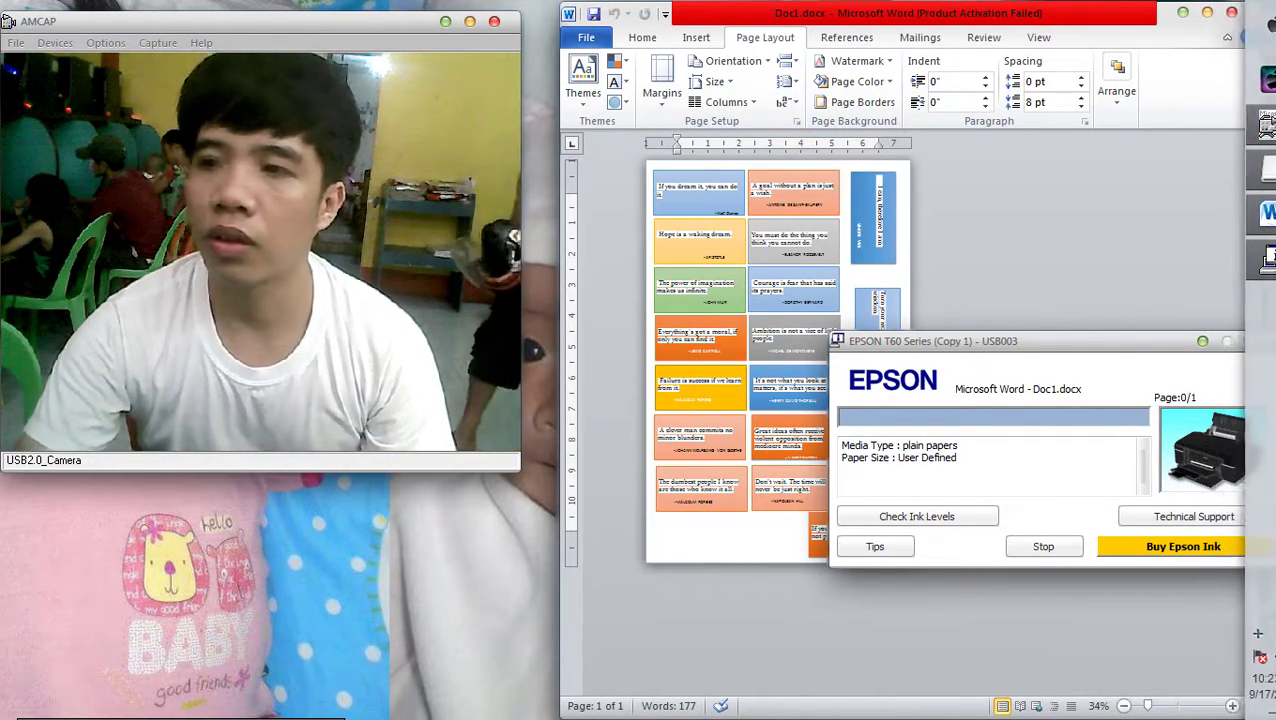
Open a new Explorer window and go to network computer K-12
{"action": "key", "text": "alt+Tab"}
{"action": "key", "text": "alt+F4"}
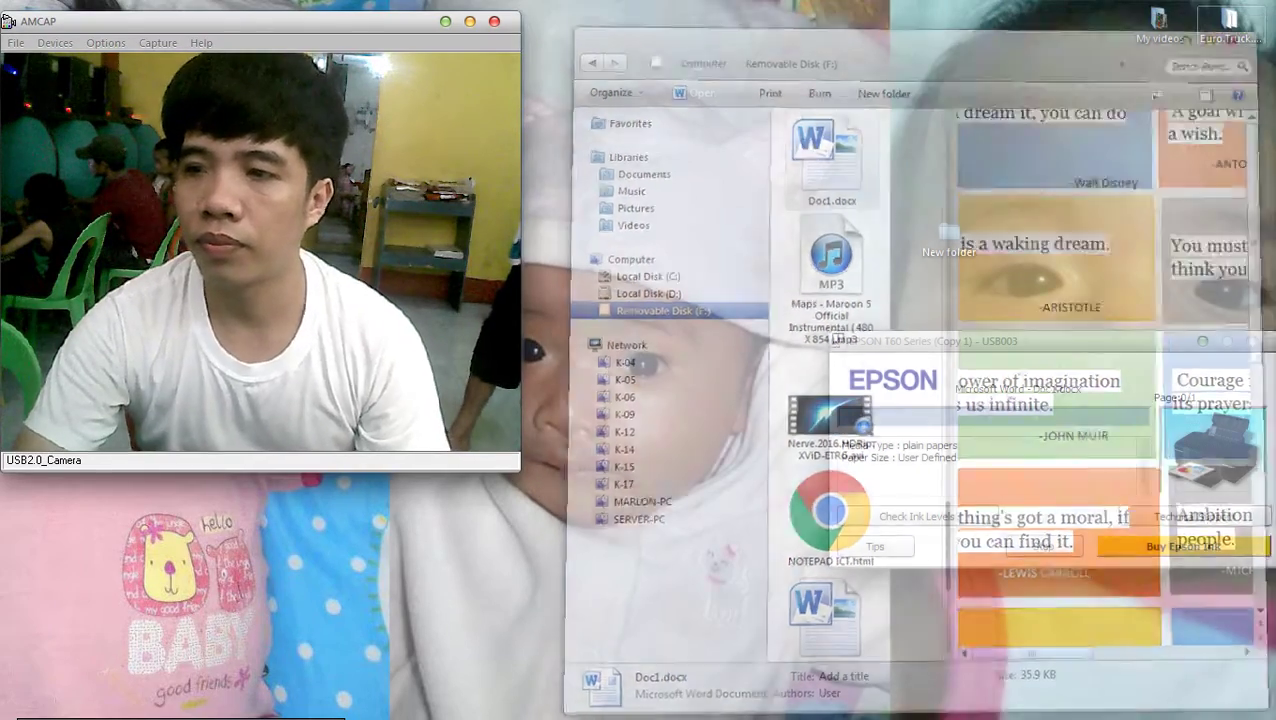
{"action": "key", "text": "super+e"}
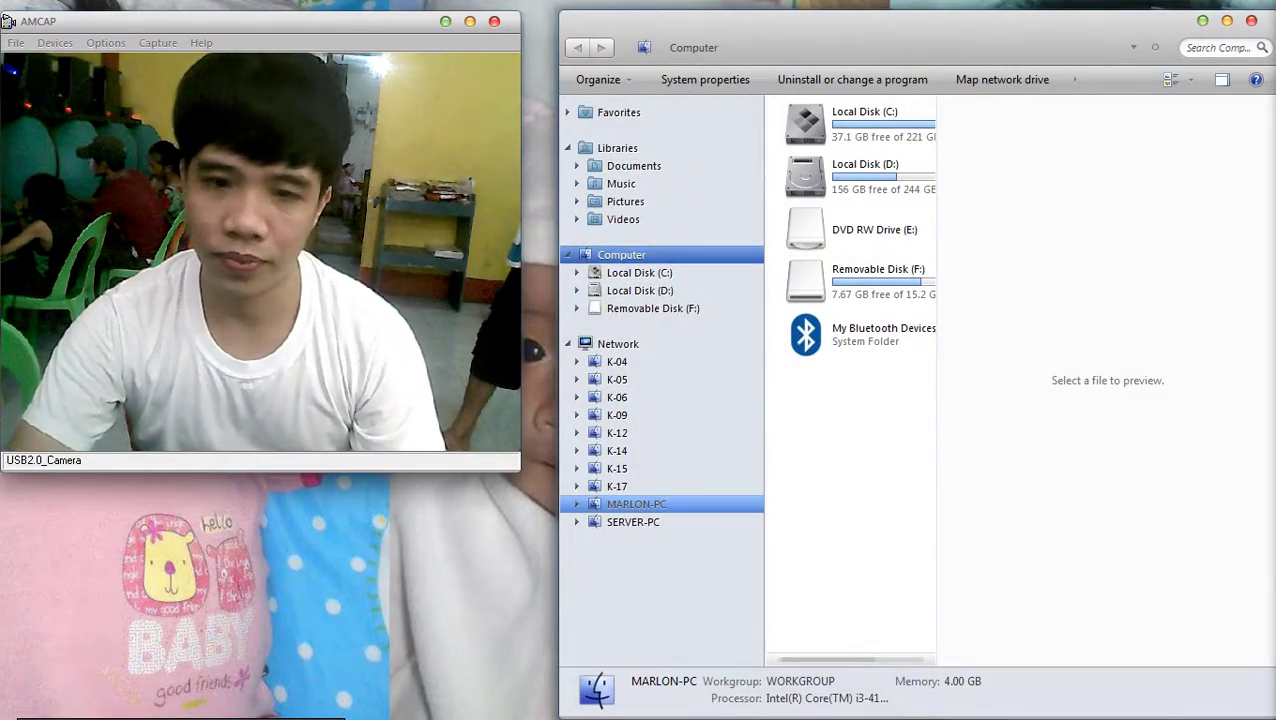
{"action": "key", "text": "End"}
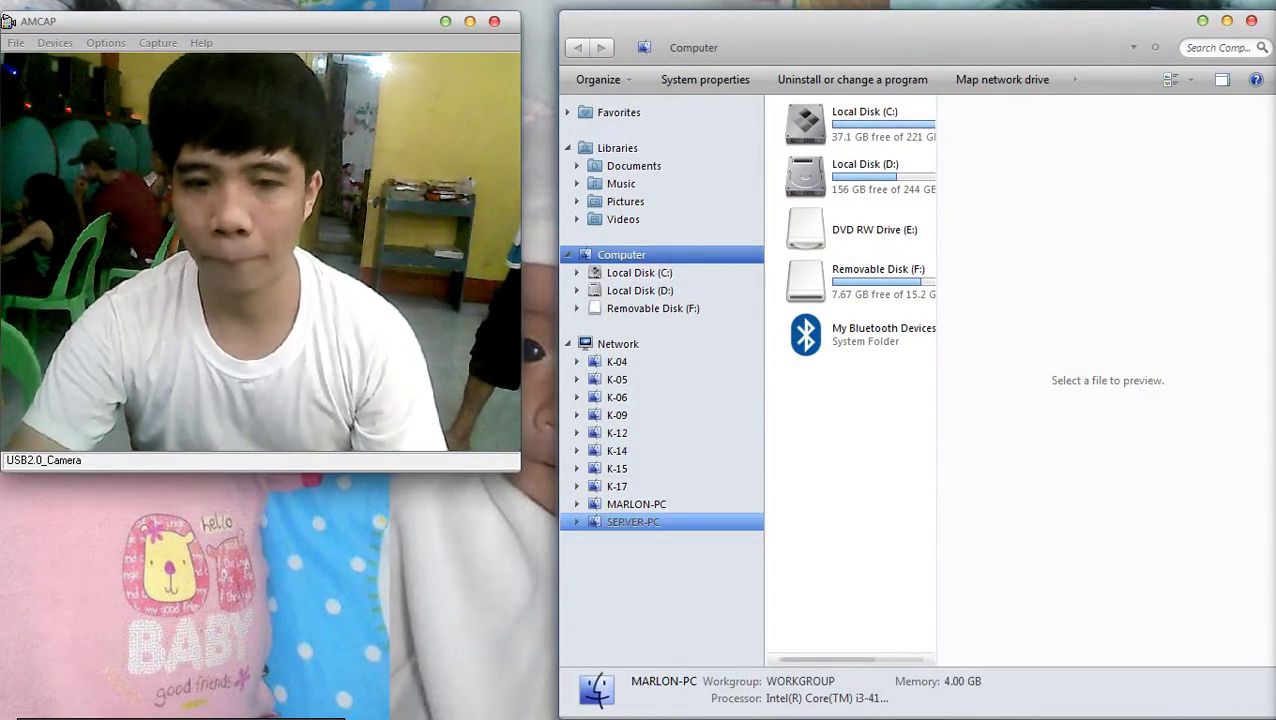
{"action": "key", "text": "Up"}
{"action": "key", "text": "Up"}
{"action": "key", "text": "Up"}
{"action": "key", "text": "Up"}
{"action": "key", "text": "Up"}
{"action": "key", "text": "Up"}
{"action": "key", "text": "Up"}
{"action": "key", "text": "Down"}
{"action": "key", "text": "Down"}
{"action": "key", "text": "Down"}
{"action": "key", "text": "Down"}
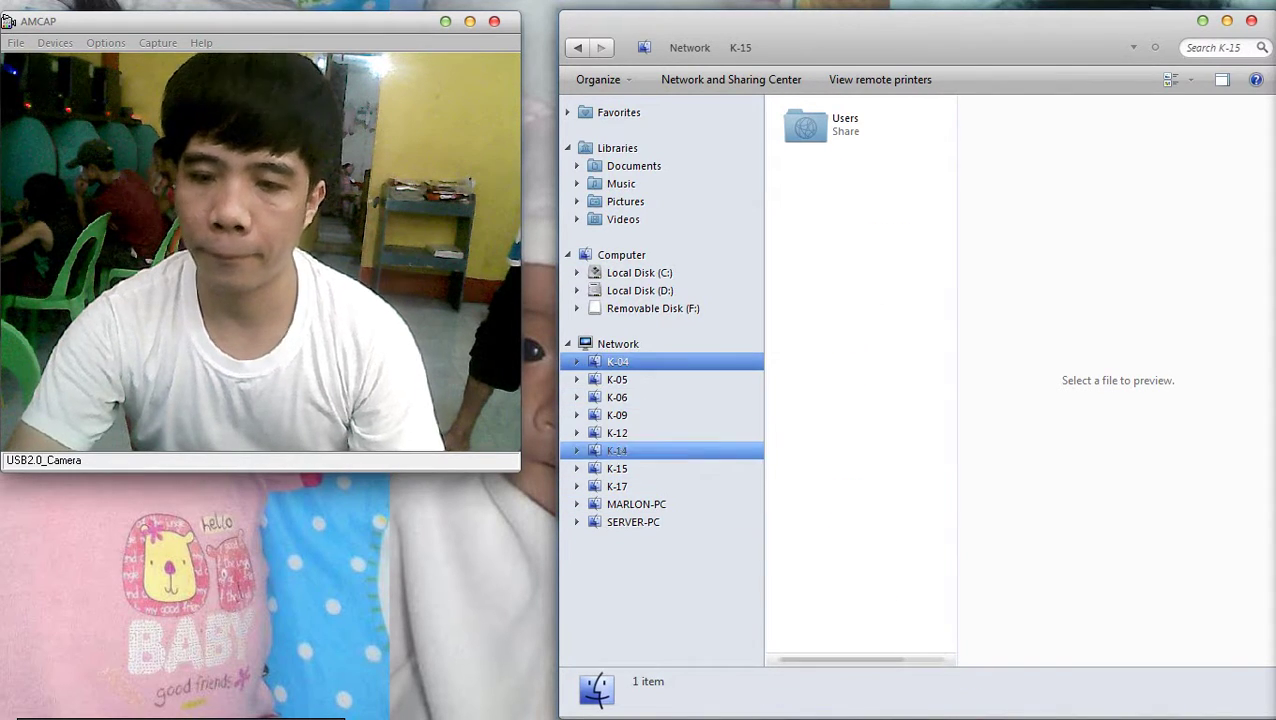
{"action": "key", "text": "Up"}
{"action": "key", "text": "Up"}
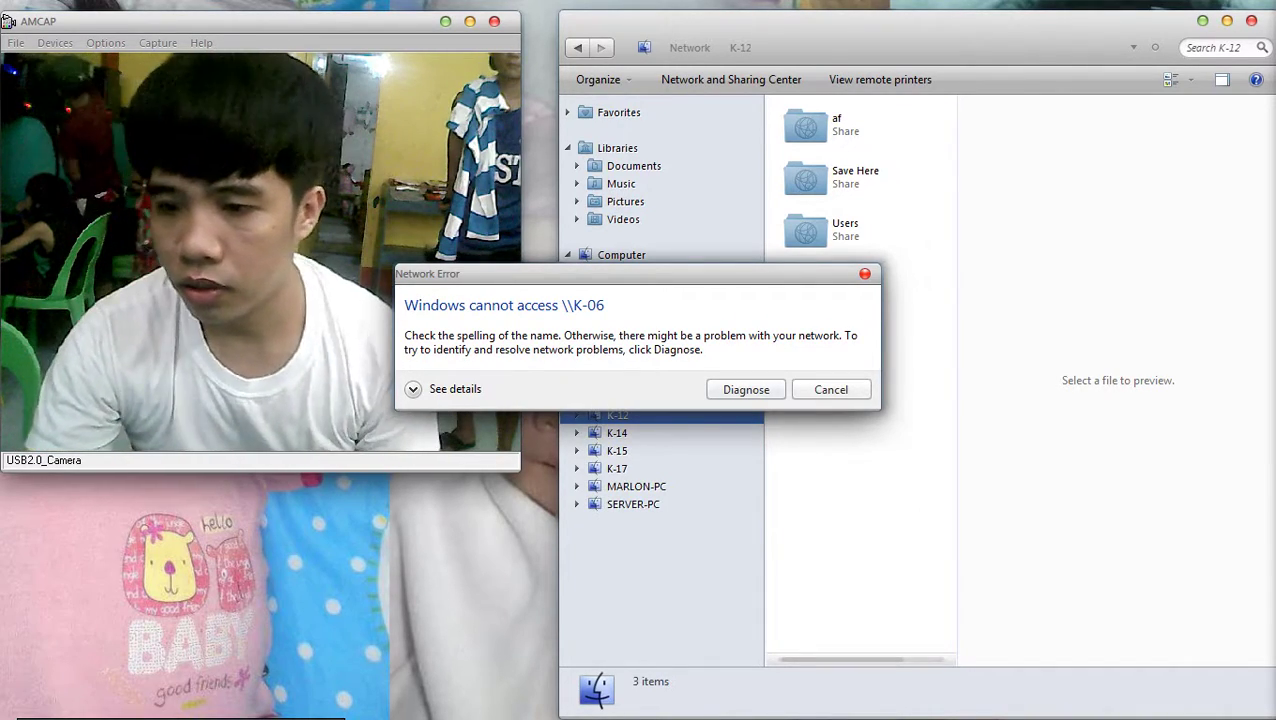
Dismiss the K-06 error, look in Users, then open the Save Here share
{"action": "left_click", "coordinate": [830, 389]}
{"action": "double_click", "coordinate": [845, 229]}
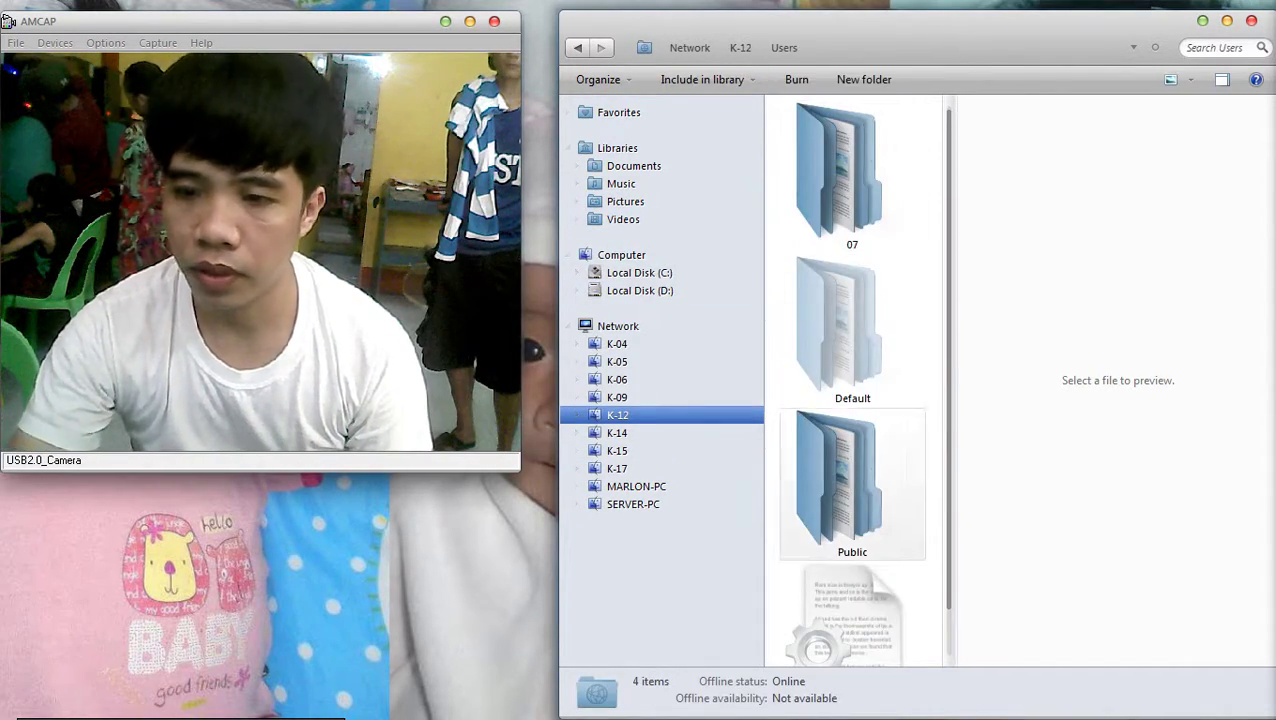
{"action": "key", "text": "BackSpace"}
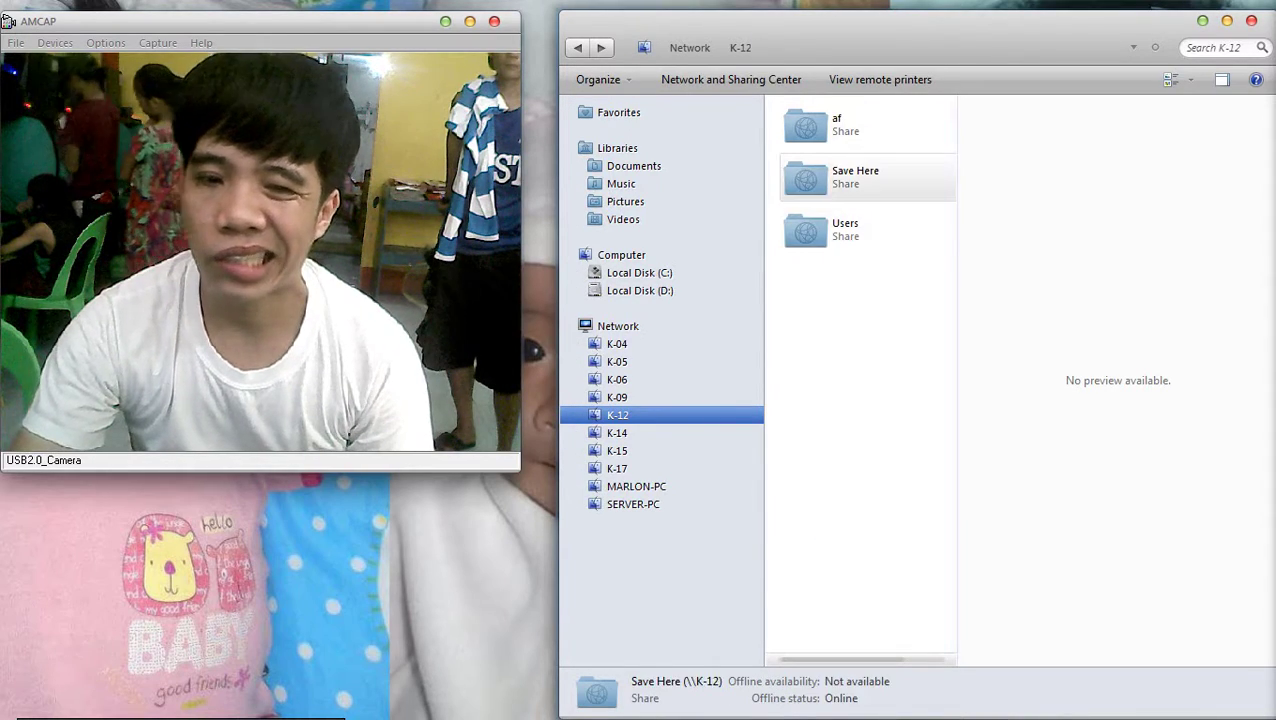
{"action": "double_click", "coordinate": [855, 177]}
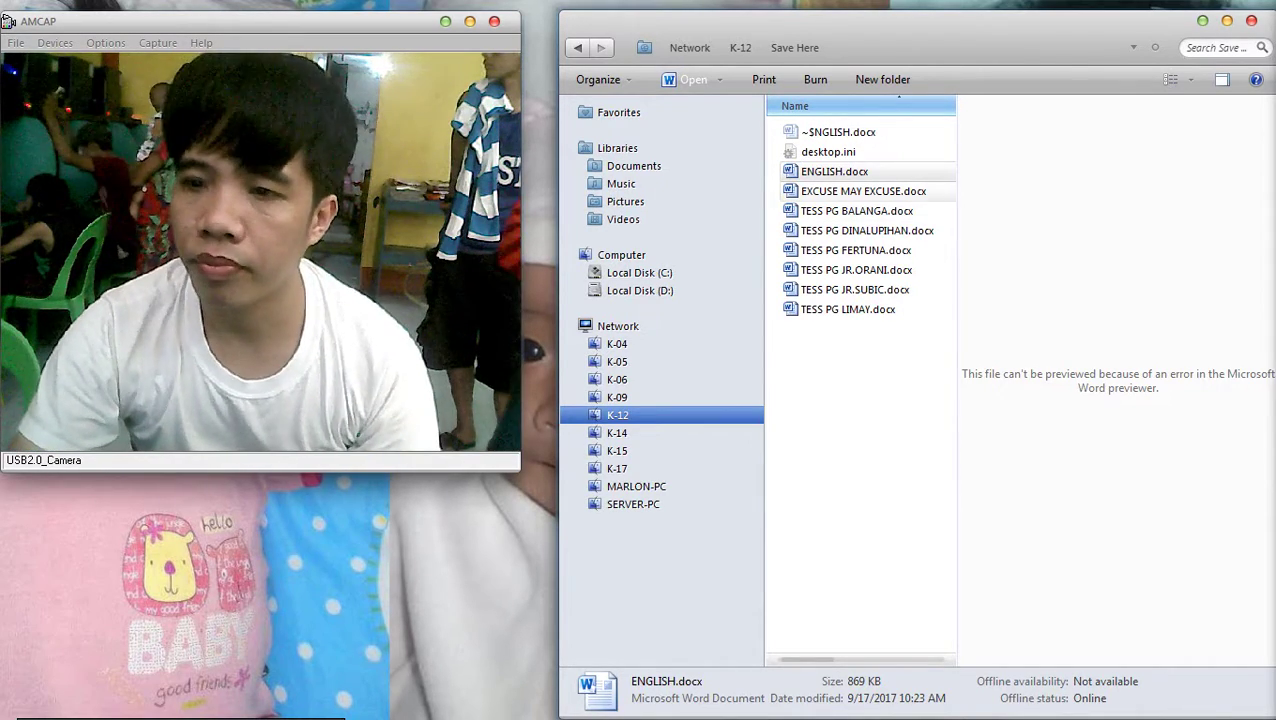
Open ENGLISH.docx and delete the blank pages after the cat diagram, leaving 8 pages
{"action": "key", "text": "Return"}
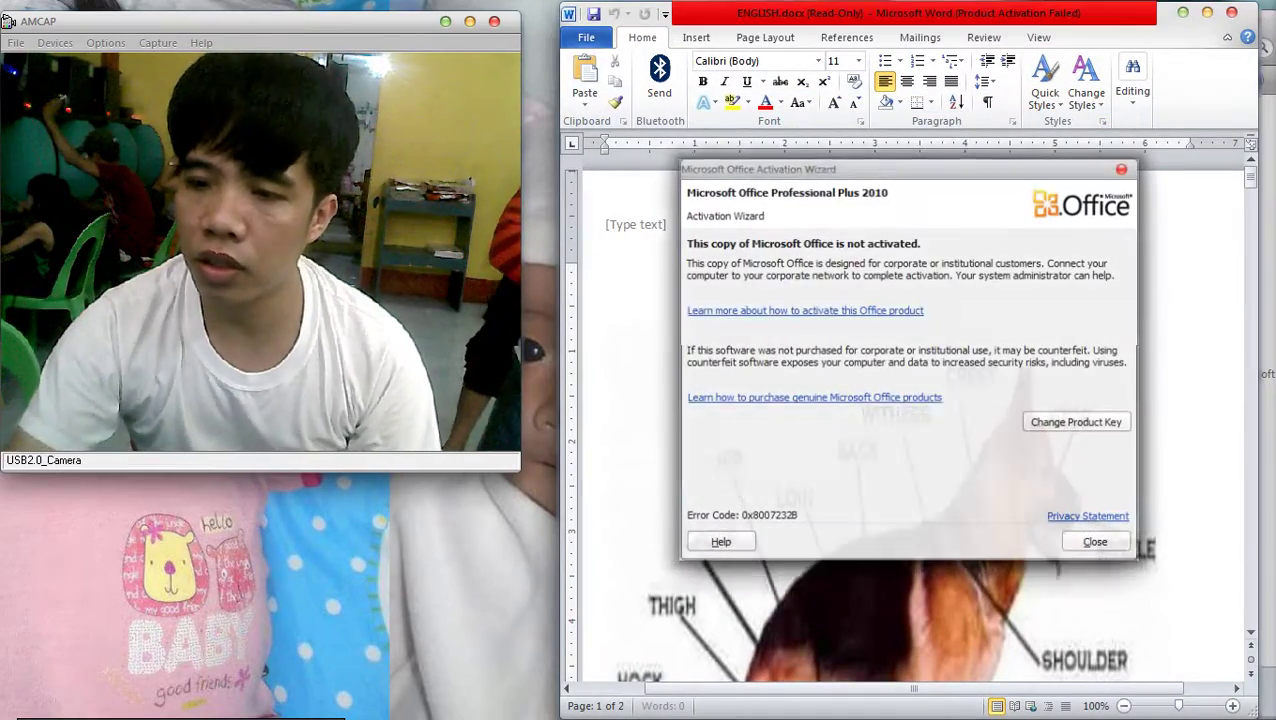
{"action": "left_click", "coordinate": [1097, 542]}
{"action": "scroll", "coordinate": [905, 420], "scroll_direction": "down", "scroll_amount": 3}
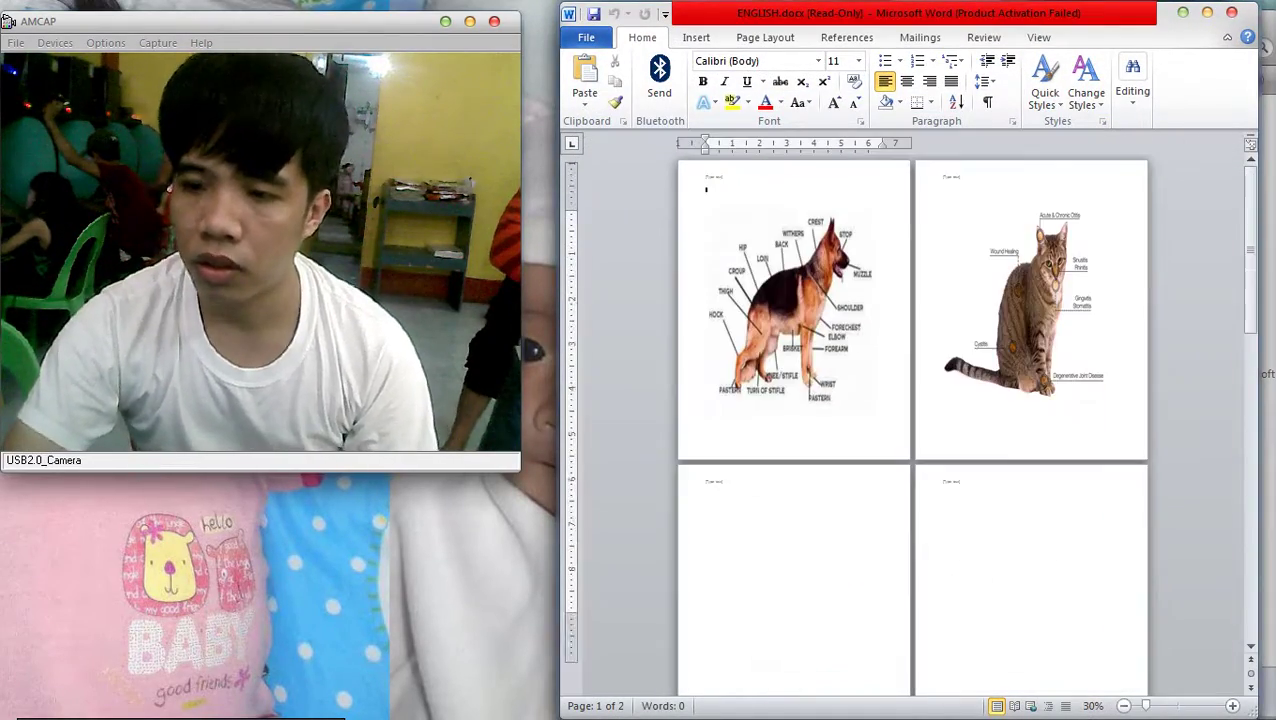
{"action": "scroll", "coordinate": [905, 420], "scroll_direction": "down", "scroll_amount": 1}
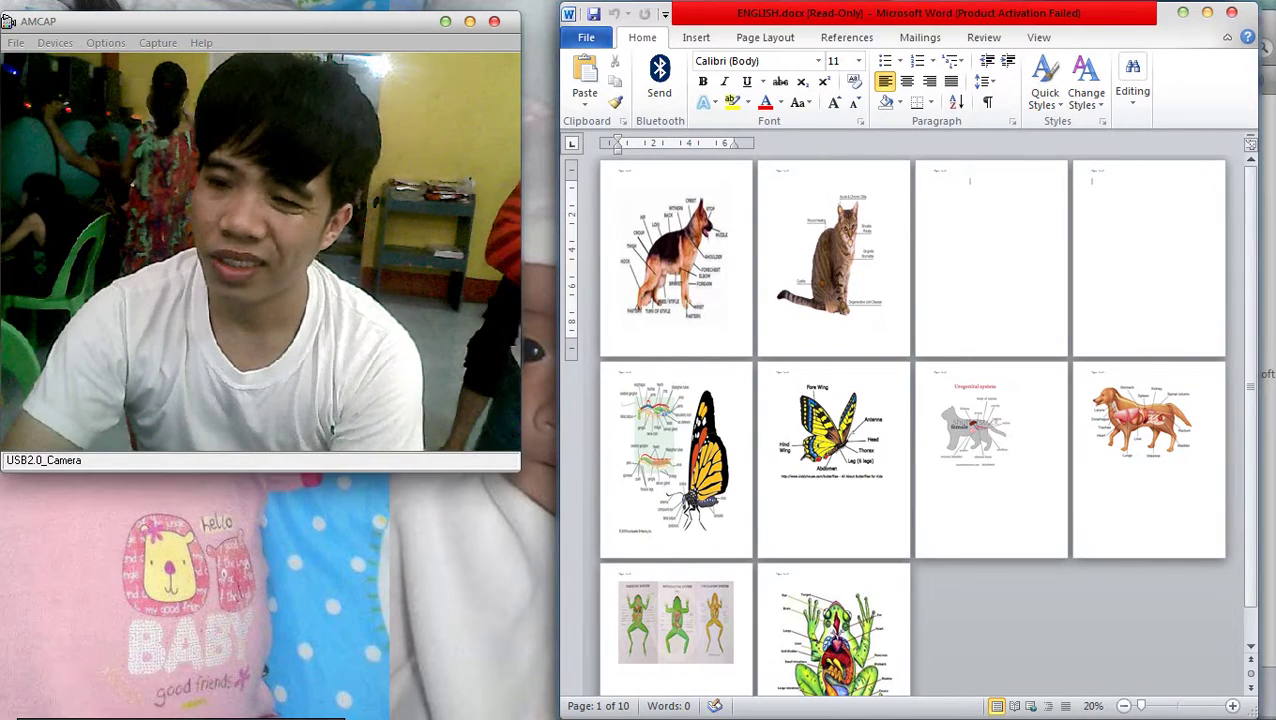
{"action": "key", "text": "BackSpace"}
{"action": "key", "text": "BackSpace"}
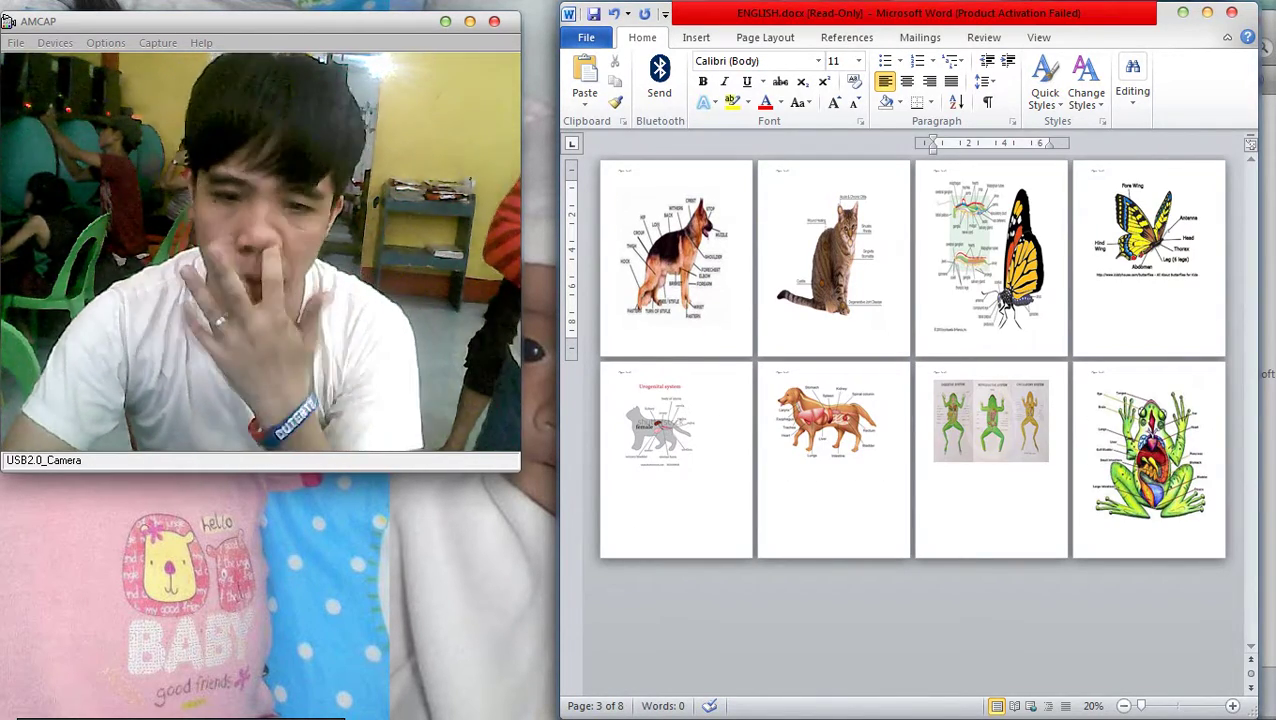
{"action": "scroll", "coordinate": [905, 420], "scroll_direction": "up", "scroll_amount": 6}
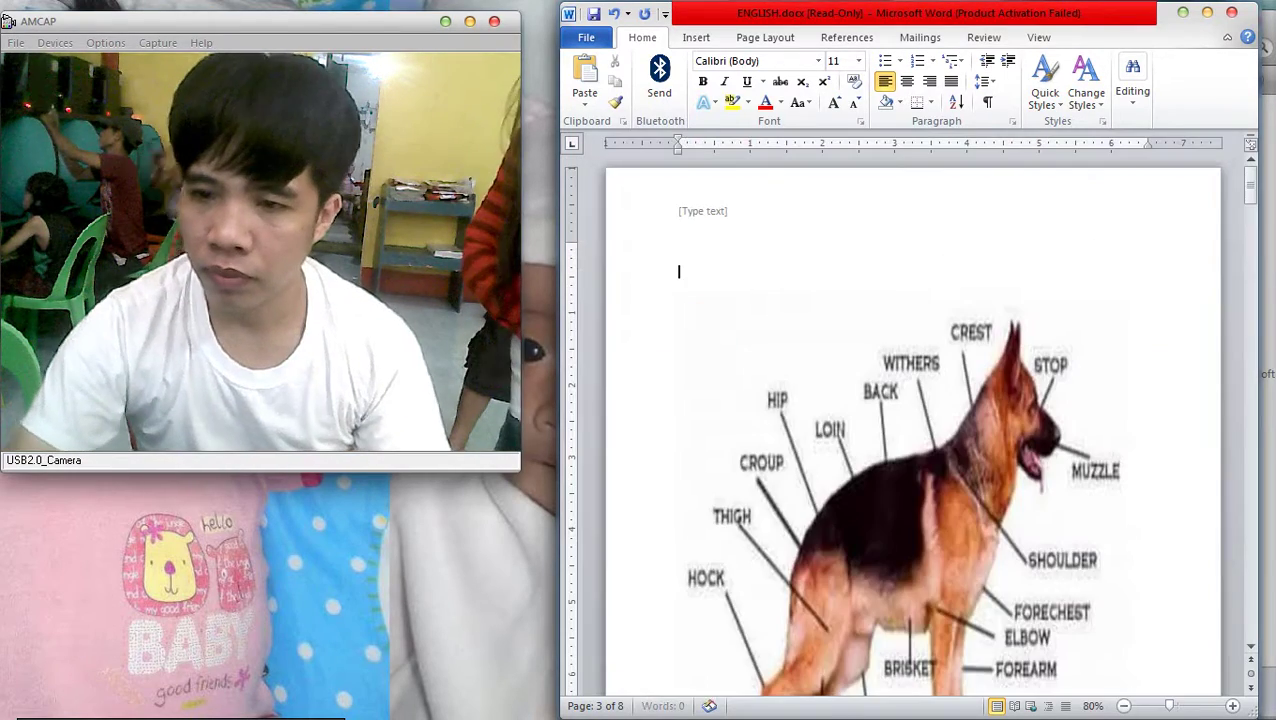
{"action": "scroll", "coordinate": [905, 420], "scroll_direction": "down", "scroll_amount": 2}
Leave header editing and stretch the right butterfly picture taller
{"action": "double_click", "coordinate": [755, 197]}
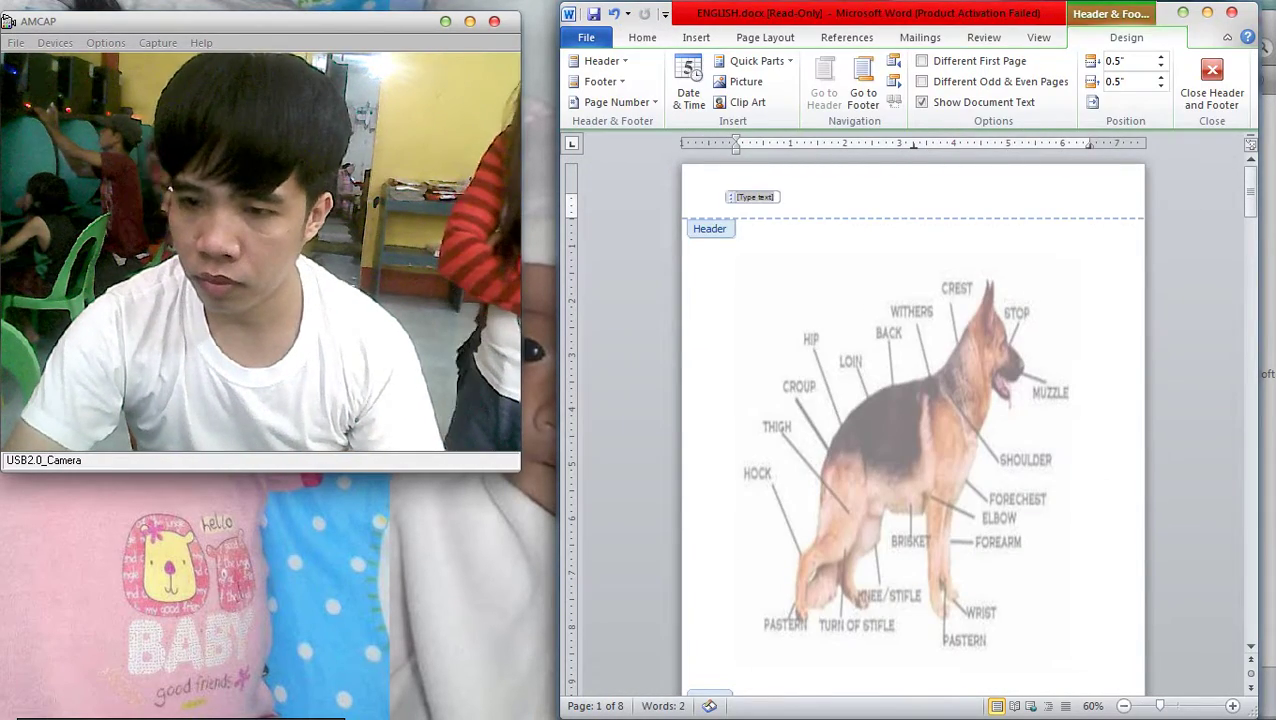
{"action": "key", "text": "Escape"}
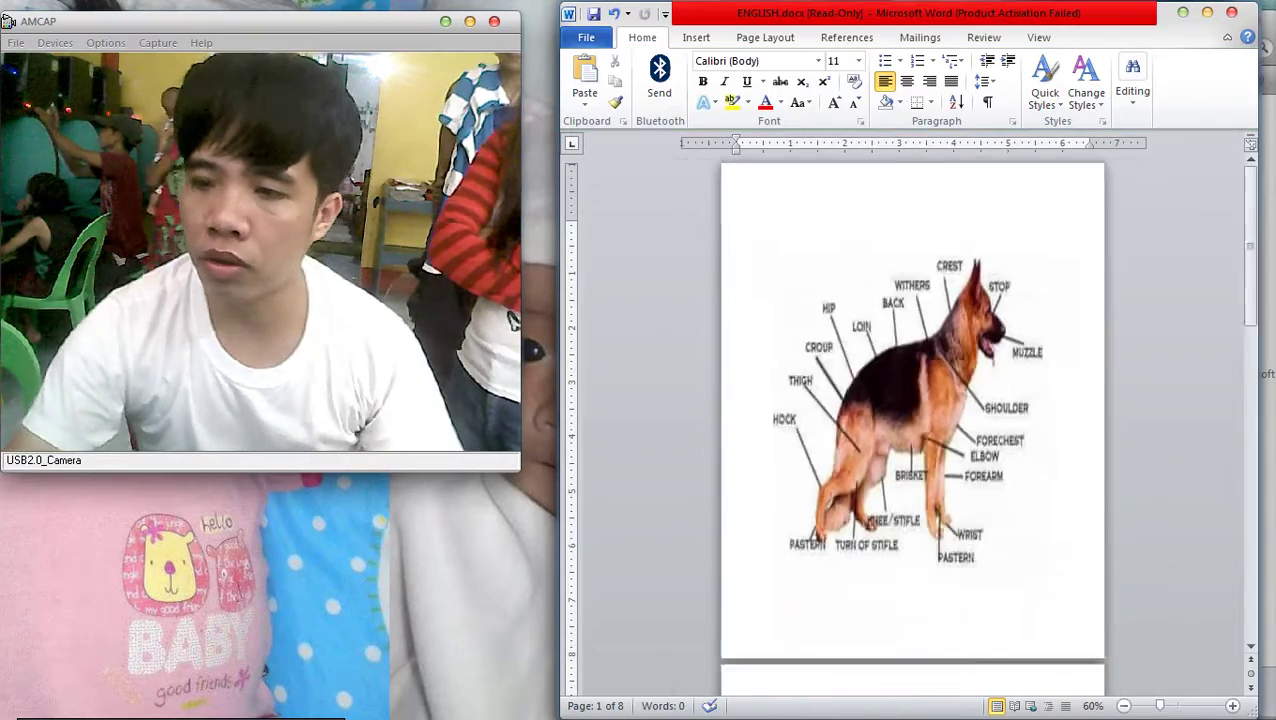
{"action": "scroll", "coordinate": [905, 420], "scroll_direction": "down", "scroll_amount": 3}
{"action": "double_click", "coordinate": [1030, 310]}
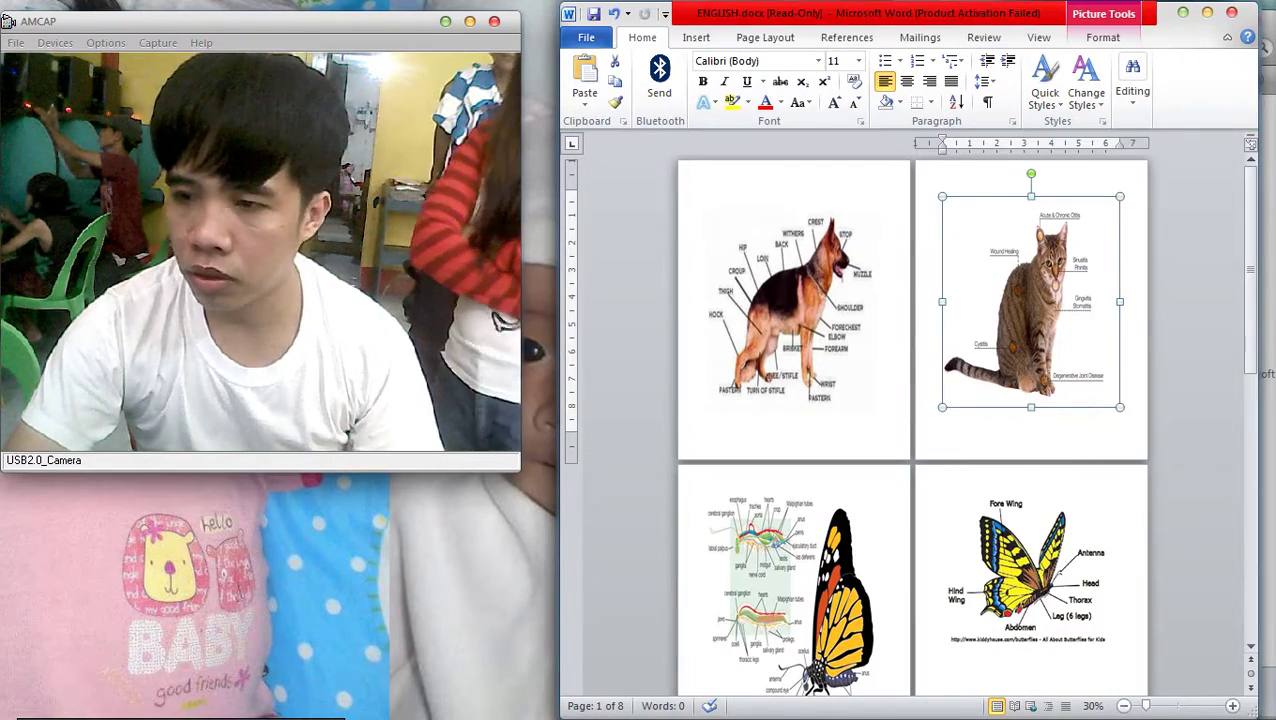
{"action": "scroll", "coordinate": [905, 420], "scroll_direction": "down", "scroll_amount": 5}
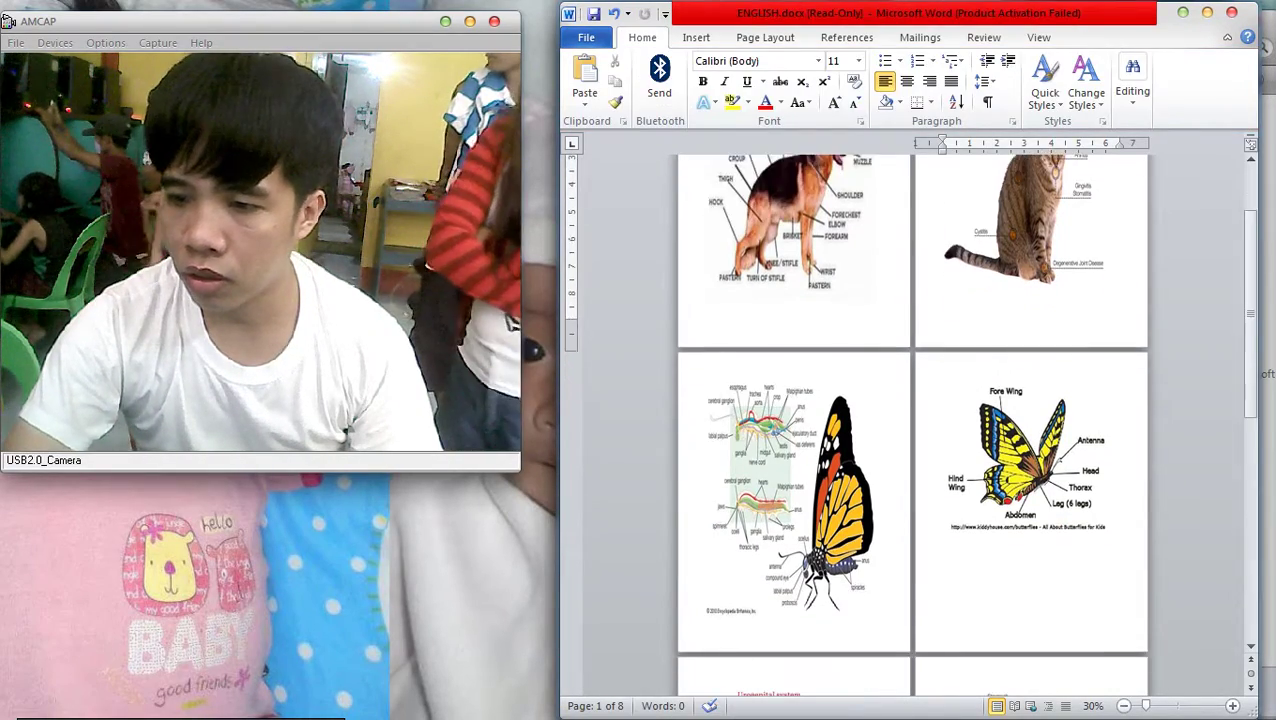
{"action": "left_click", "coordinate": [1025, 385]}
{"action": "left_click", "coordinate": [790, 440]}
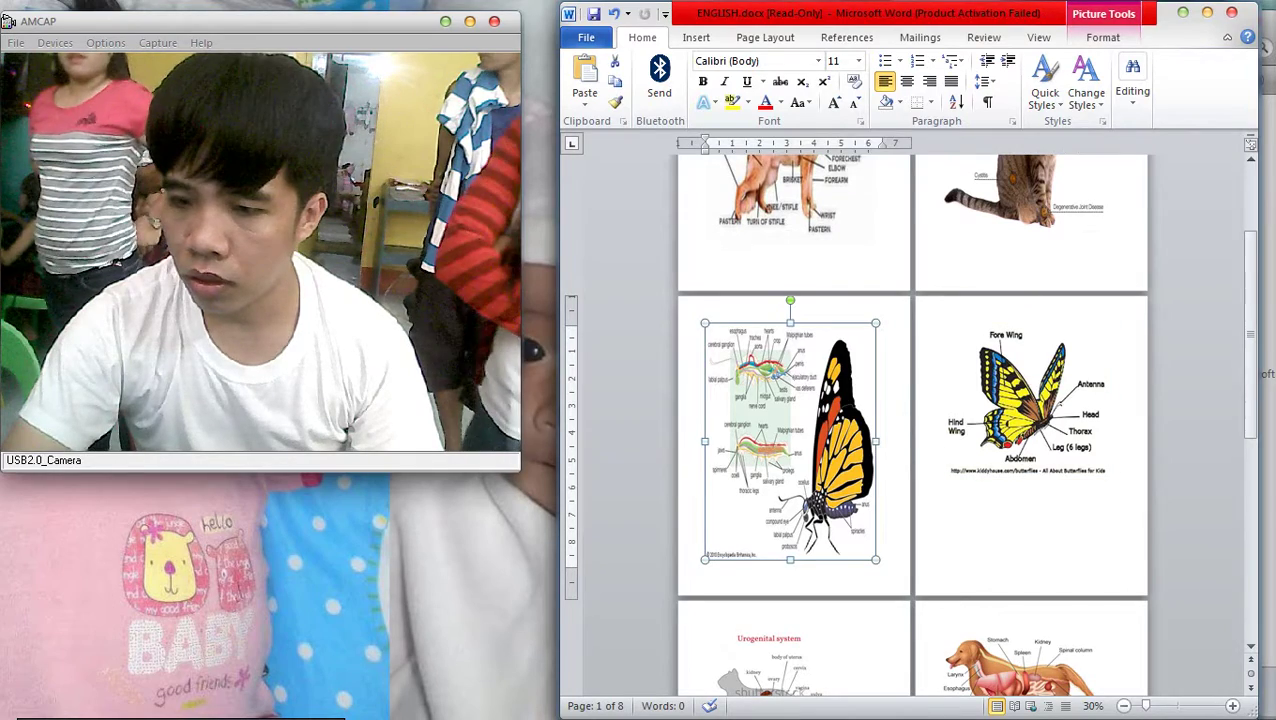
{"action": "right_click", "coordinate": [851, 398]}
{"action": "left_click", "coordinate": [1025, 400]}
{"action": "left_click_drag", "start_coordinate": [1027, 476], "coordinate": [1027, 535]}
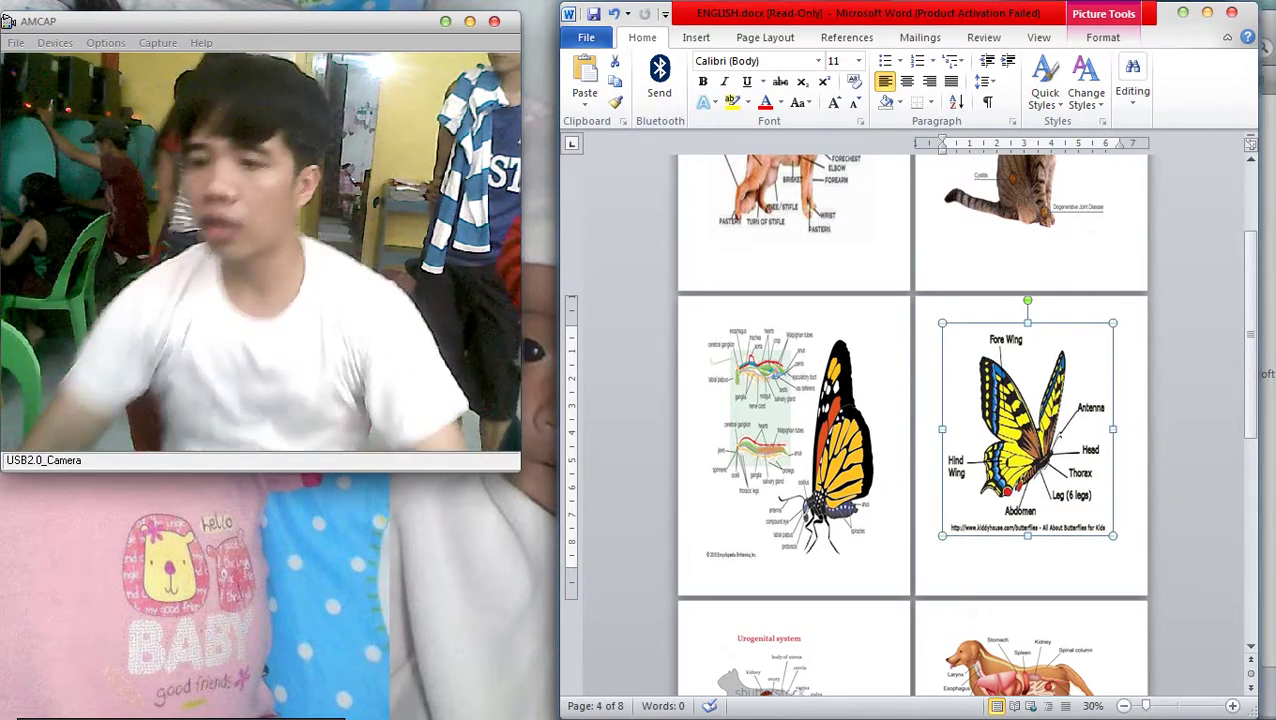
Enlarge the Urogenital system picture and undo the accidental dog picture move
{"action": "scroll", "coordinate": [912, 425], "scroll_direction": "down", "scroll_amount": 5}
{"action": "left_click", "coordinate": [769, 385]}
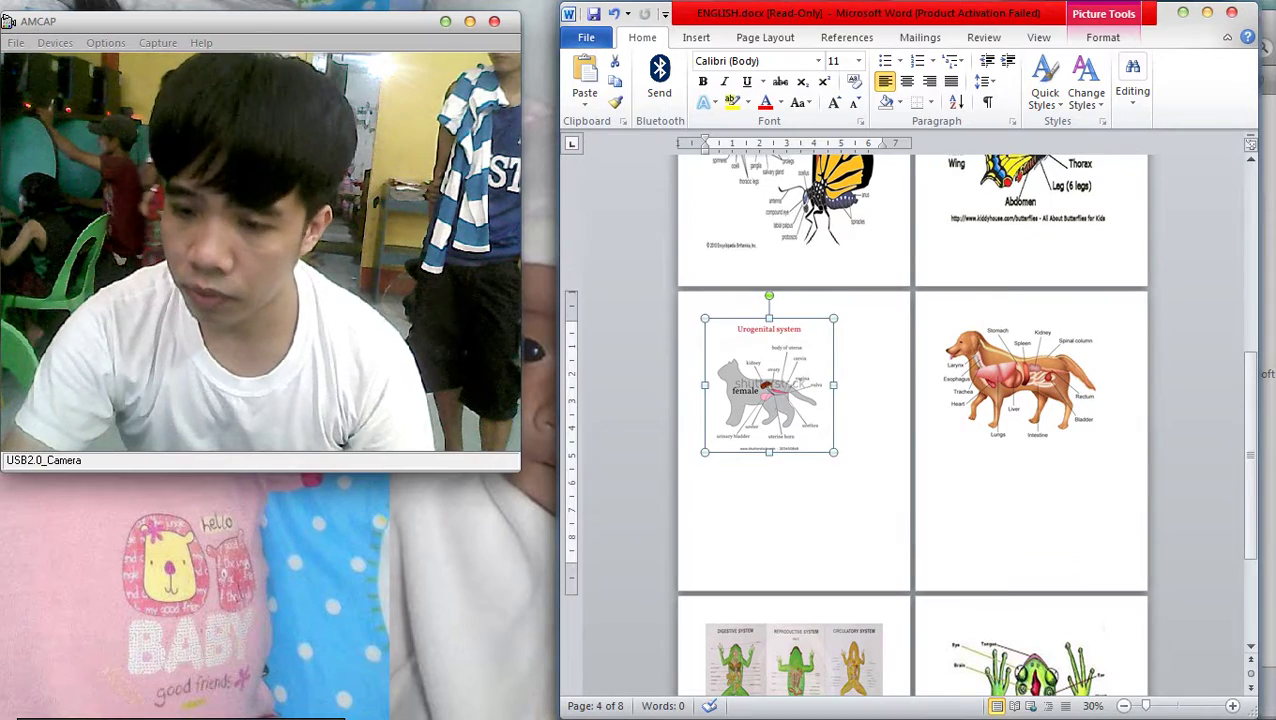
{"action": "left_click_drag", "start_coordinate": [833, 452], "coordinate": [885, 566]}
{"action": "left_click", "coordinate": [1020, 380]}
{"action": "scroll", "coordinate": [1020, 380], "scroll_direction": "down", "scroll_amount": 1}
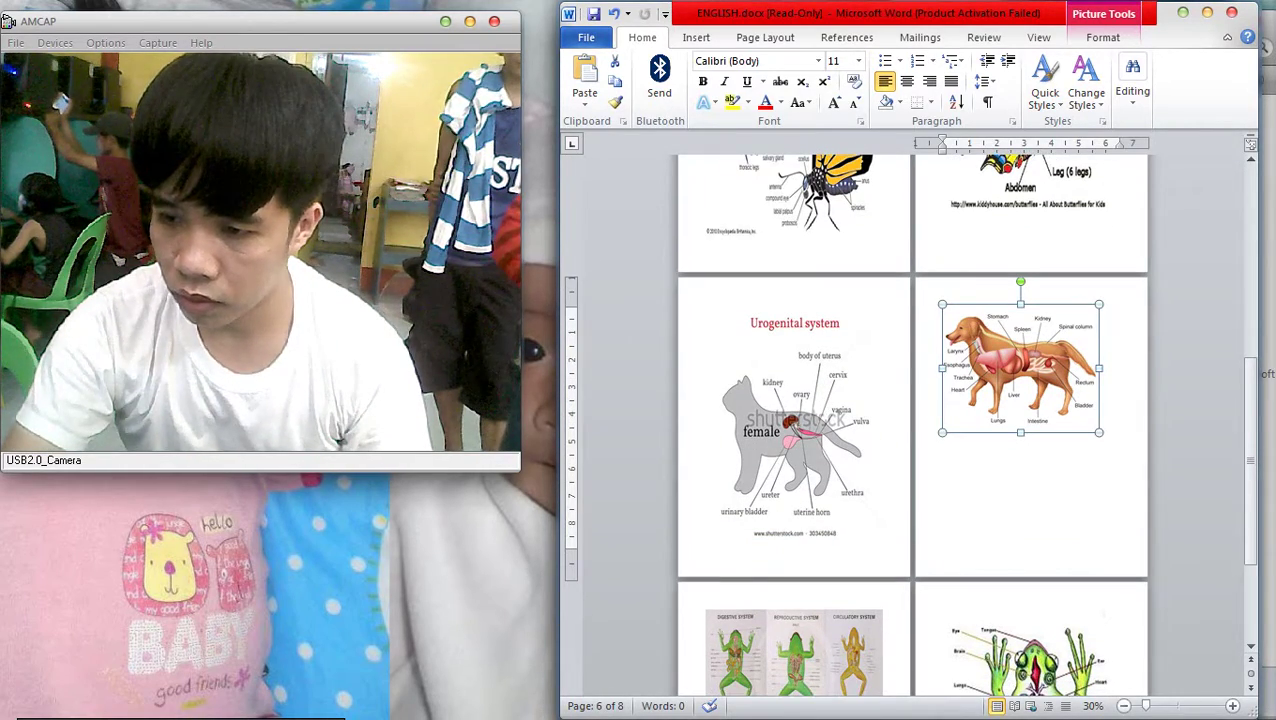
{"action": "left_click_drag", "start_coordinate": [1020, 370], "coordinate": [705, 640]}
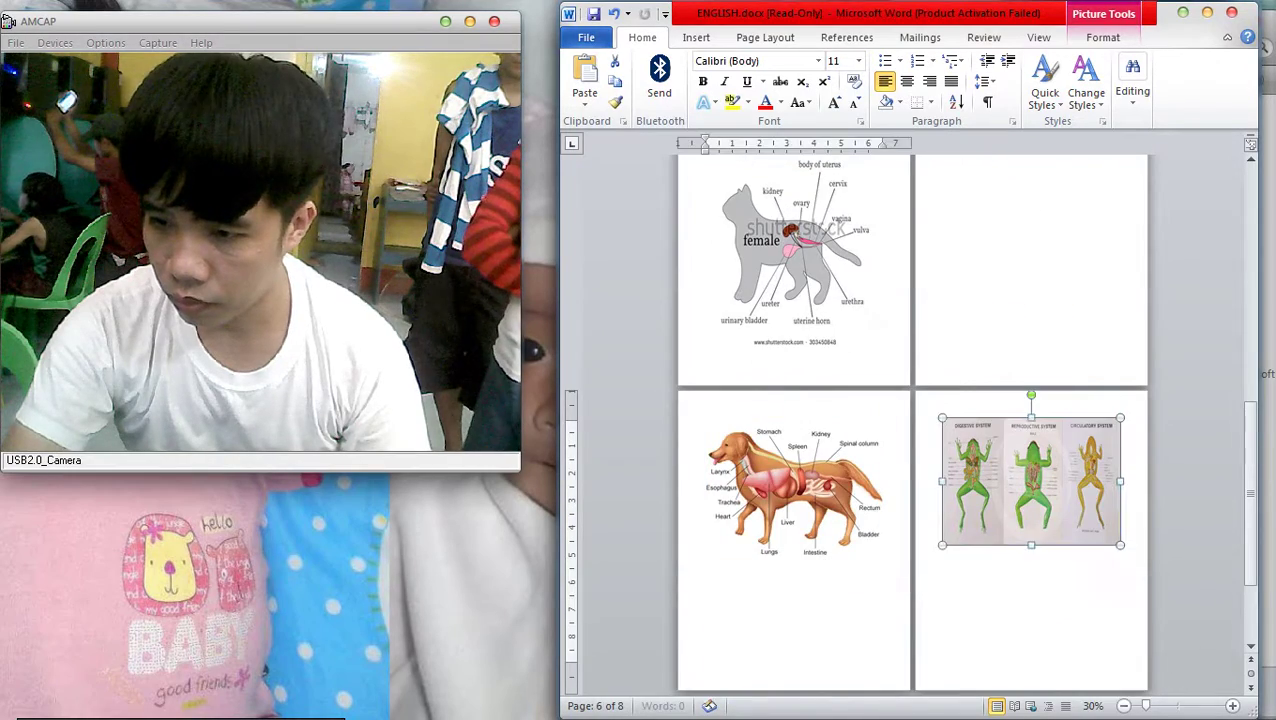
{"action": "key", "text": "ctrl+z"}
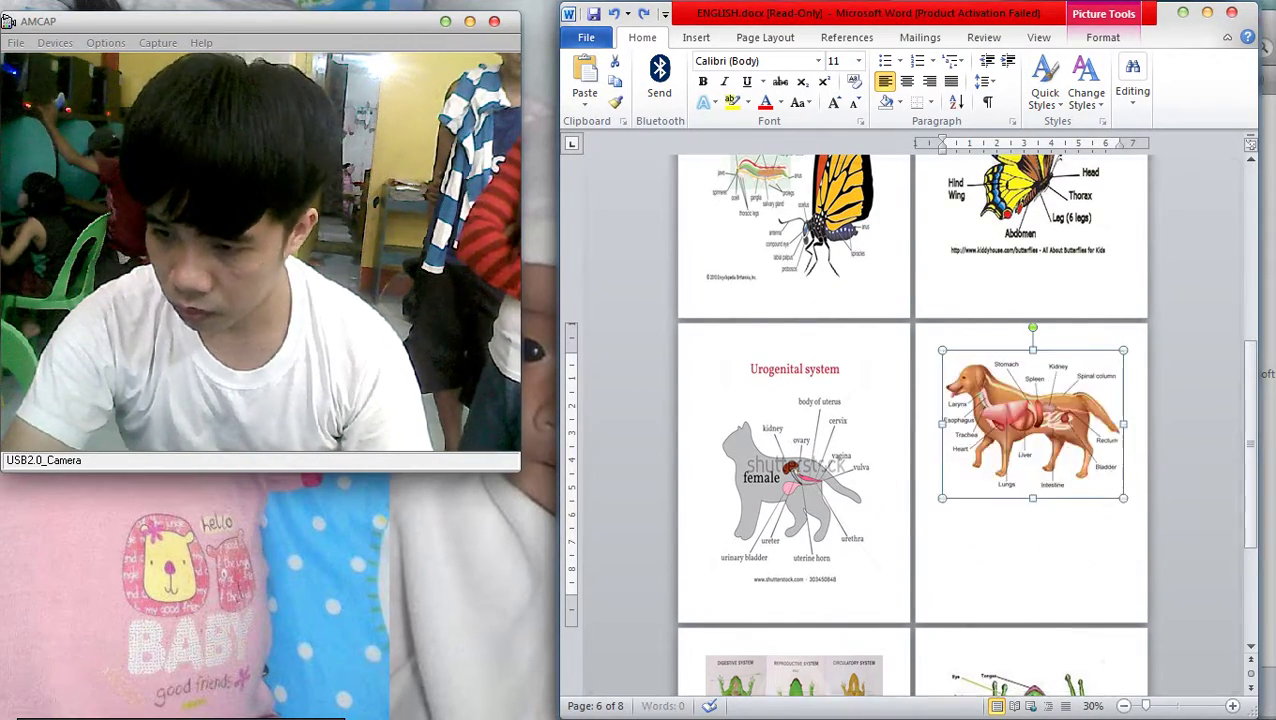
{"action": "key", "text": "ctrl+z"}
Remove the blank page before the frog pictures and make the three-frog picture taller
{"action": "scroll", "coordinate": [912, 420], "scroll_direction": "down", "scroll_amount": 3}
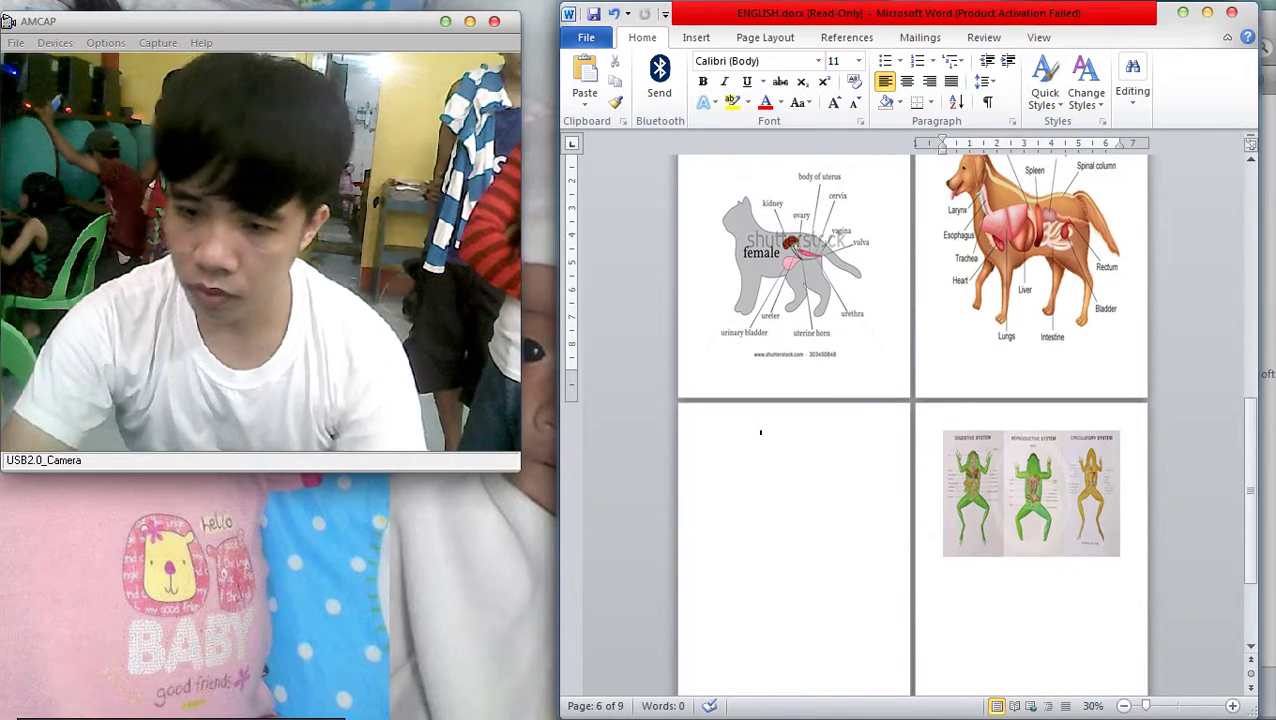
{"action": "key", "text": "ctrl+y"}
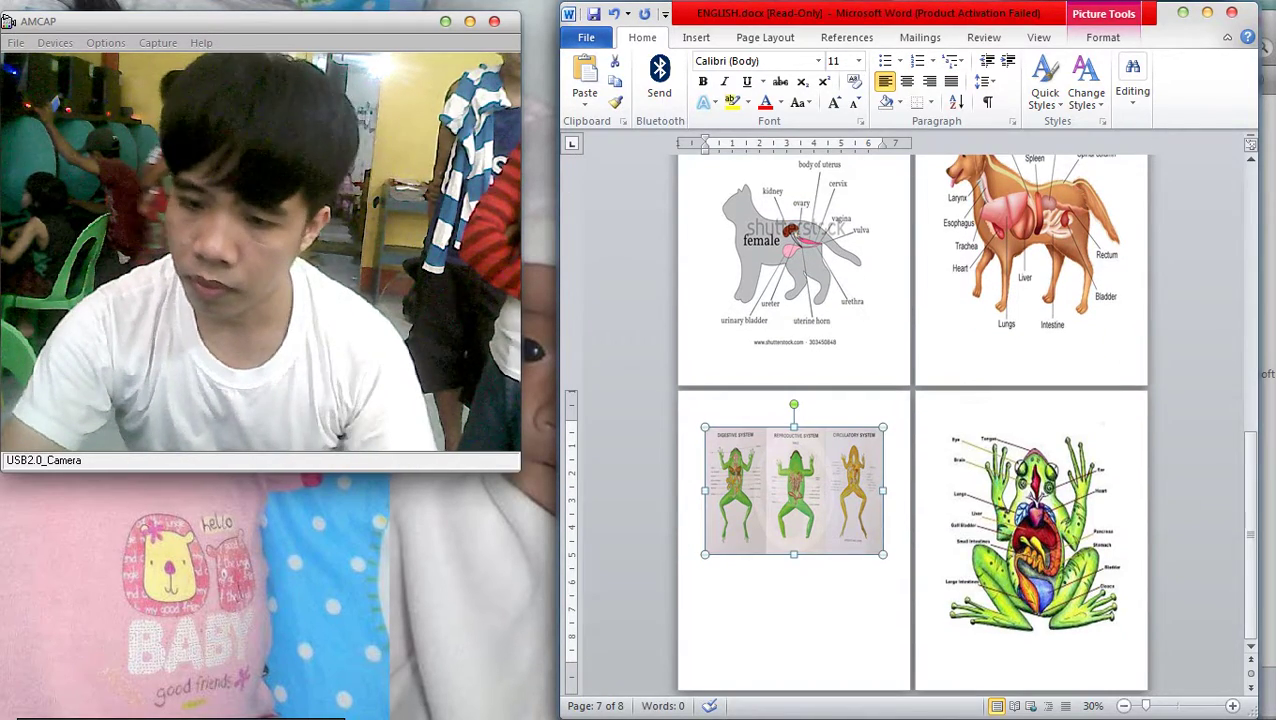
{"action": "key", "text": "ctrl+z"}
{"action": "key", "text": "ctrl+z"}
{"action": "key", "text": "ctrl+z"}
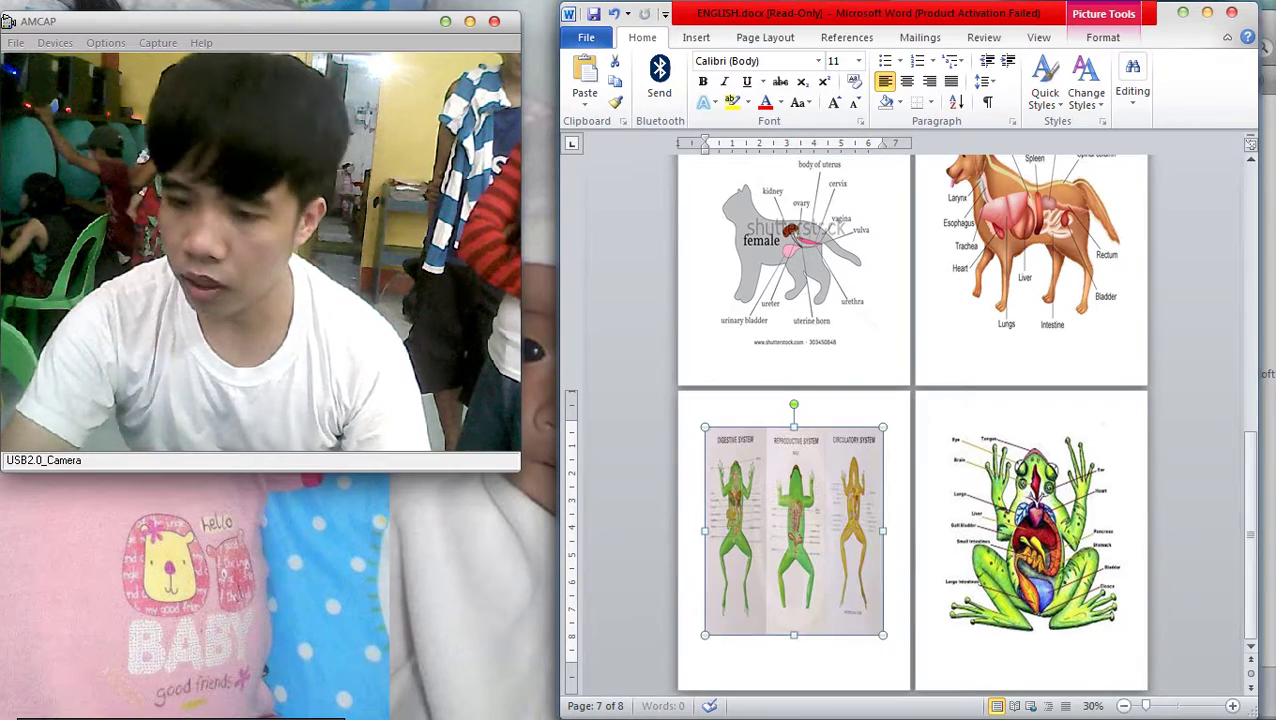
{"action": "key", "text": "Escape"}
{"action": "scroll", "coordinate": [912, 420], "scroll_direction": "up", "scroll_amount": 2}
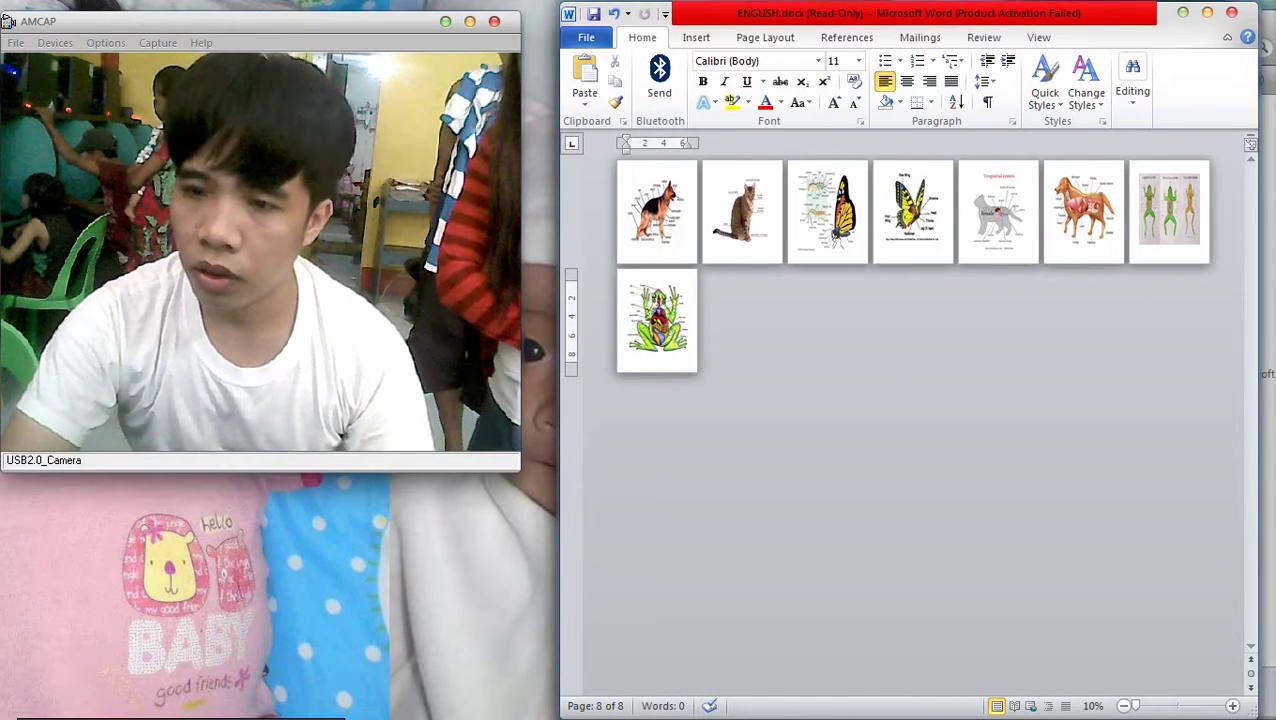
Select the cat picture on page 2 and undo the accidental blank page before it
{"action": "scroll", "coordinate": [912, 420], "scroll_direction": "up", "scroll_amount": 2}
{"action": "scroll", "coordinate": [912, 420], "scroll_direction": "down", "scroll_amount": 2}
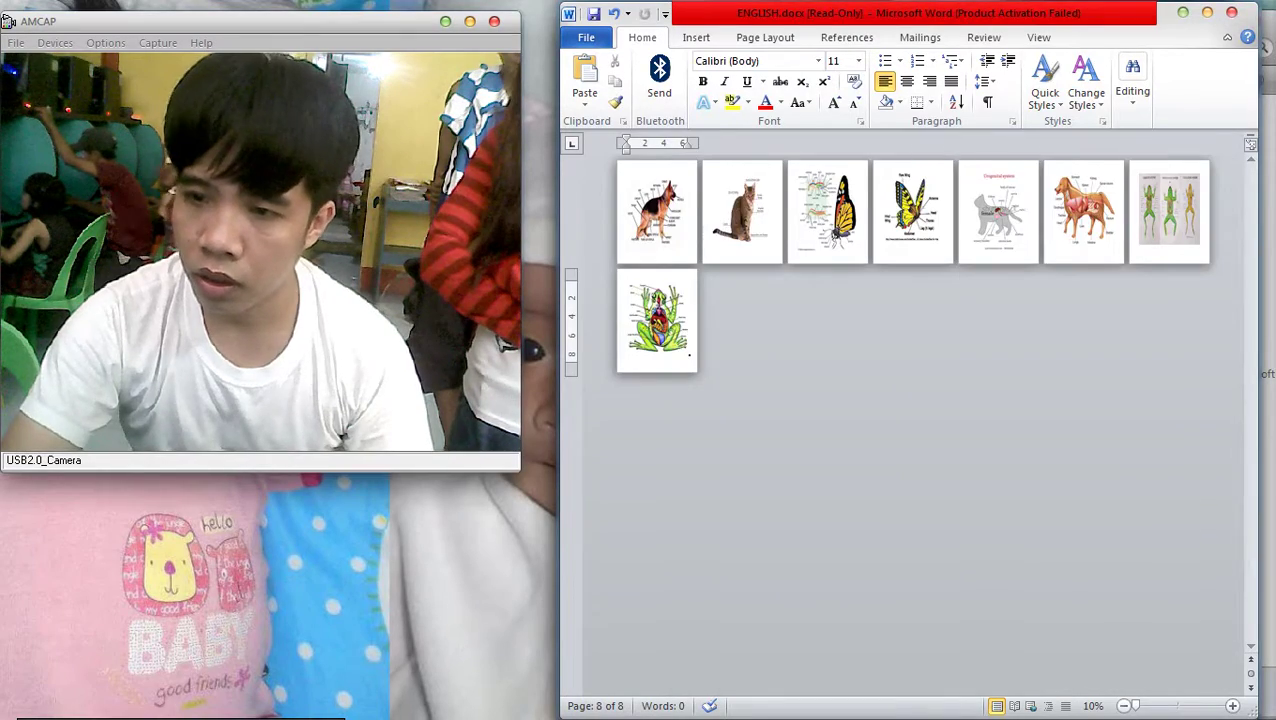
{"action": "scroll", "coordinate": [912, 420], "scroll_direction": "up", "scroll_amount": 1}
{"action": "left_click", "coordinate": [833, 253]}
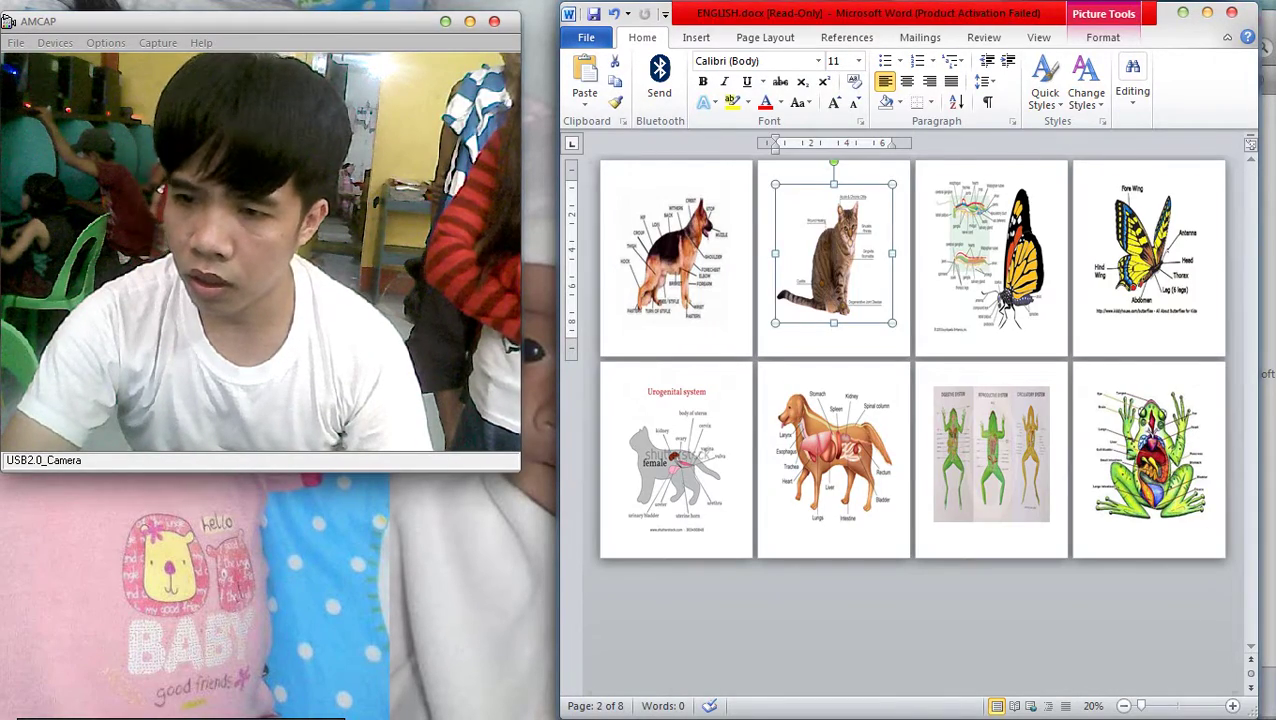
{"action": "key", "text": "Return"}
{"action": "key", "text": "ctrl+z"}
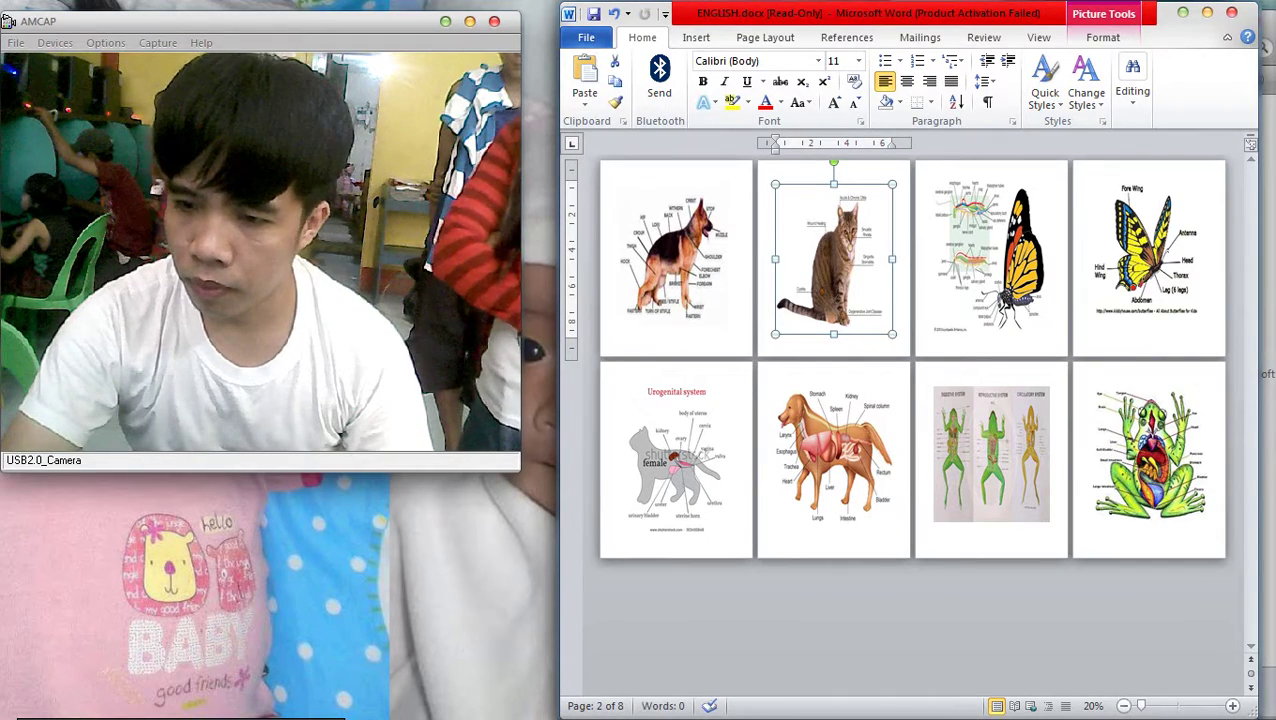
Undo the remaining layout change and open the EPSON T60 Printer Properties from Print view
{"action": "left_click", "coordinate": [674, 258]}
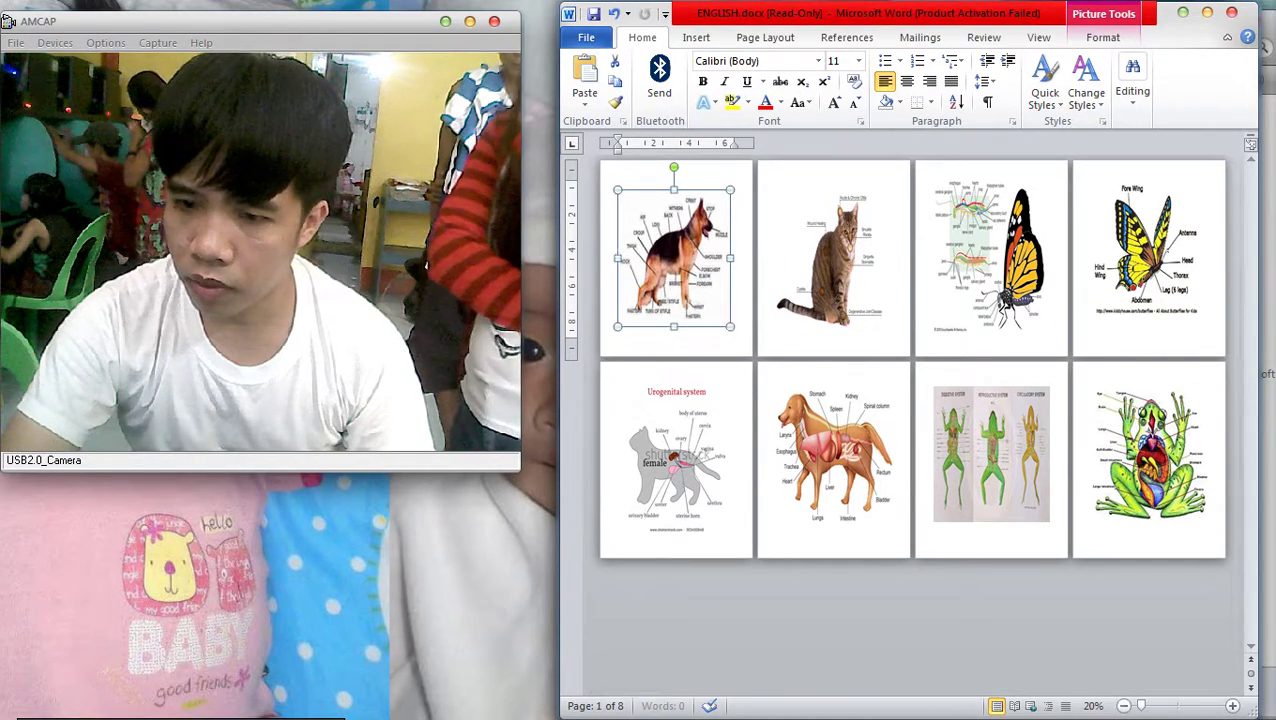
{"action": "key", "text": "ctrl+z"}
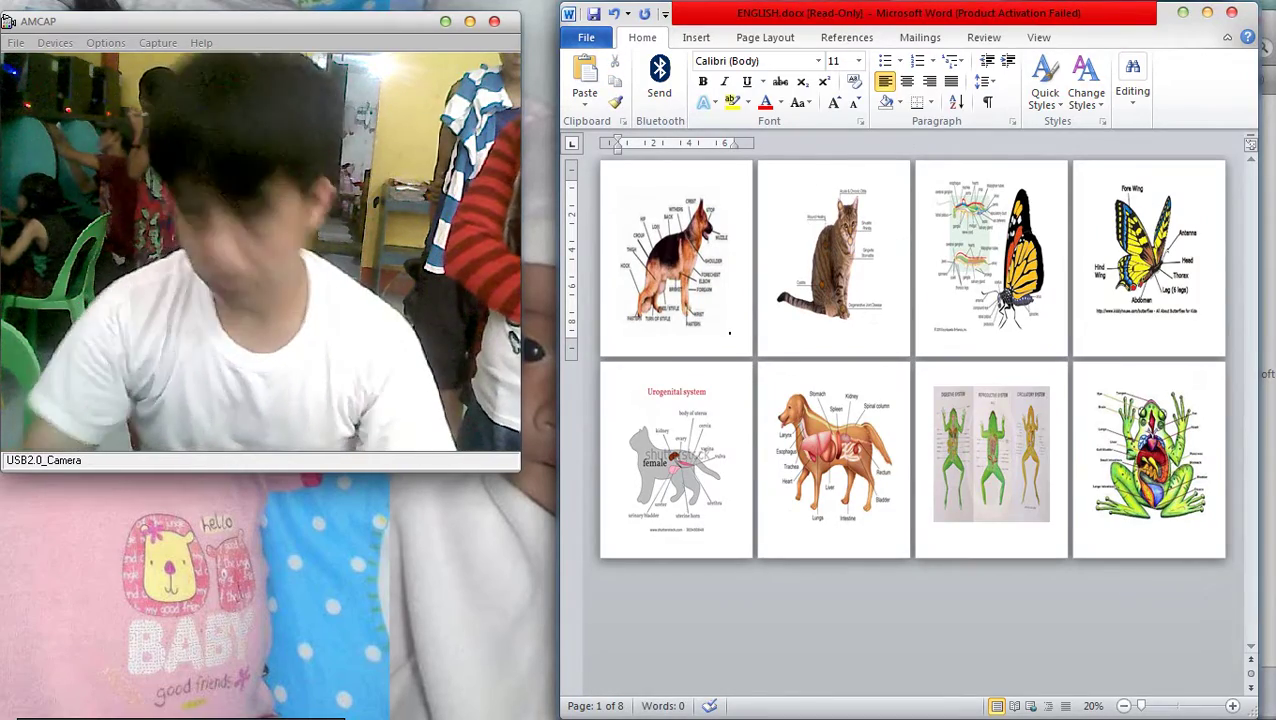
{"action": "key", "text": "ctrl+p"}
{"action": "left_click", "coordinate": [875, 240]}
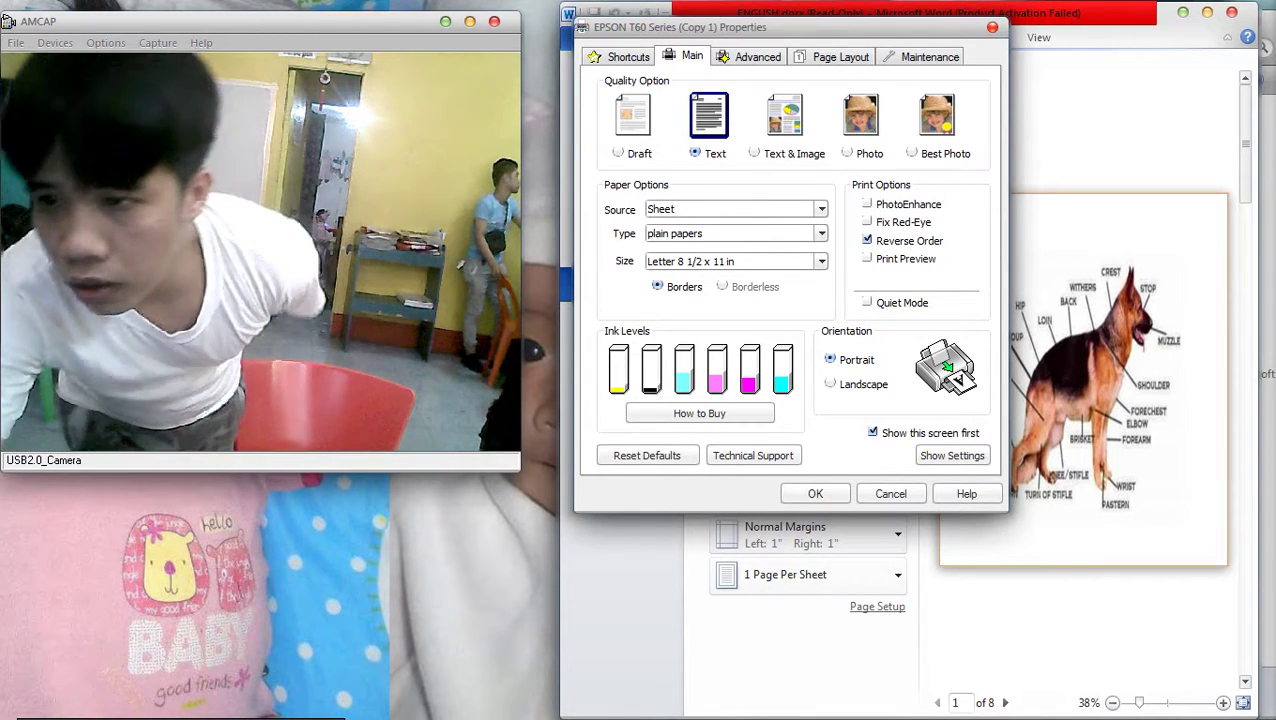
Set the EPSON T60 print quality to Best Photo and print all 8 pages
{"action": "left_click", "coordinate": [936, 115]}
{"action": "left_click", "coordinate": [815, 493]}
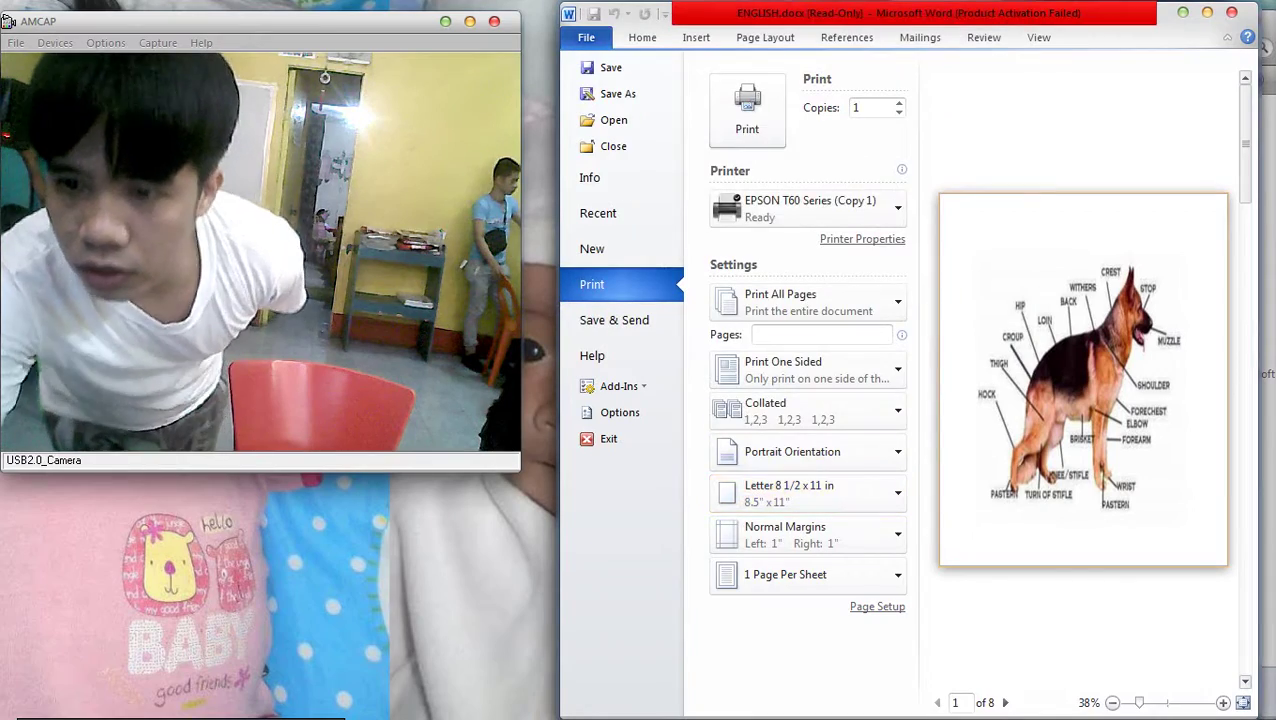
{"action": "left_click", "coordinate": [746, 112]}
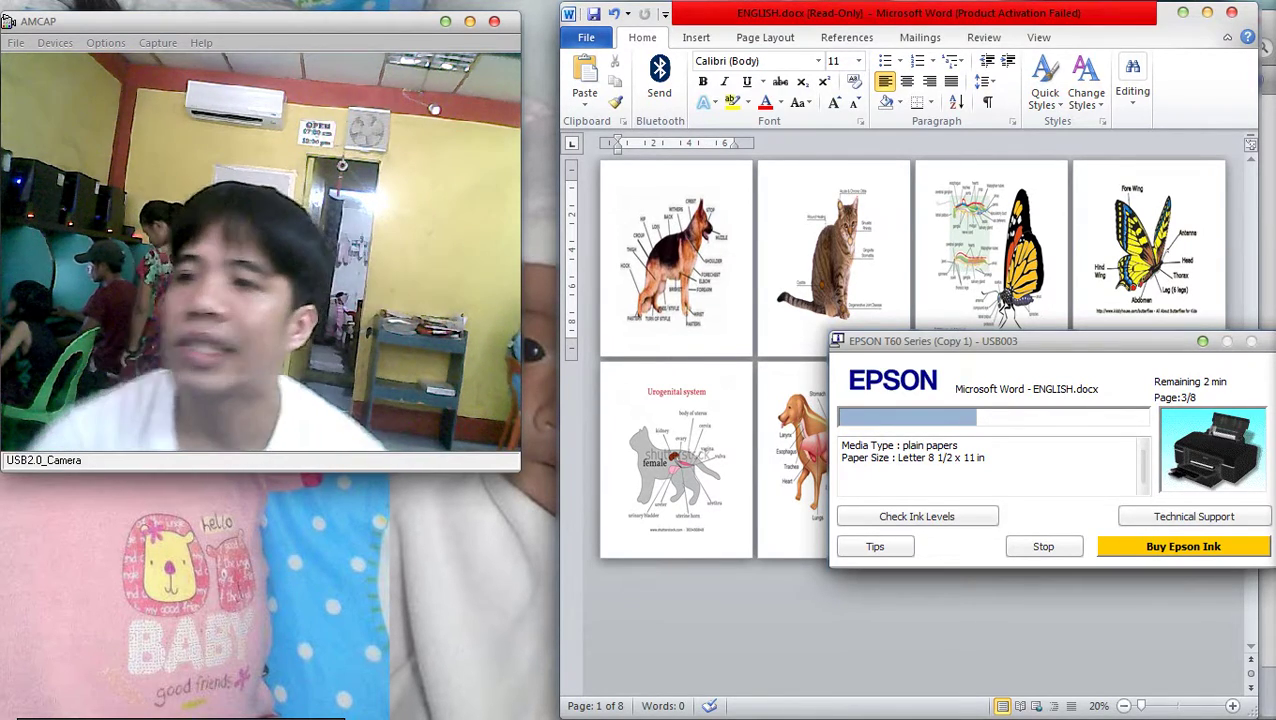
Cancel closing ENGLISH without saving and print it again on the EPSON T60
{"action": "key", "text": "alt+F4"}
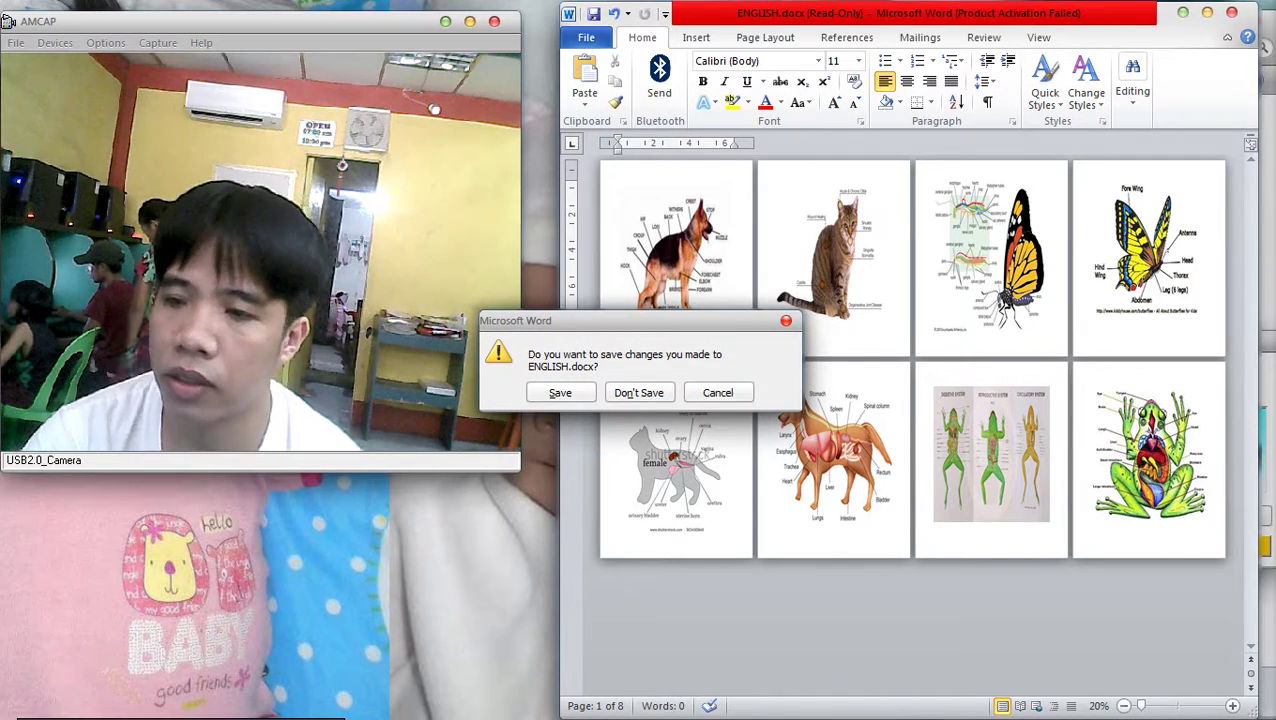
{"action": "key", "text": "Escape"}
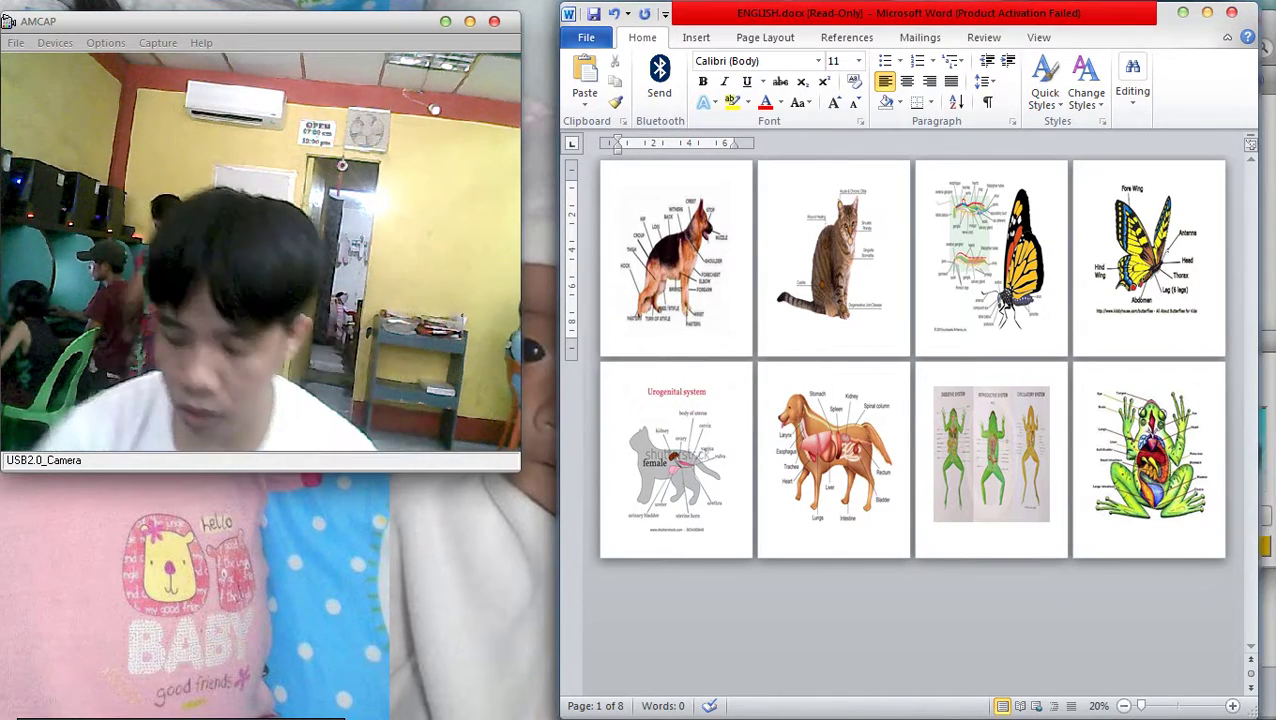
{"action": "key", "text": "ctrl+p"}
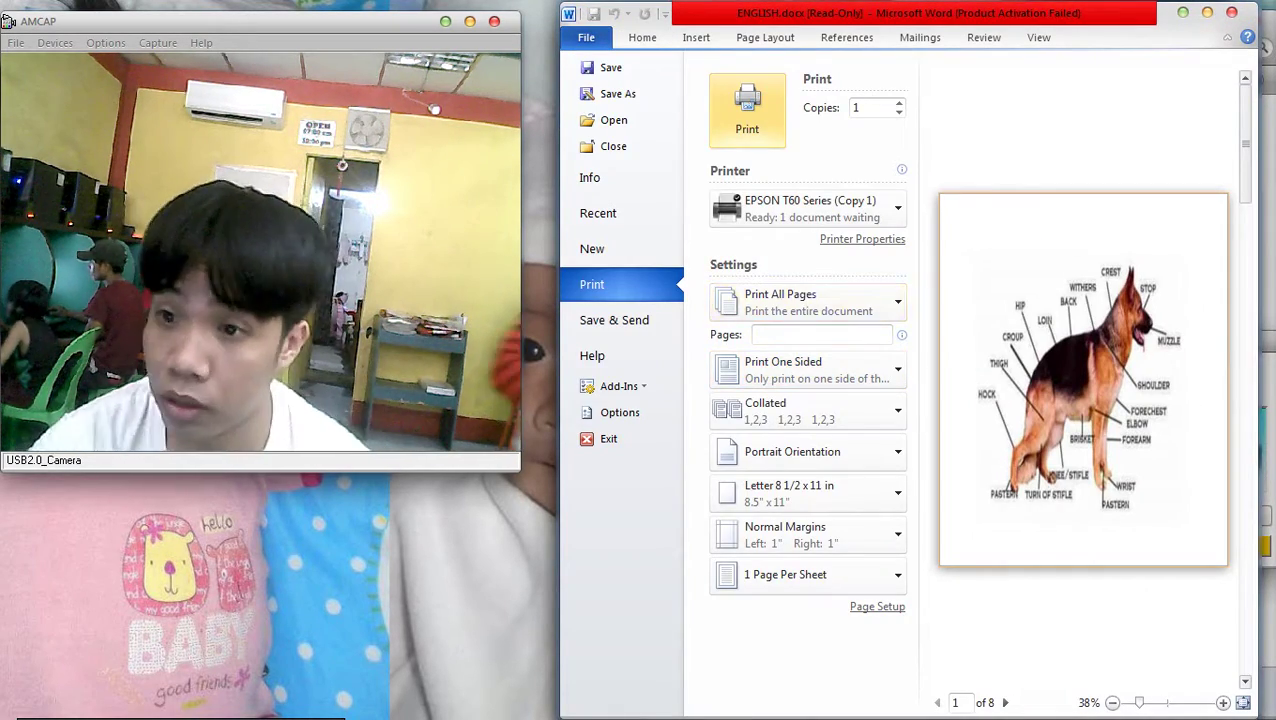
{"action": "key", "text": "alt+f"}
{"action": "key", "text": "p"}
{"action": "key", "text": "r"}
{"action": "key", "text": "Escape"}
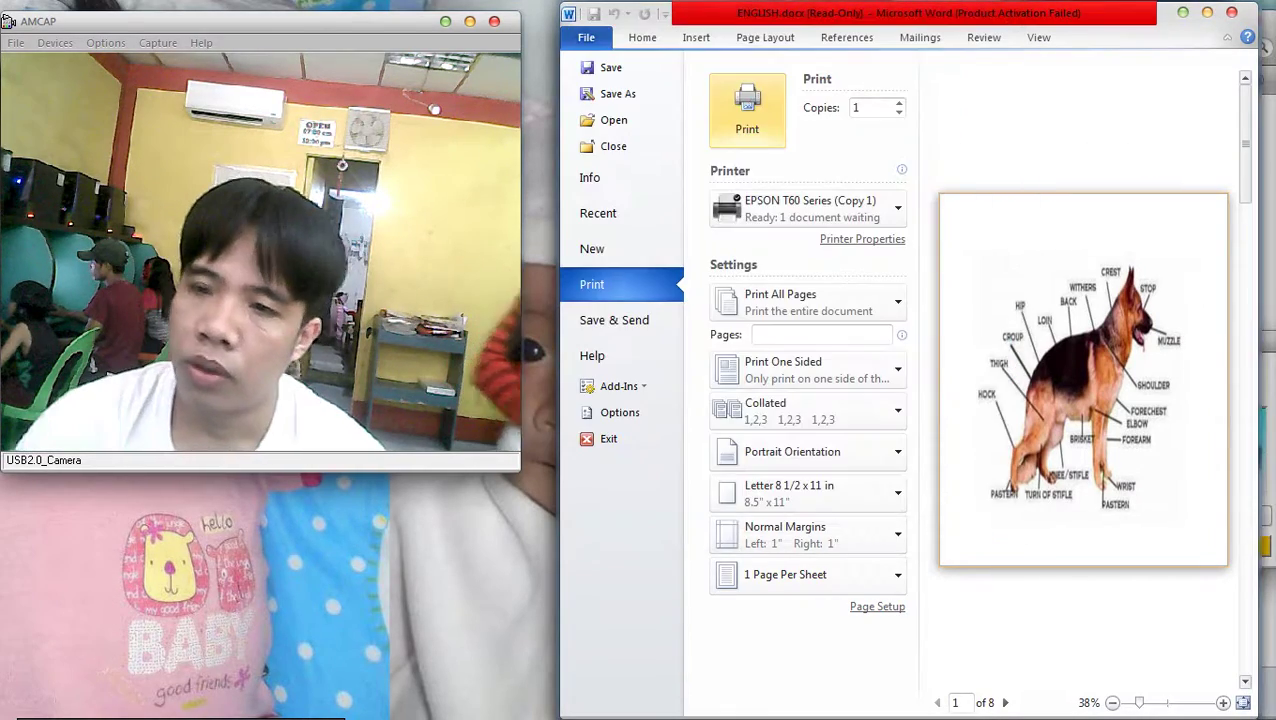
{"action": "key", "text": "Return"}
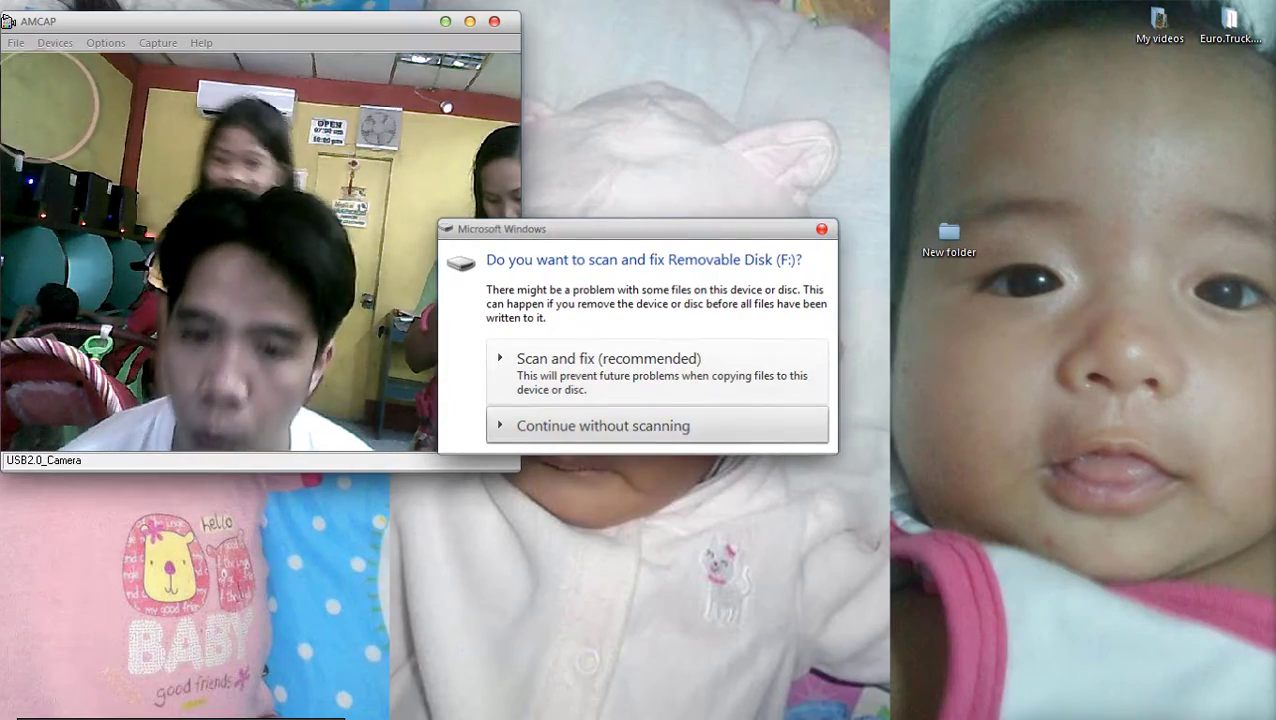
Open the removable disk without scanning, widen Explorer, and browse to Local Disk (C:)
{"action": "left_click", "coordinate": [603, 426]}
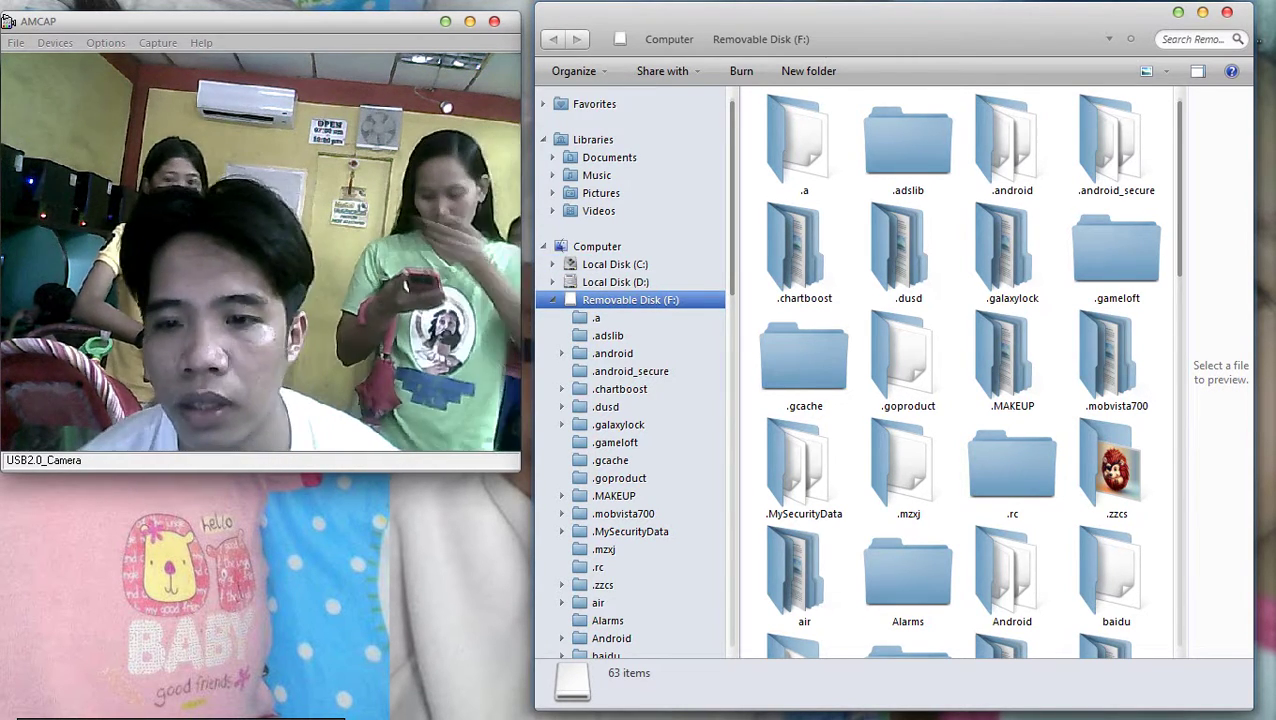
{"action": "left_click_drag", "start_coordinate": [535, 240], "coordinate": [526, 240]}
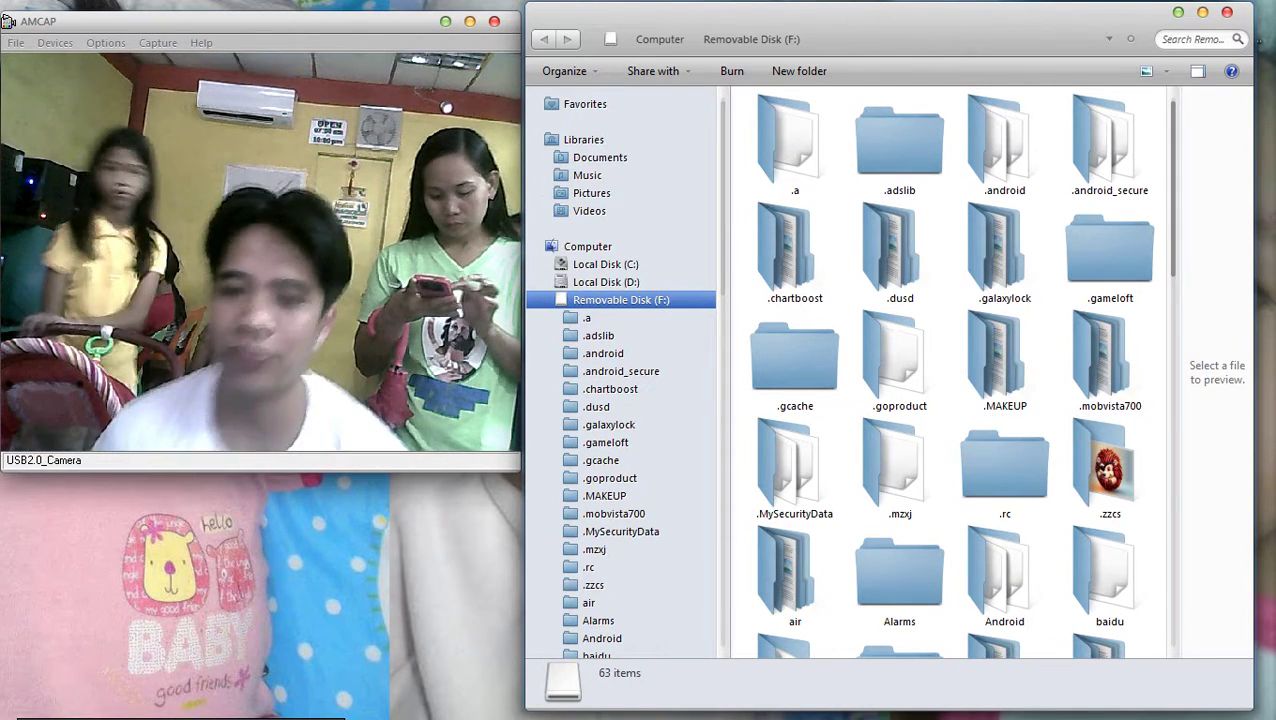
{"action": "left_click", "coordinate": [606, 264]}
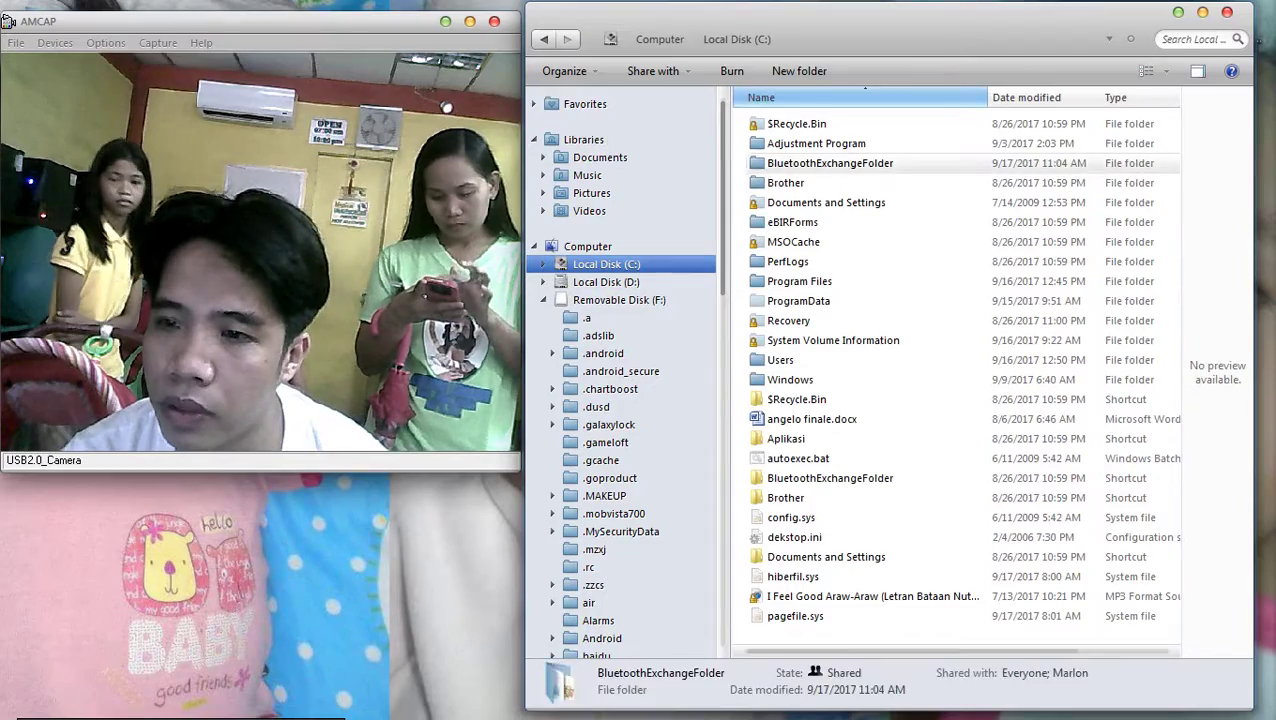
Open JCY quotation.xlsx from BluetoothExchangeFolder, accept the Bluetooth request, then close it
{"action": "double_click", "coordinate": [830, 163]}
{"action": "double_click", "coordinate": [1052, 190]}
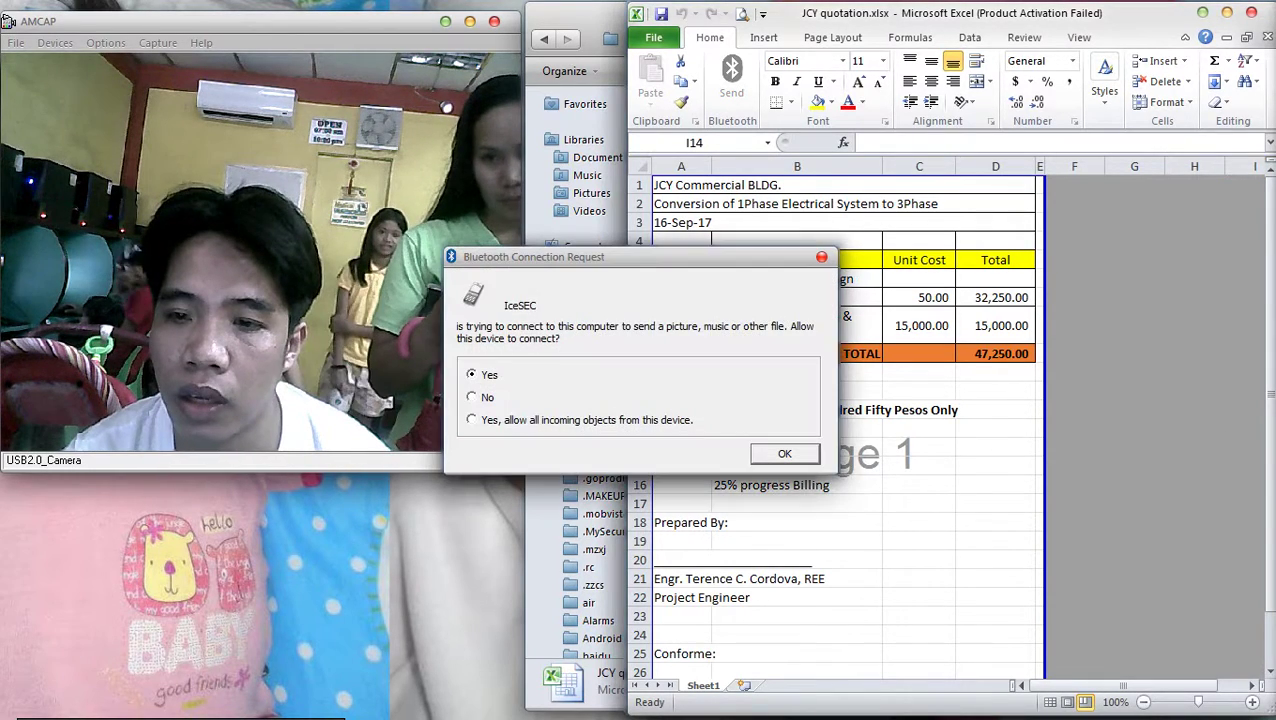
{"action": "key", "text": "Return"}
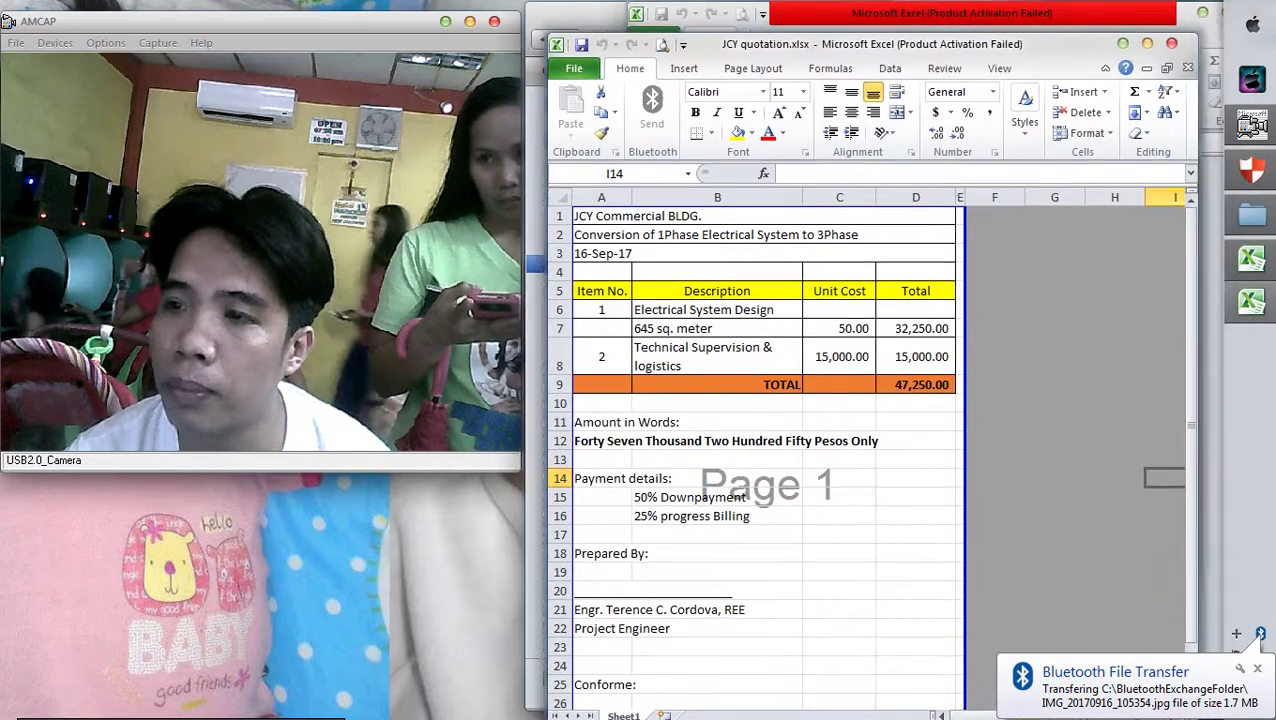
{"action": "left_click", "coordinate": [1170, 43]}
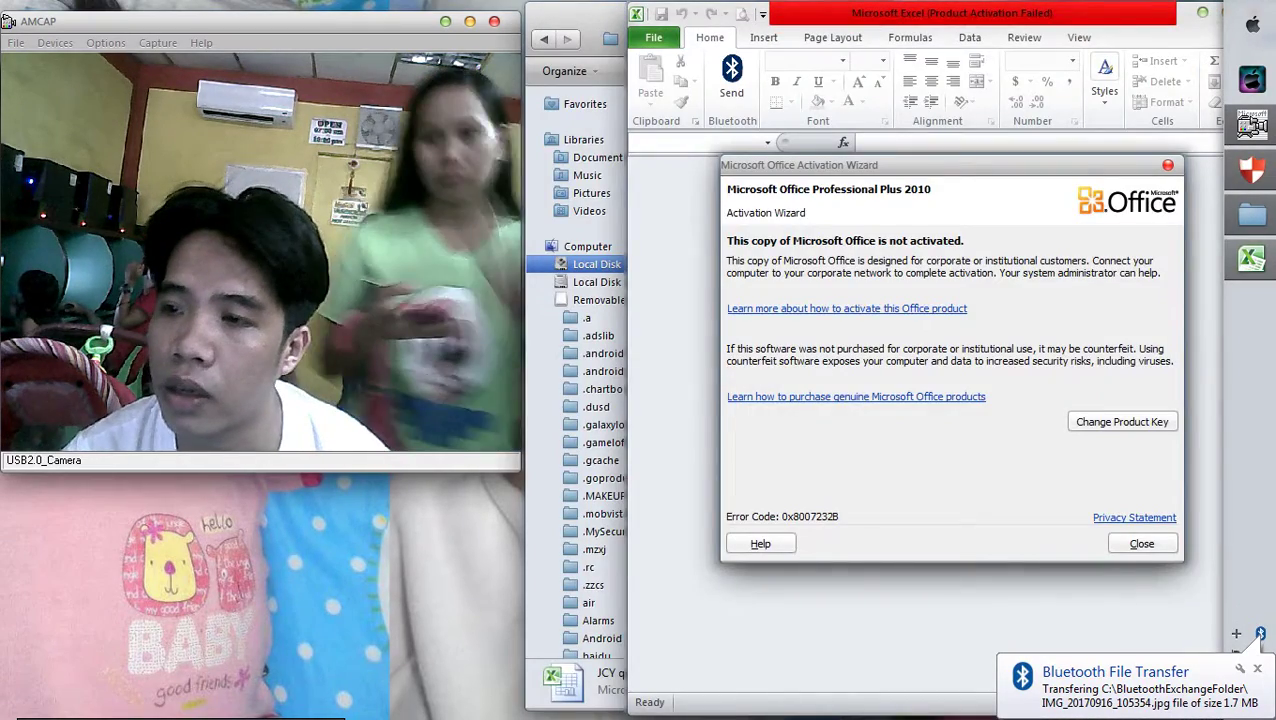
{"action": "key", "text": "Escape"}
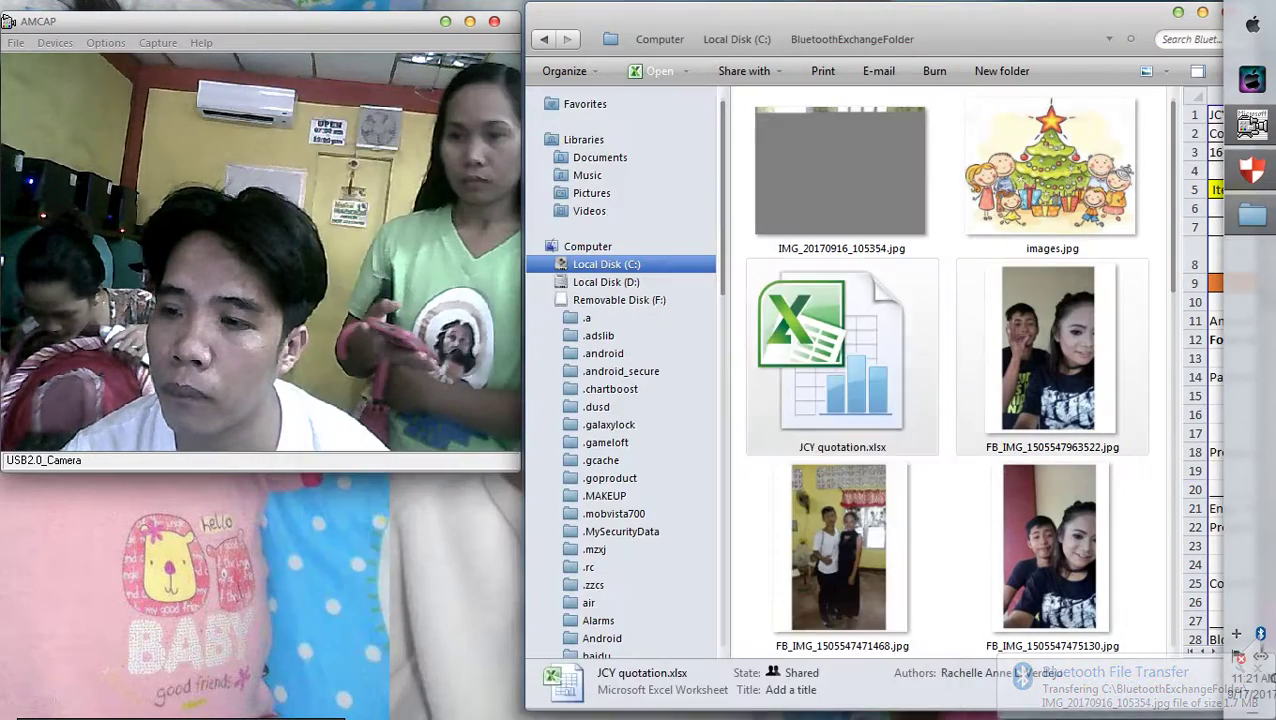
Open and close the Copy of 2017 WIR New Template workbook
{"action": "left_click_drag", "start_coordinate": [1030, 300], "coordinate": [1015, 362]}
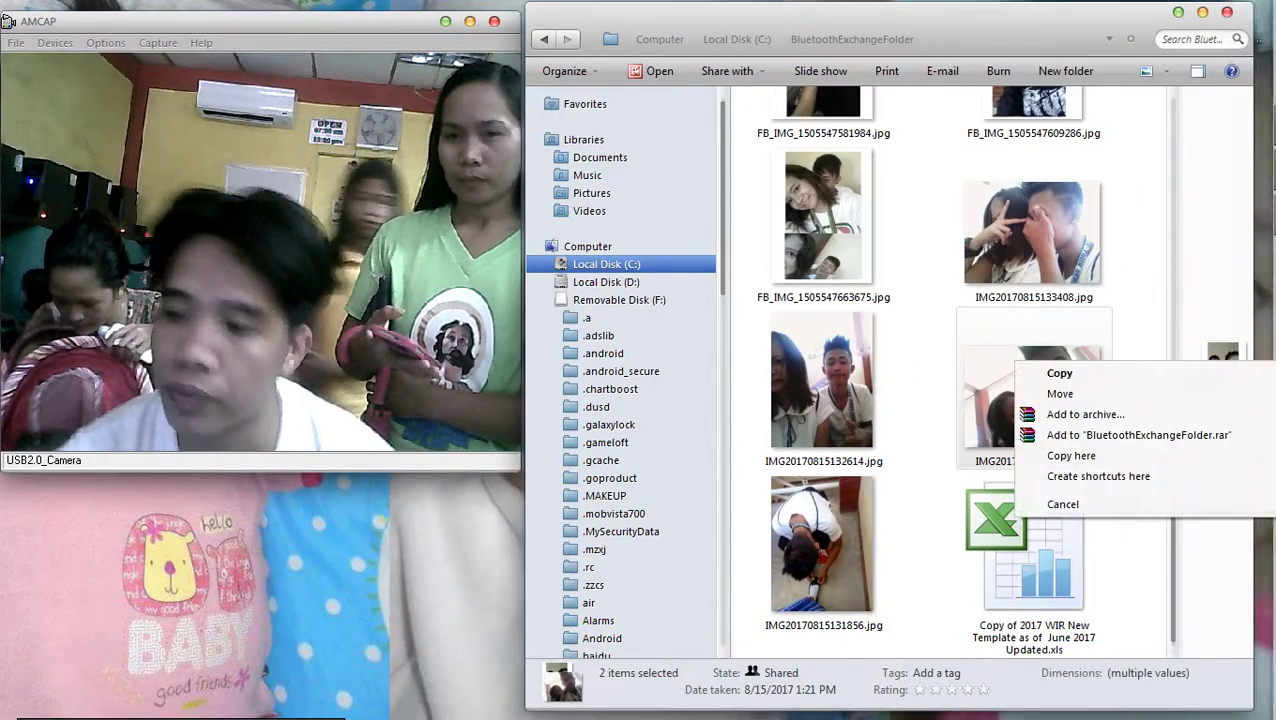
{"action": "key", "text": "Escape"}
{"action": "double_click", "coordinate": [1033, 560]}
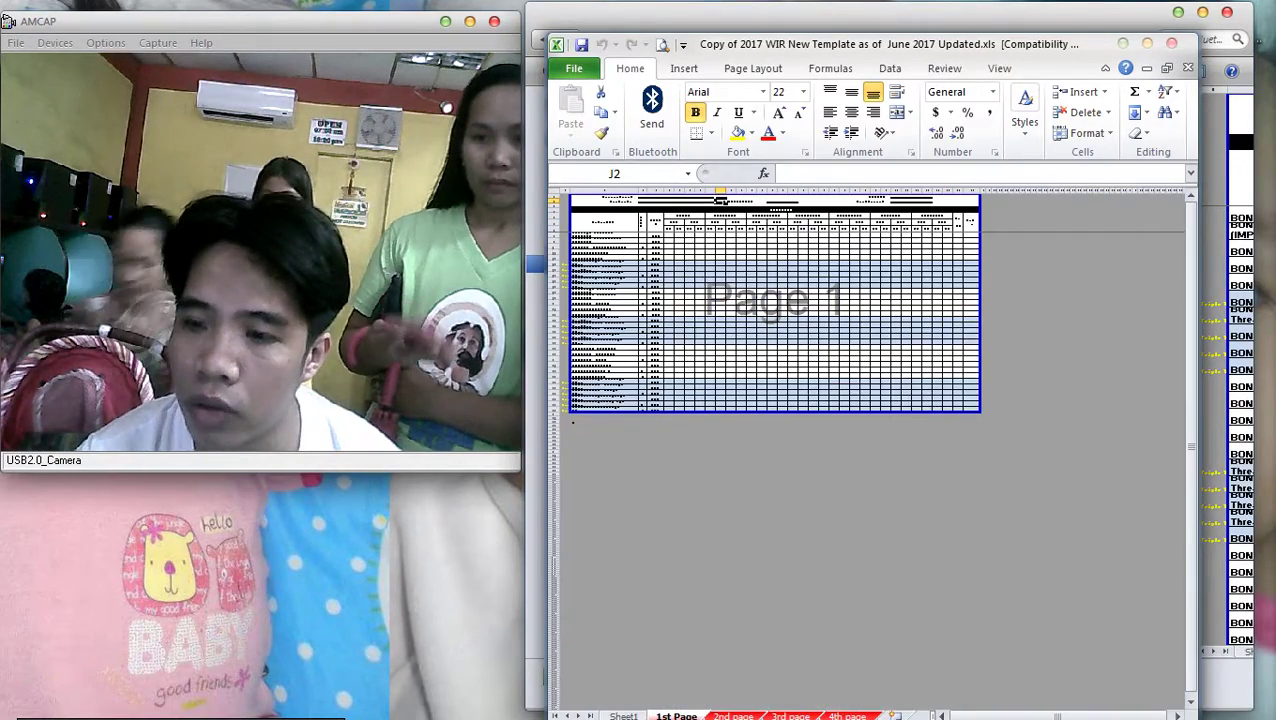
{"action": "key", "text": "alt+F4"}
{"action": "left_click", "coordinate": [1033, 400]}
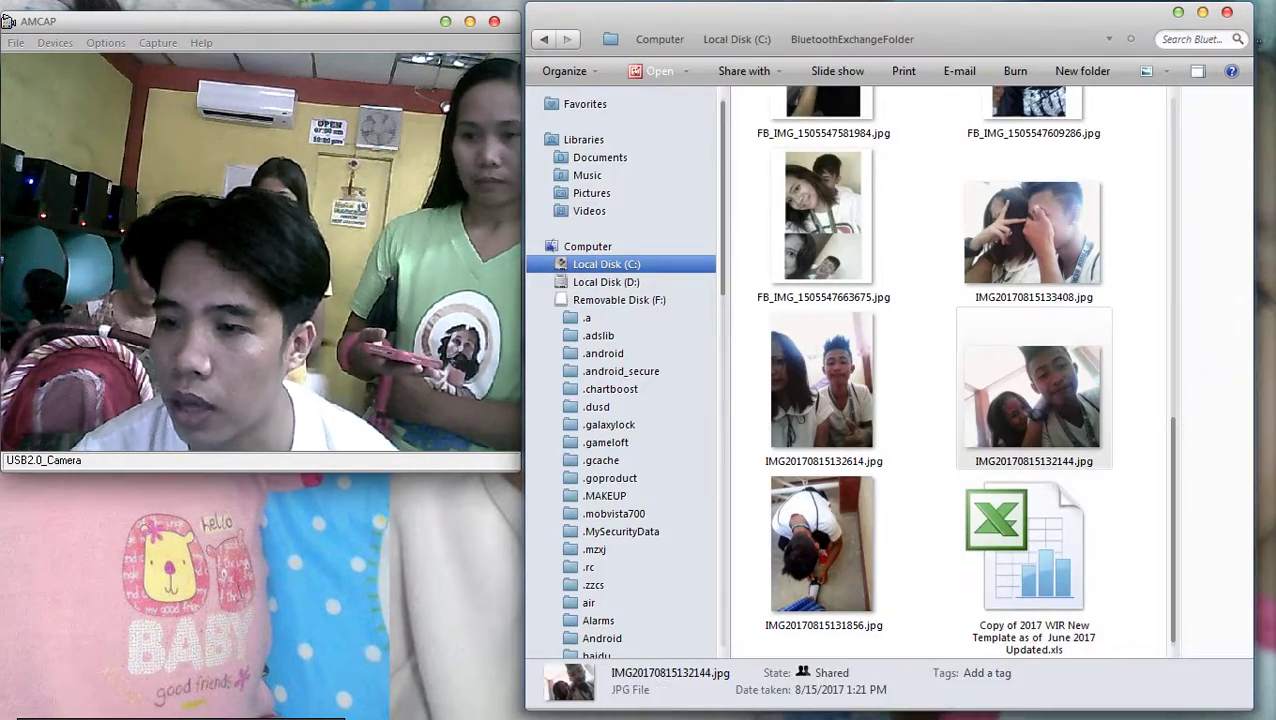
{"action": "scroll", "coordinate": [1033, 400], "scroll_direction": "up", "scroll_amount": 5}
Delete all 15 files in BluetoothExchangeFolder to the Recycle Bin
{"action": "left_click", "coordinate": [1033, 160]}
{"action": "scroll", "coordinate": [1033, 160], "scroll_direction": "down", "scroll_amount": 5}
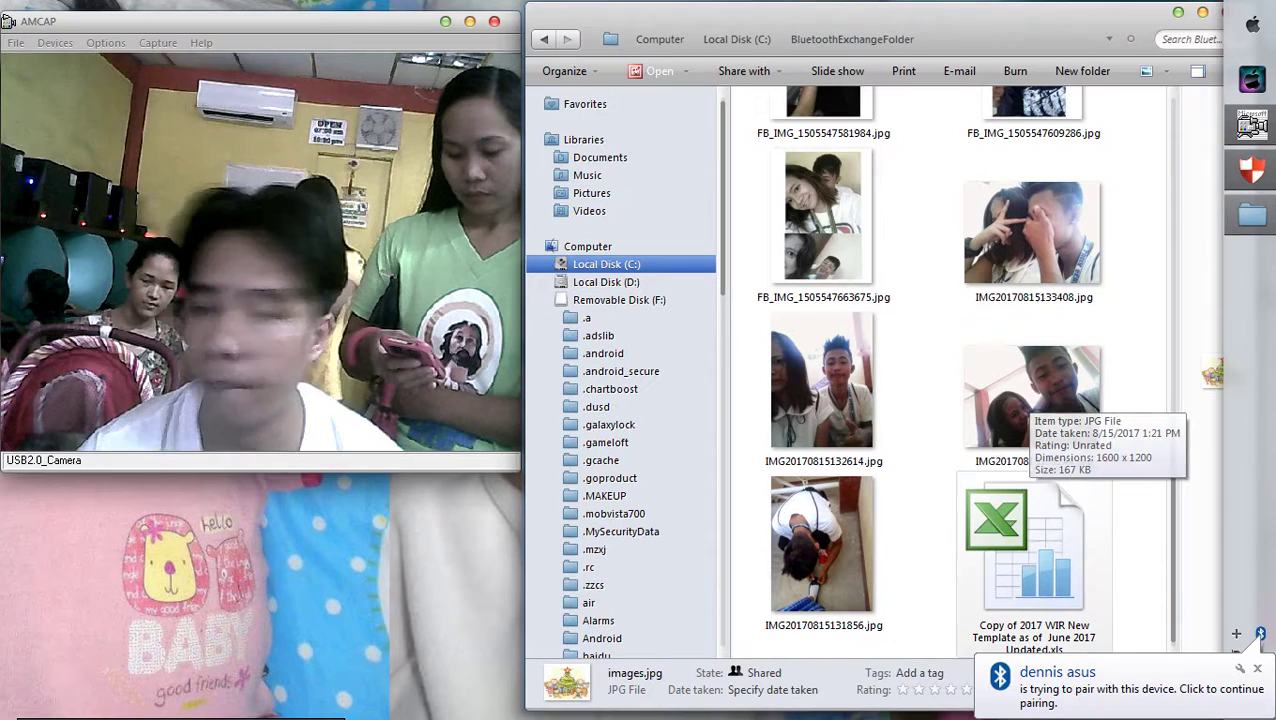
{"action": "key", "text": "ctrl+a"}
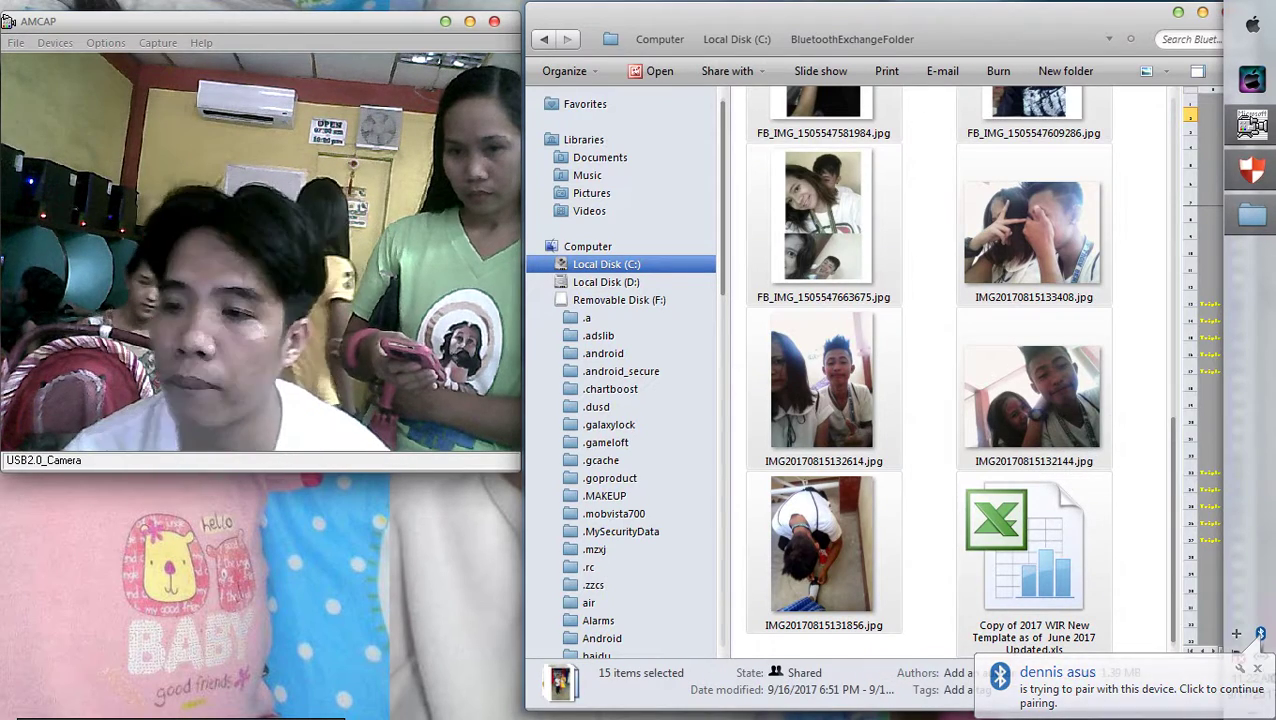
{"action": "key", "text": "Delete"}
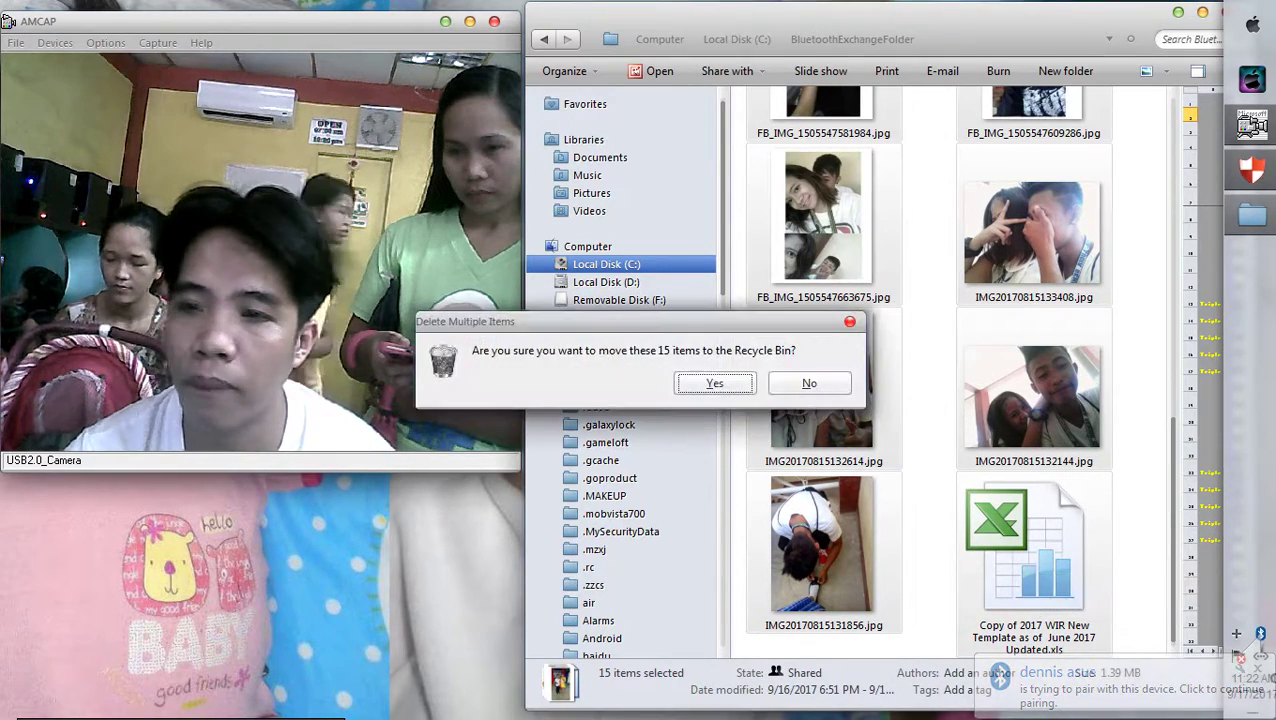
{"action": "key", "text": "Return"}
Refresh the folder repeatedly until it reads 'This folder is empty'
{"action": "right_click", "coordinate": [1220, 276]}
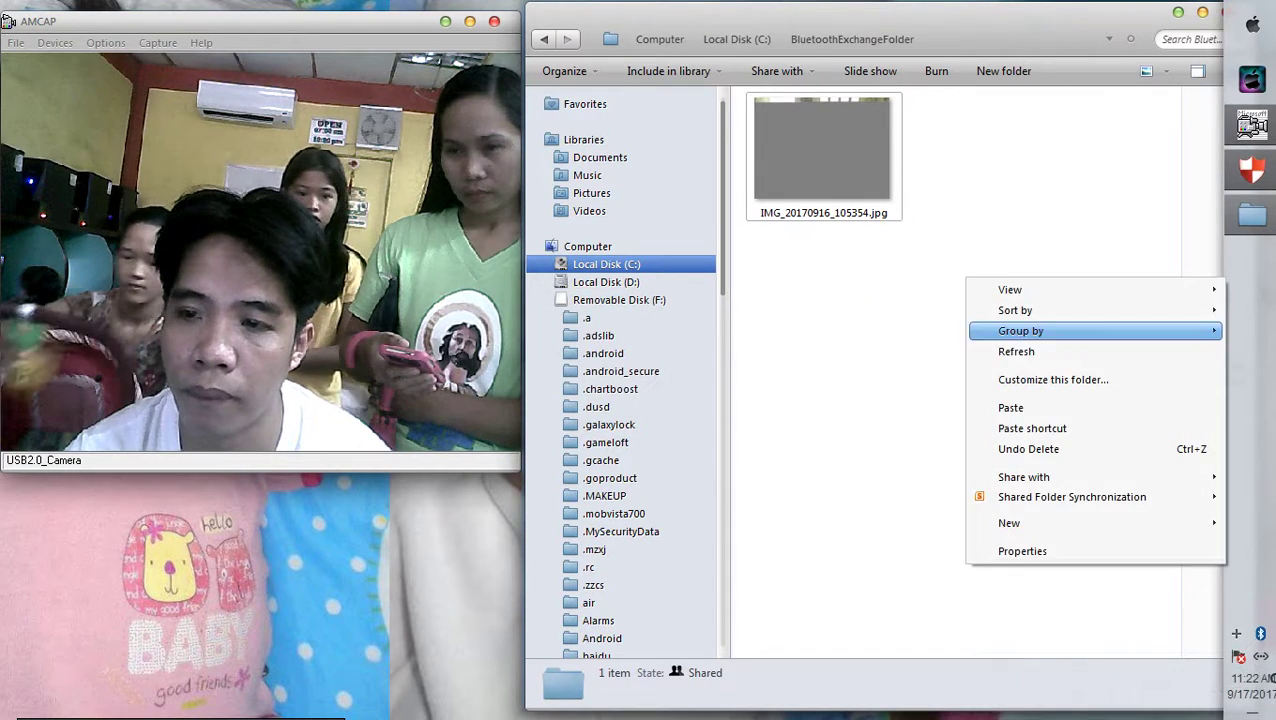
{"action": "left_click", "coordinate": [1190, 351]}
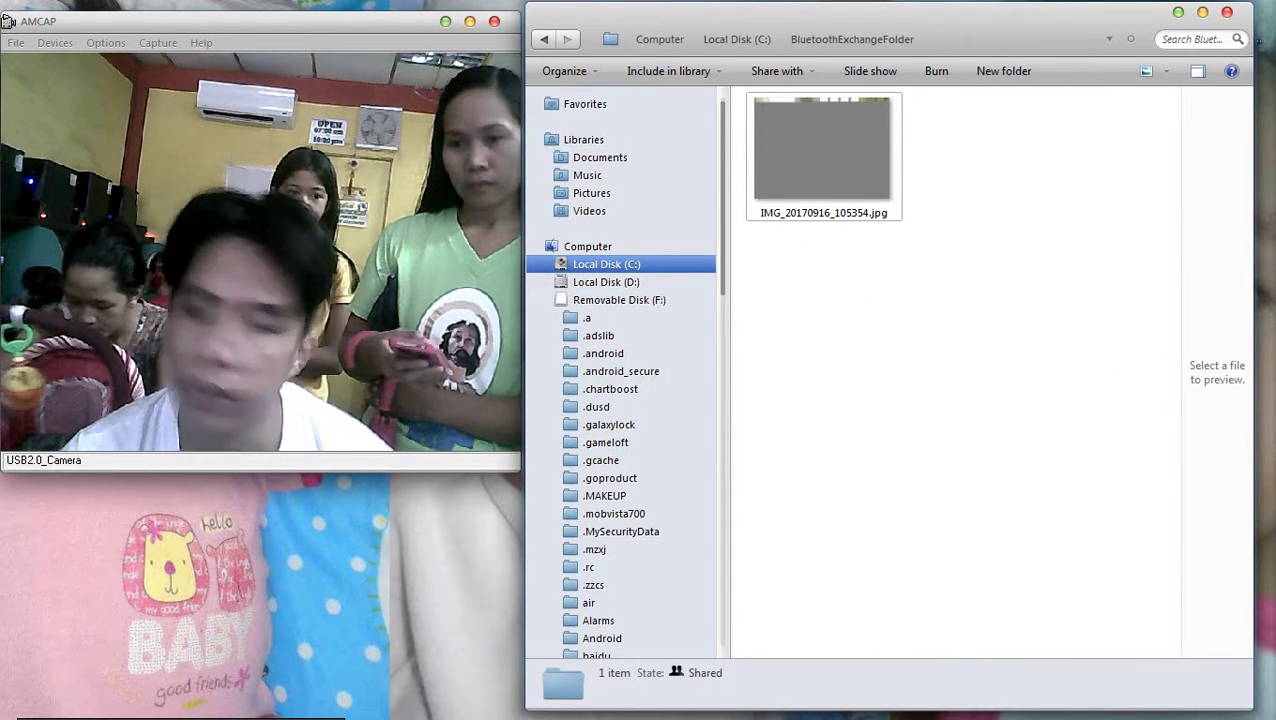
{"action": "right_click", "coordinate": [866, 300]}
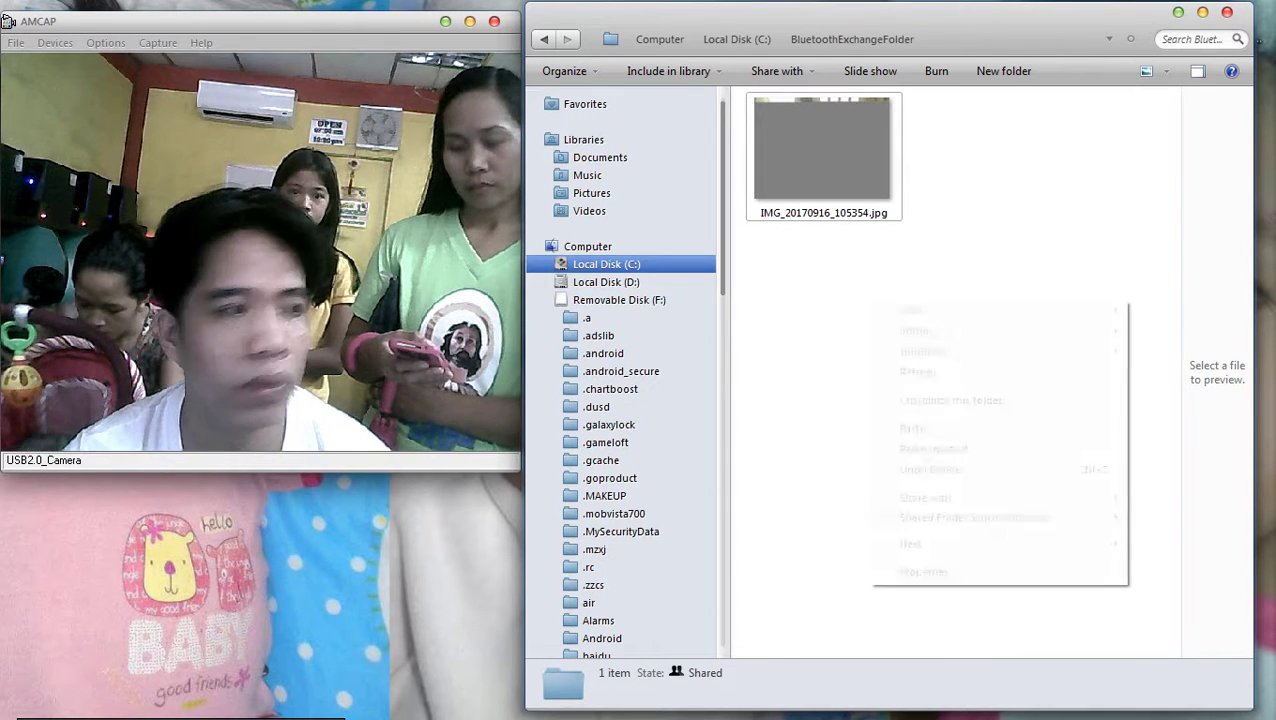
{"action": "left_click", "coordinate": [975, 372]}
{"action": "right_click", "coordinate": [932, 324]}
{"action": "left_click", "coordinate": [978, 393]}
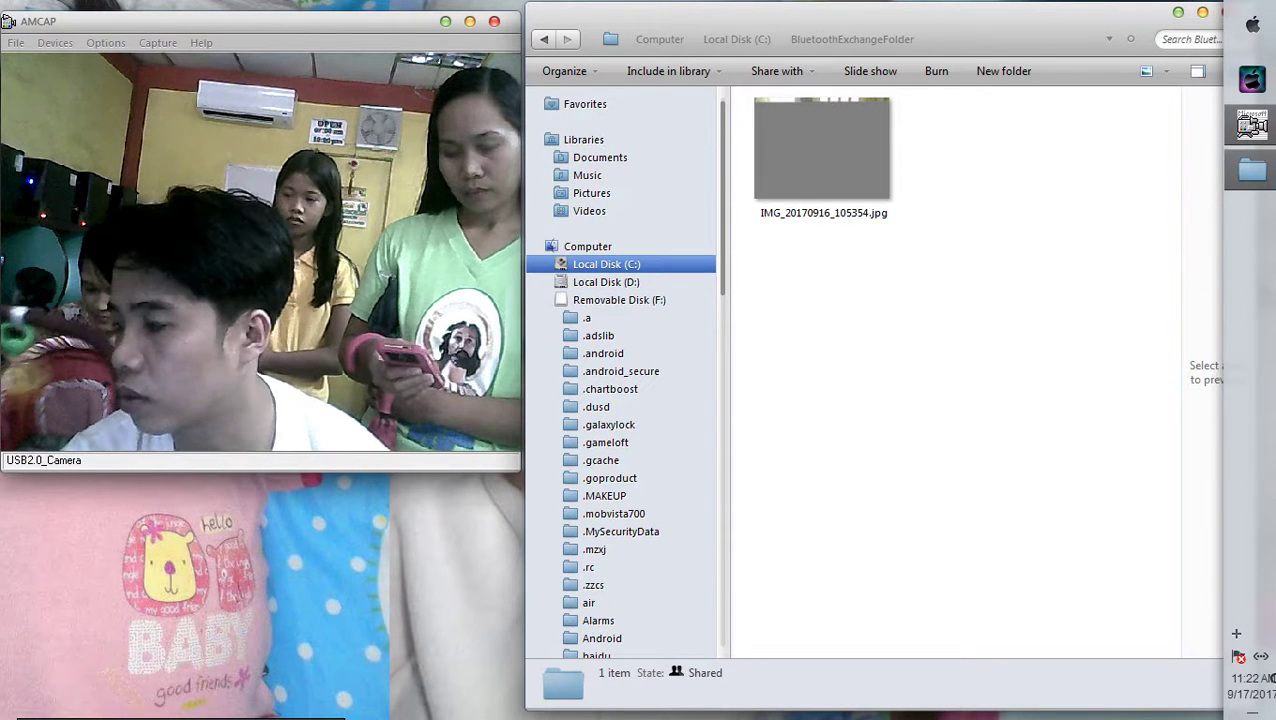
{"action": "right_click", "coordinate": [981, 222]}
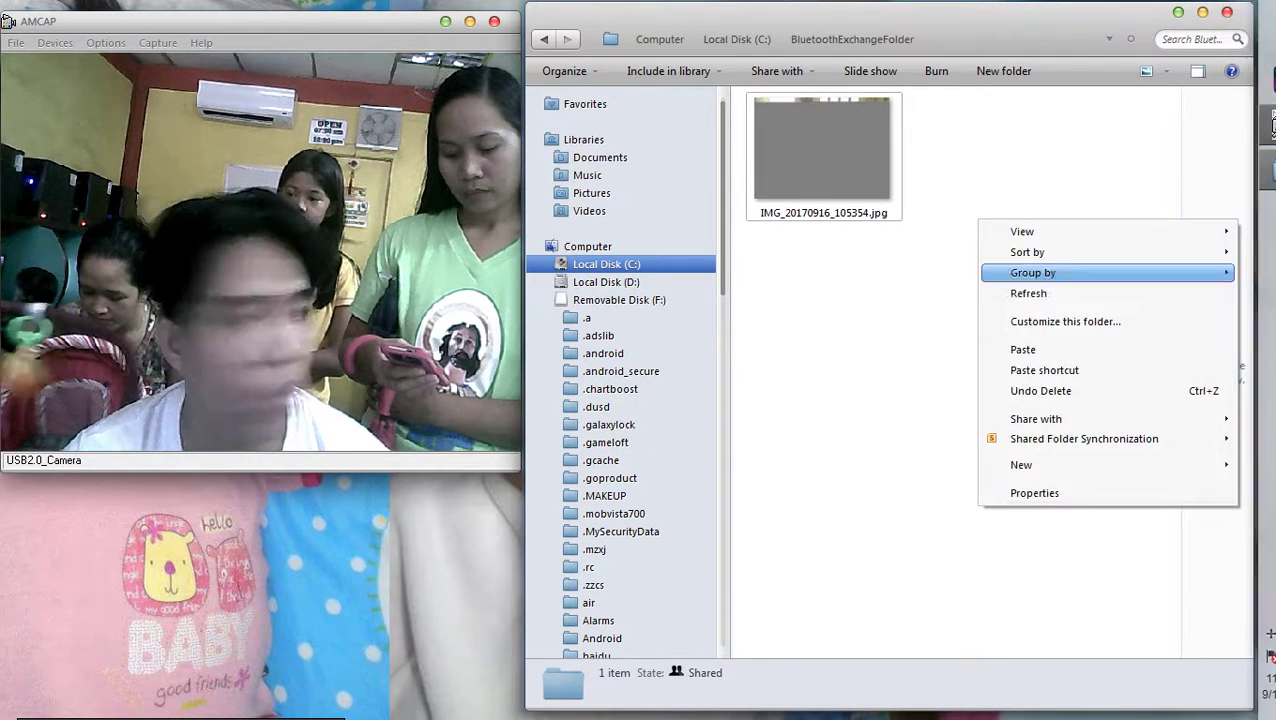
{"action": "left_click", "coordinate": [1005, 294]}
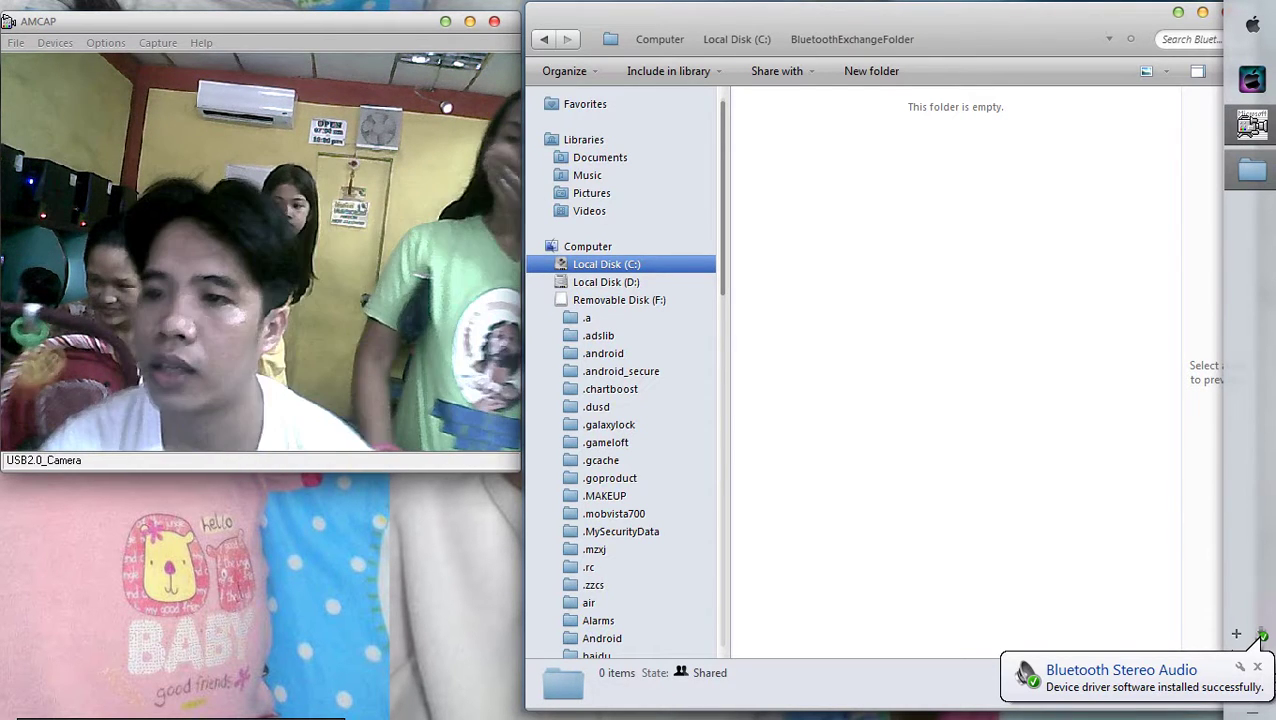
{"action": "right_click", "coordinate": [998, 230]}
{"action": "left_click", "coordinate": [1050, 305]}
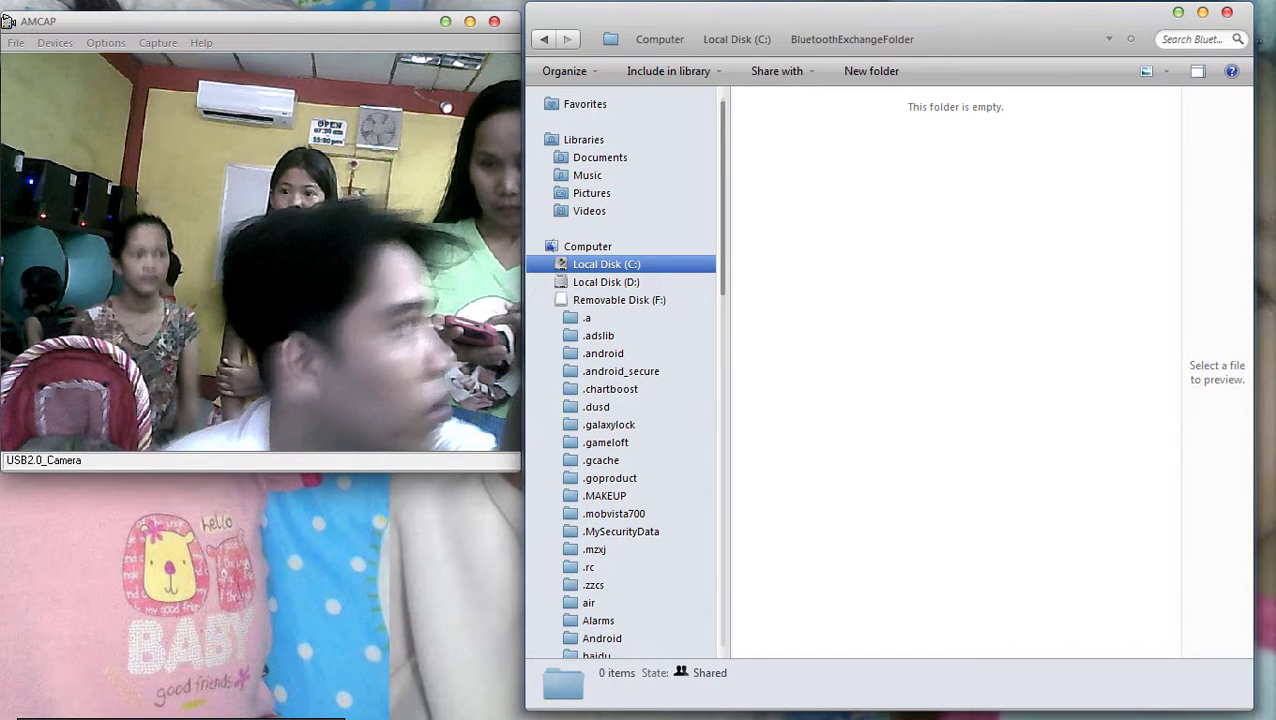
{"action": "right_click", "coordinate": [809, 317]}
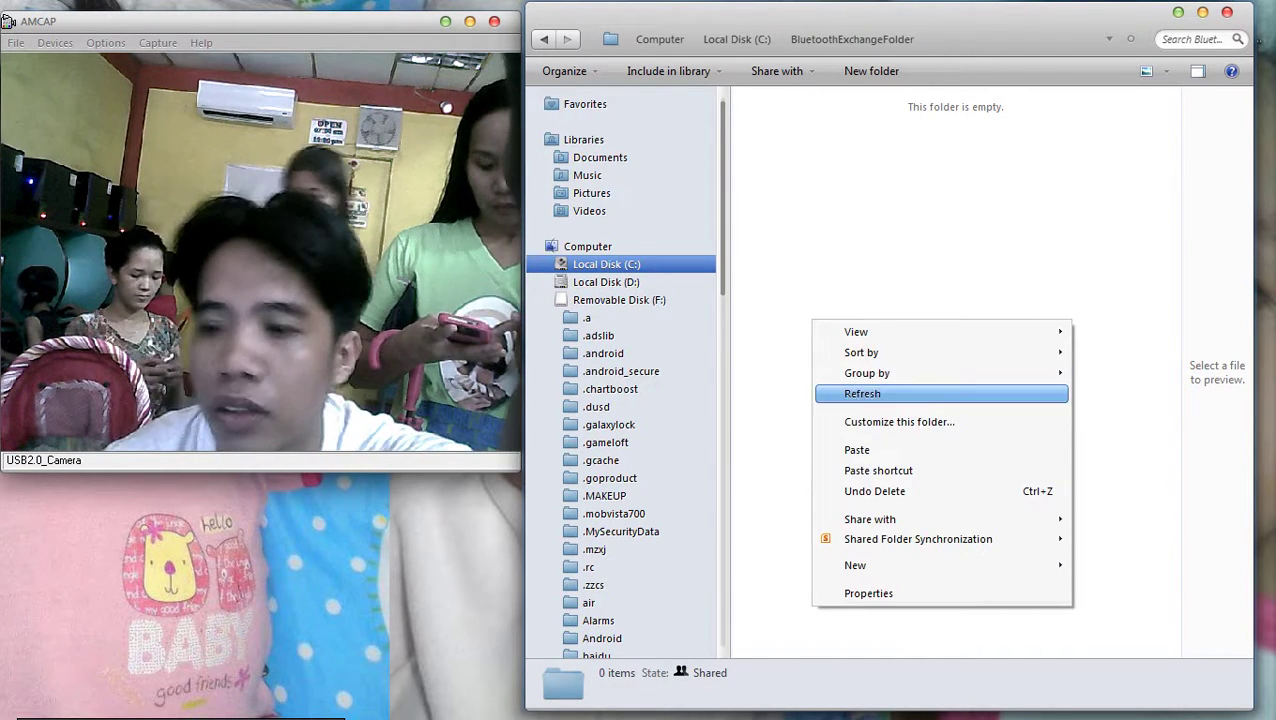
{"action": "left_click", "coordinate": [845, 393]}
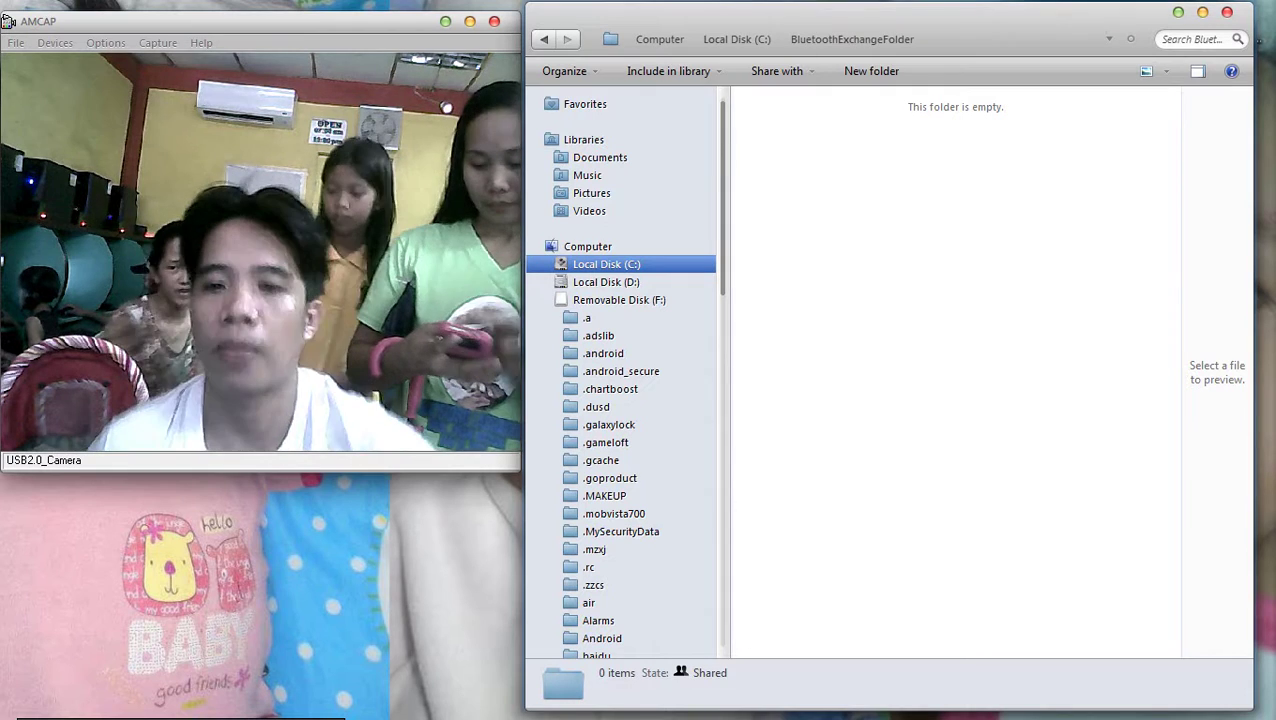
{"action": "mouse_move", "coordinate": [1252, 125]}
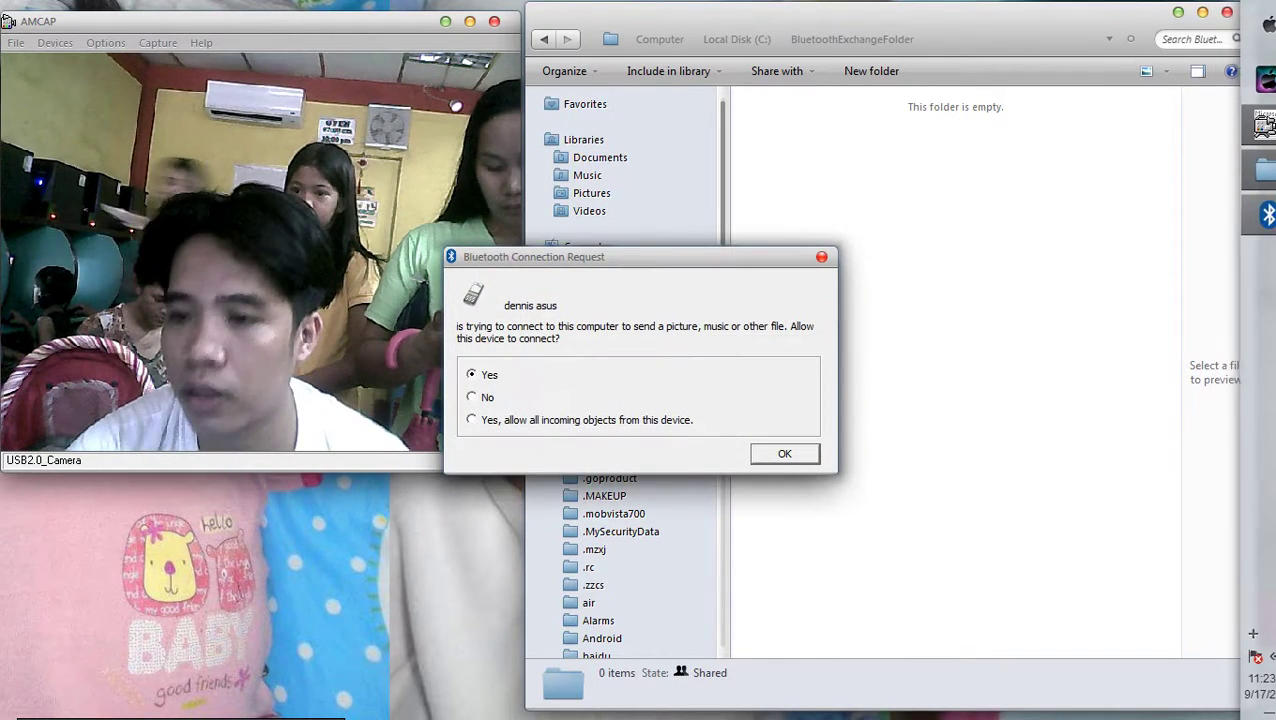
Accept the phone's Bluetooth transfer and refresh the folder to show the received pictures
{"action": "key", "text": "Return"}
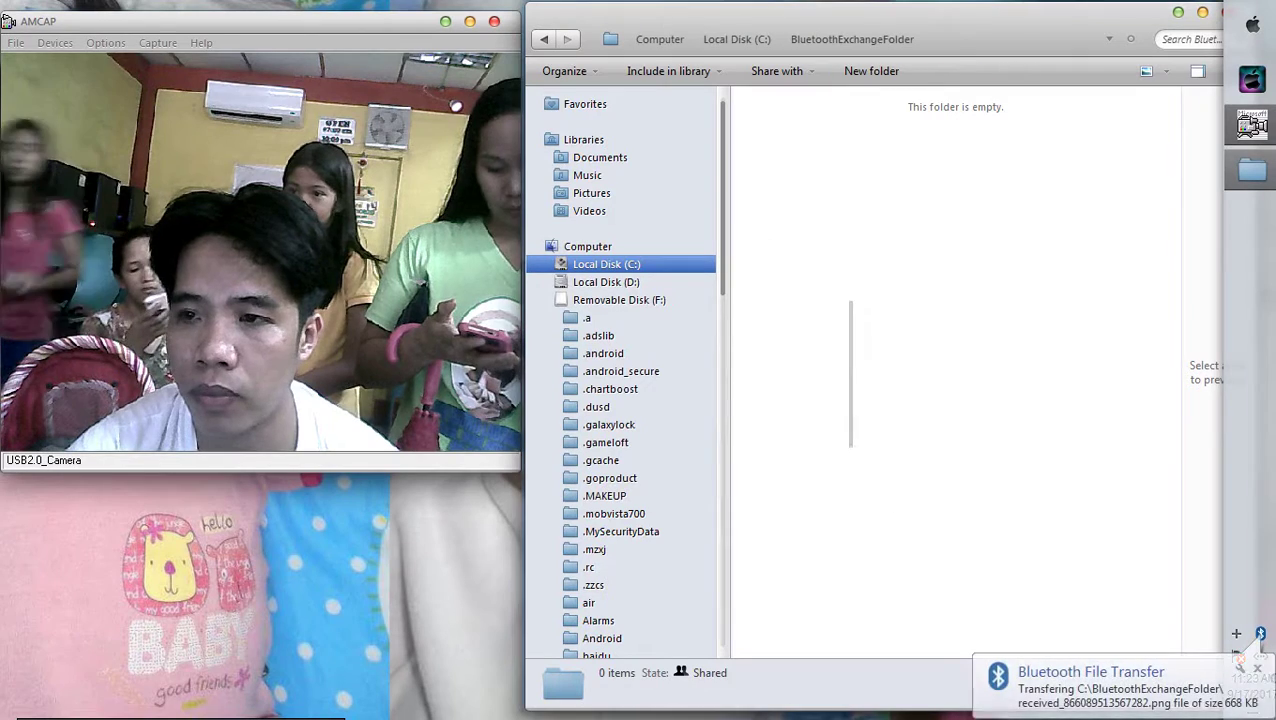
{"action": "right_click", "coordinate": [998, 244]}
{"action": "key", "text": "Escape"}
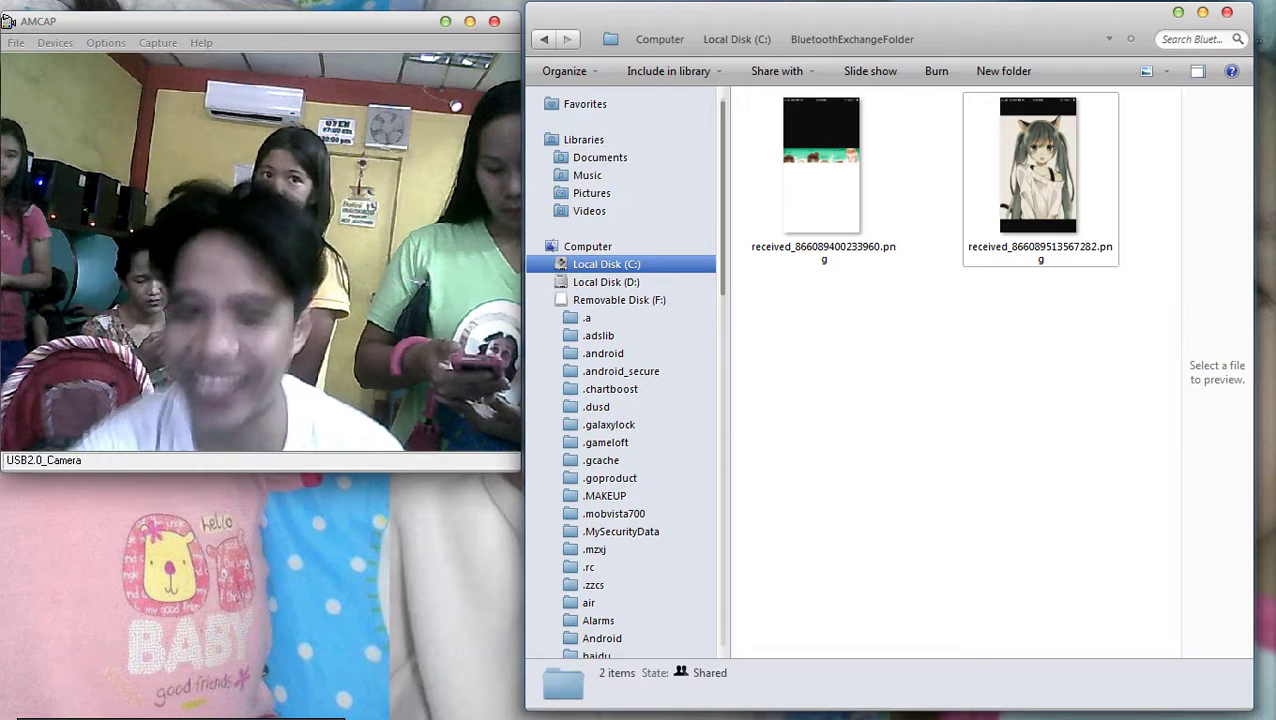
{"action": "left_click_drag", "start_coordinate": [1083, 308], "coordinate": [1000, 180]}
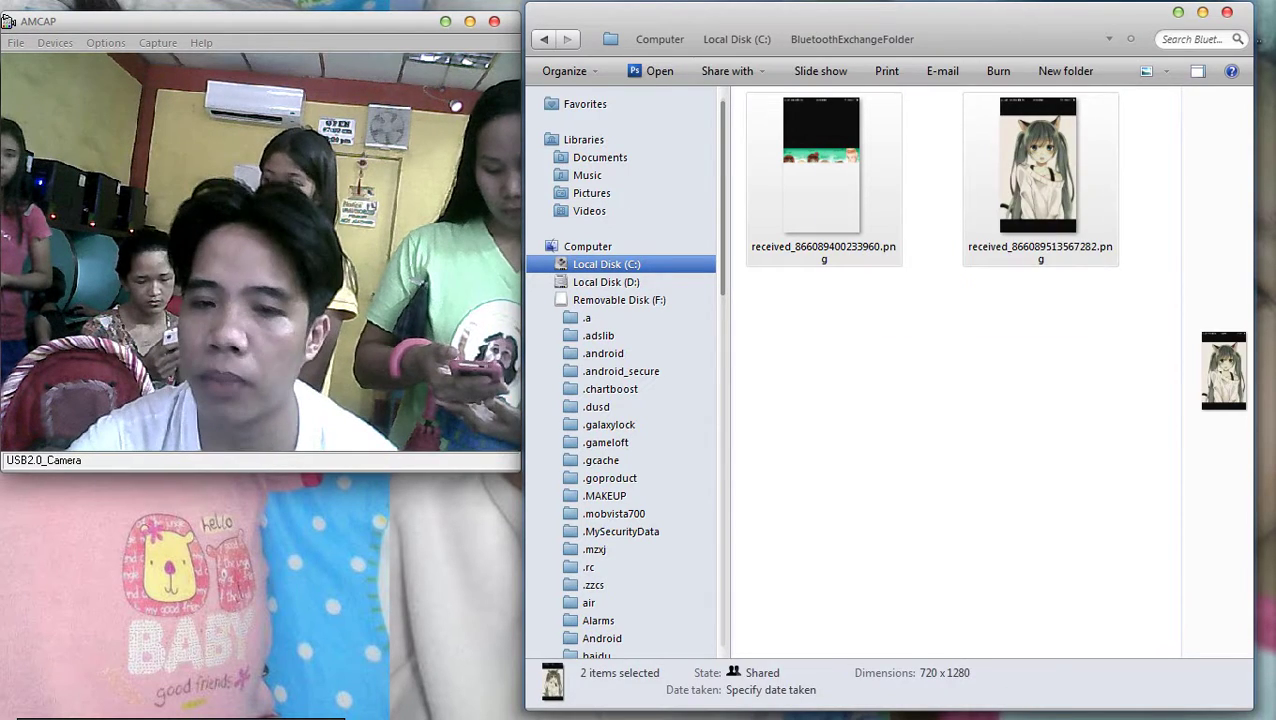
{"action": "right_click", "coordinate": [1000, 180]}
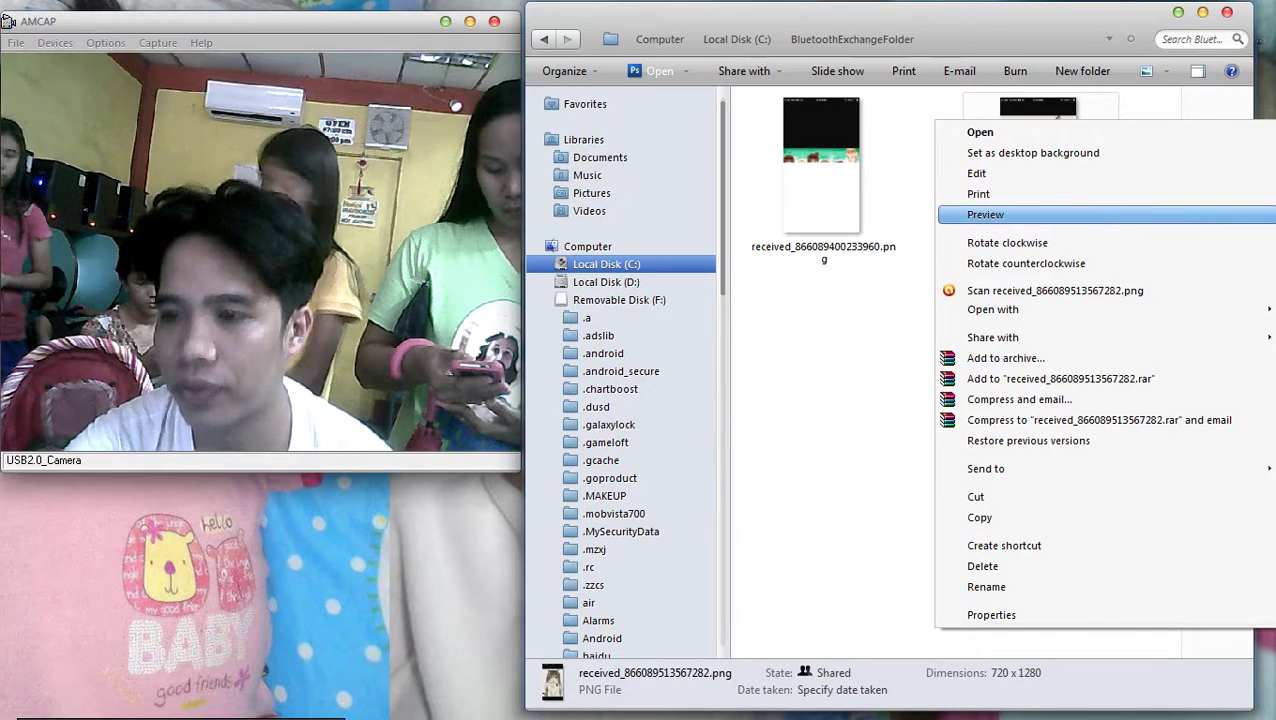
{"action": "right_click", "coordinate": [877, 330]}
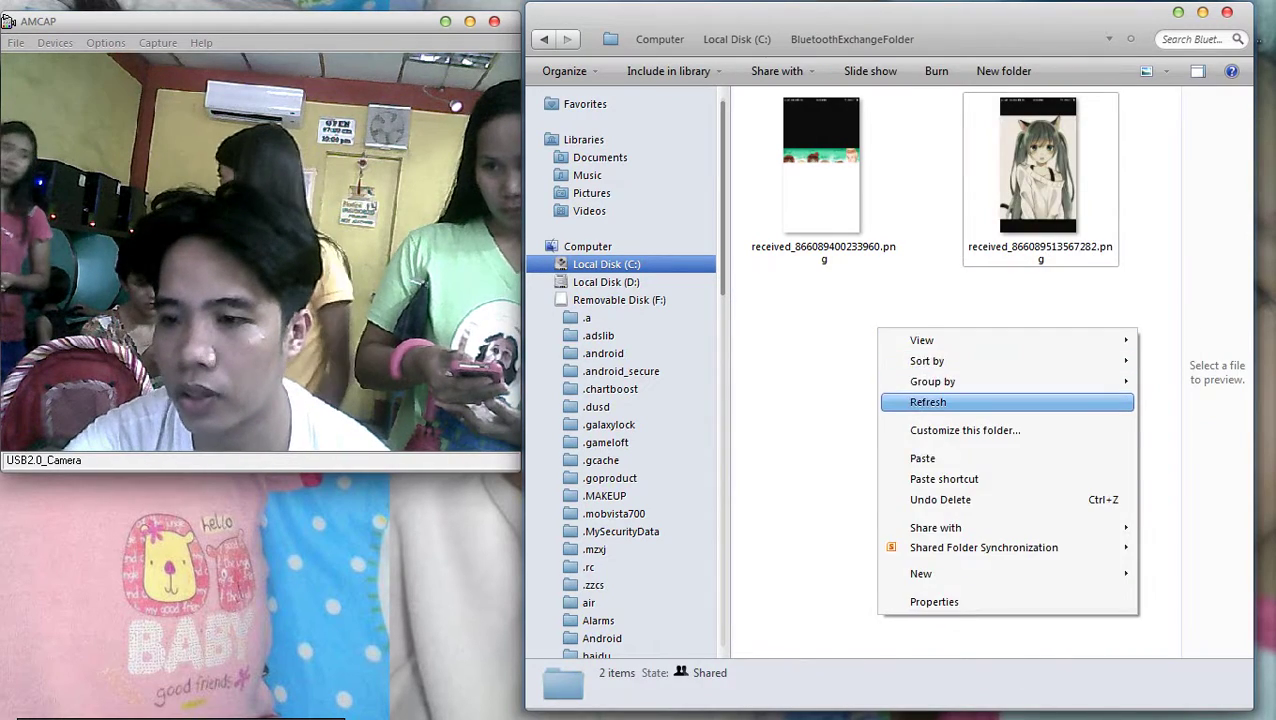
{"action": "left_click", "coordinate": [911, 401]}
Check the context menus of both received PNGs, leaving neither selected
{"action": "key", "text": "Menu"}
{"action": "key", "text": "Escape"}
{"action": "key", "text": "Left"}
{"action": "key", "text": "Menu"}
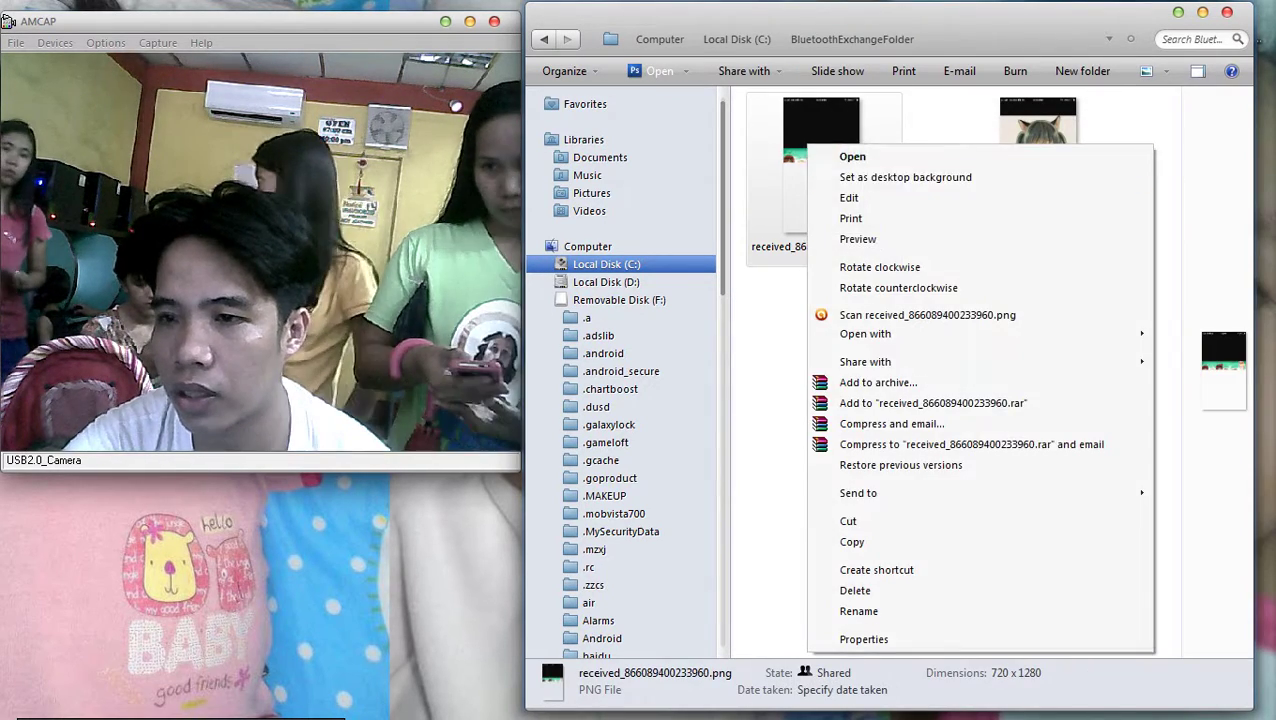
{"action": "key", "text": "Escape"}
{"action": "key", "text": "Right"}
{"action": "key", "text": "Left"}
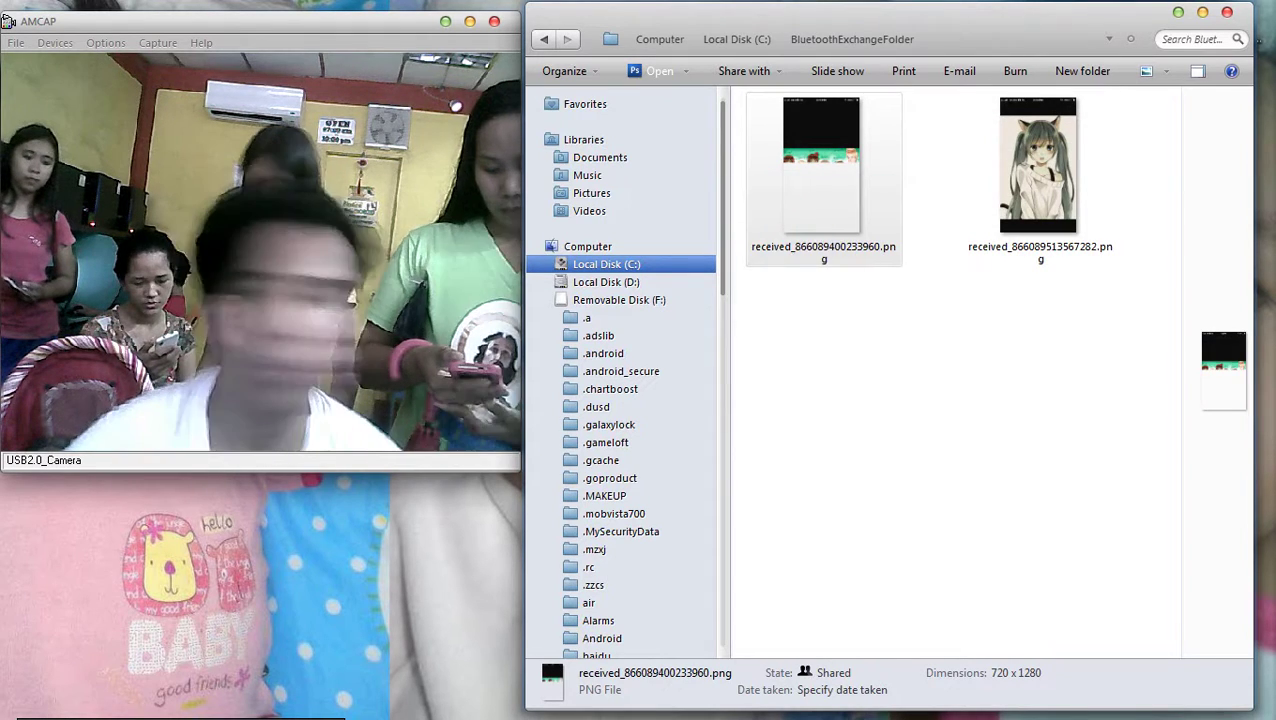
{"action": "key", "text": "ctrl+space"}
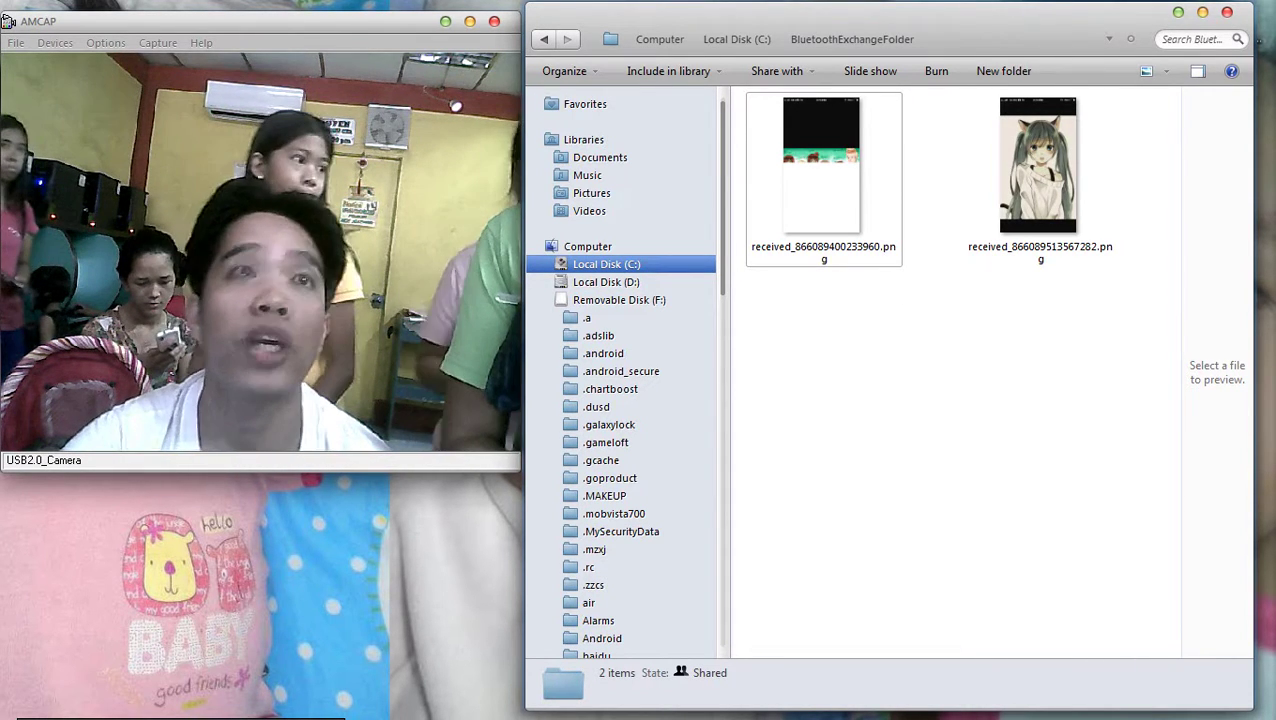
Open Print Pictures for the cat-girl PNG and move the dialog down and right
{"action": "right_click", "coordinate": [1028, 165]}
{"action": "right_click", "coordinate": [1036, 143]}
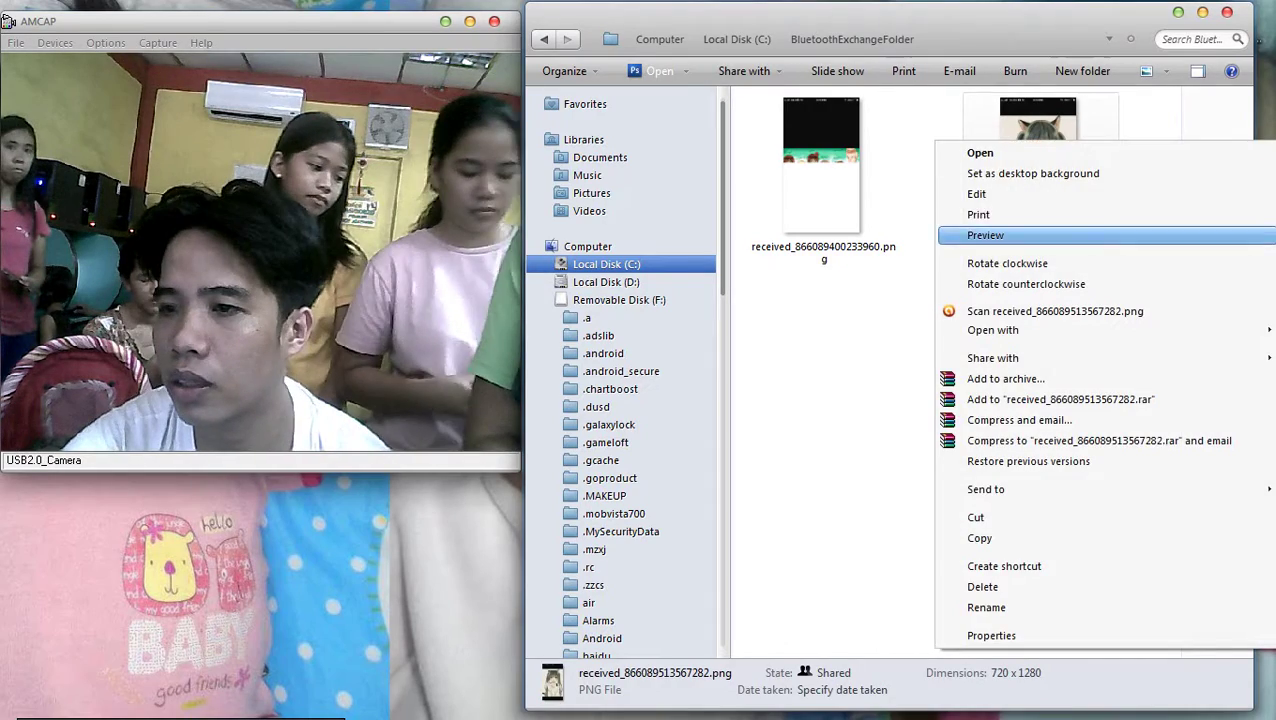
{"action": "left_click", "coordinate": [978, 214]}
{"action": "left_click_drag", "start_coordinate": [342, 134], "coordinate": [704, 535]}
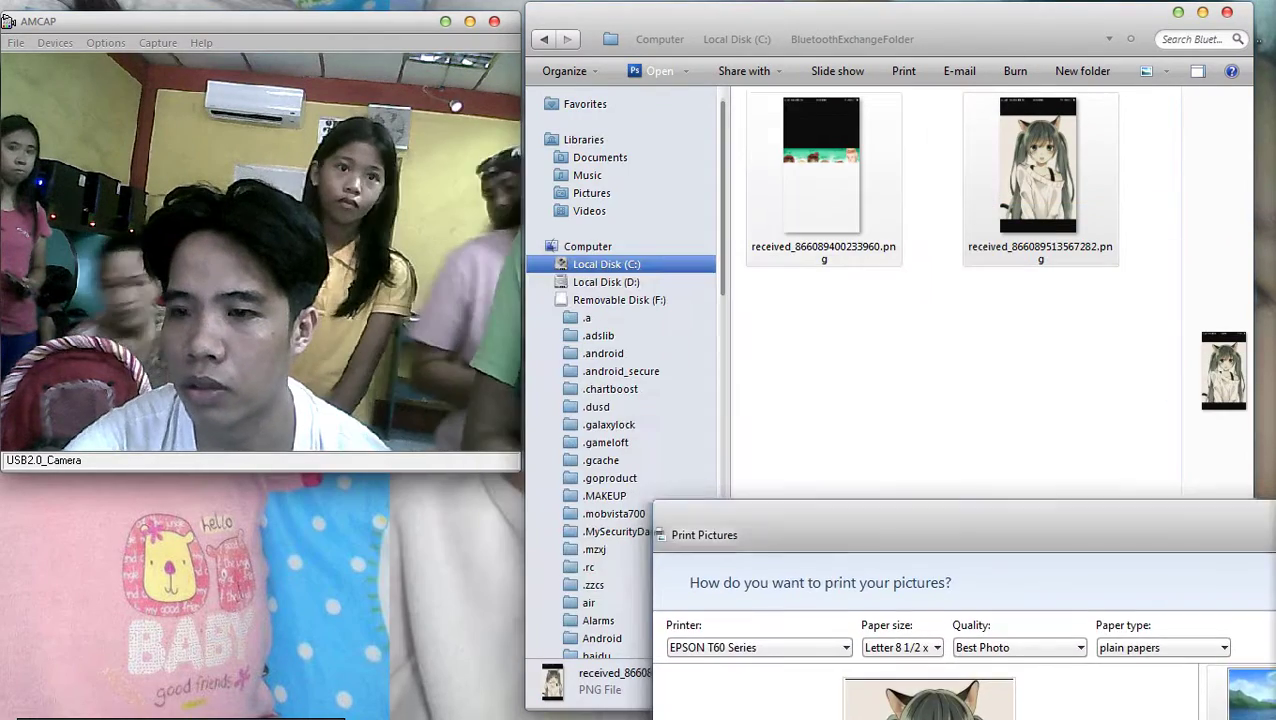
Preview the 5 x 7 in. (2) and 4 x 6 in. (2) layouts in Print Pictures
{"action": "left_click", "coordinate": [822, 165]}
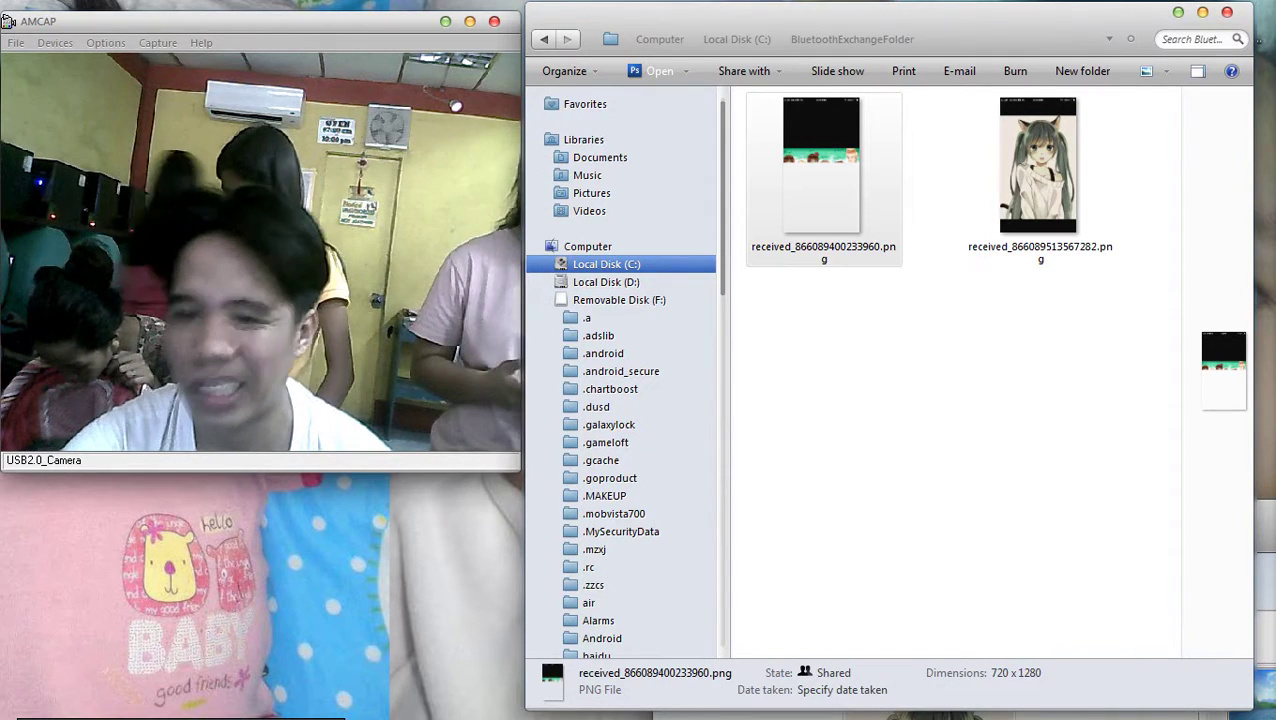
{"action": "left_click", "coordinate": [1100, 400]}
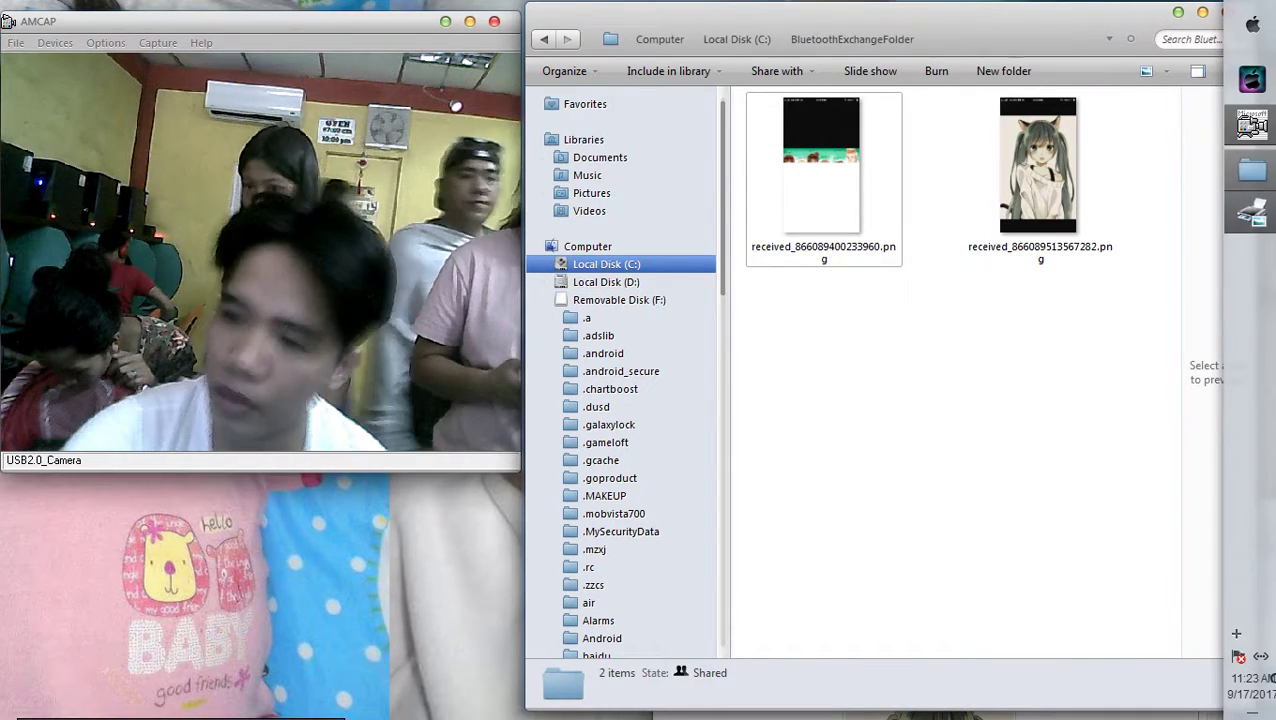
{"action": "left_click", "coordinate": [1250, 125]}
{"action": "left_click_drag", "start_coordinate": [700, 530], "coordinate": [630, 37]}
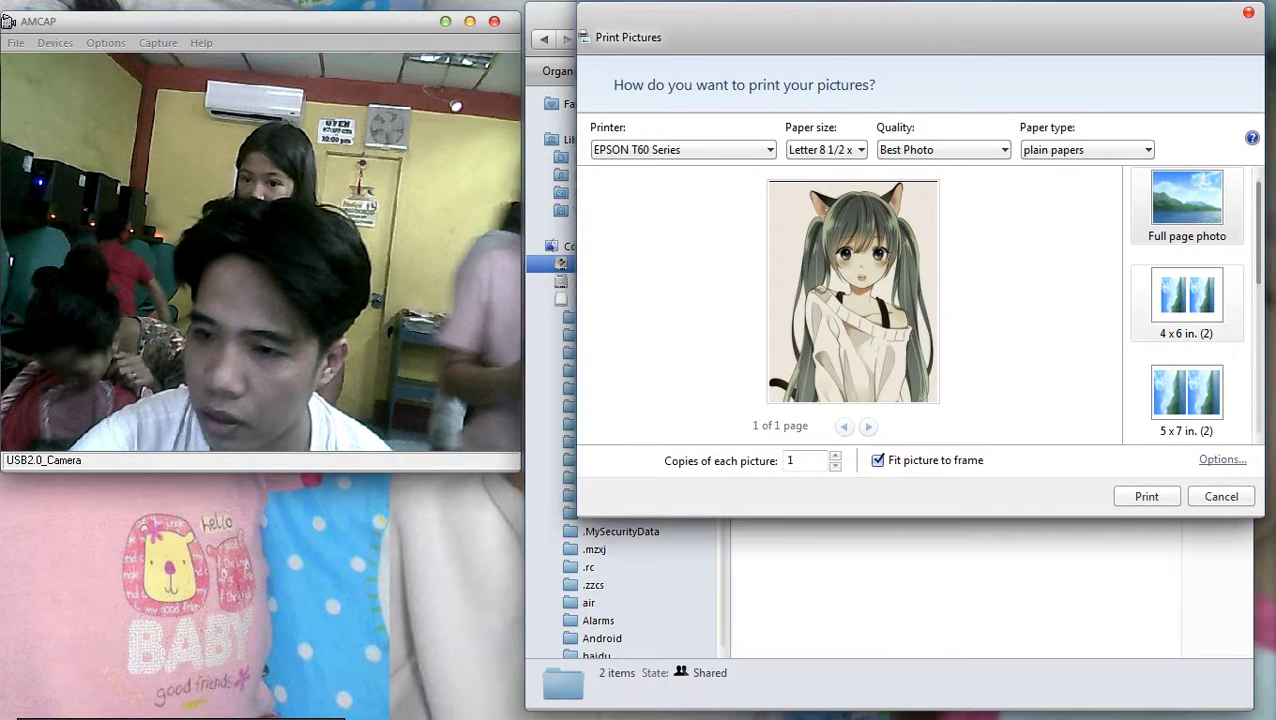
{"action": "left_click", "coordinate": [1186, 395]}
{"action": "left_click", "coordinate": [1186, 300]}
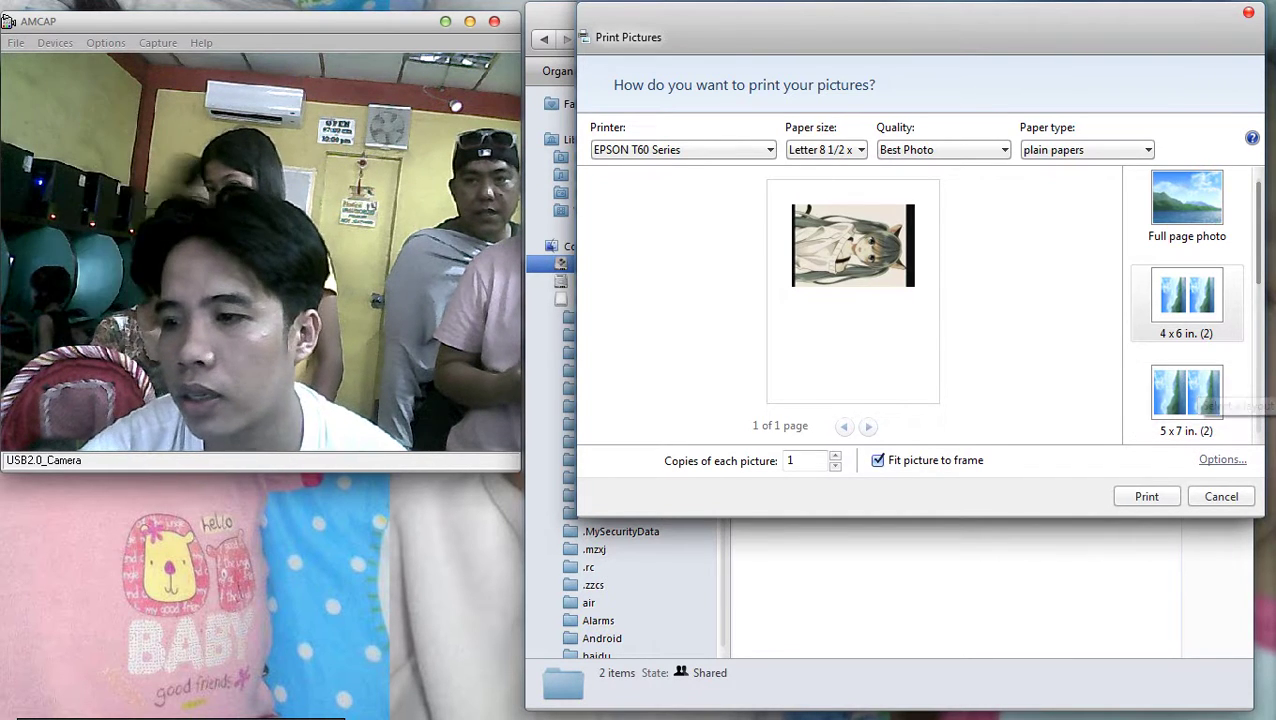
Check the print Options and EPSON T60 printer properties, then close Print Pictures unchanged
{"action": "left_click", "coordinate": [1222, 459]}
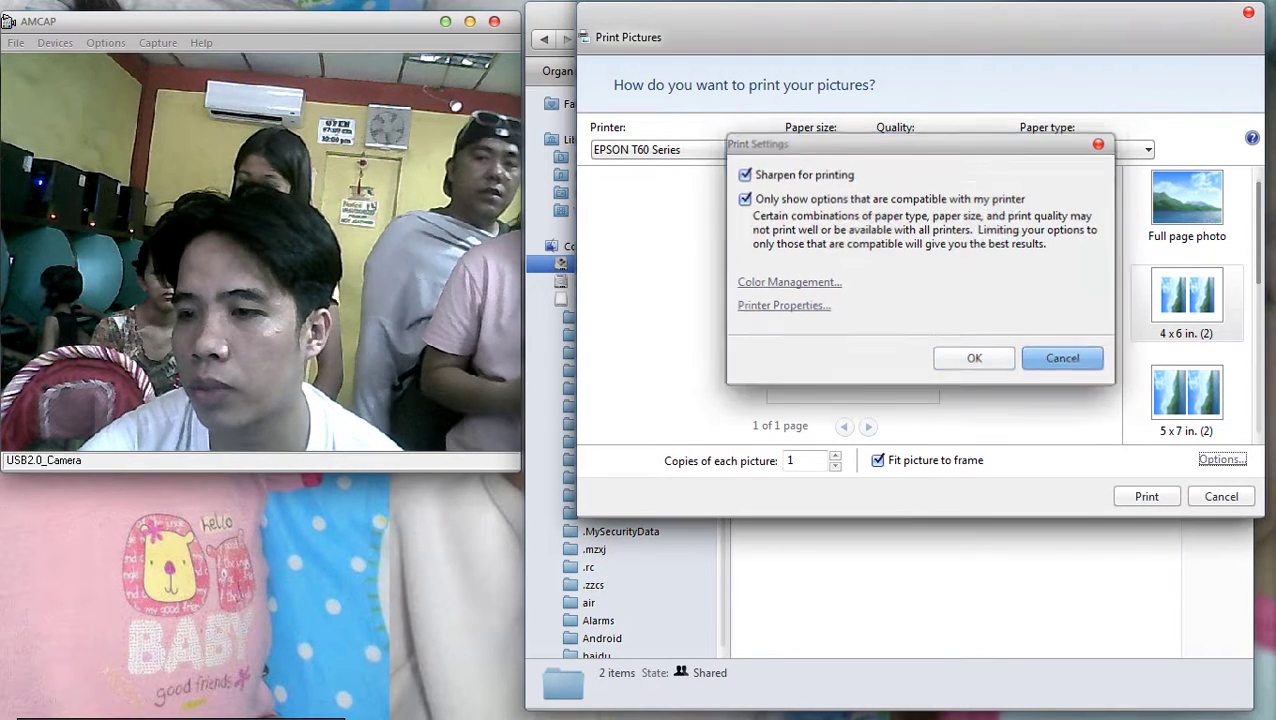
{"action": "left_click", "coordinate": [1063, 358]}
{"action": "key", "text": "Return"}
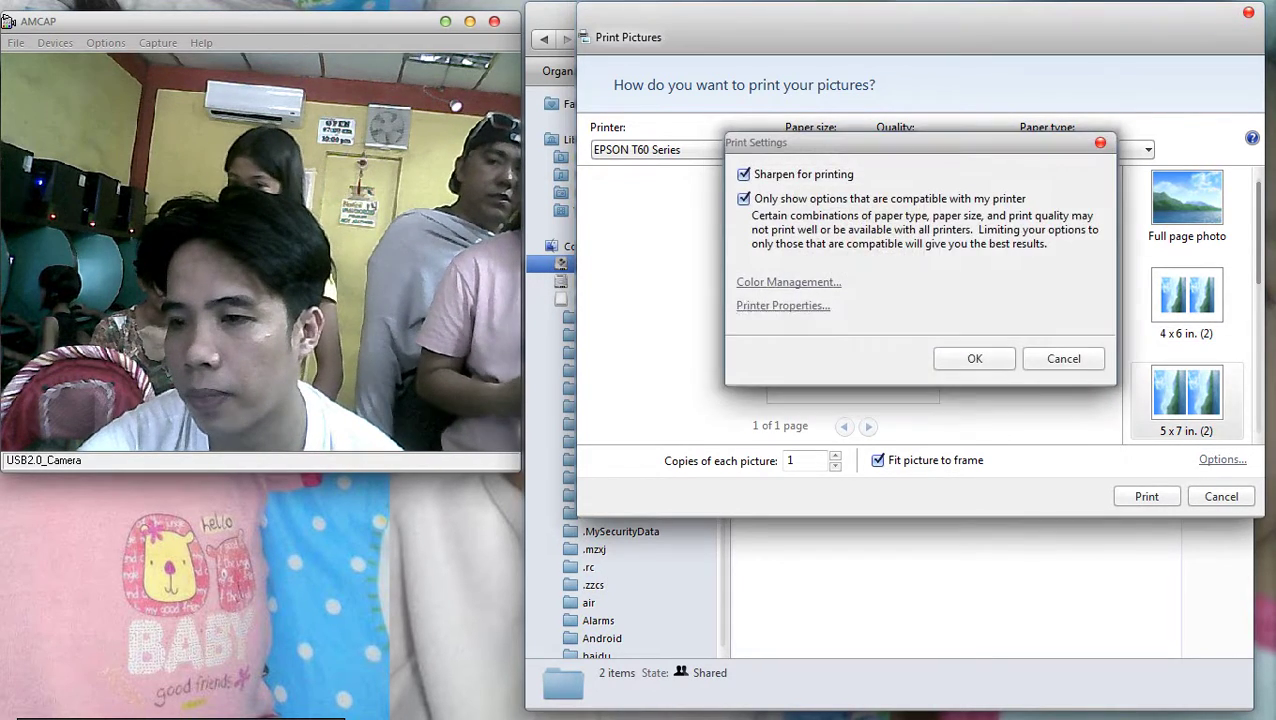
{"action": "key", "text": "Escape"}
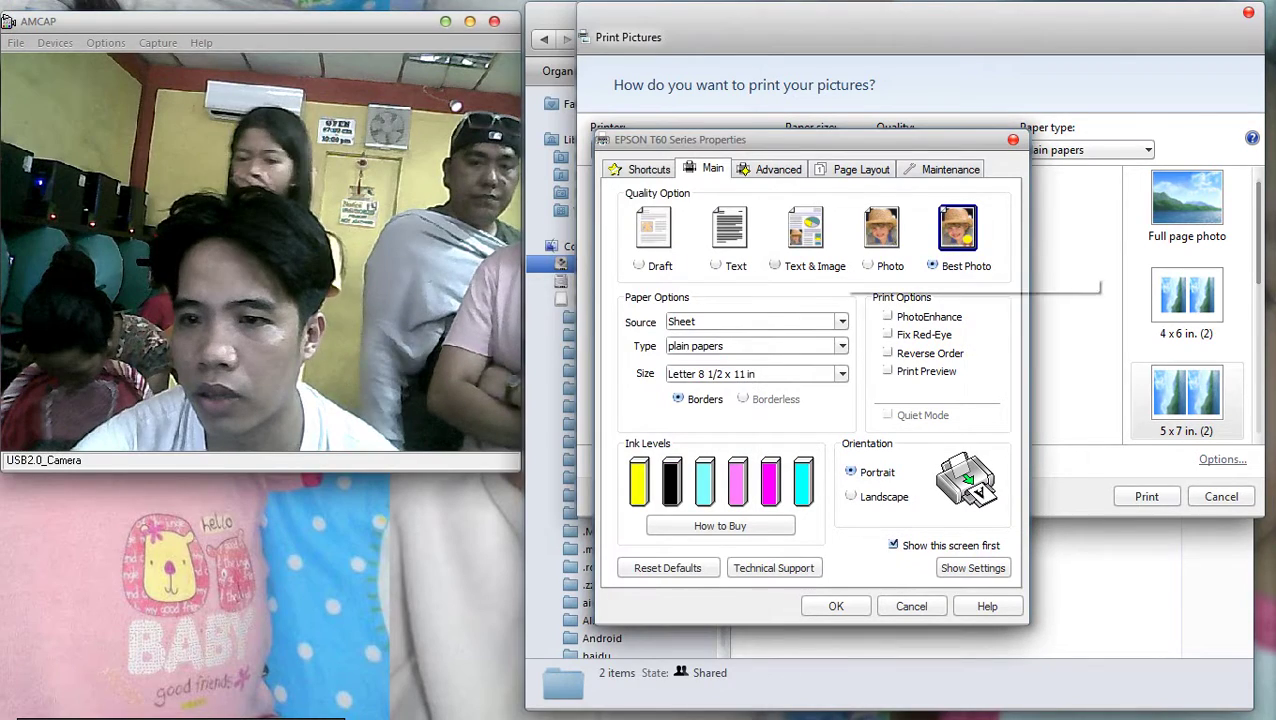
{"action": "key", "text": "Return"}
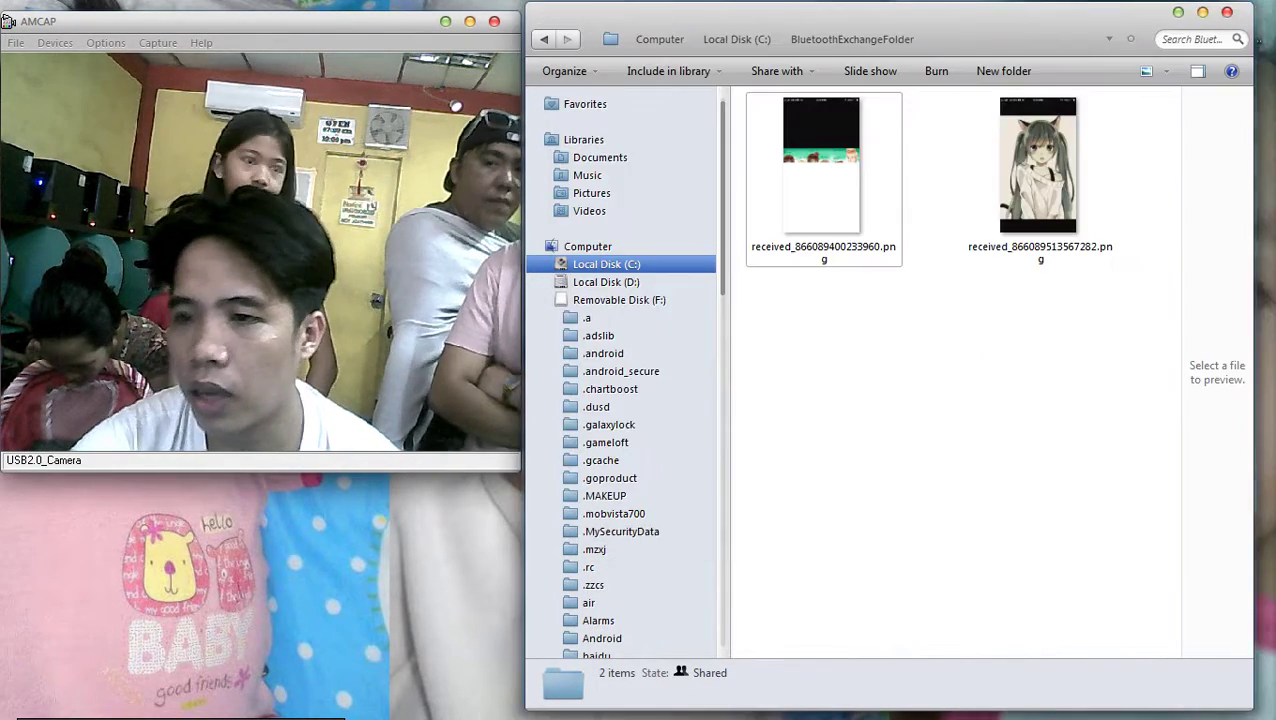
{"action": "key", "text": "Return"}
Select both received PNGs for printing and lay them out at 5 x 7 in. (2)
{"action": "right_click", "coordinate": [820, 190]}
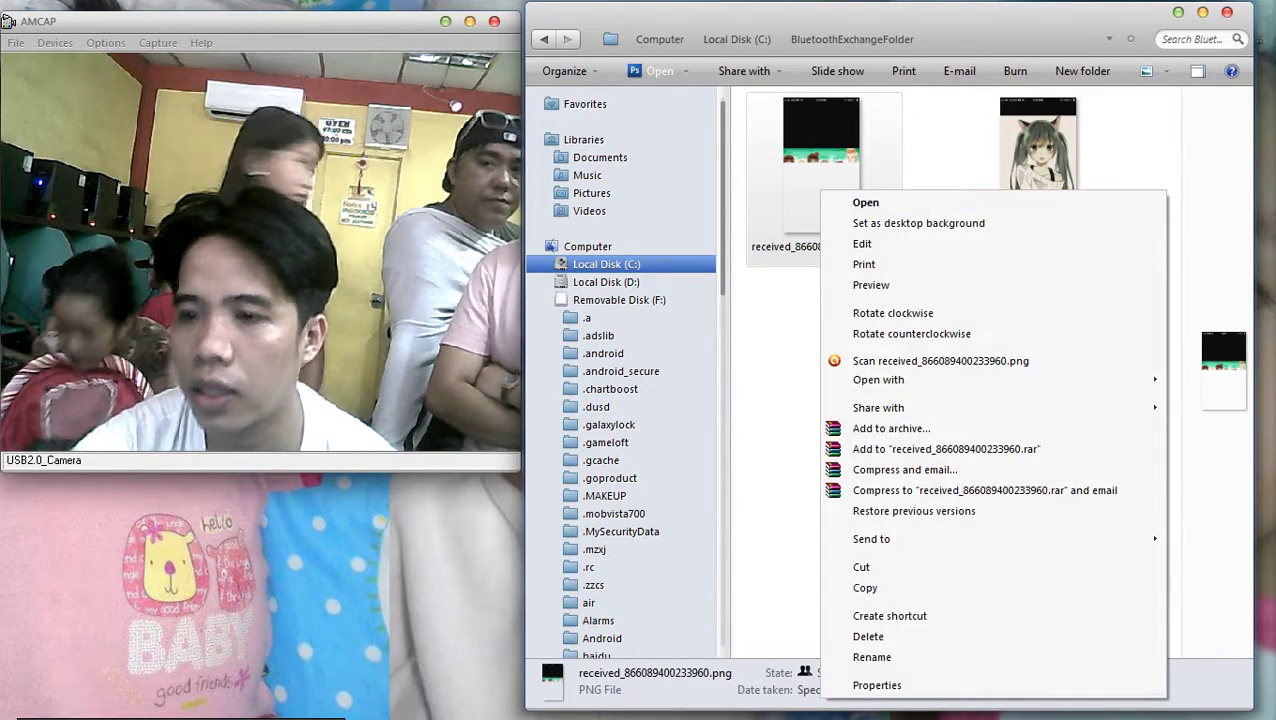
{"action": "key", "text": "Escape"}
{"action": "key", "text": "ctrl+a"}
{"action": "key", "text": "shift+F10"}
{"action": "key", "text": "Down"}
{"action": "key", "text": "Down"}
{"action": "key", "text": "Down"}
{"action": "key", "text": "Down"}
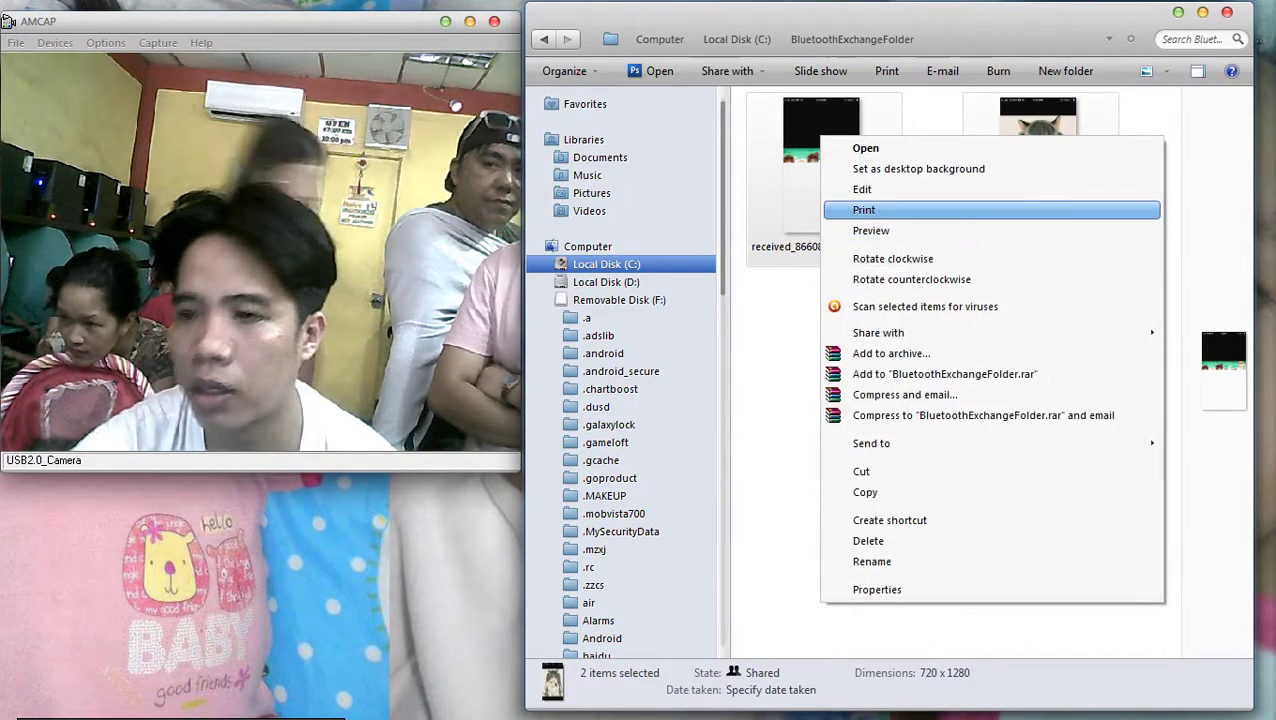
{"action": "key", "text": "Return"}
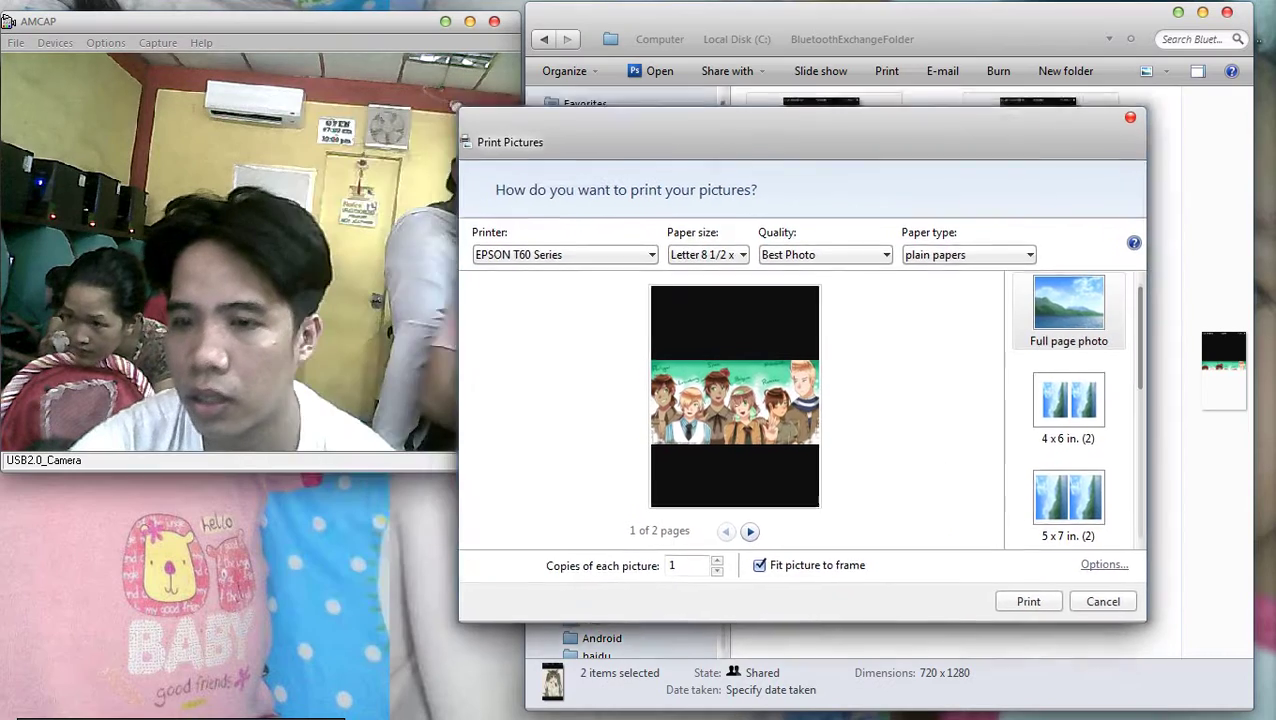
{"action": "left_click", "coordinate": [1065, 475]}
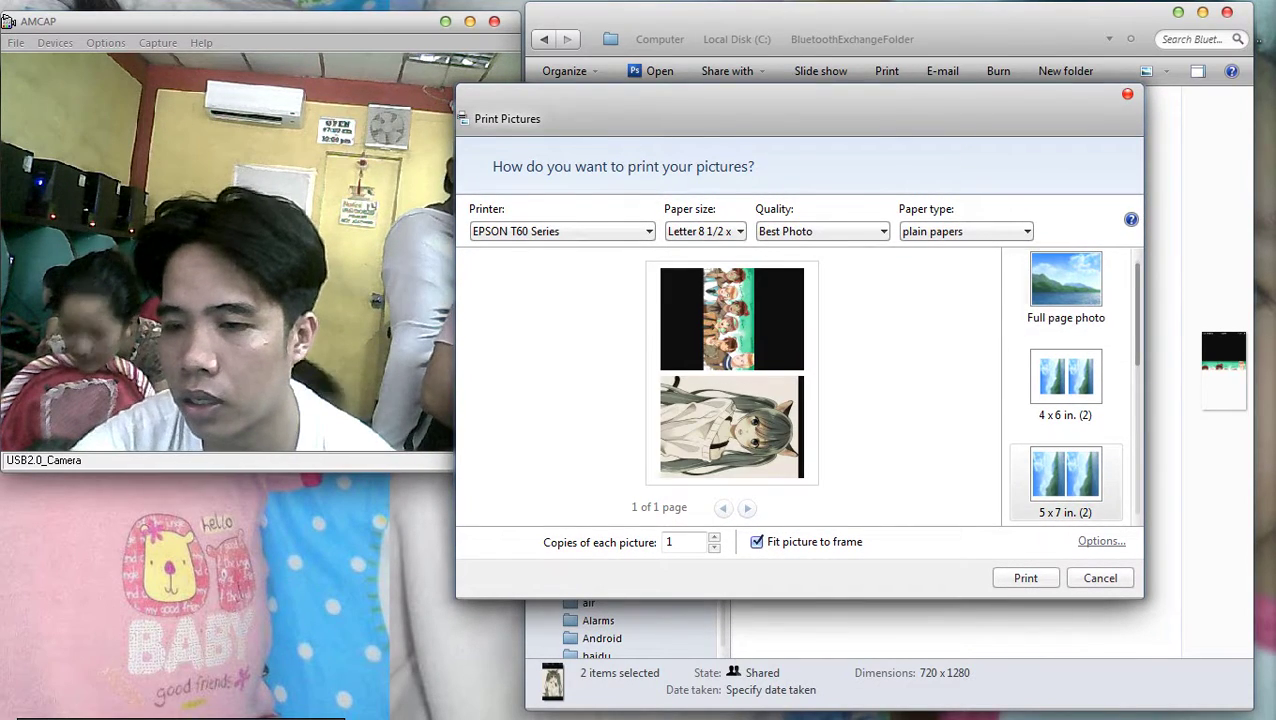
{"action": "key", "text": "Escape"}
Preview the first received image in Windows Photo Viewer
{"action": "key", "text": "shift+F10"}
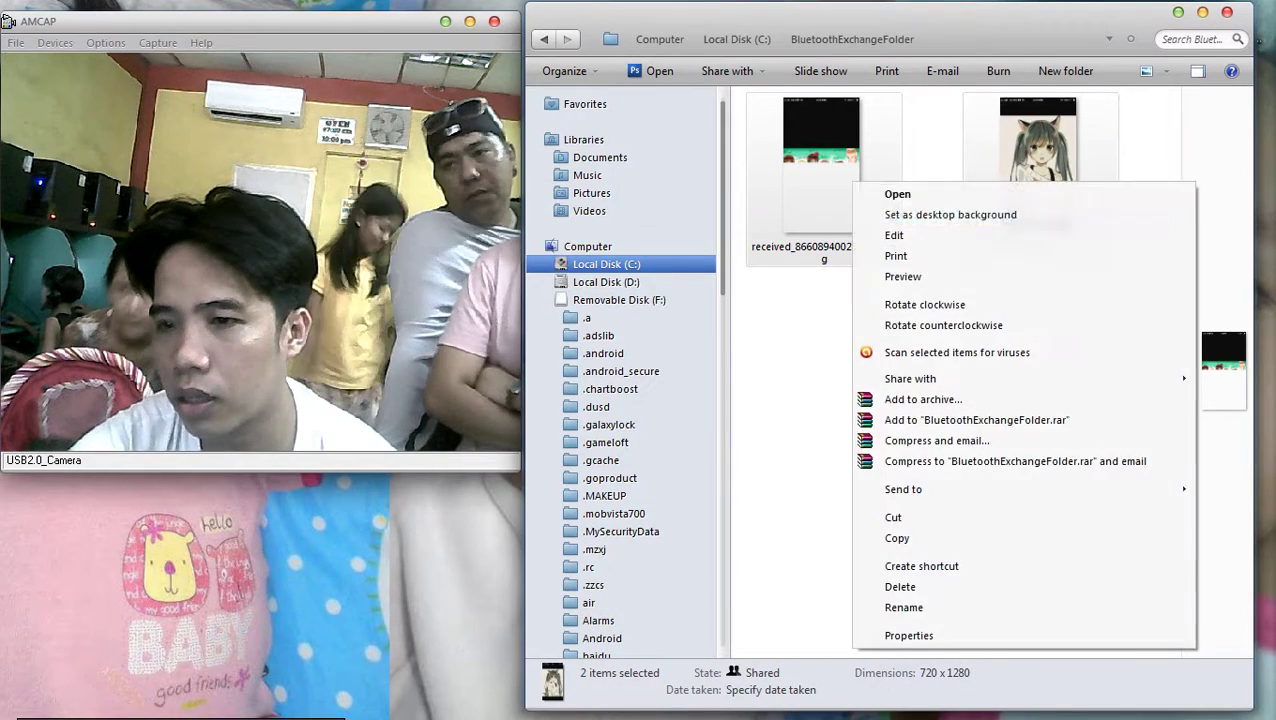
{"action": "key", "text": "shift+F10"}
{"action": "key", "text": "Down"}
{"action": "key", "text": "Down"}
{"action": "key", "text": "Down"}
{"action": "key", "text": "Down"}
{"action": "key", "text": "Down"}
{"action": "key", "text": "Down"}
{"action": "key", "text": "Down"}
{"action": "key", "text": "Down"}
{"action": "key", "text": "Down"}
{"action": "key", "text": "Down"}
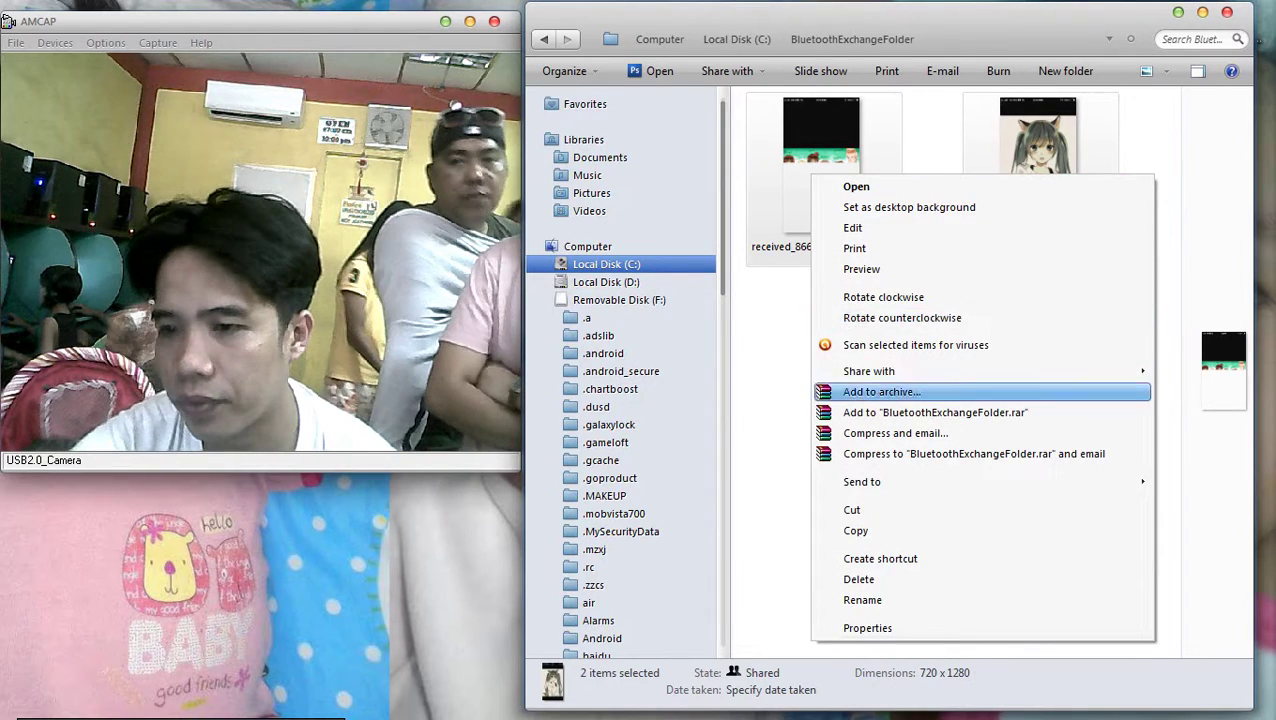
{"action": "key", "text": "Up"}
{"action": "key", "text": "Right"}
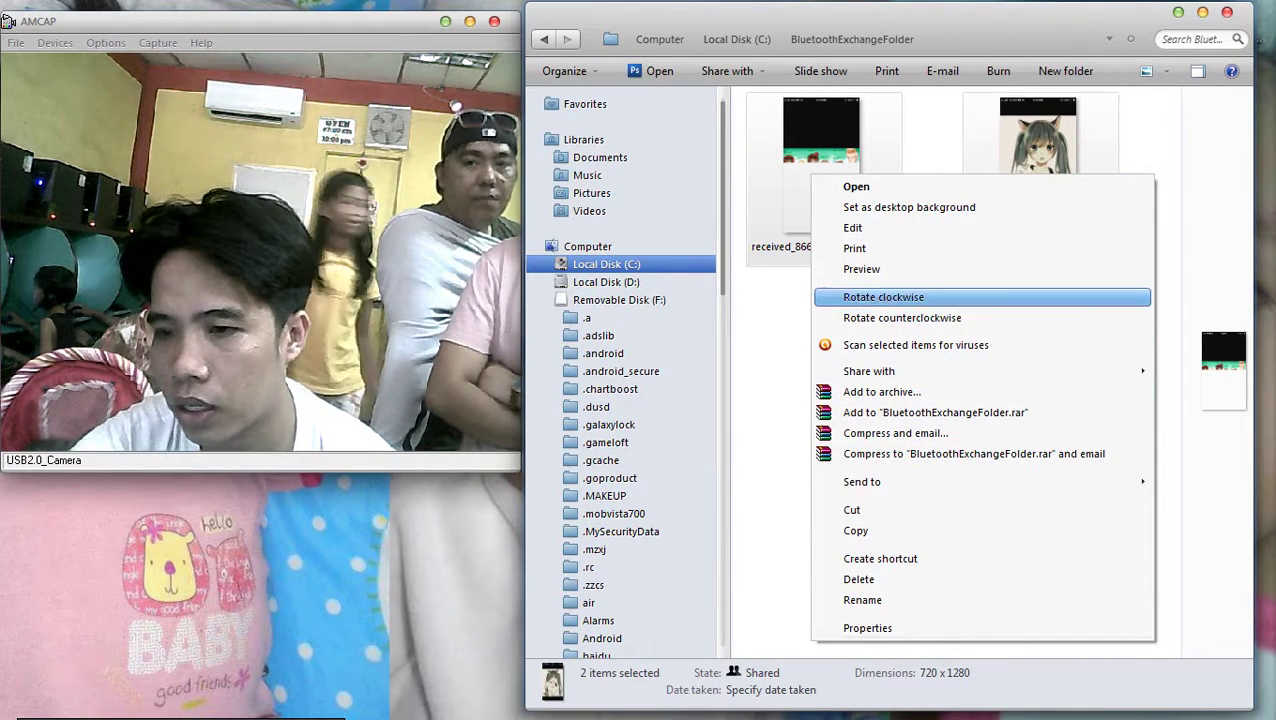
{"action": "key", "text": "shift+F10"}
{"action": "key", "text": "Down"}
{"action": "key", "text": "Down"}
{"action": "key", "text": "Down"}
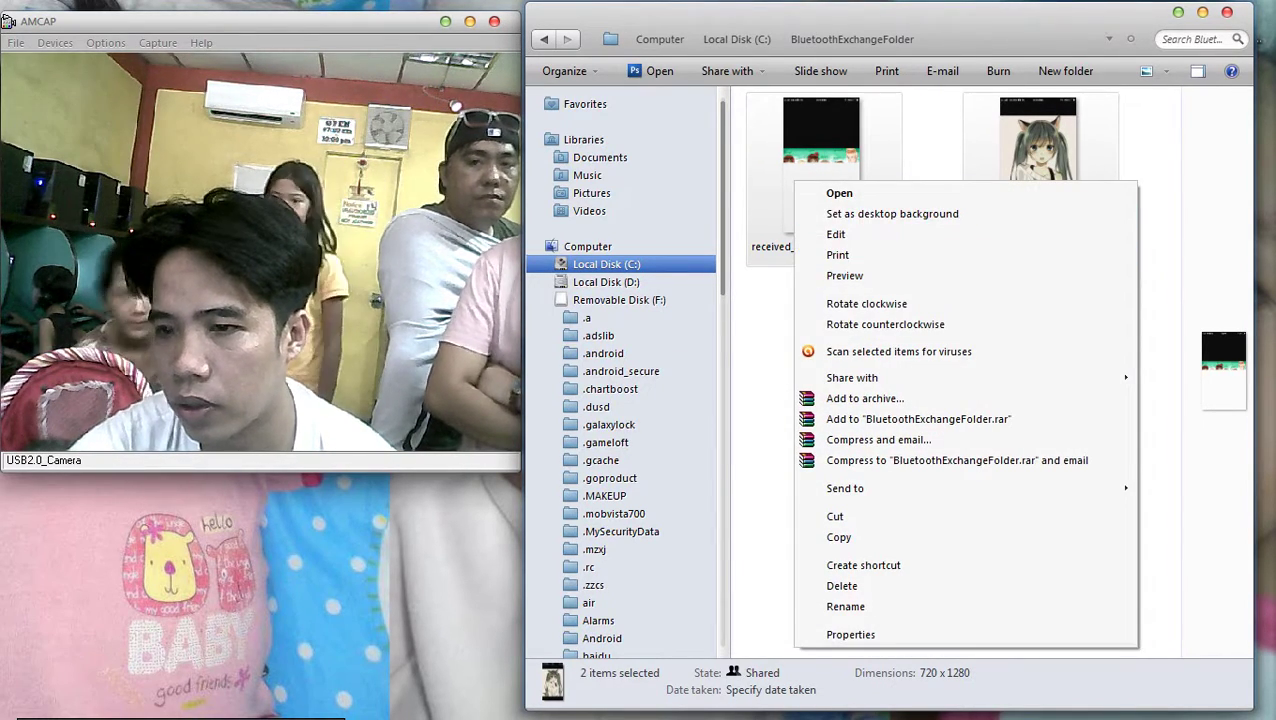
{"action": "key", "text": "shift+F10"}
{"action": "key", "text": "Down"}
{"action": "key", "text": "Down"}
{"action": "key", "text": "Down"}
{"action": "key", "text": "Down"}
{"action": "key", "text": "Down"}
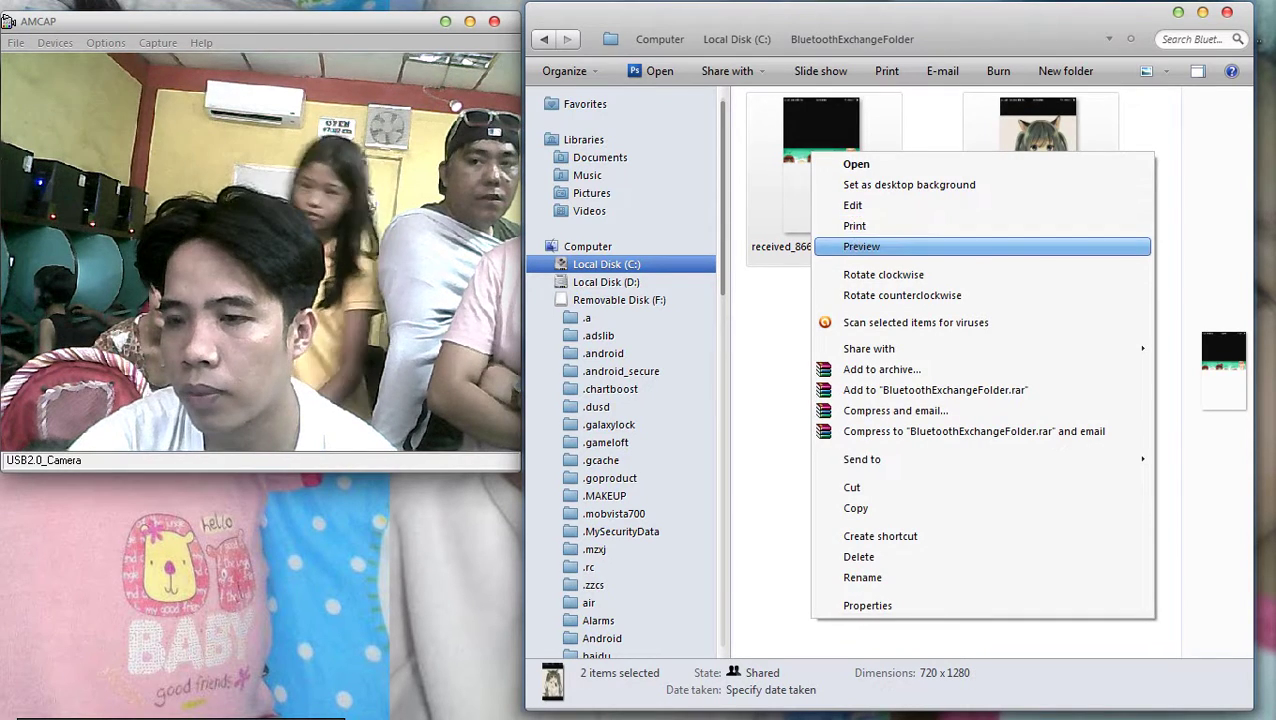
{"action": "key", "text": "Return"}
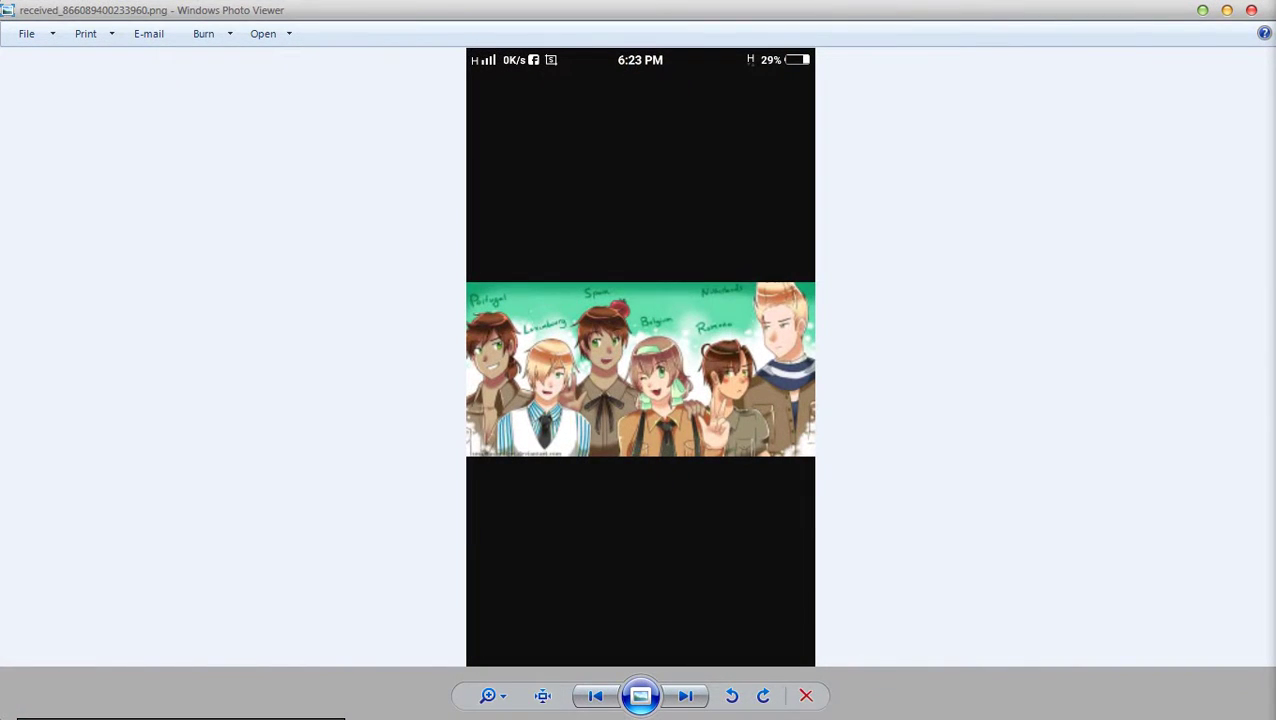
Open received_866089400233960.png in Microsoft Office 2010, dismiss activation, and snap it right
{"action": "key", "text": "shift+F10"}
{"action": "key", "text": "Down"}
{"action": "key", "text": "Down"}
{"action": "key", "text": "Down"}
{"action": "key", "text": "Up"}
{"action": "key", "text": "Up"}
{"action": "key", "text": "Right"}
{"action": "key", "text": "Down"}
{"action": "key", "text": "Down"}
{"action": "key", "text": "Down"}
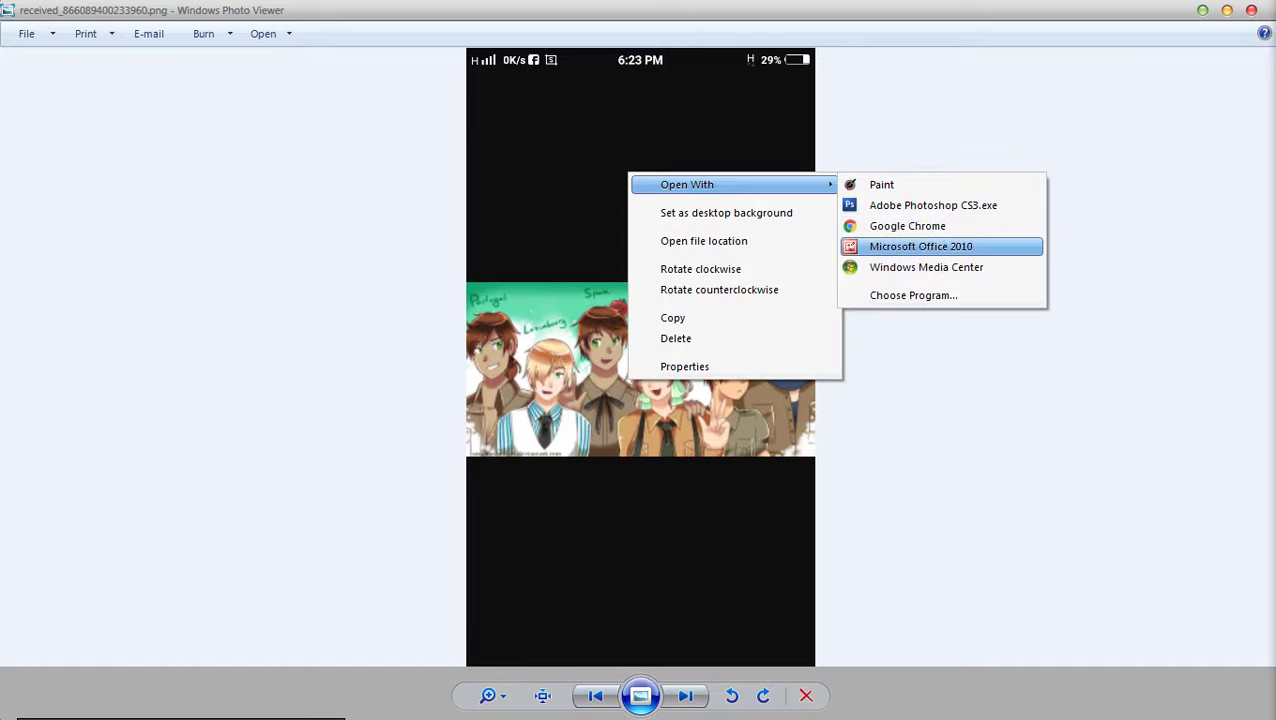
{"action": "key", "text": "Return"}
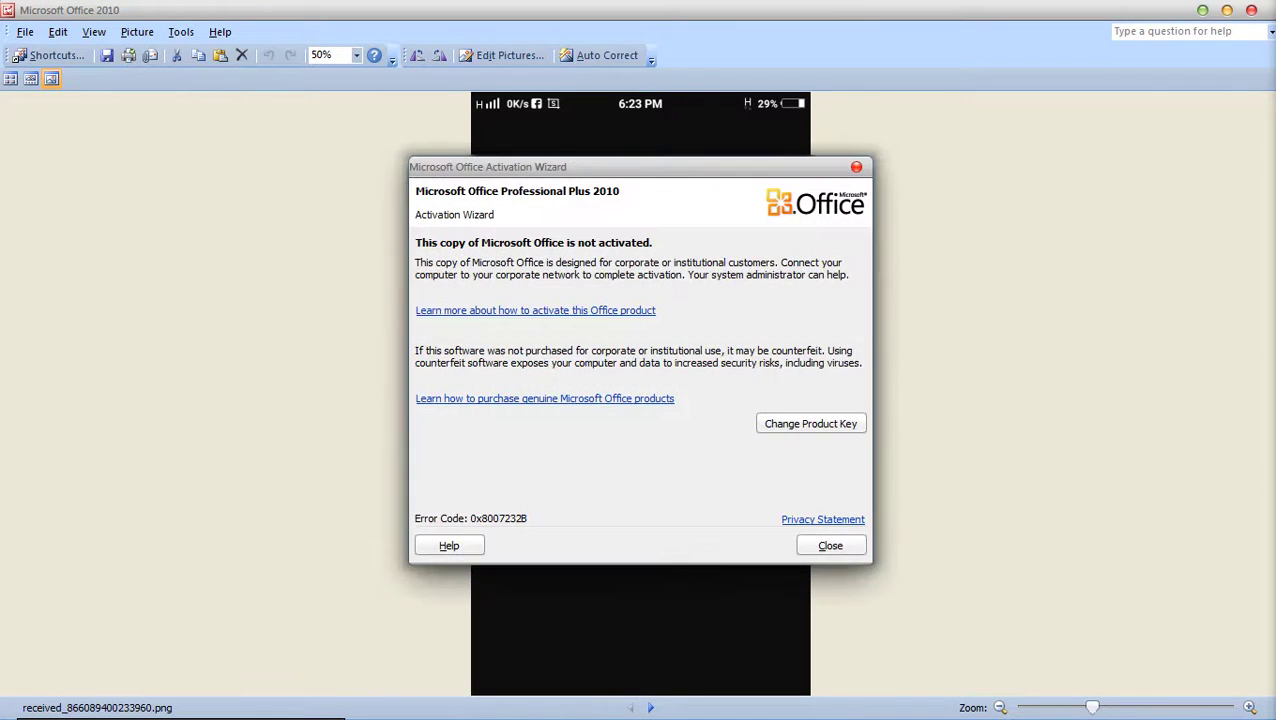
{"action": "key", "text": "Escape"}
{"action": "key", "text": "super+Down"}
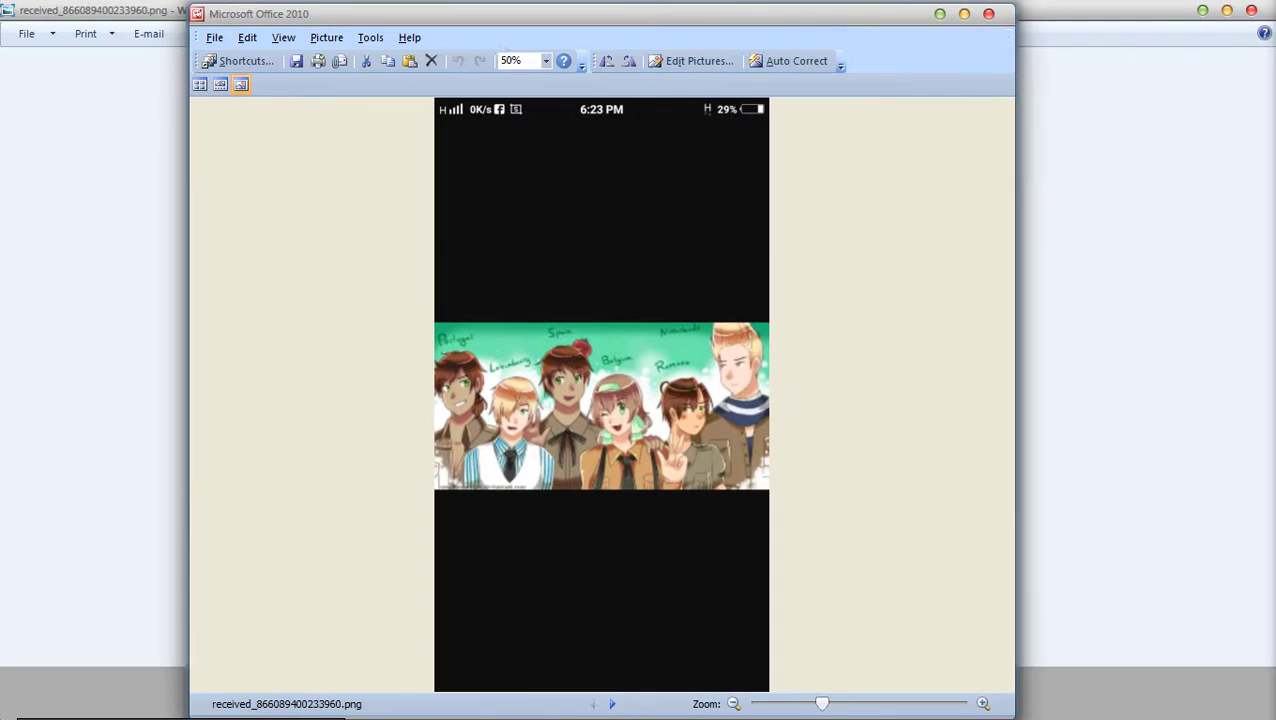
{"action": "key", "text": "super+Right"}
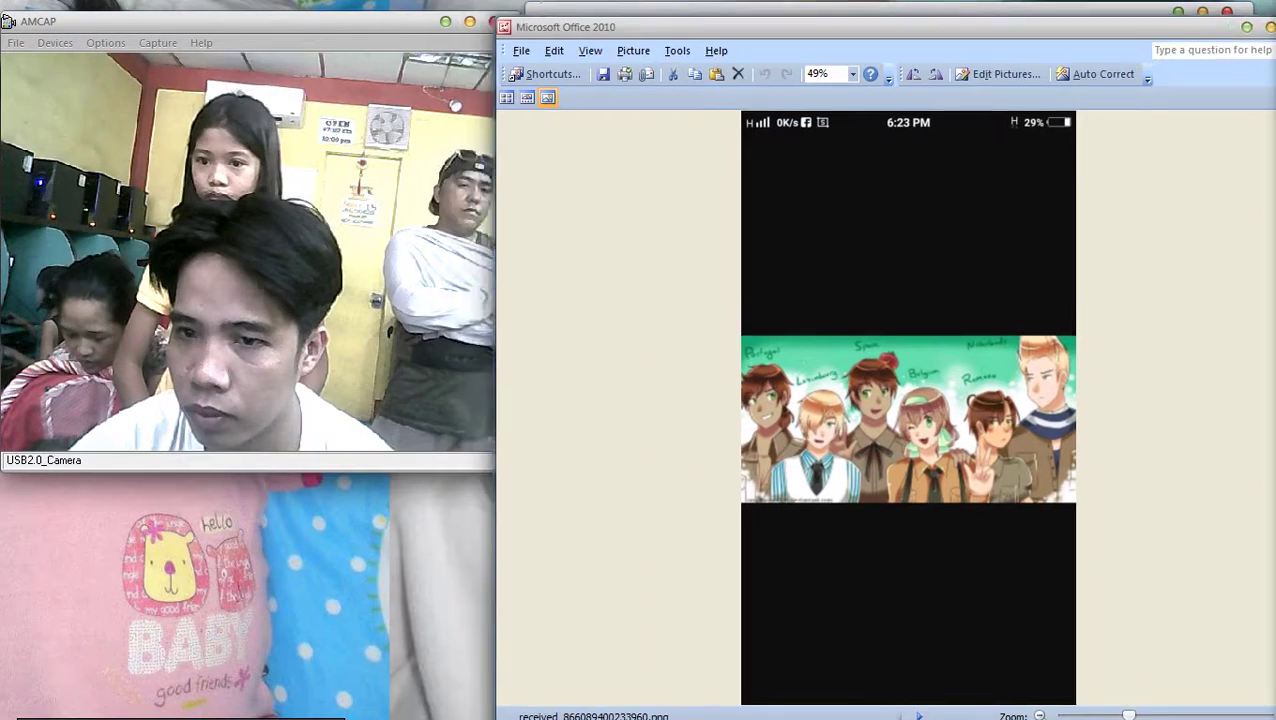
Crop the black bands above and below the group artwork
{"action": "left_click", "coordinate": [1040, 67]}
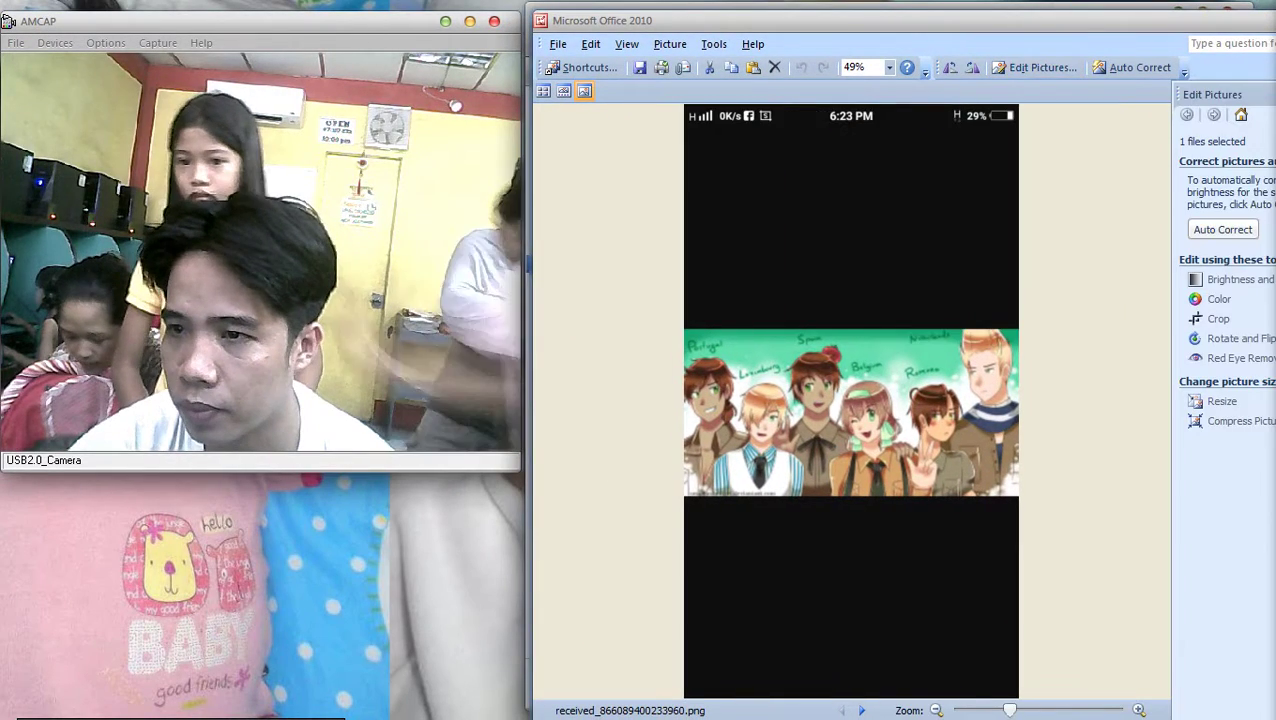
{"action": "left_click", "coordinate": [1218, 318]}
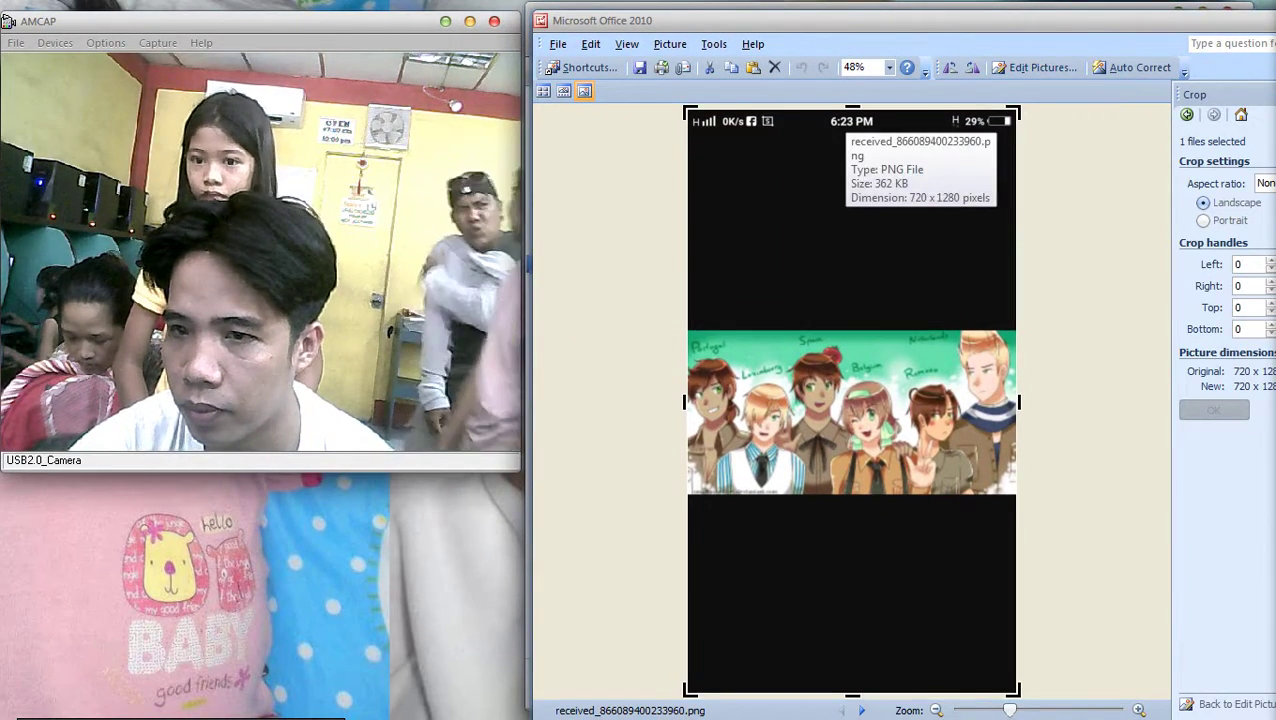
{"action": "left_click_drag", "start_coordinate": [852, 107], "coordinate": [852, 320]}
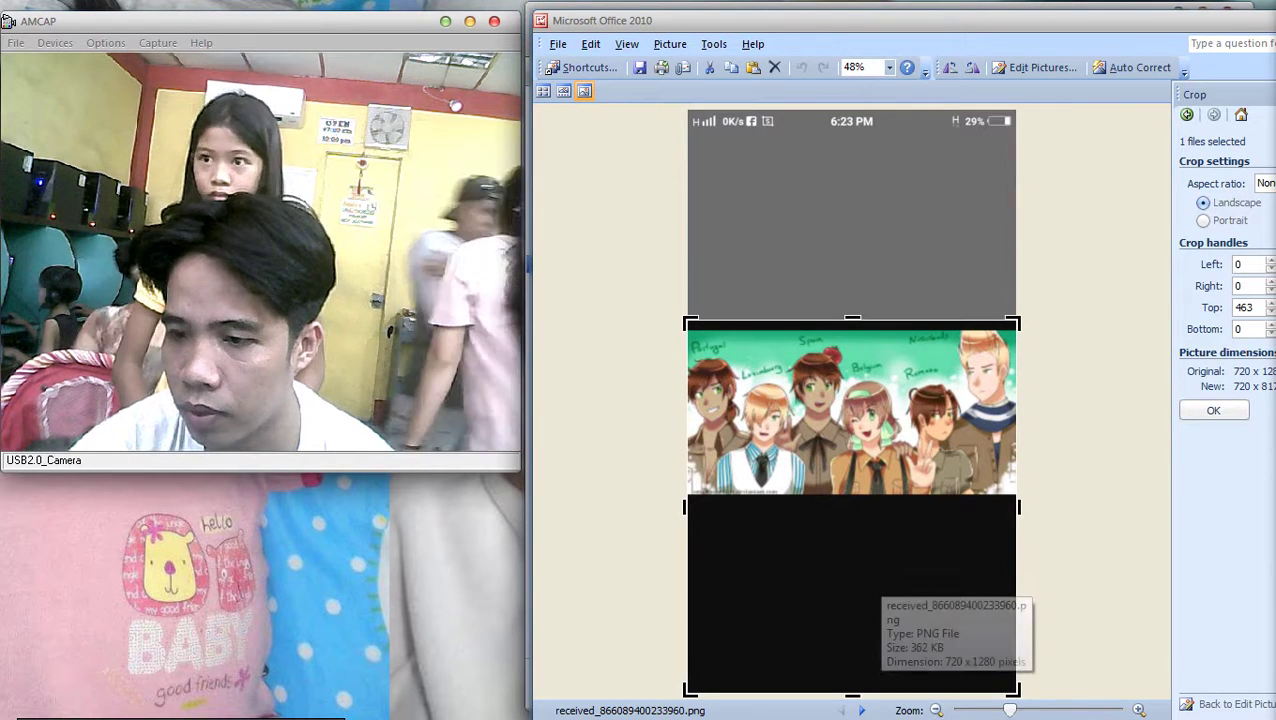
{"action": "left_click_drag", "start_coordinate": [852, 690], "coordinate": [852, 505]}
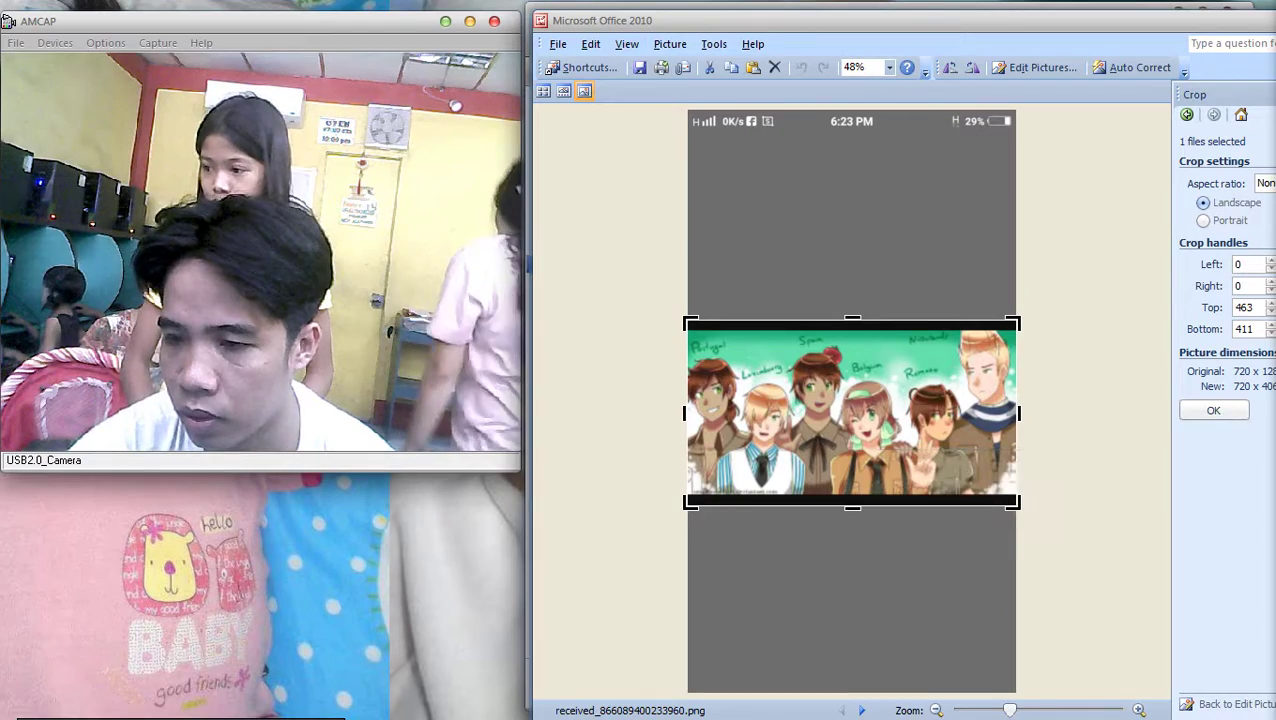
{"action": "left_click", "coordinate": [1213, 410]}
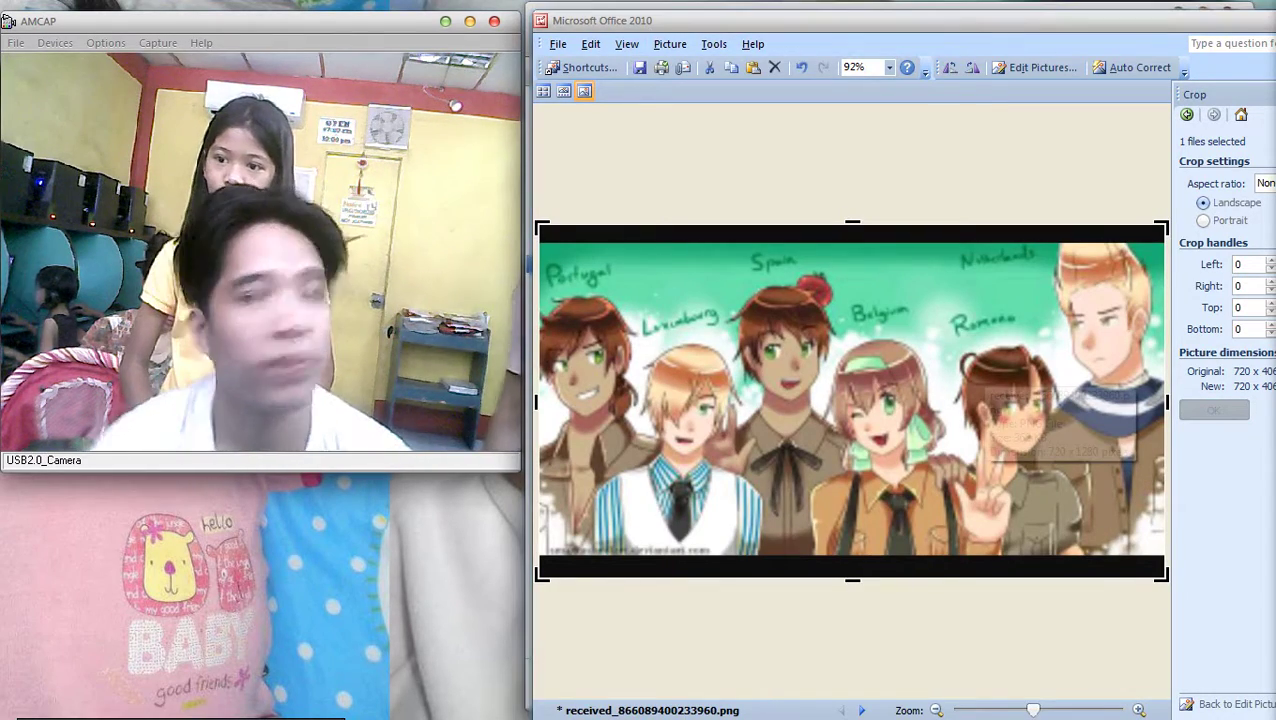
Save the cropped 720 x 406 picture and close Picture Manager
{"action": "key", "text": "ctrl+s"}
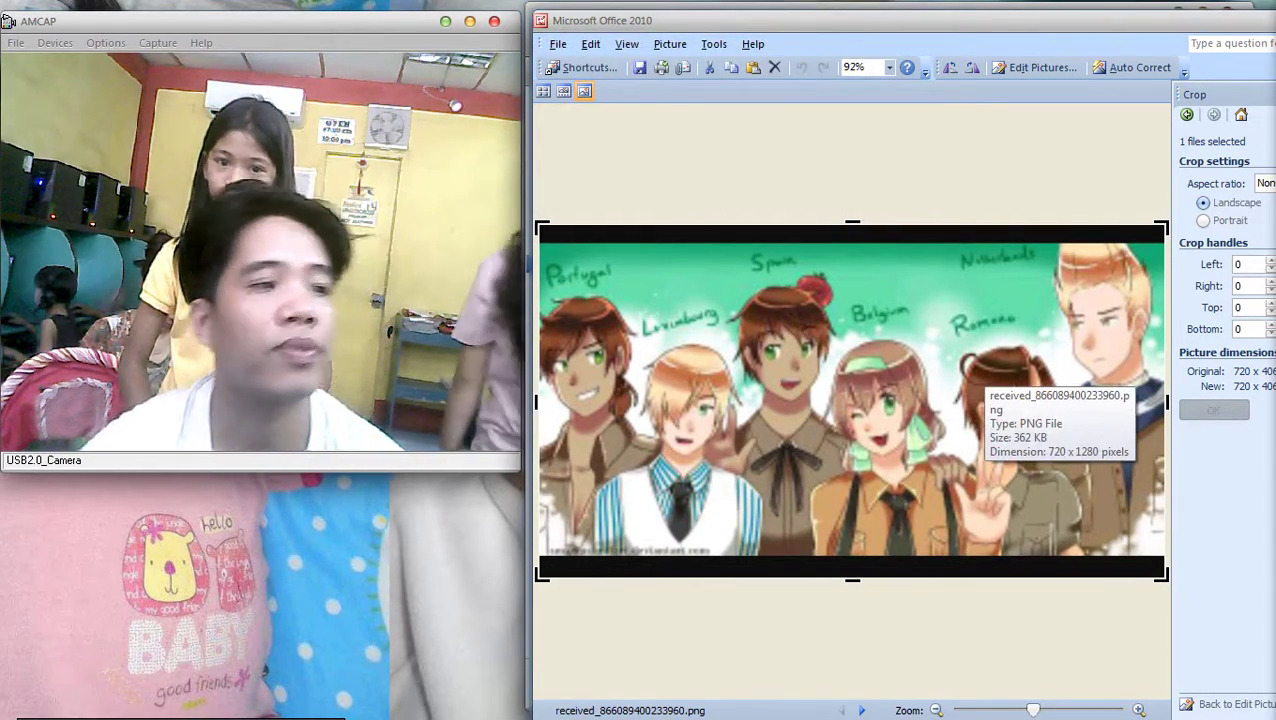
{"action": "left_click_drag", "start_coordinate": [800, 20], "coordinate": [600, 225]}
{"action": "left_click", "coordinate": [913, 225]}
Print the cropped group picture on the EPSON T60 after checking its printer properties
{"action": "left_click", "coordinate": [822, 195]}
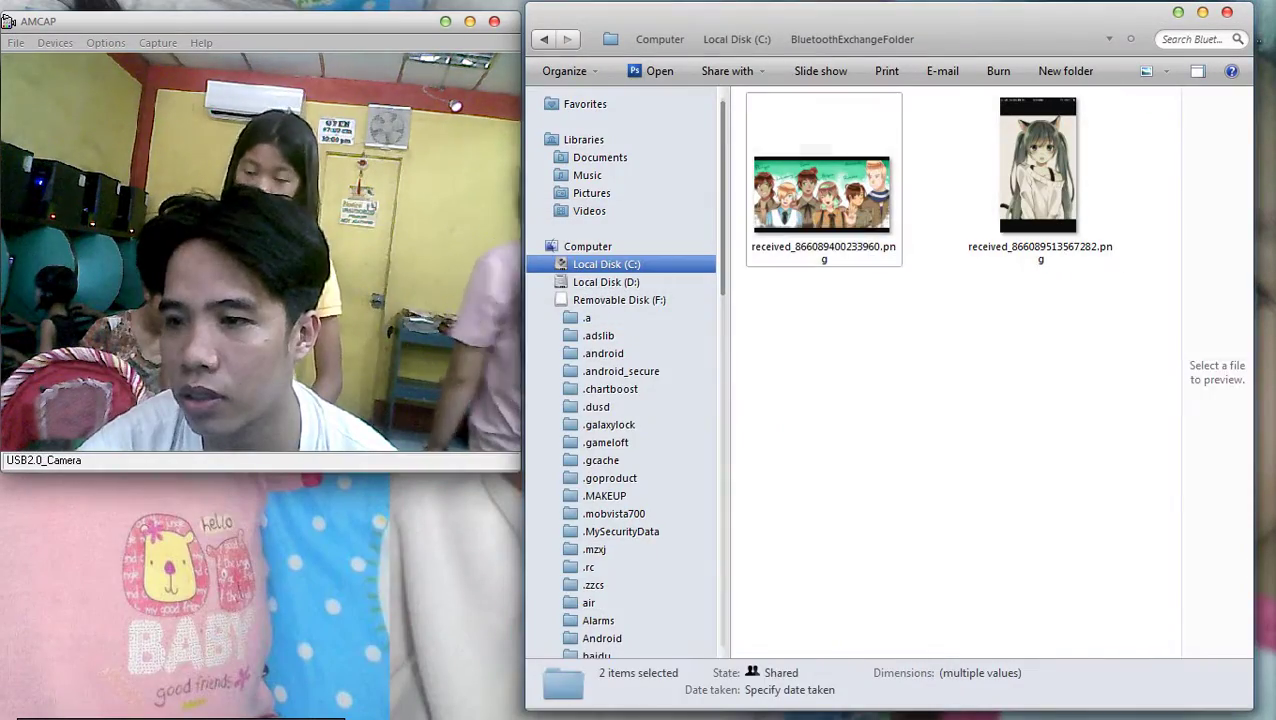
{"action": "right_click", "coordinate": [849, 213]}
{"action": "left_click", "coordinate": [892, 285]}
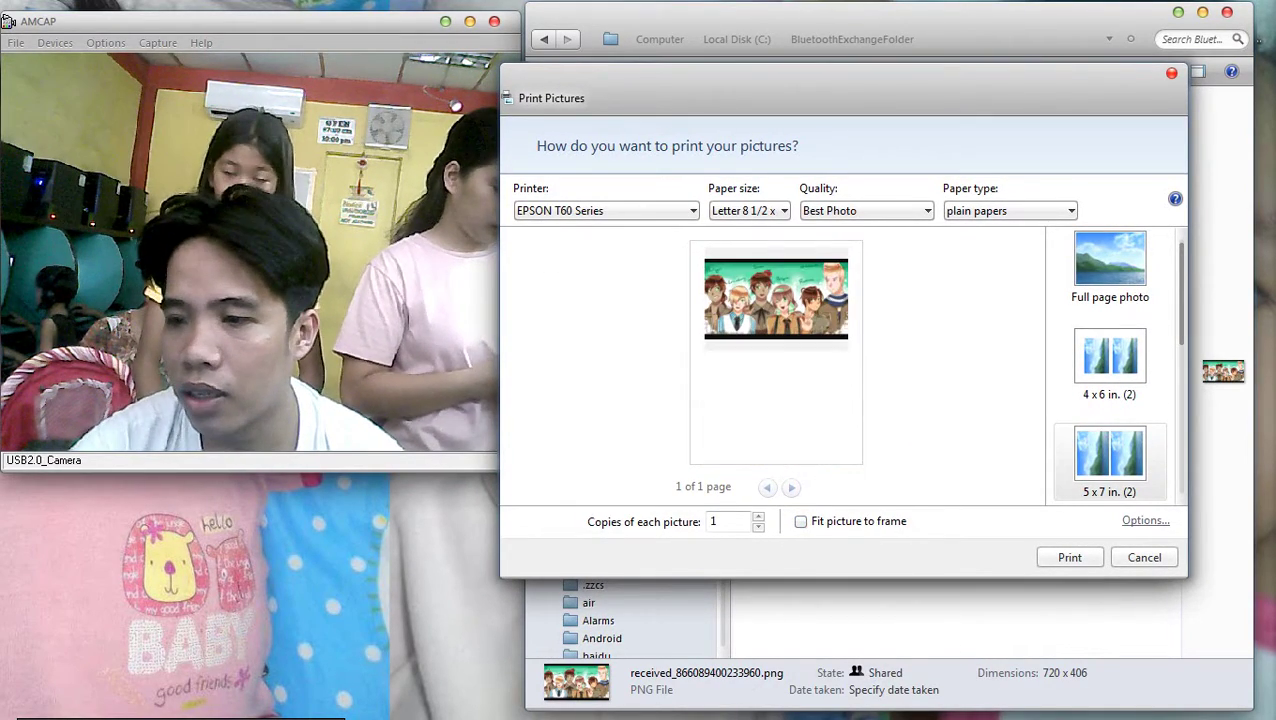
{"action": "left_click", "coordinate": [1145, 520]}
{"action": "left_click", "coordinate": [705, 366]}
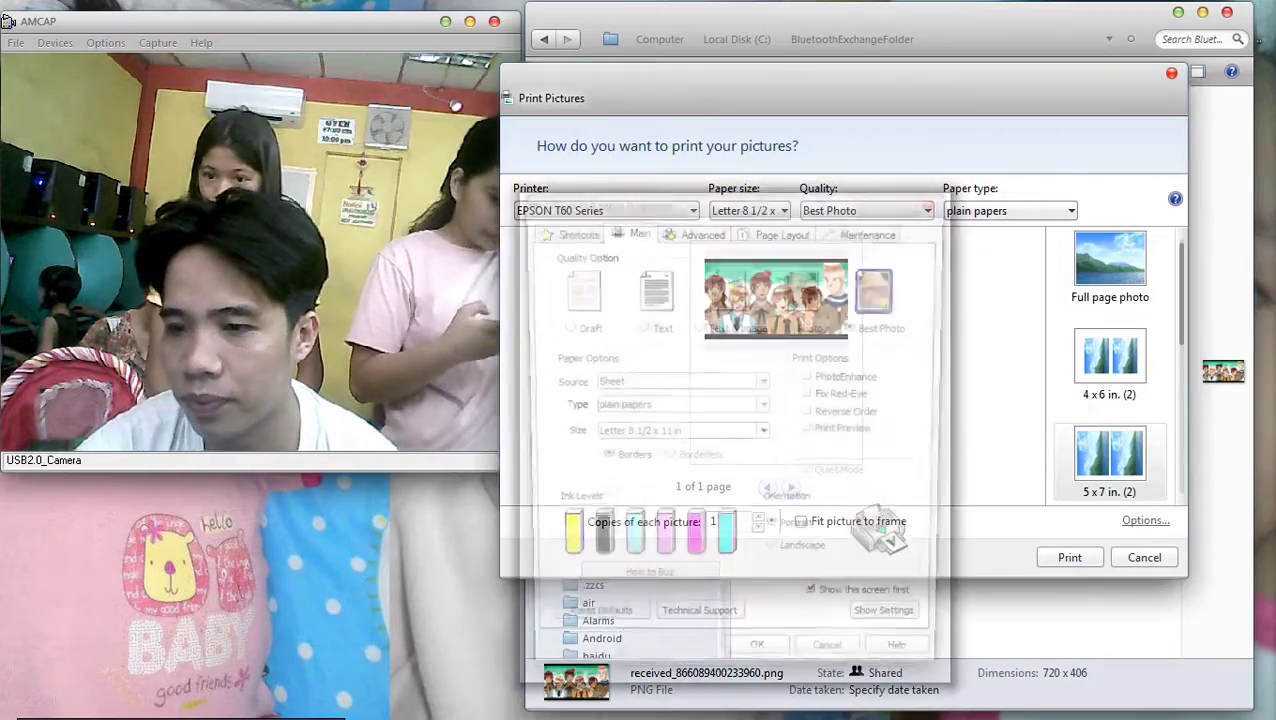
{"action": "key", "text": "Return"}
{"action": "key", "text": "Return"}
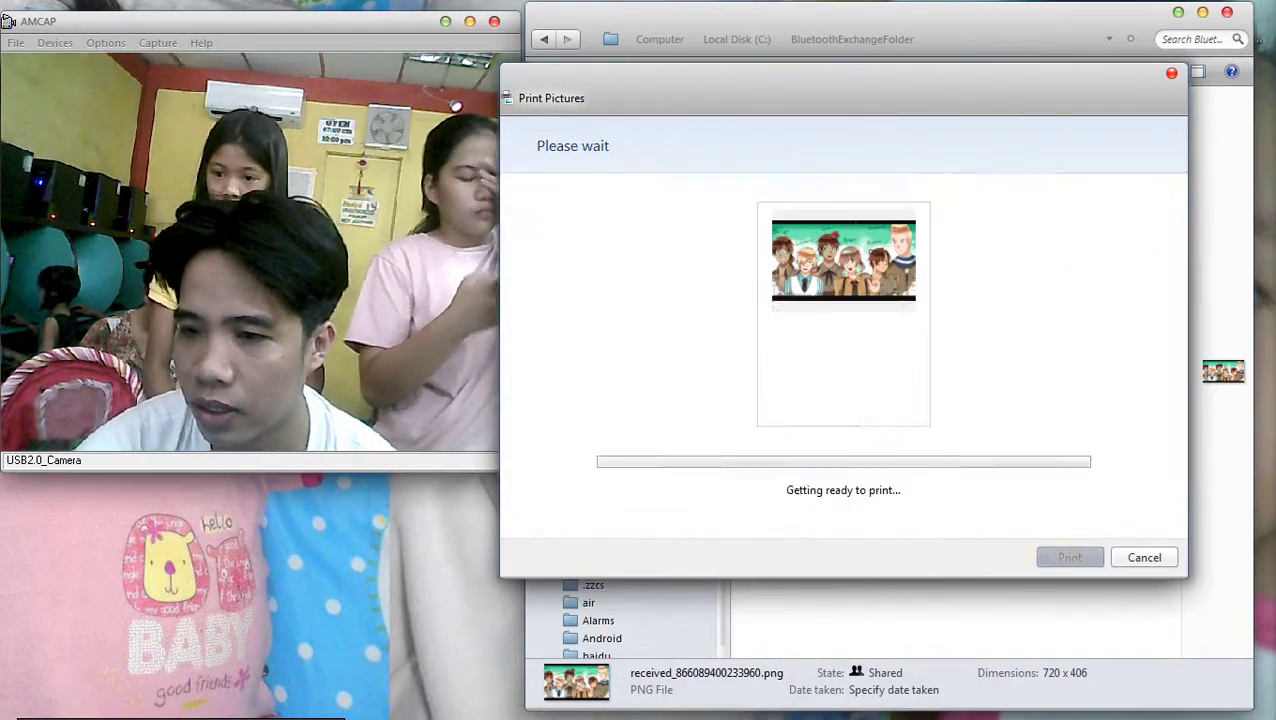
Print the cat-eared girl picture on the EPSON T60 Series printer
{"action": "right_click", "coordinate": [1038, 175]}
{"action": "left_click", "coordinate": [975, 248]}
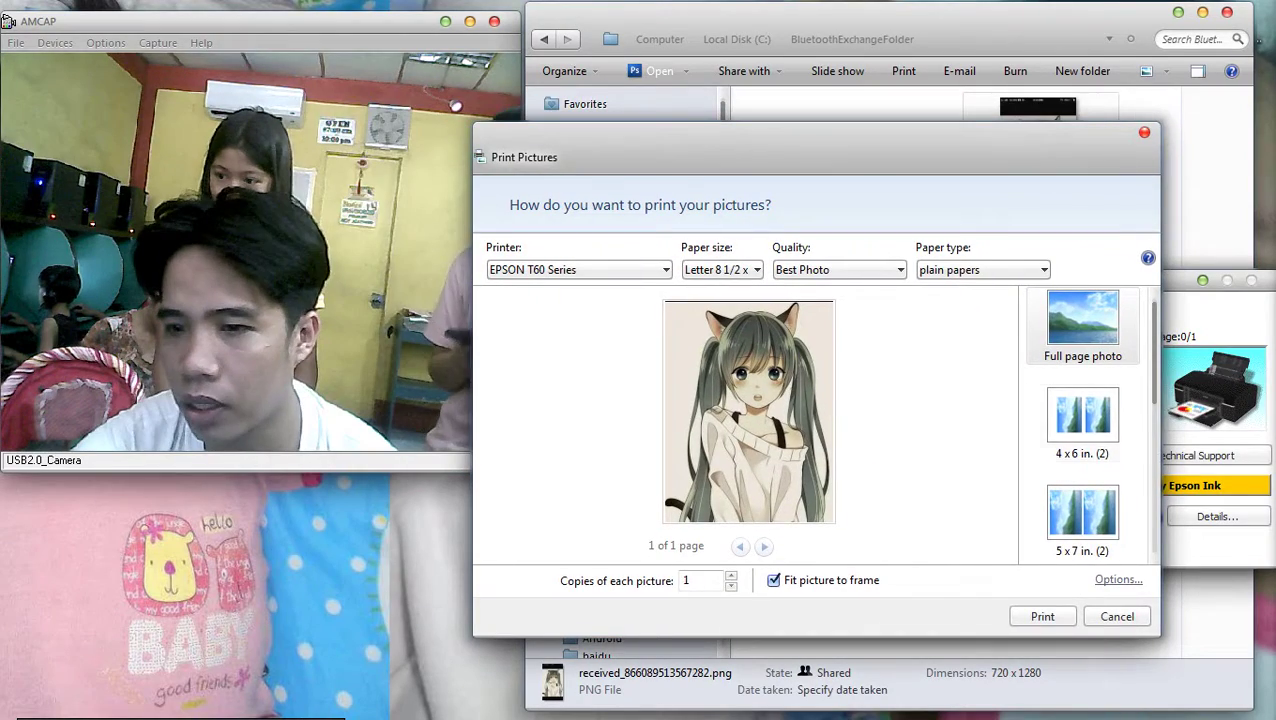
{"action": "left_click", "coordinate": [1118, 579]}
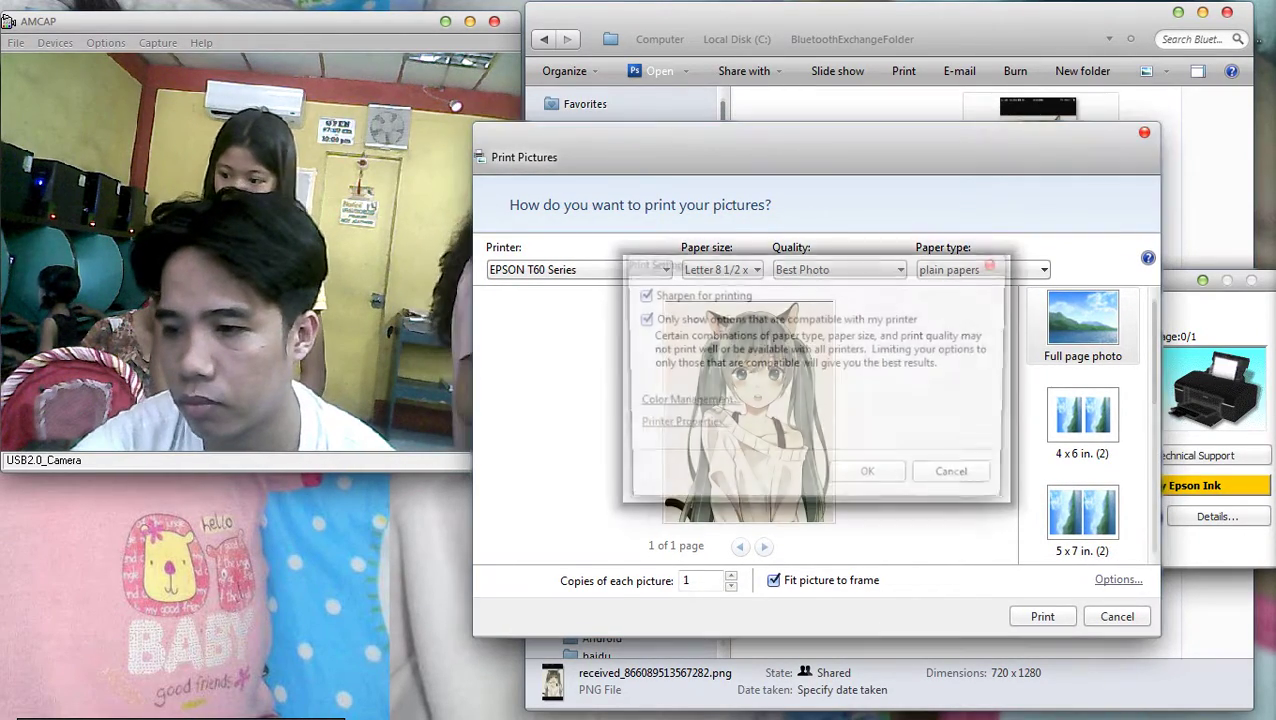
{"action": "left_click", "coordinate": [676, 424]}
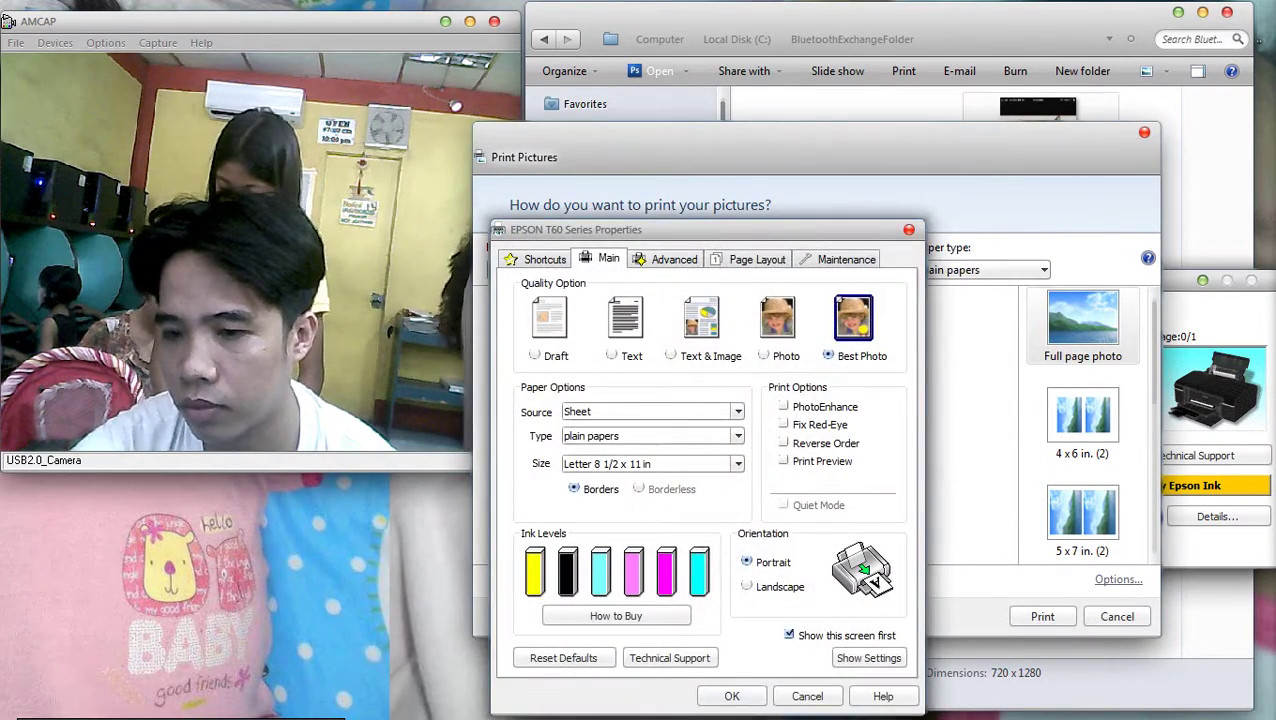
{"action": "key", "text": "Return"}
{"action": "key", "text": "Return"}
{"action": "key", "text": "Return"}
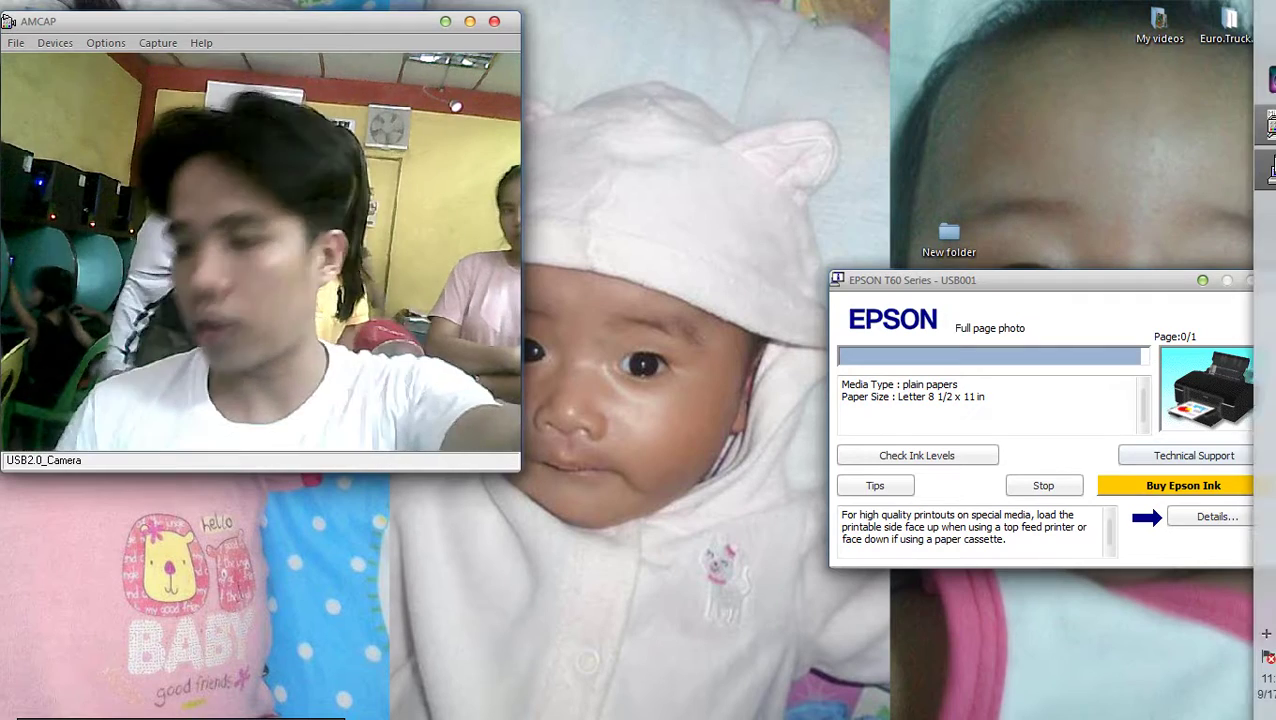
Check the hidden tray icons while the full-page photo job finishes printing
{"action": "left_click", "coordinate": [1236, 633]}
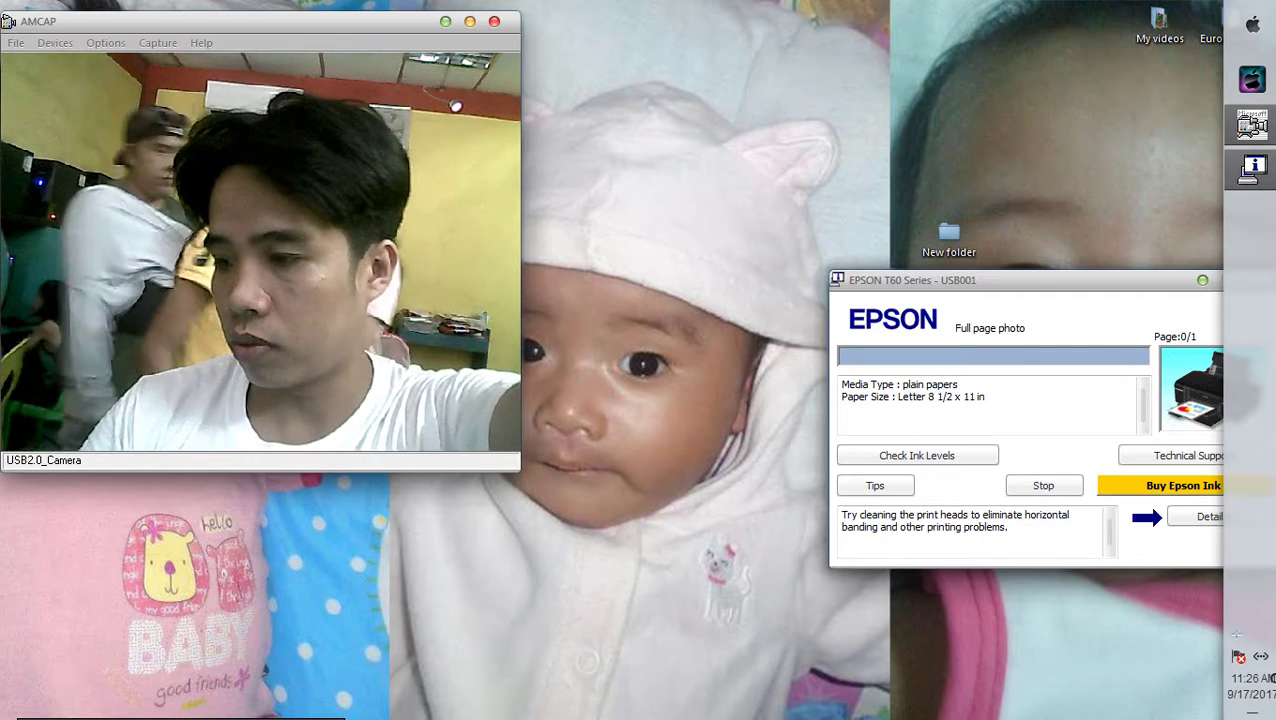
{"action": "left_click", "coordinate": [1236, 633]}
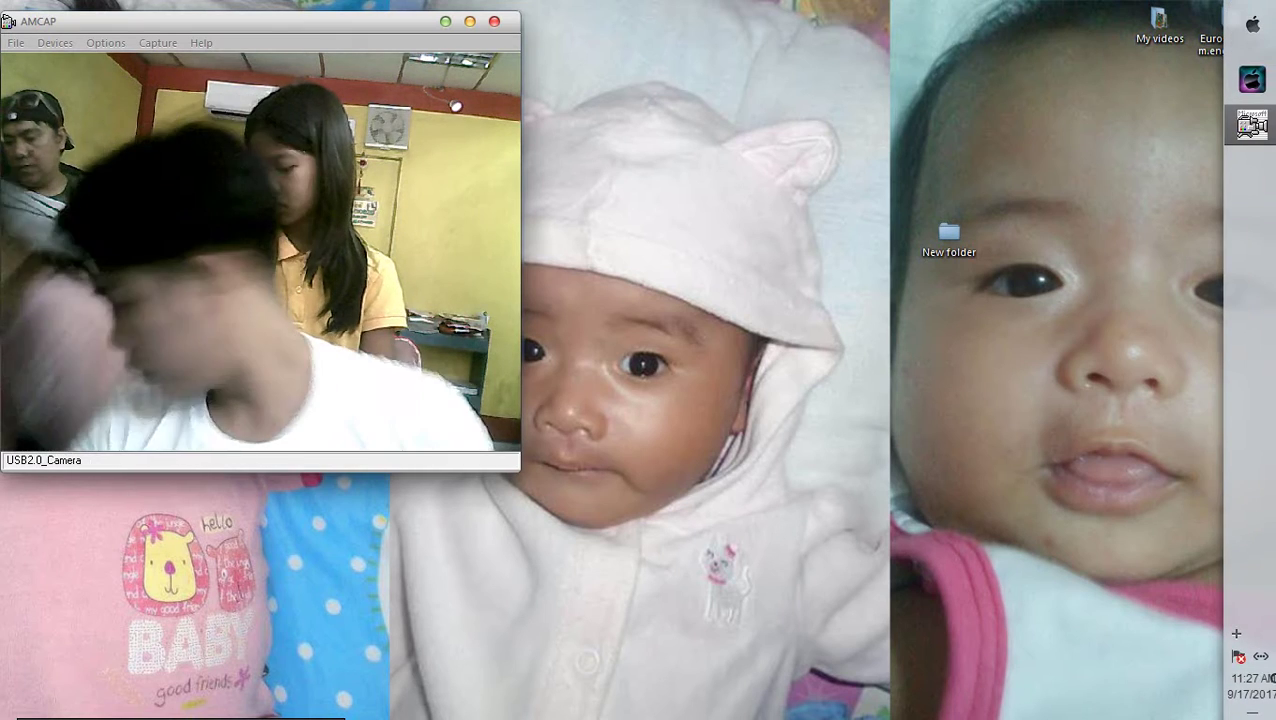
Bring up Computer showing the local disks, DVD drive and removable disk
{"action": "mouse_move", "coordinate": [1250, 680]}
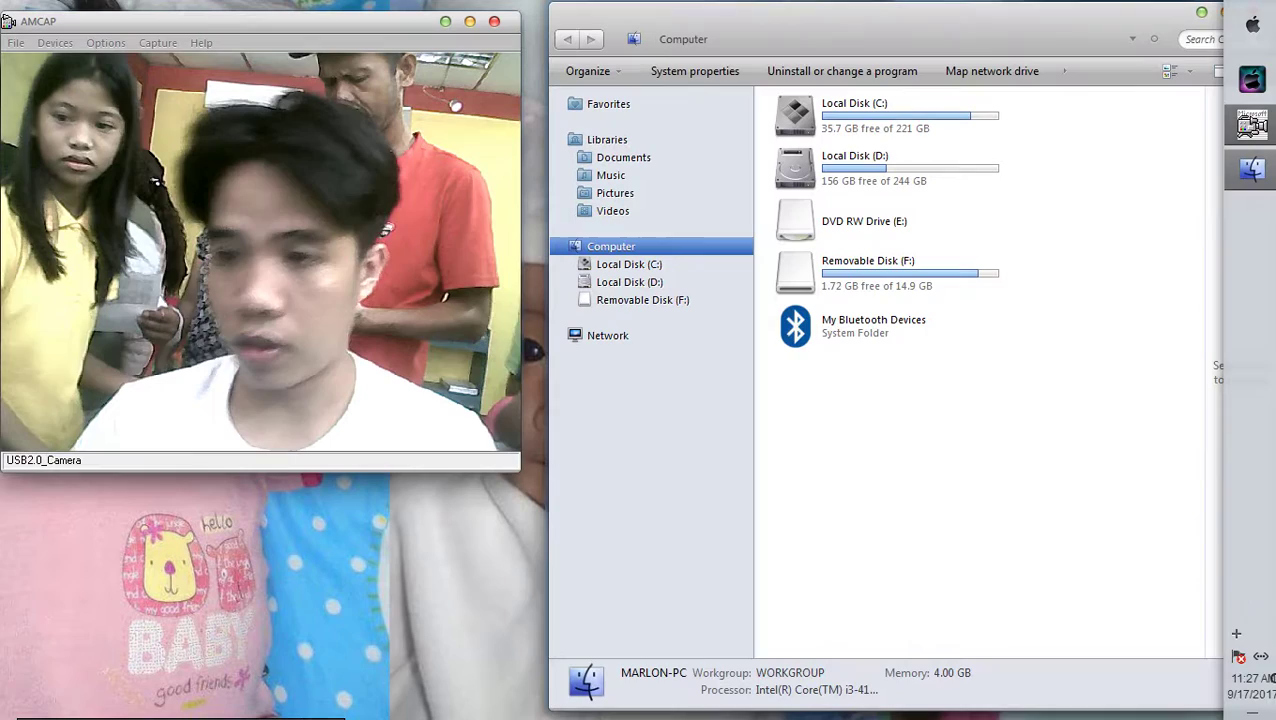
View the removable disk's contents and browse a network computer's shared folders
{"action": "left_click", "coordinate": [854, 276]}
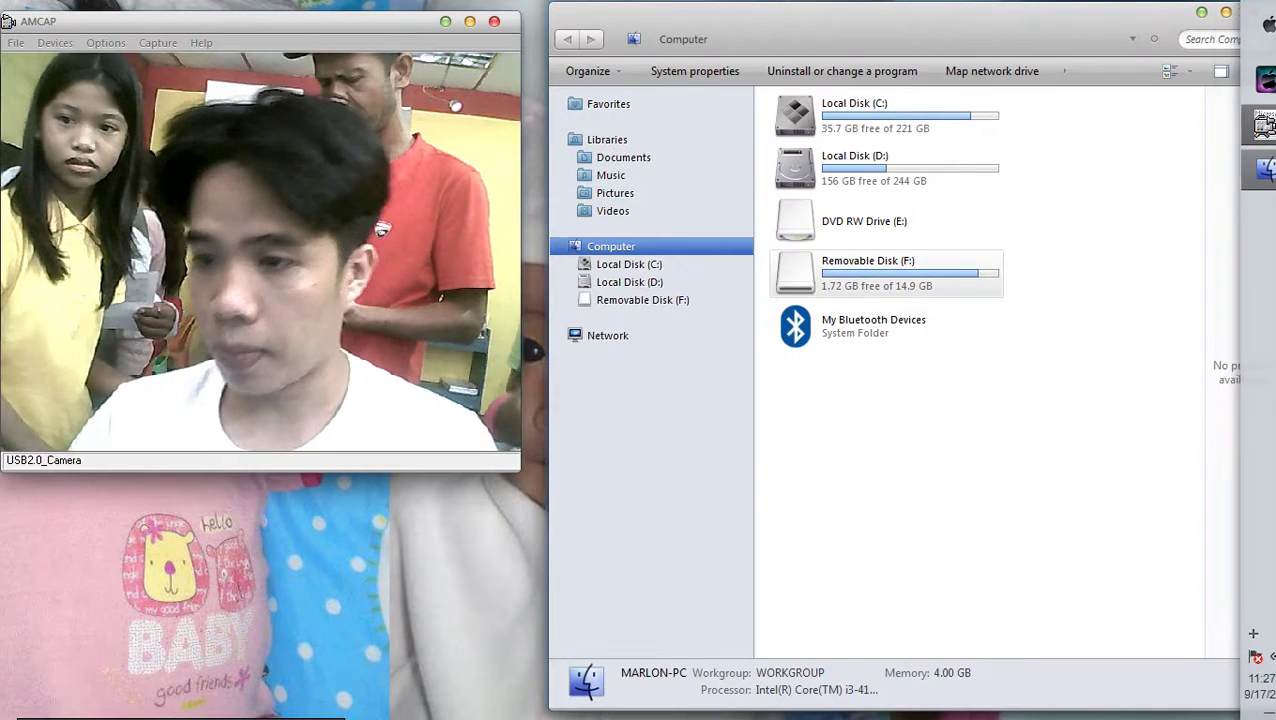
{"action": "key", "text": "Return"}
{"action": "scroll", "coordinate": [923, 250], "scroll_direction": "down", "scroll_amount": 10}
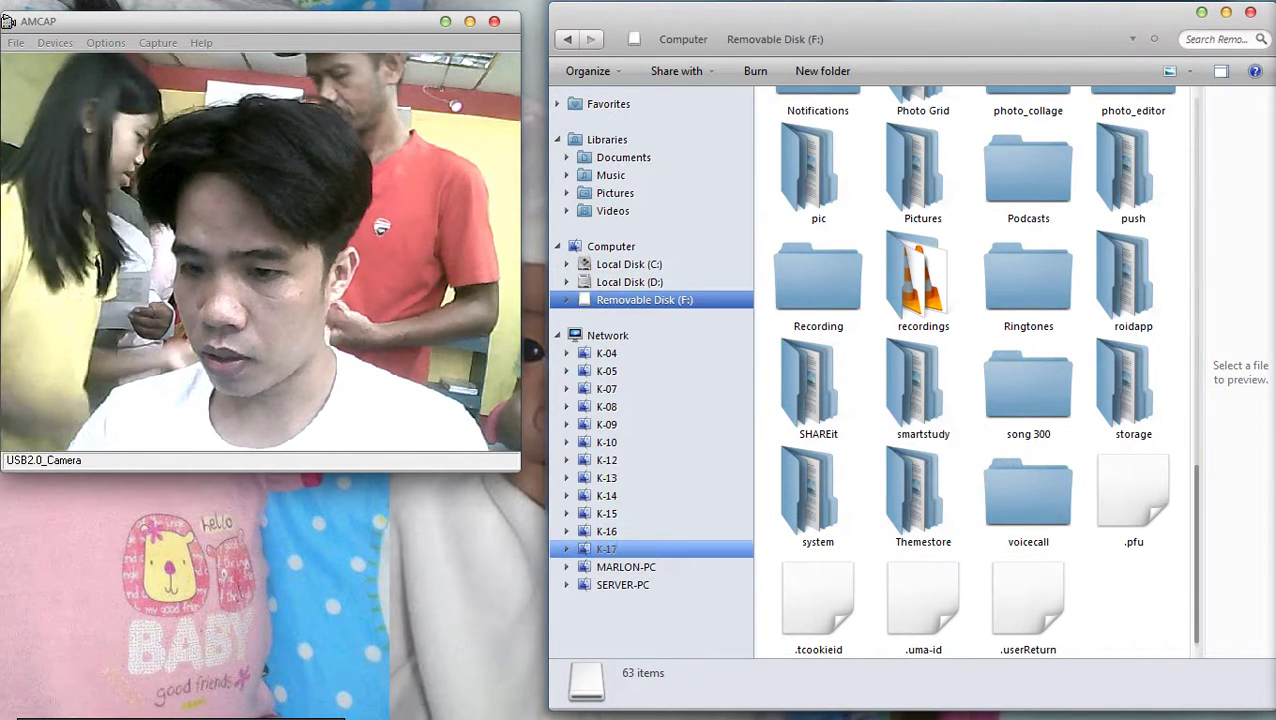
{"action": "left_click", "coordinate": [625, 567]}
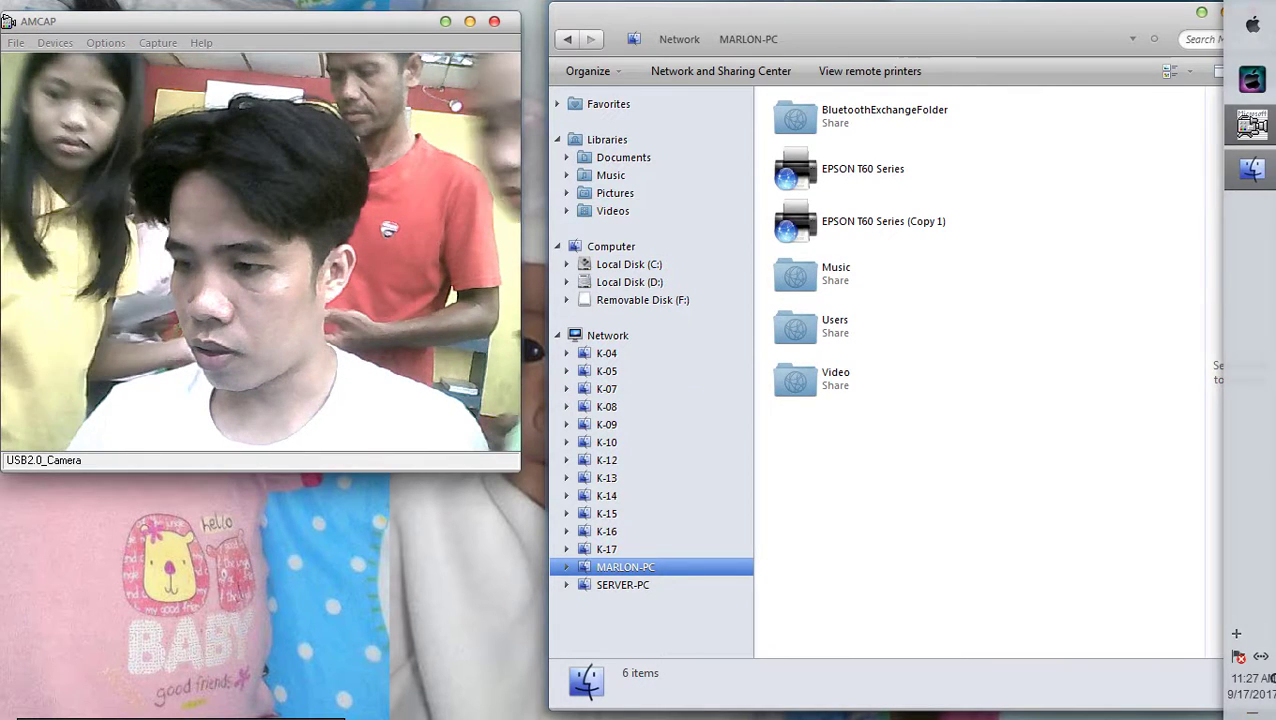
Open the personal user folder from the Start menu and move its window right
{"action": "mouse_move", "coordinate": [1252, 125]}
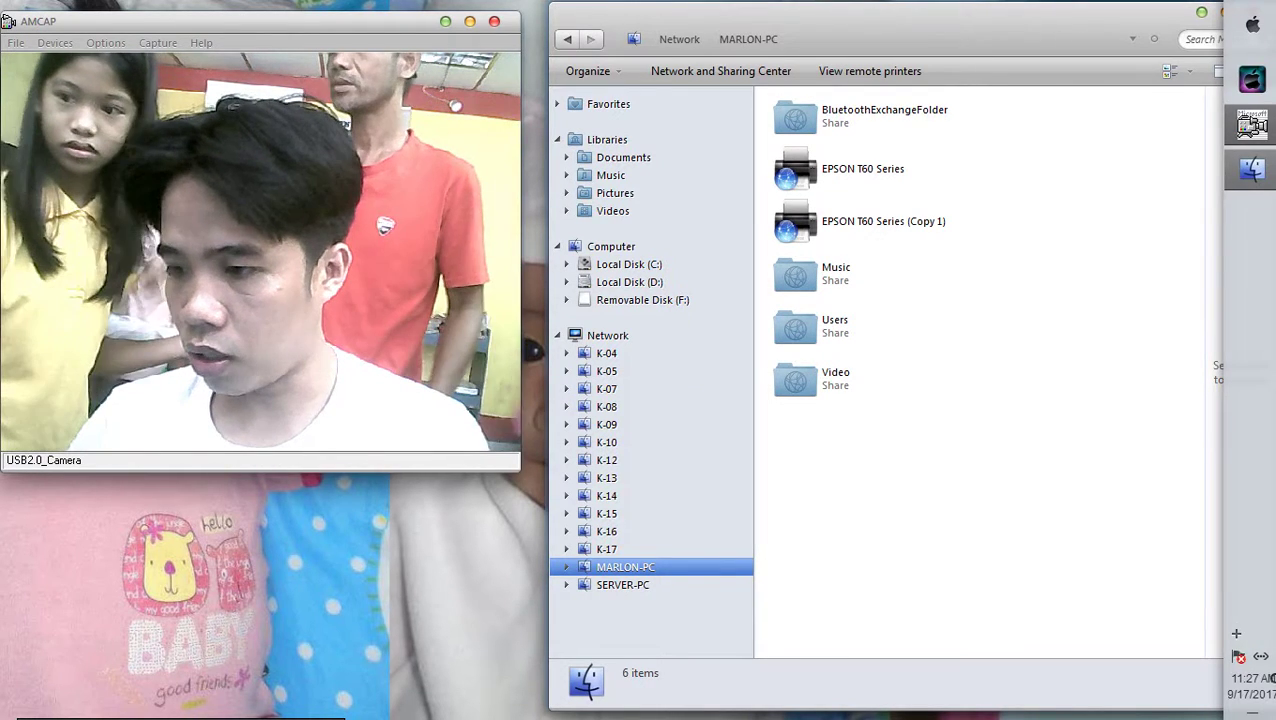
{"action": "left_click", "coordinate": [1252, 24]}
{"action": "left_click", "coordinate": [1160, 110]}
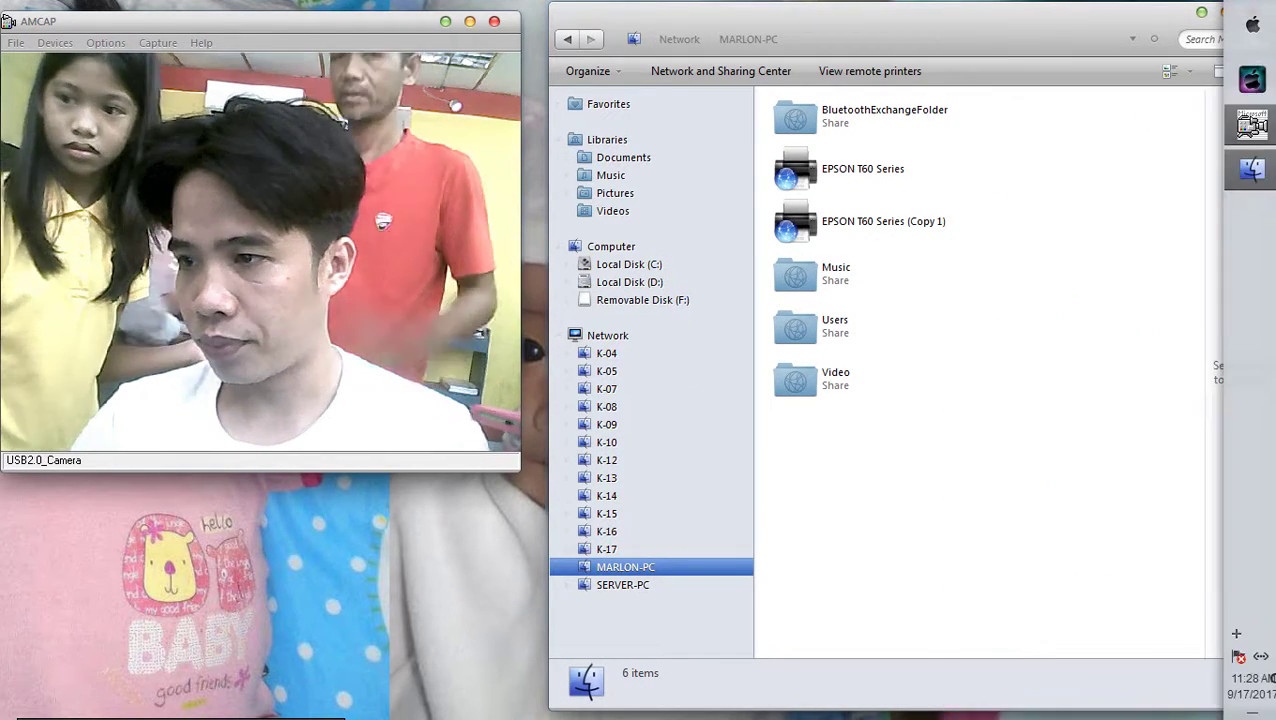
{"action": "left_click_drag", "start_coordinate": [300, 12], "coordinate": [875, 51]}
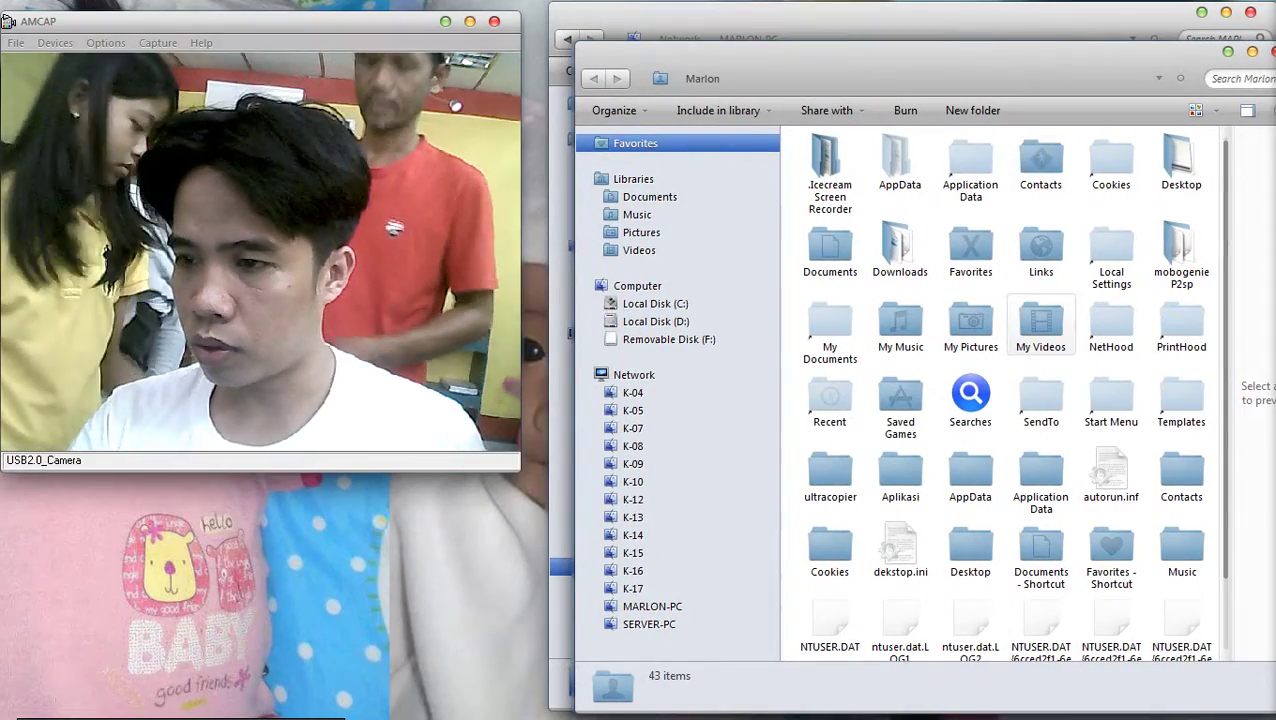
Copy EXO Power Music Video.mp4 from the Downloads > Video folder
{"action": "double_click", "coordinate": [900, 248]}
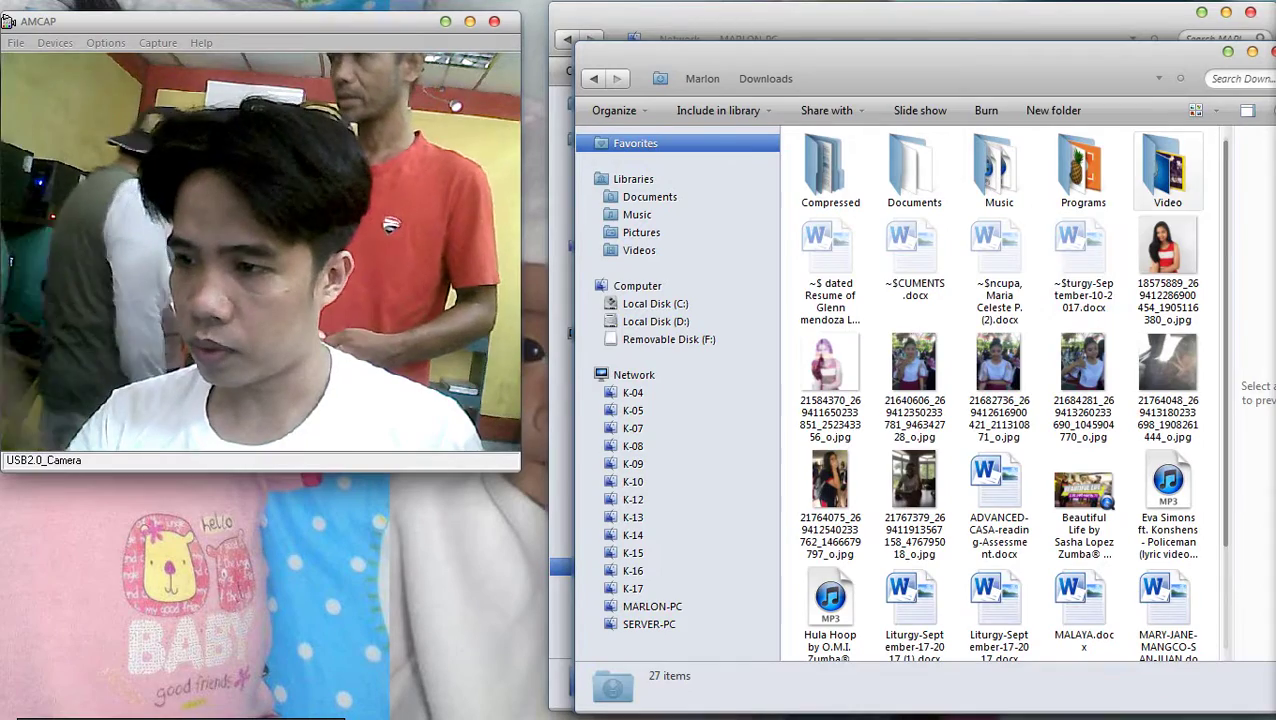
{"action": "double_click", "coordinate": [1165, 165]}
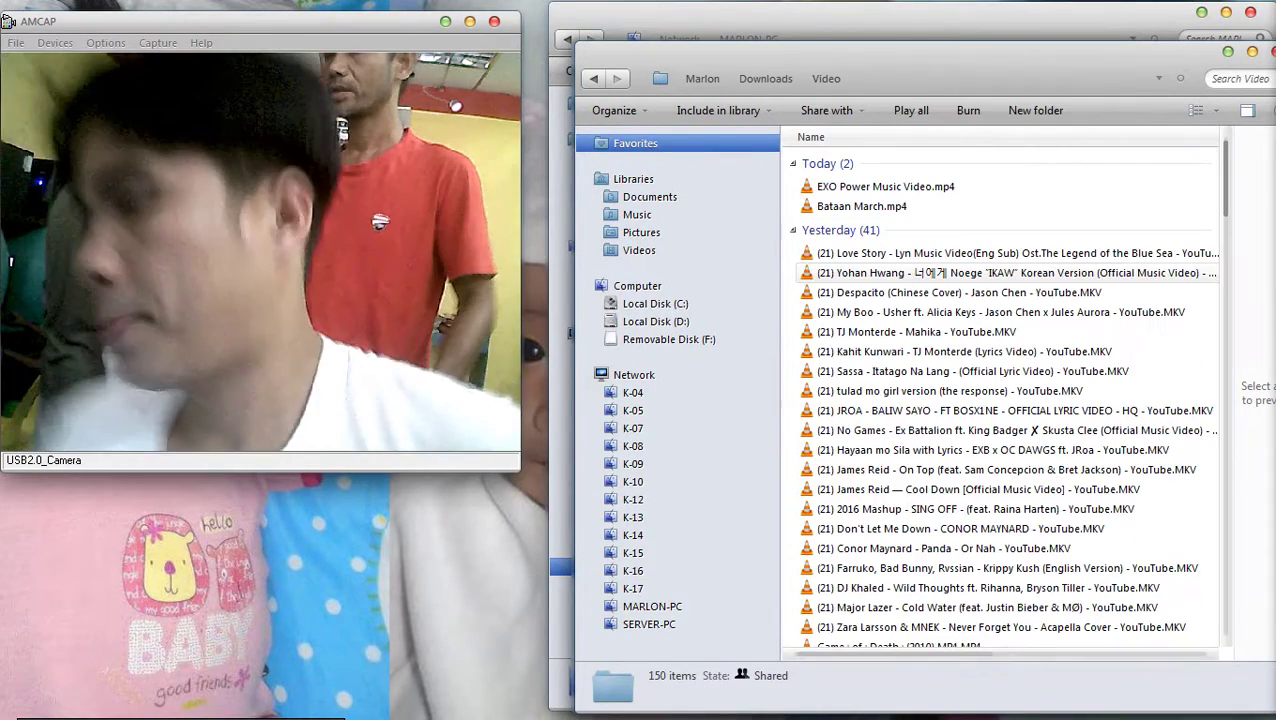
{"action": "right_click", "coordinate": [876, 188]}
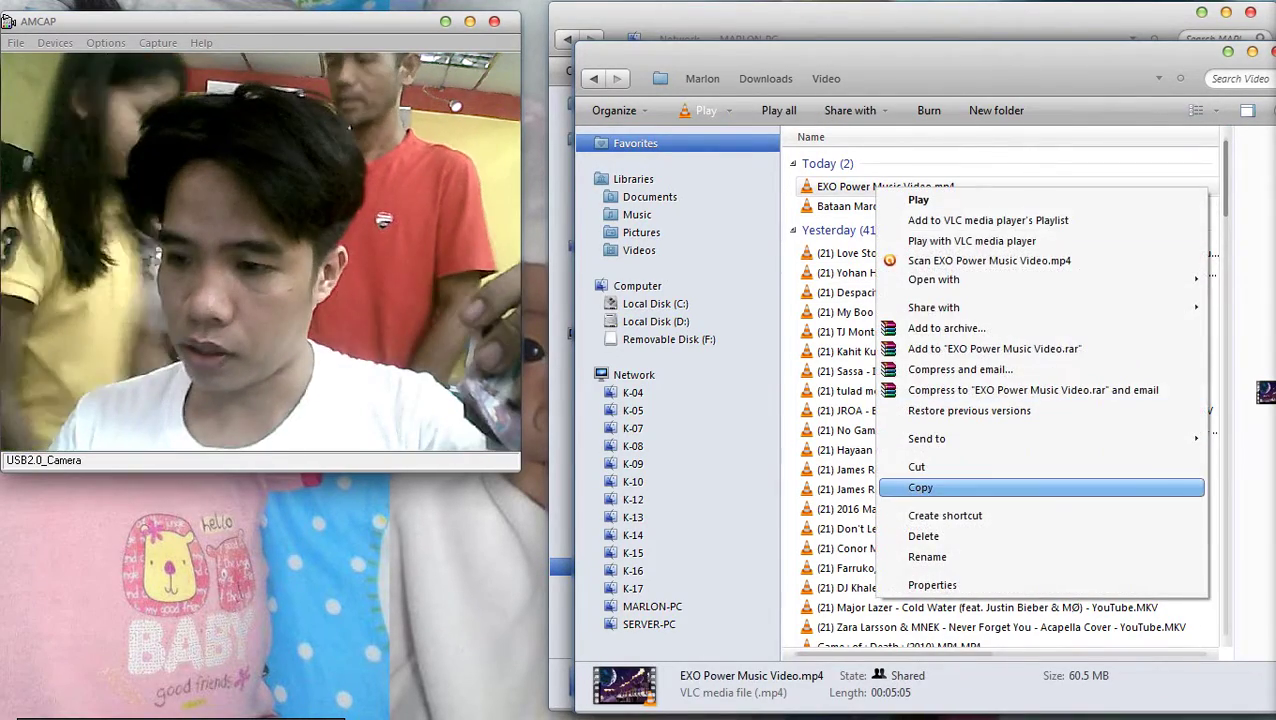
{"action": "left_click", "coordinate": [920, 487]}
Paste the video onto Removable Disk (F:) and go back to Computer
{"action": "left_click", "coordinate": [670, 339]}
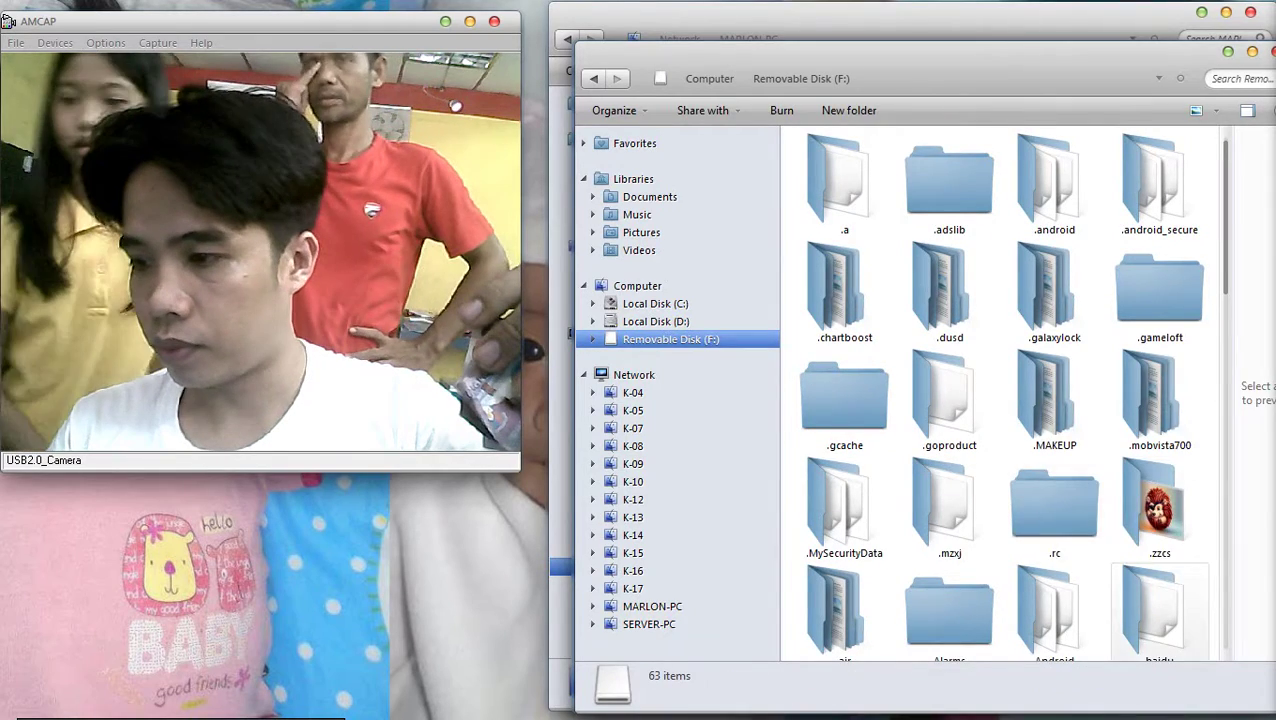
{"action": "right_click", "coordinate": [1052, 580]}
{"action": "left_click", "coordinate": [1100, 442]}
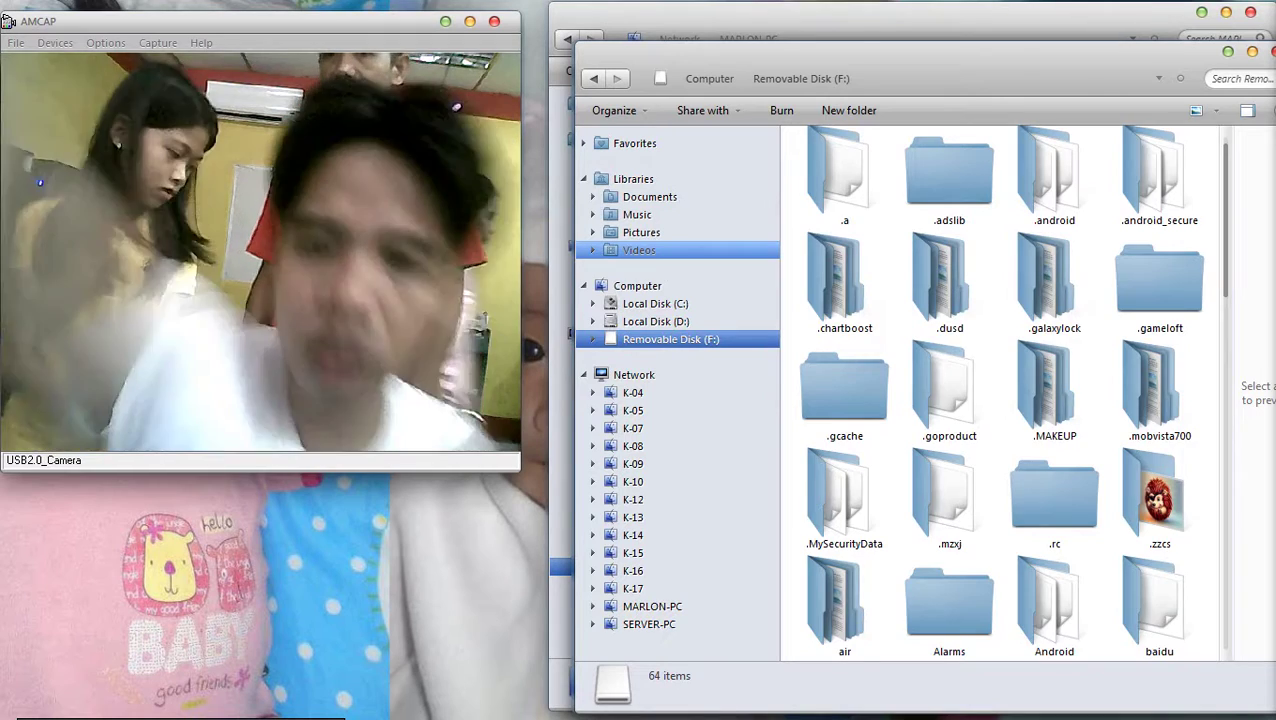
{"action": "key", "text": "BackSpace"}
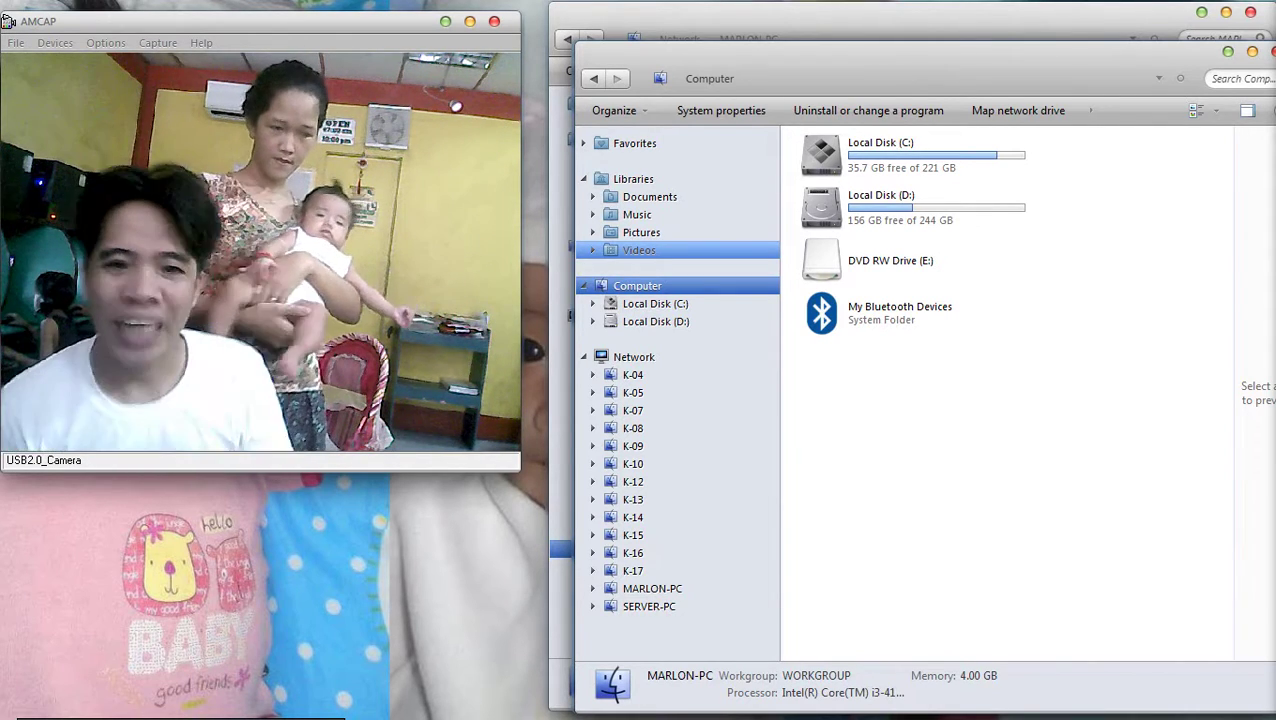
Close the Computer and MARLON-PC network windows with Alt+F4, checking the hidden tray icons
{"action": "mouse_move", "coordinate": [1252, 125]}
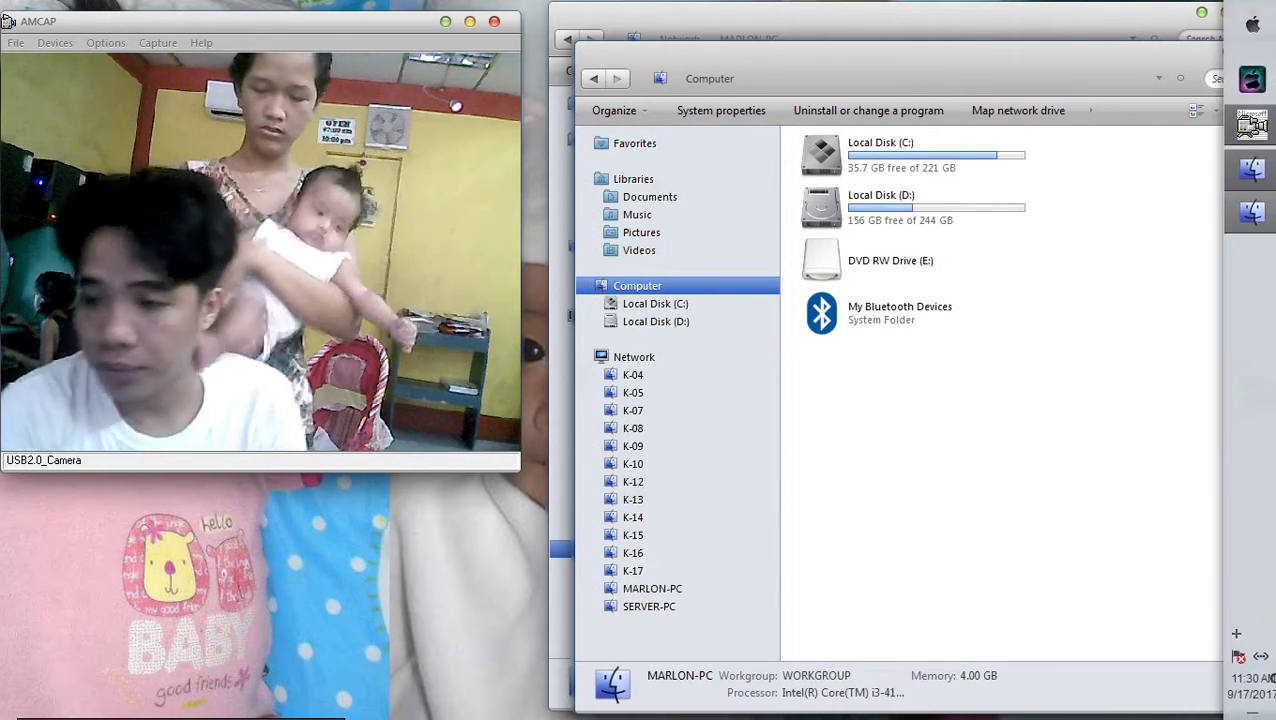
{"action": "left_click", "coordinate": [1236, 633]}
{"action": "key", "text": "Escape"}
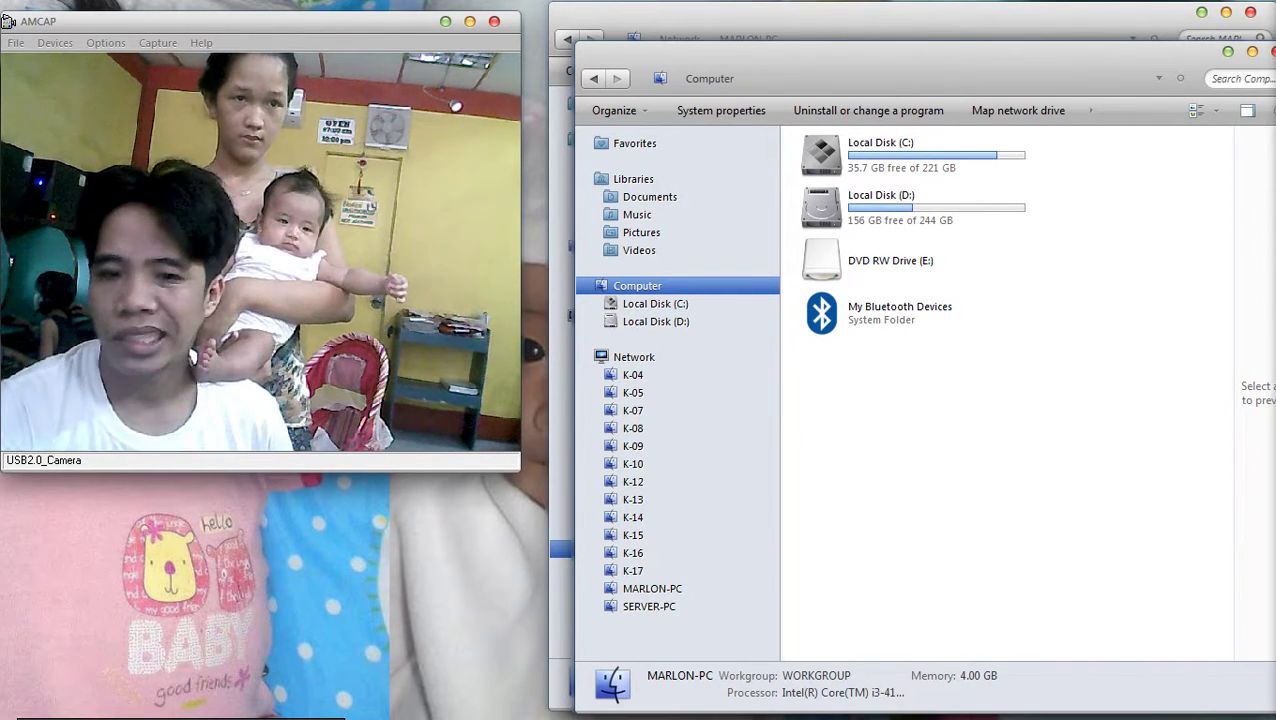
{"action": "key", "text": "alt+F4"}
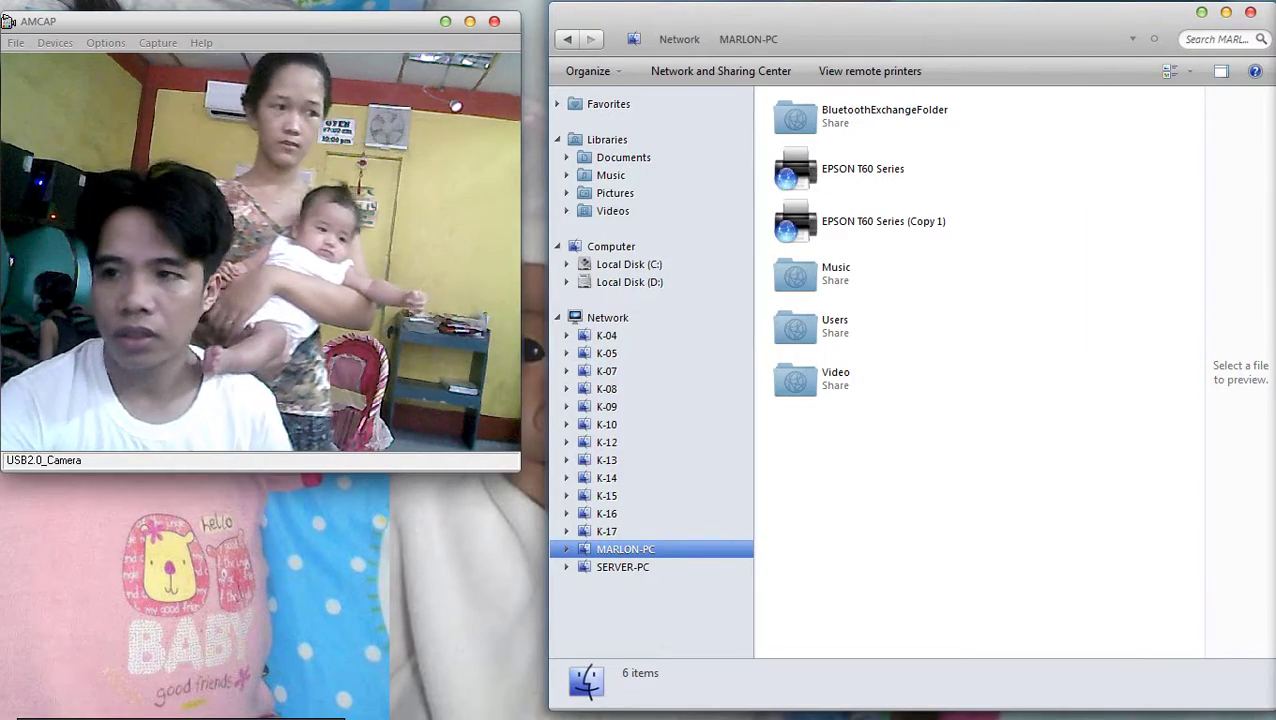
{"action": "key", "text": "alt+F4"}
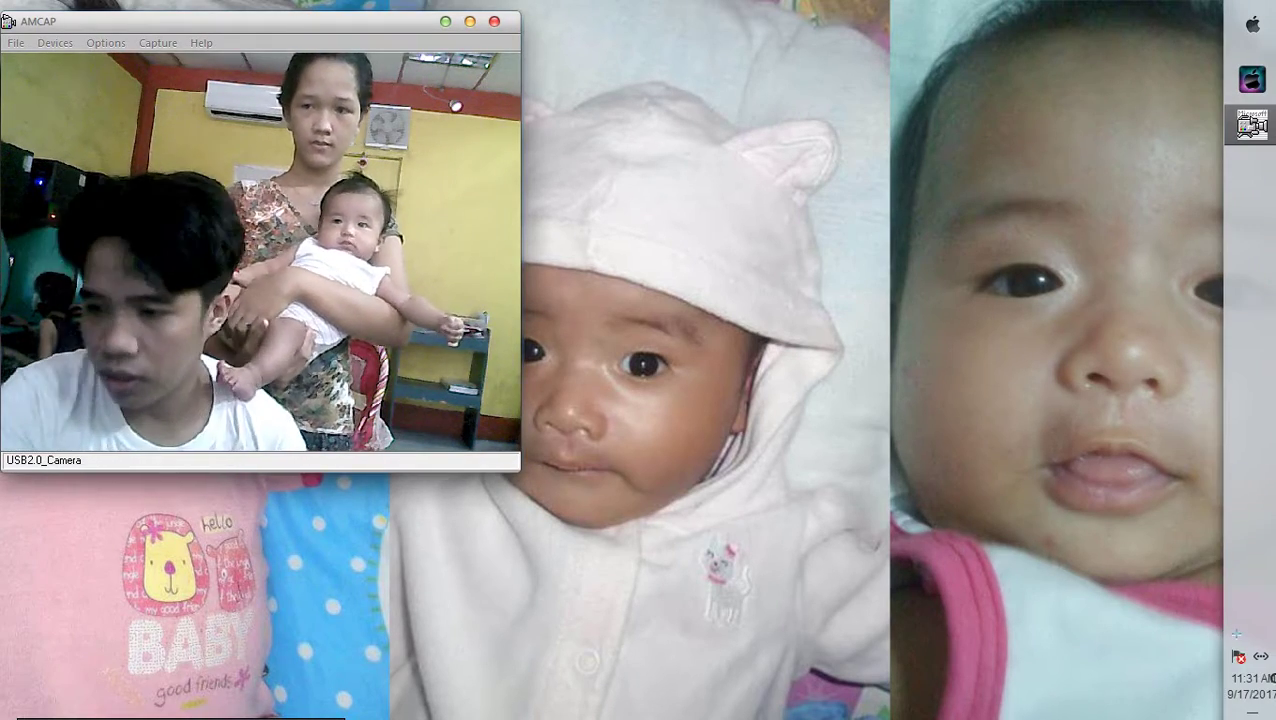
{"action": "left_click", "coordinate": [1236, 633]}
{"action": "left_click", "coordinate": [1236, 633]}
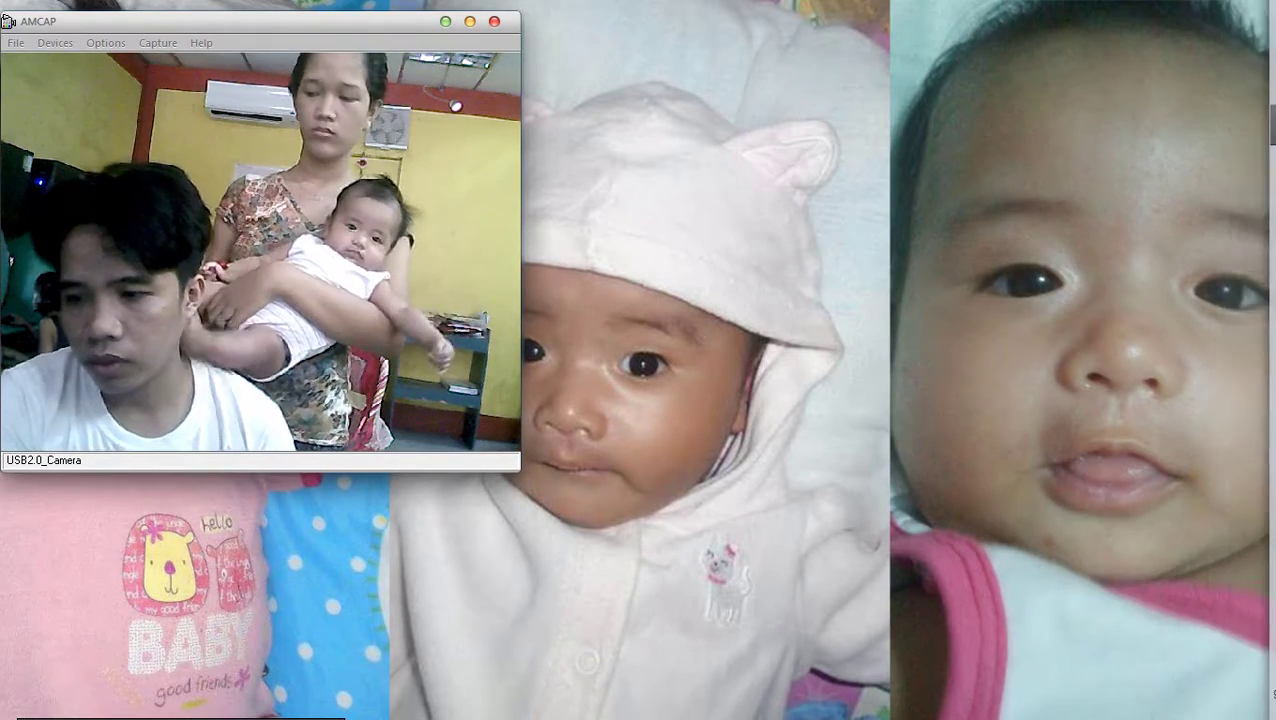
Check the hidden tray icons and close the Chrome browser window
{"action": "left_click", "coordinate": [1236, 633]}
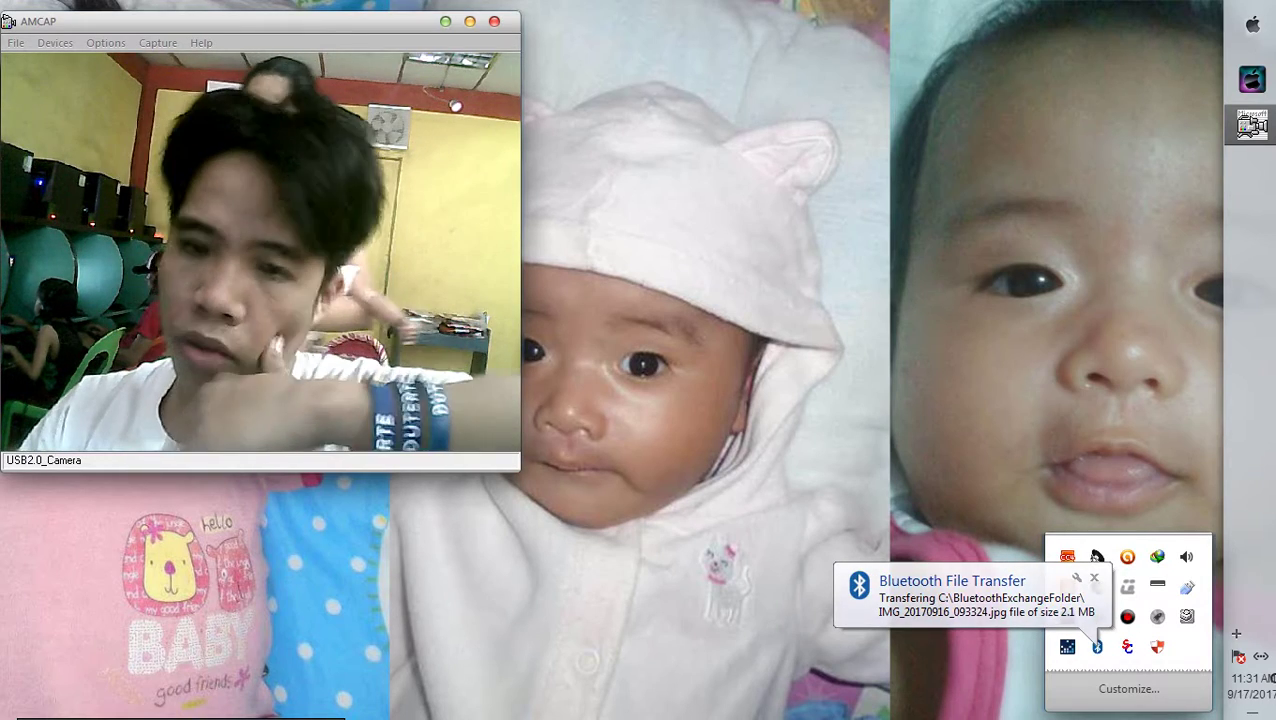
{"action": "key", "text": "super"}
{"action": "left_click", "coordinate": [1236, 633]}
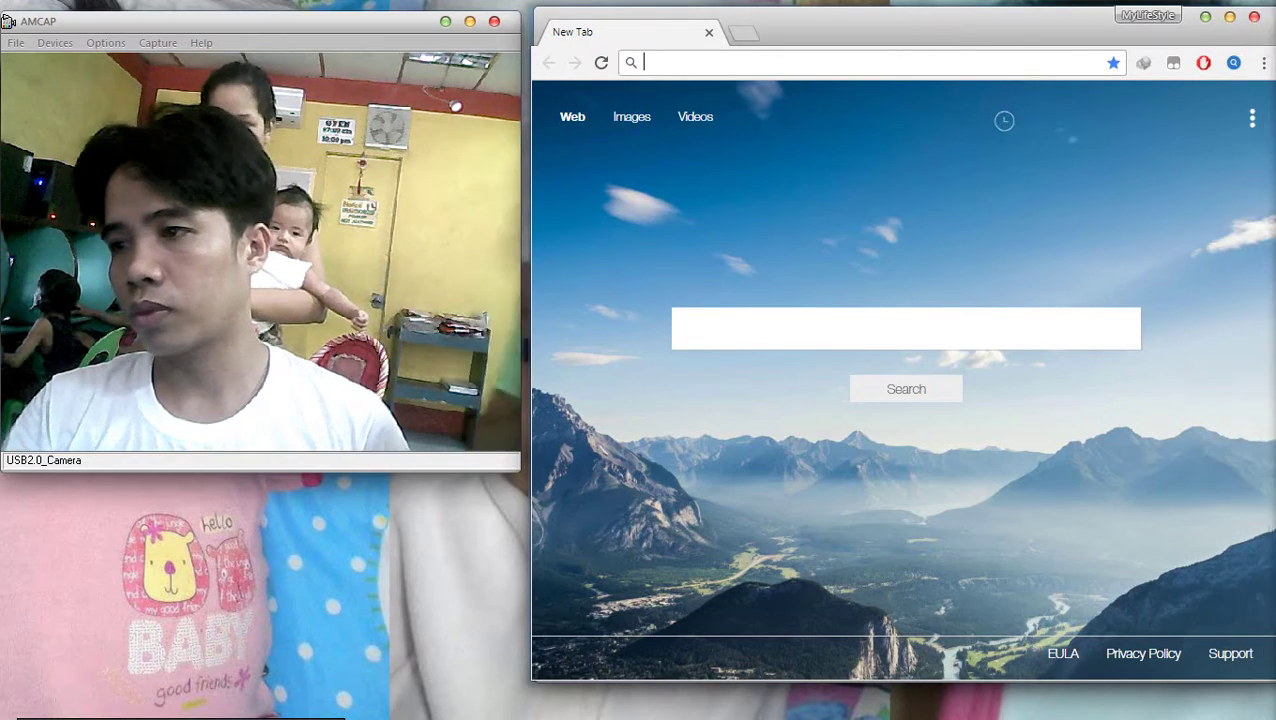
{"action": "left_click", "coordinate": [1266, 122]}
Open an Explorer window on Computer from the taskbar
{"action": "left_click", "coordinate": [1236, 633]}
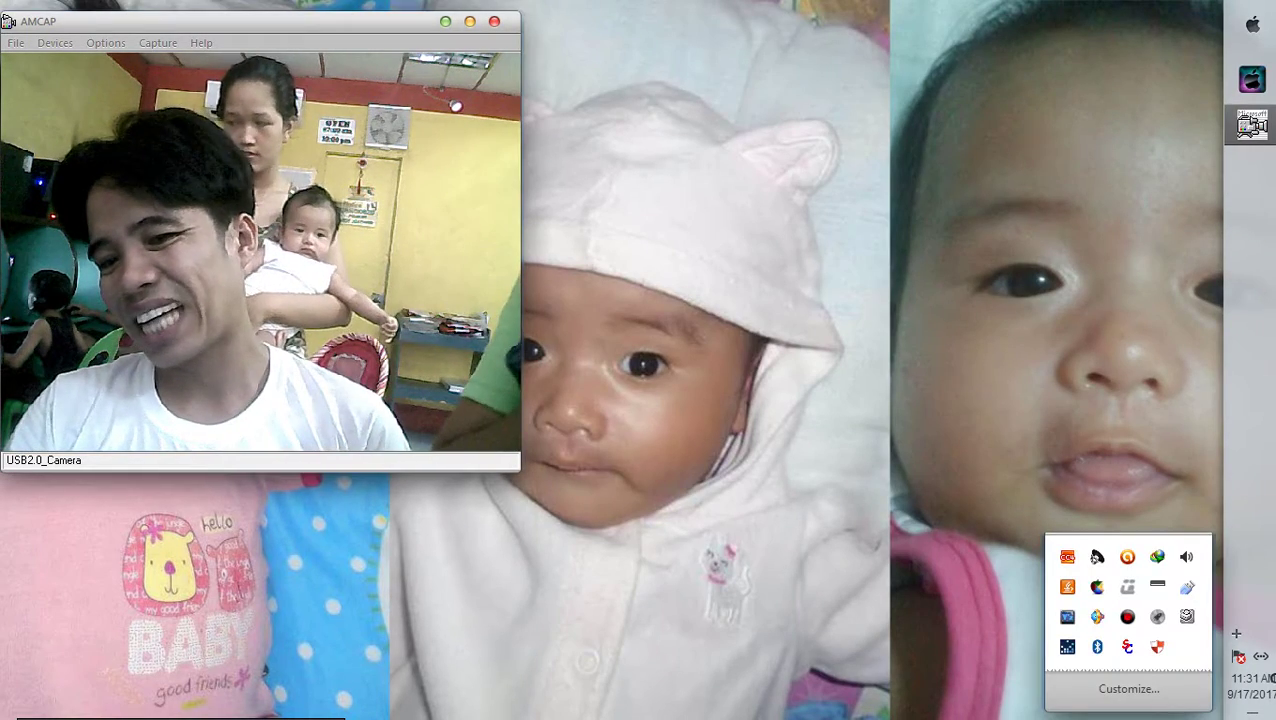
{"action": "key", "text": "Escape"}
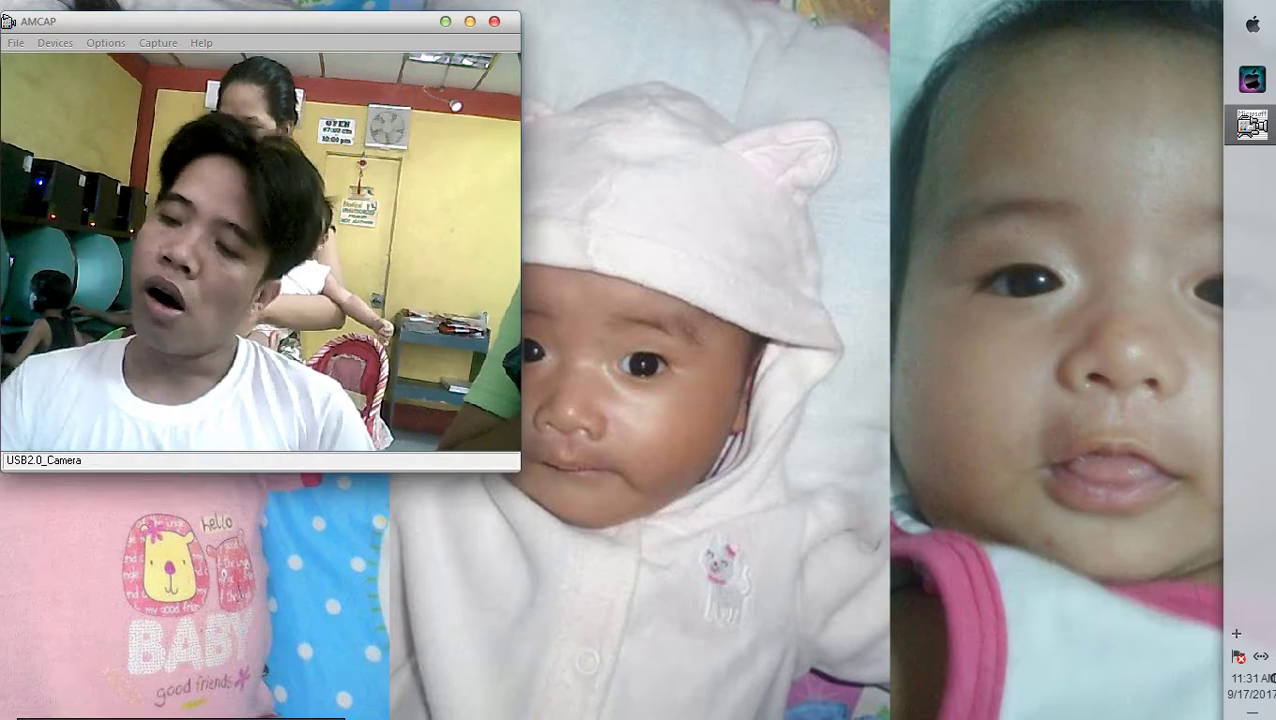
{"action": "left_click", "coordinate": [1251, 125]}
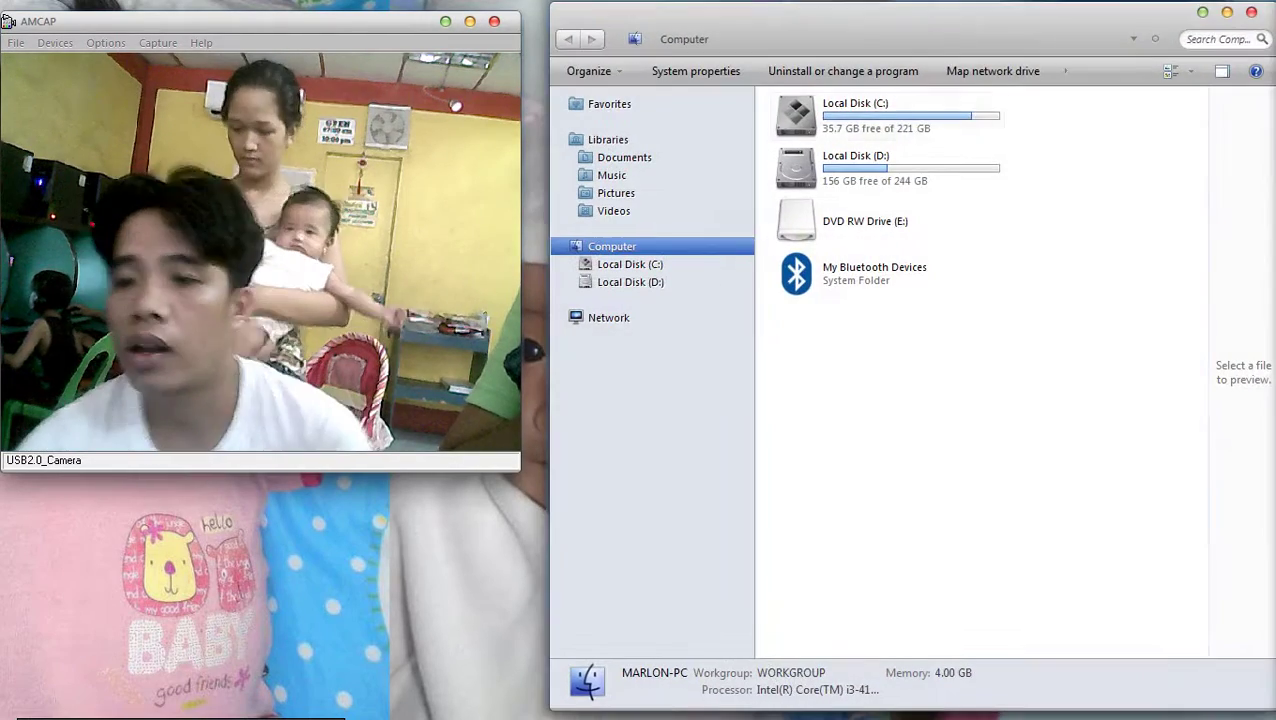
Open BluetoothExchangeFolder on Local Disk (C:), select the received photos, and close the window
{"action": "left_click", "coordinate": [630, 264]}
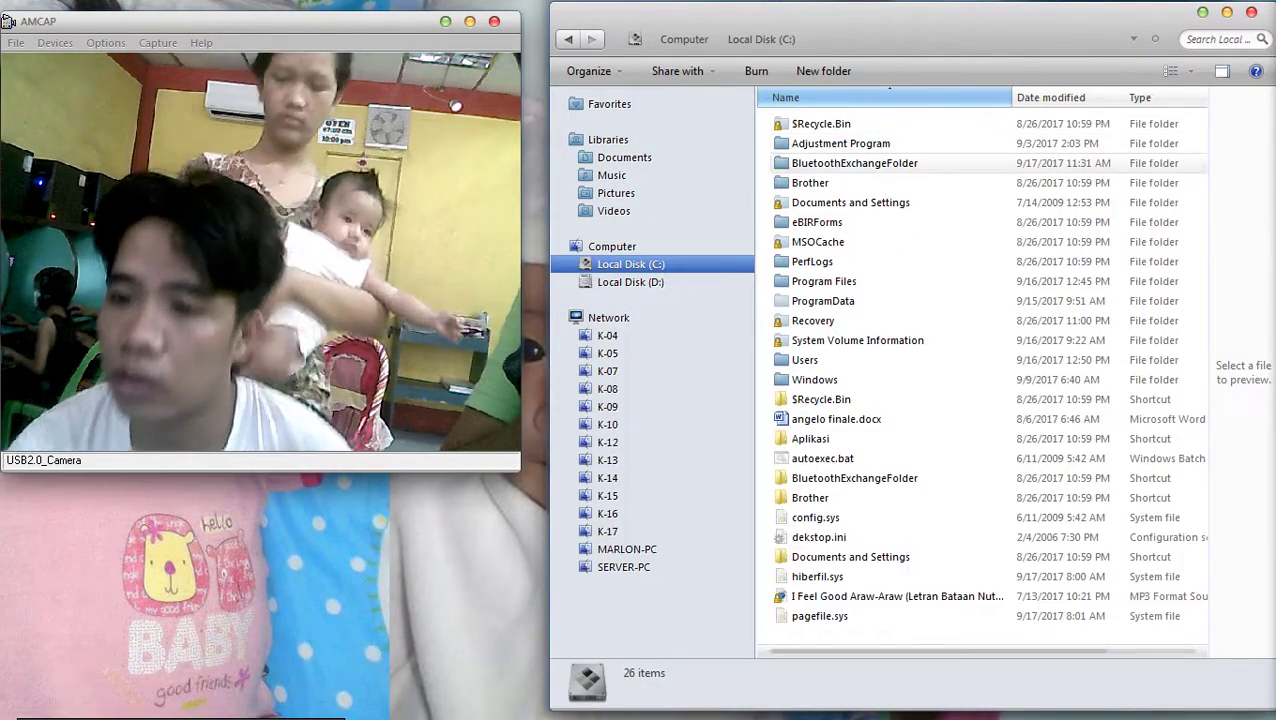
{"action": "double_click", "coordinate": [830, 162]}
{"action": "left_click", "coordinate": [1065, 160]}
{"action": "left_click", "coordinate": [846, 307], "text": "ctrl"}
{"action": "left_click_drag", "start_coordinate": [846, 307], "coordinate": [1250, 370]}
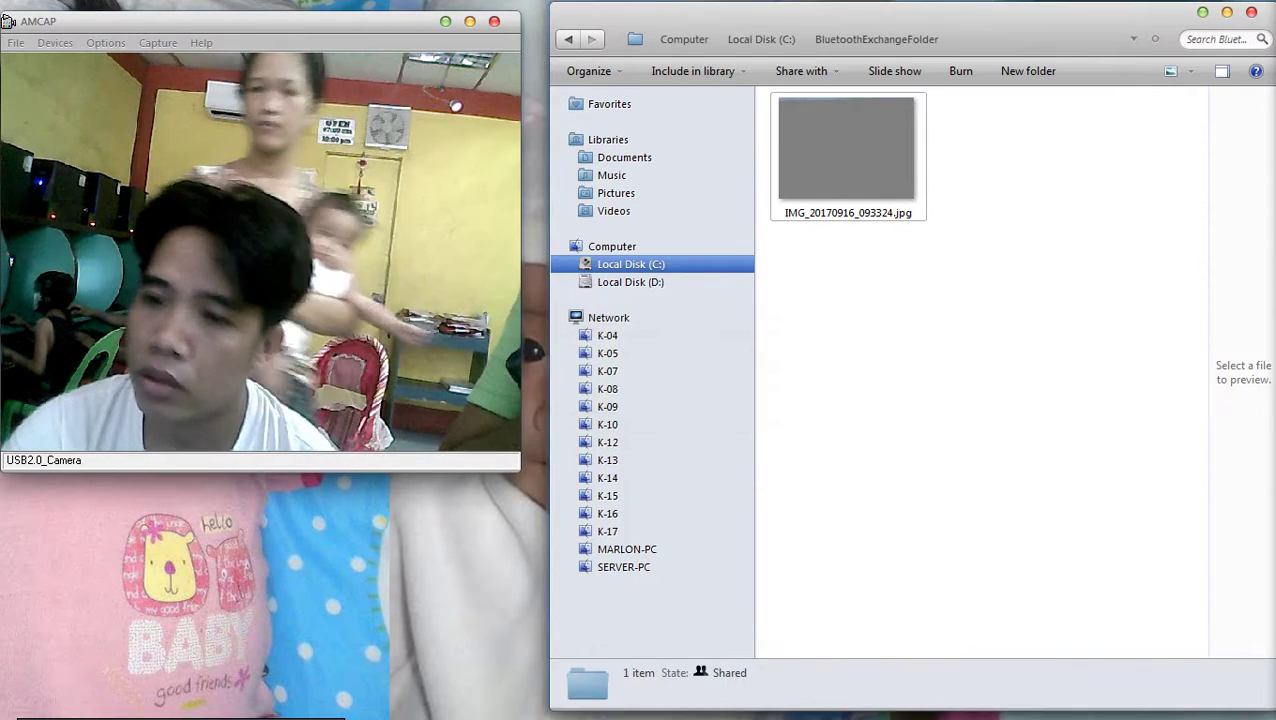
{"action": "mouse_move", "coordinate": [1252, 125]}
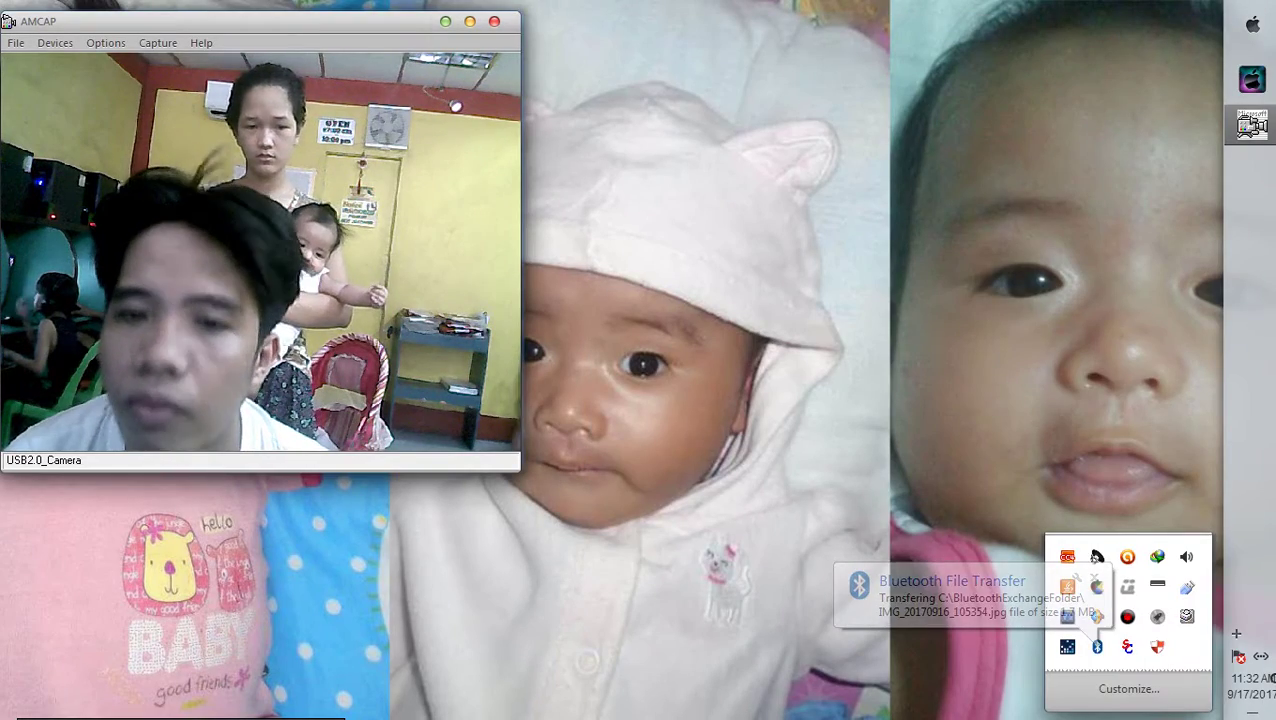
Start Microsoft Publisher and create a blank Legal (Portrait) 8.5 x 14 in. publication
{"action": "key", "text": "super"}
{"action": "left_click", "coordinate": [1044, 255]}
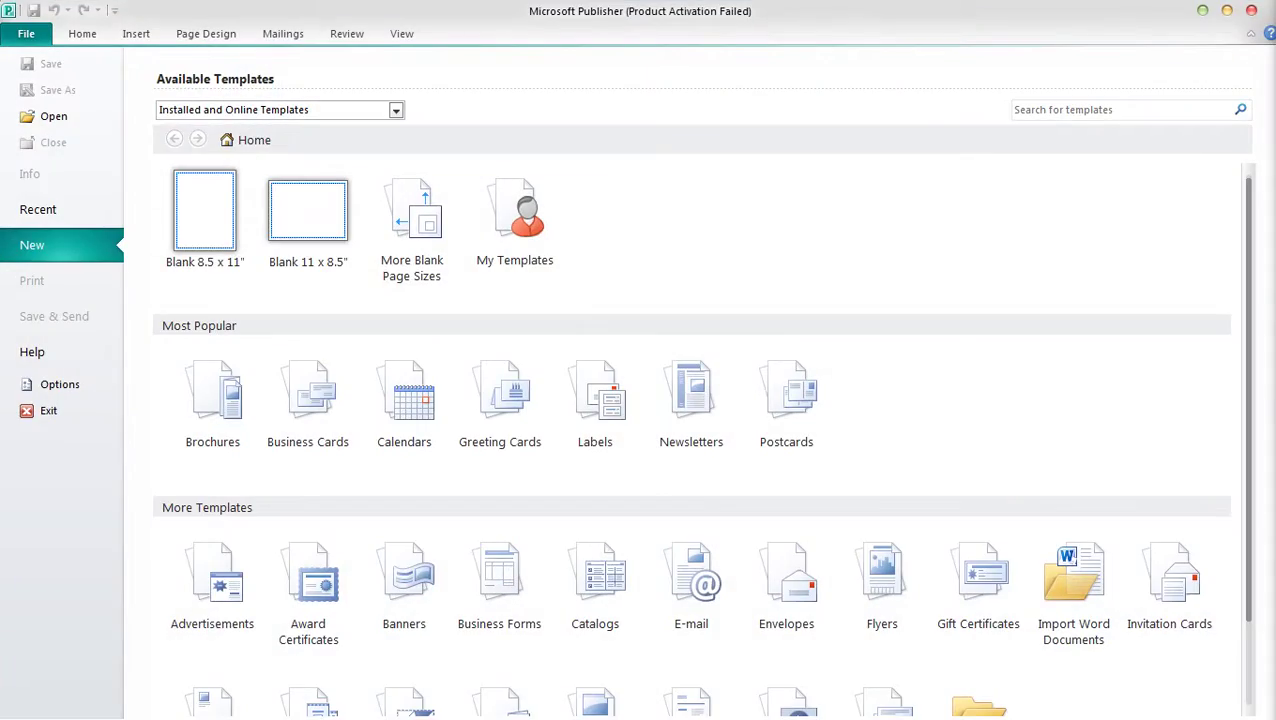
{"action": "left_click", "coordinate": [829, 629]}
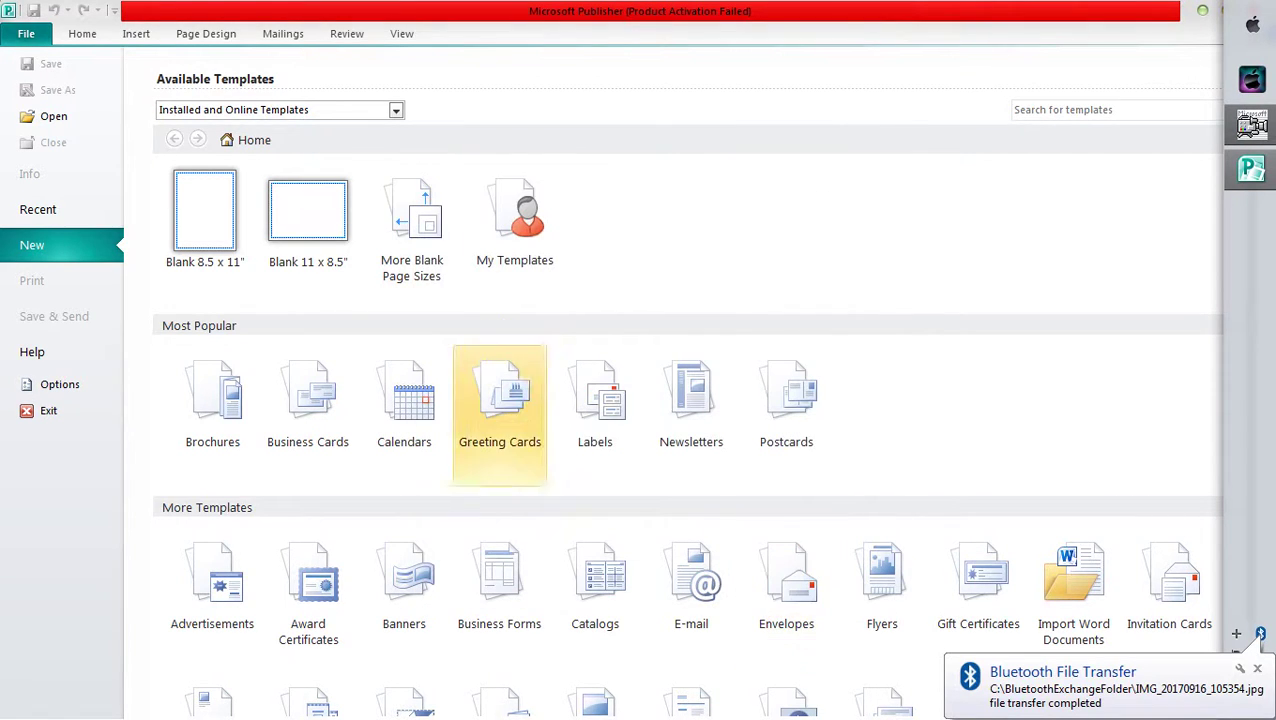
{"action": "left_click", "coordinate": [411, 230]}
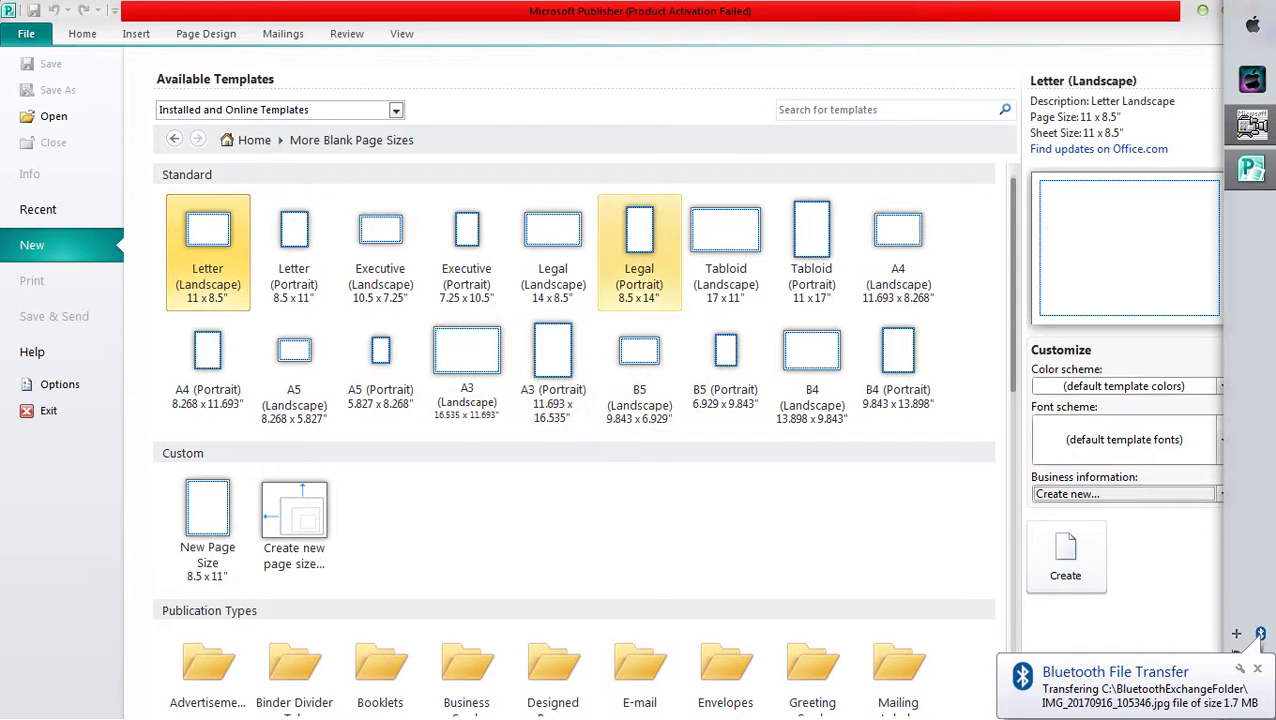
{"action": "left_click", "coordinate": [639, 250]}
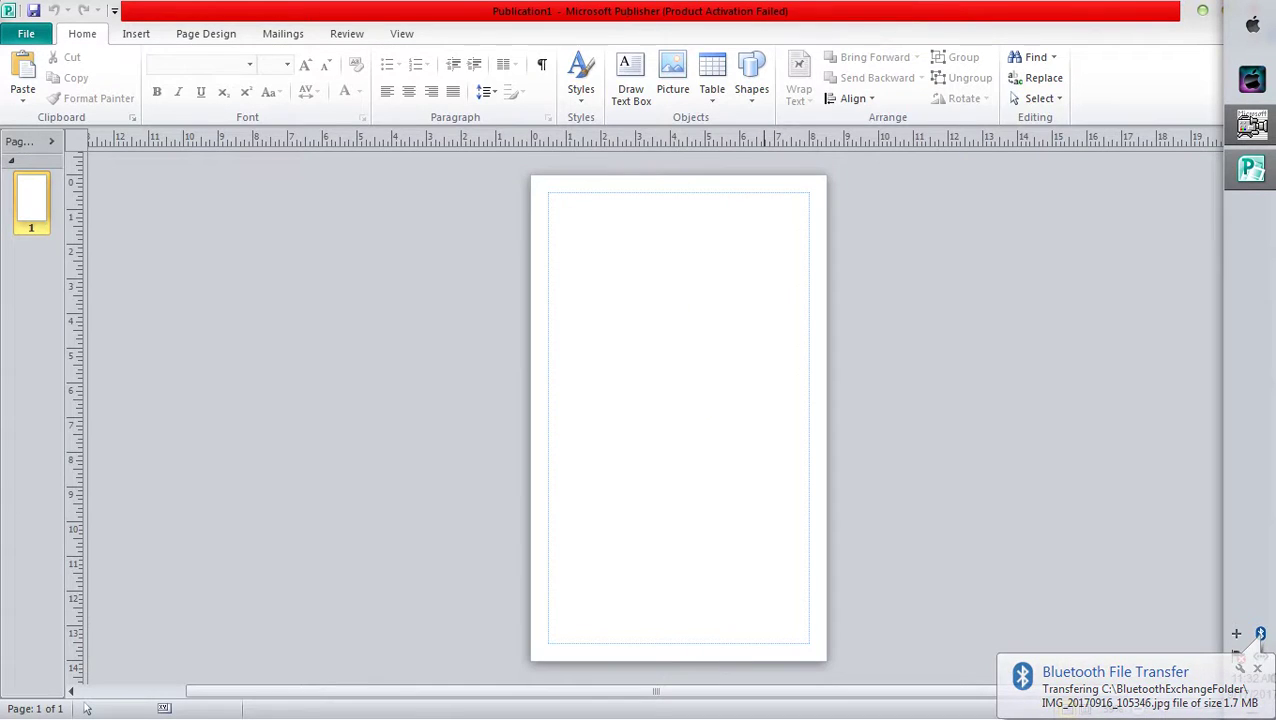
Restore the Publisher window to a smaller size, widen it leftward, and scroll the page into view
{"action": "key", "text": "super+Down"}
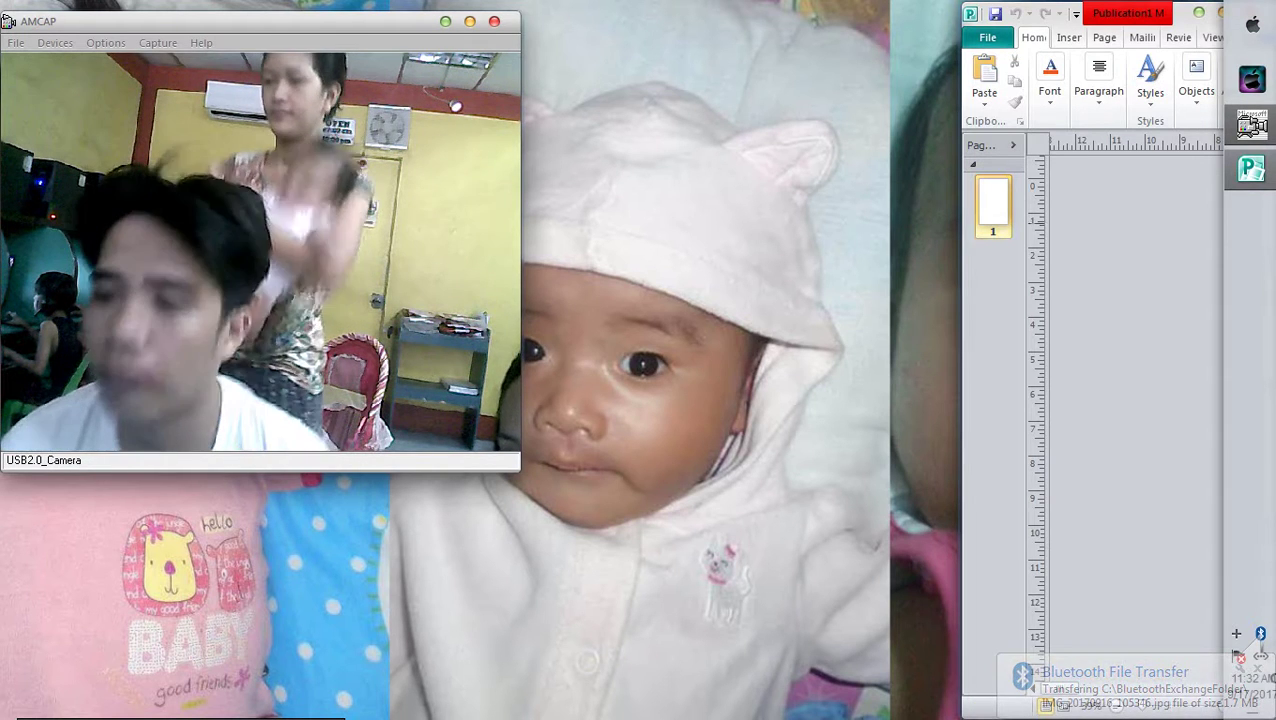
{"action": "left_click_drag", "start_coordinate": [962, 400], "coordinate": [507, 400]}
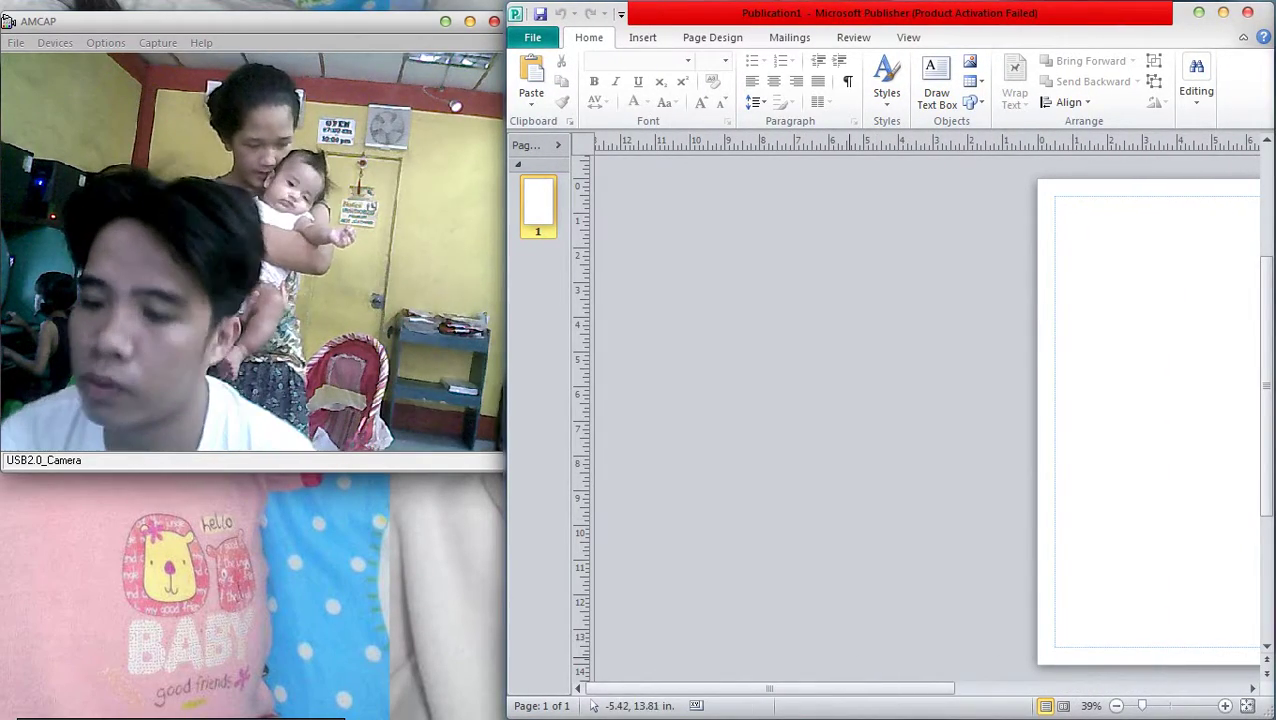
{"action": "scroll", "coordinate": [790, 688], "scroll_direction": "right", "scroll_amount": 5}
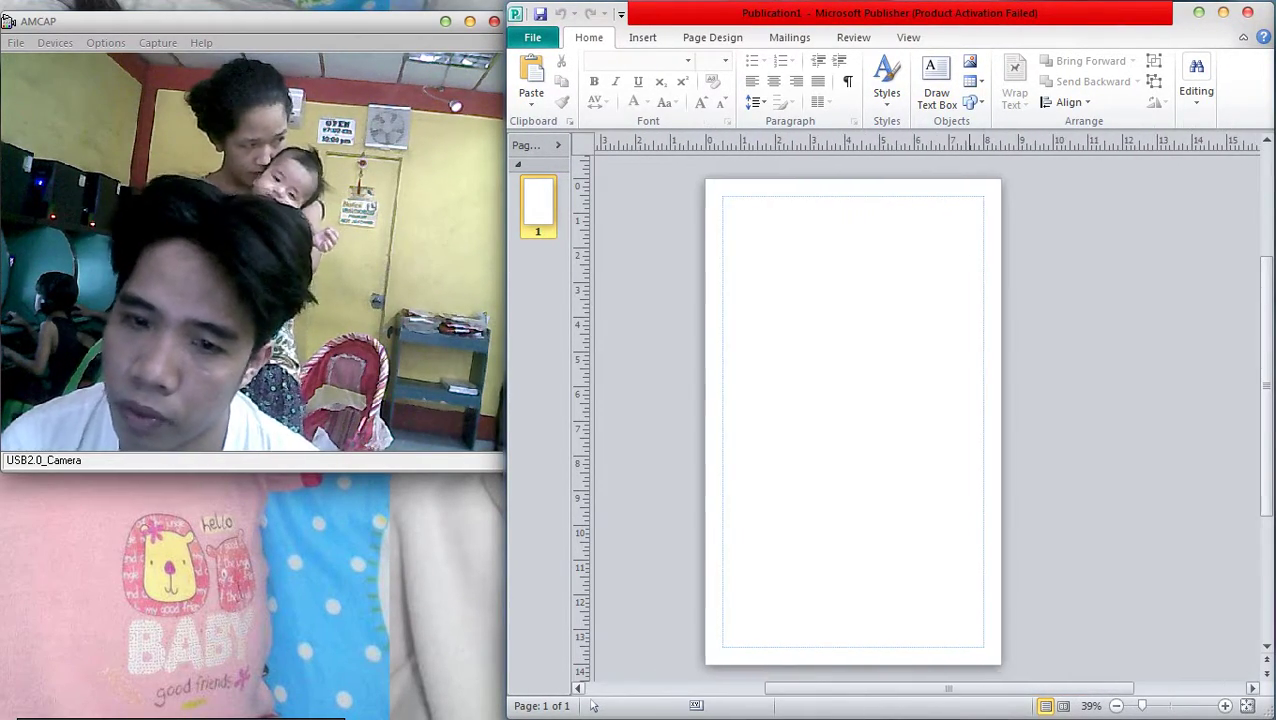
{"action": "scroll", "coordinate": [1023, 497], "scroll_direction": "up", "scroll_amount": 2}
{"action": "scroll", "coordinate": [1010, 500], "scroll_direction": "down", "scroll_amount": 2}
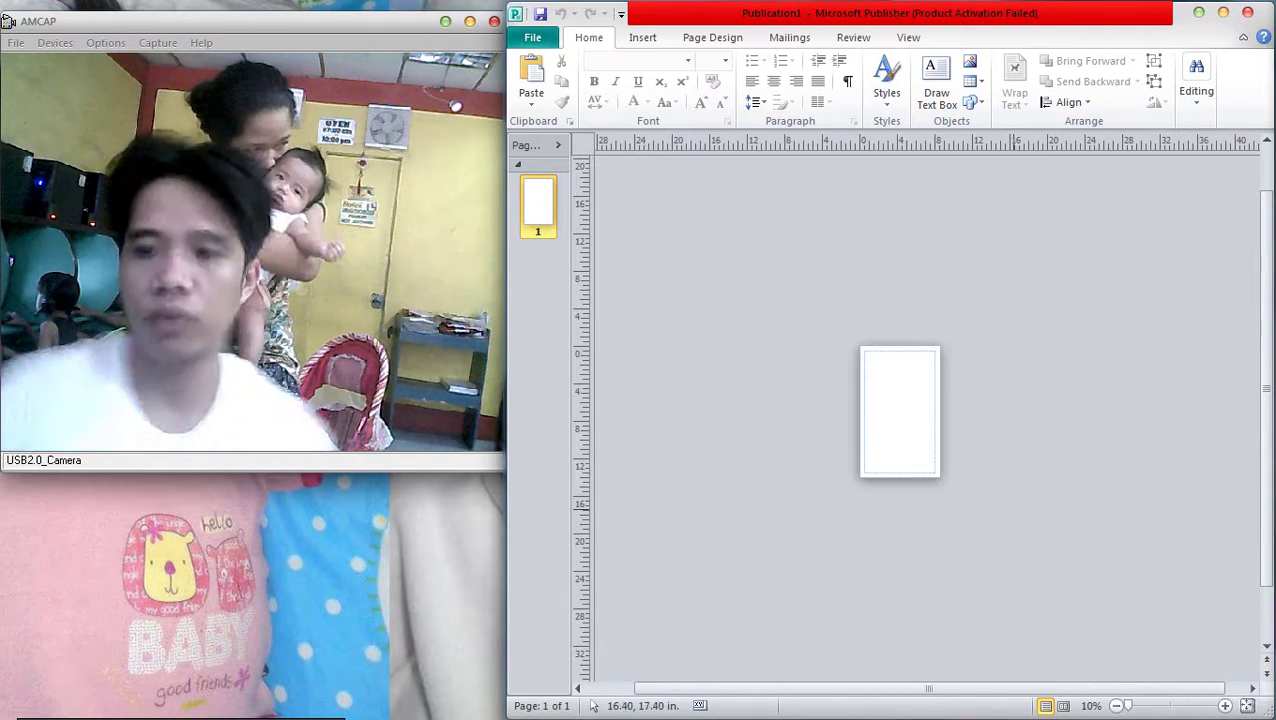
Change the page height to 13 inches in Page Setup, making the page 8.5 × 13
{"action": "left_click", "coordinate": [712, 37]}
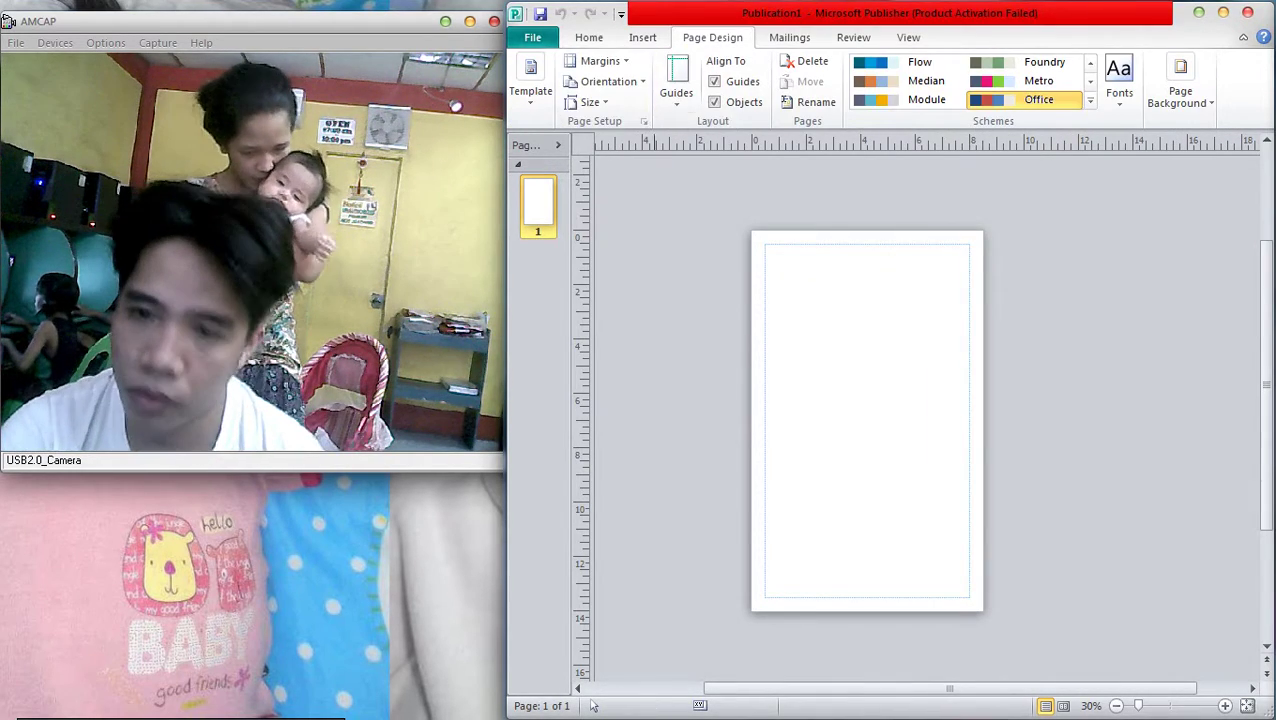
{"action": "left_click", "coordinate": [590, 102]}
{"action": "left_click", "coordinate": [577, 559]}
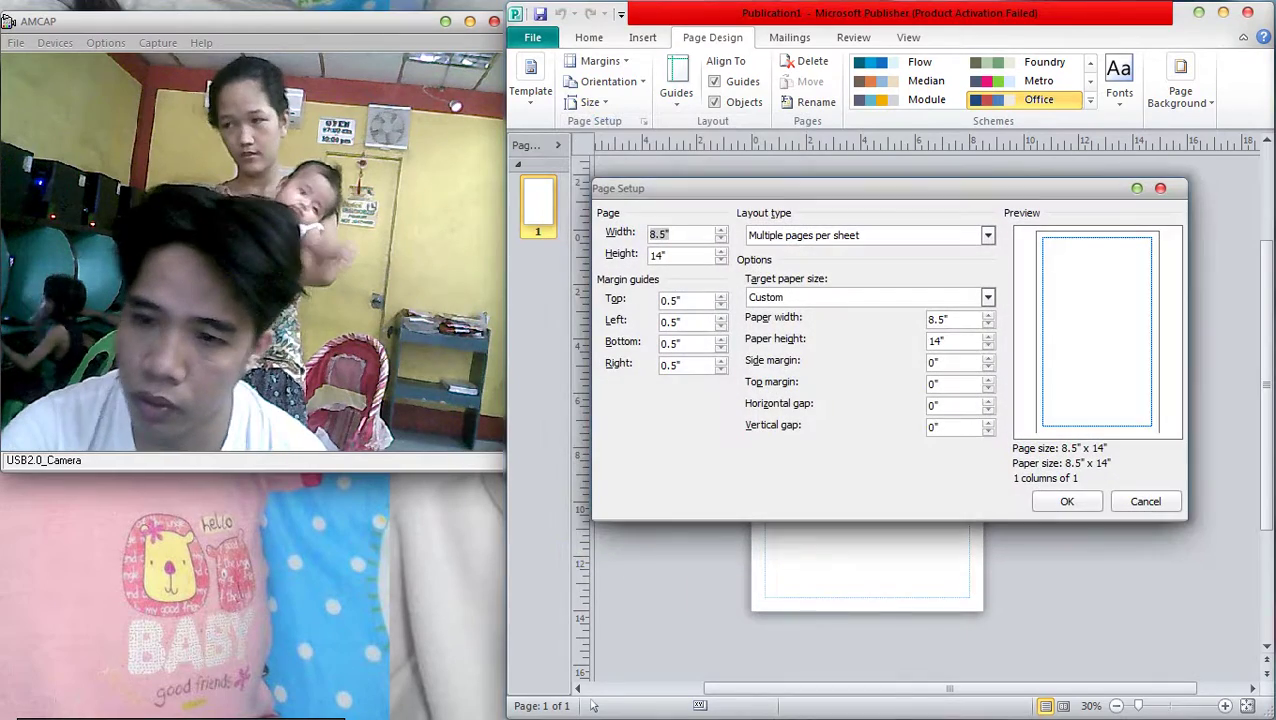
{"action": "key", "text": "Tab"}
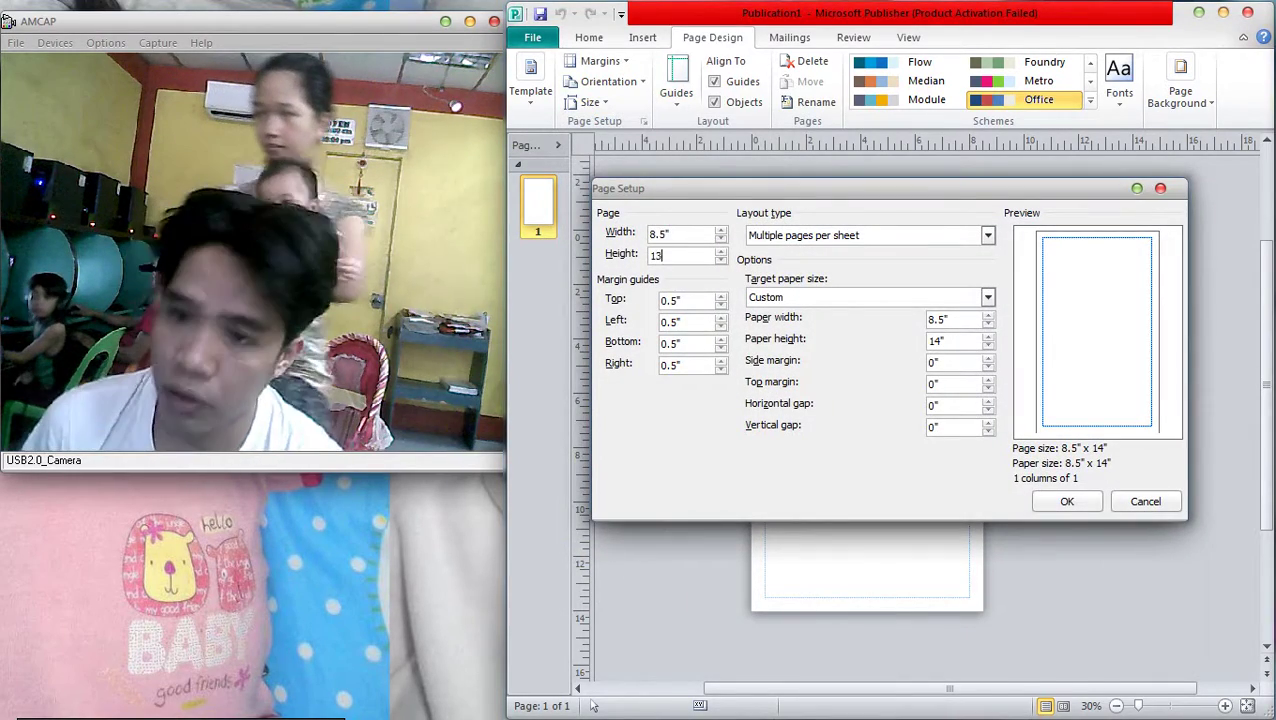
{"action": "type", "text": "13"}
{"action": "key", "text": "Return"}
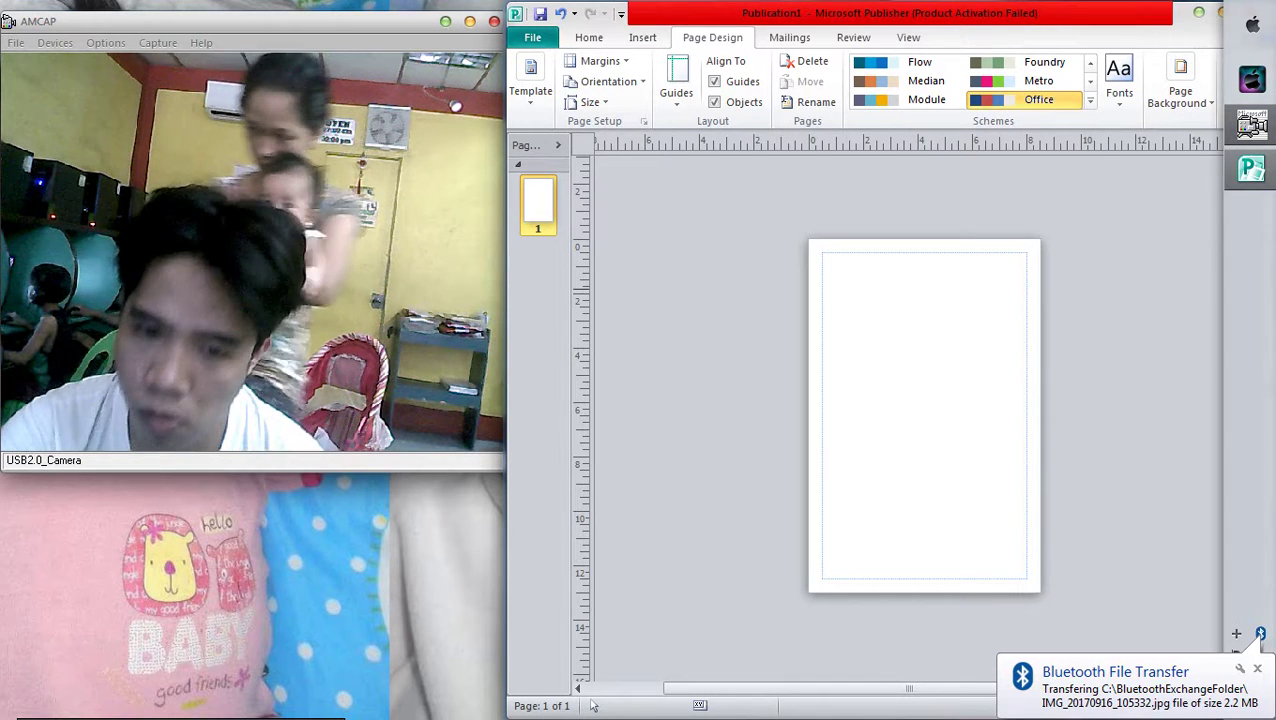
Undo a stray box pasted onto the page centre
{"action": "right_click", "coordinate": [937, 336]}
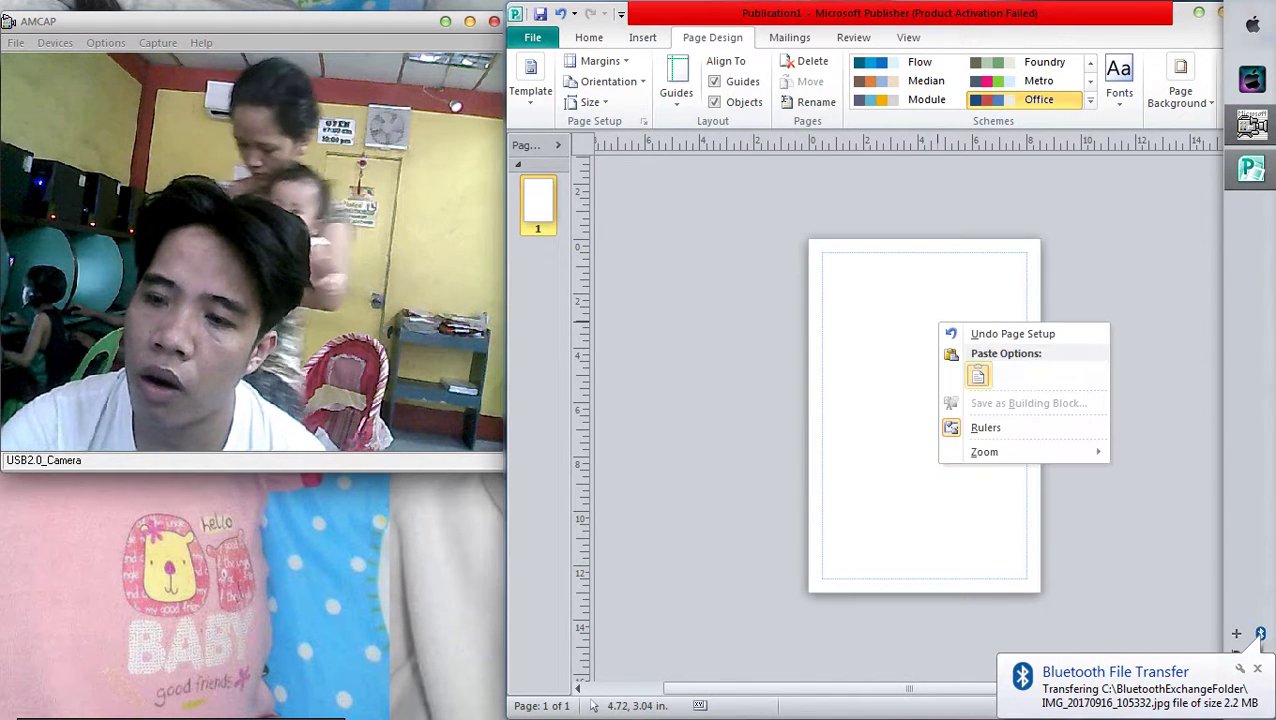
{"action": "key", "text": "Escape"}
{"action": "key", "text": "ctrl+v"}
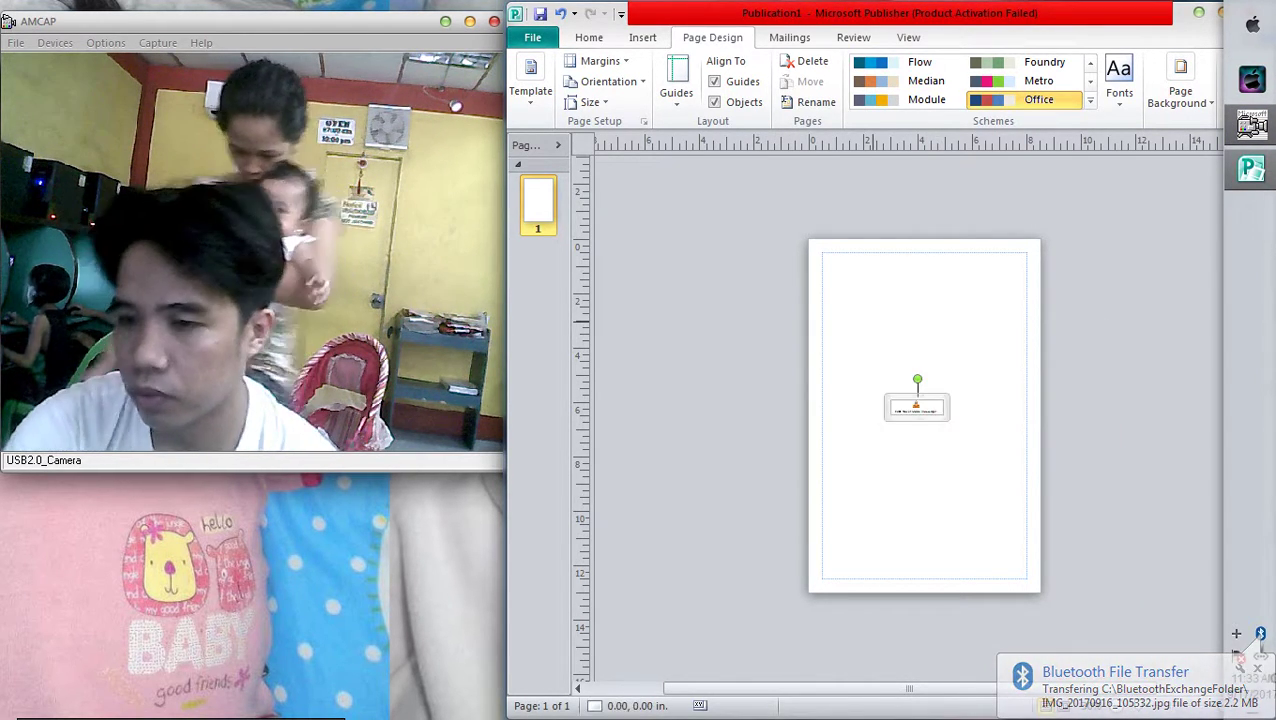
{"action": "key", "text": "ctrl+z"}
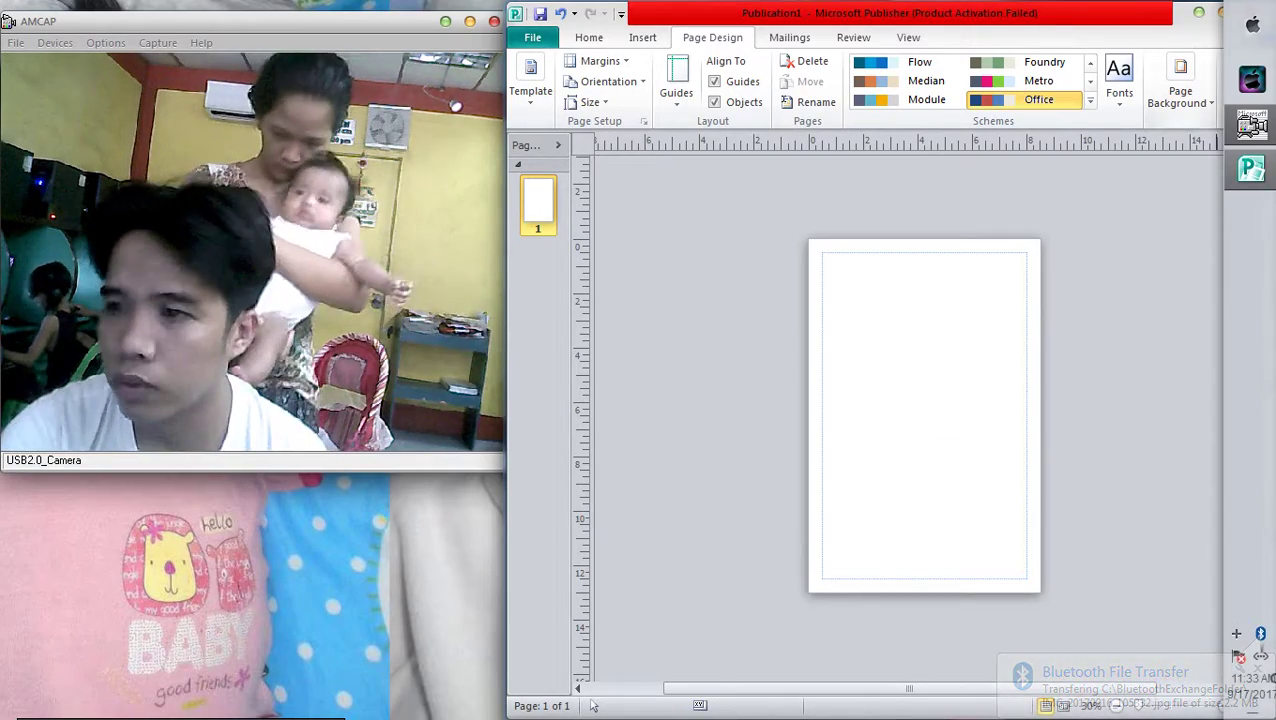
Open the Computer window in Explorer and snap it to the right half of the screen
{"action": "key", "text": "alt+Tab"}
{"action": "key", "text": "Tab"}
{"action": "key", "text": "Tab"}
{"action": "key", "text": "Tab"}
{"action": "key", "text": "Tab"}
{"action": "key", "text": "Tab"}
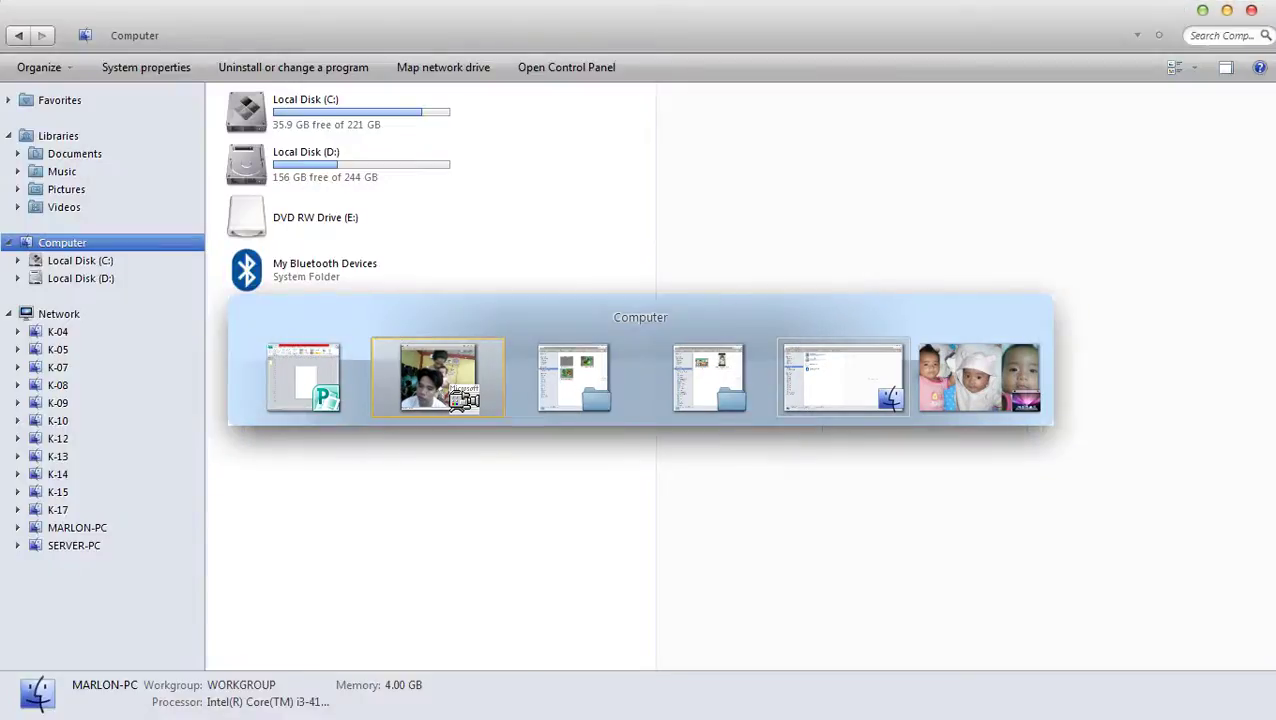
{"action": "scroll", "coordinate": [593, 705], "scroll_direction": "up", "scroll_amount": 2}
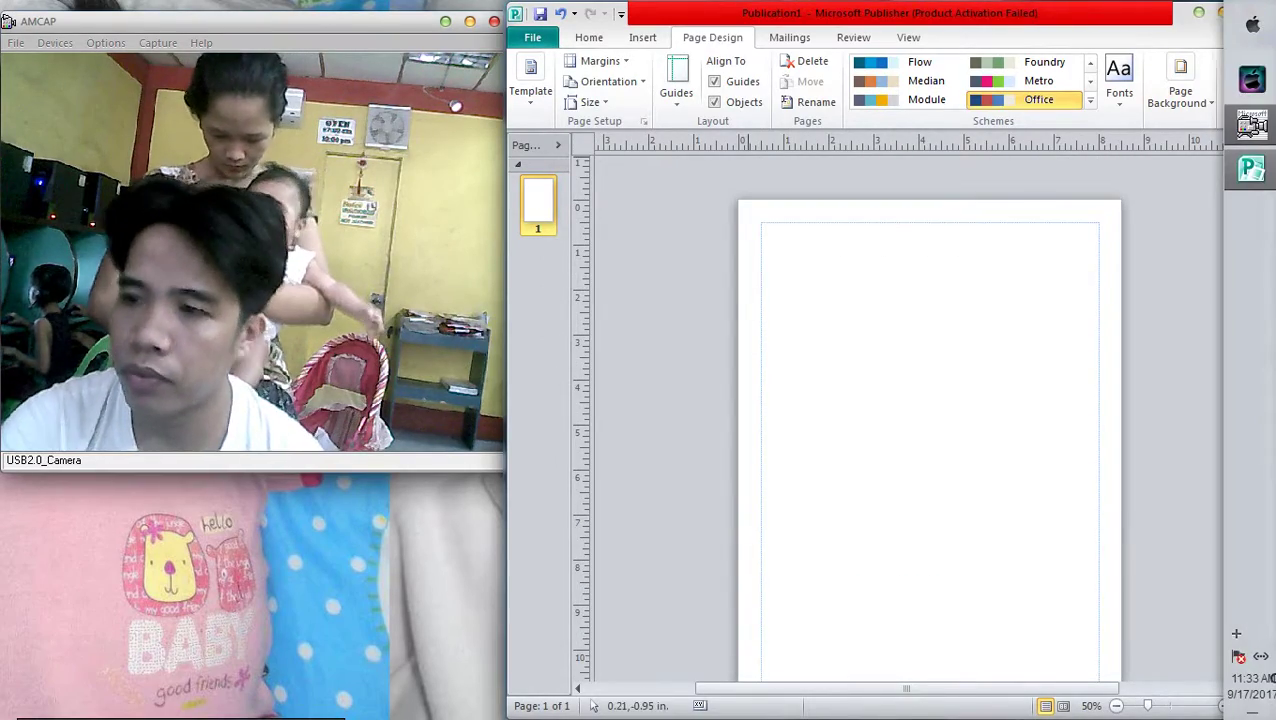
{"action": "key", "text": "super+e"}
{"action": "key", "text": "super+Right"}
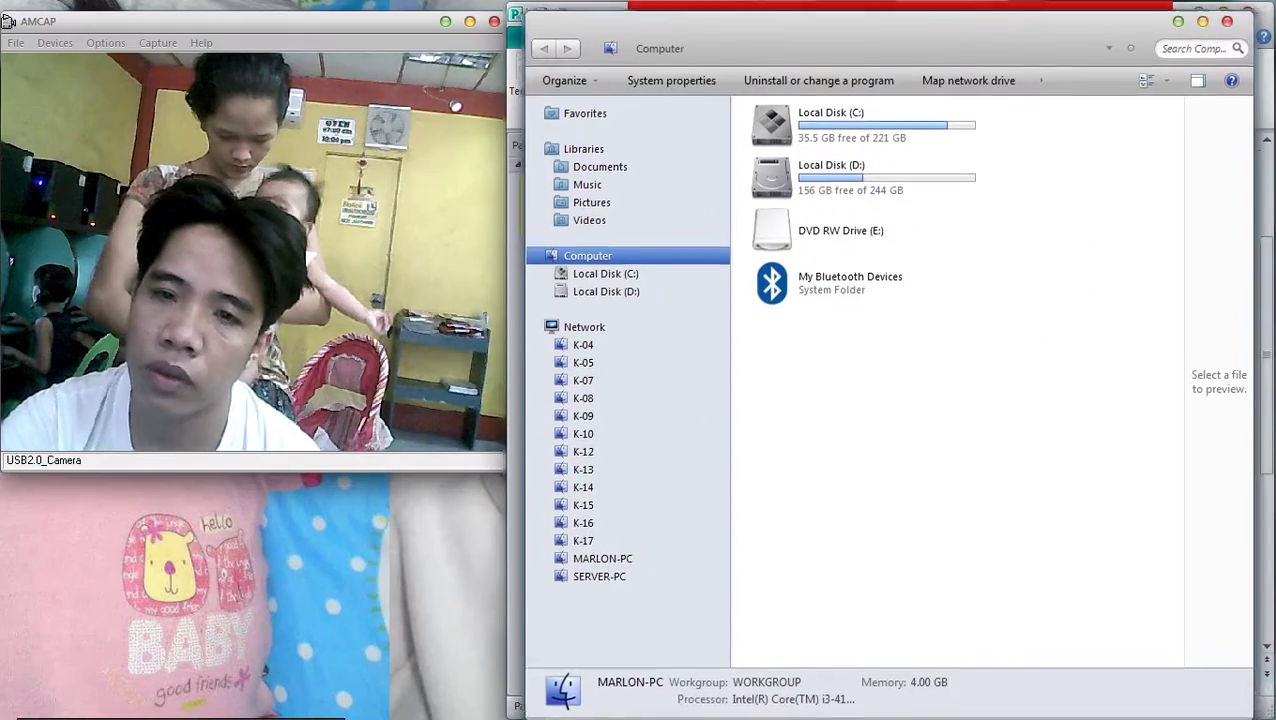
Check the received photos in BluetoothExchangeFolder on Local Disk (C:), then return to the Publisher page
{"action": "double_click", "coordinate": [800, 108]}
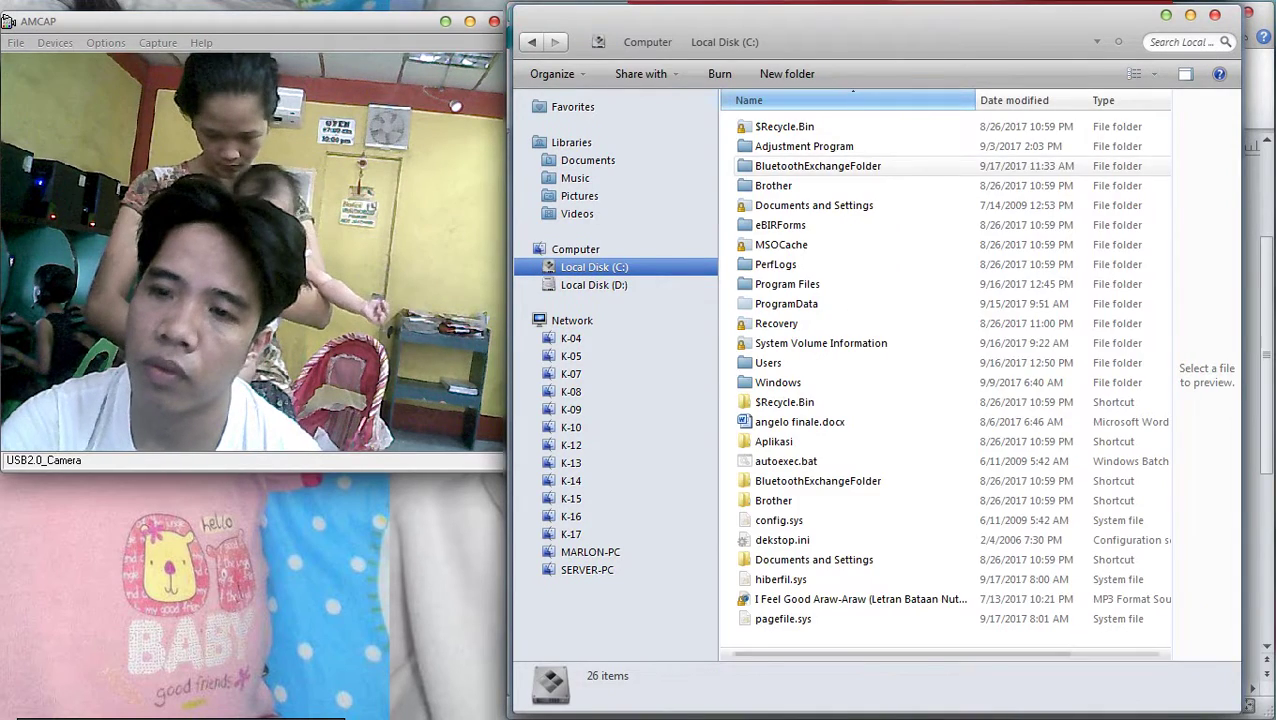
{"action": "double_click", "coordinate": [818, 166]}
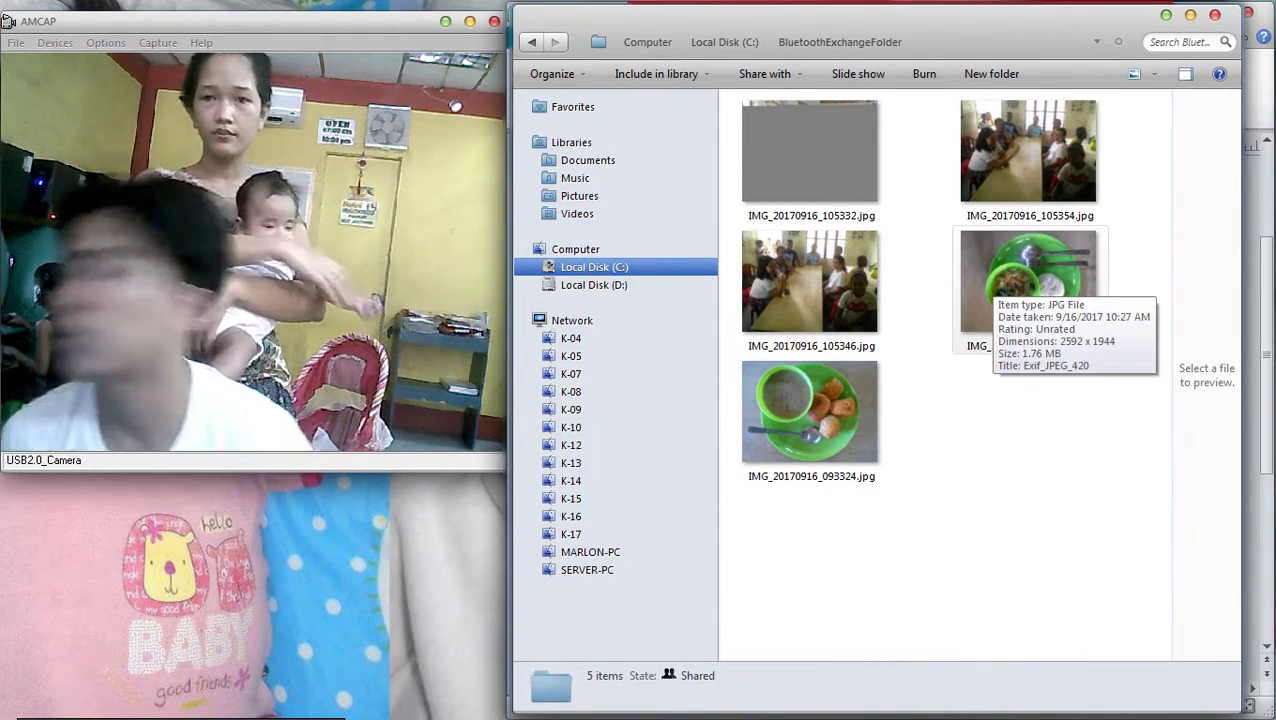
{"action": "mouse_move", "coordinate": [1252, 125]}
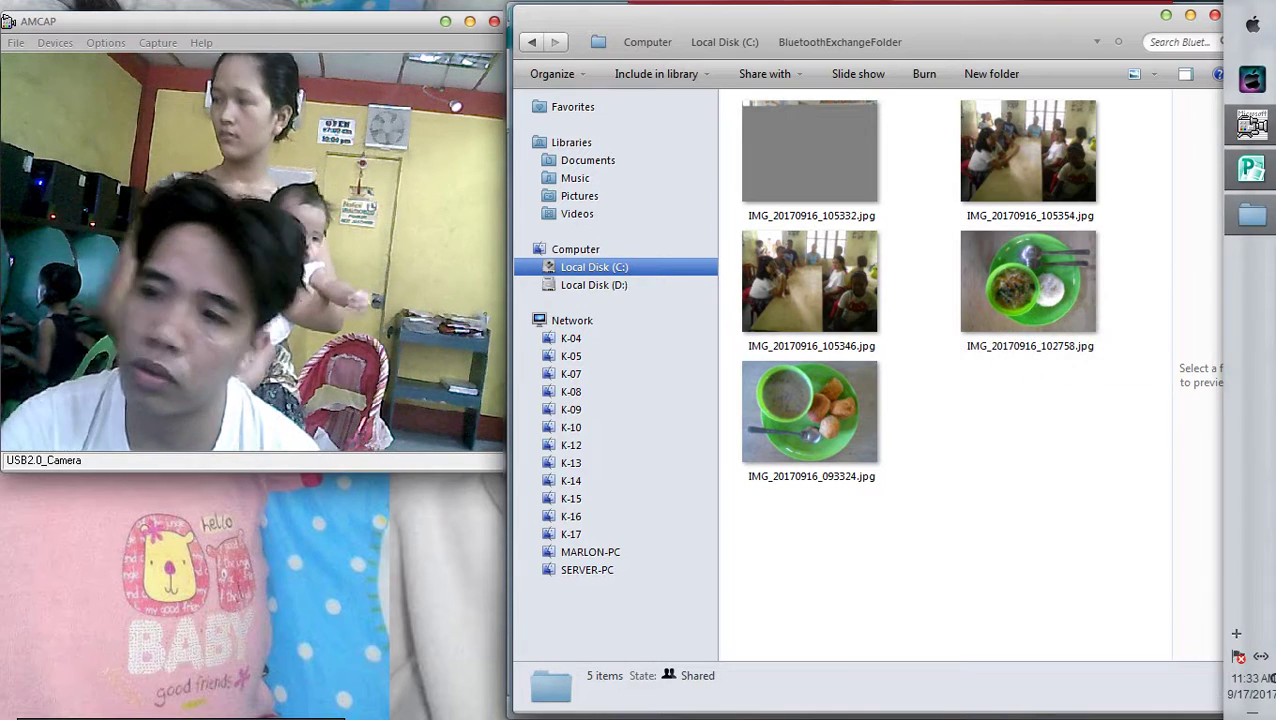
{"action": "left_click", "coordinate": [1251, 168]}
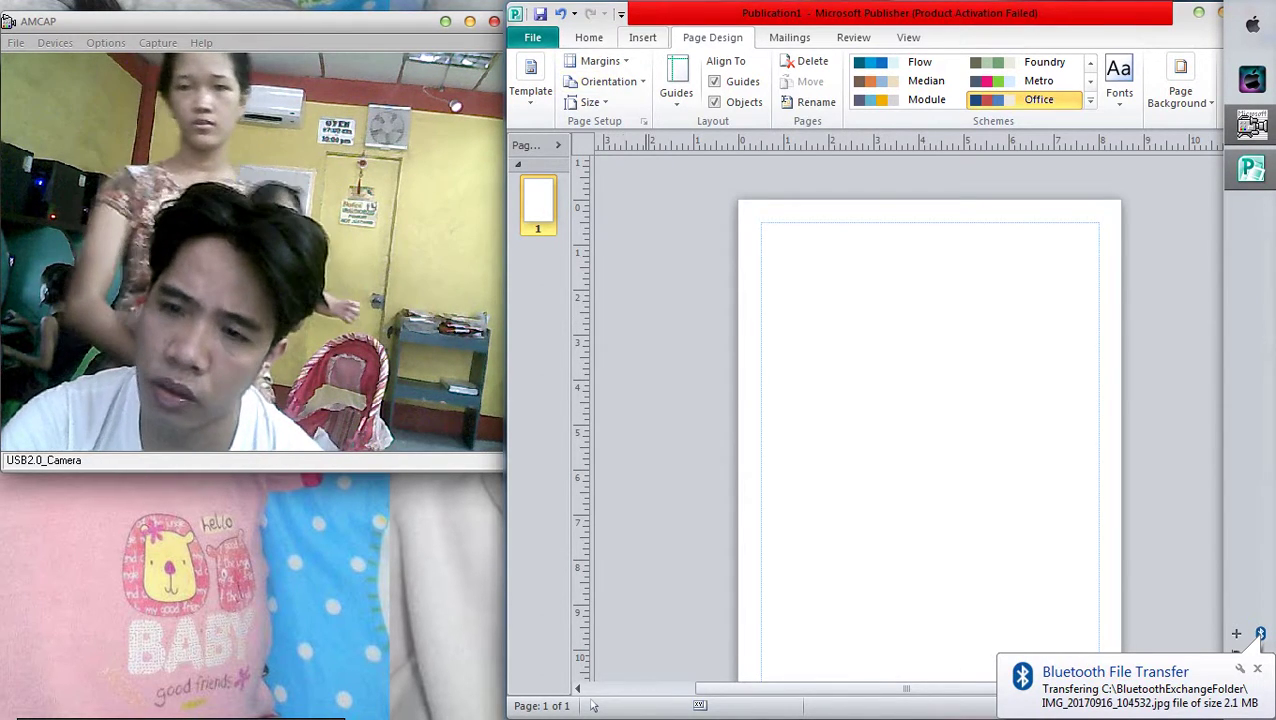
Draw a wide text box across the top of the page and type WEEK 2 in capitals
{"action": "left_click", "coordinate": [643, 37]}
{"action": "left_click", "coordinate": [933, 85]}
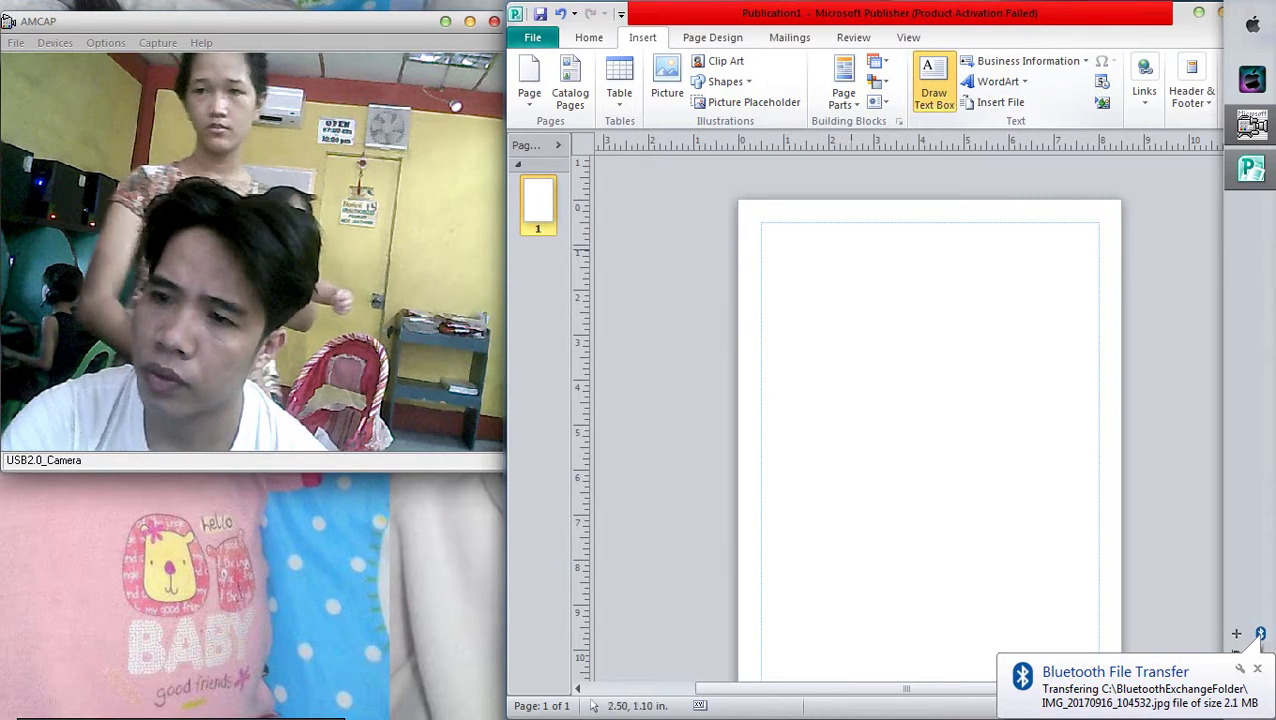
{"action": "mouse_move", "coordinate": [769, 216]}
{"action": "left_mouse_down"}
{"action": "mouse_move", "coordinate": [1059, 268]}
{"action": "mouse_move", "coordinate": [1104, 252]}
{"action": "left_mouse_up"}
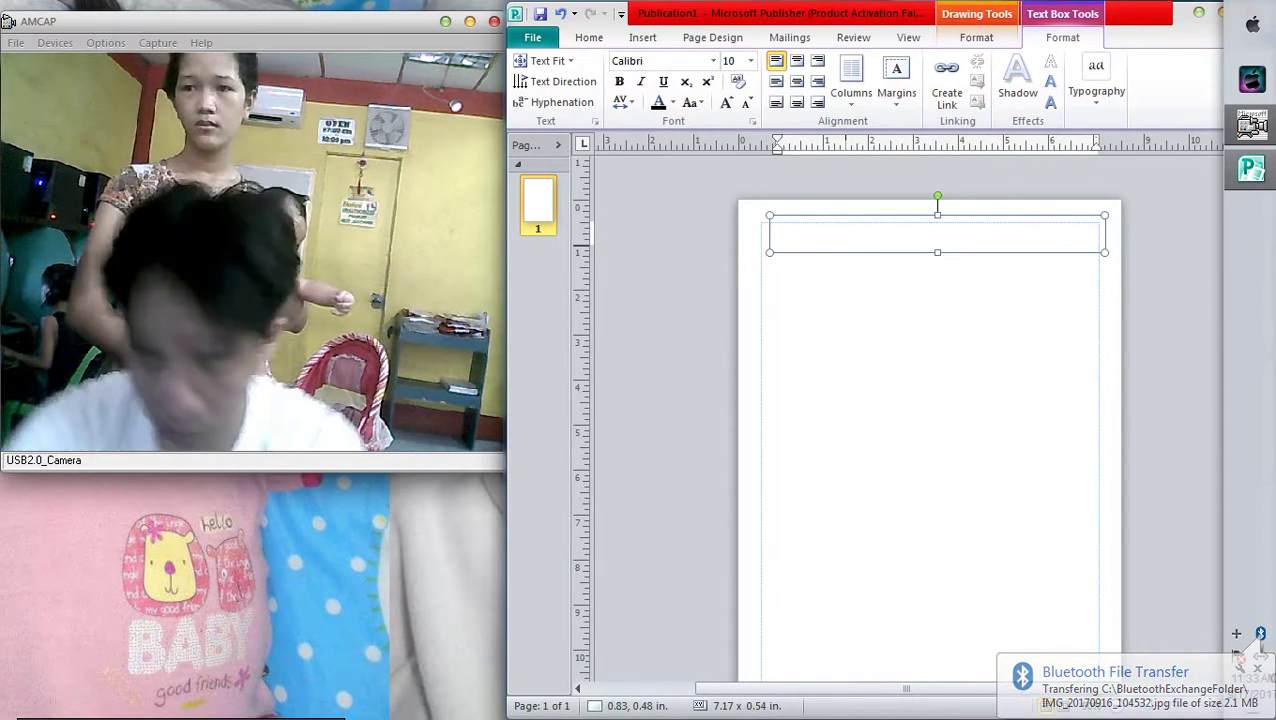
{"action": "key", "text": "Caps_Lock"}
{"action": "type", "text": "WES"}
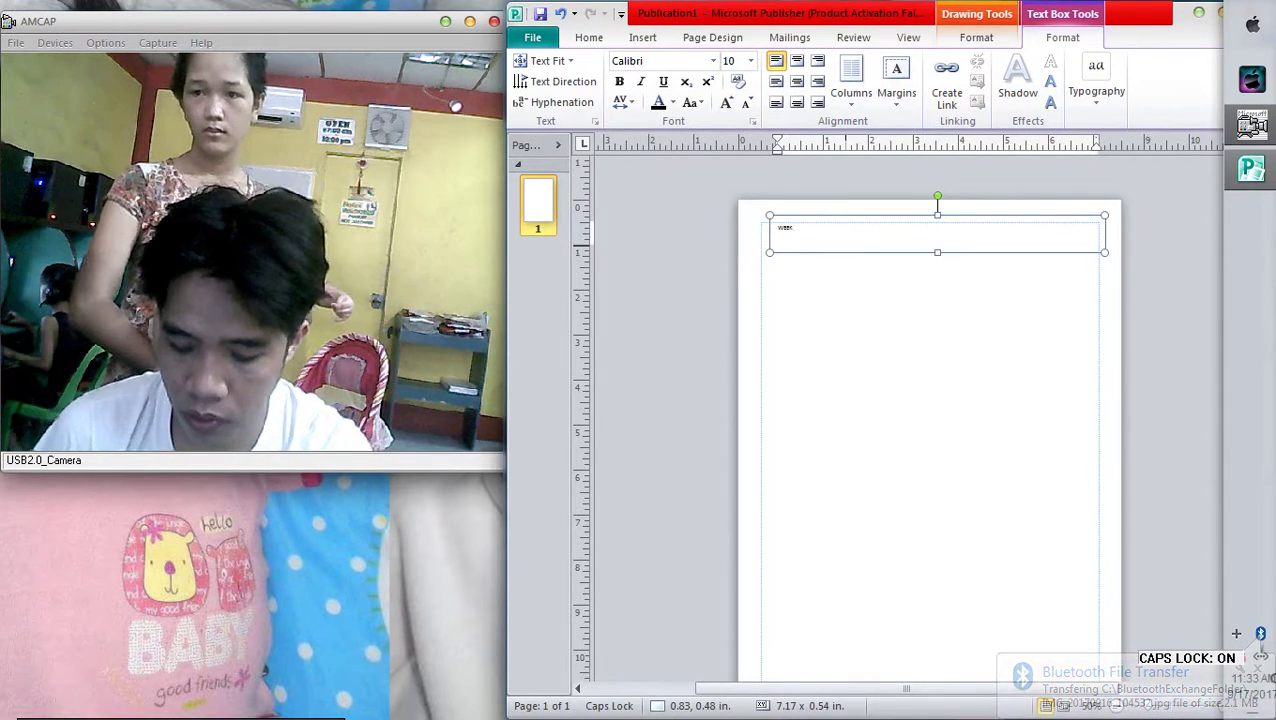
{"action": "type", "text": " 2"}
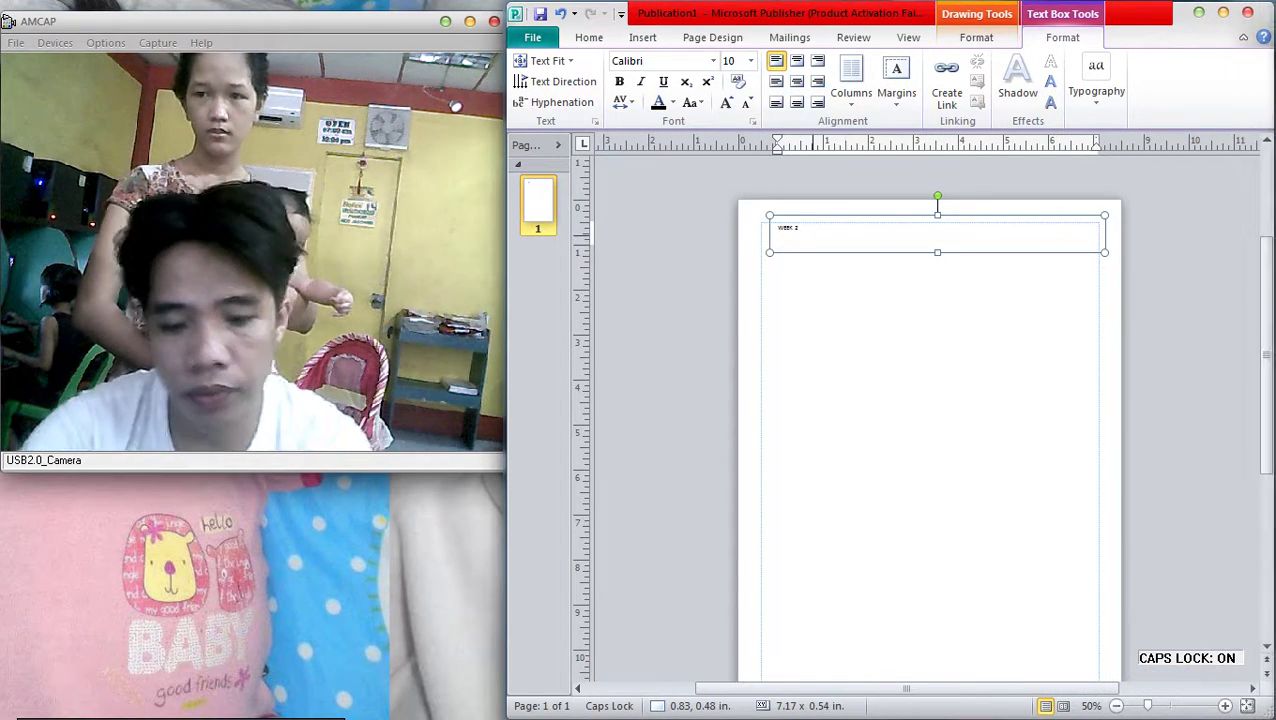
{"action": "scroll", "coordinate": [920, 420], "scroll_direction": "up", "scroll_amount": 2}
{"action": "scroll", "coordinate": [920, 420], "scroll_direction": "down", "scroll_amount": 3}
{"action": "scroll", "coordinate": [920, 420], "scroll_direction": "up", "scroll_amount": 1}
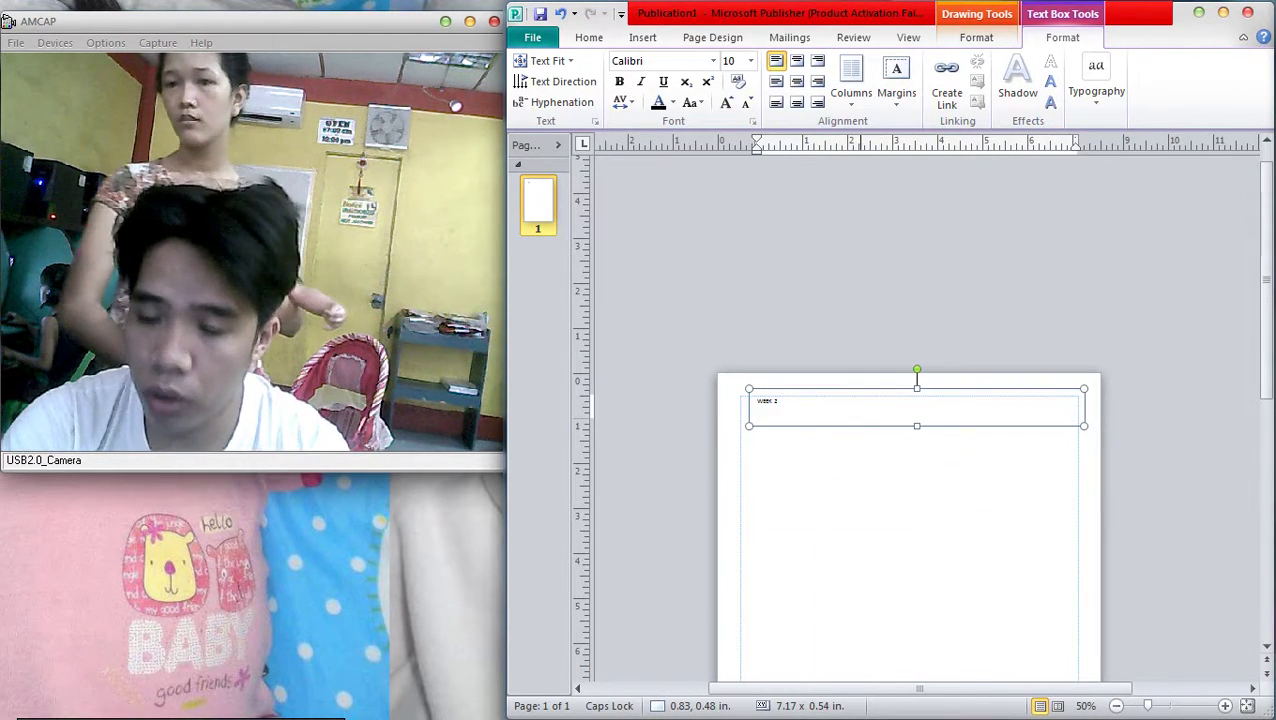
{"action": "scroll", "coordinate": [917, 410], "scroll_direction": "up", "scroll_amount": 1}
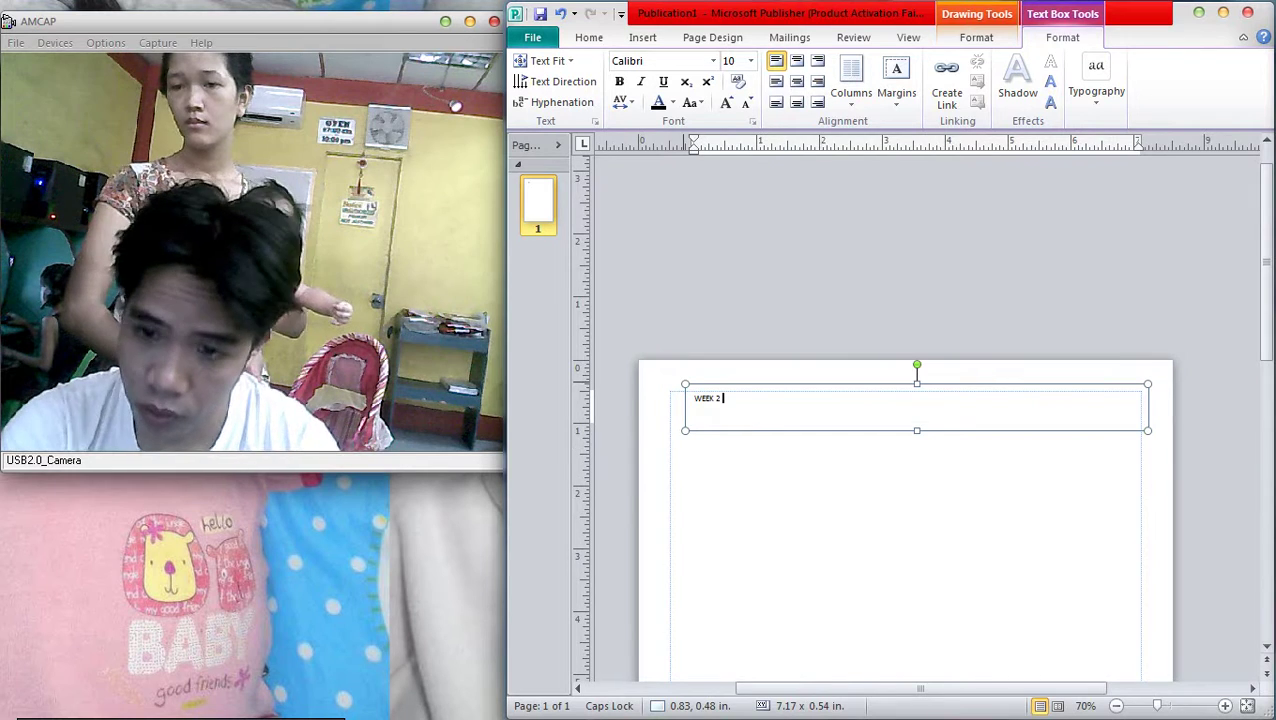
Add a first line reading SIBUL CDC above WEEK 2
{"action": "key", "text": "Return"}
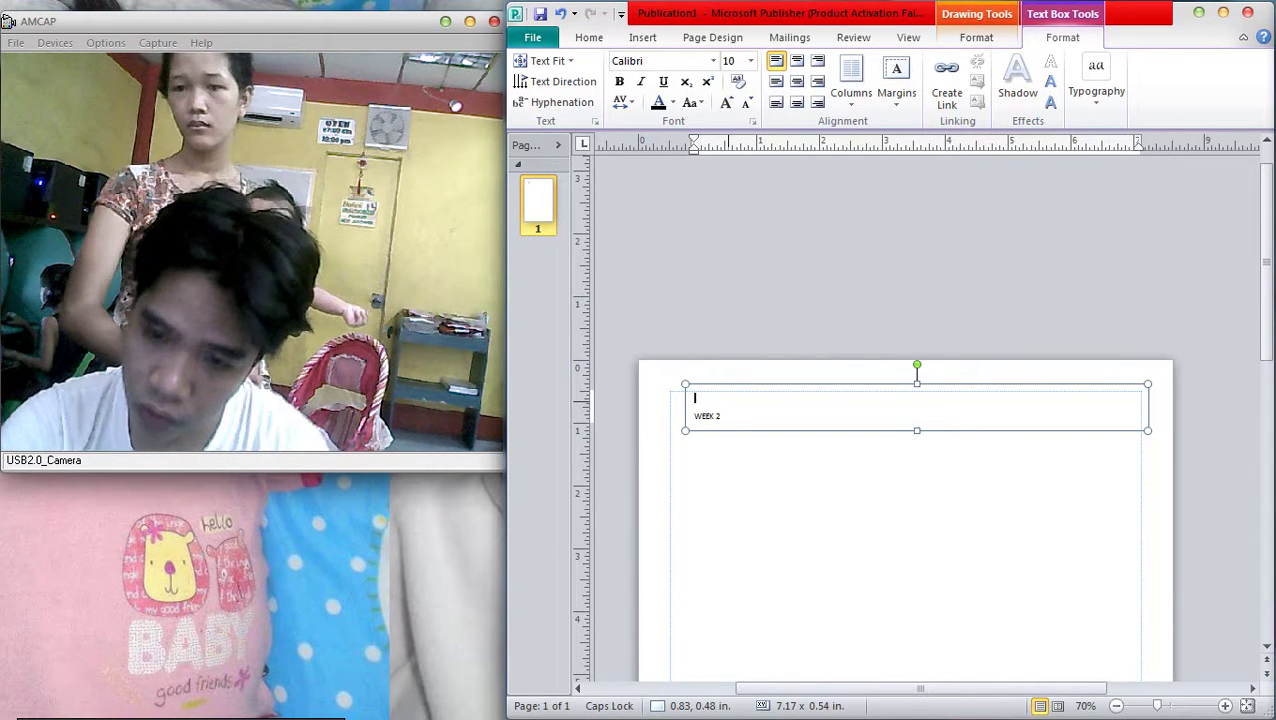
{"action": "key", "text": "Caps_Lock"}
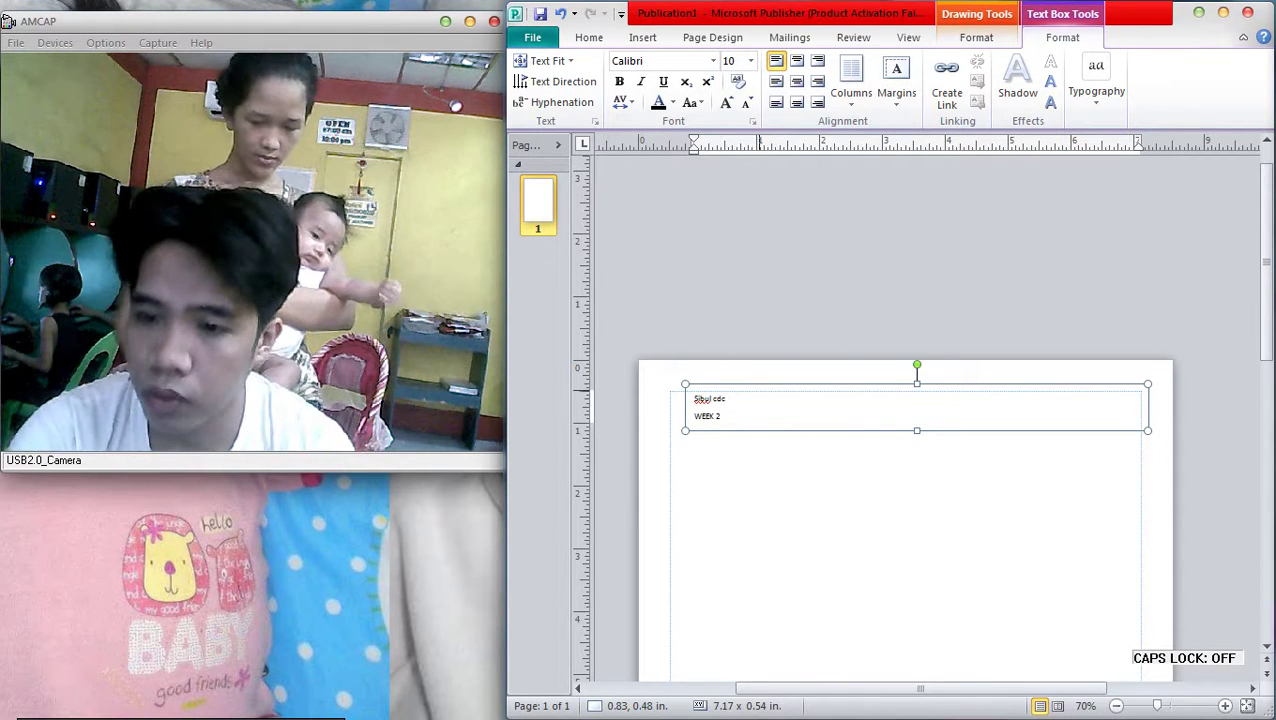
{"action": "key", "text": "shift+Home"}
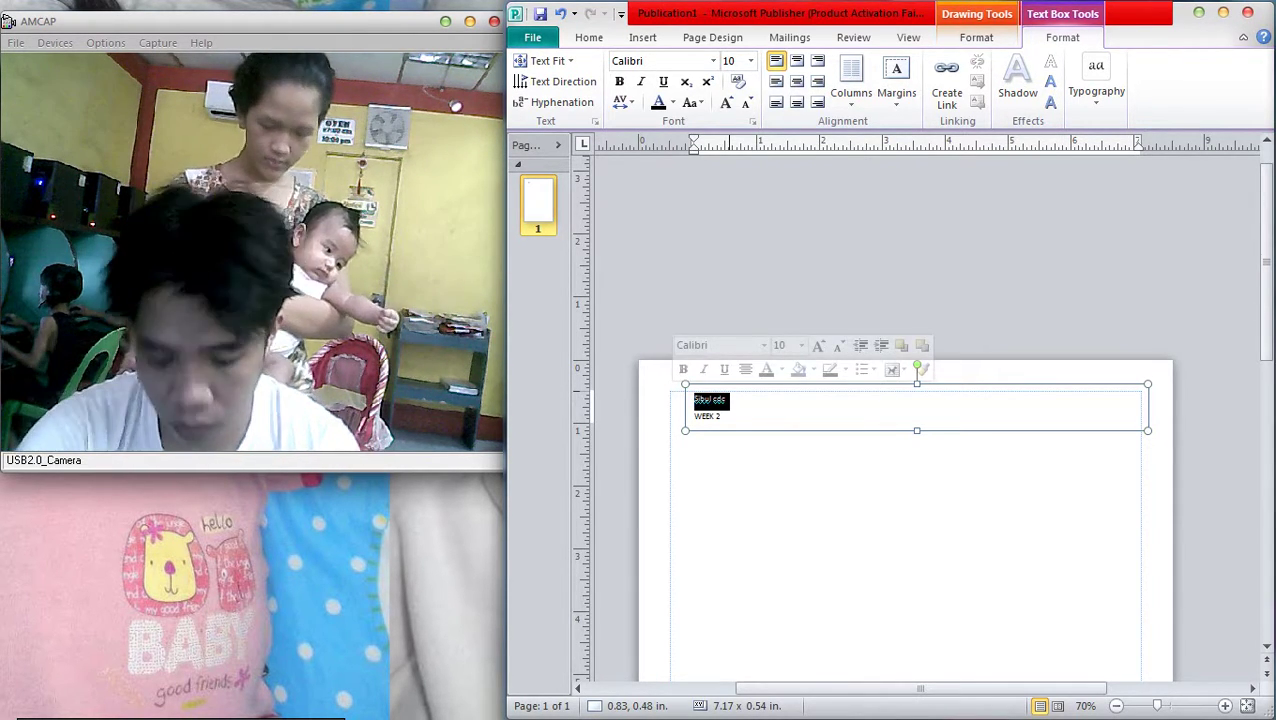
{"action": "key", "text": "Caps_Lock"}
{"action": "type", "text": "S"}
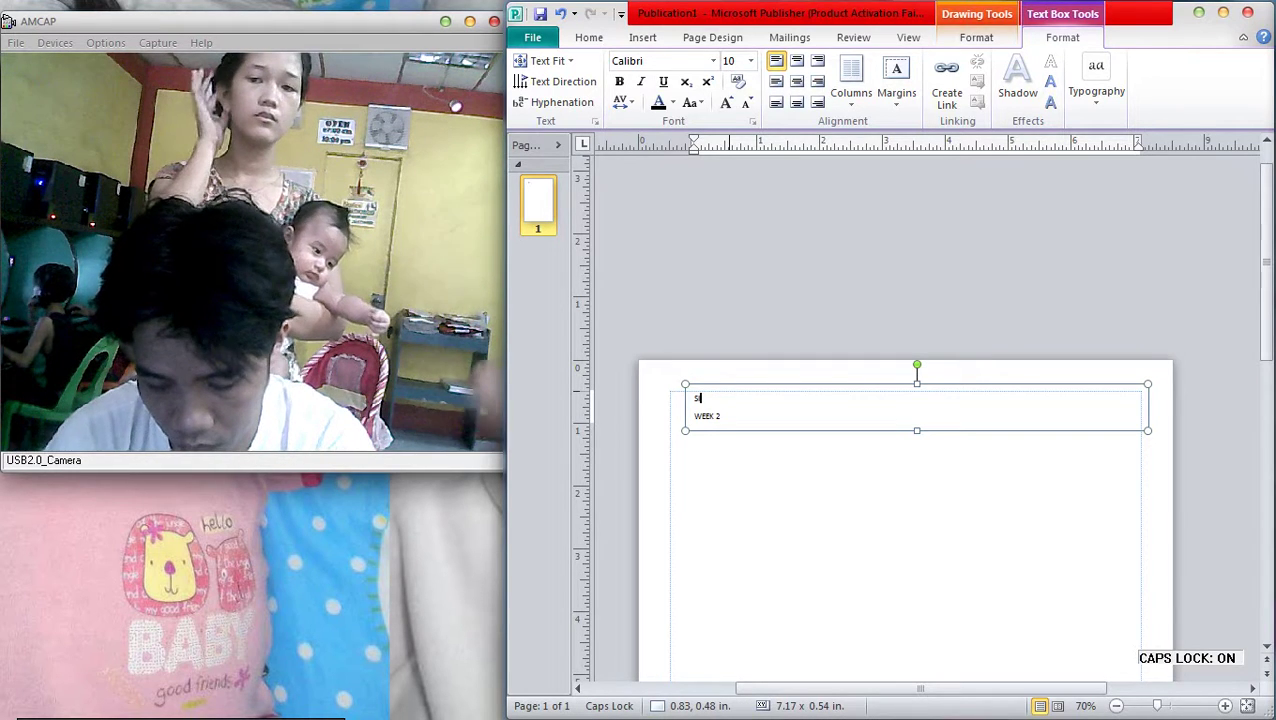
{"action": "type", "text": "IBUL CDC"}
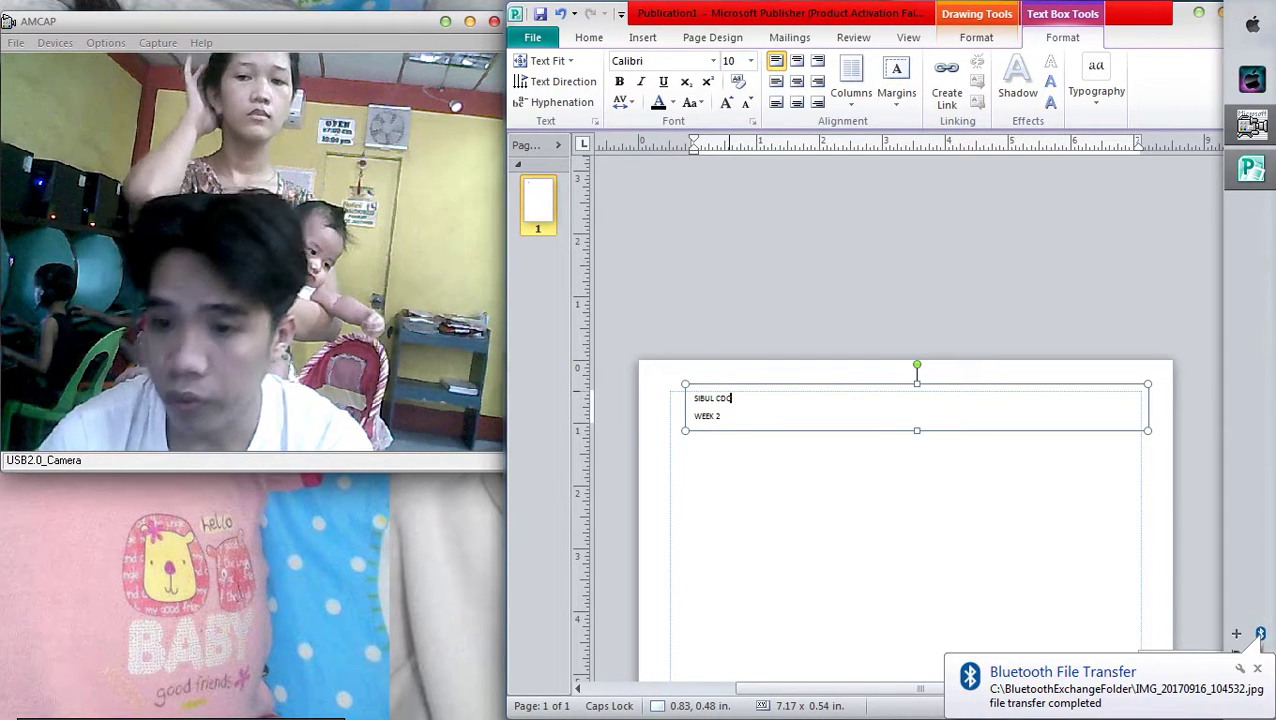
Centre the SIBUL CDC line, enlarge it to size 18, and make it bold
{"action": "key", "text": "shift+Home"}
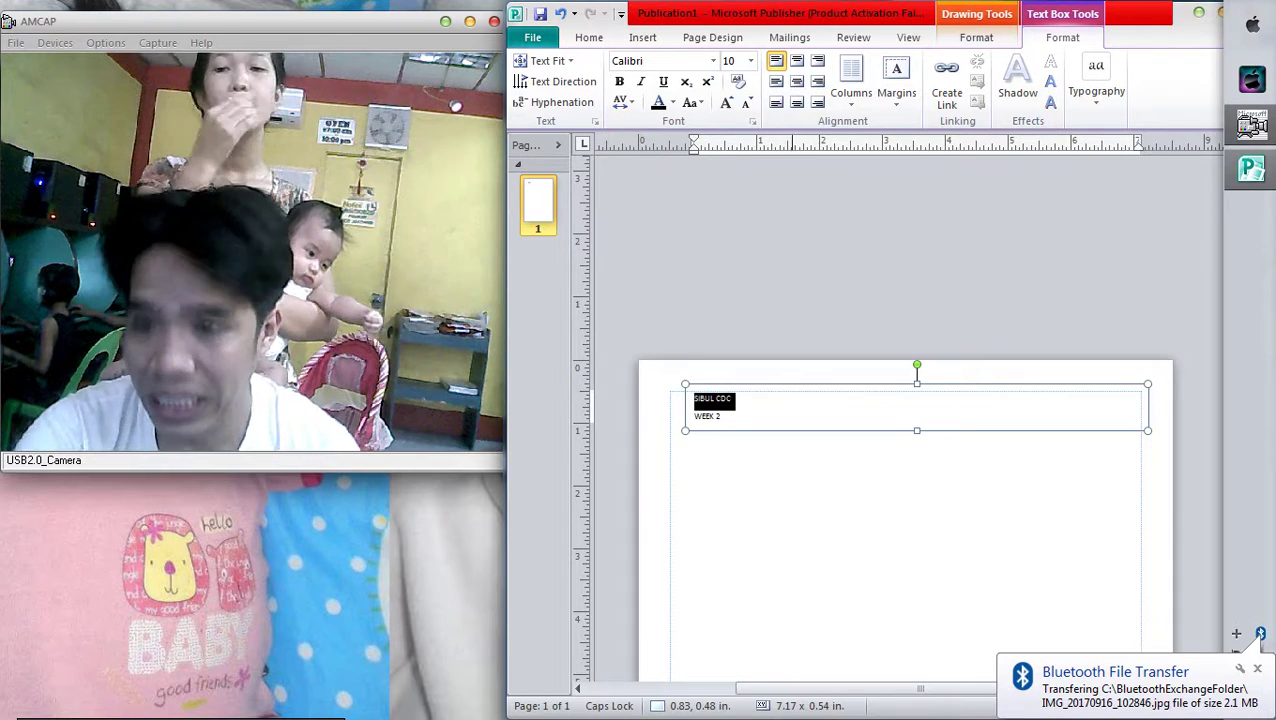
{"action": "key", "text": "ctrl+e"}
{"action": "key", "text": "ctrl+bracketright"}
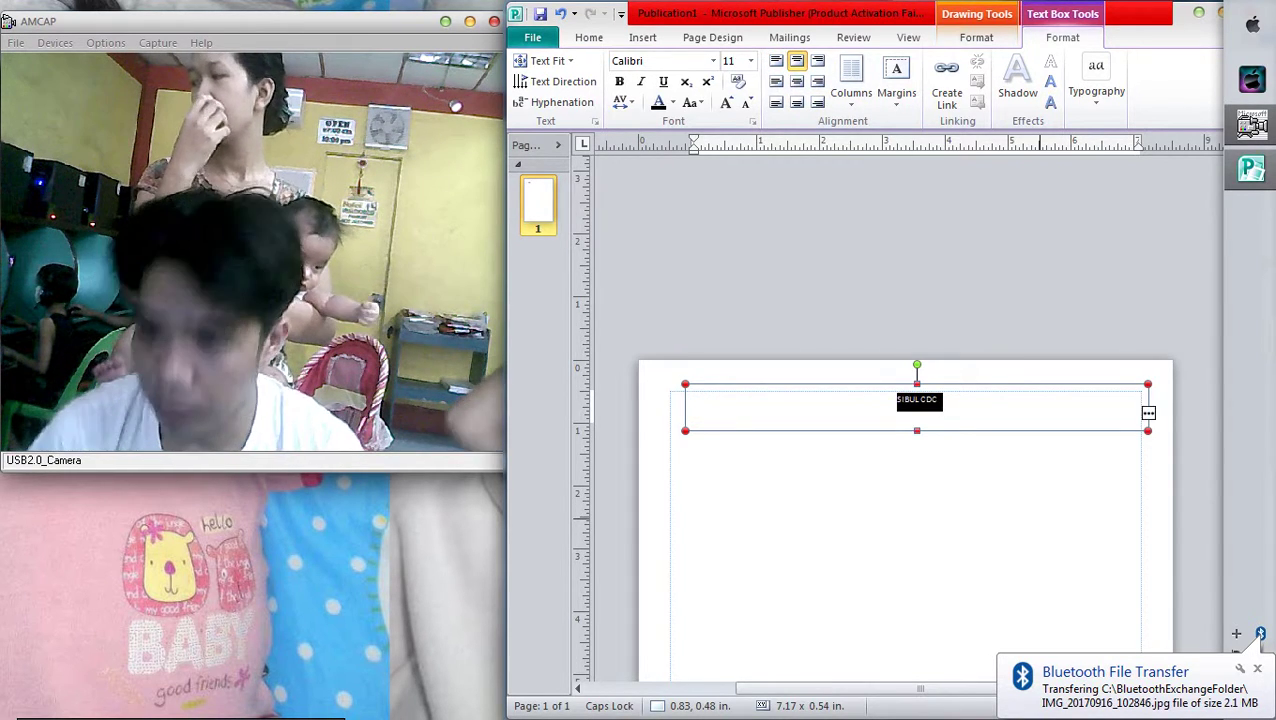
{"action": "key", "text": "ctrl+bracketright"}
{"action": "key", "text": "ctrl+bracketright"}
{"action": "key", "text": "ctrl+bracketright"}
{"action": "key", "text": "ctrl+bracketright"}
{"action": "key", "text": "ctrl+bracketright"}
{"action": "key", "text": "ctrl+bracketright"}
{"action": "key", "text": "ctrl+bracketright"}
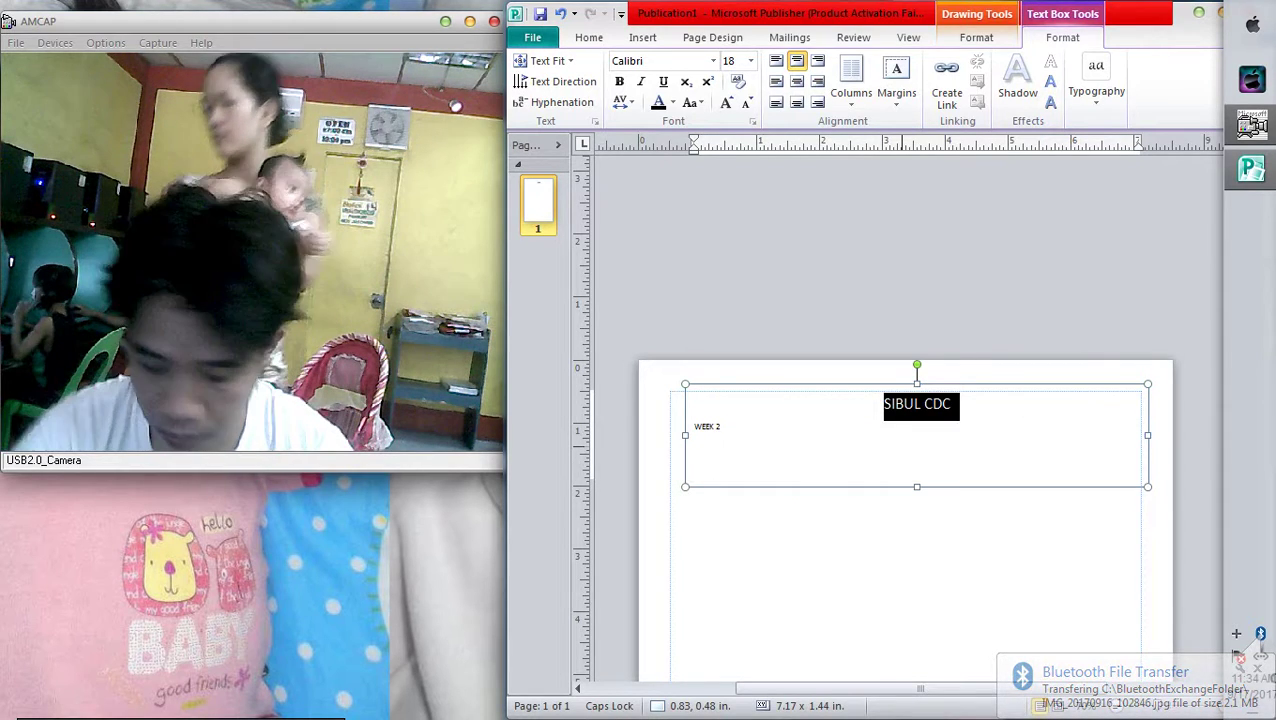
{"action": "key", "text": "ctrl+b"}
{"action": "key", "text": "Down"}
Enlarge the WEEK 2 text to size 14 and finish editing the text box
{"action": "key", "text": "ctrl+a"}
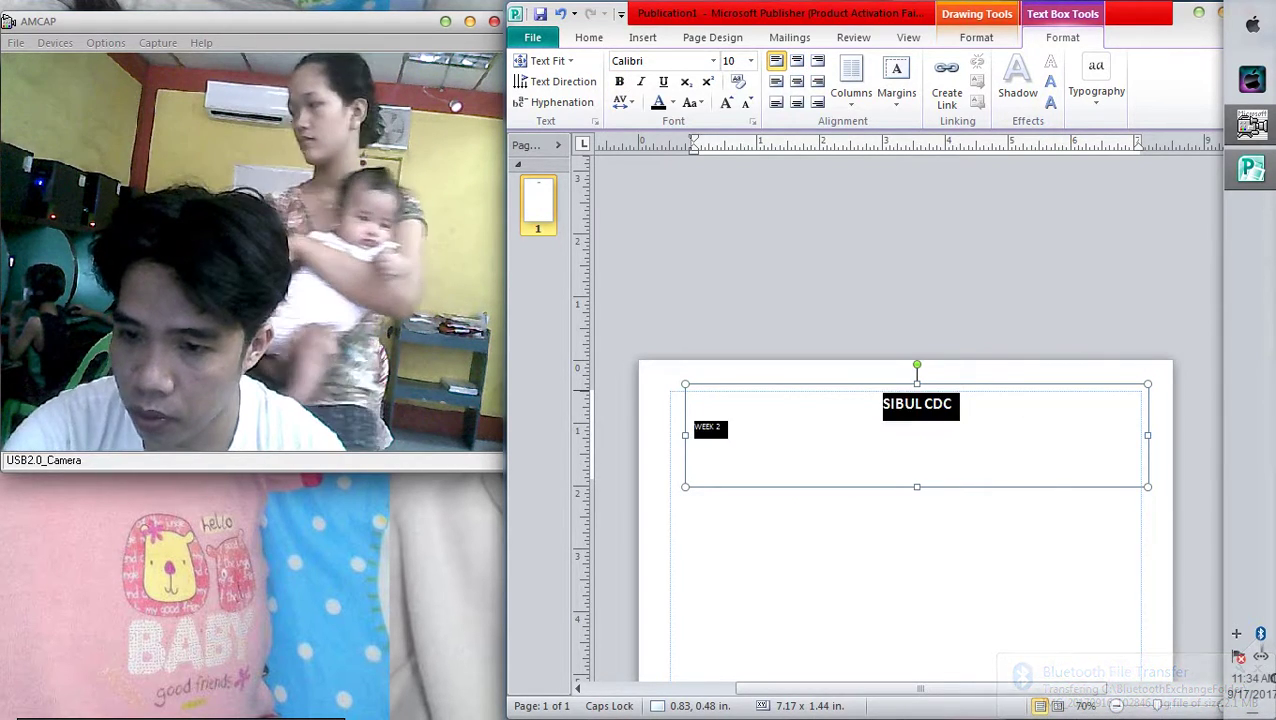
{"action": "key", "text": "Left"}
{"action": "key", "text": "Down"}
{"action": "key", "text": "shift+End"}
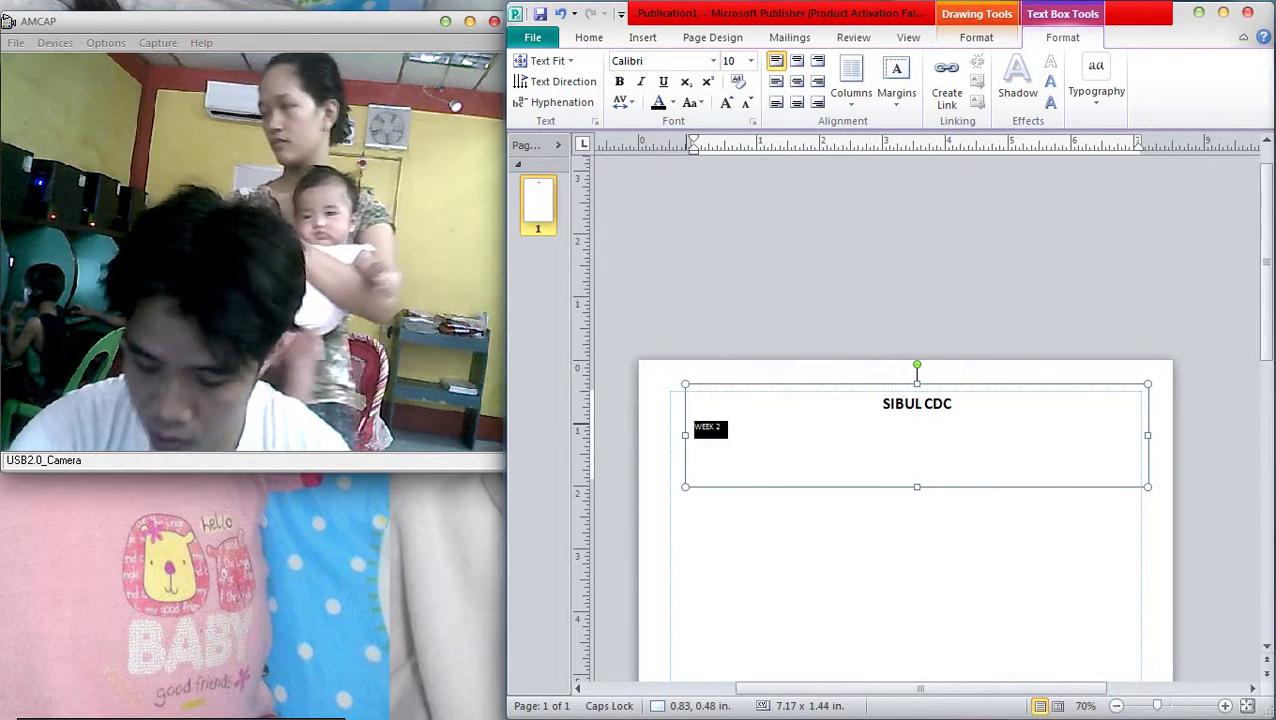
{"action": "key", "text": "ctrl+shift+period"}
{"action": "key", "text": "ctrl+shift+period"}
{"action": "key", "text": "ctrl+shift+period"}
{"action": "key", "text": "Escape"}
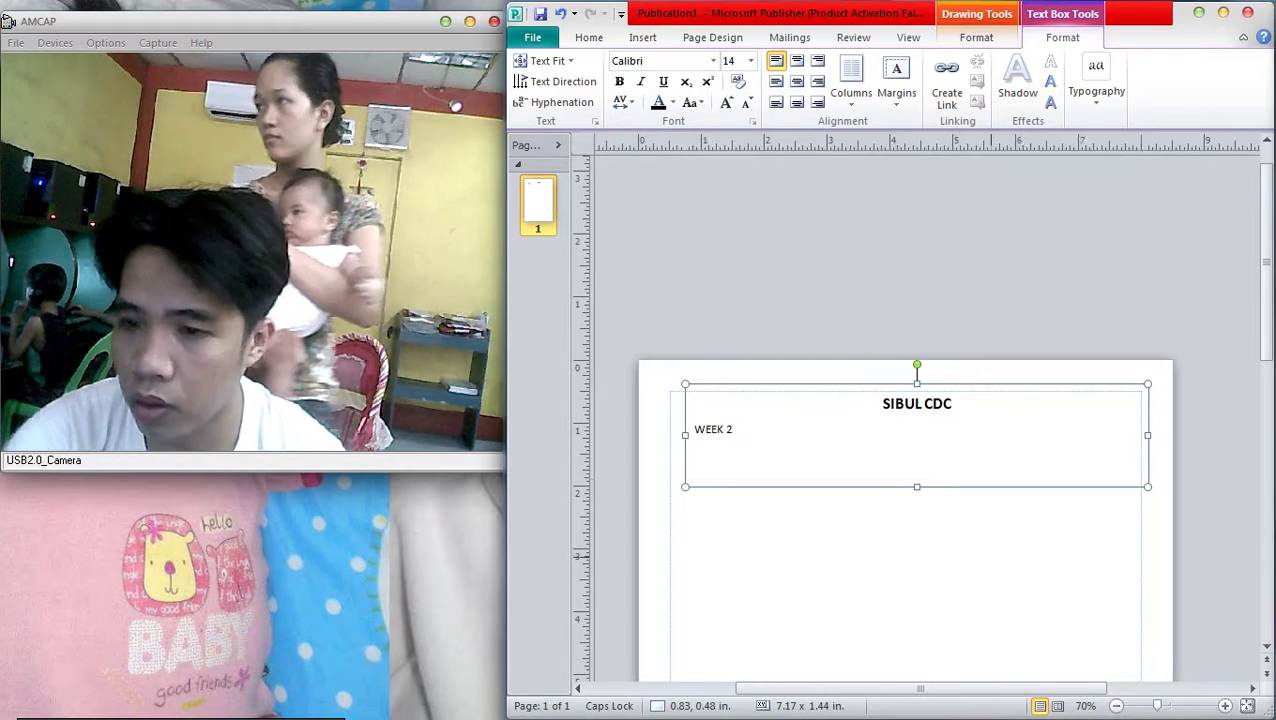
{"action": "left_click", "coordinate": [733, 429]}
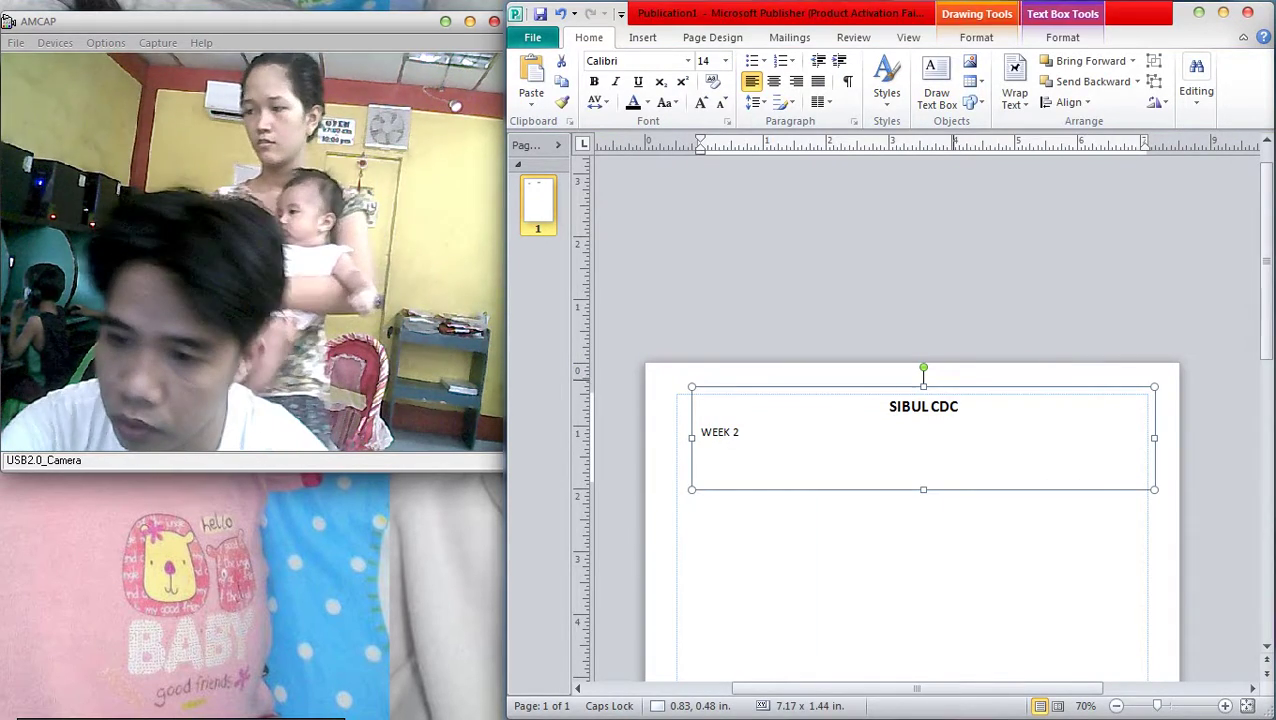
{"action": "key", "text": "Escape"}
{"action": "key", "text": "Tab"}
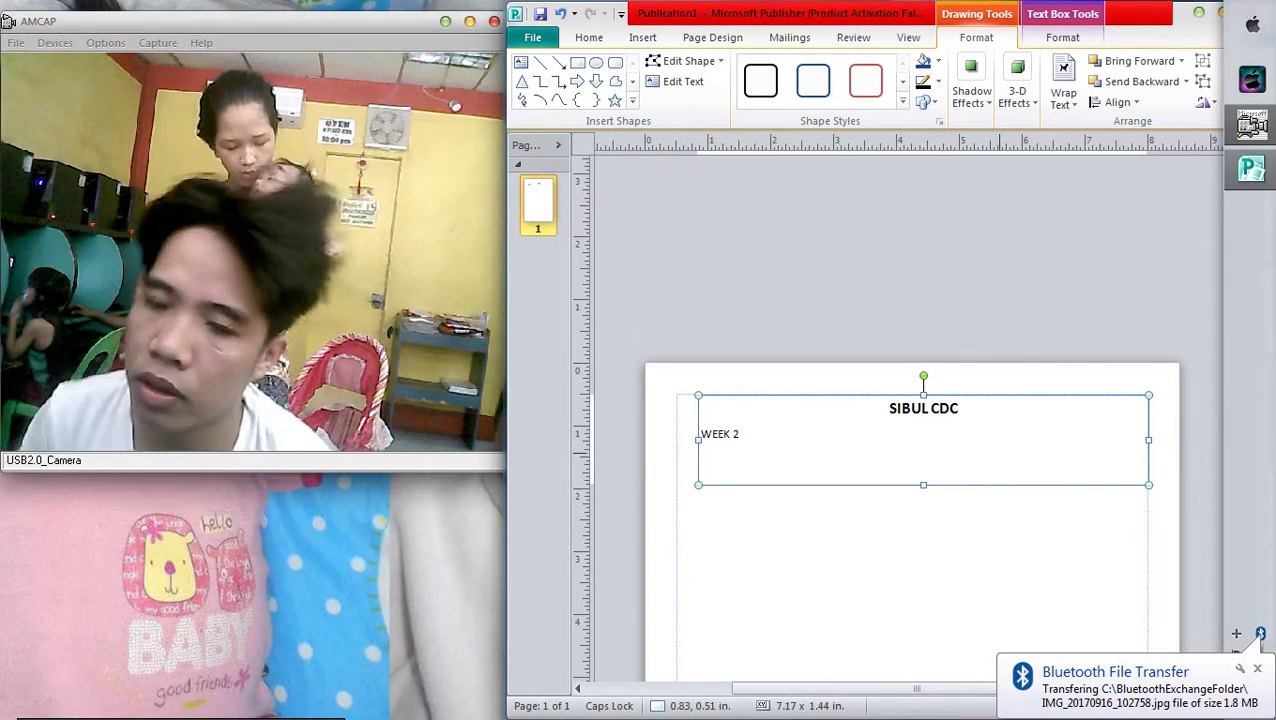
Select the WEEK 2 line and make it bold
{"action": "triple_click", "coordinate": [720, 434]}
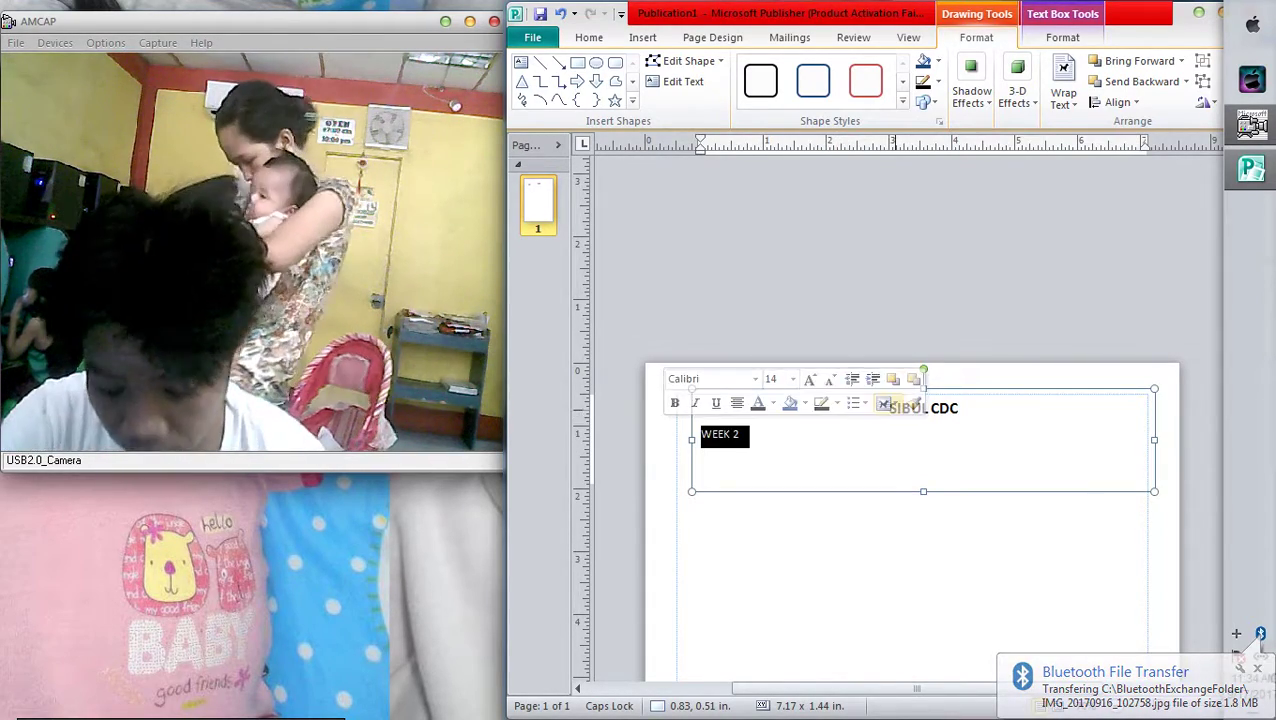
{"action": "key", "text": "Escape"}
{"action": "key", "text": "Escape"}
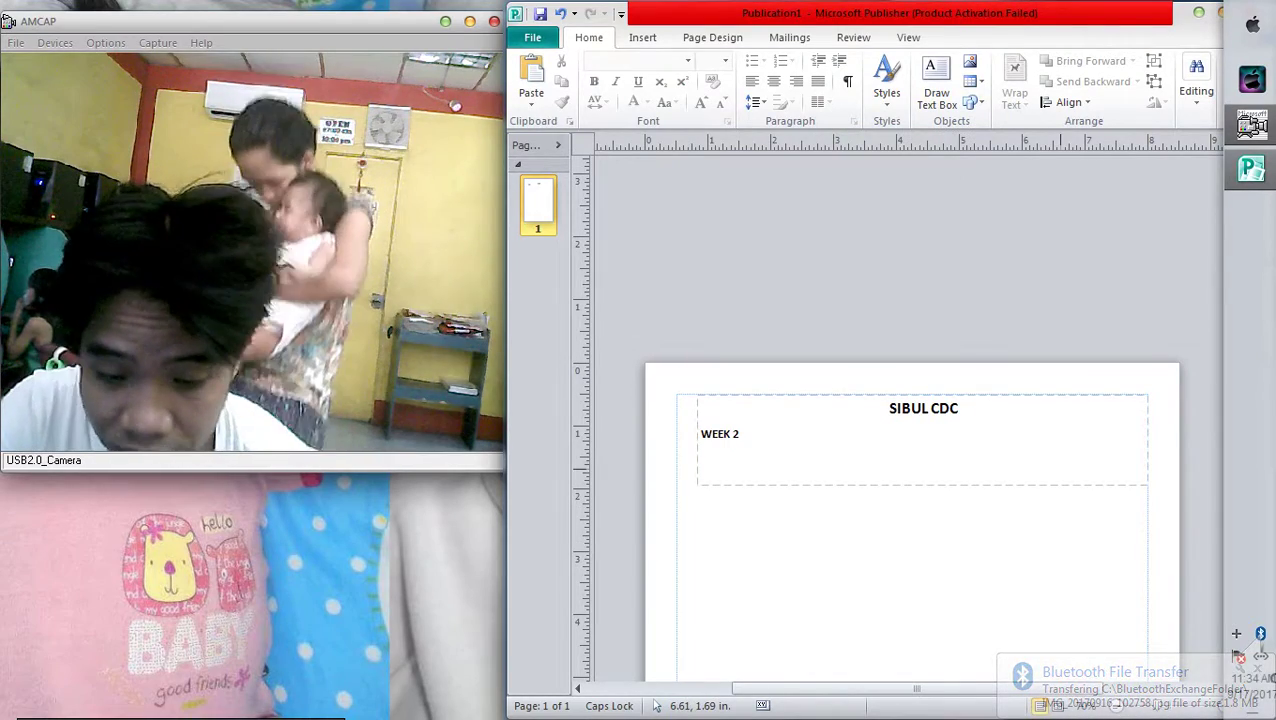
{"action": "left_click", "coordinate": [740, 434]}
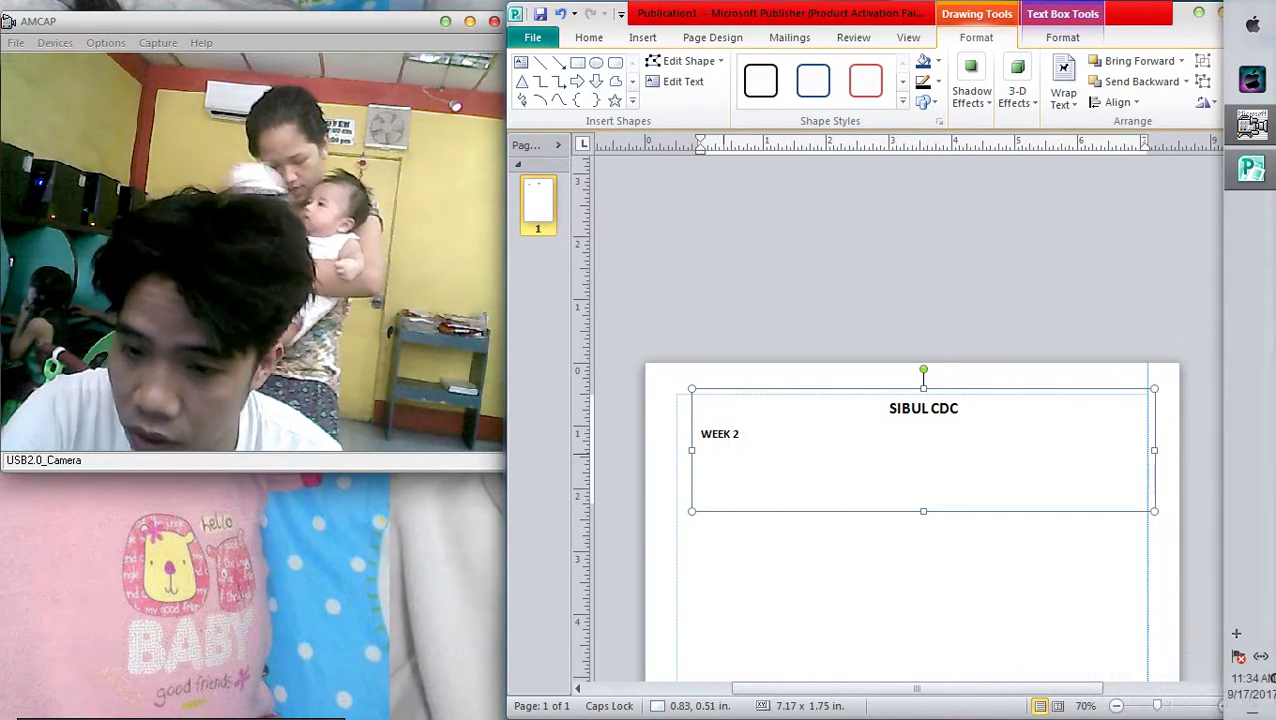
Type the menu line 'Boiled Rice and Chicken Tinola w/raw Papaya and Malungay' below WEEK 2
{"action": "left_click", "coordinate": [740, 434]}
{"action": "key", "text": "Return"}
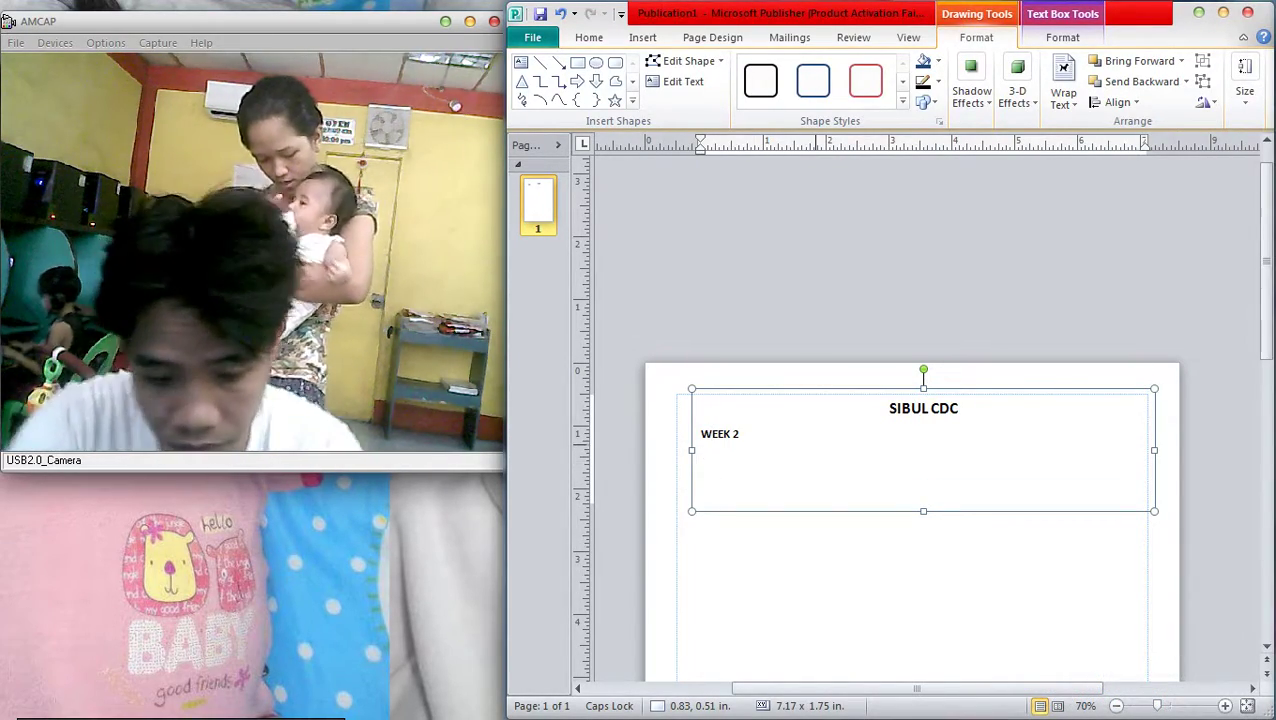
{"action": "key", "text": "Caps_Lock"}
{"action": "type", "text": "boi"}
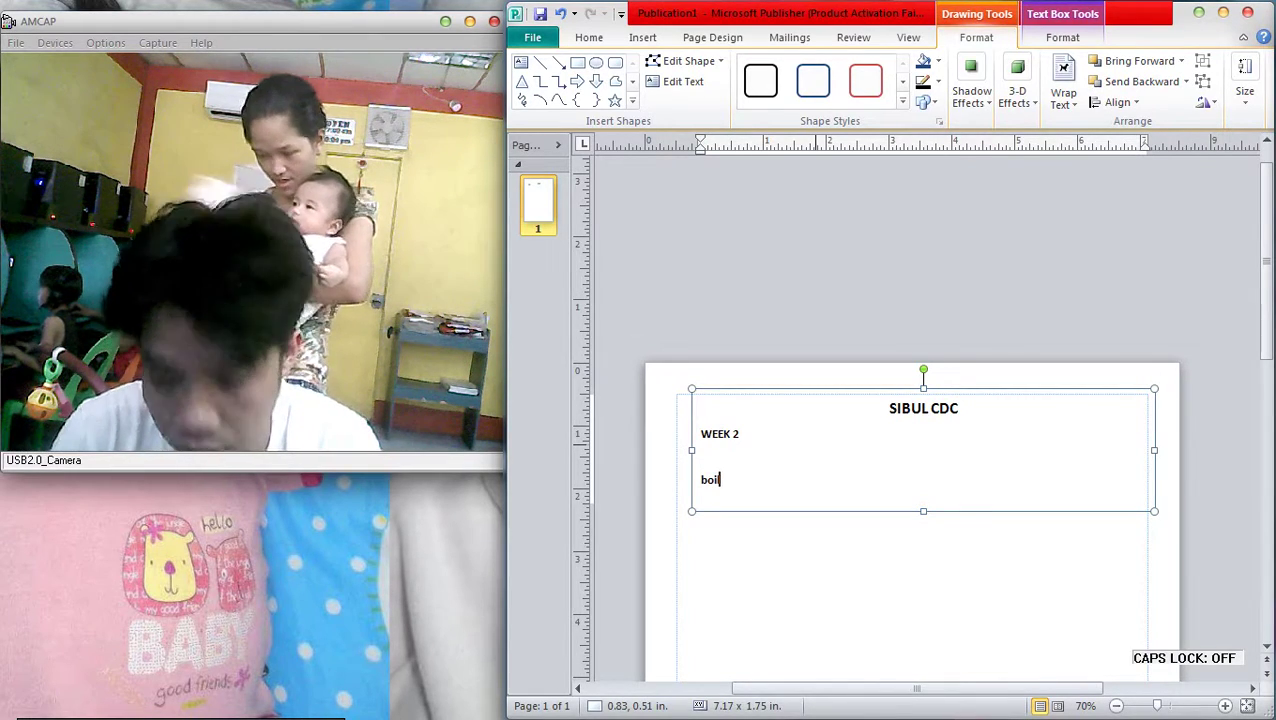
{"action": "type", "text": "led "}
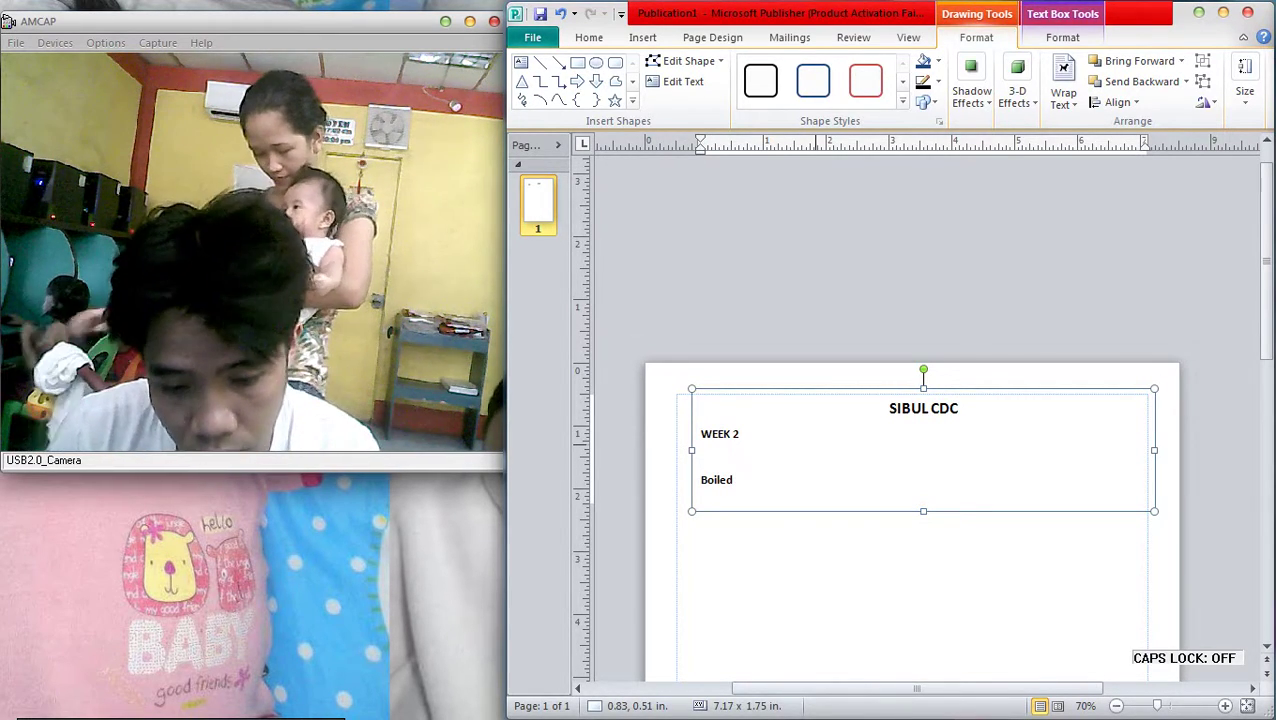
{"action": "type", "text": "Rice and"}
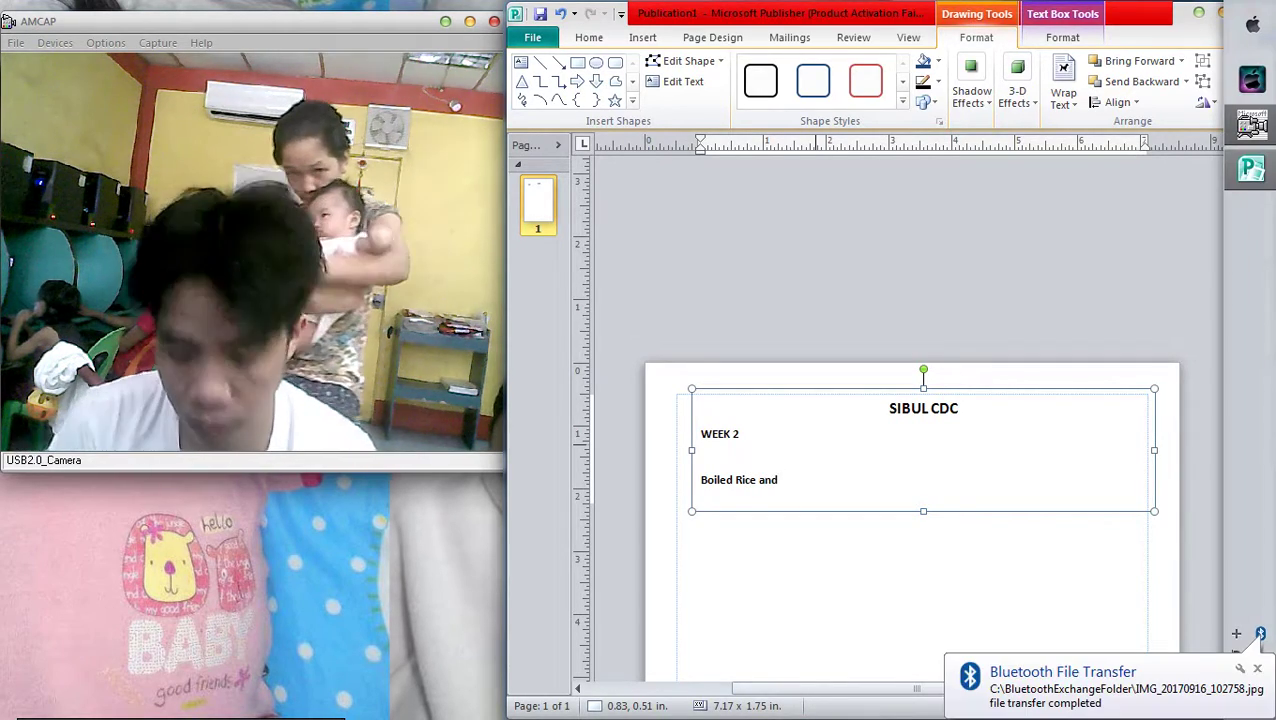
{"action": "type", "text": " Chicken"}
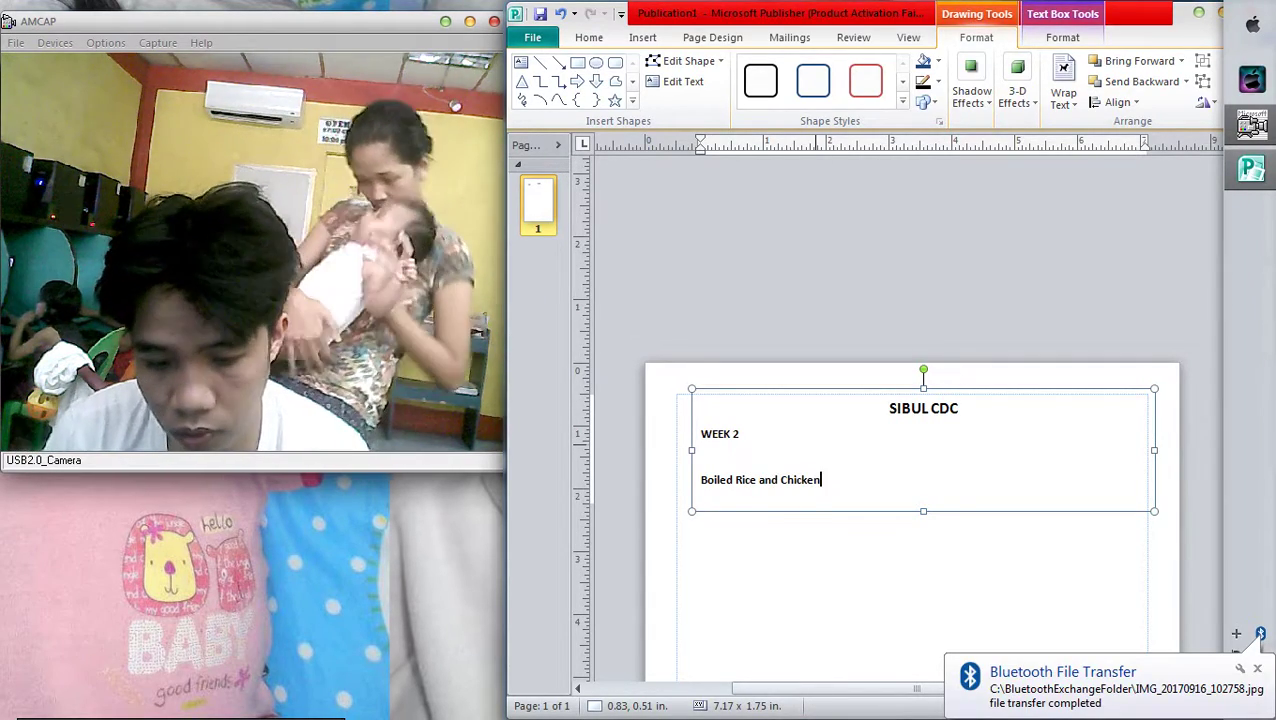
{"action": "type", "text": " Tinola w/"}
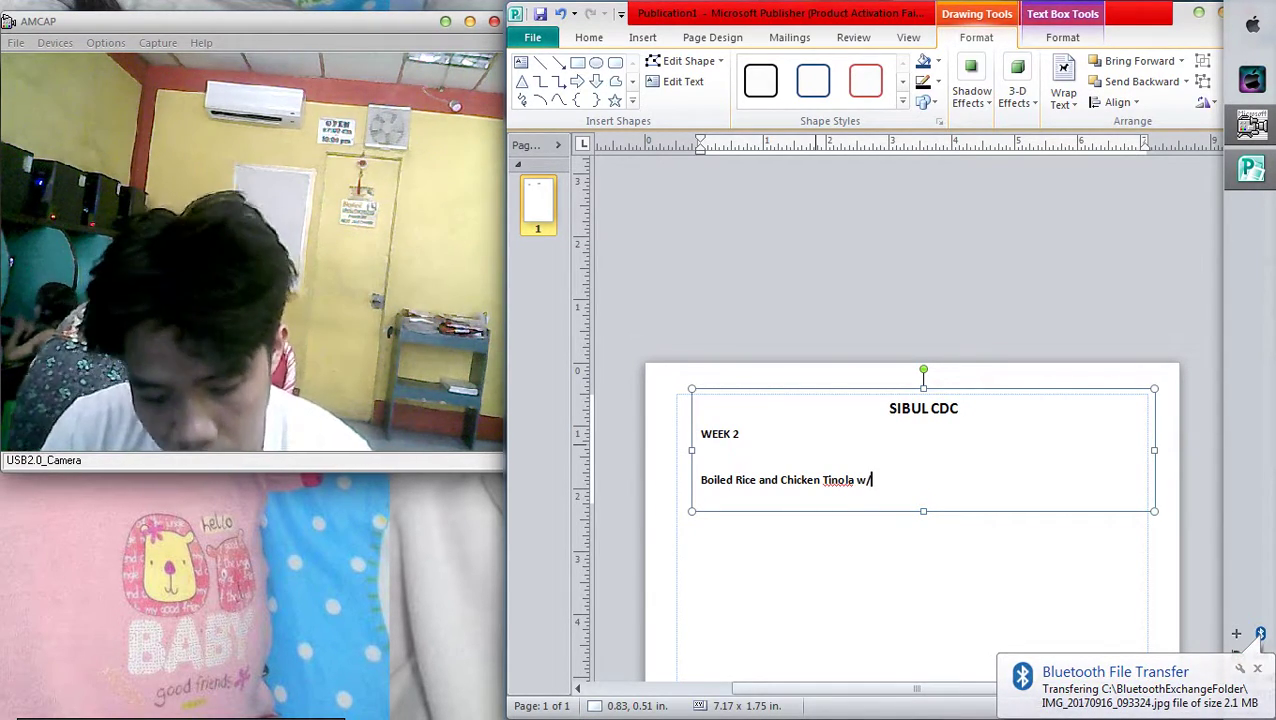
{"action": "type", "text": "raw"}
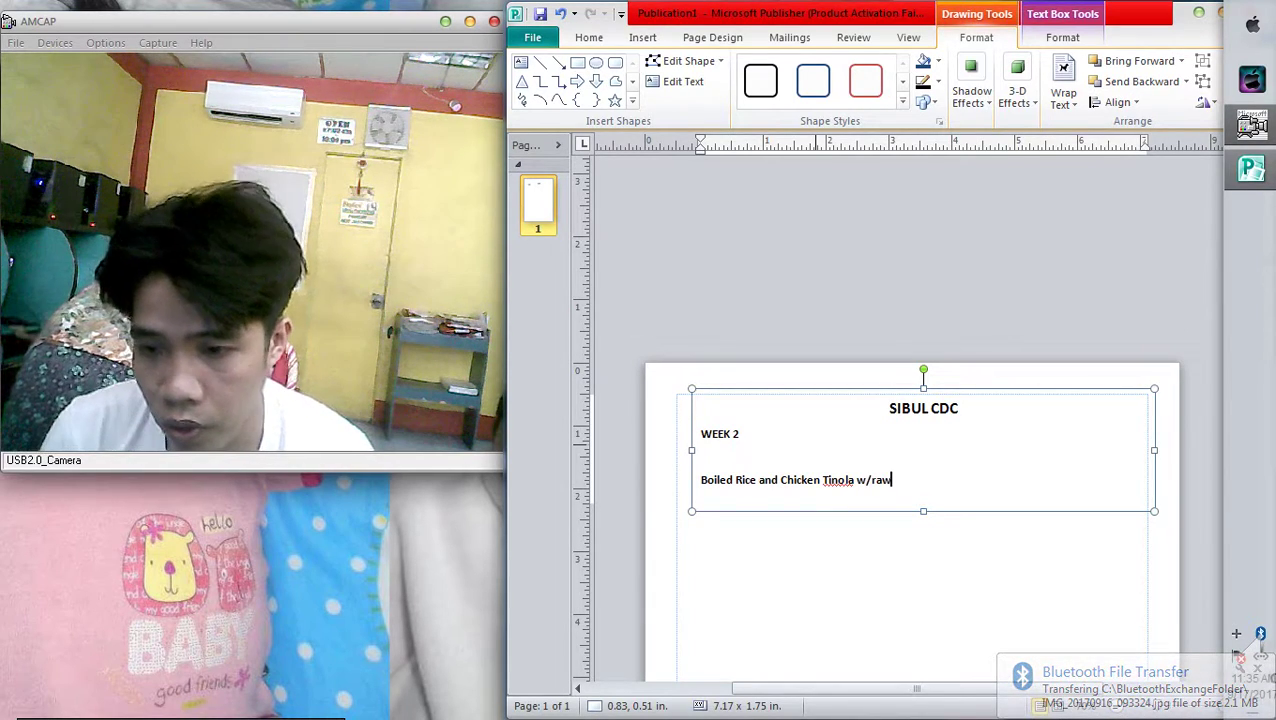
{"action": "type", "text": " Papa"}
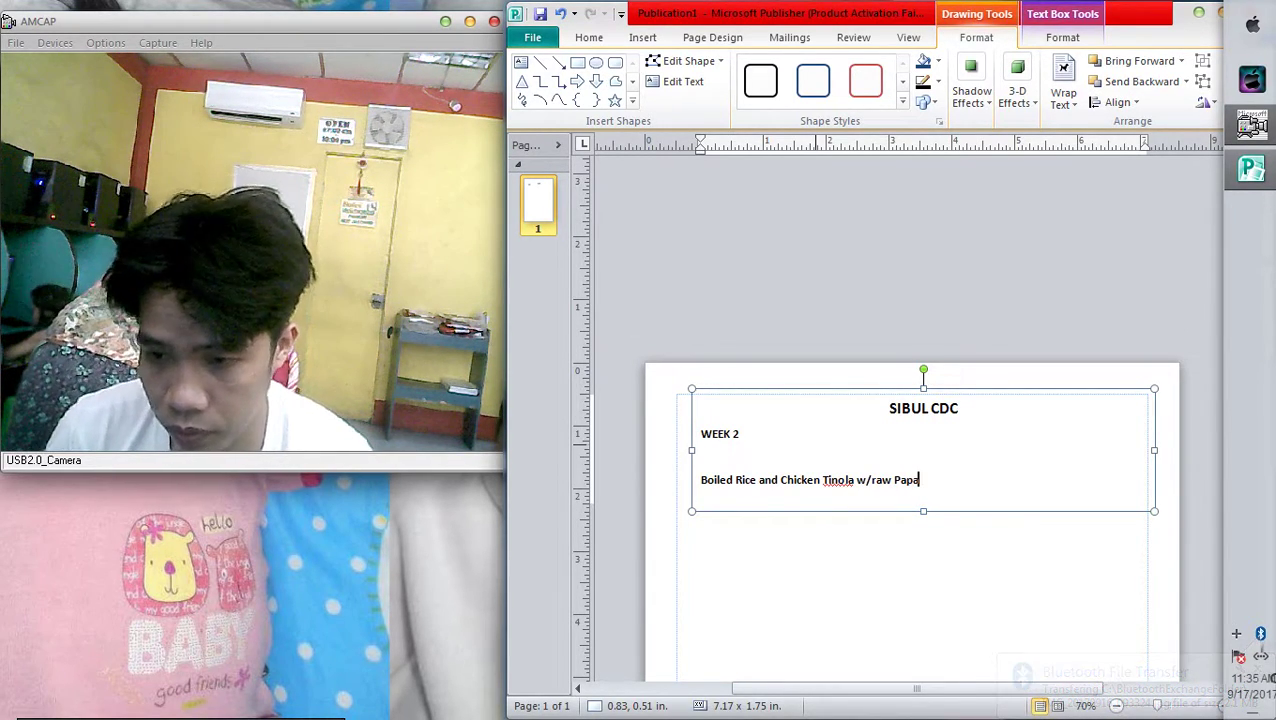
{"action": "type", "text": "ya a"}
{"action": "type", "text": "nd"}
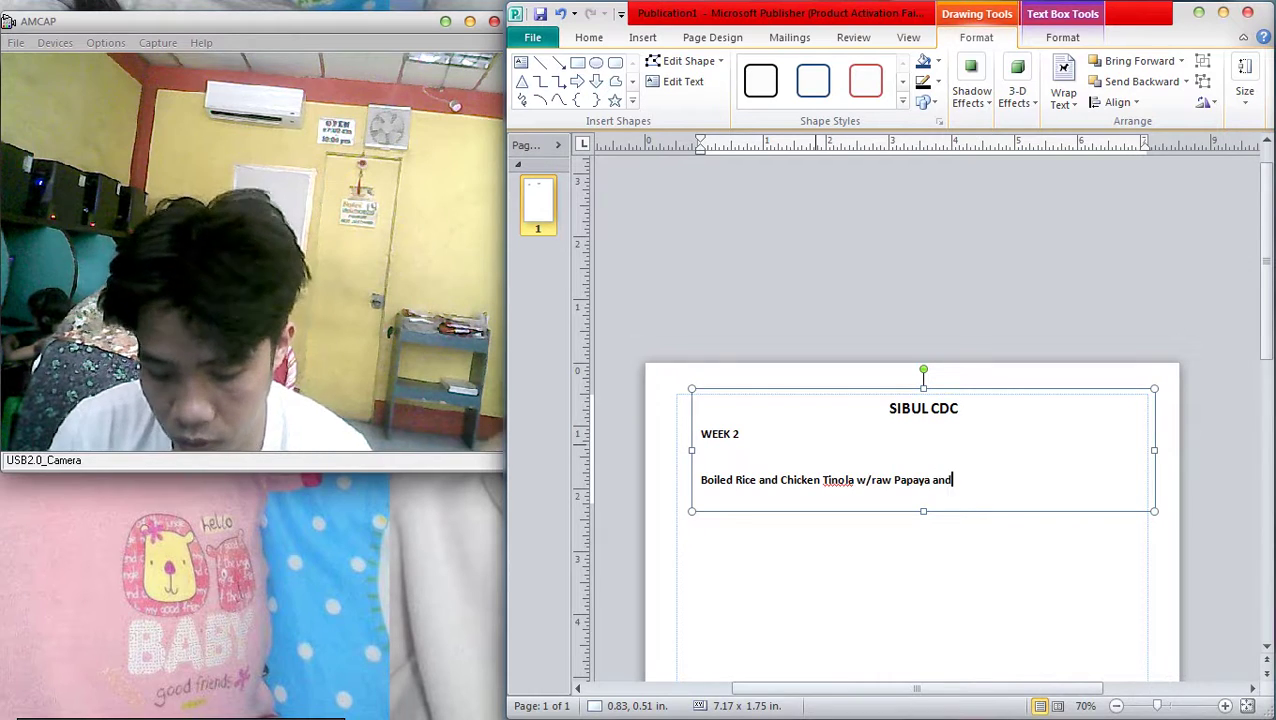
{"action": "type", "text": " Maluna"}
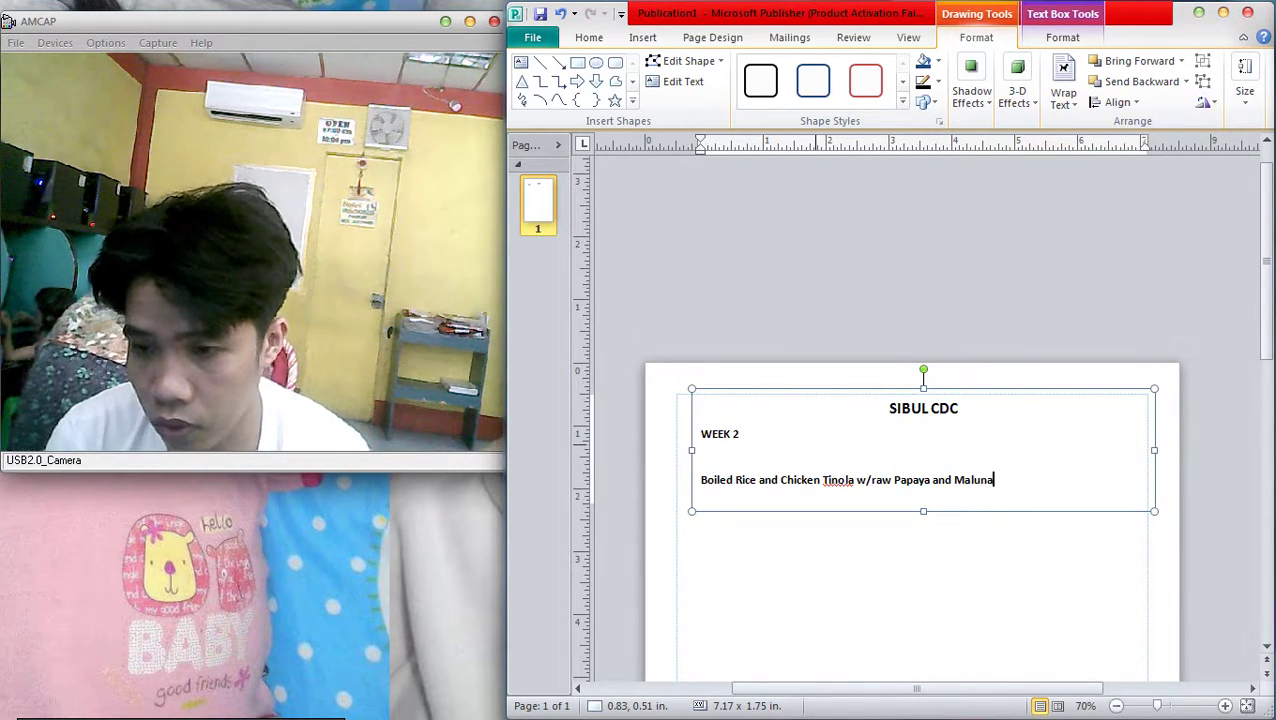
{"action": "key", "text": "BackSpace"}
Finish the word 'Malungay' and centre the Boiled Rice menu line
{"action": "type", "text": "gay"}
{"action": "key", "text": "ctrl+a"}
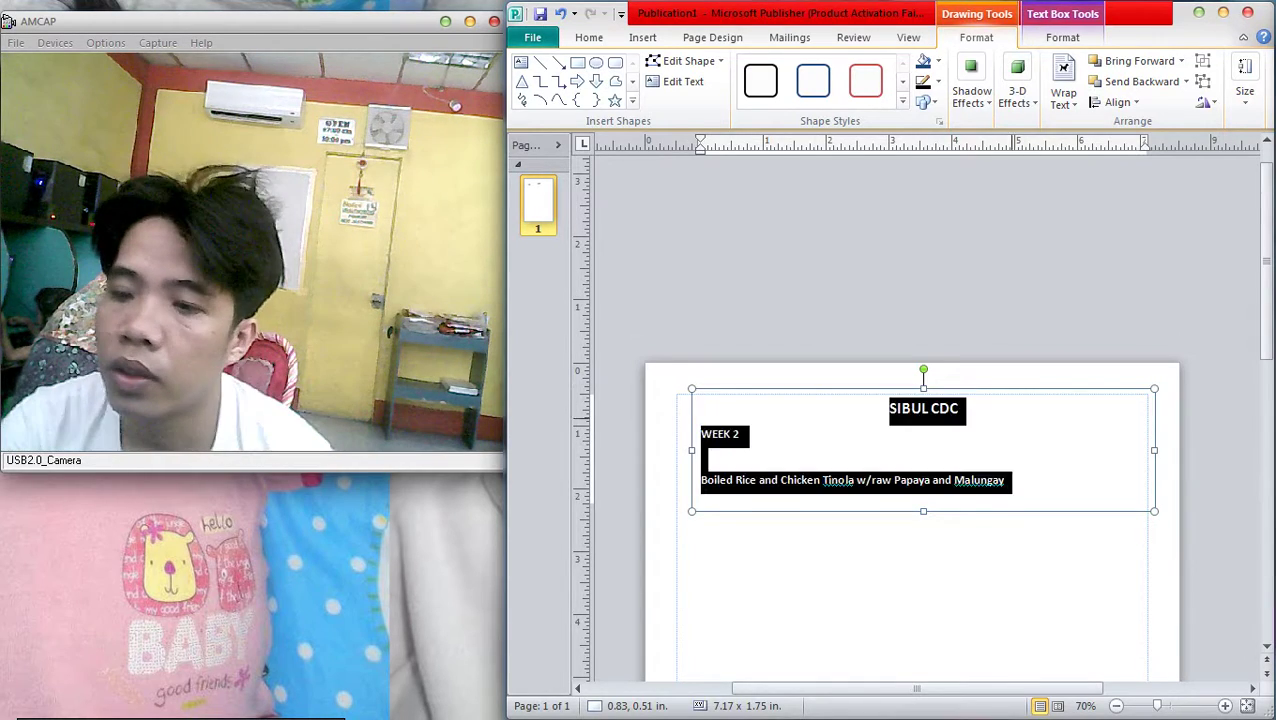
{"action": "left_click_drag", "start_coordinate": [1006, 480], "coordinate": [590, 450]}
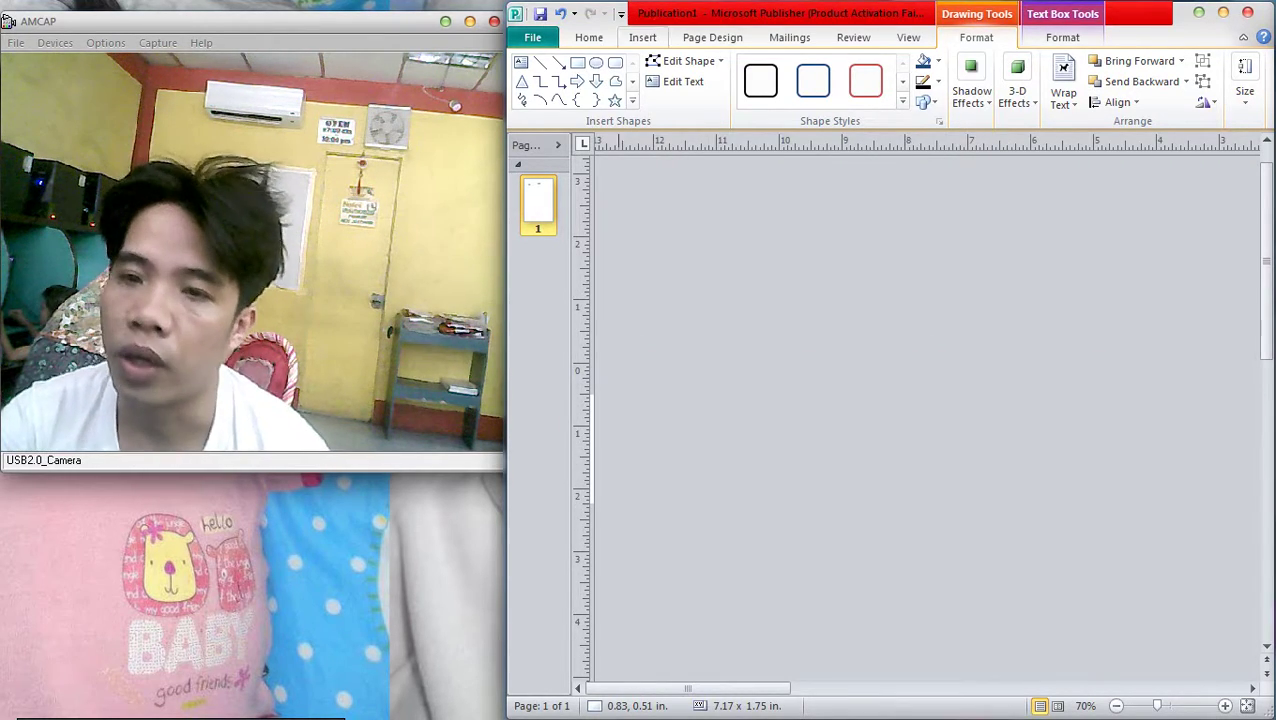
{"action": "left_click", "coordinate": [589, 37]}
{"action": "left_click", "coordinate": [774, 81]}
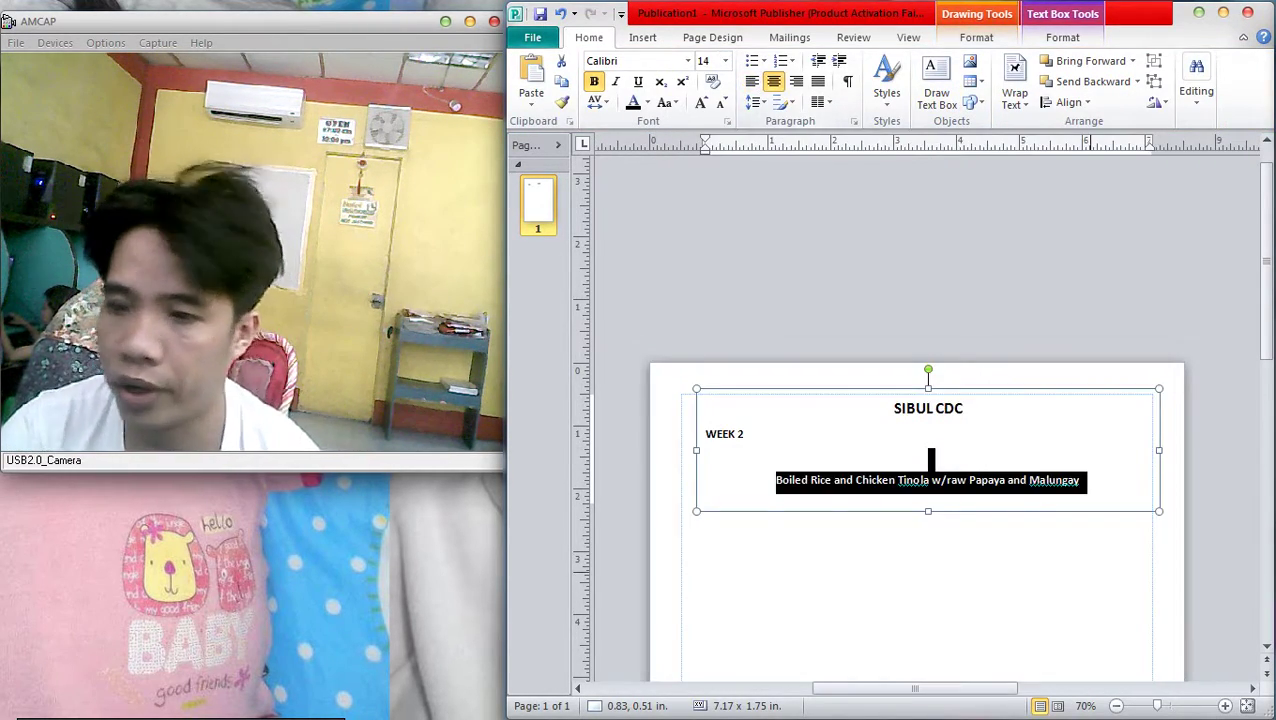
{"action": "key", "text": "Escape"}
{"action": "key", "text": "Escape"}
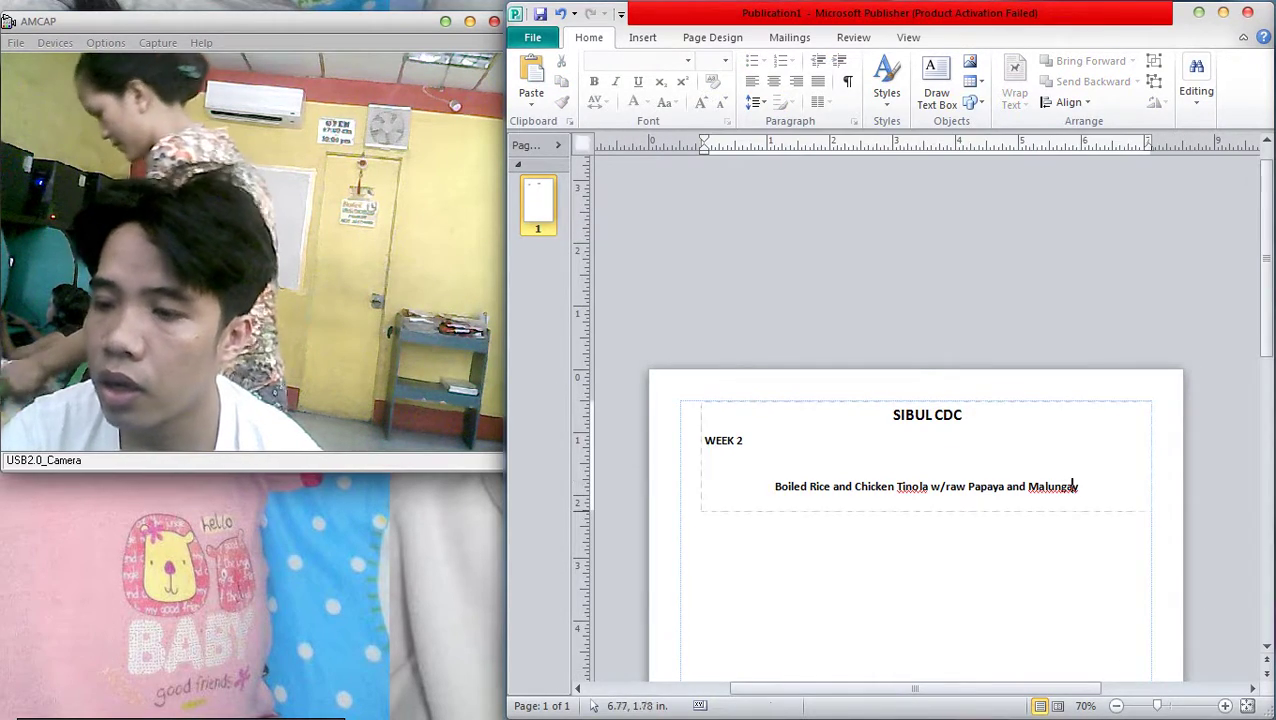
Delete the blank line above the menu and shorten the text box to fit its text
{"action": "left_click", "coordinate": [1073, 485]}
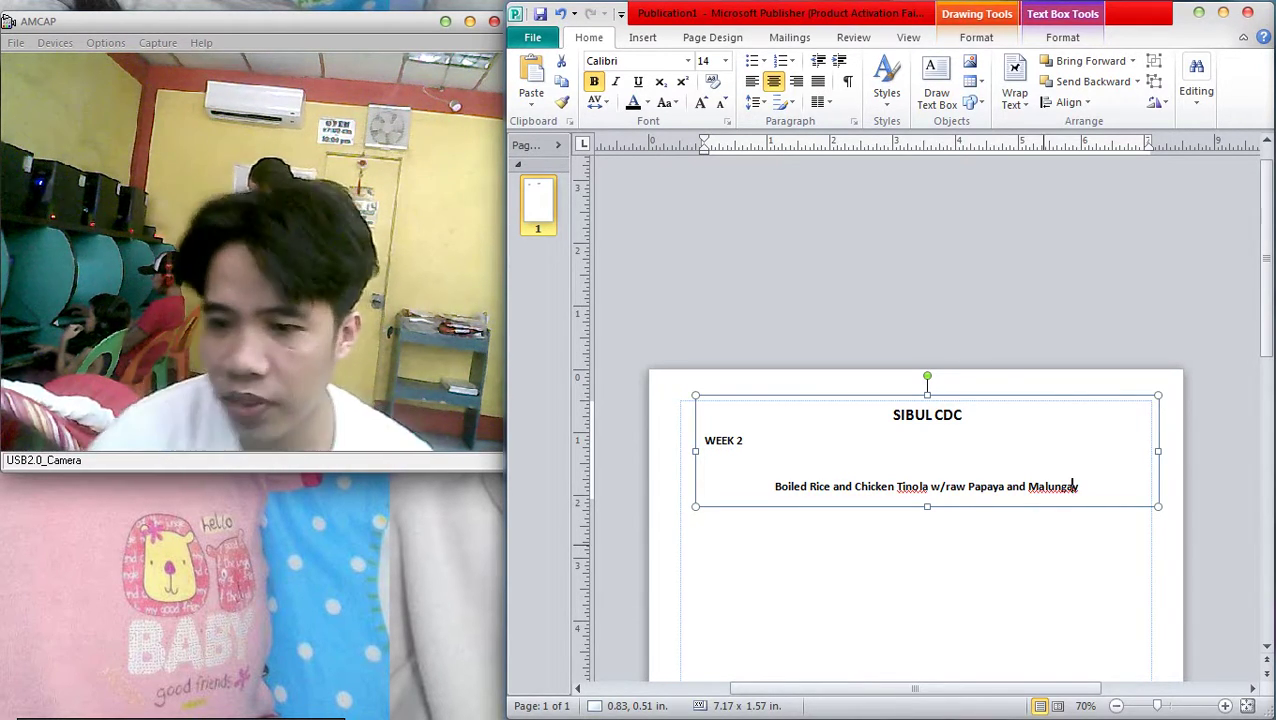
{"action": "key", "text": "BackSpace"}
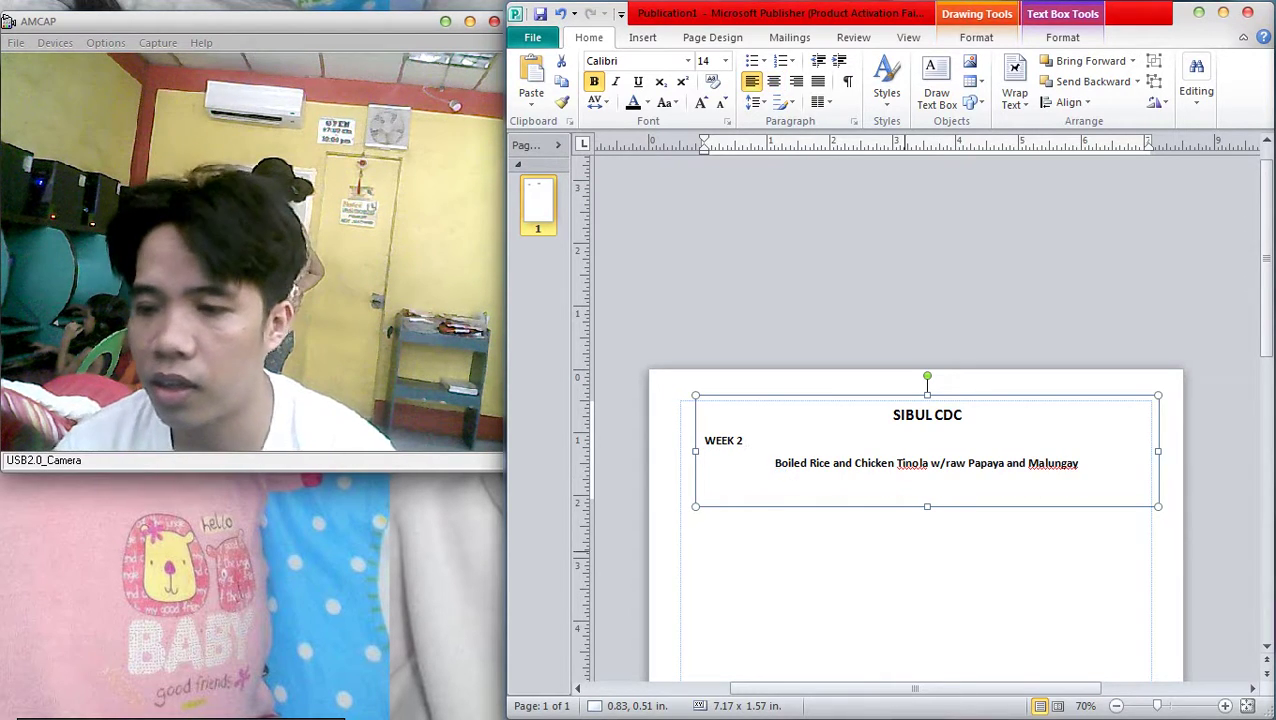
{"action": "scroll", "coordinate": [915, 530], "scroll_direction": "down", "scroll_amount": 4}
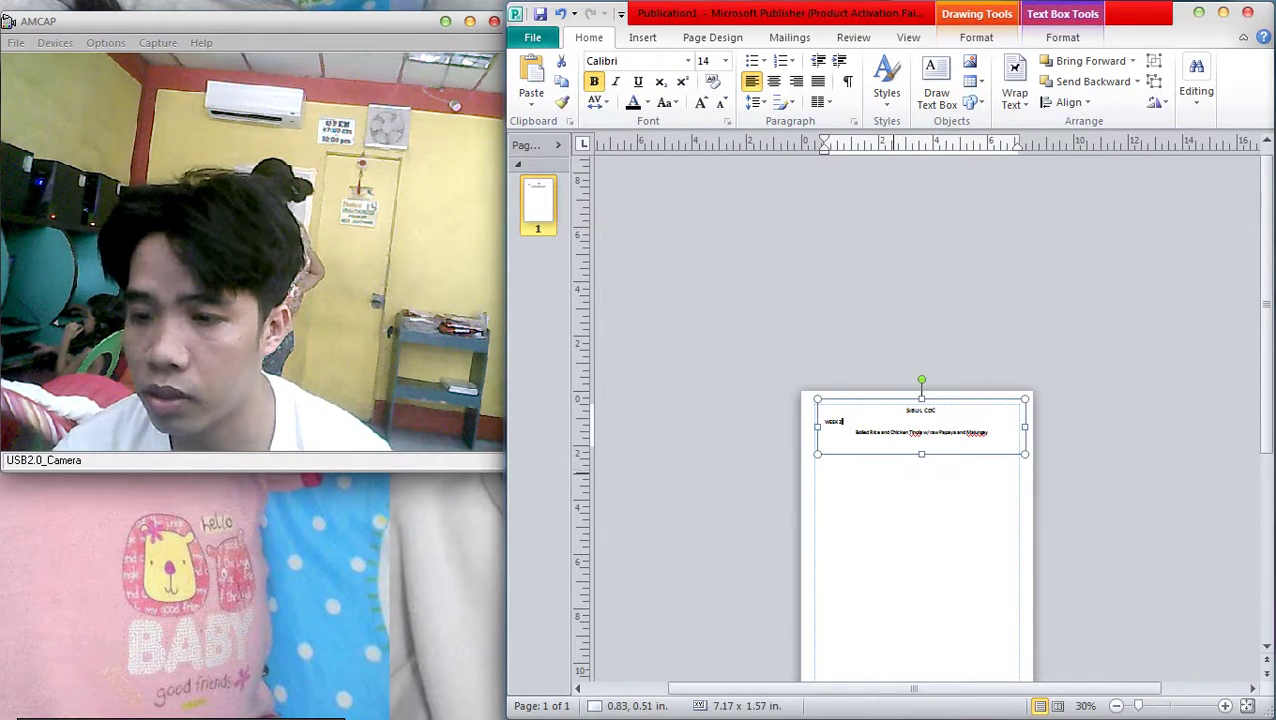
{"action": "scroll", "coordinate": [915, 500], "scroll_direction": "up", "scroll_amount": 5}
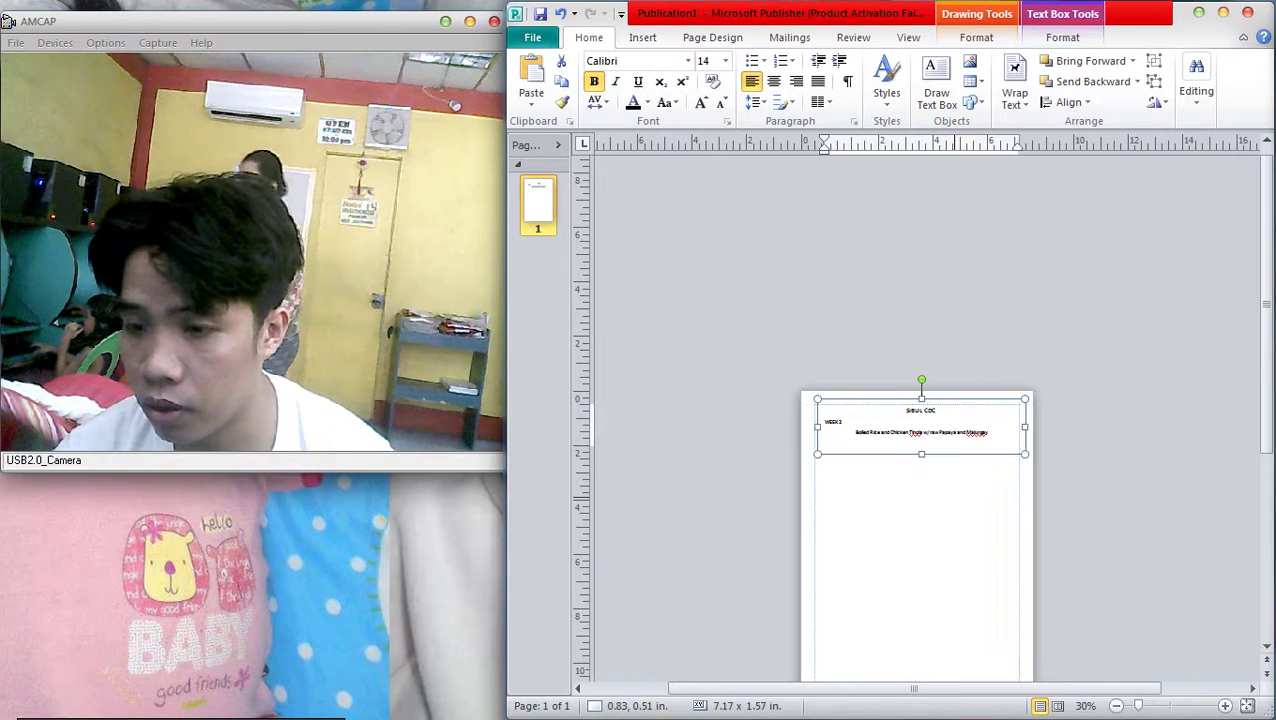
{"action": "left_click_drag", "start_coordinate": [916, 477], "coordinate": [916, 449]}
{"action": "scroll", "coordinate": [916, 450], "scroll_direction": "down", "scroll_amount": 3}
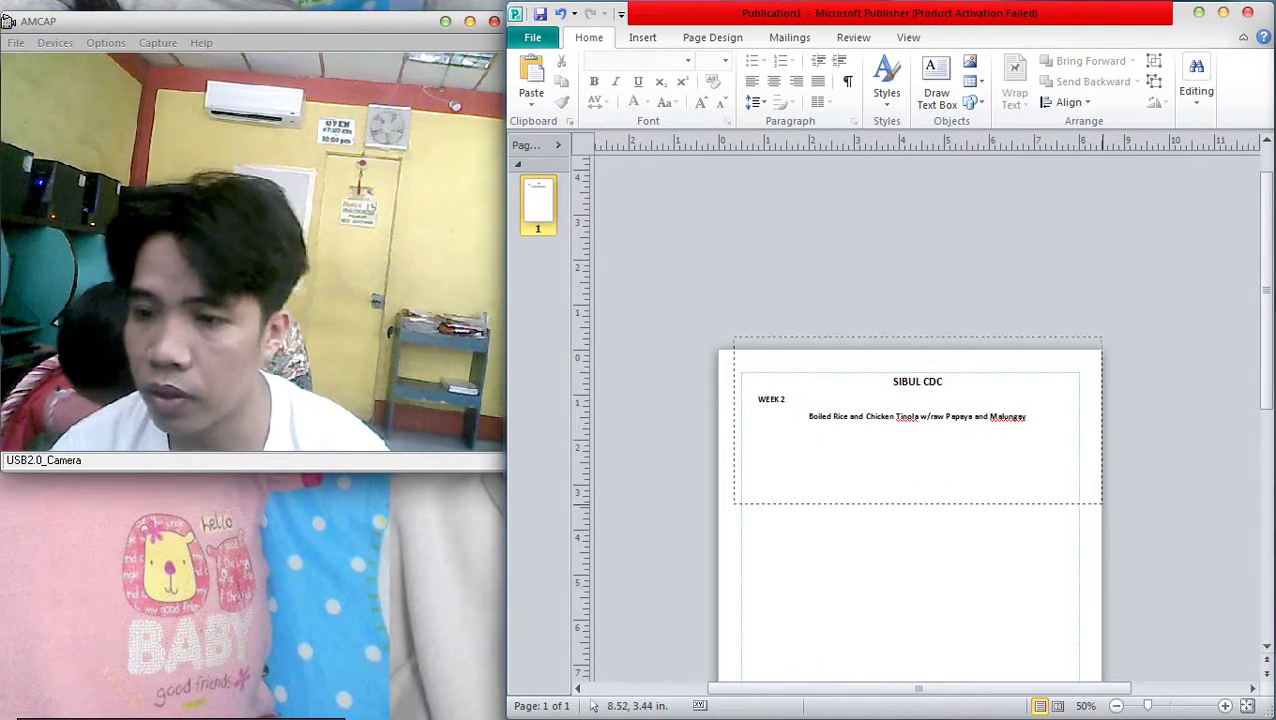
{"action": "left_click", "coordinate": [1146, 548]}
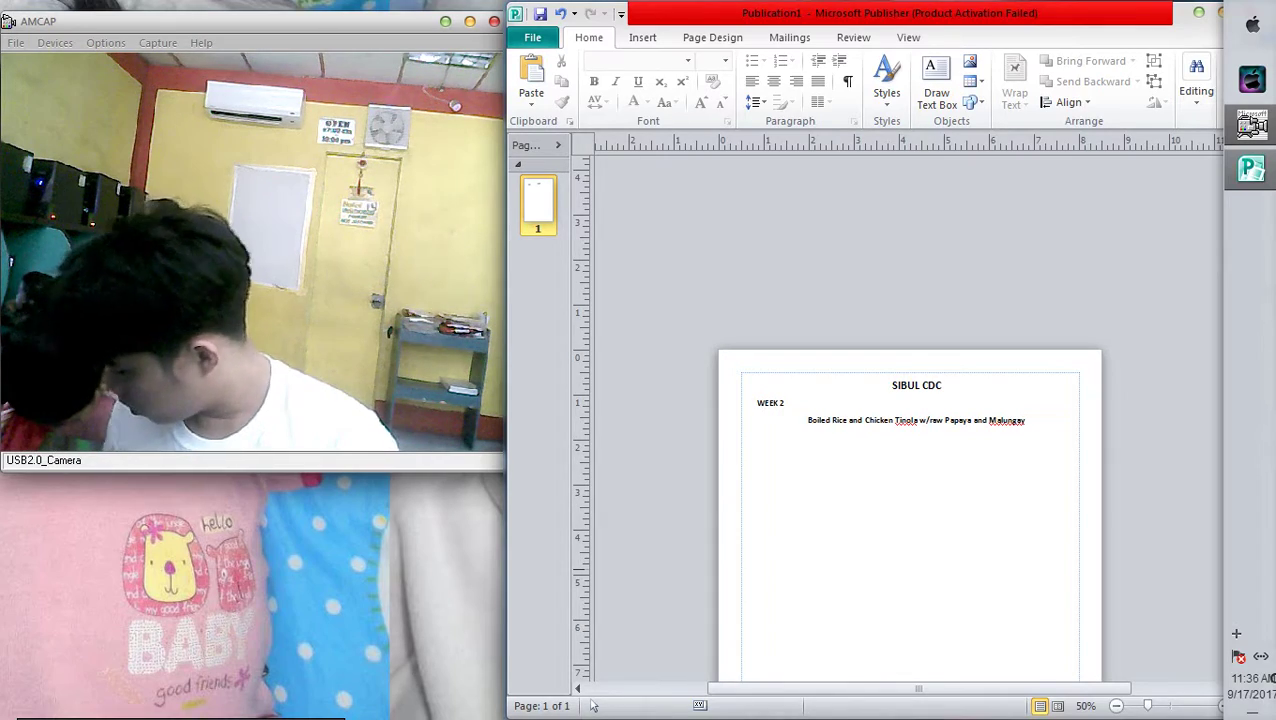
Close the received-photos Explorer window and hide Publisher, leaving only the AMCAP preview on the desktop
{"action": "key", "text": "alt+Tab"}
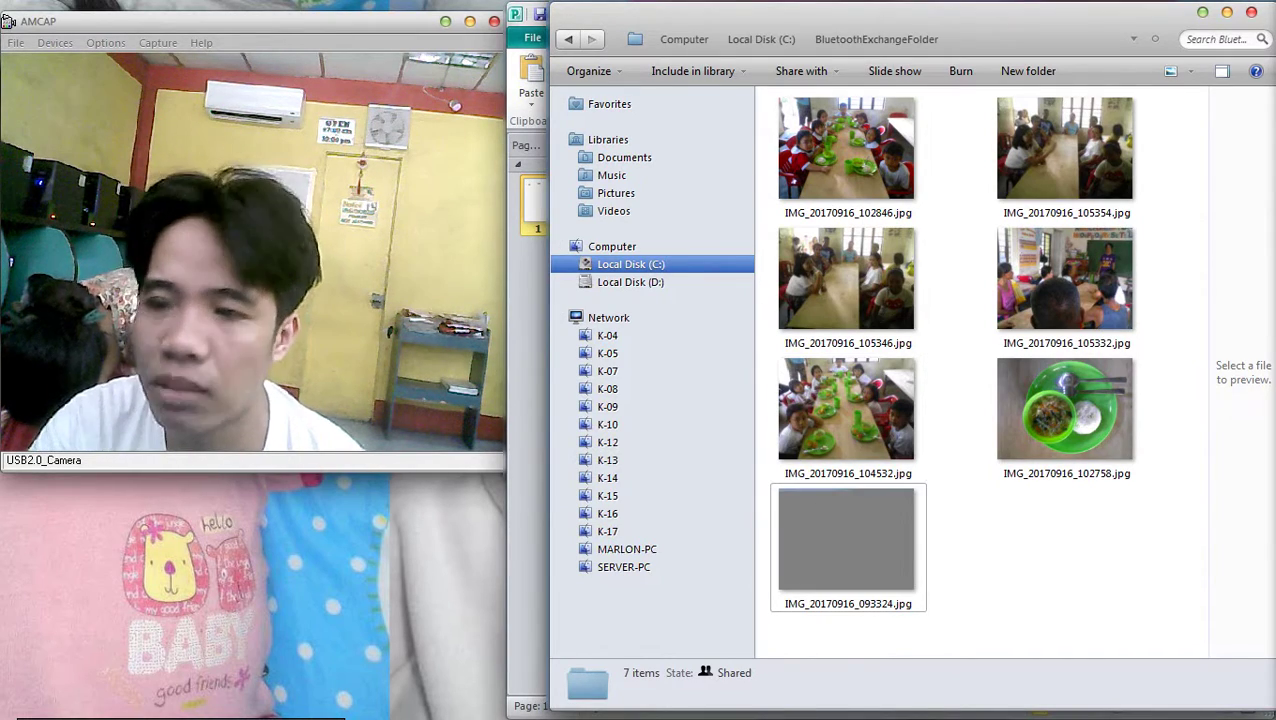
{"action": "key", "text": "alt+Tab"}
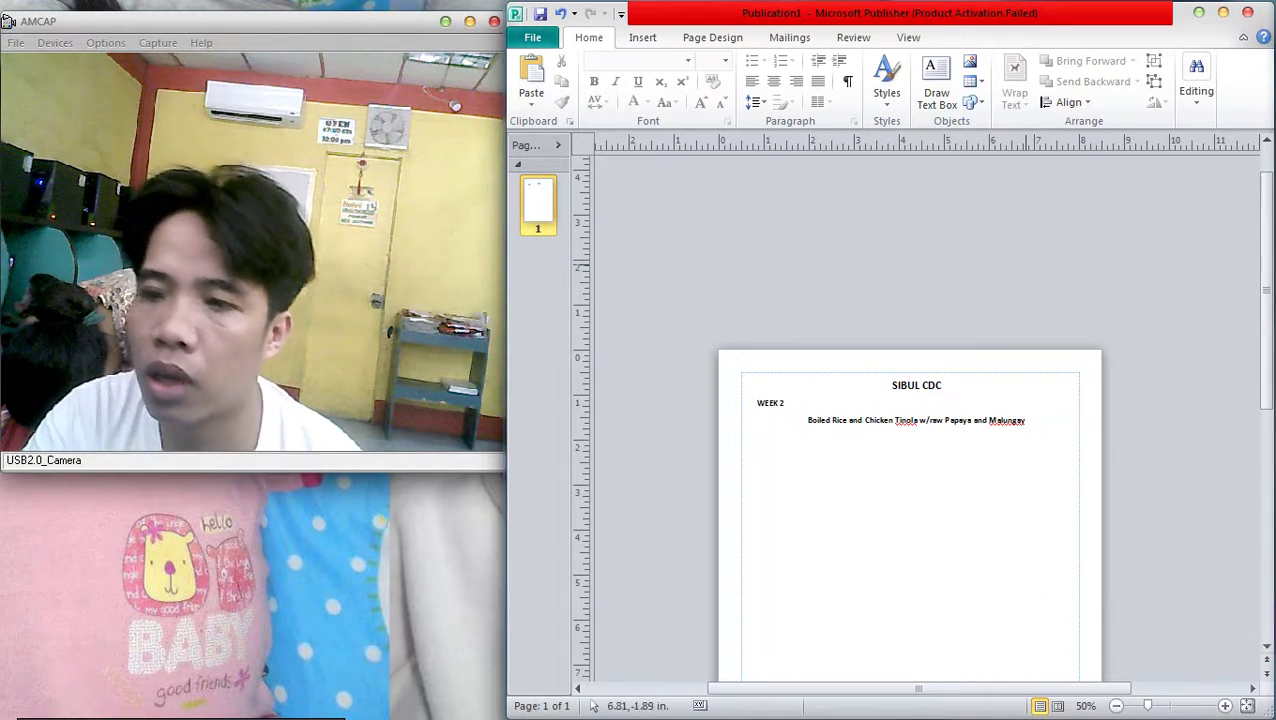
{"action": "key", "text": "super+d"}
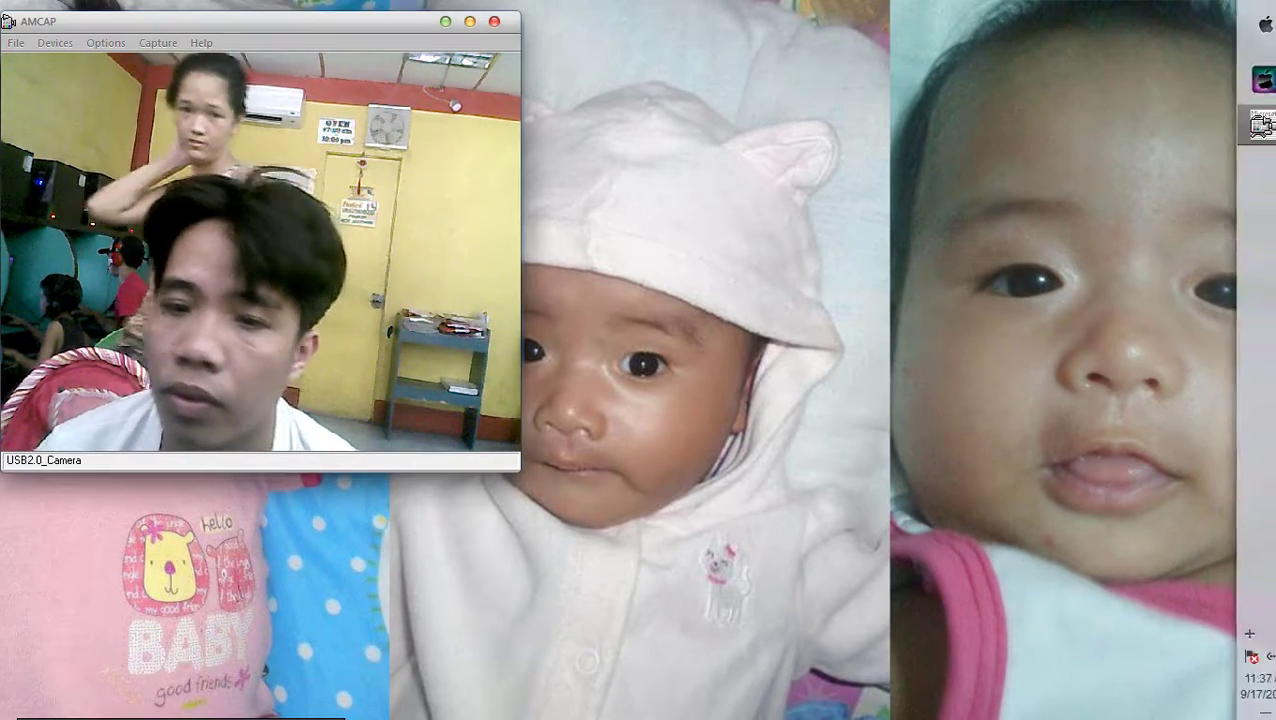
Launch Word 2010 with a new blank document
{"action": "key", "text": "super"}
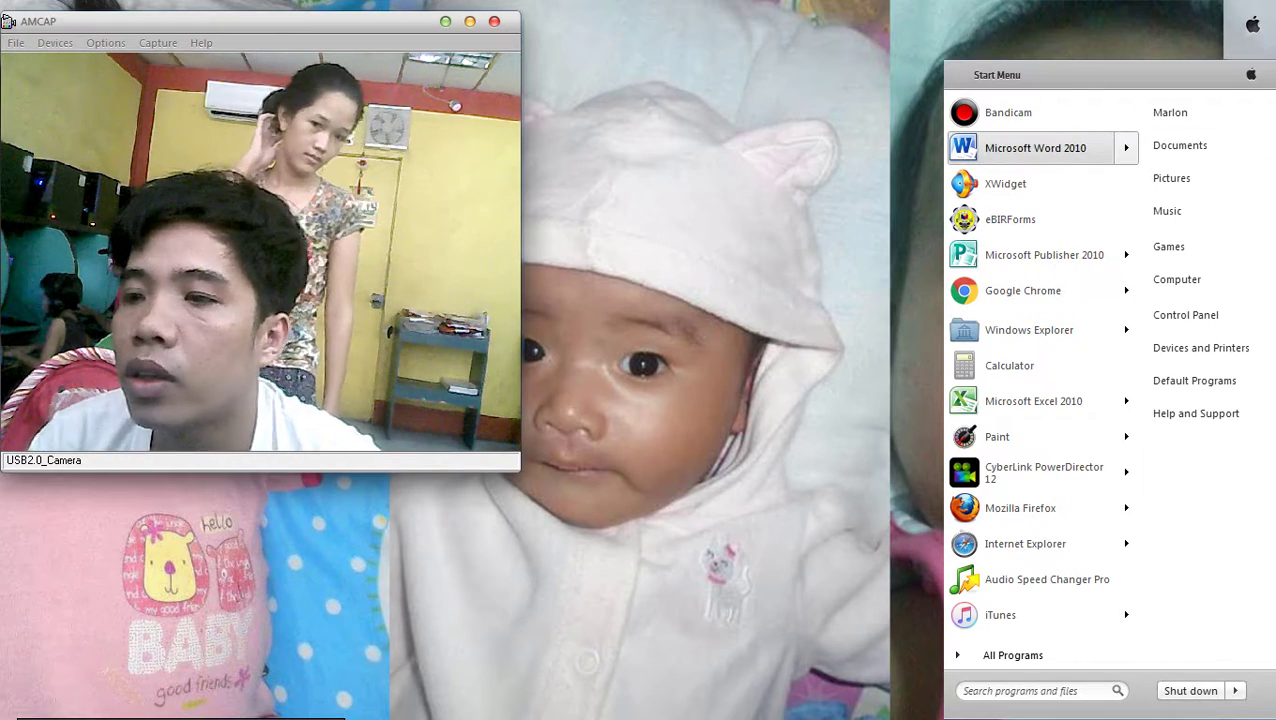
{"action": "key", "text": "Return"}
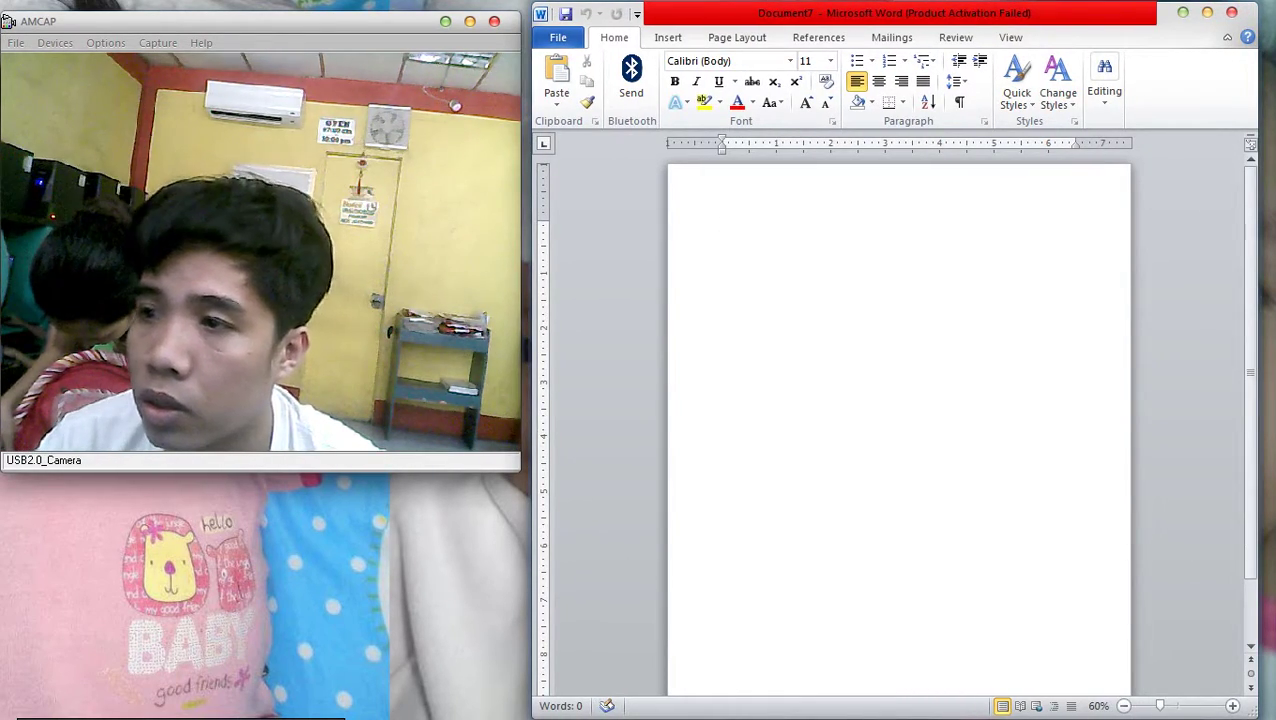
{"action": "key", "text": "alt+F4"}
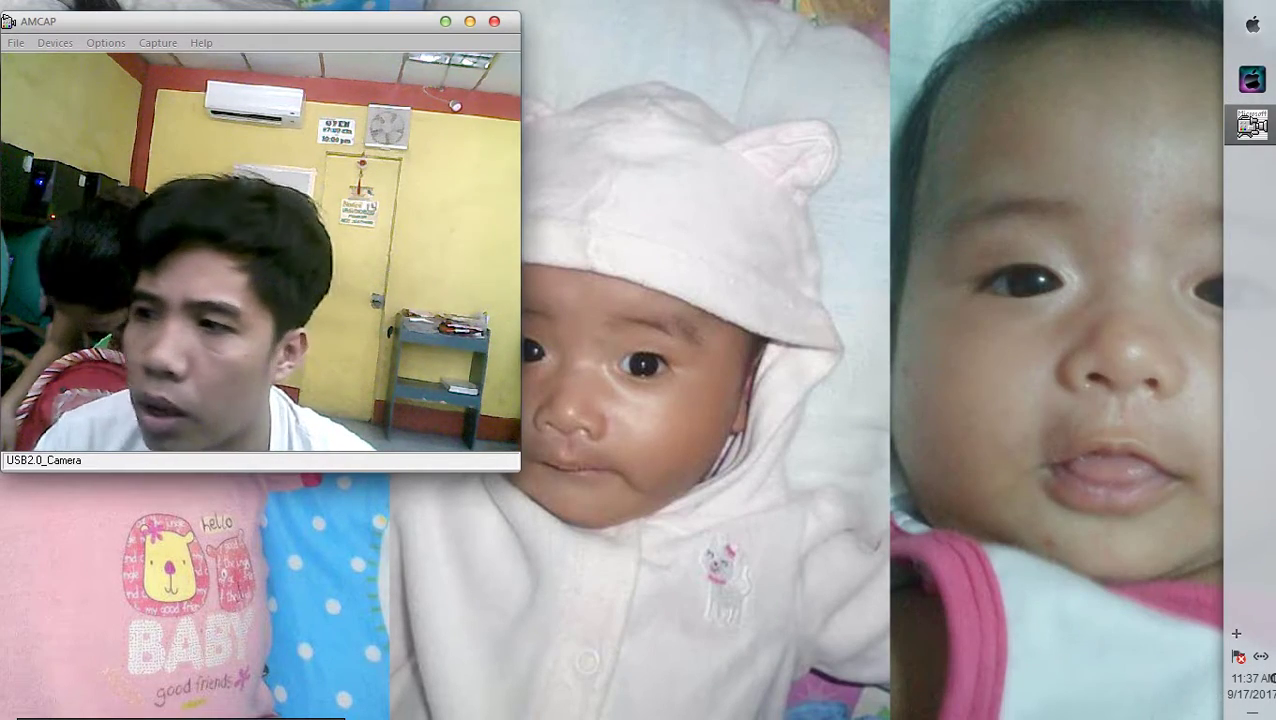
{"action": "key", "text": "super"}
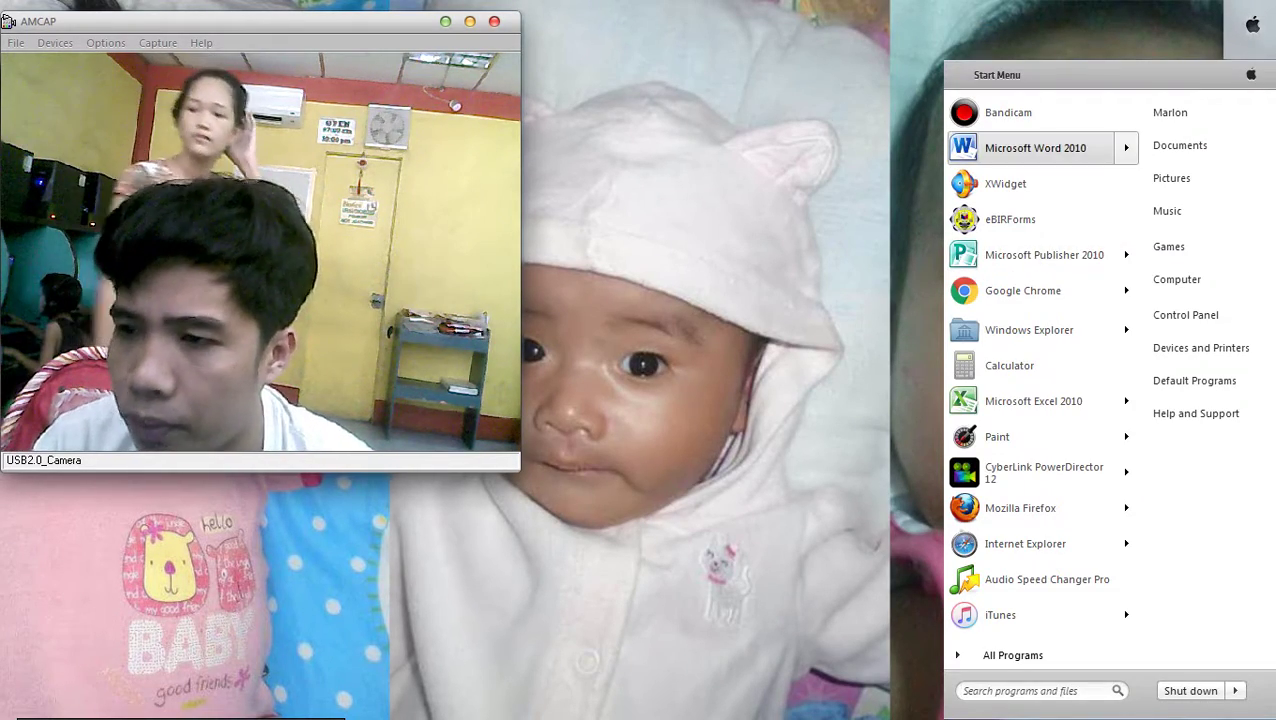
{"action": "key", "text": "Return"}
Insert a Simple Text Box and erase the stray text typed into it
{"action": "left_click", "coordinate": [668, 37]}
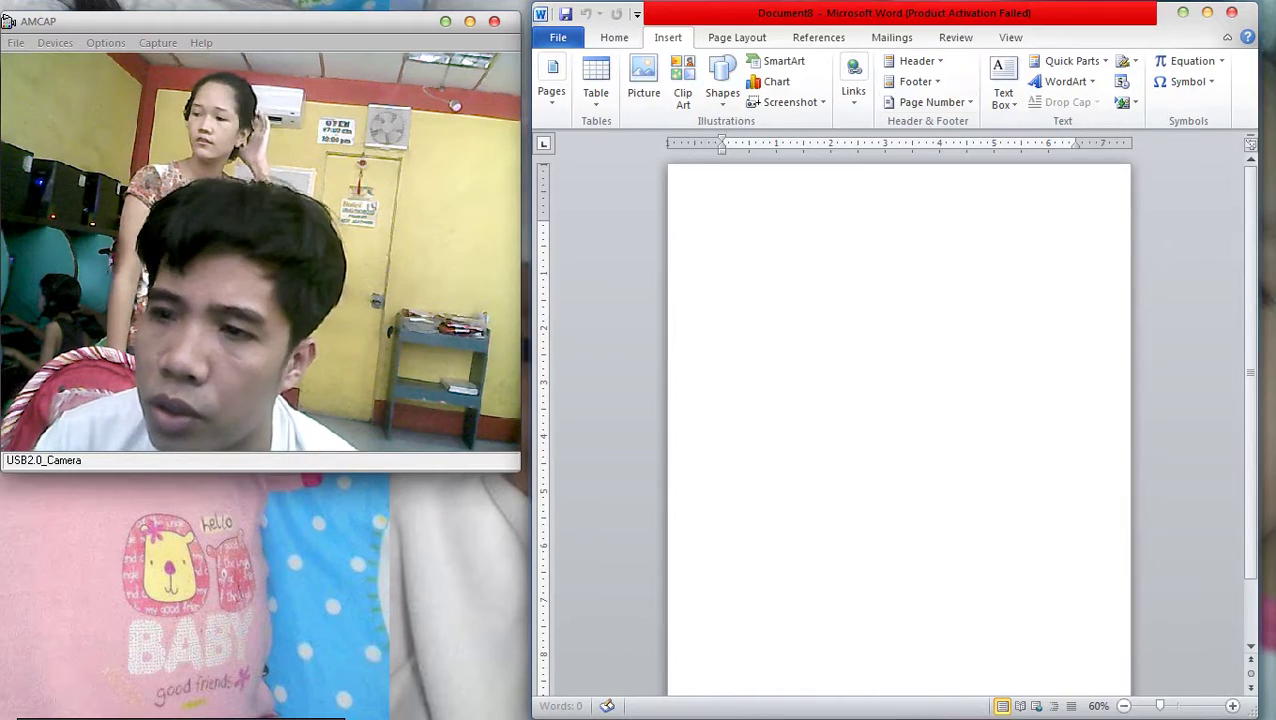
{"action": "left_click", "coordinate": [1003, 85]}
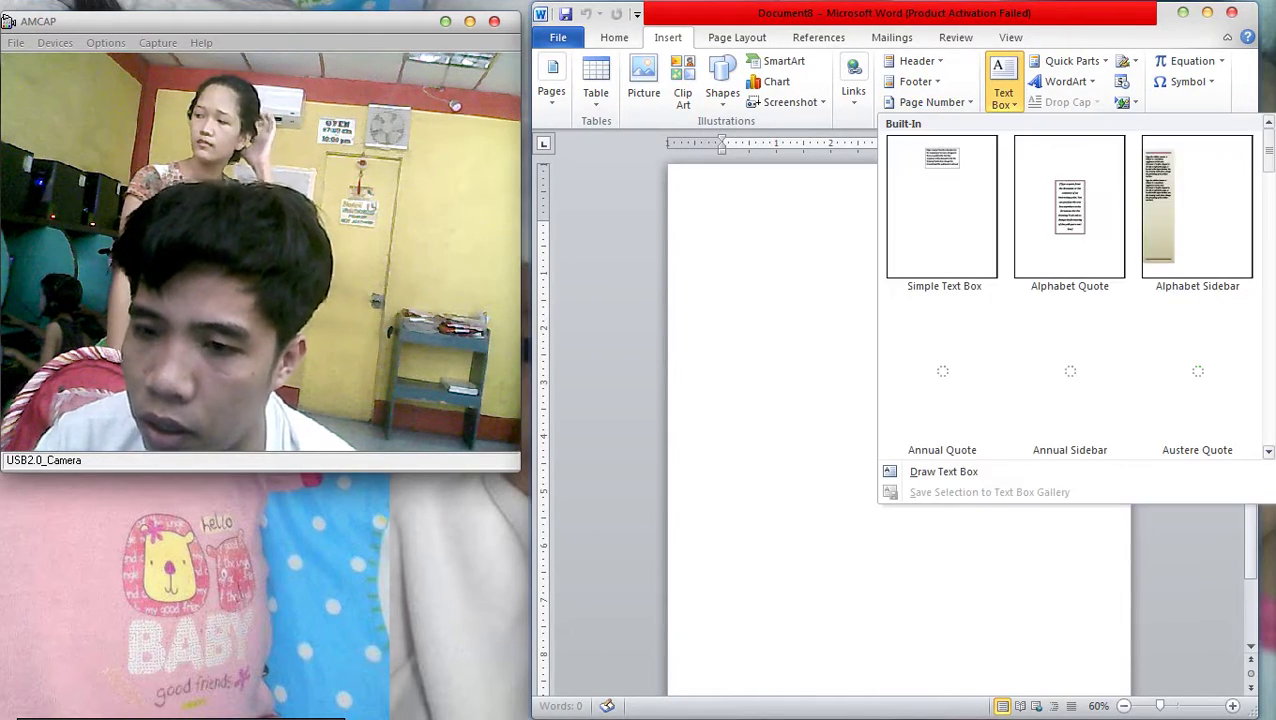
{"action": "left_click", "coordinate": [943, 205]}
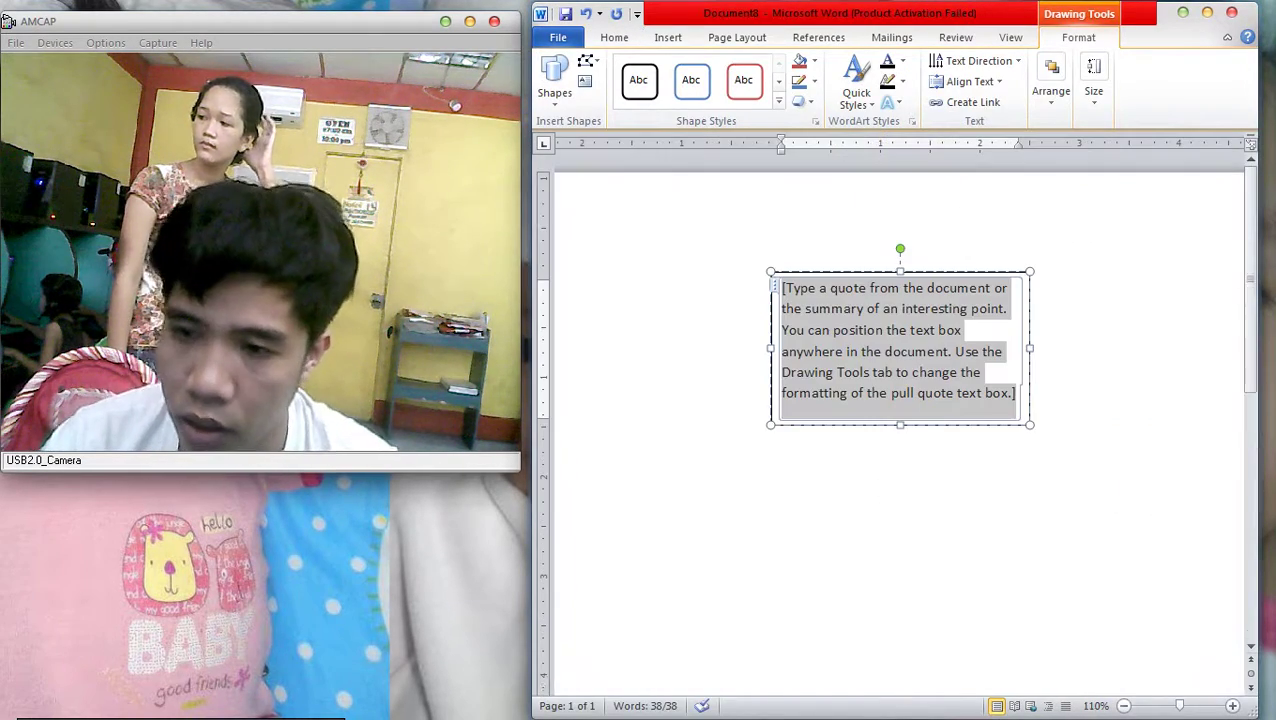
{"action": "key", "text": "Caps_Lock"}
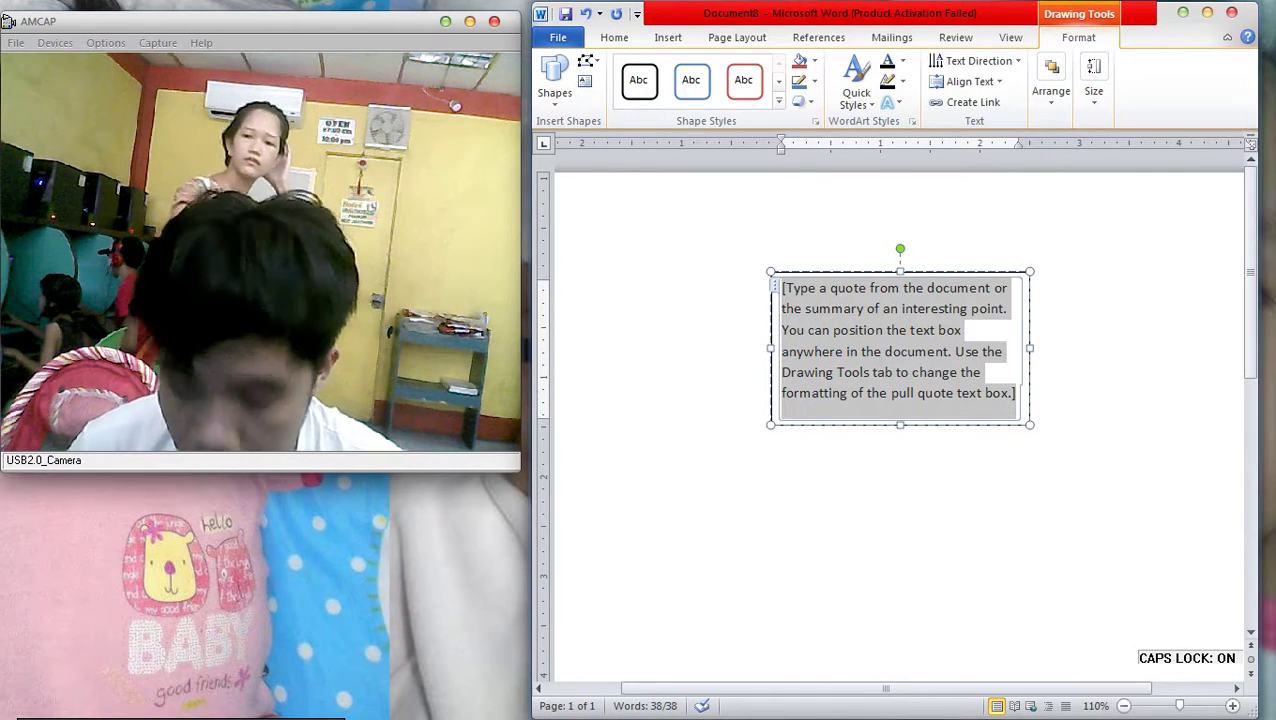
{"action": "type", "text": "ADET===="}
{"action": "key", "text": "BackSpace"}
{"action": "key", "text": "BackSpace"}
{"action": "key", "text": "BackSpace"}
{"action": "key", "text": "BackSpace"}
{"action": "key", "text": "BackSpace"}
{"action": "key", "text": "BackSpace"}
{"action": "key", "text": "BackSpace"}
{"action": "key", "text": "BackSpace"}
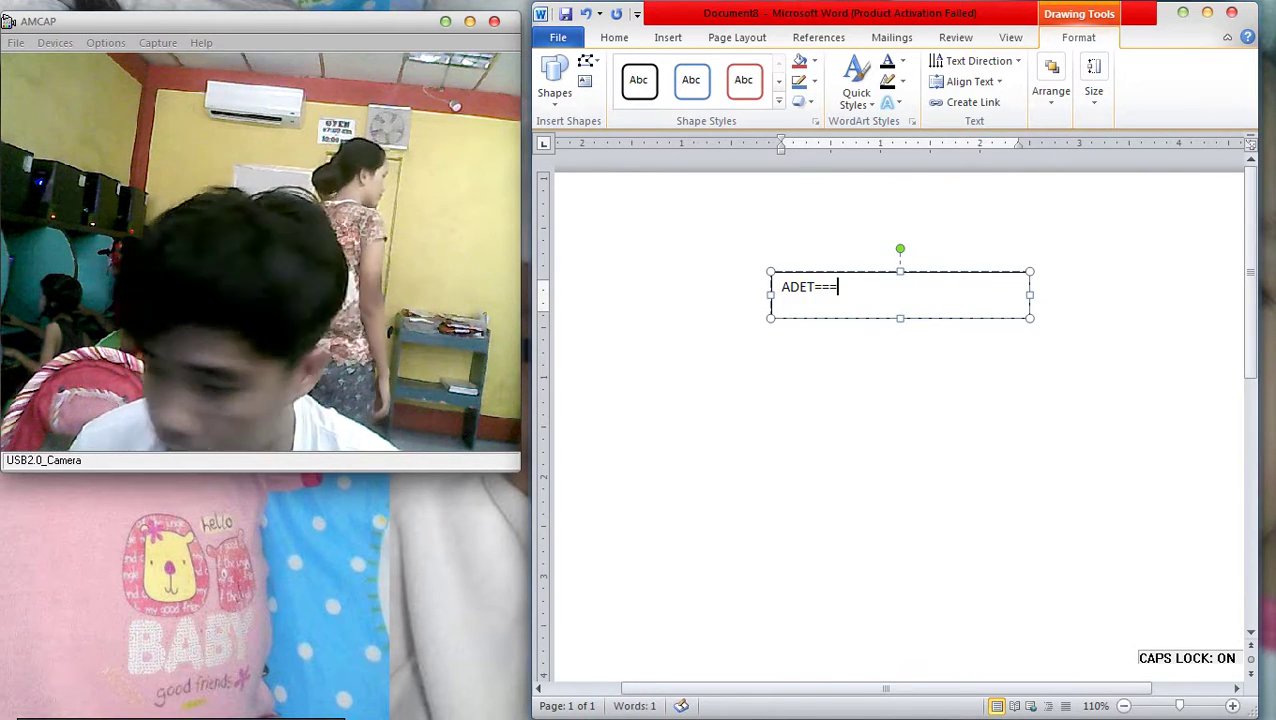
{"action": "key", "text": "Caps_Lock"}
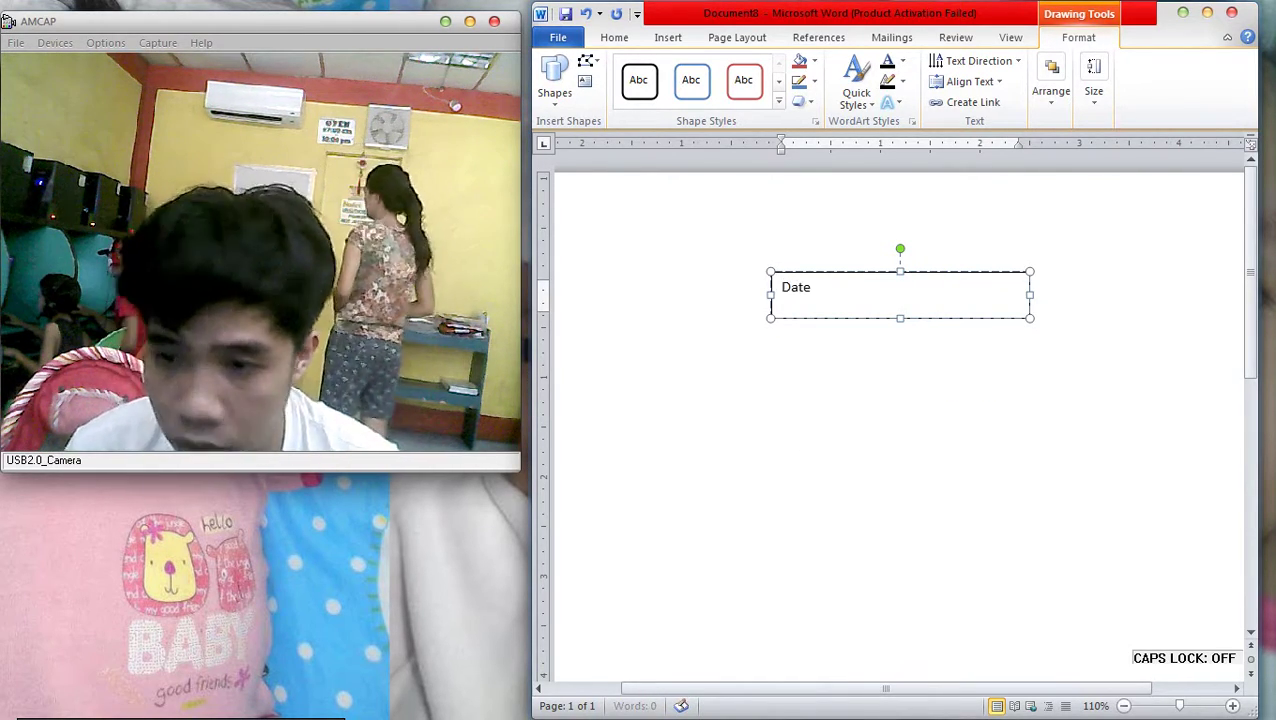
Type a 'Name:' line in the text box followed by the person's full name
{"action": "type", "text": "Date:"}
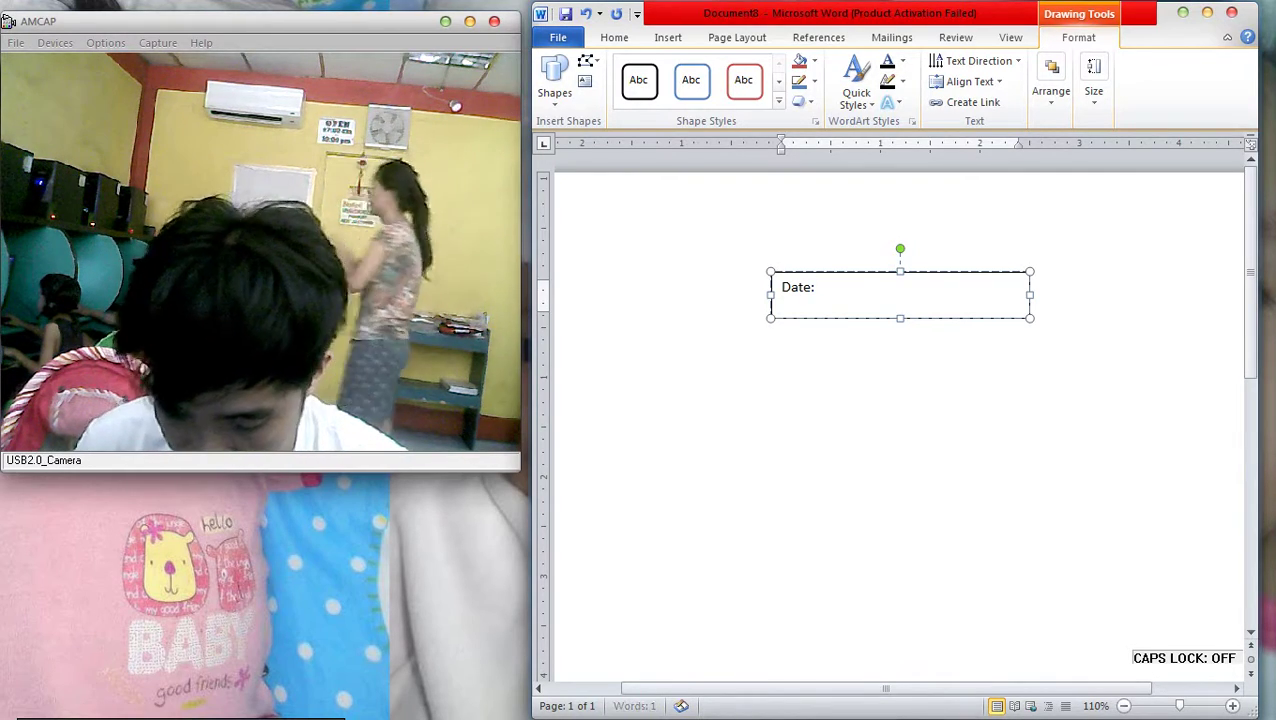
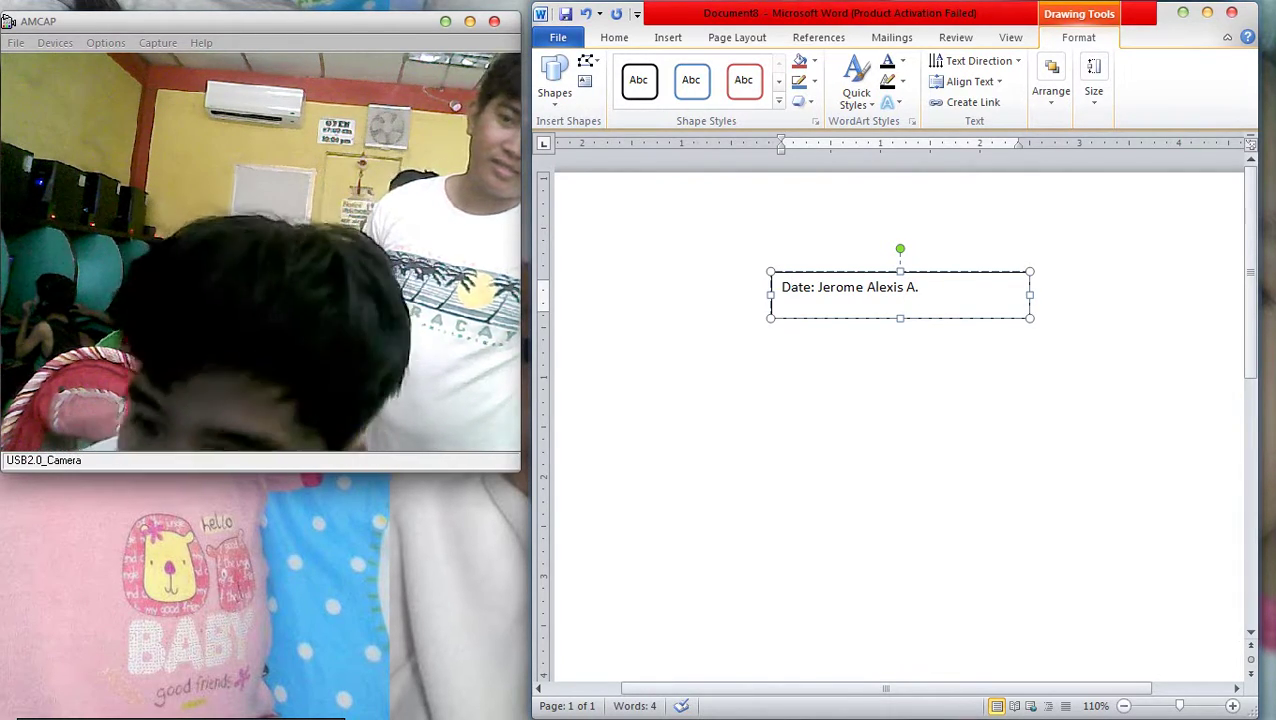
{"action": "double_click", "coordinate": [799, 287]}
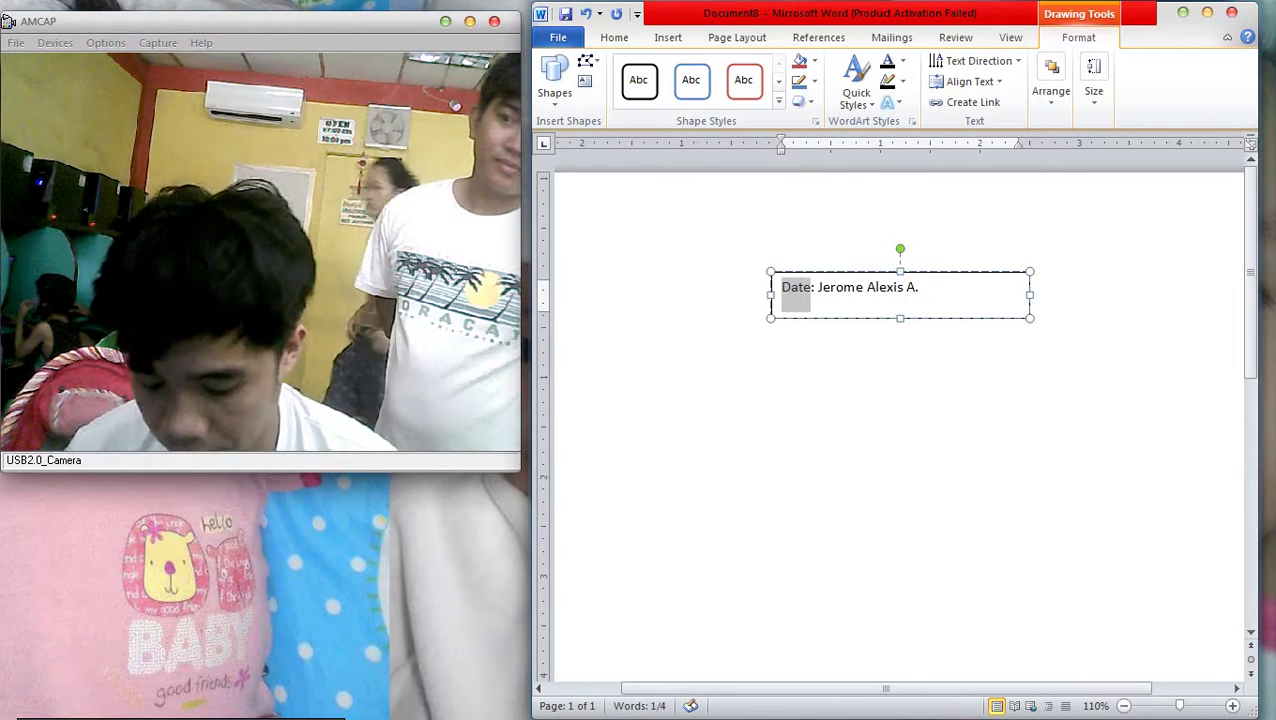
{"action": "type", "text": "Name"}
{"action": "key", "text": "End"}
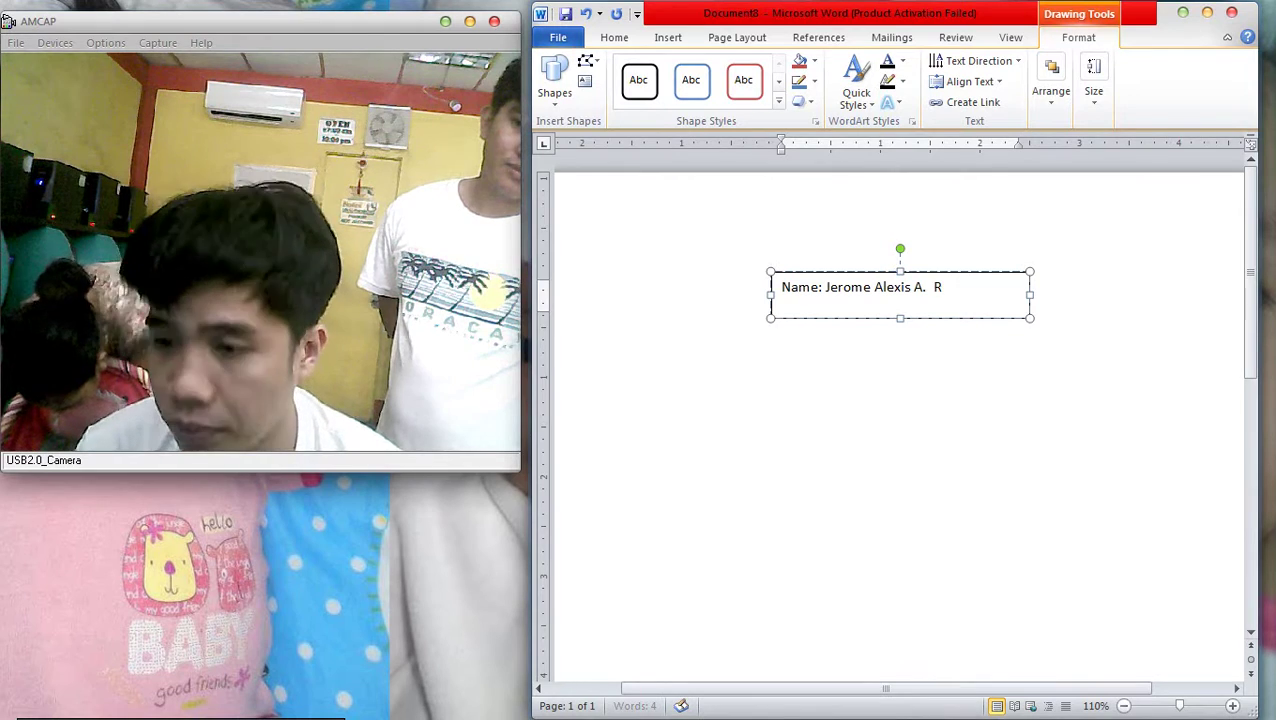
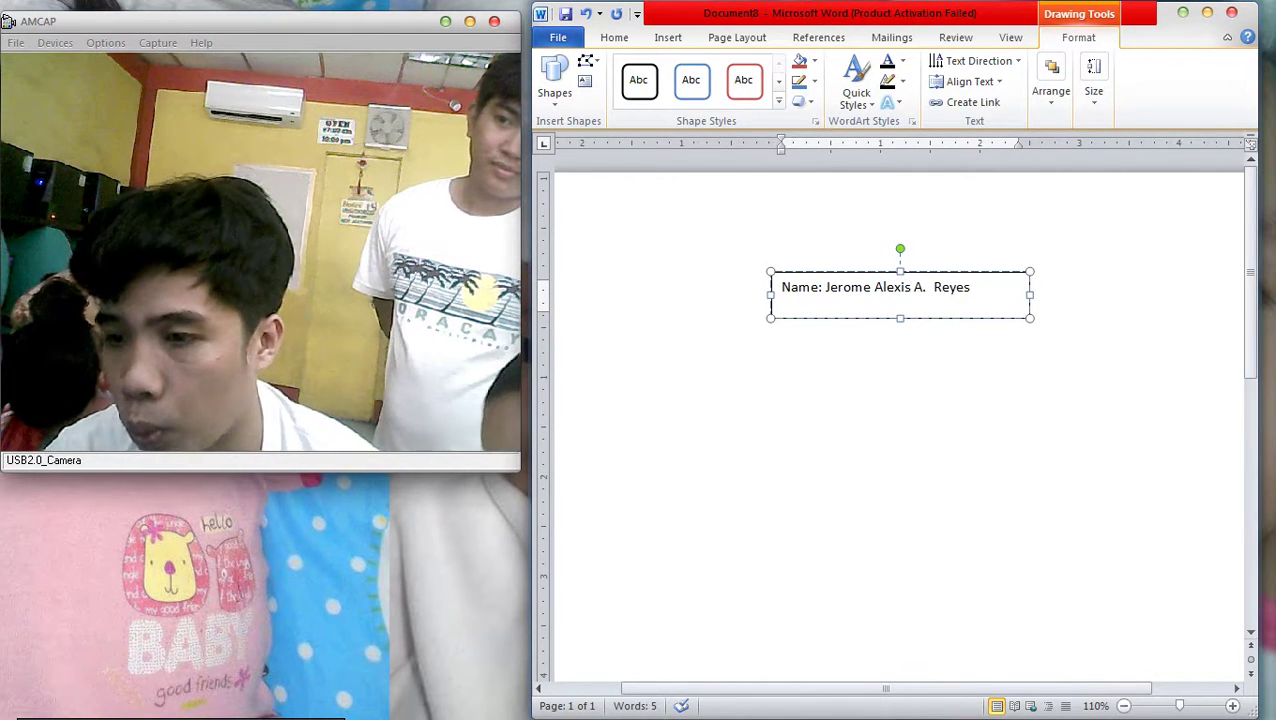
Convert the person's name after 'Name:' to all capitals with Shift+F3
{"action": "key", "text": "ctrl+shift+Left"}
{"action": "key", "text": "ctrl+shift+Left"}
{"action": "key", "text": "ctrl+shift+Left"}
{"action": "key", "text": "ctrl+shift+Left"}
{"action": "key", "text": "ctrl+shift+Left"}
{"action": "key", "text": "Delete"}
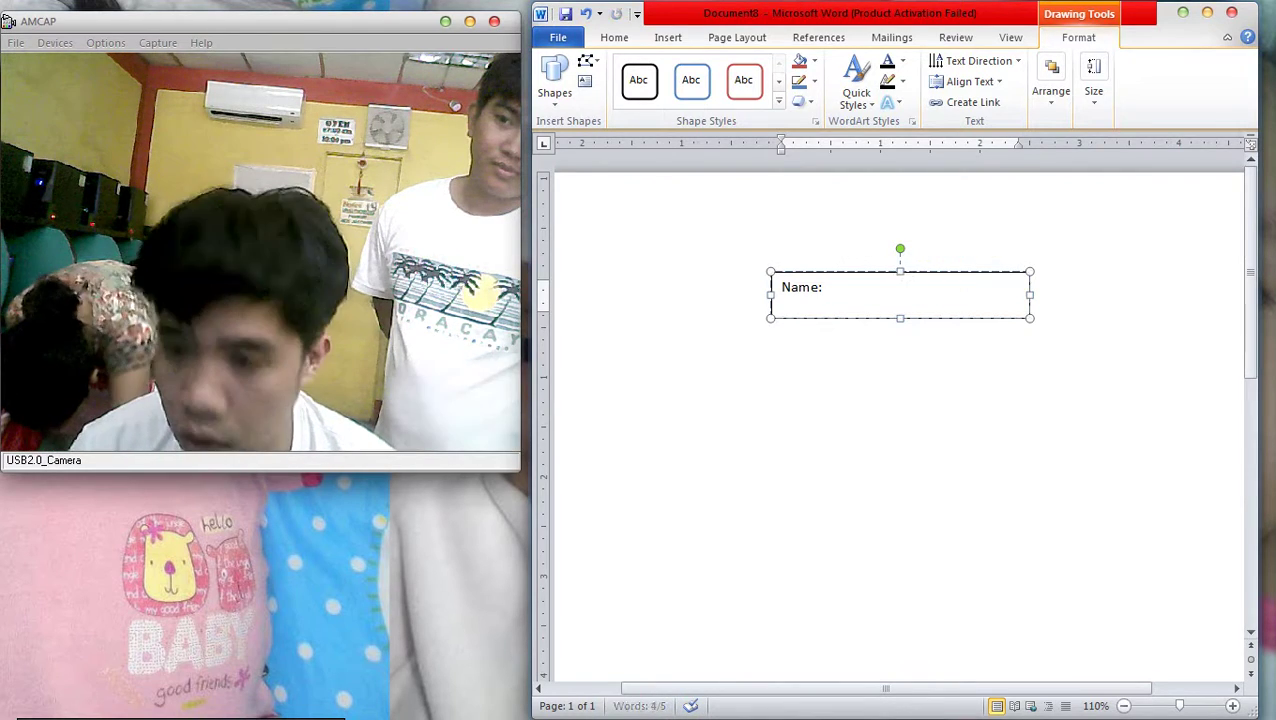
{"action": "key", "text": "ctrl+z"}
{"action": "key", "text": "ctrl+z"}
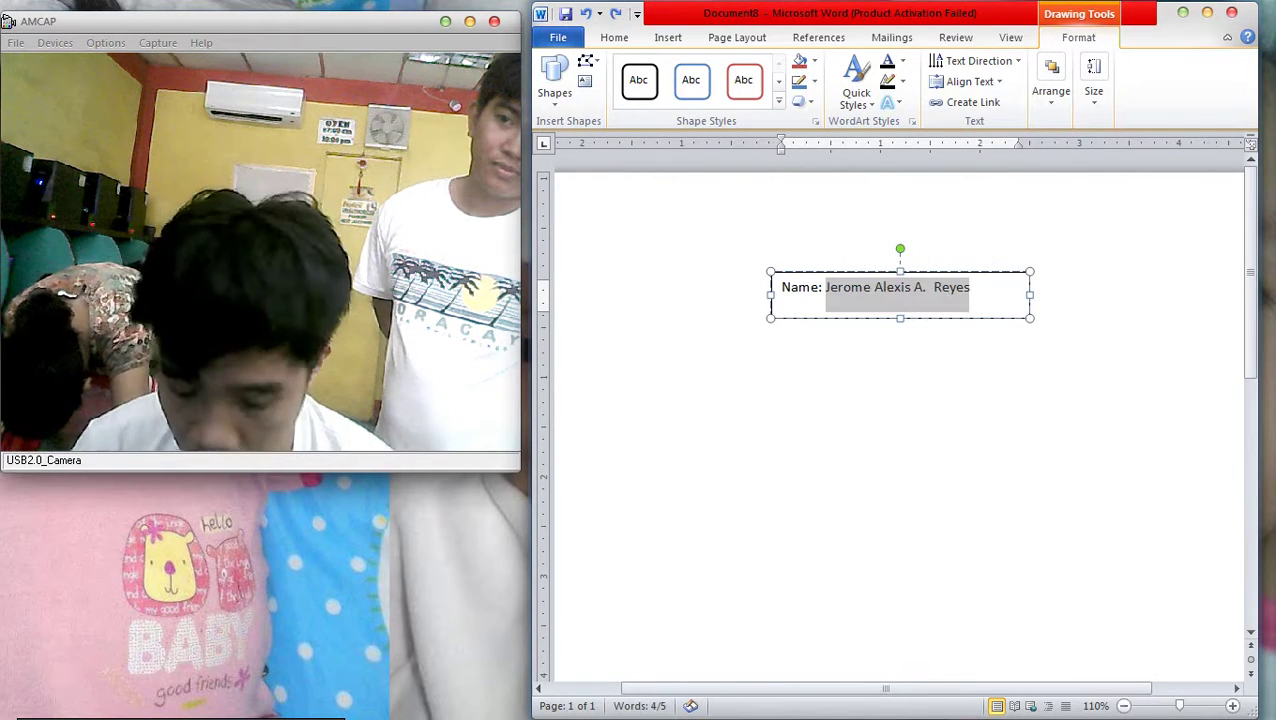
{"action": "key", "text": "shift+F3"}
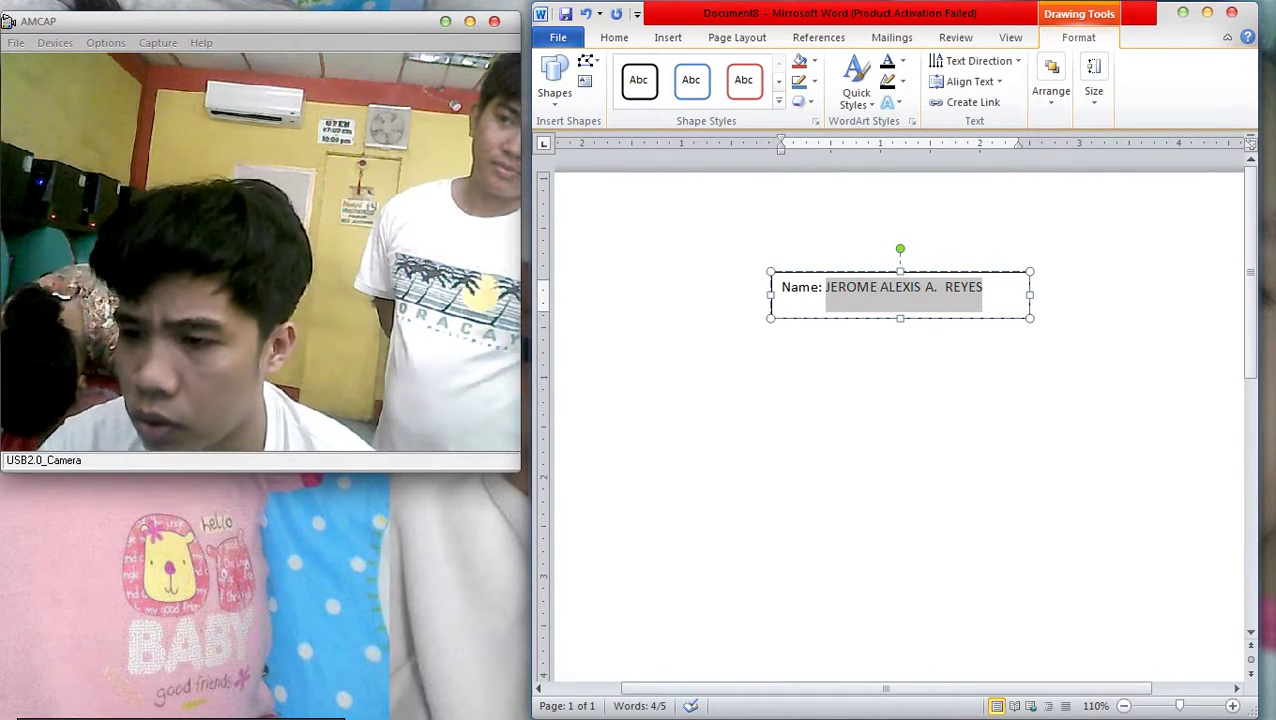
{"action": "scroll", "coordinate": [900, 420], "scroll_direction": "down", "scroll_amount": 2}
{"action": "key", "text": "ctrl+y"}
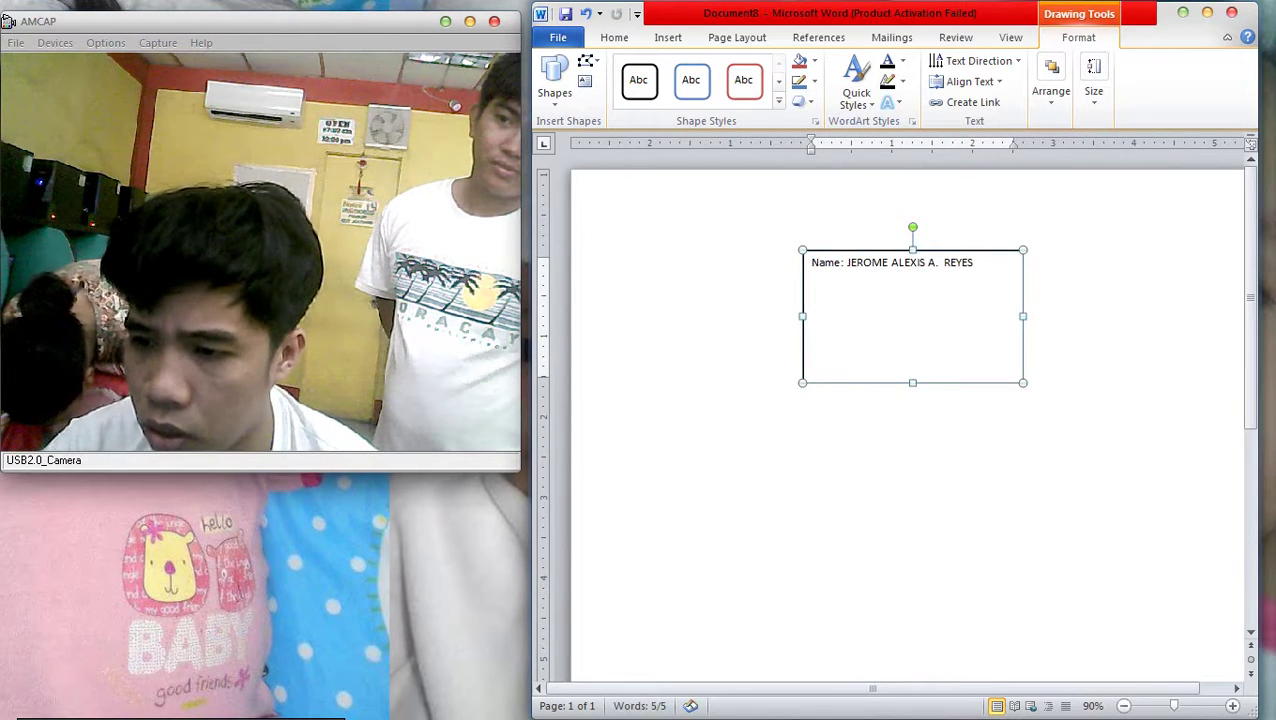
Move the text box up-left, enlarge the text, widen the box, and centre the Name line
{"action": "left_click_drag", "start_coordinate": [900, 250], "coordinate": [729, 212]}
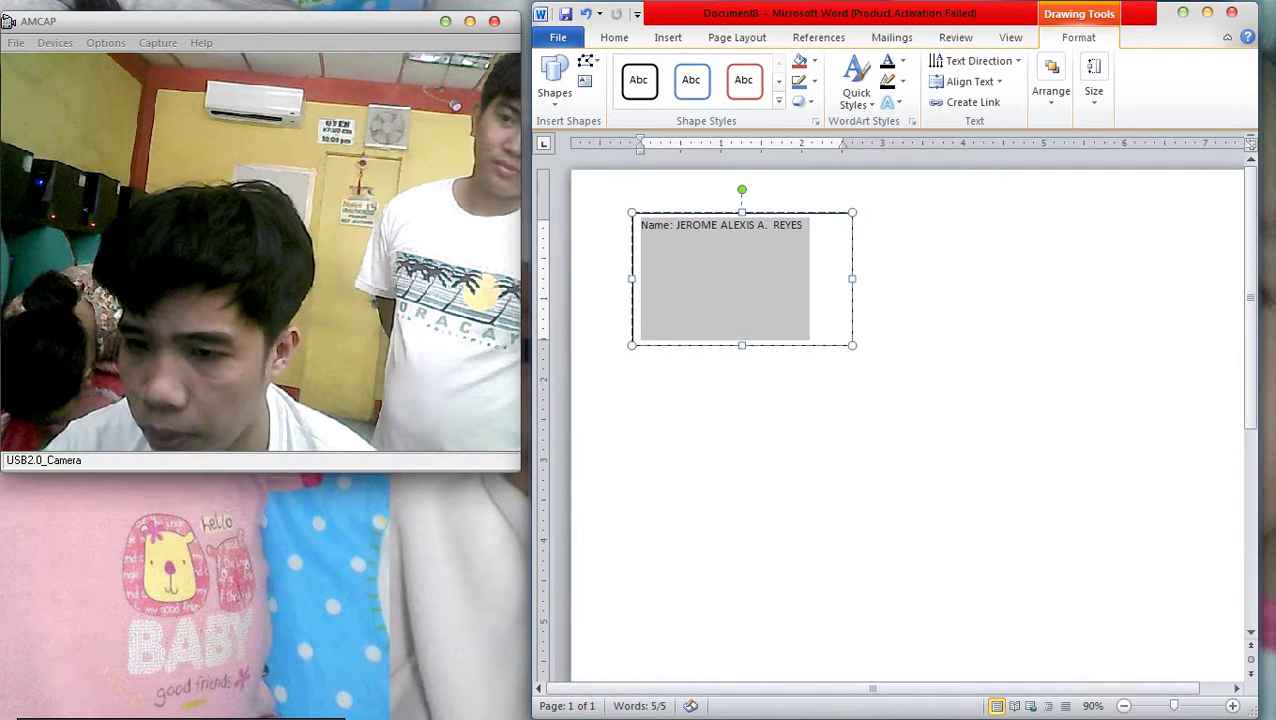
{"action": "key", "text": "ctrl+shift+period"}
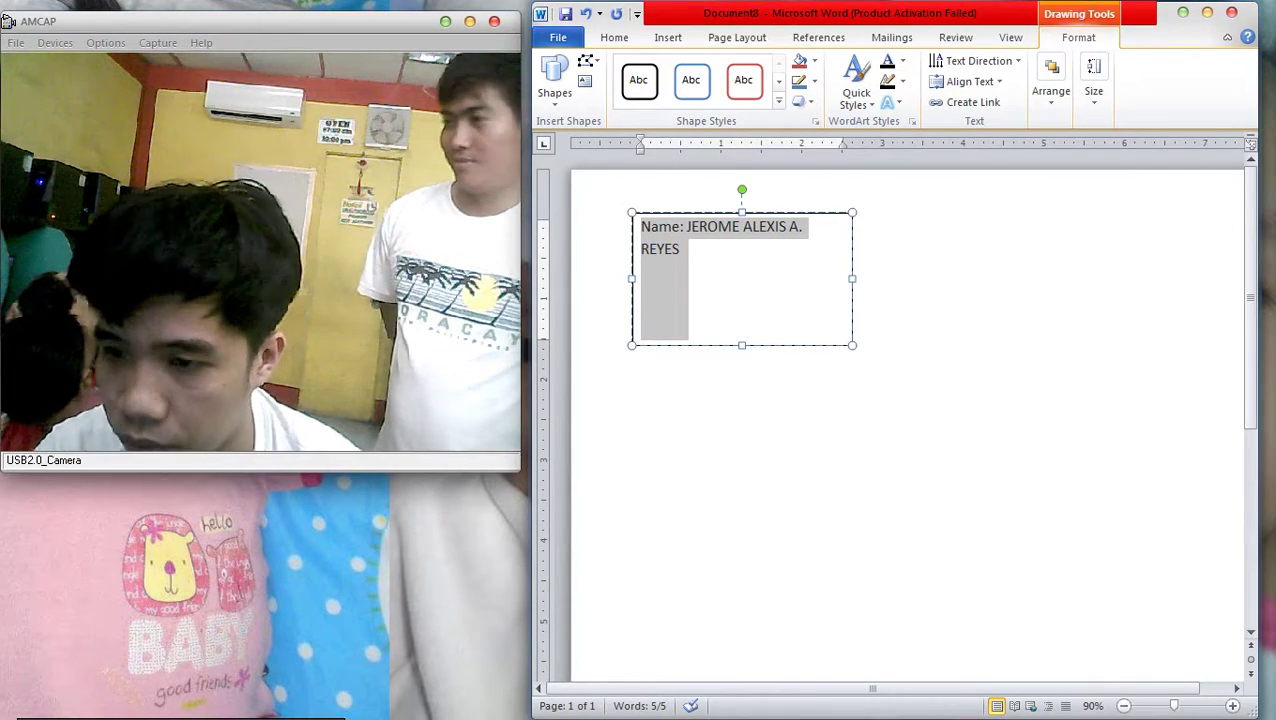
{"action": "left_click_drag", "start_coordinate": [852, 279], "coordinate": [875, 279]}
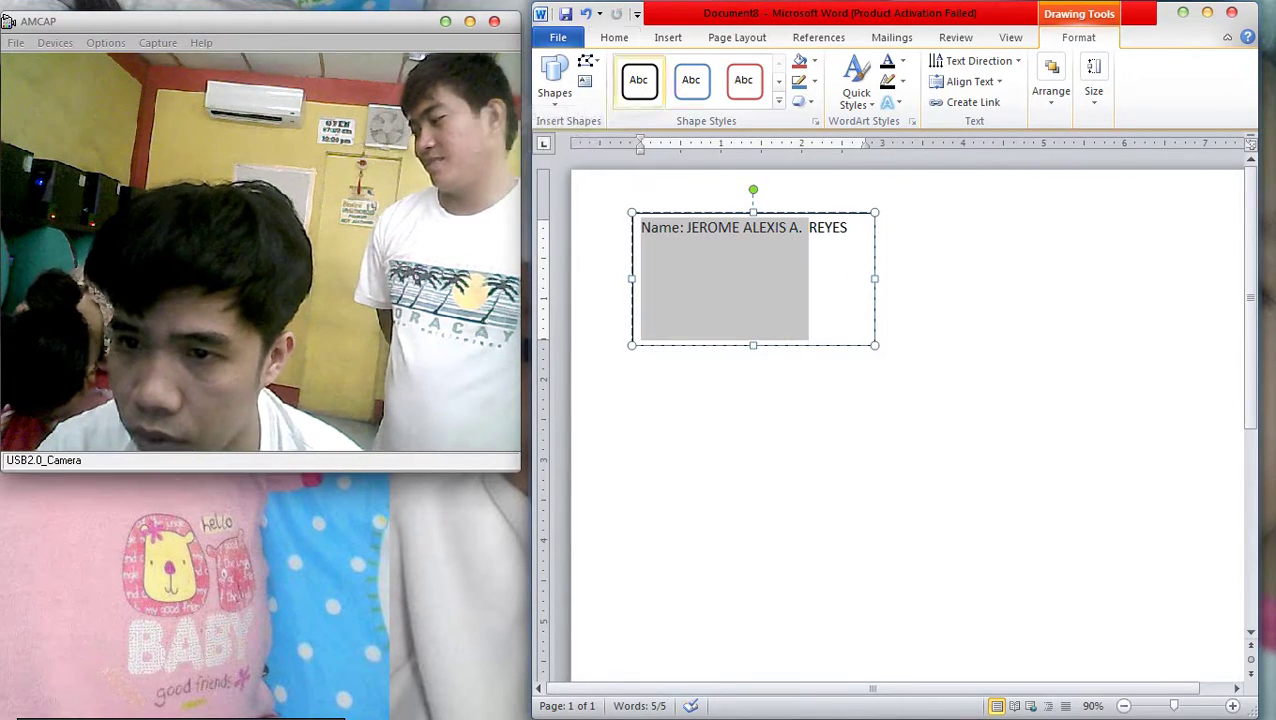
{"action": "key", "text": "alt+f"}
{"action": "key", "text": "alt+h"}
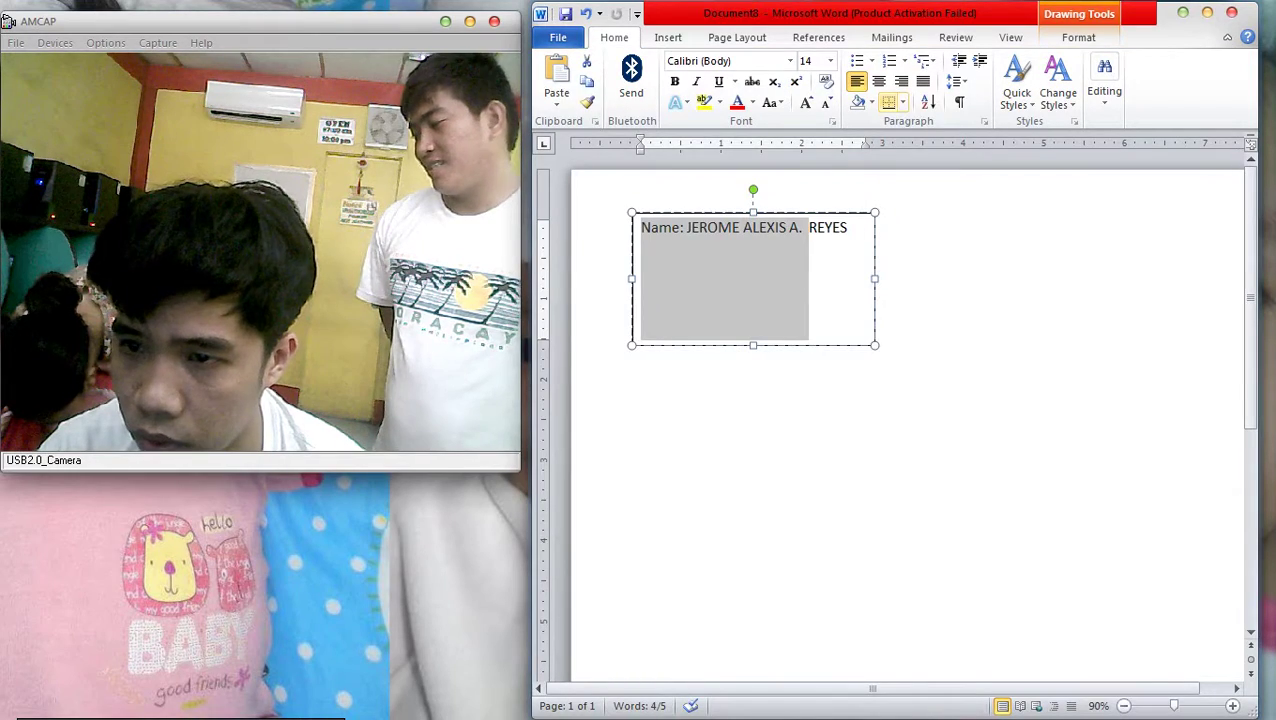
{"action": "key", "text": "ctrl+e"}
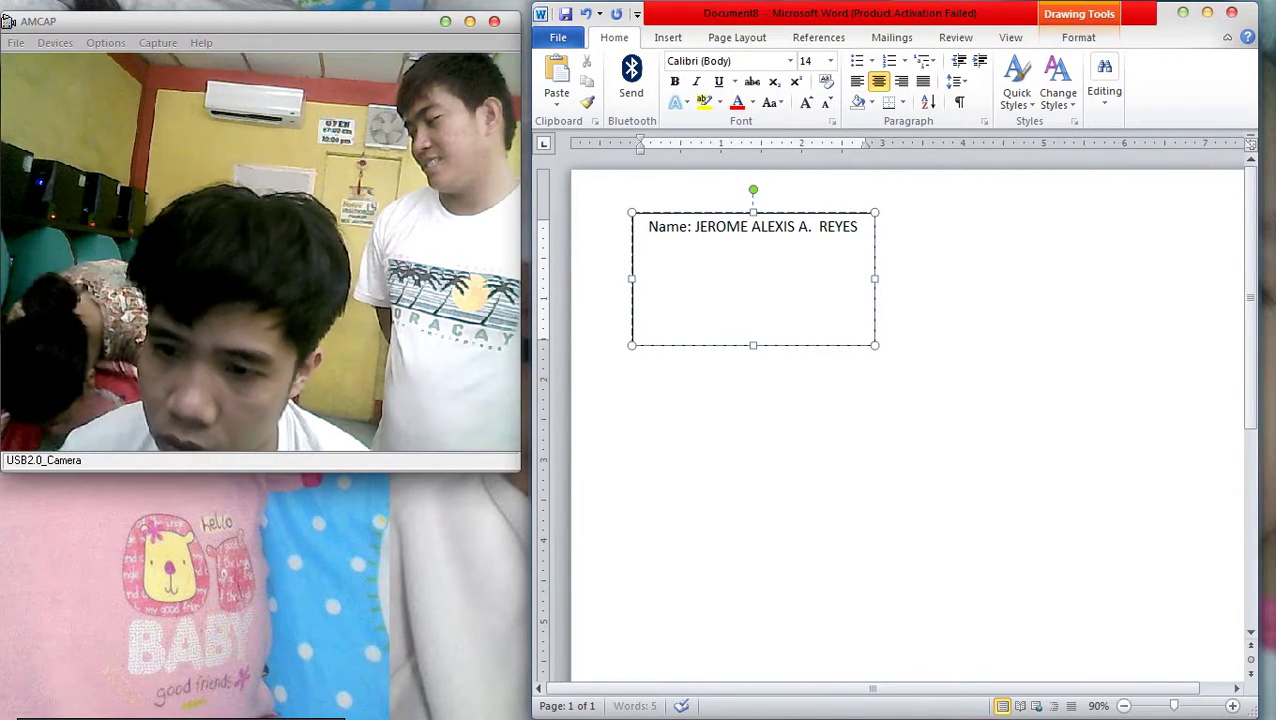
Paste a copy of the Name line below it and relabel it 'Address'
{"action": "key", "text": "Return"}
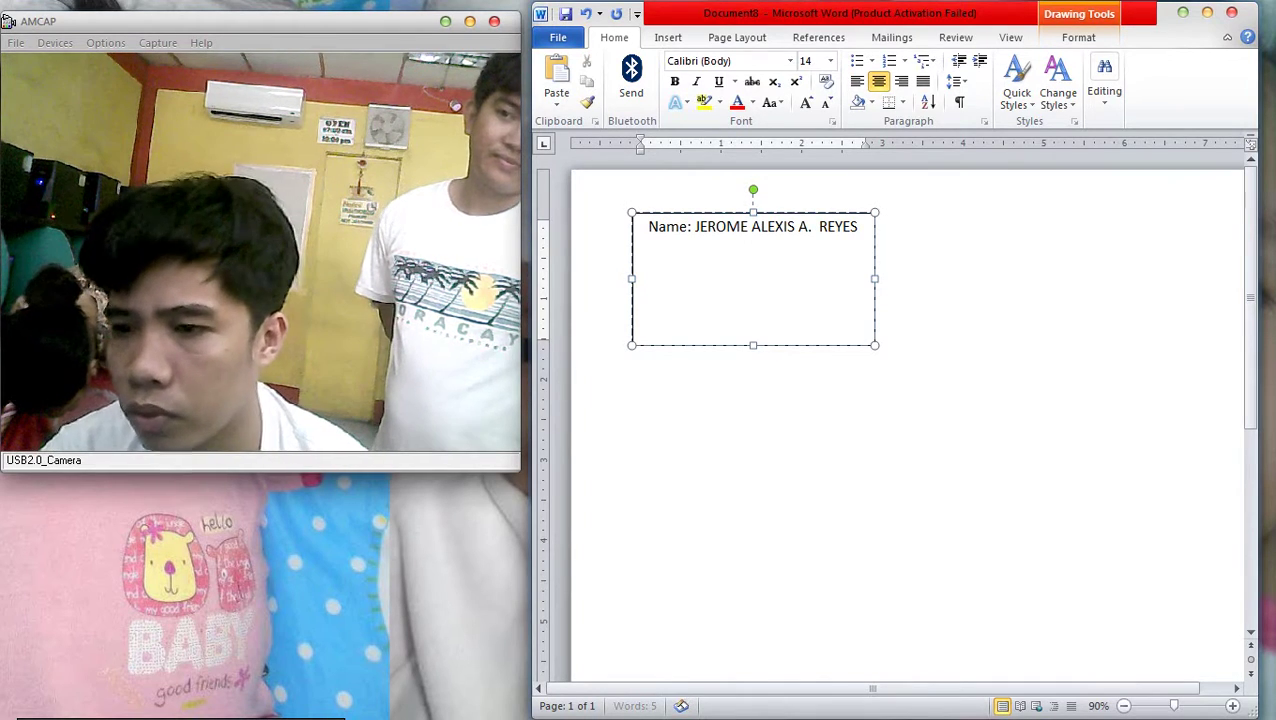
{"action": "key", "text": "ctrl+a"}
{"action": "key", "text": "ctrl+c"}
{"action": "left_click", "coordinate": [659, 226]}
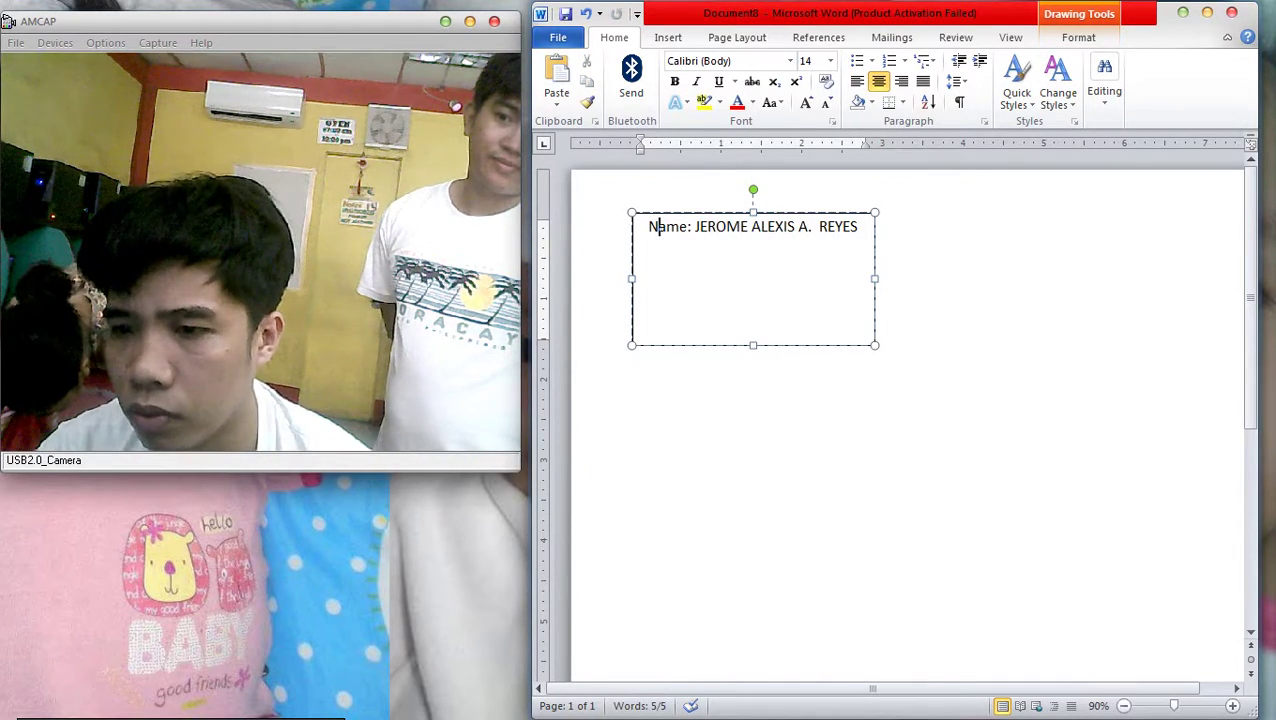
{"action": "key", "text": "ctrl+v"}
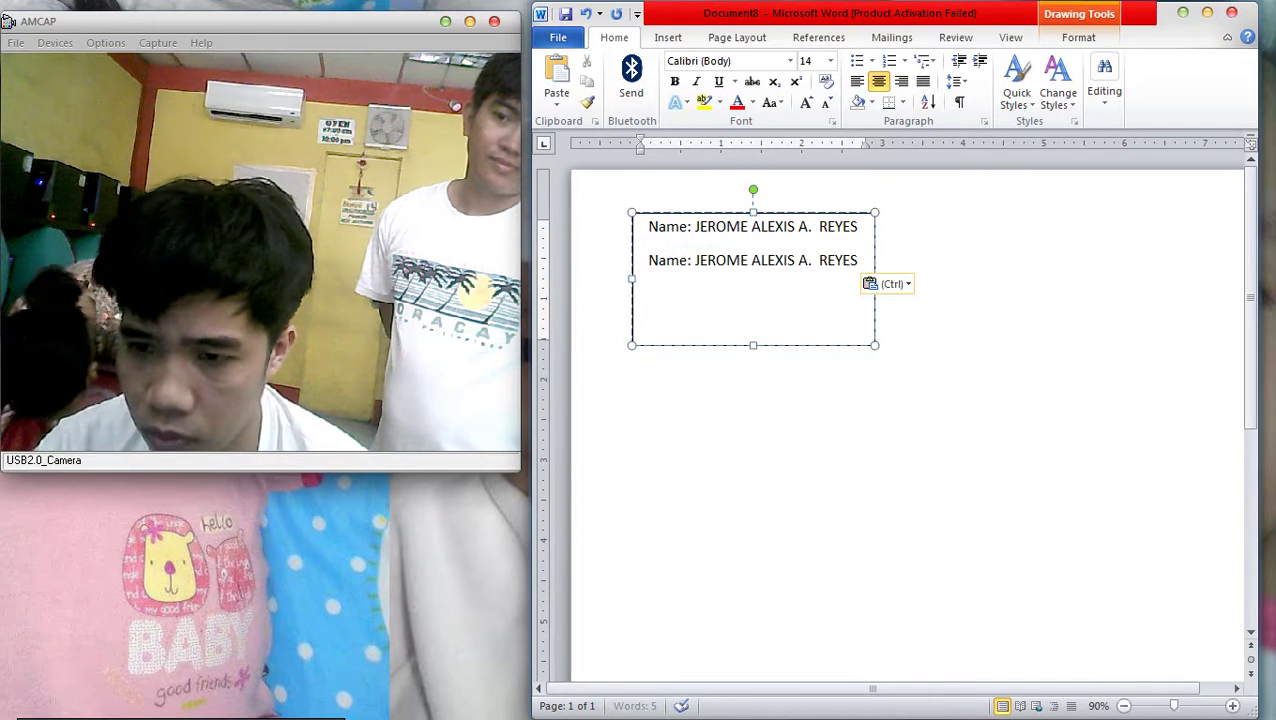
{"action": "double_click", "coordinate": [683, 265]}
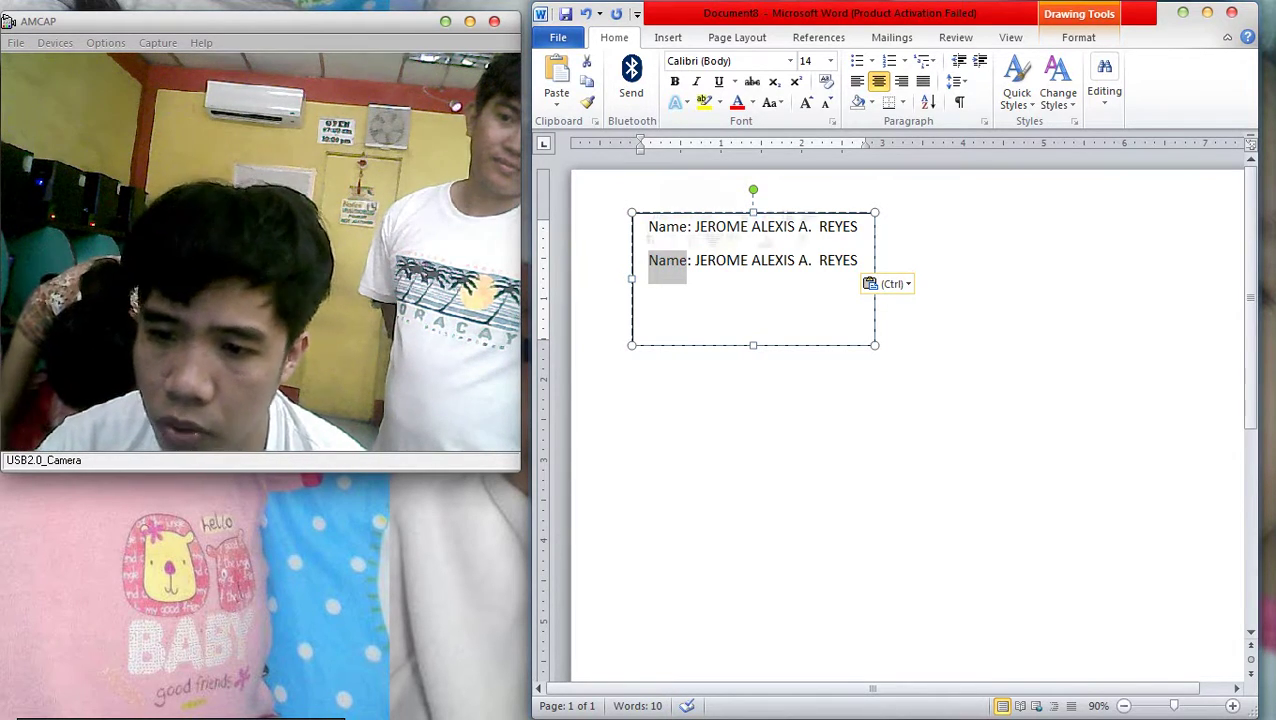
{"action": "type", "text": "Address"}
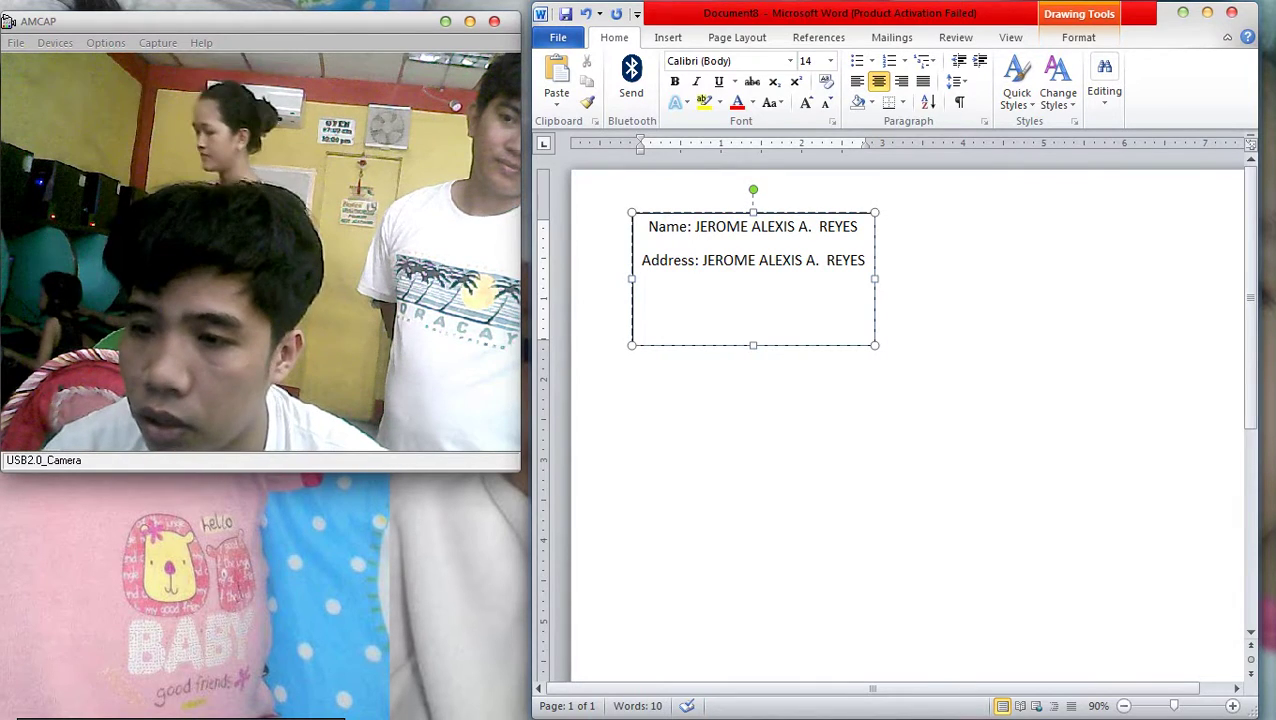
Left-align all the text box text and enlarge it to 17 pt
{"action": "scroll", "coordinate": [895, 420], "scroll_direction": "down", "scroll_amount": 3}
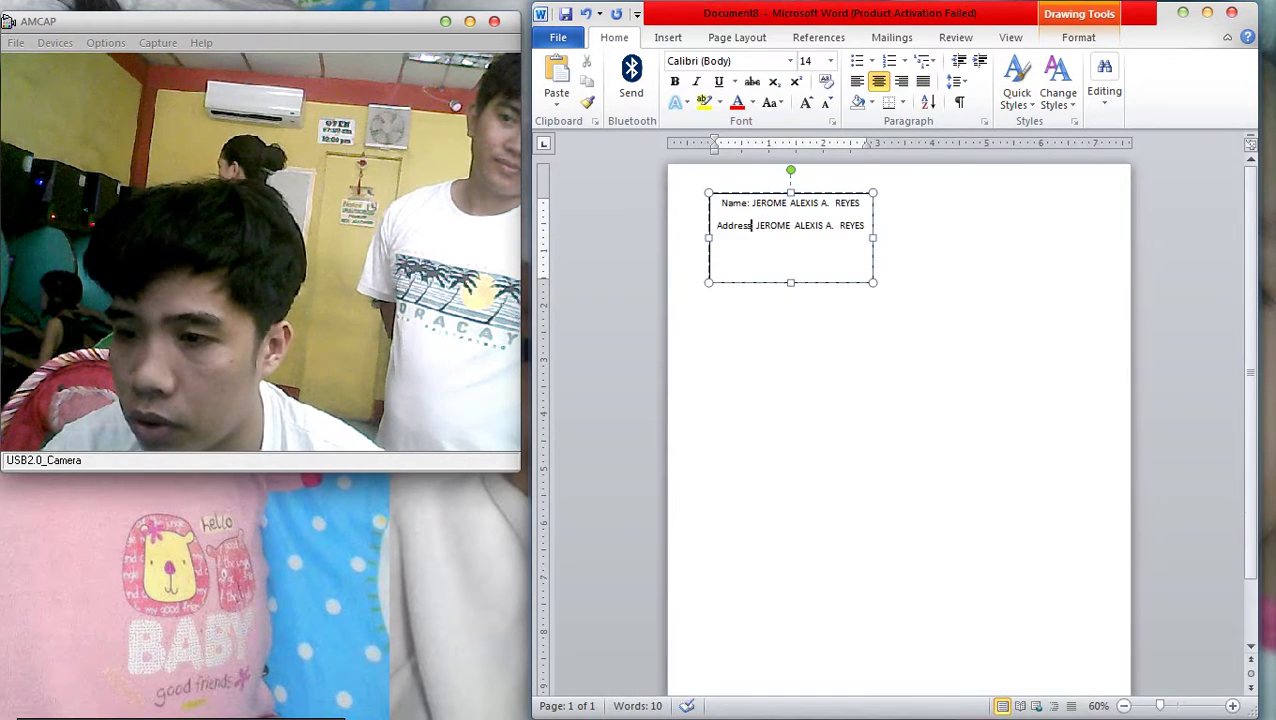
{"action": "key", "text": "ctrl+a"}
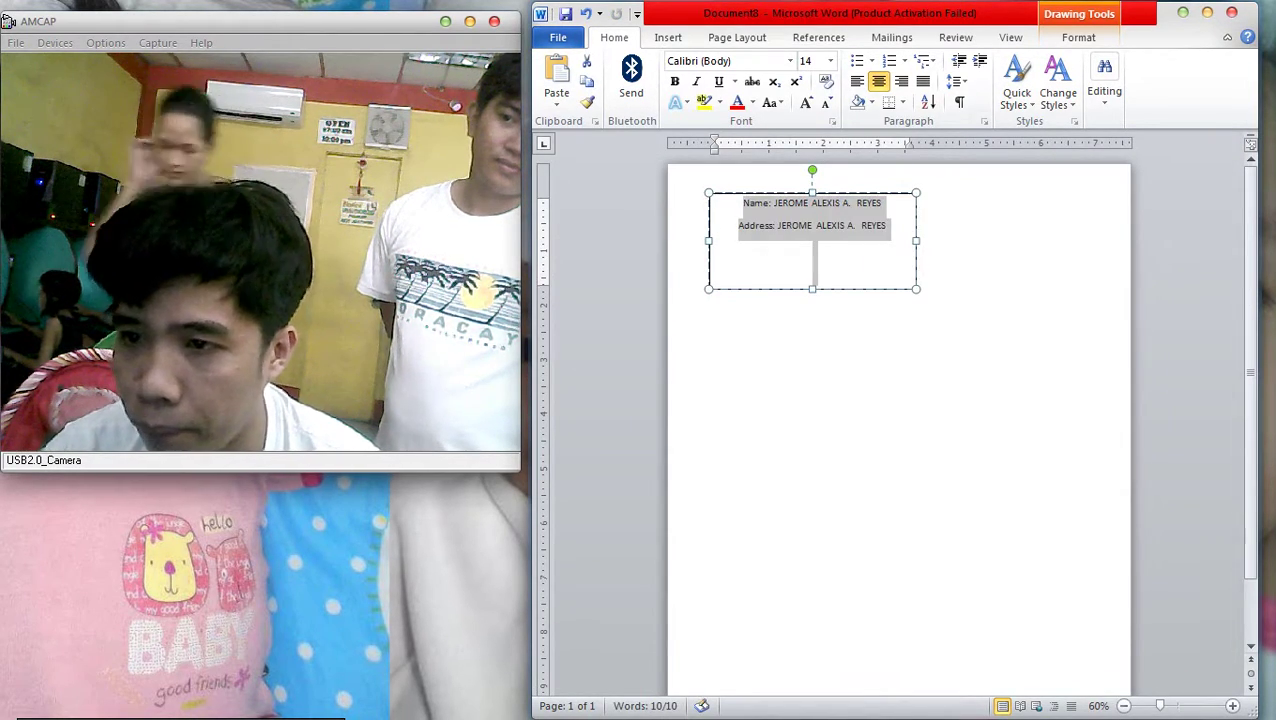
{"action": "key", "text": "ctrl+l"}
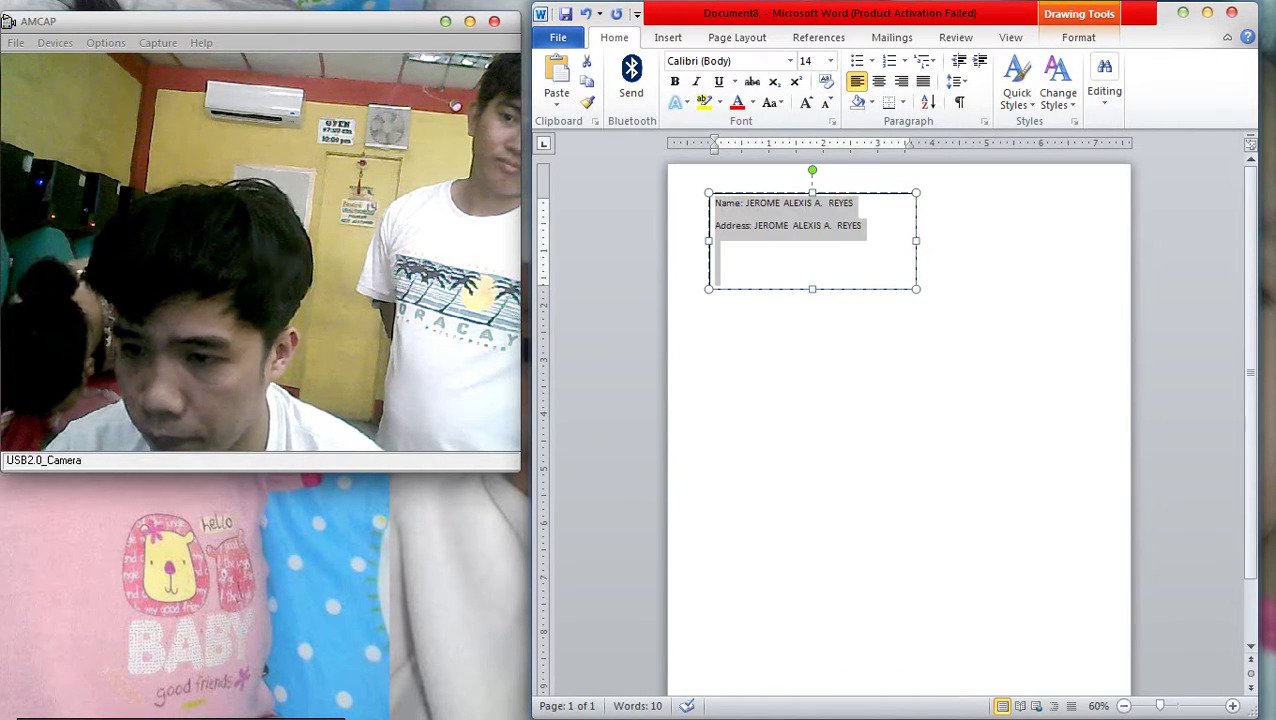
{"action": "key", "text": "ctrl+bracketright"}
{"action": "key", "text": "ctrl+bracketright"}
{"action": "key", "text": "ctrl+bracketright"}
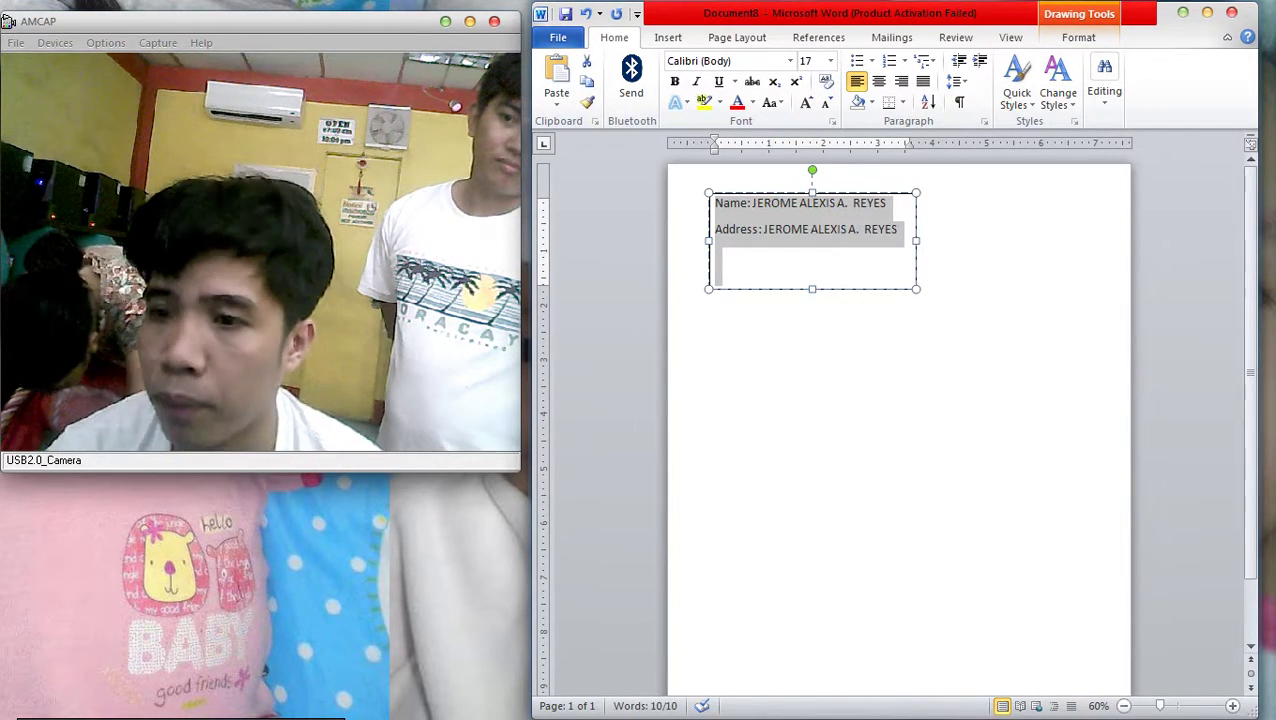
Replace the copied text after 'Address:' with the person's address
{"action": "key", "text": "Right"}
{"action": "key", "text": "ctrl+shift+Left"}
{"action": "key", "text": "ctrl+shift+Left"}
{"action": "key", "text": "ctrl+shift+Left"}
{"action": "key", "text": "ctrl+shift+Left"}
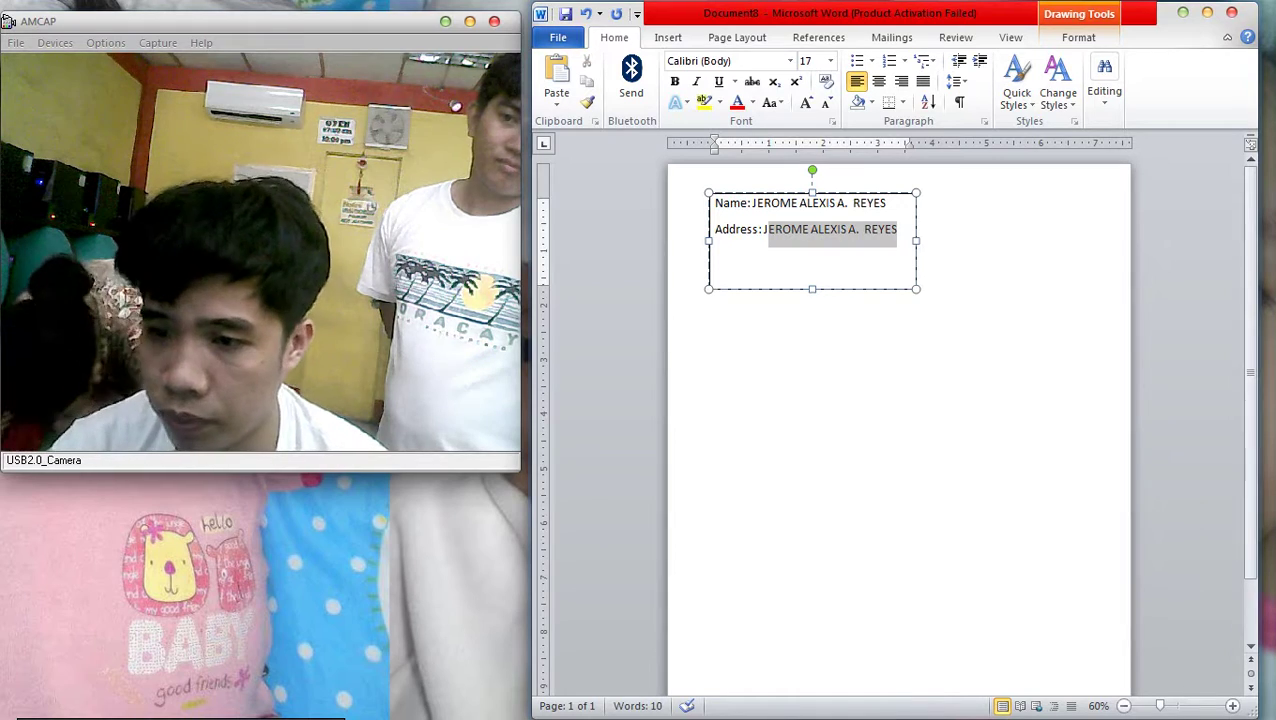
{"action": "key", "text": "BackSpace"}
{"action": "key", "text": "Caps_Lock"}
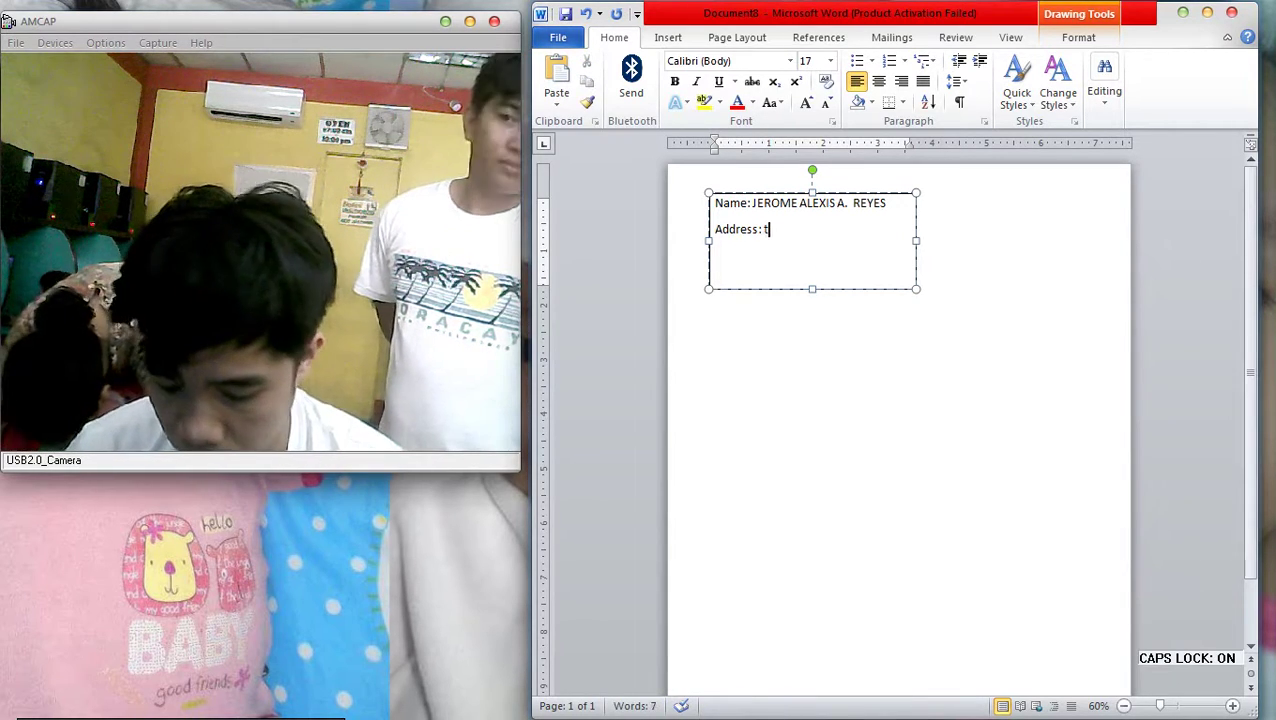
{"action": "key", "text": "BackSpace"}
{"action": "key", "text": "Caps_Lock"}
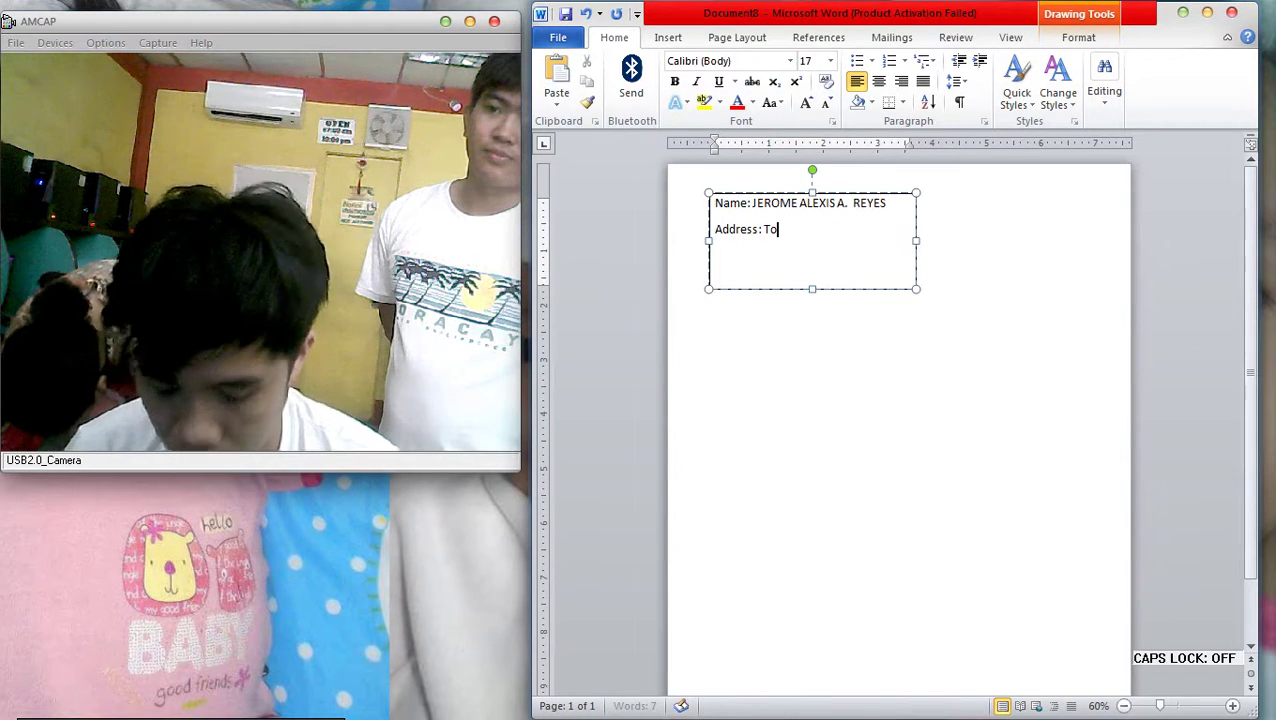
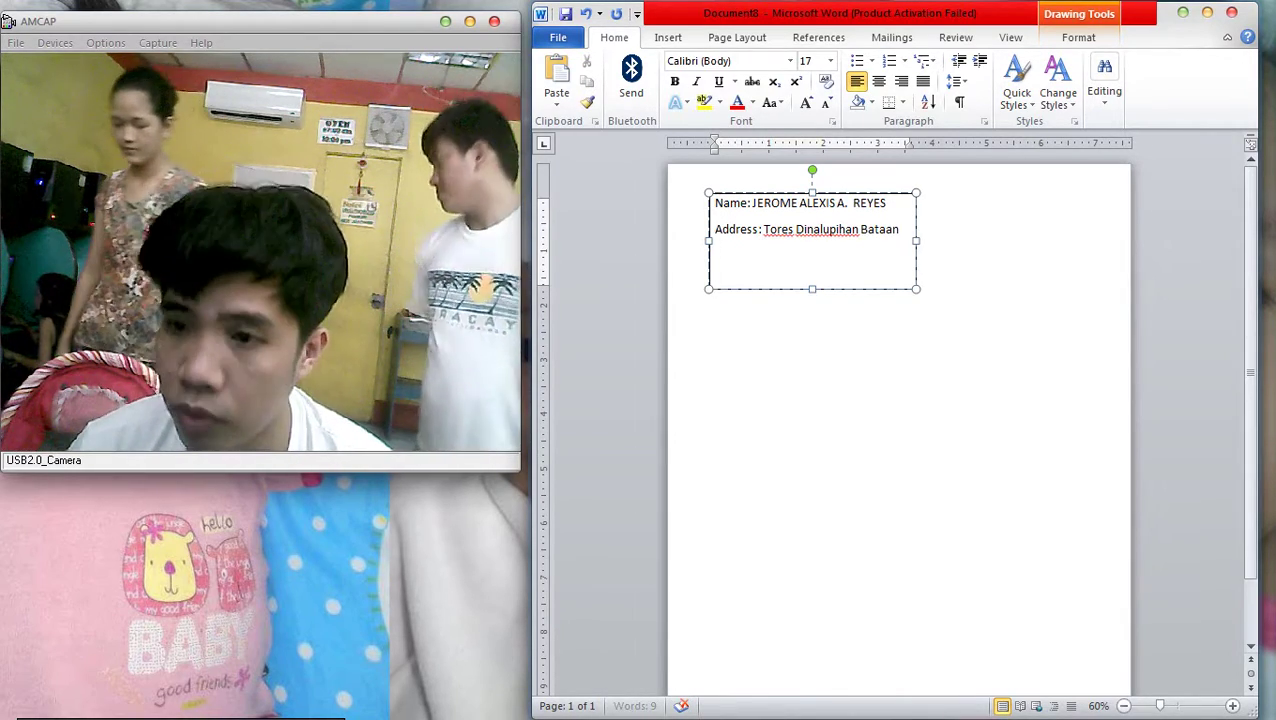
Add the 'Age: 25 years old' and 'Contact #:' lines below the address, then select all the text
{"action": "key", "text": "Return"}
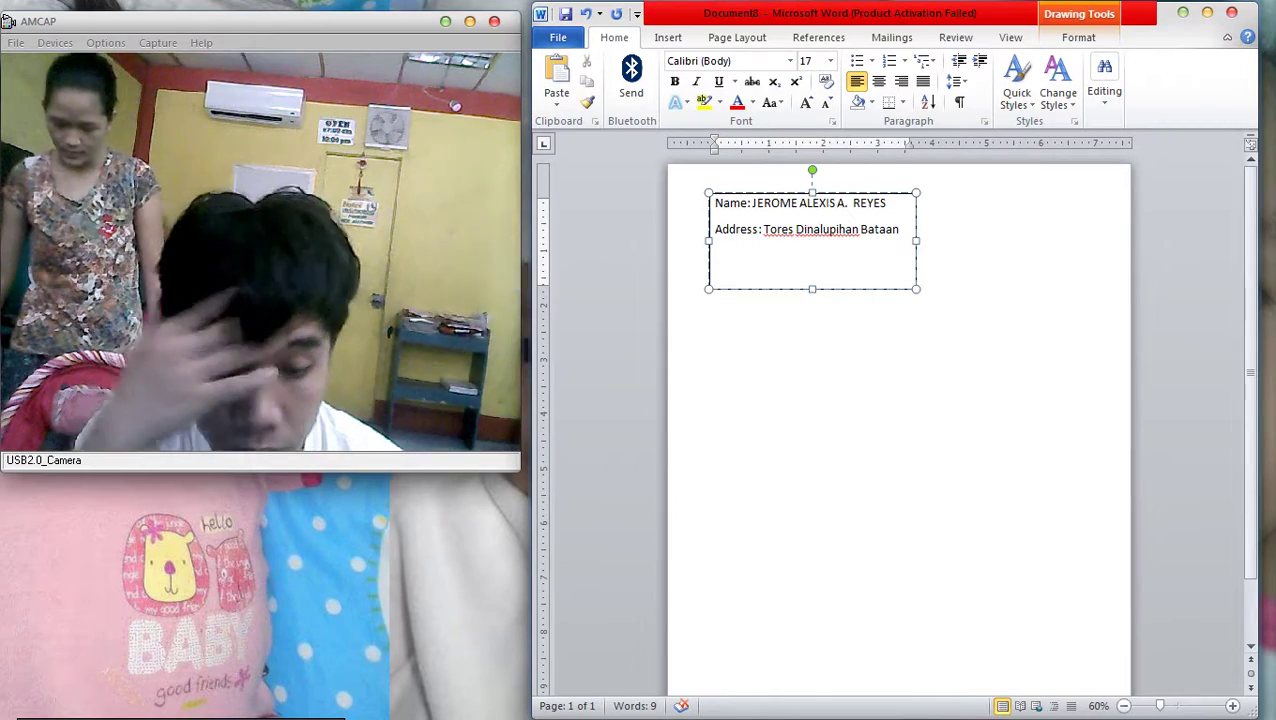
{"action": "type", "text": "Age"}
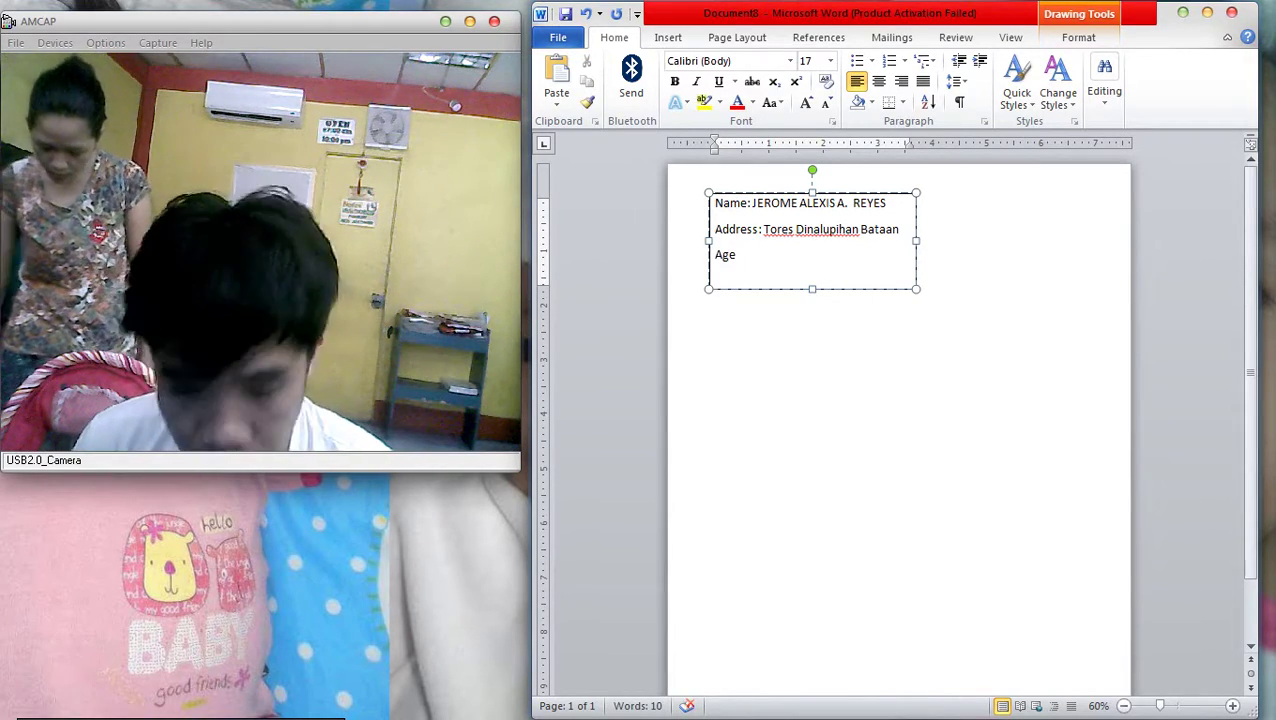
{"action": "type", "text": ": 2"}
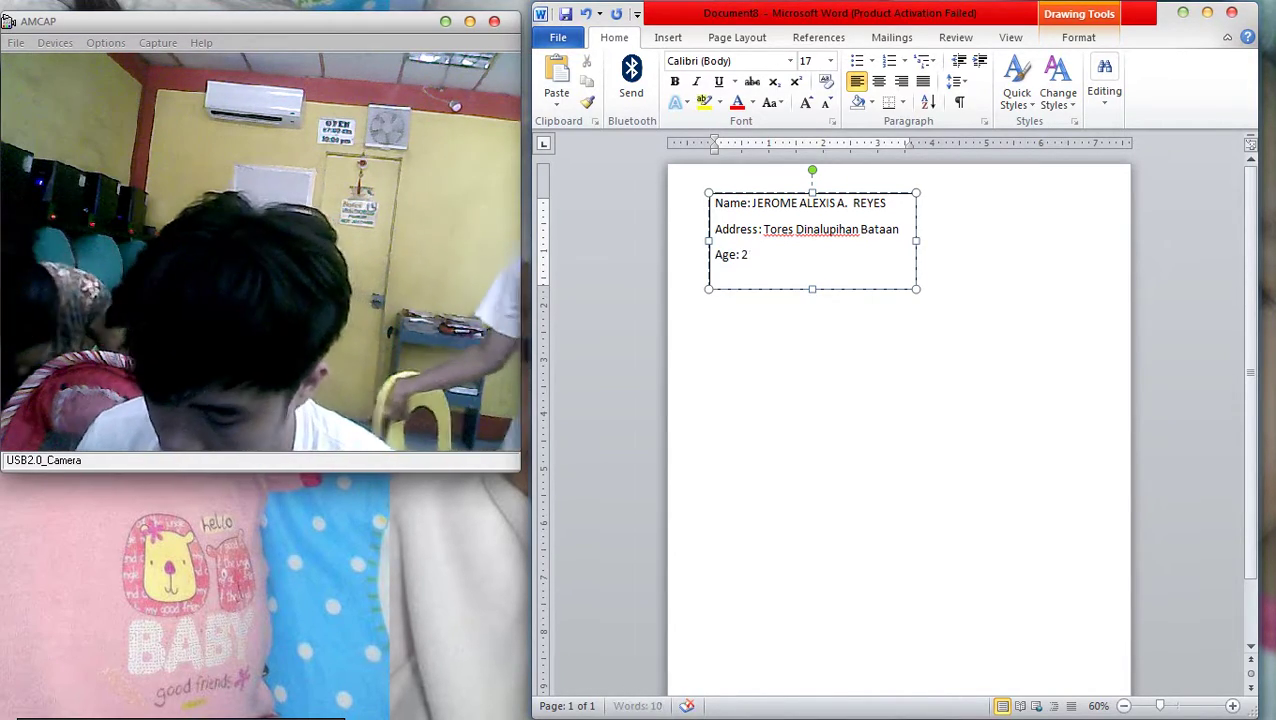
{"action": "type", "text": "5 years old"}
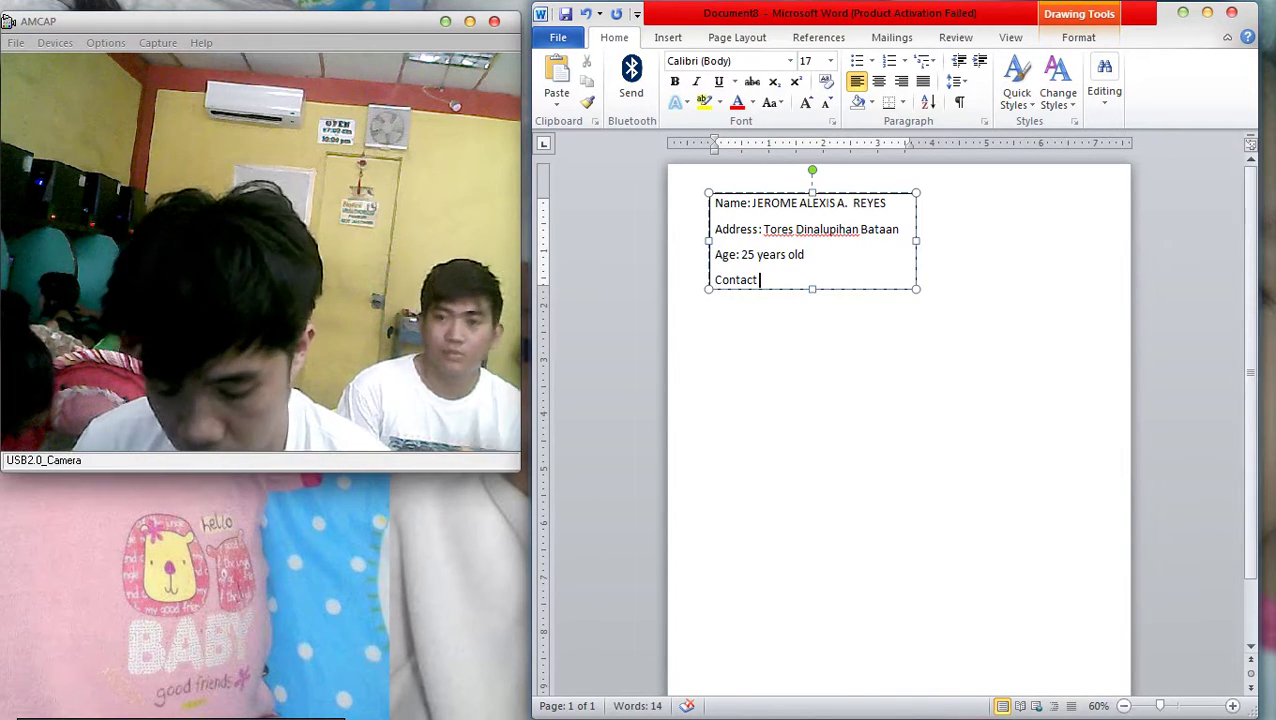
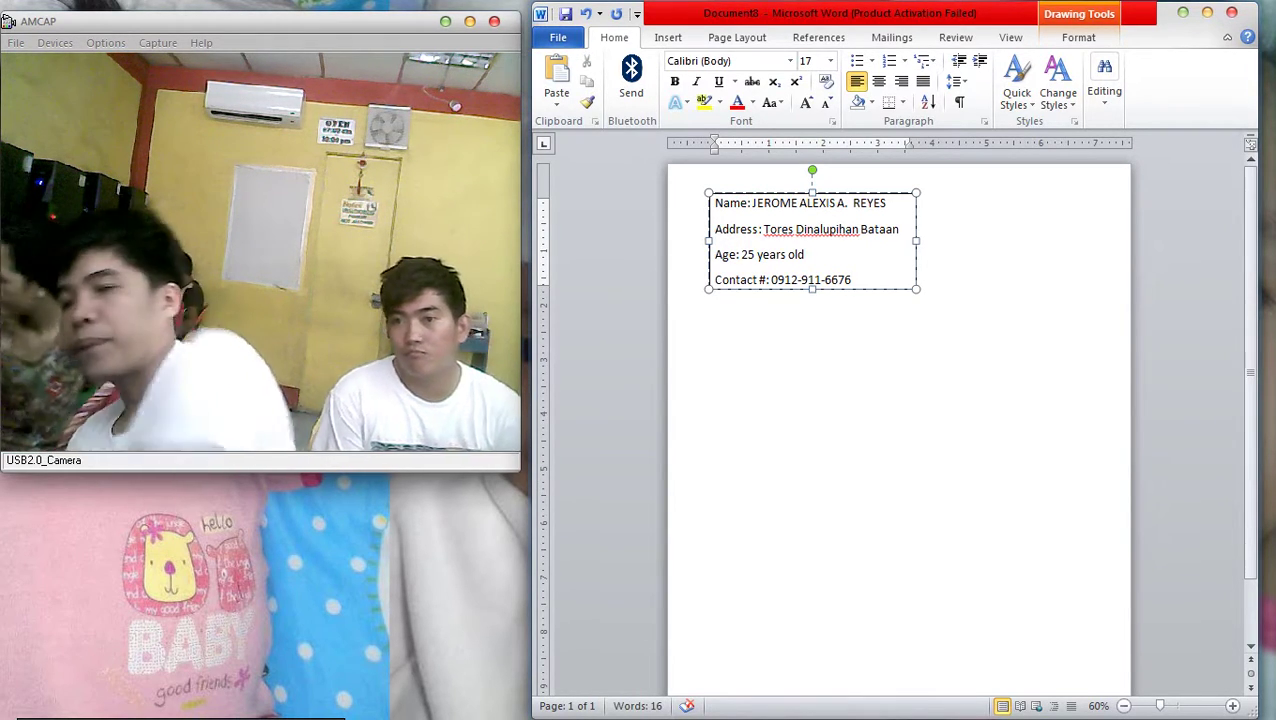
{"action": "key", "text": "ctrl+a"}
Set the selected text's paragraph spacing After to 0 and line spacing to Single
{"action": "right_click", "coordinate": [778, 236]}
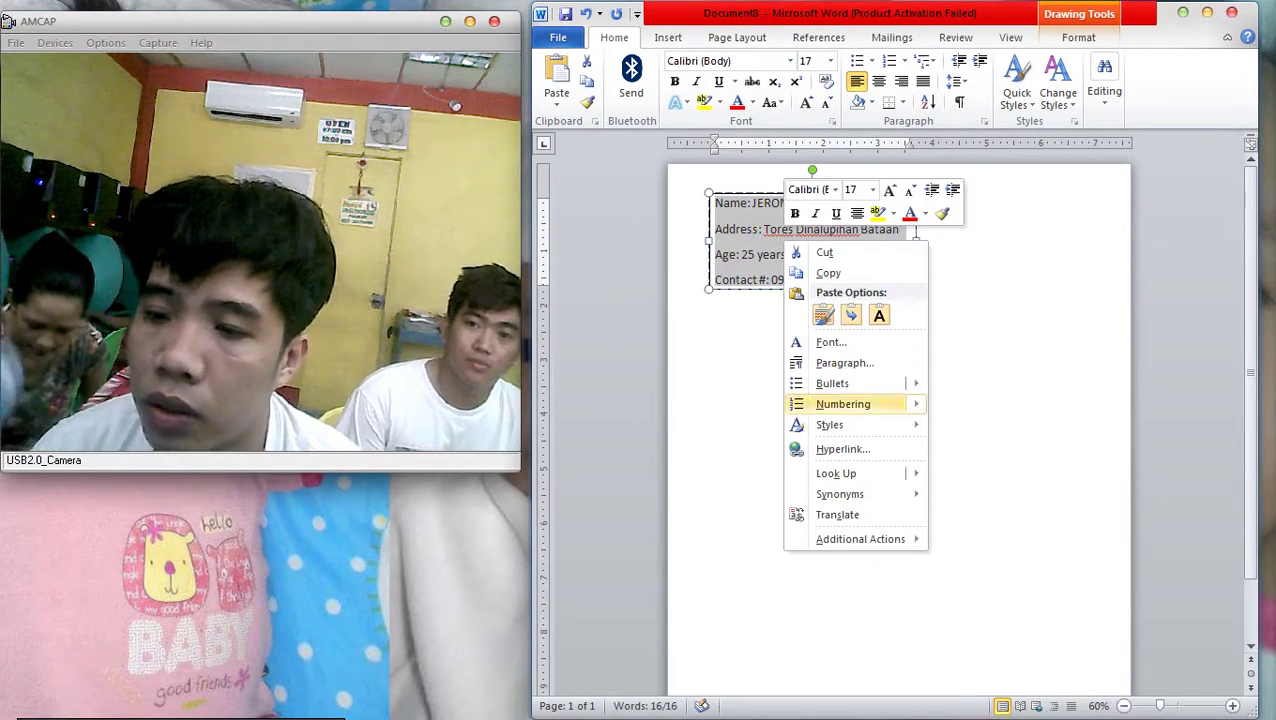
{"action": "left_click", "coordinate": [820, 362]}
{"action": "left_click", "coordinate": [812, 397]}
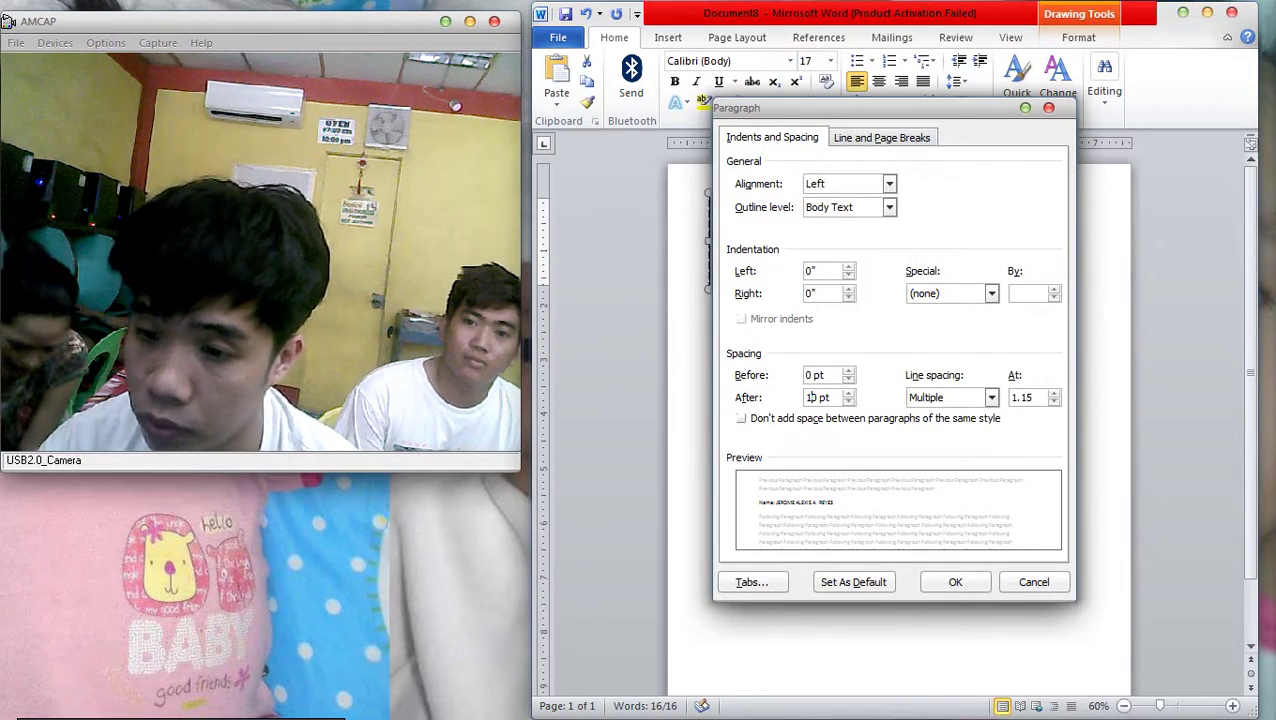
{"action": "left_click", "coordinate": [991, 397]}
{"action": "left_click", "coordinate": [930, 411]}
{"action": "left_click", "coordinate": [955, 582]}
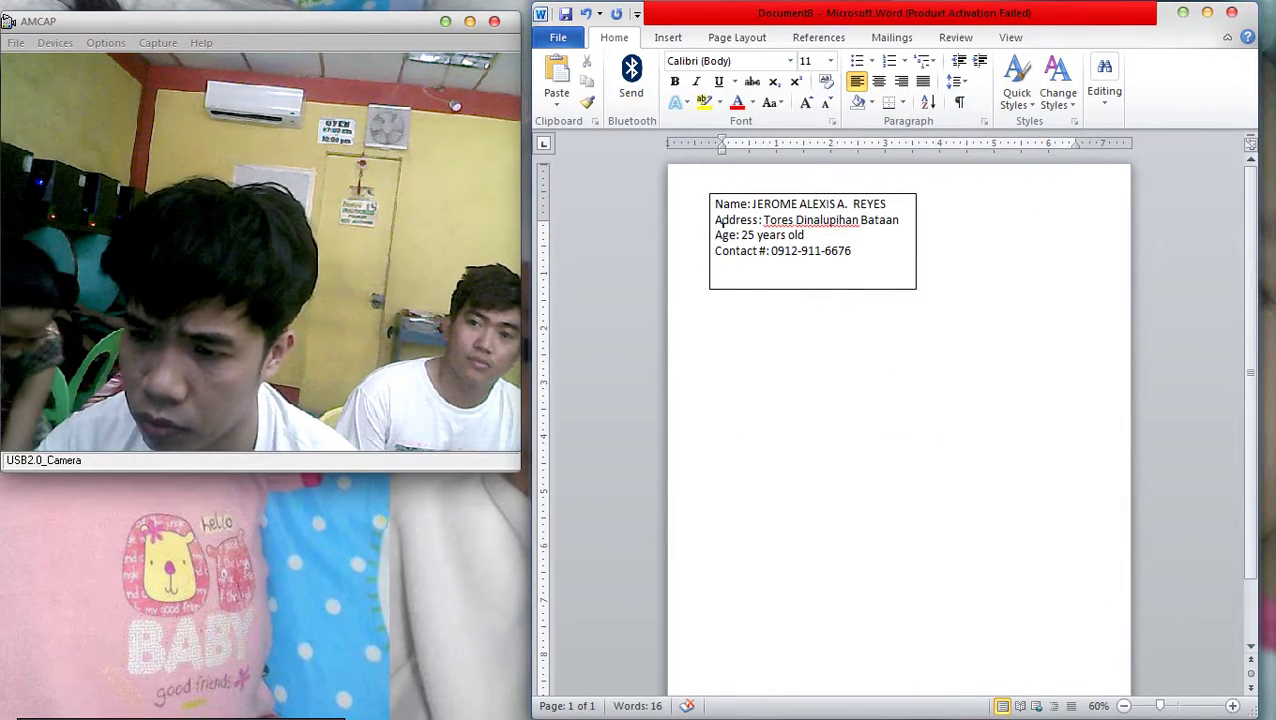
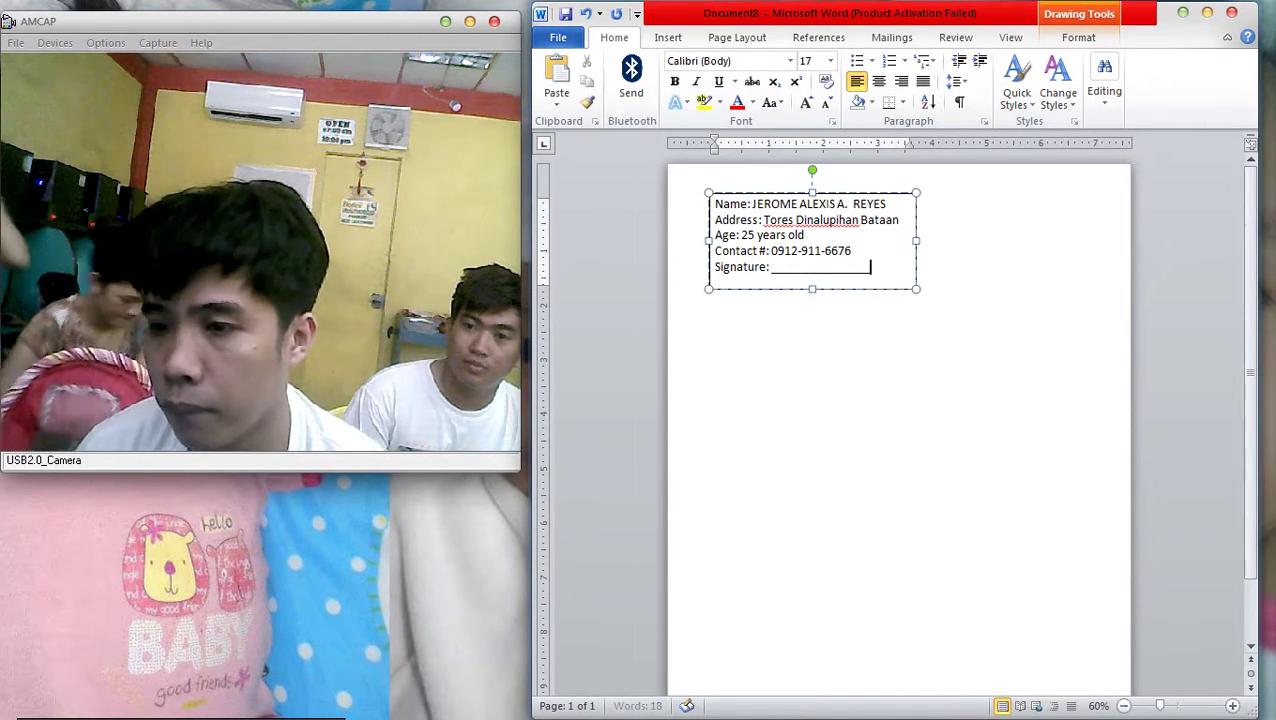
Set the paragraph spacing of all text in the ID box to 0 pt
{"action": "key", "text": "ctrl+a"}
{"action": "key", "text": "shift+F10"}
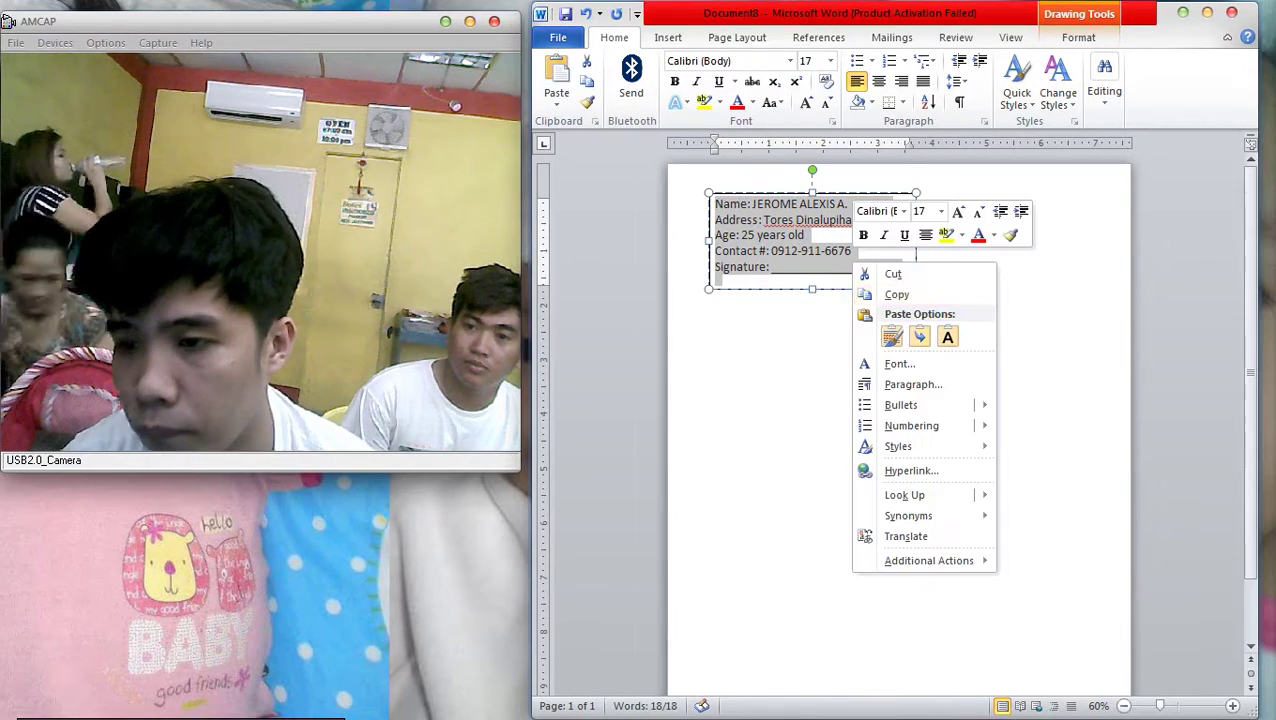
{"action": "key", "text": "Down"}
{"action": "key", "text": "Down"}
{"action": "key", "text": "Down"}
{"action": "key", "text": "Down"}
{"action": "key", "text": "Down"}
{"action": "key", "text": "Down"}
{"action": "key", "text": "Up"}
{"action": "key", "text": "Return"}
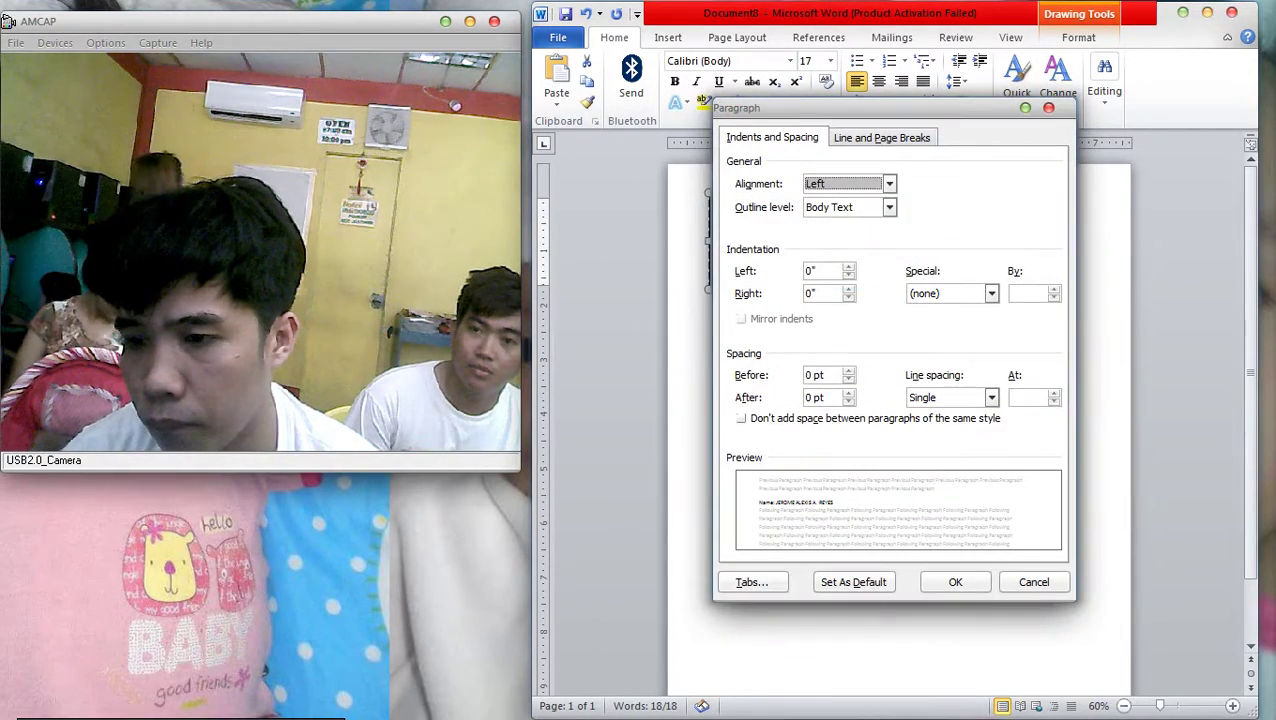
{"action": "left_click", "coordinate": [955, 582]}
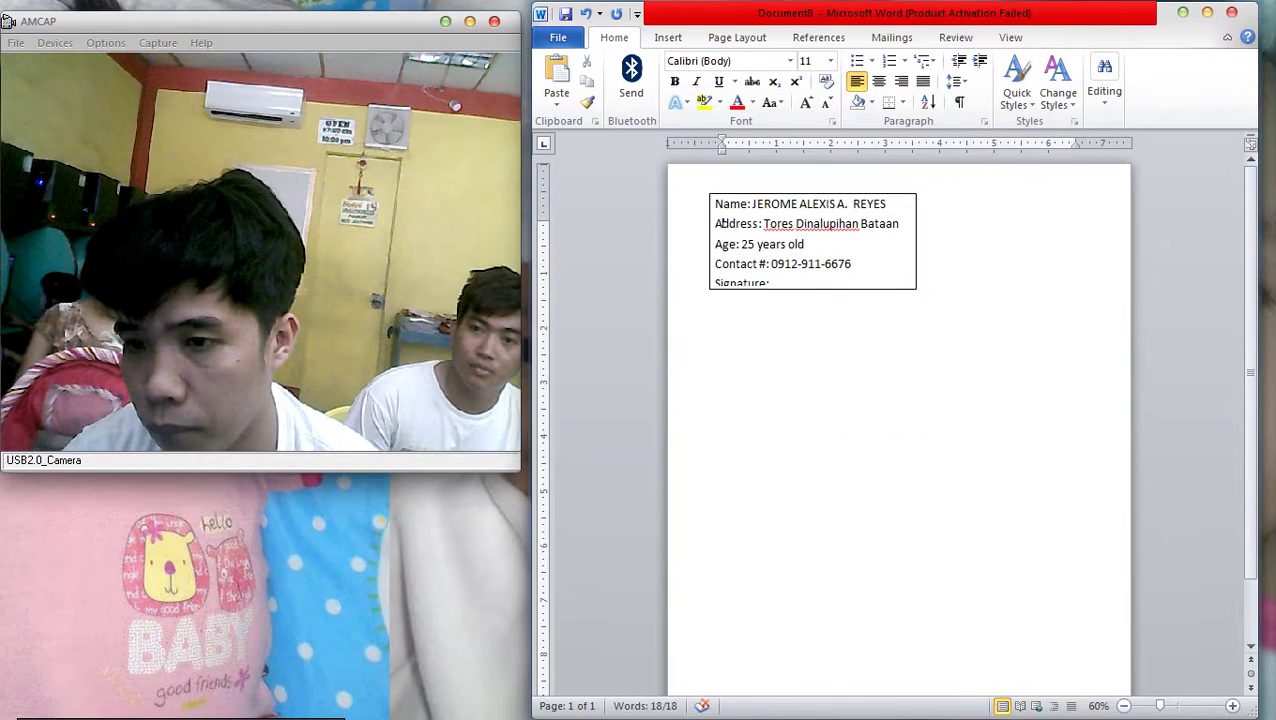
{"action": "left_click", "coordinate": [852, 264]}
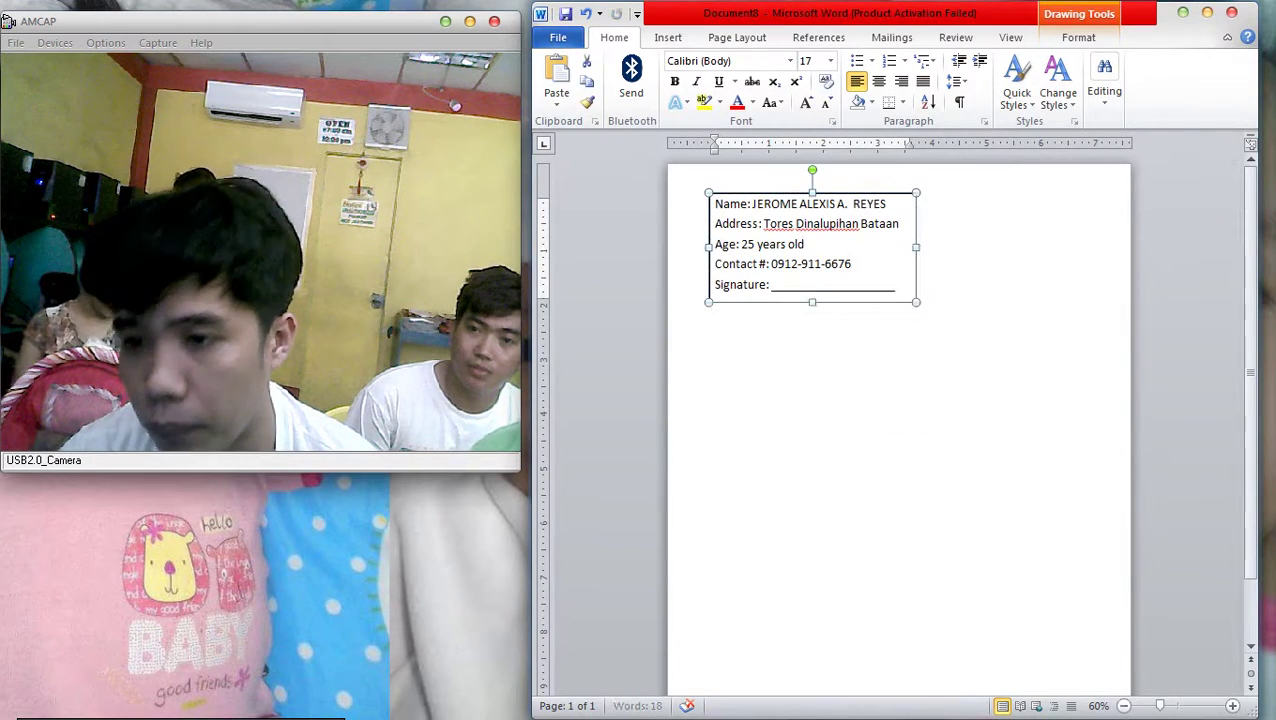
{"action": "left_click", "coordinate": [717, 224]}
{"action": "left_click", "coordinate": [717, 224]}
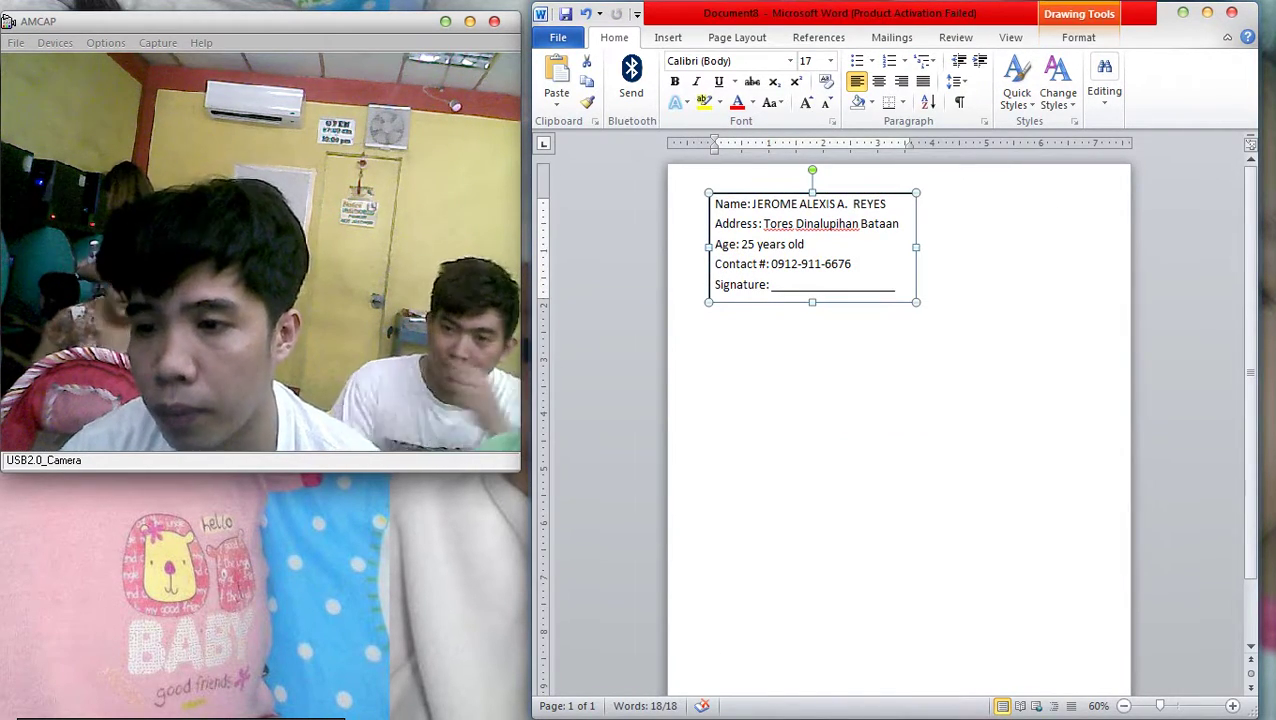
{"action": "key", "text": "Escape"}
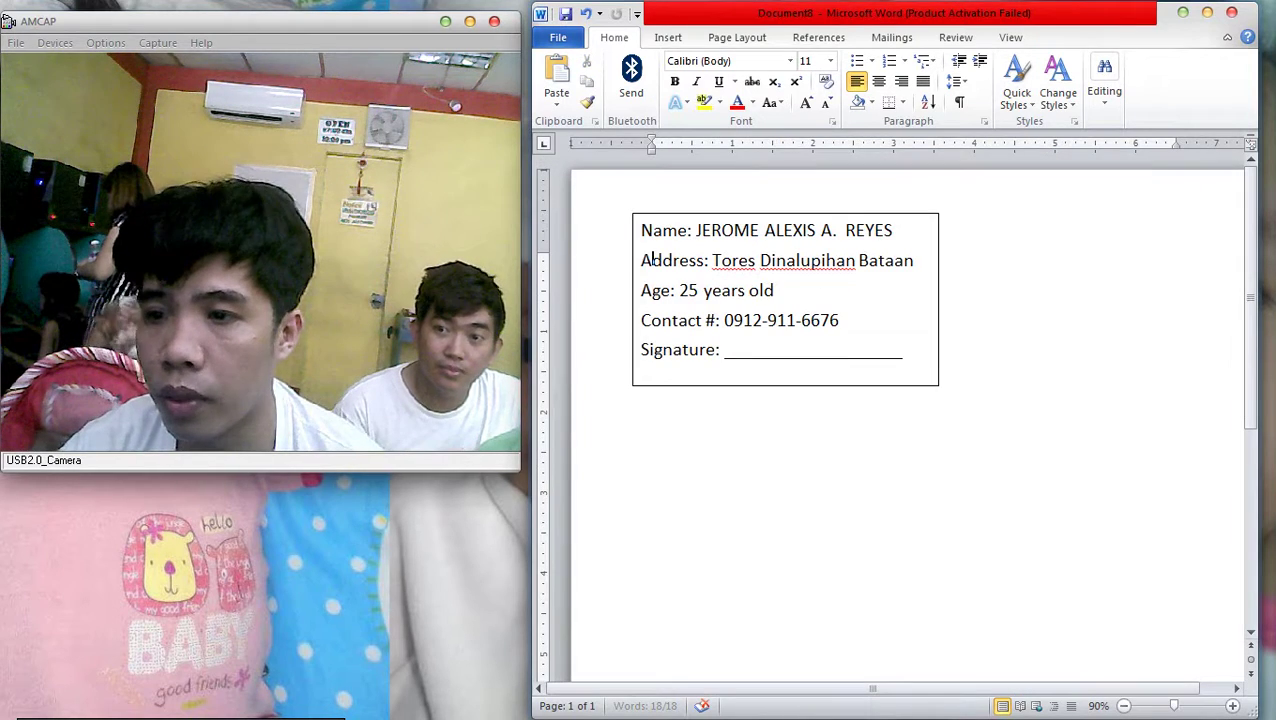
Enlarge the person's name on the first line and make it bold
{"action": "scroll", "coordinate": [895, 425], "scroll_direction": "up", "scroll_amount": 3}
{"action": "left_click_drag", "start_coordinate": [696, 230], "coordinate": [892, 230]}
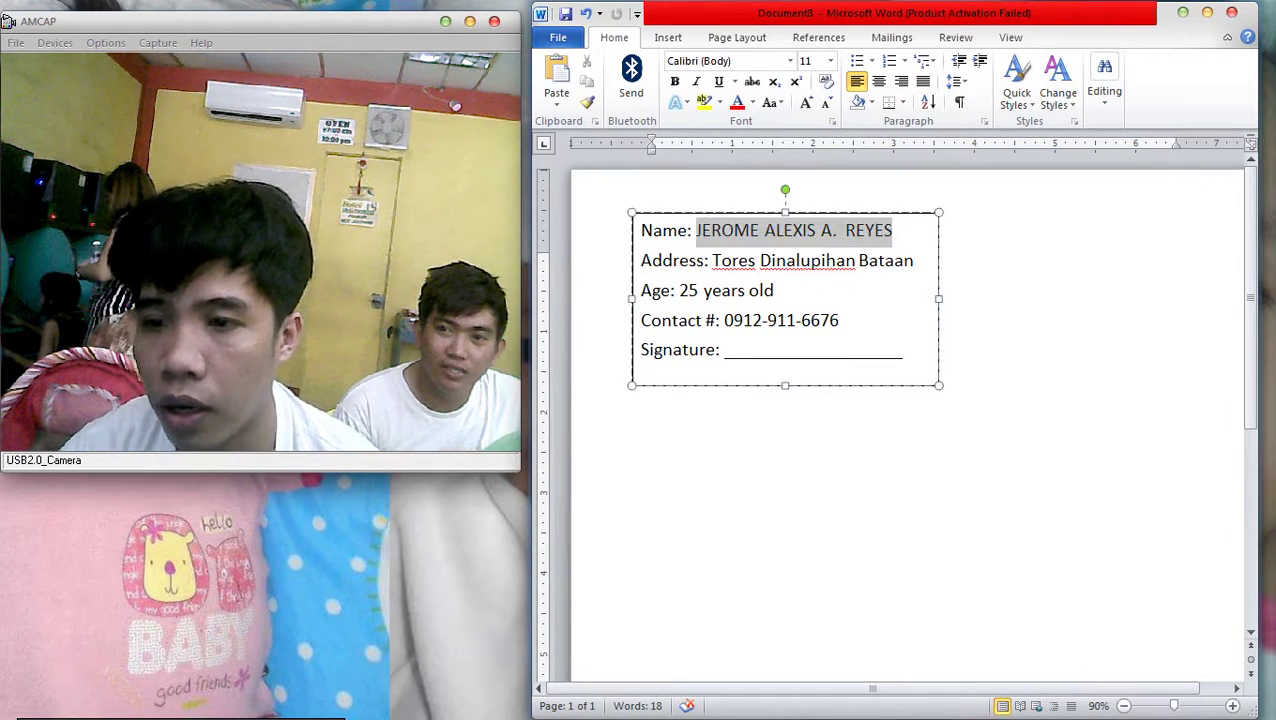
{"action": "key", "text": "ctrl+bracketright"}
{"action": "key", "text": "ctrl+bracketright"}
{"action": "key", "text": "ctrl+bracketright"}
{"action": "key", "text": "ctrl+bracketright"}
{"action": "key", "text": "ctrl+bracketright"}
{"action": "key", "text": "ctrl+bracketright"}
{"action": "key", "text": "ctrl+bracketright"}
{"action": "key", "text": "ctrl+bracketright"}
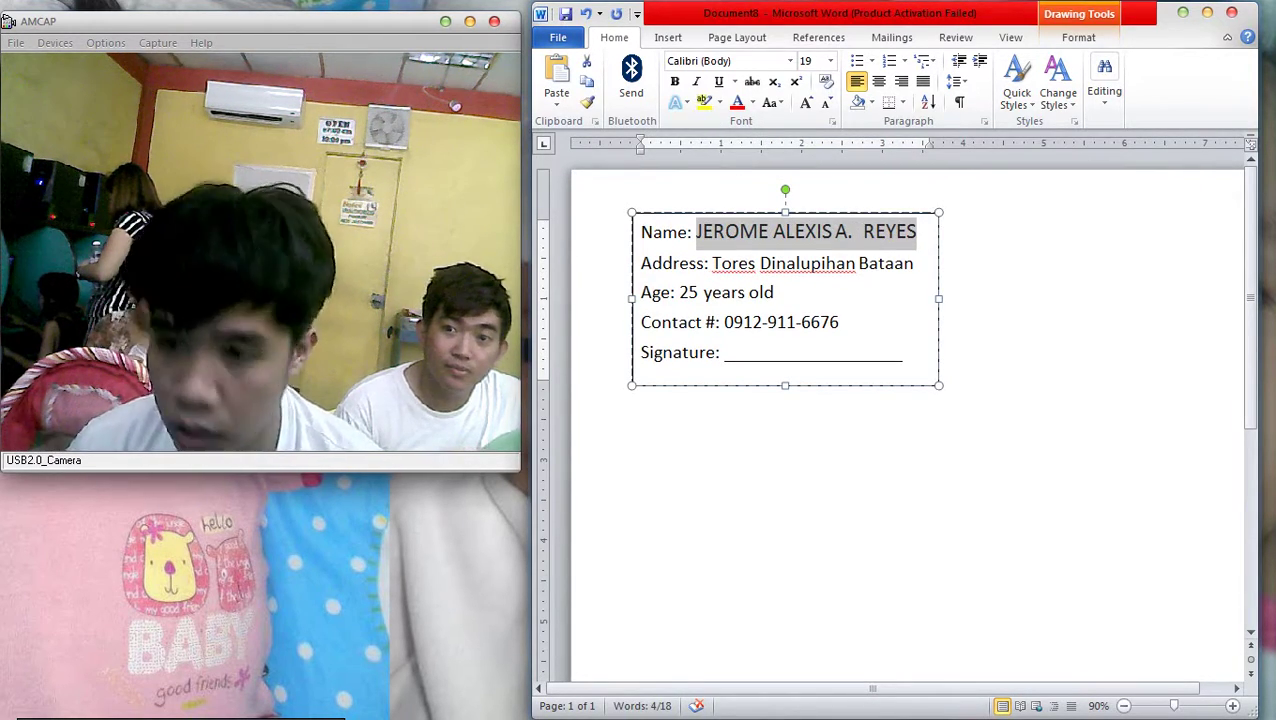
{"action": "key", "text": "ctrl+b"}
{"action": "left_click", "coordinate": [652, 276]}
{"action": "scroll", "coordinate": [600, 275], "scroll_direction": "down", "scroll_amount": 3}
{"action": "scroll", "coordinate": [577, 272], "scroll_direction": "up", "scroll_amount": 4}
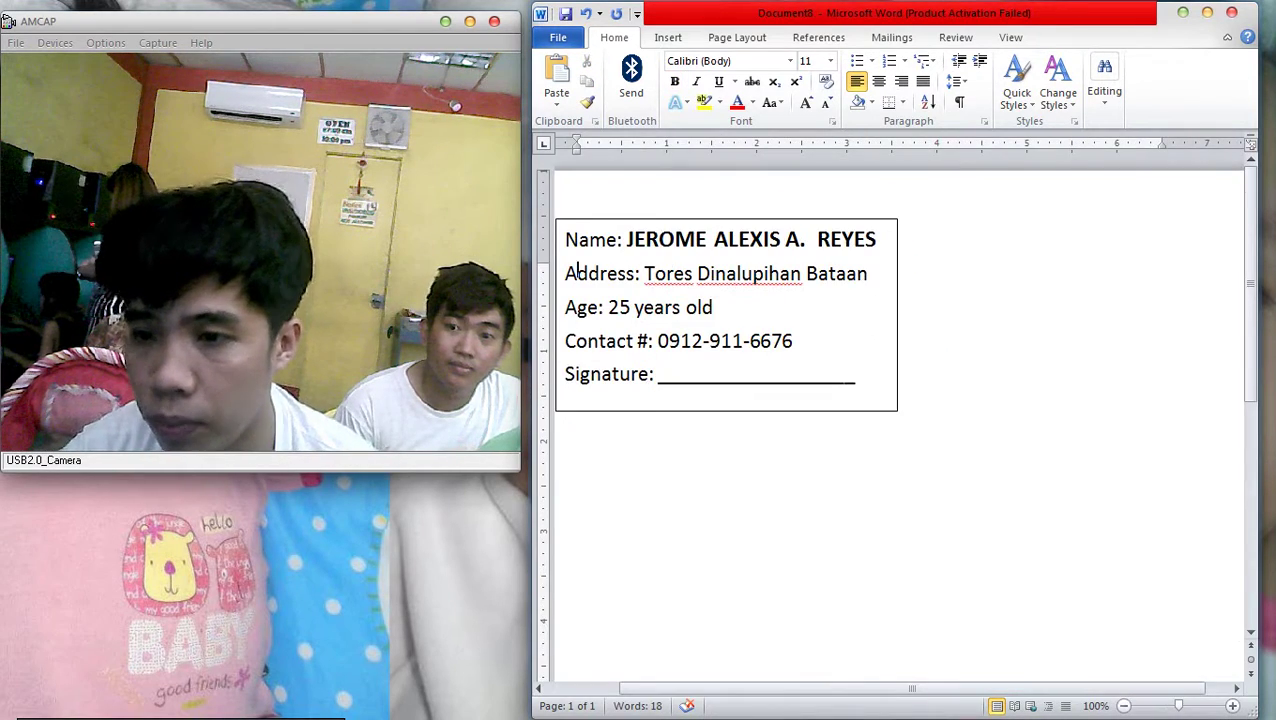
{"action": "scroll", "coordinate": [577, 272], "scroll_direction": "down", "scroll_amount": 2}
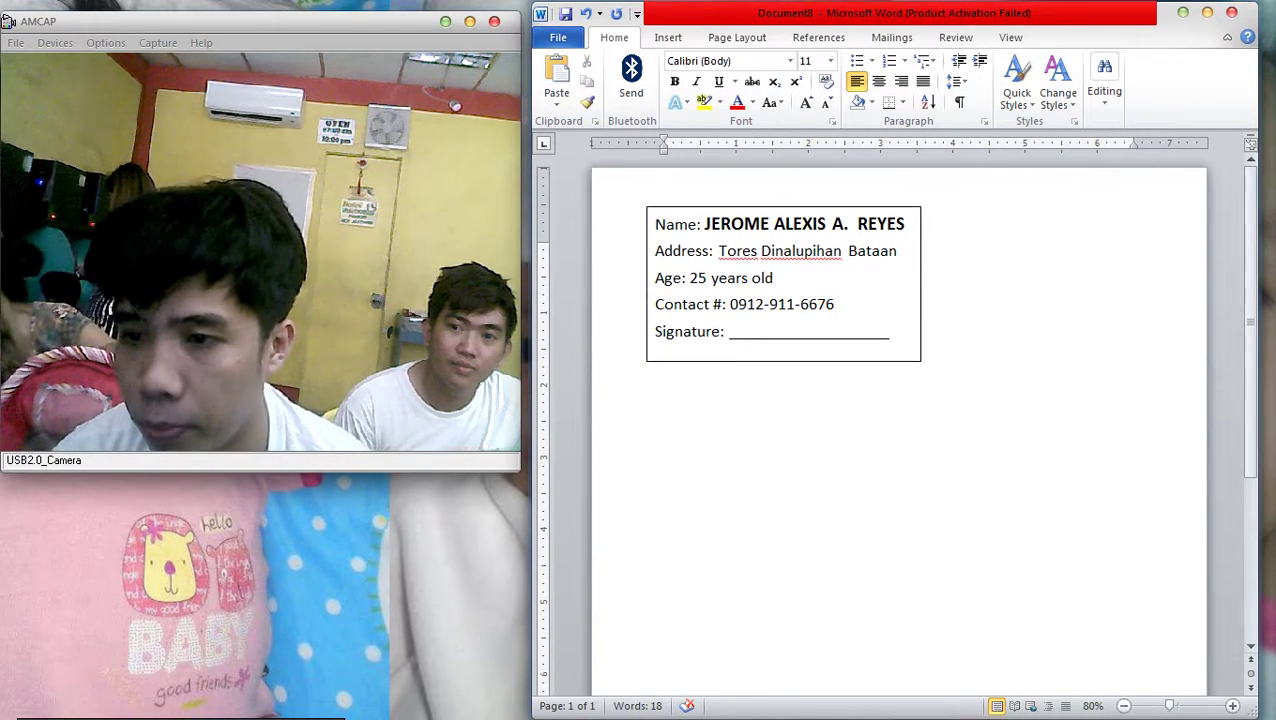
{"action": "left_click", "coordinate": [648, 245]}
Drag a copy of the ID box to the right, then nudge both boxes up toward the page top
{"action": "mouse_move", "coordinate": [648, 245]}
{"action": "left_mouse_down"}
{"action": "mouse_move", "coordinate": [608, 251]}
{"action": "mouse_move", "coordinate": [893, 251]}
{"action": "left_mouse_up"}
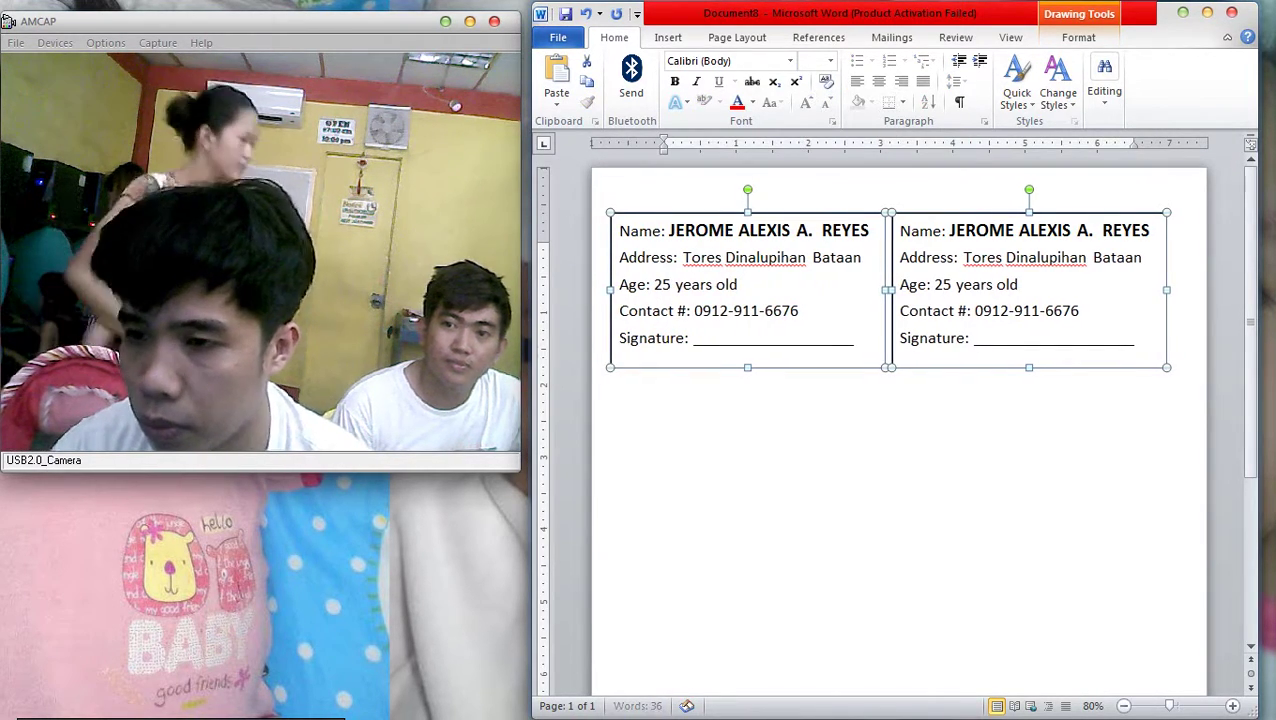
{"action": "left_click", "coordinate": [664, 246]}
{"action": "left_click", "coordinate": [1040, 290]}
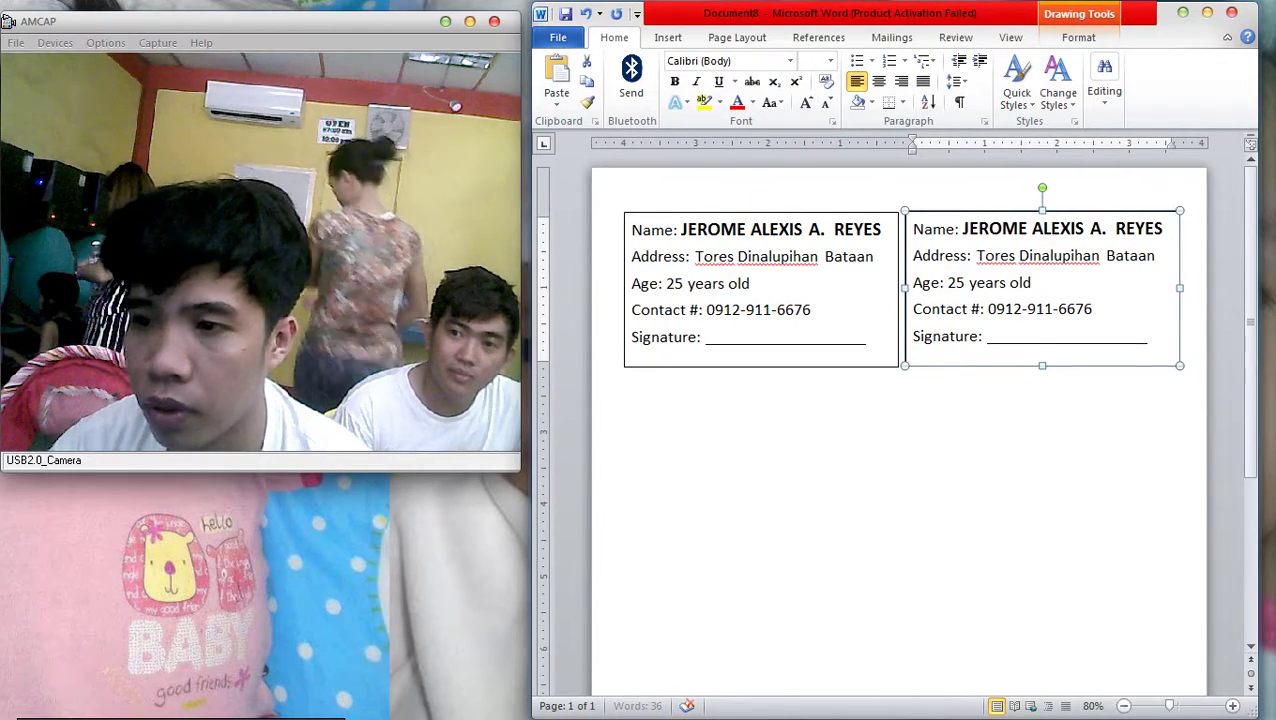
{"action": "left_click", "coordinate": [624, 300], "text": "shift"}
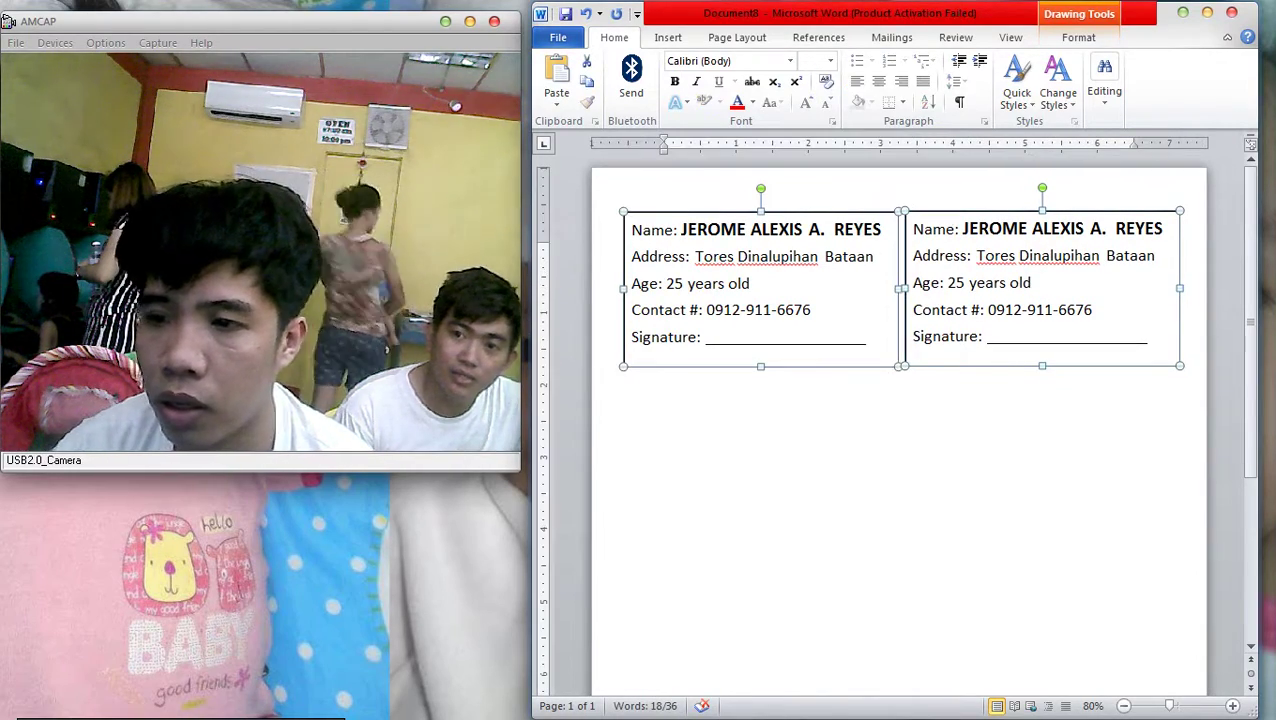
{"action": "key", "text": "Up"}
{"action": "key", "text": "Up"}
{"action": "key", "text": "Up"}
{"action": "key", "text": "Up"}
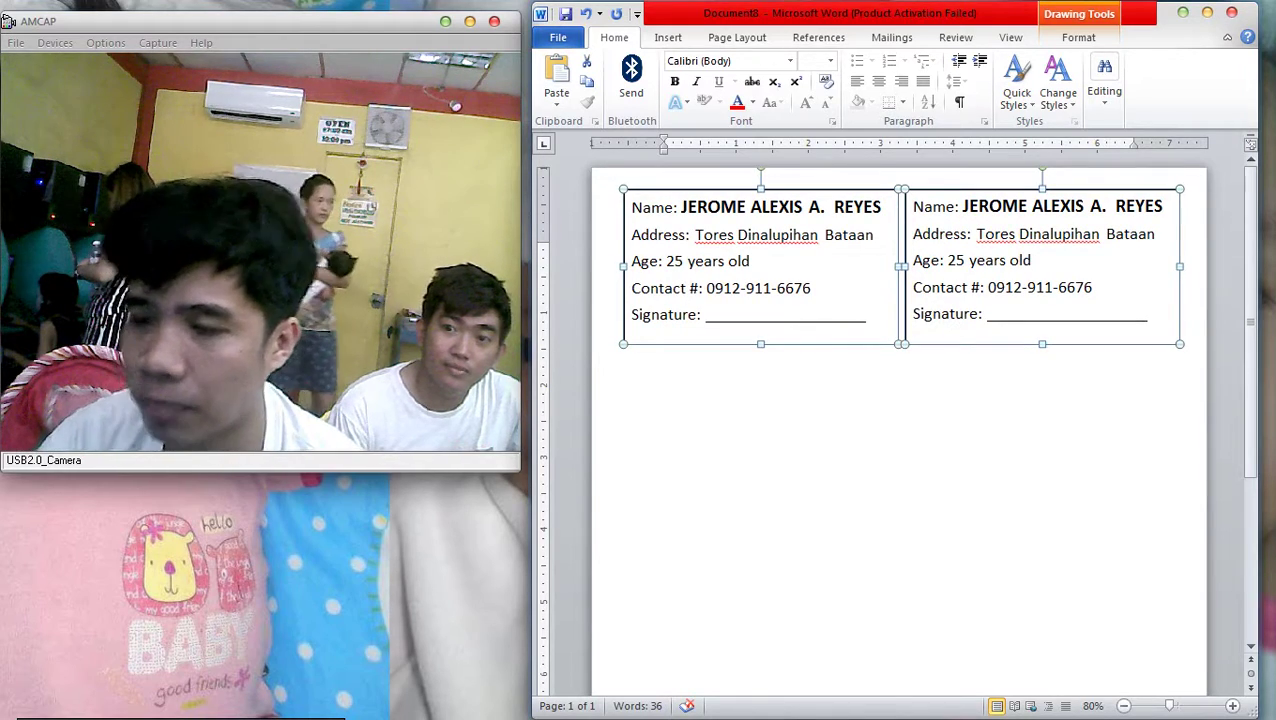
{"action": "left_click", "coordinate": [664, 246]}
Delete the right-hand duplicate box, leaving the single ID box
{"action": "left_click", "coordinate": [1042, 190]}
{"action": "key", "text": "Right"}
{"action": "key", "text": "Right"}
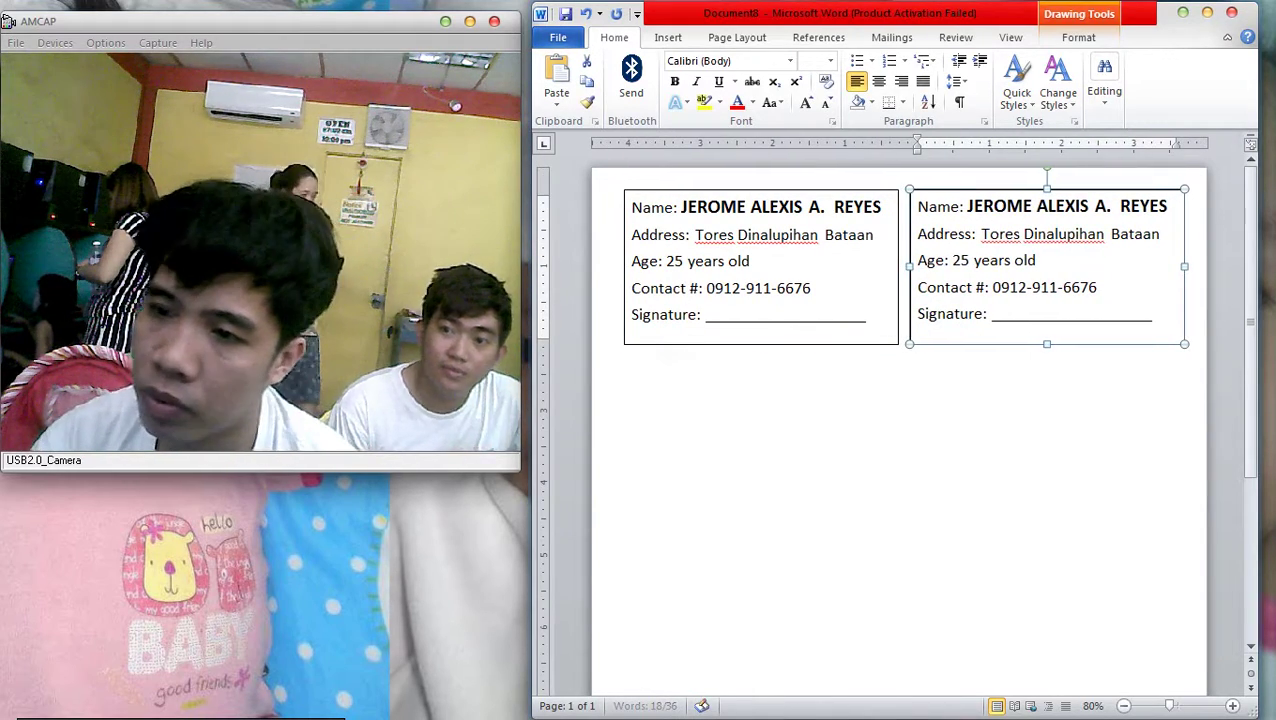
{"action": "key", "text": "Delete"}
{"action": "left_click", "coordinate": [664, 246]}
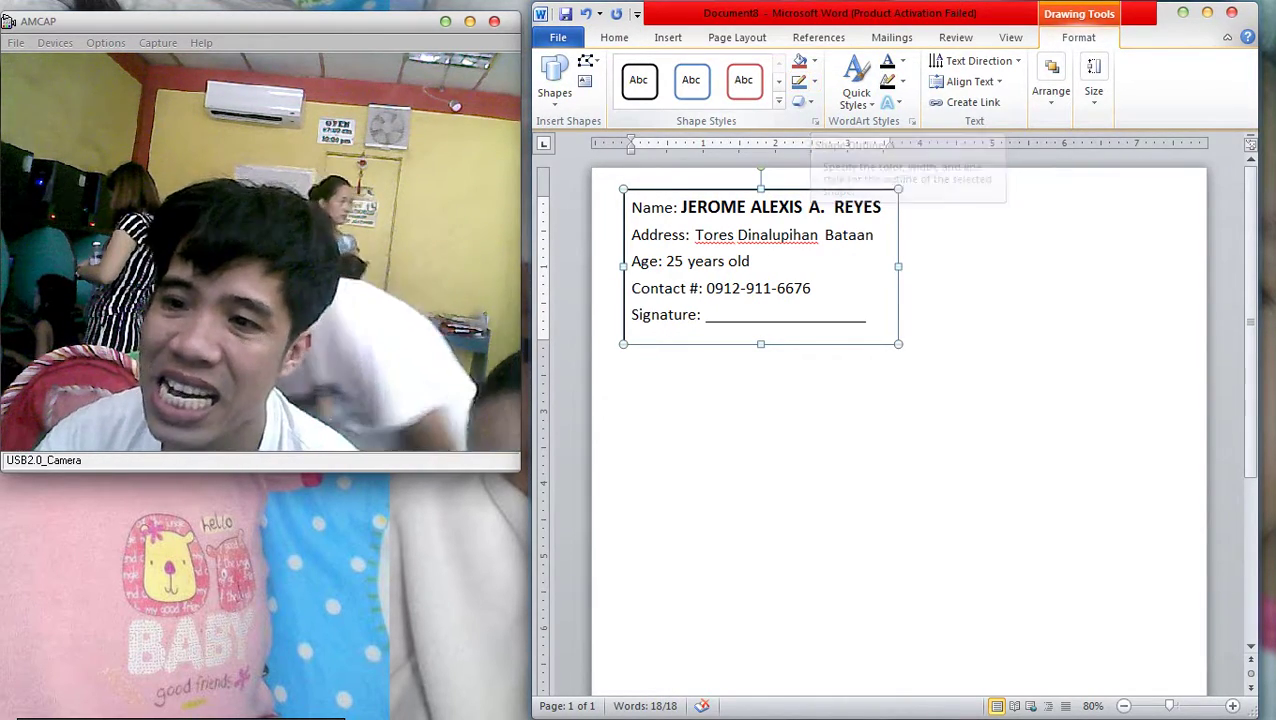
Give the ID box a 4½ pt border
{"action": "left_click", "coordinate": [902, 82]}
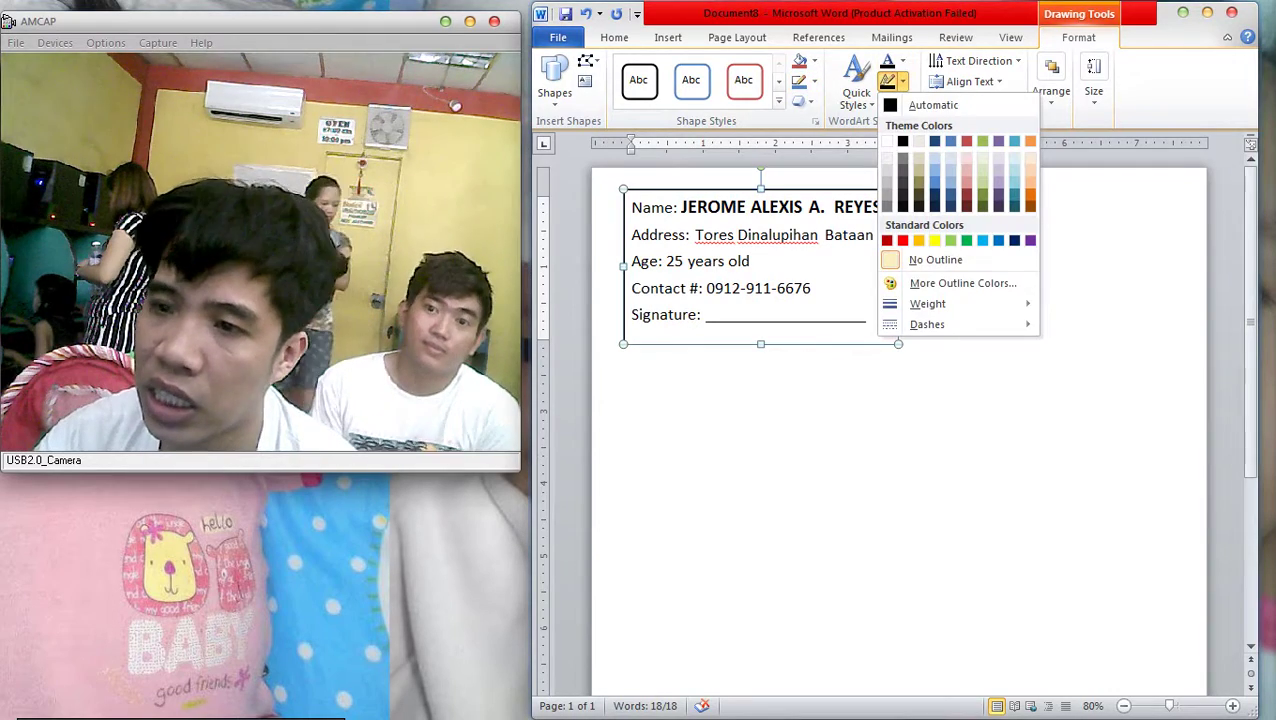
{"action": "mouse_move", "coordinate": [940, 304]}
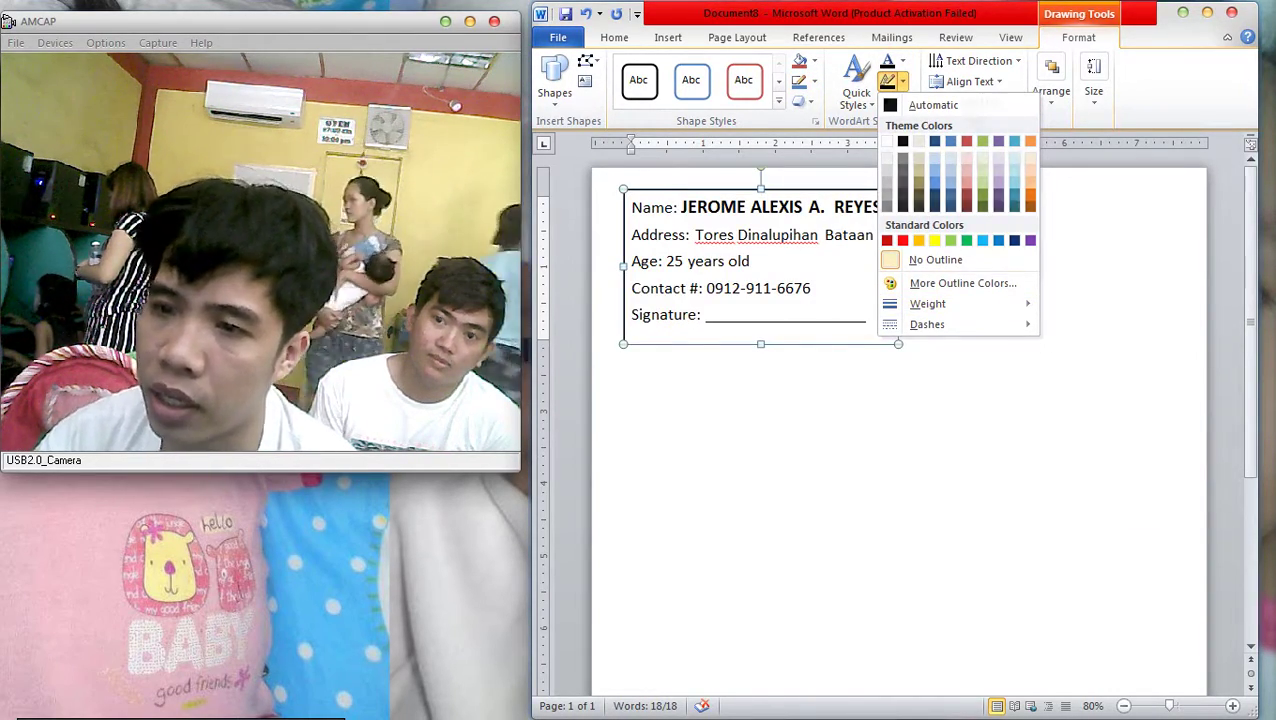
{"action": "left_click", "coordinate": [813, 81]}
{"action": "mouse_move", "coordinate": [839, 301]}
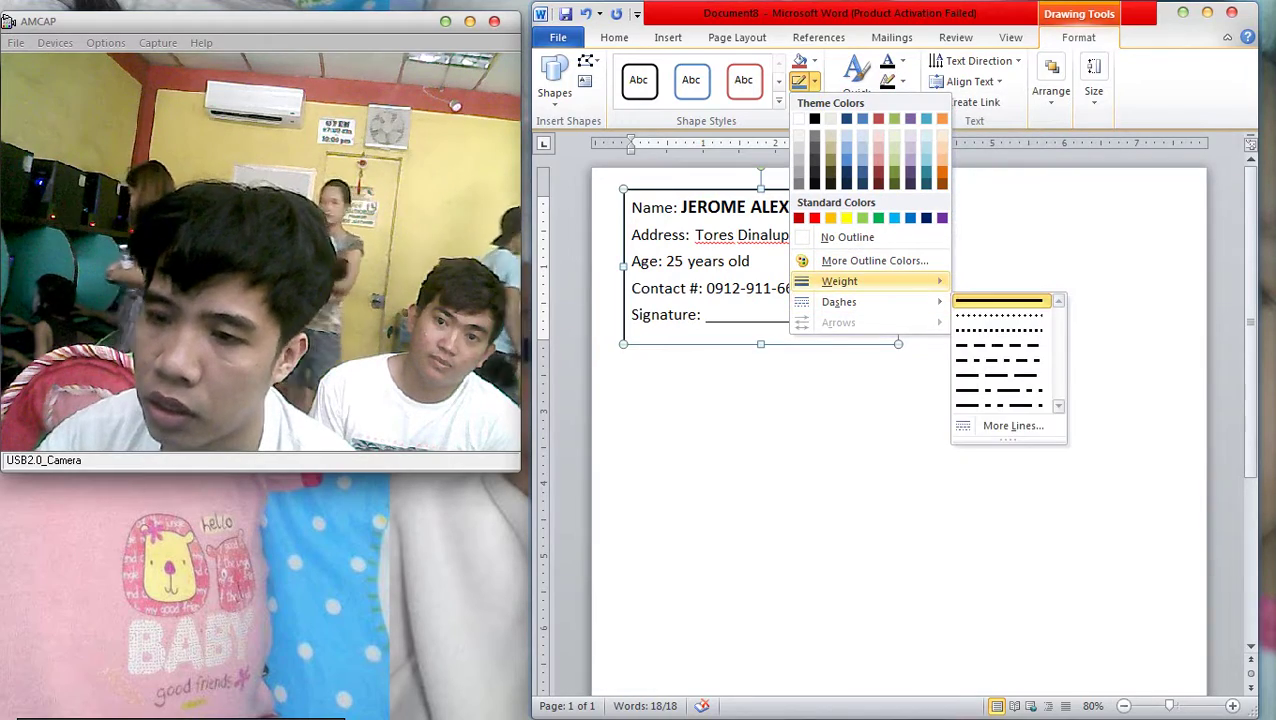
{"action": "mouse_move", "coordinate": [860, 281]}
{"action": "left_click", "coordinate": [1040, 427]}
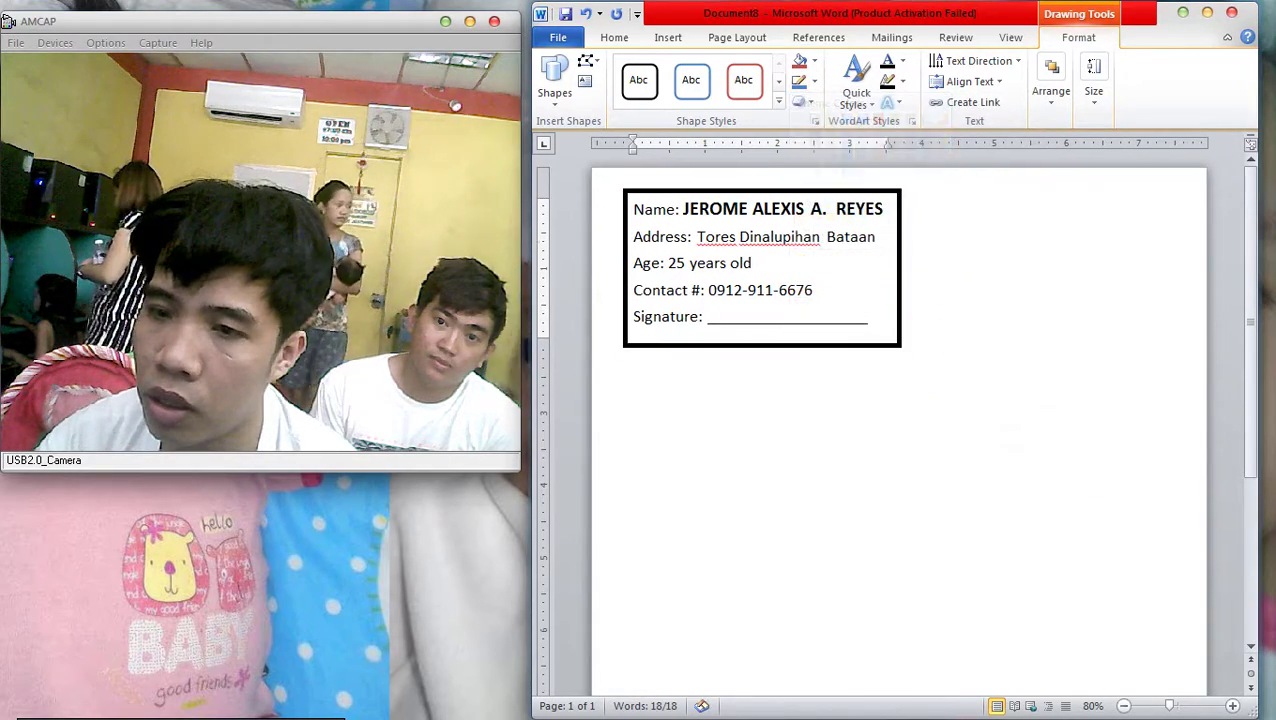
{"action": "left_click", "coordinate": [760, 500]}
Add an 's' on the address line and extend the signature line with extra underscores
{"action": "scroll", "coordinate": [652, 255], "scroll_direction": "up", "scroll_amount": 1}
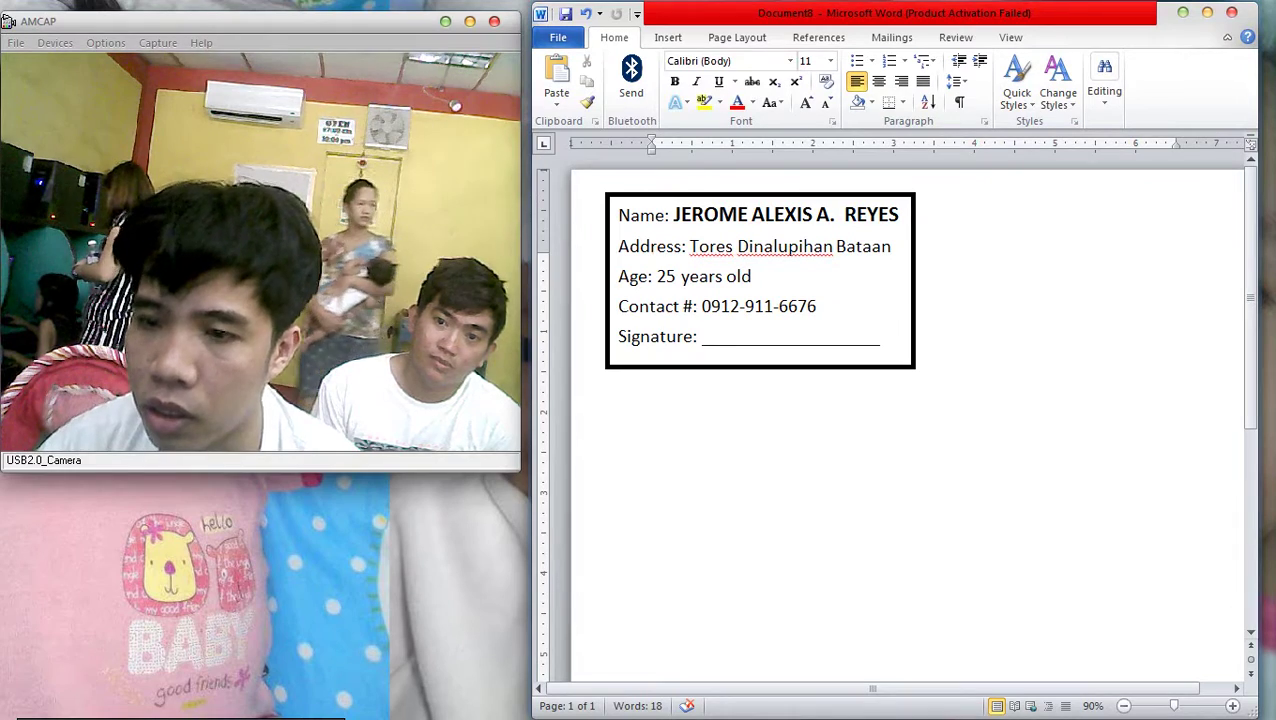
{"action": "left_click", "coordinate": [733, 246]}
{"action": "type", "text": "s"}
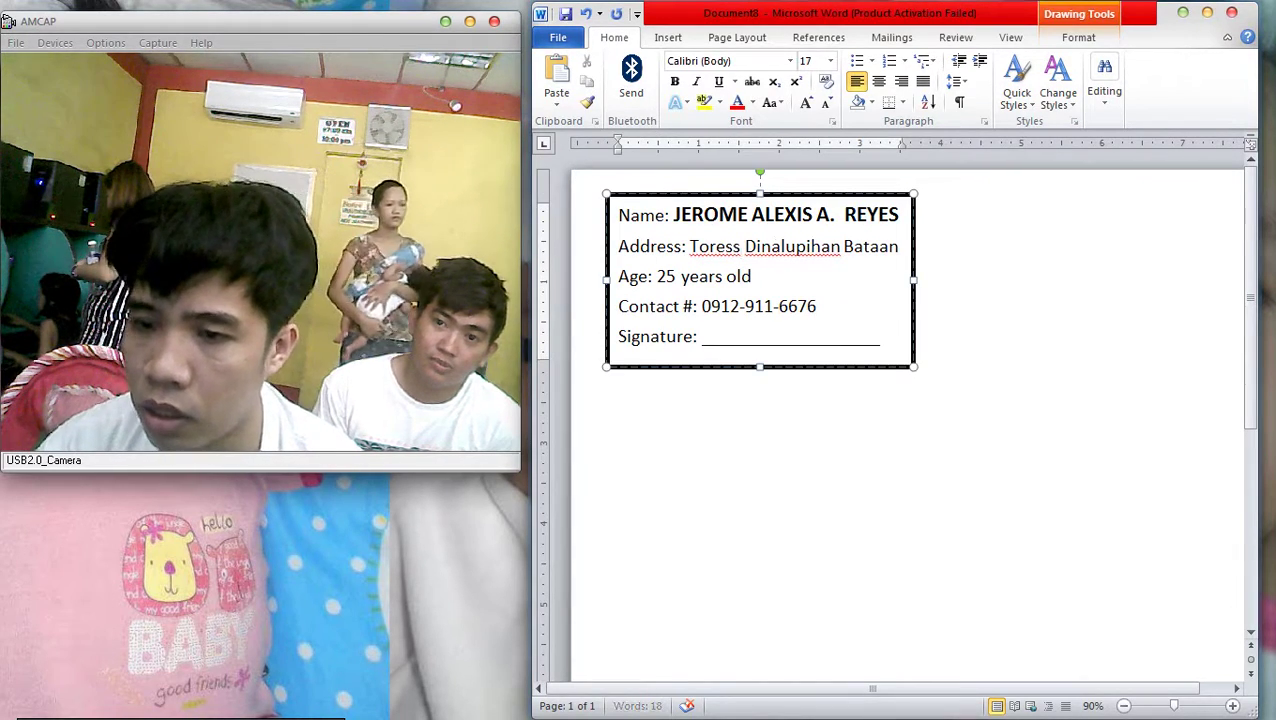
{"action": "key", "text": "Escape"}
{"action": "key", "text": "Escape"}
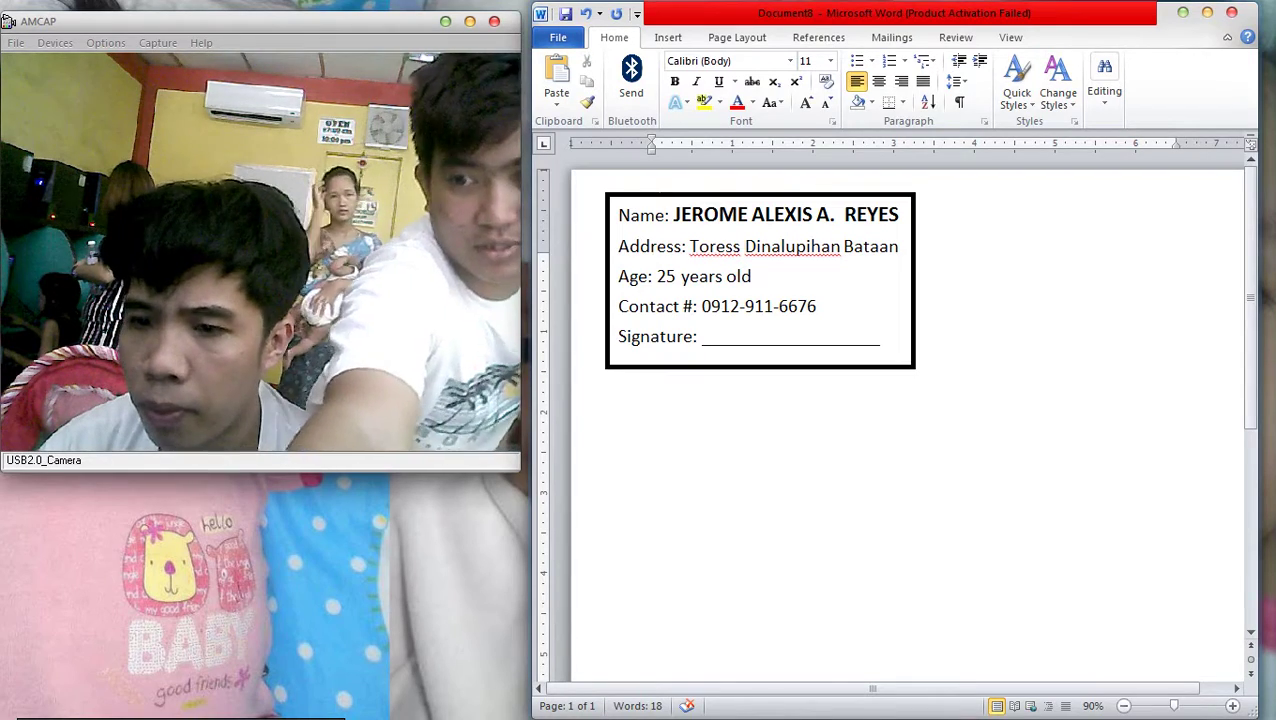
{"action": "left_click", "coordinate": [652, 254]}
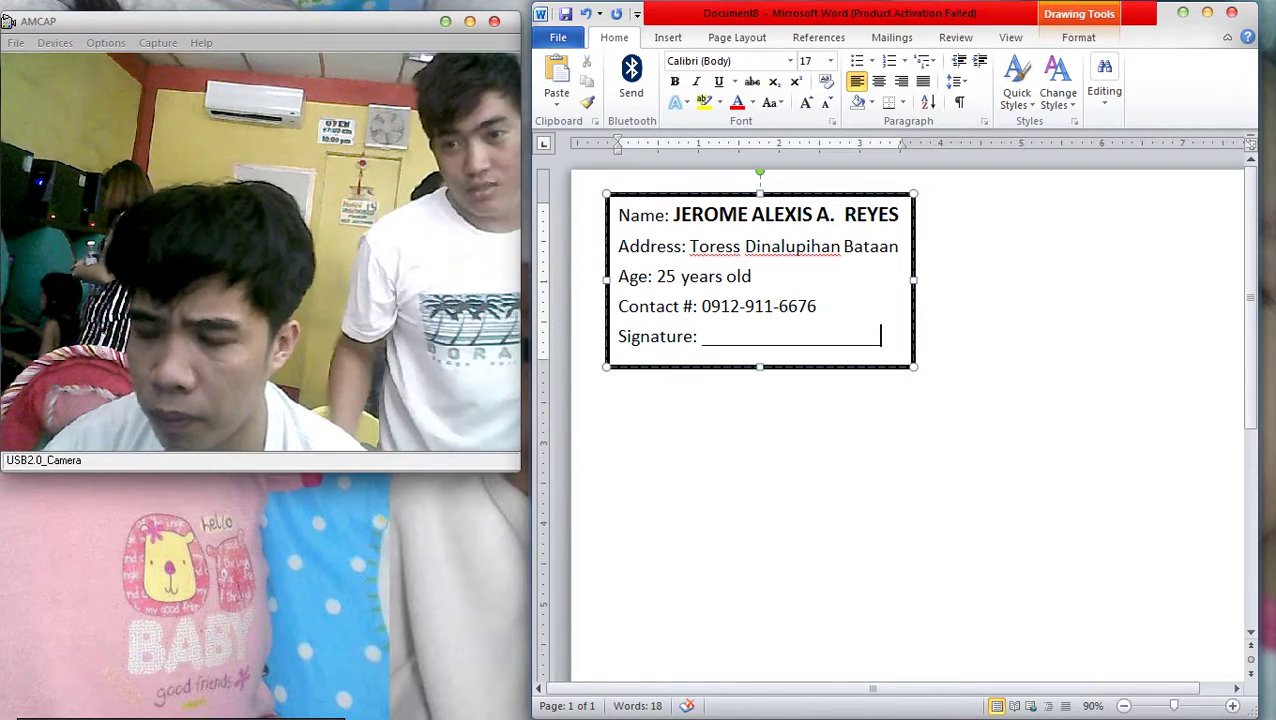
{"action": "type", "text": "__"}
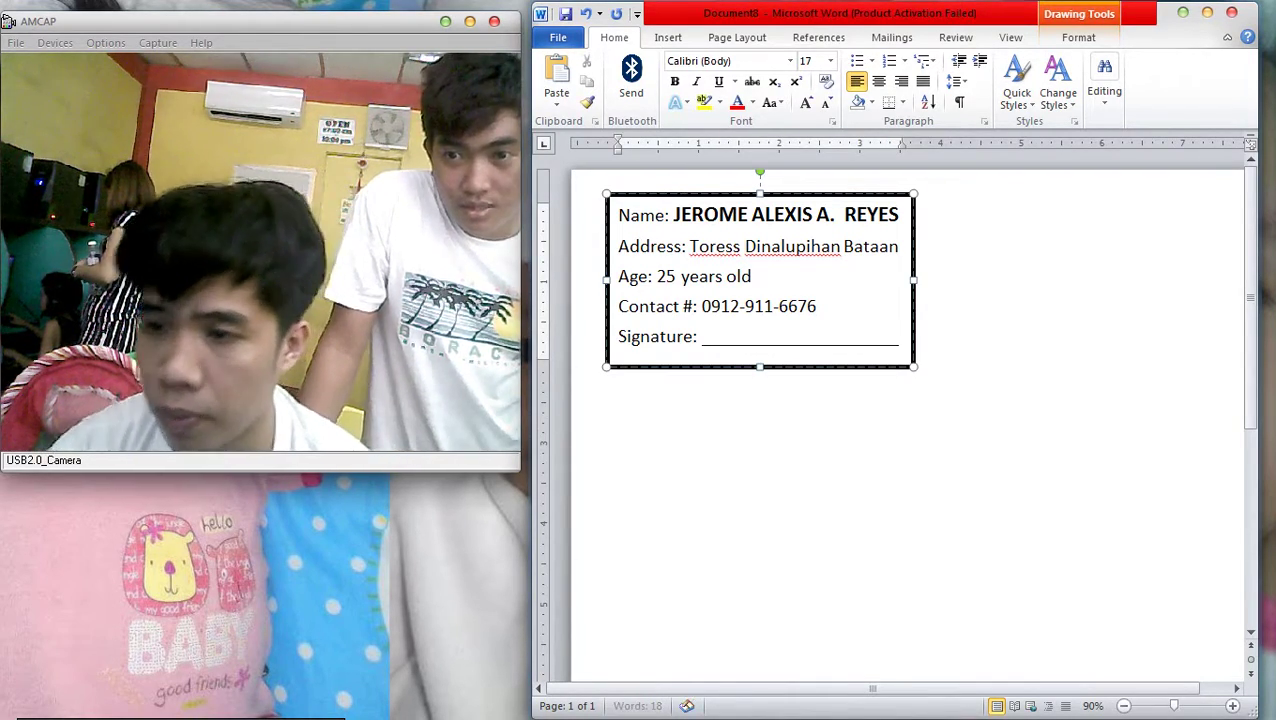
Place a copy of the ID box beside the original
{"action": "key", "text": "Escape"}
{"action": "key", "text": "Escape"}
{"action": "left_click_drag", "start_coordinate": [760, 195], "coordinate": [1075, 195]}
{"action": "scroll", "coordinate": [1075, 195], "scroll_direction": "down", "scroll_amount": 2}
Align the top pair of ID cards and paste a second pair below them
{"action": "left_click", "coordinate": [694, 230]}
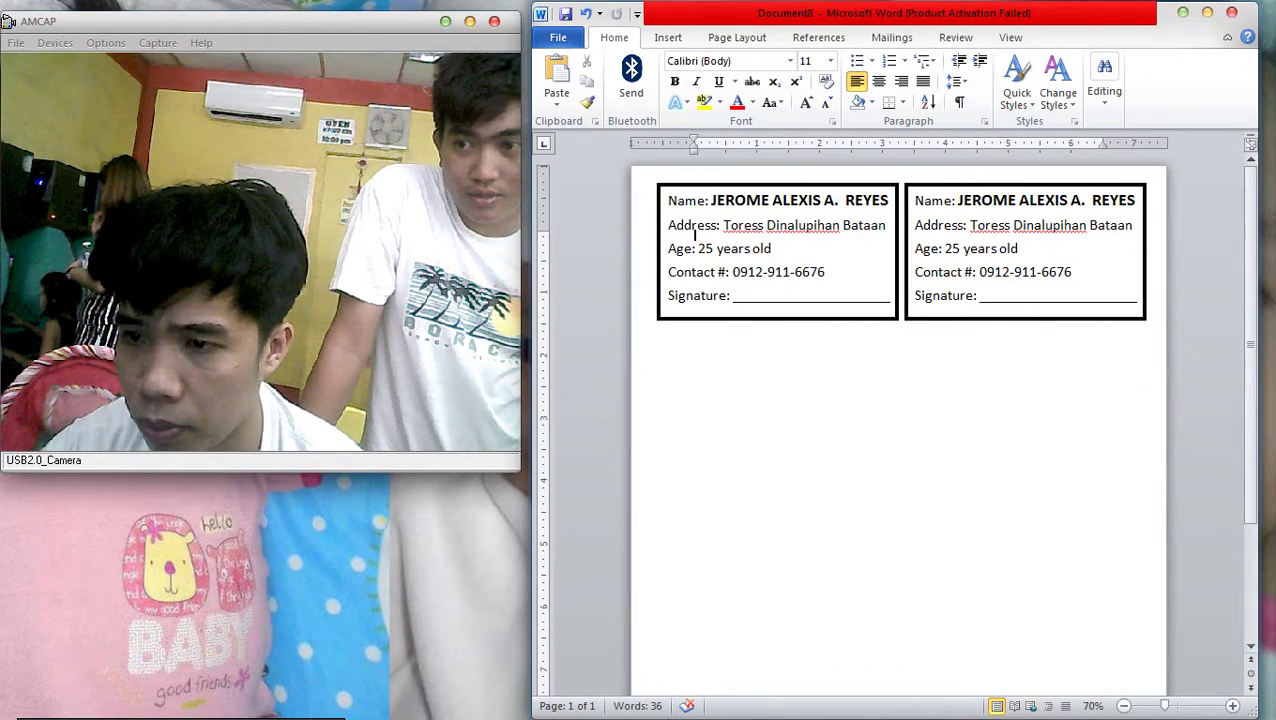
{"action": "key", "text": "Escape"}
{"action": "key", "text": "Tab"}
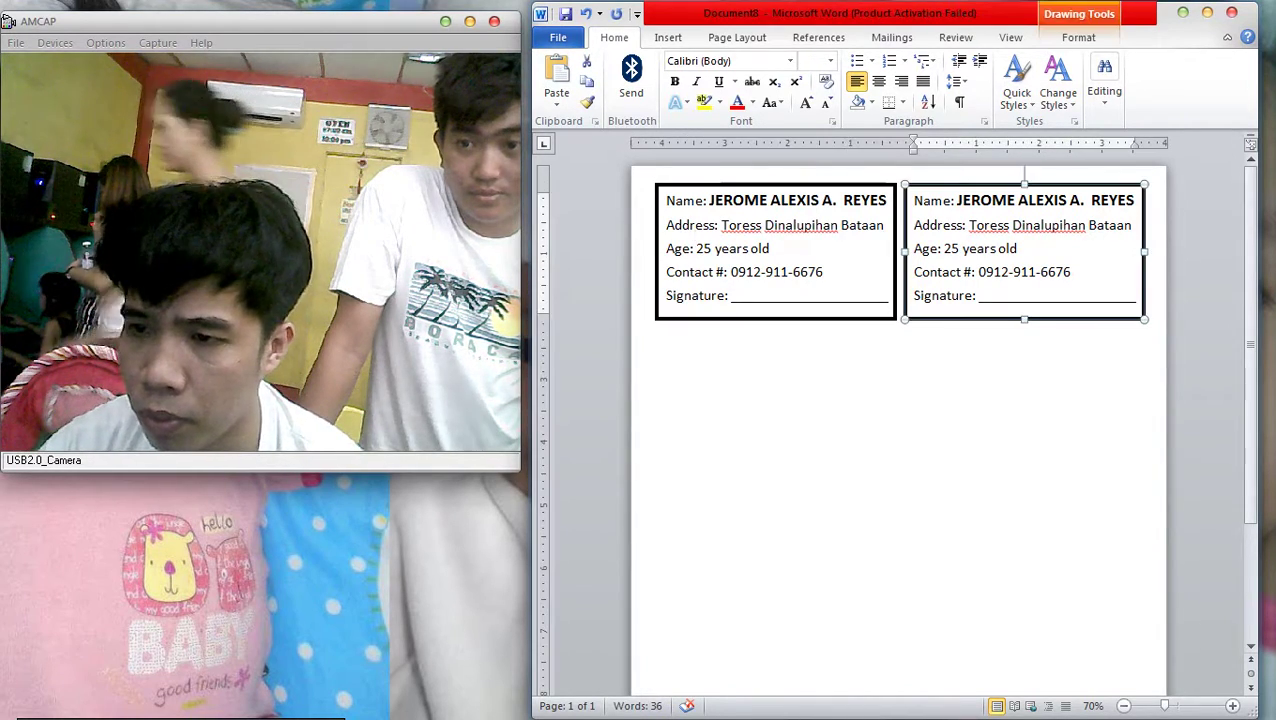
{"action": "key", "text": "Tab"}
{"action": "key", "text": "Left"}
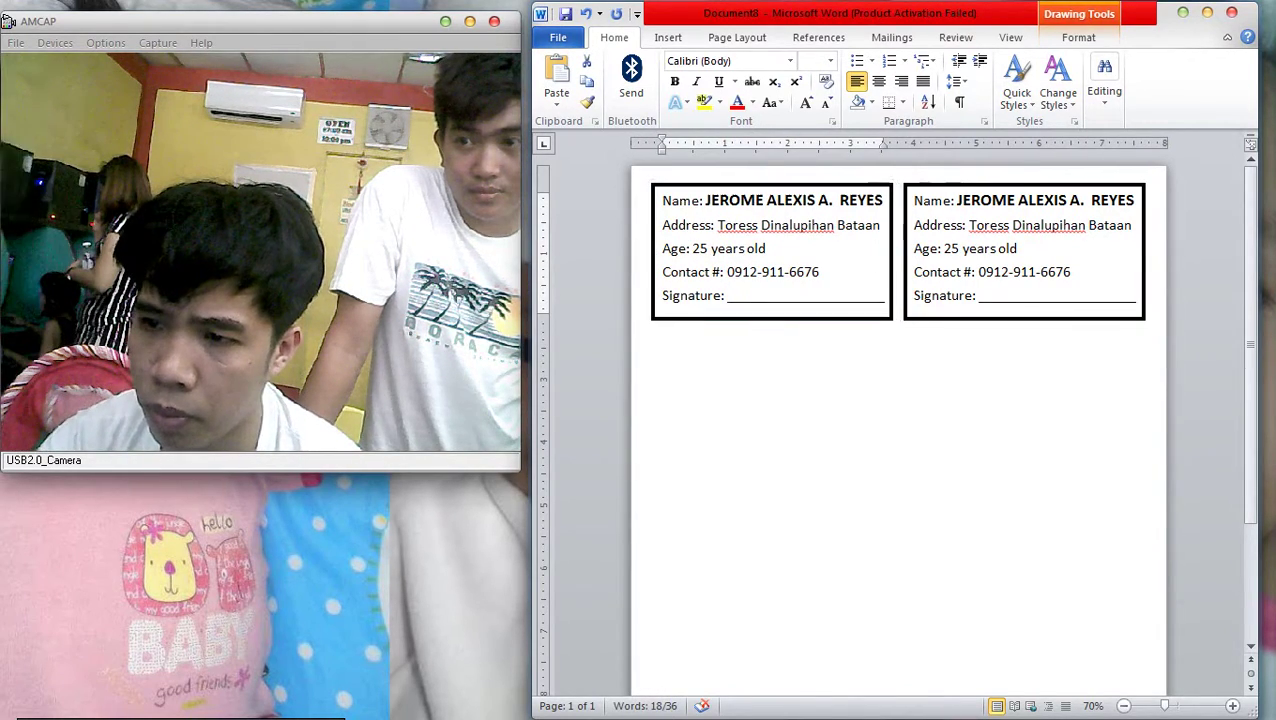
{"action": "left_click", "coordinate": [694, 232]}
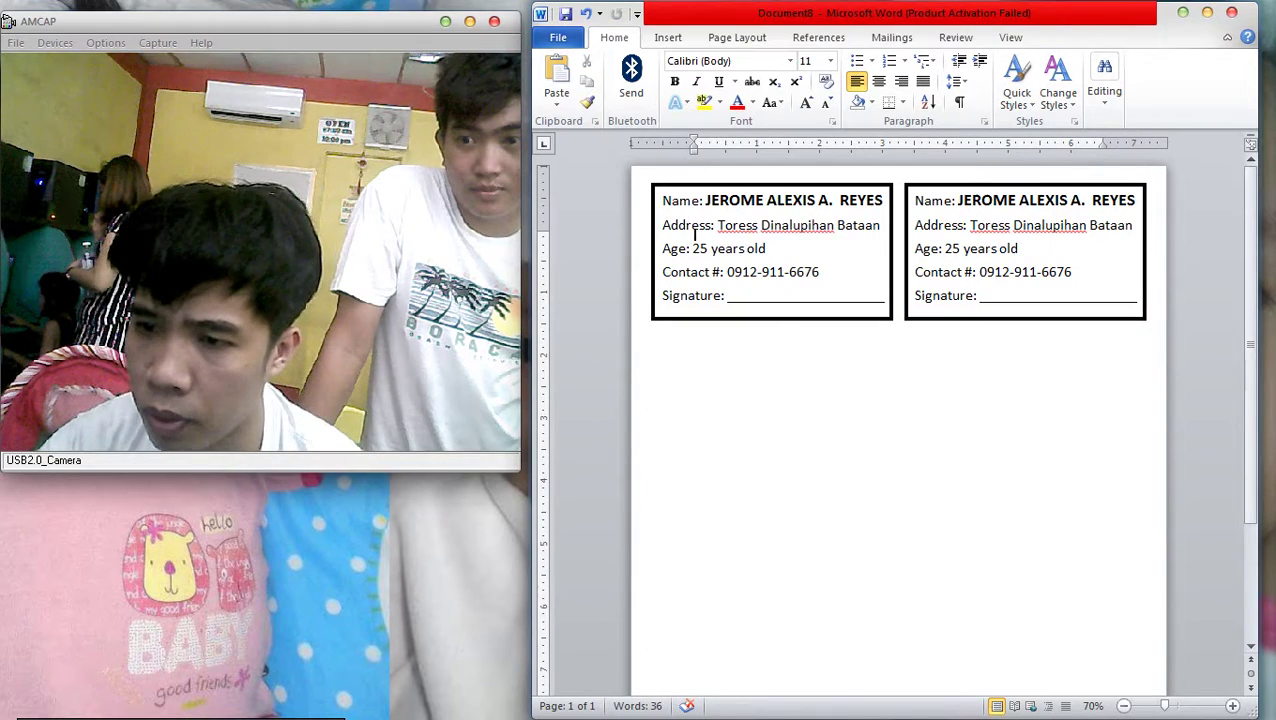
{"action": "key", "text": "Escape"}
{"action": "key", "text": "ctrl+v"}
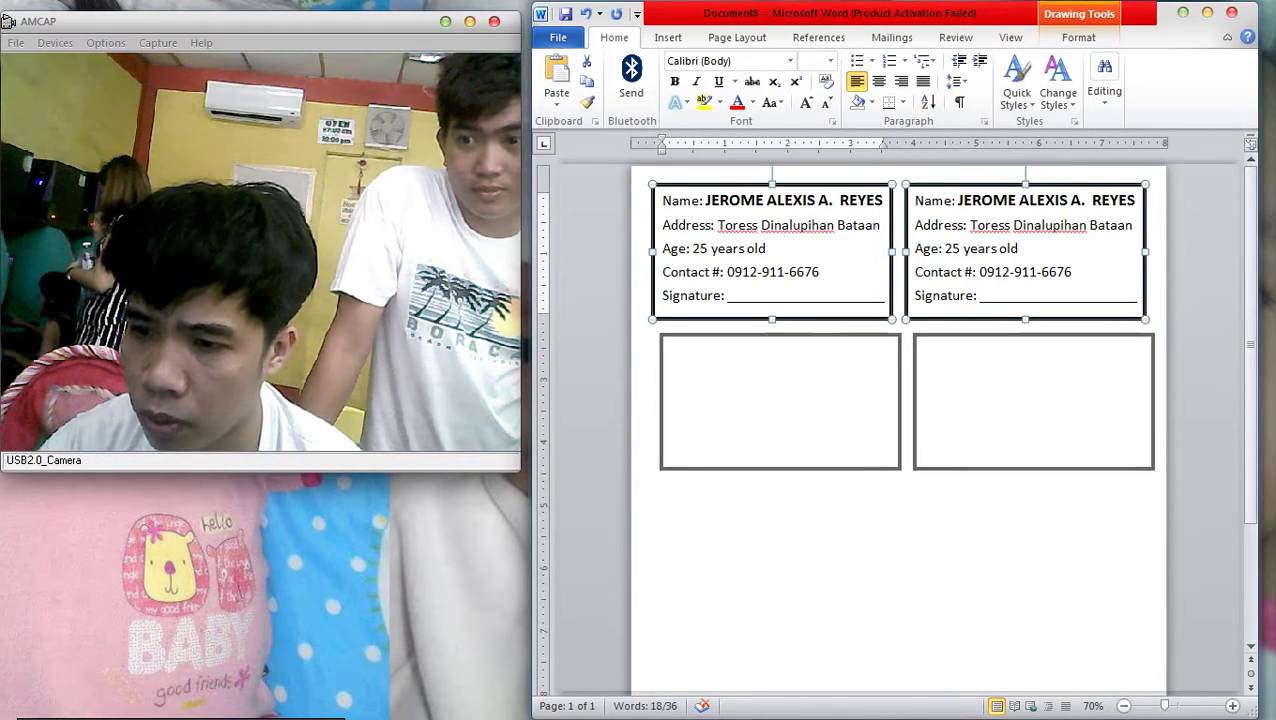
{"action": "key", "text": "Escape"}
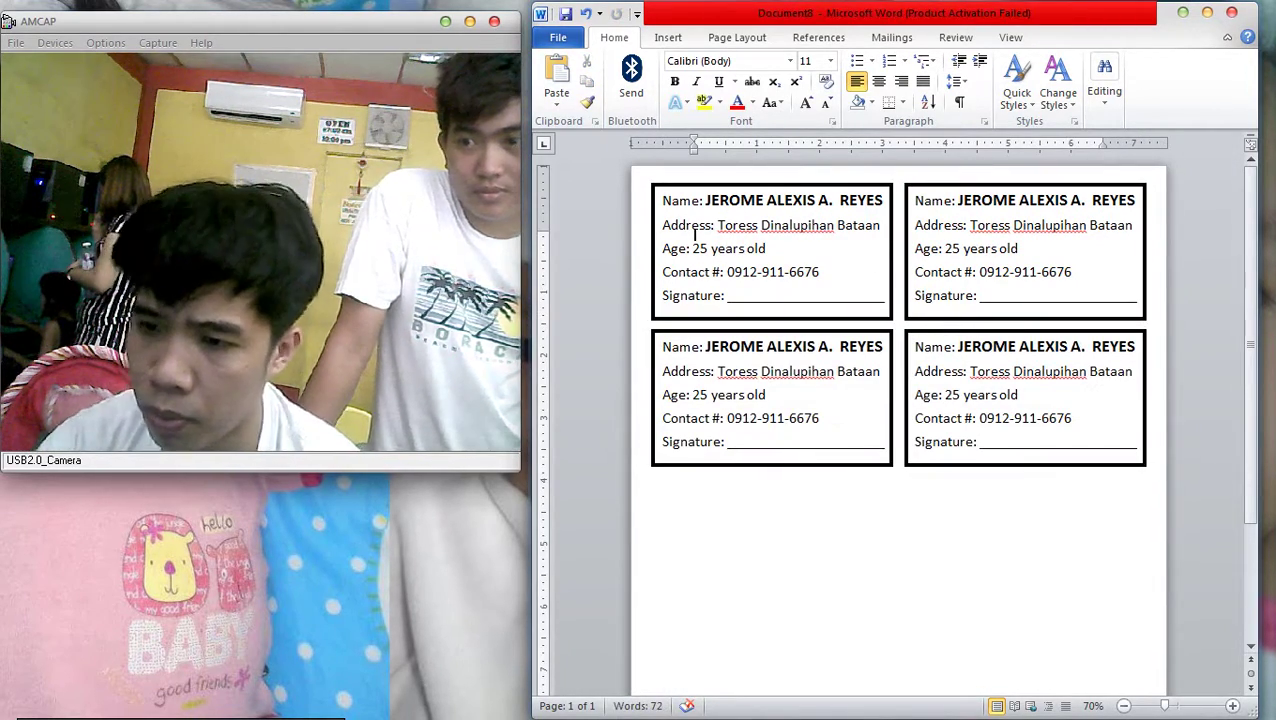
{"action": "key", "text": "Escape"}
{"action": "key", "text": "Tab"}
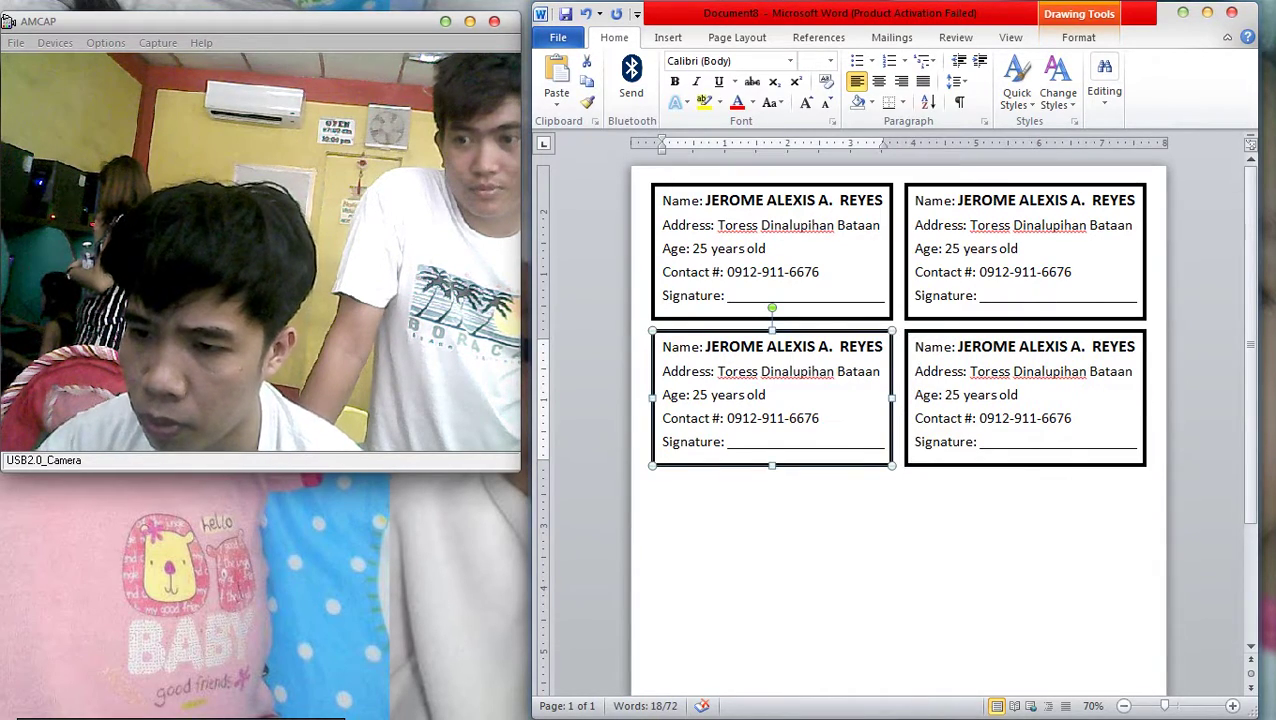
{"action": "key", "text": "ctrl+a"}
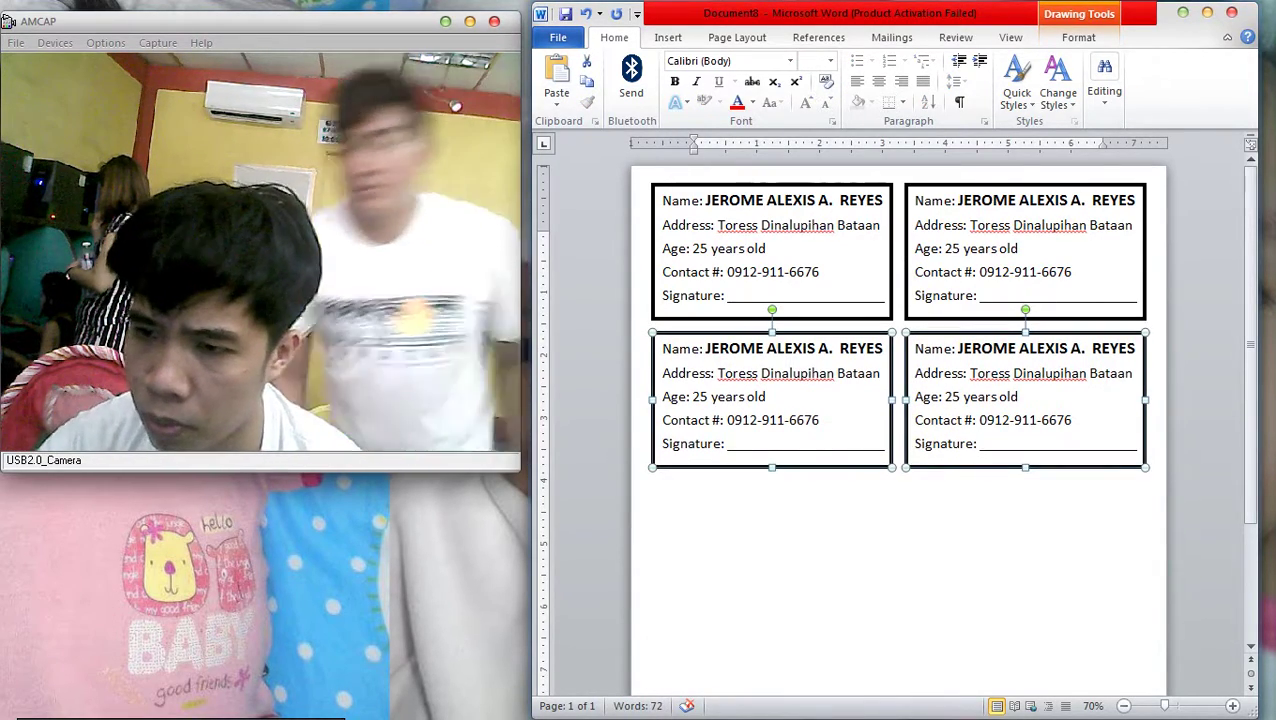
{"action": "key", "text": "Escape"}
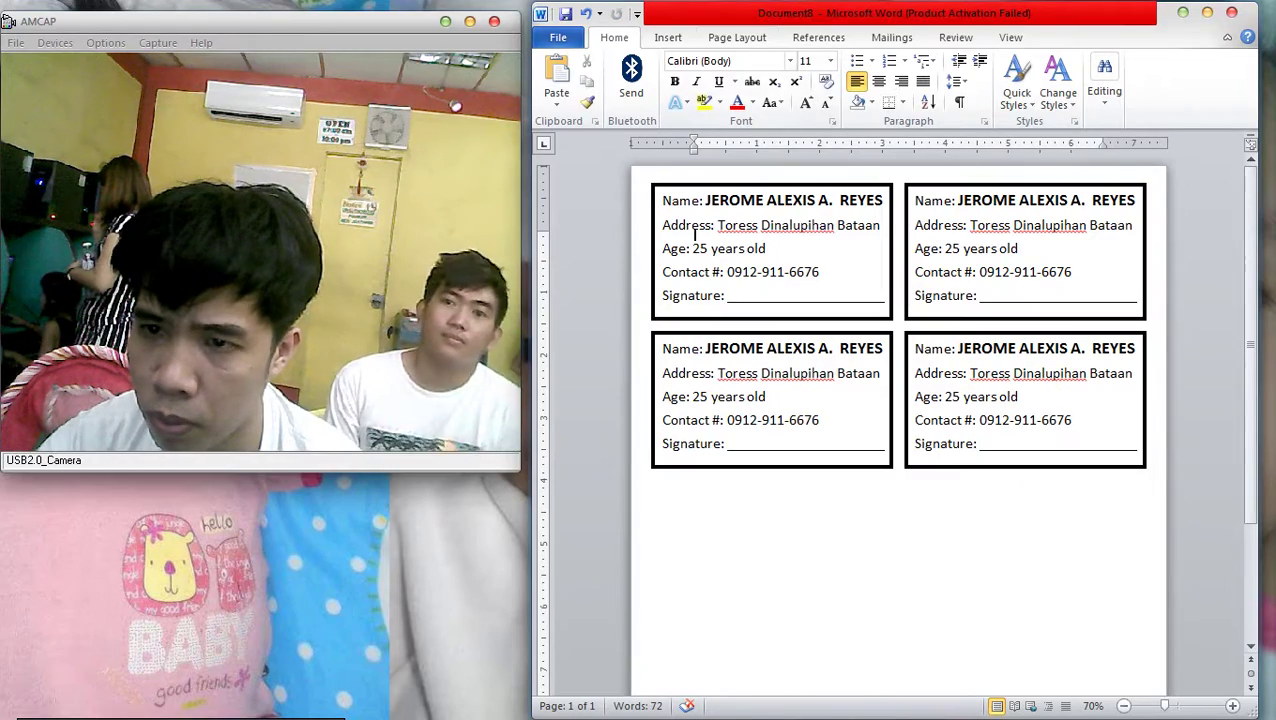
Set the page height to 13 inches under More Paper Sizes
{"action": "key", "text": "alt+p"}
{"action": "key", "text": "s"}
{"action": "key", "text": "z"}
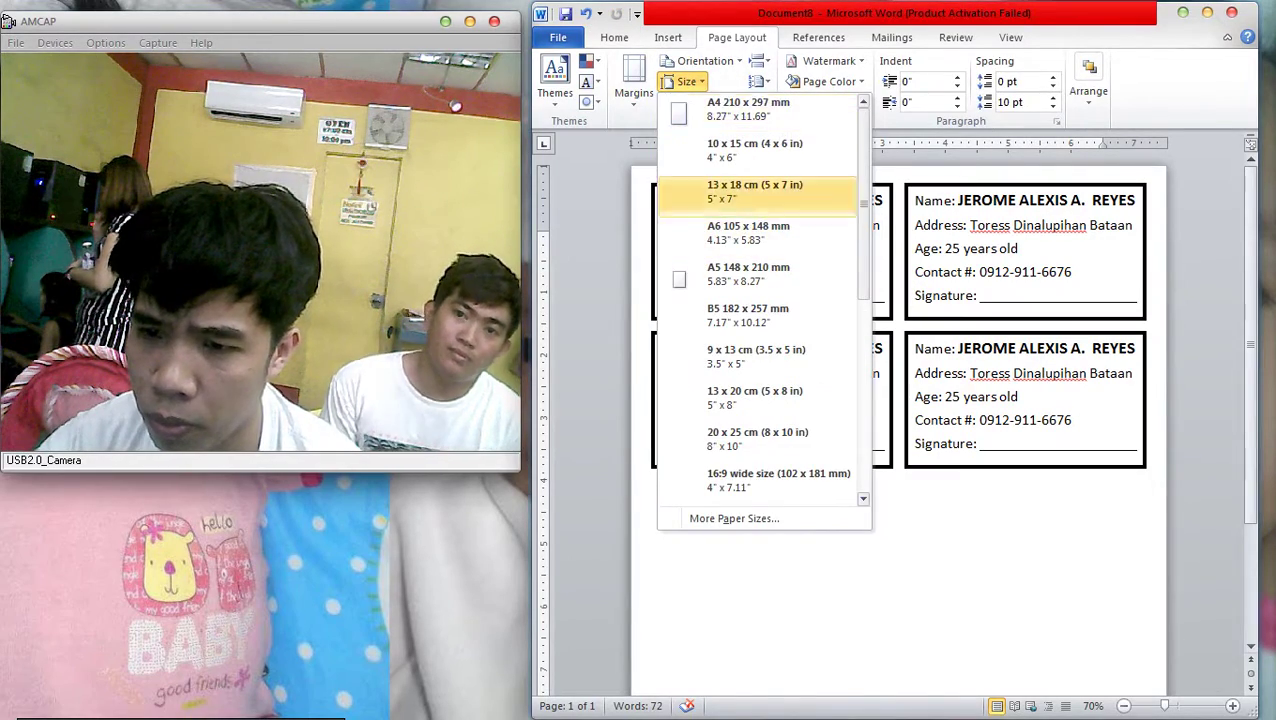
{"action": "key", "text": "Down"}
{"action": "key", "text": "Down"}
{"action": "key", "text": "Down"}
{"action": "key", "text": "Down"}
{"action": "key", "text": "Down"}
{"action": "key", "text": "a"}
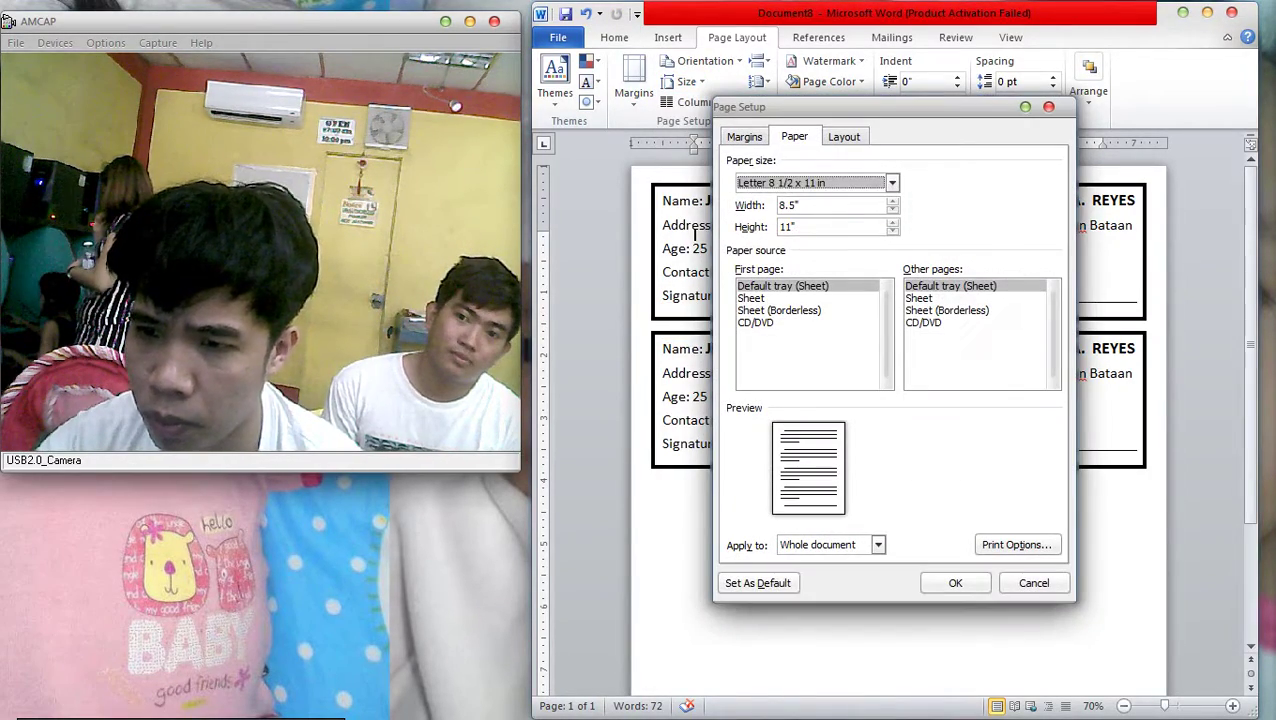
{"action": "key", "text": "Tab"}
{"action": "key", "text": "Tab"}
{"action": "type", "text": "13"}
{"action": "key", "text": "Return"}
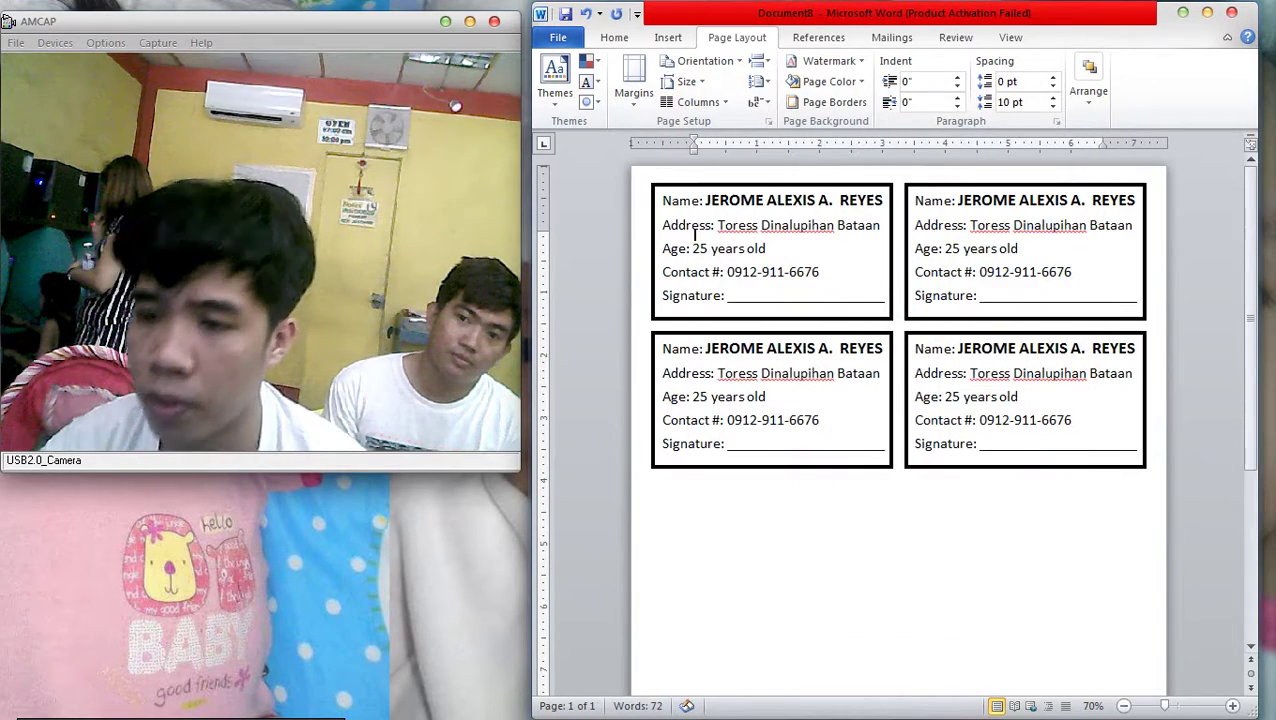
Duplicate the row of card pairs until five rows fill the page
{"action": "left_click", "coordinate": [1025, 467], "text": "shift"}
{"action": "mouse_move", "coordinate": [1025, 467]}
{"action": "left_mouse_down"}
{"action": "mouse_move", "coordinate": [1025, 625]}
{"action": "mouse_move", "coordinate": [1025, 613]}
{"action": "left_mouse_up"}
{"action": "scroll", "coordinate": [900, 400], "scroll_direction": "down", "scroll_amount": 3}
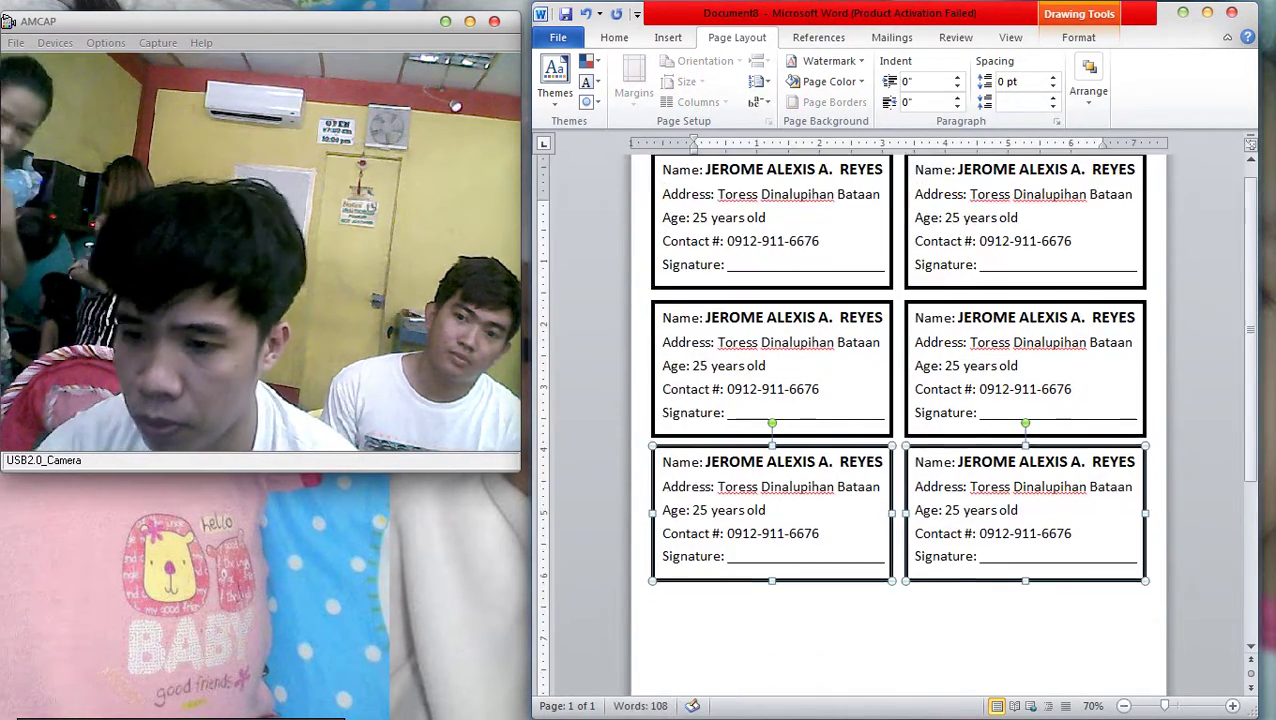
{"action": "left_click_drag", "start_coordinate": [1025, 459], "coordinate": [1025, 609]}
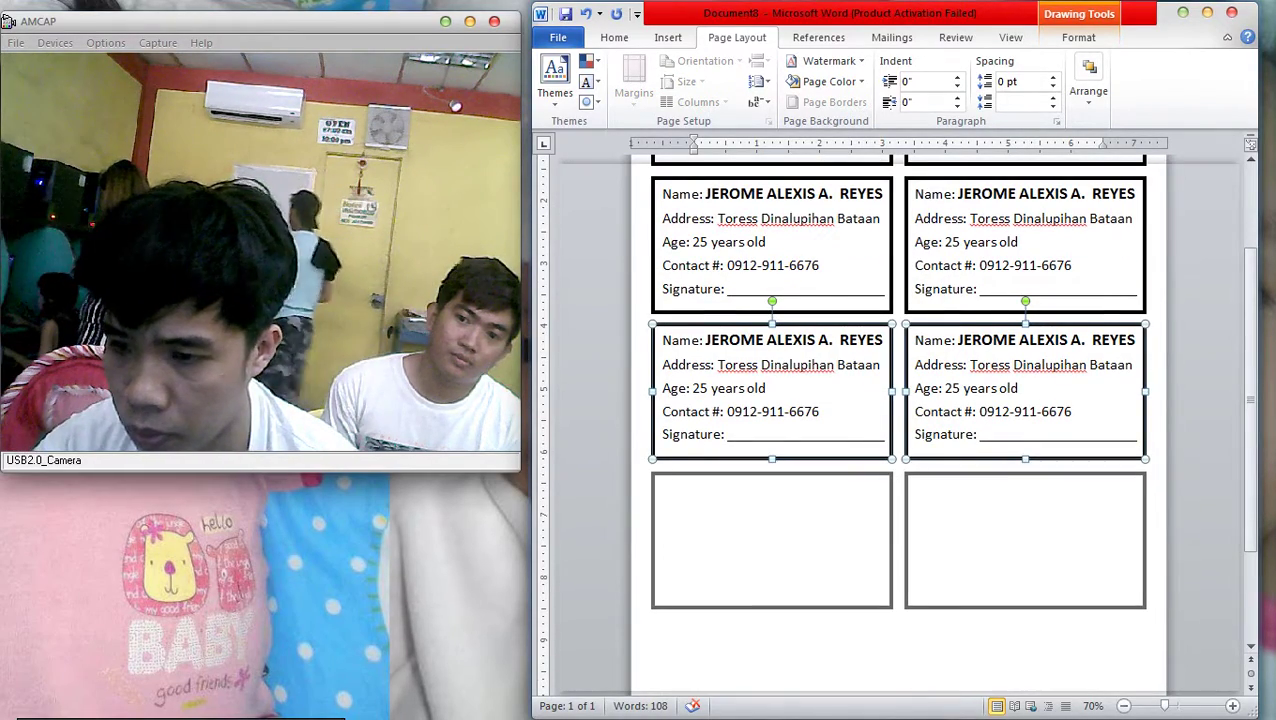
{"action": "scroll", "coordinate": [900, 400], "scroll_direction": "down", "scroll_amount": 3}
{"action": "key", "text": "ctrl+v"}
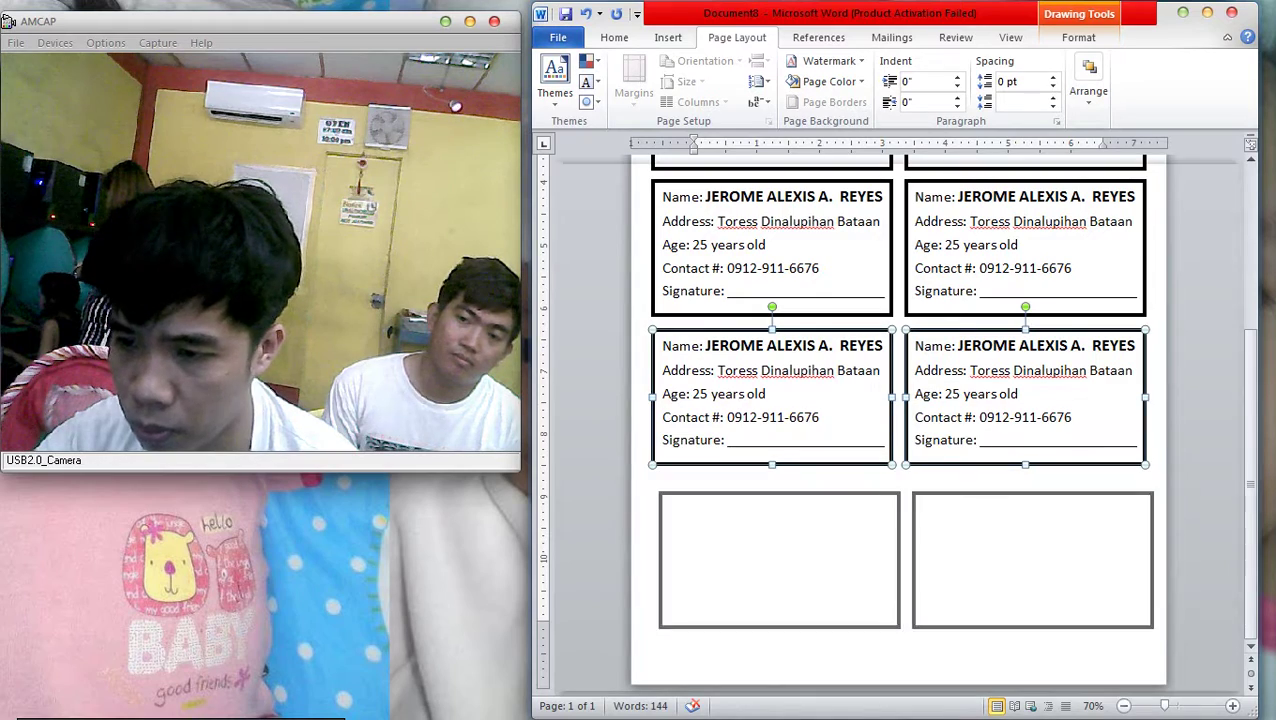
{"action": "scroll", "coordinate": [898, 410], "scroll_direction": "down", "scroll_amount": 3, "text": "ctrl"}
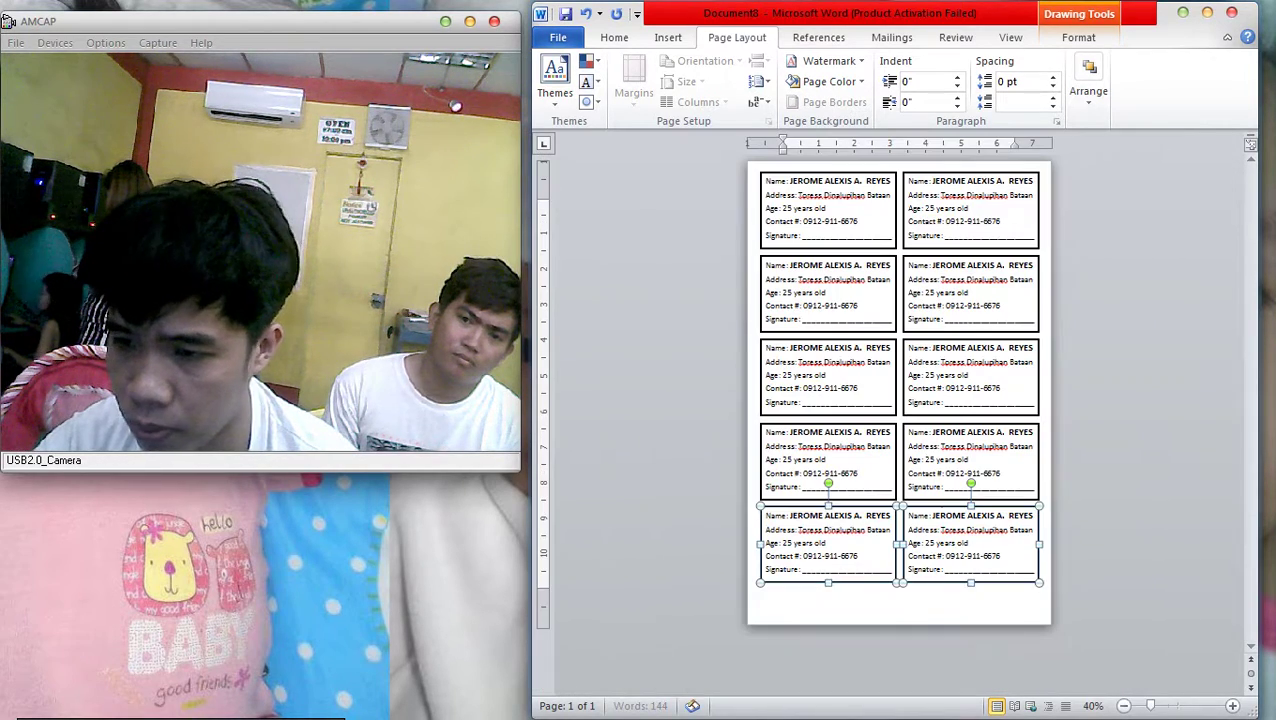
{"action": "key", "text": "Escape"}
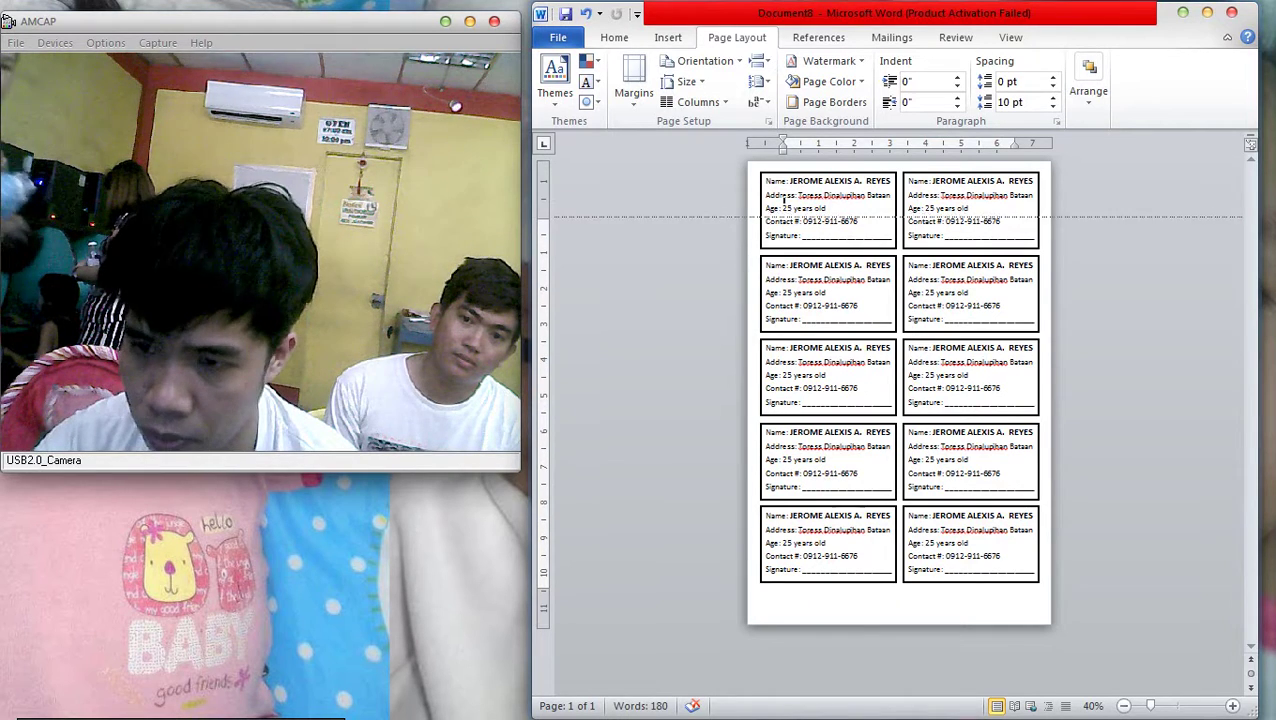
{"action": "key", "text": "Return"}
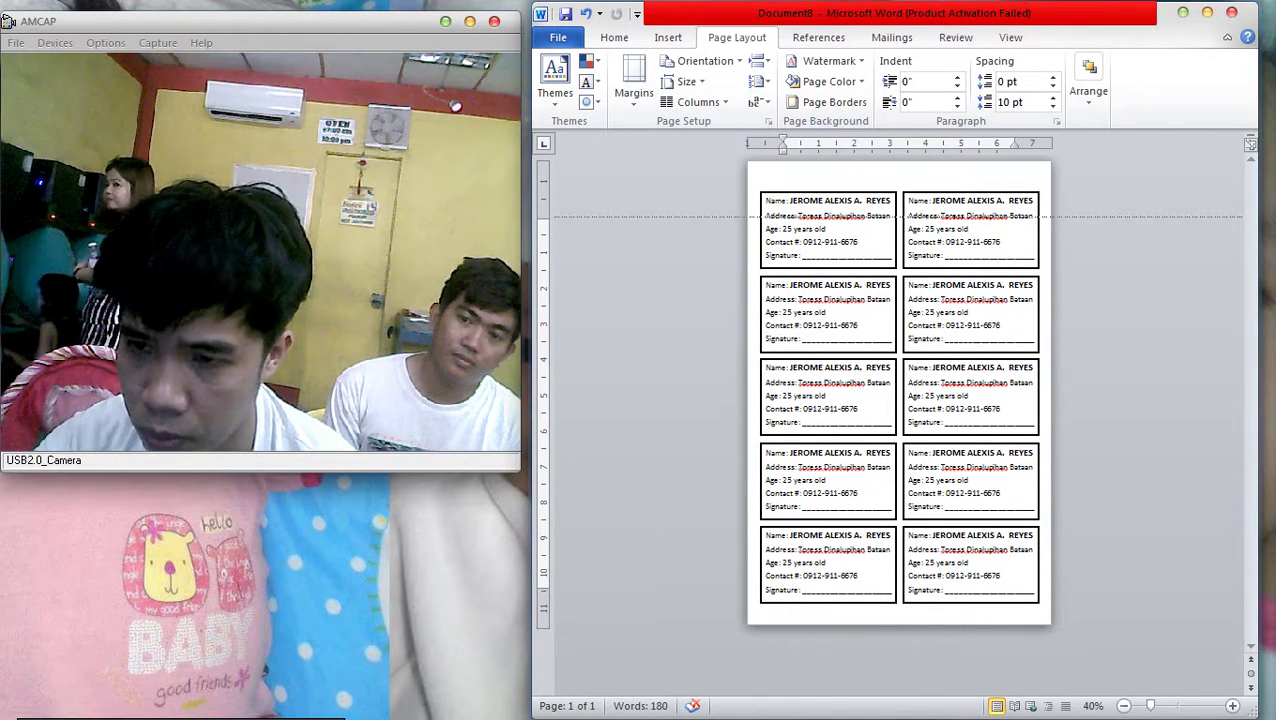
{"action": "key", "text": "BackSpace"}
{"action": "scroll", "coordinate": [898, 390], "scroll_direction": "down", "scroll_amount": 2}
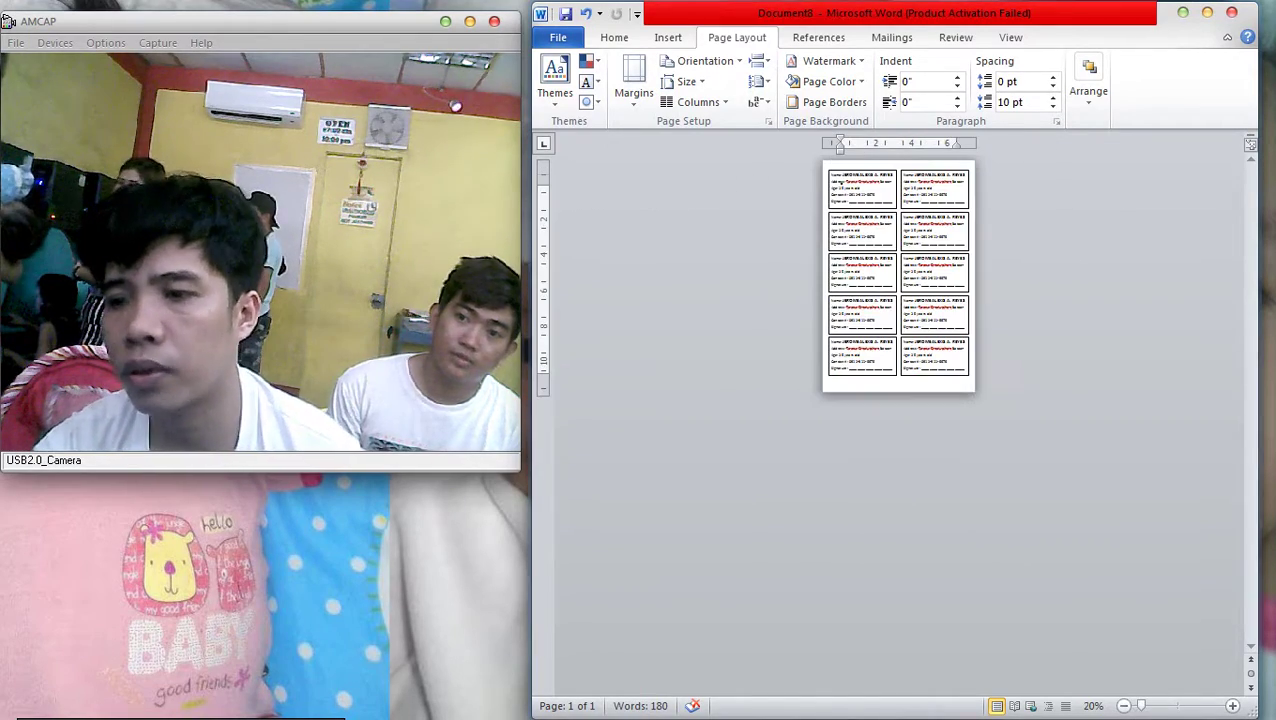
{"action": "key", "text": "ctrl+p"}
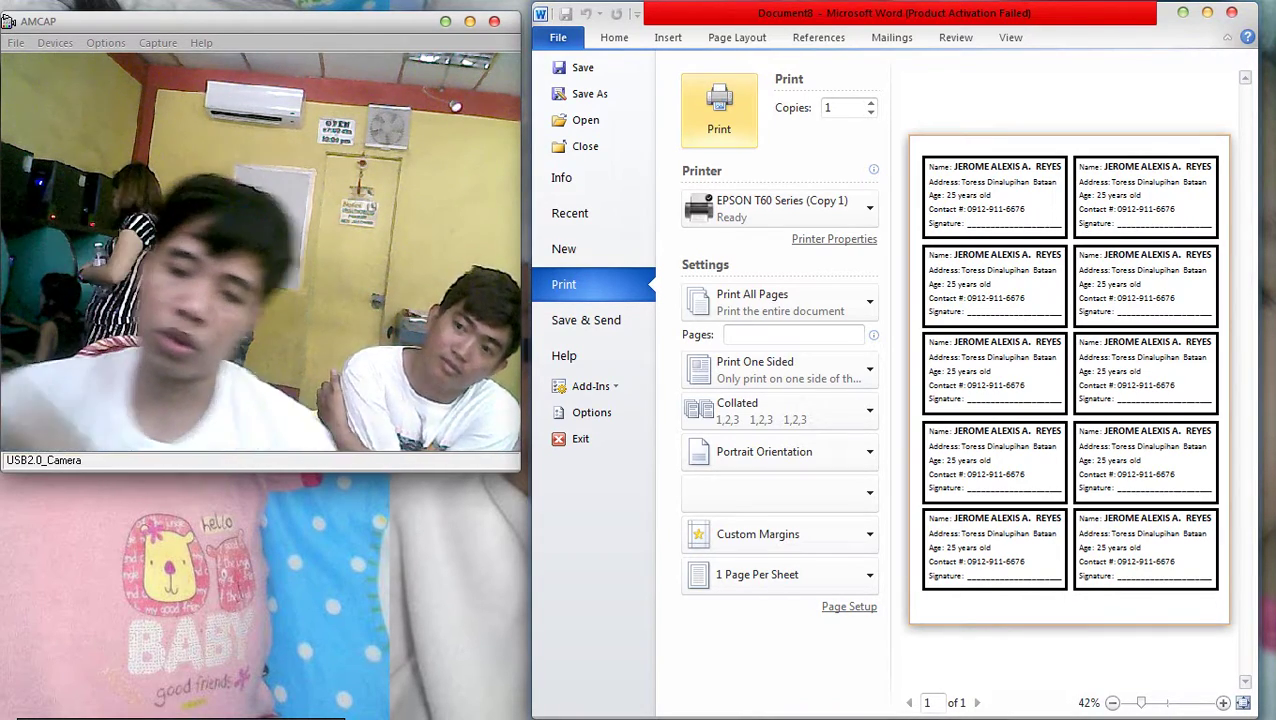
{"action": "left_click", "coordinate": [614, 37]}
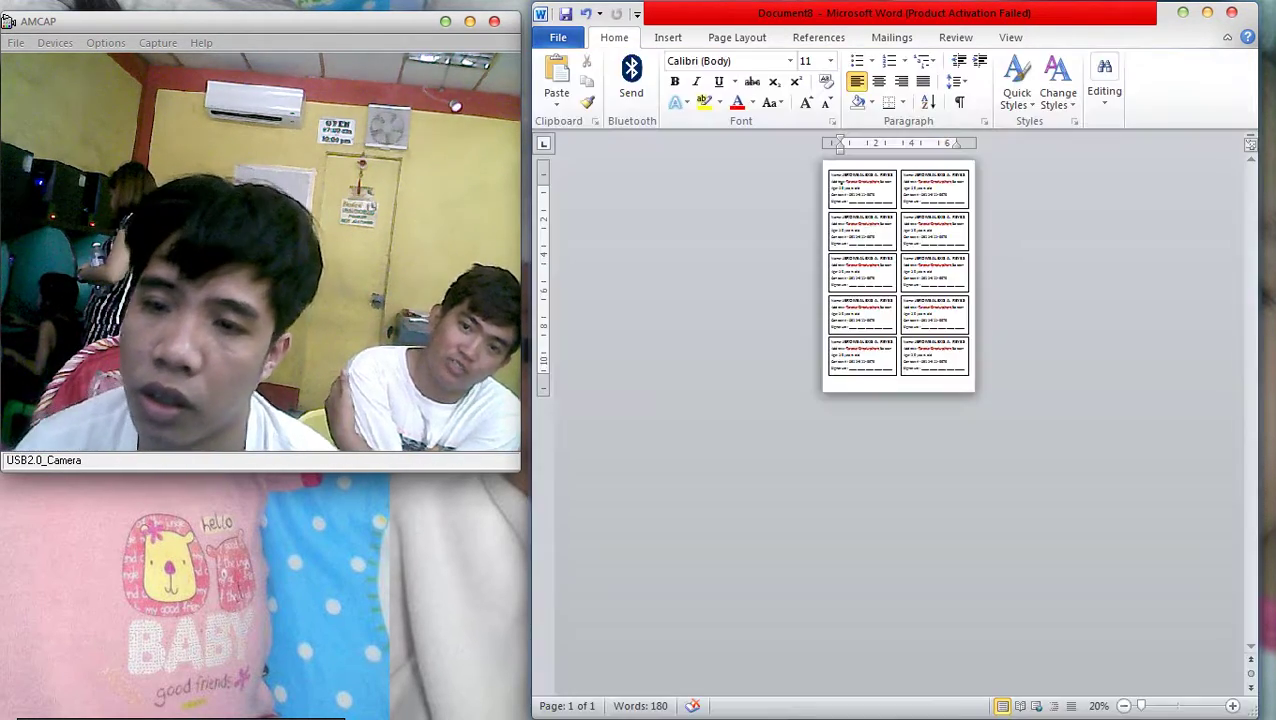
{"action": "scroll", "coordinate": [753, 220], "scroll_direction": "up", "scroll_amount": 3}
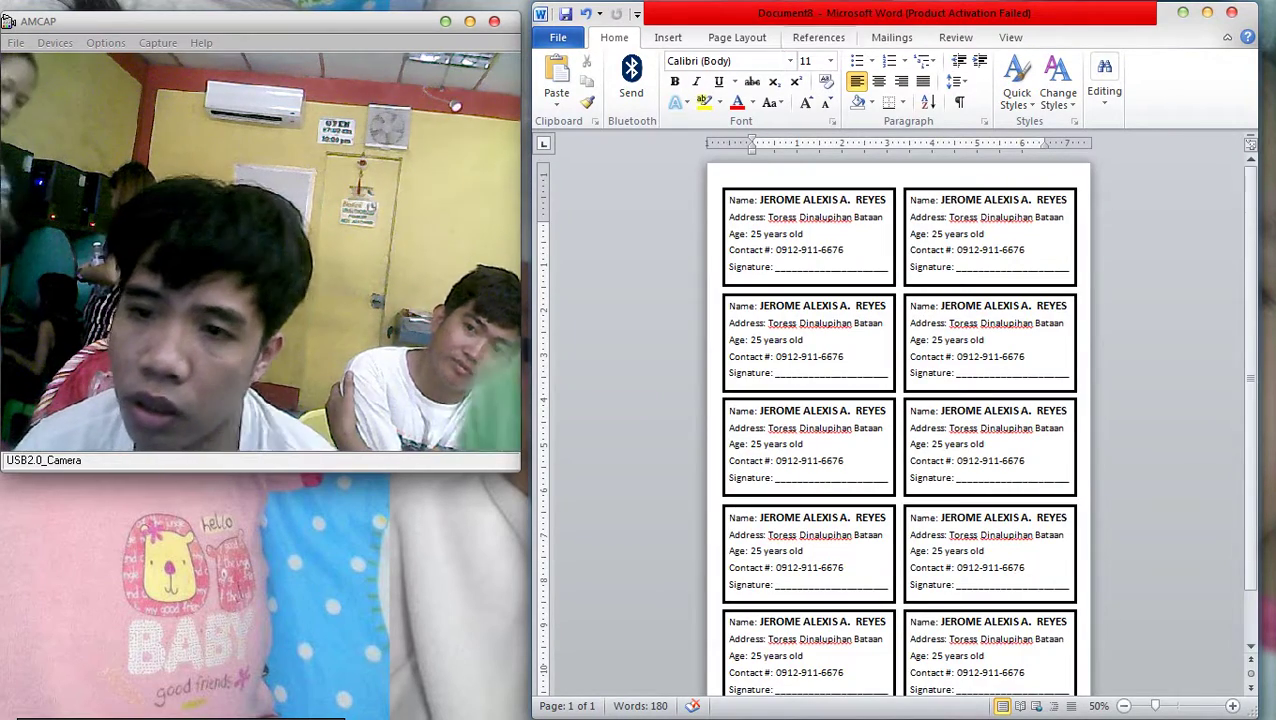
{"action": "left_click", "coordinate": [737, 37]}
Set the paper size back to Letter 8 1/2 x 11
{"action": "left_click", "coordinate": [688, 101]}
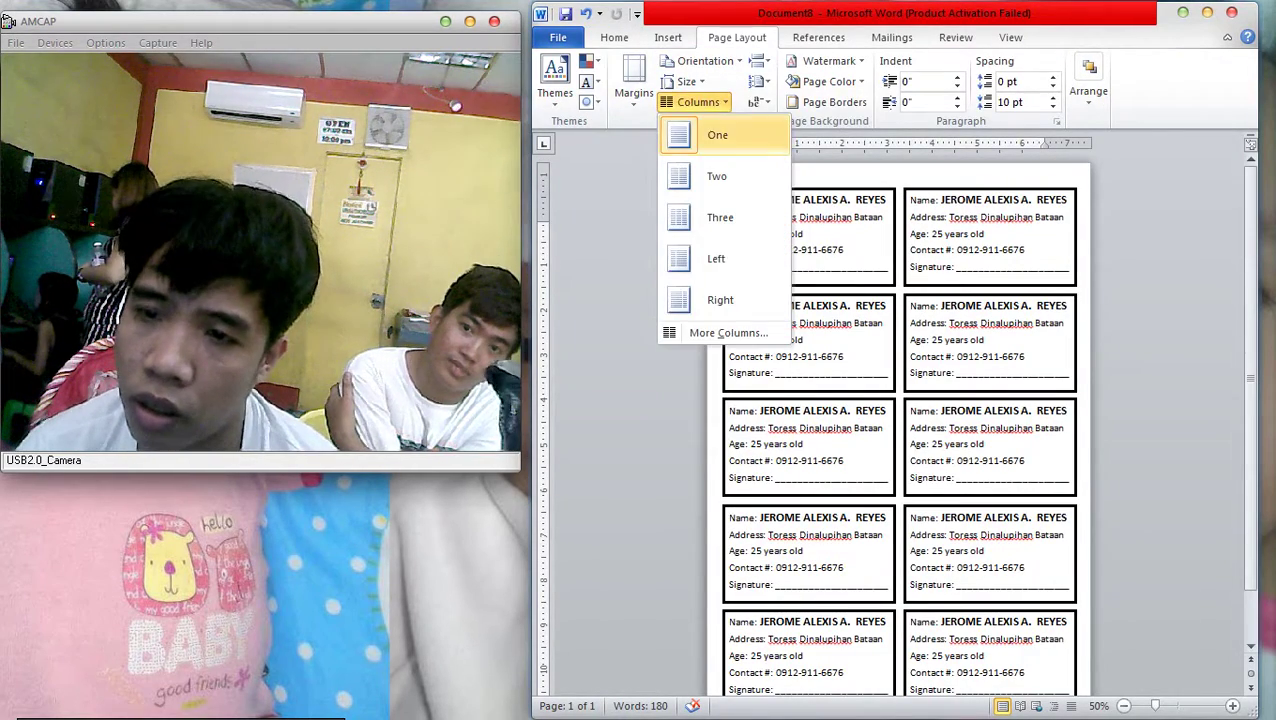
{"action": "left_click", "coordinate": [686, 81]}
{"action": "scroll", "coordinate": [755, 190], "scroll_direction": "down", "scroll_amount": 2}
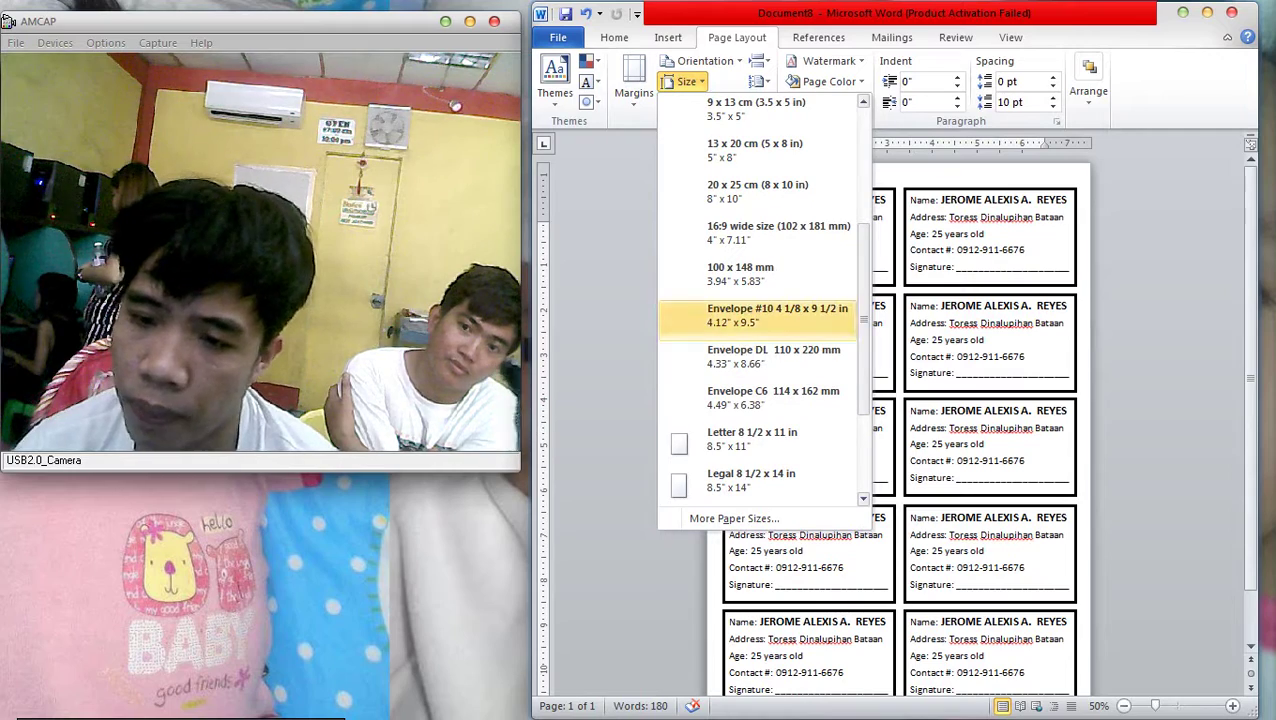
{"action": "left_click", "coordinate": [752, 438]}
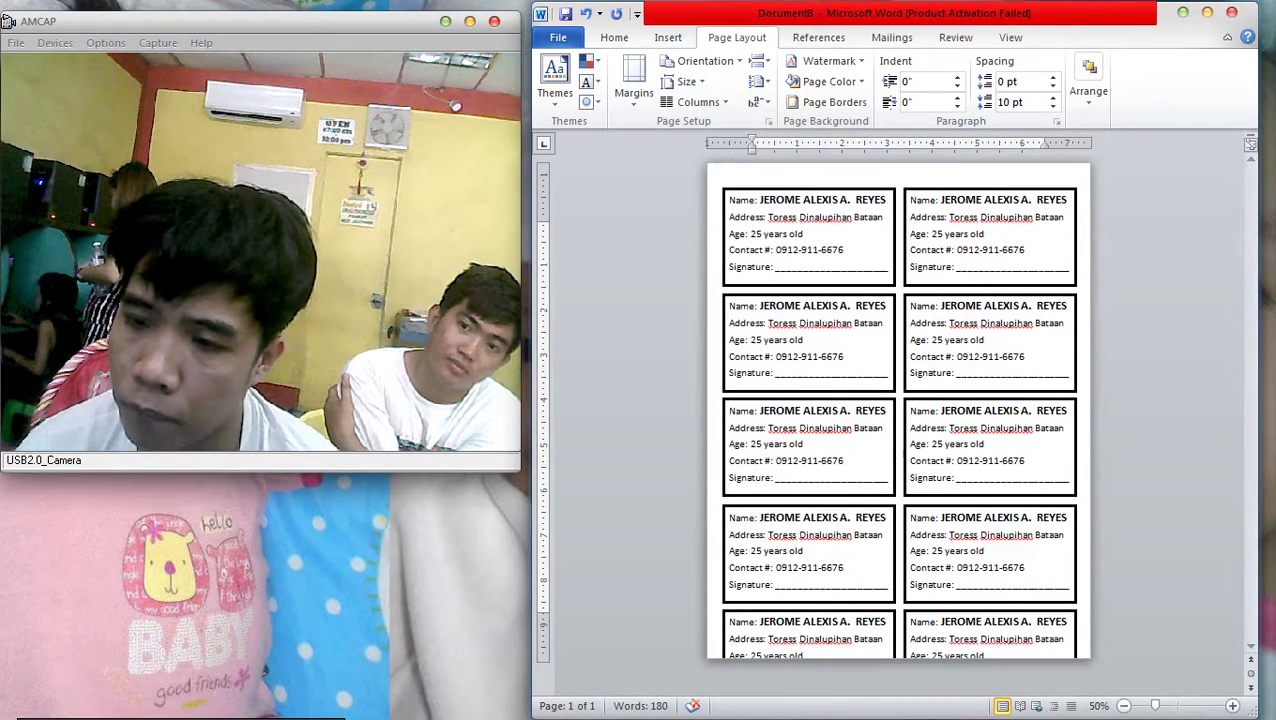
Delete the bottom row of ID cards
{"action": "left_click", "coordinate": [990, 622]}
{"action": "key", "text": "Delete"}
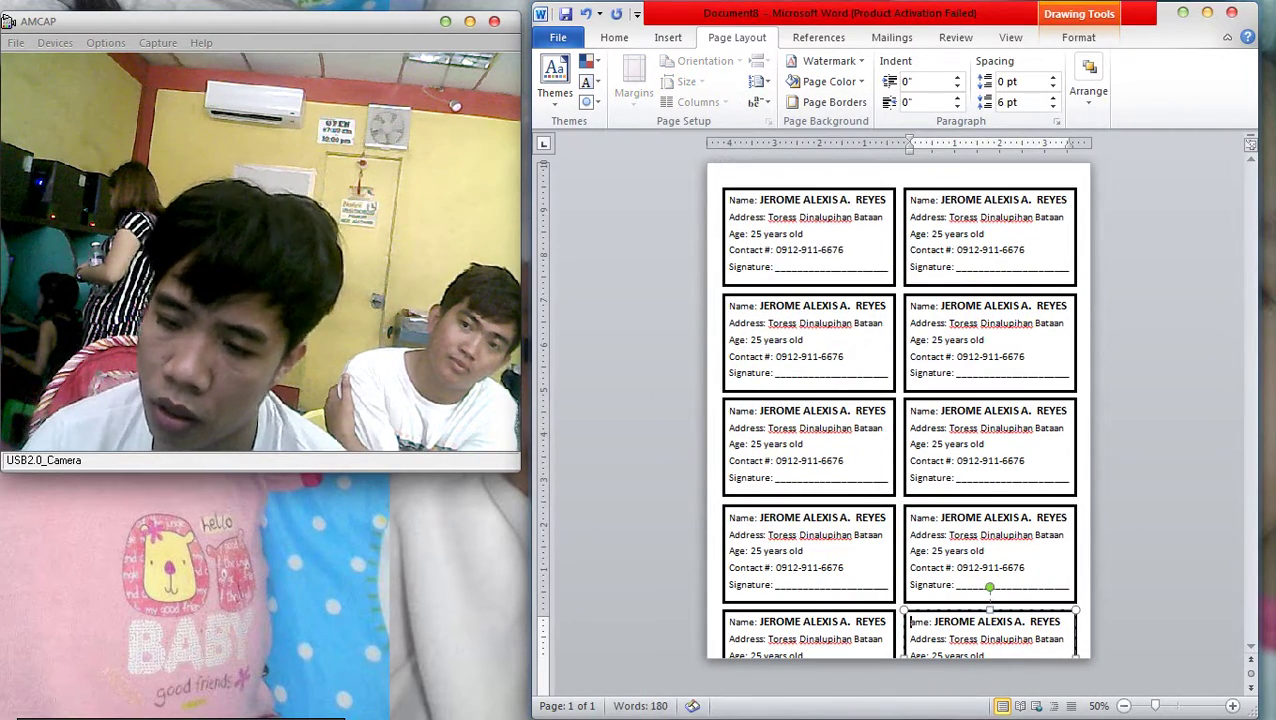
{"action": "left_click", "coordinate": [808, 620]}
{"action": "left_click", "coordinate": [905, 612]}
{"action": "key", "text": "Delete"}
{"action": "left_click", "coordinate": [810, 607]}
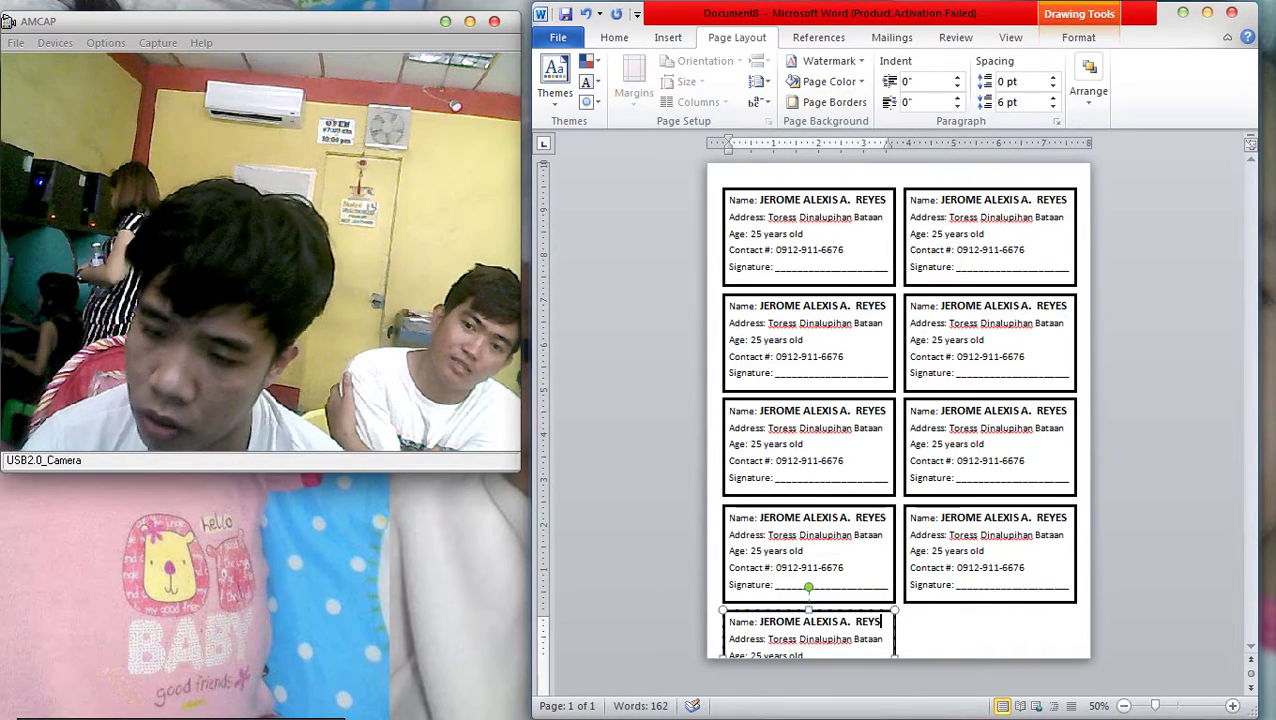
{"action": "key", "text": "Delete"}
{"action": "key", "text": "Delete"}
{"action": "scroll", "coordinate": [784, 206], "scroll_direction": "down", "scroll_amount": 3}
{"action": "scroll", "coordinate": [784, 206], "scroll_direction": "up", "scroll_amount": 2}
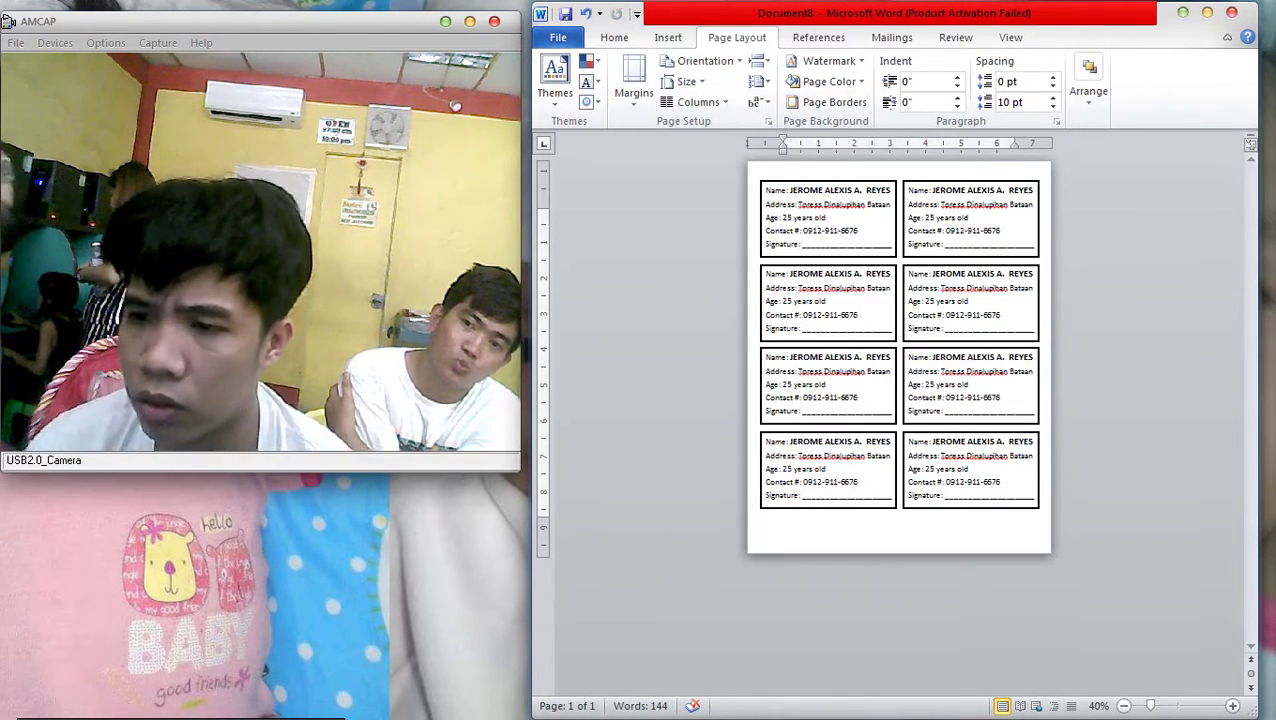
Delete the remaining lower rows of cards until only the top pair remains
{"action": "left_click", "coordinate": [913, 441]}
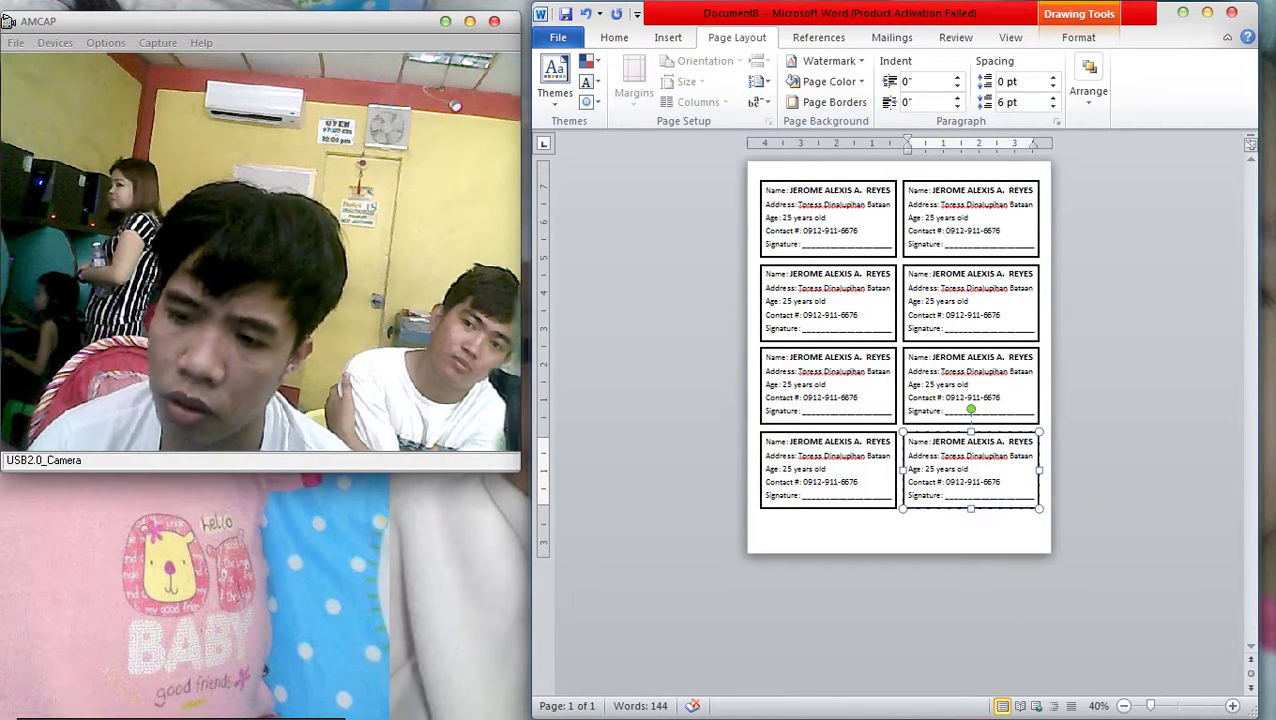
{"action": "double_click", "coordinate": [914, 441]}
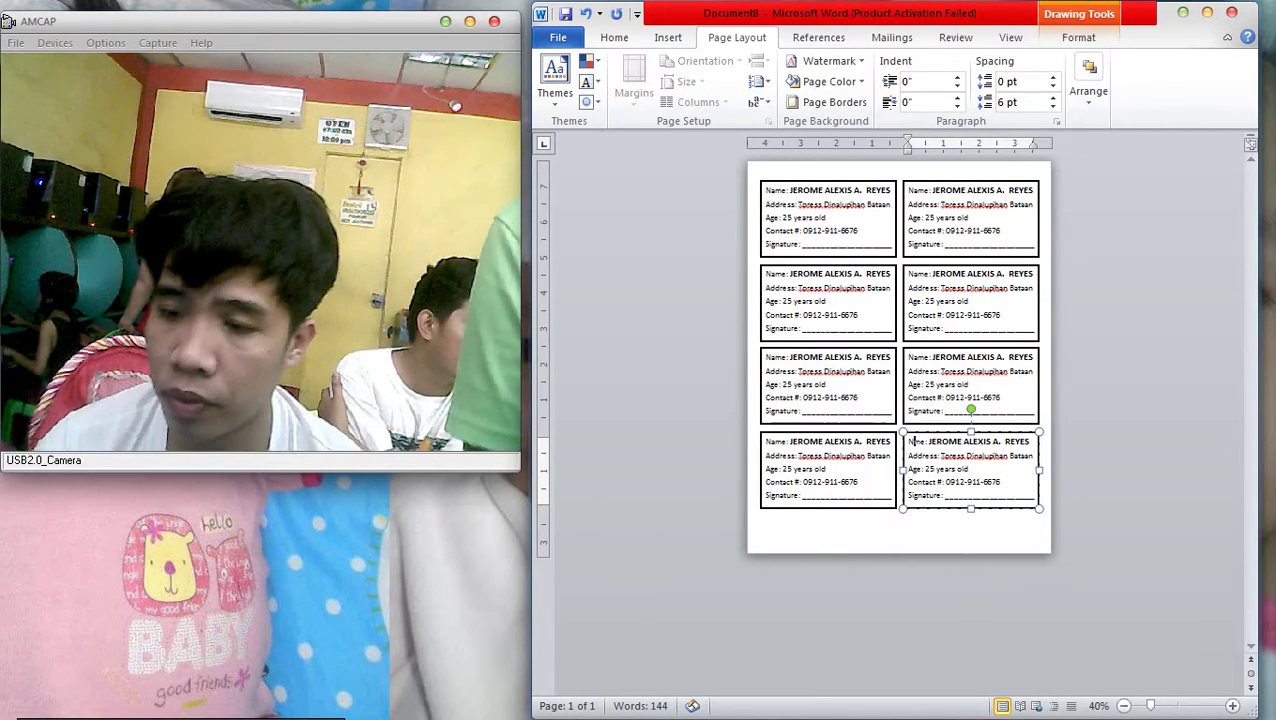
{"action": "left_click", "coordinate": [828, 431]}
{"action": "key", "text": "Delete"}
{"action": "left_click", "coordinate": [914, 441]}
{"action": "key", "text": "Delete"}
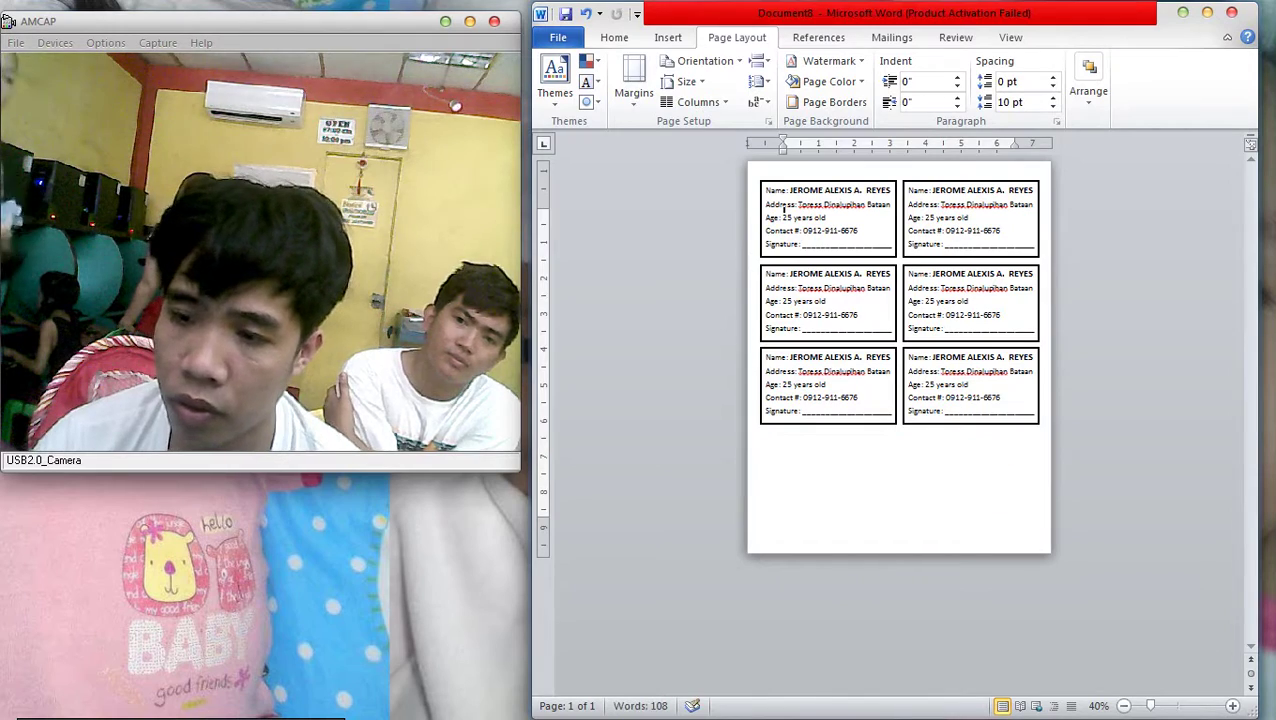
{"action": "left_click", "coordinate": [970, 348]}
{"action": "key", "text": "Delete"}
{"action": "left_click", "coordinate": [828, 348]}
{"action": "key", "text": "Delete"}
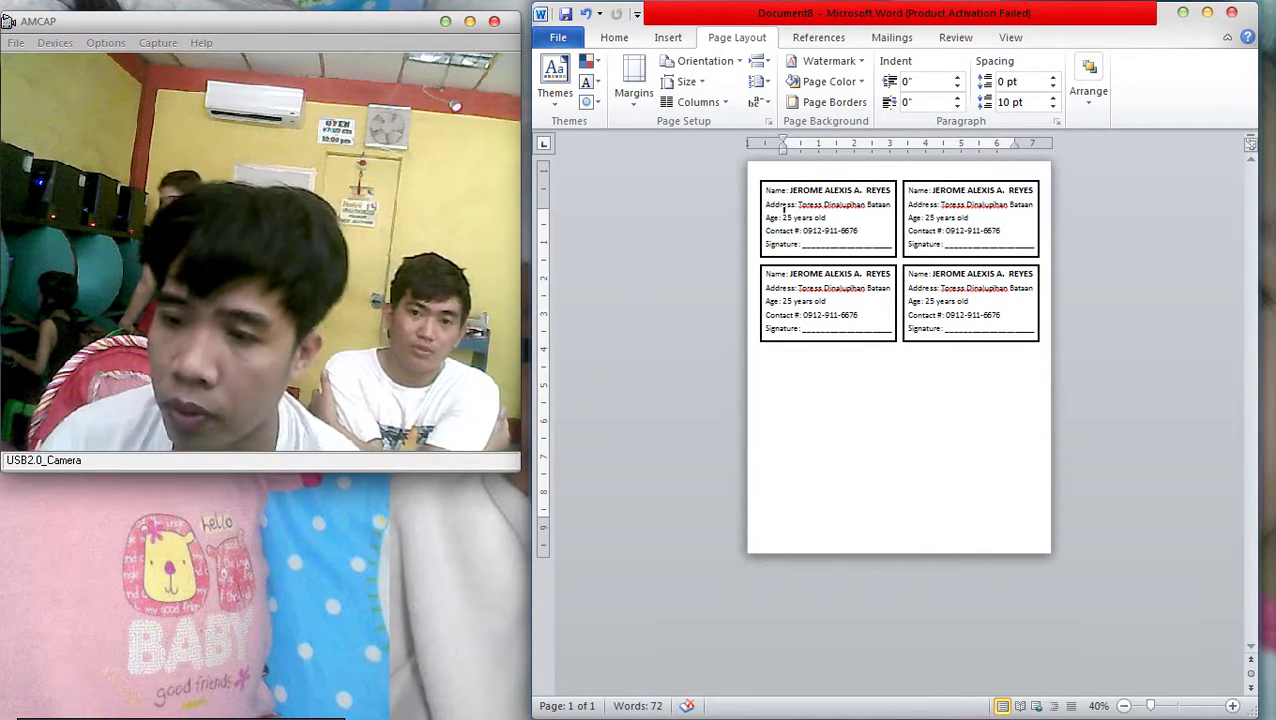
{"action": "left_click", "coordinate": [828, 300]}
{"action": "key", "text": "Delete"}
{"action": "left_click", "coordinate": [970, 300]}
{"action": "key", "text": "Delete"}
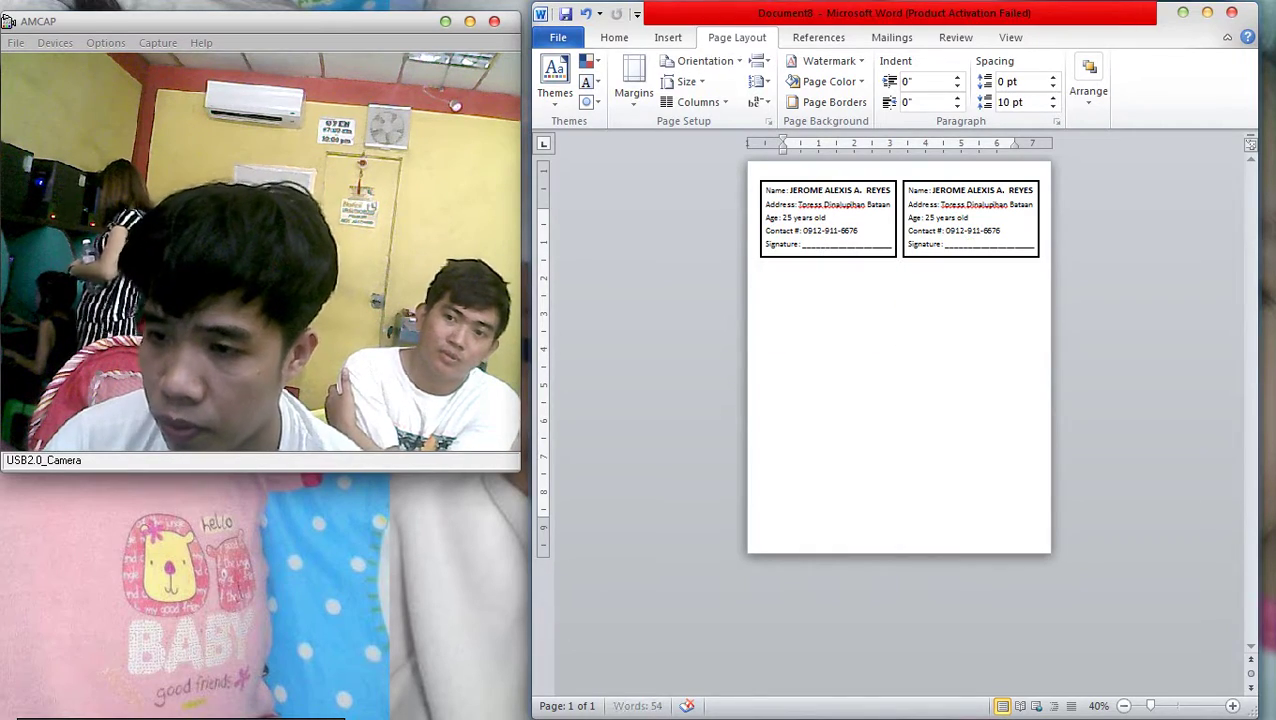
{"action": "scroll", "coordinate": [785, 206], "scroll_direction": "up", "scroll_amount": 4}
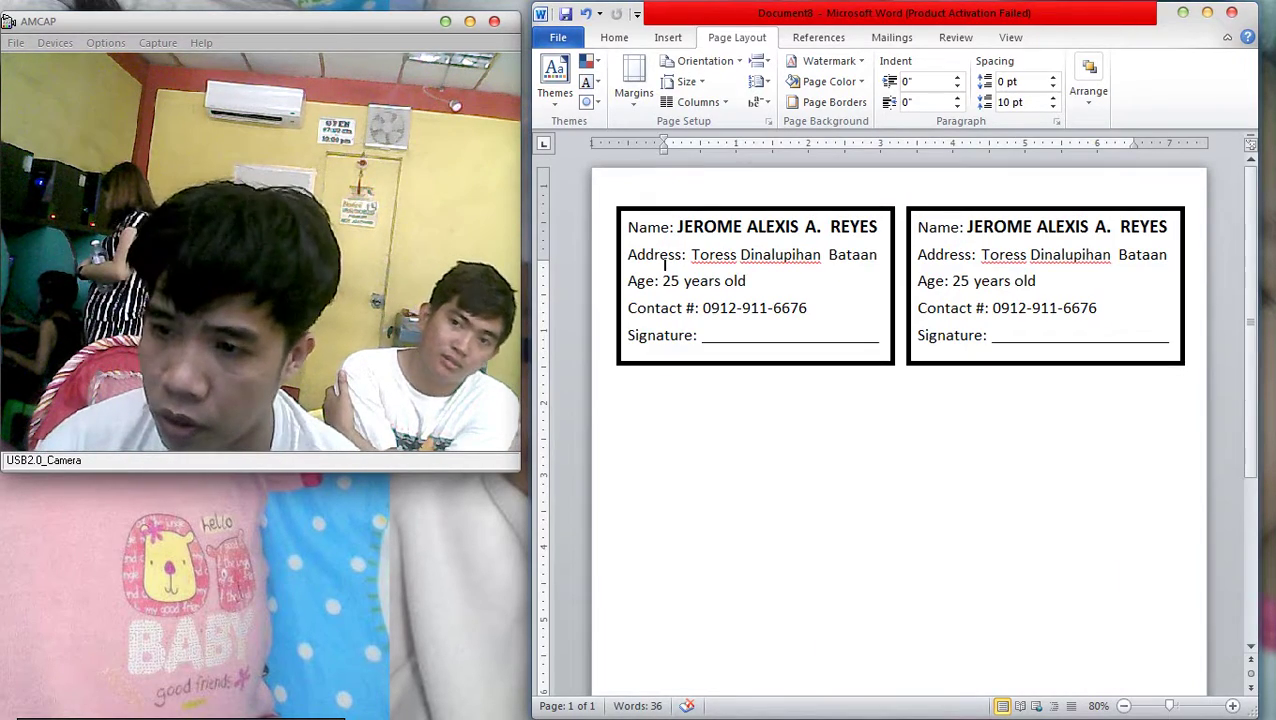
Delete the right-hand card and set the remaining card's Spacing After to 0 pt
{"action": "left_click", "coordinate": [1040, 282]}
{"action": "key", "text": "Delete"}
{"action": "left_click", "coordinate": [760, 290]}
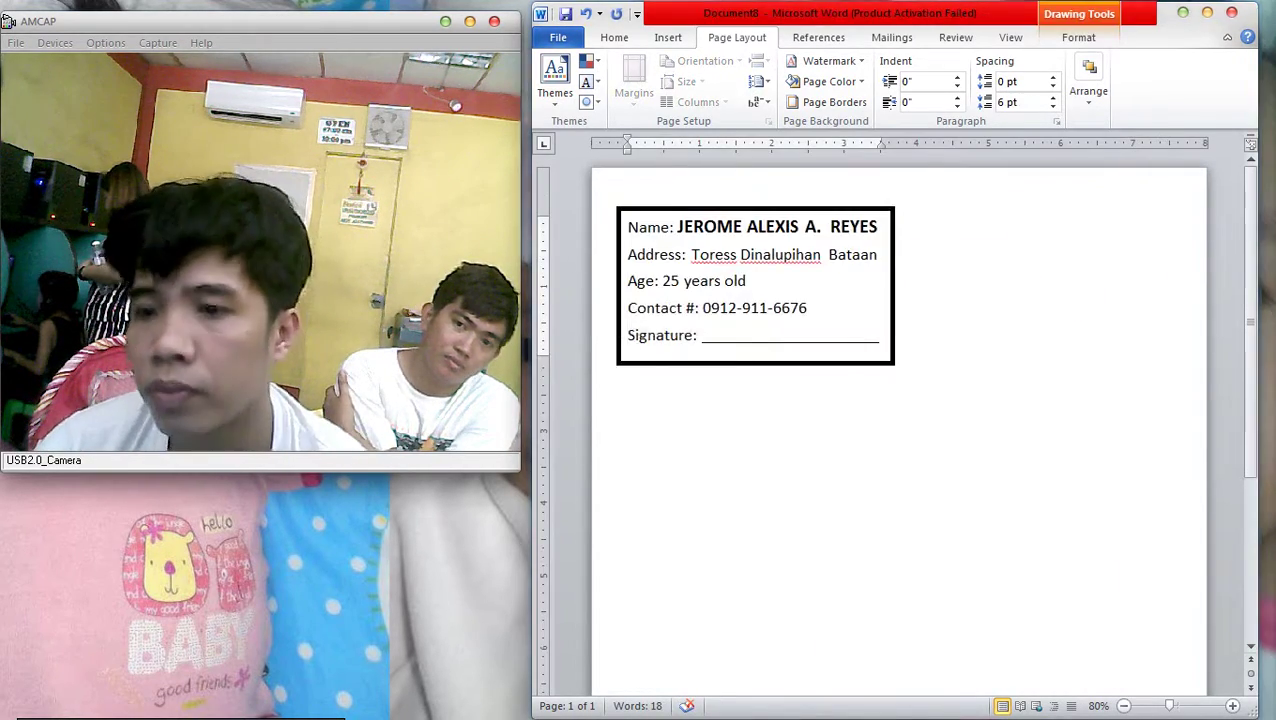
{"action": "key", "text": "ctrl+a"}
{"action": "key", "text": "Return"}
{"action": "right_click", "coordinate": [751, 259]}
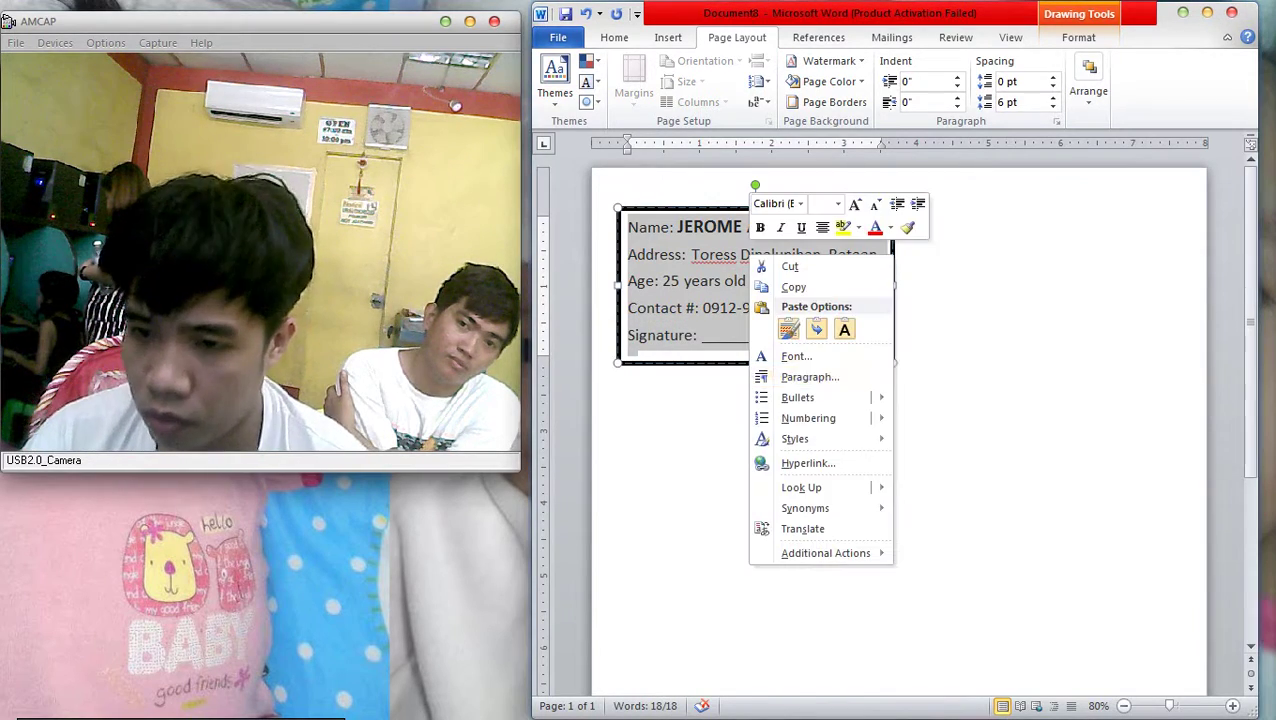
{"action": "left_click", "coordinate": [810, 377]}
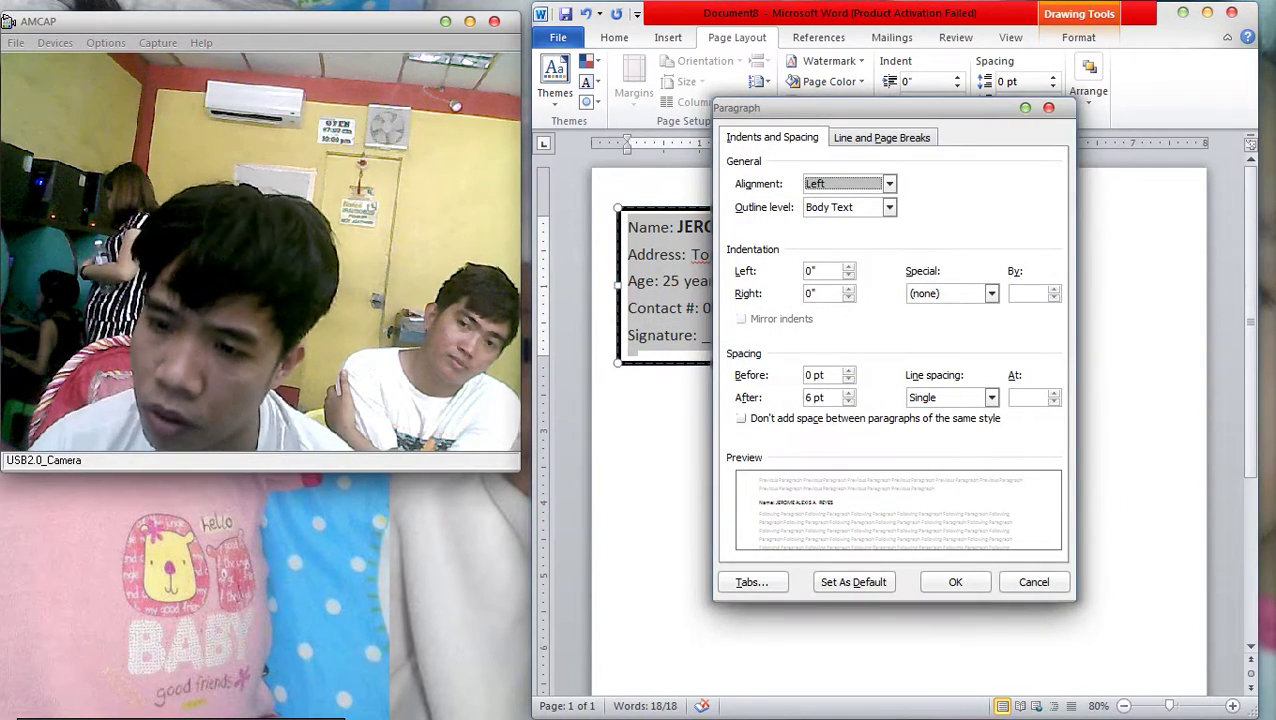
{"action": "left_click", "coordinate": [848, 401]}
{"action": "left_click", "coordinate": [848, 401]}
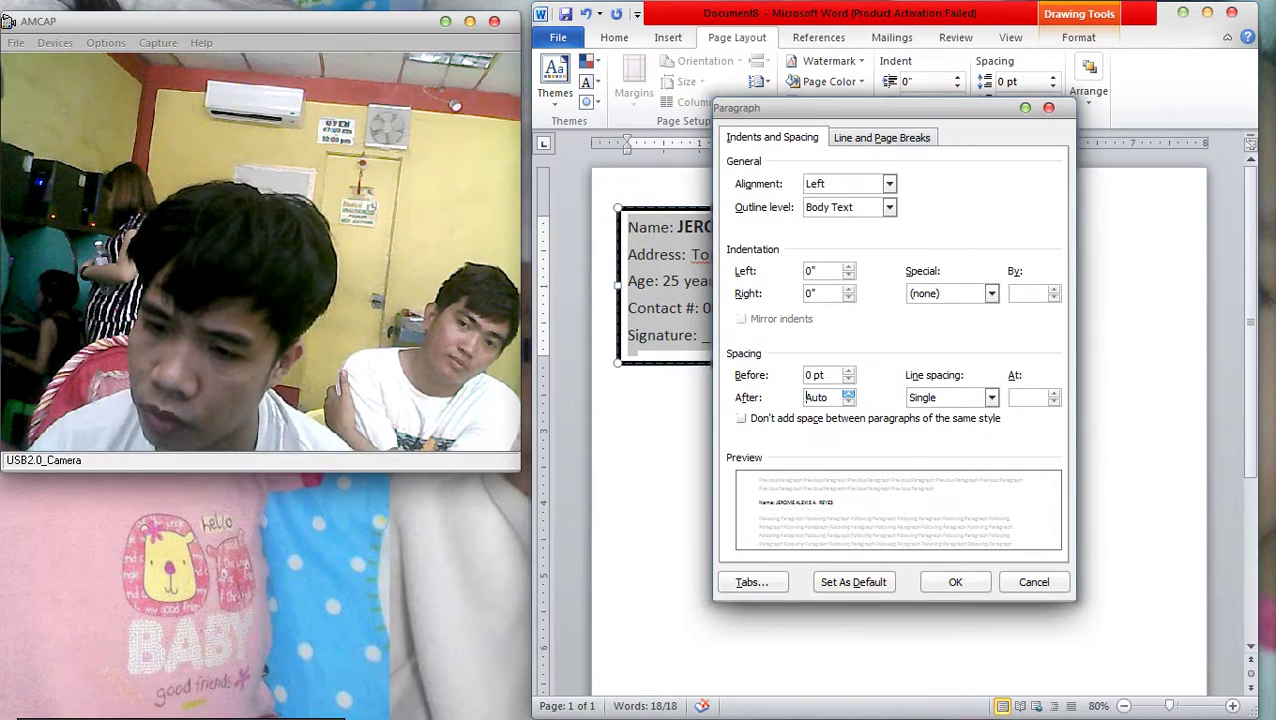
{"action": "left_click", "coordinate": [848, 393]}
{"action": "key", "text": "Return"}
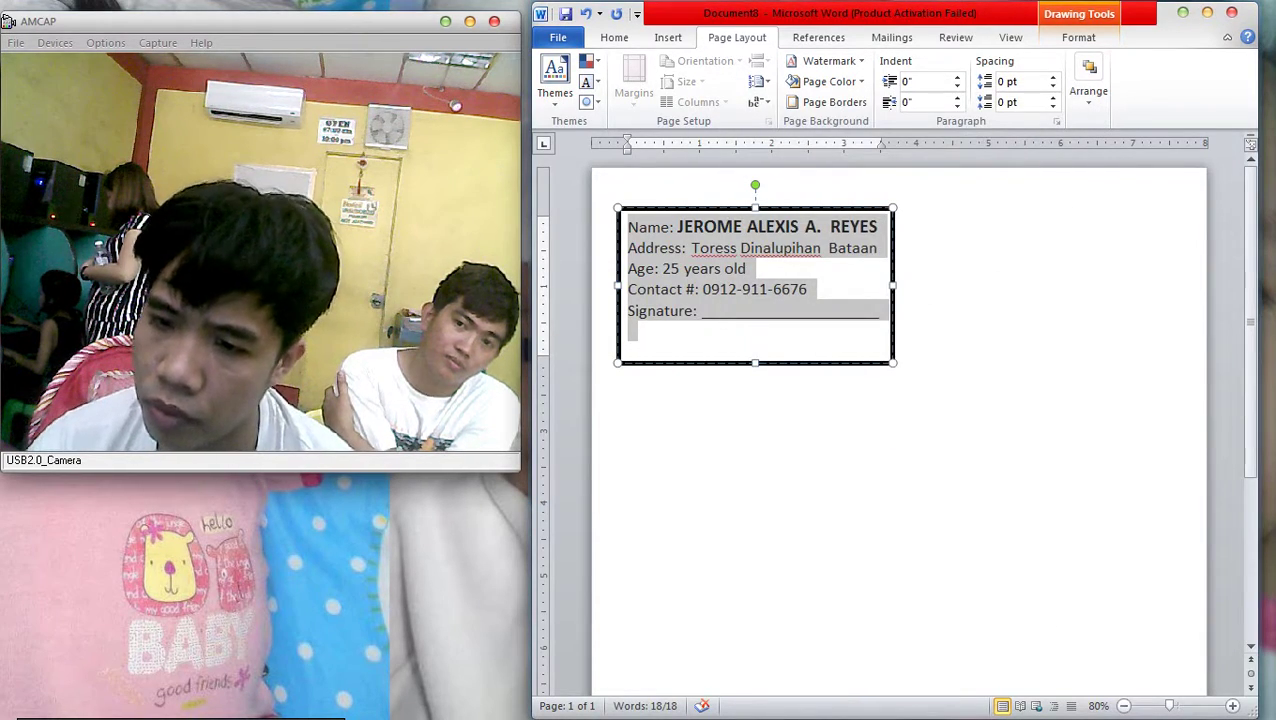
{"action": "left_click", "coordinate": [650, 268]}
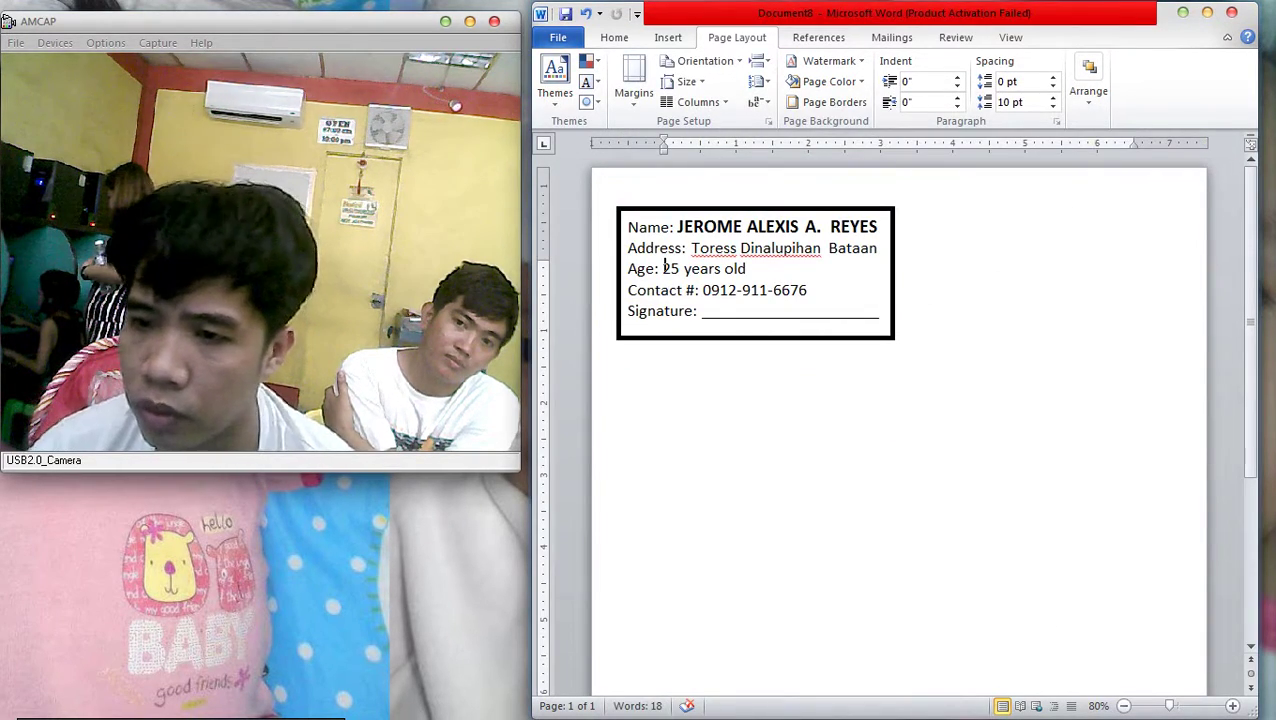
Copy the card beside itself, then copy the pair down into five rows of two
{"action": "left_click_drag", "start_coordinate": [893, 300], "coordinate": [1182, 300]}
{"action": "left_click", "coordinate": [893, 300], "text": "ctrl"}
{"action": "left_click_drag", "start_coordinate": [893, 300], "coordinate": [893, 587]}
{"action": "scroll", "coordinate": [893, 587], "scroll_direction": "down", "scroll_amount": 4}
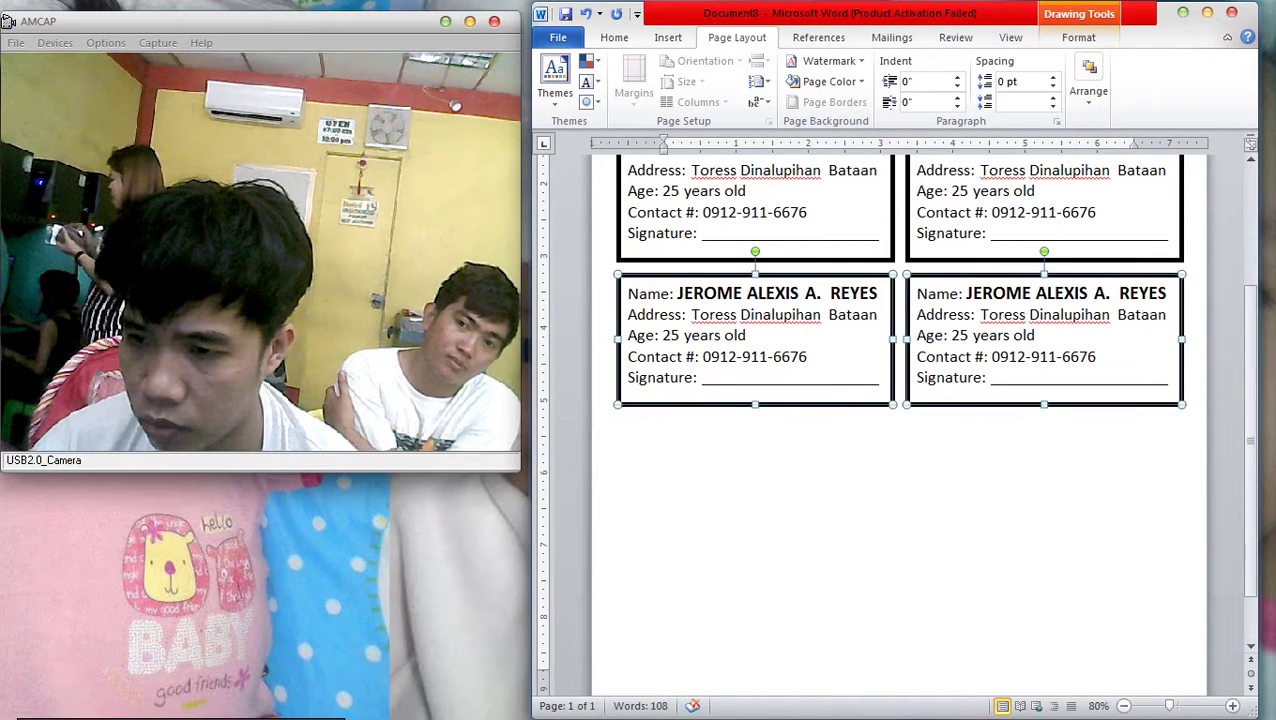
{"action": "left_click_drag", "start_coordinate": [893, 300], "coordinate": [893, 581]}
{"action": "scroll", "coordinate": [893, 444], "scroll_direction": "down", "scroll_amount": 1}
{"action": "key", "text": "Escape"}
Undo the last card adjustment and open the print preview
{"action": "scroll", "coordinate": [900, 420], "scroll_direction": "up", "scroll_amount": 1}
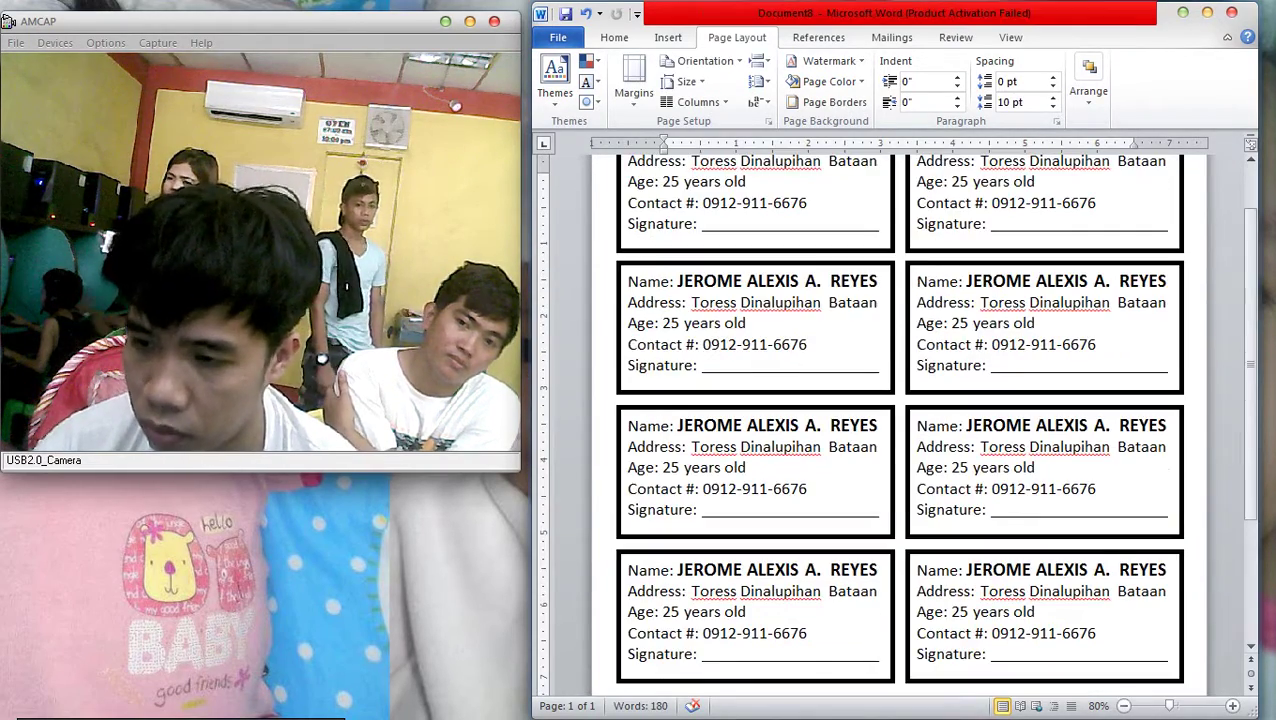
{"action": "scroll", "coordinate": [752, 226], "scroll_direction": "down", "scroll_amount": 5, "text": "ctrl"}
{"action": "scroll", "coordinate": [752, 226], "scroll_direction": "up", "scroll_amount": 2, "text": "ctrl"}
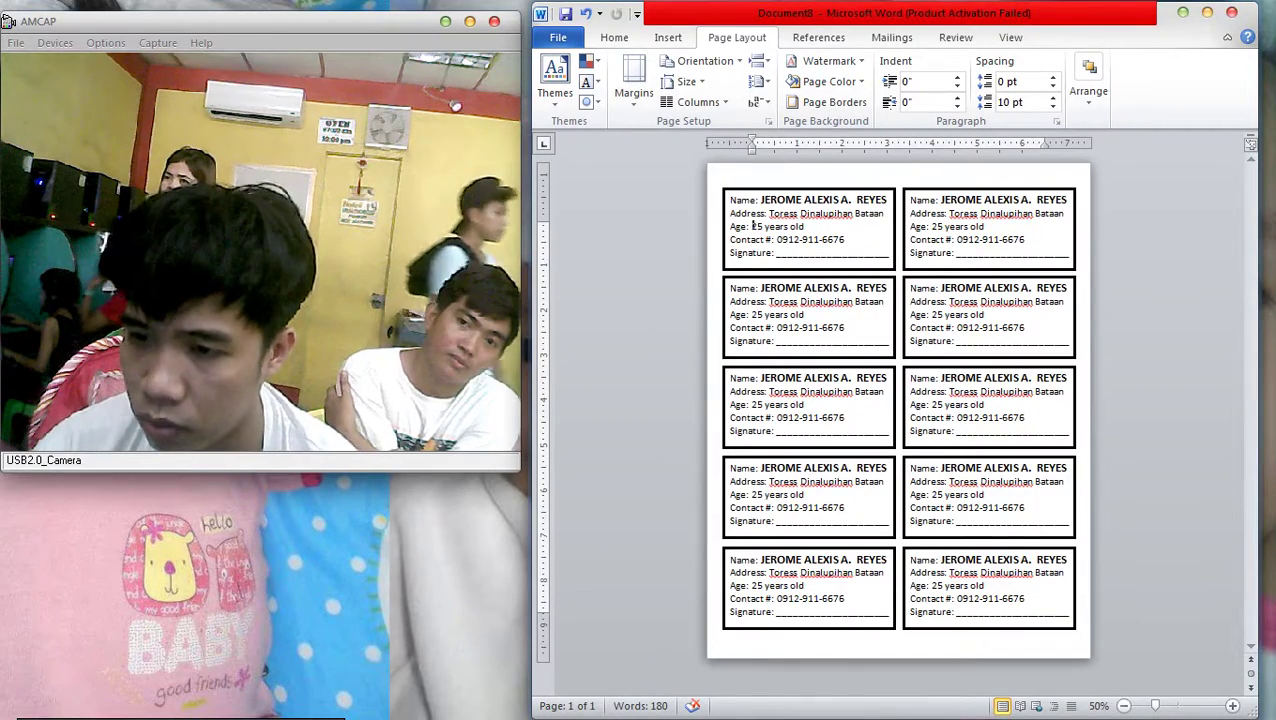
{"action": "key", "text": "ctrl+z"}
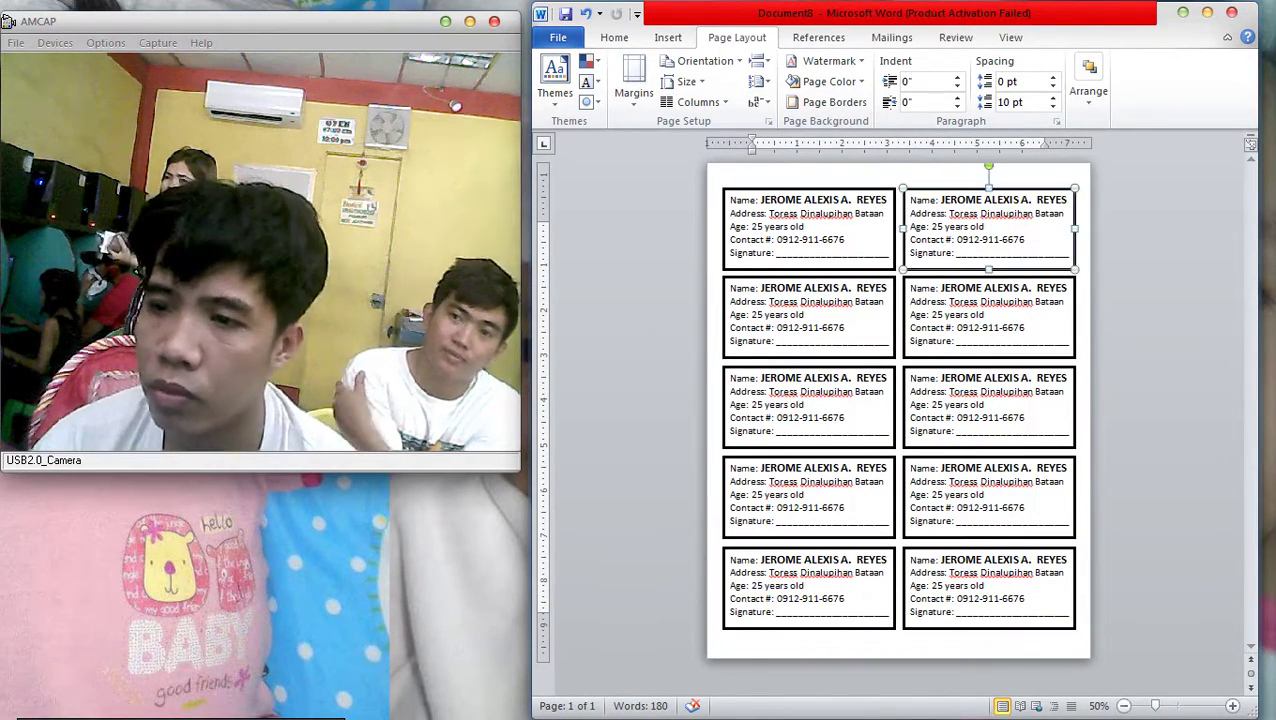
{"action": "key", "text": "Escape"}
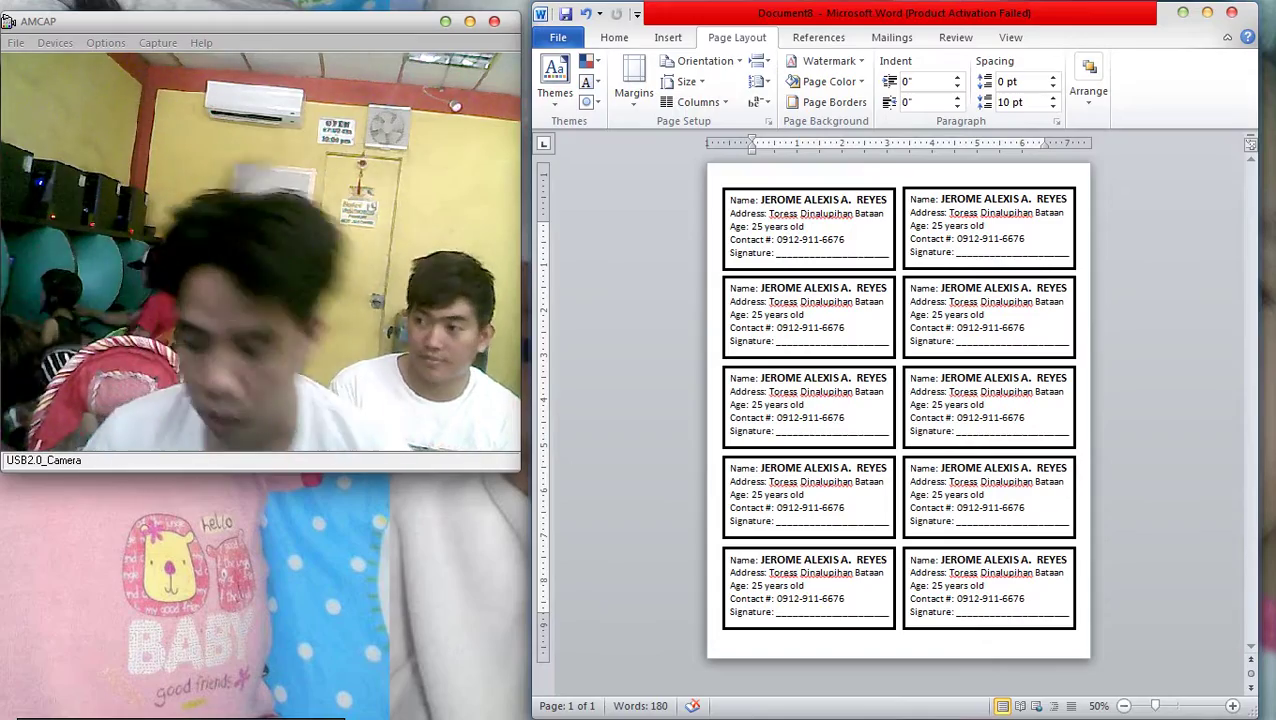
{"action": "key", "text": "ctrl+p"}
Set the print to 3 copies and choose the EPSON T60 Series printer
{"action": "key", "text": "Up"}
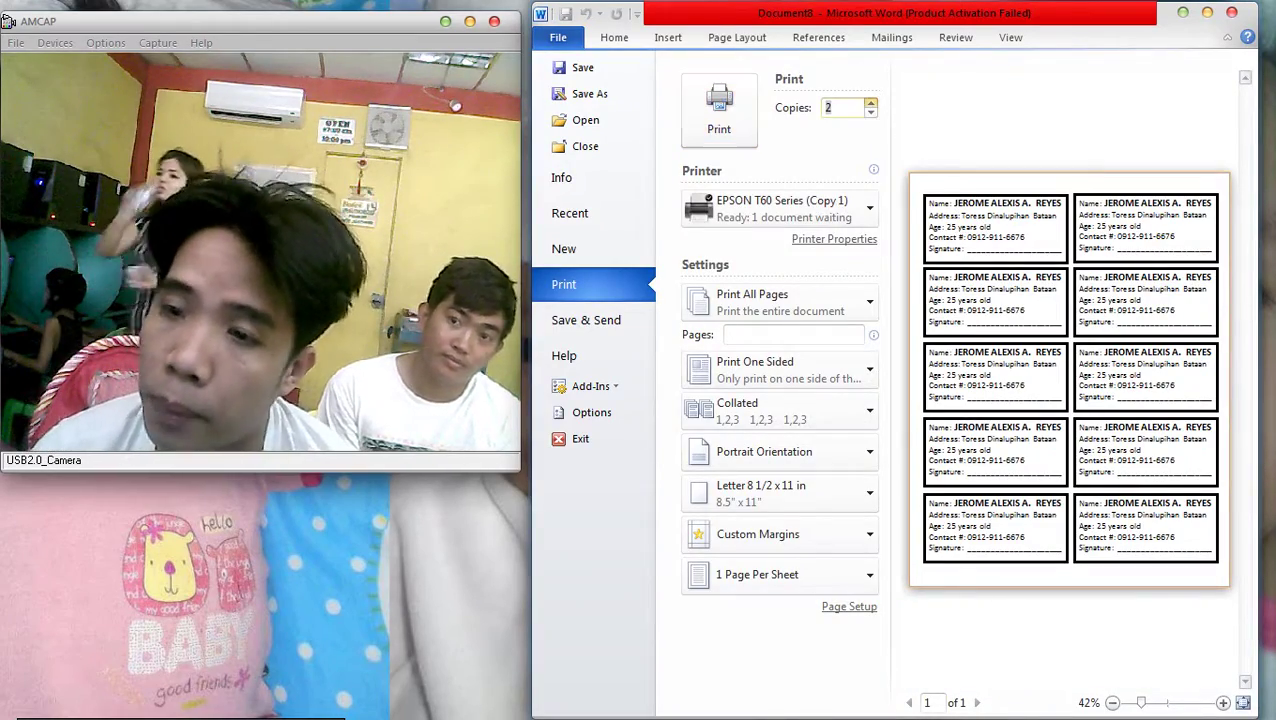
{"action": "key", "text": "Return"}
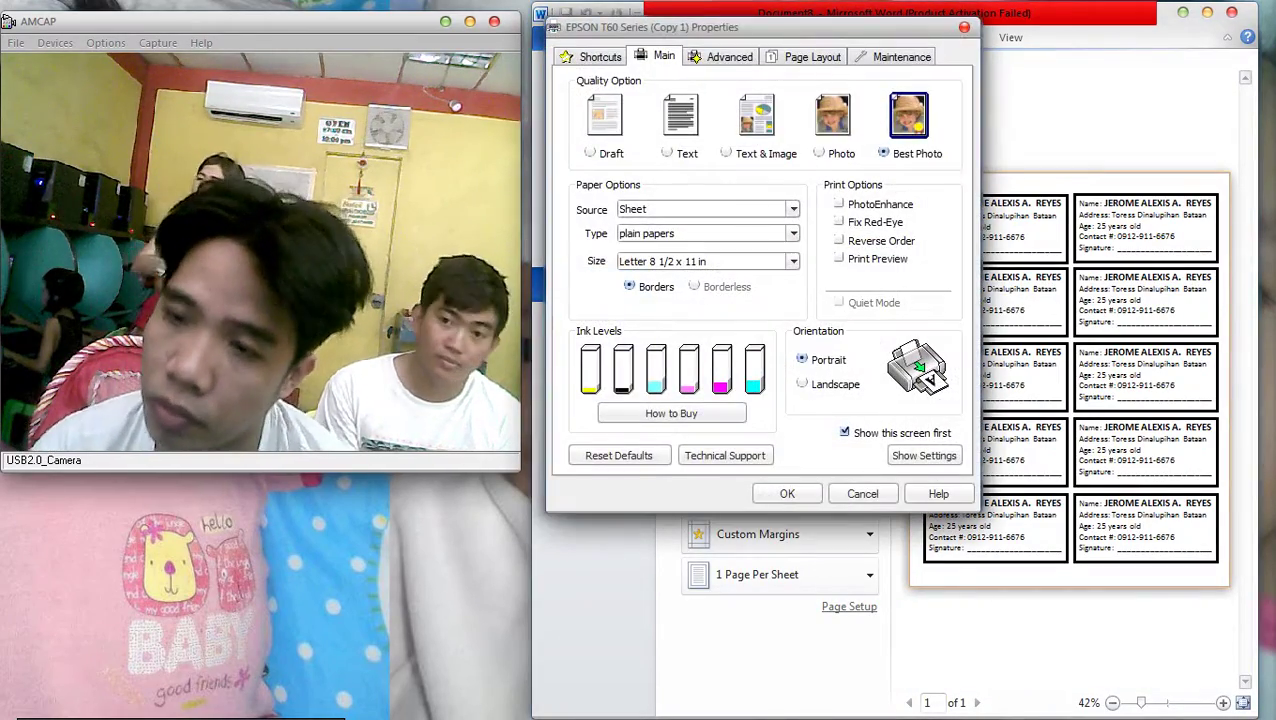
{"action": "key", "text": "Escape"}
{"action": "key", "text": "alt+Down"}
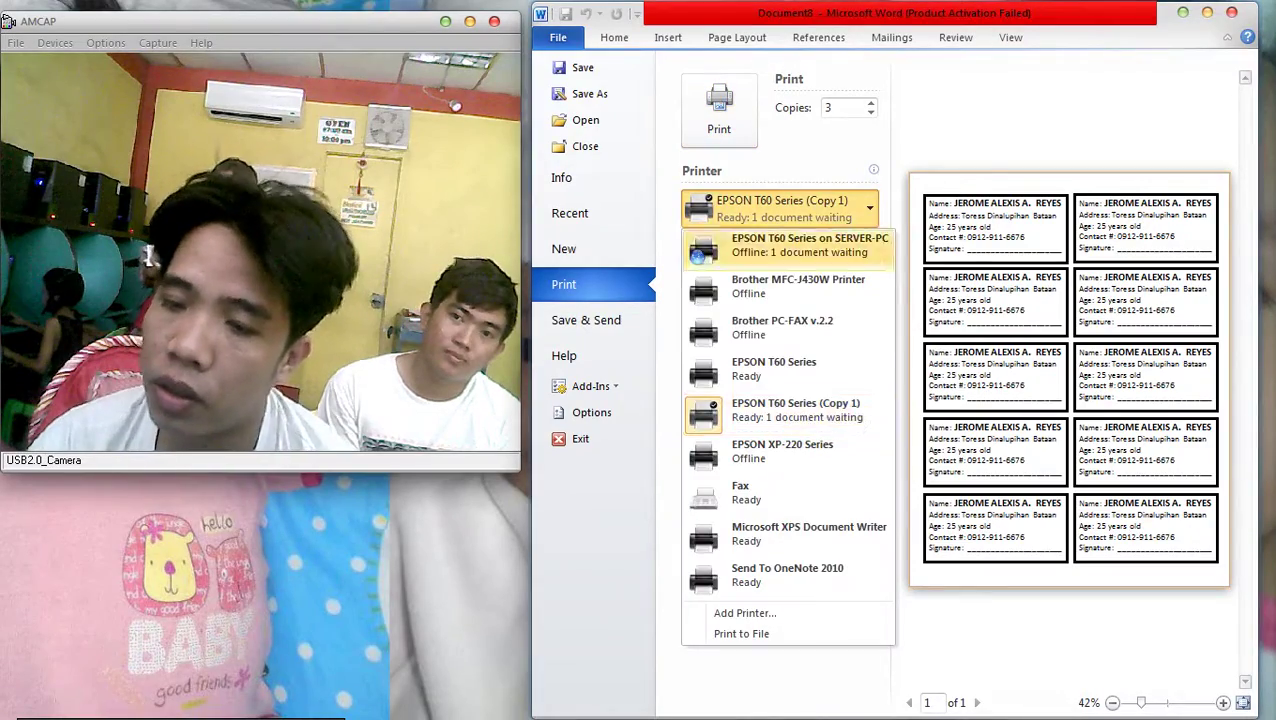
{"action": "key", "text": "Down"}
{"action": "key", "text": "Down"}
{"action": "key", "text": "Down"}
{"action": "key", "text": "Return"}
Accept the EPSON printer properties, print the card sheet, and minimize Word
{"action": "key", "text": "Tab"}
{"action": "key", "text": "Return"}
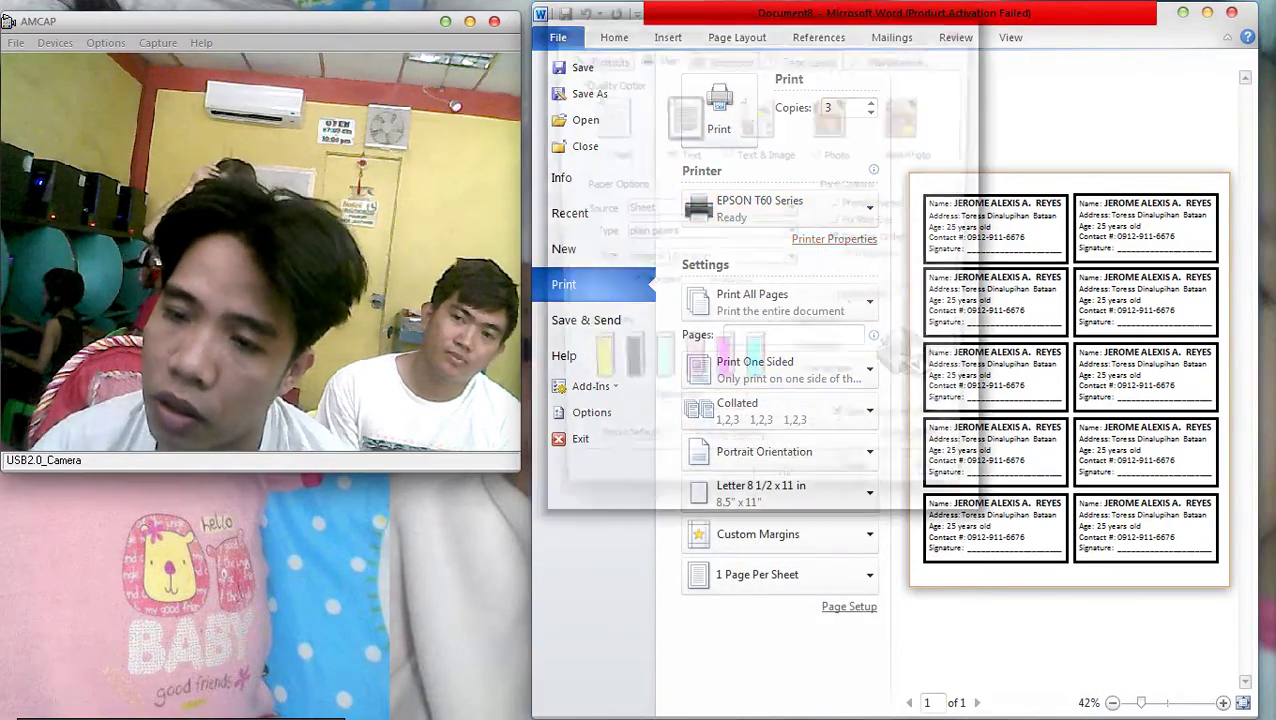
{"action": "key", "text": "Escape"}
{"action": "key", "text": "Return"}
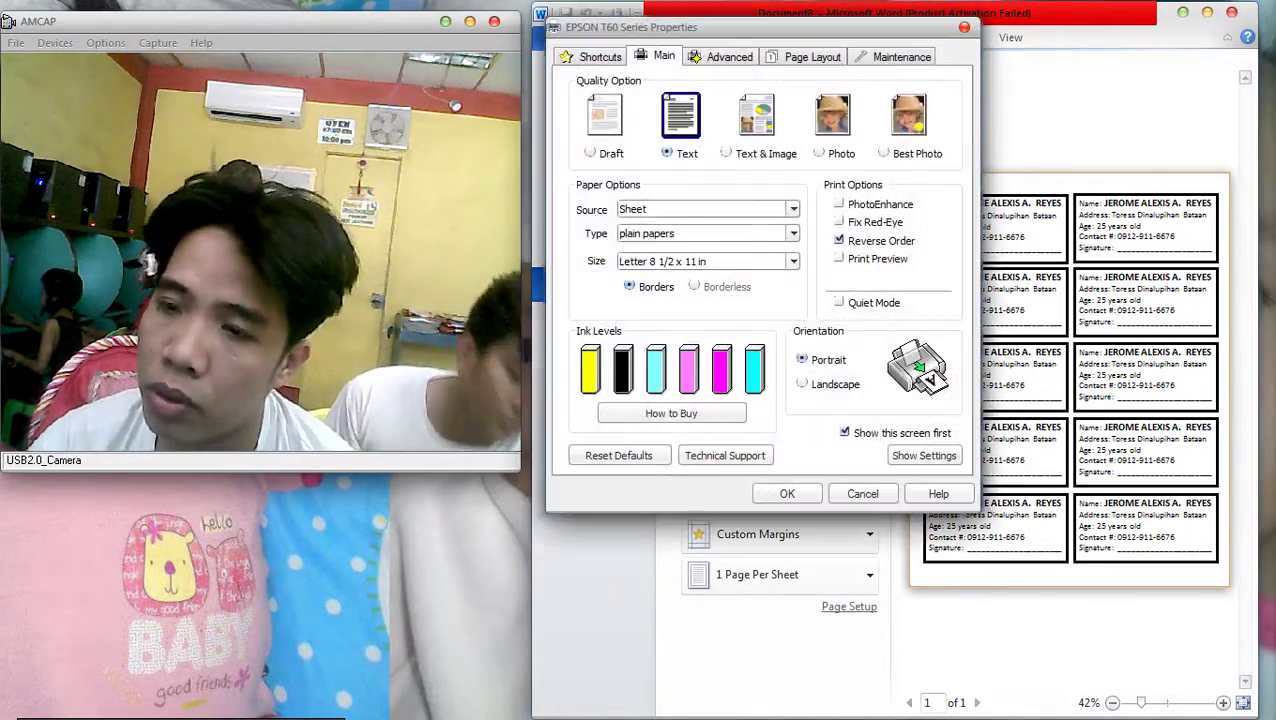
{"action": "key", "text": "Return"}
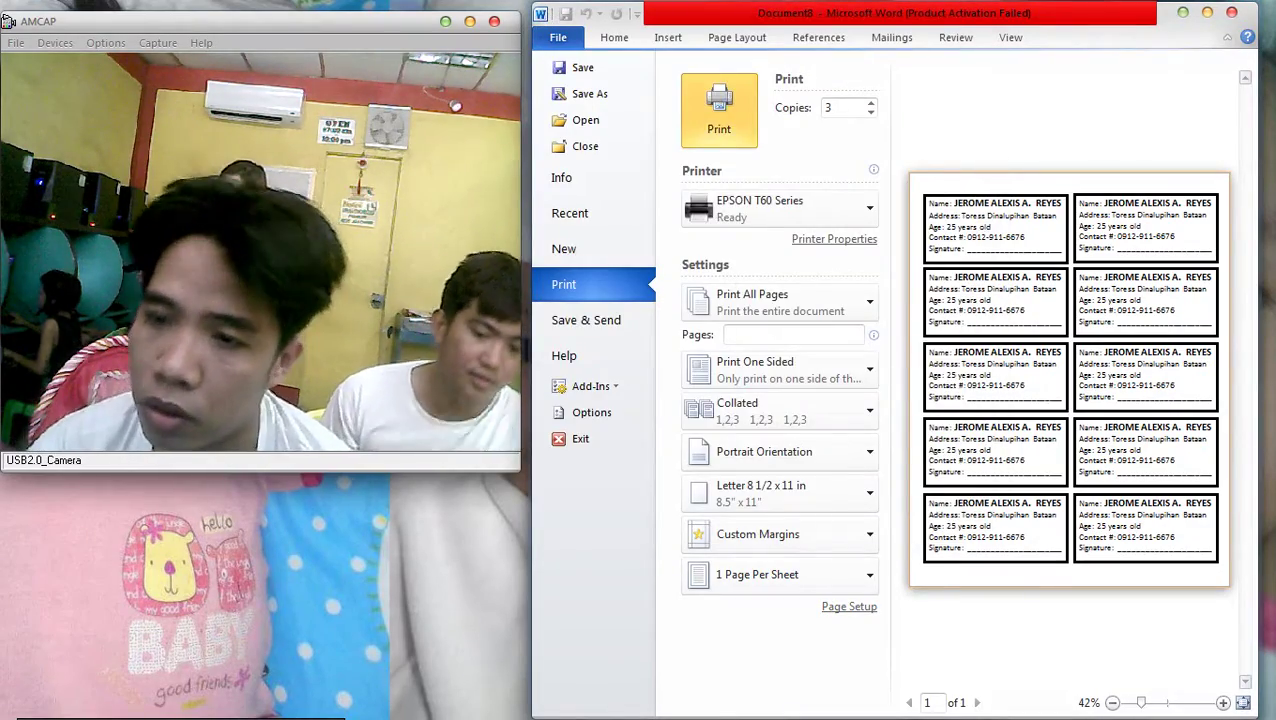
{"action": "left_click", "coordinate": [713, 110]}
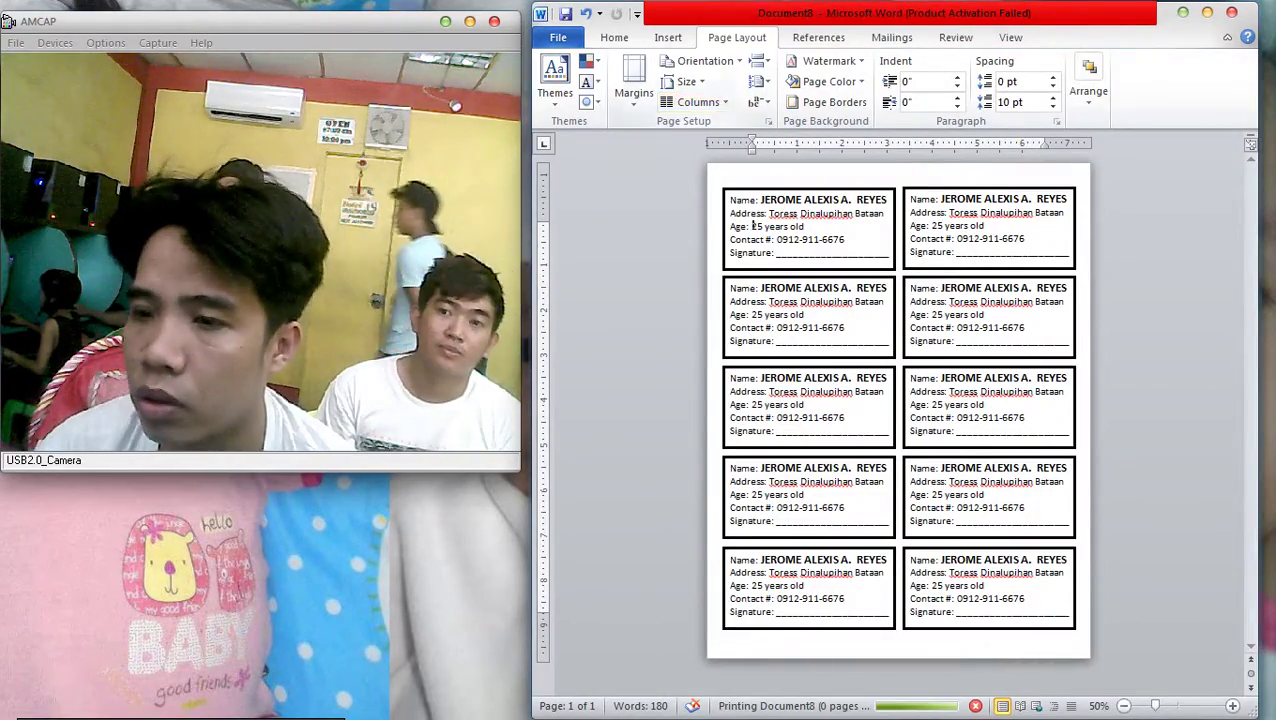
{"action": "key", "text": "super+Down"}
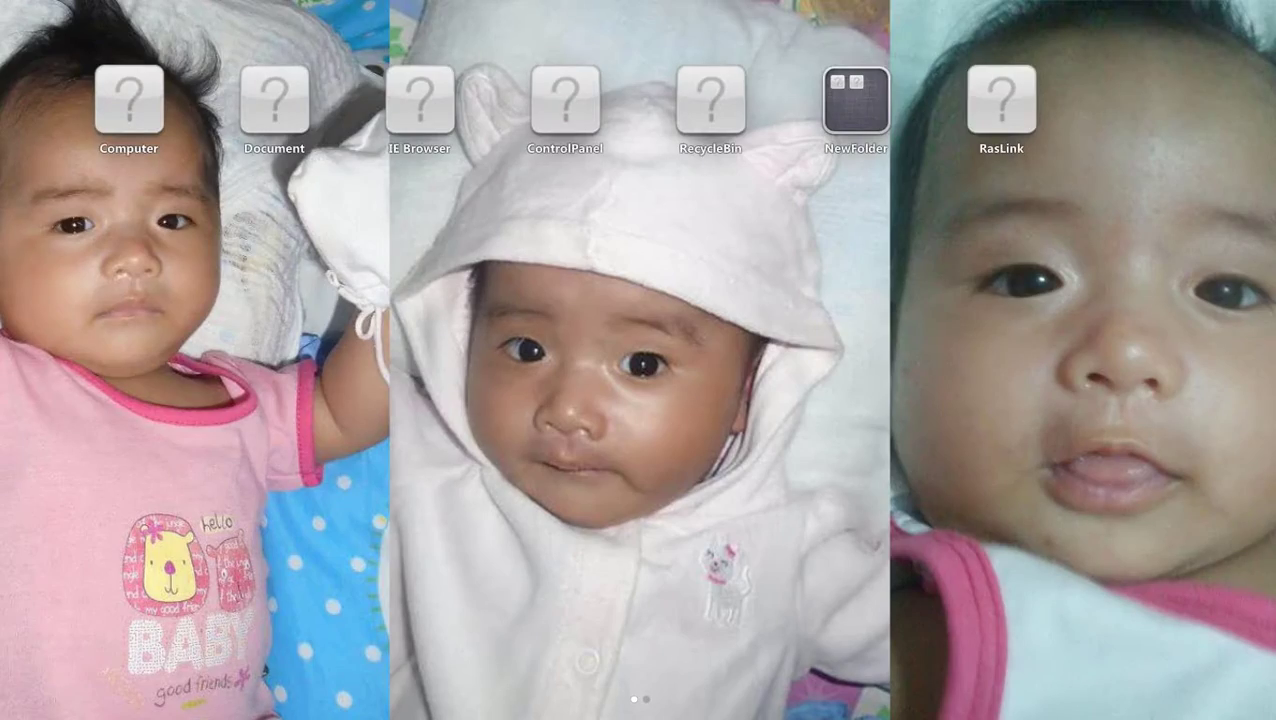
Bring the BluetoothExchangeFolder window forward and scroll through the meal photos
{"action": "key", "text": "Escape"}
{"action": "key", "text": "alt+Tab"}
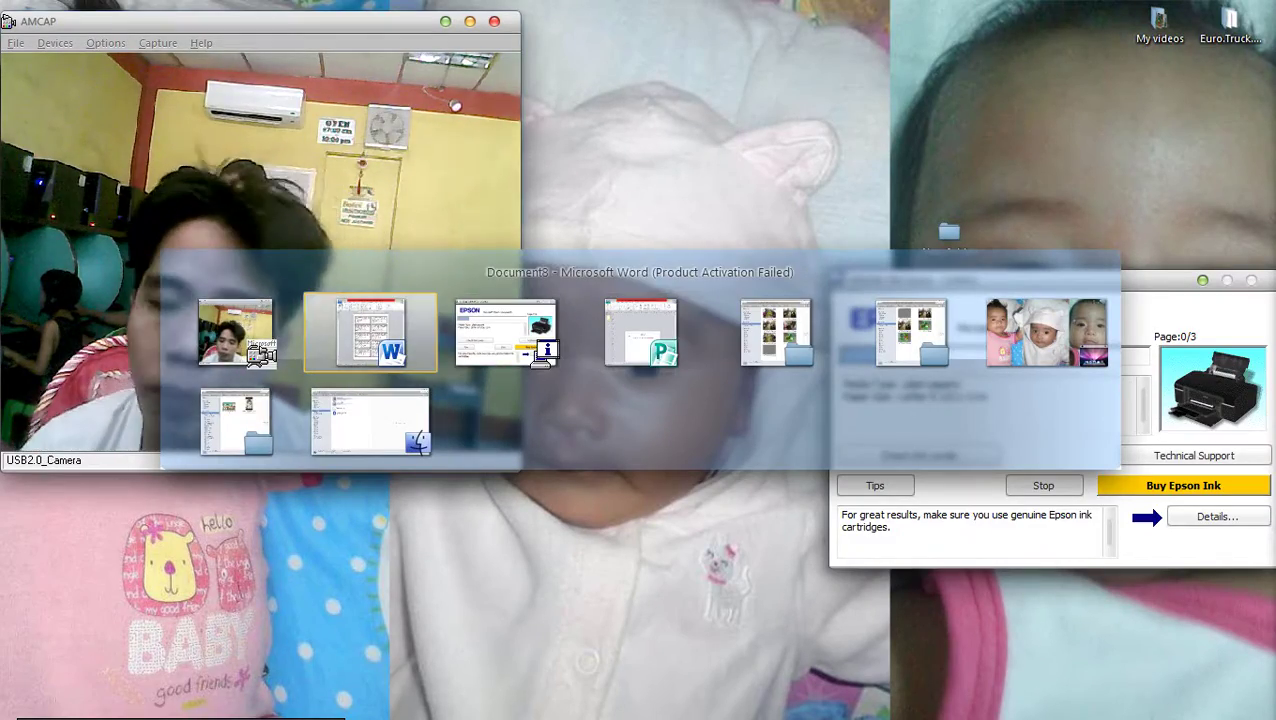
{"action": "key", "text": "alt+Tab"}
{"action": "key", "text": "alt+Tab"}
{"action": "key", "text": "alt+Tab"}
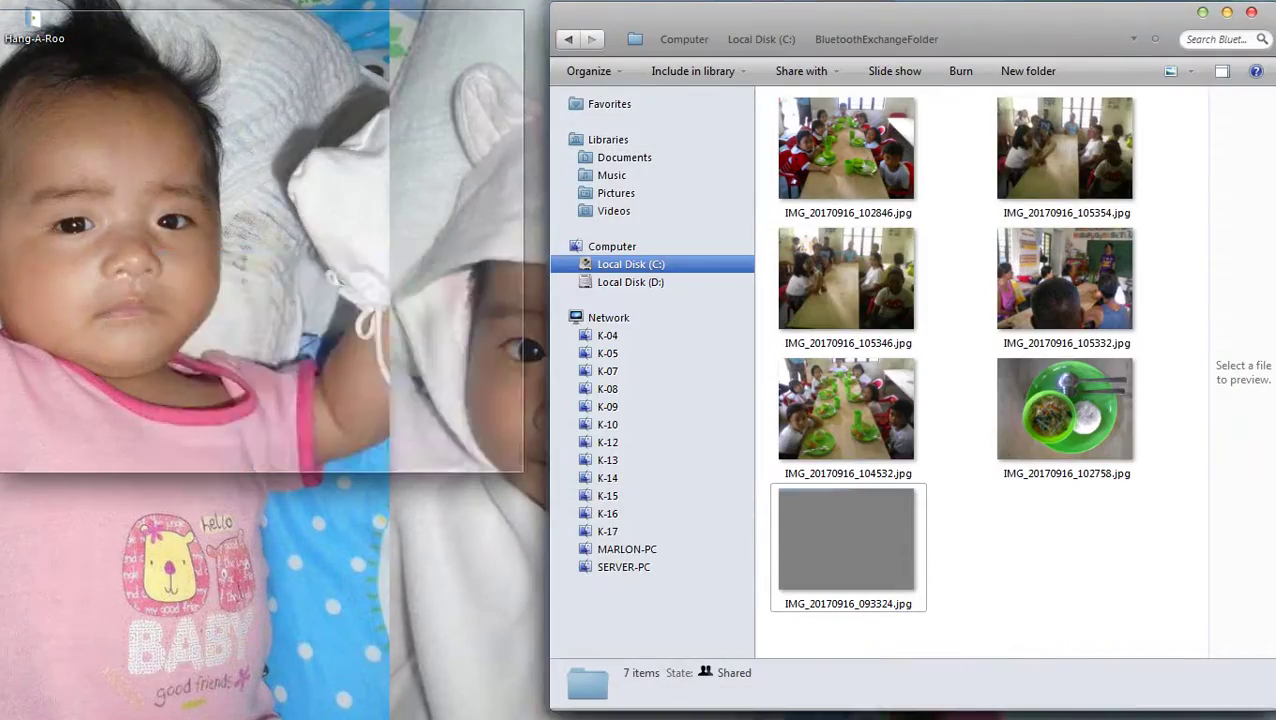
{"action": "scroll", "coordinate": [7, 21], "scroll_direction": "down", "scroll_amount": 1, "text": "ctrl"}
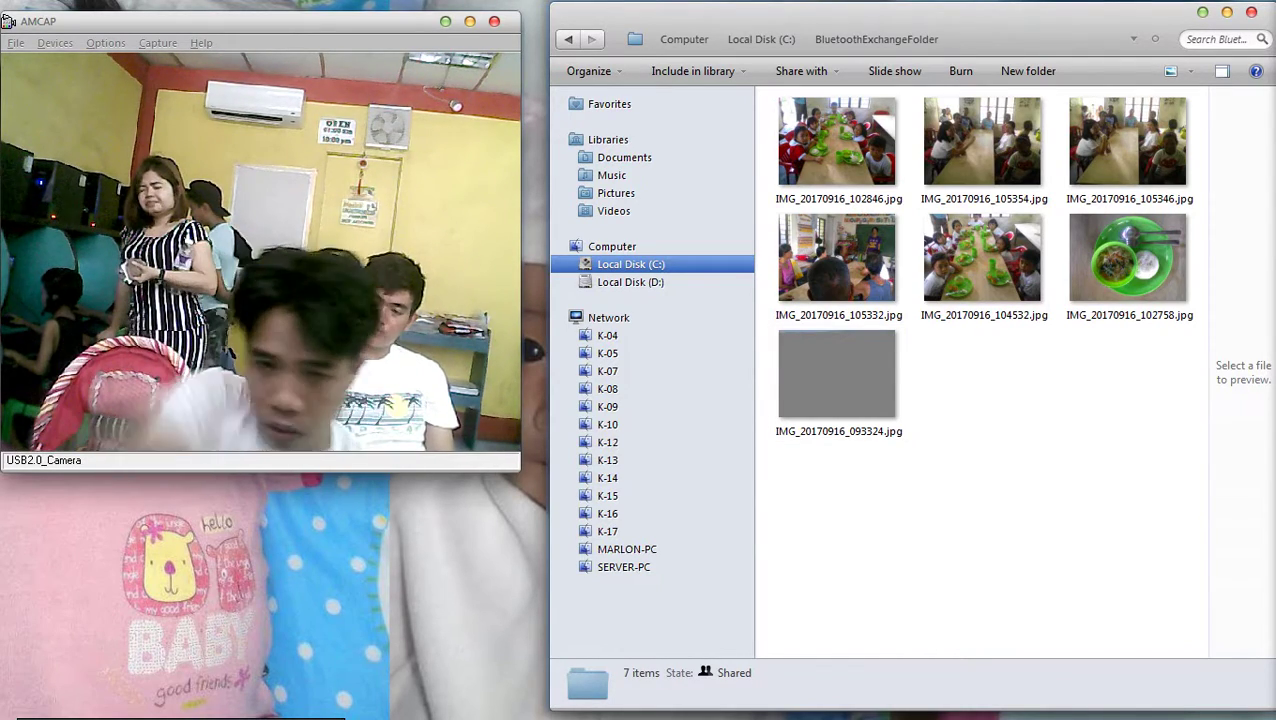
Select the last grey photo, dismiss the file-in-use warning, and return to the Word card sheet
{"action": "left_click", "coordinate": [836, 375]}
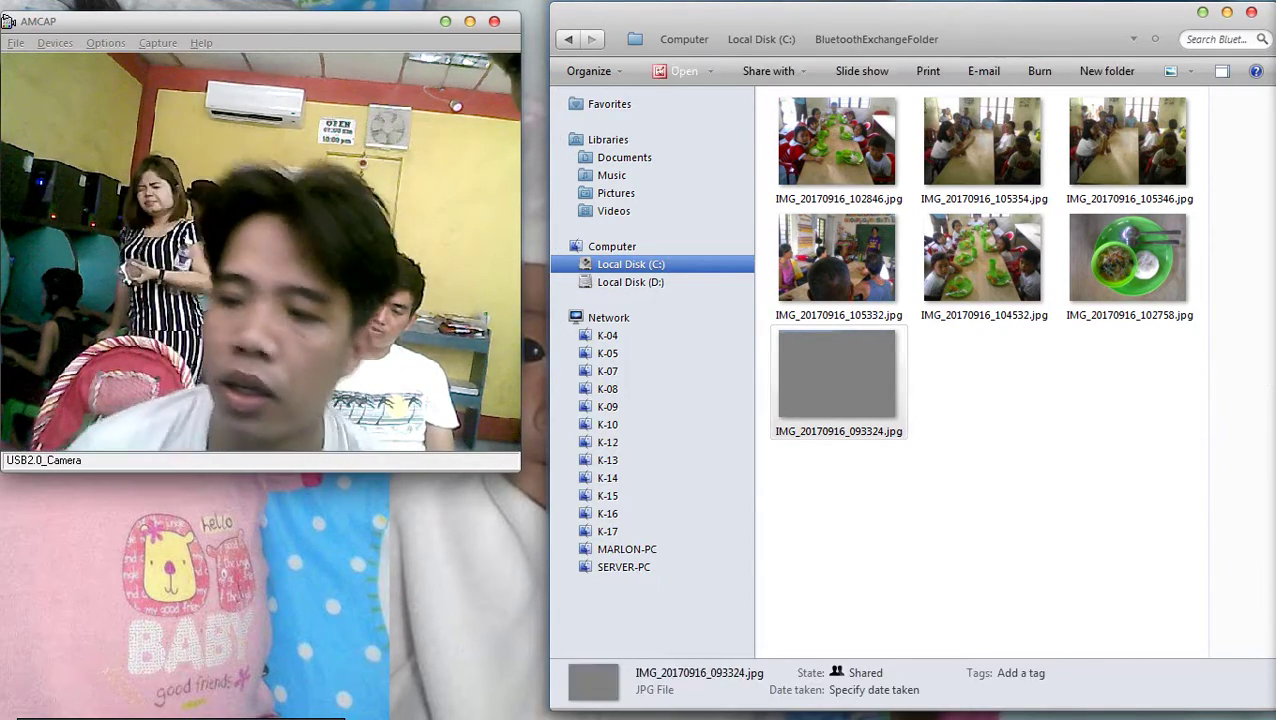
{"action": "key", "text": "Delete"}
{"action": "key", "text": "Escape"}
{"action": "key", "text": "alt+Tab"}
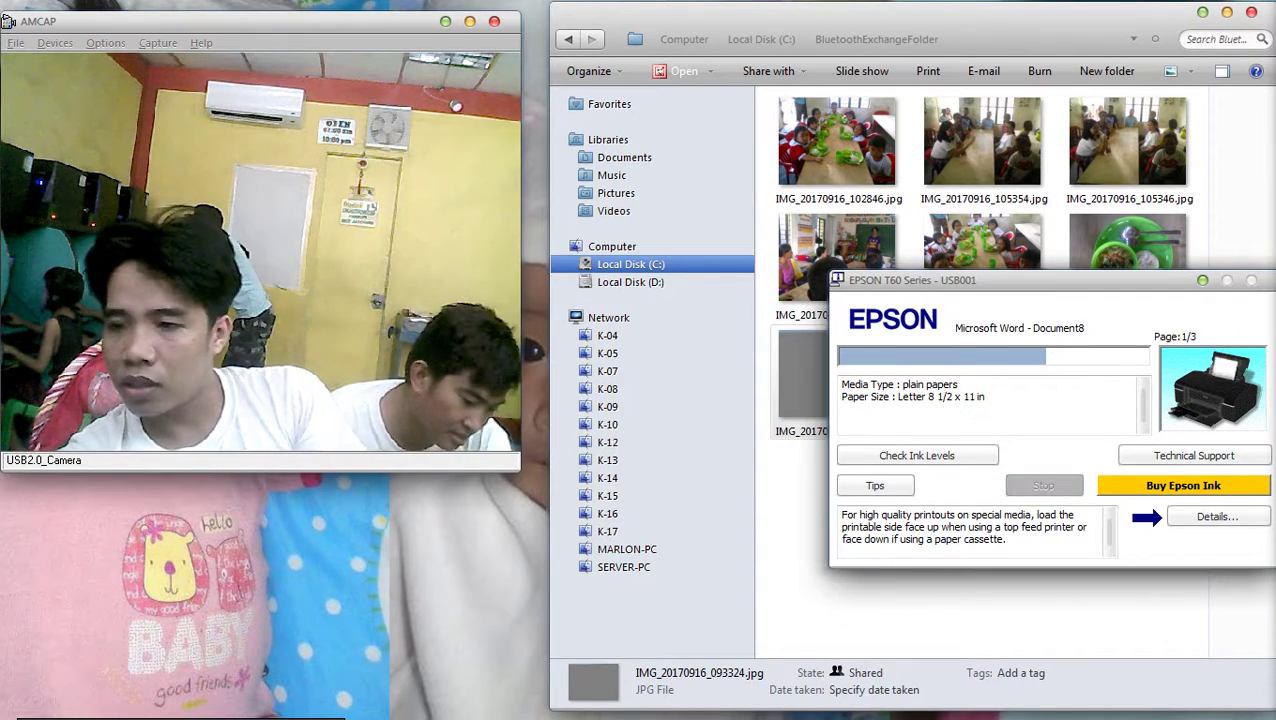
{"action": "key", "text": "alt+Tab"}
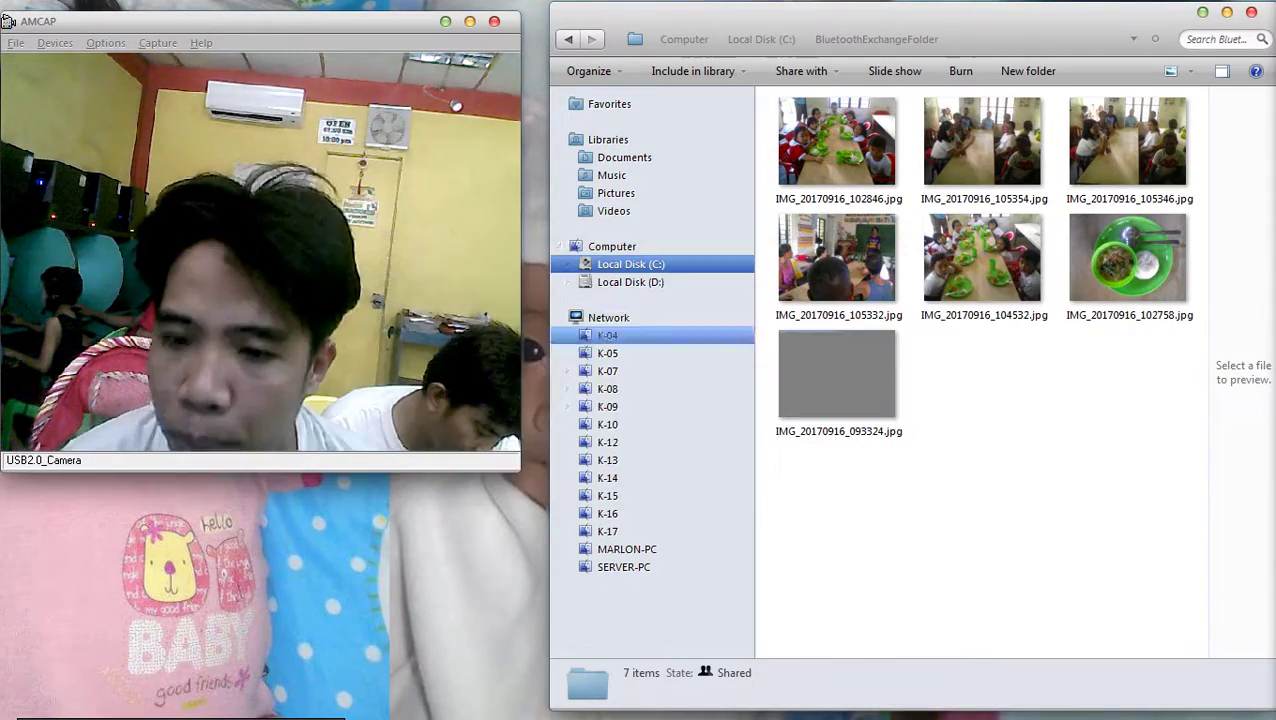
{"action": "key", "text": "alt+Tab"}
Correct 'Toress' to 'Torres' in the first card and select its text
{"action": "scroll", "coordinate": [898, 410], "scroll_direction": "up", "scroll_amount": 4}
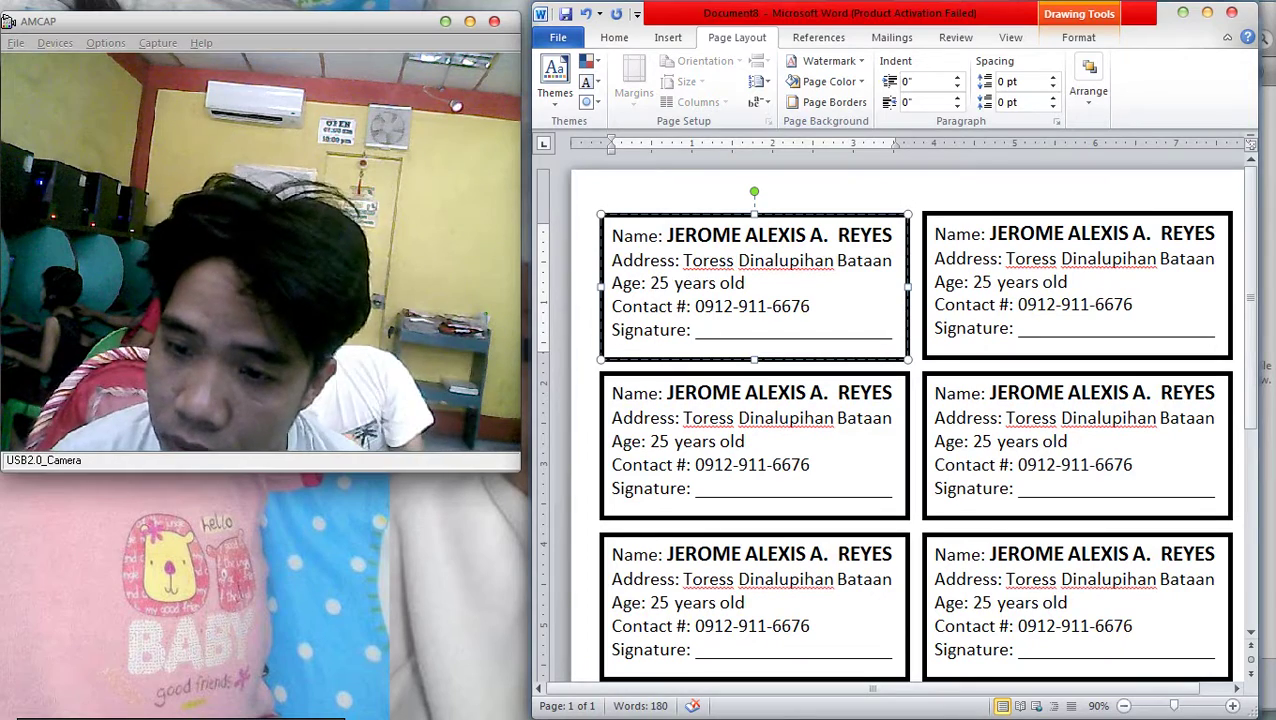
{"action": "key", "text": "BackSpace"}
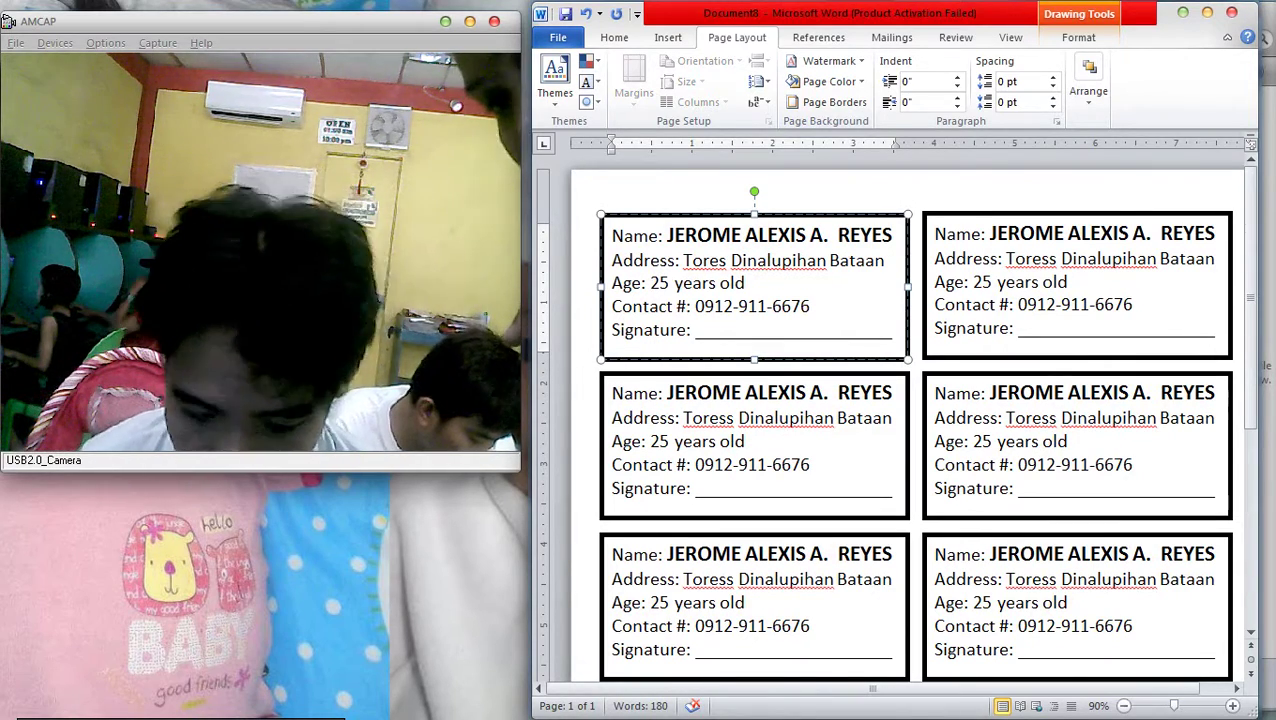
{"action": "type", "text": "r"}
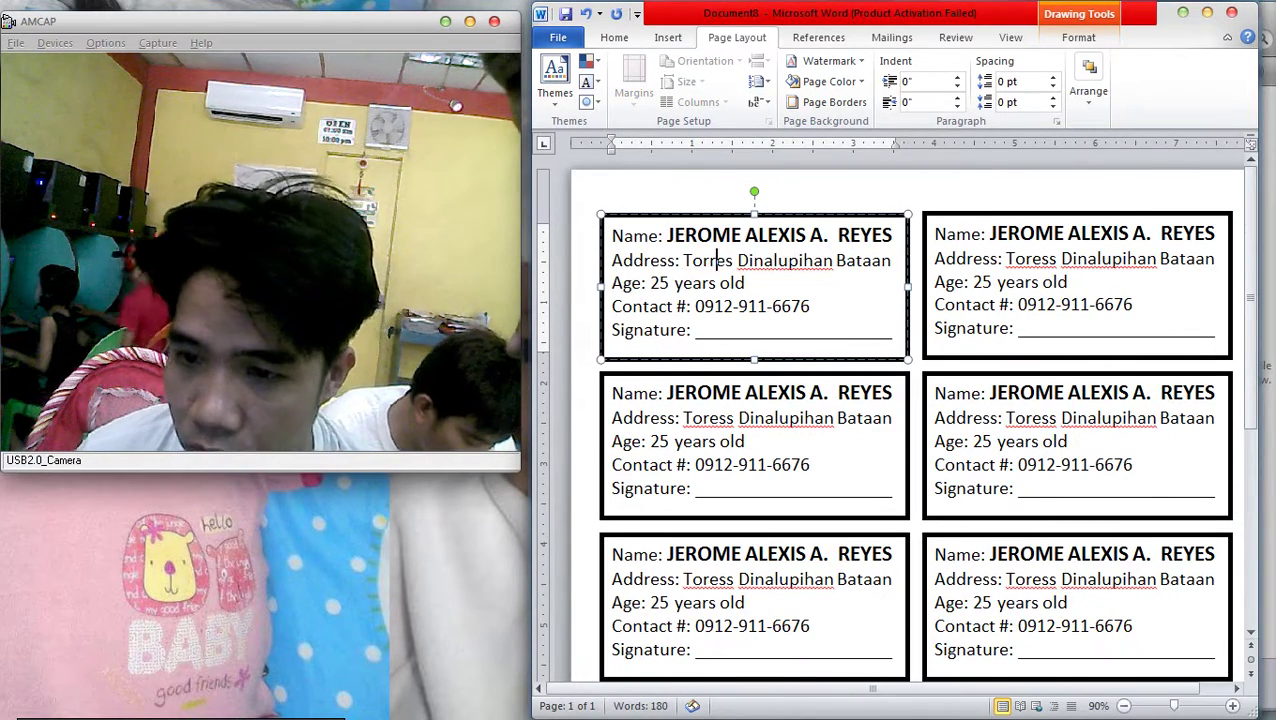
{"action": "key", "text": "ctrl+a"}
{"action": "key", "text": "ctrl+c"}
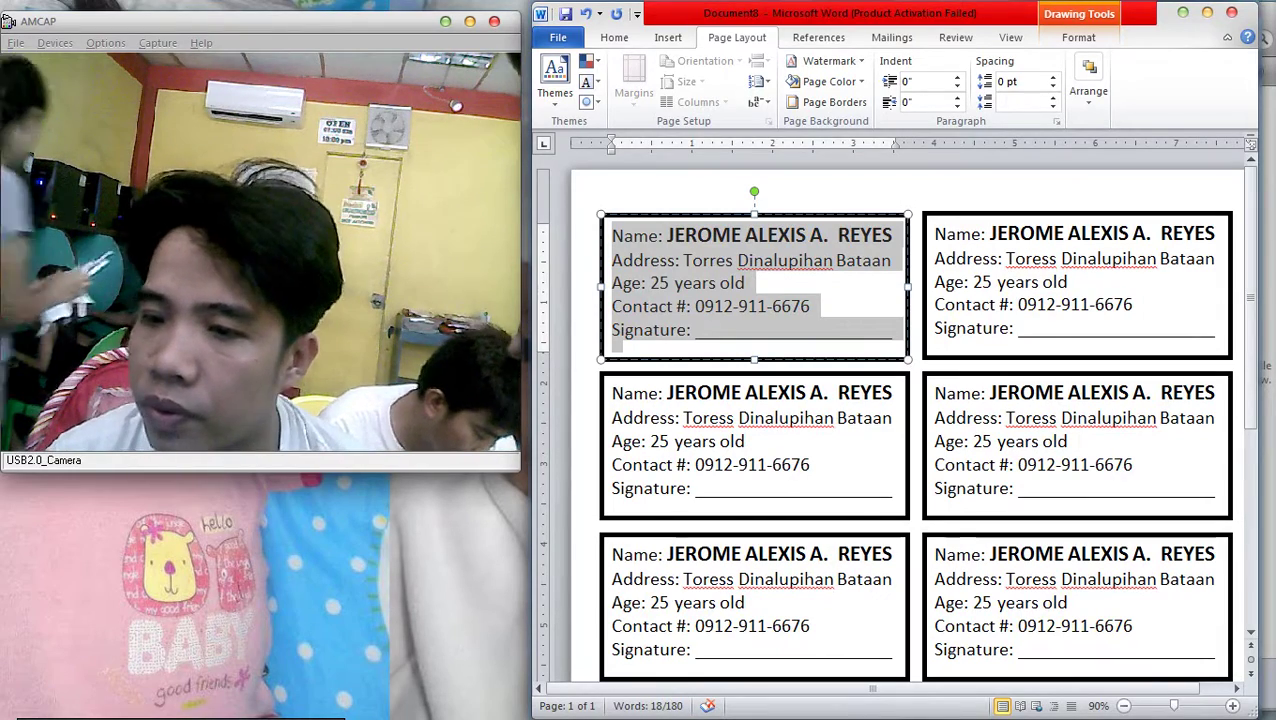
Paste the corrected text over the second, top-right and middle-right cards
{"action": "left_click", "coordinate": [1054, 326]}
{"action": "key", "text": "ctrl+a"}
{"action": "key", "text": "ctrl+v"}
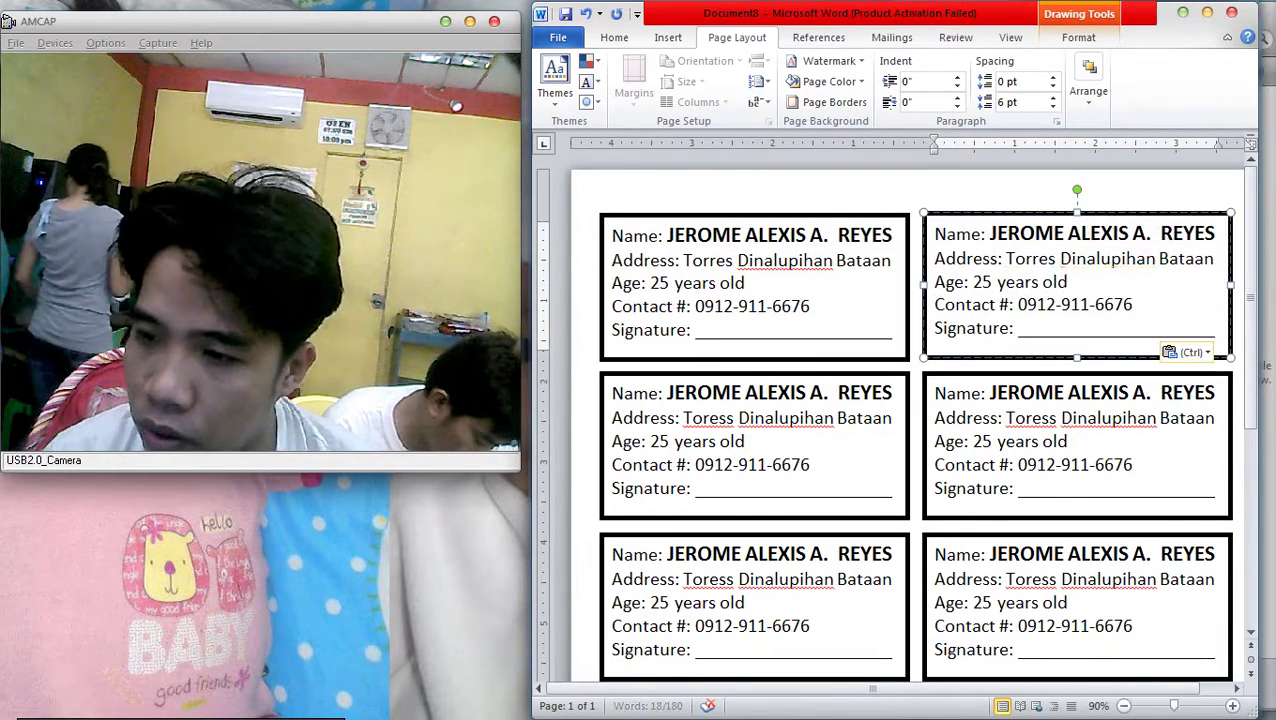
{"action": "left_click", "coordinate": [740, 488]}
{"action": "key", "text": "ctrl+a"}
{"action": "key", "text": "ctrl+v"}
{"action": "left_click", "coordinate": [975, 418]}
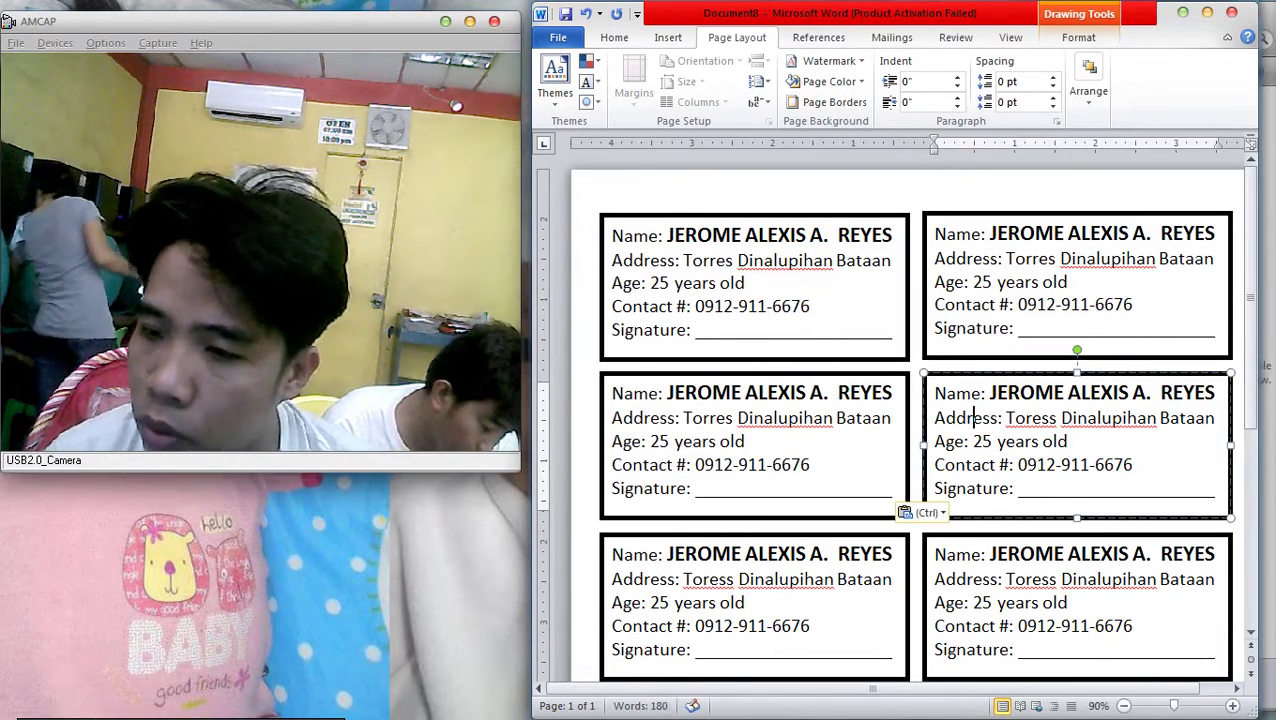
{"action": "key", "text": "ctrl+a"}
{"action": "key", "text": "ctrl+v"}
{"action": "scroll", "coordinate": [900, 420], "scroll_direction": "down", "scroll_amount": 3}
{"action": "key", "text": "ctrl+a"}
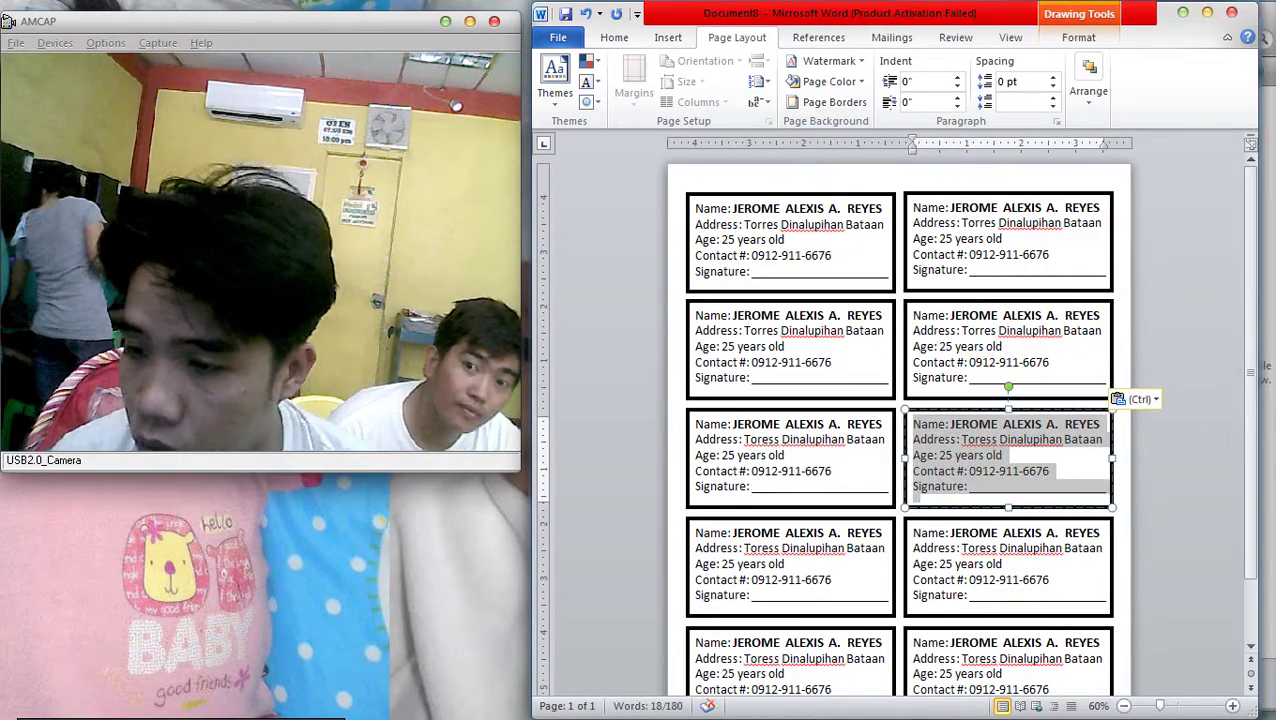
{"action": "key", "text": "ctrl+v"}
Overwrite the row-3 left, row-4 right and row-4 left cards with the corrected text
{"action": "left_click", "coordinate": [740, 430]}
{"action": "key", "text": "ctrl+a"}
{"action": "key", "text": "ctrl+v"}
{"action": "left_click", "coordinate": [955, 533]}
{"action": "key", "text": "ctrl+a"}
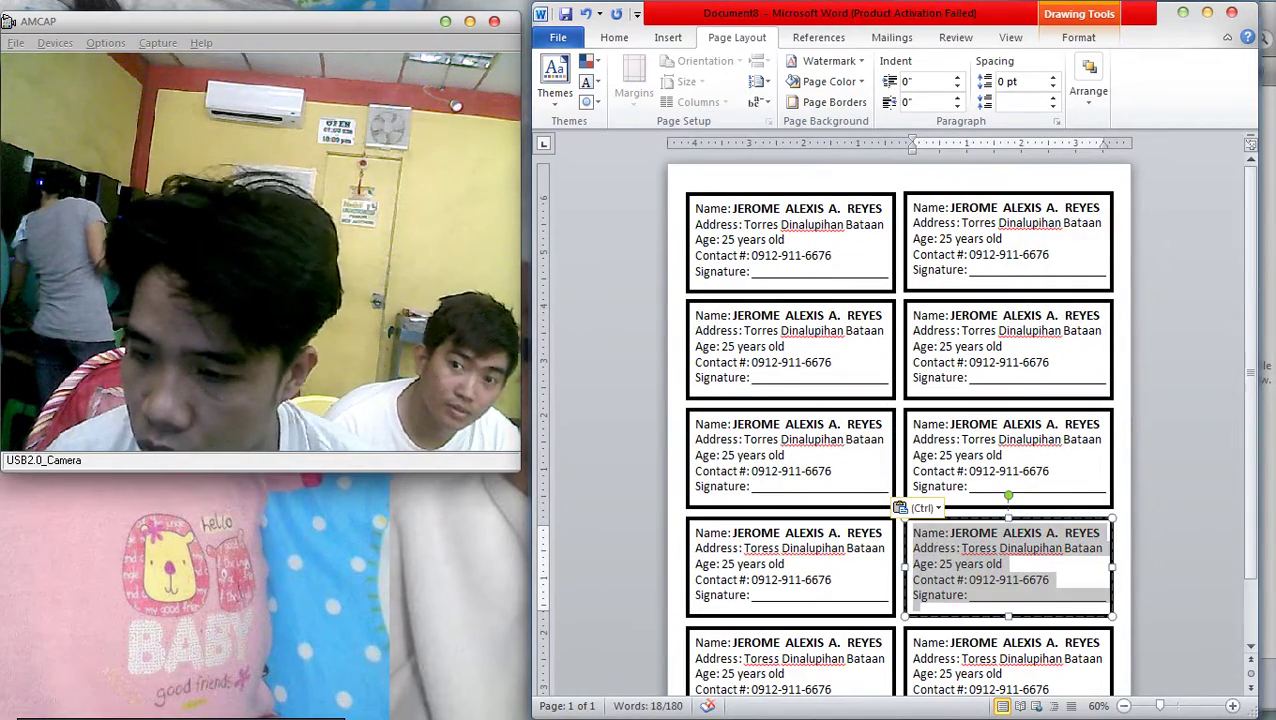
{"action": "key", "text": "ctrl+v"}
{"action": "left_click", "coordinate": [822, 548]}
{"action": "key", "text": "ctrl"}
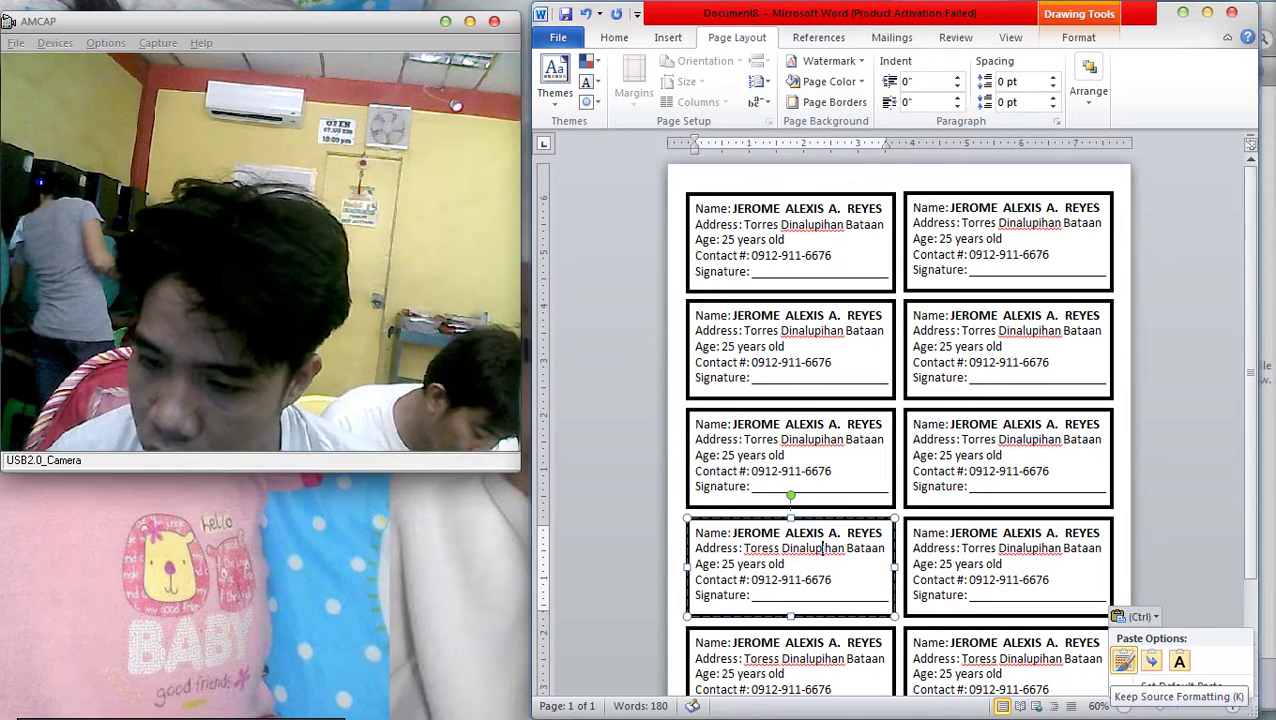
{"action": "key", "text": "ctrl+a"}
{"action": "key", "text": "ctrl+v"}
Overwrite both row-5 cards with the corrected text and bring up the print preview
{"action": "scroll", "coordinate": [900, 420], "scroll_direction": "down", "scroll_amount": 2}
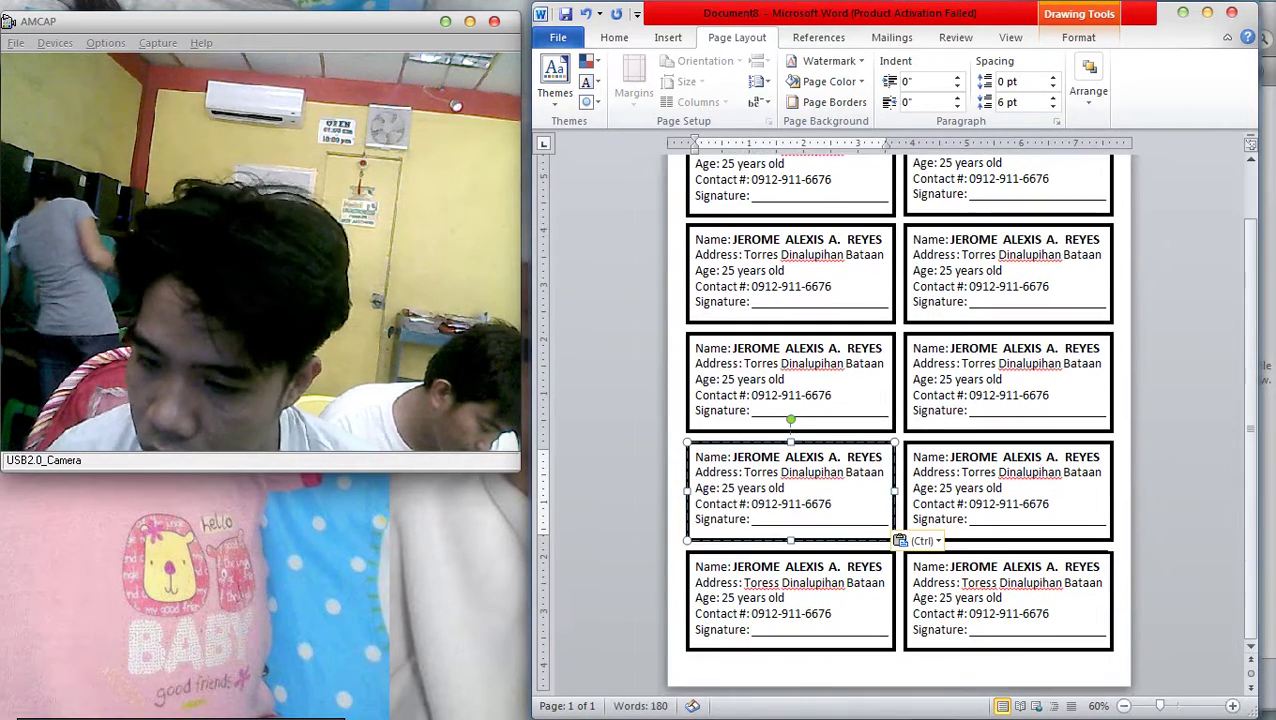
{"action": "left_click", "coordinate": [955, 597]}
{"action": "key", "text": "ctrl+a"}
{"action": "key", "text": "ctrl+v"}
{"action": "left_click", "coordinate": [760, 598]}
{"action": "key", "text": "ctrl+a"}
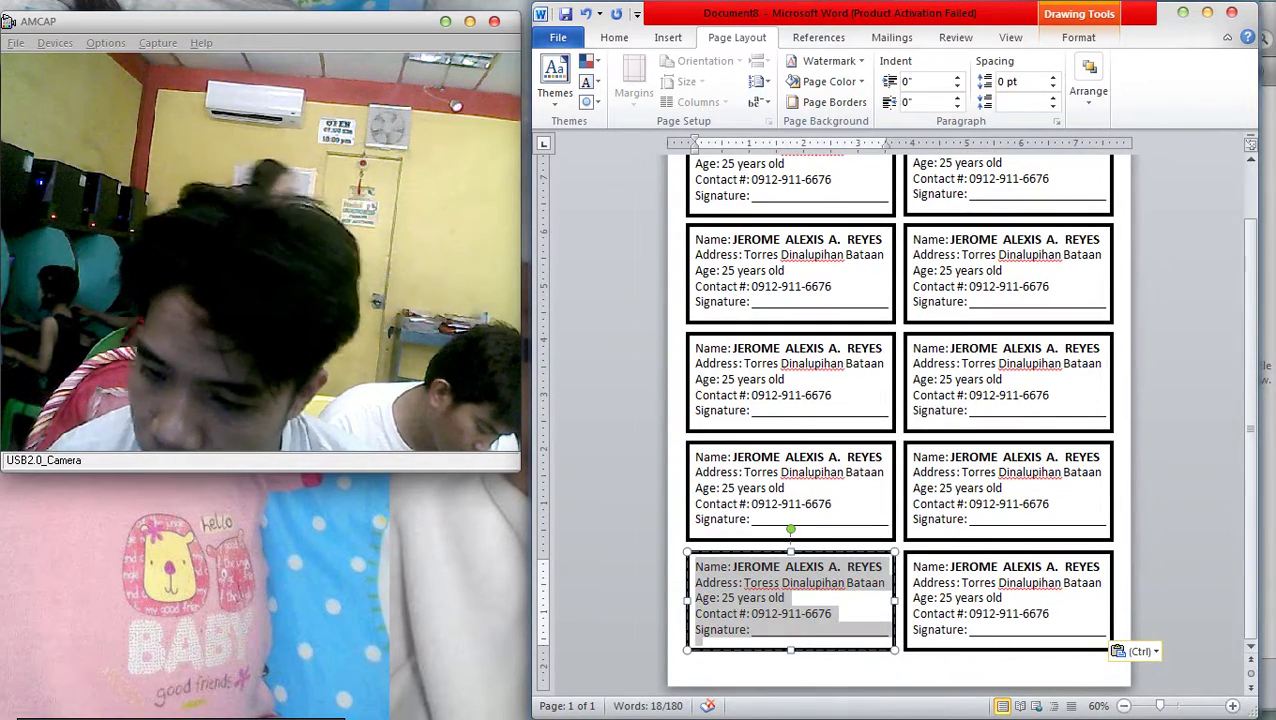
{"action": "key", "text": "ctrl"}
{"action": "mouse_move", "coordinate": [1265, 200]}
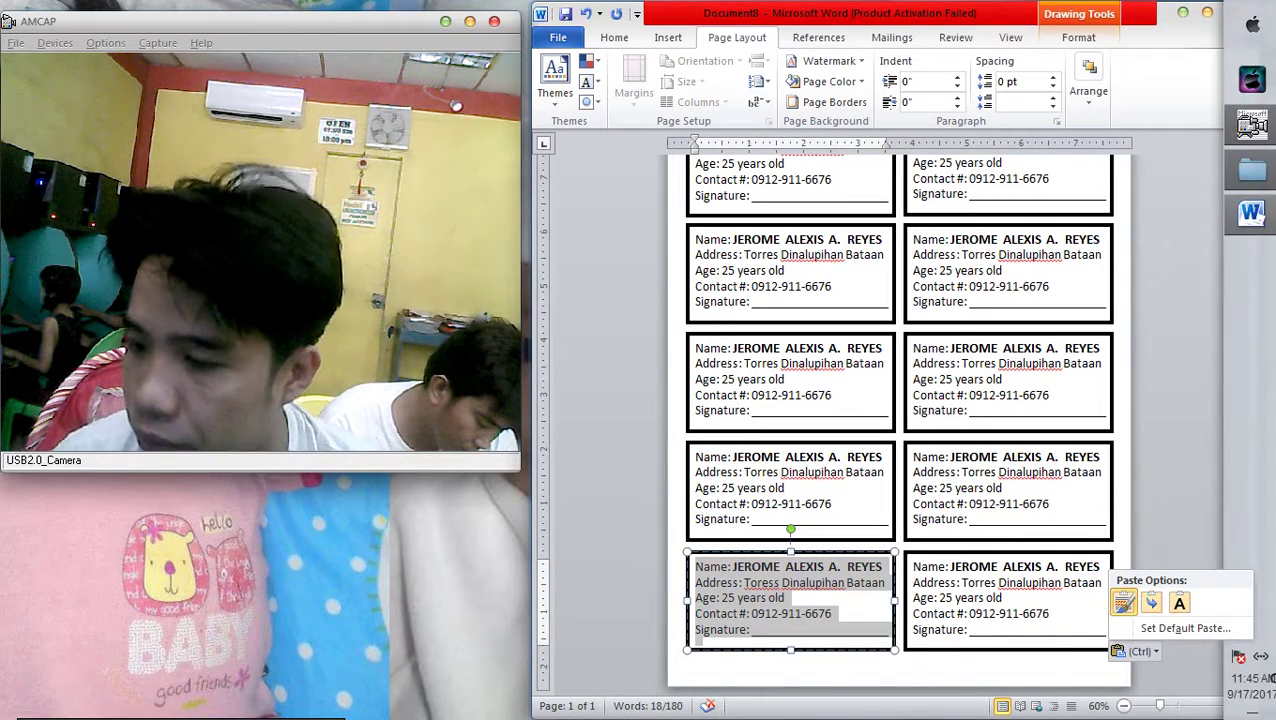
{"action": "key", "text": "Escape"}
{"action": "key", "text": "ctrl+v"}
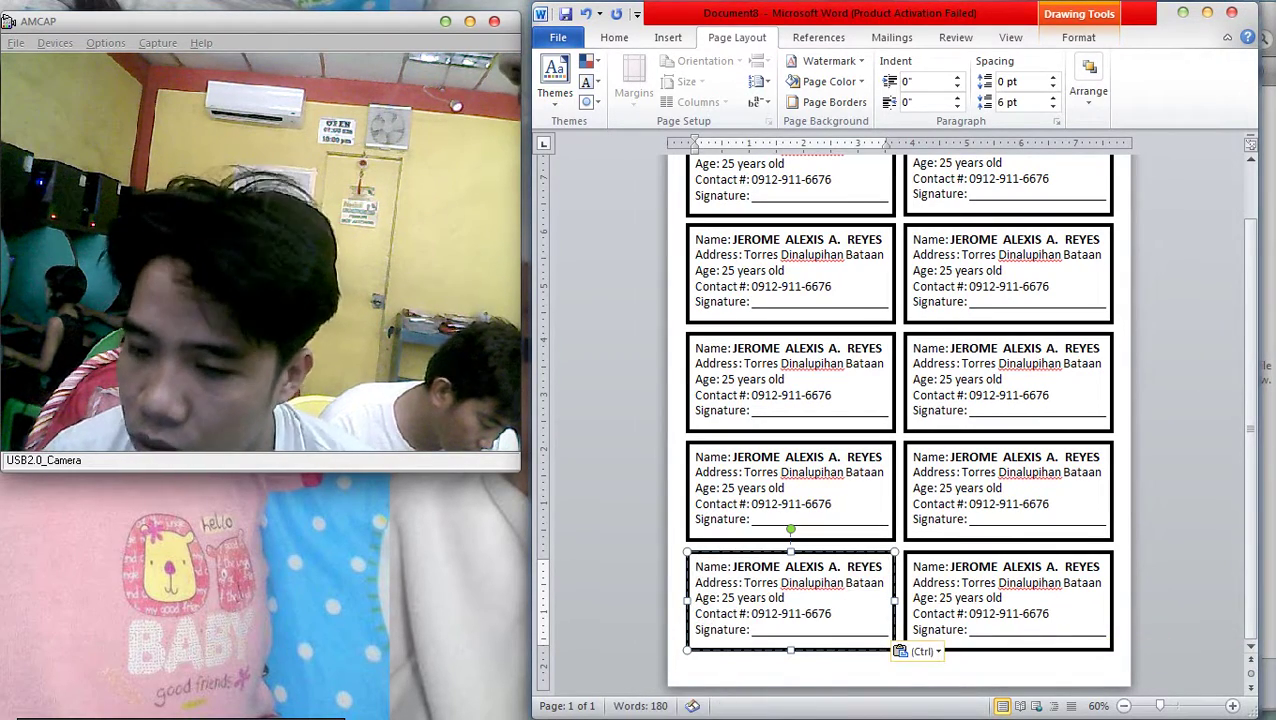
{"action": "key", "text": "Escape"}
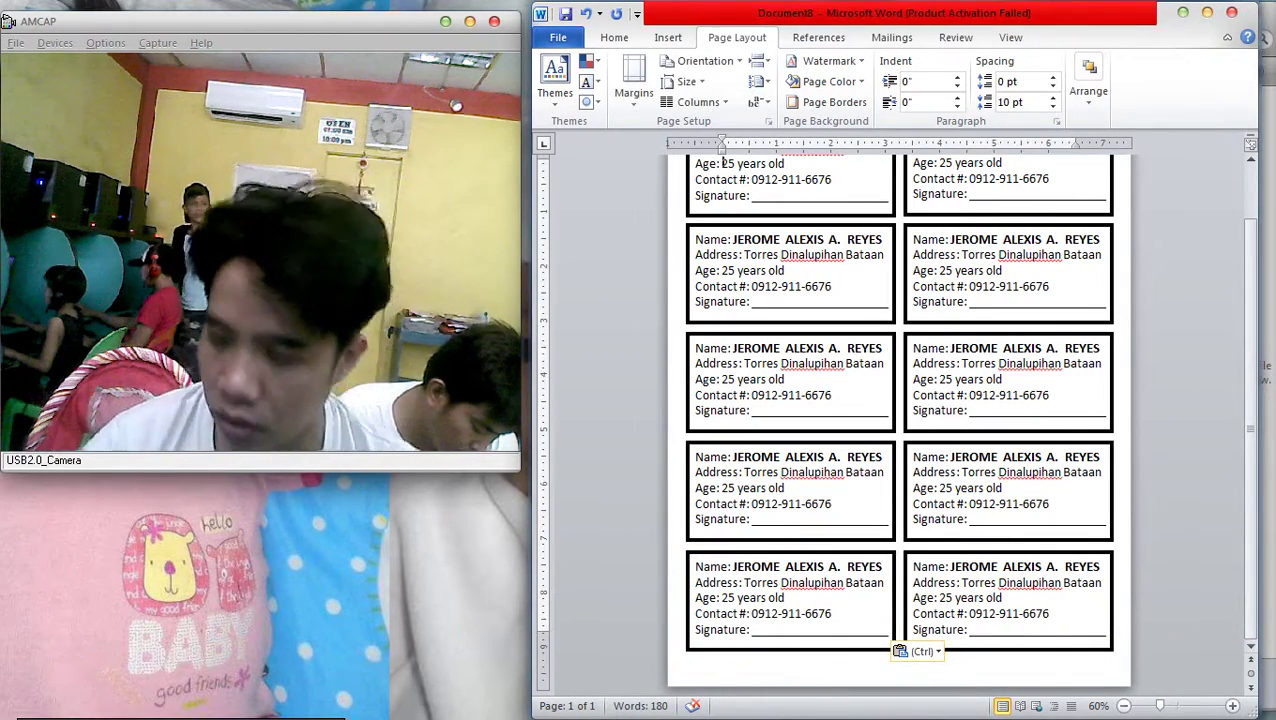
{"action": "key", "text": "ctrl+p"}
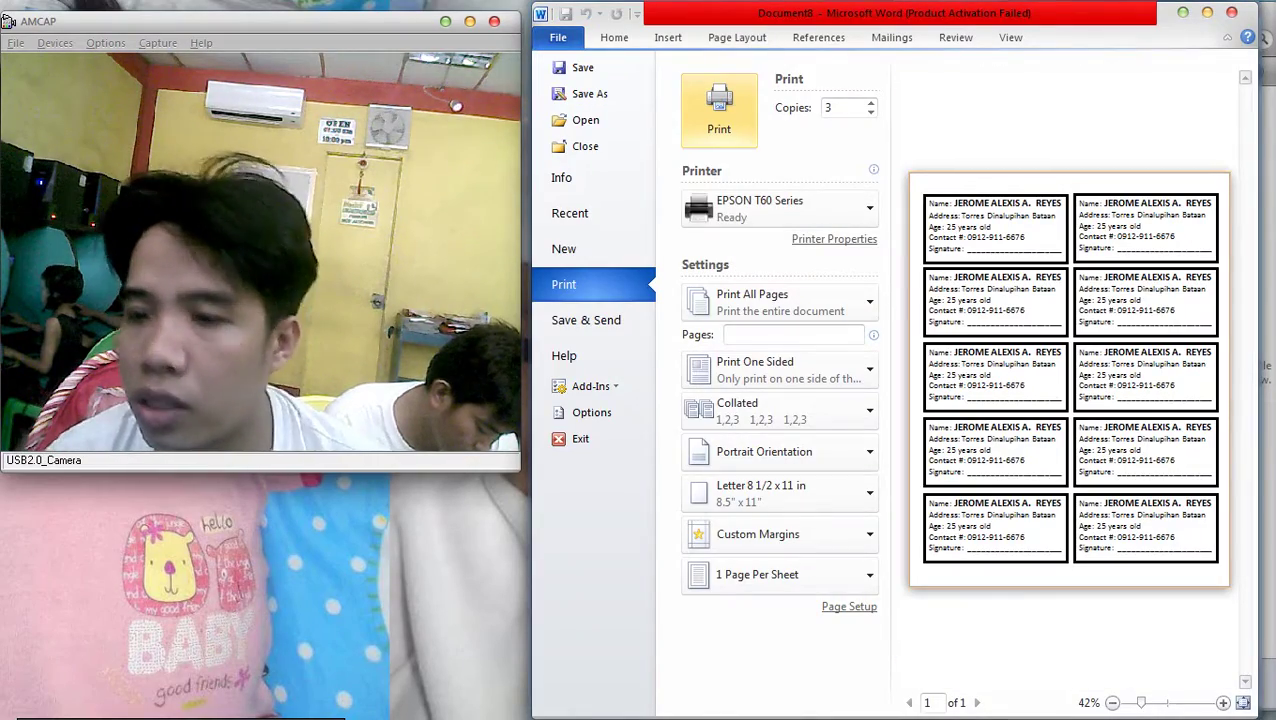
Confirm the printer properties, print 3 copies of the card page, and open Explorer's Computer view
{"action": "left_click", "coordinate": [834, 239]}
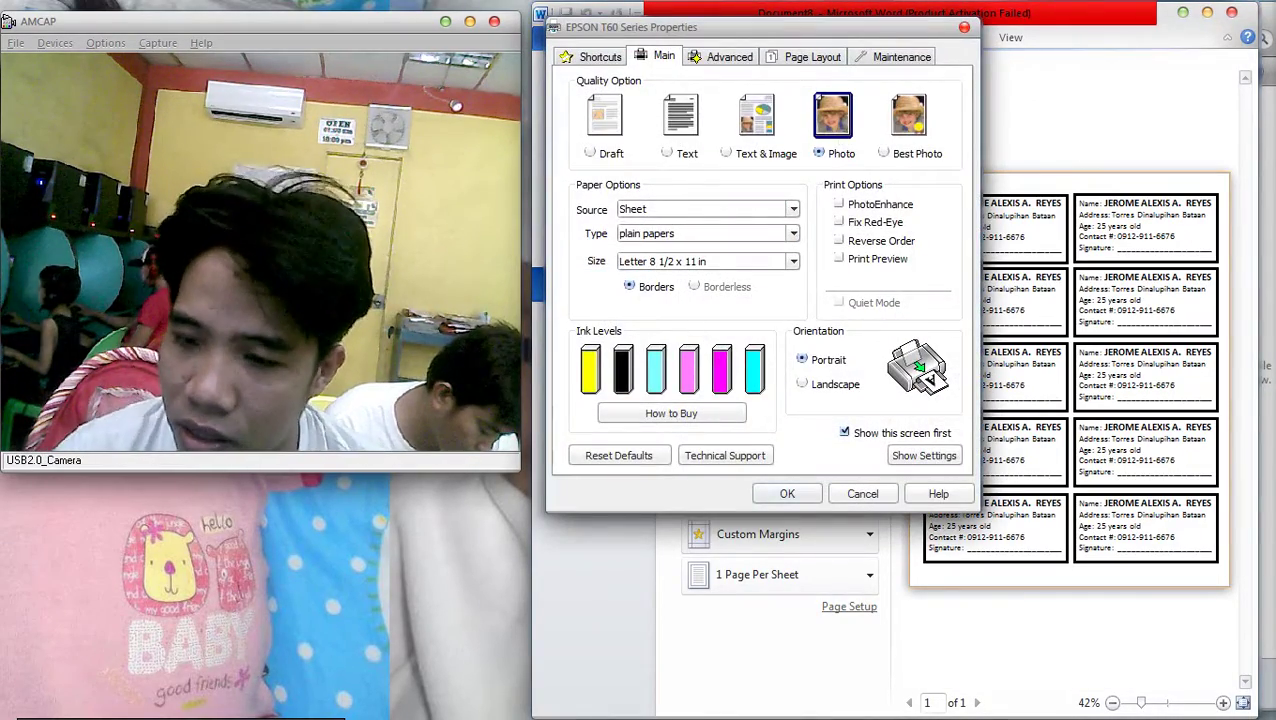
{"action": "key", "text": "Return"}
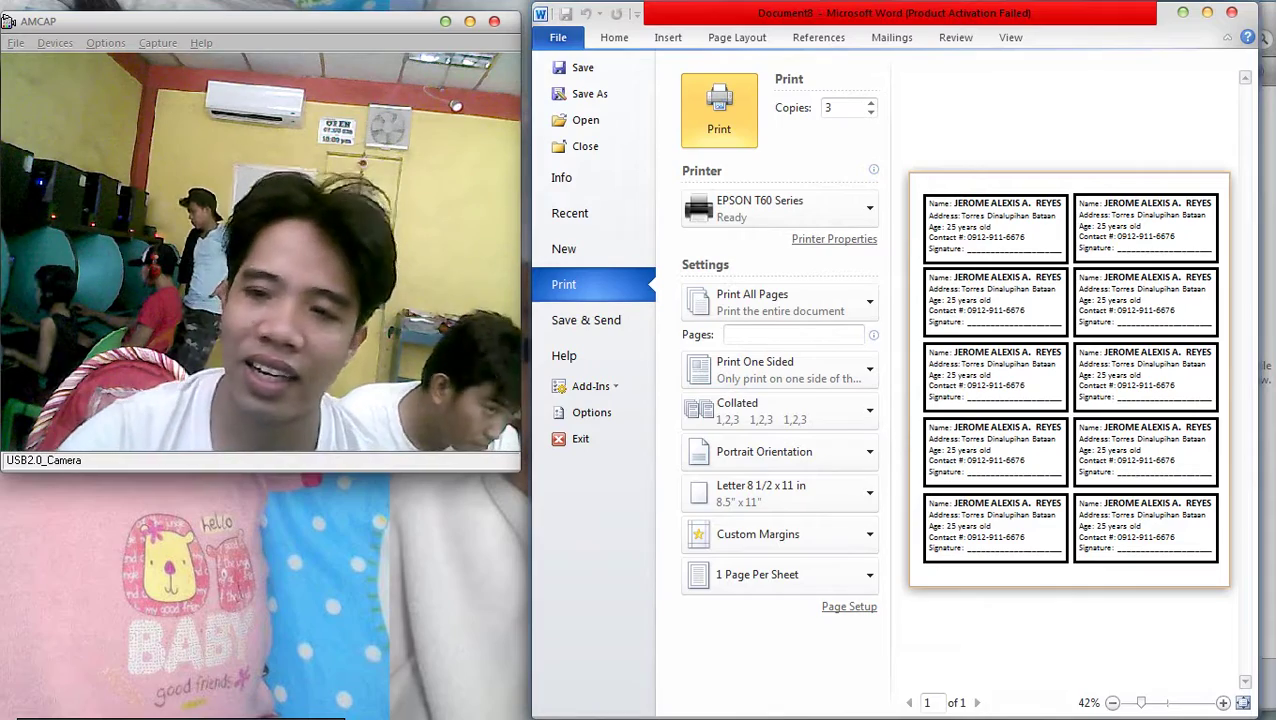
{"action": "left_click", "coordinate": [719, 120]}
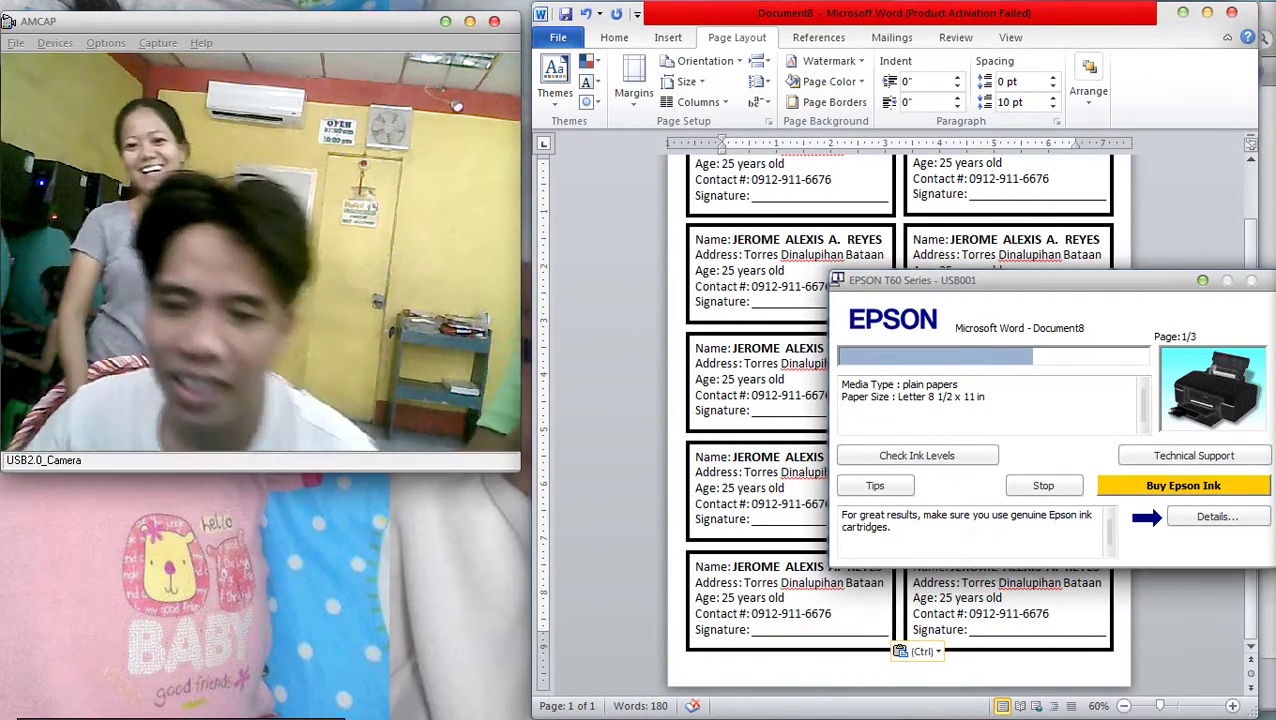
{"action": "key", "text": "super+e"}
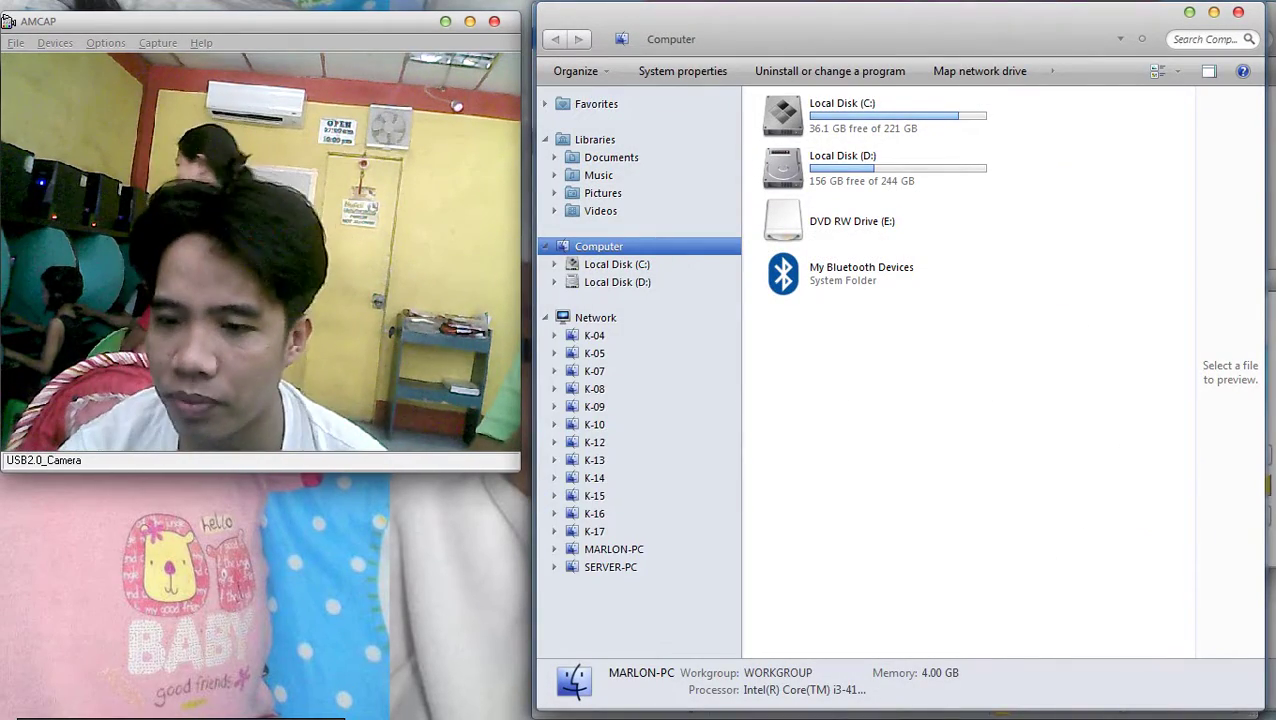
{"action": "right_click", "coordinate": [925, 363]}
{"action": "left_click", "coordinate": [968, 436]}
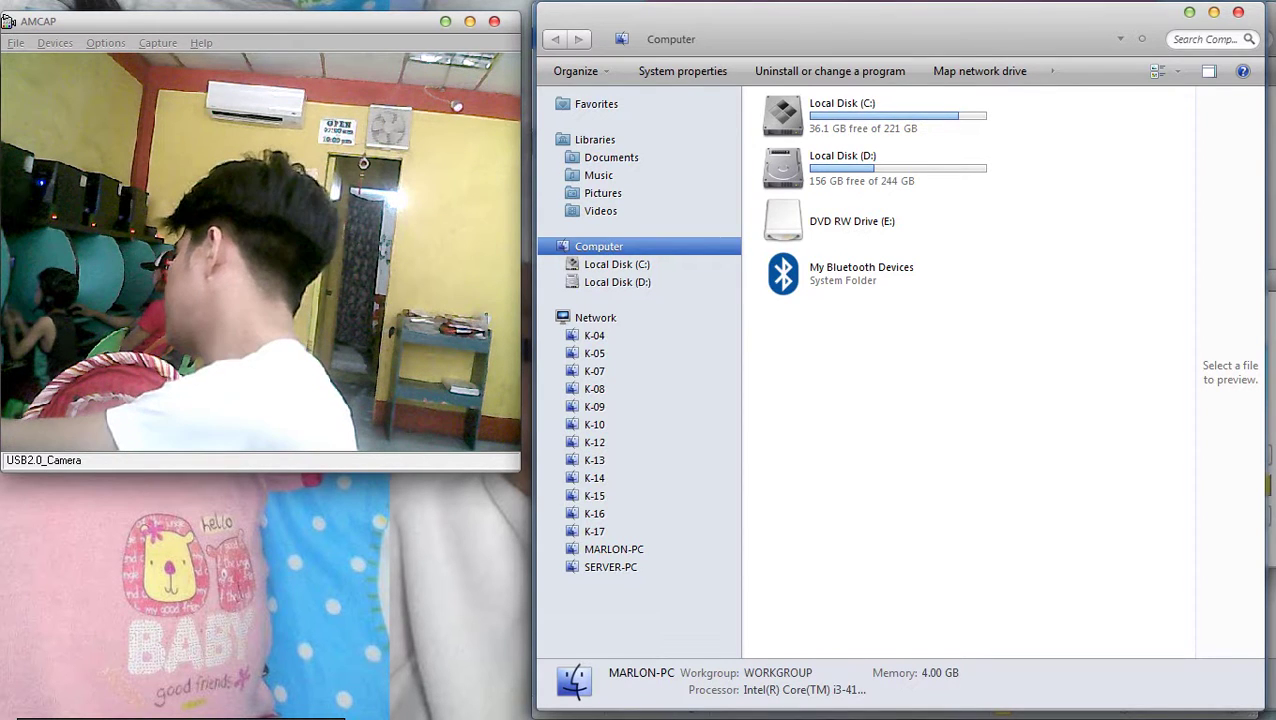
{"action": "mouse_move", "coordinate": [1259, 636]}
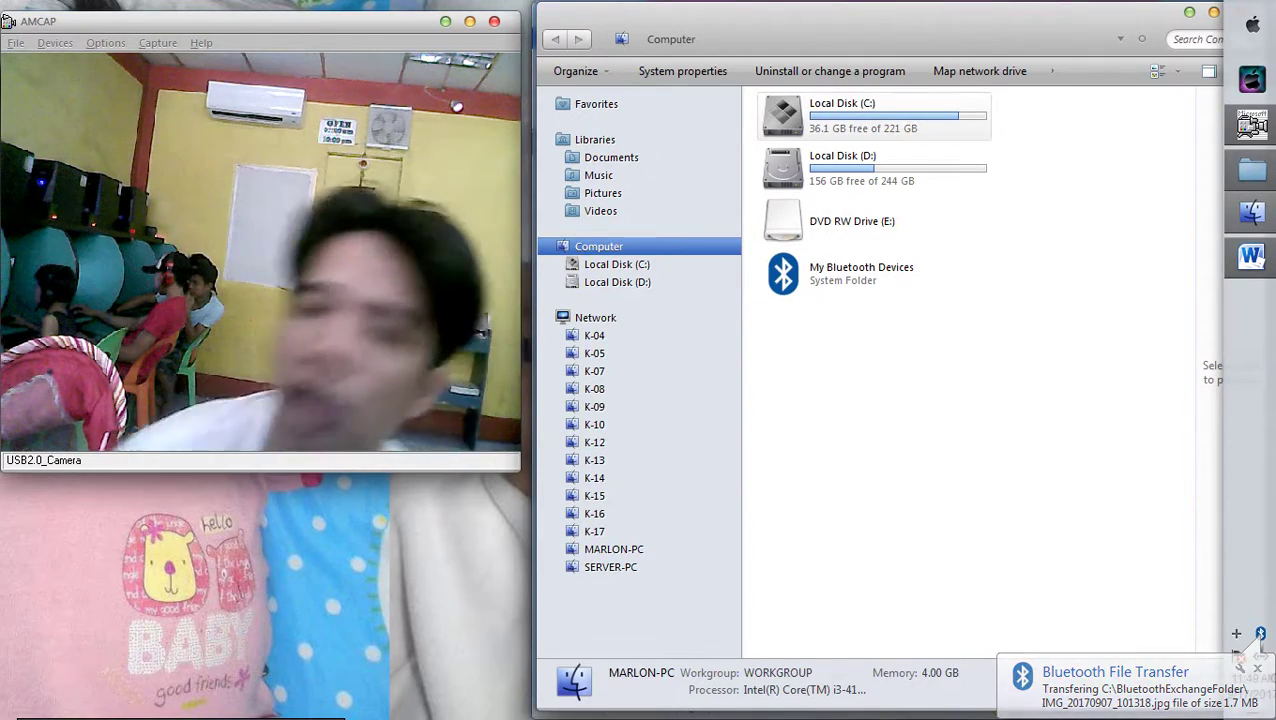
Open BluetoothExchangeFolder on Local Disk (C:)
{"action": "double_click", "coordinate": [860, 112]}
{"action": "left_click", "coordinate": [828, 143]}
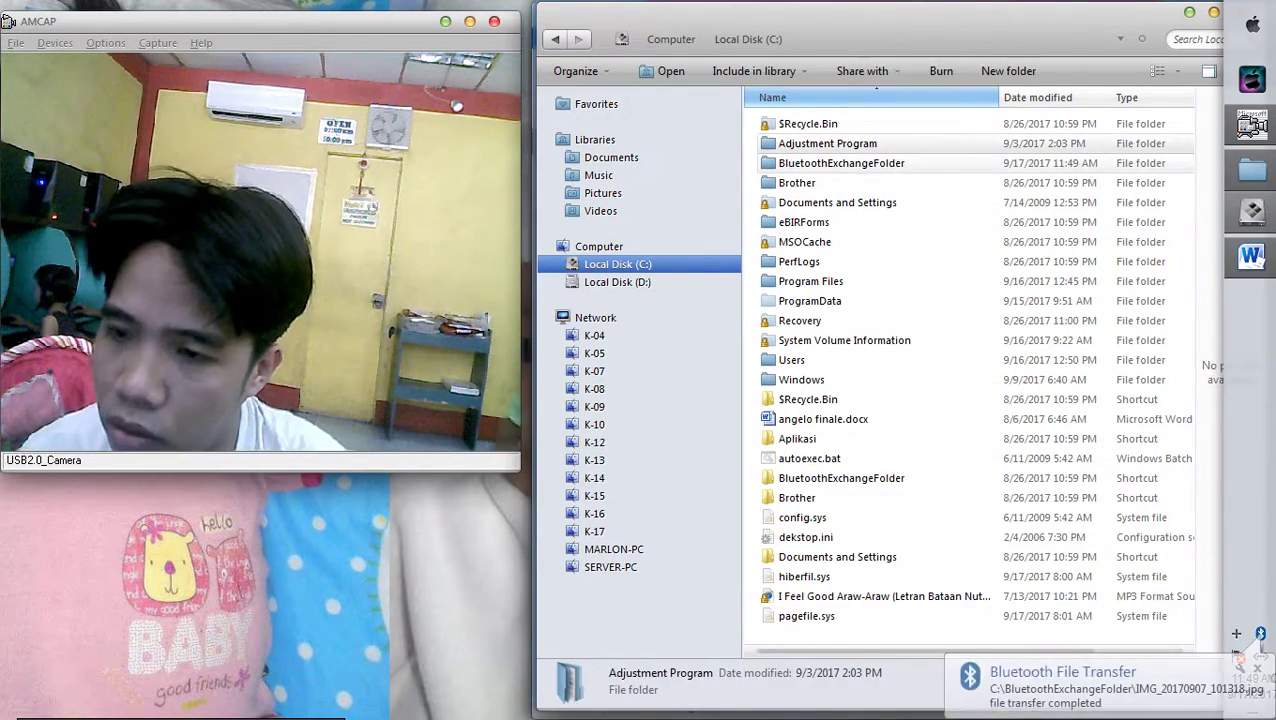
{"action": "left_click", "coordinate": [841, 163]}
{"action": "key", "text": "Return"}
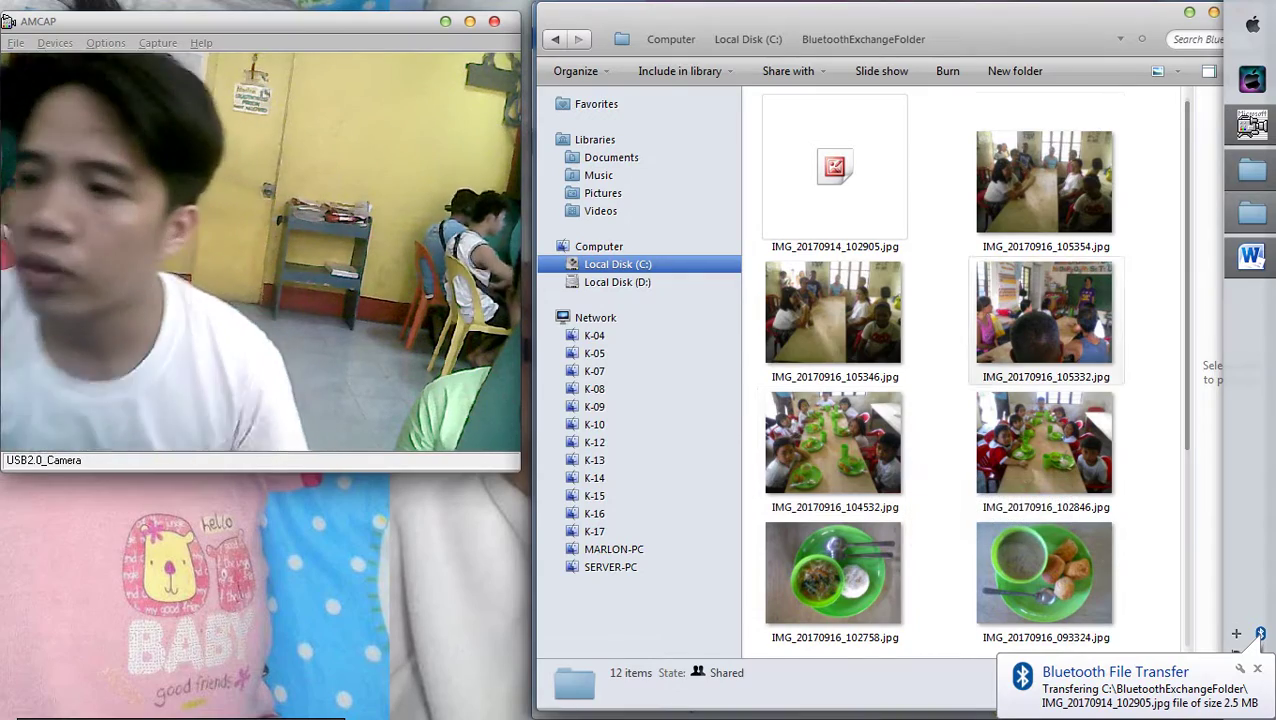
Copy the photo IMG_20170916_105354.jpg and switch to Publisher
{"action": "left_click", "coordinate": [1044, 180]}
{"action": "key", "text": "ctrl+c"}
{"action": "key", "text": "ctrl+v"}
{"action": "right_click", "coordinate": [1044, 188]}
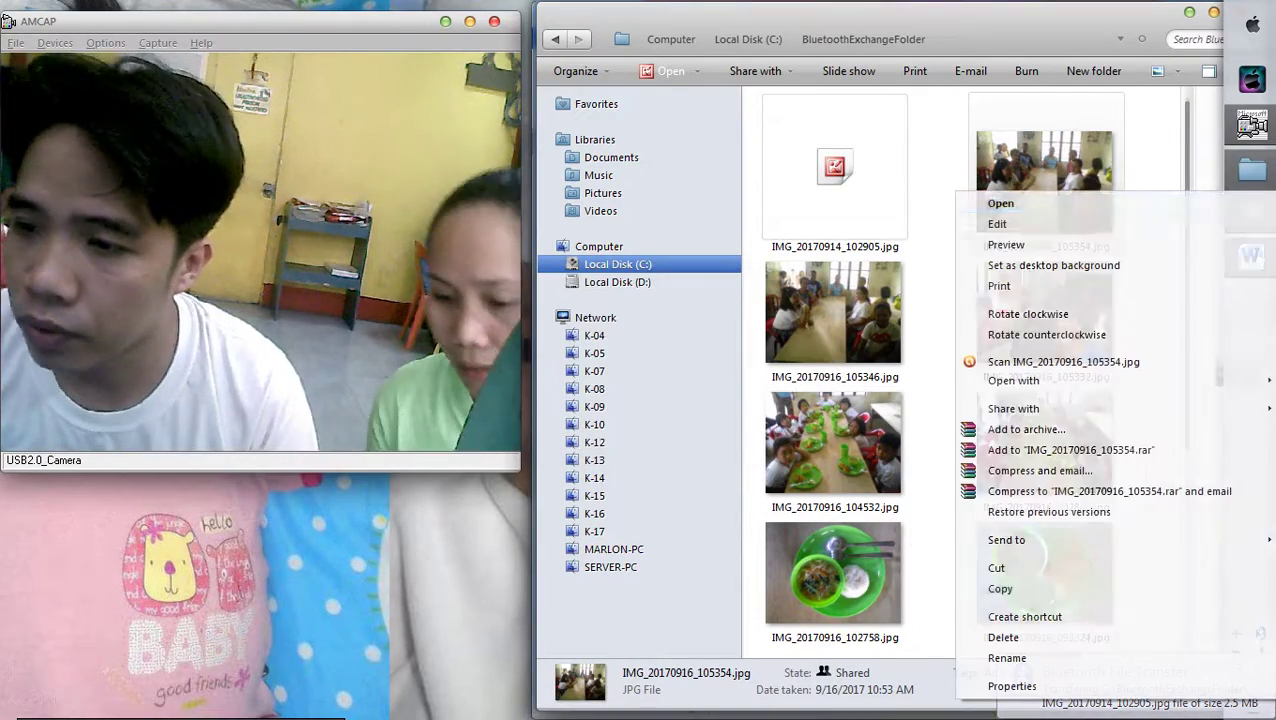
{"action": "left_click", "coordinate": [1040, 587]}
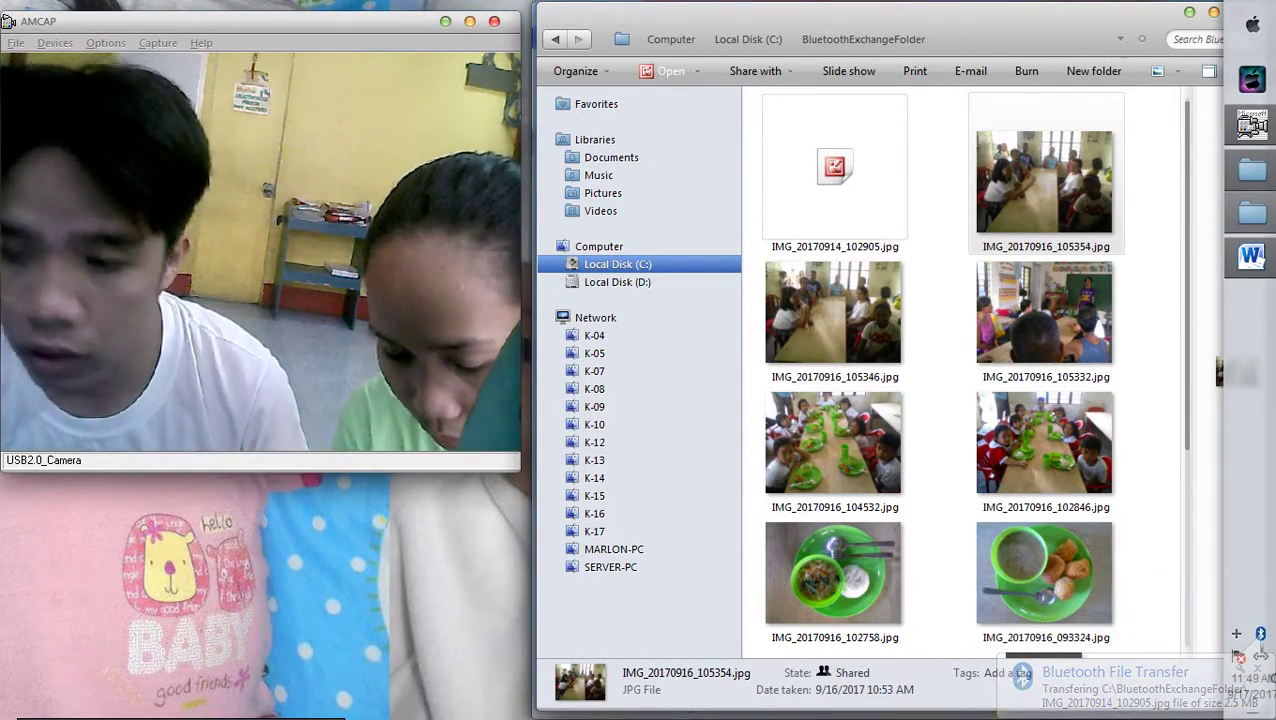
{"action": "key", "text": "alt+Tab"}
{"action": "key", "text": "Tab"}
{"action": "key", "text": "Tab"}
{"action": "key", "text": "Tab"}
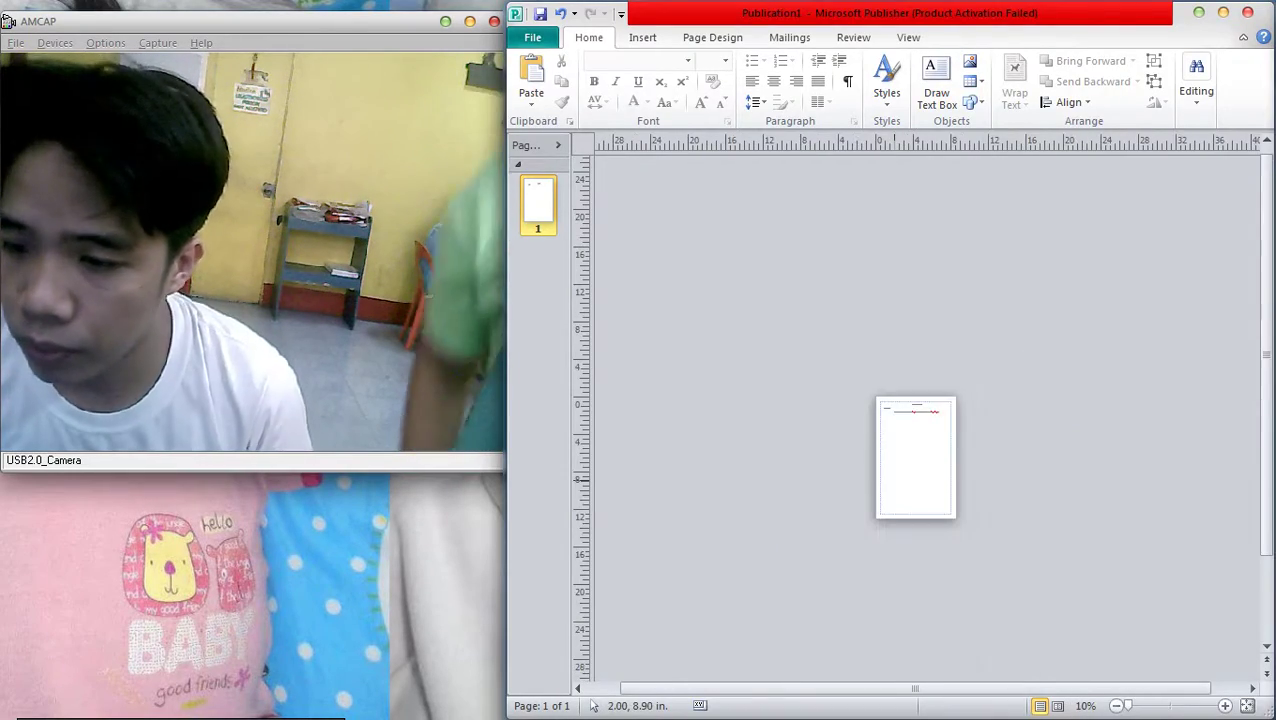
Paste the copied photo below the meal caption and shrink it
{"action": "key", "text": "ctrl+v"}
{"action": "left_click_drag", "start_coordinate": [917, 408], "coordinate": [830, 501]}
{"action": "scroll", "coordinate": [920, 450], "scroll_direction": "down", "scroll_amount": 1}
{"action": "left_click_drag", "start_coordinate": [996, 618], "coordinate": [911, 554]}
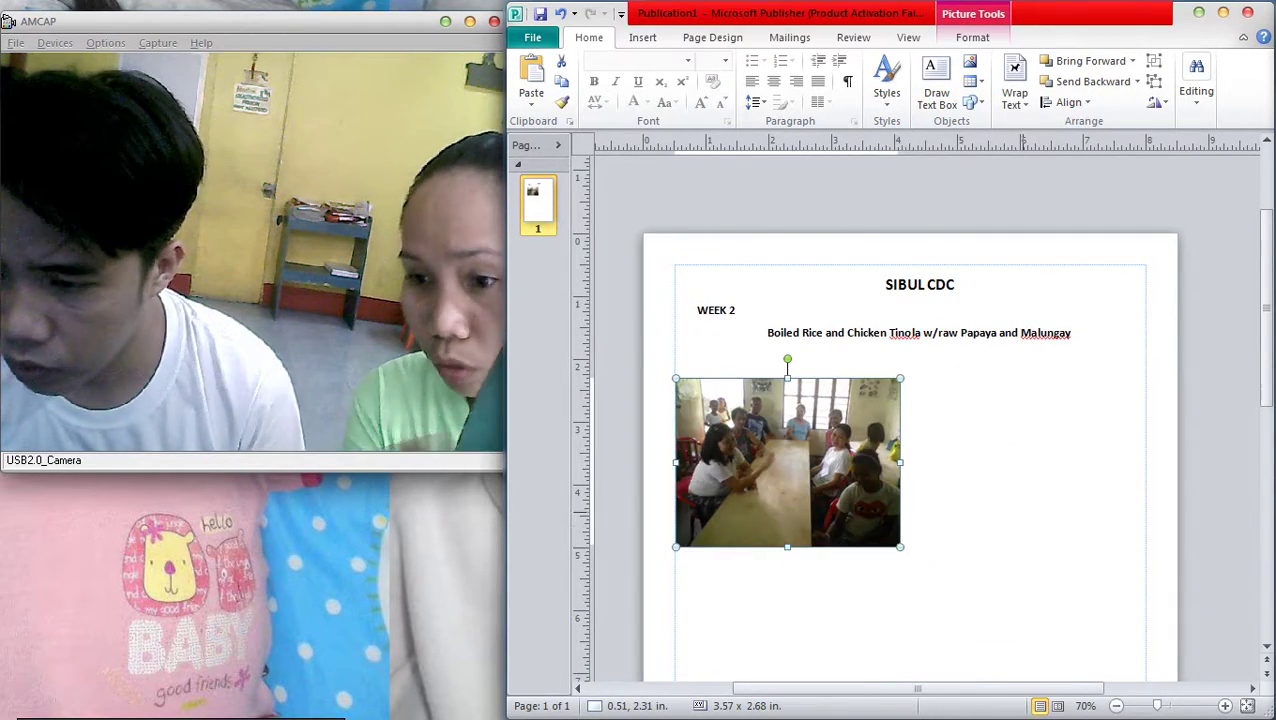
{"action": "scroll", "coordinate": [1013, 400], "scroll_direction": "down", "scroll_amount": 3}
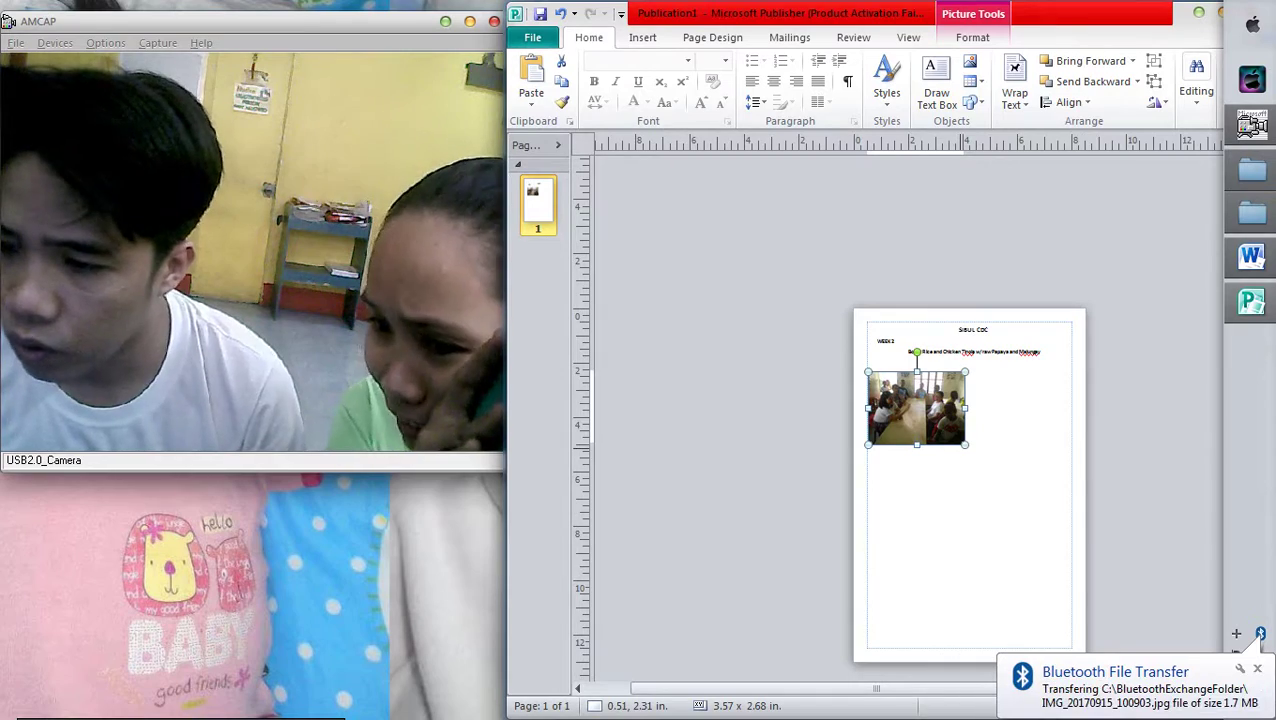
{"action": "scroll", "coordinate": [905, 400], "scroll_direction": "up", "scroll_amount": 3}
Duplicate the photo beside the first and nudge the pair apart
{"action": "left_click_drag", "start_coordinate": [900, 400], "coordinate": [1168, 396]}
{"action": "scroll", "coordinate": [1168, 396], "scroll_direction": "down", "scroll_amount": 2}
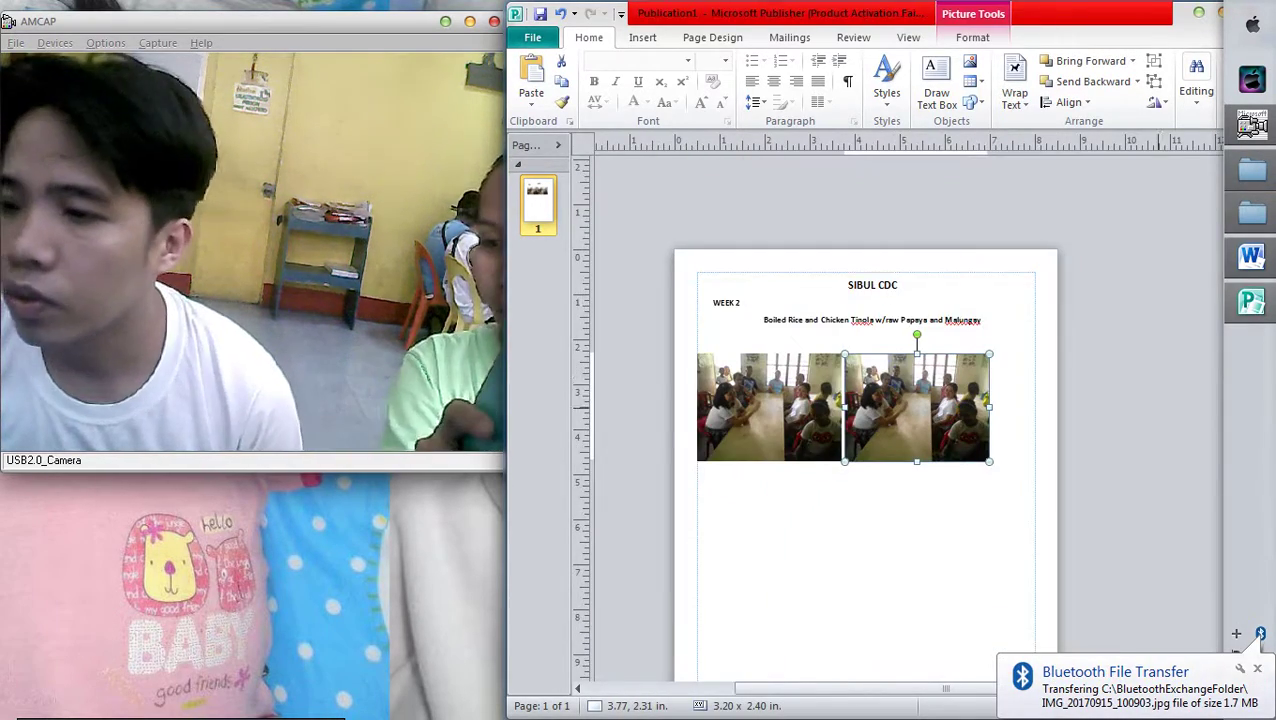
{"action": "scroll", "coordinate": [1168, 396], "scroll_direction": "up", "scroll_amount": 1}
{"action": "key", "text": "Right"}
{"action": "key", "text": "Right"}
{"action": "key", "text": "Right"}
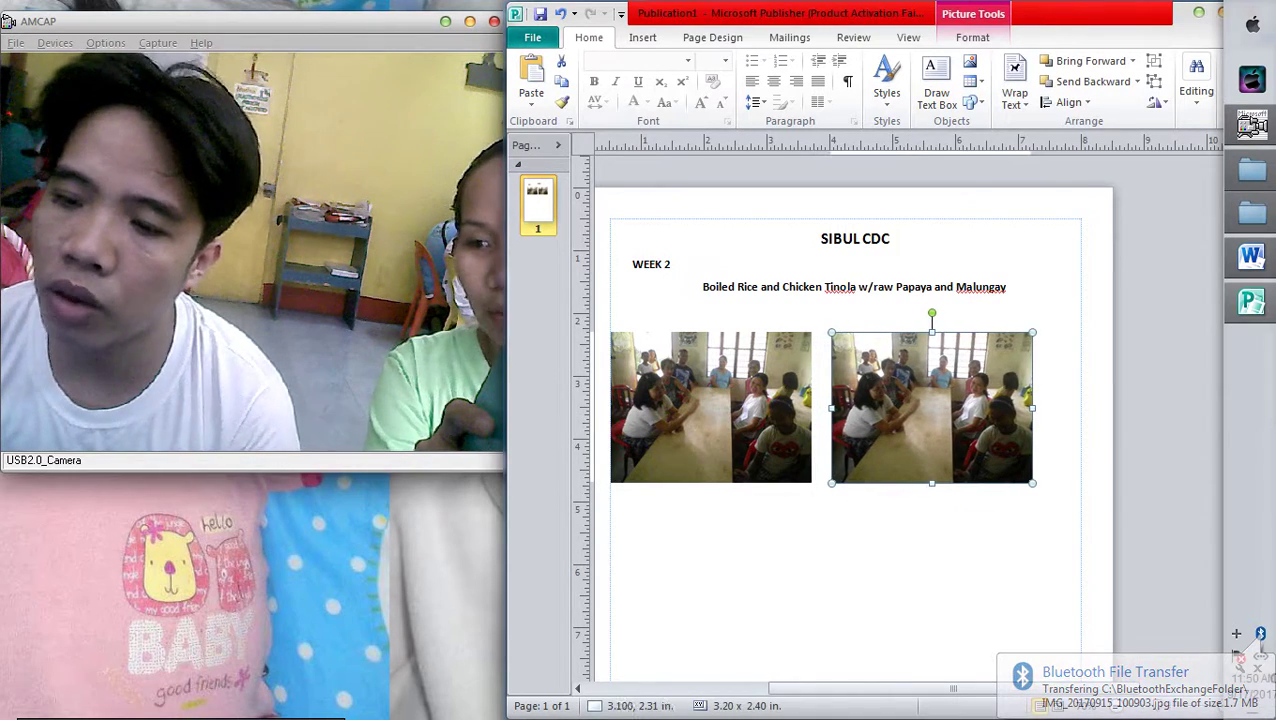
{"action": "key", "text": "Tab"}
{"action": "key", "text": "Right"}
{"action": "key", "text": "Tab"}
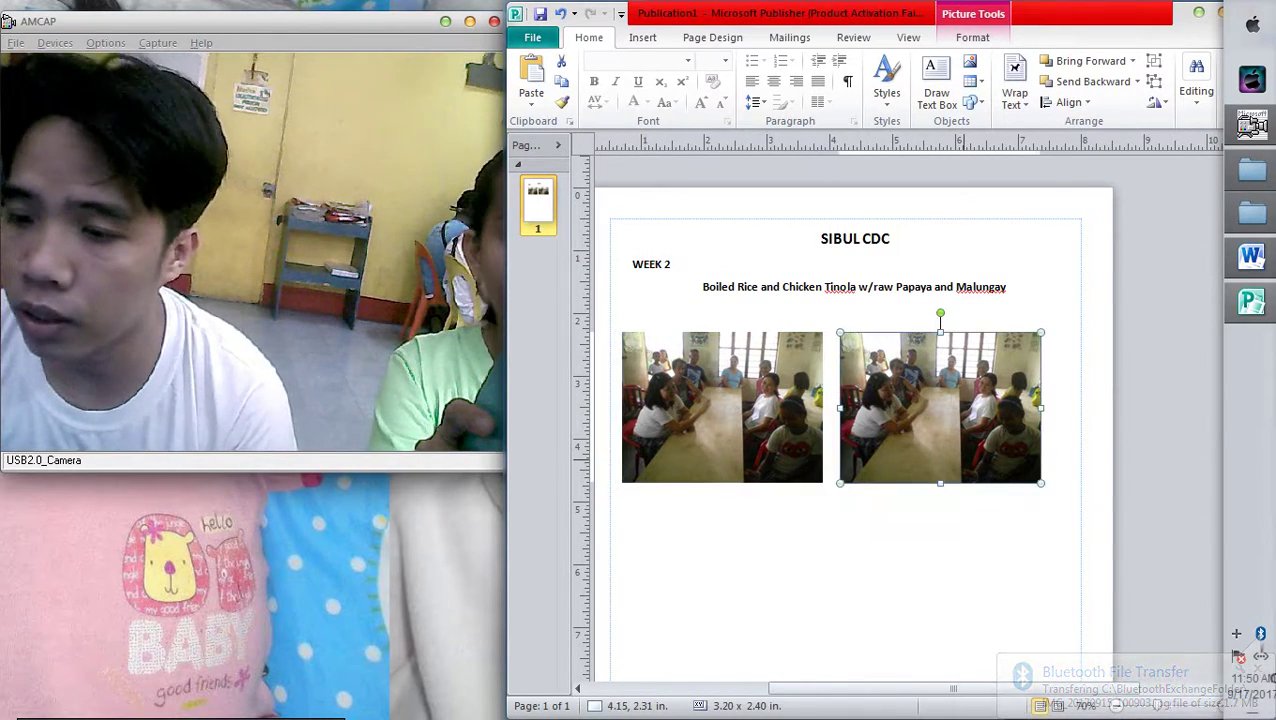
{"action": "key", "text": "Right"}
{"action": "left_click", "coordinate": [722, 407], "text": "shift"}
Shift the third photo into place and duplicate the top photo pair further down the page
{"action": "scroll", "coordinate": [850, 400], "scroll_direction": "down", "scroll_amount": 2}
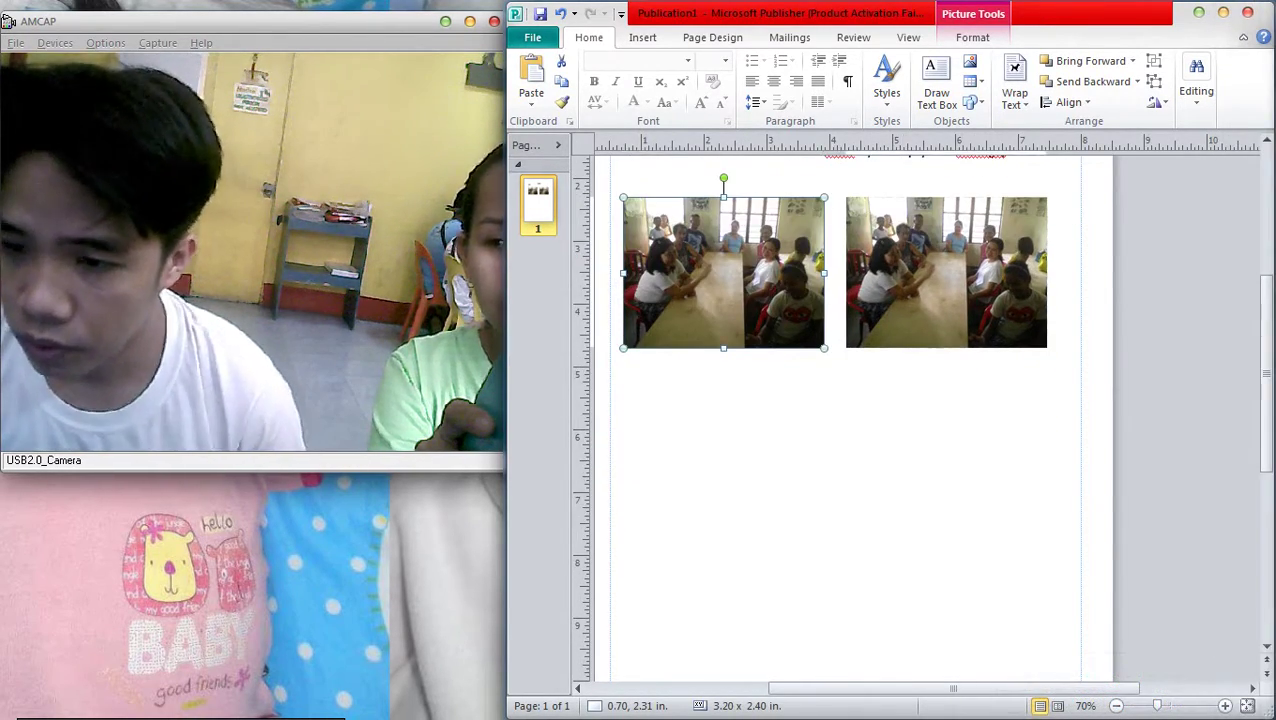
{"action": "left_click_drag", "start_coordinate": [947, 272], "coordinate": [828, 460]}
{"action": "scroll", "coordinate": [828, 400], "scroll_direction": "down", "scroll_amount": 1}
{"action": "scroll", "coordinate": [845, 415], "scroll_direction": "down", "scroll_amount": 5, "text": "ctrl"}
{"action": "scroll", "coordinate": [845, 415], "scroll_direction": "up", "scroll_amount": 3, "text": "ctrl"}
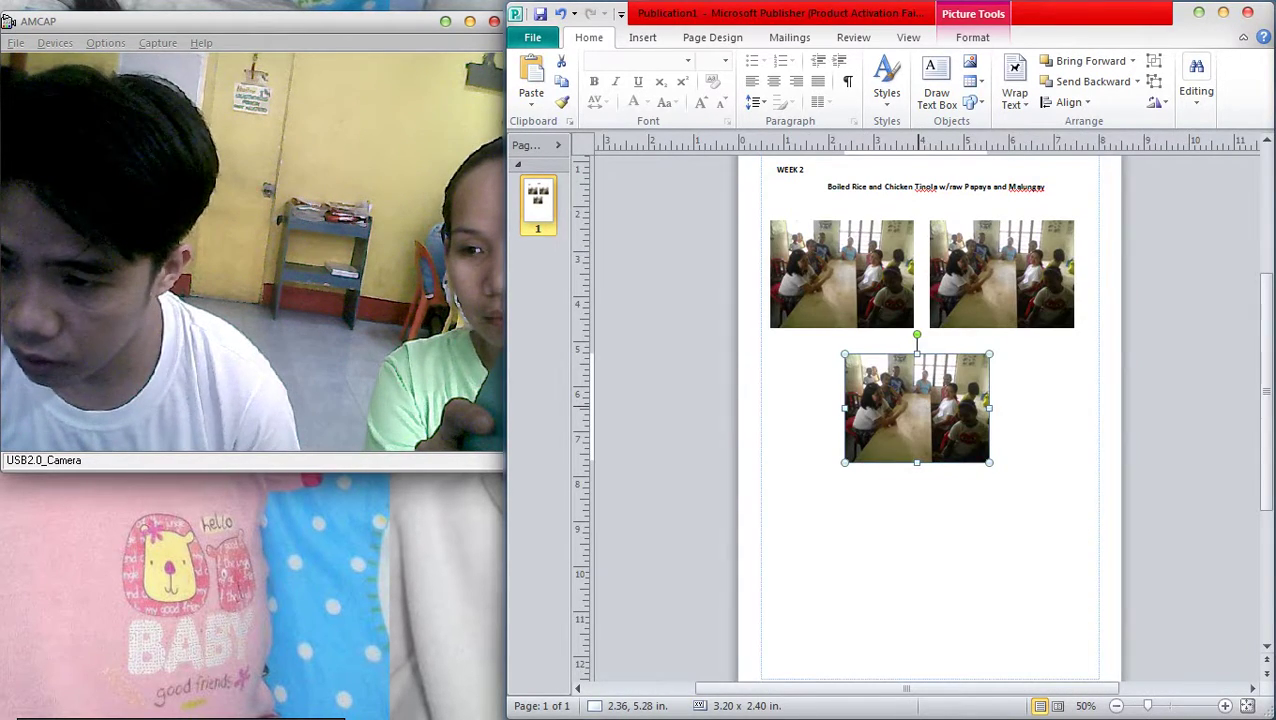
{"action": "left_click_drag", "start_coordinate": [917, 407], "coordinate": [925, 415]}
{"action": "left_click", "coordinate": [1002, 274]}
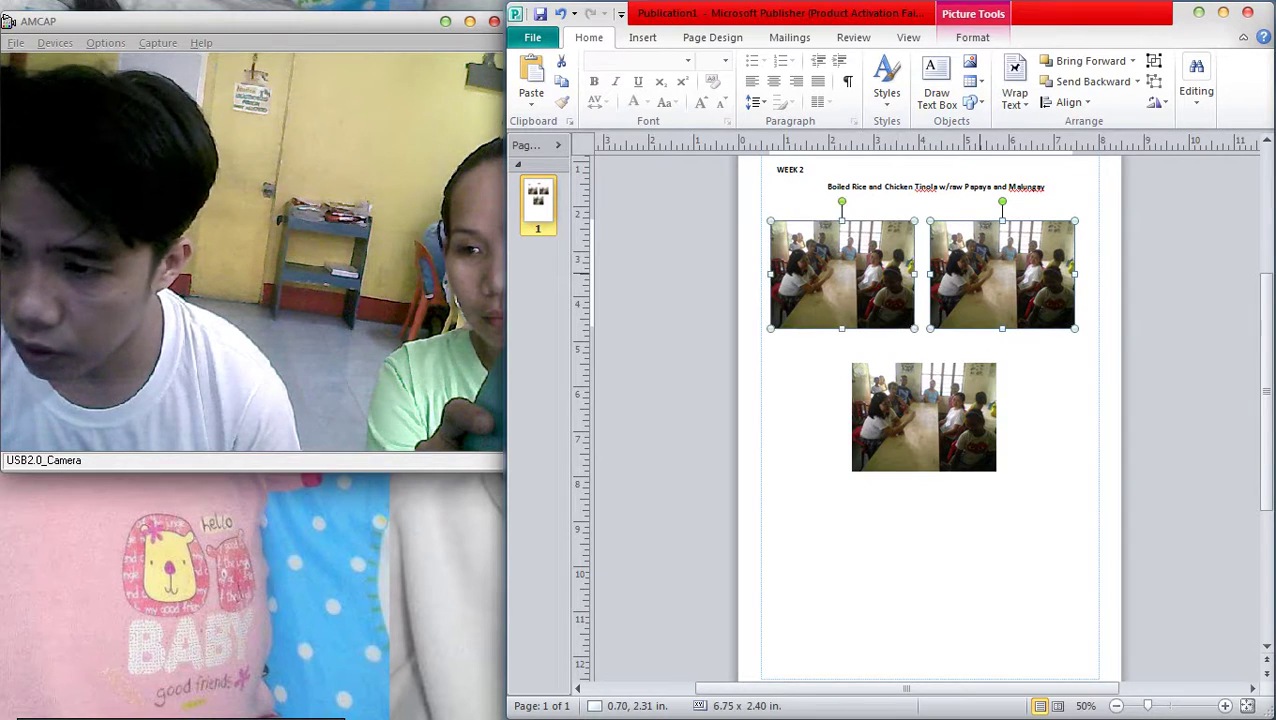
{"action": "left_click_drag", "start_coordinate": [1002, 274], "coordinate": [1021, 572]}
Select and deselect the middle photo and the photo group to check their arrangement
{"action": "scroll", "coordinate": [1021, 572], "scroll_direction": "down", "scroll_amount": 4}
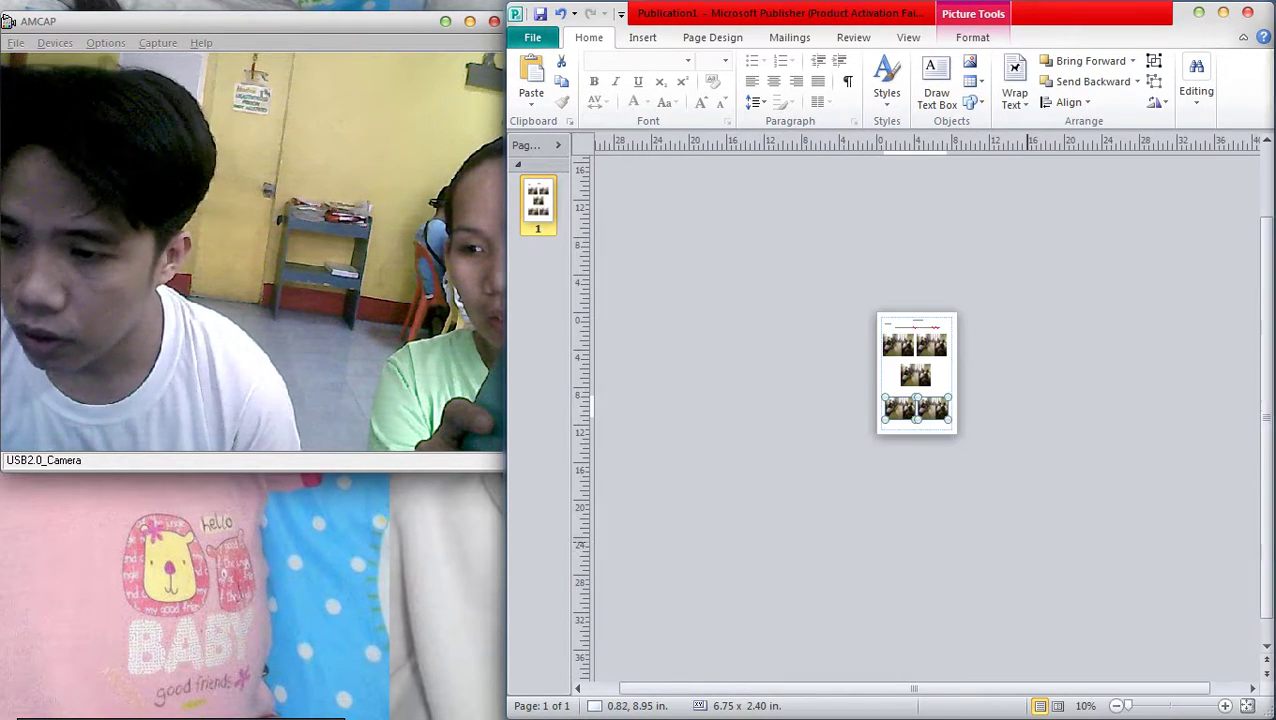
{"action": "left_click", "coordinate": [915, 390]}
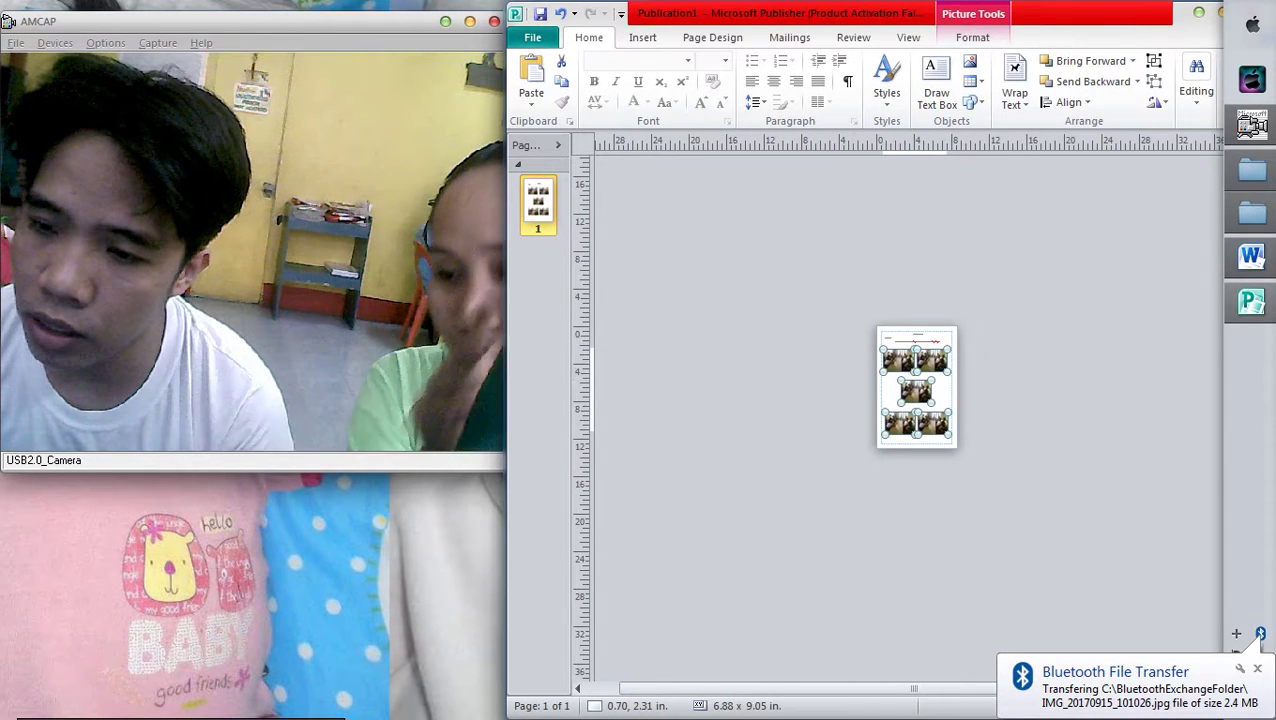
{"action": "left_click", "coordinate": [1019, 485]}
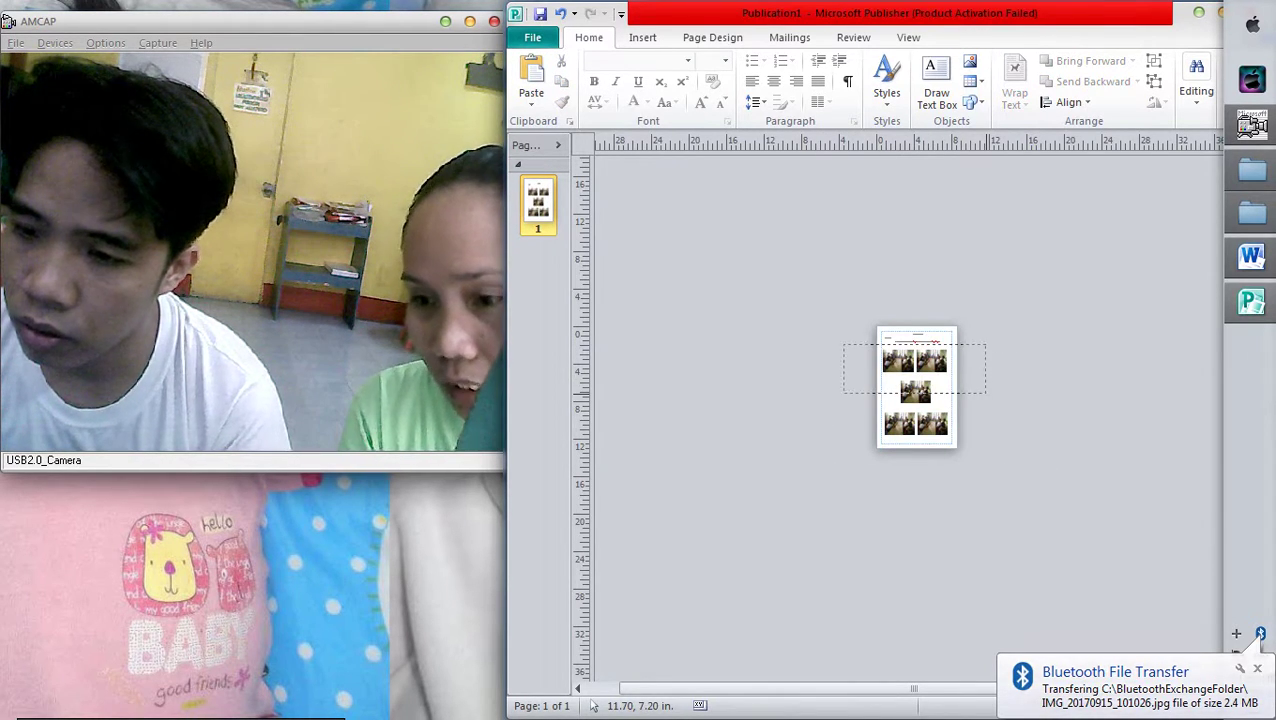
{"action": "left_click_drag", "start_coordinate": [985, 392], "coordinate": [986, 393]}
{"action": "left_click", "coordinate": [1020, 430]}
{"action": "left_click", "coordinate": [915, 391]}
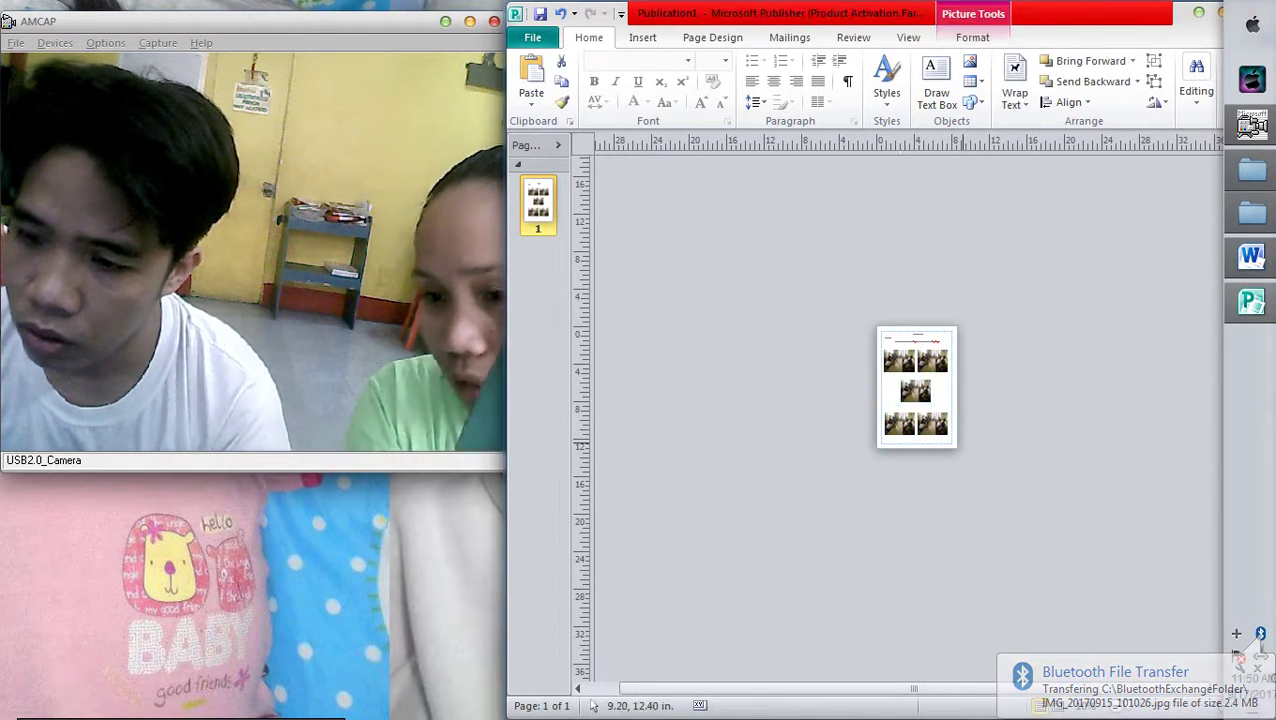
{"action": "left_click", "coordinate": [965, 449]}
Enlarge the 'Boiled Rice and Chicken Tinola w/raw Papaya and Malungay' caption to 18 pt
{"action": "scroll", "coordinate": [965, 449], "scroll_direction": "up", "scroll_amount": 4}
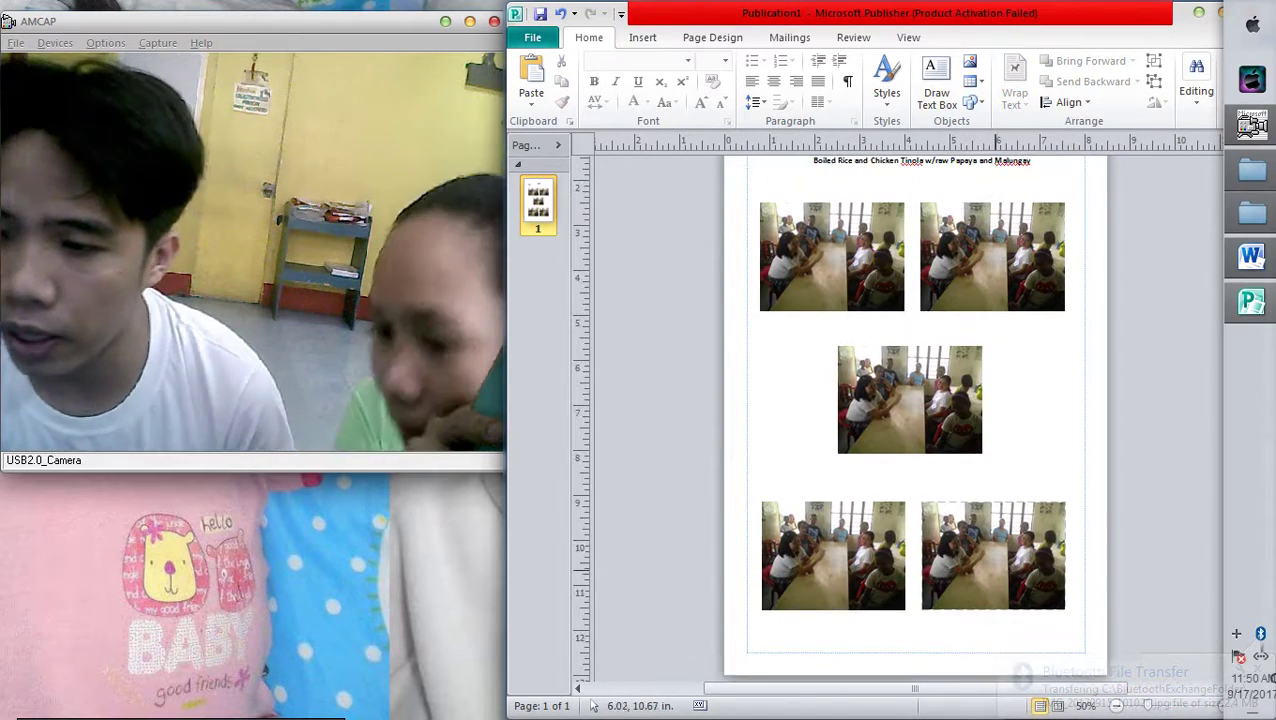
{"action": "scroll", "coordinate": [1001, 575], "scroll_direction": "up", "scroll_amount": 1}
{"action": "scroll", "coordinate": [1001, 575], "scroll_direction": "up", "scroll_amount": 1}
{"action": "left_click_drag", "start_coordinate": [1031, 288], "coordinate": [814, 289]}
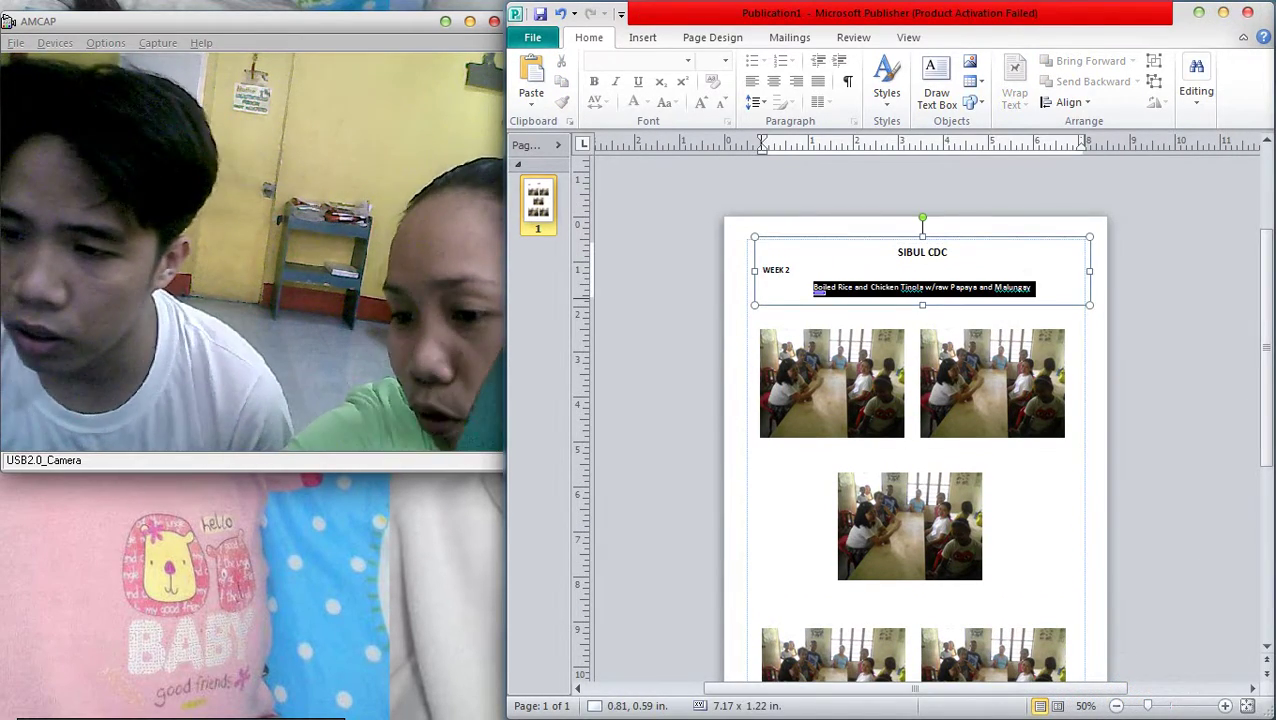
{"action": "key", "text": "ctrl+shift+period"}
{"action": "key", "text": "ctrl+shift+period"}
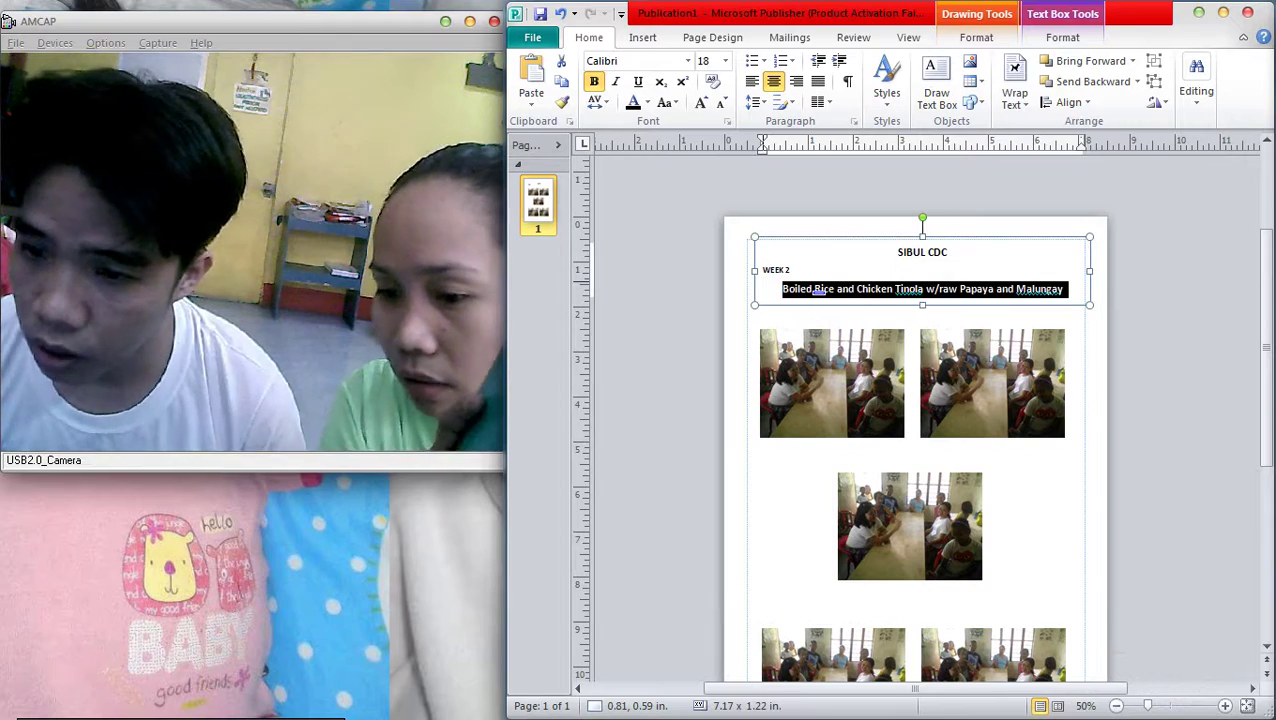
{"action": "key", "text": "Escape"}
{"action": "key", "text": "Escape"}
{"action": "scroll", "coordinate": [1082, 454], "scroll_direction": "up", "scroll_amount": 3}
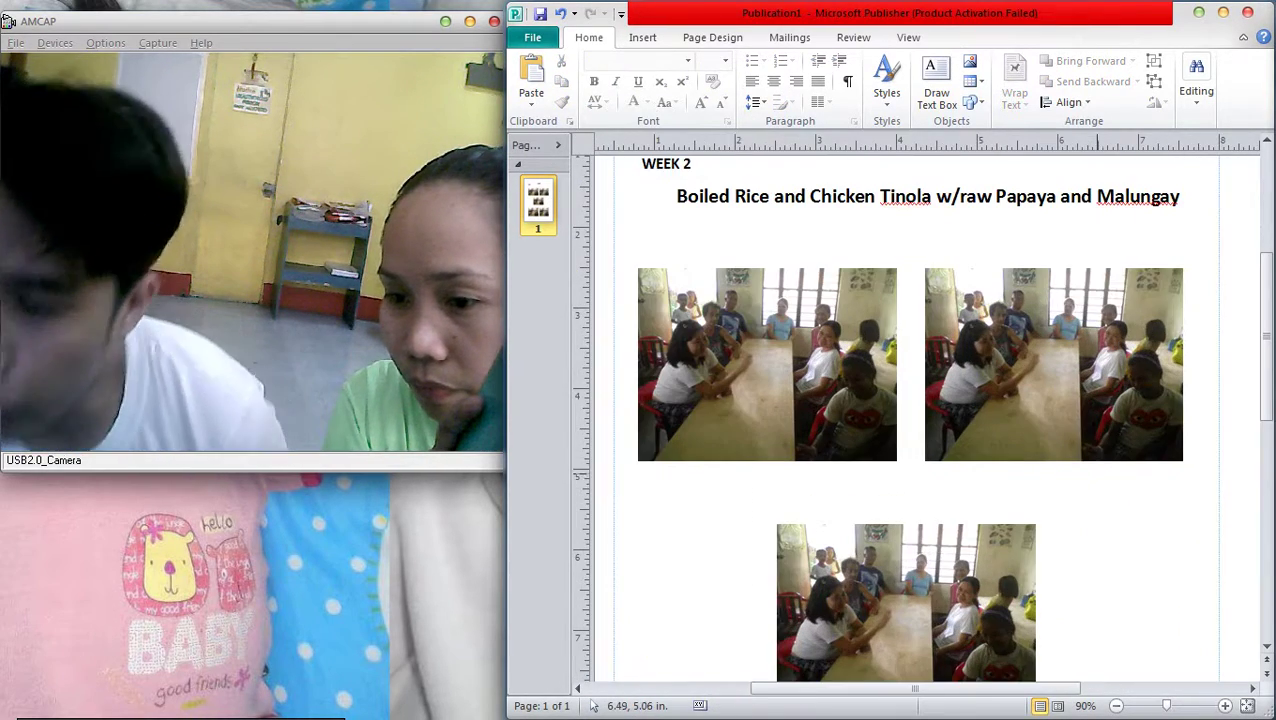
{"action": "scroll", "coordinate": [1083, 490], "scroll_direction": "up", "scroll_amount": 1}
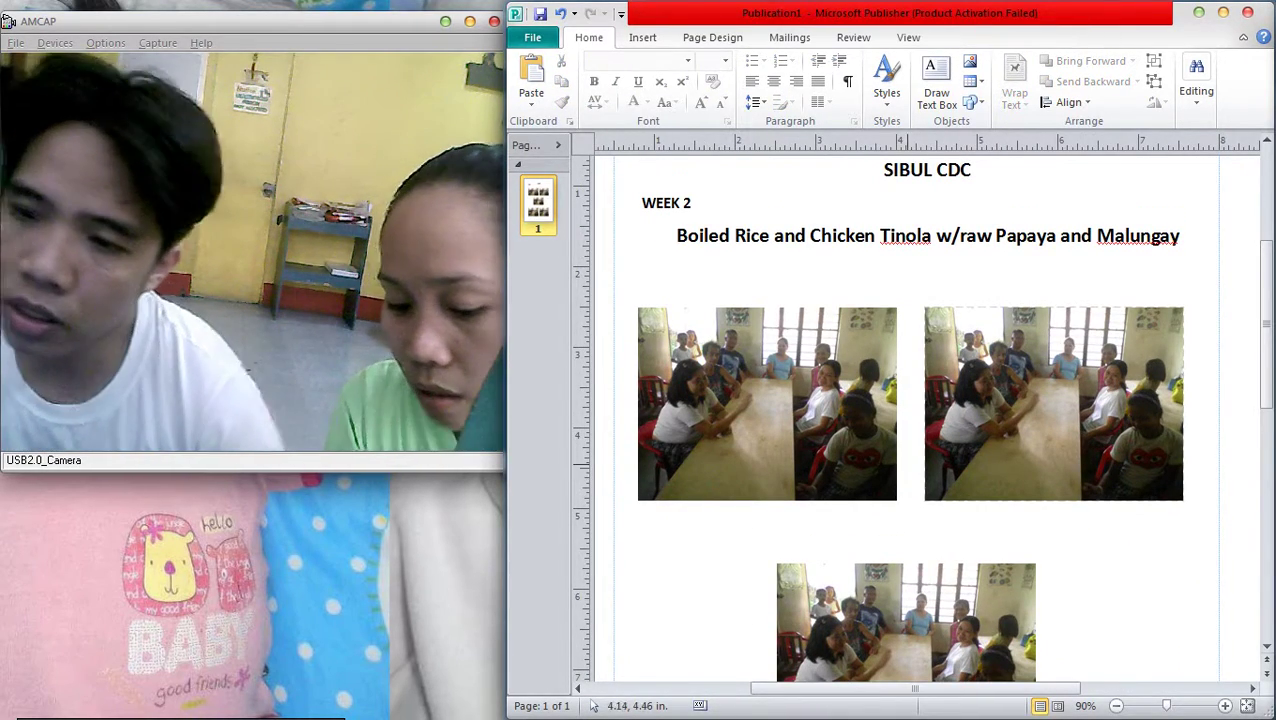
{"action": "scroll", "coordinate": [970, 500], "scroll_direction": "down", "scroll_amount": 3}
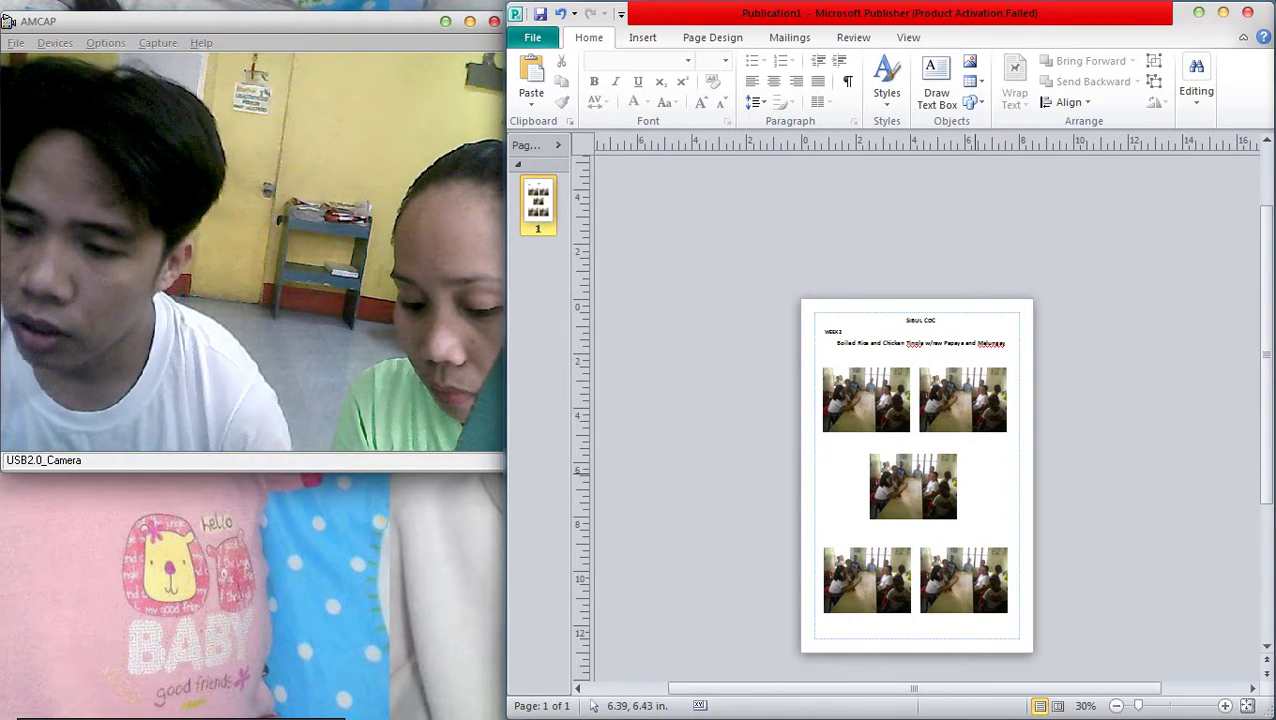
Delete the extra photos, leaving one children-eating photo under the caption
{"action": "right_click", "coordinate": [538, 199]}
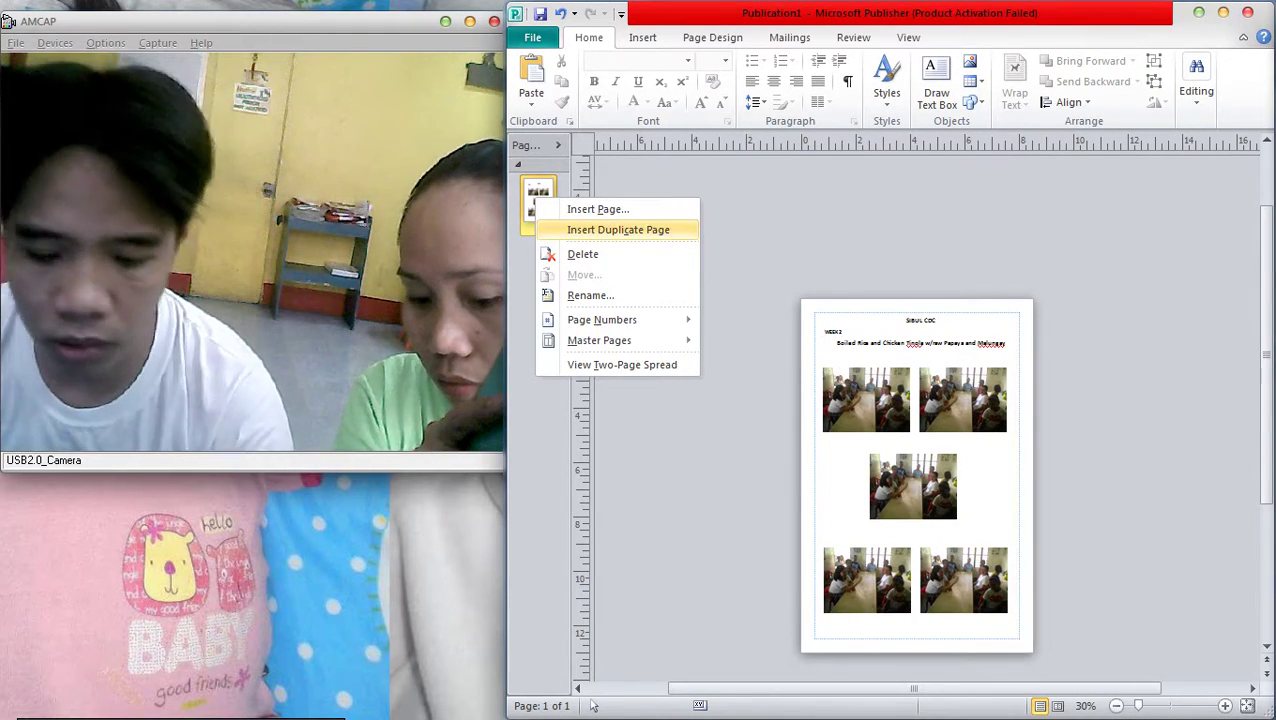
{"action": "key", "text": "Escape"}
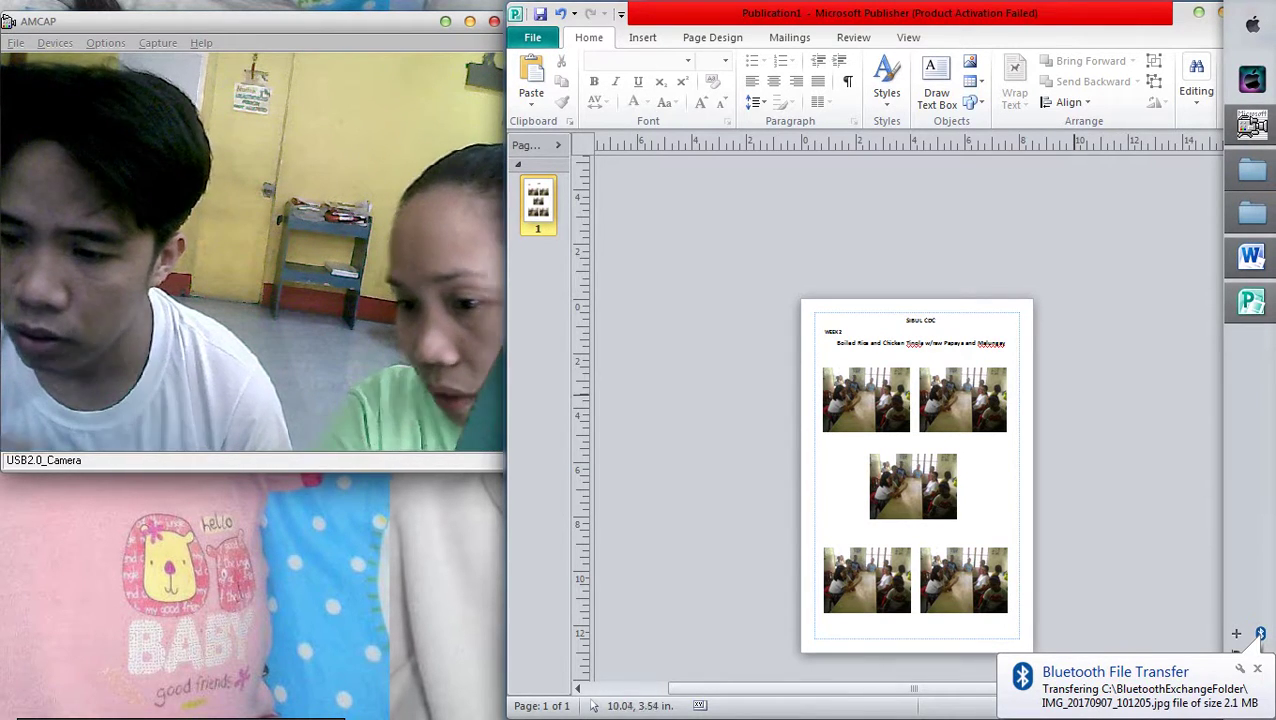
{"action": "scroll", "coordinate": [915, 470], "scroll_direction": "down", "scroll_amount": 1}
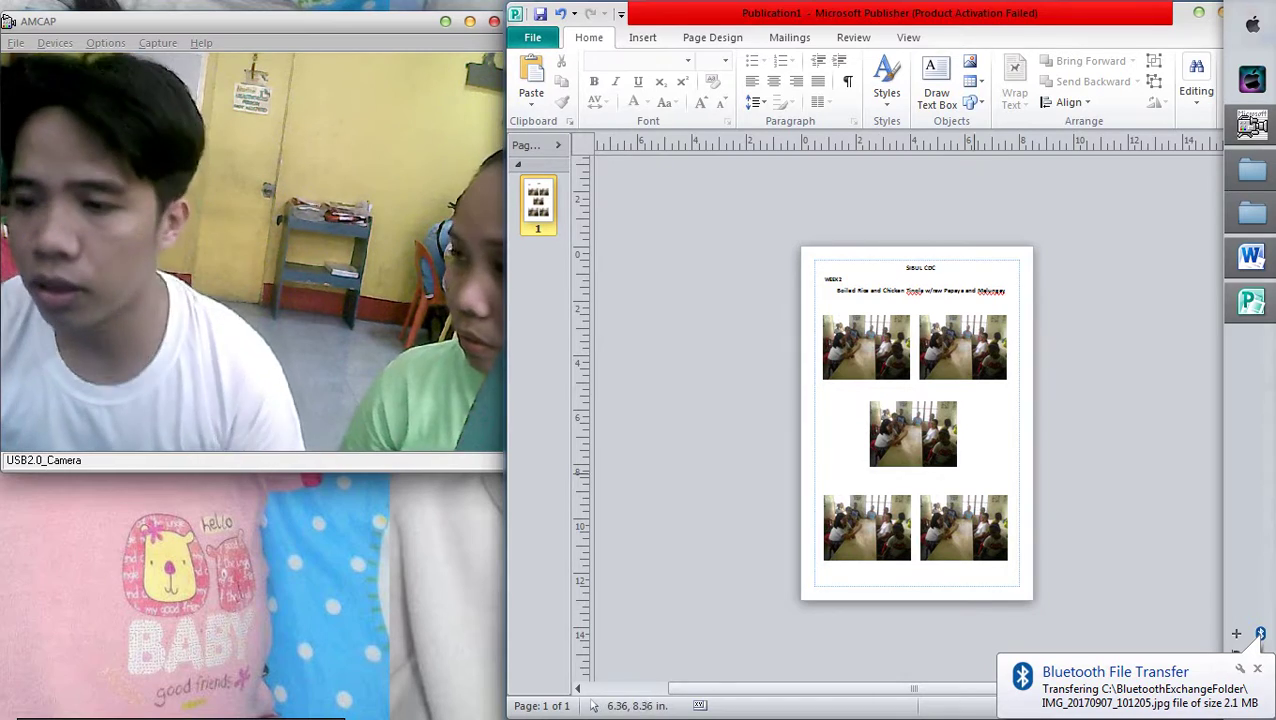
{"action": "left_click", "coordinate": [937, 450]}
{"action": "key", "text": "Delete"}
{"action": "left_click", "coordinate": [866, 527]}
{"action": "key", "text": "Delete"}
{"action": "left_click", "coordinate": [962, 520]}
{"action": "key", "text": "Delete"}
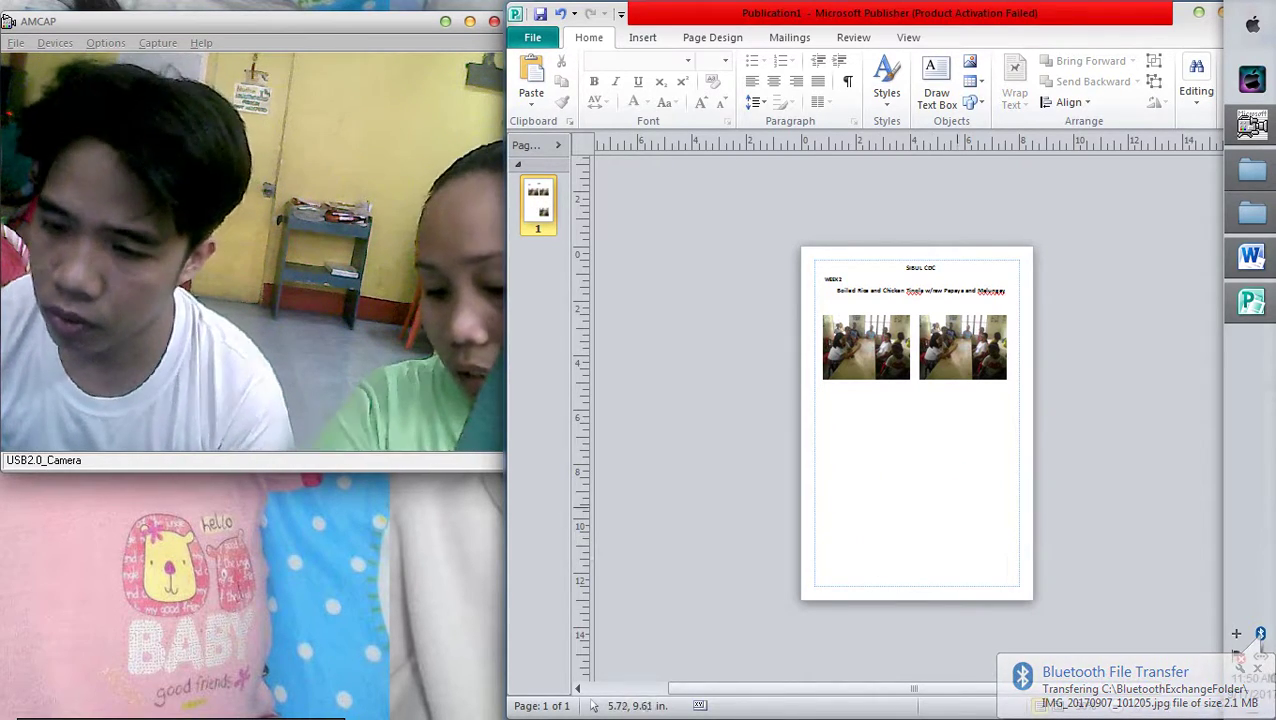
{"action": "scroll", "coordinate": [916, 420], "scroll_direction": "up", "scroll_amount": 3}
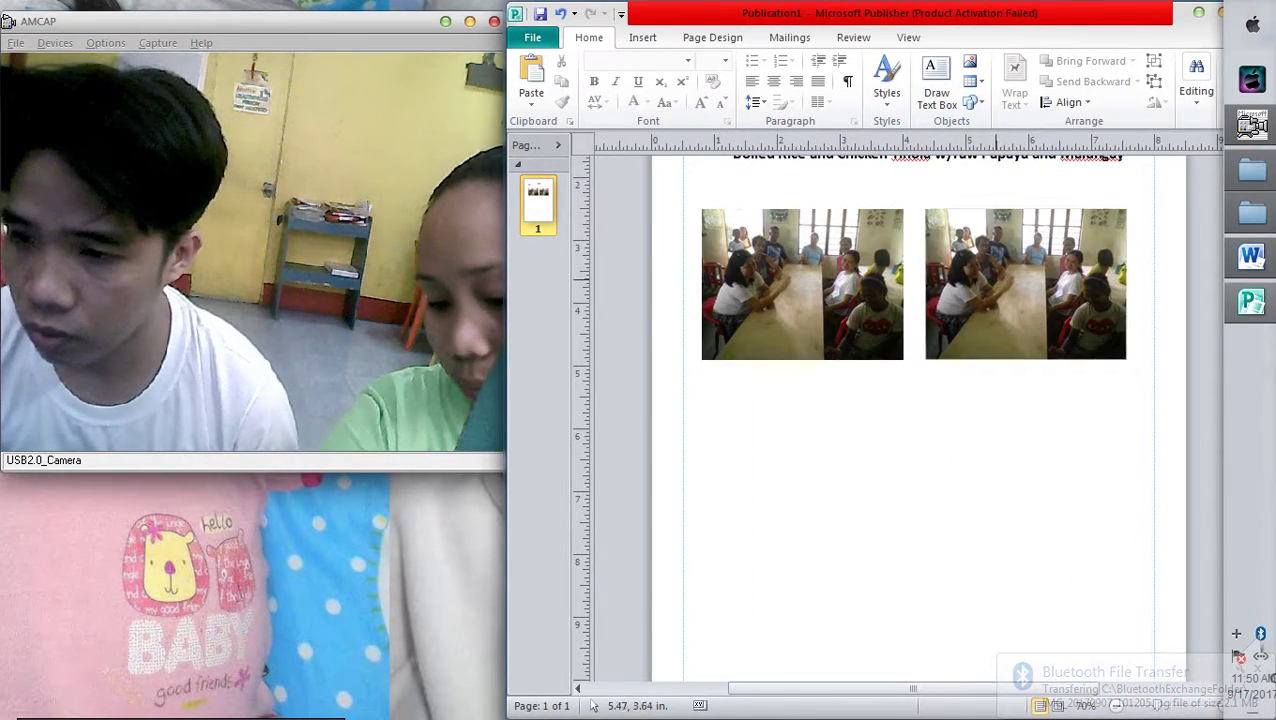
{"action": "key", "text": "Delete"}
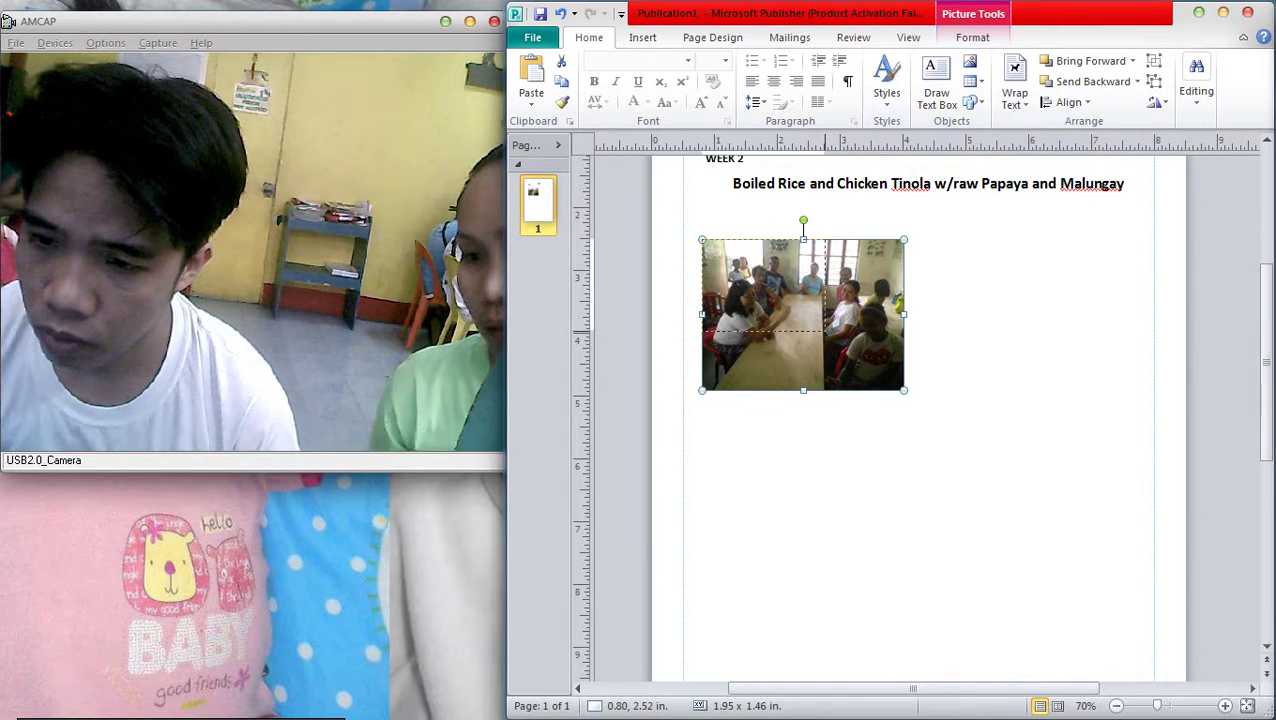
Resize the photo to 2.19 x 1.64 in, try copies beside it, then delete them
{"action": "left_click_drag", "start_coordinate": [904, 390], "coordinate": [826, 331]}
{"action": "left_click_drag", "start_coordinate": [764, 290], "coordinate": [765, 262]}
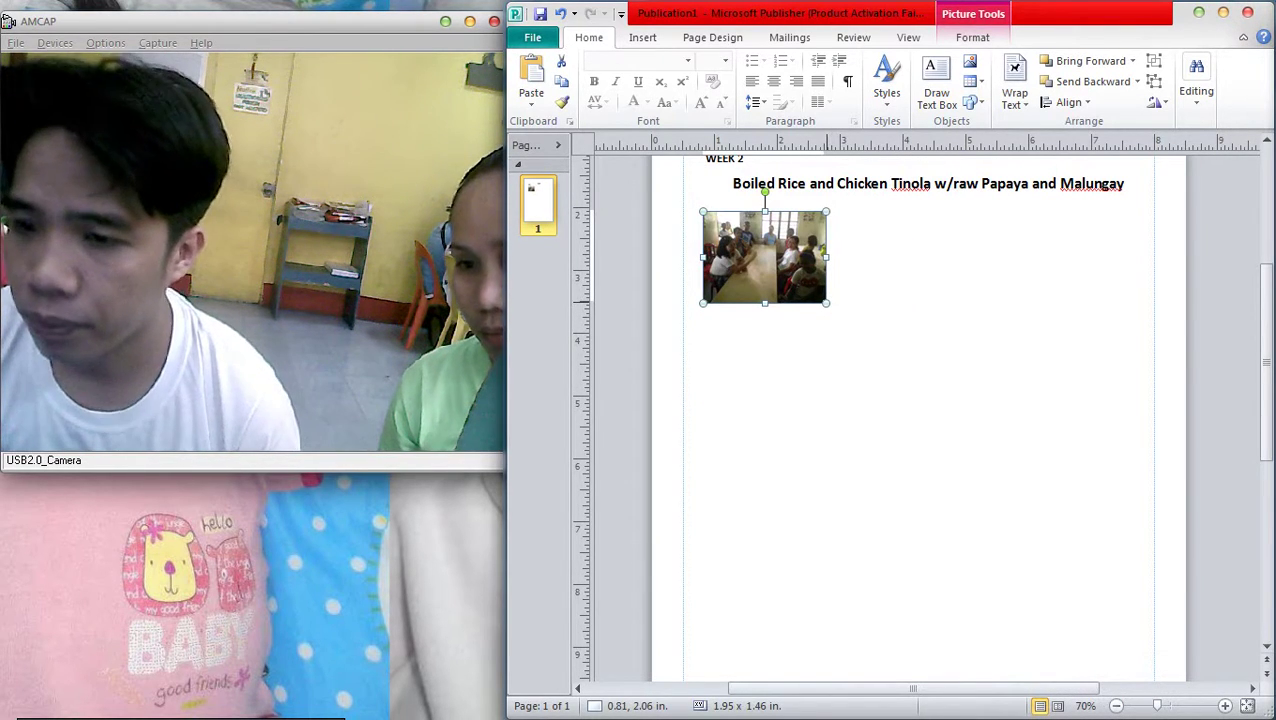
{"action": "left_click_drag", "start_coordinate": [826, 303], "coordinate": [841, 314]}
{"action": "left_click_drag", "start_coordinate": [772, 262], "coordinate": [1089, 262]}
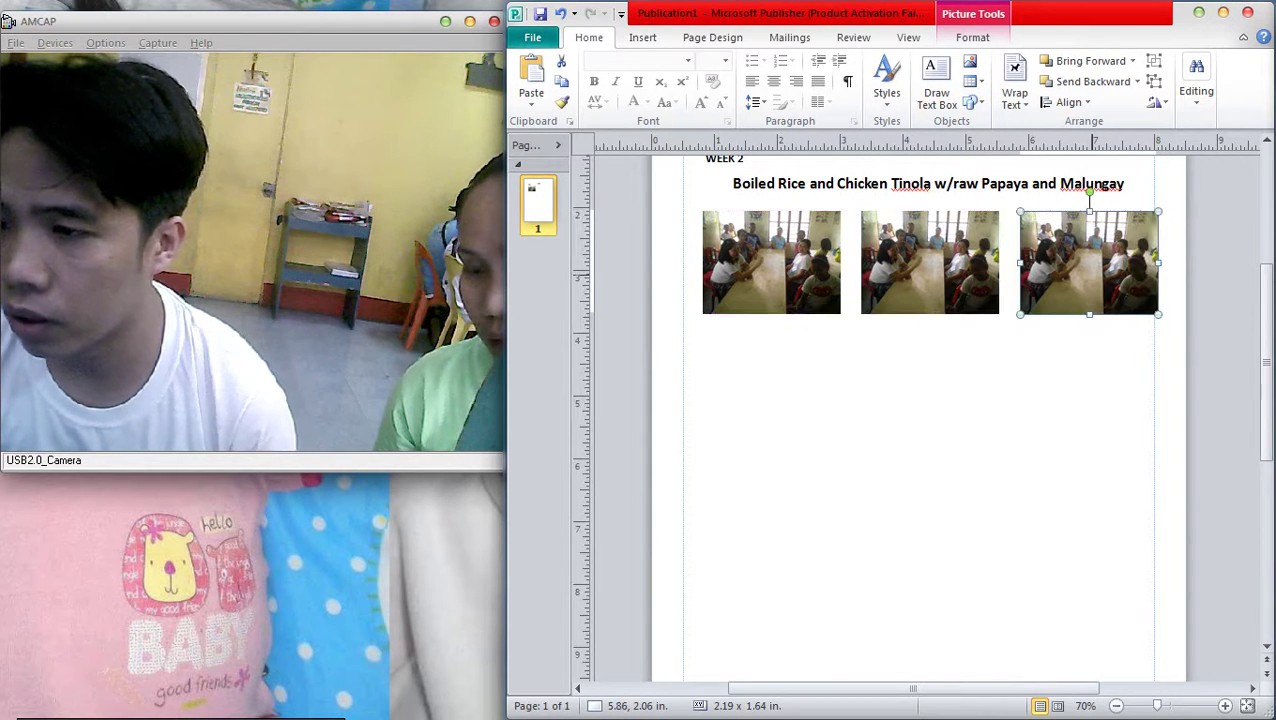
{"action": "left_click", "coordinate": [765, 265]}
{"action": "key", "text": "Left"}
{"action": "key", "text": "Left"}
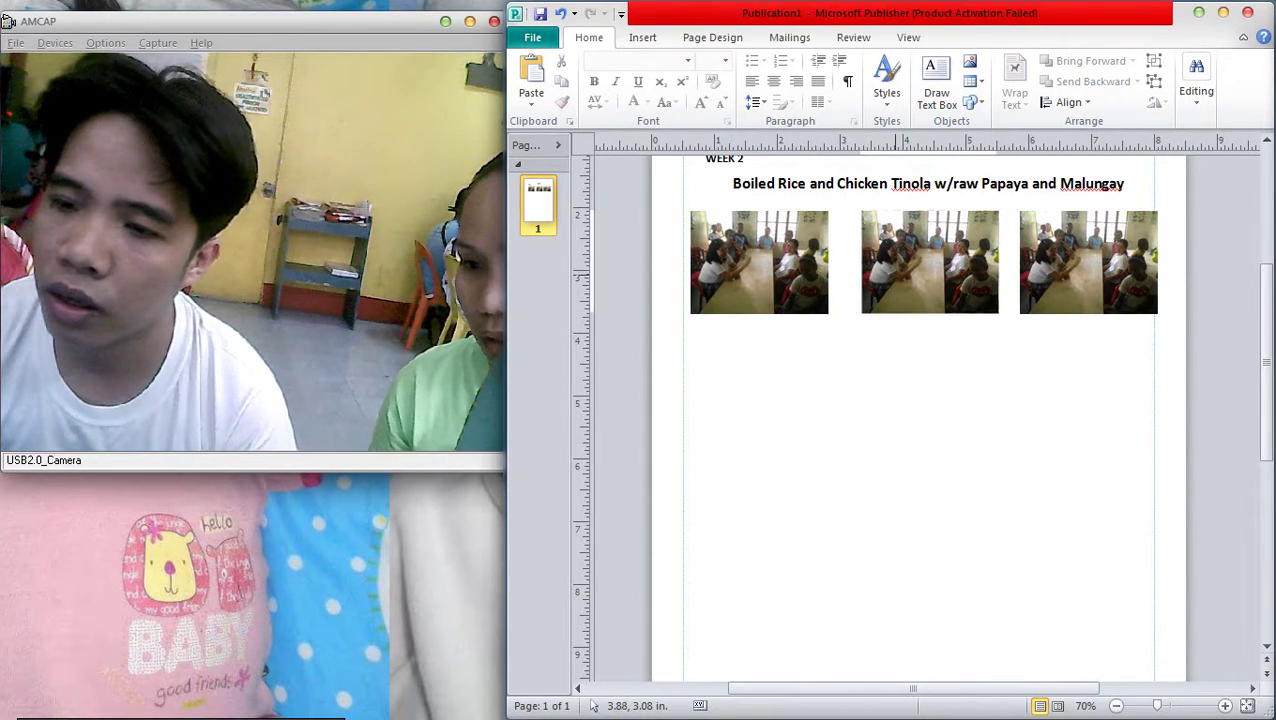
{"action": "left_click", "coordinate": [892, 272]}
{"action": "key", "text": "Left"}
{"action": "left_click", "coordinate": [1088, 262]}
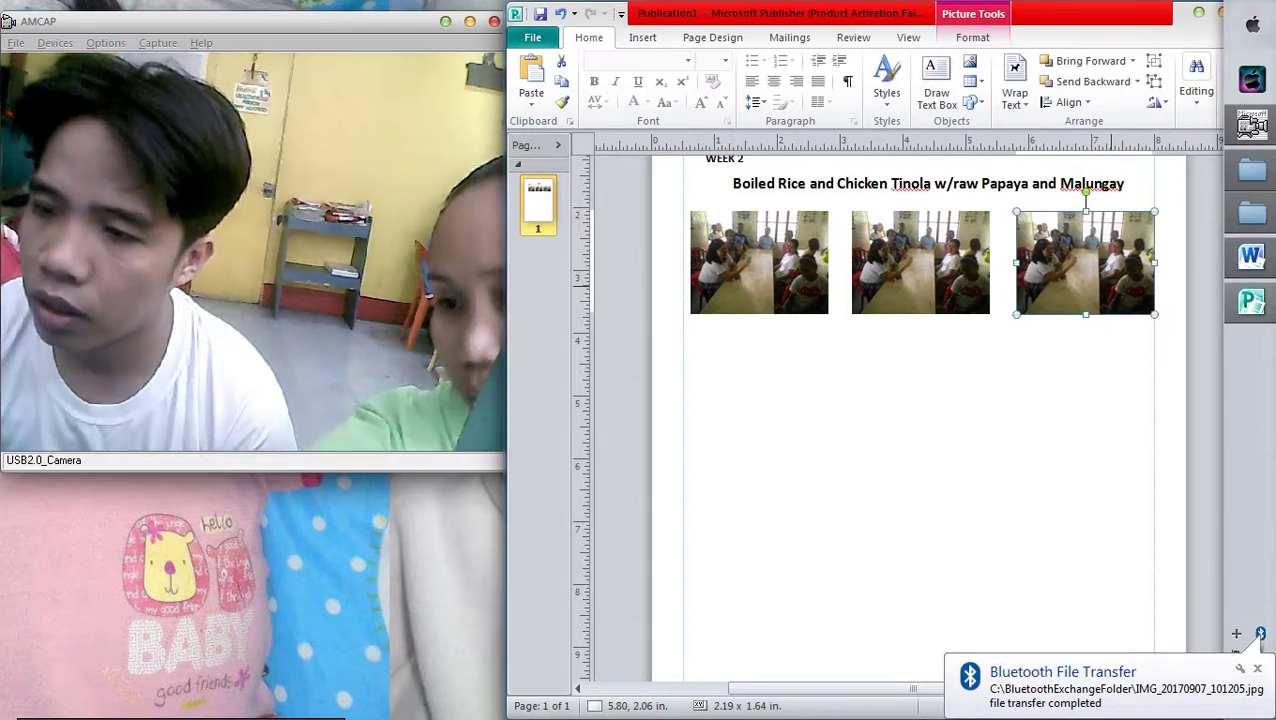
{"action": "key", "text": "Delete"}
{"action": "left_click", "coordinate": [920, 262]}
{"action": "key", "text": "Delete"}
Enlarge the photo to 2.77 x 2.08 in and place a copy to its right
{"action": "left_click", "coordinate": [760, 222]}
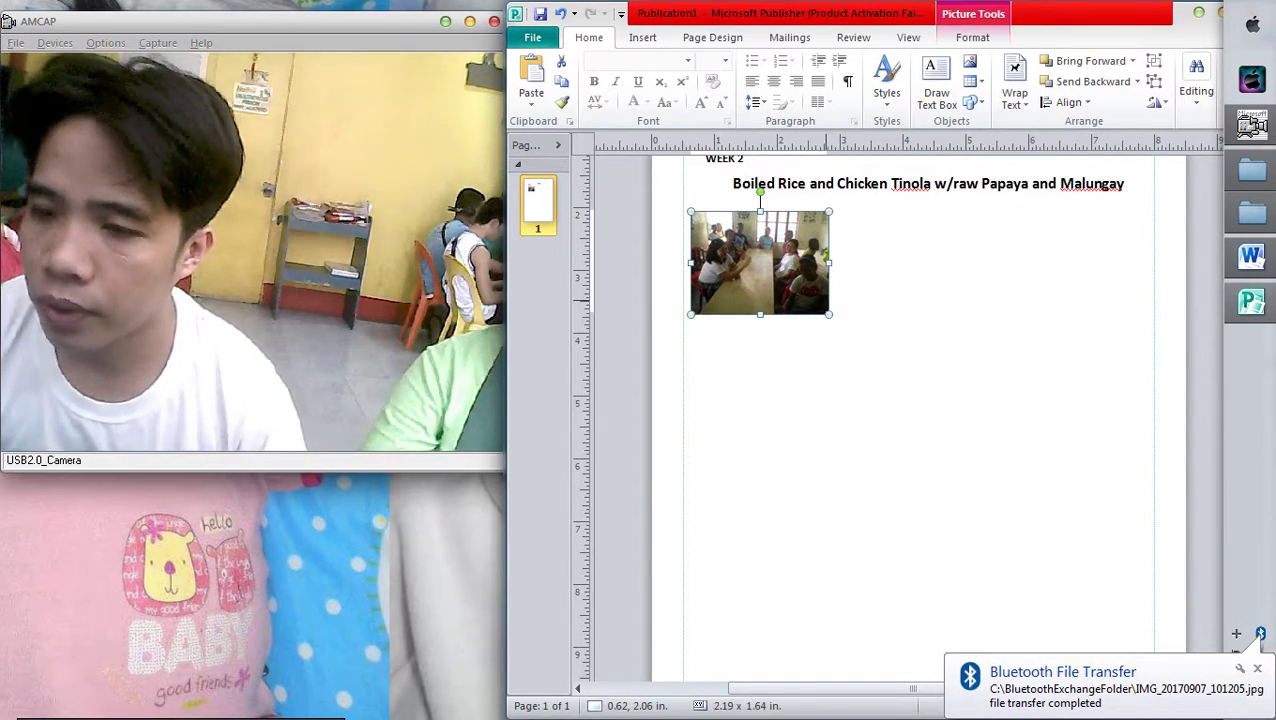
{"action": "left_click_drag", "start_coordinate": [829, 314], "coordinate": [853, 332]}
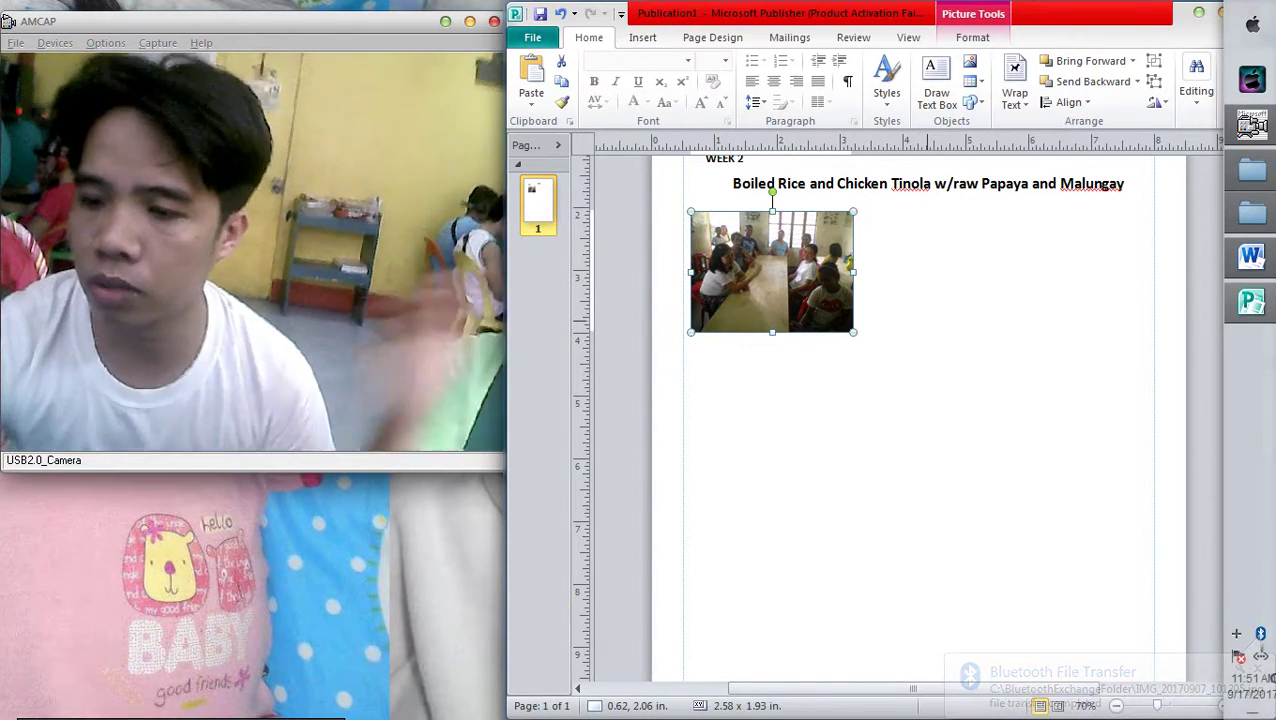
{"action": "scroll", "coordinate": [920, 417], "scroll_direction": "up", "scroll_amount": 1}
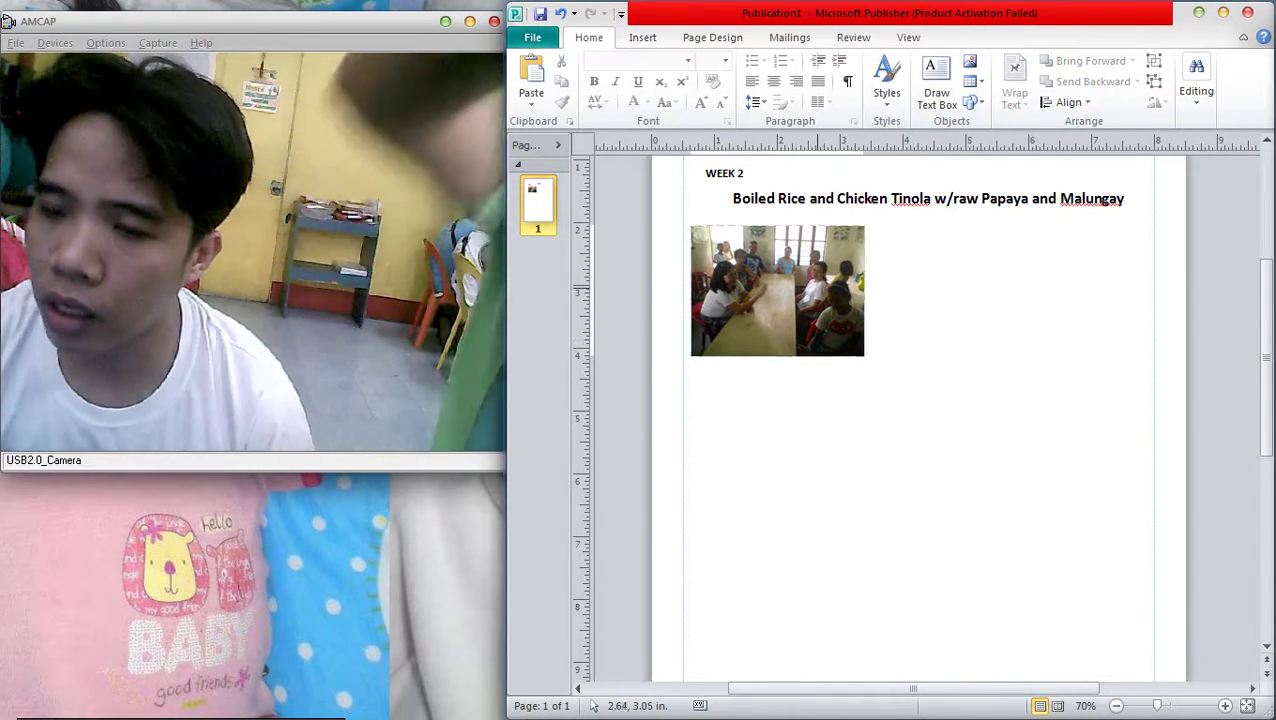
{"action": "left_click_drag", "start_coordinate": [853, 347], "coordinate": [866, 356]}
{"action": "left_click_drag", "start_coordinate": [778, 290], "coordinate": [992, 291]}
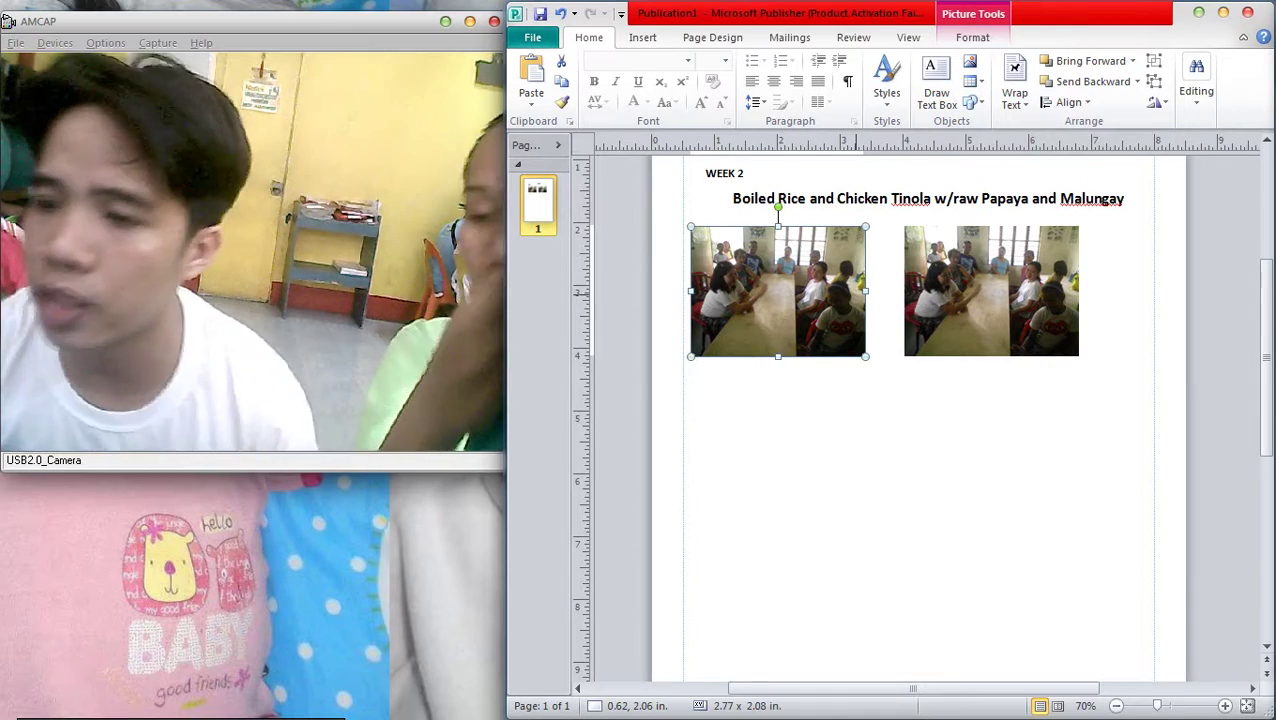
{"action": "scroll", "coordinate": [1130, 408], "scroll_direction": "down", "scroll_amount": 3}
{"action": "scroll", "coordinate": [1130, 408], "scroll_direction": "up", "scroll_amount": 3}
{"action": "left_click", "coordinate": [1130, 408], "text": "shift"}
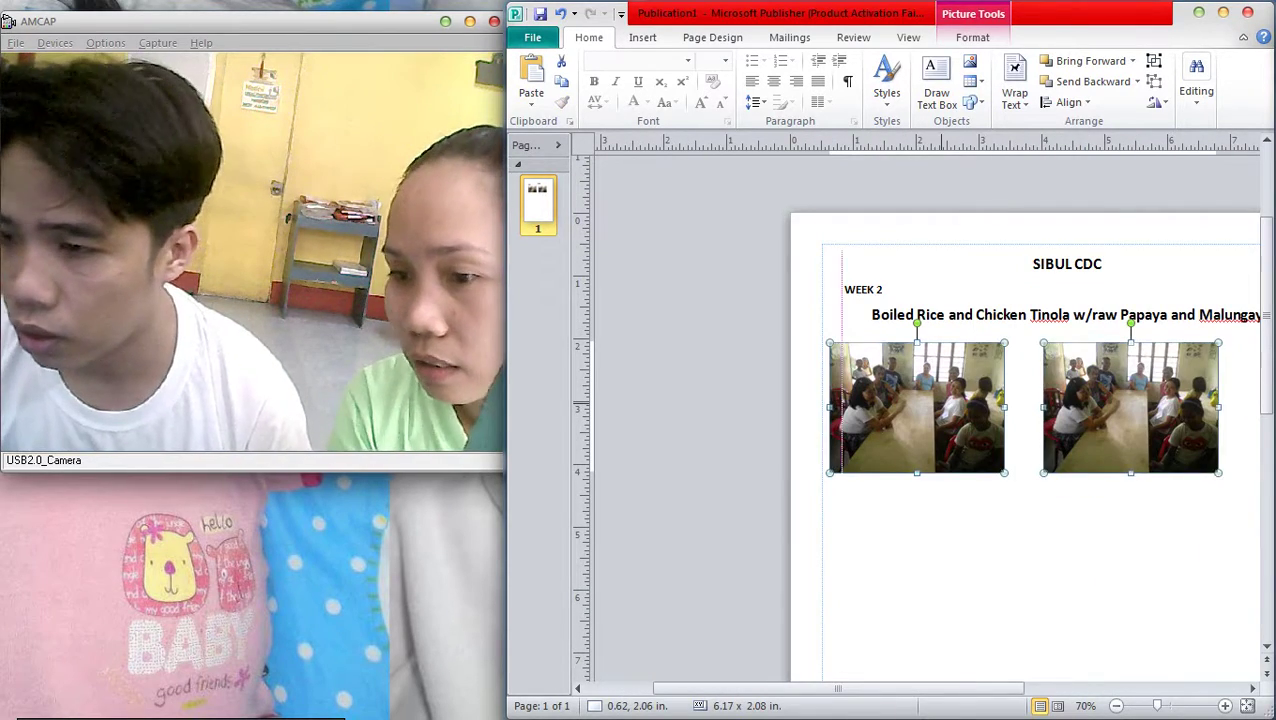
{"action": "scroll", "coordinate": [963, 372], "scroll_direction": "down", "scroll_amount": 3}
{"action": "scroll", "coordinate": [963, 372], "scroll_direction": "down", "scroll_amount": 2}
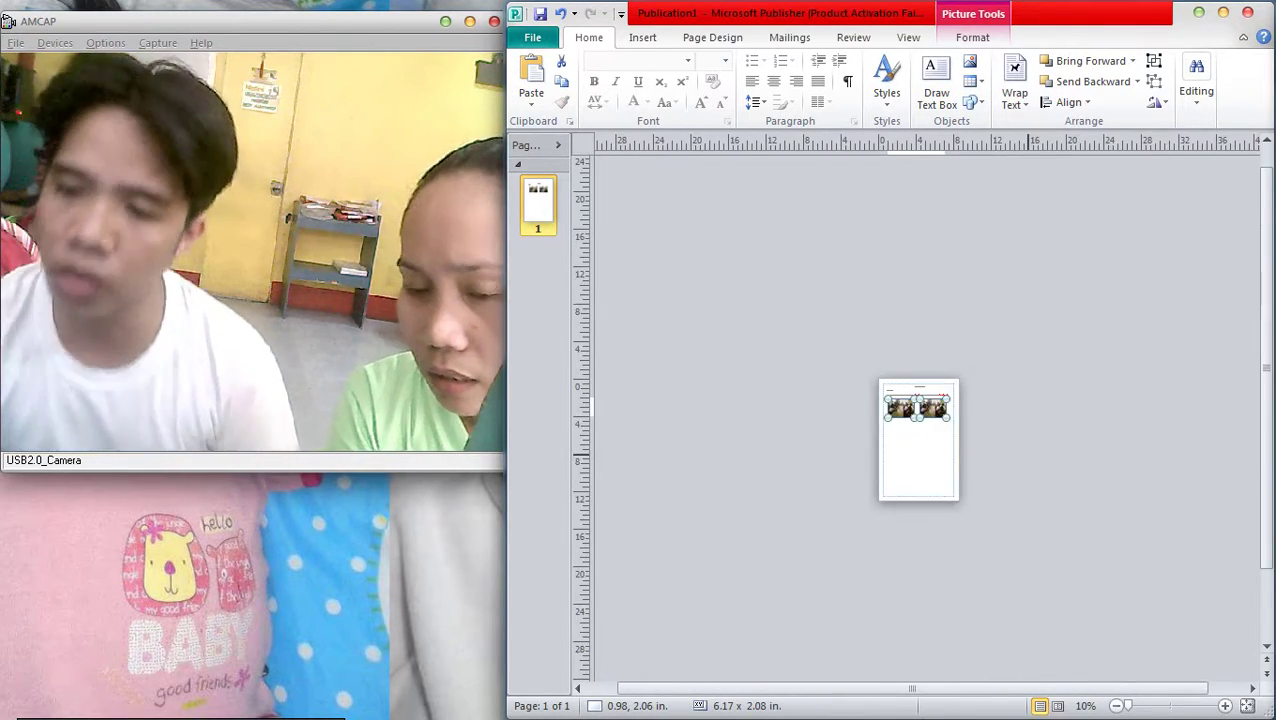
{"action": "scroll", "coordinate": [963, 372], "scroll_direction": "up", "scroll_amount": 2}
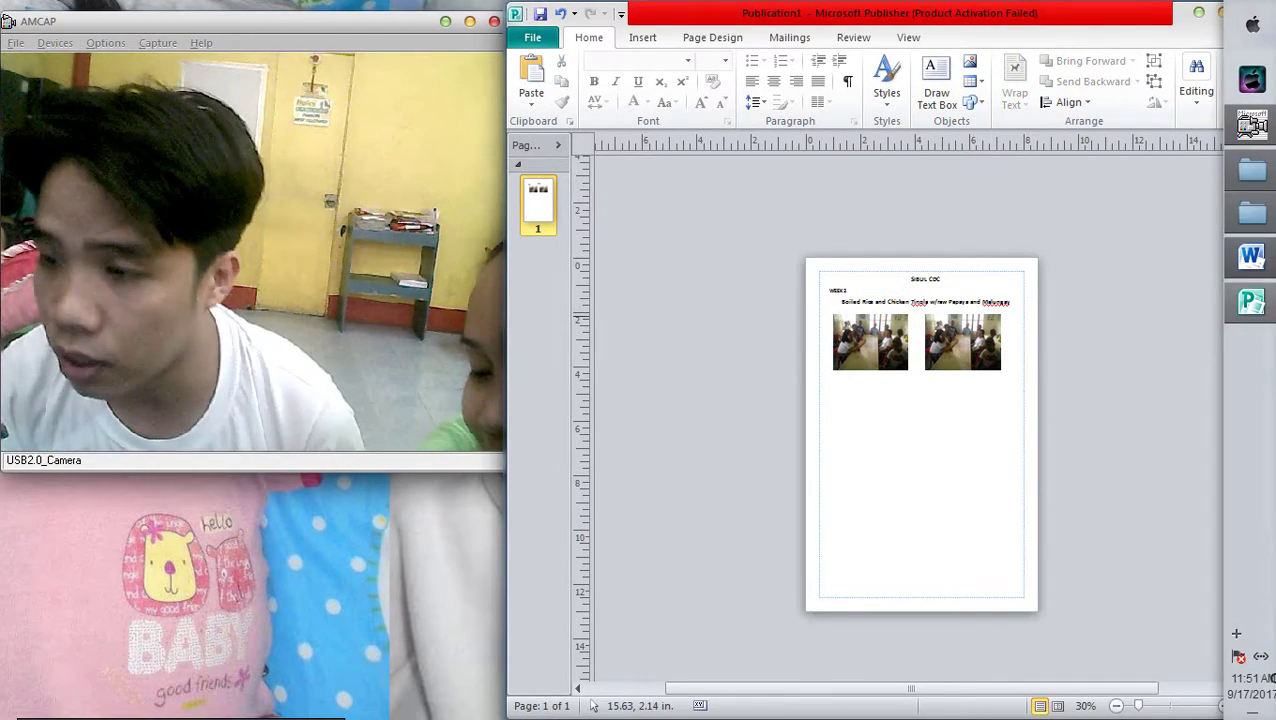
Copy the meal plate photo file IMG_20170916_102758.jpg from the transferred photos folder
{"action": "left_click", "coordinate": [1262, 171]}
{"action": "left_click_drag", "start_coordinate": [1044, 148], "coordinate": [1229, 371]}
{"action": "left_click_drag", "start_coordinate": [833, 540], "coordinate": [1236, 371]}
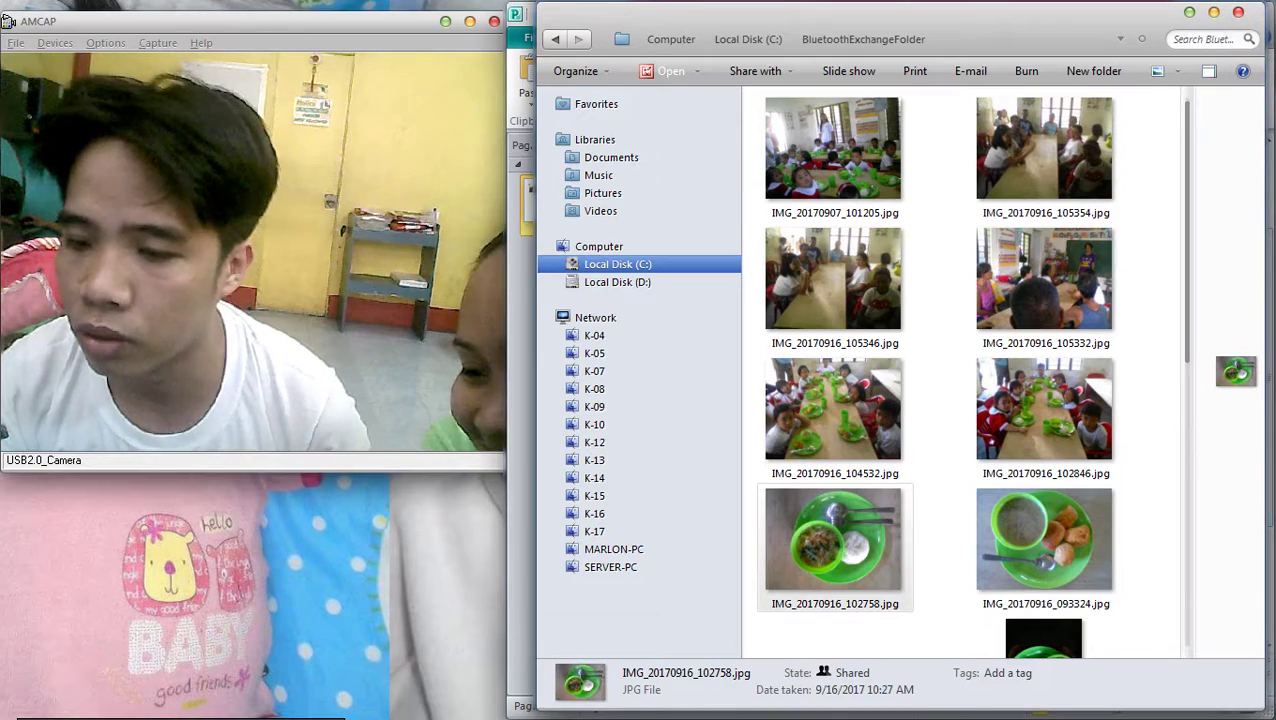
{"action": "right_click", "coordinate": [838, 560]}
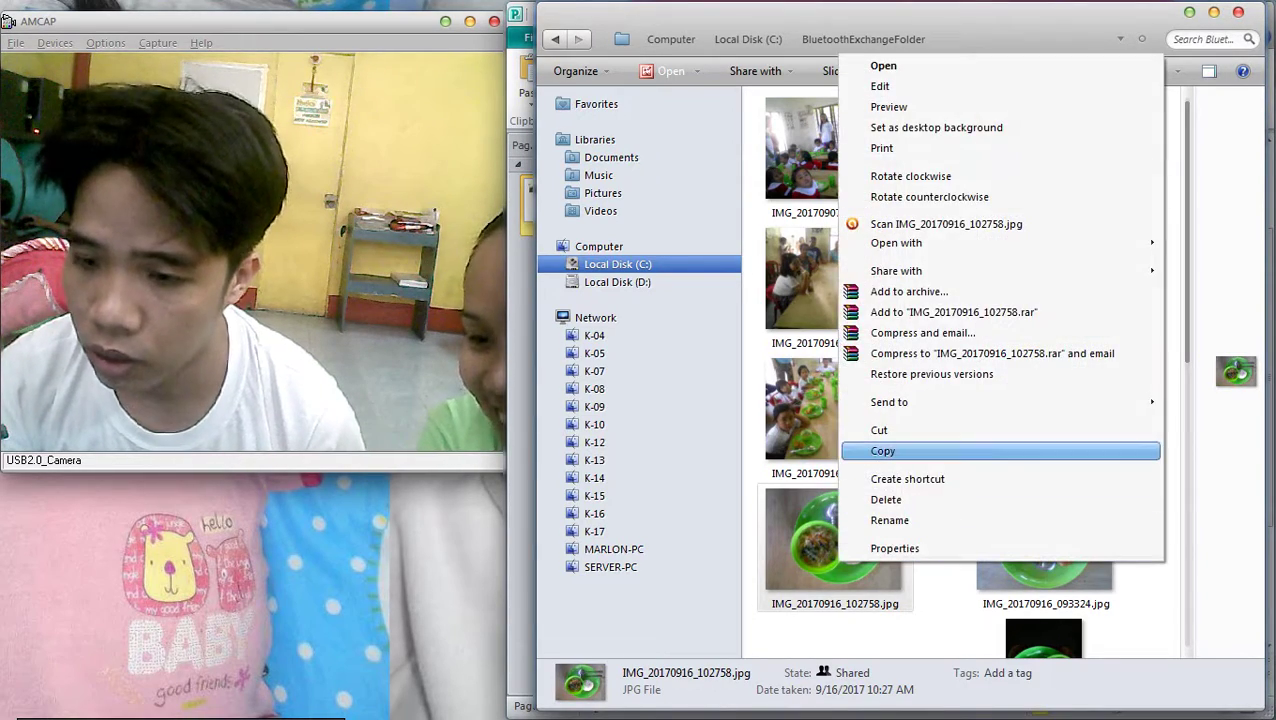
{"action": "left_click", "coordinate": [880, 450]}
{"action": "left_click", "coordinate": [1189, 12]}
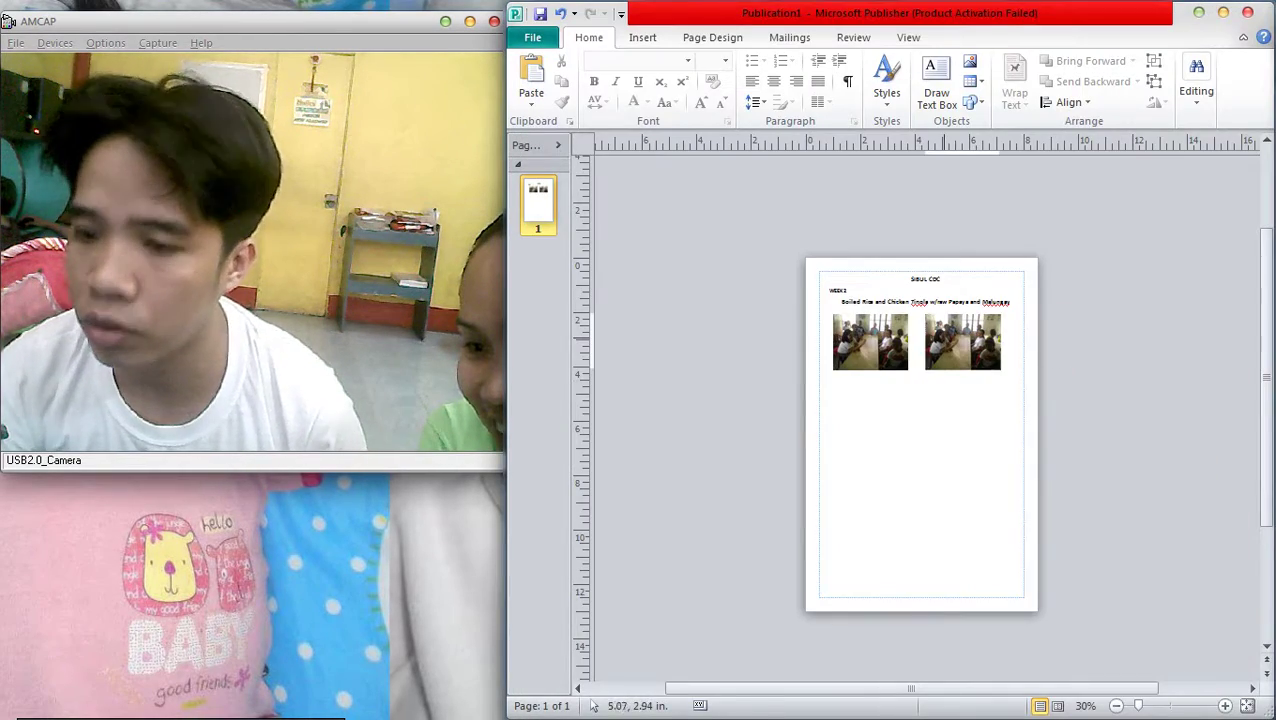
{"action": "left_click", "coordinate": [962, 340]}
{"action": "key", "text": "ctrl+v"}
{"action": "scroll", "coordinate": [921, 430], "scroll_direction": "up", "scroll_amount": 2}
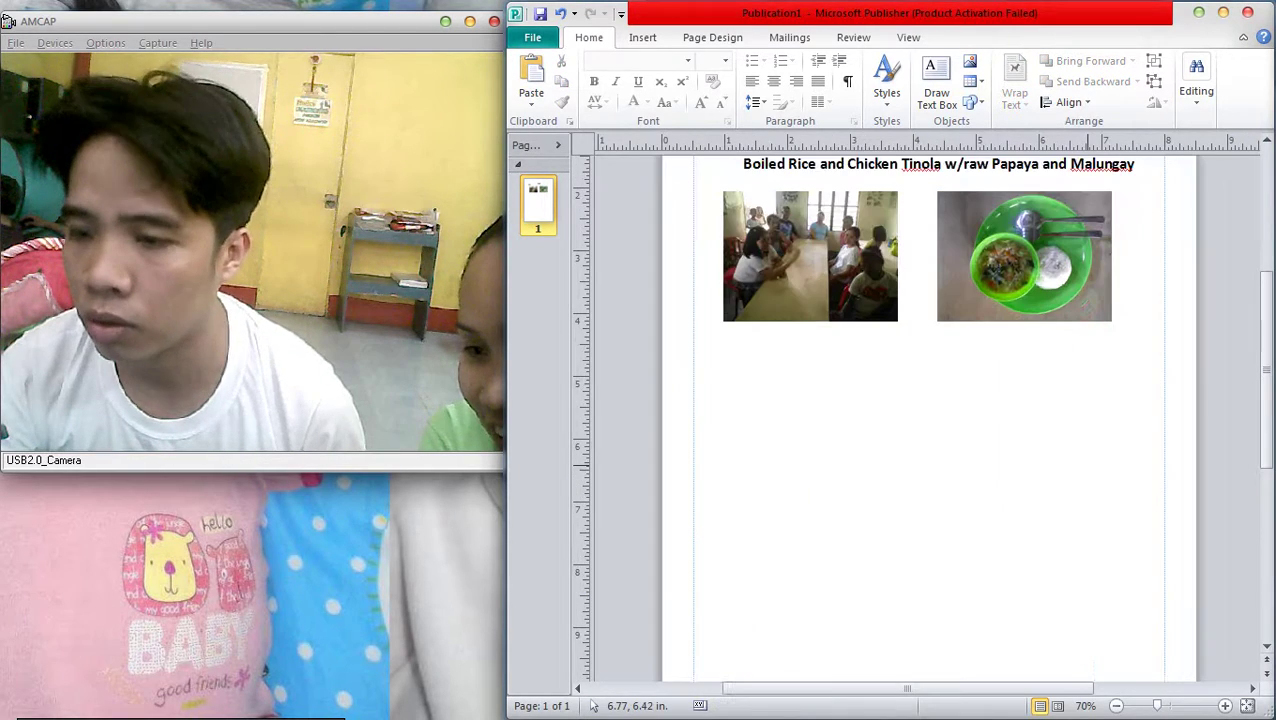
{"action": "scroll", "coordinate": [921, 430], "scroll_direction": "down", "scroll_amount": 1}
{"action": "scroll", "coordinate": [921, 430], "scroll_direction": "down", "scroll_amount": 1}
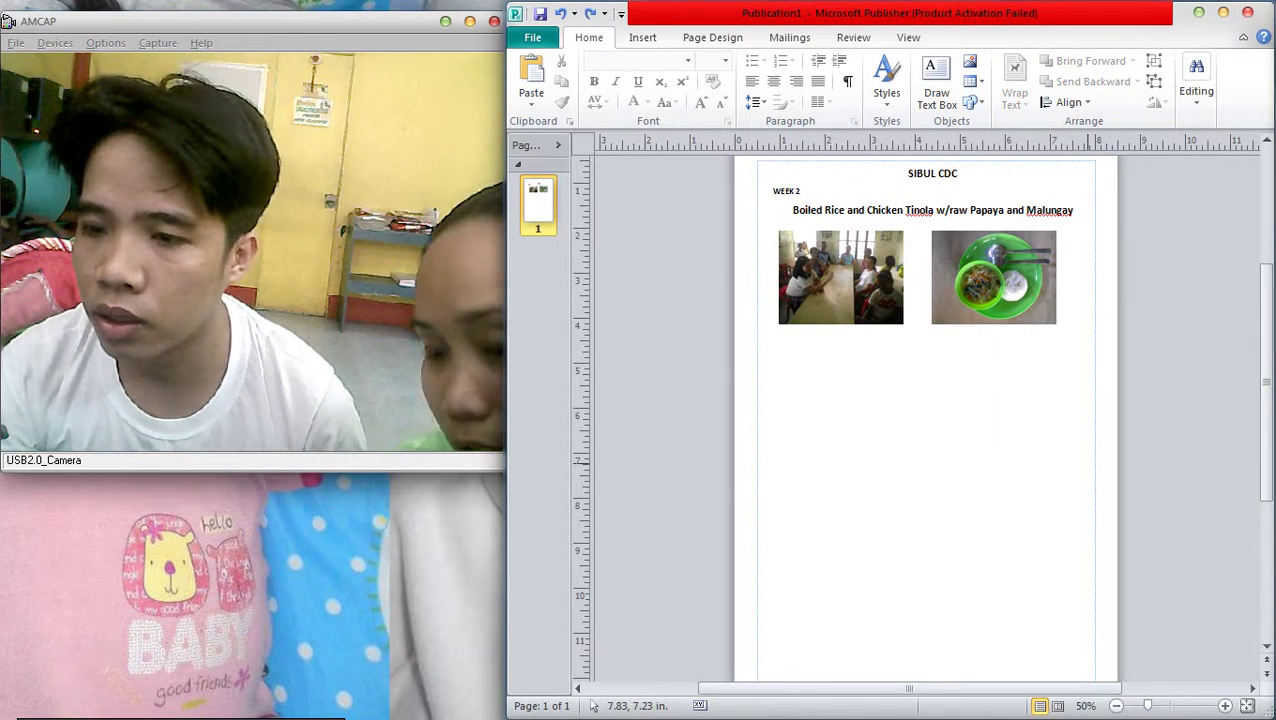
{"action": "scroll", "coordinate": [1082, 464], "scroll_direction": "down", "scroll_amount": 3}
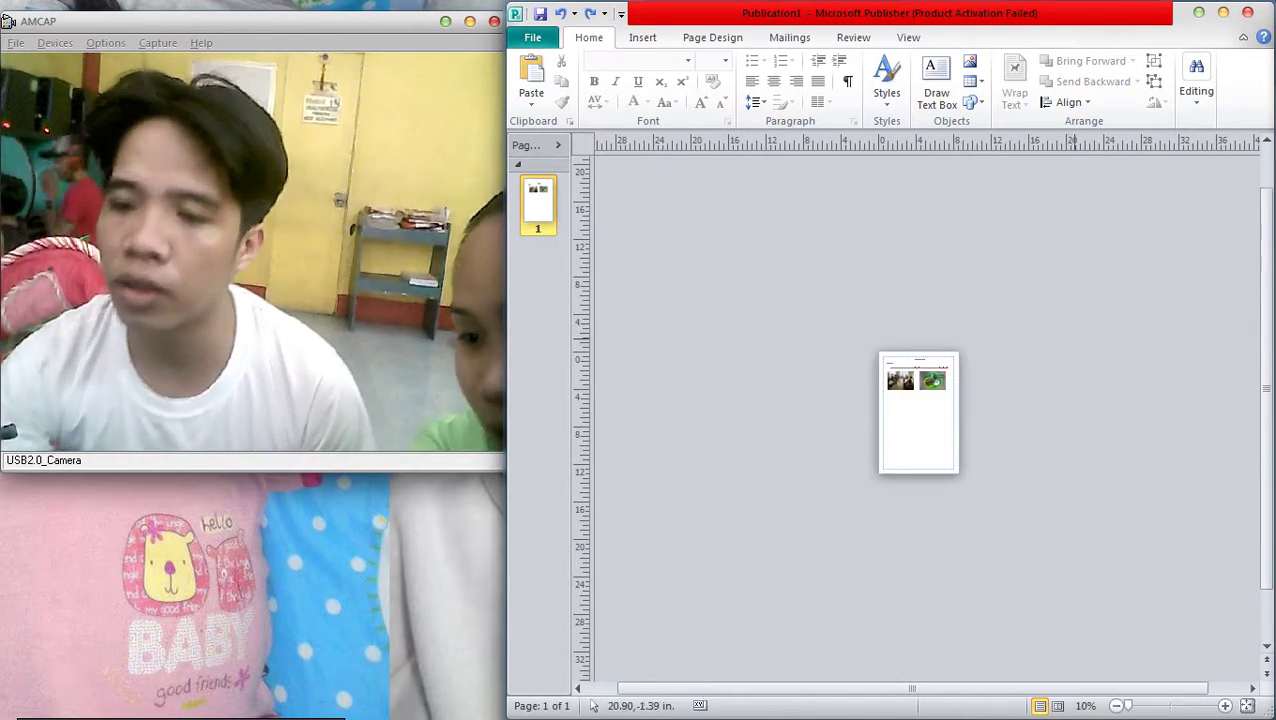
{"action": "scroll", "coordinate": [1089, 353], "scroll_direction": "up", "scroll_amount": 2}
{"action": "scroll", "coordinate": [1090, 353], "scroll_direction": "up", "scroll_amount": 1}
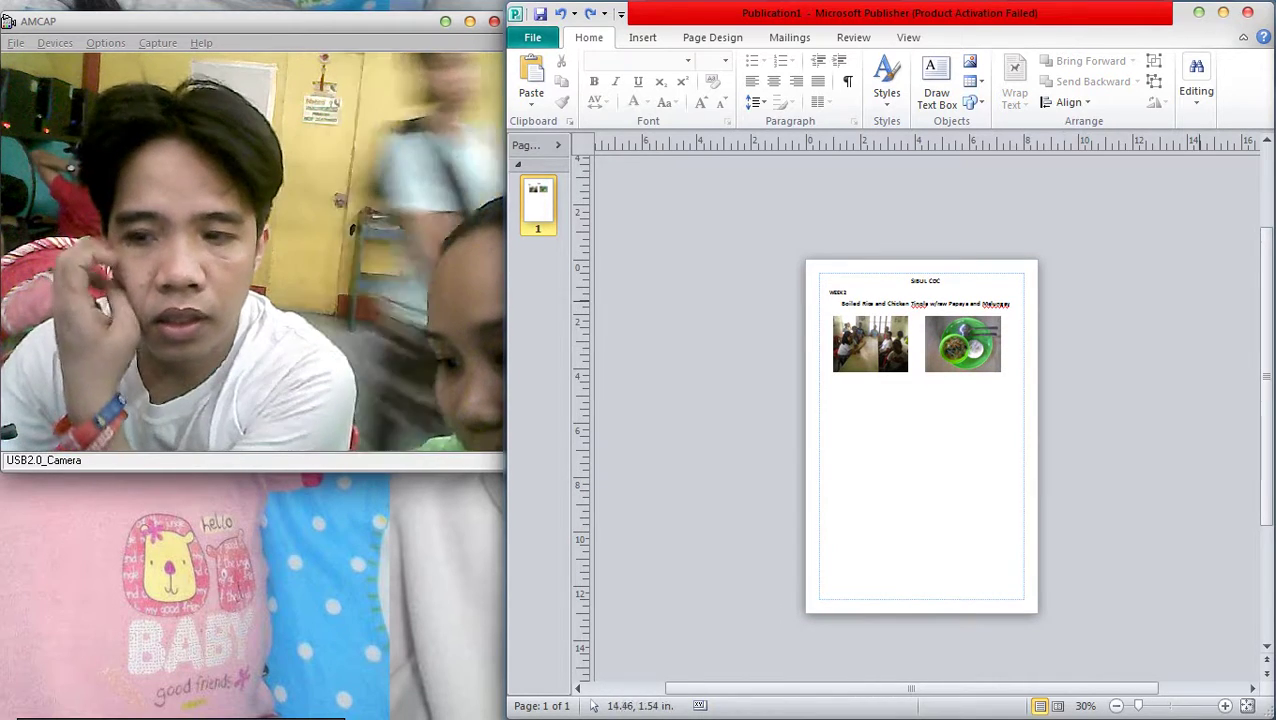
{"action": "scroll", "coordinate": [1107, 381], "scroll_direction": "down", "scroll_amount": 2}
{"action": "scroll", "coordinate": [1108, 383], "scroll_direction": "up", "scroll_amount": 1}
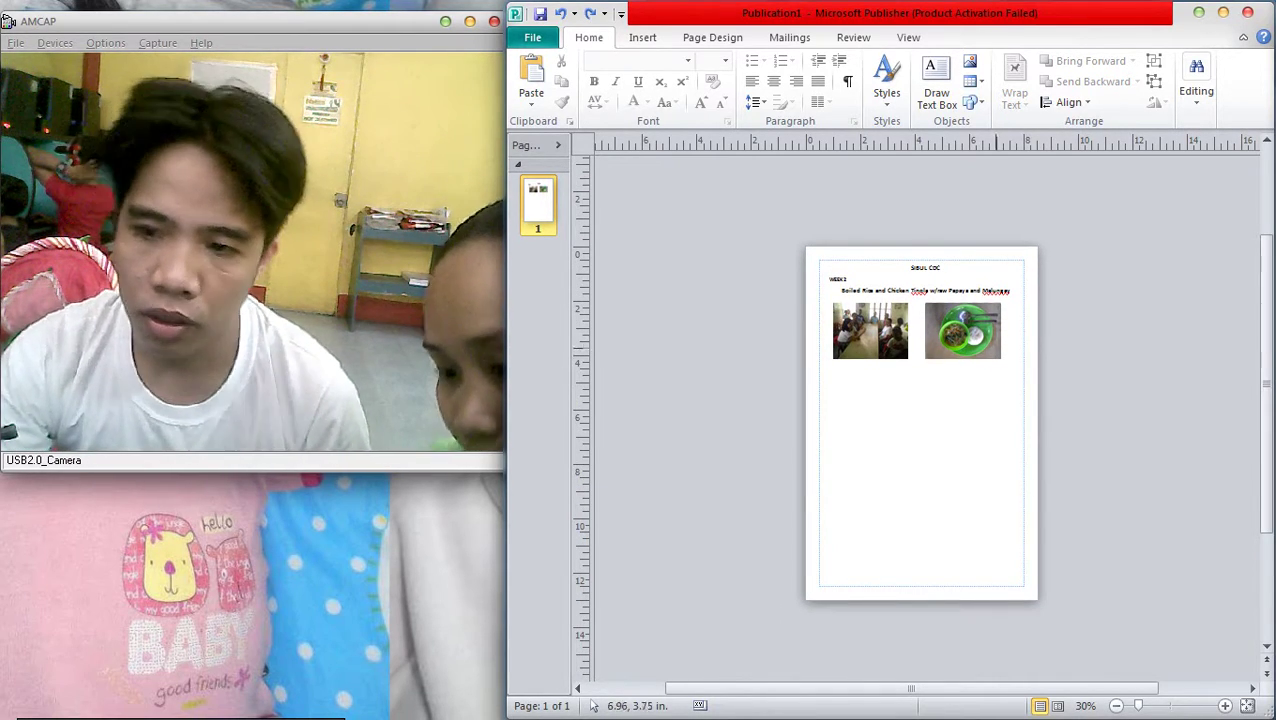
{"action": "left_click", "coordinate": [962, 330]}
{"action": "left_click", "coordinate": [868, 330]}
{"action": "left_click", "coordinate": [936, 330]}
{"action": "left_click", "coordinate": [870, 335]}
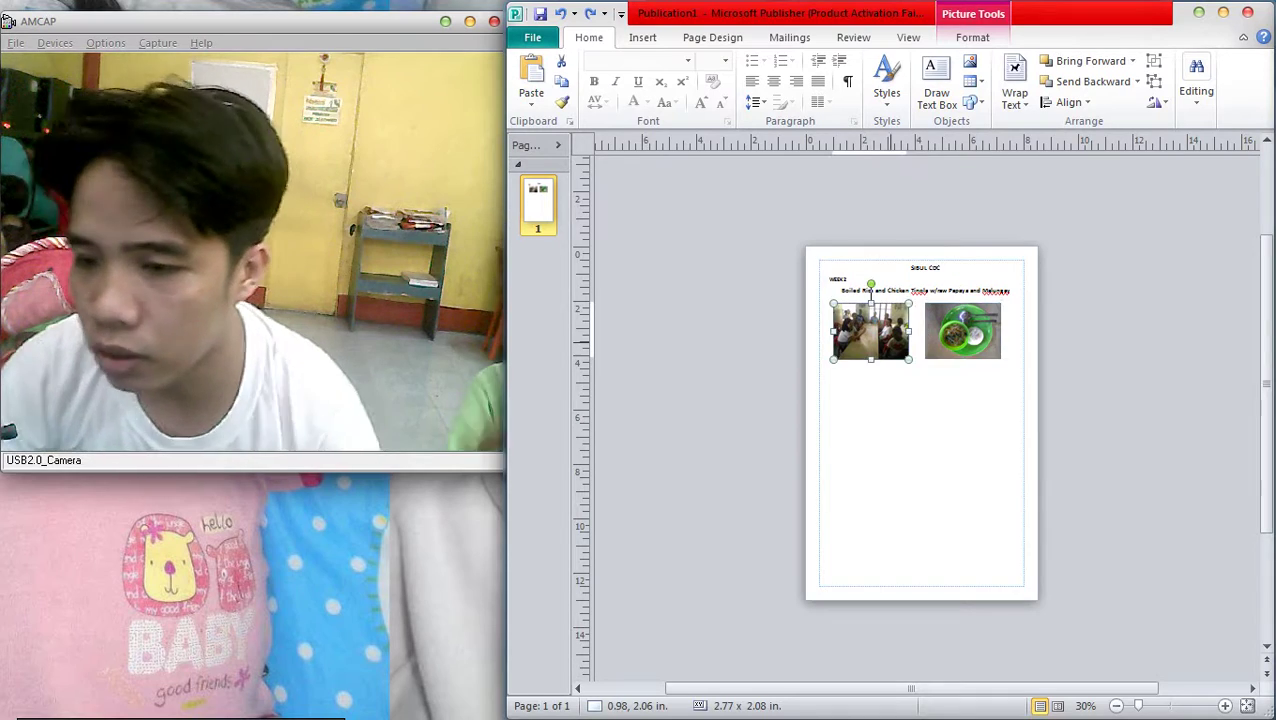
{"action": "scroll", "coordinate": [870, 335], "scroll_direction": "up", "scroll_amount": 4}
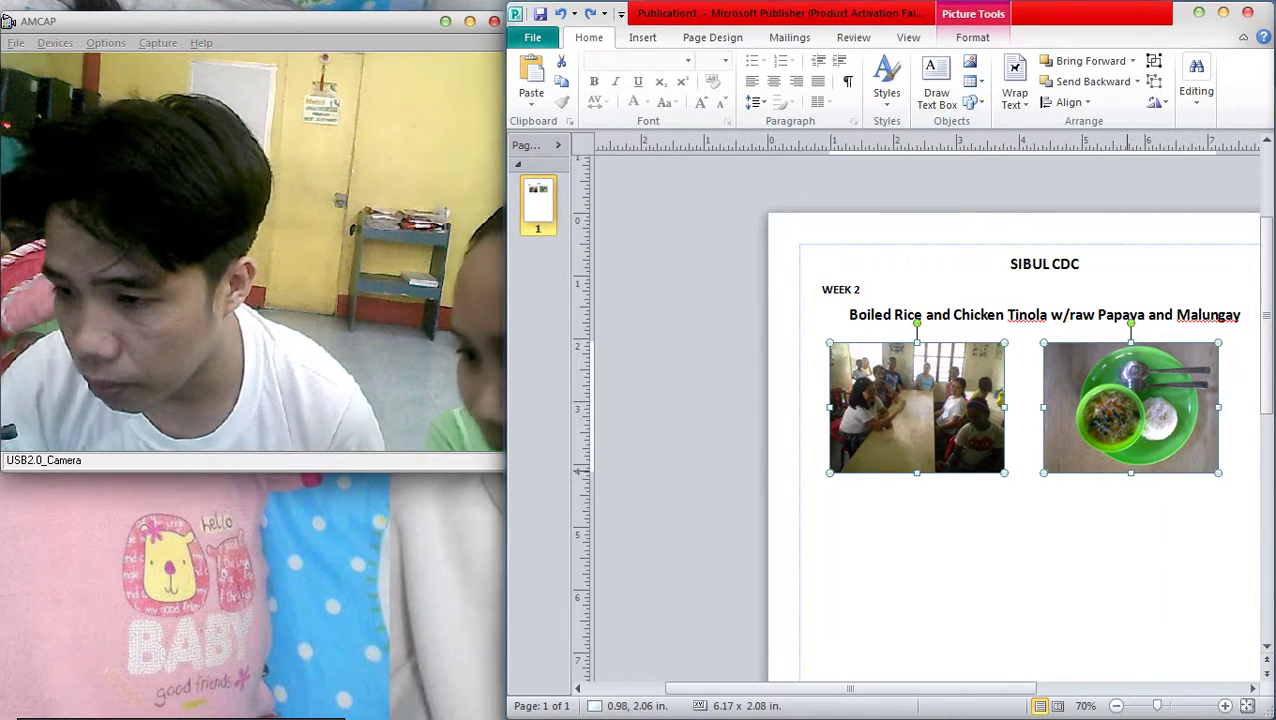
{"action": "scroll", "coordinate": [870, 335], "scroll_direction": "down", "scroll_amount": 4}
{"action": "key", "text": "Escape"}
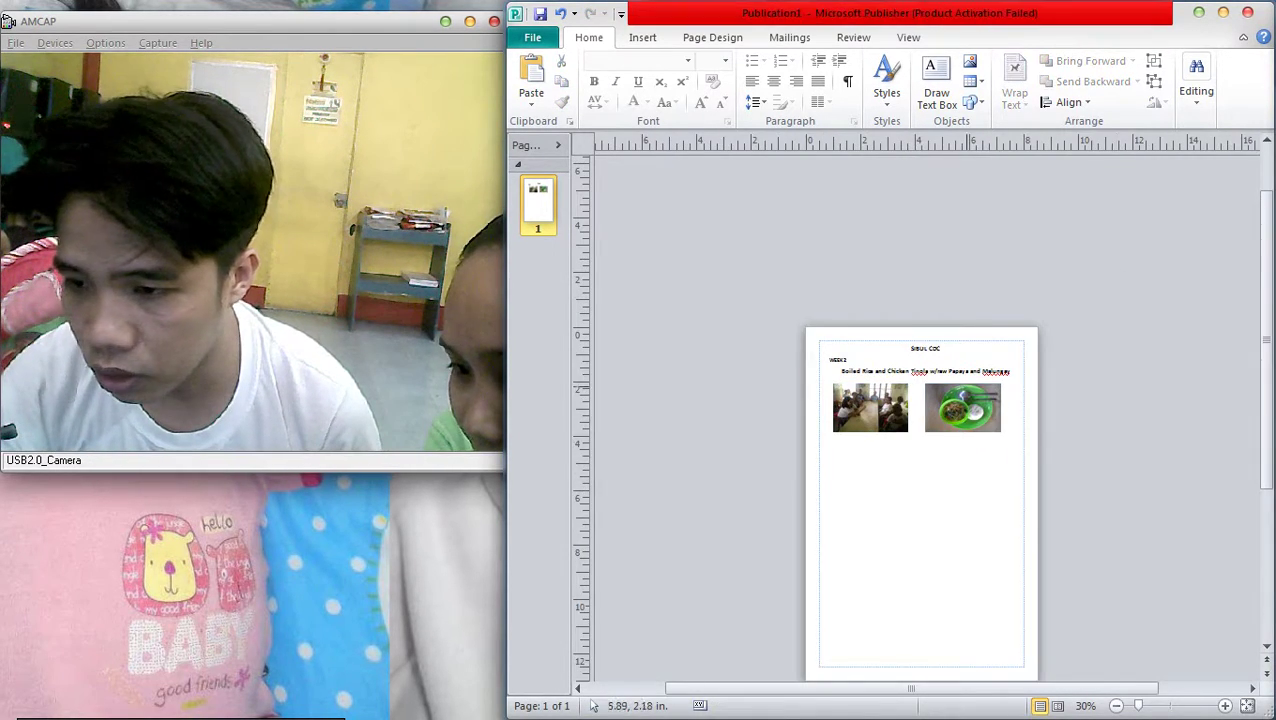
{"action": "scroll", "coordinate": [870, 335], "scroll_direction": "up", "scroll_amount": 2}
{"action": "left_click", "coordinate": [826, 347]}
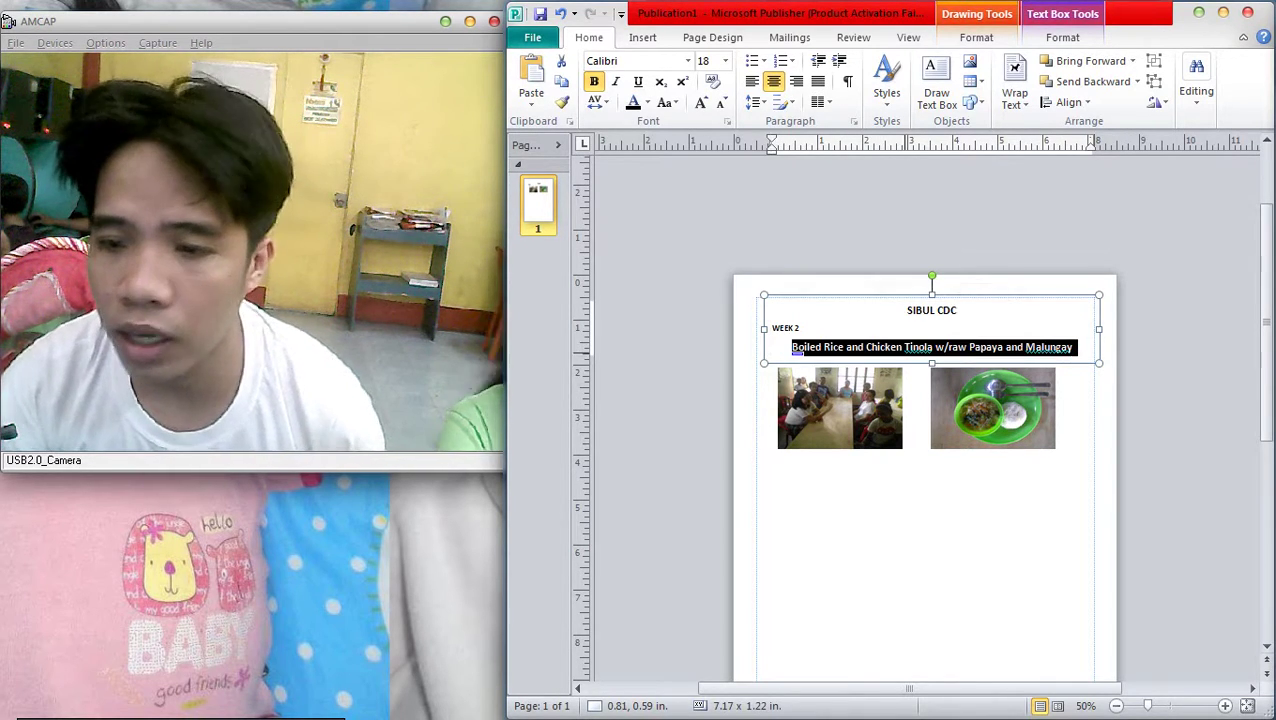
Duplicate the header text box below the photos and paste the Boiled Rice caption into it
{"action": "key", "text": "Escape"}
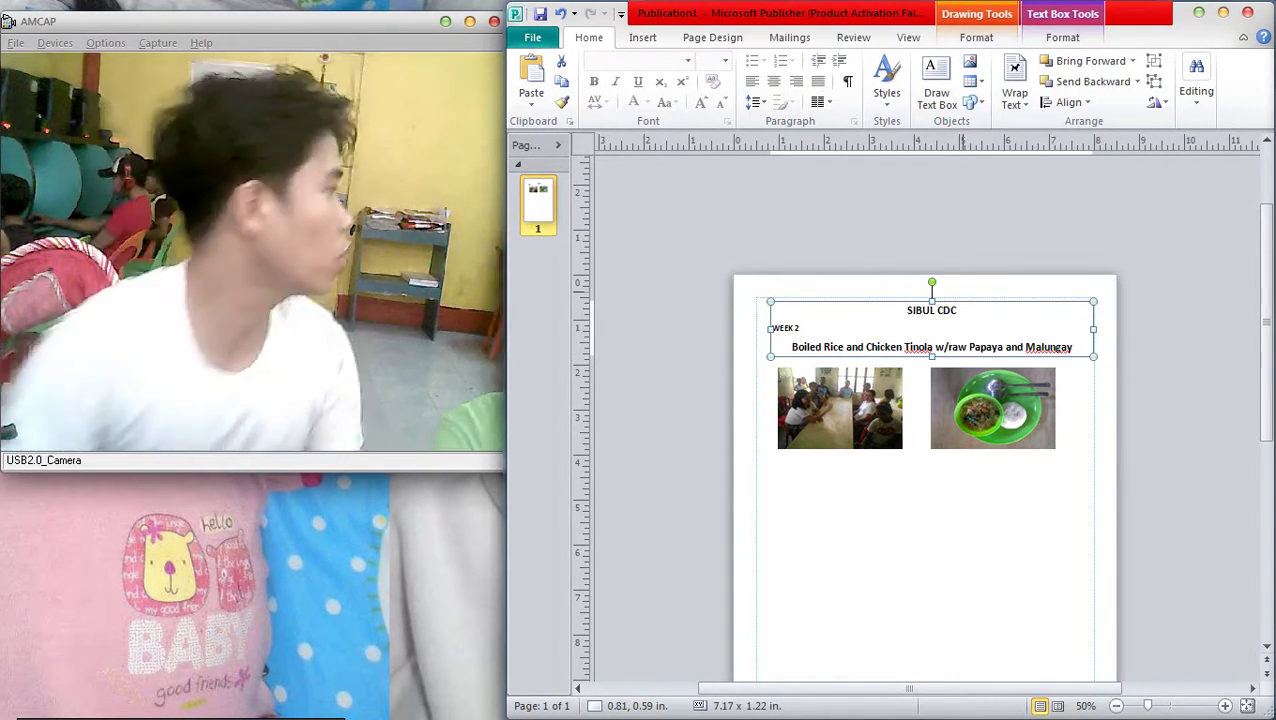
{"action": "left_click_drag", "start_coordinate": [850, 301], "coordinate": [850, 441]}
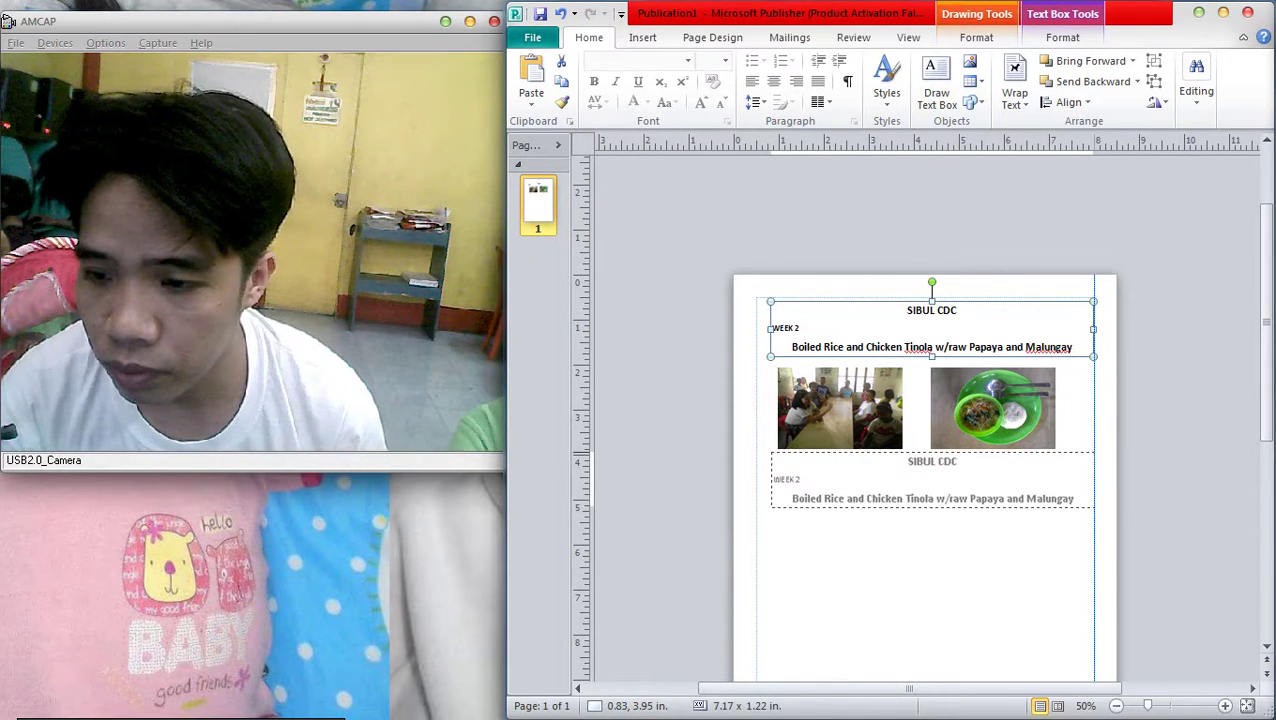
{"action": "key", "text": "ctrl+a"}
{"action": "type", "text": "Boiled Rice and Chicken Tinola w/raw Papaya and Malungay"}
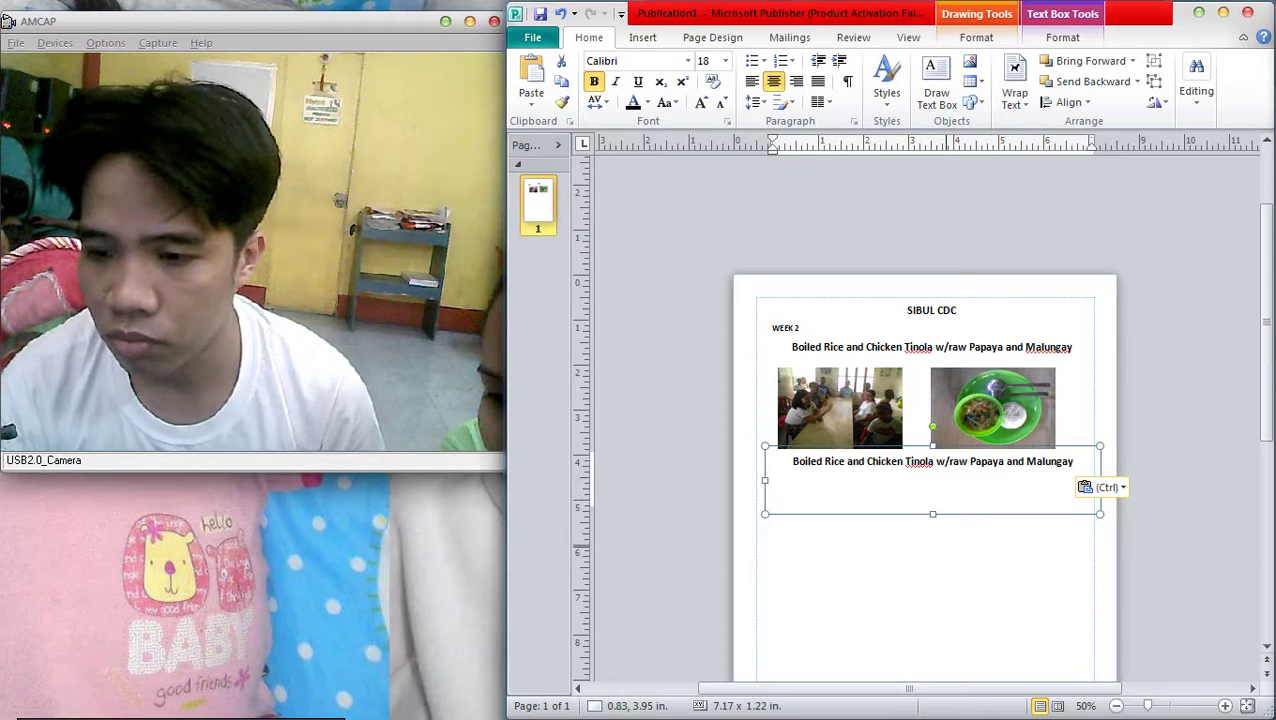
{"action": "key", "text": "Escape"}
{"action": "left_click", "coordinate": [930, 480]}
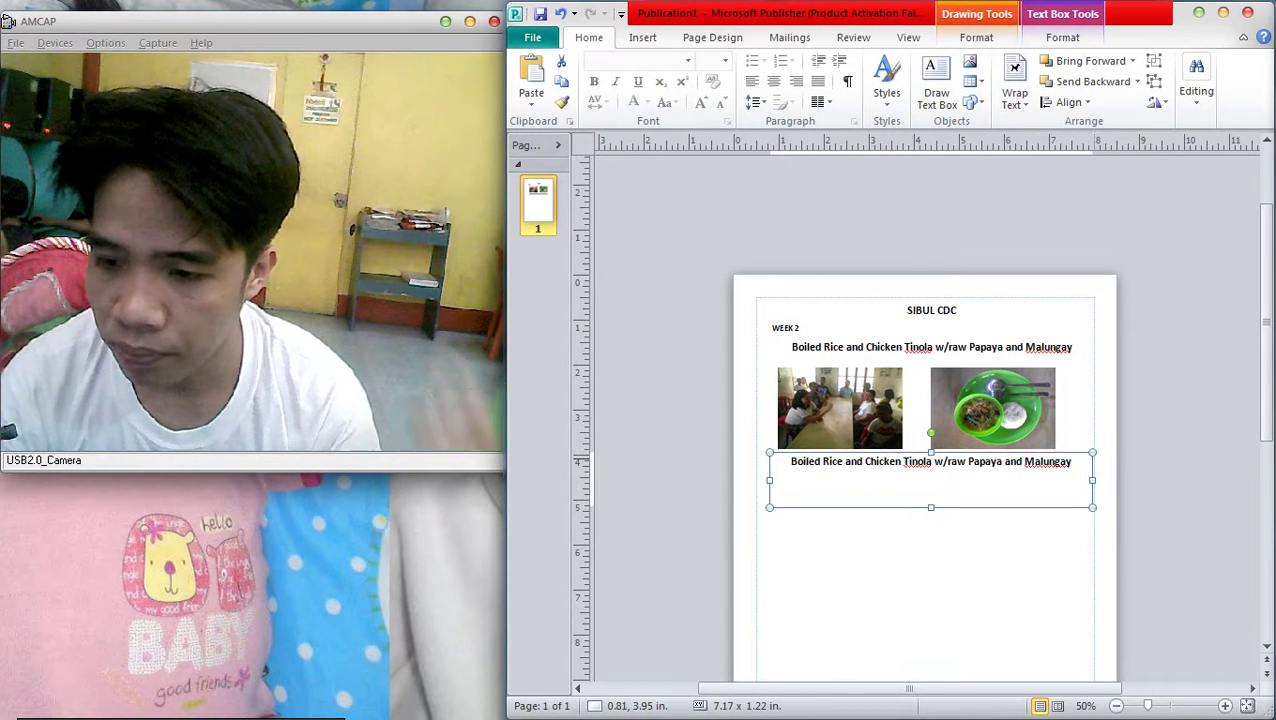
{"action": "left_click_drag", "start_coordinate": [930, 480], "coordinate": [916, 482]}
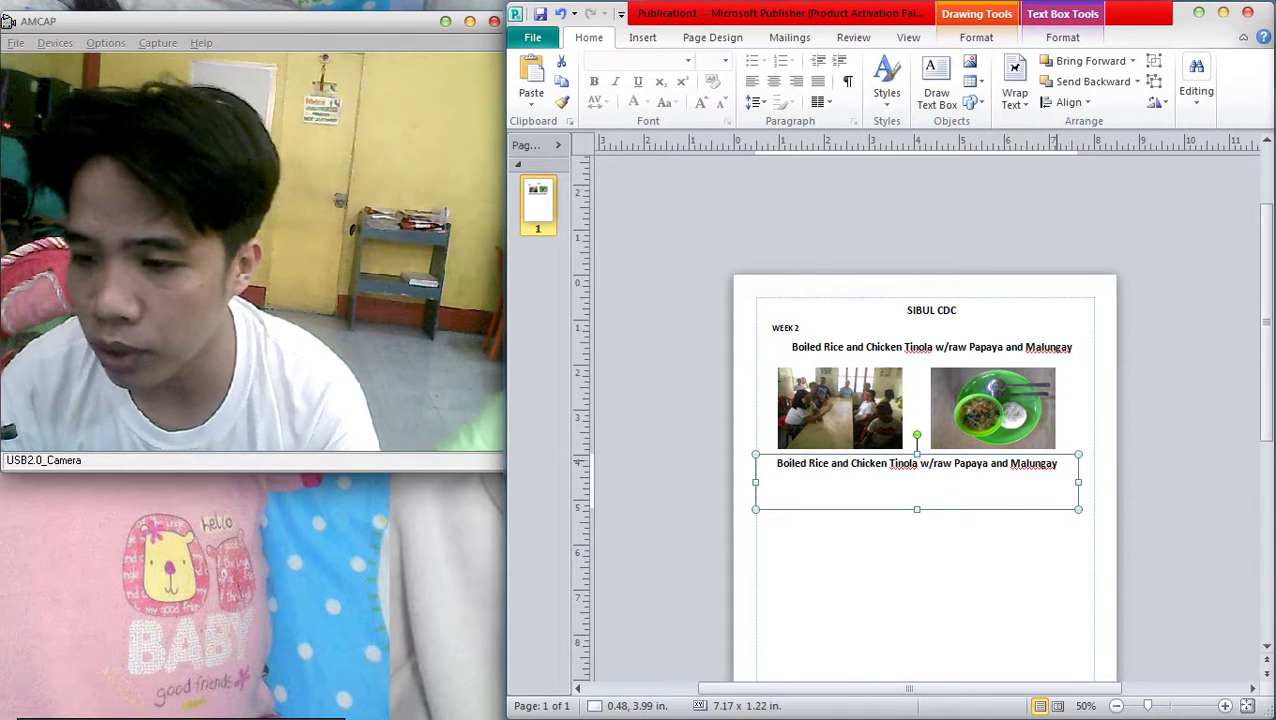
{"action": "left_click", "coordinate": [1057, 463]}
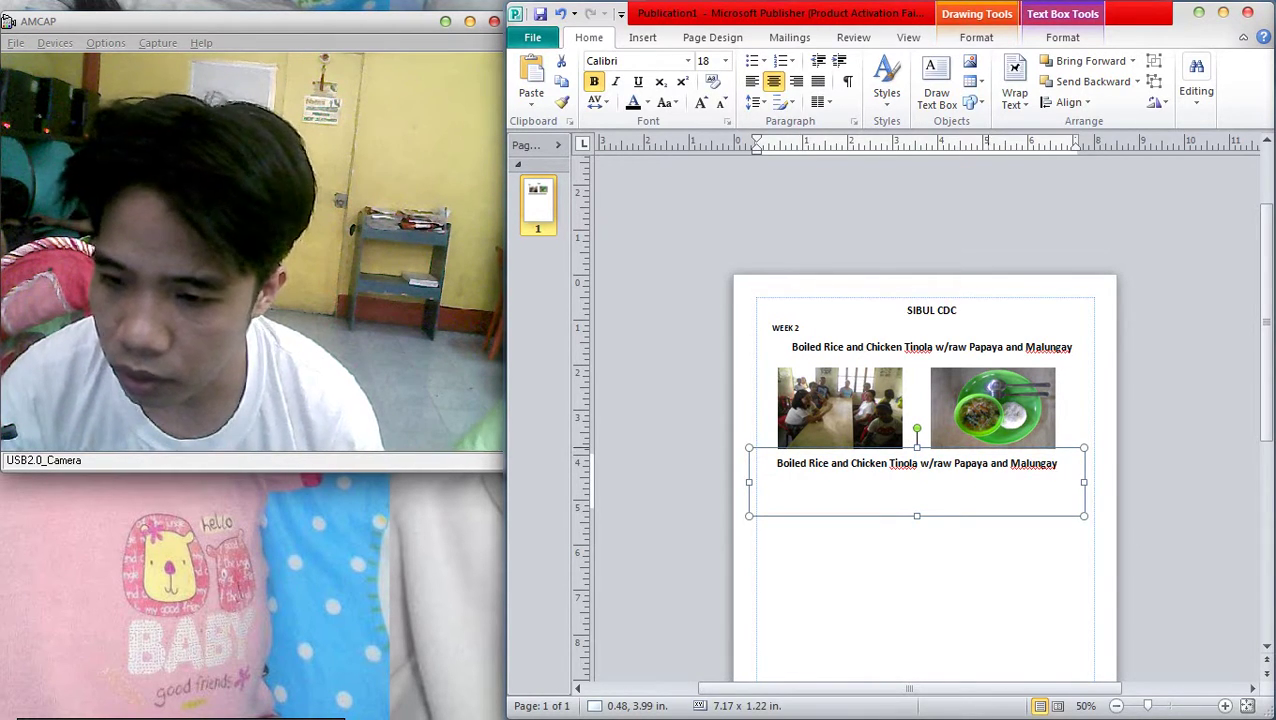
Copy the photo pair under the second caption, then add a third caption and photo pair
{"action": "scroll", "coordinate": [925, 450], "scroll_direction": "down", "scroll_amount": 1}
{"action": "left_click", "coordinate": [992, 407]}
{"action": "left_click", "coordinate": [840, 407], "text": "shift"}
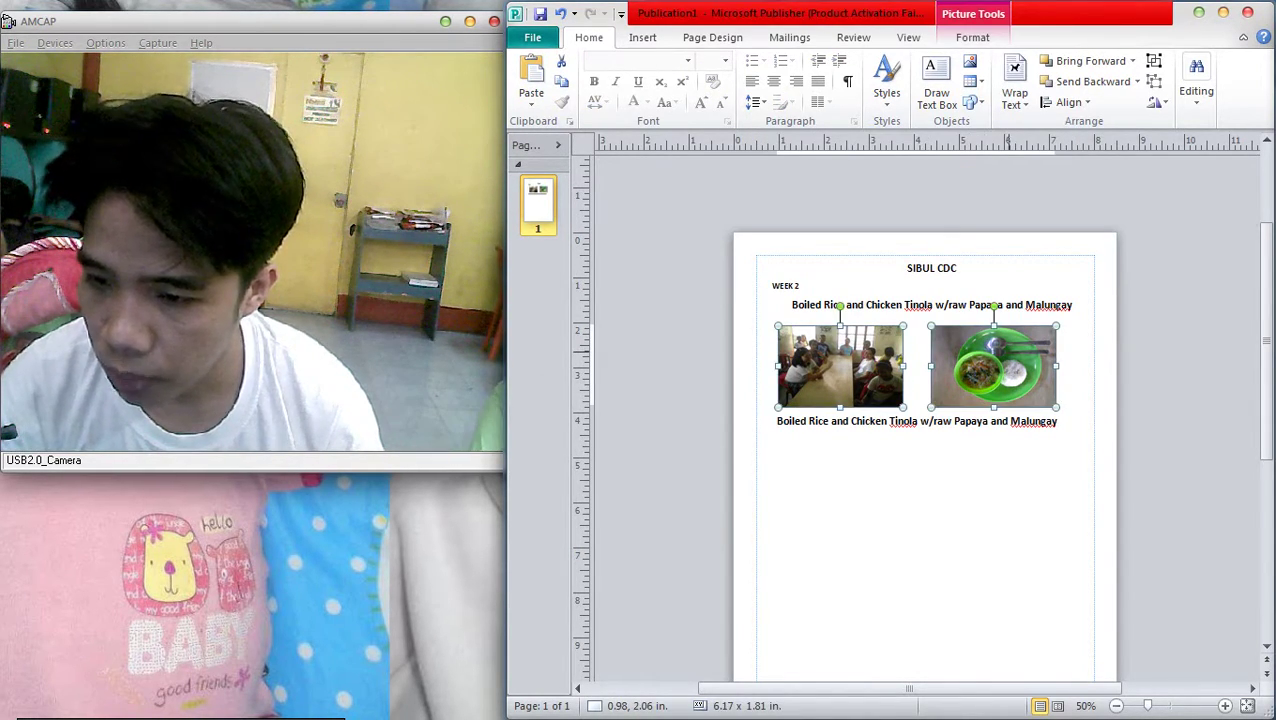
{"action": "left_click_drag", "start_coordinate": [781, 334], "coordinate": [781, 445]}
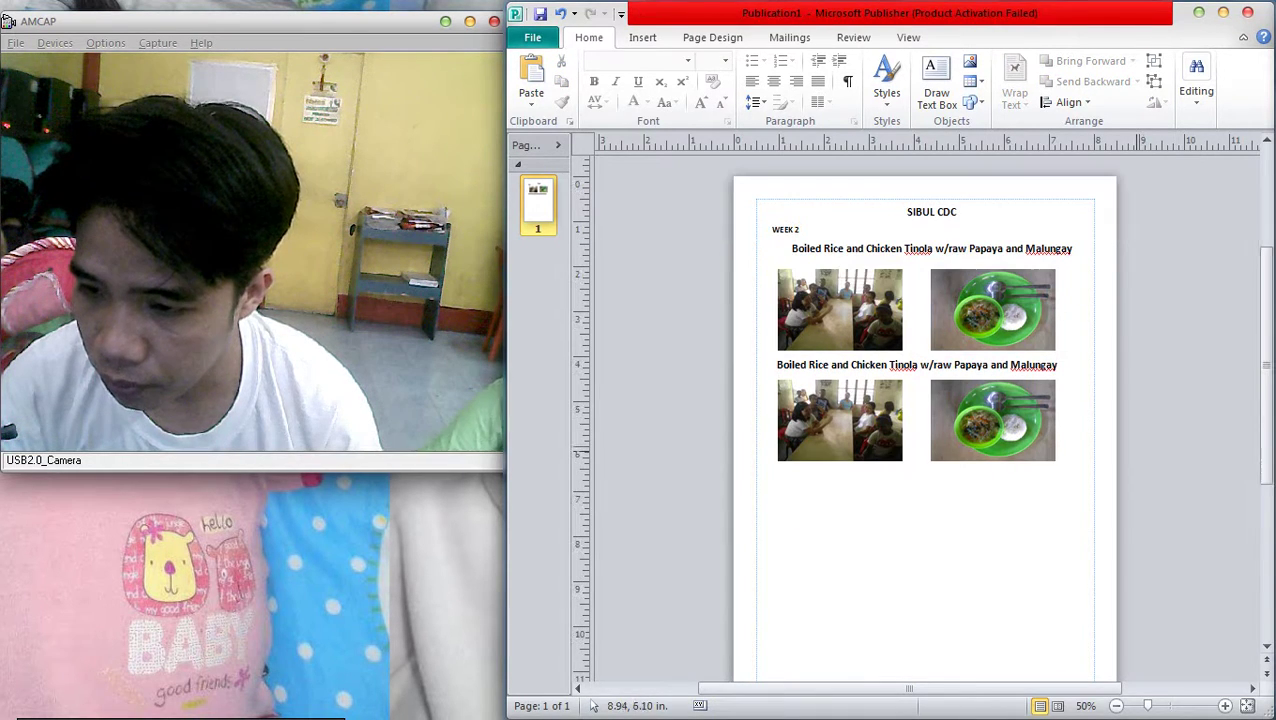
{"action": "left_click", "coordinate": [987, 366]}
{"action": "left_click_drag", "start_coordinate": [960, 410], "coordinate": [960, 527]}
{"action": "left_click", "coordinate": [992, 420]}
{"action": "left_click", "coordinate": [840, 400], "text": "shift"}
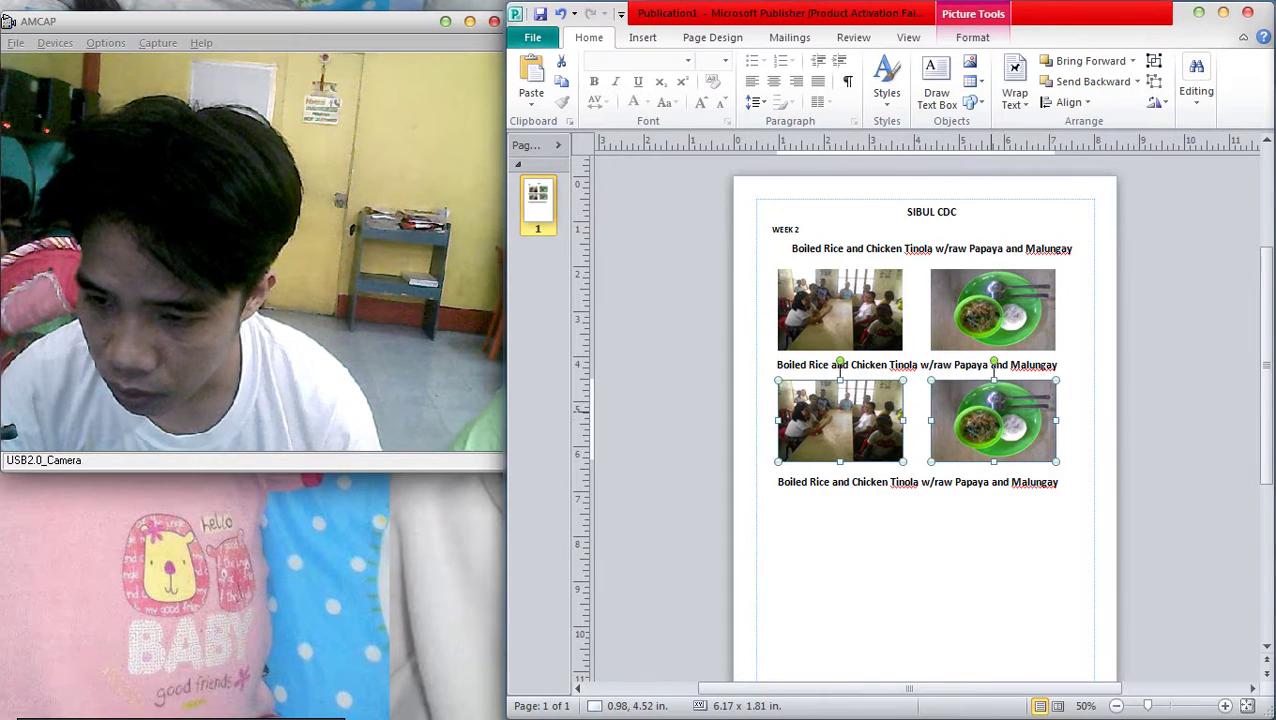
{"action": "left_click_drag", "start_coordinate": [781, 387], "coordinate": [934, 501]}
Add a fourth caption and photo pair below the third row
{"action": "scroll", "coordinate": [930, 450], "scroll_direction": "down", "scroll_amount": 3}
{"action": "left_click", "coordinate": [900, 385]}
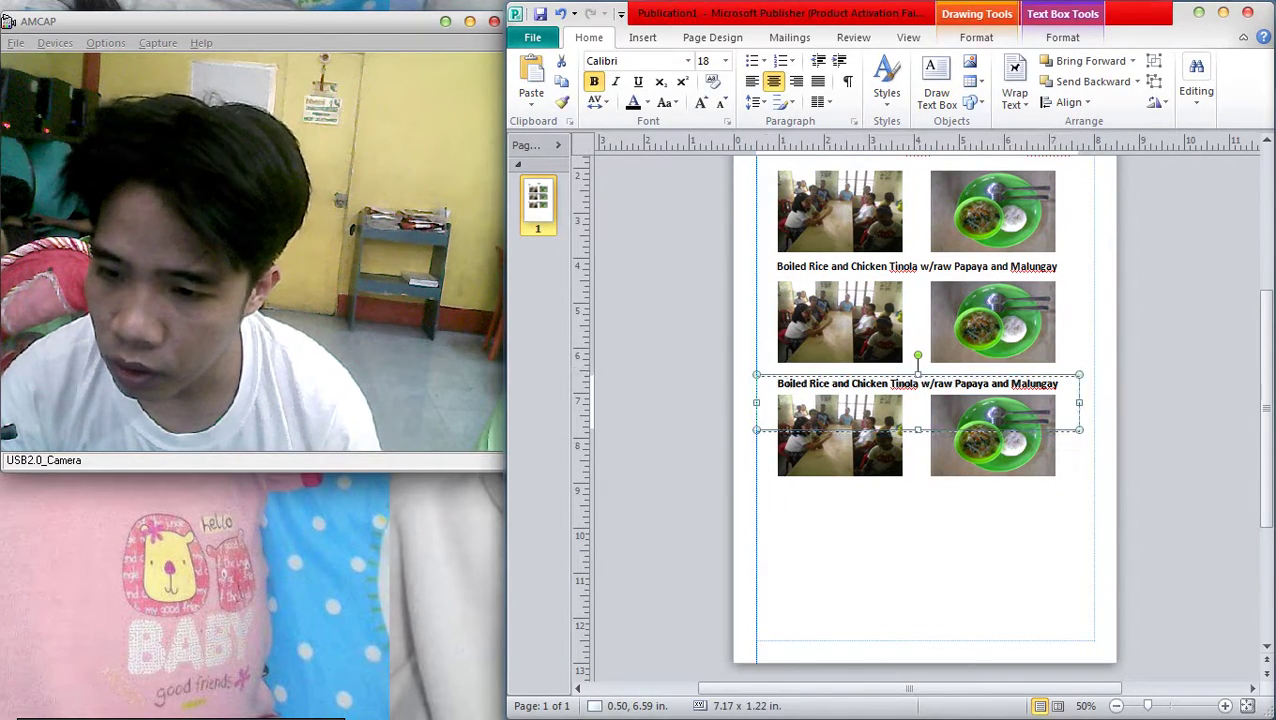
{"action": "left_click_drag", "start_coordinate": [900, 385], "coordinate": [900, 500]}
{"action": "left_click", "coordinate": [1000, 570]}
{"action": "left_click", "coordinate": [995, 400]}
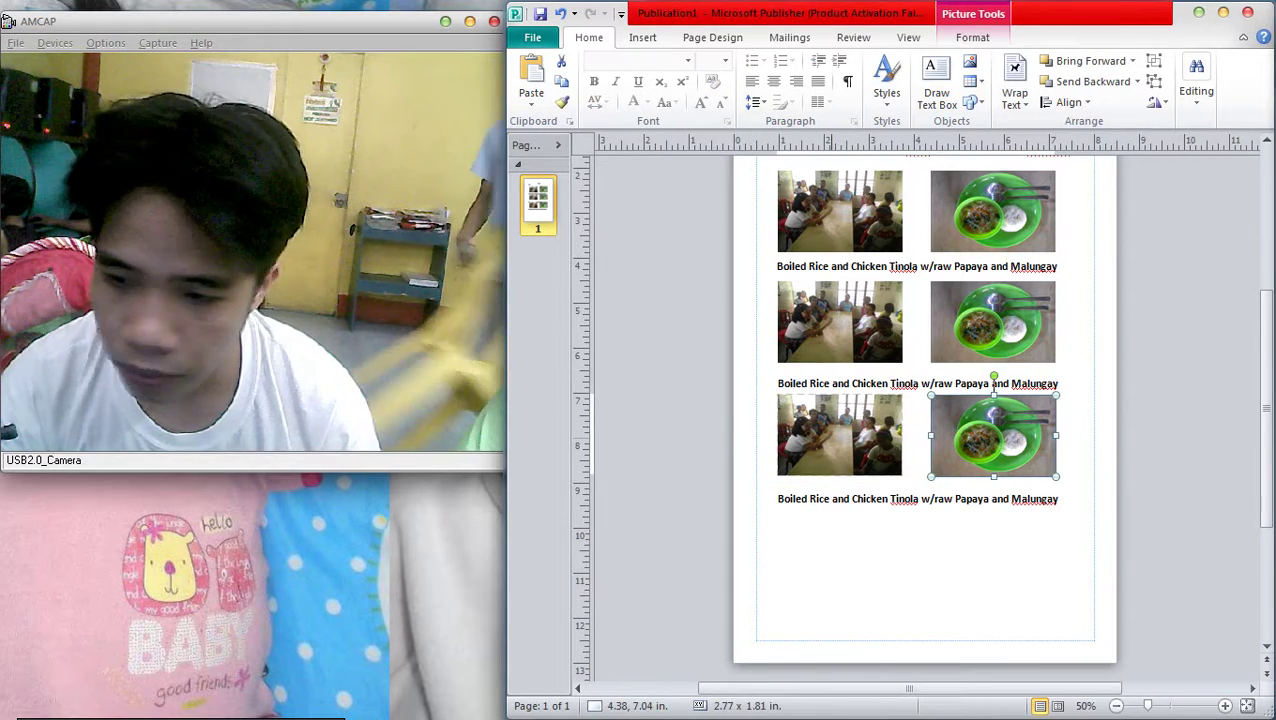
{"action": "left_click", "coordinate": [840, 435], "text": "shift"}
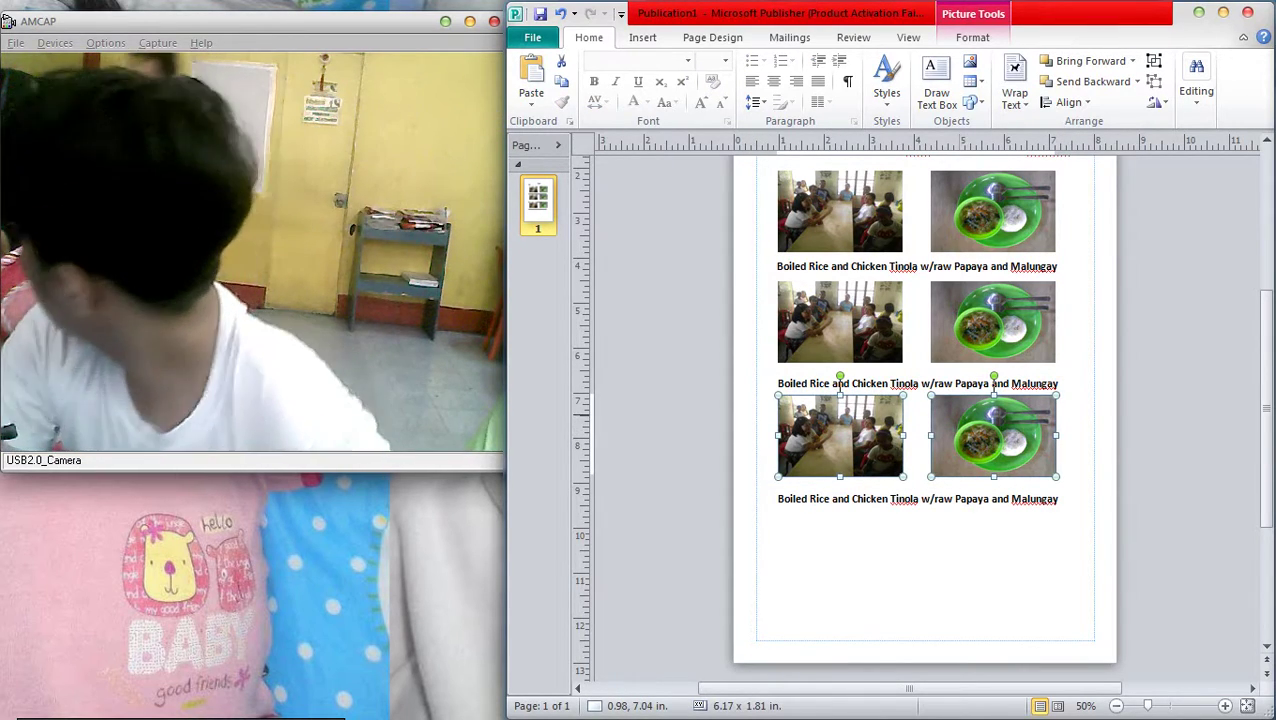
{"action": "left_click_drag", "start_coordinate": [840, 435], "coordinate": [840, 557]}
{"action": "left_click", "coordinate": [1102, 514]}
{"action": "scroll", "coordinate": [1102, 514], "scroll_direction": "up", "scroll_amount": 2}
{"action": "scroll", "coordinate": [1090, 432], "scroll_direction": "up", "scroll_amount": 1}
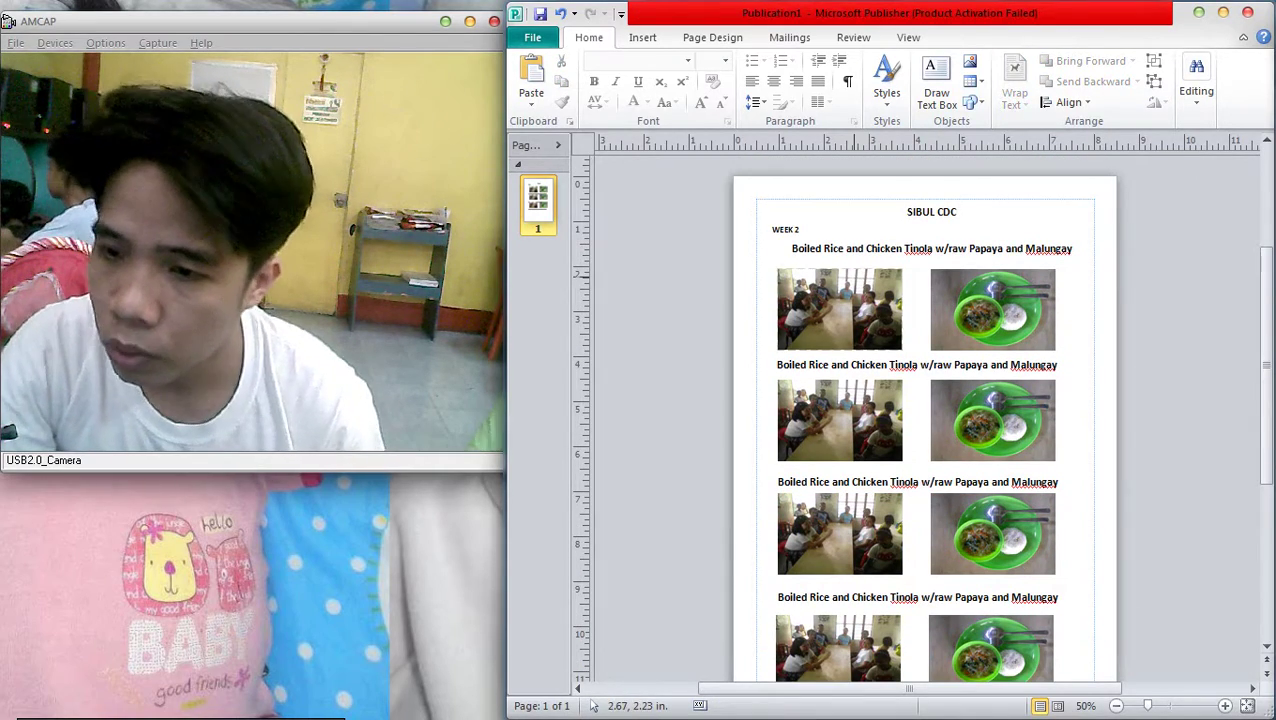
Delete the photo pairs from the second, third and fourth rows
{"action": "scroll", "coordinate": [920, 440], "scroll_direction": "down", "scroll_amount": 1}
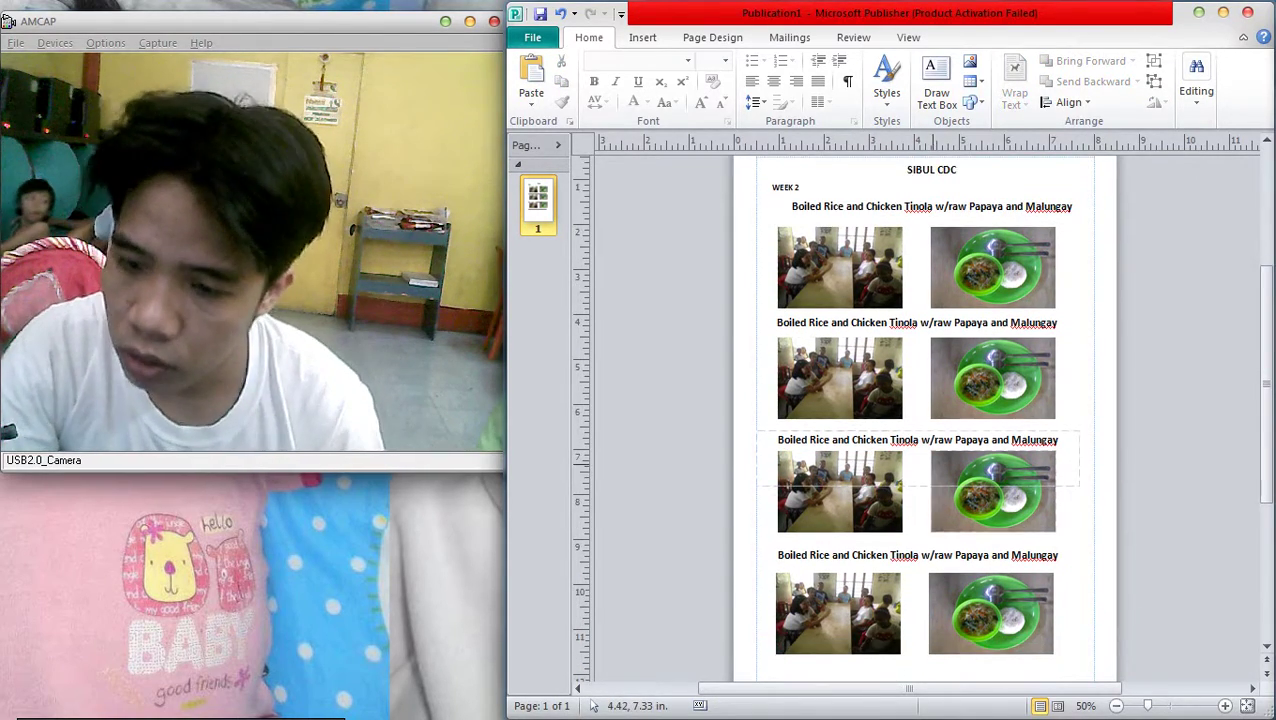
{"action": "scroll", "coordinate": [920, 448], "scroll_direction": "down", "scroll_amount": 2, "text": "ctrl"}
{"action": "scroll", "coordinate": [920, 455], "scroll_direction": "up", "scroll_amount": 3, "text": "ctrl"}
{"action": "scroll", "coordinate": [884, 560], "scroll_direction": "down", "scroll_amount": 1}
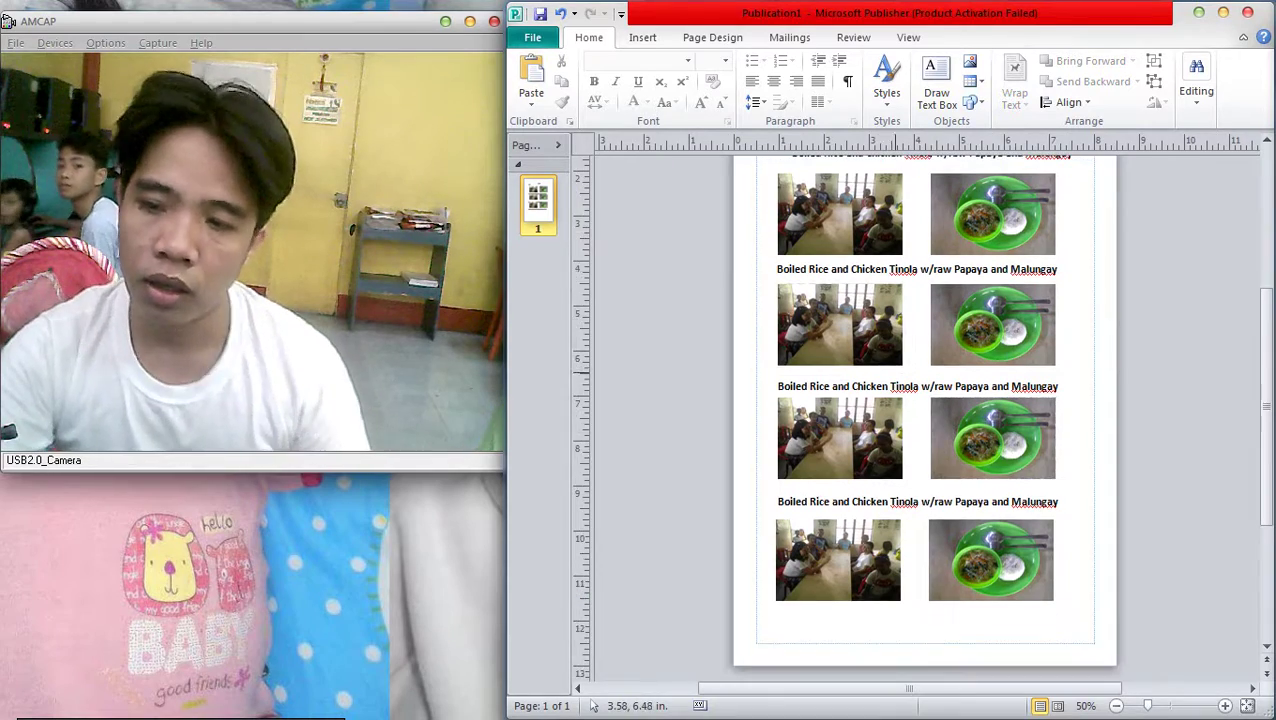
{"action": "scroll", "coordinate": [894, 600], "scroll_direction": "up", "scroll_amount": 1}
{"action": "scroll", "coordinate": [902, 409], "scroll_direction": "down", "scroll_amount": 1}
{"action": "left_click", "coordinate": [838, 588]}
{"action": "key", "text": "Delete"}
{"action": "left_click", "coordinate": [990, 588]}
{"action": "key", "text": "Delete"}
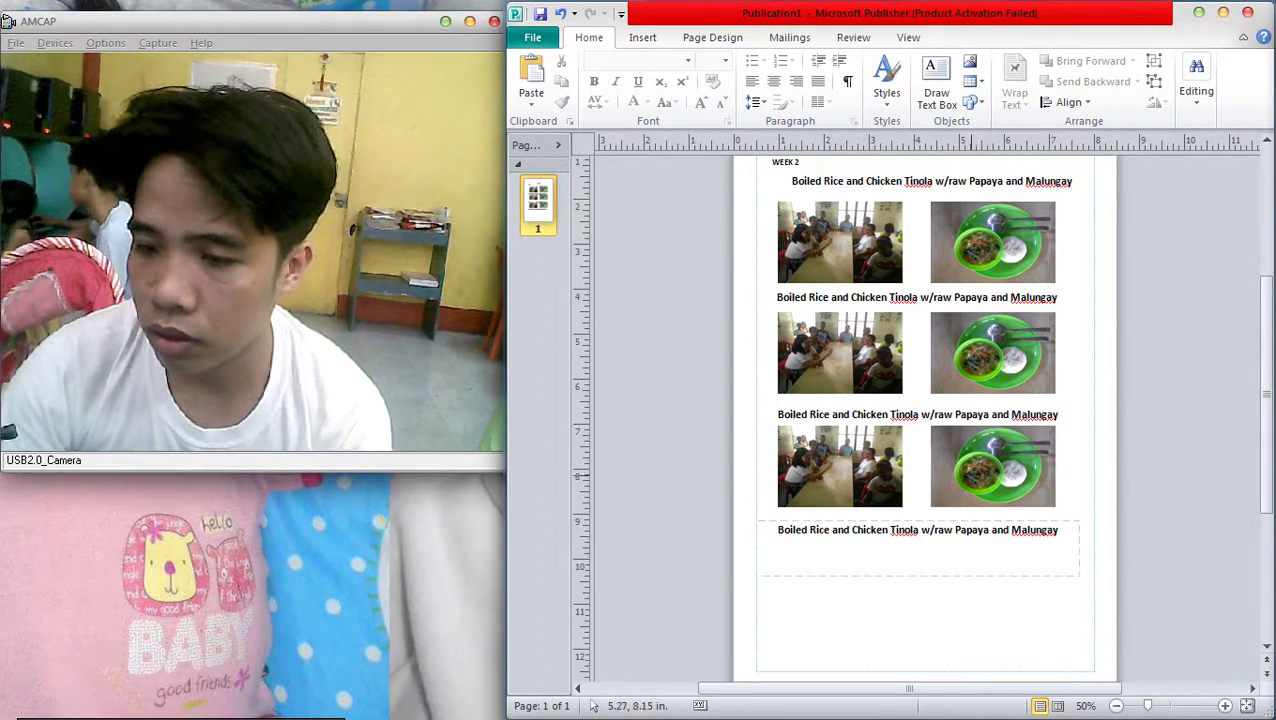
{"action": "left_click", "coordinate": [992, 466]}
{"action": "key", "text": "Delete"}
{"action": "left_click", "coordinate": [840, 466]}
{"action": "key", "text": "Delete"}
{"action": "left_click", "coordinate": [840, 352]}
{"action": "key", "text": "Delete"}
{"action": "left_click", "coordinate": [992, 352]}
{"action": "key", "text": "Delete"}
Move the second caption up and copy the first photo pair beneath it
{"action": "left_click", "coordinate": [840, 242]}
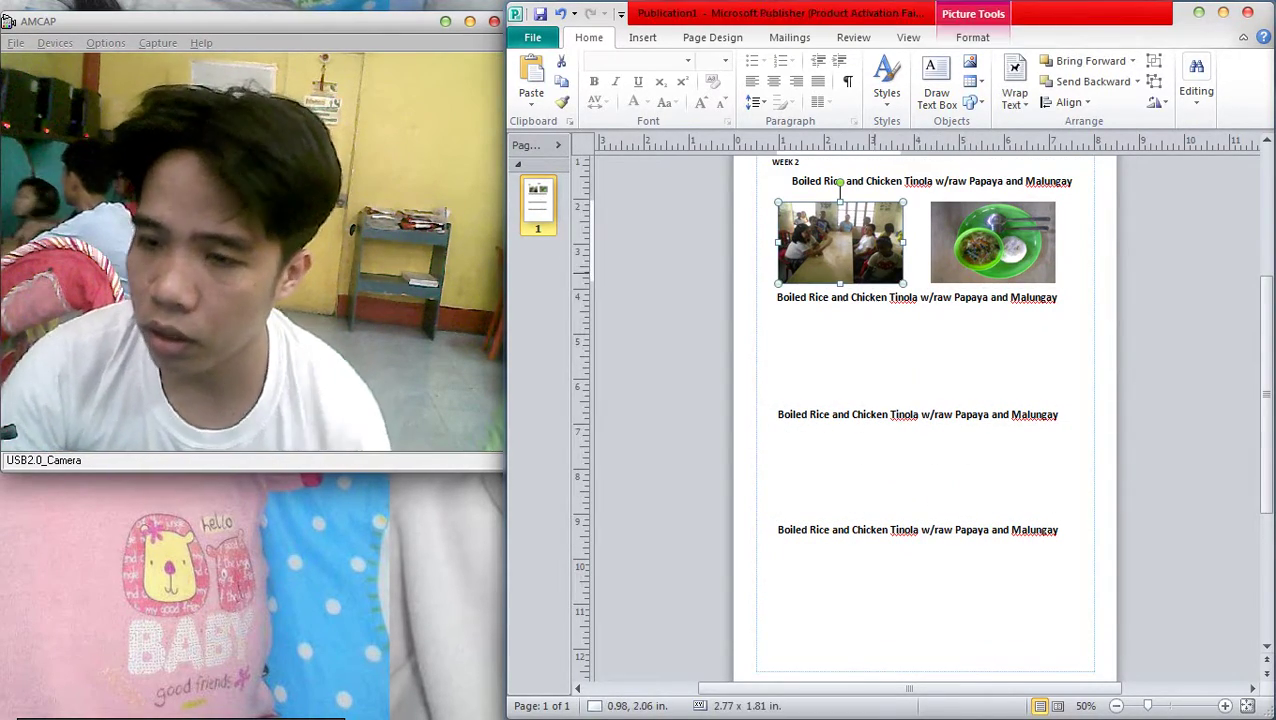
{"action": "left_click", "coordinate": [992, 242], "text": "shift"}
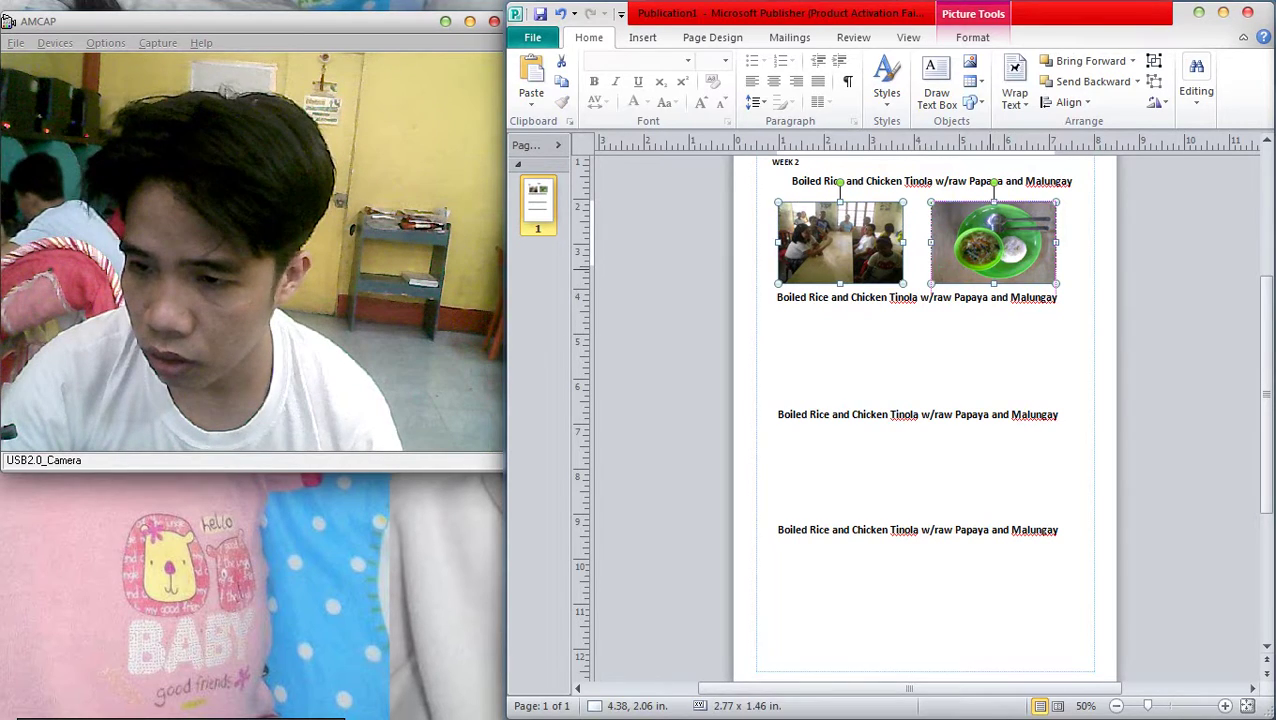
{"action": "left_click_drag", "start_coordinate": [1106, 356], "coordinate": [756, 270]}
{"action": "left_click_drag", "start_coordinate": [868, 310], "coordinate": [868, 294]}
{"action": "key", "text": "Escape"}
{"action": "left_click", "coordinate": [992, 234]}
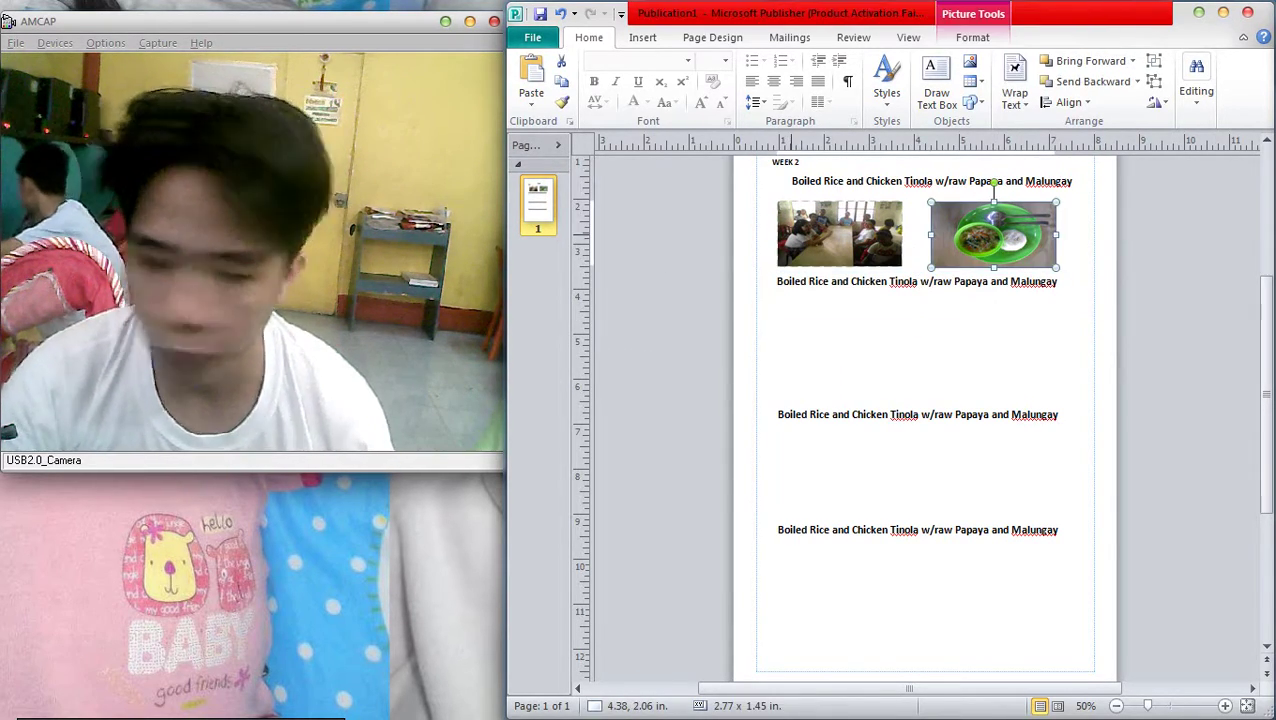
{"action": "left_click", "coordinate": [840, 234], "text": "shift"}
{"action": "left_click_drag", "start_coordinate": [781, 210], "coordinate": [786, 304]}
{"action": "left_click", "coordinate": [1084, 399]}
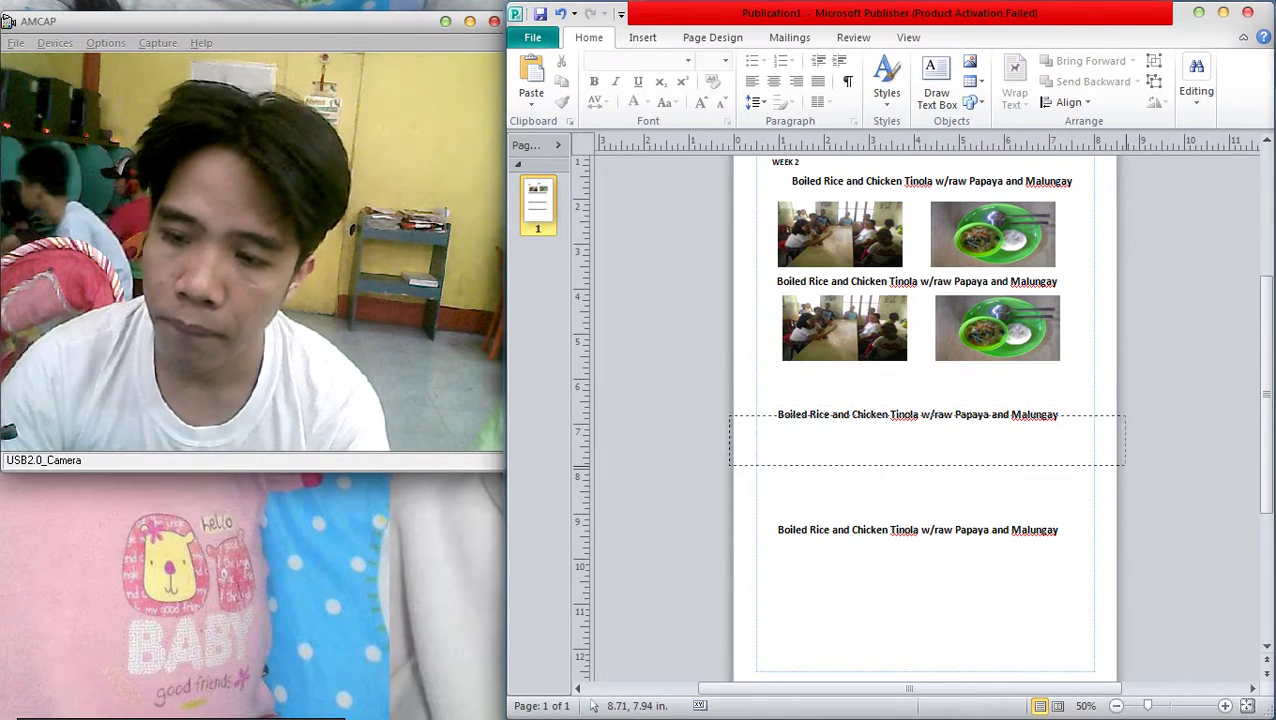
Nudge the third caption up and copy the photo pair beneath it
{"action": "left_click_drag", "start_coordinate": [1125, 466], "coordinate": [1125, 466]}
{"action": "key", "text": "Up"}
{"action": "key", "text": "Up"}
{"action": "key", "text": "Up"}
{"action": "key", "text": "Up"}
{"action": "key", "text": "Up"}
{"action": "key", "text": "Up"}
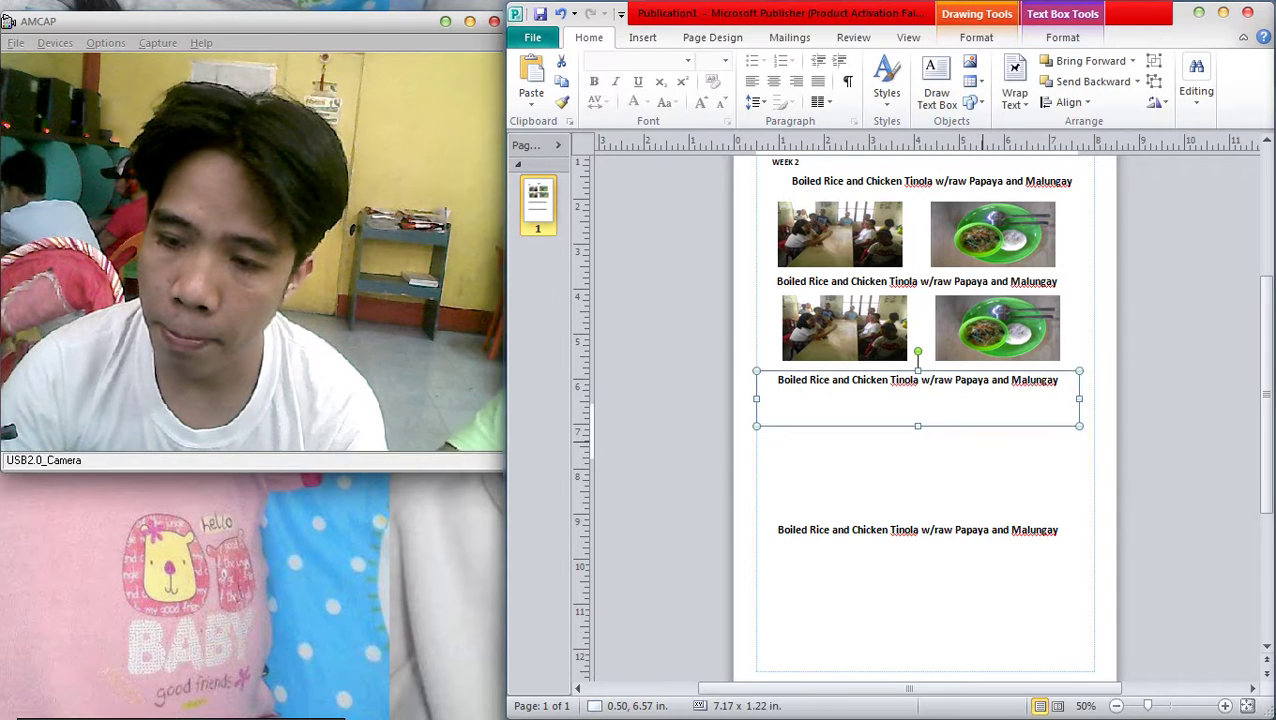
{"action": "key", "text": "Up"}
{"action": "key", "text": "Up"}
{"action": "key", "text": "Escape"}
{"action": "left_click", "coordinate": [997, 328]}
{"action": "left_click", "coordinate": [845, 328], "text": "shift"}
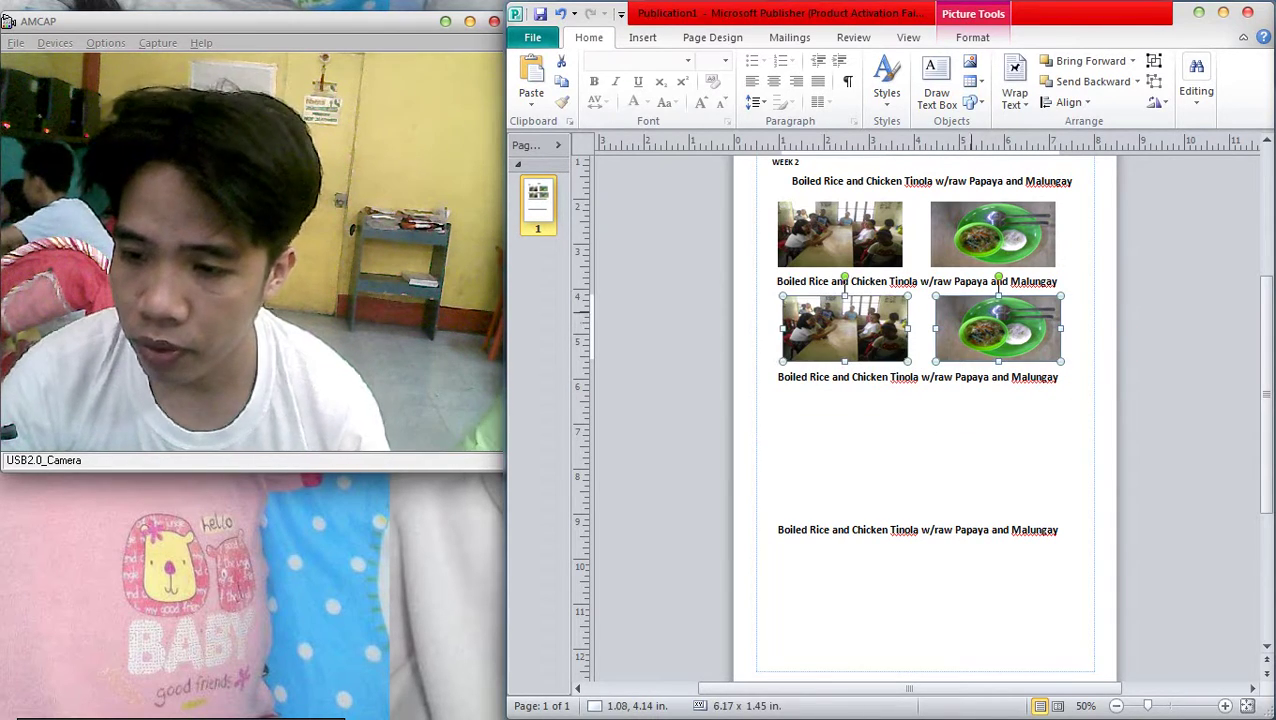
{"action": "left_click_drag", "start_coordinate": [938, 302], "coordinate": [934, 396]}
{"action": "left_click", "coordinate": [725, 341]}
Nudge the bottom caption up and copy the photo pair into a fourth row
{"action": "scroll", "coordinate": [725, 341], "scroll_direction": "down", "scroll_amount": 1}
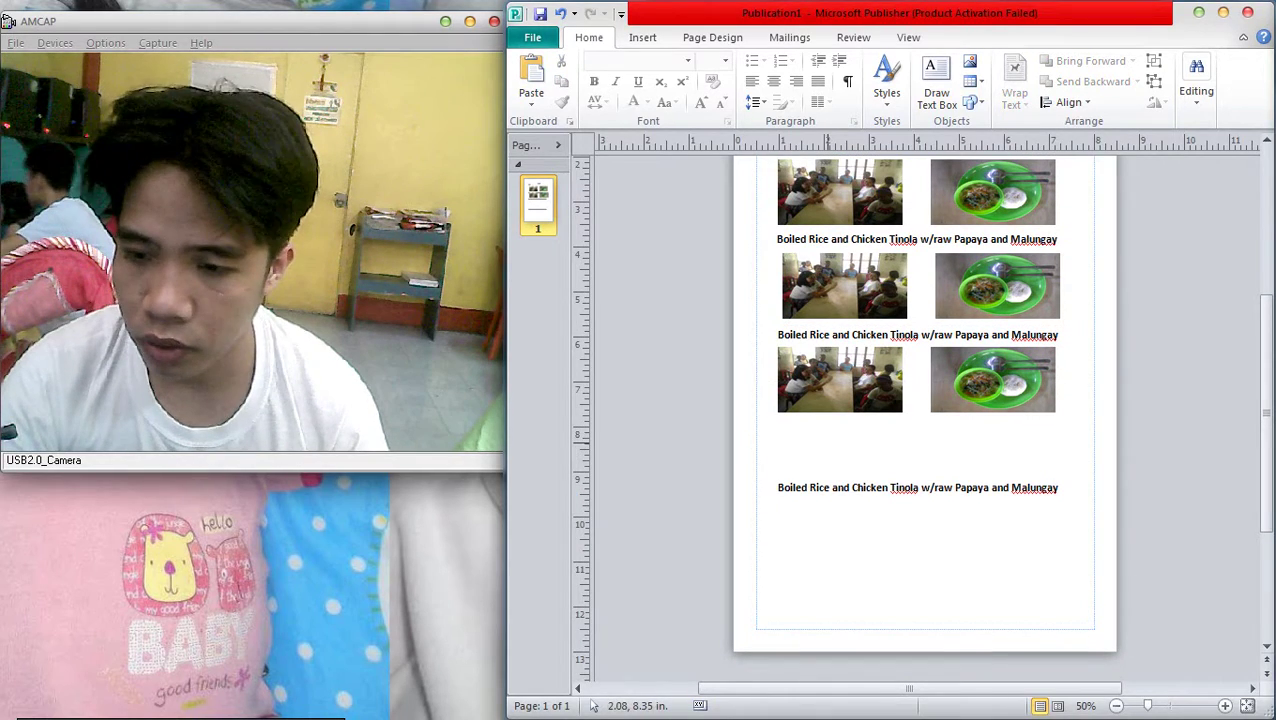
{"action": "left_click_drag", "start_coordinate": [683, 447], "coordinate": [1167, 541]}
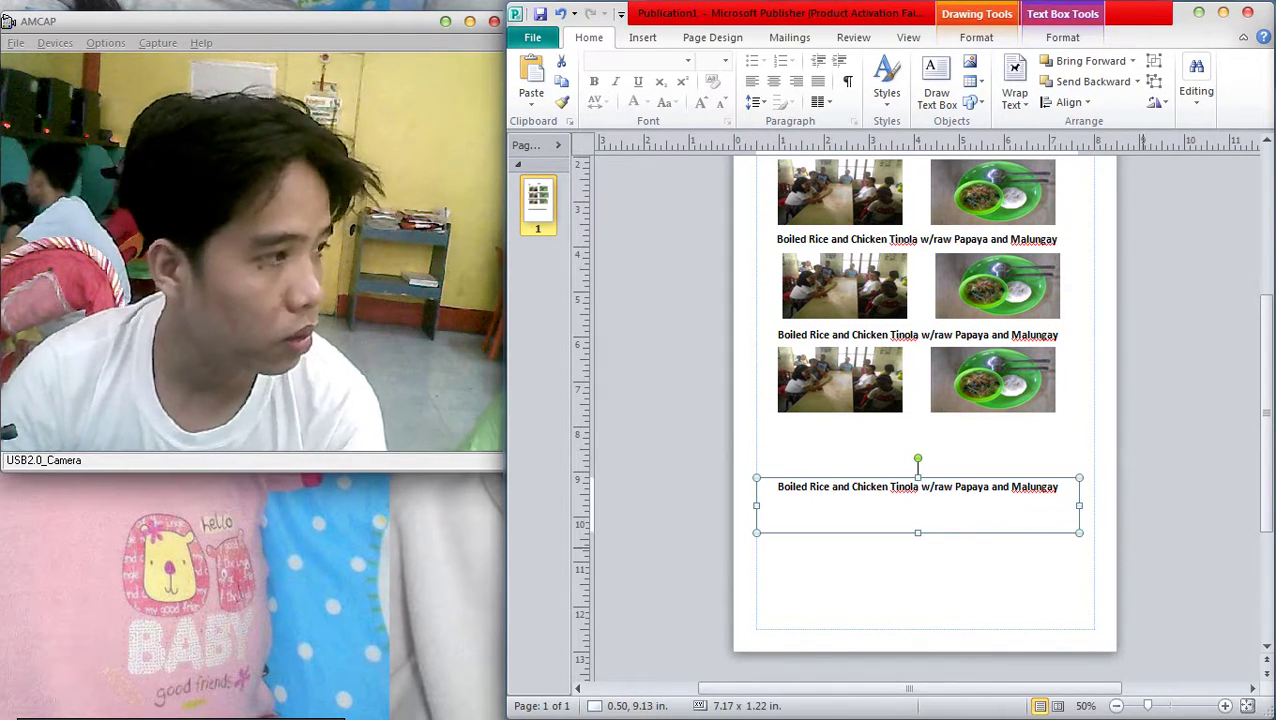
{"action": "key", "text": "Up"}
{"action": "key", "text": "Up"}
{"action": "key", "text": "Up"}
{"action": "key", "text": "Up"}
{"action": "key", "text": "Up"}
{"action": "key", "text": "Up"}
{"action": "key", "text": "Up"}
{"action": "key", "text": "Up"}
{"action": "key", "text": "Up"}
{"action": "key", "text": "Up"}
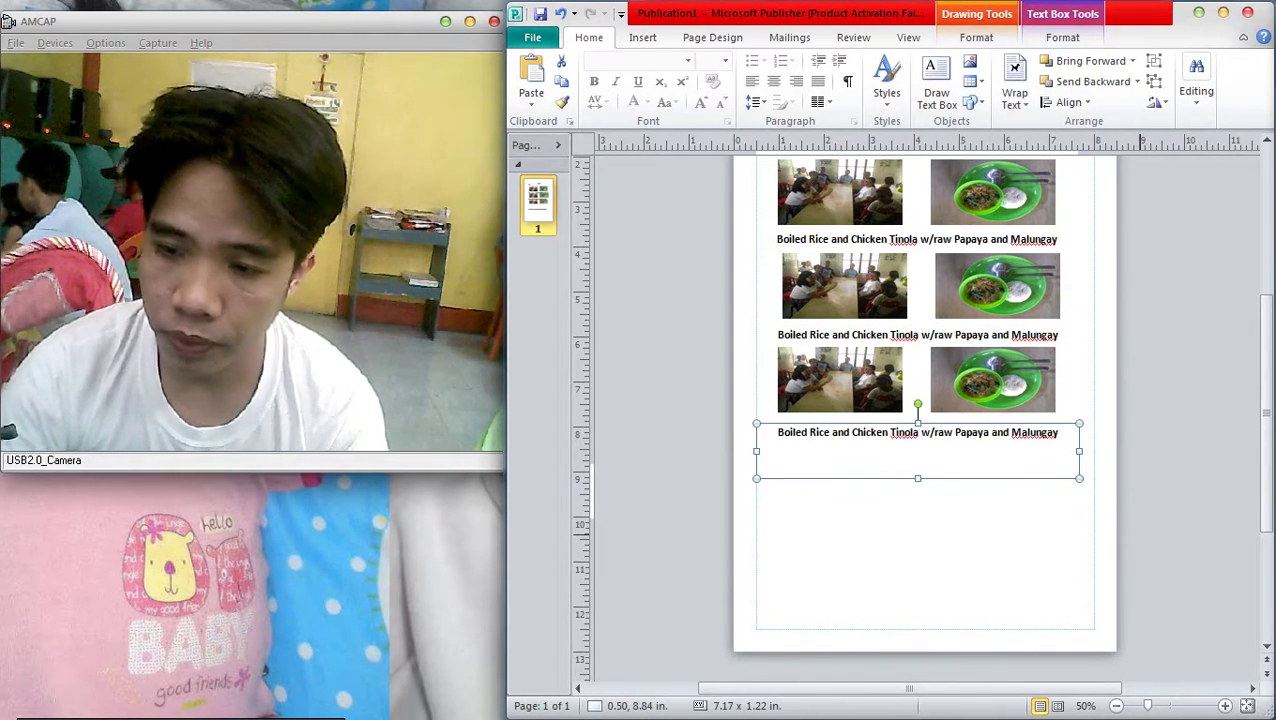
{"action": "left_click", "coordinate": [992, 380]}
{"action": "left_click", "coordinate": [840, 380], "text": "shift"}
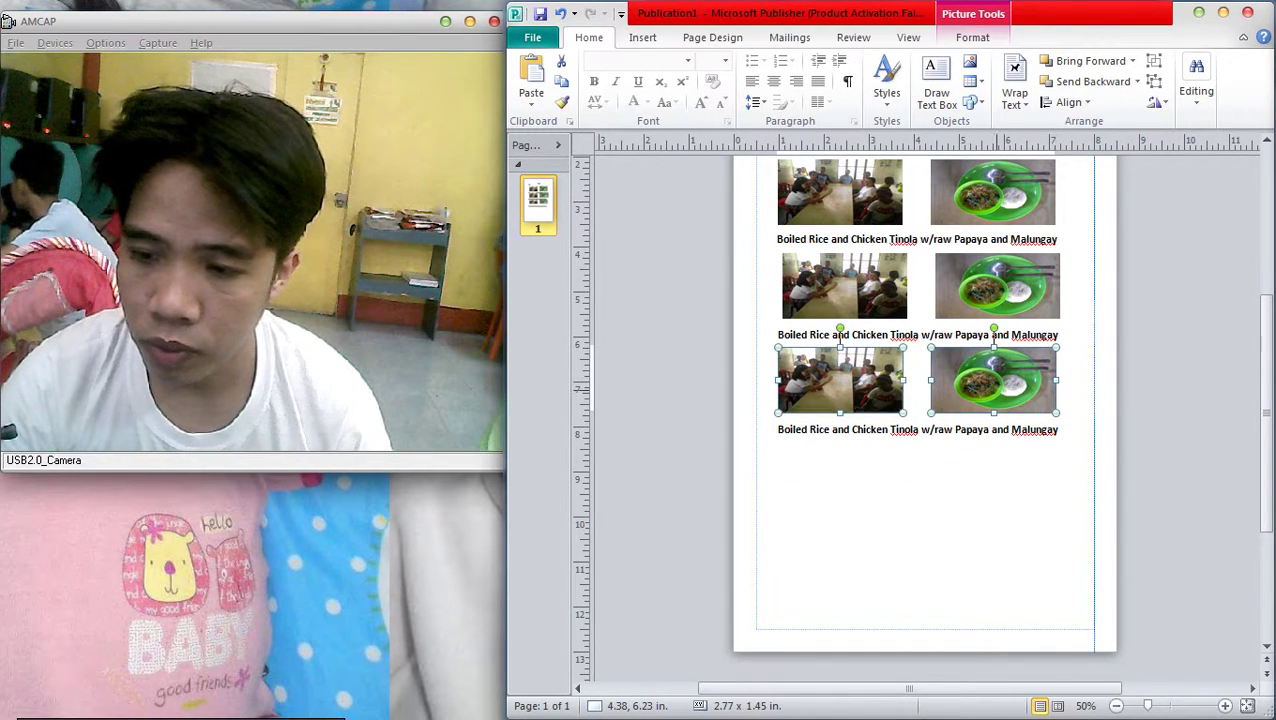
{"action": "left_click_drag", "start_coordinate": [840, 380], "coordinate": [840, 478]}
{"action": "key", "text": "Escape"}
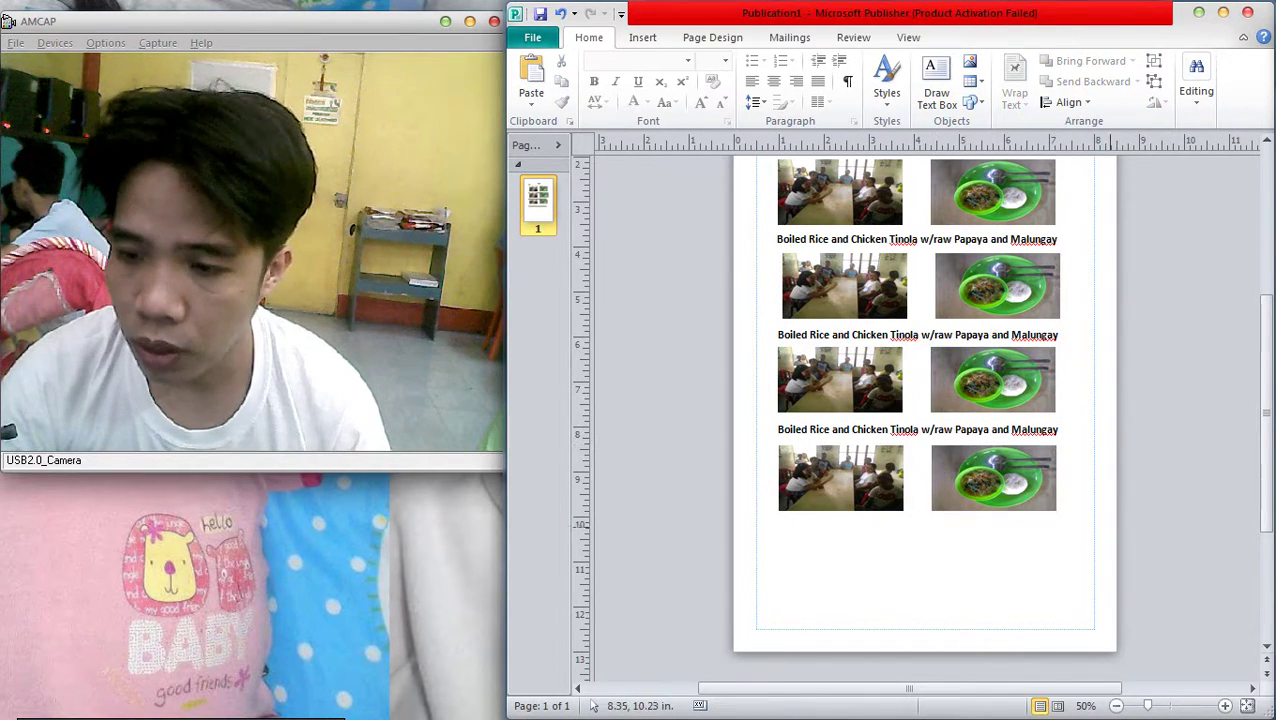
Copy the caption below the fourth row and the photo pair beneath it as a fifth row
{"action": "scroll", "coordinate": [920, 400], "scroll_direction": "down", "scroll_amount": 1}
{"action": "left_click", "coordinate": [934, 387]}
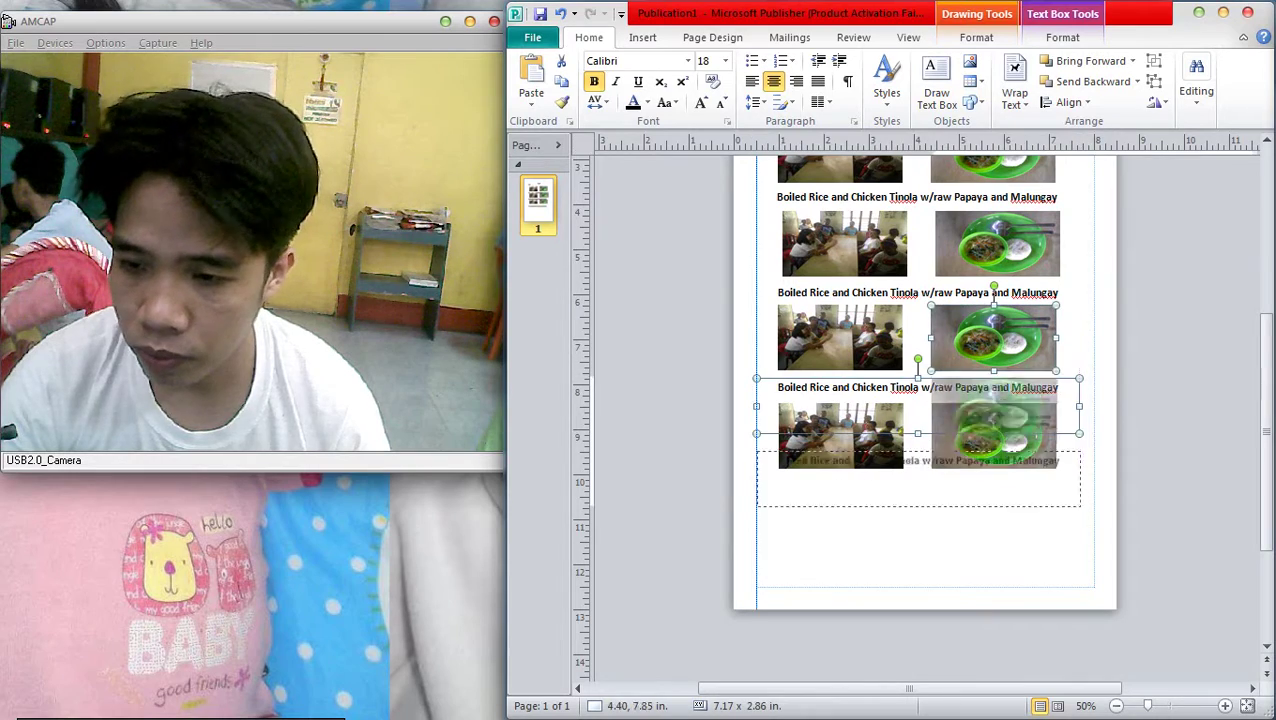
{"action": "key", "text": "Escape"}
{"action": "left_click", "coordinate": [934, 387]}
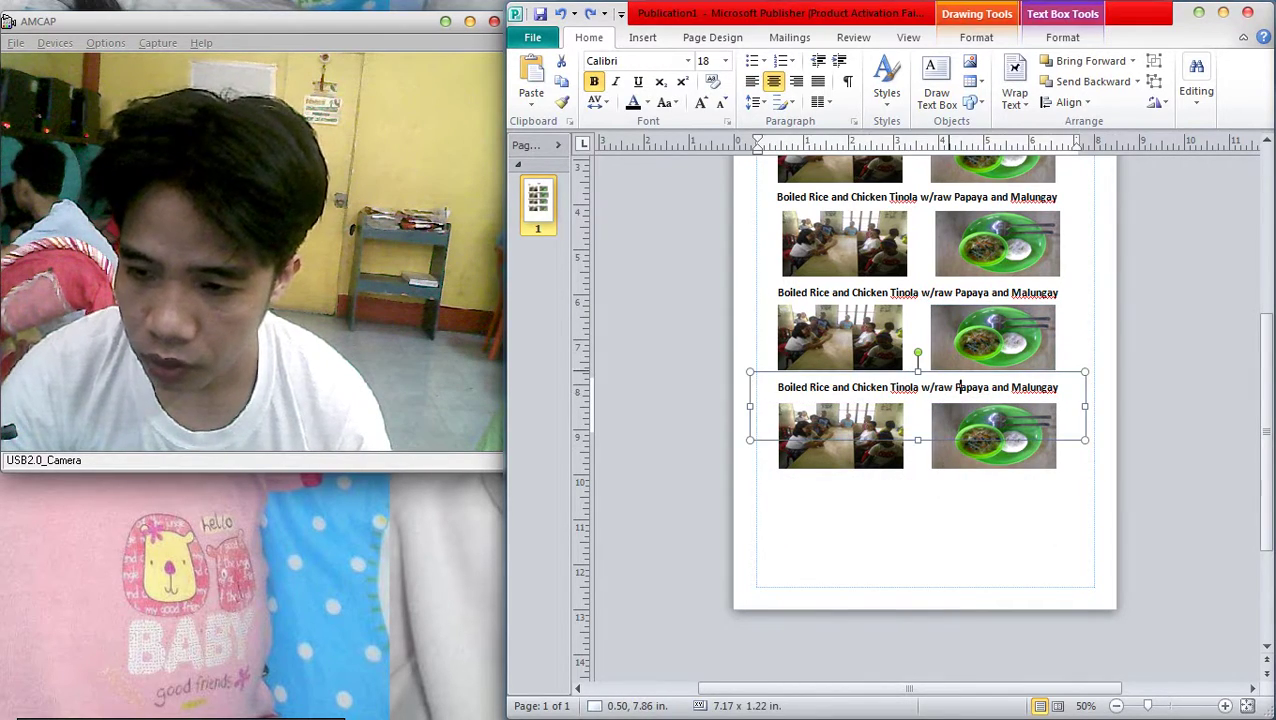
{"action": "left_click", "coordinate": [993, 337], "text": "shift"}
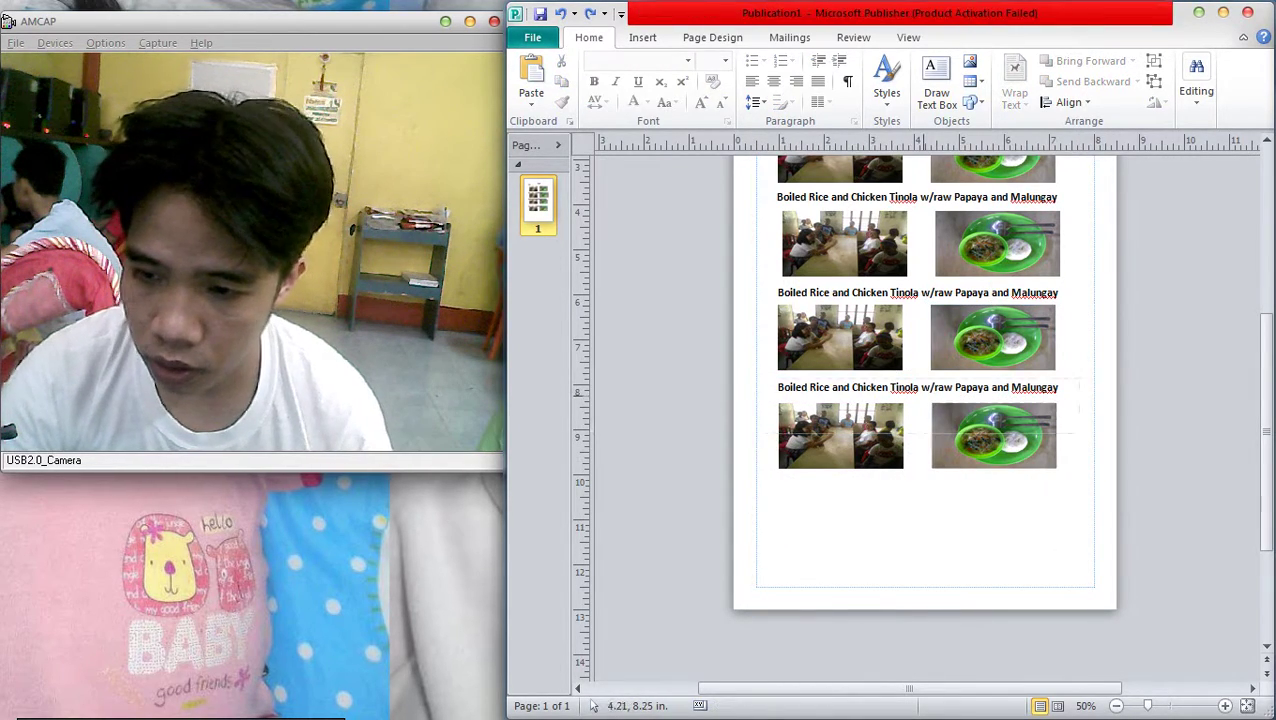
{"action": "left_click", "coordinate": [934, 387]}
{"action": "left_click", "coordinate": [840, 337], "text": "shift"}
{"action": "left_click_drag", "start_coordinate": [840, 337], "coordinate": [840, 442]}
{"action": "key", "text": "Escape"}
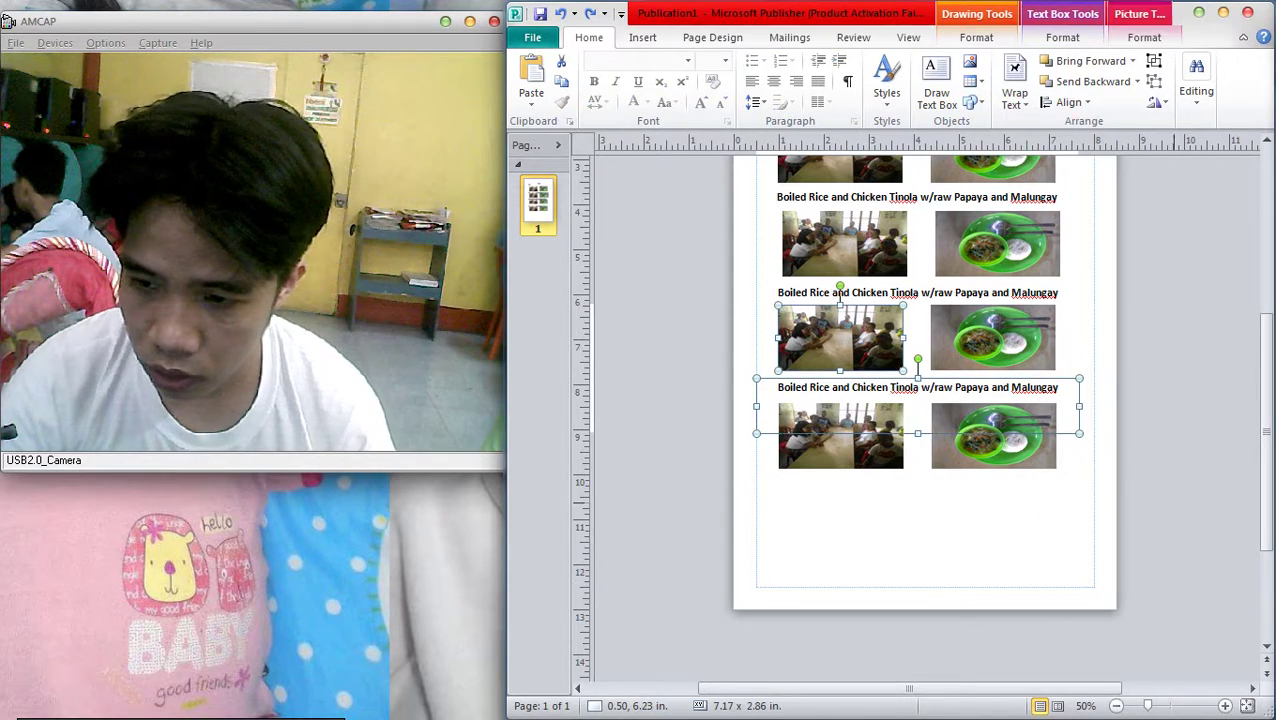
{"action": "left_click", "coordinate": [1021, 388]}
{"action": "left_click_drag", "start_coordinate": [934, 387], "coordinate": [934, 488]}
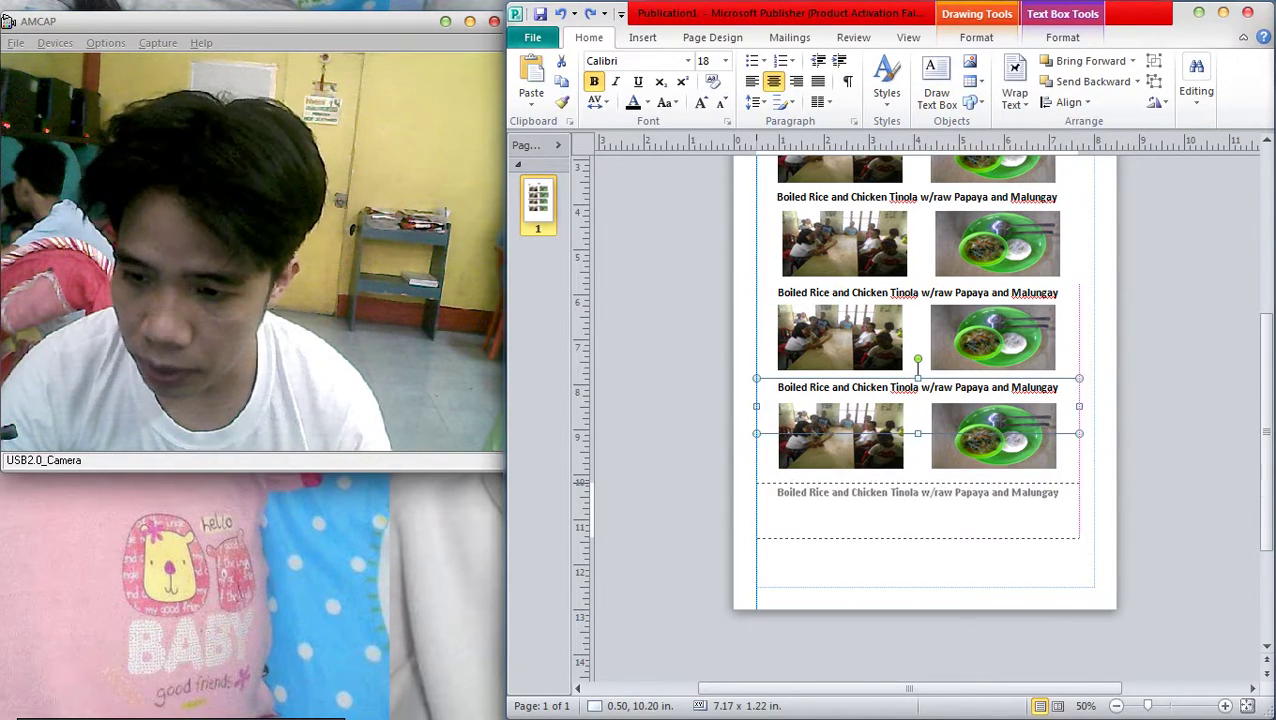
{"action": "left_click_drag", "start_coordinate": [688, 390], "coordinate": [1160, 506]}
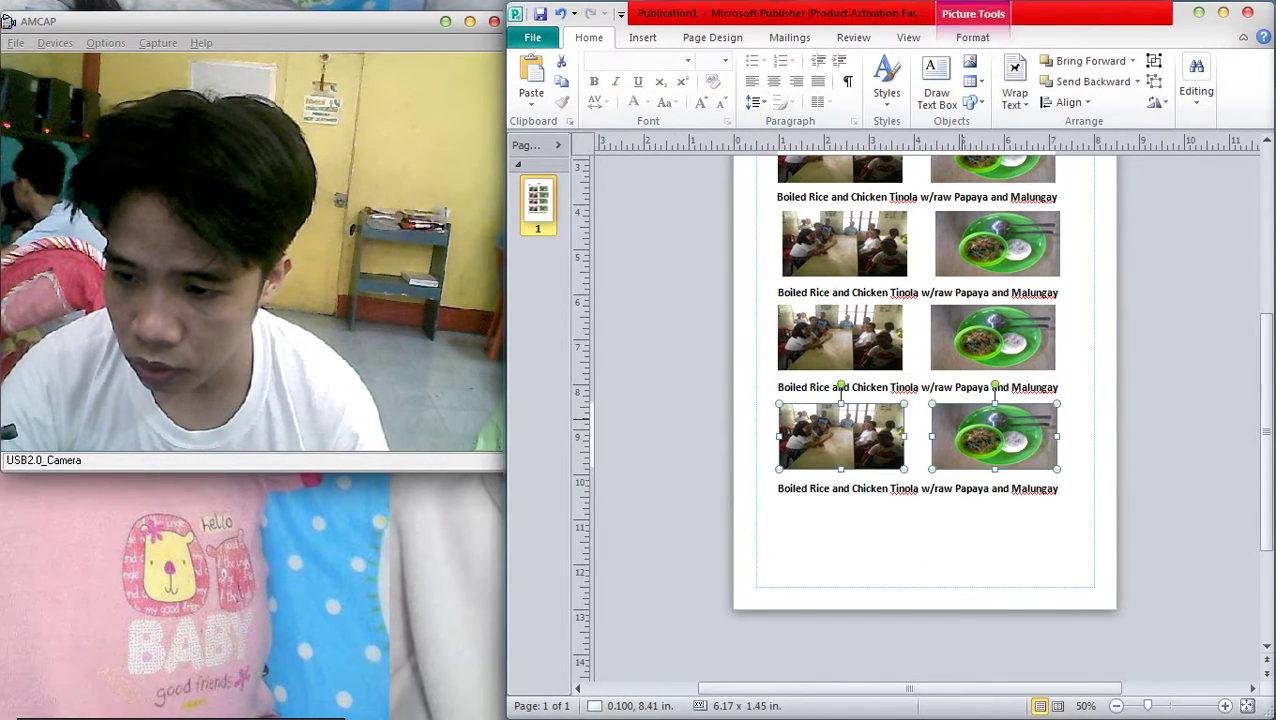
{"action": "left_click_drag", "start_coordinate": [939, 410], "coordinate": [939, 510]}
{"action": "scroll", "coordinate": [939, 450], "scroll_direction": "up", "scroll_amount": 3}
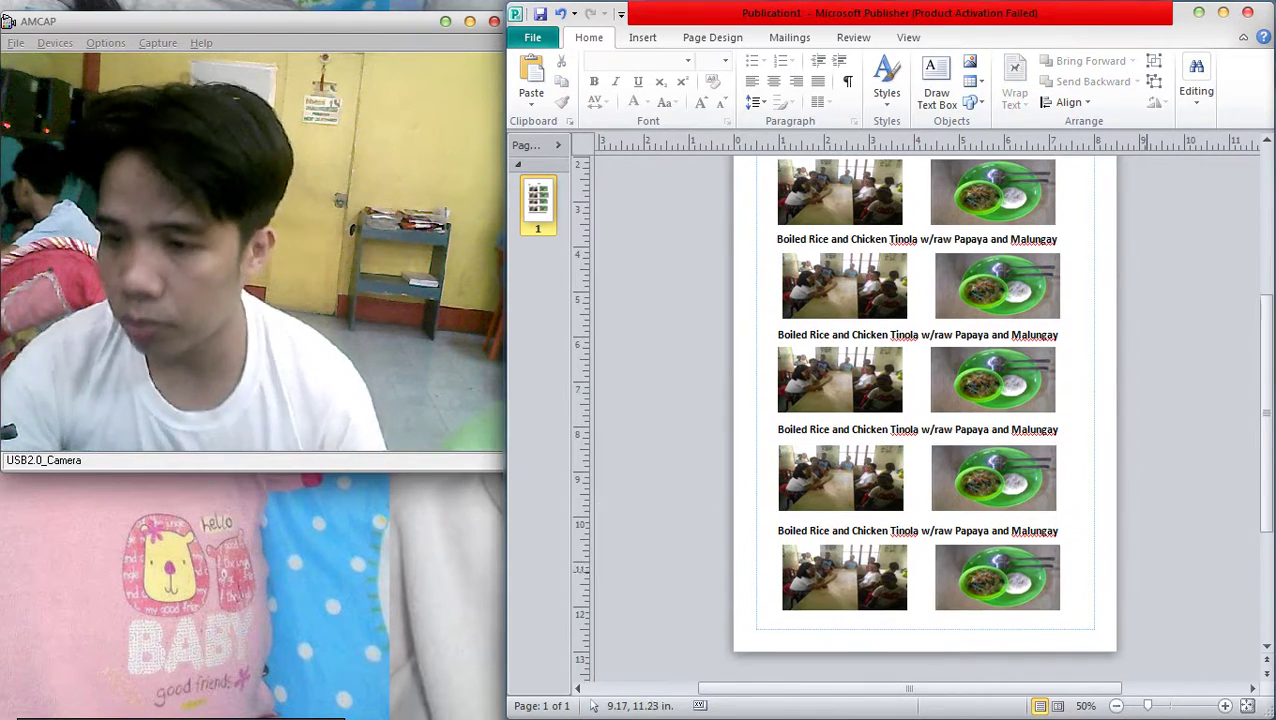
Select the second caption's text, type 'BO' in capitals, then undo it
{"action": "scroll", "coordinate": [1039, 398], "scroll_direction": "down", "scroll_amount": 2}
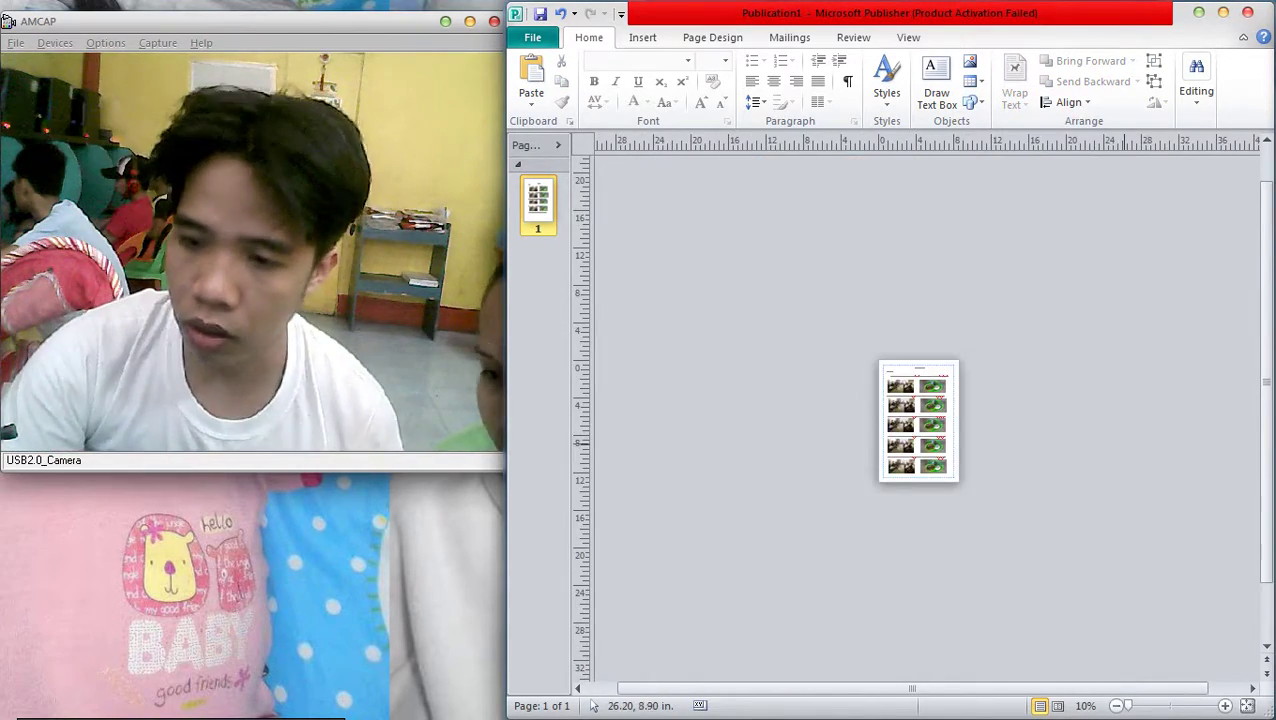
{"action": "scroll", "coordinate": [1039, 398], "scroll_direction": "up", "scroll_amount": 4}
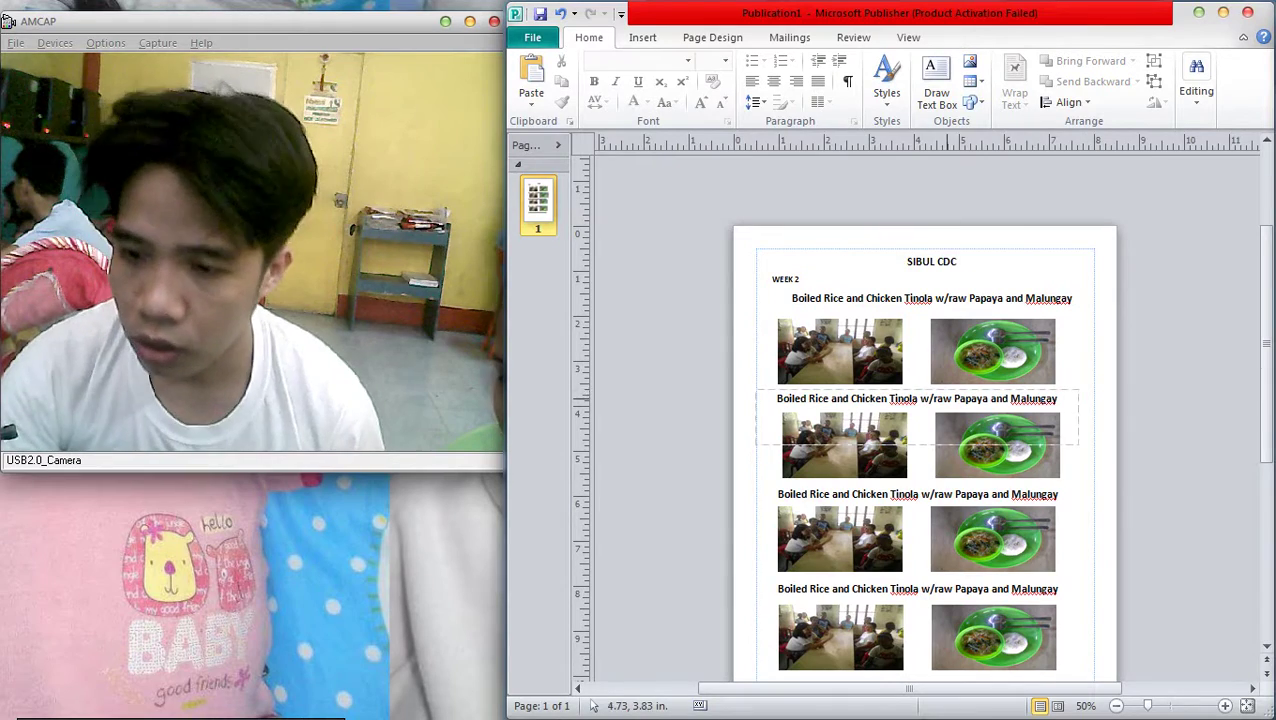
{"action": "left_click", "coordinate": [759, 397]}
{"action": "left_click", "coordinate": [759, 397]}
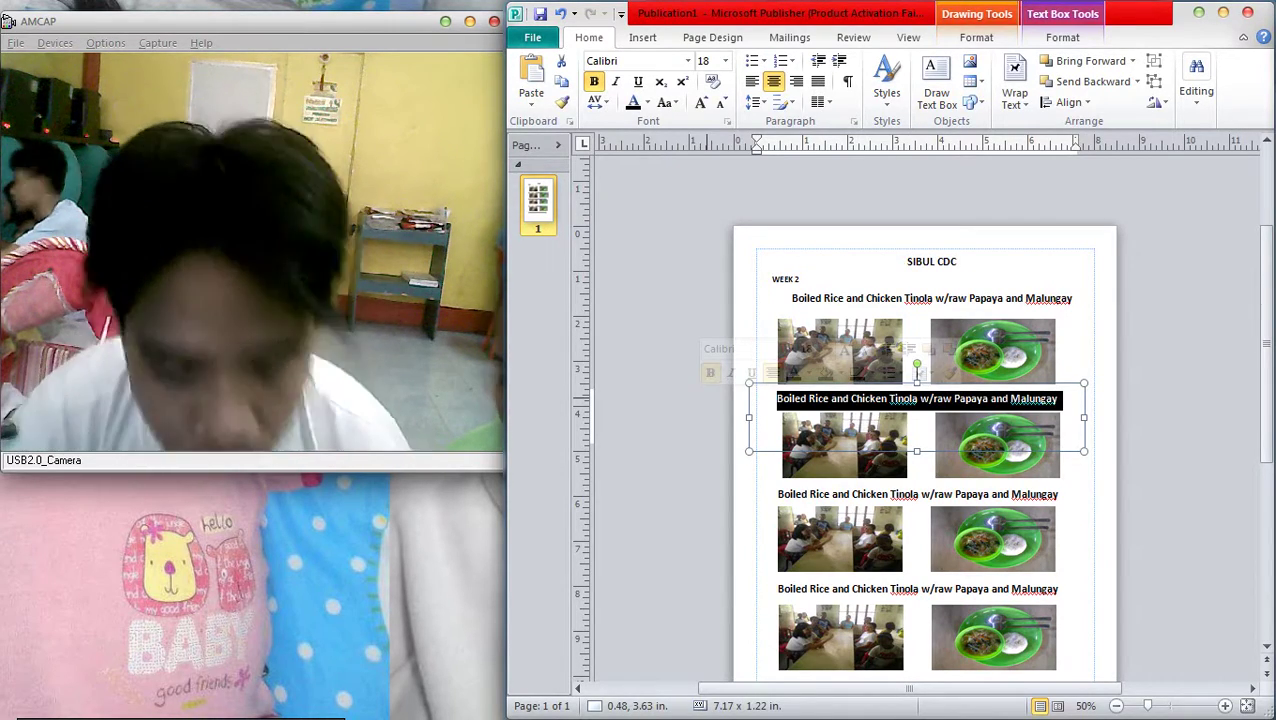
{"action": "key", "text": "Caps_Lock"}
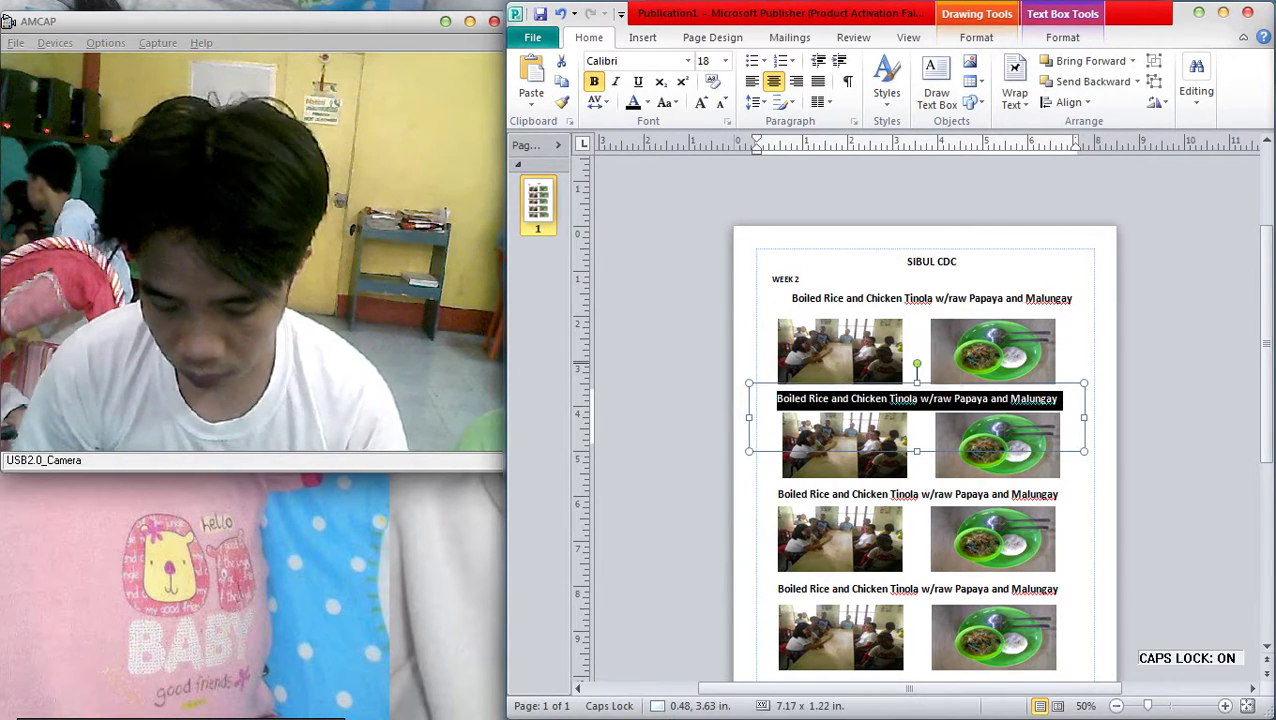
{"action": "type", "text": "BO"}
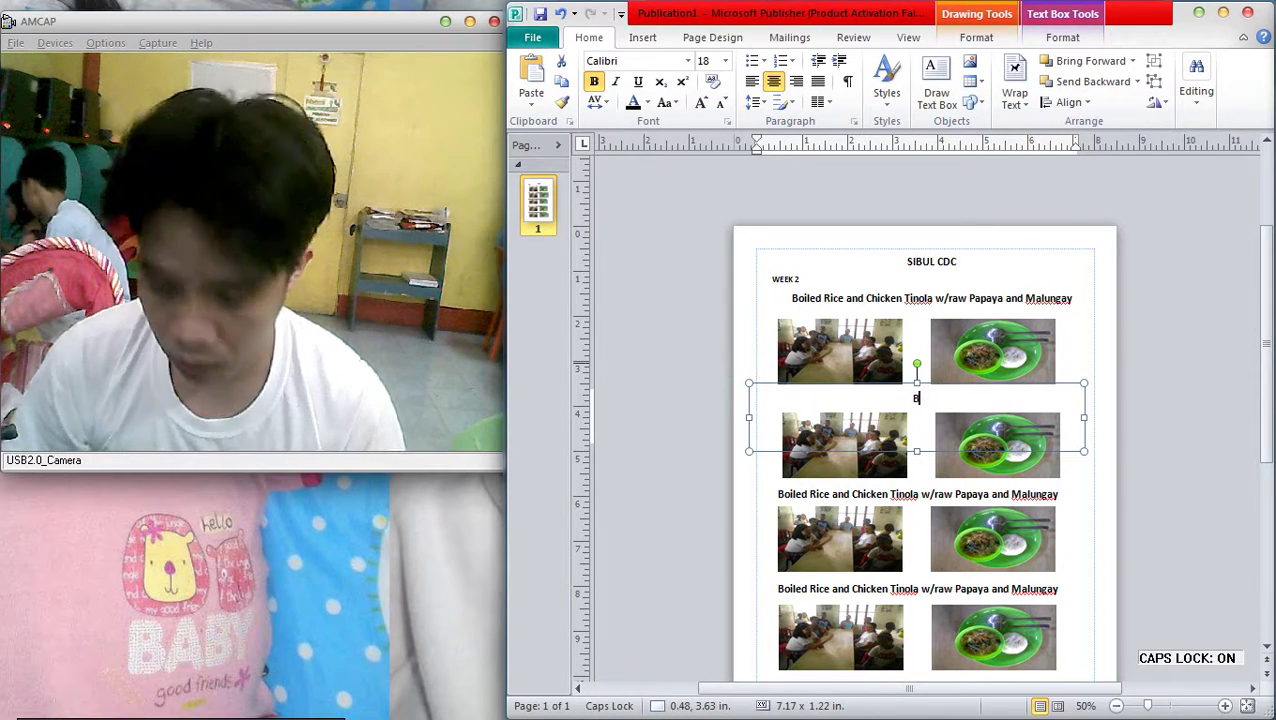
{"action": "key", "text": "Caps_Lock"}
{"action": "key", "text": "ctrl+z"}
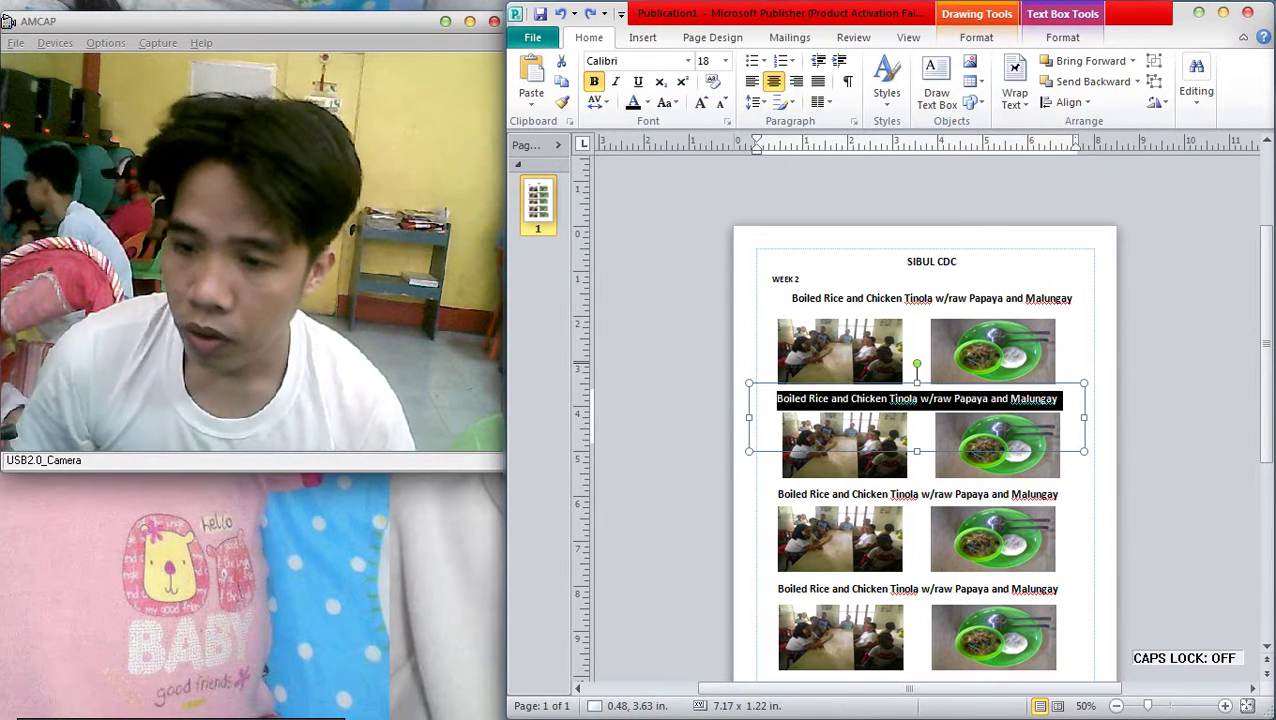
Trim the second caption to 'Boiled Rice and' and add 'Gisang Squash w/ Dicd Dilis and Pork'
{"action": "key", "text": "End"}
{"action": "key", "text": "BackSpace"}
{"action": "key", "text": "BackSpace"}
{"action": "key", "text": "BackSpace"}
{"action": "key", "text": "BackSpace"}
{"action": "key", "text": "BackSpace"}
{"action": "key", "text": "BackSpace"}
{"action": "key", "text": "BackSpace"}
{"action": "key", "text": "BackSpace"}
{"action": "key", "text": "BackSpace"}
{"action": "key", "text": "BackSpace"}
{"action": "key", "text": "BackSpace"}
{"action": "key", "text": "BackSpace"}
{"action": "key", "text": "BackSpace"}
{"action": "key", "text": "BackSpace"}
{"action": "key", "text": "BackSpace"}
{"action": "key", "text": "BackSpace"}
{"action": "key", "text": "BackSpace"}
{"action": "key", "text": "BackSpace"}
{"action": "key", "text": "BackSpace"}
{"action": "key", "text": "BackSpace"}
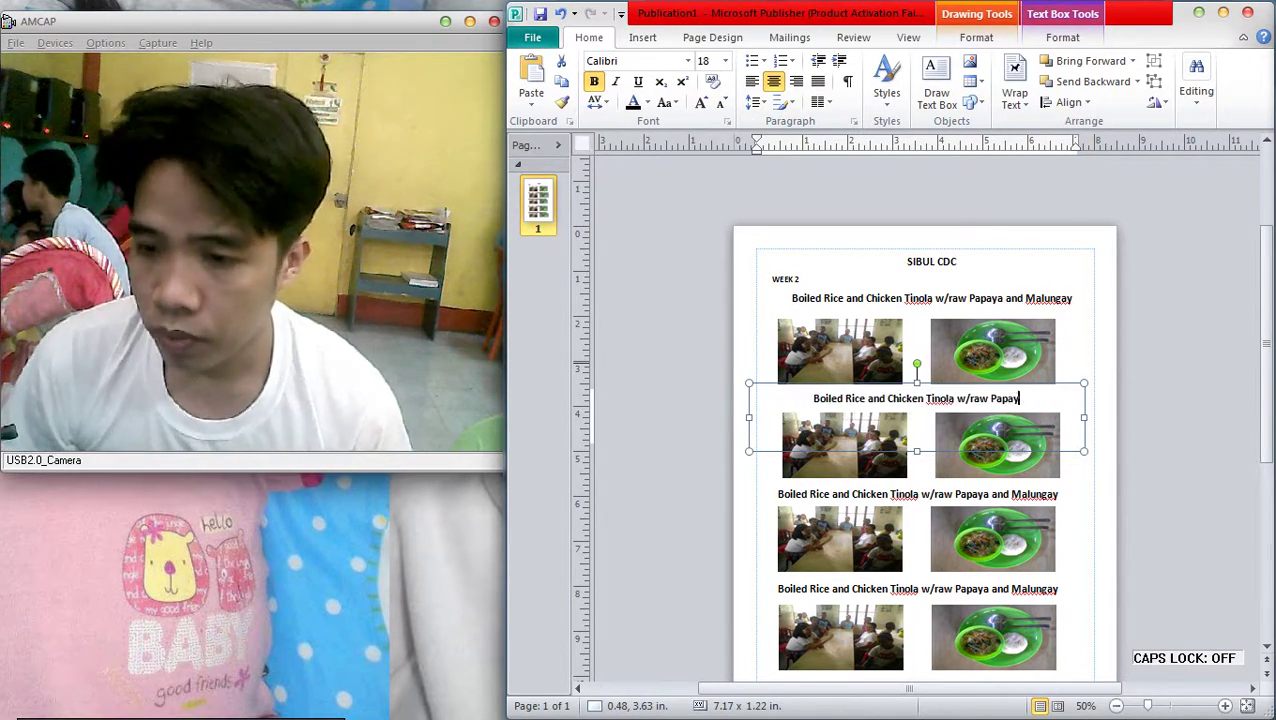
{"action": "key", "text": "BackSpace"}
{"action": "key", "text": "BackSpace"}
{"action": "key", "text": "BackSpace"}
{"action": "key", "text": "BackSpace"}
{"action": "key", "text": "BackSpace"}
{"action": "key", "text": "BackSpace"}
{"action": "key", "text": "BackSpace"}
{"action": "key", "text": "BackSpace"}
{"action": "key", "text": "BackSpace"}
{"action": "key", "text": "BackSpace"}
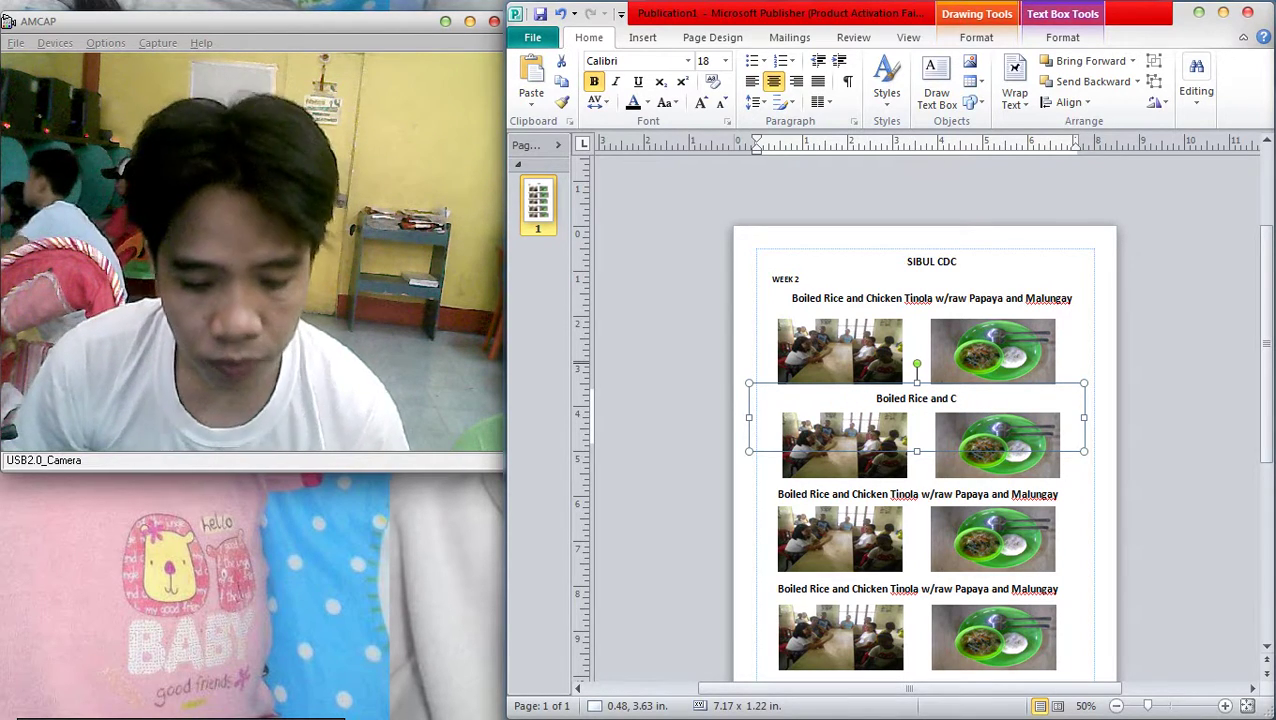
{"action": "key", "text": "BackSpace"}
{"action": "type", "text": "Gis"}
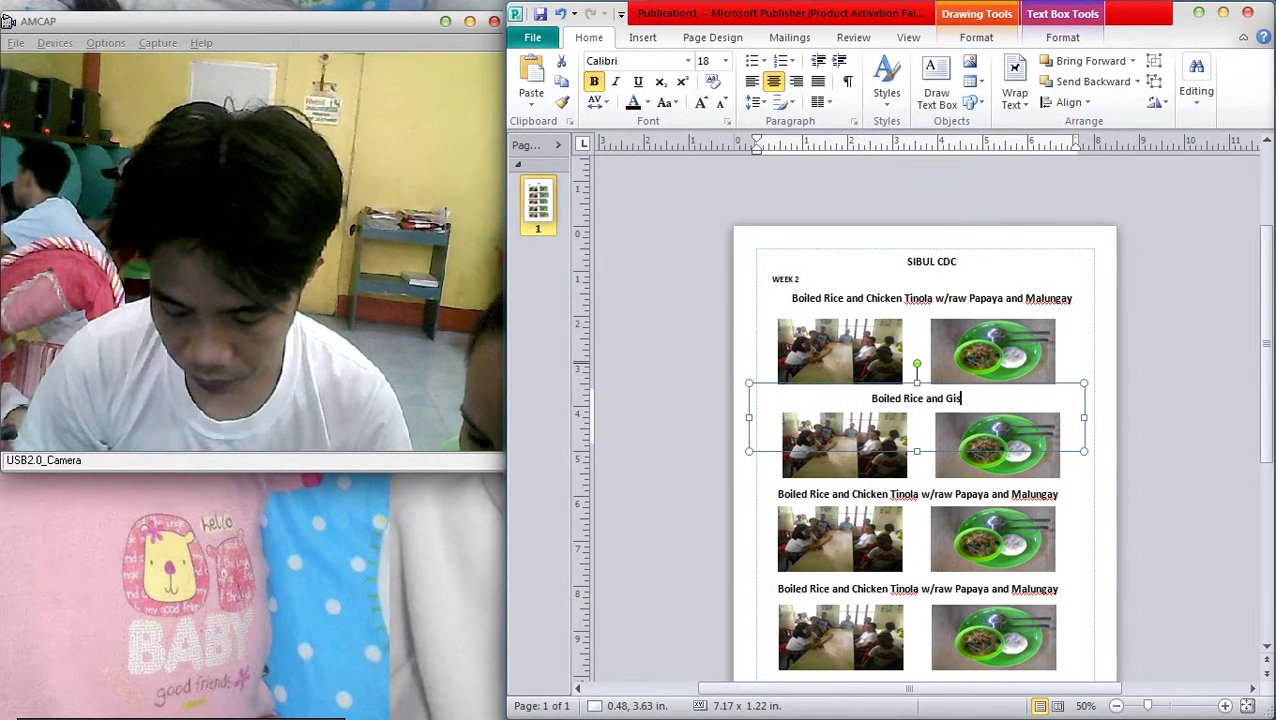
{"action": "type", "text": "ang Squash"}
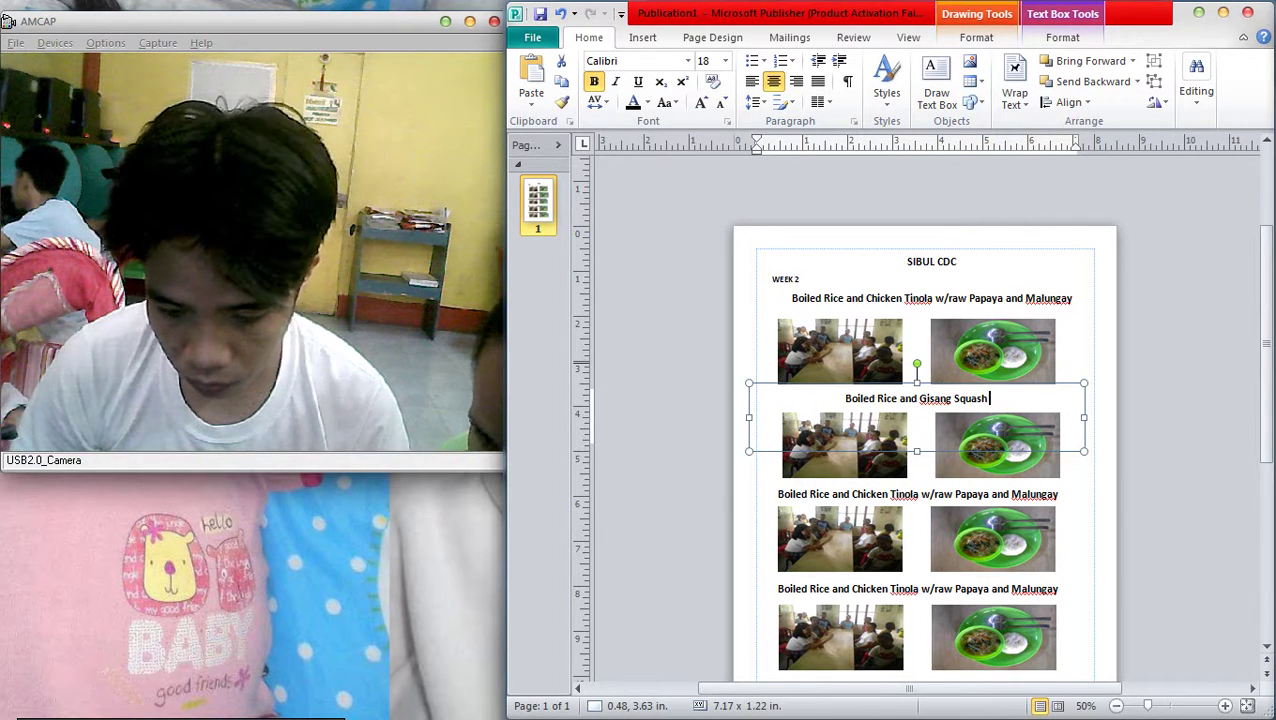
{"action": "type", "text": " w/"}
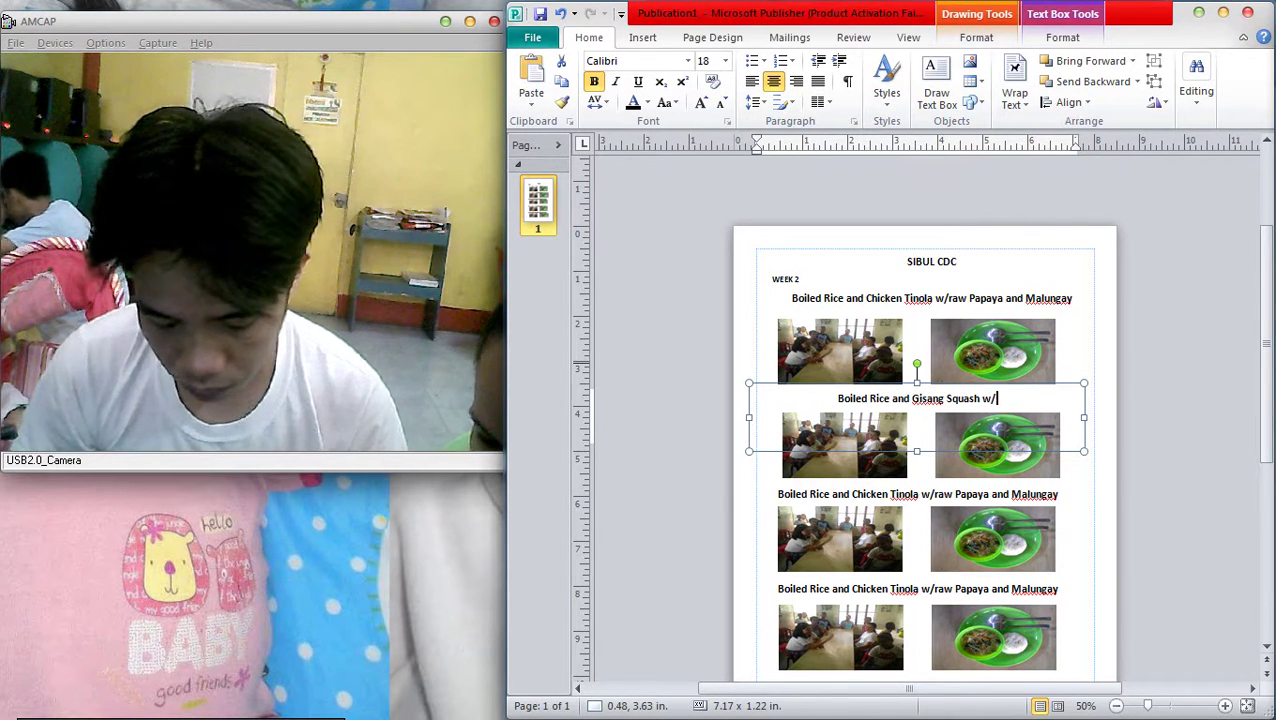
{"action": "type", "text": " Dicd Di"}
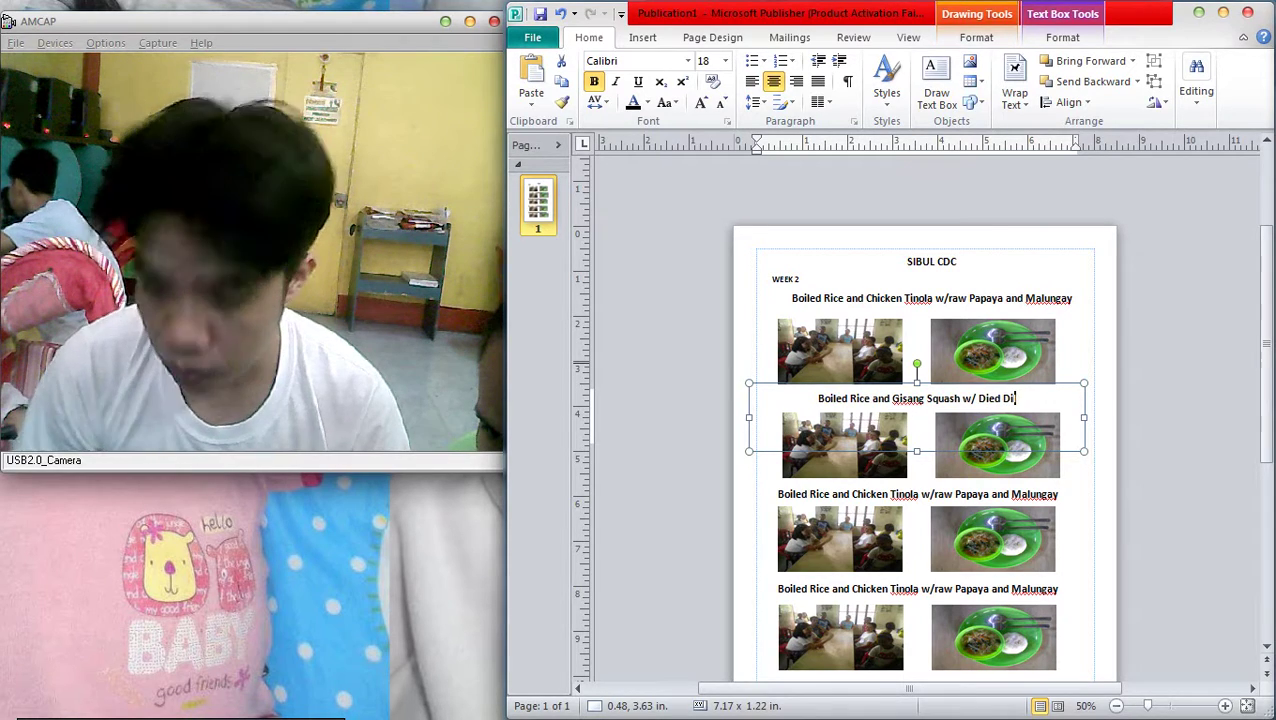
{"action": "type", "text": "lis and"}
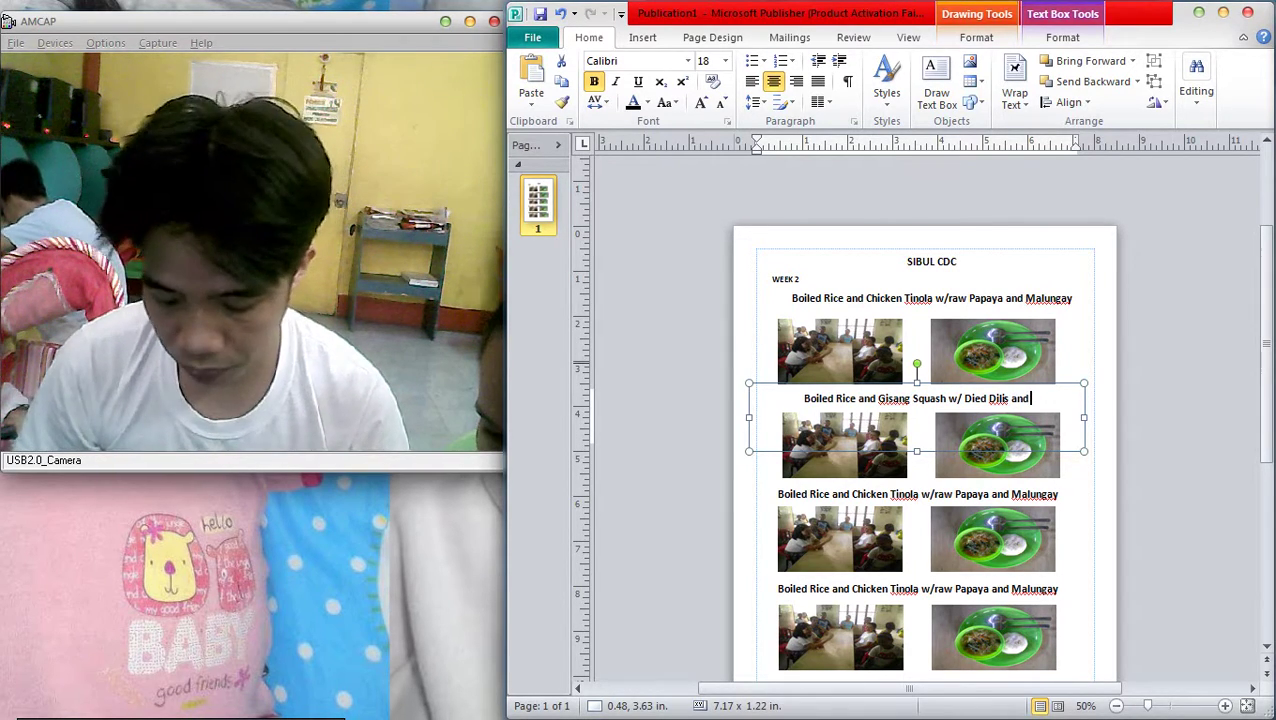
{"action": "type", "text": " Pork"}
{"action": "scroll", "coordinate": [917, 450], "scroll_direction": "down", "scroll_amount": 1}
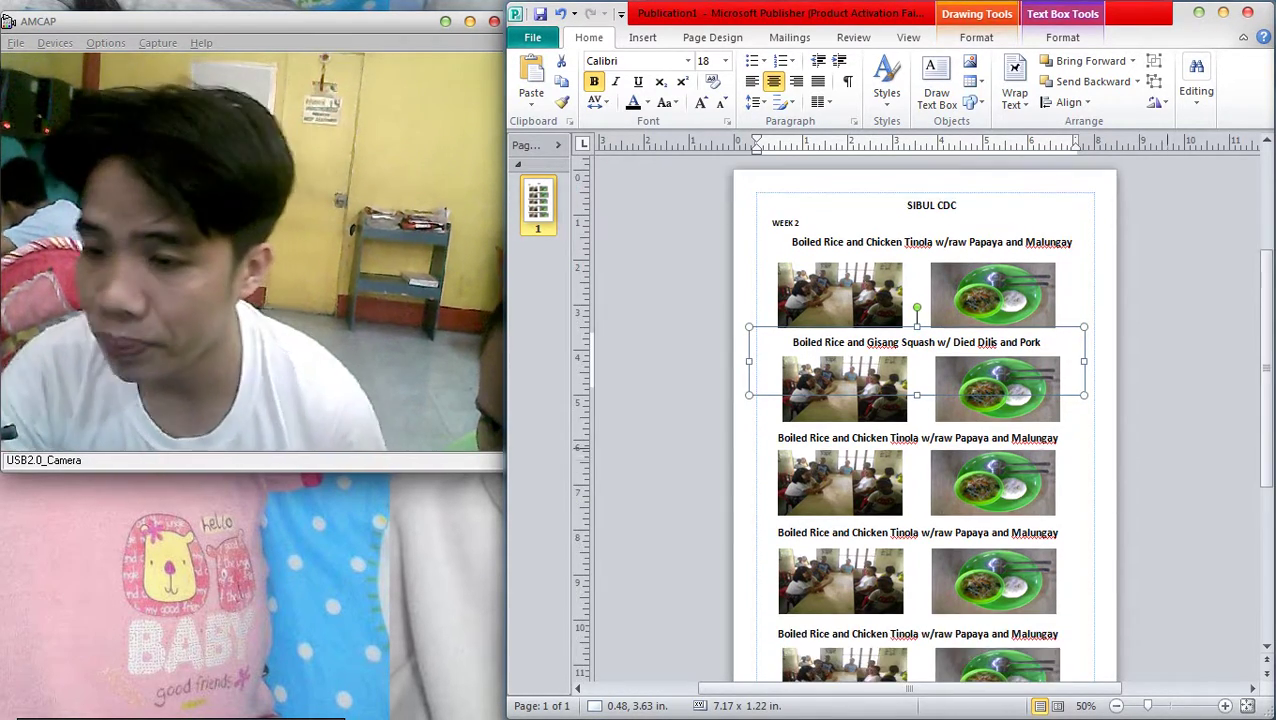
Replace 'Chicken Tinola w/raw Papaya and Malungay' in the third caption with 'Pork menudo w/ tokwa'
{"action": "left_click_drag", "start_coordinate": [852, 438], "coordinate": [1058, 438]}
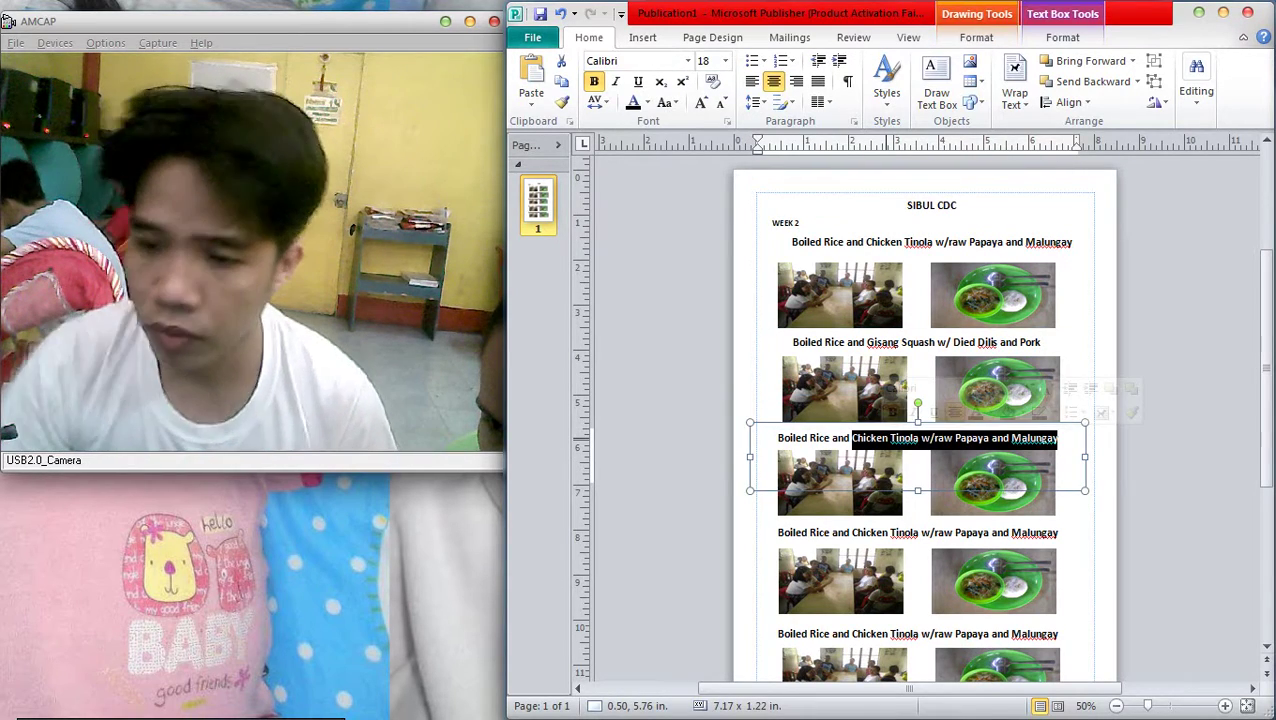
{"action": "key", "text": "BackSpace"}
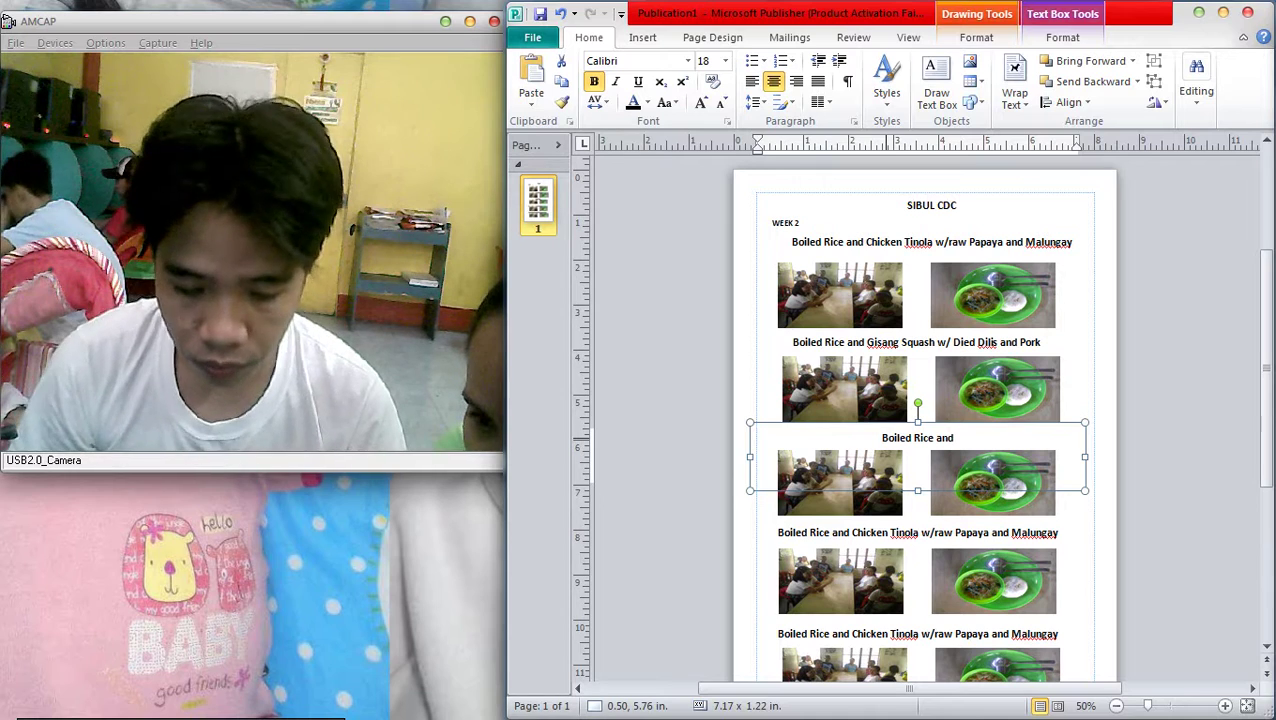
{"action": "type", "text": "Pork"}
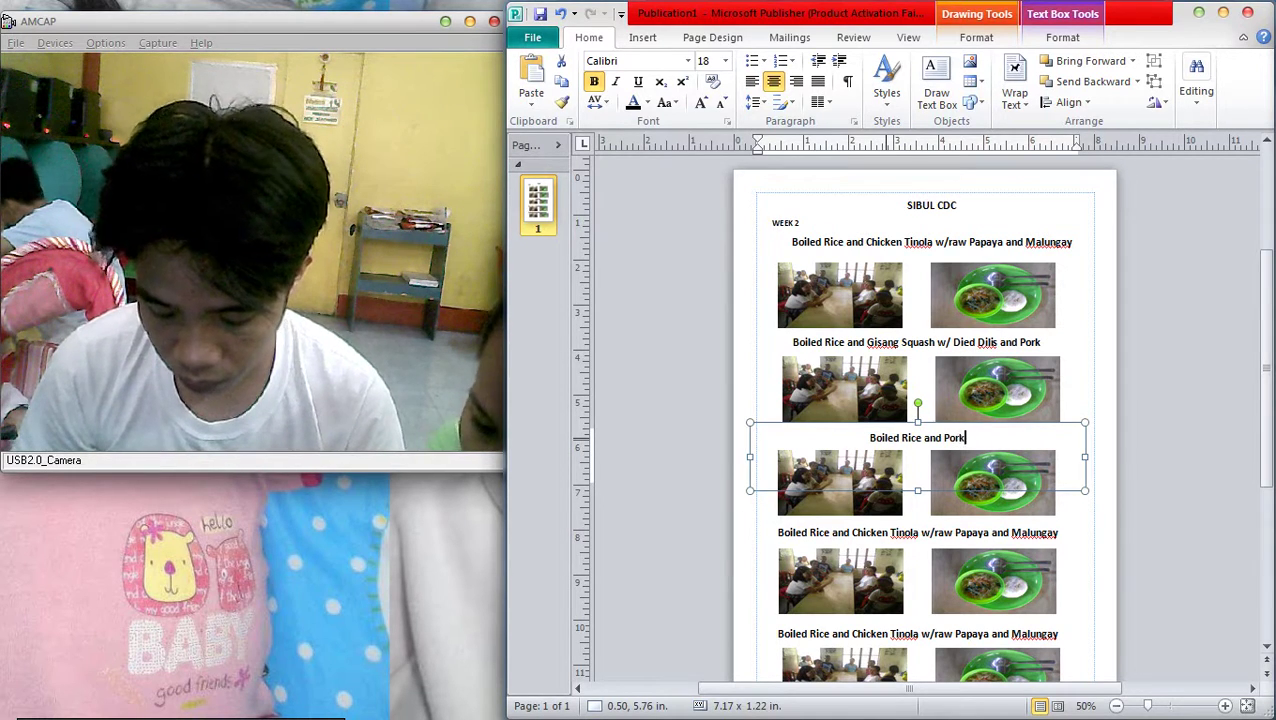
{"action": "type", "text": " meno"}
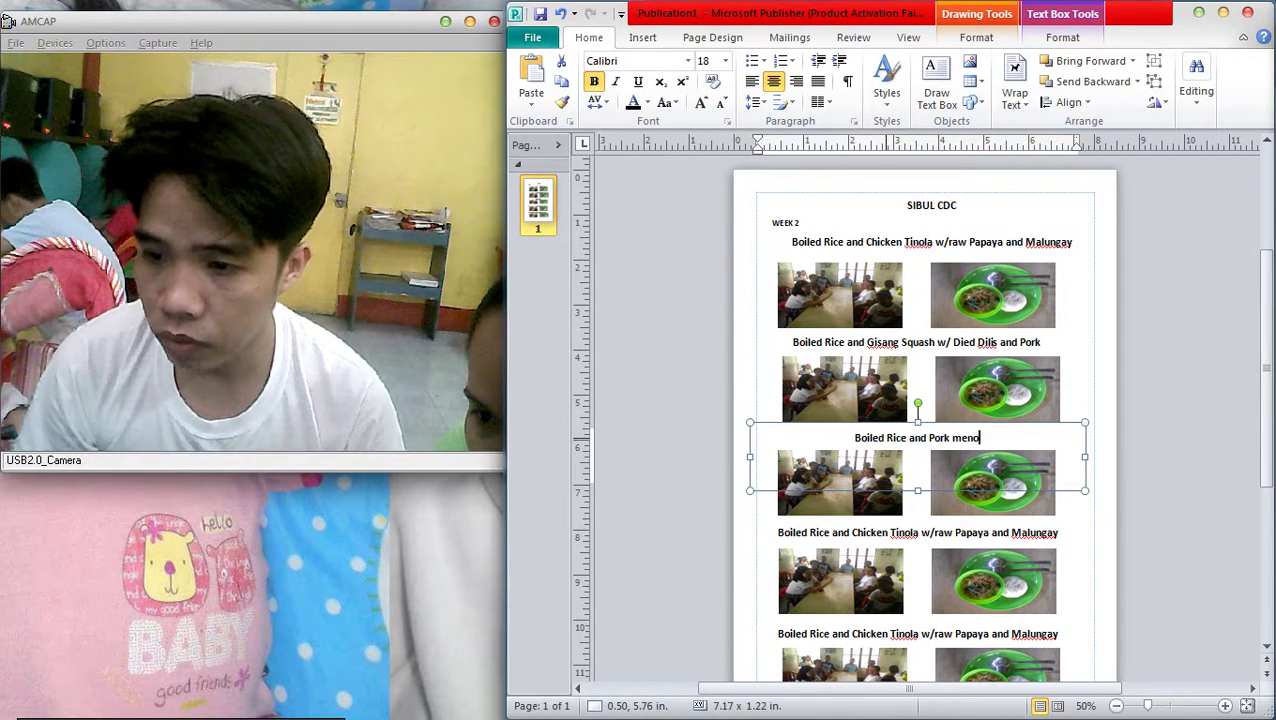
{"action": "key", "text": "BackSpace"}
{"action": "type", "text": "udo w"}
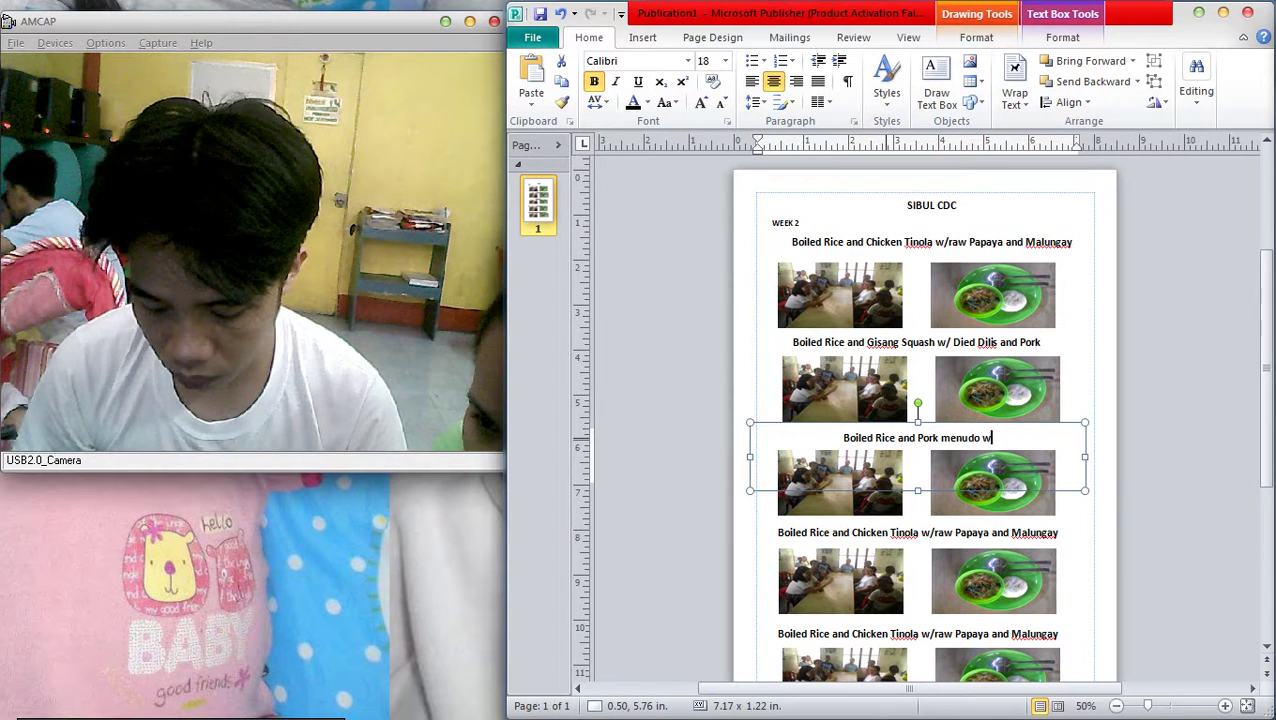
{"action": "type", "text": "/ tokwa"}
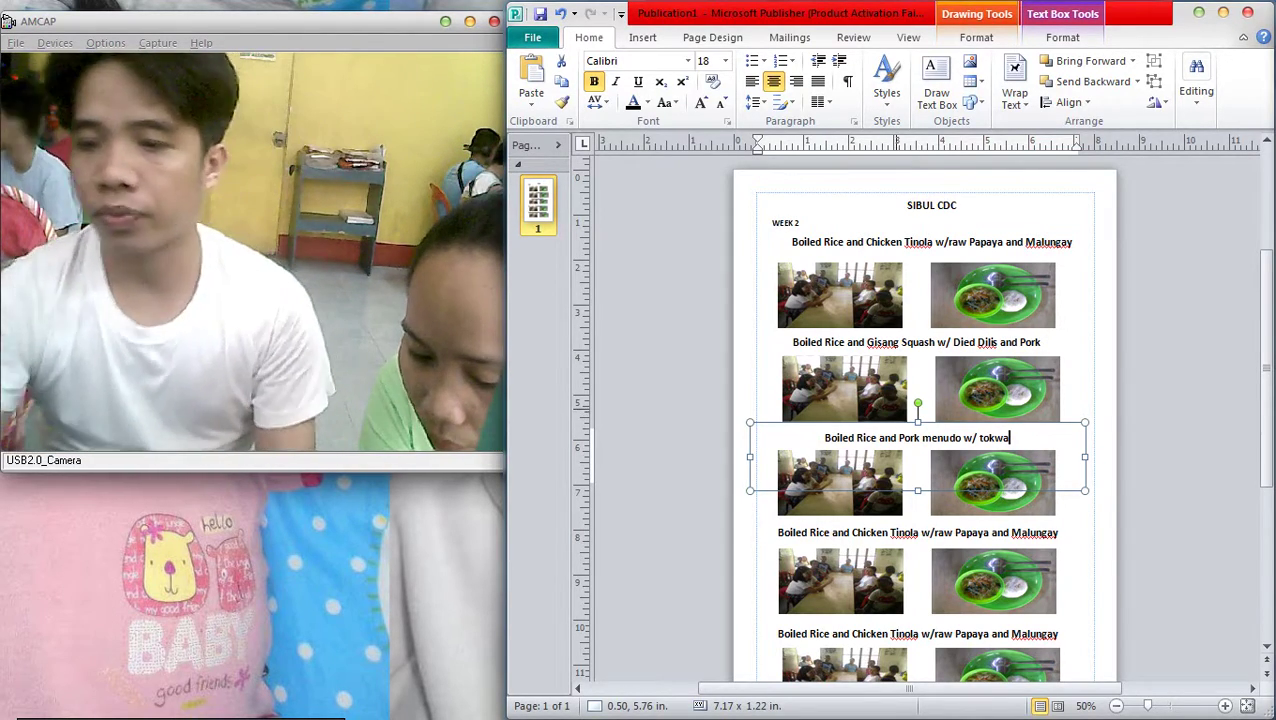
{"action": "scroll", "coordinate": [925, 420], "scroll_direction": "down", "scroll_amount": 1}
Replace the fourth caption's old meal with 'Gisang Tuna Flakes (In can) w/ cabage, Carrot and Malungay'
{"action": "left_click_drag", "start_coordinate": [1058, 505], "coordinate": [857, 505]}
{"action": "key", "text": "Delete"}
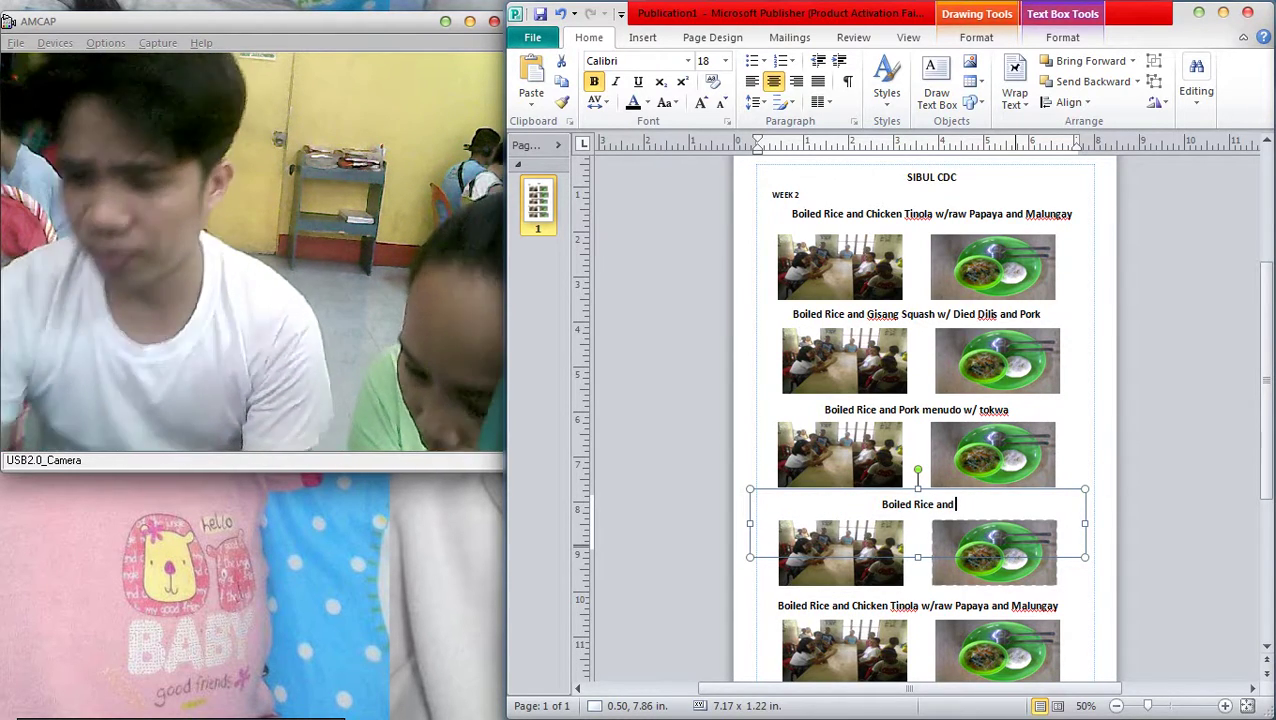
{"action": "type", "text": "Gisang"}
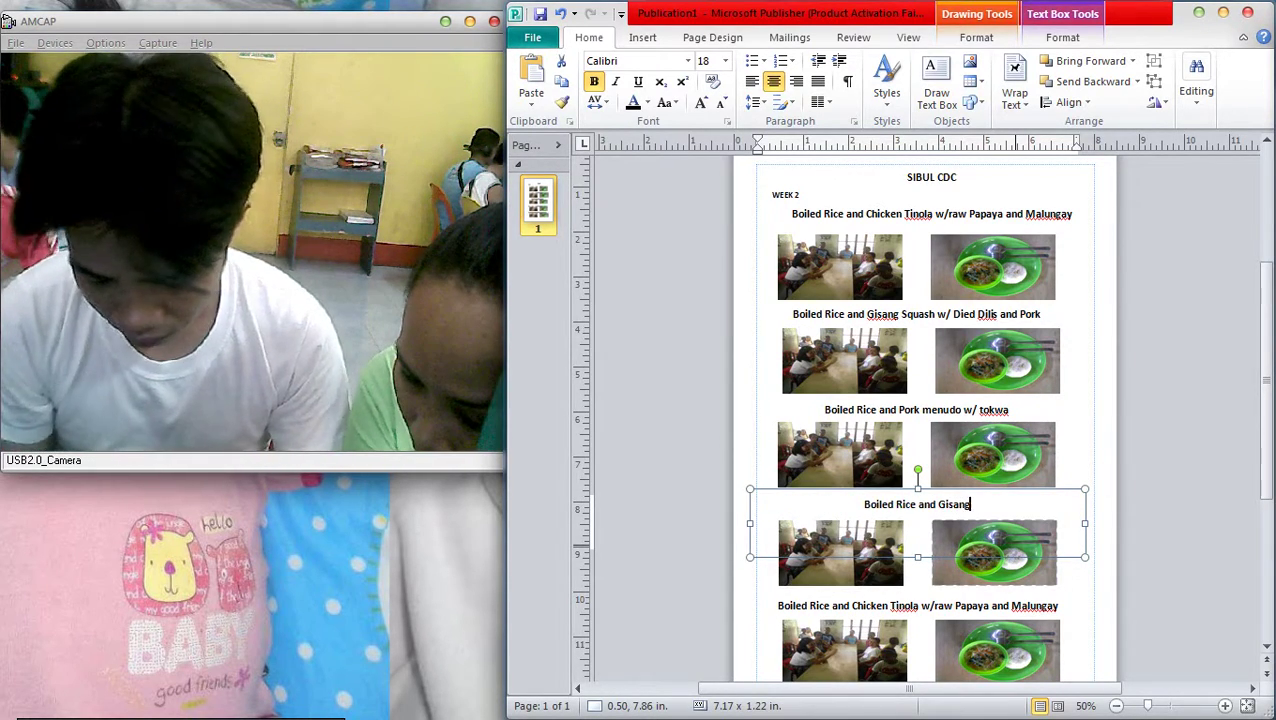
{"action": "type", "text": " Tuna"}
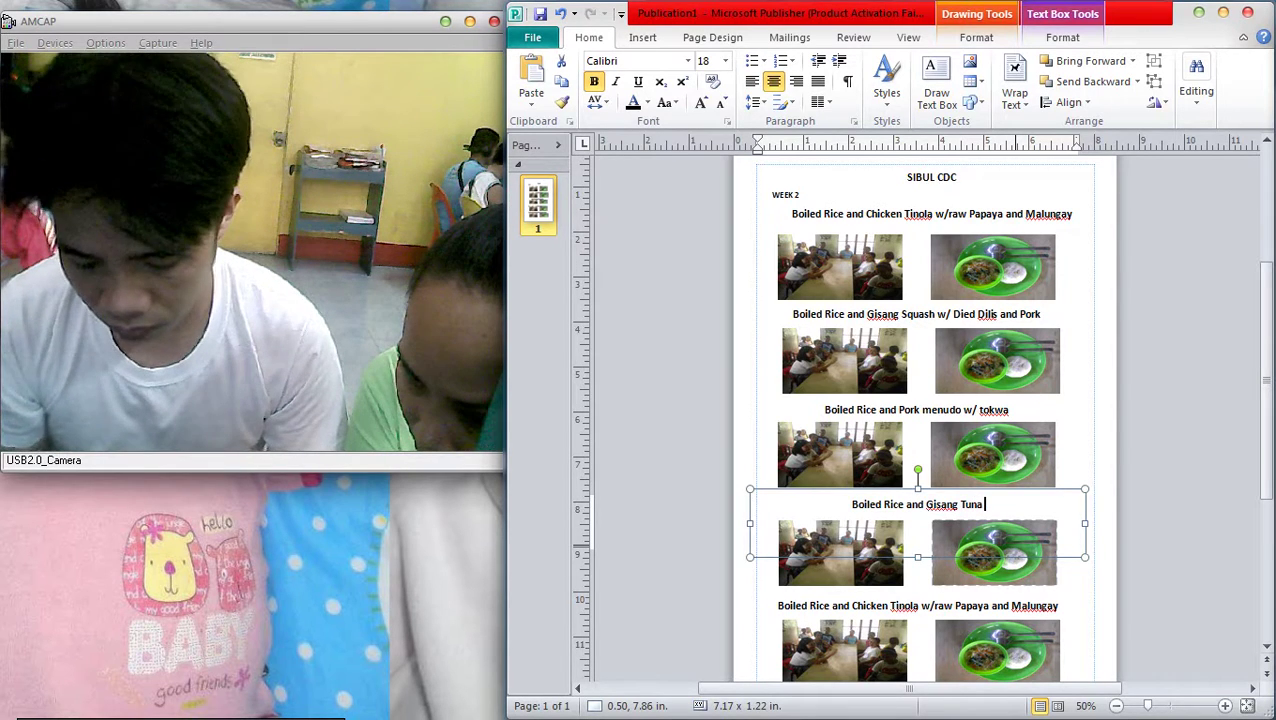
{"action": "type", "text": " Flake"}
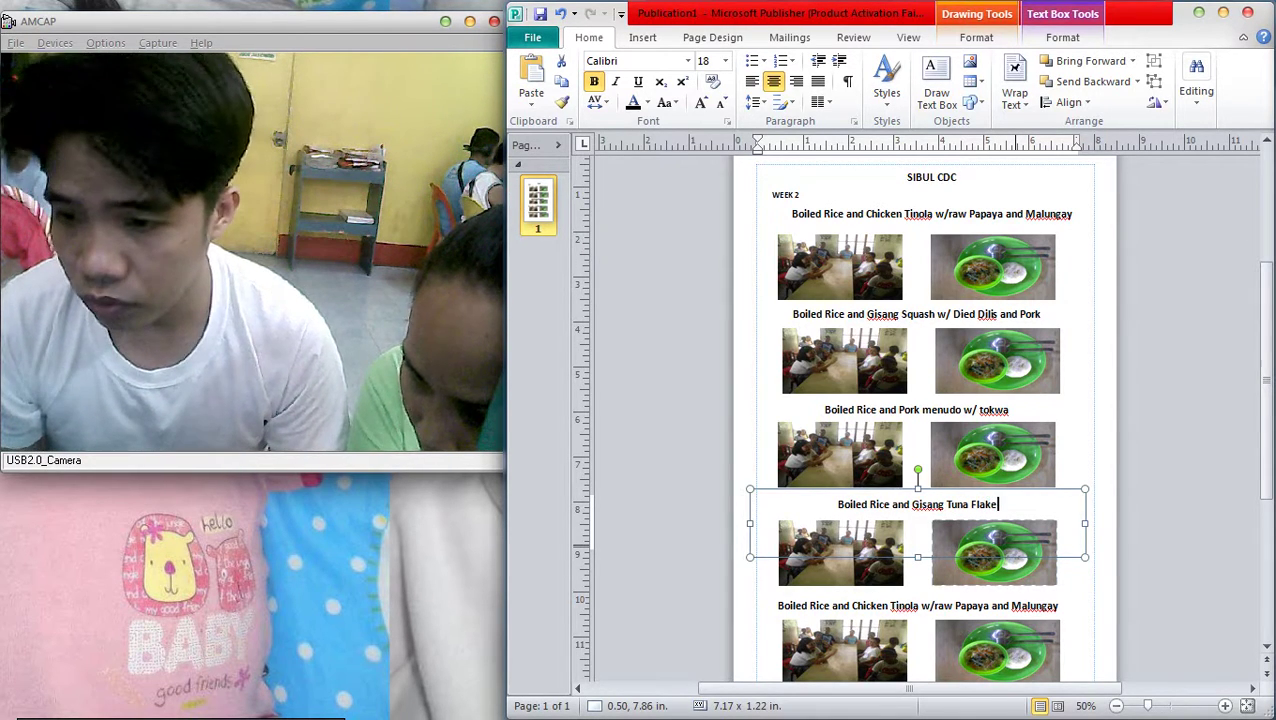
{"action": "type", "text": "s"}
{"action": "type", "text": " (Incar"}
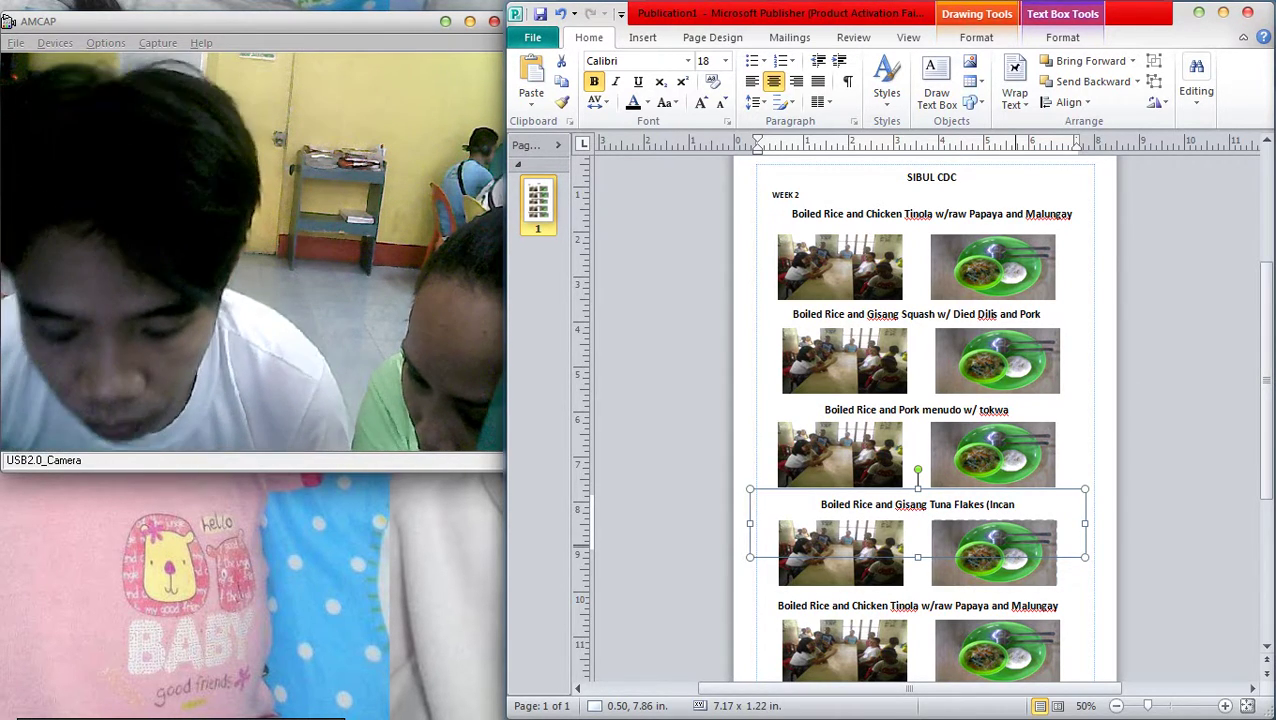
{"action": "type", "text": "r"}
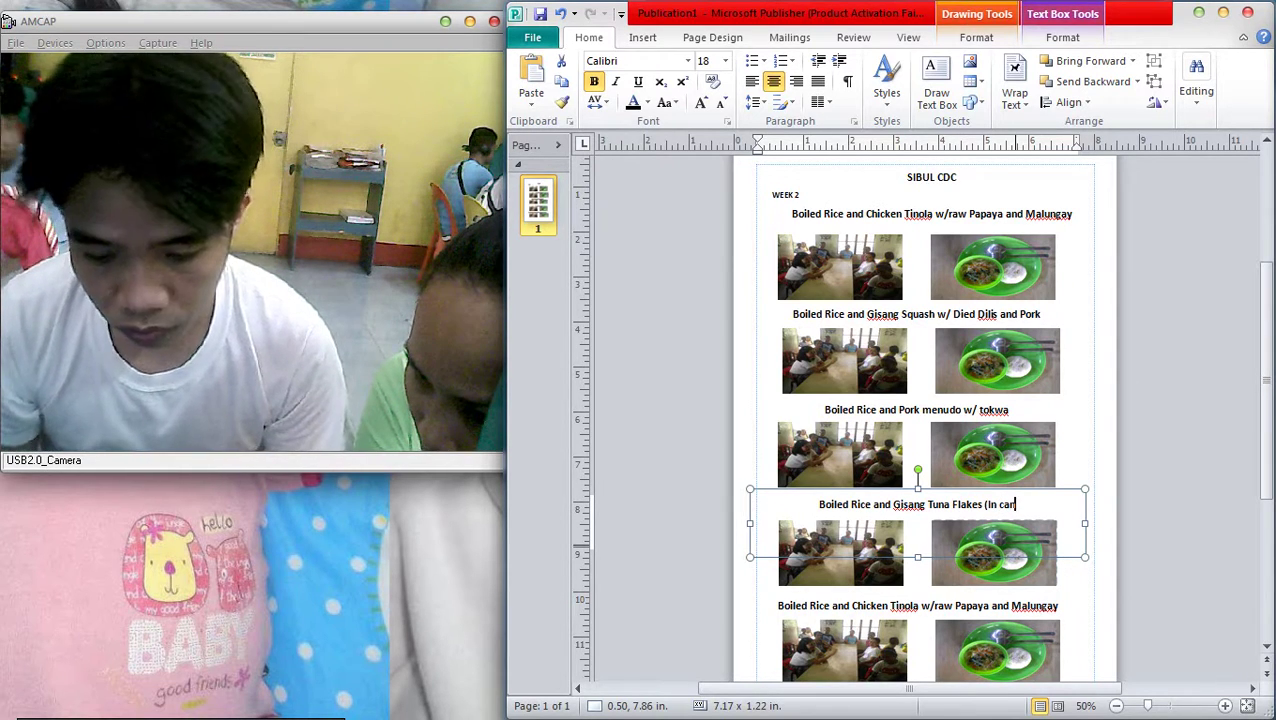
{"action": "key", "text": "BackSpace"}
{"action": "type", "text": "n) w/"}
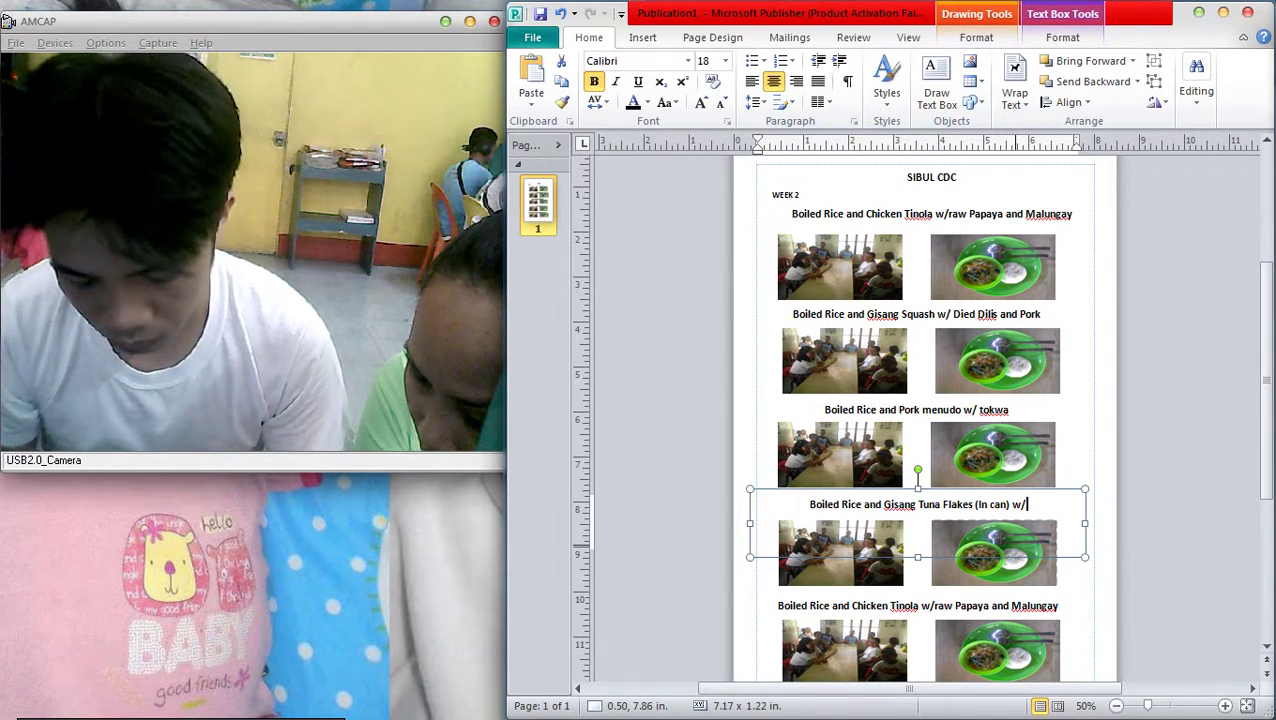
{"action": "type", "text": " caga"}
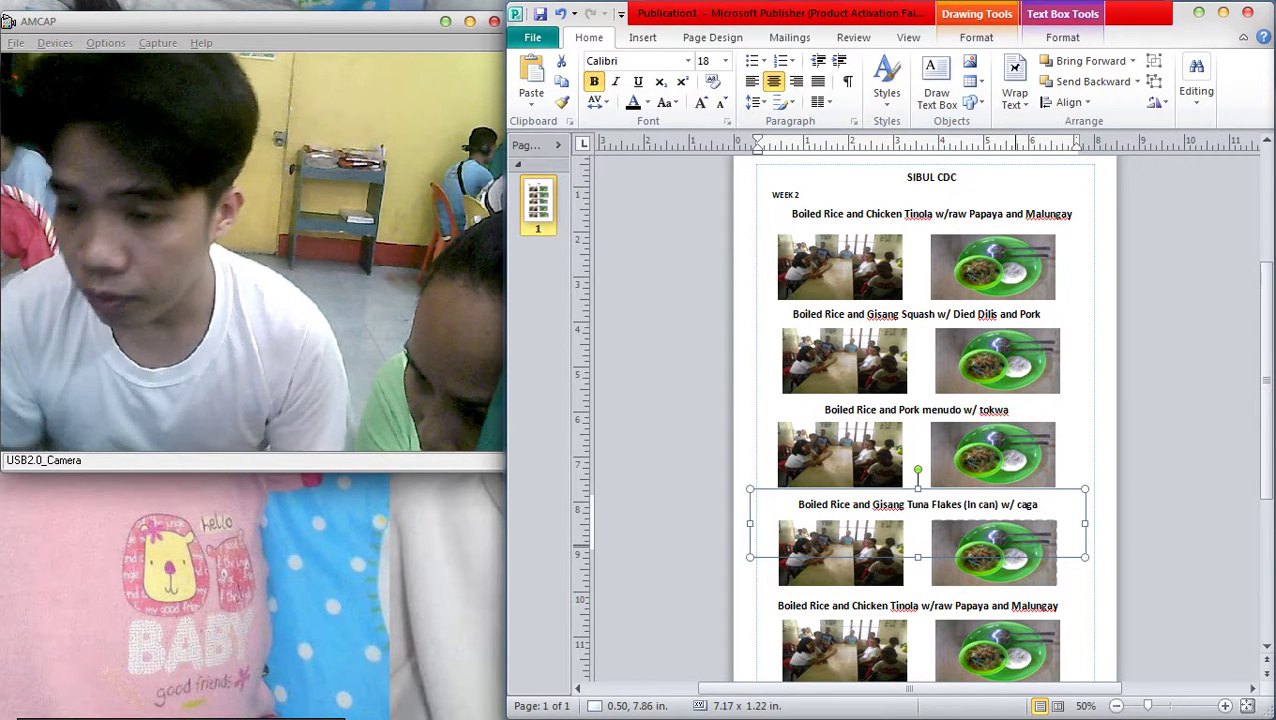
{"action": "key", "text": "BackSpace"}
{"action": "type", "text": "bba"}
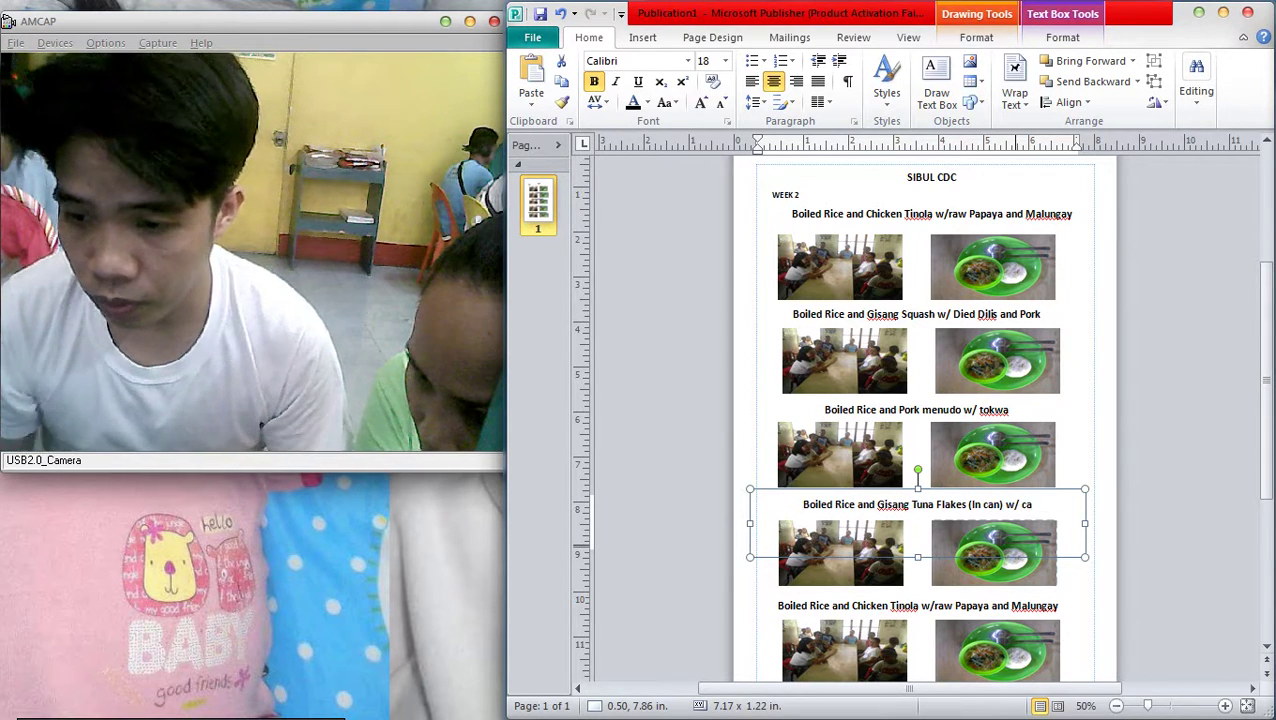
{"action": "key", "text": "BackSpace"}
{"action": "key", "text": "BackSpace"}
{"action": "type", "text": "age"}
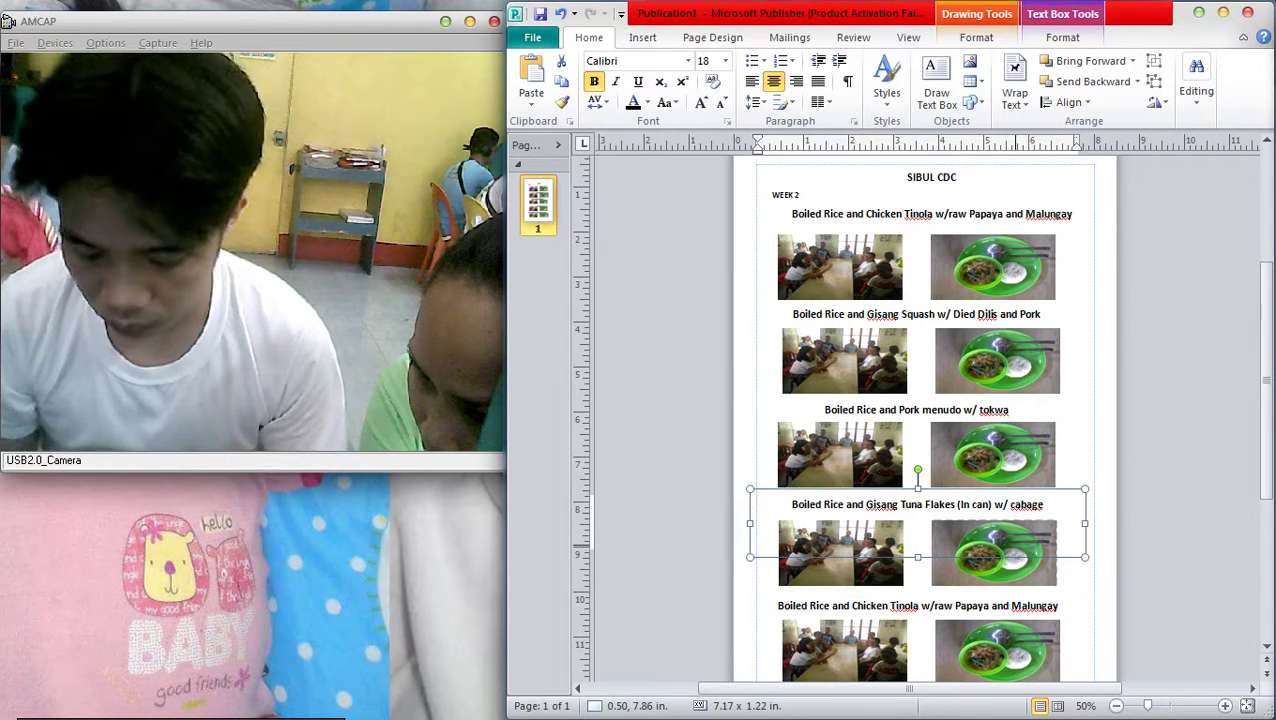
{"action": "type", "text": ", Carrot"}
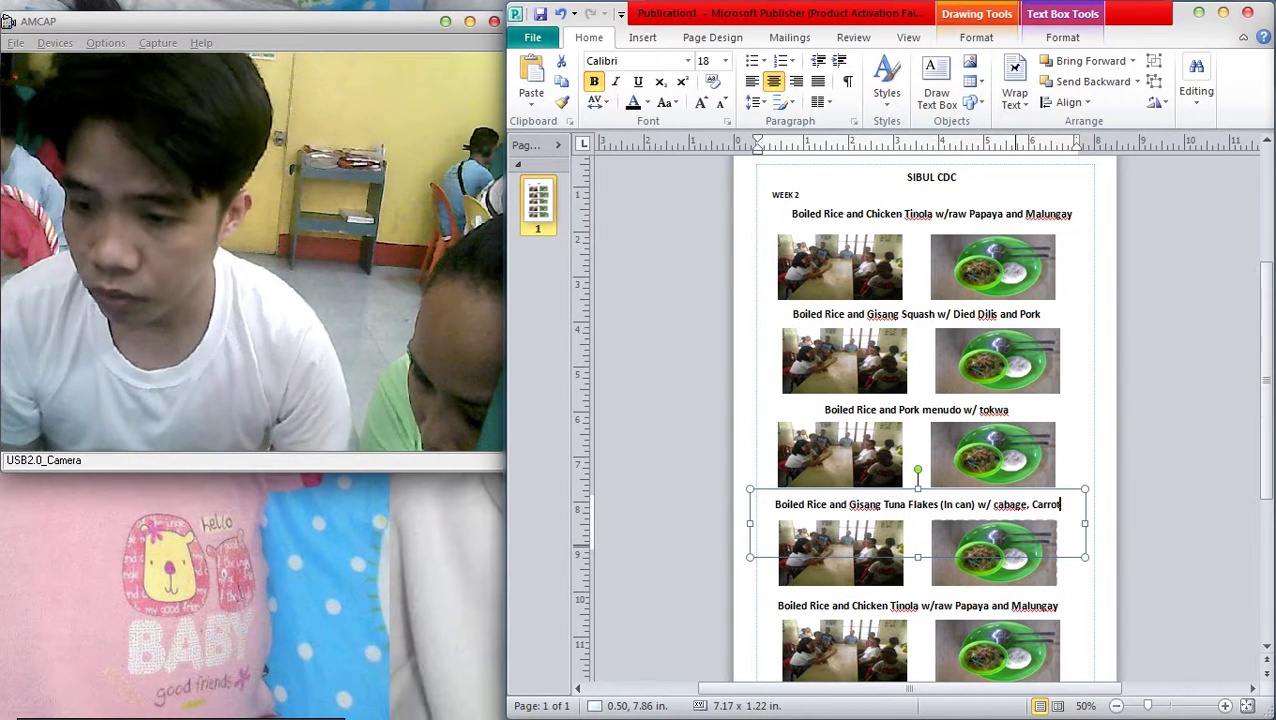
{"action": "type", "text": " and Ma"}
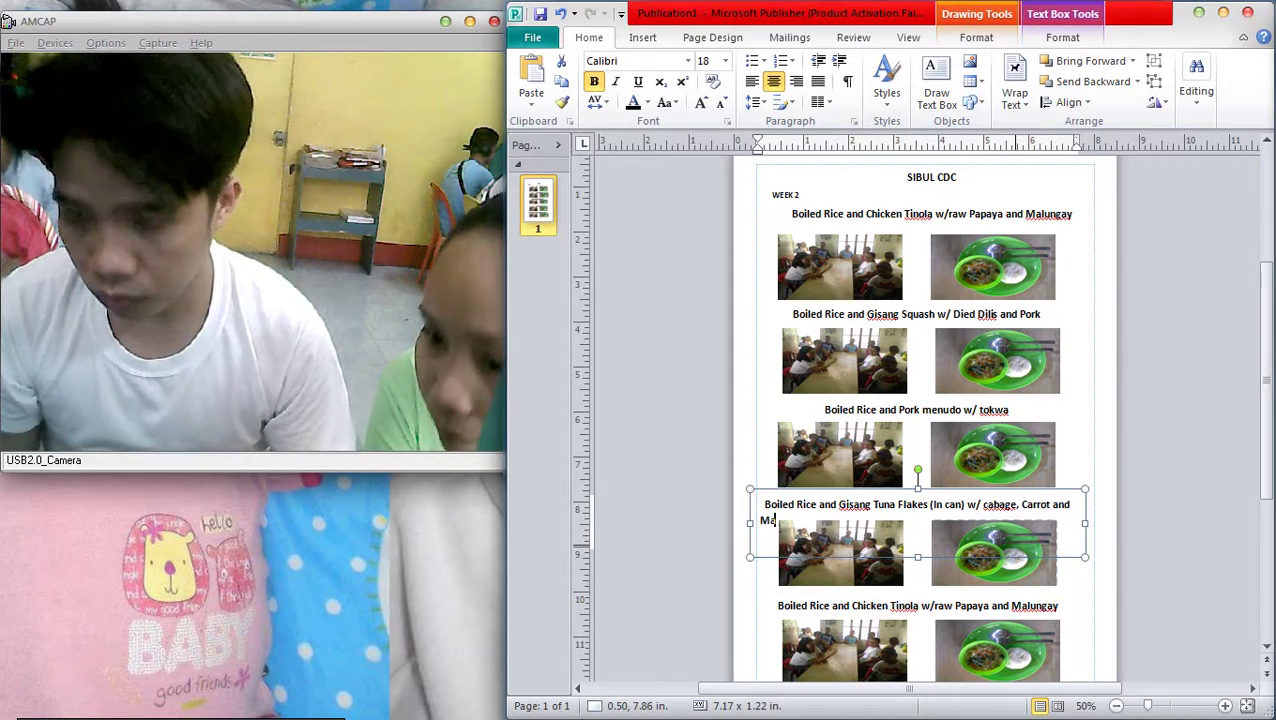
{"action": "type", "text": "lun"}
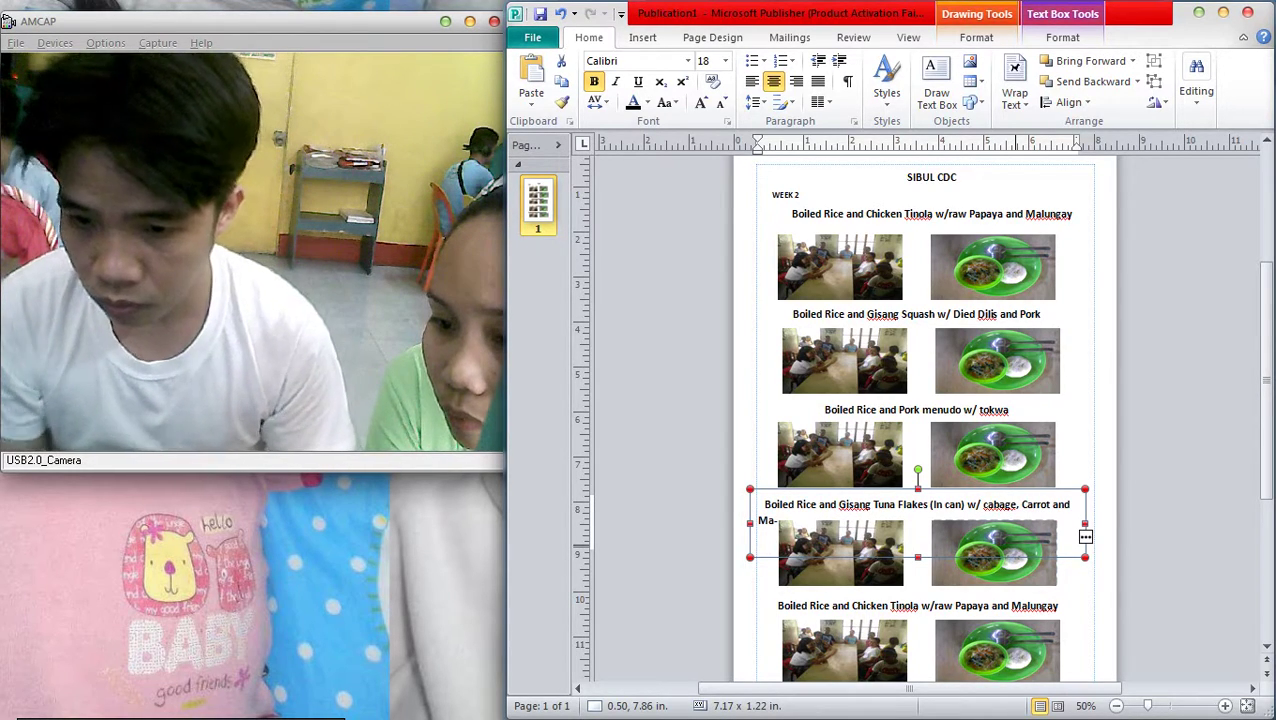
Widen the fourth caption box and shrink its font to 17 so it fits one line
{"action": "left_click_drag", "start_coordinate": [750, 522], "coordinate": [738, 520]}
{"action": "key", "text": "ctrl+a"}
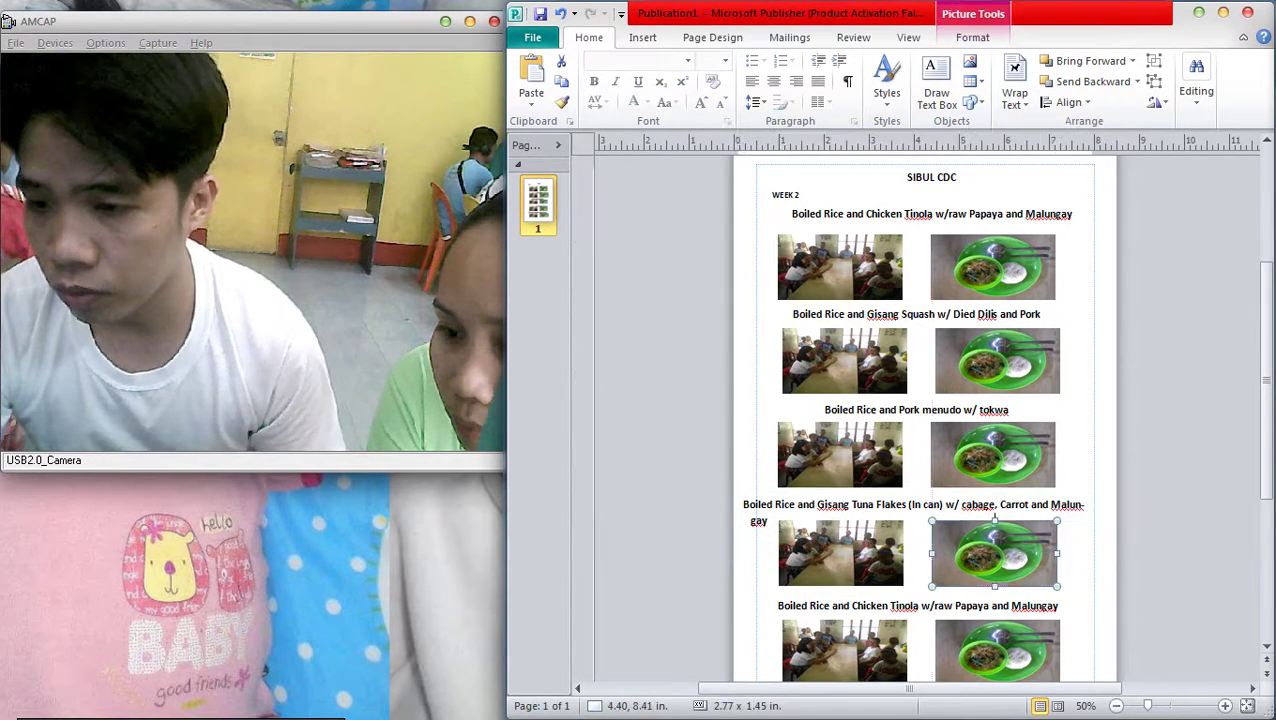
{"action": "key", "text": "ctrl+bracketleft"}
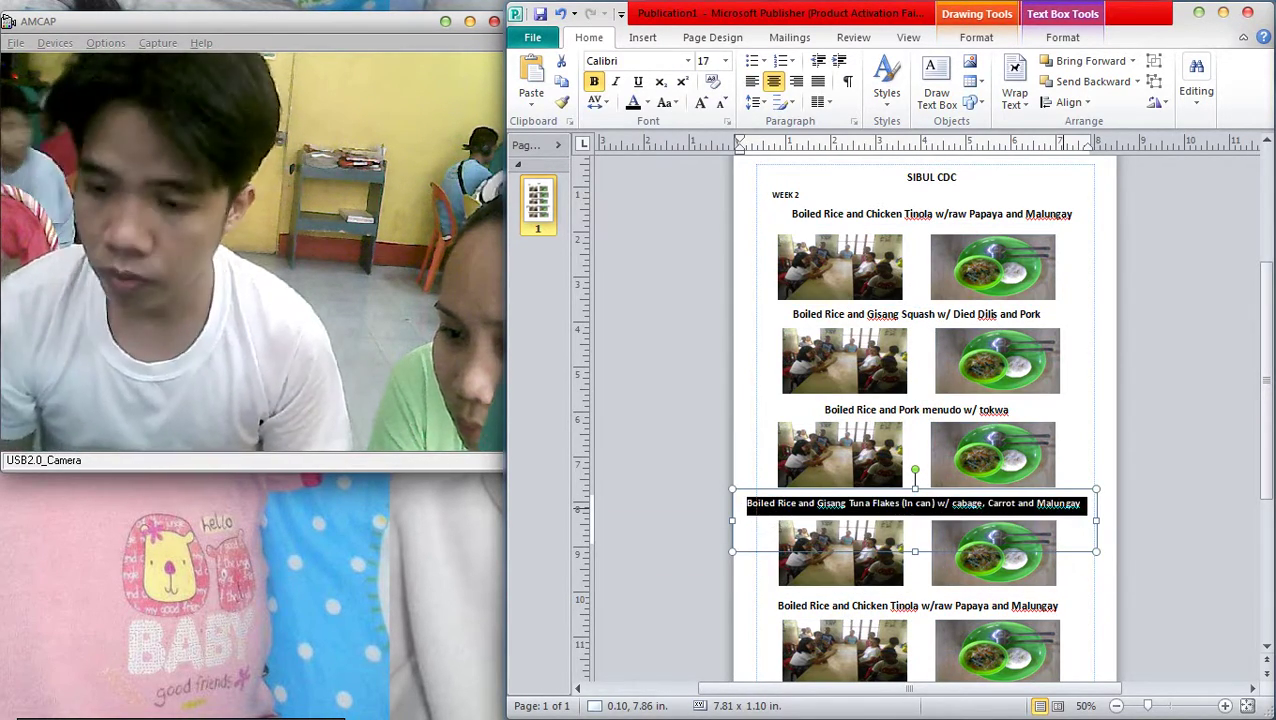
{"action": "left_click", "coordinate": [915, 484]}
{"action": "left_click", "coordinate": [915, 497]}
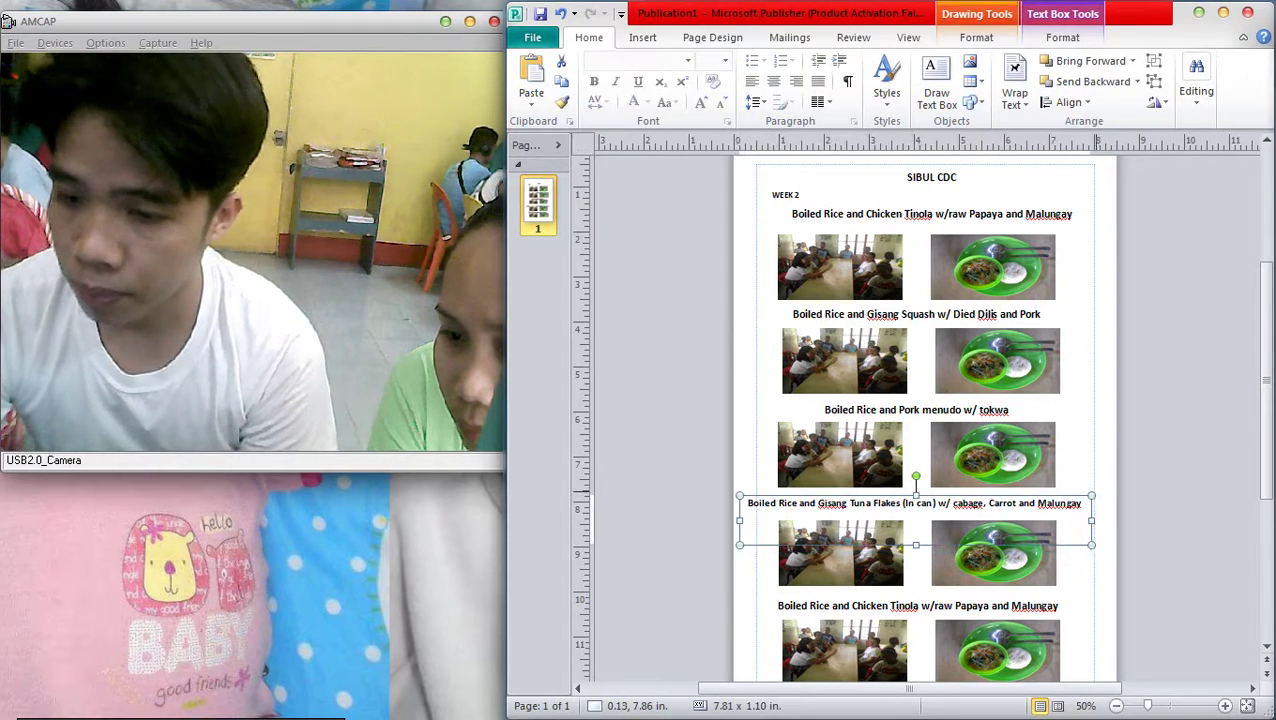
{"action": "key", "text": "Escape"}
{"action": "scroll", "coordinate": [1021, 494], "scroll_direction": "down", "scroll_amount": 3}
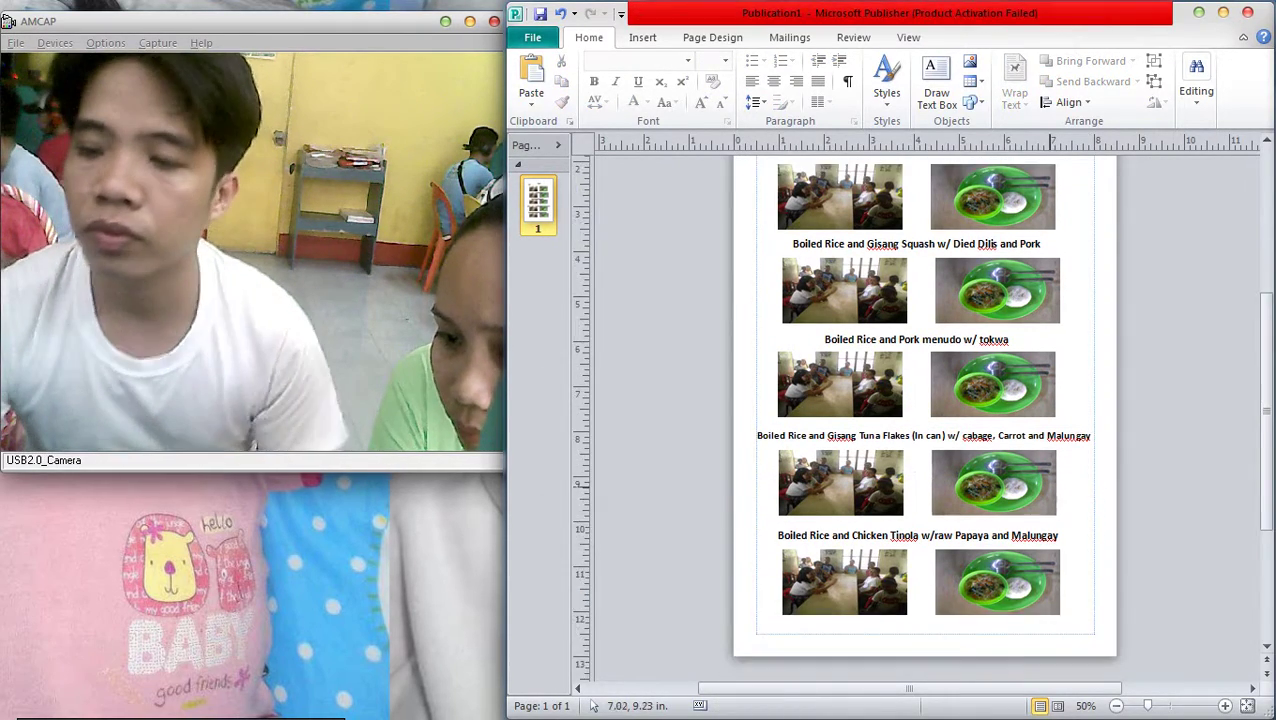
{"action": "left_click", "coordinate": [1022, 494]}
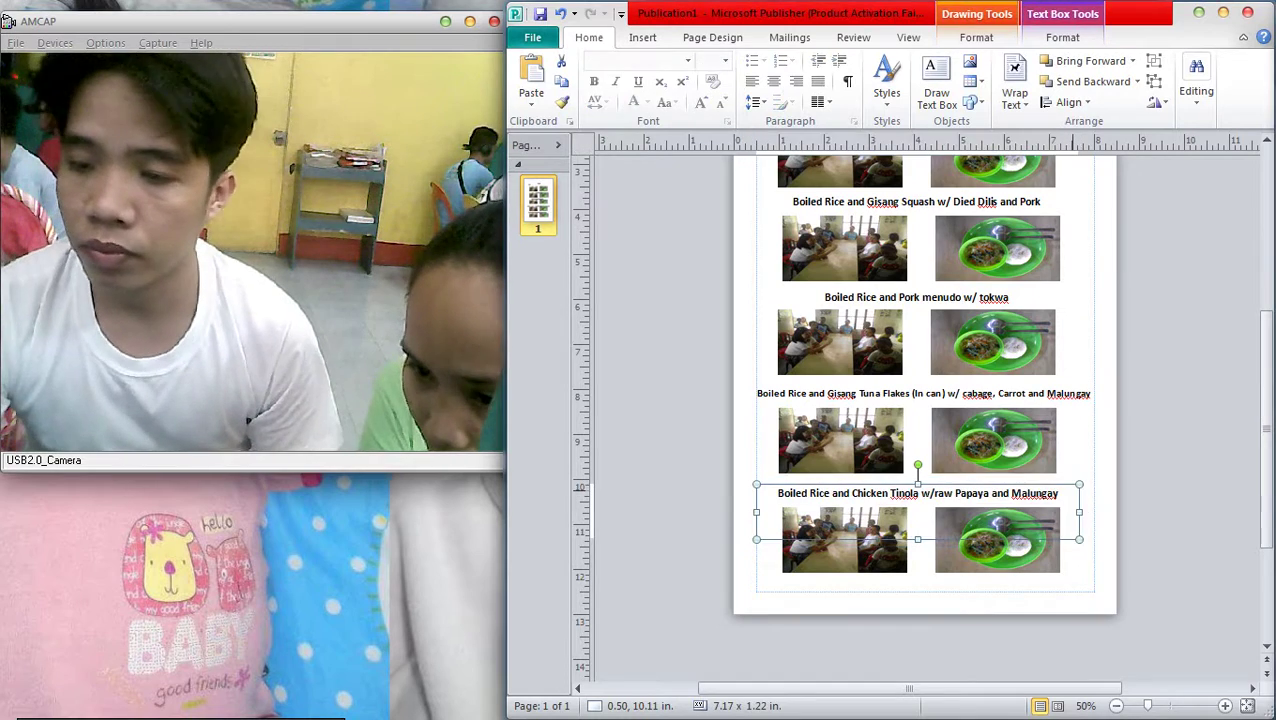
Rewrite the fifth caption as 'Boiled Monggo w/ sugar and milk and pandesal' and zoom out to 30%
{"action": "left_click_drag", "start_coordinate": [1058, 494], "coordinate": [890, 494]}
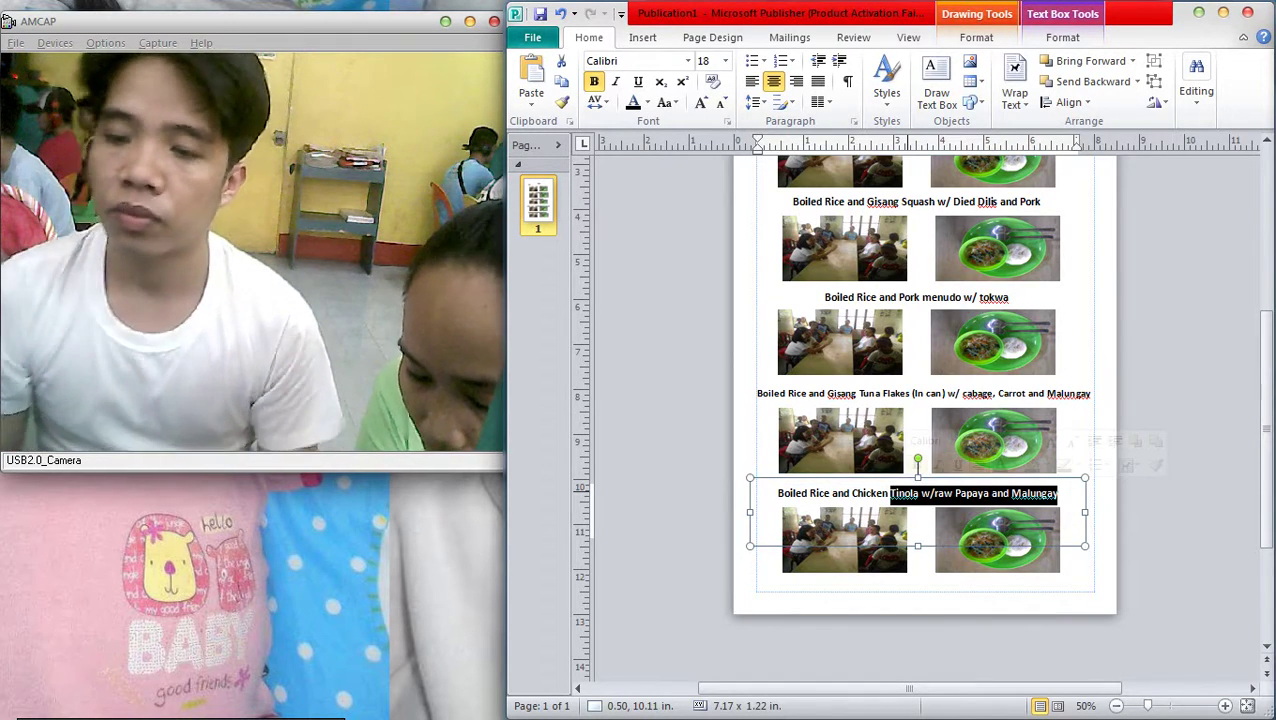
{"action": "key", "text": "BackSpace"}
{"action": "key", "text": "BackSpace"}
{"action": "key", "text": "BackSpace"}
{"action": "key", "text": "BackSpace"}
{"action": "key", "text": "BackSpace"}
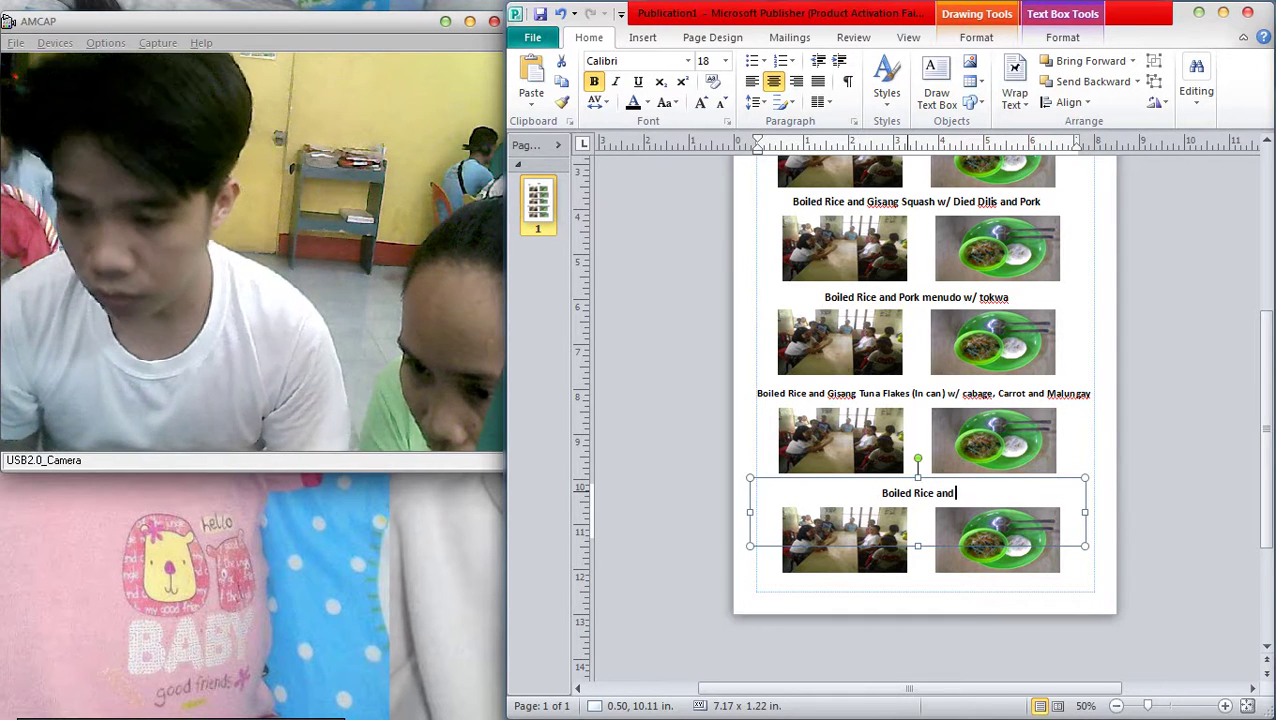
{"action": "key", "text": "BackSpace"}
{"action": "key", "text": "BackSpace"}
{"action": "key", "text": "BackSpace"}
{"action": "key", "text": "BackSpace"}
{"action": "key", "text": "BackSpace"}
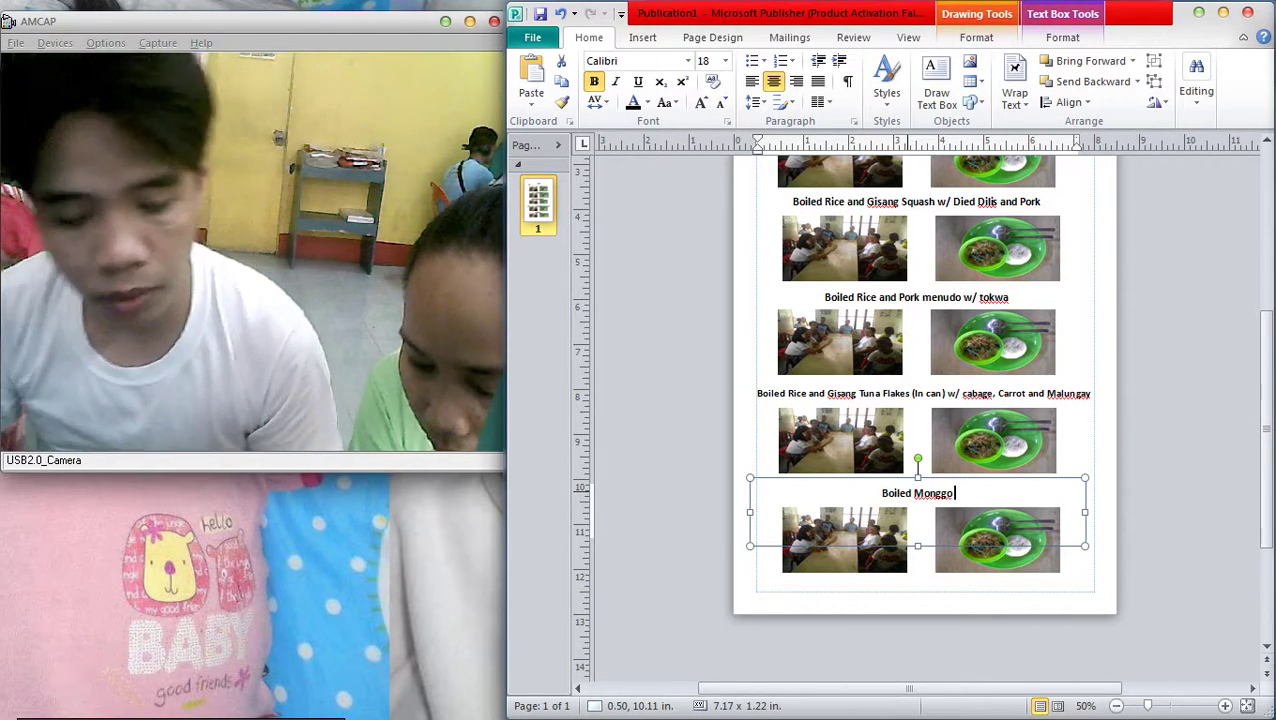
{"action": "type", "text": "o "}
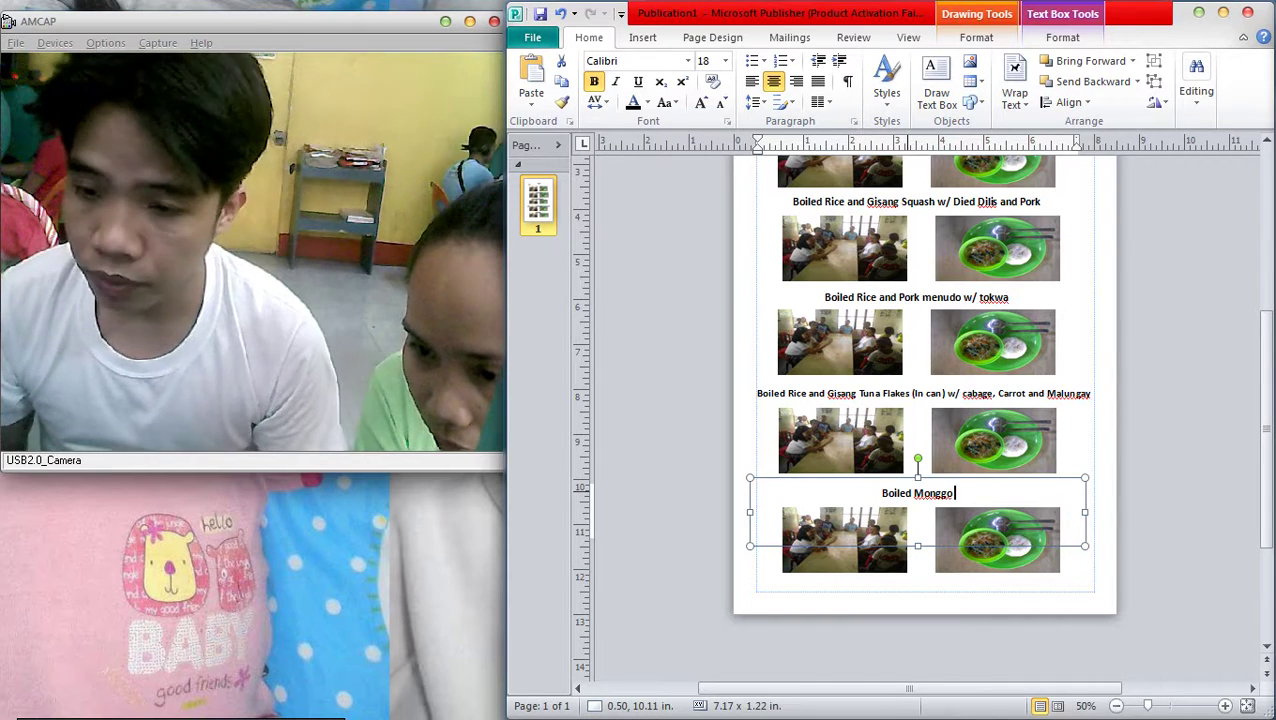
{"action": "type", "text": "w/"}
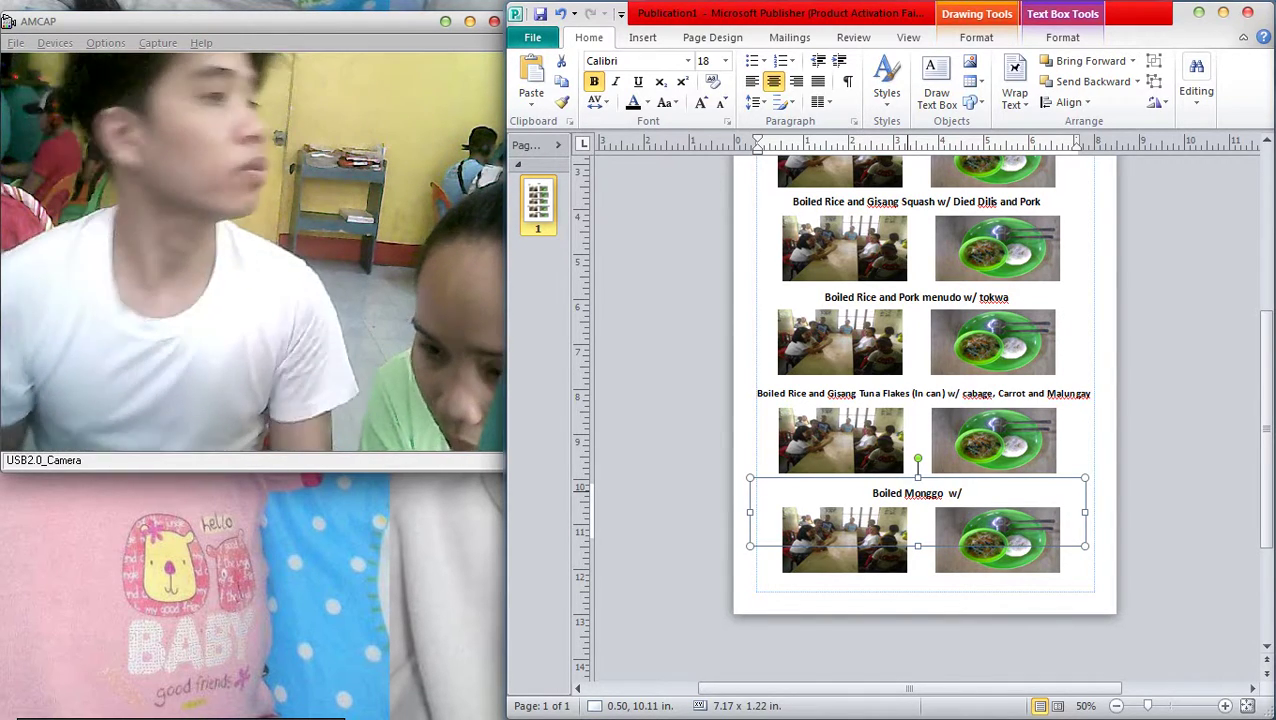
{"action": "type", "text": " sugar and"}
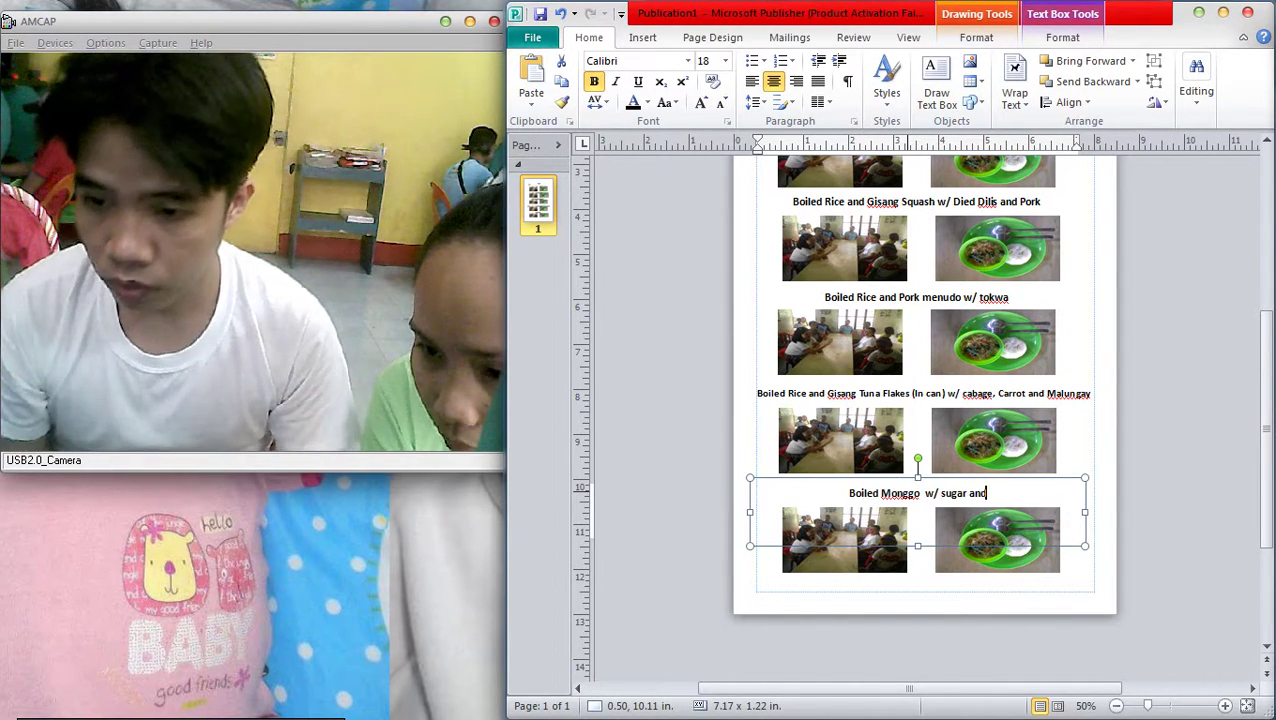
{"action": "type", "text": " milk"}
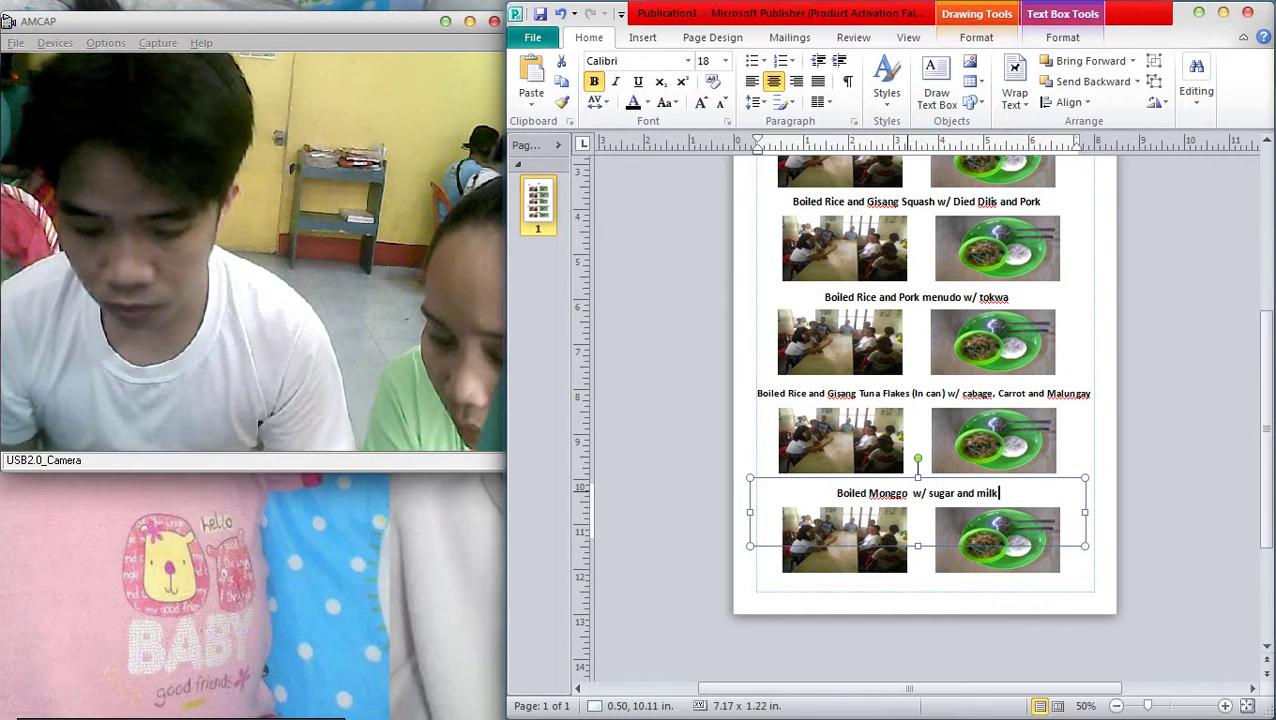
{"action": "type", "text": " and pa"}
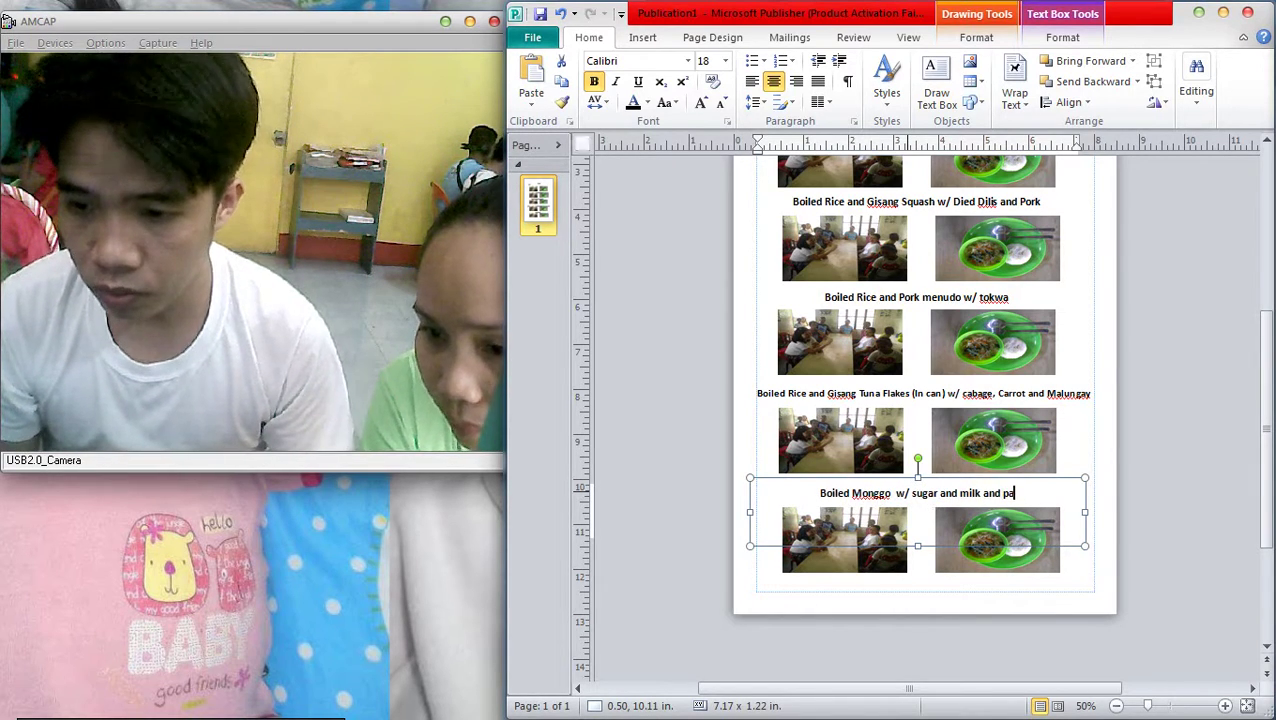
{"action": "type", "text": "ndesal"}
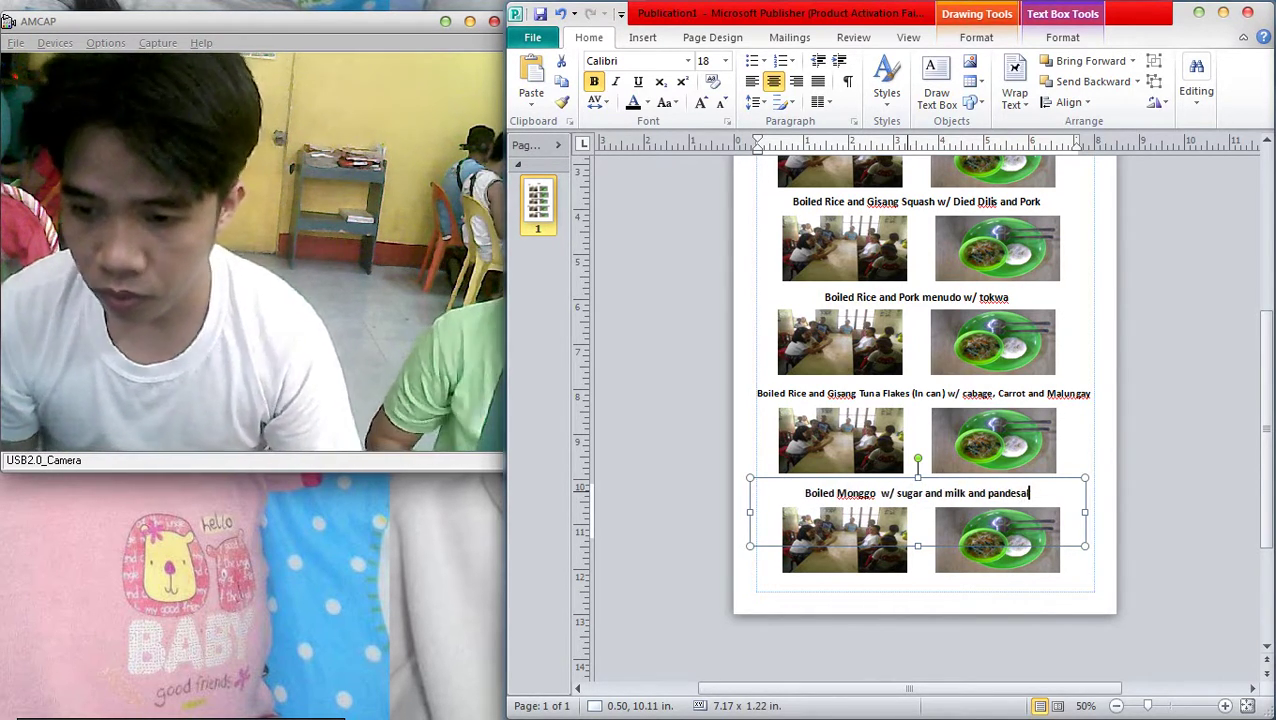
{"action": "key", "text": "Escape"}
{"action": "scroll", "coordinate": [920, 390], "scroll_direction": "down", "scroll_amount": 2}
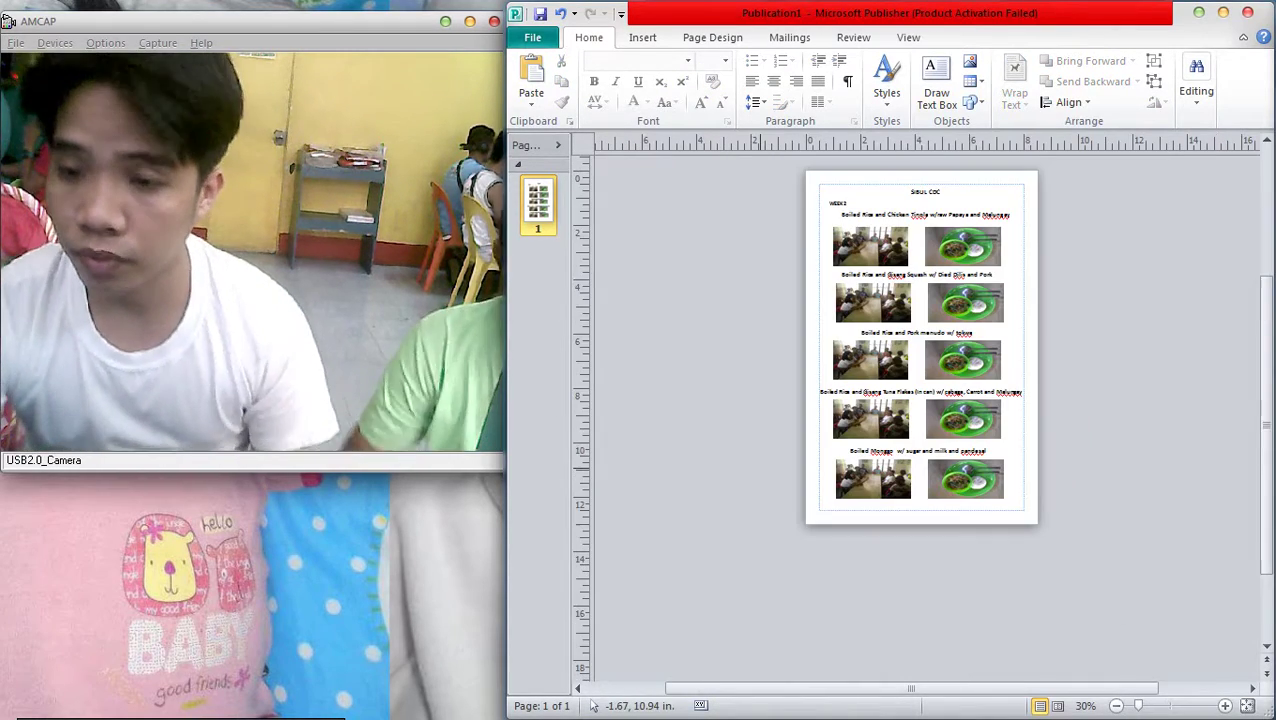
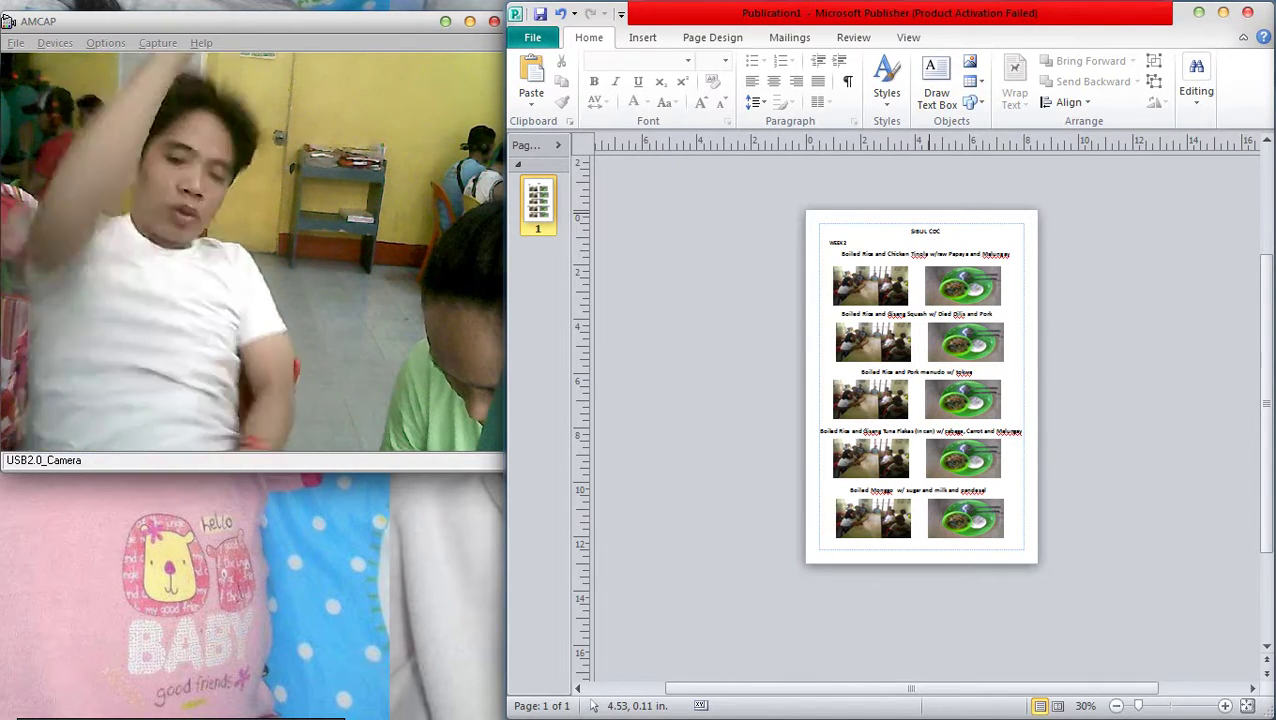
Enlarge the SIBUL CDC heading to 24 pt
{"action": "left_click", "coordinate": [925, 231]}
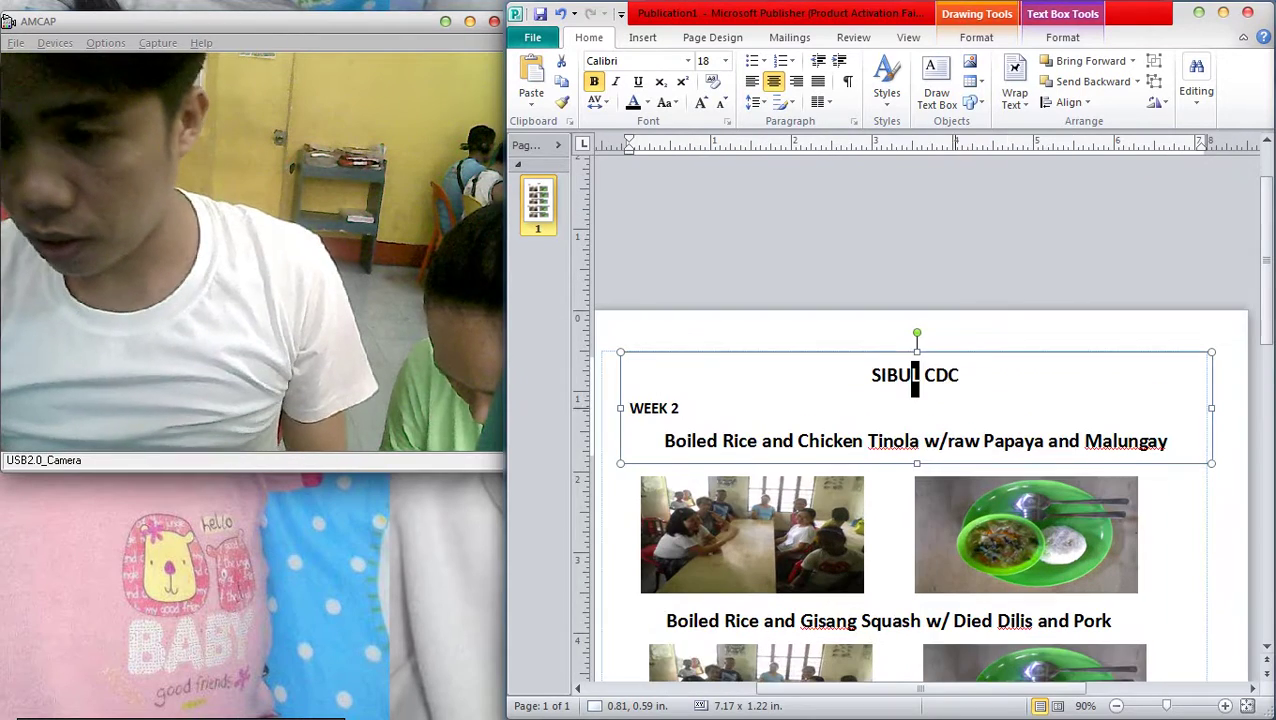
{"action": "triple_click", "coordinate": [914, 380]}
{"action": "key", "text": "ctrl+bracketright"}
{"action": "key", "text": "ctrl+bracketright"}
{"action": "key", "text": "ctrl+bracketright"}
{"action": "key", "text": "ctrl+bracketright"}
{"action": "key", "text": "ctrl+bracketright"}
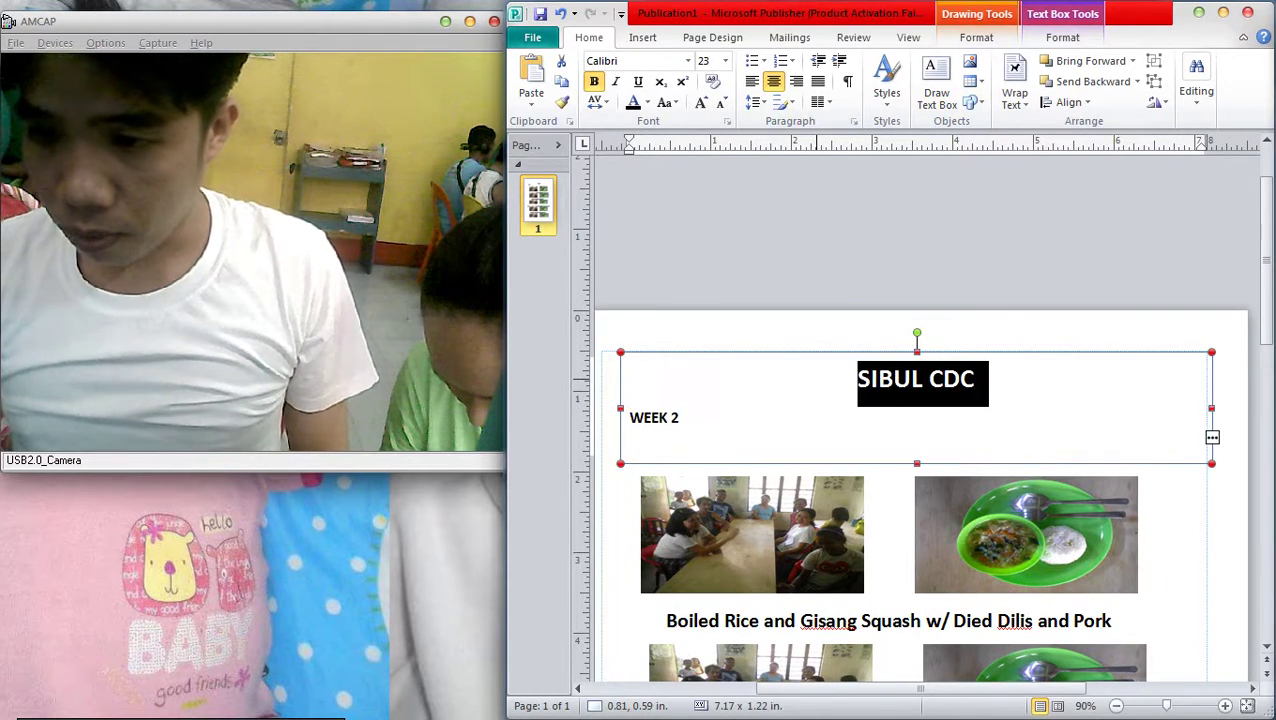
Extend the title box's bottom edge so the Tinola meal line shows again
{"action": "left_click", "coordinate": [643, 417]}
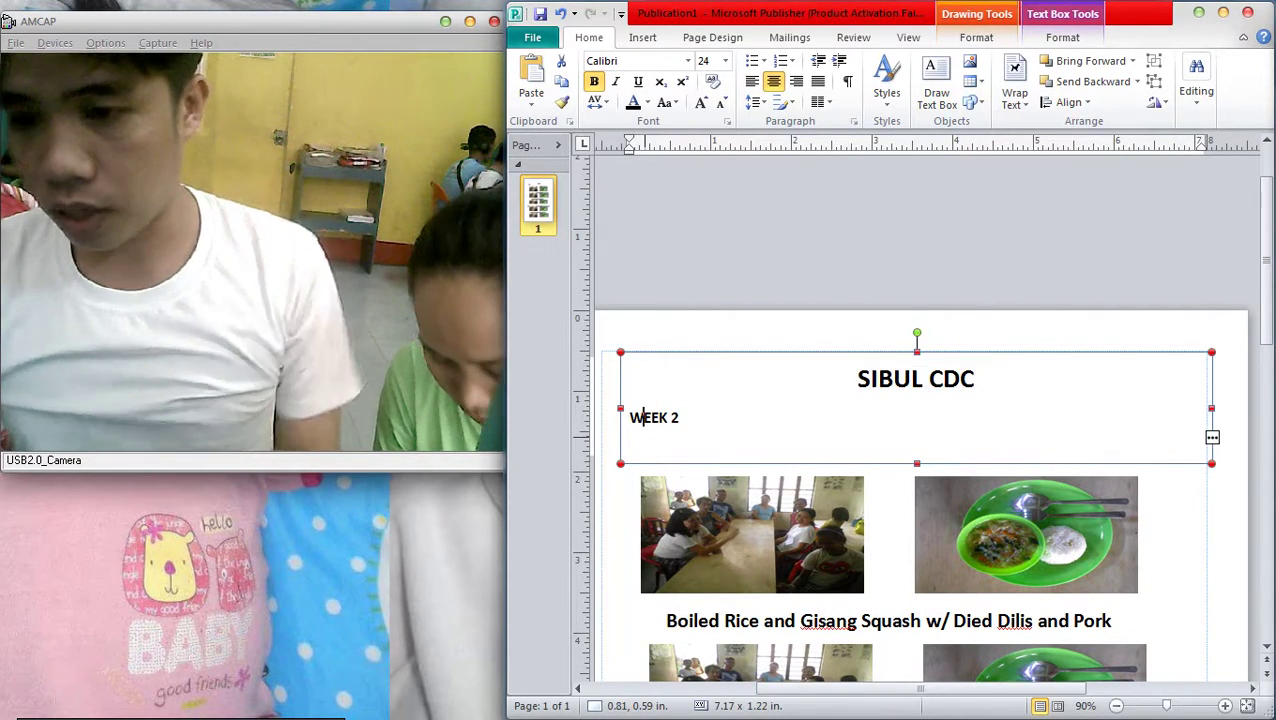
{"action": "key", "text": "Escape"}
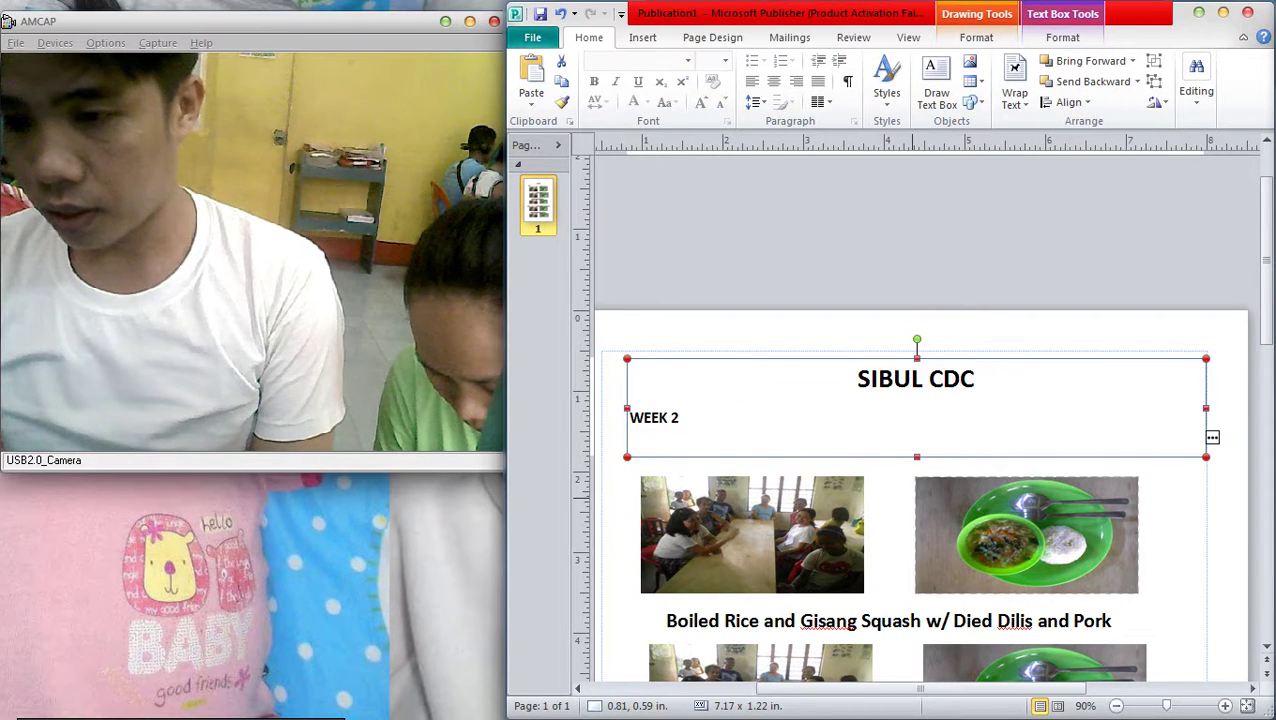
{"action": "left_click_drag", "start_coordinate": [917, 457], "coordinate": [917, 509]}
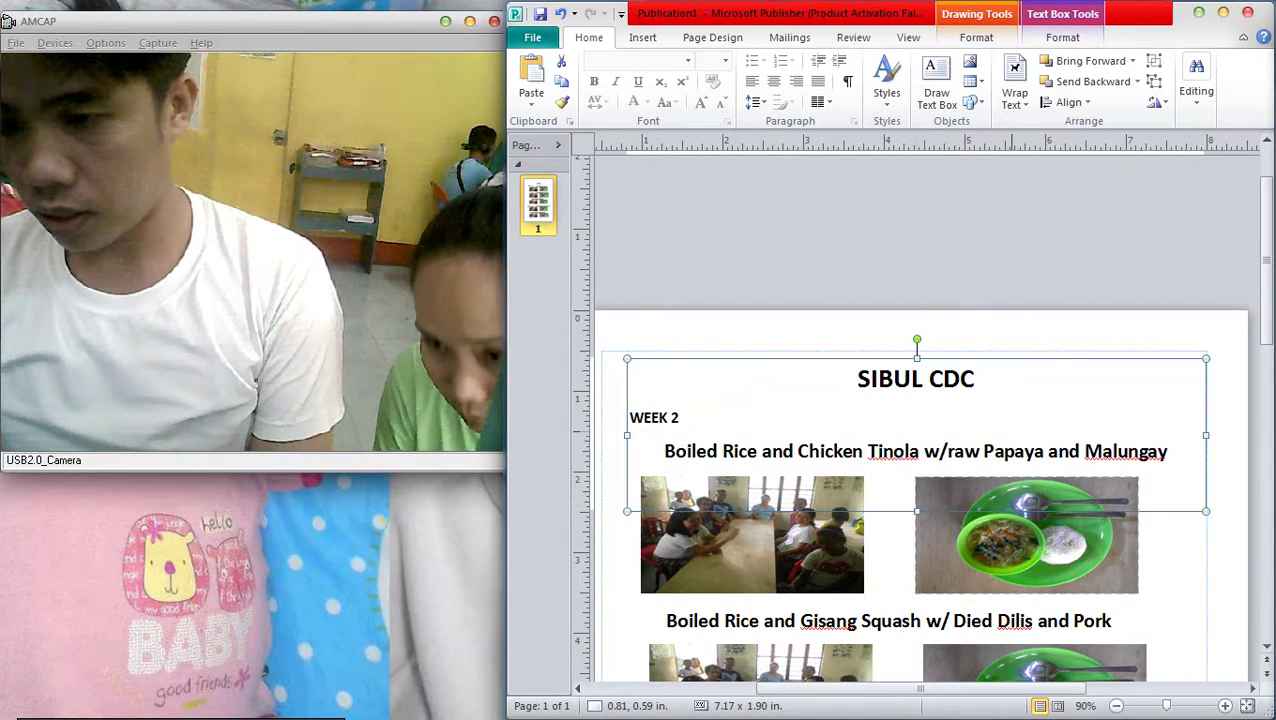
{"action": "left_click", "coordinate": [1074, 238]}
{"action": "scroll", "coordinate": [1074, 238], "scroll_direction": "down", "scroll_amount": 4}
Select both top-row meal photos and nudge them right into alignment
{"action": "left_click", "coordinate": [1047, 432]}
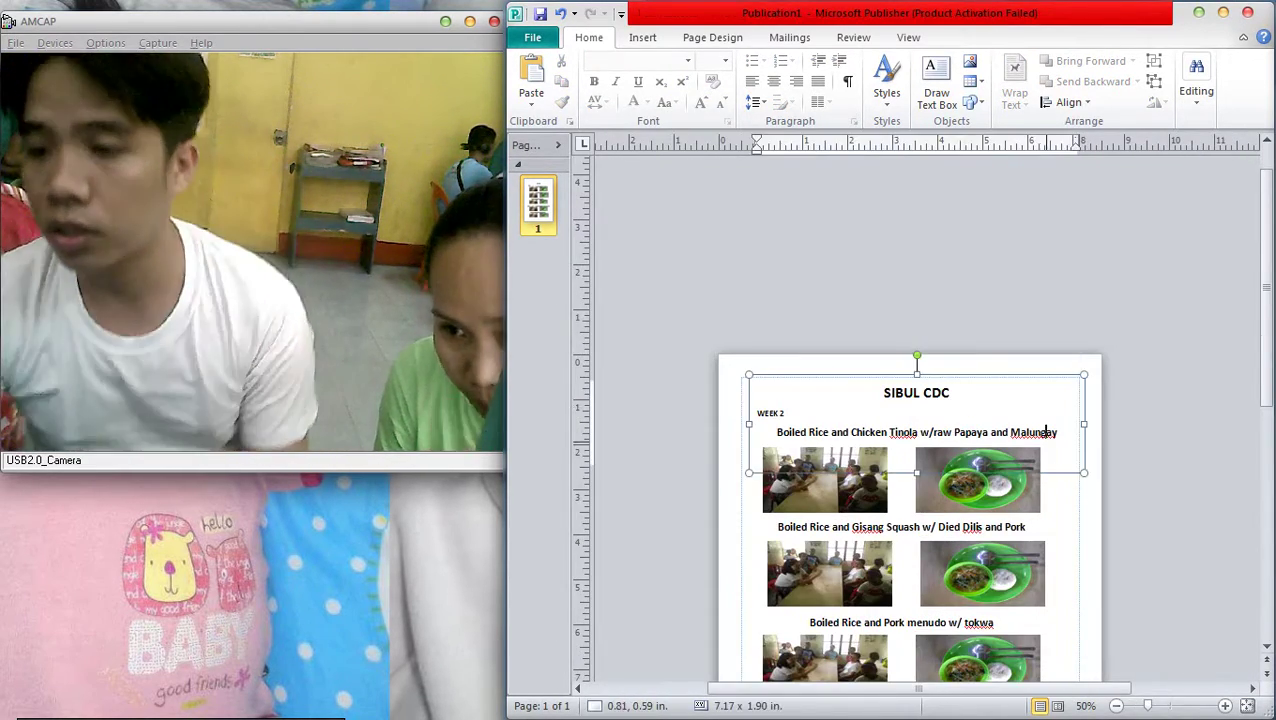
{"action": "left_click", "coordinate": [825, 480]}
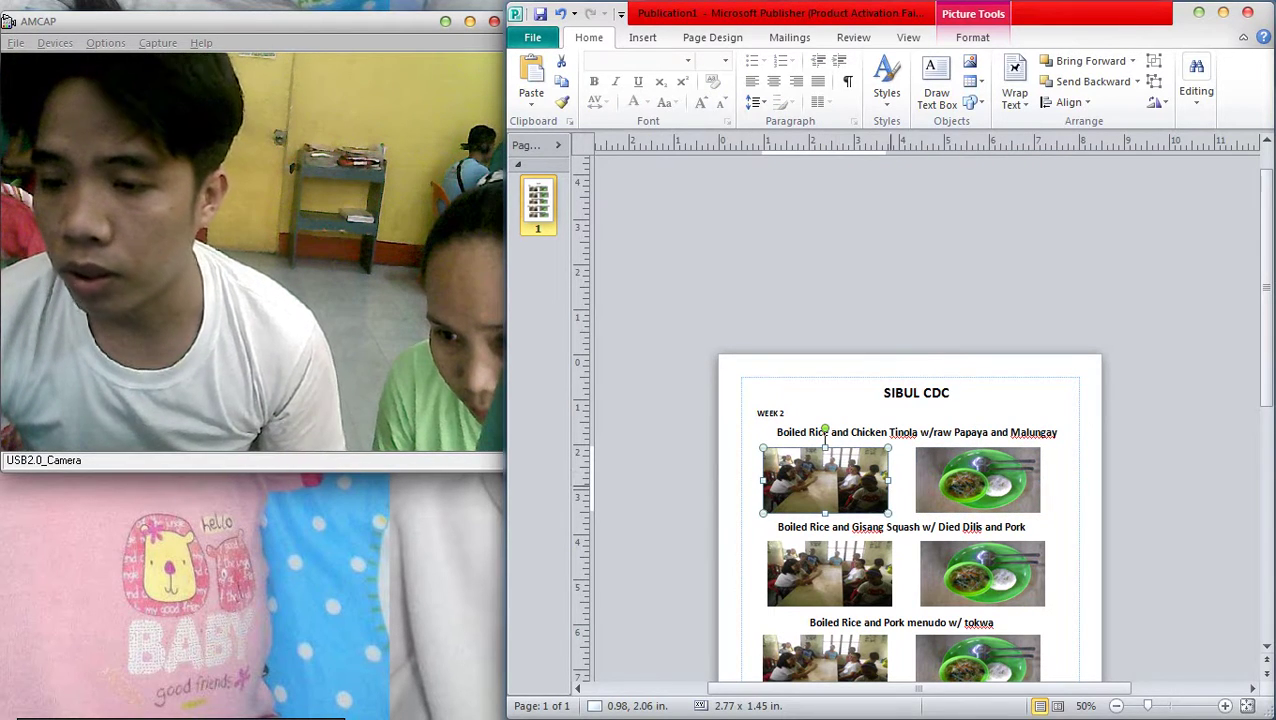
{"action": "left_click", "coordinate": [978, 480], "text": "shift"}
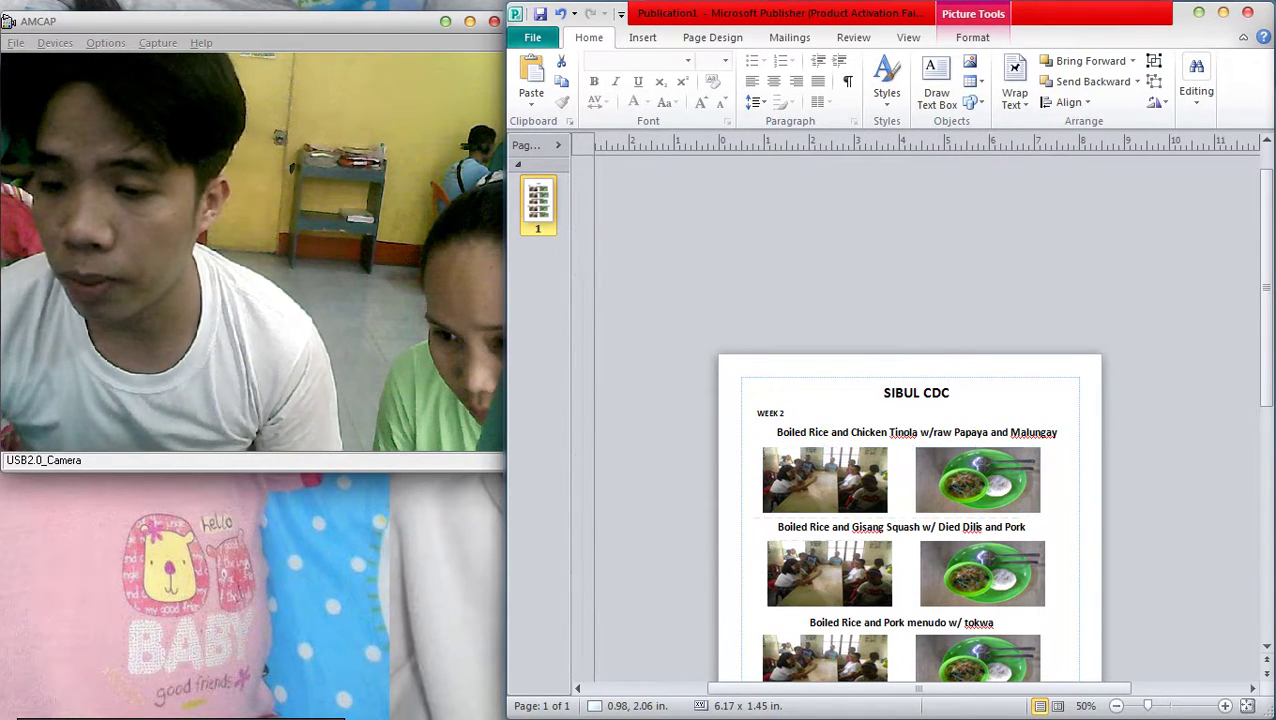
{"action": "key", "text": "a"}
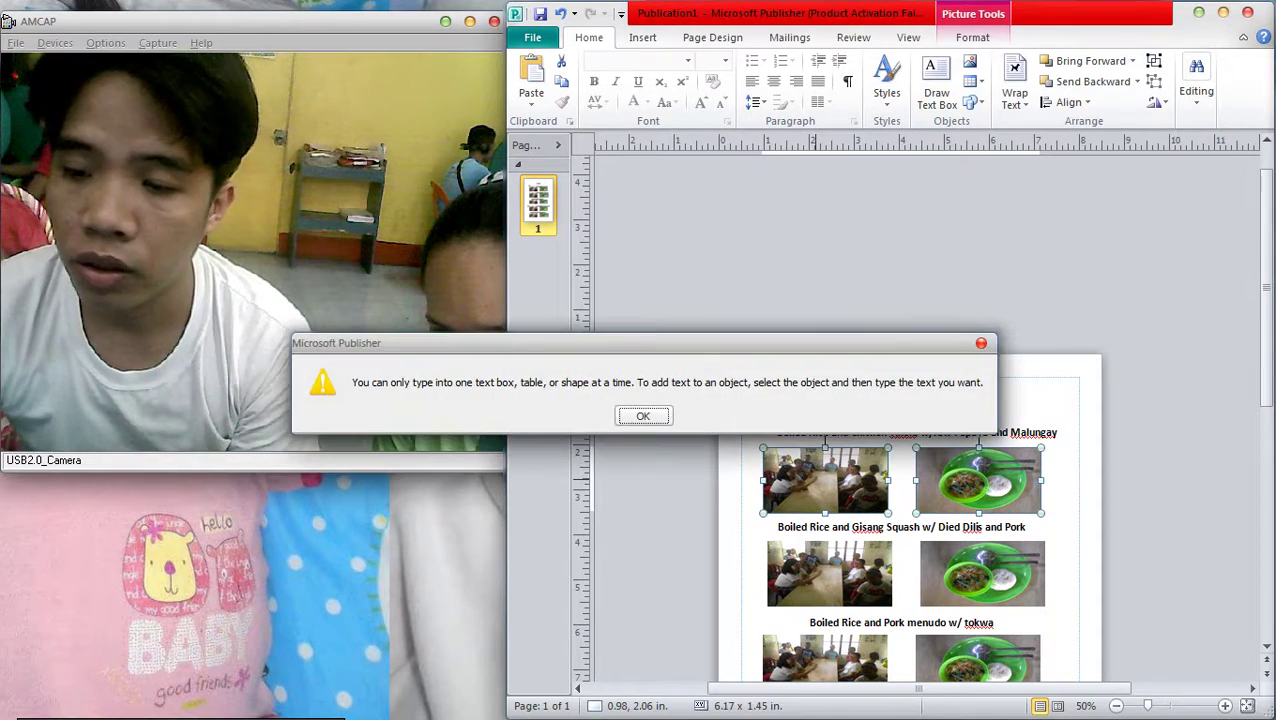
{"action": "key", "text": "Return"}
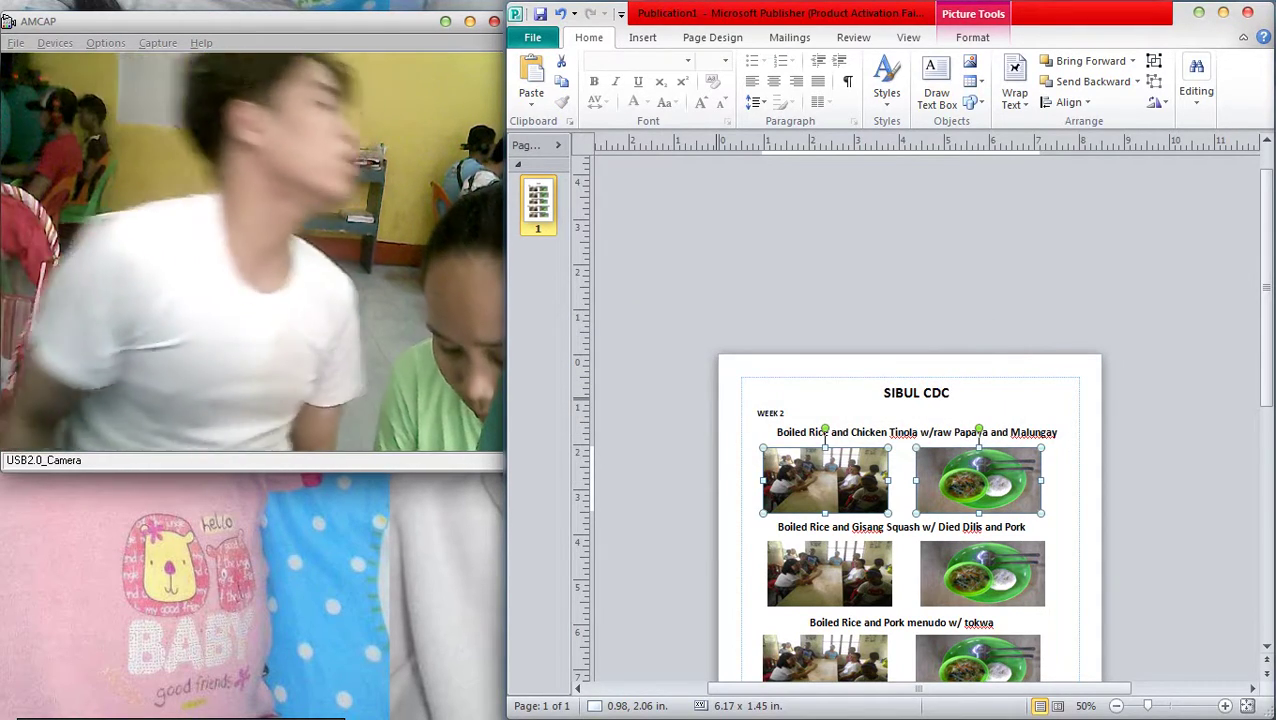
{"action": "key", "text": "Right"}
{"action": "key", "text": "Right"}
{"action": "key", "text": "Right"}
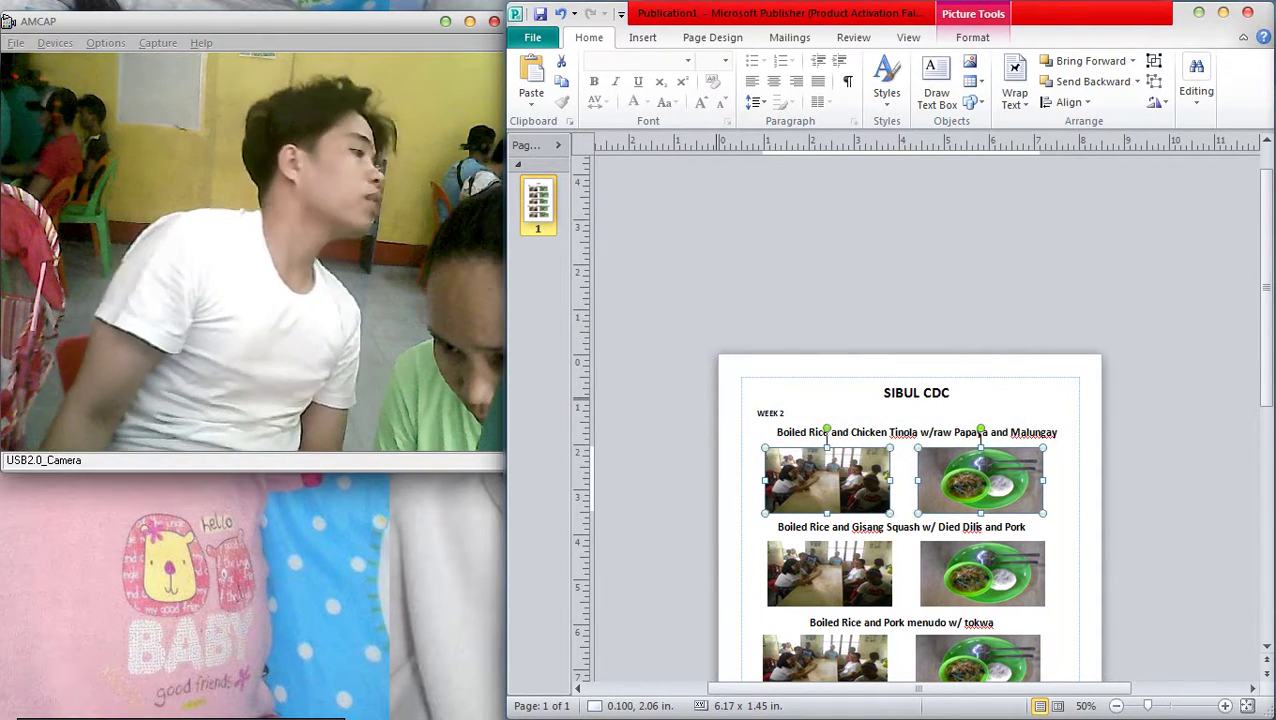
{"action": "key", "text": "Right"}
{"action": "key", "text": "Right"}
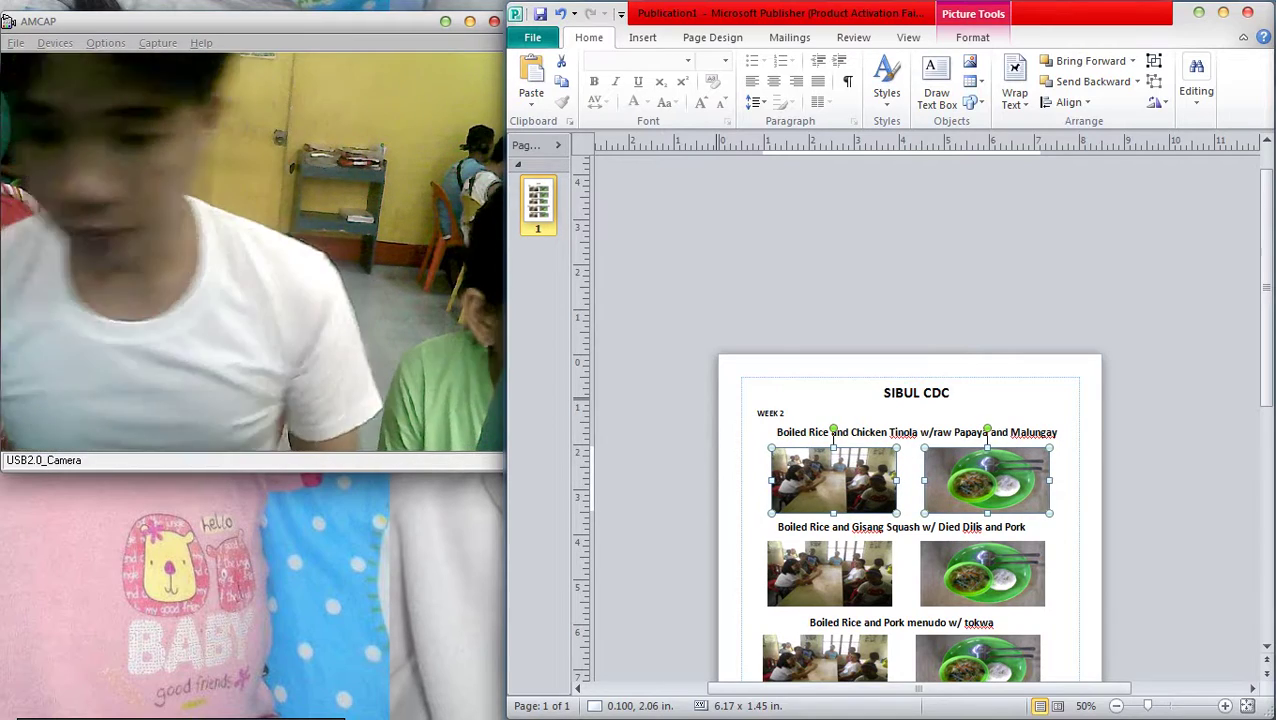
{"action": "scroll", "coordinate": [907, 500], "scroll_direction": "down", "scroll_amount": 1}
{"action": "key", "text": "Left"}
{"action": "key", "text": "Left"}
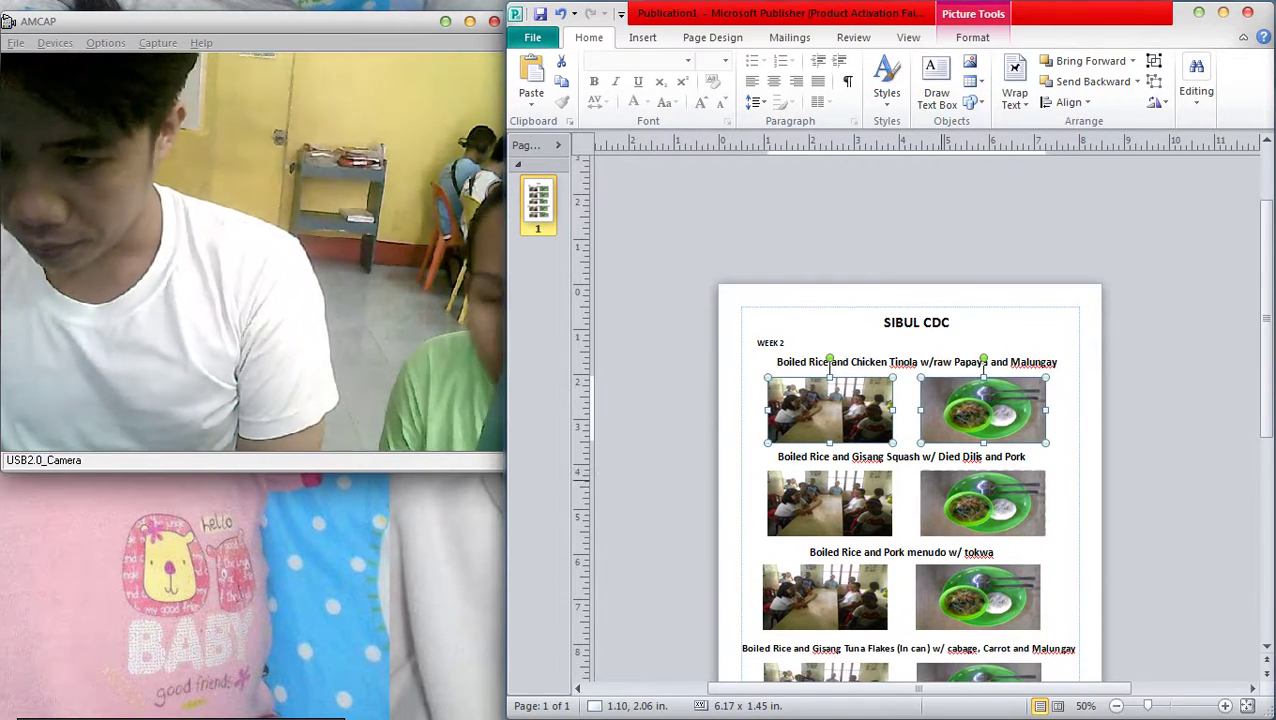
Widen the SIBUL CDC title box on its left side
{"action": "left_click", "coordinate": [903, 362]}
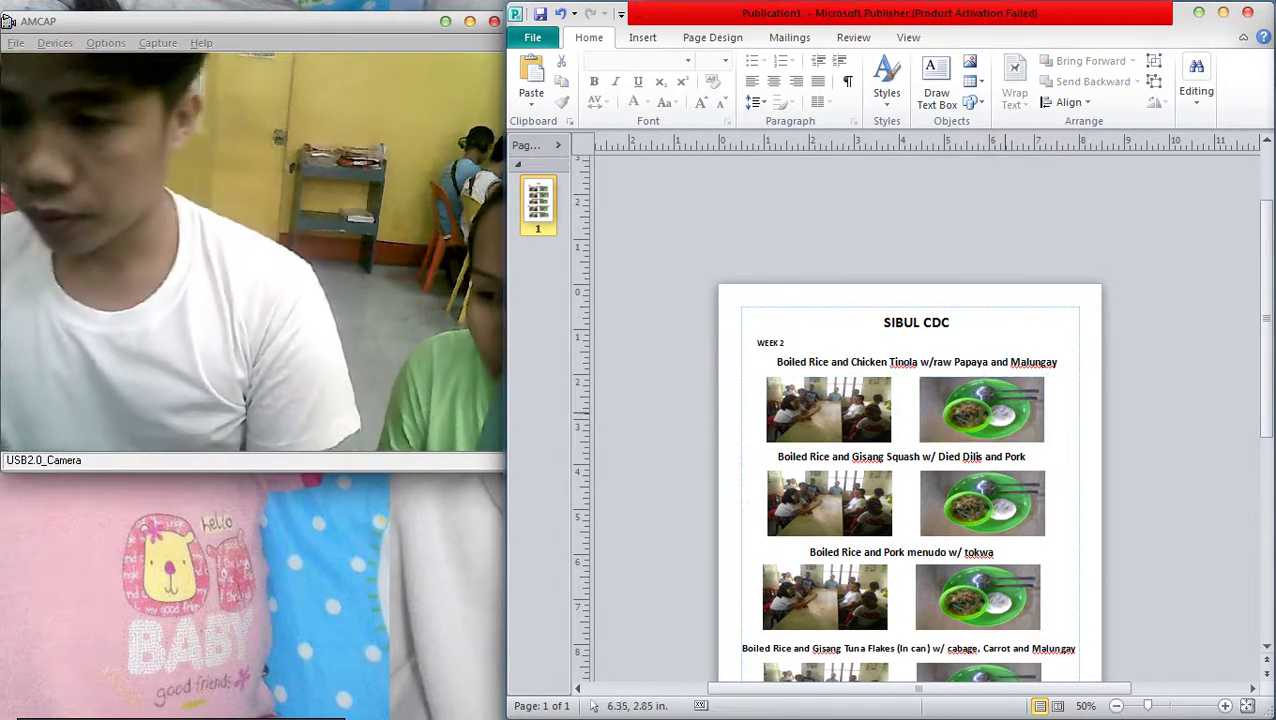
{"action": "left_click", "coordinate": [948, 362]}
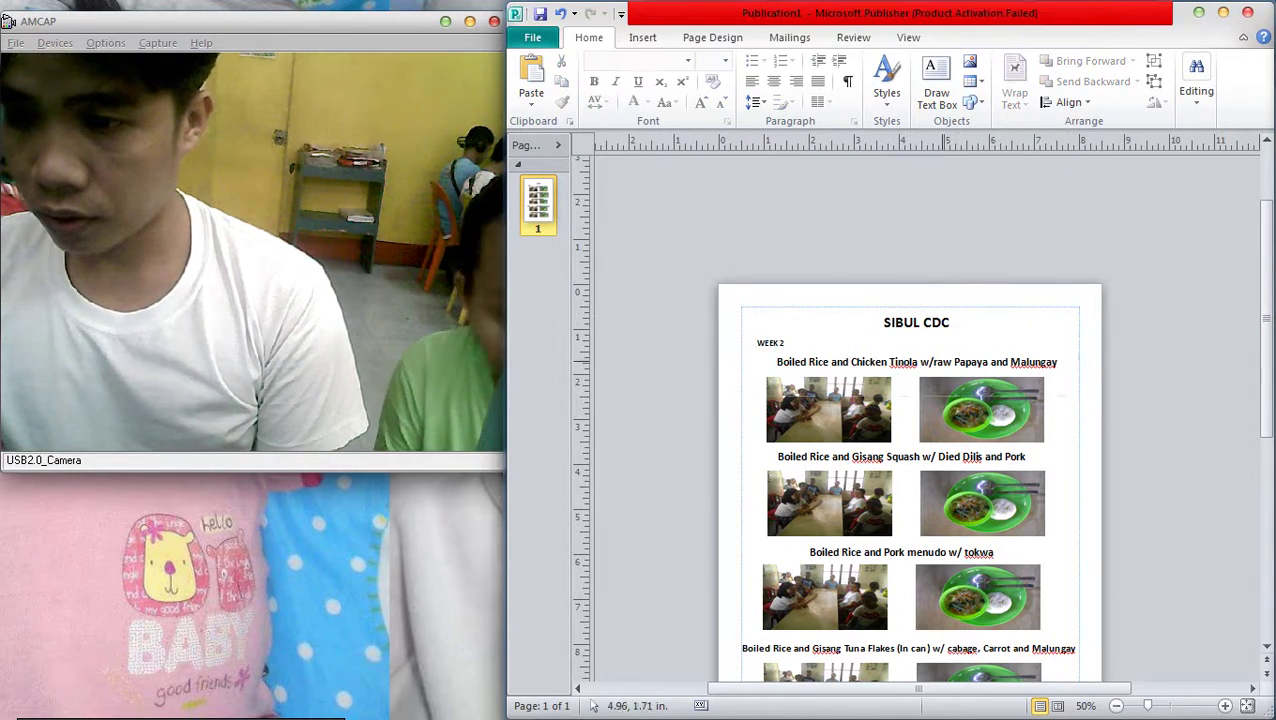
{"action": "left_click", "coordinate": [948, 400]}
{"action": "left_click", "coordinate": [948, 360]}
{"action": "left_click_drag", "start_coordinate": [755, 353], "coordinate": [741, 353]}
{"action": "left_click", "coordinate": [981, 410]}
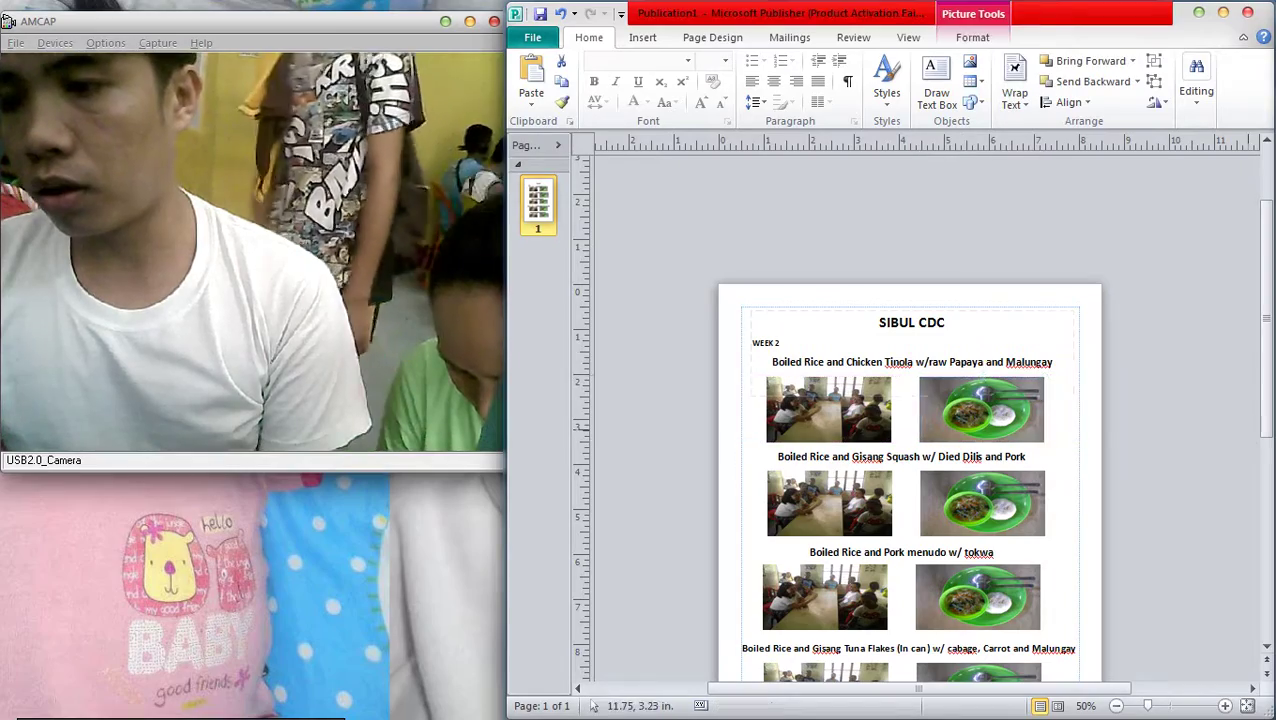
{"action": "scroll", "coordinate": [950, 350], "scroll_direction": "down", "scroll_amount": 1}
Make the title box narrower and shift it left
{"action": "left_click", "coordinate": [928, 334]}
{"action": "left_click", "coordinate": [1150, 450]}
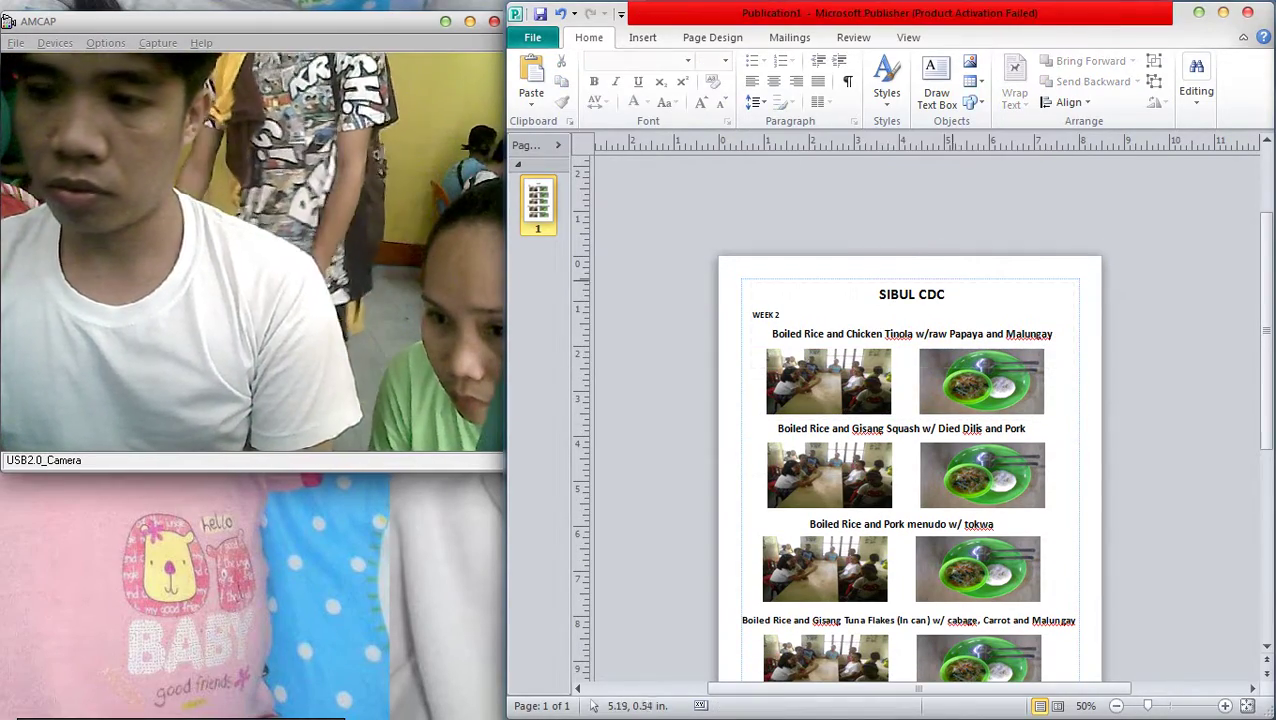
{"action": "left_click", "coordinate": [911, 294]}
{"action": "mouse_move", "coordinate": [1079, 374]}
{"action": "left_mouse_down"}
{"action": "mouse_move", "coordinate": [1060, 367]}
{"action": "mouse_move", "coordinate": [1069, 325]}
{"action": "left_mouse_up"}
{"action": "left_click", "coordinate": [1085, 365]}
{"action": "scroll", "coordinate": [910, 470], "scroll_direction": "down", "scroll_amount": 3}
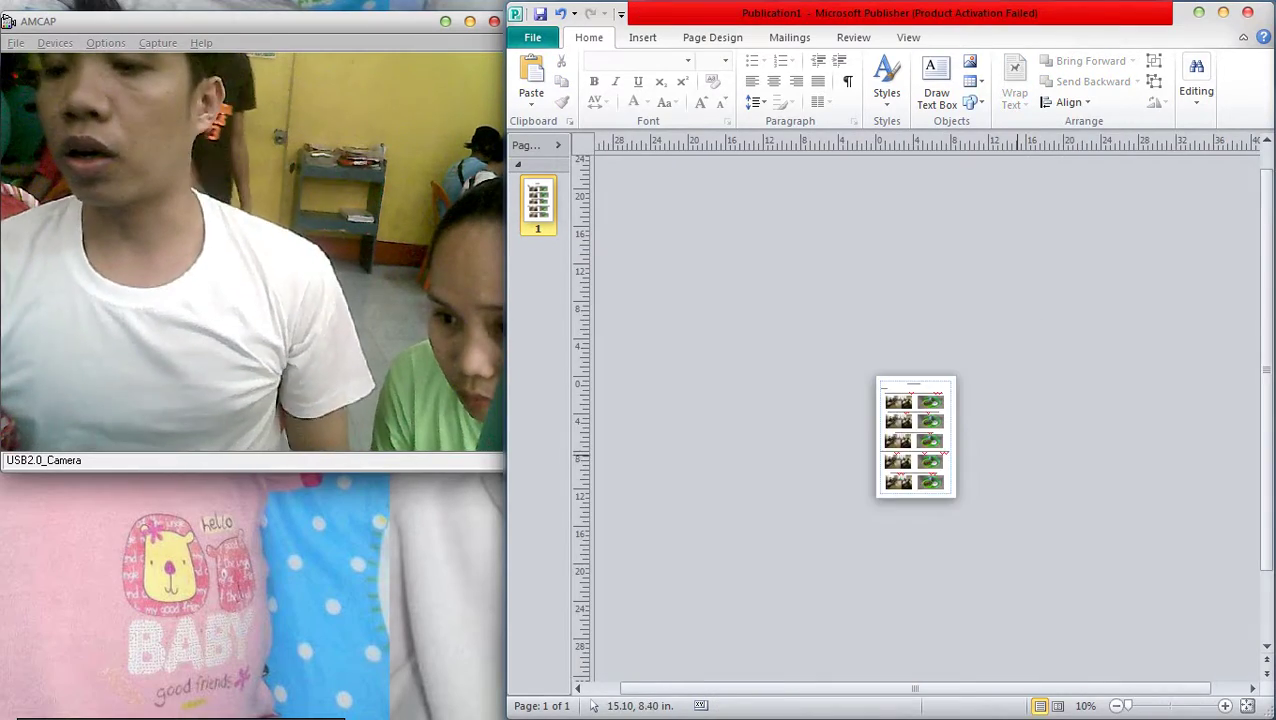
{"action": "scroll", "coordinate": [910, 470], "scroll_direction": "up", "scroll_amount": 3}
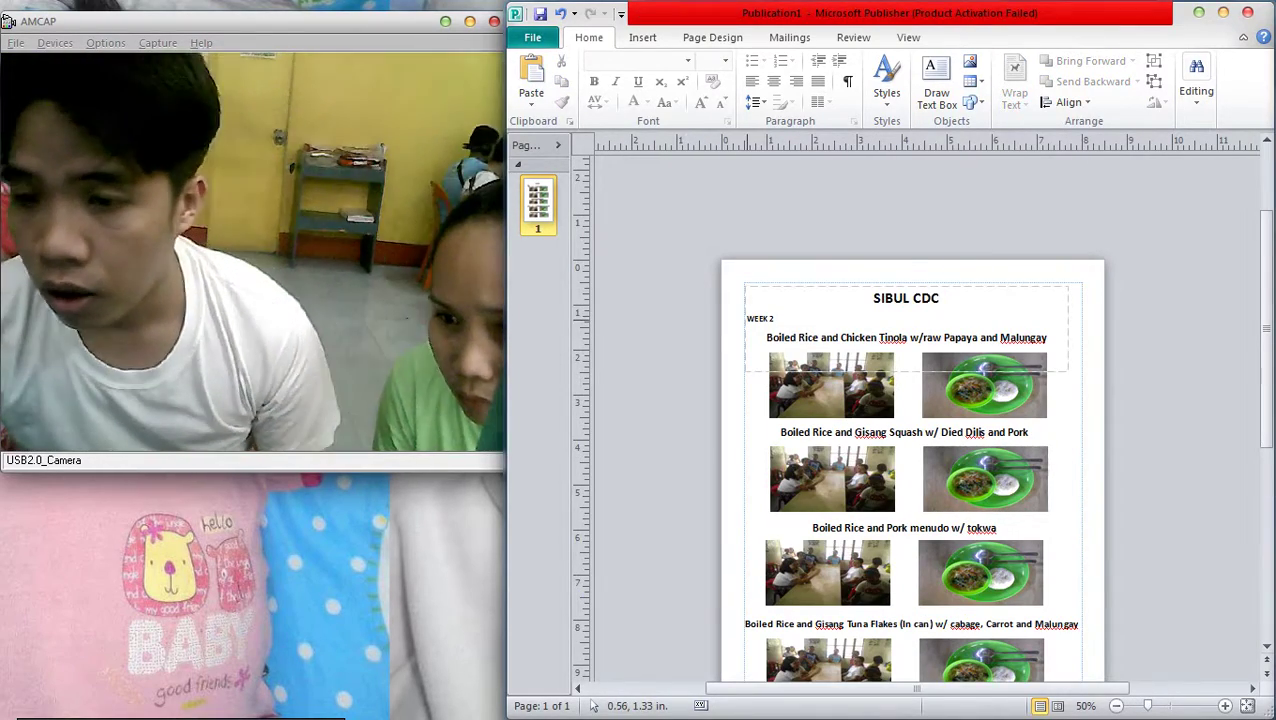
{"action": "left_click", "coordinate": [750, 318]}
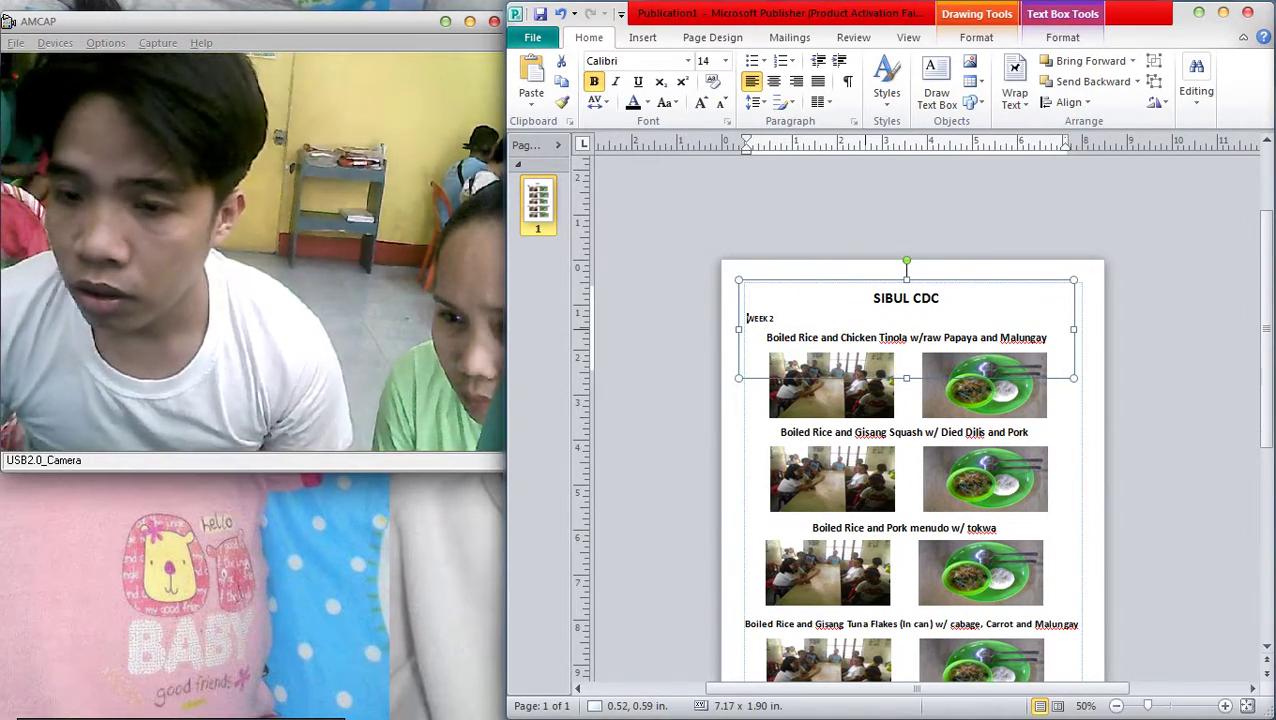
{"action": "left_click", "coordinate": [1129, 406]}
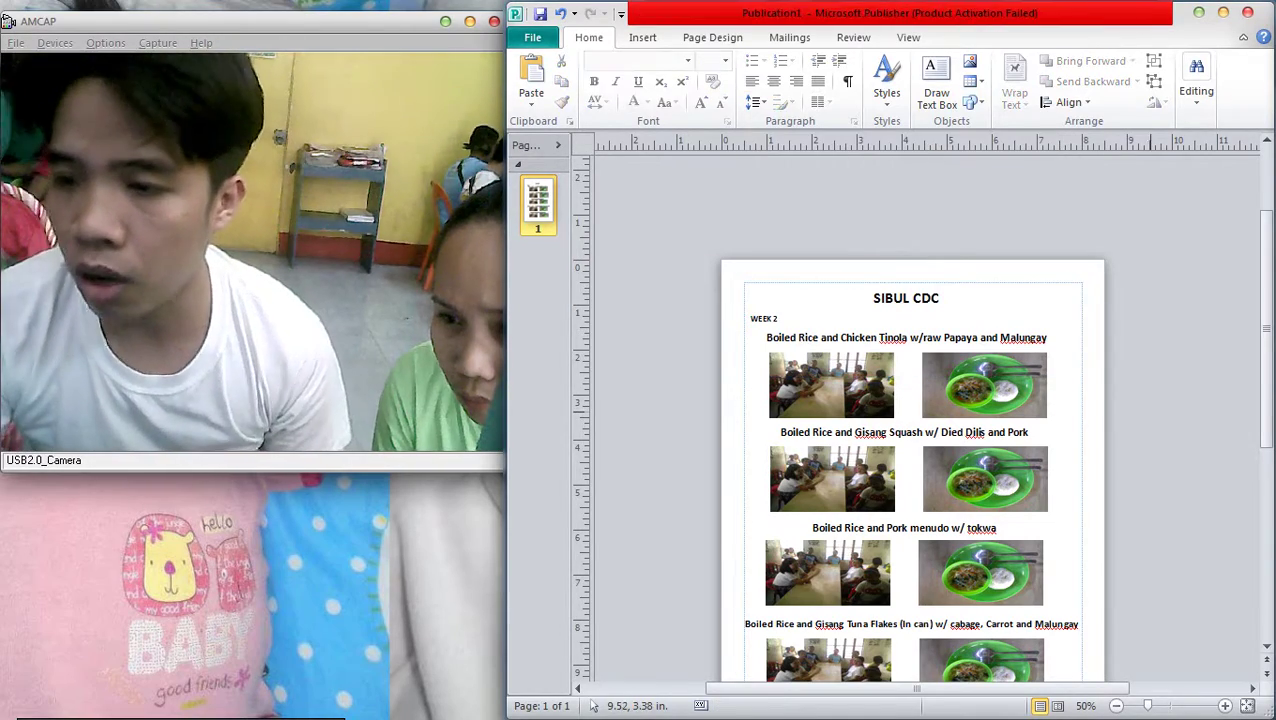
Open the BluetoothExchangeFolder photos in a Windows Explorer window
{"action": "scroll", "coordinate": [1129, 406], "scroll_direction": "down", "scroll_amount": 3}
{"action": "scroll", "coordinate": [1129, 406], "scroll_direction": "up", "scroll_amount": 3}
{"action": "scroll", "coordinate": [1129, 406], "scroll_direction": "down", "scroll_amount": 1}
{"action": "scroll", "coordinate": [1129, 406], "scroll_direction": "up", "scroll_amount": 1}
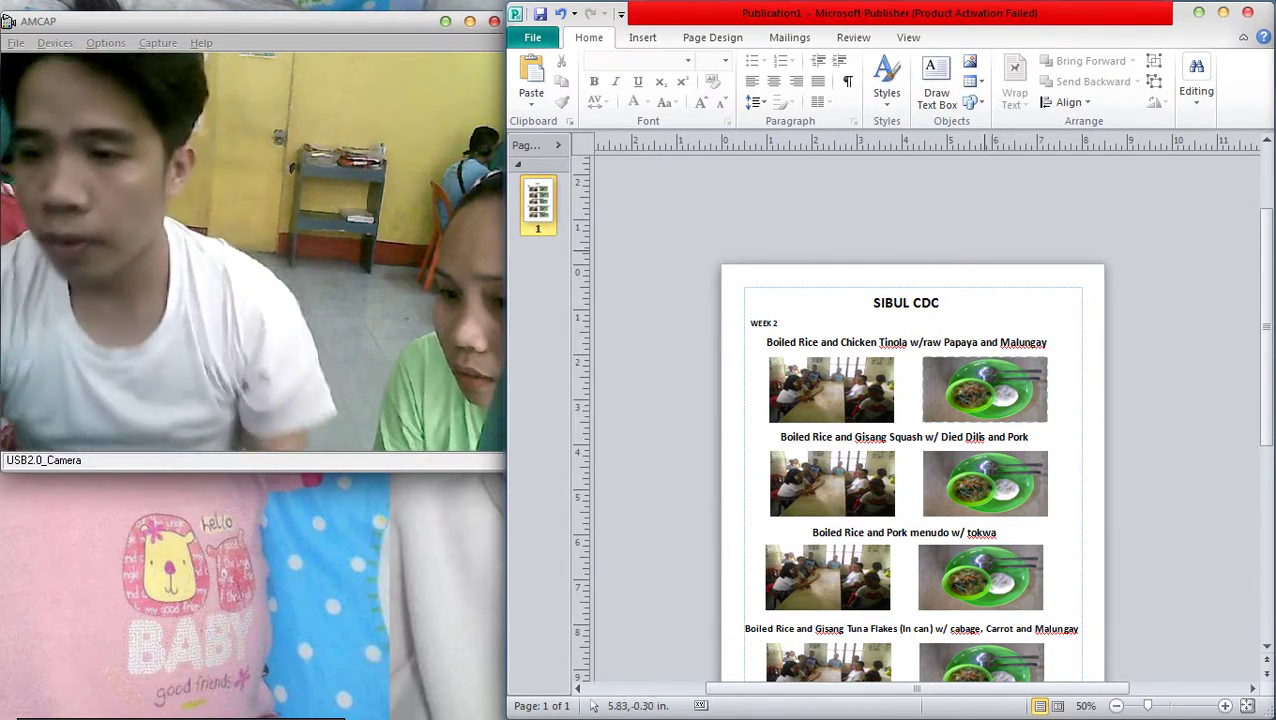
{"action": "left_click", "coordinate": [1252, 170]}
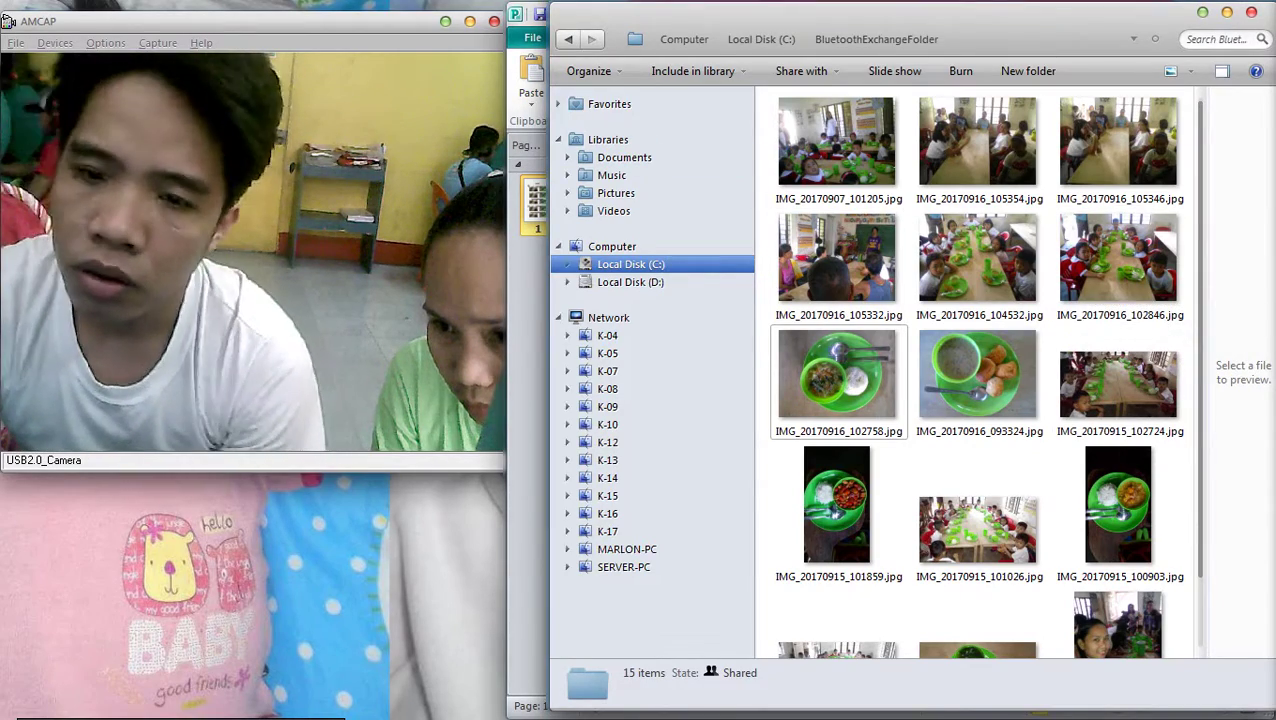
Widen the photo folder window and drag IMG_20170914_102905 toward the publication
{"action": "left_click_drag", "start_coordinate": [549, 380], "coordinate": [510, 380]}
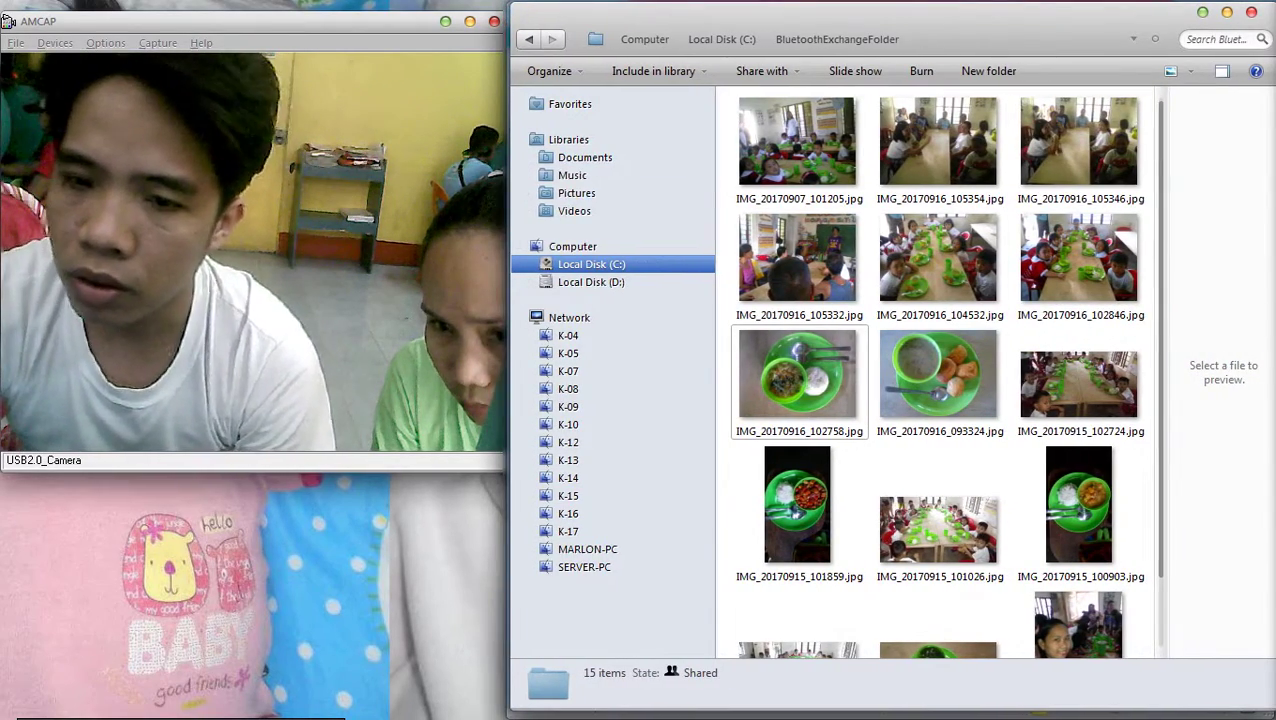
{"action": "scroll", "coordinate": [940, 312], "scroll_direction": "down", "scroll_amount": 1}
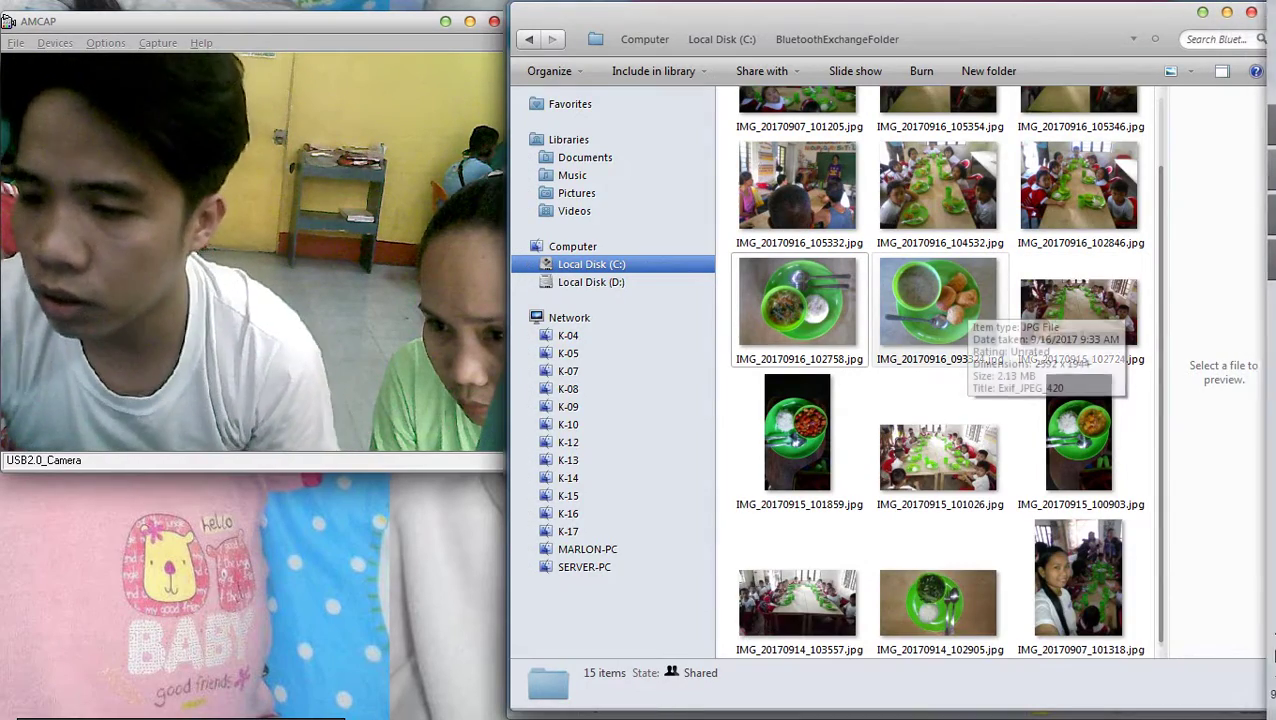
{"action": "scroll", "coordinate": [962, 300], "scroll_direction": "up", "scroll_amount": 1}
{"action": "scroll", "coordinate": [1112, 375], "scroll_direction": "down", "scroll_amount": 1}
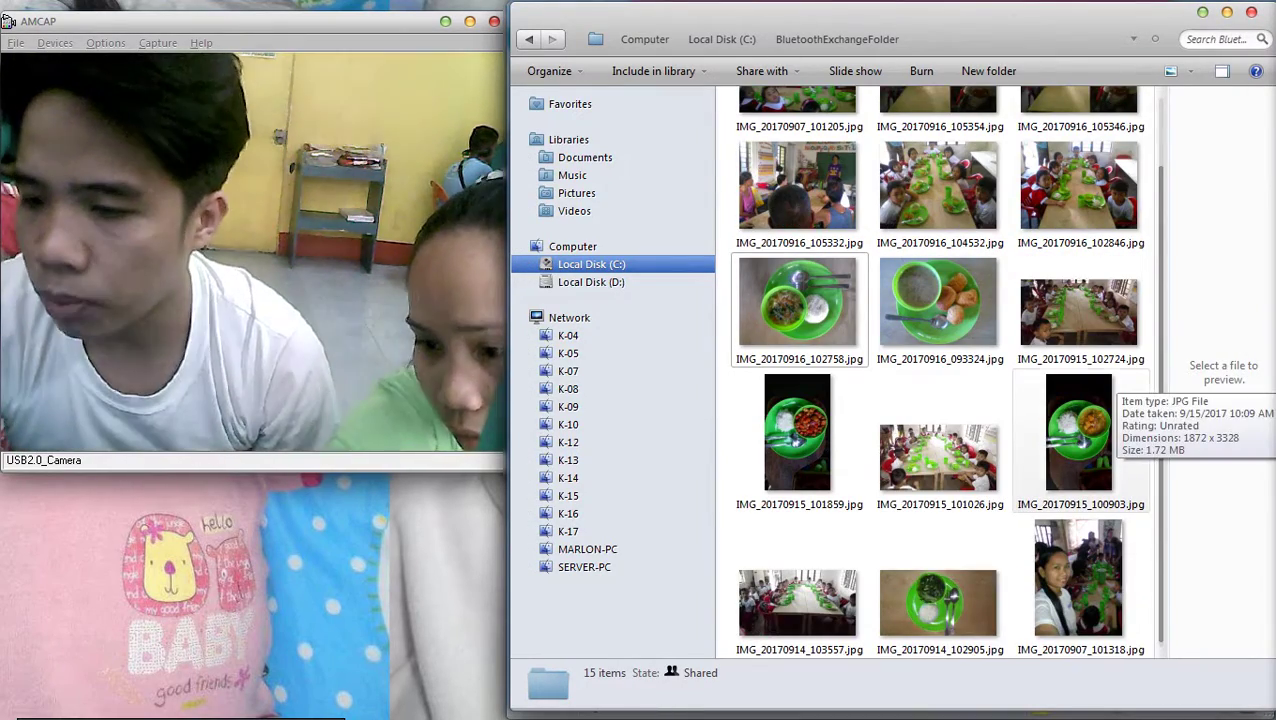
{"action": "left_click_drag", "start_coordinate": [938, 603], "coordinate": [831, 390]}
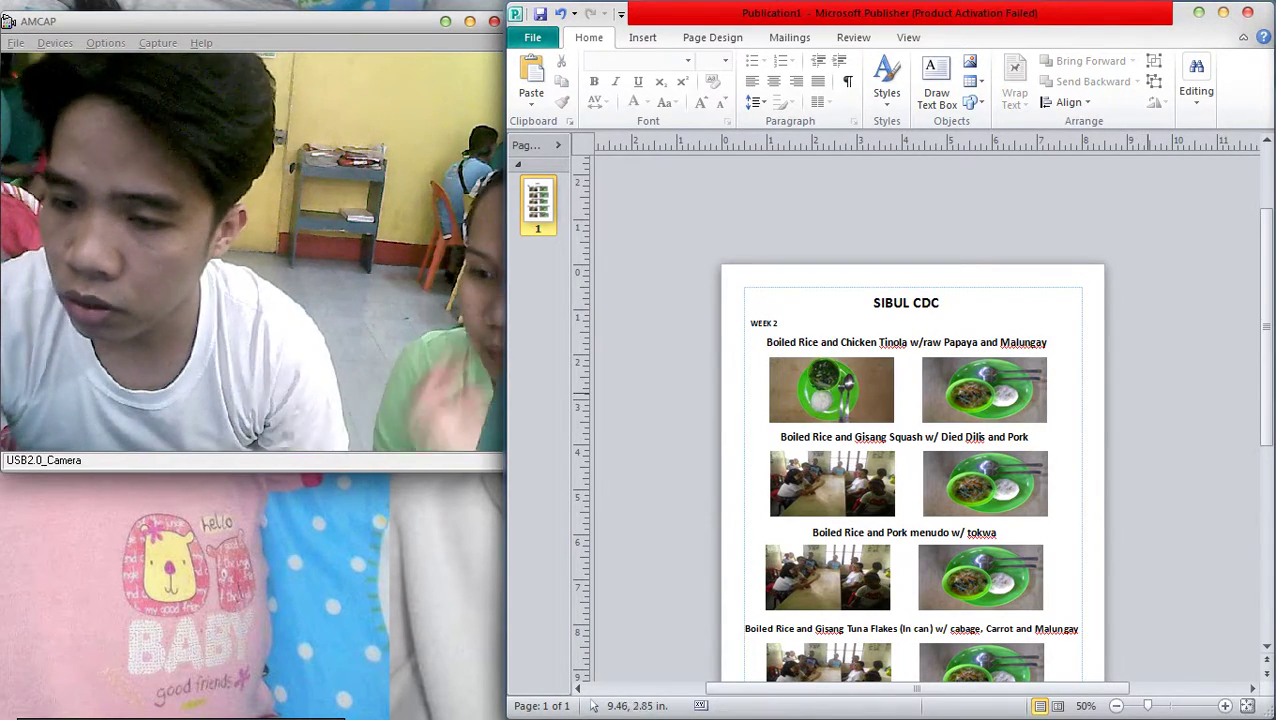
{"action": "left_click", "coordinate": [1251, 170]}
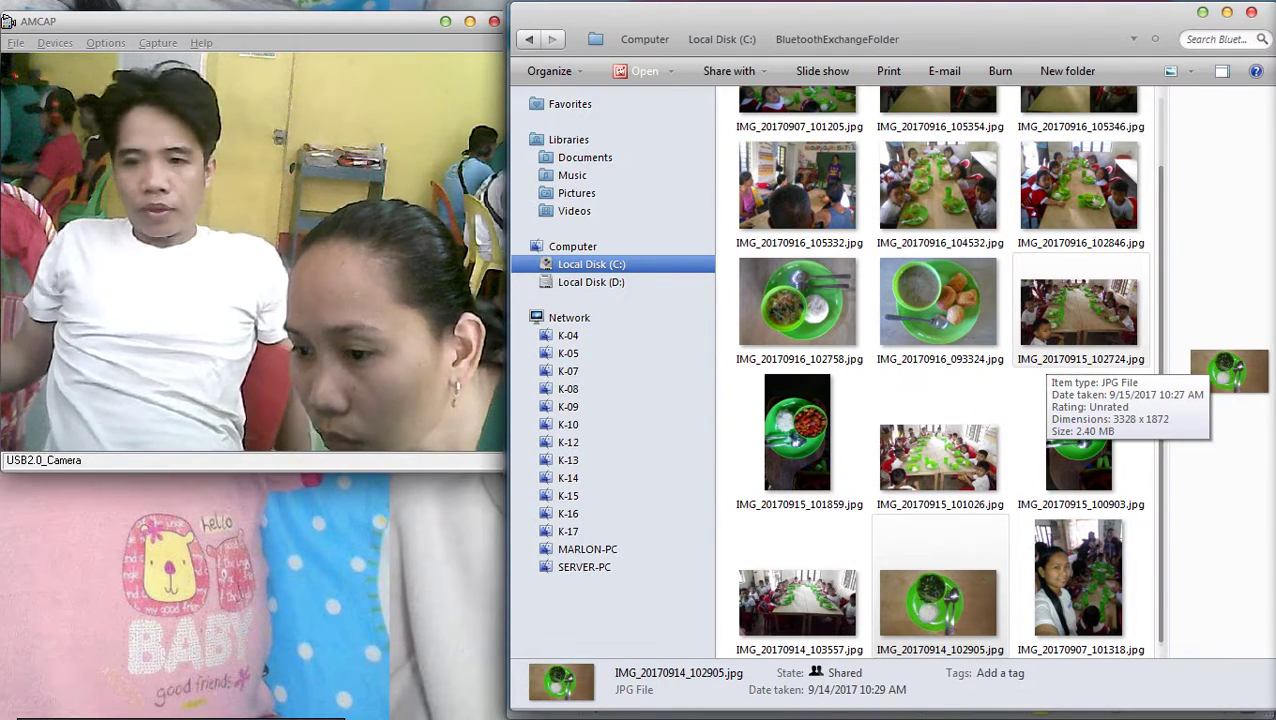
Preview the classroom photo IMG_20170914_103557.jpg and copy it
{"action": "scroll", "coordinate": [1050, 378], "scroll_direction": "down", "scroll_amount": 2, "text": "ctrl"}
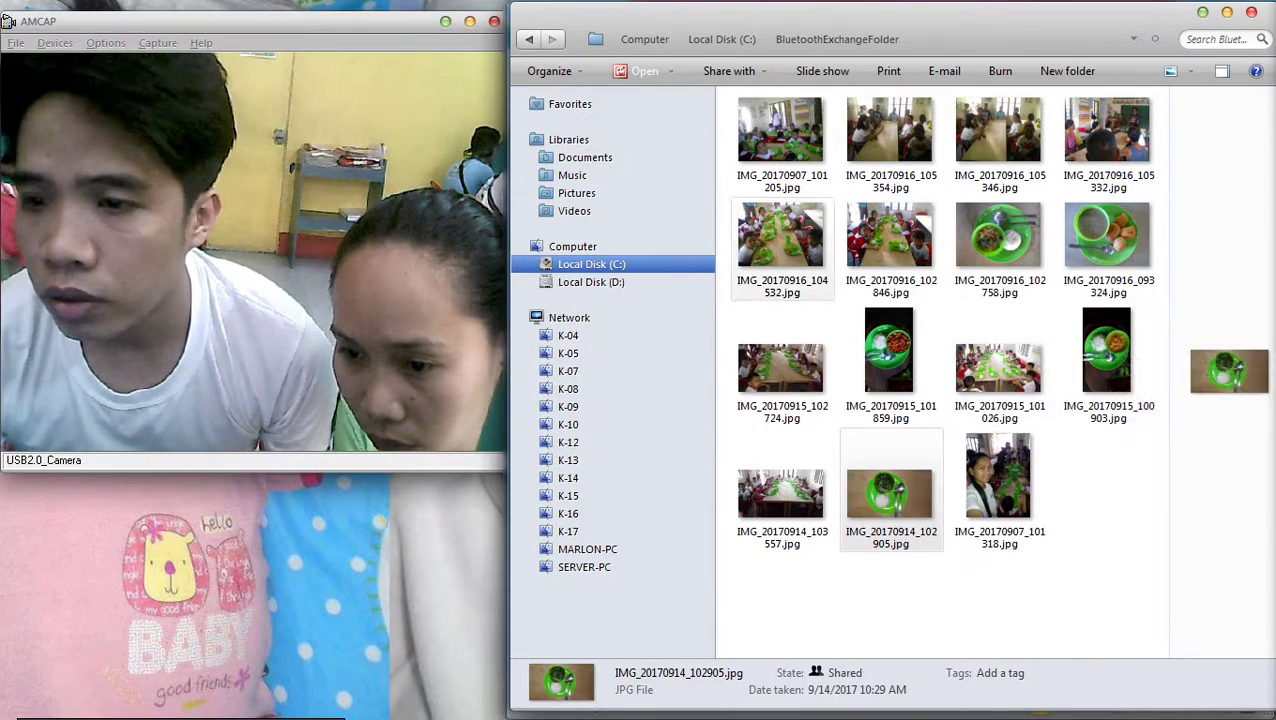
{"action": "double_click", "coordinate": [781, 493]}
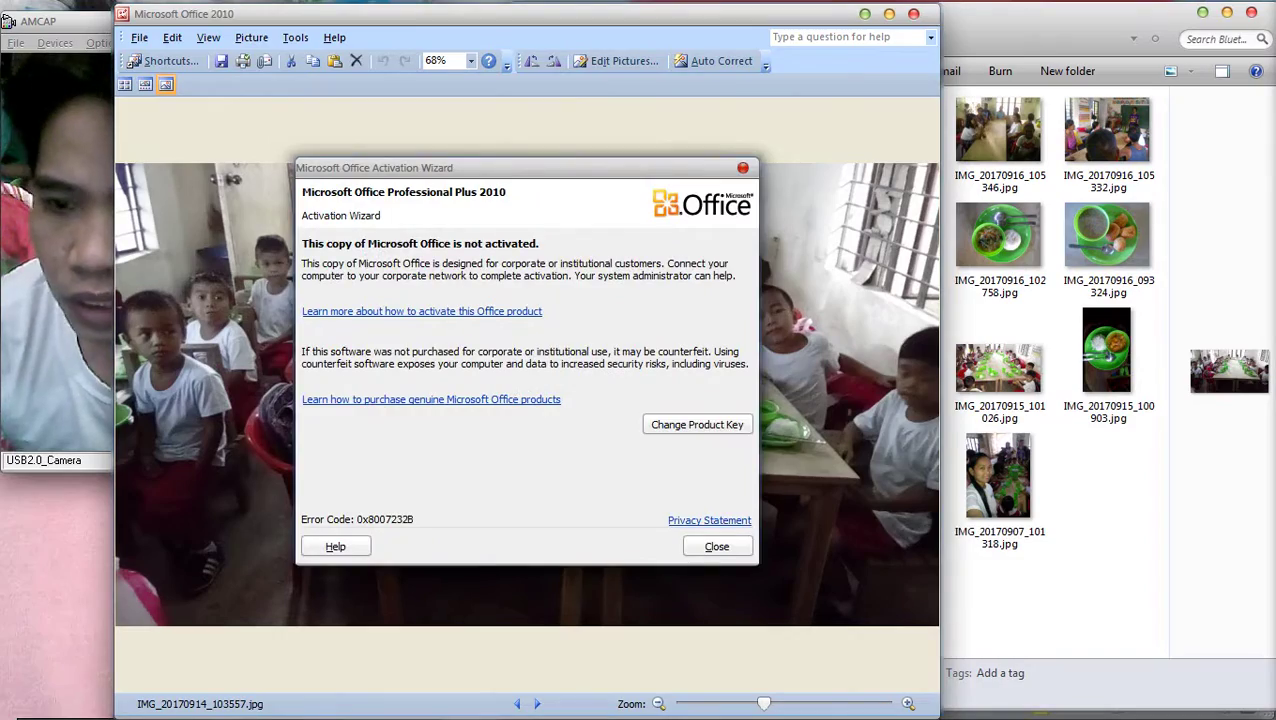
{"action": "key", "text": "Escape"}
{"action": "key", "text": "alt+F4"}
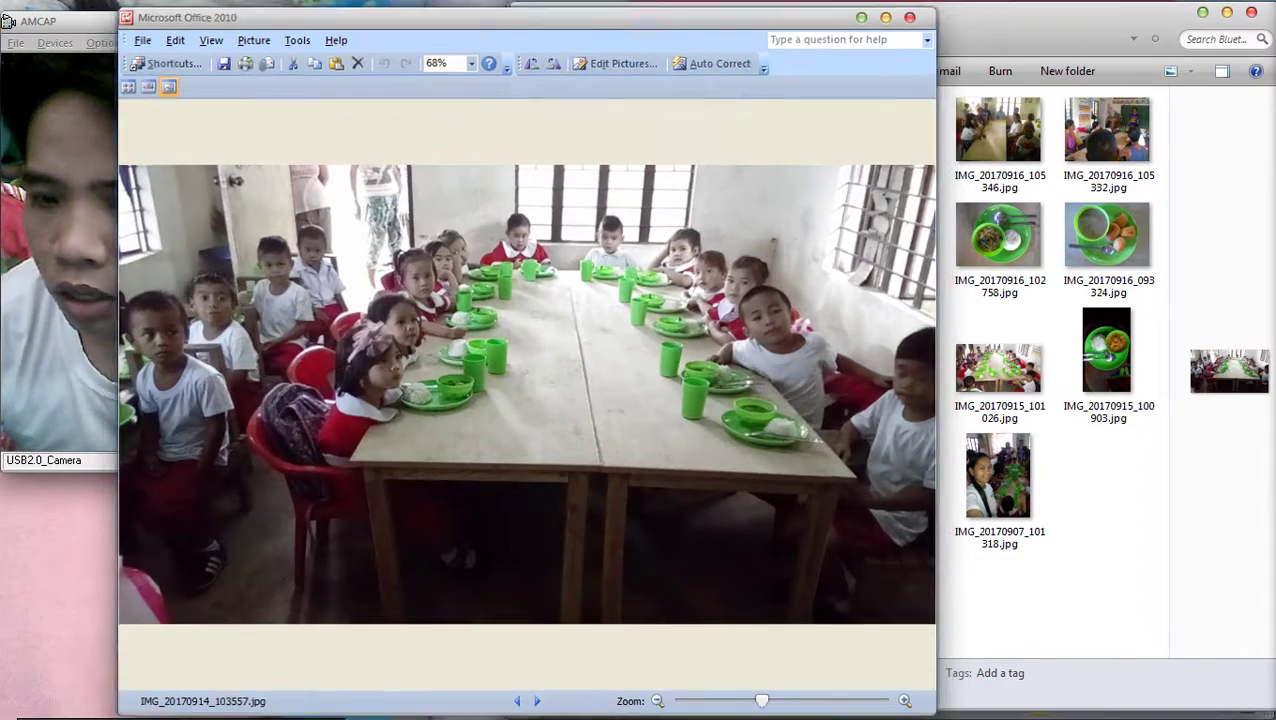
{"action": "right_click", "coordinate": [786, 490]}
{"action": "left_click", "coordinate": [829, 609]}
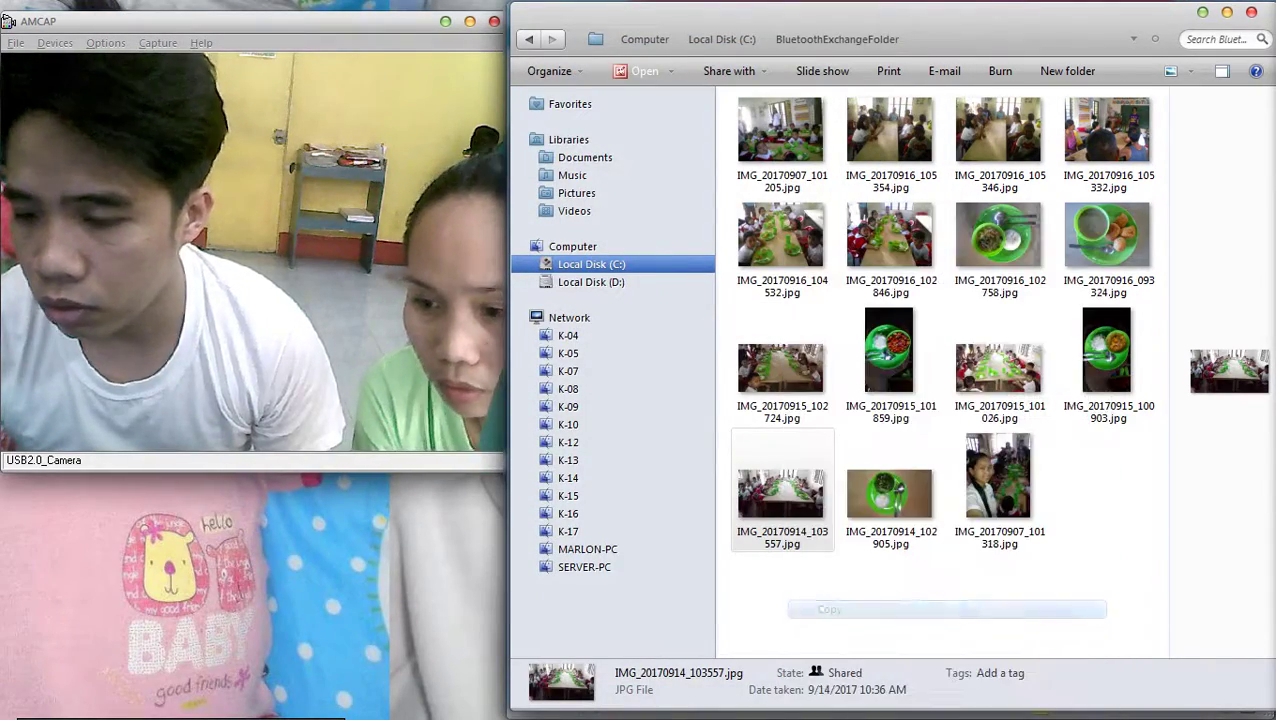
{"action": "left_click", "coordinate": [1249, 262]}
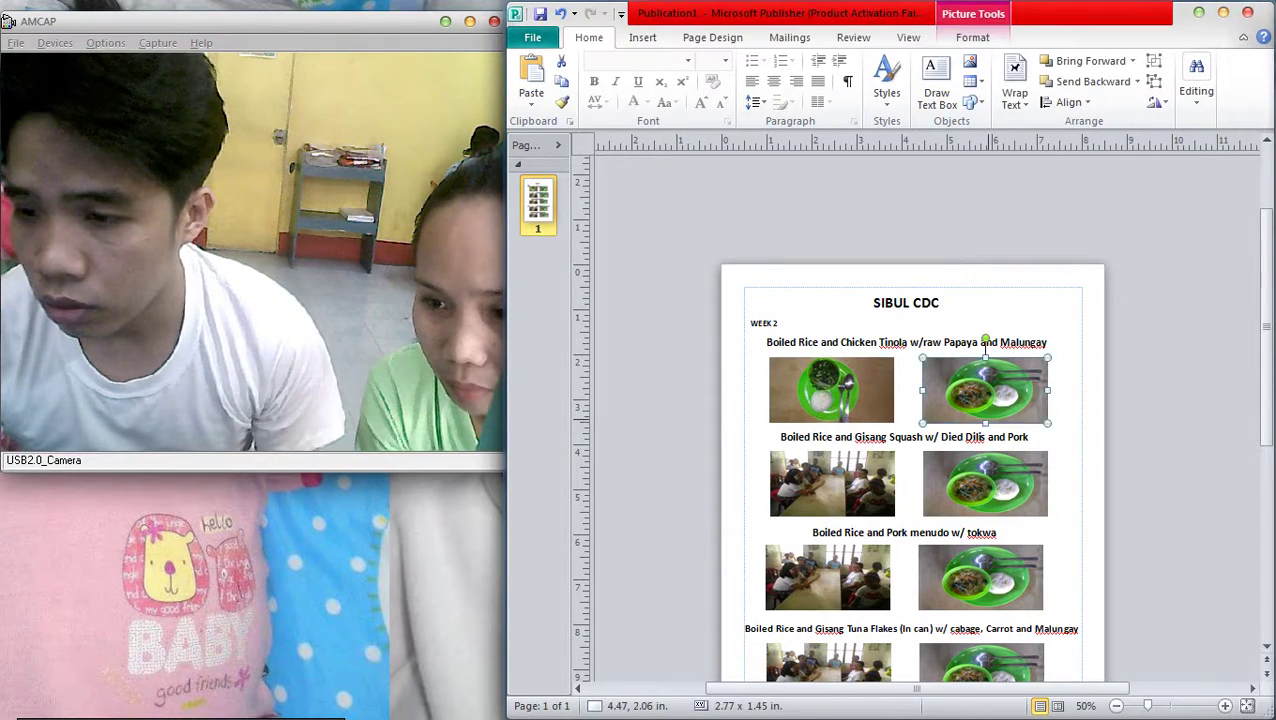
Paste the classroom photo over the top-right picture beside the Chicken Tinola plate
{"action": "key", "text": "ctrl+v"}
{"action": "scroll", "coordinate": [1144, 449], "scroll_direction": "down", "scroll_amount": 2}
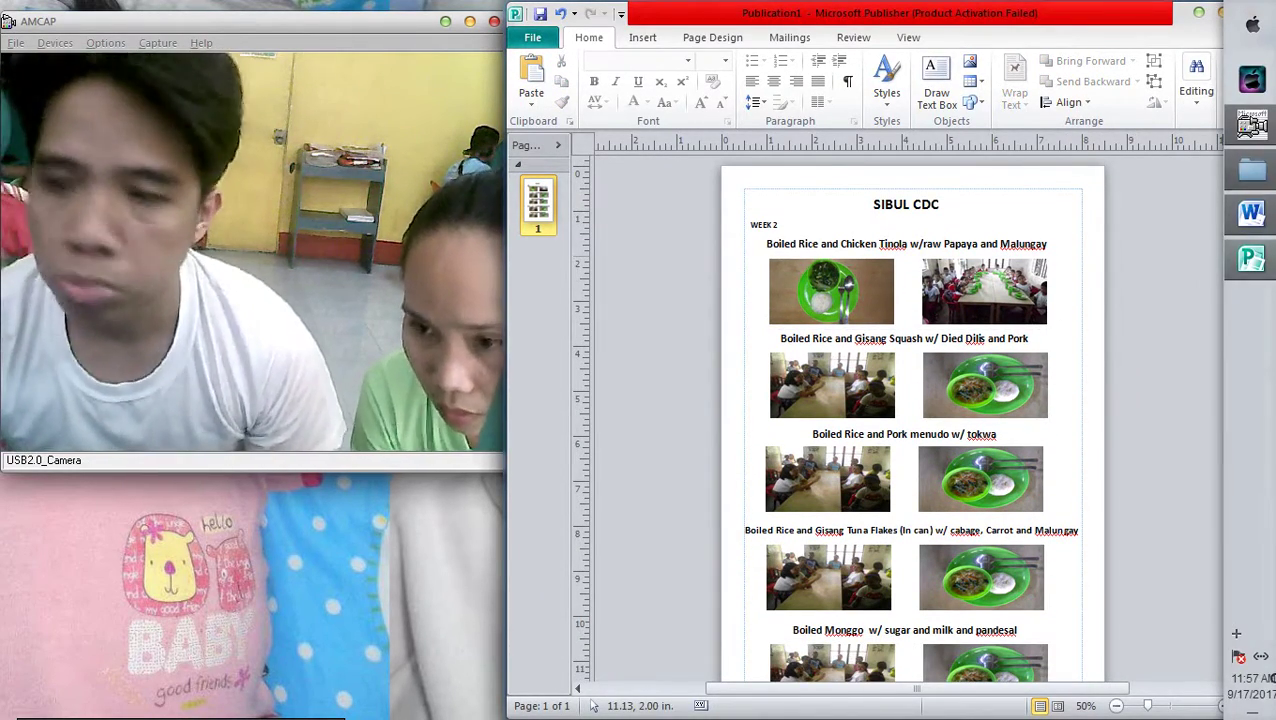
{"action": "left_click", "coordinate": [1252, 122]}
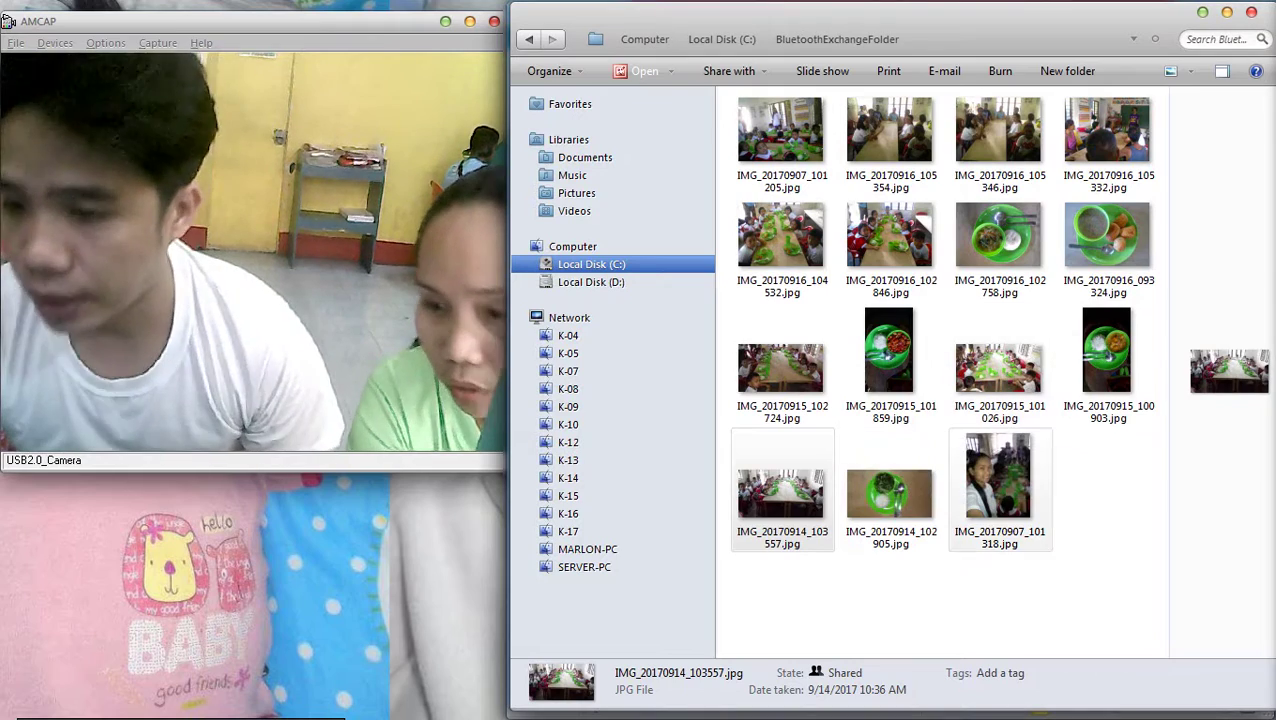
Place the rice-and-squash plate photo in the second row and resize it below the Gisang Squash heading
{"action": "left_click", "coordinate": [889, 493]}
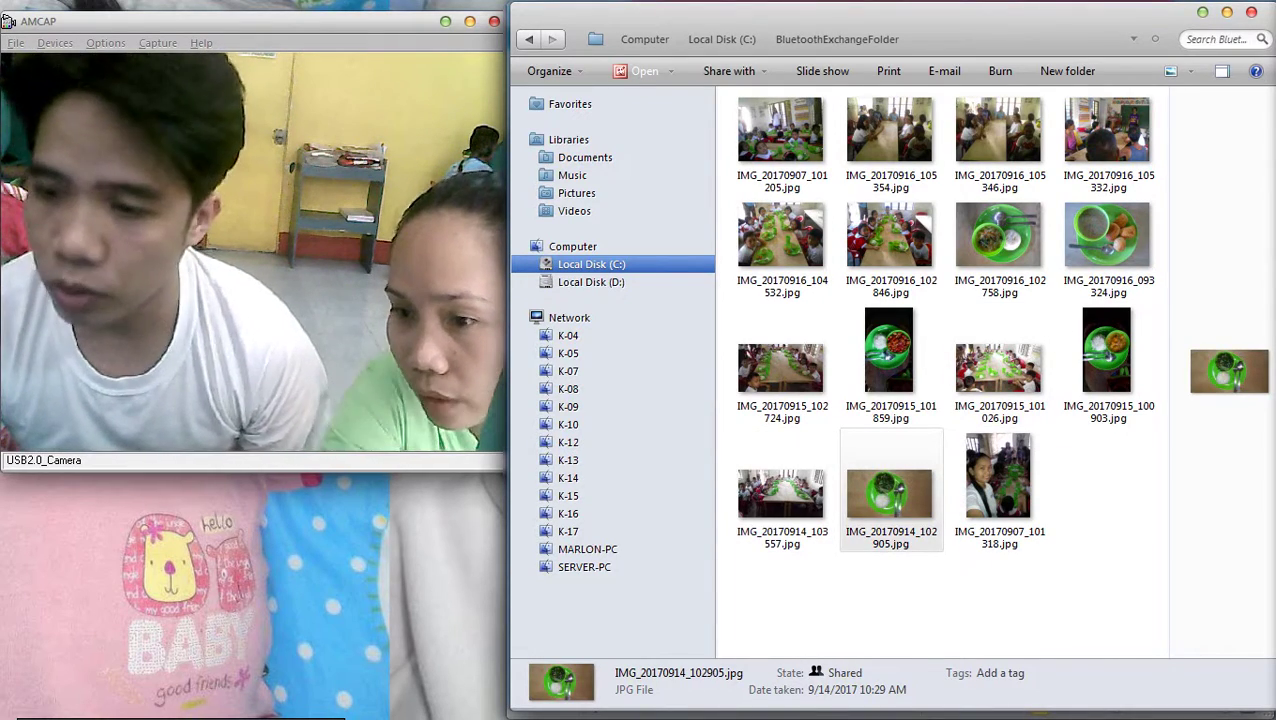
{"action": "left_click_drag", "start_coordinate": [1107, 350], "coordinate": [832, 345]}
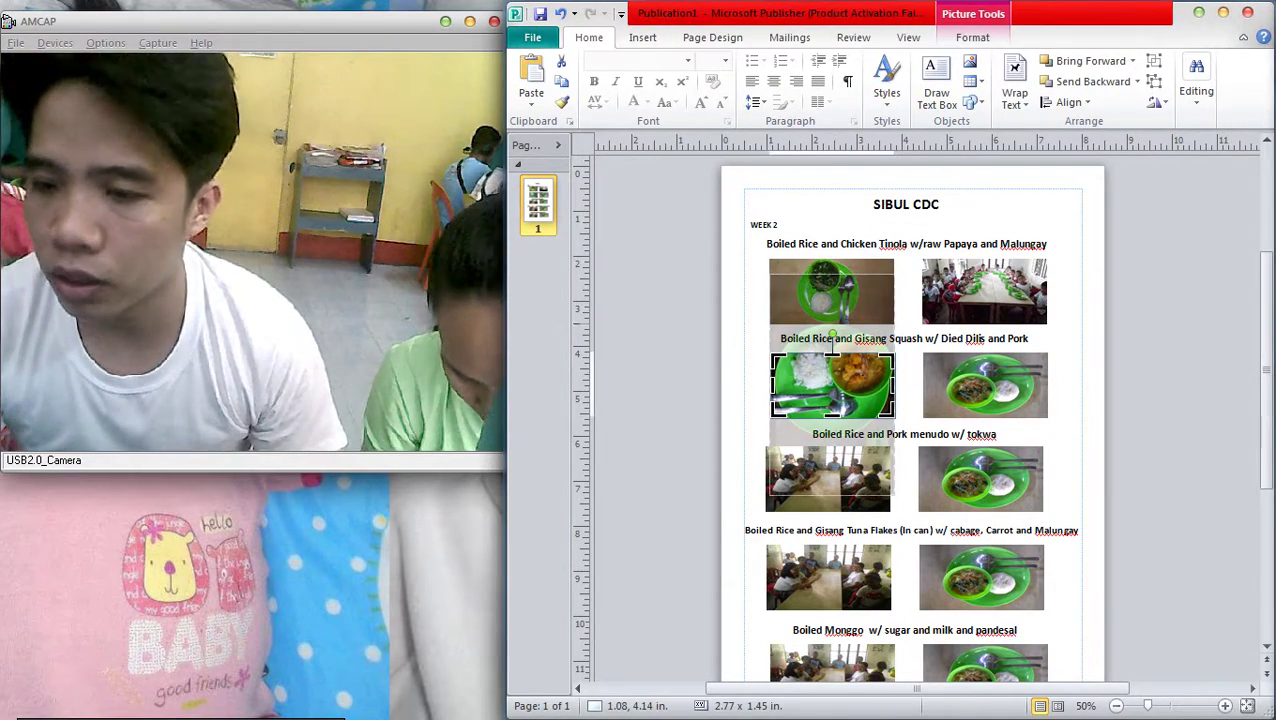
{"action": "left_click_drag", "start_coordinate": [832, 275], "coordinate": [832, 313]}
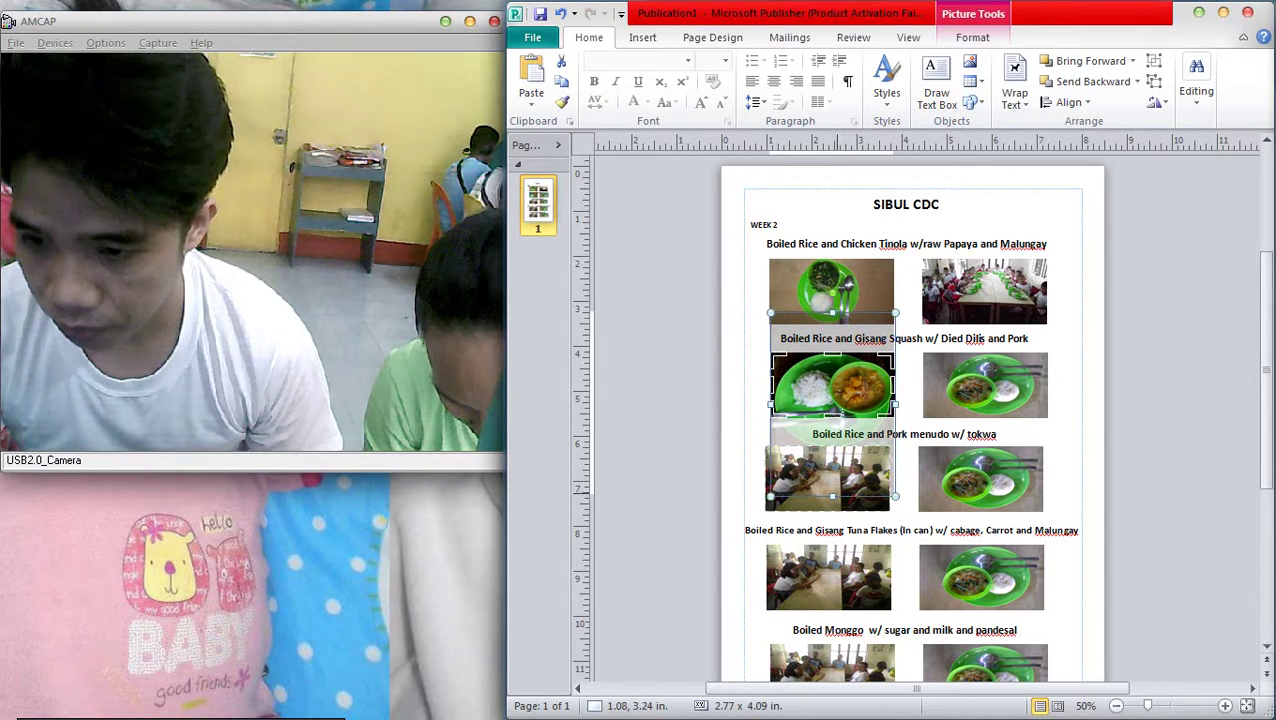
{"action": "left_click_drag", "start_coordinate": [831, 497], "coordinate": [831, 450]}
{"action": "left_click_drag", "start_coordinate": [832, 313], "coordinate": [832, 331]}
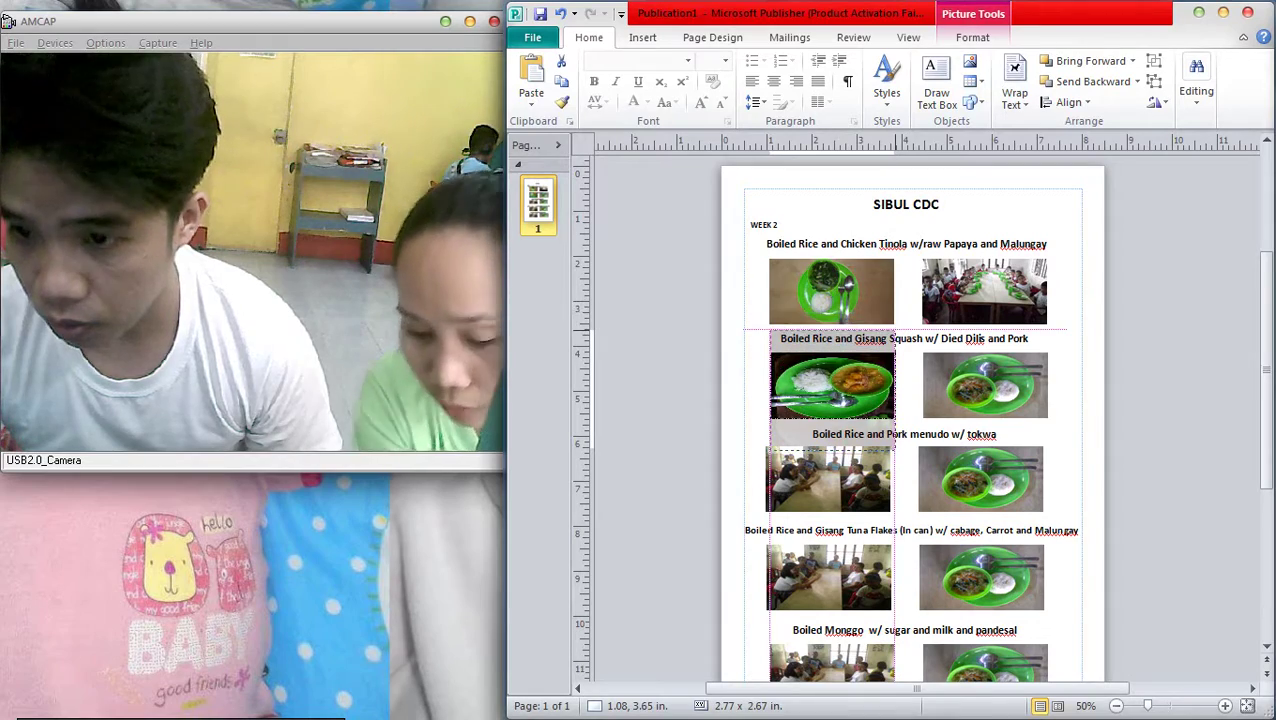
{"action": "key", "text": "Escape"}
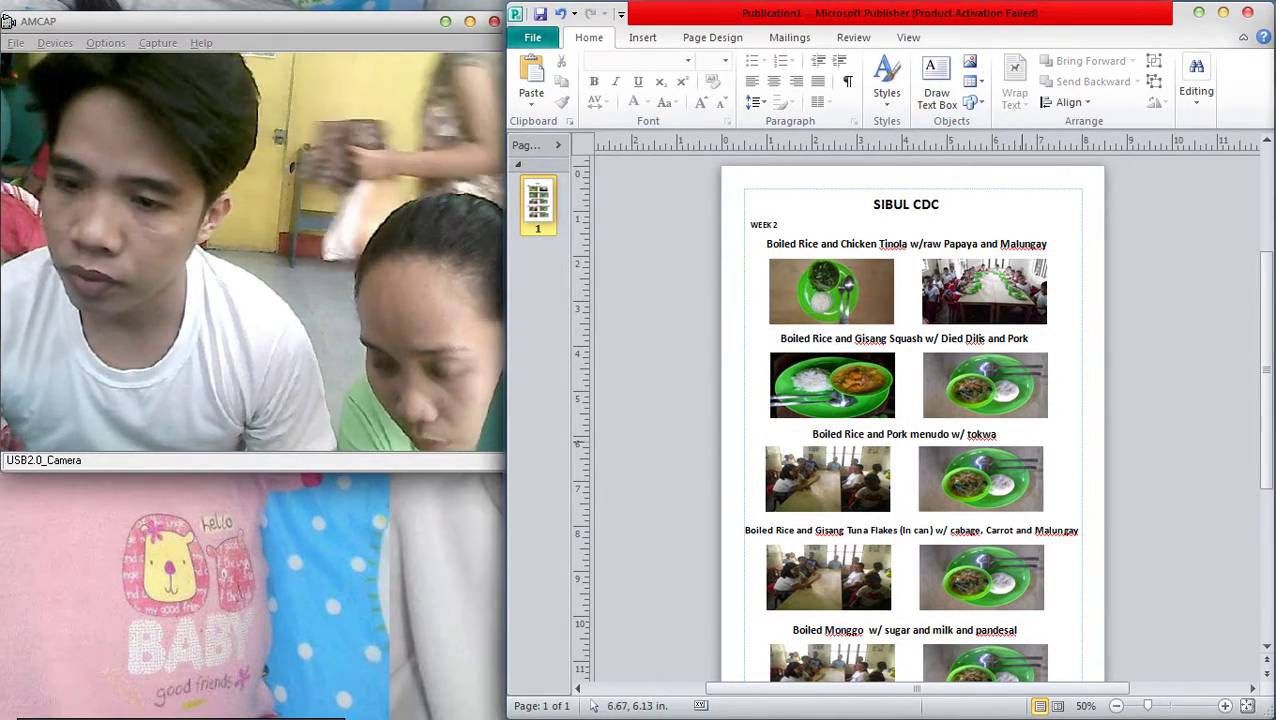
{"action": "left_click", "coordinate": [1252, 125]}
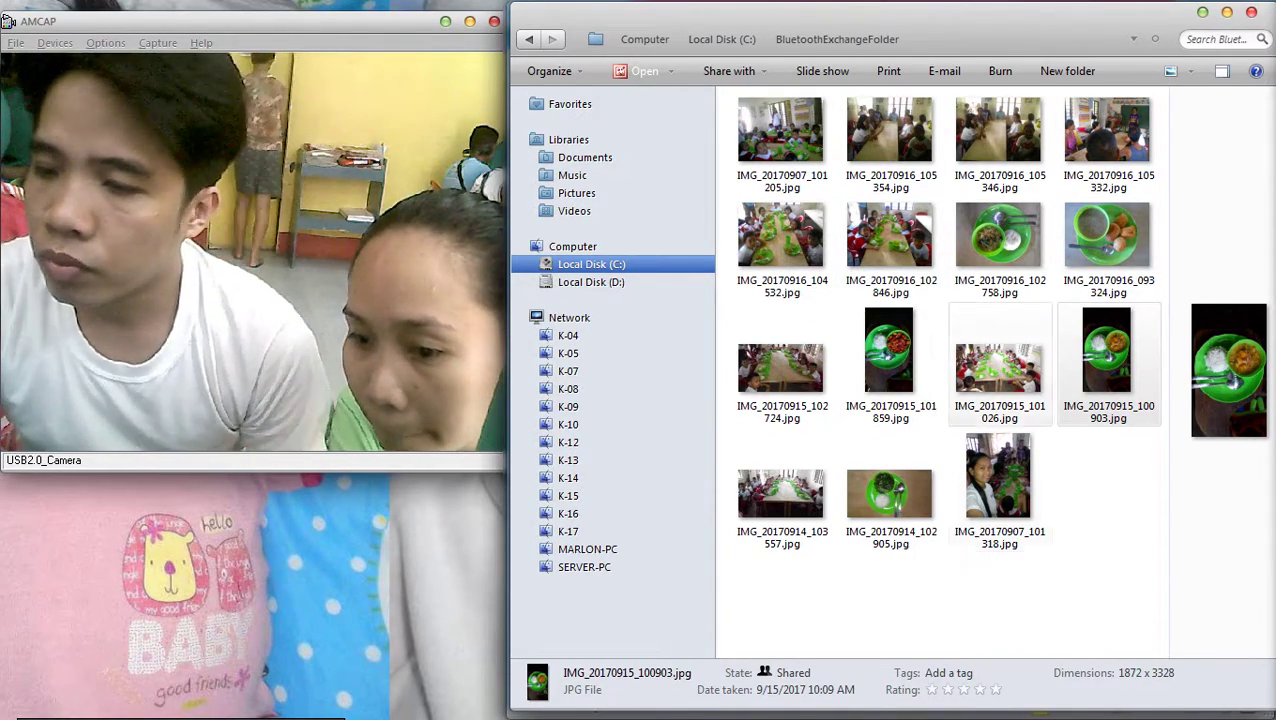
Preview IMG_20170907_101318, then select the IMG_20170915_101026 classroom photo
{"action": "double_click", "coordinate": [998, 480]}
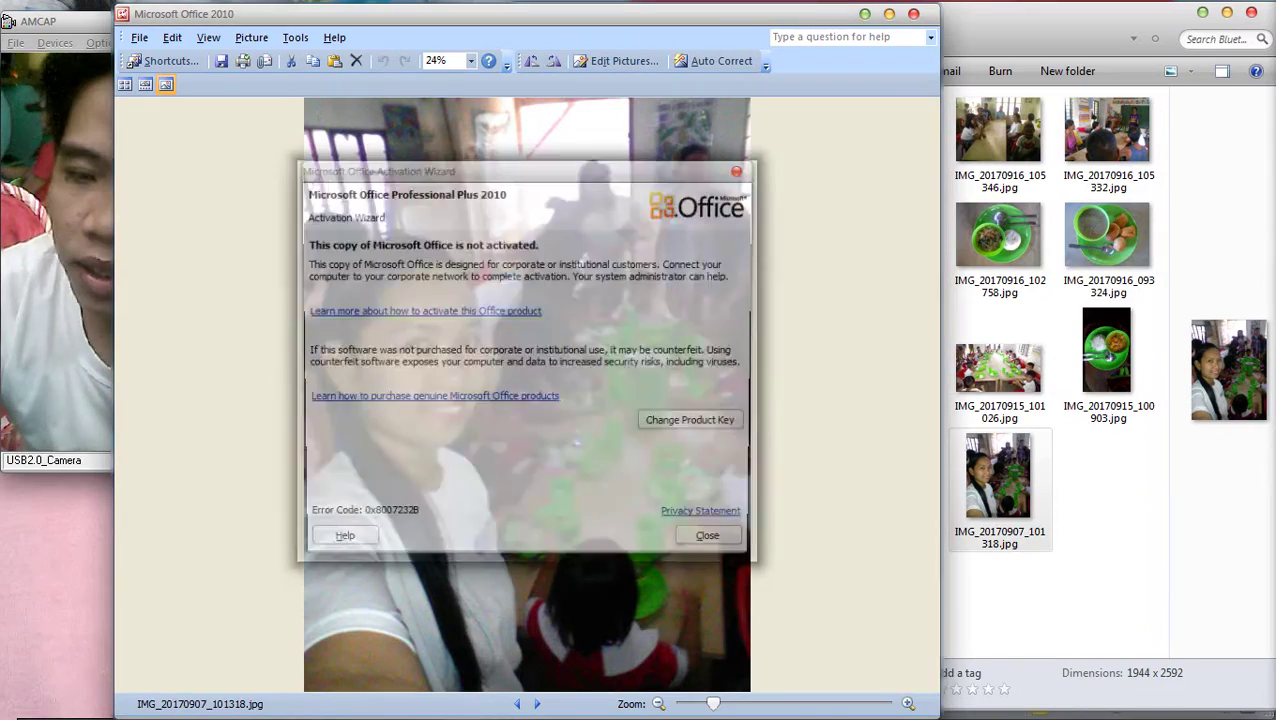
{"action": "key", "text": "Escape"}
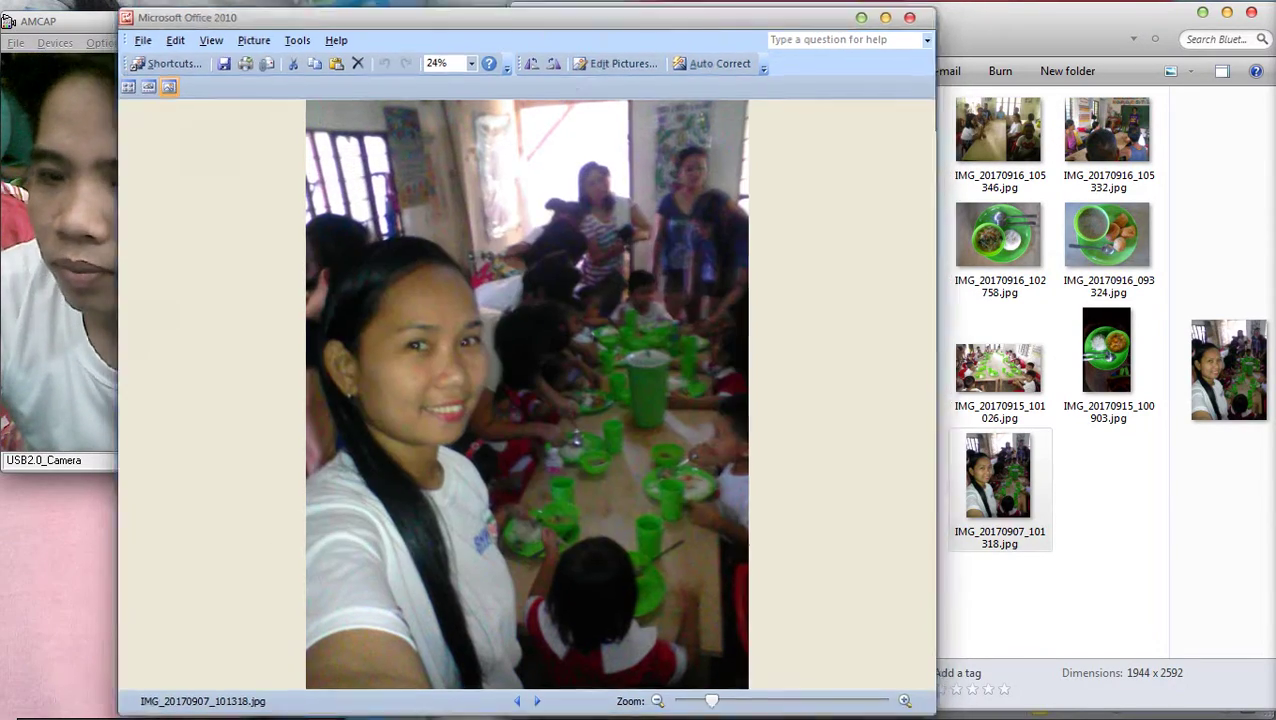
{"action": "key", "text": "alt+F4"}
{"action": "left_click", "coordinate": [998, 370]}
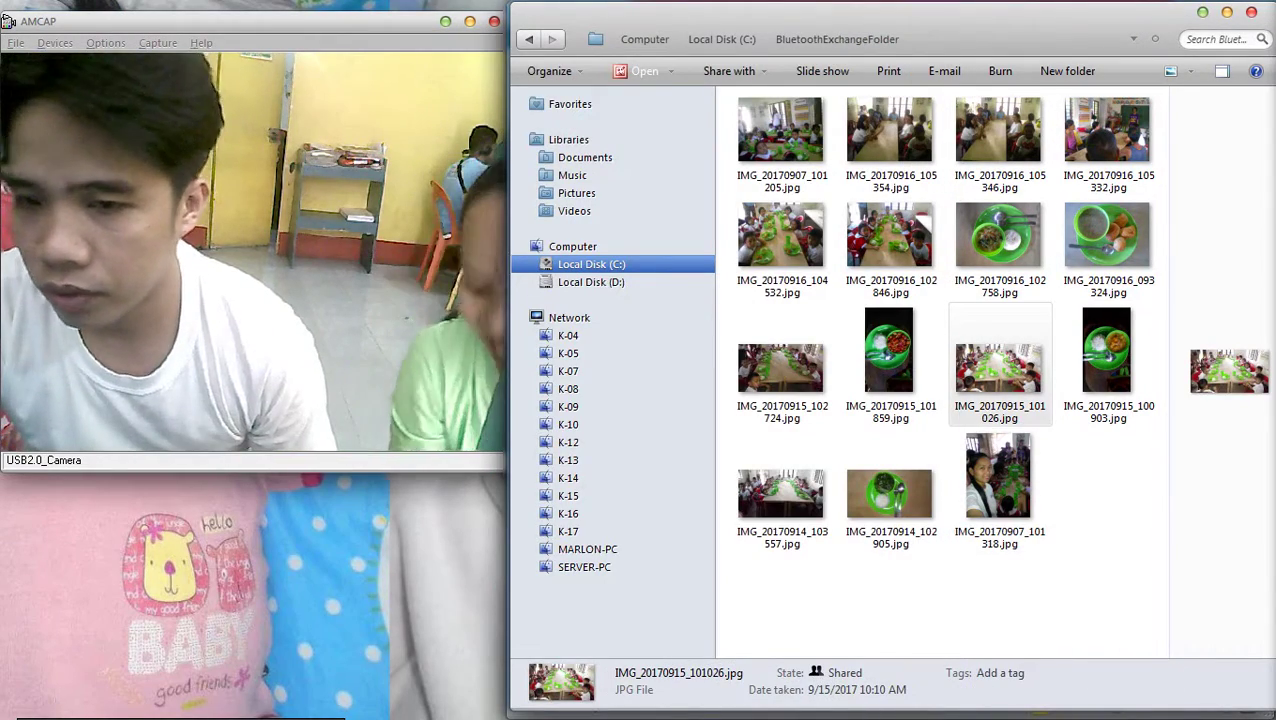
{"action": "left_click", "coordinate": [1251, 259]}
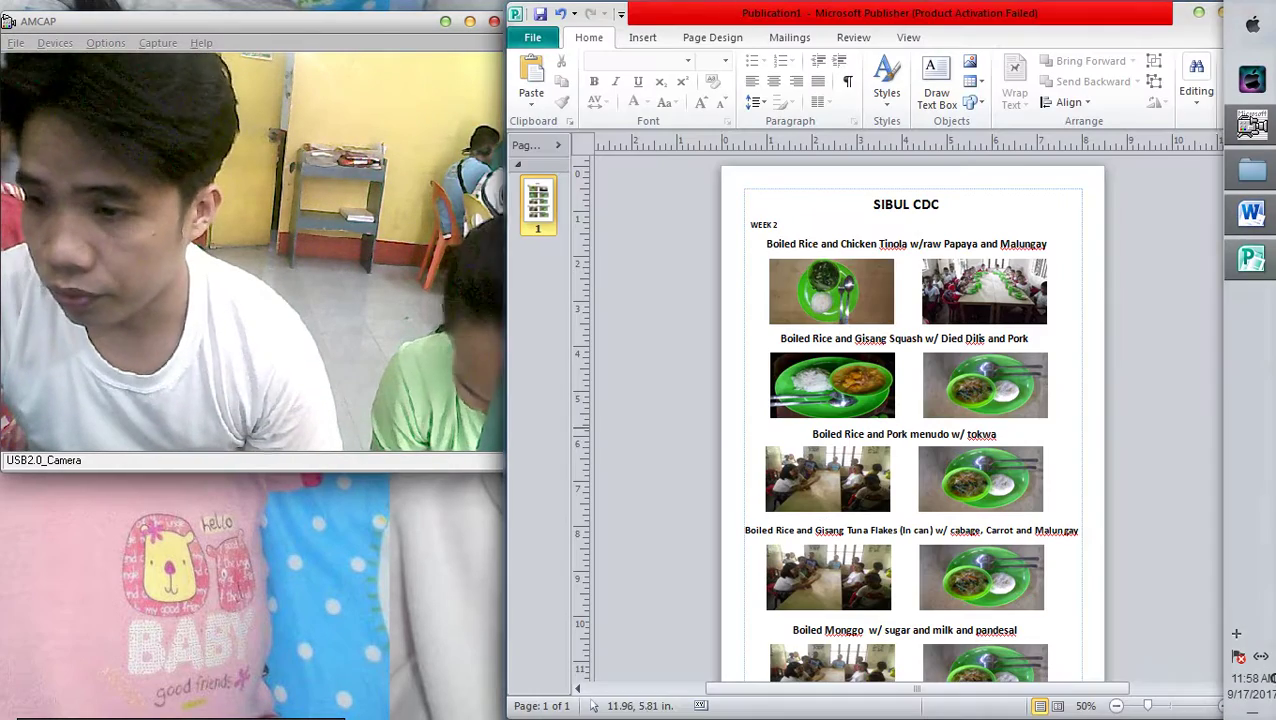
Replace the second-row right picture with the children-at-the-long-table classroom photo
{"action": "left_click", "coordinate": [985, 365]}
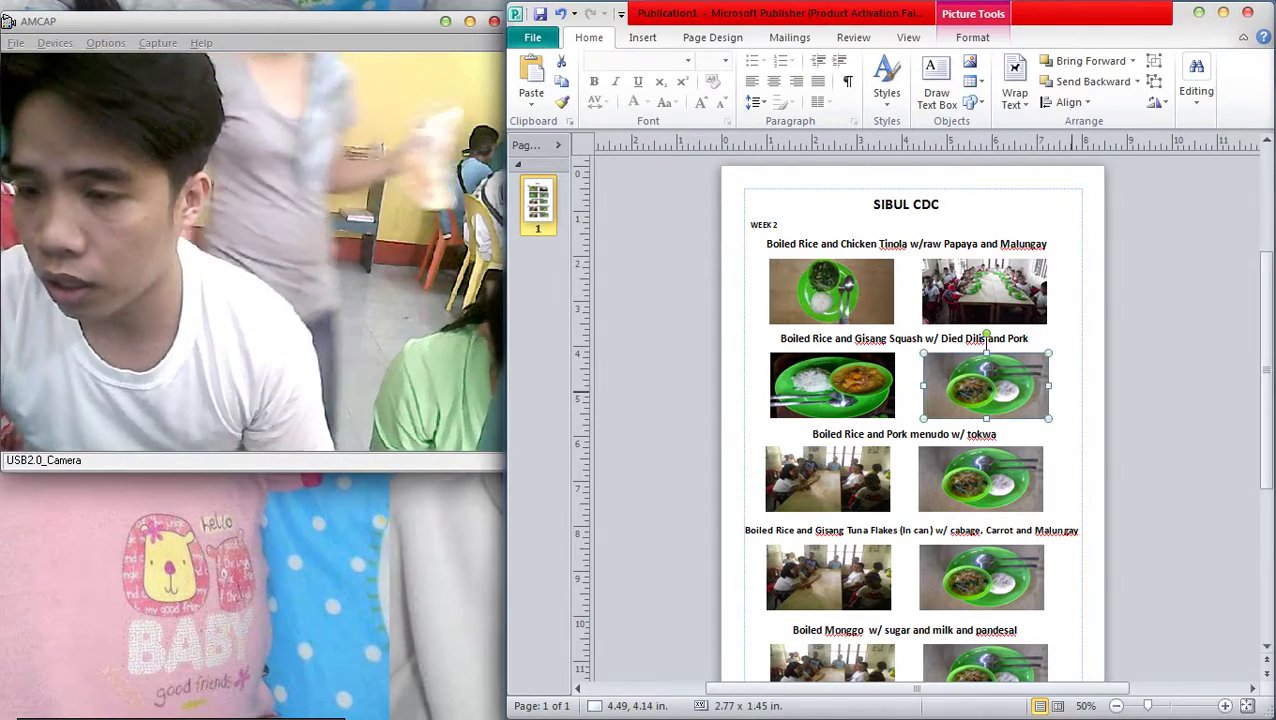
{"action": "key", "text": "ctrl+v"}
{"action": "left_click", "coordinate": [985, 345]}
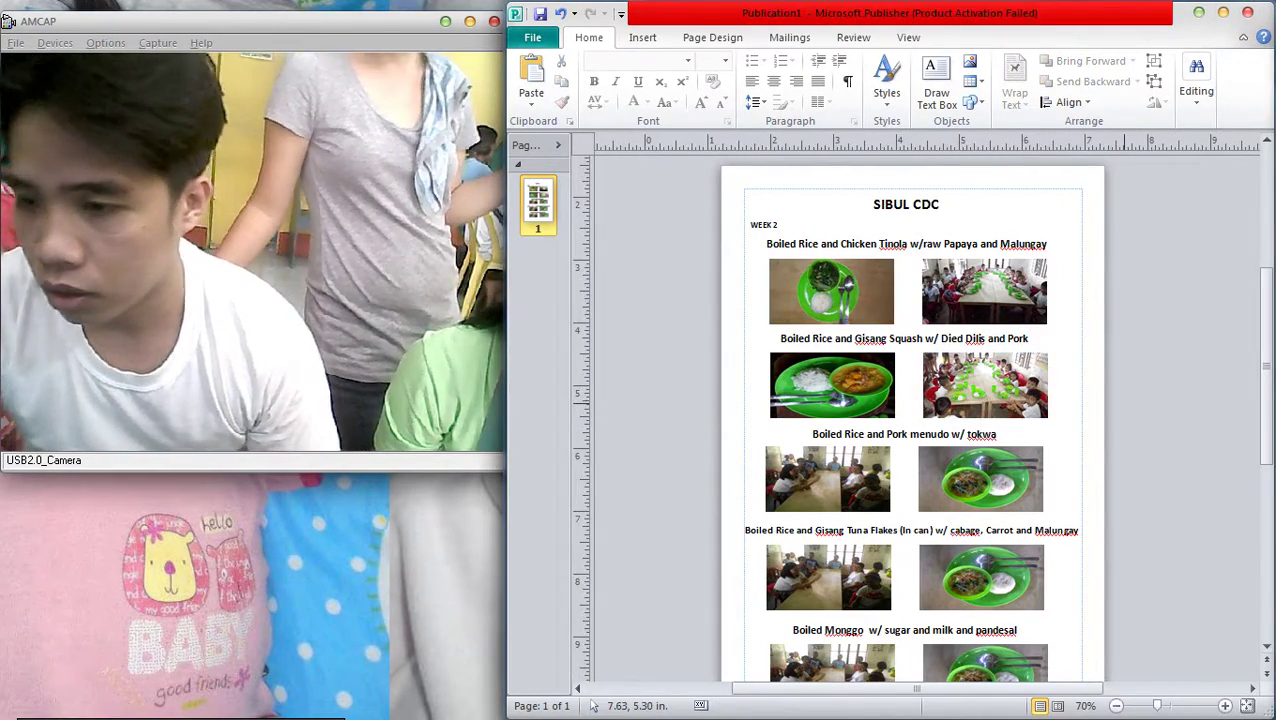
{"action": "scroll", "coordinate": [985, 400], "scroll_direction": "up", "scroll_amount": 4}
{"action": "left_click", "coordinate": [1043, 318]}
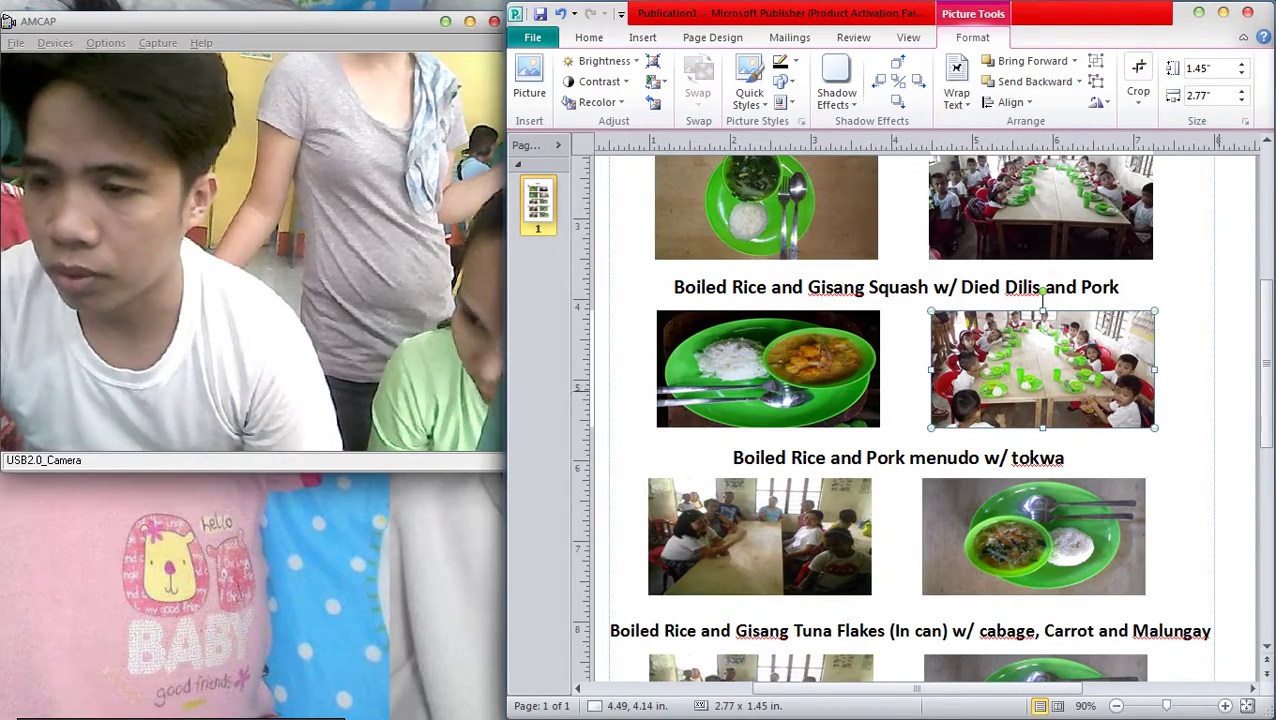
{"action": "left_click", "coordinate": [589, 37]}
{"action": "scroll", "coordinate": [900, 420], "scroll_direction": "down", "scroll_amount": 3}
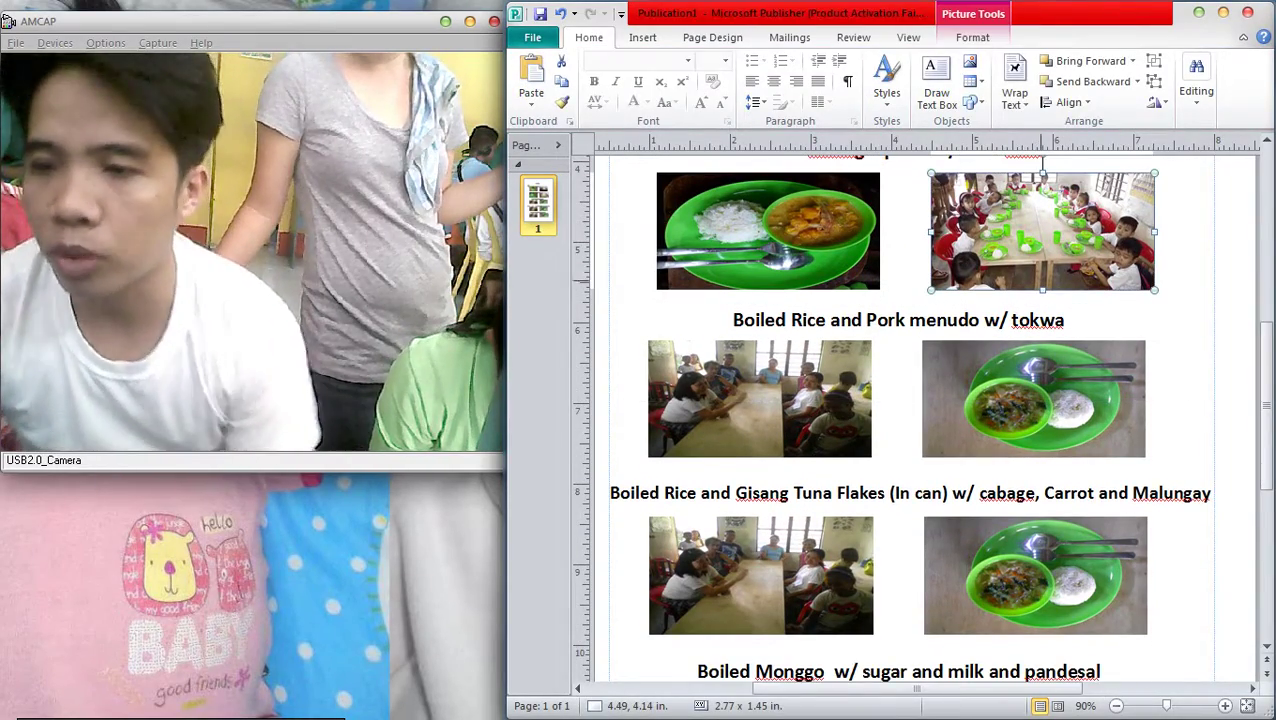
{"action": "left_click", "coordinate": [1194, 293]}
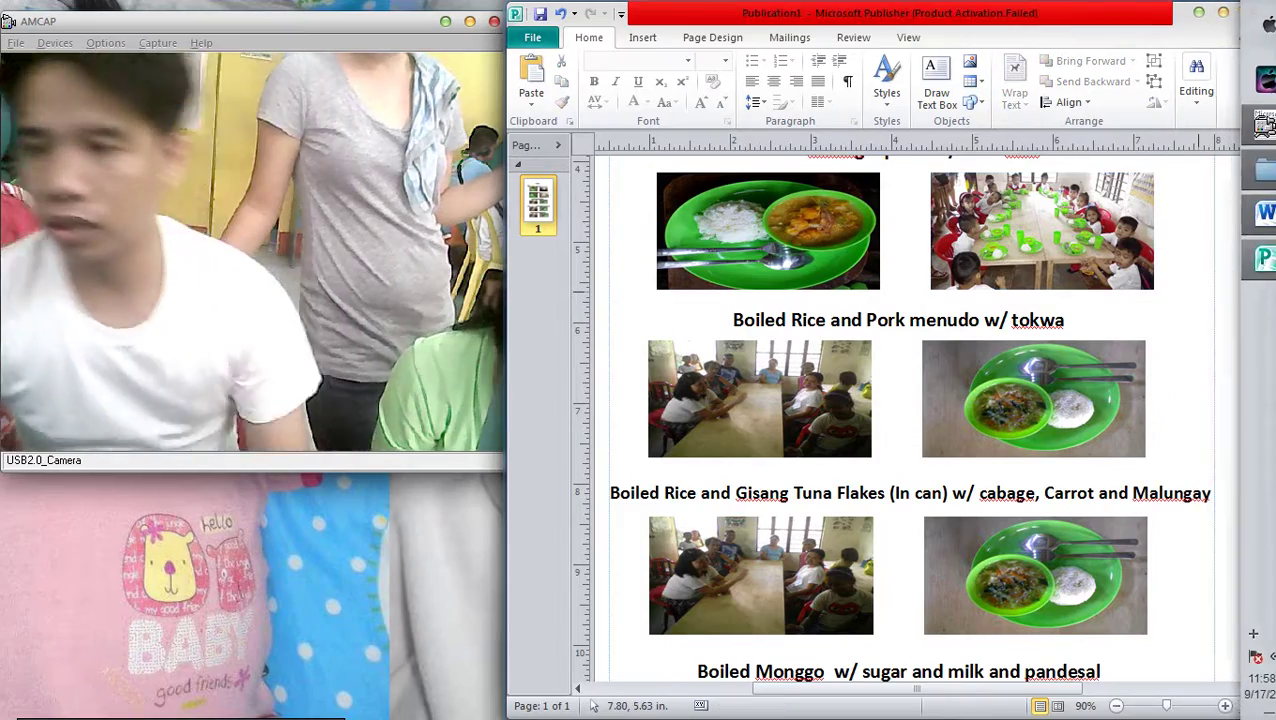
{"action": "scroll", "coordinate": [1200, 300], "scroll_direction": "down", "scroll_amount": 2}
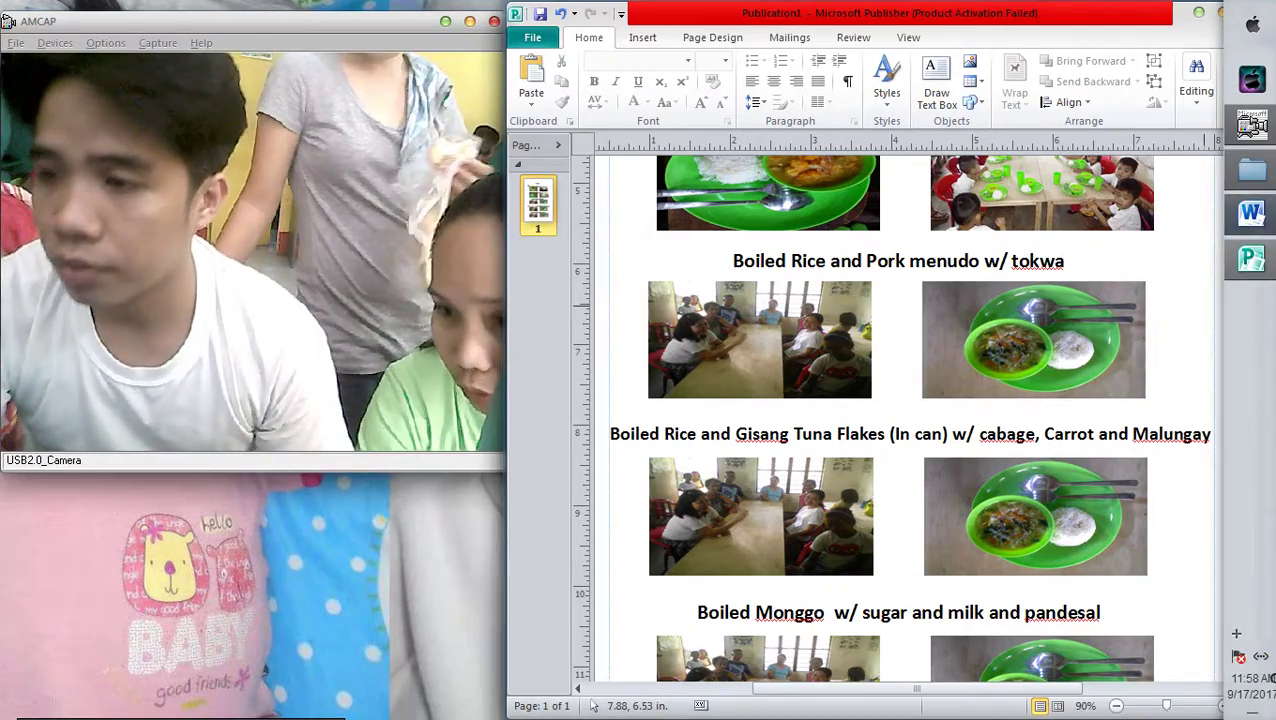
{"action": "left_click", "coordinate": [1250, 213]}
{"action": "left_click", "coordinate": [1252, 172]}
Preview the menudo plate photo IMG_20170915_101859 and copy it
{"action": "double_click", "coordinate": [889, 352]}
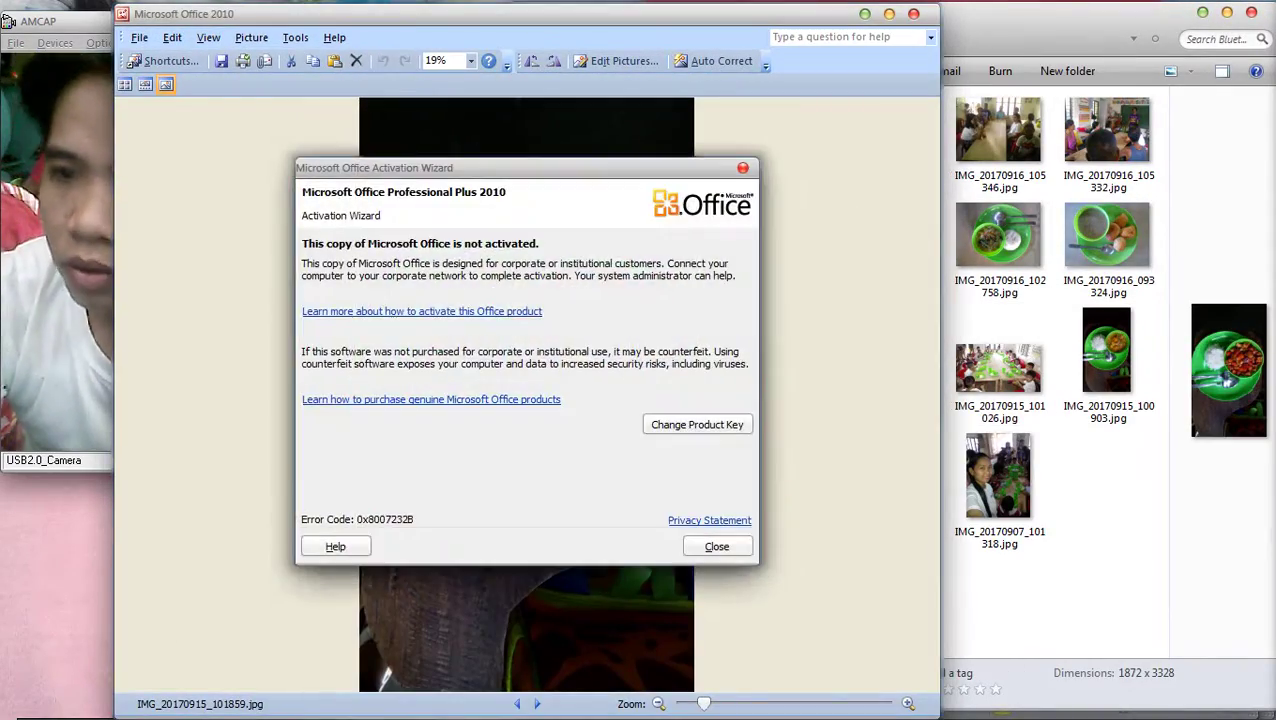
{"action": "key", "text": "Escape"}
{"action": "key", "text": "alt+F4"}
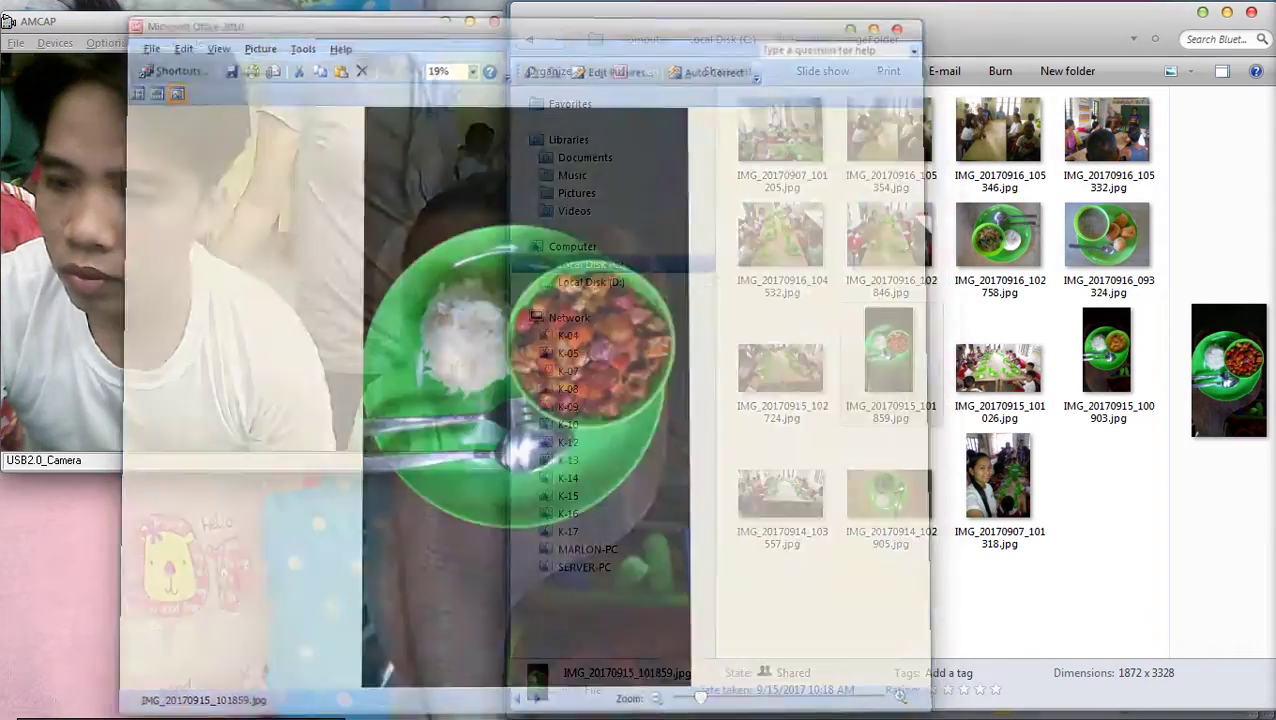
{"action": "right_click", "coordinate": [873, 352]}
{"action": "key", "text": "Return"}
{"action": "key", "text": "alt+Tab"}
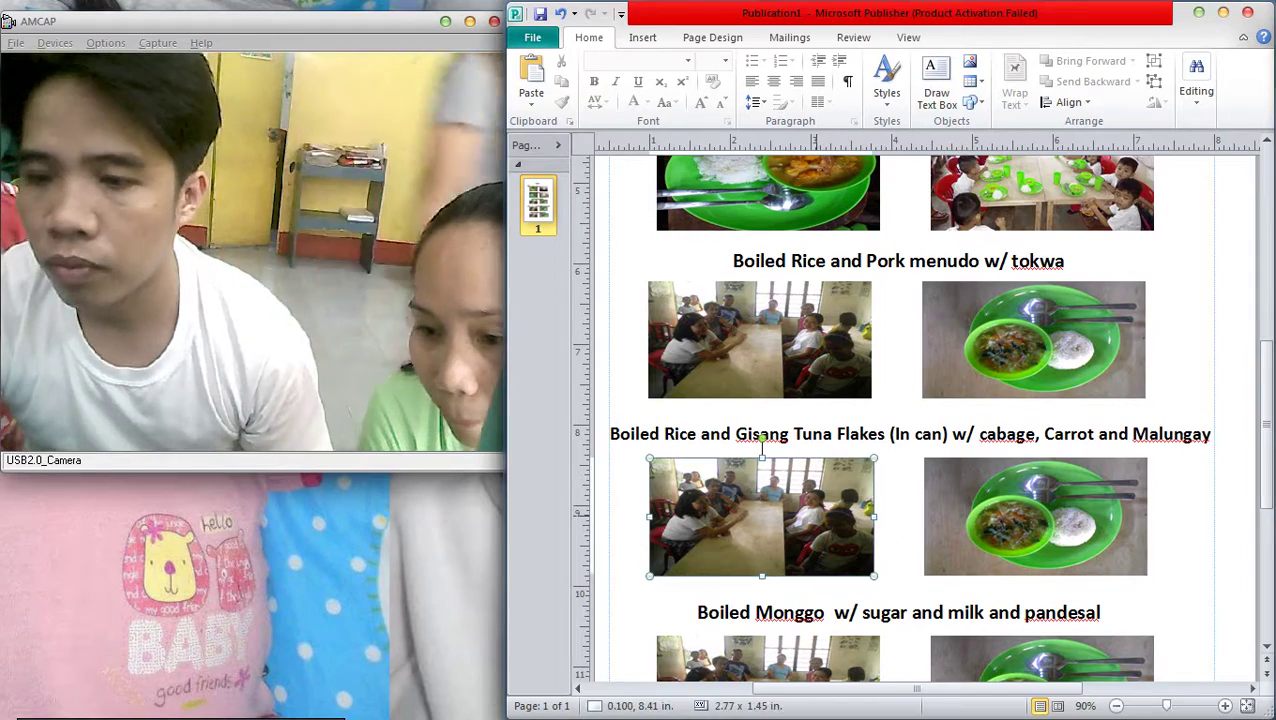
Paste the menudo plate photo into the Pork menudo row's left picture
{"action": "left_click", "coordinate": [835, 482]}
{"action": "scroll", "coordinate": [835, 482], "scroll_direction": "down", "scroll_amount": 1}
{"action": "scroll", "coordinate": [762, 368], "scroll_direction": "up", "scroll_amount": 1}
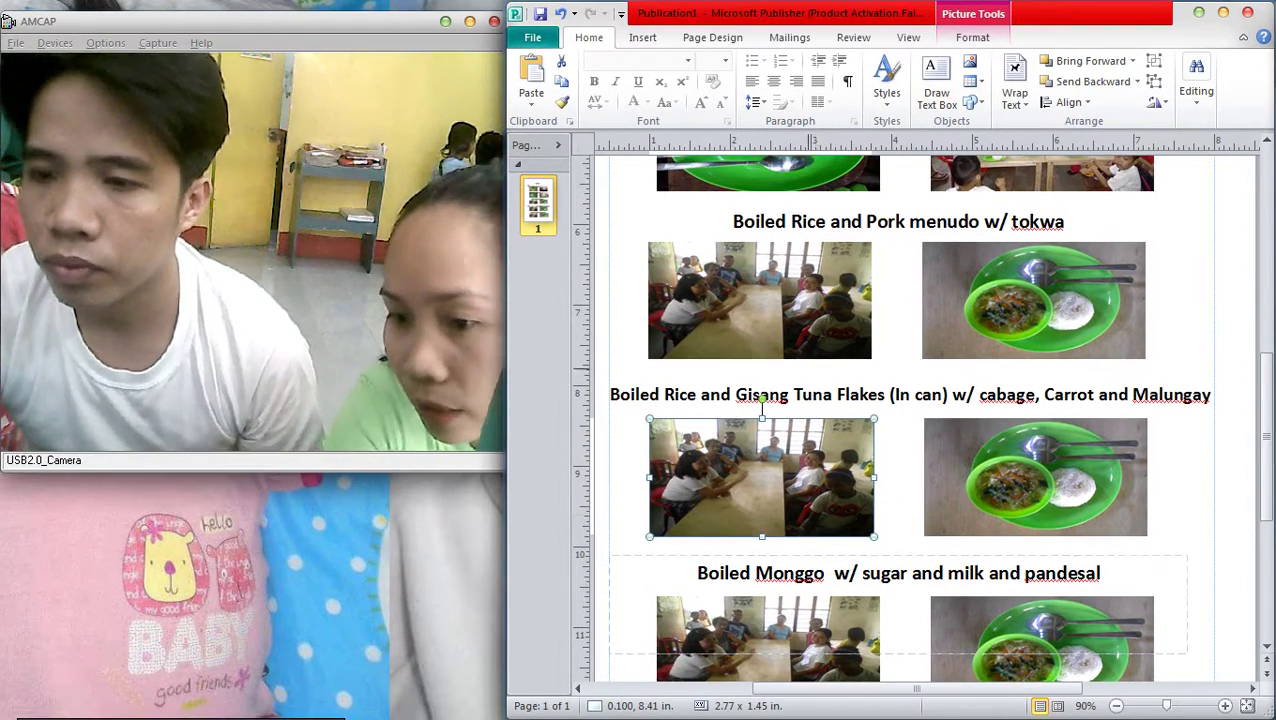
{"action": "left_click", "coordinate": [760, 245]}
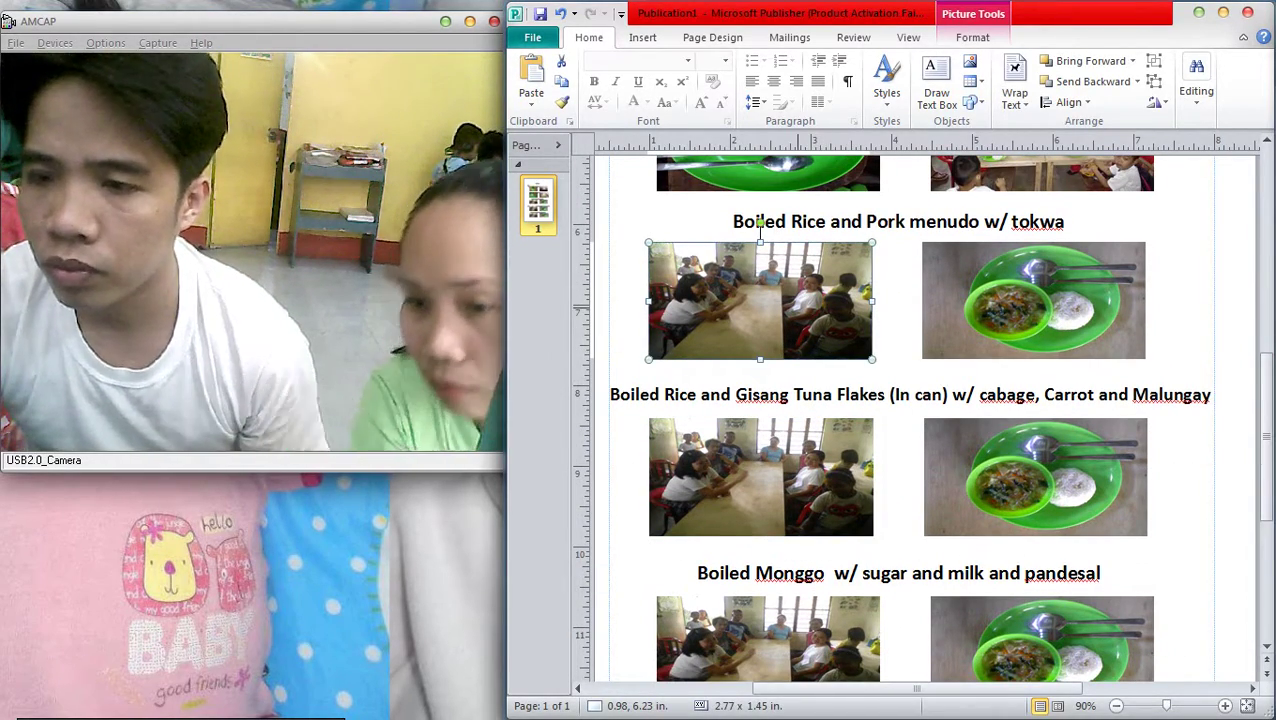
{"action": "key", "text": "ctrl+v"}
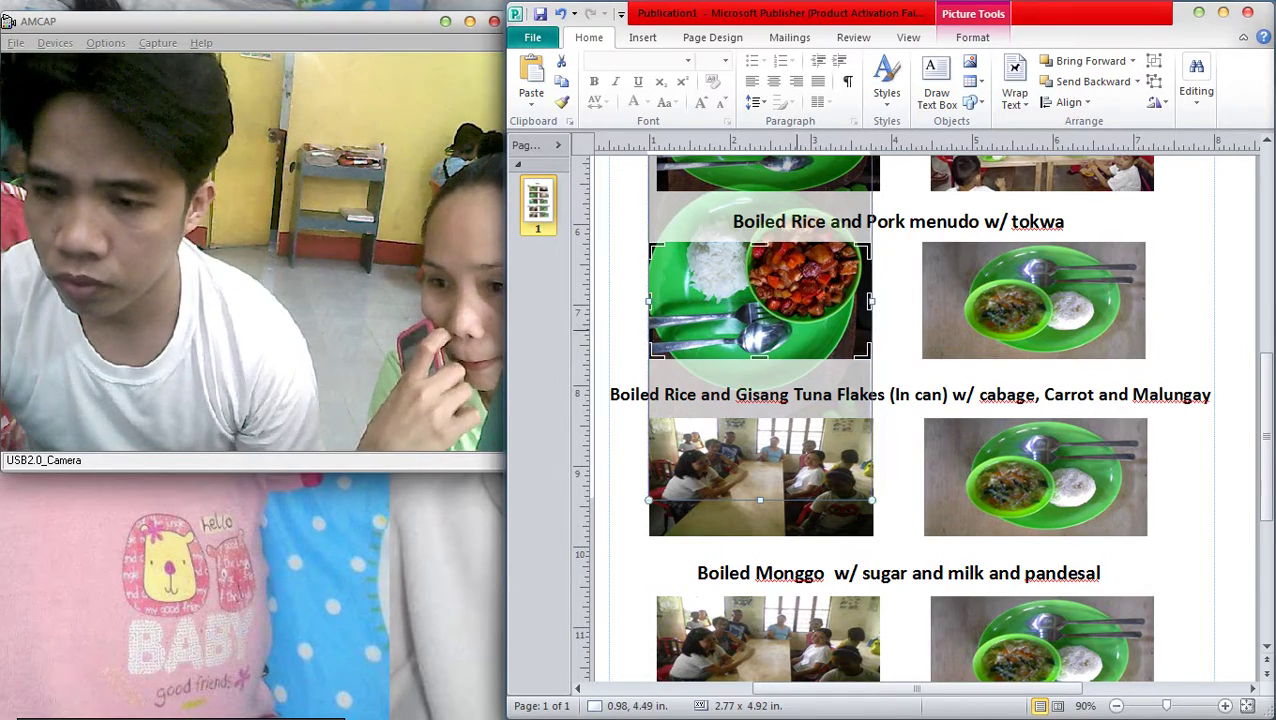
Resize the menudo picture to fit between its heading and the next one
{"action": "scroll", "coordinate": [910, 420], "scroll_direction": "up", "scroll_amount": 1}
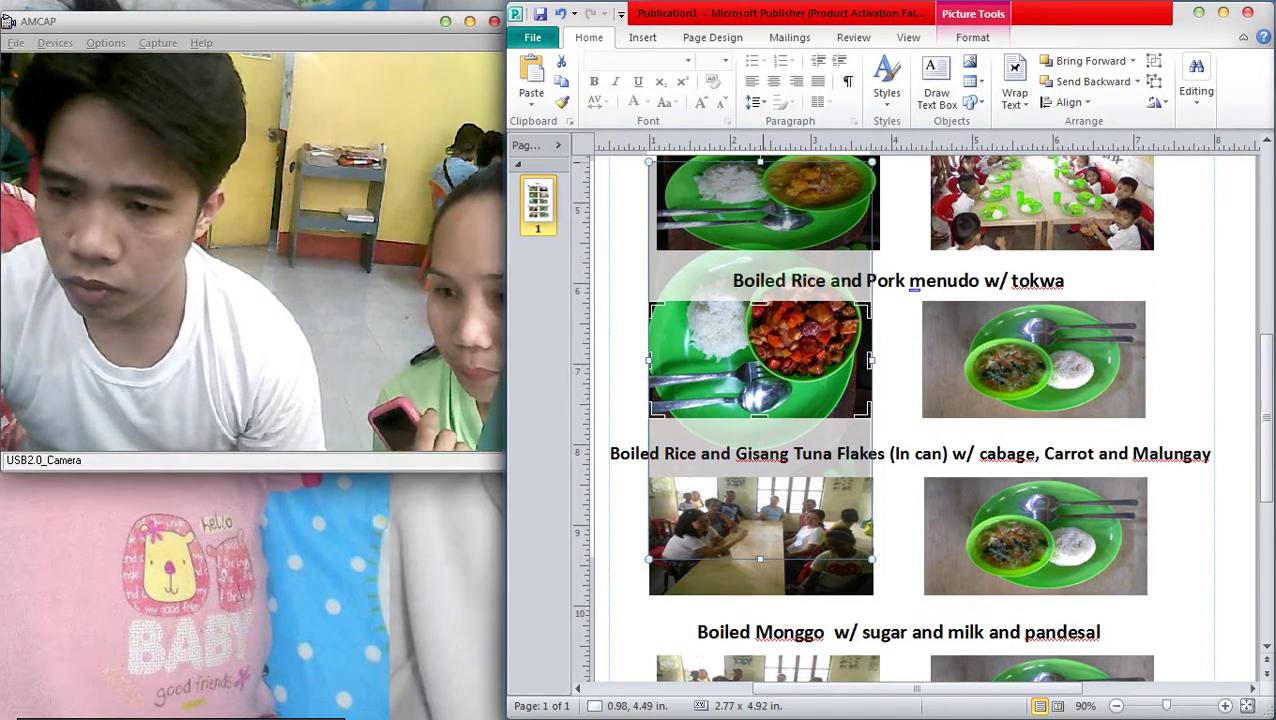
{"action": "left_click_drag", "start_coordinate": [760, 161], "coordinate": [760, 251]}
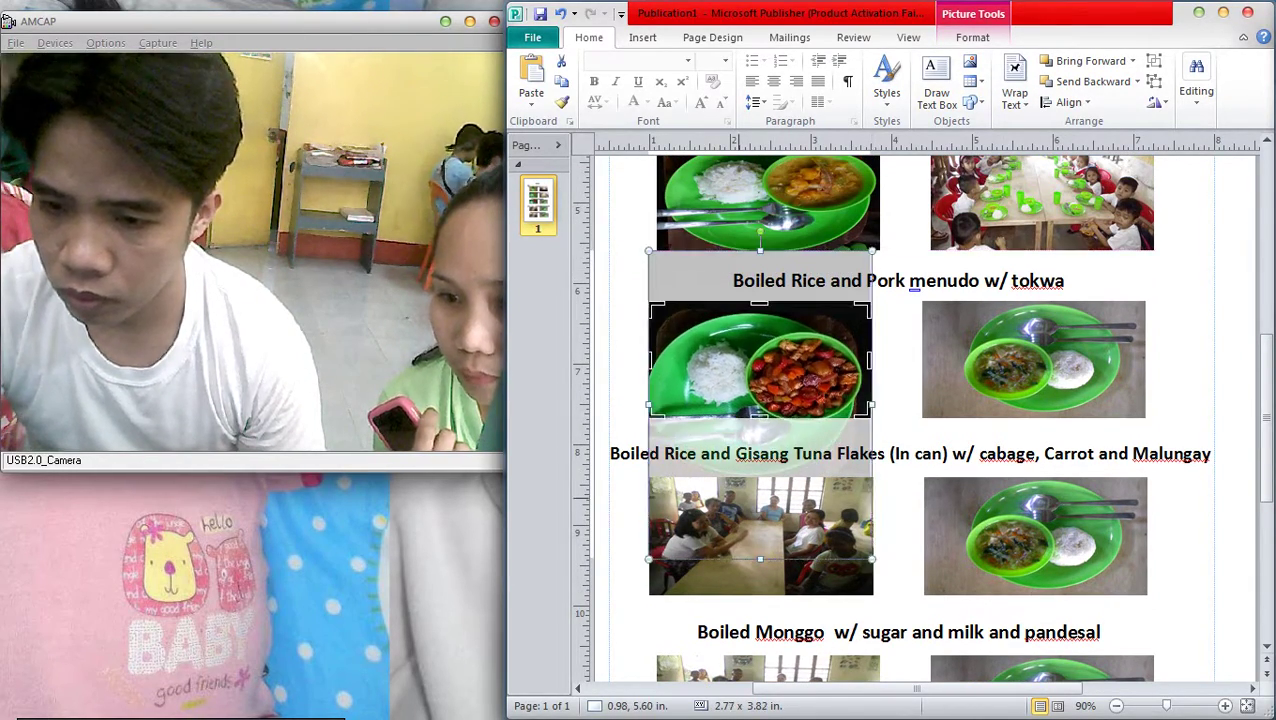
{"action": "left_click_drag", "start_coordinate": [760, 560], "coordinate": [760, 465]}
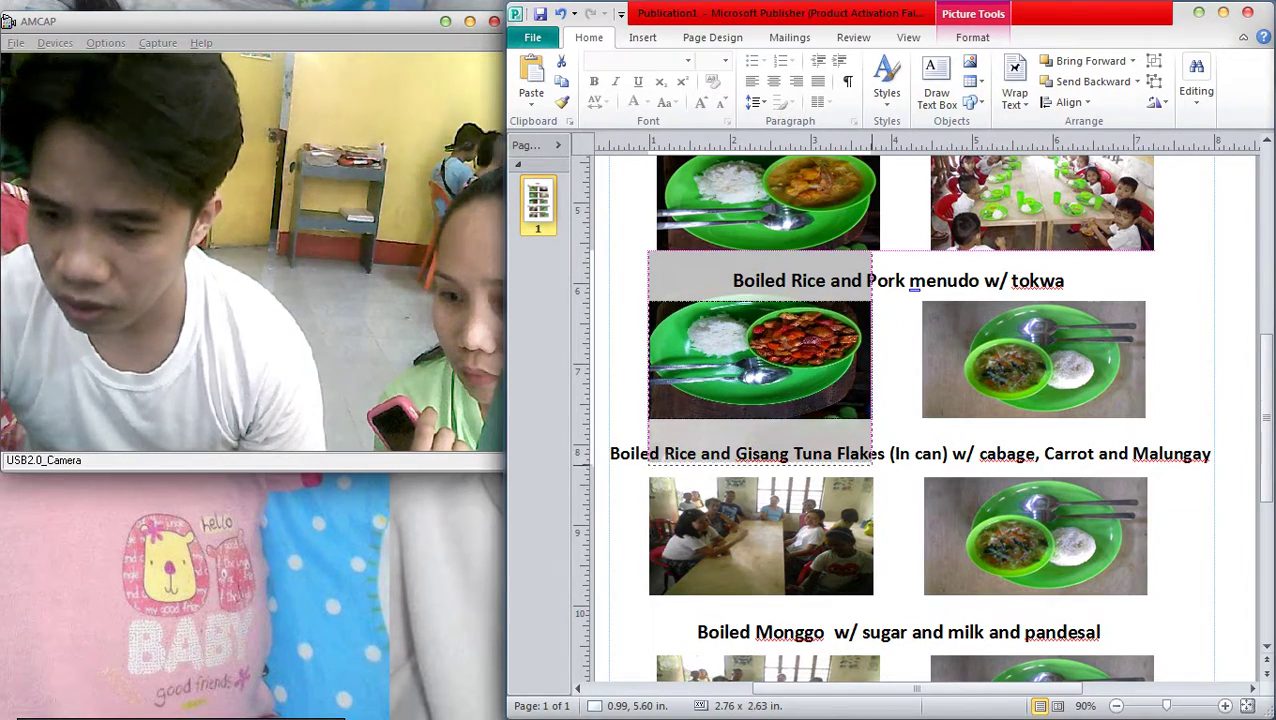
{"action": "key", "text": "Escape"}
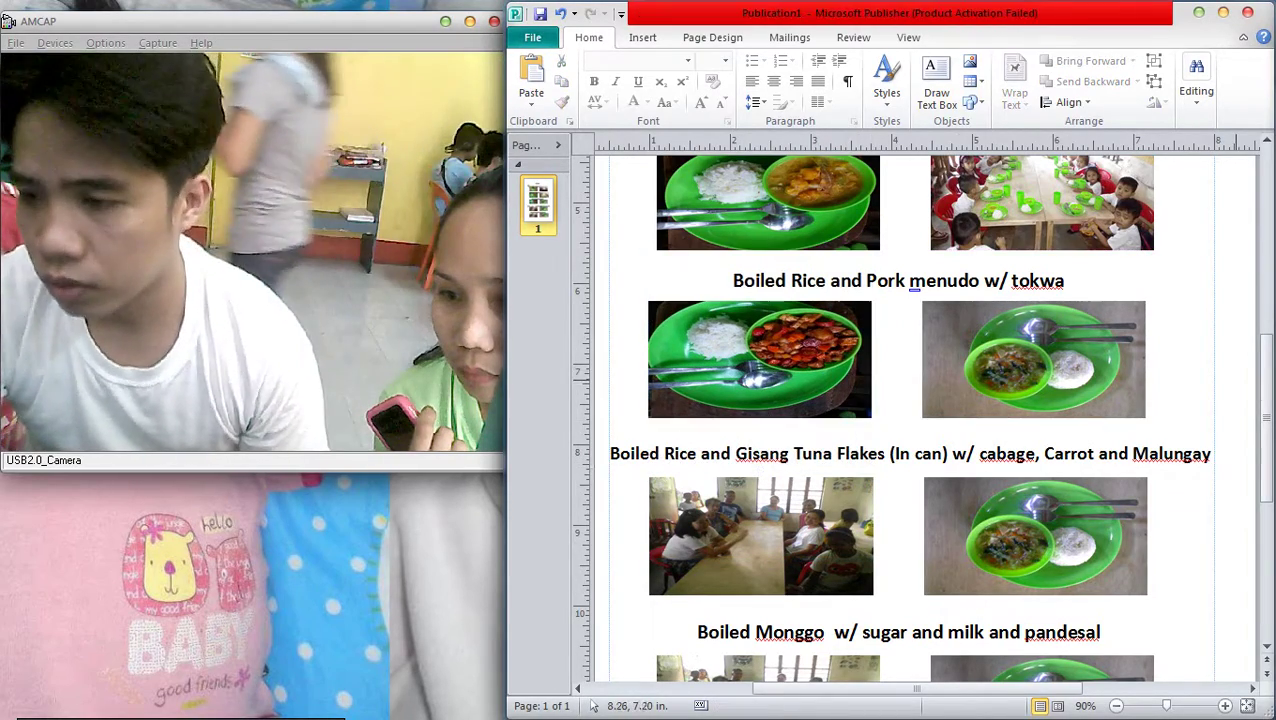
{"action": "scroll", "coordinate": [760, 372], "scroll_direction": "up", "scroll_amount": 1}
{"action": "left_click", "coordinate": [760, 384]}
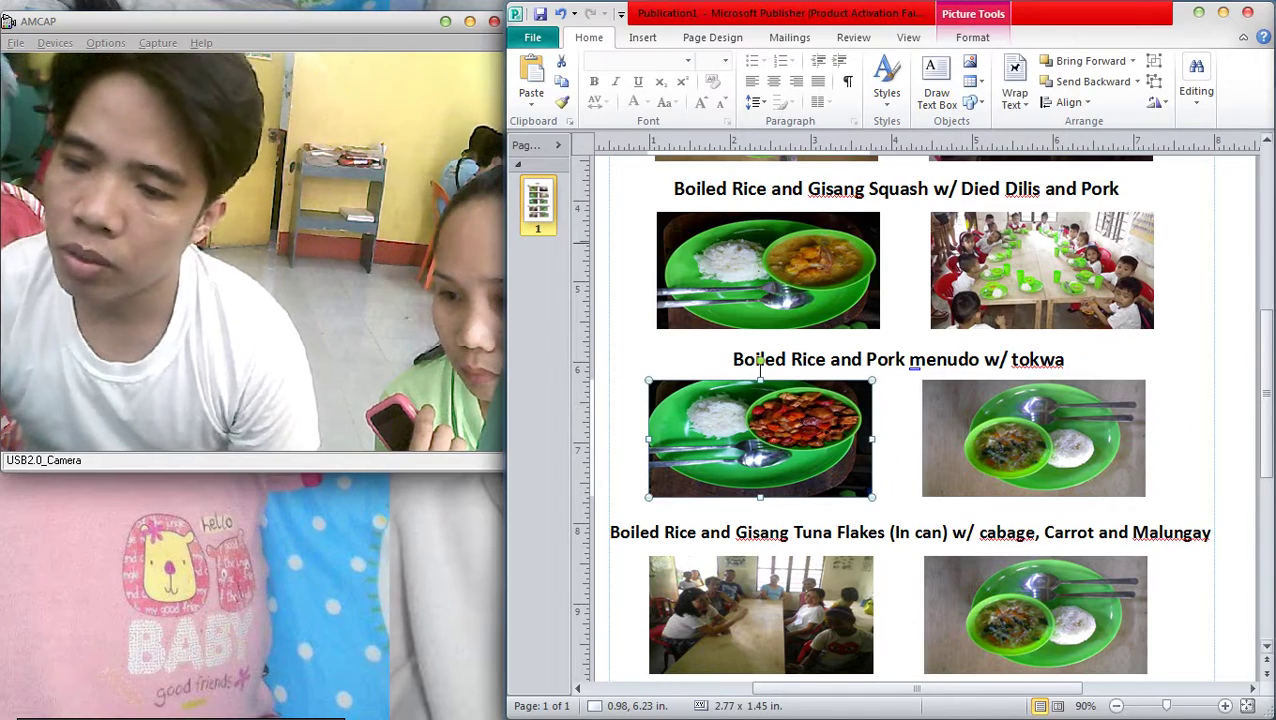
{"action": "left_click", "coordinate": [1252, 172]}
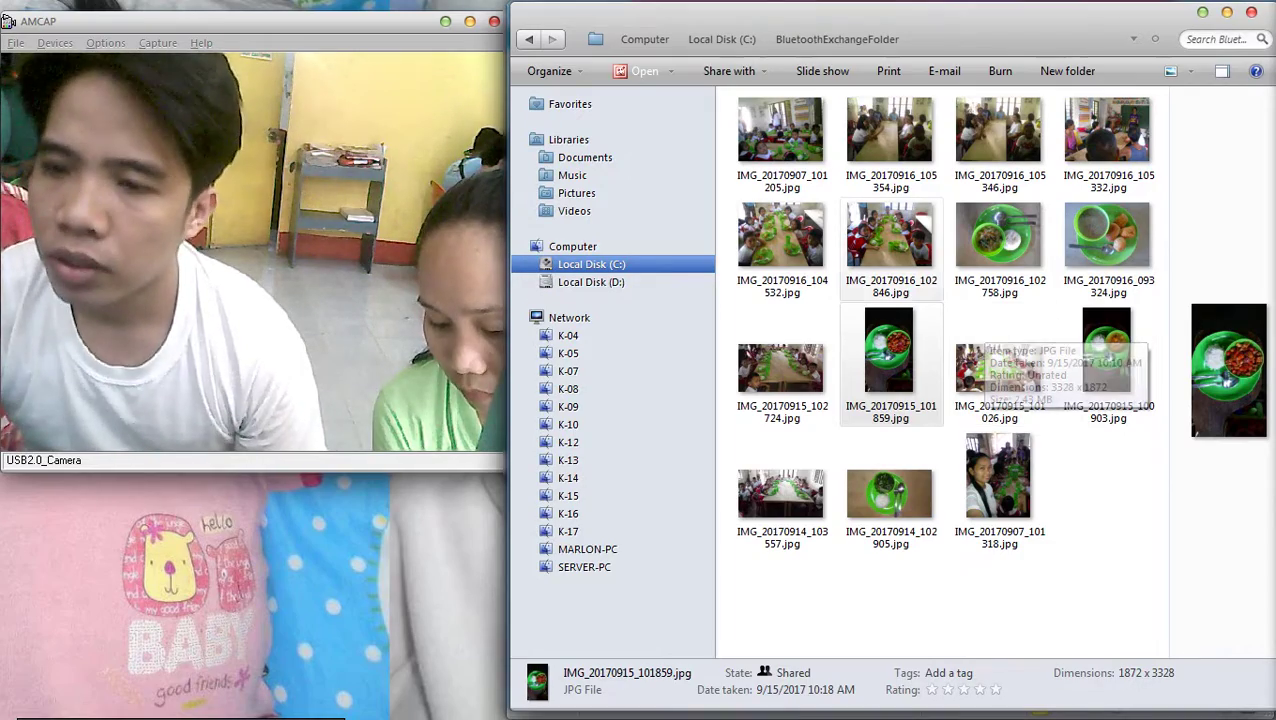
Preview IMG_20170916_104532 and IMG_20170915_102724, then copy IMG_20170915_102724
{"action": "double_click", "coordinate": [781, 235]}
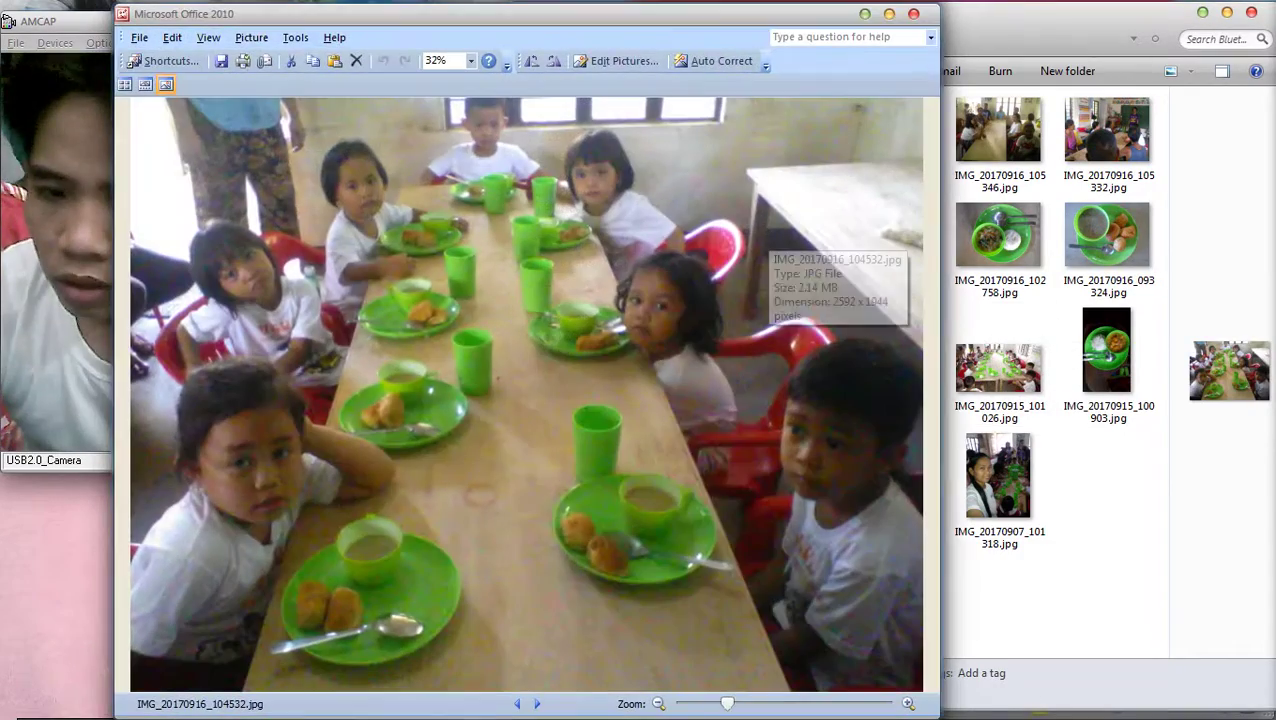
{"action": "key", "text": "Escape"}
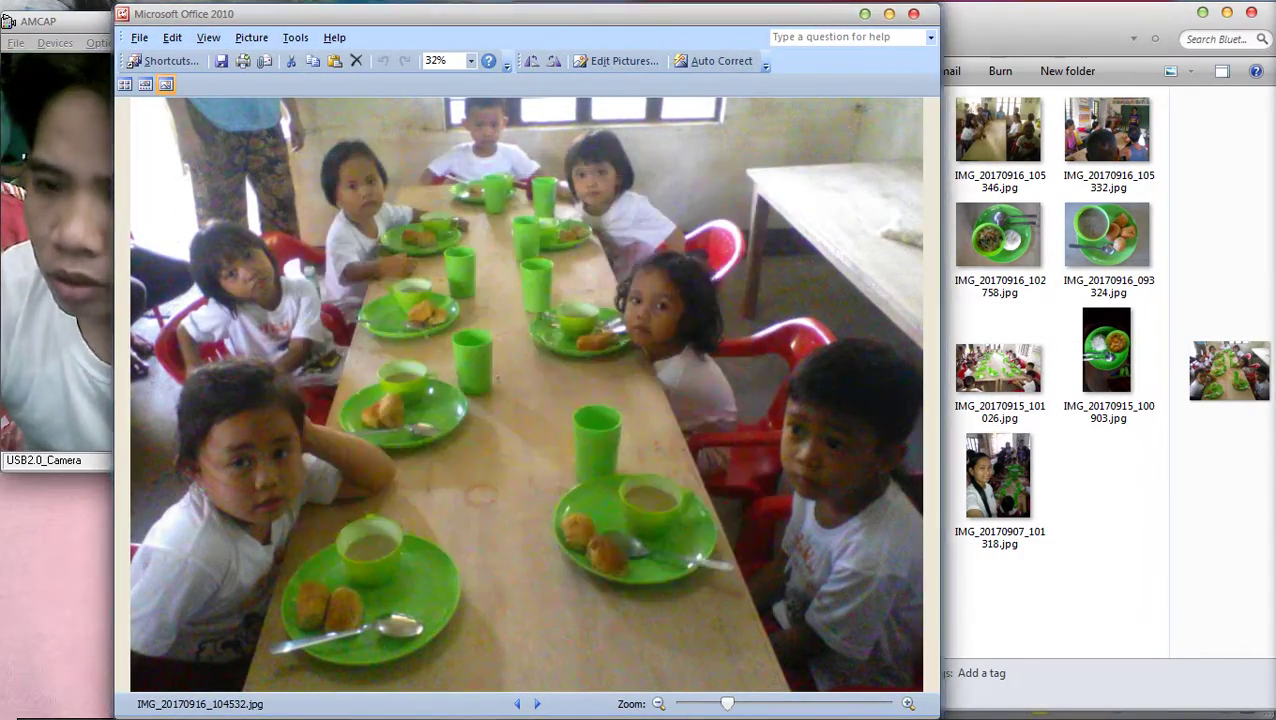
{"action": "key", "text": "alt+F4"}
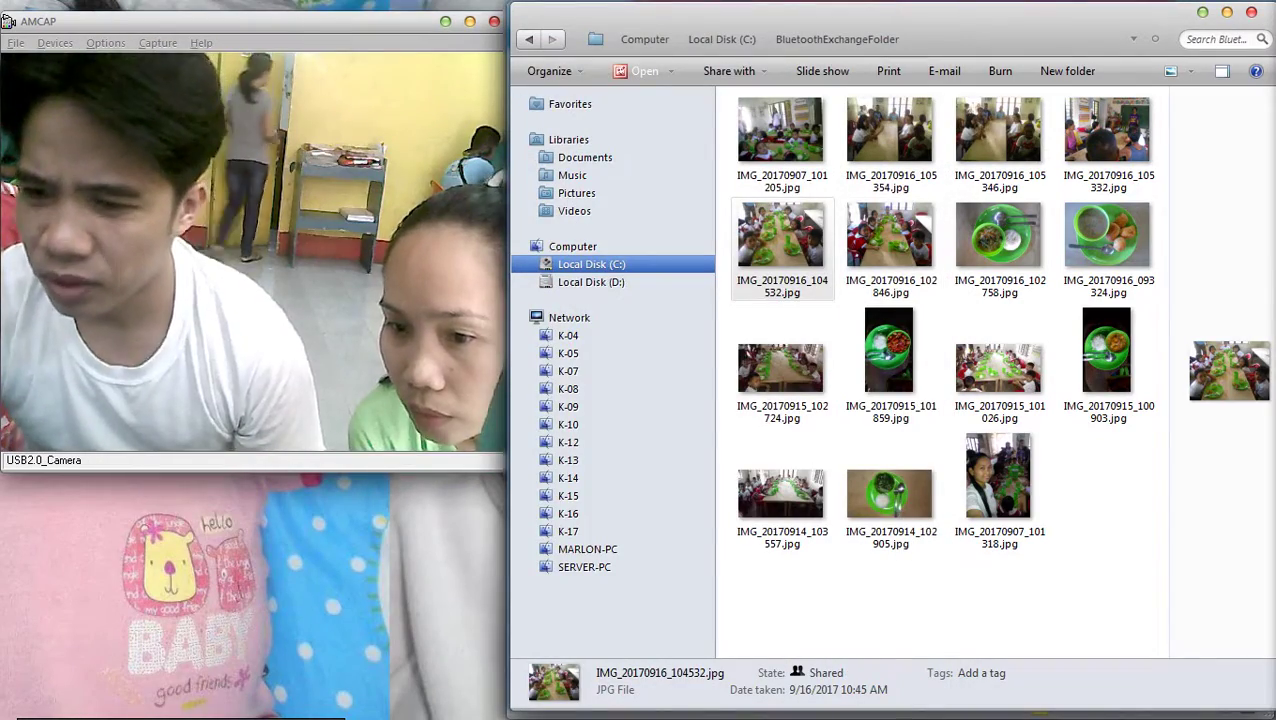
{"action": "left_click_drag", "start_coordinate": [1230, 370], "coordinate": [1262, 370]}
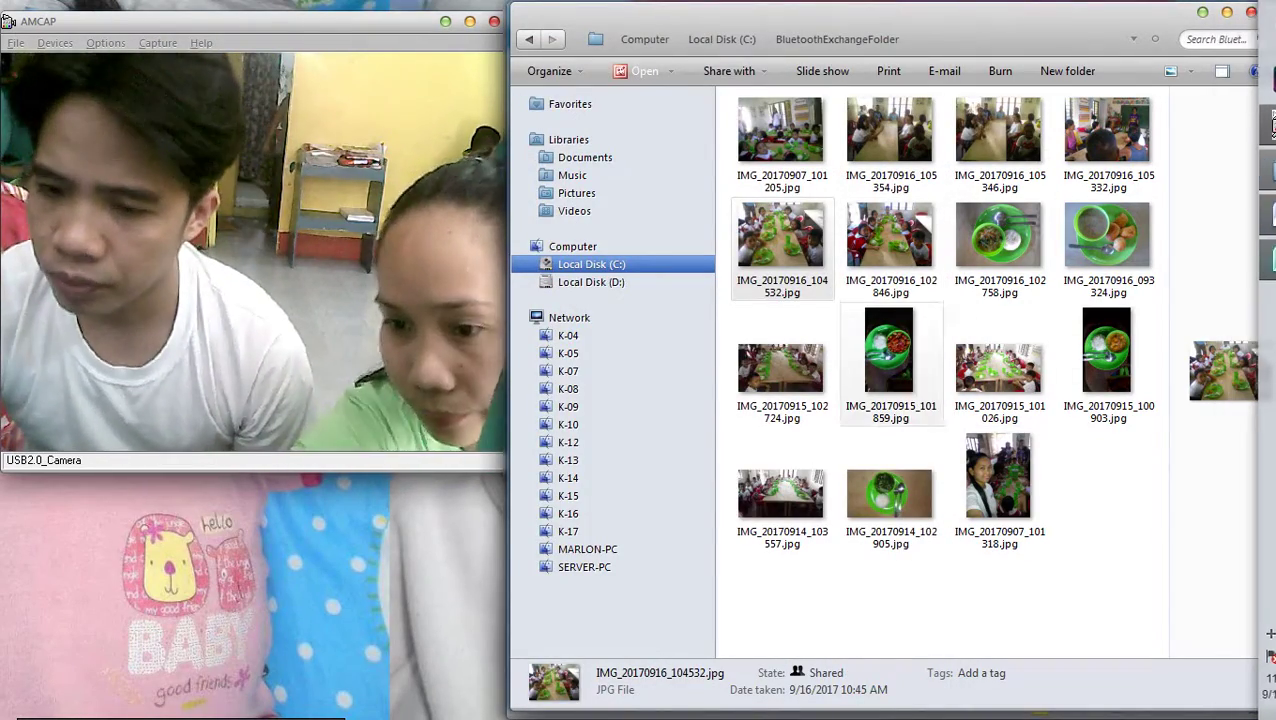
{"action": "double_click", "coordinate": [781, 368]}
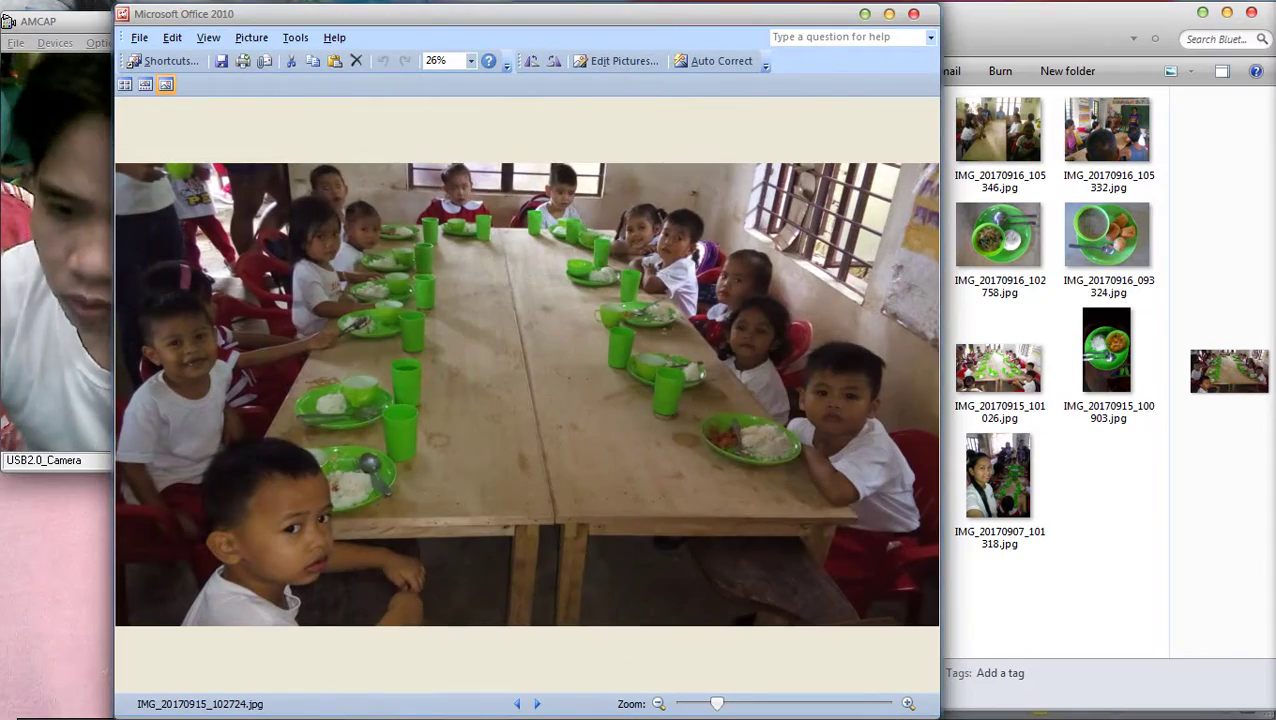
{"action": "key", "text": "Escape"}
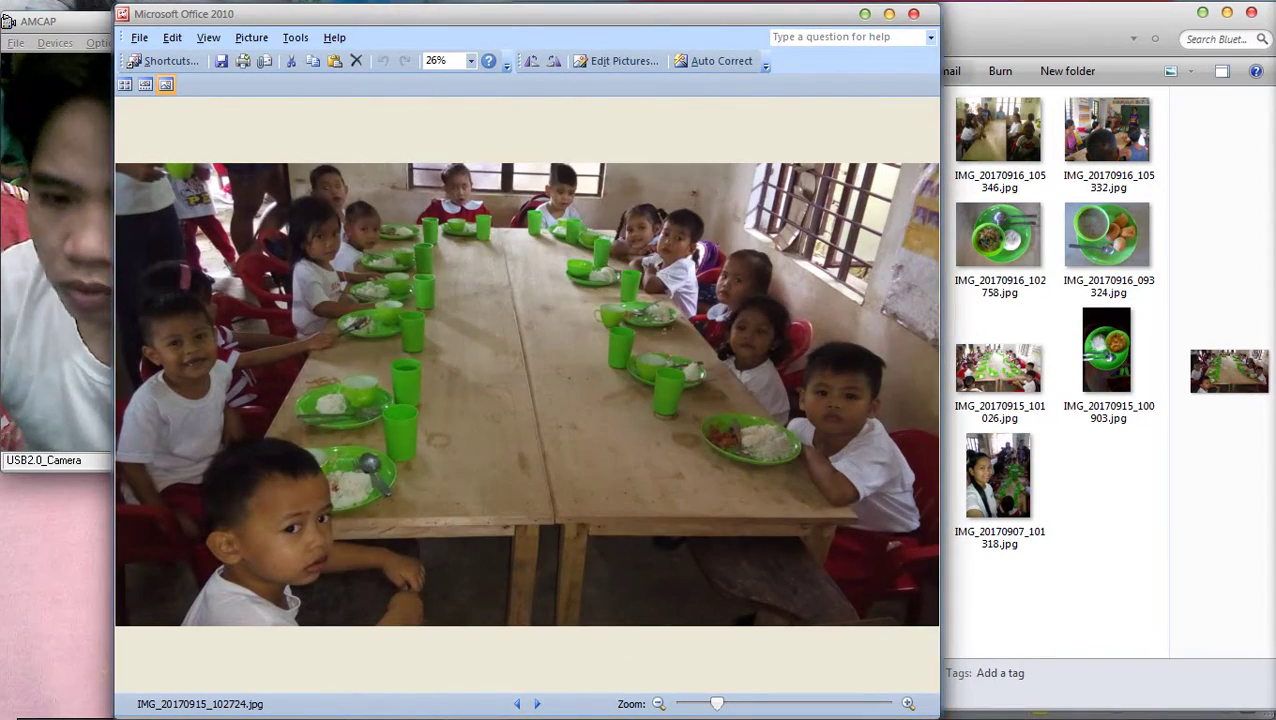
{"action": "left_click", "coordinate": [913, 13]}
{"action": "right_click", "coordinate": [760, 380]}
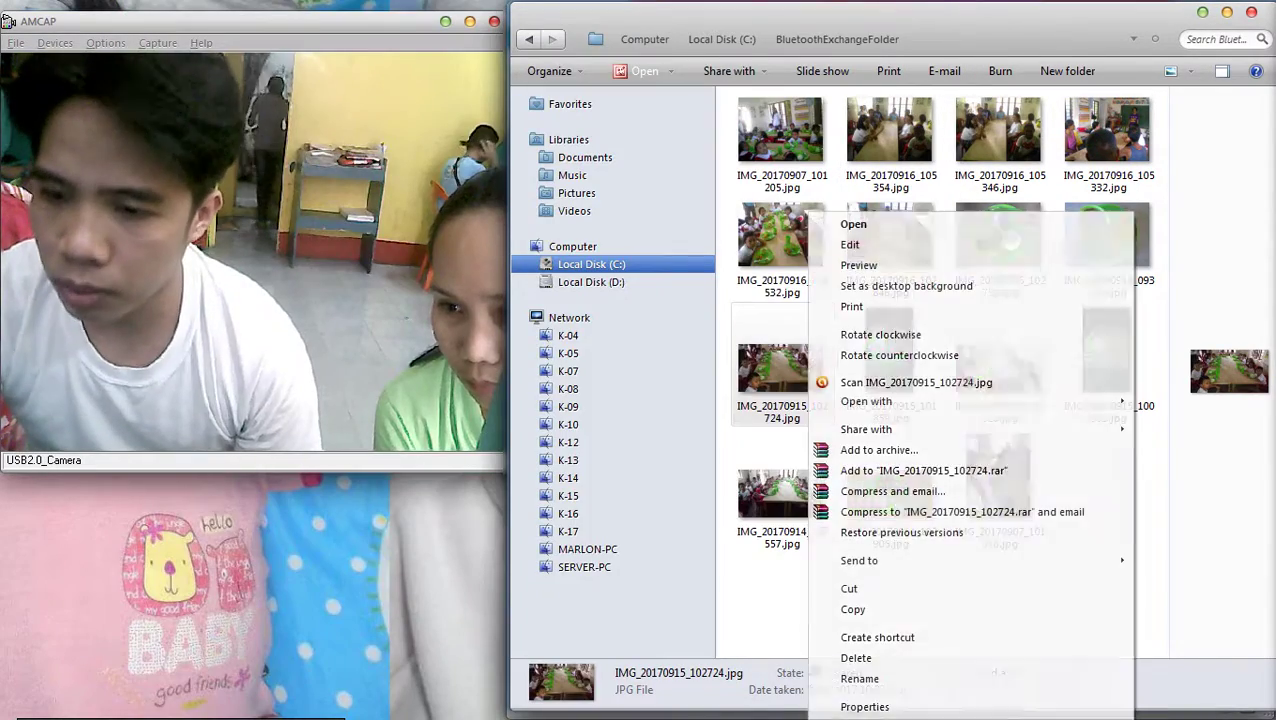
{"action": "left_click", "coordinate": [802, 609]}
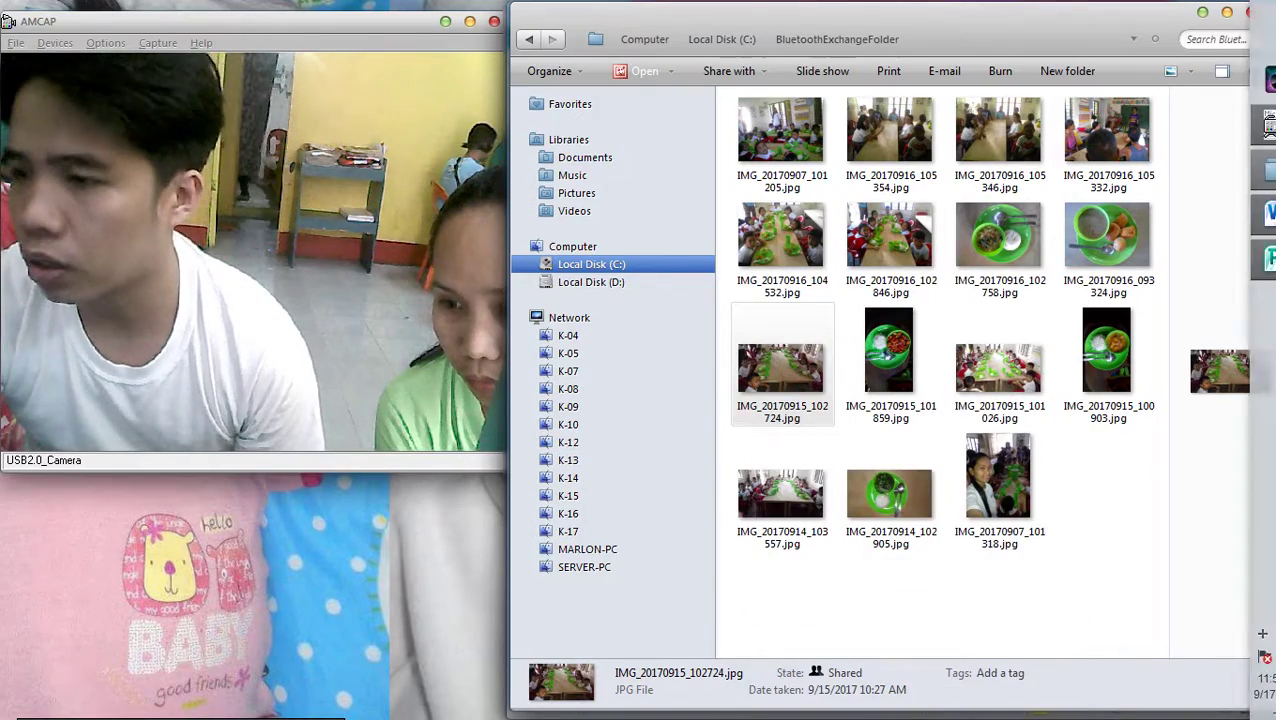
Put the copied classroom photo in the picture beside the Pork menudo plate
{"action": "left_click", "coordinate": [1251, 259]}
{"action": "scroll", "coordinate": [910, 420], "scroll_direction": "down", "scroll_amount": 1}
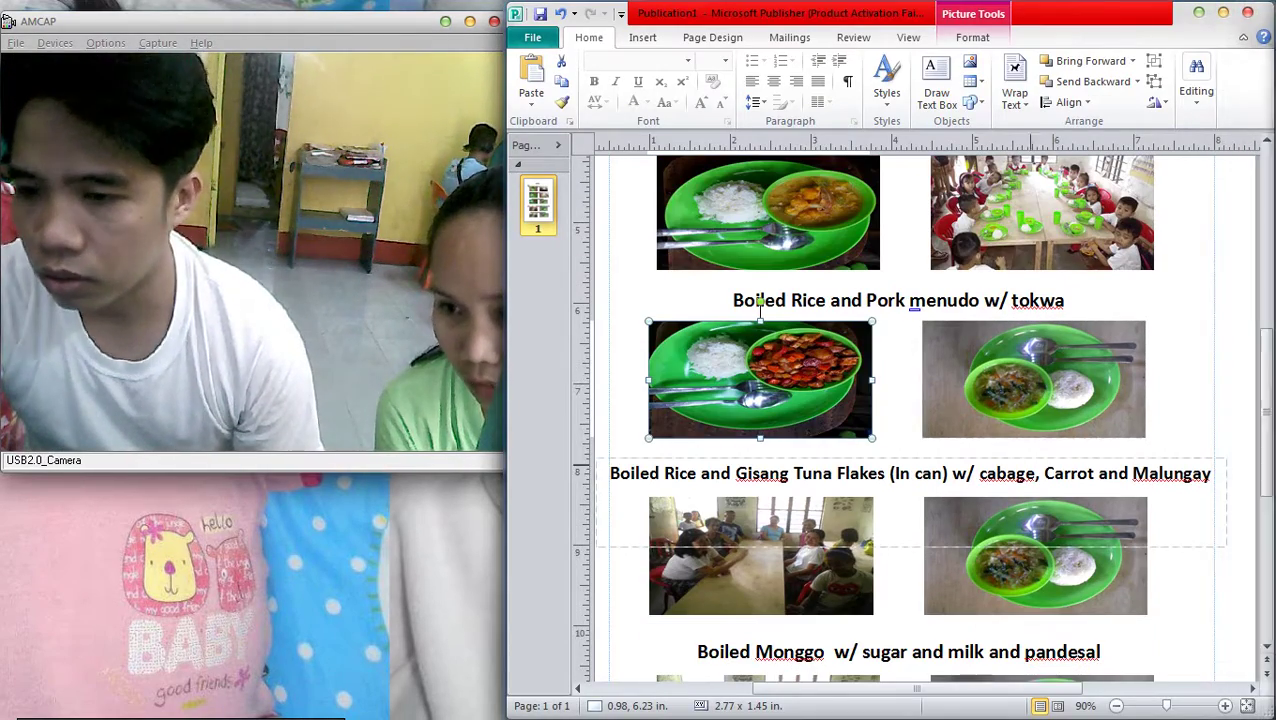
{"action": "left_click", "coordinate": [1034, 379]}
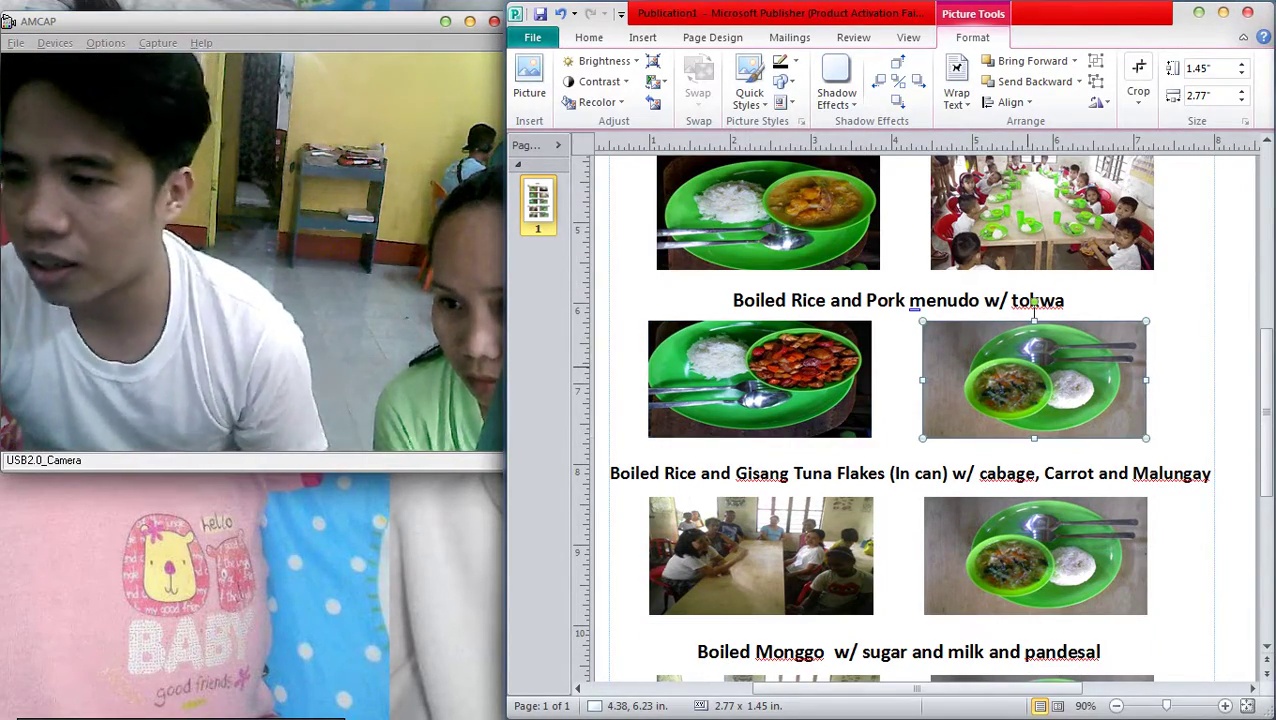
{"action": "key", "text": "ctrl+z"}
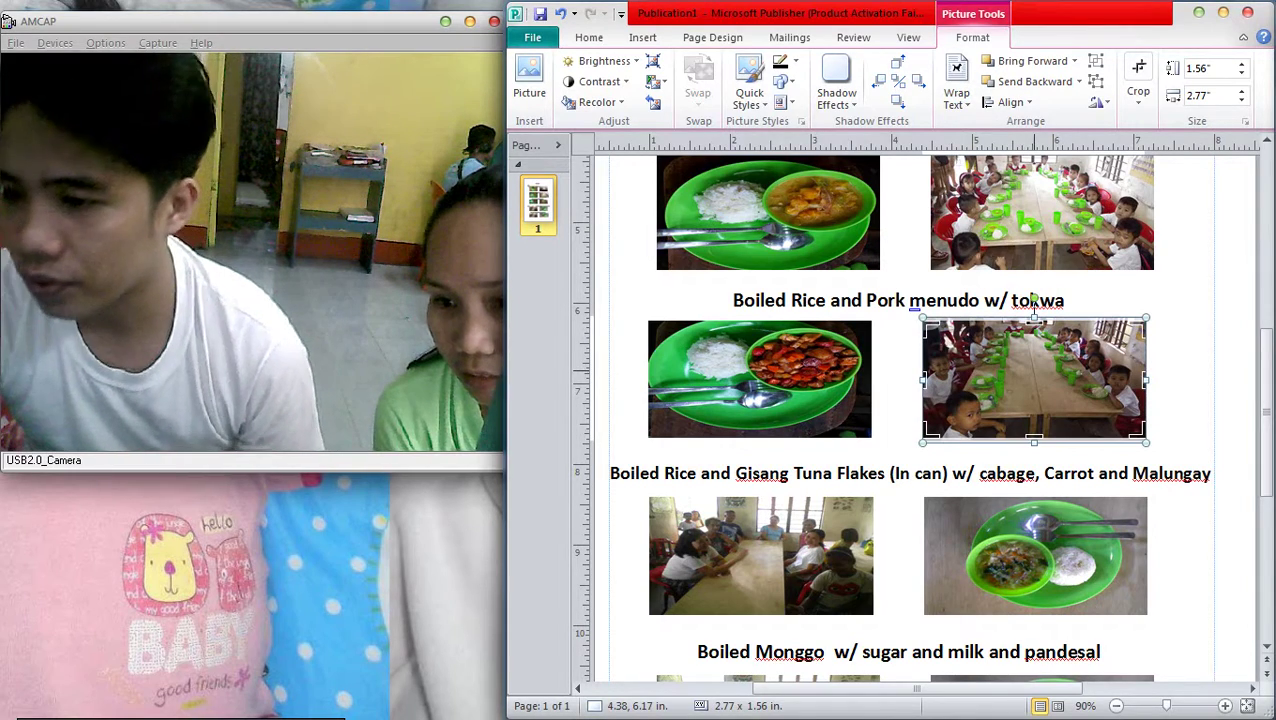
{"action": "left_click", "coordinate": [1035, 300]}
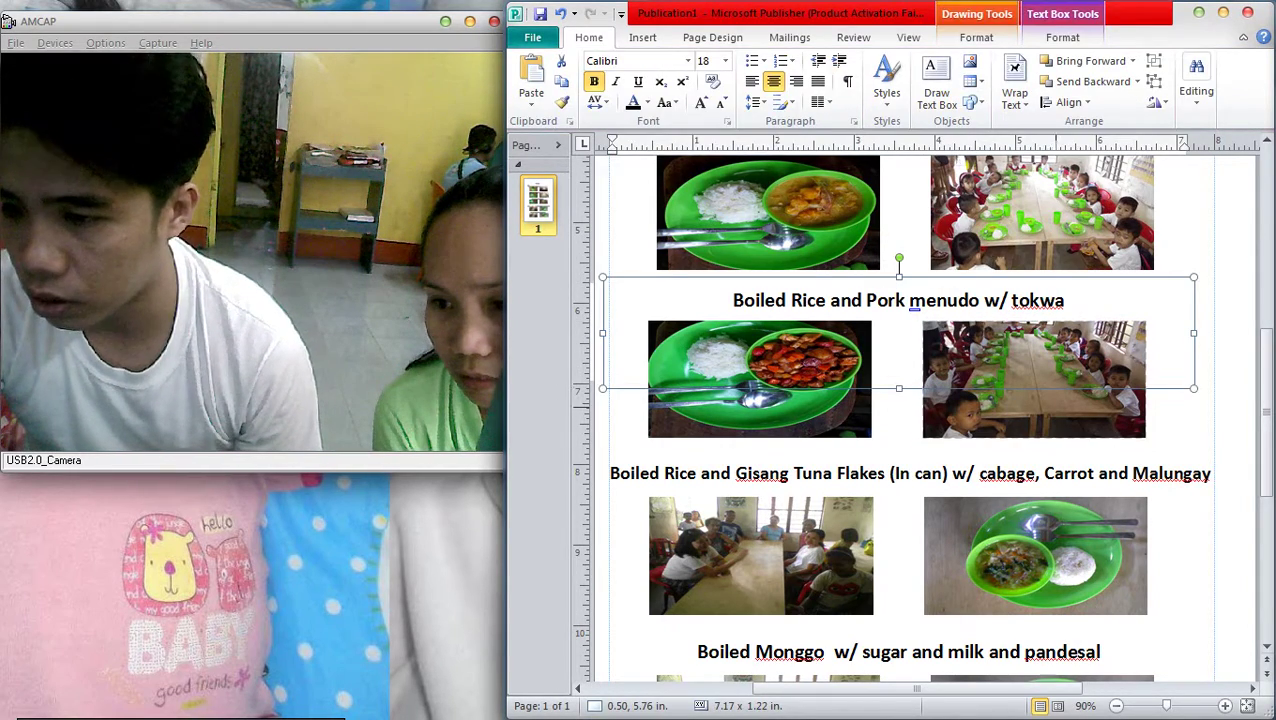
{"action": "left_click", "coordinate": [1034, 322]}
{"action": "key", "text": "Escape"}
{"action": "scroll", "coordinate": [1084, 428], "scroll_direction": "down", "scroll_amount": 3}
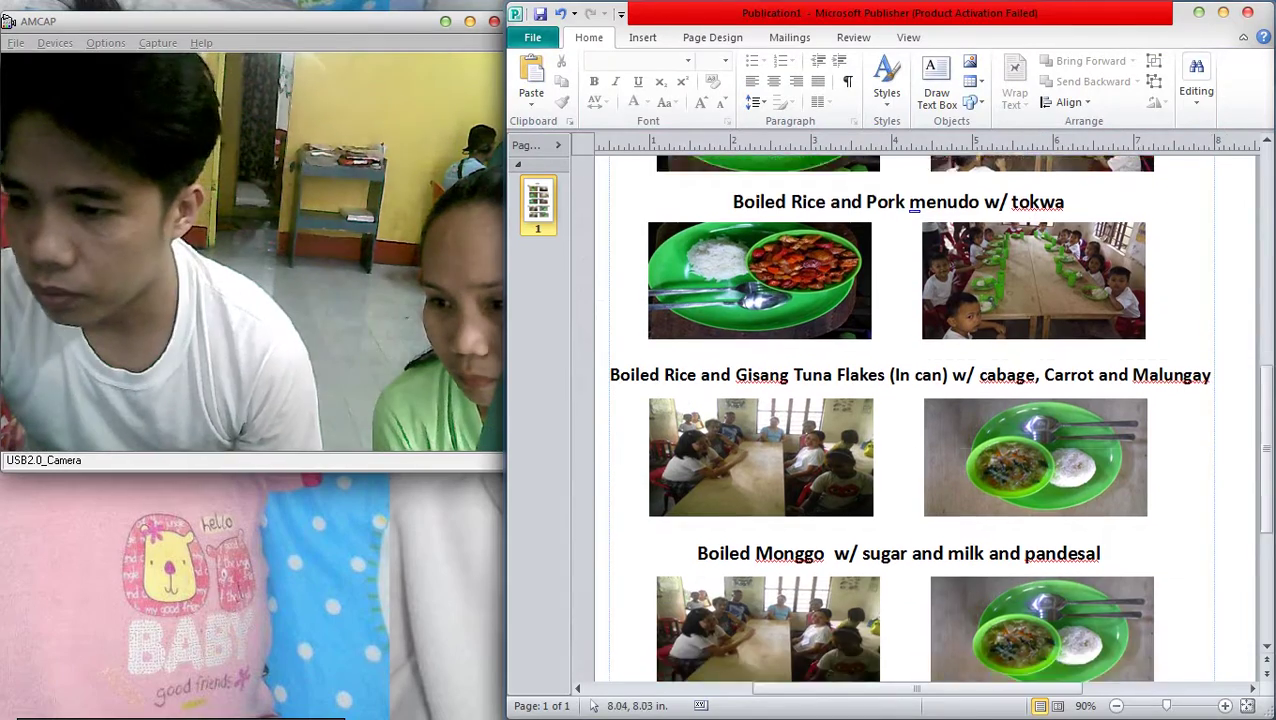
Preview photos IMG_20170914_103557 and IMG_20170916_102758 from the photo folder
{"action": "mouse_move", "coordinate": [1250, 122]}
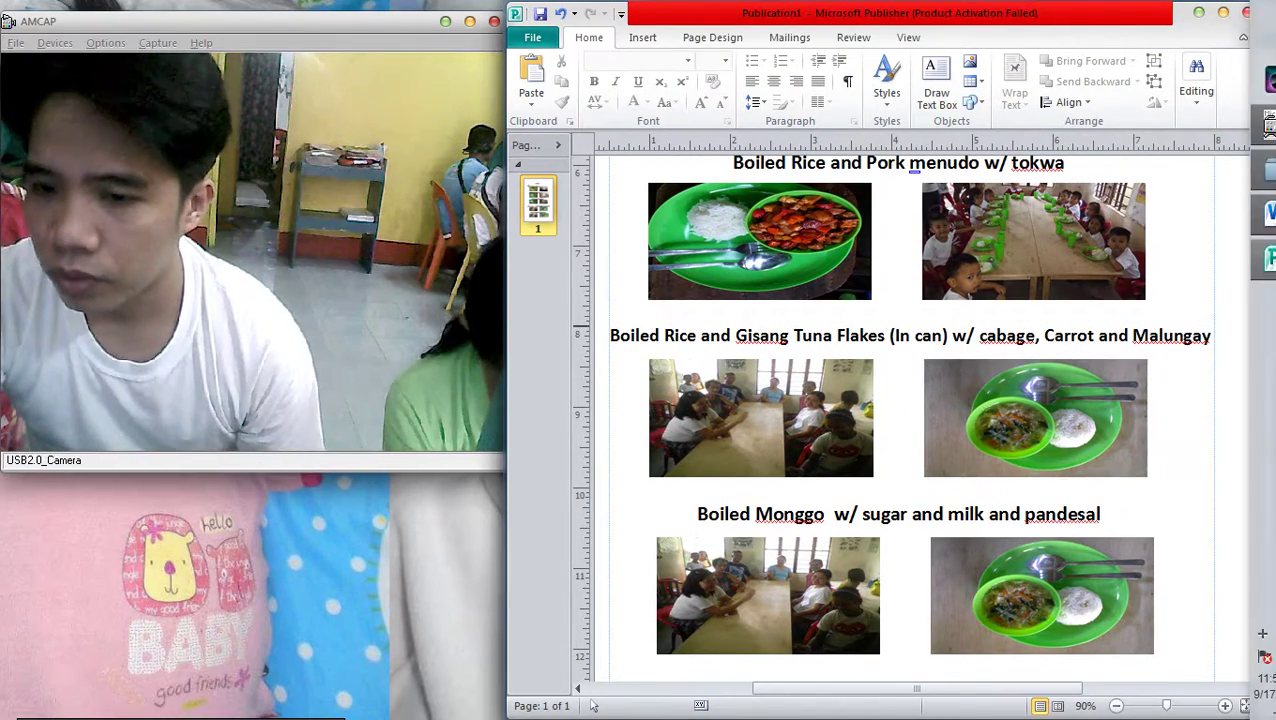
{"action": "left_click", "coordinate": [1251, 170]}
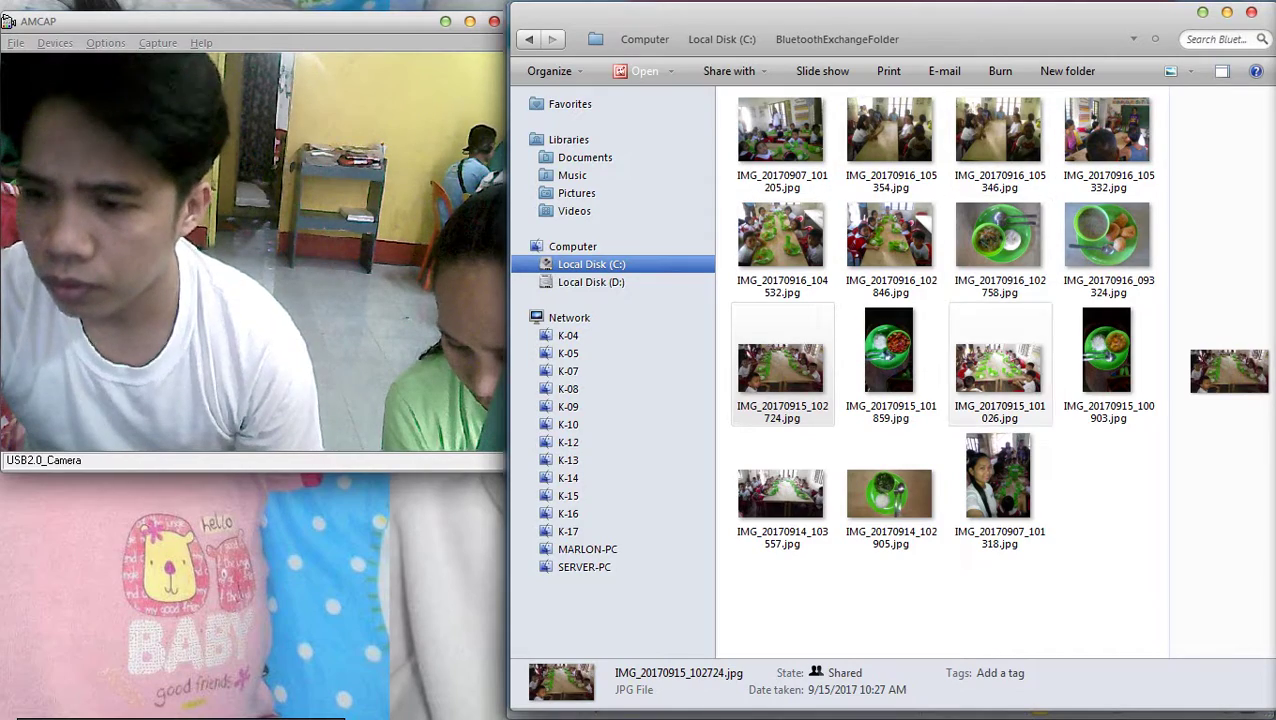
{"action": "double_click", "coordinate": [785, 500]}
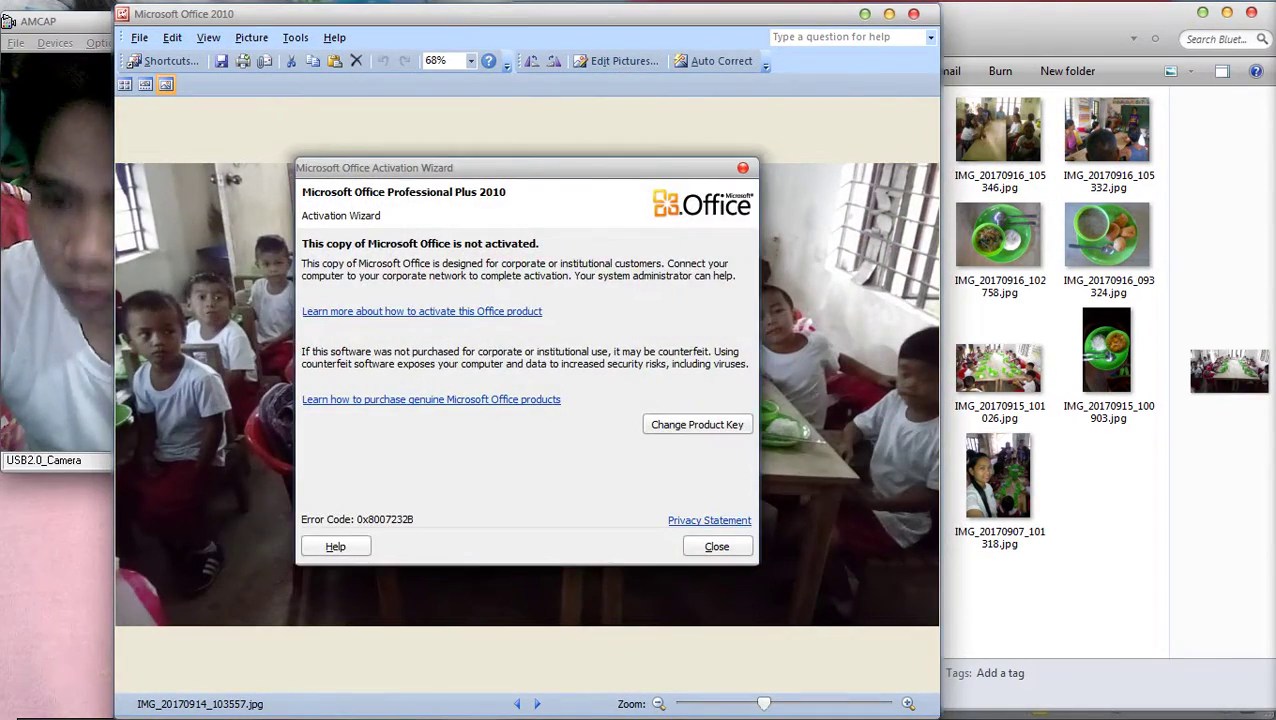
{"action": "key", "text": "Escape"}
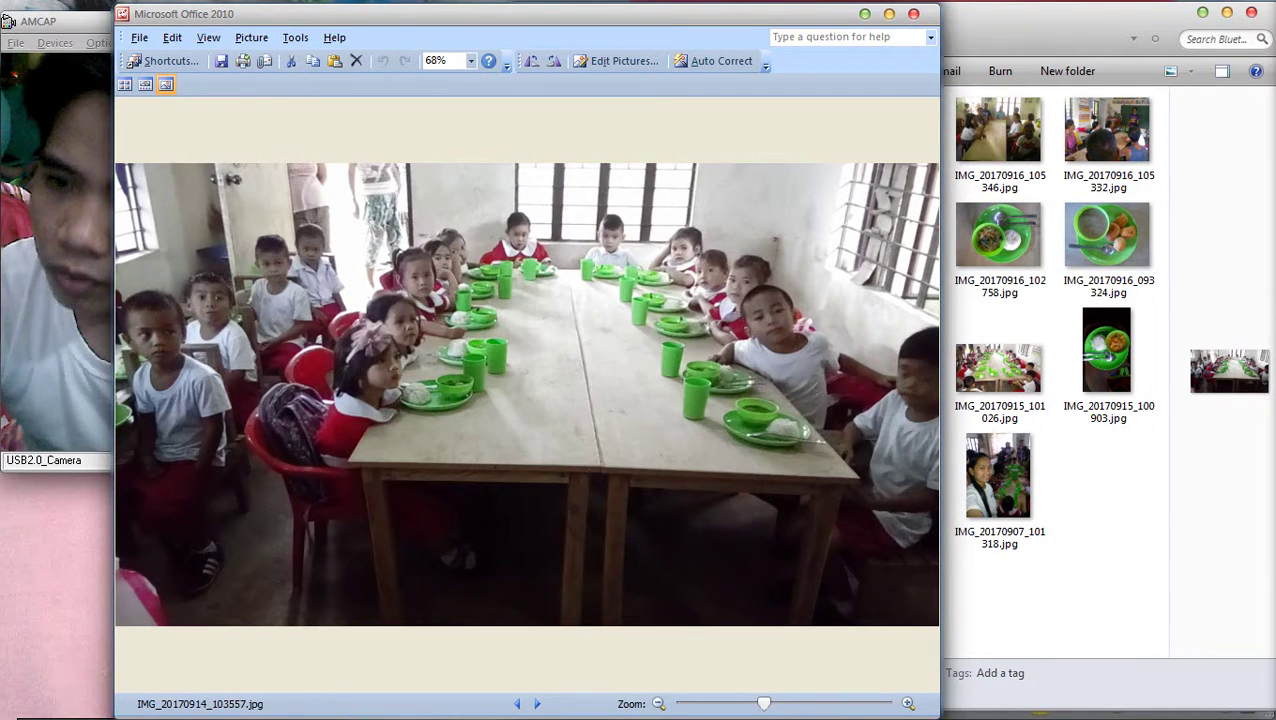
{"action": "left_click", "coordinate": [913, 13]}
{"action": "double_click", "coordinate": [998, 235]}
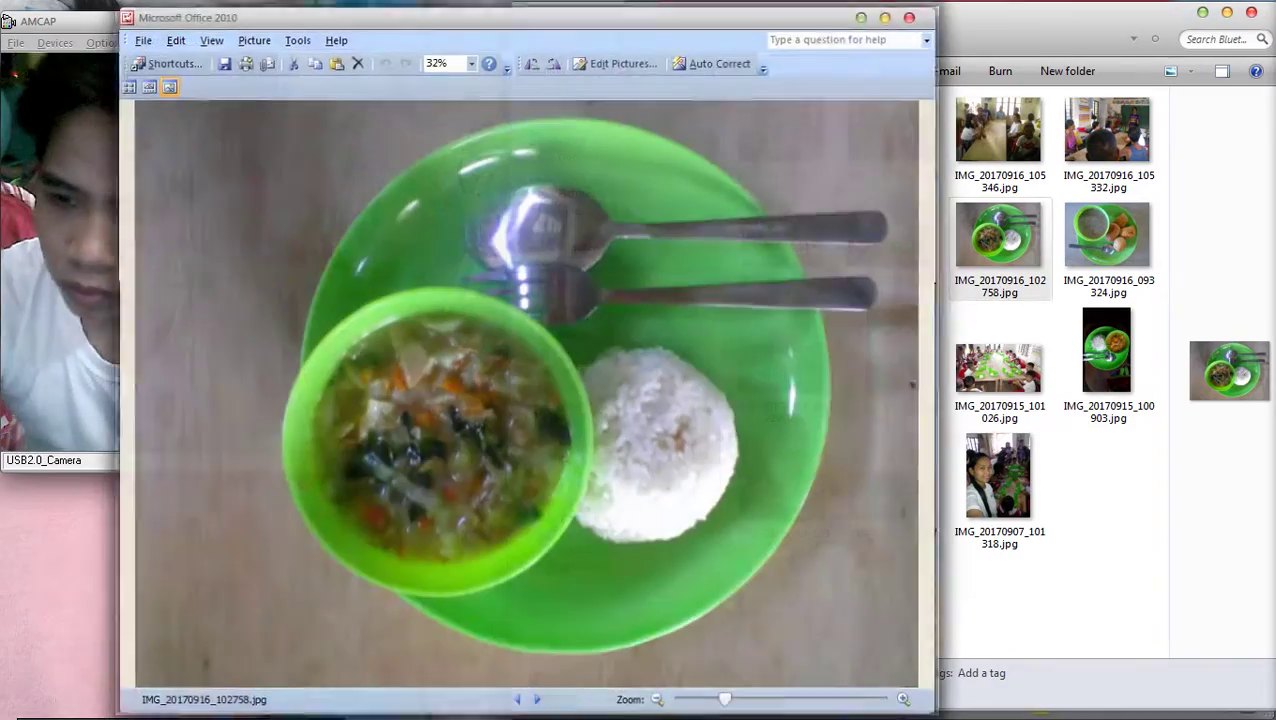
{"action": "key", "text": "Escape"}
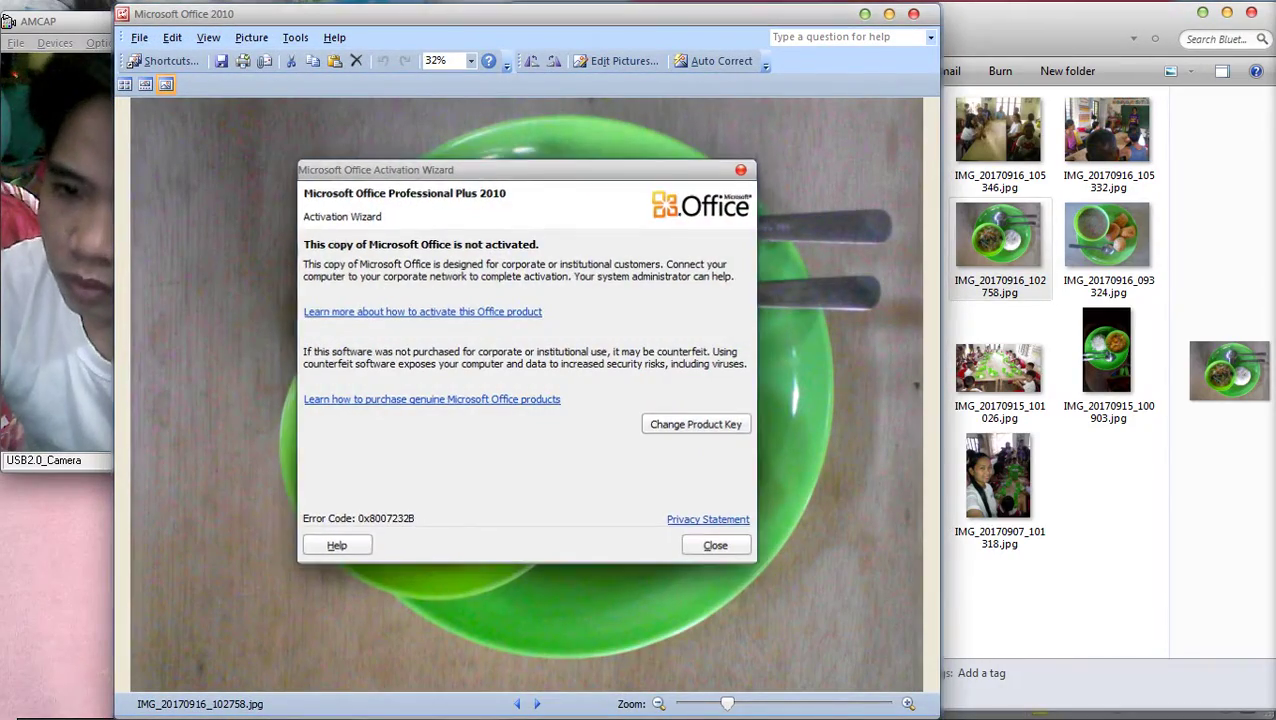
{"action": "key", "text": "alt+F4"}
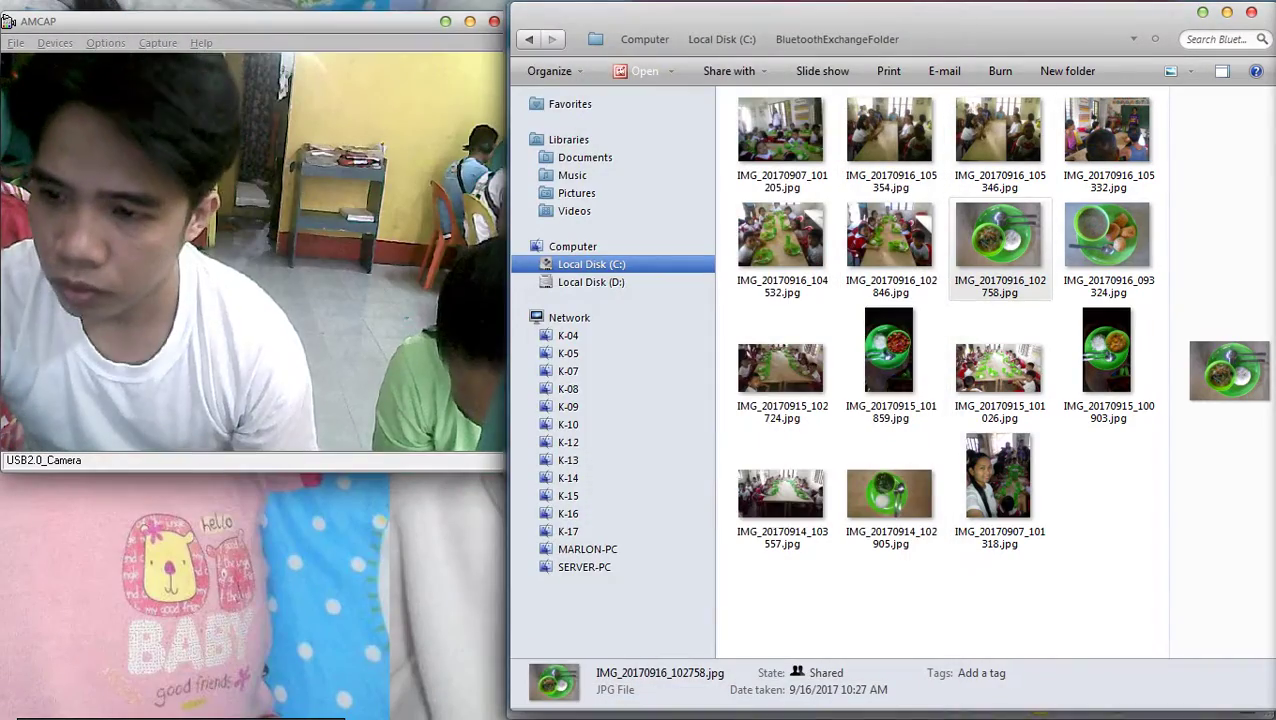
Copy the food photo IMG_20170916_102758
{"action": "right_click", "coordinate": [958, 214]}
{"action": "left_click_drag", "start_coordinate": [958, 214], "coordinate": [1225, 370]}
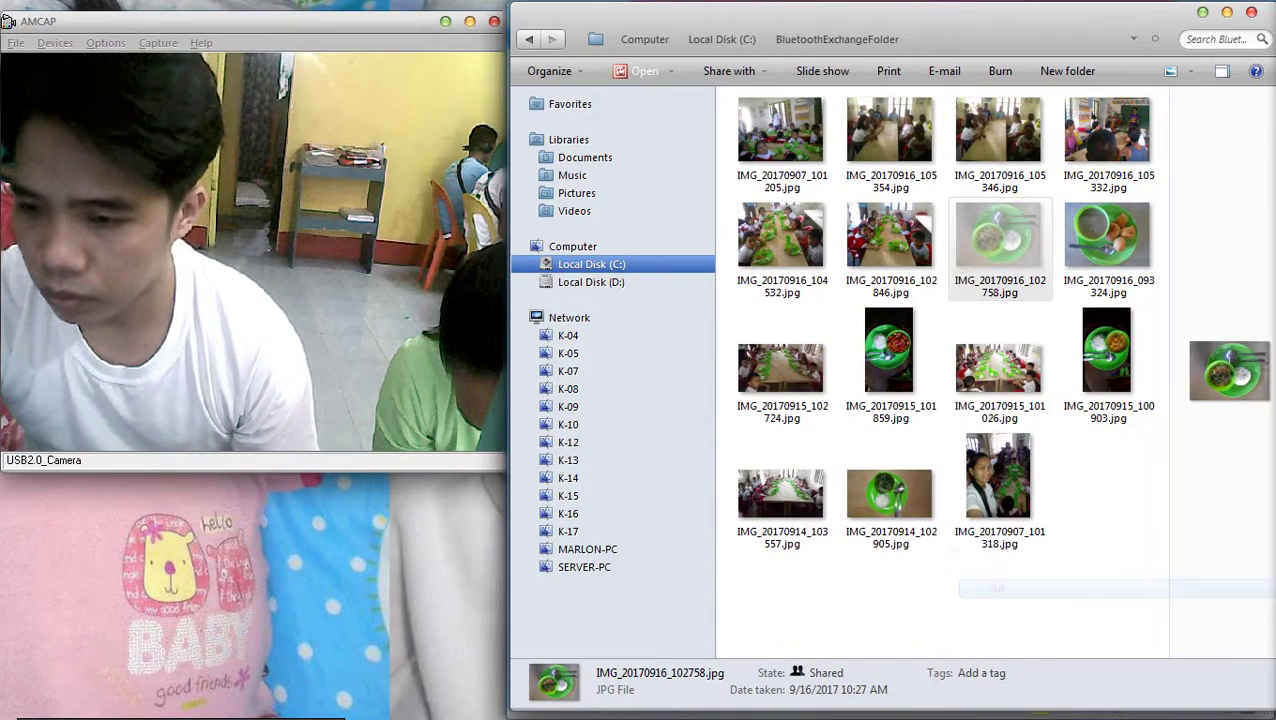
{"action": "left_click", "coordinate": [998, 235]}
{"action": "right_click", "coordinate": [958, 214]}
{"action": "left_click", "coordinate": [1000, 609]}
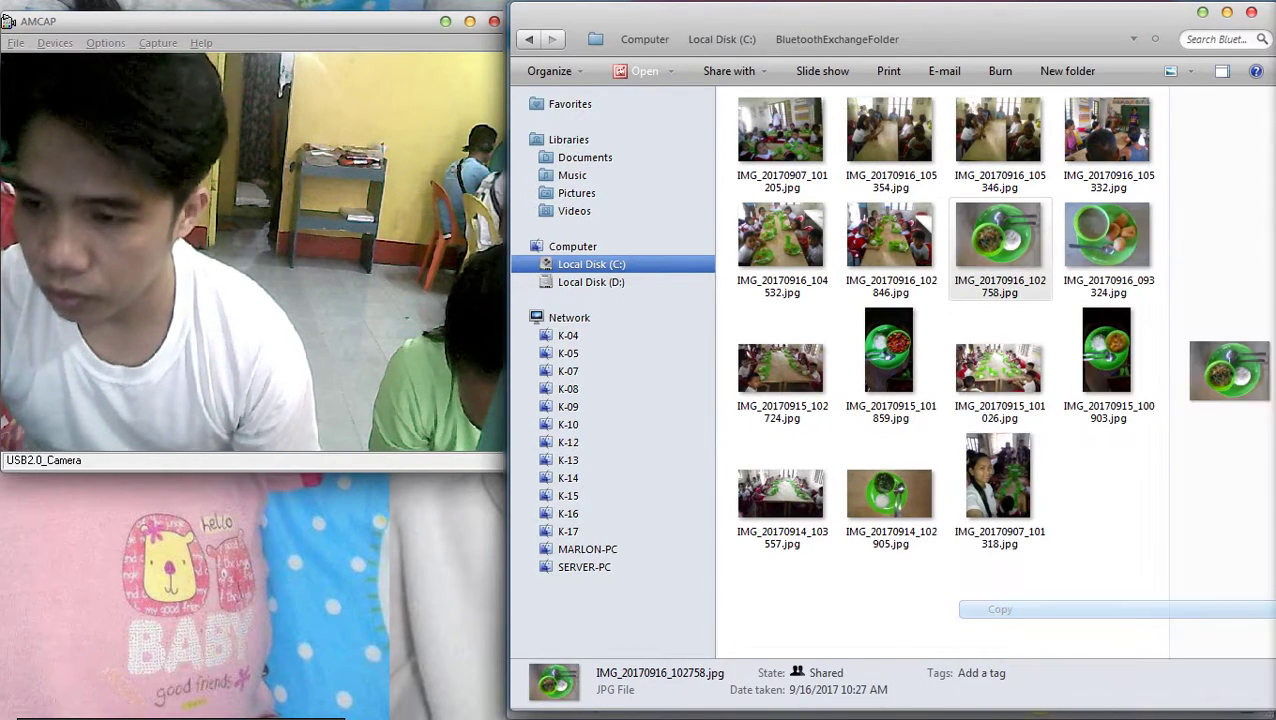
{"action": "left_click", "coordinate": [1251, 259]}
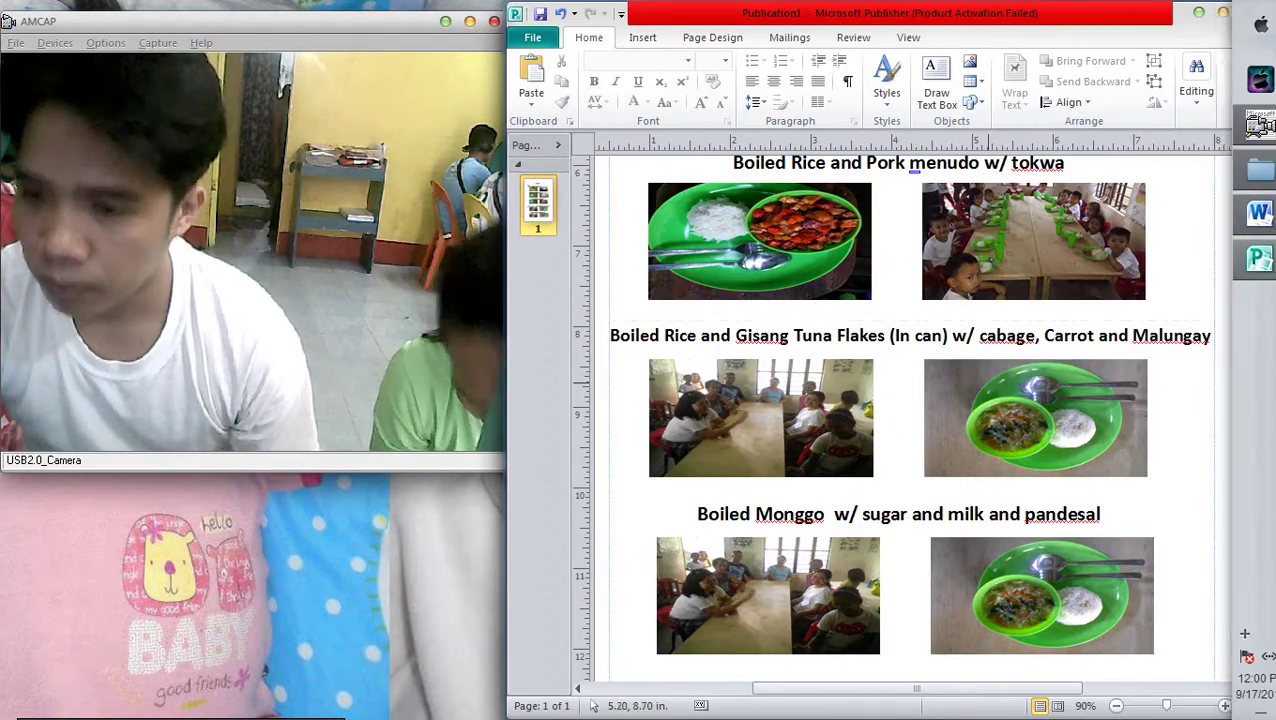
Paste the copied green plate photo into the left Gisang Tuna picture and position it
{"action": "scroll", "coordinate": [920, 400], "scroll_direction": "down", "scroll_amount": 3}
{"action": "scroll", "coordinate": [988, 462], "scroll_direction": "up", "scroll_amount": 2}
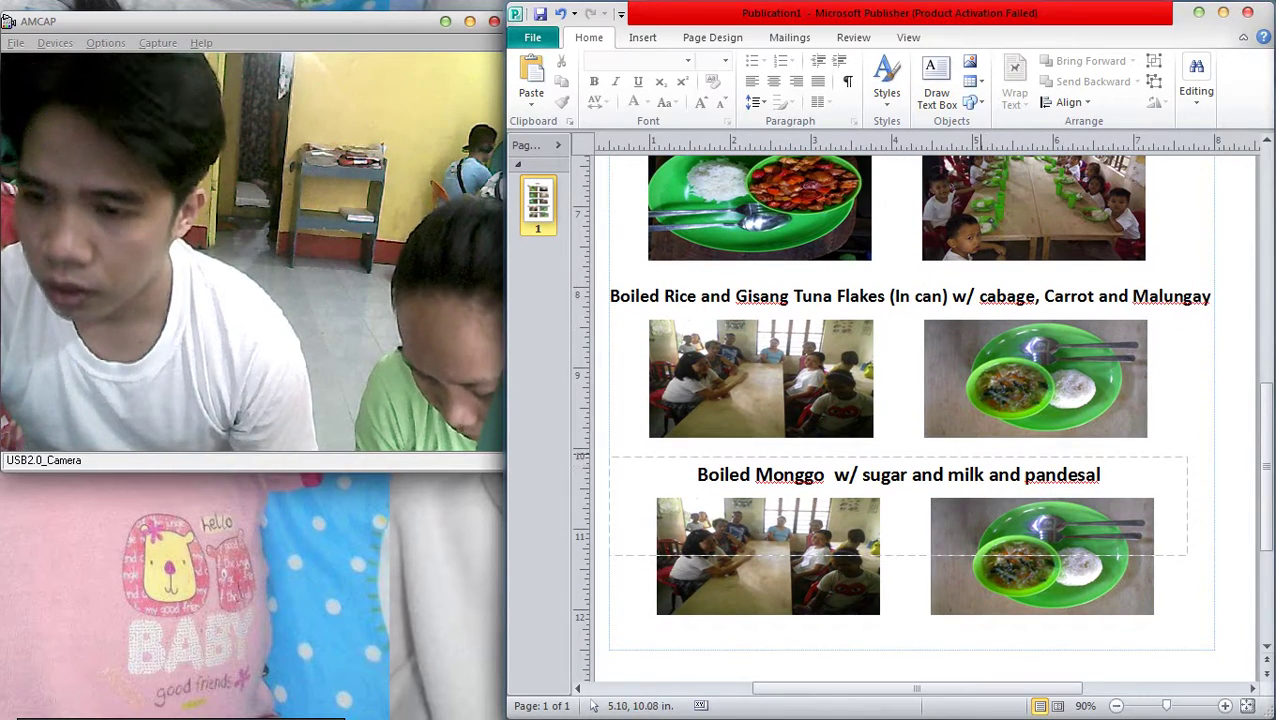
{"action": "left_click", "coordinate": [762, 330]}
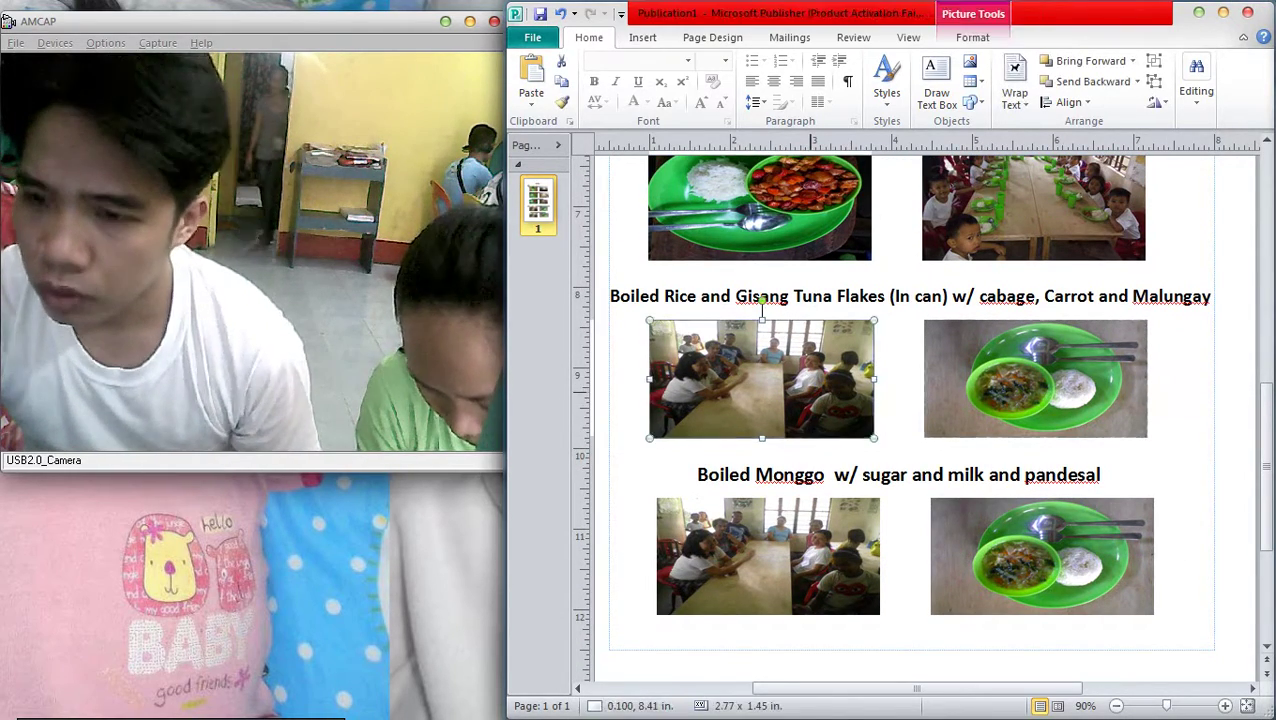
{"action": "key", "text": "ctrl+v"}
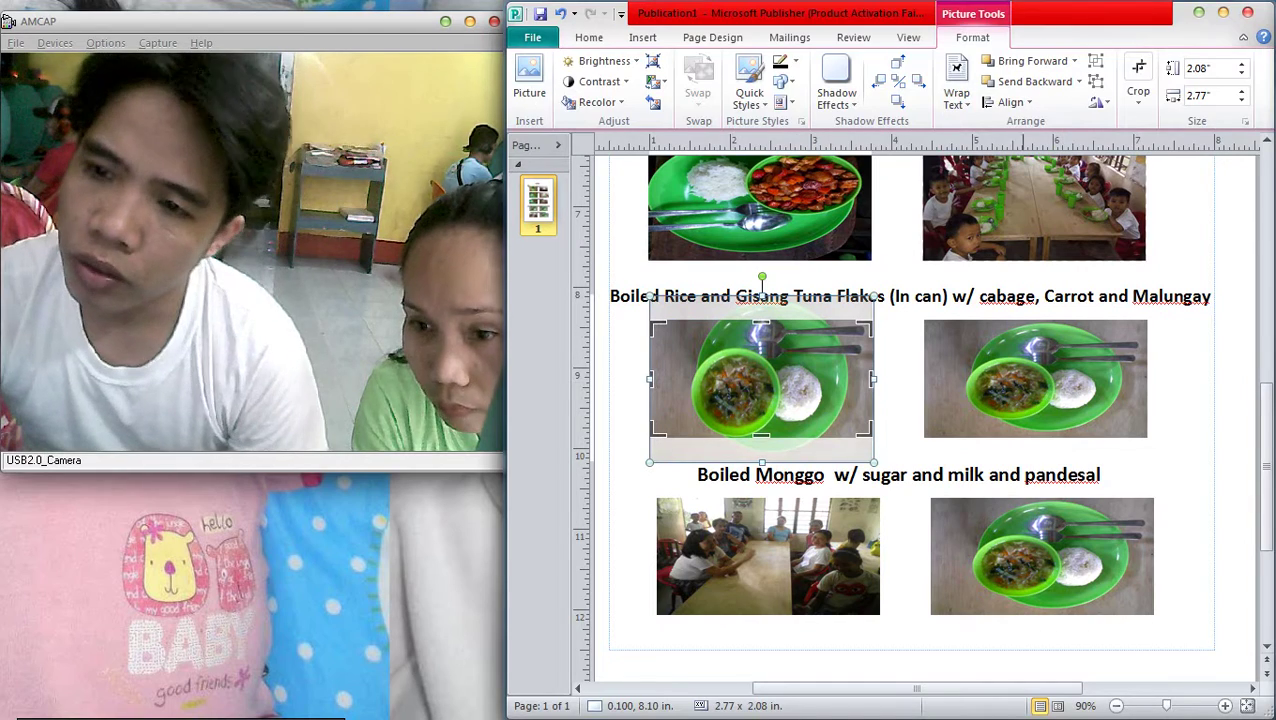
{"action": "left_click_drag", "start_coordinate": [658, 324], "coordinate": [660, 324]}
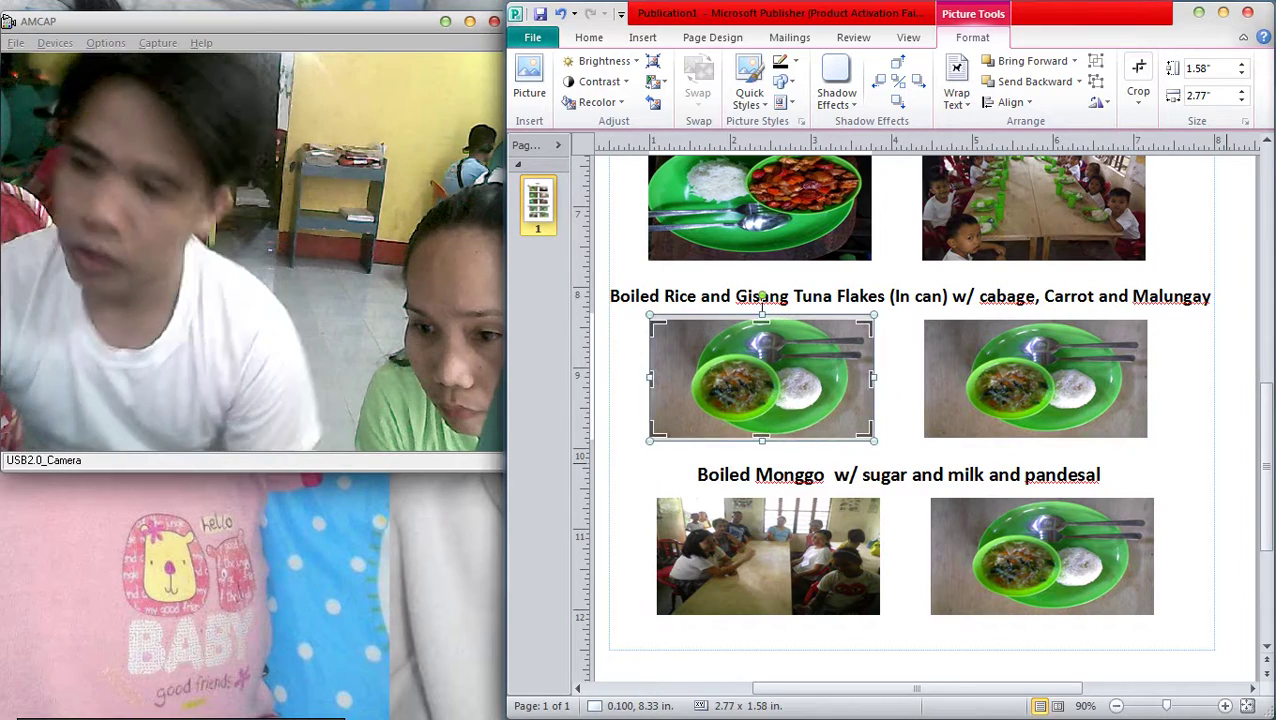
{"action": "left_click", "coordinate": [1231, 468]}
Swap the children photo from Explorer into the right Tuna-row frame and trim its top and bottom
{"action": "left_click", "coordinate": [1025, 379]}
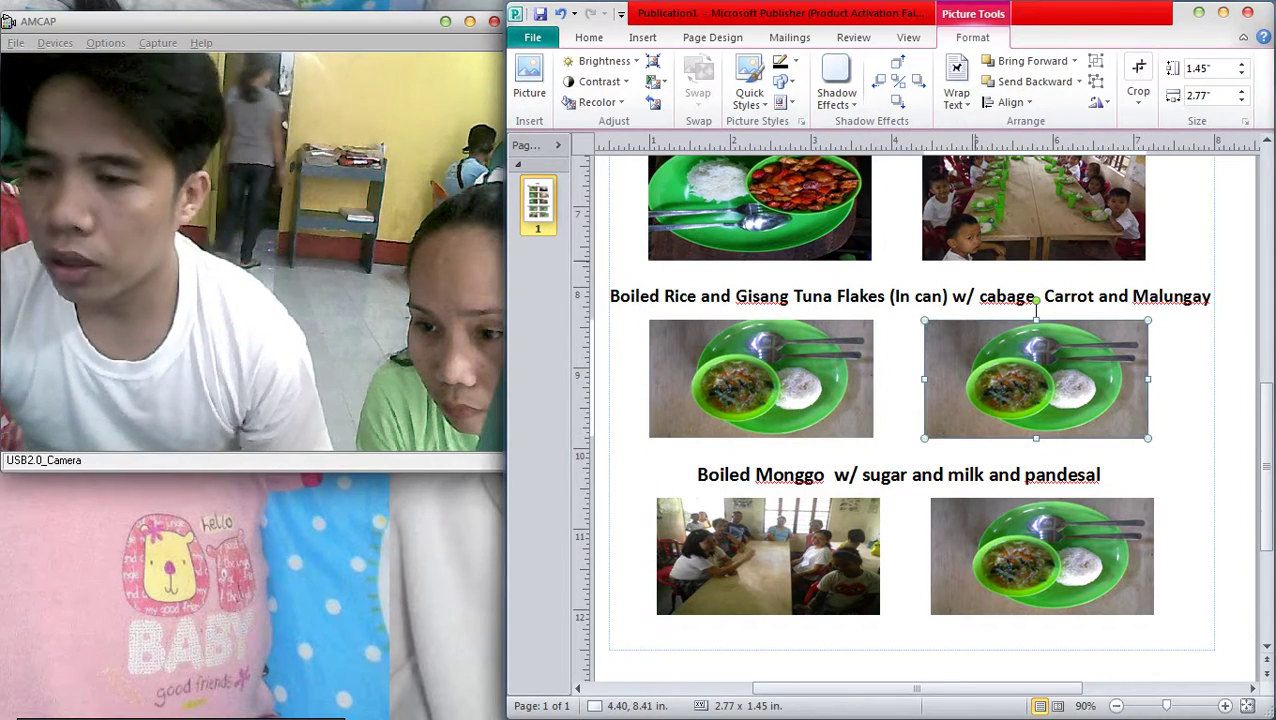
{"action": "left_click", "coordinate": [1260, 170]}
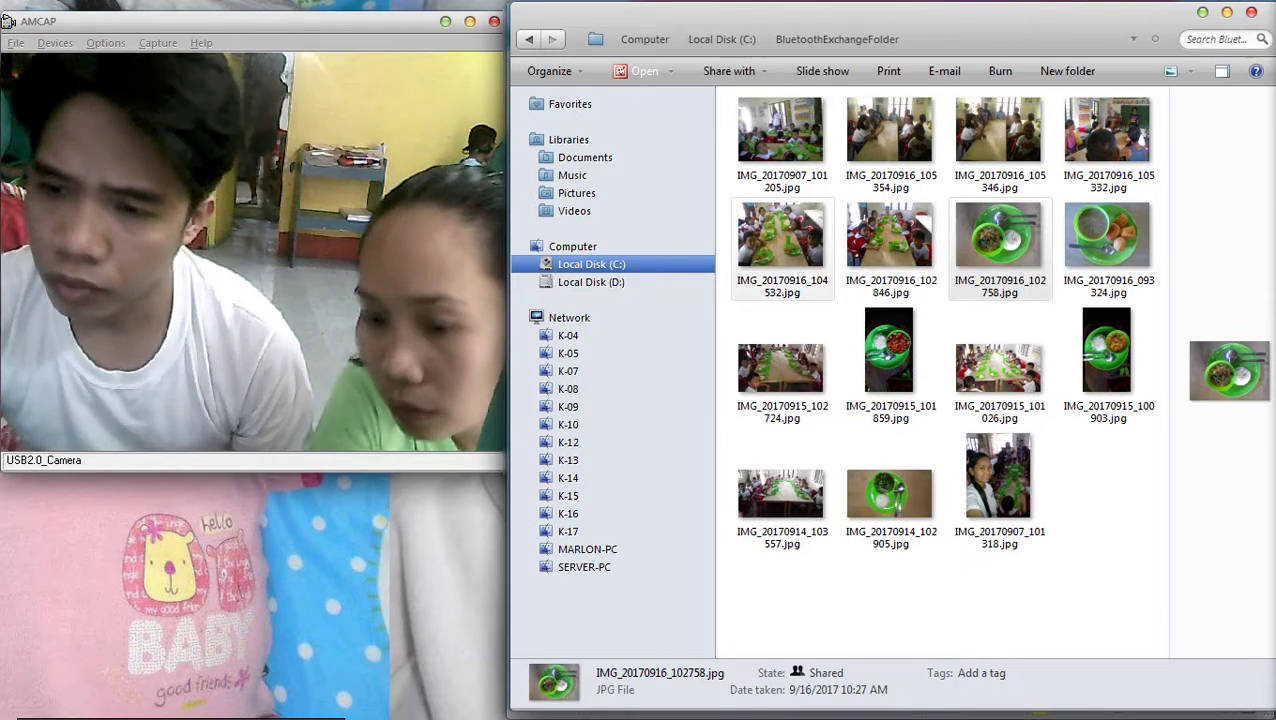
{"action": "left_click_drag", "start_coordinate": [782, 240], "coordinate": [1250, 258]}
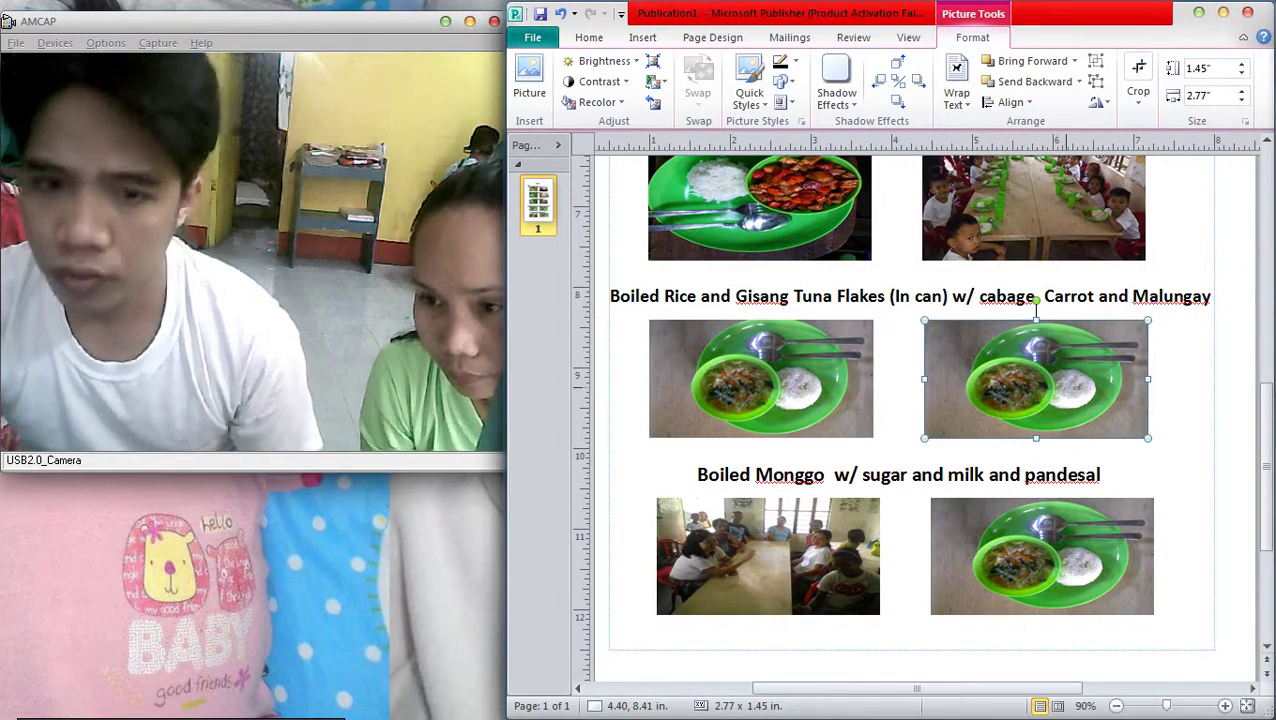
{"action": "left_click_drag", "start_coordinate": [1064, 292], "coordinate": [1142, 386]}
{"action": "mouse_move", "coordinate": [1037, 306]}
{"action": "left_mouse_down"}
{"action": "mouse_move", "coordinate": [1036, 292]}
{"action": "mouse_move", "coordinate": [1036, 317]}
{"action": "left_mouse_up"}
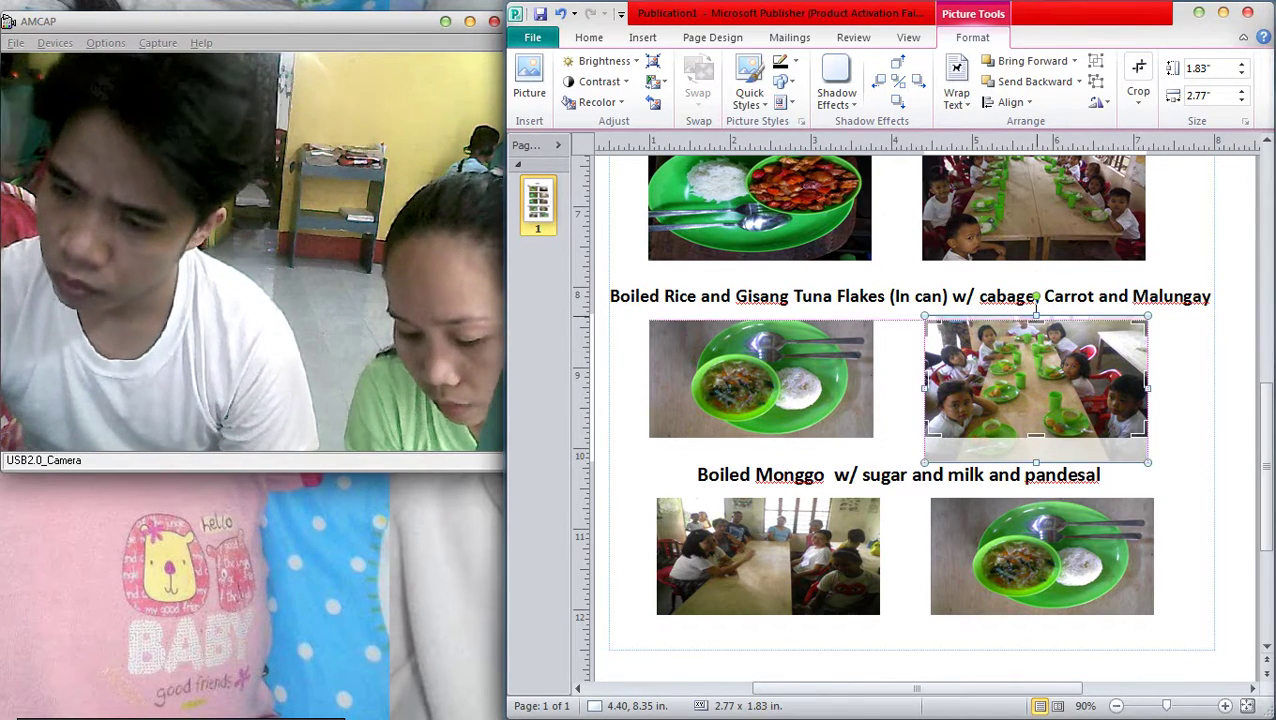
{"action": "left_click_drag", "start_coordinate": [1036, 317], "coordinate": [1036, 323]}
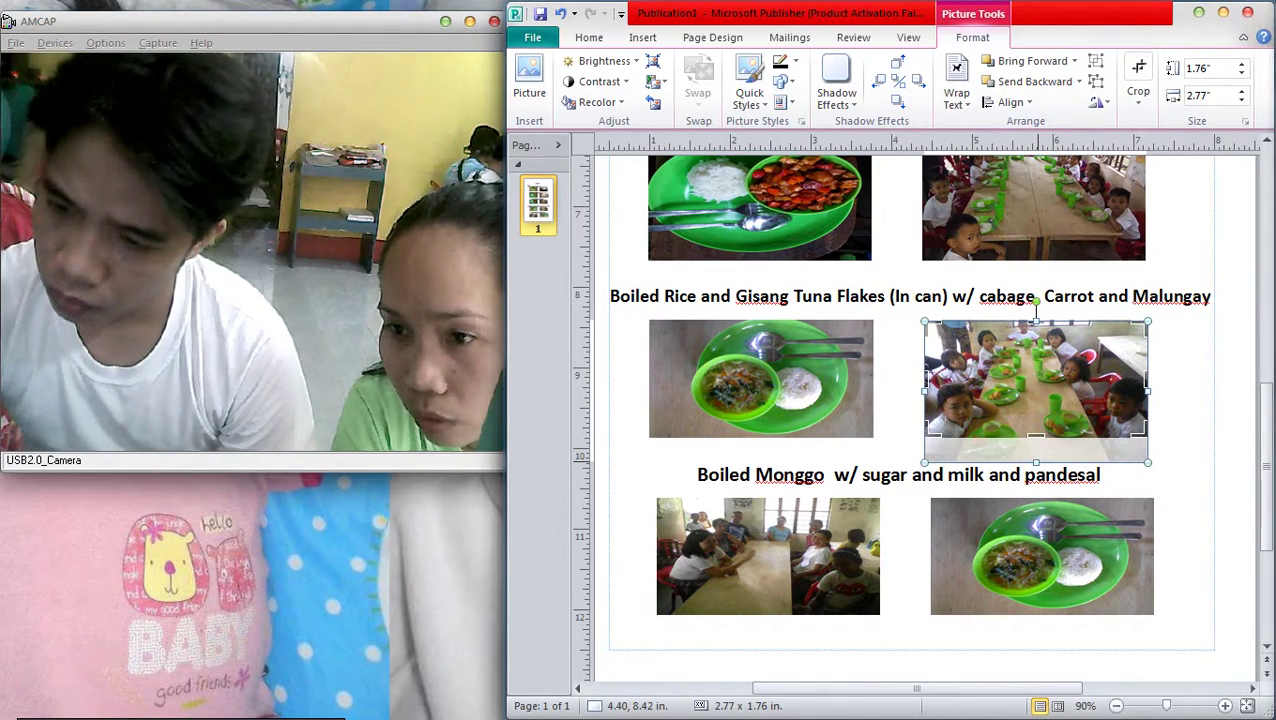
{"action": "left_click_drag", "start_coordinate": [1036, 462], "coordinate": [1036, 437]}
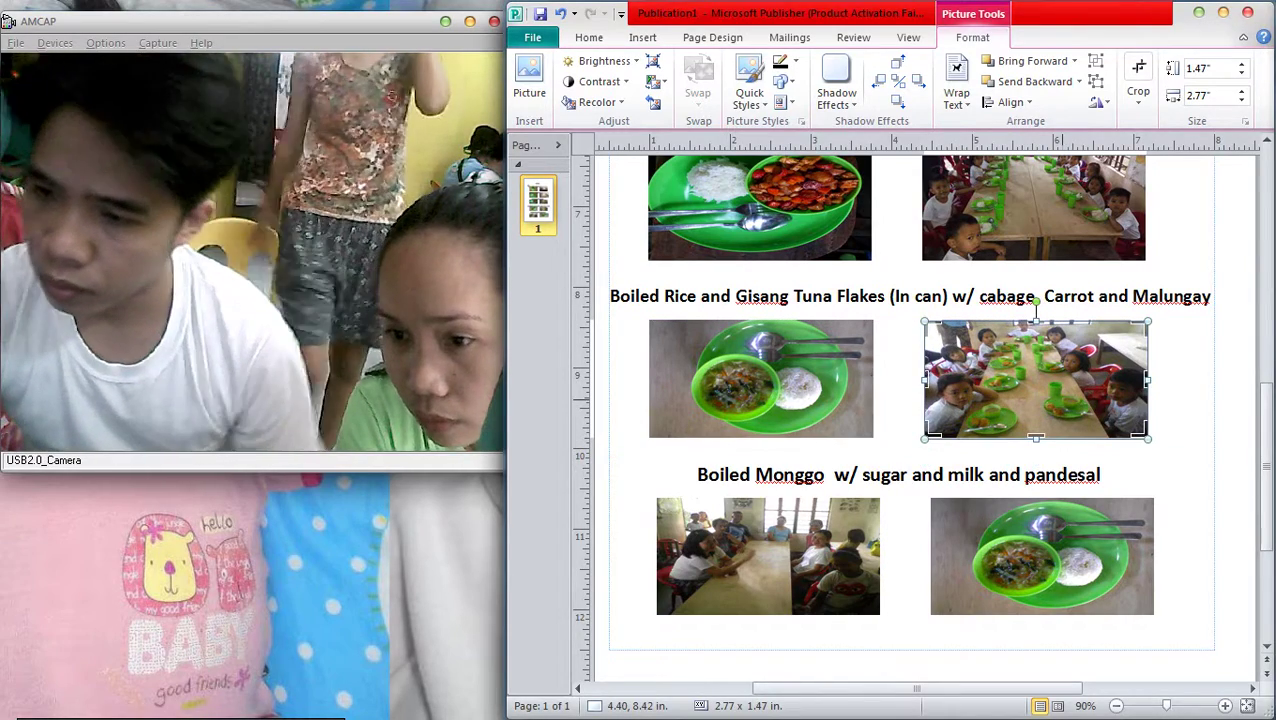
{"action": "left_click", "coordinate": [1036, 455]}
{"action": "mouse_move", "coordinate": [768, 556]}
{"action": "left_mouse_down"}
{"action": "mouse_move", "coordinate": [1047, 550]}
{"action": "mouse_move", "coordinate": [769, 554]}
{"action": "left_mouse_up"}
Move the children photo down into the Monggo row, nudging it slightly right
{"action": "key", "text": "a"}
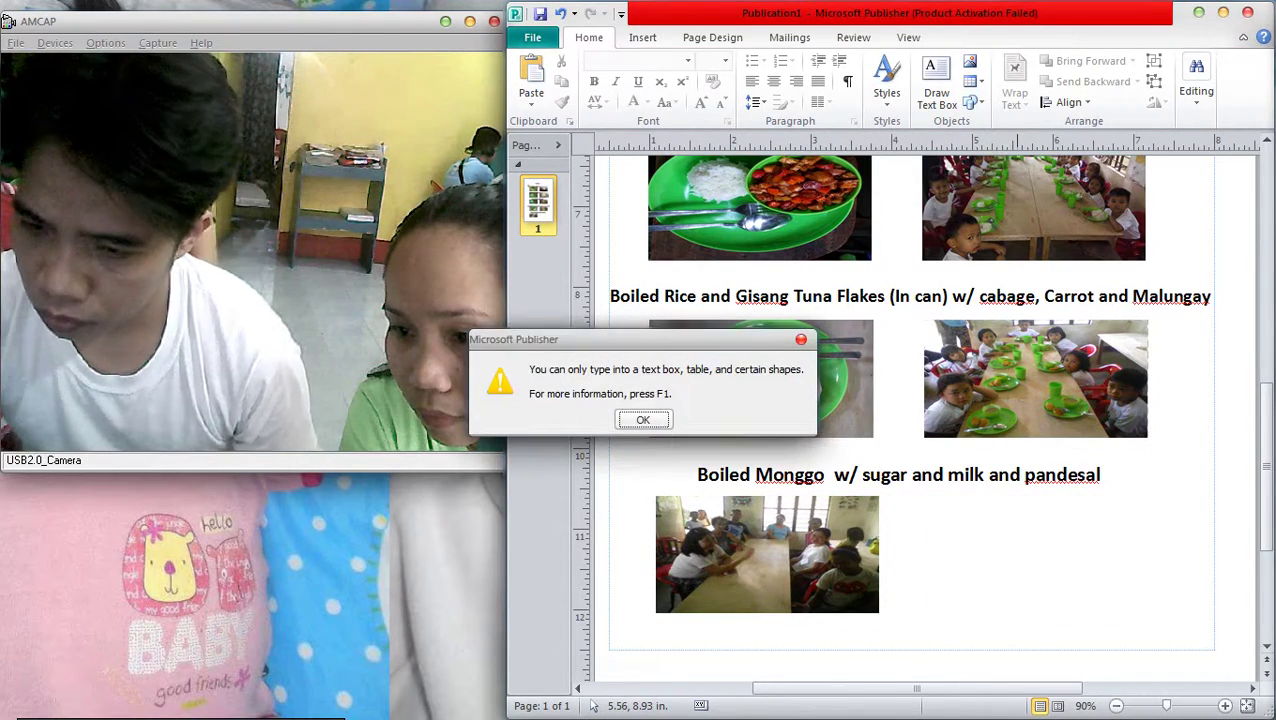
{"action": "key", "text": "Return"}
{"action": "left_click_drag", "start_coordinate": [1021, 370], "coordinate": [1014, 547]}
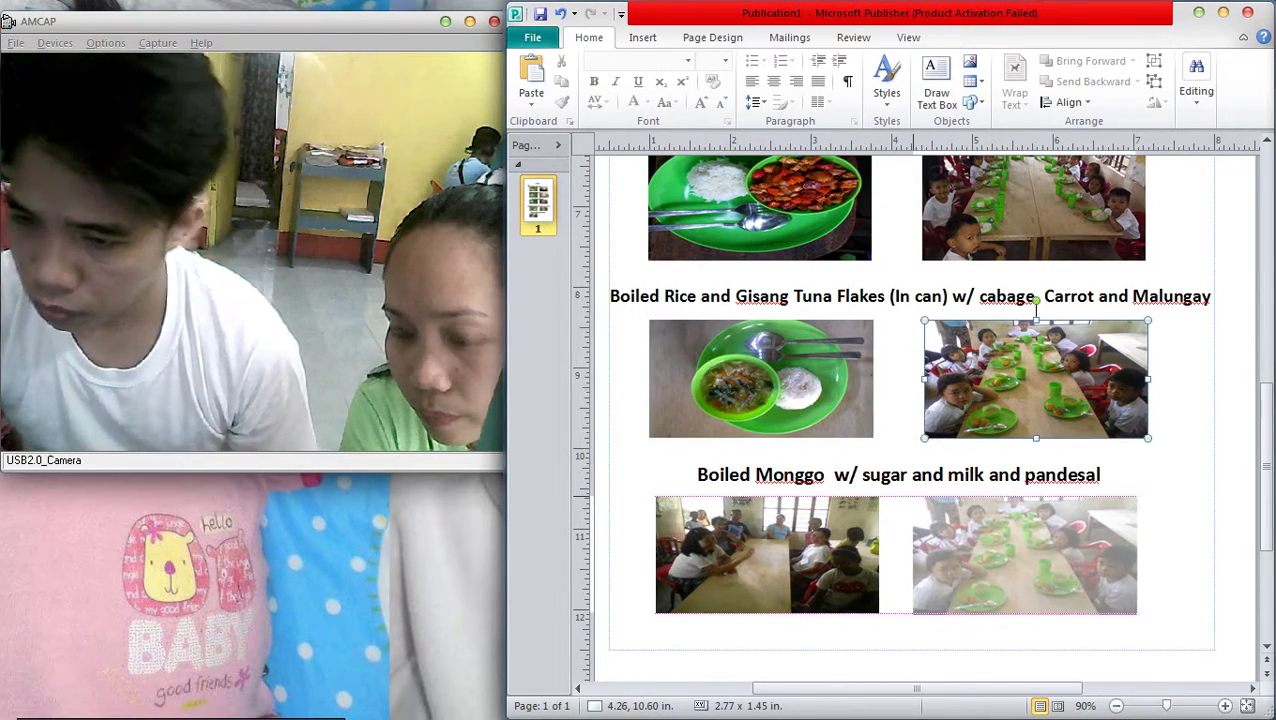
{"action": "key", "text": "Right"}
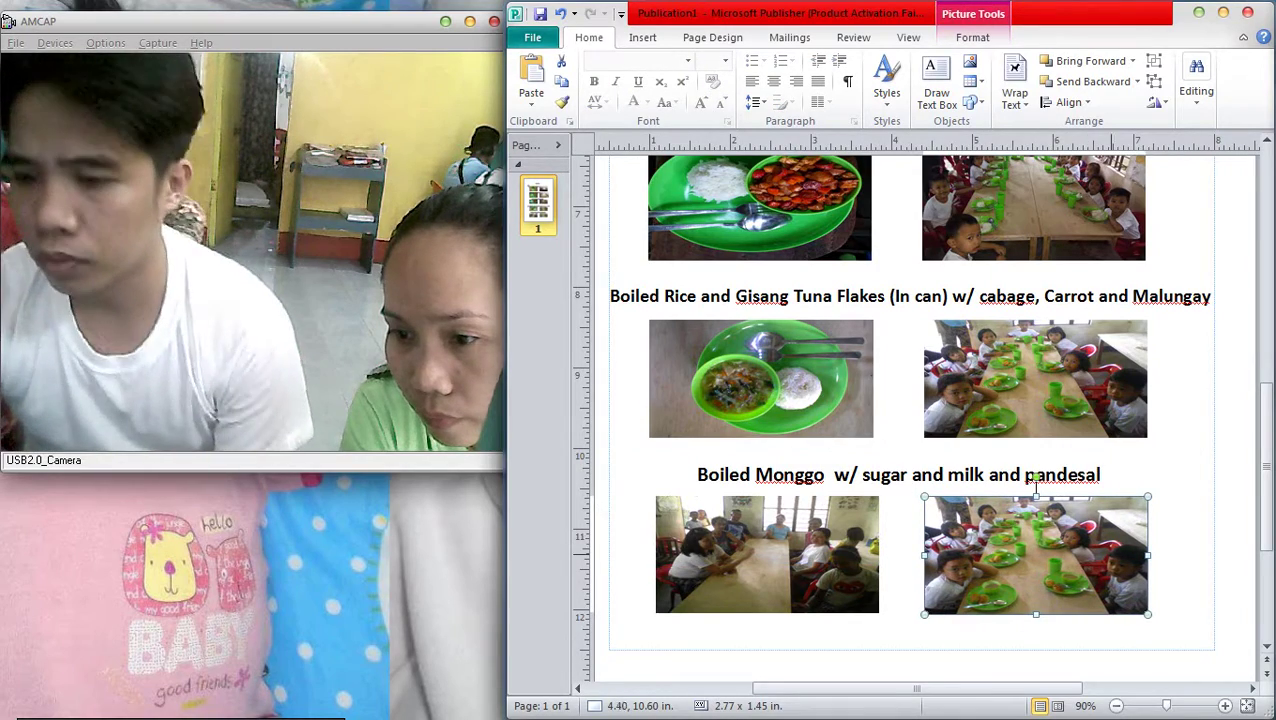
{"action": "key", "text": "Escape"}
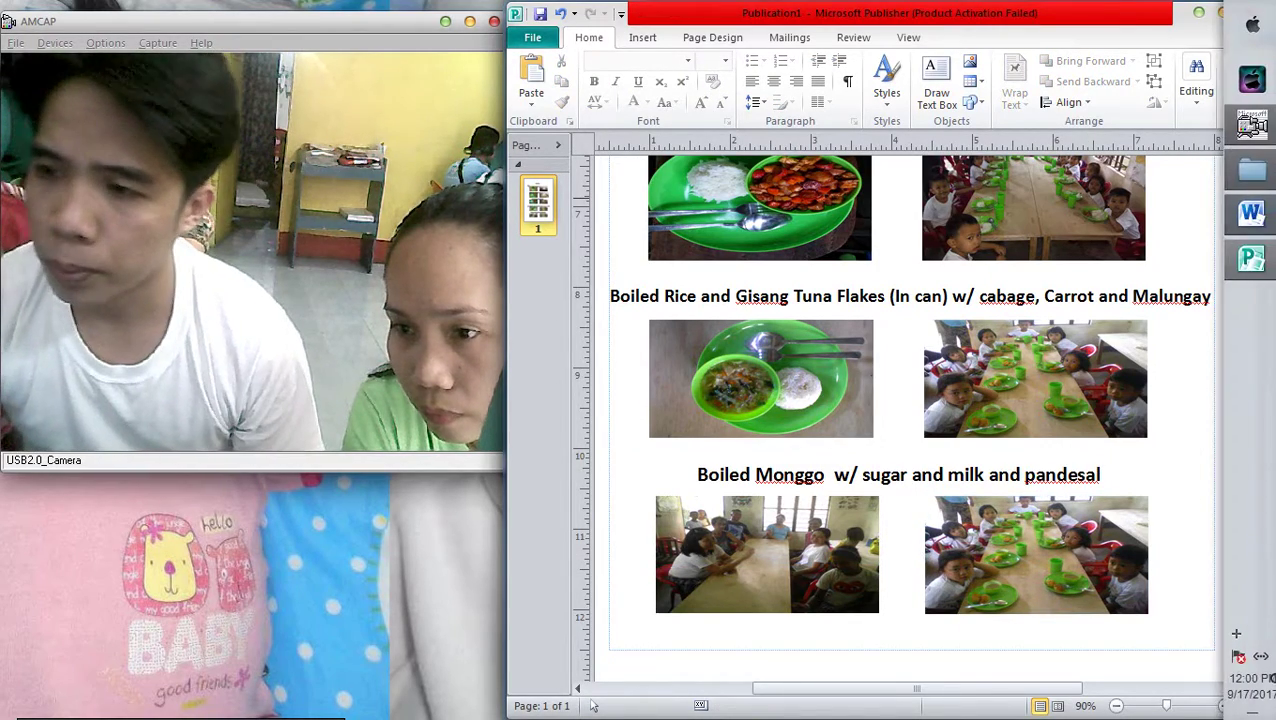
Drop IMG_20170916_093324 (monggo and pandesal) onto the left Monggo-row picture and trim its top
{"action": "left_click", "coordinate": [1252, 125]}
{"action": "left_click_drag", "start_coordinate": [1106, 235], "coordinate": [768, 478]}
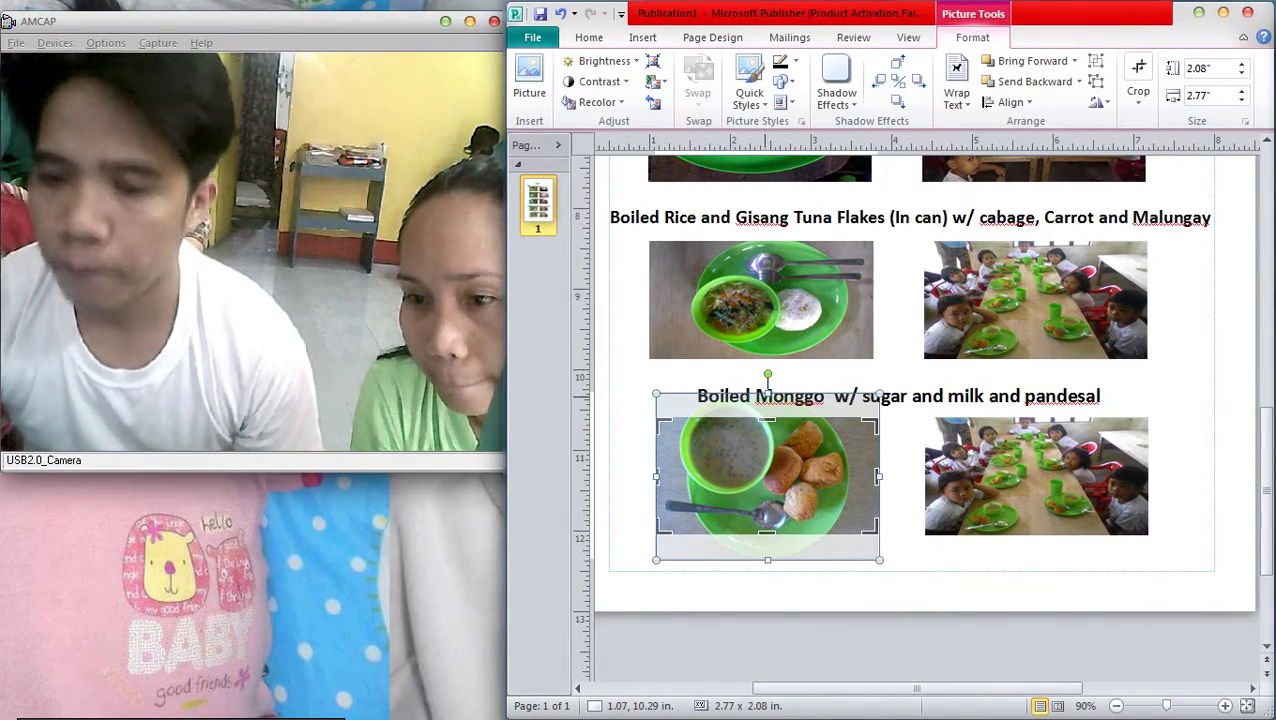
{"action": "left_click_drag", "start_coordinate": [767, 395], "coordinate": [767, 416]}
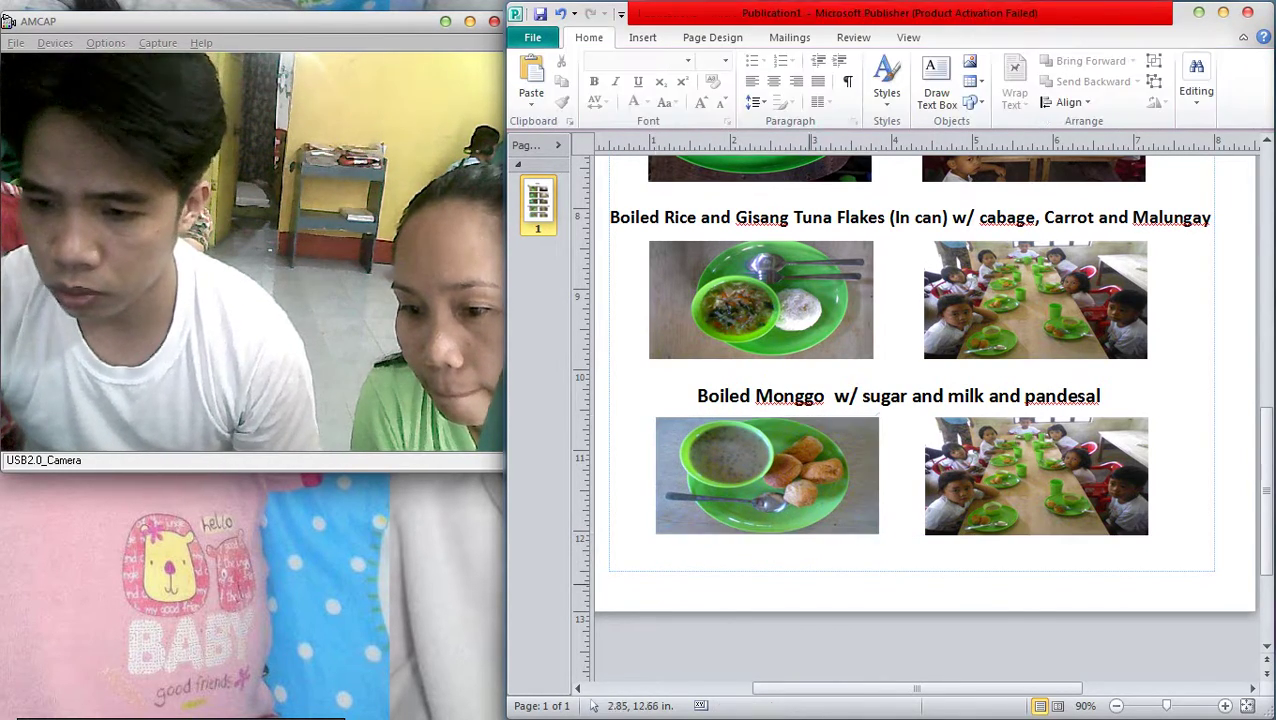
{"action": "mouse_move", "coordinate": [1272, 360]}
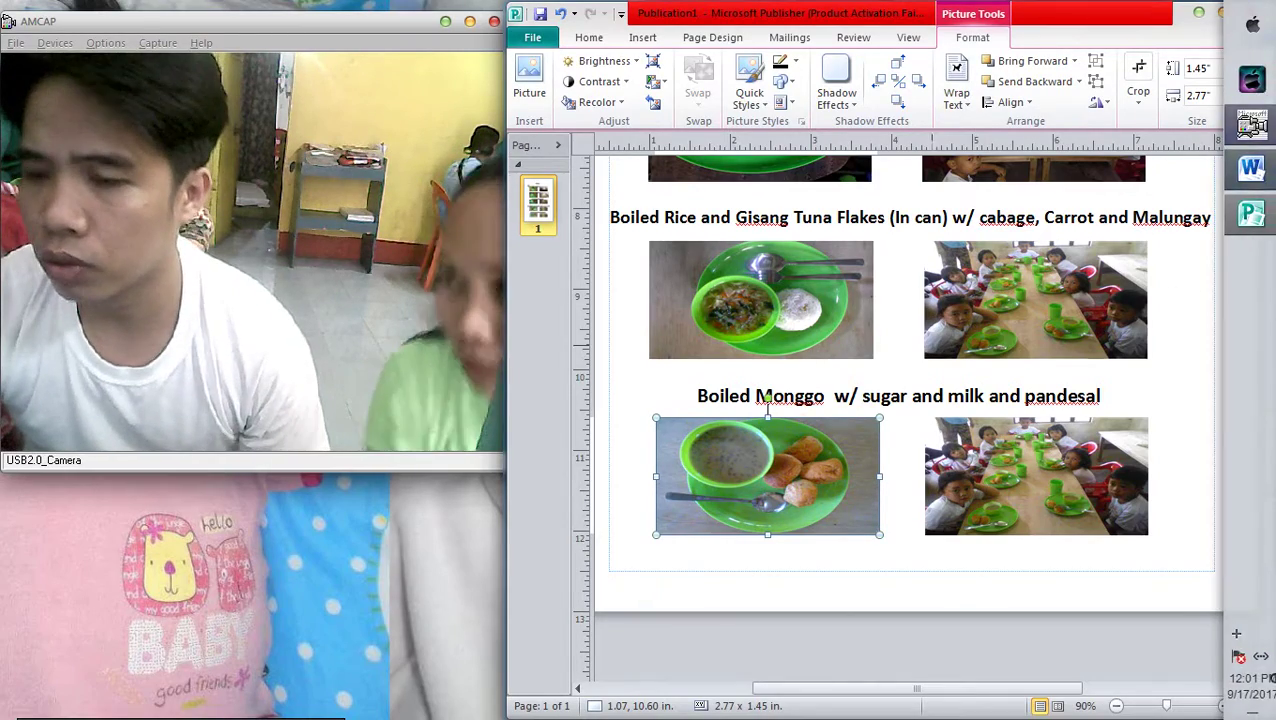
{"action": "scroll", "coordinate": [900, 400], "scroll_direction": "up", "scroll_amount": 1}
{"action": "left_click", "coordinate": [1036, 358]}
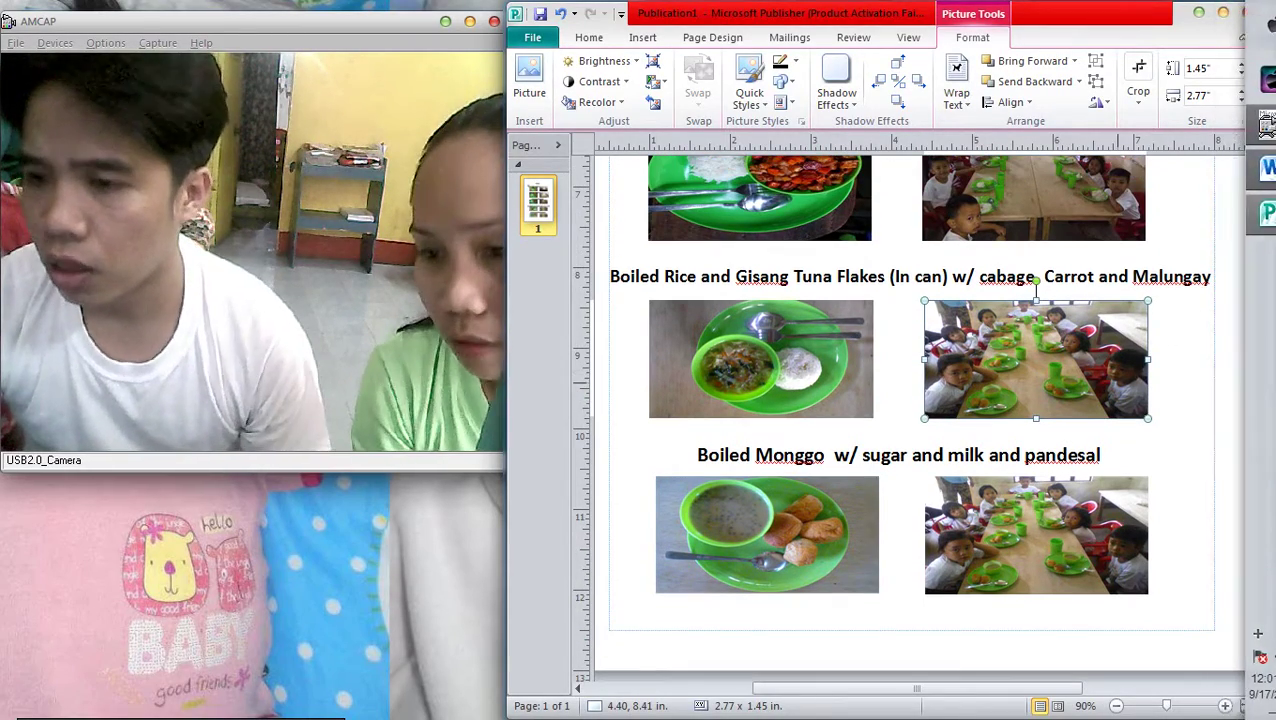
Close the Word name-card document without saving and return to the BluetoothExchangeFolder photos
{"action": "mouse_move", "coordinate": [1270, 125]}
{"action": "key", "text": "alt+Tab"}
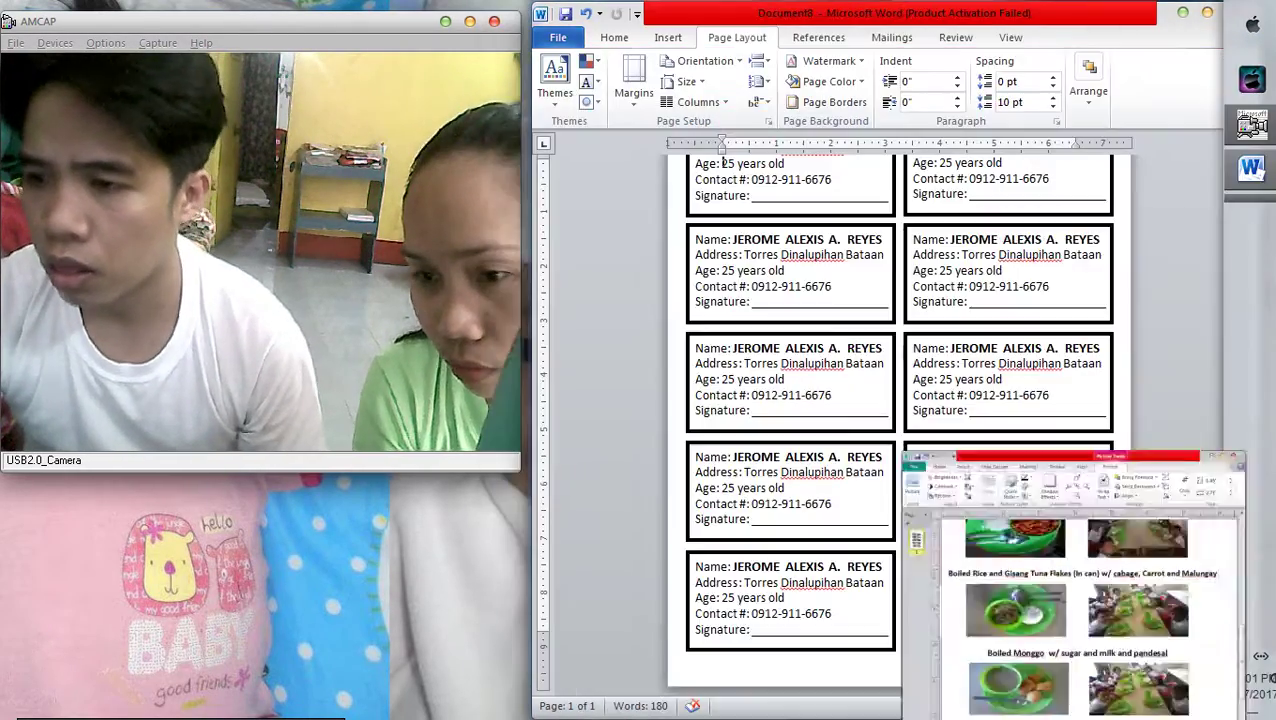
{"action": "left_click", "coordinate": [1207, 12]}
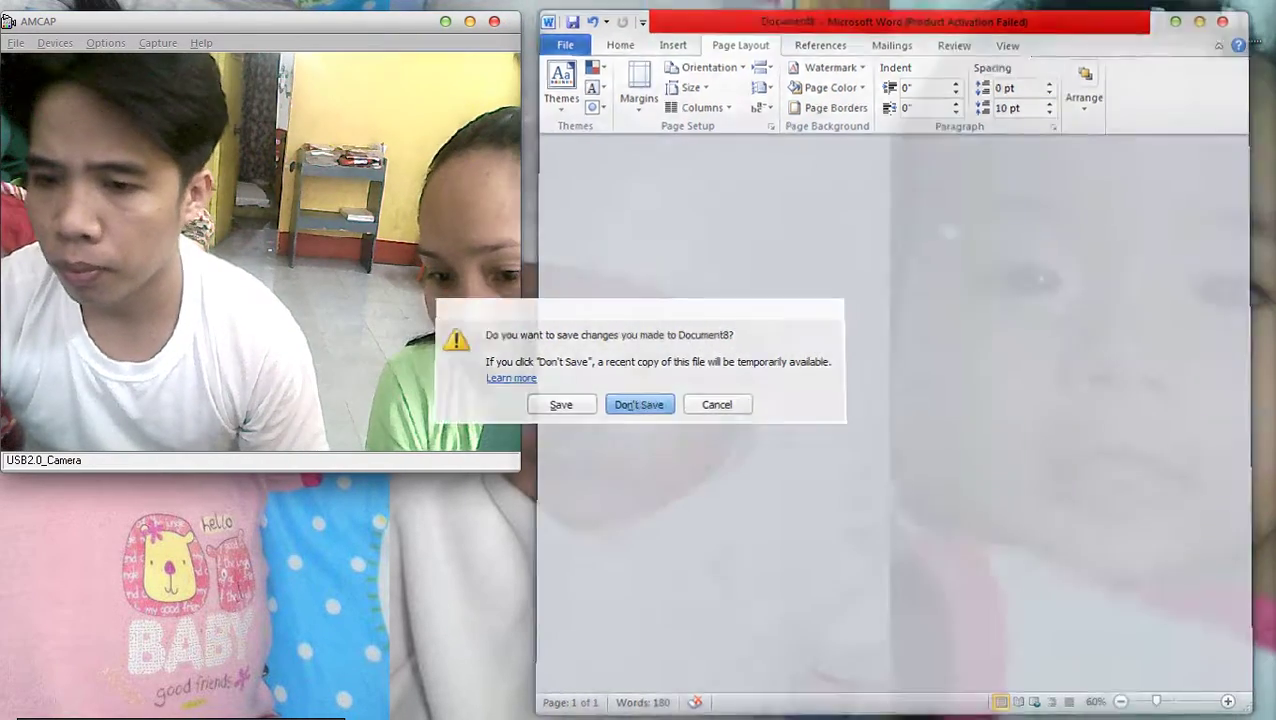
{"action": "left_click", "coordinate": [625, 404]}
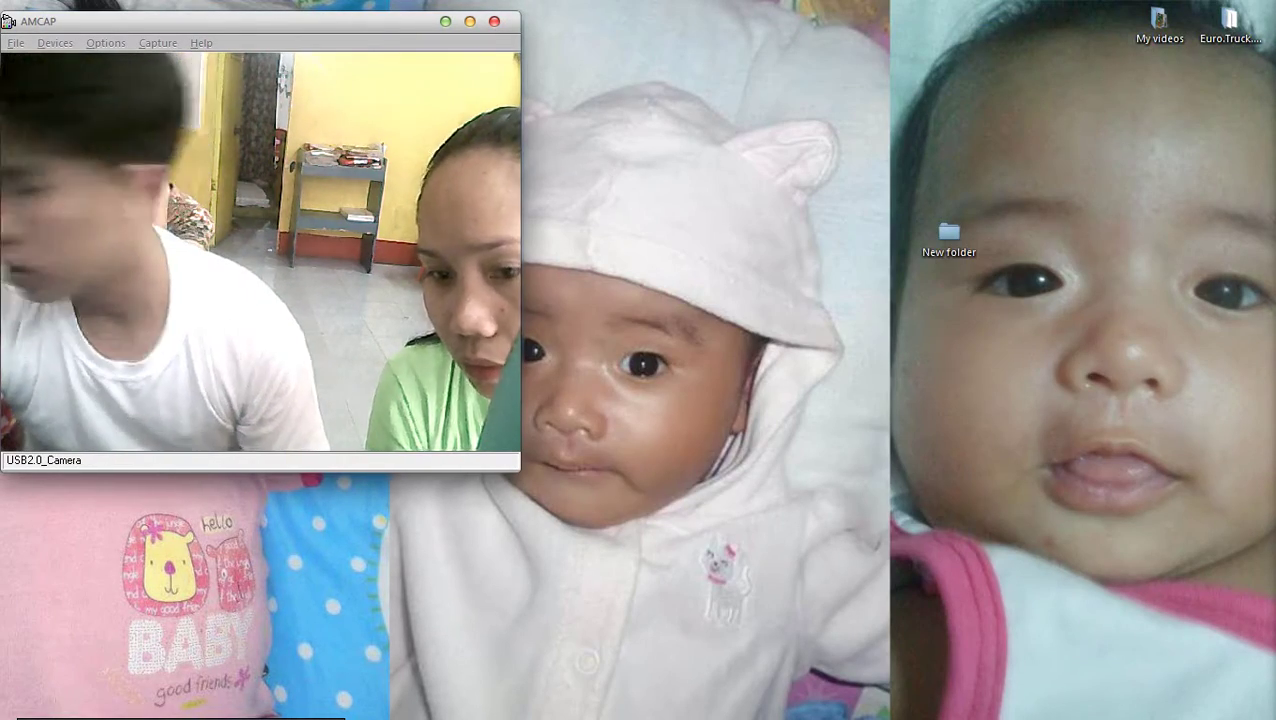
{"action": "key", "text": "alt+Tab"}
{"action": "key", "text": "alt+Tab"}
{"action": "key", "text": "alt+Tab"}
{"action": "key", "text": "alt+Tab"}
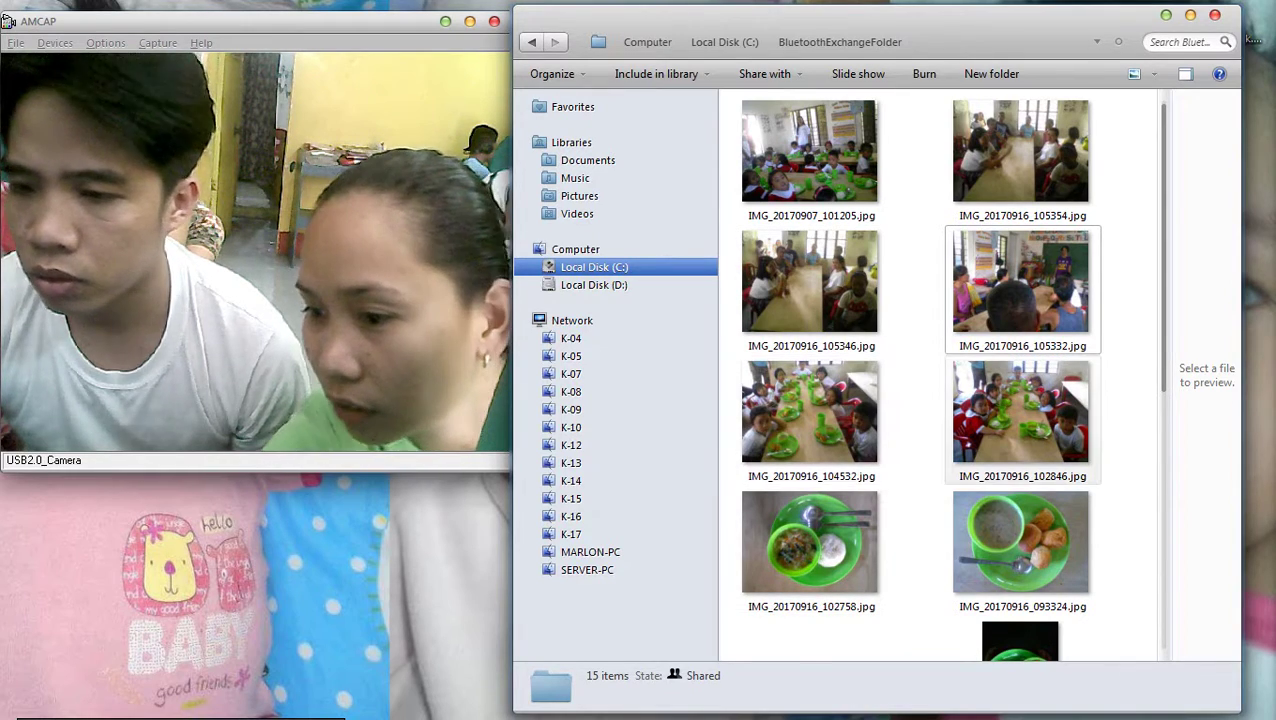
Copy IMG_20170916_102846 and paste it over the Tuna-row children photo, trimming its top to fit
{"action": "left_click", "coordinate": [1020, 415]}
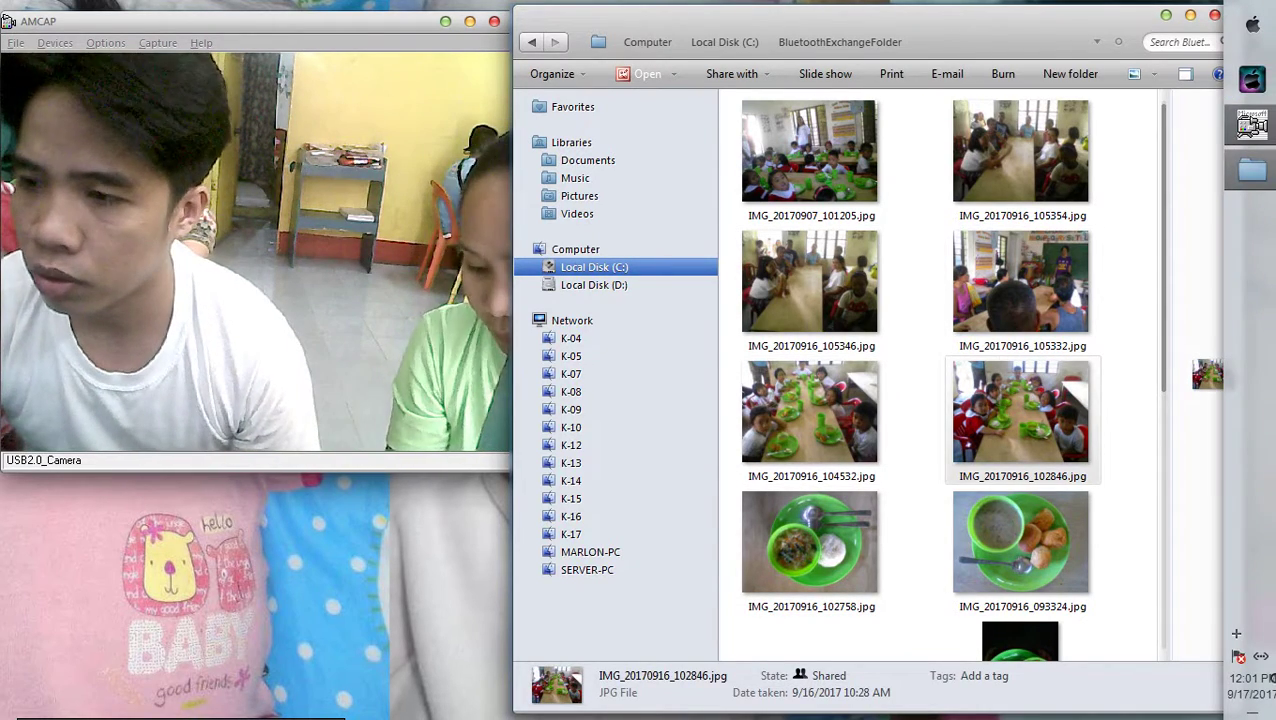
{"action": "key", "text": "alt+Tab"}
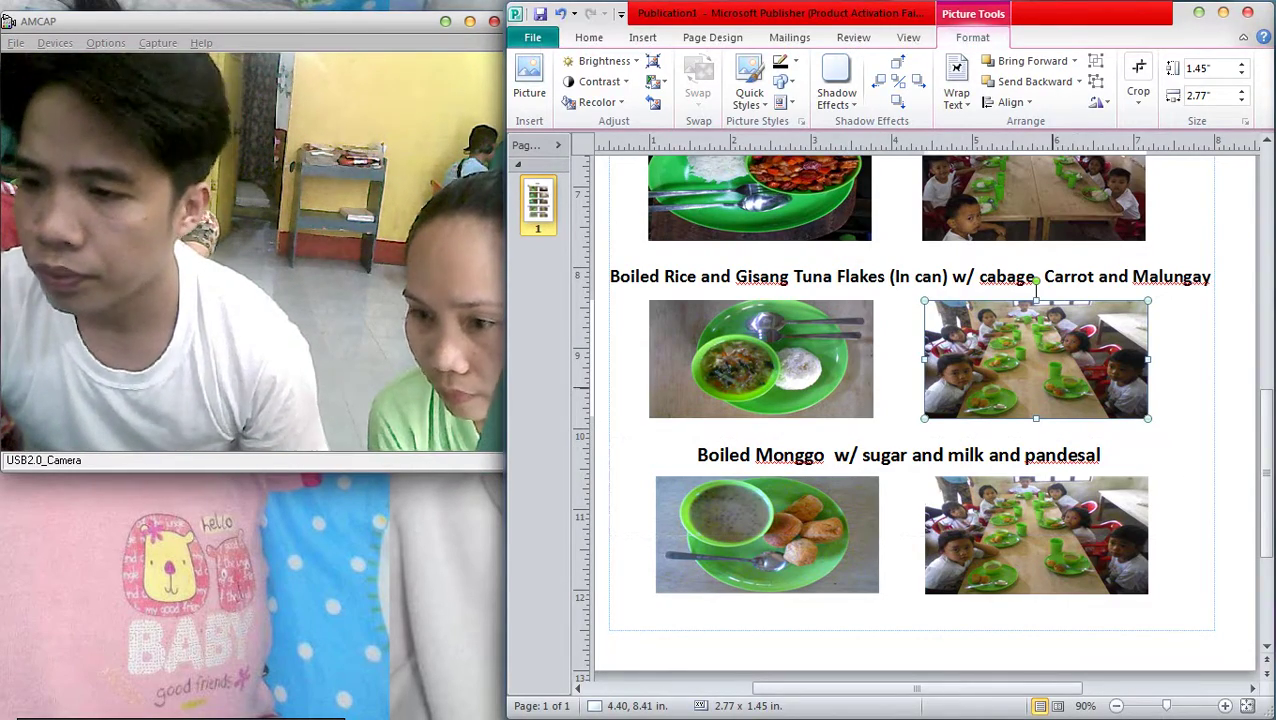
{"action": "key", "text": "ctrl+v"}
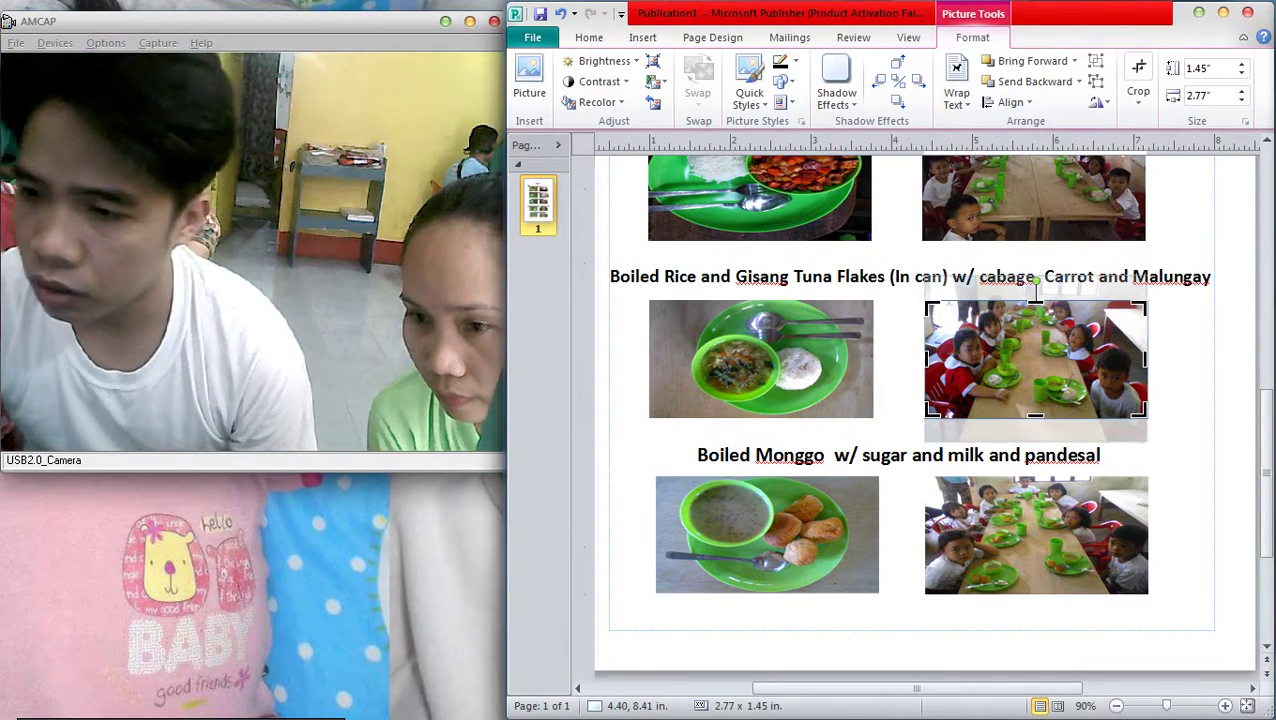
{"action": "left_click_drag", "start_coordinate": [928, 304], "coordinate": [925, 273]}
{"action": "left_click_drag", "start_coordinate": [1036, 273], "coordinate": [1036, 287]}
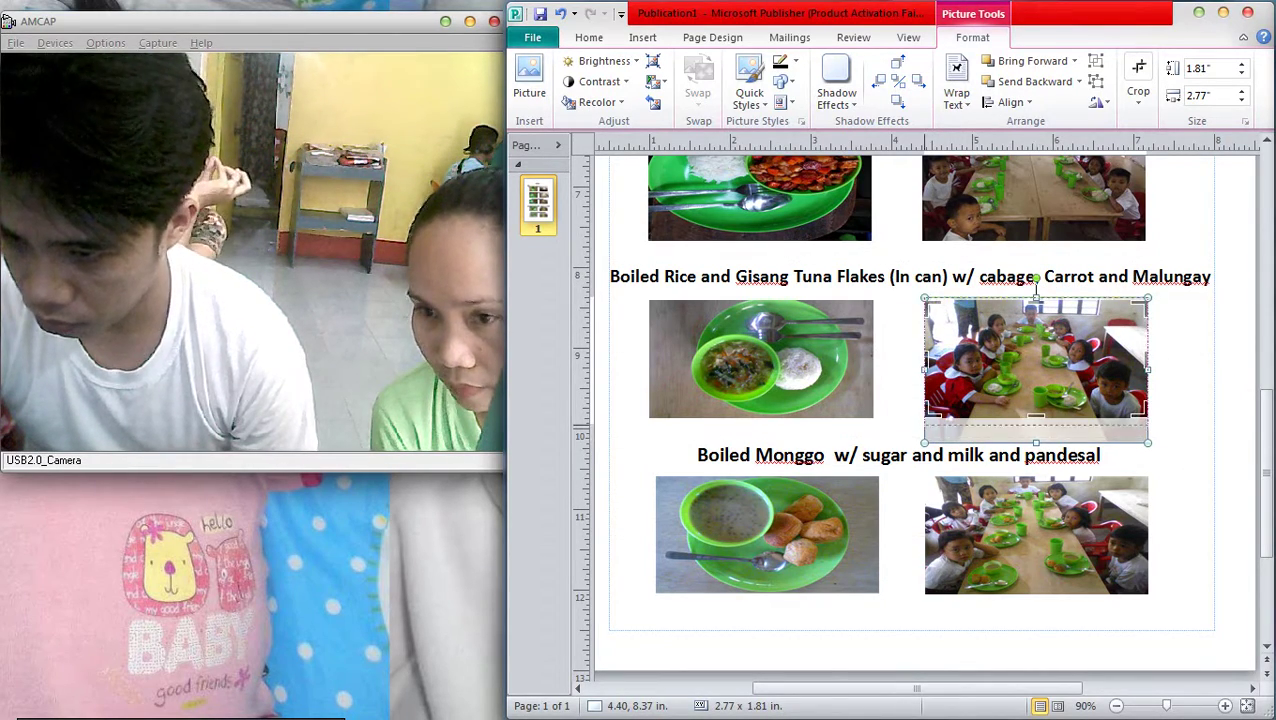
{"action": "key", "text": "Escape"}
{"action": "key", "text": "Escape"}
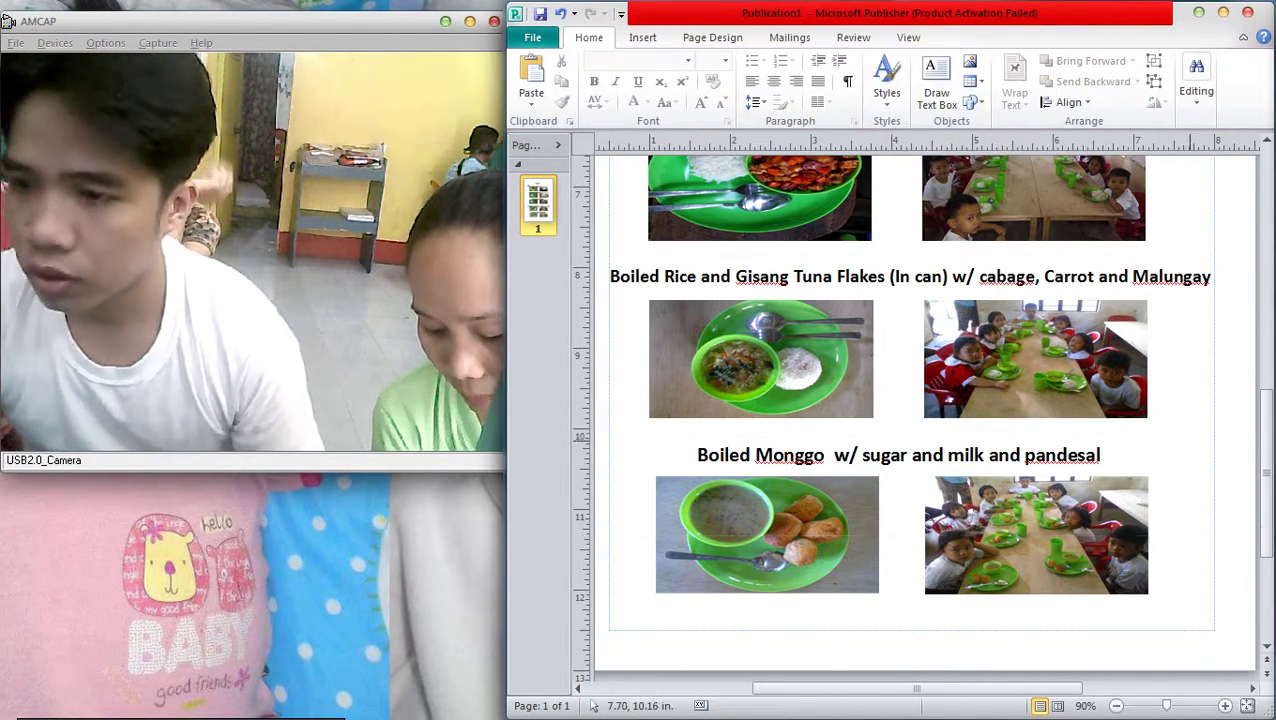
Crop the pork menudo photo with the Crop tool
{"action": "scroll", "coordinate": [1190, 440], "scroll_direction": "down", "scroll_amount": 2}
{"action": "scroll", "coordinate": [1180, 450], "scroll_direction": "down", "scroll_amount": 2}
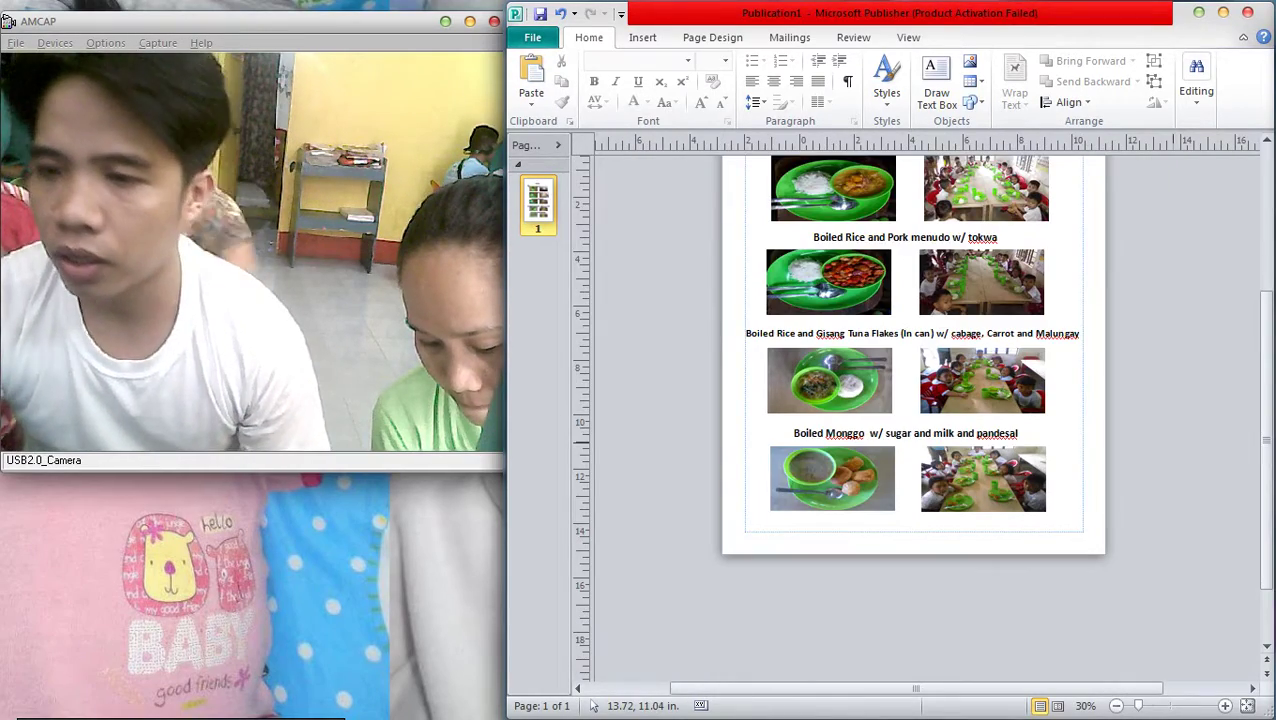
{"action": "scroll", "coordinate": [1180, 450], "scroll_direction": "down", "scroll_amount": 2}
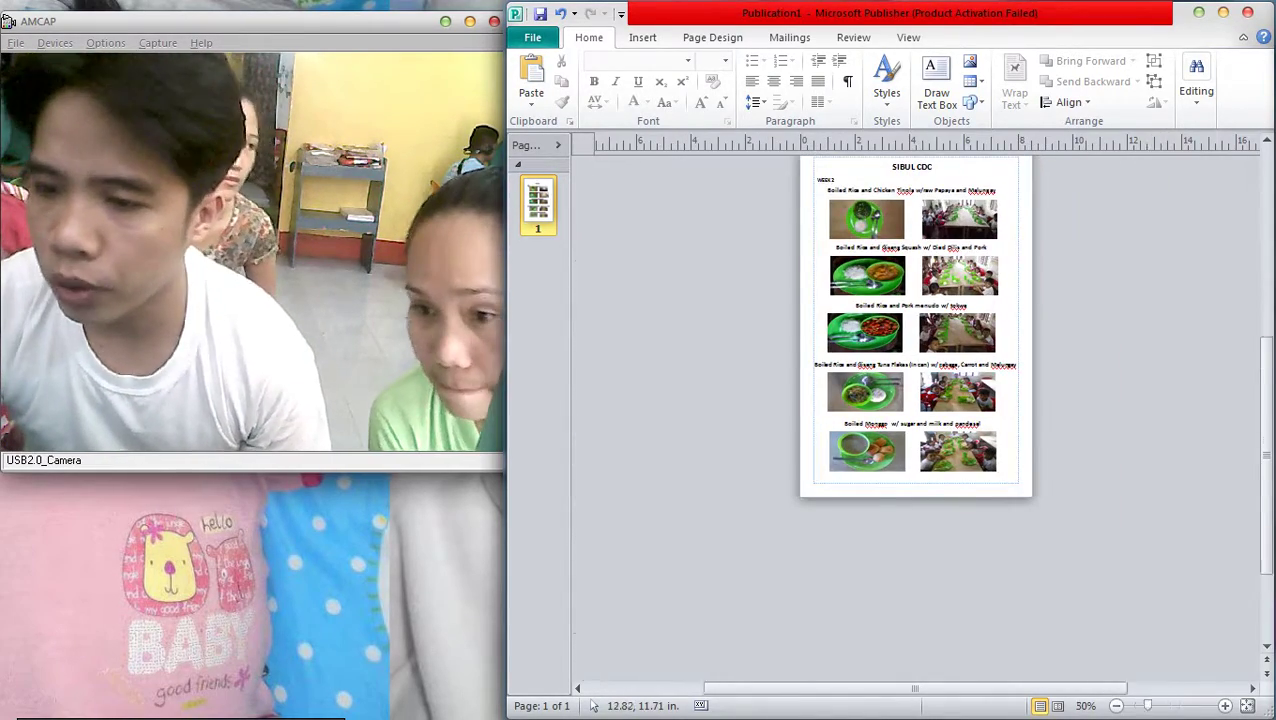
{"action": "scroll", "coordinate": [1155, 465], "scroll_direction": "up", "scroll_amount": 6}
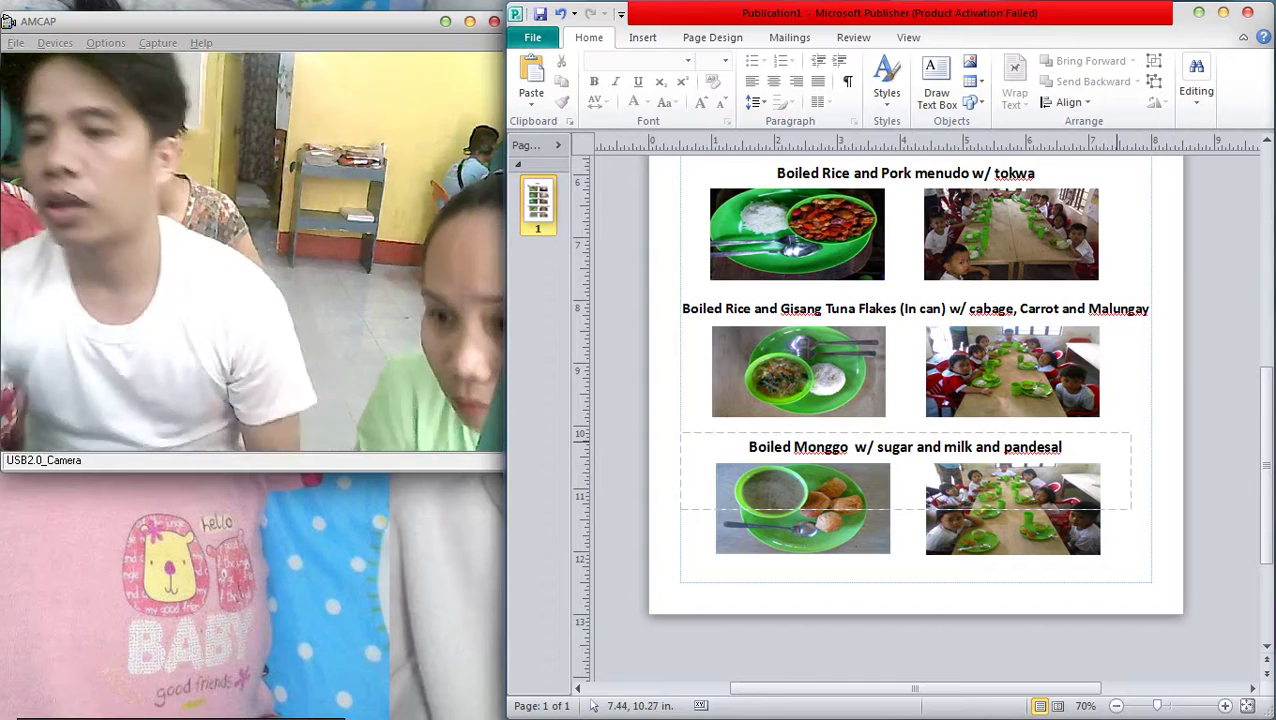
{"action": "scroll", "coordinate": [837, 400], "scroll_direction": "up", "scroll_amount": 1}
{"action": "left_click", "coordinate": [837, 280]}
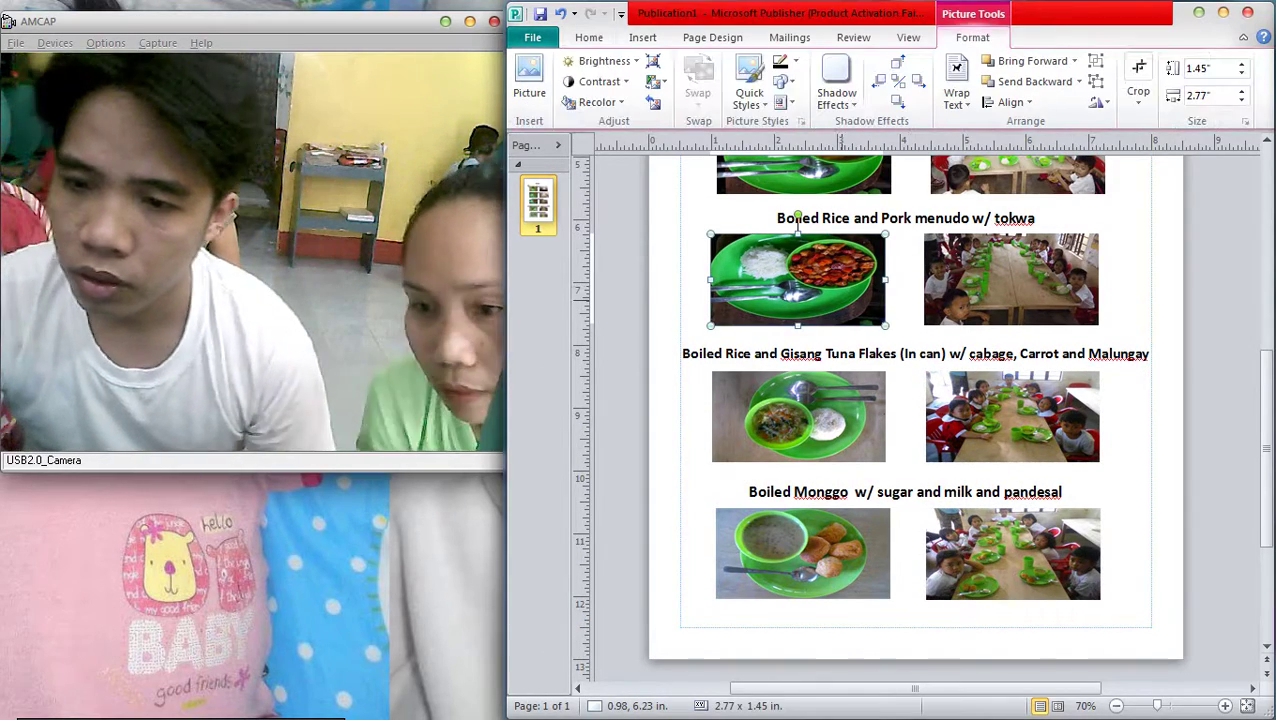
{"action": "left_click", "coordinate": [1138, 102]}
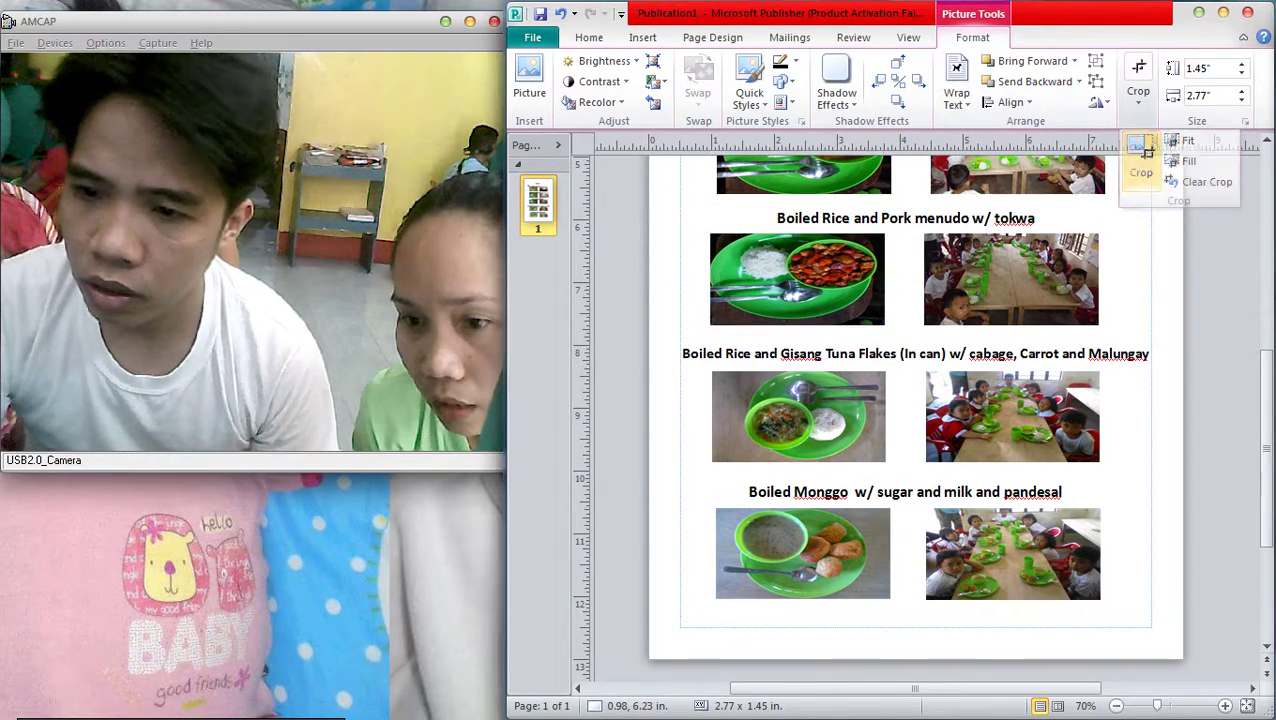
{"action": "left_click", "coordinate": [1140, 155]}
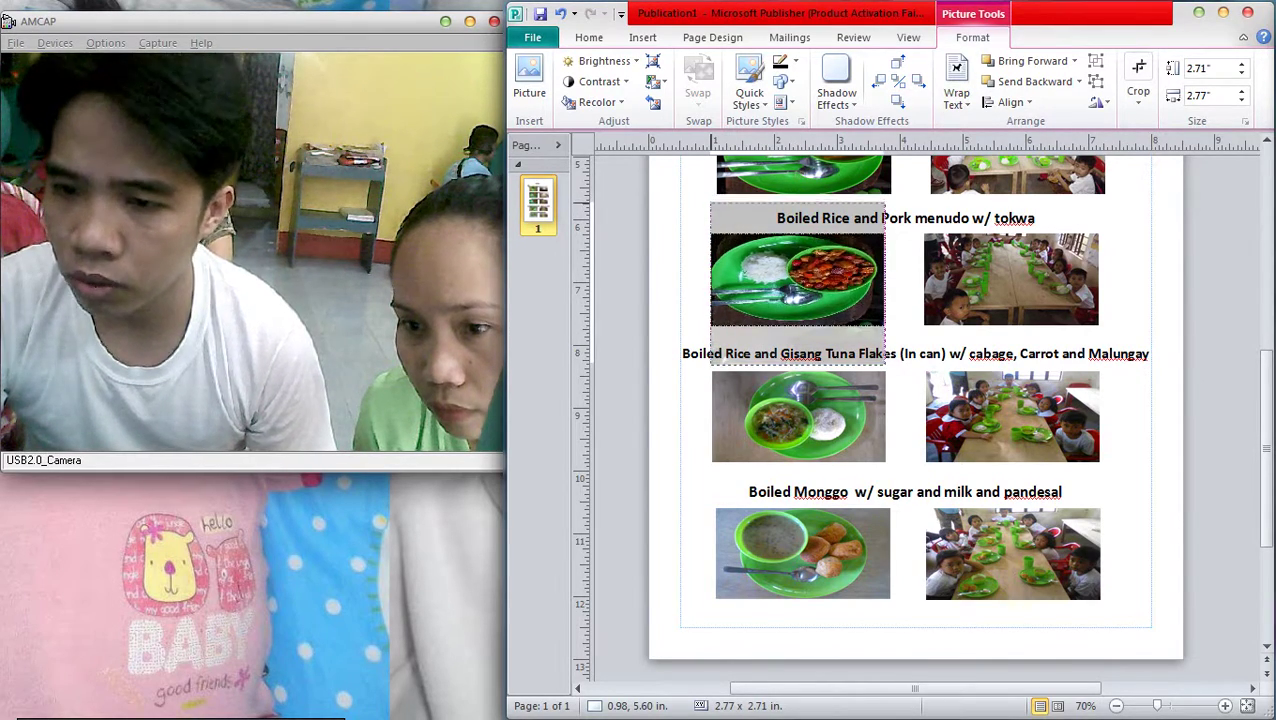
{"action": "left_click", "coordinate": [692, 291]}
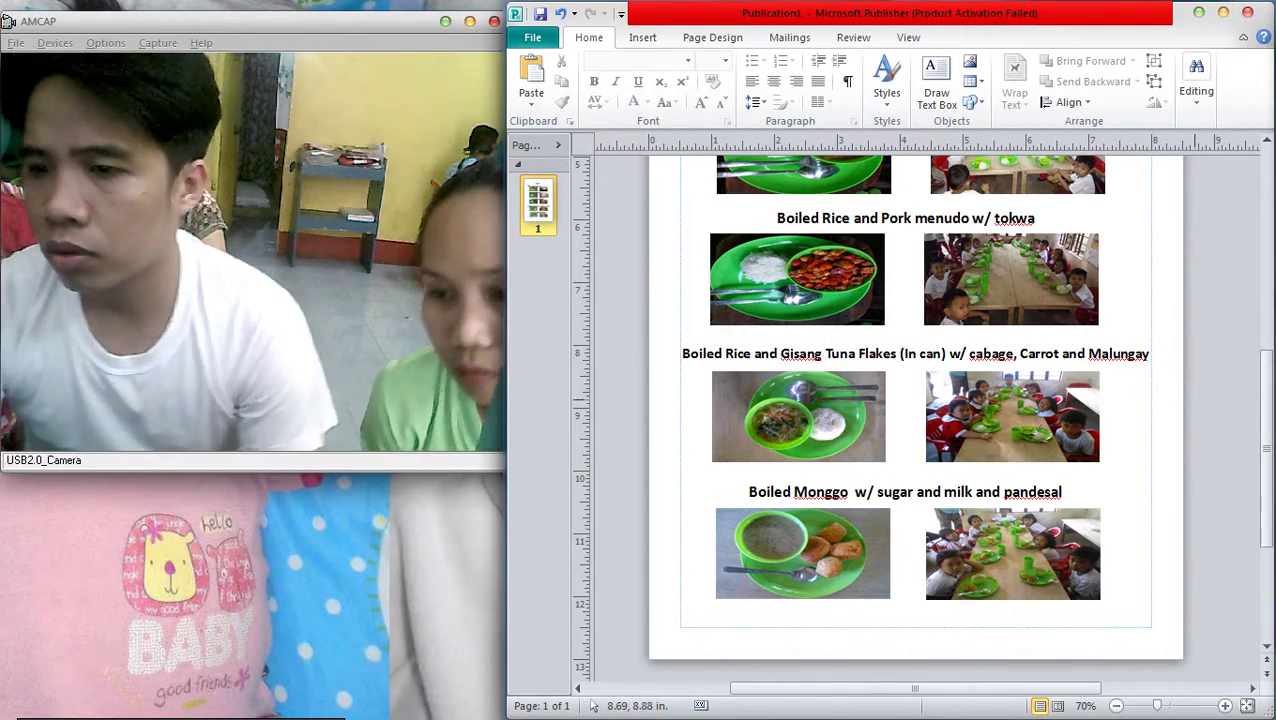
Enlarge the SIBUL CDC title text to 26 pt
{"action": "scroll", "coordinate": [1195, 405], "scroll_direction": "up", "scroll_amount": 3}
{"action": "scroll", "coordinate": [820, 348], "scroll_direction": "up", "scroll_amount": 4}
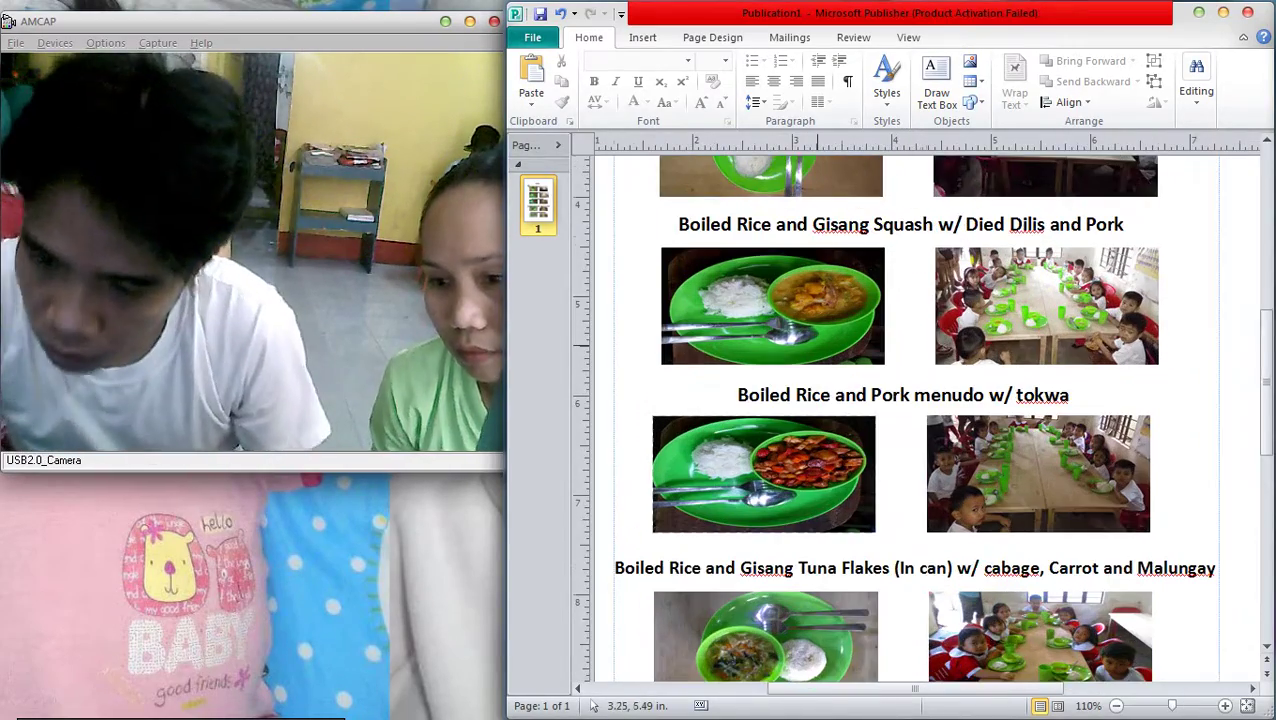
{"action": "scroll", "coordinate": [818, 352], "scroll_direction": "up", "scroll_amount": 3}
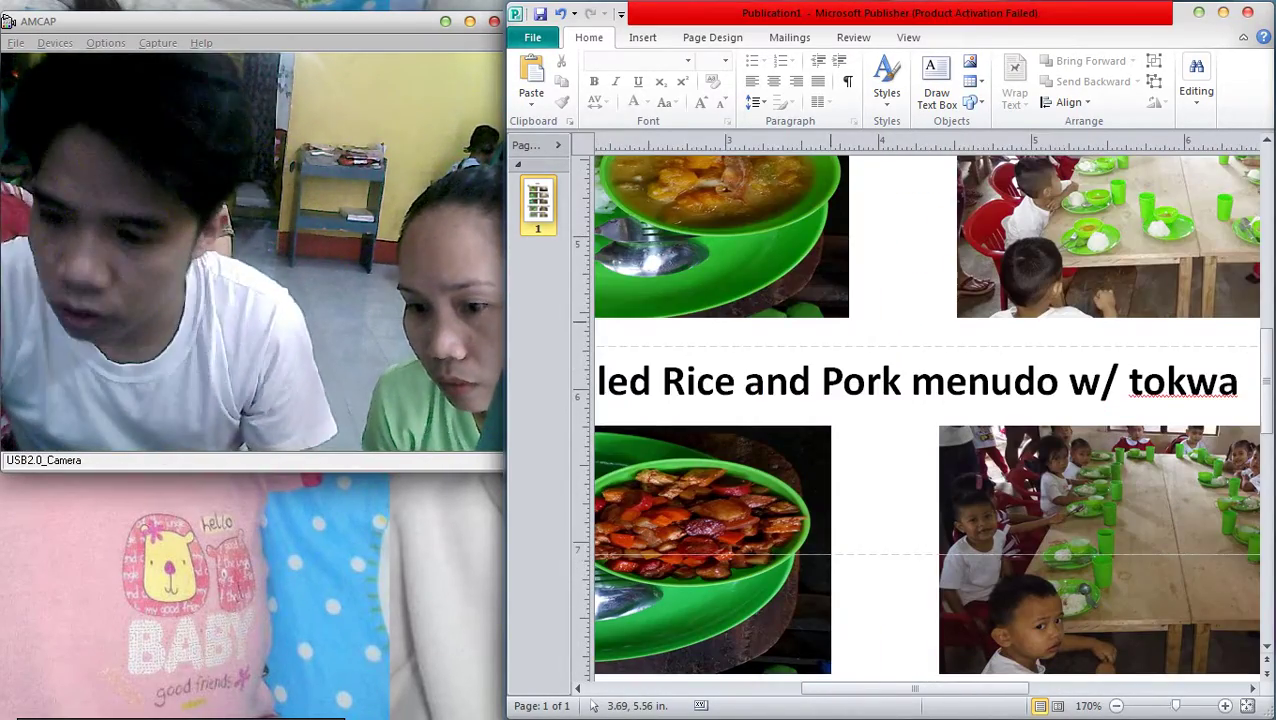
{"action": "scroll", "coordinate": [842, 337], "scroll_direction": "down", "scroll_amount": 5}
{"action": "scroll", "coordinate": [849, 342], "scroll_direction": "up", "scroll_amount": 2}
{"action": "scroll", "coordinate": [907, 440], "scroll_direction": "down", "scroll_amount": 3}
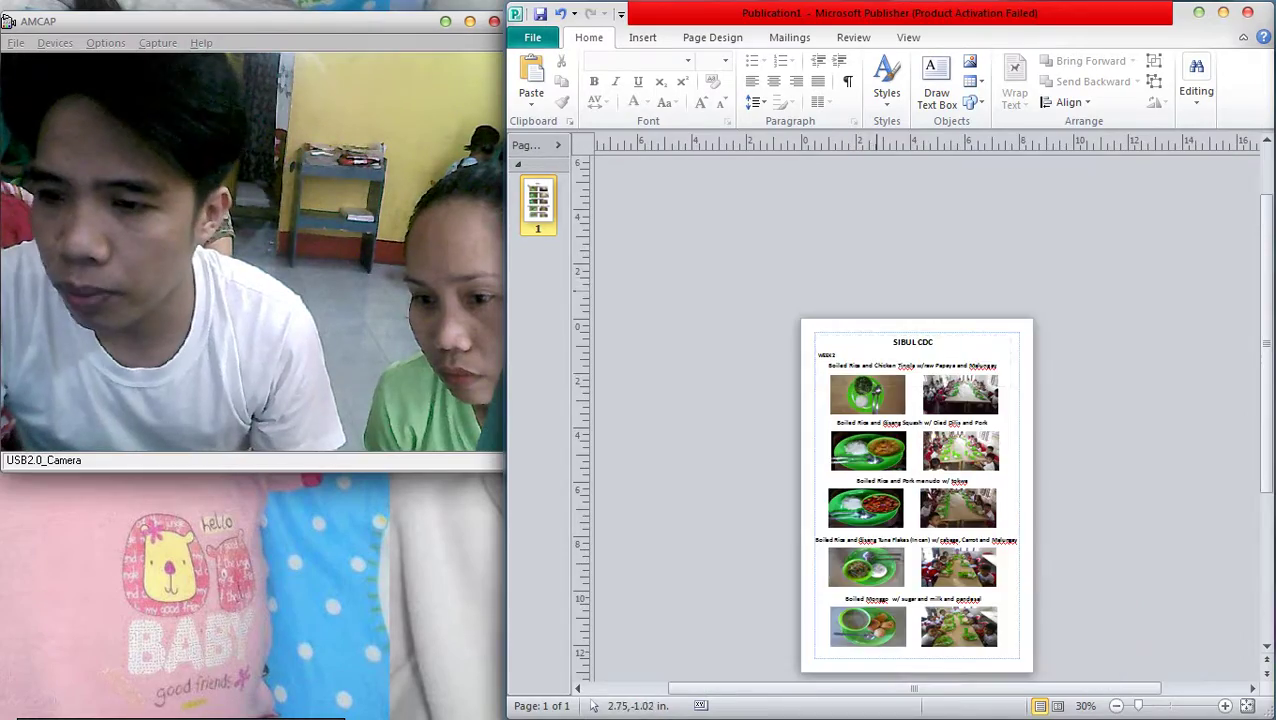
{"action": "scroll", "coordinate": [907, 440], "scroll_direction": "up", "scroll_amount": 4}
{"action": "triple_click", "coordinate": [907, 214]}
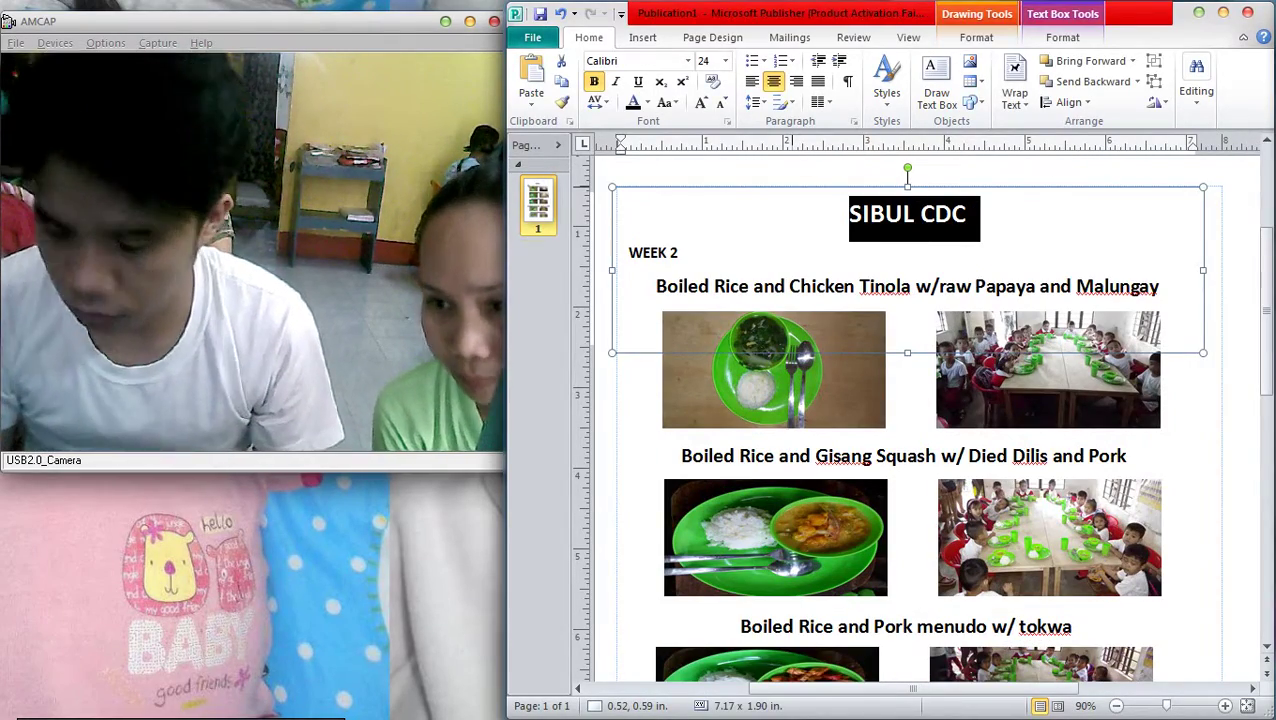
{"action": "key", "text": "ctrl+shift+period"}
{"action": "key", "text": "Escape"}
{"action": "key", "text": "Escape"}
Insert a blank second page after page 1
{"action": "scroll", "coordinate": [932, 425], "scroll_direction": "down", "scroll_amount": 5}
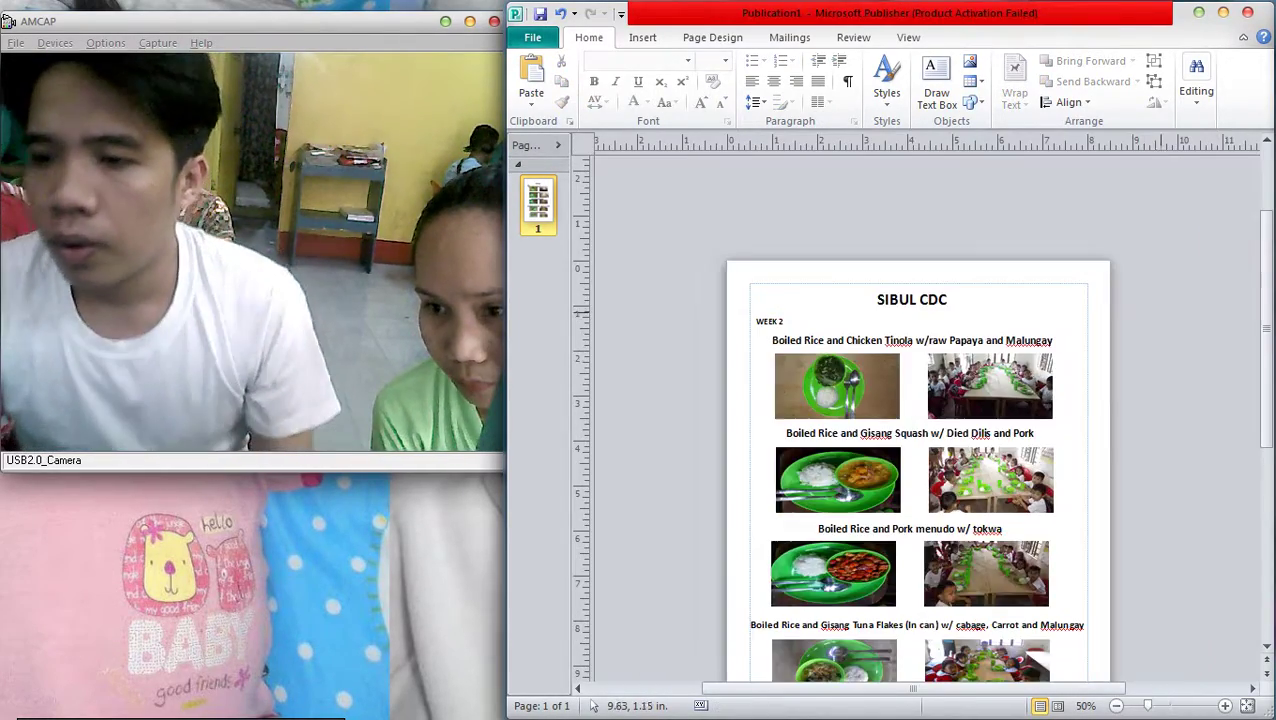
{"action": "scroll", "coordinate": [918, 420], "scroll_direction": "up", "scroll_amount": 4}
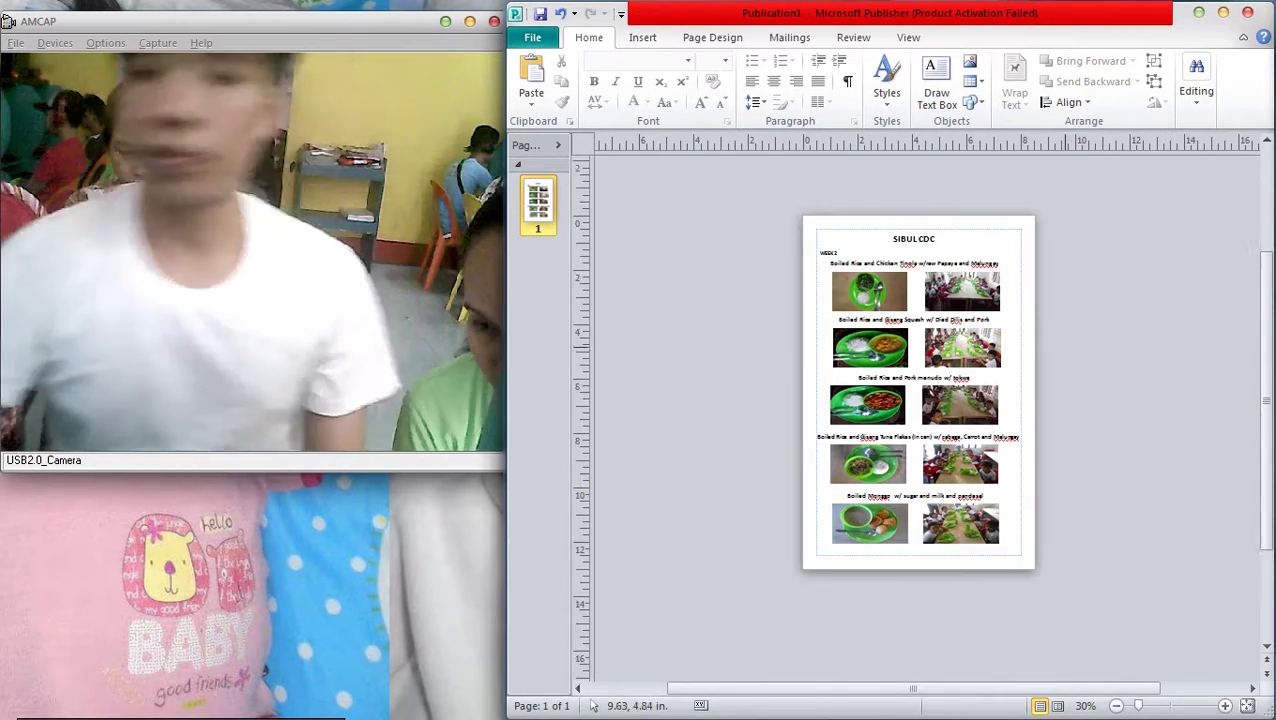
{"action": "right_click", "coordinate": [541, 195]}
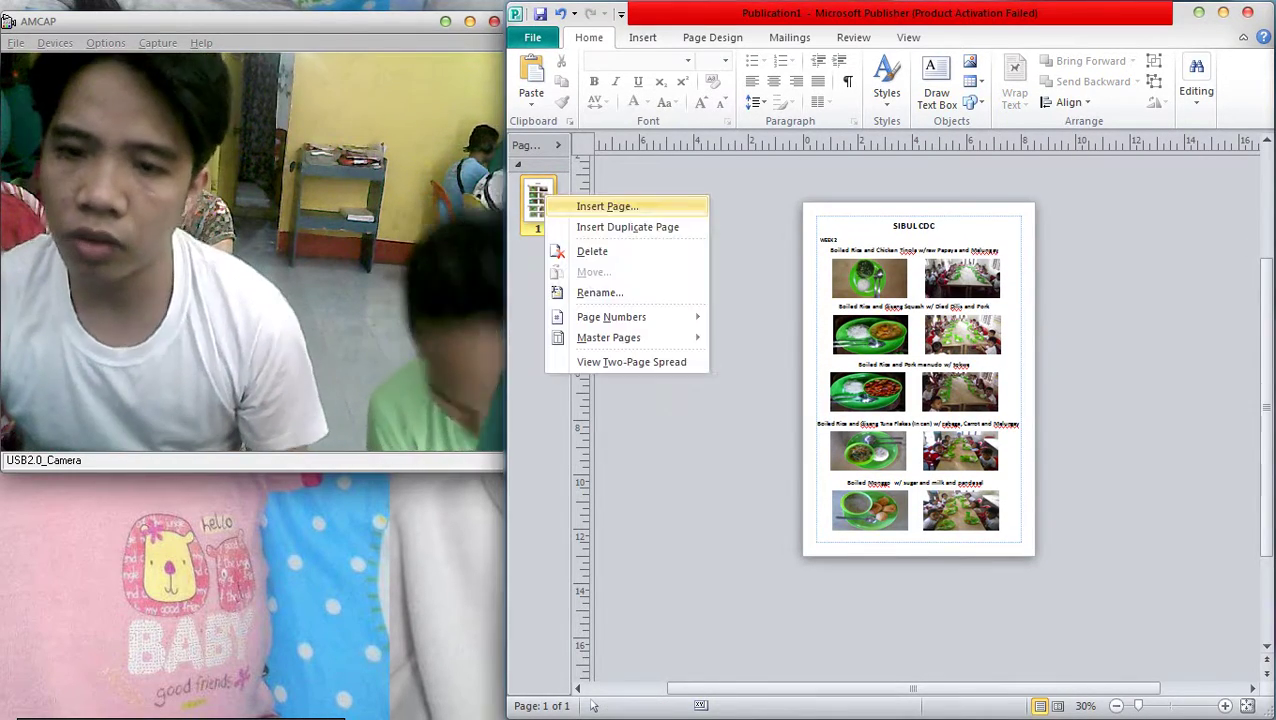
{"action": "key", "text": "Escape"}
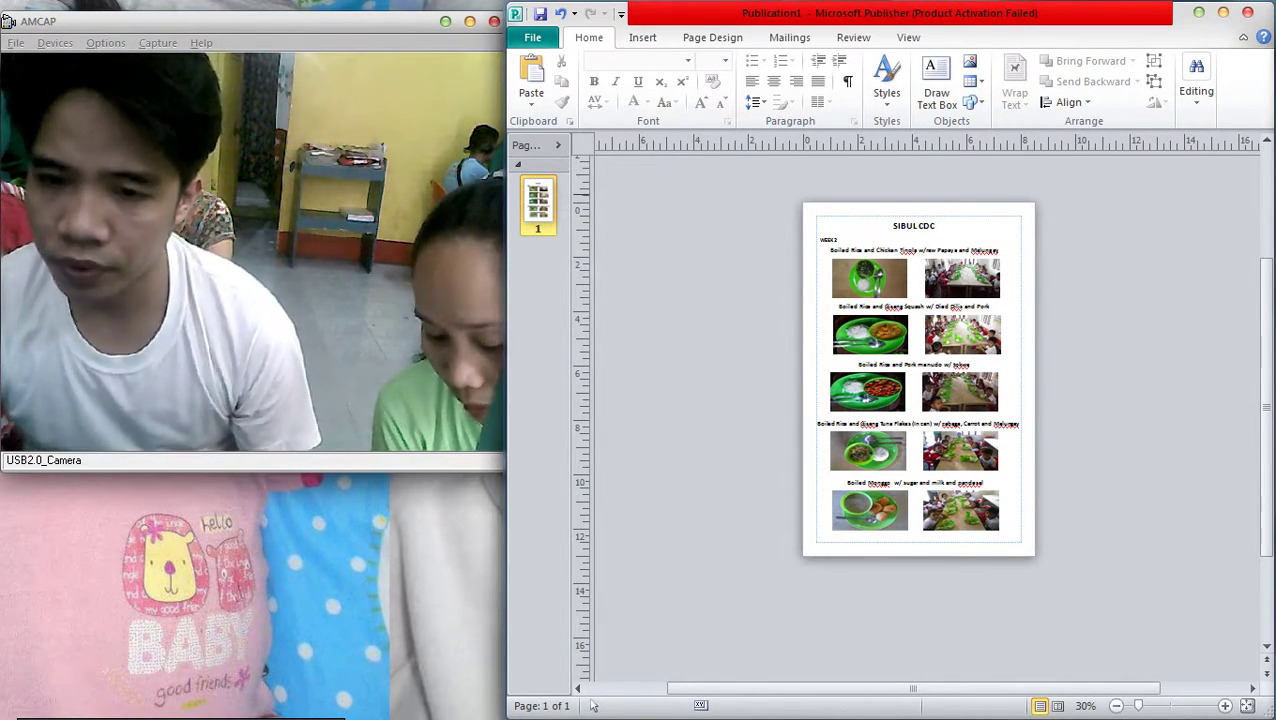
{"action": "key", "text": "ctrl+shift+n"}
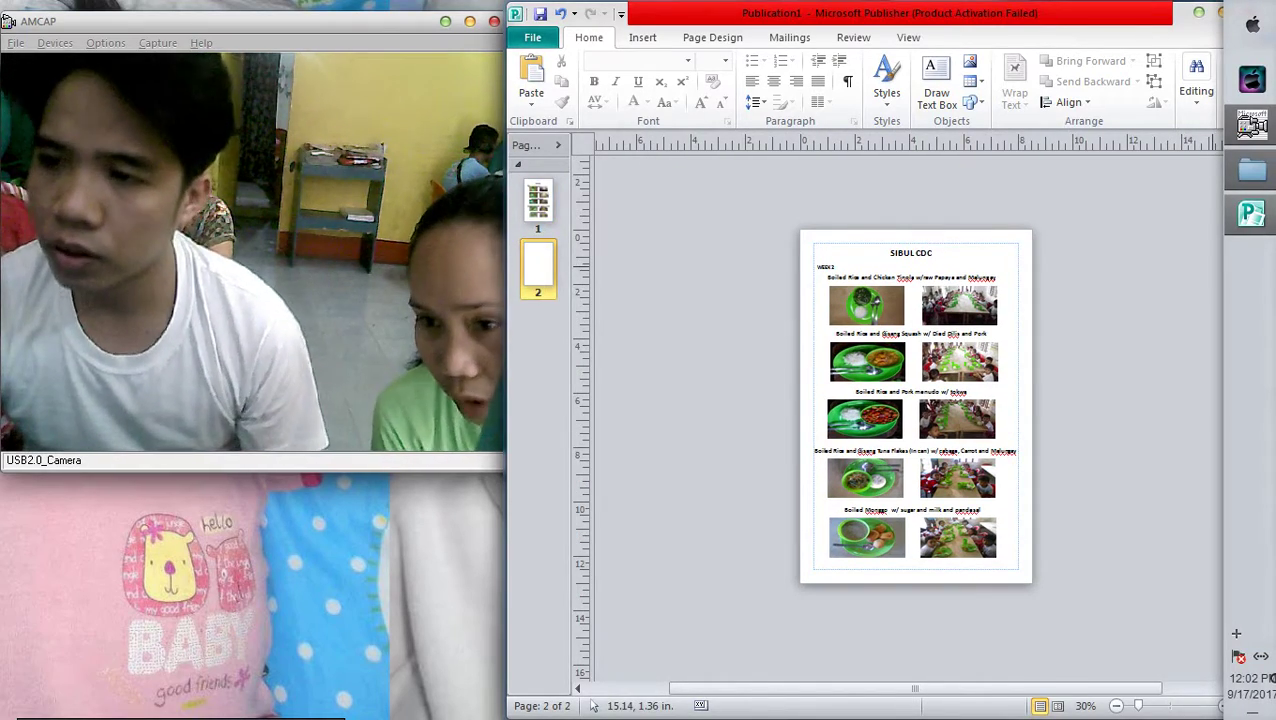
{"action": "left_click", "coordinate": [1251, 124]}
Select IMG_20170916_105332, IMG_20170916_105354 and IMG_20170907_101318 and drag them onto page 2
{"action": "left_click_drag", "start_coordinate": [1020, 150], "coordinate": [1212, 373]}
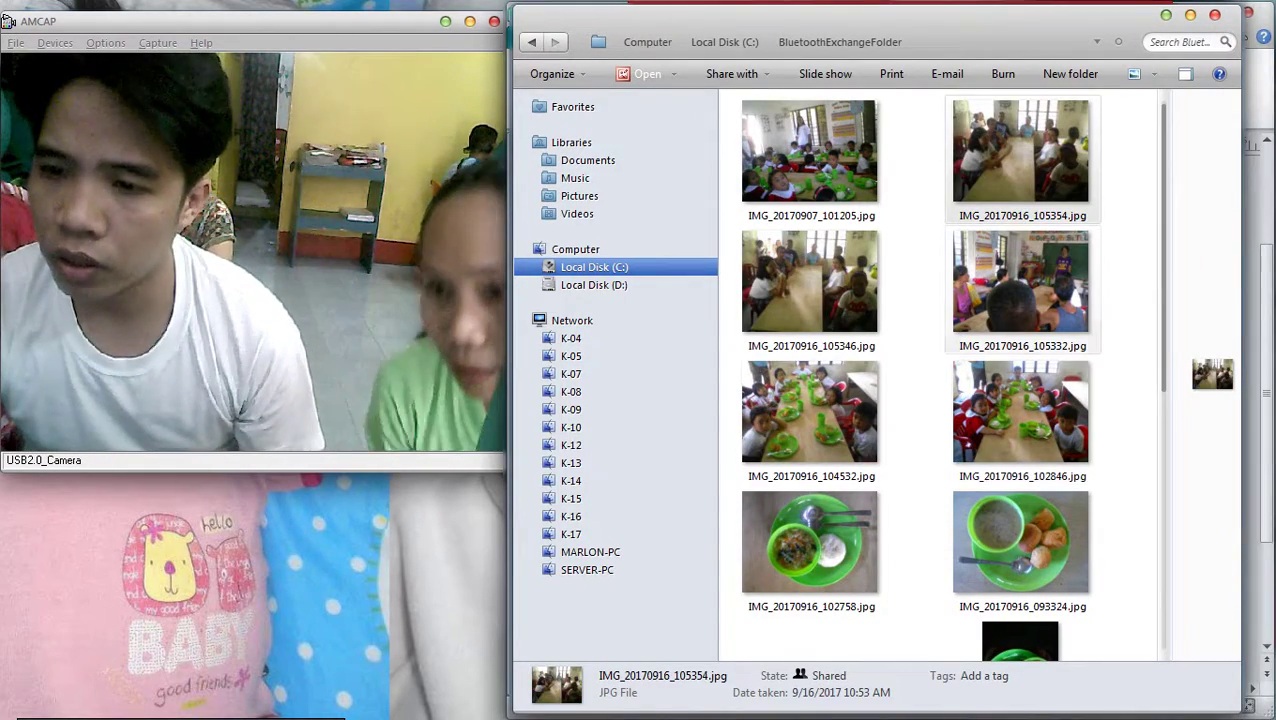
{"action": "left_click", "coordinate": [1020, 280], "text": "shift"}
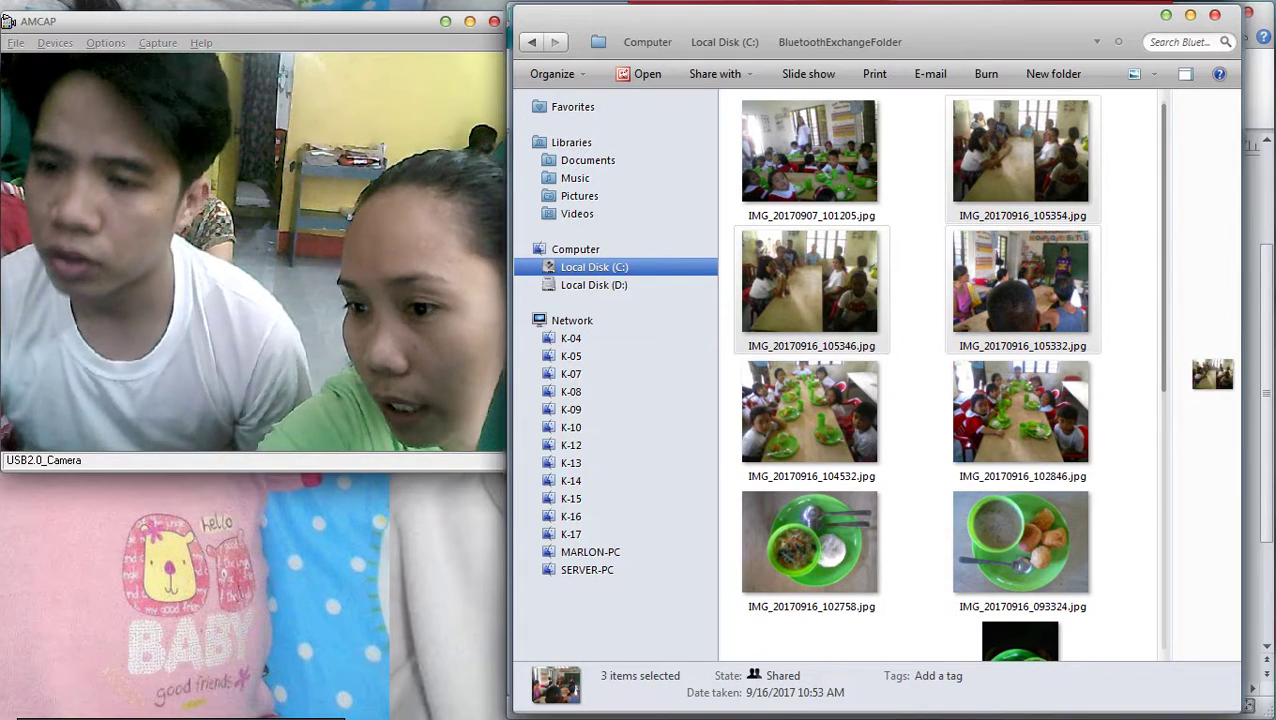
{"action": "left_click", "coordinate": [1020, 280]}
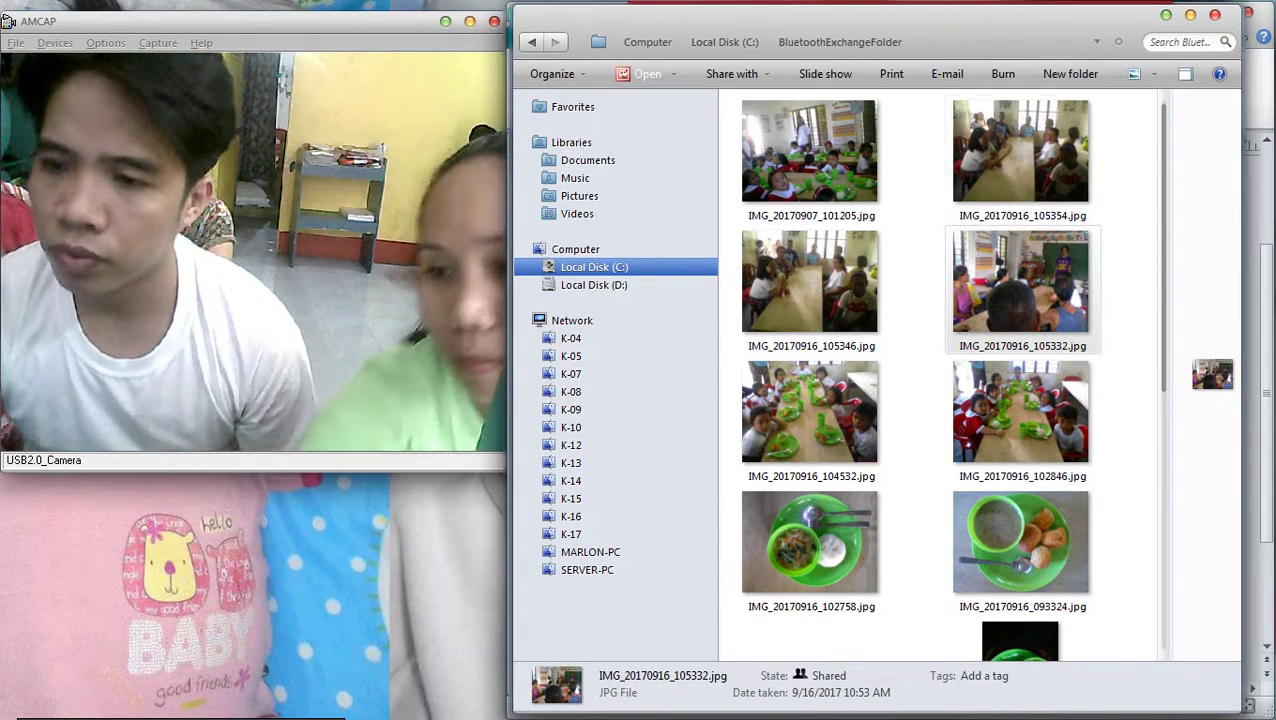
{"action": "left_click", "coordinate": [1020, 150], "text": "ctrl"}
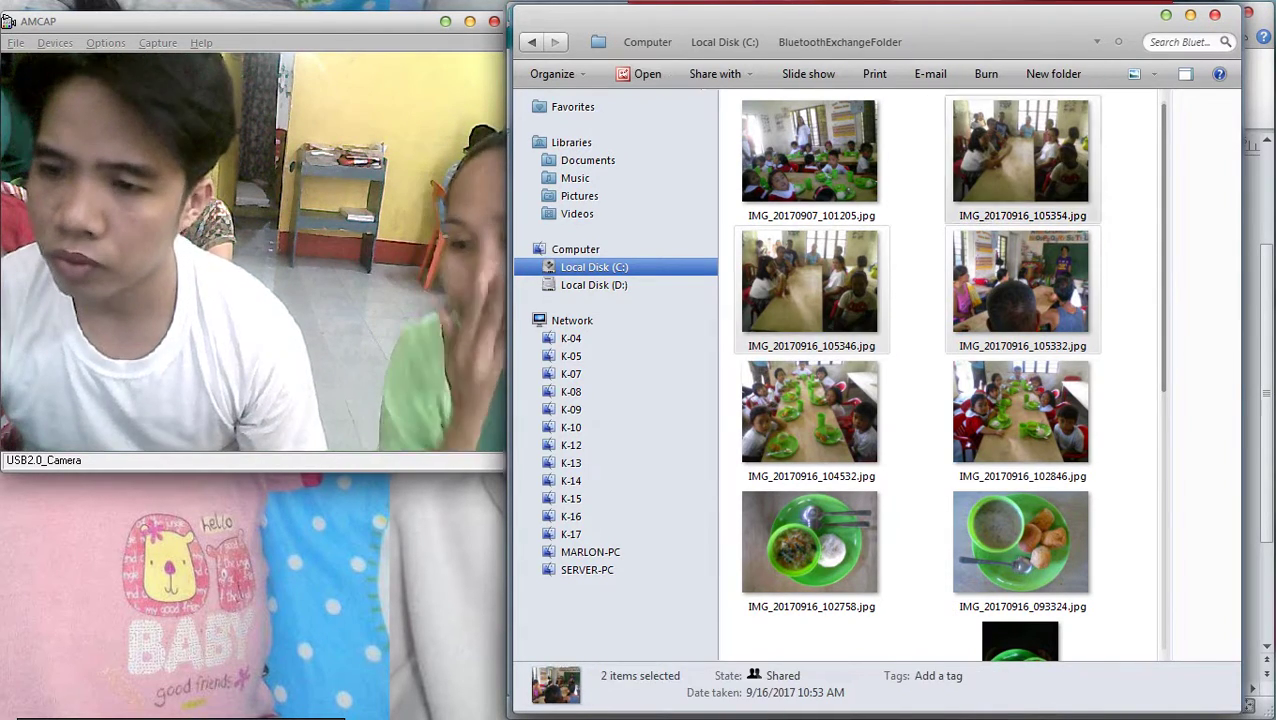
{"action": "scroll", "coordinate": [1212, 374], "scroll_direction": "down", "scroll_amount": 10}
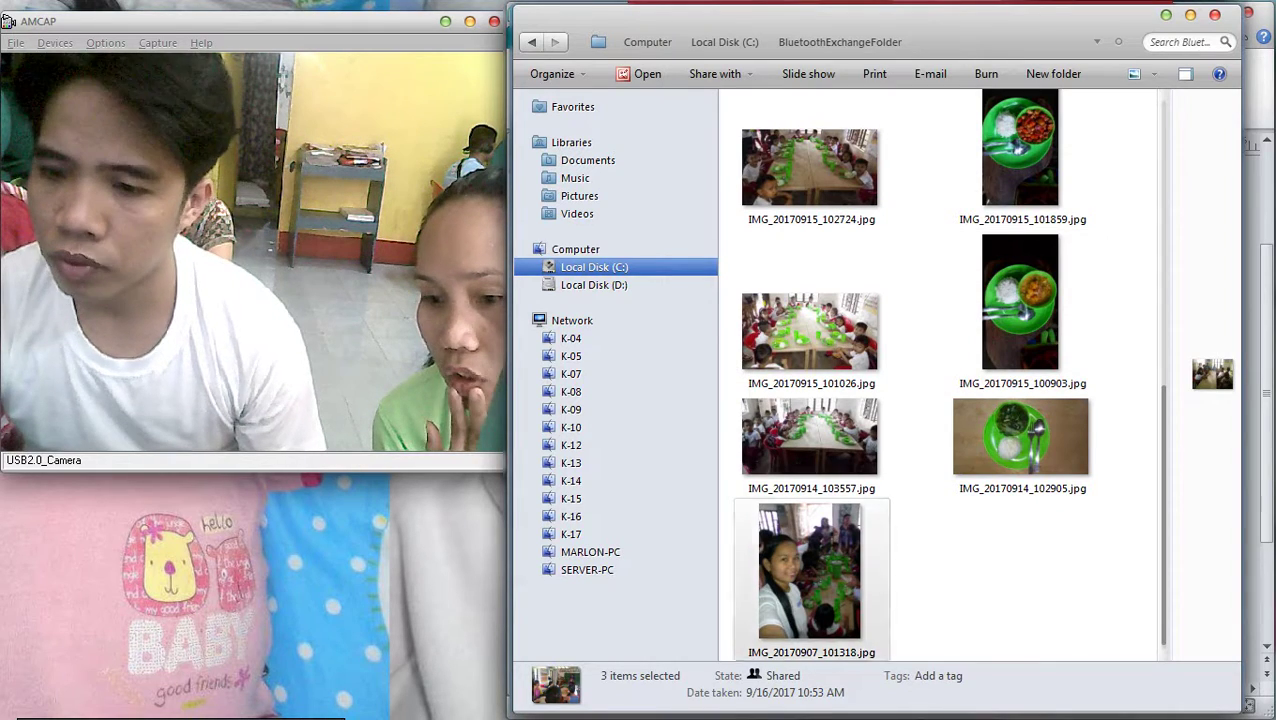
{"action": "left_click", "coordinate": [810, 570], "text": "ctrl"}
{"action": "scroll", "coordinate": [810, 570], "scroll_direction": "up", "scroll_amount": 5}
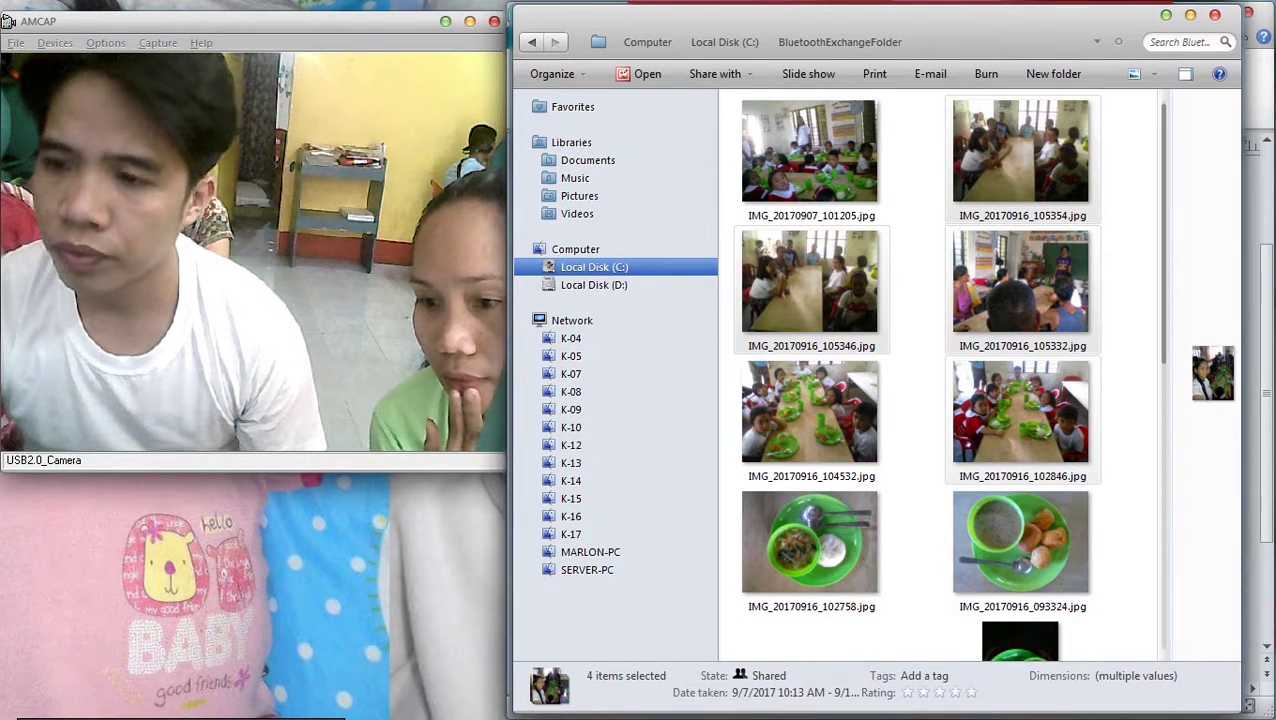
{"action": "left_click_drag", "start_coordinate": [1212, 374], "coordinate": [920, 400]}
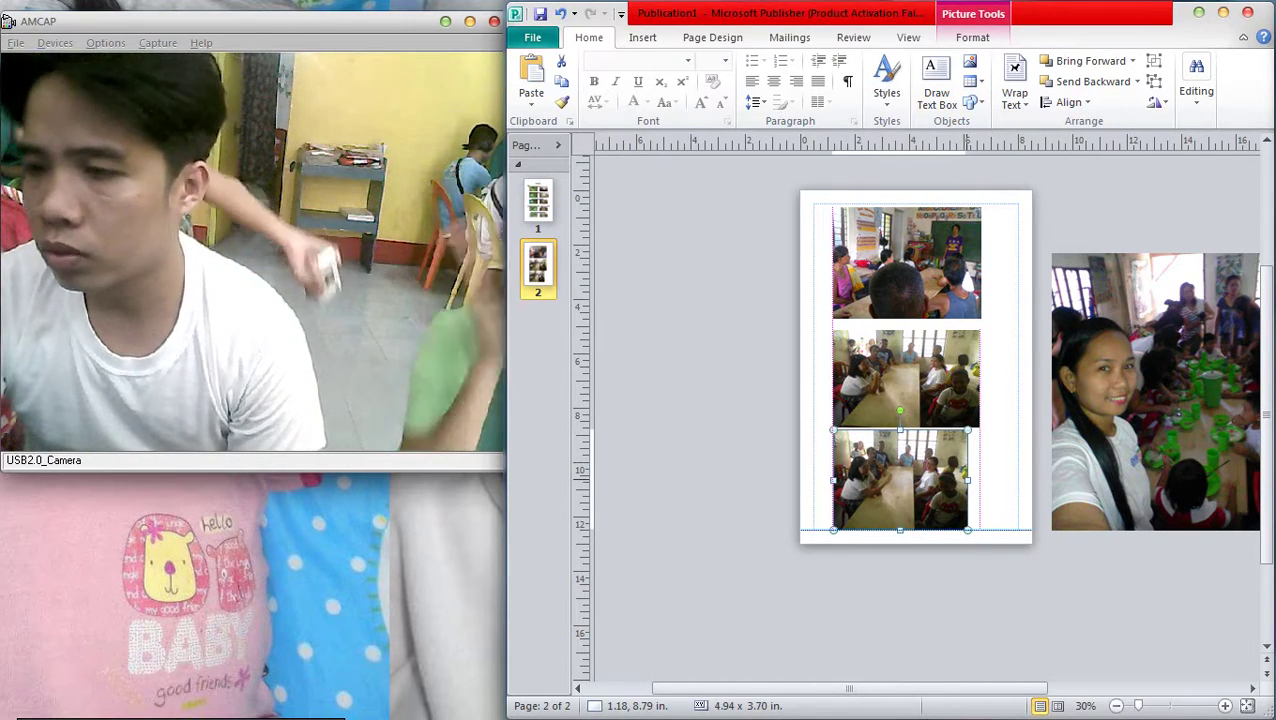
Widen the middle, top and bottom photos on page 2 to the same width
{"action": "left_click", "coordinate": [930, 345]}
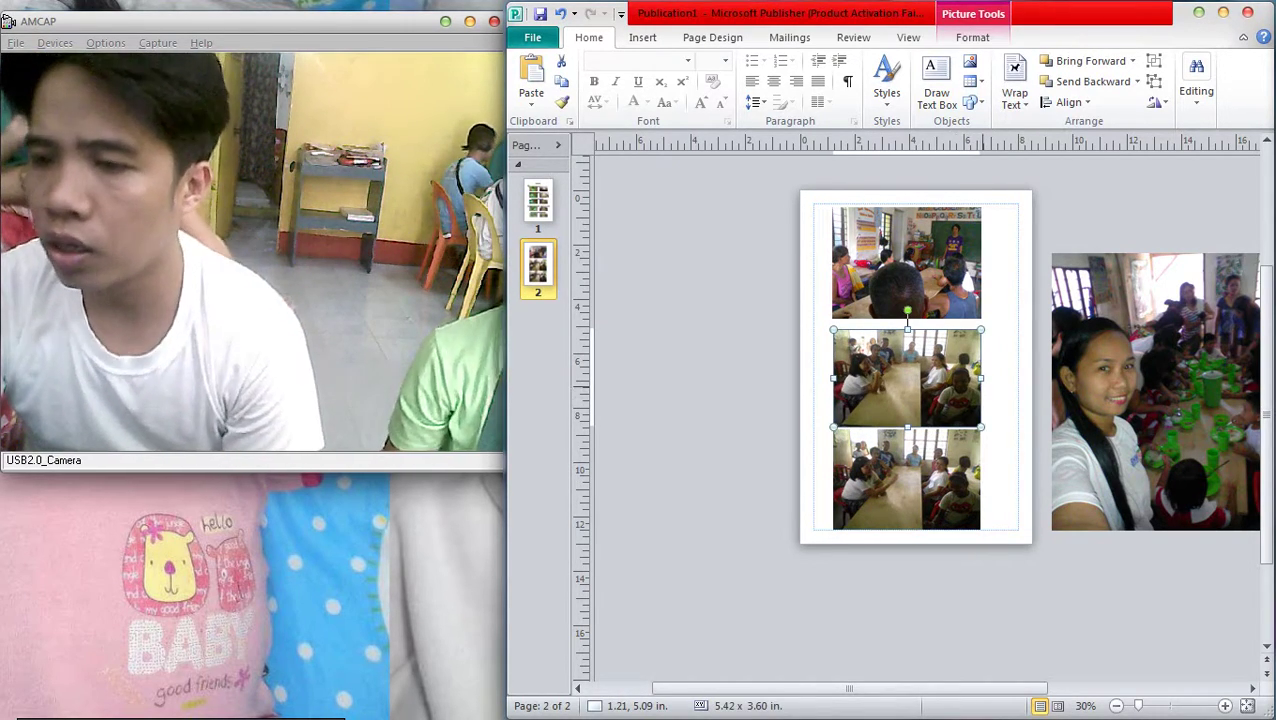
{"action": "left_click_drag", "start_coordinate": [930, 345], "coordinate": [1016, 378]}
{"action": "left_click", "coordinate": [976, 240]}
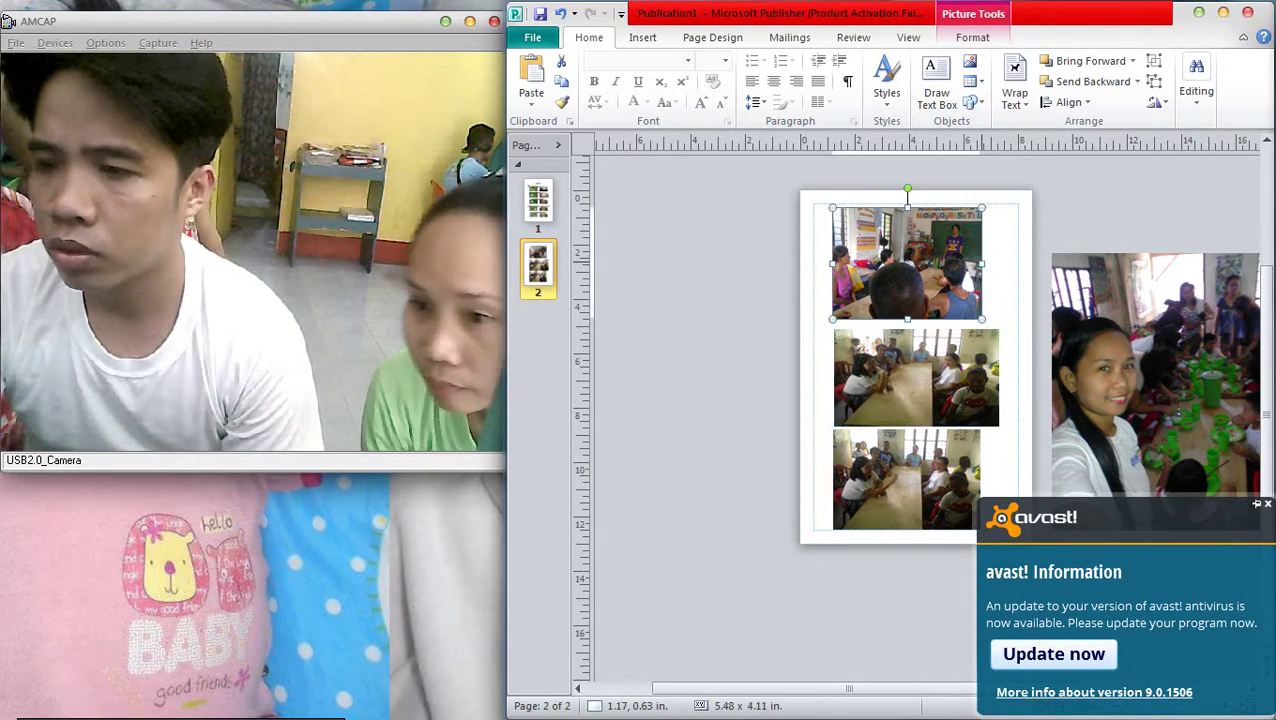
{"action": "left_click_drag", "start_coordinate": [983, 263], "coordinate": [1000, 263]}
{"action": "scroll", "coordinate": [915, 350], "scroll_direction": "down", "scroll_amount": 1}
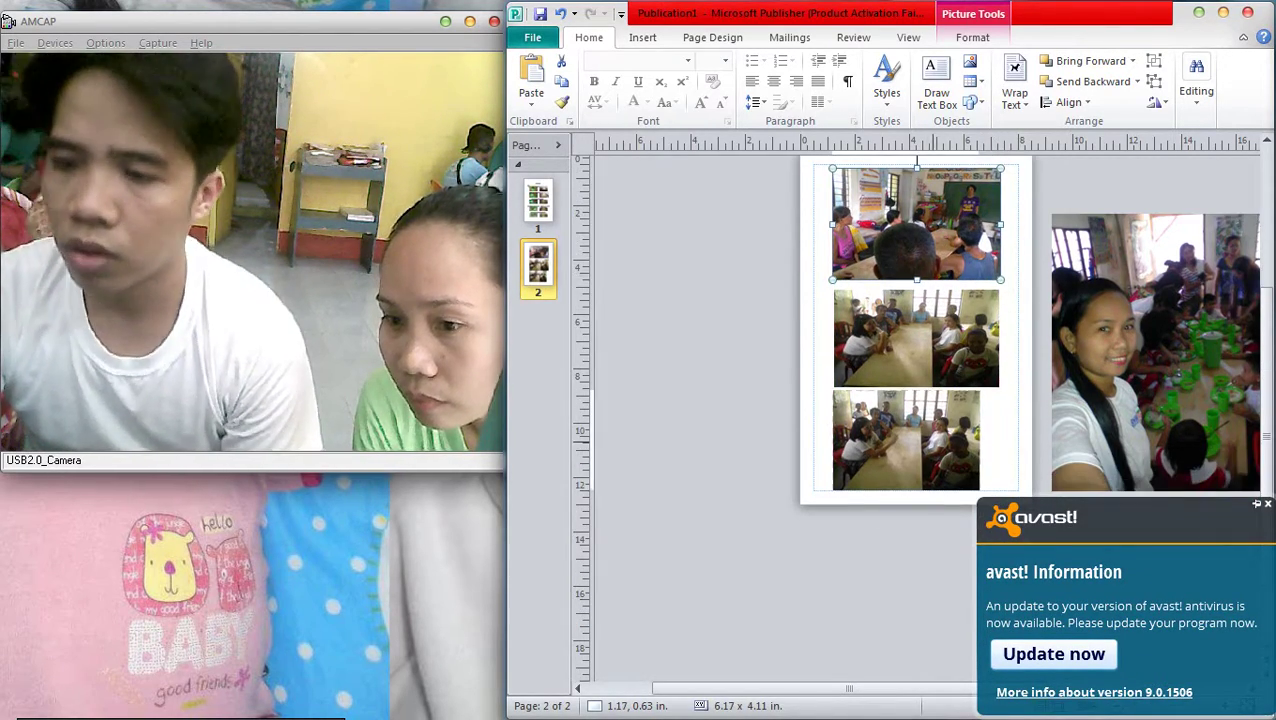
{"action": "left_click", "coordinate": [906, 440]}
{"action": "left_click_drag", "start_coordinate": [980, 440], "coordinate": [1000, 440]}
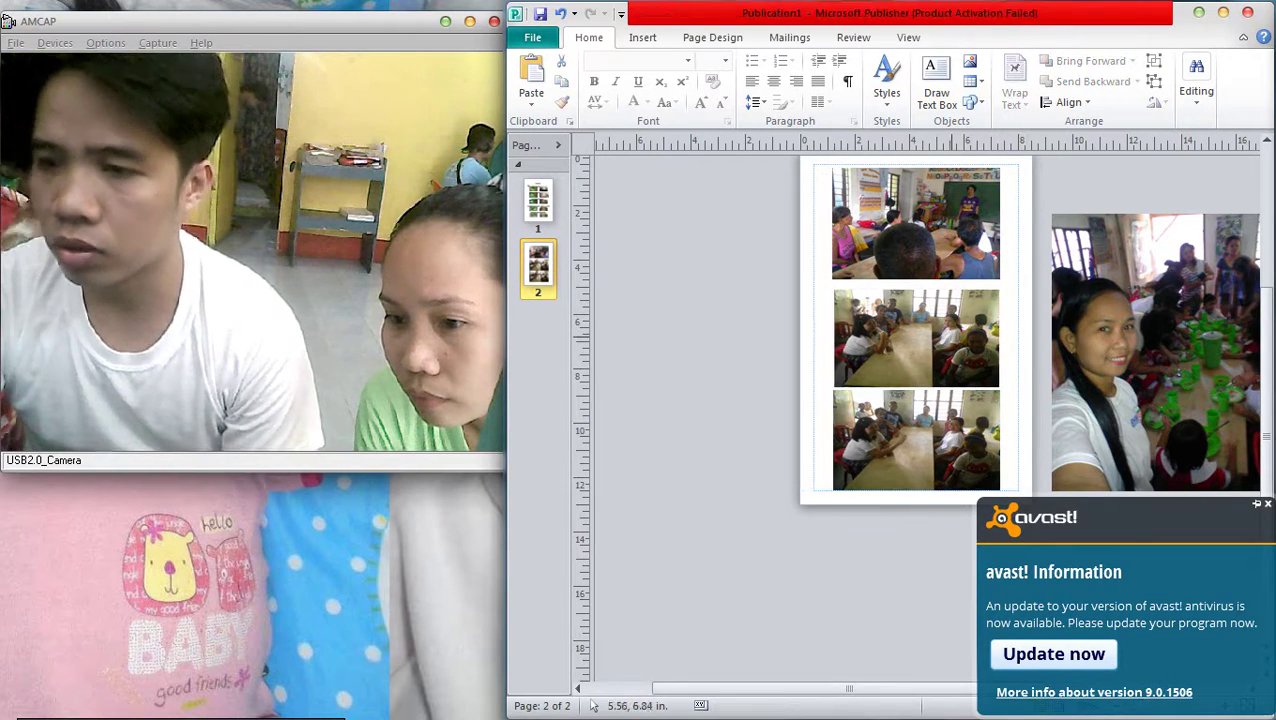
{"action": "key", "text": "Escape"}
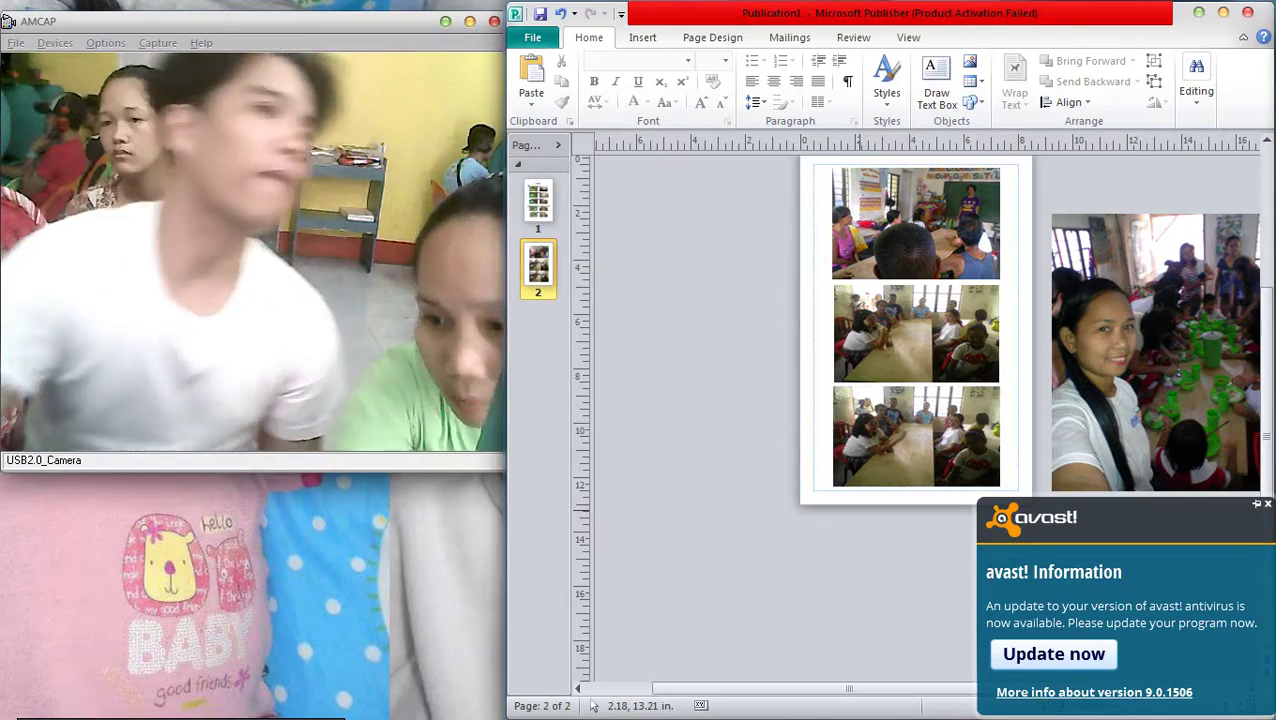
Delete the off-page selfie photo and check the three page-2 photos' alignment
{"action": "scroll", "coordinate": [850, 490], "scroll_direction": "up", "scroll_amount": 2}
{"action": "scroll", "coordinate": [914, 406], "scroll_direction": "up", "scroll_amount": 1}
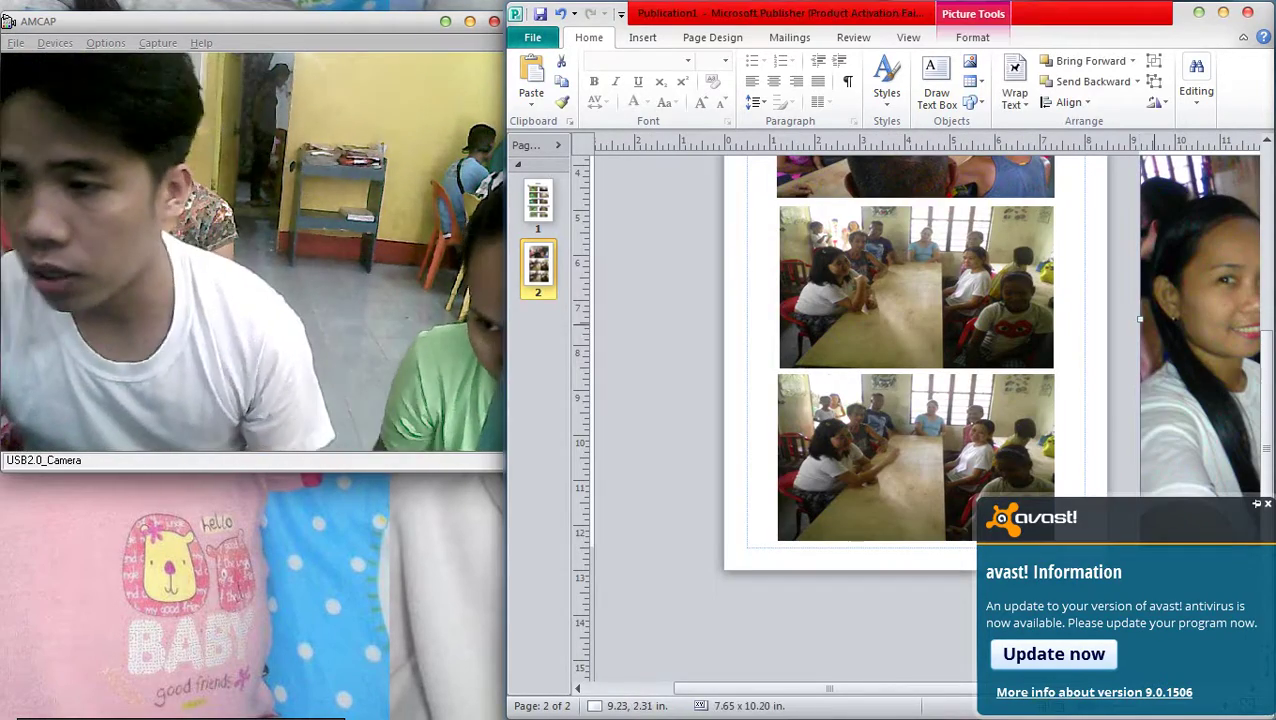
{"action": "key", "text": "Delete"}
{"action": "scroll", "coordinate": [914, 406], "scroll_direction": "down", "scroll_amount": 4}
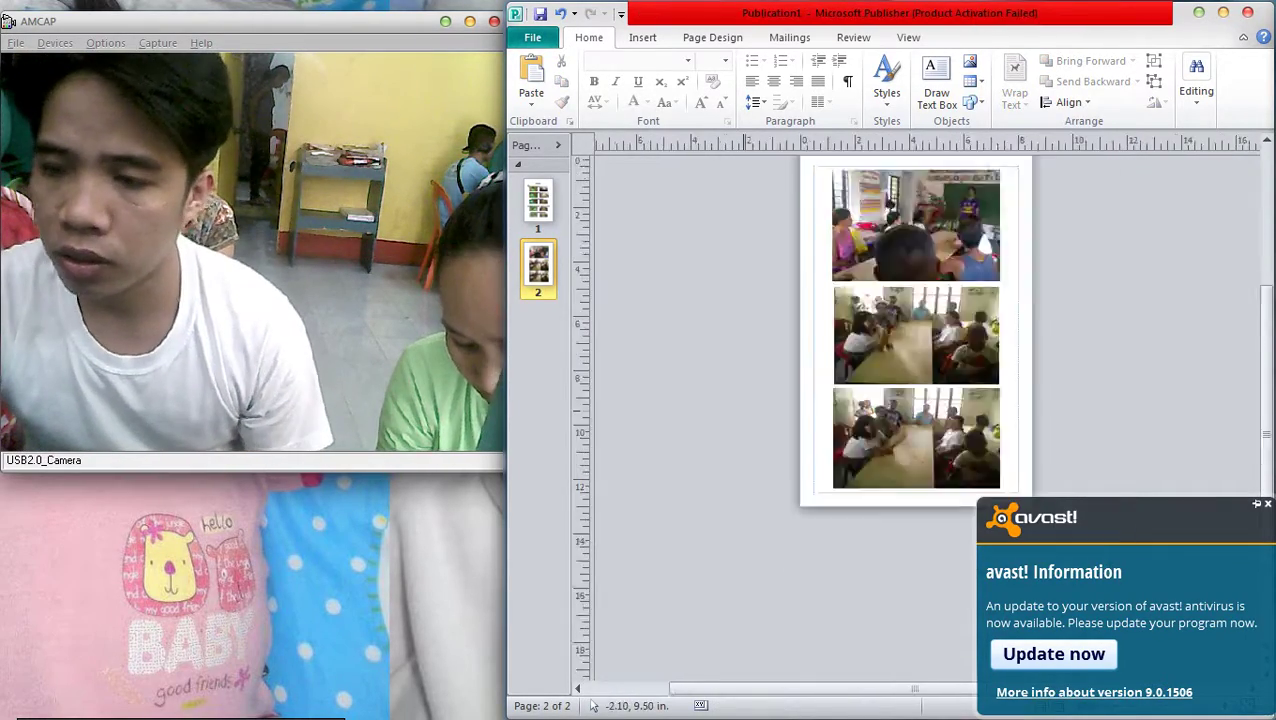
{"action": "scroll", "coordinate": [916, 380], "scroll_direction": "up", "scroll_amount": 3}
{"action": "key", "text": "ctrl+a"}
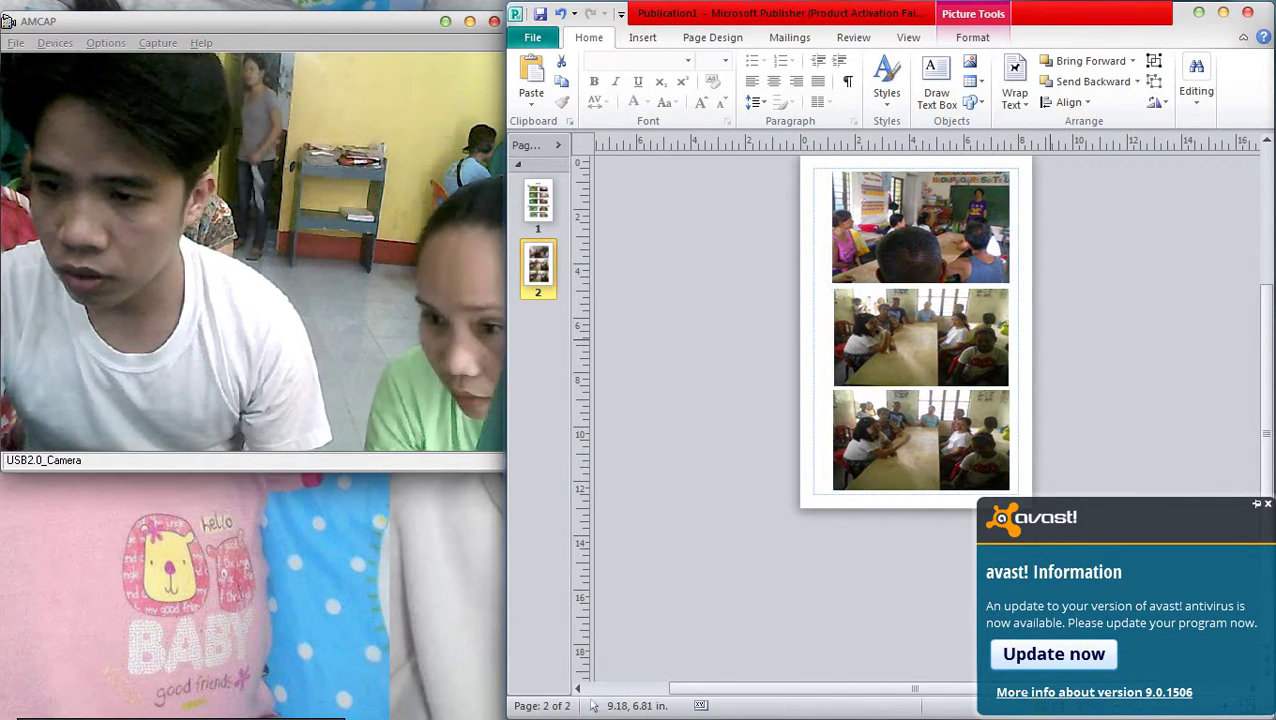
{"action": "left_click", "coordinate": [920, 168]}
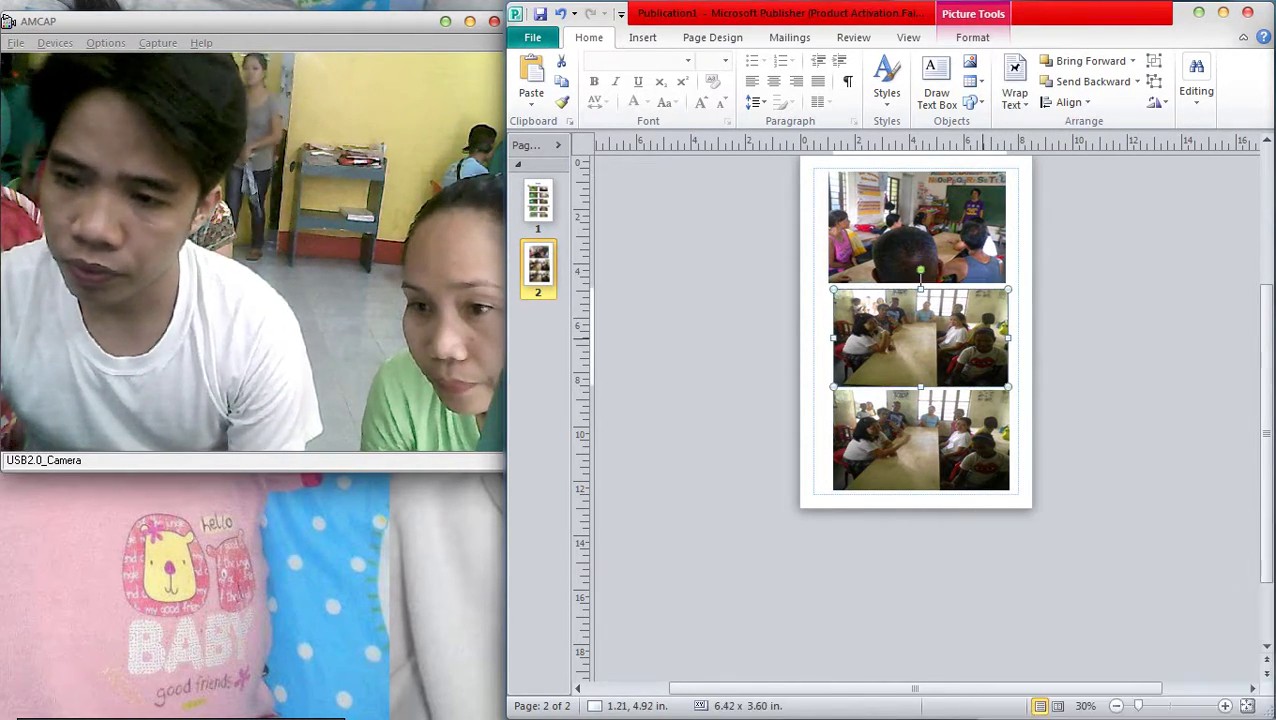
{"action": "left_click", "coordinate": [916, 440]}
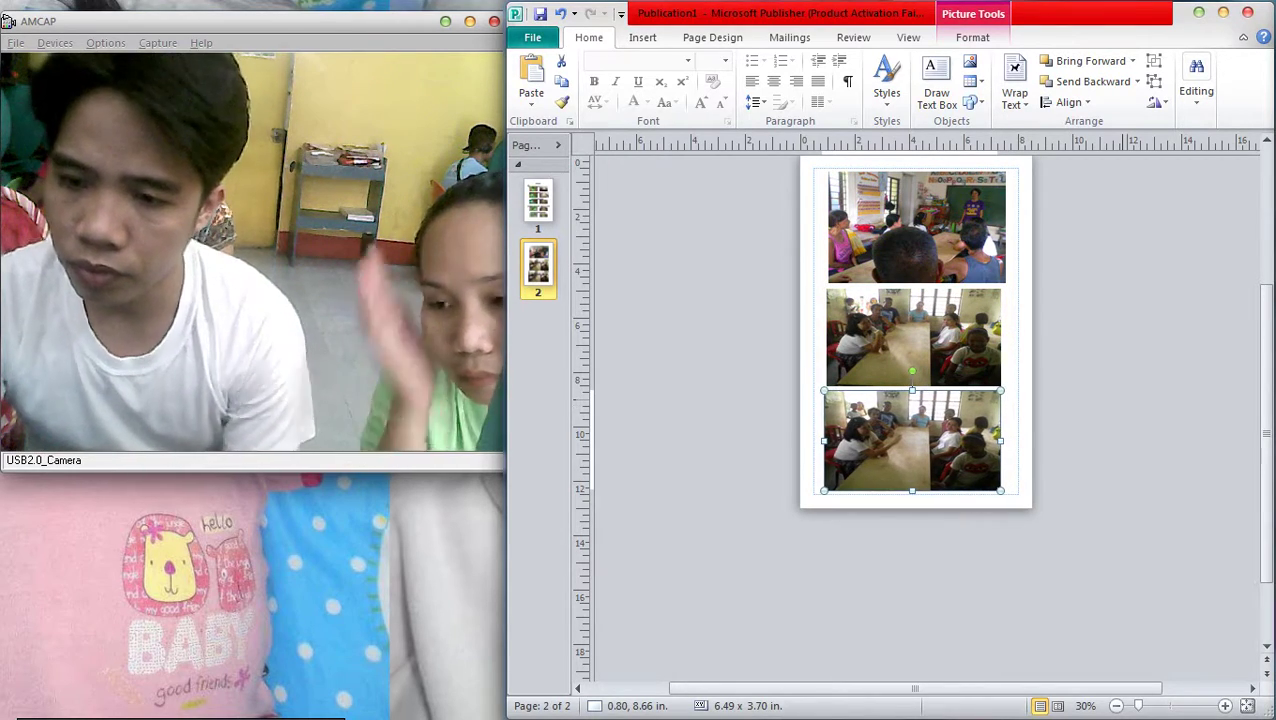
{"action": "key", "text": "Escape"}
Duplicate page 2 as a new page 3 and delete all its photos
{"action": "right_click", "coordinate": [540, 258]}
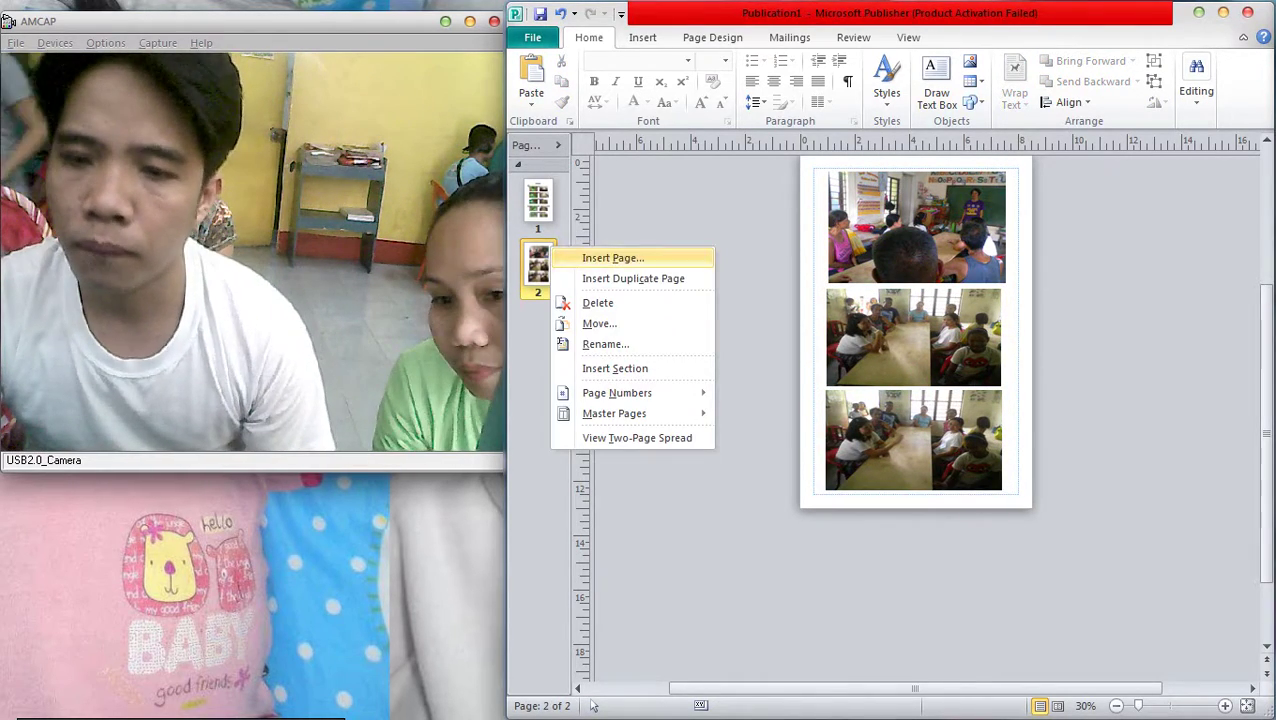
{"action": "left_click", "coordinate": [630, 276]}
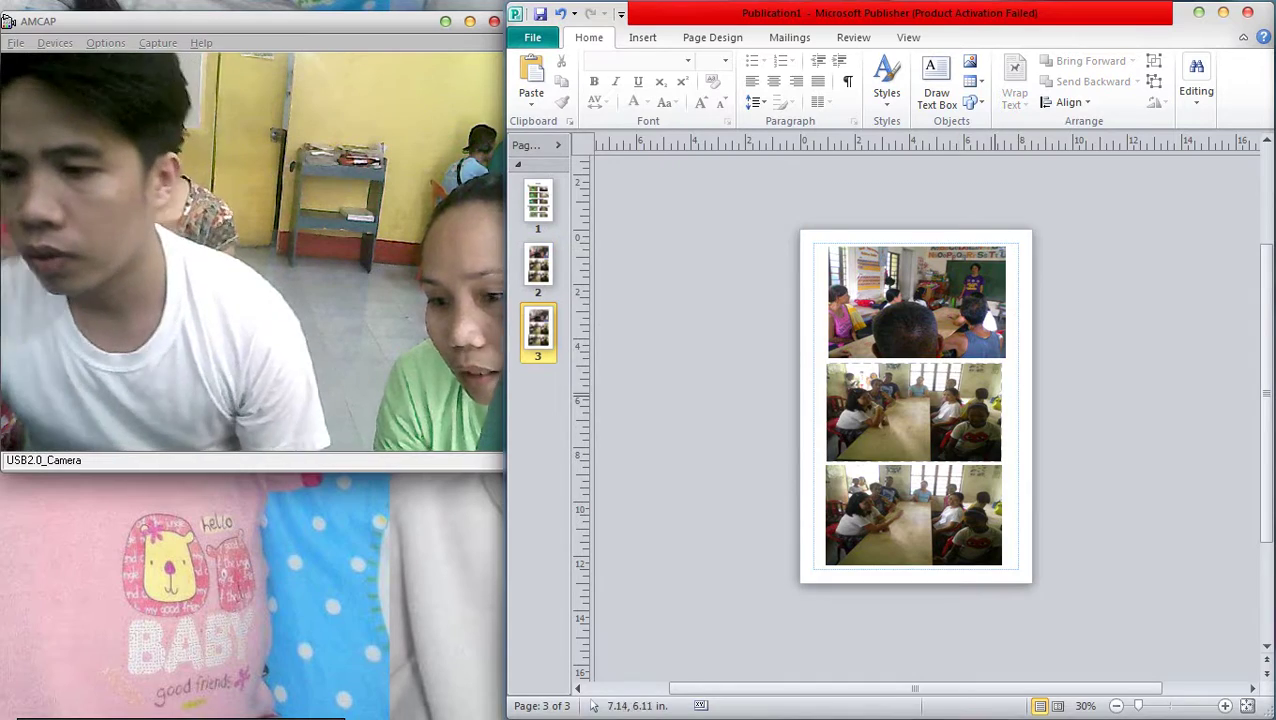
{"action": "scroll", "coordinate": [916, 400], "scroll_direction": "down", "scroll_amount": 1}
{"action": "key", "text": "ctrl+a"}
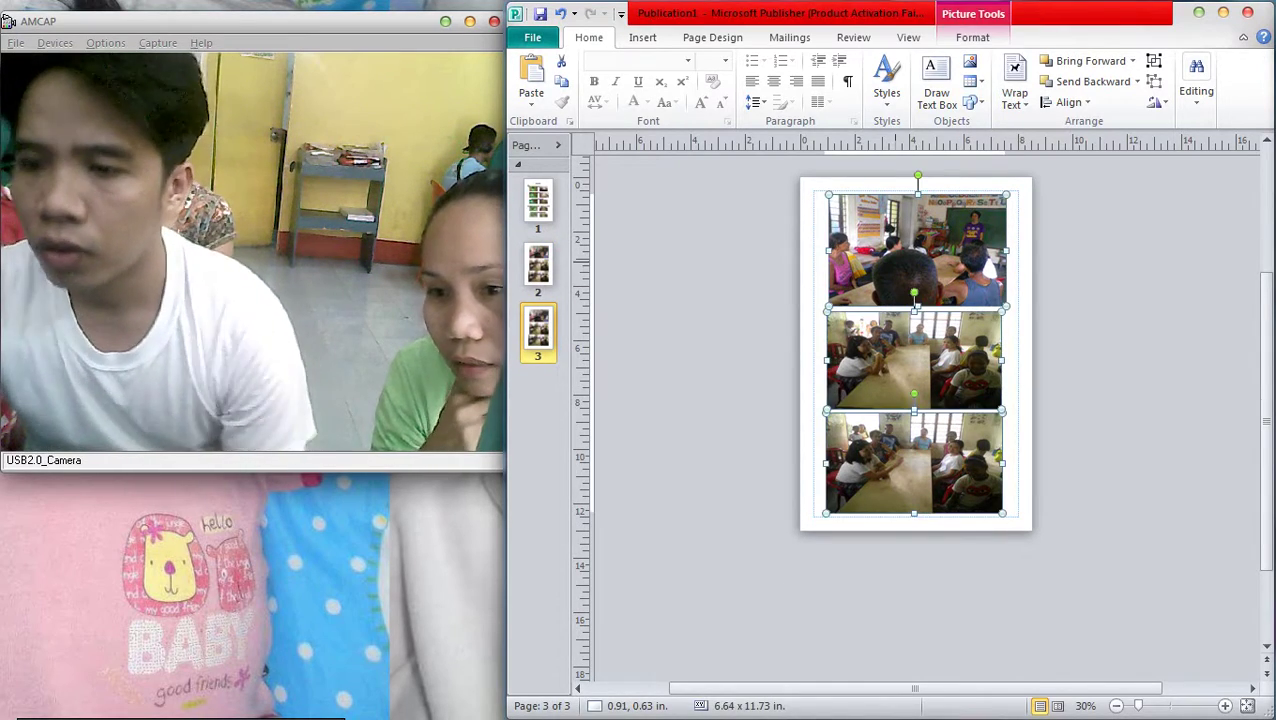
{"action": "key", "text": "Delete"}
Paste the selfie photo onto page 3, shrink it and place it near the top
{"action": "key", "text": "ctrl+v"}
{"action": "left_click_drag", "start_coordinate": [1150, 378], "coordinate": [918, 331]}
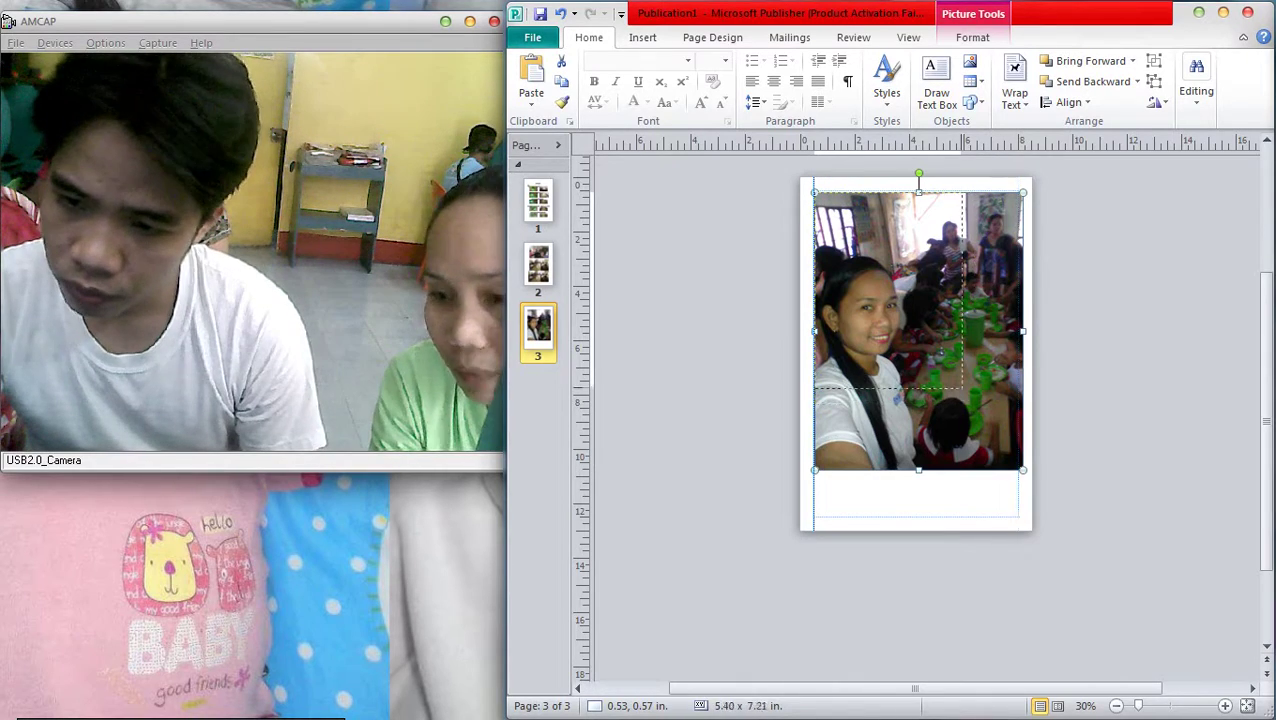
{"action": "left_click_drag", "start_coordinate": [1023, 469], "coordinate": [923, 336]}
{"action": "left_click_drag", "start_coordinate": [868, 263], "coordinate": [913, 273]}
{"action": "mouse_move", "coordinate": [1270, 10]}
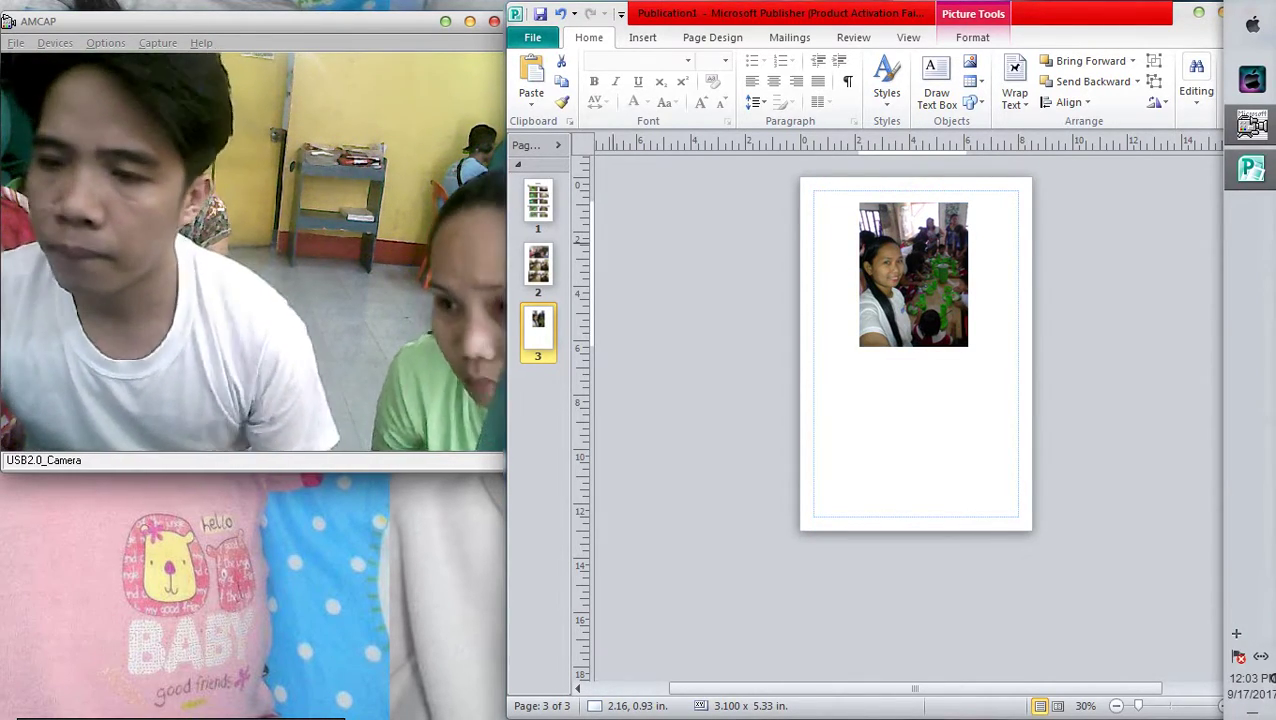
{"action": "left_click", "coordinate": [1251, 125]}
{"action": "left_click", "coordinate": [1170, 140]}
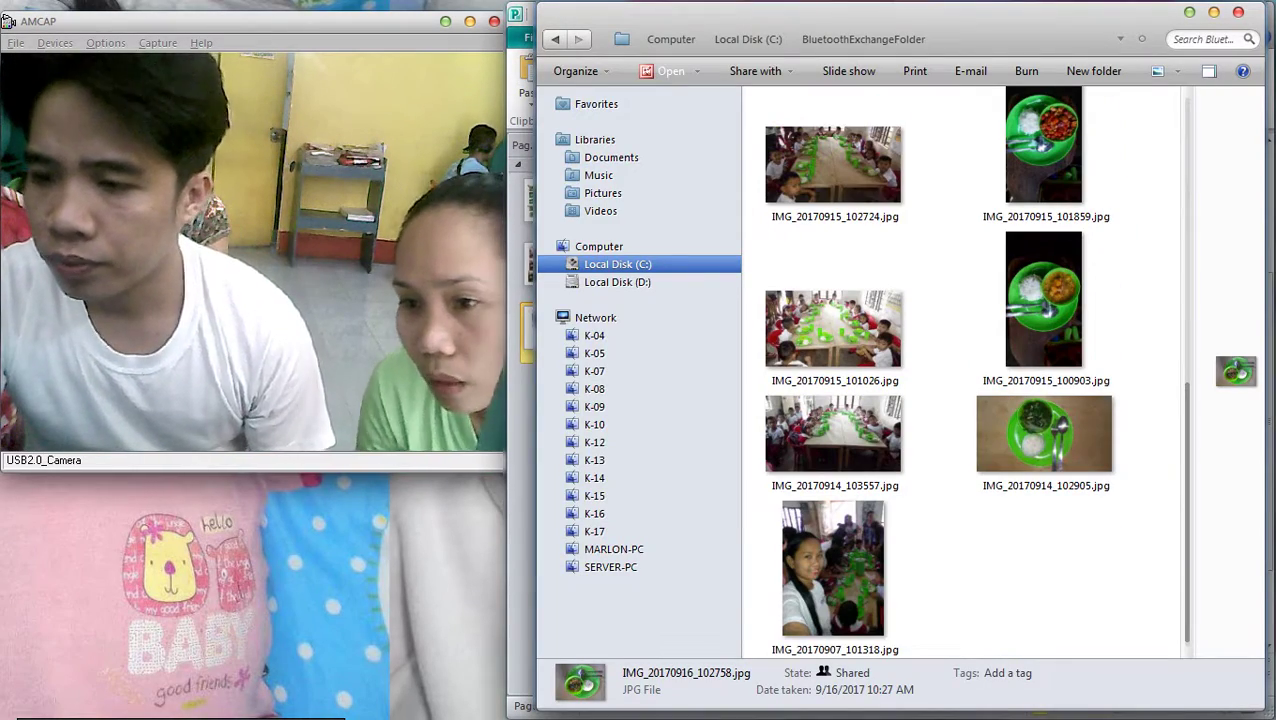
Preview the first classroom photo in the folder, then close the preview
{"action": "scroll", "coordinate": [1045, 300], "scroll_direction": "up", "scroll_amount": 3}
{"action": "scroll", "coordinate": [1045, 300], "scroll_direction": "down", "scroll_amount": 3}
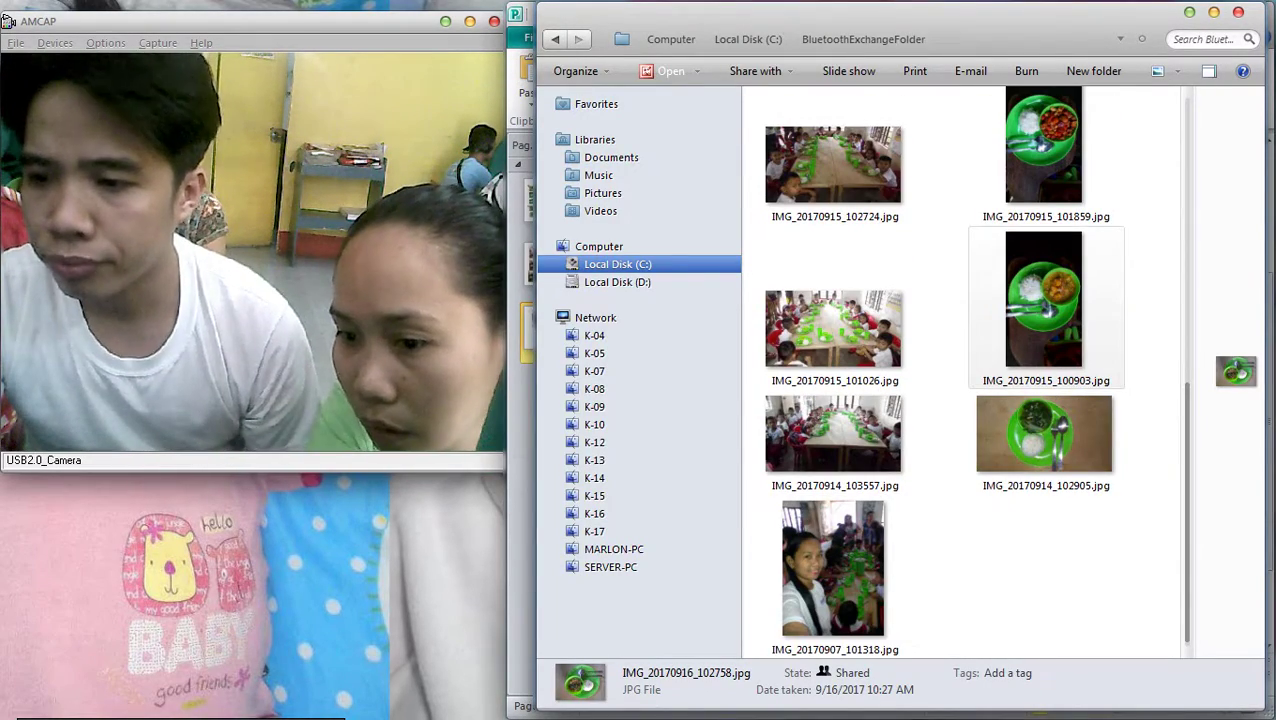
{"action": "scroll", "coordinate": [1000, 380], "scroll_direction": "up", "scroll_amount": 5}
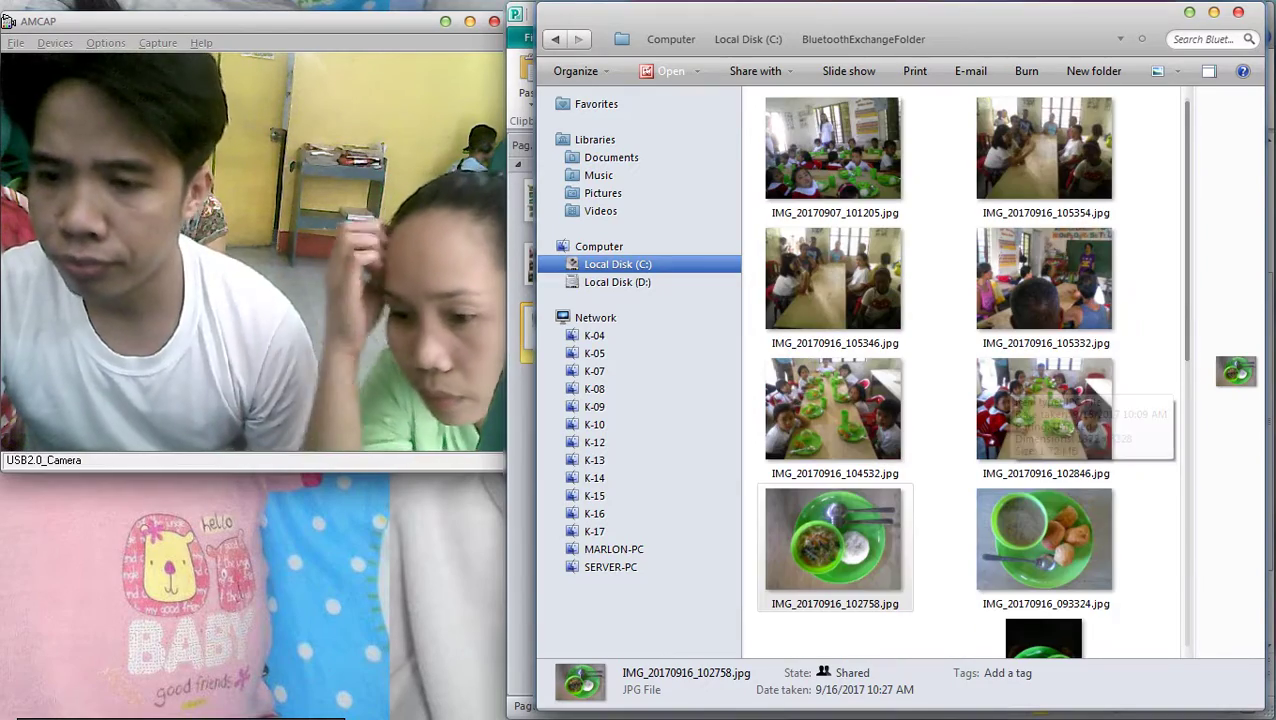
{"action": "scroll", "coordinate": [1000, 400], "scroll_direction": "down", "scroll_amount": 2}
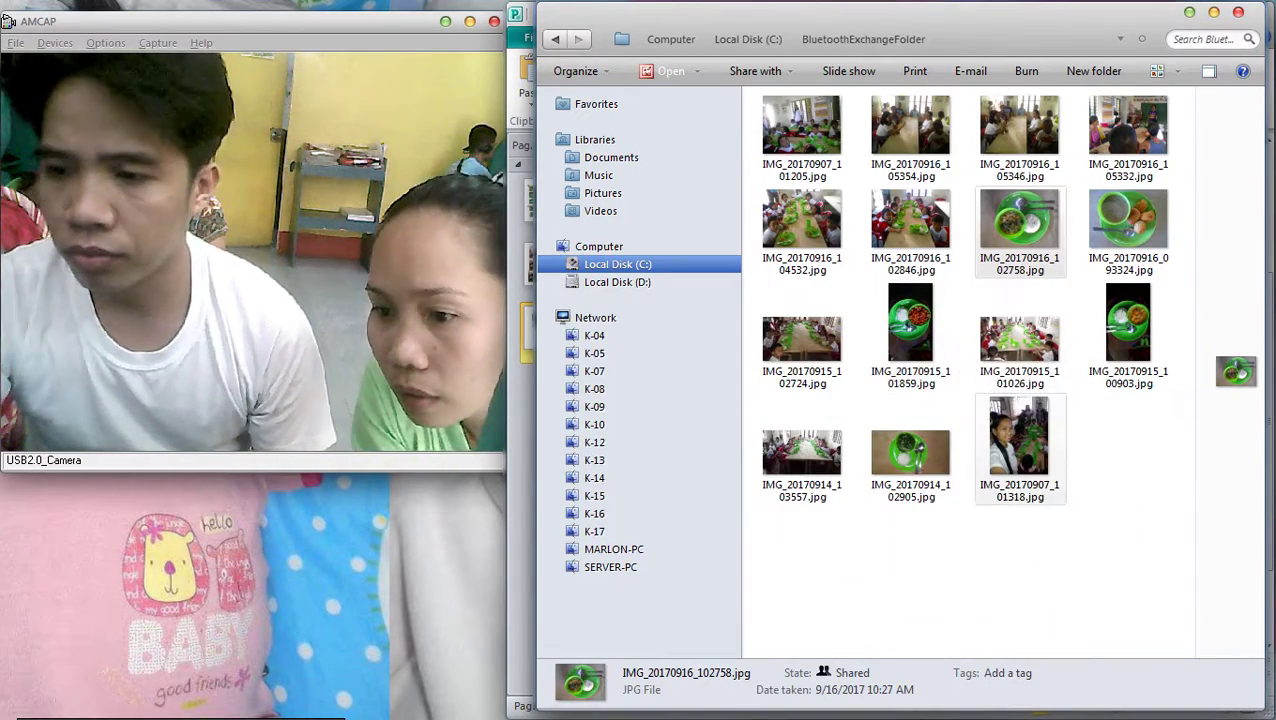
{"action": "left_click", "coordinate": [1020, 440]}
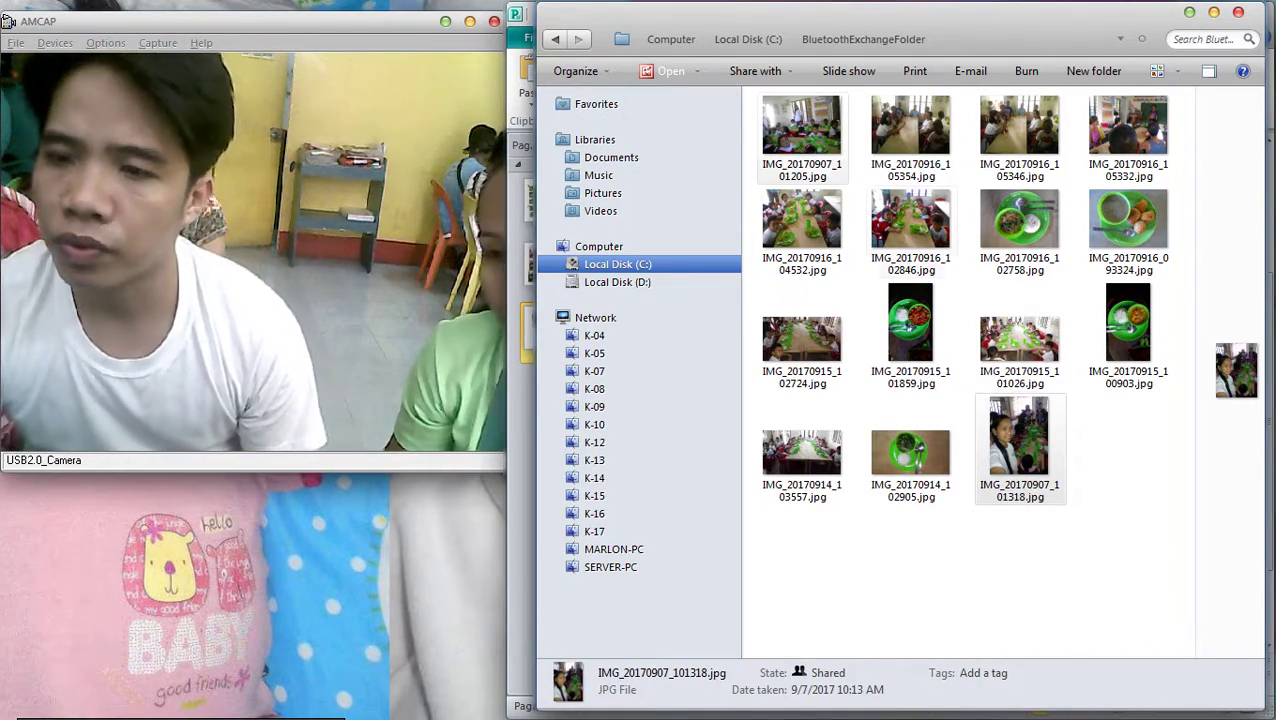
{"action": "double_click", "coordinate": [801, 135]}
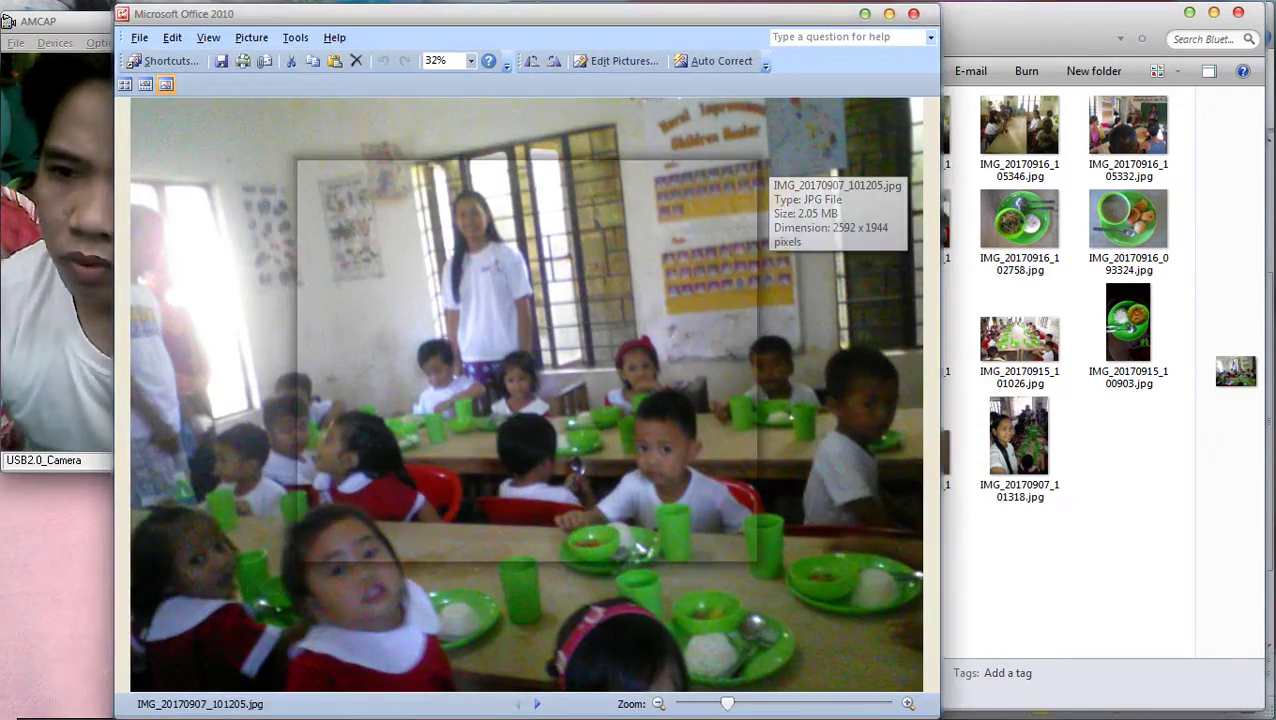
{"action": "key", "text": "Escape"}
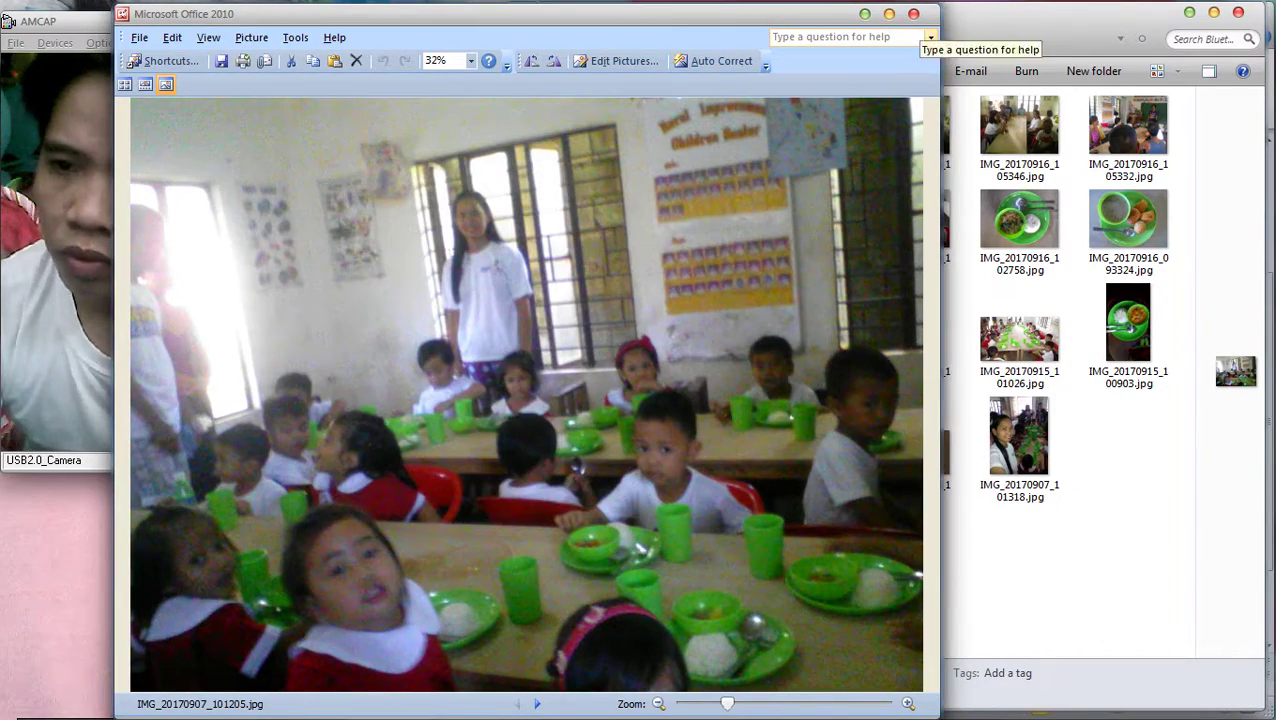
{"action": "key", "text": "alt+F4"}
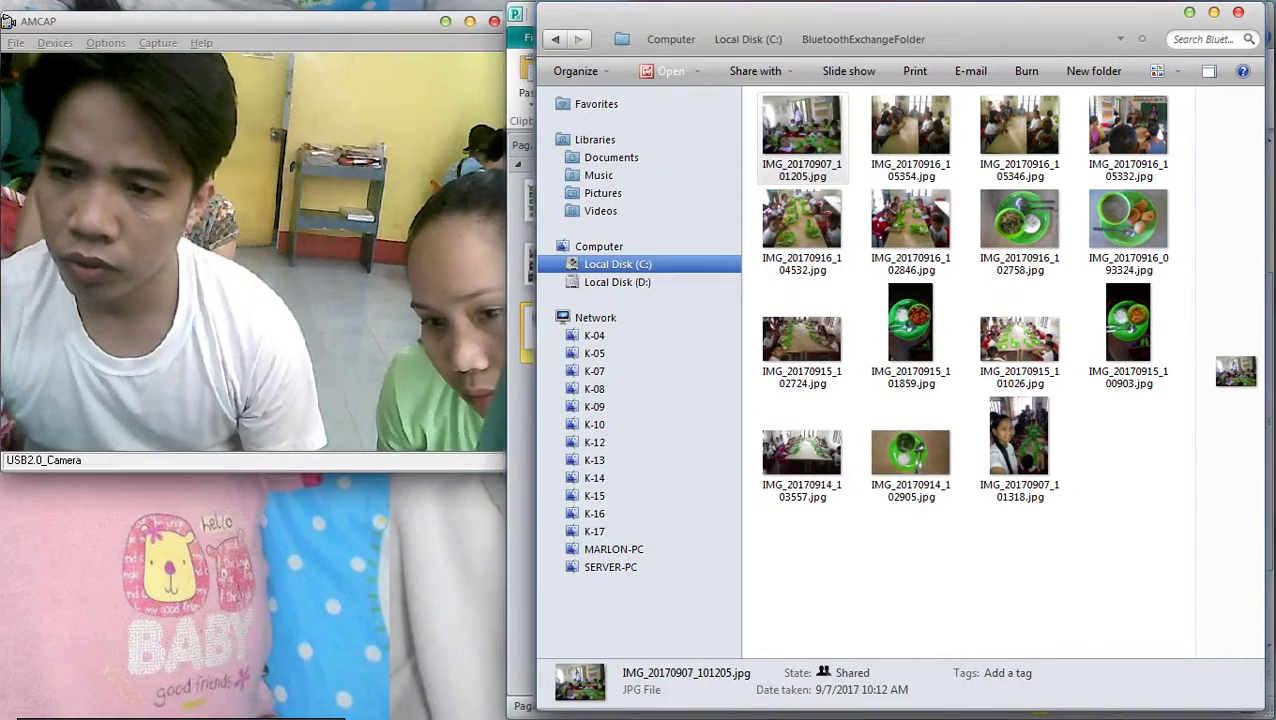
Copy IMG_20170907_101205.jpg and return to Publisher
{"action": "right_click", "coordinate": [796, 122]}
{"action": "left_click", "coordinate": [839, 521]}
{"action": "key", "text": "alt+Tab"}
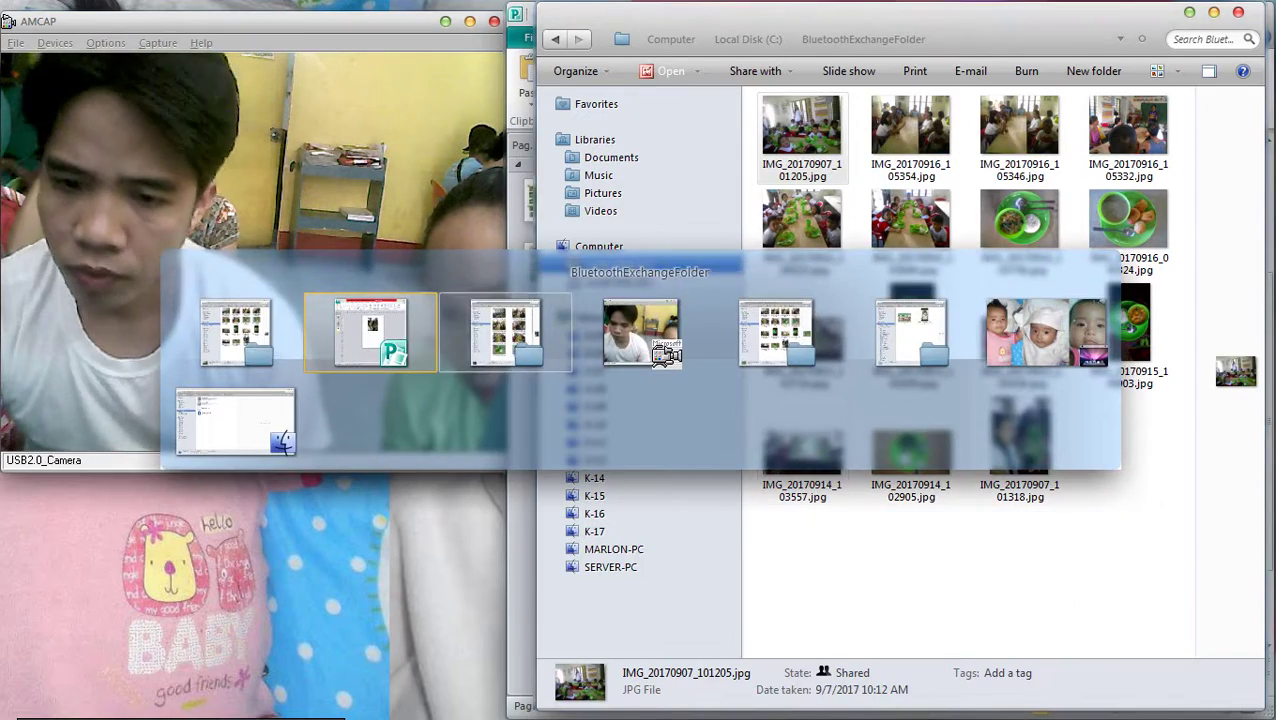
Paste the classroom photo onto page 3, shrink it and place it below the selfie
{"action": "key", "text": "ctrl+v"}
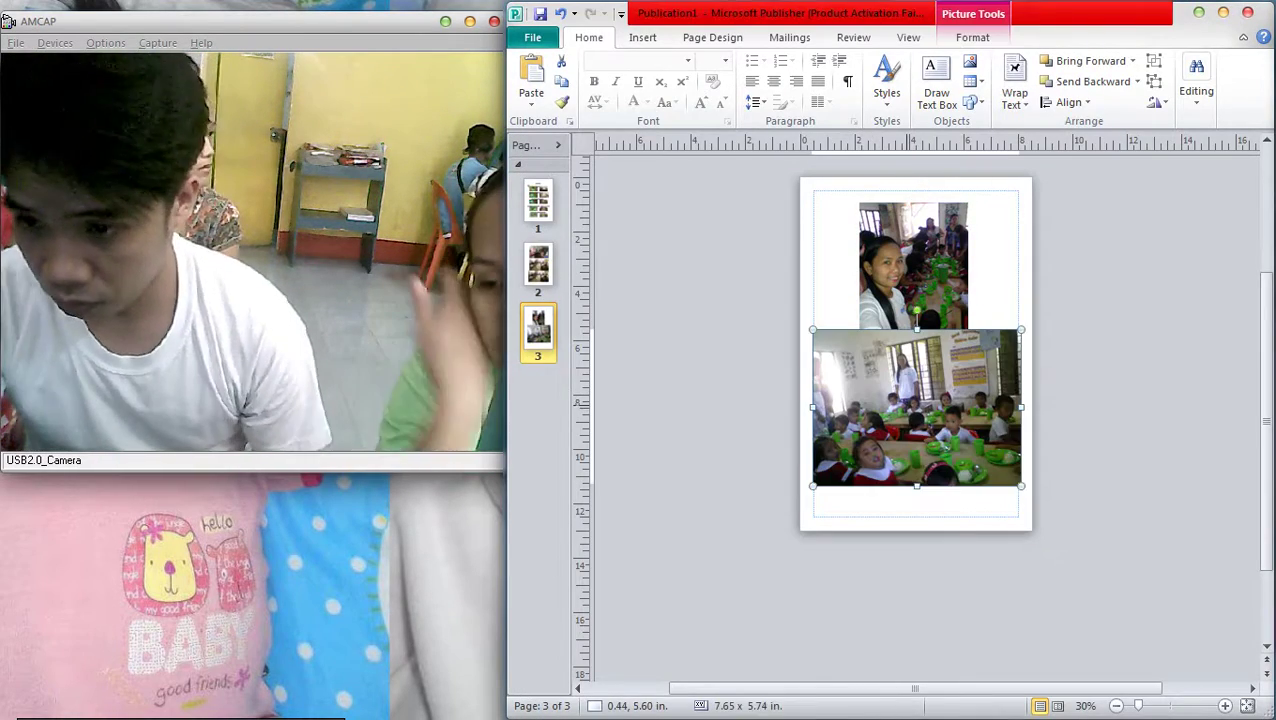
{"action": "left_click_drag", "start_coordinate": [917, 408], "coordinate": [919, 434]}
{"action": "left_click_drag", "start_coordinate": [815, 356], "coordinate": [860, 390]}
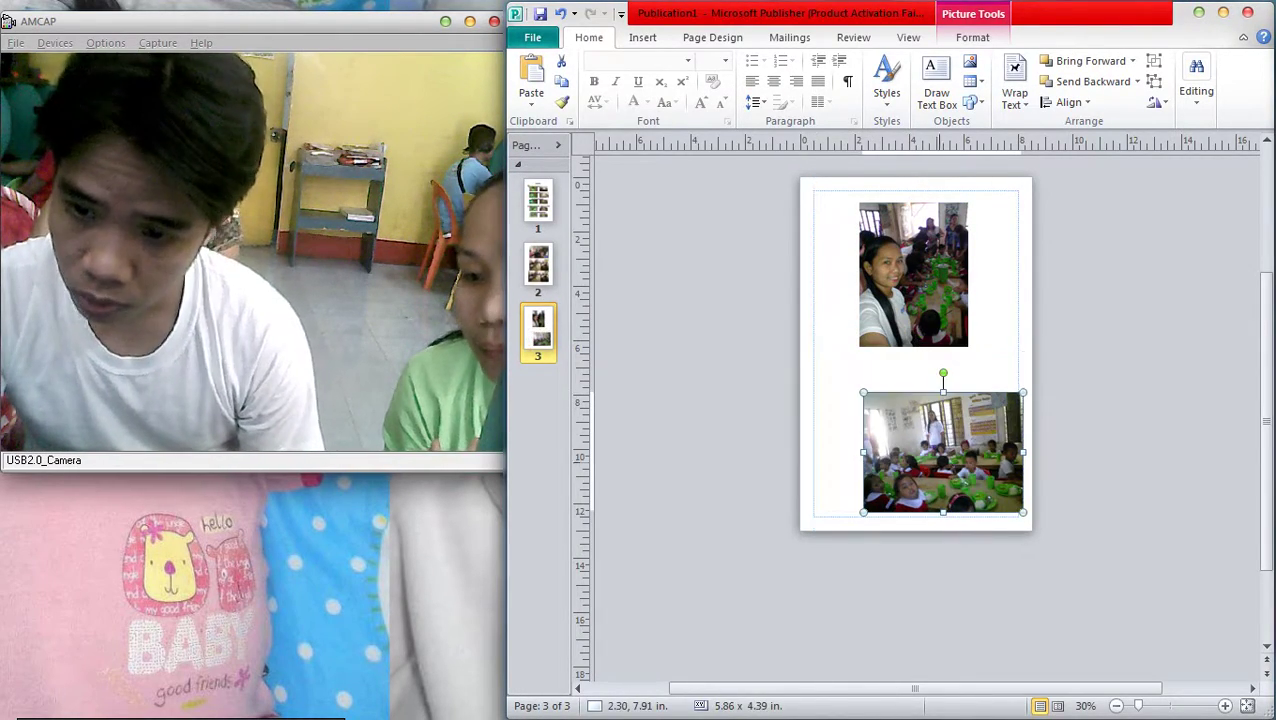
{"action": "left_click_drag", "start_coordinate": [940, 451], "coordinate": [920, 427]}
{"action": "left_click", "coordinate": [1060, 436]}
Move both page-3 photos down the page together
{"action": "left_click", "coordinate": [913, 275]}
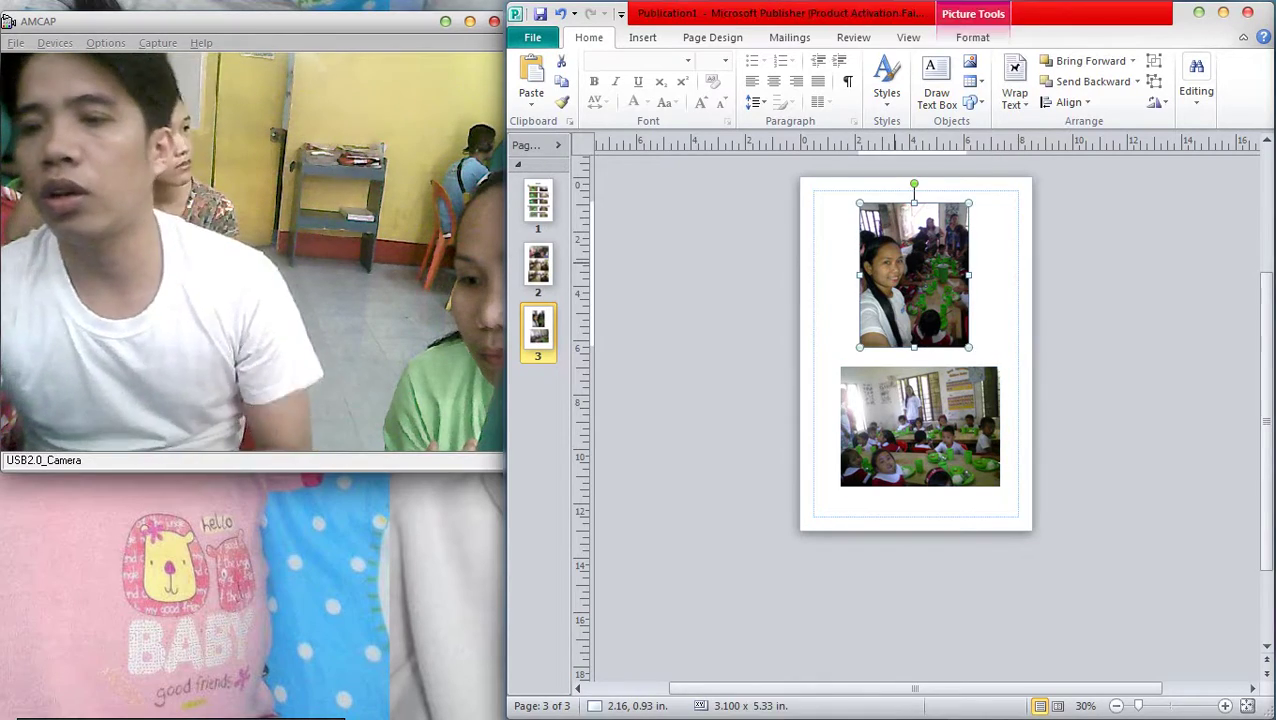
{"action": "left_click_drag", "start_coordinate": [808, 190], "coordinate": [1010, 500]}
{"action": "left_click_drag", "start_coordinate": [915, 350], "coordinate": [913, 370]}
{"action": "left_click", "coordinate": [854, 176]}
{"action": "scroll", "coordinate": [854, 176], "scroll_direction": "up", "scroll_amount": 2}
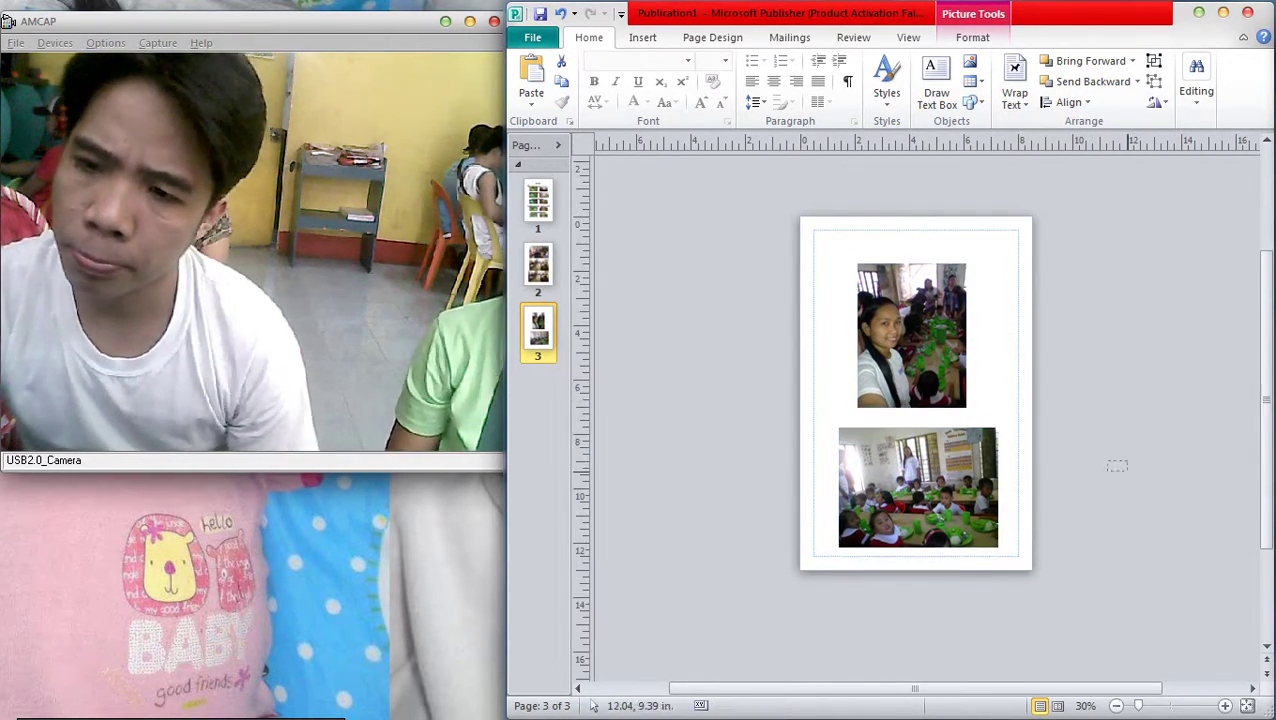
{"action": "left_click", "coordinate": [642, 37]}
Create a plain-style WordArt reading 'Date: September 04, 2017'
{"action": "left_click", "coordinate": [997, 81]}
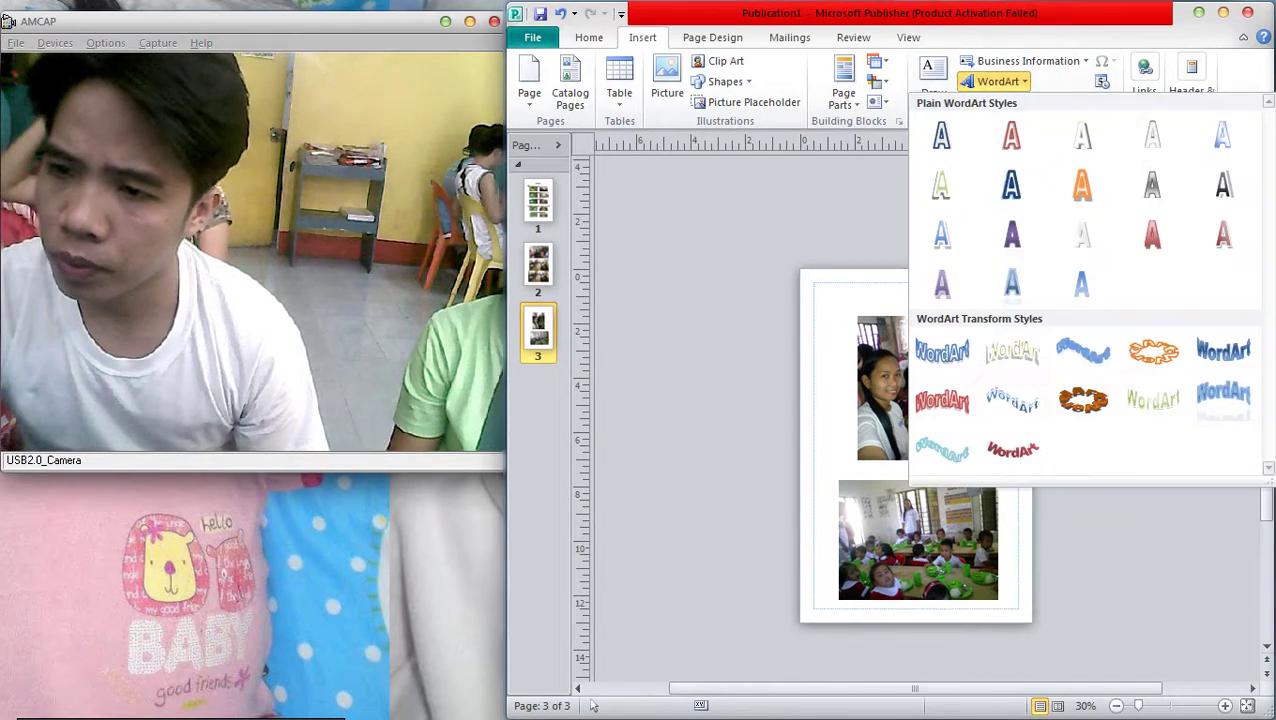
{"action": "left_click", "coordinate": [943, 134]}
{"action": "type", "text": "Date"}
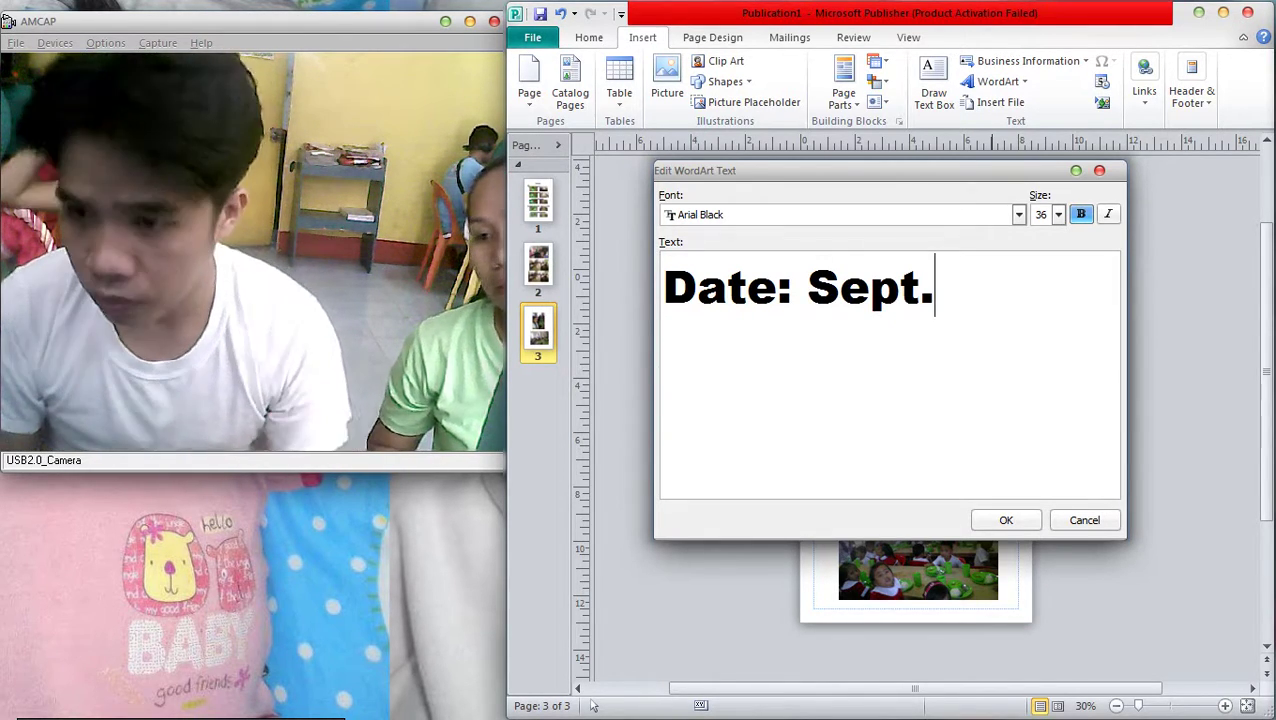
{"action": "type", "text": ": Septembv"}
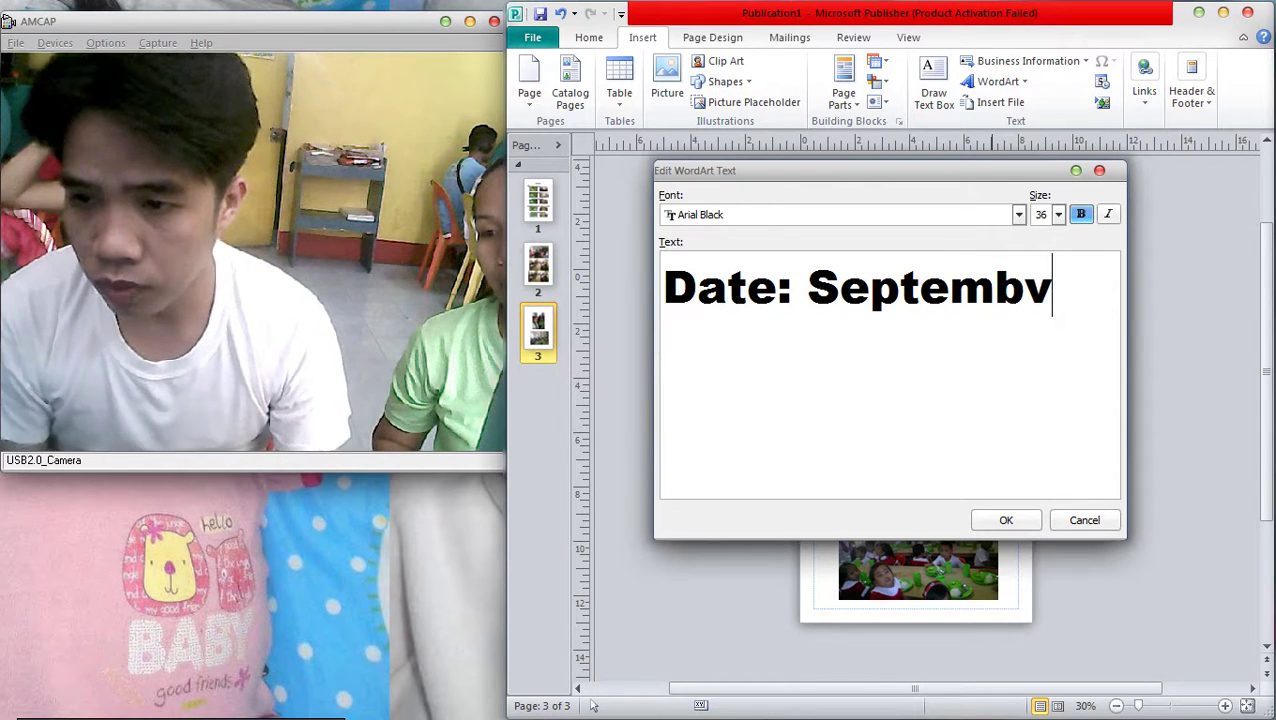
{"action": "type", "text": " 04, 2017"}
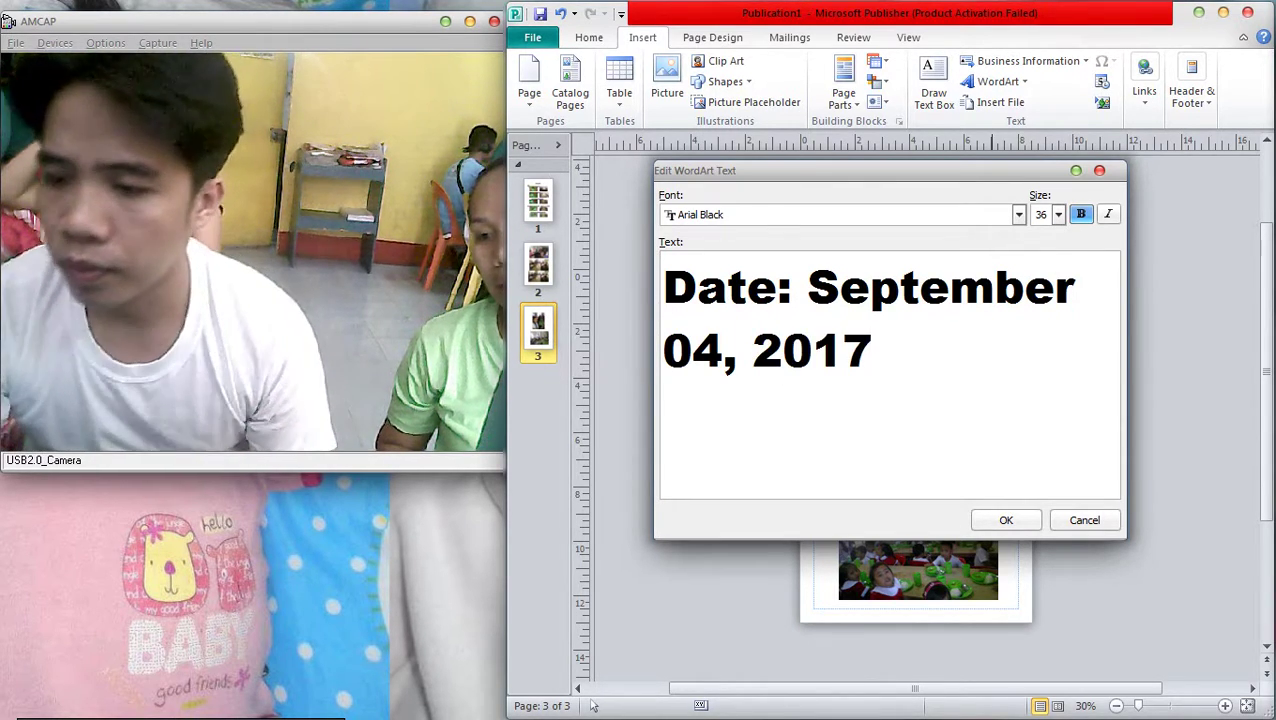
{"action": "key", "text": "Return"}
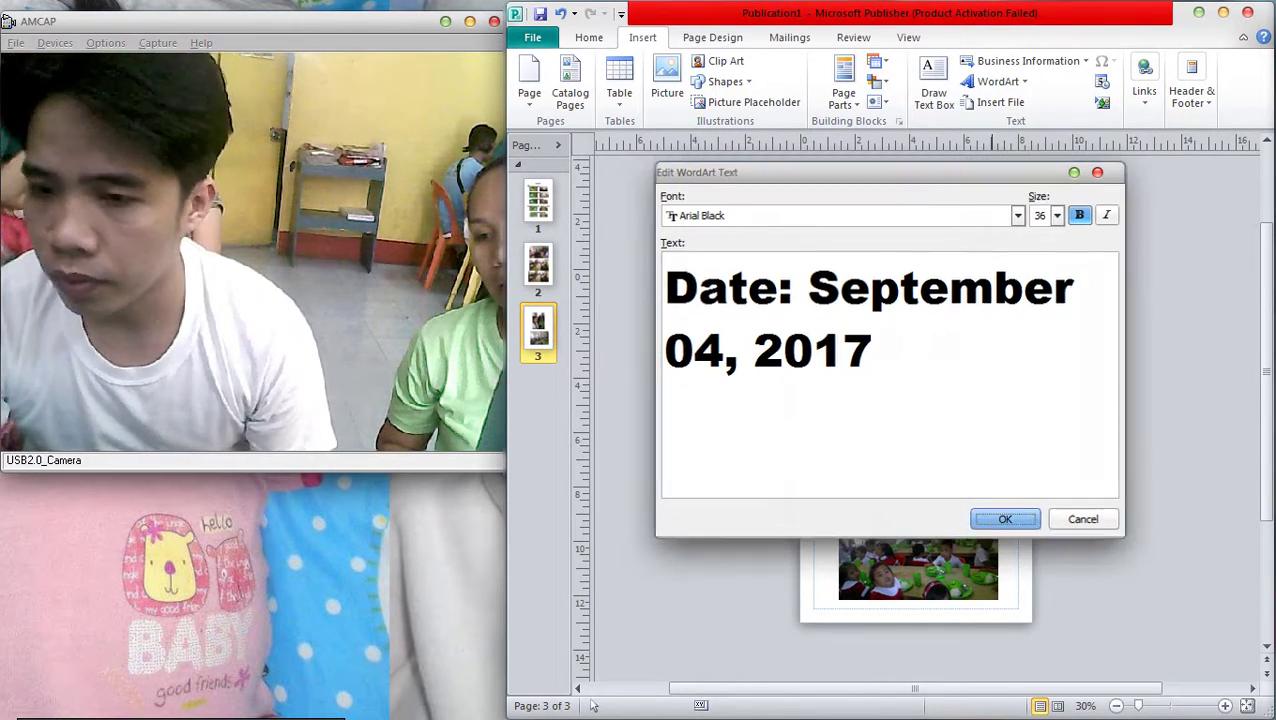
Move the date WordArt to the page top and make it black with no outline
{"action": "left_click_drag", "start_coordinate": [916, 406], "coordinate": [917, 304]}
{"action": "key", "text": "F9"}
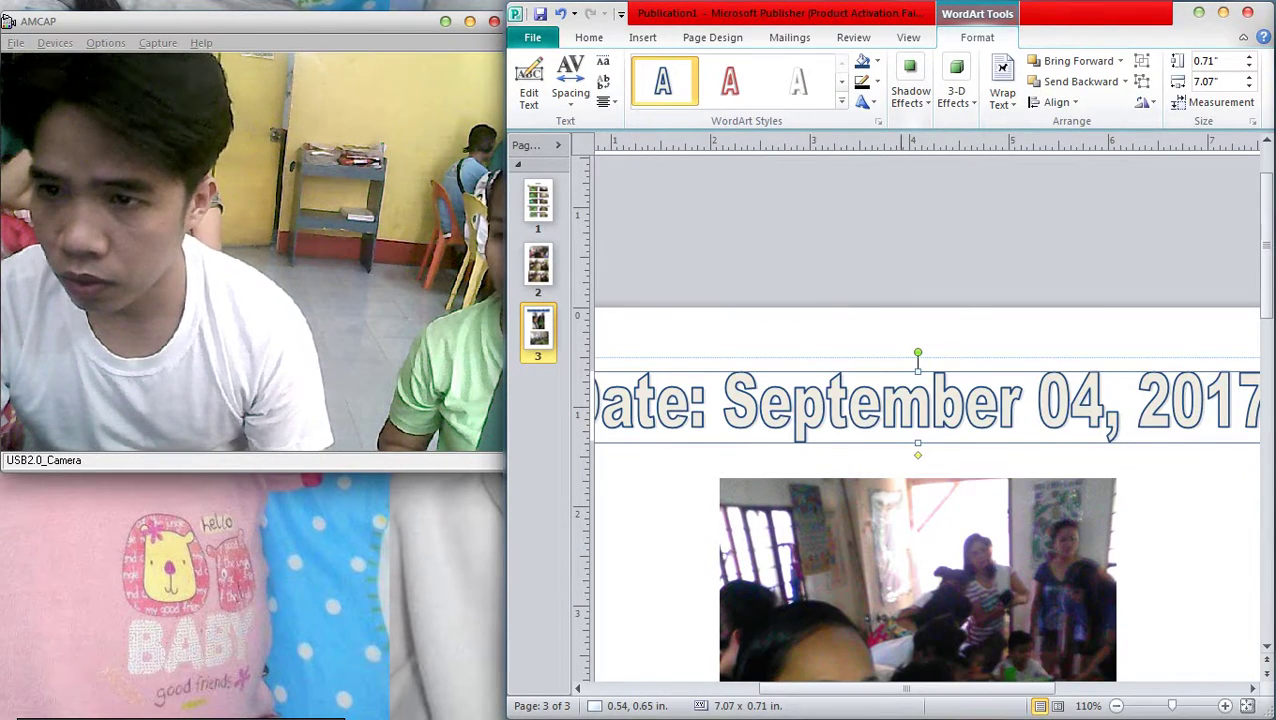
{"action": "left_click", "coordinate": [877, 61]}
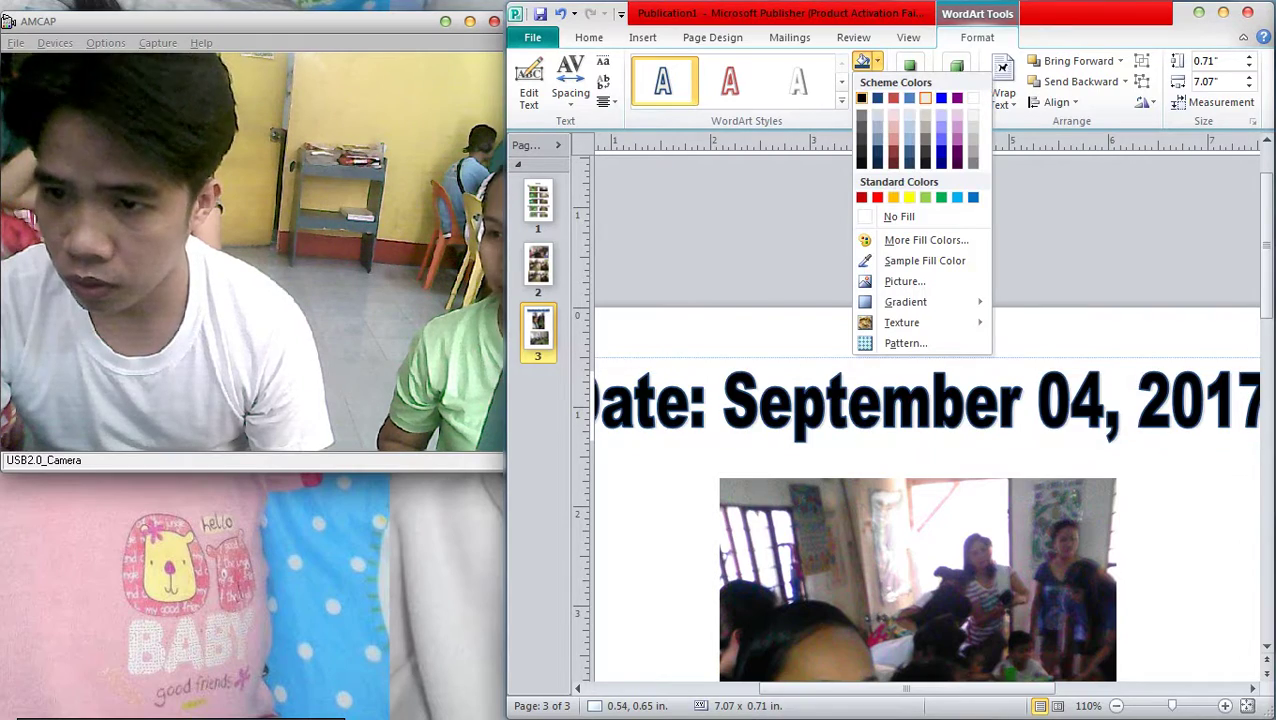
{"action": "left_click", "coordinate": [861, 98]}
{"action": "left_click", "coordinate": [877, 82]}
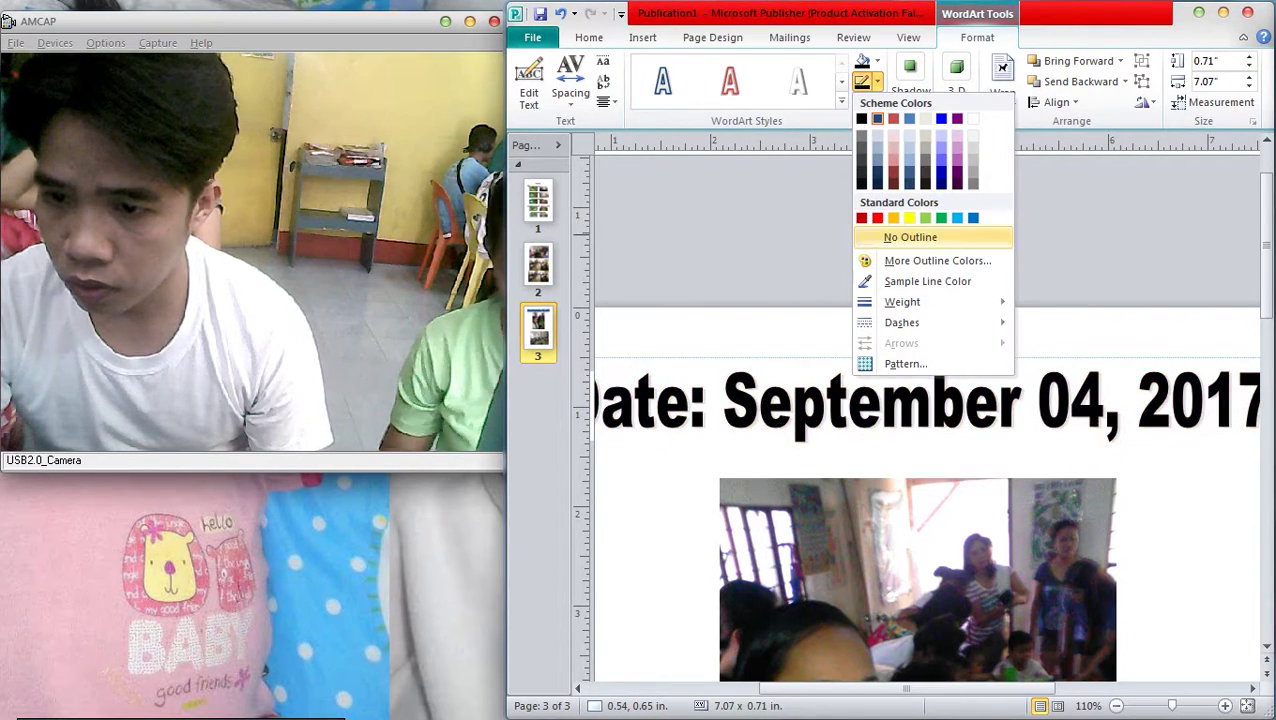
{"action": "left_click", "coordinate": [910, 237]}
{"action": "key", "text": "F9"}
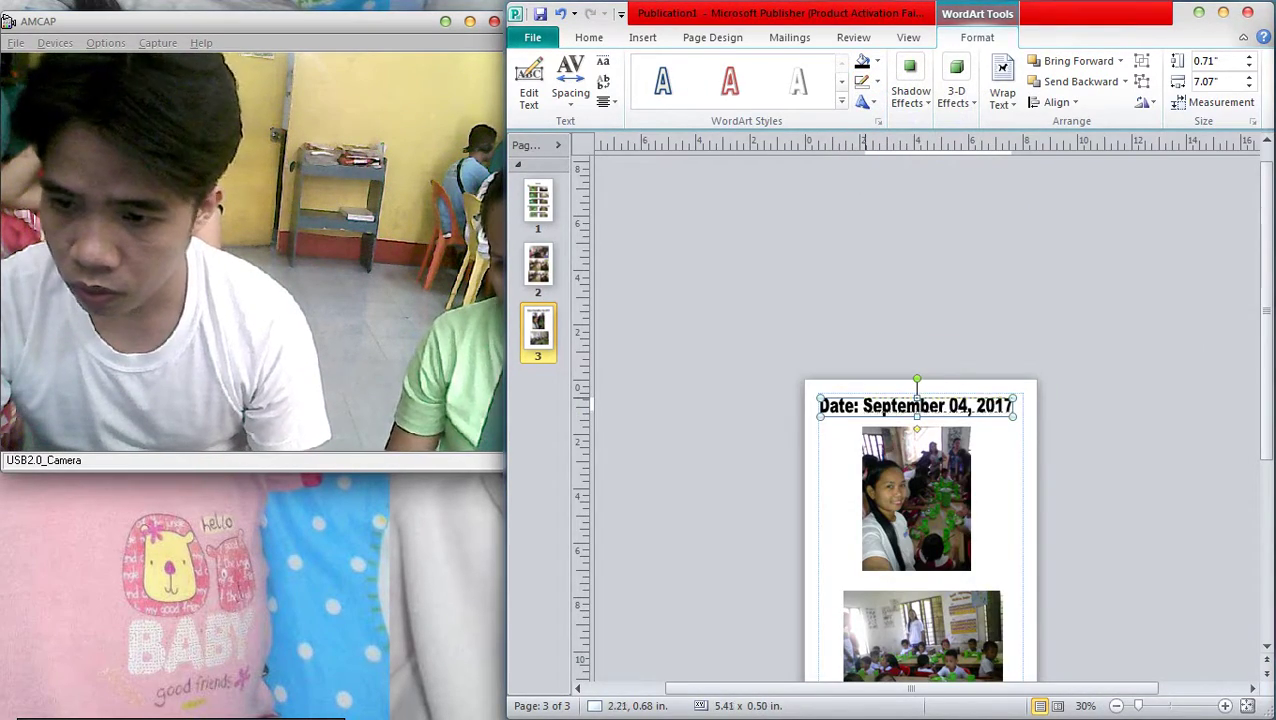
Place the date heading at the top-left and Ctrl-drag a copy of it below
{"action": "key", "text": "F9"}
{"action": "left_click_drag", "start_coordinate": [917, 405], "coordinate": [863, 396]}
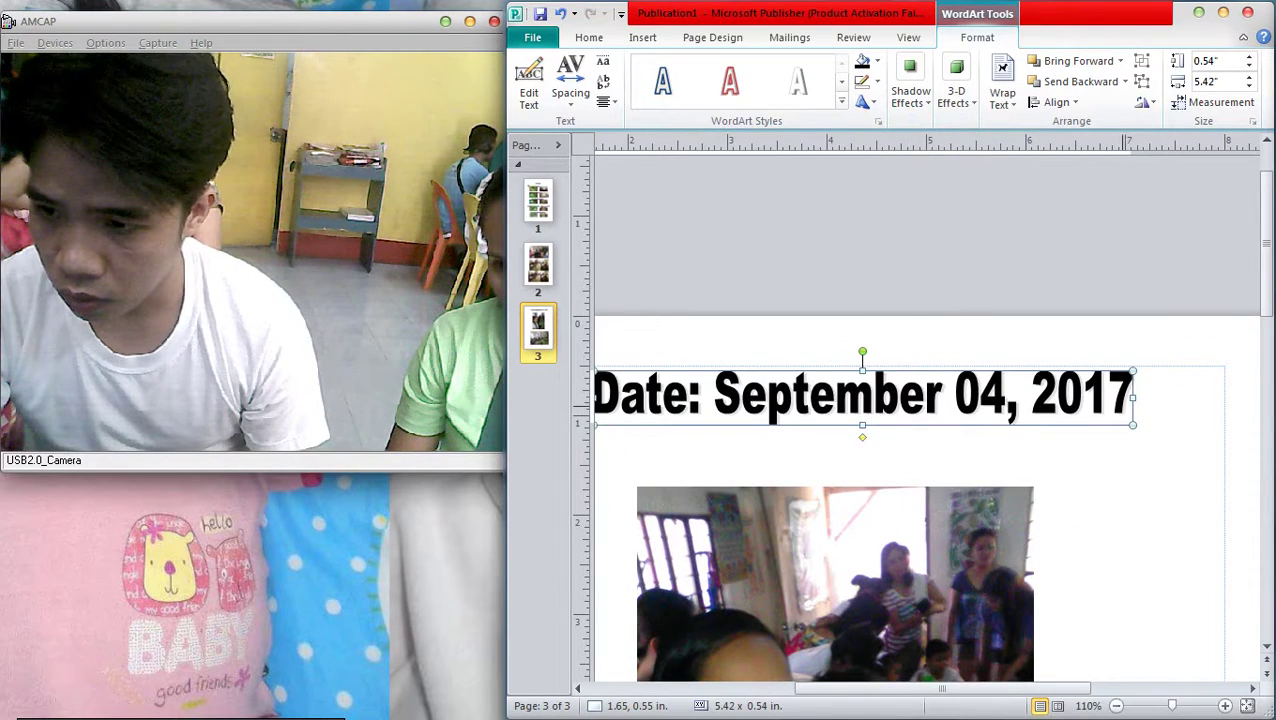
{"action": "key", "text": "Escape"}
{"action": "key", "text": "F9"}
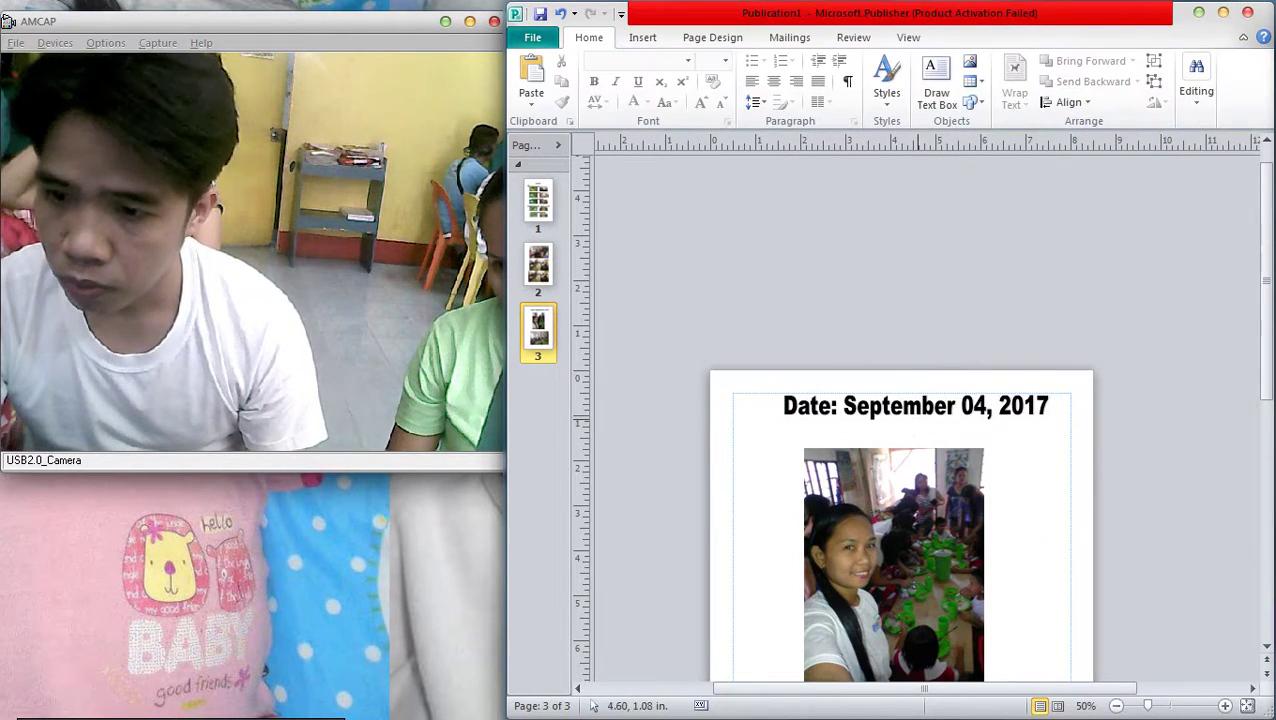
{"action": "left_click", "coordinate": [916, 406]}
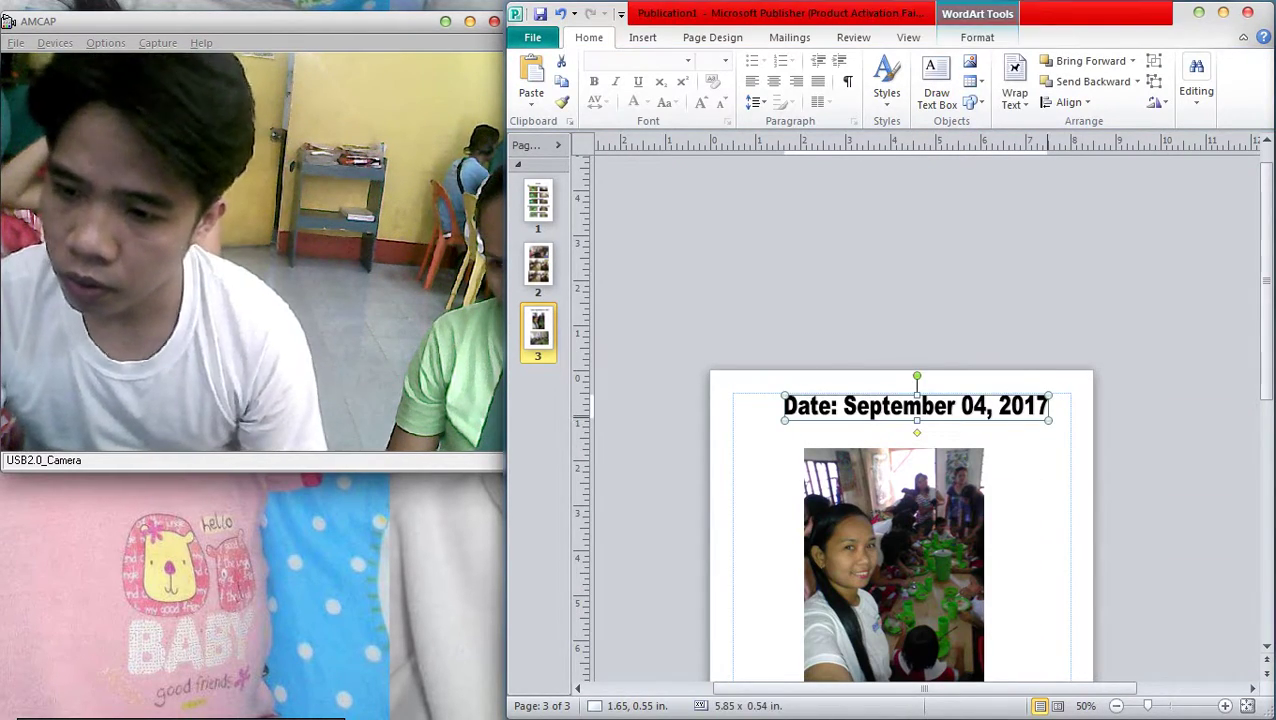
{"action": "scroll", "coordinate": [1000, 410], "scroll_direction": "up", "scroll_amount": 2}
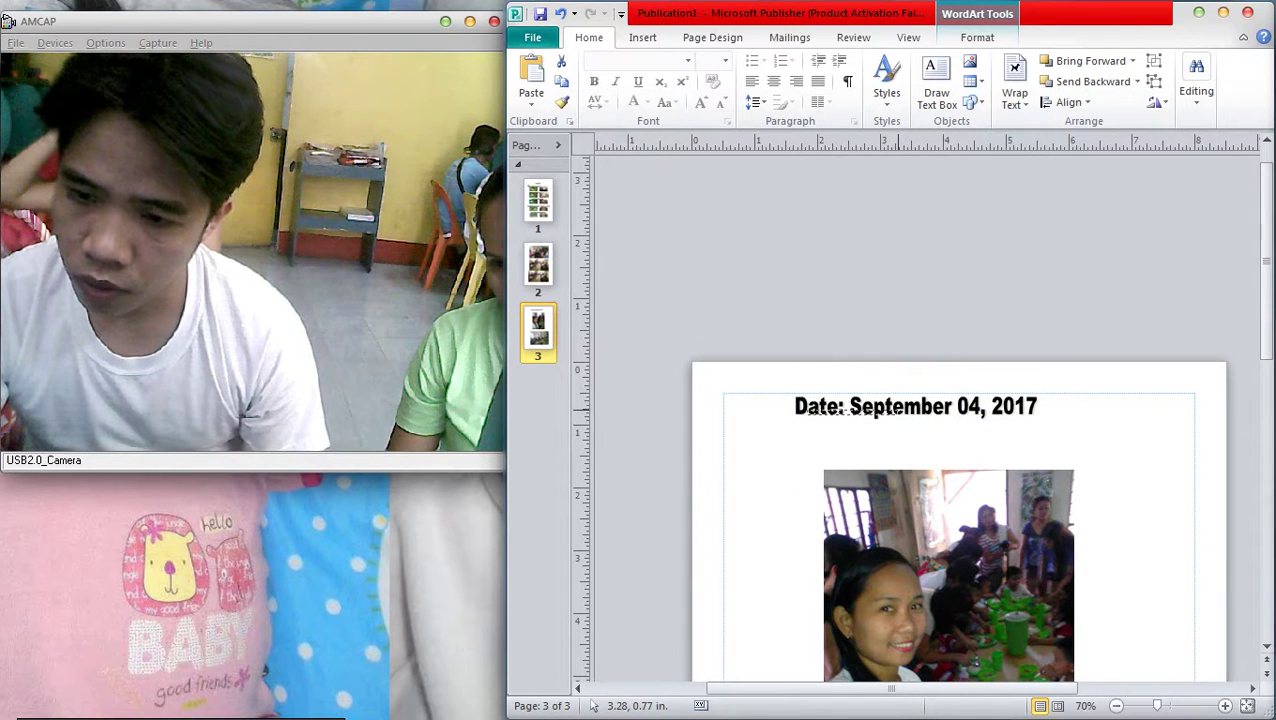
{"action": "key", "text": "Escape"}
{"action": "left_click_drag", "start_coordinate": [859, 413], "coordinate": [787, 413]}
{"action": "left_click_drag", "start_coordinate": [875, 406], "coordinate": [985, 449]}
Change the copied heading's text to 'KINDER FEEDING' in capitals
{"action": "right_click", "coordinate": [985, 449]}
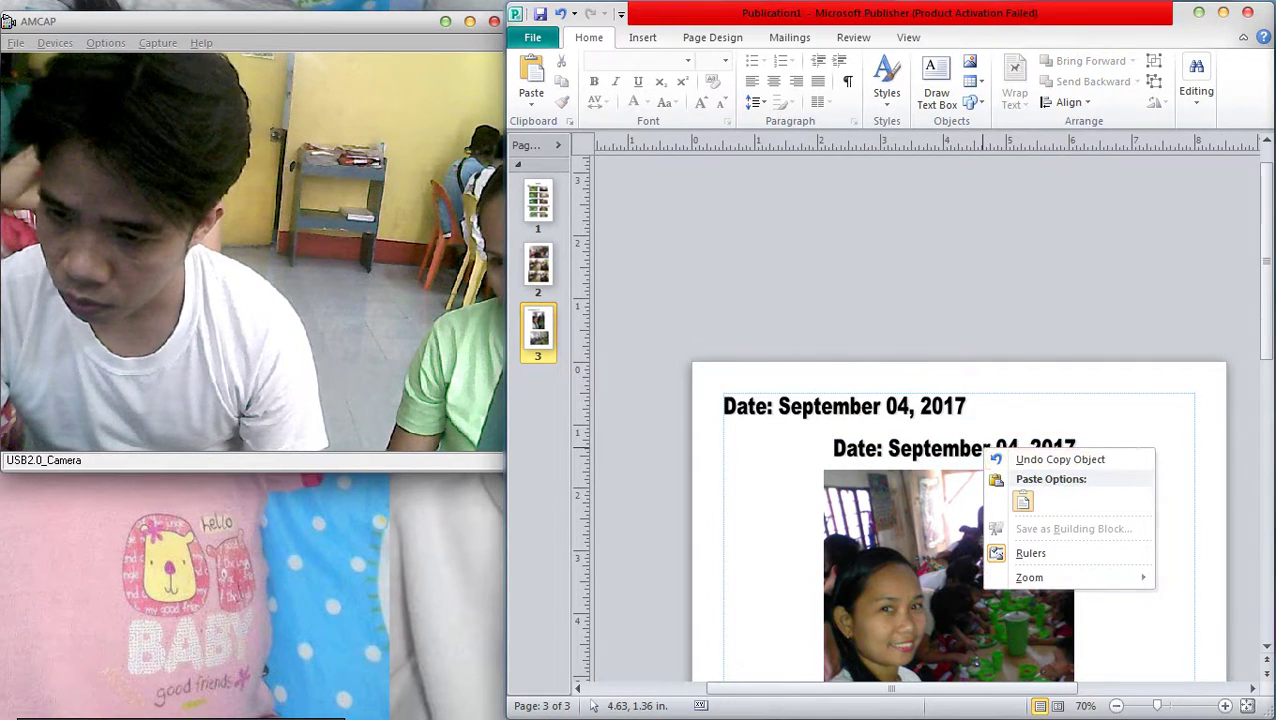
{"action": "right_click", "coordinate": [905, 446]}
{"action": "key", "text": "Escape"}
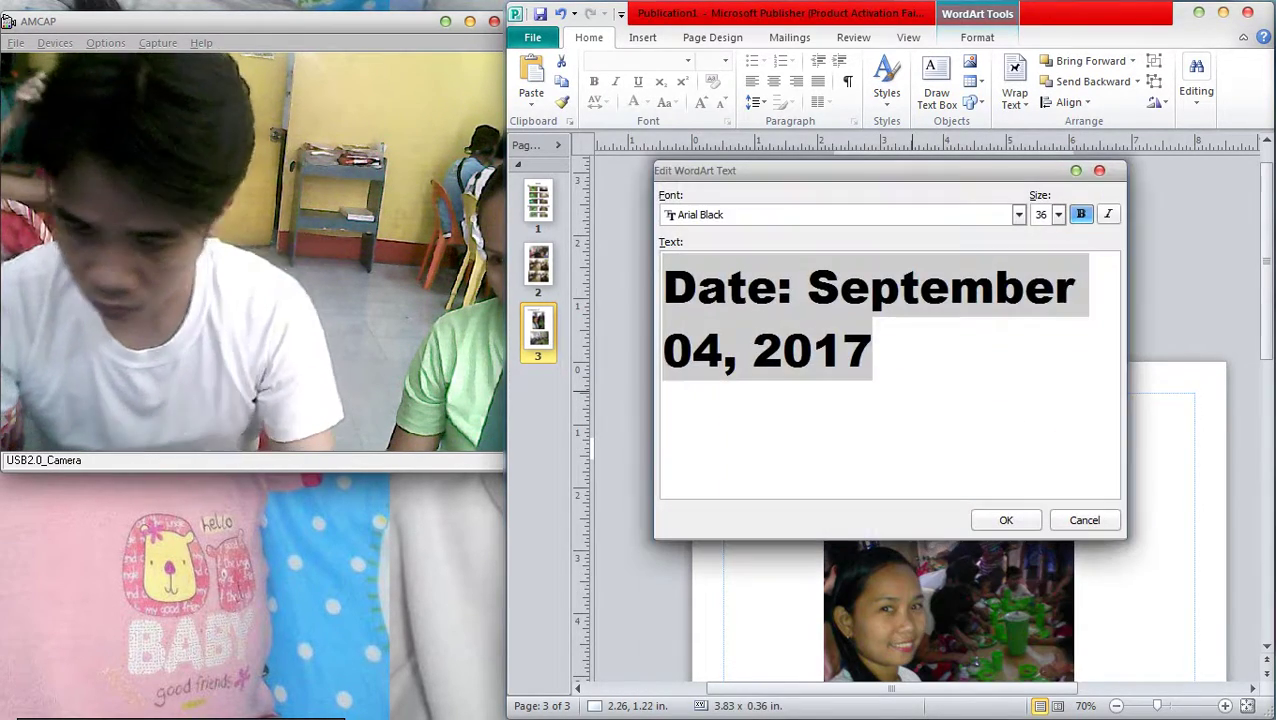
{"action": "type", "text": "k"}
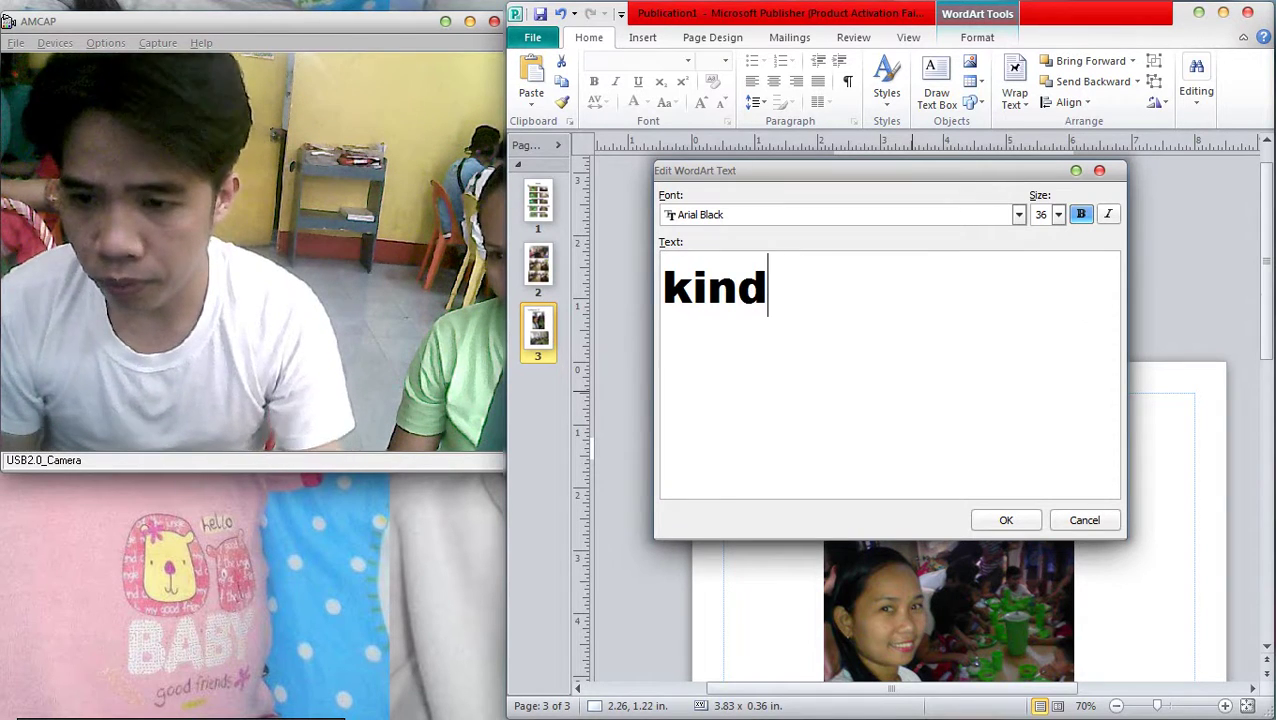
{"action": "type", "text": "in"}
{"action": "key", "text": "BackSpace"}
{"action": "key", "text": "BackSpace"}
{"action": "key", "text": "BackSpace"}
{"action": "key", "text": "Caps_Lock"}
{"action": "type", "text": "KINDER "}
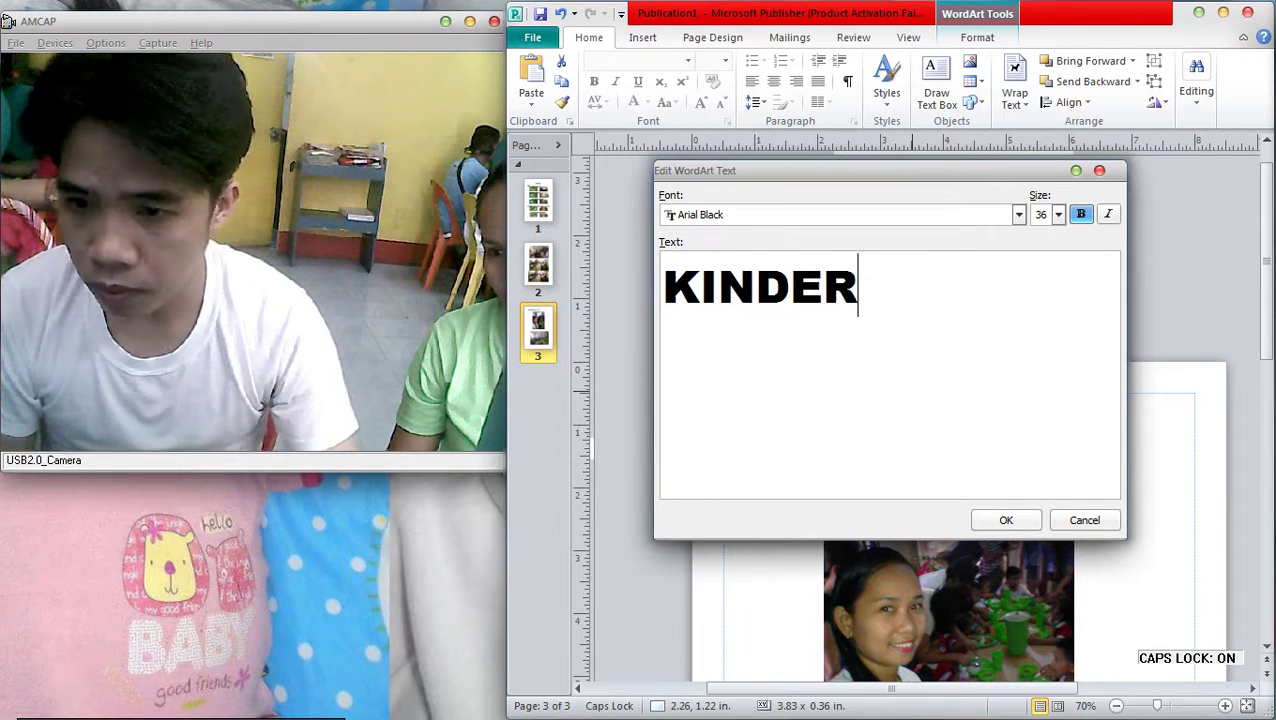
{"action": "type", "text": "FEEDING"}
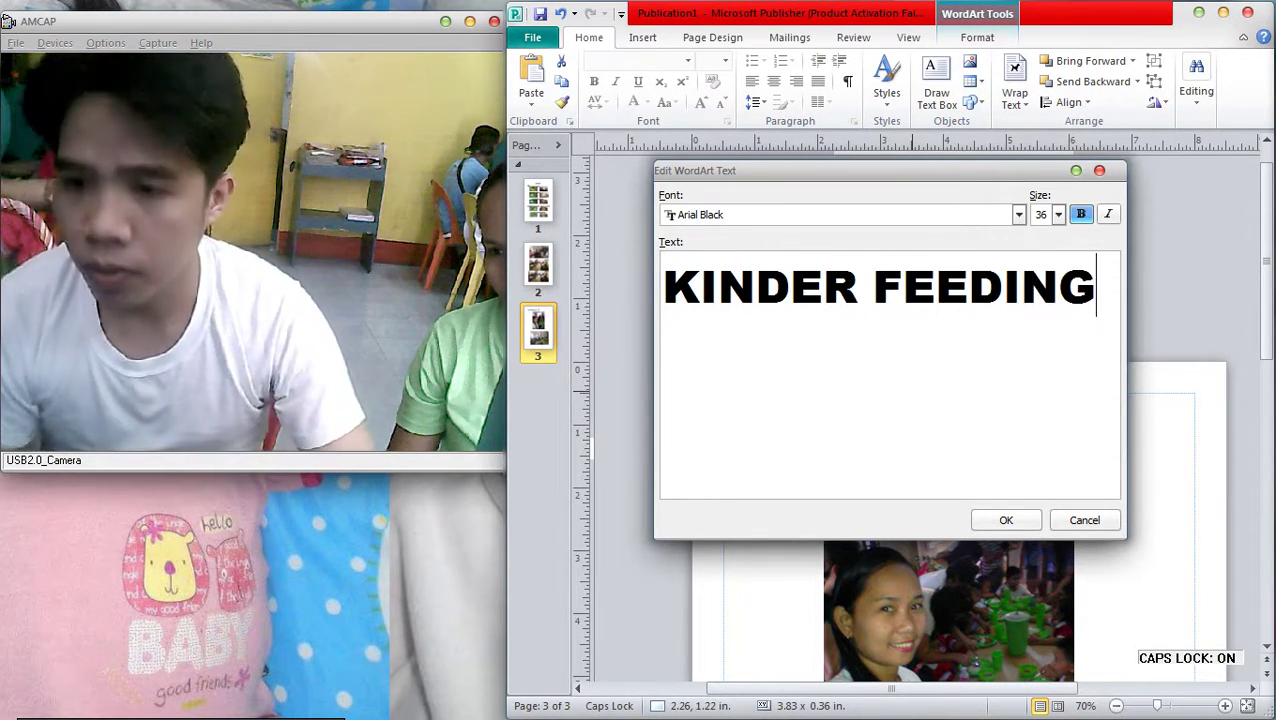
{"action": "left_click", "coordinate": [1006, 520]}
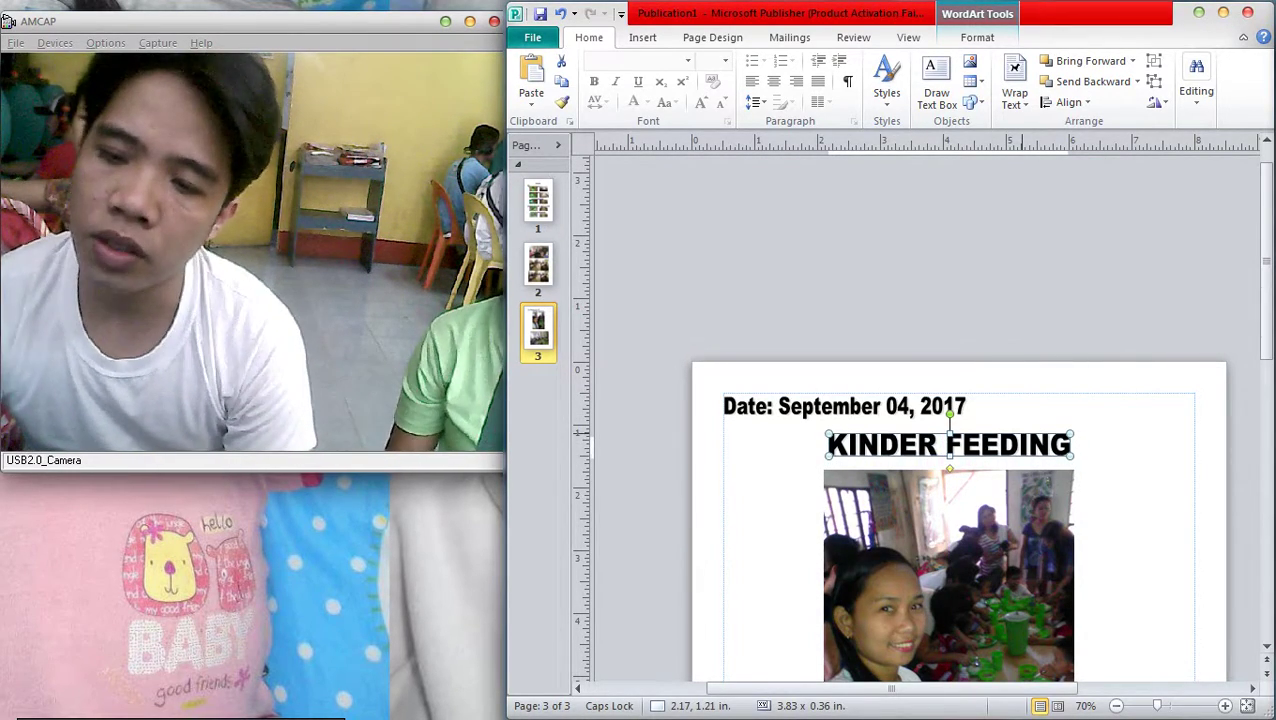
Enlarge the KINDER FEEDING title by dragging its corner, positioned above the photo
{"action": "key", "text": "Escape"}
{"action": "scroll", "coordinate": [1163, 469], "scroll_direction": "down", "scroll_amount": 2}
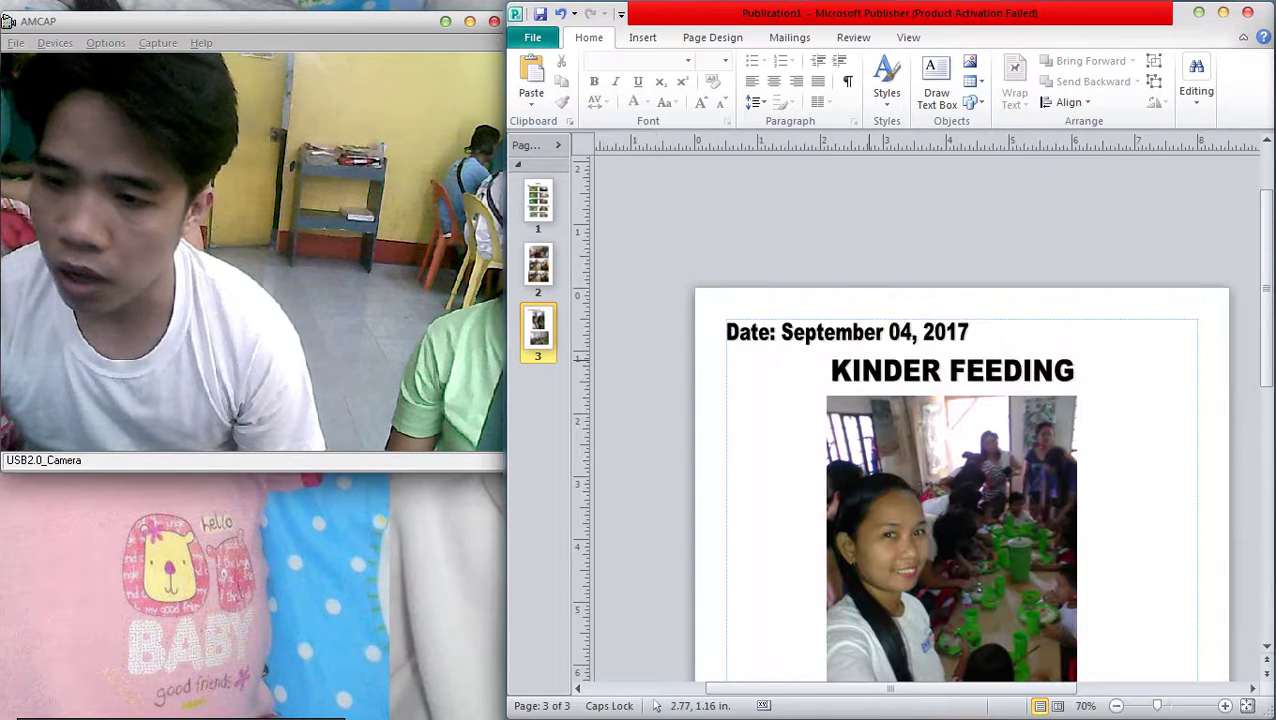
{"action": "left_click_drag", "start_coordinate": [834, 368], "coordinate": [786, 367]}
{"action": "left_click_drag", "start_coordinate": [1025, 383], "coordinate": [1150, 398]}
{"action": "left_click", "coordinate": [968, 370]}
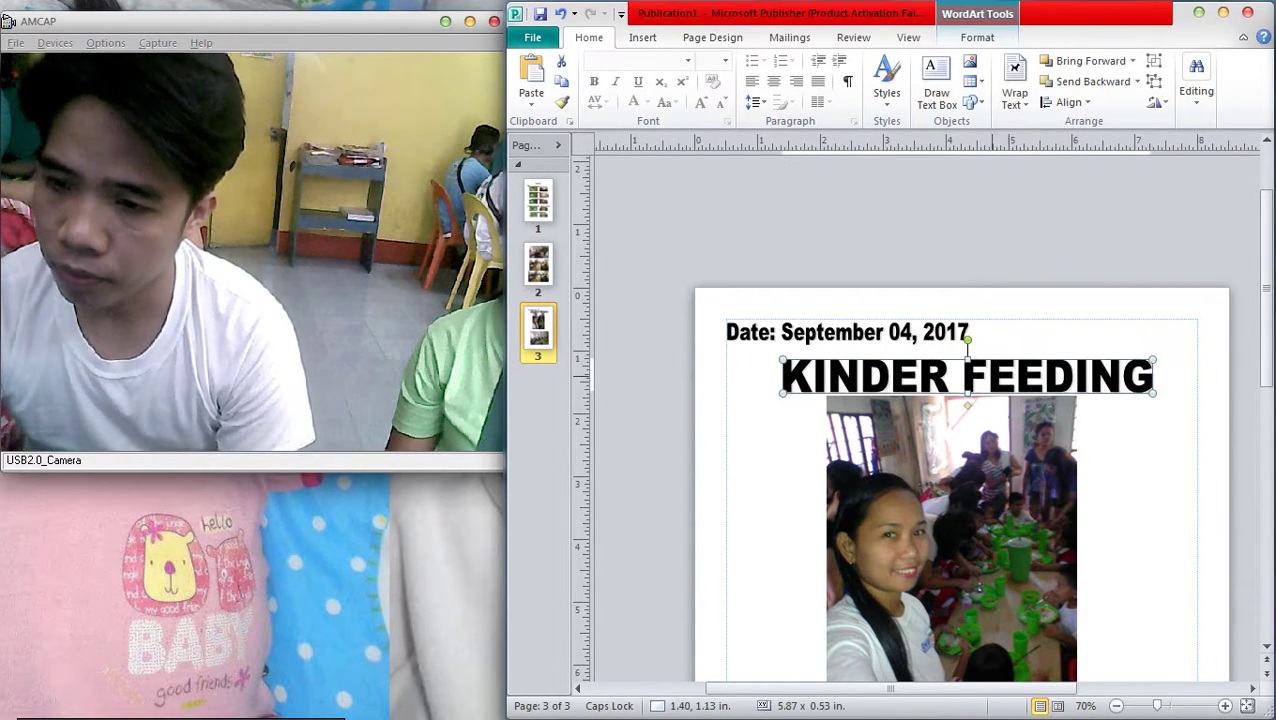
{"action": "left_click", "coordinate": [1000, 450]}
{"action": "scroll", "coordinate": [1000, 450], "scroll_direction": "down", "scroll_amount": 1}
Nudge the top photo slightly right and the lower photo slightly left
{"action": "scroll", "coordinate": [960, 420], "scroll_direction": "down", "scroll_amount": 4}
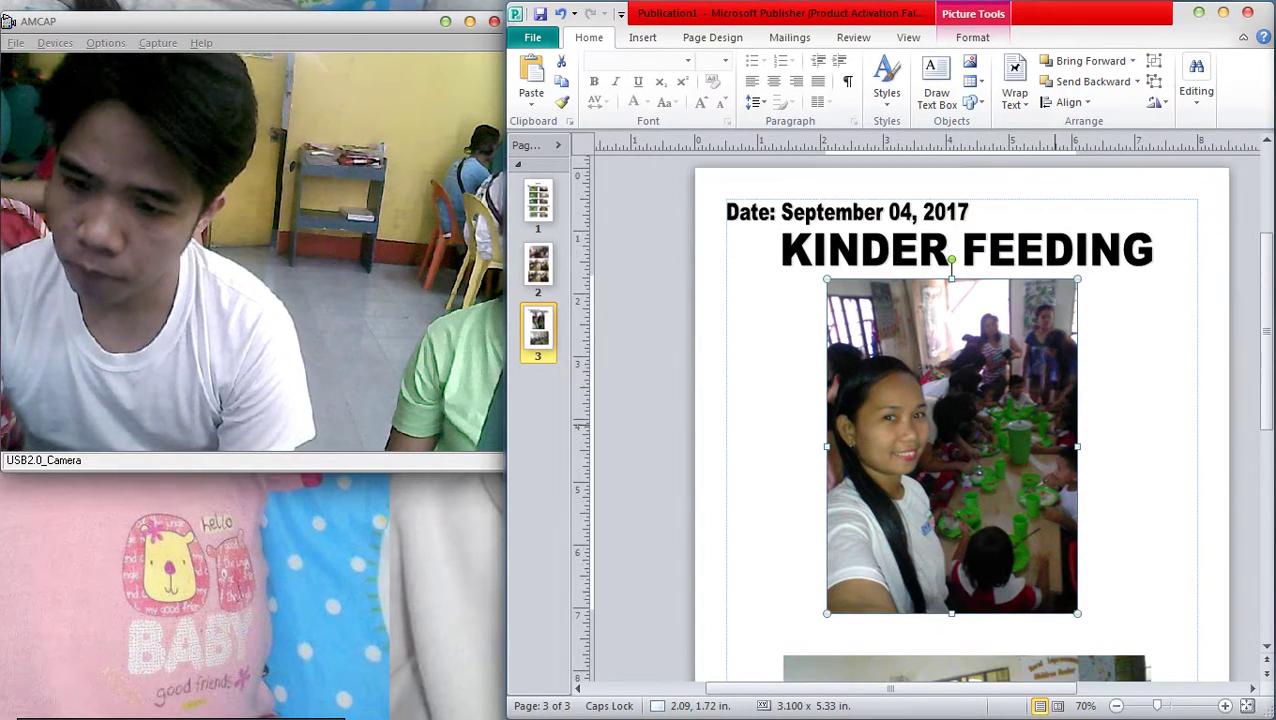
{"action": "key", "text": "Right"}
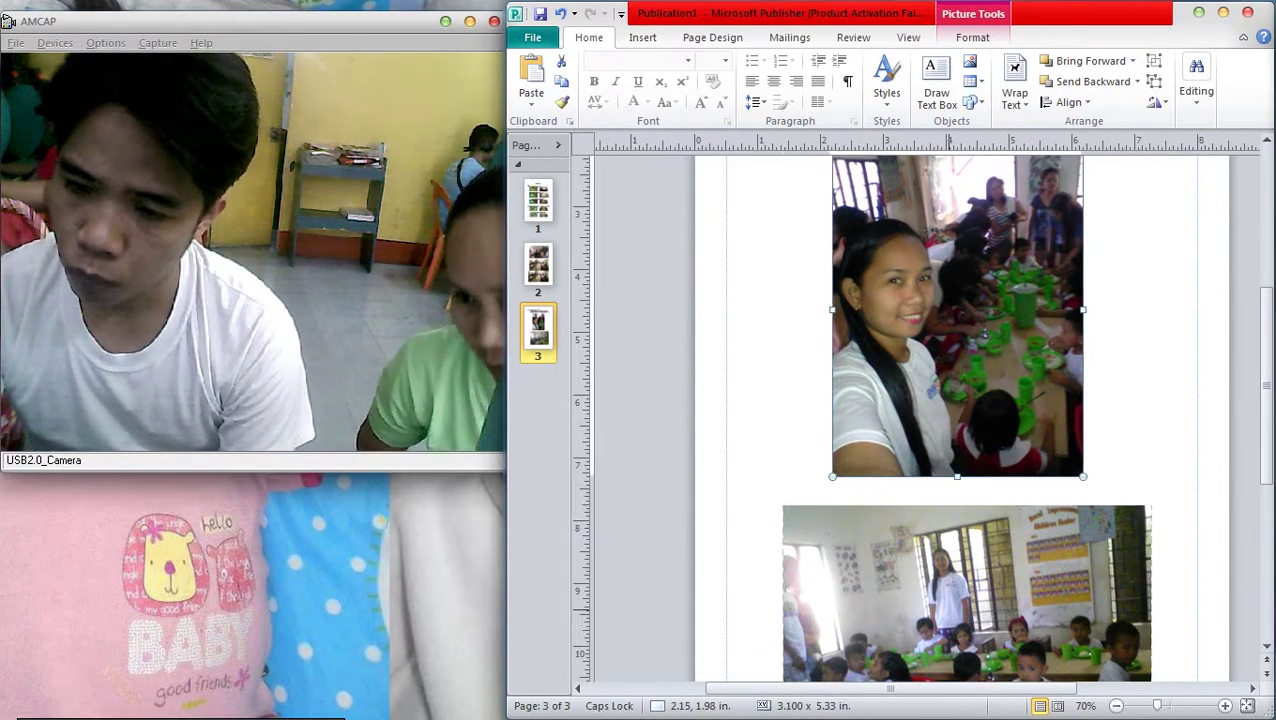
{"action": "key", "text": "Tab"}
{"action": "key", "text": "Left"}
{"action": "key", "text": "Escape"}
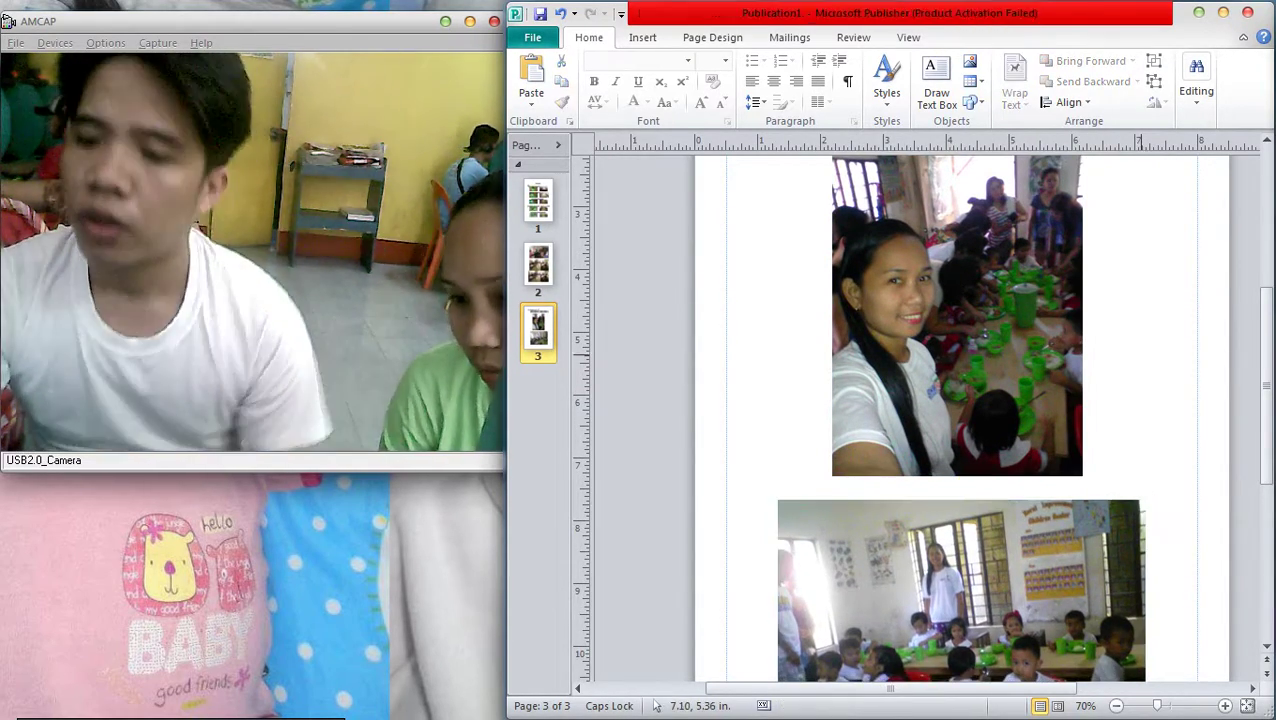
{"action": "key", "text": "ctrl+shift+l"}
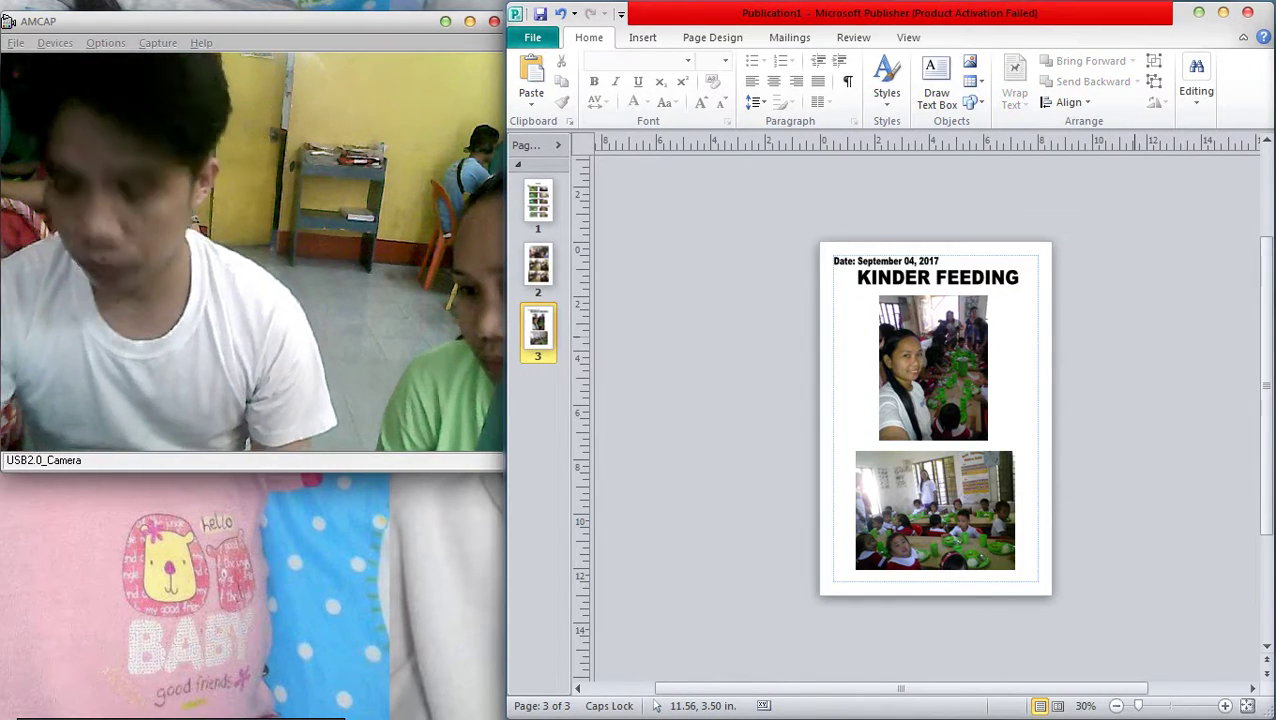
{"action": "key", "text": "F9"}
{"action": "scroll", "coordinate": [960, 420], "scroll_direction": "up", "scroll_amount": 3}
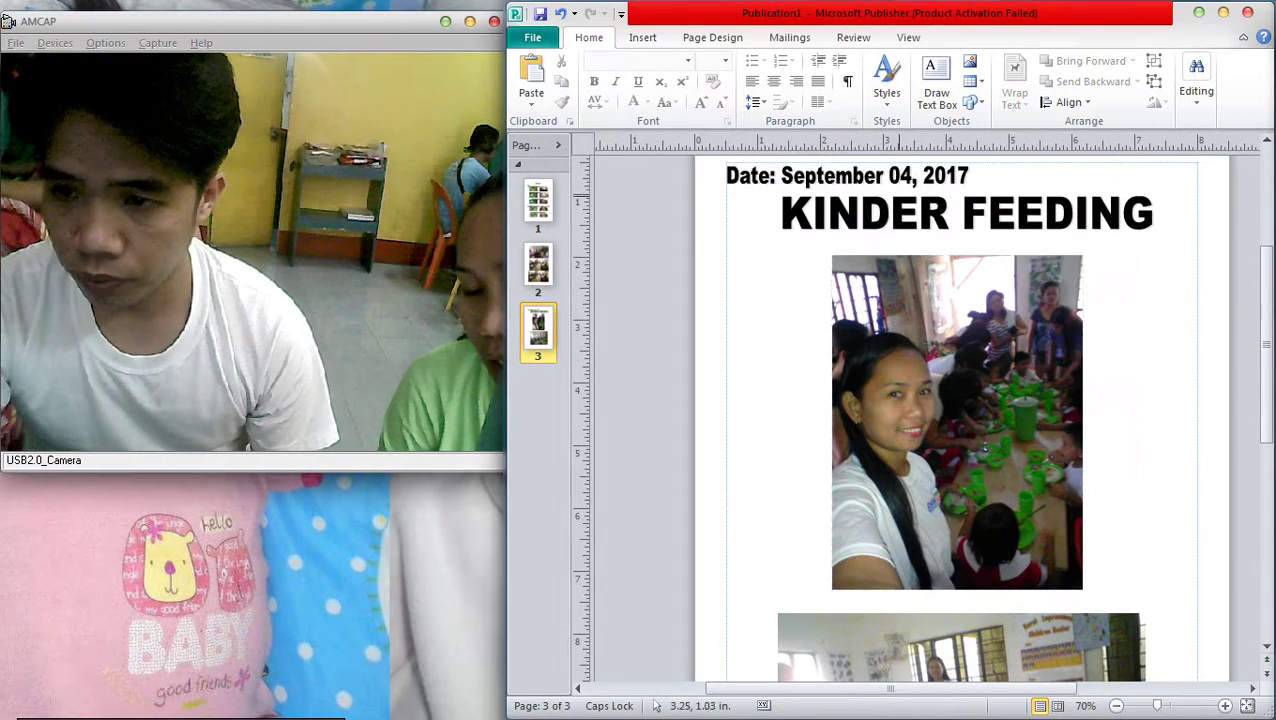
Move the date line to the top-right corner and lower the KINDER FEEDING title slightly
{"action": "left_click", "coordinate": [848, 178]}
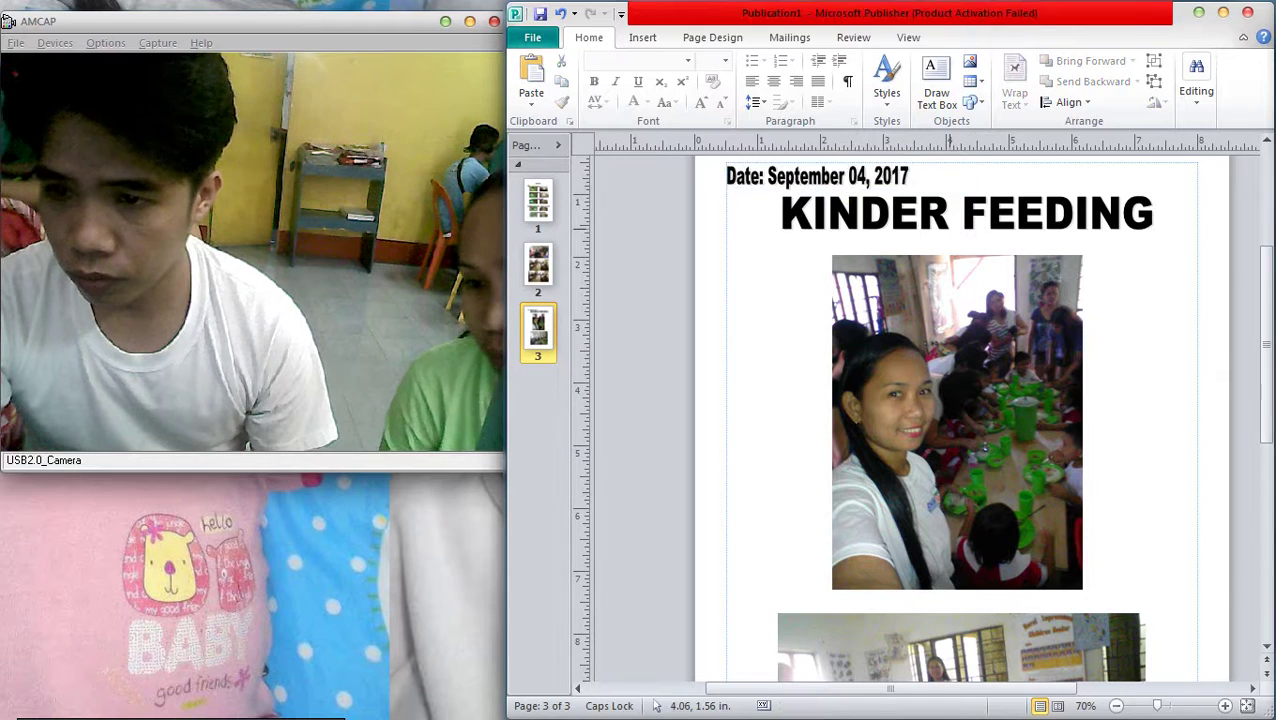
{"action": "scroll", "coordinate": [848, 178], "scroll_direction": "up", "scroll_amount": 1}
{"action": "left_click_drag", "start_coordinate": [847, 233], "coordinate": [1107, 233]}
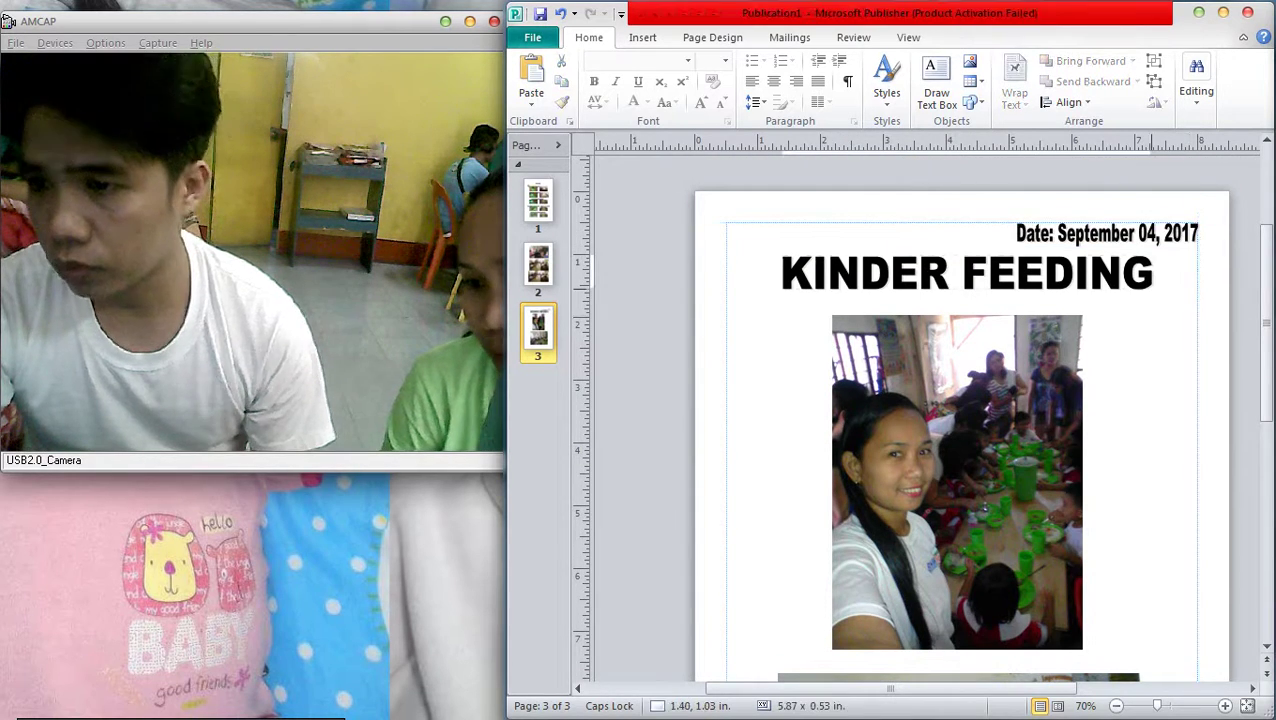
{"action": "left_click_drag", "start_coordinate": [907, 266], "coordinate": [907, 282]}
{"action": "left_click", "coordinate": [1107, 233]}
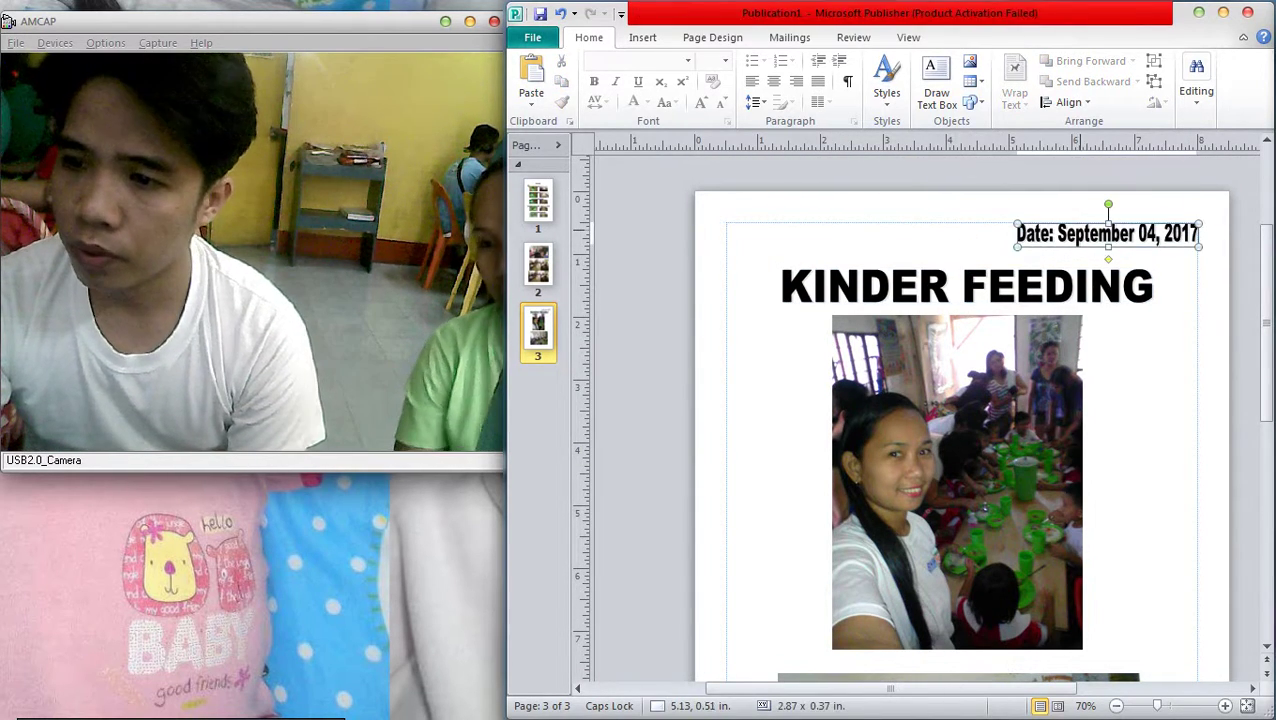
{"action": "left_click_drag", "start_coordinate": [1107, 233], "coordinate": [1107, 234]}
{"action": "scroll", "coordinate": [1201, 306], "scroll_direction": "down", "scroll_amount": 3, "text": "ctrl"}
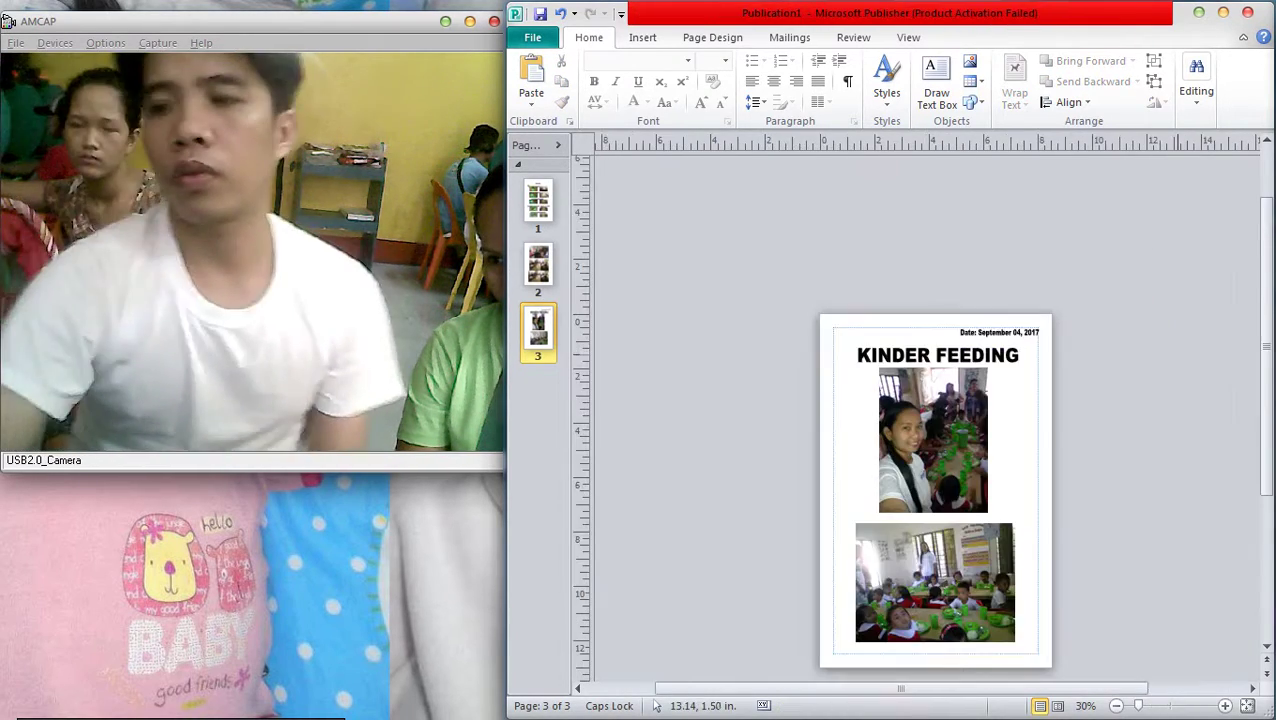
{"action": "scroll", "coordinate": [1180, 365], "scroll_direction": "up", "scroll_amount": 1, "text": "ctrl"}
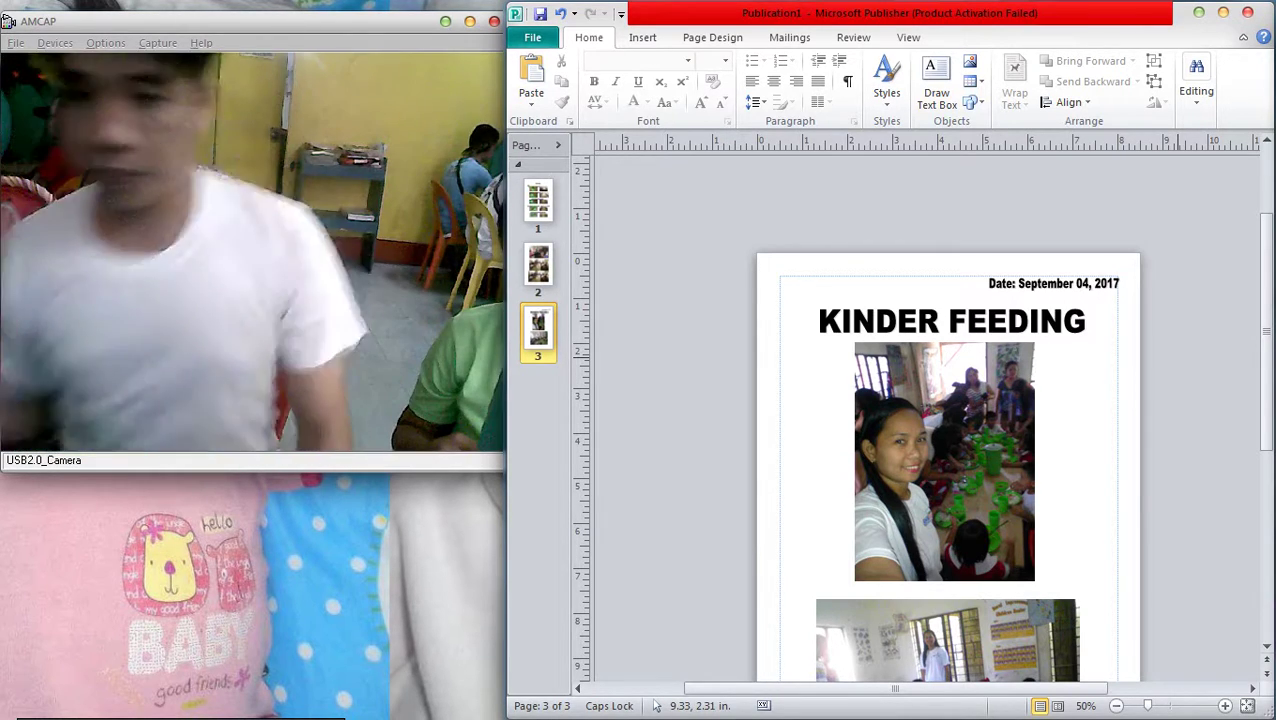
Print all three pages on the EPSON T60 with Best Photo print quality
{"action": "key", "text": "ctrl+p"}
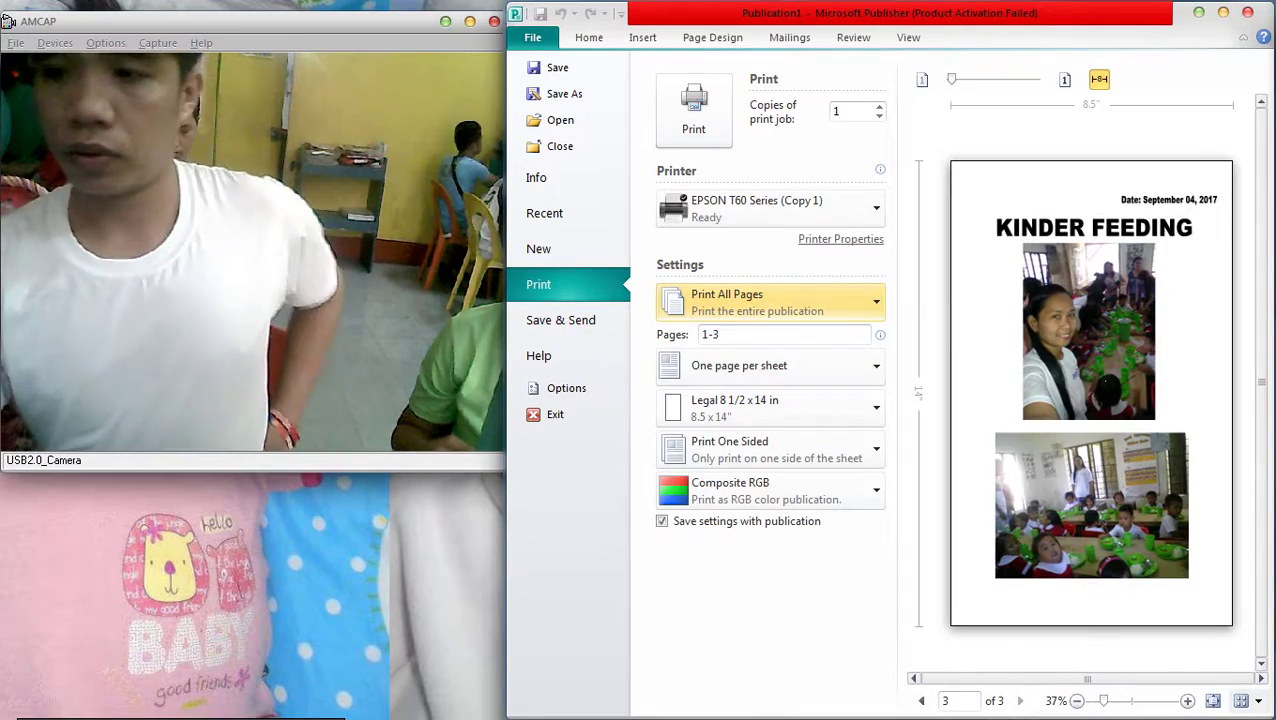
{"action": "left_click", "coordinate": [840, 239]}
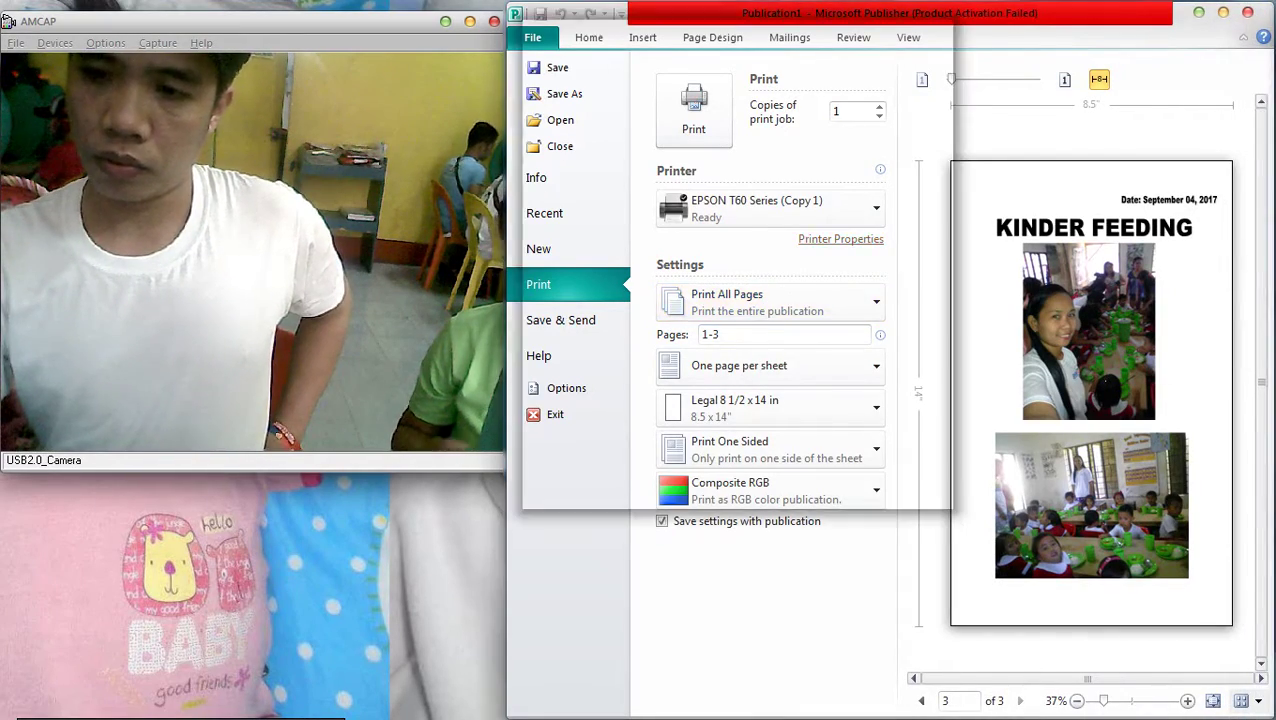
{"action": "key", "text": "Escape"}
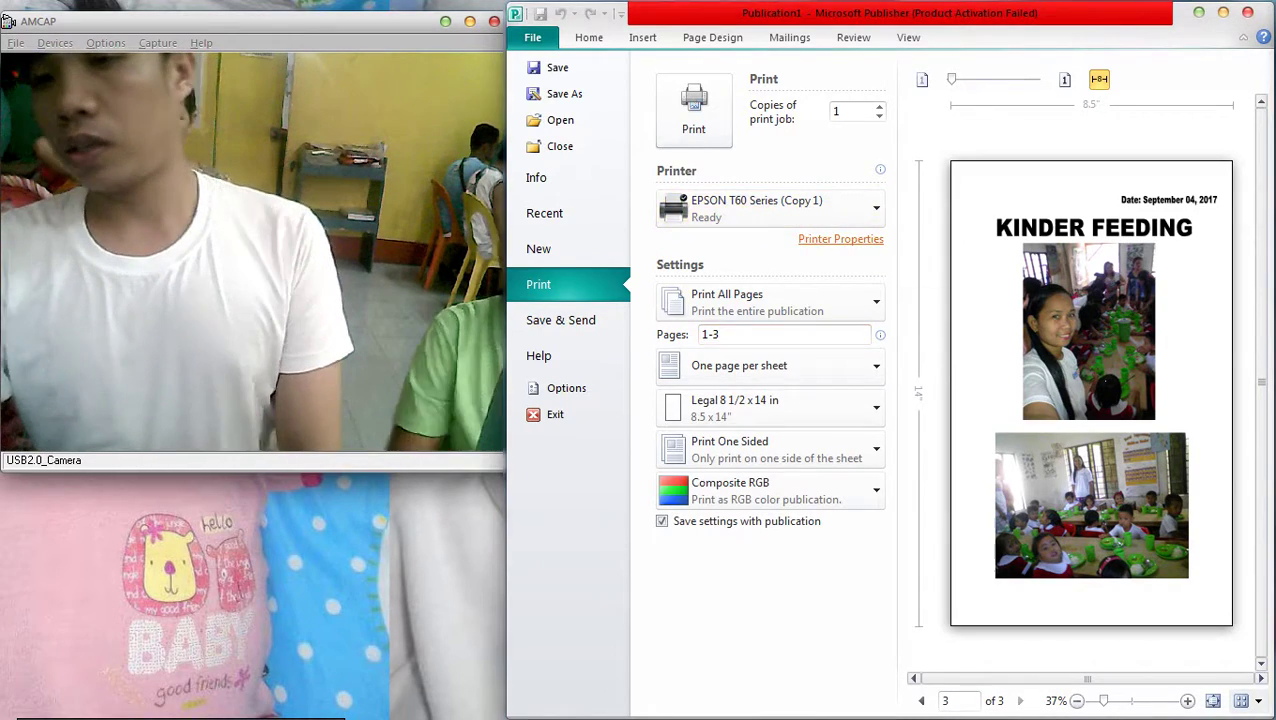
{"action": "left_click", "coordinate": [840, 239]}
{"action": "left_click", "coordinate": [883, 115]}
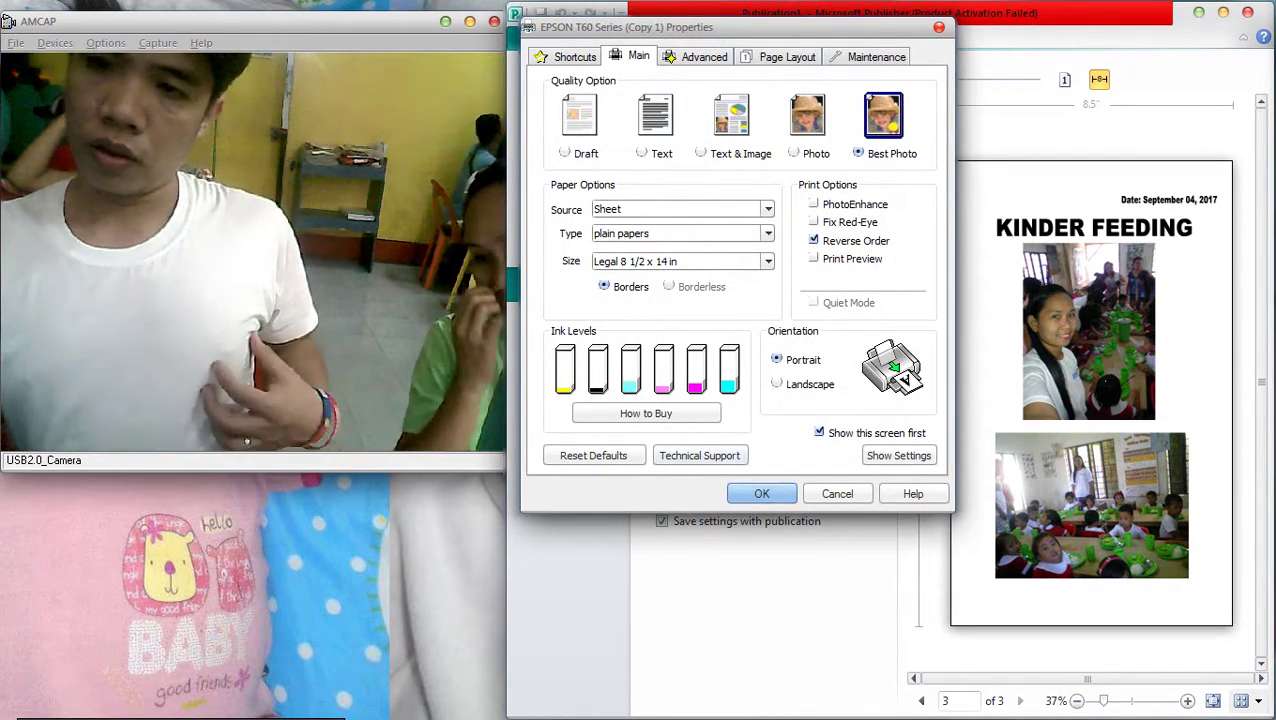
{"action": "key", "text": "Return"}
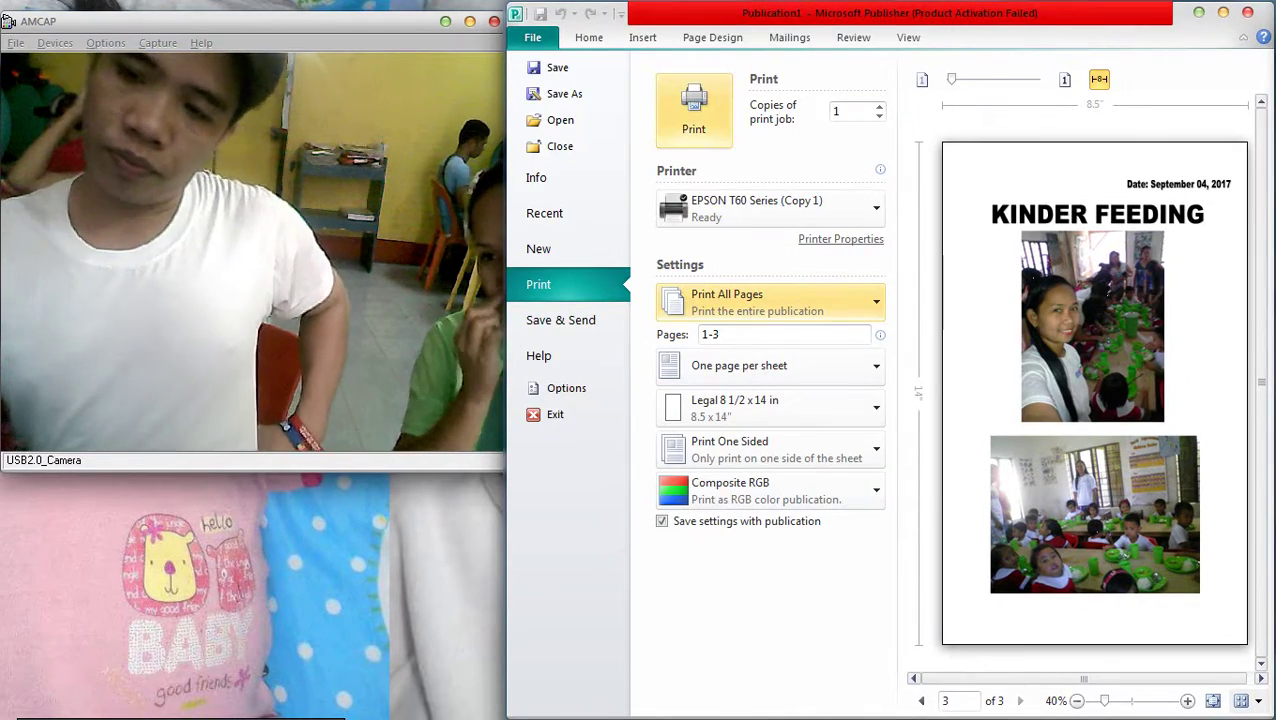
{"action": "key", "text": "Return"}
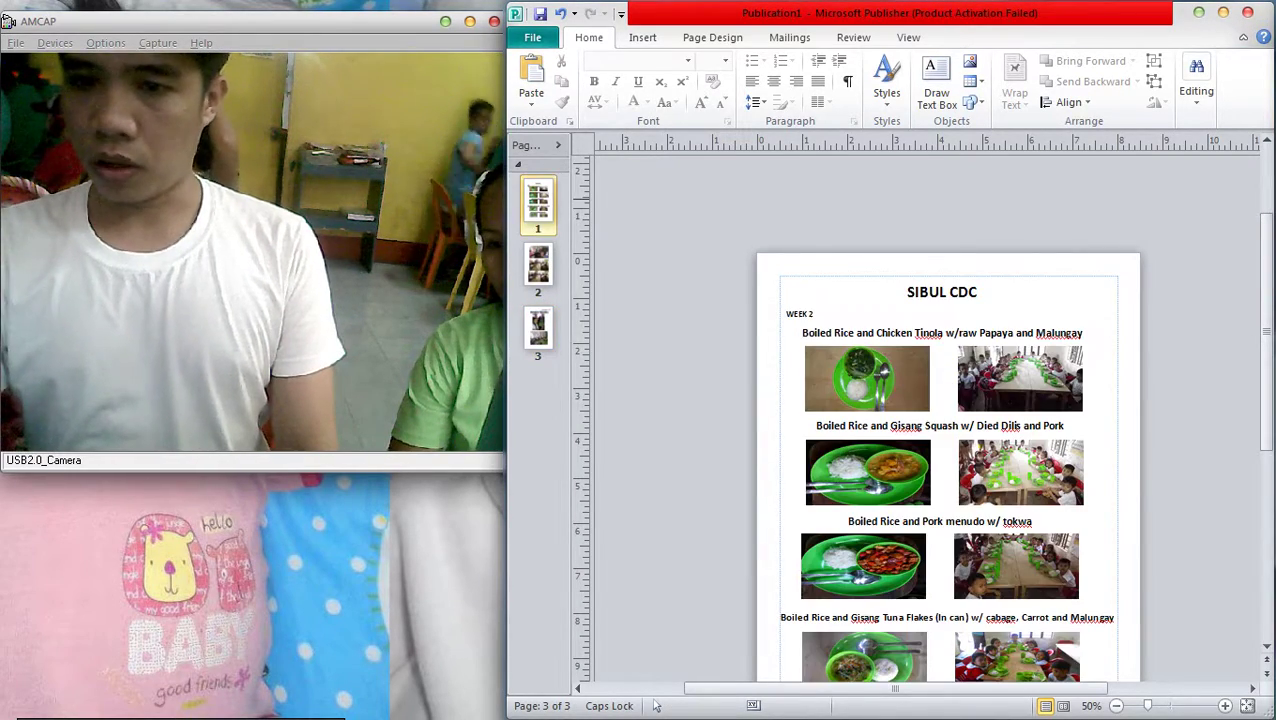
Print 3 copies of page 1 only, the SIBUL CDC week 2 meal page
{"action": "key", "text": "ctrl+p"}
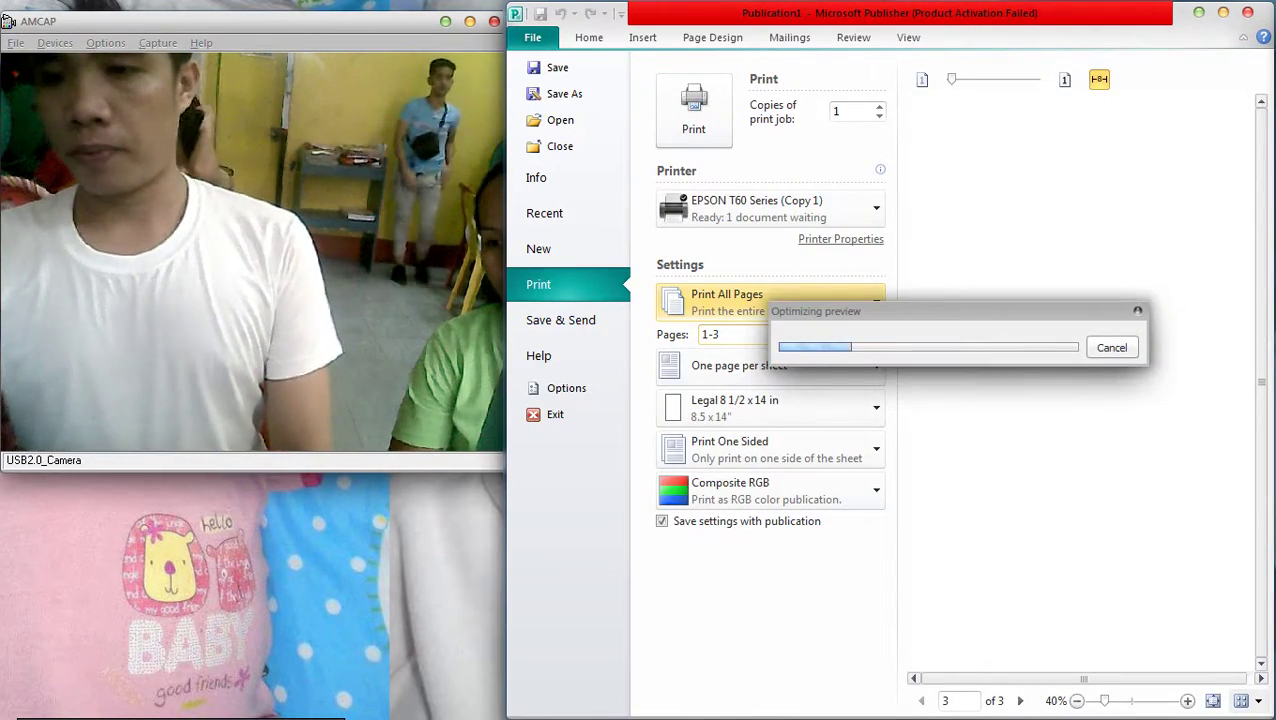
{"action": "left_click", "coordinate": [740, 334]}
{"action": "key", "text": "BackSpace"}
{"action": "key", "text": "BackSpace"}
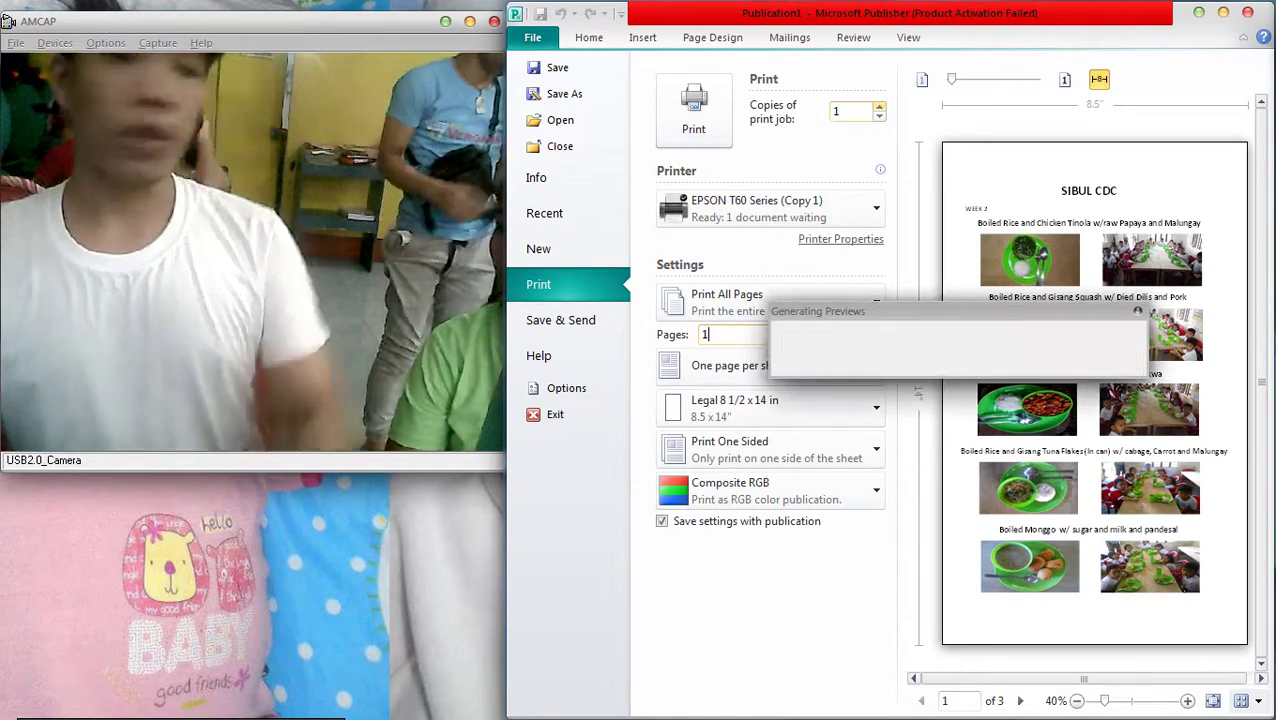
{"action": "type", "text": "3"}
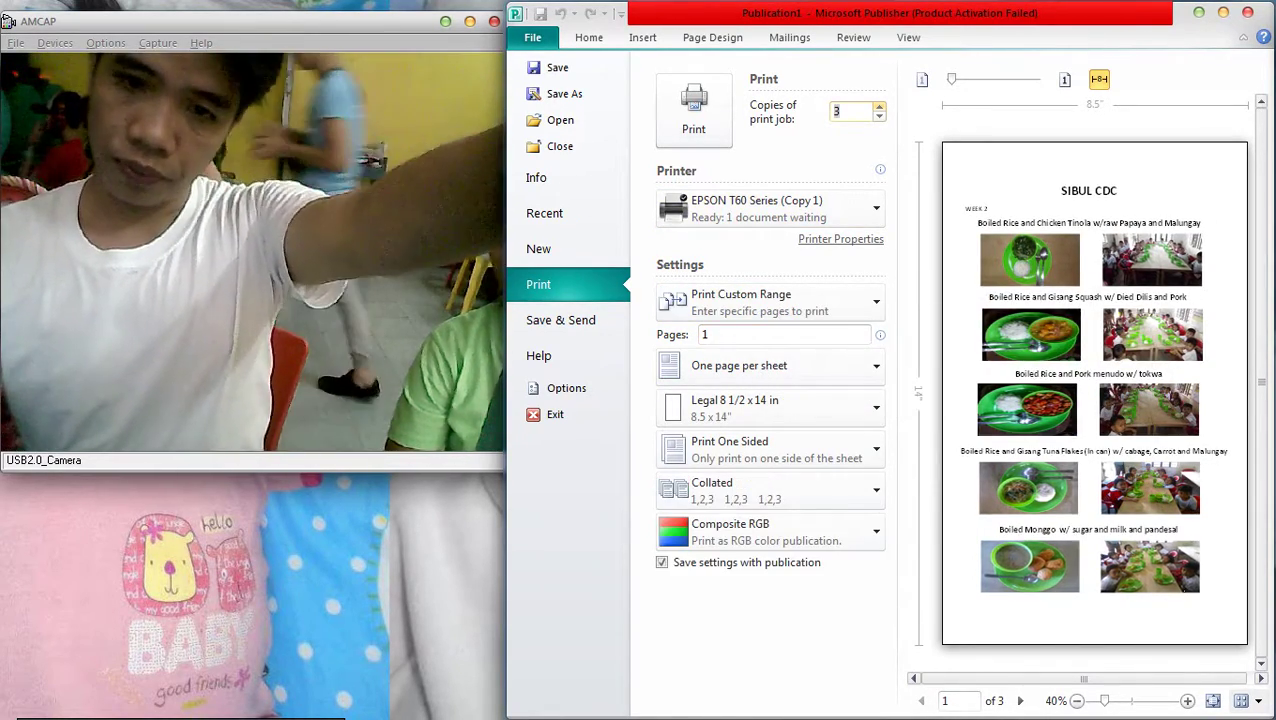
{"action": "key", "text": "Up"}
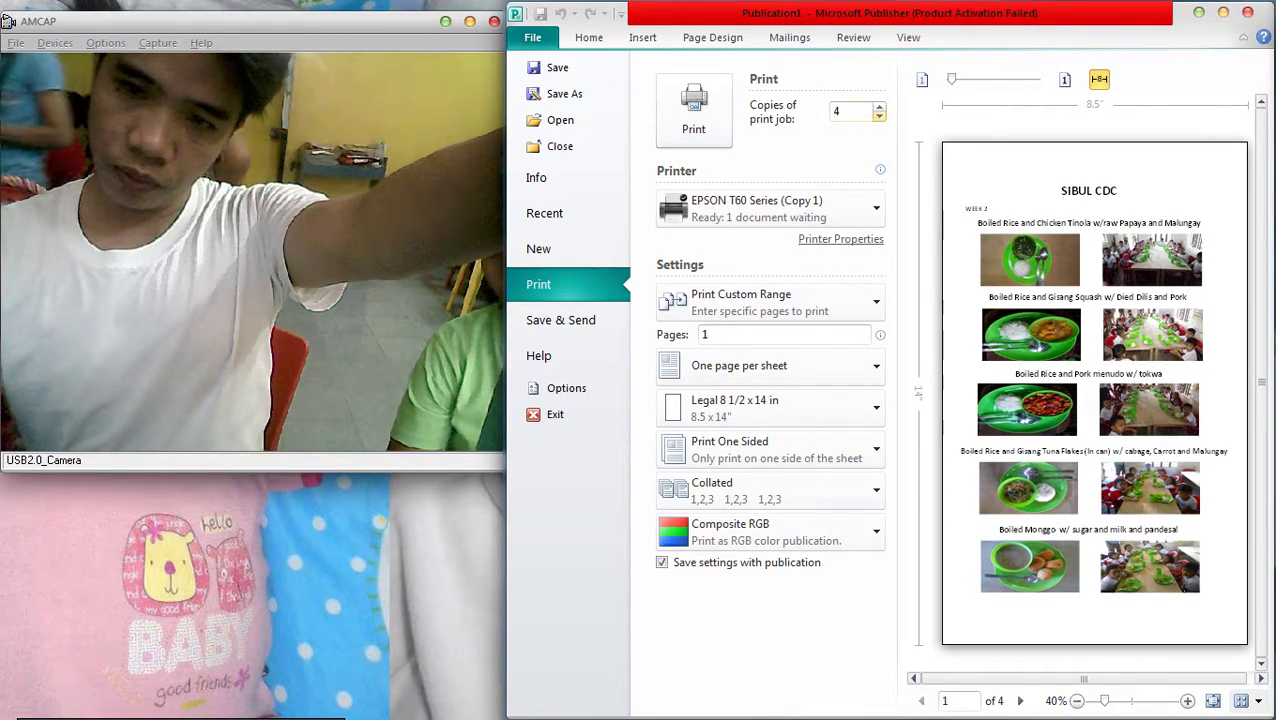
{"action": "left_click", "coordinate": [820, 239]}
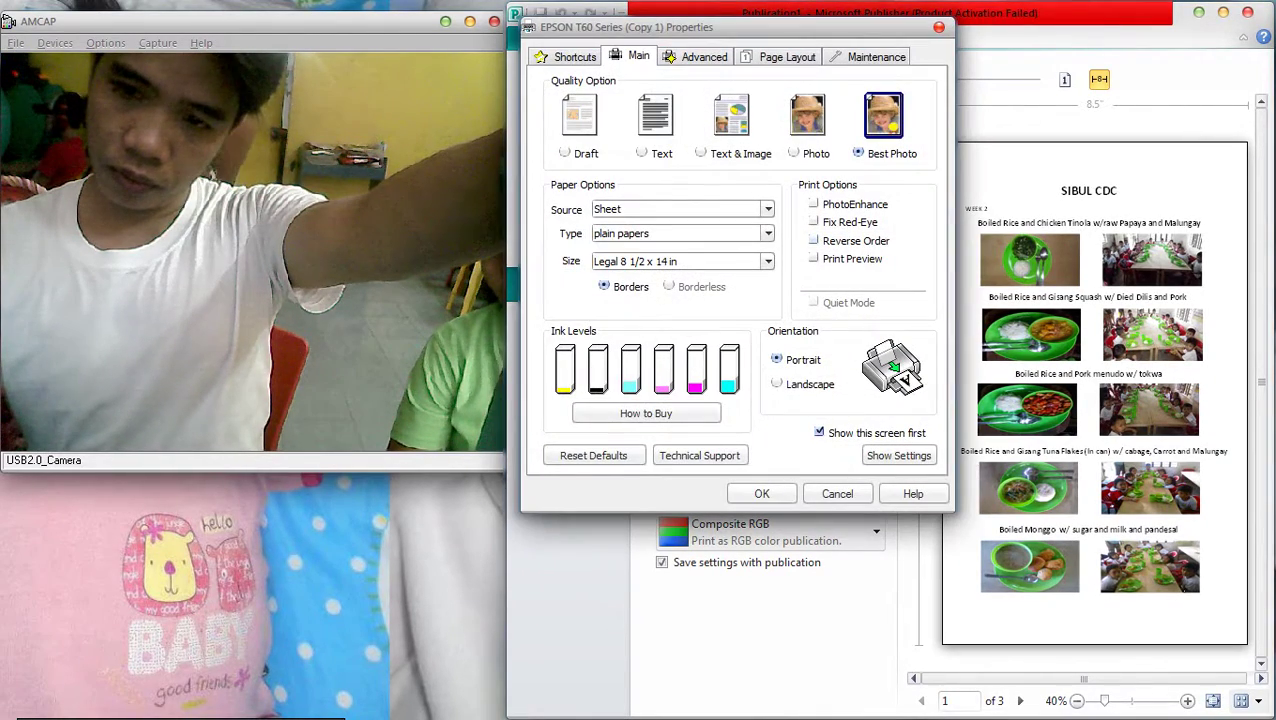
{"action": "left_click", "coordinate": [762, 493]}
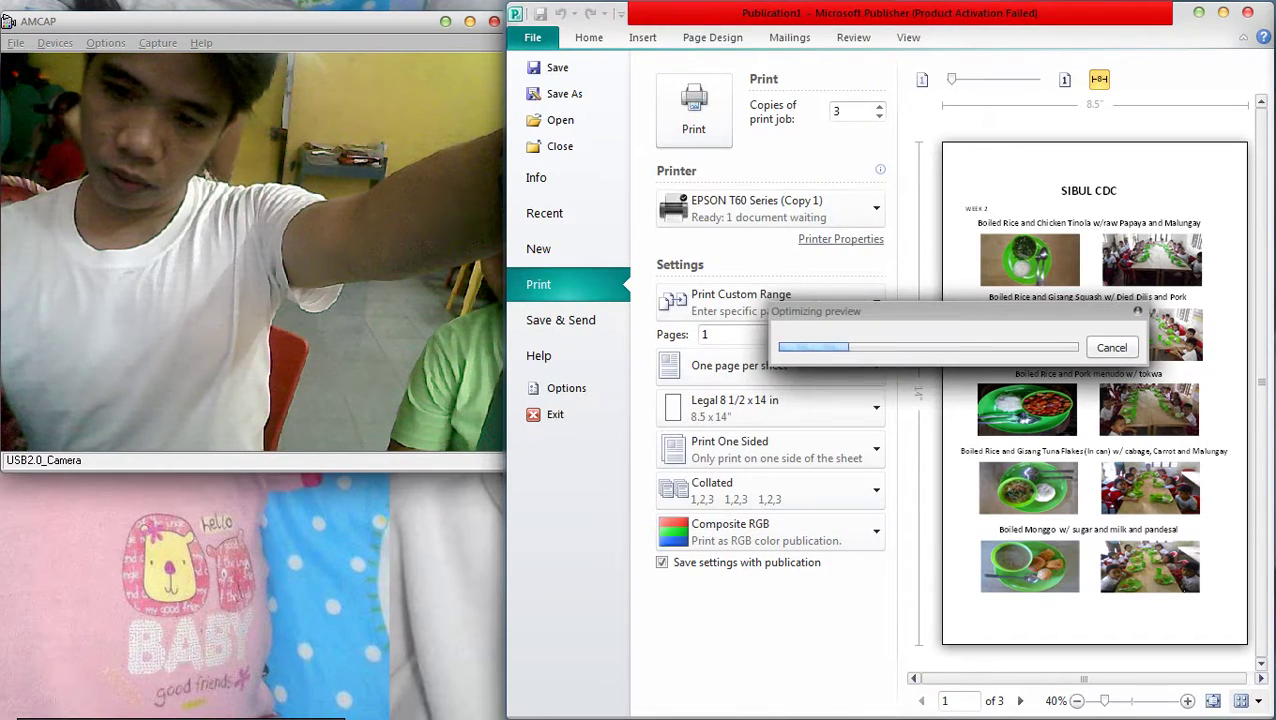
{"action": "left_click", "coordinate": [879, 116]}
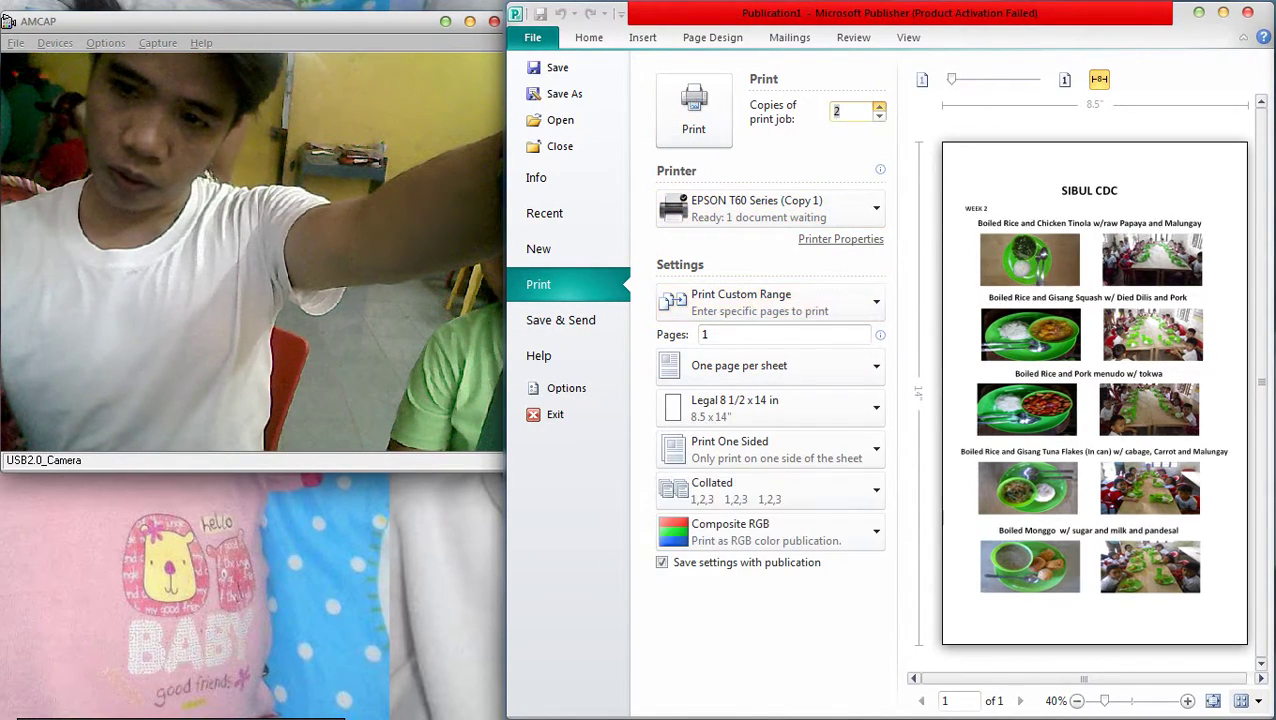
{"action": "left_click", "coordinate": [693, 110]}
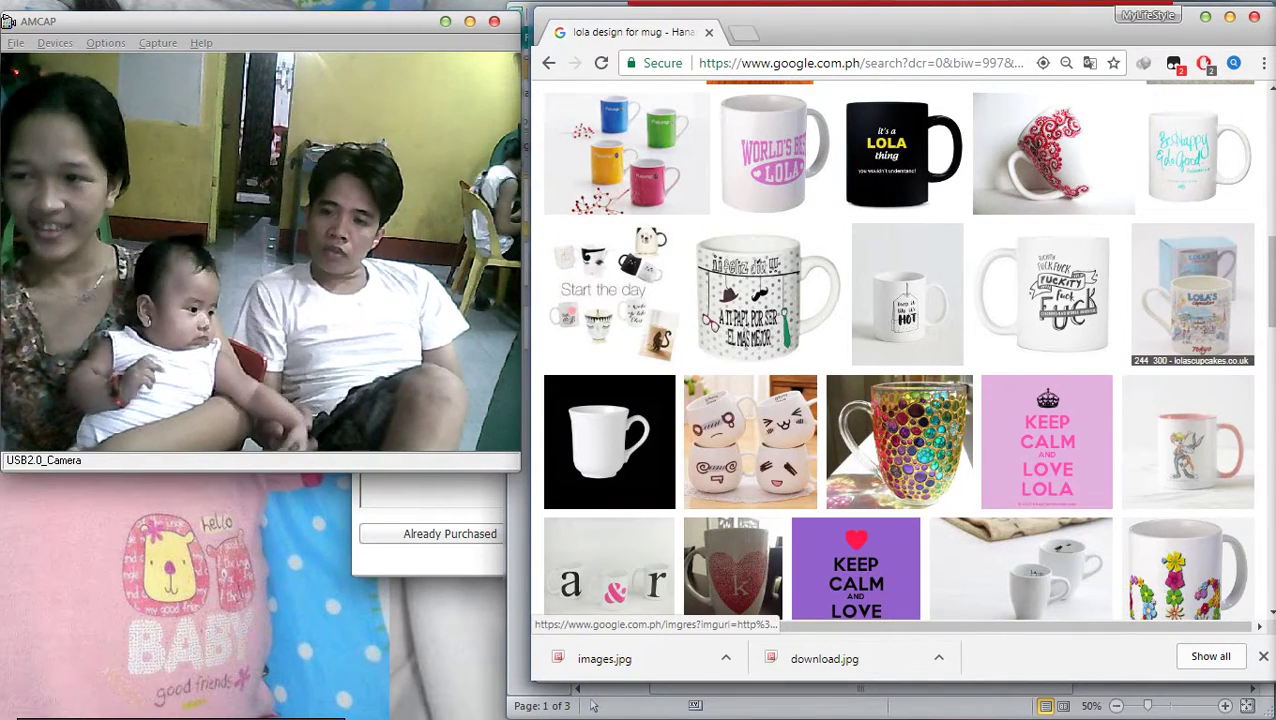
Open the blue Lolas Gifts mug preview from the 'lola design for mug' results and browse
{"action": "scroll", "coordinate": [897, 350], "scroll_direction": "down", "scroll_amount": 5}
{"action": "scroll", "coordinate": [897, 350], "scroll_direction": "up", "scroll_amount": 5}
{"action": "left_click", "coordinate": [1192, 295]}
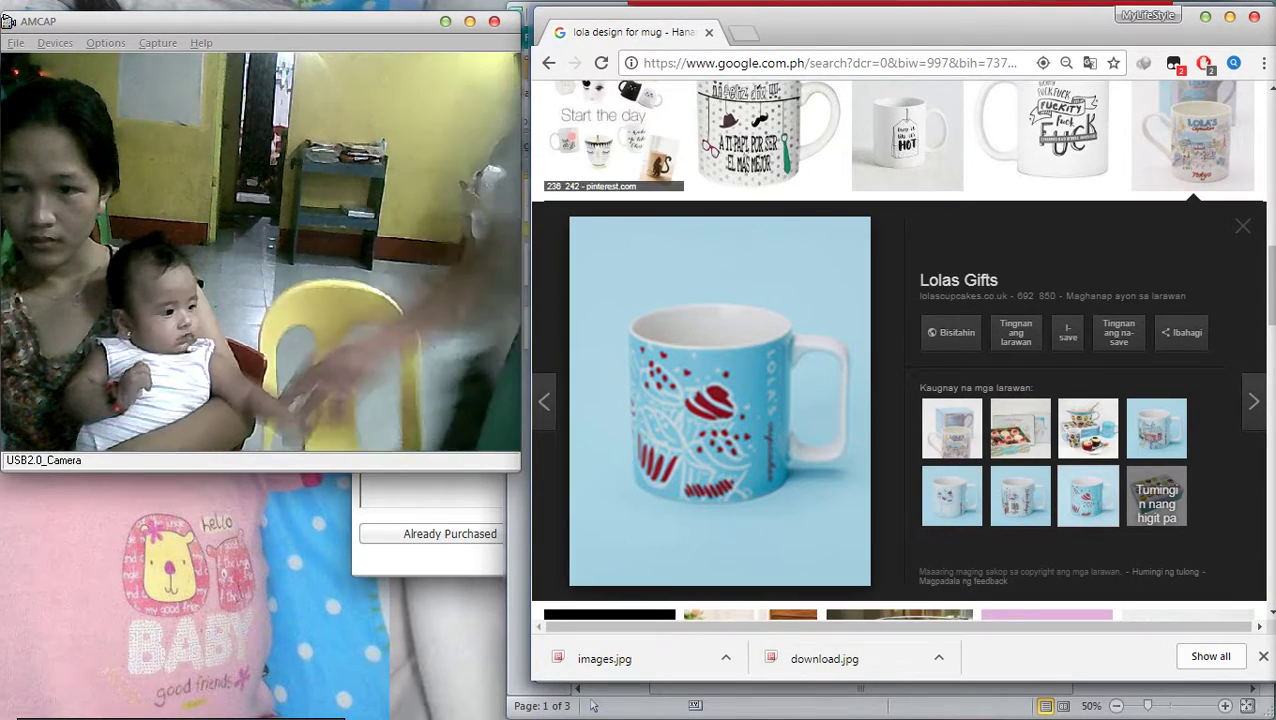
{"action": "scroll", "coordinate": [720, 400], "scroll_direction": "down", "scroll_amount": 3}
{"action": "scroll", "coordinate": [610, 220], "scroll_direction": "down", "scroll_amount": 3}
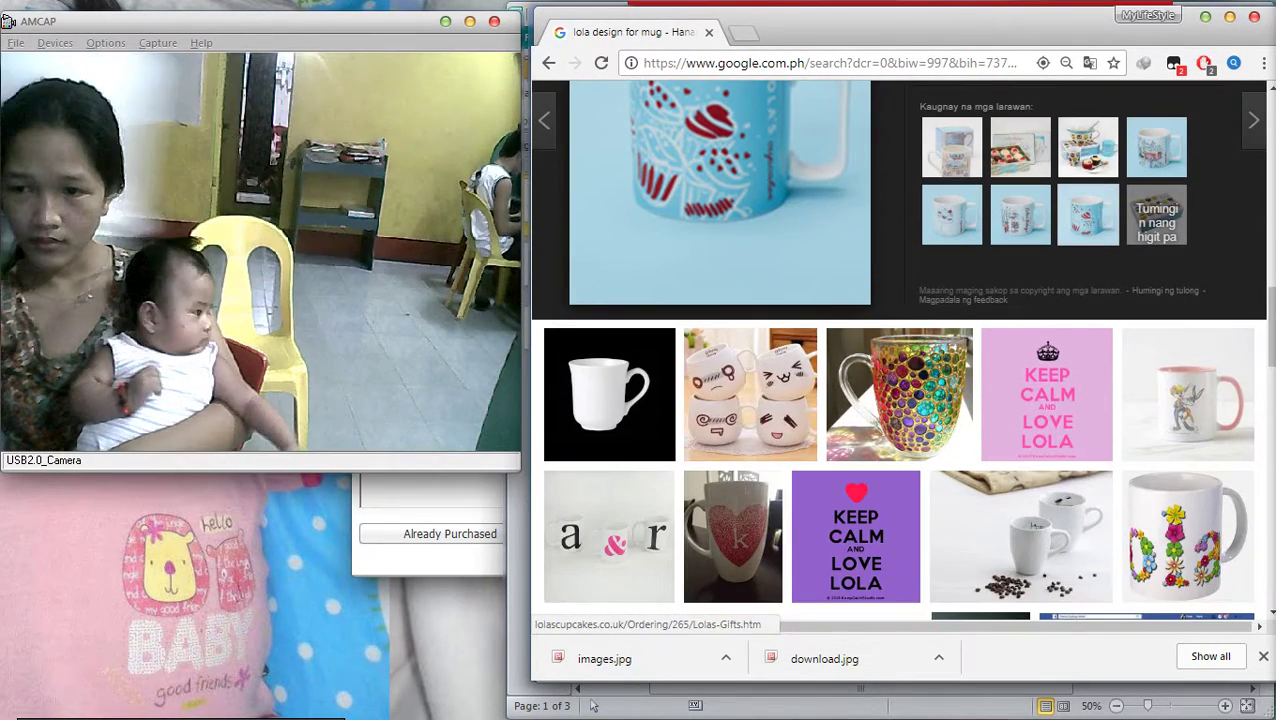
{"action": "scroll", "coordinate": [610, 220], "scroll_direction": "down", "scroll_amount": 1}
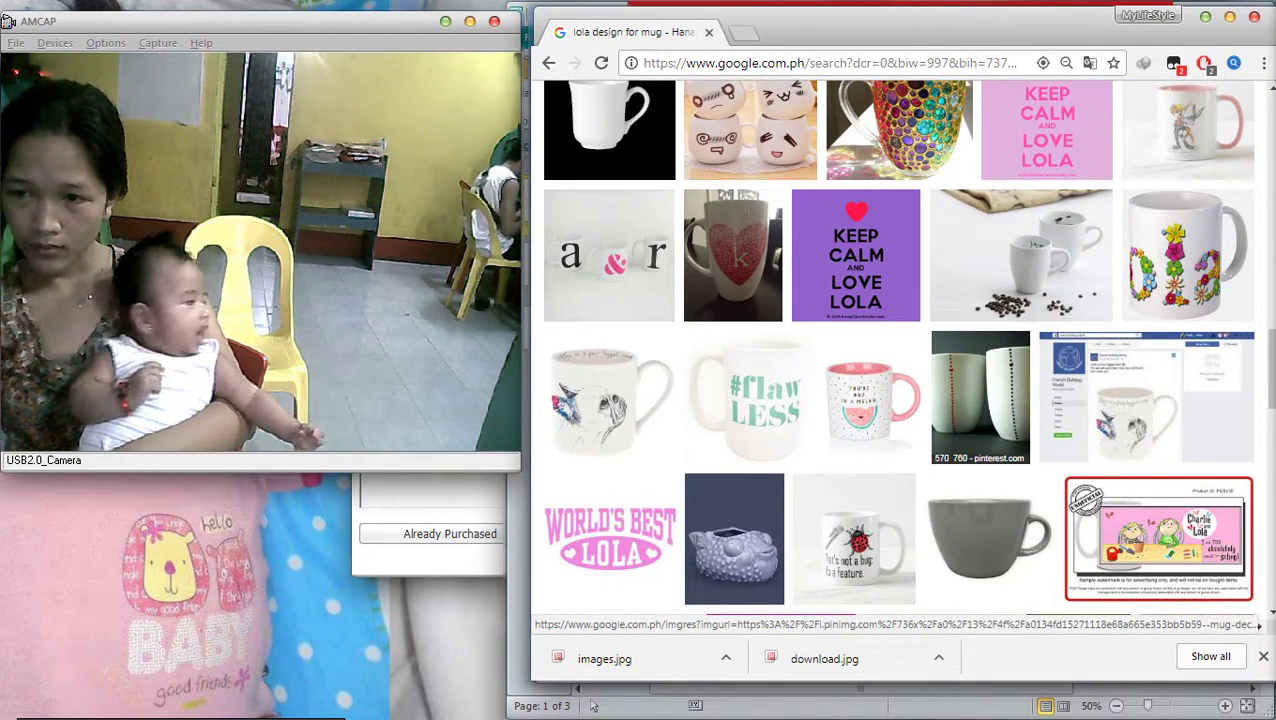
{"action": "scroll", "coordinate": [1158, 540], "scroll_direction": "up", "scroll_amount": 10}
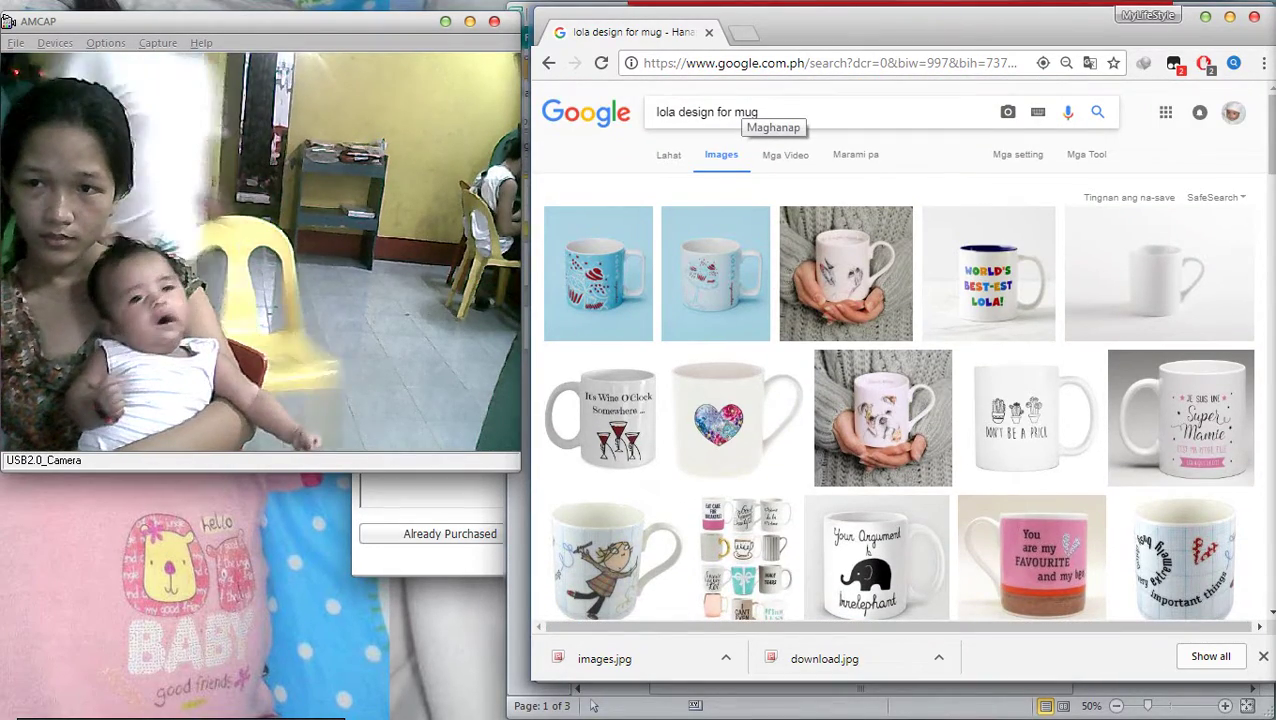
Replace 'lola' in the mug query with 'best lola ever' and search
{"action": "double_click", "coordinate": [667, 112]}
{"action": "key", "text": "BackSpace"}
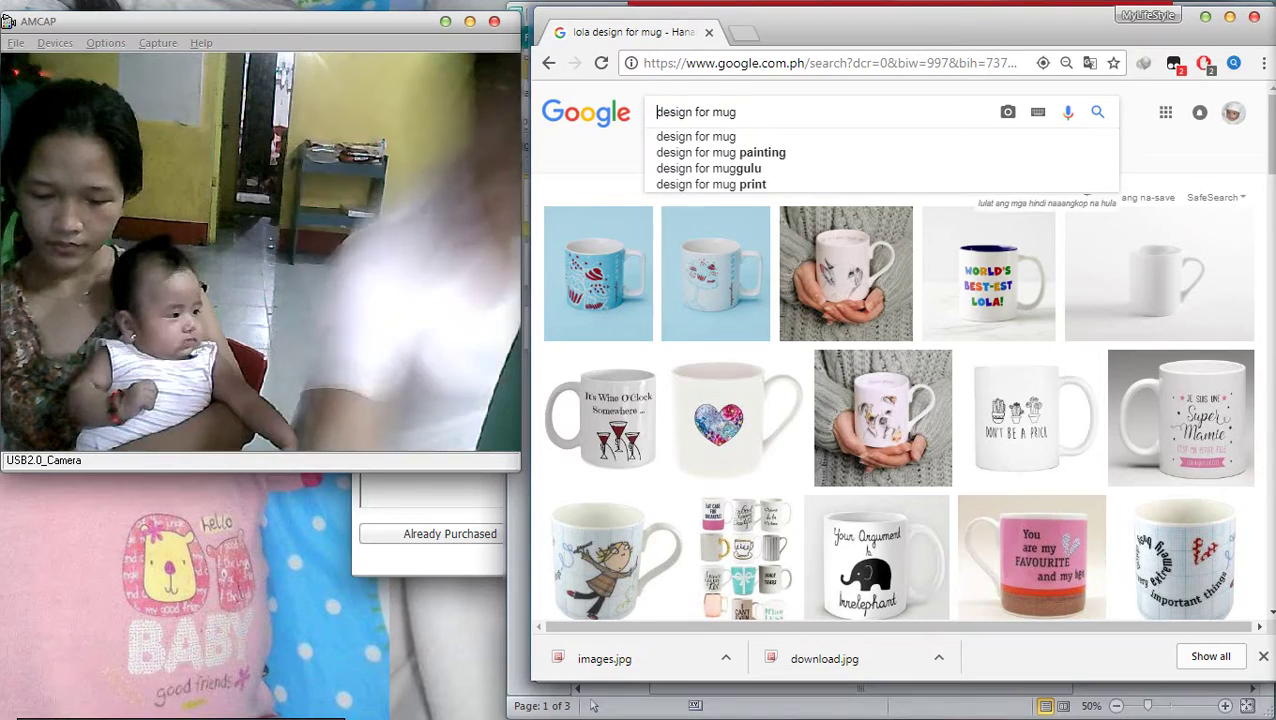
{"action": "type", "text": "best "}
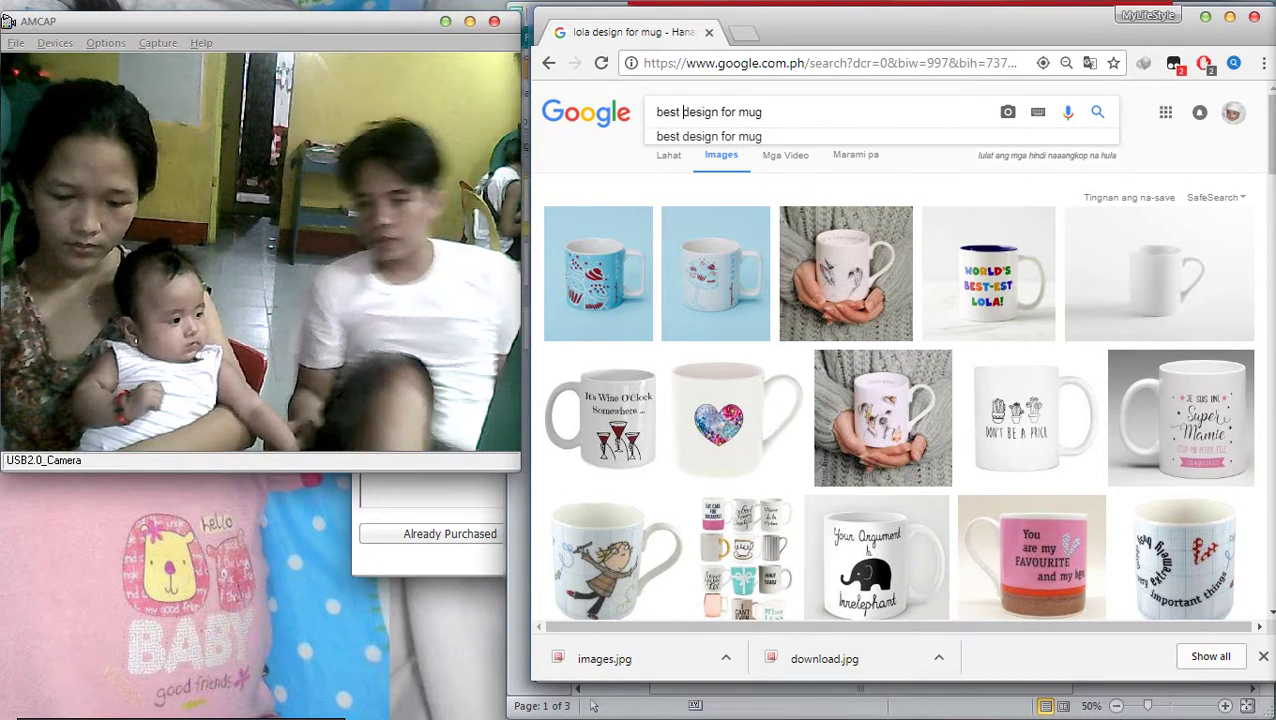
{"action": "type", "text": "lola e"}
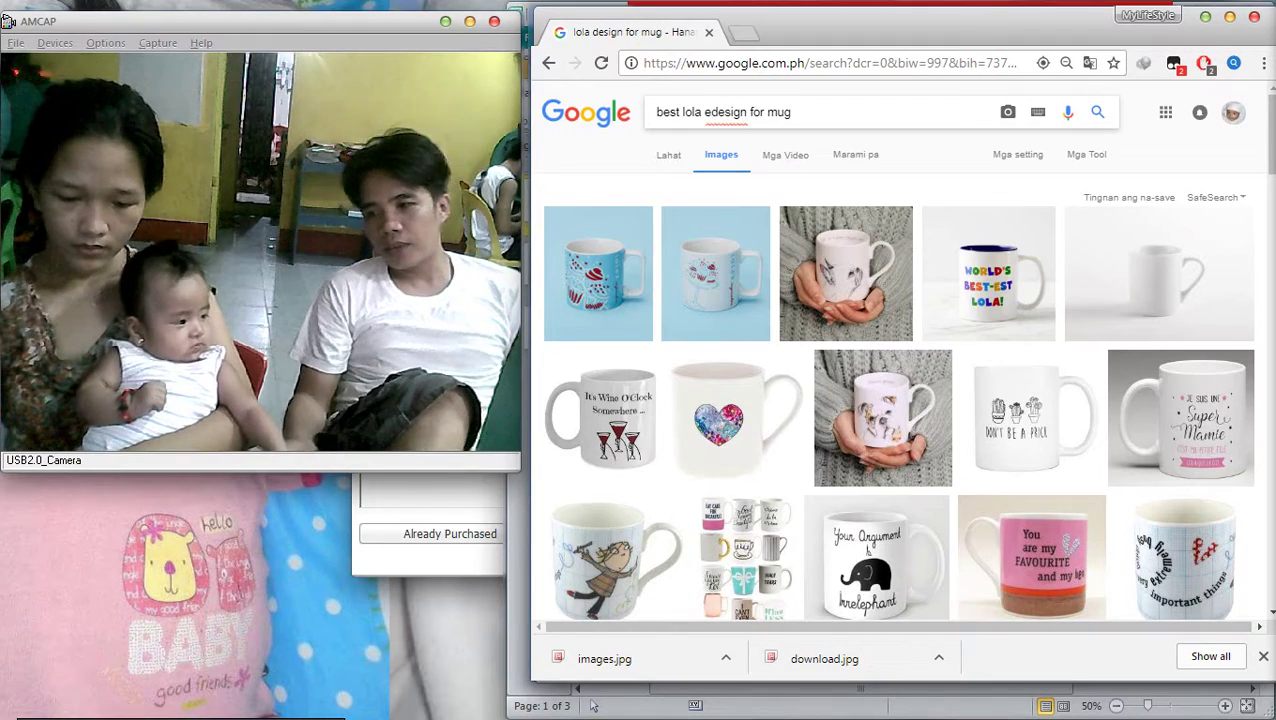
{"action": "type", "text": "ver"}
{"action": "key", "text": "Return"}
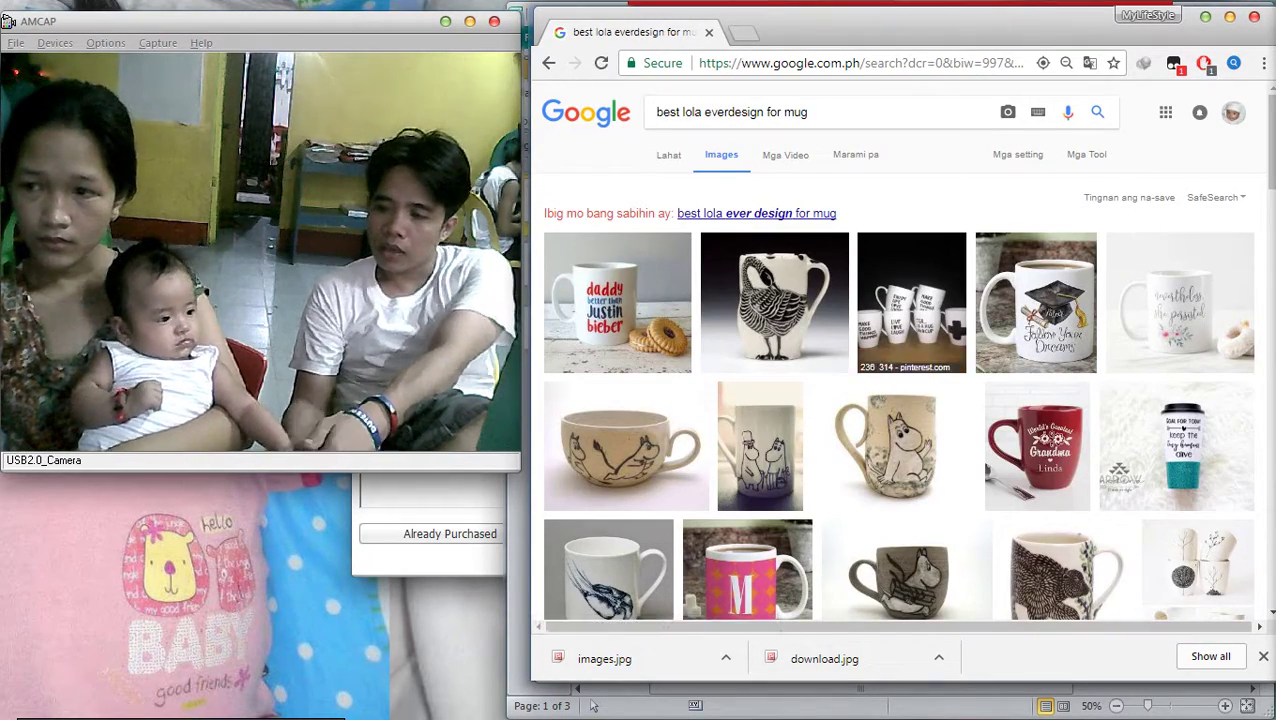
Browse the results, then run the corrected 'best lola ever design for mug' search
{"action": "scroll", "coordinate": [775, 300], "scroll_direction": "down", "scroll_amount": 1}
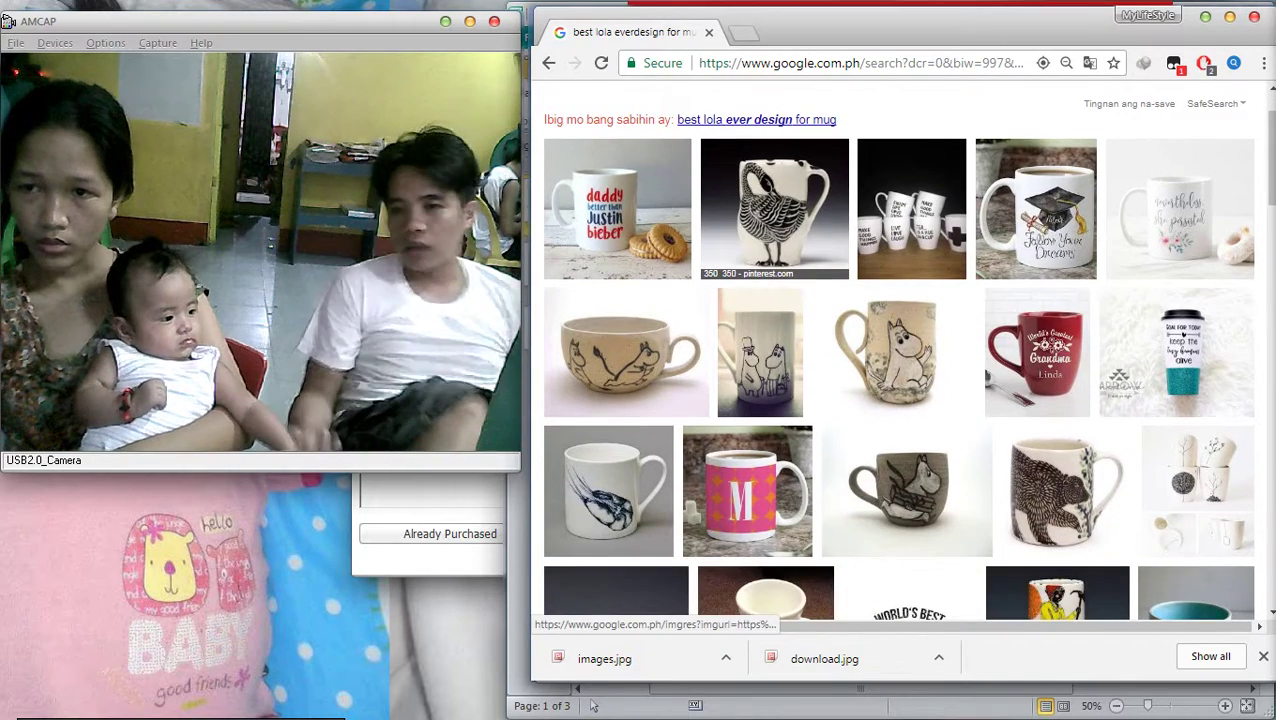
{"action": "left_click", "coordinate": [775, 210]}
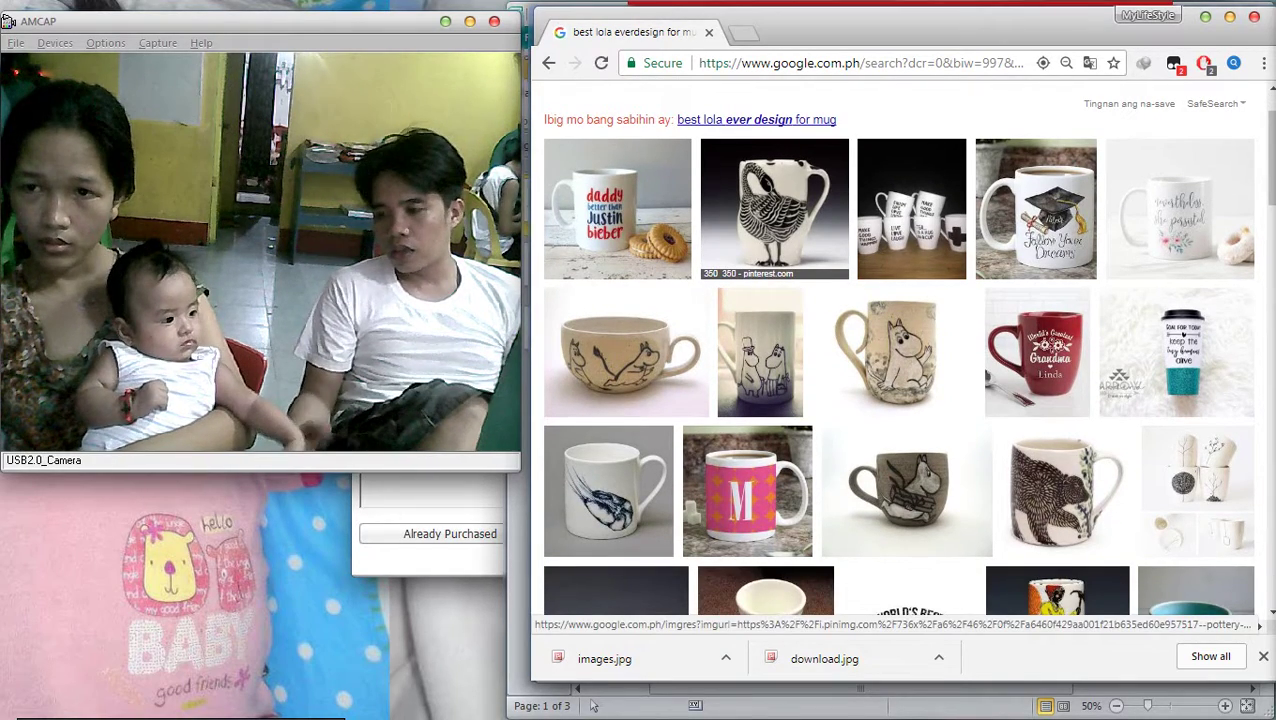
{"action": "scroll", "coordinate": [775, 210], "scroll_direction": "down", "scroll_amount": 5}
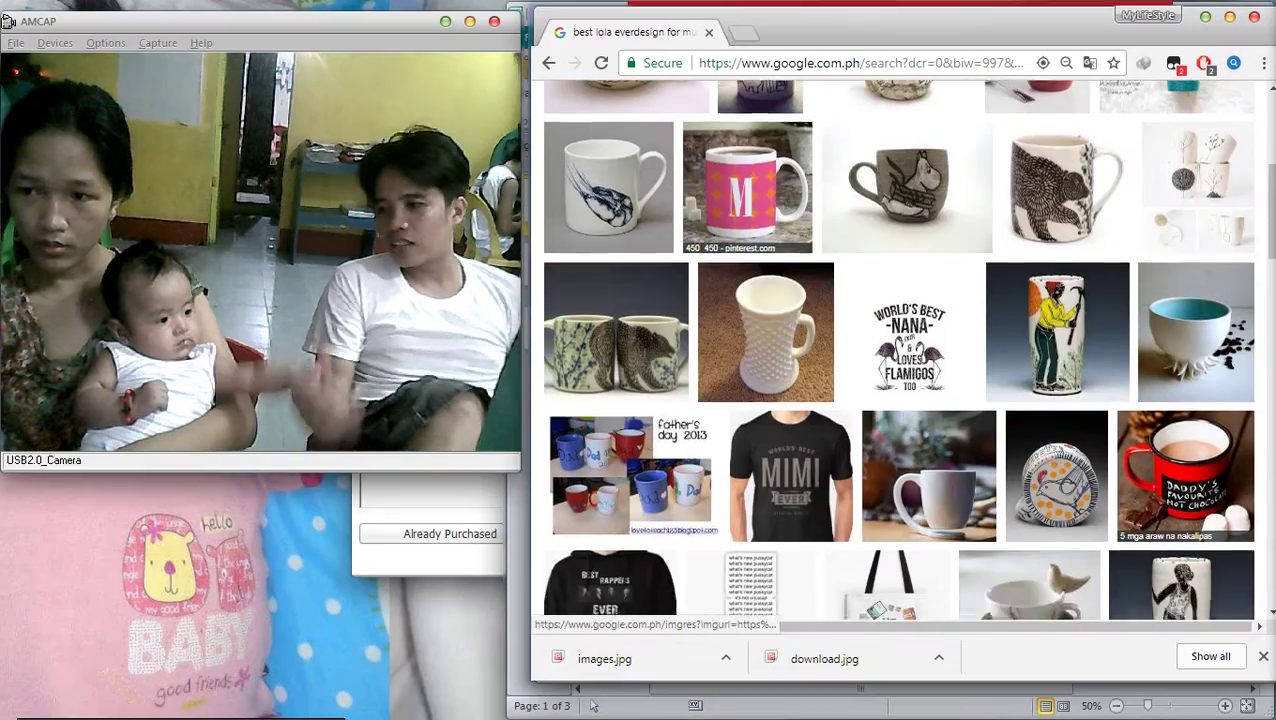
{"action": "scroll", "coordinate": [897, 350], "scroll_direction": "down", "scroll_amount": 1}
{"action": "scroll", "coordinate": [897, 350], "scroll_direction": "down", "scroll_amount": 4}
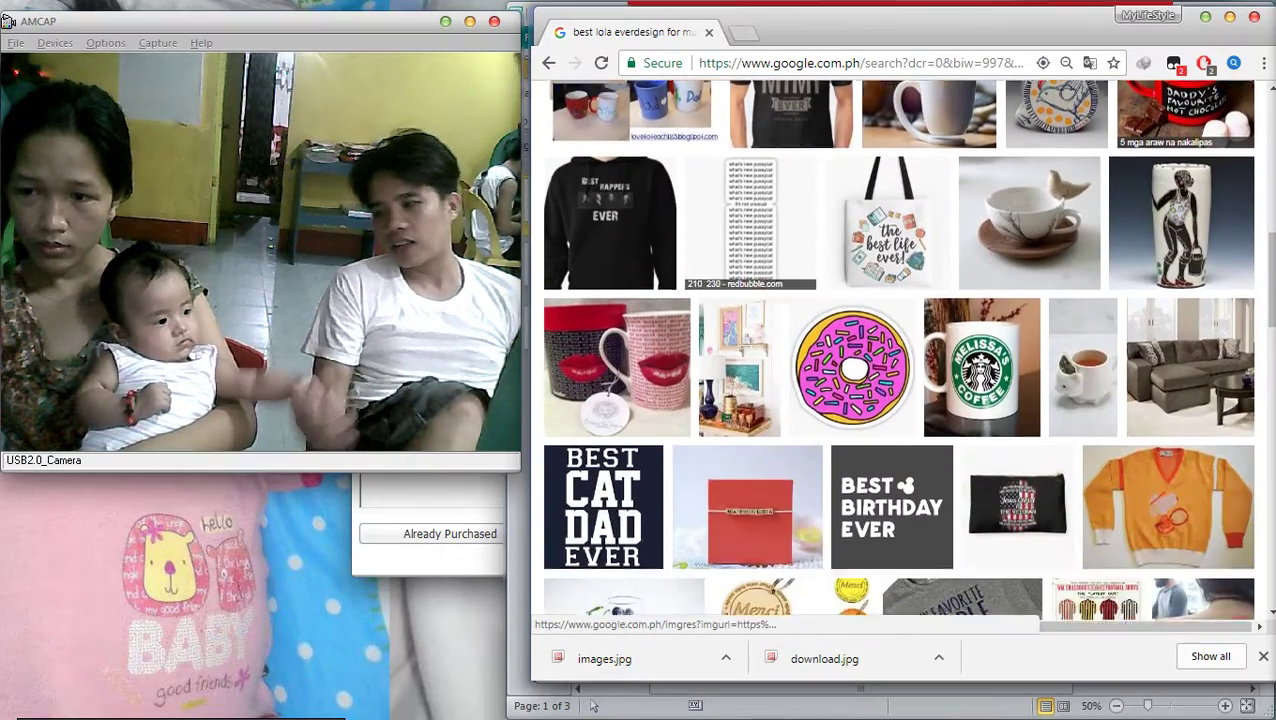
{"action": "scroll", "coordinate": [747, 267], "scroll_direction": "up", "scroll_amount": 10}
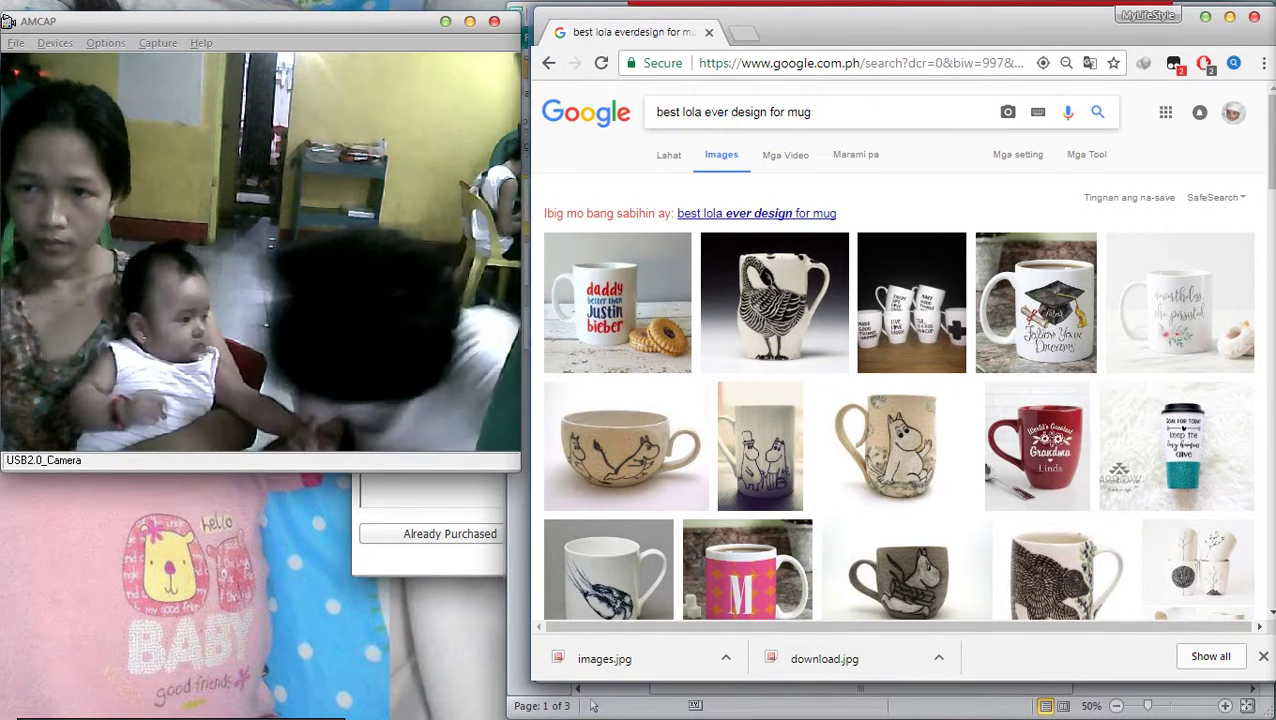
{"action": "key", "text": "Return"}
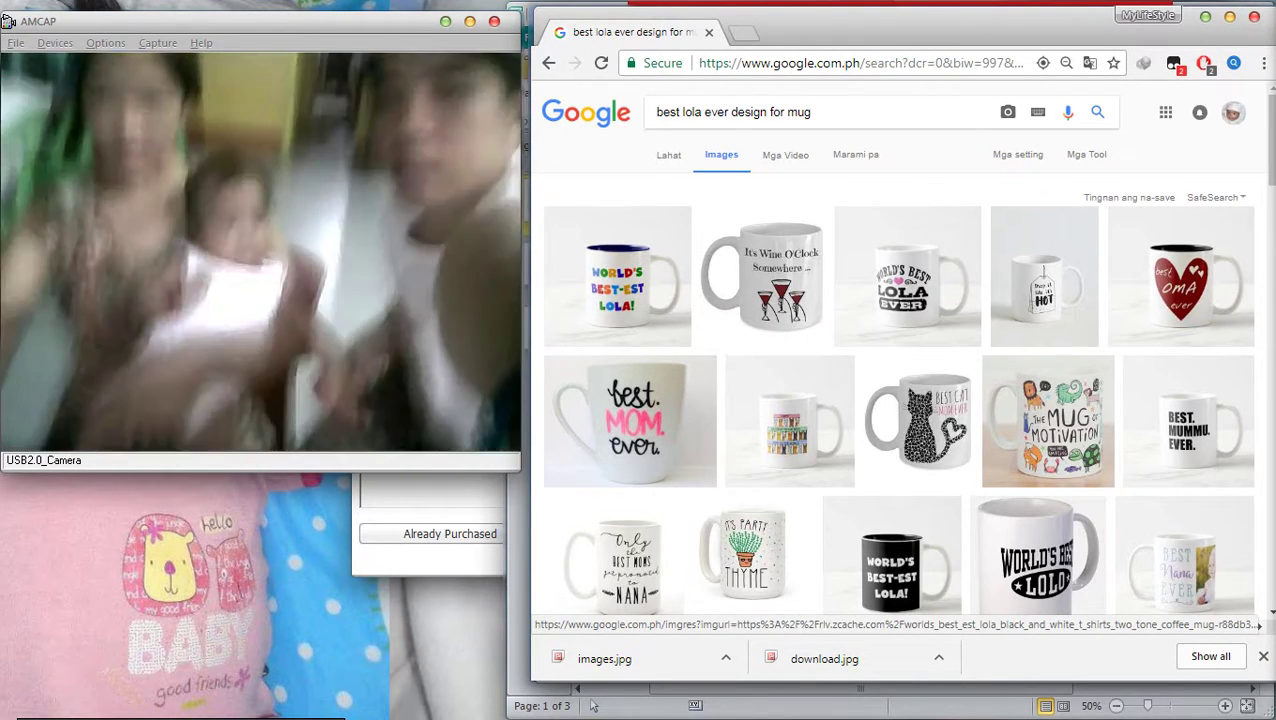
Save the Lola mug image to the Desktop as download (1).jpg
{"action": "right_click", "coordinate": [874, 265]}
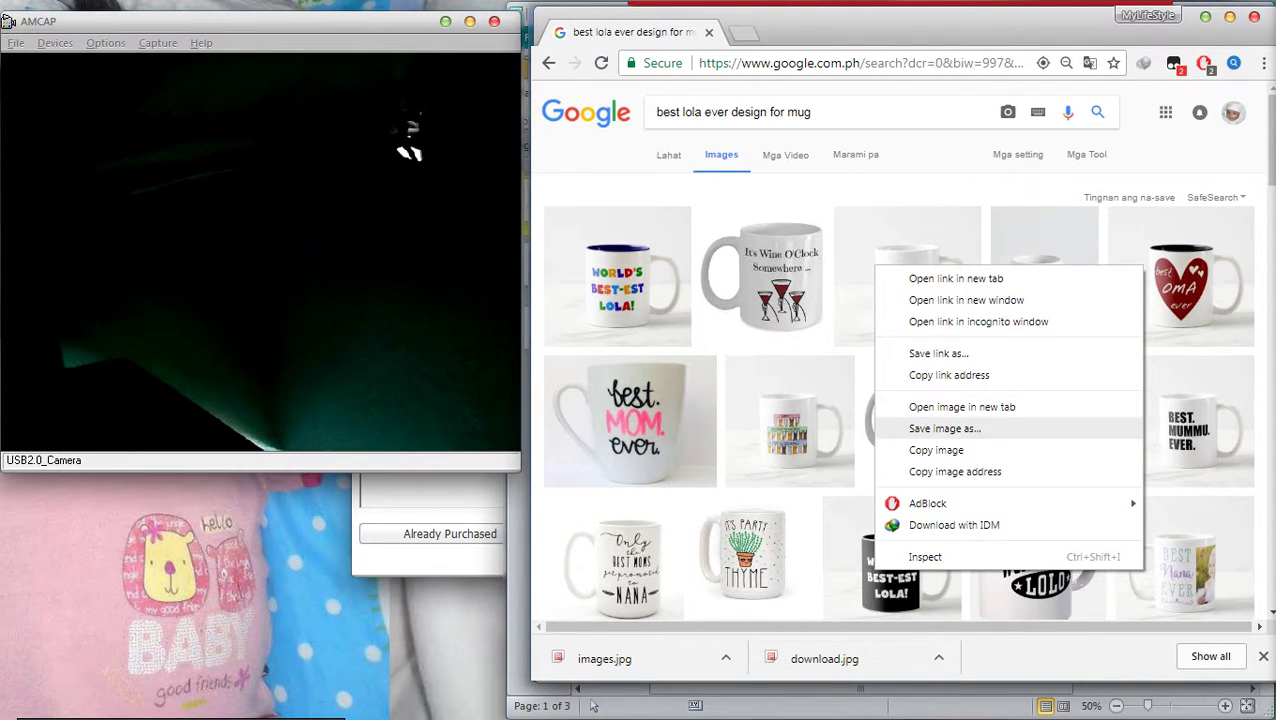
{"action": "mouse_move", "coordinate": [927, 503]}
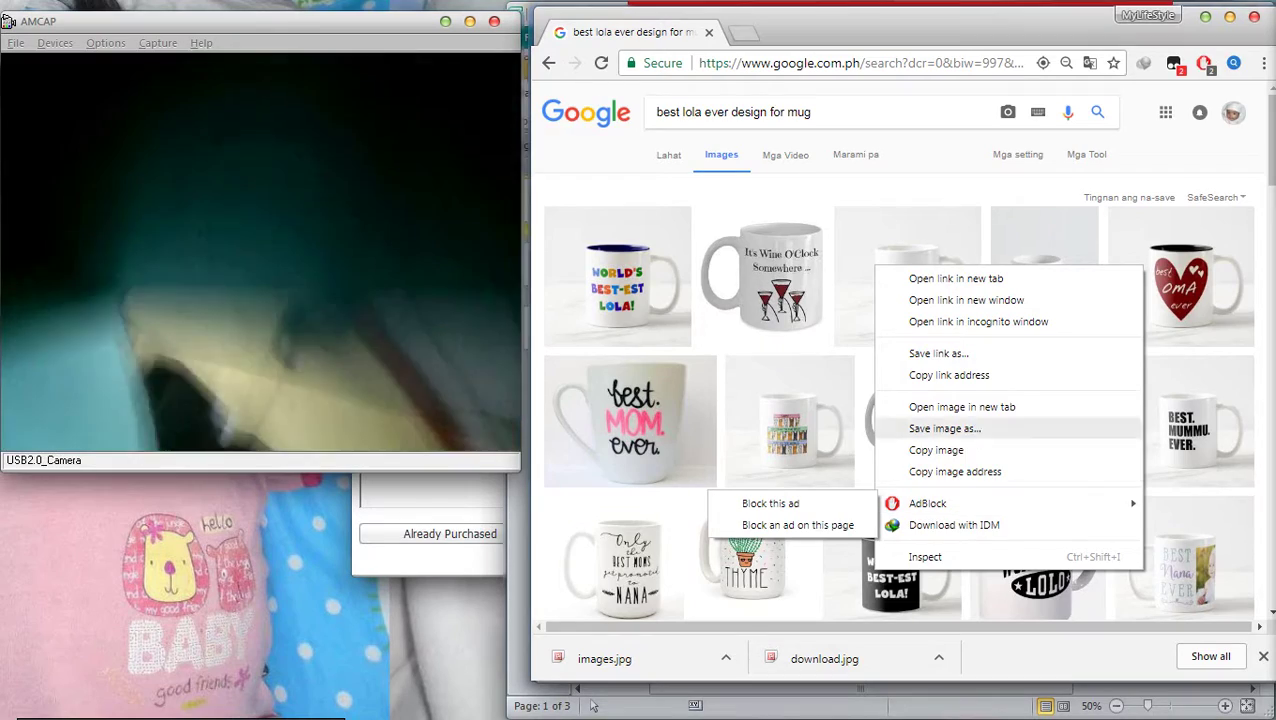
{"action": "left_click", "coordinate": [1040, 428]}
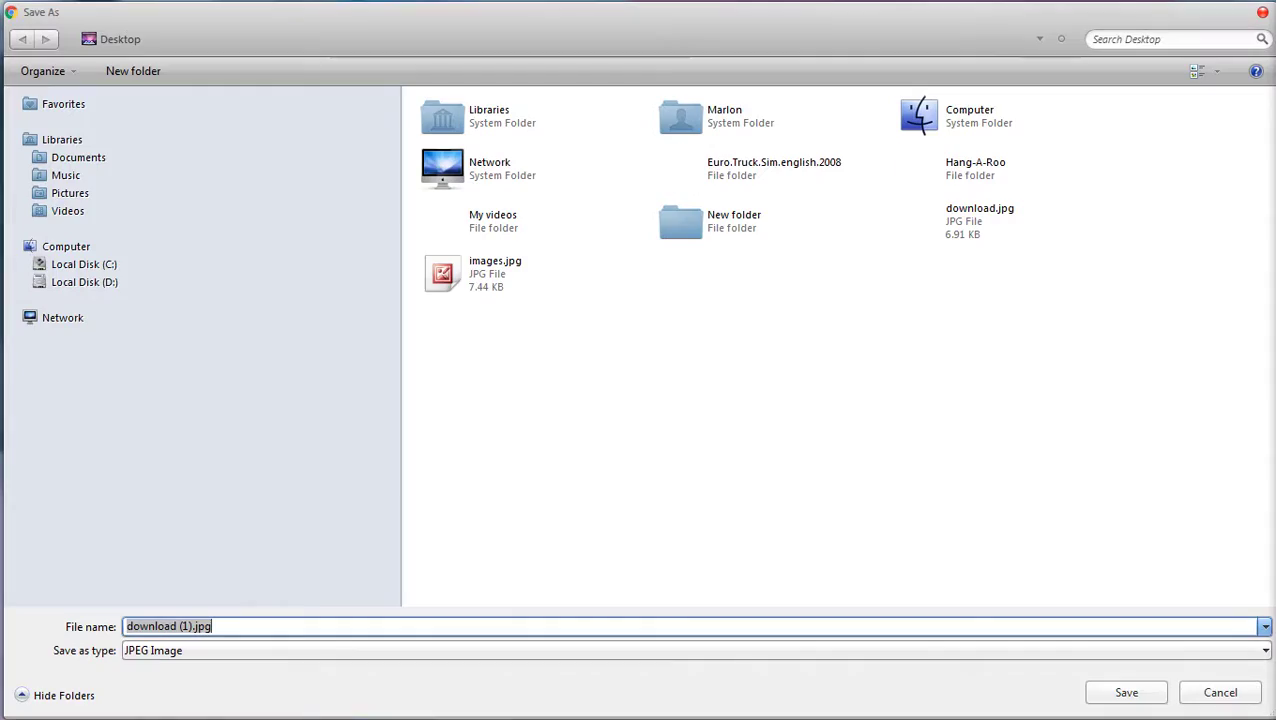
{"action": "key", "text": "Return"}
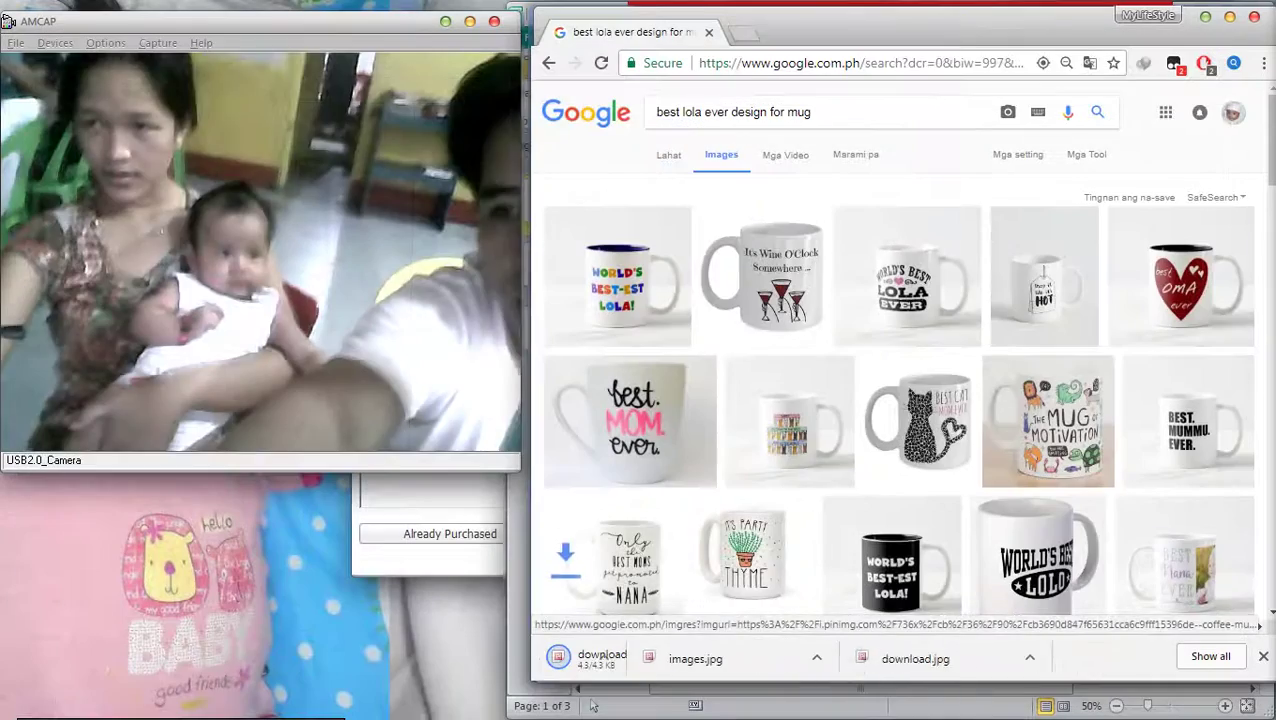
Scroll through the remaining best-Lola mug designs
{"action": "scroll", "coordinate": [1058, 520], "scroll_direction": "down", "scroll_amount": 2}
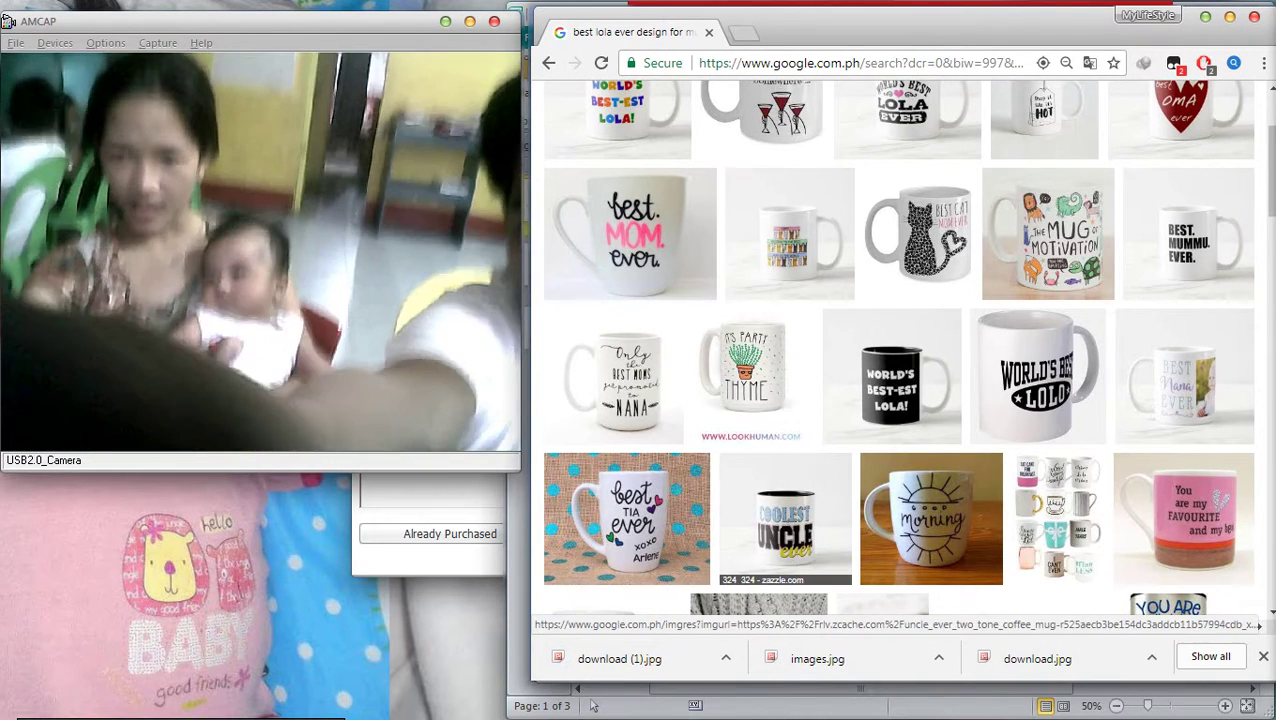
{"action": "scroll", "coordinate": [785, 520], "scroll_direction": "down", "scroll_amount": 1}
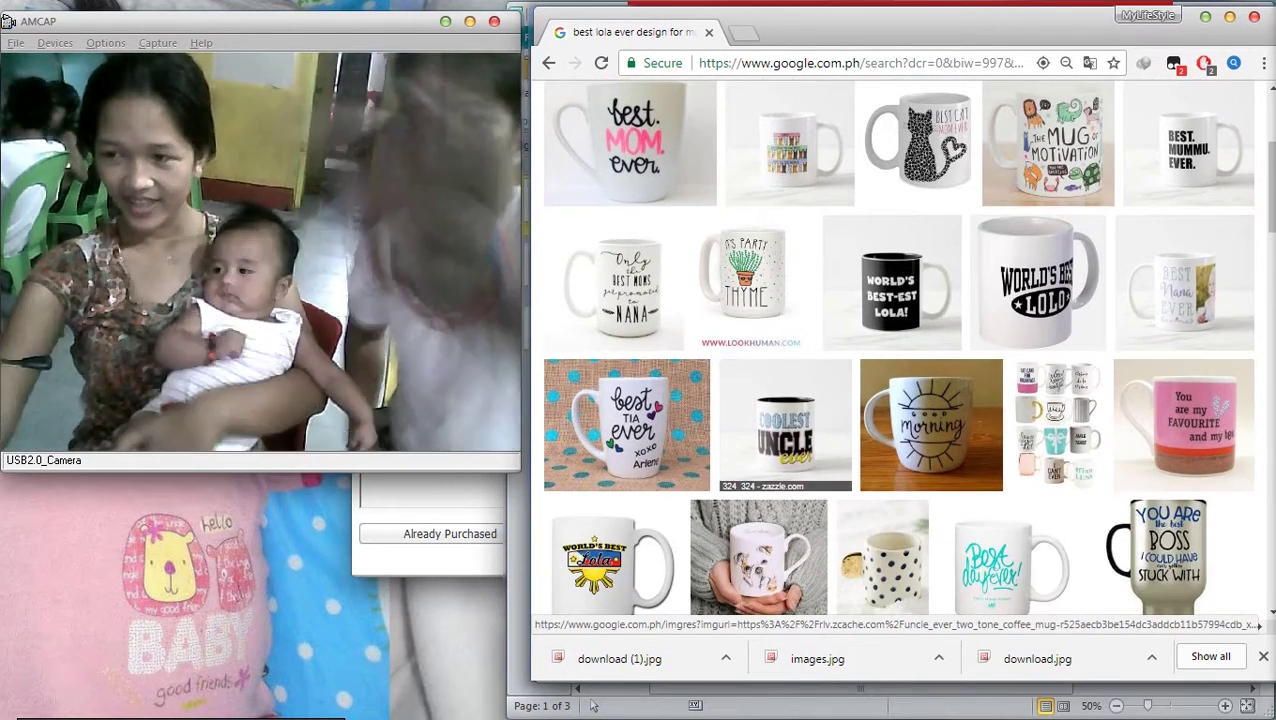
{"action": "scroll", "coordinate": [780, 460], "scroll_direction": "down", "scroll_amount": 1}
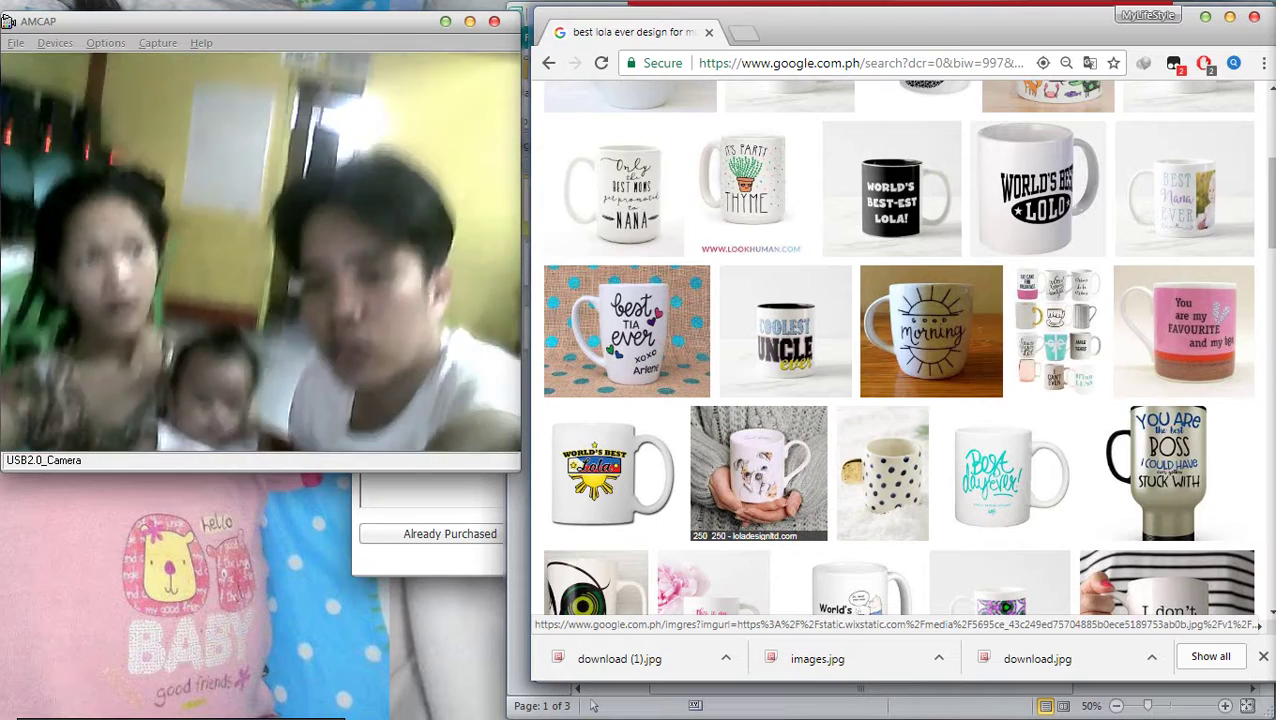
{"action": "scroll", "coordinate": [882, 480], "scroll_direction": "down", "scroll_amount": 3}
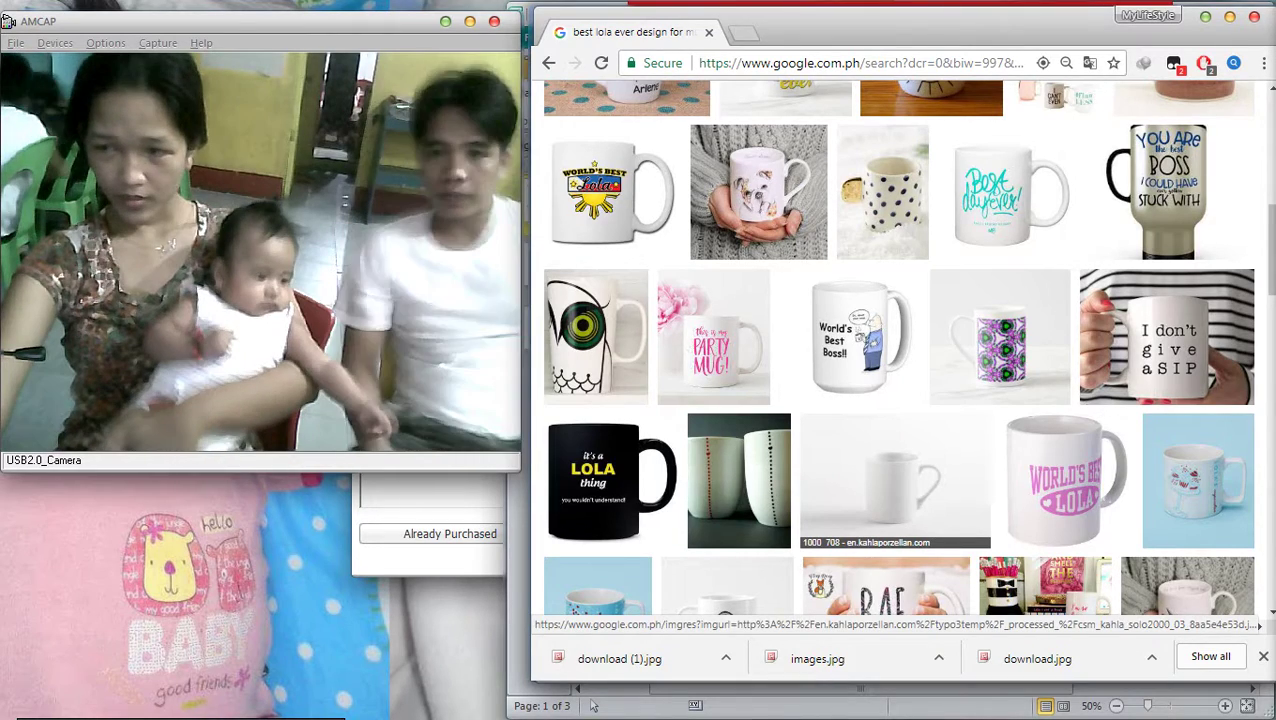
{"action": "scroll", "coordinate": [1065, 480], "scroll_direction": "down", "scroll_amount": 3}
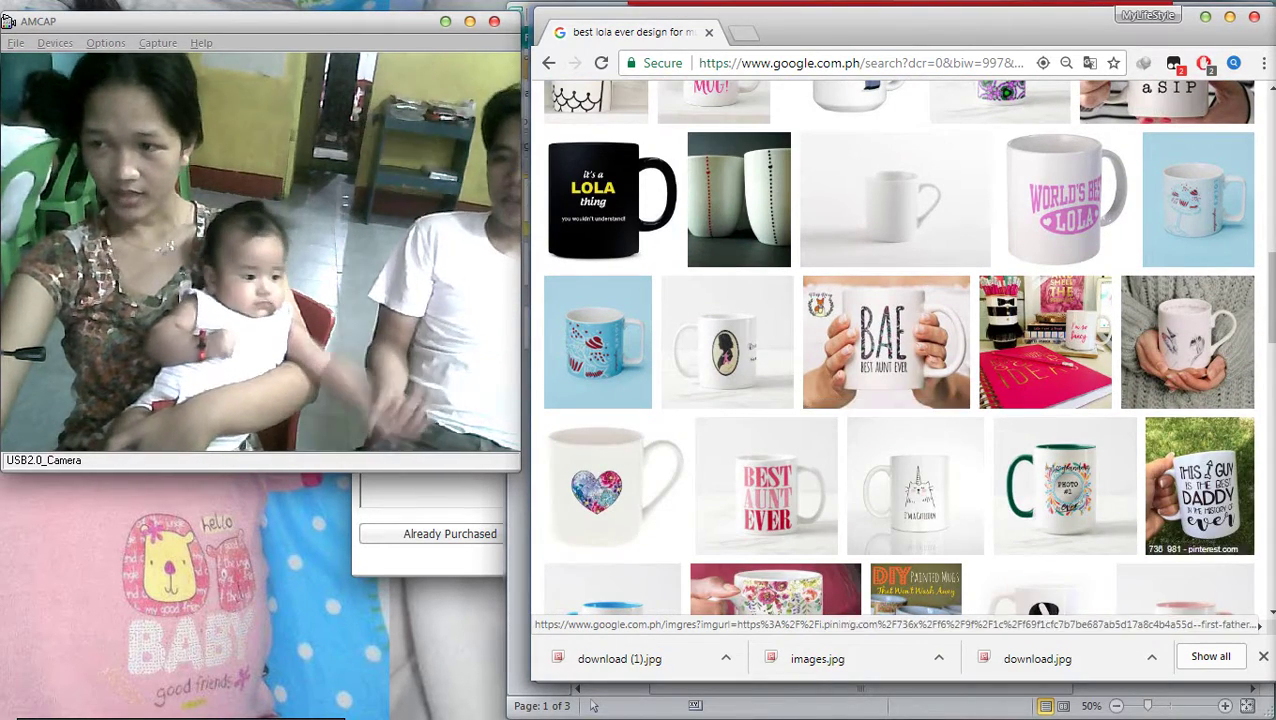
{"action": "scroll", "coordinate": [1100, 400], "scroll_direction": "down", "scroll_amount": 5}
{"action": "scroll", "coordinate": [900, 380], "scroll_direction": "up", "scroll_amount": 3}
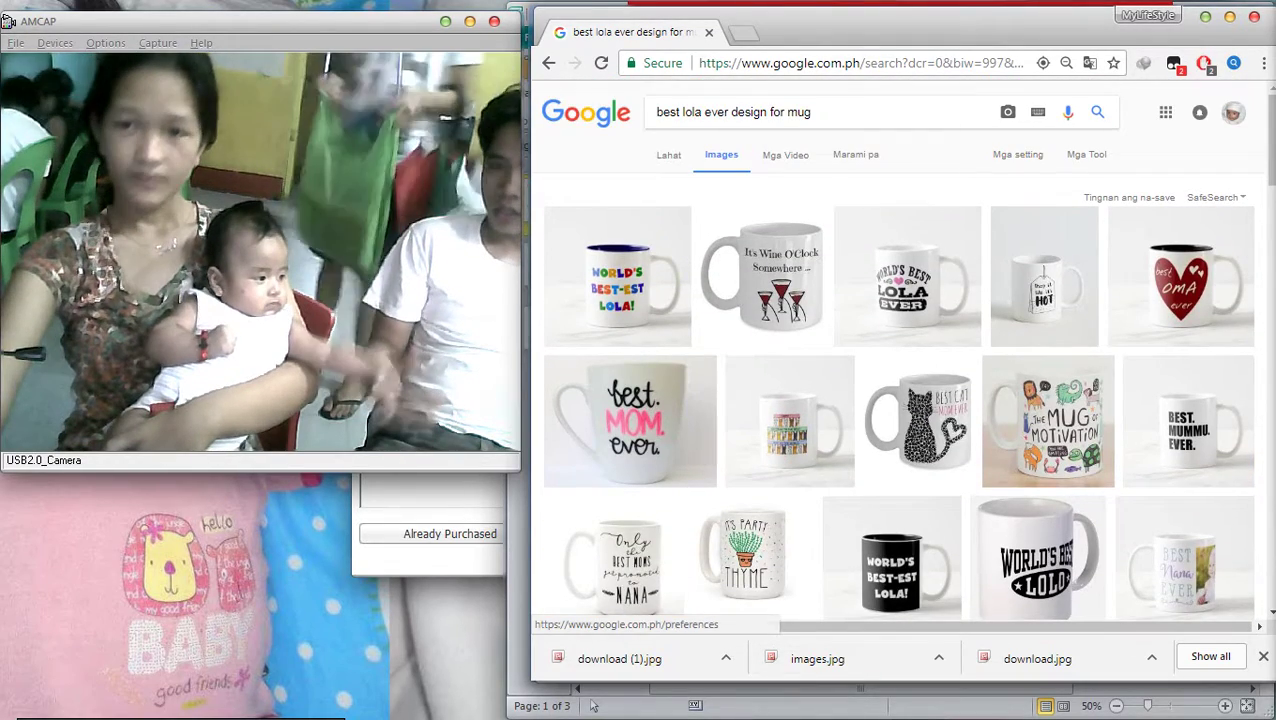
Change 'lola' to 'baby' and search 'best baby ever design for mug'
{"action": "left_click", "coordinate": [703, 112]}
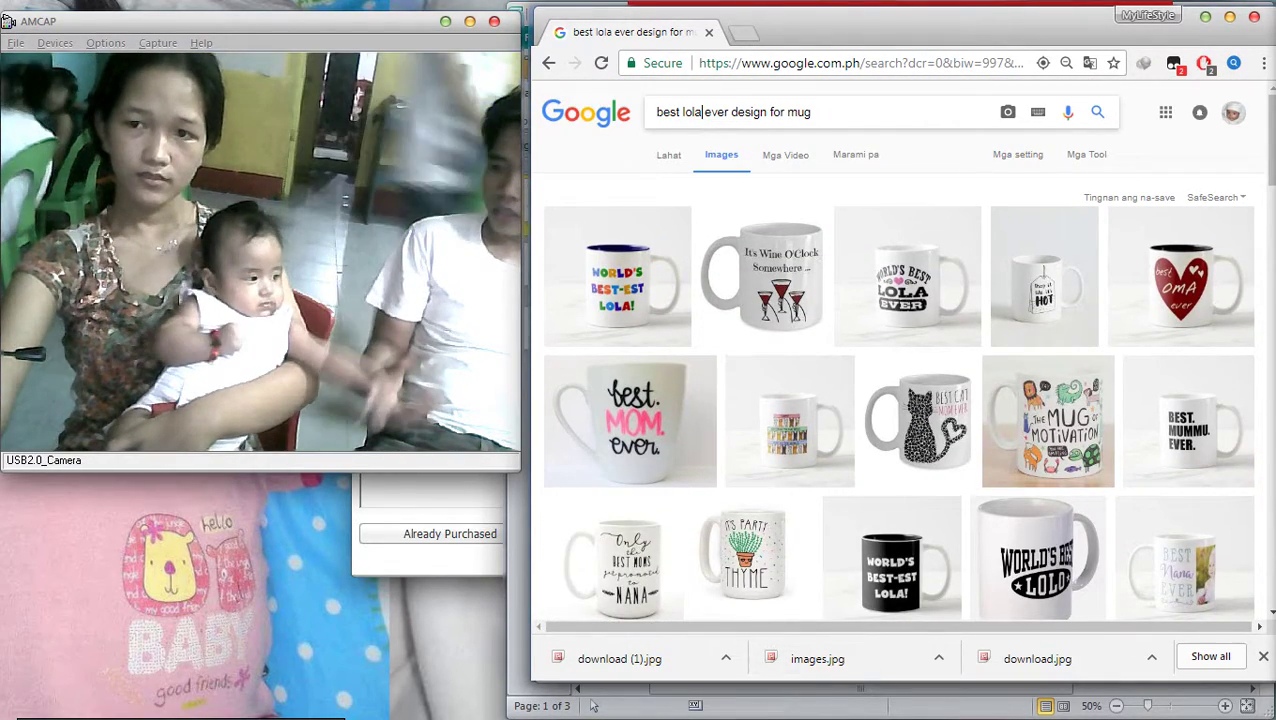
{"action": "key", "text": "BackSpace"}
{"action": "key", "text": "BackSpace"}
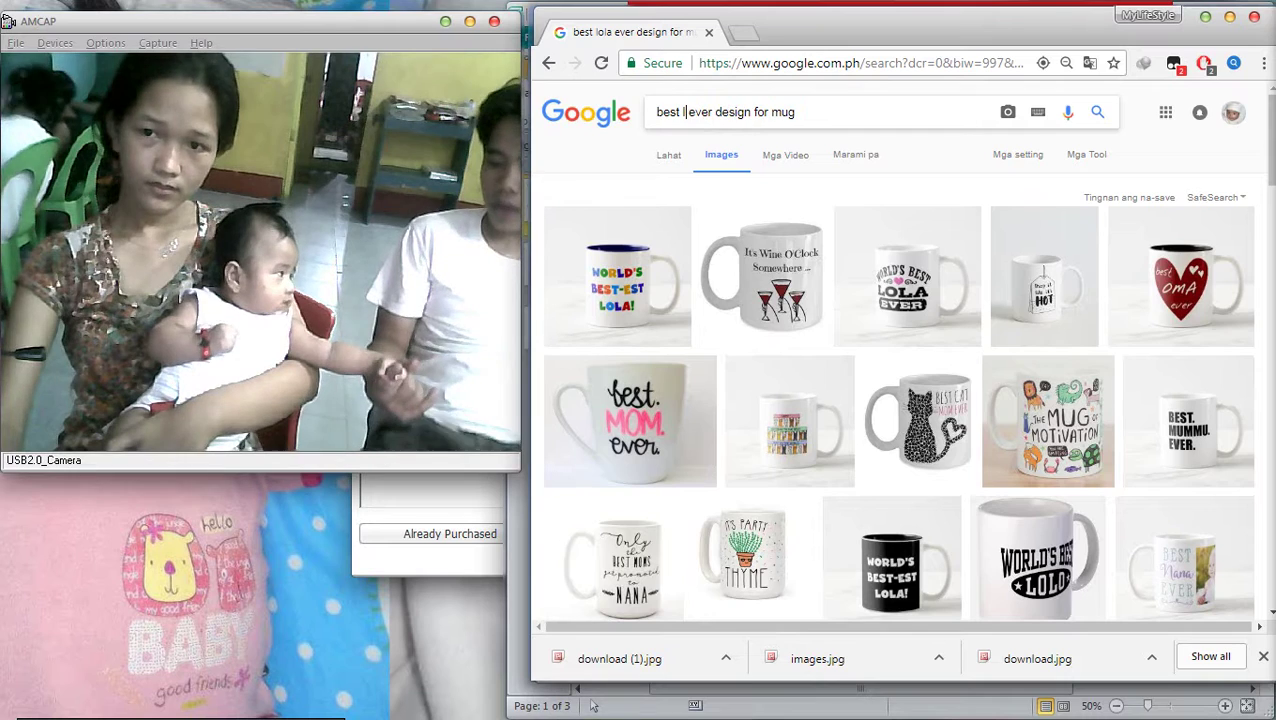
{"action": "type", "text": "baby"}
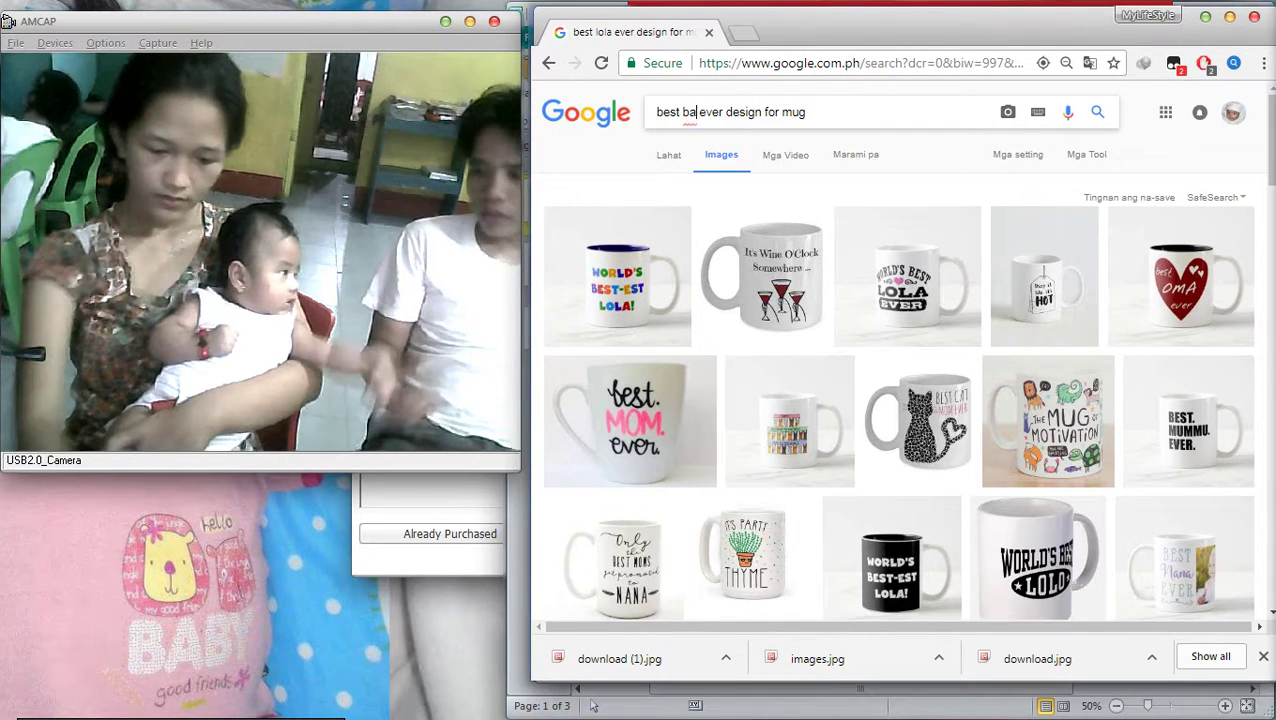
{"action": "key", "text": "Return"}
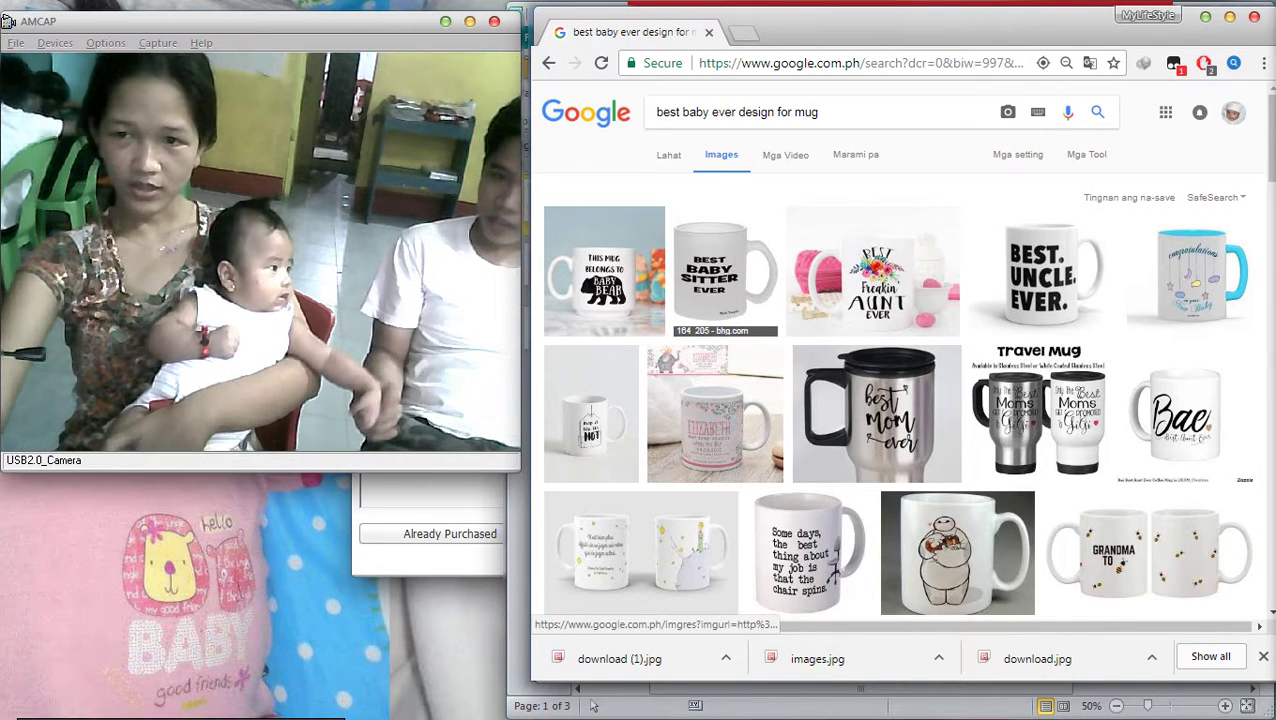
Open a name mug result and scroll through the baby mug designs
{"action": "left_click", "coordinate": [715, 413]}
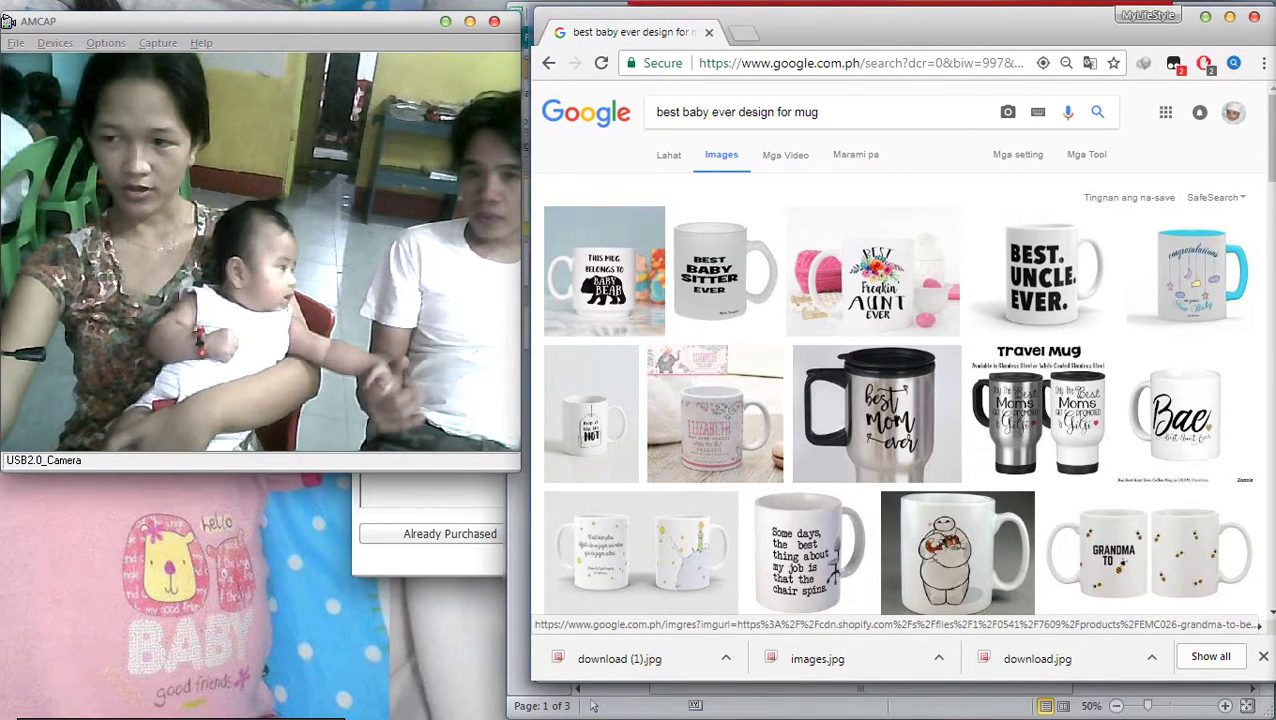
{"action": "scroll", "coordinate": [1140, 460], "scroll_direction": "down", "scroll_amount": 2}
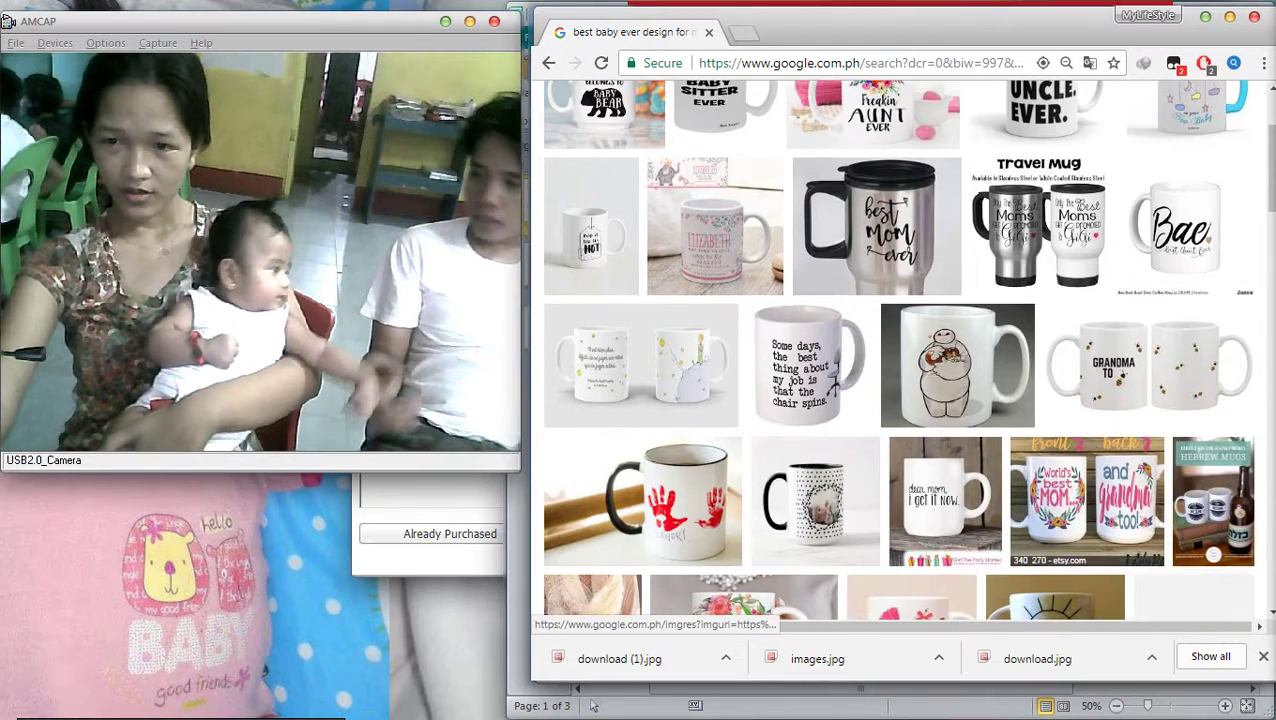
{"action": "scroll", "coordinate": [815, 410], "scroll_direction": "down", "scroll_amount": 1}
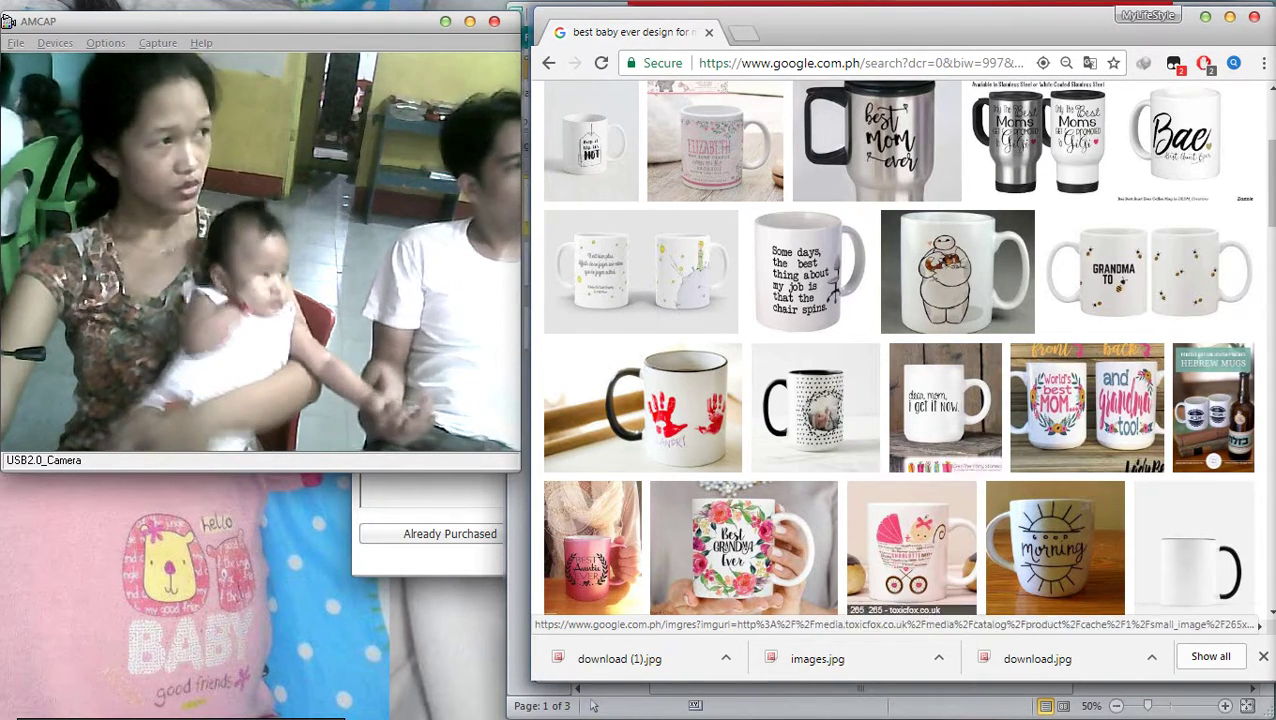
{"action": "scroll", "coordinate": [898, 347], "scroll_direction": "down", "scroll_amount": 1}
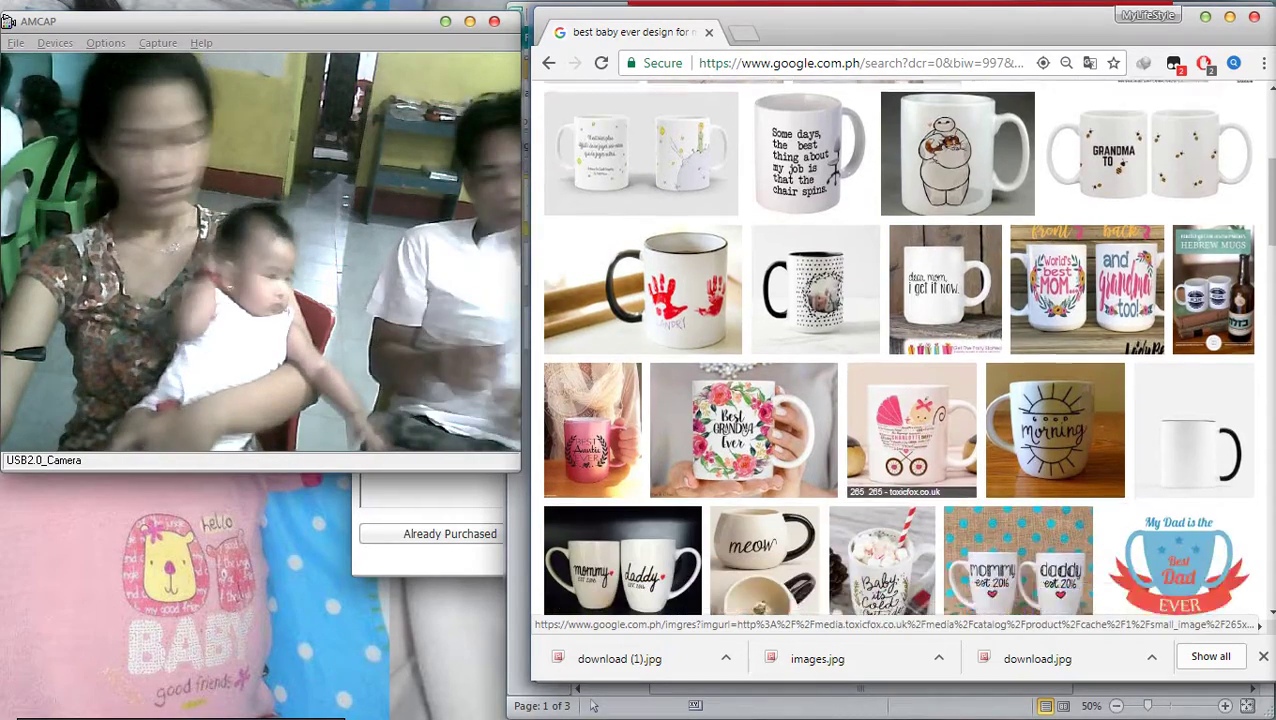
{"action": "scroll", "coordinate": [960, 385], "scroll_direction": "down", "scroll_amount": 2}
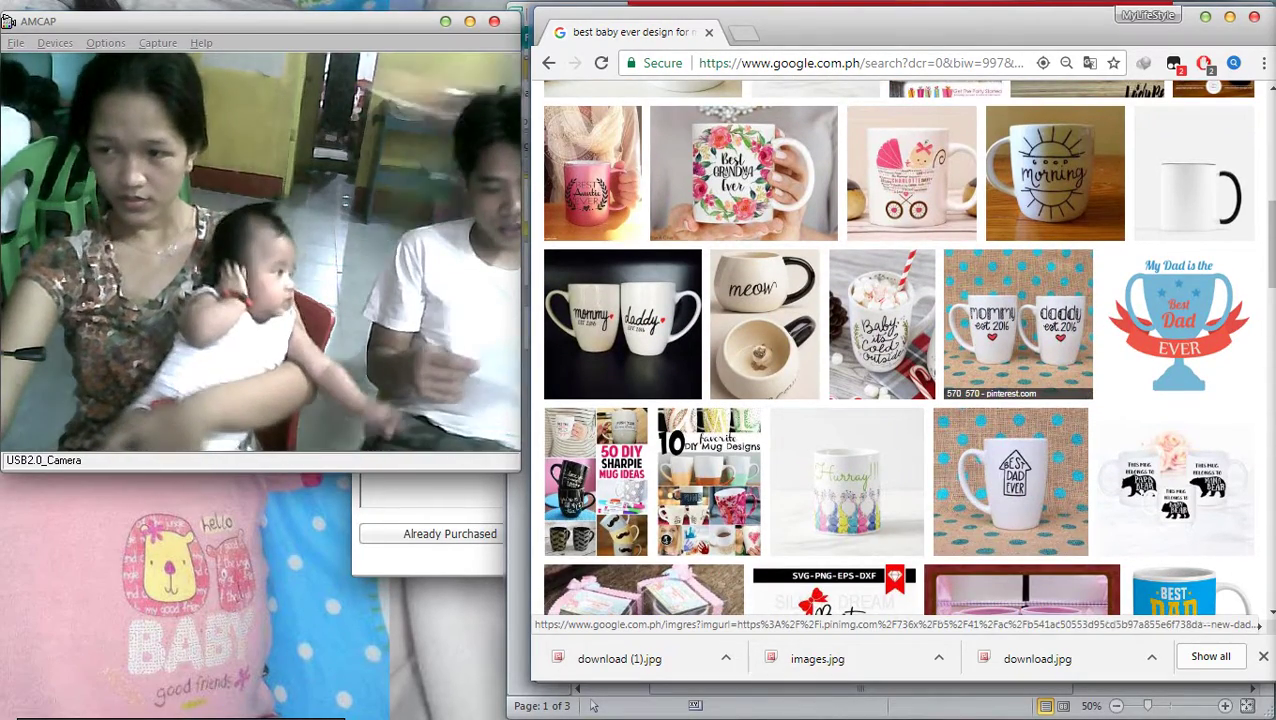
{"action": "scroll", "coordinate": [1050, 390], "scroll_direction": "down", "scroll_amount": 5}
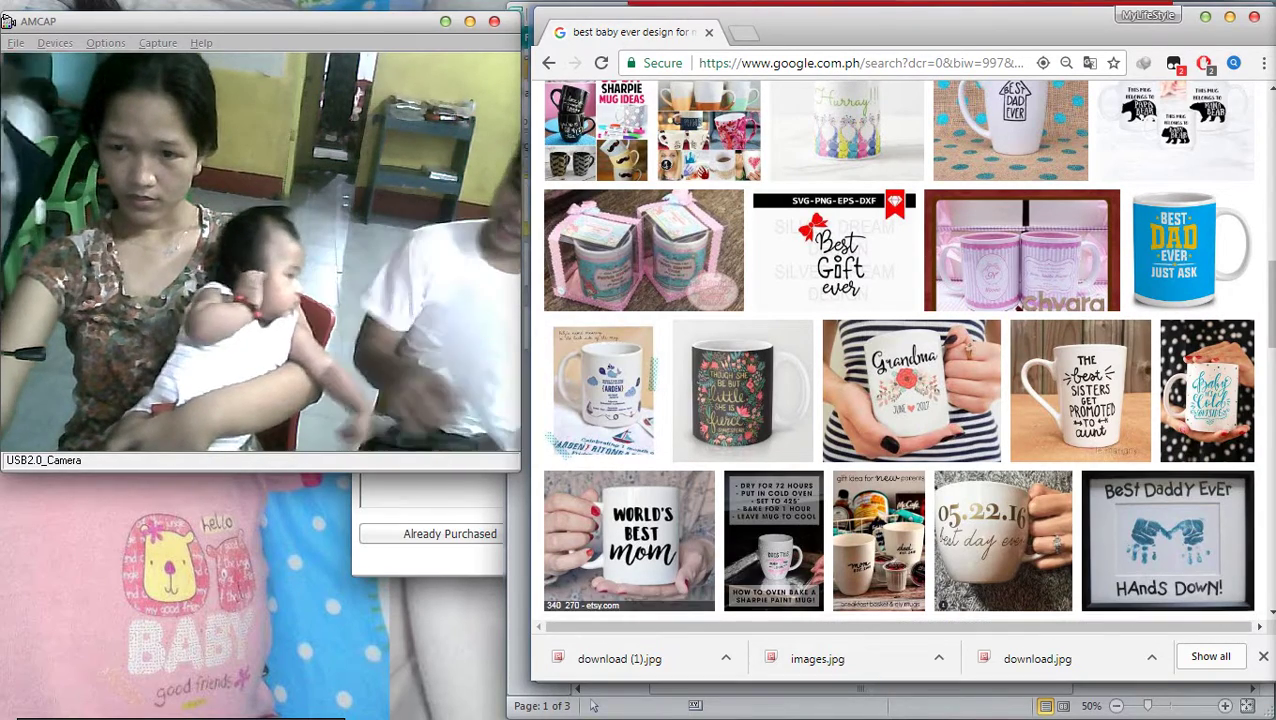
{"action": "scroll", "coordinate": [898, 350], "scroll_direction": "down", "scroll_amount": 3}
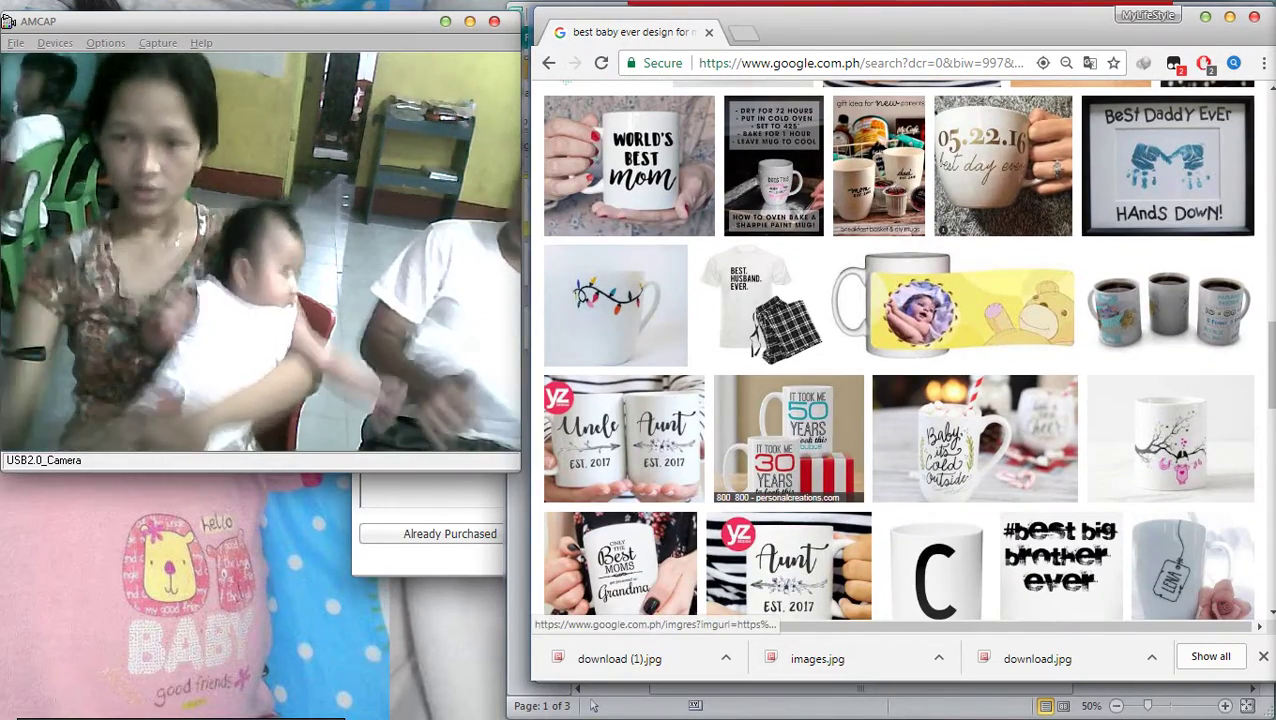
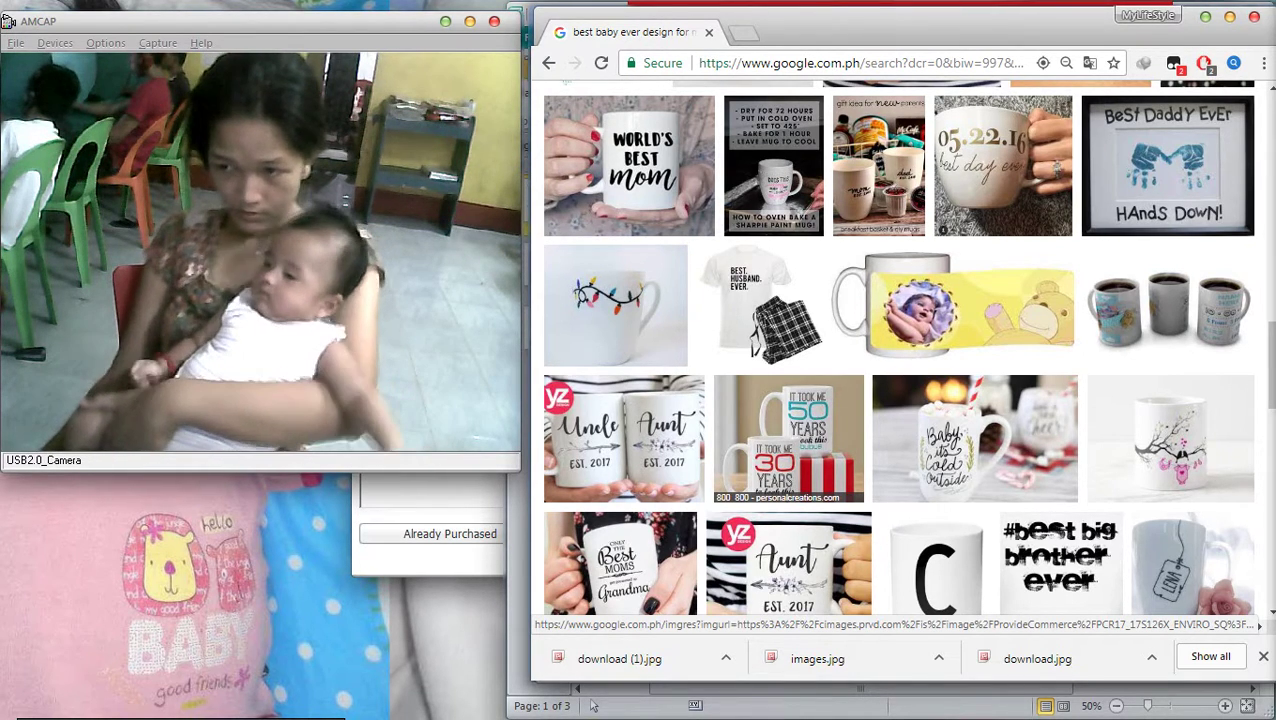
Scroll down through the page currently open in Chrome
{"action": "scroll", "coordinate": [770, 420], "scroll_direction": "down", "scroll_amount": 4}
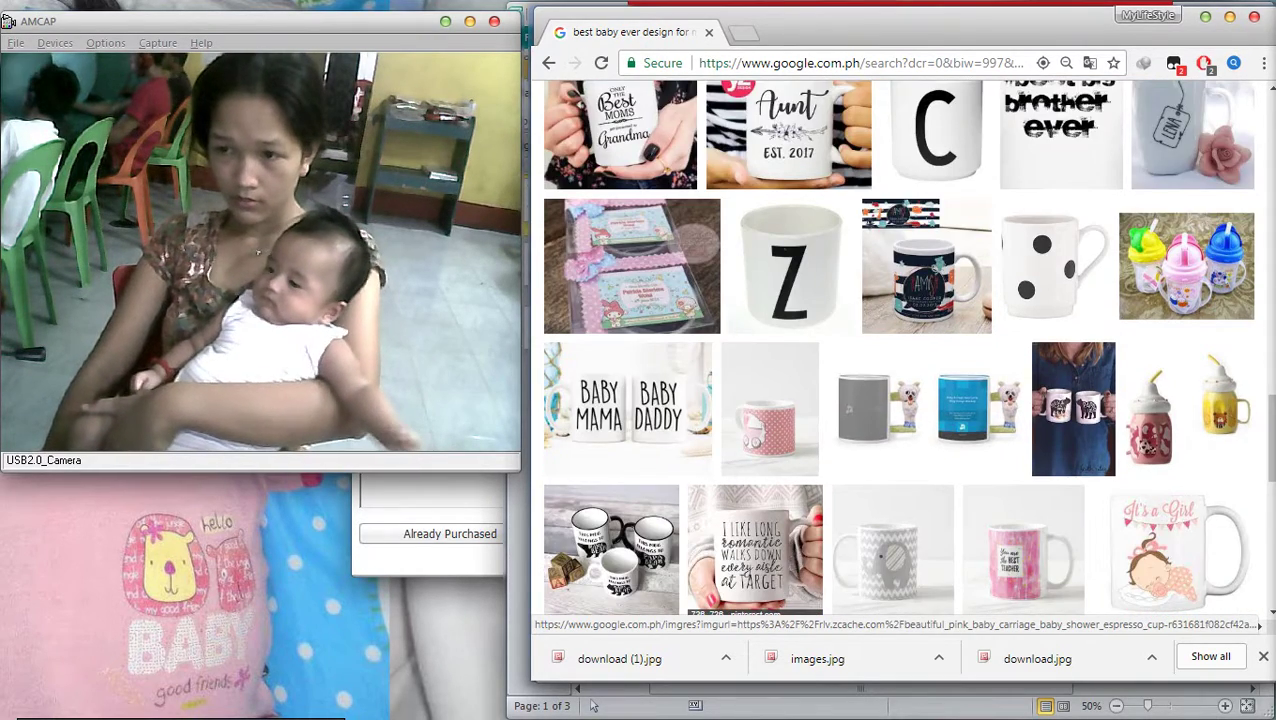
{"action": "scroll", "coordinate": [795, 450], "scroll_direction": "down", "scroll_amount": 3}
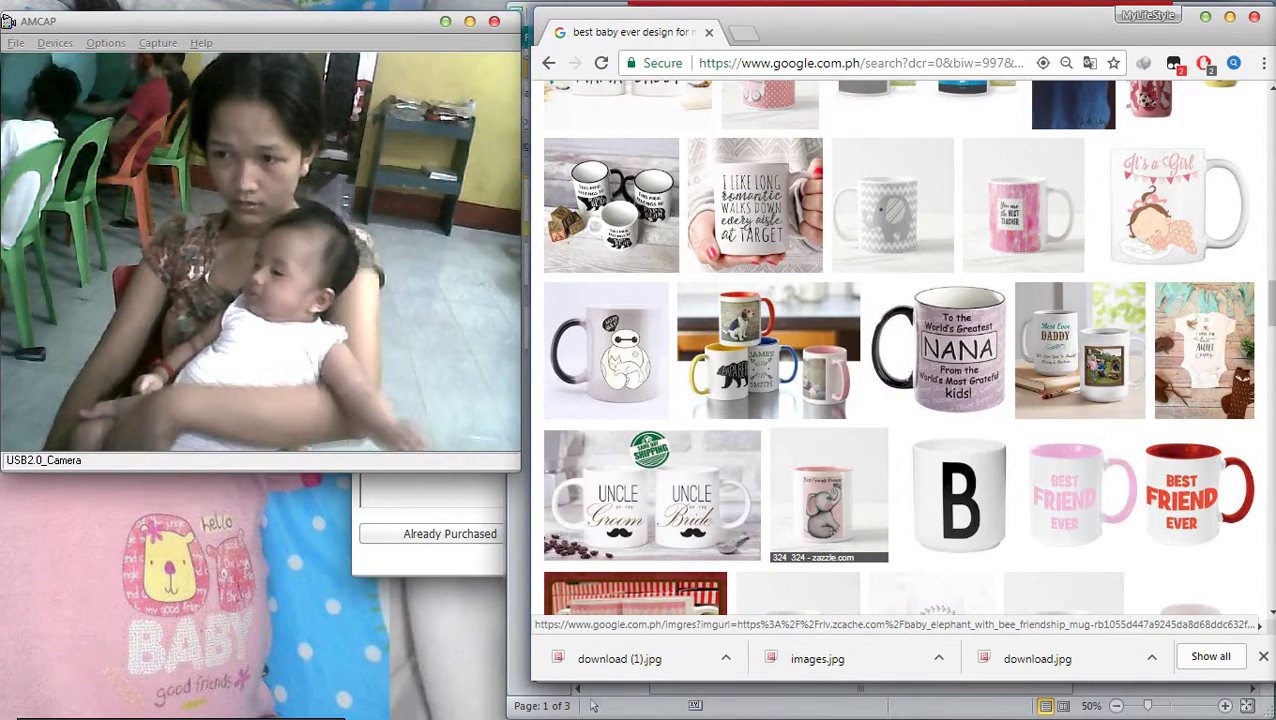
{"action": "scroll", "coordinate": [795, 450], "scroll_direction": "down", "scroll_amount": 4}
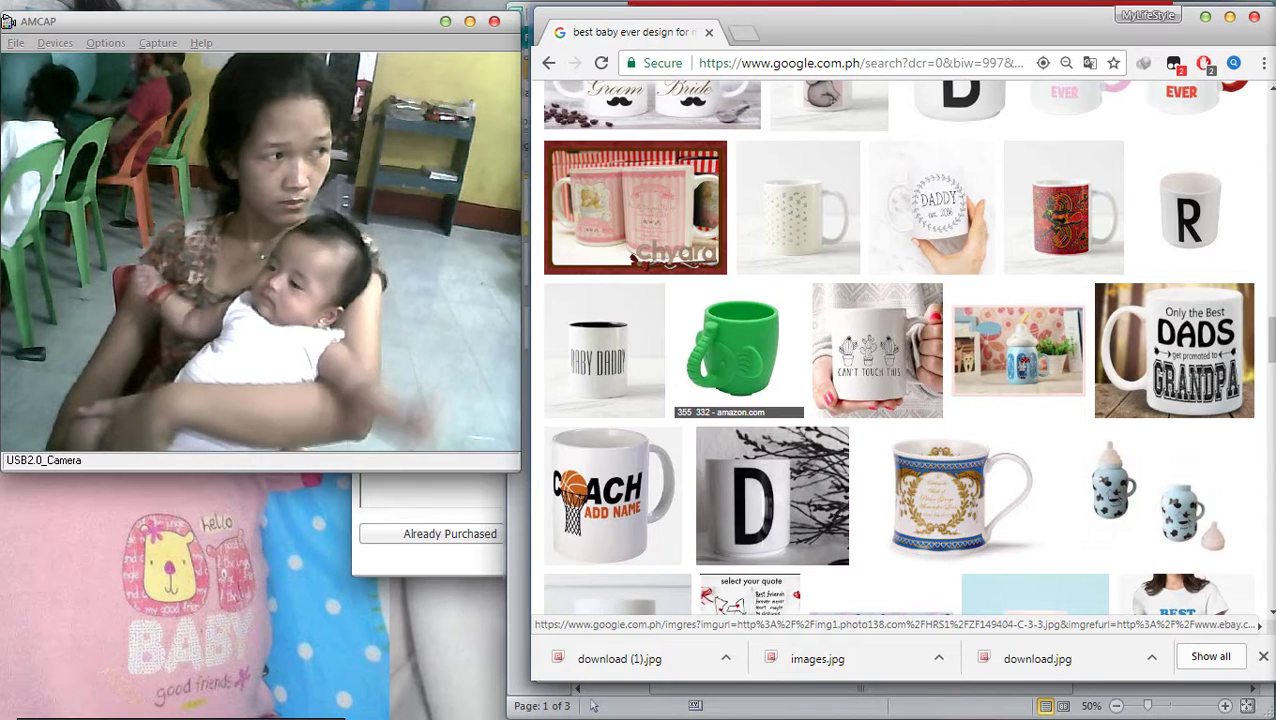
{"action": "scroll", "coordinate": [899, 347], "scroll_direction": "down", "scroll_amount": 1}
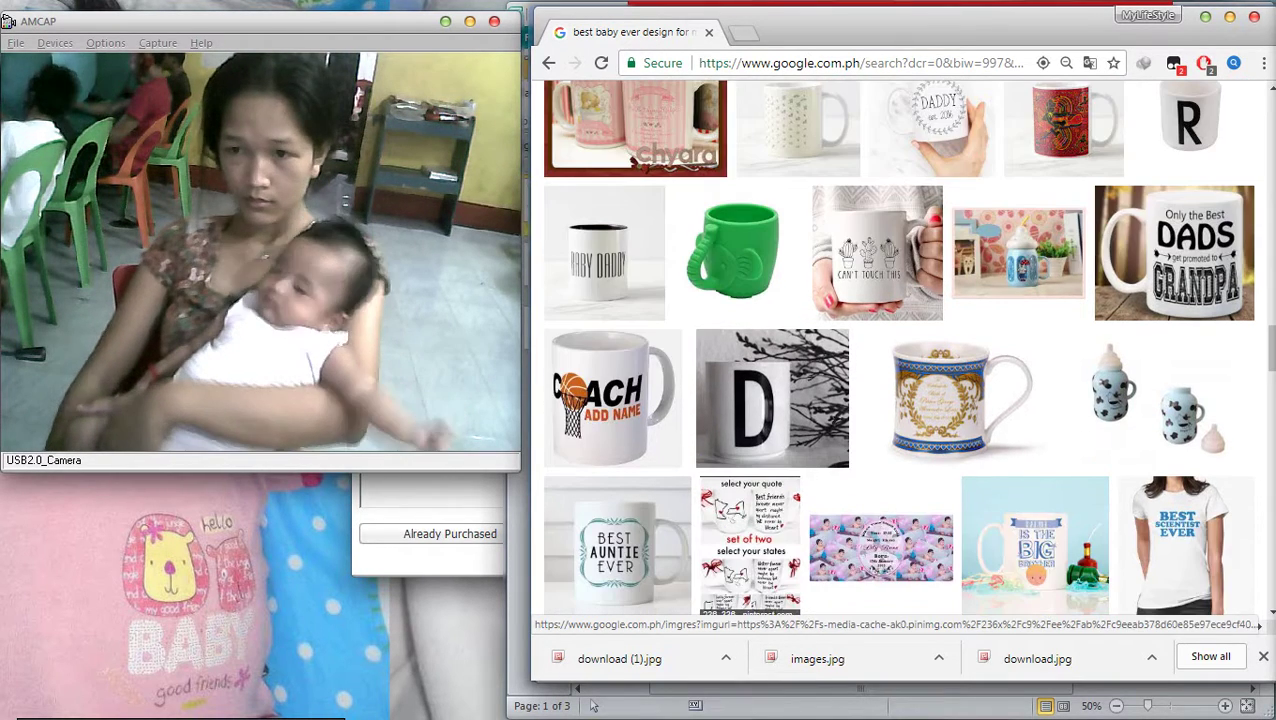
{"action": "scroll", "coordinate": [762, 350], "scroll_direction": "down", "scroll_amount": 3}
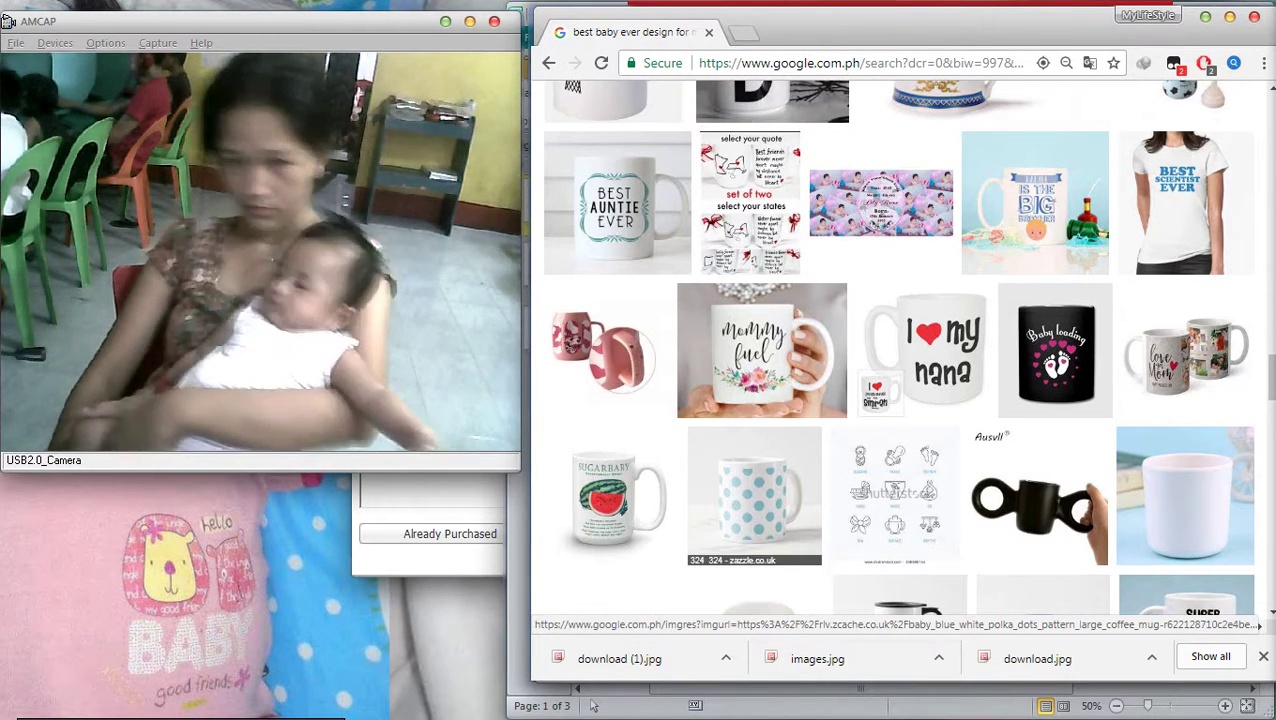
{"action": "scroll", "coordinate": [760, 350], "scroll_direction": "down", "scroll_amount": 4}
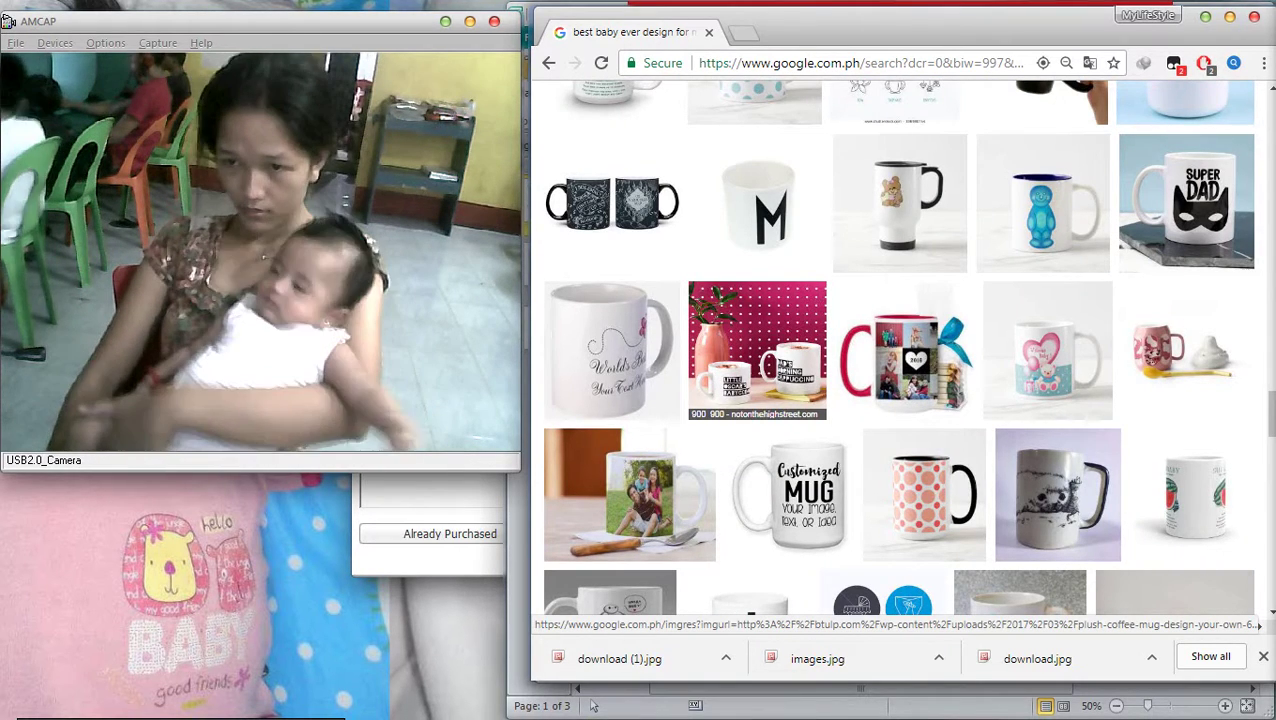
{"action": "scroll", "coordinate": [757, 550], "scroll_direction": "down", "scroll_amount": 1}
{"action": "scroll", "coordinate": [757, 400], "scroll_direction": "down", "scroll_amount": 3}
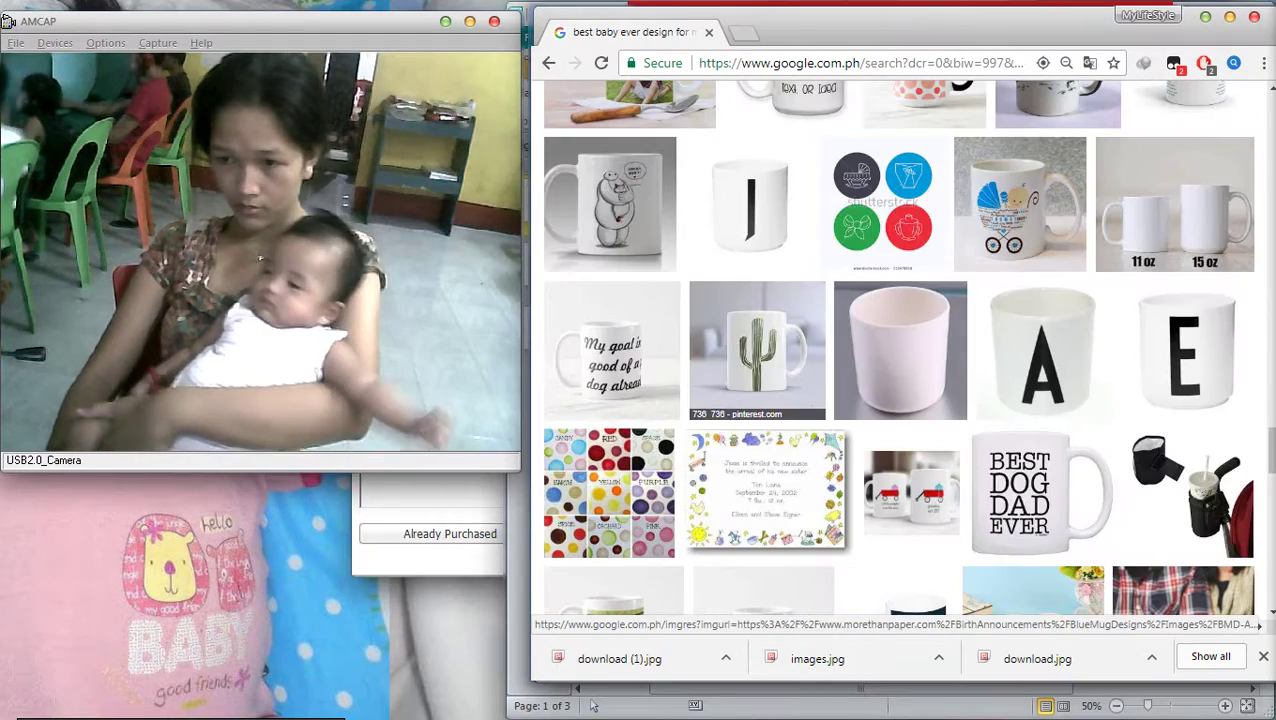
{"action": "scroll", "coordinate": [765, 520], "scroll_direction": "down", "scroll_amount": 1}
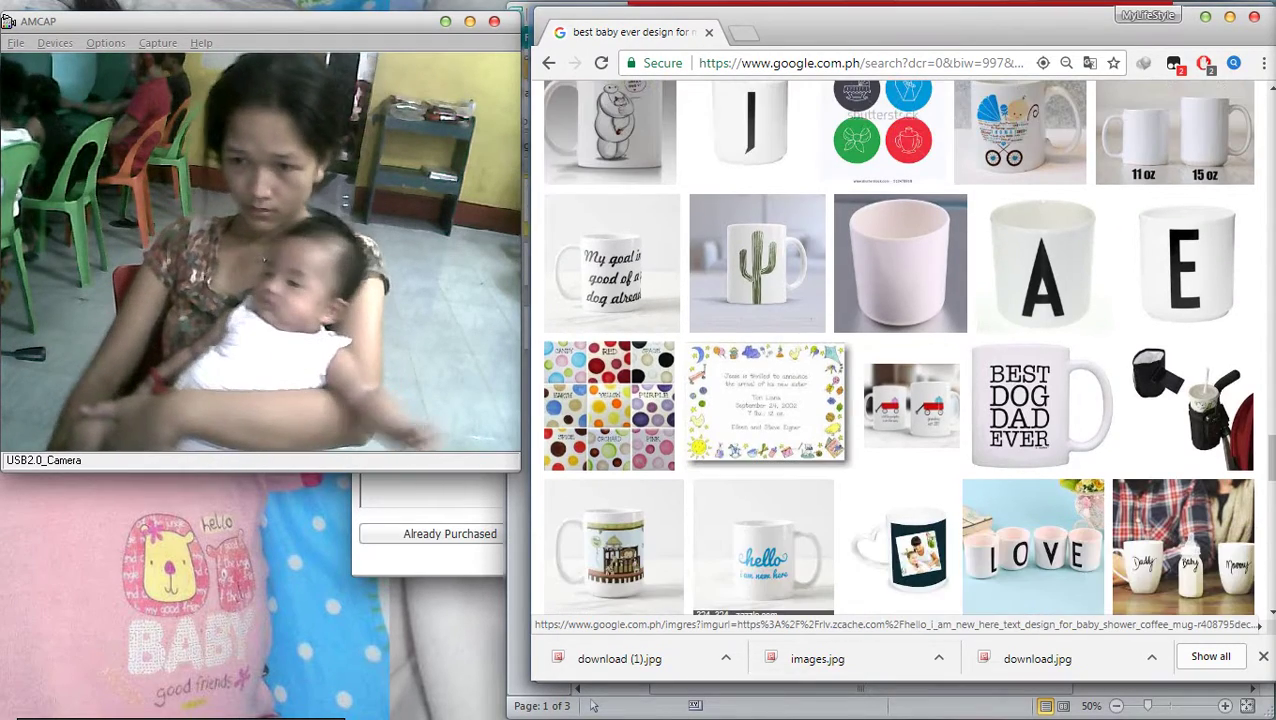
{"action": "scroll", "coordinate": [765, 540], "scroll_direction": "down", "scroll_amount": 3}
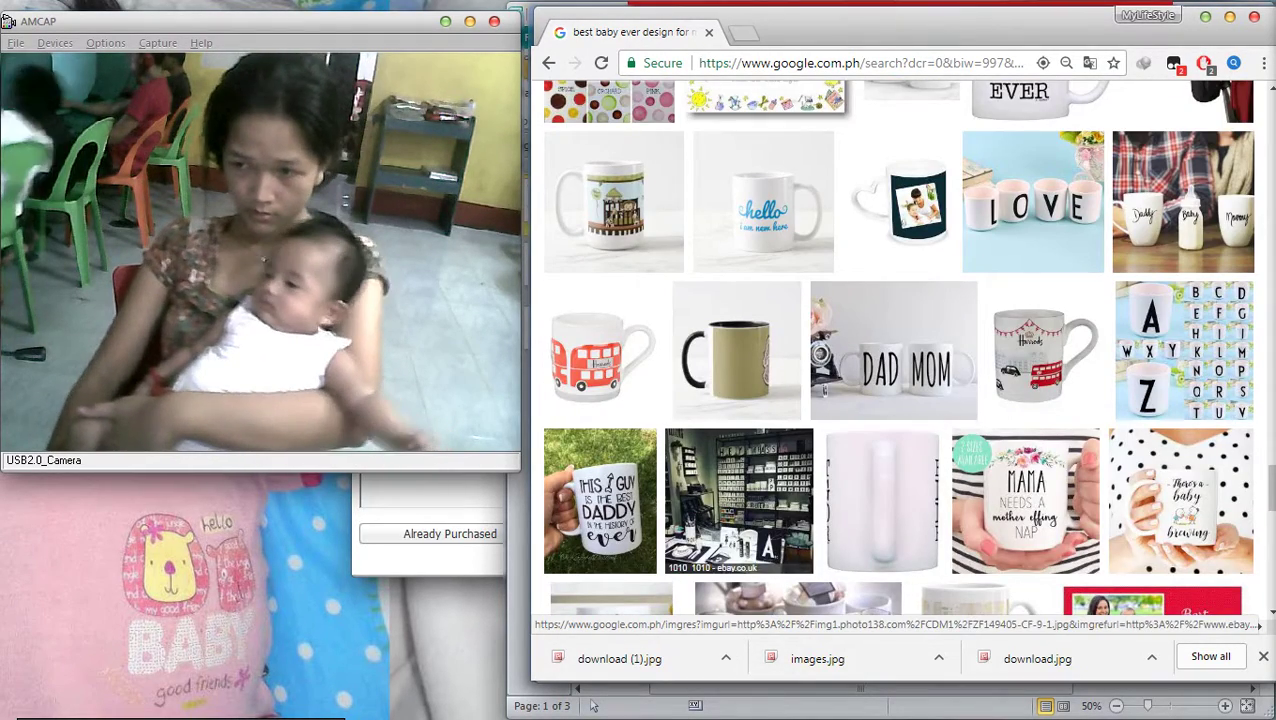
{"action": "scroll", "coordinate": [765, 540], "scroll_direction": "down", "scroll_amount": 1}
{"action": "scroll", "coordinate": [765, 540], "scroll_direction": "down", "scroll_amount": 3}
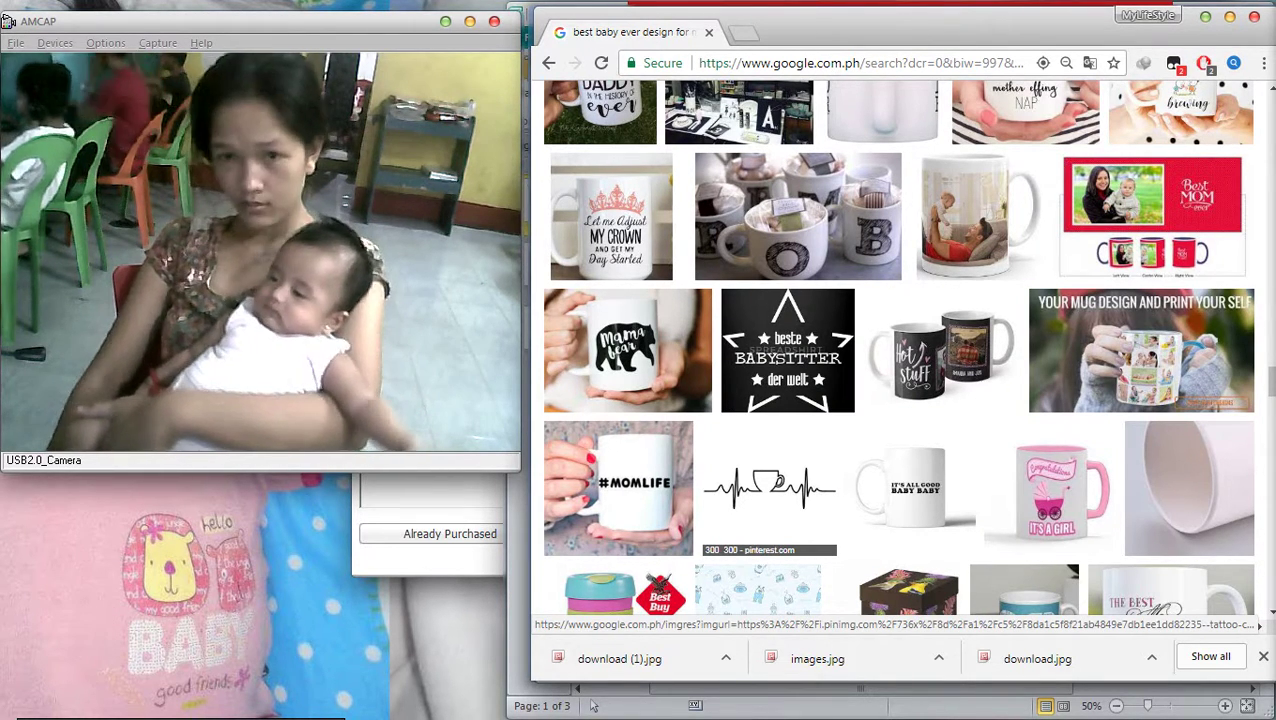
{"action": "scroll", "coordinate": [770, 420], "scroll_direction": "down", "scroll_amount": 5}
{"action": "scroll", "coordinate": [770, 420], "scroll_direction": "down", "scroll_amount": 12}
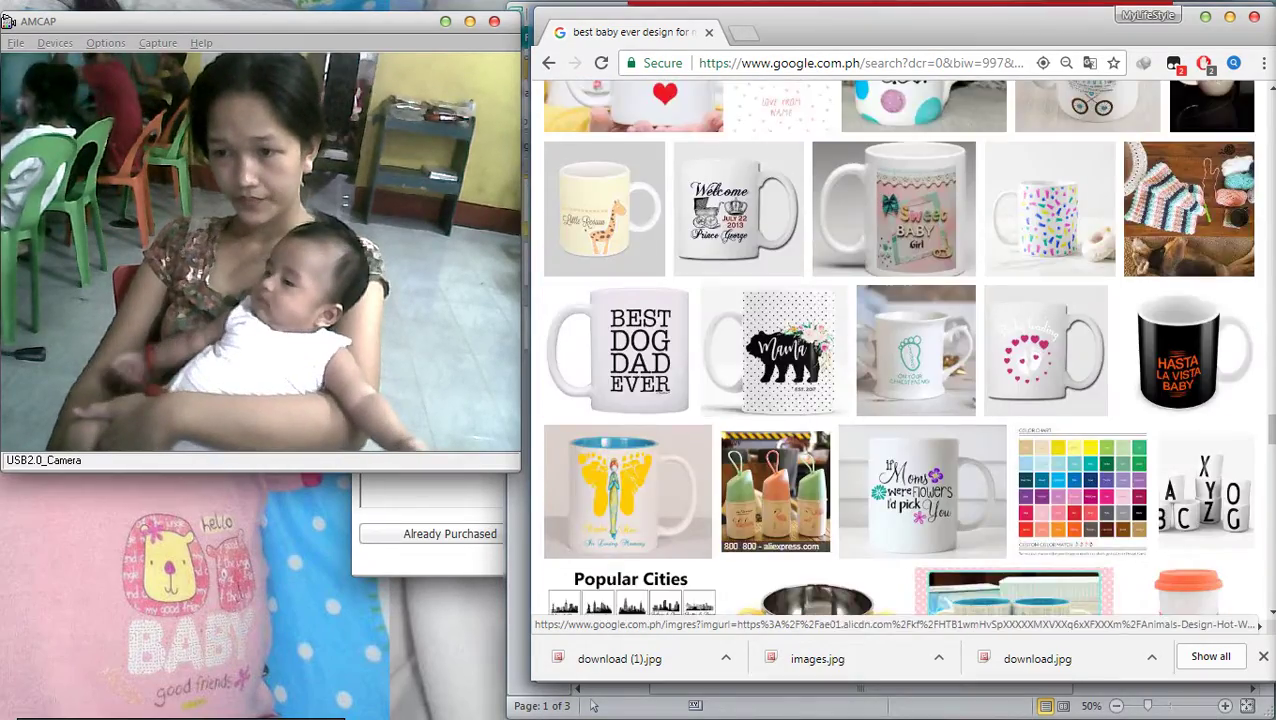
{"action": "scroll", "coordinate": [912, 405], "scroll_direction": "down", "scroll_amount": 5}
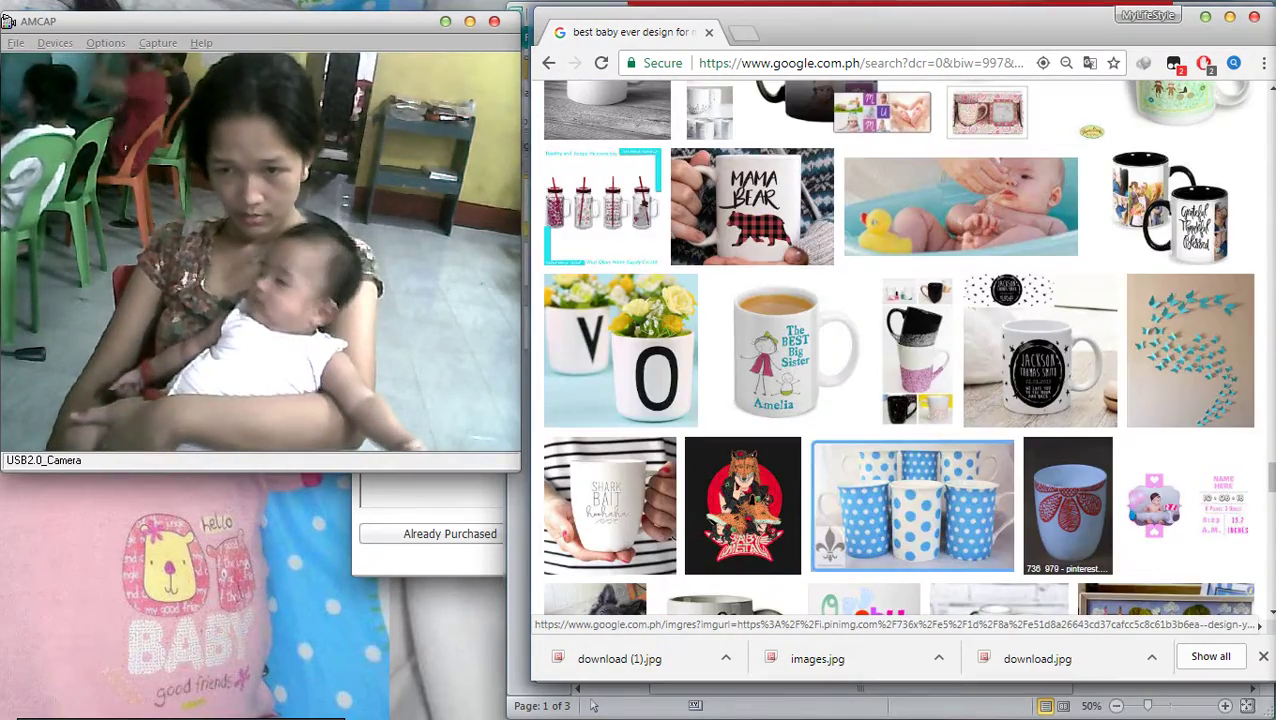
{"action": "scroll", "coordinate": [912, 405], "scroll_direction": "down", "scroll_amount": 10}
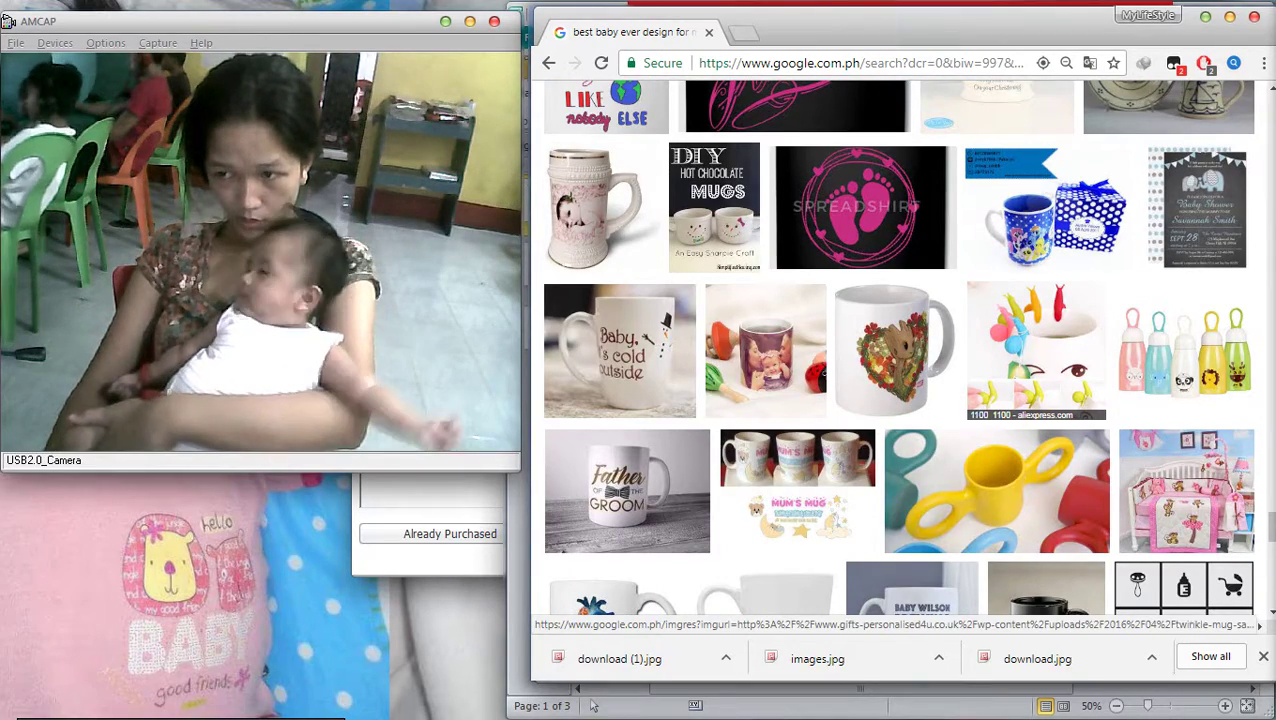
{"action": "scroll", "coordinate": [912, 405], "scroll_direction": "down", "scroll_amount": 5}
{"action": "scroll", "coordinate": [912, 405], "scroll_direction": "down", "scroll_amount": 5}
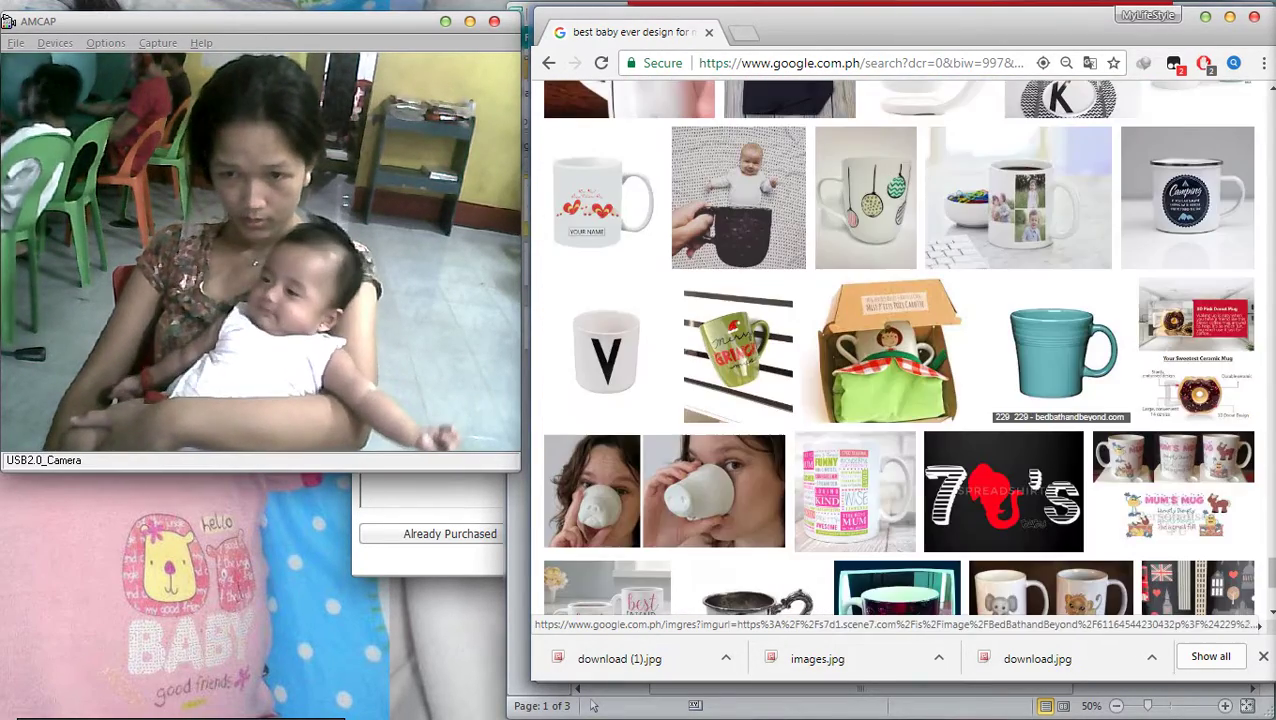
{"action": "scroll", "coordinate": [912, 405], "scroll_direction": "down", "scroll_amount": 1}
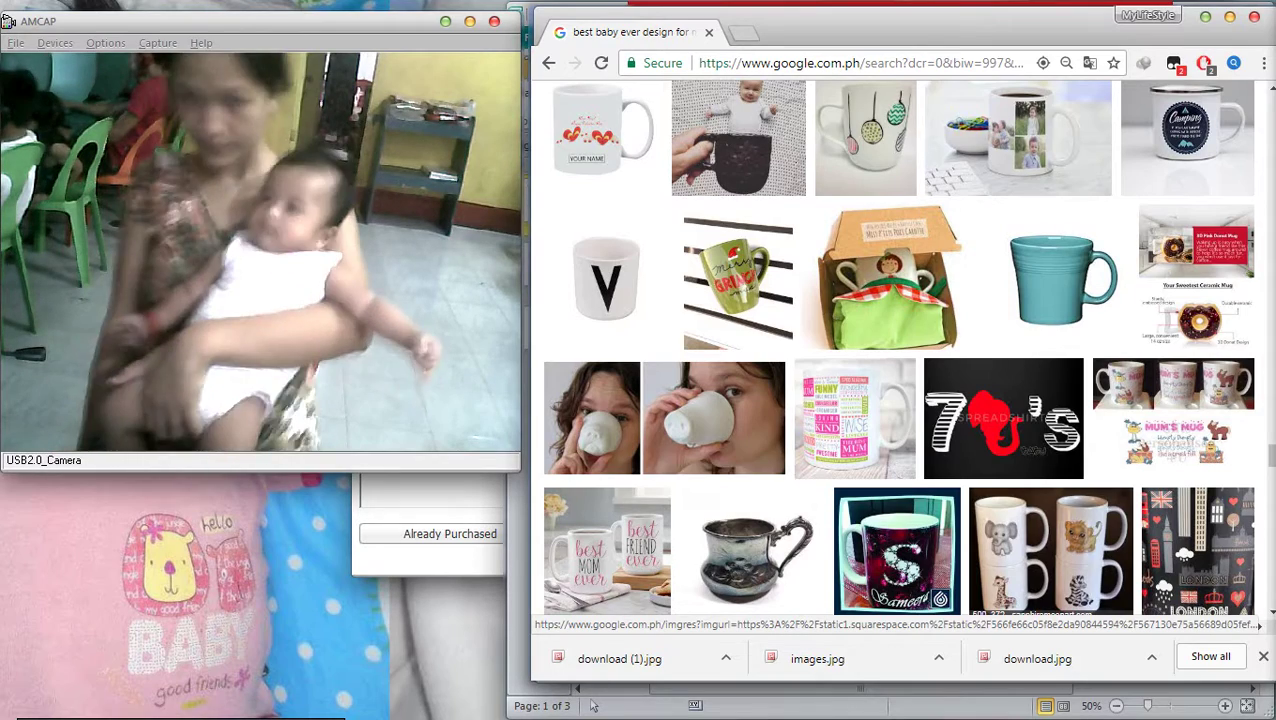
{"action": "scroll", "coordinate": [1050, 530], "scroll_direction": "down", "scroll_amount": 1}
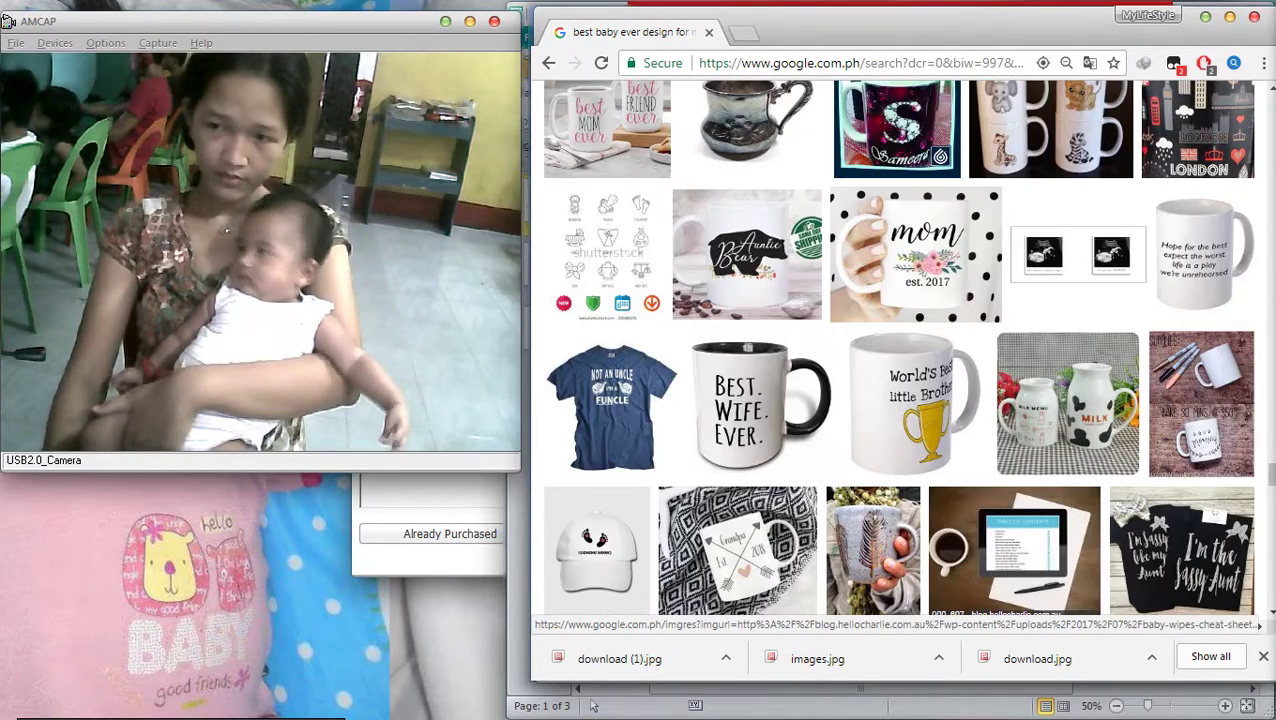
{"action": "scroll", "coordinate": [950, 520], "scroll_direction": "down", "scroll_amount": 4}
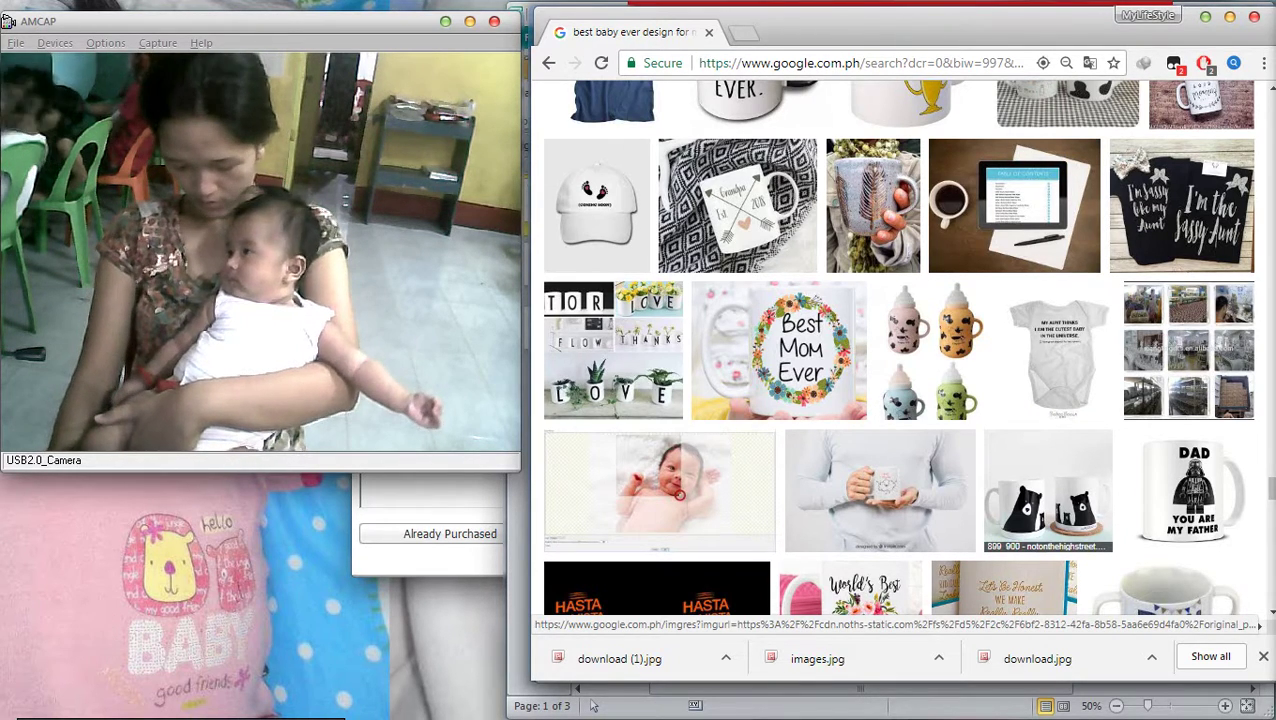
{"action": "scroll", "coordinate": [900, 350], "scroll_direction": "down", "scroll_amount": 4}
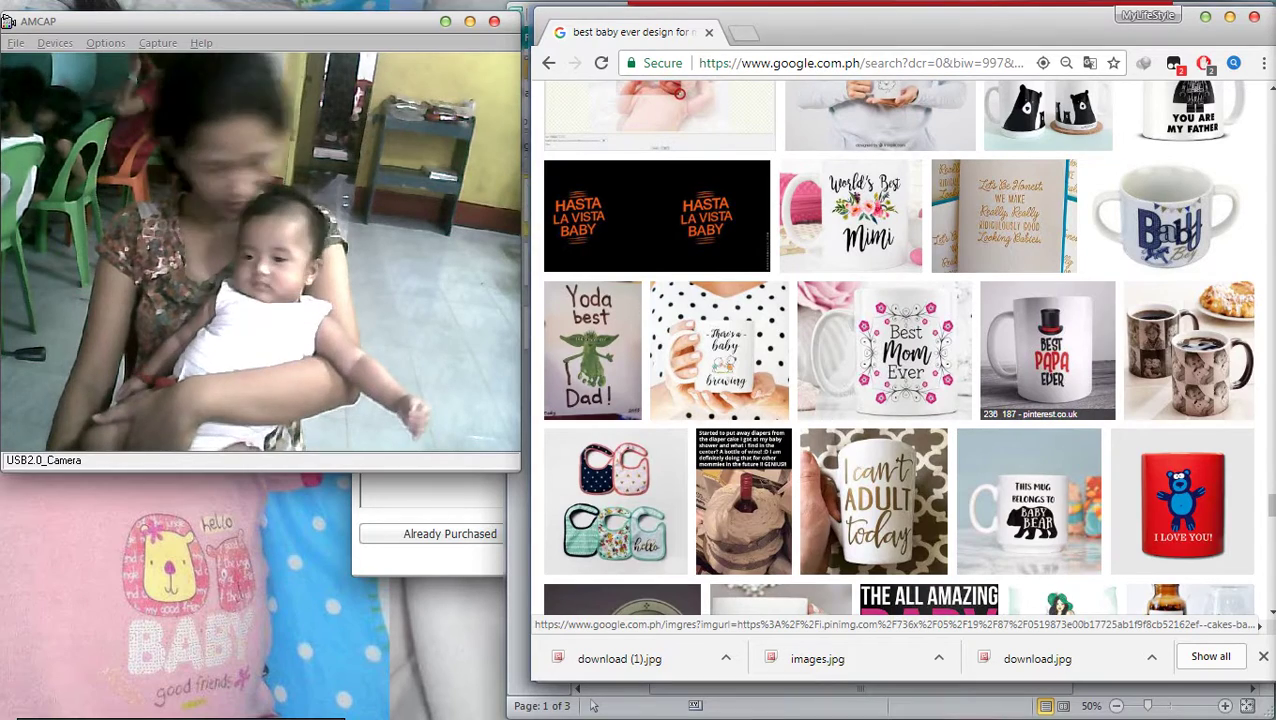
{"action": "scroll", "coordinate": [1060, 480], "scroll_direction": "down", "scroll_amount": 5}
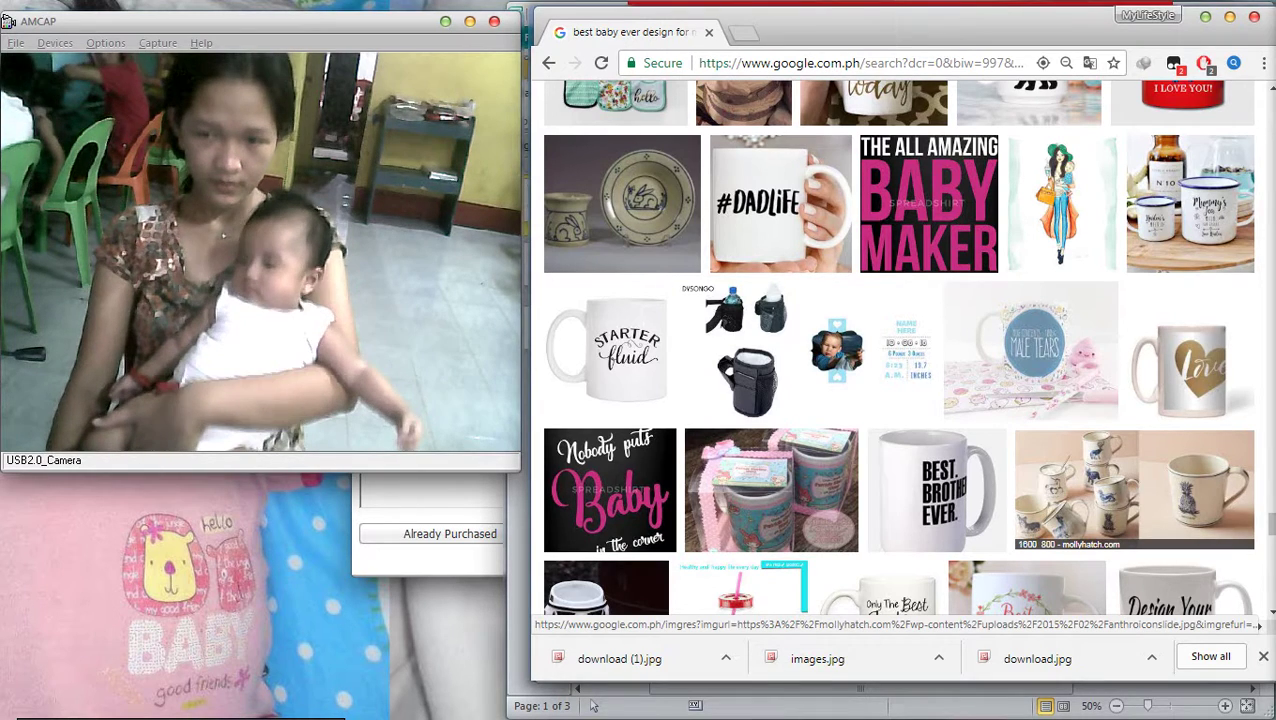
{"action": "scroll", "coordinate": [1190, 520], "scroll_direction": "down", "scroll_amount": 1}
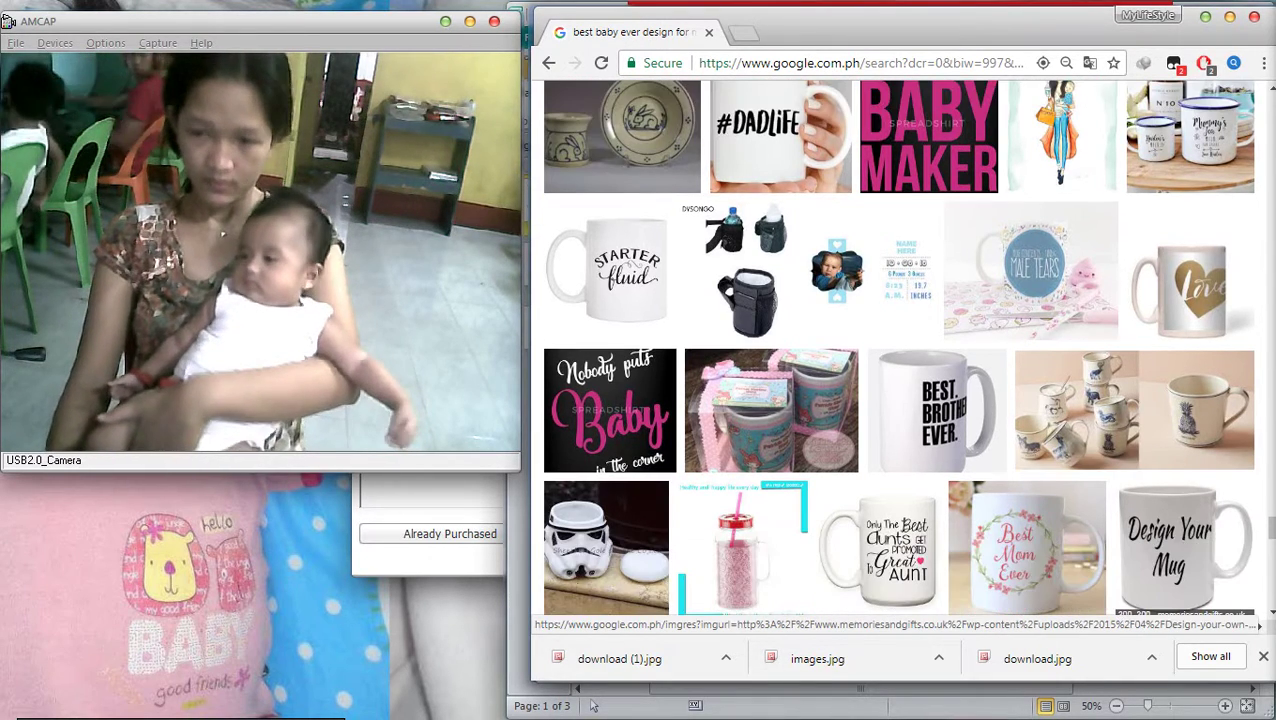
{"action": "scroll", "coordinate": [1185, 545], "scroll_direction": "down", "scroll_amount": 4}
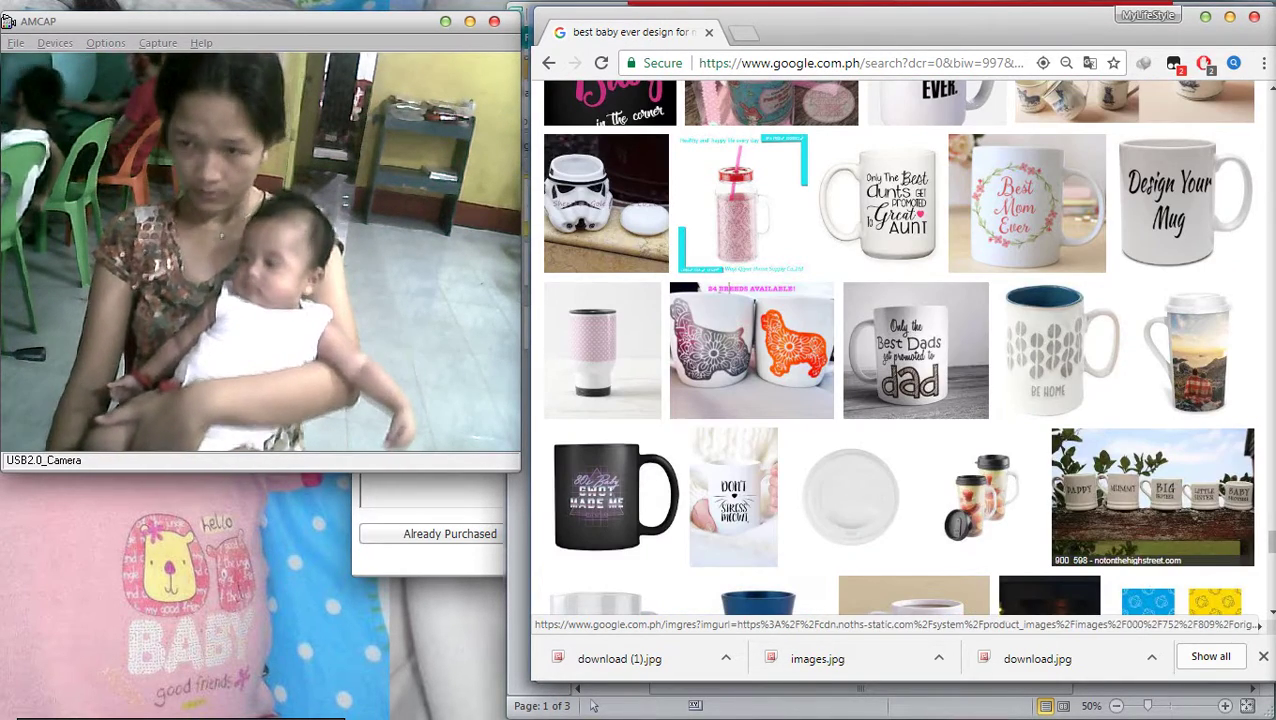
{"action": "scroll", "coordinate": [1150, 500], "scroll_direction": "down", "scroll_amount": 10}
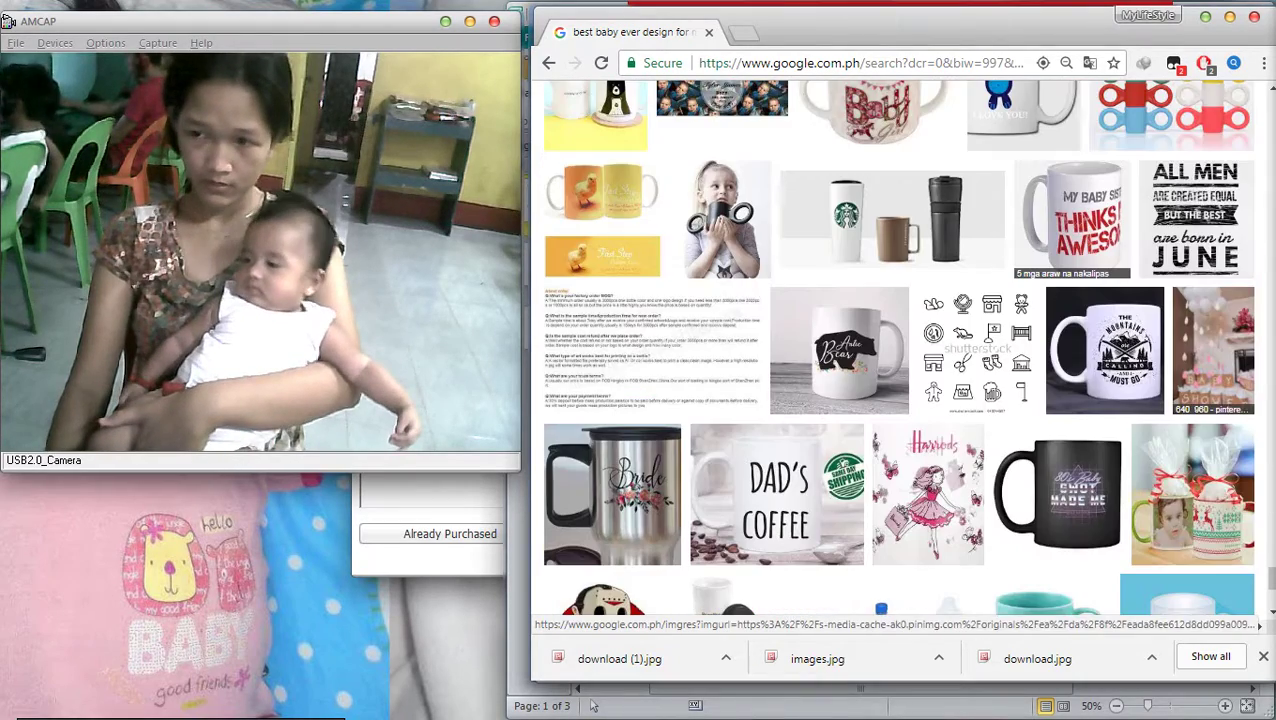
{"action": "scroll", "coordinate": [900, 350], "scroll_direction": "down", "scroll_amount": 4}
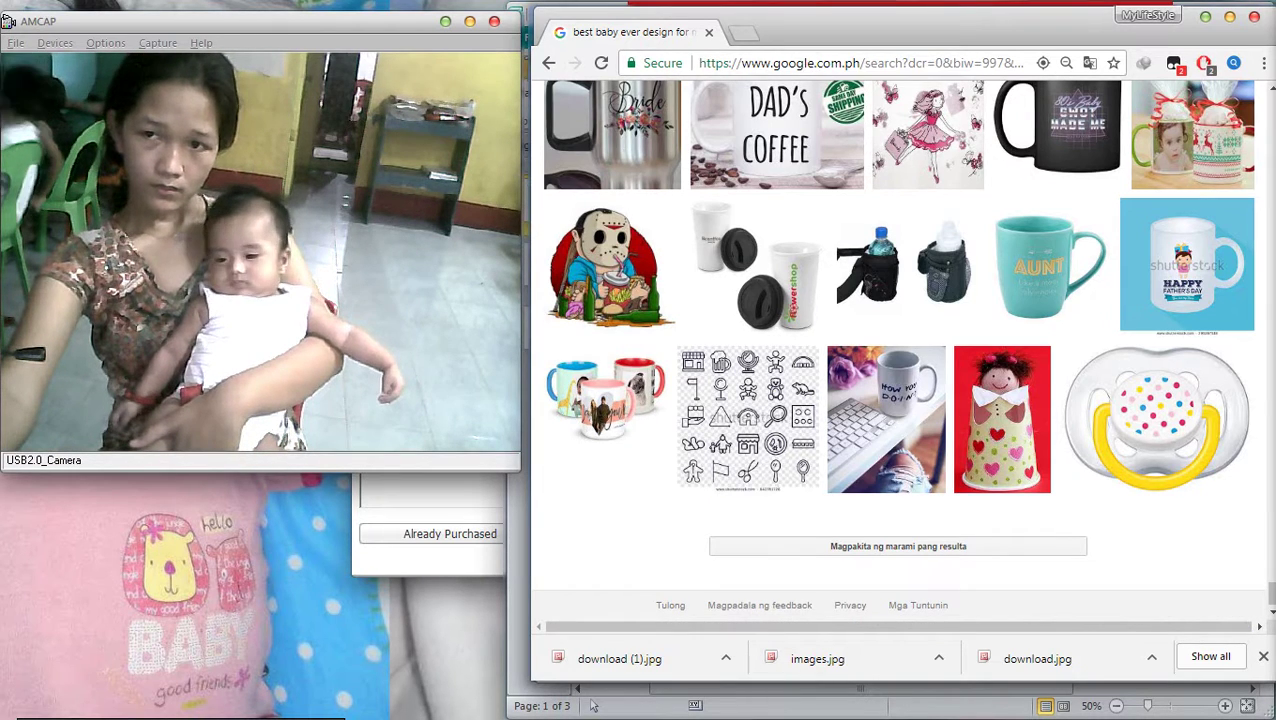
Open Google in a new tab and search for 'baby souvenir'
{"action": "key", "text": "ctrl+t"}
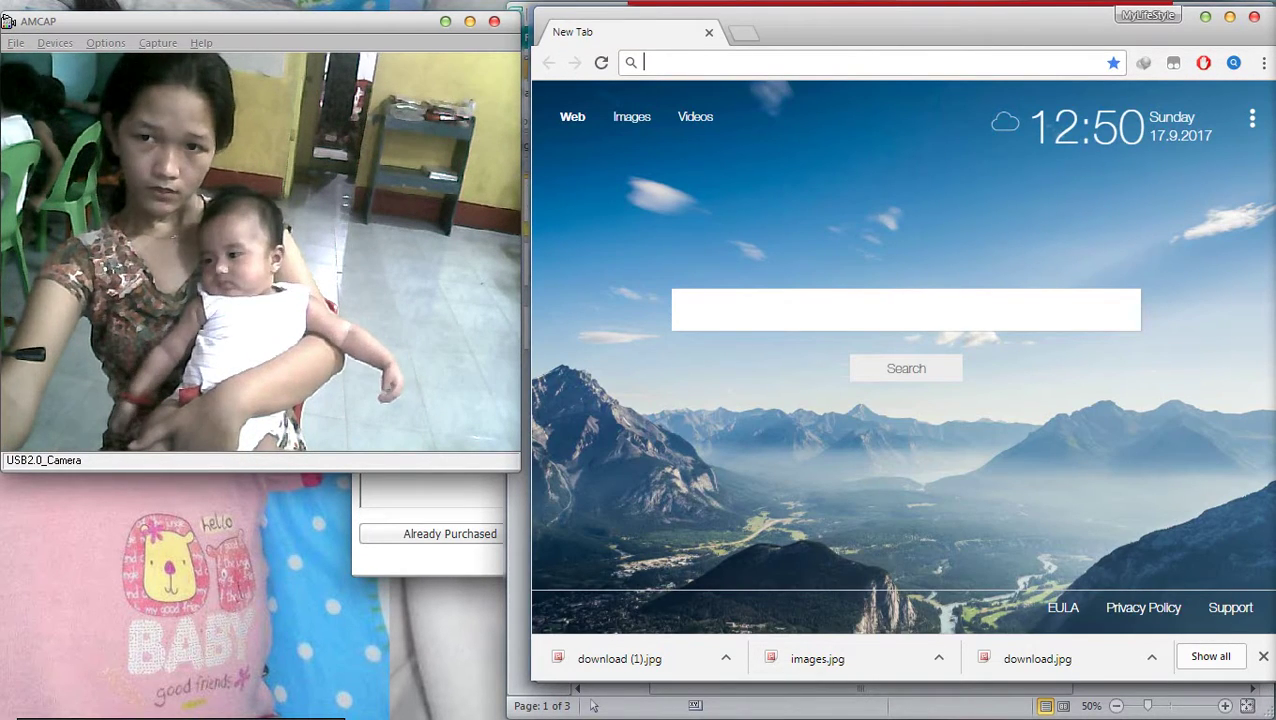
{"action": "type", "text": "goog"}
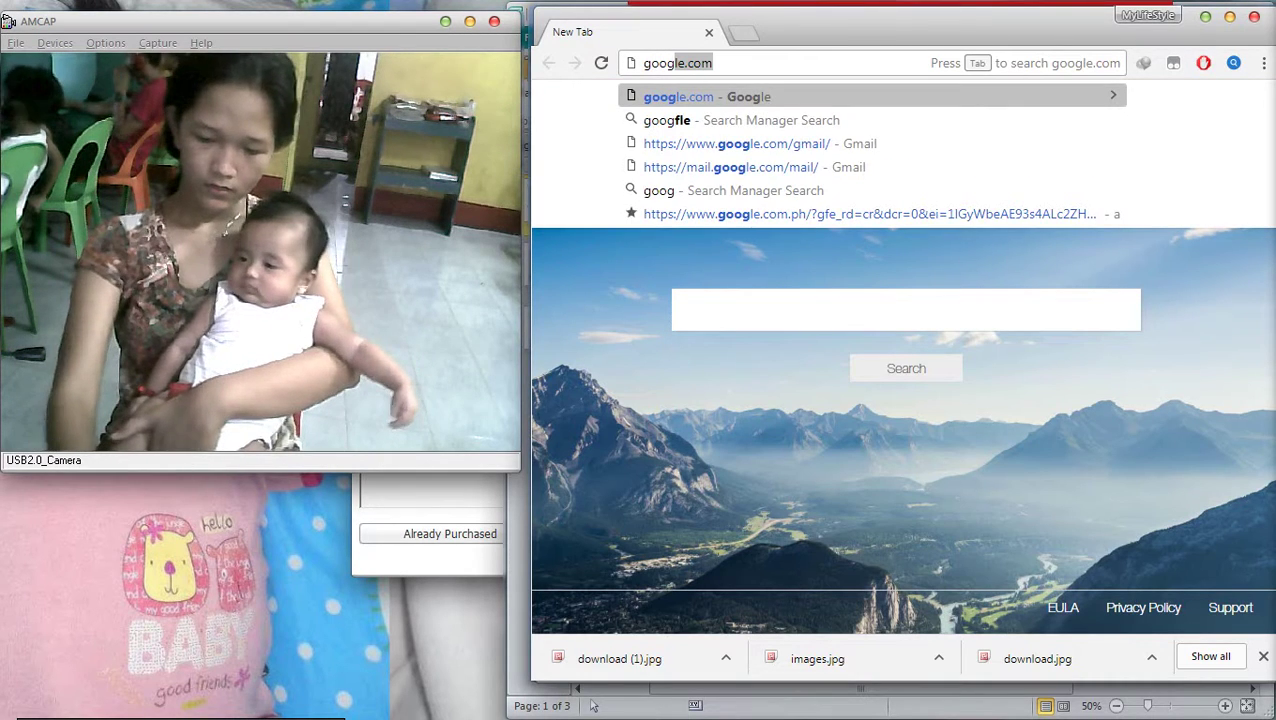
{"action": "type", "text": "le"}
{"action": "key", "text": "Return"}
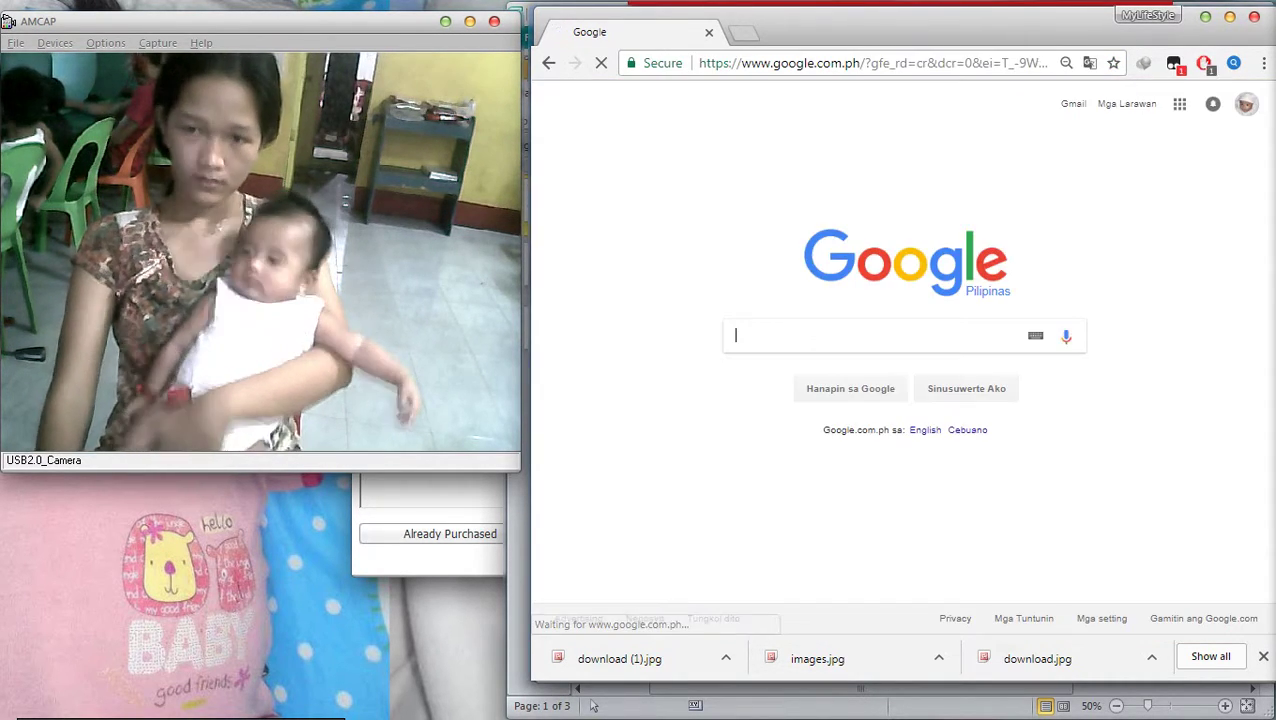
{"action": "type", "text": "baby "}
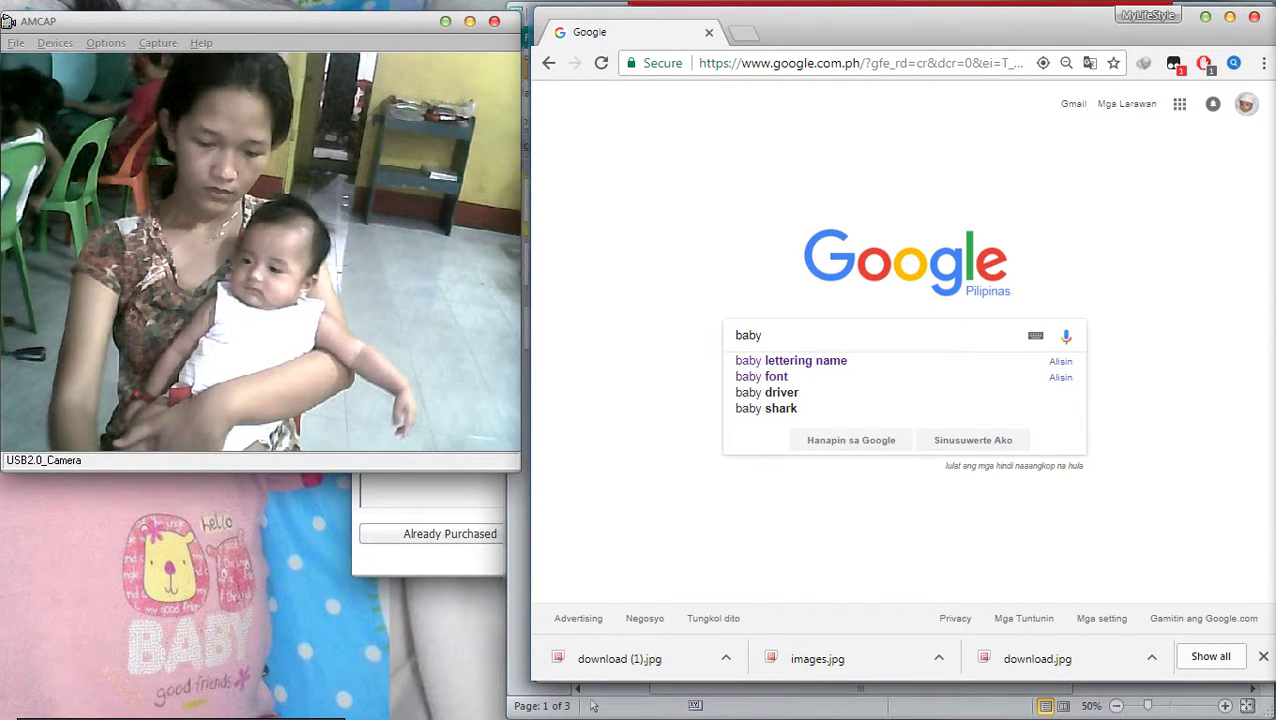
{"action": "type", "text": "sou"}
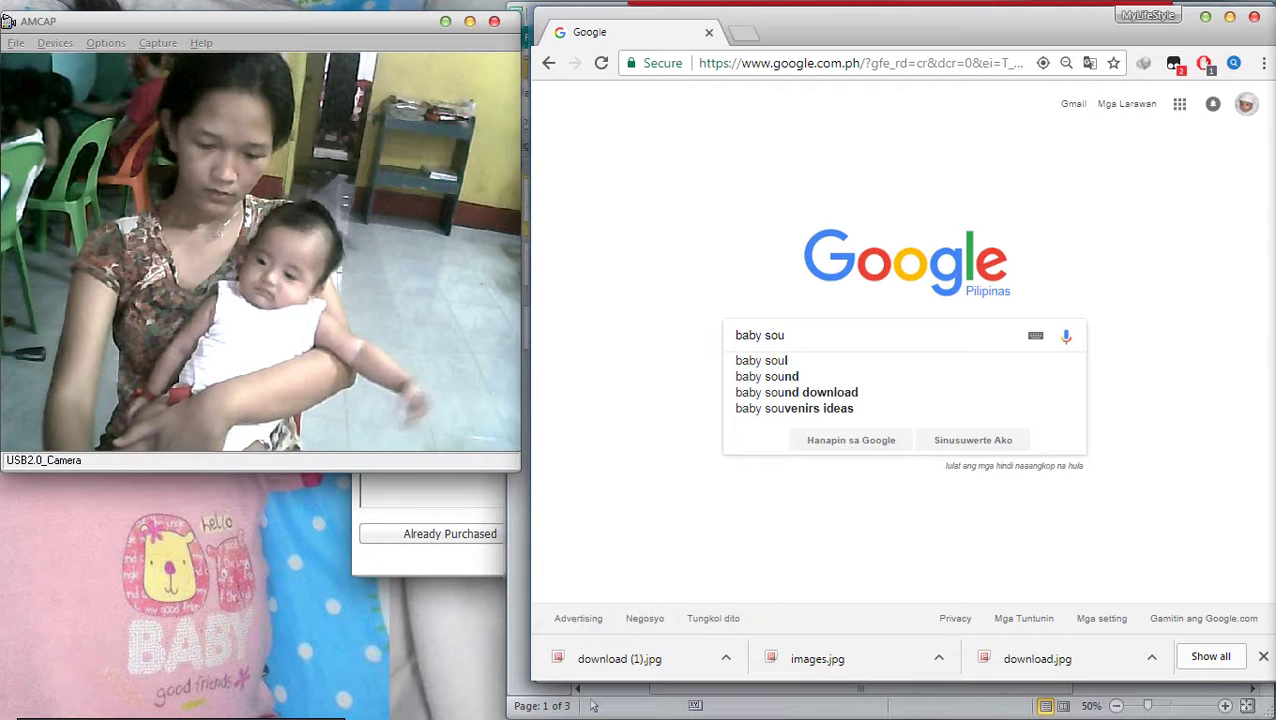
{"action": "type", "text": "veni"}
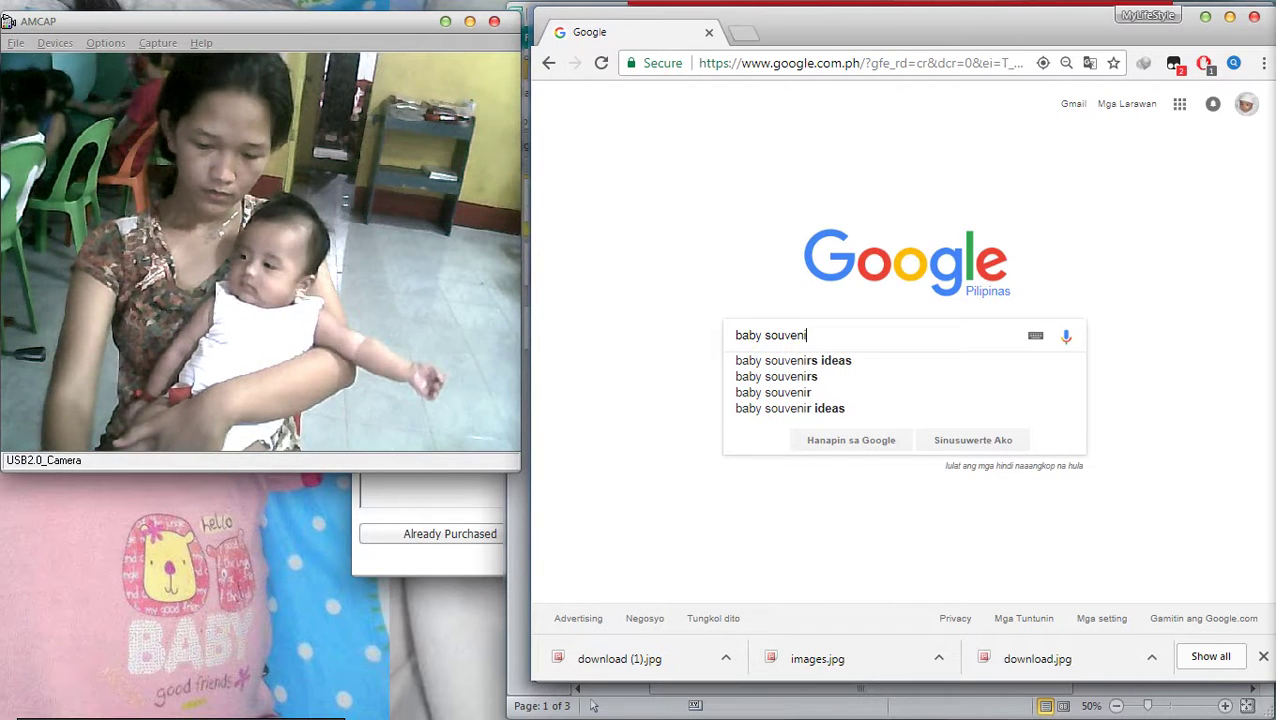
{"action": "type", "text": "r"}
{"action": "key", "text": "Return"}
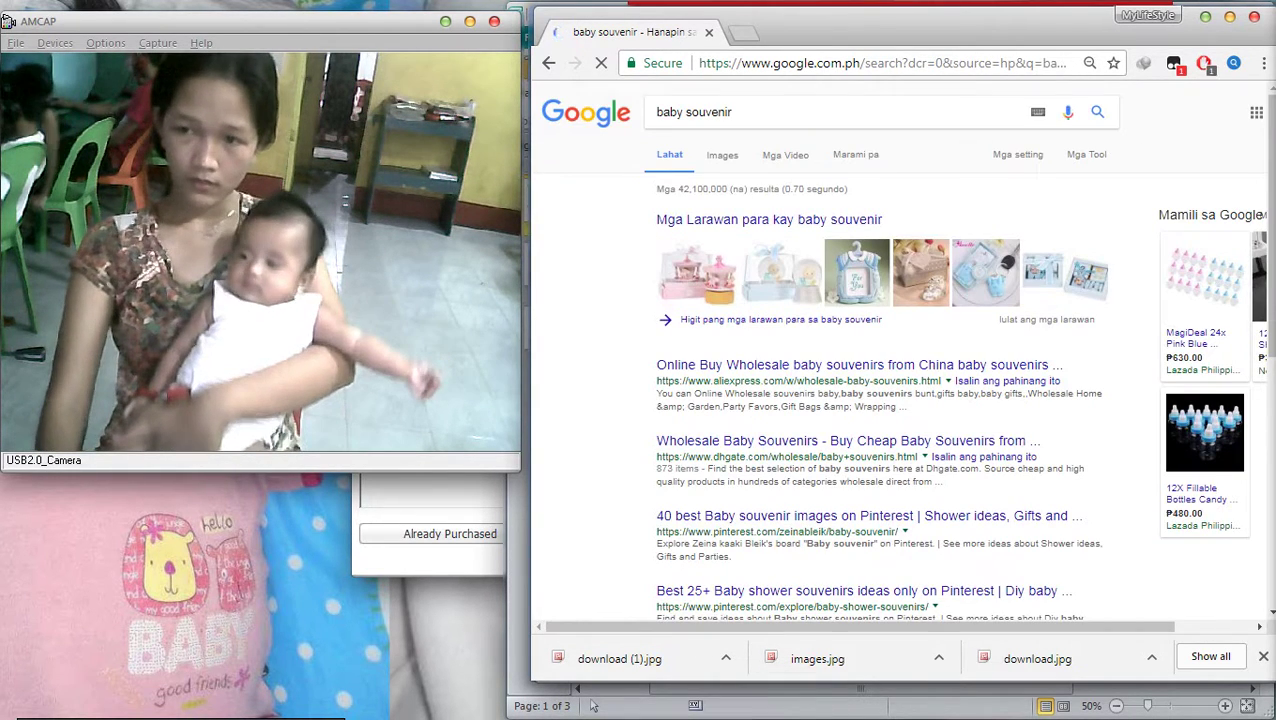
Switch to image results for baby souvenir and scroll down until 'Show more results' appears
{"action": "left_click", "coordinate": [722, 154]}
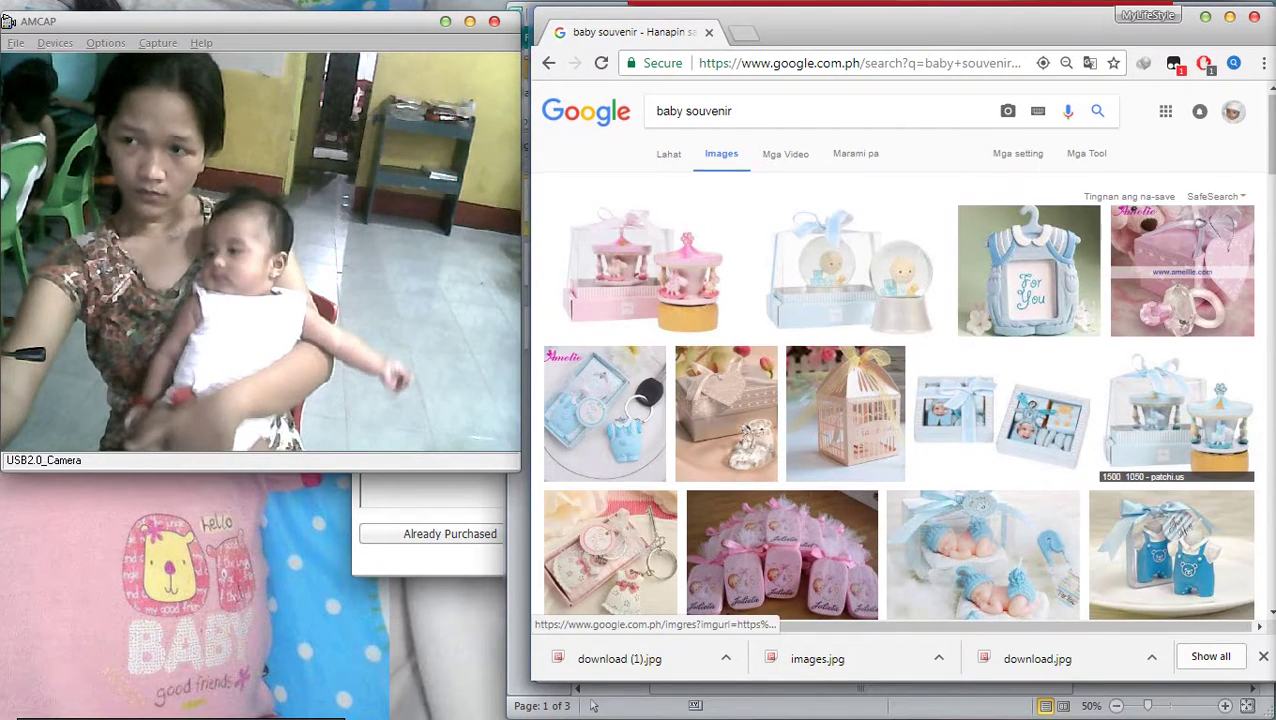
{"action": "scroll", "coordinate": [897, 360], "scroll_direction": "down", "scroll_amount": 1}
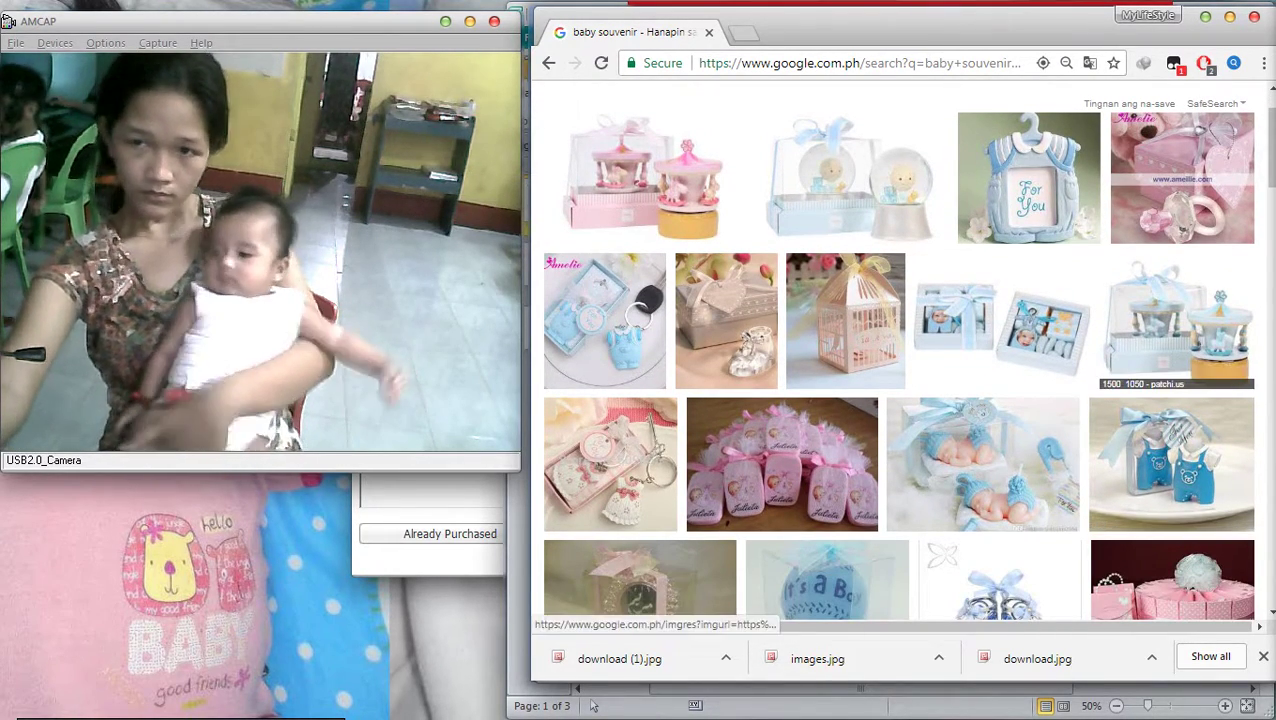
{"action": "scroll", "coordinate": [897, 350], "scroll_direction": "down", "scroll_amount": 4}
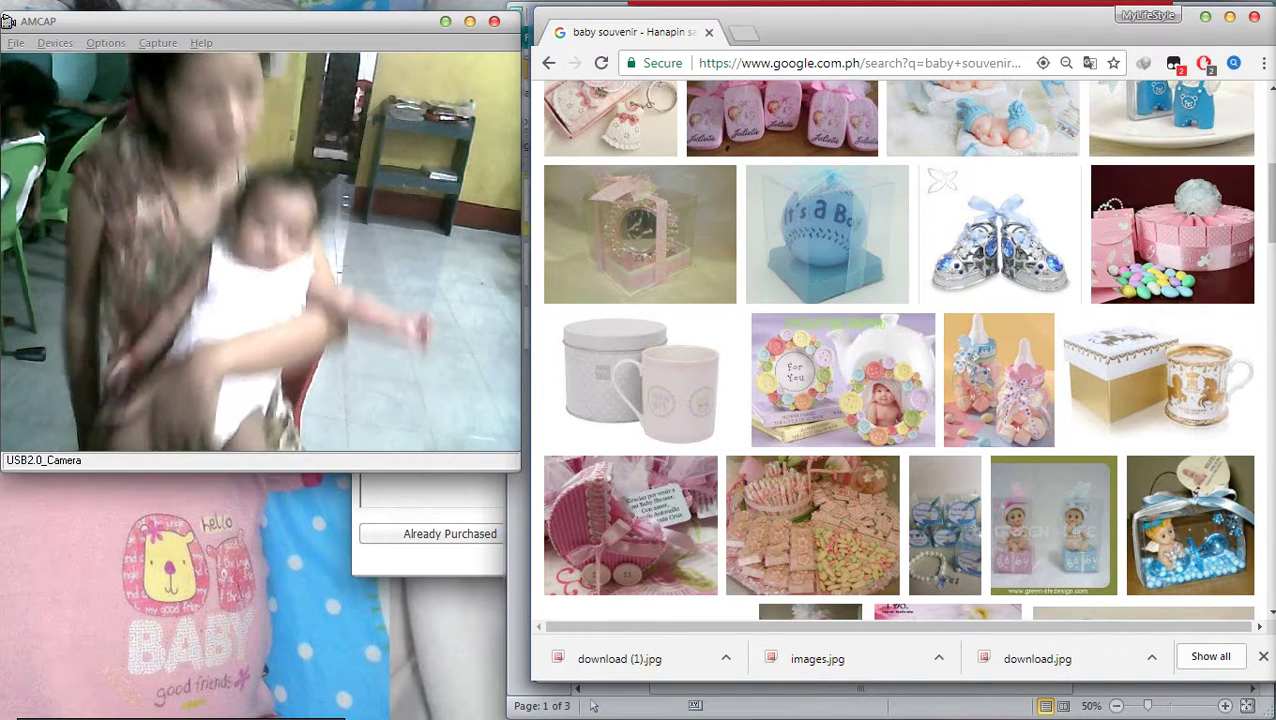
{"action": "scroll", "coordinate": [610, 180], "scroll_direction": "up", "scroll_amount": 1}
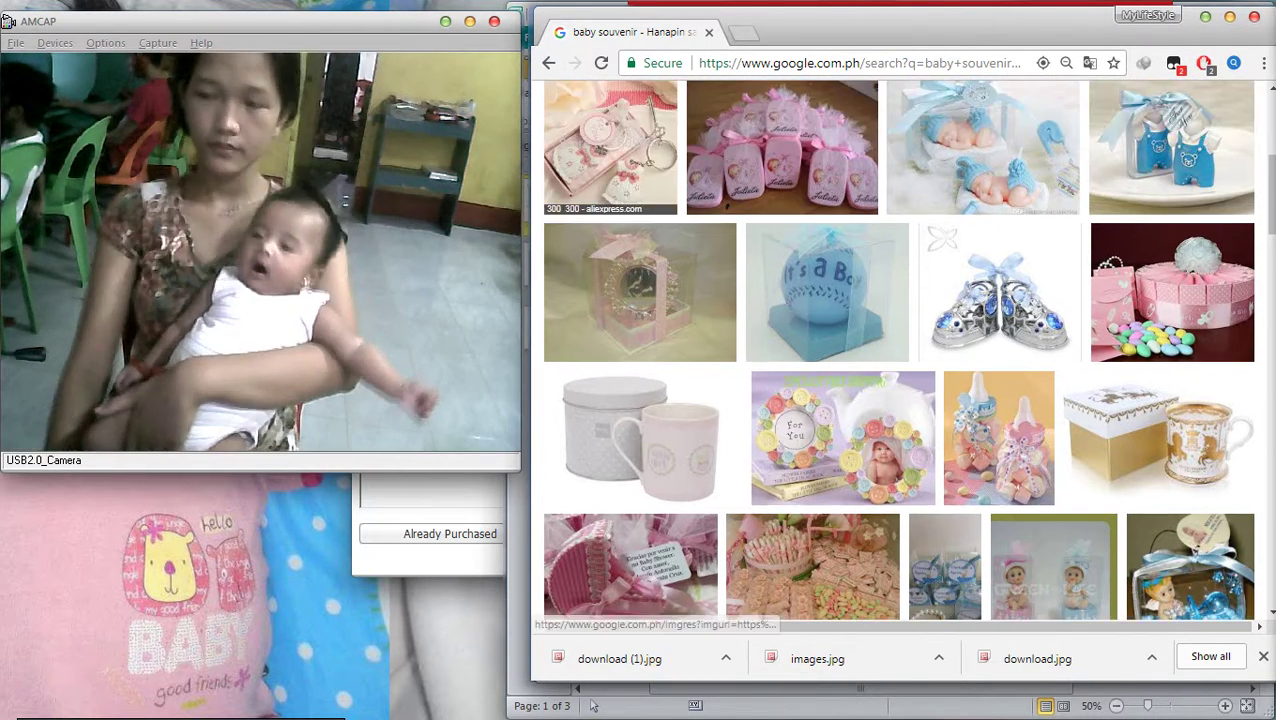
{"action": "scroll", "coordinate": [897, 350], "scroll_direction": "down", "scroll_amount": 4}
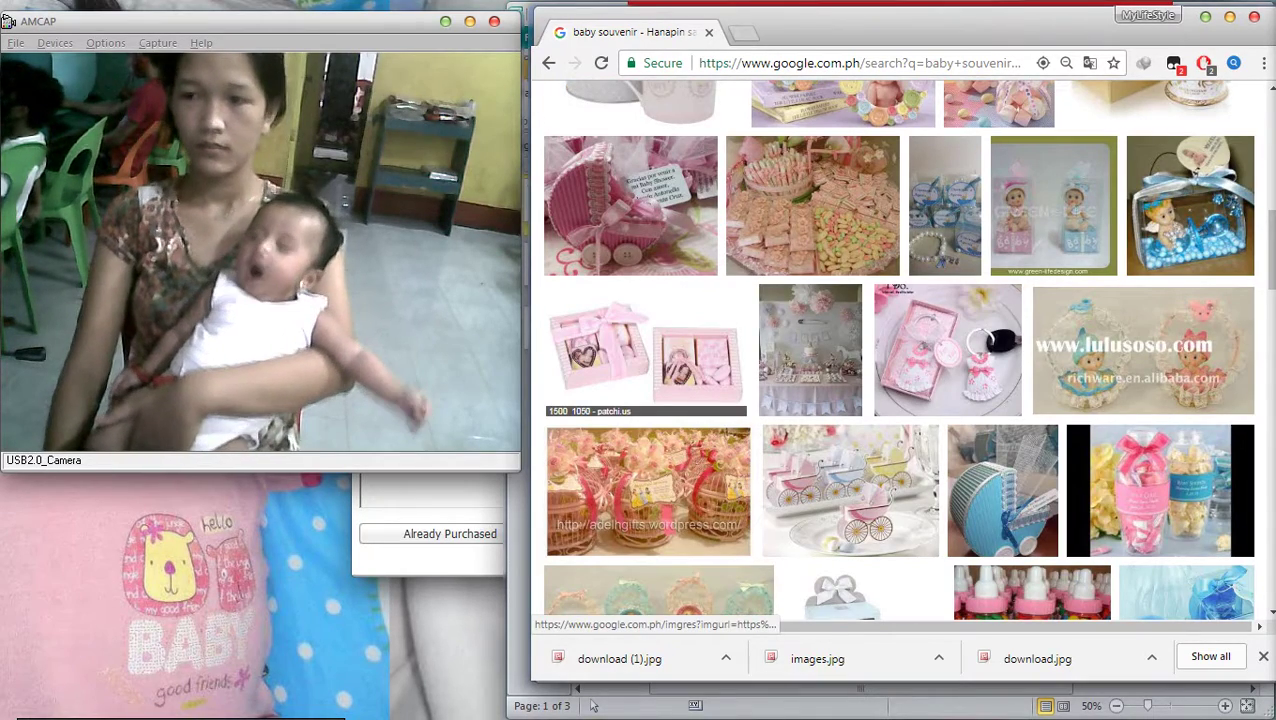
{"action": "scroll", "coordinate": [650, 530], "scroll_direction": "down", "scroll_amount": 1}
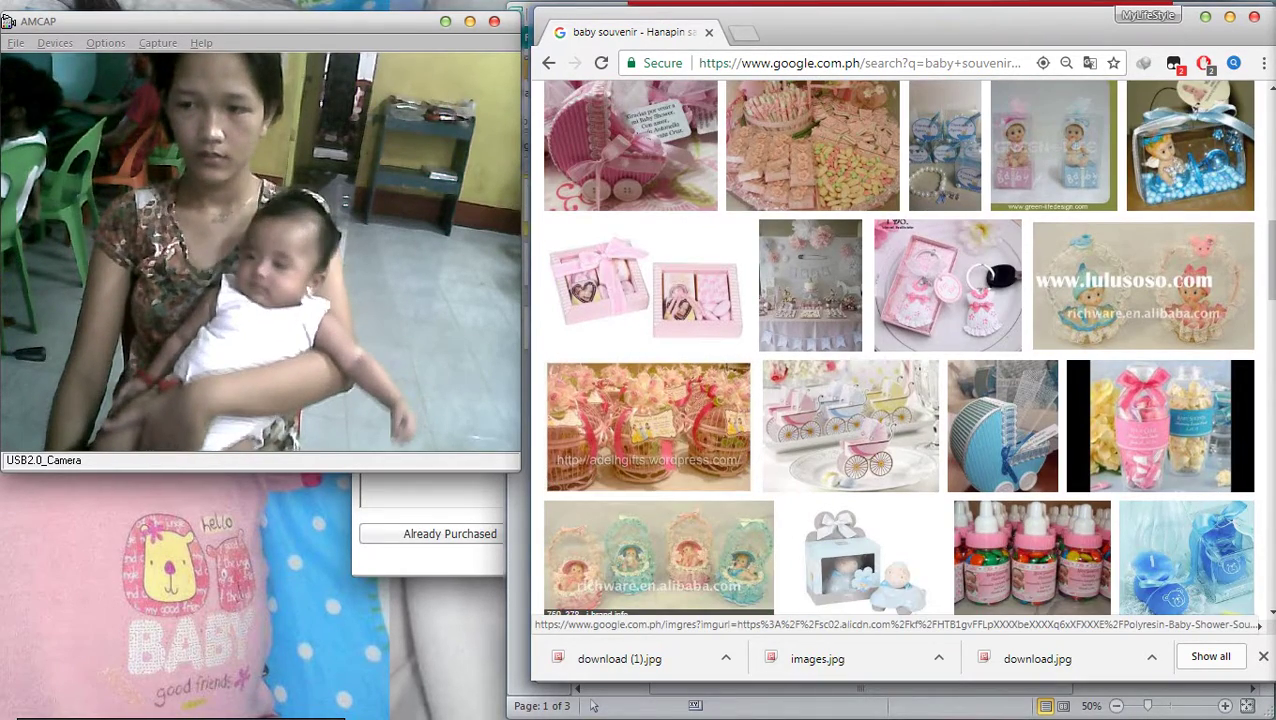
{"action": "scroll", "coordinate": [766, 350], "scroll_direction": "down", "scroll_amount": 4}
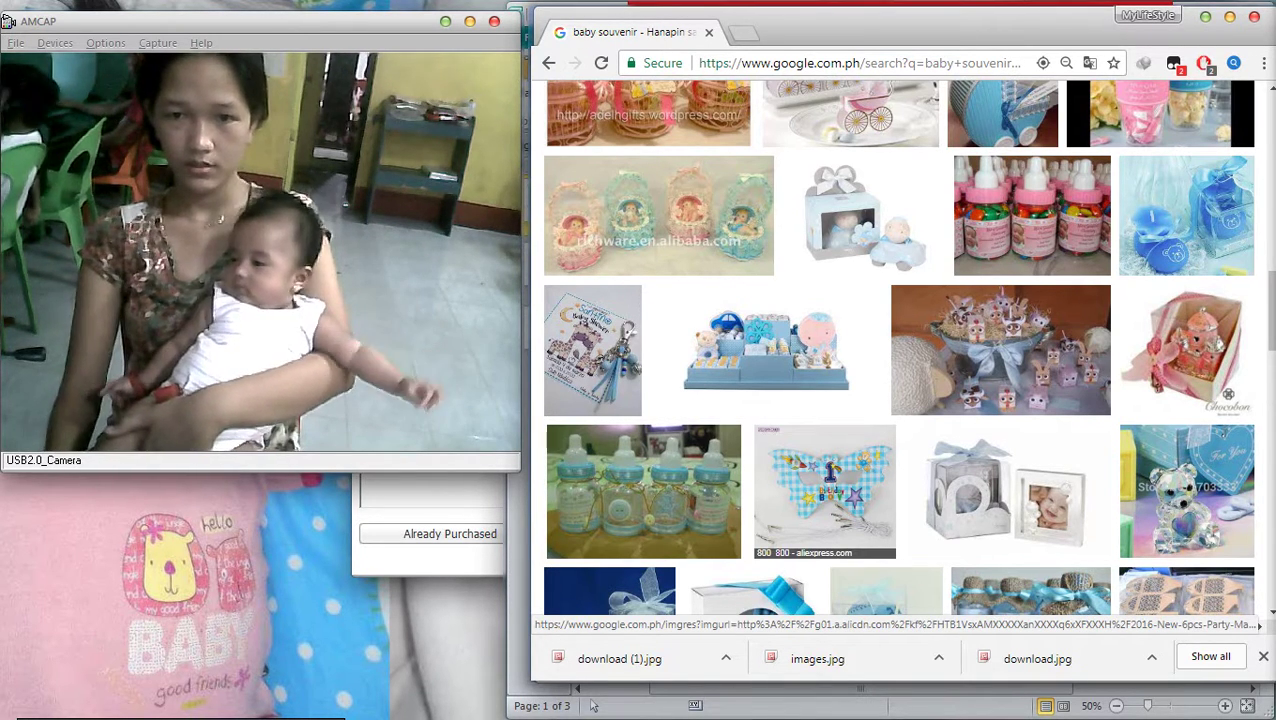
{"action": "scroll", "coordinate": [860, 530], "scroll_direction": "down", "scroll_amount": 1}
{"action": "scroll", "coordinate": [890, 540], "scroll_direction": "down", "scroll_amount": 5}
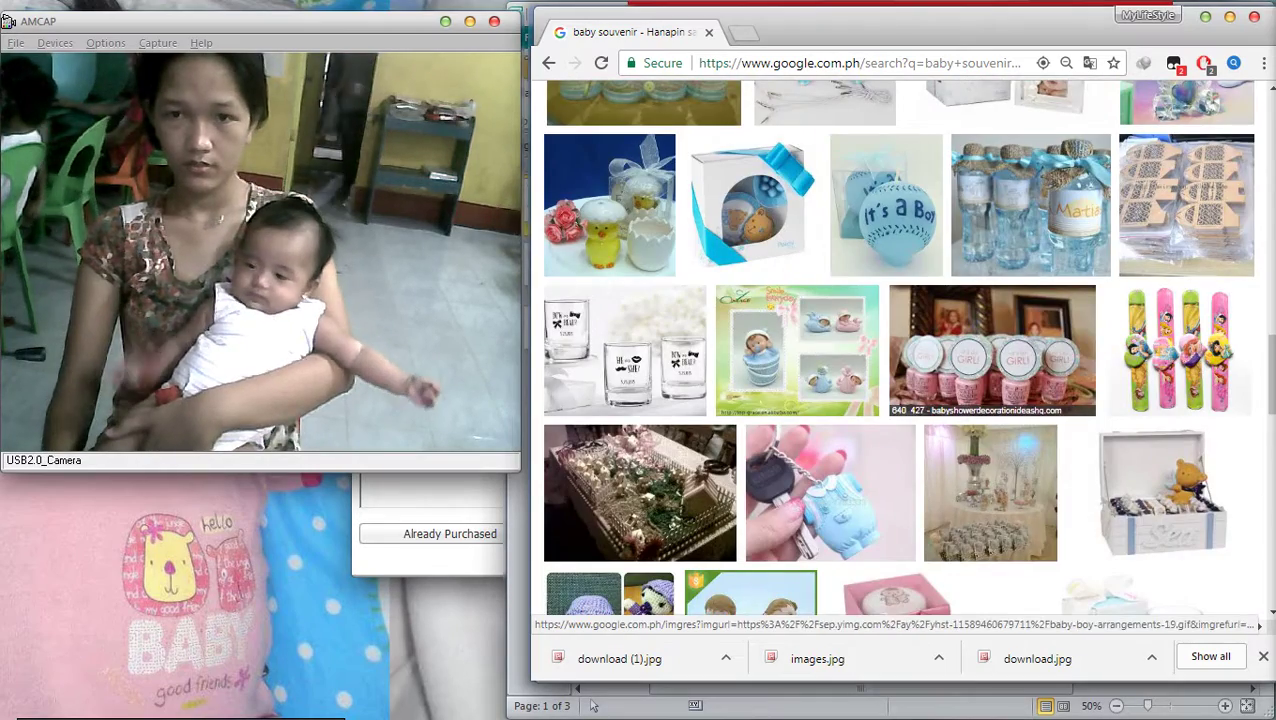
{"action": "scroll", "coordinate": [890, 540], "scroll_direction": "down", "scroll_amount": 4}
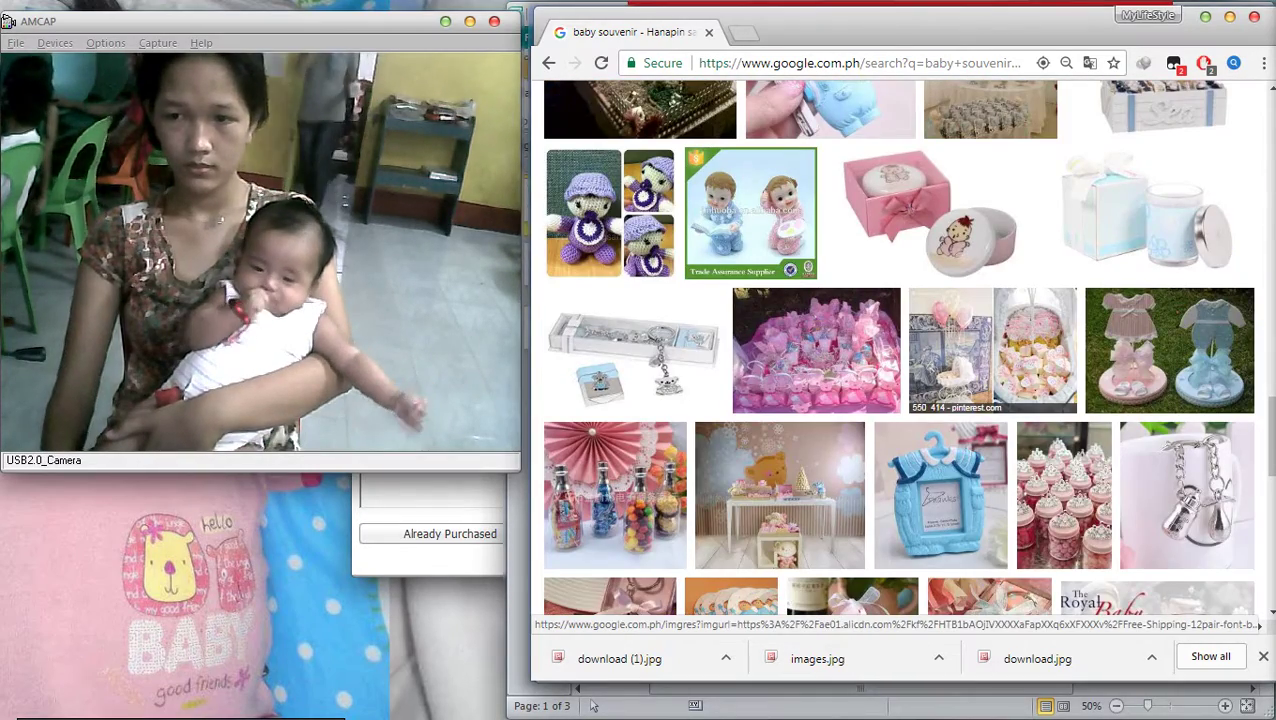
{"action": "scroll", "coordinate": [940, 420], "scroll_direction": "down", "scroll_amount": 5}
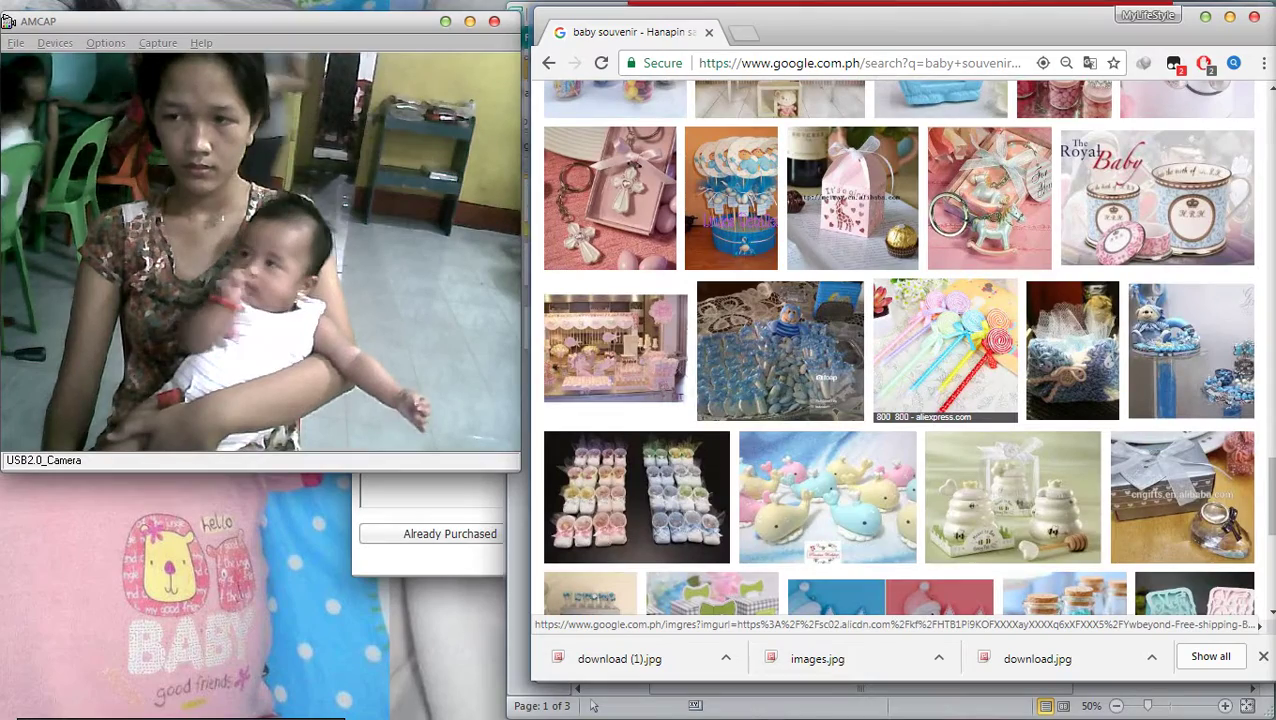
{"action": "scroll", "coordinate": [990, 370], "scroll_direction": "down", "scroll_amount": 5}
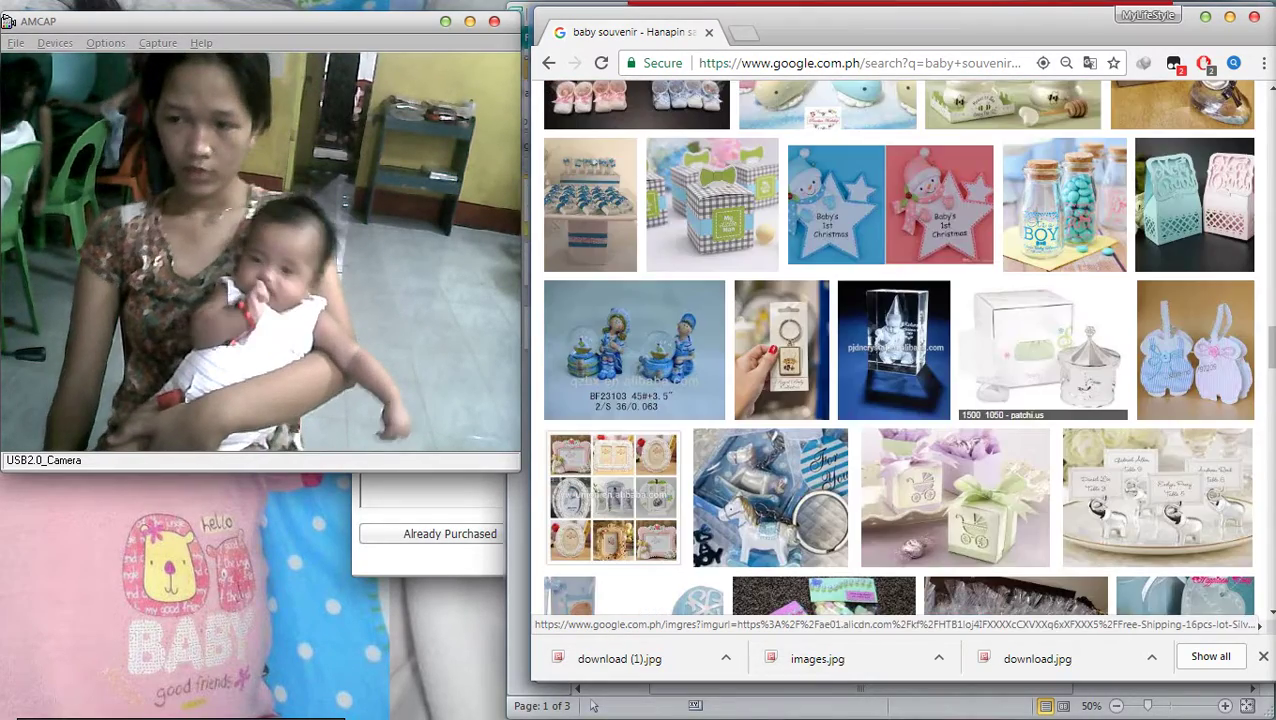
{"action": "scroll", "coordinate": [900, 450], "scroll_direction": "down", "scroll_amount": 5}
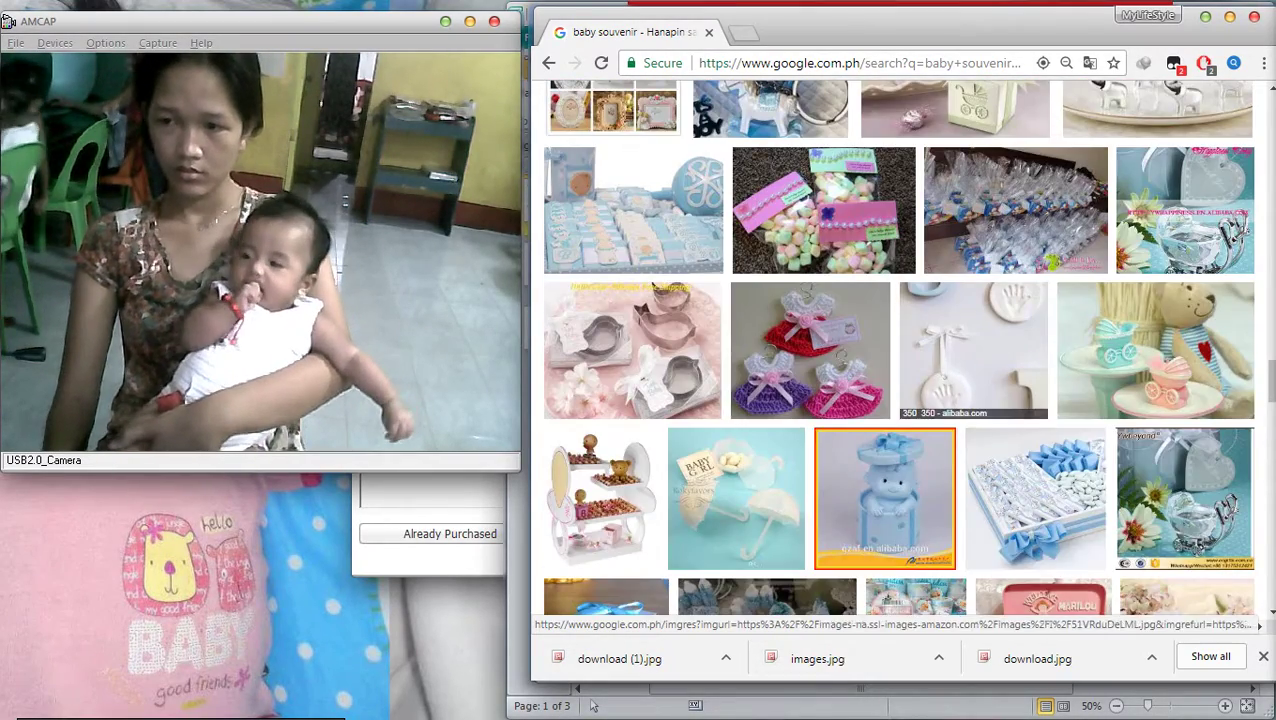
{"action": "scroll", "coordinate": [885, 500], "scroll_direction": "down", "scroll_amount": 5}
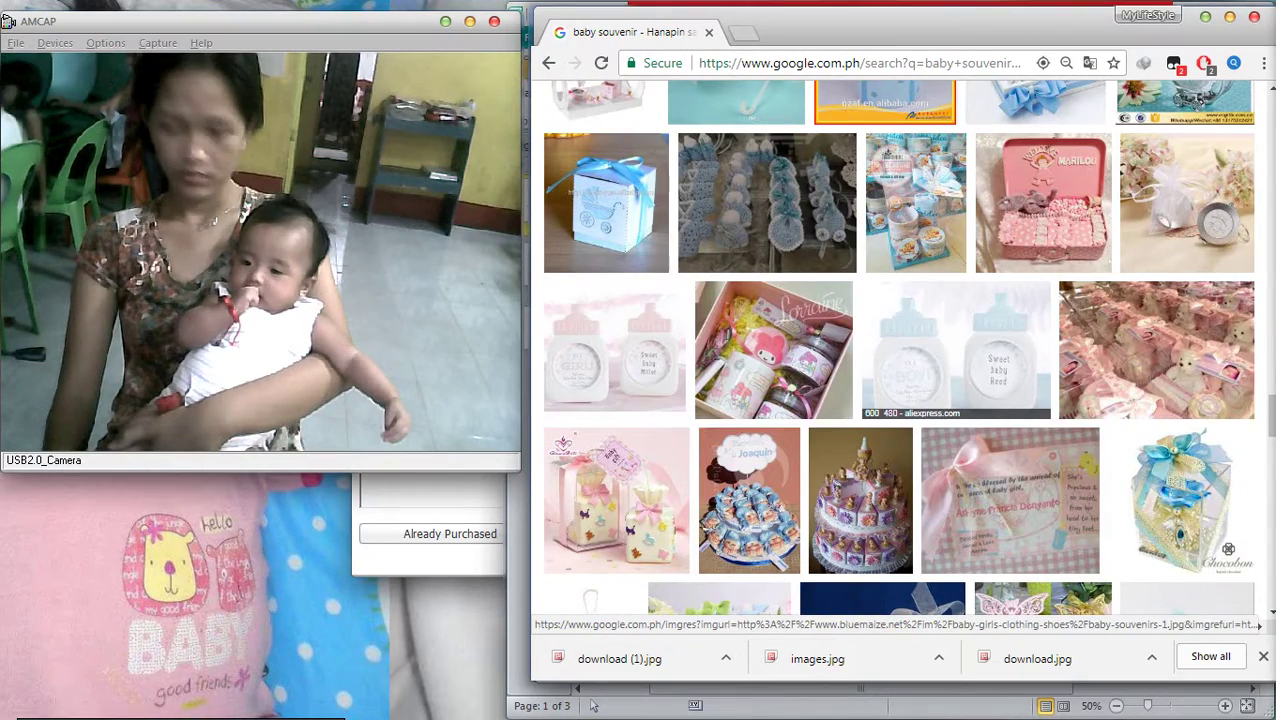
{"action": "scroll", "coordinate": [885, 500], "scroll_direction": "down", "scroll_amount": 5}
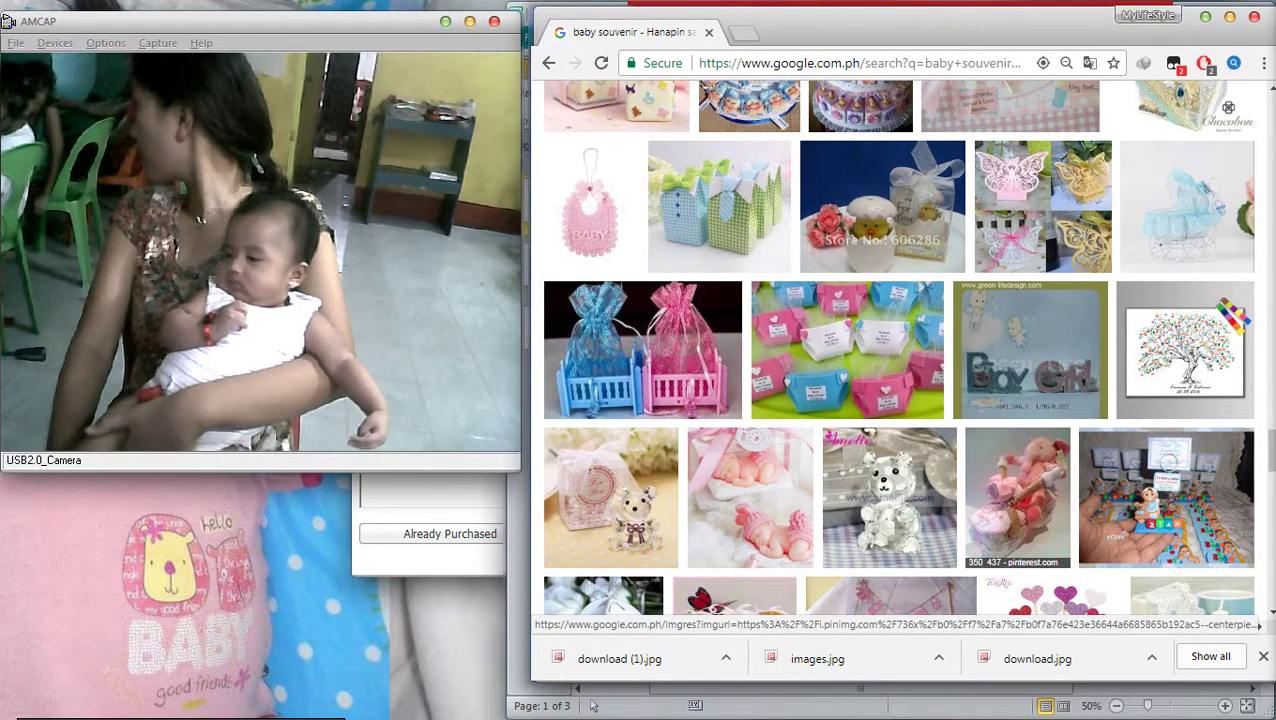
{"action": "scroll", "coordinate": [1020, 540], "scroll_direction": "down", "scroll_amount": 1}
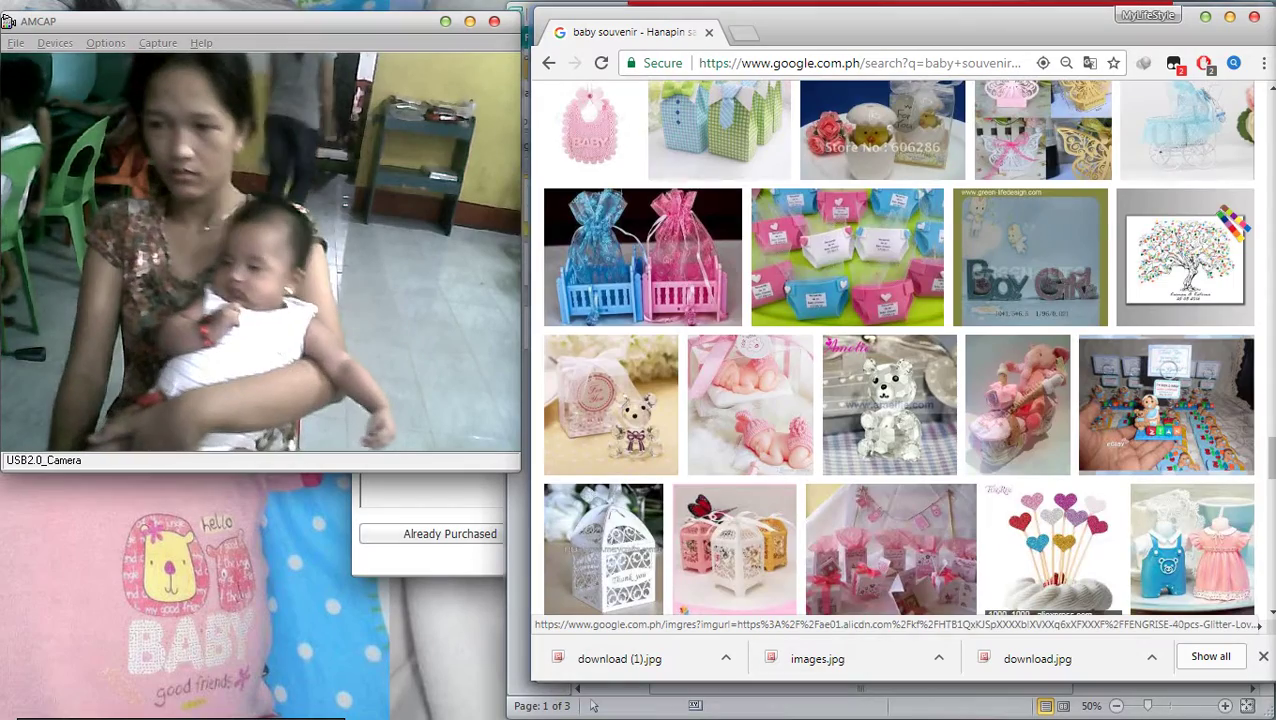
{"action": "scroll", "coordinate": [1030, 550], "scroll_direction": "down", "scroll_amount": 3}
{"action": "scroll", "coordinate": [1030, 550], "scroll_direction": "down", "scroll_amount": 1}
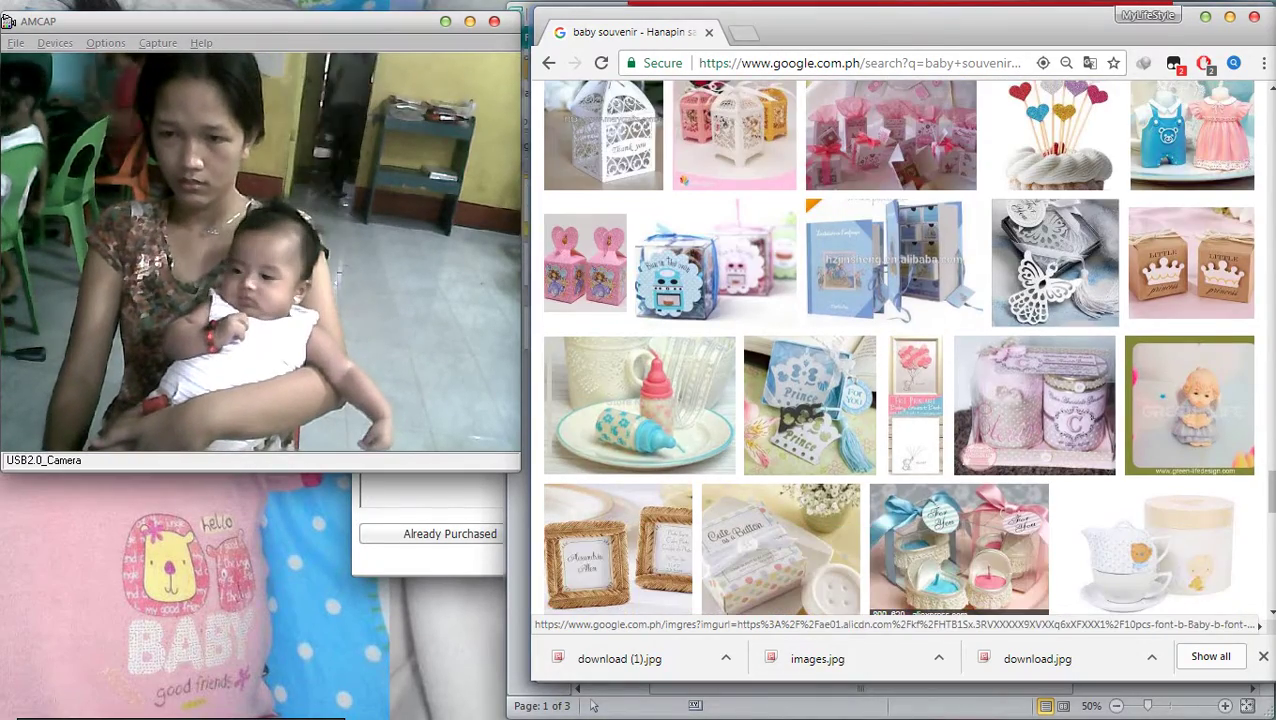
{"action": "scroll", "coordinate": [1030, 550], "scroll_direction": "down", "scroll_amount": 4}
{"action": "scroll", "coordinate": [1030, 550], "scroll_direction": "down", "scroll_amount": 5}
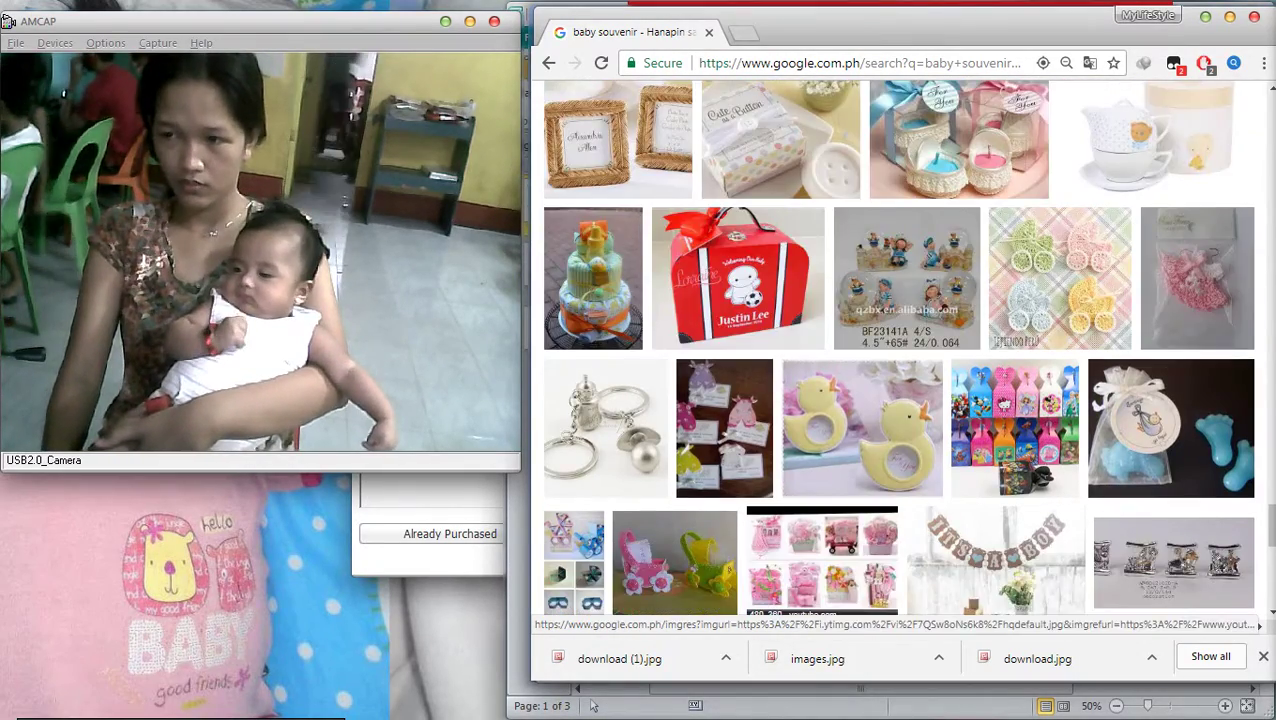
{"action": "scroll", "coordinate": [1030, 550], "scroll_direction": "down", "scroll_amount": 5}
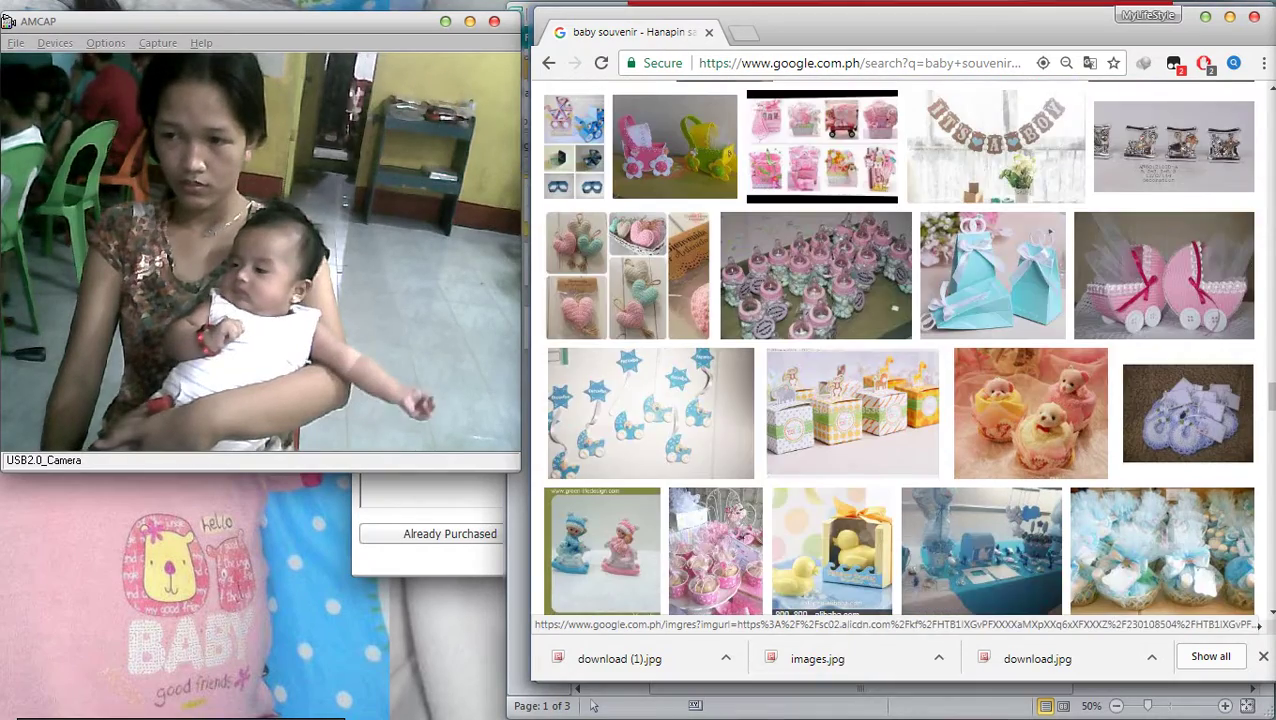
{"action": "scroll", "coordinate": [1030, 550], "scroll_direction": "down", "scroll_amount": 1}
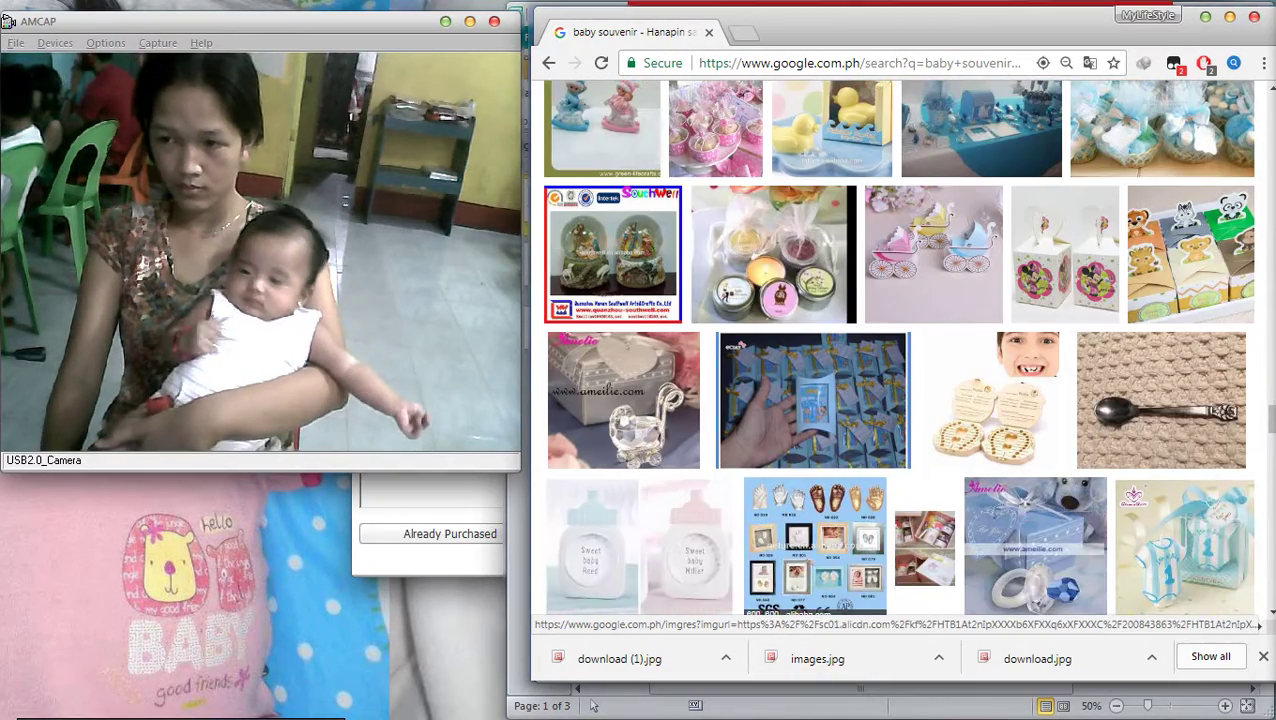
{"action": "scroll", "coordinate": [900, 350], "scroll_direction": "down", "scroll_amount": 4}
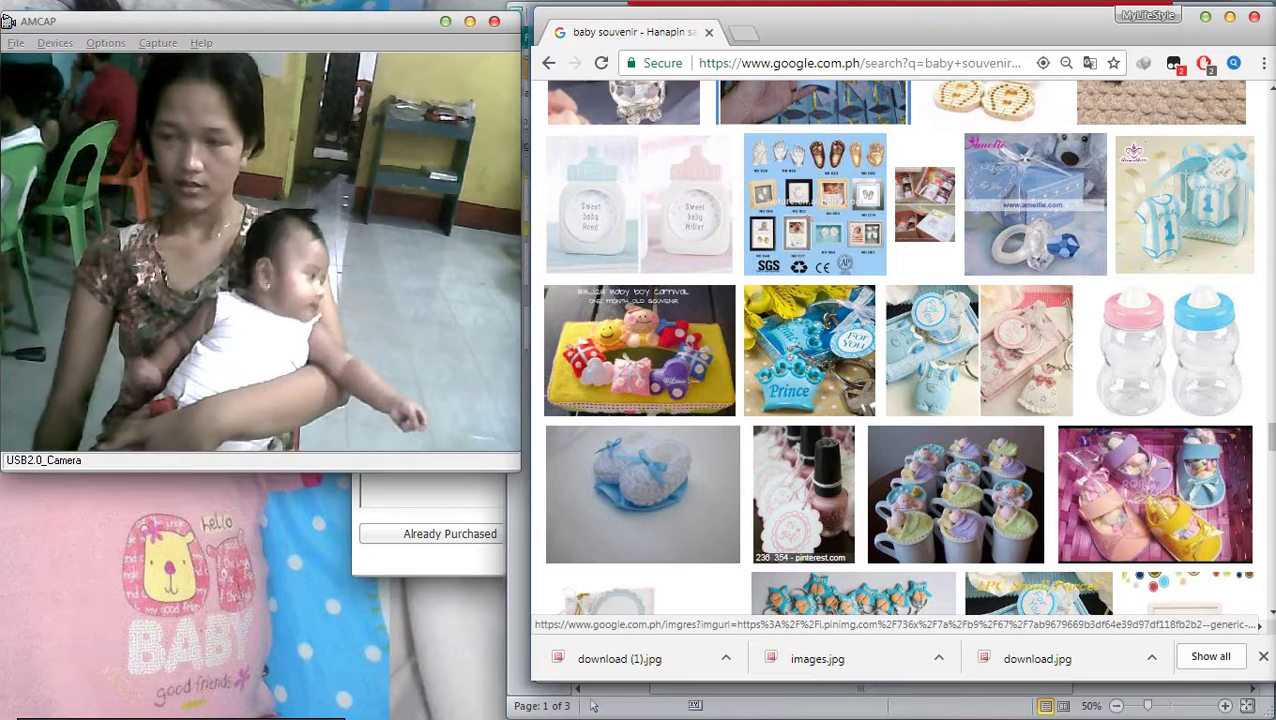
{"action": "scroll", "coordinate": [900, 350], "scroll_direction": "down", "scroll_amount": 1}
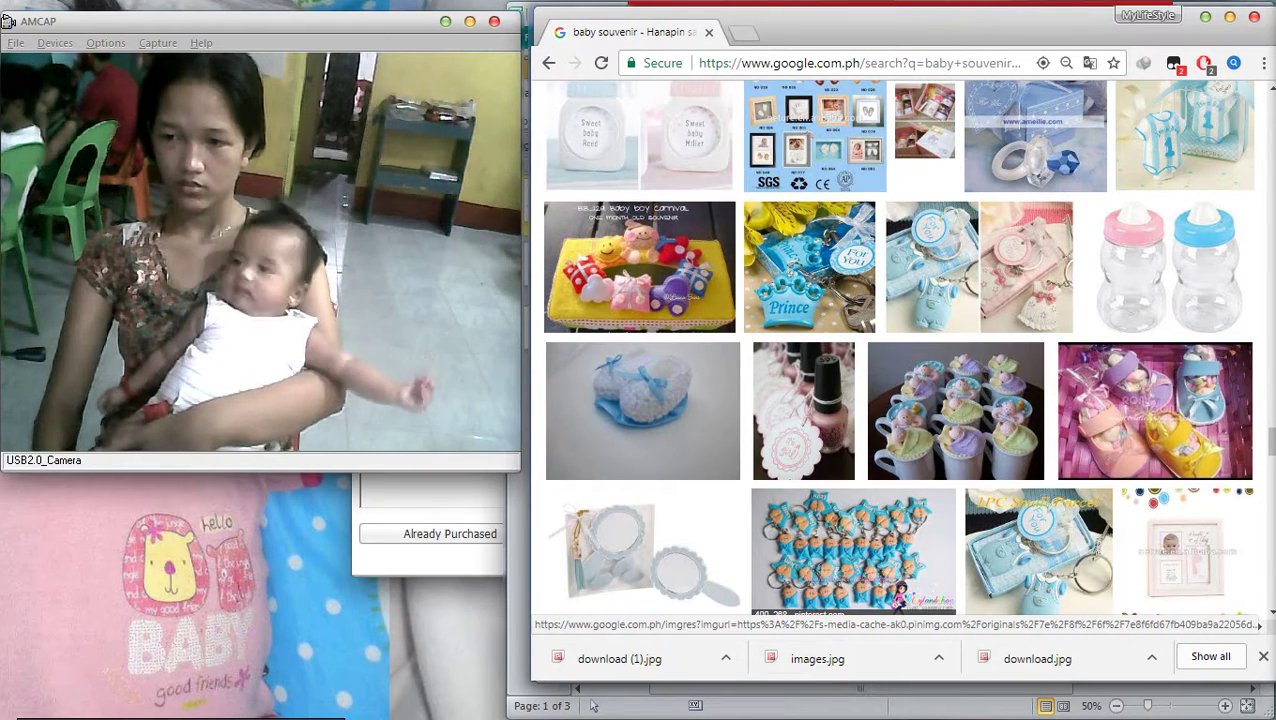
{"action": "scroll", "coordinate": [900, 350], "scroll_direction": "down", "scroll_amount": 4}
{"action": "scroll", "coordinate": [900, 350], "scroll_direction": "down", "scroll_amount": 1}
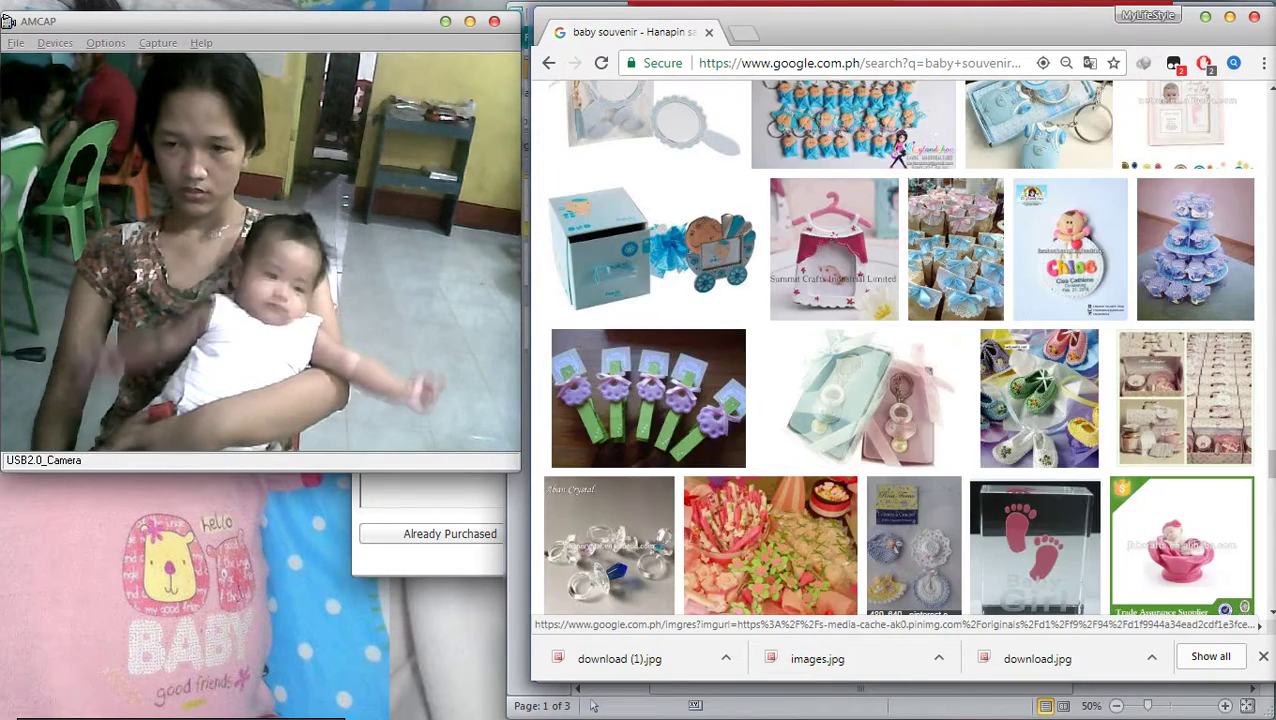
{"action": "scroll", "coordinate": [900, 350], "scroll_direction": "down", "scroll_amount": 4}
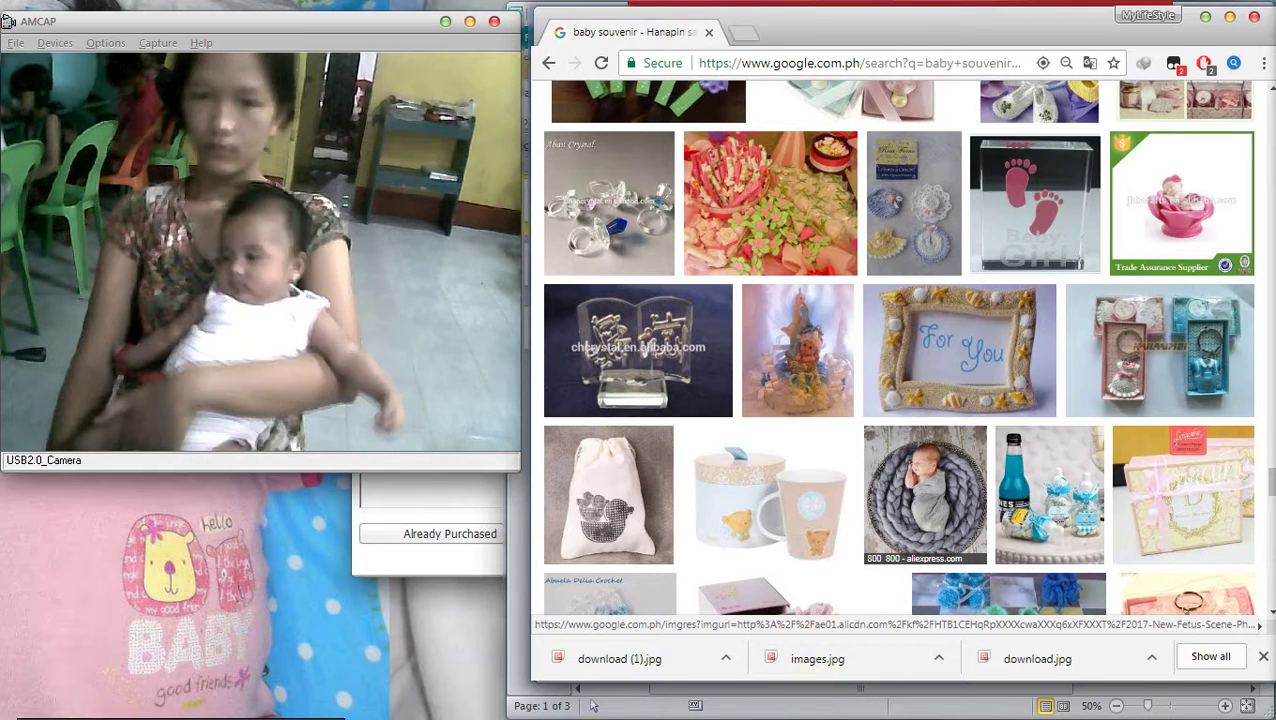
{"action": "scroll", "coordinate": [898, 347], "scroll_direction": "down", "scroll_amount": 1}
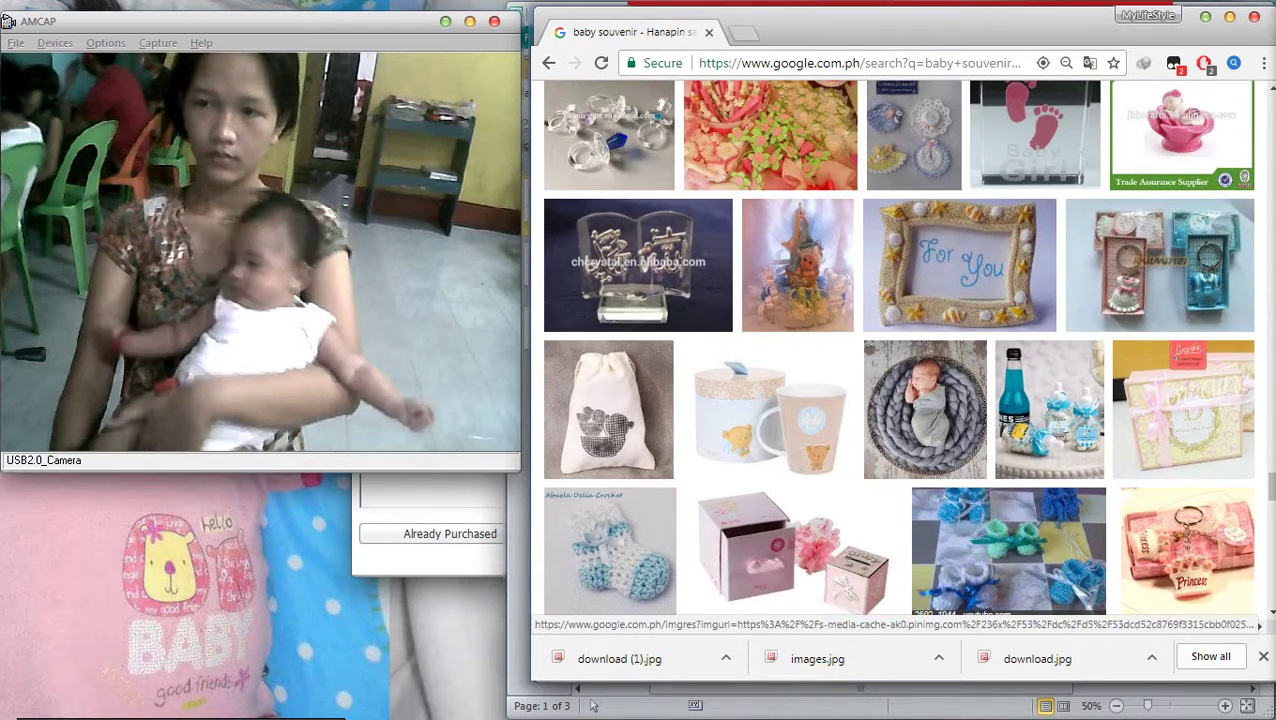
{"action": "scroll", "coordinate": [898, 347], "scroll_direction": "down", "scroll_amount": 3}
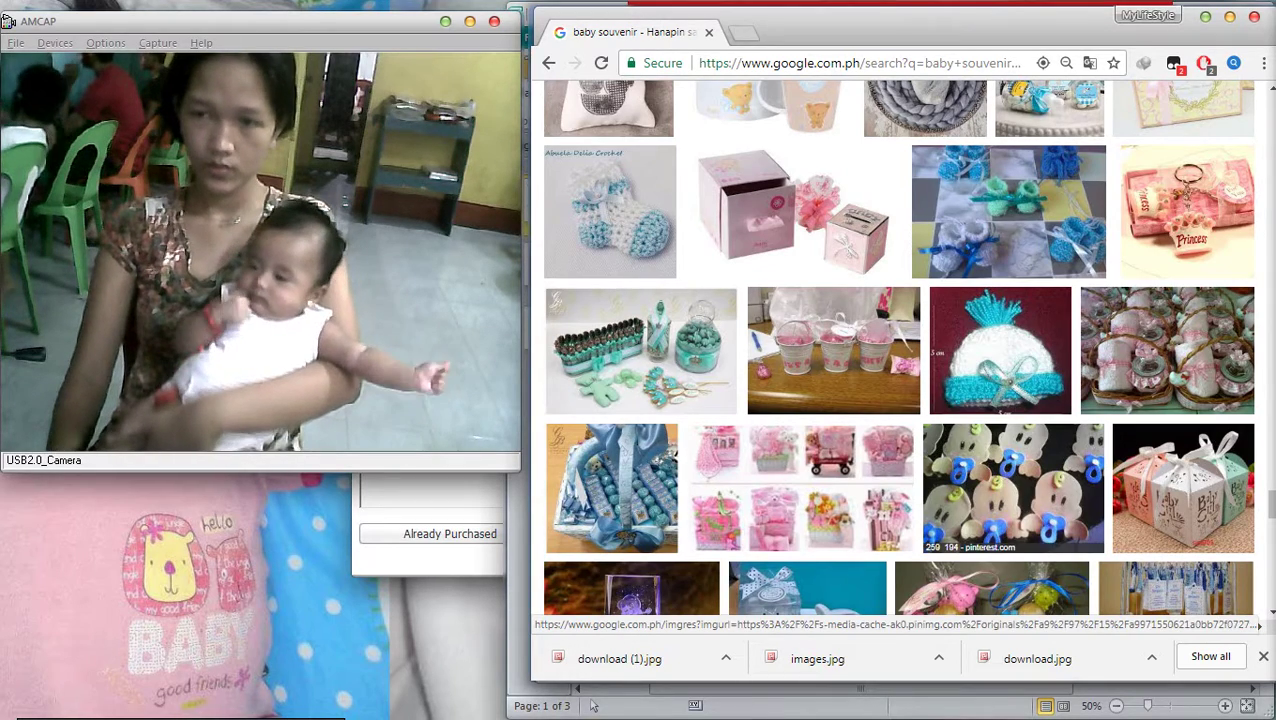
{"action": "scroll", "coordinate": [990, 415], "scroll_direction": "down", "scroll_amount": 4}
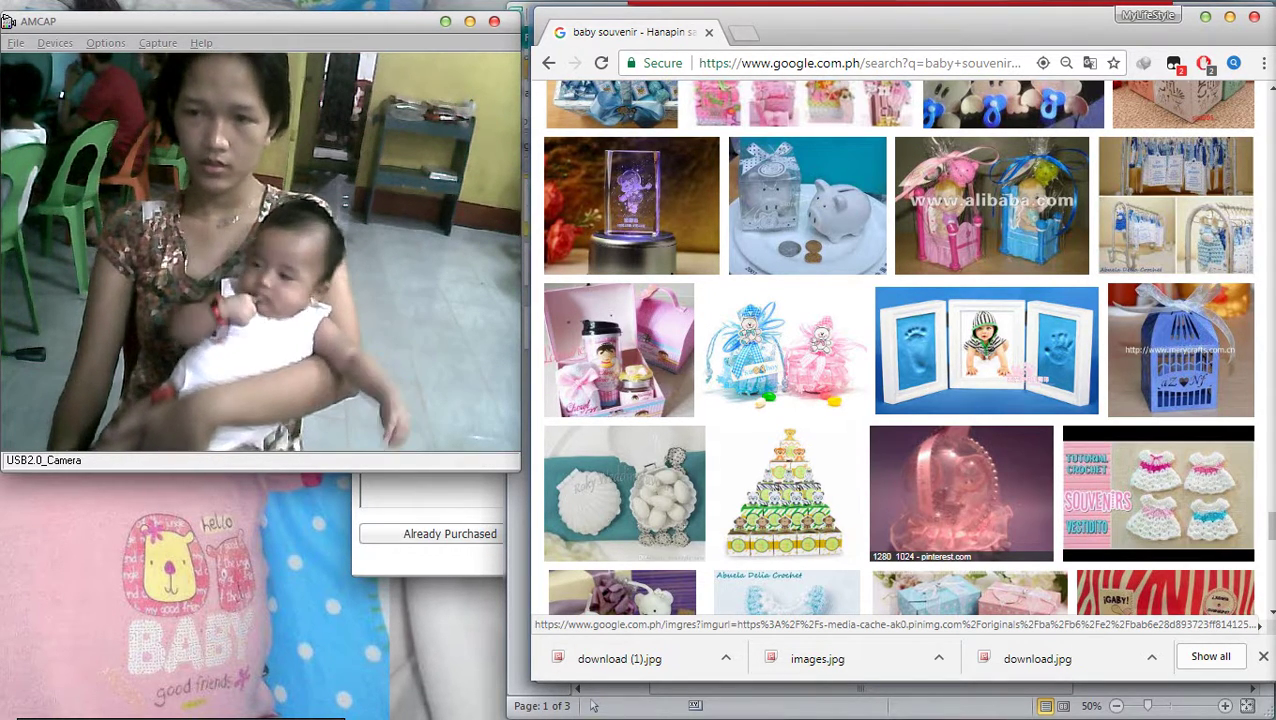
{"action": "scroll", "coordinate": [896, 347], "scroll_direction": "down", "scroll_amount": 10}
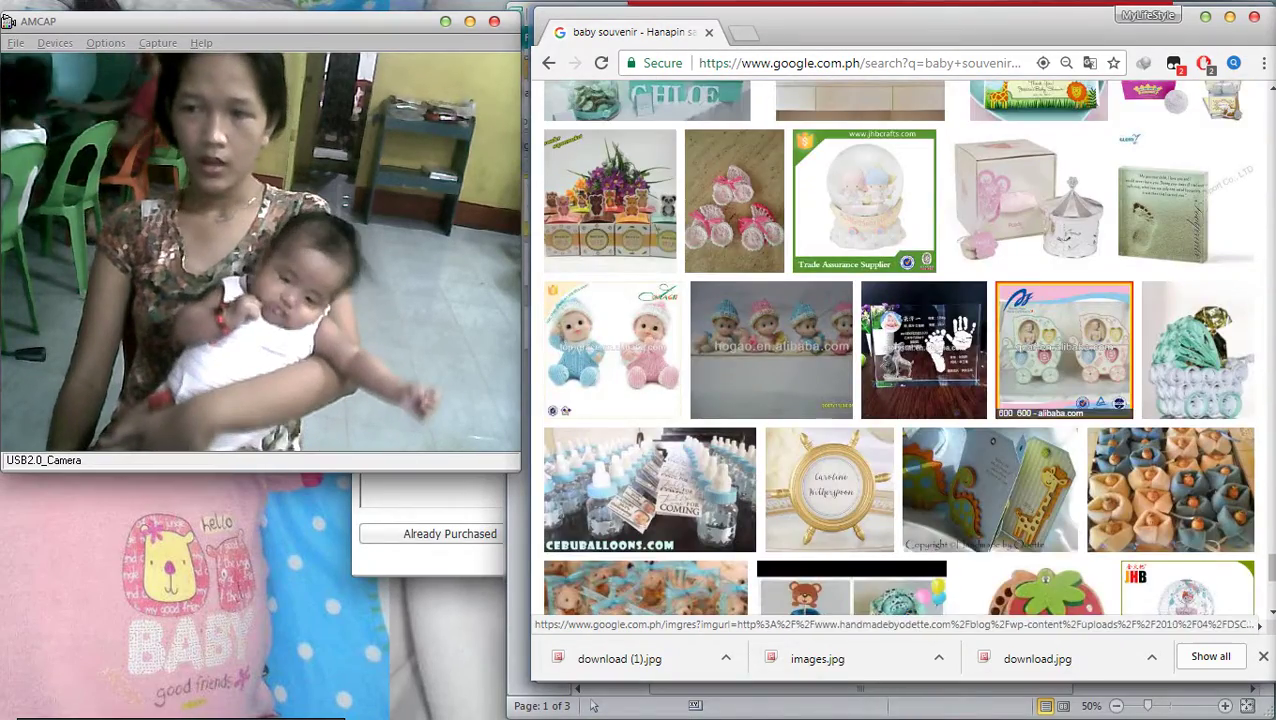
{"action": "scroll", "coordinate": [898, 347], "scroll_direction": "down", "scroll_amount": 4}
{"action": "scroll", "coordinate": [898, 347], "scroll_direction": "down", "scroll_amount": 1}
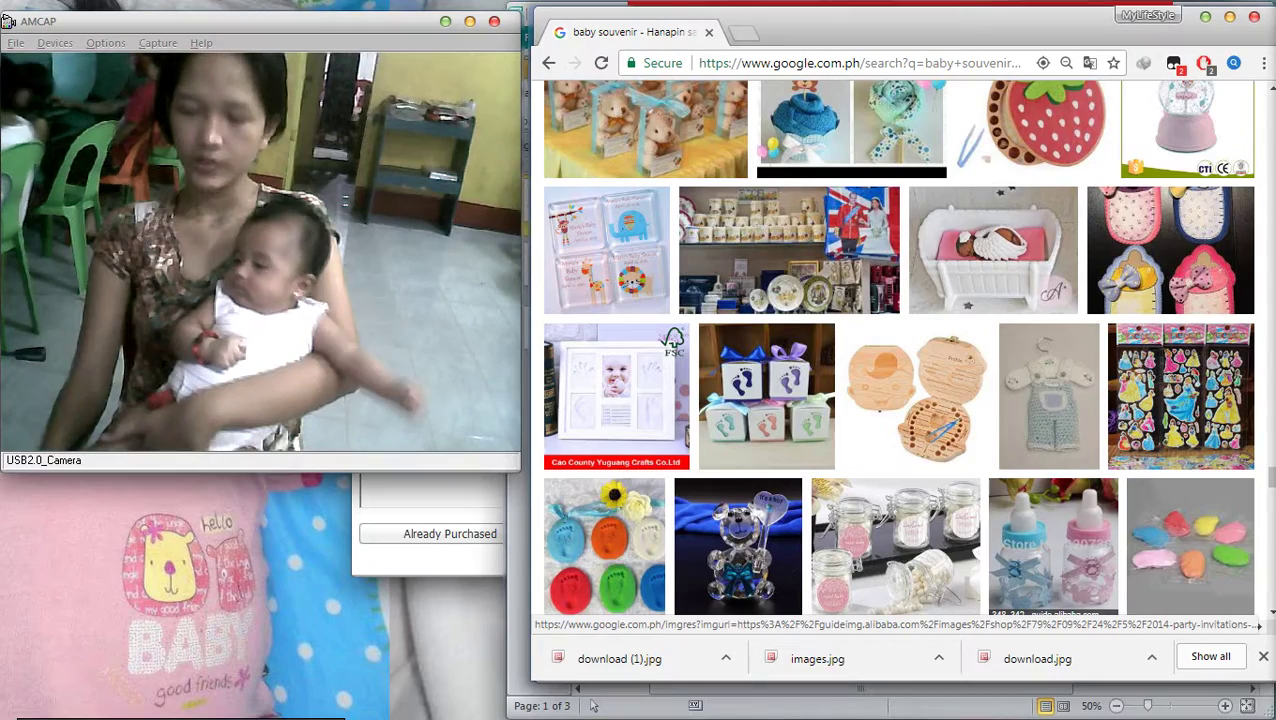
{"action": "scroll", "coordinate": [896, 347], "scroll_direction": "down", "scroll_amount": 4}
{"action": "scroll", "coordinate": [896, 347], "scroll_direction": "down", "scroll_amount": 4}
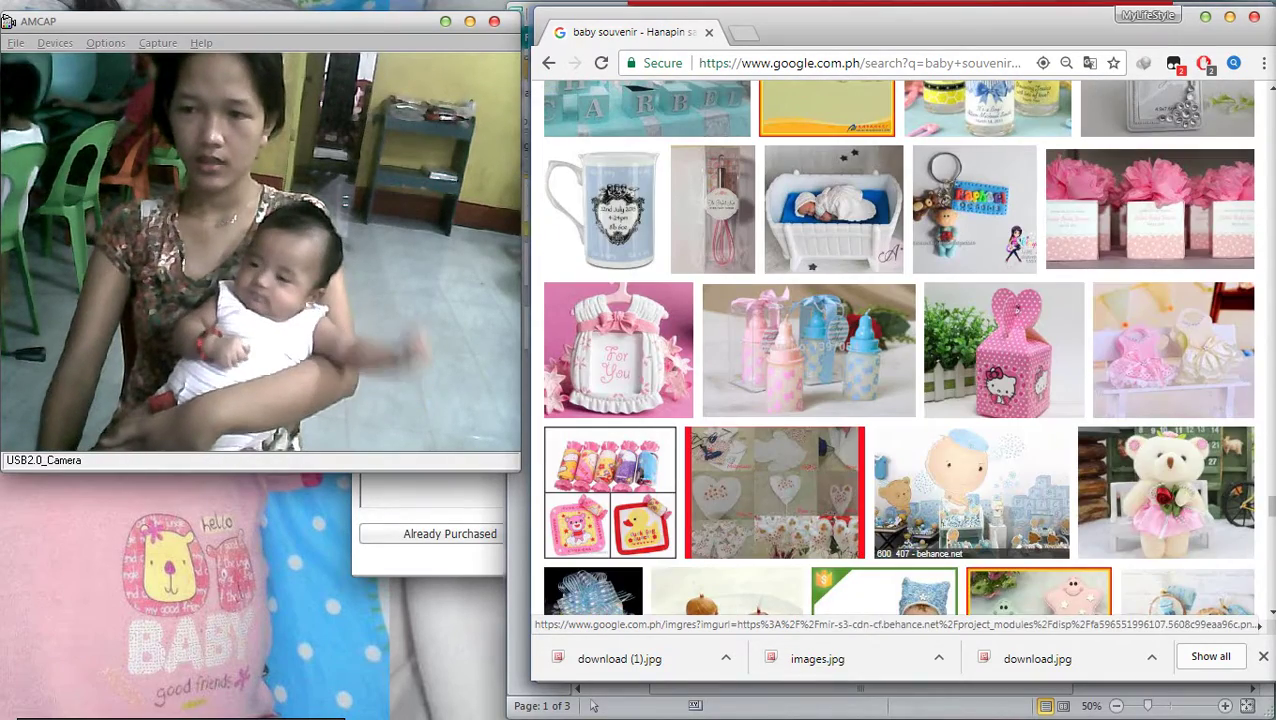
{"action": "scroll", "coordinate": [896, 347], "scroll_direction": "down", "scroll_amount": 1}
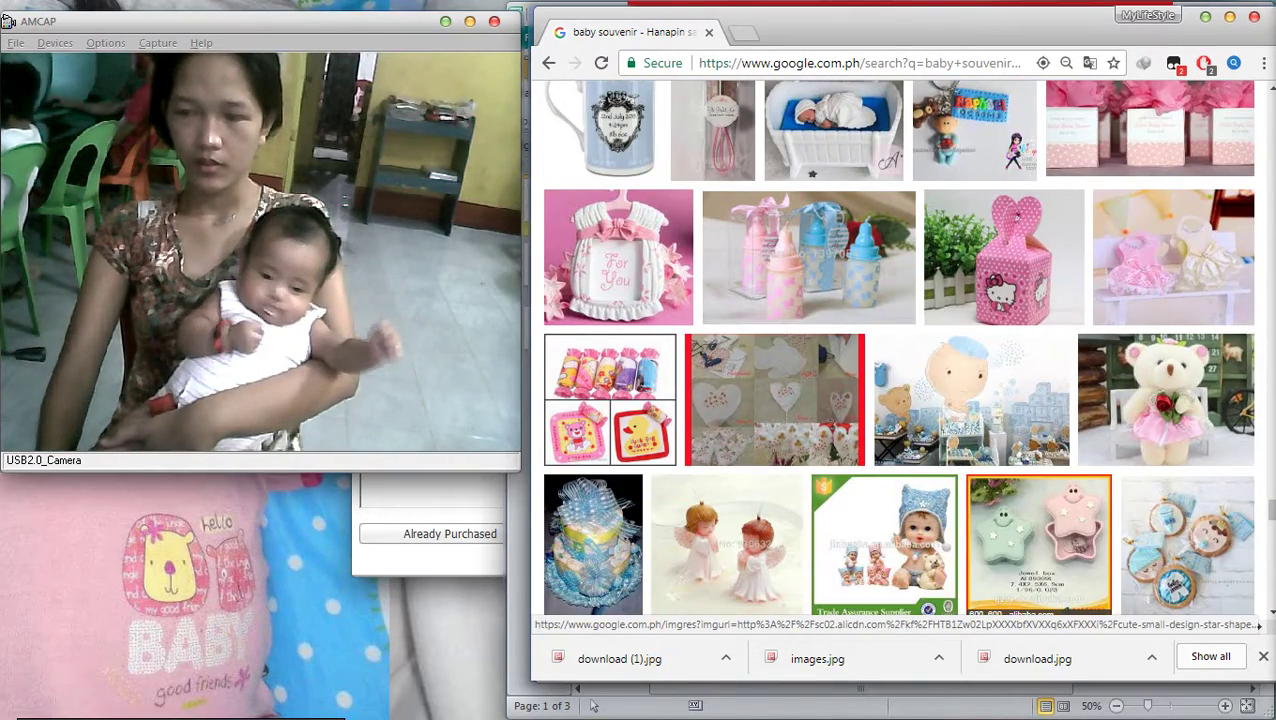
{"action": "scroll", "coordinate": [896, 347], "scroll_direction": "down", "scroll_amount": 4}
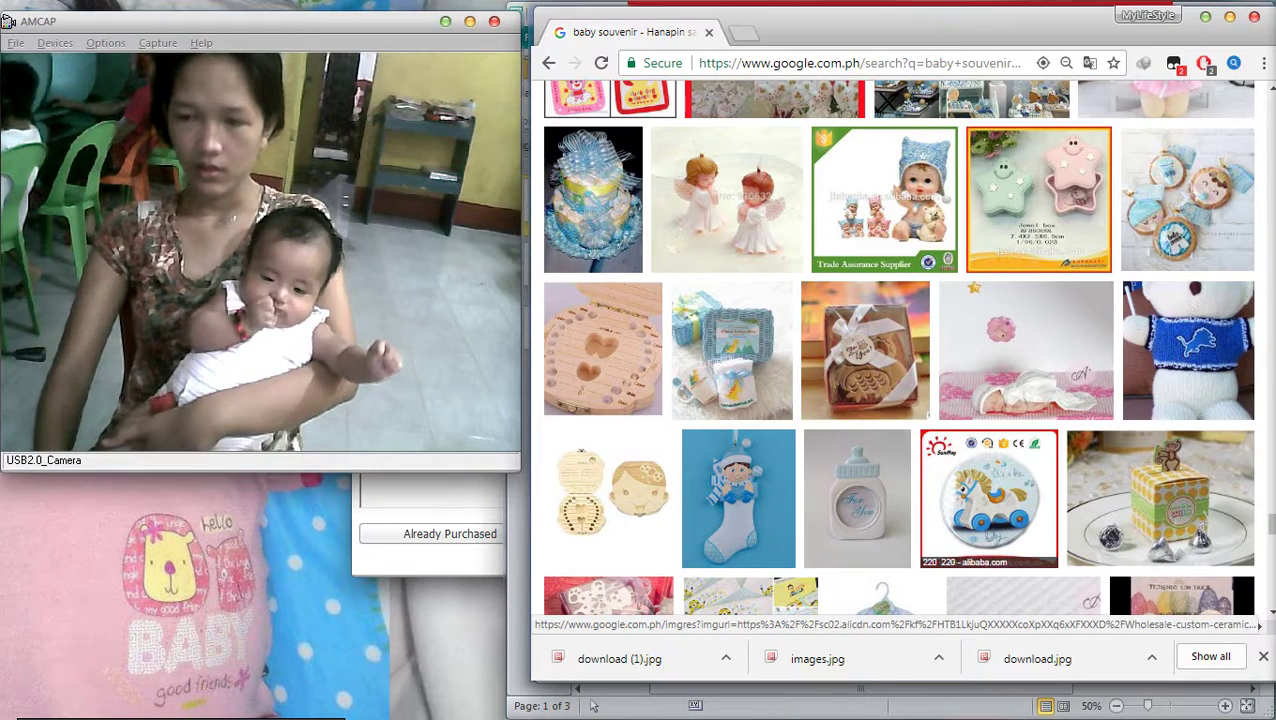
{"action": "scroll", "coordinate": [1000, 520], "scroll_direction": "down", "scroll_amount": 1}
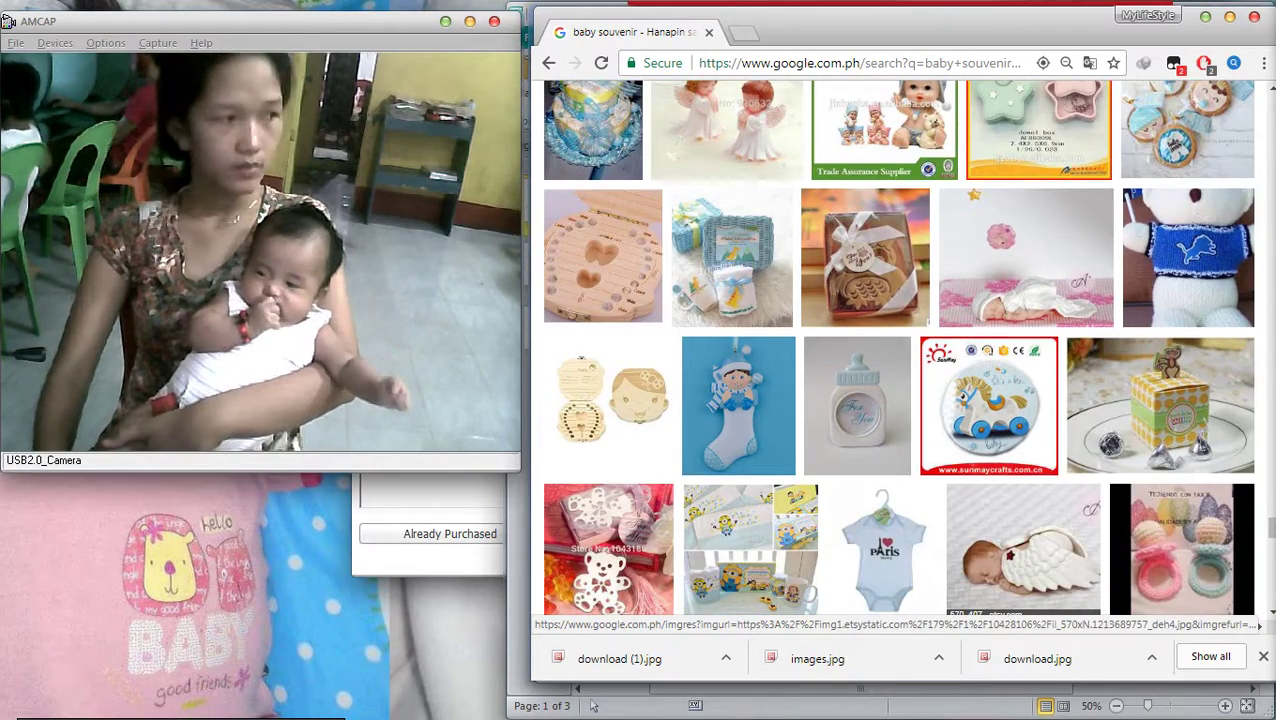
{"action": "scroll", "coordinate": [1160, 520], "scroll_direction": "down", "scroll_amount": 3}
{"action": "scroll", "coordinate": [1160, 520], "scroll_direction": "down", "scroll_amount": 5}
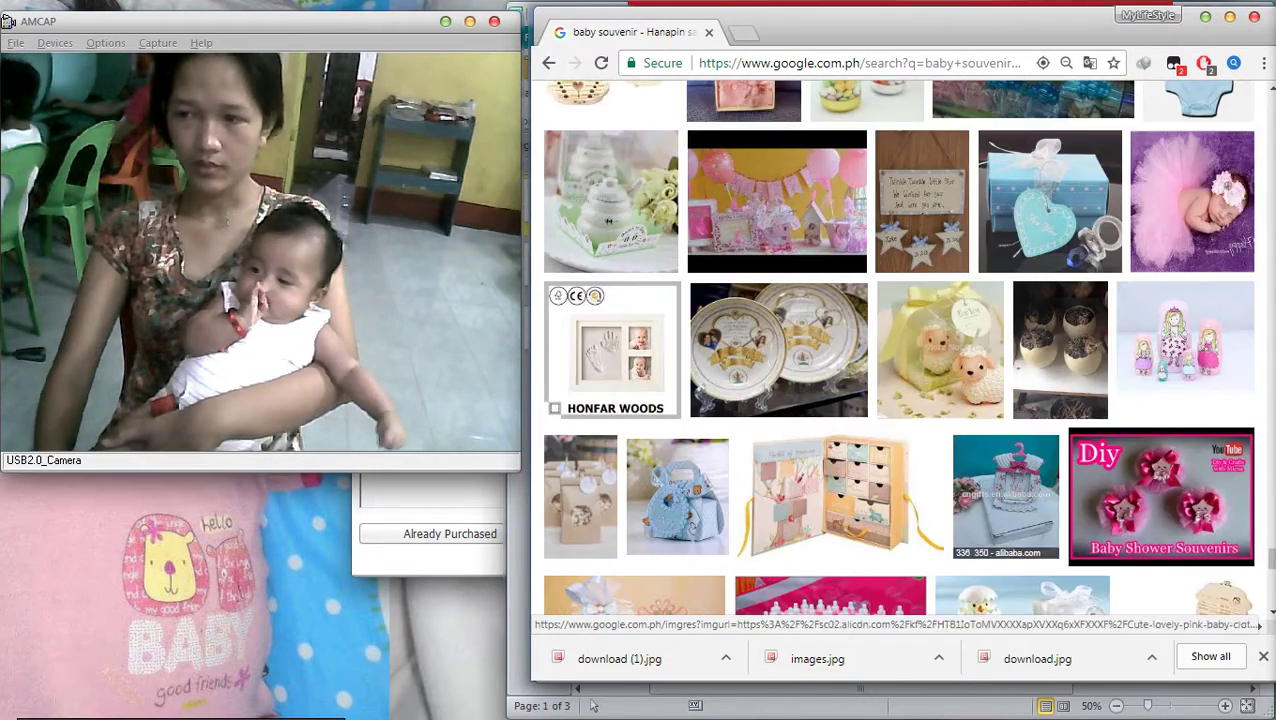
{"action": "scroll", "coordinate": [898, 347], "scroll_direction": "down", "scroll_amount": 5}
{"action": "scroll", "coordinate": [898, 347], "scroll_direction": "down", "scroll_amount": 4}
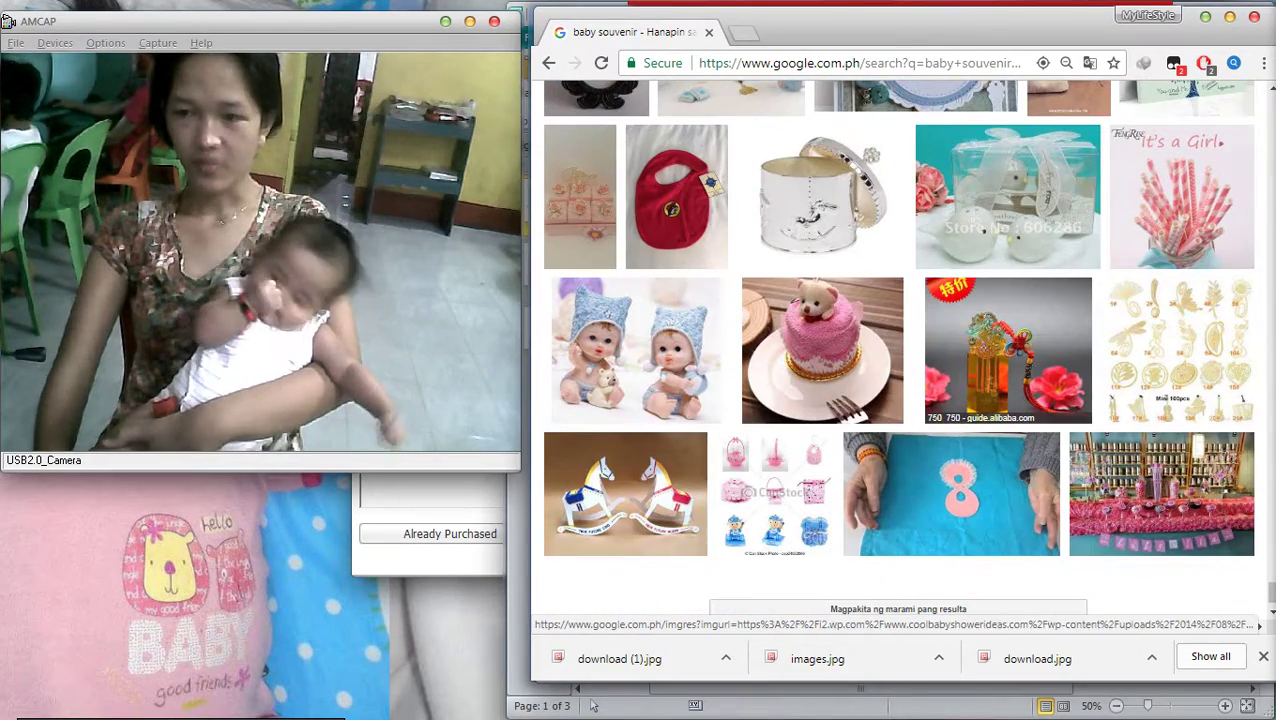
{"action": "scroll", "coordinate": [898, 347], "scroll_direction": "down", "scroll_amount": 2}
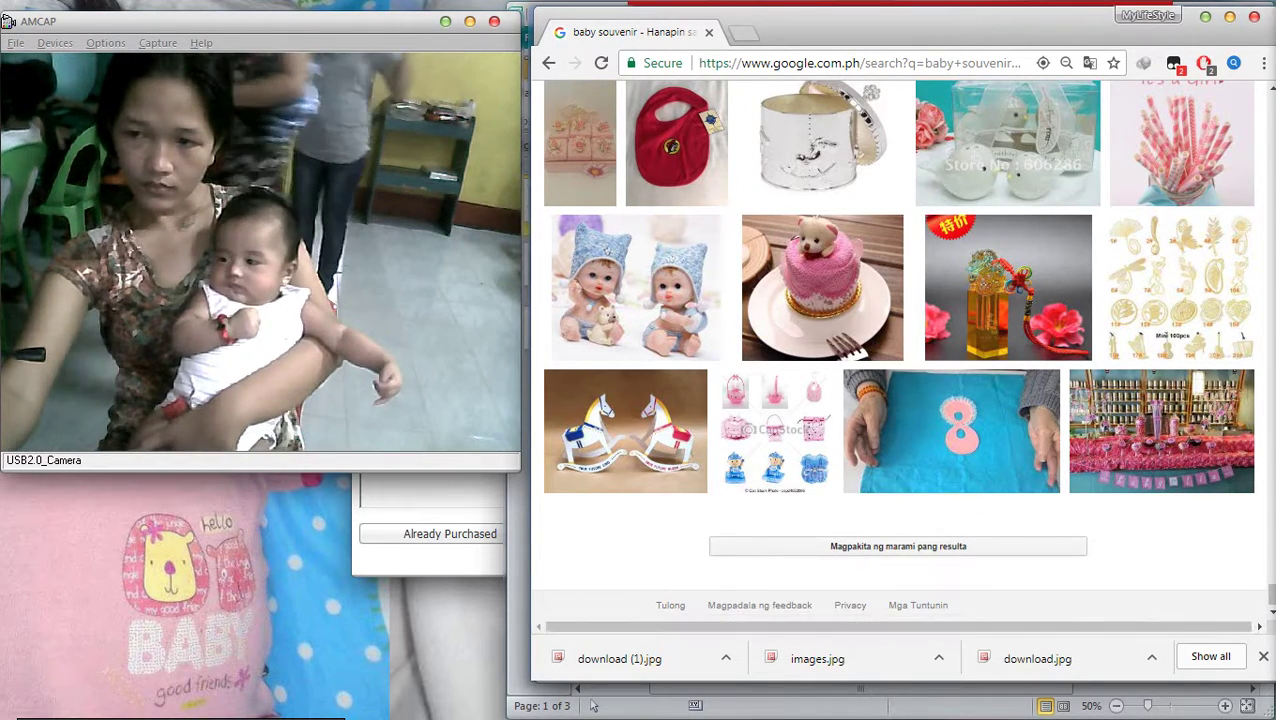
Load more baby souvenir image results and scroll through the new pictures
{"action": "left_click", "coordinate": [898, 546]}
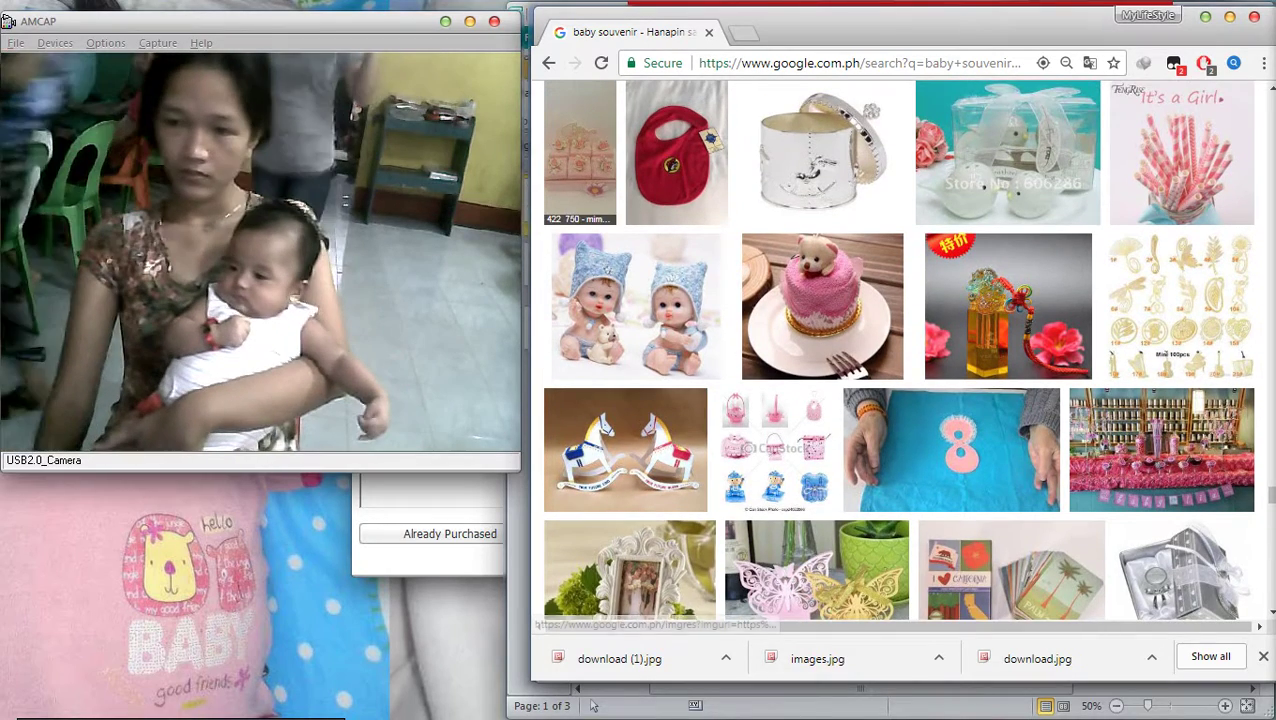
{"action": "scroll", "coordinate": [898, 350], "scroll_direction": "down", "scroll_amount": 4}
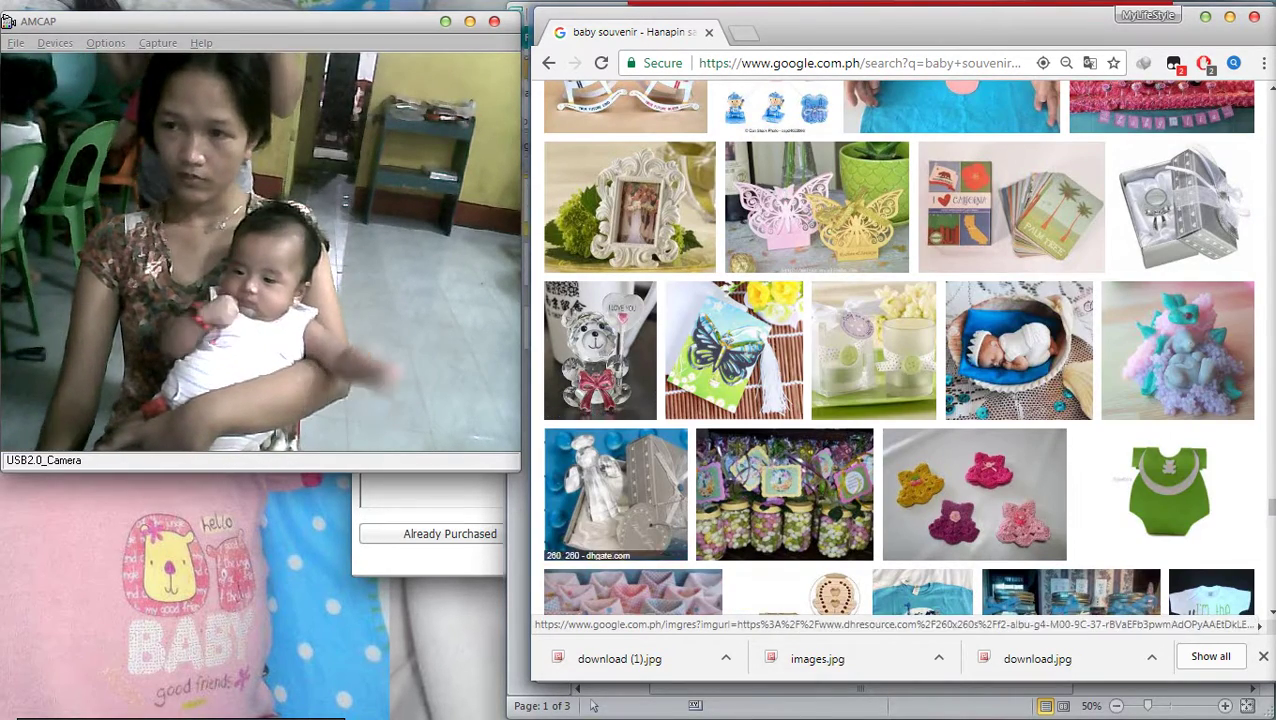
{"action": "scroll", "coordinate": [898, 350], "scroll_direction": "down", "scroll_amount": 1}
{"action": "scroll", "coordinate": [898, 350], "scroll_direction": "down", "scroll_amount": 4}
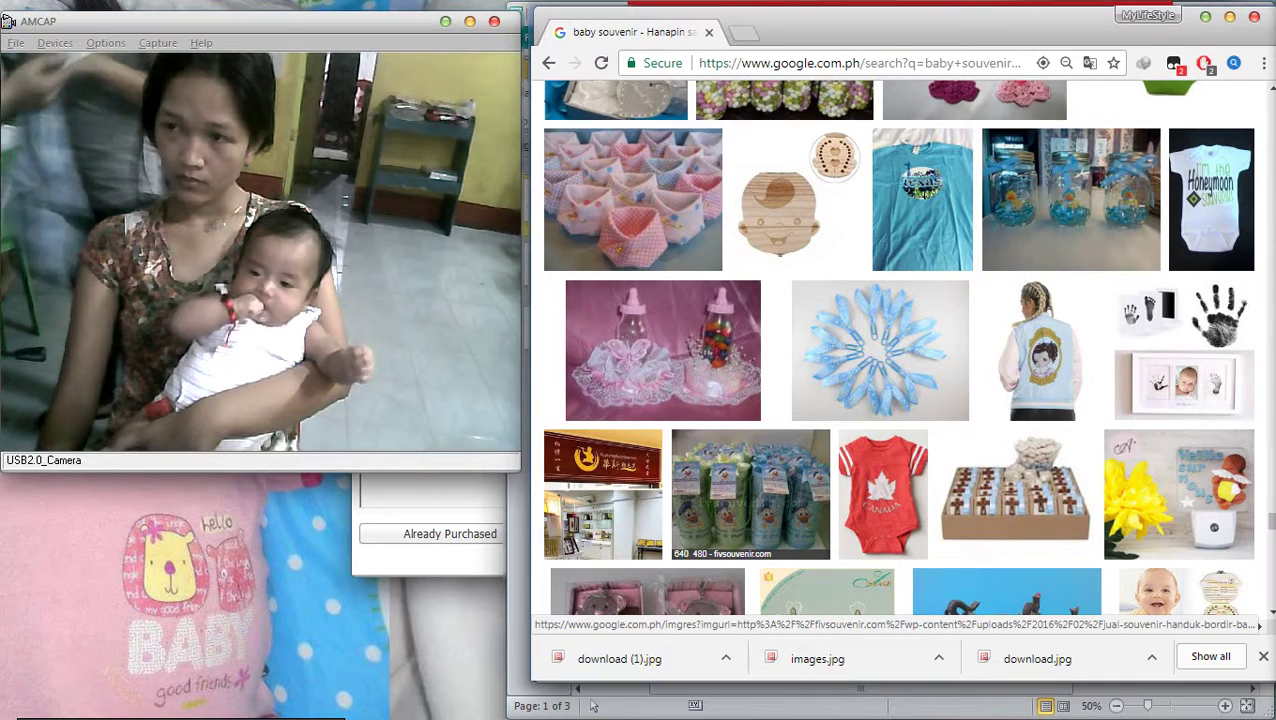
{"action": "scroll", "coordinate": [750, 490], "scroll_direction": "down", "scroll_amount": 5}
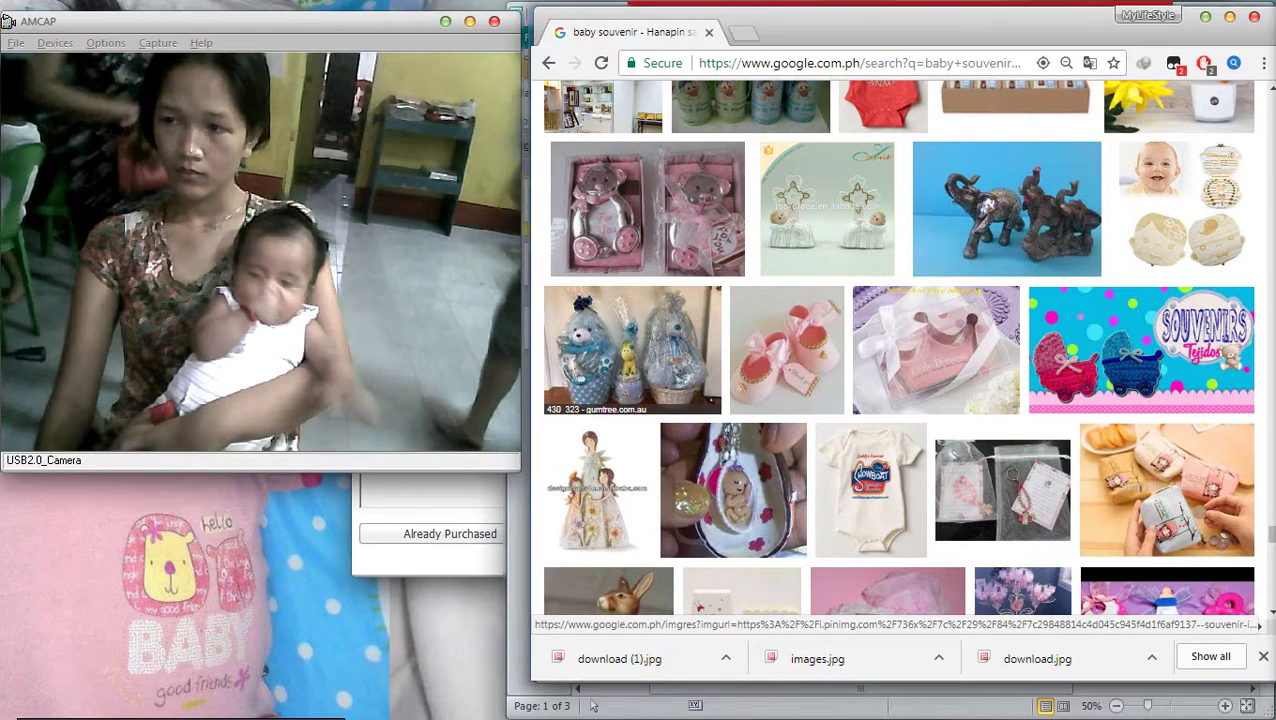
{"action": "scroll", "coordinate": [898, 348], "scroll_direction": "up", "scroll_amount": 6}
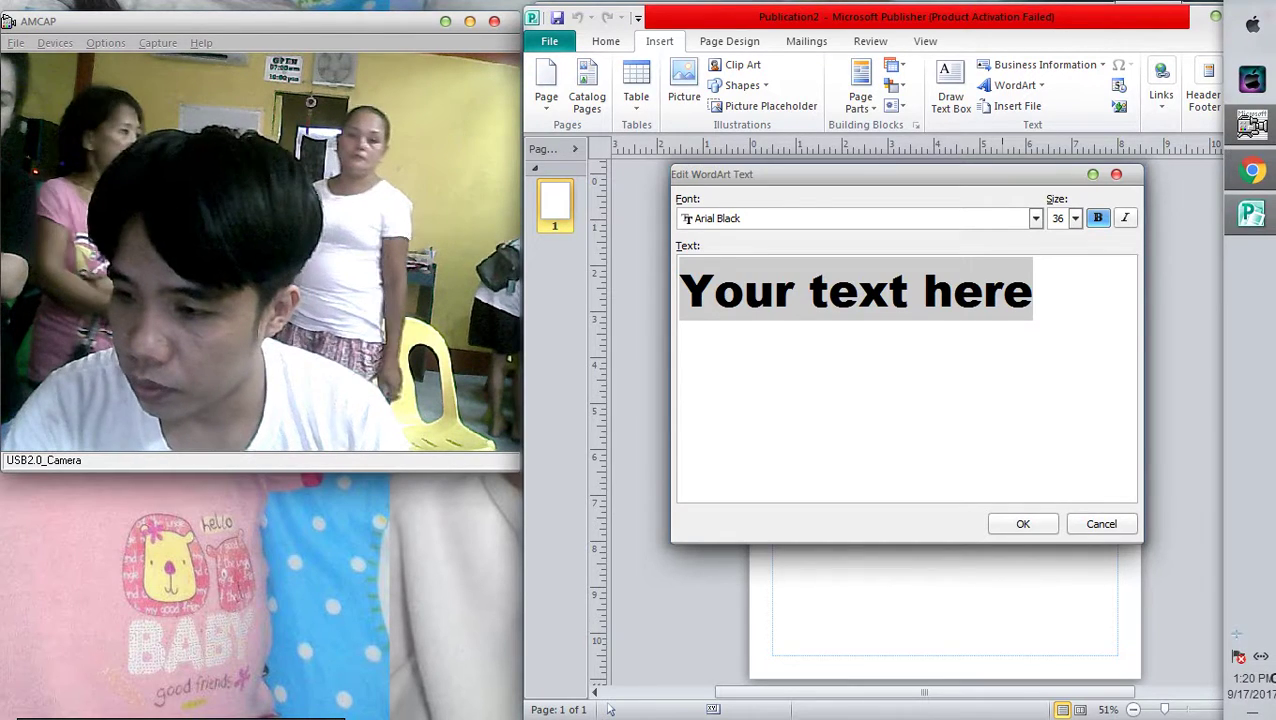
Insert a WordArt heading reading OCASION in capital letters
{"action": "left_click", "coordinate": [1236, 633]}
{"action": "key", "text": "Escape"}
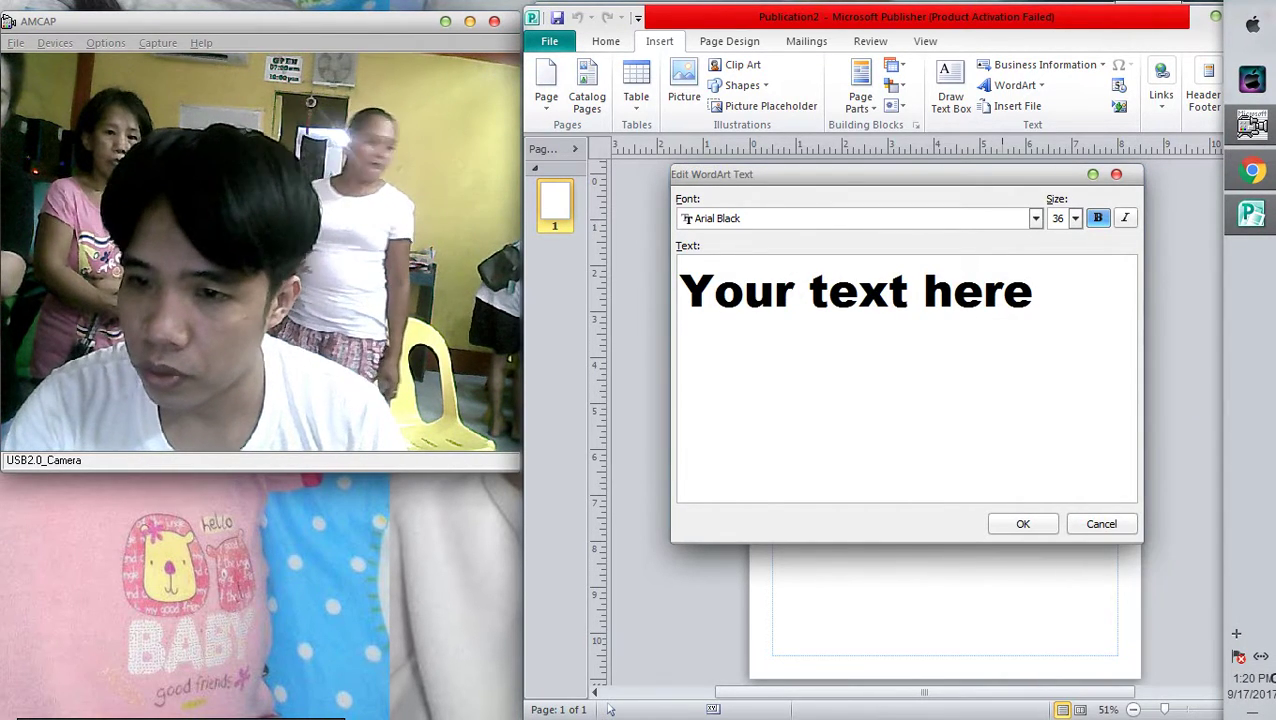
{"action": "key", "text": "Caps_Lock"}
{"action": "type", "text": "OCAS"}
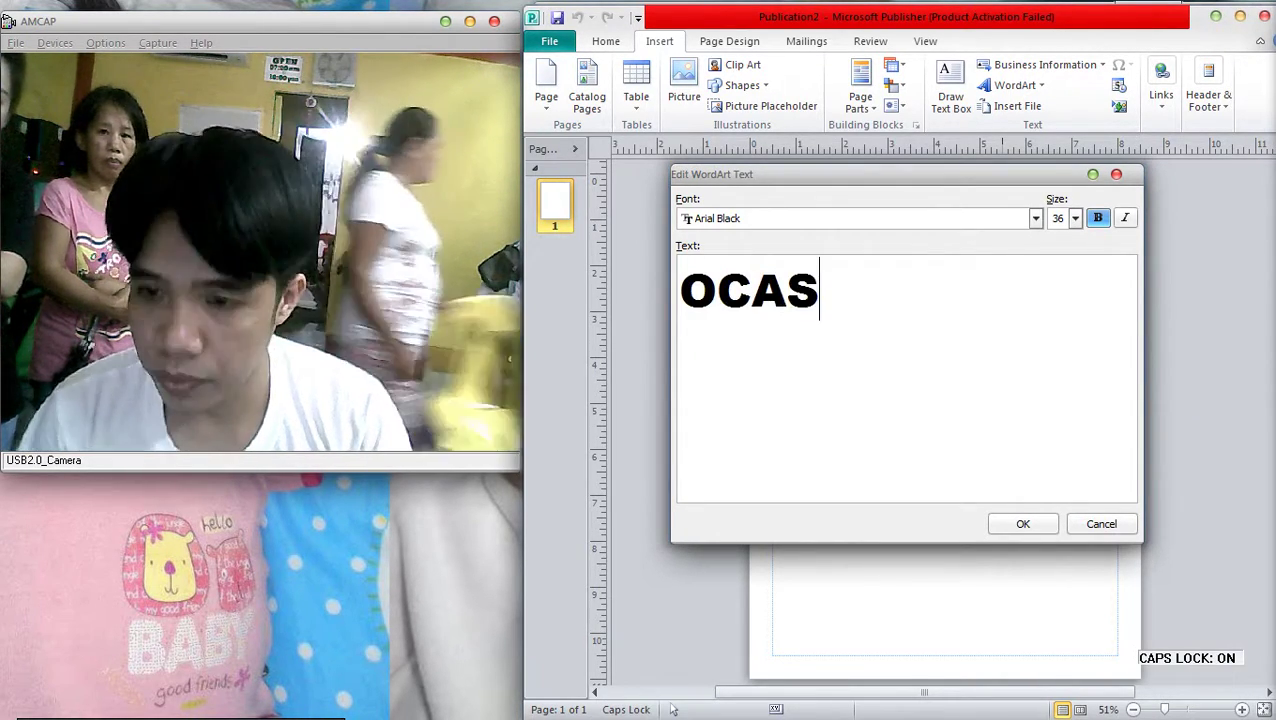
{"action": "type", "text": "ION"}
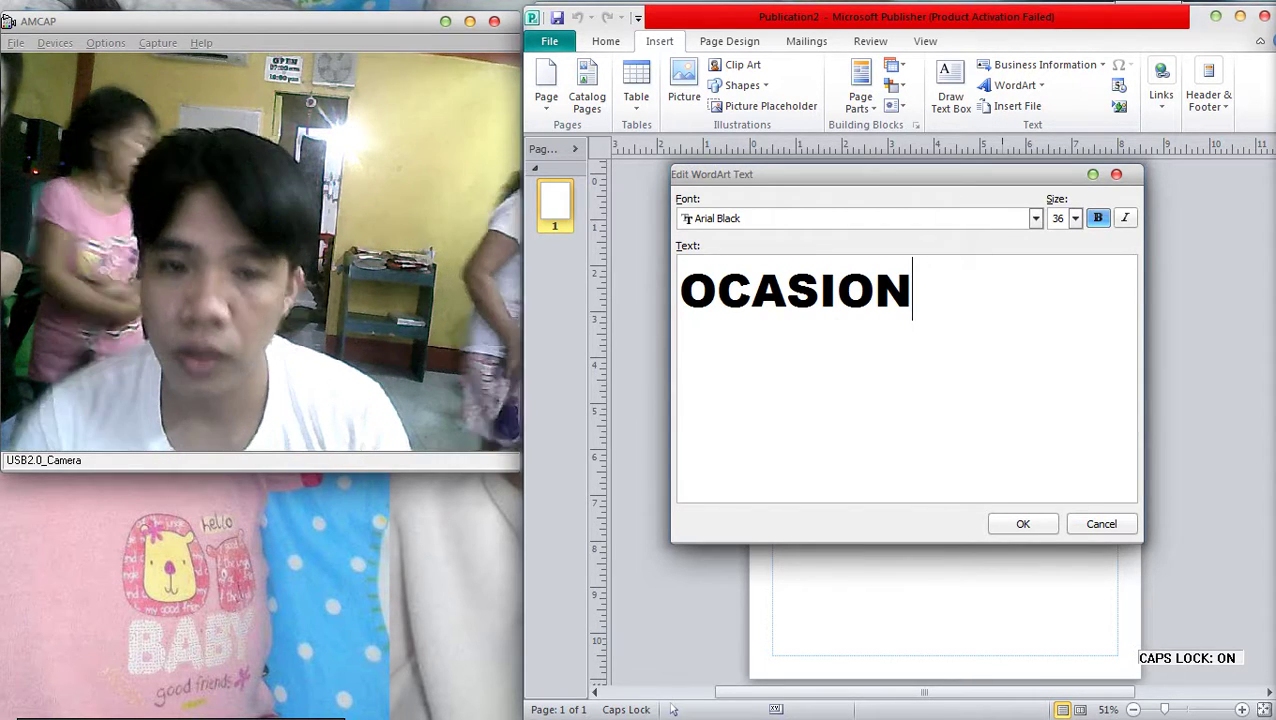
{"action": "key", "text": "Tab"}
{"action": "key", "text": "Return"}
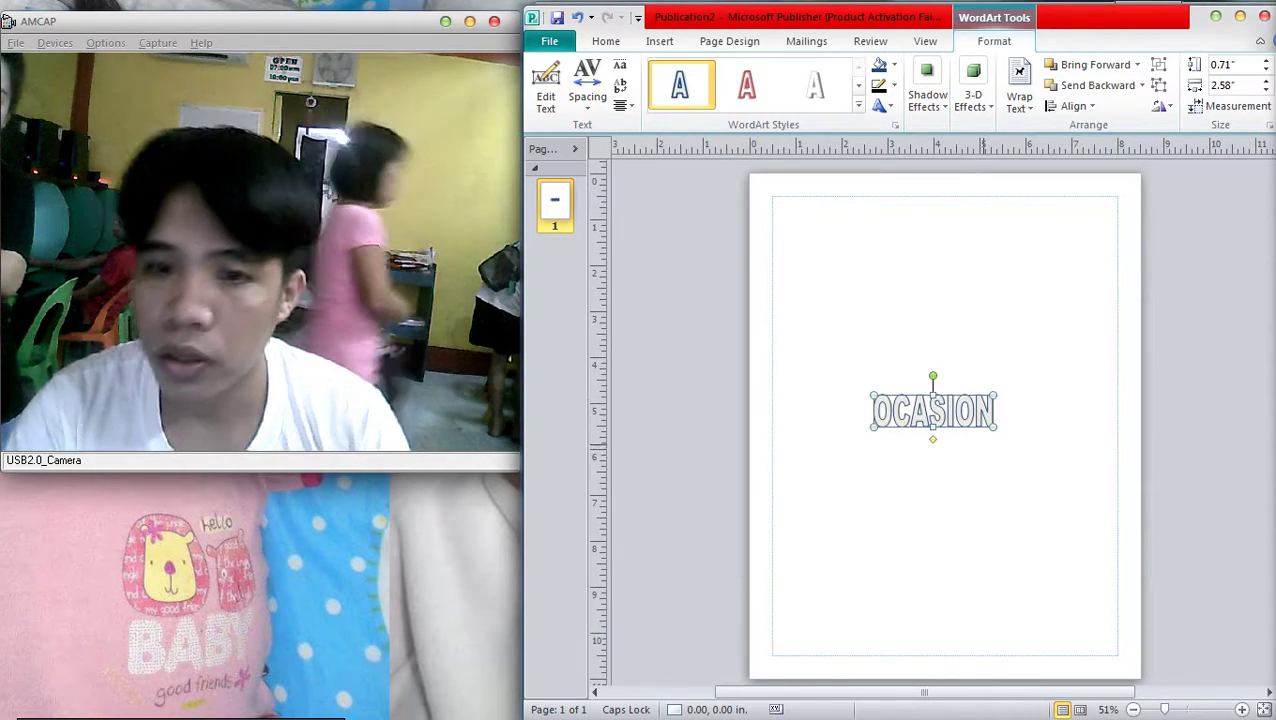
{"action": "key", "text": "Escape"}
Move the OCASION heading to the top centre and change its font to AR JULIAN
{"action": "left_click_drag", "start_coordinate": [965, 428], "coordinate": [991, 226]}
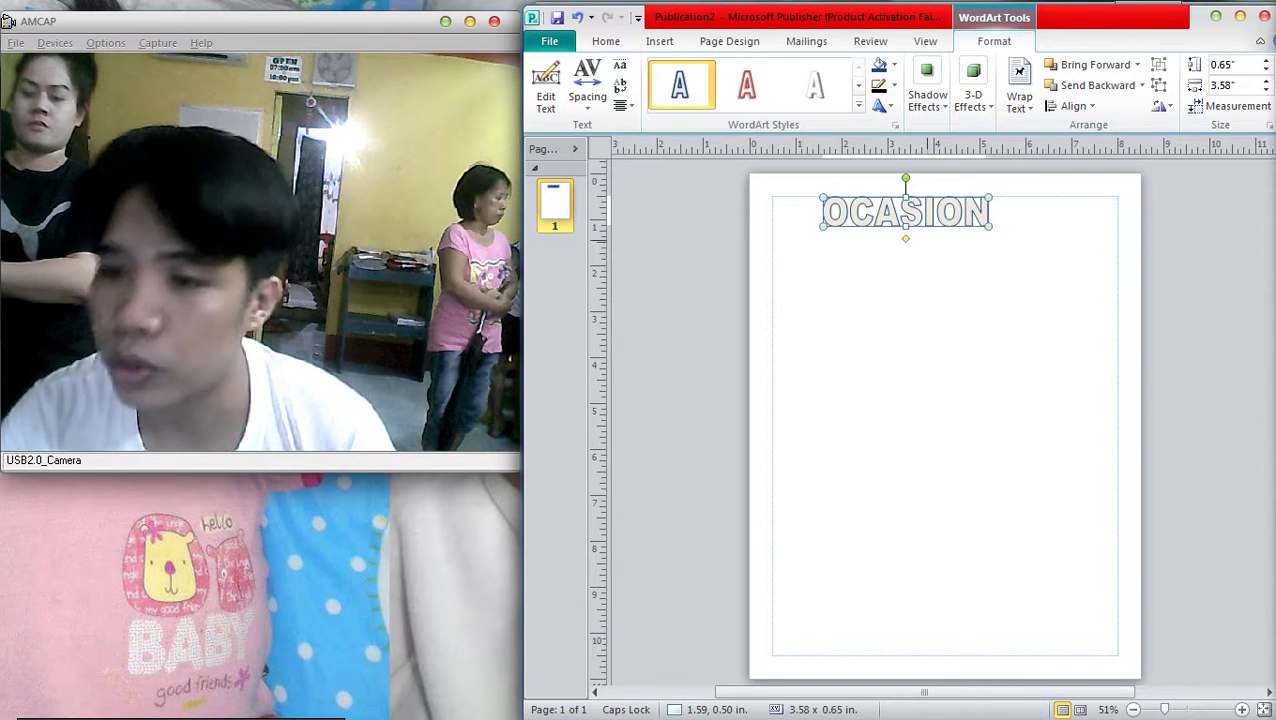
{"action": "left_click_drag", "start_coordinate": [905, 212], "coordinate": [934, 218]}
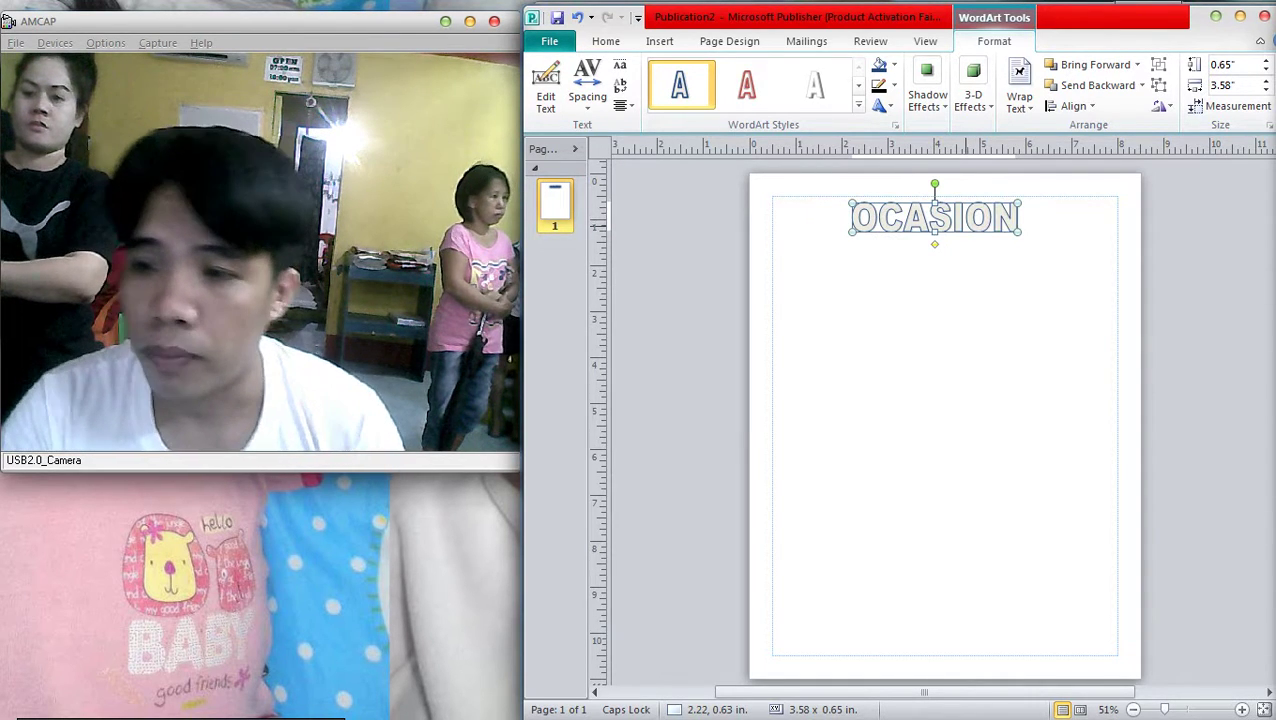
{"action": "right_click", "coordinate": [962, 222]}
{"action": "left_click", "coordinate": [977, 176]}
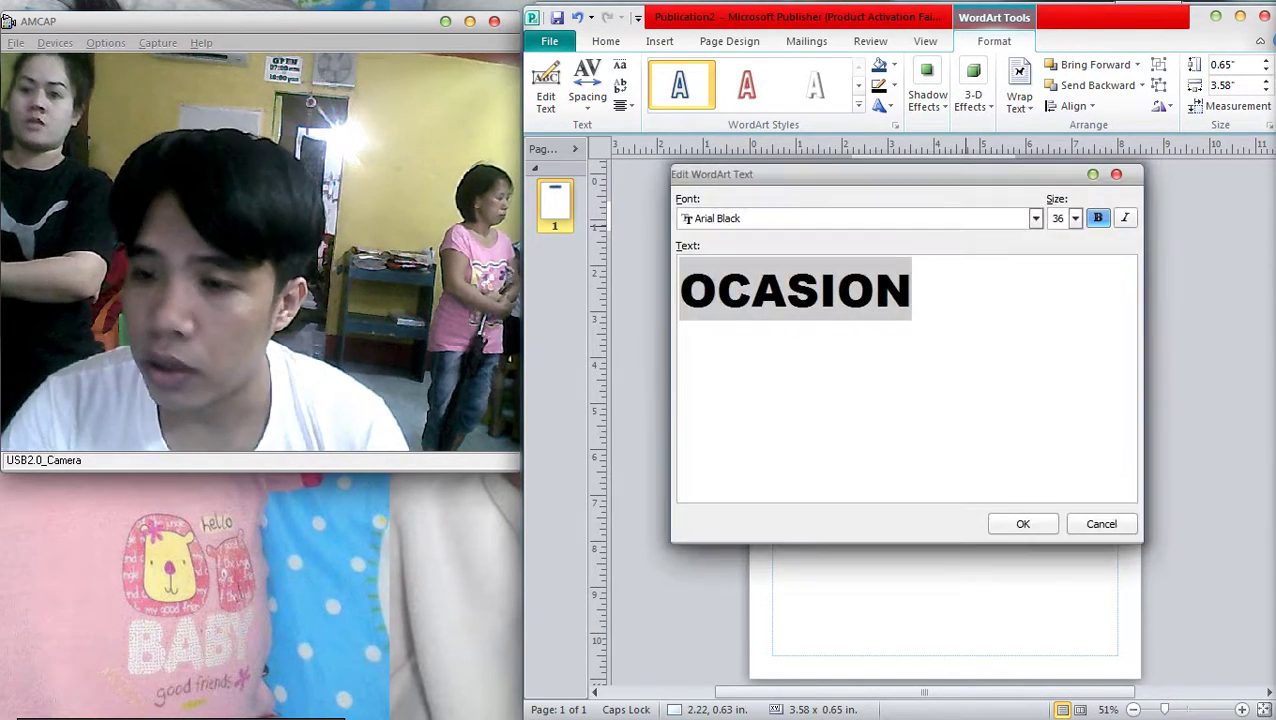
{"action": "left_click", "coordinate": [1035, 218]}
{"action": "left_click", "coordinate": [740, 270]}
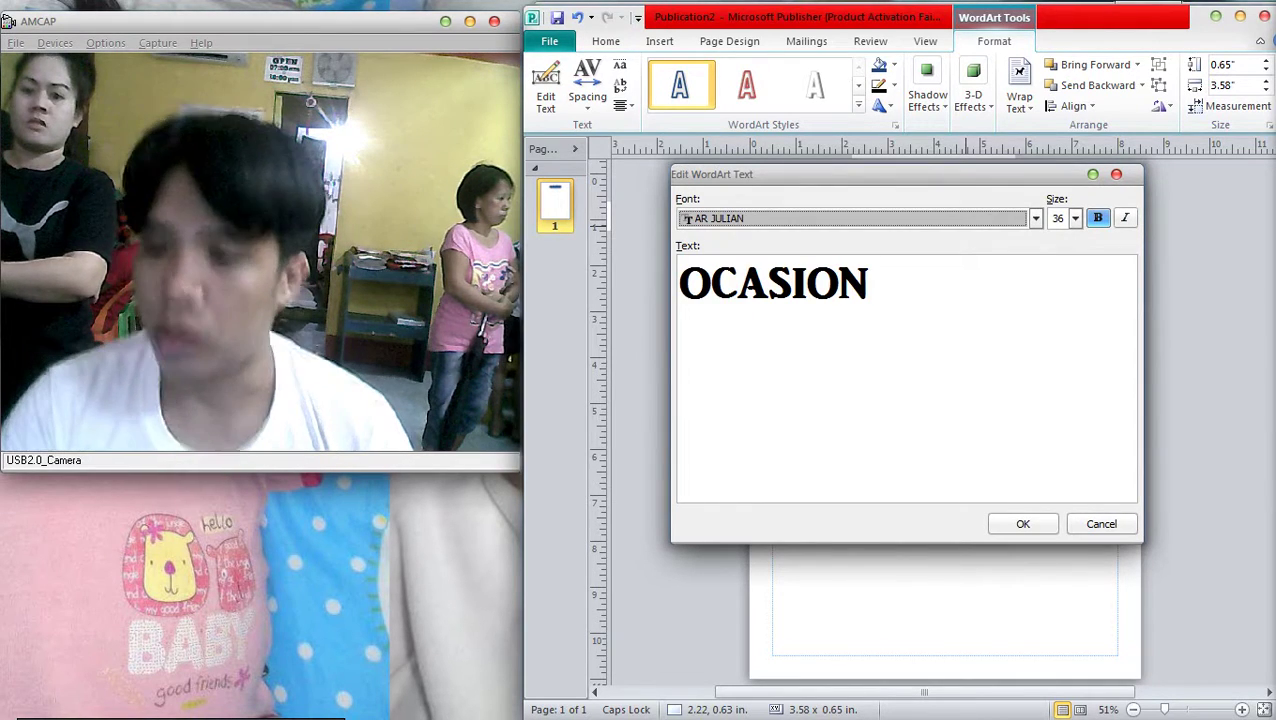
{"action": "left_click", "coordinate": [1022, 524]}
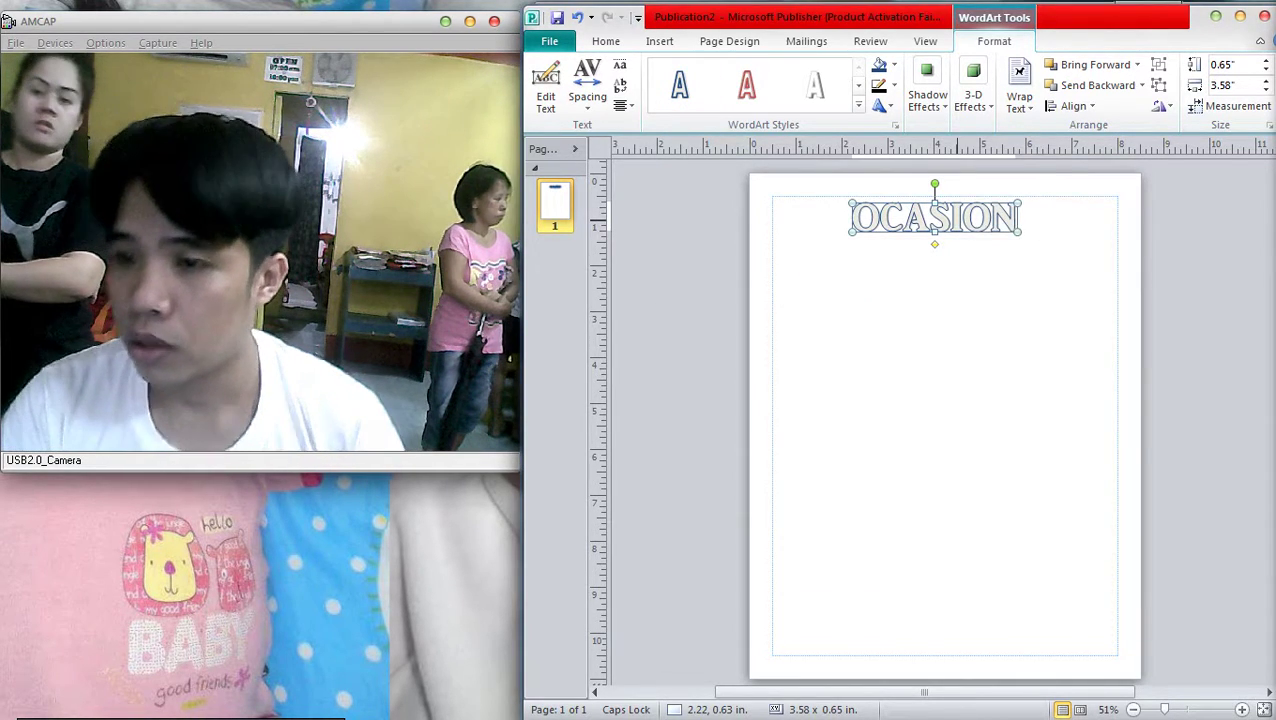
Reopen the WordArt text, leave it as OCASION, then delete the heading from the page
{"action": "right_click", "coordinate": [959, 222]}
{"action": "left_click", "coordinate": [969, 171]}
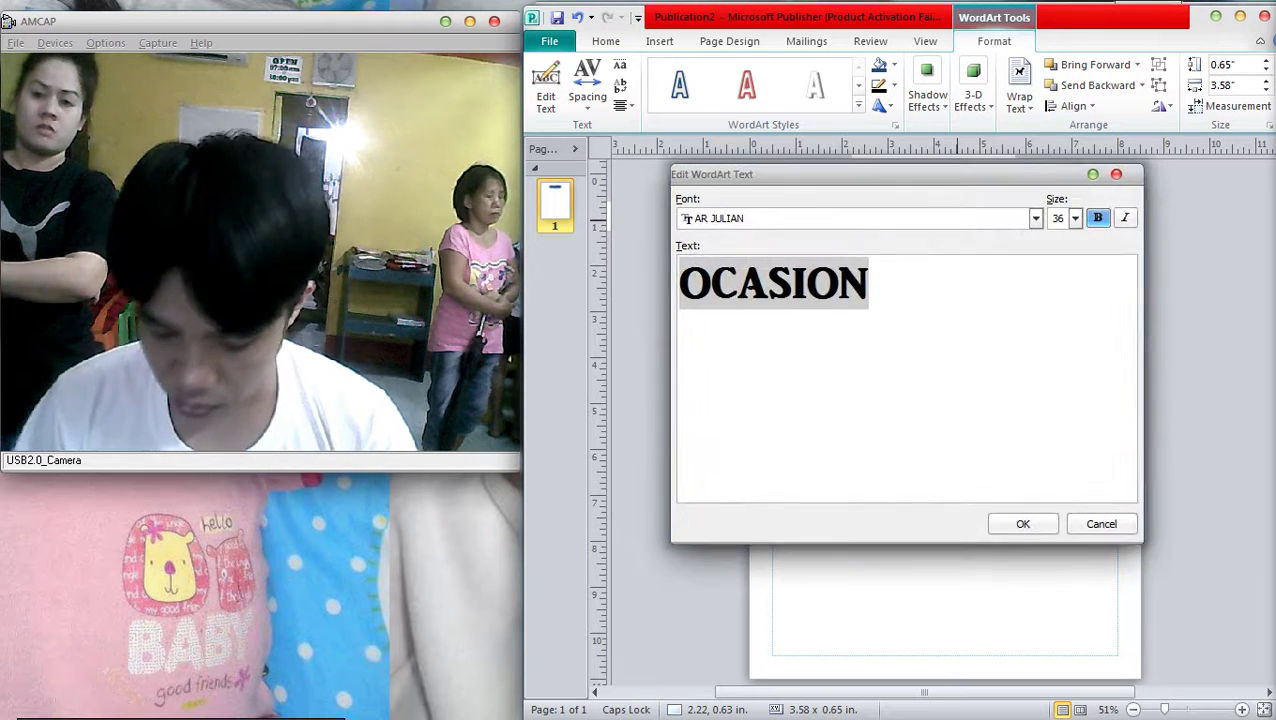
{"action": "type", "text": "OK"}
{"action": "key", "text": "BackSpace"}
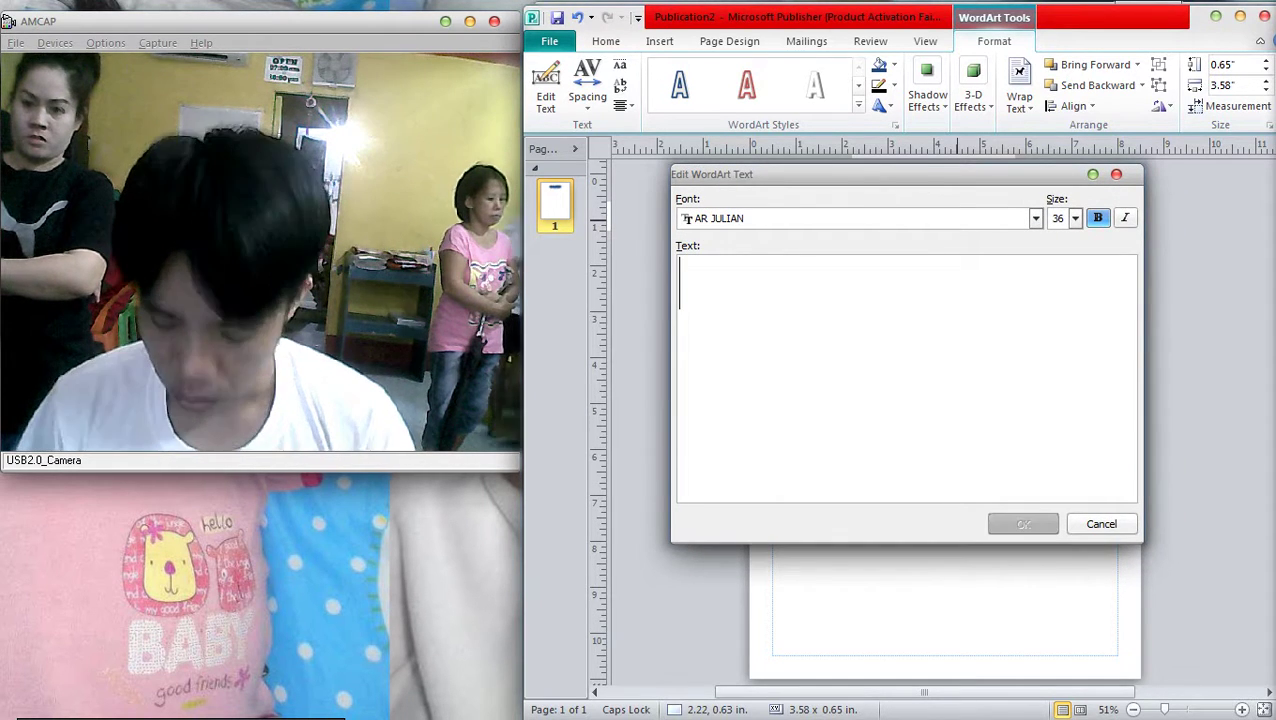
{"action": "type", "text": "U"}
{"action": "key", "text": "BackSpace"}
{"action": "type", "text": "OLK"}
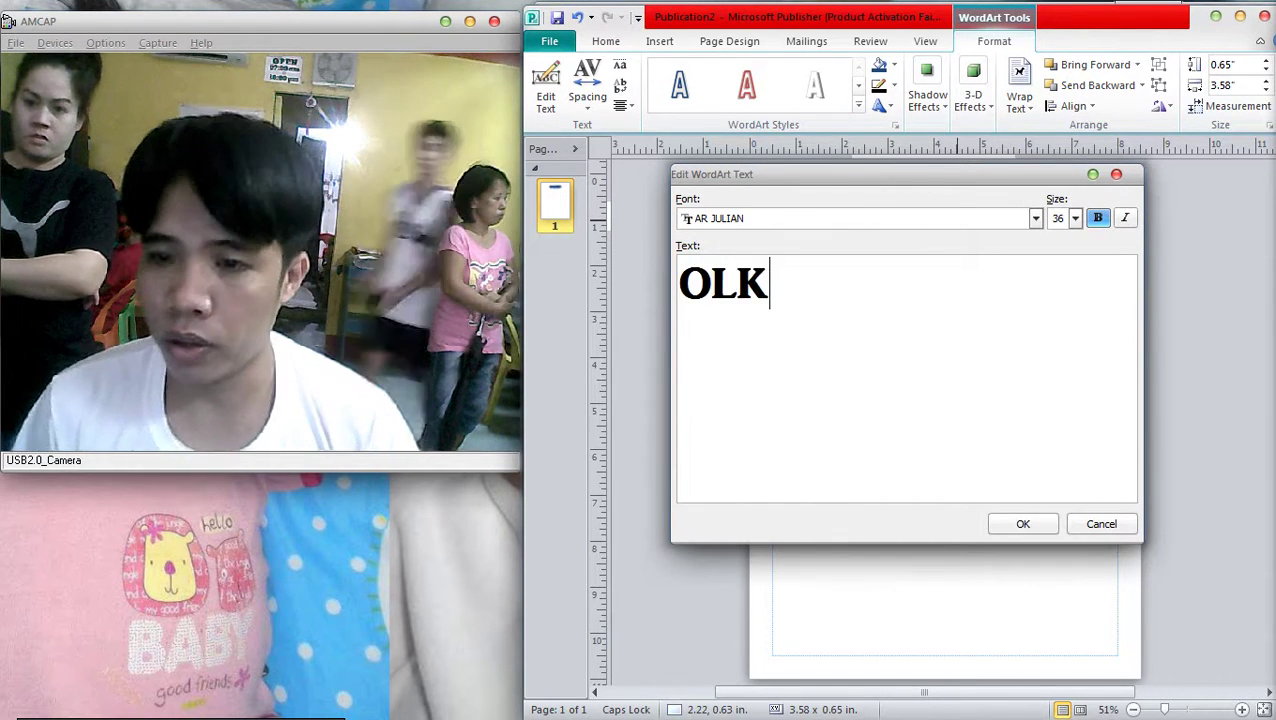
{"action": "key", "text": "BackSpace"}
{"action": "key", "text": "BackSpace"}
{"action": "type", "text": "K"}
{"action": "key", "text": "BackSpace"}
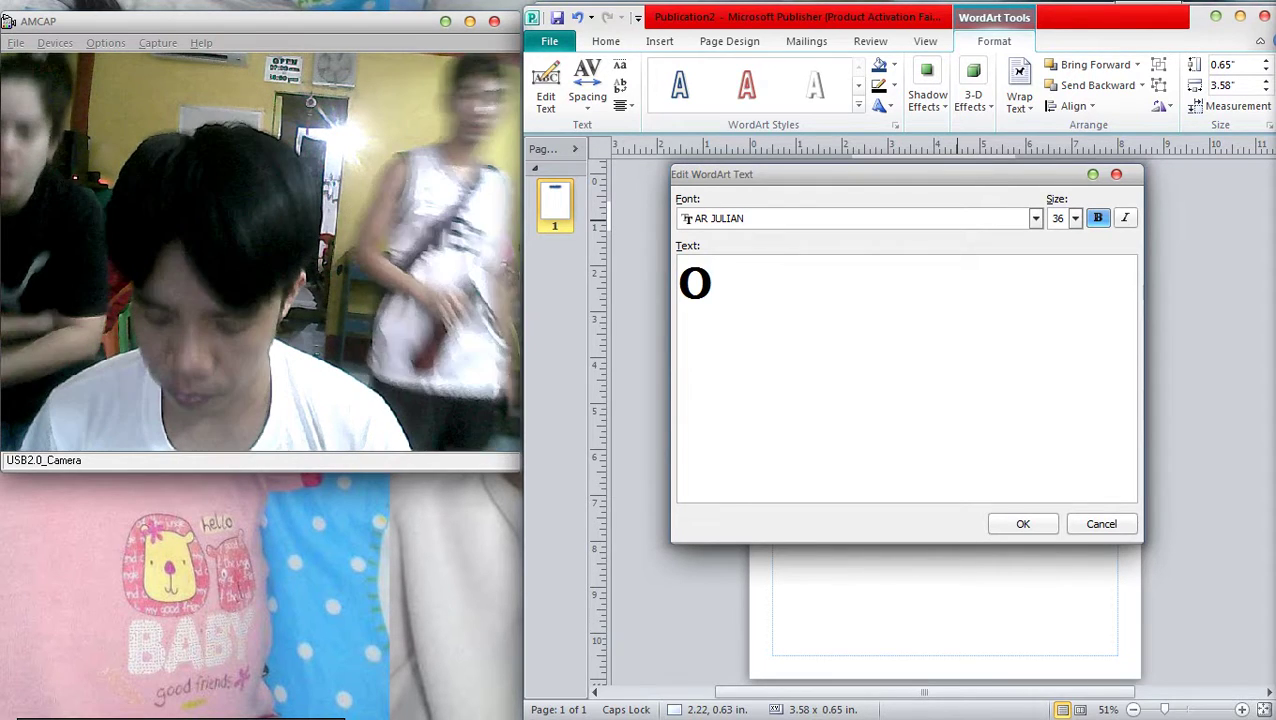
{"action": "type", "text": "KAS"}
{"action": "key", "text": "BackSpace"}
{"action": "key", "text": "BackSpace"}
{"action": "key", "text": "BackSpace"}
{"action": "key", "text": "BackSpace"}
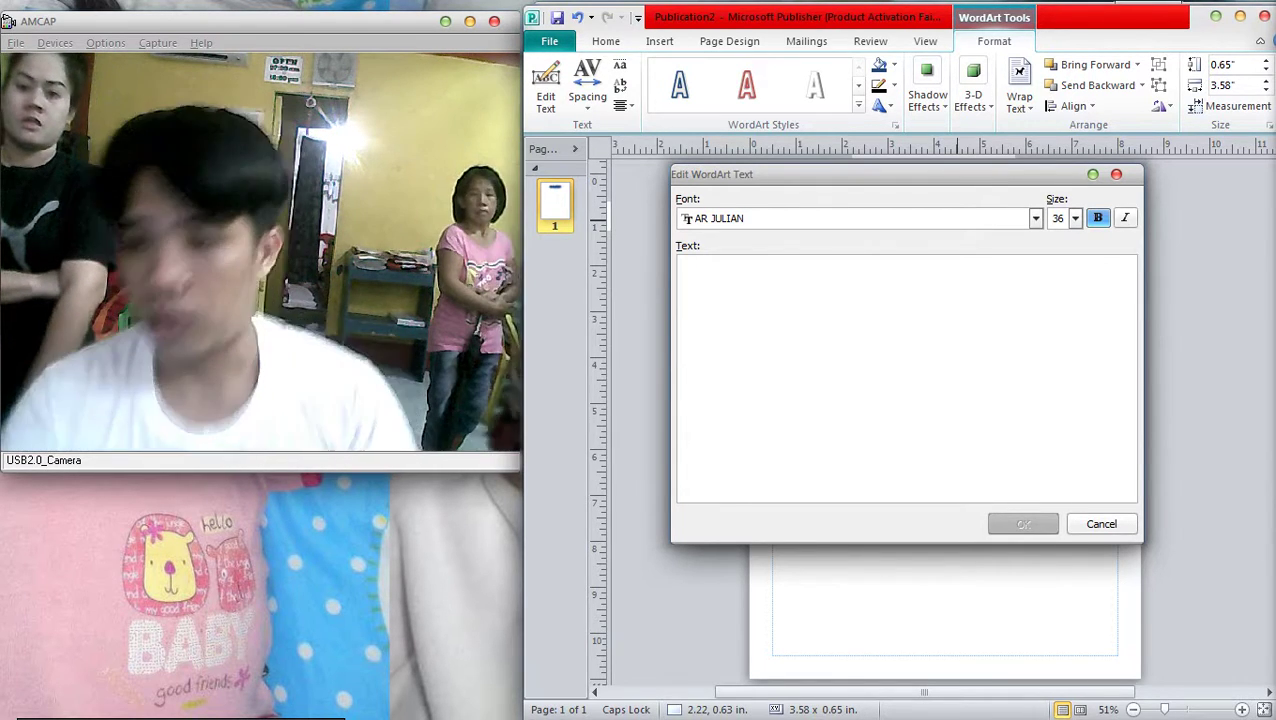
{"action": "type", "text": "OCASION"}
{"action": "key", "text": "Return"}
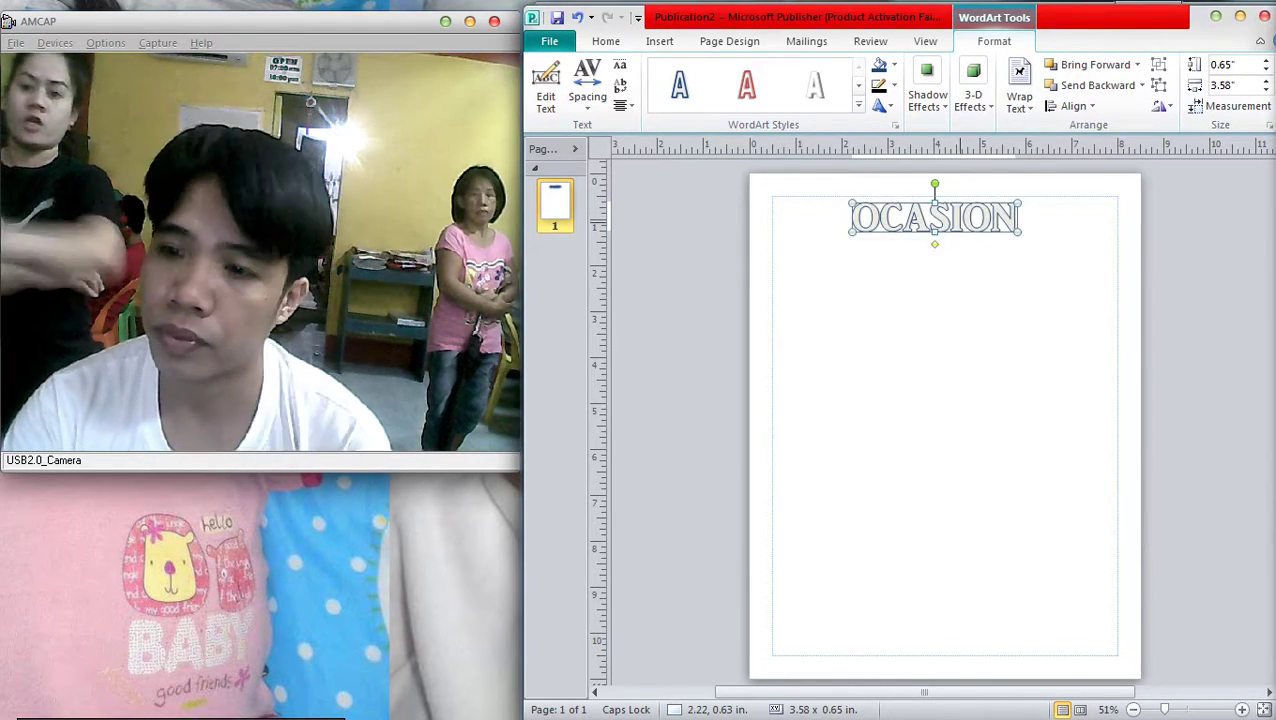
{"action": "key", "text": "Delete"}
Browse K-09's Users > Public > Public Documents share, step back to Users, then close Explorer
{"action": "left_click", "coordinate": [1250, 124]}
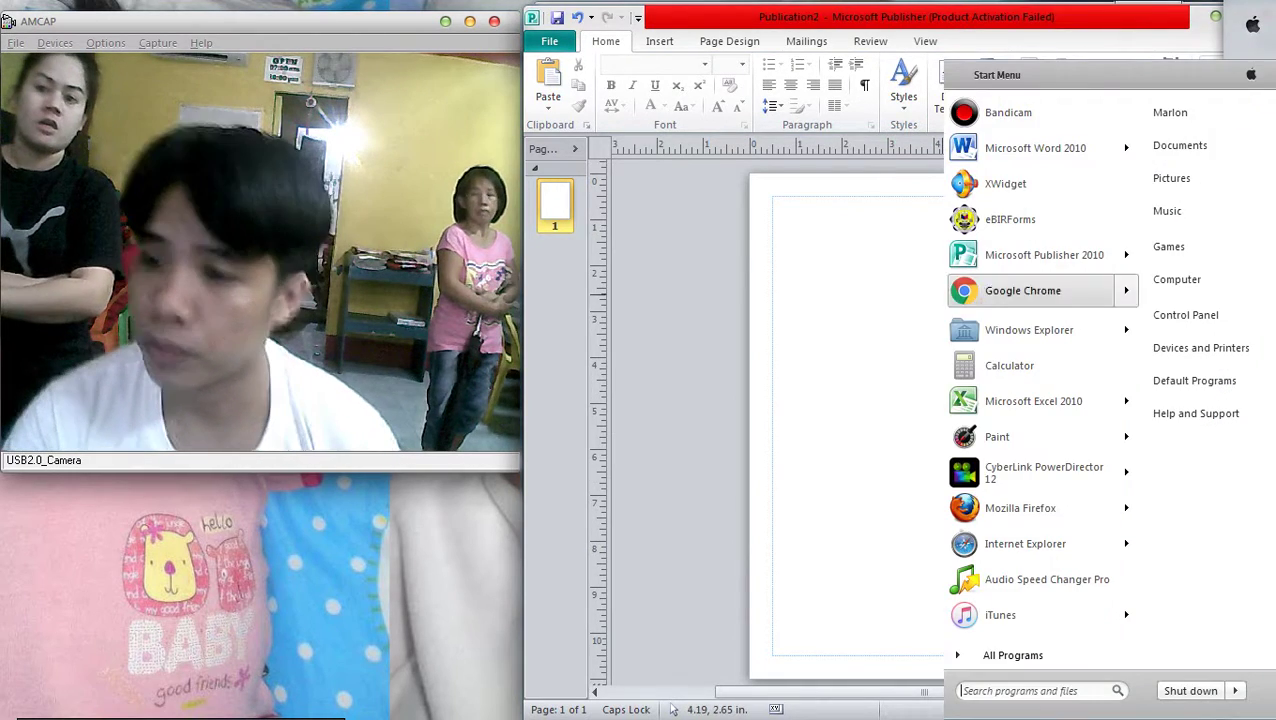
{"action": "left_click", "coordinate": [1017, 362]}
{"action": "left_click", "coordinate": [470, 317]}
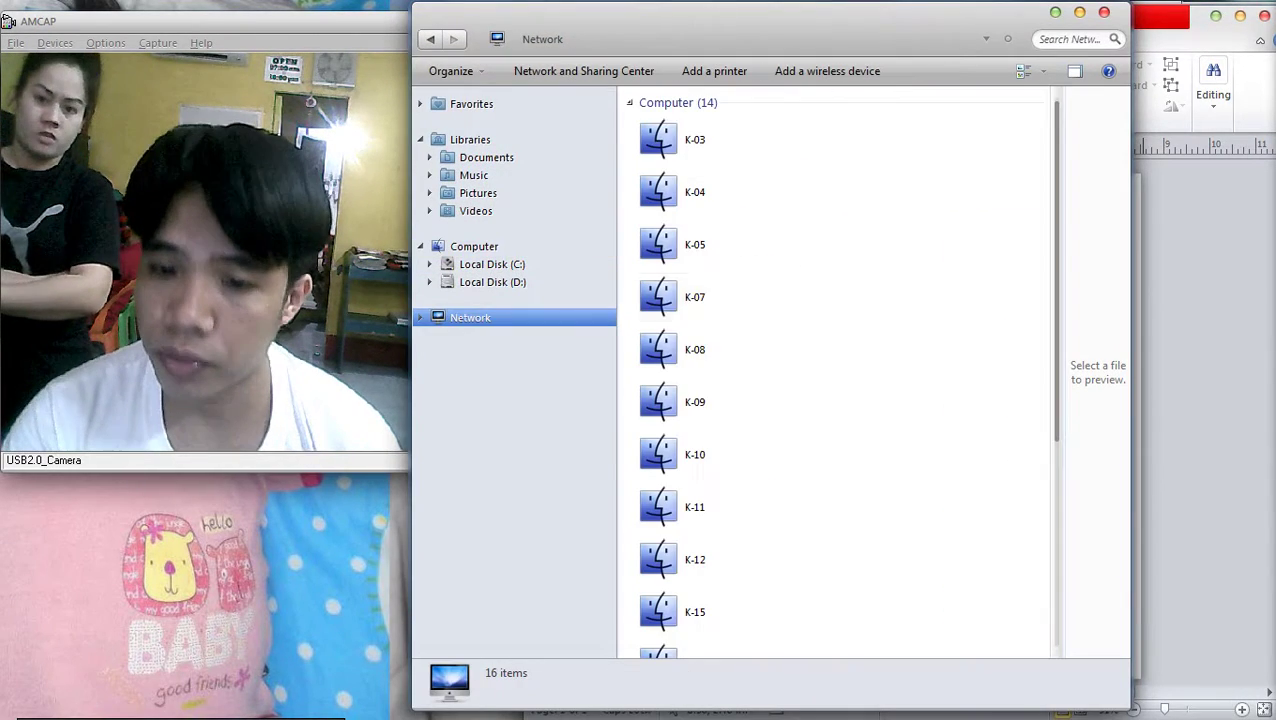
{"action": "double_click", "coordinate": [700, 401]}
{"action": "left_click", "coordinate": [698, 116]}
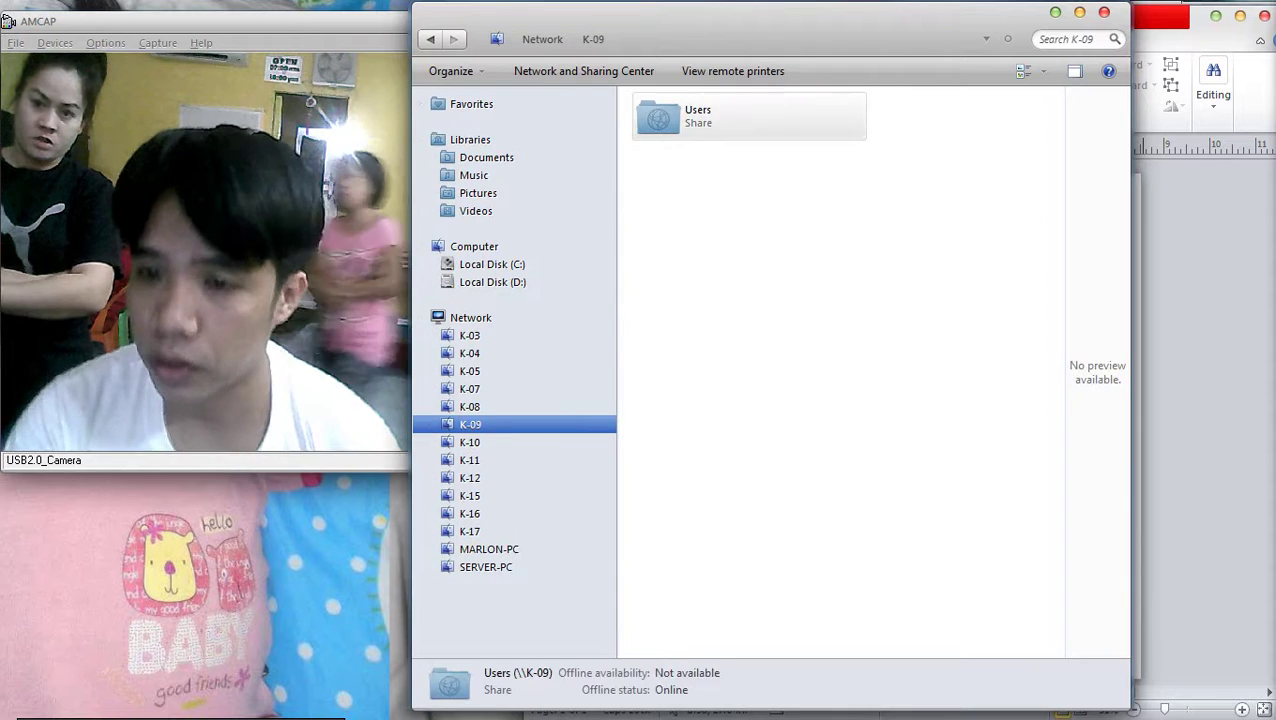
{"action": "double_click", "coordinate": [698, 116]}
{"action": "double_click", "coordinate": [668, 143]}
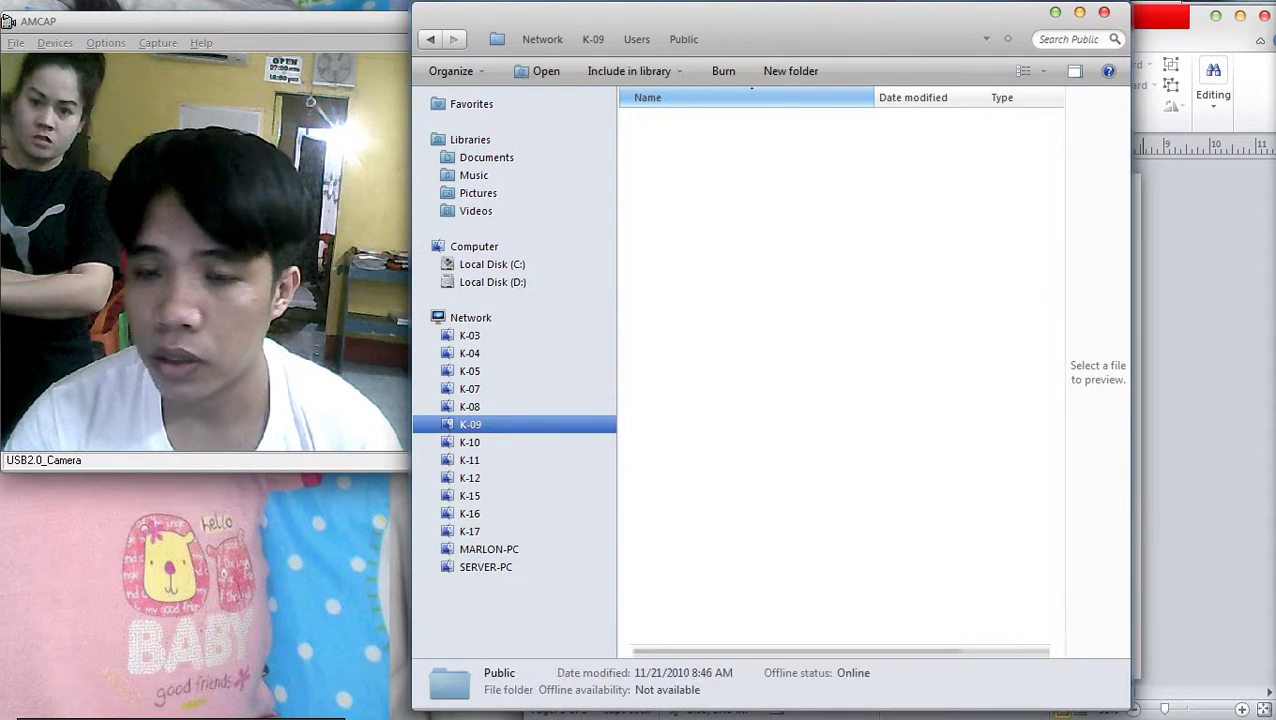
{"action": "double_click", "coordinate": [697, 163]}
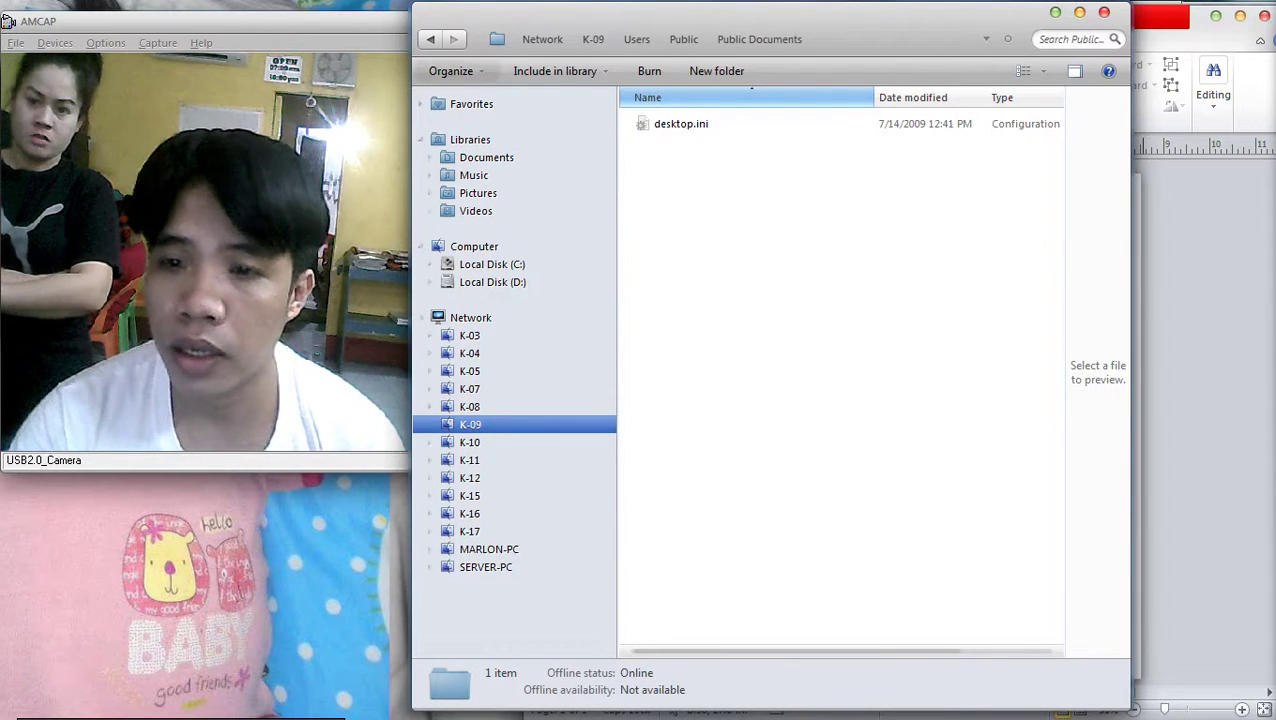
{"action": "key", "text": "BackSpace"}
{"action": "key", "text": "BackSpace"}
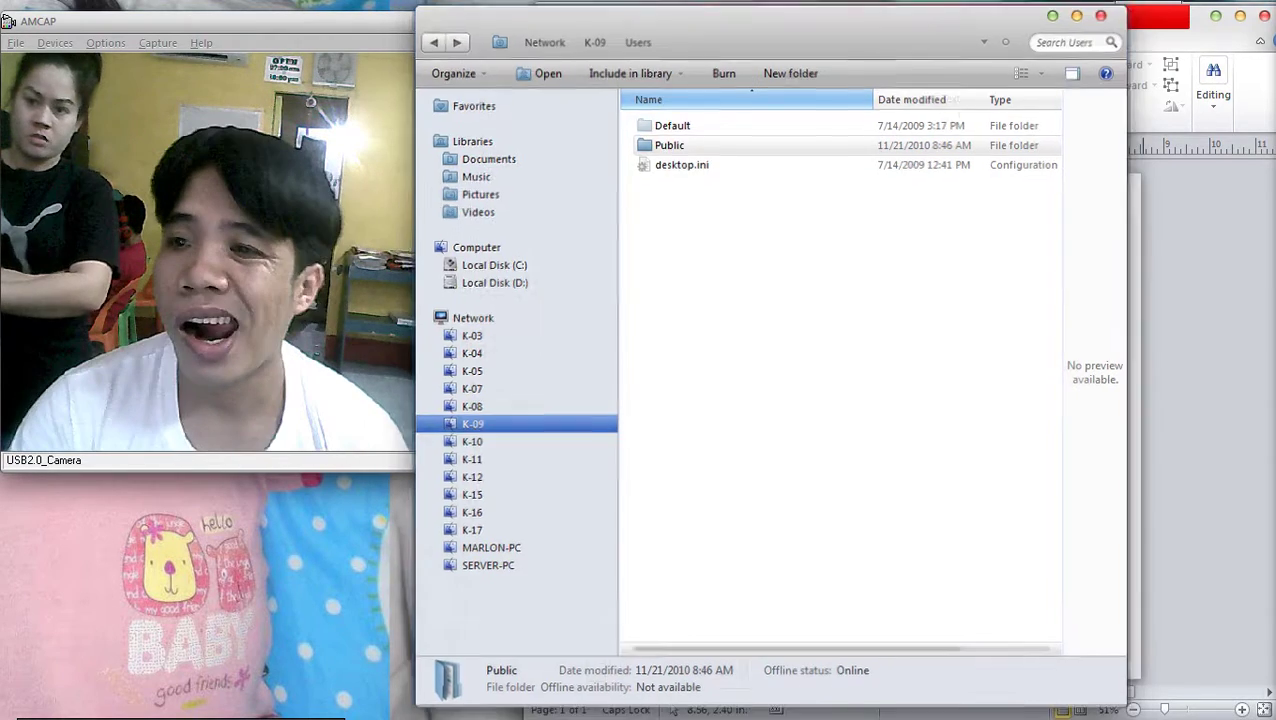
{"action": "key", "text": "alt+F4"}
In the browser, search Google for 'birthday with family'
{"action": "mouse_move", "coordinate": [1250, 125]}
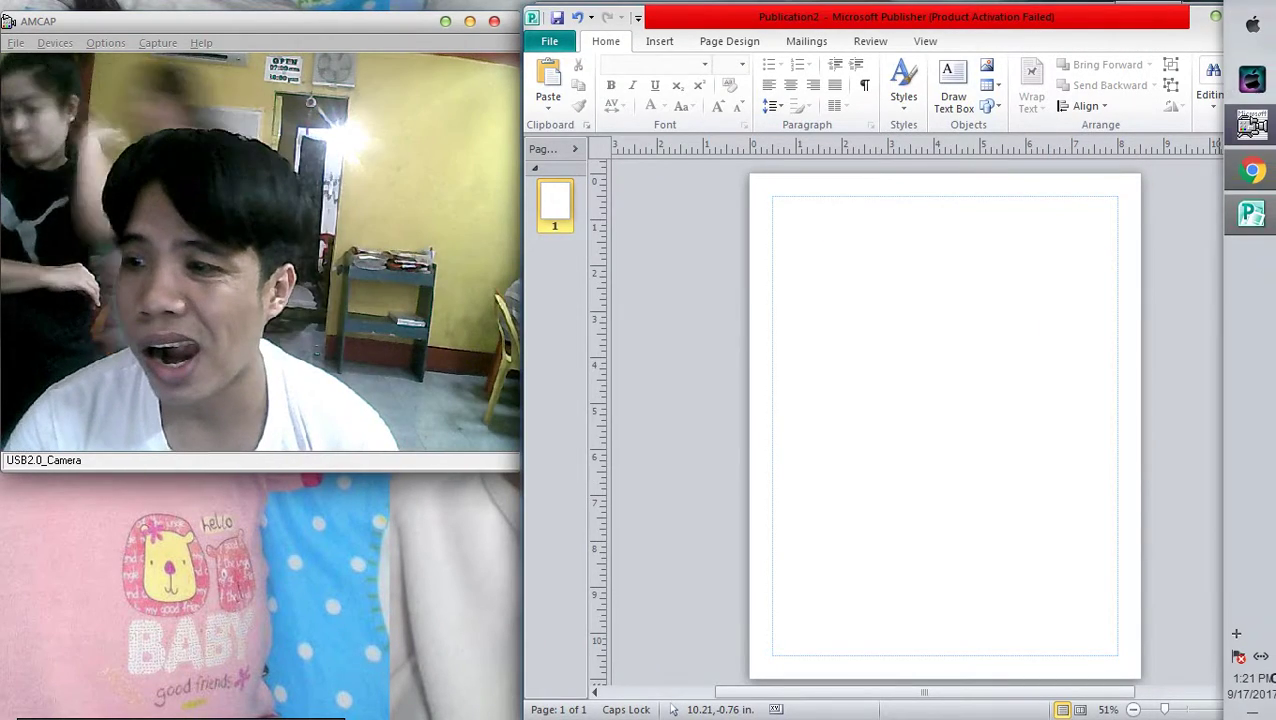
{"action": "left_click", "coordinate": [1252, 171]}
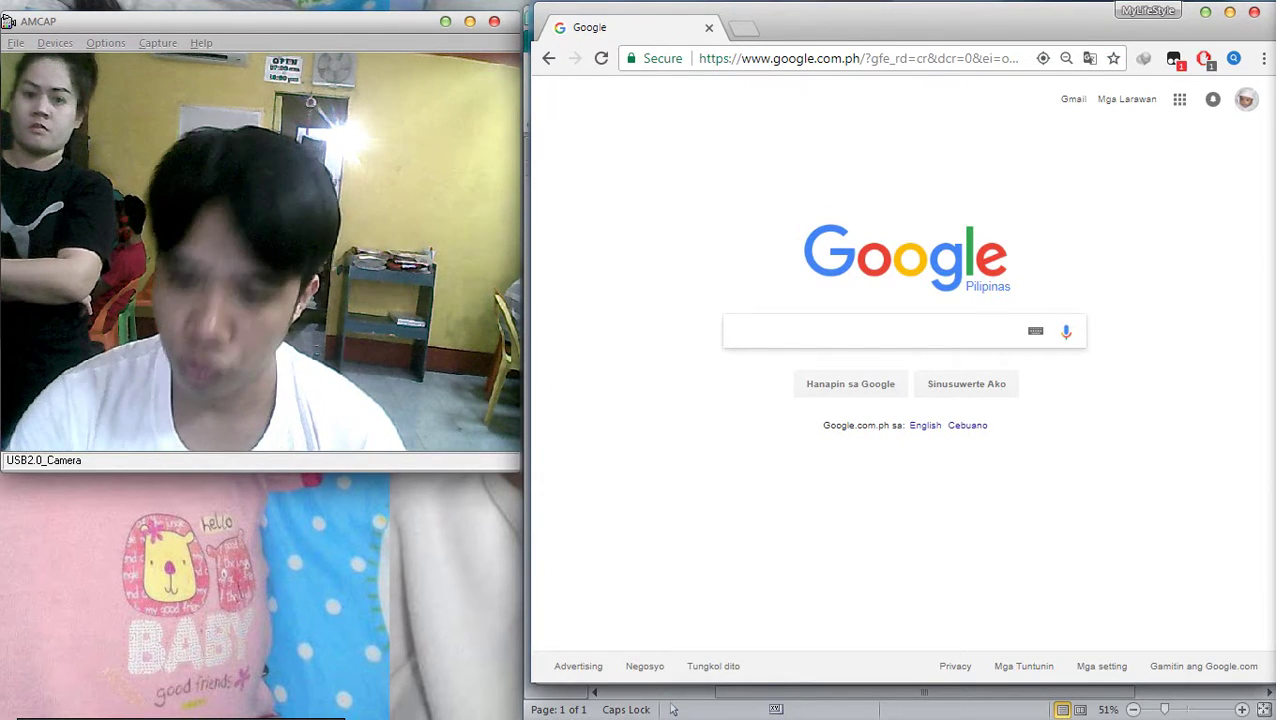
{"action": "type", "text": "BIRT"}
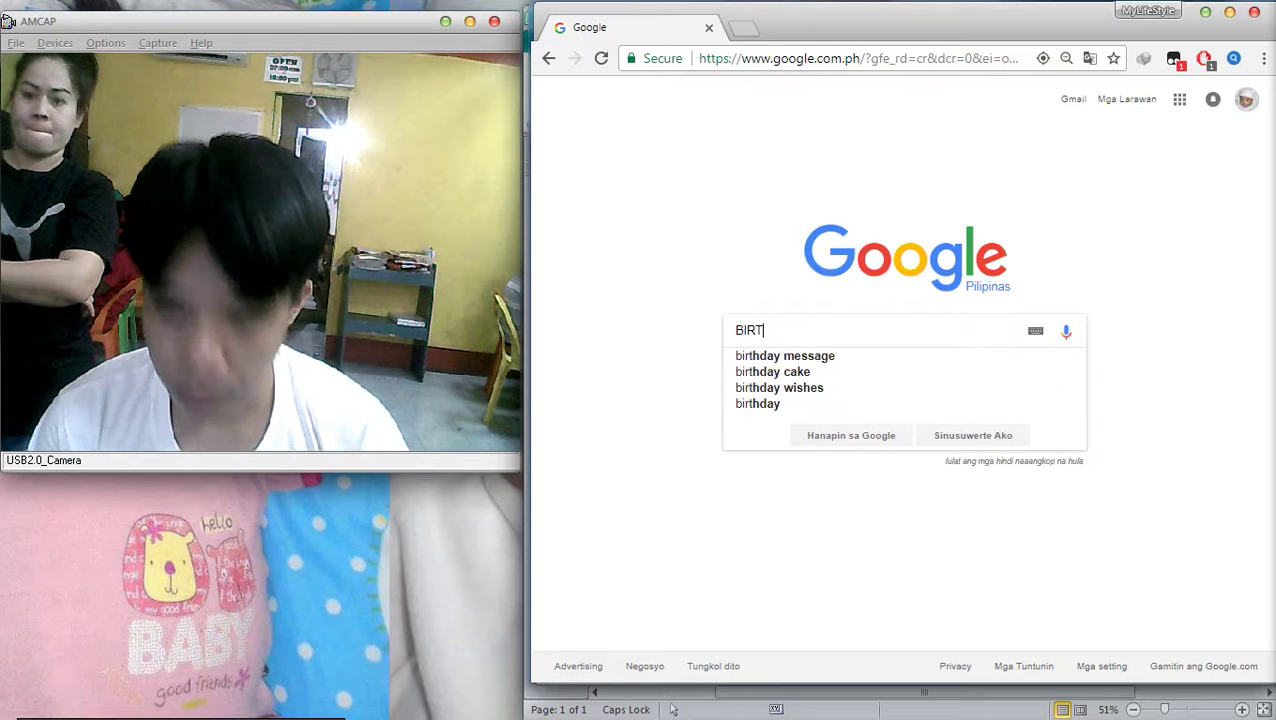
{"action": "type", "text": "H"}
{"action": "key", "text": "Down"}
{"action": "key", "text": "BackSpace"}
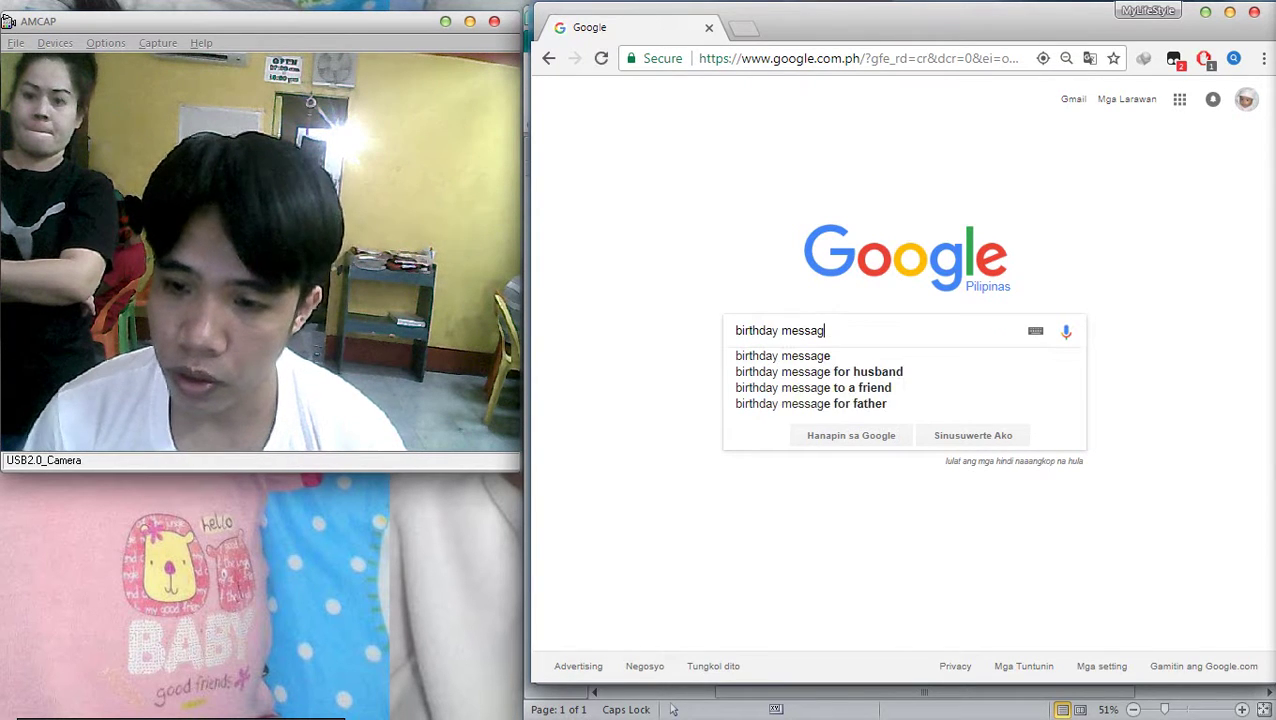
{"action": "key", "text": "BackSpace"}
{"action": "key", "text": "BackSpace"}
{"action": "key", "text": "BackSpace"}
{"action": "key", "text": "BackSpace"}
{"action": "key", "text": "BackSpace"}
{"action": "key", "text": "BackSpace"}
{"action": "type", "text": "WITH"}
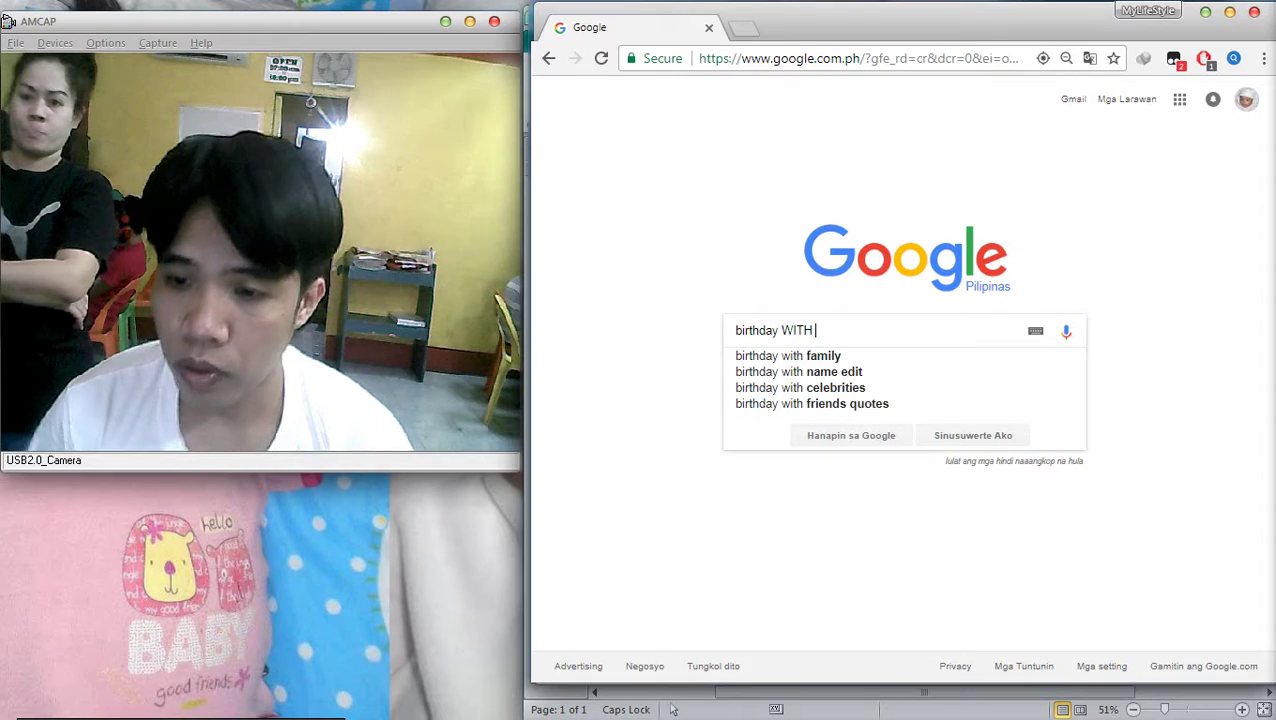
{"action": "key", "text": "Down"}
{"action": "key", "text": "Return"}
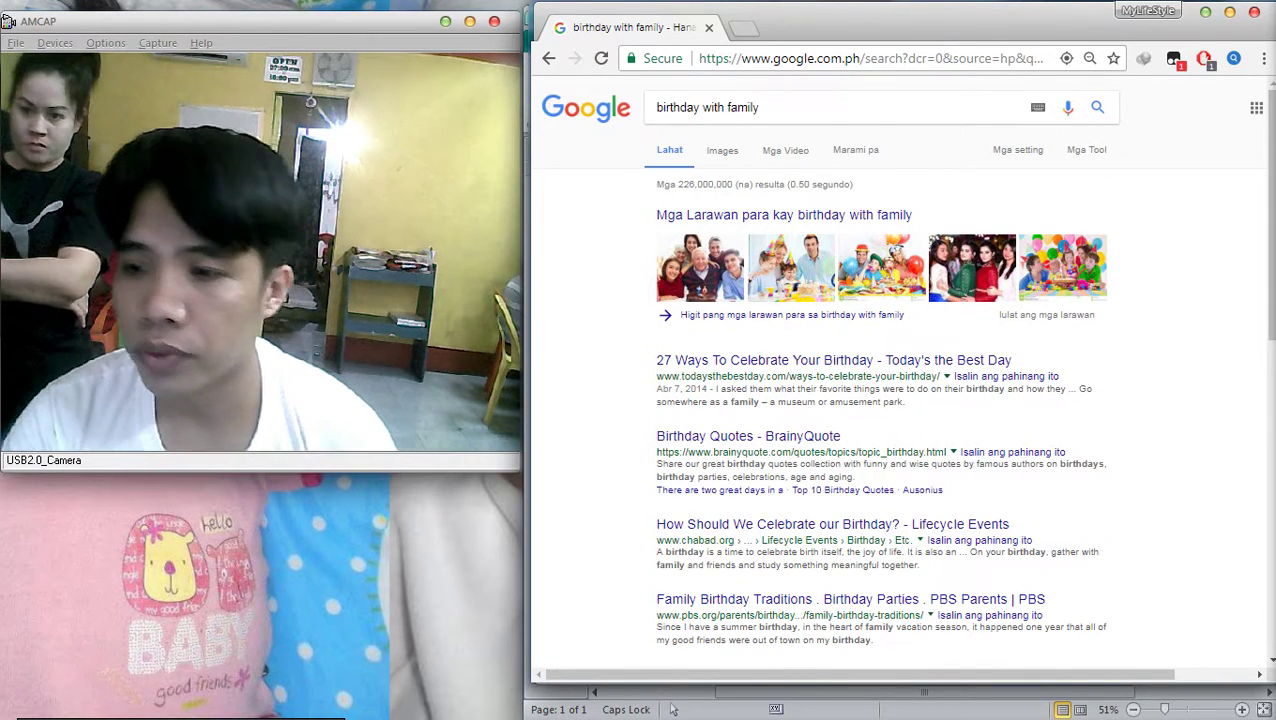
Copy the Happy Family photo from the image results and return to Publisher
{"action": "left_click", "coordinate": [722, 150]}
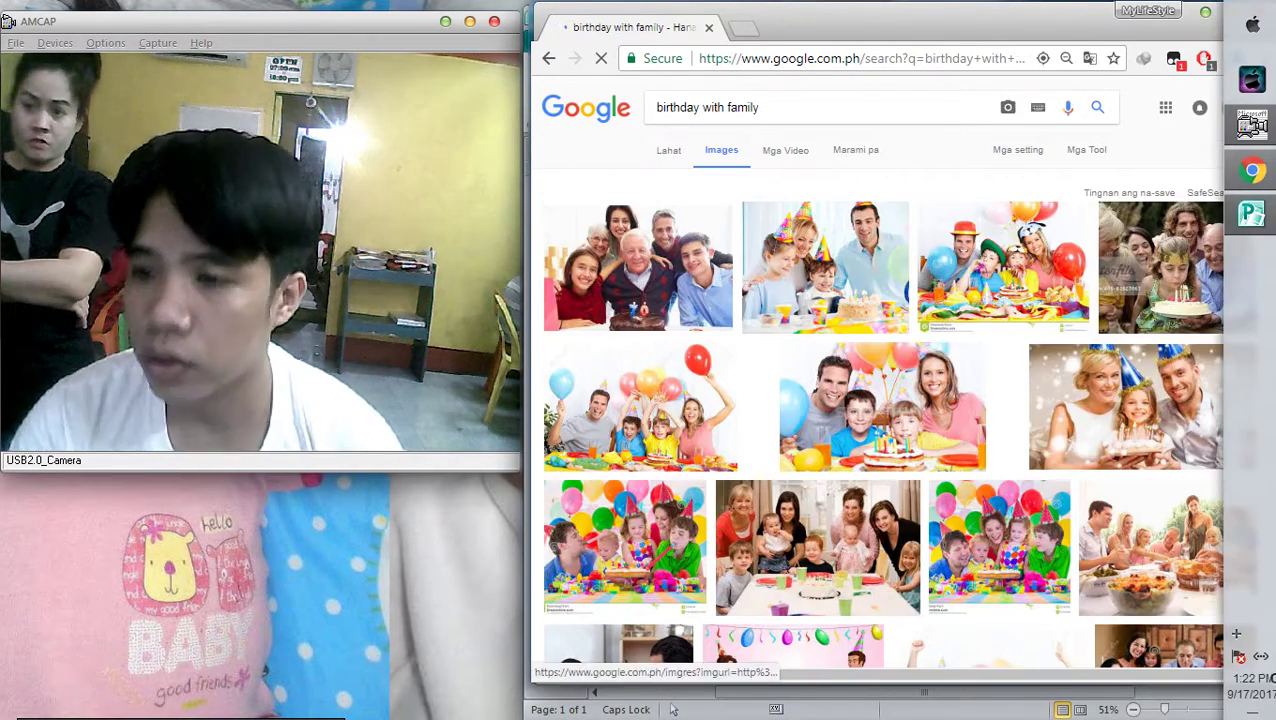
{"action": "left_click", "coordinate": [640, 407]}
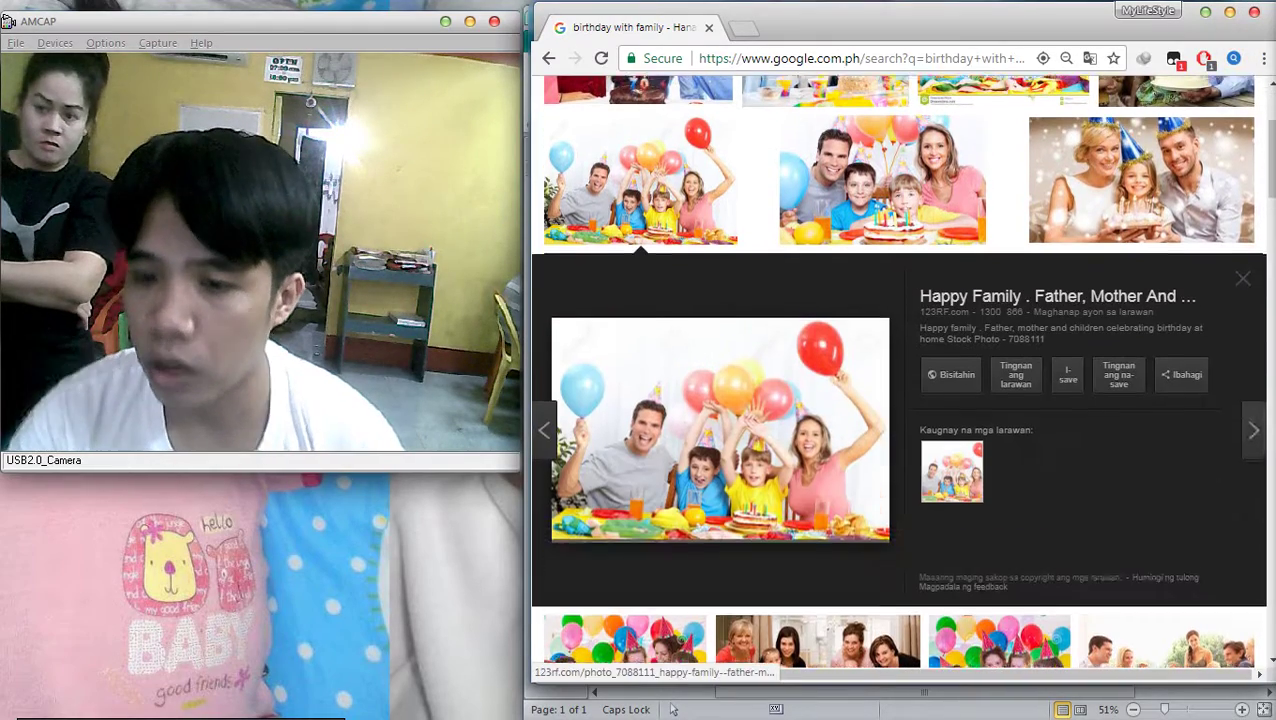
{"action": "right_click", "coordinate": [722, 383]}
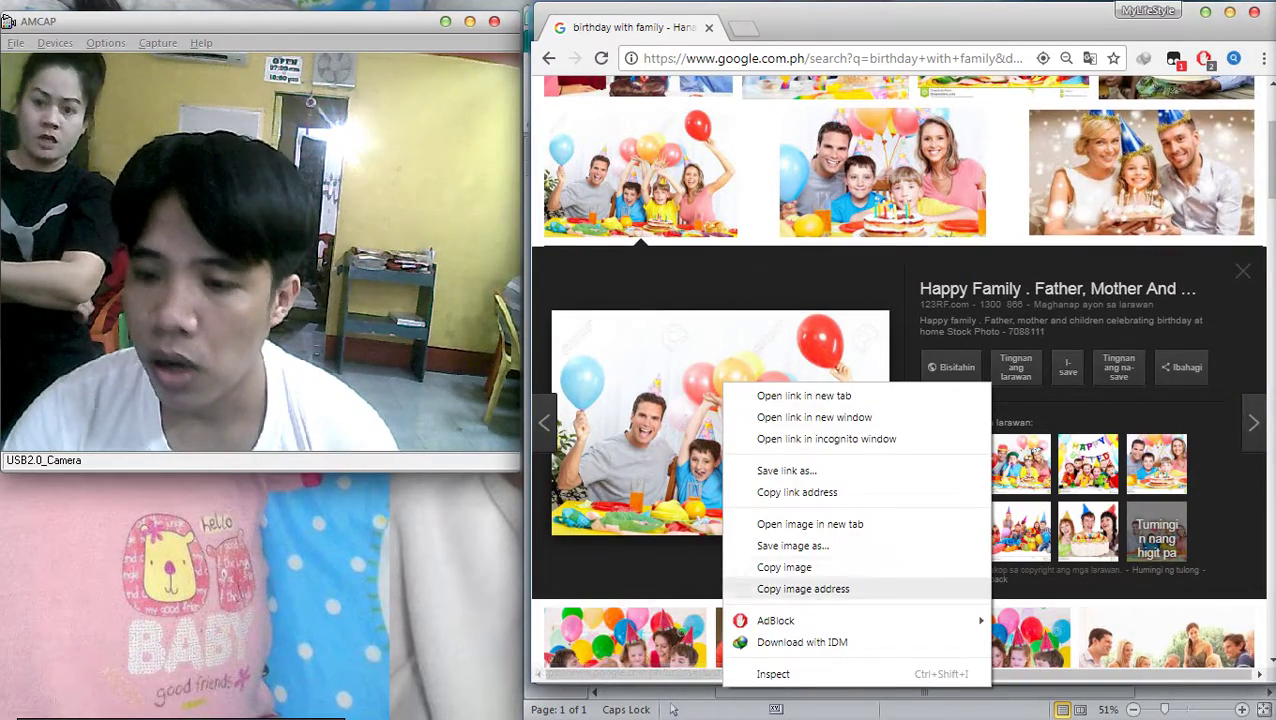
{"action": "left_click", "coordinate": [784, 567]}
{"action": "key", "text": "alt+Tab"}
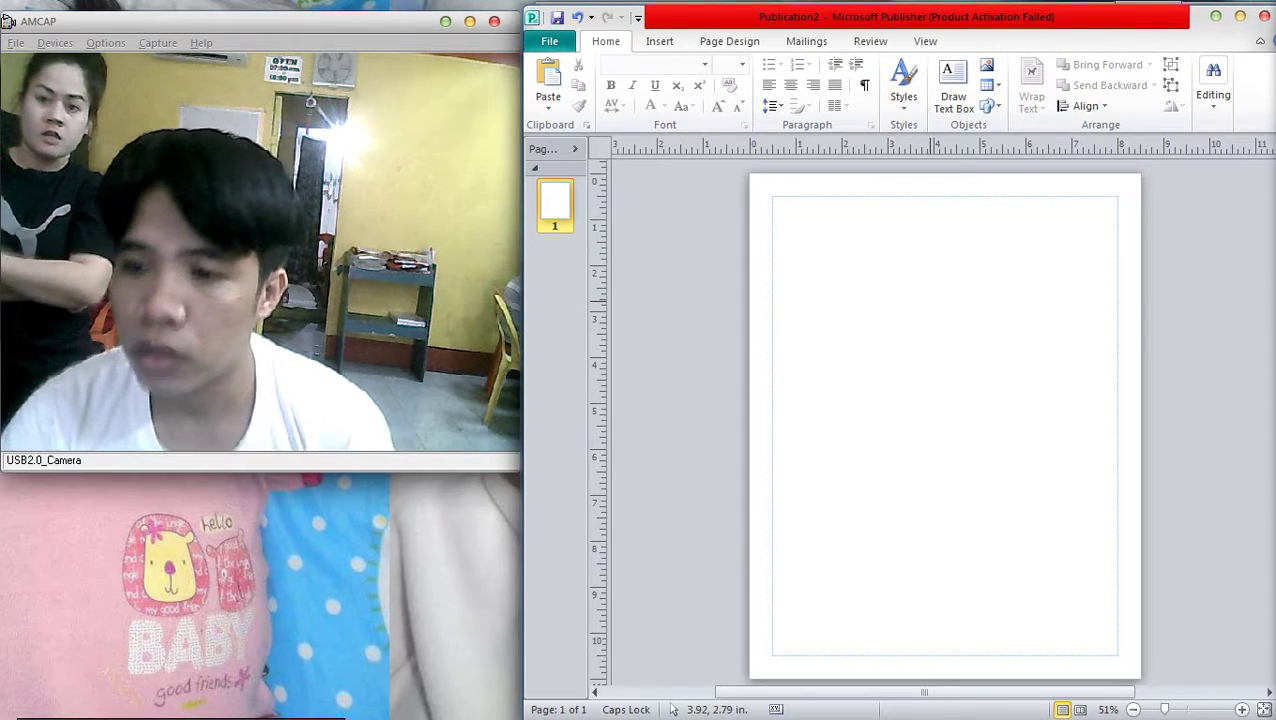
Paste the party photo, shrink it to about 6.14 x 4.09 in., and place it near the top
{"action": "key", "text": "ctrl+v"}
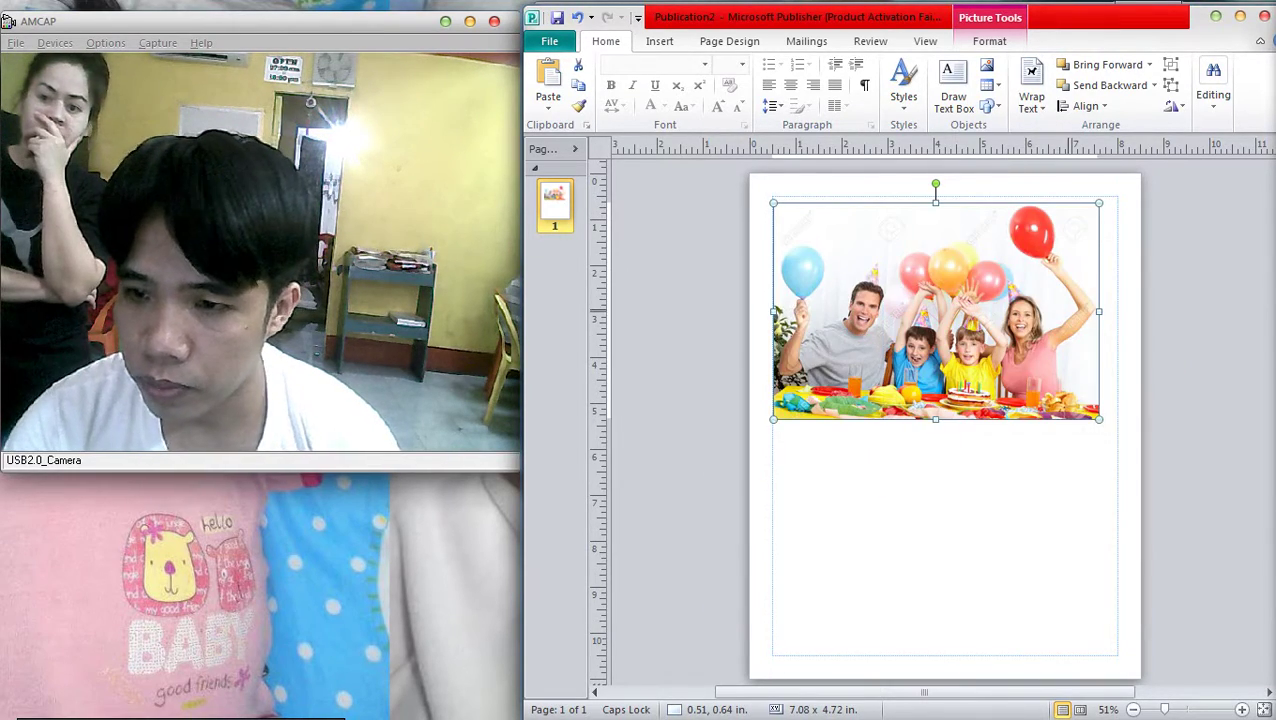
{"action": "mouse_move", "coordinate": [936, 311]}
{"action": "left_mouse_down"}
{"action": "mouse_move", "coordinate": [935, 359]}
{"action": "mouse_move", "coordinate": [941, 333]}
{"action": "left_mouse_up"}
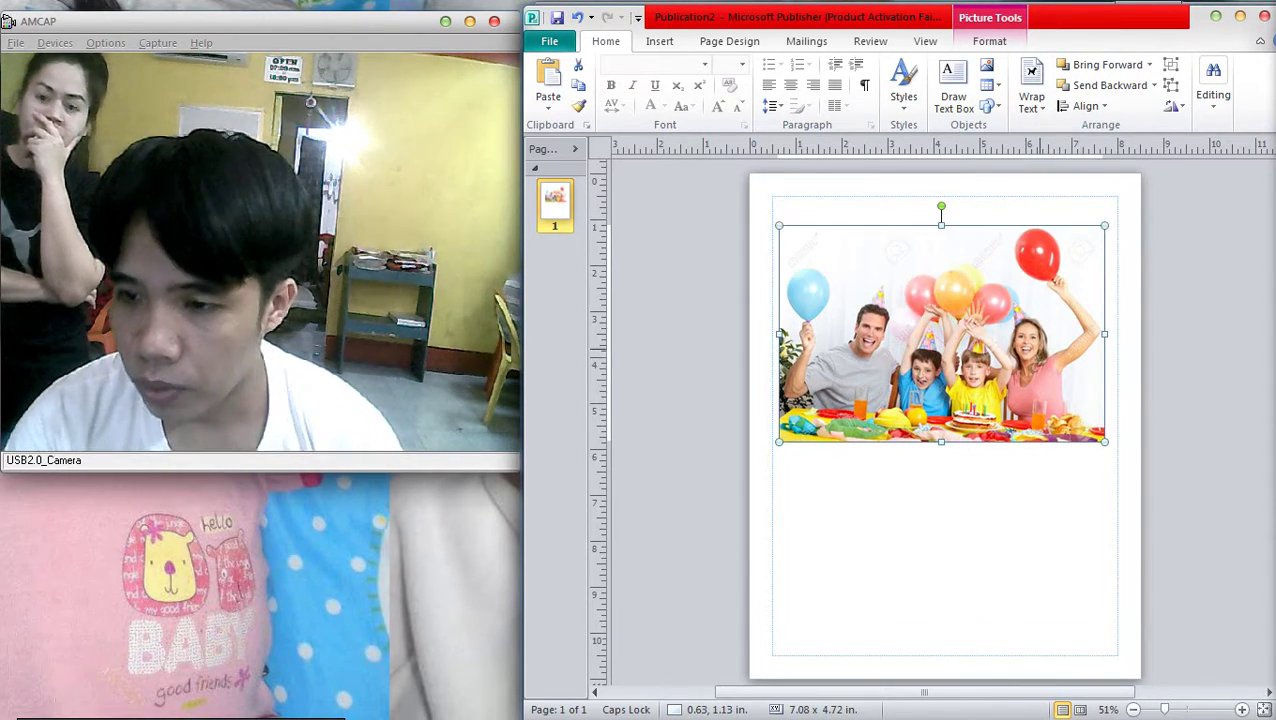
{"action": "left_click_drag", "start_coordinate": [1104, 226], "coordinate": [1073, 254]}
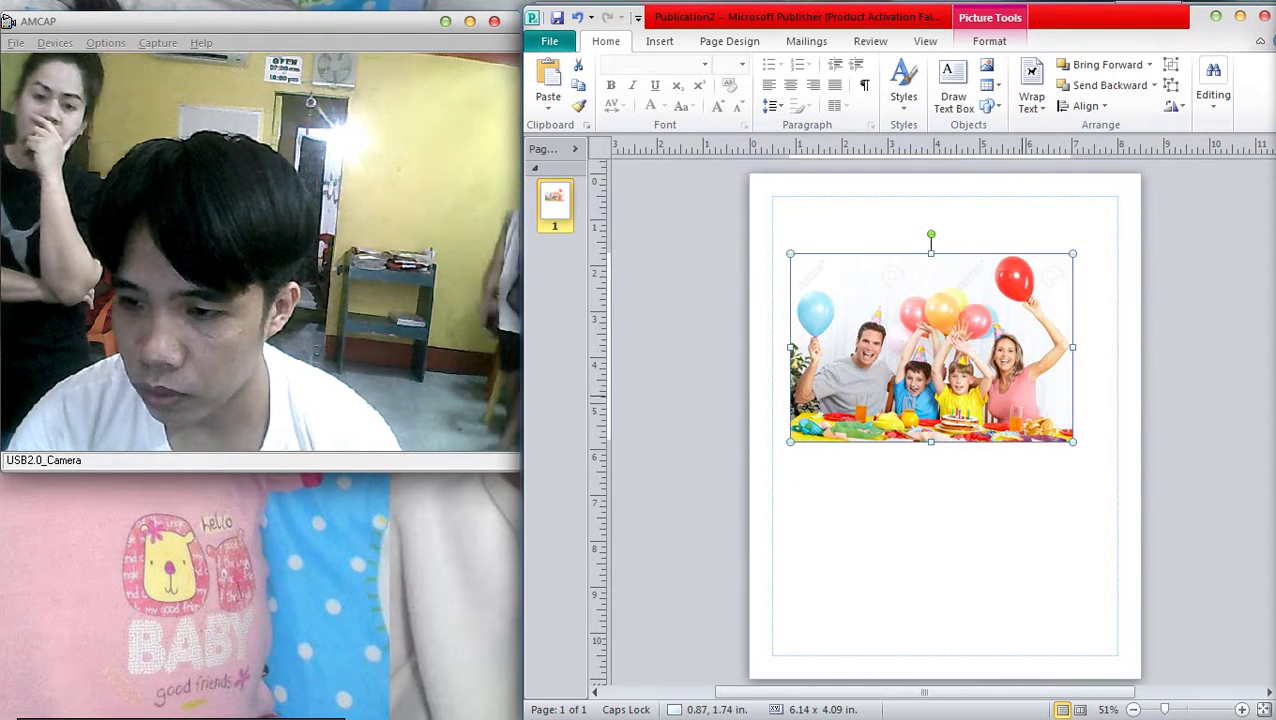
{"action": "mouse_move", "coordinate": [931, 347]}
{"action": "left_mouse_down"}
{"action": "mouse_move", "coordinate": [943, 325]}
{"action": "mouse_move", "coordinate": [925, 296]}
{"action": "mouse_move", "coordinate": [945, 342]}
{"action": "left_mouse_up"}
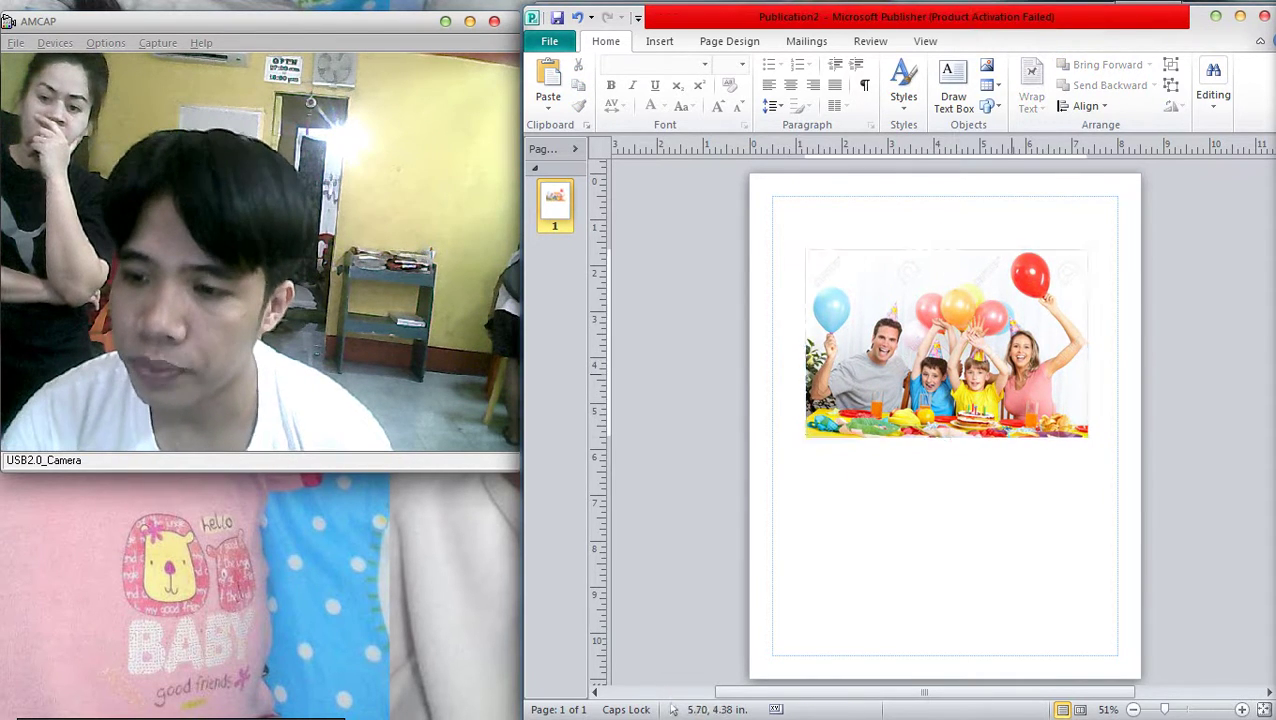
{"action": "left_click", "coordinate": [659, 41]}
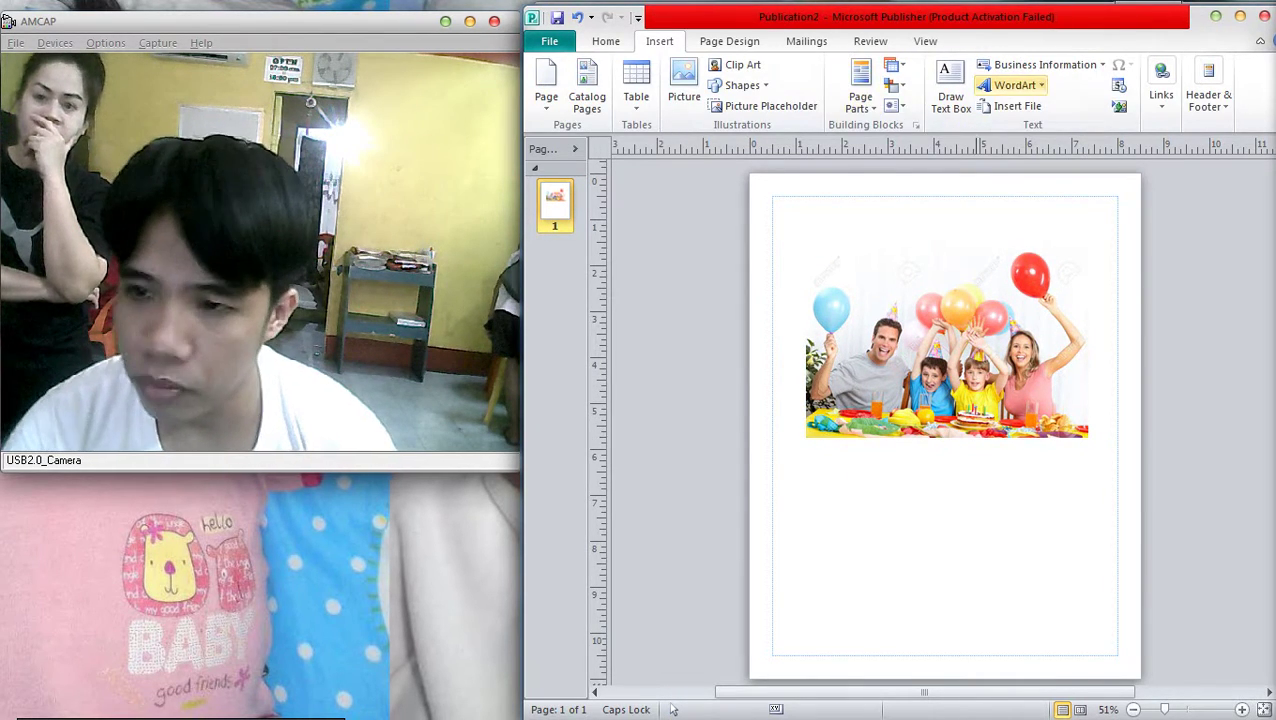
Insert a trial wavy-style WordArt heading reading Birthday
{"action": "left_click", "coordinate": [1013, 85]}
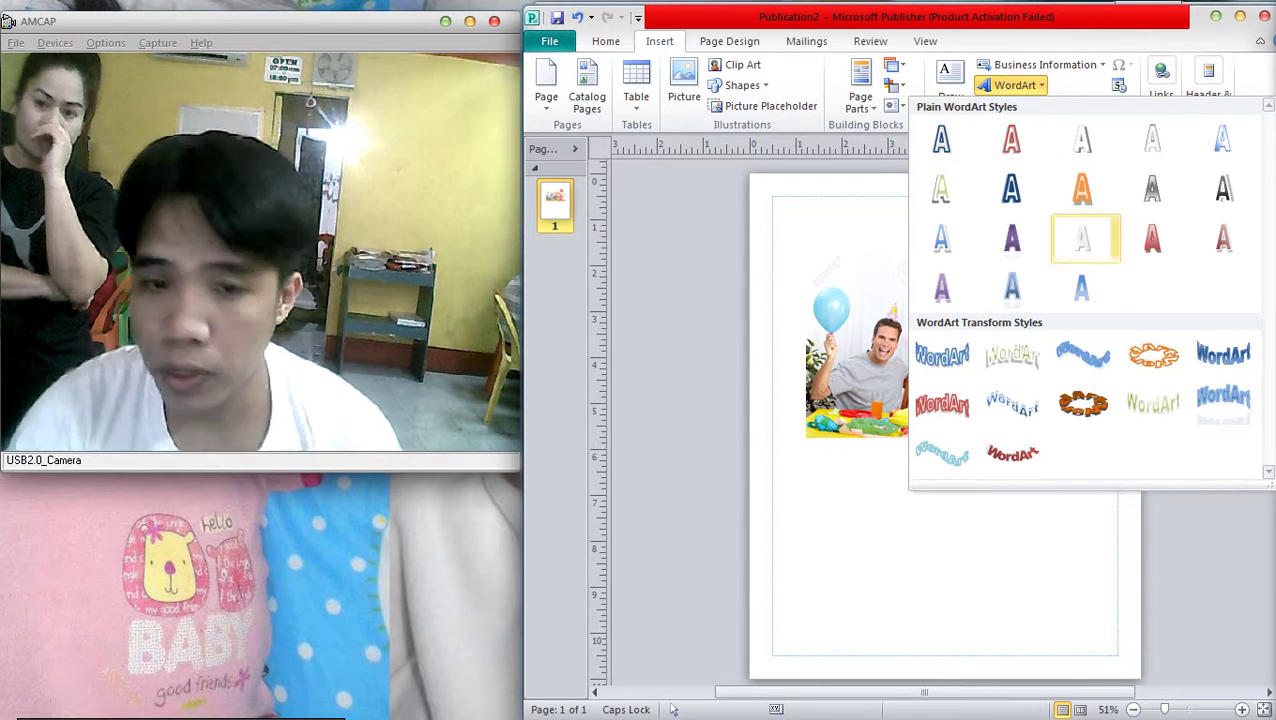
{"action": "left_click", "coordinate": [1085, 354]}
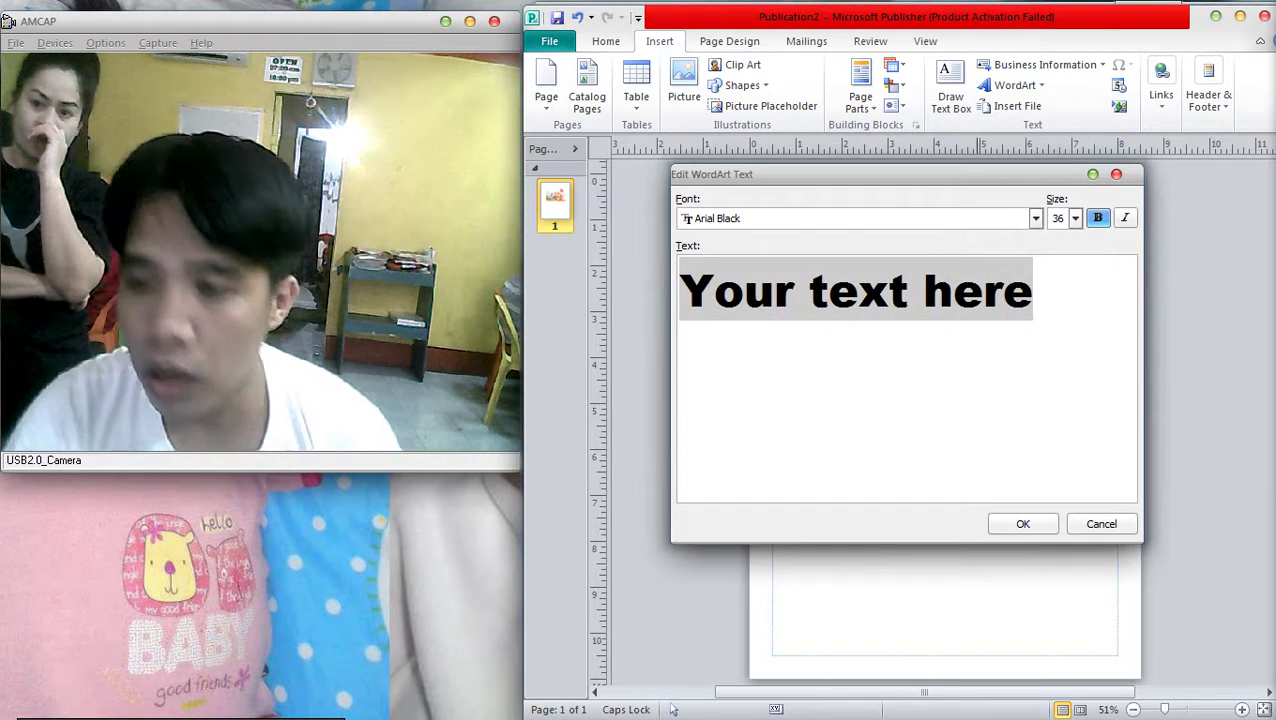
{"action": "type", "text": "bIRTHDAY"}
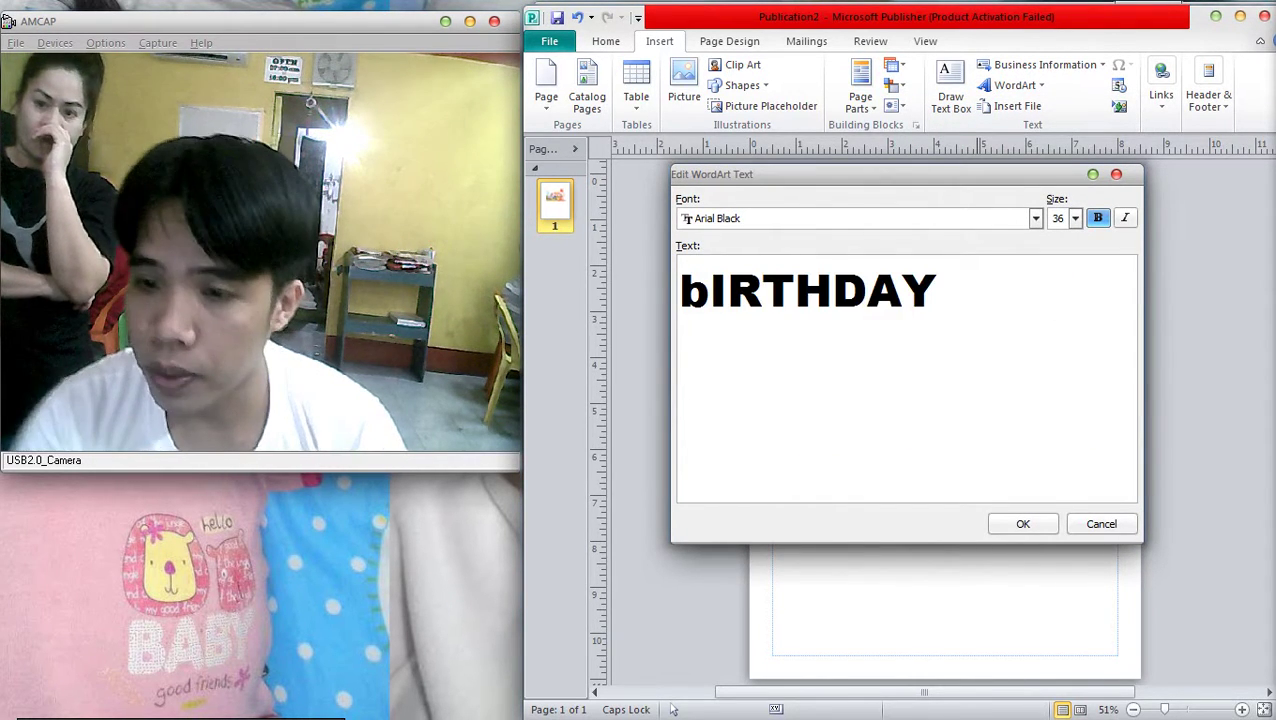
{"action": "key", "text": "ctrl+a"}
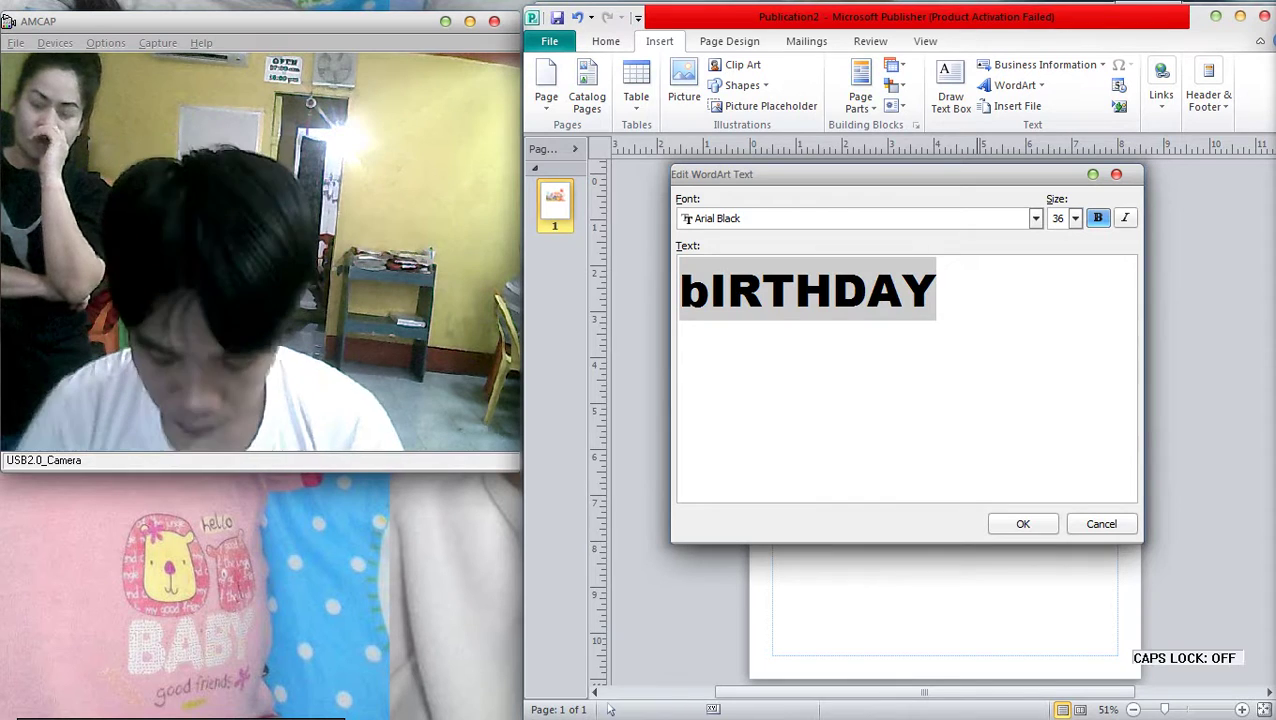
{"action": "type", "text": "Birthday"}
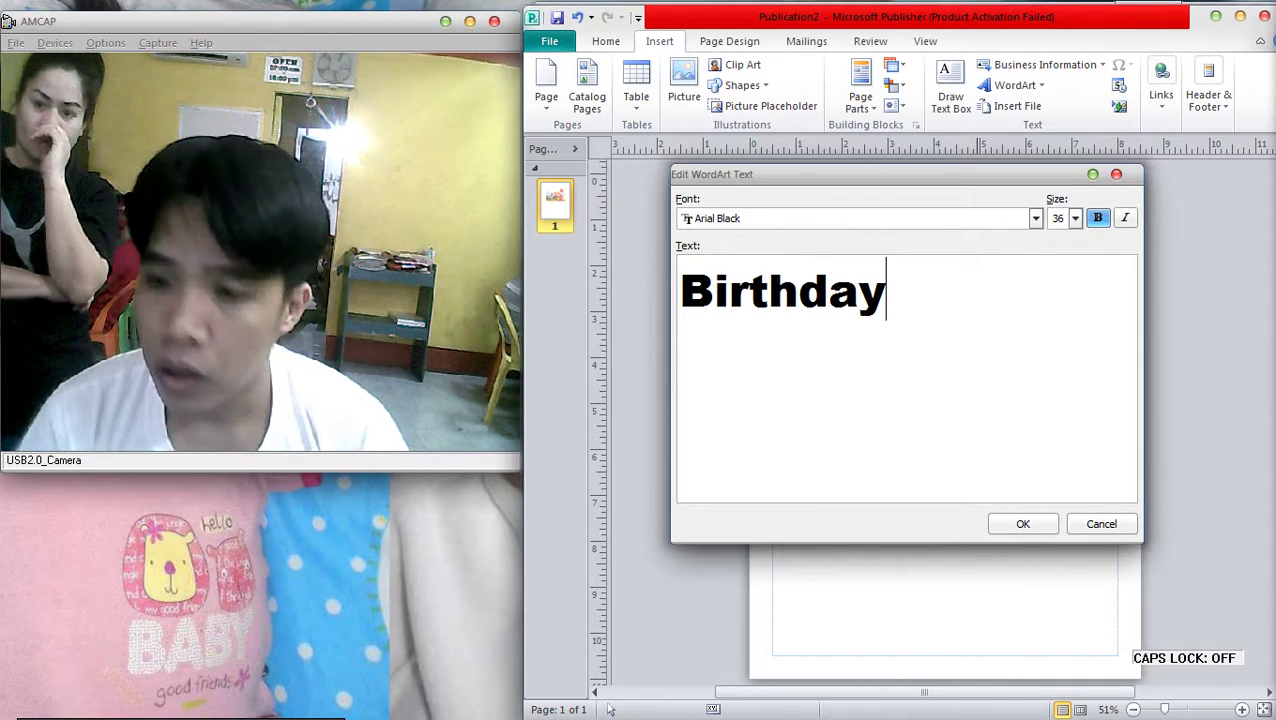
{"action": "key", "text": "Return"}
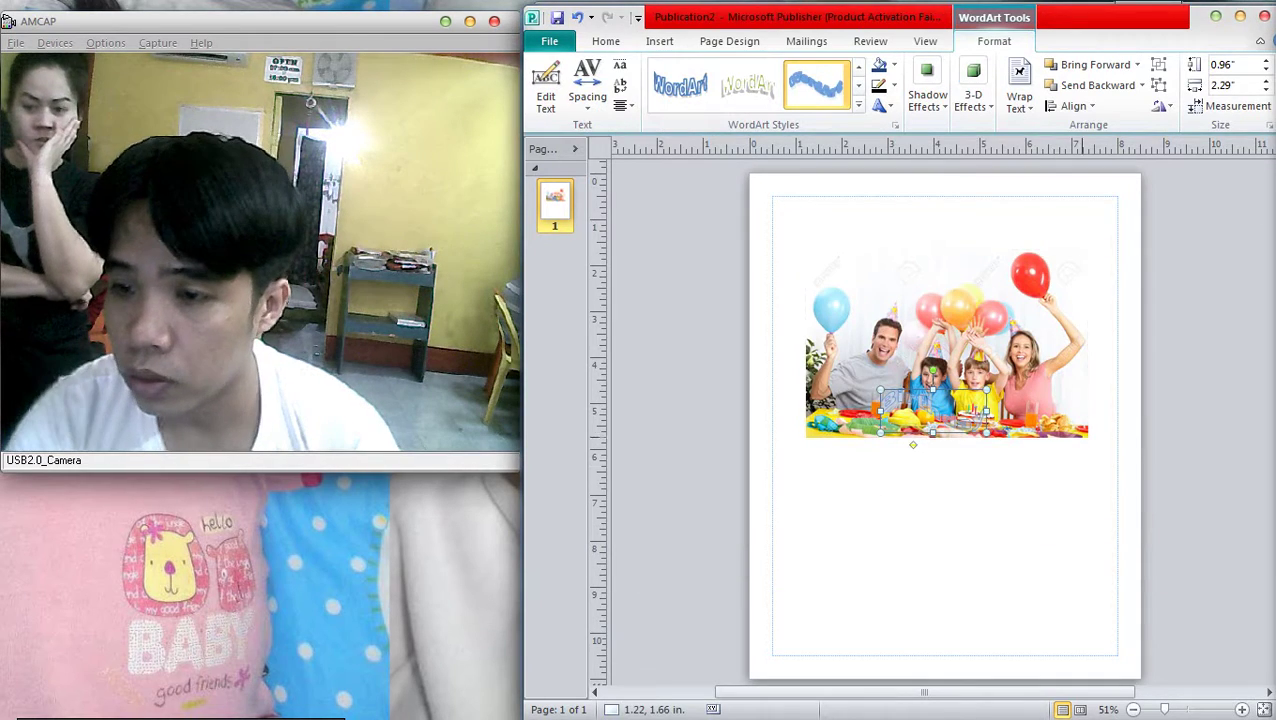
Move the party photo to the page bottom and cut the trial Birthday WordArt
{"action": "left_click", "coordinate": [1019, 90]}
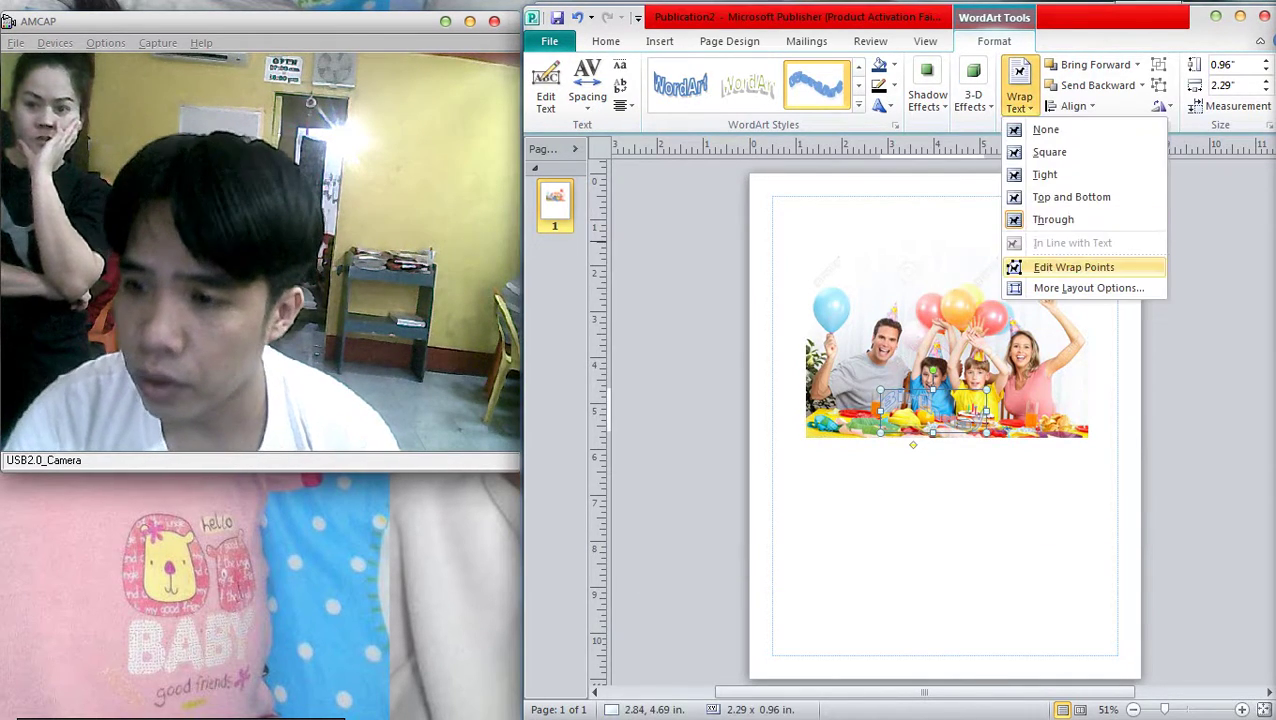
{"action": "left_click_drag", "start_coordinate": [930, 330], "coordinate": [961, 529]}
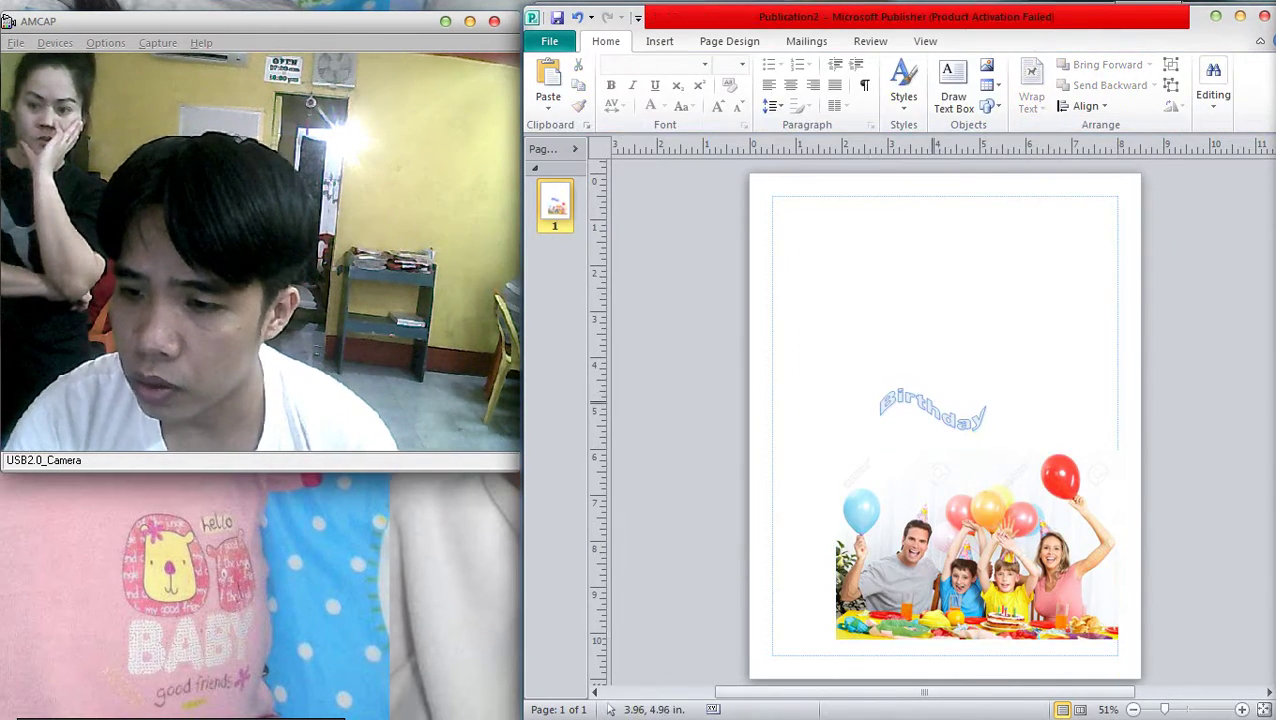
{"action": "left_click_drag", "start_coordinate": [932, 408], "coordinate": [913, 275]}
{"action": "right_click", "coordinate": [934, 274]}
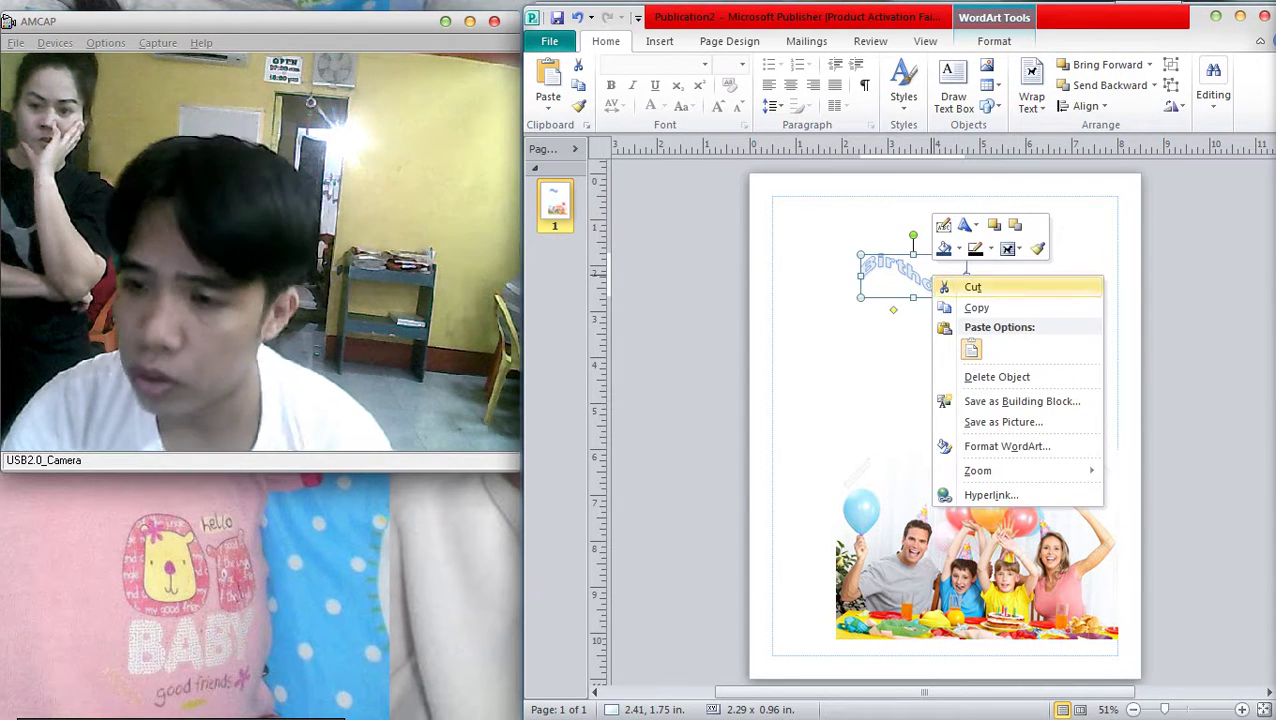
{"action": "left_click", "coordinate": [977, 285]}
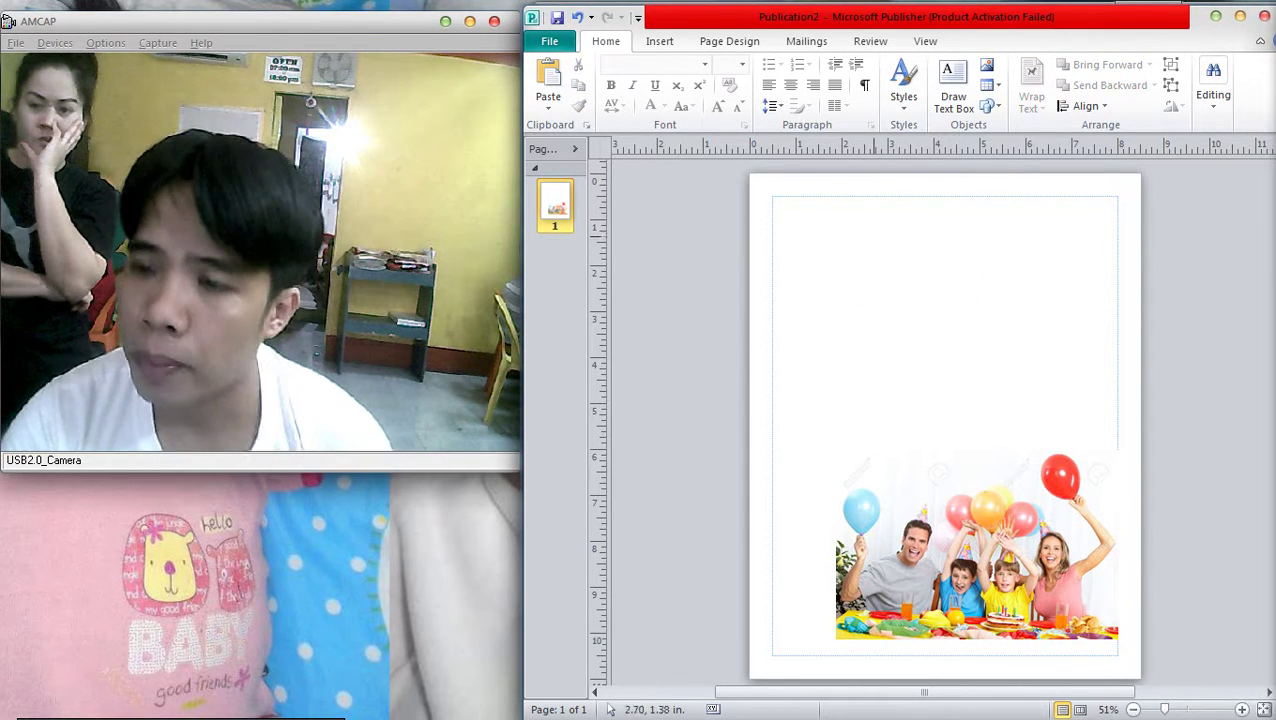
{"action": "left_click", "coordinate": [659, 41]}
{"action": "left_click", "coordinate": [1015, 85]}
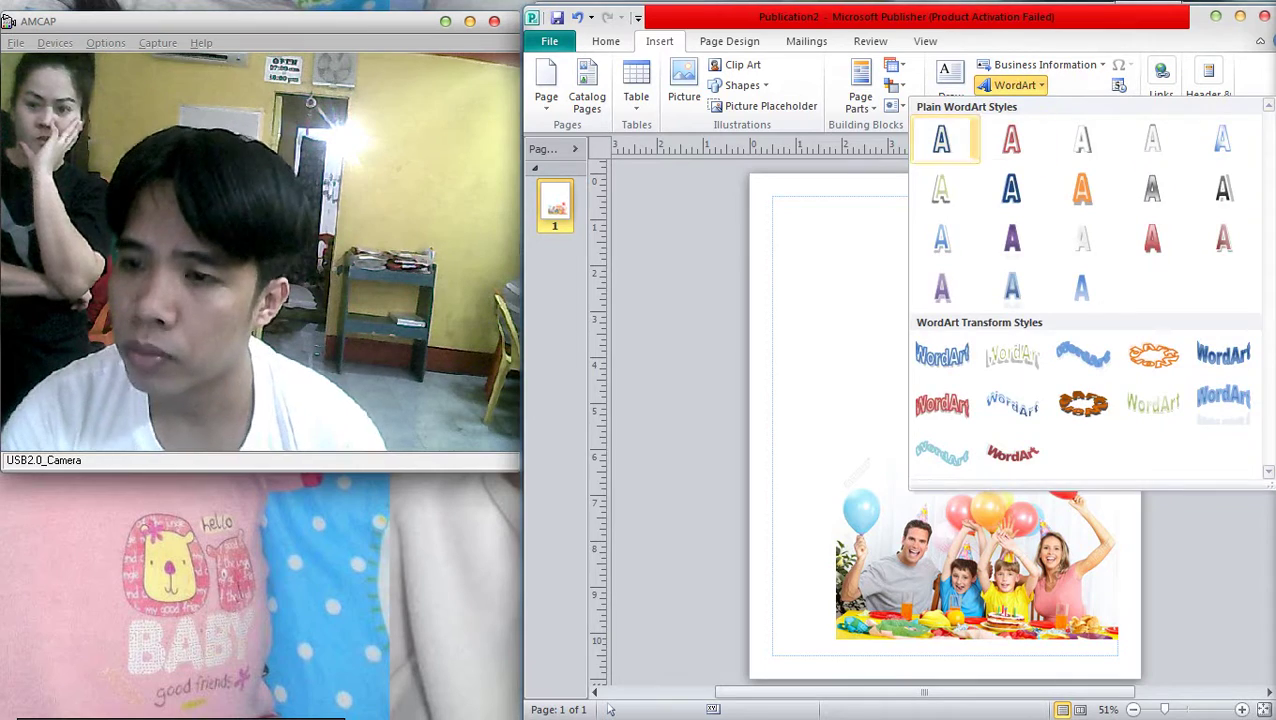
Add a plain-style Birthday WordArt, move it to the page top and widen it
{"action": "left_click", "coordinate": [940, 138]}
{"action": "type", "text": "Birthday"}
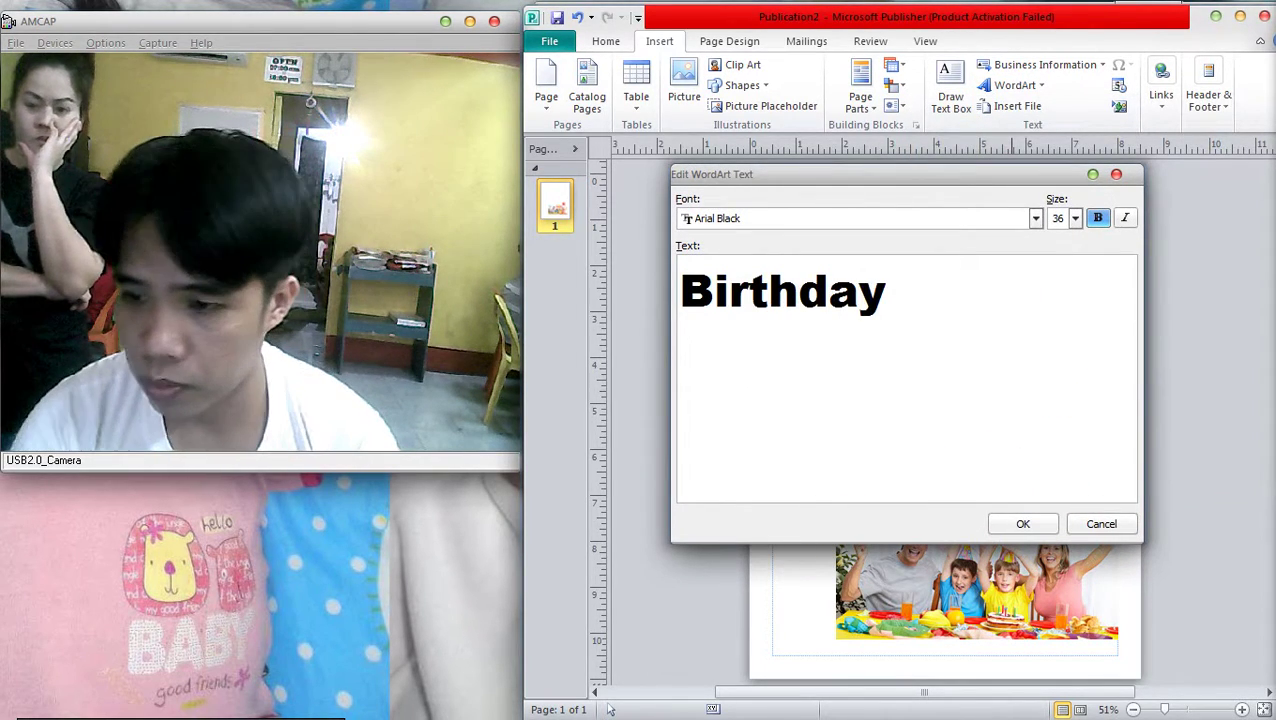
{"action": "left_click", "coordinate": [1022, 524]}
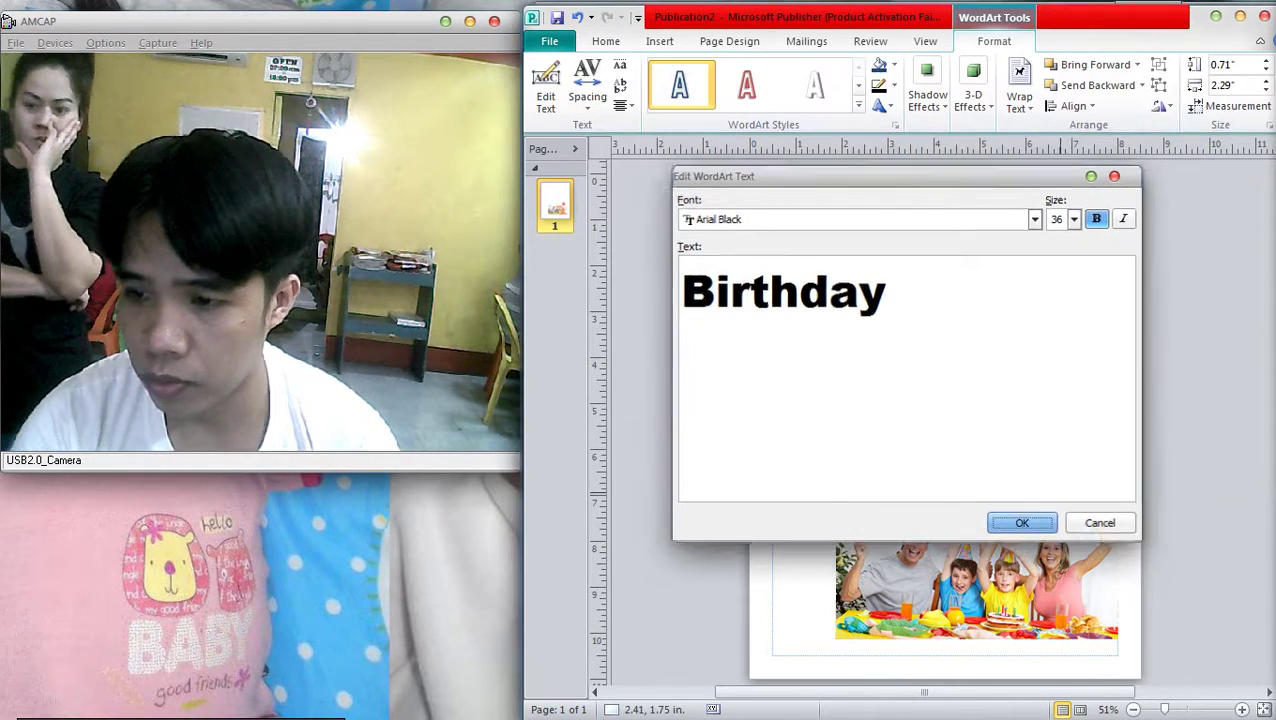
{"action": "left_click_drag", "start_coordinate": [883, 402], "coordinate": [873, 217]}
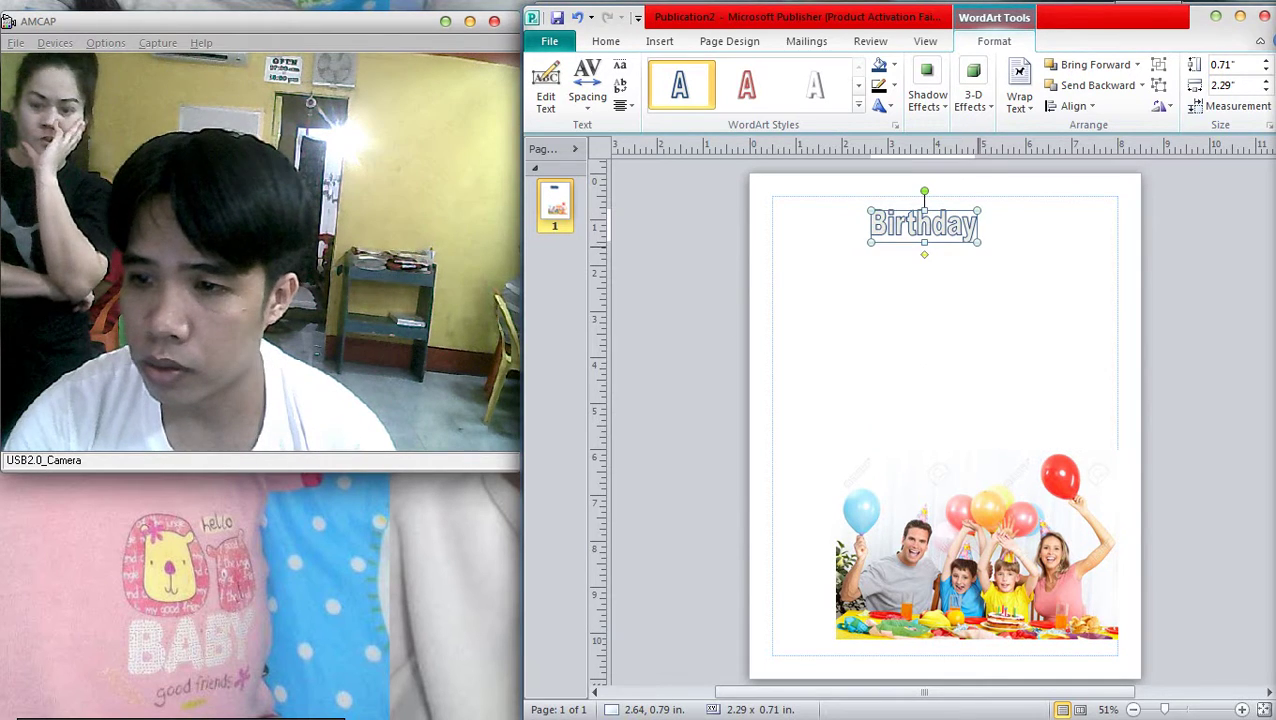
{"action": "left_click_drag", "start_coordinate": [978, 224], "coordinate": [1040, 222]}
{"action": "left_click", "coordinate": [945, 330]}
{"action": "left_click", "coordinate": [953, 222]}
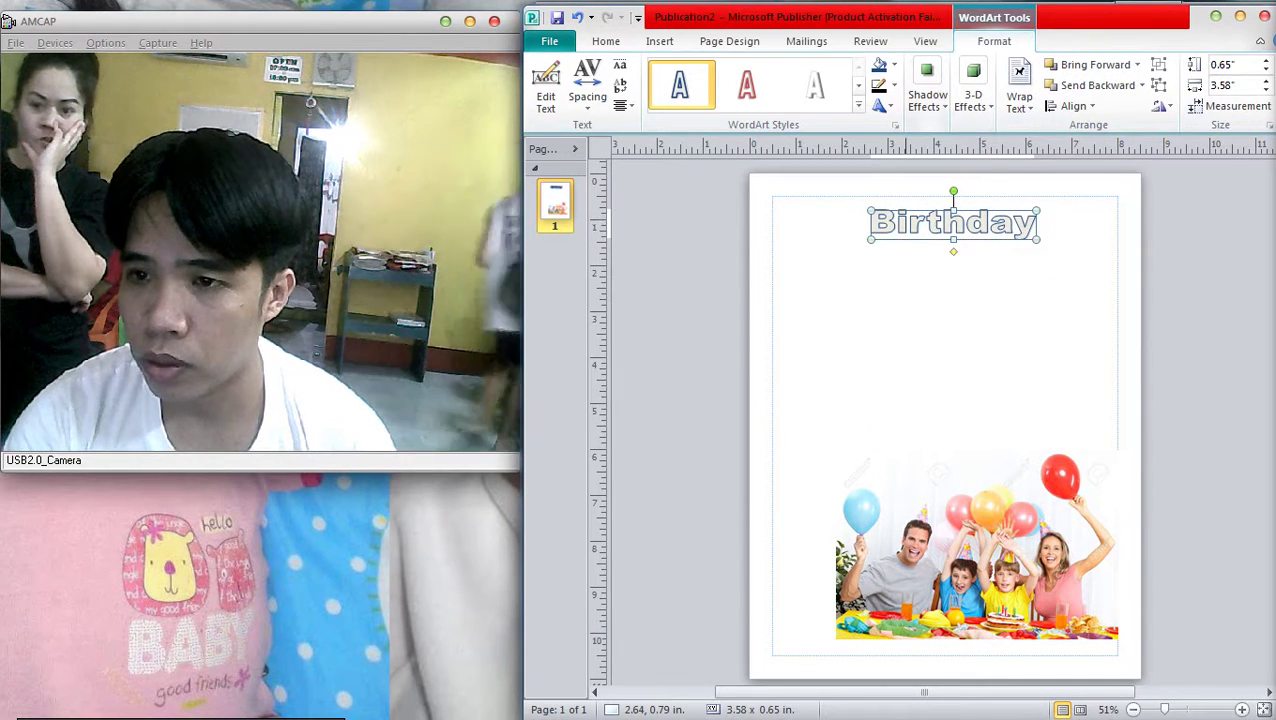
Set the Birthday heading's font to AR JULIAN and fill it blue
{"action": "right_click", "coordinate": [928, 217]}
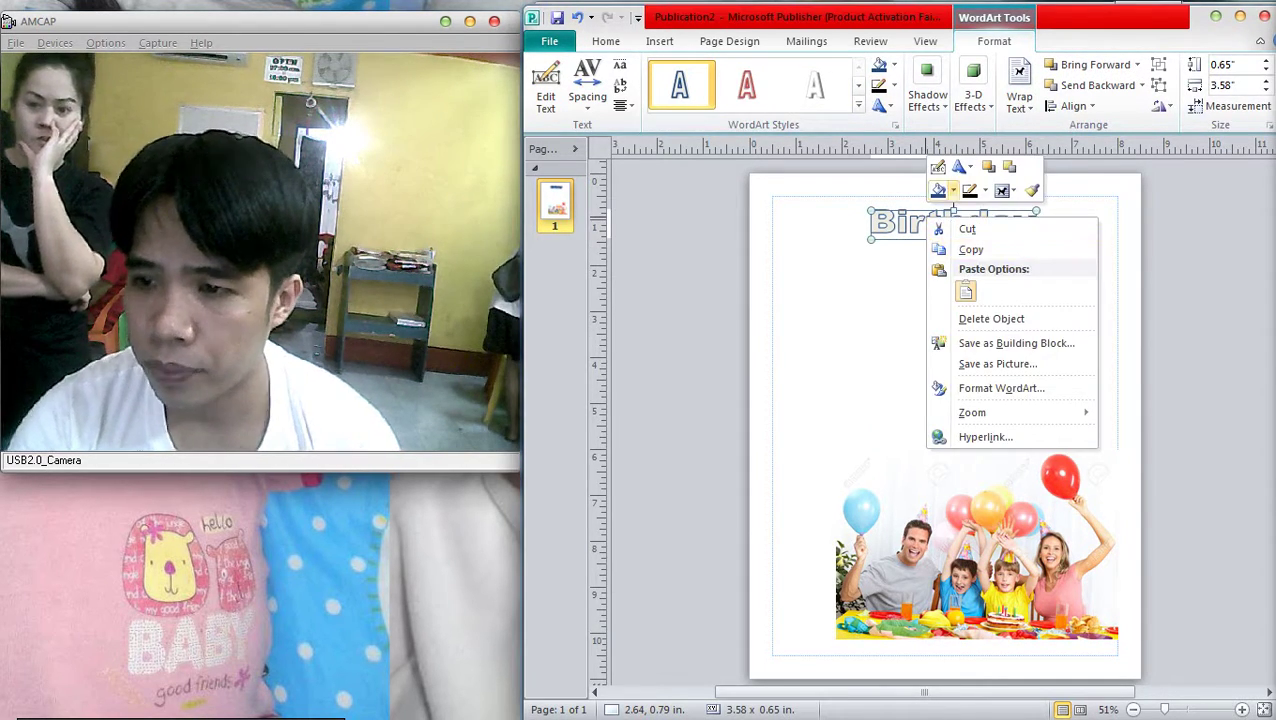
{"action": "left_click", "coordinate": [938, 167]}
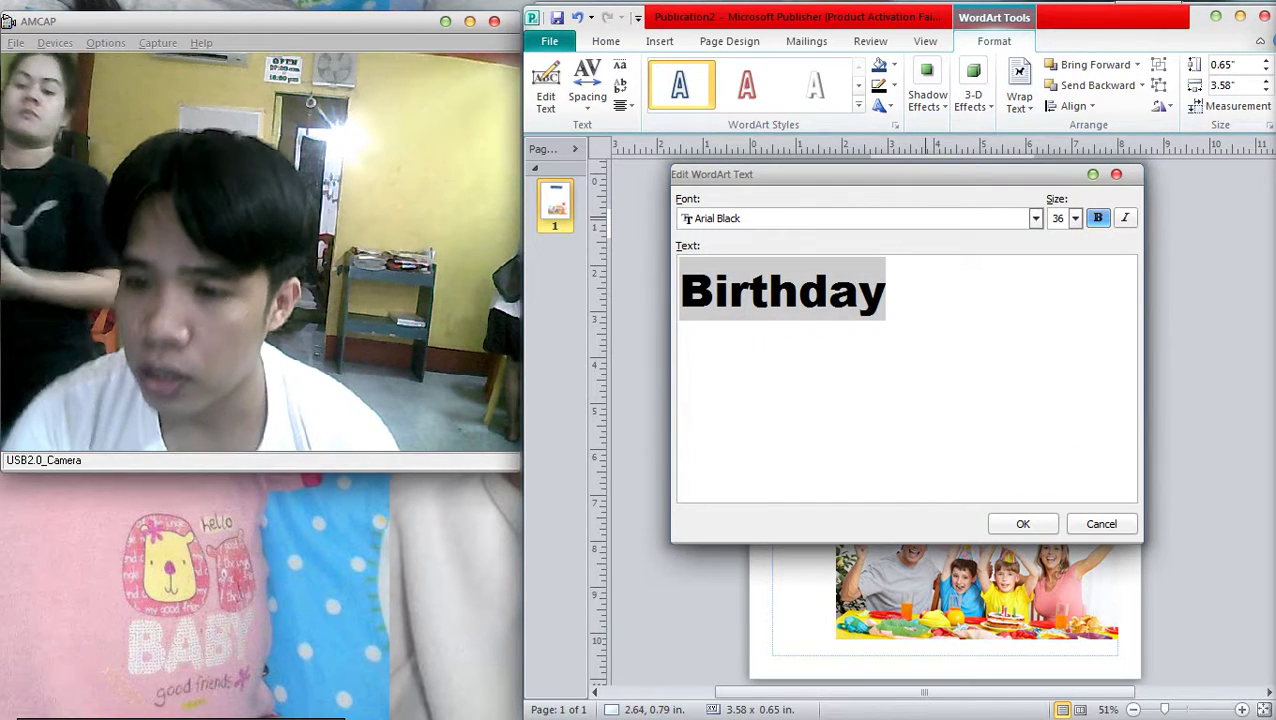
{"action": "left_click", "coordinate": [1035, 218]}
{"action": "left_click", "coordinate": [720, 268]}
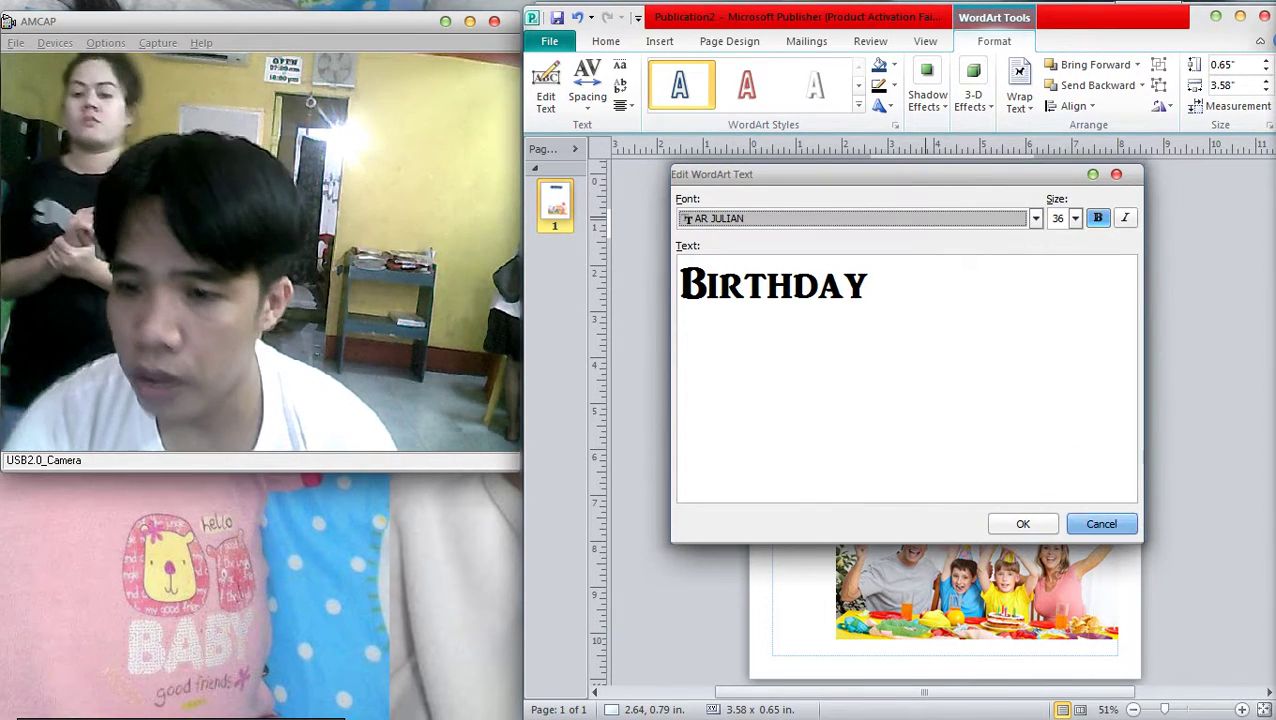
{"action": "left_click", "coordinate": [1023, 524]}
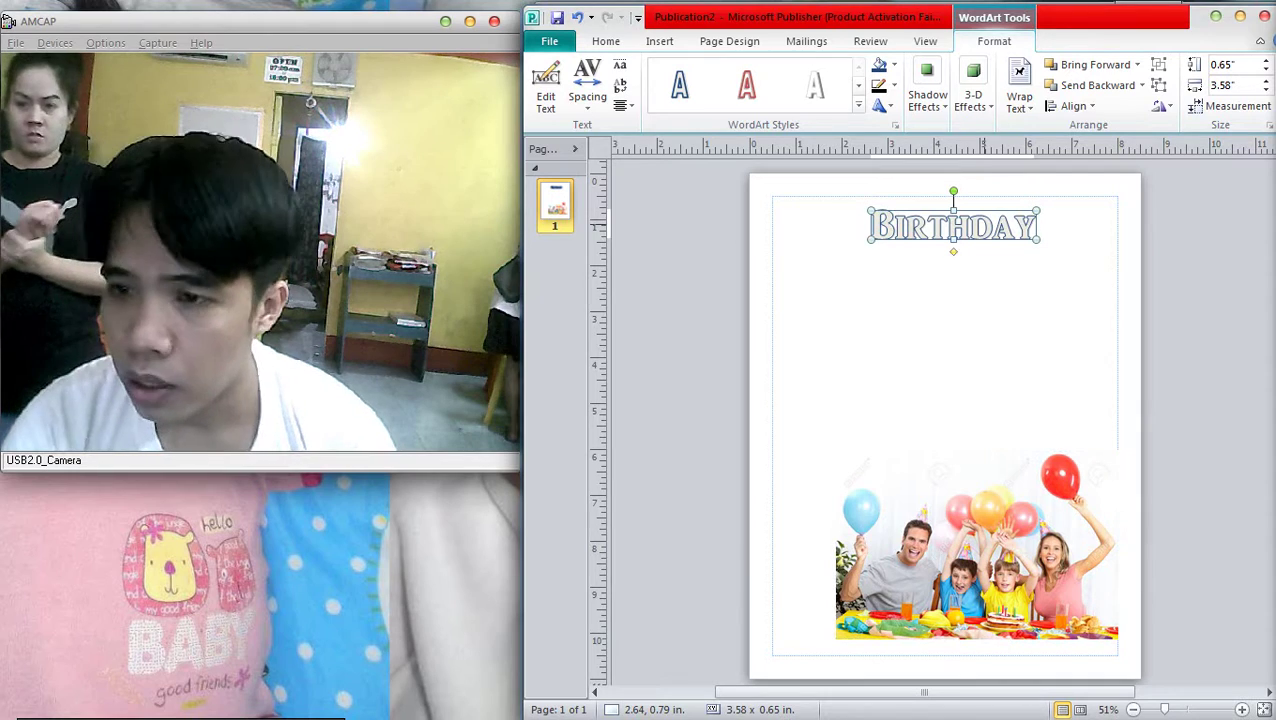
{"action": "left_click", "coordinate": [894, 64]}
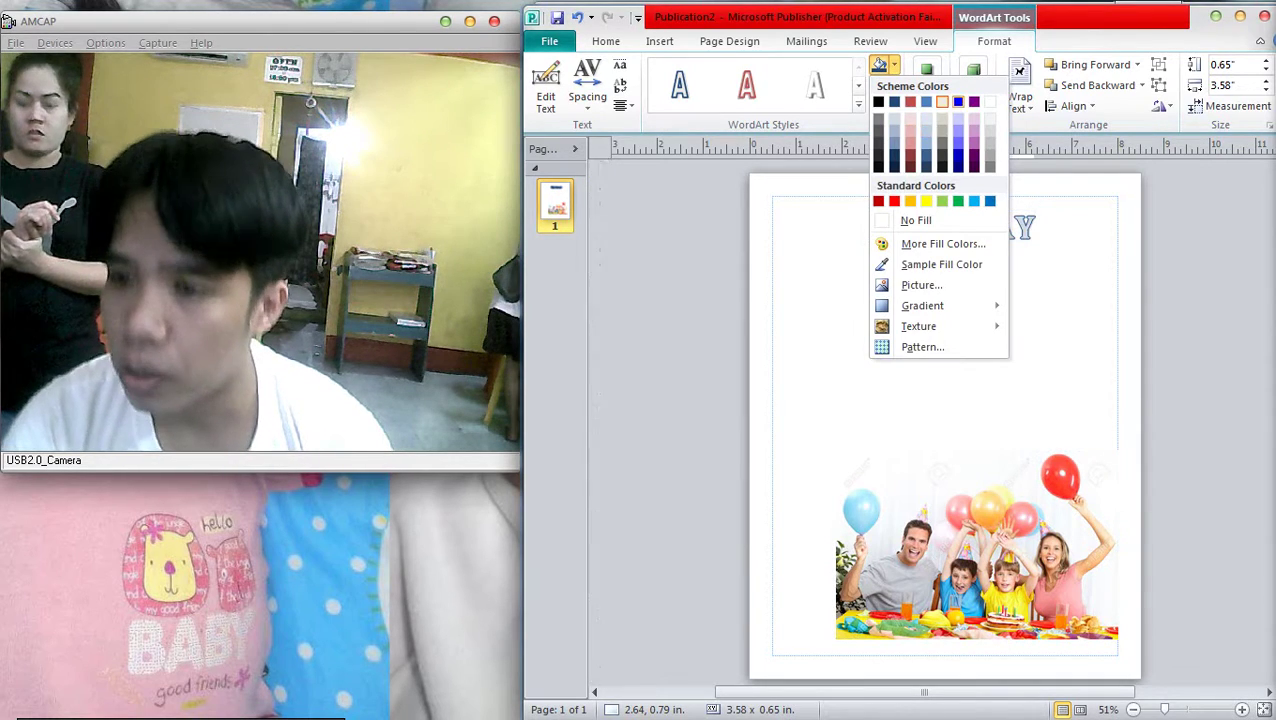
{"action": "left_click", "coordinate": [971, 202]}
Move the family photo up beneath the heading and shrink it slightly
{"action": "left_click_drag", "start_coordinate": [975, 545], "coordinate": [975, 300]}
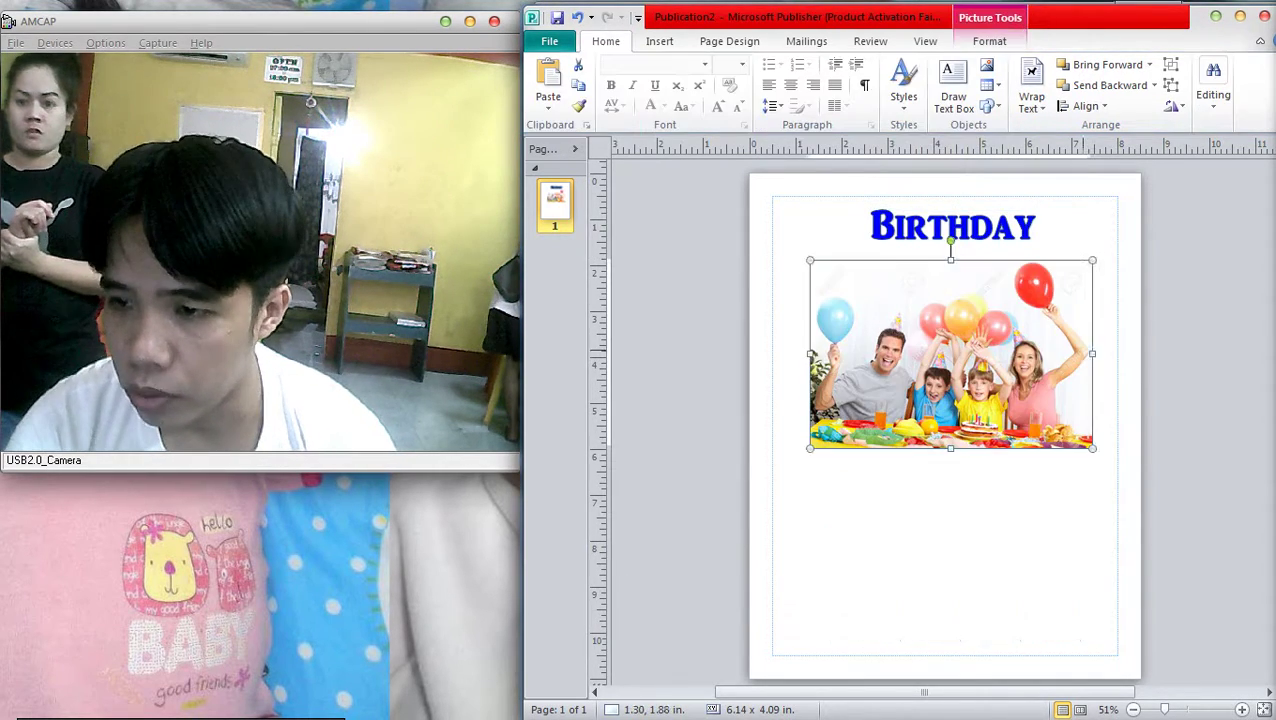
{"action": "left_click", "coordinate": [1000, 600]}
{"action": "scroll", "coordinate": [1045, 426], "scroll_direction": "up", "scroll_amount": 3}
{"action": "scroll", "coordinate": [940, 400], "scroll_direction": "down", "scroll_amount": 3}
{"action": "left_click", "coordinate": [944, 330]}
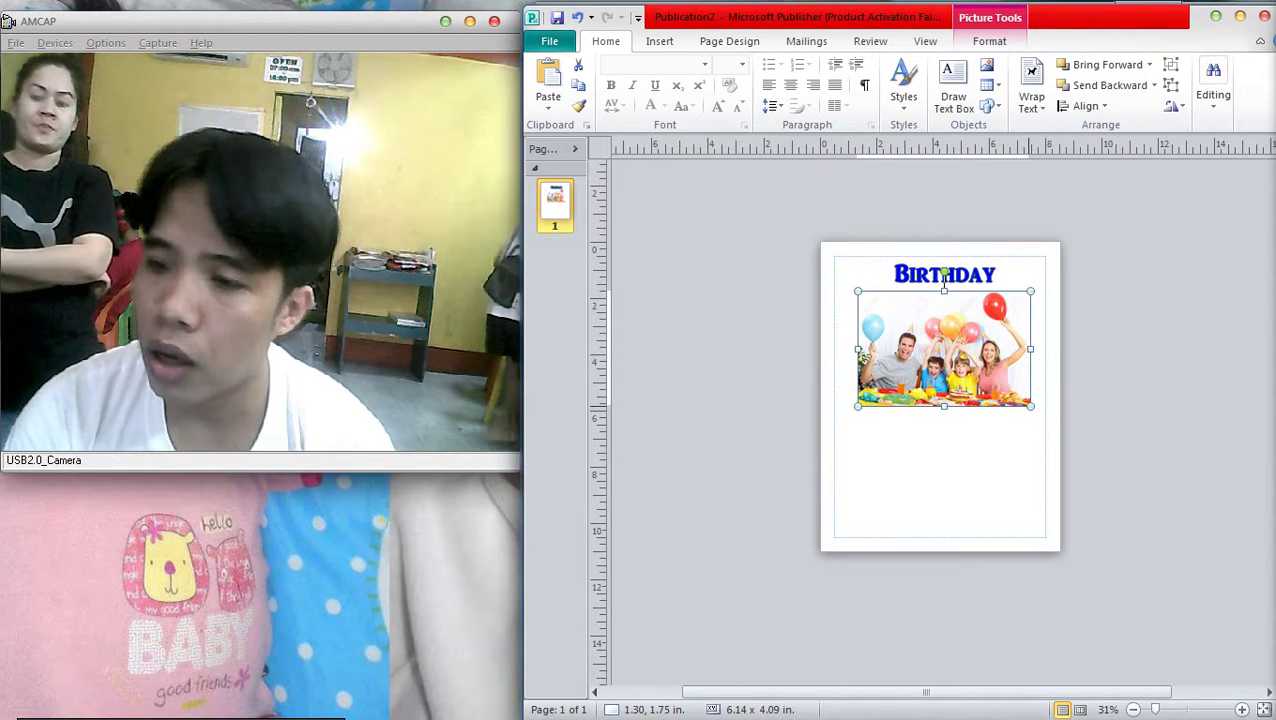
{"action": "left_click_drag", "start_coordinate": [1031, 405], "coordinate": [1027, 396]}
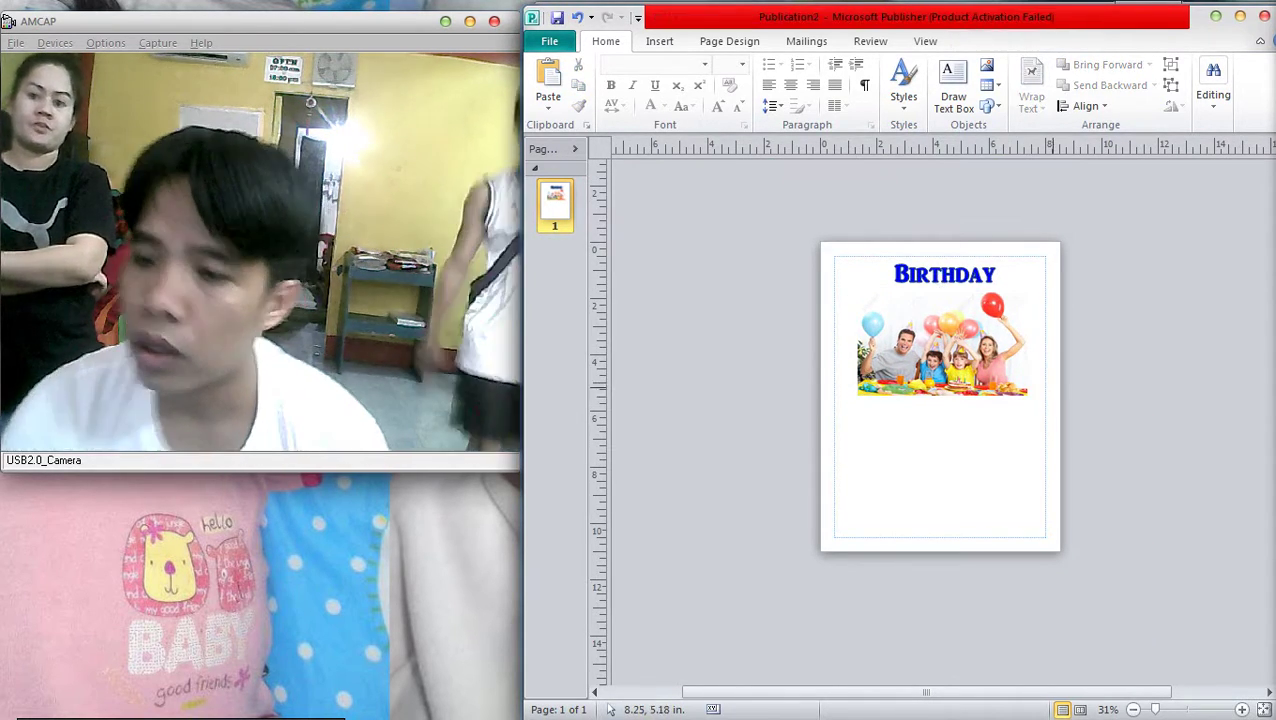
{"action": "key", "text": "alt+Tab"}
Refine the image search to 'birthday with family philippines'
{"action": "scroll", "coordinate": [900, 400], "scroll_direction": "up", "scroll_amount": 2}
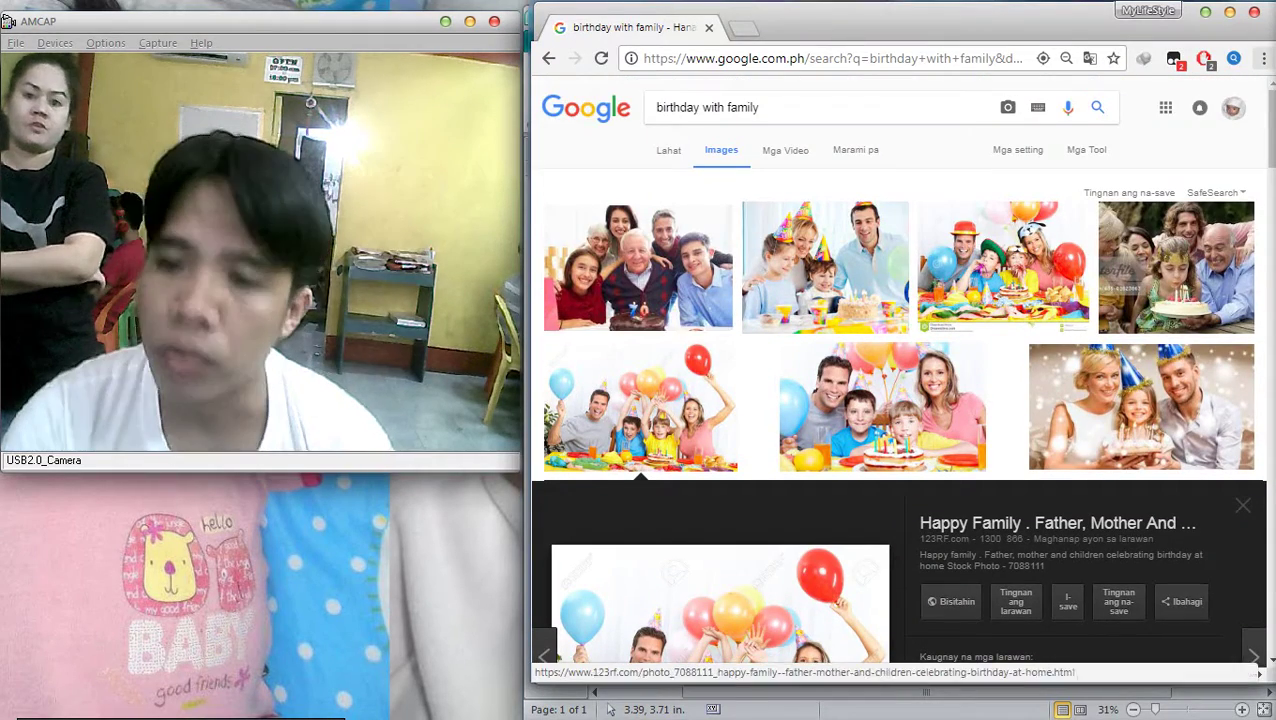
{"action": "left_click", "coordinate": [760, 107]}
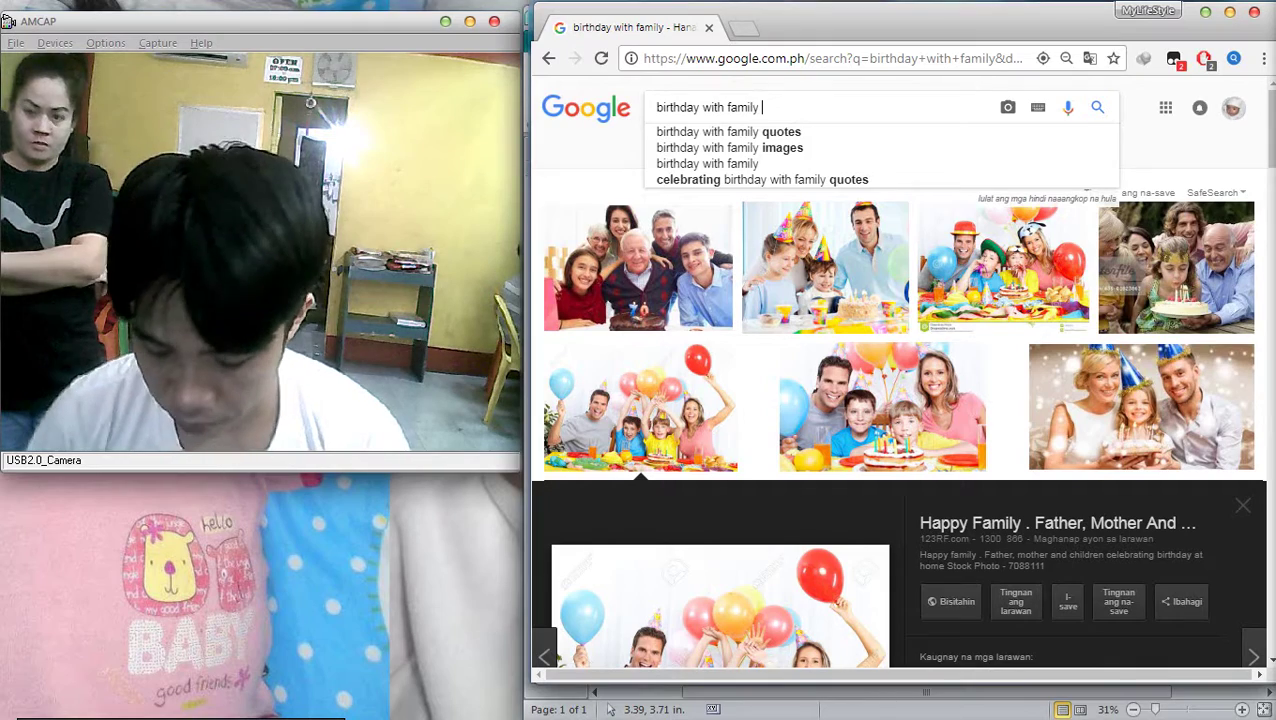
{"action": "type", "text": "philippines"}
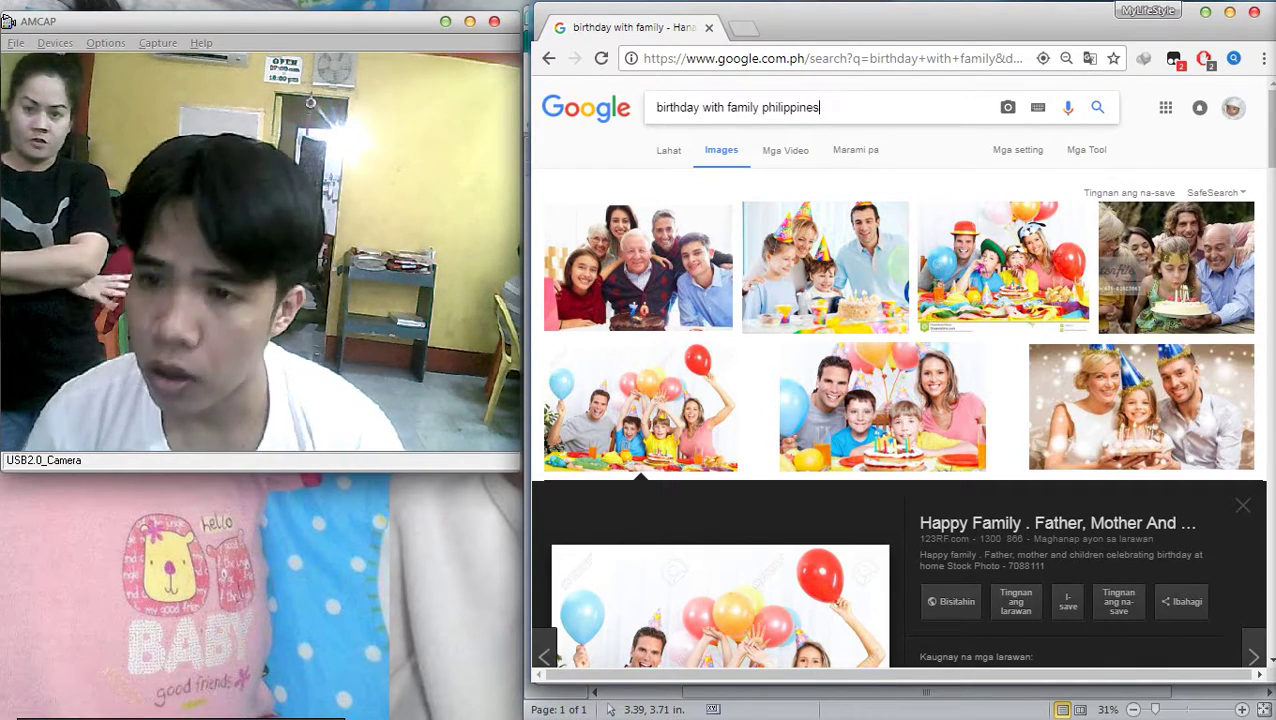
{"action": "key", "text": "Return"}
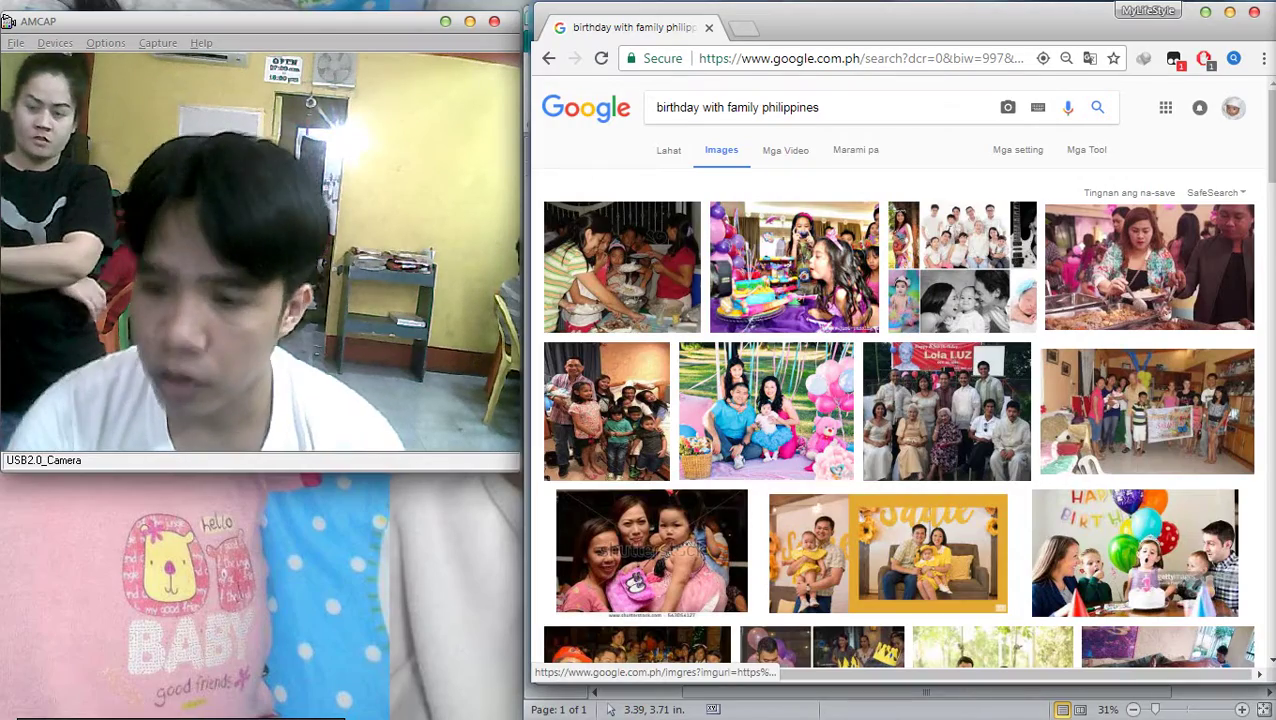
Preview the results and copy the Happy Birthday family party photo
{"action": "left_click", "coordinate": [766, 411]}
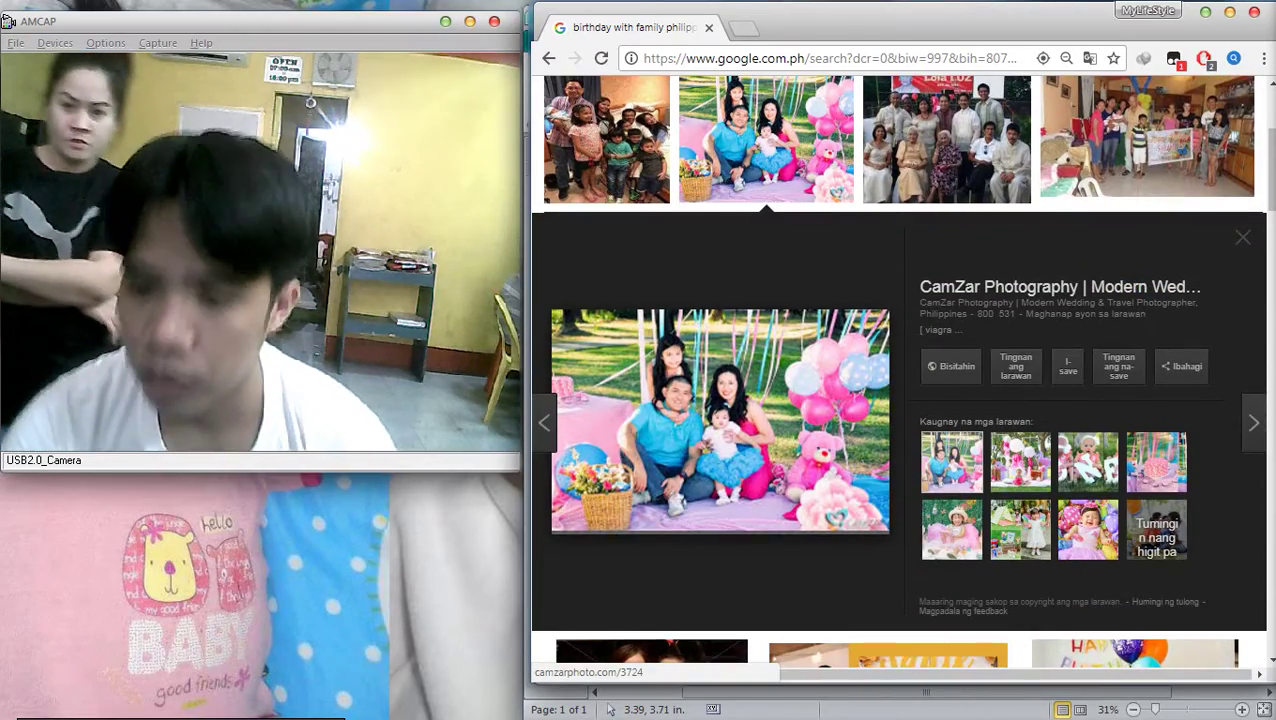
{"action": "scroll", "coordinate": [760, 440], "scroll_direction": "up", "scroll_amount": 3}
{"action": "scroll", "coordinate": [760, 440], "scroll_direction": "down", "scroll_amount": 5}
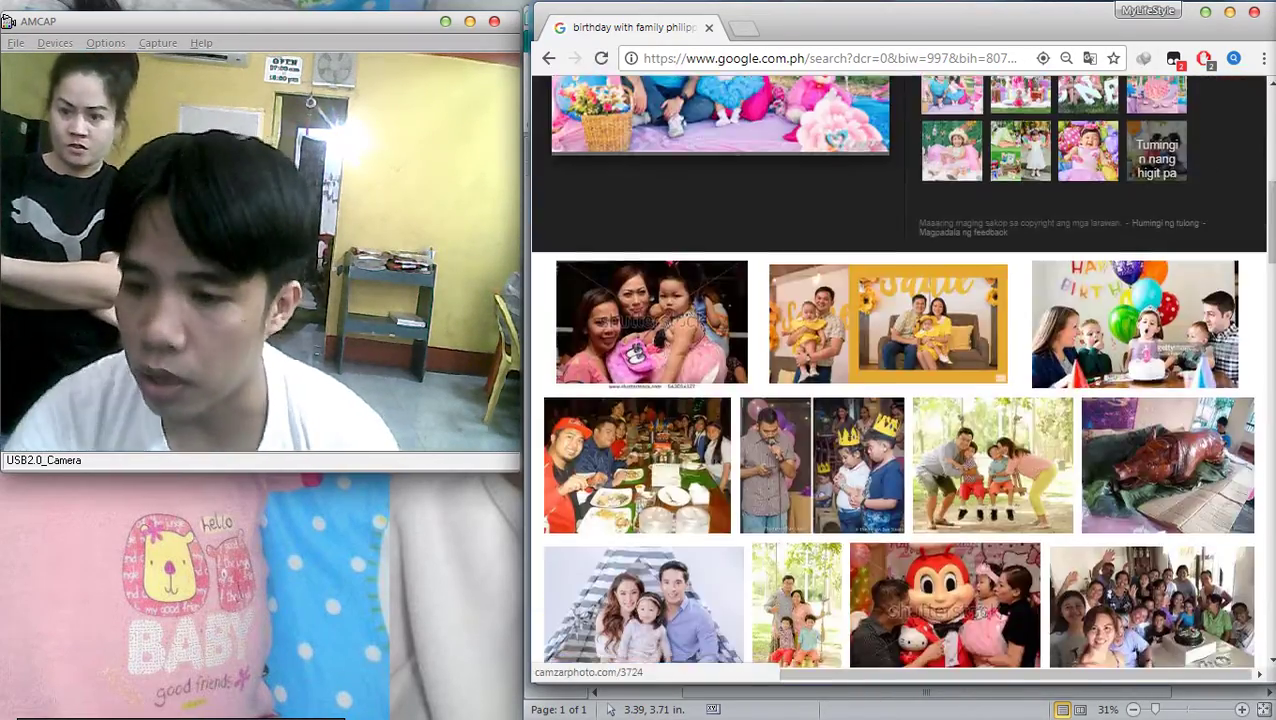
{"action": "scroll", "coordinate": [760, 440], "scroll_direction": "up", "scroll_amount": 3}
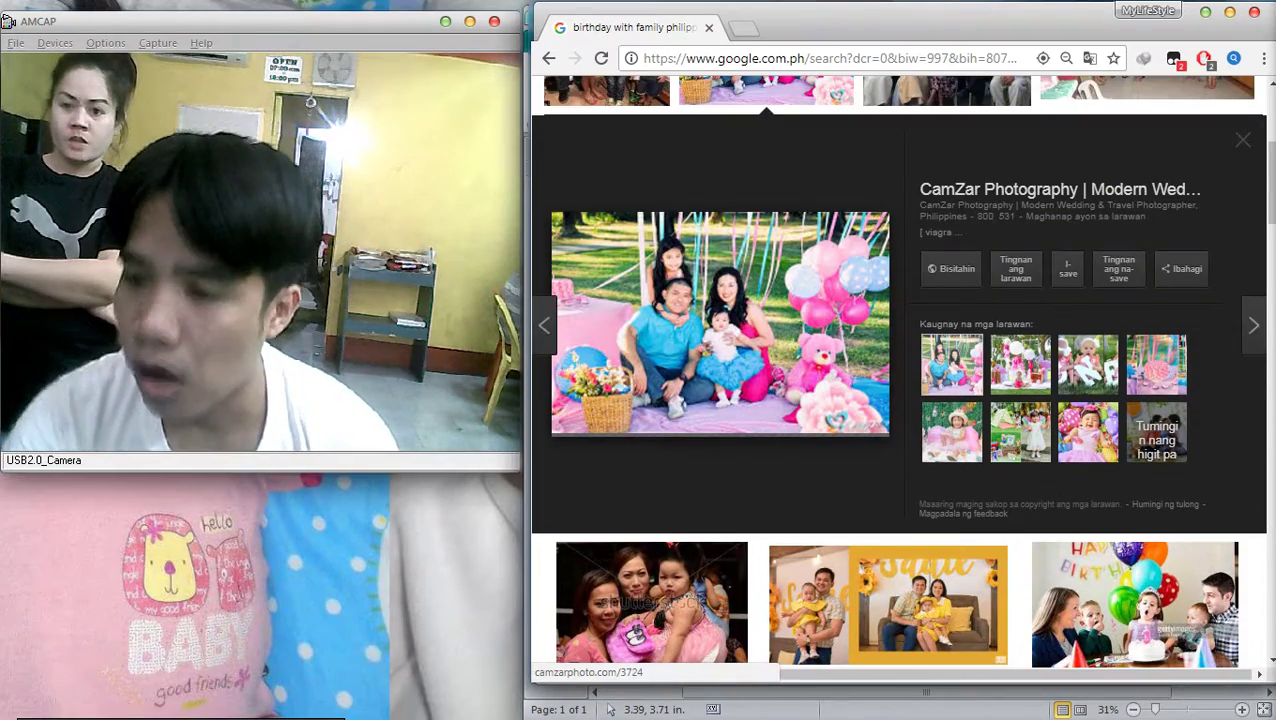
{"action": "left_click", "coordinate": [1126, 605]}
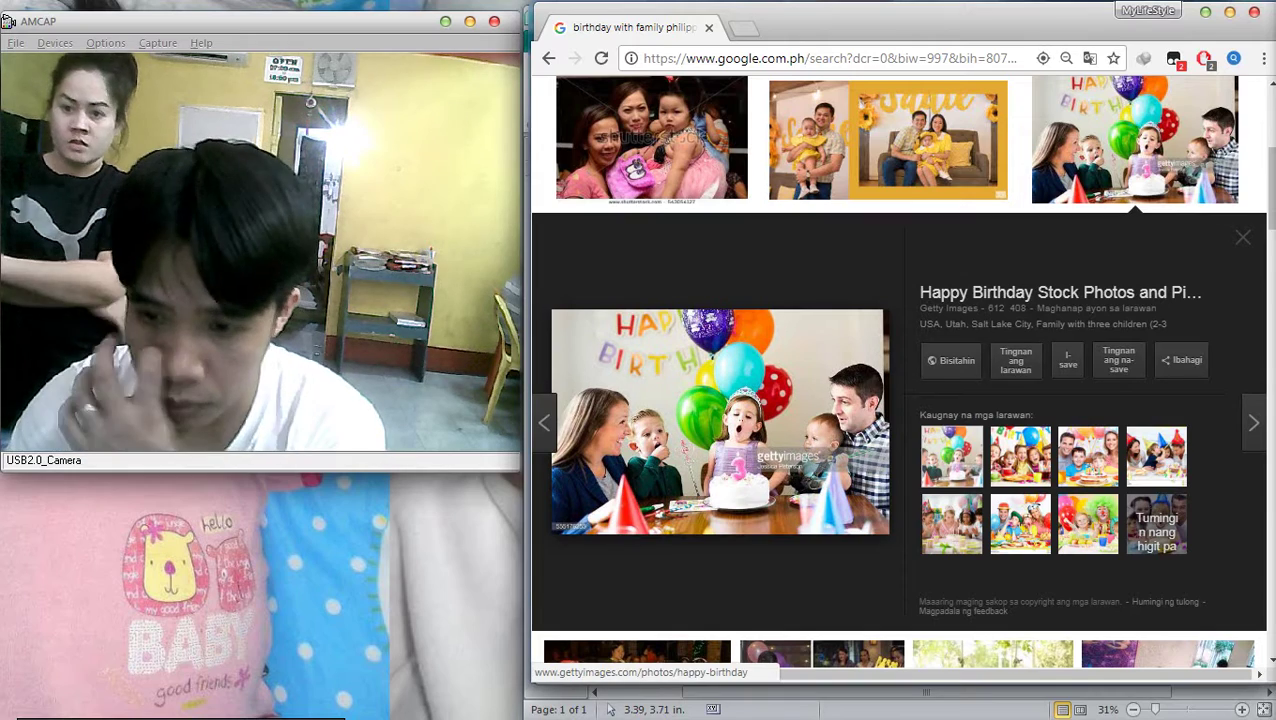
{"action": "right_click", "coordinate": [686, 383]}
{"action": "left_click", "coordinate": [740, 568]}
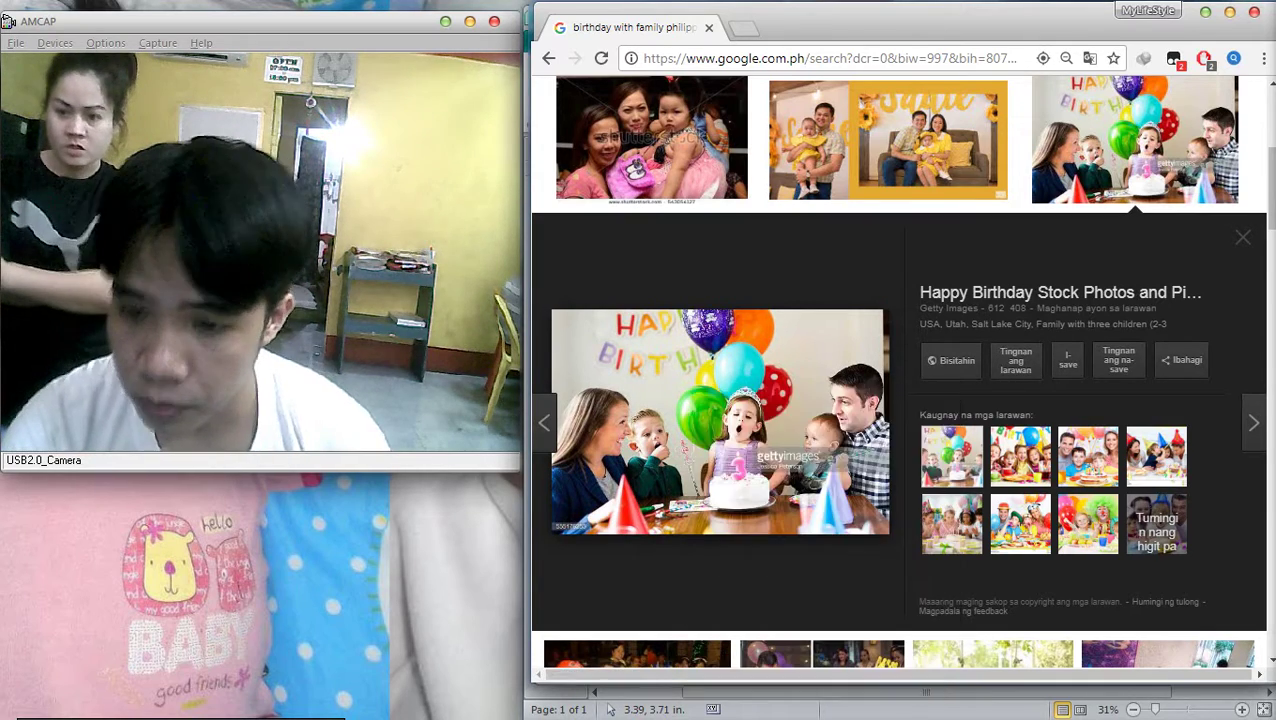
{"action": "key", "text": "alt+Tab"}
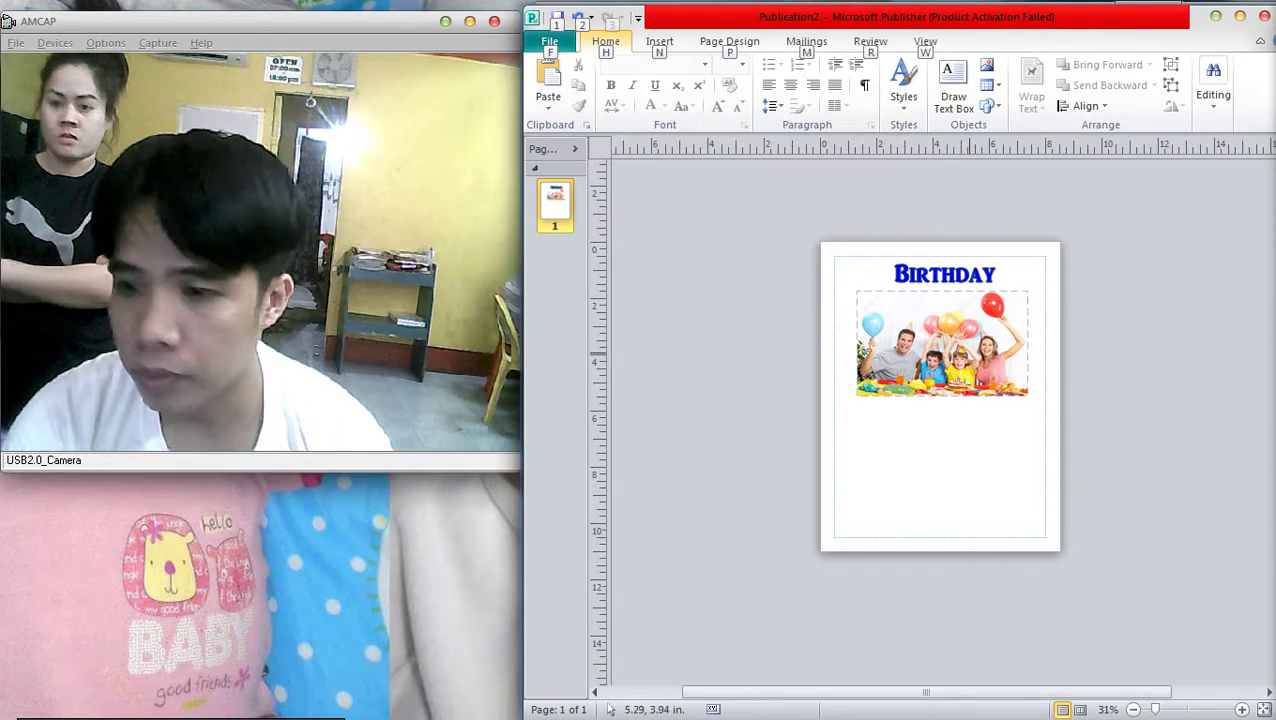
Duplicate the photo, paste the copied party image, then delete the lower picture
{"action": "left_click_drag", "start_coordinate": [942, 341], "coordinate": [942, 464]}
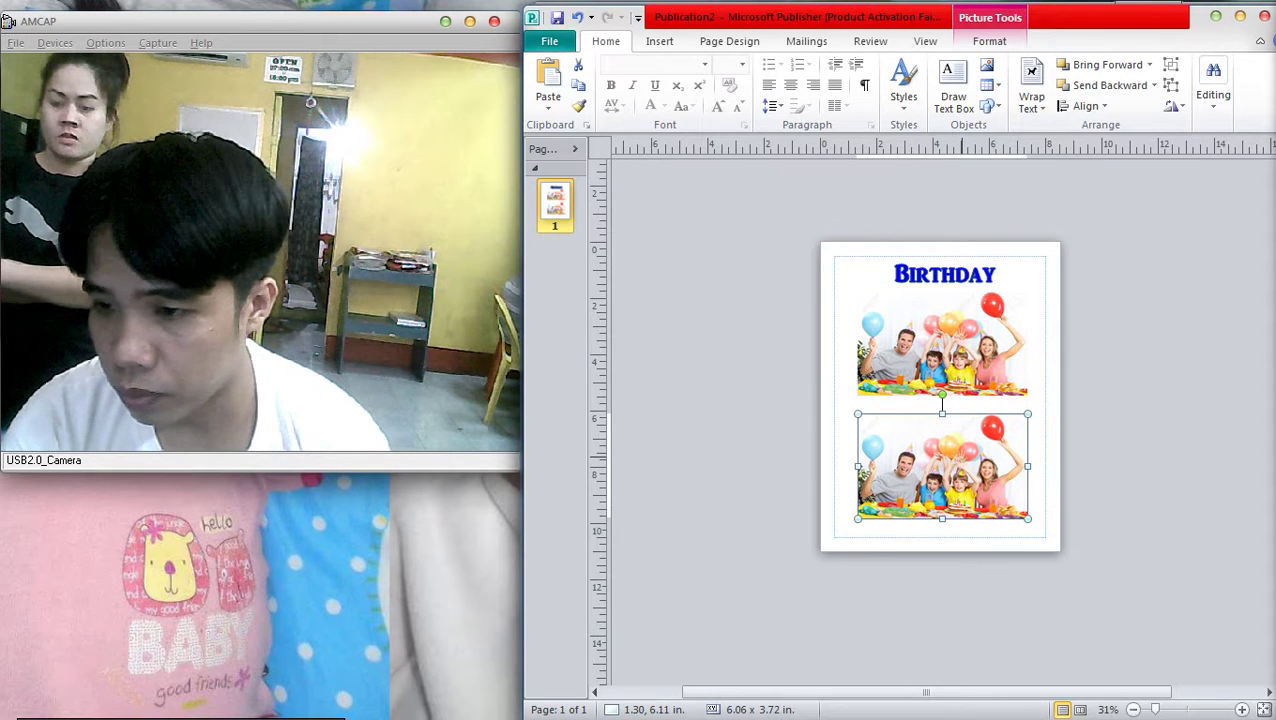
{"action": "key", "text": "ctrl+v"}
{"action": "scroll", "coordinate": [1120, 490], "scroll_direction": "down", "scroll_amount": 3, "text": "ctrl"}
{"action": "scroll", "coordinate": [1120, 490], "scroll_direction": "up", "scroll_amount": 3, "text": "ctrl"}
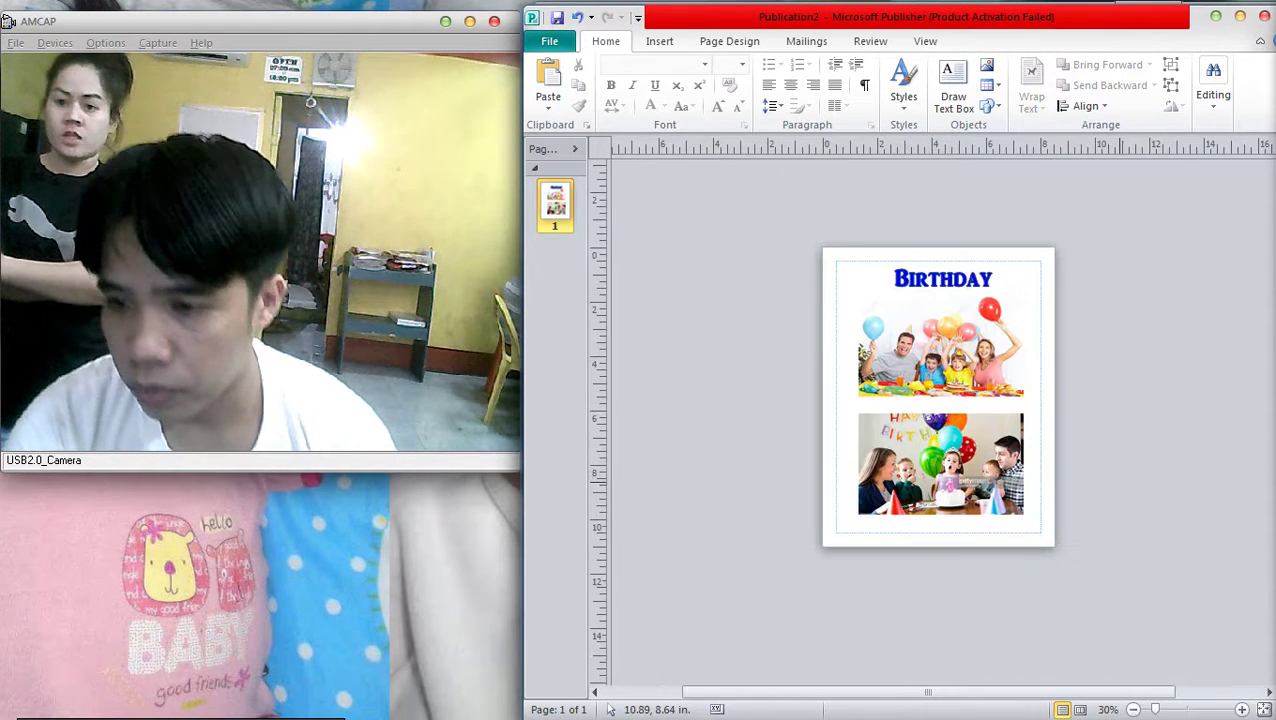
{"action": "left_click", "coordinate": [990, 470]}
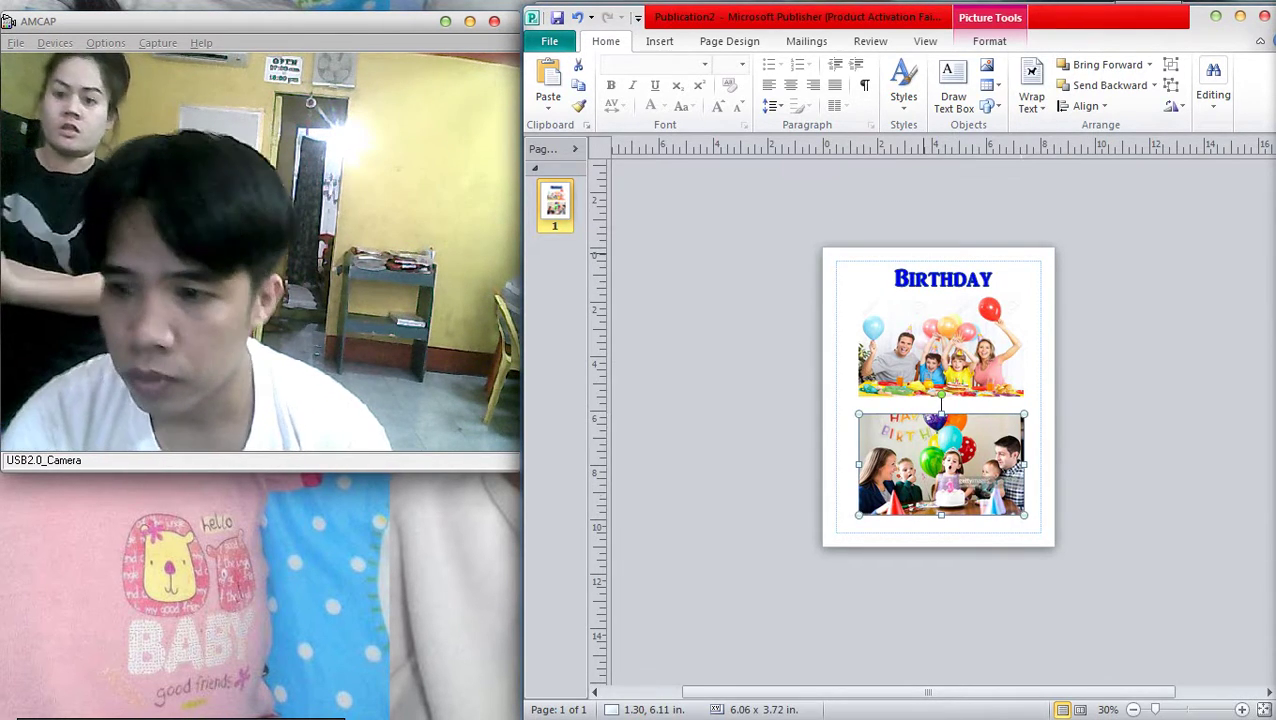
{"action": "key", "text": "Delete"}
Settle the photo under the heading and duplicate page 1 as page 2
{"action": "left_click_drag", "start_coordinate": [789, 228], "coordinate": [1030, 400]}
{"action": "key", "text": "Escape"}
{"action": "mouse_move", "coordinate": [962, 342]}
{"action": "left_mouse_down"}
{"action": "mouse_move", "coordinate": [968, 410]}
{"action": "mouse_move", "coordinate": [943, 349]}
{"action": "left_mouse_up"}
{"action": "left_click", "coordinate": [1088, 408]}
{"action": "key", "text": "Escape"}
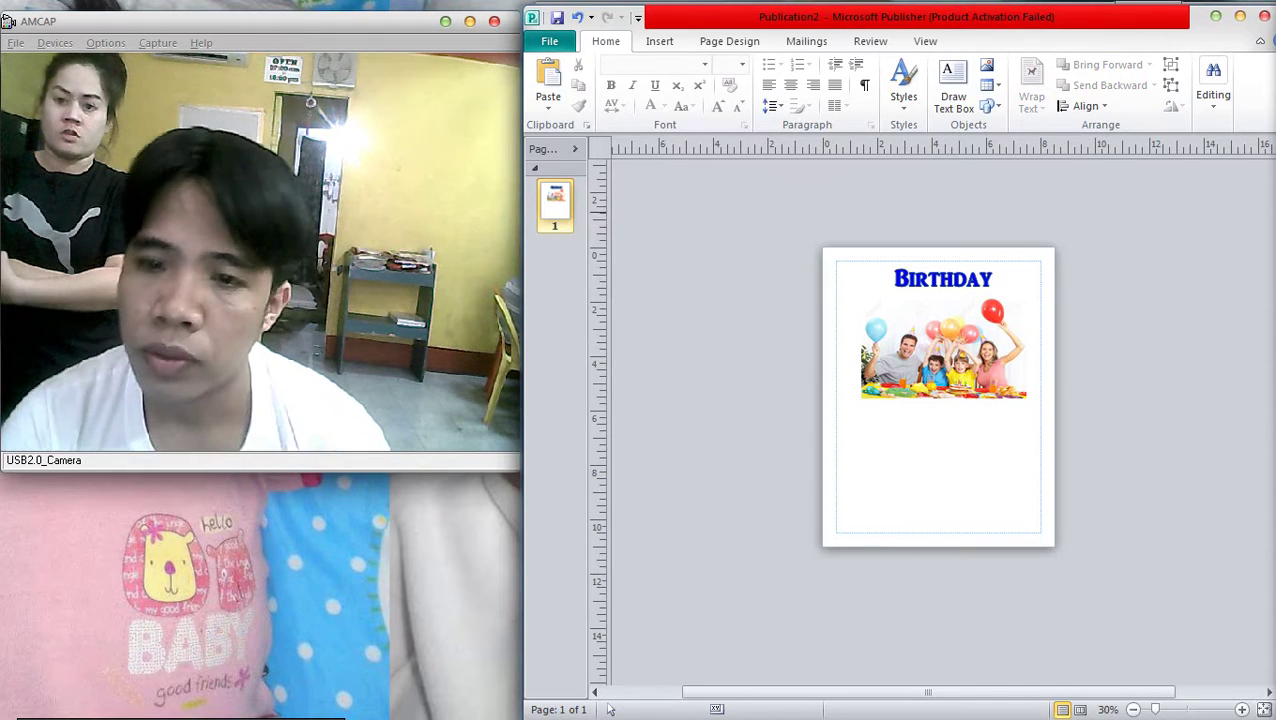
{"action": "right_click", "coordinate": [583, 208]}
{"action": "left_click", "coordinate": [655, 245]}
Back on page 1, copy the Birthday heading below the family photo
{"action": "left_click", "coordinate": [939, 300]}
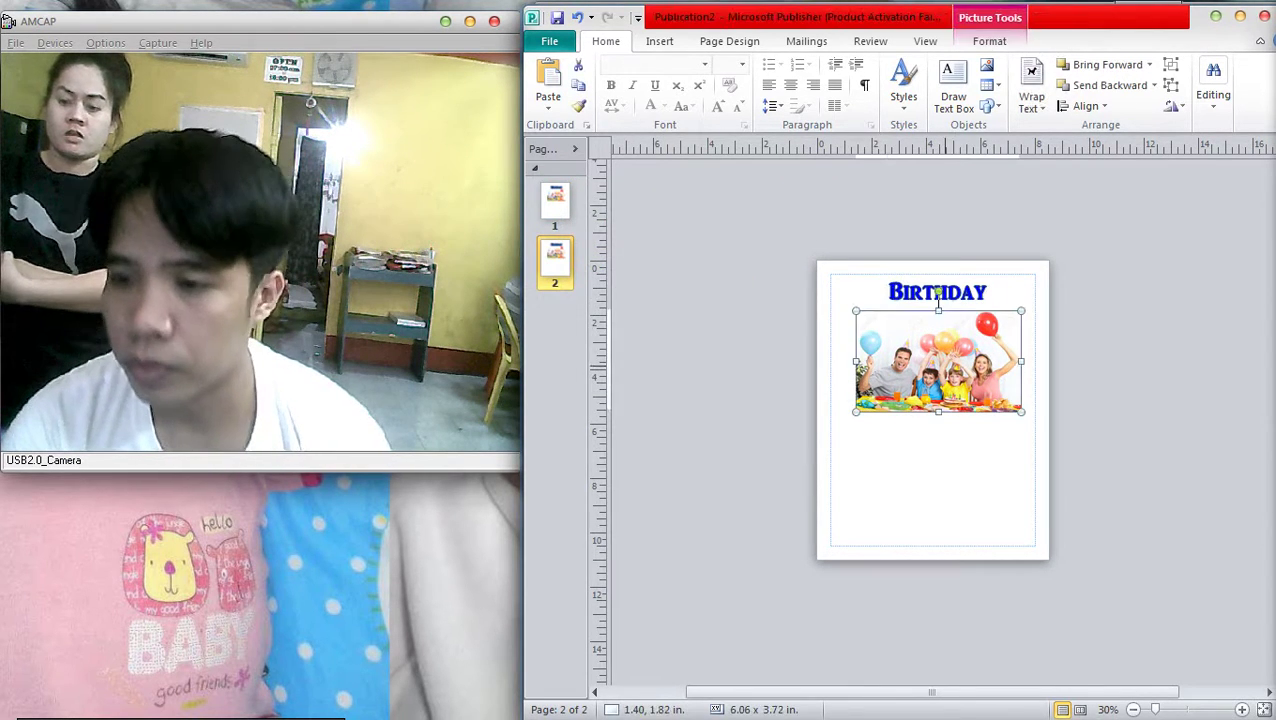
{"action": "key", "text": "Escape"}
{"action": "left_click", "coordinate": [556, 200]}
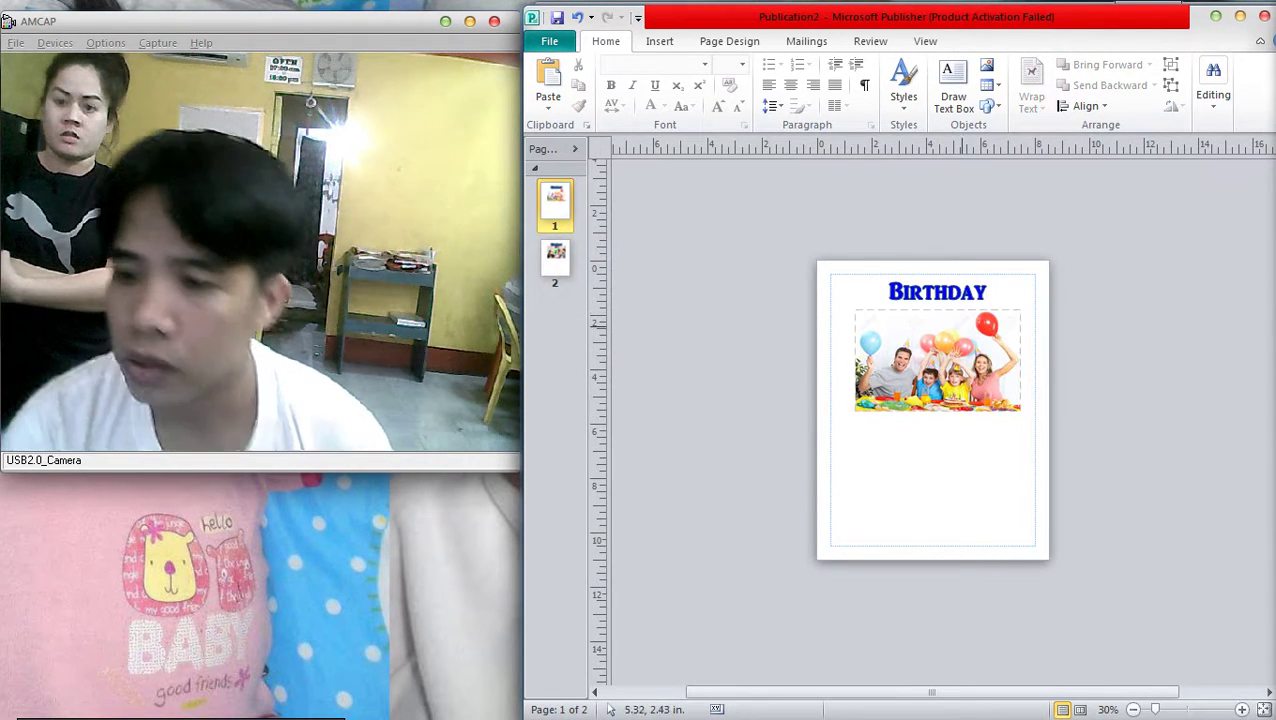
{"action": "left_click", "coordinate": [936, 320]}
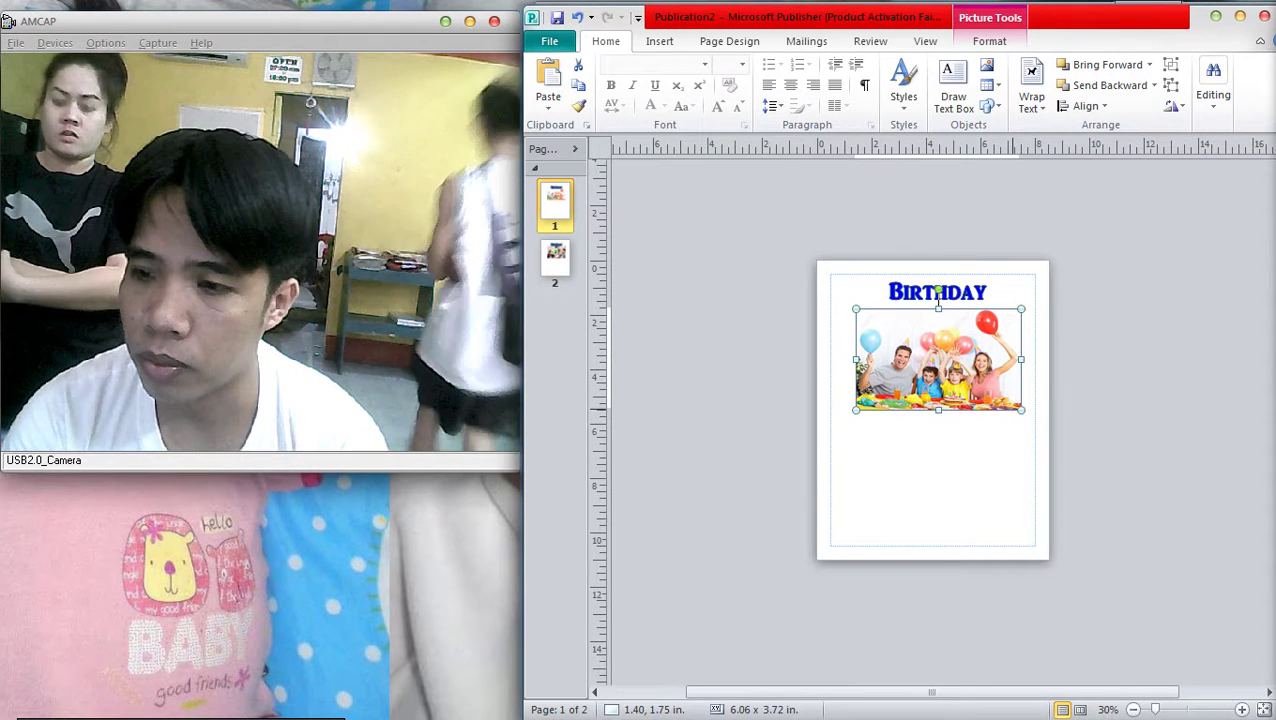
{"action": "left_click", "coordinate": [938, 292]}
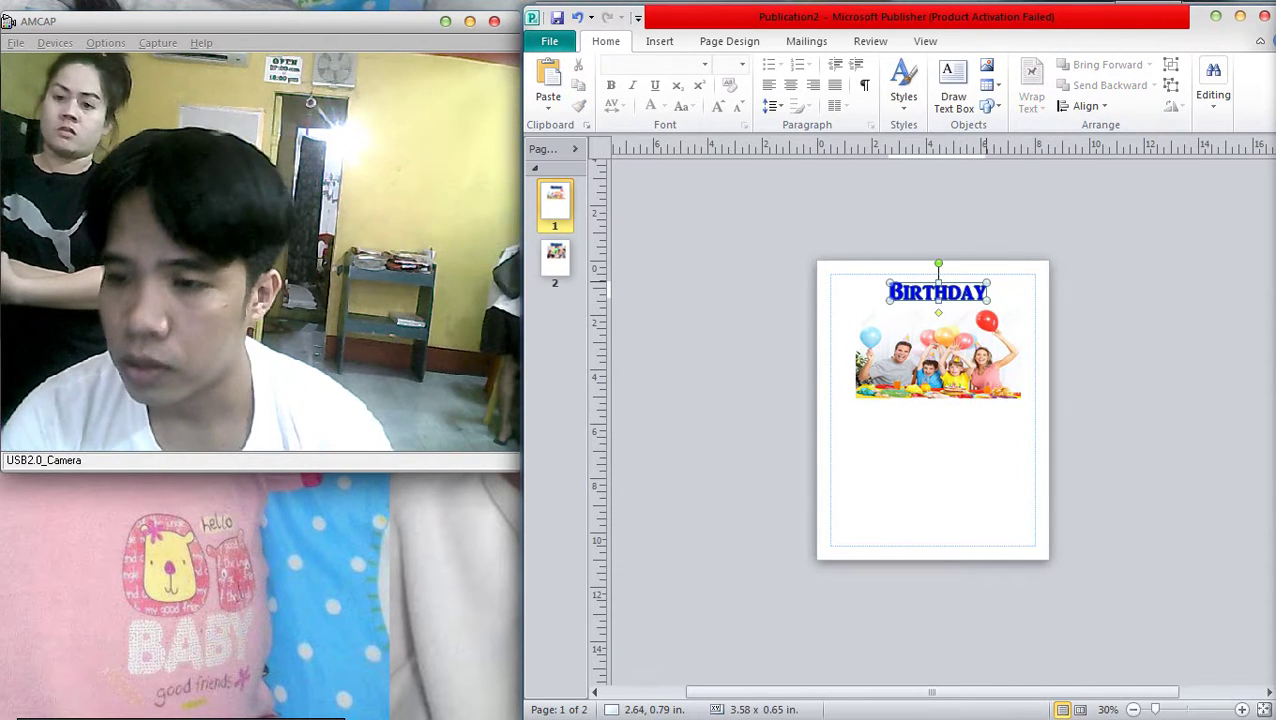
{"action": "left_click_drag", "start_coordinate": [938, 292], "coordinate": [944, 423], "text": "ctrl"}
Edit the copied heading's WordArt text to read PASKO
{"action": "right_click", "coordinate": [940, 426]}
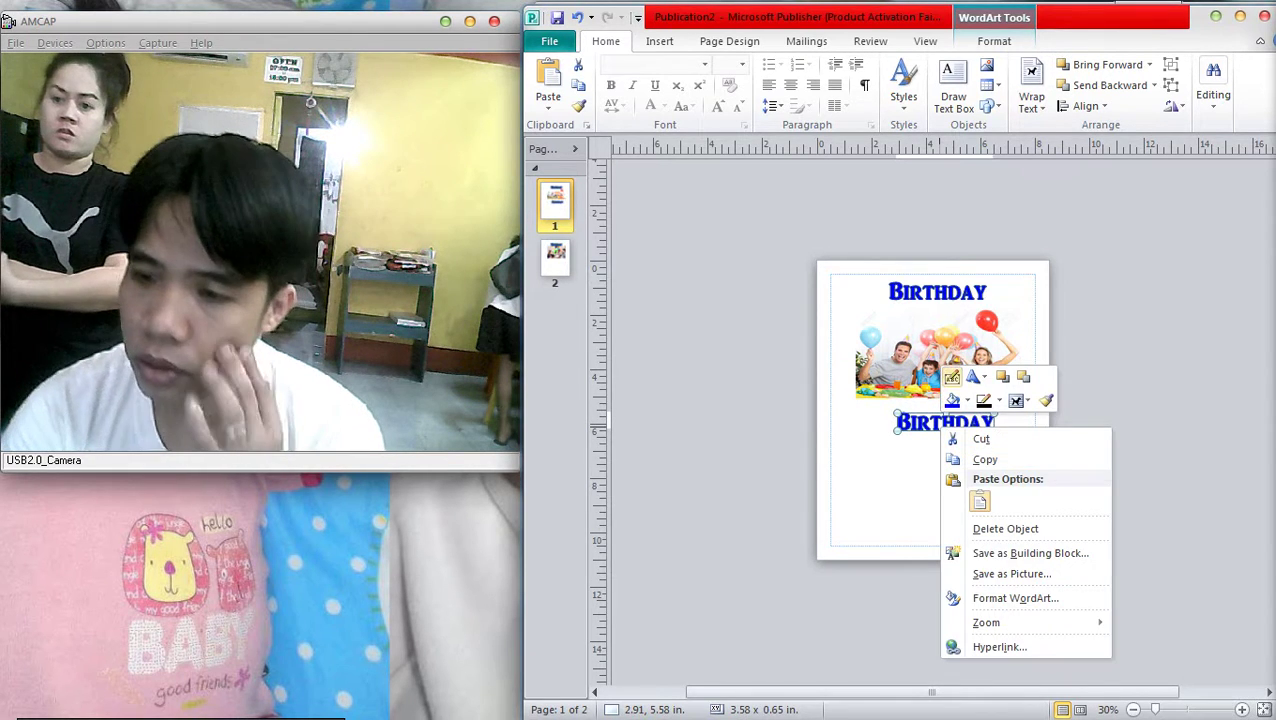
{"action": "left_click", "coordinate": [952, 376]}
{"action": "type", "text": "Chris"}
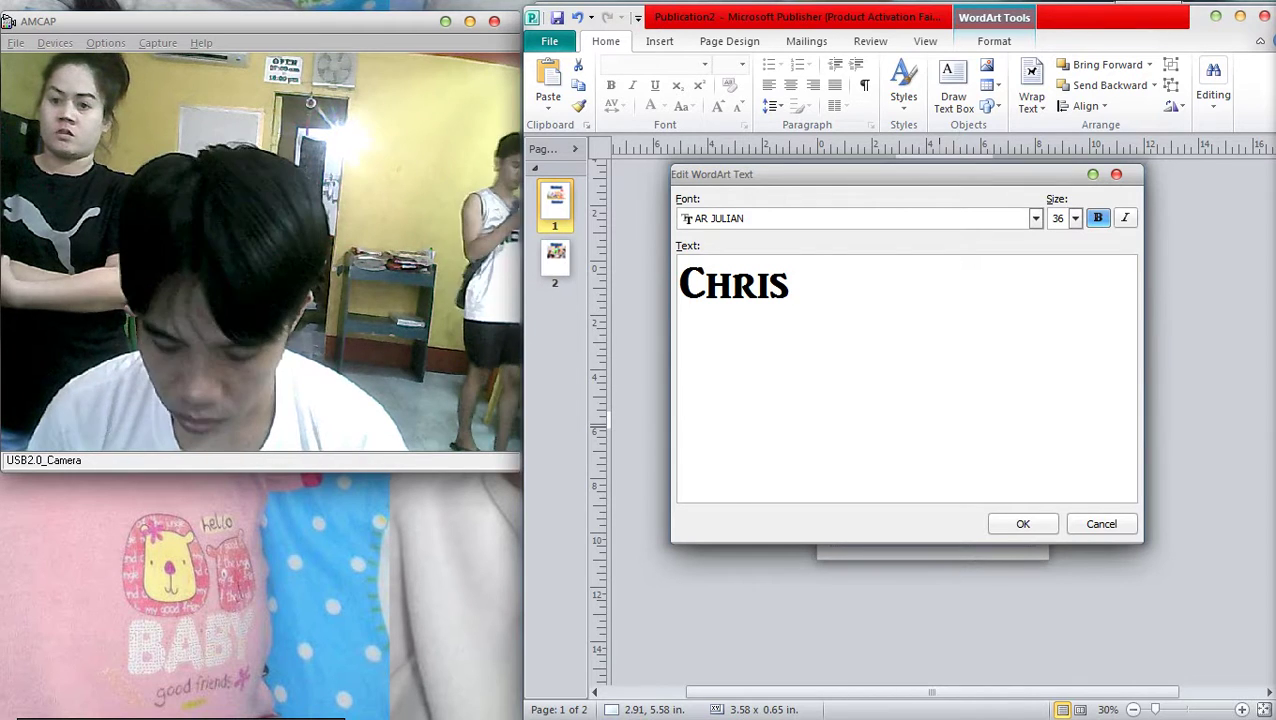
{"action": "type", "text": "tmas"}
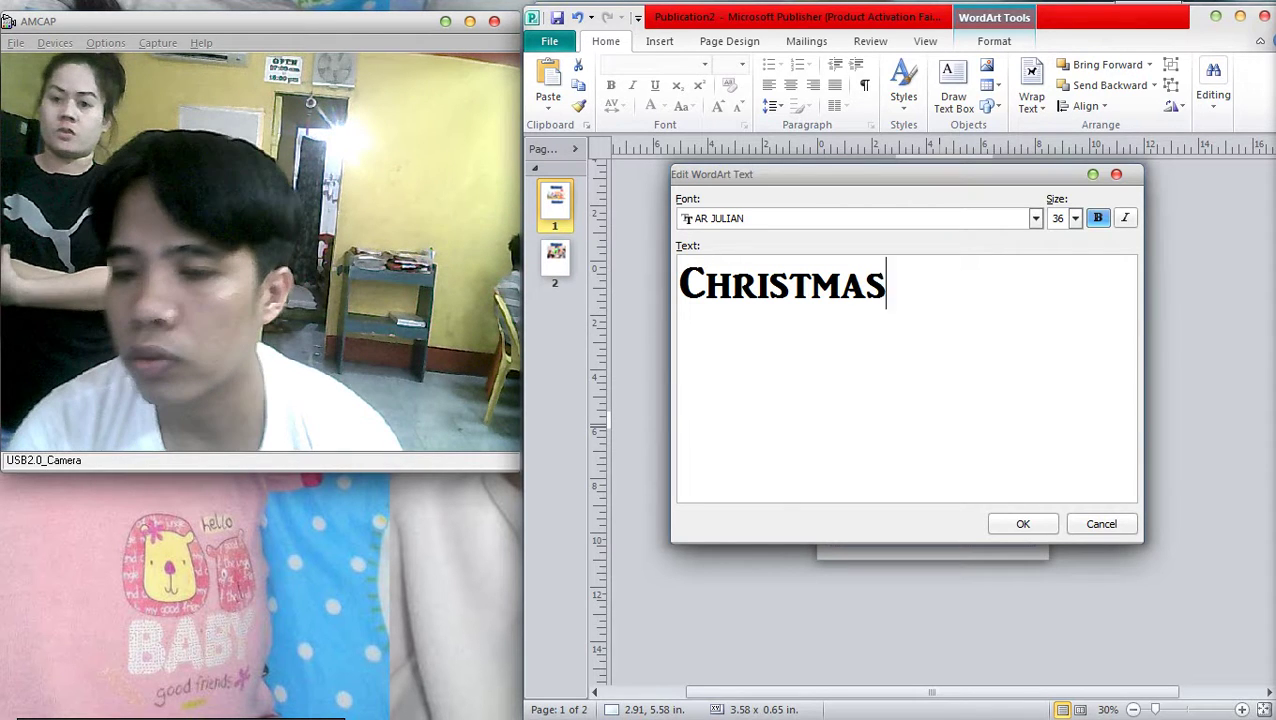
{"action": "key", "text": "shift+Home"}
{"action": "type", "text": "PA"}
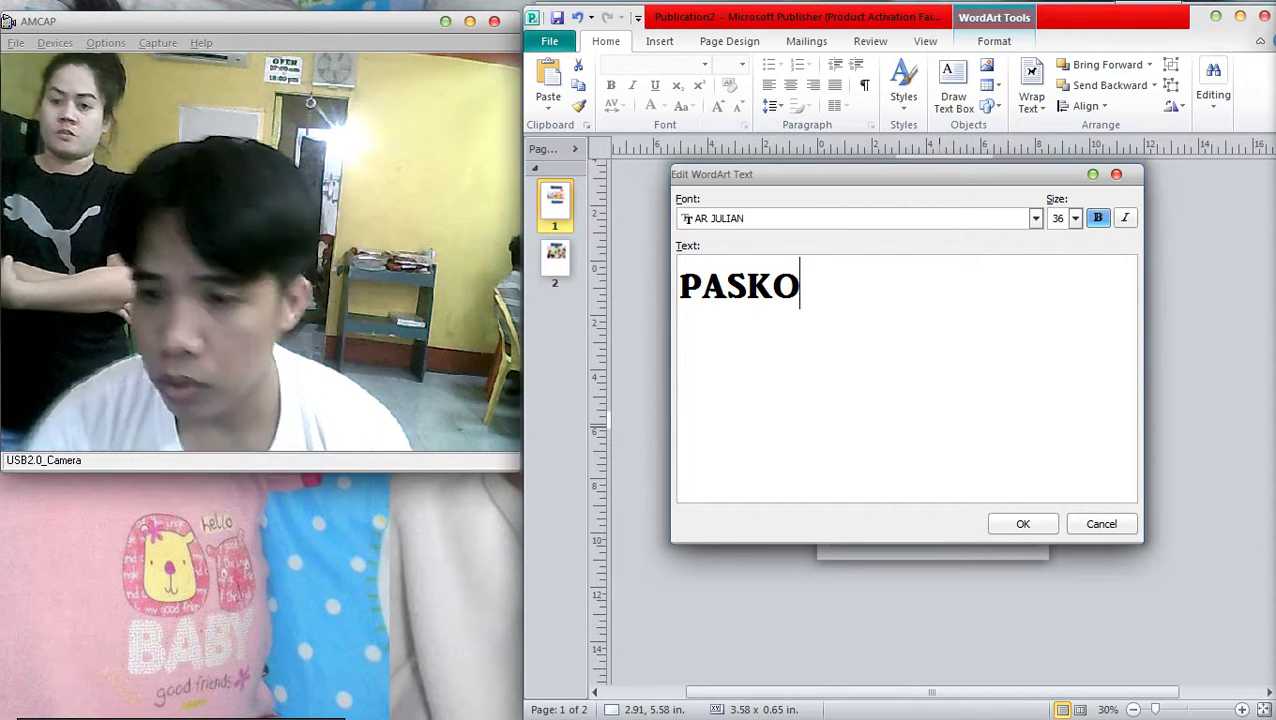
{"action": "left_click", "coordinate": [1022, 524]}
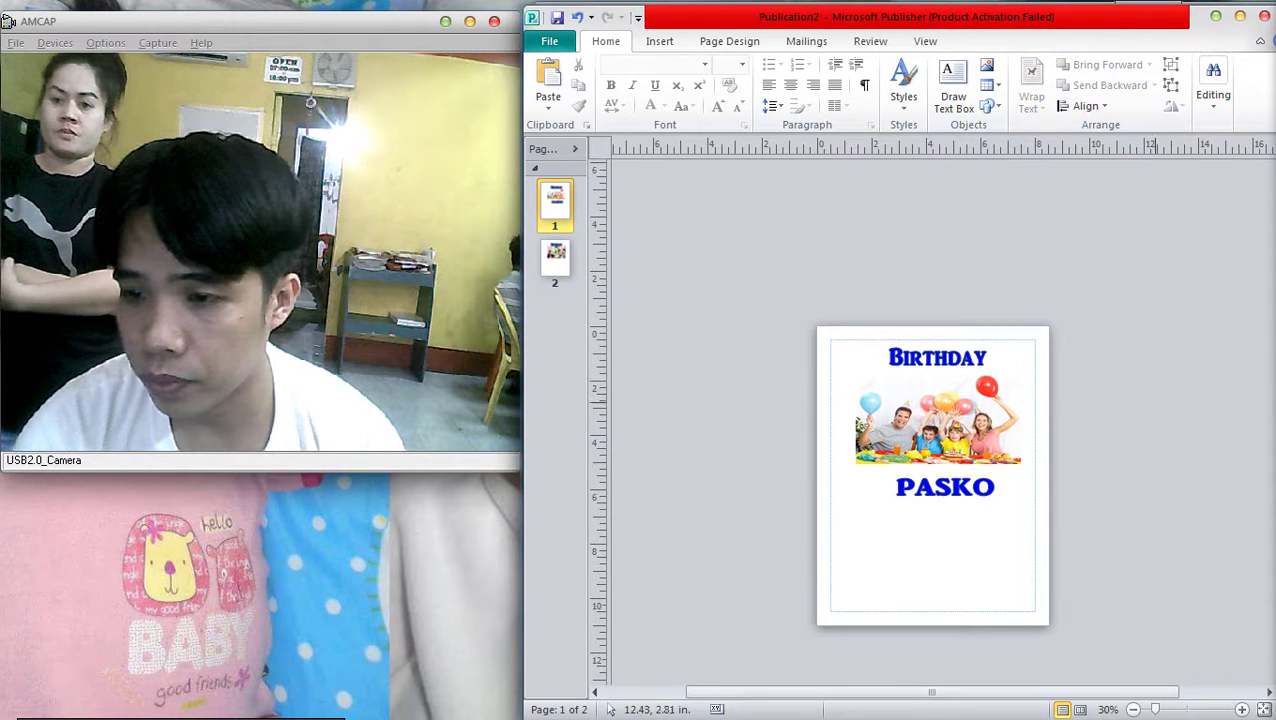
Change the top BIRTHDAY heading's text to KAARAWAN
{"action": "right_click", "coordinate": [941, 358]}
{"action": "key", "text": "Escape"}
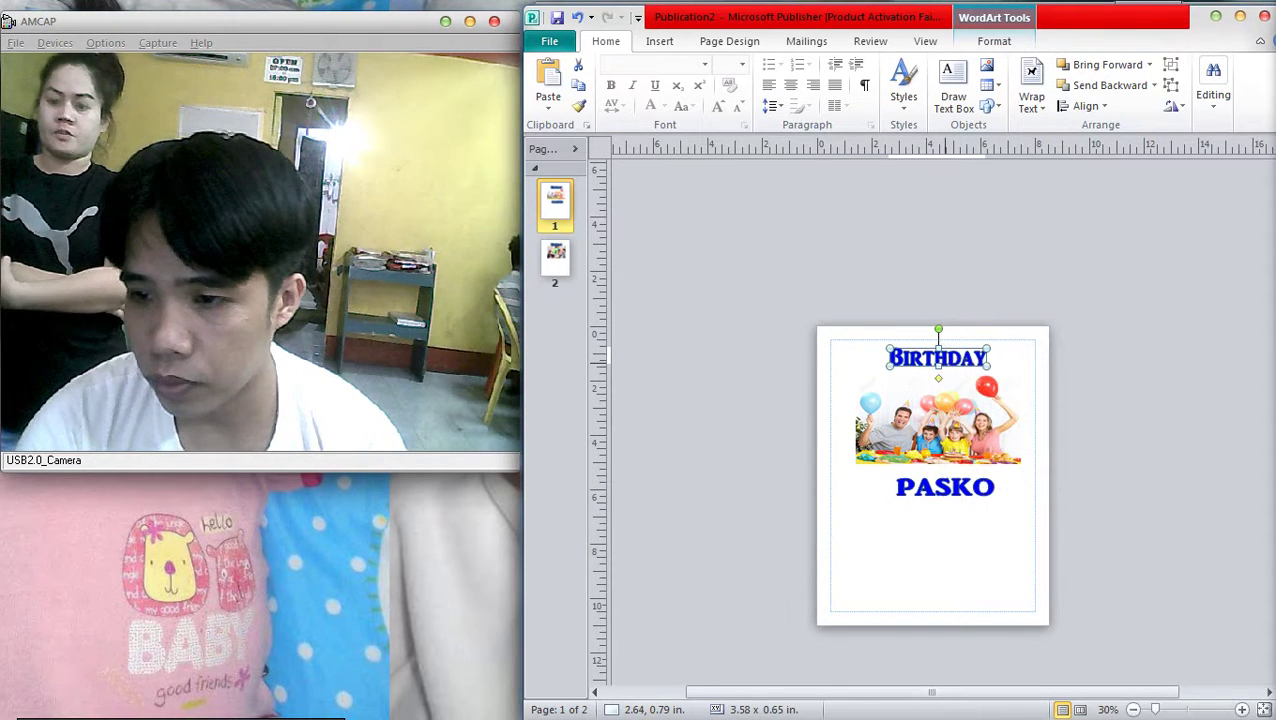
{"action": "key", "text": "shift+F10"}
{"action": "key", "text": "Escape"}
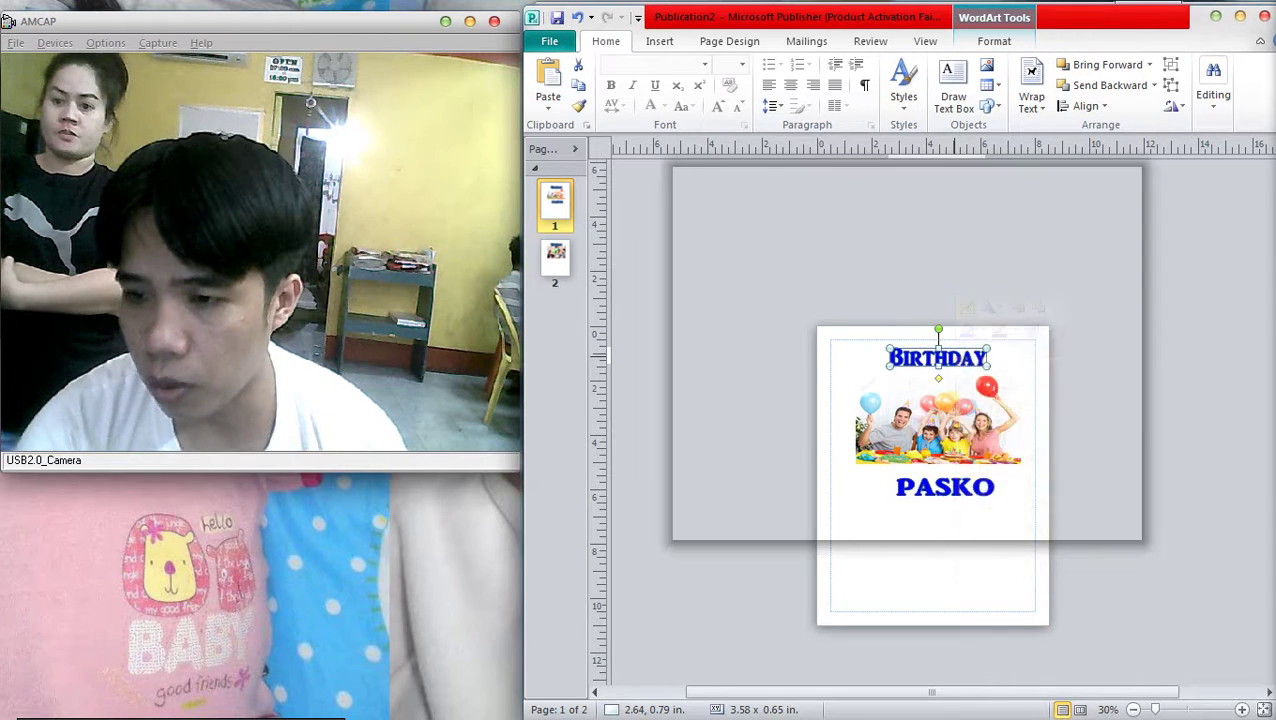
{"action": "key", "text": "Return"}
{"action": "type", "text": "KAAR"}
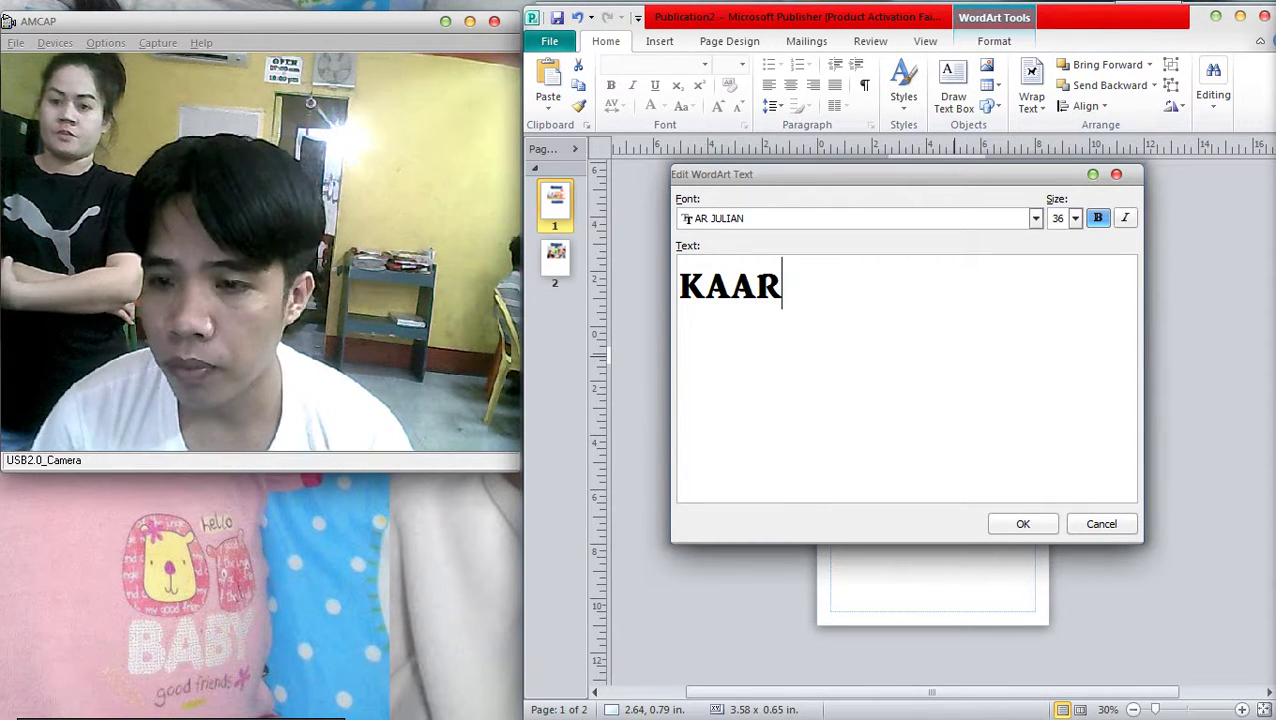
{"action": "type", "text": "AWAN"}
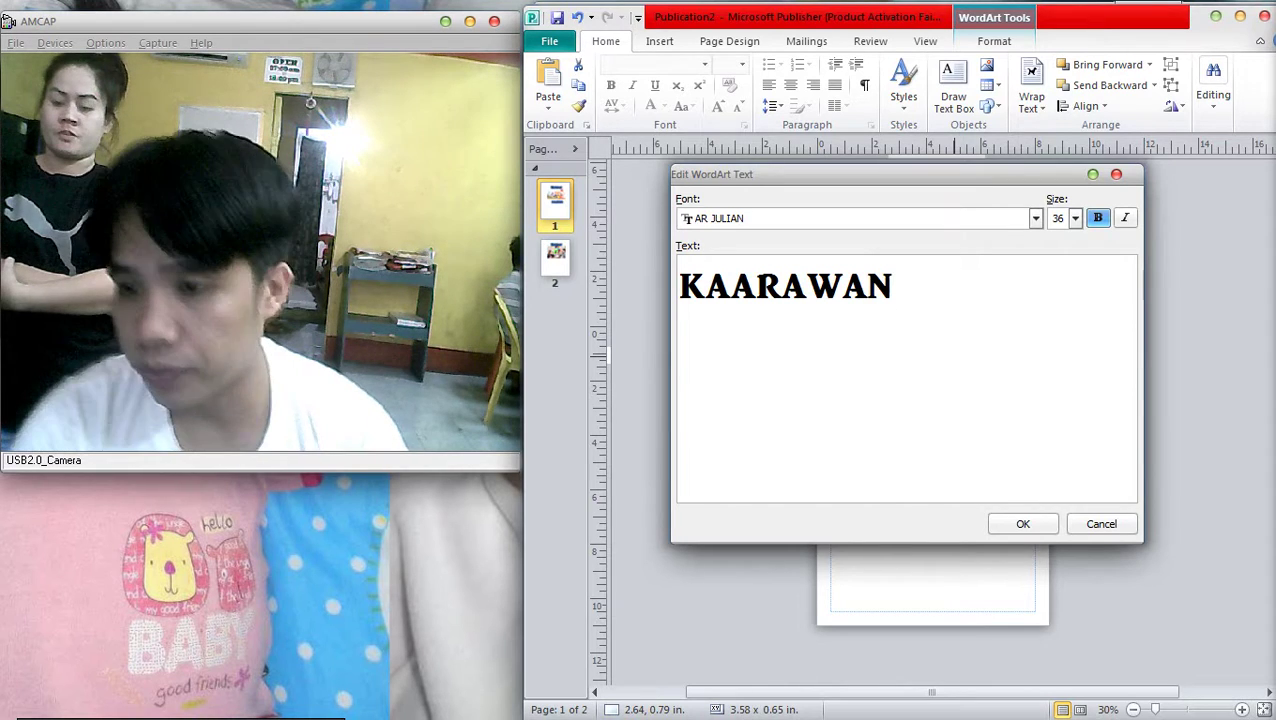
{"action": "key", "text": "Return"}
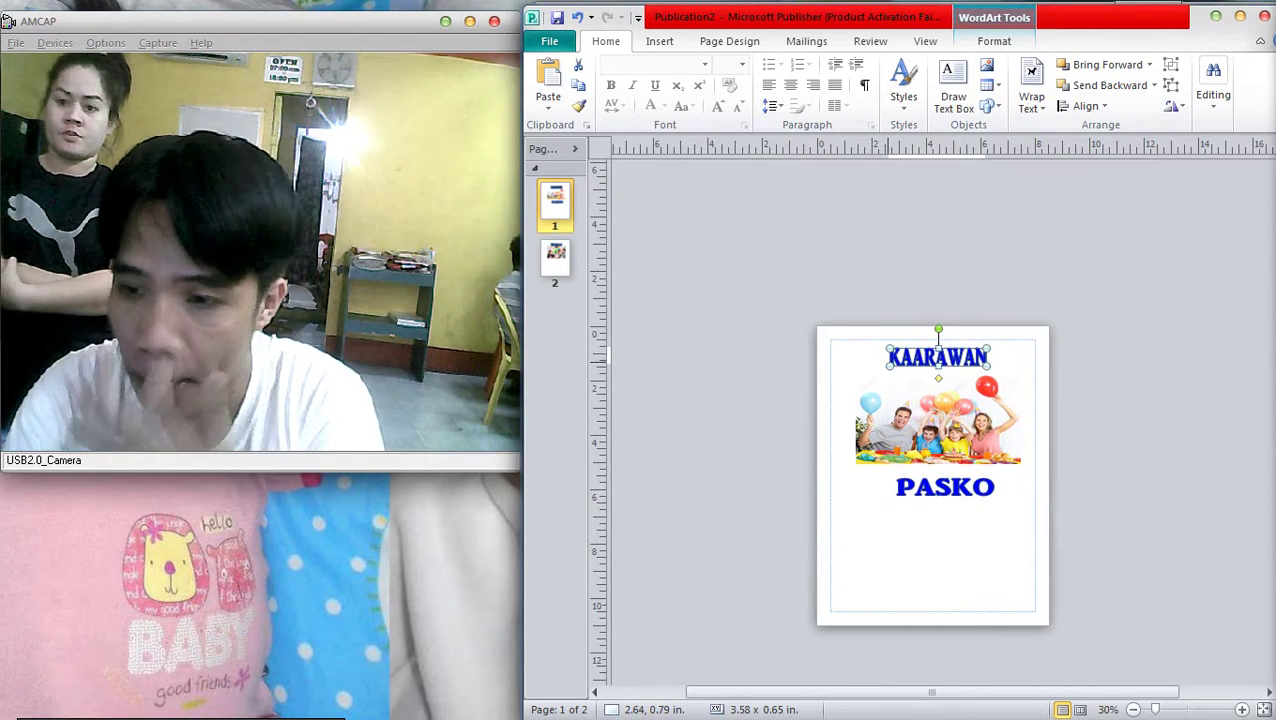
Zoom in to check the page, then shrink the PASKO heading to about 2.56 x 0.48 in
{"action": "key", "text": "Escape"}
{"action": "key", "text": "F9"}
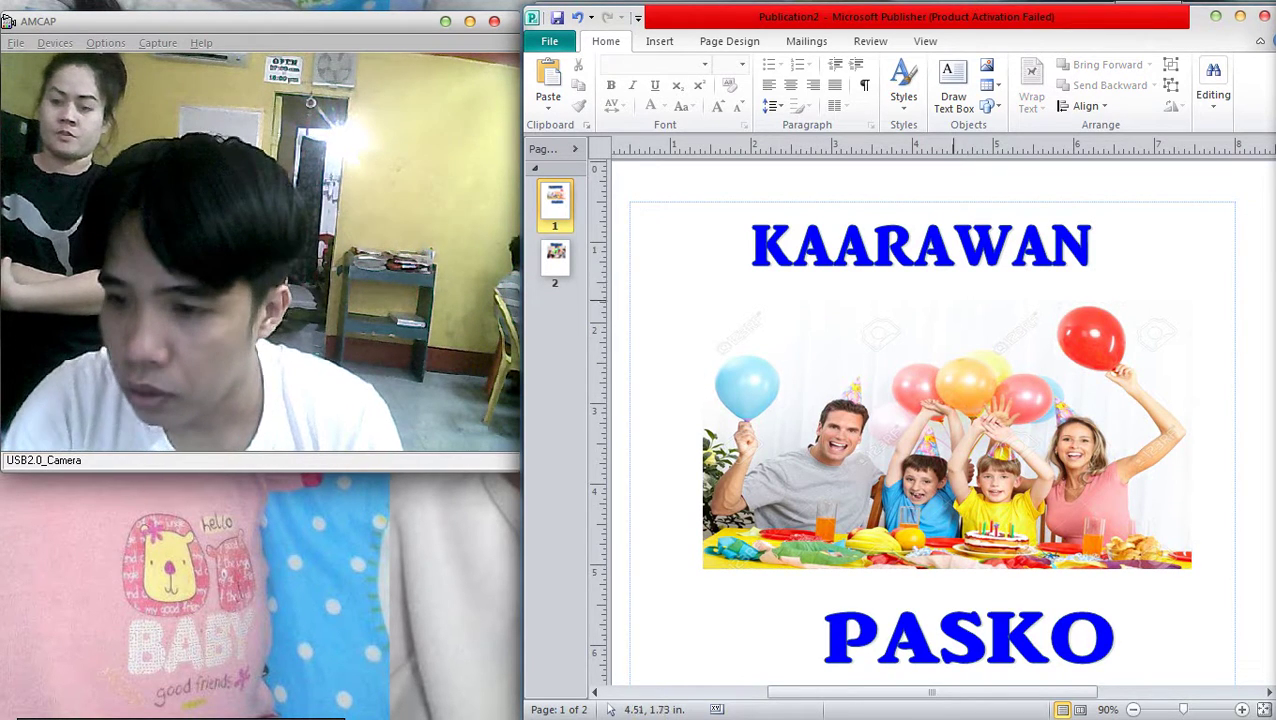
{"action": "left_click", "coordinate": [900, 250]}
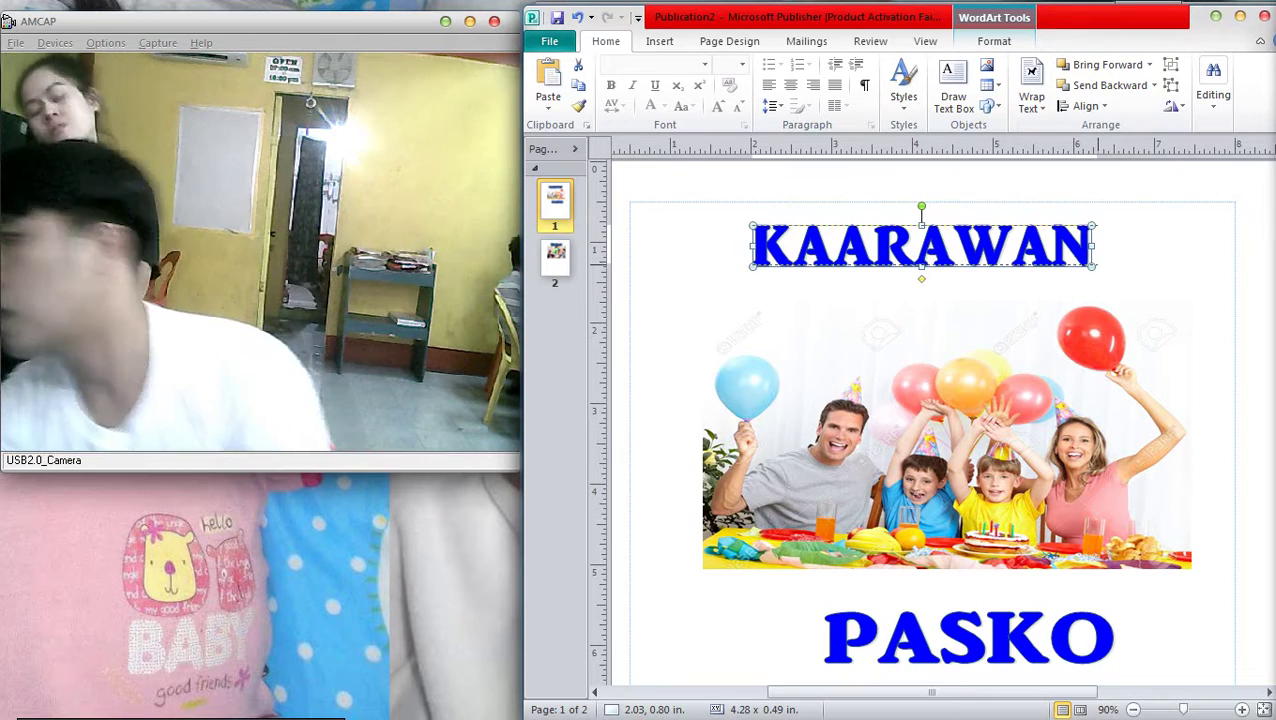
{"action": "key", "text": "Escape"}
{"action": "scroll", "coordinate": [930, 420], "scroll_direction": "down", "scroll_amount": 4}
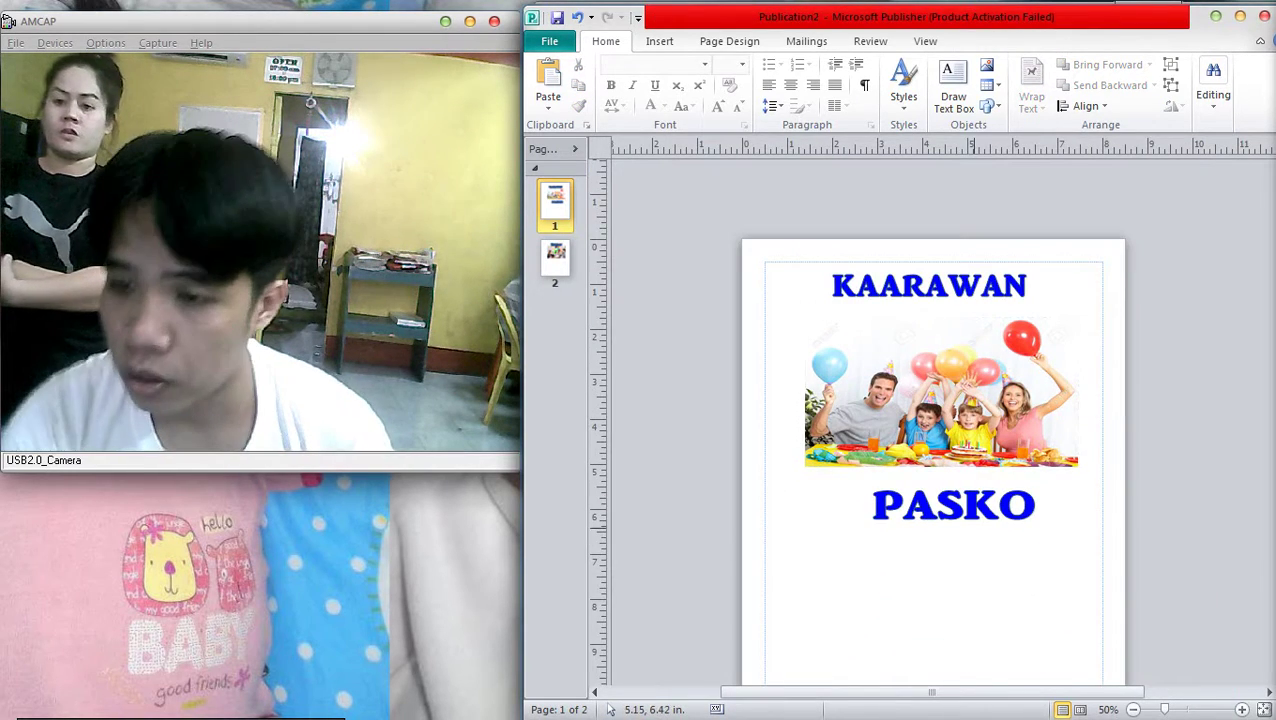
{"action": "left_click", "coordinate": [953, 508]}
{"action": "key", "text": "ctrl+z"}
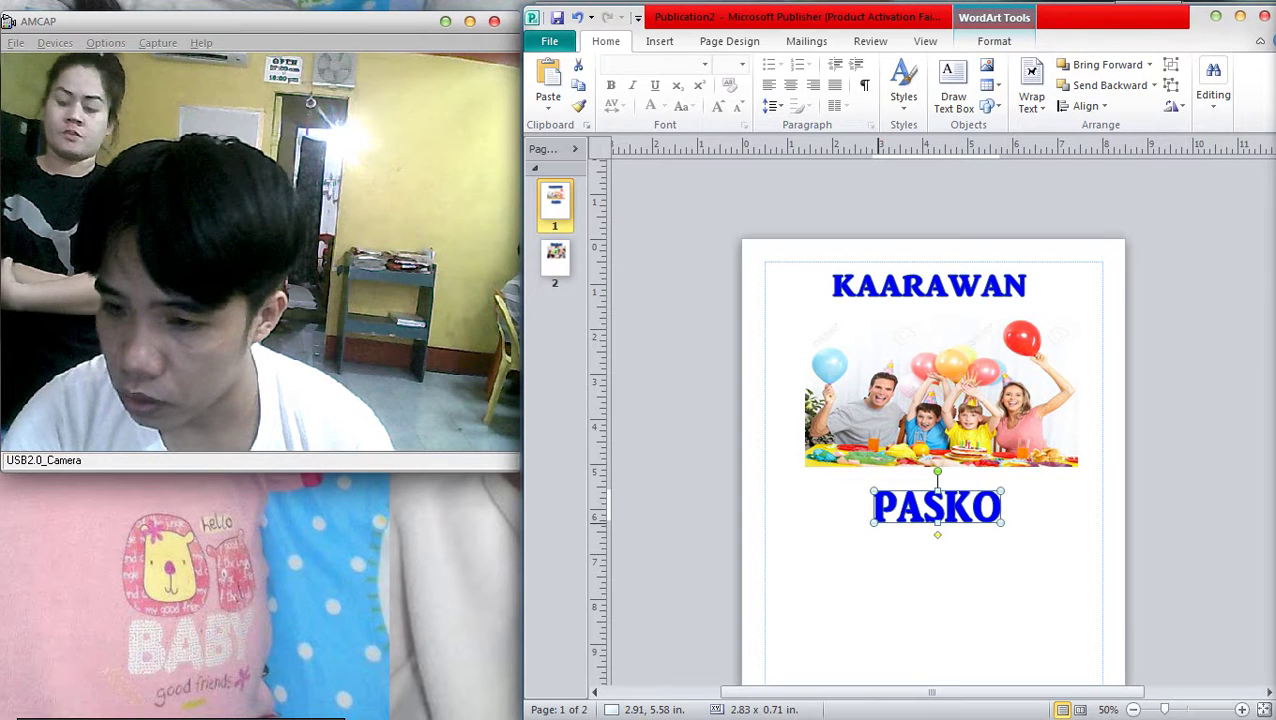
{"action": "key", "text": "ctrl+z"}
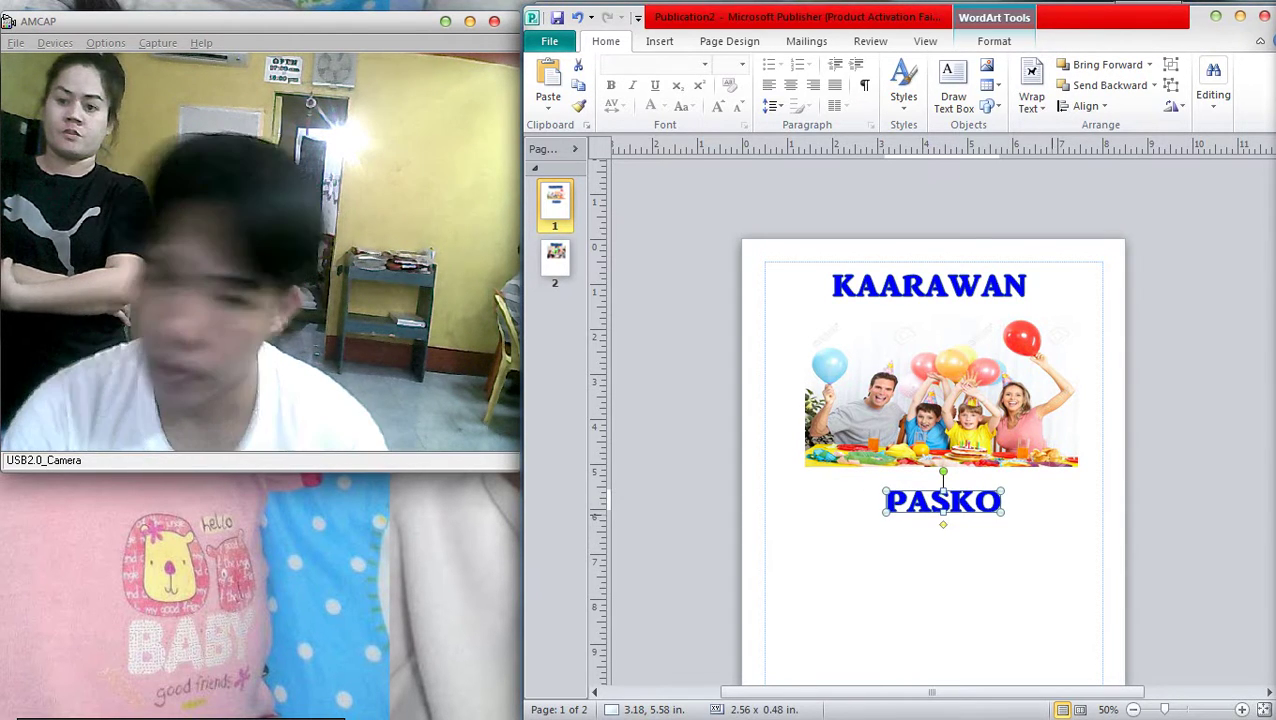
{"action": "key", "text": "ctrl+z"}
Change the image search to 'christmas with family'
{"action": "key", "text": "alt+Tab"}
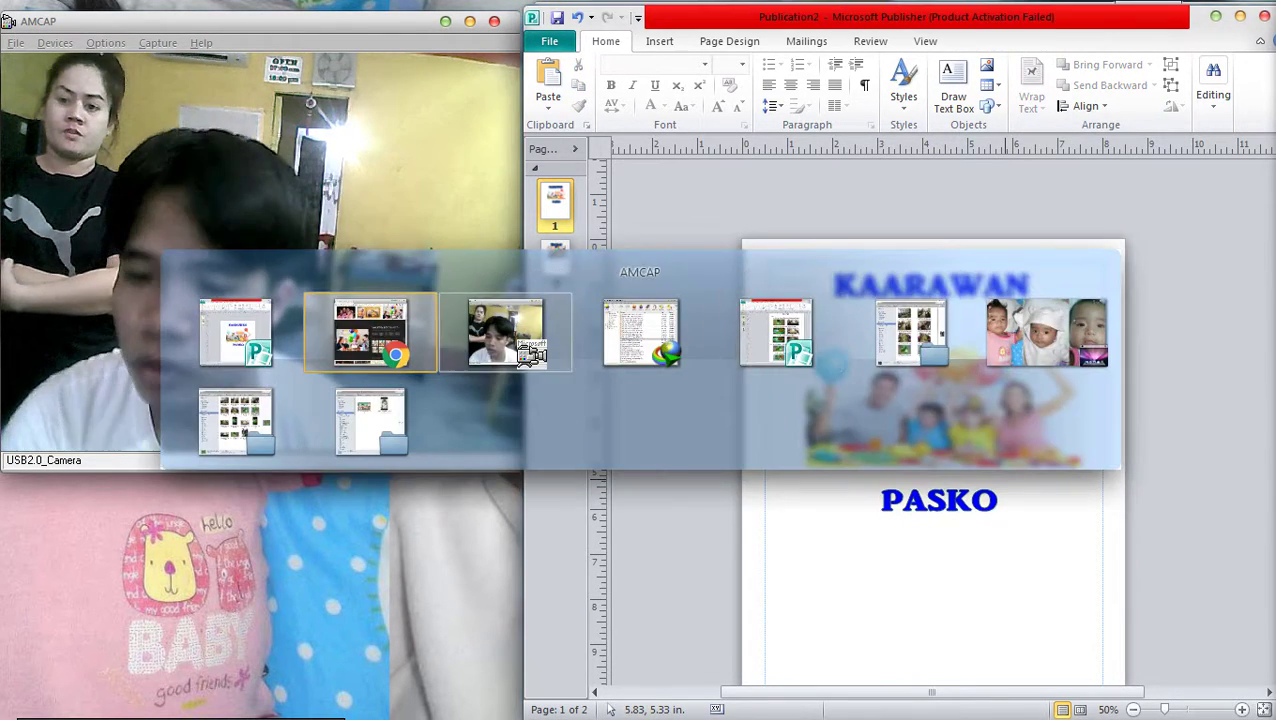
{"action": "scroll", "coordinate": [900, 400], "scroll_direction": "up", "scroll_amount": 5}
{"action": "left_click_drag", "start_coordinate": [819, 107], "coordinate": [656, 107]}
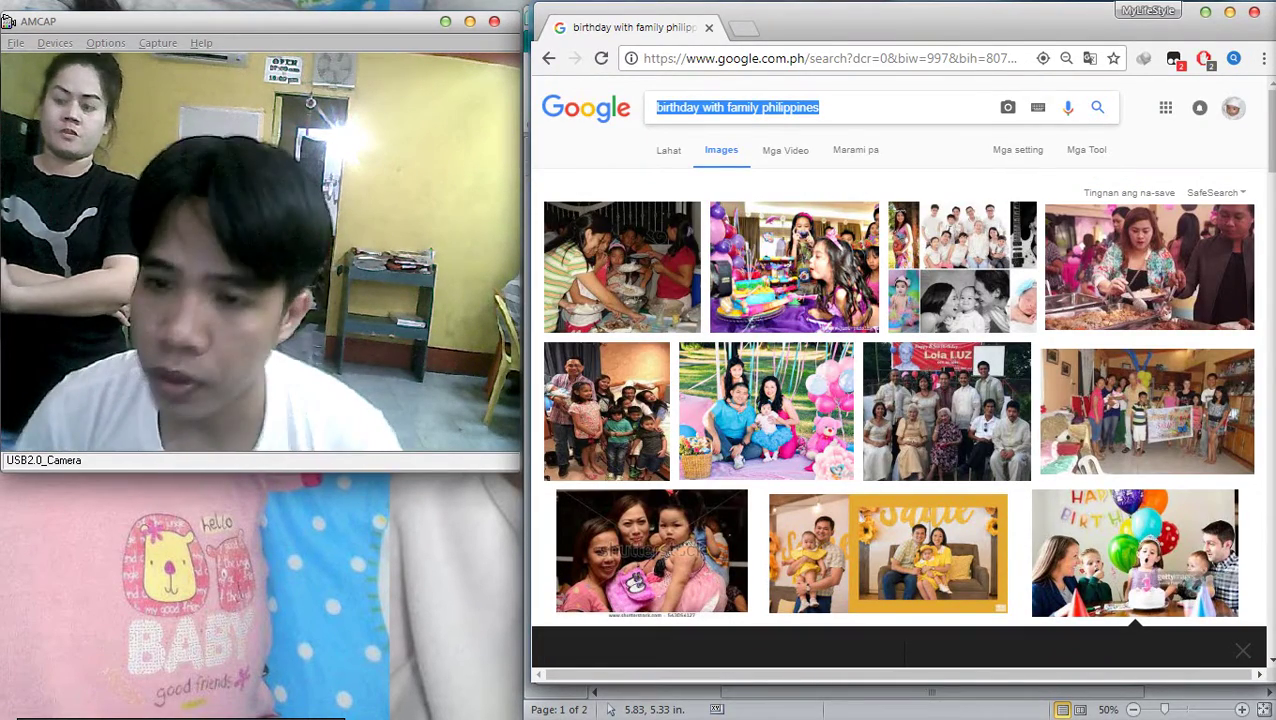
{"action": "left_click", "coordinate": [656, 107]}
{"action": "left_click_drag", "start_coordinate": [656, 107], "coordinate": [819, 107]}
{"action": "left_click", "coordinate": [755, 107]}
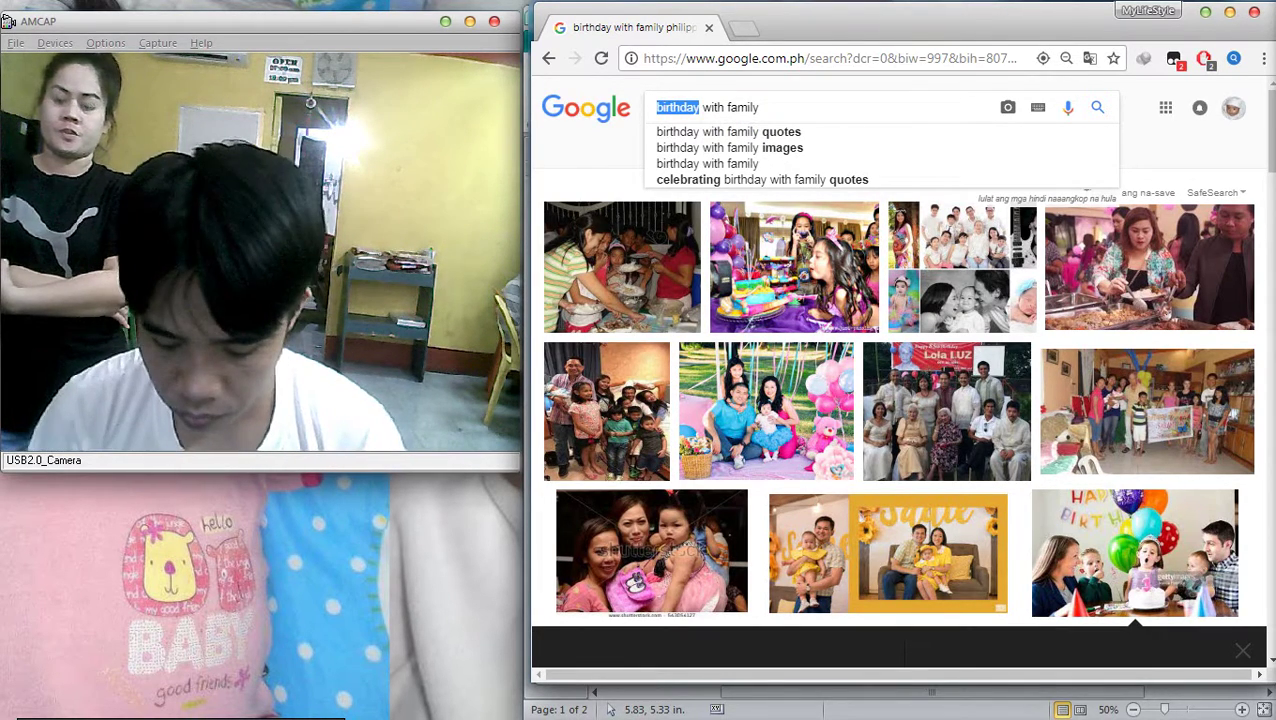
{"action": "type", "text": "Chru"}
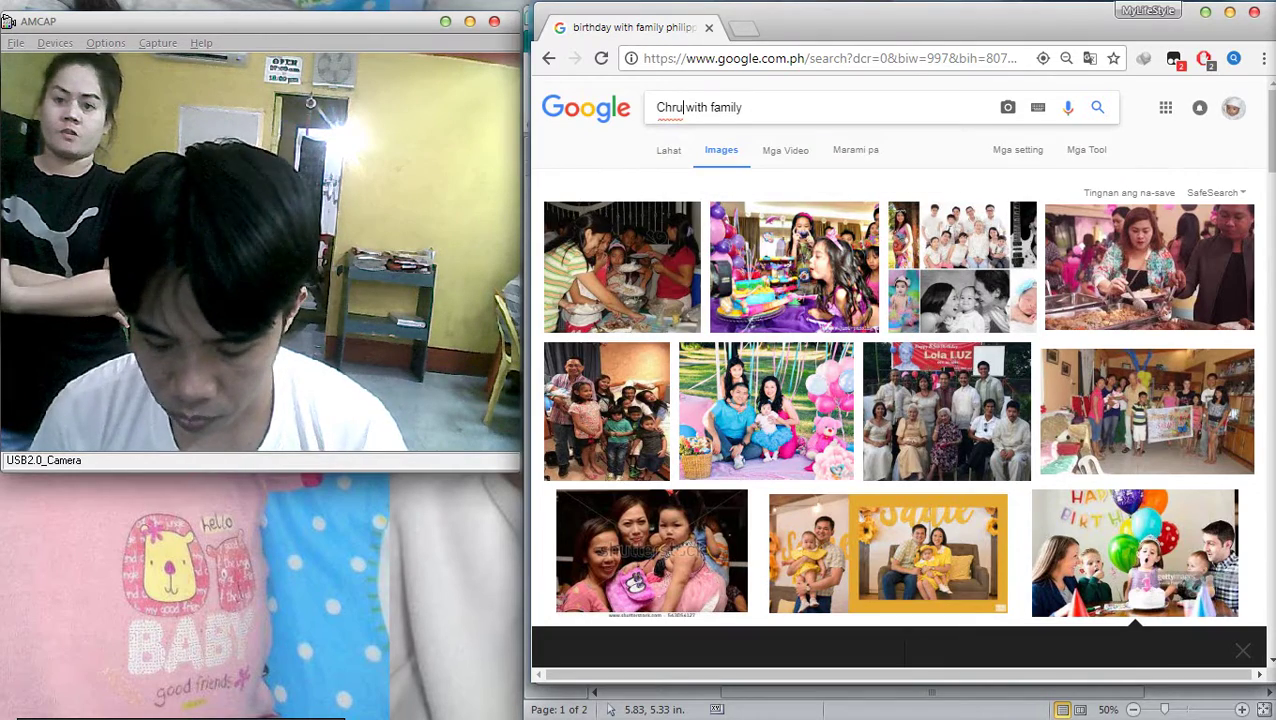
{"action": "key", "text": "BackSpace"}
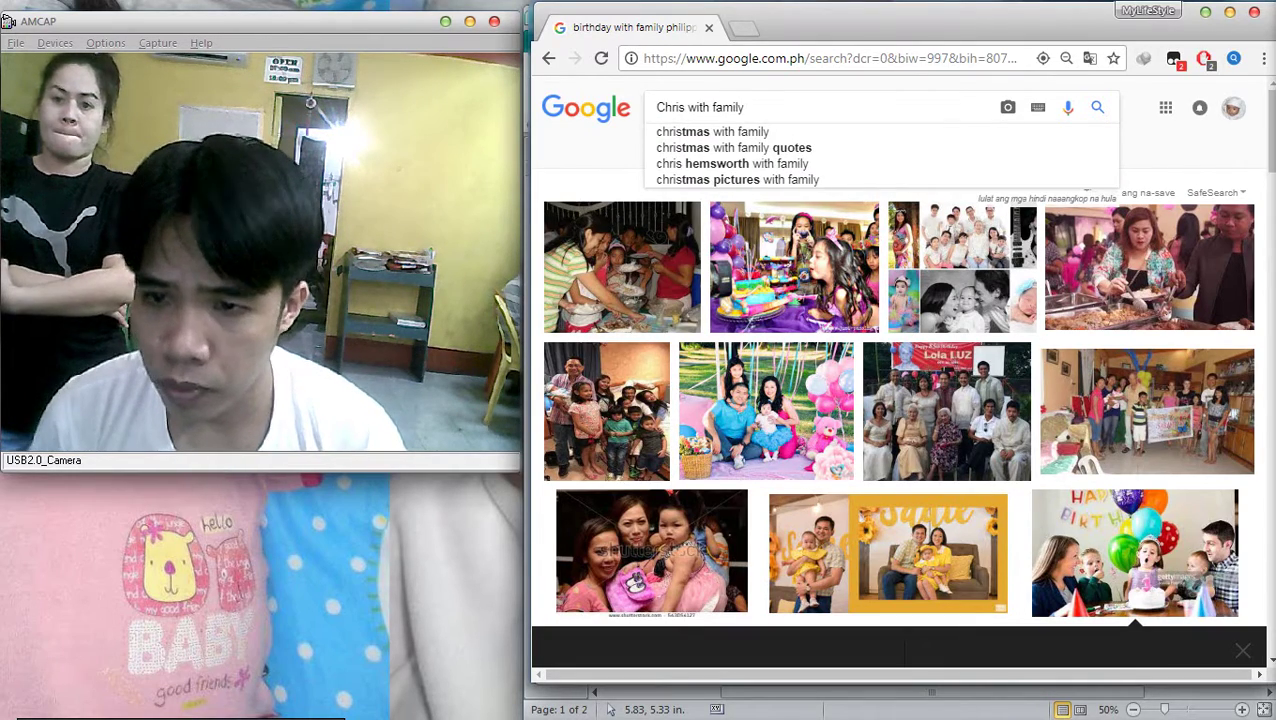
{"action": "key", "text": "Down"}
{"action": "key", "text": "Return"}
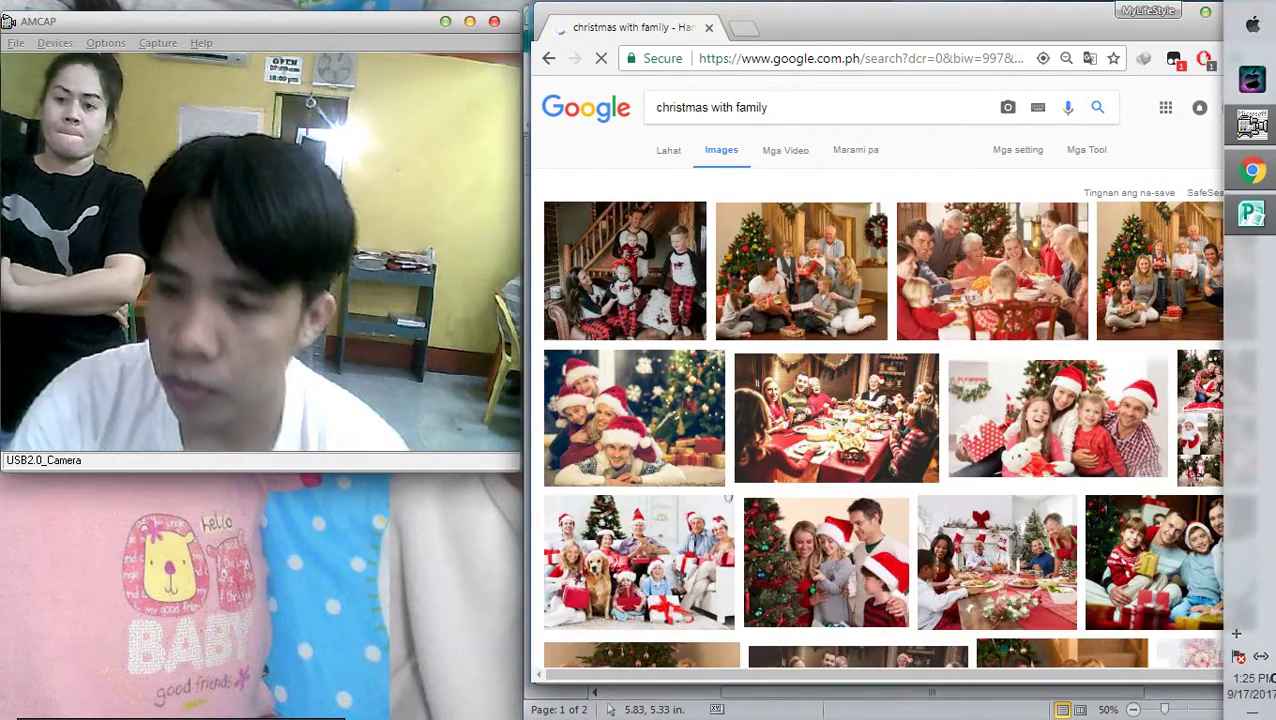
Copy the step-family Christmas photo from its enlarged preview
{"action": "left_click", "coordinate": [800, 300]}
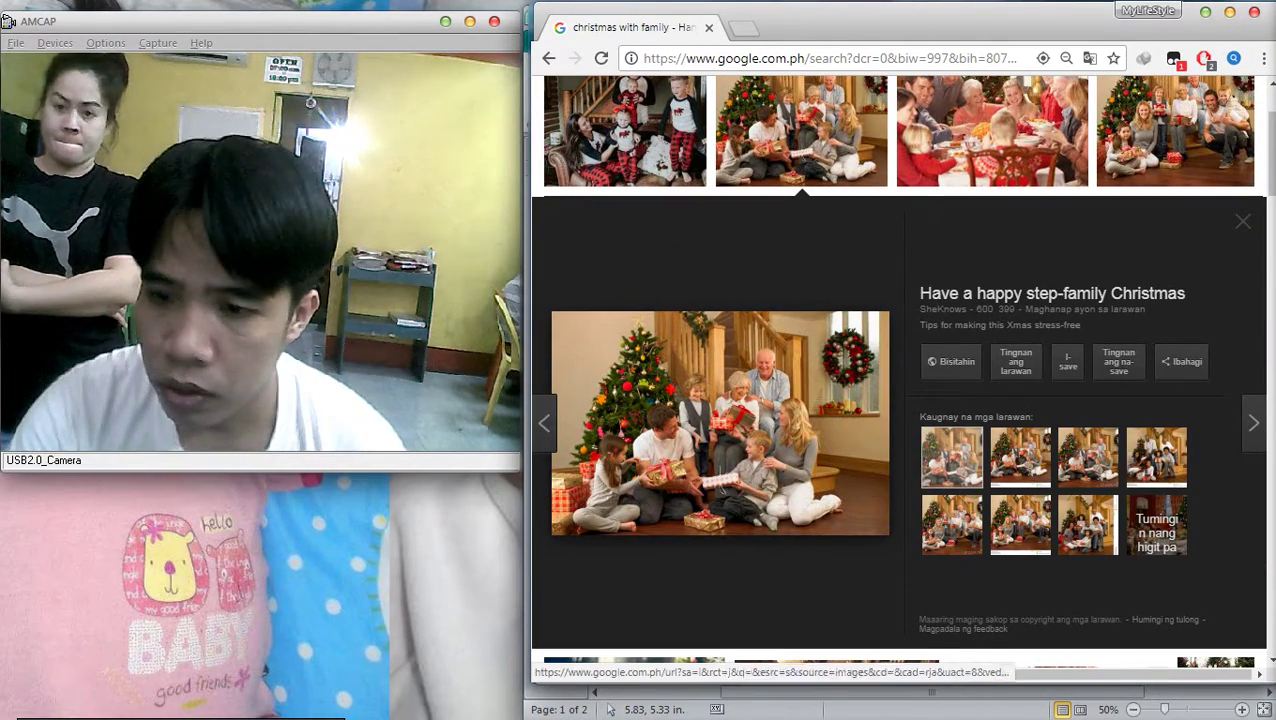
{"action": "right_click", "coordinate": [718, 384]}
{"action": "left_click", "coordinate": [765, 572]}
{"action": "key", "text": "alt+Tab"}
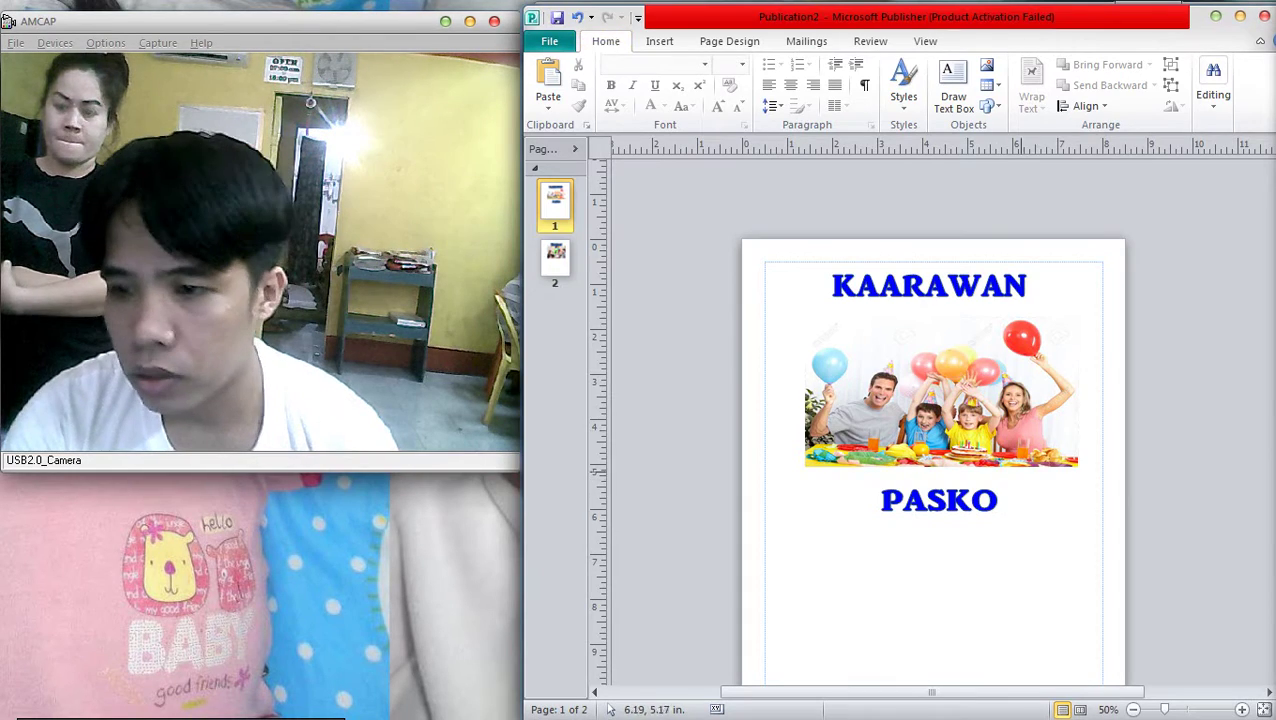
Place the Christmas family photo under PASKO, deleting the extra pasted copy
{"action": "left_click", "coordinate": [940, 390]}
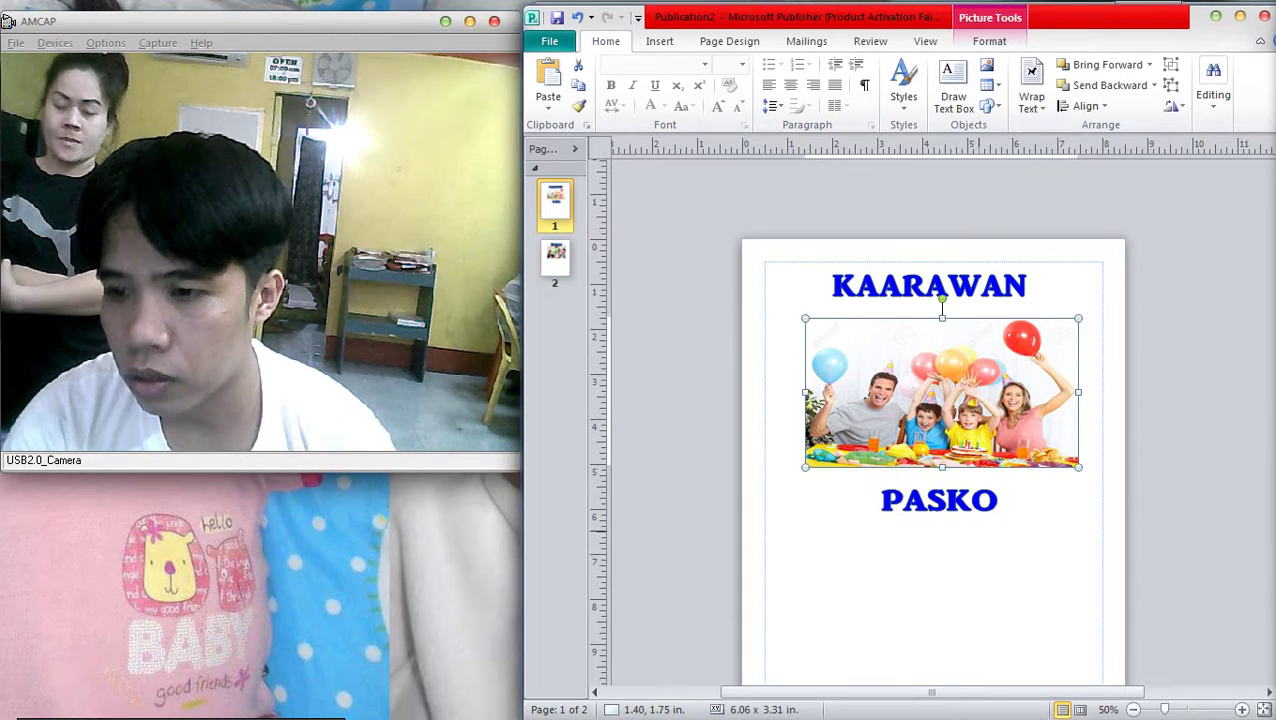
{"action": "scroll", "coordinate": [930, 450], "scroll_direction": "down", "scroll_amount": 1}
{"action": "key", "text": "ctrl+v"}
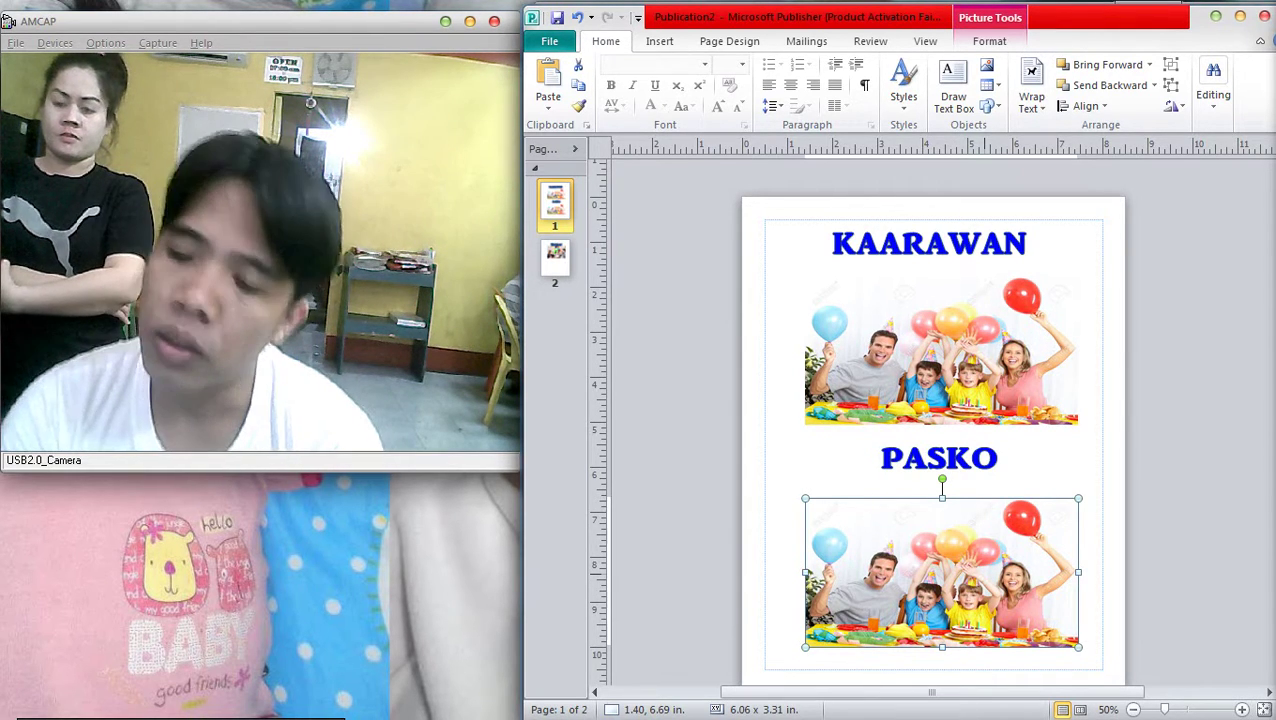
{"action": "key", "text": "Delete"}
{"action": "left_click", "coordinate": [940, 565]}
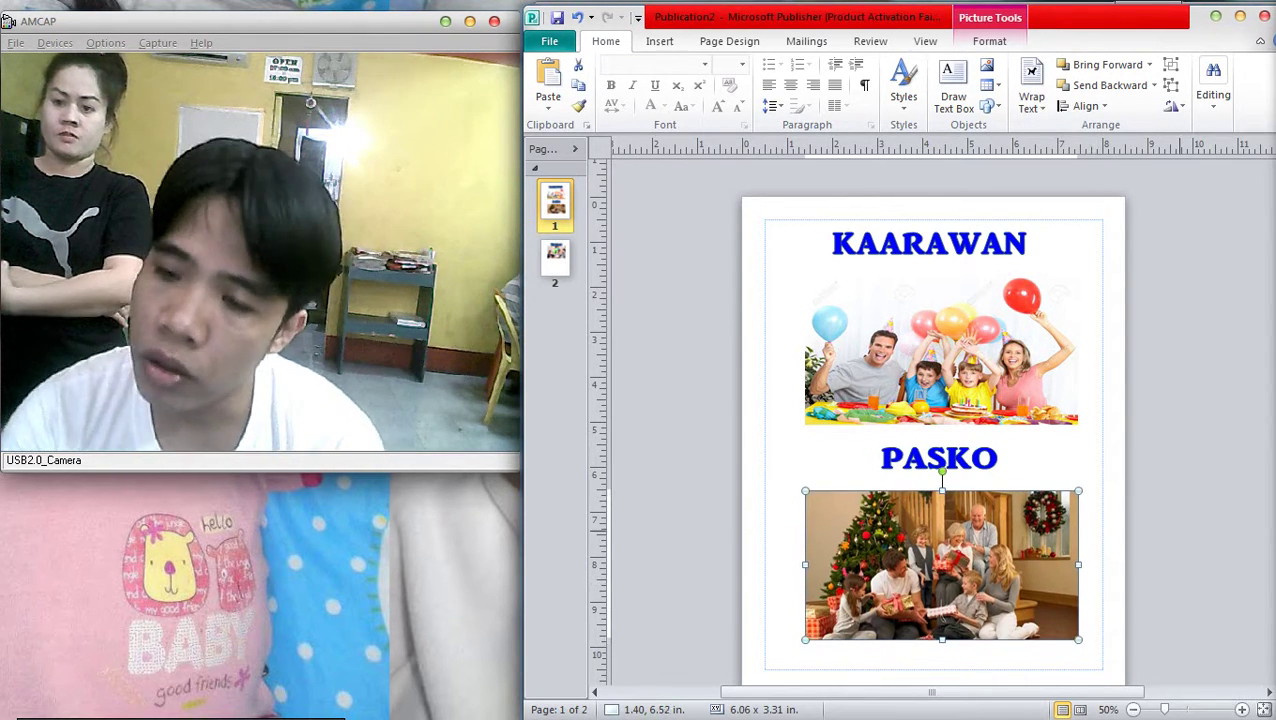
{"action": "left_click", "coordinate": [1195, 550]}
{"action": "scroll", "coordinate": [1195, 550], "scroll_direction": "down", "scroll_amount": 1}
Select the PASKO heading with the Christmas photo and nudge them upward
{"action": "left_click", "coordinate": [902, 380]}
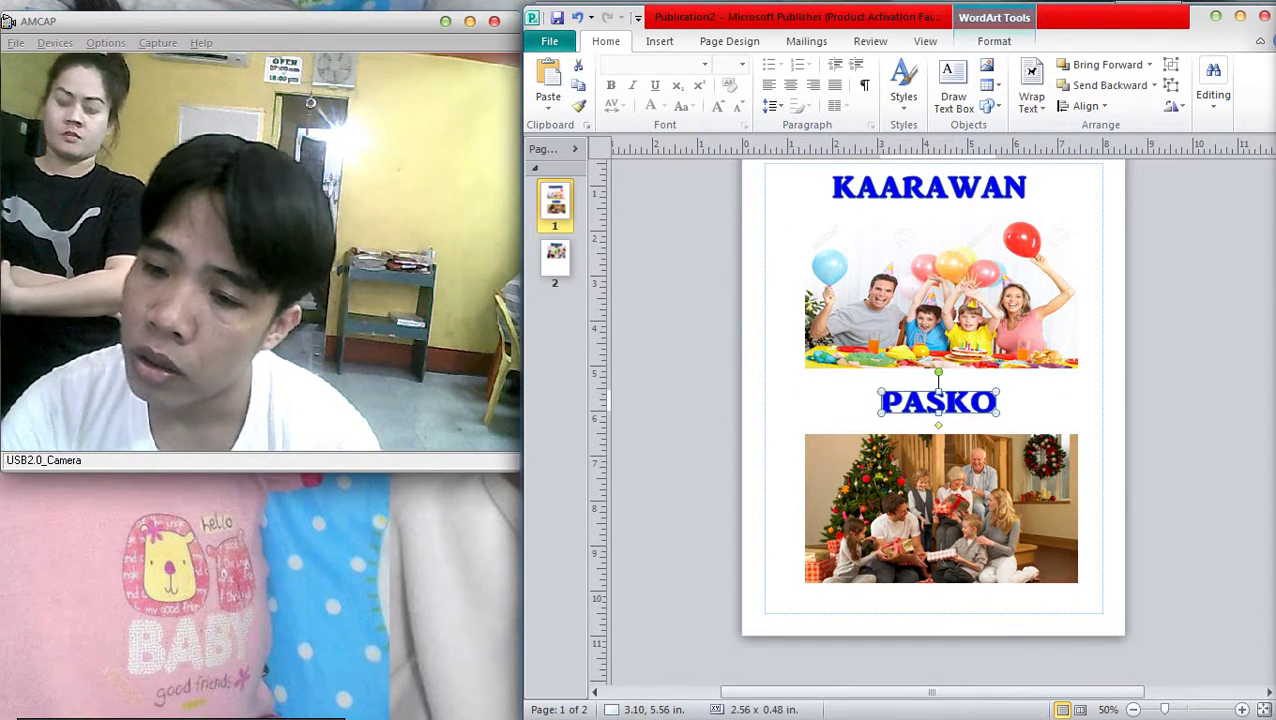
{"action": "scroll", "coordinate": [902, 380], "scroll_direction": "down", "scroll_amount": 1}
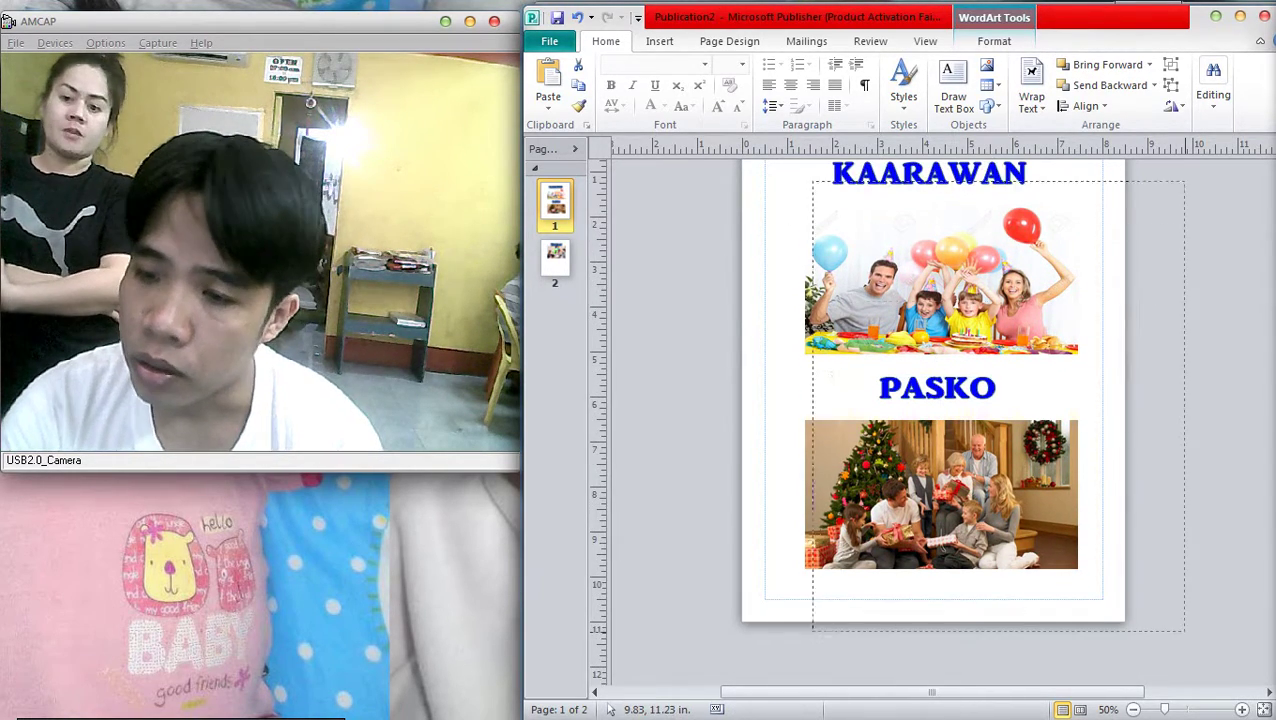
{"action": "scroll", "coordinate": [933, 420], "scroll_direction": "up", "scroll_amount": 3}
{"action": "key", "text": "ctrl+a"}
{"action": "scroll", "coordinate": [933, 420], "scroll_direction": "down", "scroll_amount": 2}
{"action": "scroll", "coordinate": [933, 420], "scroll_direction": "down", "scroll_amount": 3}
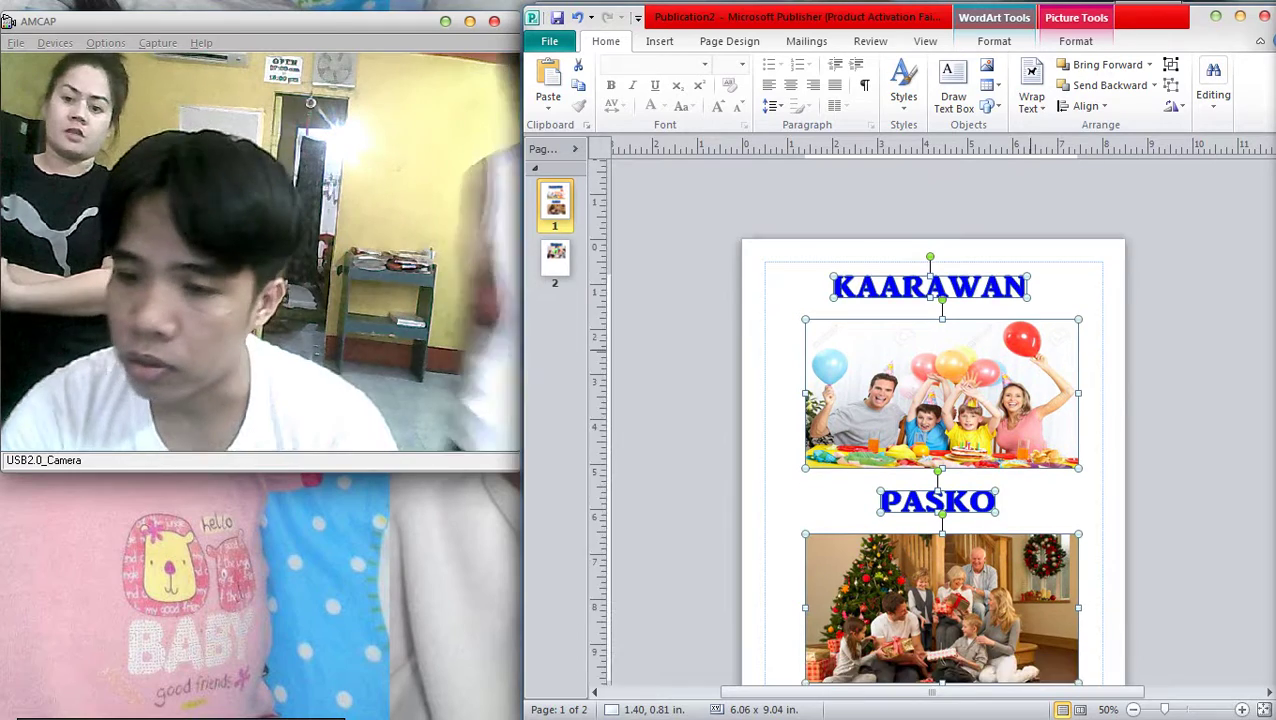
{"action": "left_click", "coordinate": [941, 509]}
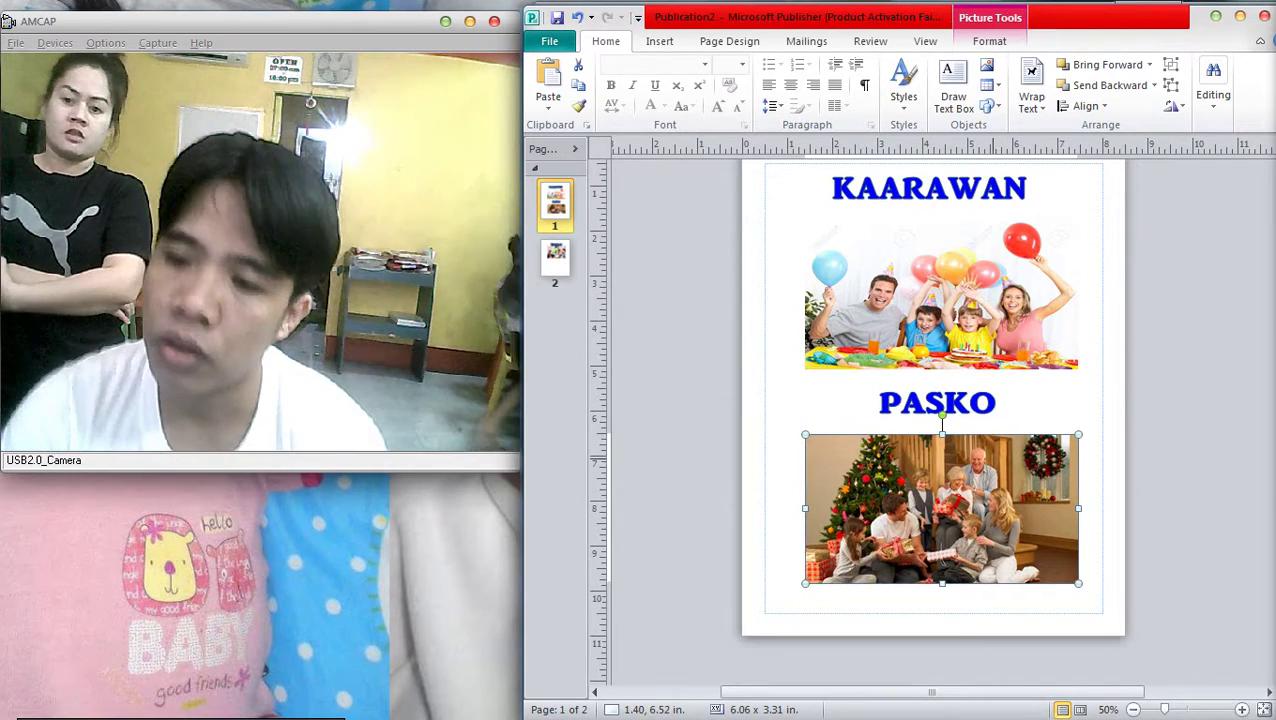
{"action": "scroll", "coordinate": [940, 420], "scroll_direction": "down", "scroll_amount": 2}
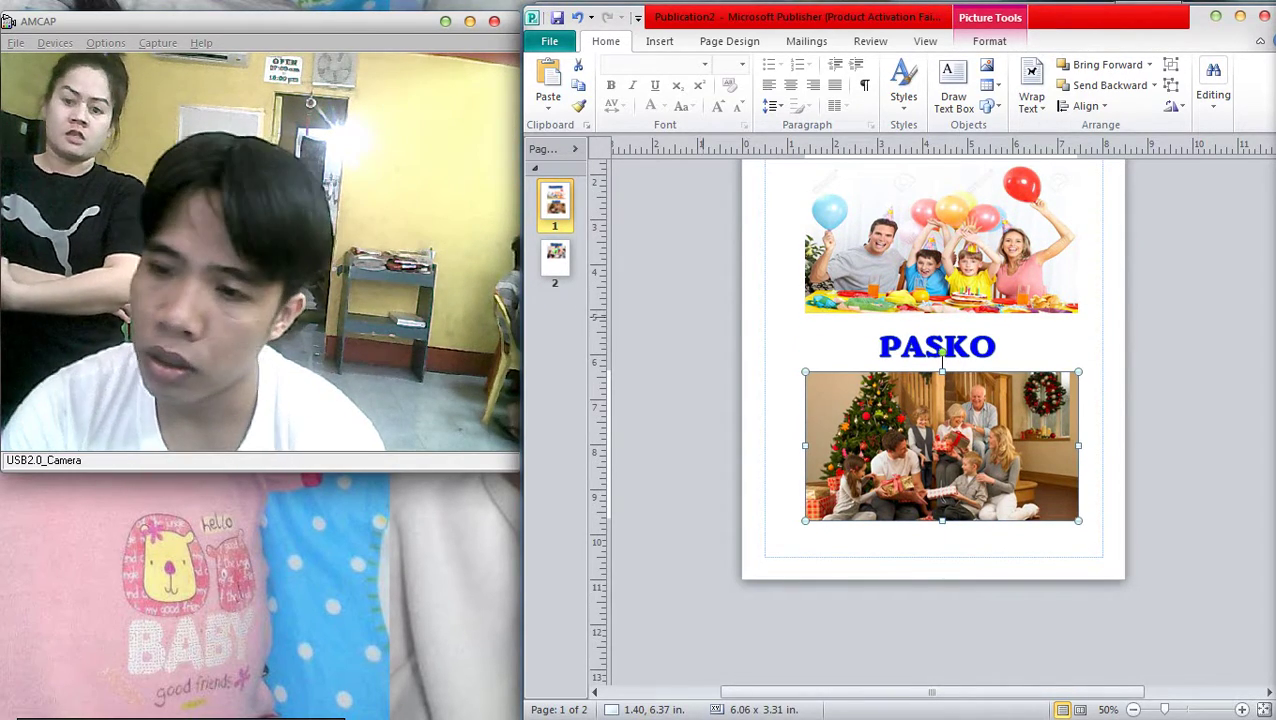
{"action": "left_click", "coordinate": [937, 346], "text": "shift"}
{"action": "key", "text": "Up"}
{"action": "key", "text": "Up"}
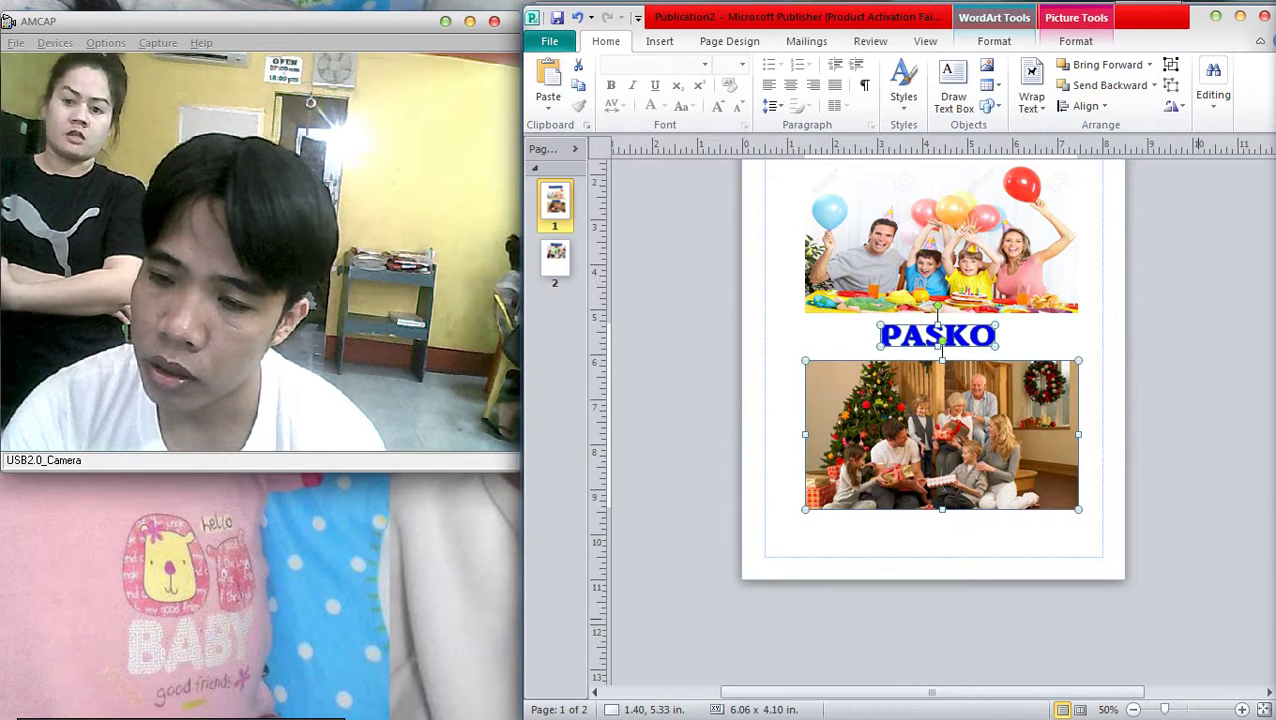
Copy the KAARAWAN heading to the page's bottom right corner
{"action": "scroll", "coordinate": [941, 345], "scroll_direction": "up", "scroll_amount": 3}
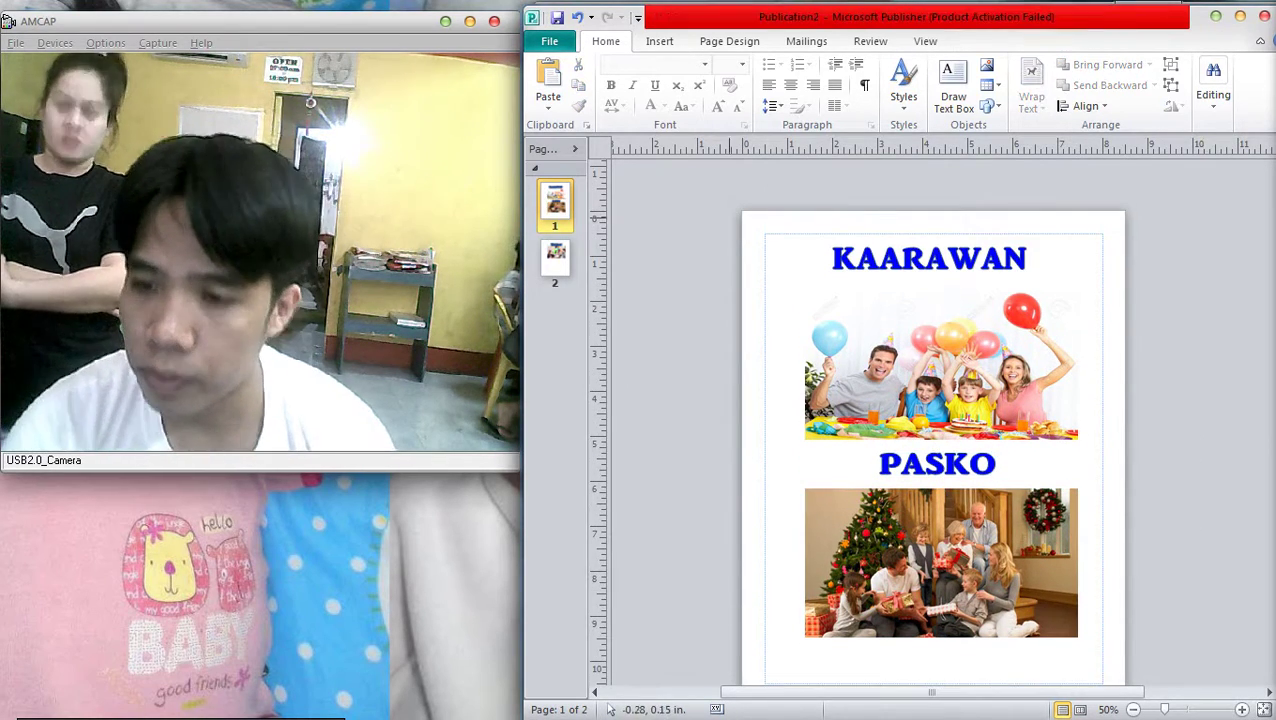
{"action": "left_click", "coordinate": [930, 259]}
{"action": "key", "text": "Down"}
{"action": "key", "text": "Down"}
{"action": "scroll", "coordinate": [971, 238], "scroll_direction": "down", "scroll_amount": 1}
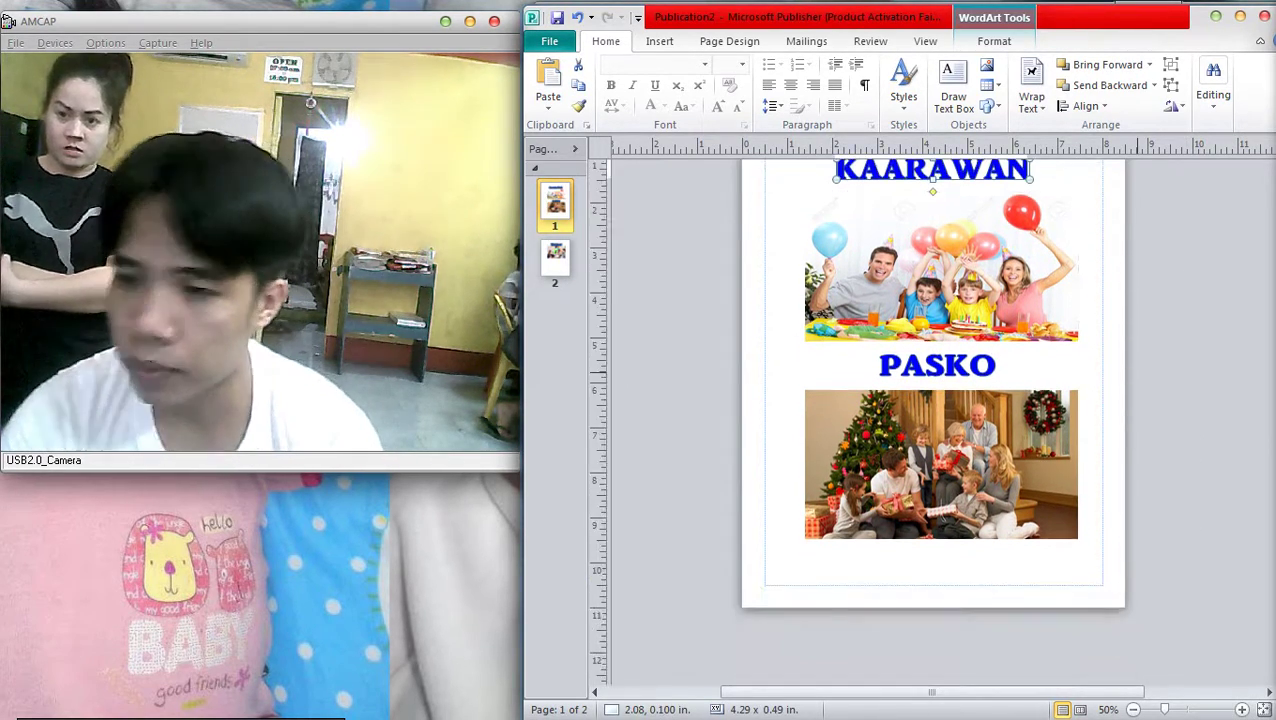
{"action": "key", "text": "Escape"}
{"action": "scroll", "coordinate": [971, 238], "scroll_direction": "down", "scroll_amount": 1}
{"action": "scroll", "coordinate": [971, 238], "scroll_direction": "up", "scroll_amount": 1}
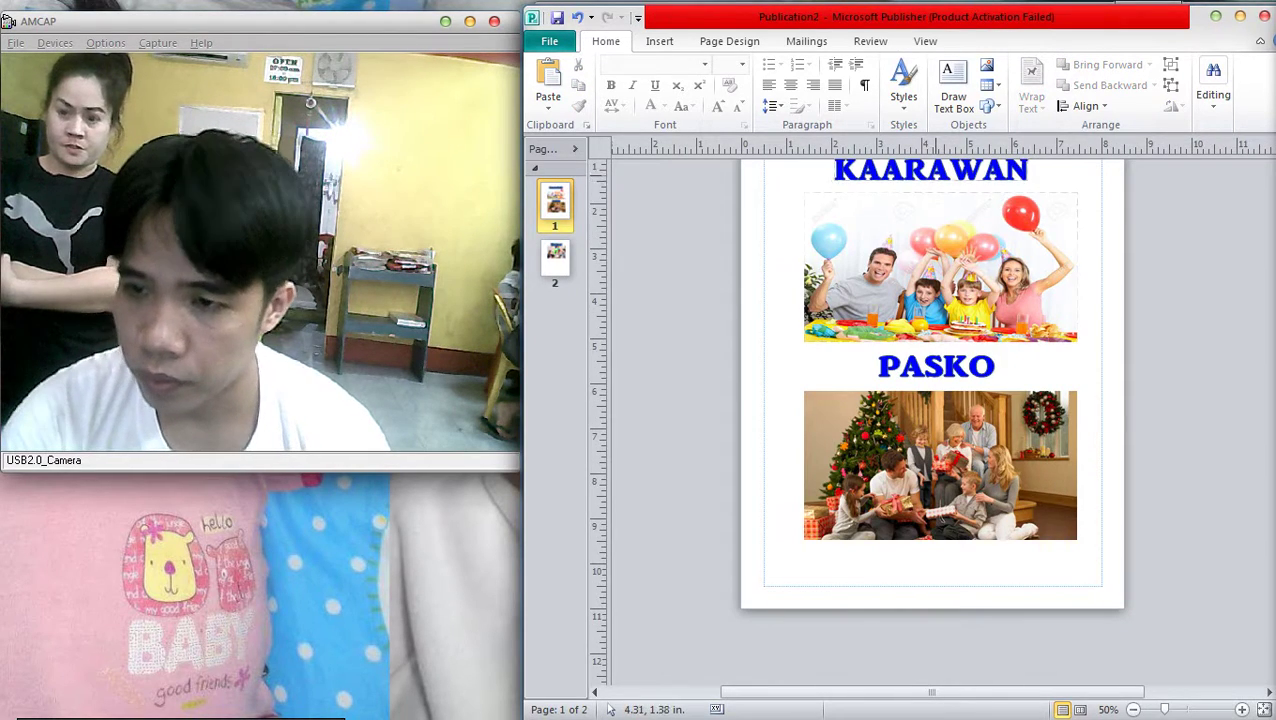
{"action": "left_click_drag", "start_coordinate": [943, 183], "coordinate": [1018, 580]}
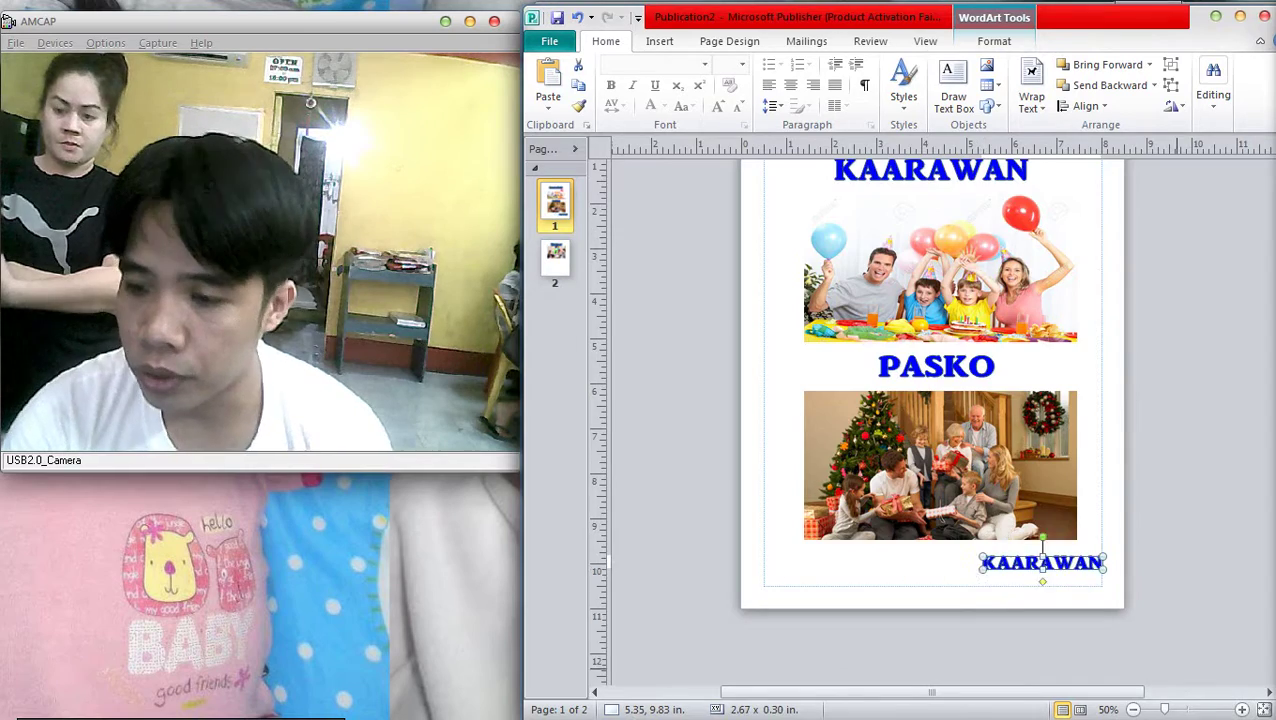
Replace the bottom heading copy's text with the person's full name
{"action": "scroll", "coordinate": [1005, 567], "scroll_direction": "up", "scroll_amount": 6}
{"action": "right_click", "coordinate": [934, 414]}
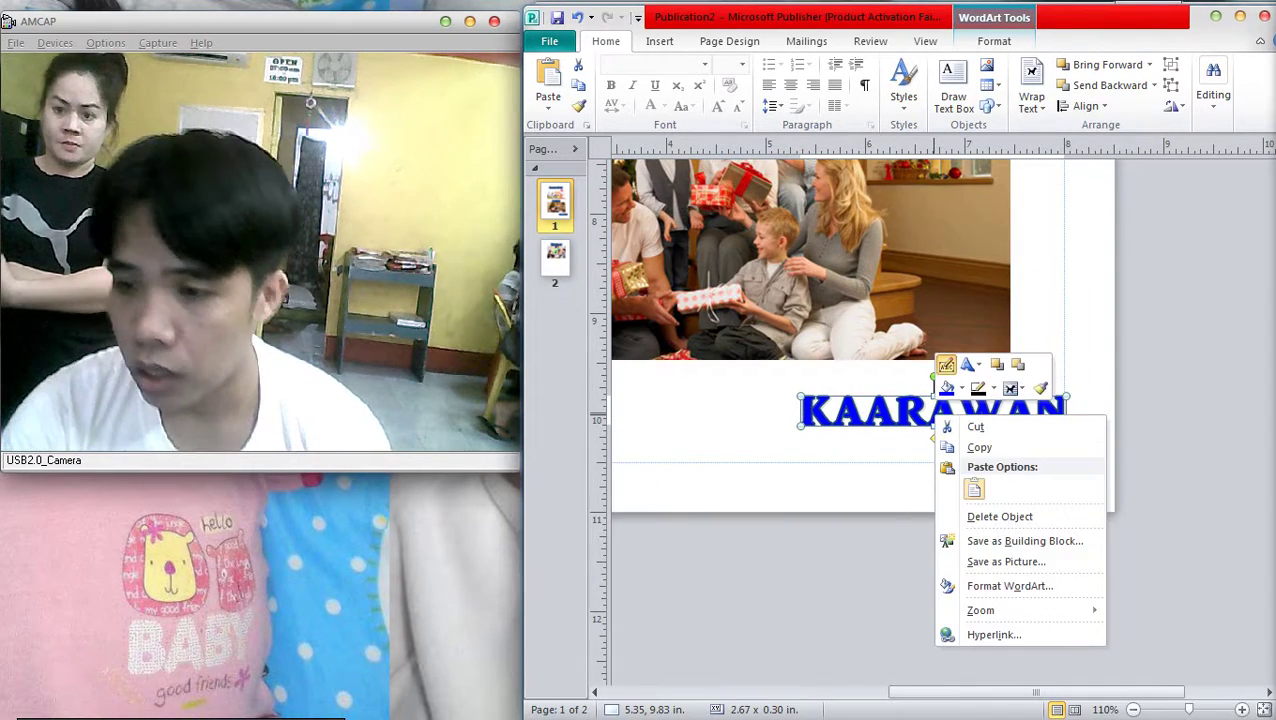
{"action": "double_click", "coordinate": [934, 414]}
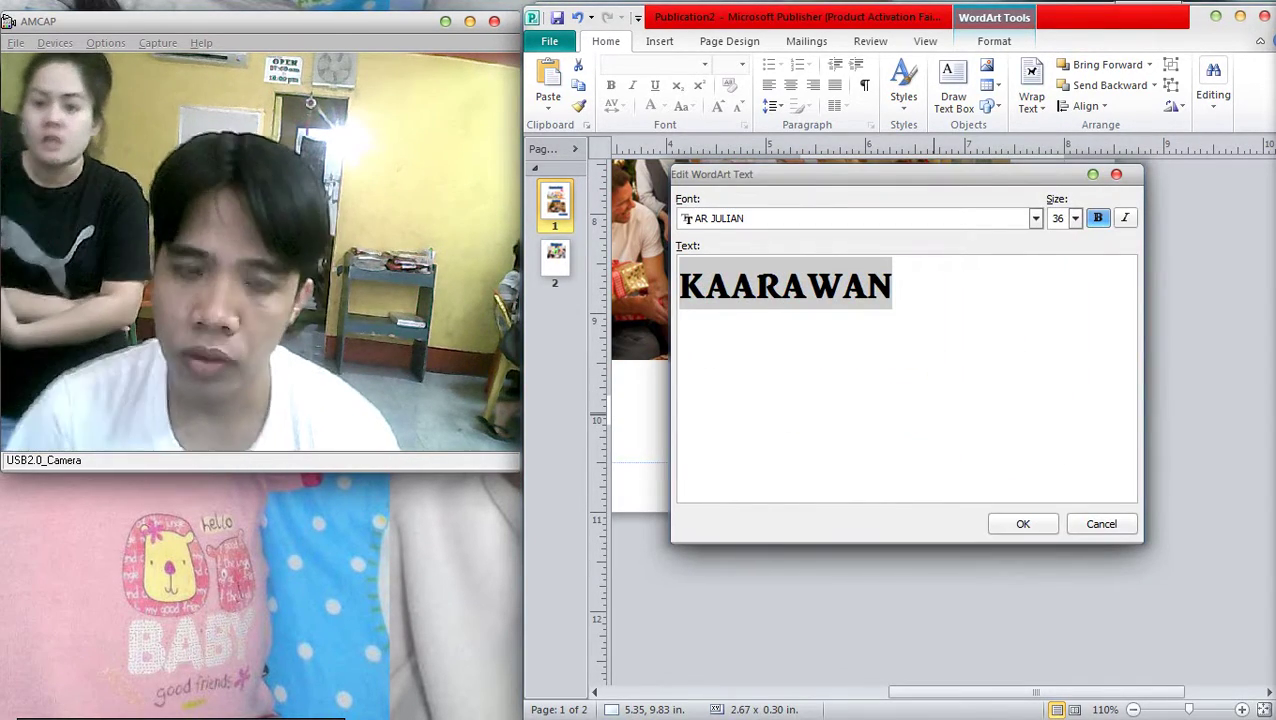
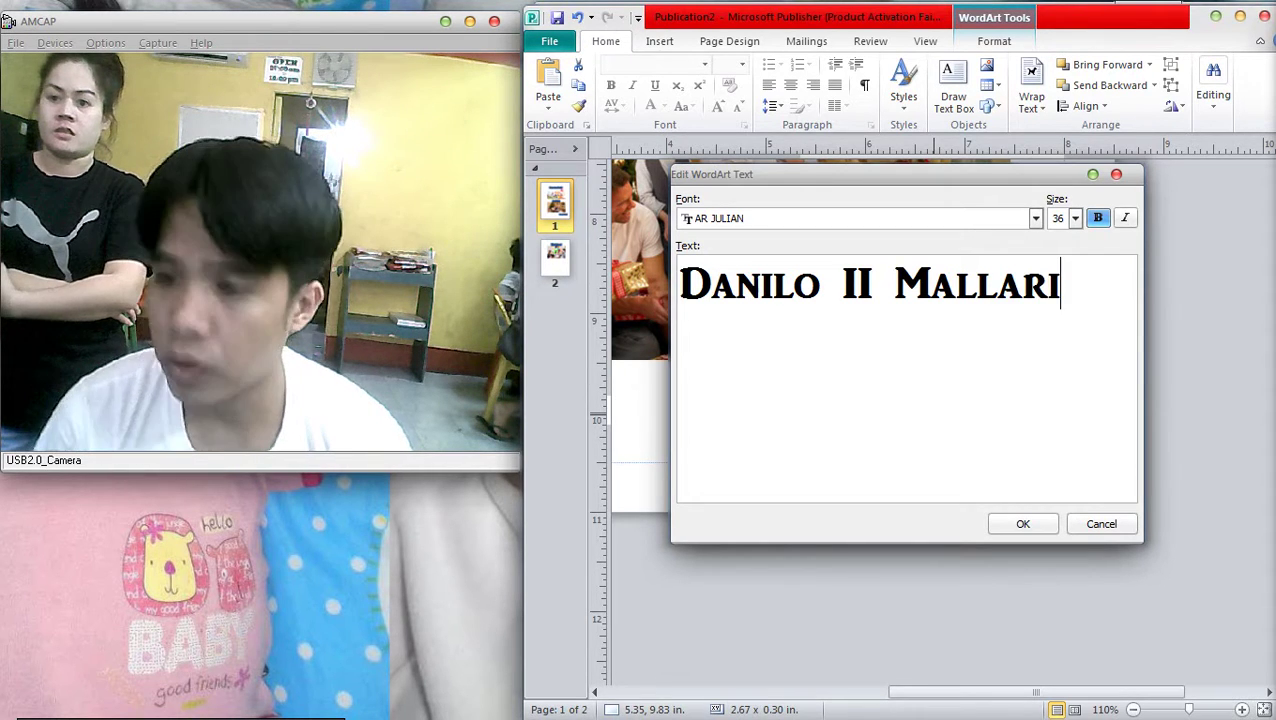
{"action": "left_click", "coordinate": [1023, 524]}
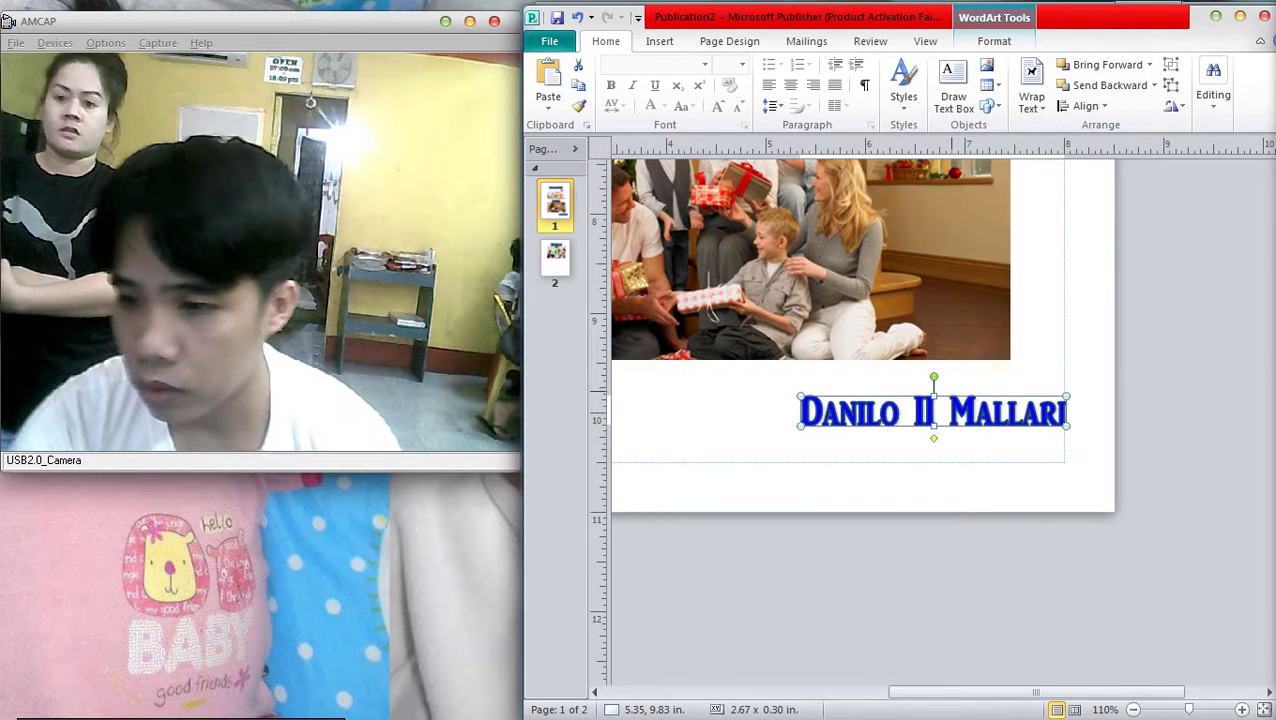
Set the name line's WordArt shape outline to No Outline
{"action": "right_click", "coordinate": [934, 414]}
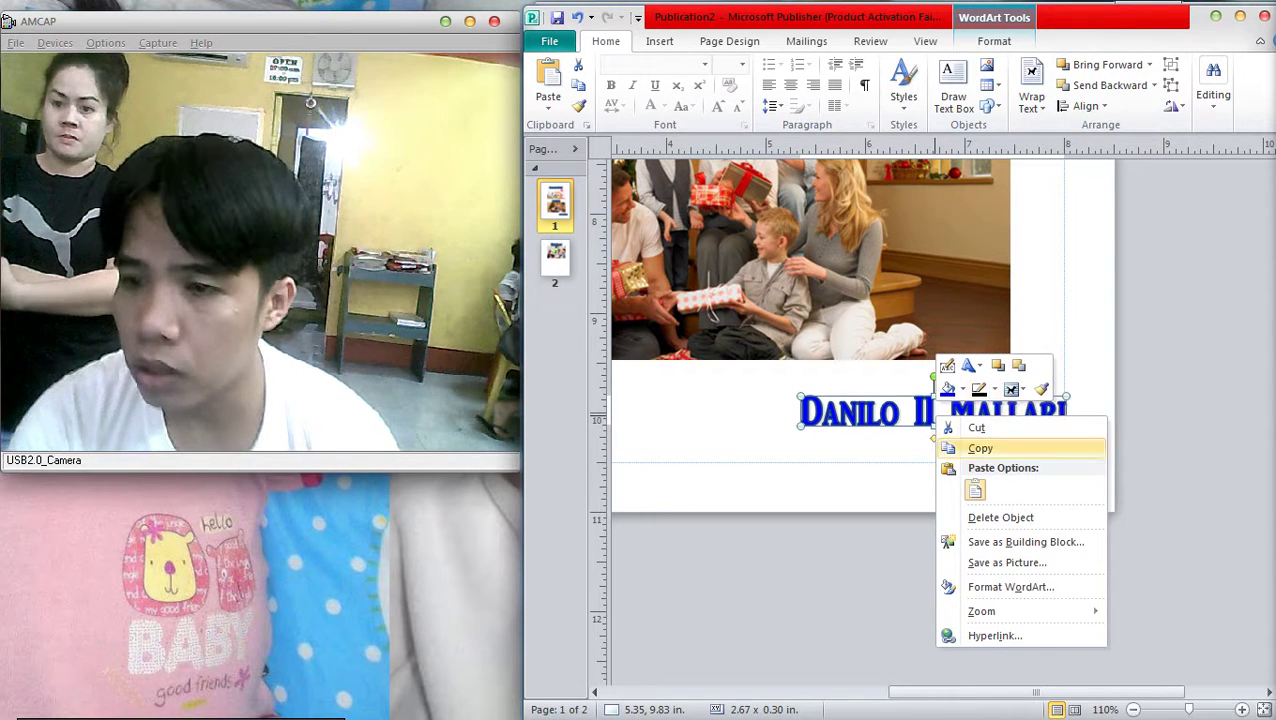
{"action": "left_click", "coordinate": [980, 448]}
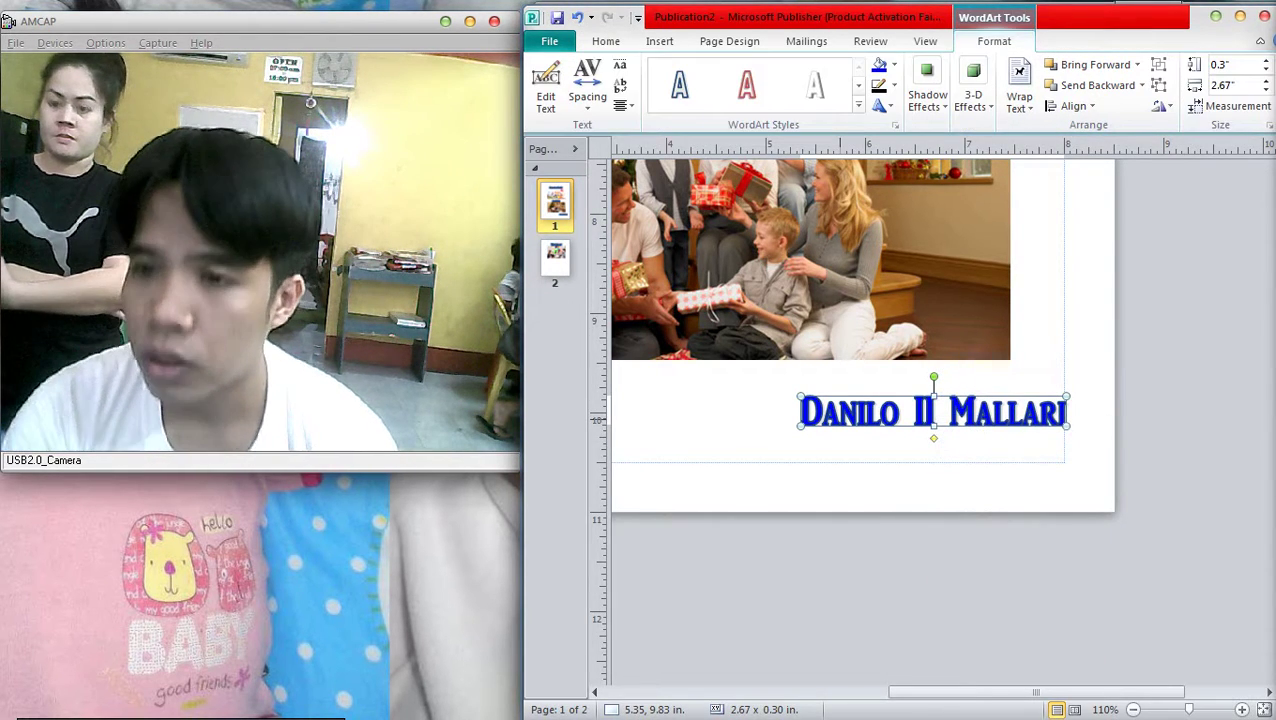
{"action": "left_click", "coordinate": [886, 85]}
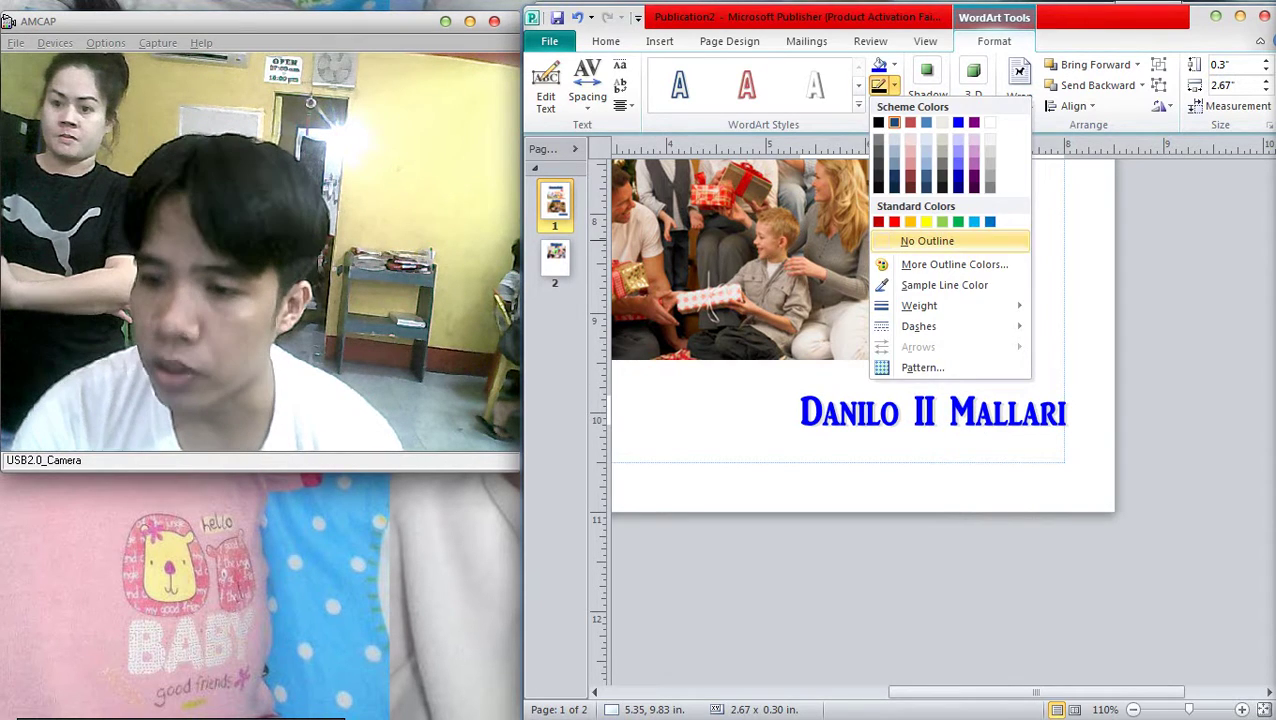
{"action": "left_click", "coordinate": [927, 241]}
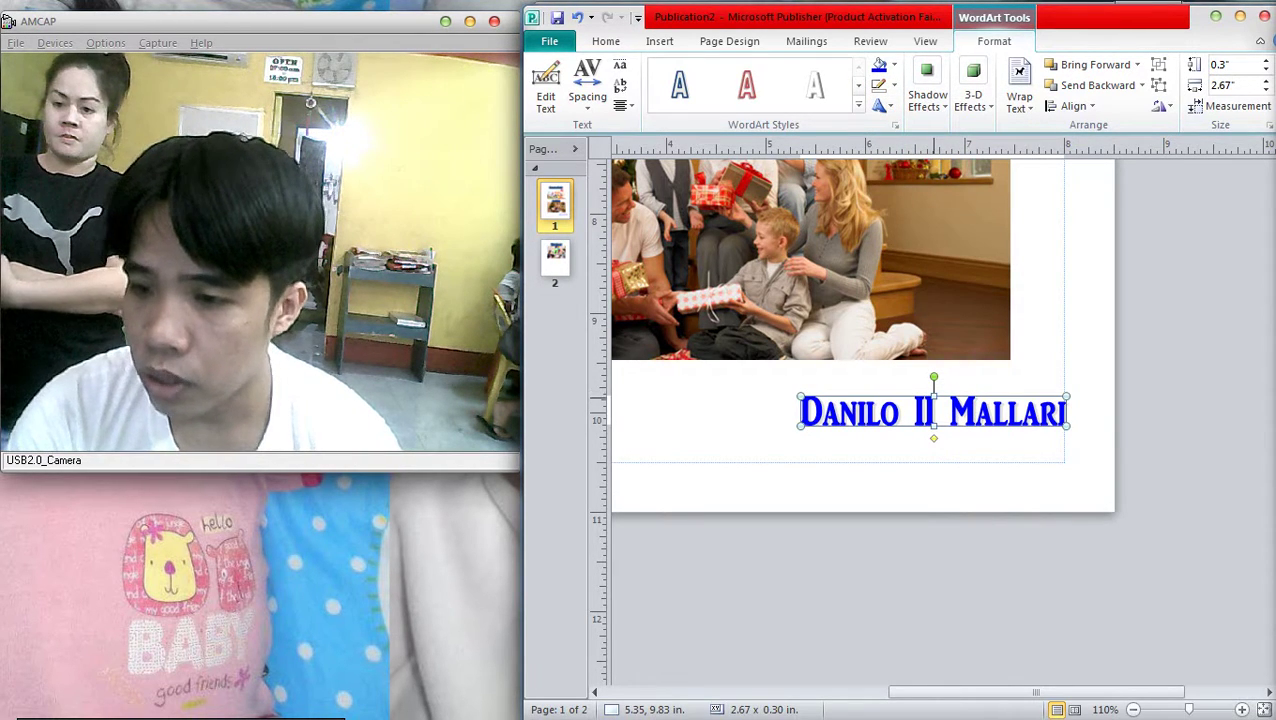
Fine-tune page 1 by nudging the name line, PASKO photo and PASKO heading slightly
{"action": "left_click_drag", "start_coordinate": [930, 412], "coordinate": [920, 446]}
{"action": "scroll", "coordinate": [860, 400], "scroll_direction": "down", "scroll_amount": 5}
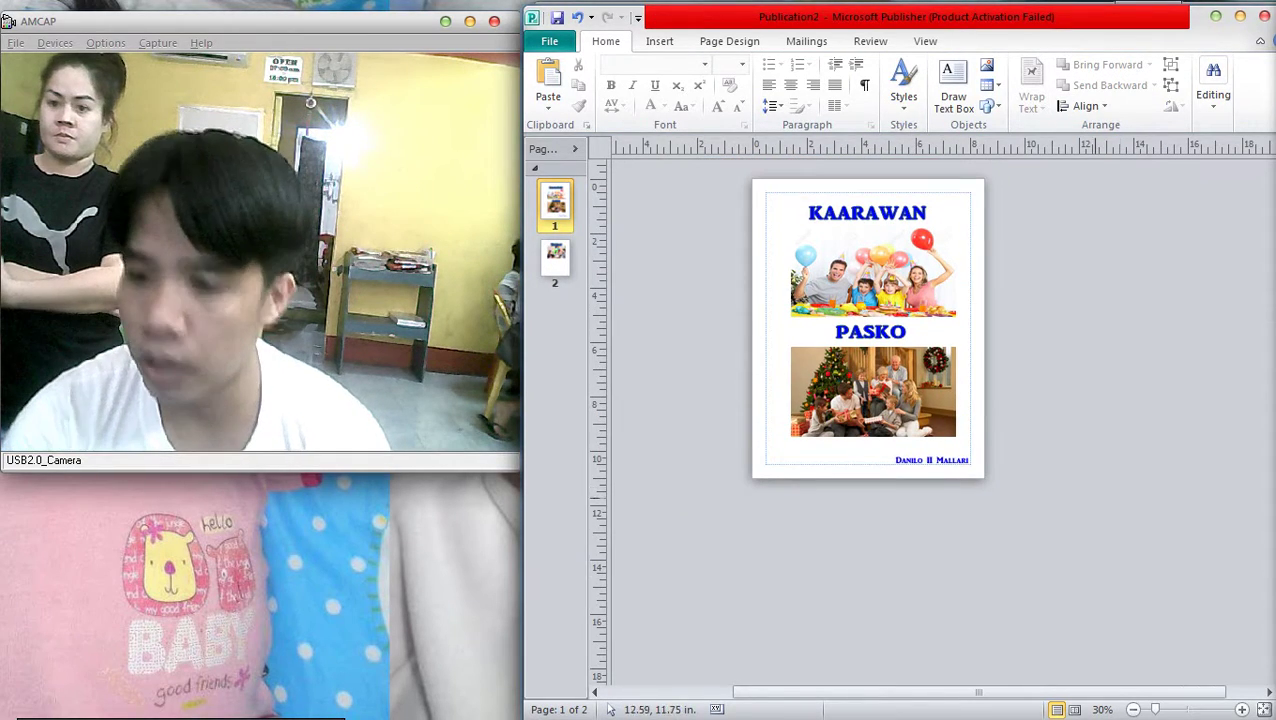
{"action": "left_click_drag", "start_coordinate": [740, 355], "coordinate": [1005, 441]}
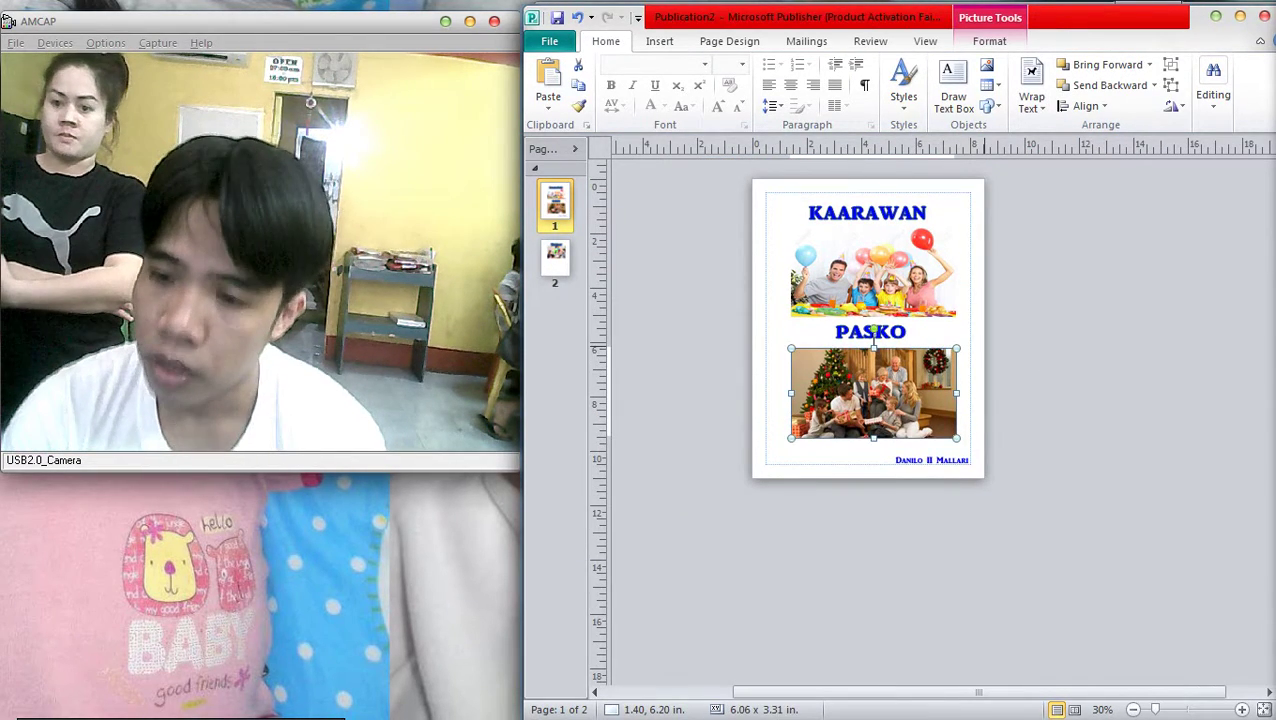
{"action": "left_click", "coordinate": [720, 280]}
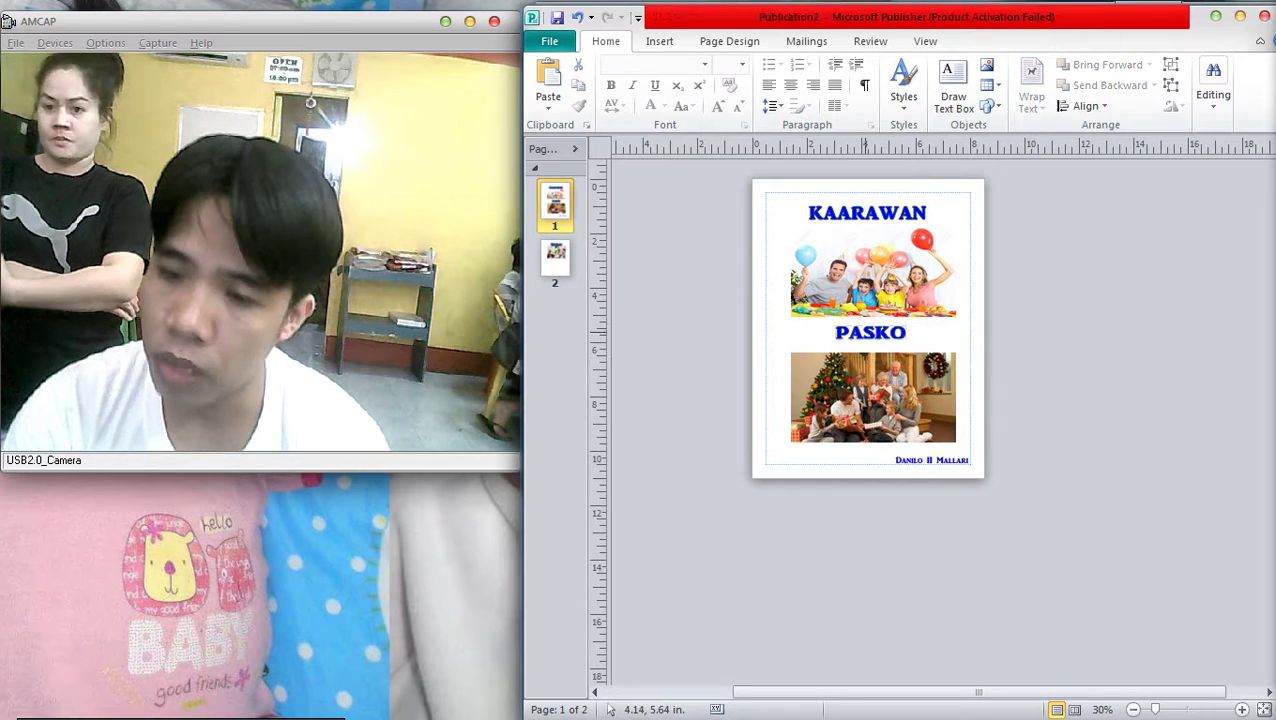
{"action": "left_click", "coordinate": [866, 334]}
{"action": "left_click_drag", "start_coordinate": [866, 334], "coordinate": [866, 339]}
{"action": "left_click_drag", "start_coordinate": [745, 222], "coordinate": [1000, 318]}
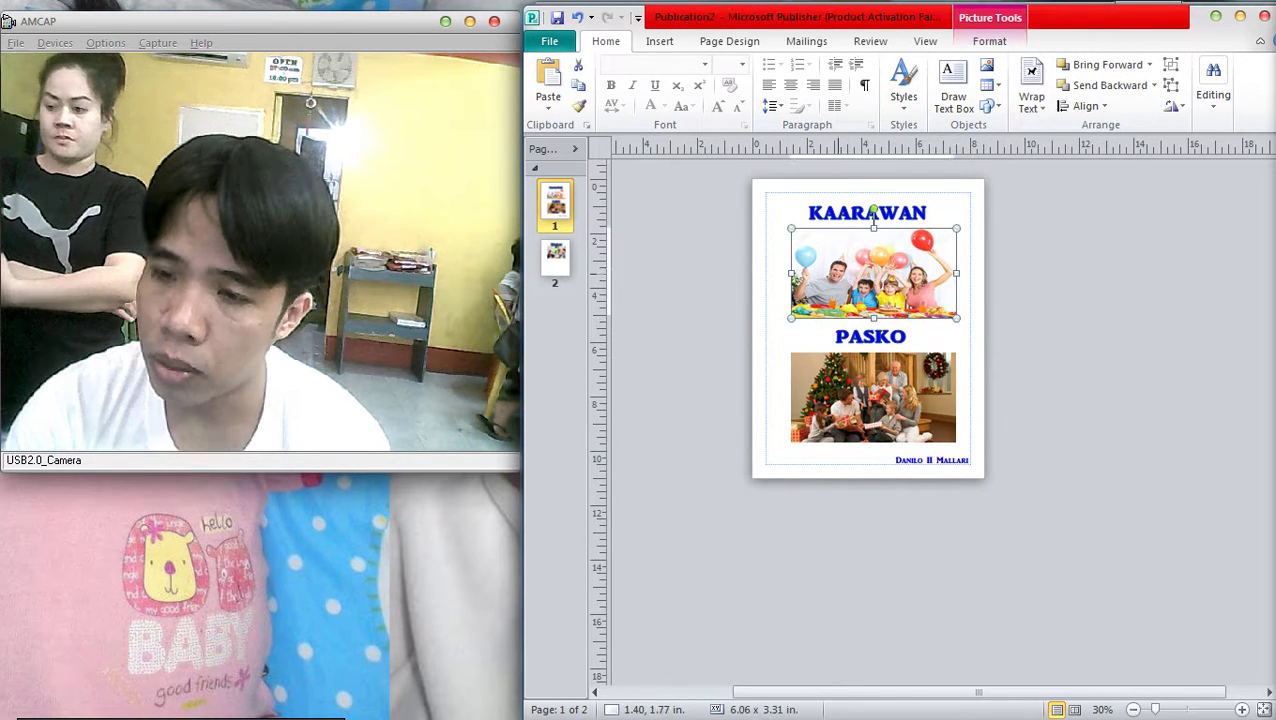
{"action": "left_click", "coordinate": [866, 212]}
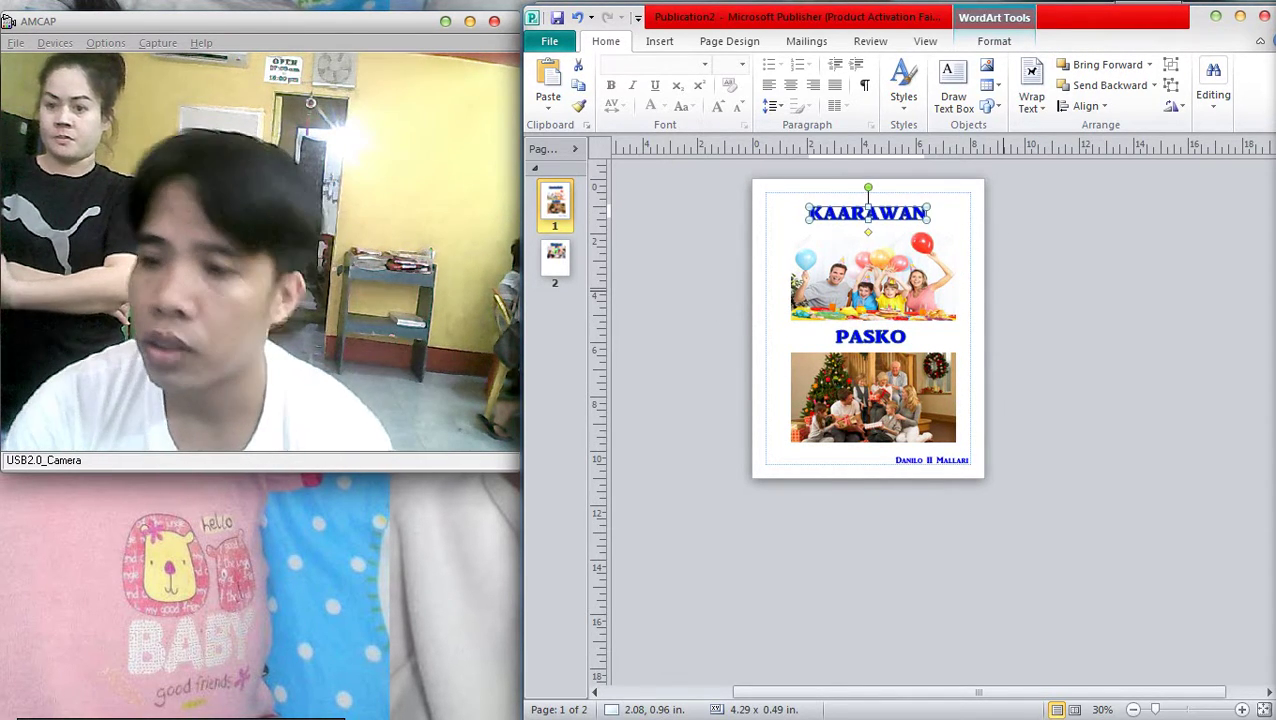
{"action": "left_click", "coordinate": [865, 186]}
{"action": "scroll", "coordinate": [1017, 298], "scroll_direction": "down", "scroll_amount": 2}
{"action": "scroll", "coordinate": [1017, 298], "scroll_direction": "up", "scroll_amount": 4}
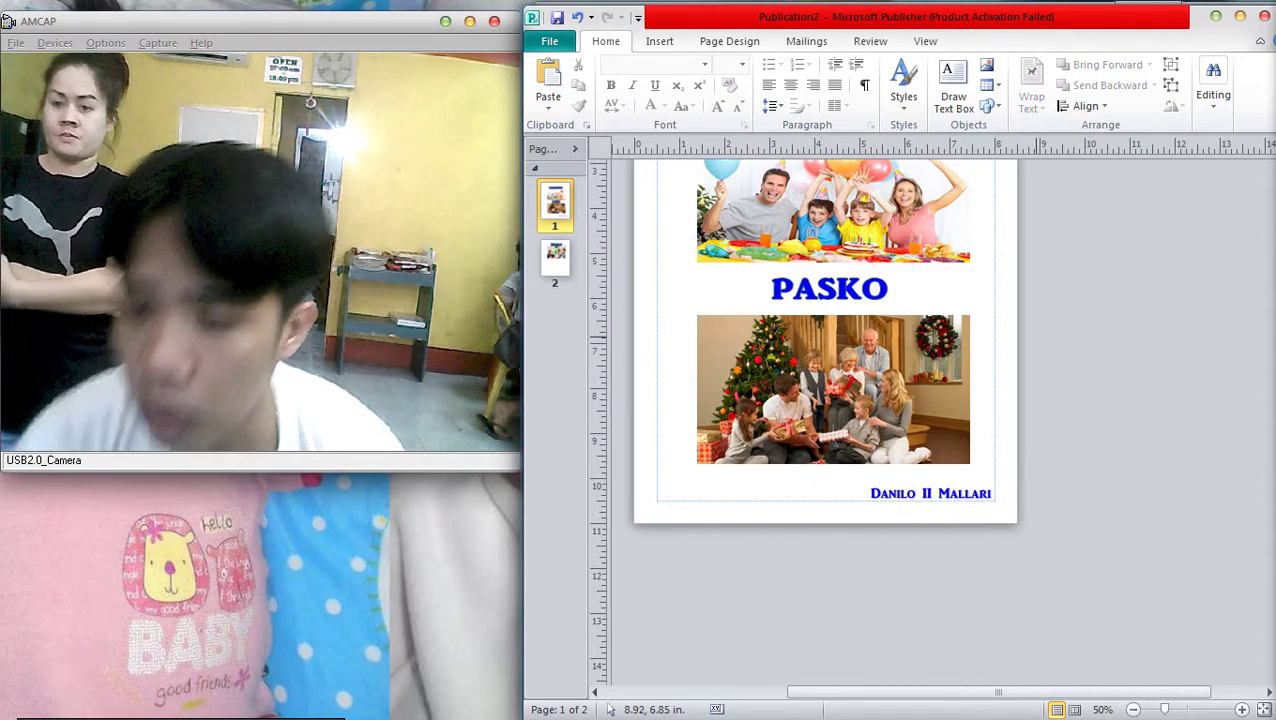
{"action": "left_click_drag", "start_coordinate": [838, 482], "coordinate": [836, 477]}
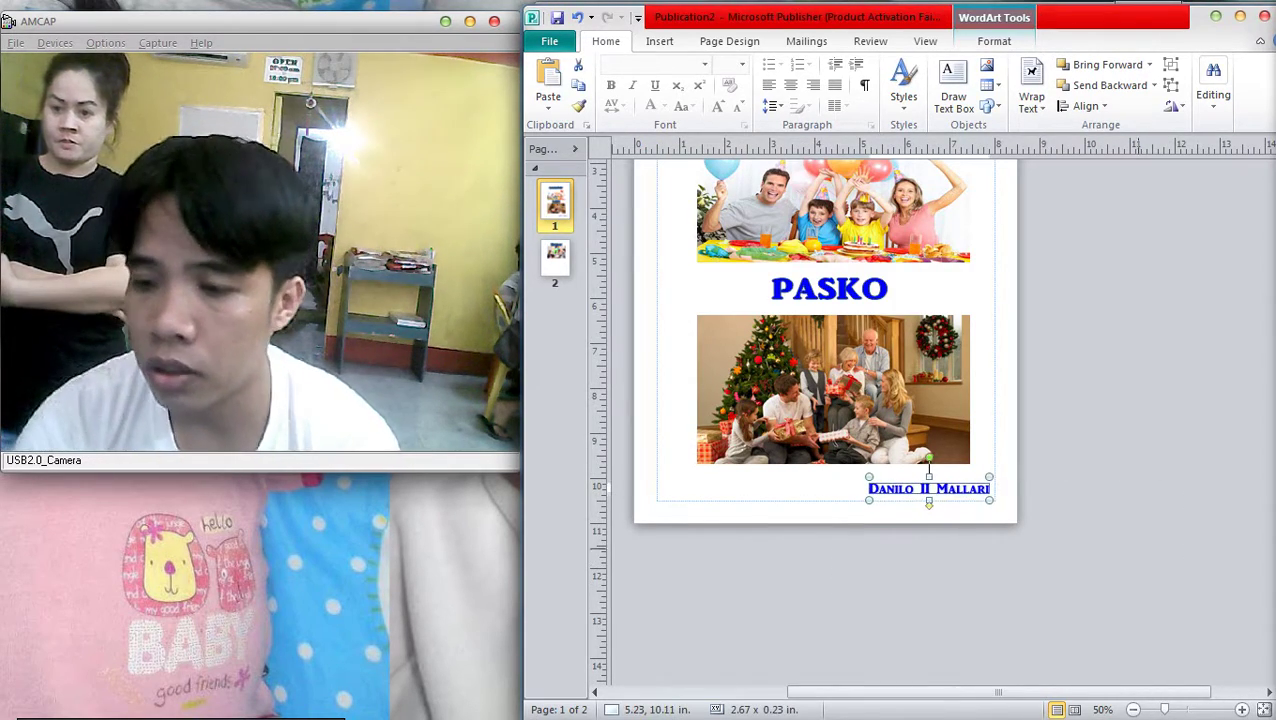
{"action": "left_click", "coordinate": [1262, 509]}
{"action": "scroll", "coordinate": [1252, 125], "scroll_direction": "down", "scroll_amount": 2}
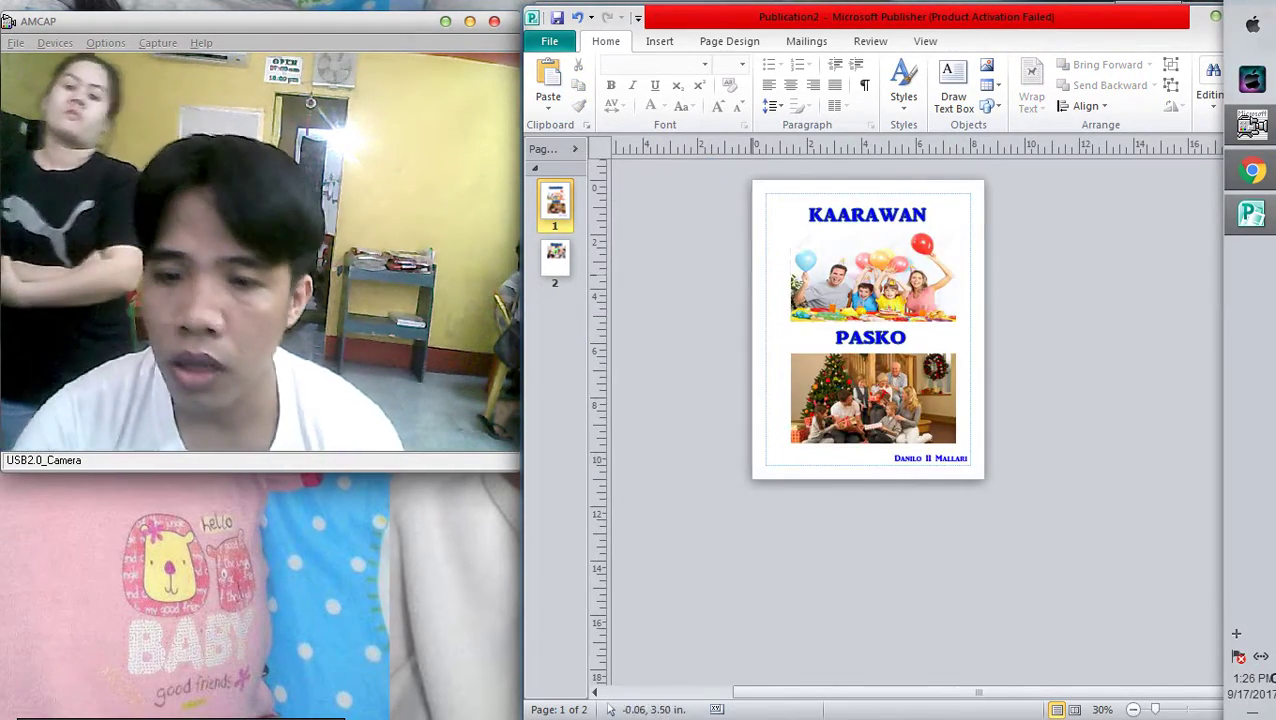
On page 2, delete the birthday photo and the Birthday WordArt heading
{"action": "left_click", "coordinate": [556, 258]}
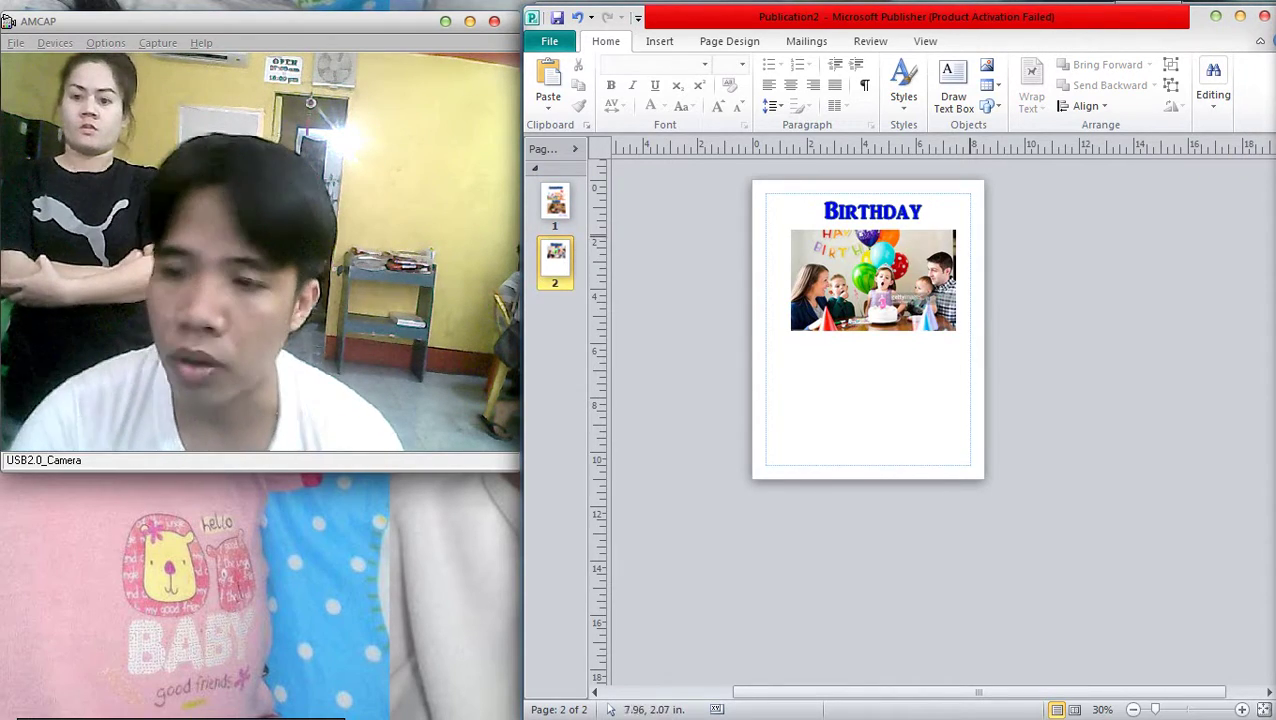
{"action": "left_click", "coordinate": [872, 211]}
{"action": "scroll", "coordinate": [872, 211], "scroll_direction": "up", "scroll_amount": 4}
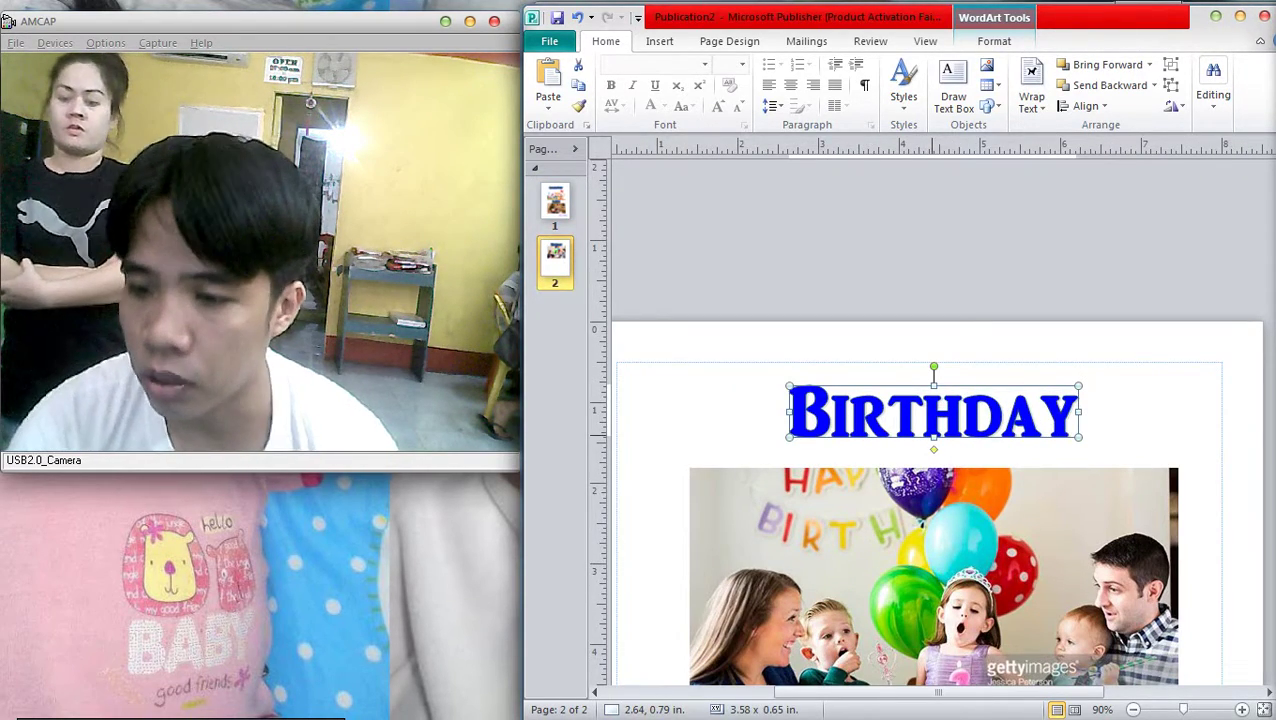
{"action": "scroll", "coordinate": [930, 515], "scroll_direction": "down", "scroll_amount": 2}
{"action": "left_click", "coordinate": [936, 570]}
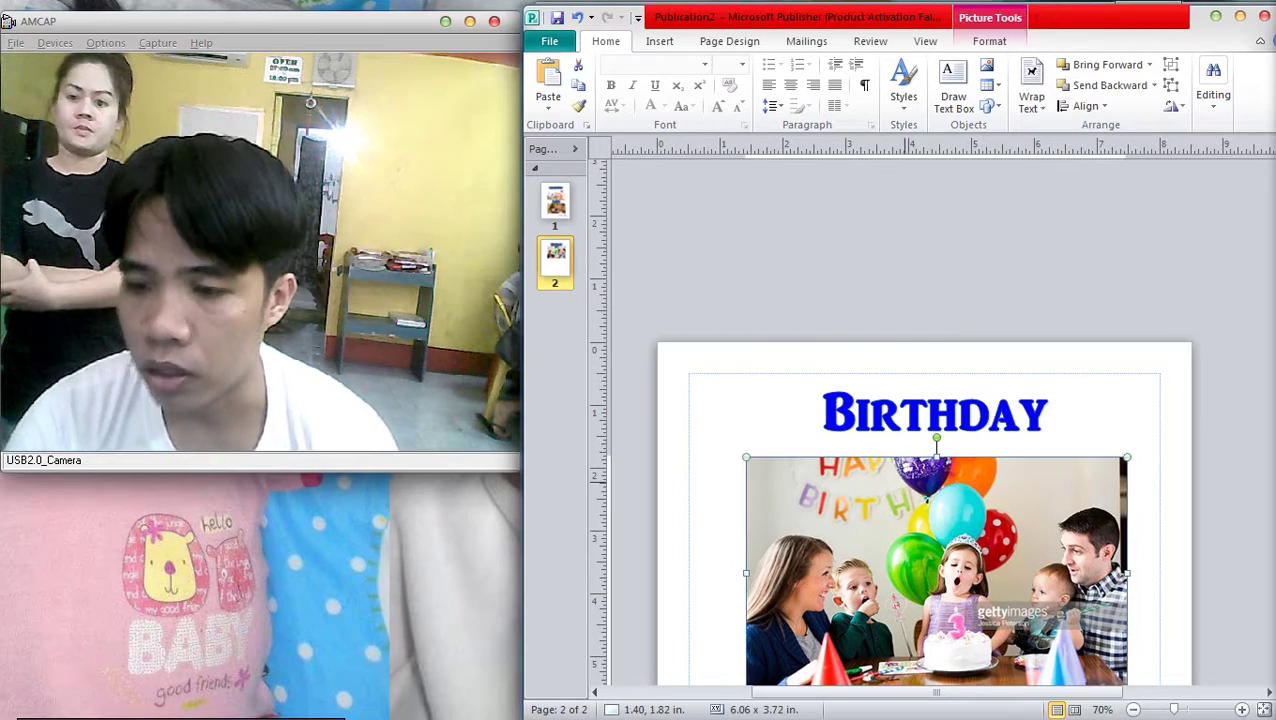
{"action": "left_click_drag", "start_coordinate": [936, 570], "coordinate": [936, 558]}
{"action": "scroll", "coordinate": [936, 558], "scroll_direction": "down", "scroll_amount": 3}
{"action": "left_click", "coordinate": [864, 470]}
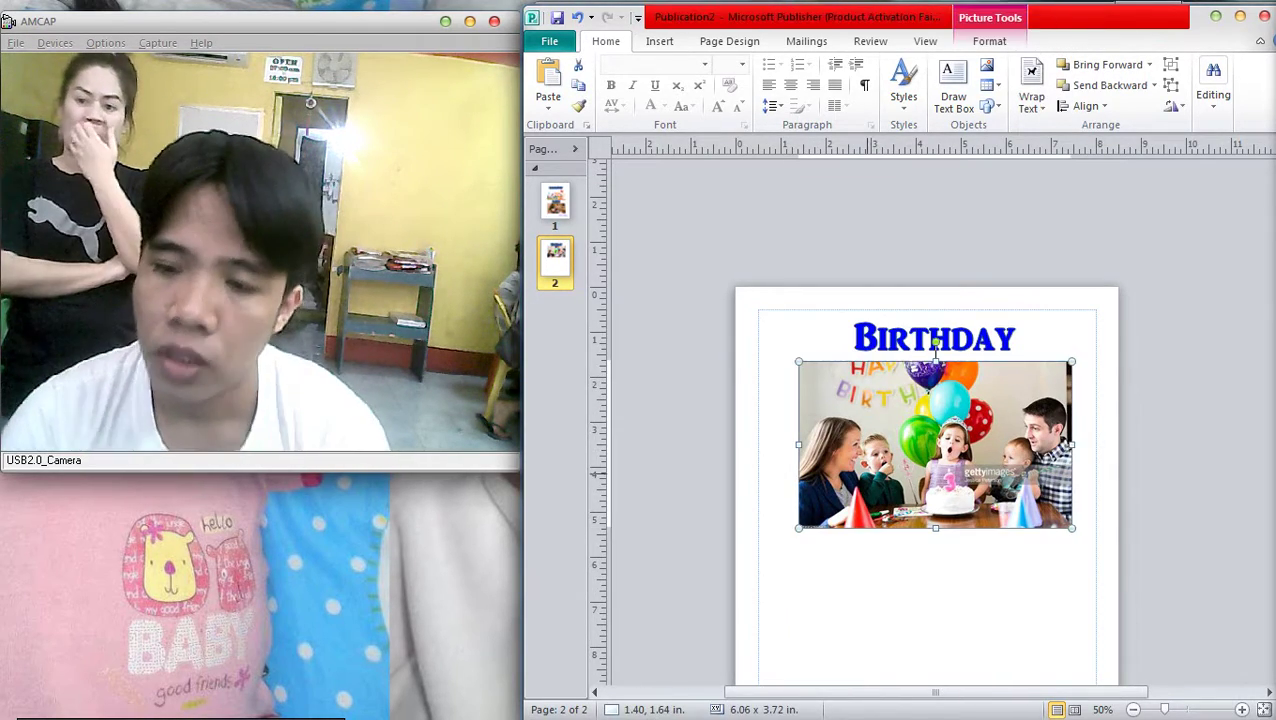
{"action": "key", "text": "Delete"}
{"action": "key", "text": "ctrl+z"}
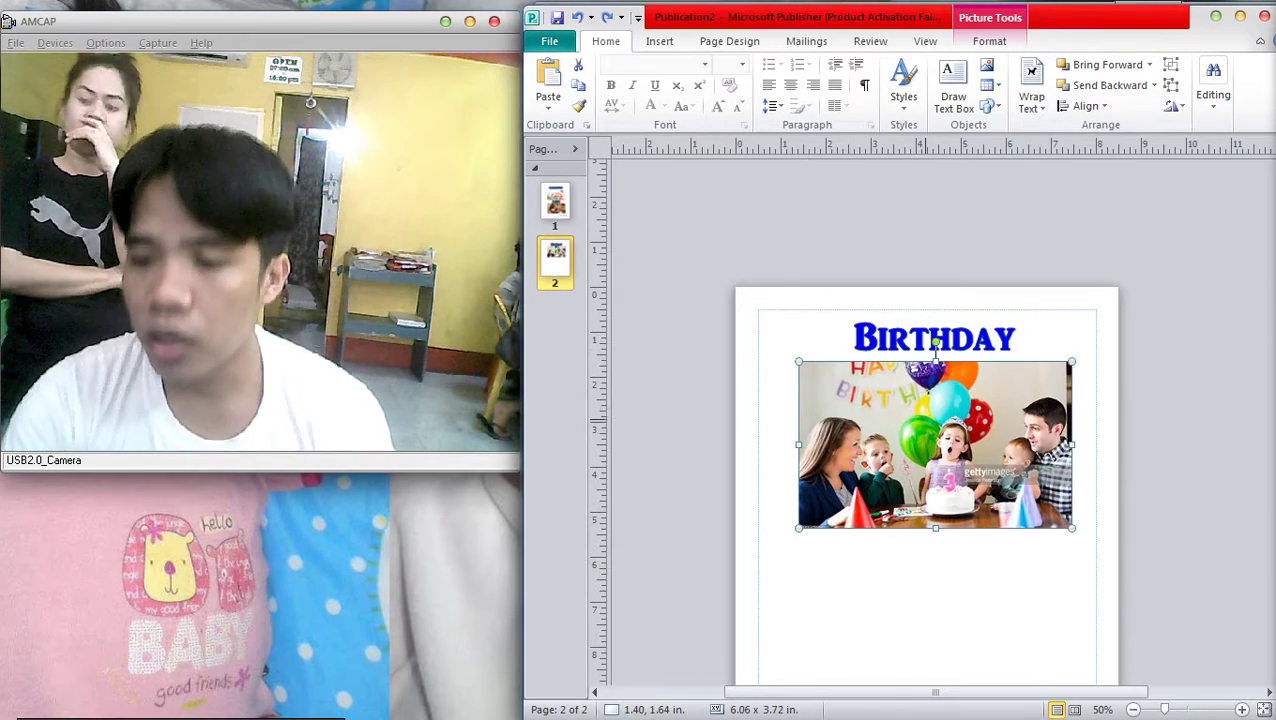
{"action": "key", "text": "Delete"}
{"action": "key", "text": "ctrl+a"}
{"action": "key", "text": "Delete"}
Delete old page 2 and insert a duplicate of page 1 in its place
{"action": "right_click", "coordinate": [560, 264]}
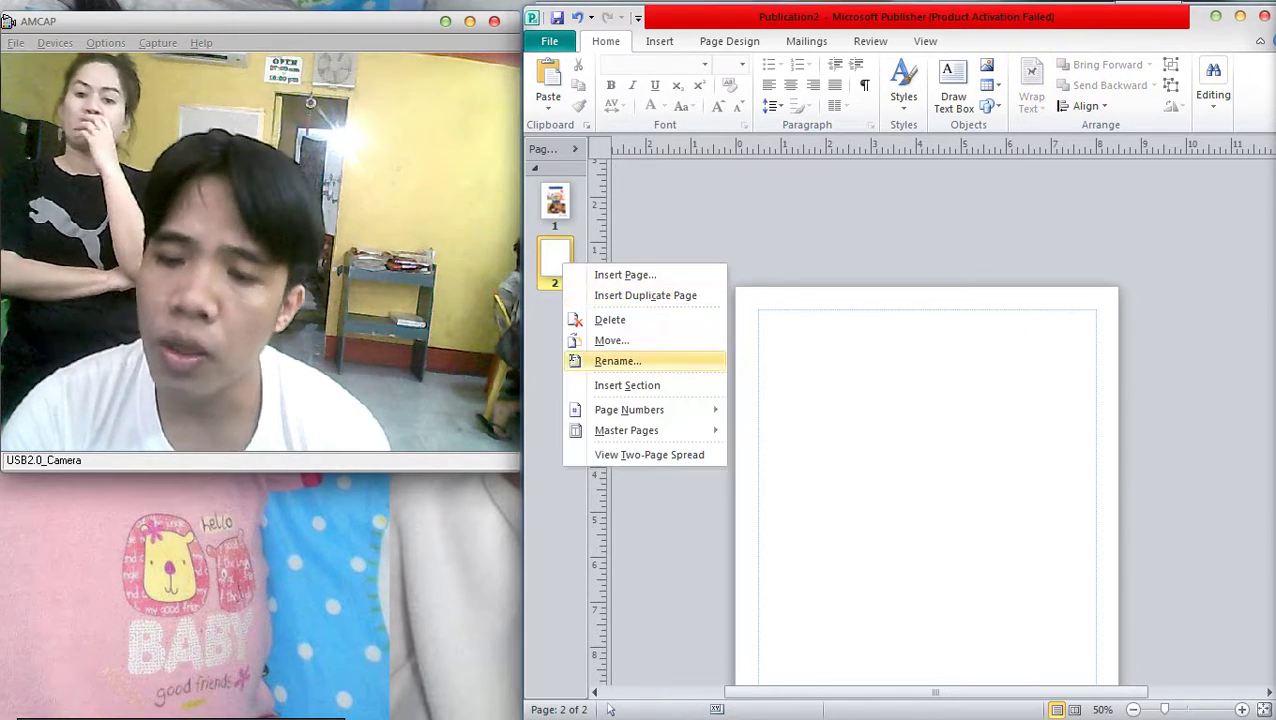
{"action": "left_click", "coordinate": [600, 319]}
{"action": "right_click", "coordinate": [576, 212]}
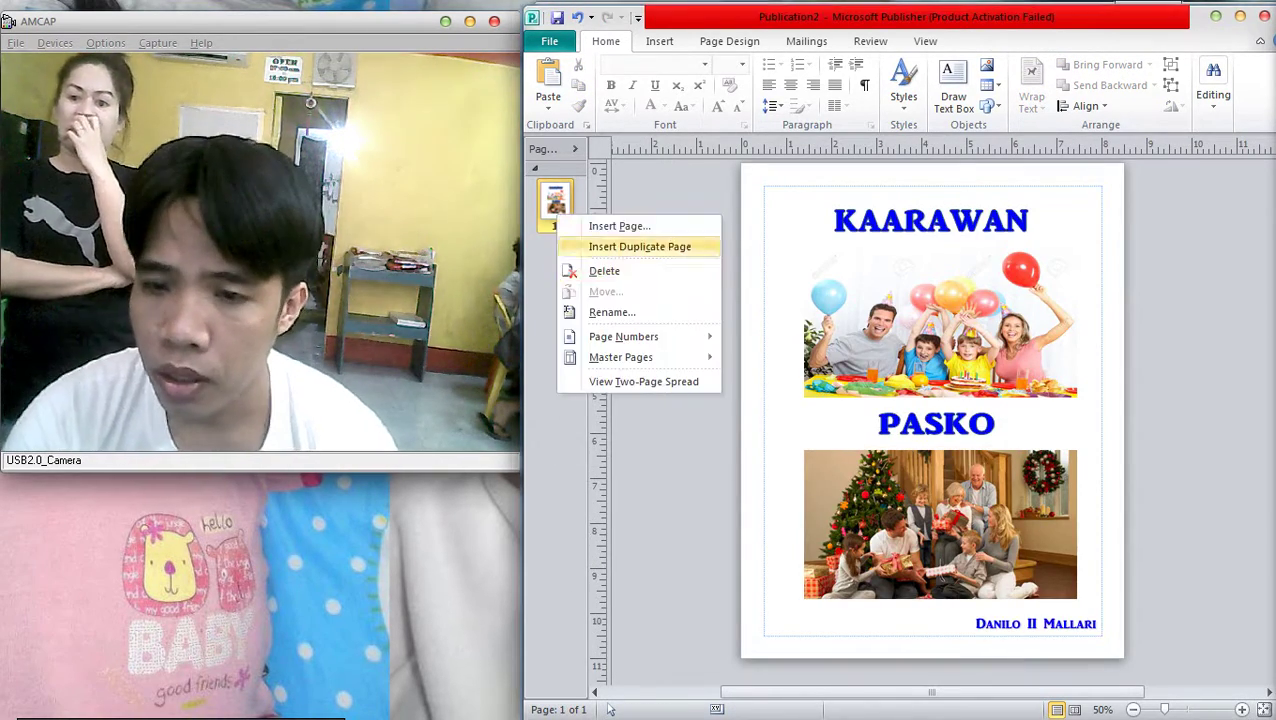
{"action": "left_click", "coordinate": [645, 246]}
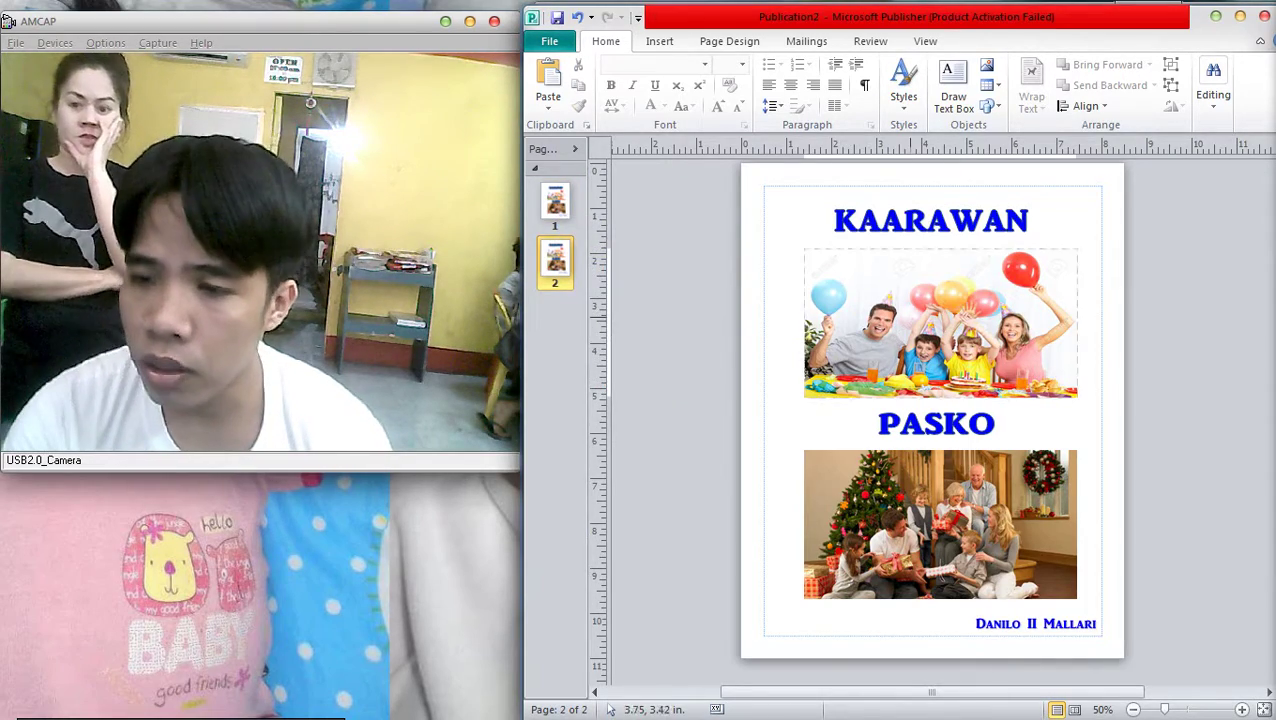
Browse the Christmas image results and copy the photo of the family with gifts by the tree
{"action": "key", "text": "alt+Tab"}
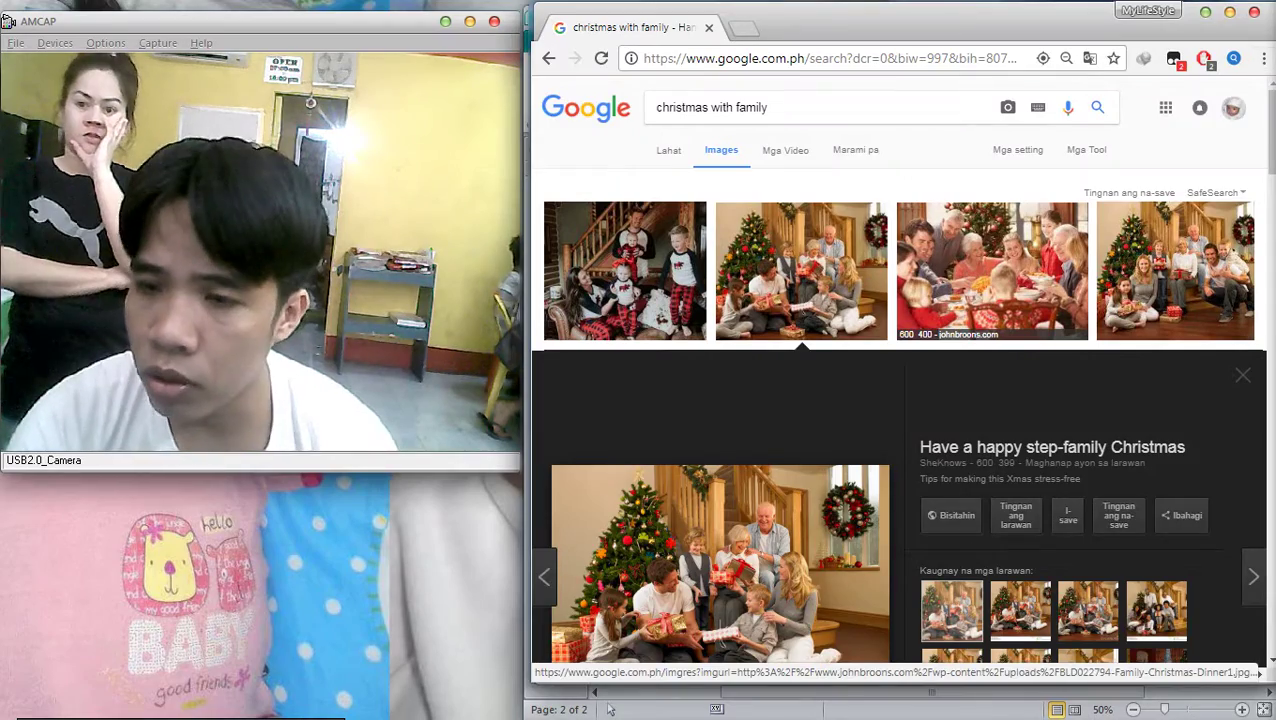
{"action": "left_click", "coordinate": [992, 270]}
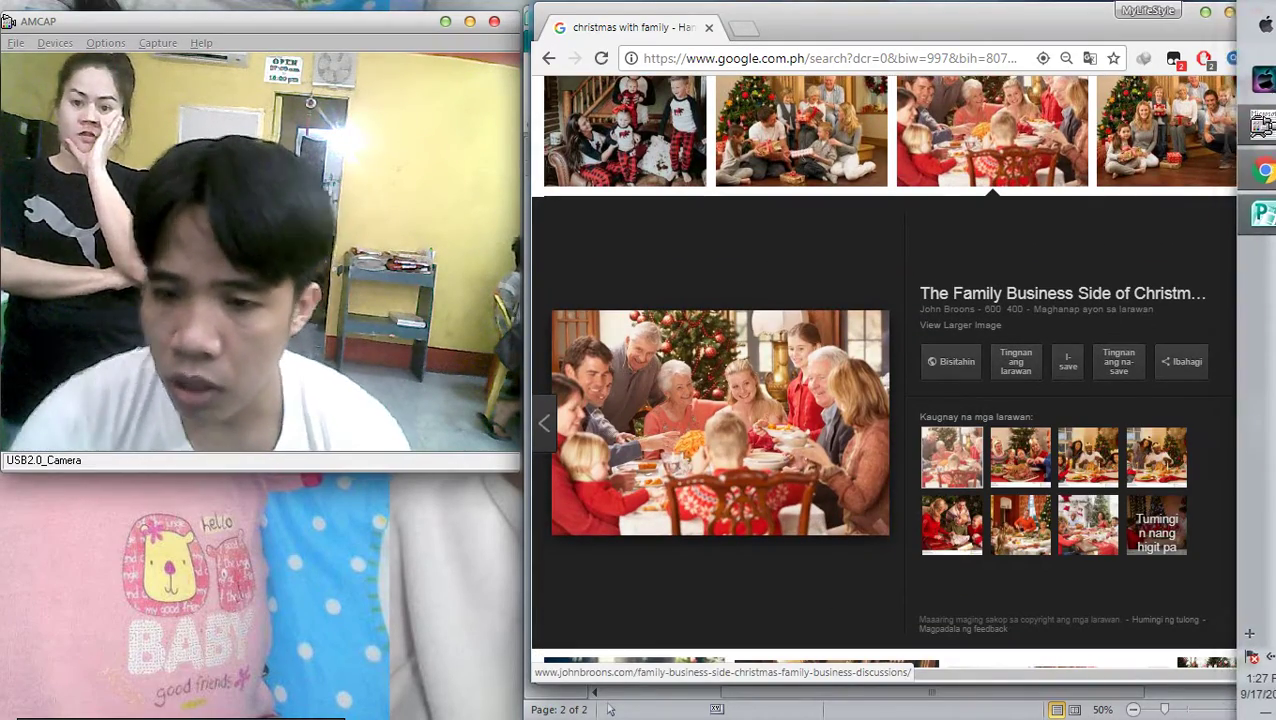
{"action": "right_click", "coordinate": [694, 357]}
{"action": "key", "text": "Escape"}
{"action": "scroll", "coordinate": [694, 357], "scroll_direction": "down", "scroll_amount": 3}
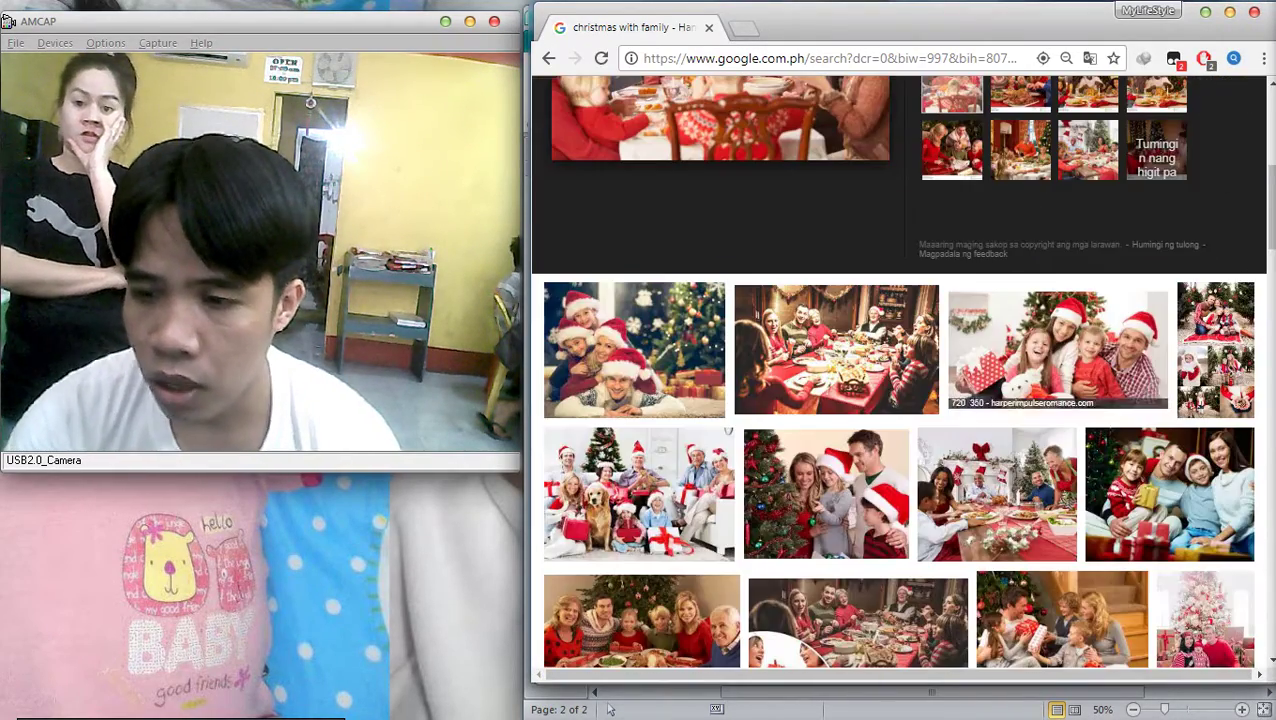
{"action": "left_click", "coordinate": [826, 494]}
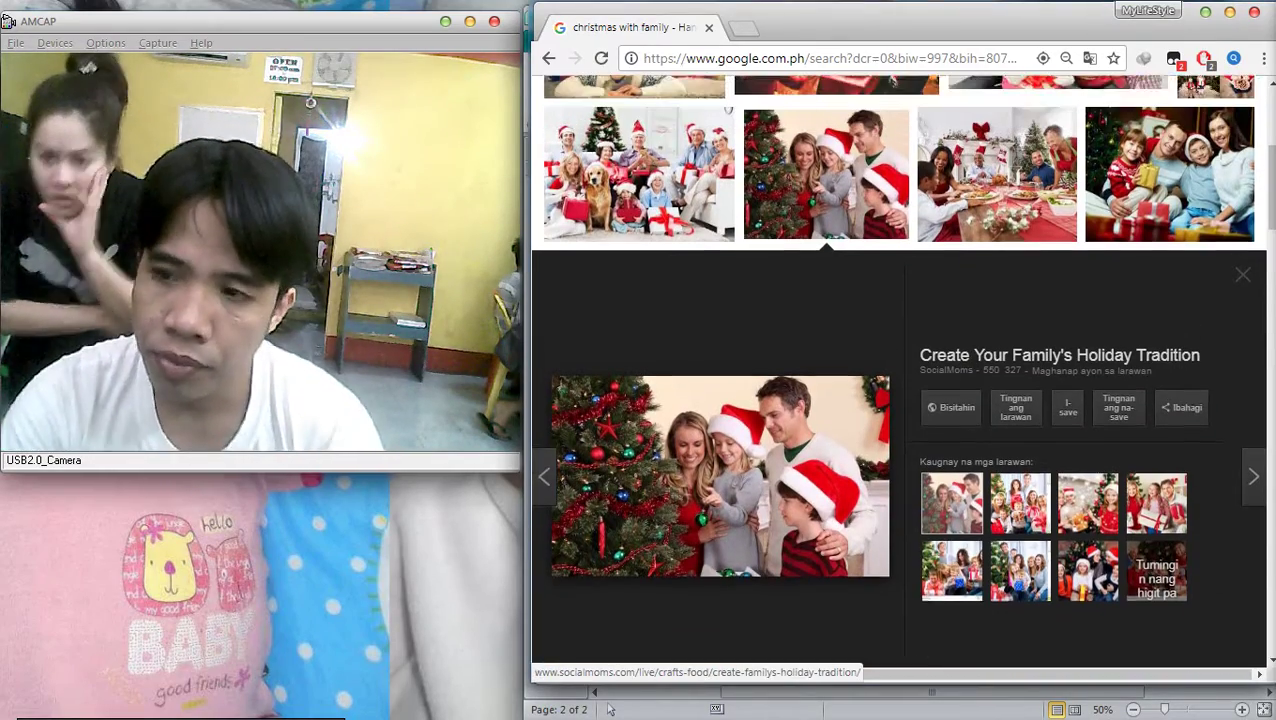
{"action": "scroll", "coordinate": [1170, 215], "scroll_direction": "up", "scroll_amount": 1}
{"action": "left_click", "coordinate": [1170, 215]}
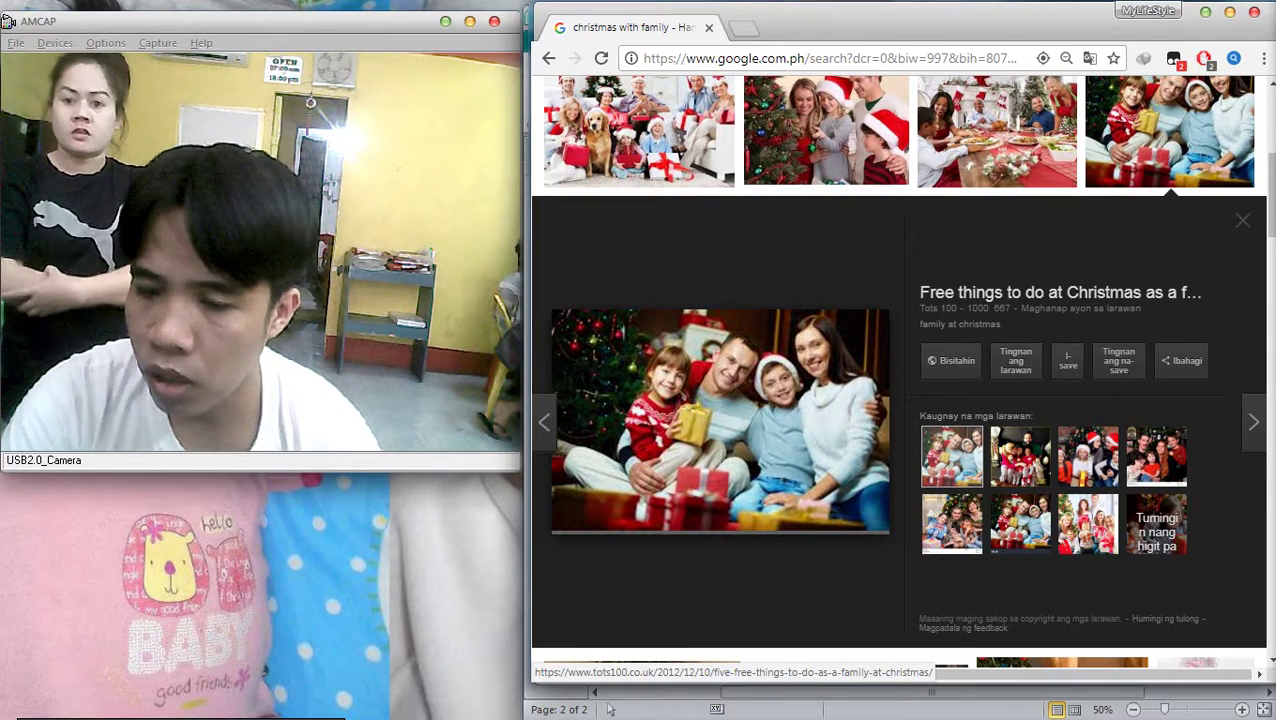
{"action": "right_click", "coordinate": [763, 384]}
{"action": "left_click", "coordinate": [830, 565]}
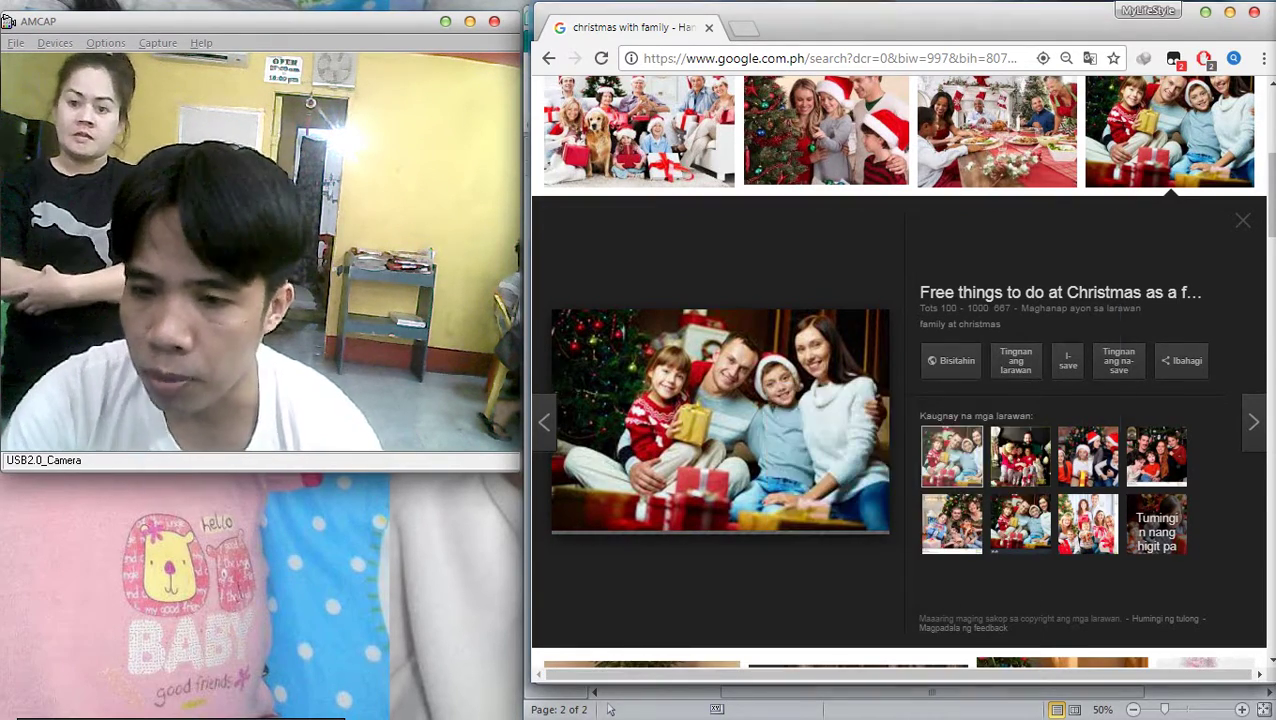
{"action": "key", "text": "alt+Tab"}
Paste the family-with-gifts photo under PASKO on page 2 and inspect it up close
{"action": "key", "text": "ctrl+v"}
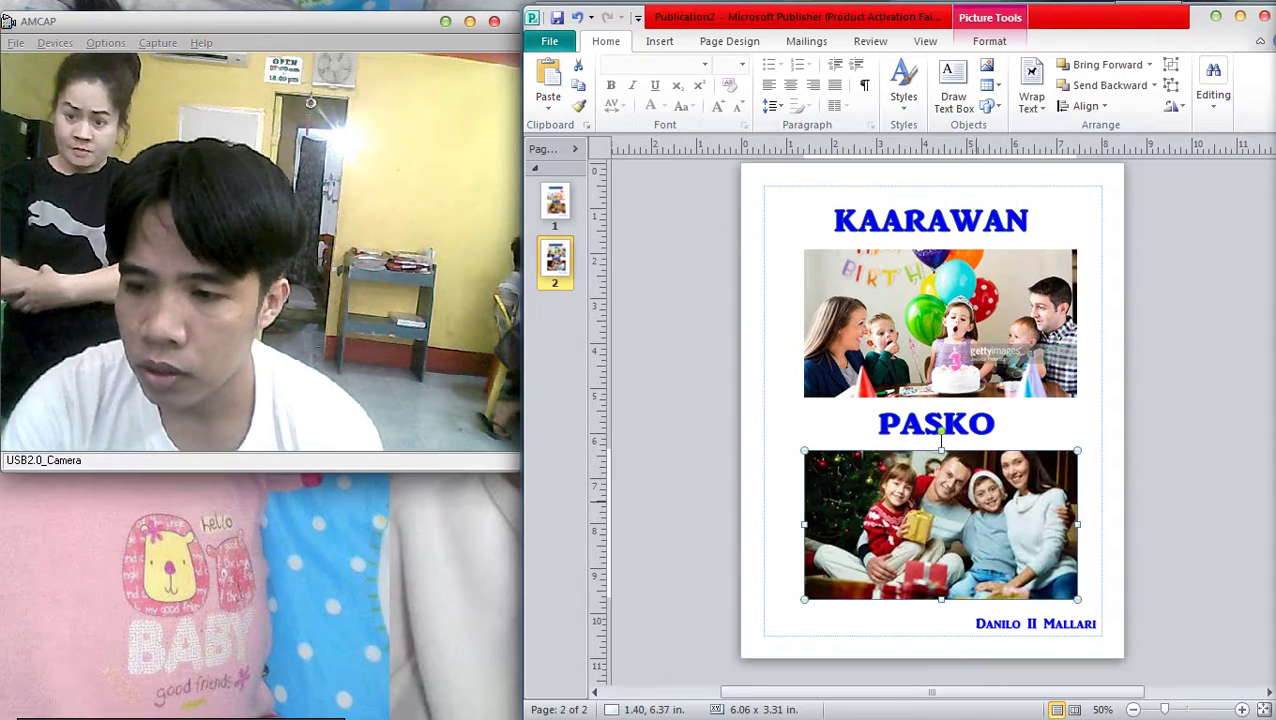
{"action": "scroll", "coordinate": [932, 410], "scroll_direction": "down", "scroll_amount": 5}
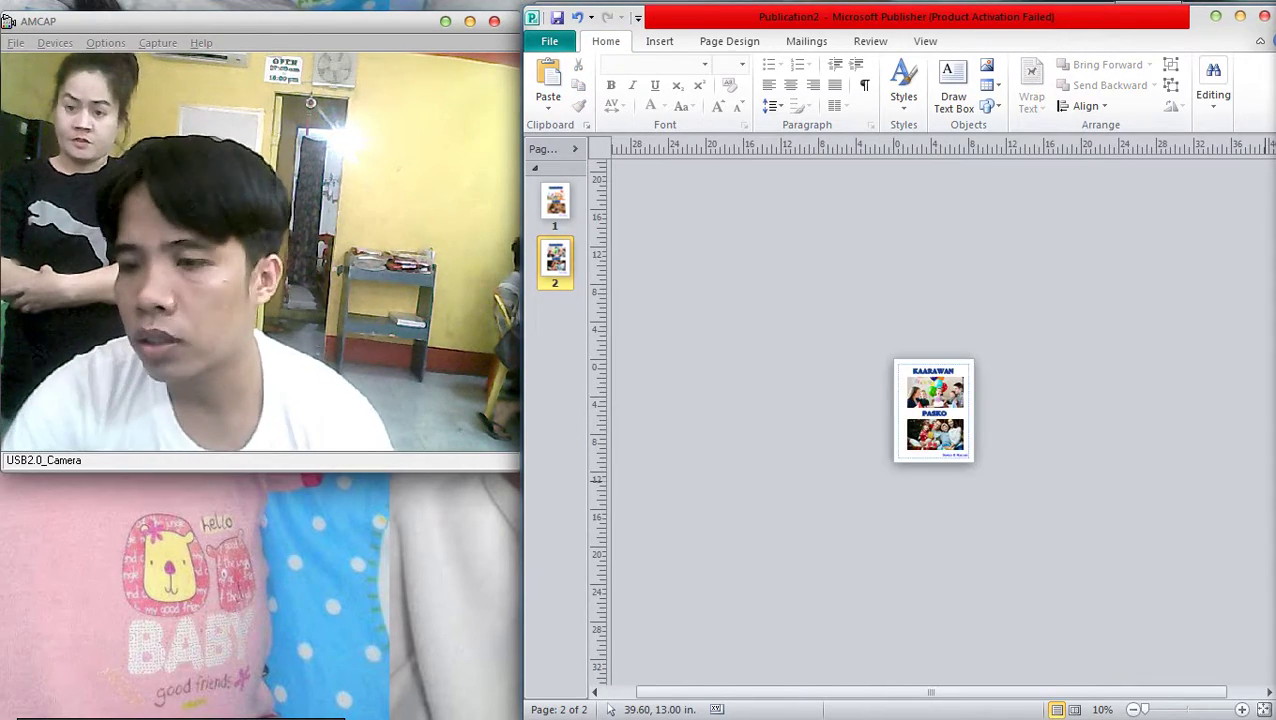
{"action": "scroll", "coordinate": [932, 410], "scroll_direction": "up", "scroll_amount": 5}
{"action": "scroll", "coordinate": [999, 481], "scroll_direction": "down", "scroll_amount": 5}
{"action": "scroll", "coordinate": [999, 481], "scroll_direction": "up", "scroll_amount": 5}
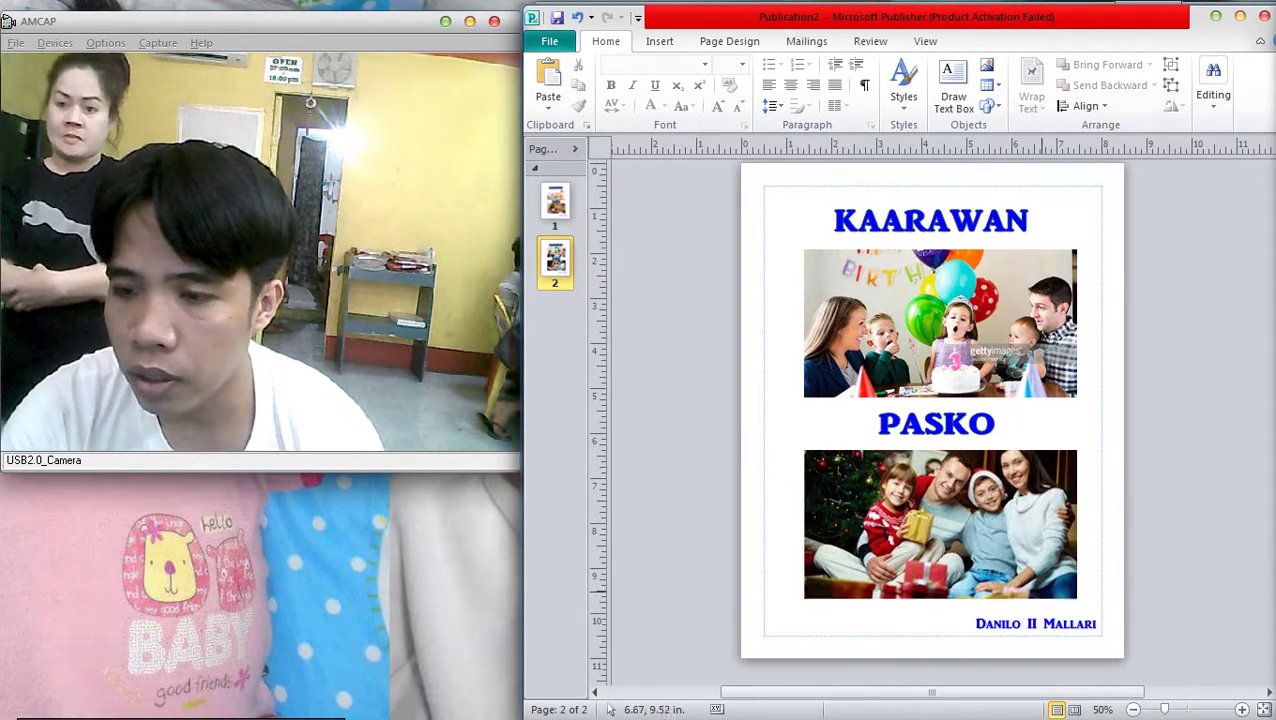
{"action": "right_click", "coordinate": [999, 481]}
{"action": "right_click", "coordinate": [999, 488]}
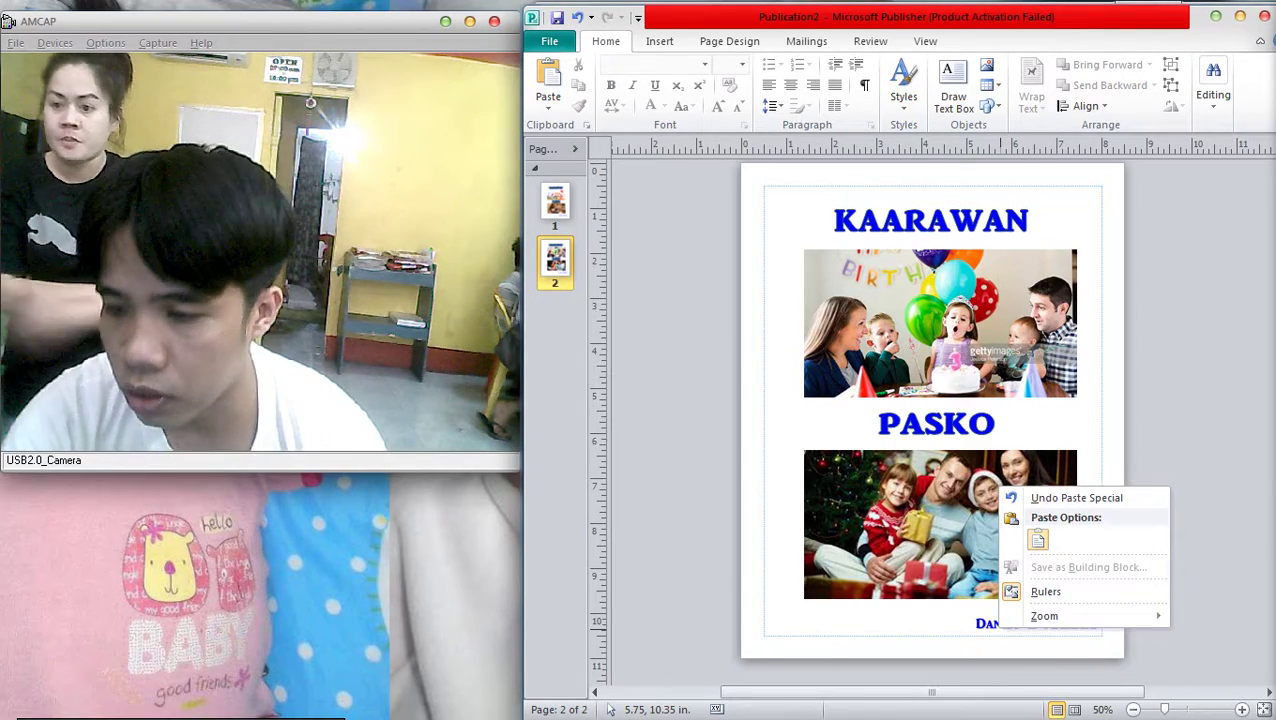
{"action": "key", "text": "Escape"}
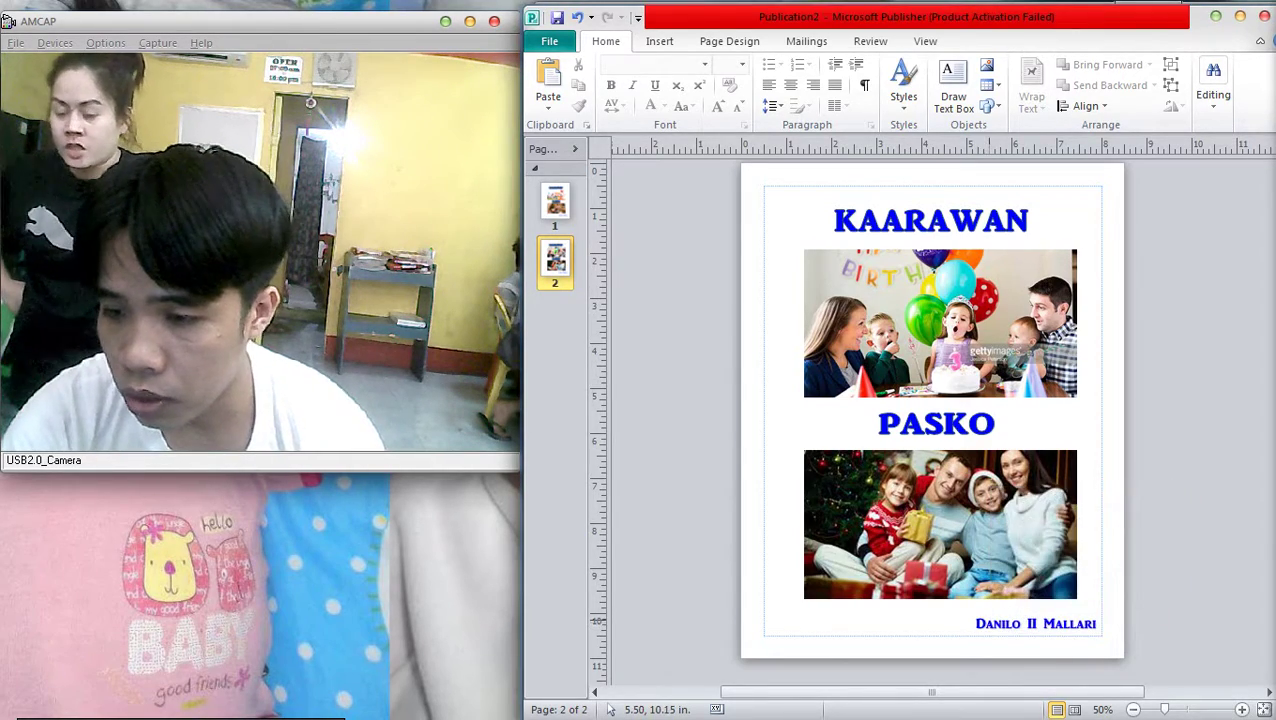
{"action": "right_click", "coordinate": [930, 482]}
{"action": "scroll", "coordinate": [930, 500], "scroll_direction": "up", "scroll_amount": 4}
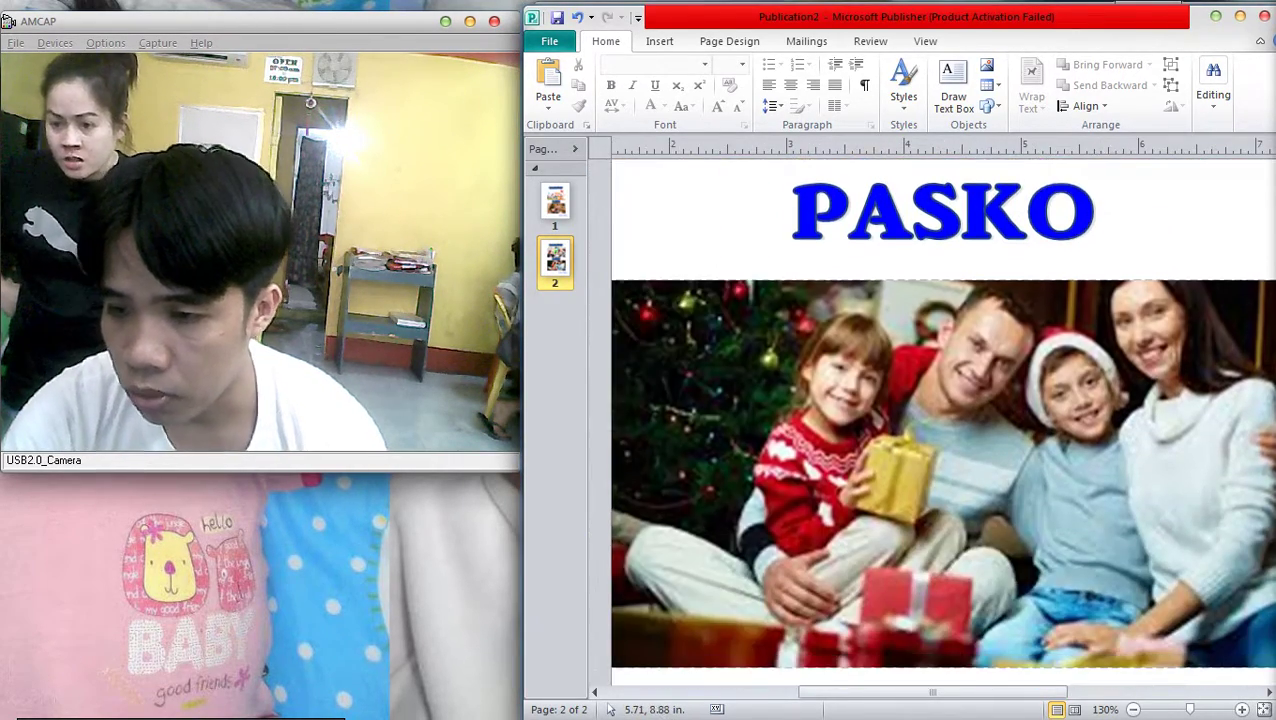
{"action": "scroll", "coordinate": [940, 420], "scroll_direction": "down", "scroll_amount": 2}
{"action": "left_click", "coordinate": [940, 360]}
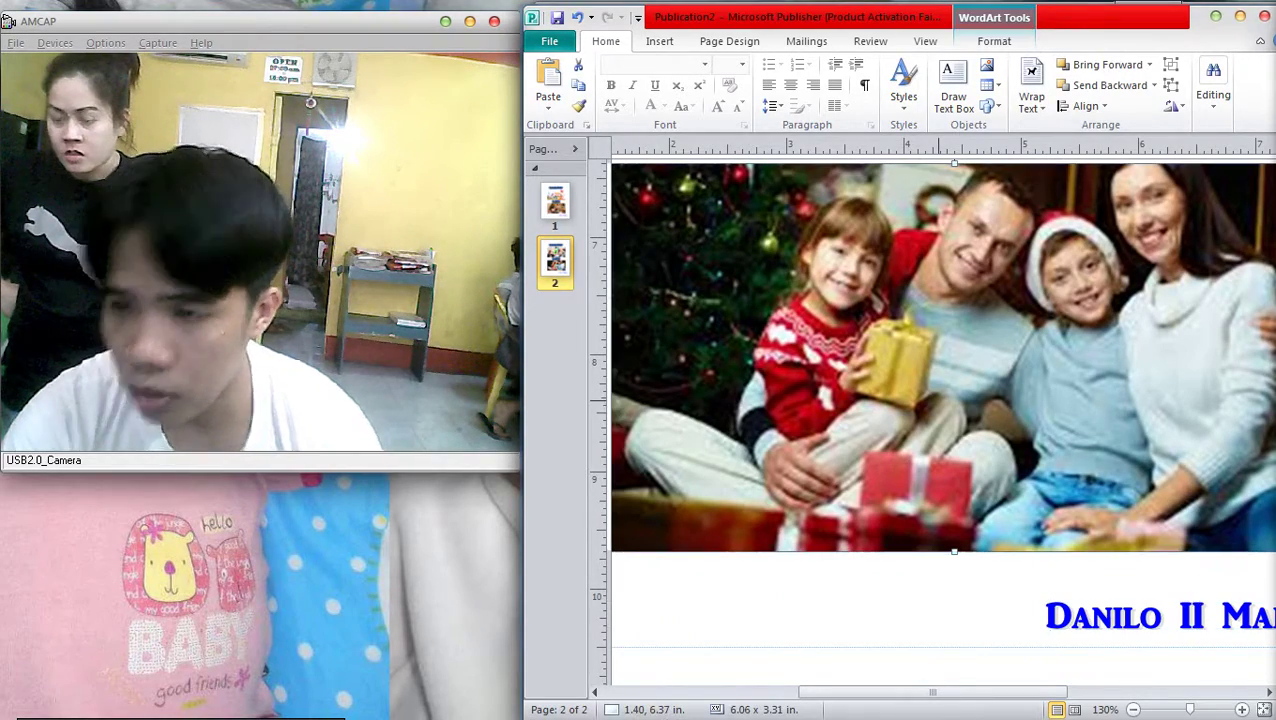
{"action": "key", "text": "alt+Tab"}
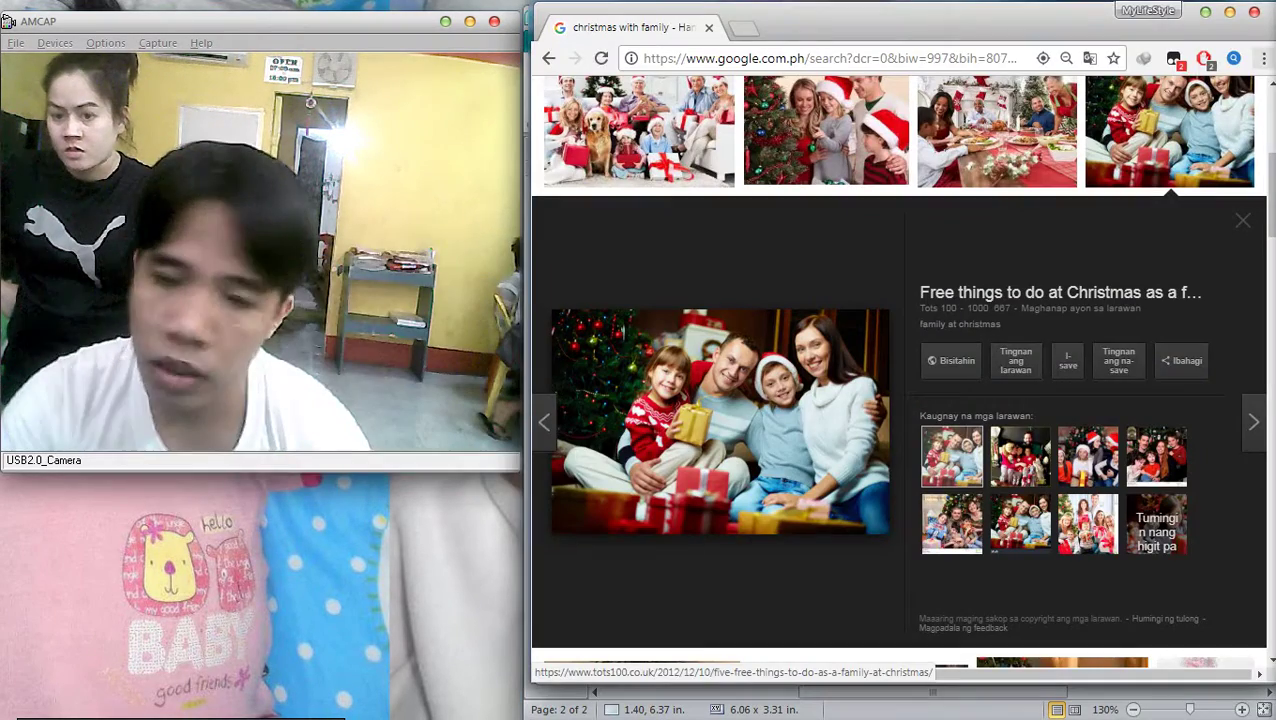
Copy the previewed family-with-gifts Christmas image again for a sharper paste
{"action": "right_click", "coordinate": [786, 397]}
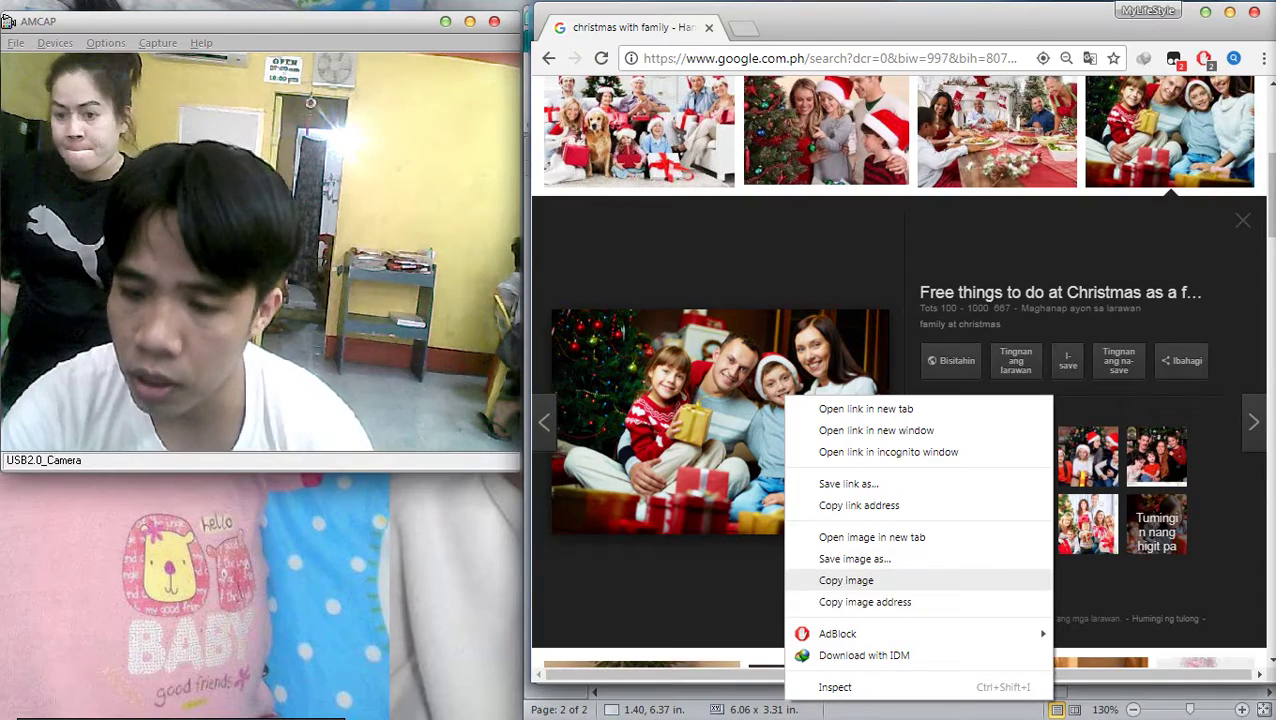
{"action": "left_click", "coordinate": [846, 580]}
{"action": "key", "text": "alt+Tab"}
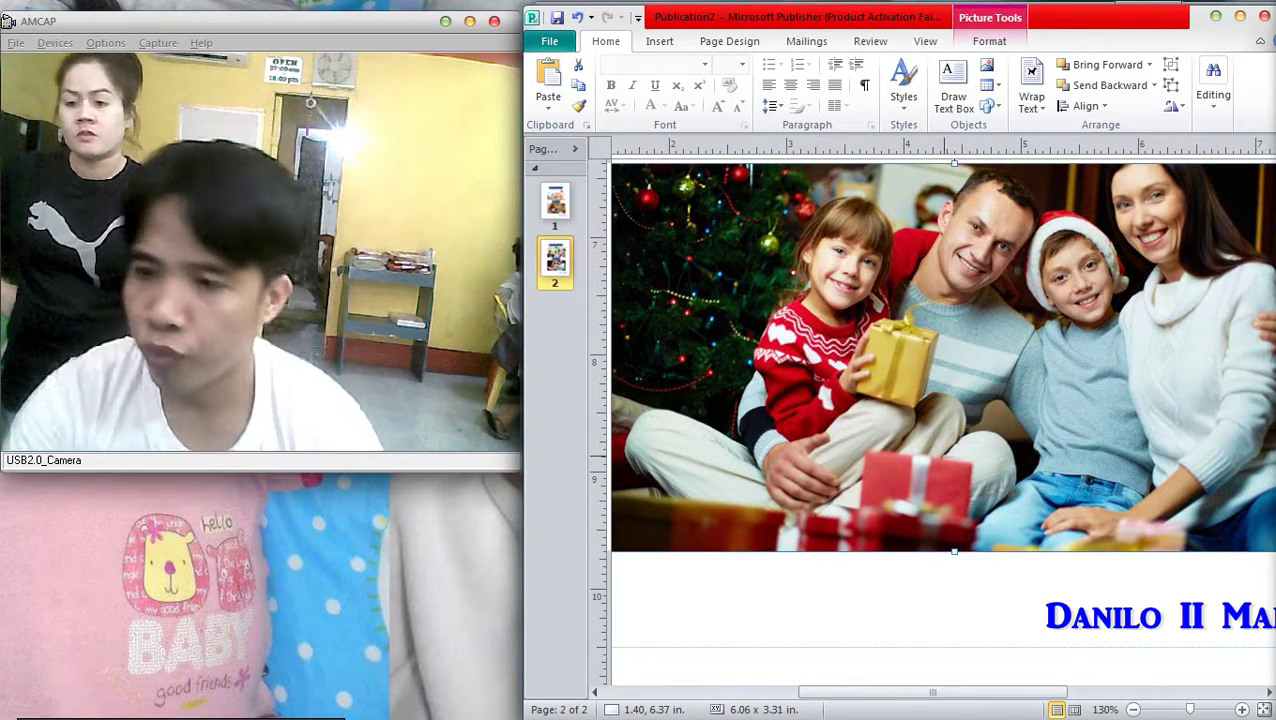
Edit the page 2 name WordArt text to a different person's full name
{"action": "scroll", "coordinate": [1048, 522], "scroll_direction": "down", "scroll_amount": 1}
{"action": "right_click", "coordinate": [1048, 522]}
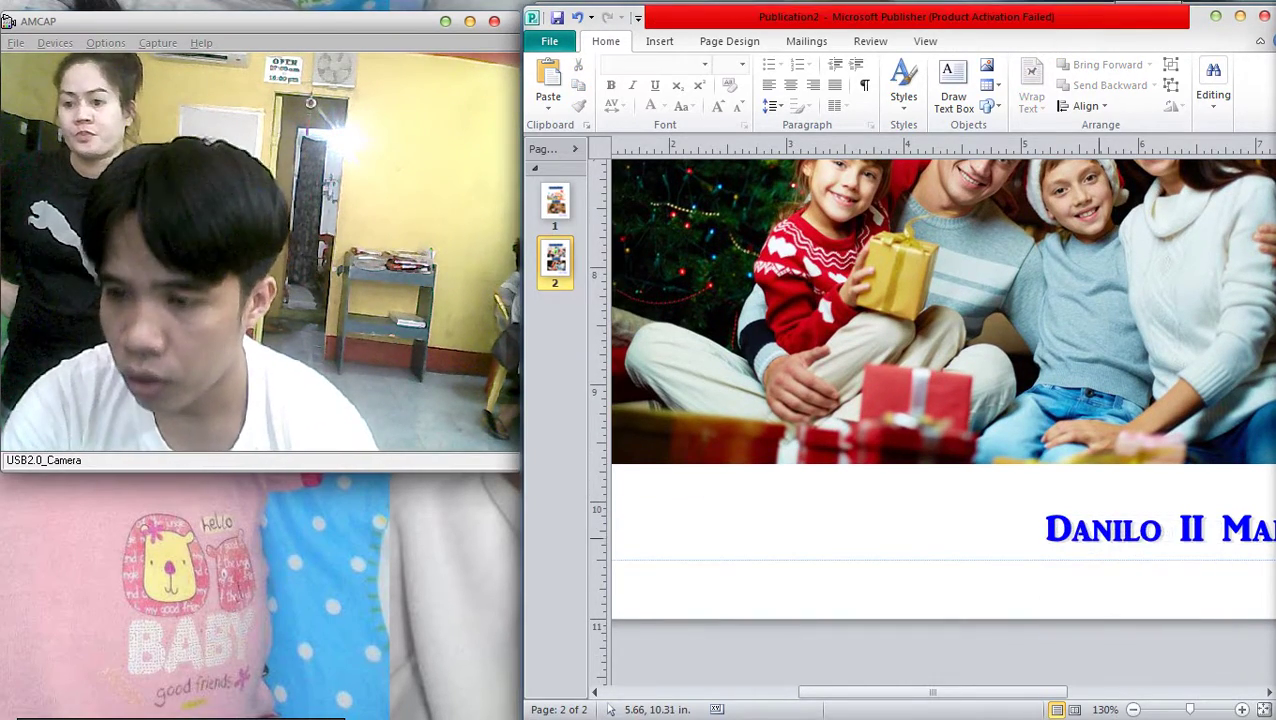
{"action": "right_click", "coordinate": [1102, 538]}
{"action": "right_click", "coordinate": [1080, 525]}
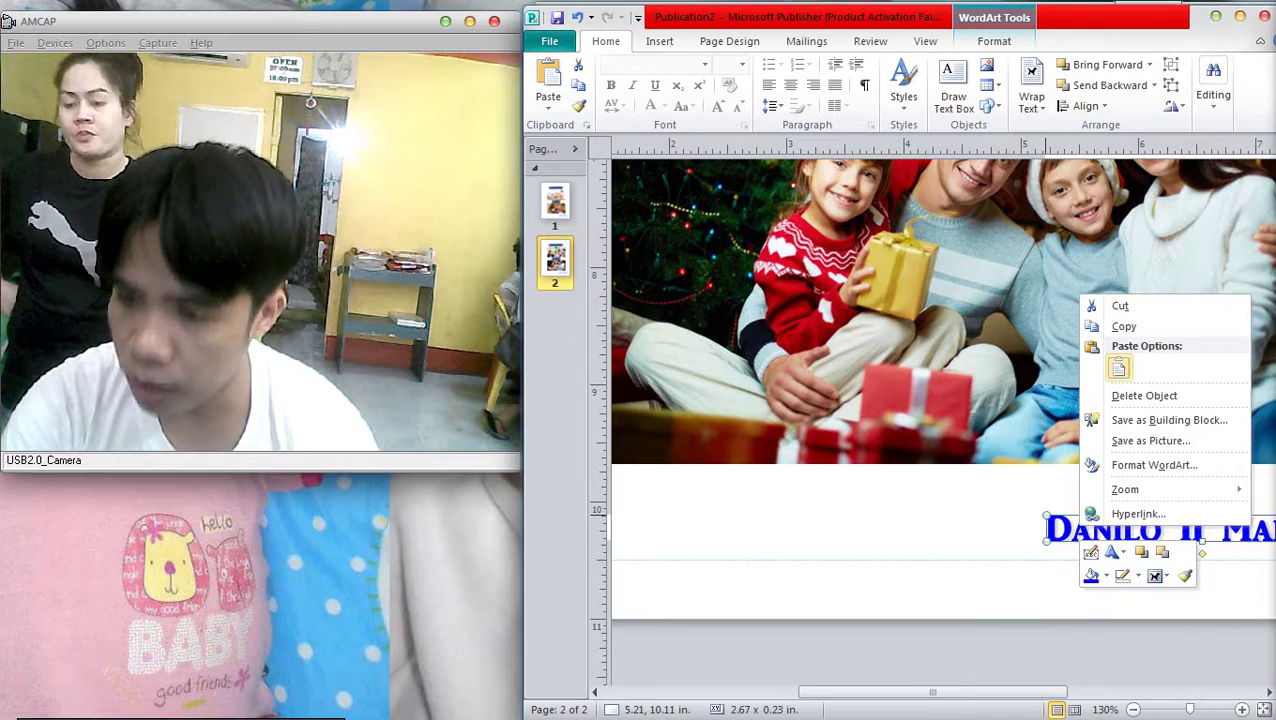
{"action": "left_click", "coordinate": [1090, 552]}
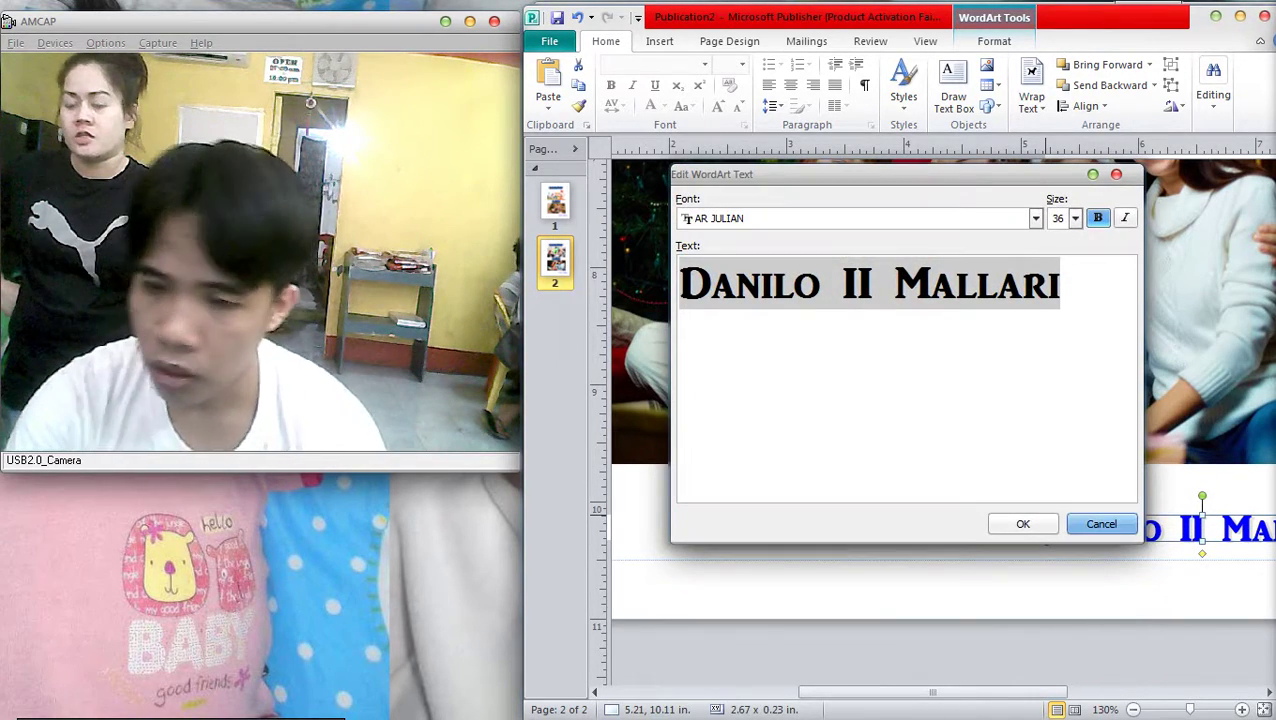
{"action": "type", "text": "L"}
{"action": "key", "text": "BackSpace"}
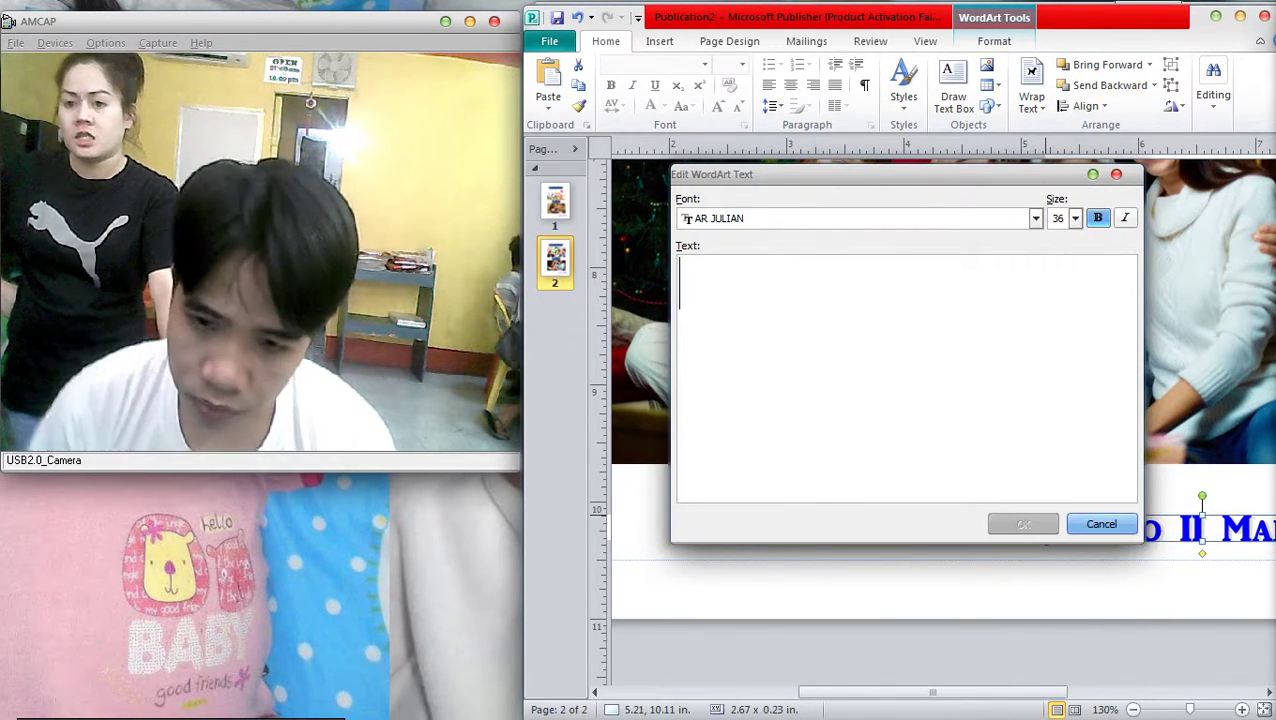
{"action": "type", "text": "D"}
{"action": "key", "text": "BackSpace"}
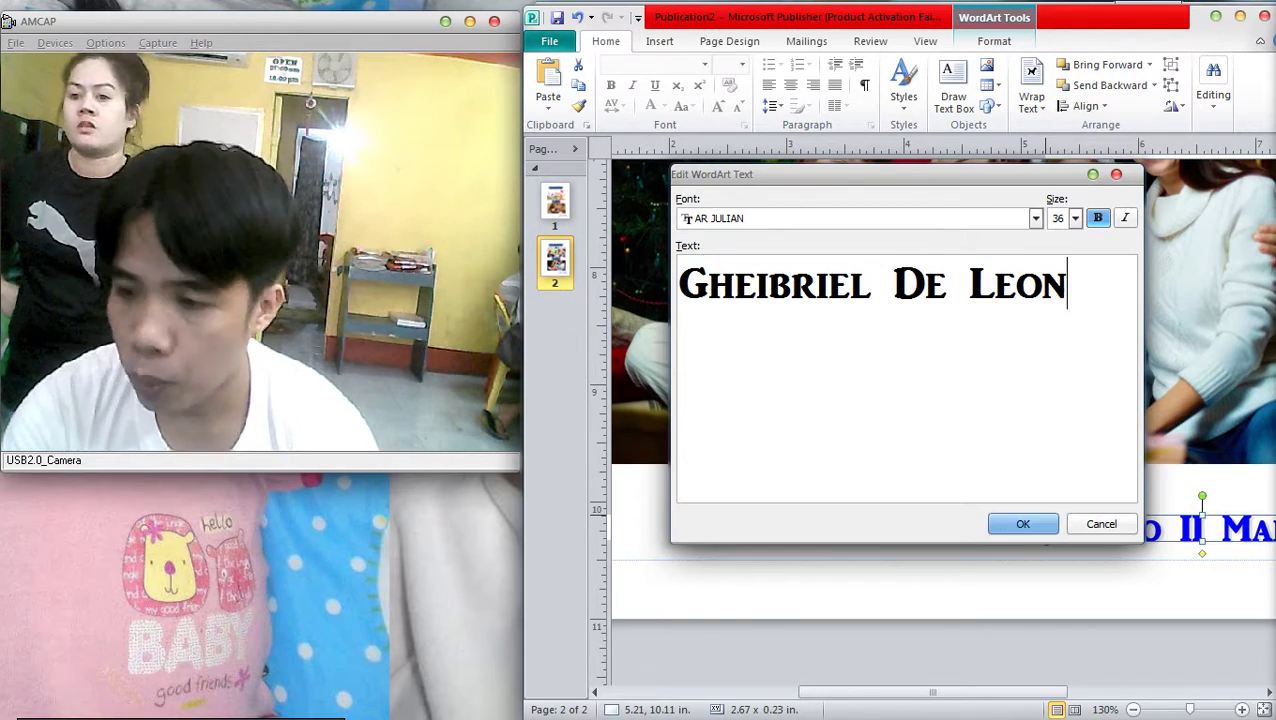
{"action": "left_click", "coordinate": [1023, 524]}
Print the publication on the EPSON T60 Series printer after checking its properties
{"action": "scroll", "coordinate": [940, 400], "scroll_direction": "down", "scroll_amount": 3}
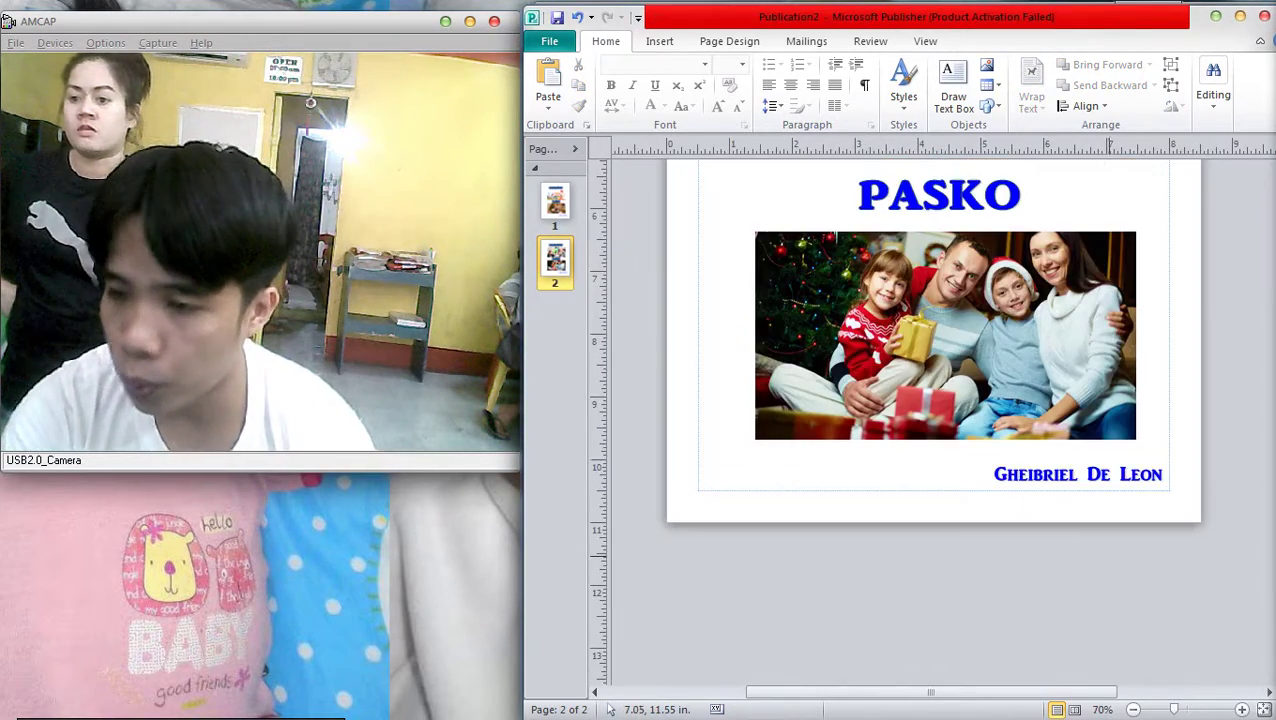
{"action": "scroll", "coordinate": [1110, 562], "scroll_direction": "down", "scroll_amount": 3}
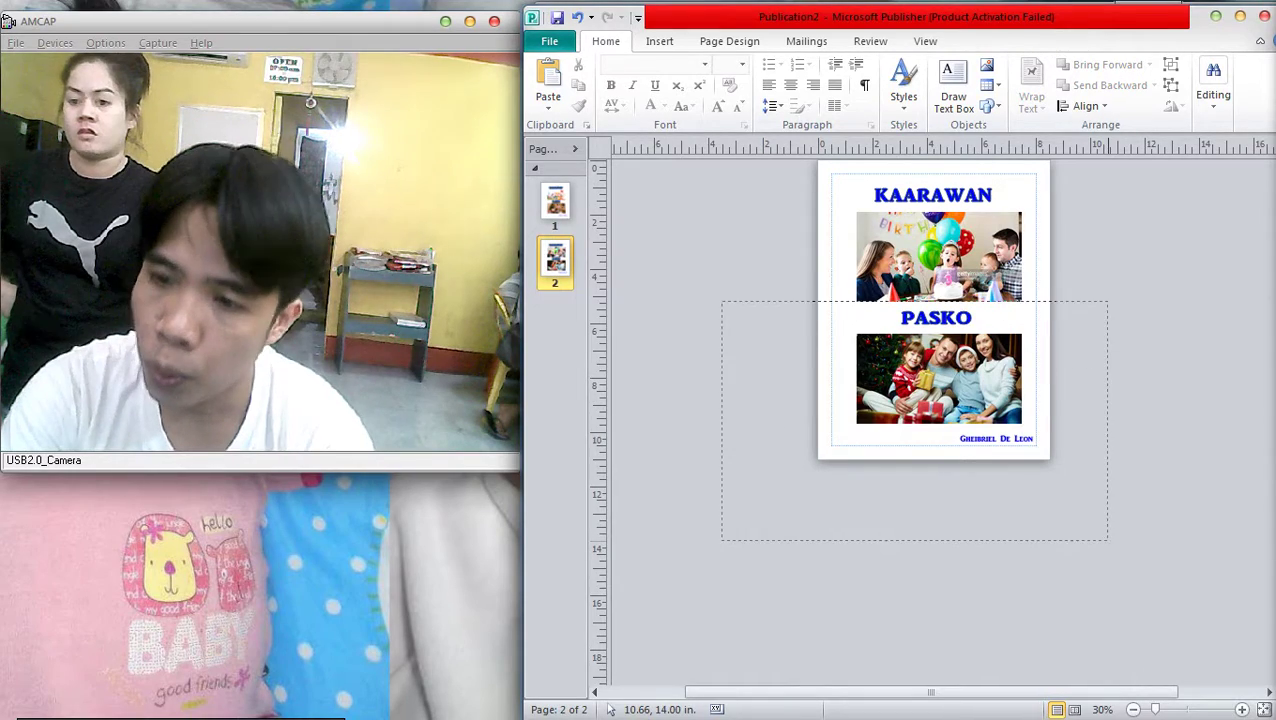
{"action": "key", "text": "ctrl+p"}
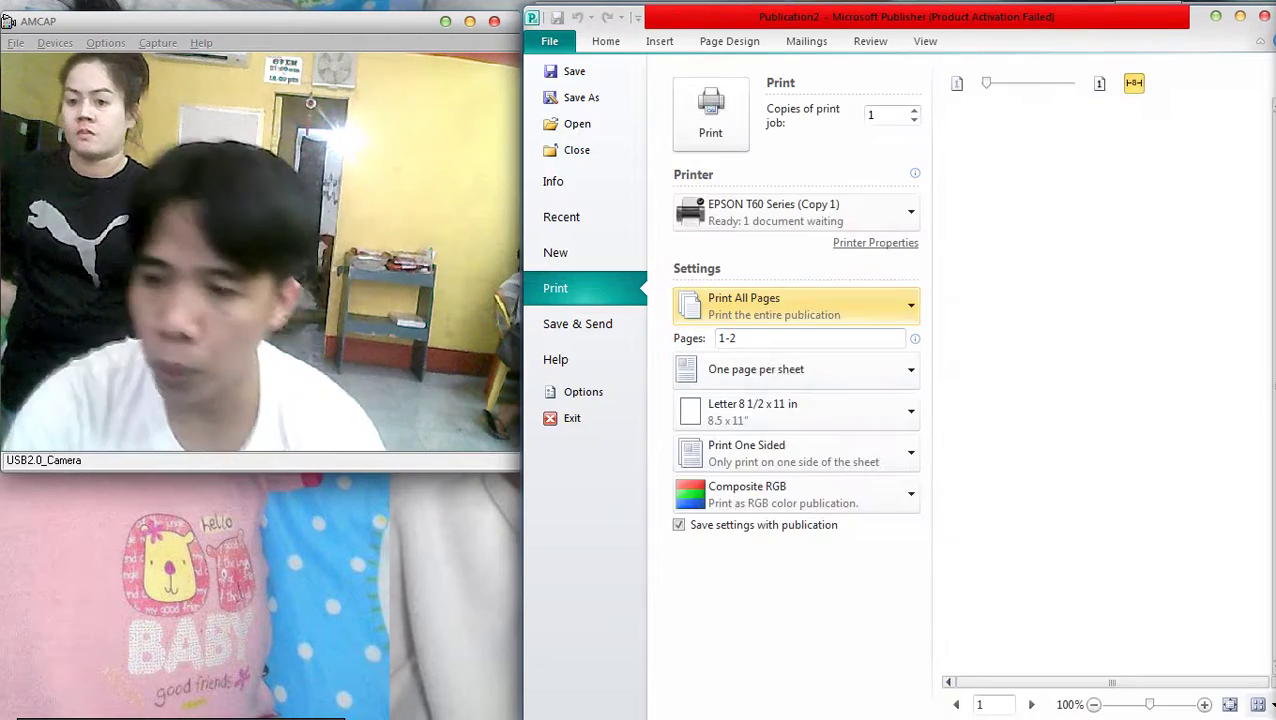
{"action": "left_click", "coordinate": [790, 212]}
{"action": "left_click", "coordinate": [770, 368]}
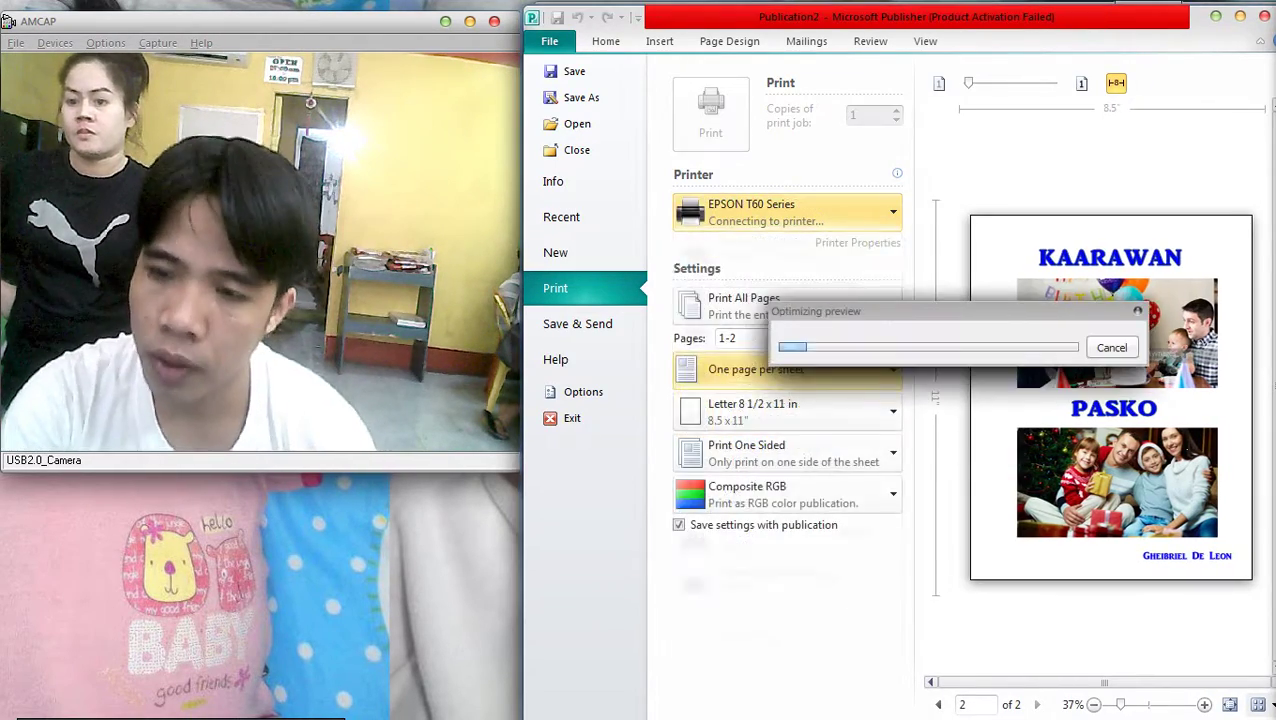
{"action": "left_click", "coordinate": [857, 242]}
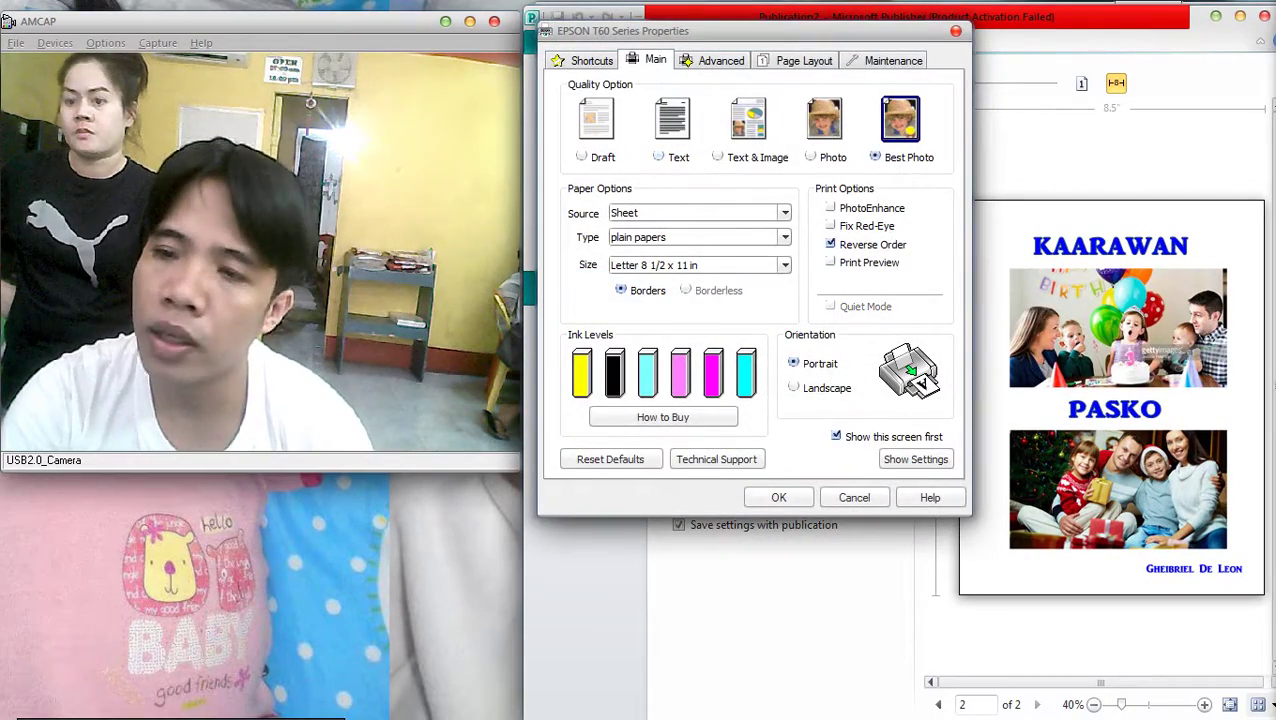
{"action": "key", "text": "Escape"}
{"action": "key", "text": "Escape"}
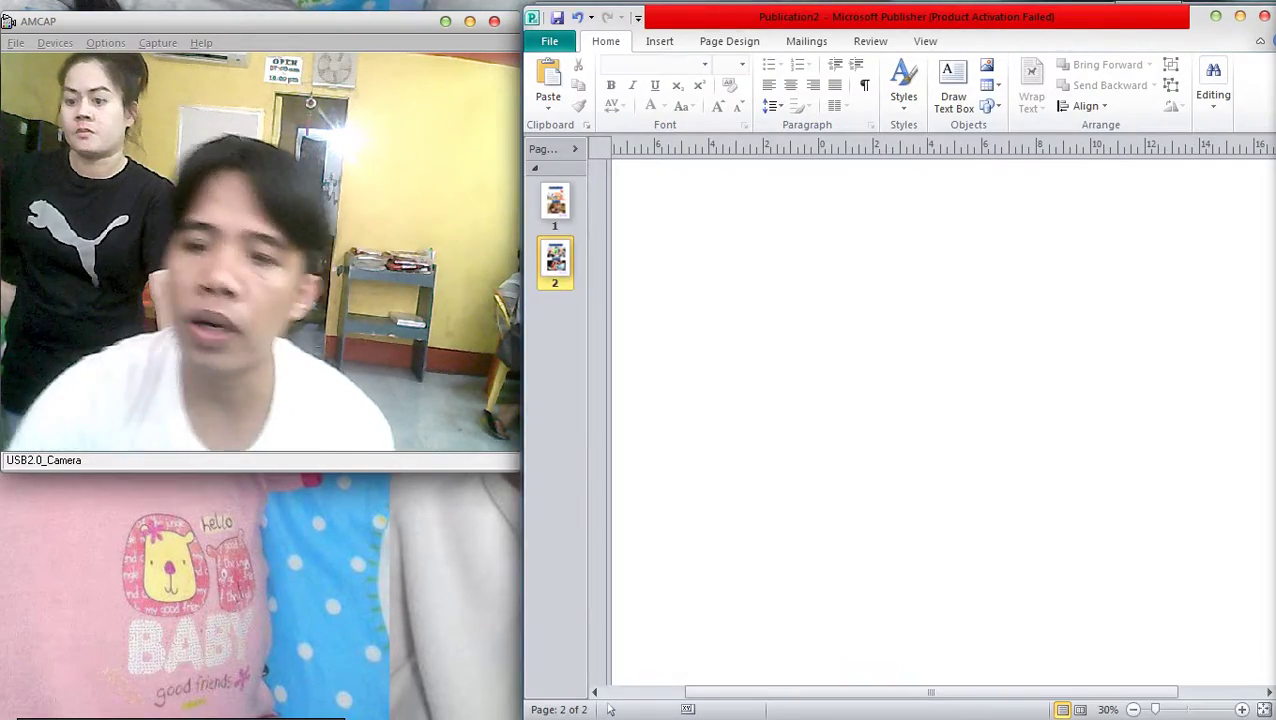
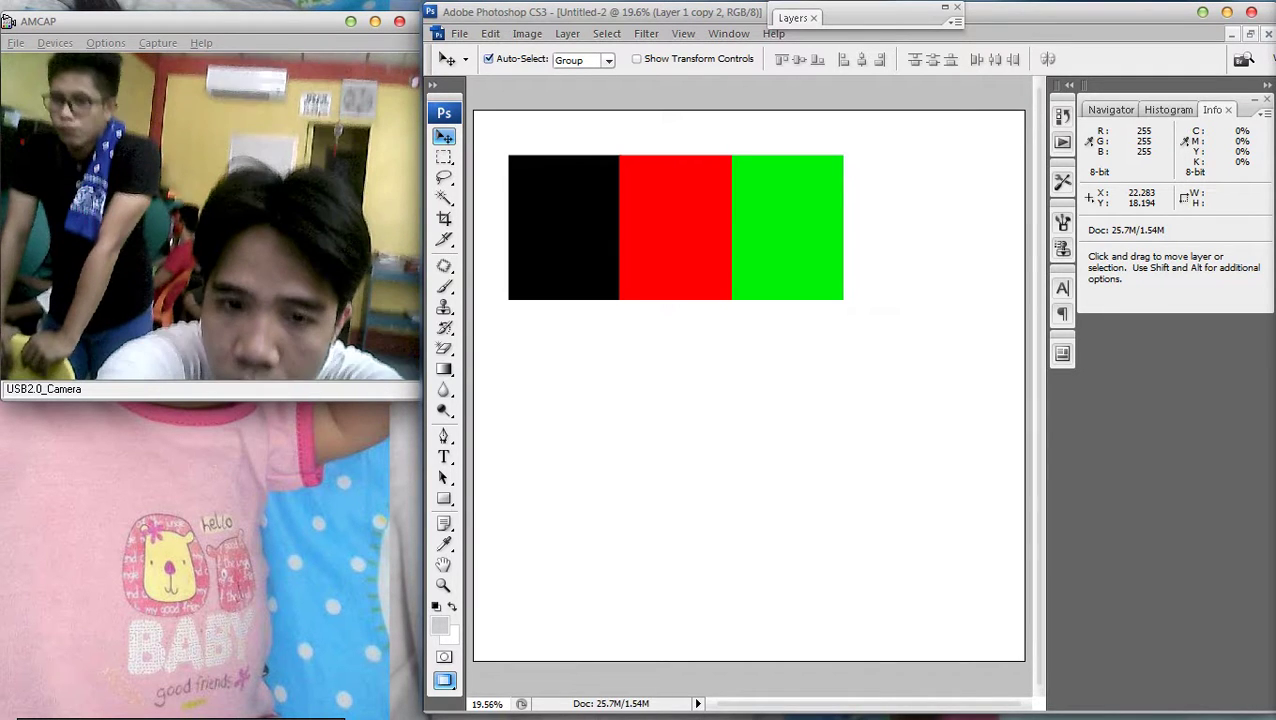
Lengthen the tricolour block with a copy dragged below it, nudged to close the seam
{"action": "scroll", "coordinate": [749, 385], "scroll_direction": "down", "scroll_amount": 2}
{"action": "scroll", "coordinate": [749, 385], "scroll_direction": "up", "scroll_amount": 1}
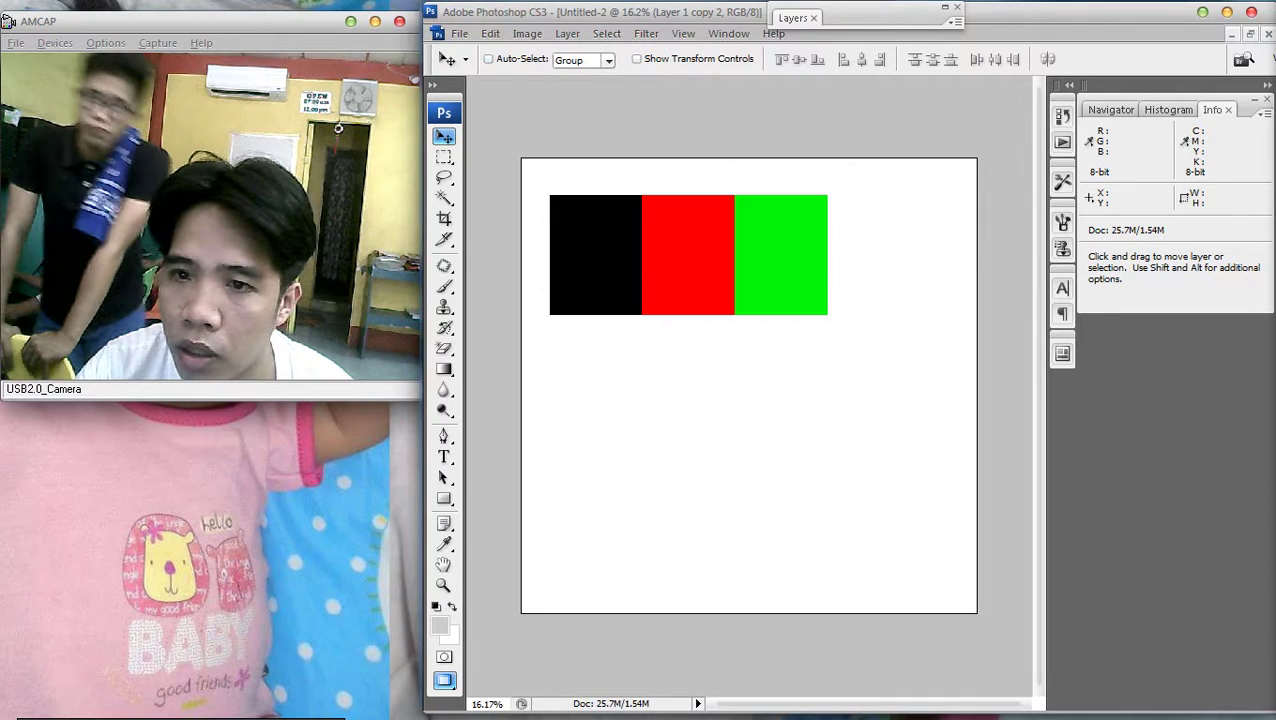
{"action": "left_click_drag", "start_coordinate": [751, 256], "coordinate": [751, 373]}
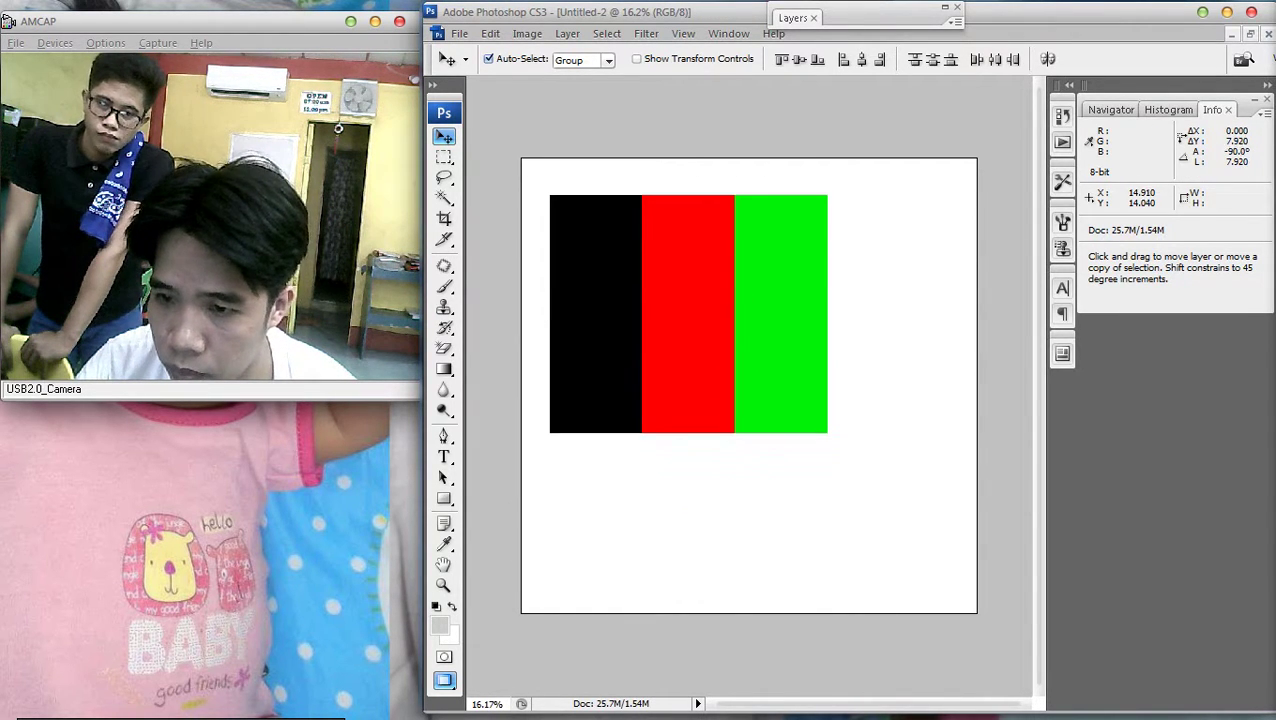
{"action": "key", "text": "ctrl+z"}
{"action": "key", "text": "ctrl+z"}
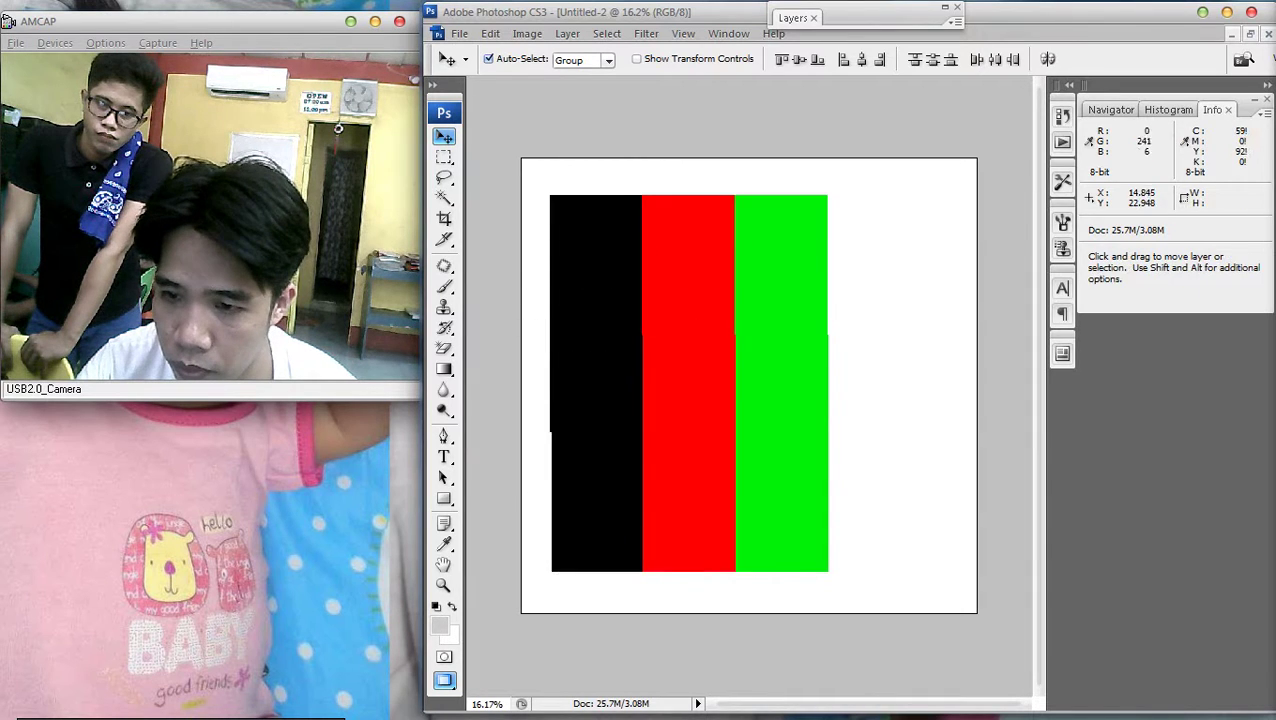
{"action": "key", "text": "ctrl+z"}
{"action": "key", "text": "ctrl+z"}
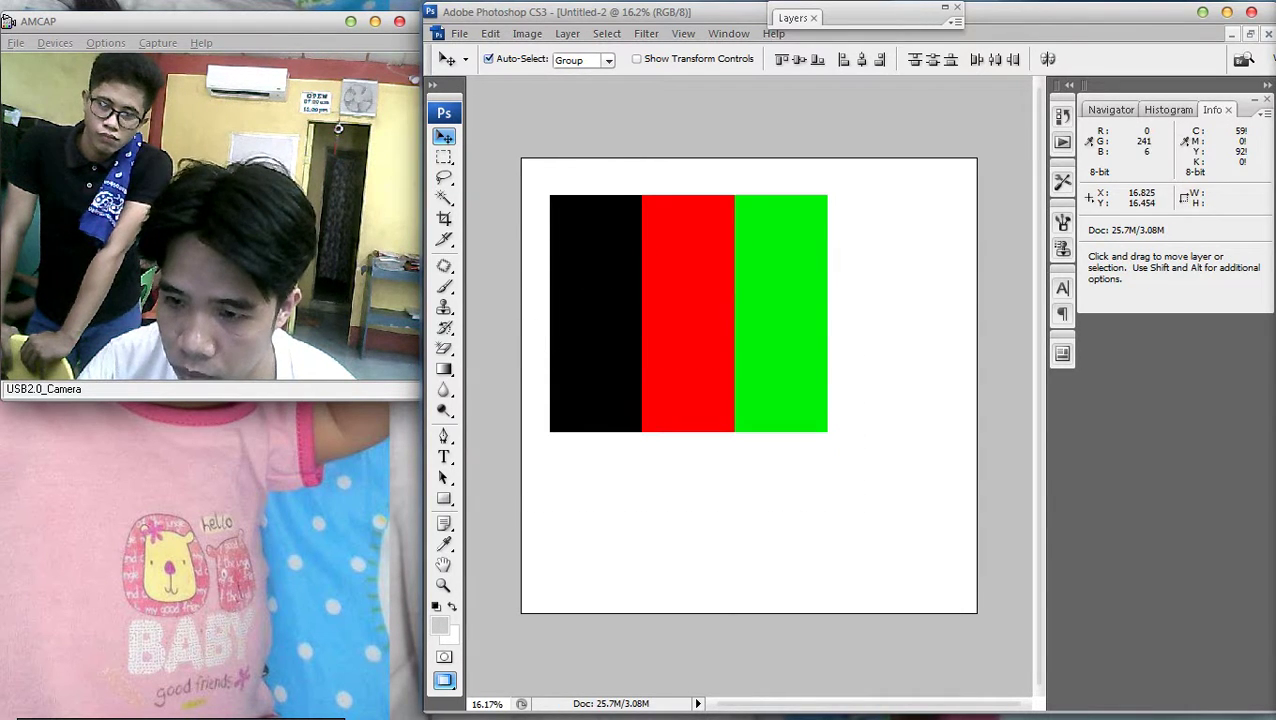
{"action": "key", "text": "ctrl+alt+z"}
{"action": "left_click_drag", "start_coordinate": [773, 384], "coordinate": [772, 503]}
{"action": "key", "text": "shift+Down"}
{"action": "key", "text": "shift+Down"}
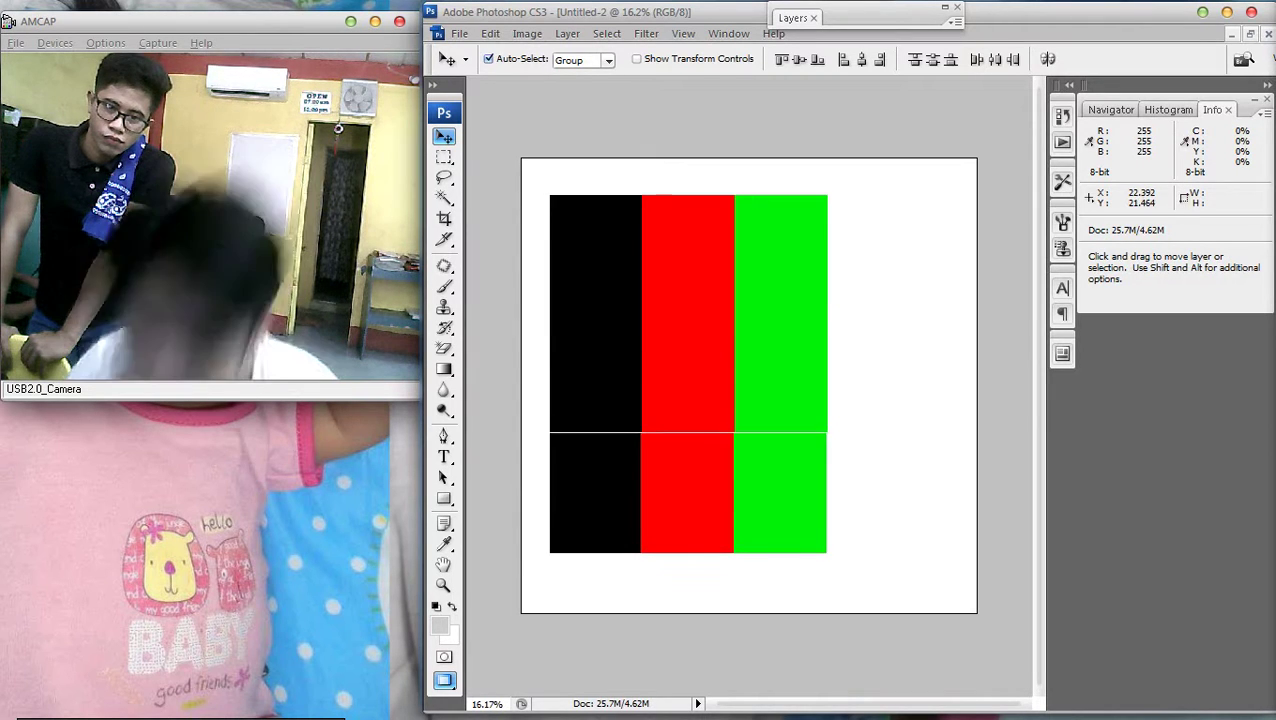
{"action": "key", "text": "shift+Up"}
{"action": "key", "text": "ctrl+minus"}
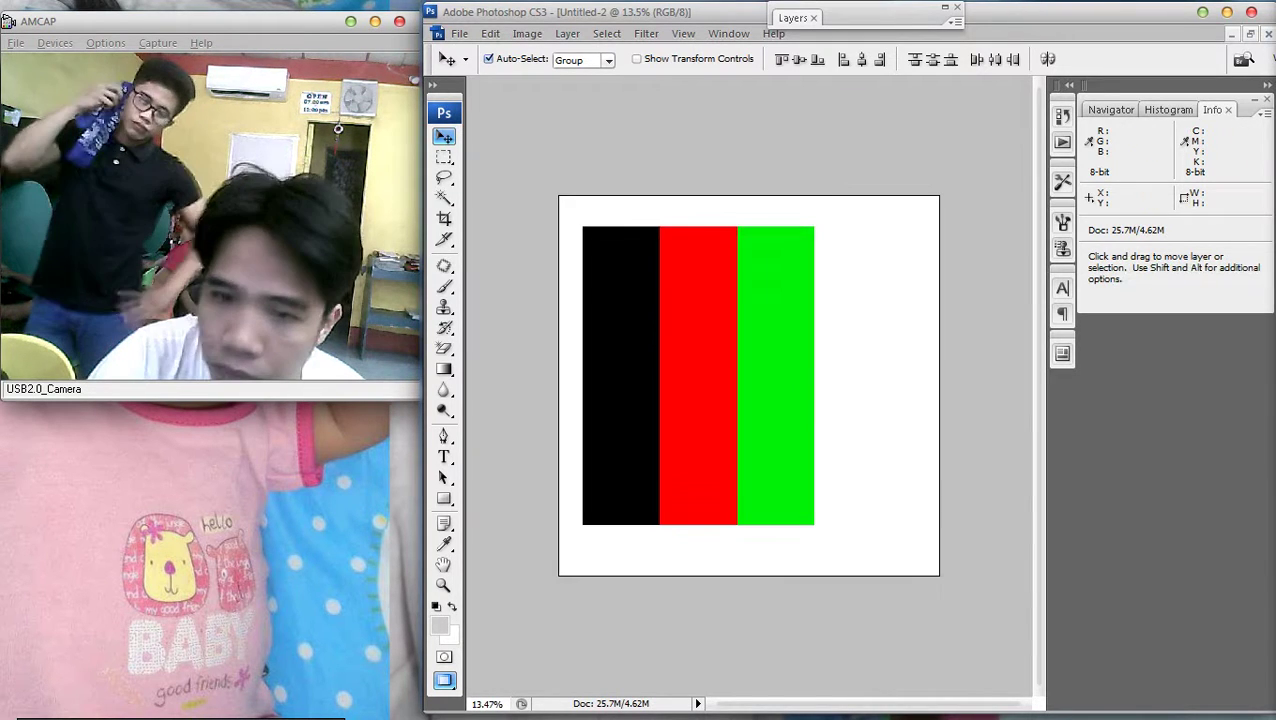
Rotate the canvas 90° counter-clockwise so the bands run horizontally, green on top
{"action": "left_click", "coordinate": [527, 33]}
{"action": "mouse_move", "coordinate": [560, 205]}
{"action": "left_click", "coordinate": [715, 236]}
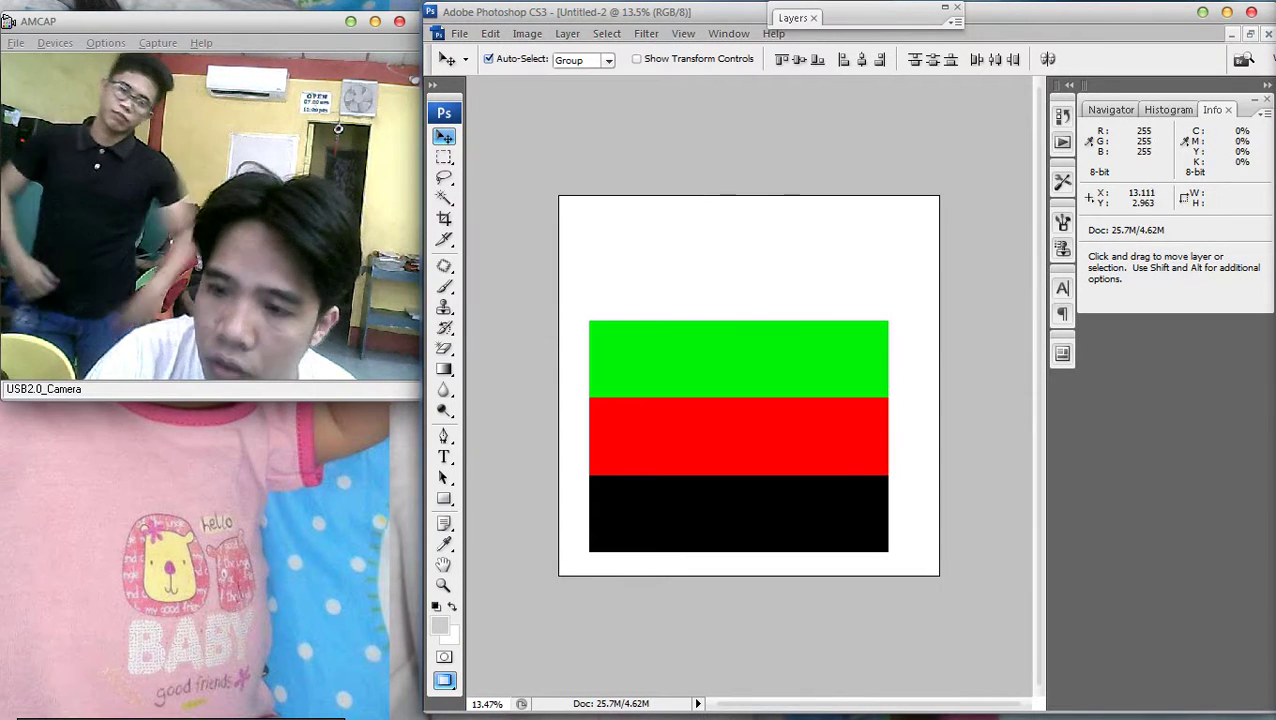
{"action": "key", "text": "ctrl+0"}
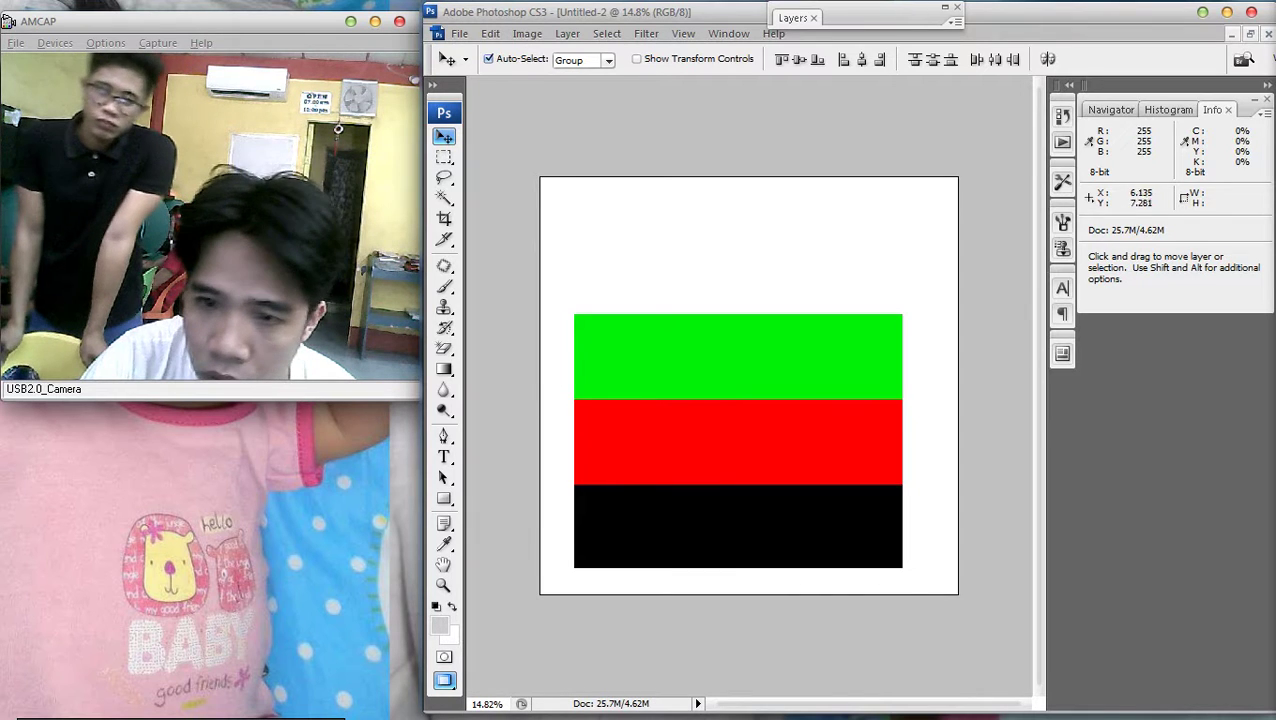
Crop the canvas tightly around the green, red and black stripes and fit it on screen
{"action": "key", "text": "c"}
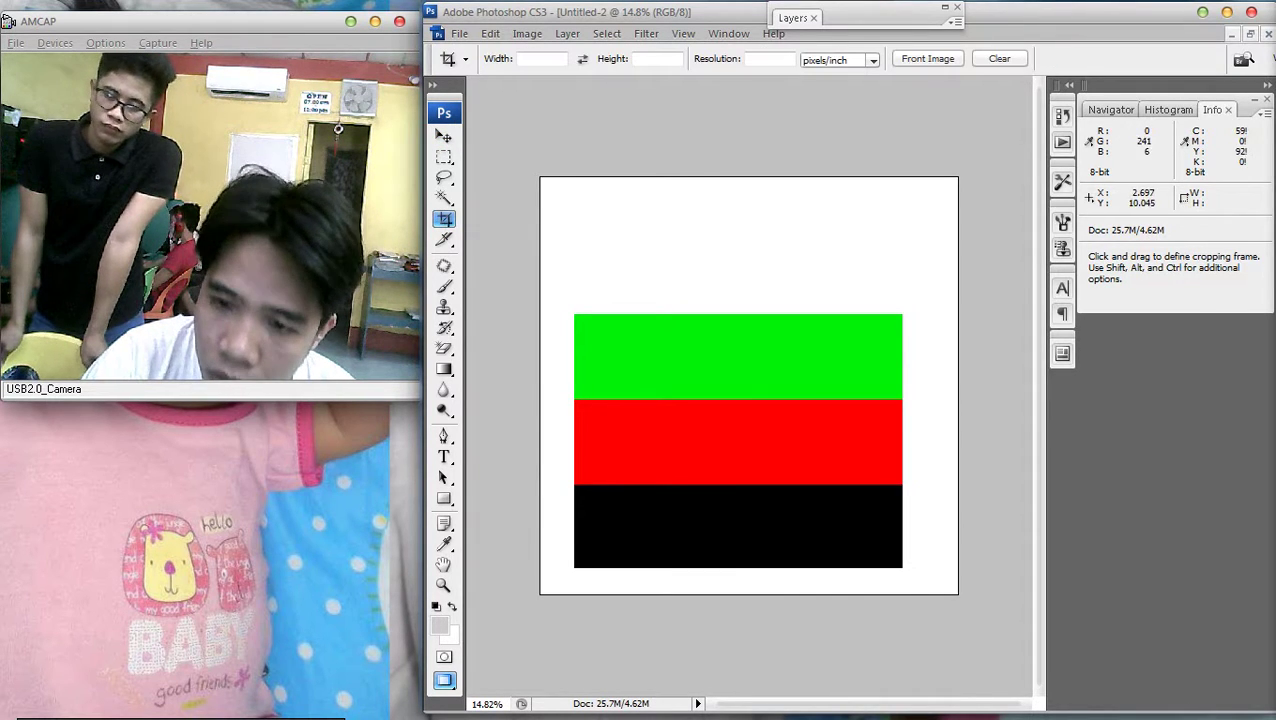
{"action": "left_click_drag", "start_coordinate": [574, 314], "coordinate": [903, 568]}
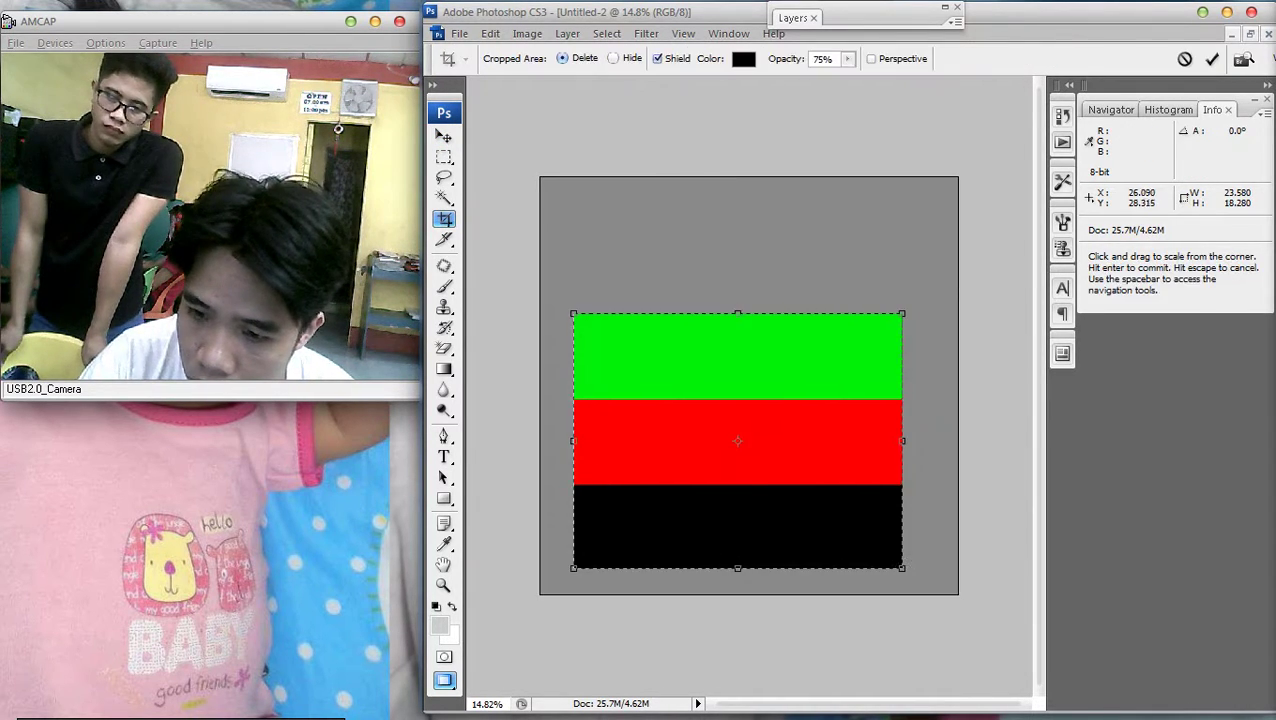
{"action": "key", "text": "Return"}
{"action": "key", "text": "ctrl+0"}
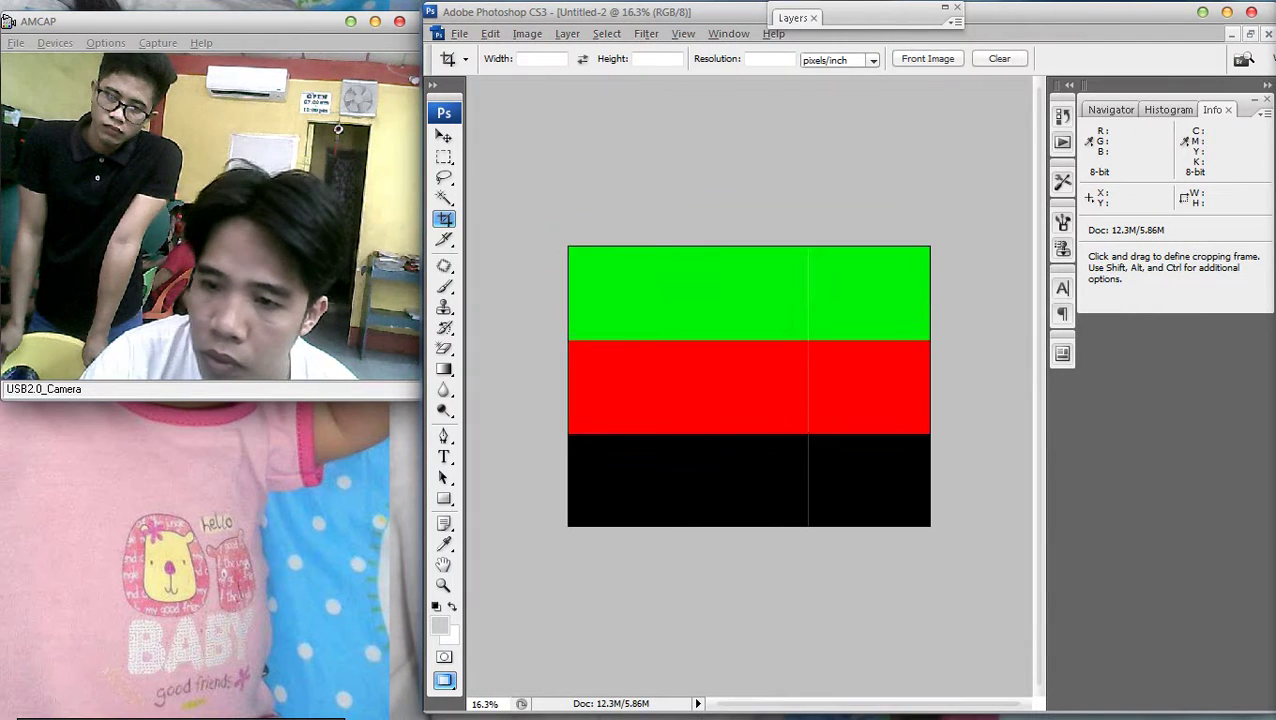
{"action": "key", "text": "ctrl+minus"}
{"action": "key", "text": "ctrl+0"}
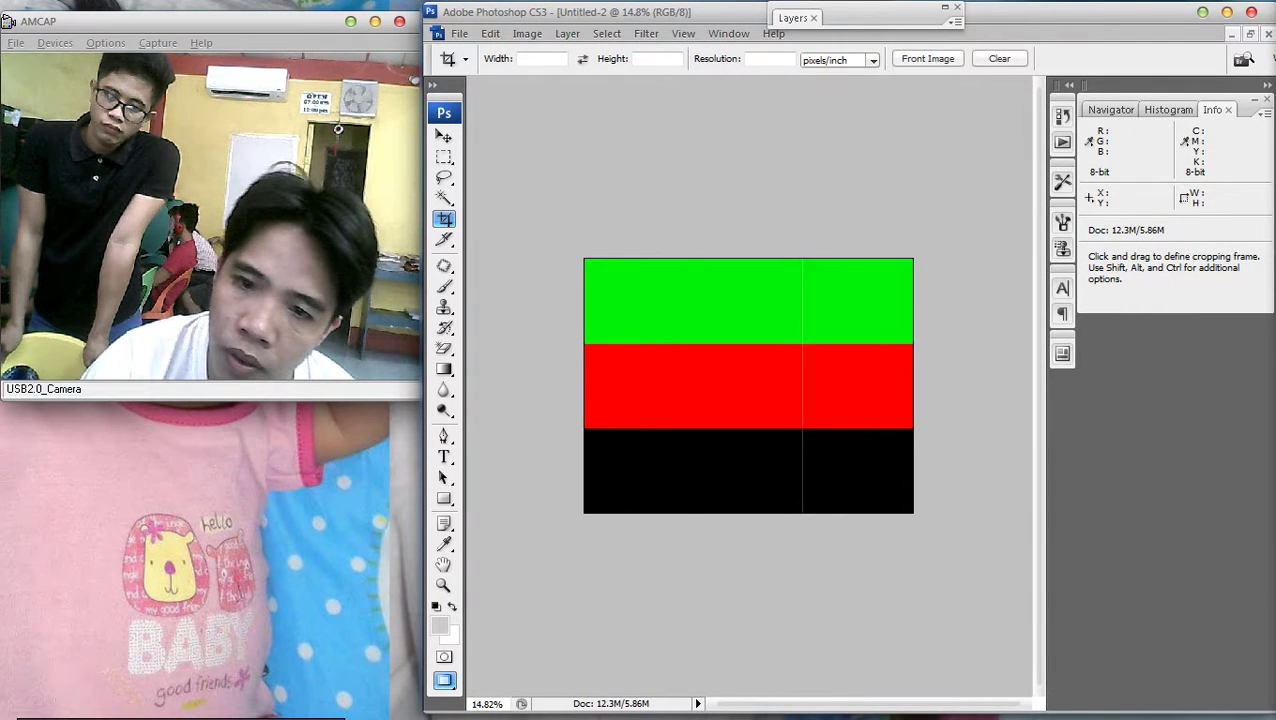
{"action": "key", "text": "m"}
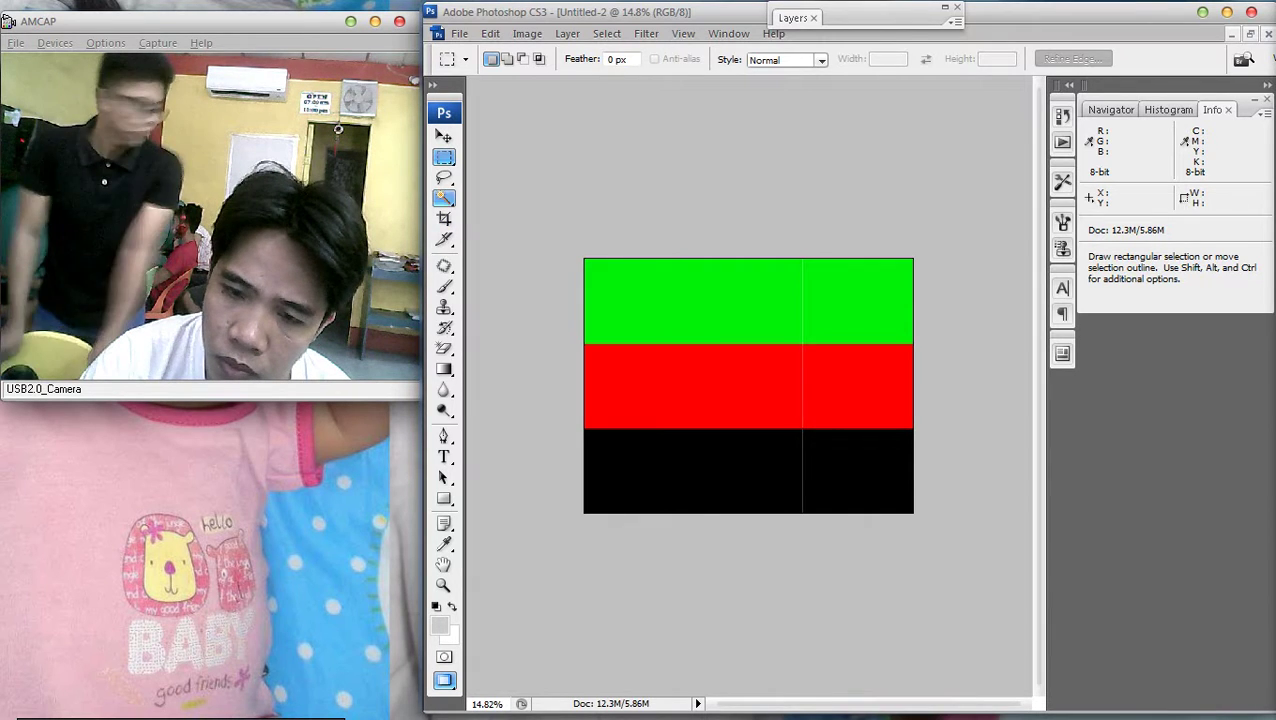
Divide the image slice into 3 rows and 3 columns with Divide Slice
{"action": "key", "text": "c"}
{"action": "key", "text": "shift+c"}
{"action": "right_click", "coordinate": [669, 328]}
{"action": "left_click", "coordinate": [732, 429]}
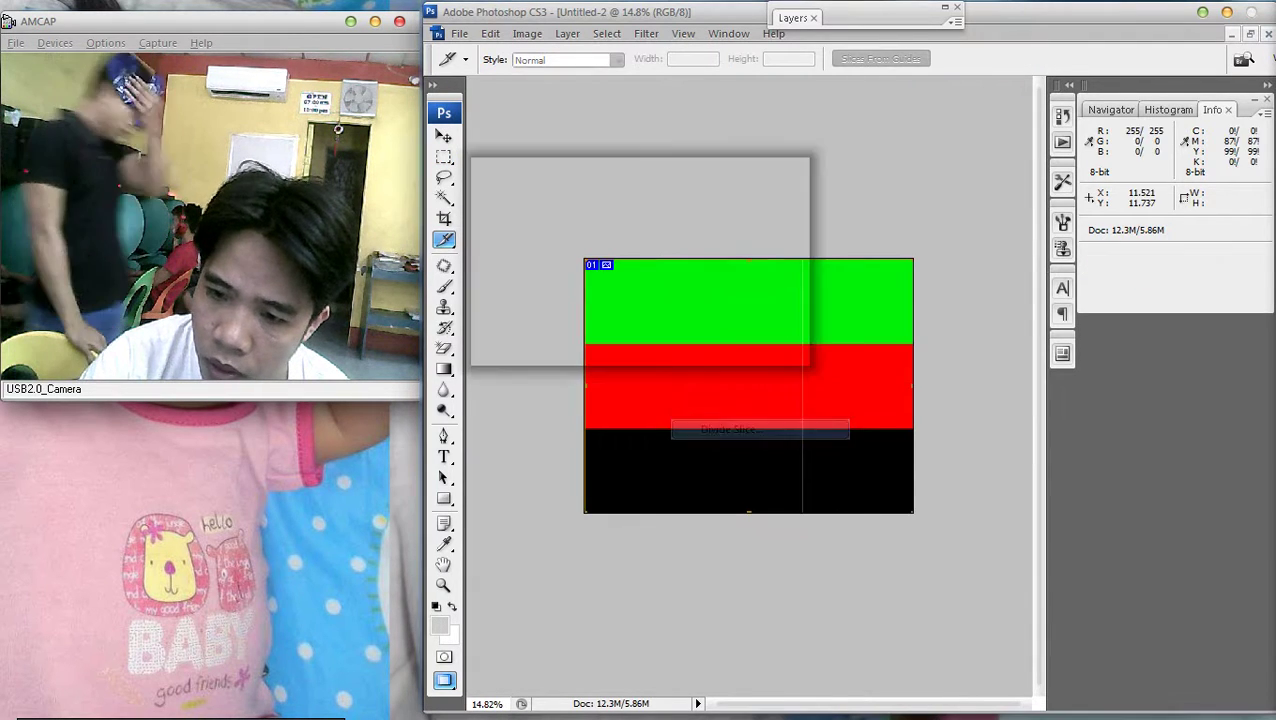
{"action": "left_click_drag", "start_coordinate": [561, 165], "coordinate": [868, 276]}
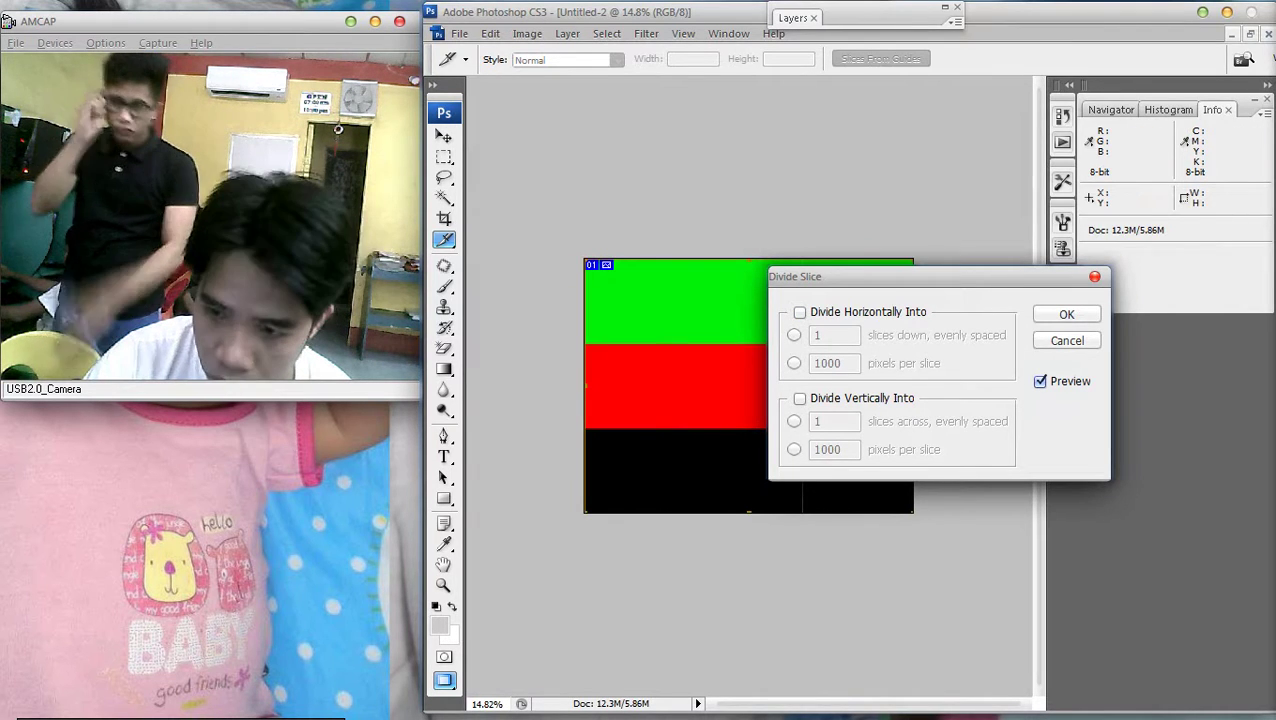
{"action": "left_click", "coordinate": [799, 312]}
{"action": "type", "text": "3"}
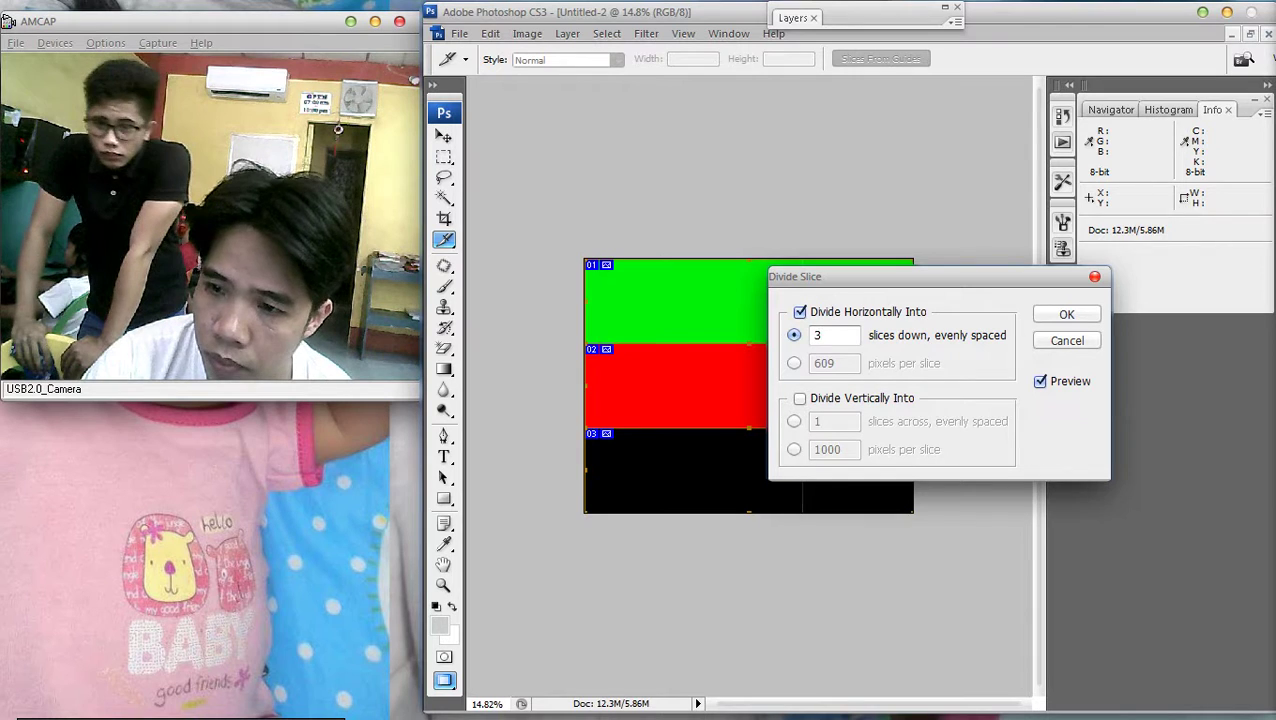
{"action": "key", "text": "alt+v"}
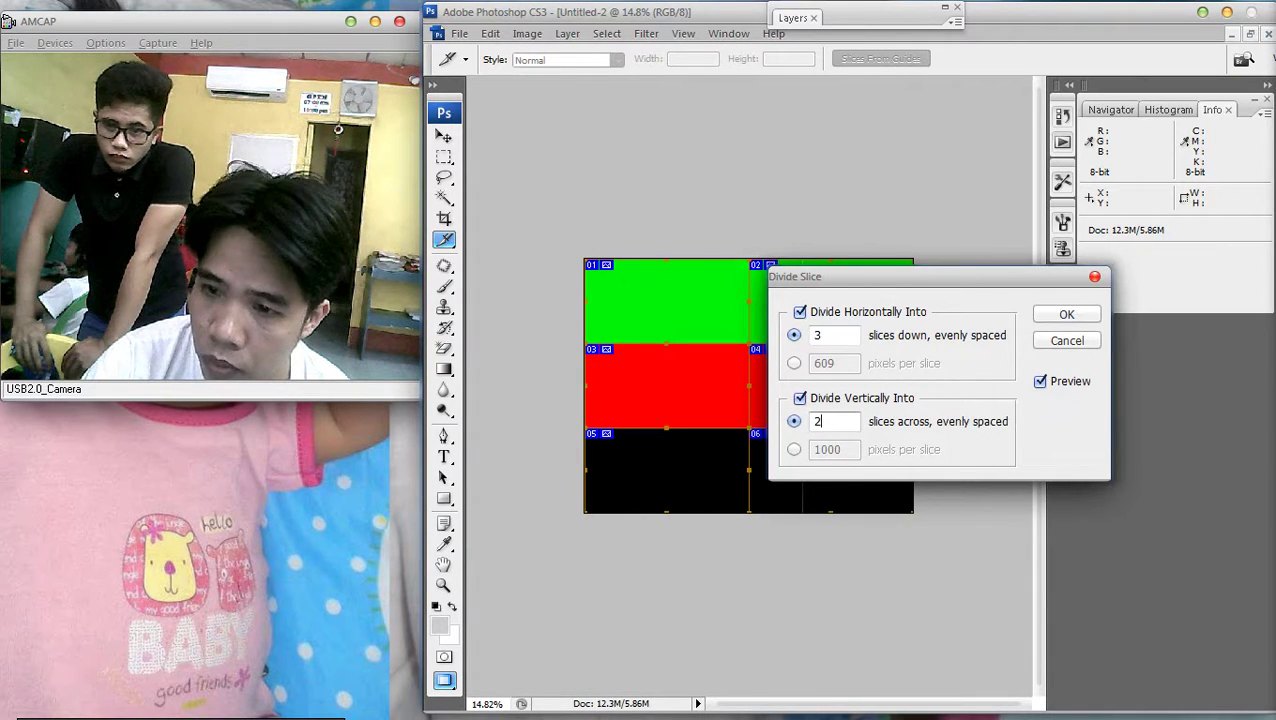
{"action": "type", "text": "2"}
{"action": "key", "text": "BackSpace"}
{"action": "type", "text": "3"}
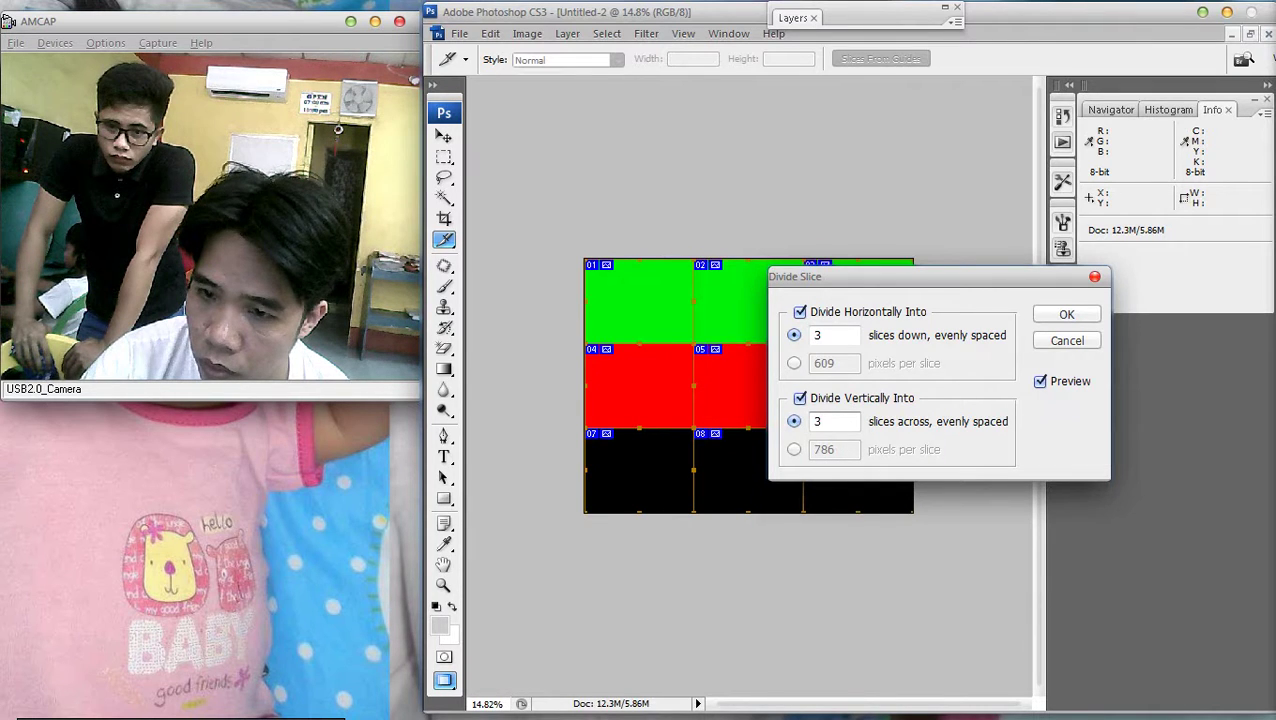
{"action": "key", "text": "Return"}
Fit the sliced image on screen, switch to Move, and select the whole canvas
{"action": "key", "text": "ctrl+minus"}
{"action": "key", "text": "ctrl+0"}
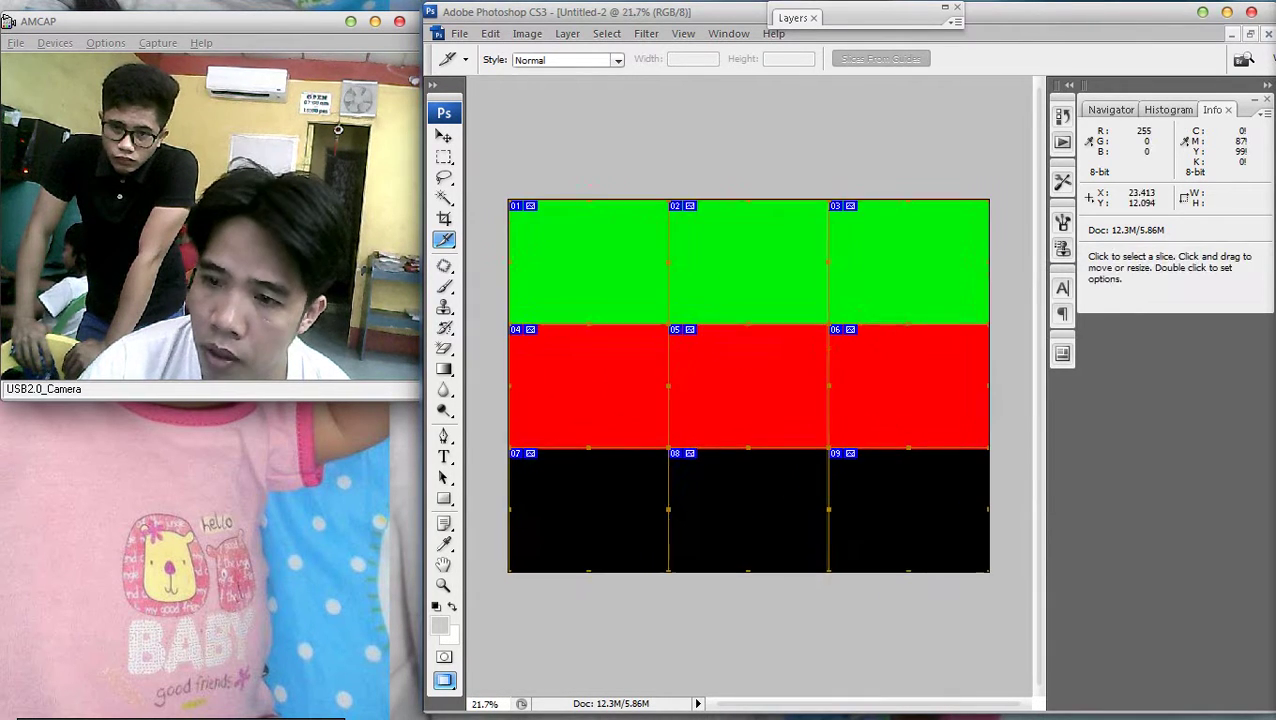
{"action": "key", "text": "ctrl+minus"}
{"action": "key", "text": "ctrl+0"}
{"action": "key", "text": "v"}
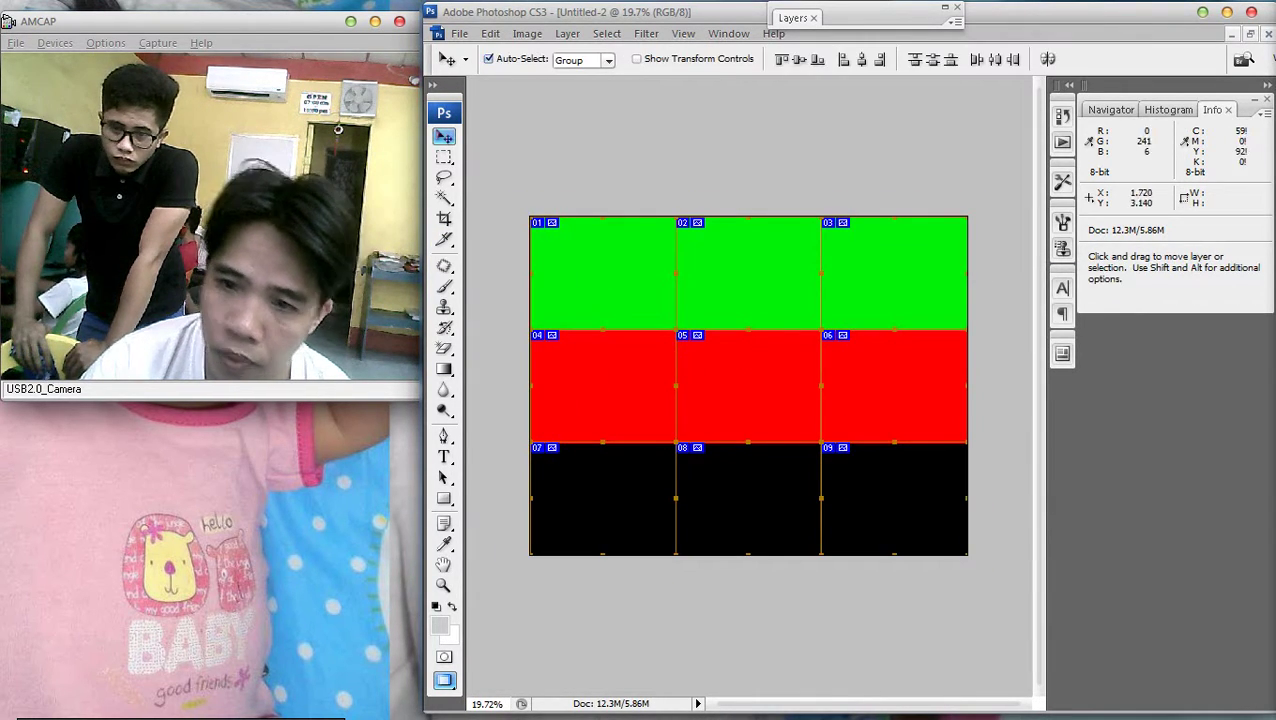
{"action": "key", "text": "ctrl+a"}
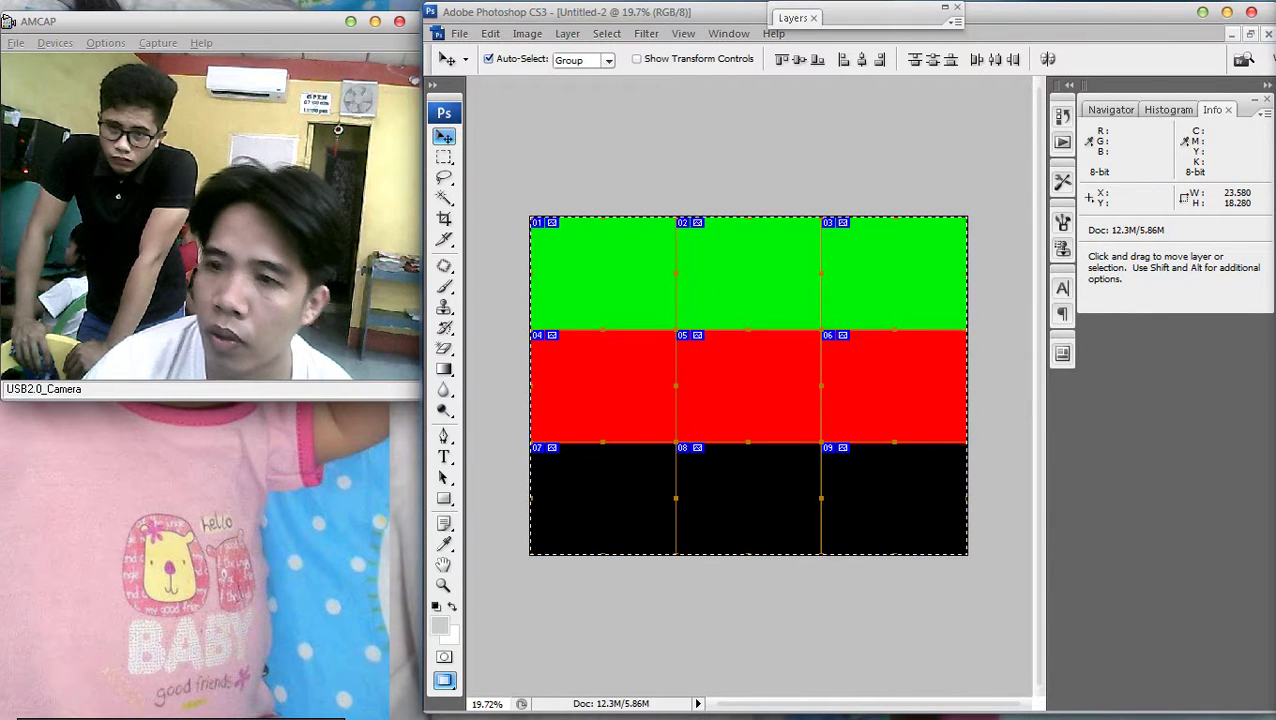
{"action": "key", "text": "F7"}
Merge the layers, merge visible, then flatten everything into a single background
{"action": "right_click", "coordinate": [912, 90]}
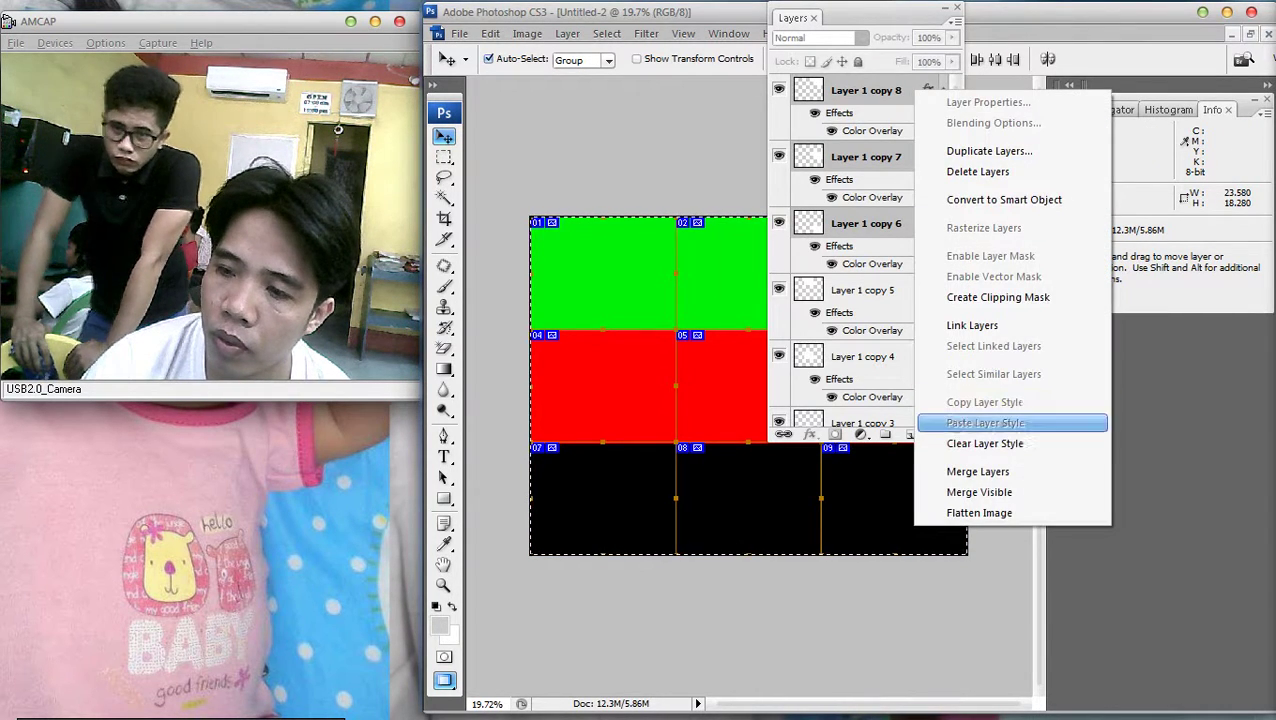
{"action": "left_click", "coordinate": [960, 470]}
{"action": "scroll", "coordinate": [860, 250], "scroll_direction": "down", "scroll_amount": 2}
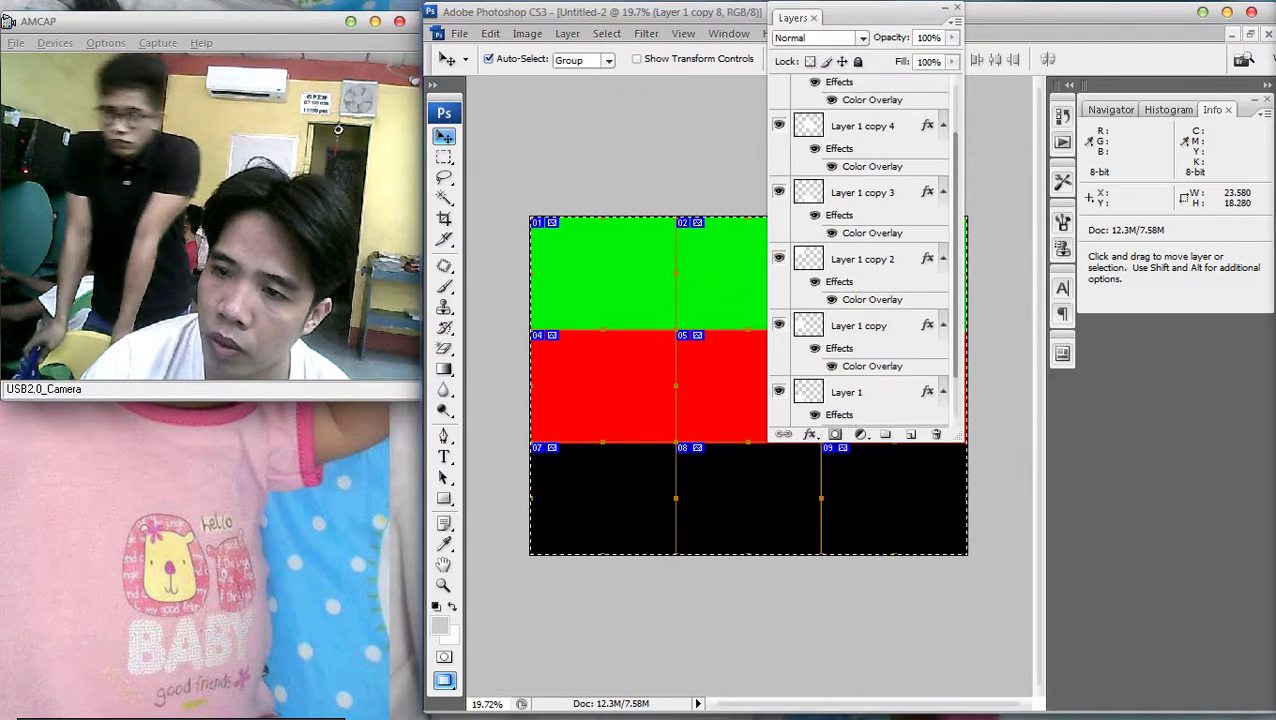
{"action": "right_click", "coordinate": [869, 82]}
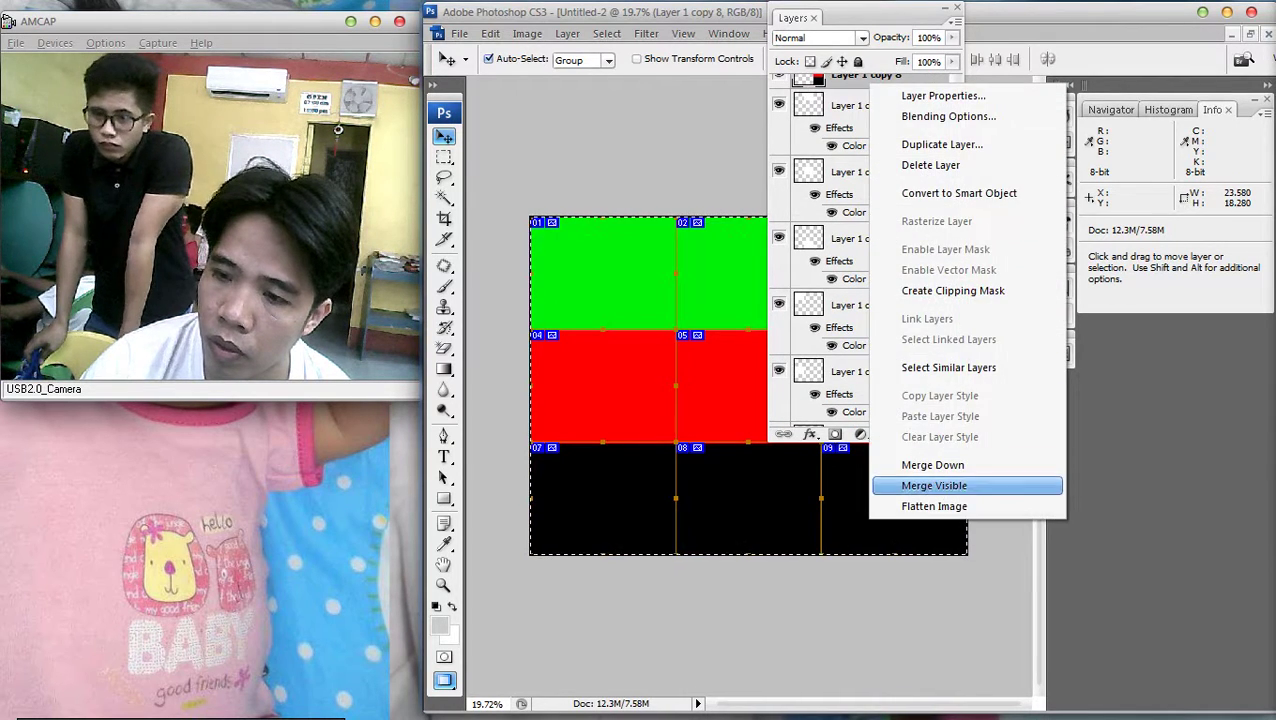
{"action": "left_click", "coordinate": [934, 485]}
{"action": "right_click", "coordinate": [906, 90]}
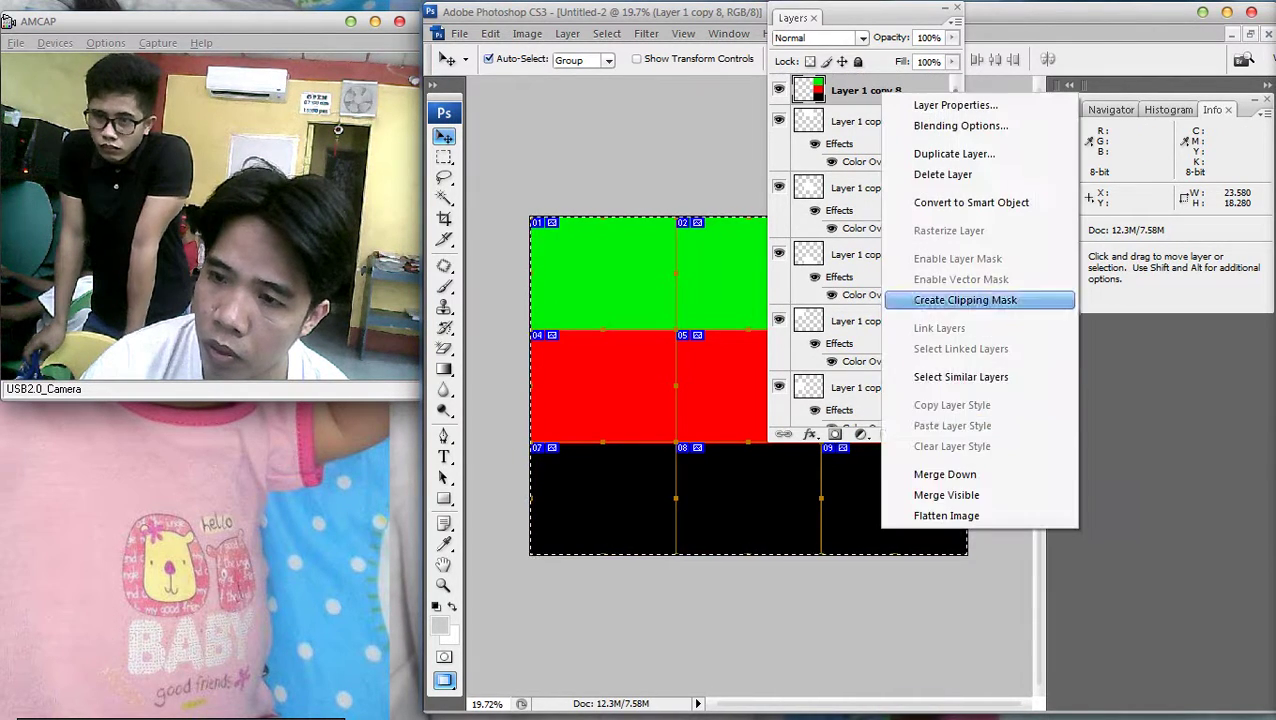
{"action": "left_click", "coordinate": [955, 515]}
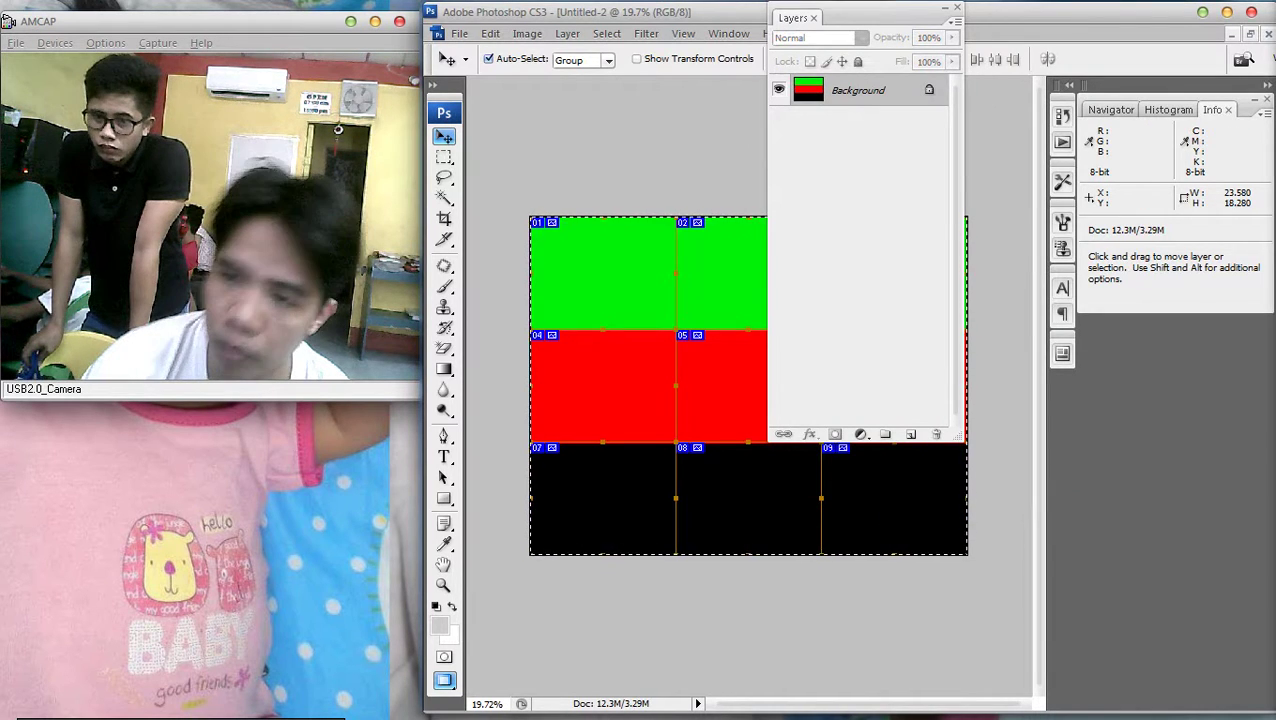
Clear the background to plain white and deselect
{"action": "key", "text": "Delete"}
{"action": "key", "text": "m"}
{"action": "right_click", "coordinate": [610, 266]}
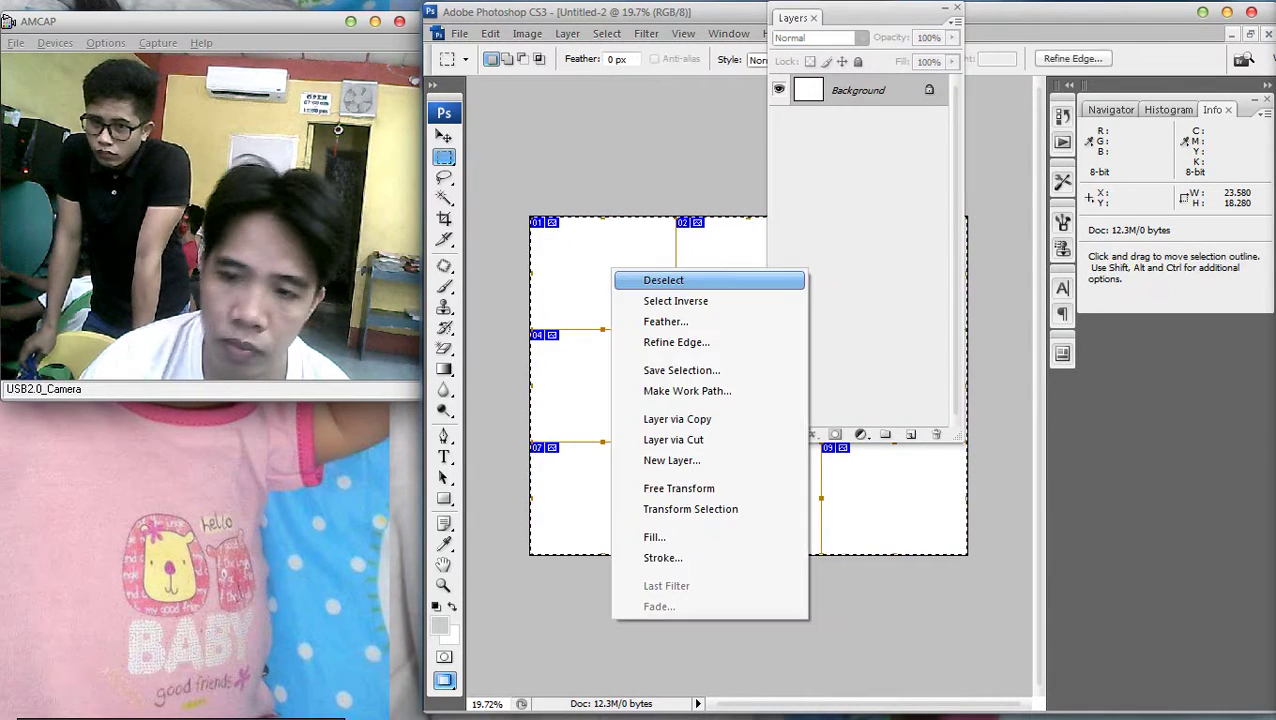
{"action": "left_click", "coordinate": [640, 280]}
{"action": "left_click", "coordinate": [944, 8]}
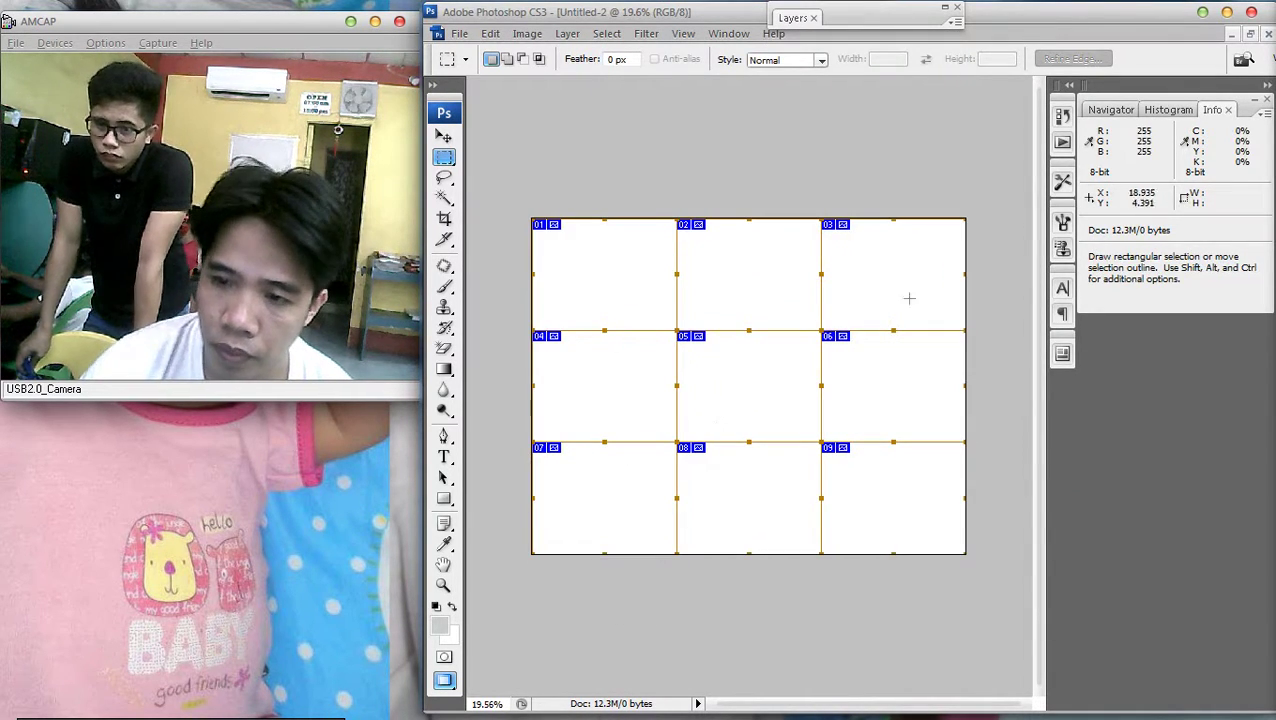
Copy the baby photo collage and paste it into the sliced document's top-left area
{"action": "key", "text": "f"}
{"action": "key", "text": "f"}
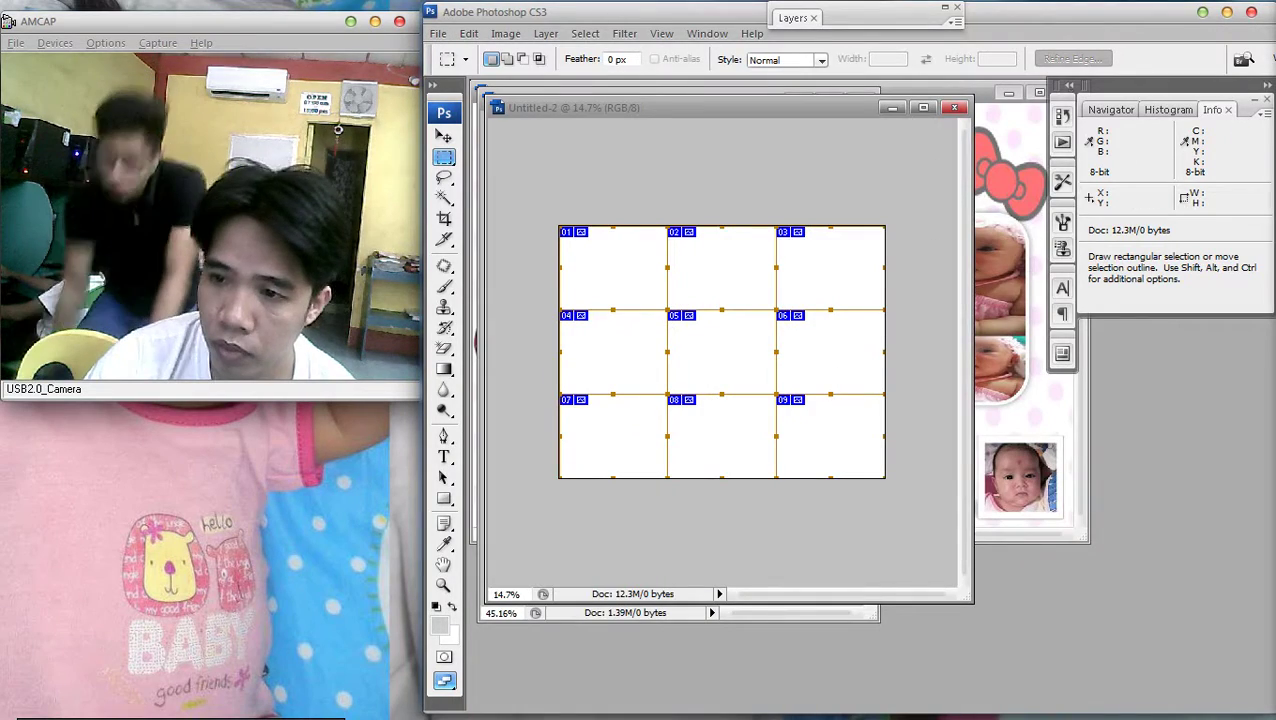
{"action": "key", "text": "v"}
{"action": "key", "text": "ctrl+Tab"}
{"action": "key", "text": "ctrl+Tab"}
{"action": "key", "text": "ctrl+Tab"}
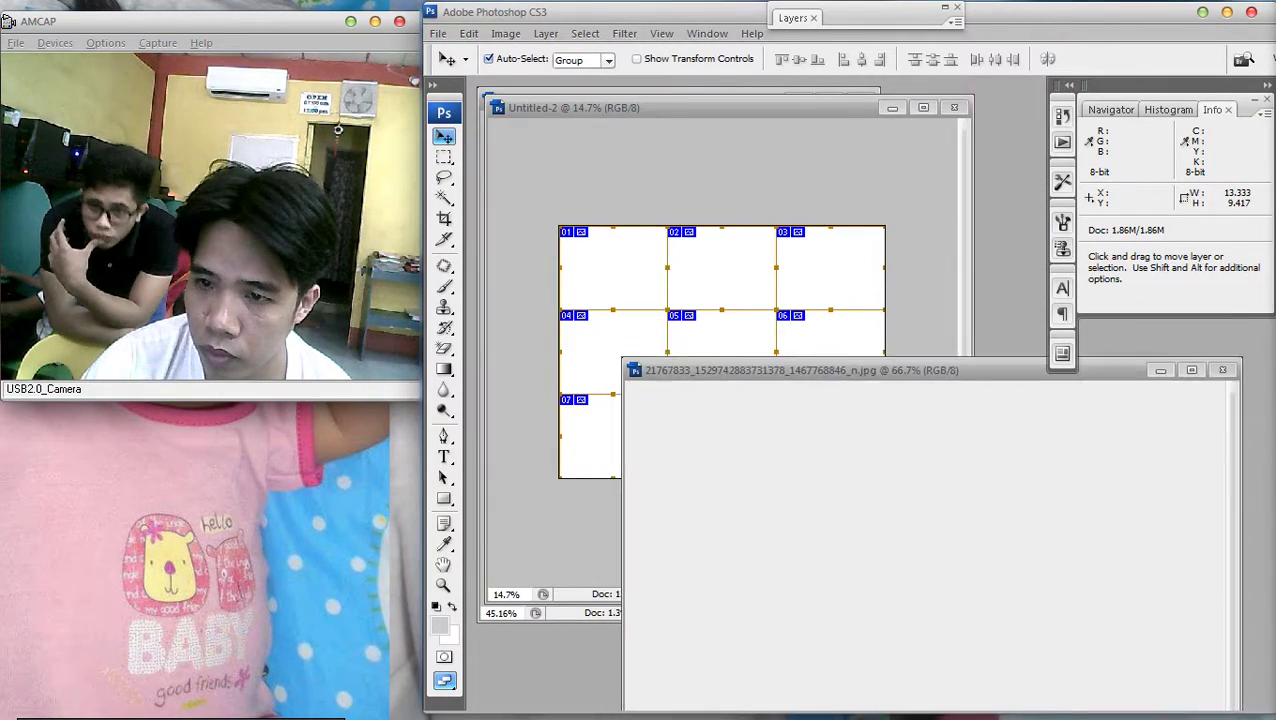
{"action": "key", "text": "ctrl+a"}
{"action": "key", "text": "ctrl+c"}
{"action": "key", "text": "ctrl+Tab"}
{"action": "key", "text": "ctrl+v"}
{"action": "left_click_drag", "start_coordinate": [729, 336], "coordinate": [885, 456]}
Stretch the pasted collage taller so it fills the canvas
{"action": "key", "text": "ctrl+t"}
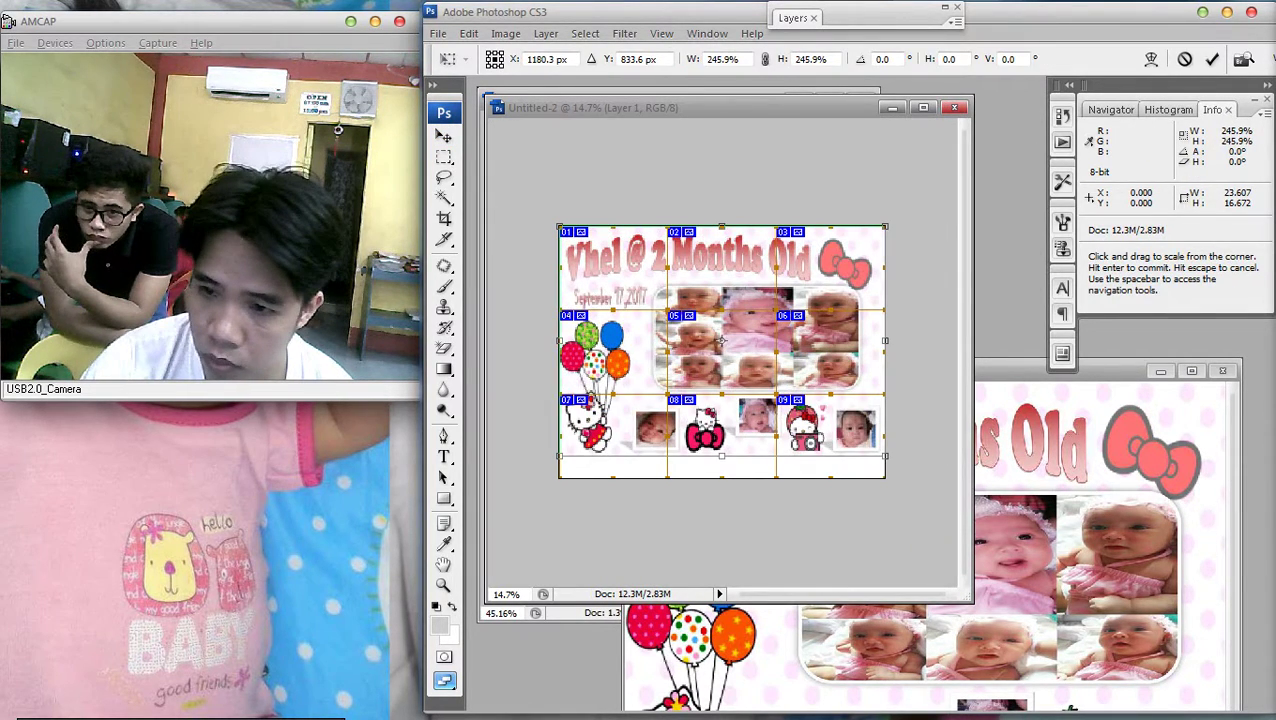
{"action": "left_click_drag", "start_coordinate": [721, 456], "coordinate": [721, 478]}
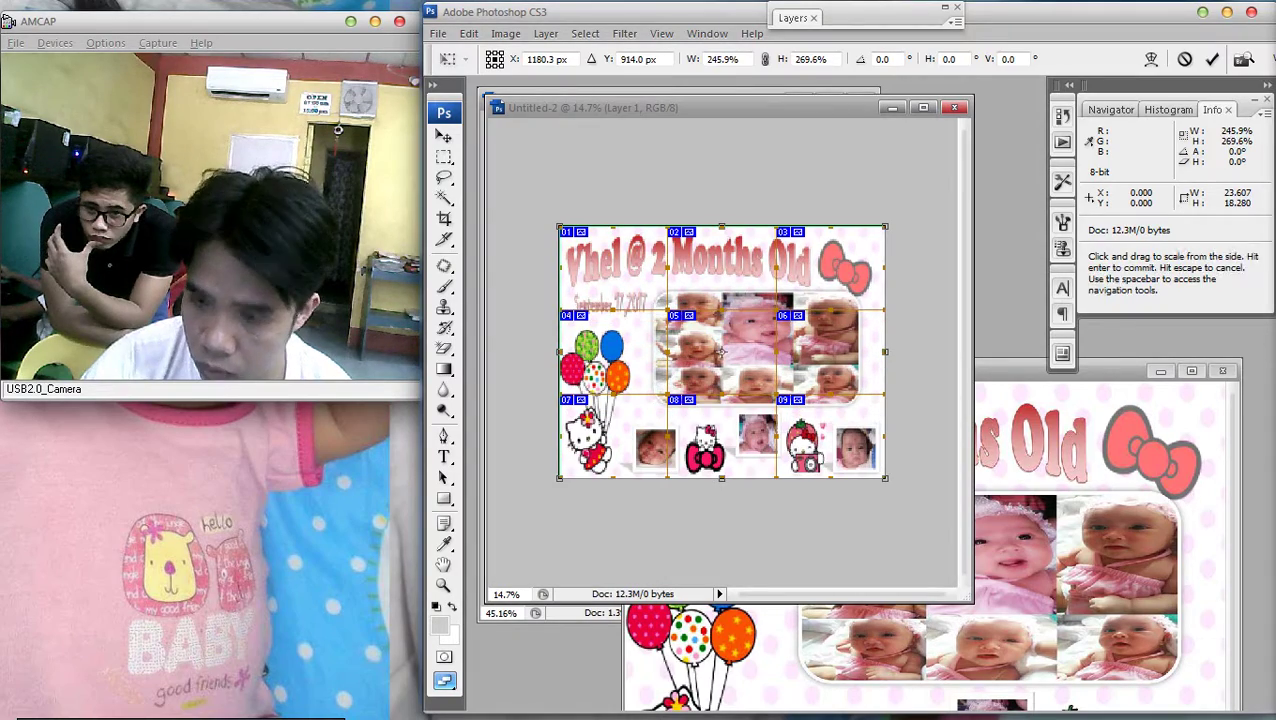
{"action": "key", "text": "Return"}
{"action": "scroll", "coordinate": [721, 352], "scroll_direction": "down", "scroll_amount": 2}
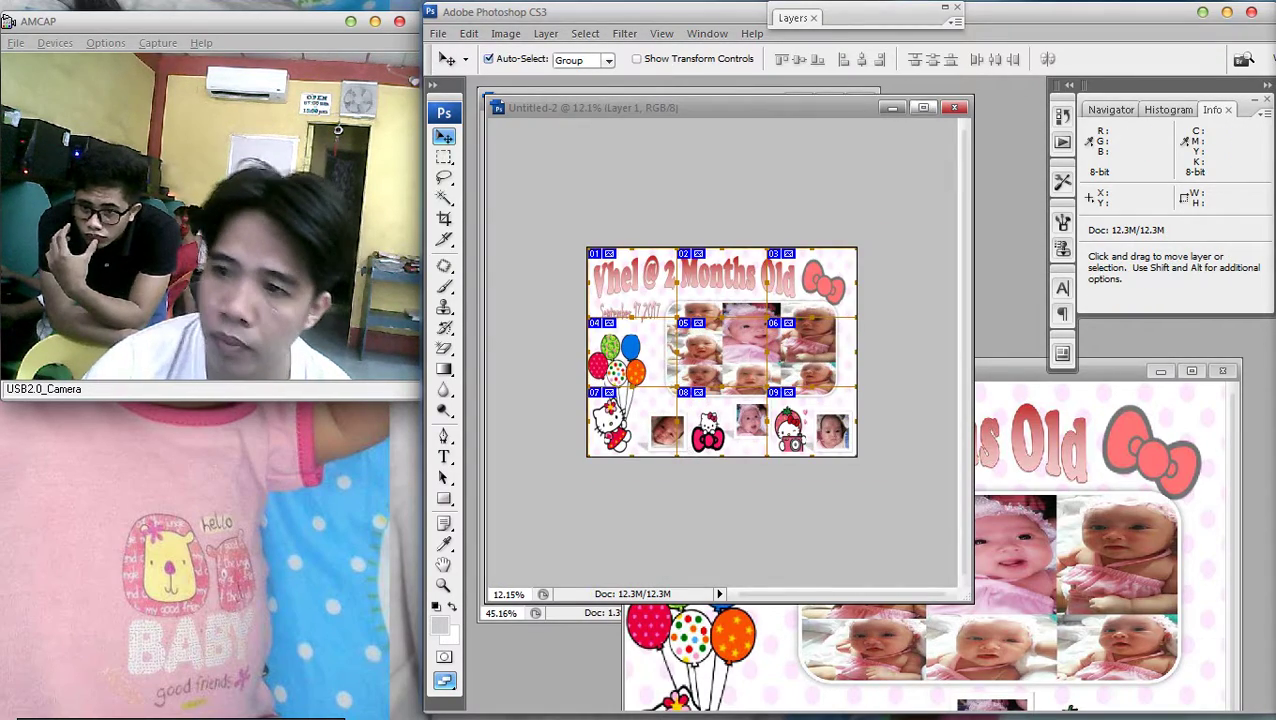
{"action": "key", "text": "f"}
{"action": "scroll", "coordinate": [748, 385], "scroll_direction": "up", "scroll_amount": 3}
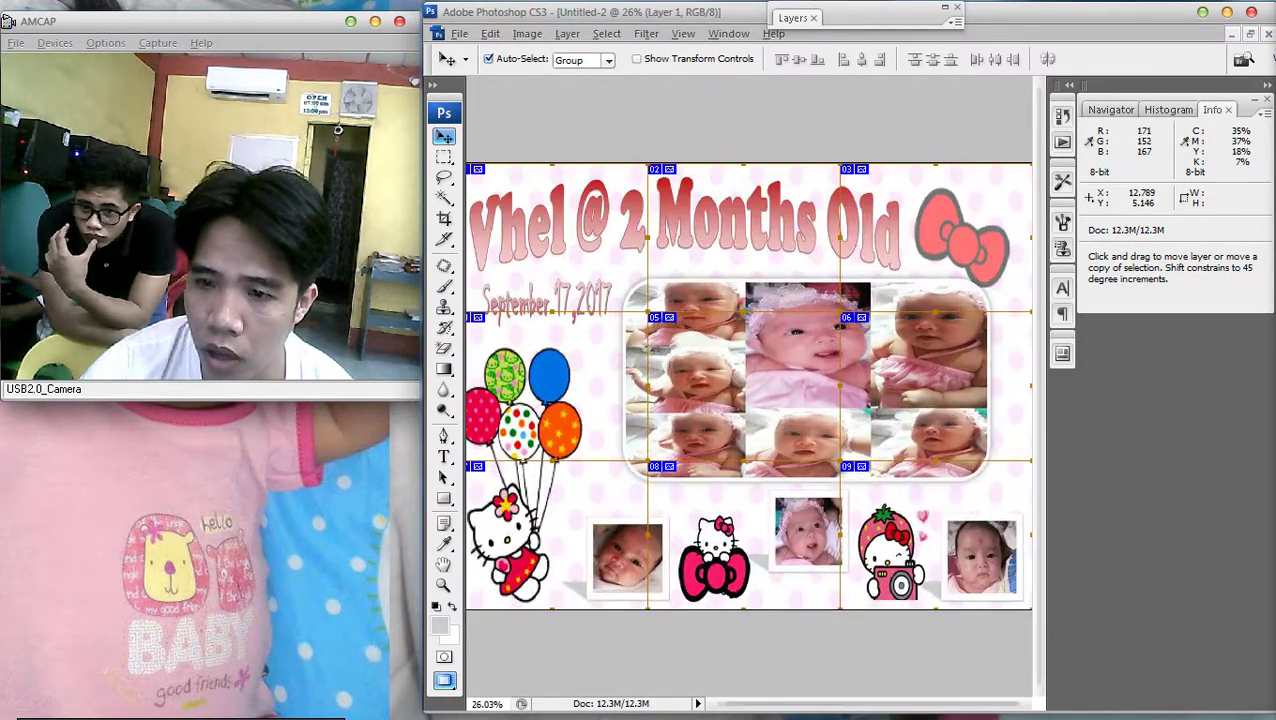
{"action": "scroll", "coordinate": [970, 350], "scroll_direction": "up", "scroll_amount": 1}
{"action": "scroll", "coordinate": [985, 335], "scroll_direction": "down", "scroll_amount": 1}
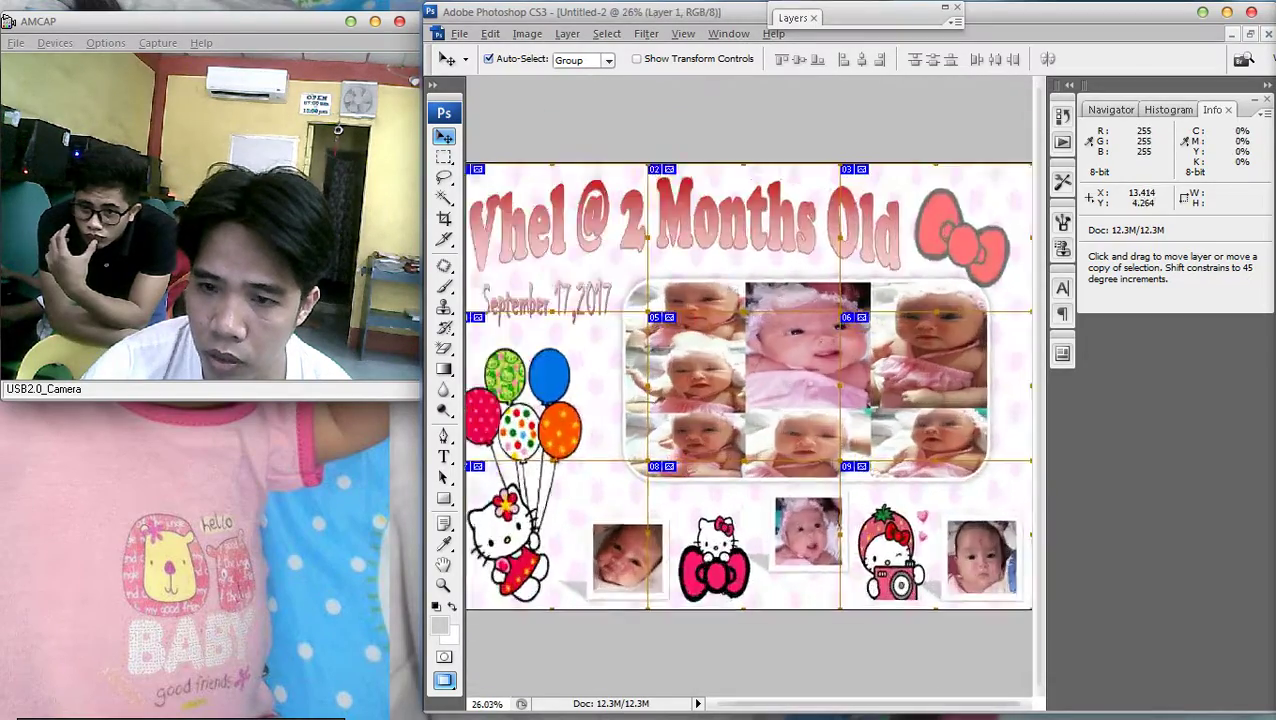
{"action": "scroll", "coordinate": [752, 390], "scroll_direction": "down", "scroll_amount": 1}
{"action": "scroll", "coordinate": [752, 390], "scroll_direction": "up", "scroll_amount": 1}
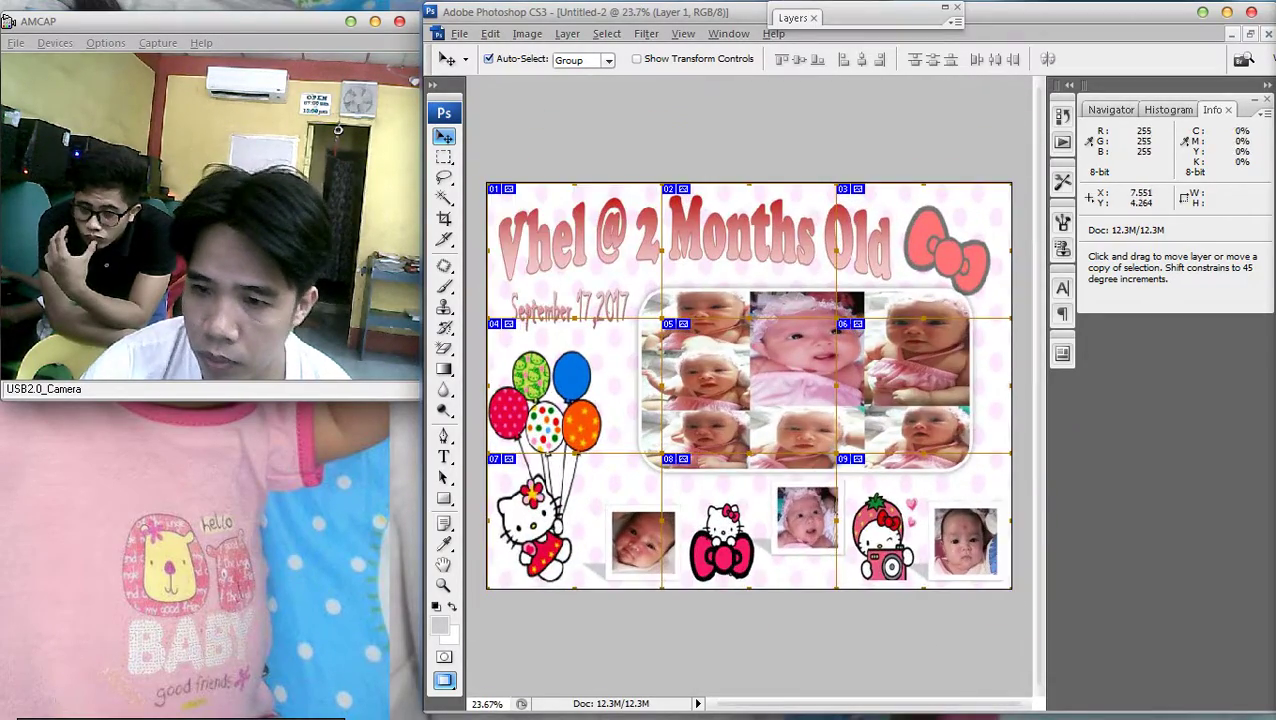
{"action": "scroll", "coordinate": [752, 390], "scroll_direction": "up", "scroll_amount": 1}
{"action": "scroll", "coordinate": [752, 390], "scroll_direction": "down", "scroll_amount": 2}
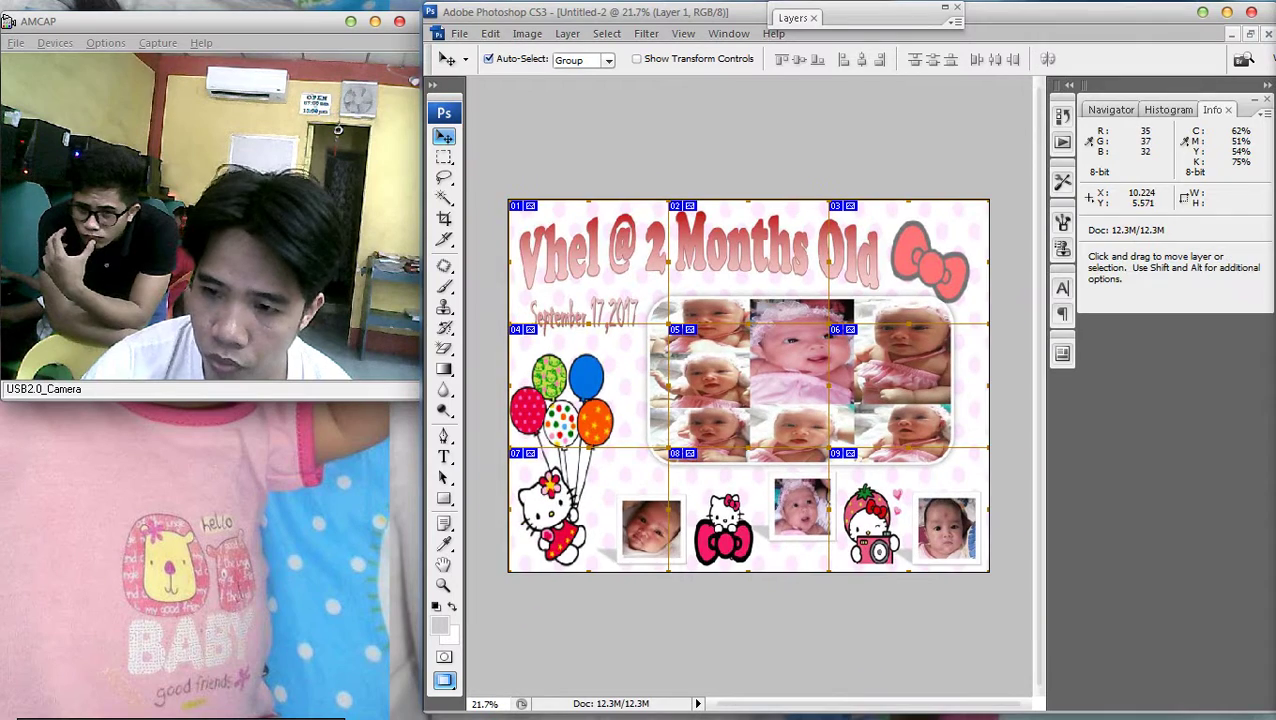
Shrink the collage slightly from its corner and nudge it right and down
{"action": "key", "text": "ctrl+t"}
{"action": "left_click_drag", "start_coordinate": [989, 572], "coordinate": [982, 566]}
{"action": "key", "text": "Return"}
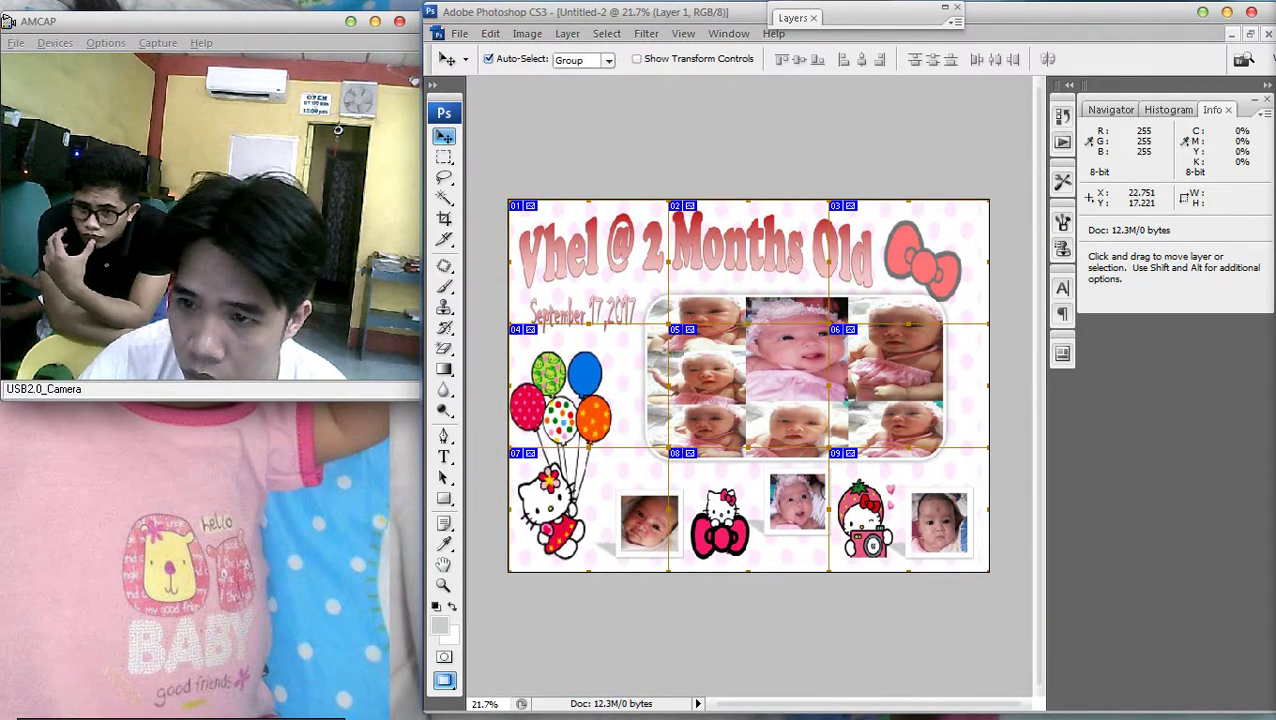
{"action": "key", "text": "shift+Right"}
{"action": "key", "text": "shift+Down"}
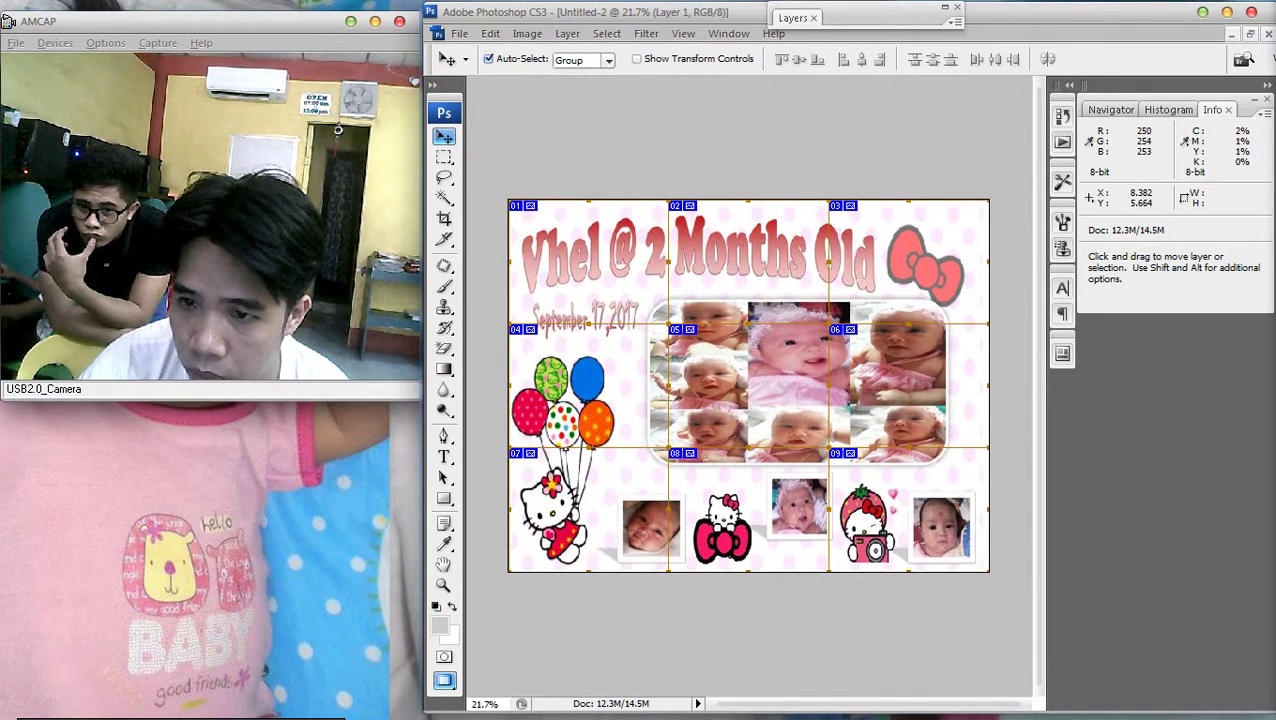
{"action": "scroll", "coordinate": [748, 385], "scroll_direction": "down", "scroll_amount": 2}
{"action": "scroll", "coordinate": [748, 385], "scroll_direction": "up", "scroll_amount": 1}
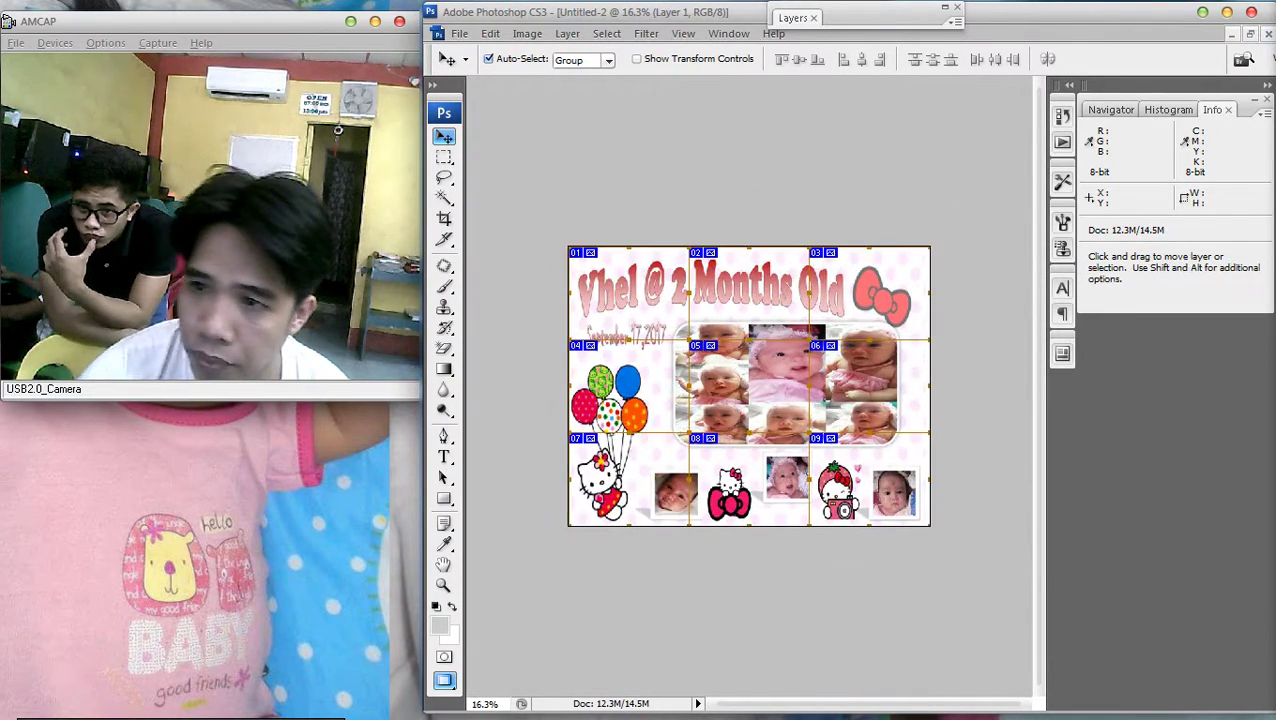
Open Layer 1's Layer Style at the Stroke settings
{"action": "key", "text": "F7"}
{"action": "double_click", "coordinate": [900, 90]}
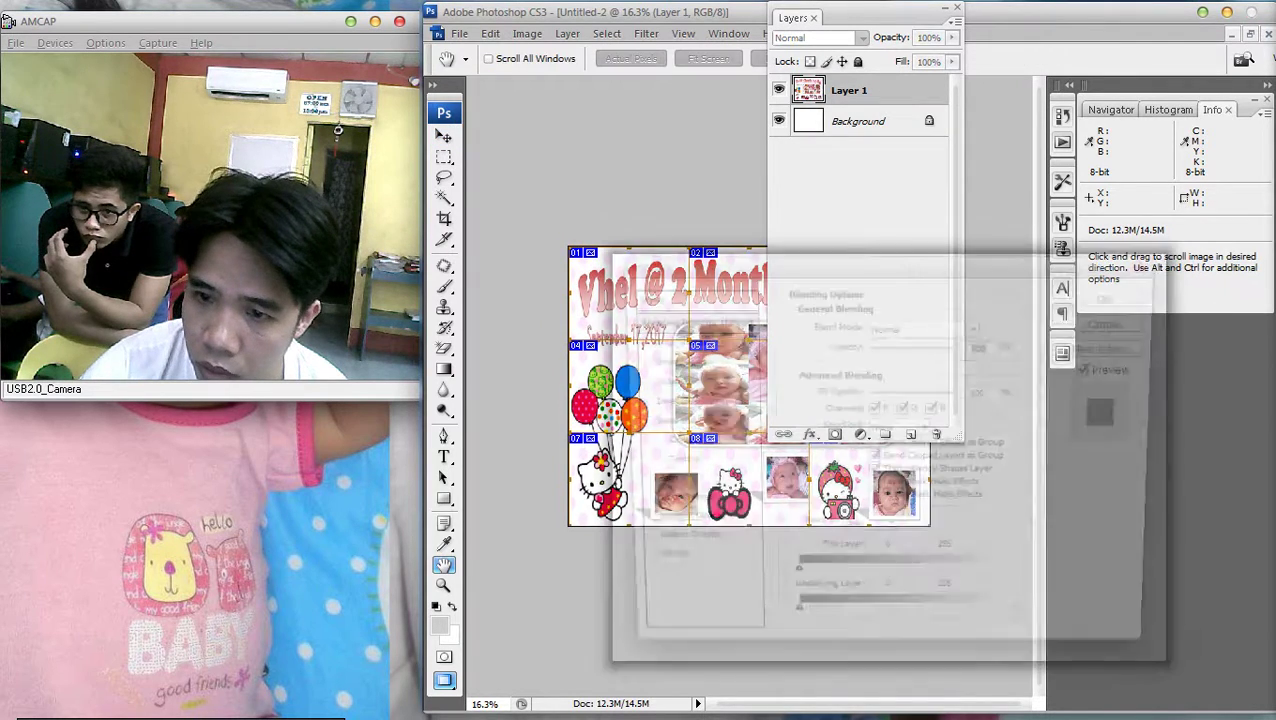
{"action": "left_click", "coordinate": [655, 566]}
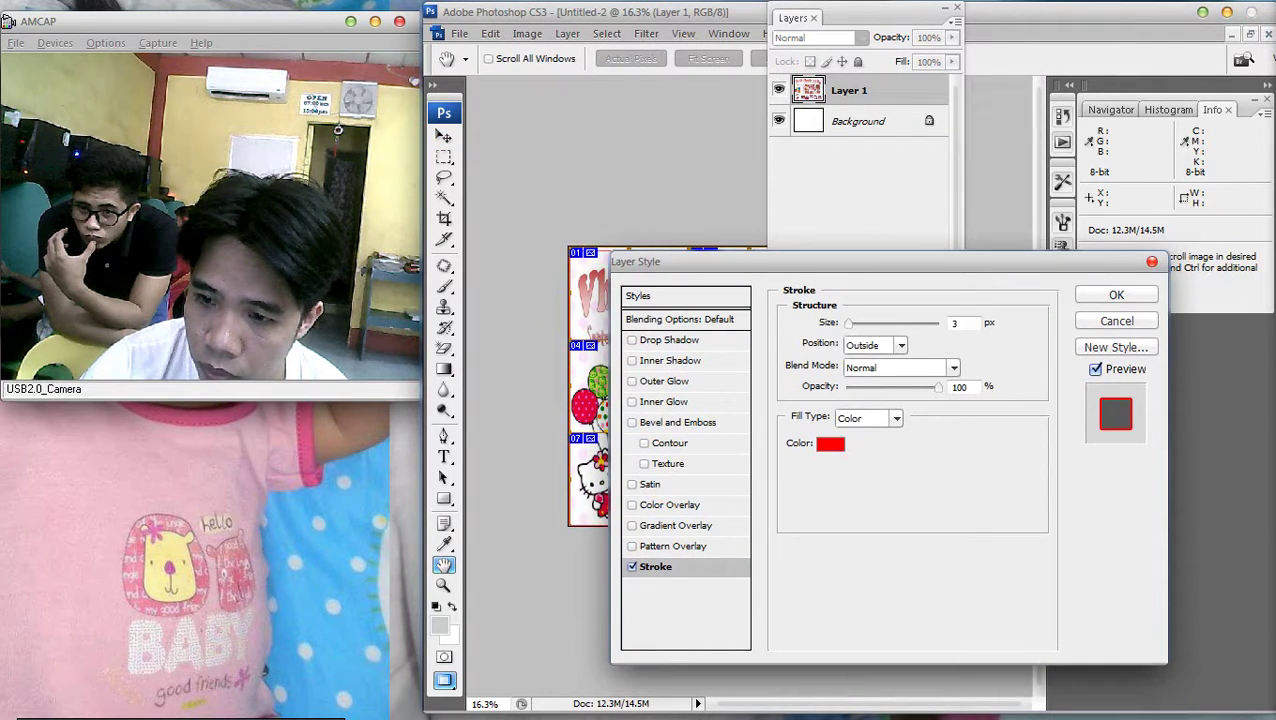
Accept the red stroke colour and apply the Stroke effect to Layer 1
{"action": "left_click", "coordinate": [830, 443]}
{"action": "key", "text": "Return"}
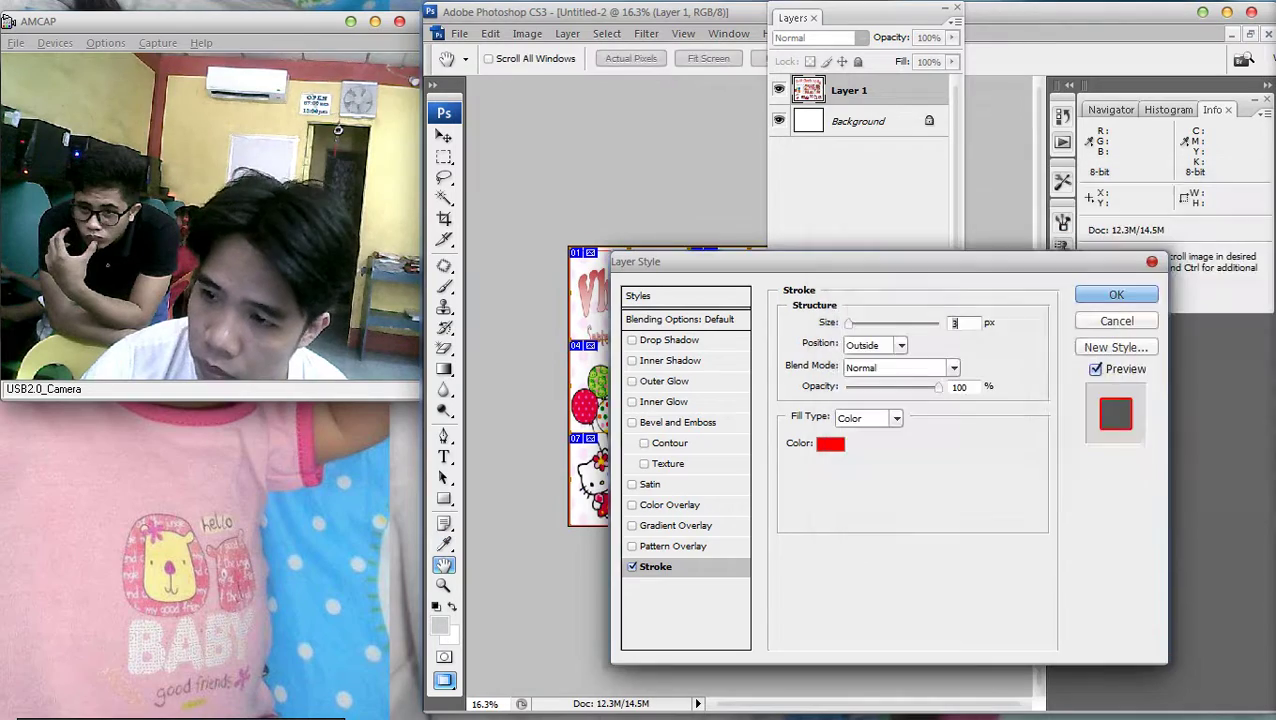
{"action": "key", "text": "Return"}
{"action": "key", "text": "F7"}
{"action": "scroll", "coordinate": [748, 385], "scroll_direction": "up", "scroll_amount": 1}
{"action": "scroll", "coordinate": [748, 385], "scroll_direction": "down", "scroll_amount": 2}
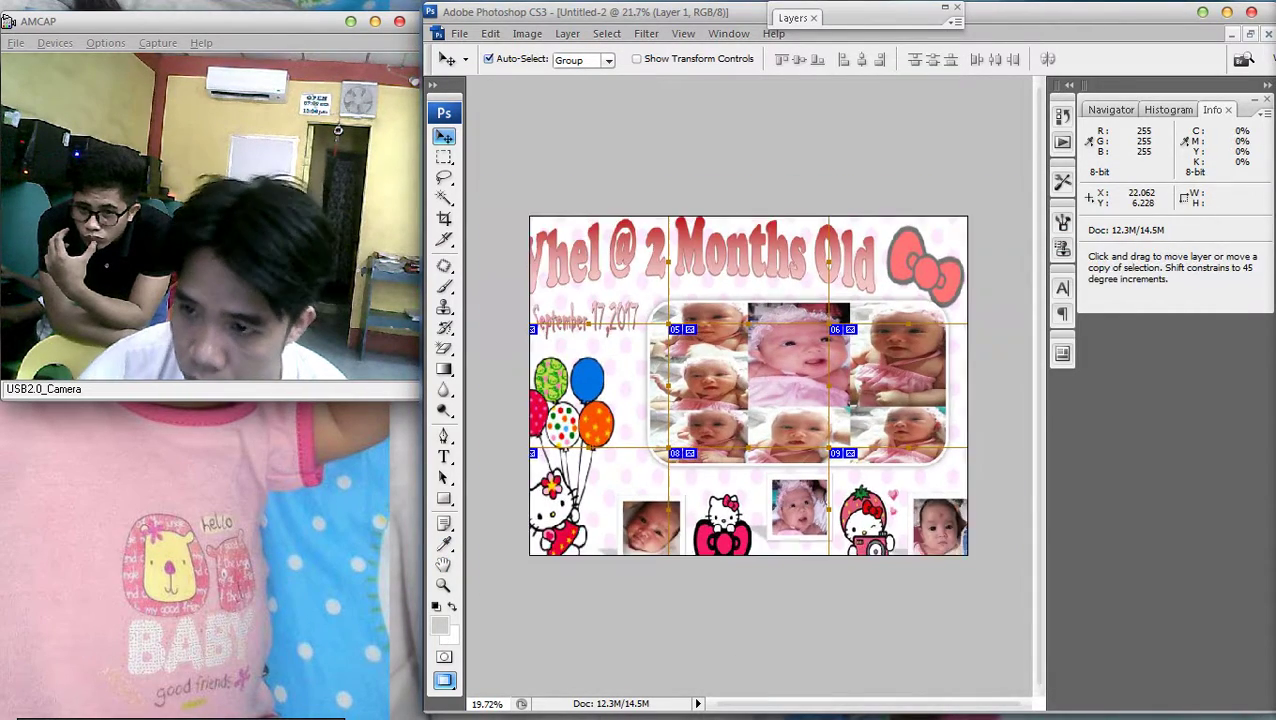
Scale the collage down to about 99% in two Free Transform passes
{"action": "key", "text": "ctrl+t"}
{"action": "scroll", "coordinate": [748, 385], "scroll_direction": "up", "scroll_amount": 1}
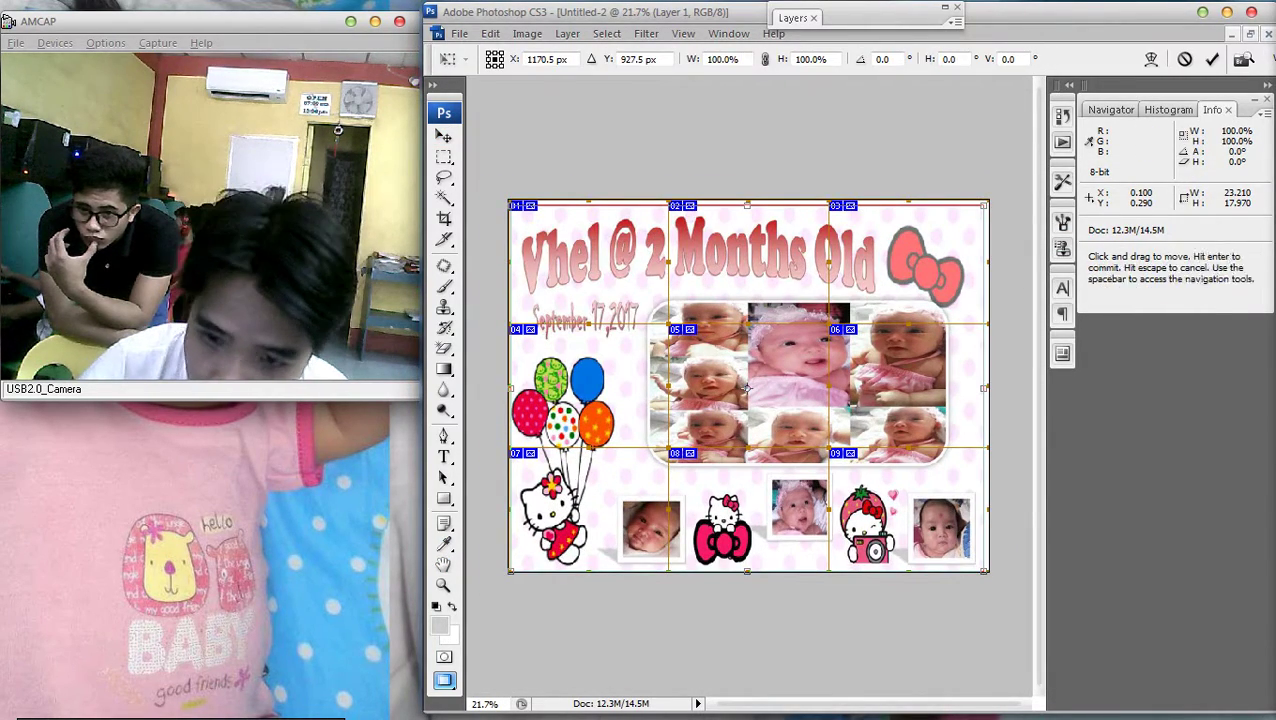
{"action": "left_click_drag", "start_coordinate": [510, 571], "coordinate": [514, 568]}
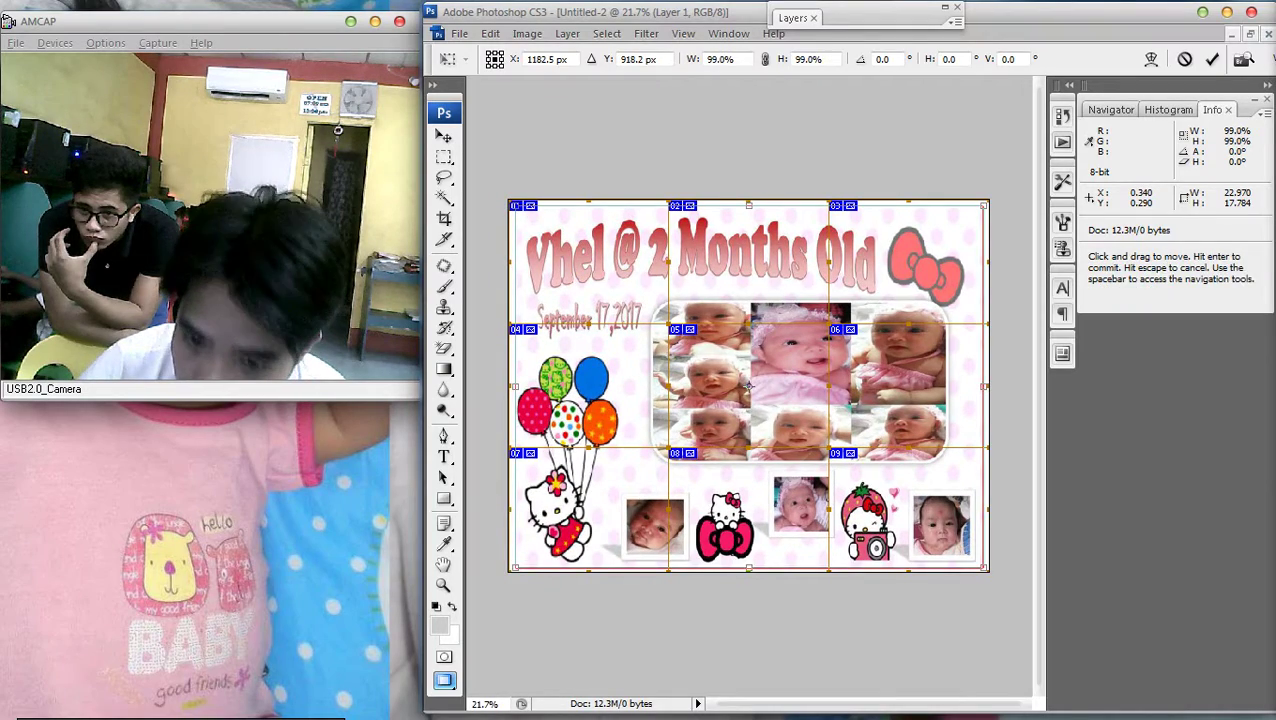
{"action": "key", "text": "Return"}
{"action": "scroll", "coordinate": [748, 385], "scroll_direction": "down", "scroll_amount": 1}
{"action": "scroll", "coordinate": [748, 385], "scroll_direction": "up", "scroll_amount": 1}
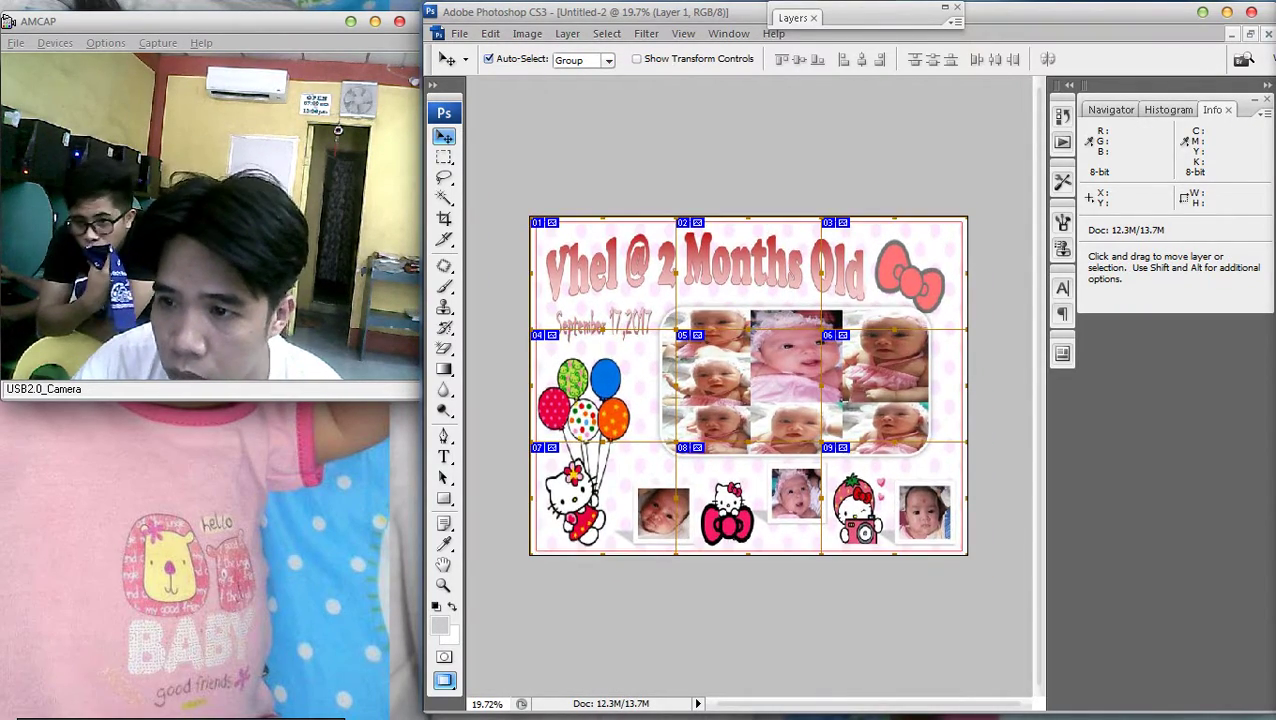
{"action": "scroll", "coordinate": [688, 459], "scroll_direction": "up", "scroll_amount": 1}
{"action": "scroll", "coordinate": [688, 459], "scroll_direction": "down", "scroll_amount": 1}
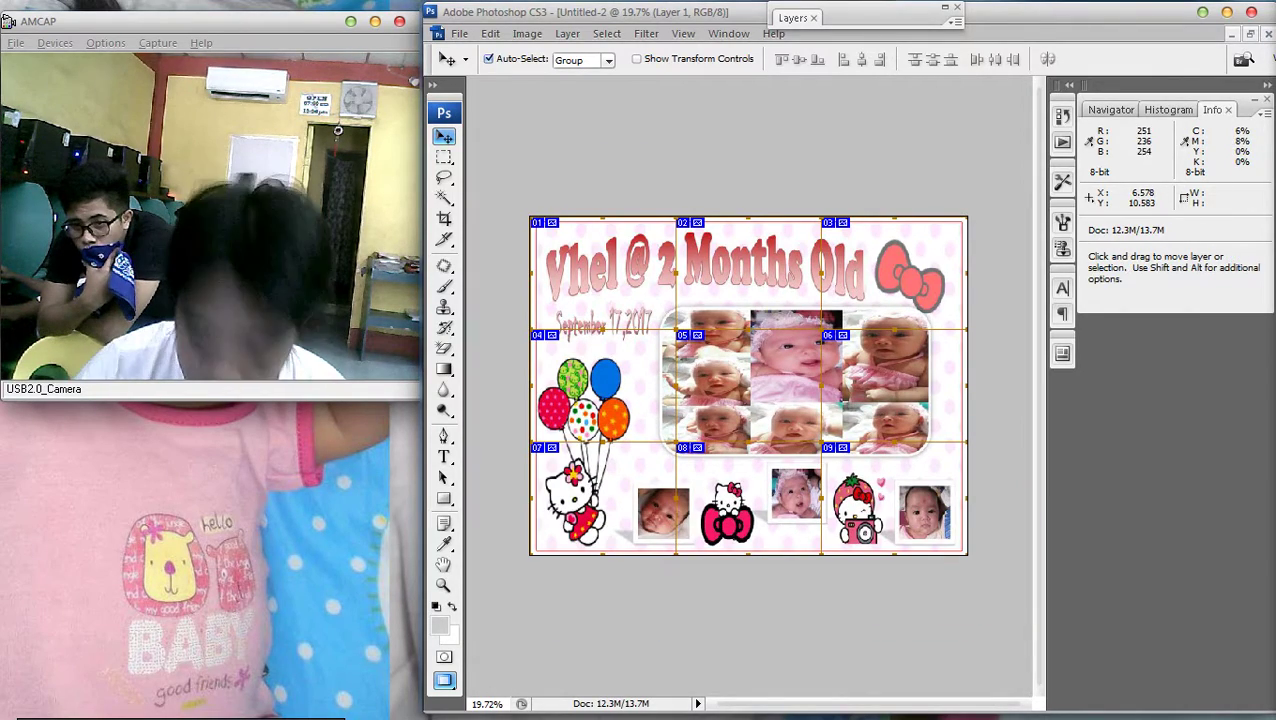
{"action": "key", "text": "ctrl+t"}
{"action": "left_click_drag", "start_coordinate": [531, 218], "coordinate": [538, 223]}
{"action": "key", "text": "Return"}
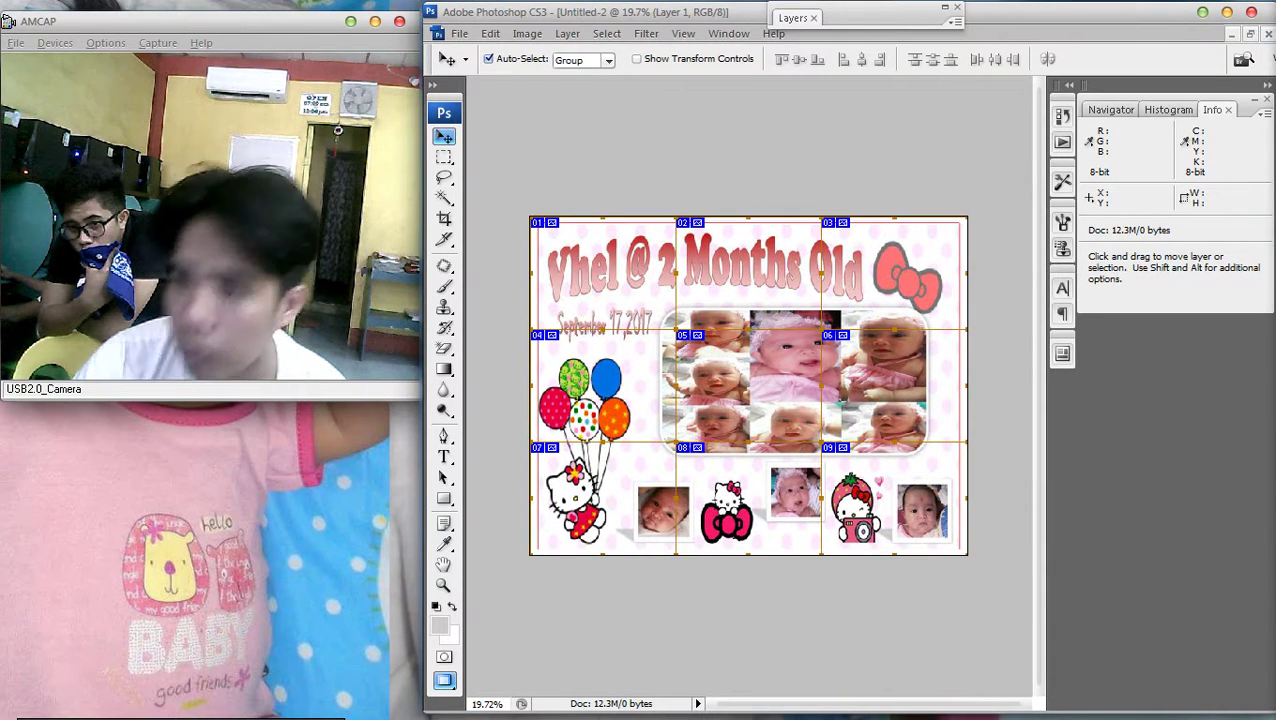
Hide the side panels, fit the collage to the window, and show the Layers list
{"action": "key", "text": "F8"}
{"action": "key", "text": "F9"}
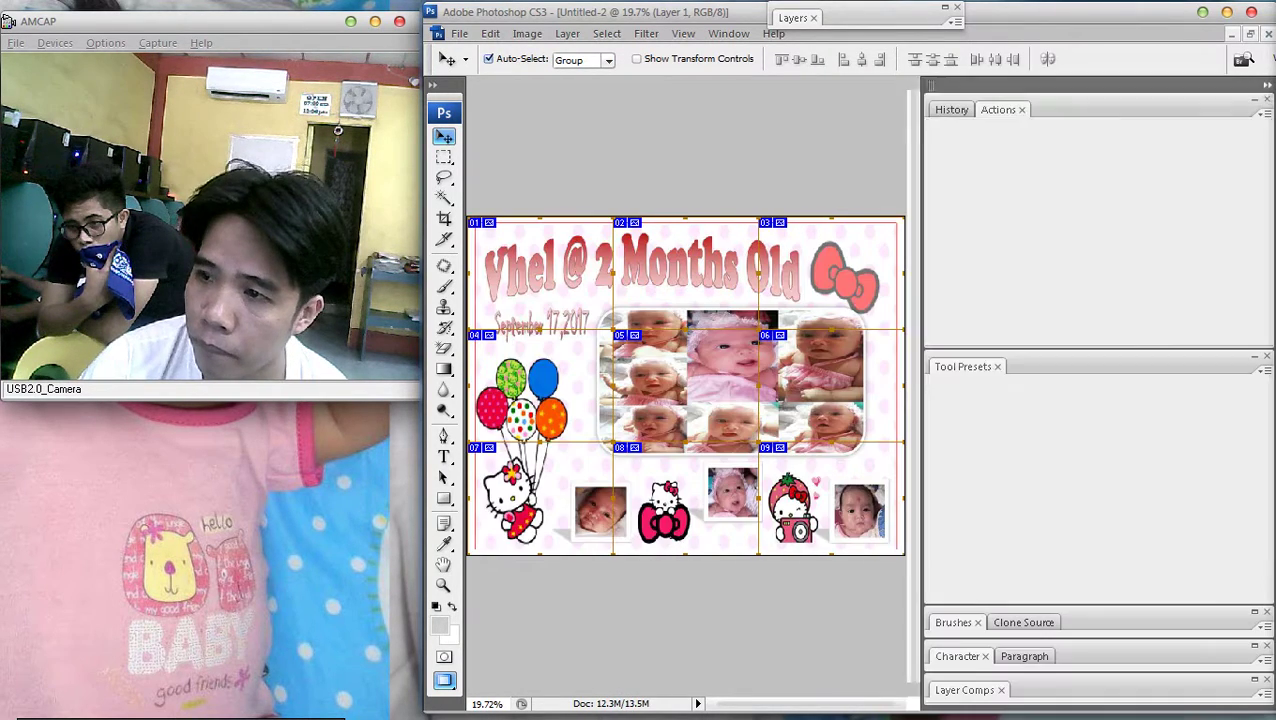
{"action": "key", "text": "F9"}
{"action": "key", "text": "shift+Tab"}
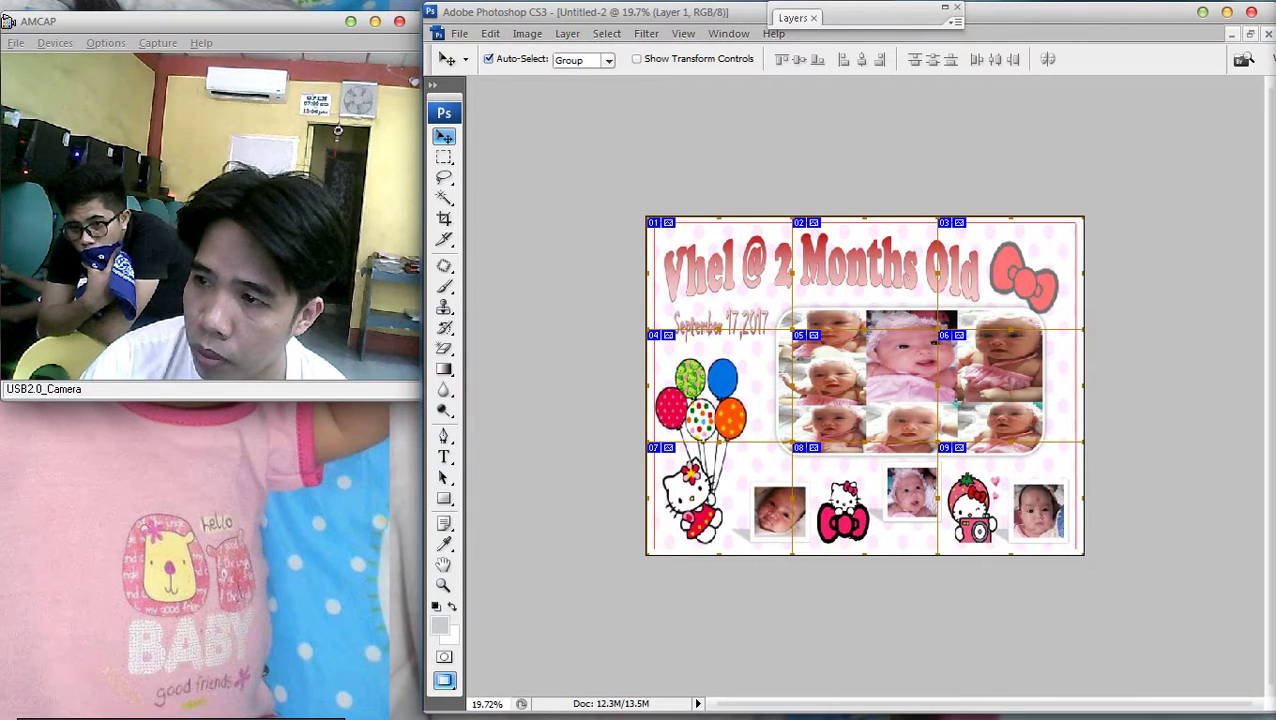
{"action": "key", "text": "ctrl+0"}
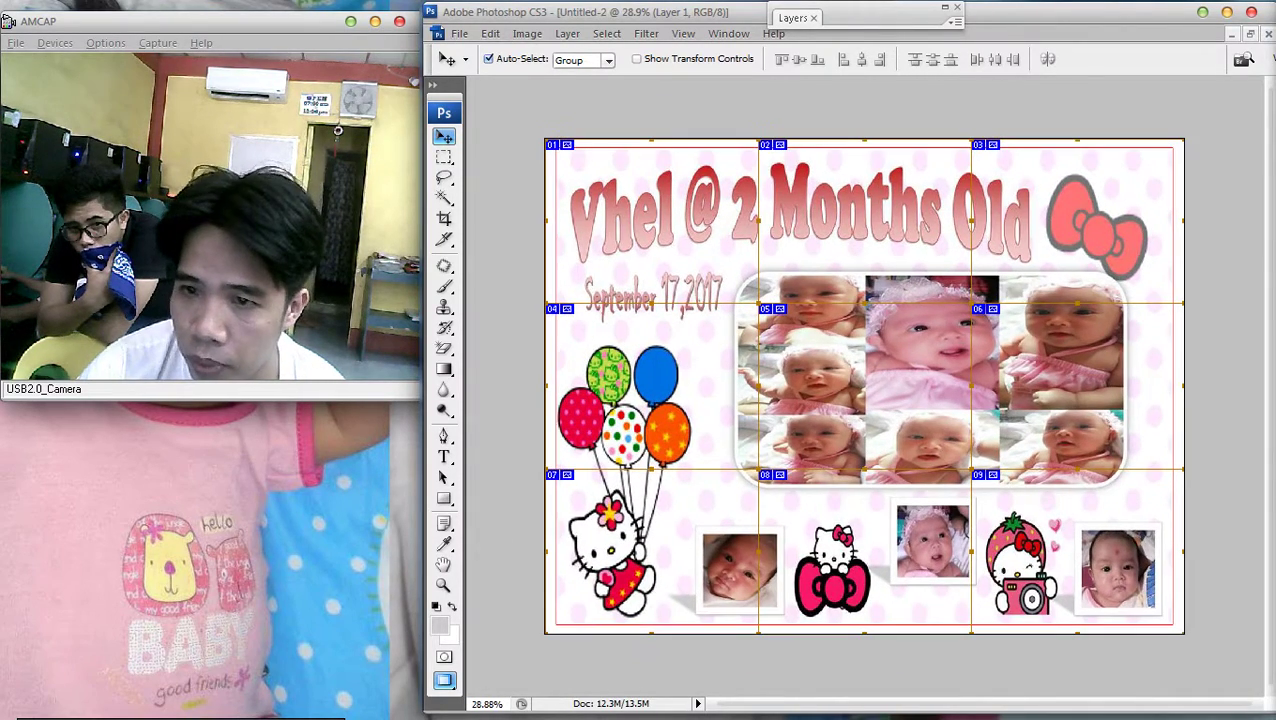
{"action": "key", "text": "F7"}
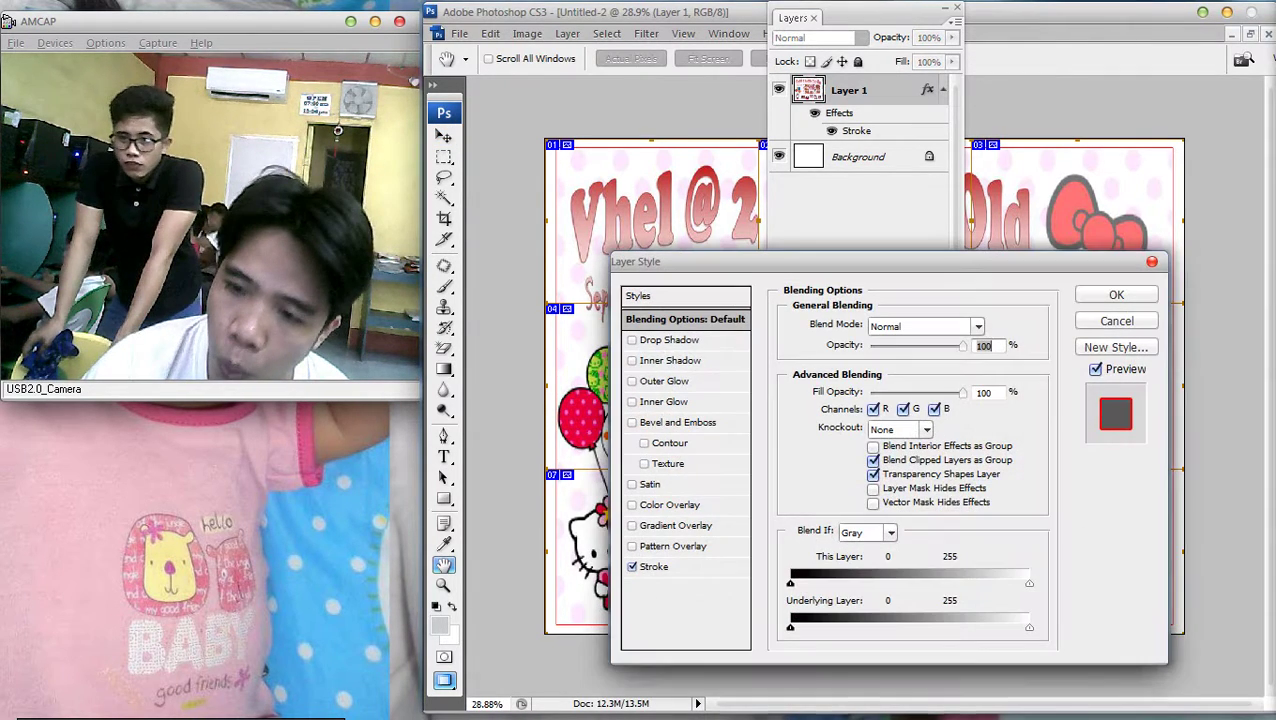
Close Layer Style, fit the collage on screen, and select then deselect slice 01's area
{"action": "key", "text": "Return"}
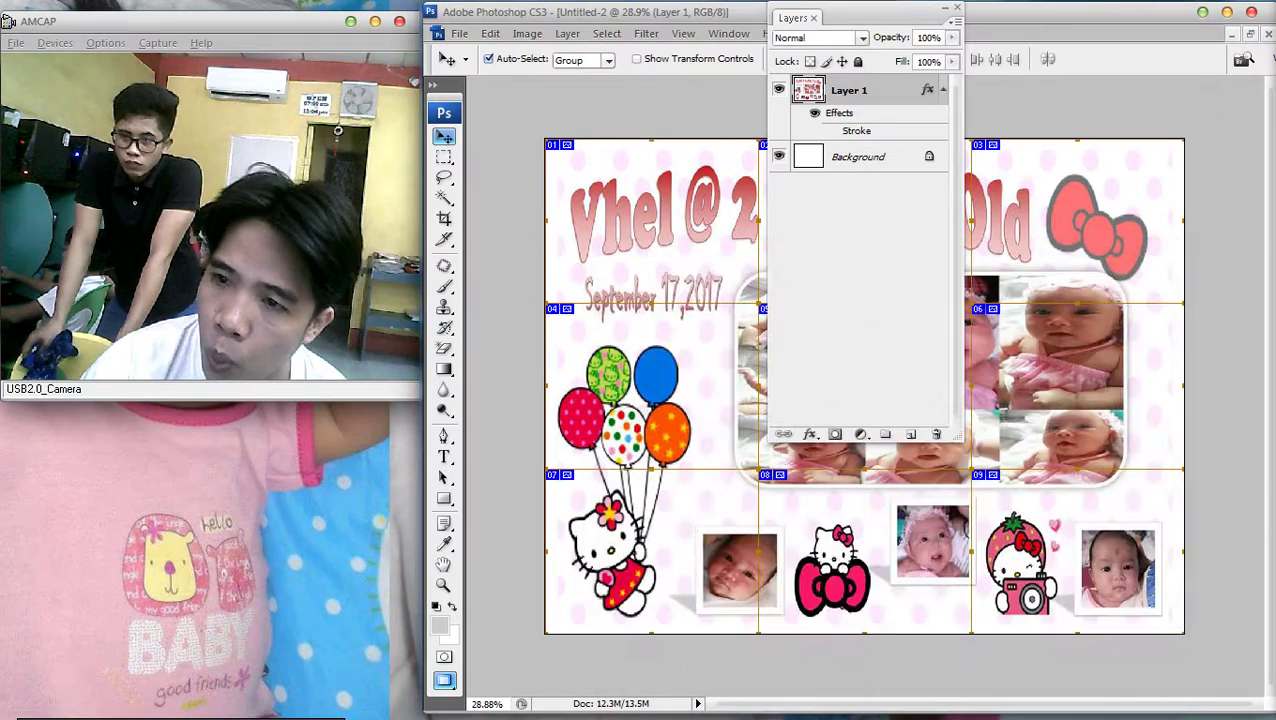
{"action": "key", "text": "ctrl+0"}
{"action": "key", "text": "m"}
{"action": "key", "text": "ctrl+minus"}
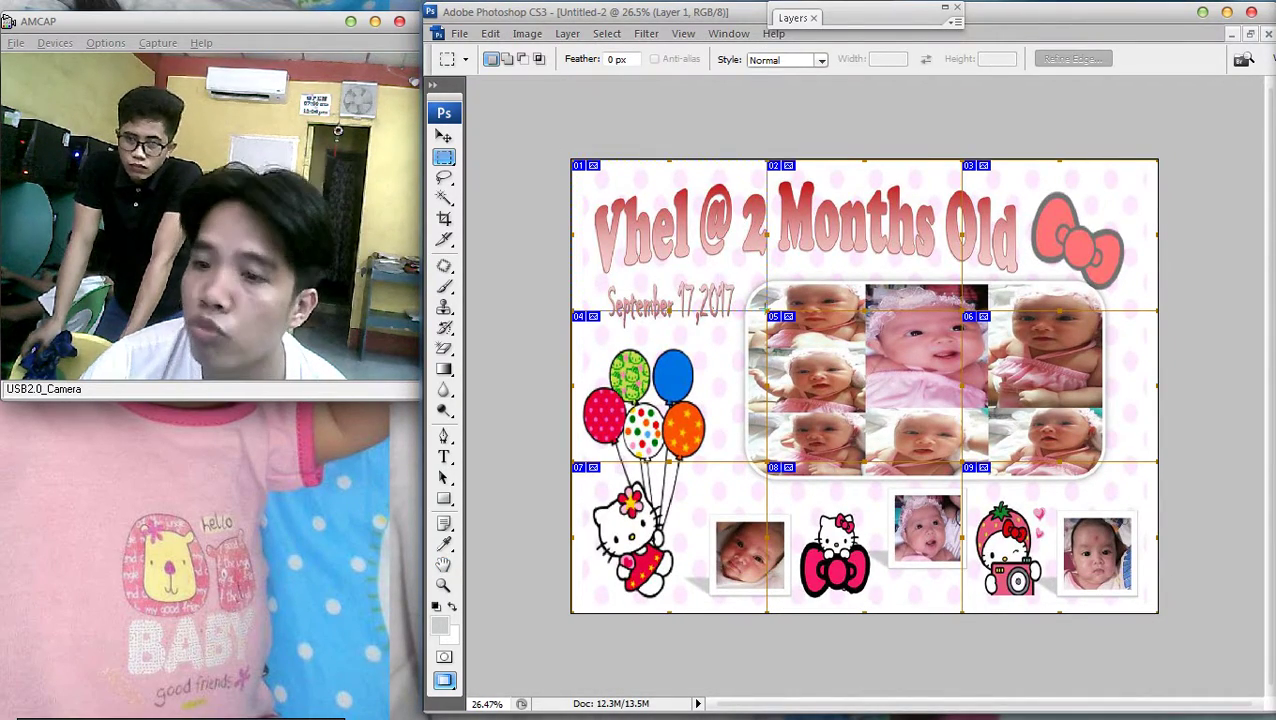
{"action": "left_click_drag", "start_coordinate": [571, 160], "coordinate": [767, 310]}
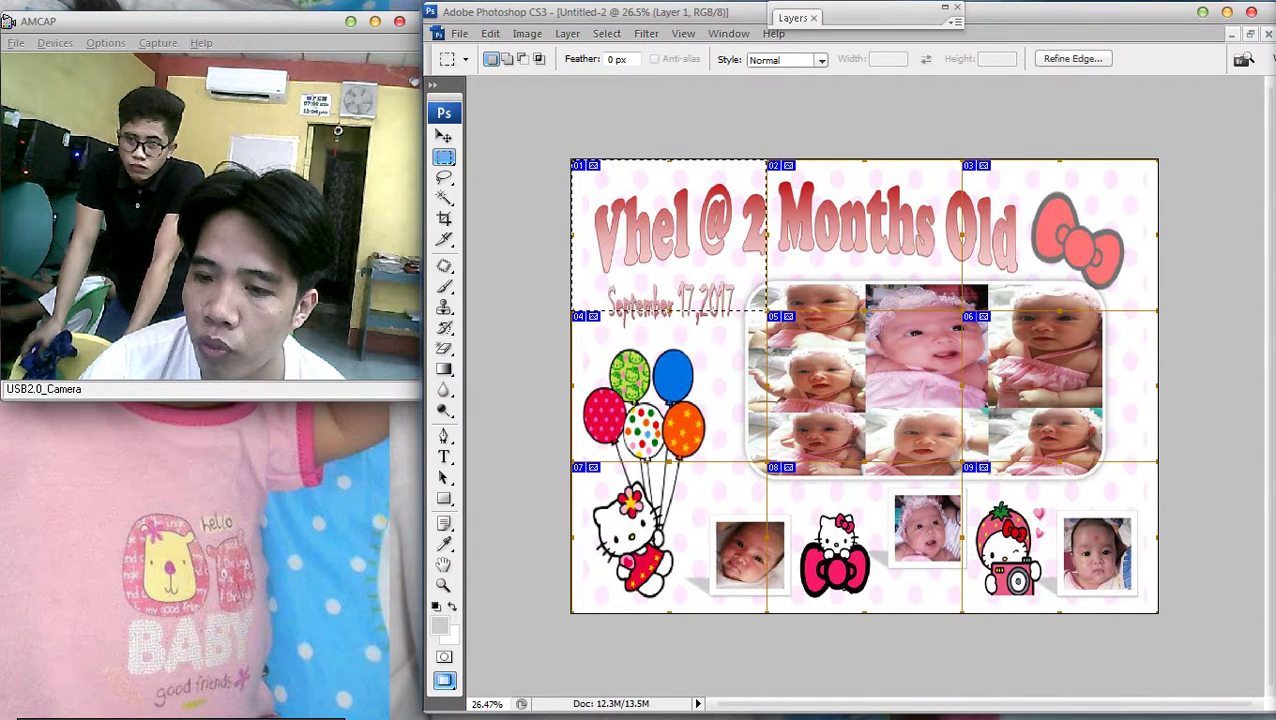
{"action": "key", "text": "ctrl+d"}
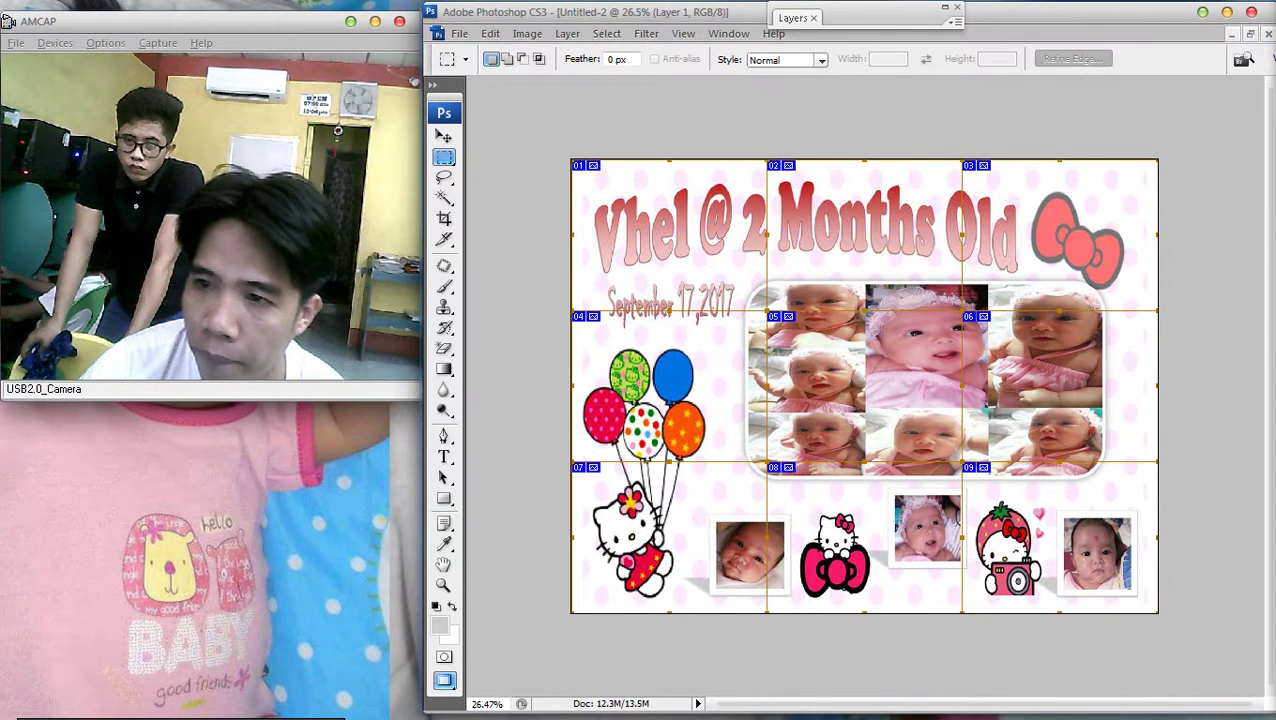
Start a transform on the whole collage layer, then cancel it
{"action": "key", "text": "F7"}
{"action": "key", "text": "F7"}
{"action": "key", "text": "ctrl+a"}
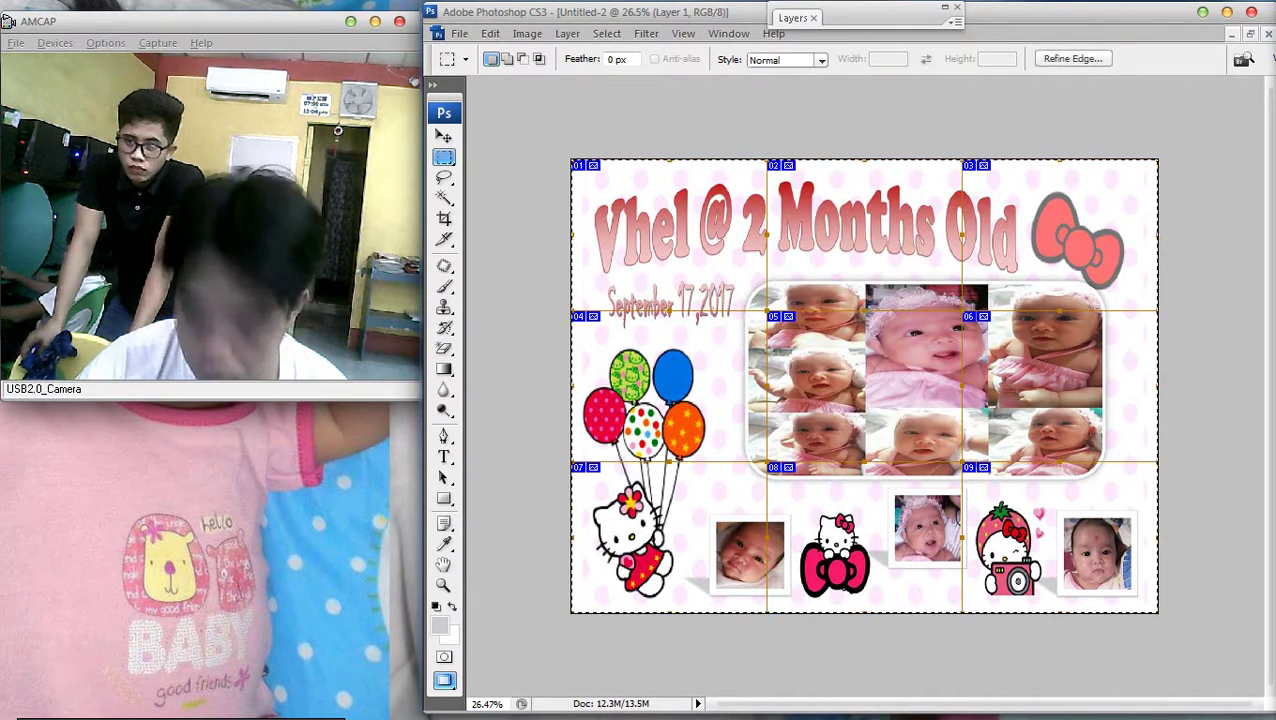
{"action": "key", "text": "ctrl+t"}
{"action": "key", "text": "ctrl+0"}
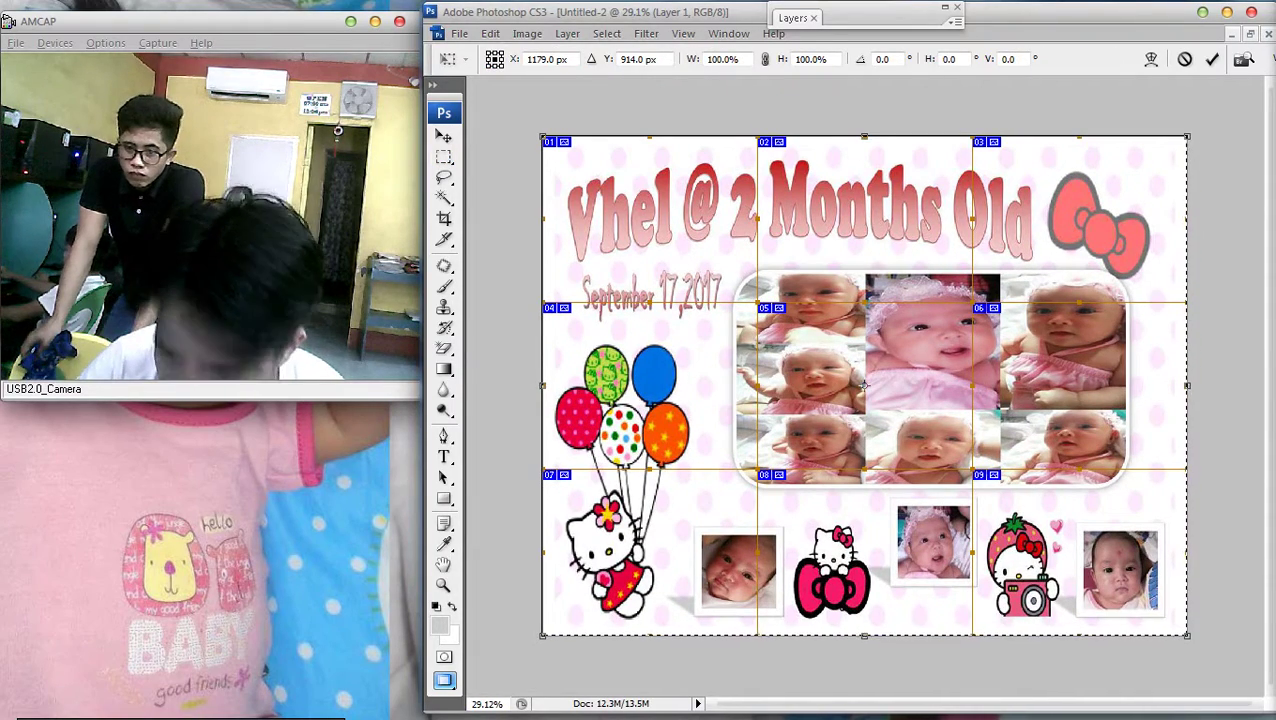
{"action": "key", "text": "Return"}
{"action": "key", "text": "m"}
{"action": "key", "text": "F7"}
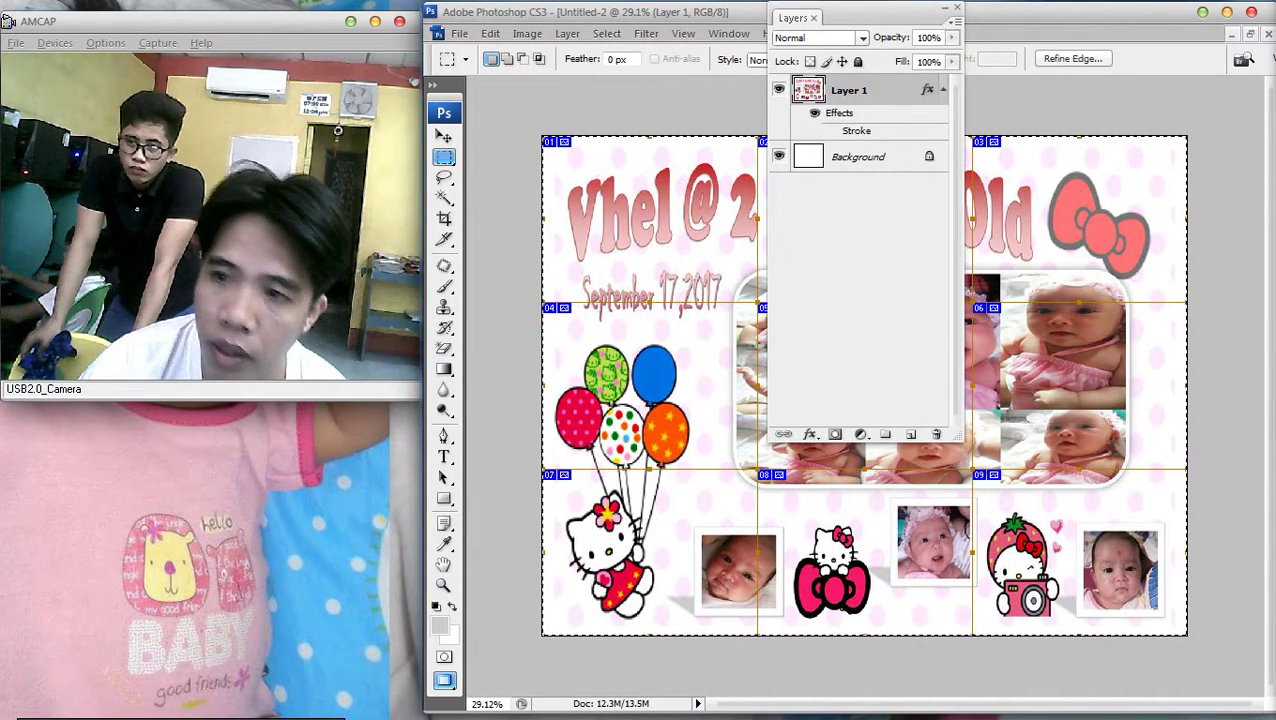
Try a lighter stroke colour in Layer 1's Stroke settings, then keep red and confirm
{"action": "key", "text": "alt+l"}
{"action": "key", "text": "y"}
{"action": "key", "text": "b"}
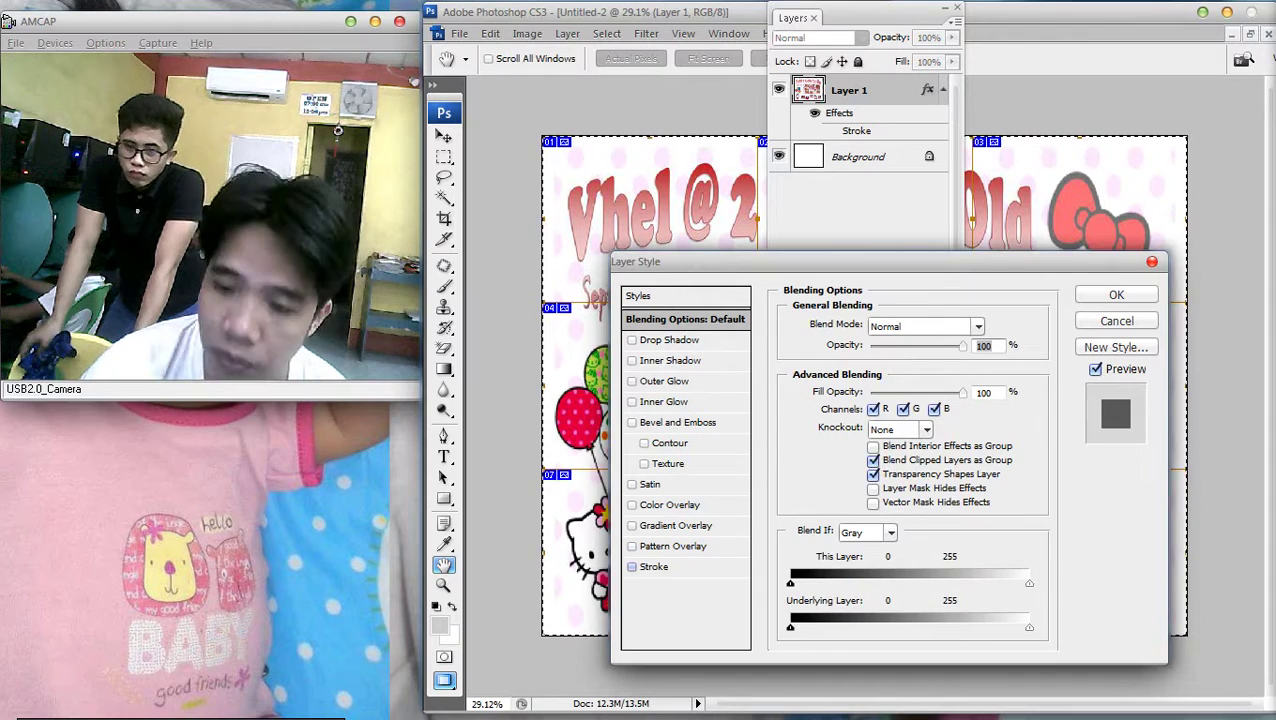
{"action": "left_click", "coordinate": [655, 566]}
{"action": "left_click", "coordinate": [830, 443]}
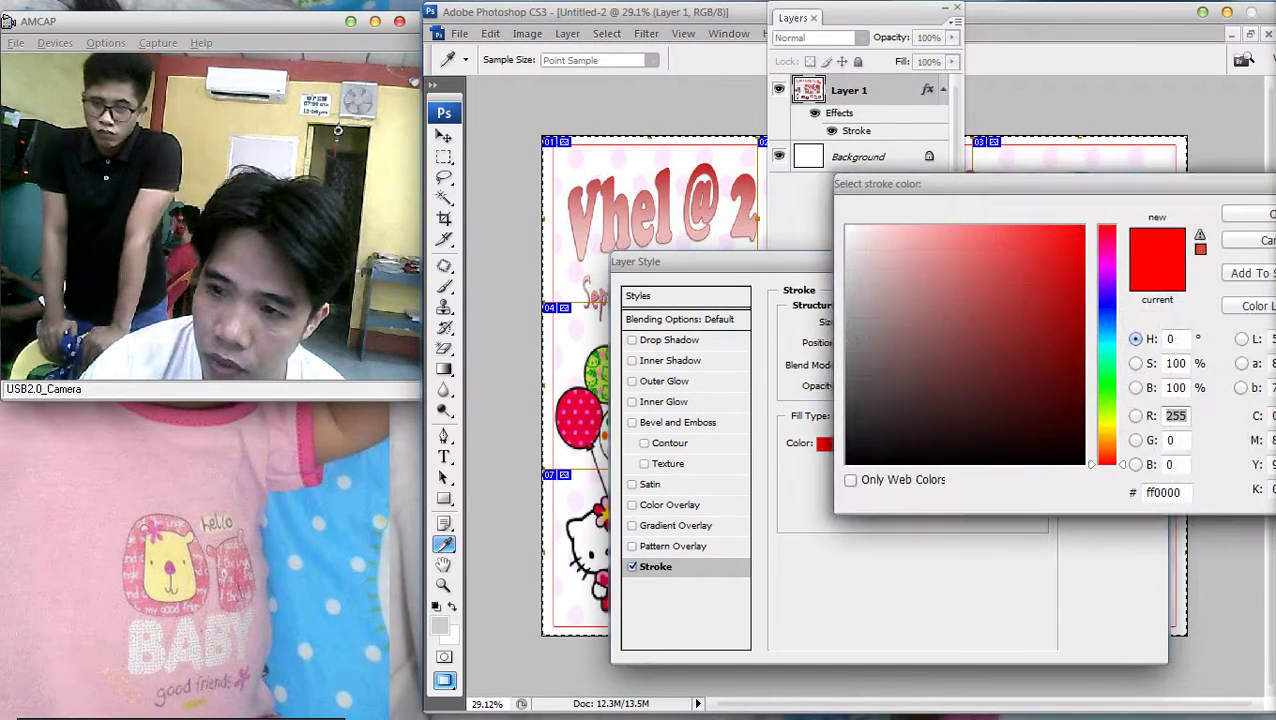
{"action": "left_click", "coordinate": [947, 262]}
{"action": "key", "text": "Escape"}
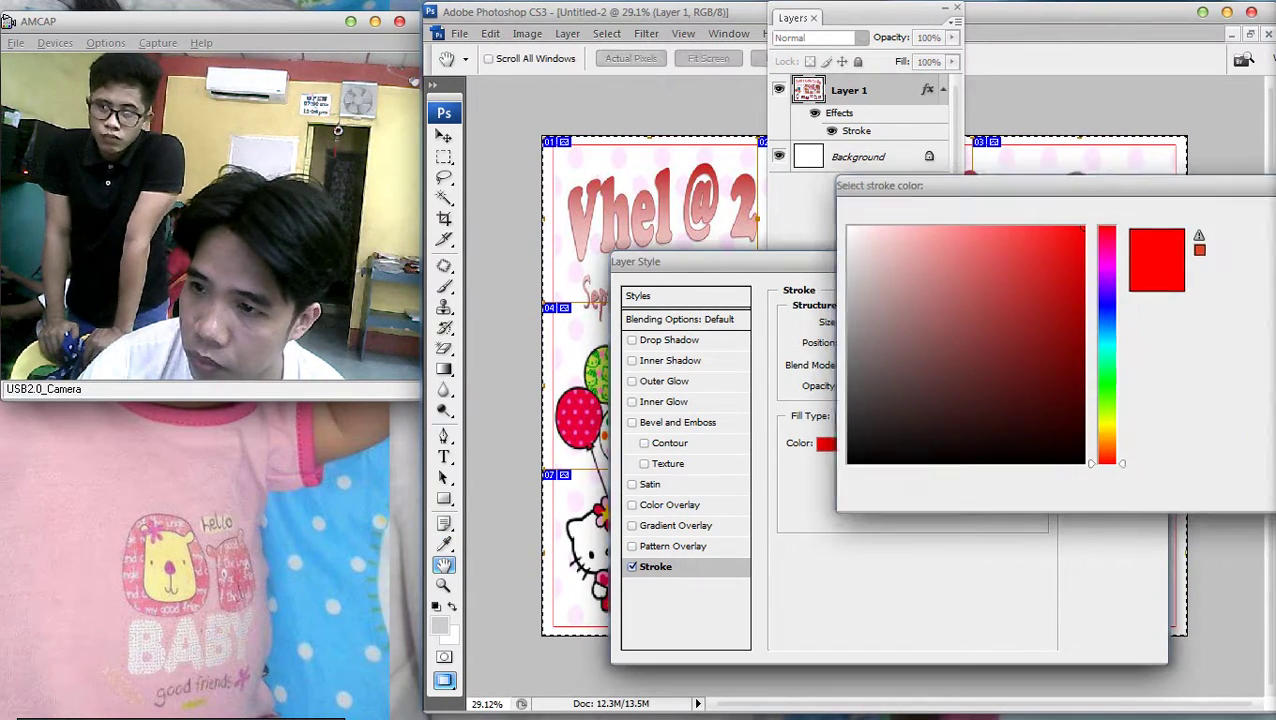
{"action": "key", "text": "Return"}
Put the whole collage layer into Free Transform
{"action": "key", "text": "m"}
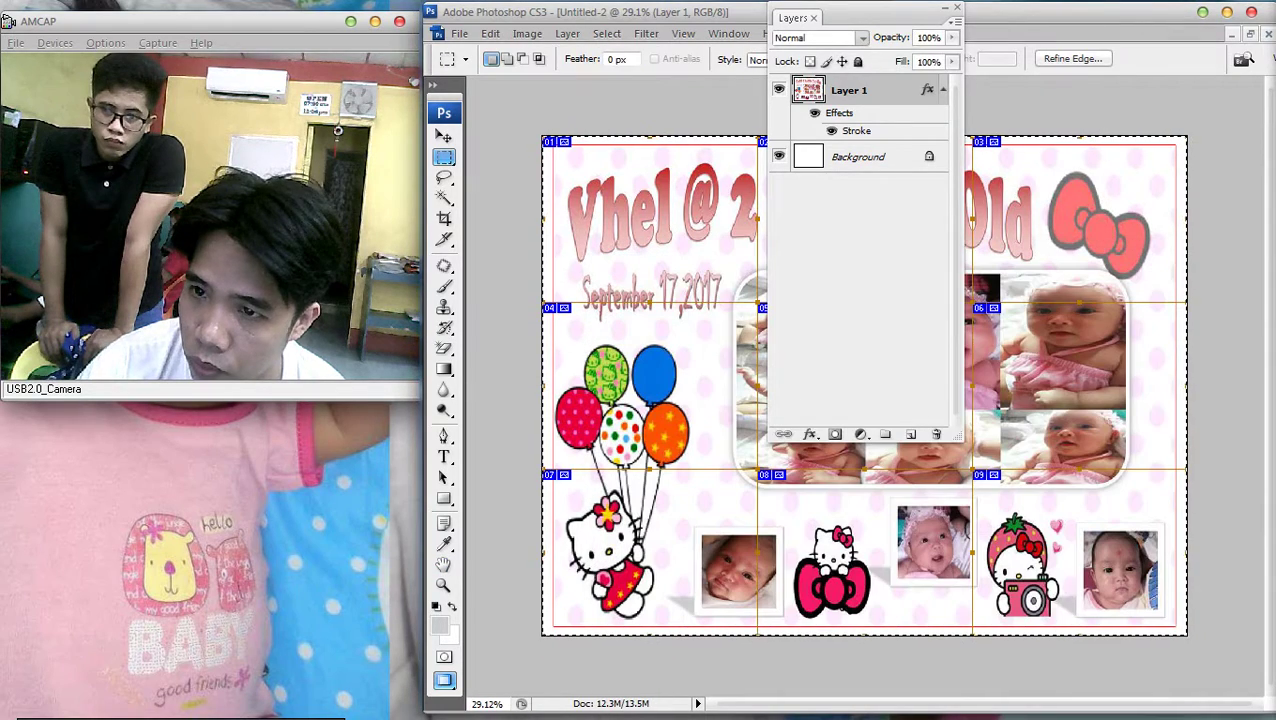
{"action": "key", "text": "F7"}
{"action": "key", "text": "ctrl+t"}
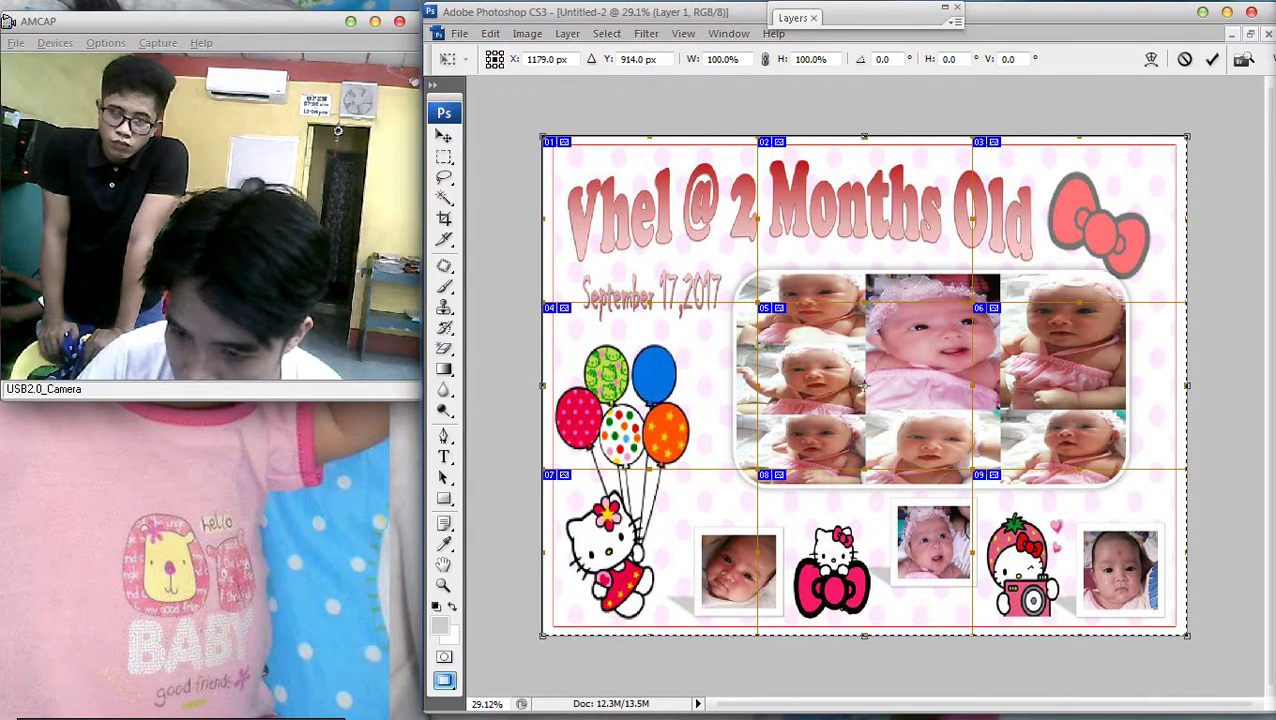
Pull the bottom and side handles in to about 98.7% × 98.1%, nudge the layer down, and commit
{"action": "left_click_drag", "start_coordinate": [864, 636], "coordinate": [864, 628]}
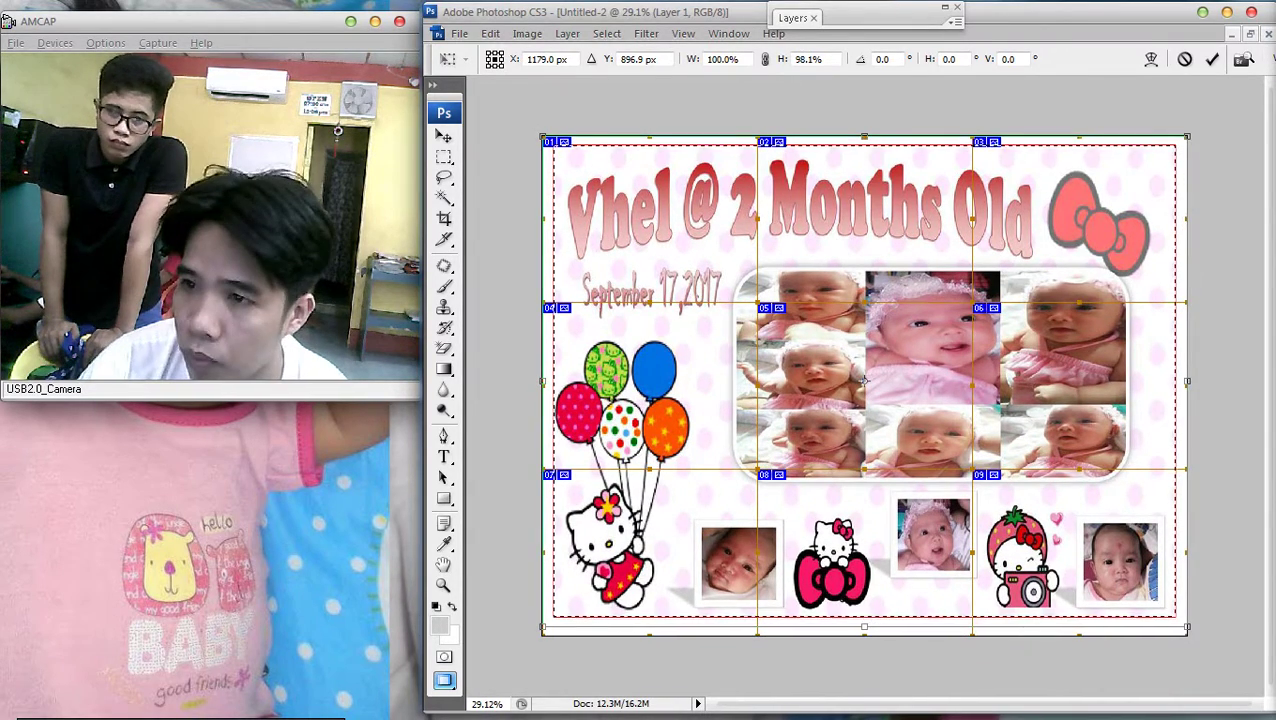
{"action": "key", "text": "shift+Down"}
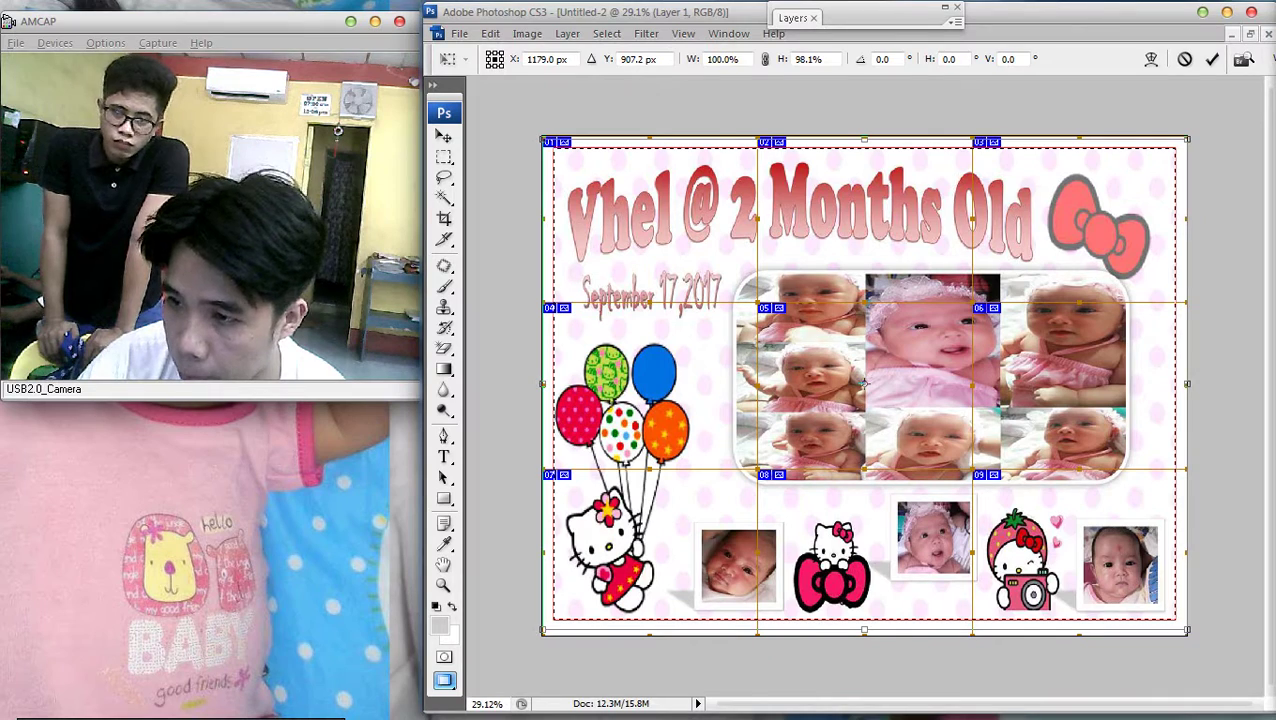
{"action": "left_click_drag", "start_coordinate": [1187, 383], "coordinate": [1181, 383]}
{"action": "key", "text": "ctrl+z"}
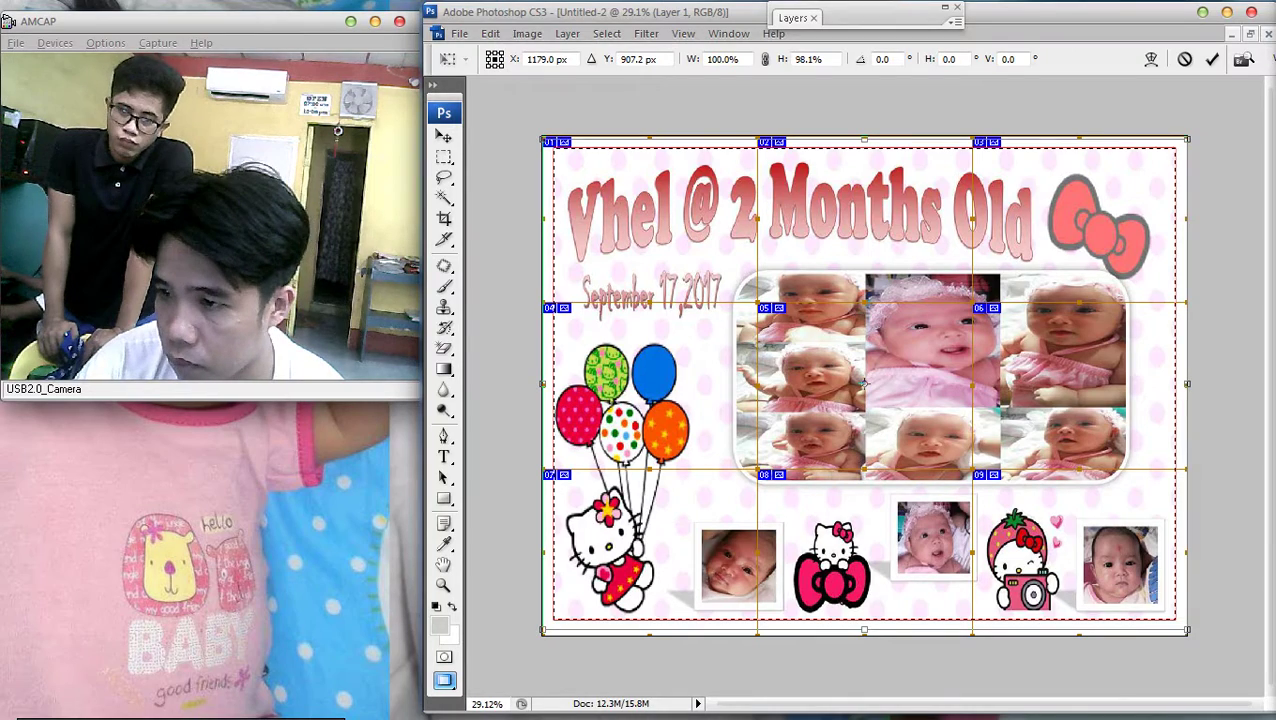
{"action": "left_click_drag", "start_coordinate": [1187, 383], "coordinate": [1183, 383]}
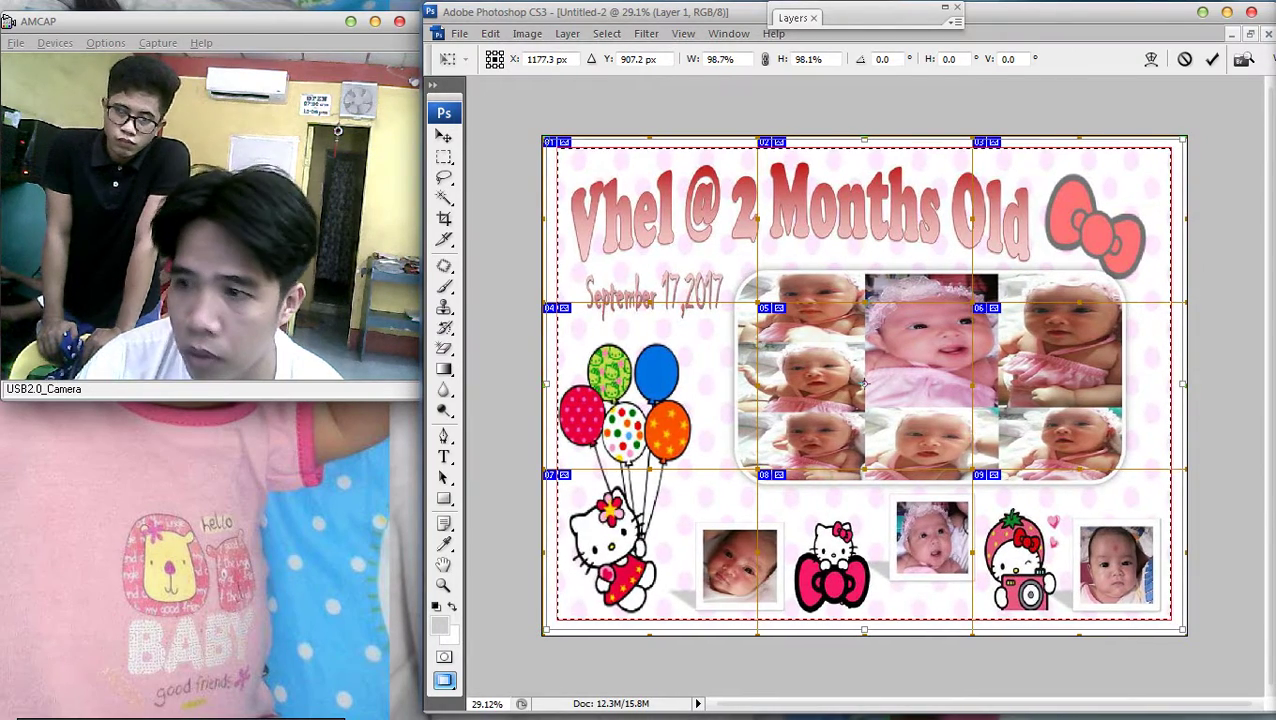
{"action": "left_click_drag", "start_coordinate": [864, 383], "coordinate": [864, 384]}
{"action": "key", "text": "Return"}
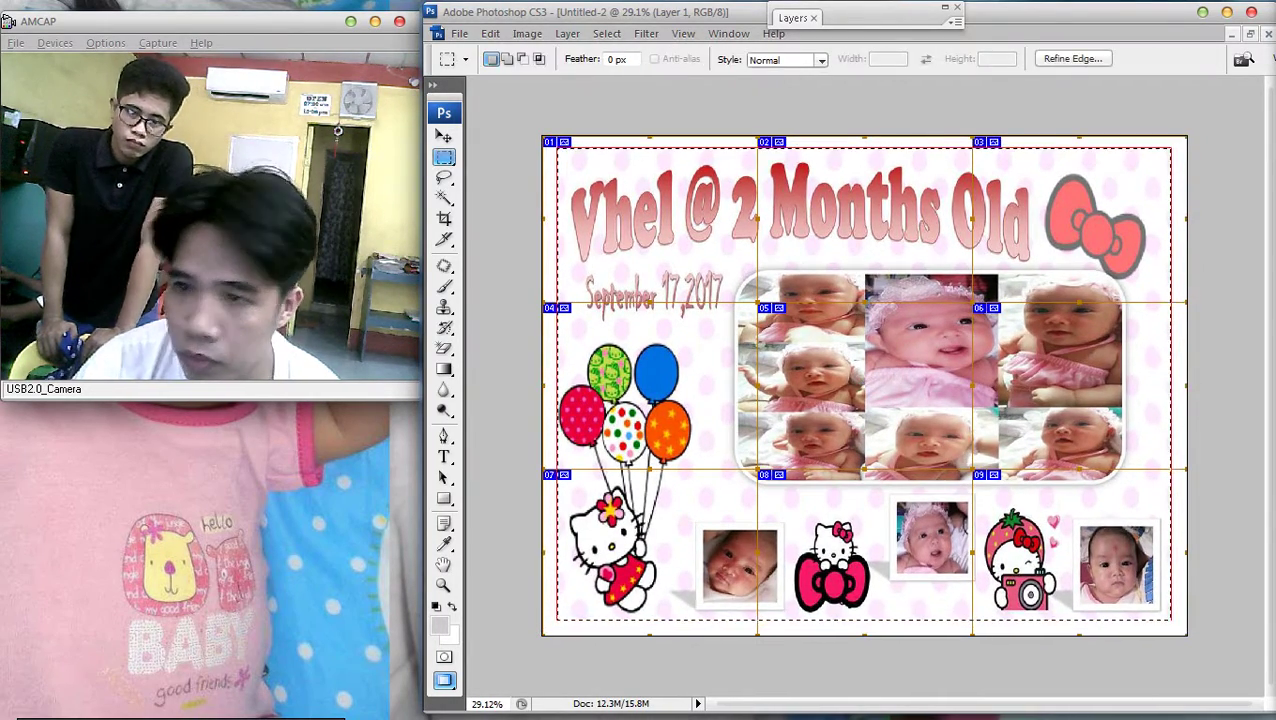
{"action": "key", "text": "F7"}
Turn off the Stroke effect on Layer 1 and deselect the collage
{"action": "double_click", "coordinate": [890, 90]}
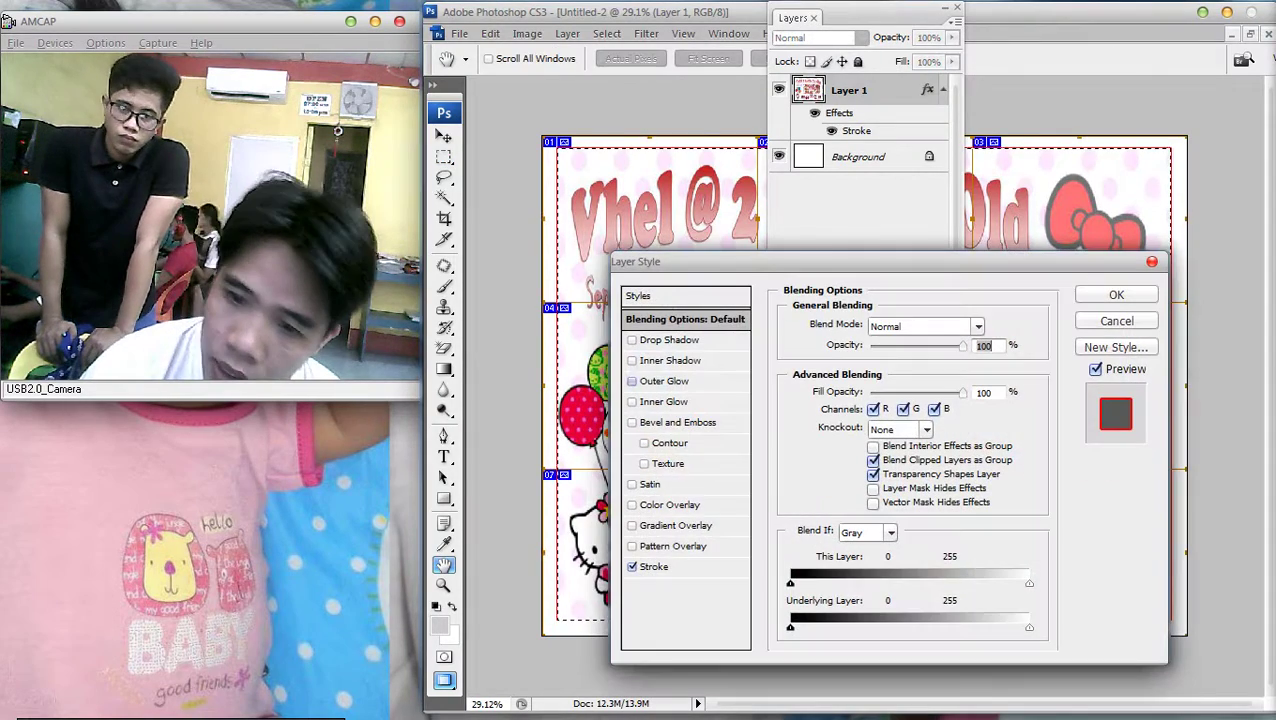
{"action": "left_click", "coordinate": [632, 566]}
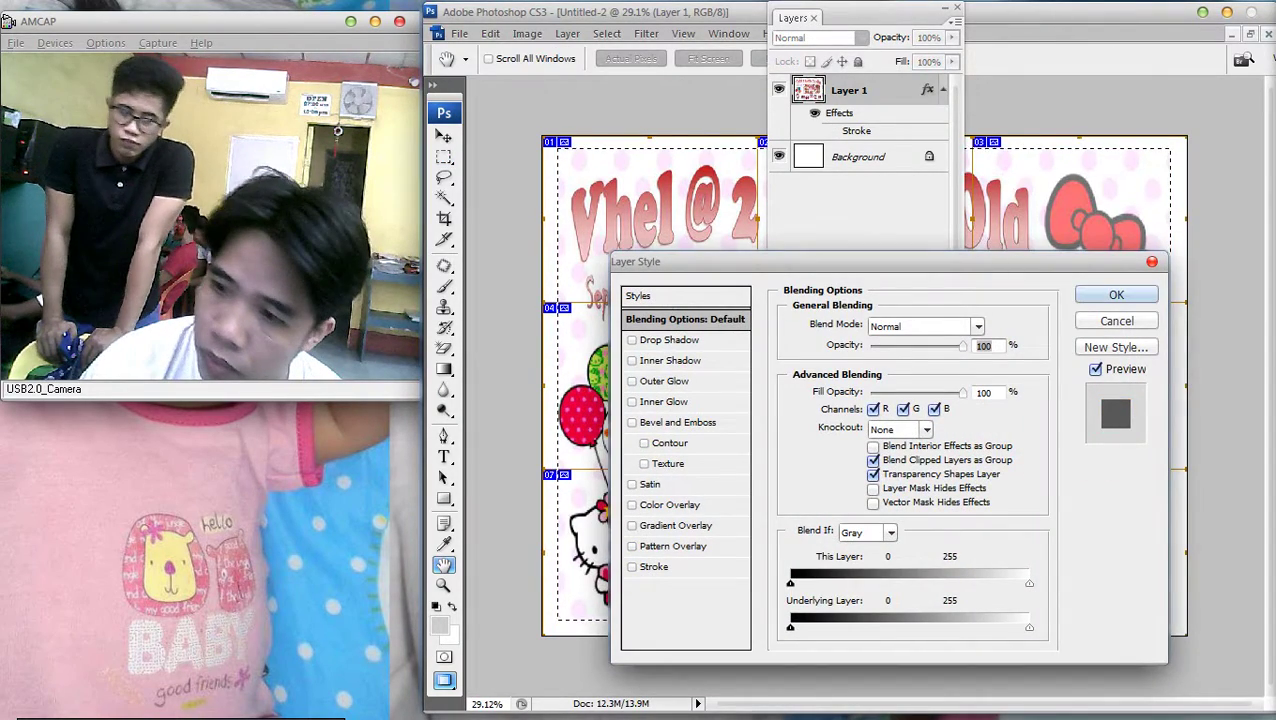
{"action": "left_click", "coordinate": [1116, 294]}
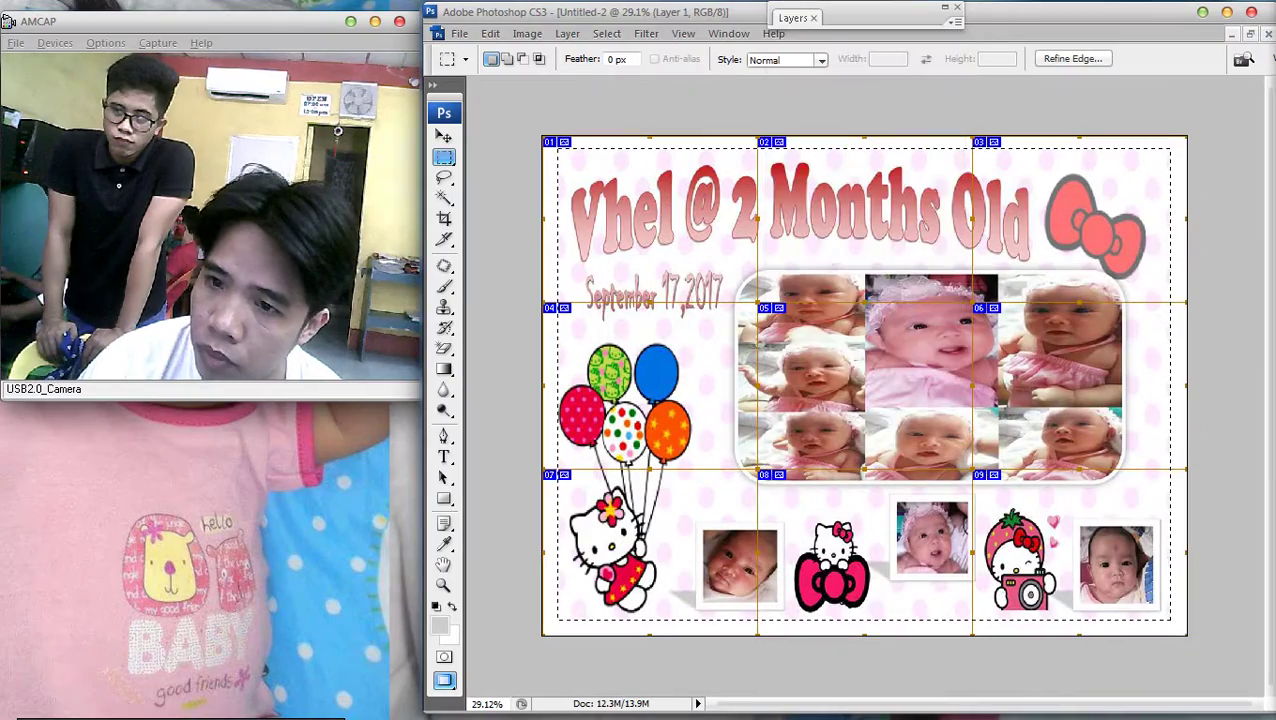
{"action": "right_click", "coordinate": [771, 268]}
{"action": "left_click", "coordinate": [802, 283]}
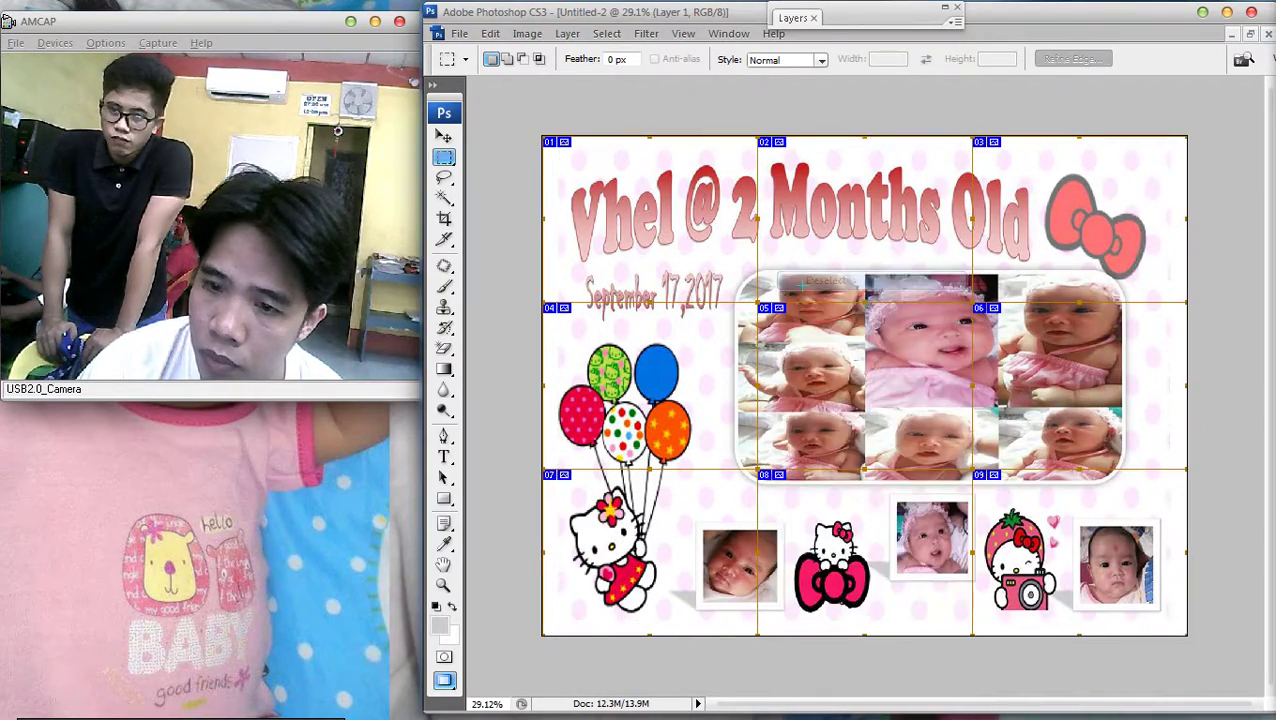
Select all, deselect again, and fit the whole canvas on screen
{"action": "key", "text": "ctrl+0"}
{"action": "key", "text": "ctrl+plus"}
{"action": "key", "text": "ctrl+minus"}
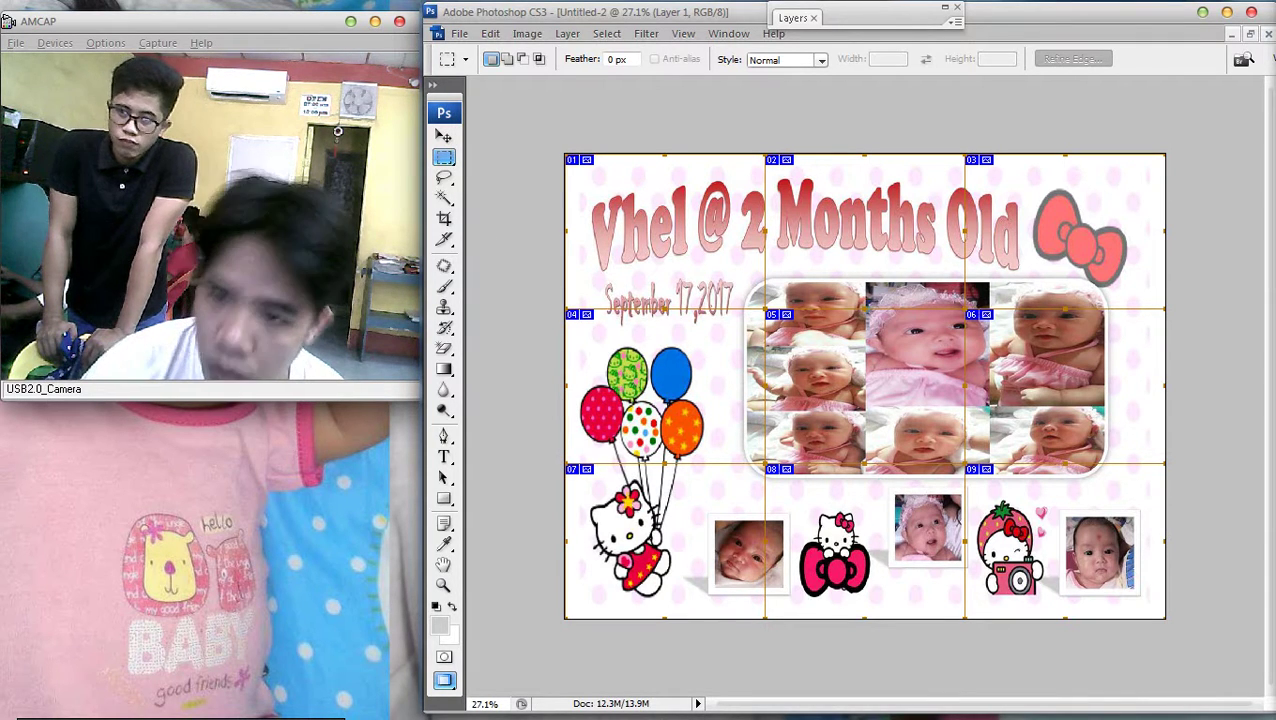
{"action": "key", "text": "ctrl+a"}
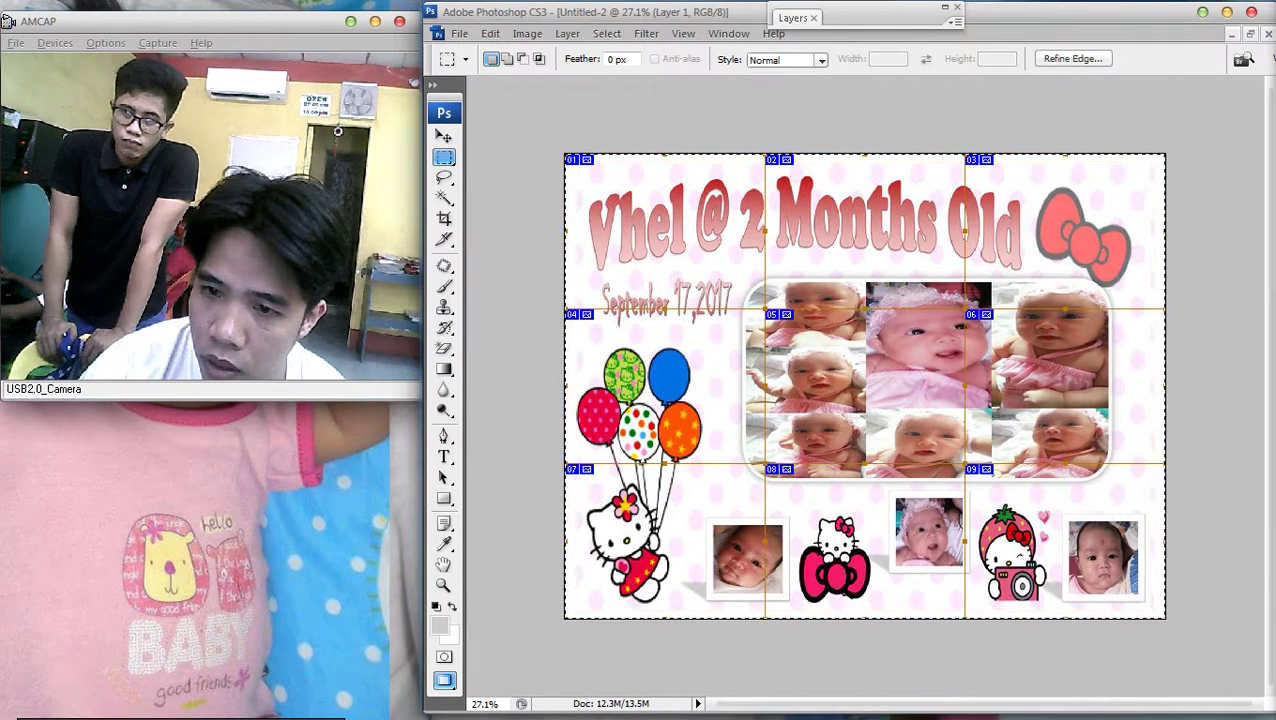
{"action": "key", "text": "ctrl+d"}
{"action": "key", "text": "ctrl+minus"}
{"action": "key", "text": "ctrl+0"}
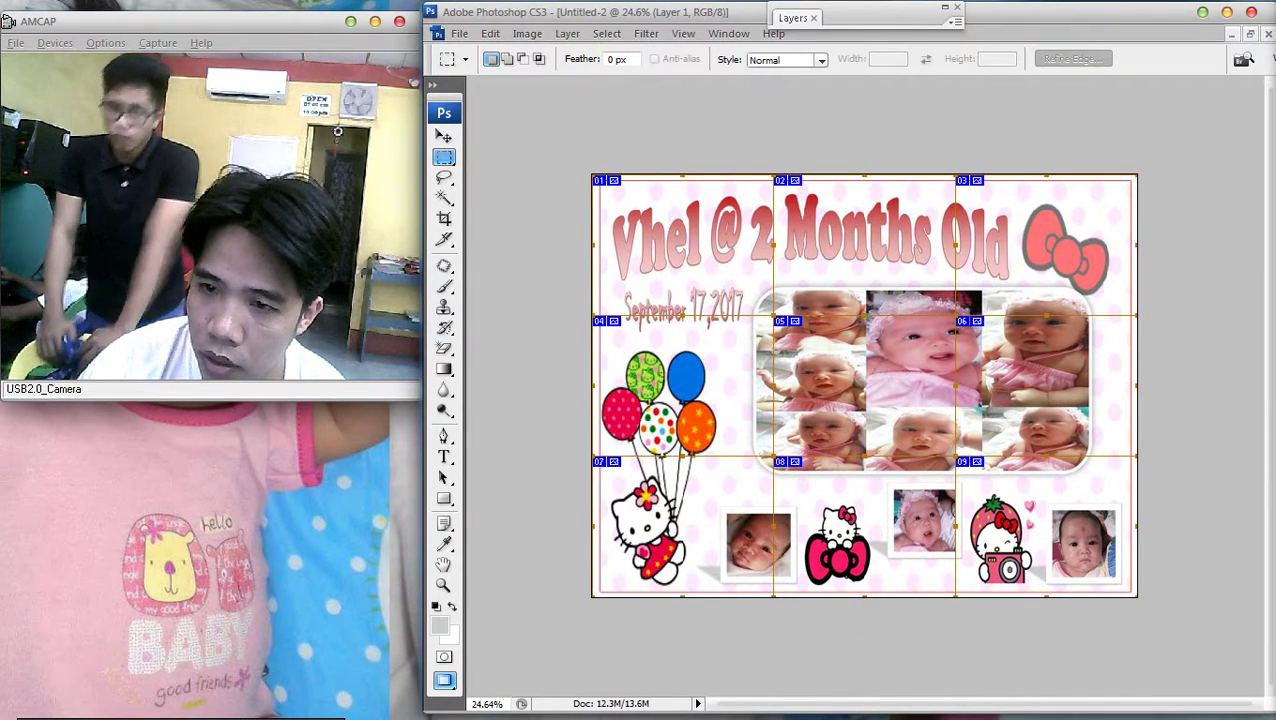
Marquee the top-left corner of the collage
{"action": "right_click", "coordinate": [756, 244]}
{"action": "left_click", "coordinate": [548, 177]}
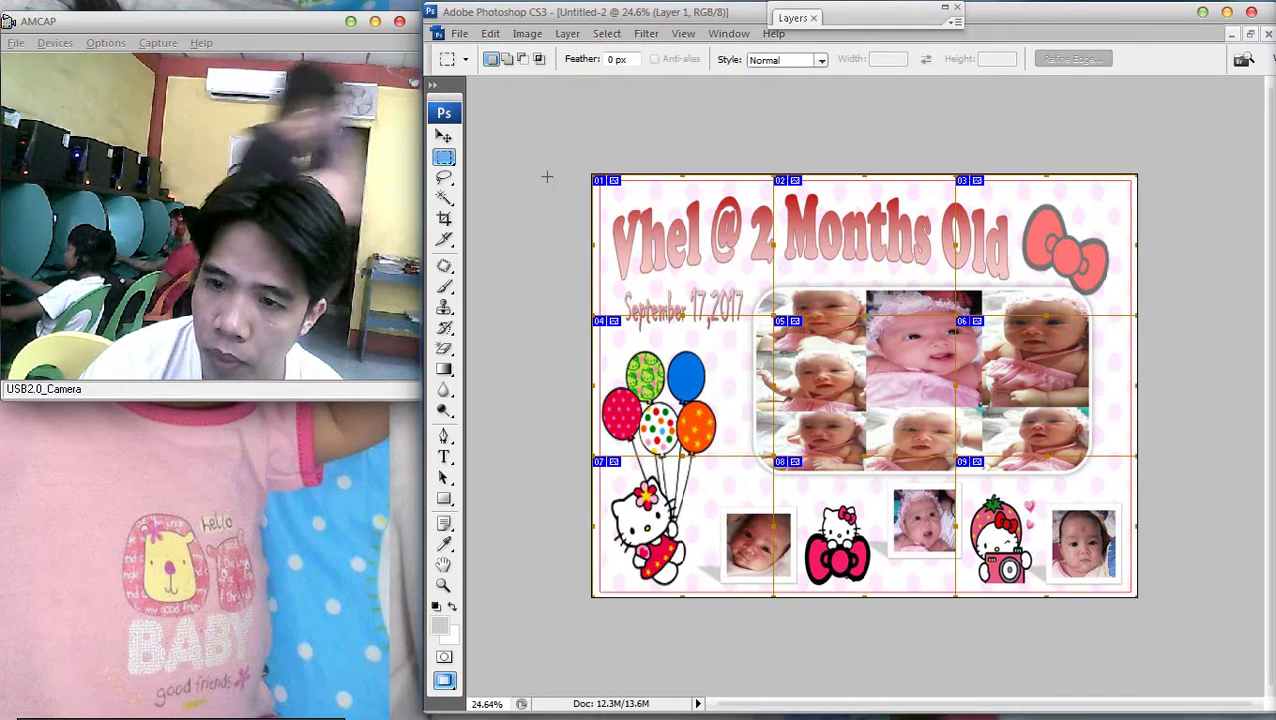
{"action": "left_click_drag", "start_coordinate": [548, 177], "coordinate": [751, 282]}
Turn off Layer 1's Stroke effect again in its layer style settings
{"action": "key", "text": "F7"}
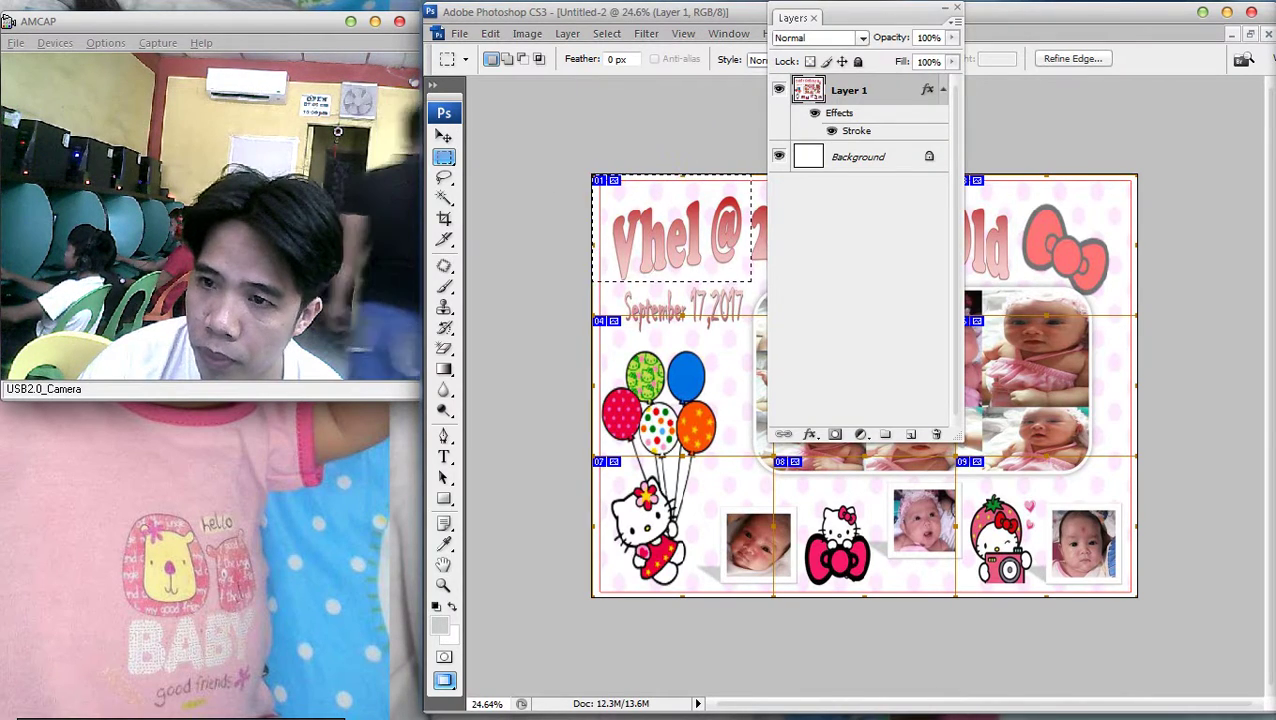
{"action": "key", "text": "h"}
{"action": "double_click", "coordinate": [895, 90]}
{"action": "left_click", "coordinate": [632, 566]}
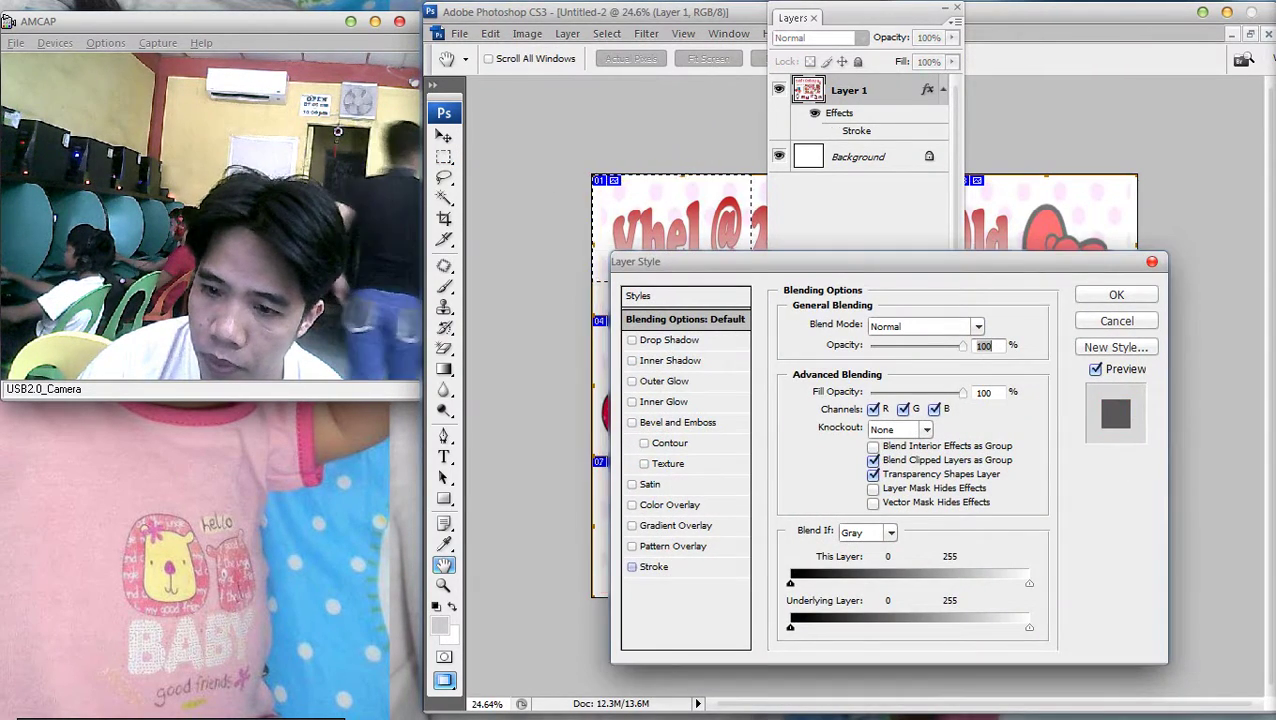
{"action": "key", "text": "Return"}
{"action": "key", "text": "m"}
{"action": "key", "text": "F7"}
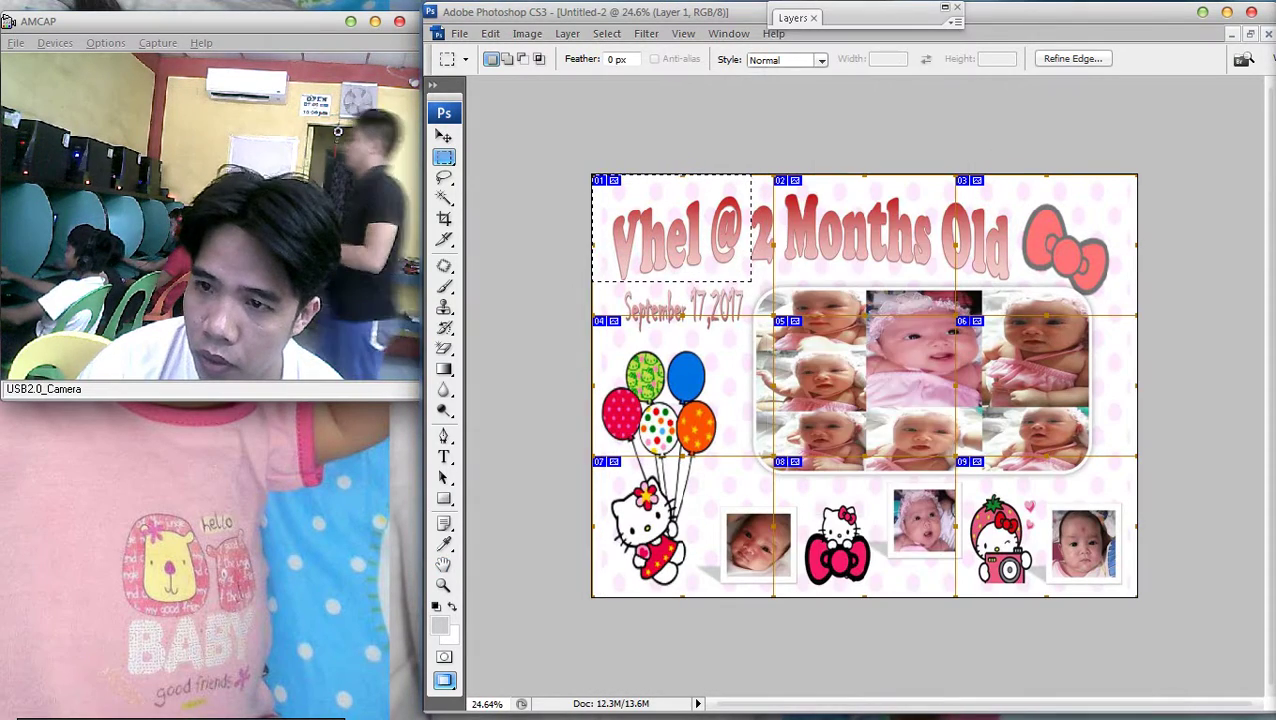
Deselect, marquee the top-left 'Vhel @ 2' slice, cut it, and start a new document
{"action": "right_click", "coordinate": [752, 230]}
{"action": "left_click", "coordinate": [795, 245]}
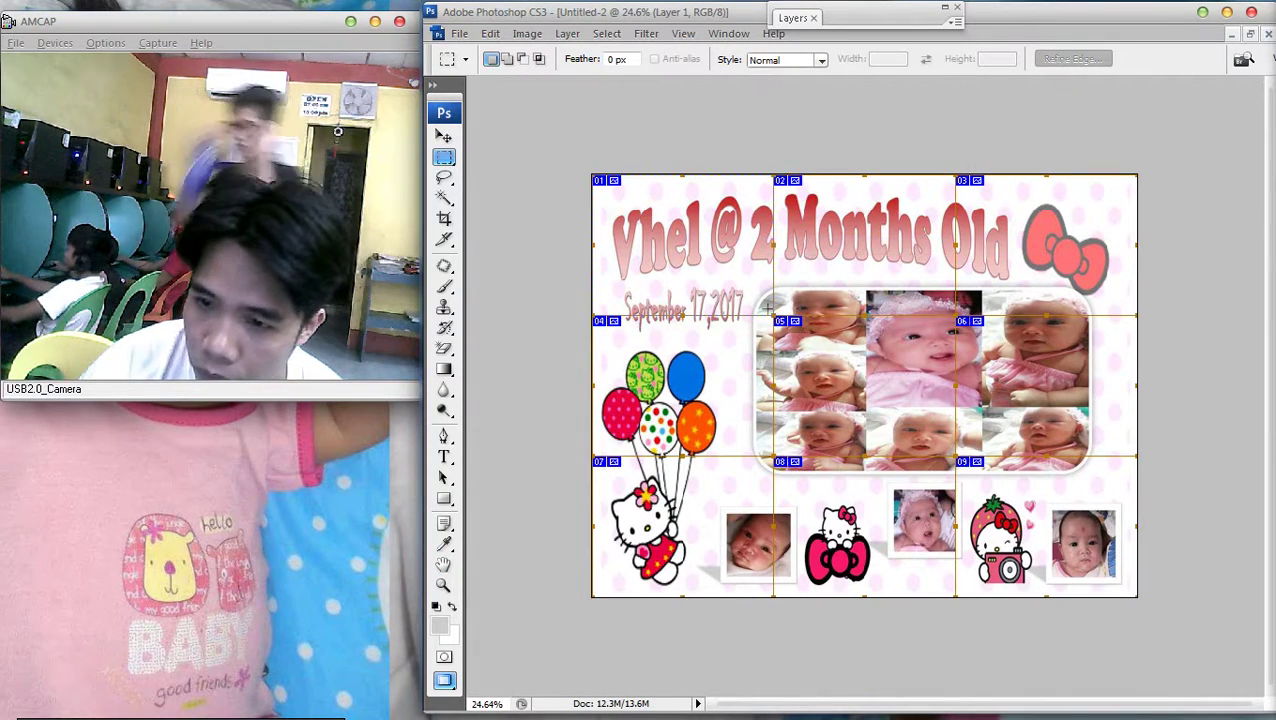
{"action": "left_click_drag", "start_coordinate": [593, 176], "coordinate": [773, 314]}
{"action": "key", "text": "Delete"}
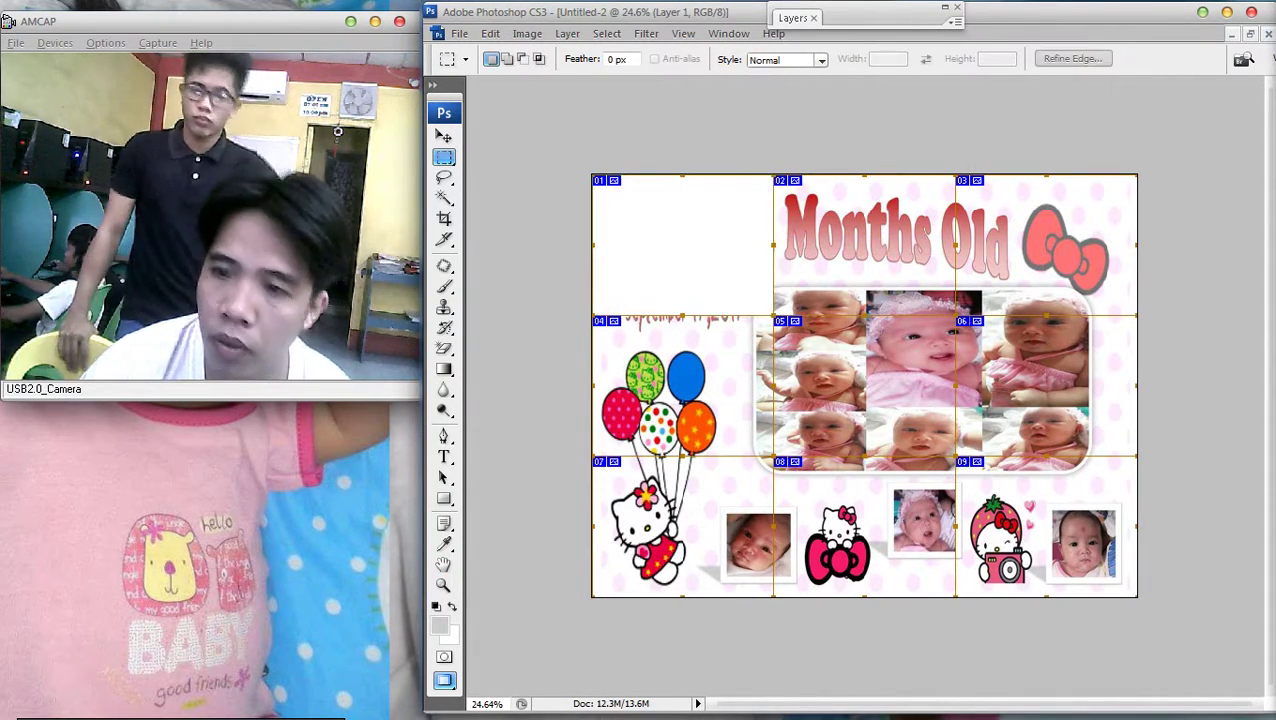
{"action": "key", "text": "ctrl+n"}
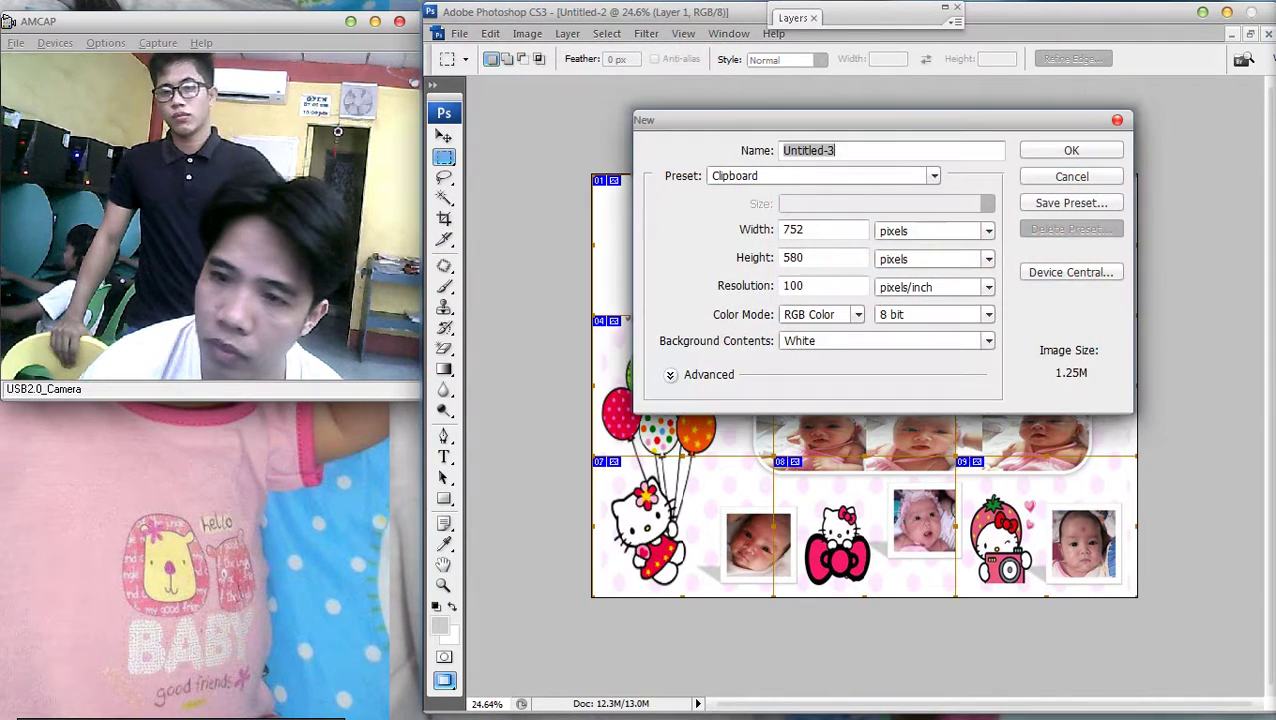
Restart the New dialog, try an 8.5-inch width, then cancel it
{"action": "key", "text": "Escape"}
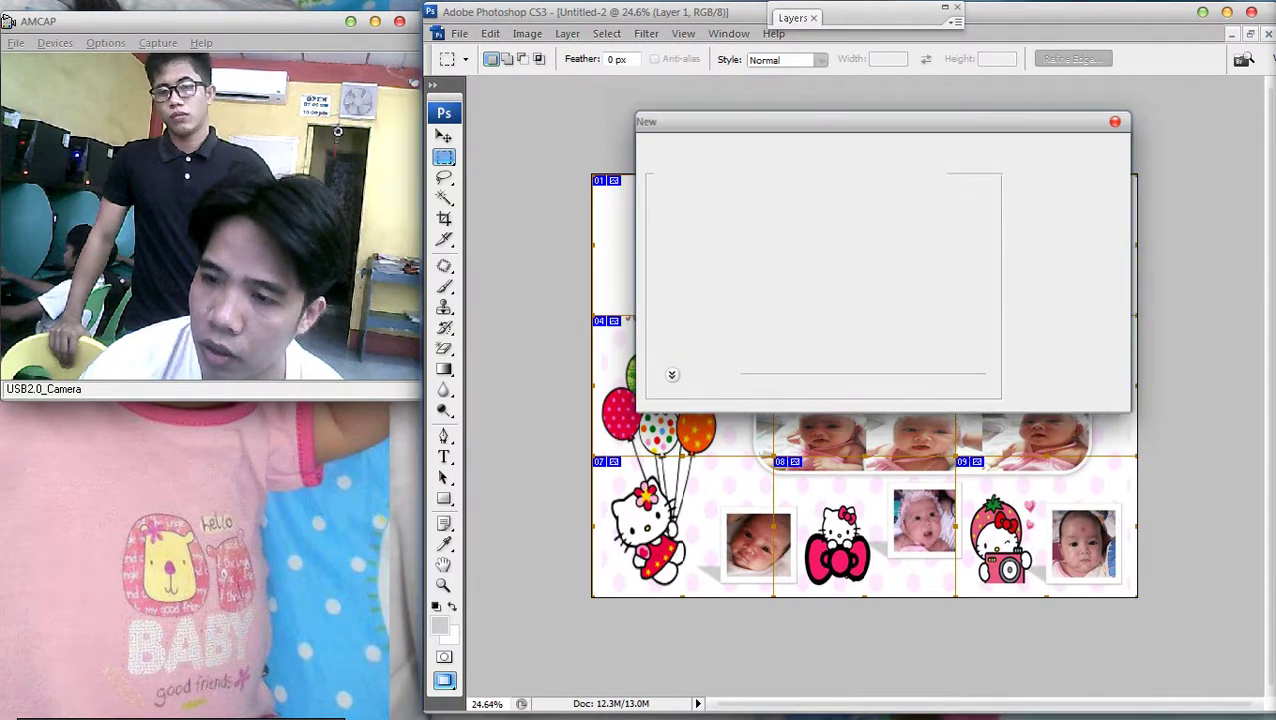
{"action": "key", "text": "ctrl+n"}
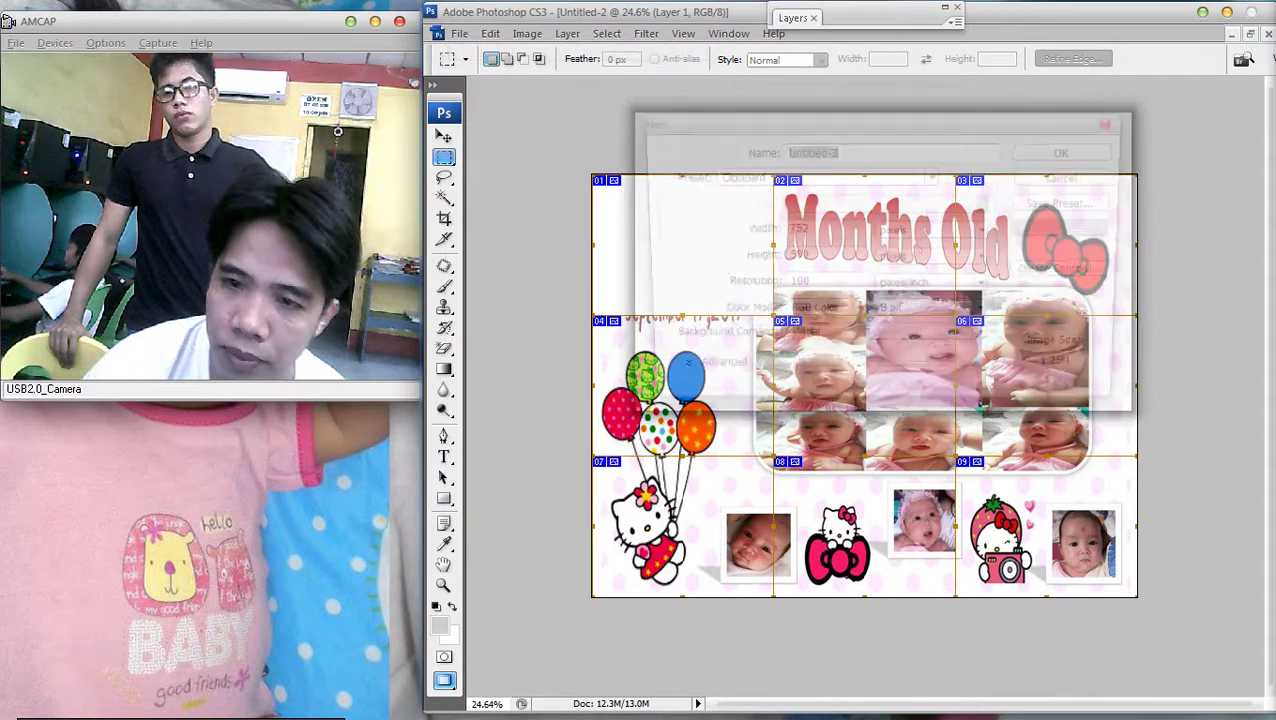
{"action": "left_click", "coordinate": [987, 231]}
{"action": "left_click", "coordinate": [894, 265]}
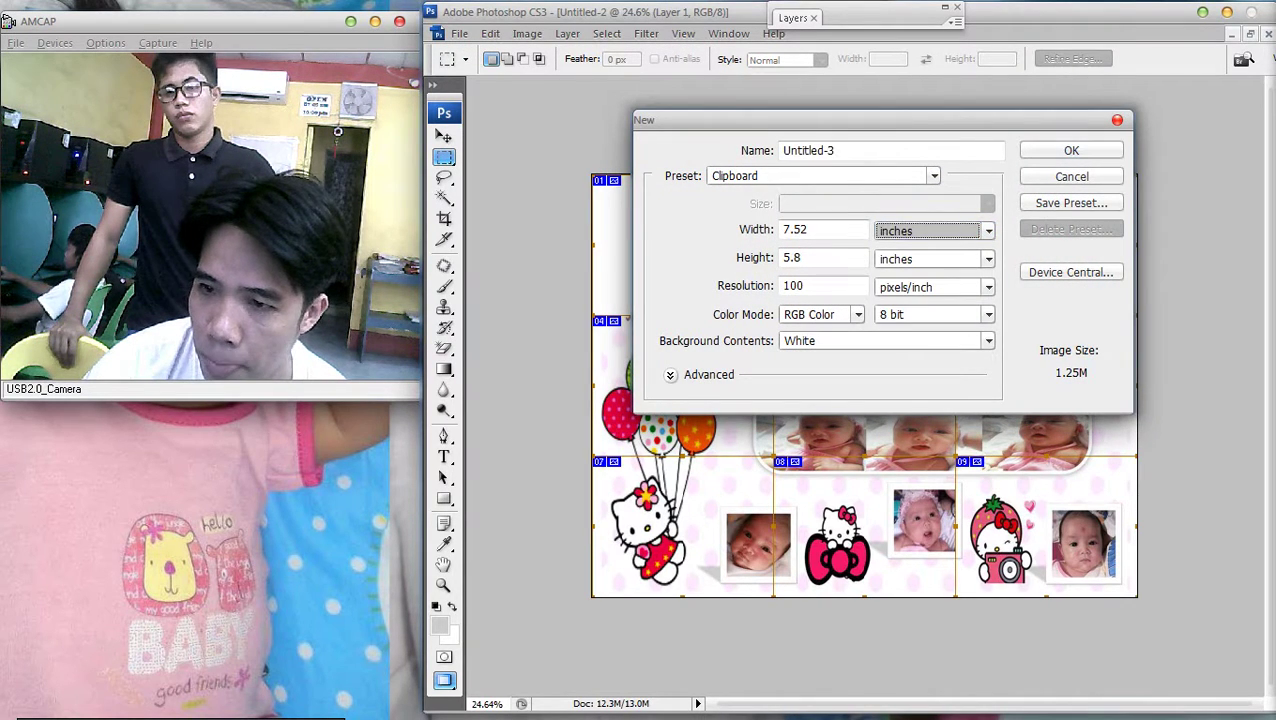
{"action": "key", "text": "shift+Tab"}
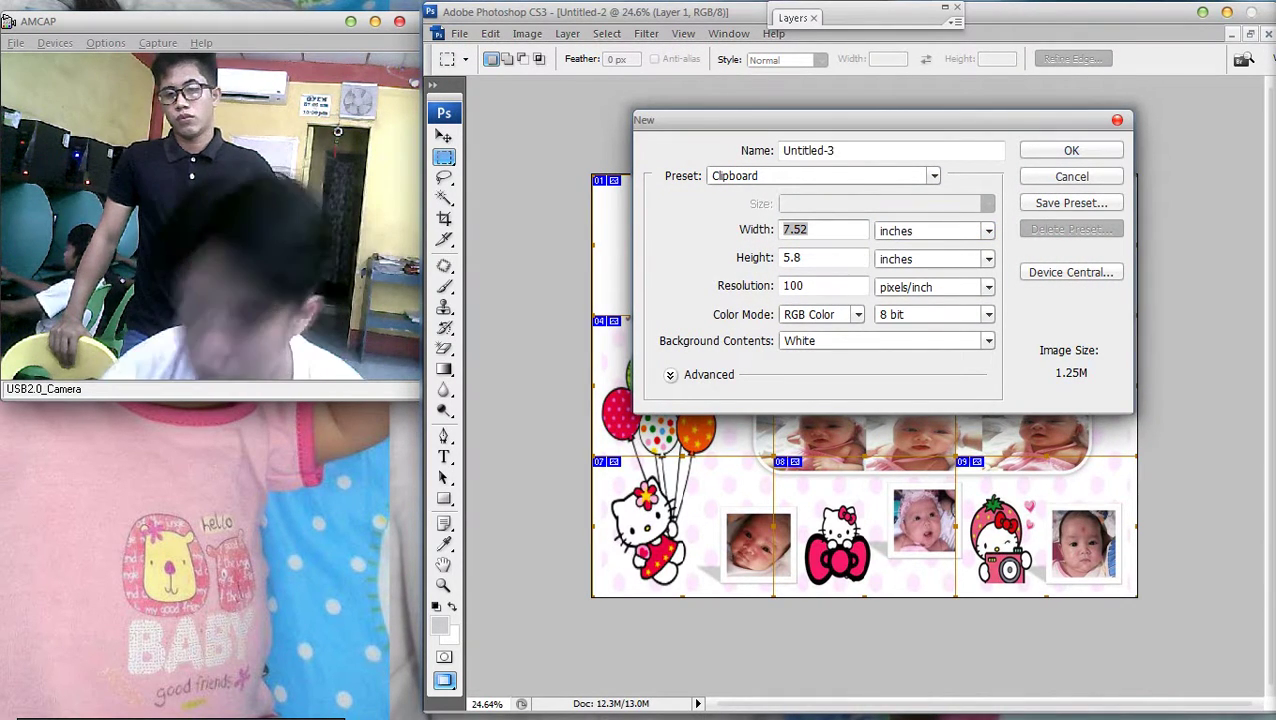
{"action": "type", "text": "8.5"}
{"action": "key", "text": "Tab"}
{"action": "key", "text": "Tab"}
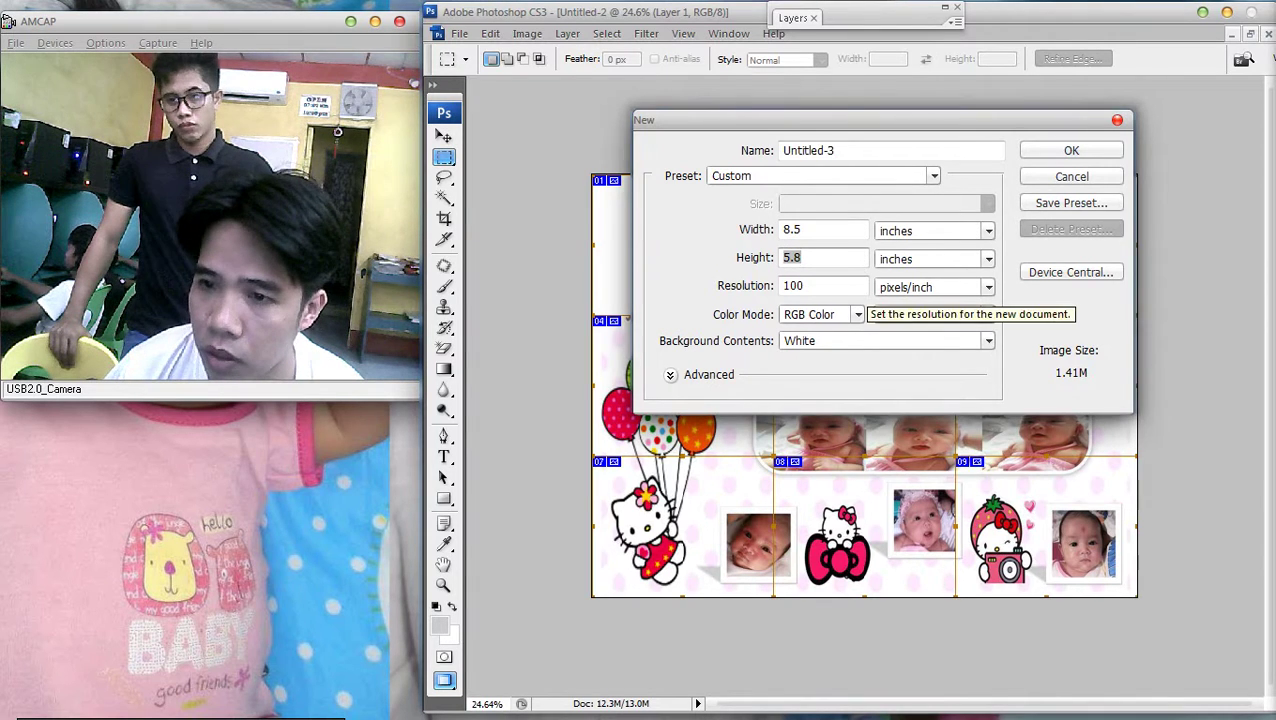
{"action": "key", "text": "shift+Tab"}
{"action": "key", "text": "shift+Tab"}
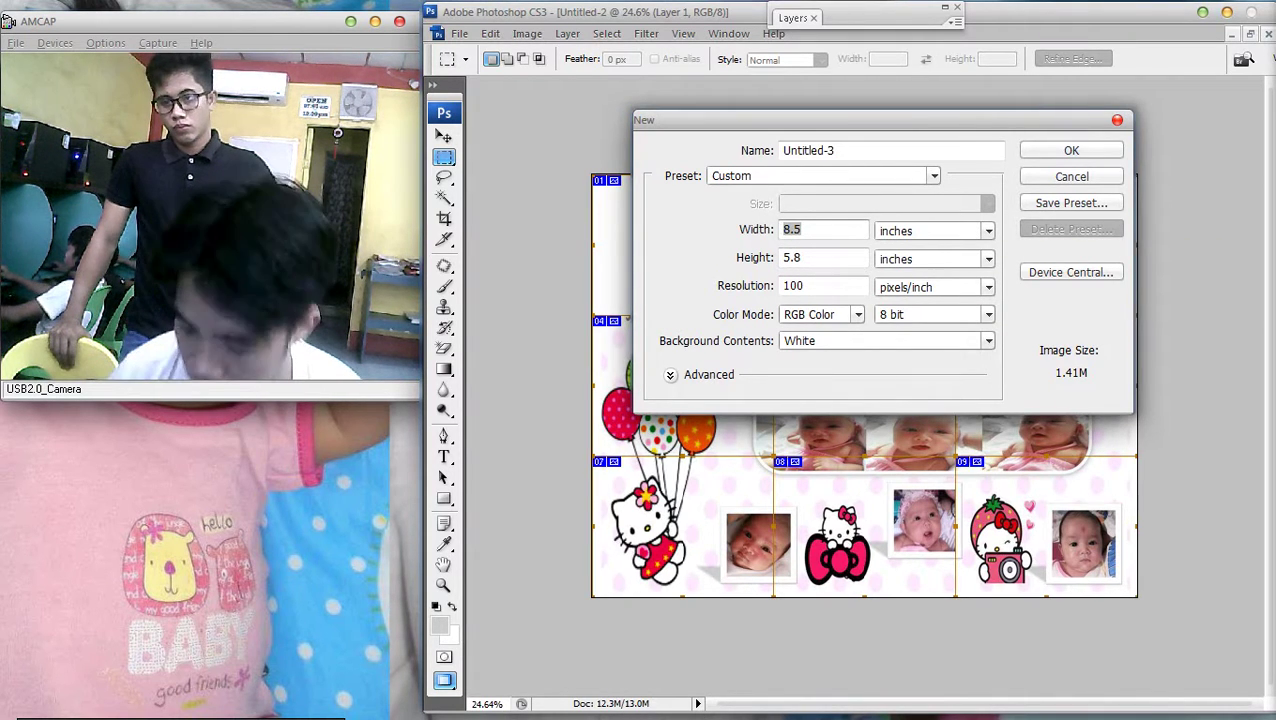
{"action": "type", "text": "8"}
{"action": "key", "text": "Escape"}
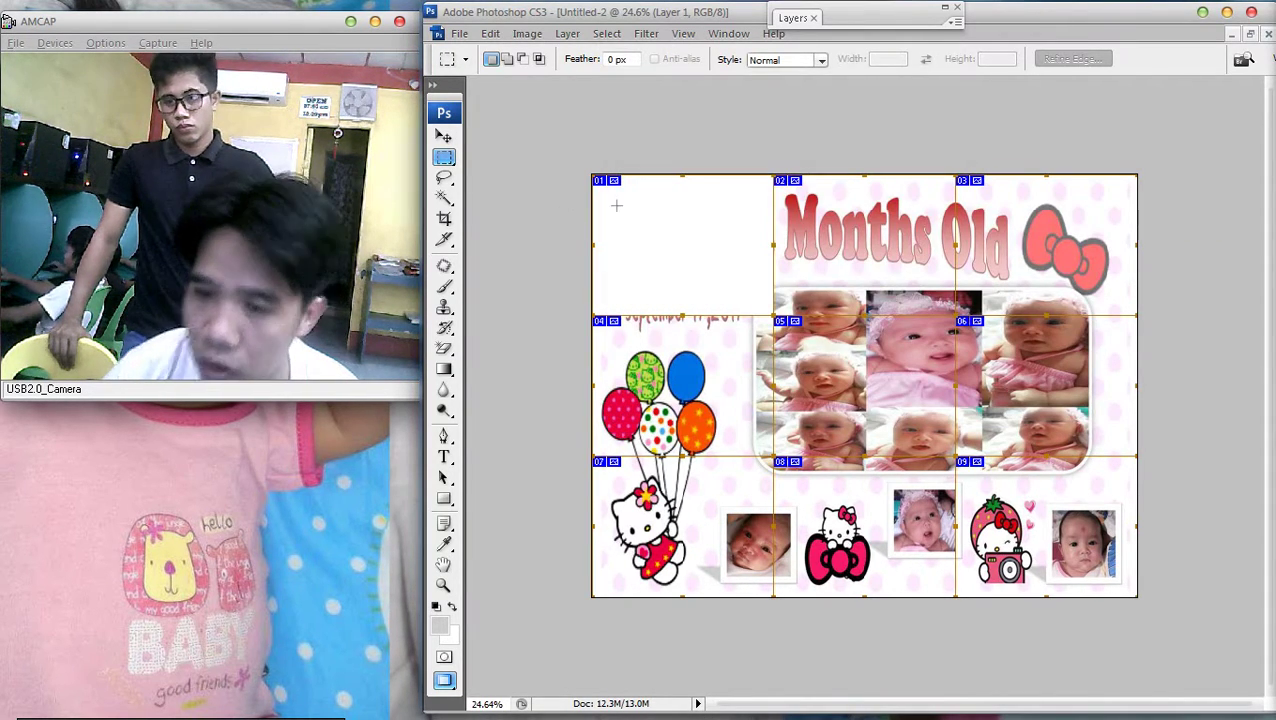
Create the document at 8.5 × 5.8 inches, 100 pixels/inch
{"action": "key", "text": "alt+f"}
{"action": "key", "text": "Return"}
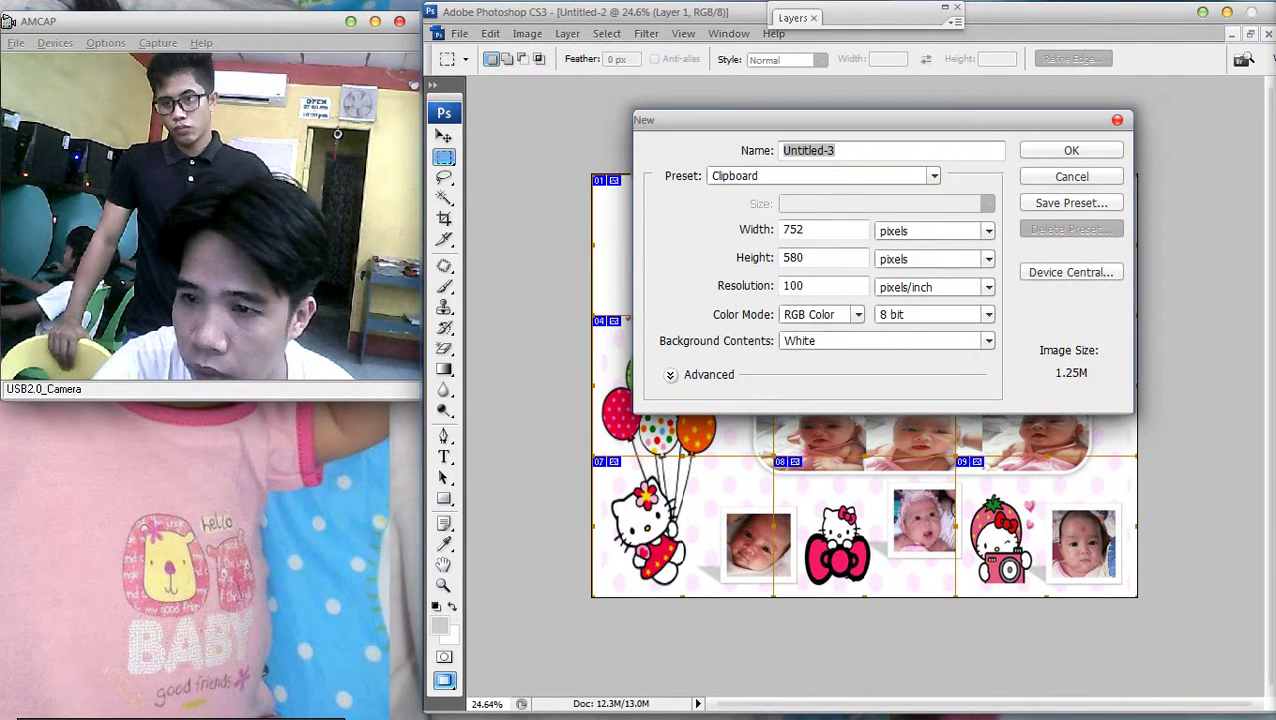
{"action": "left_click", "coordinate": [935, 230]}
{"action": "key", "text": "Down"}
{"action": "key", "text": "Return"}
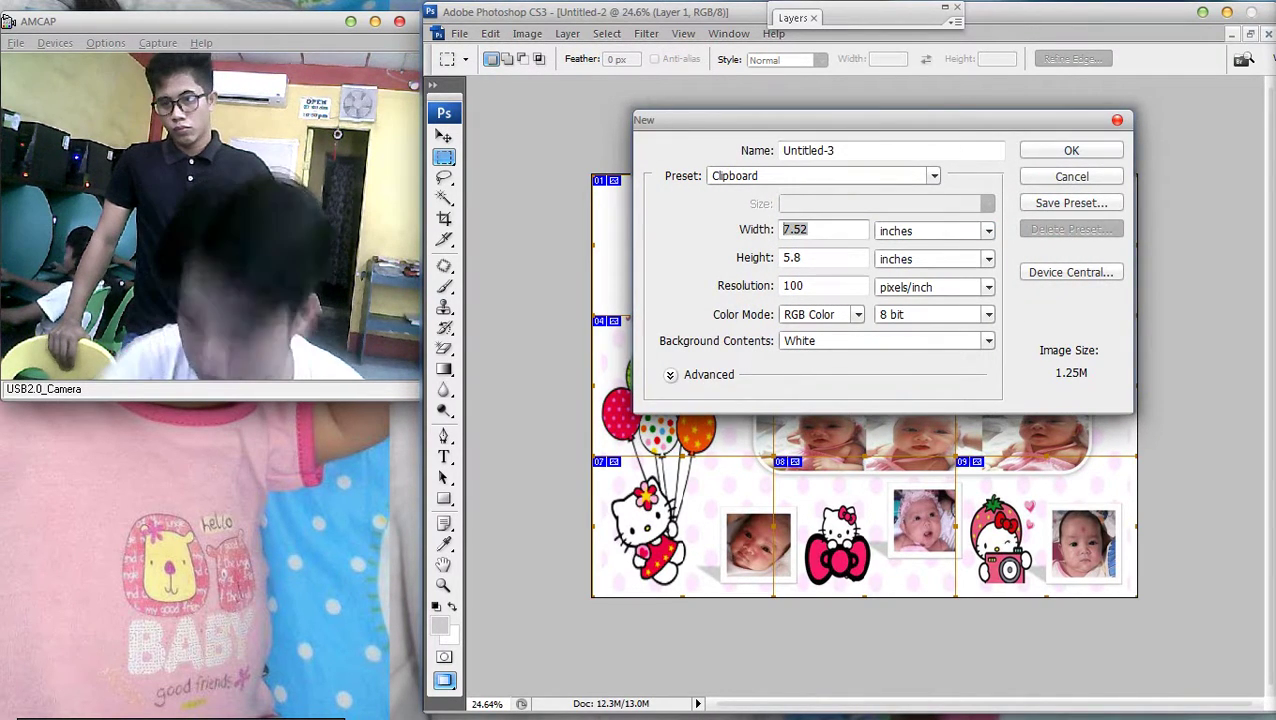
{"action": "key", "text": "Tab"}
{"action": "key", "text": "Tab"}
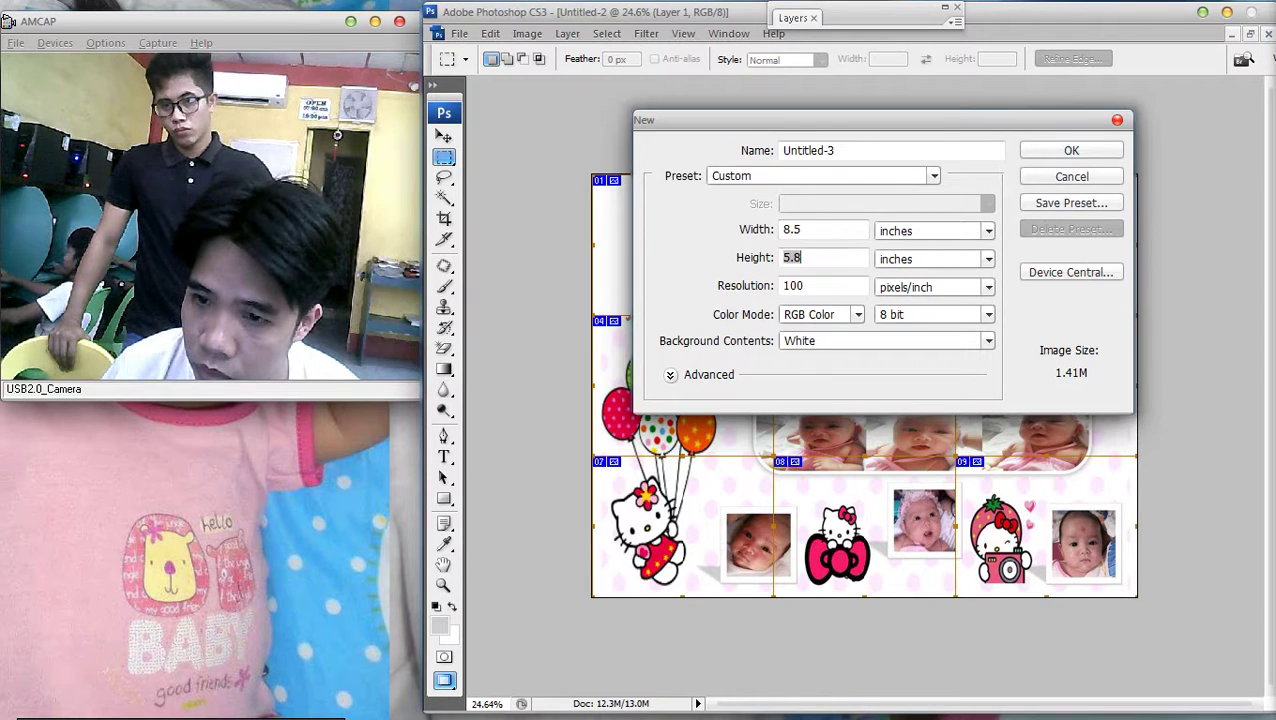
{"action": "key", "text": "Return"}
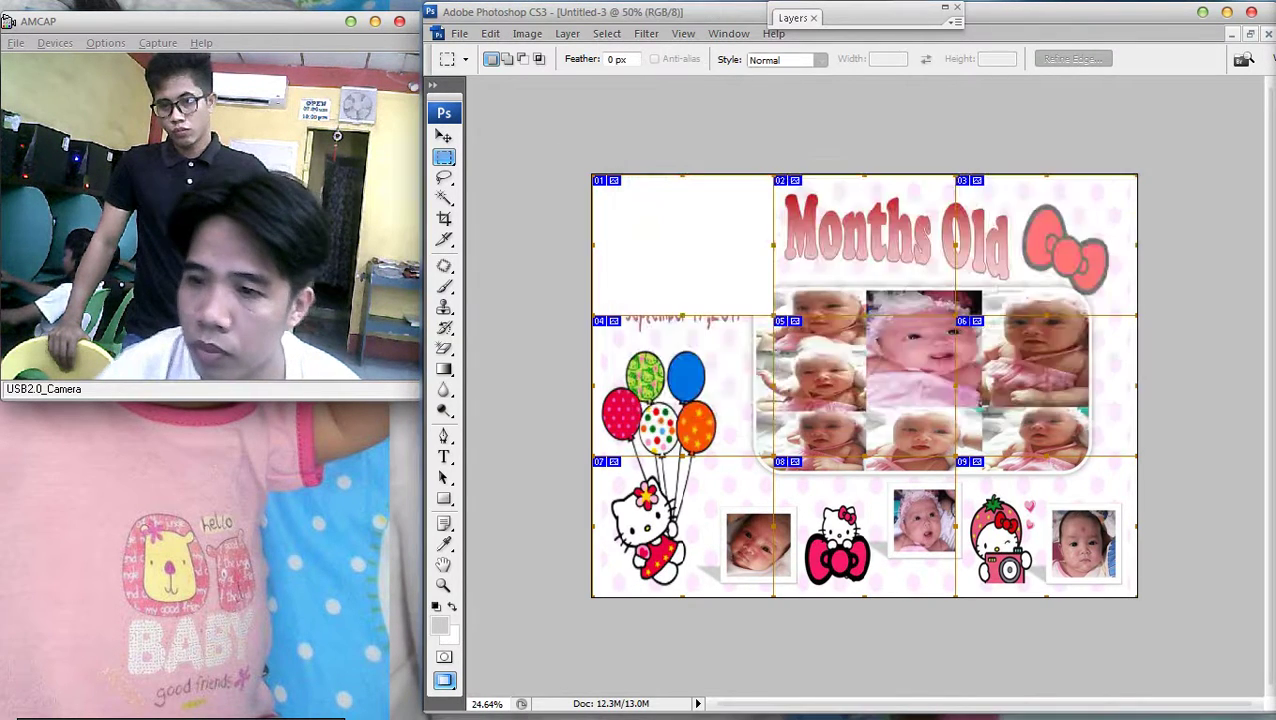
Rotate the canvas 90° clockwise, paste the Vhel @ 2 slice, and nudge it into place
{"action": "scroll", "coordinate": [678, 121], "scroll_direction": "down", "scroll_amount": 1}
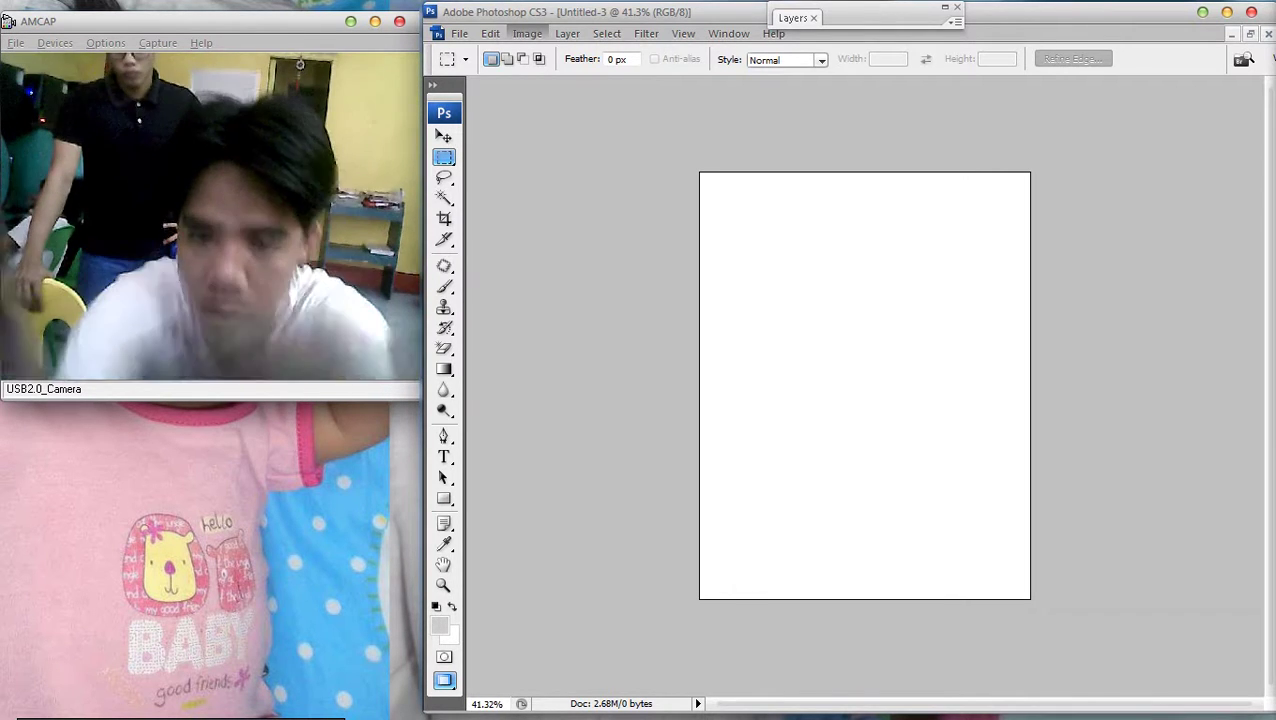
{"action": "left_click", "coordinate": [527, 33]}
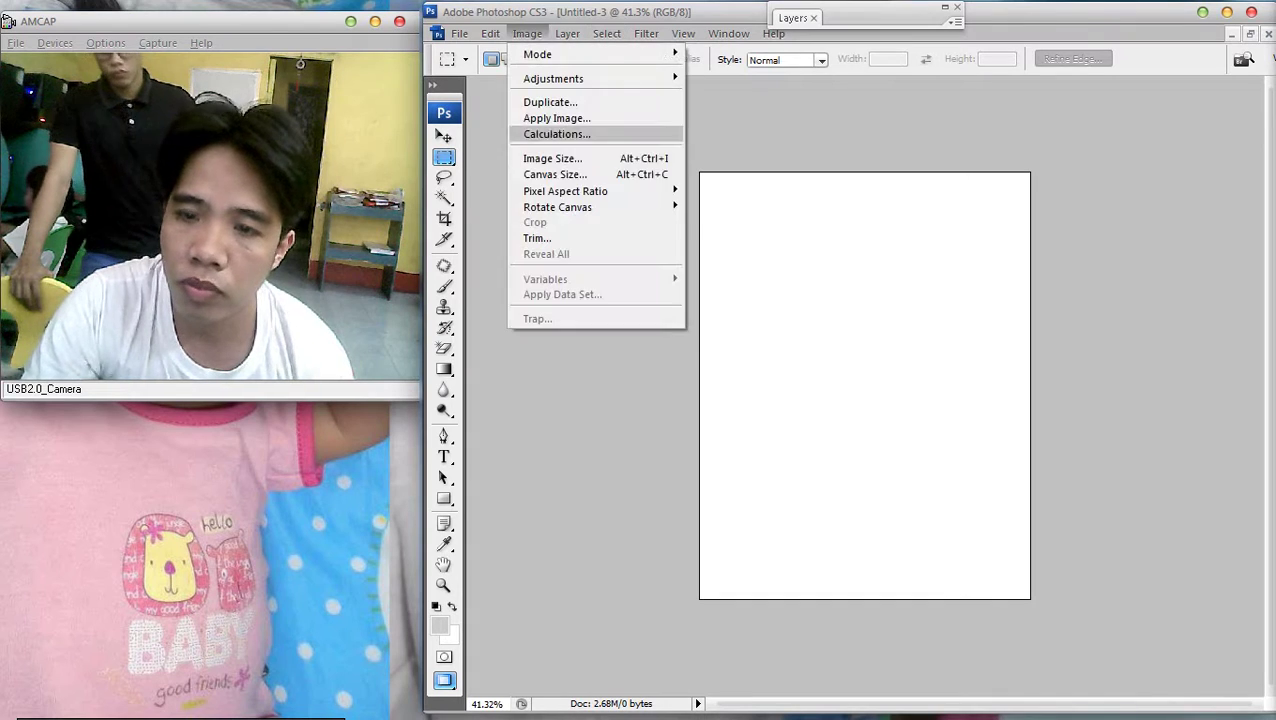
{"action": "left_click", "coordinate": [718, 223]}
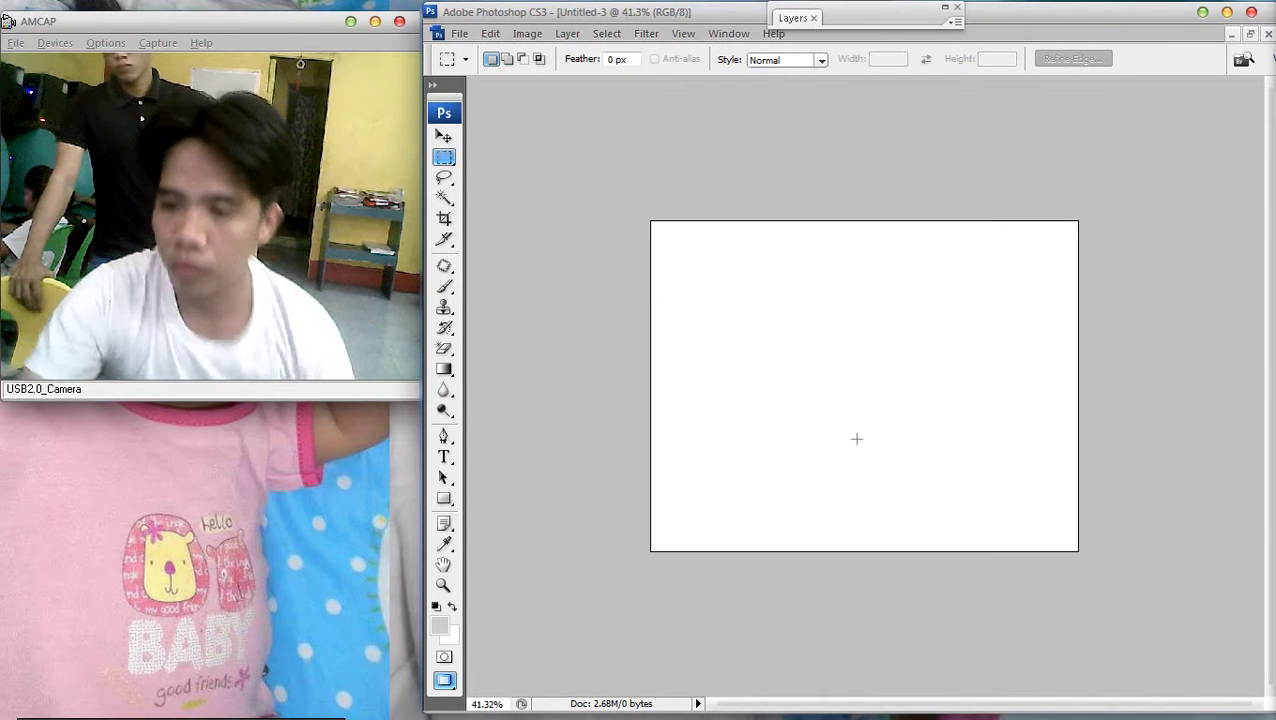
{"action": "key", "text": "ctrl+v"}
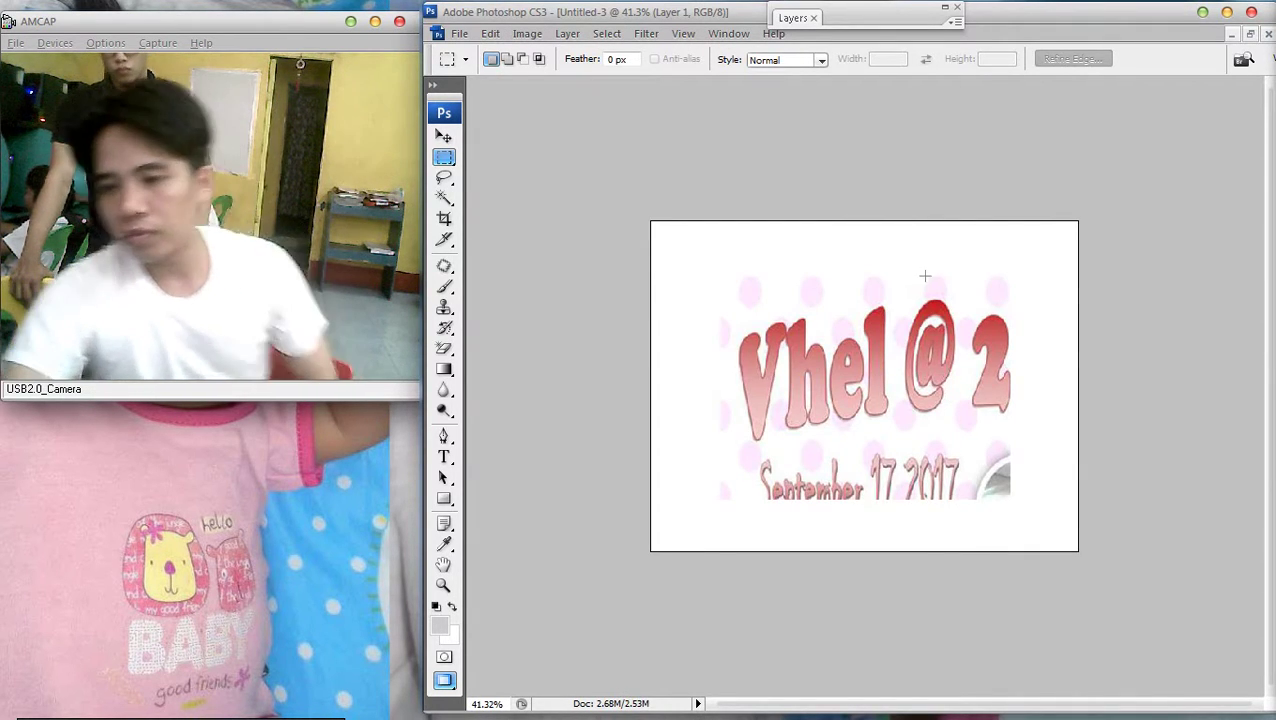
{"action": "key", "text": "v"}
{"action": "left_click_drag", "start_coordinate": [860, 380], "coordinate": [824, 385]}
{"action": "key", "text": "ctrl+plus"}
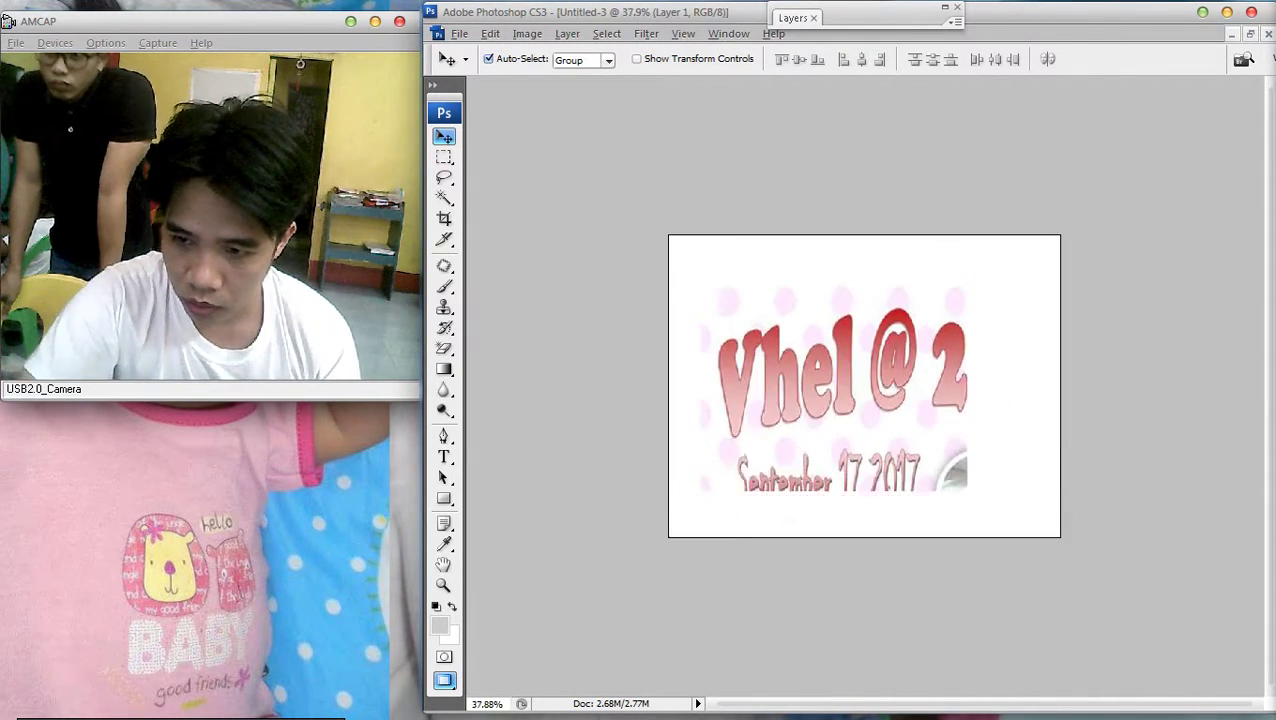
{"action": "key", "text": "ctrl+minus"}
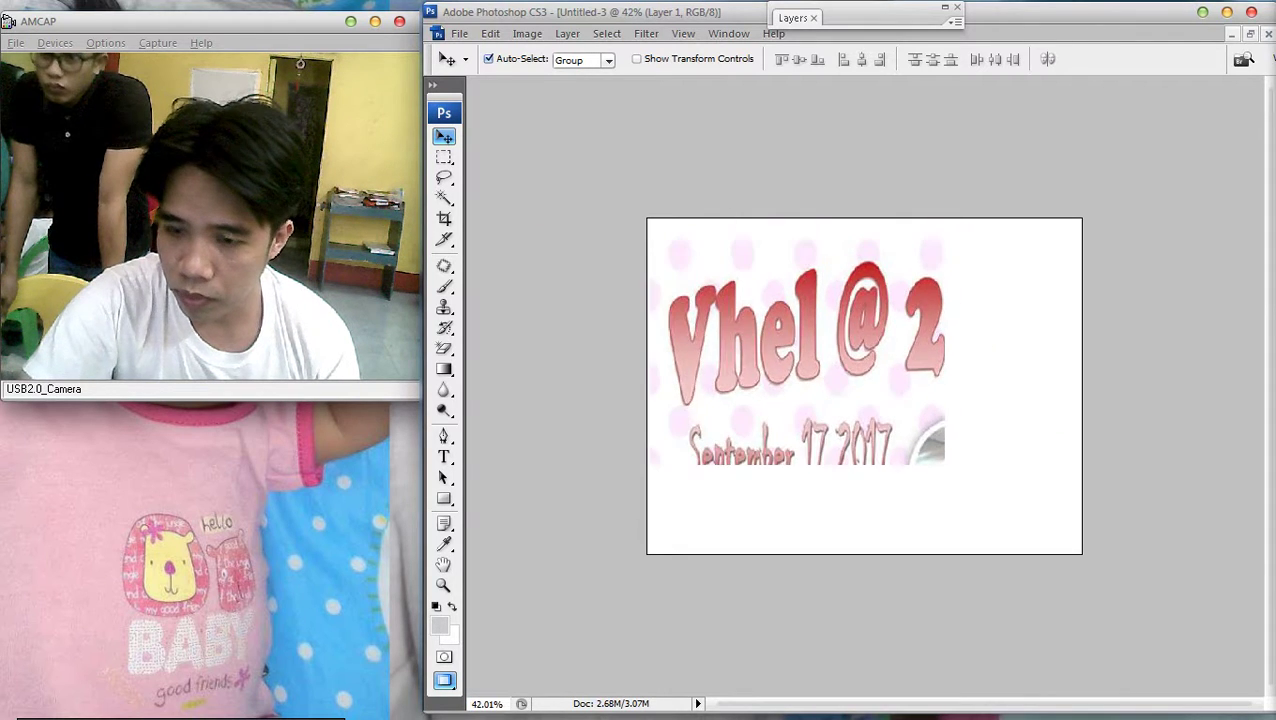
{"action": "key", "text": "ctrl+minus"}
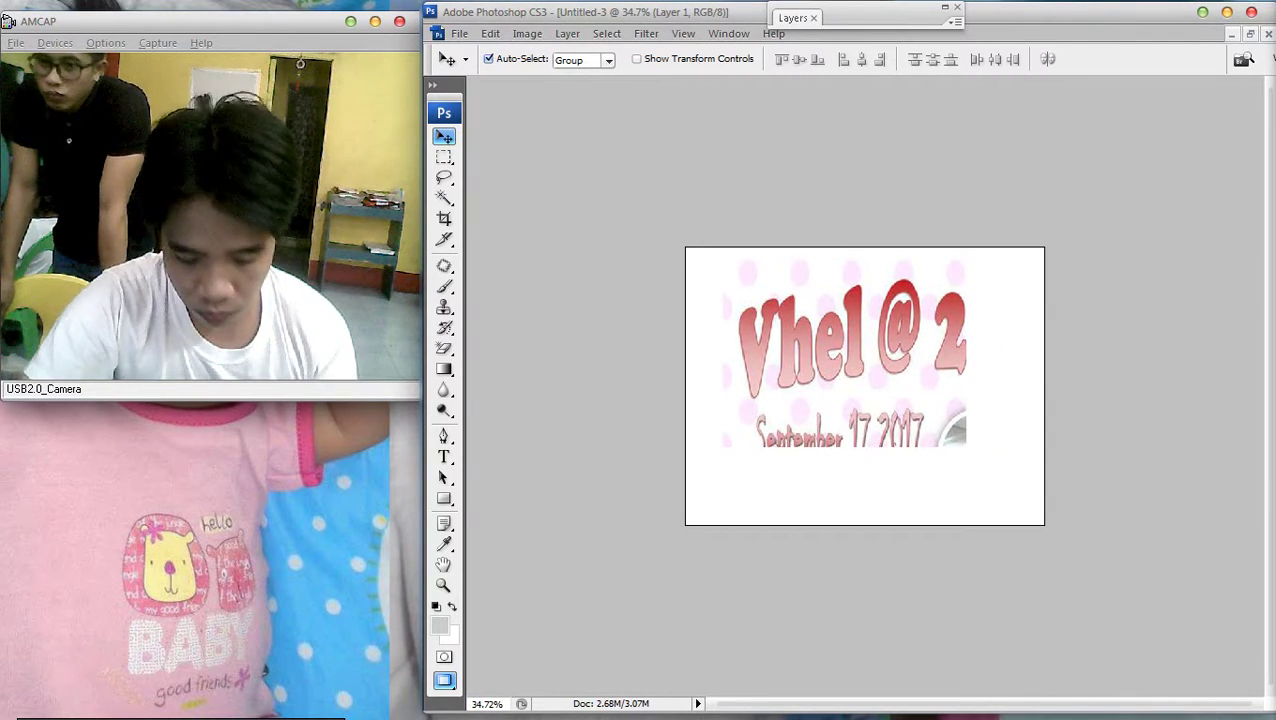
{"action": "key", "text": "shift+Down"}
{"action": "key", "text": "shift+Down"}
{"action": "key", "text": "shift+Down"}
{"action": "key", "text": "shift+Down"}
{"action": "key", "text": "shift+Down"}
{"action": "key", "text": "shift+Down"}
{"action": "key", "text": "shift+Down"}
{"action": "key", "text": "shift+Down"}
{"action": "key", "text": "shift+Down"}
{"action": "key", "text": "shift+Down"}
{"action": "key", "text": "shift+Right"}
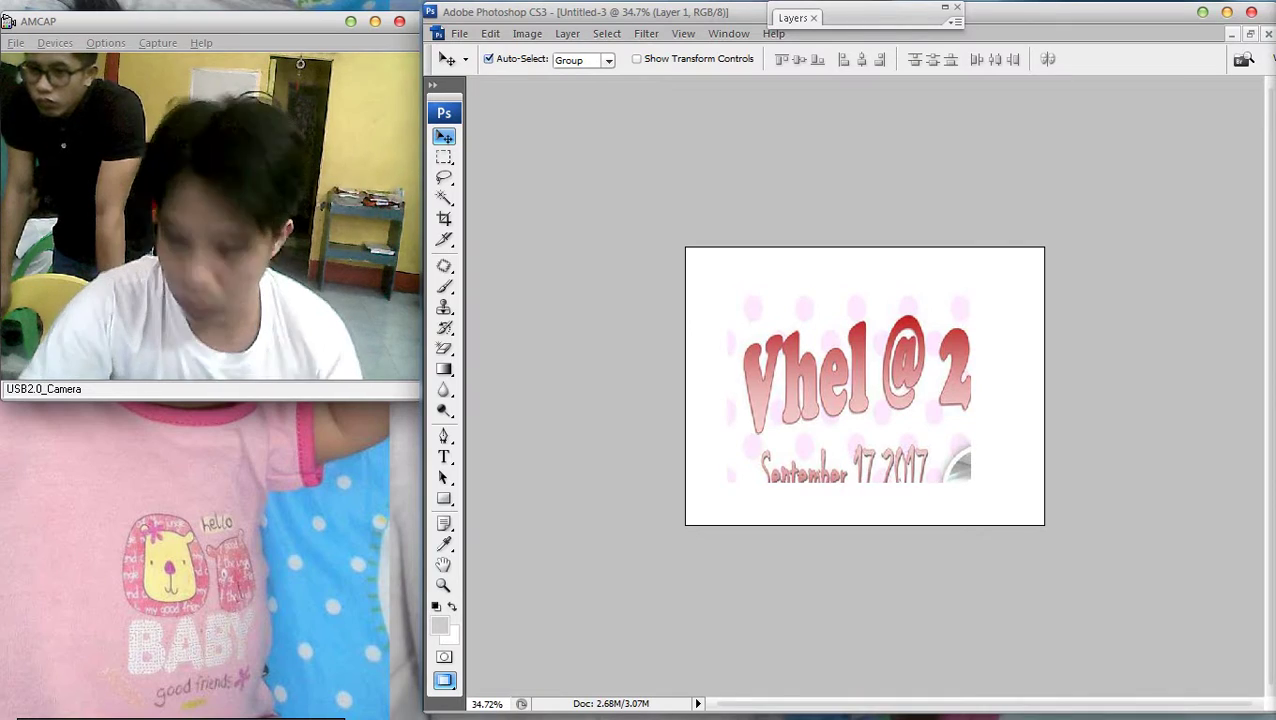
Delete the pasted image and close Untitled-3 without saving
{"action": "key", "text": "f"}
{"action": "key", "text": "f"}
{"action": "key", "text": "f"}
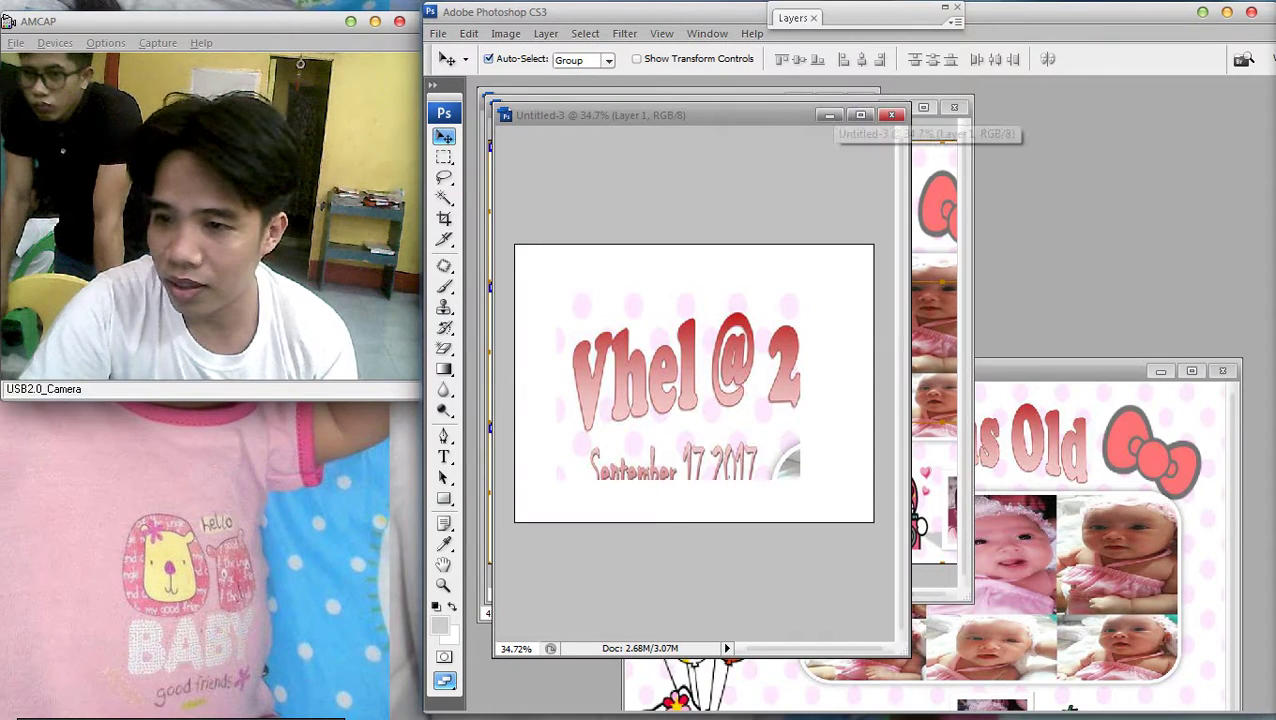
{"action": "key", "text": "Delete"}
{"action": "left_click", "coordinate": [891, 115]}
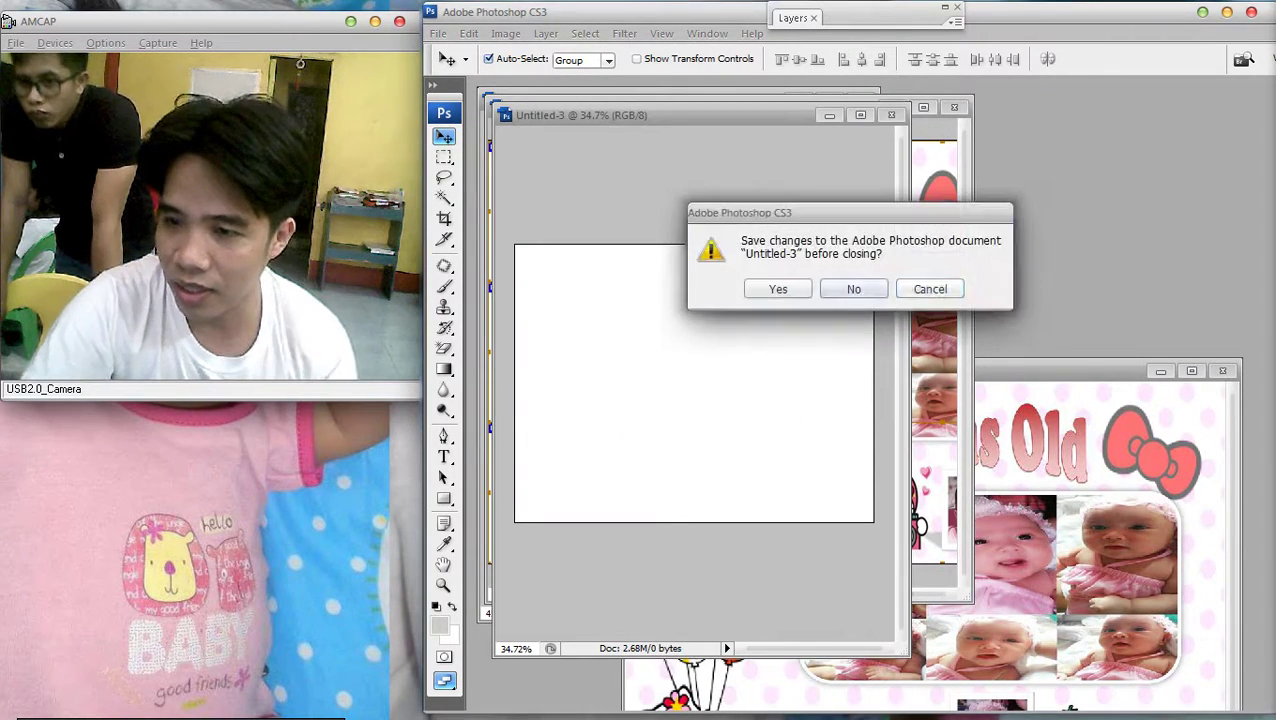
{"action": "key", "text": "Return"}
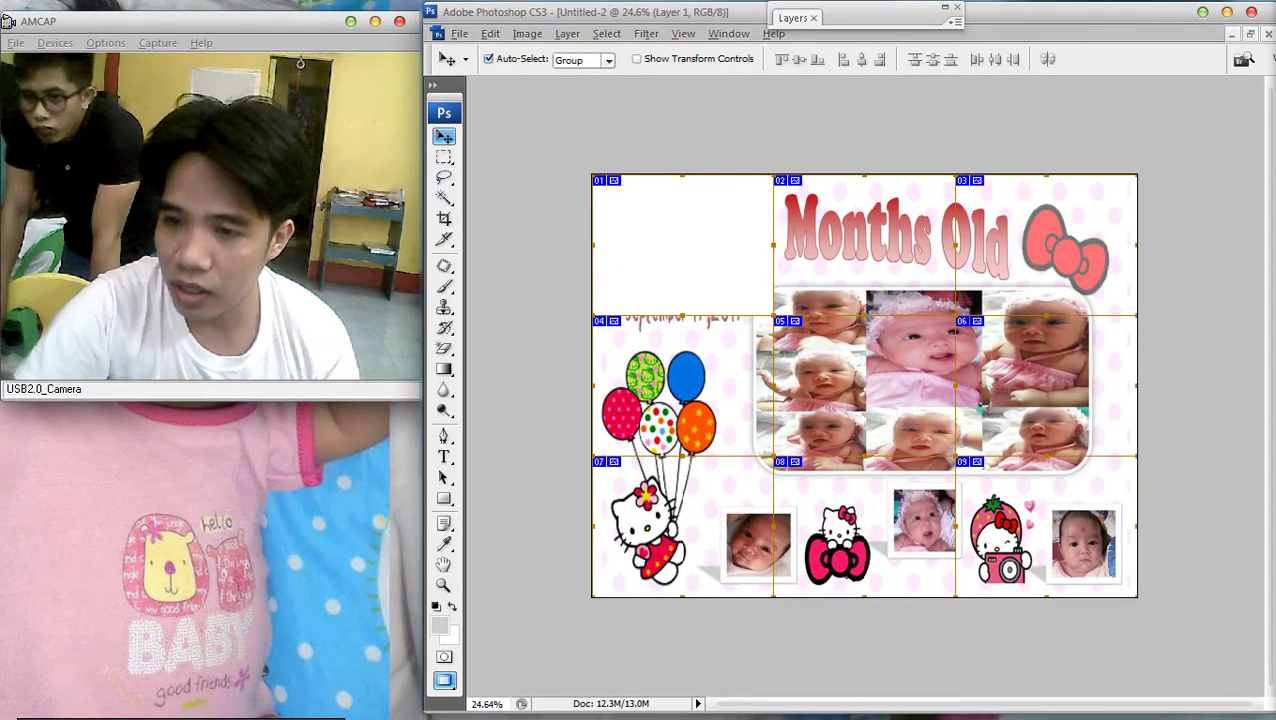
Create a 752×580 px clipboard-sized document and paste the Vhel @ 2 slice into it
{"action": "key", "text": "ctrl+z"}
{"action": "key", "text": "ctrl+minus"}
{"action": "key", "text": "ctrl+plus"}
{"action": "key", "text": "ctrl+z"}
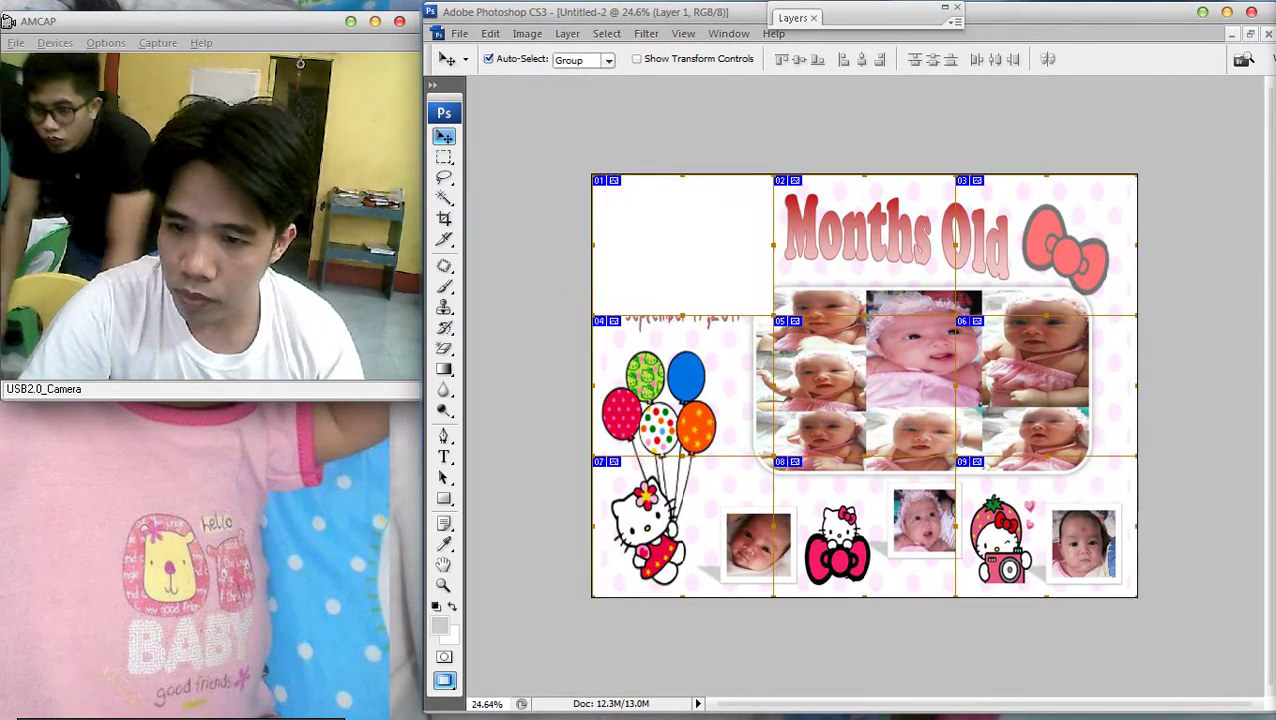
{"action": "key", "text": "alt+f"}
{"action": "key", "text": "n"}
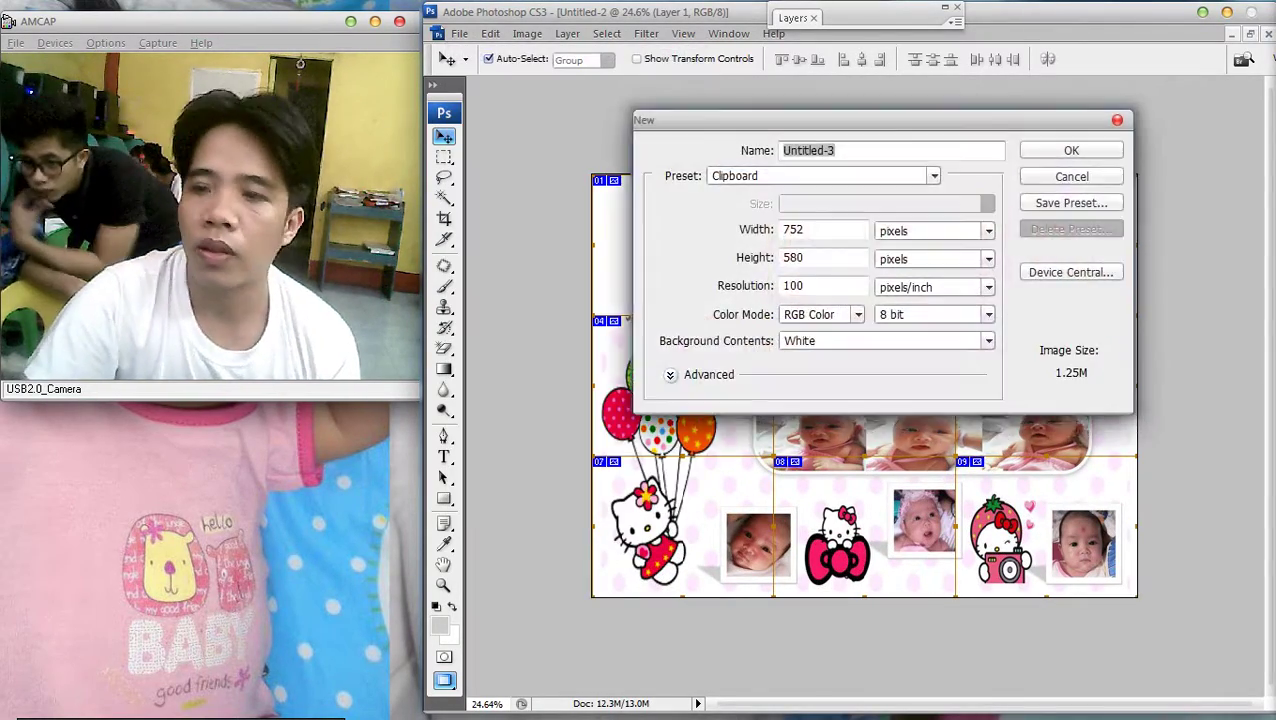
{"action": "key", "text": "Return"}
{"action": "key", "text": "ctrl+v"}
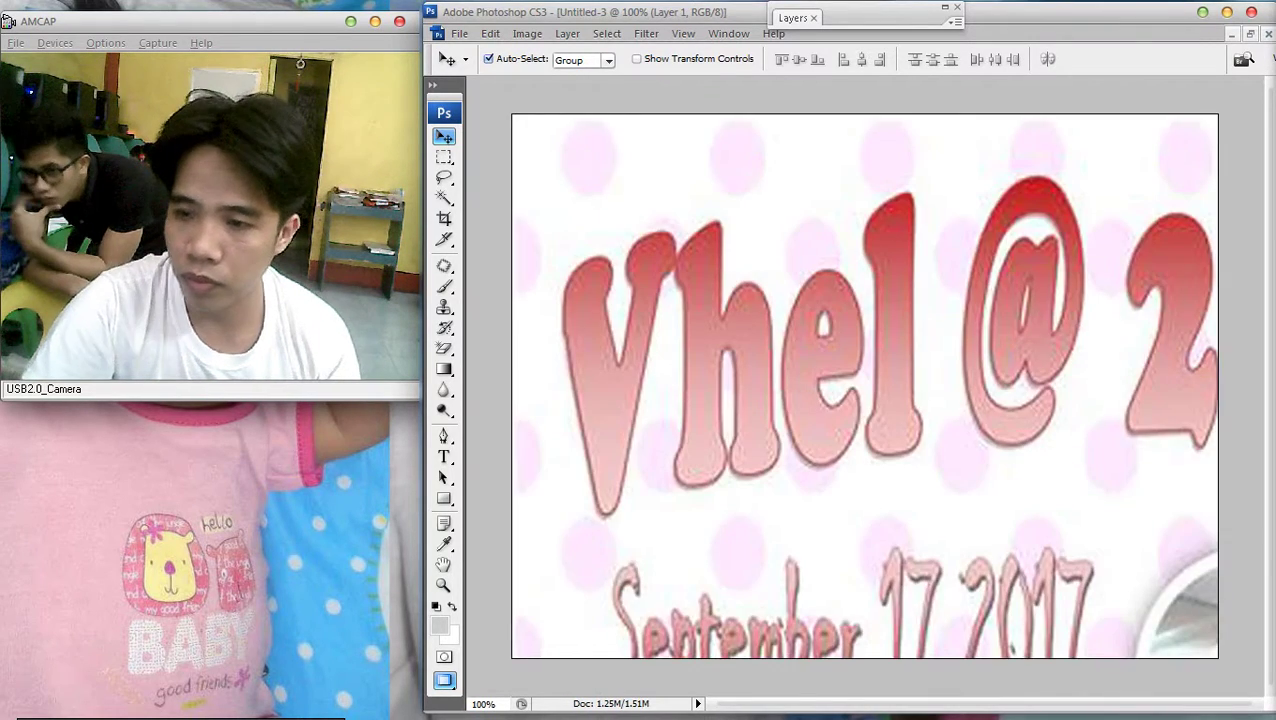
{"action": "key", "text": "ctrl+minus"}
Save the document with Save As and return to the Untitled-2 collage
{"action": "key", "text": "alt+f"}
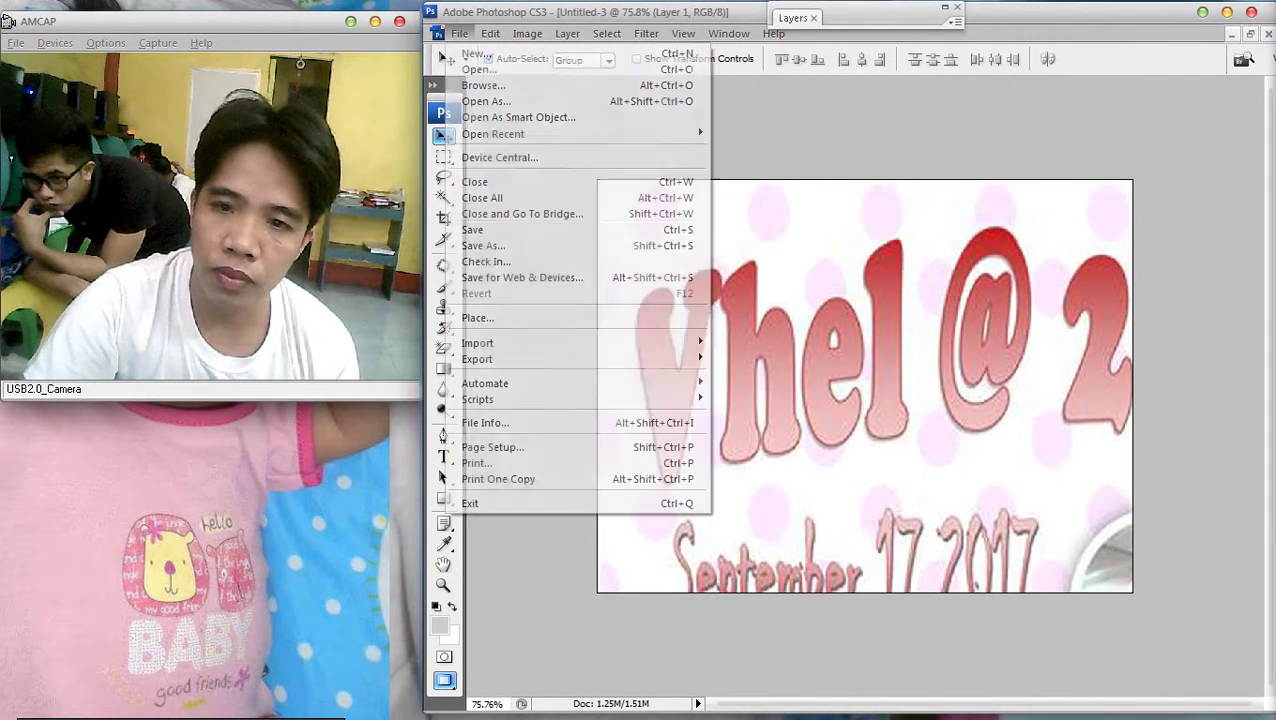
{"action": "key", "text": "Up"}
{"action": "key", "text": "Return"}
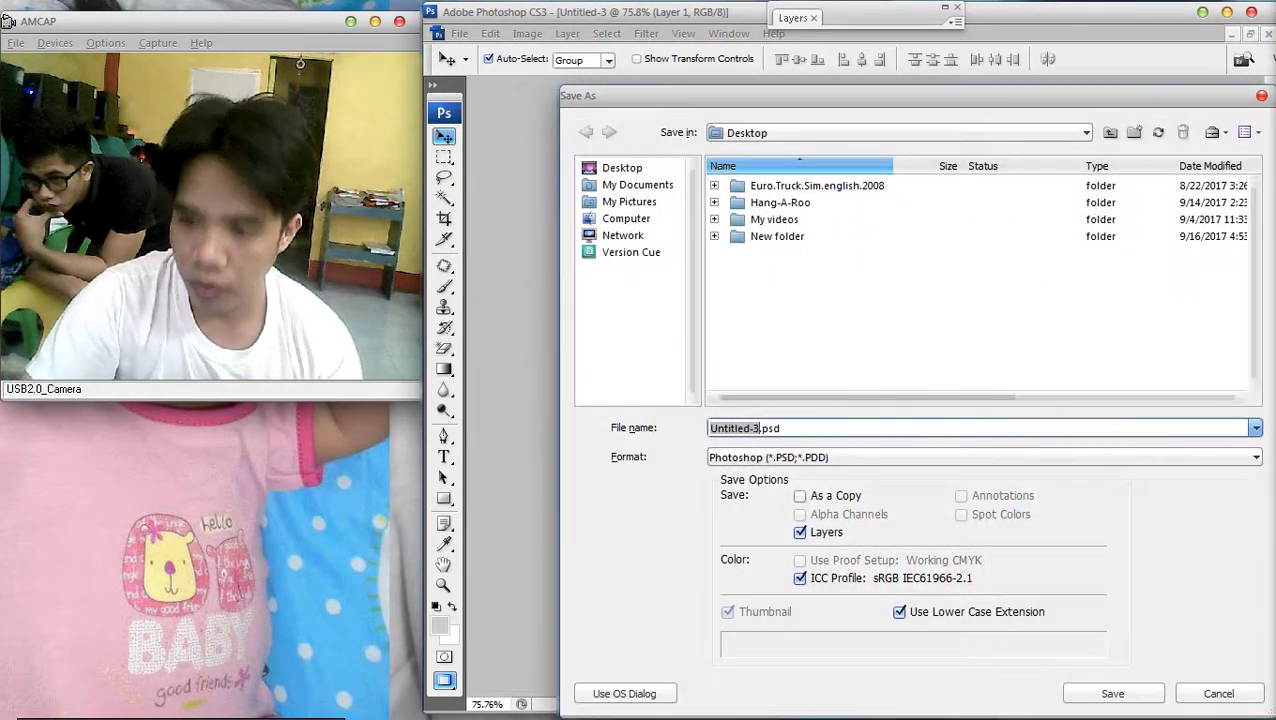
{"action": "key", "text": "Return"}
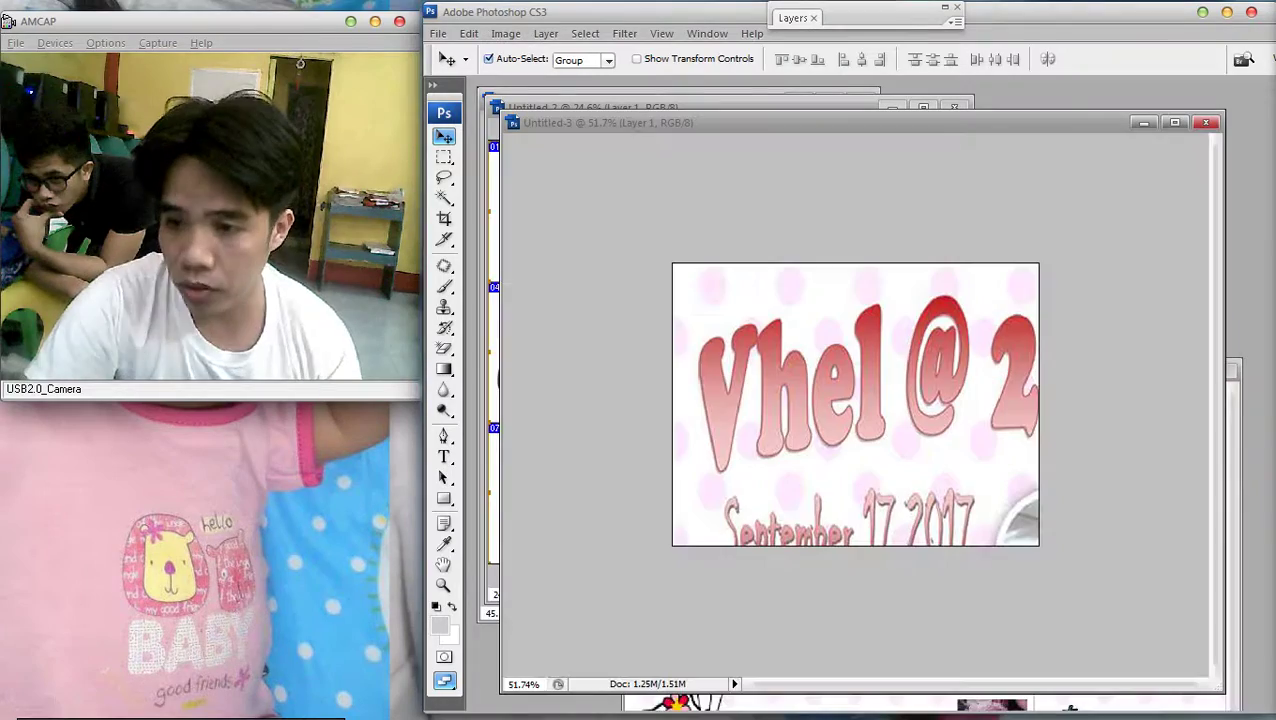
{"action": "key", "text": "ctrl+Tab"}
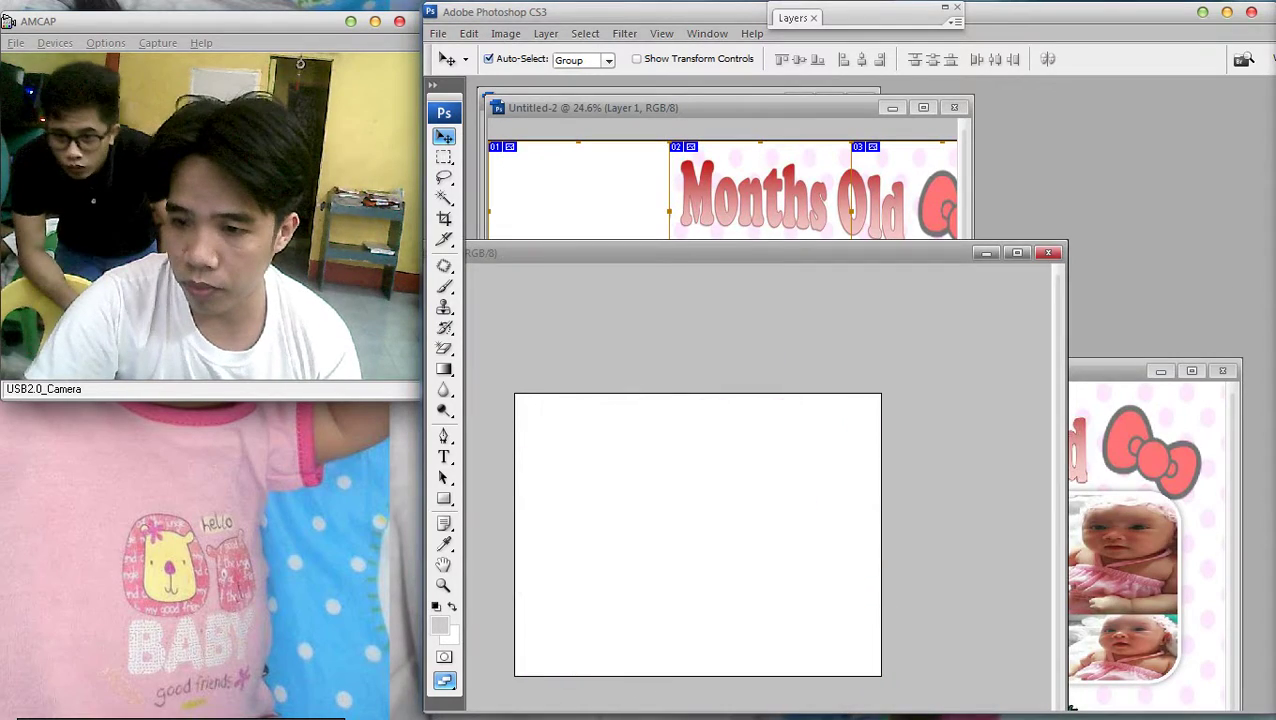
Clear the collage selection, try a Curves adjustment, and start a new 752×580 px document
{"action": "key", "text": "ctrl+minus"}
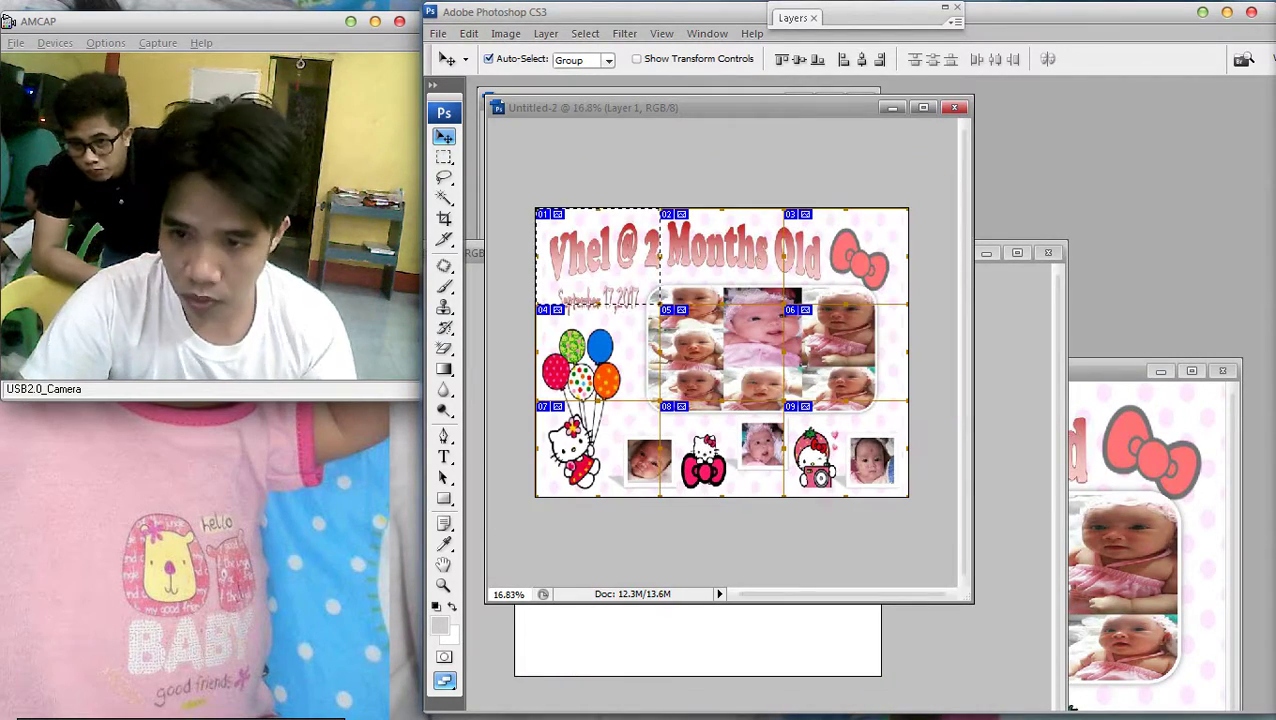
{"action": "key", "text": "m"}
{"action": "right_click", "coordinate": [658, 241]}
{"action": "left_click", "coordinate": [708, 249]}
{"action": "key", "text": "ctrl+m"}
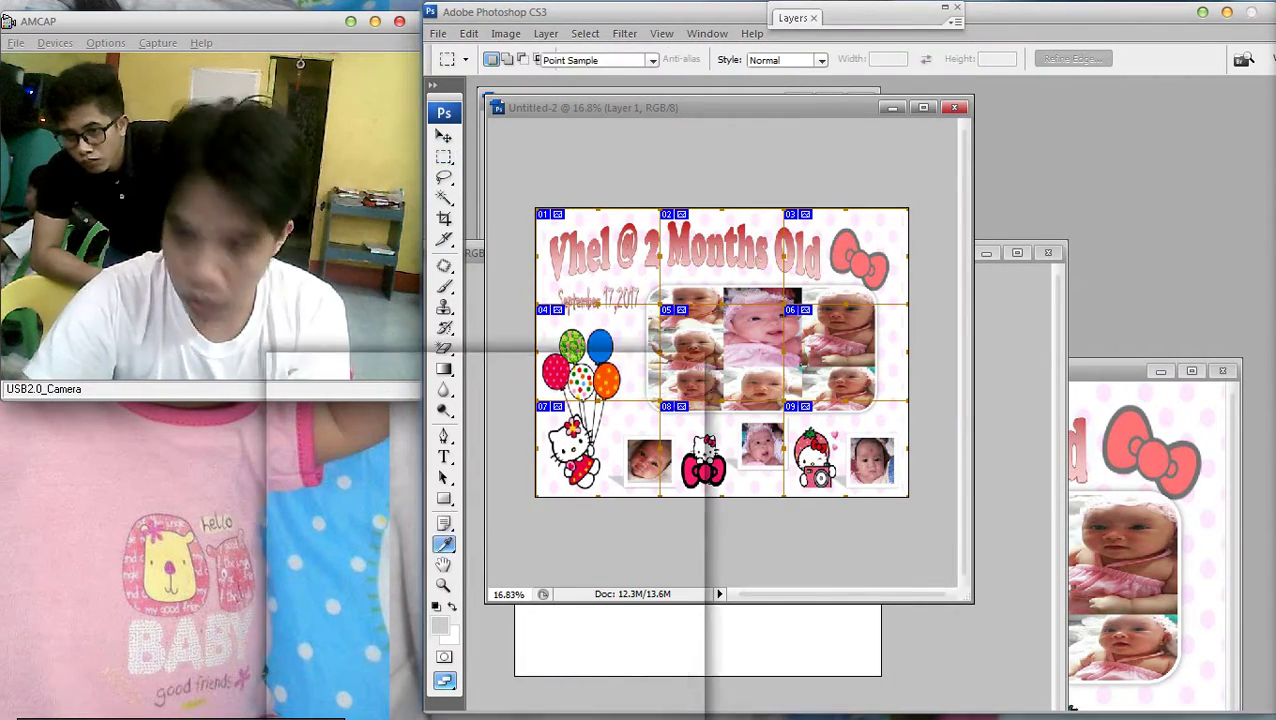
{"action": "left_click_drag", "start_coordinate": [495, 548], "coordinate": [493, 553]}
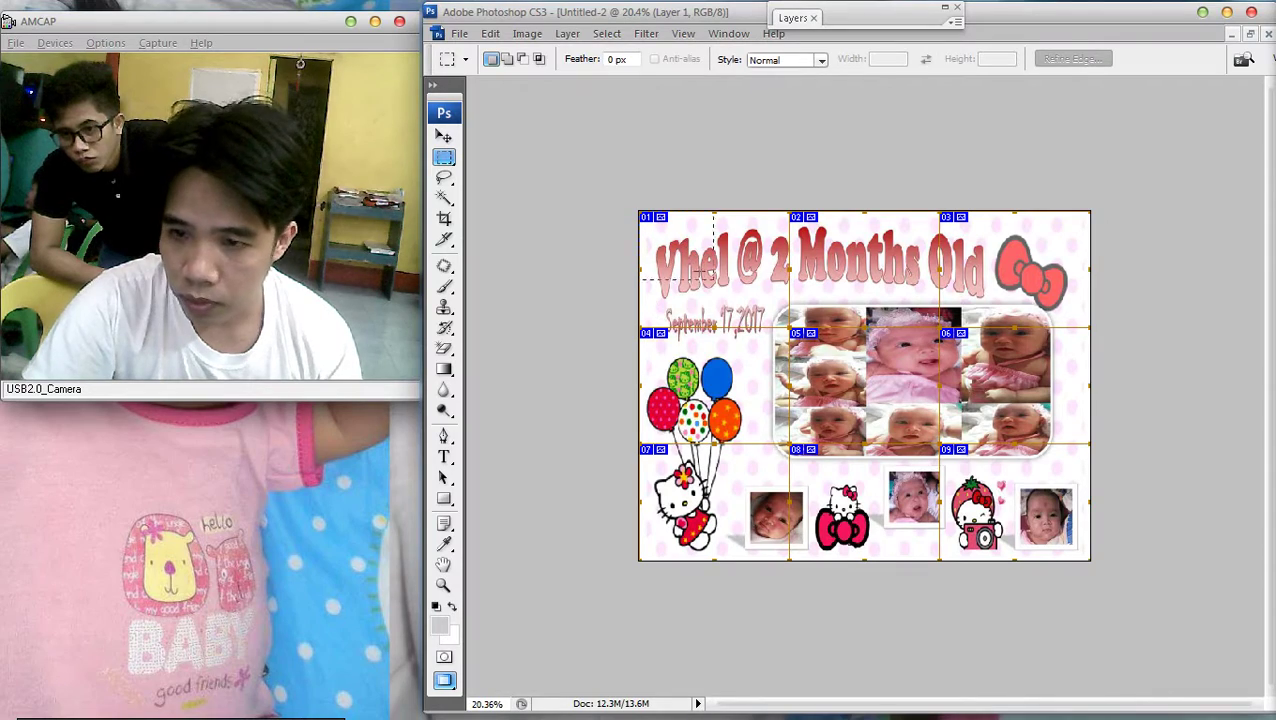
{"action": "scroll", "coordinate": [864, 385], "scroll_direction": "up", "scroll_amount": 2}
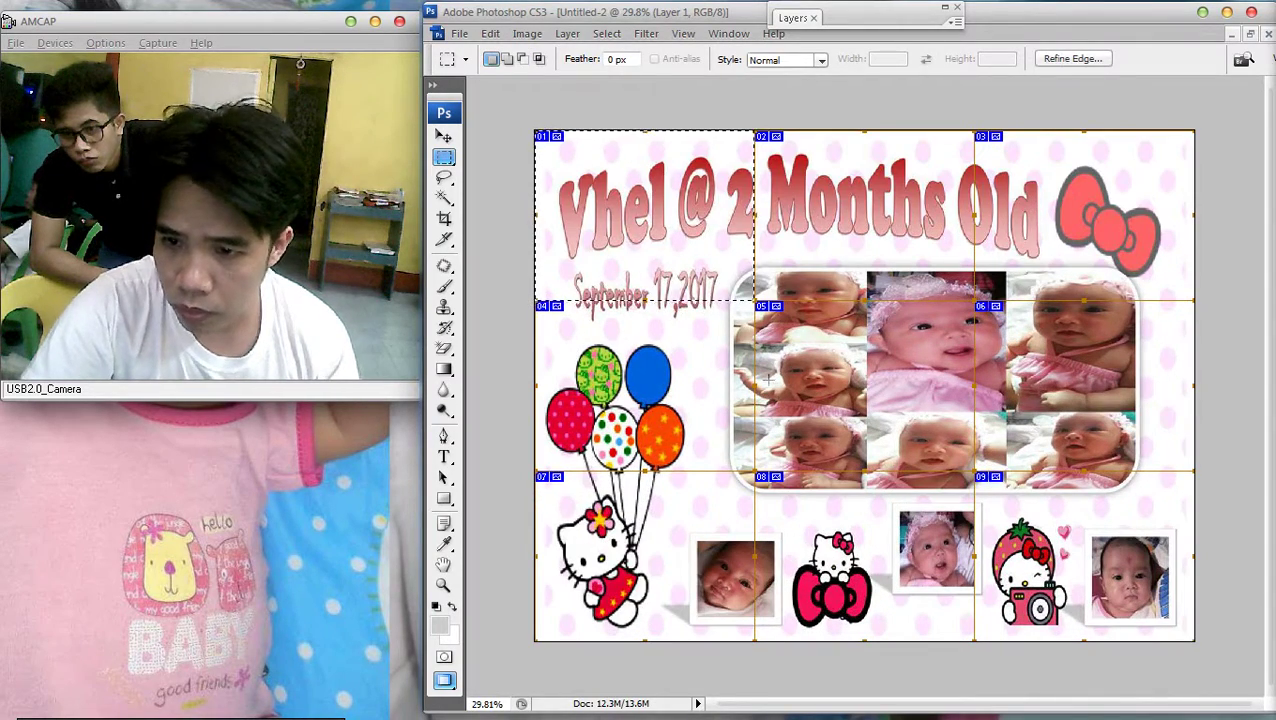
{"action": "key", "text": "alt+f"}
{"action": "key", "text": "n"}
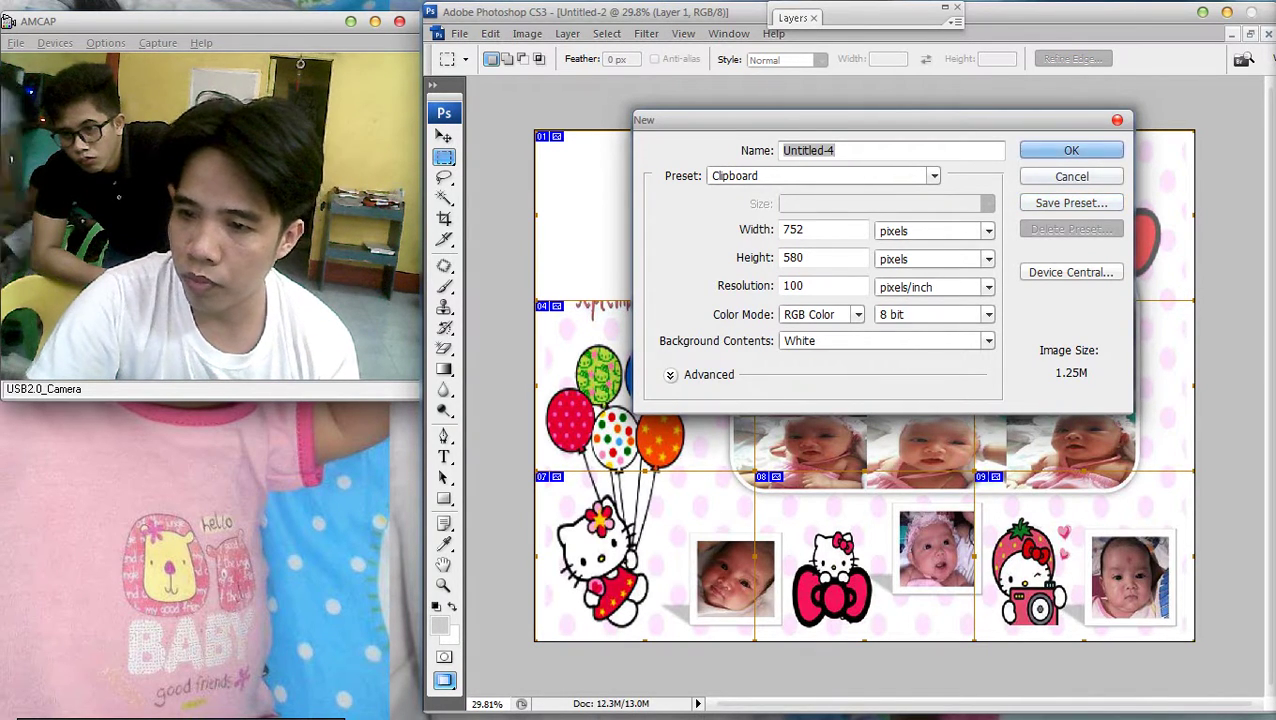
Create Untitled-4, paste the Vhel @ 2 slice, and make a tarp folder for saving
{"action": "key", "text": "Return"}
{"action": "key", "text": "ctrl+v"}
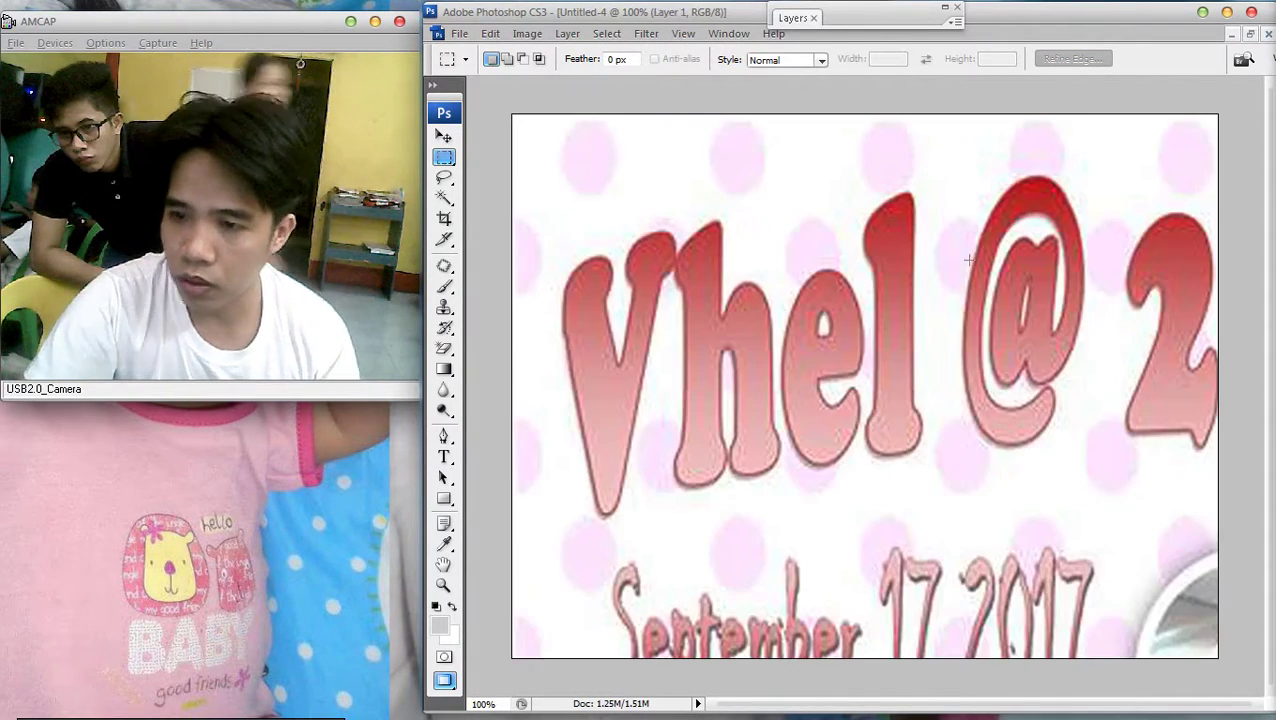
{"action": "key", "text": "ctrl+0"}
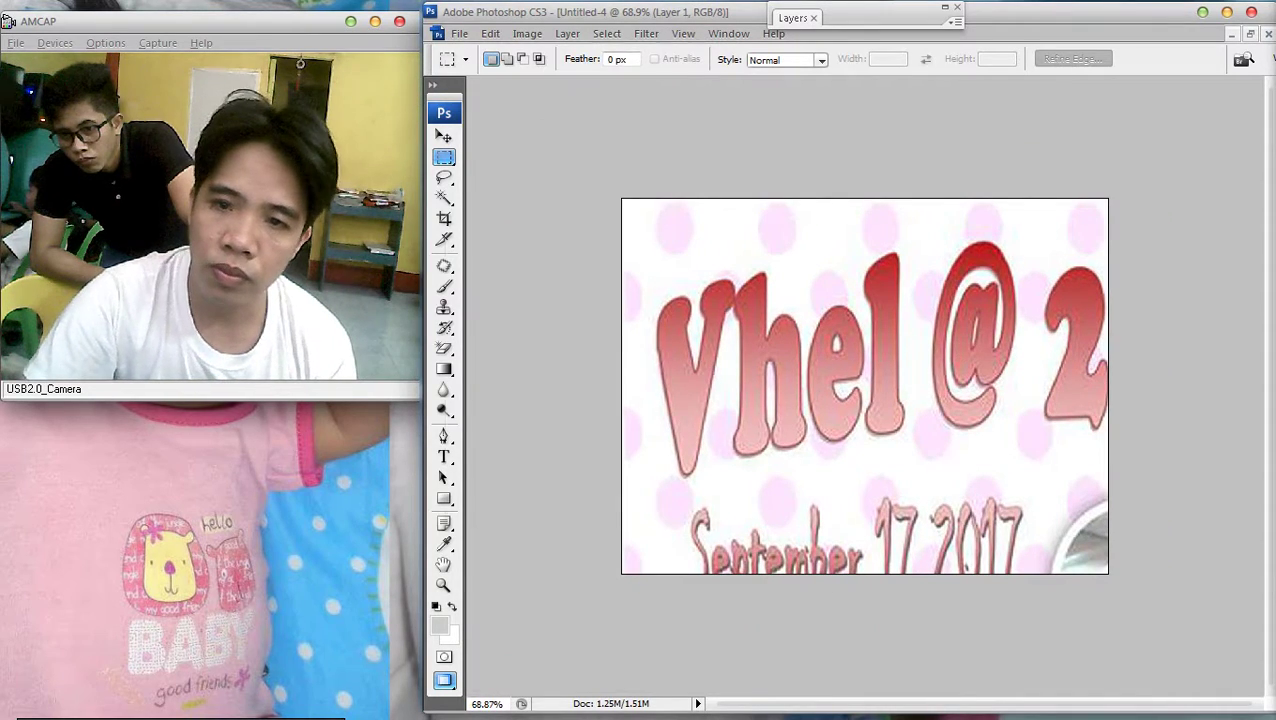
{"action": "key", "text": "alt+f"}
{"action": "key", "text": "a"}
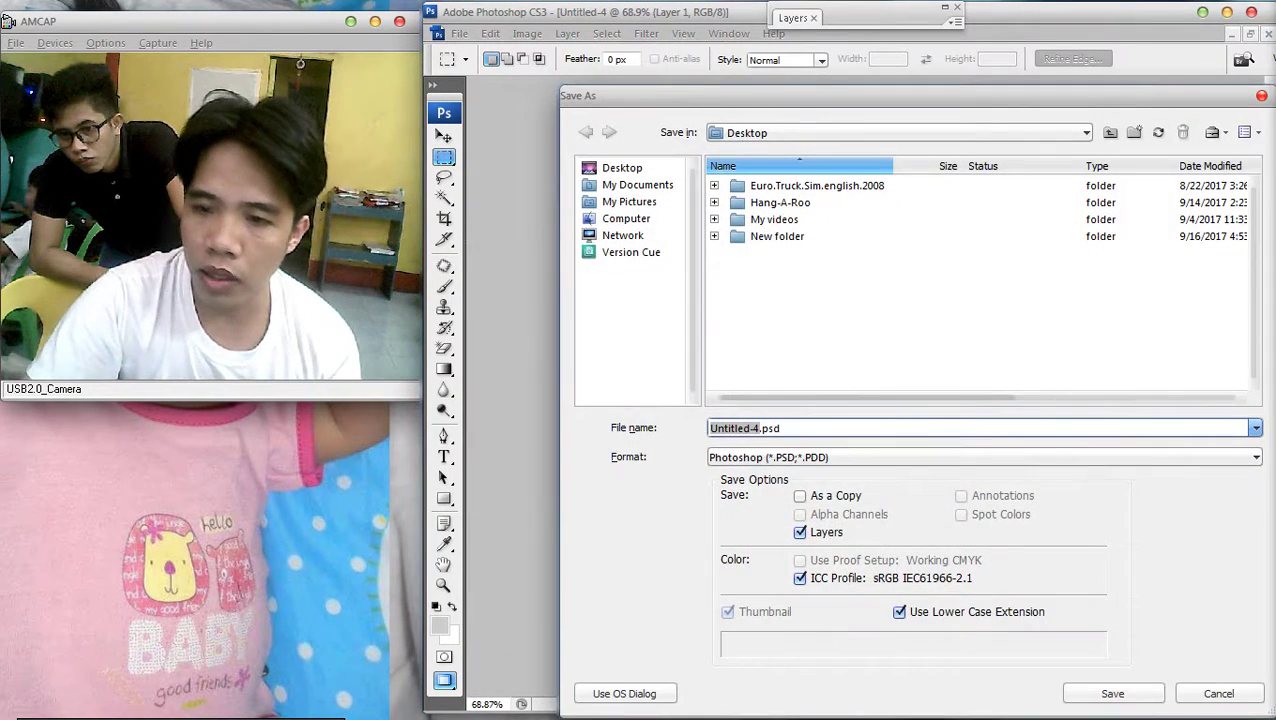
{"action": "right_click", "coordinate": [864, 313]}
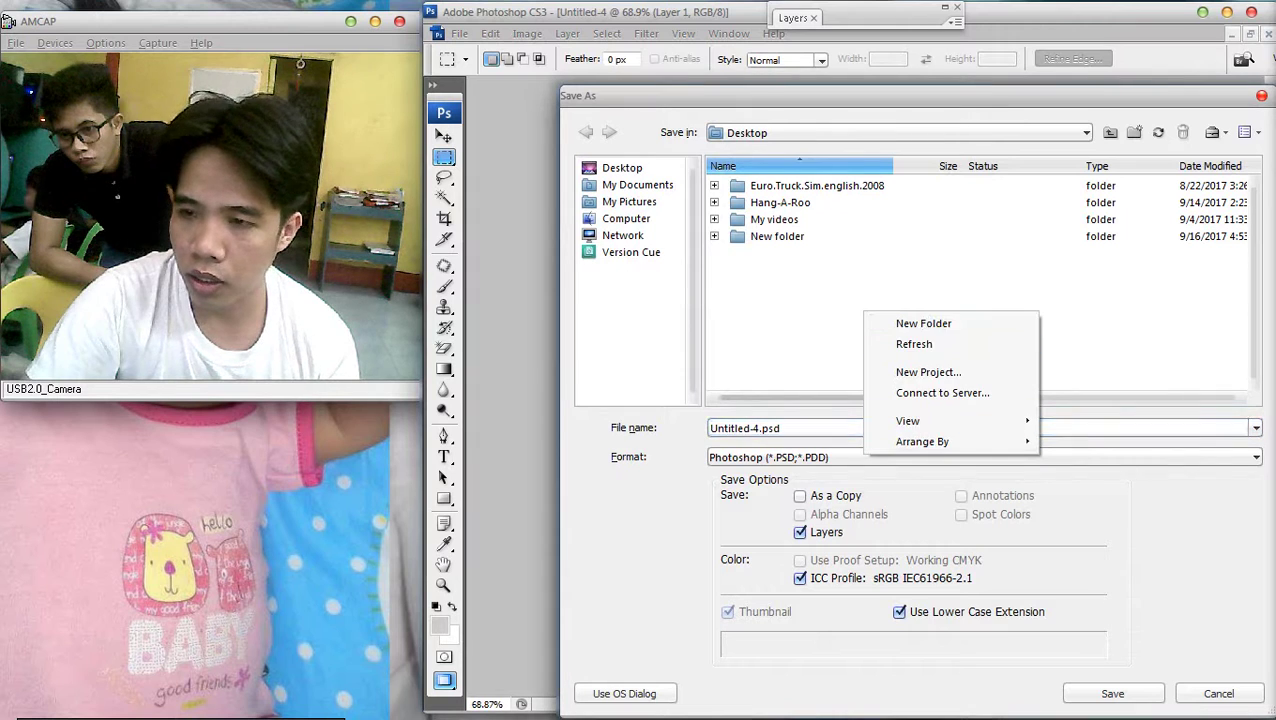
{"action": "left_click", "coordinate": [923, 323]}
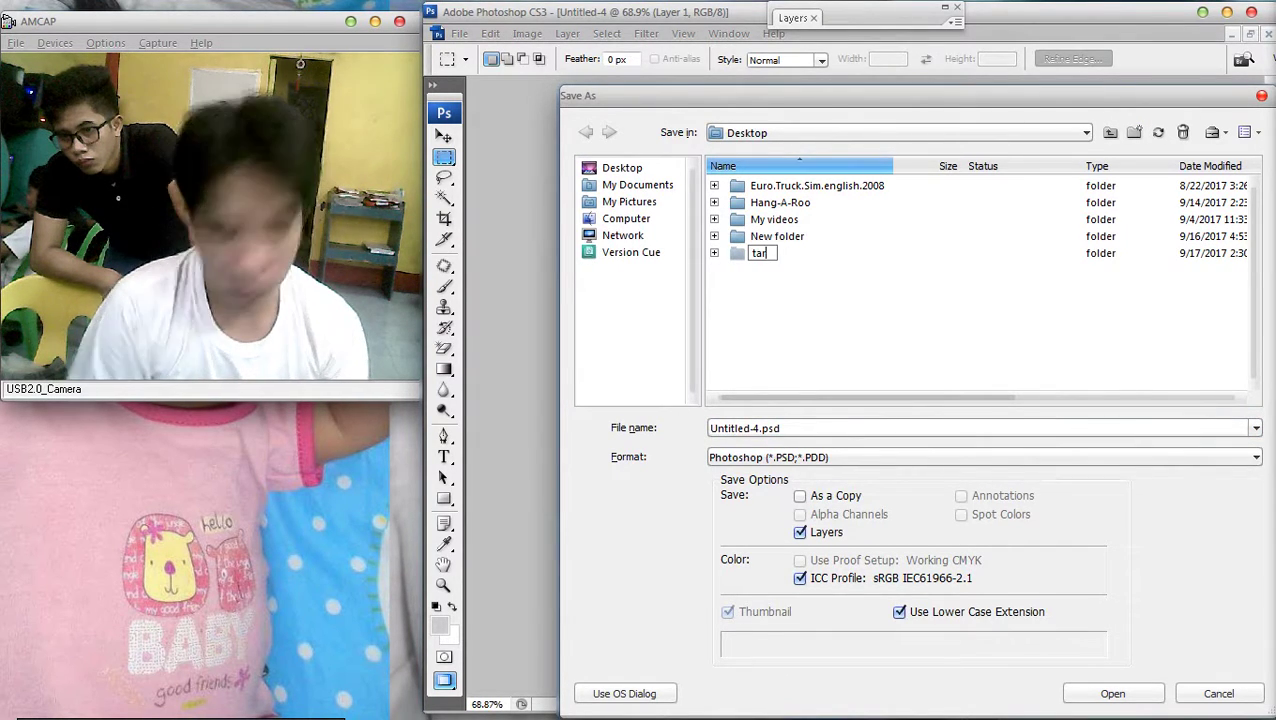
{"action": "key", "text": "Return"}
{"action": "key", "text": "Return"}
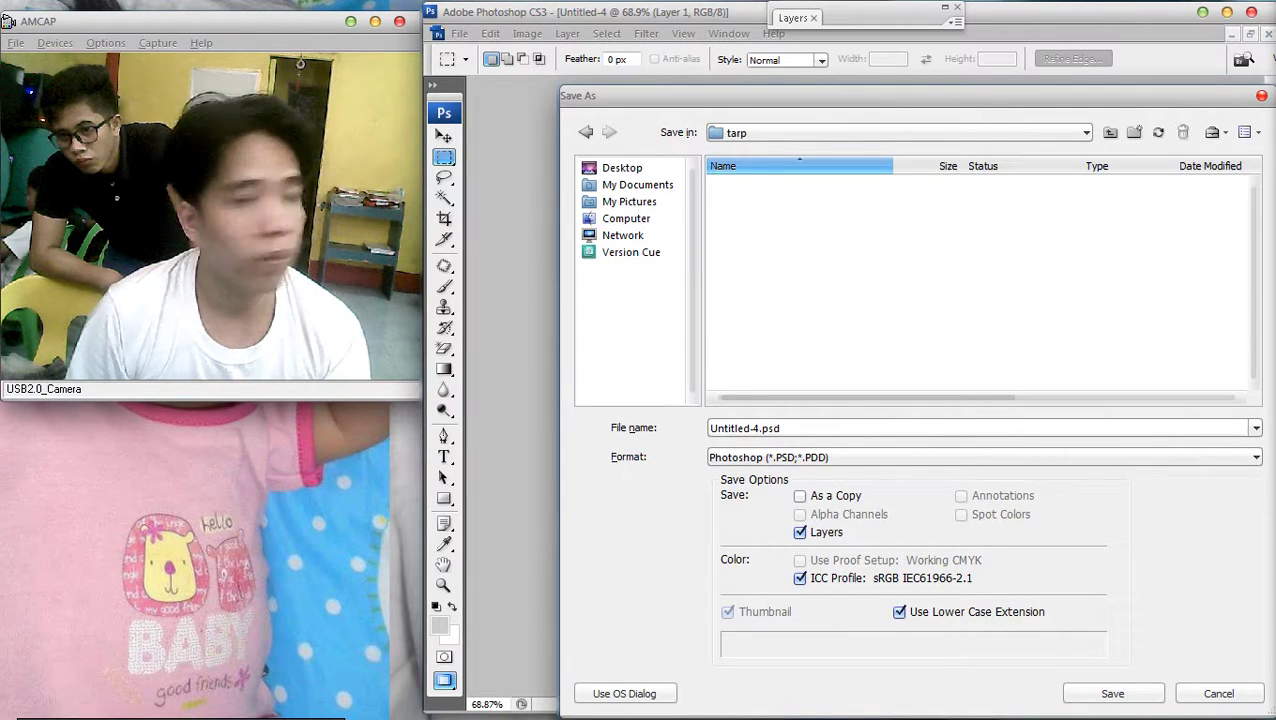
Save the piece in JPEG format as 1.jpg
{"action": "key", "text": "Tab"}
{"action": "key", "text": "alt+Down"}
{"action": "key", "text": "Down"}
{"action": "key", "text": "Down"}
{"action": "key", "text": "Down"}
{"action": "key", "text": "Down"}
{"action": "key", "text": "Down"}
{"action": "key", "text": "Down"}
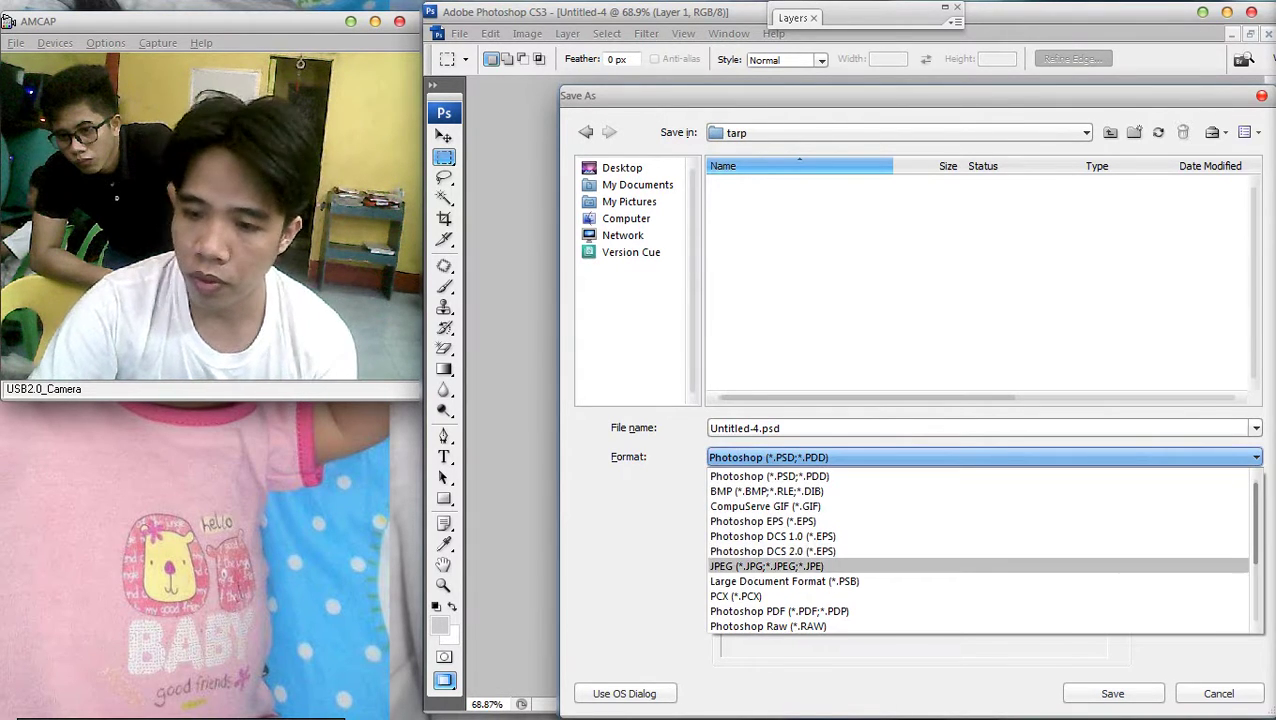
{"action": "key", "text": "Return"}
{"action": "key", "text": "shift+Tab"}
{"action": "type", "text": "1"}
{"action": "key", "text": "Return"}
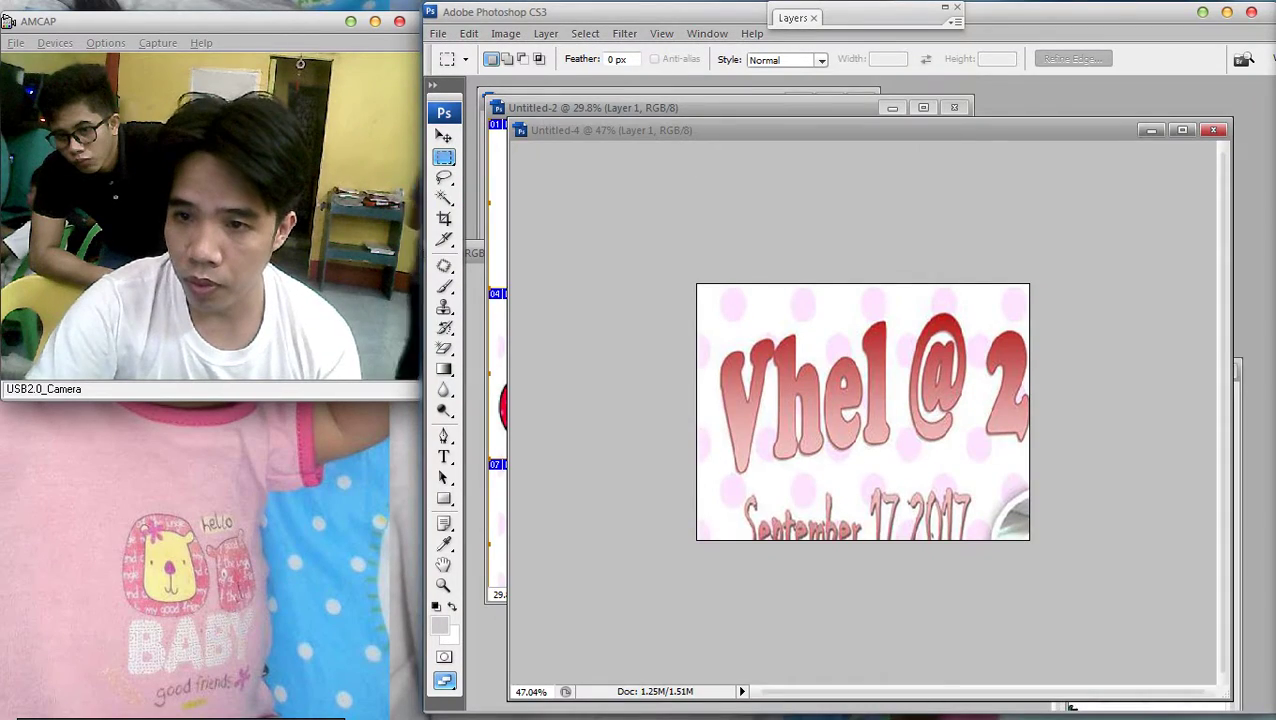
Clear Untitled-4 to white, visit the collage, and bring Untitled-4 back forward
{"action": "key", "text": "ctrl+a"}
{"action": "key", "text": "Delete"}
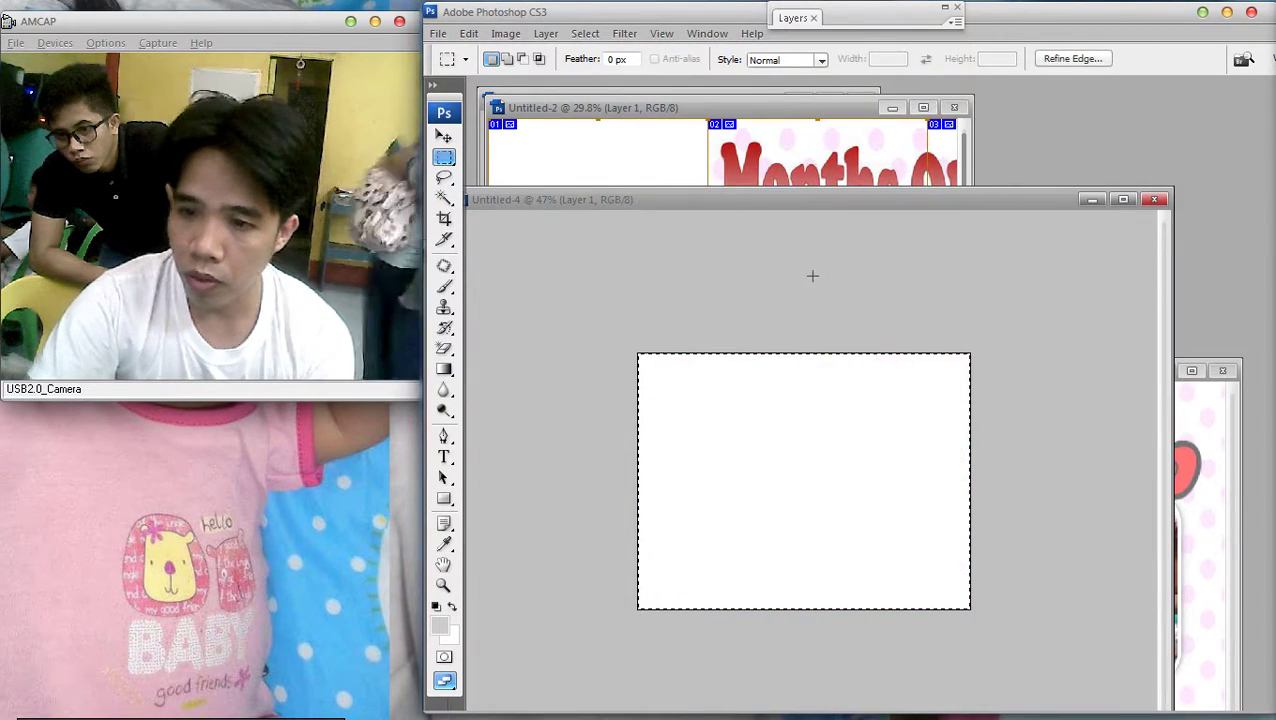
{"action": "right_click", "coordinate": [750, 152]}
{"action": "left_click", "coordinate": [806, 145]}
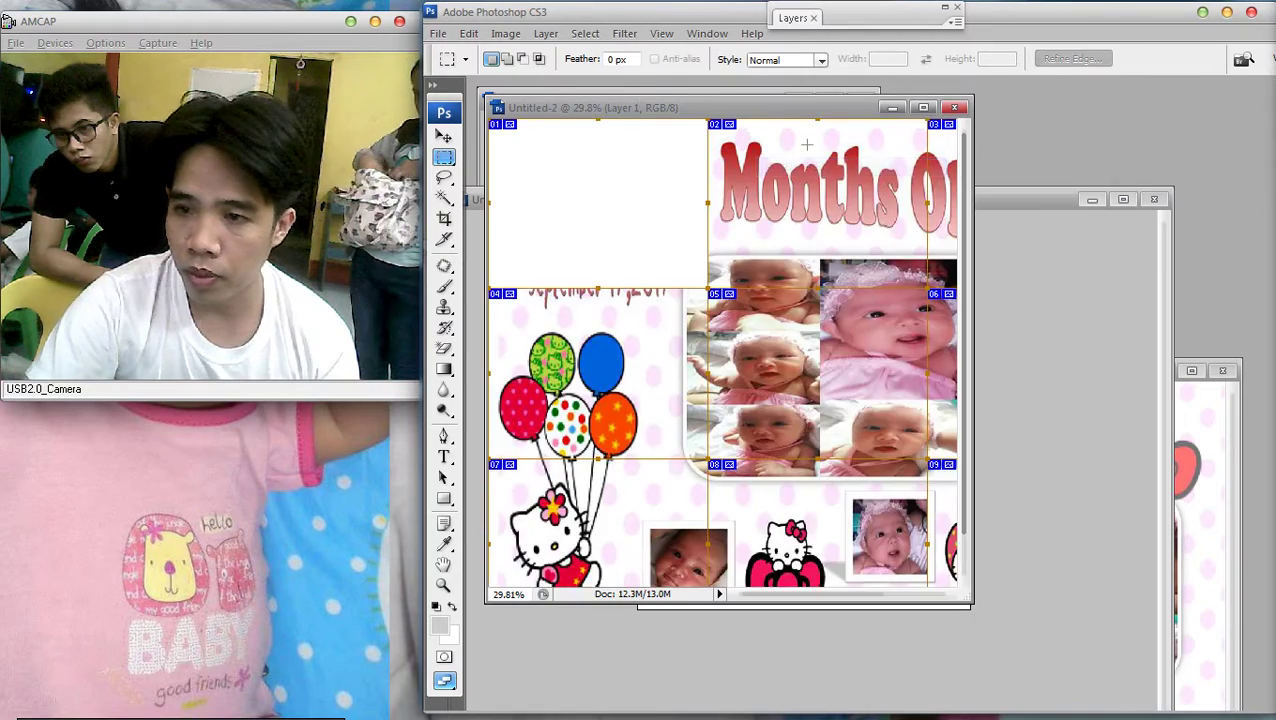
{"action": "scroll", "coordinate": [806, 145], "scroll_direction": "down", "scroll_amount": 2}
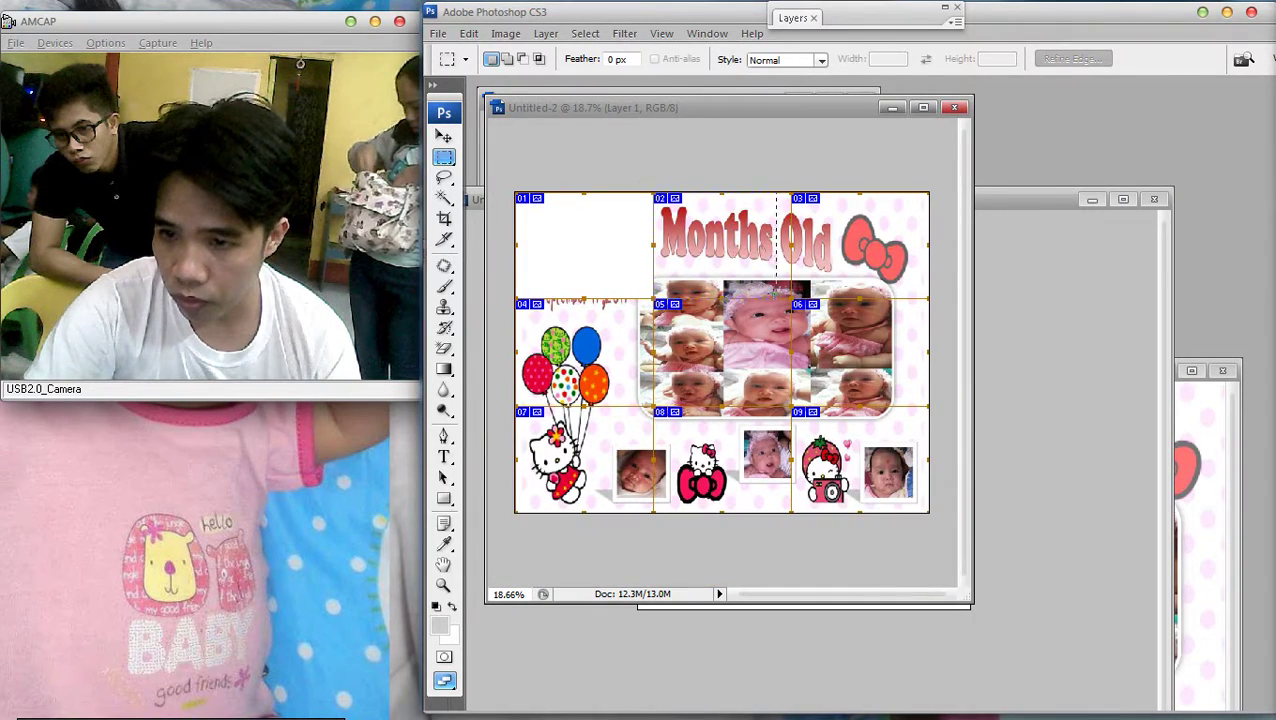
{"action": "scroll", "coordinate": [806, 145], "scroll_direction": "up", "scroll_amount": 2}
{"action": "left_click", "coordinate": [1061, 393]}
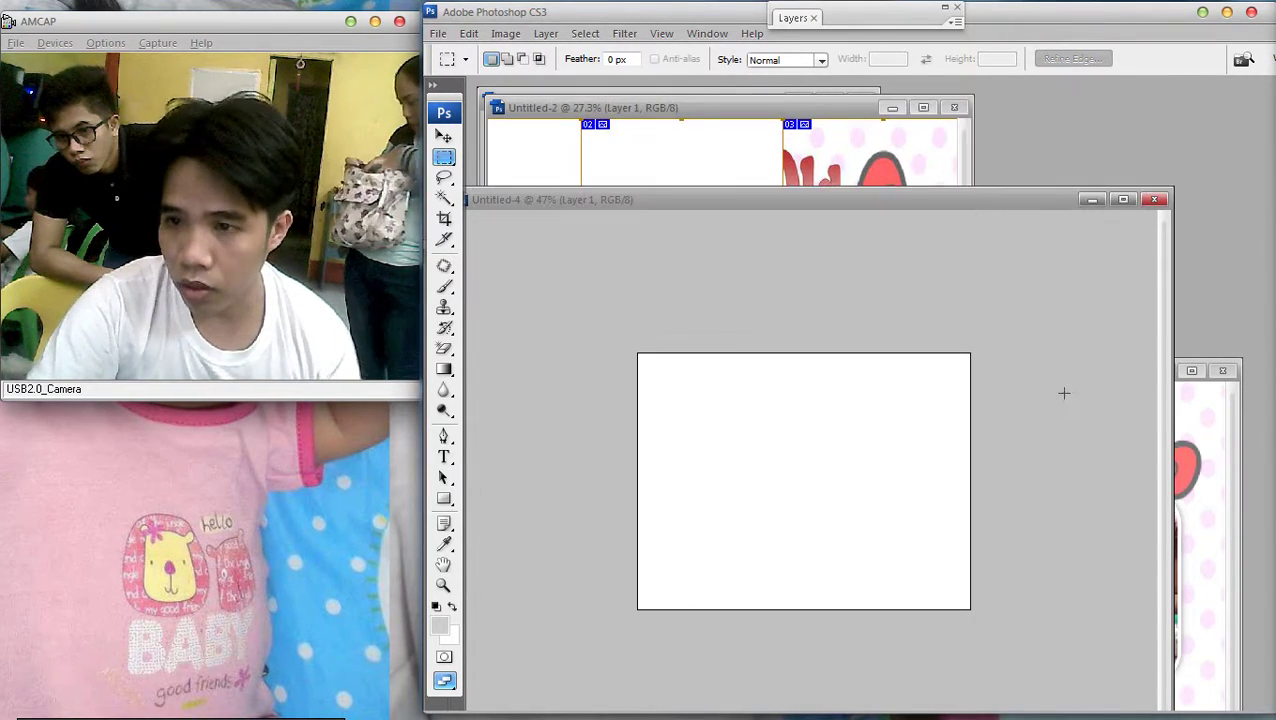
Paste the Months Old slice into Untitled-4, nudge it into position, then return to the collage
{"action": "key", "text": "ctrl+v"}
{"action": "key", "text": "v"}
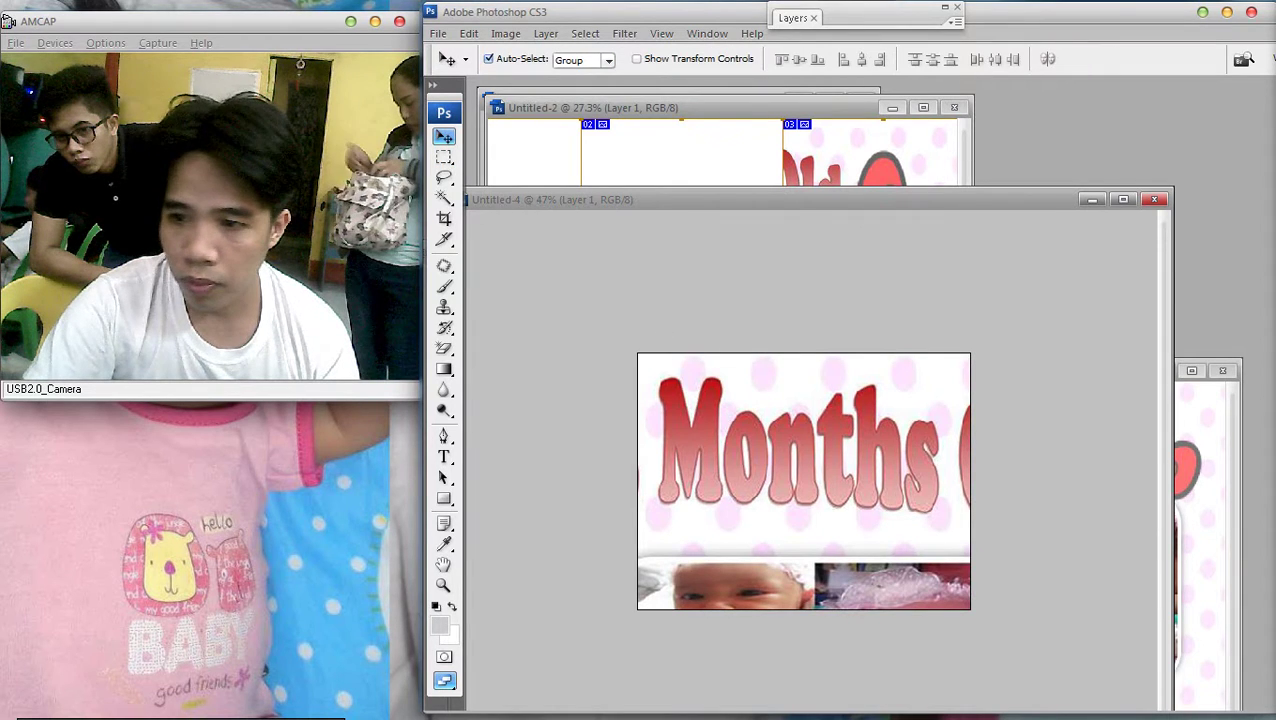
{"action": "mouse_move", "coordinate": [800, 450]}
{"action": "left_mouse_down"}
{"action": "mouse_move", "coordinate": [782, 435]}
{"action": "mouse_move", "coordinate": [785, 450]}
{"action": "left_mouse_up"}
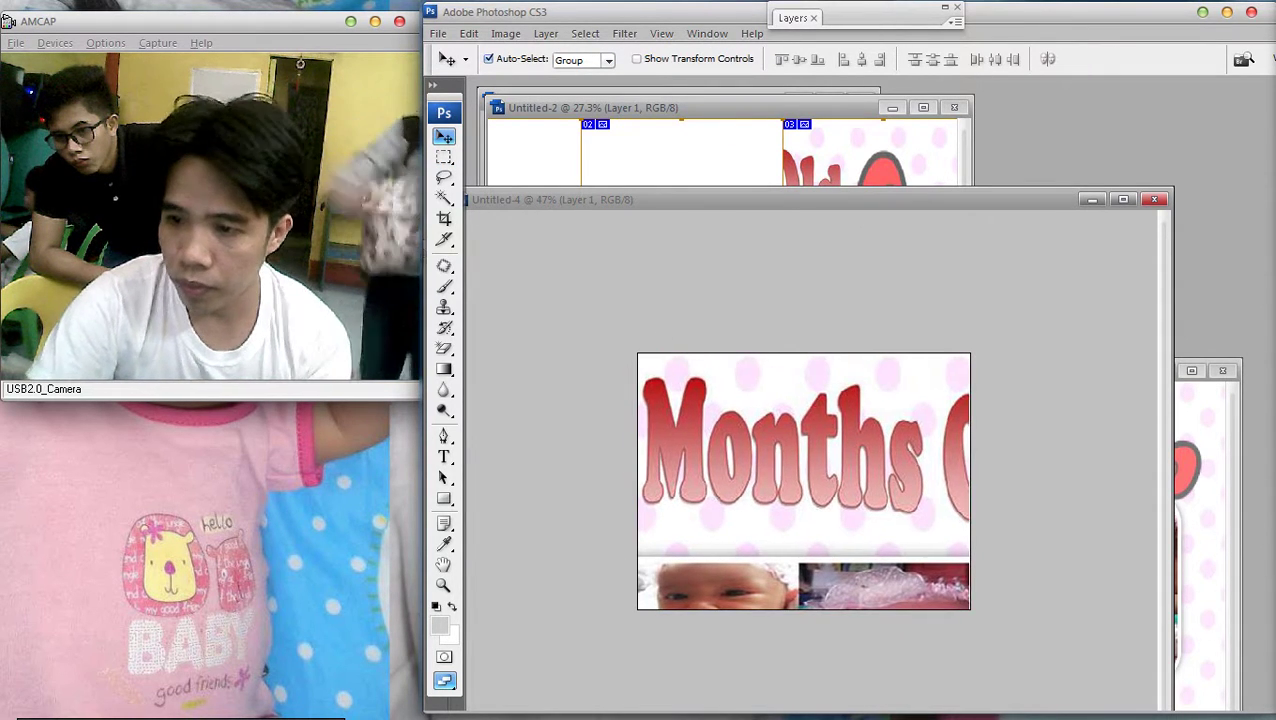
{"action": "key", "text": "Left"}
{"action": "key", "text": "Left"}
{"action": "key", "text": "Left"}
{"action": "key", "text": "Left"}
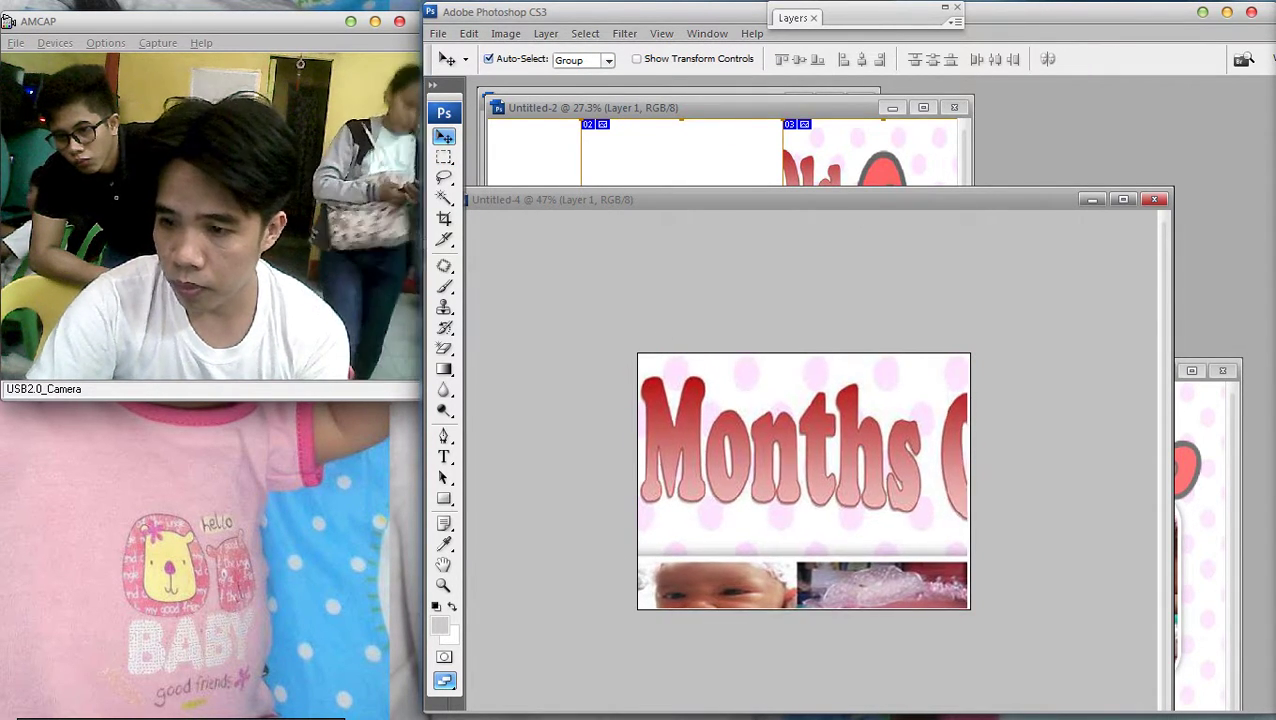
{"action": "key", "text": "ctrl+plus"}
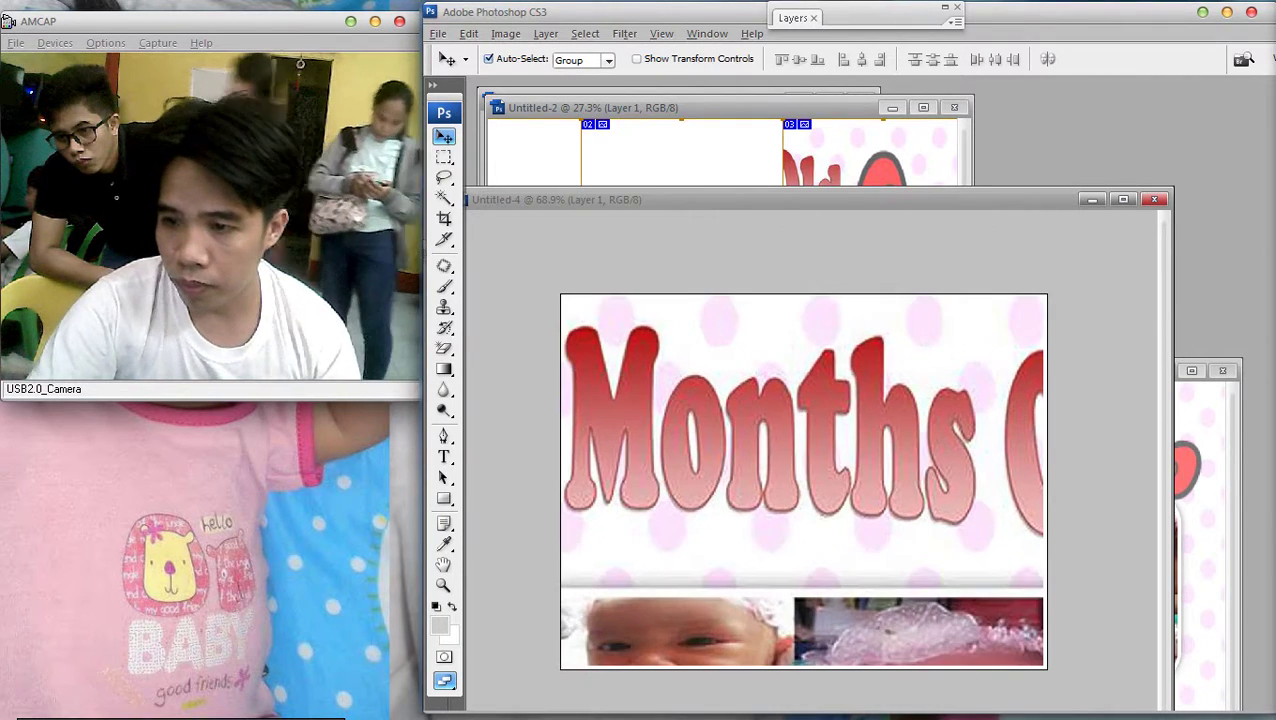
{"action": "key", "text": "Right"}
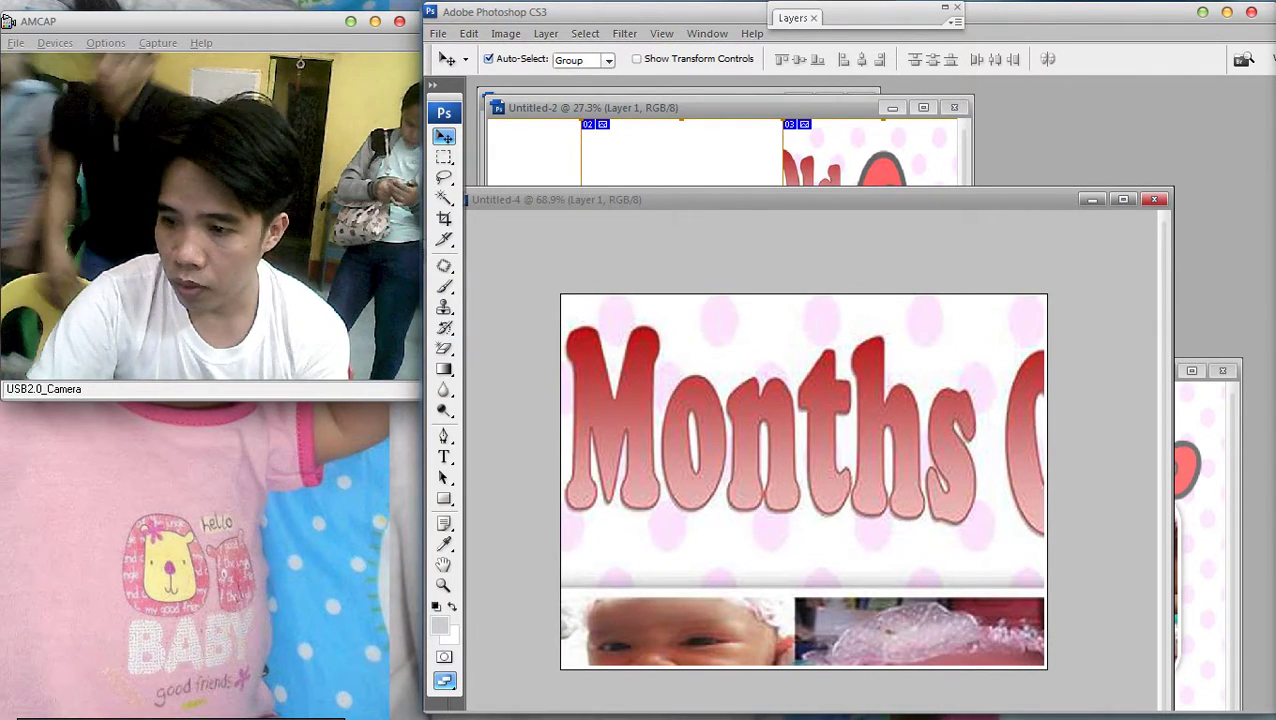
{"action": "key", "text": "ctrl+minus"}
{"action": "key", "text": "ctrl+minus"}
{"action": "key", "text": "ctrl+plus"}
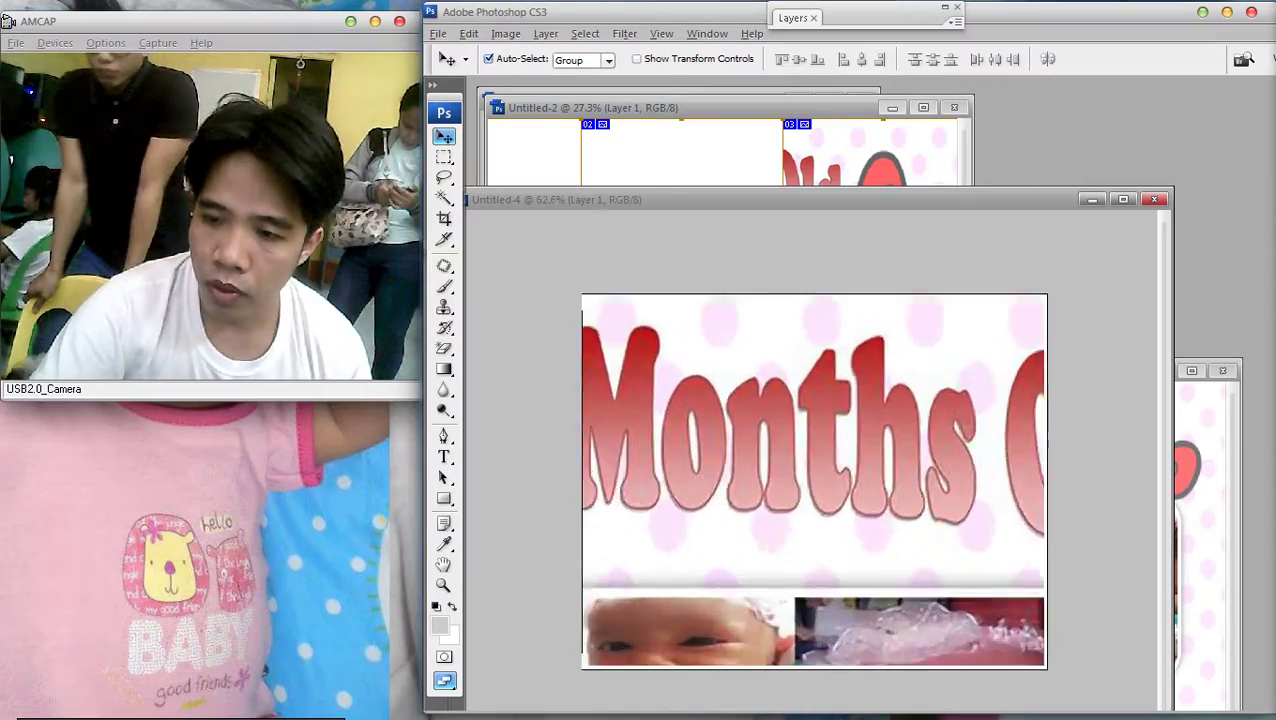
{"action": "key", "text": "ctrl+minus"}
{"action": "key", "text": "ctrl+minus"}
{"action": "key", "text": "ctrl+plus"}
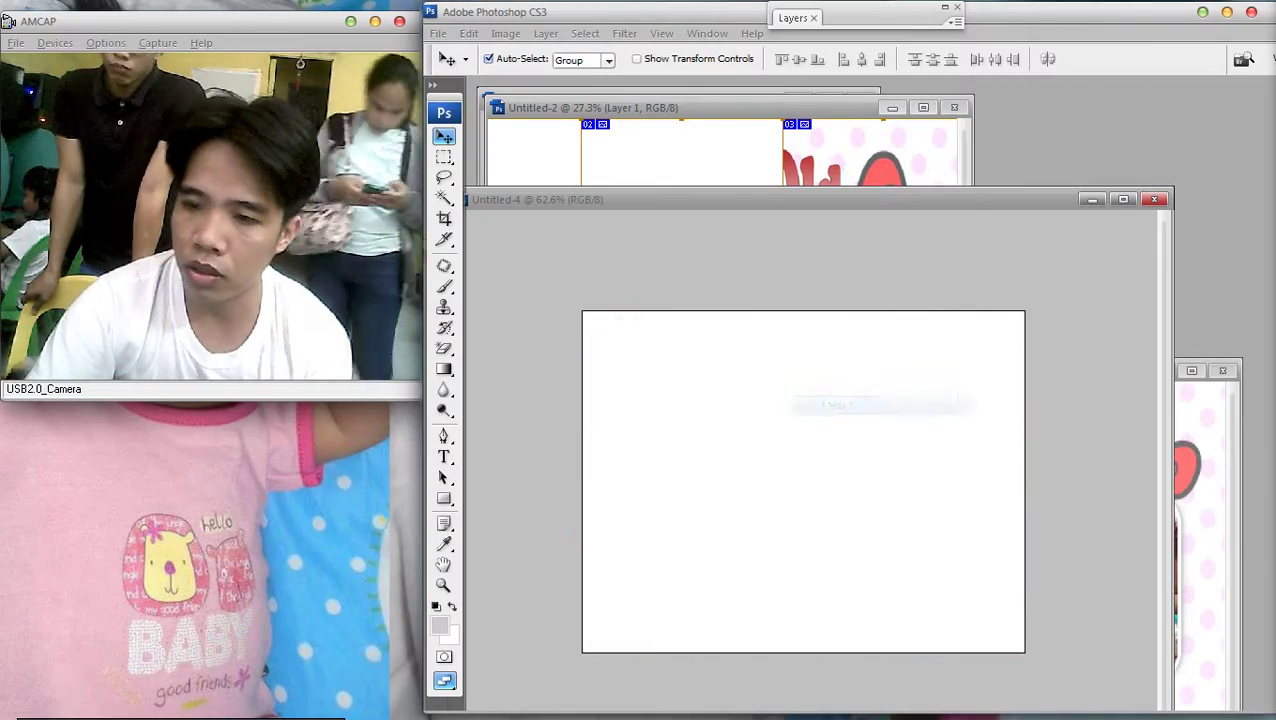
{"action": "key", "text": "ctrl+Tab"}
{"action": "key", "text": "ctrl+0"}
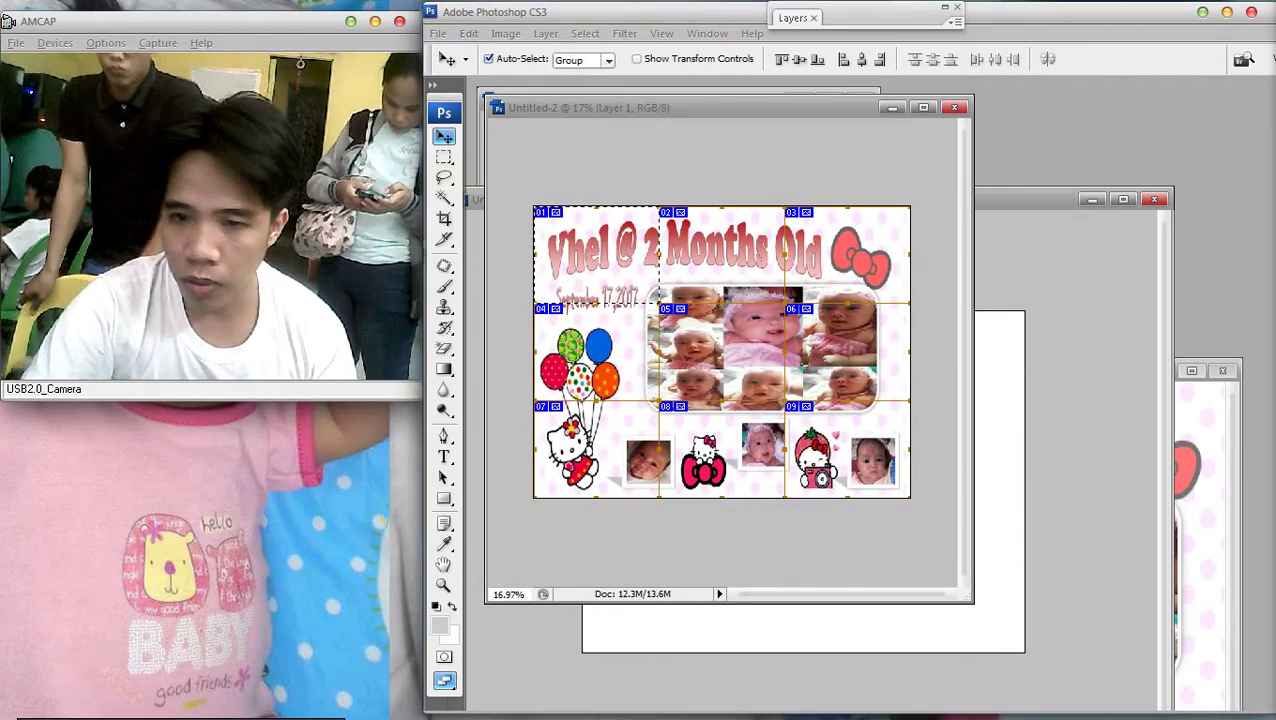
Scale the collage layer to 99.5% and move it slightly right and down
{"action": "key", "text": "ctrl+d"}
{"action": "key", "text": "m"}
{"action": "key", "text": "ctrl+plus"}
{"action": "key", "text": "ctrl+t"}
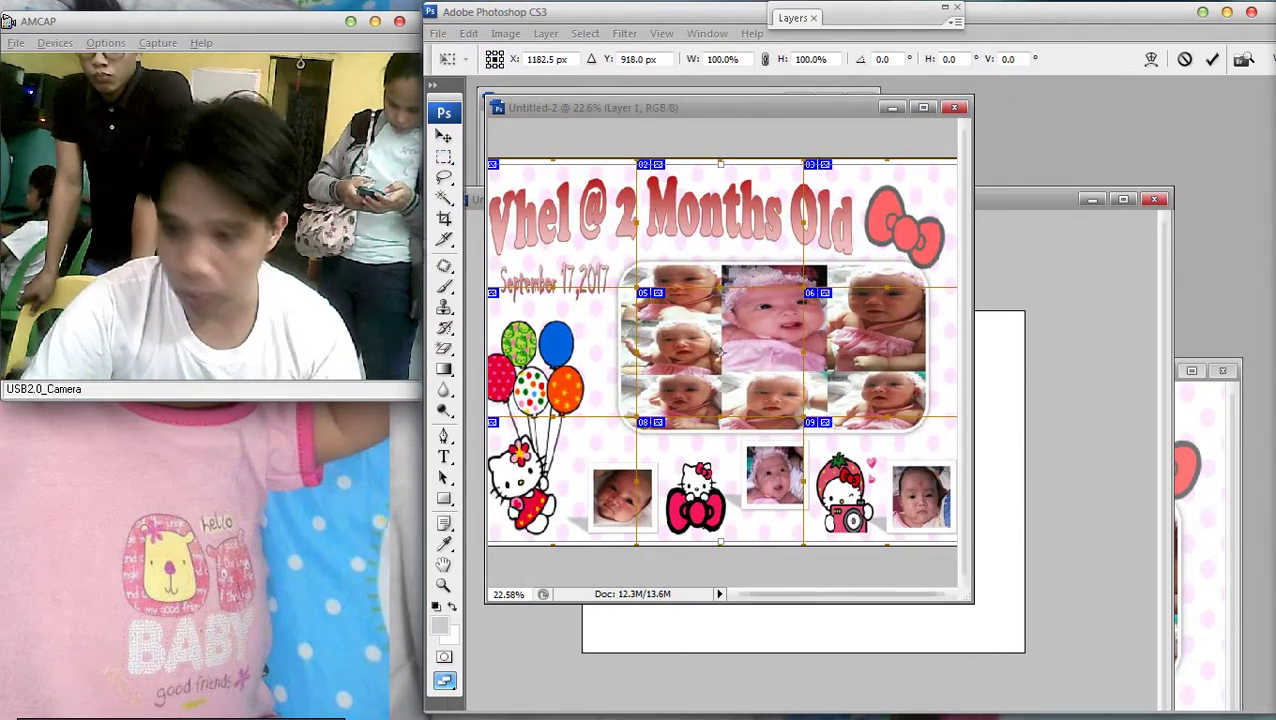
{"action": "key", "text": "f"}
{"action": "key", "text": "ctrl+0"}
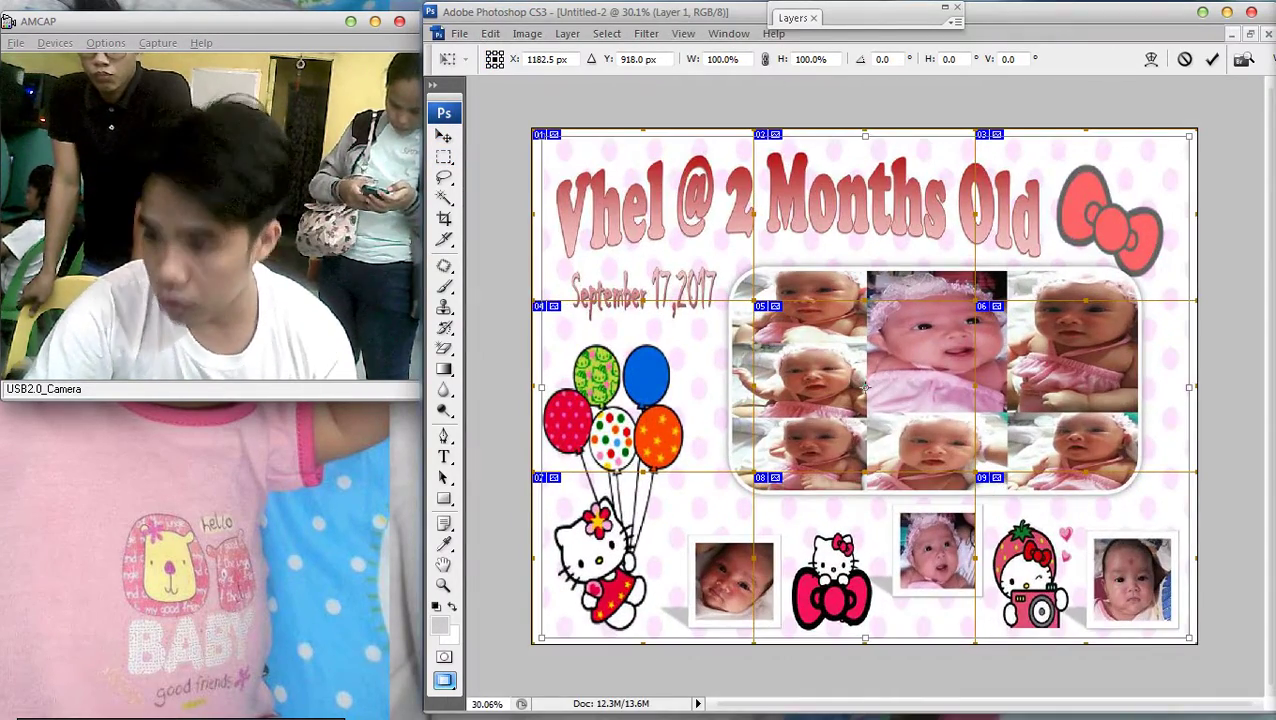
{"action": "left_click_drag", "start_coordinate": [1190, 637], "coordinate": [1186, 634]}
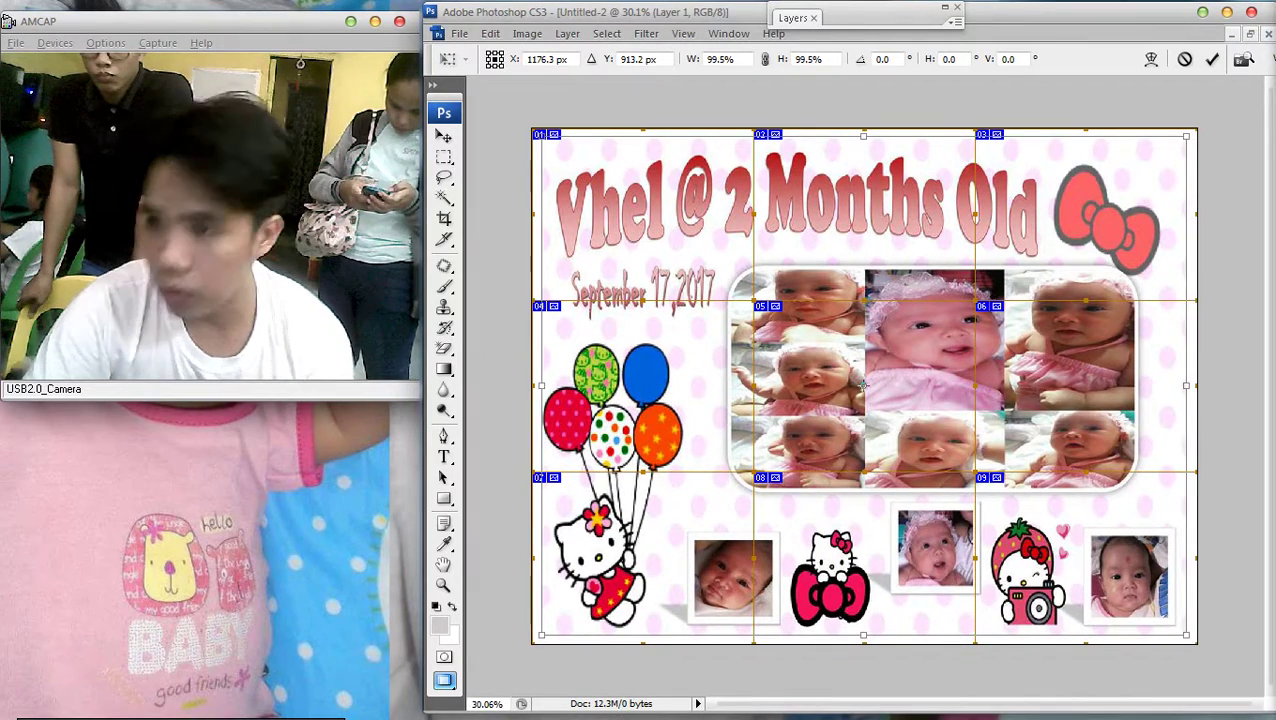
{"action": "left_click_drag", "start_coordinate": [863, 384], "coordinate": [867, 386]}
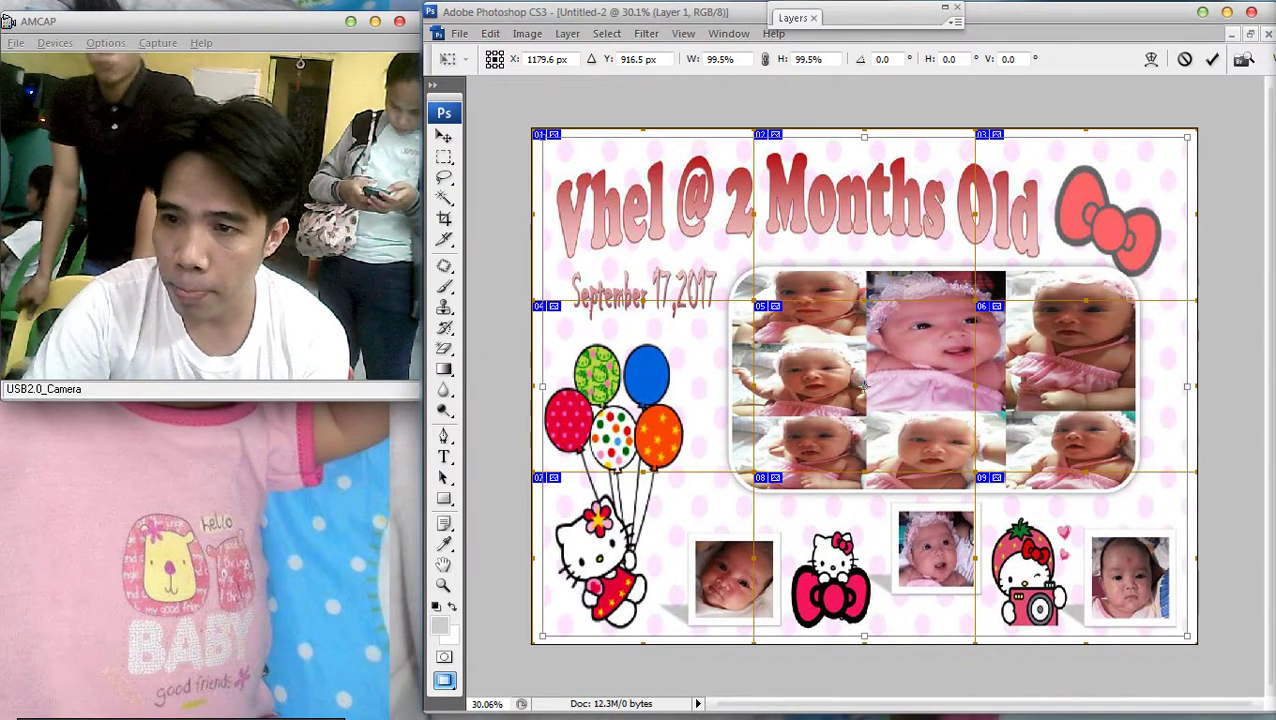
{"action": "key", "text": "Return"}
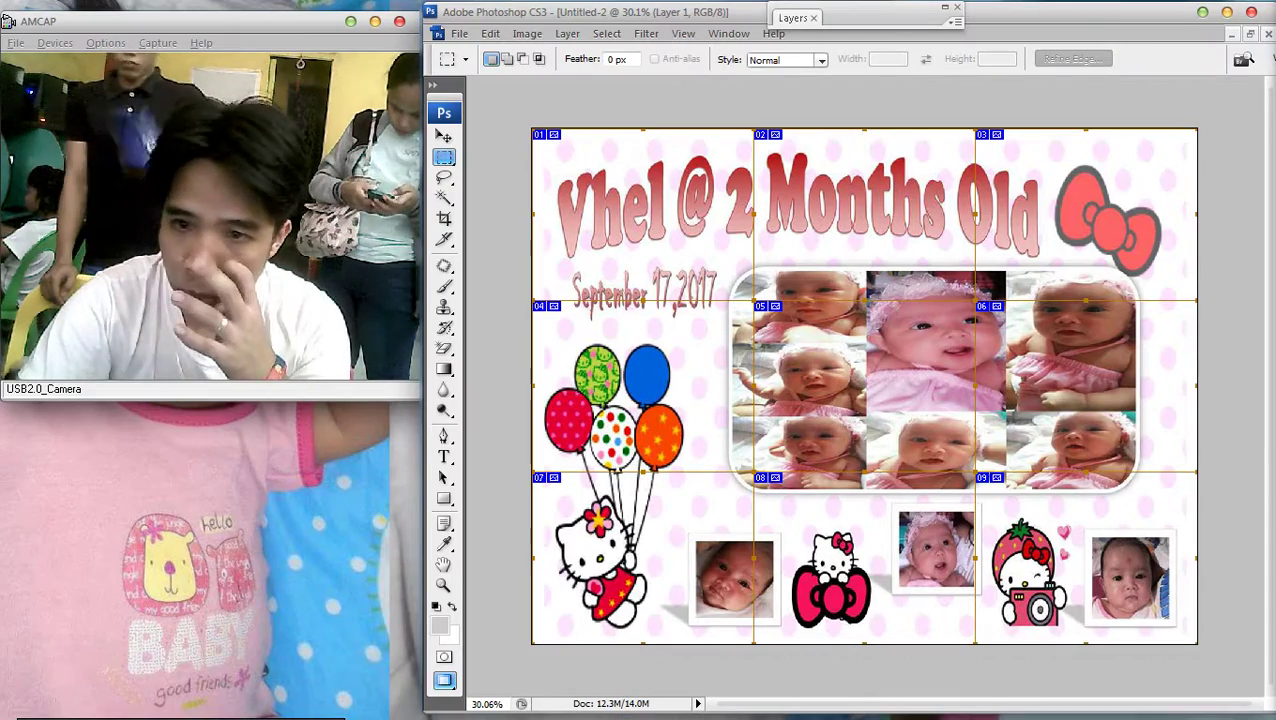
Check Layer 1's Stroke style in the layer style settings, then close the Layers panel
{"action": "key", "text": "F7"}
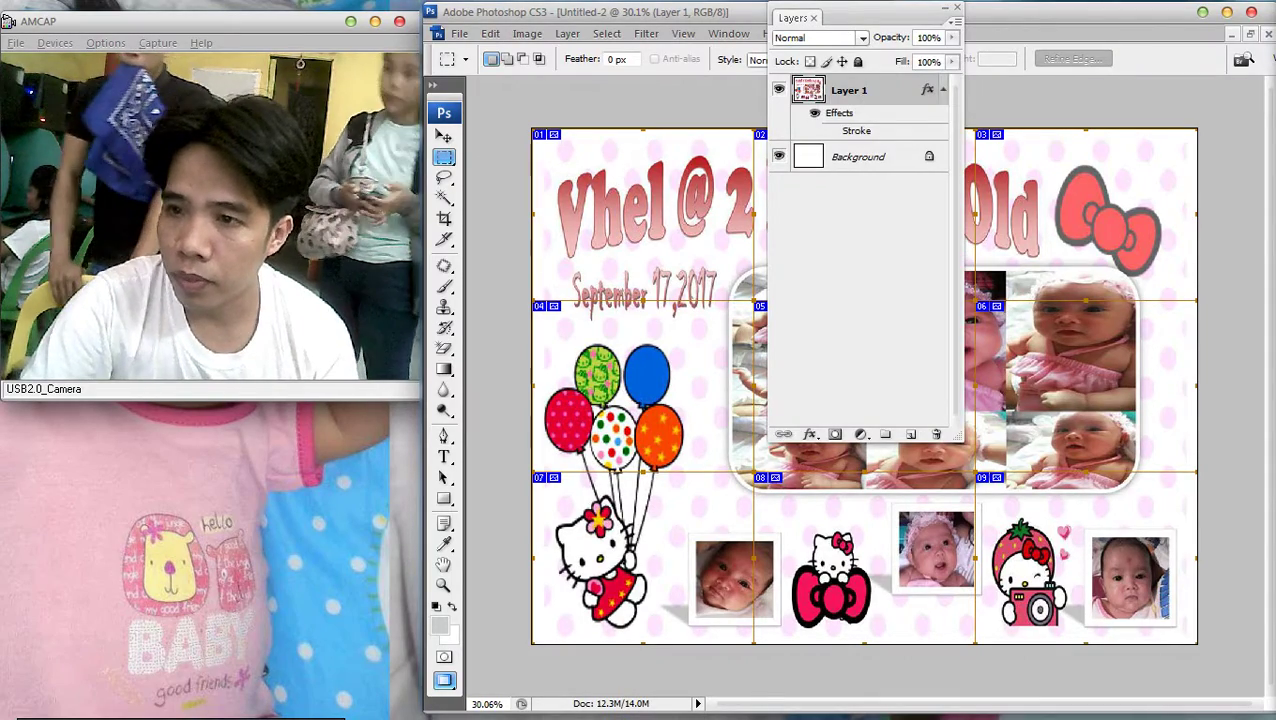
{"action": "double_click", "coordinate": [890, 90]}
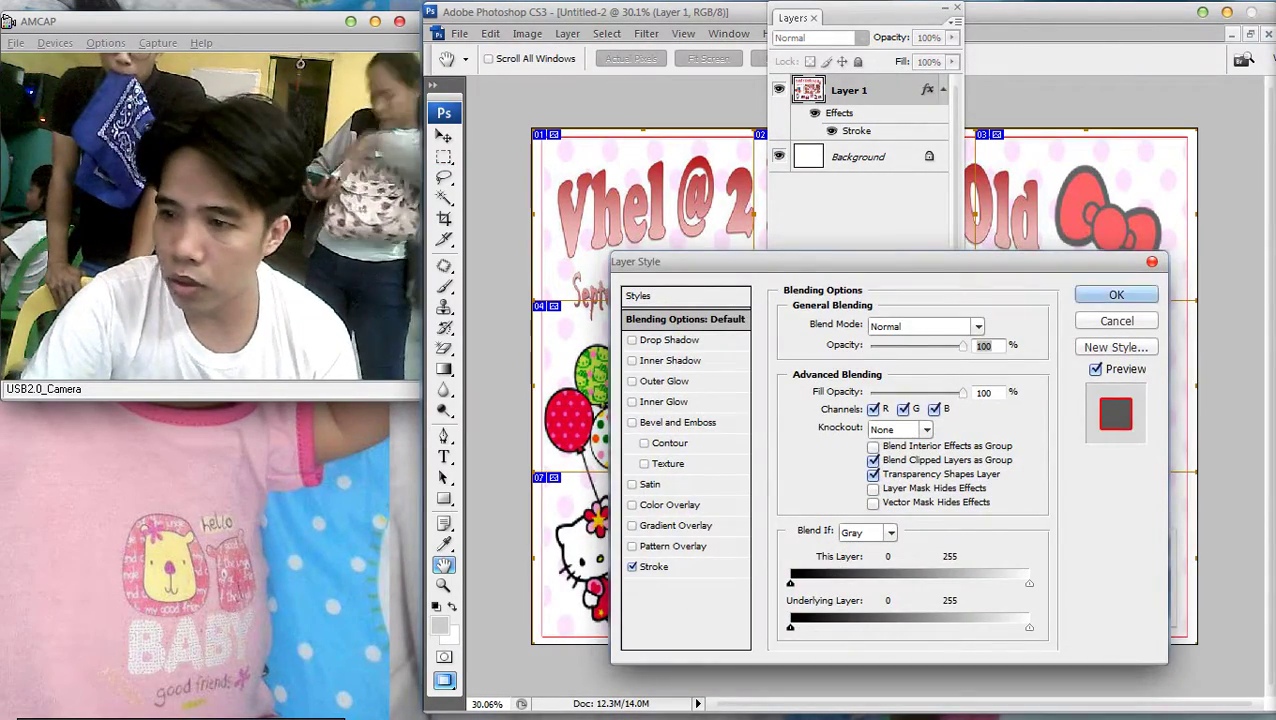
{"action": "key", "text": "Return"}
{"action": "key", "text": "F7"}
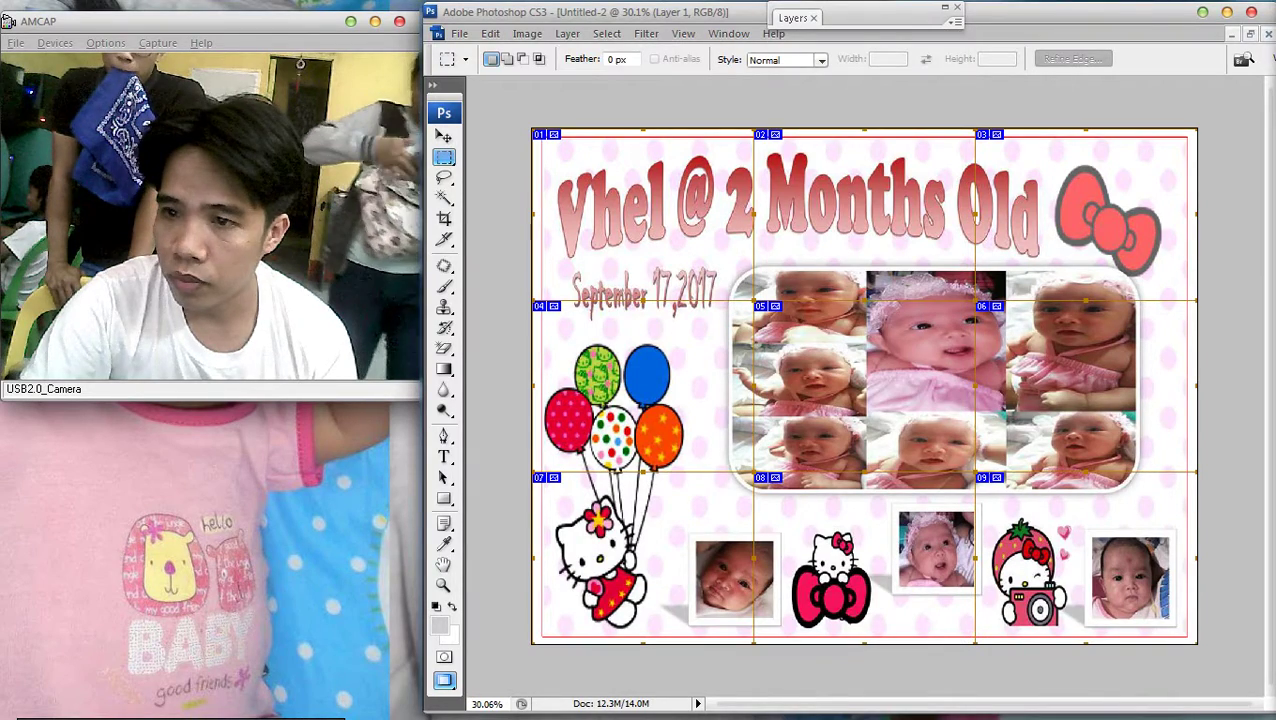
{"action": "scroll", "coordinate": [600, 163], "scroll_direction": "down", "scroll_amount": 1}
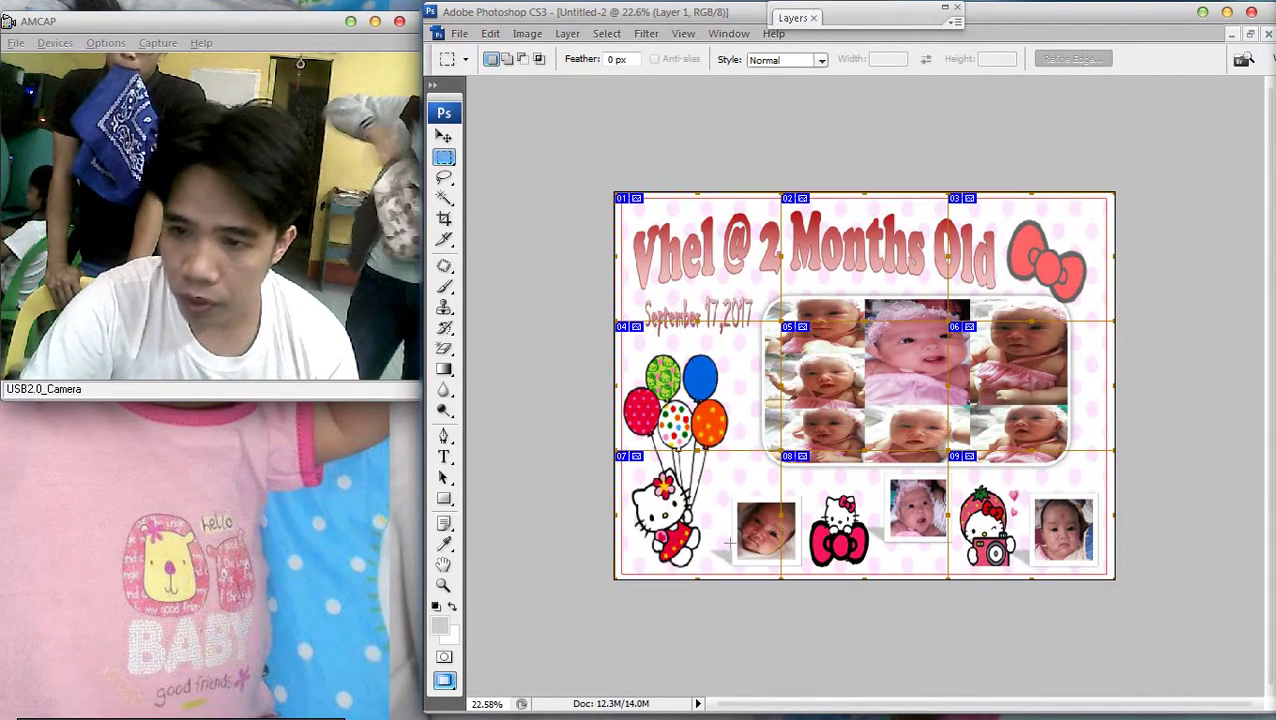
Select the collage's left column, nudge it left twice, and fit the view
{"action": "left_click_drag", "start_coordinate": [778, 598], "coordinate": [778, 598]}
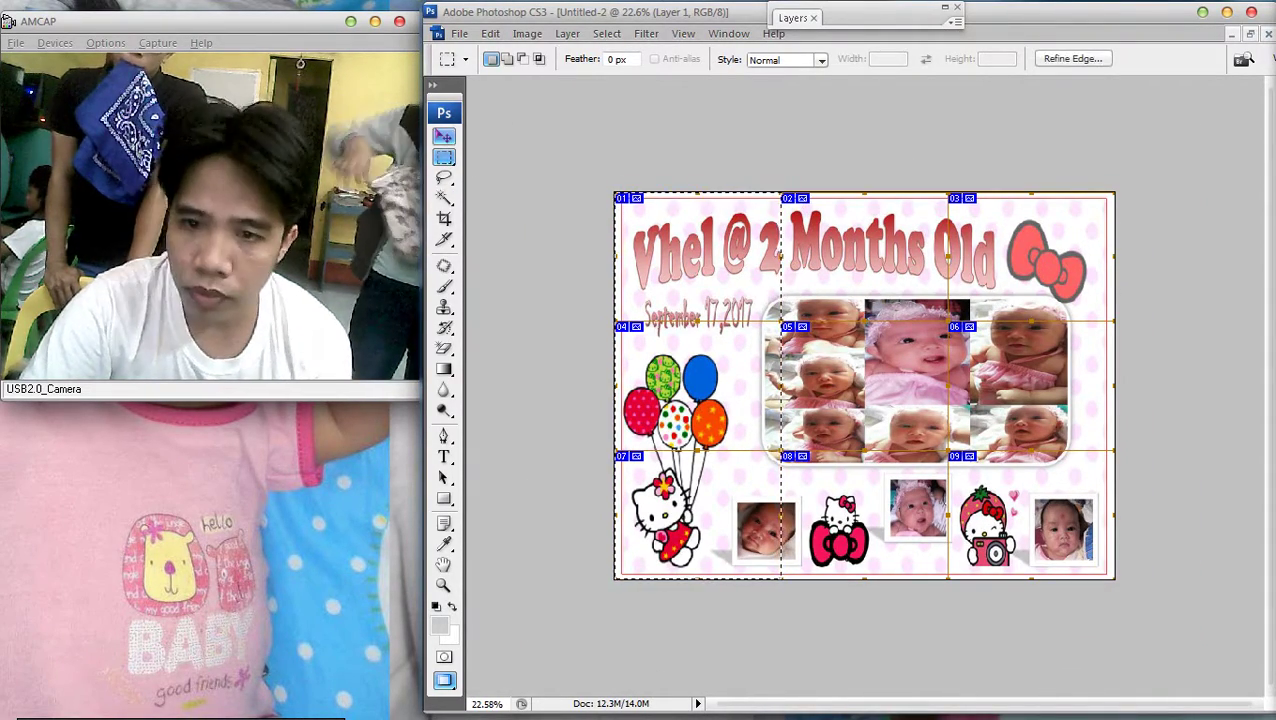
{"action": "key", "text": "v"}
{"action": "key", "text": "Left"}
{"action": "key", "text": "Left"}
{"action": "key", "text": "Left"}
{"action": "key", "text": "Left"}
{"action": "key", "text": "Left"}
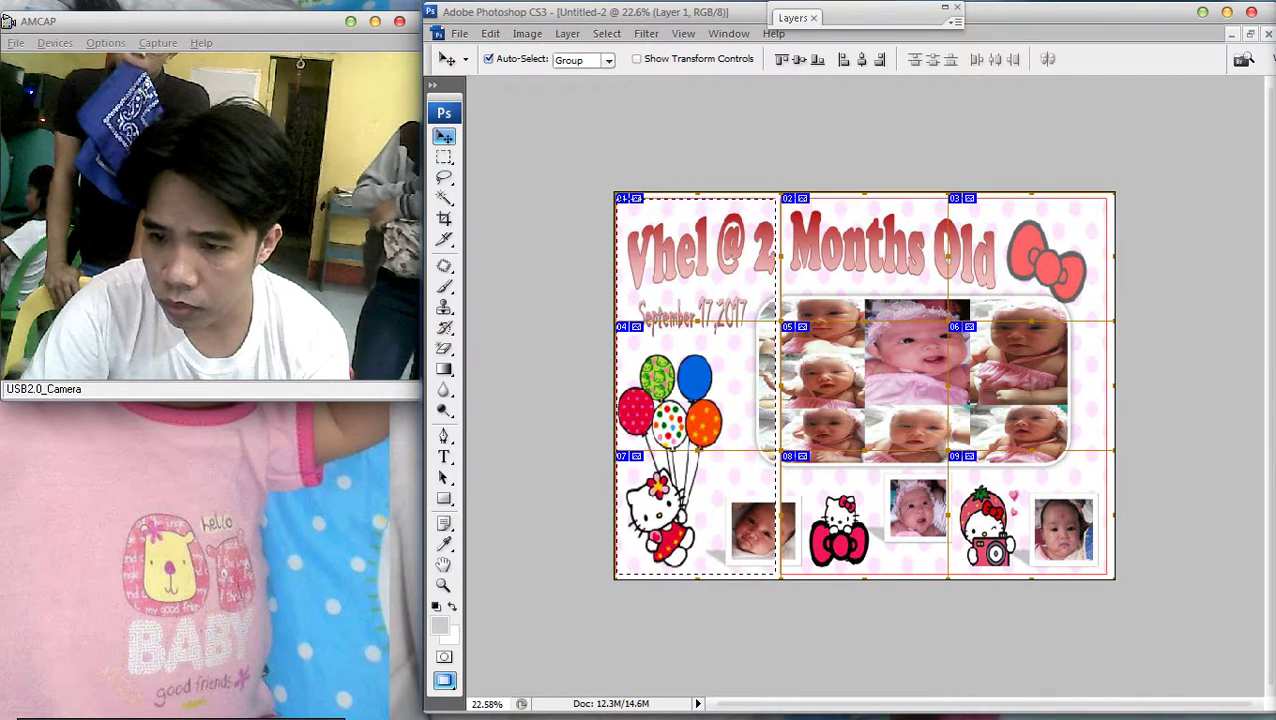
{"action": "key", "text": "Left"}
{"action": "key", "text": "Left"}
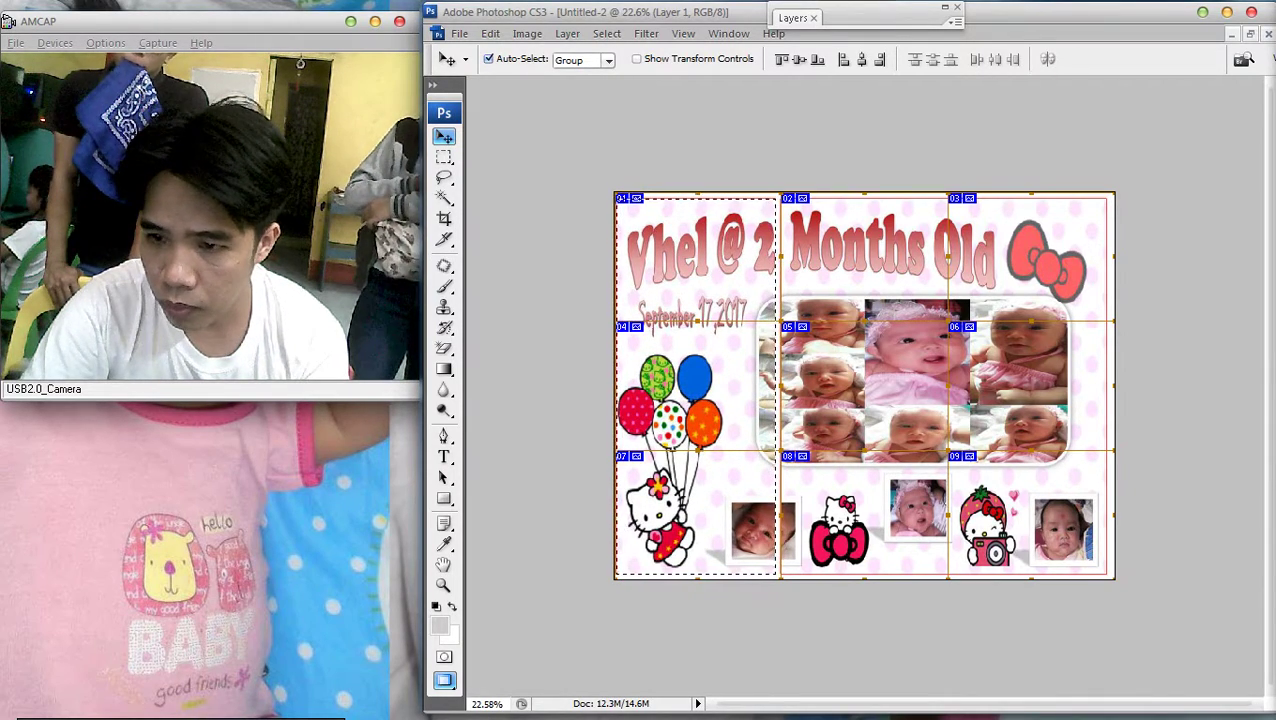
{"action": "key", "text": "m"}
{"action": "key", "text": "ctrl+0"}
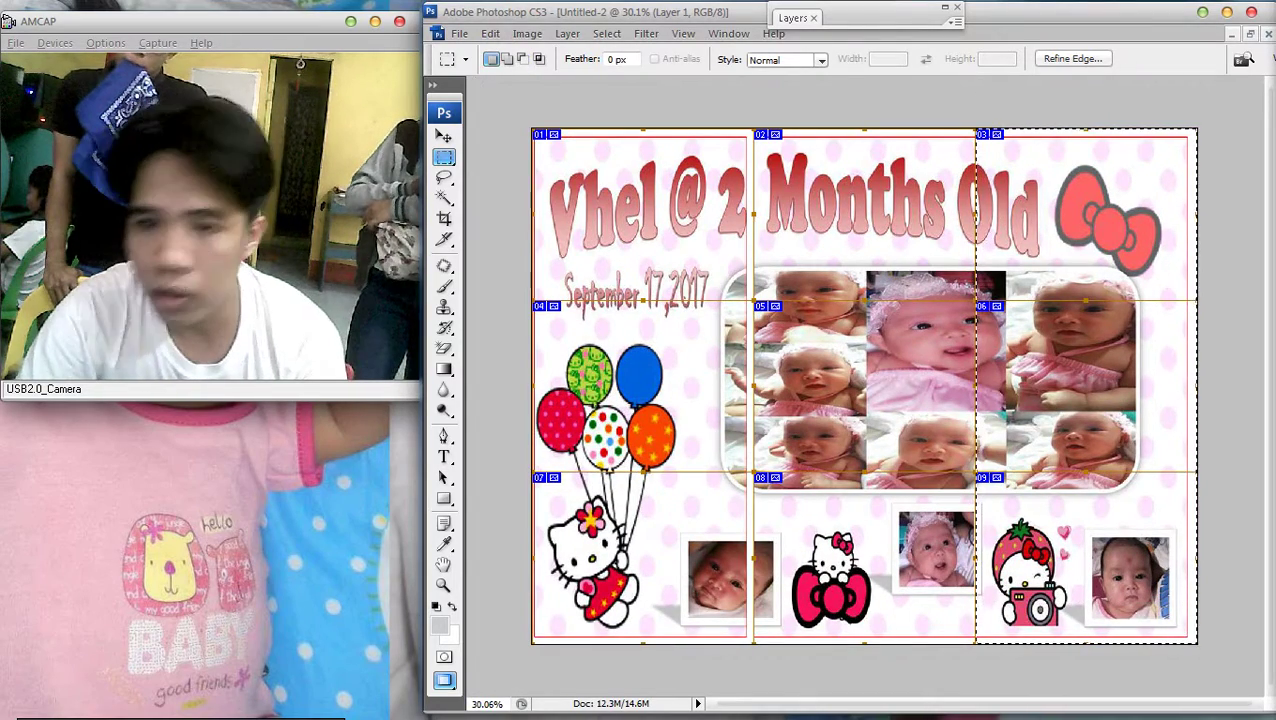
Nudge the right column to the right and zoom out to the whole collage
{"action": "key", "text": "v"}
{"action": "key", "text": "Right"}
{"action": "key", "text": "Right"}
{"action": "key", "text": "Right"}
{"action": "key", "text": "Right"}
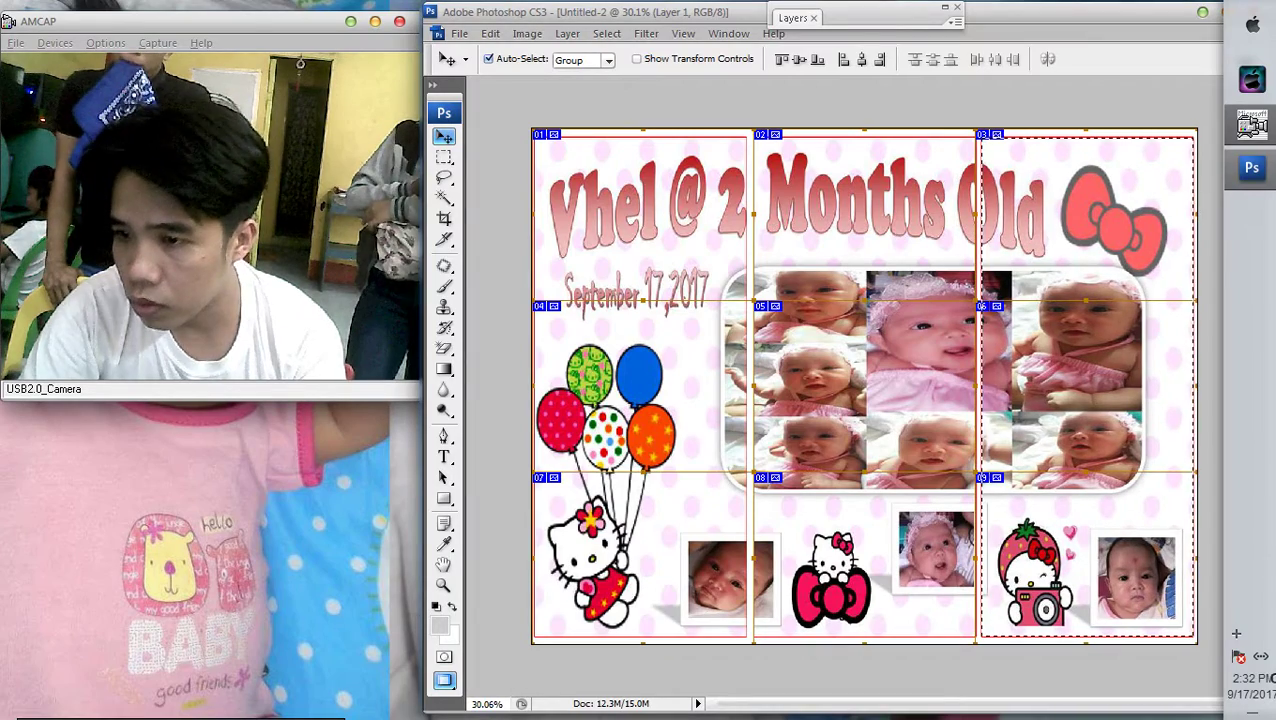
{"action": "key", "text": "m"}
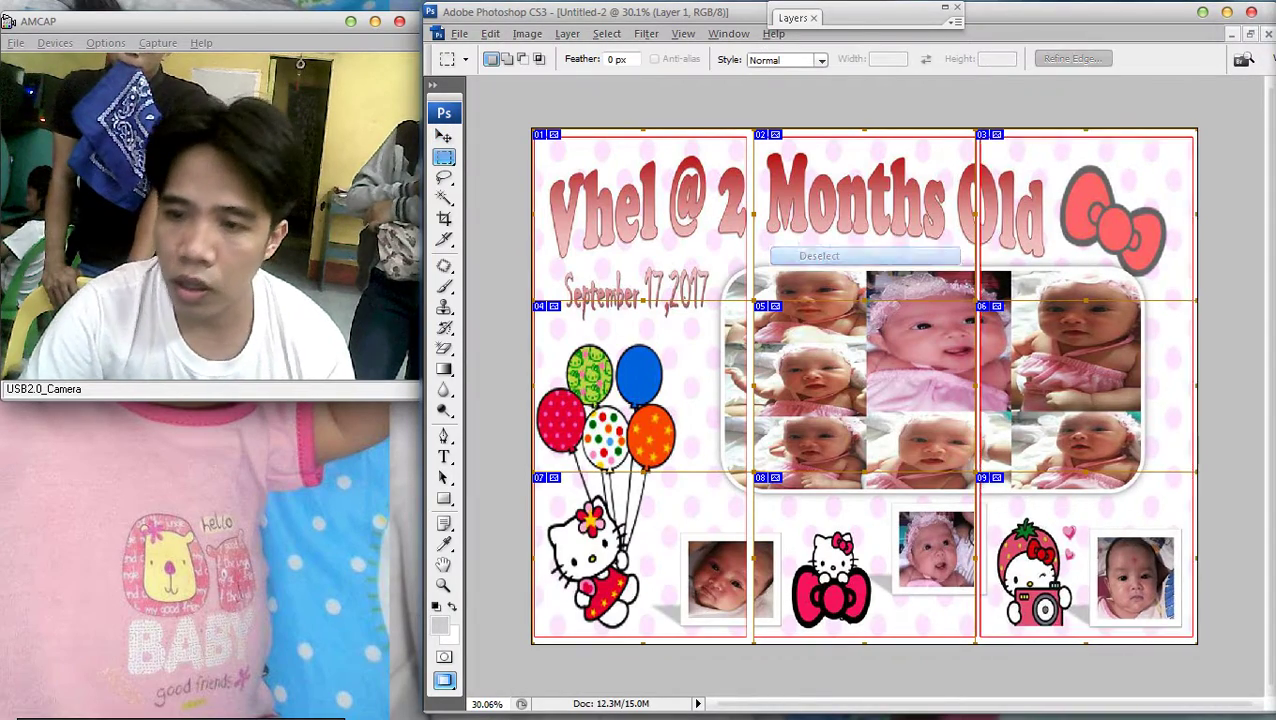
{"action": "key", "text": "ctrl+minus"}
{"action": "key", "text": "ctrl+plus"}
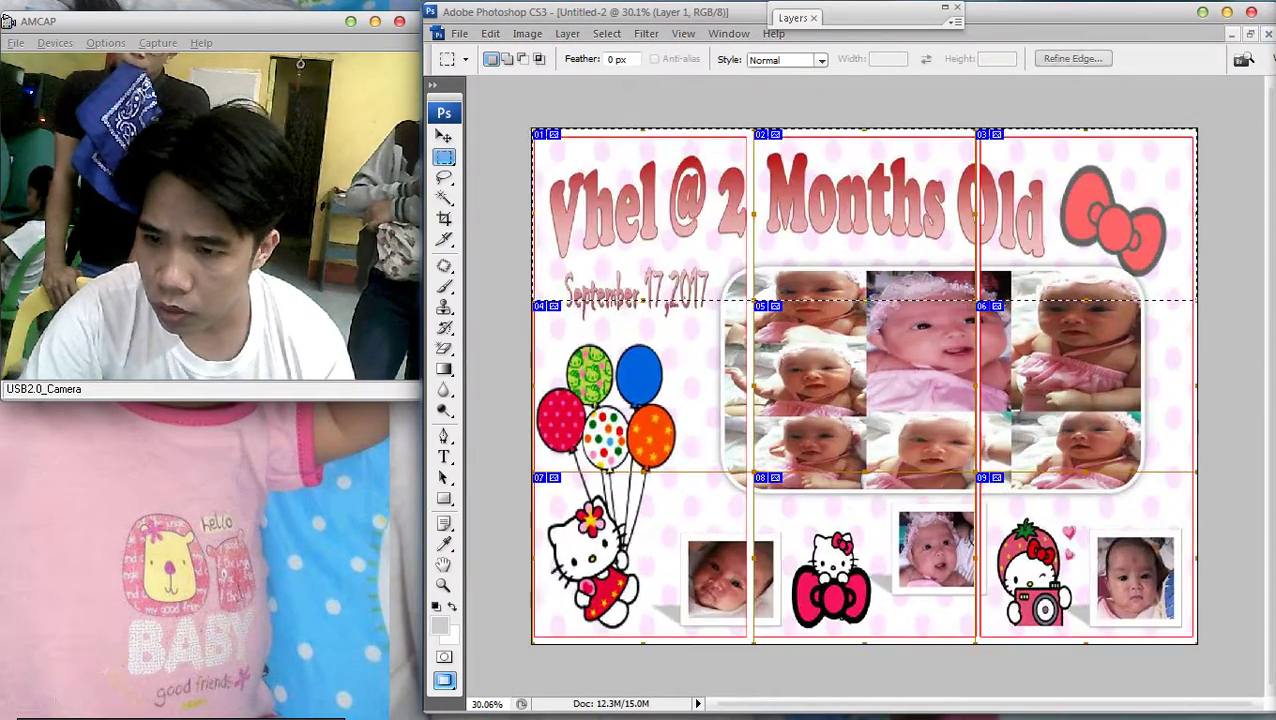
{"action": "key", "text": "v"}
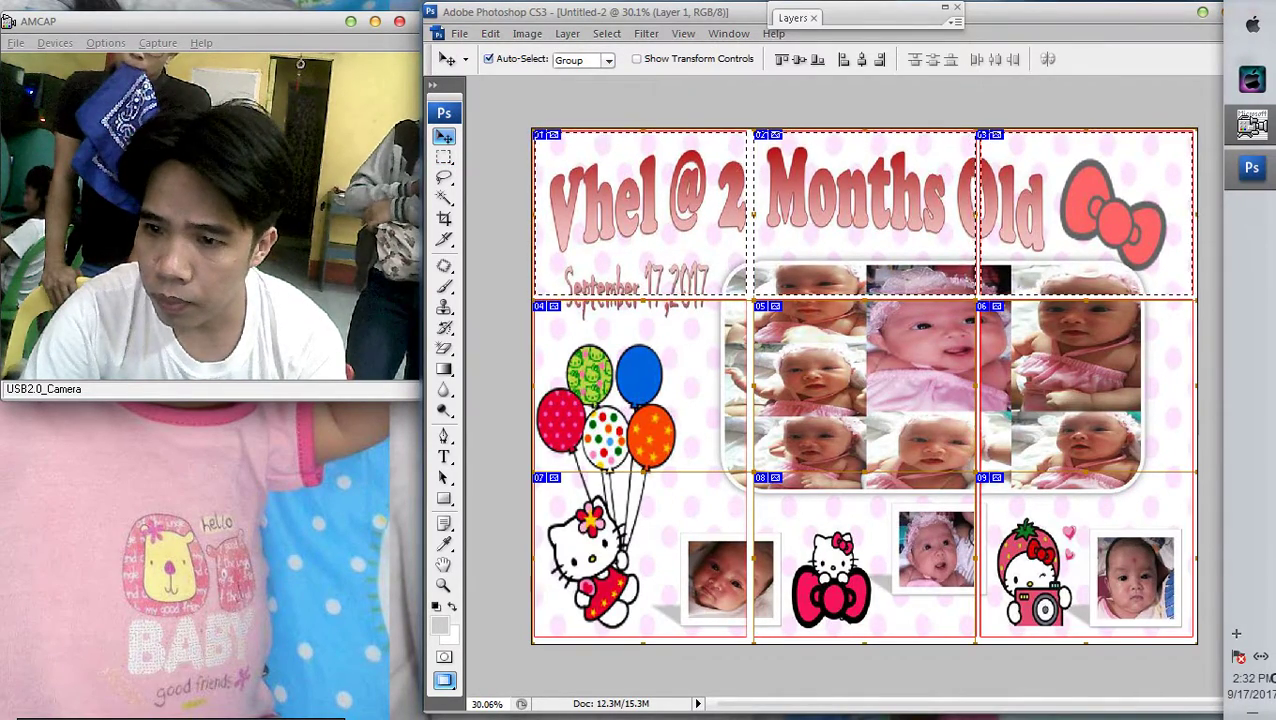
{"action": "key", "text": "ctrl+minus"}
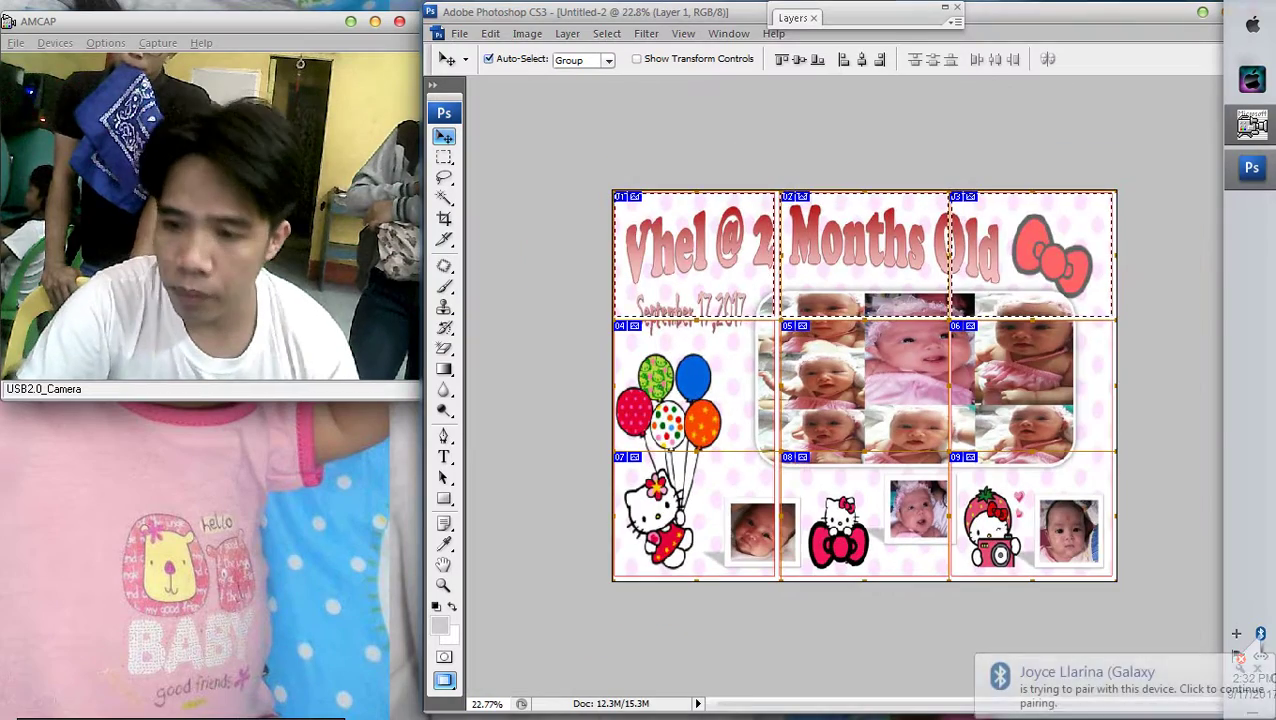
{"action": "key", "text": "m"}
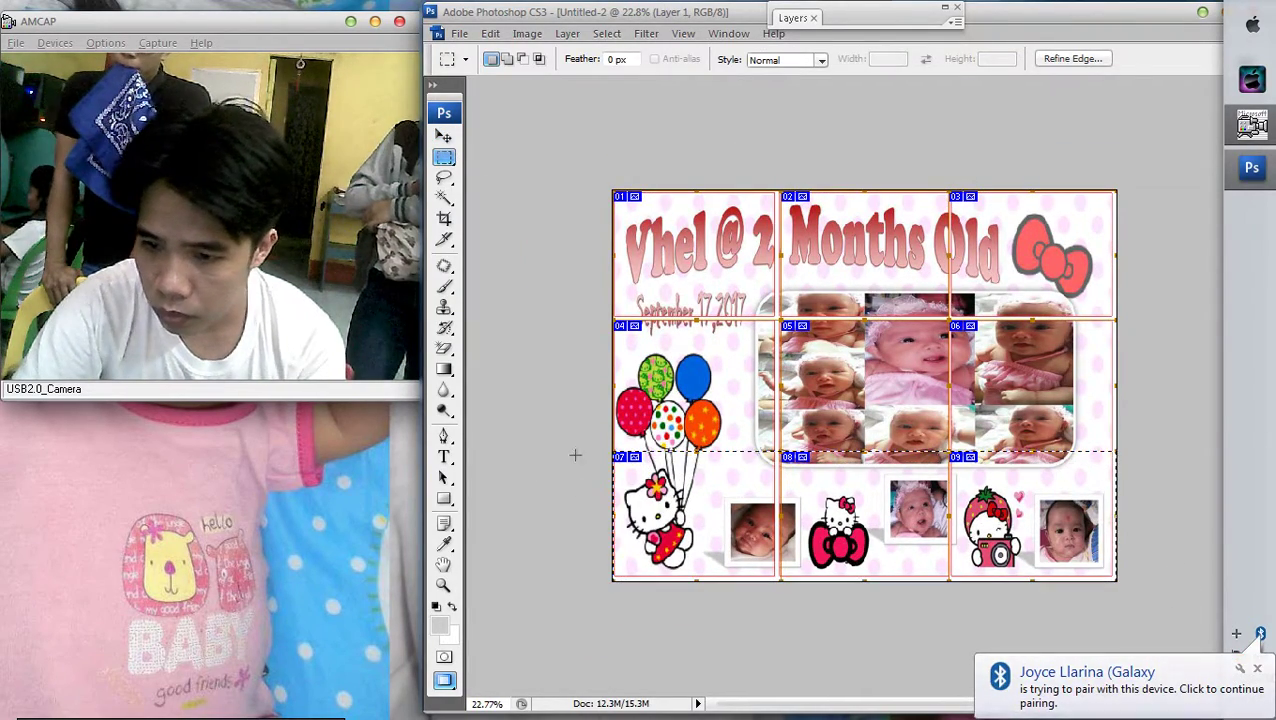
{"action": "key", "text": "v"}
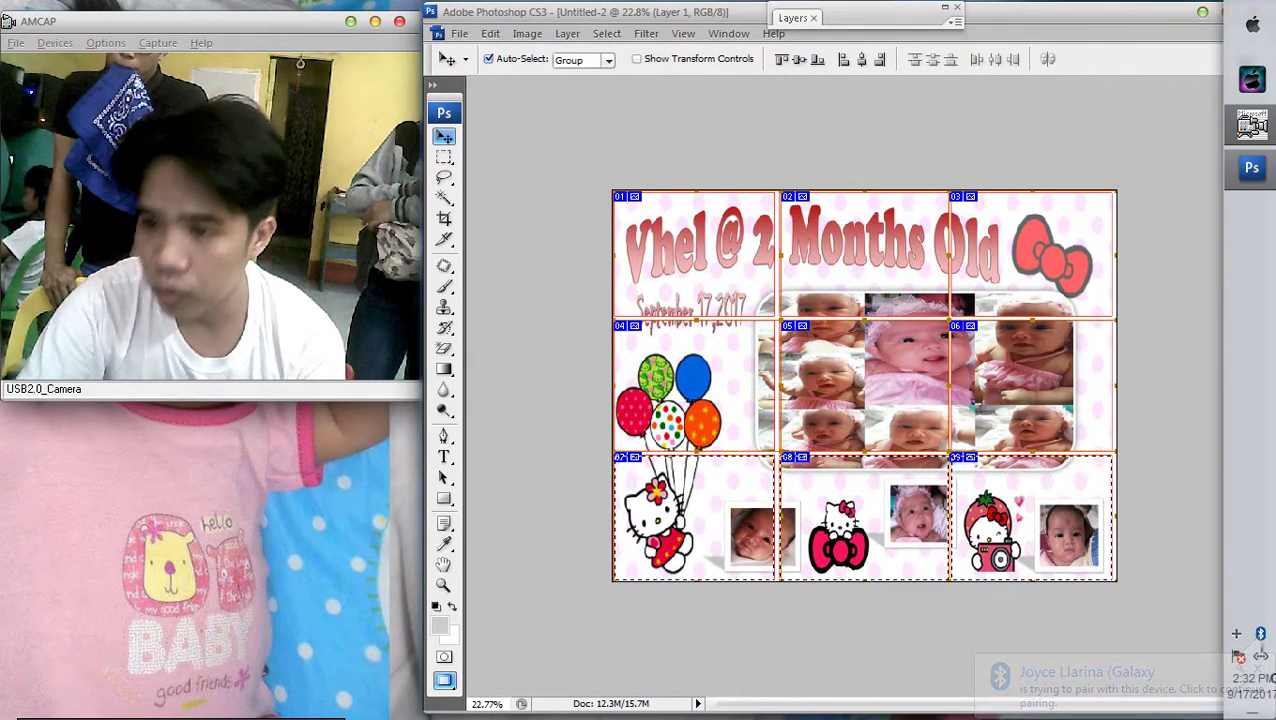
Deselect, then undo to bring back the bottom-row selection
{"action": "key", "text": "m"}
{"action": "right_click", "coordinate": [880, 262]}
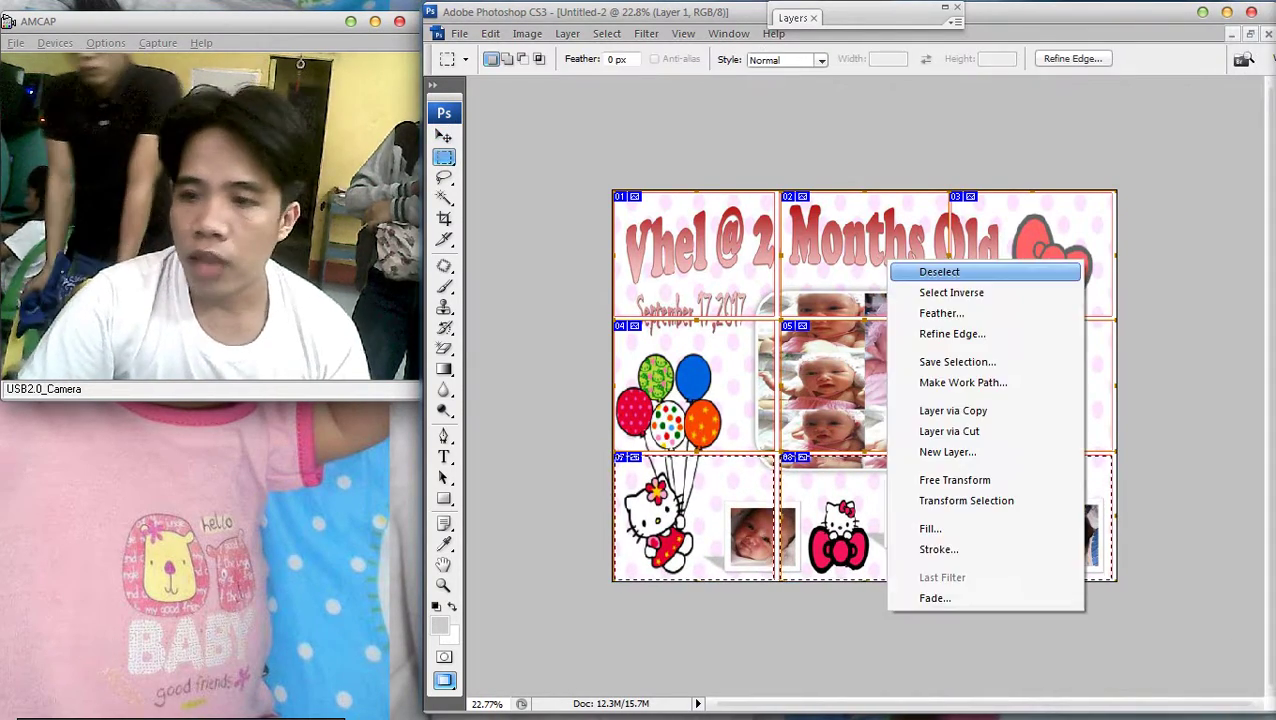
{"action": "left_click", "coordinate": [930, 270]}
{"action": "key", "text": "ctrl+minus"}
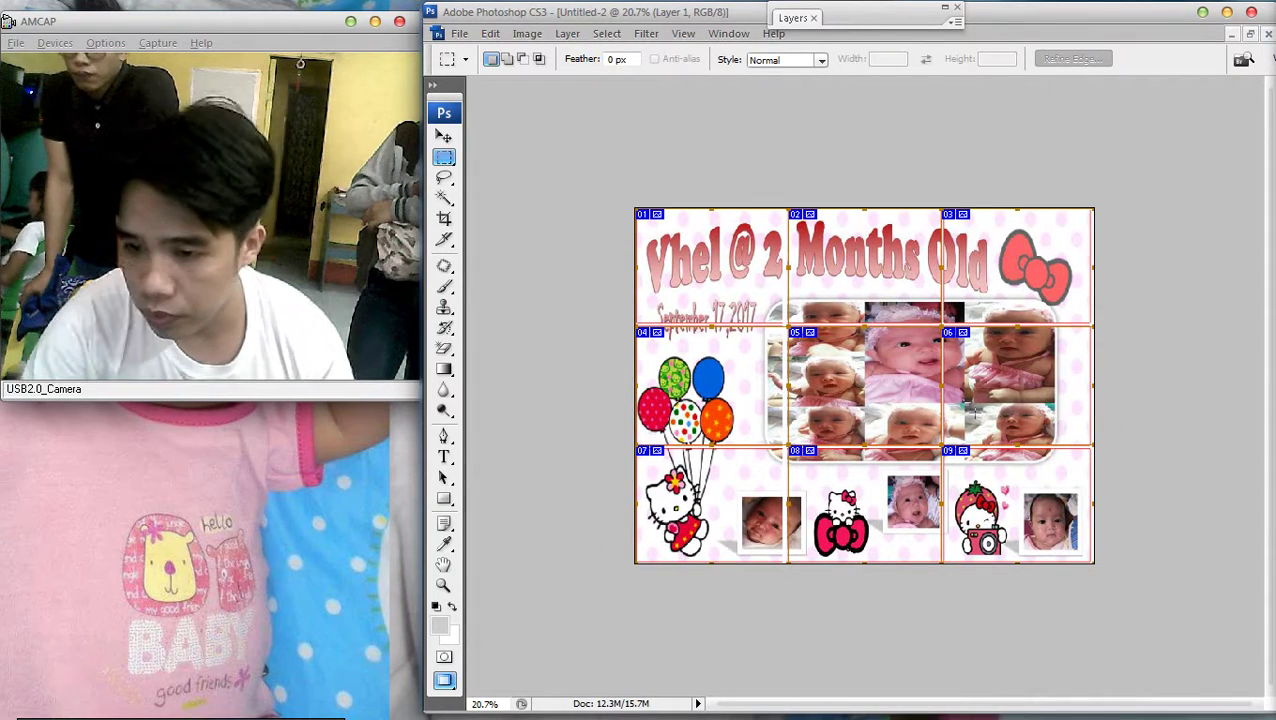
{"action": "key", "text": "ctrl+z"}
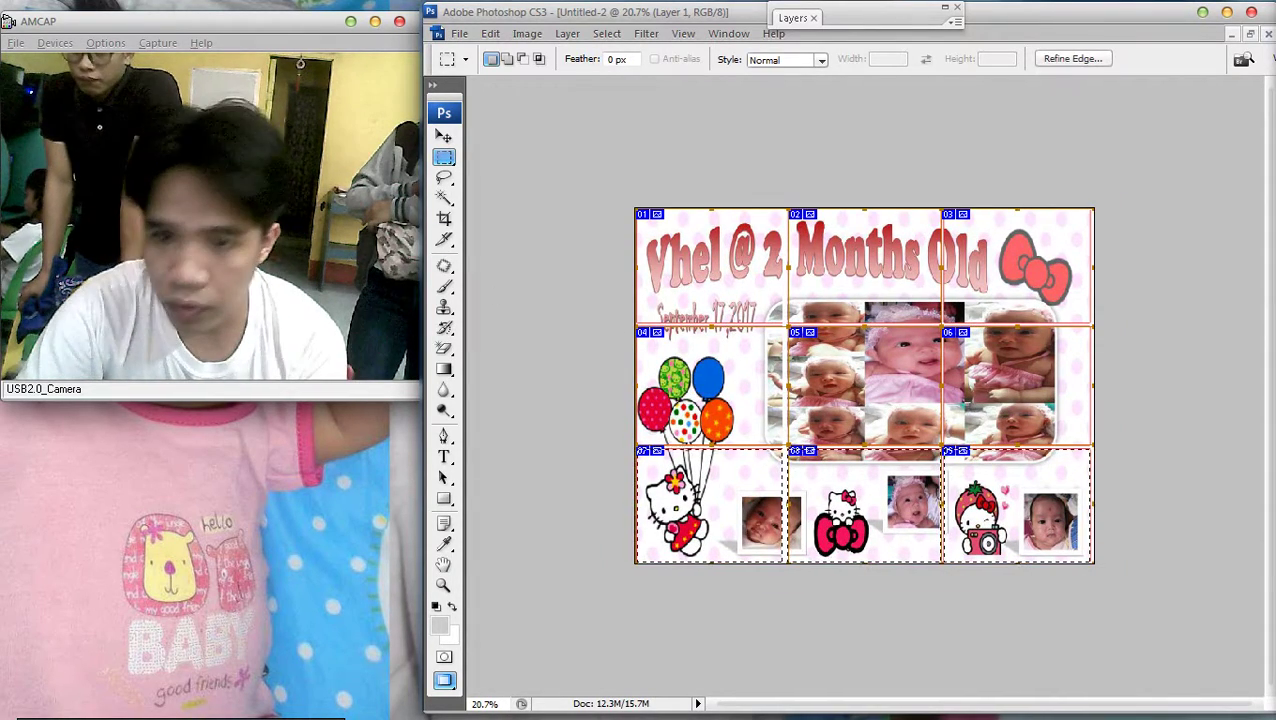
{"action": "key", "text": "v"}
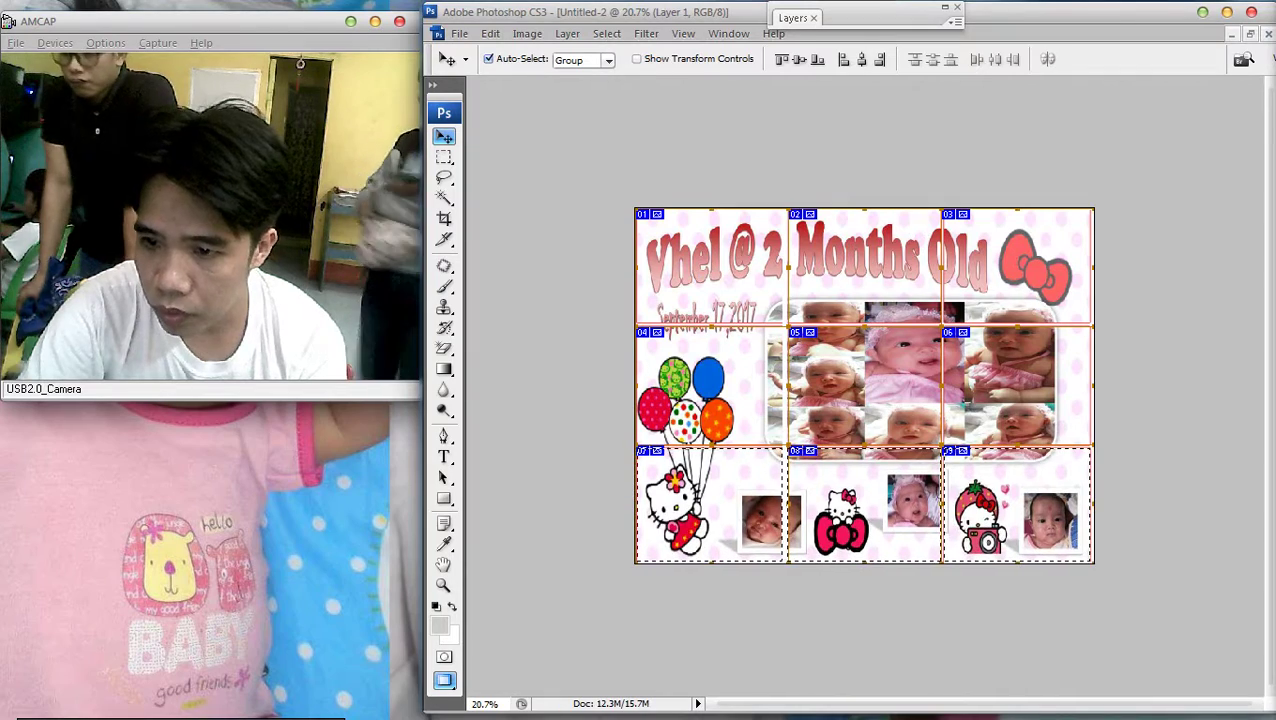
Clear the bottom-row selection and refit the view
{"action": "key", "text": "m"}
{"action": "right_click", "coordinate": [880, 325]}
{"action": "left_click", "coordinate": [925, 333]}
{"action": "key", "text": "ctrl+minus"}
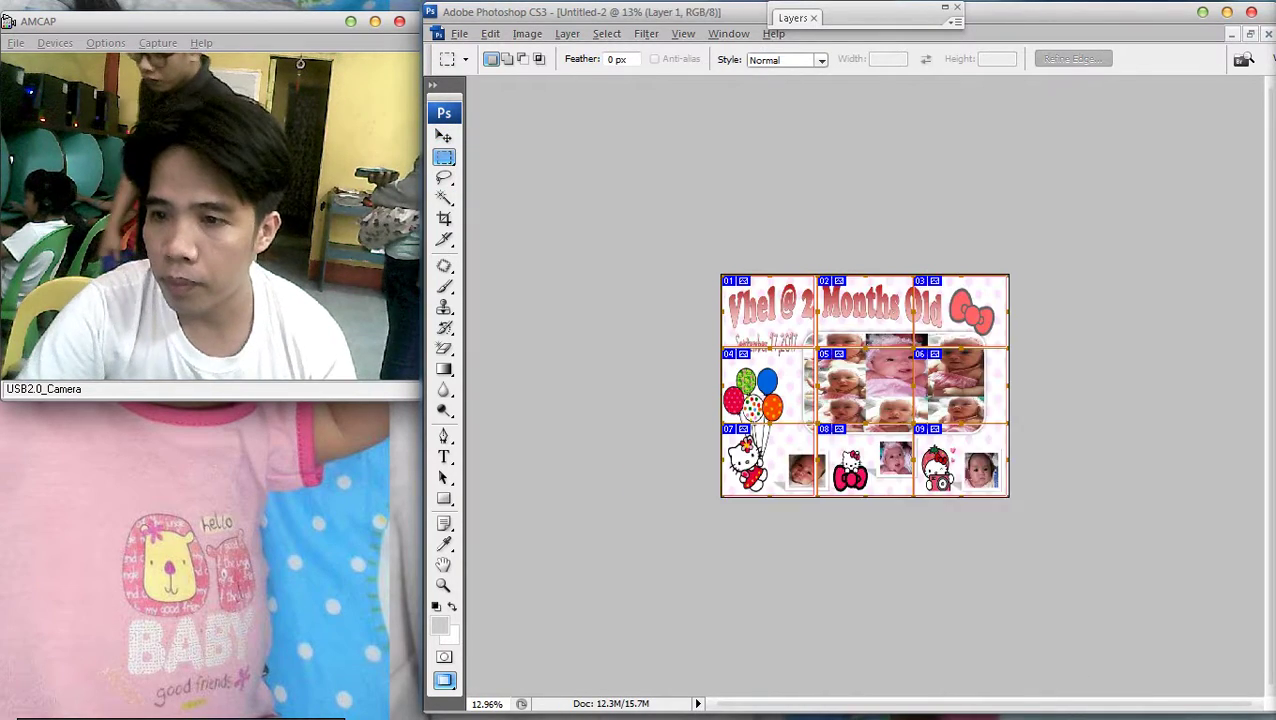
{"action": "key", "text": "ctrl+0"}
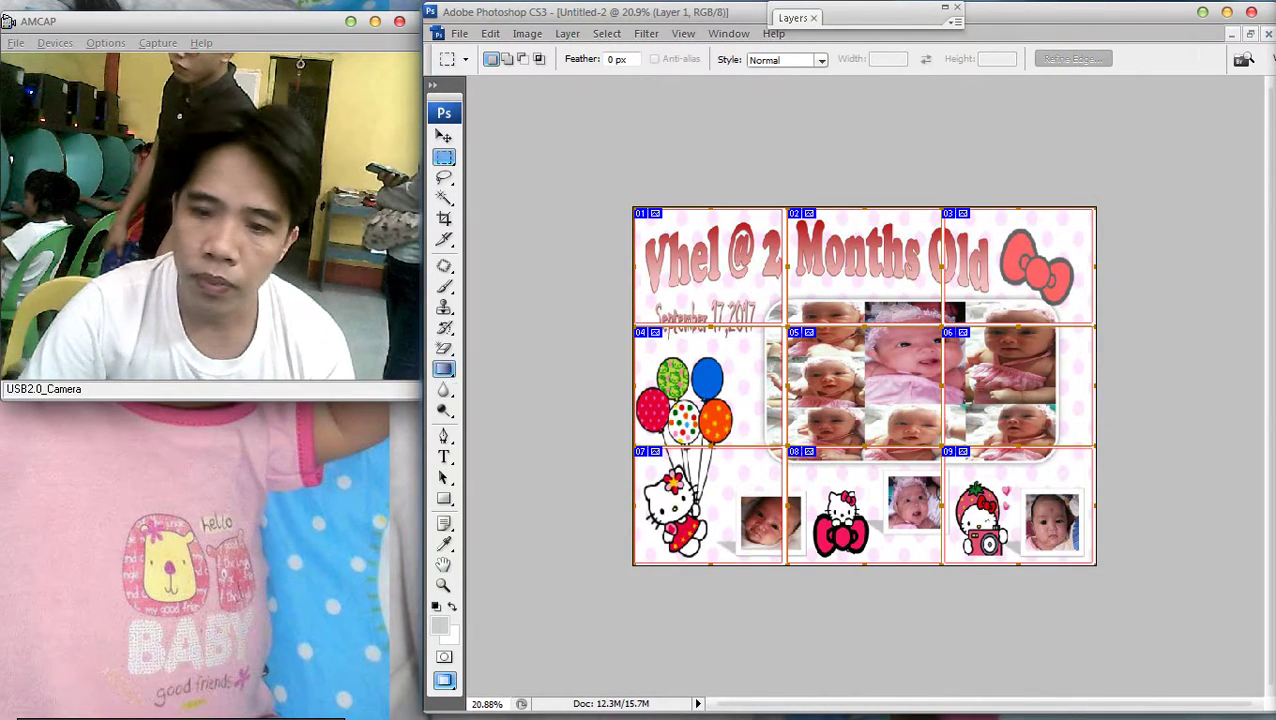
Delete the extra slices with the Slice tool, keeping only slice 01
{"action": "scroll", "coordinate": [885, 300], "scroll_direction": "up", "scroll_amount": 2}
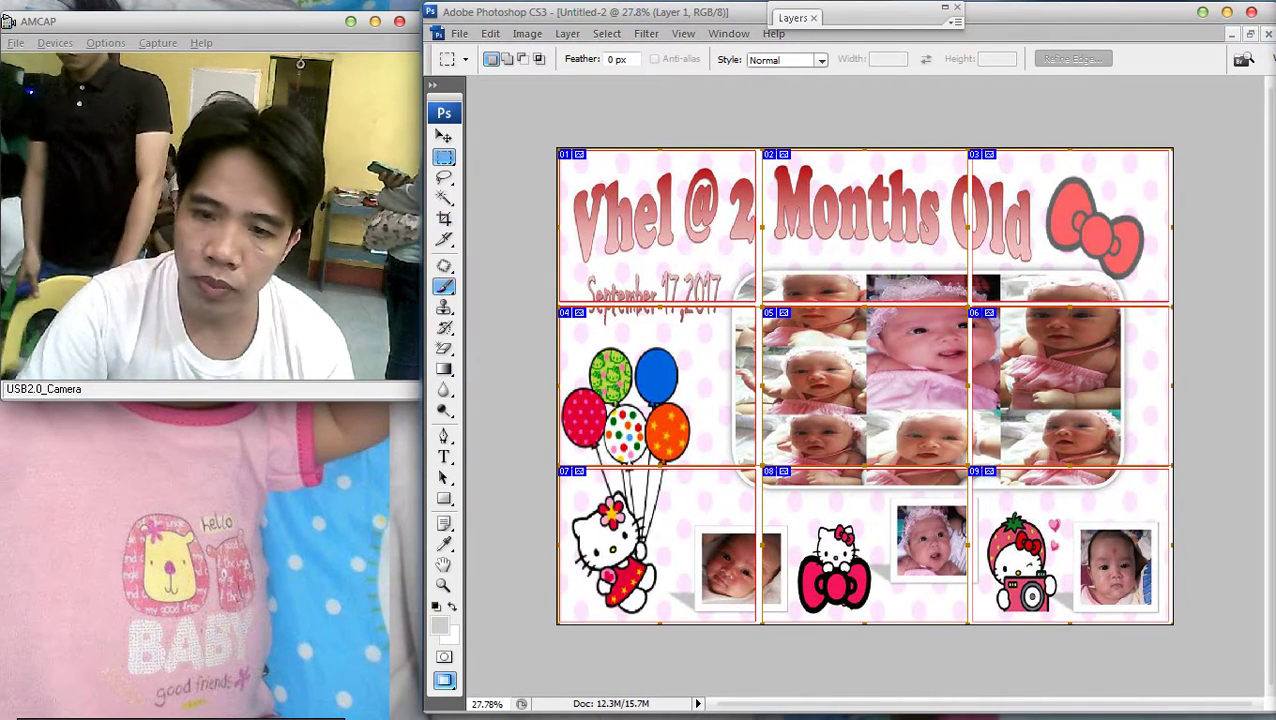
{"action": "key", "text": "k"}
{"action": "right_click", "coordinate": [851, 271]}
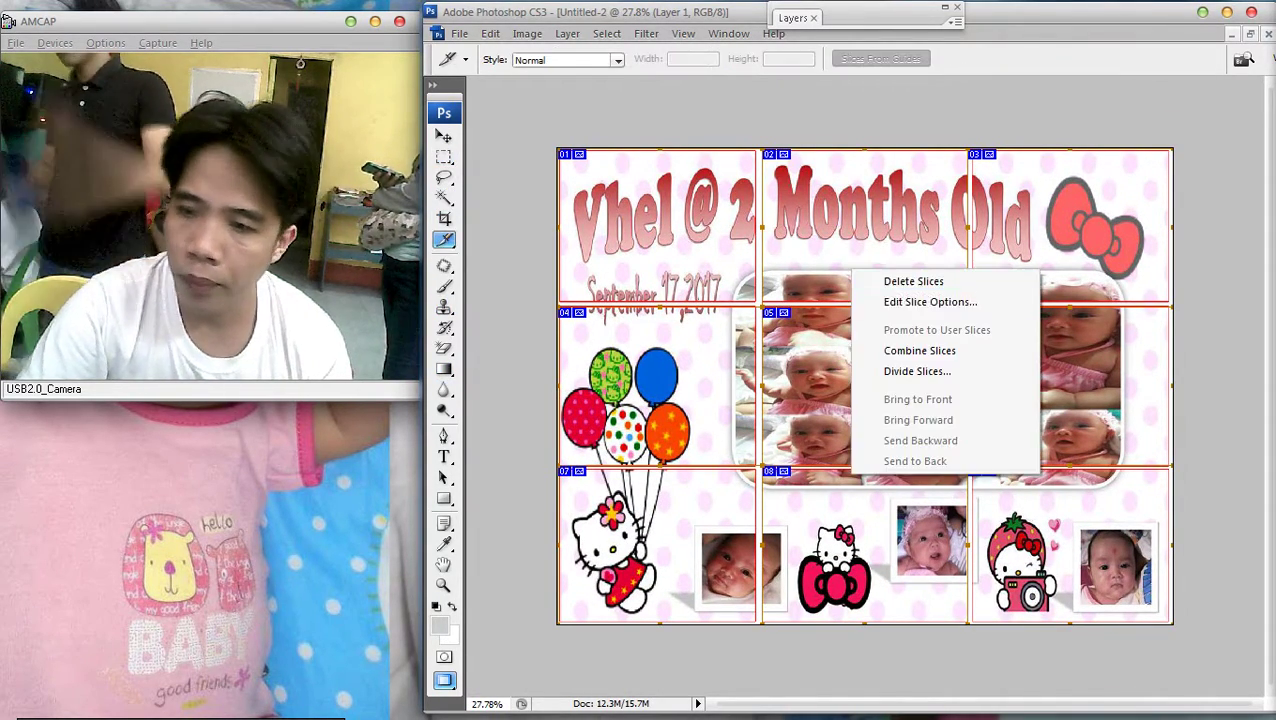
{"action": "left_click", "coordinate": [913, 281]}
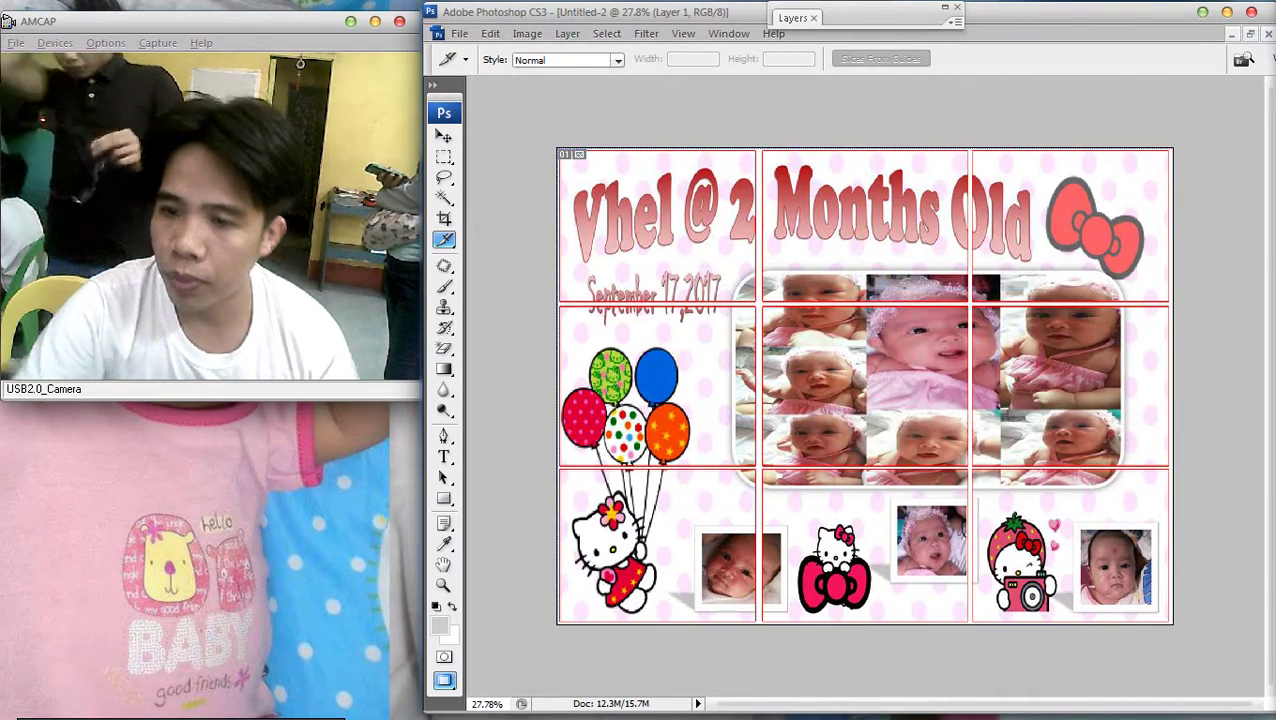
{"action": "scroll", "coordinate": [865, 385], "scroll_direction": "up", "scroll_amount": 2}
Check Layer 1's layer style settings and close them unchanged
{"action": "key", "text": "F7"}
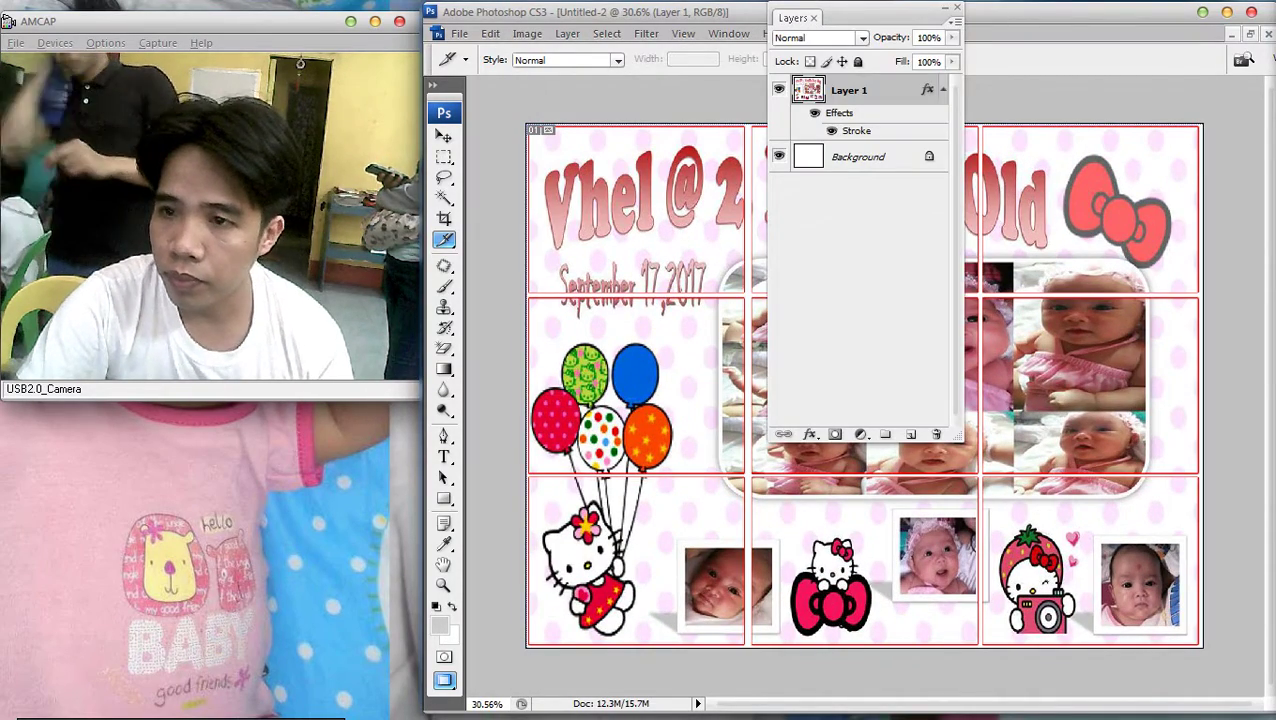
{"action": "double_click", "coordinate": [895, 90]}
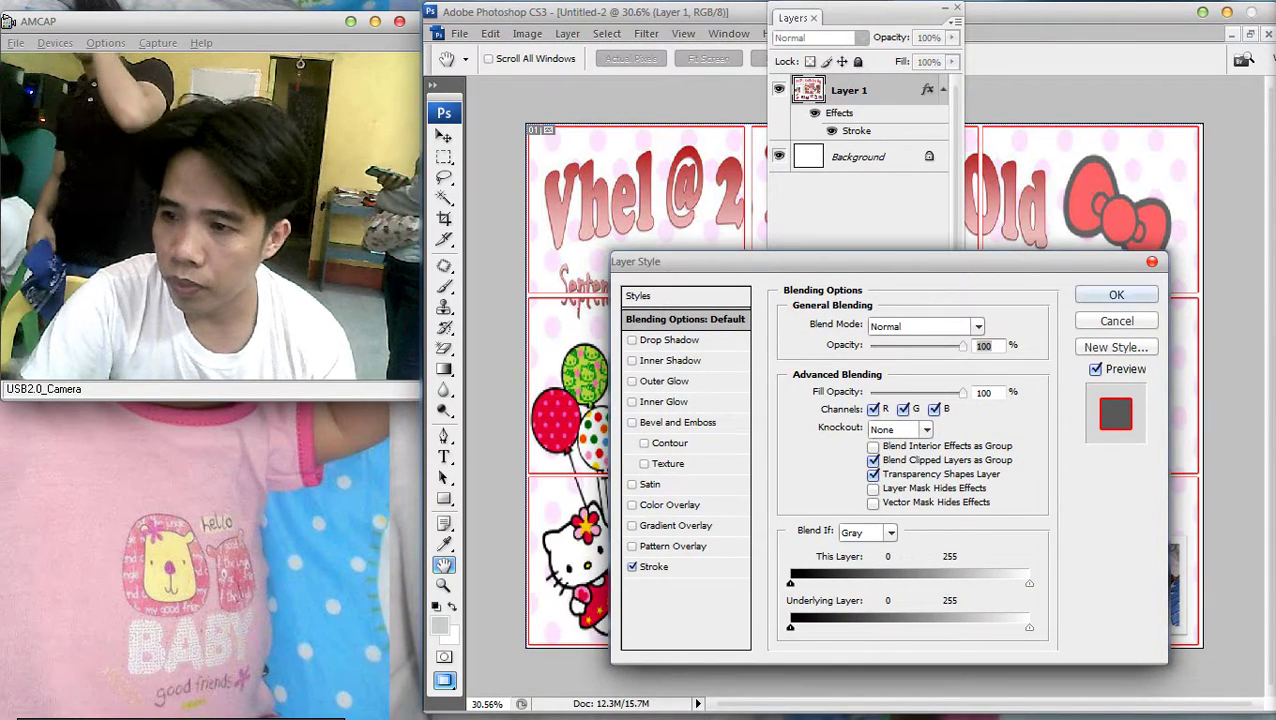
{"action": "key", "text": "Return"}
{"action": "key", "text": "F7"}
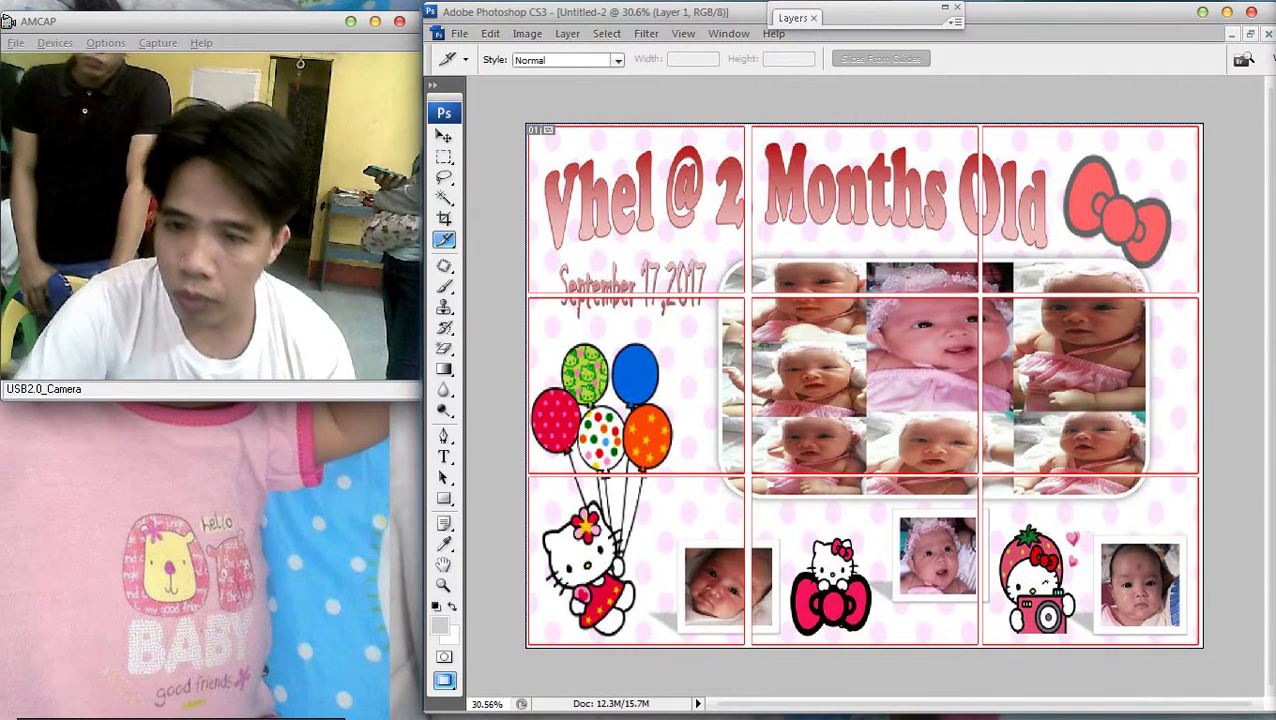
Select the top-left 'Vhel @ 2' title and date area and cut it out
{"action": "key", "text": "m"}
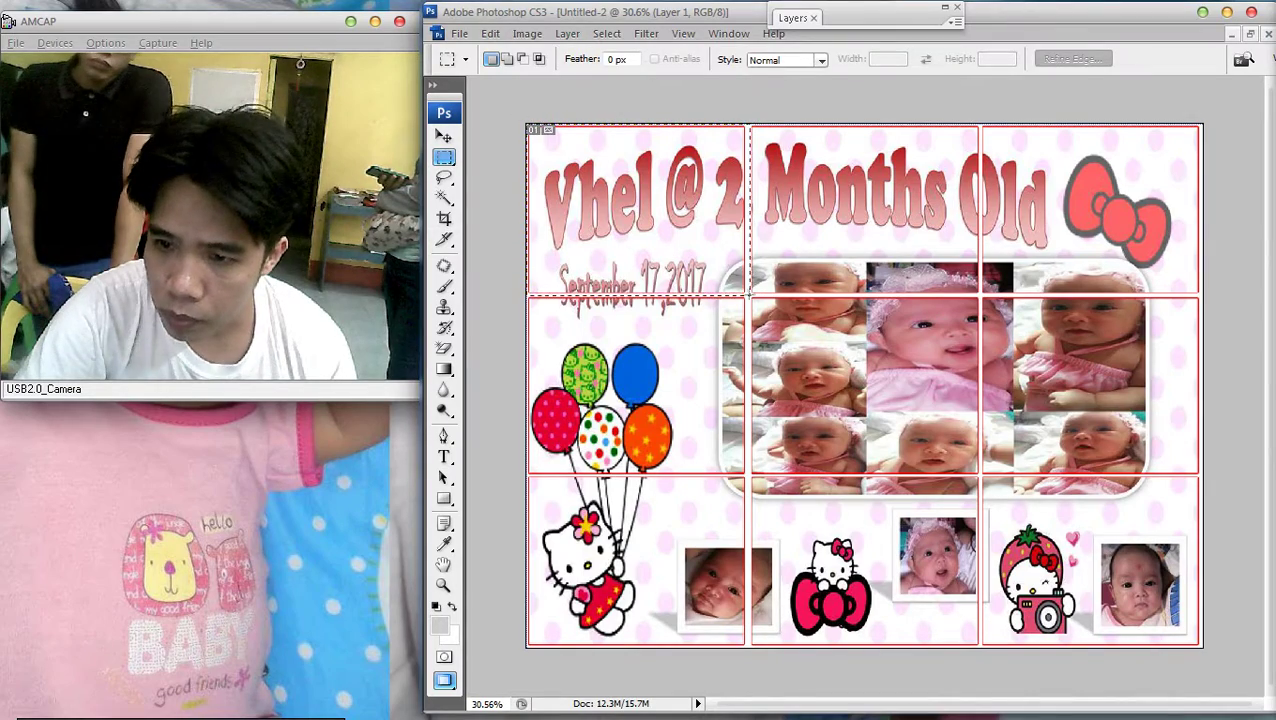
{"action": "left_click_drag", "start_coordinate": [749, 296], "coordinate": [745, 296]}
{"action": "scroll", "coordinate": [651, 336], "scroll_direction": "up", "scroll_amount": 1}
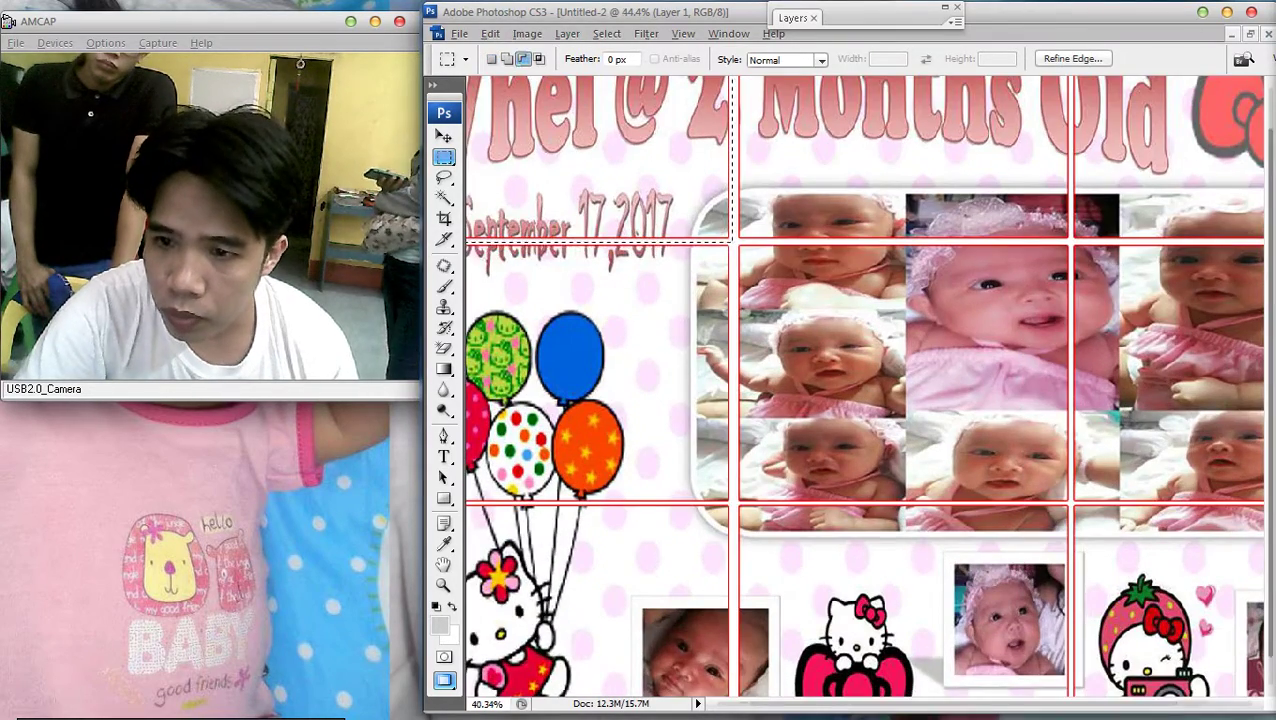
{"action": "key", "text": "ctrl+minus"}
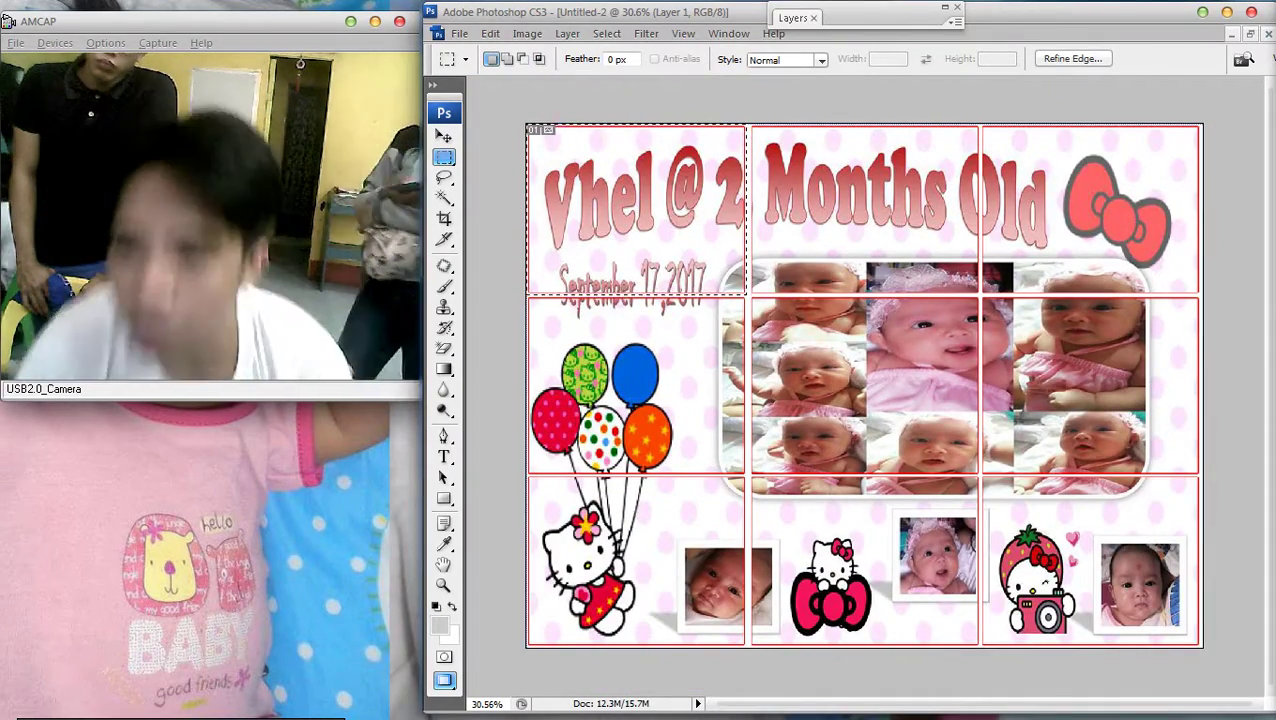
{"action": "key", "text": "F7"}
{"action": "double_click", "coordinate": [880, 90]}
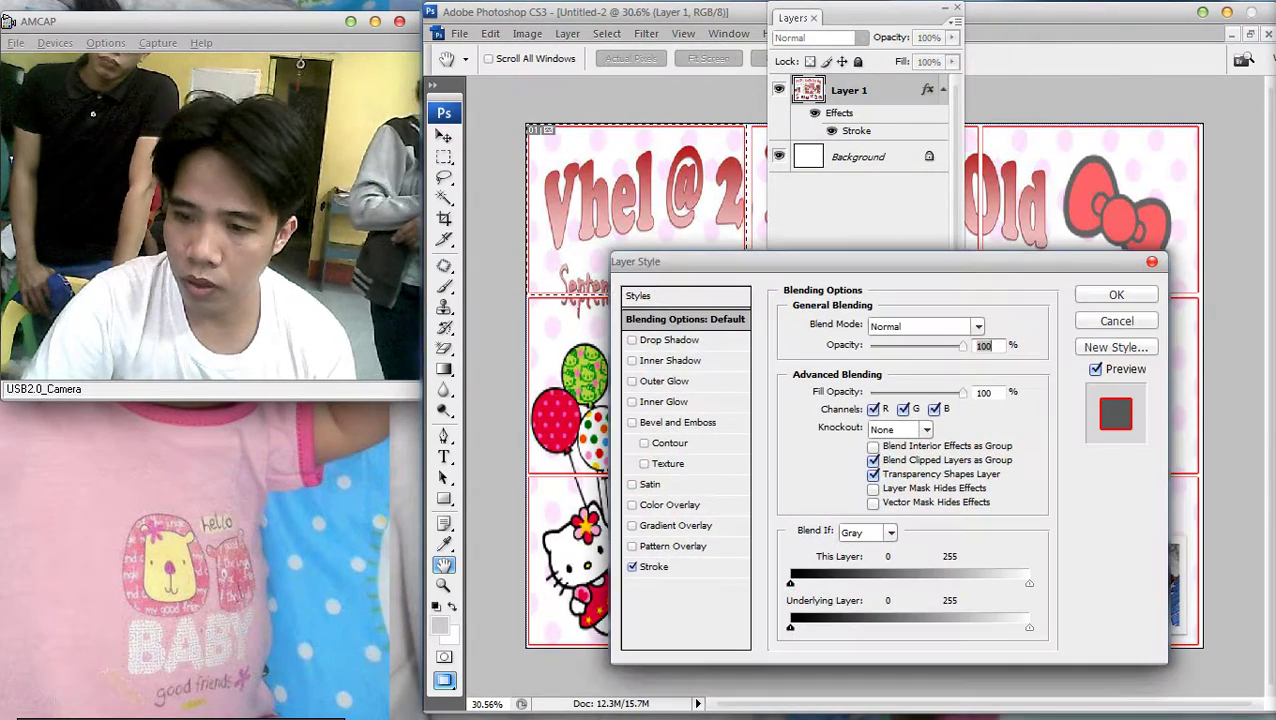
{"action": "key", "text": "Return"}
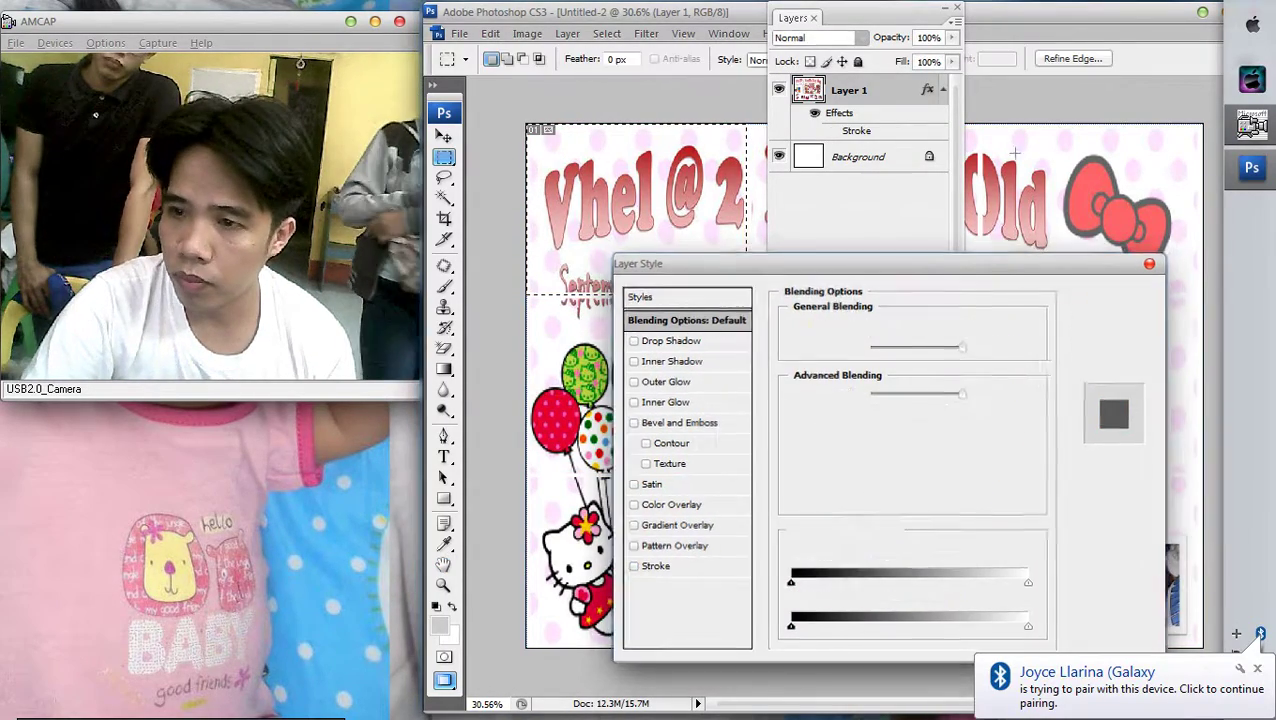
{"action": "key", "text": "F7"}
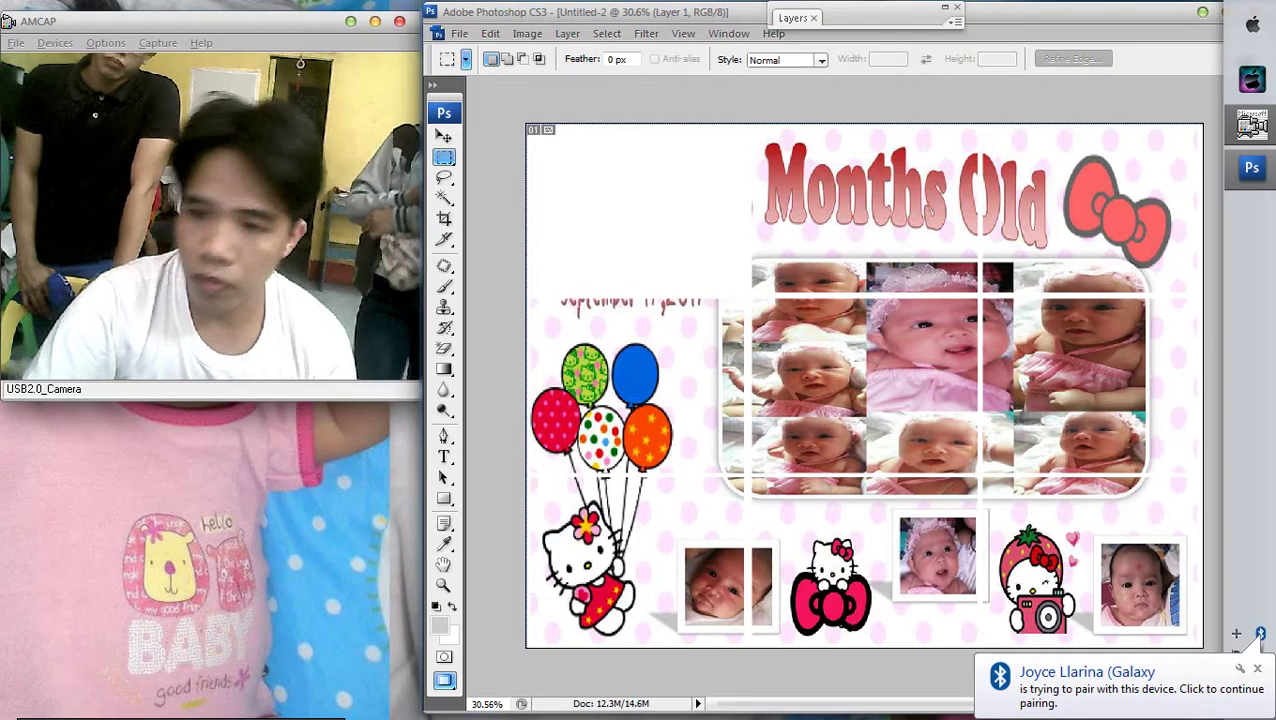
Create a new 749×577 Clipboard-preset document and paste the cut piece into it
{"action": "key", "text": "alt+f"}
{"action": "key", "text": "Return"}
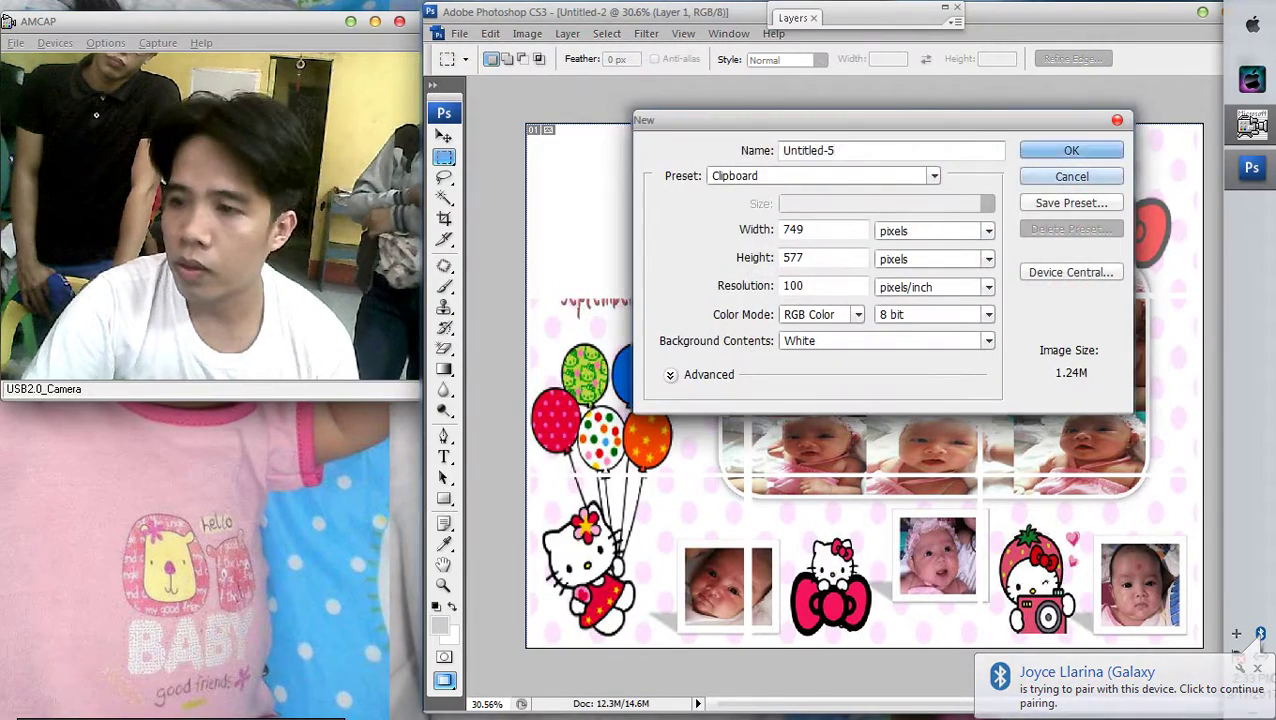
{"action": "key", "text": "Return"}
{"action": "key", "text": "ctrl+v"}
{"action": "key", "text": "ctrl+0"}
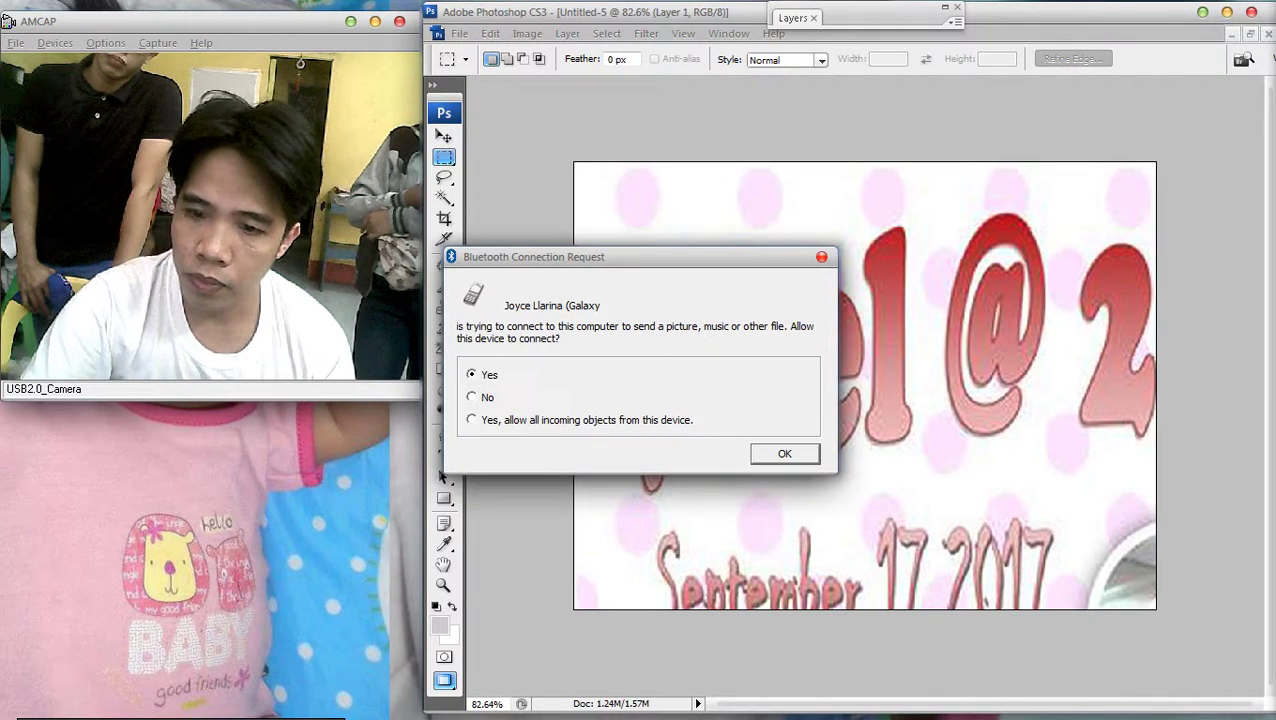
{"action": "key", "text": "Return"}
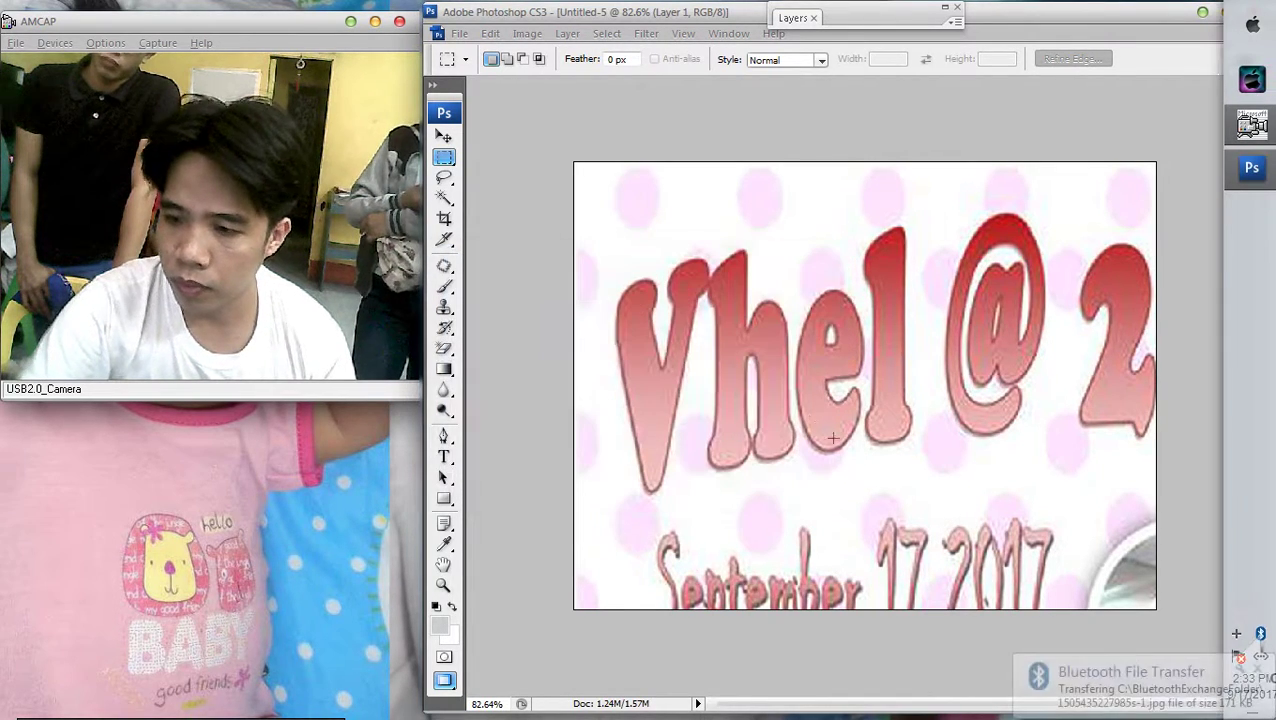
Give the pasted Layer 1 a 3 px red stroke in Layer Style
{"action": "right_click", "coordinate": [769, 298]}
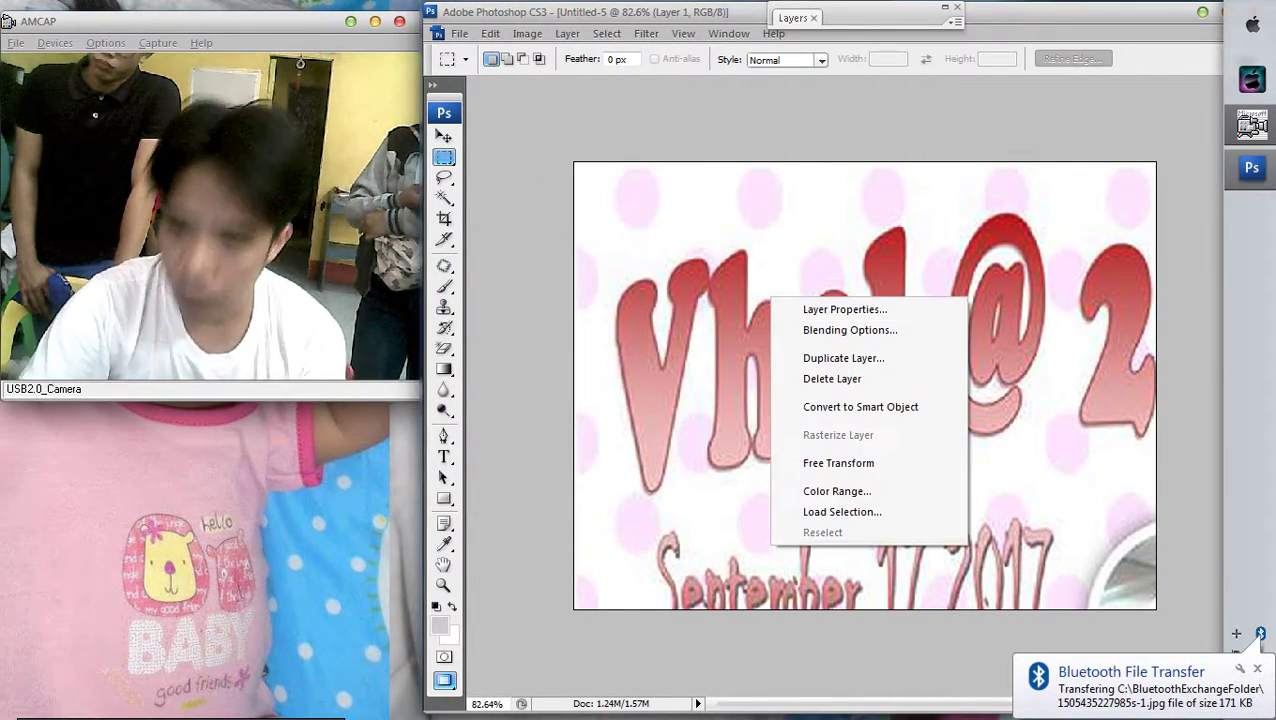
{"action": "key", "text": "Escape"}
{"action": "key", "text": "v"}
{"action": "right_click", "coordinate": [866, 356]}
{"action": "left_click", "coordinate": [912, 364]}
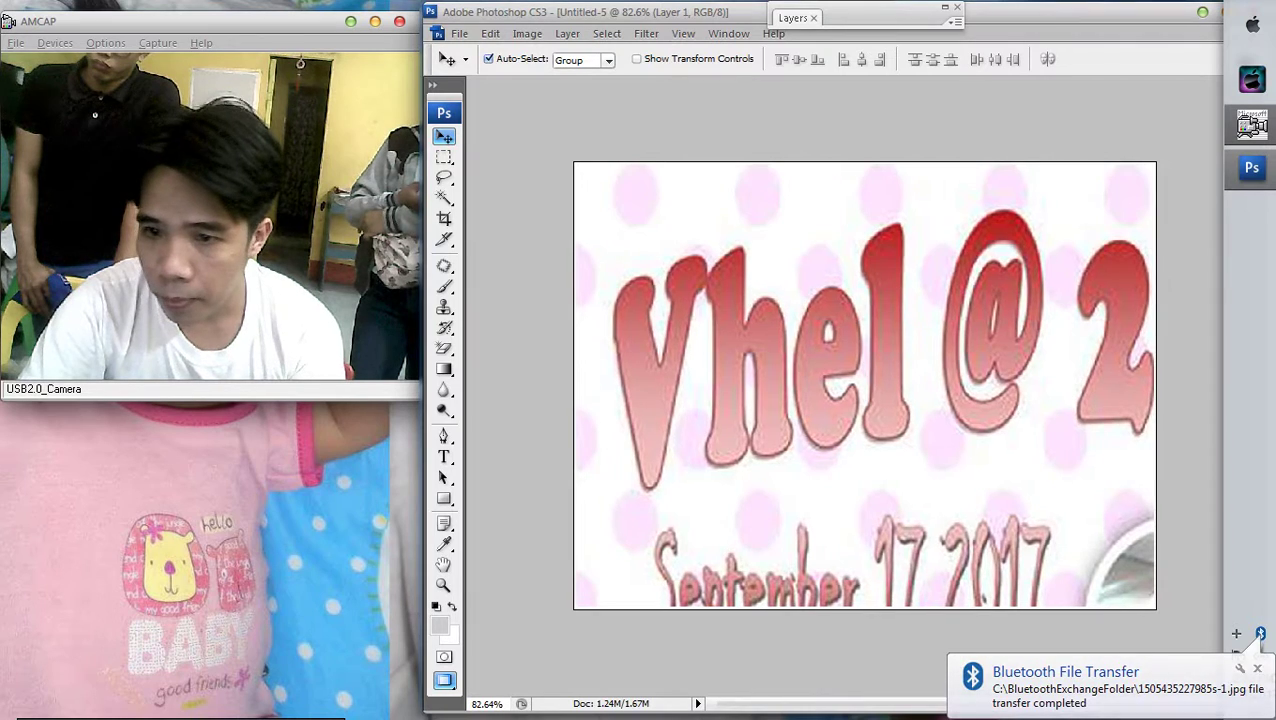
{"action": "key", "text": "F7"}
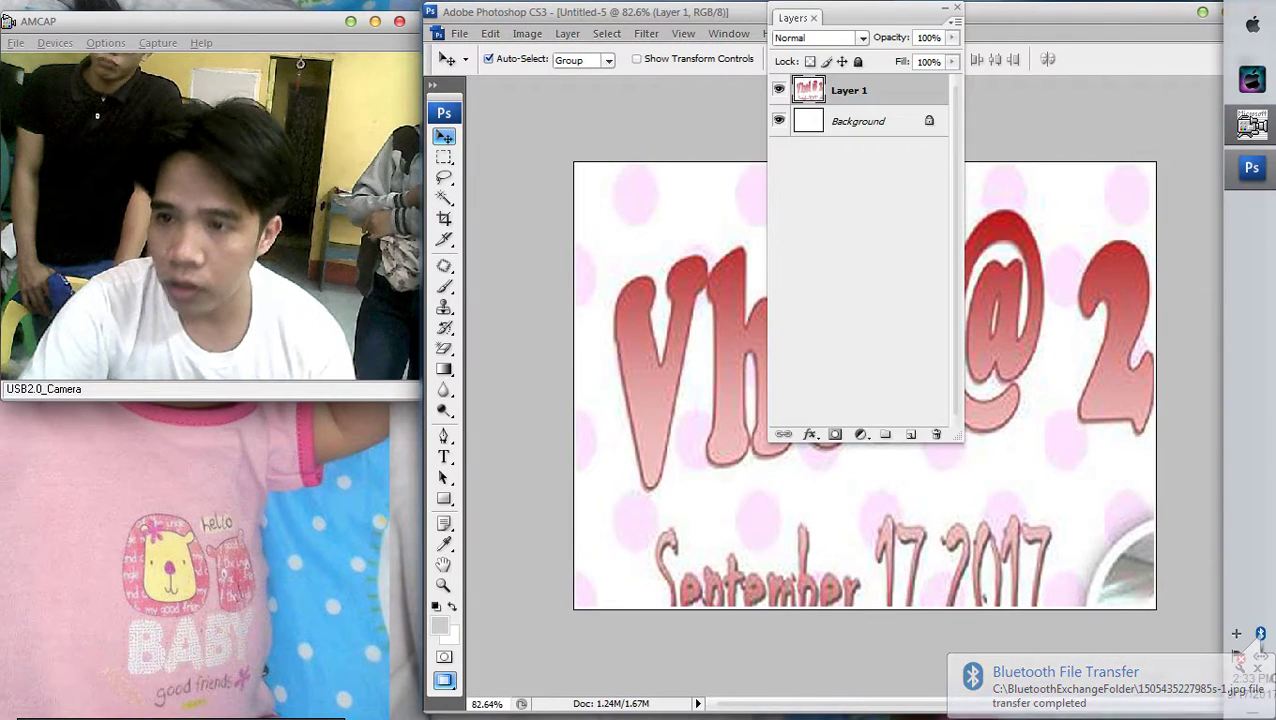
{"action": "double_click", "coordinate": [900, 90]}
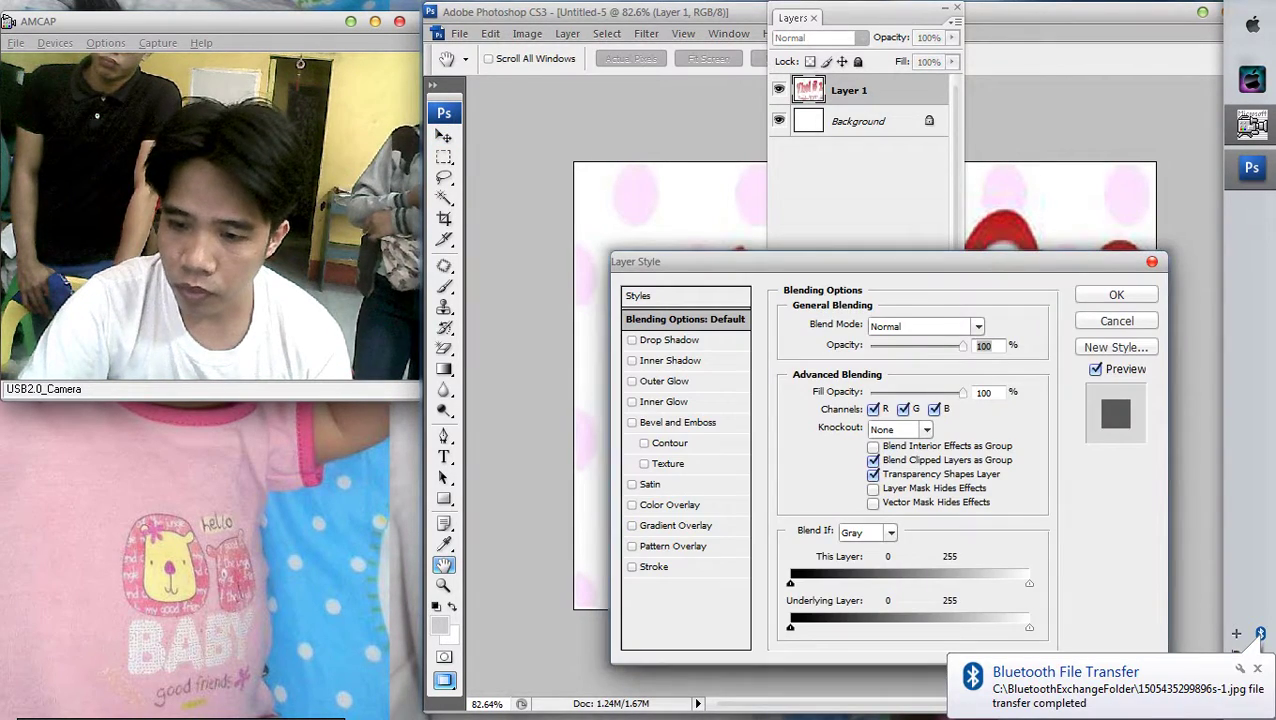
{"action": "left_click", "coordinate": [655, 566]}
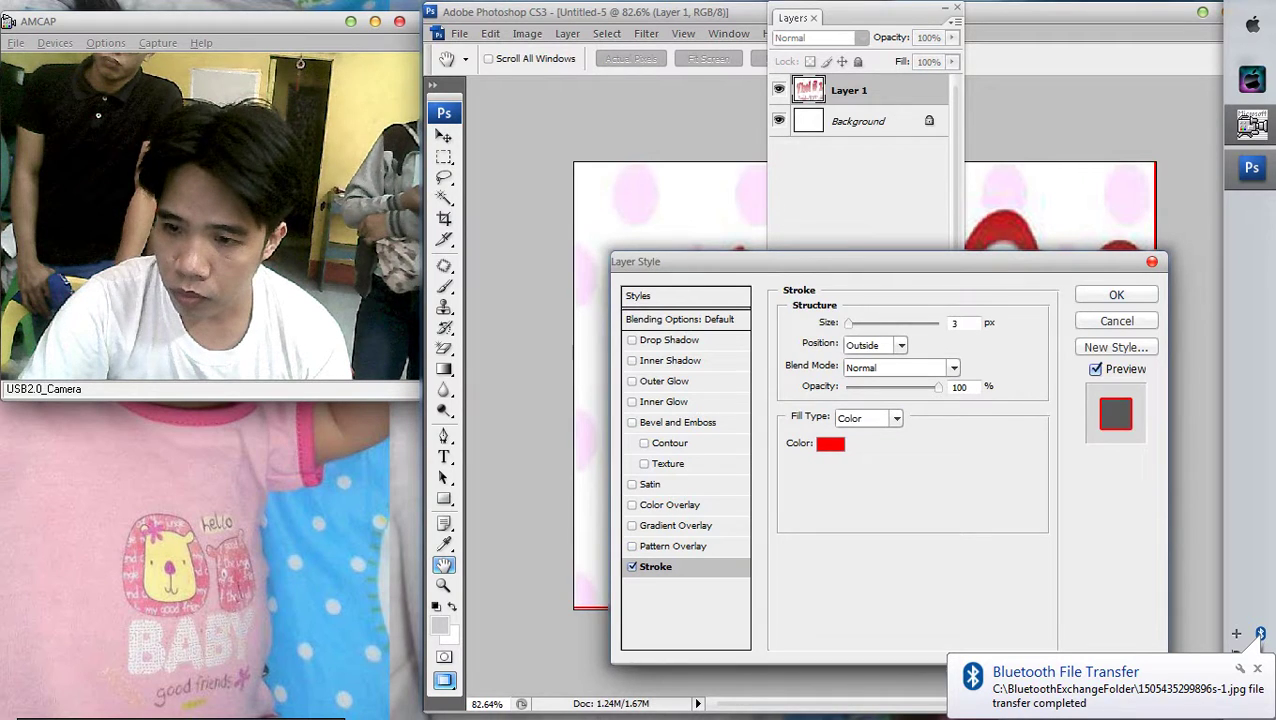
{"action": "key", "text": "Return"}
{"action": "key", "text": "F7"}
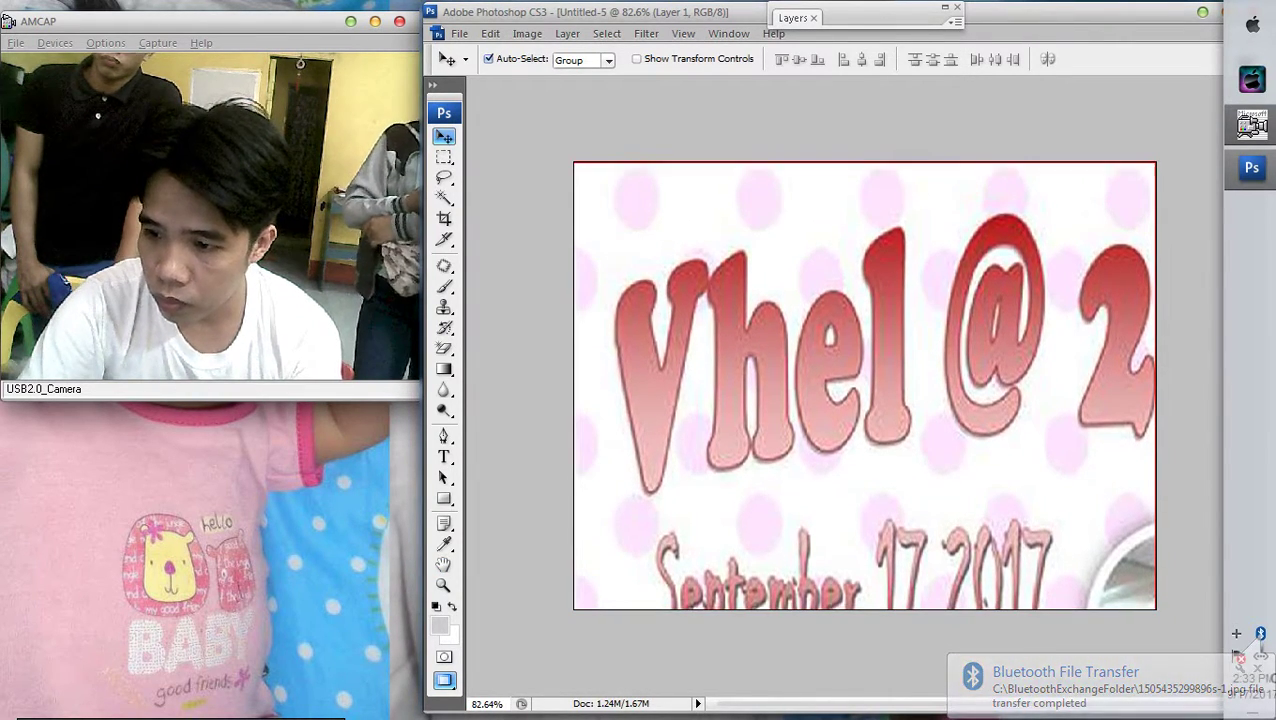
Resize the image to 760 pixels wide (760 × 577)
{"action": "key", "text": "Delete"}
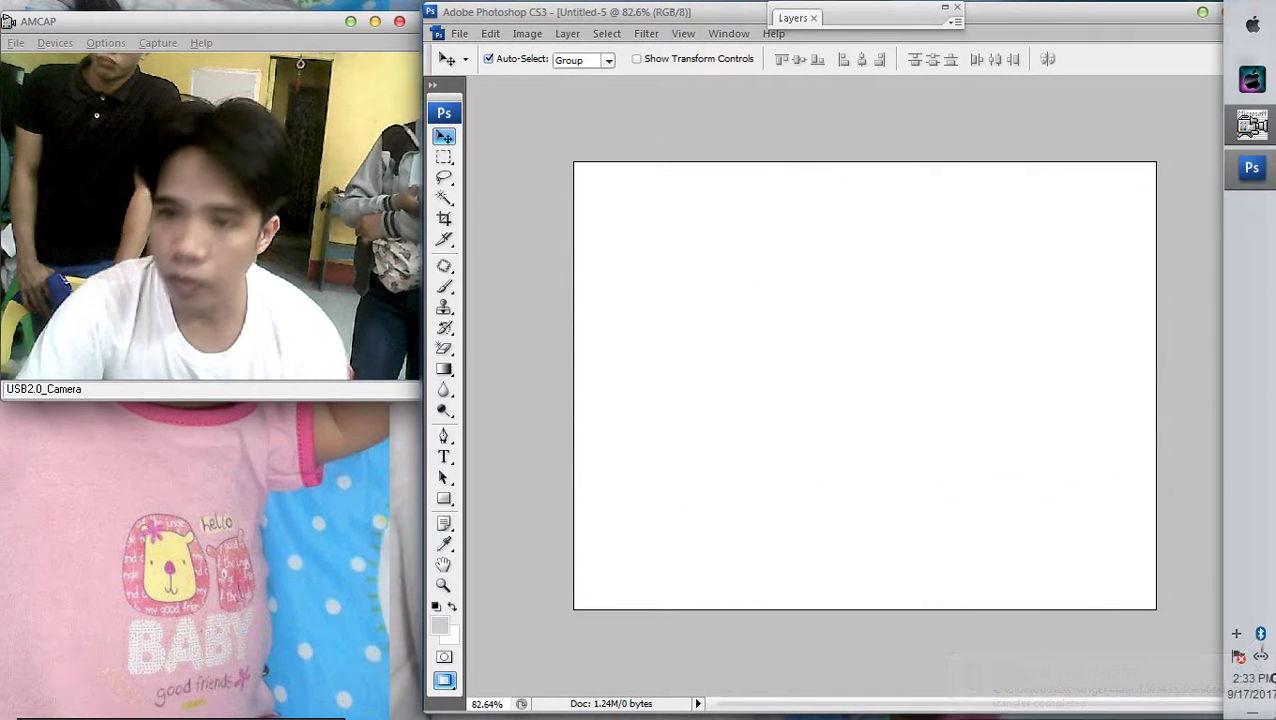
{"action": "key", "text": "alt+i"}
{"action": "key", "text": "i"}
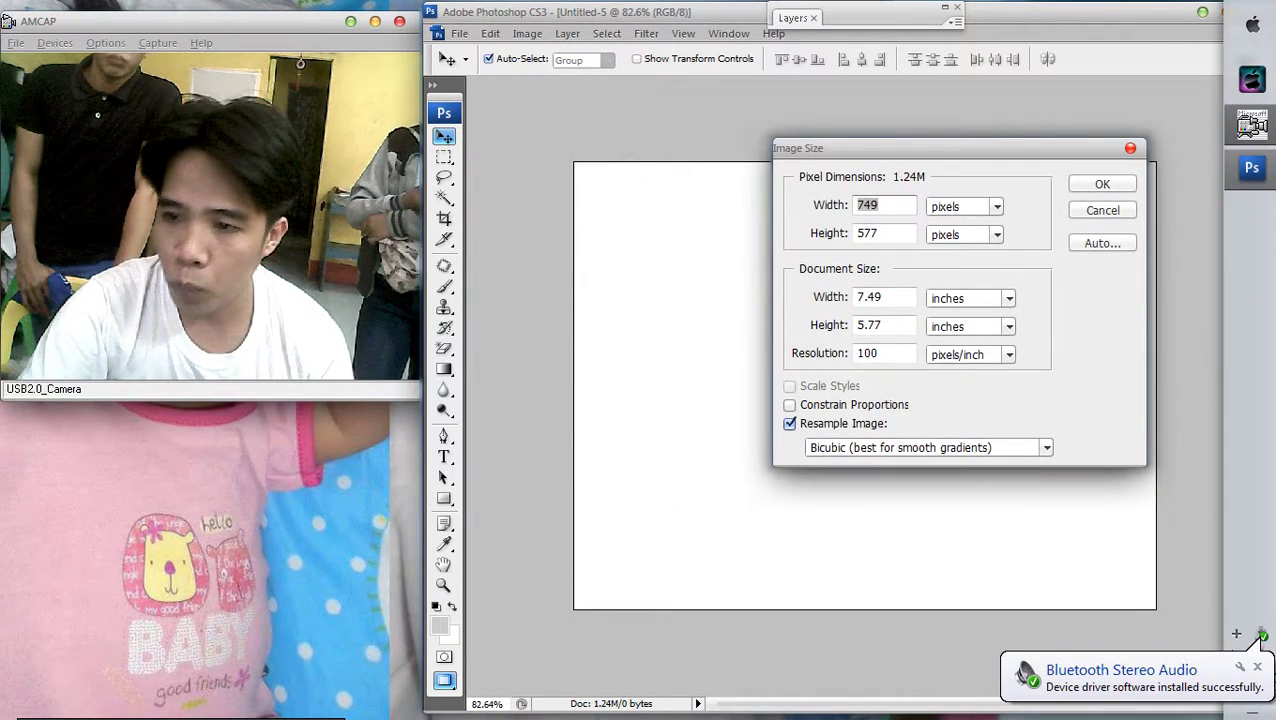
{"action": "left_click", "coordinate": [882, 297]}
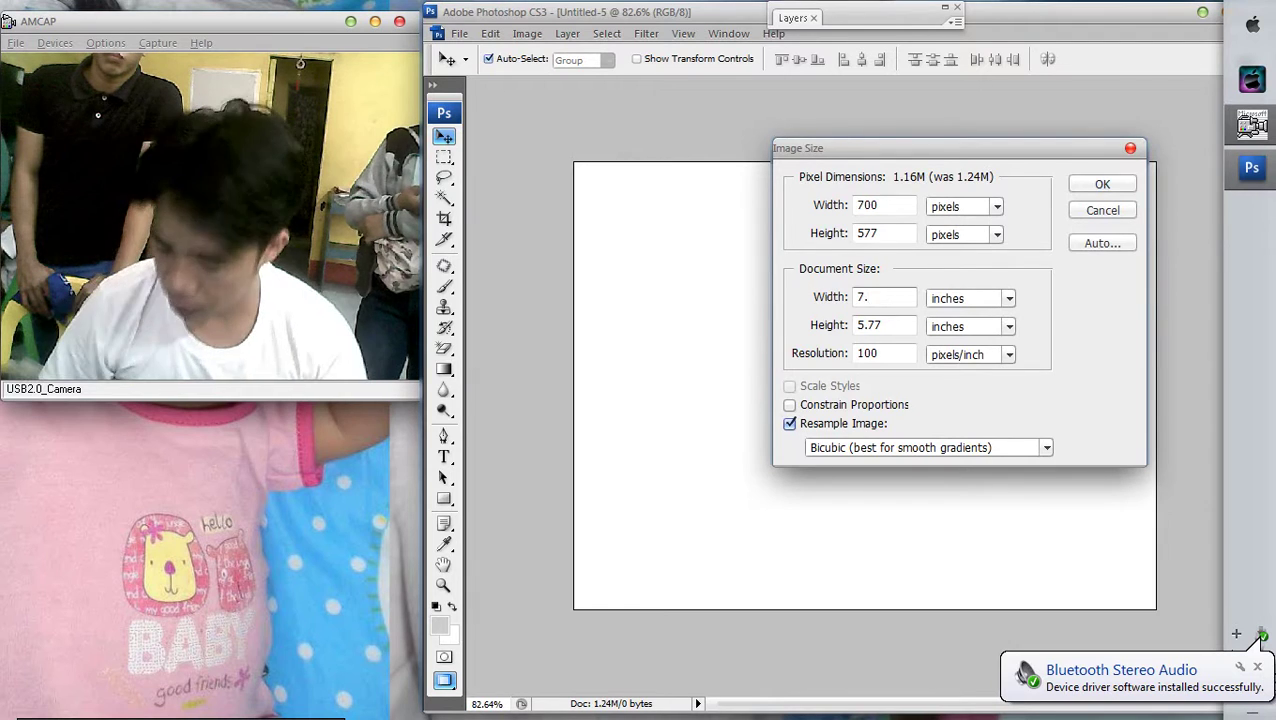
{"action": "left_click", "coordinate": [872, 325]}
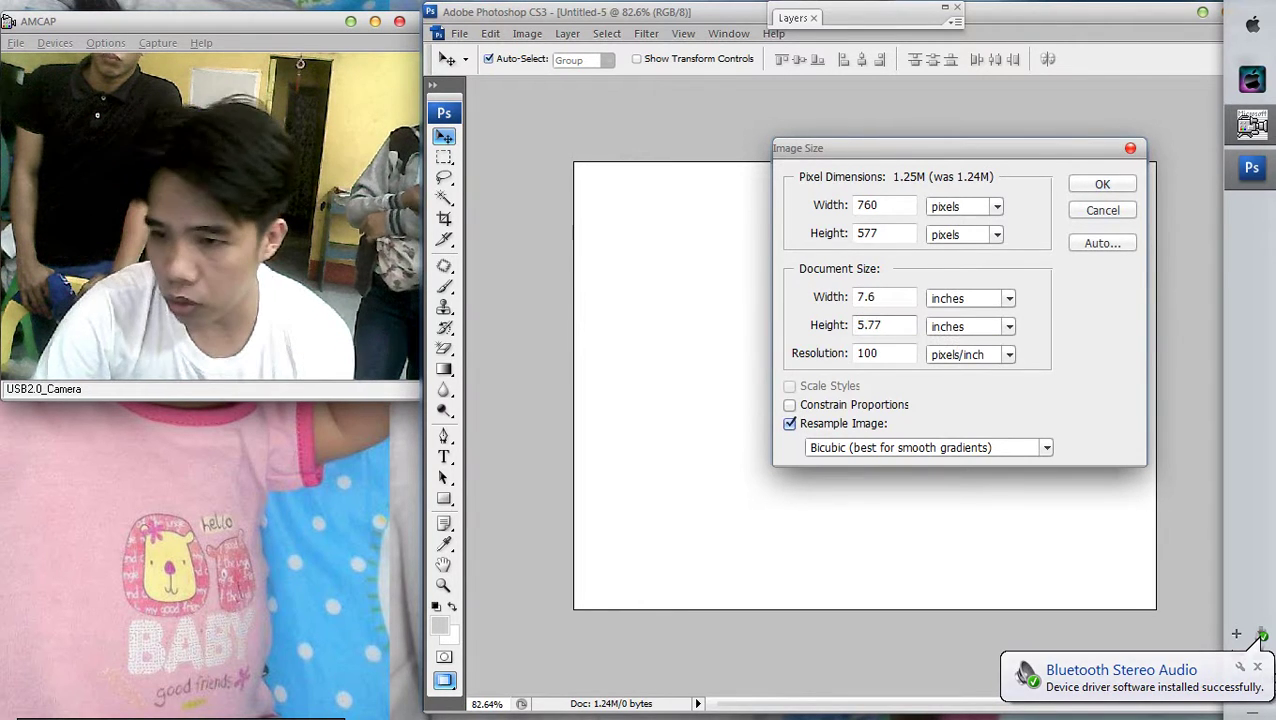
{"action": "key", "text": "Return"}
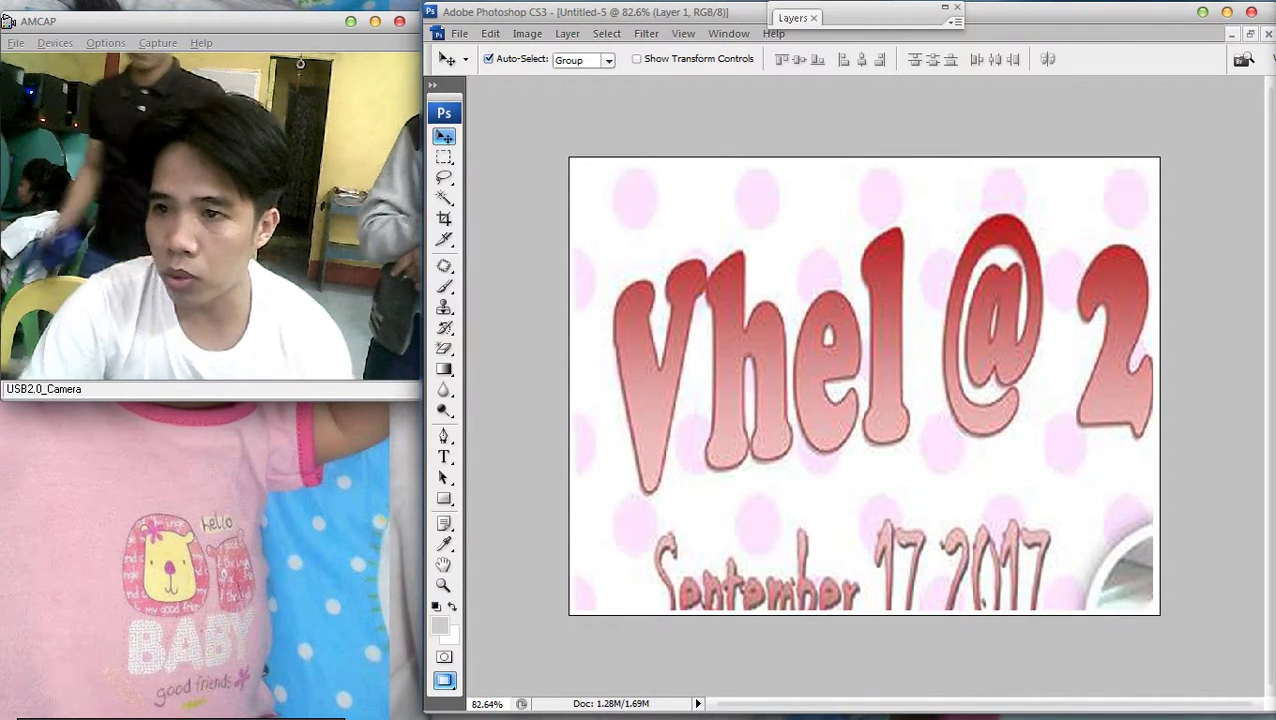
Add a red stroke around Layer 1 via its layer style
{"action": "key", "text": "F7"}
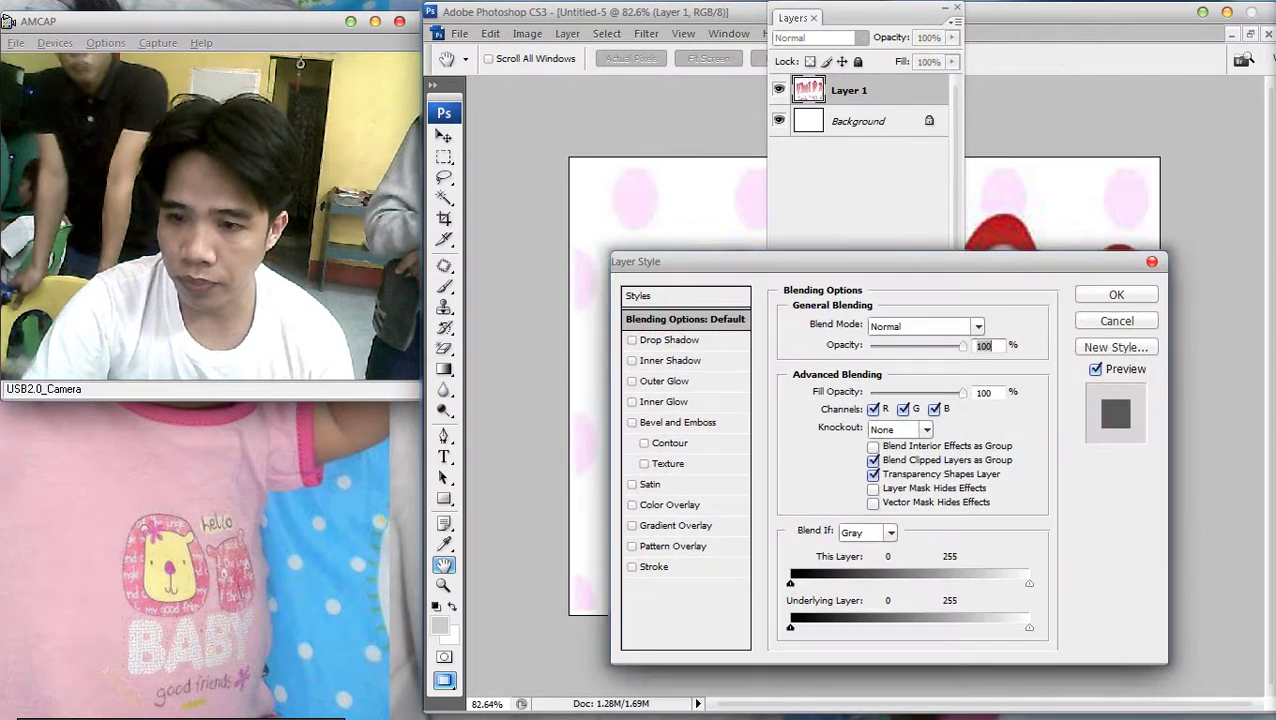
{"action": "left_click", "coordinate": [655, 566]}
{"action": "key", "text": "Return"}
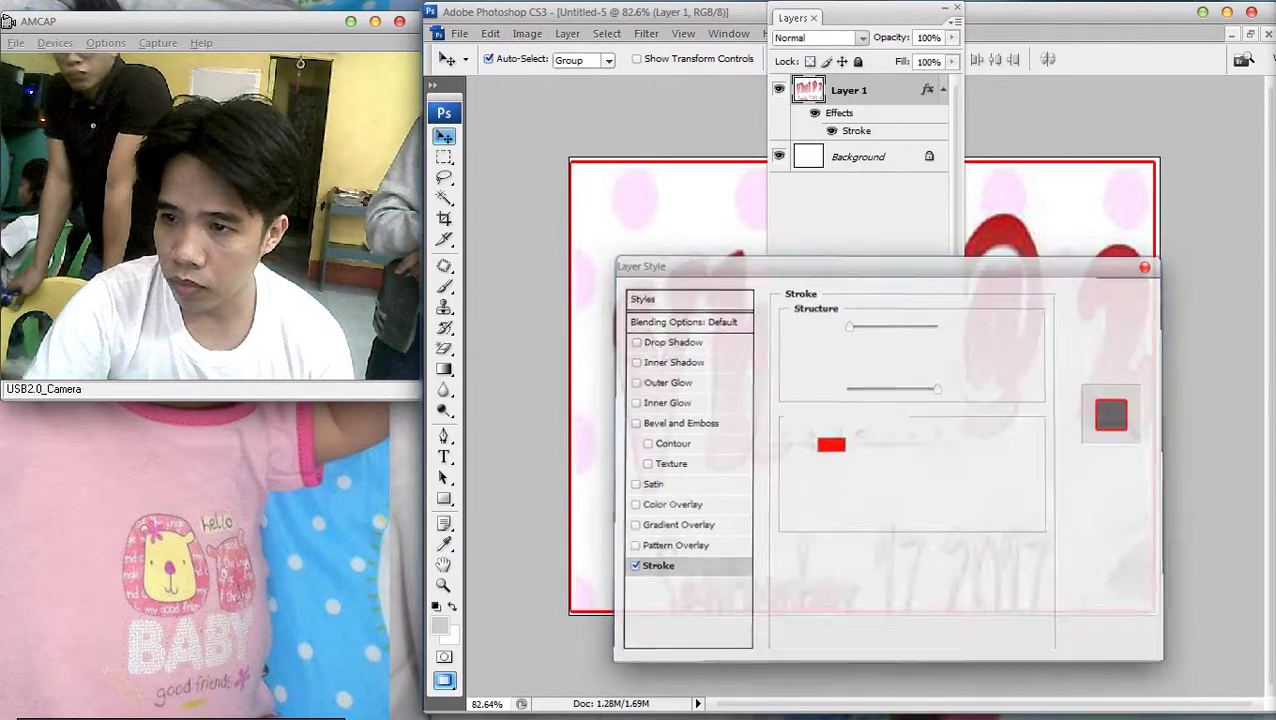
{"action": "key", "text": "F7"}
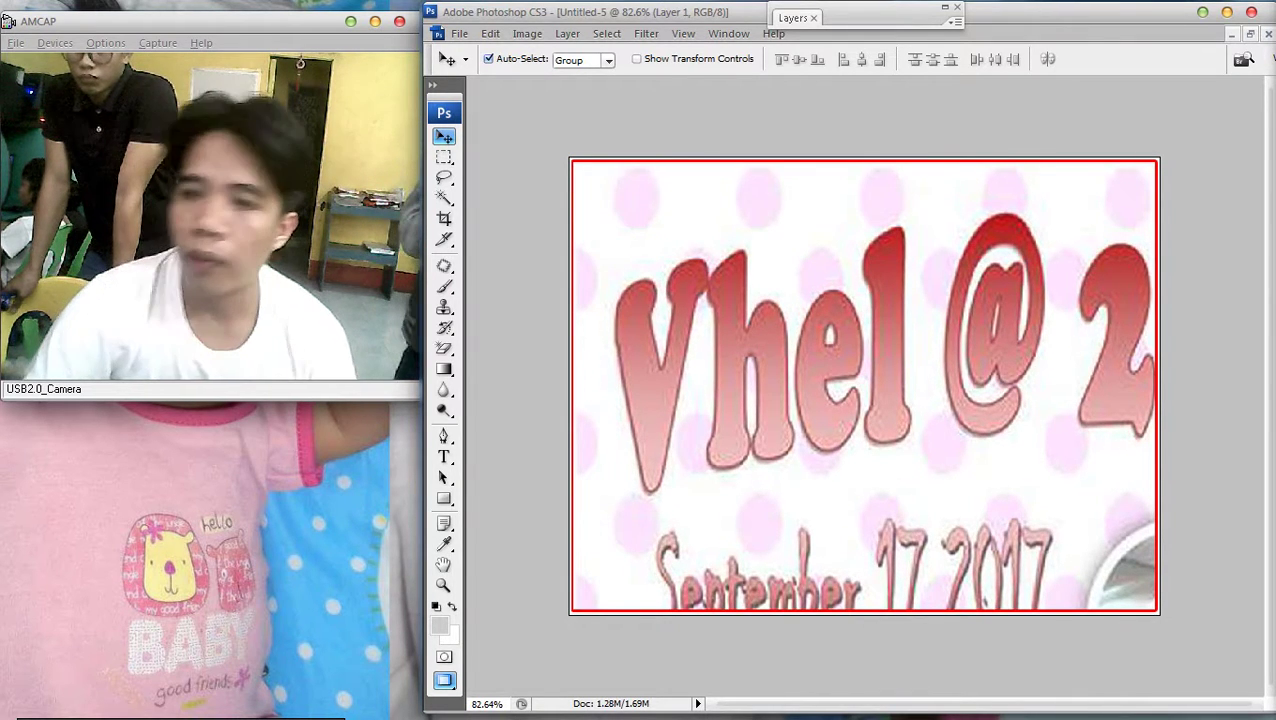
Uncheck Layer 1's red stroke so the 'Vhel @ 2' artwork has no border
{"action": "key", "text": "F7"}
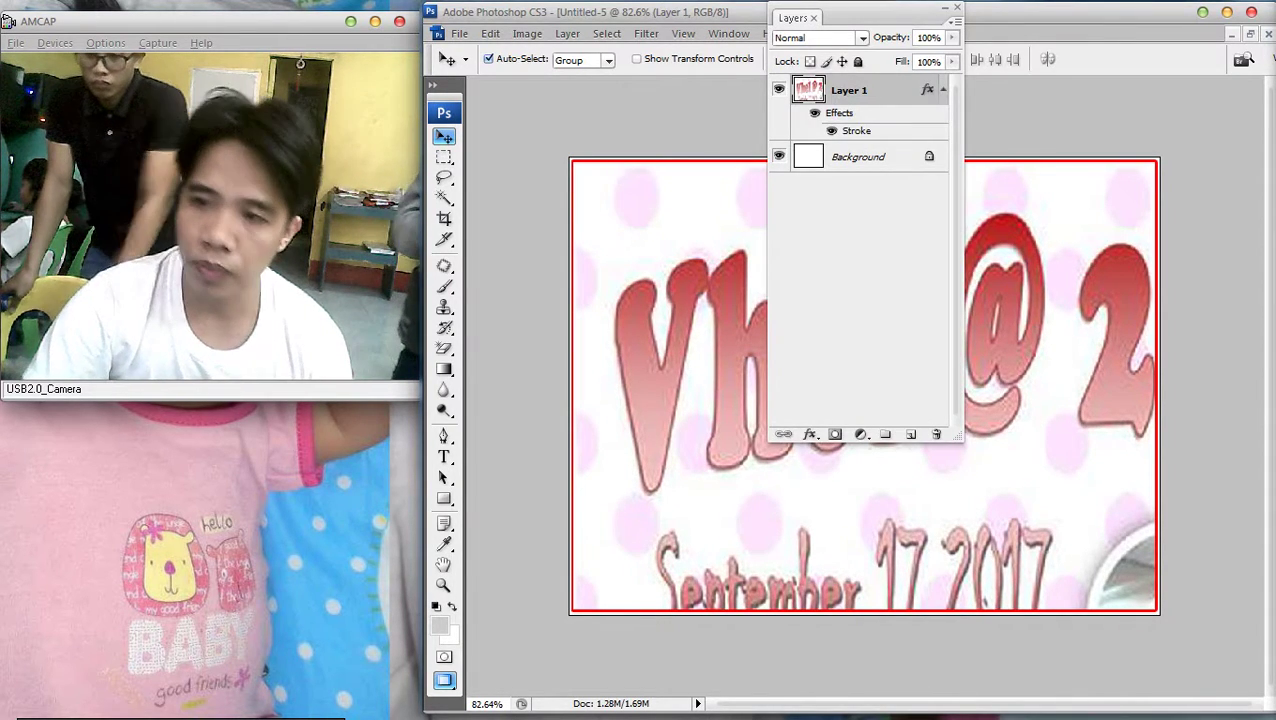
{"action": "key", "text": "h"}
{"action": "double_click", "coordinate": [870, 90]}
{"action": "left_click", "coordinate": [632, 566]}
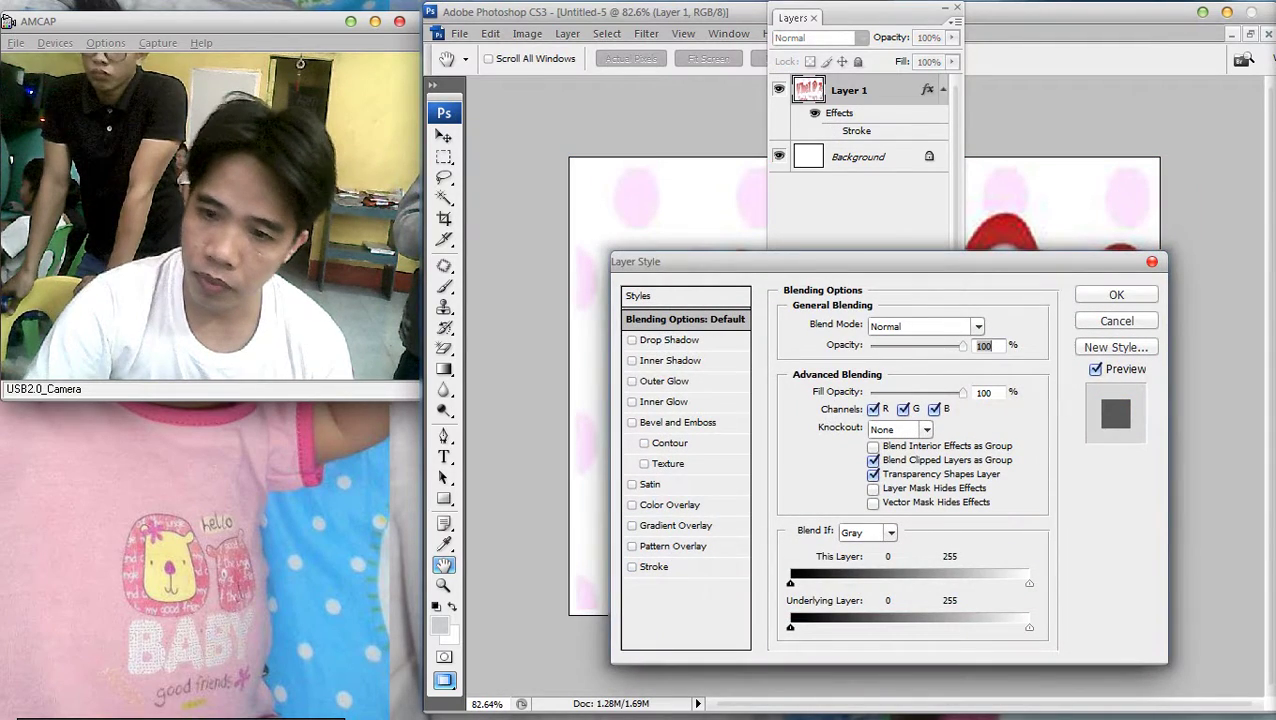
{"action": "key", "text": "Return"}
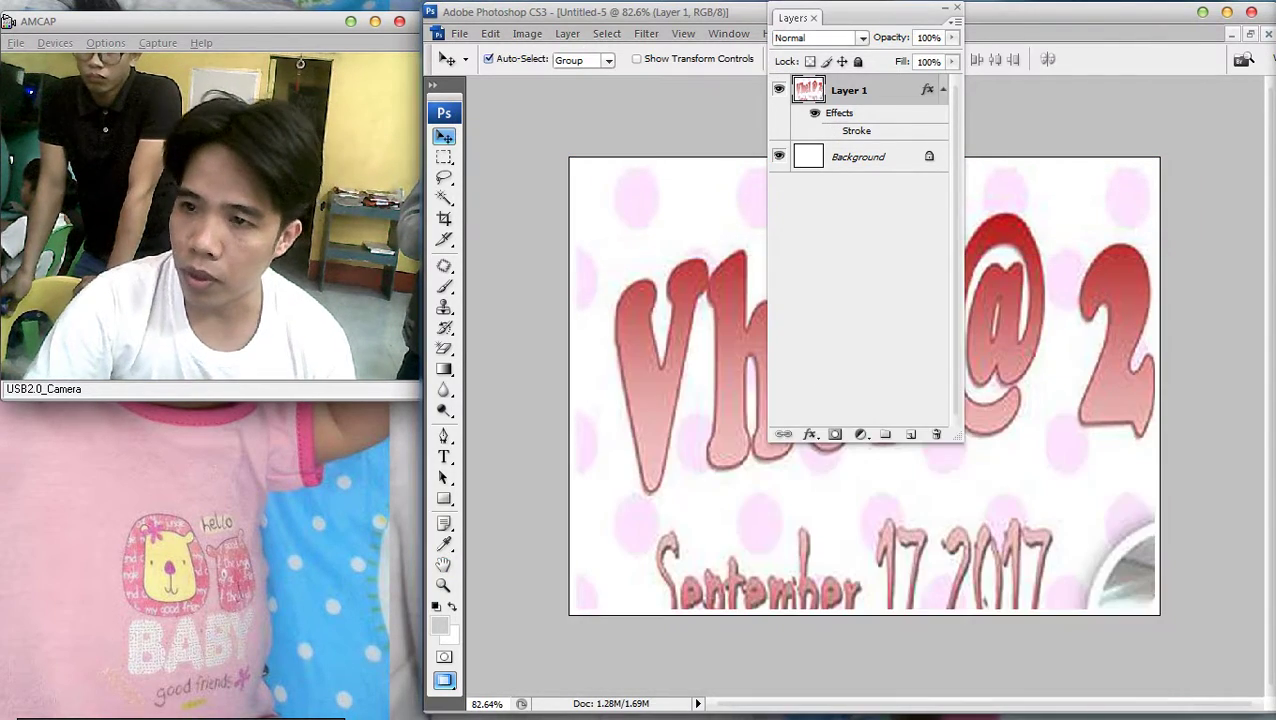
{"action": "key", "text": "ctrl+0"}
{"action": "key", "text": "alt+f"}
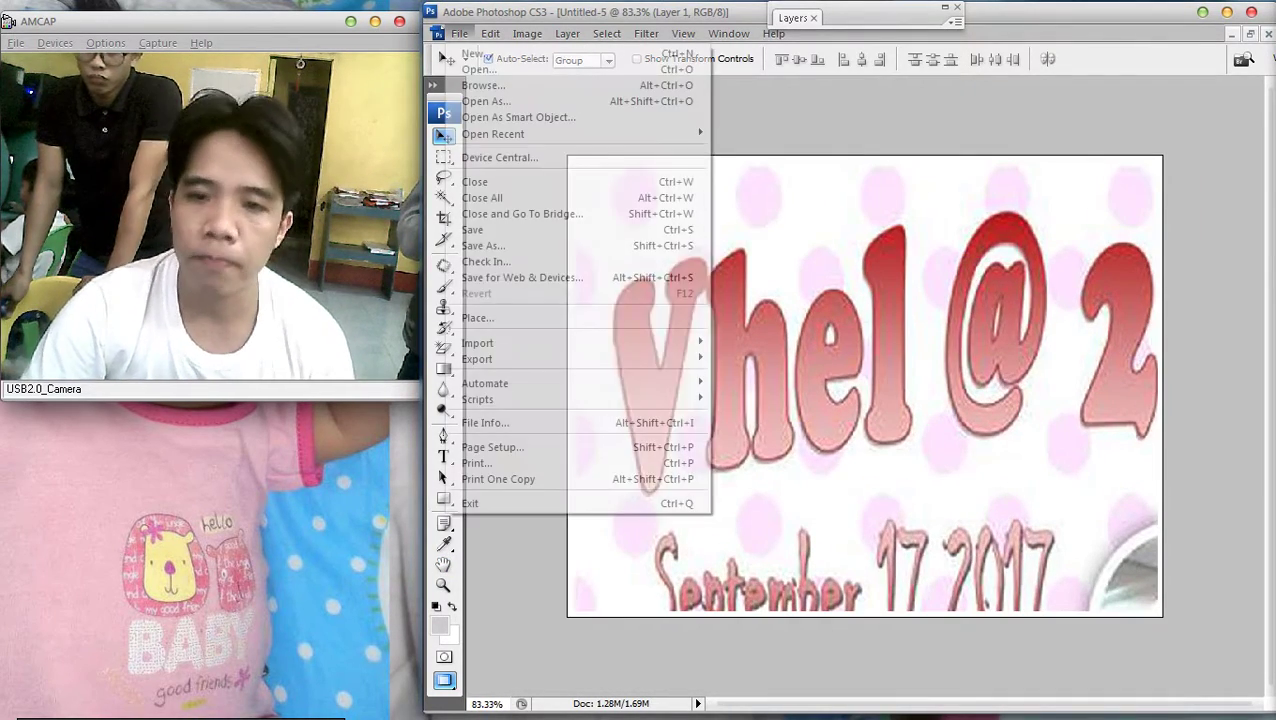
{"action": "key", "text": "Escape"}
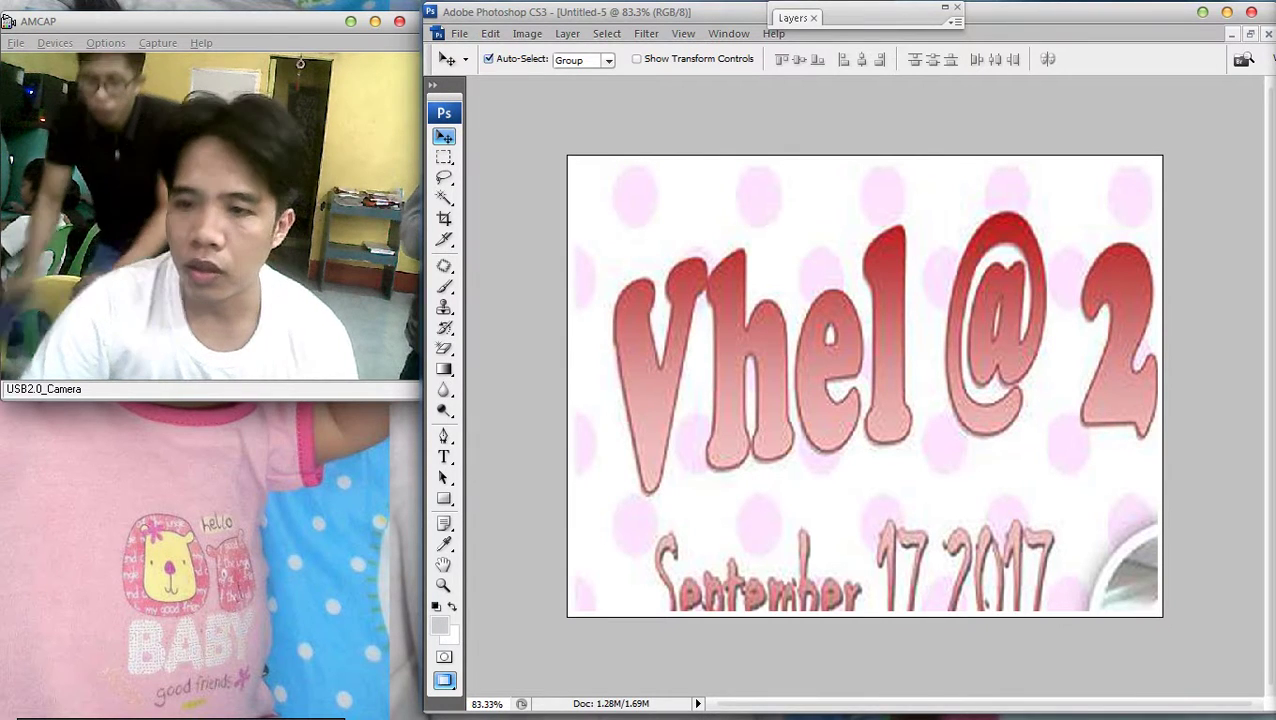
Add a new layer filled with white and clear the selection
{"action": "key", "text": "ctrl+shift+n"}
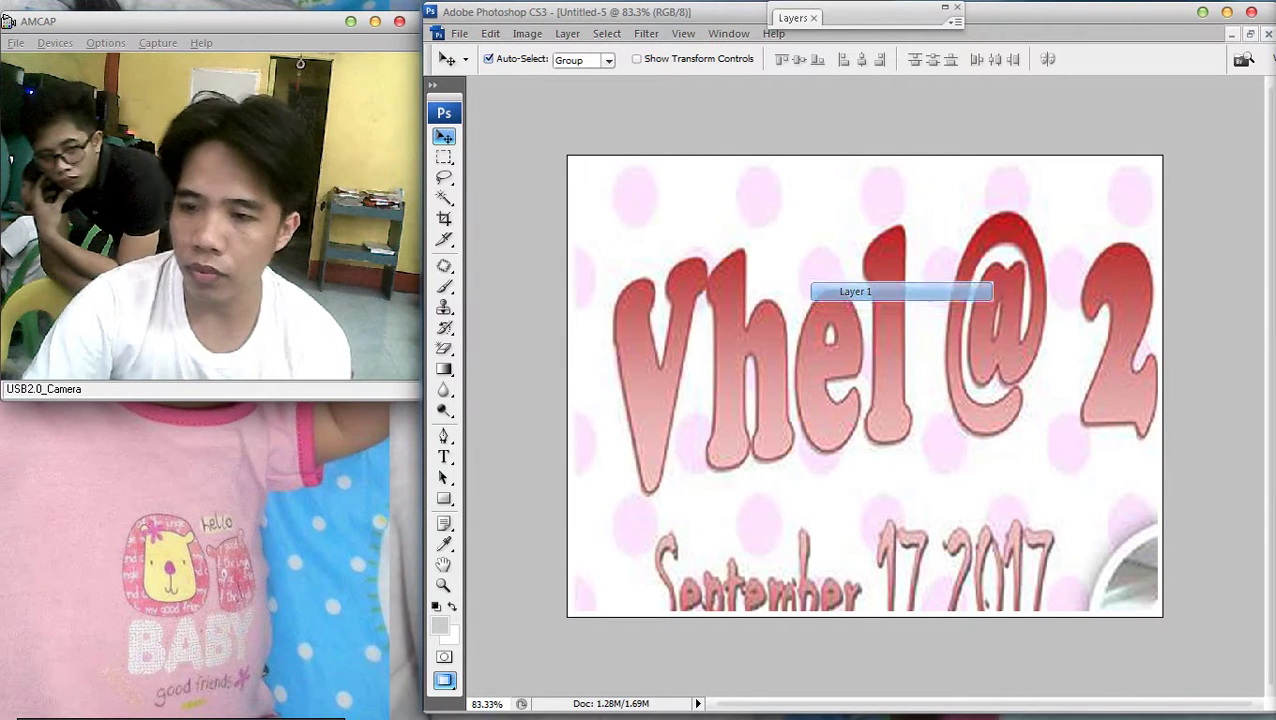
{"action": "key", "text": "Return"}
{"action": "key", "text": "ctrl+a"}
{"action": "key", "text": "ctrl+BackSpace"}
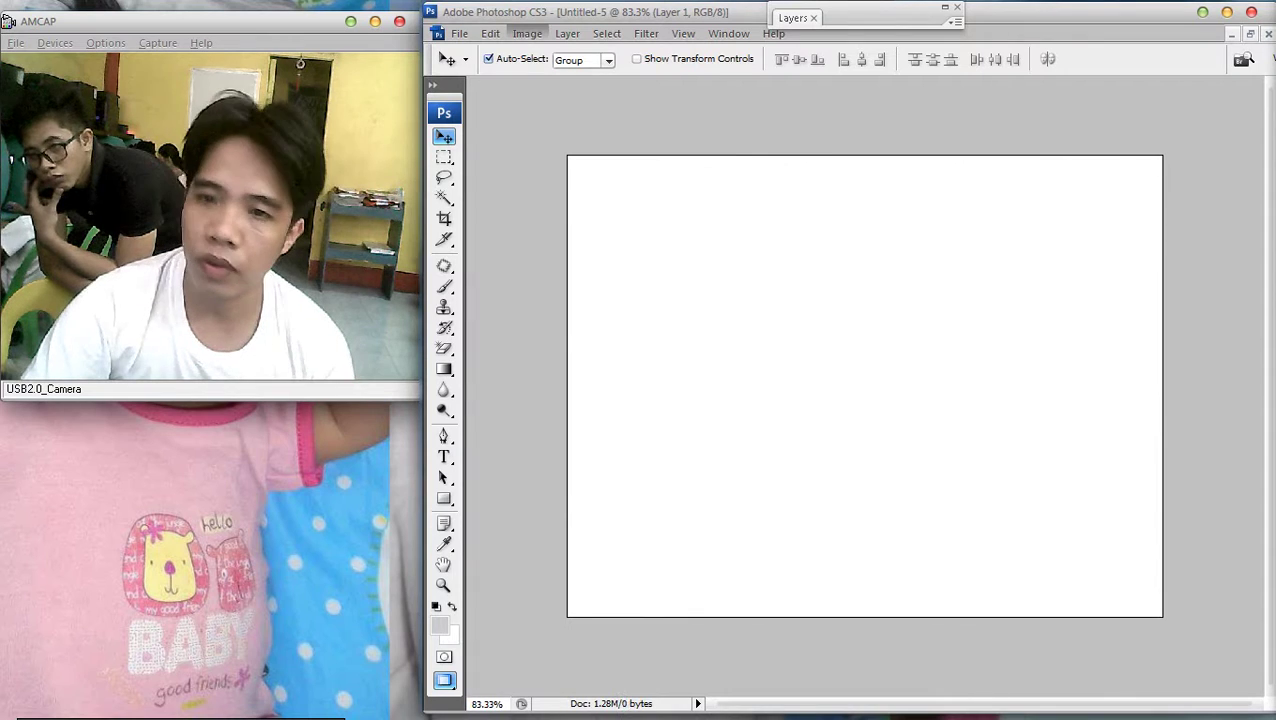
Resize the image to 8 × 6 in (800 × 600 px)
{"action": "key", "text": "alt+i"}
{"action": "key", "text": "Up"}
{"action": "key", "text": "Up"}
{"action": "key", "text": "Return"}
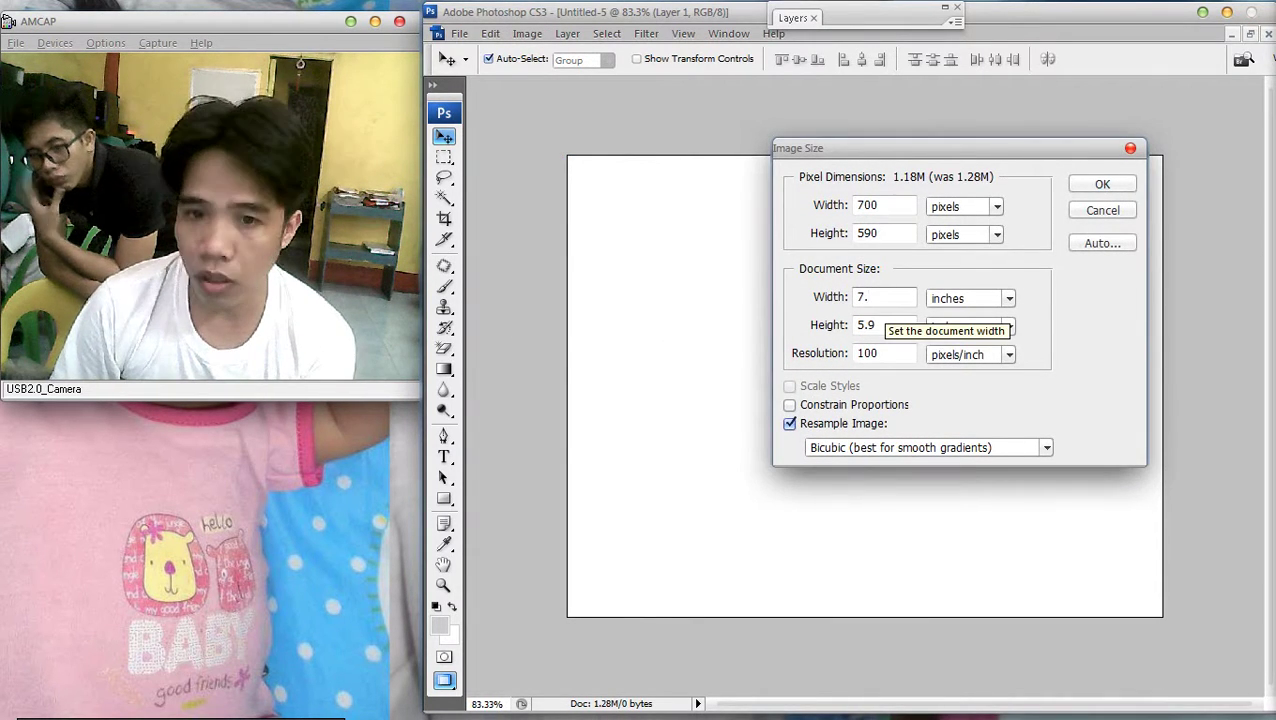
{"action": "key", "text": "BackSpace"}
{"action": "key", "text": "BackSpace"}
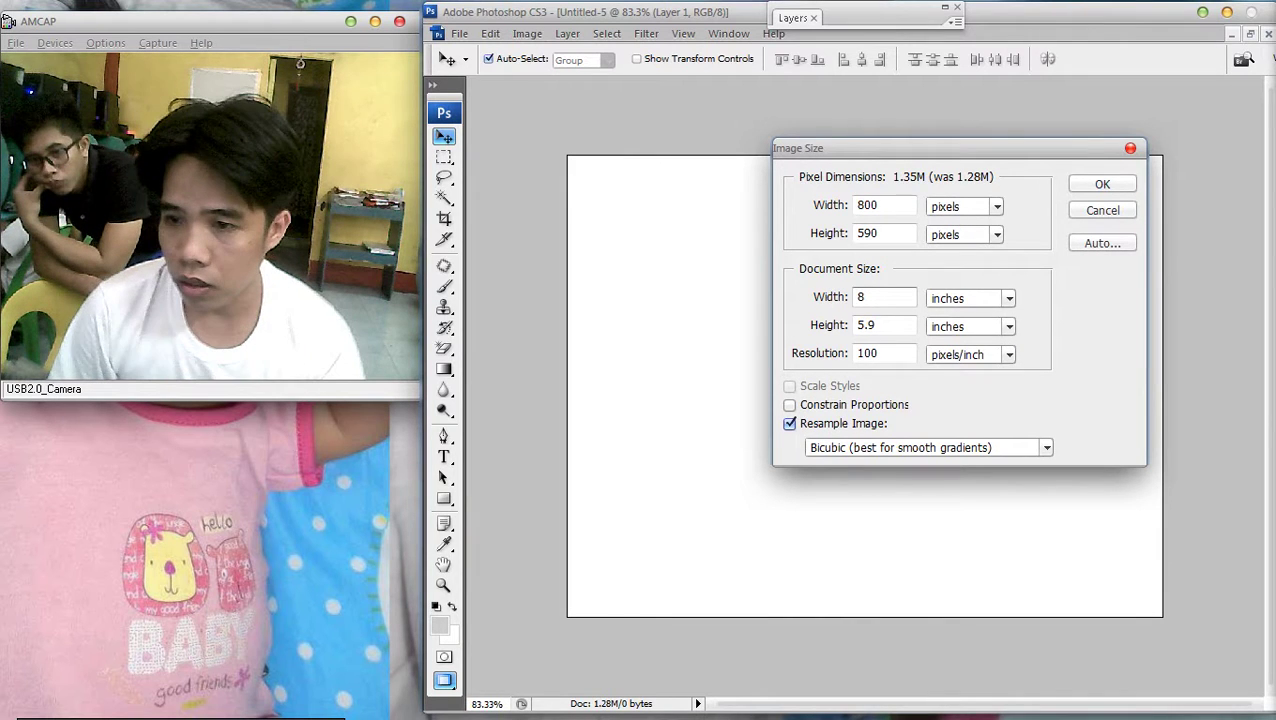
{"action": "key", "text": "Tab"}
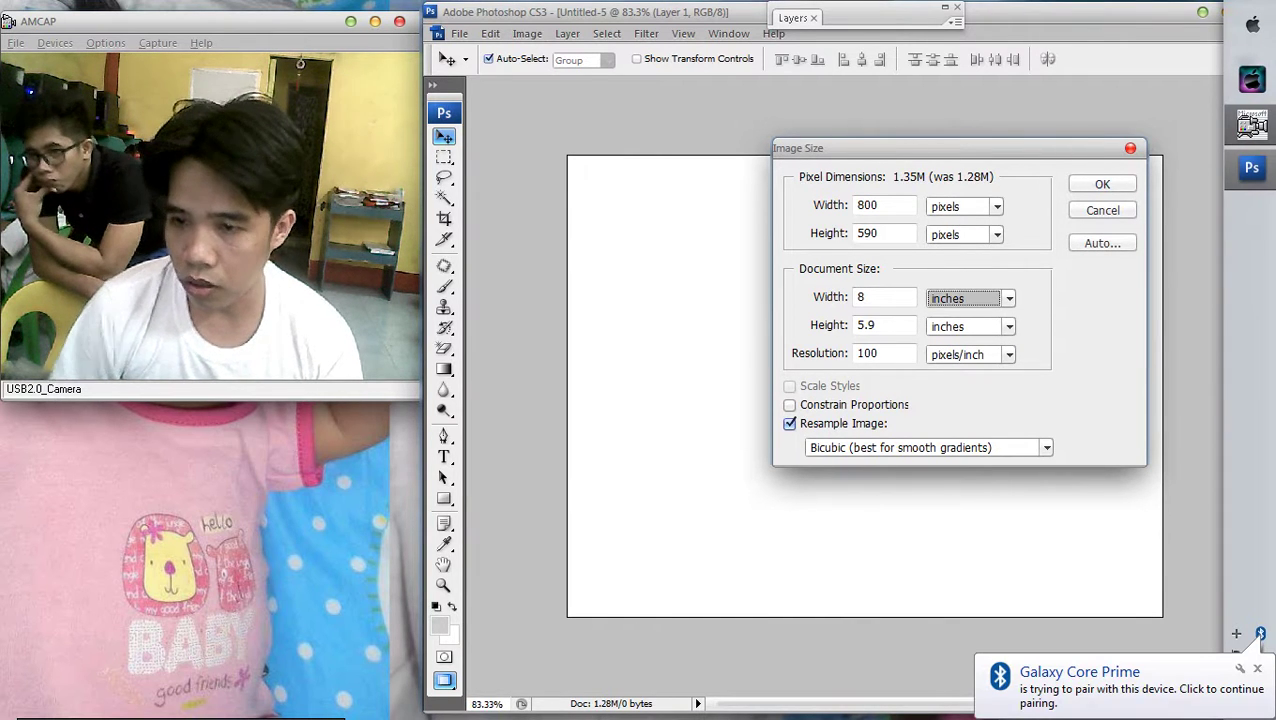
{"action": "key", "text": "Tab"}
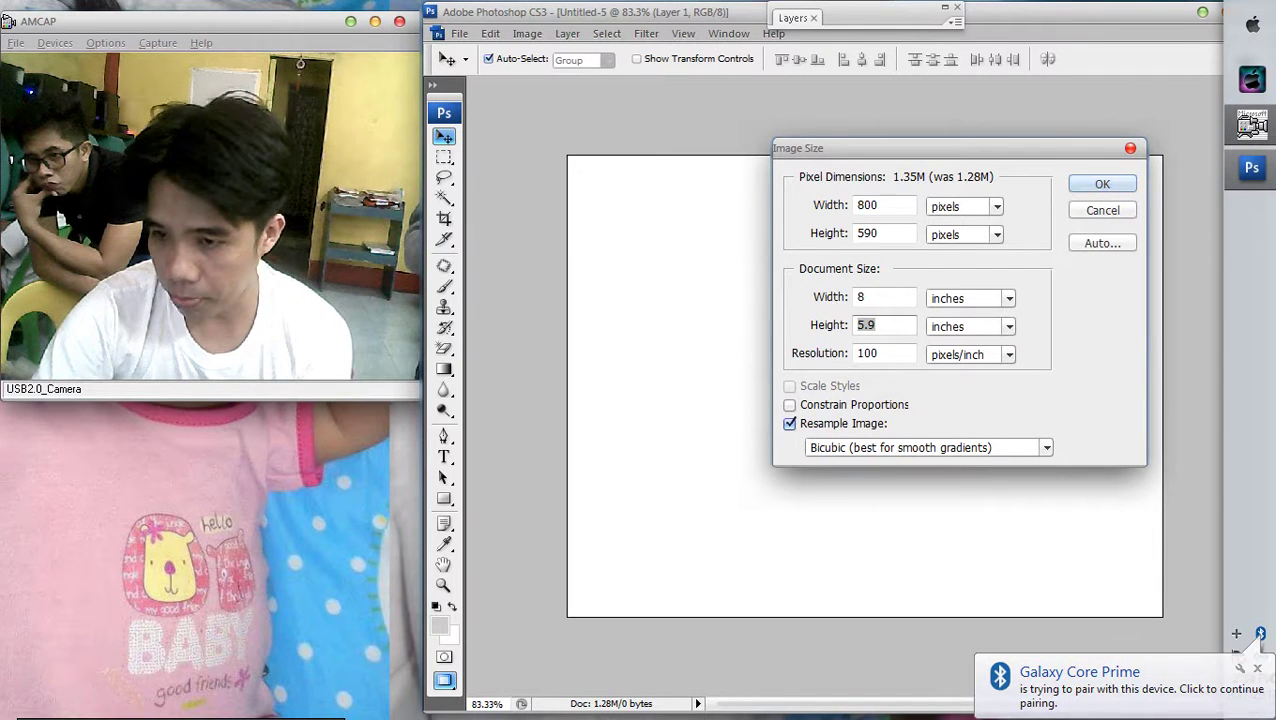
{"action": "type", "text": "6"}
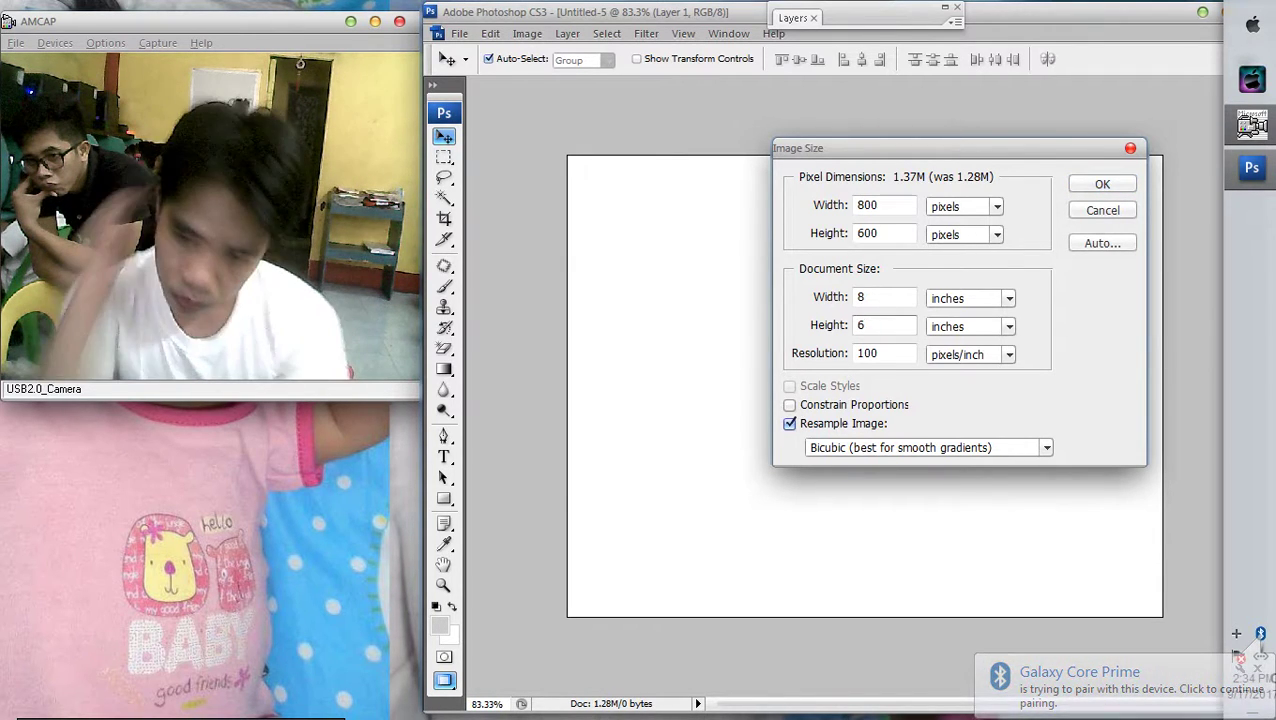
{"action": "key", "text": "Return"}
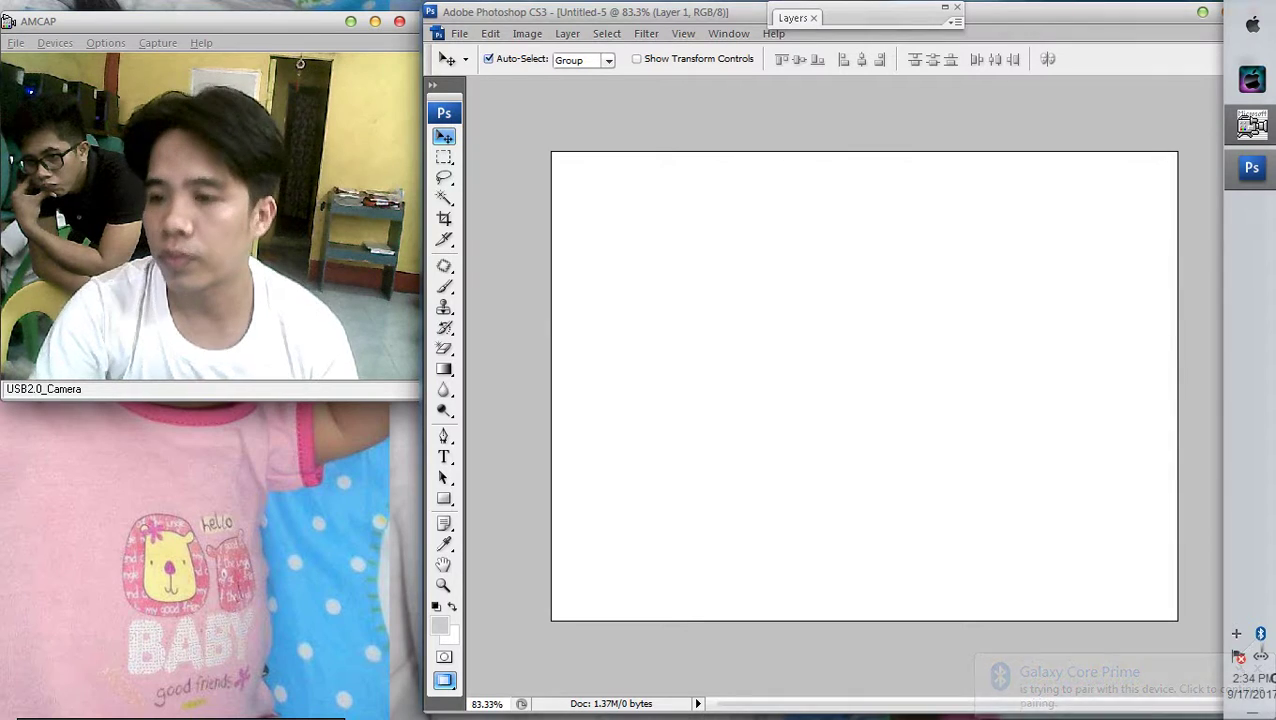
{"action": "key", "text": "ctrl+0"}
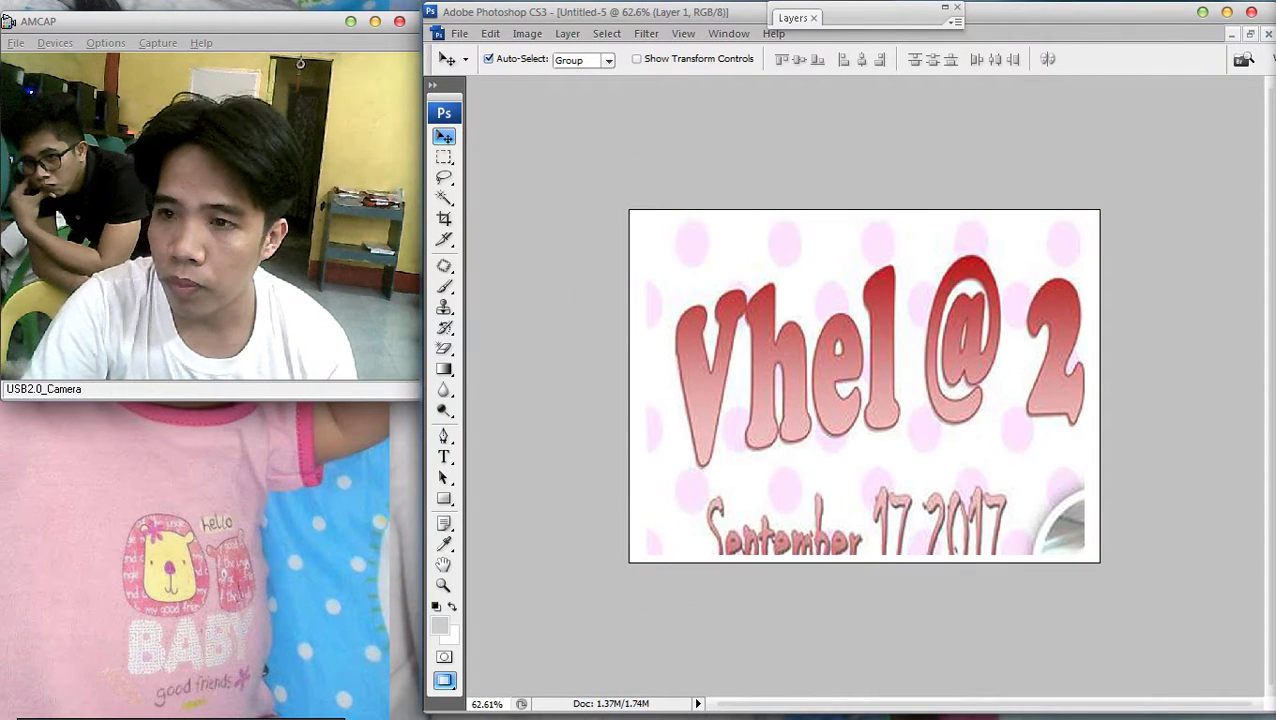
Toggle Layer 1's red Stroke in Layer Style, then cancel
{"action": "key", "text": "F7"}
{"action": "double_click", "coordinate": [890, 89]}
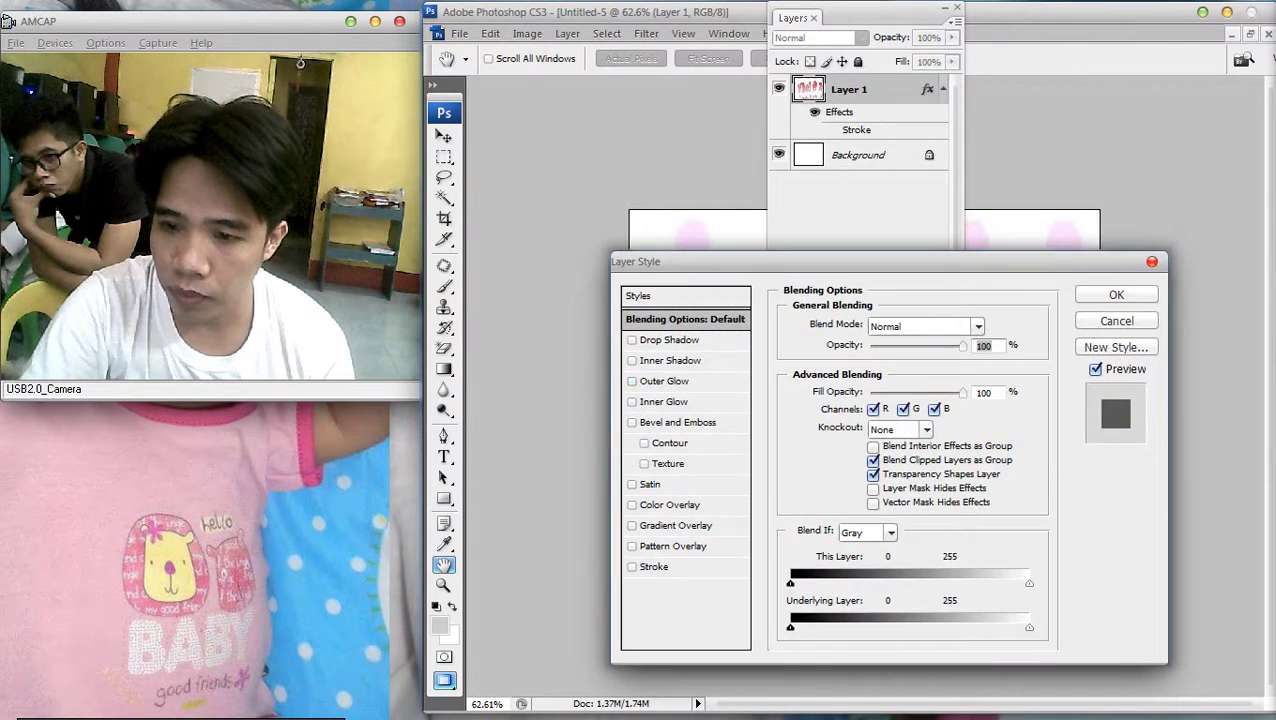
{"action": "left_click", "coordinate": [655, 566]}
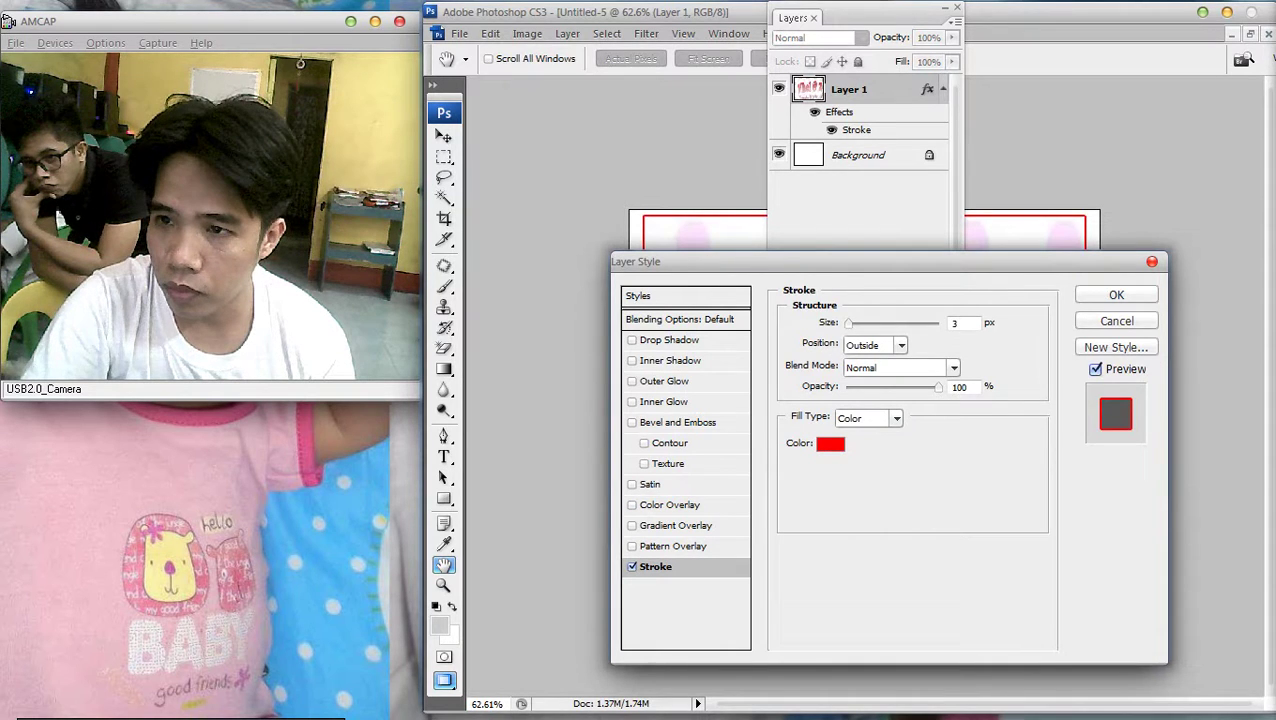
{"action": "key", "text": "Escape"}
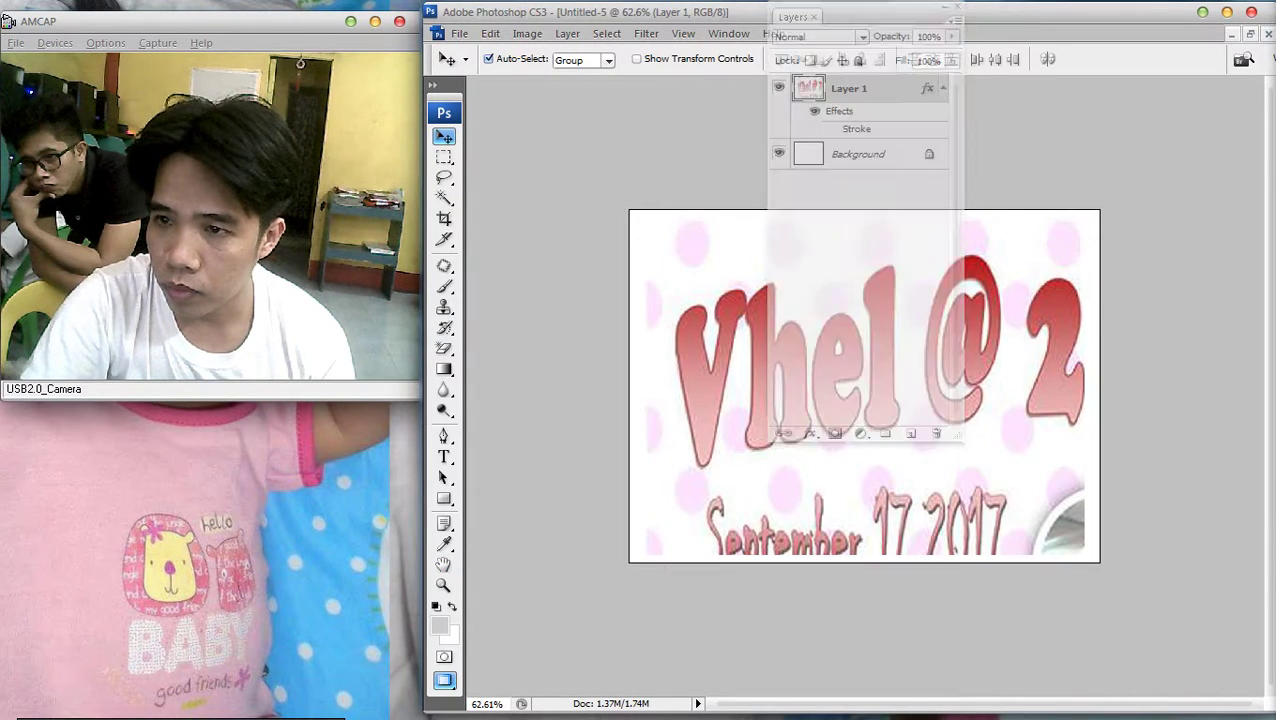
Change the image height to 5.6 in, making the canvas 800 × 560 px
{"action": "key", "text": "F7"}
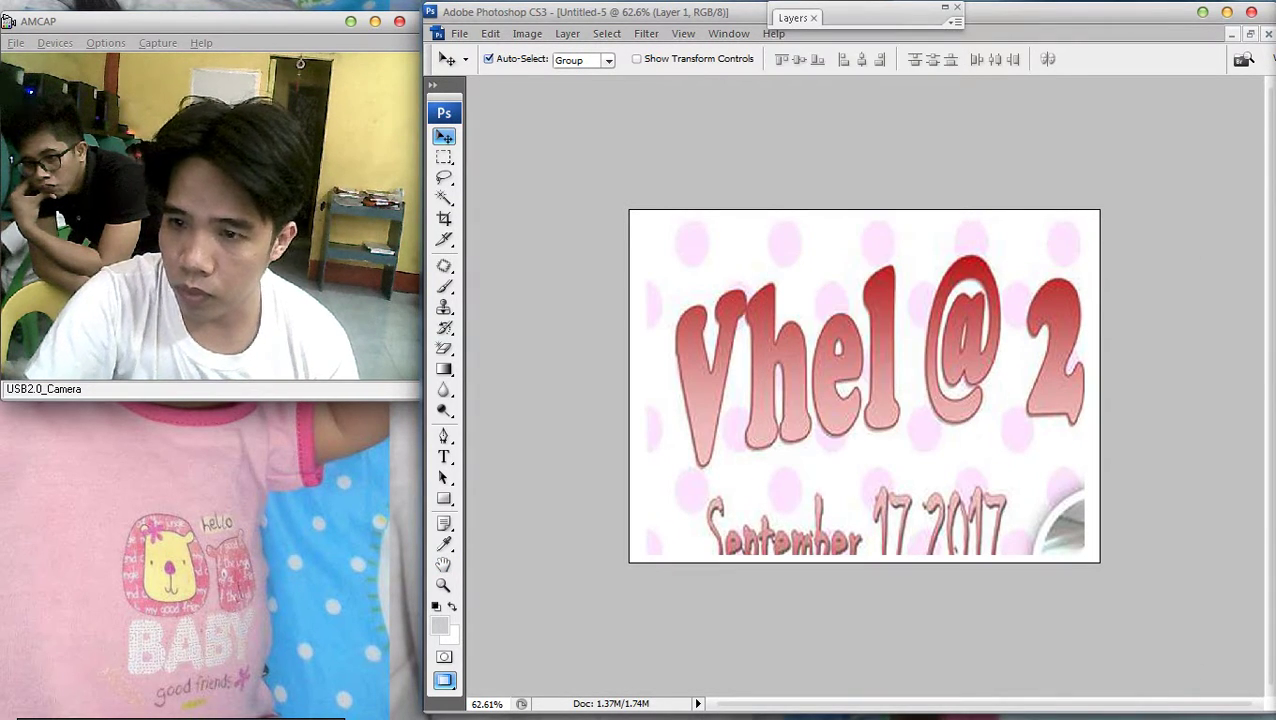
{"action": "left_click", "coordinate": [527, 33]}
{"action": "left_click", "coordinate": [560, 158]}
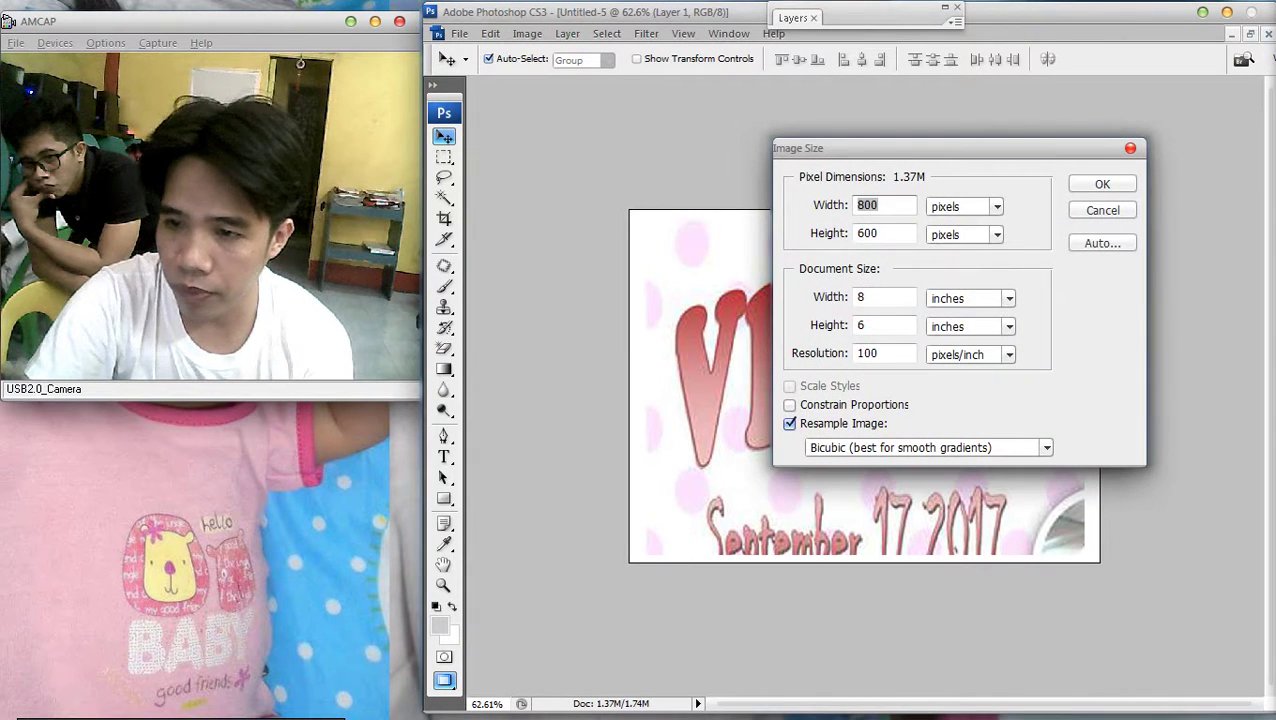
{"action": "type", "text": "5."}
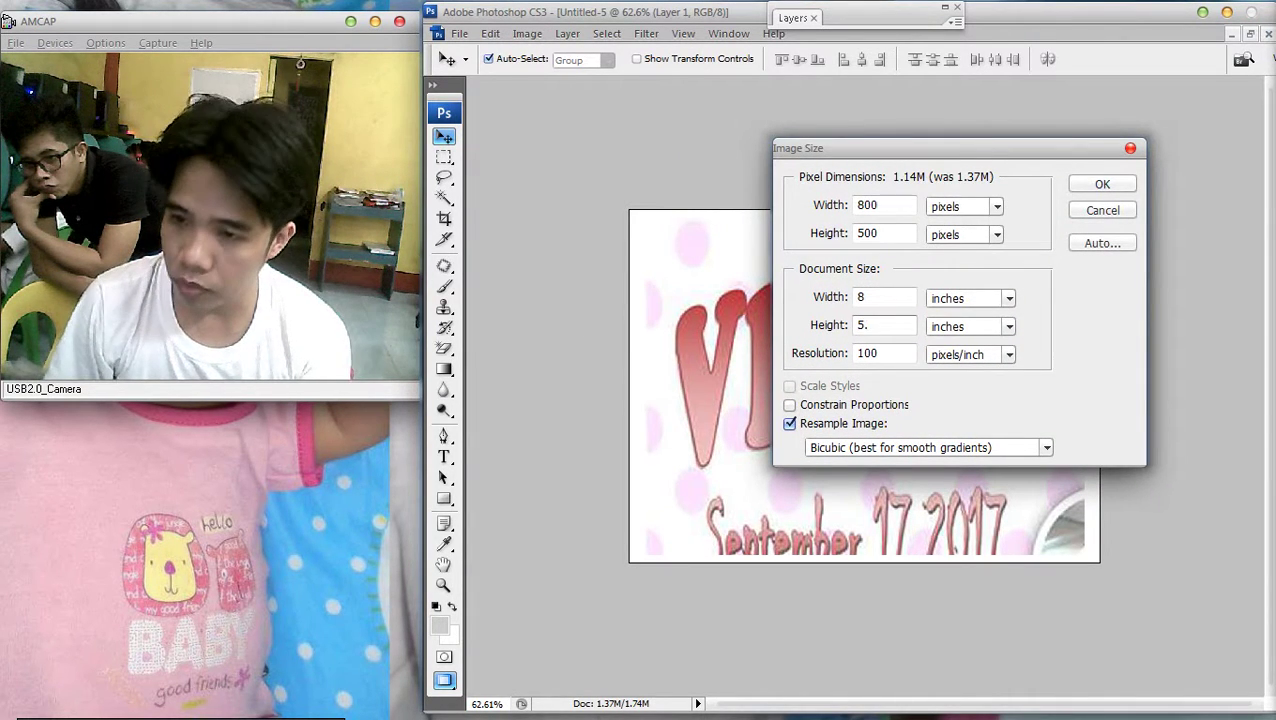
{"action": "type", "text": "6"}
{"action": "key", "text": "Return"}
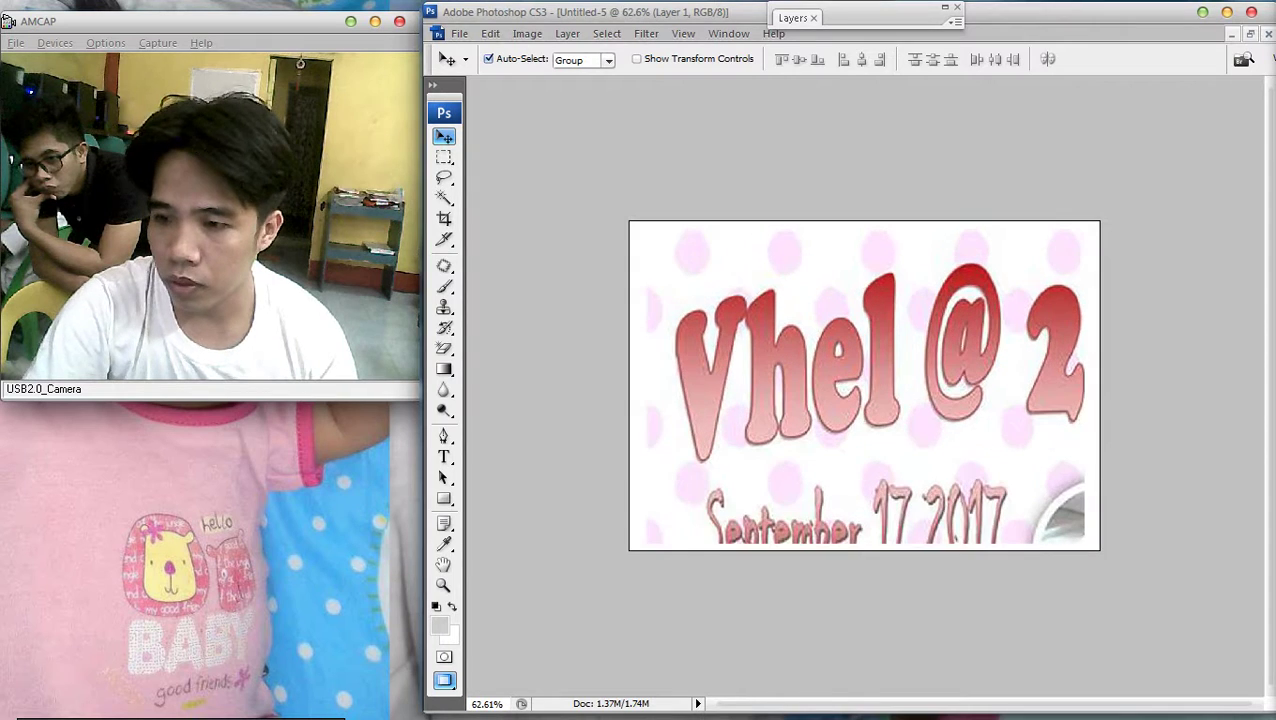
Paste the copied 'Vhel @ 2' slice onto the canvas
{"action": "key", "text": "F7"}
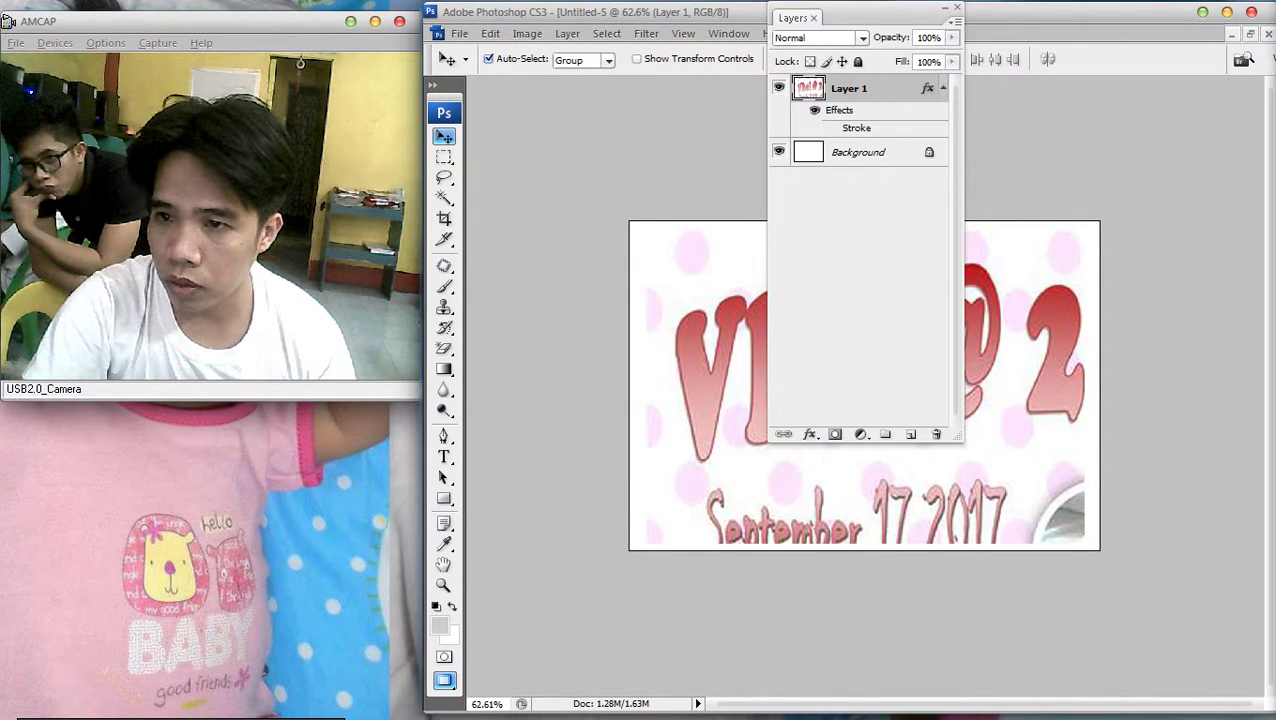
{"action": "key", "text": "F7"}
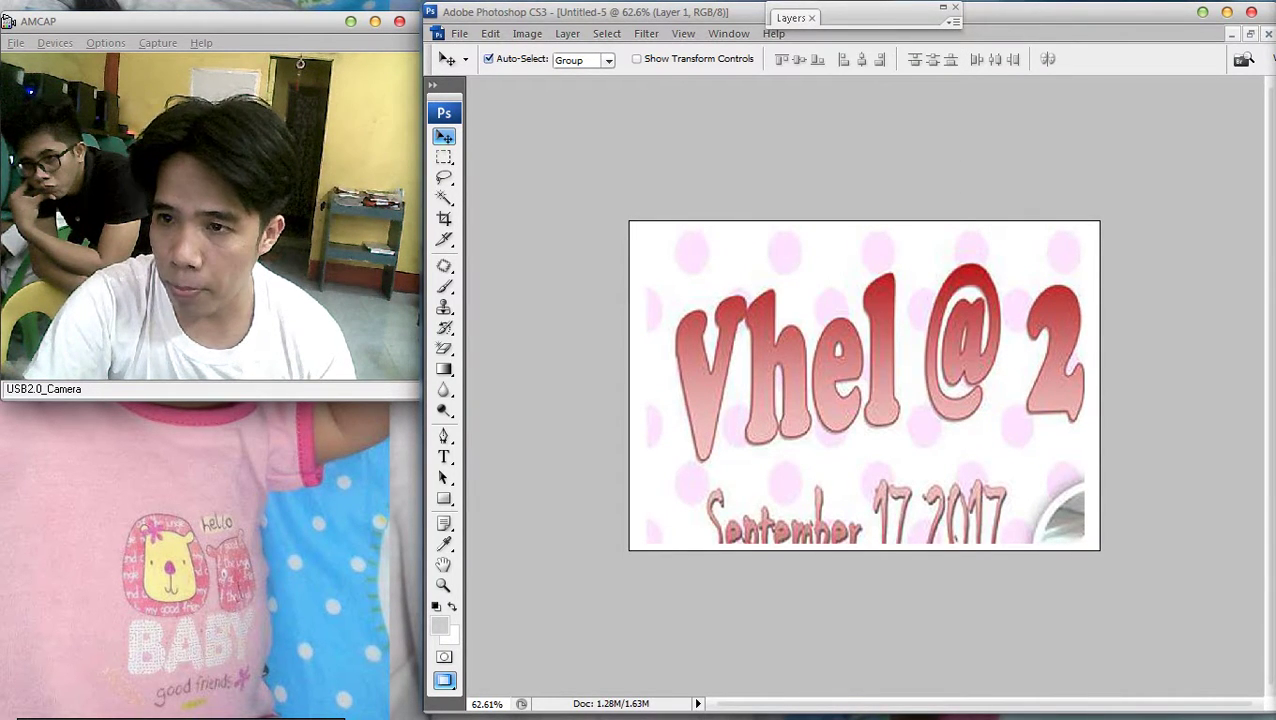
{"action": "key", "text": "F7"}
{"action": "key", "text": "F7"}
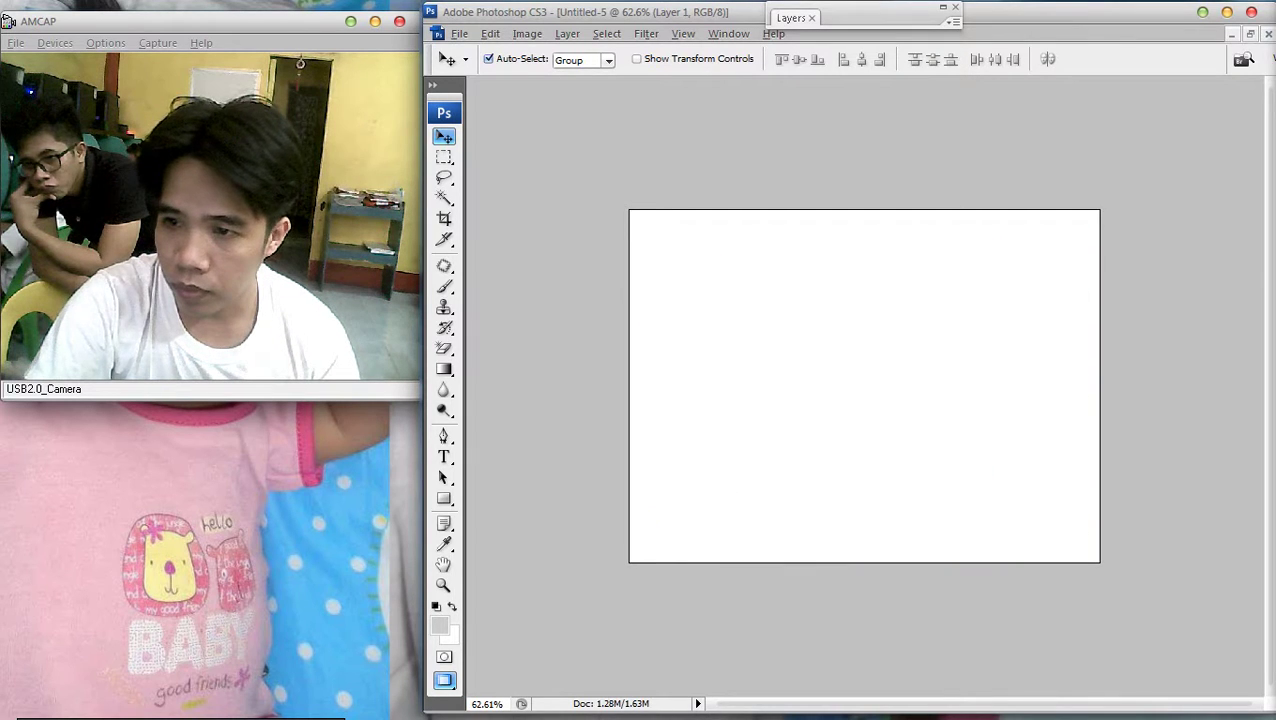
{"action": "key", "text": "ctrl+v"}
{"action": "scroll", "coordinate": [865, 386], "scroll_direction": "down", "scroll_amount": 2}
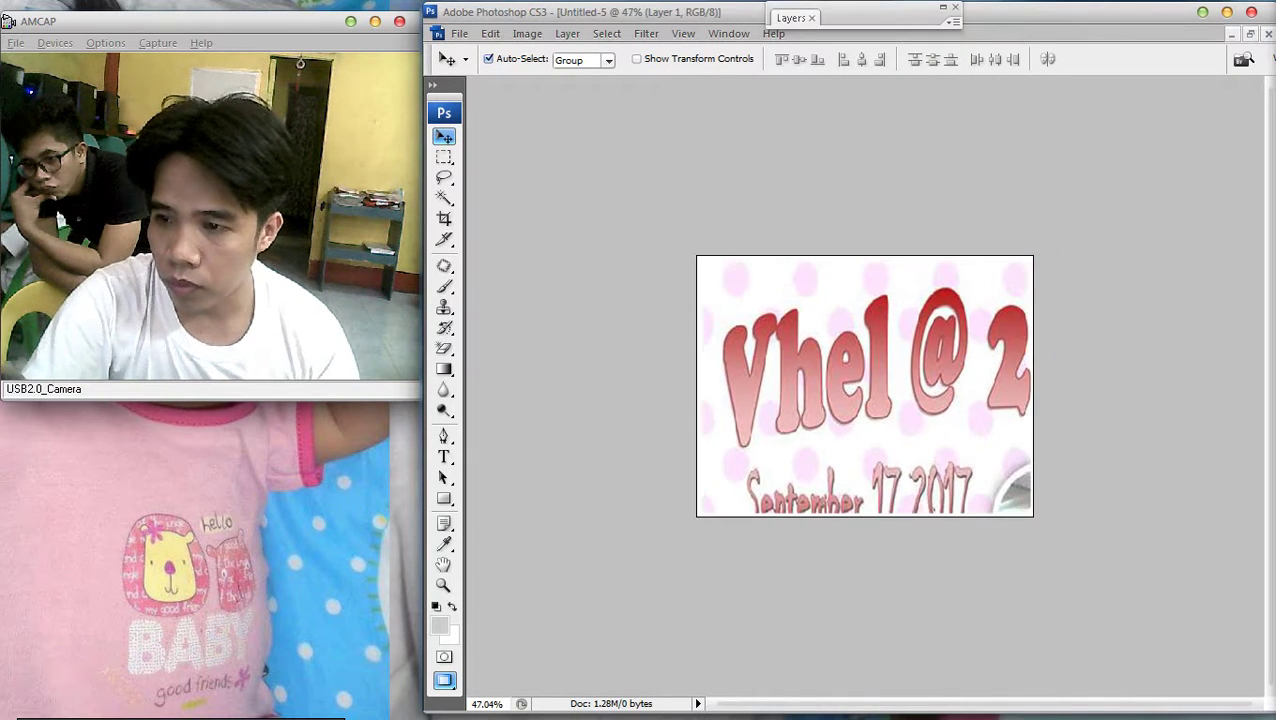
{"action": "scroll", "coordinate": [865, 386], "scroll_direction": "up", "scroll_amount": 1}
{"action": "right_click", "coordinate": [943, 367]}
{"action": "key", "text": "Escape"}
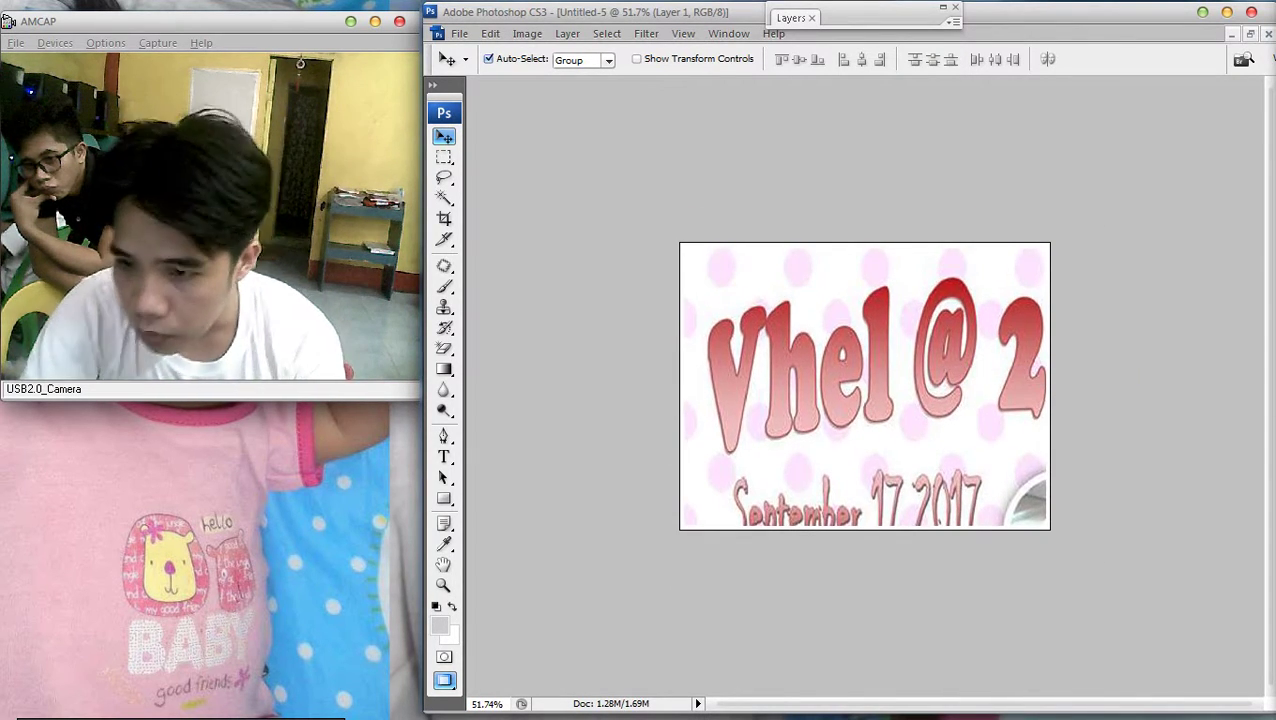
Save Untitled-5 as JPEG over the existing 1.jpg and restore the window
{"action": "left_click", "coordinate": [459, 33]}
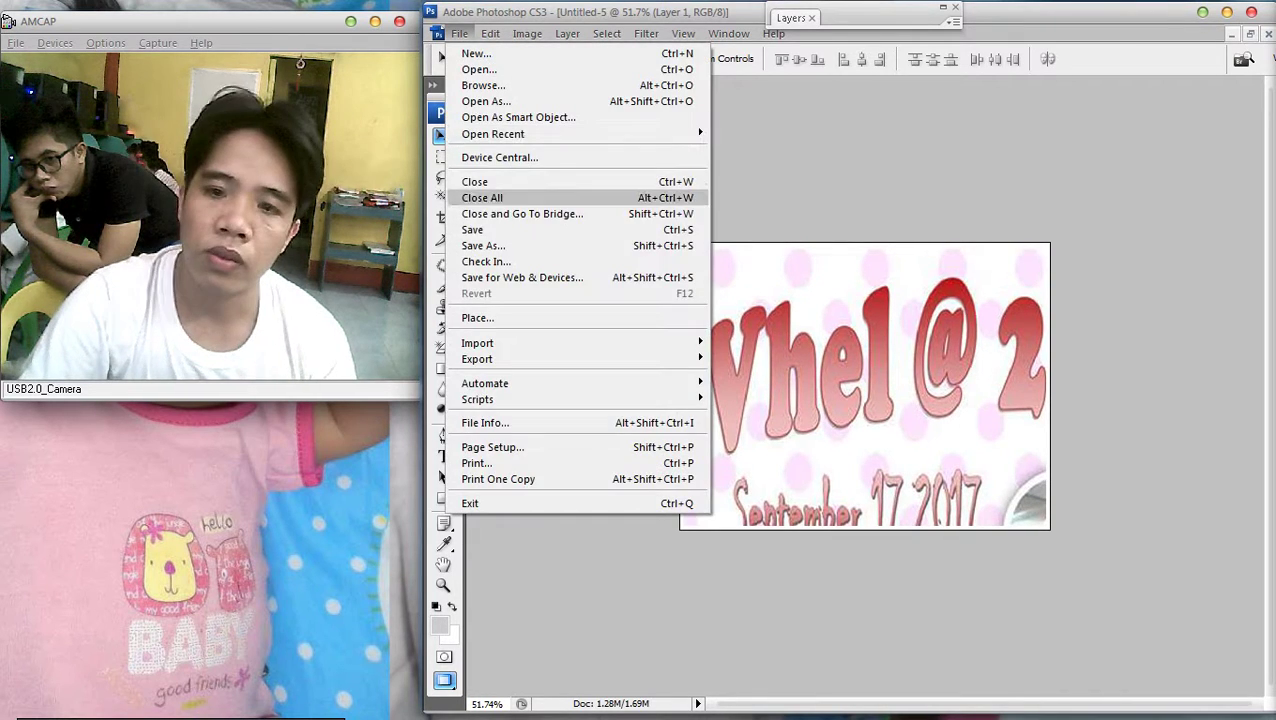
{"action": "left_click", "coordinate": [475, 245]}
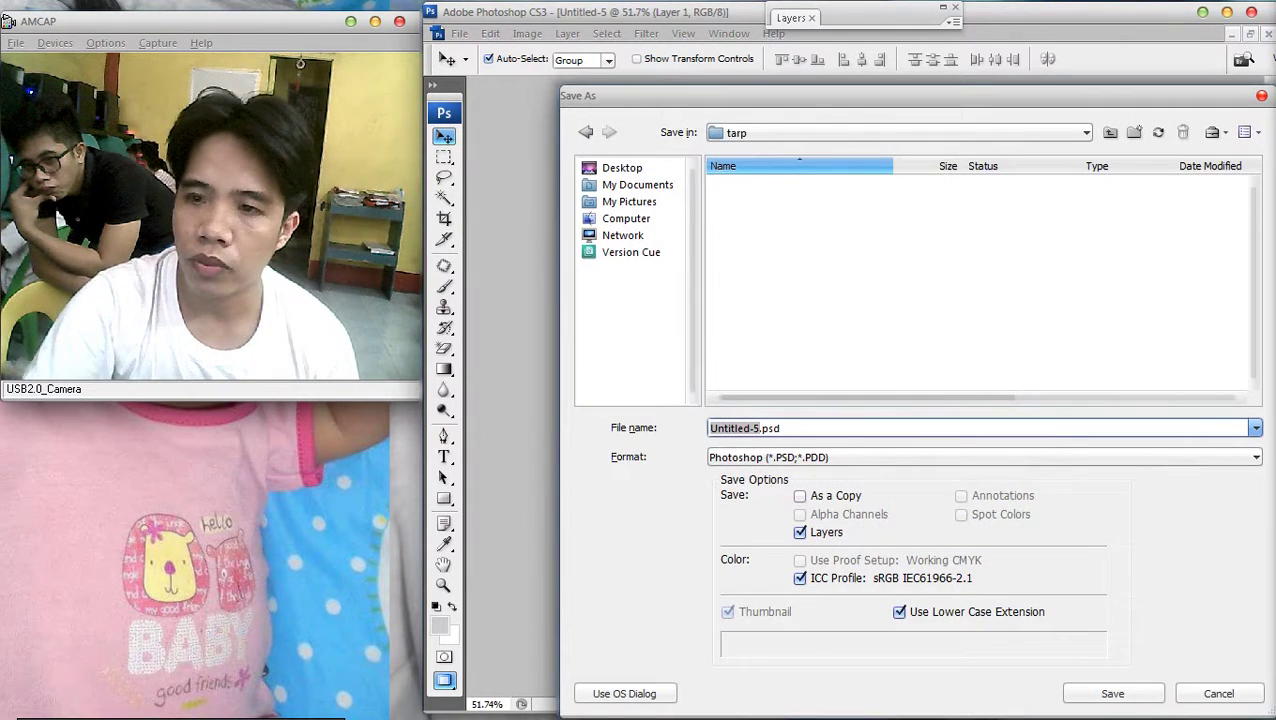
{"action": "left_click", "coordinate": [1256, 457]}
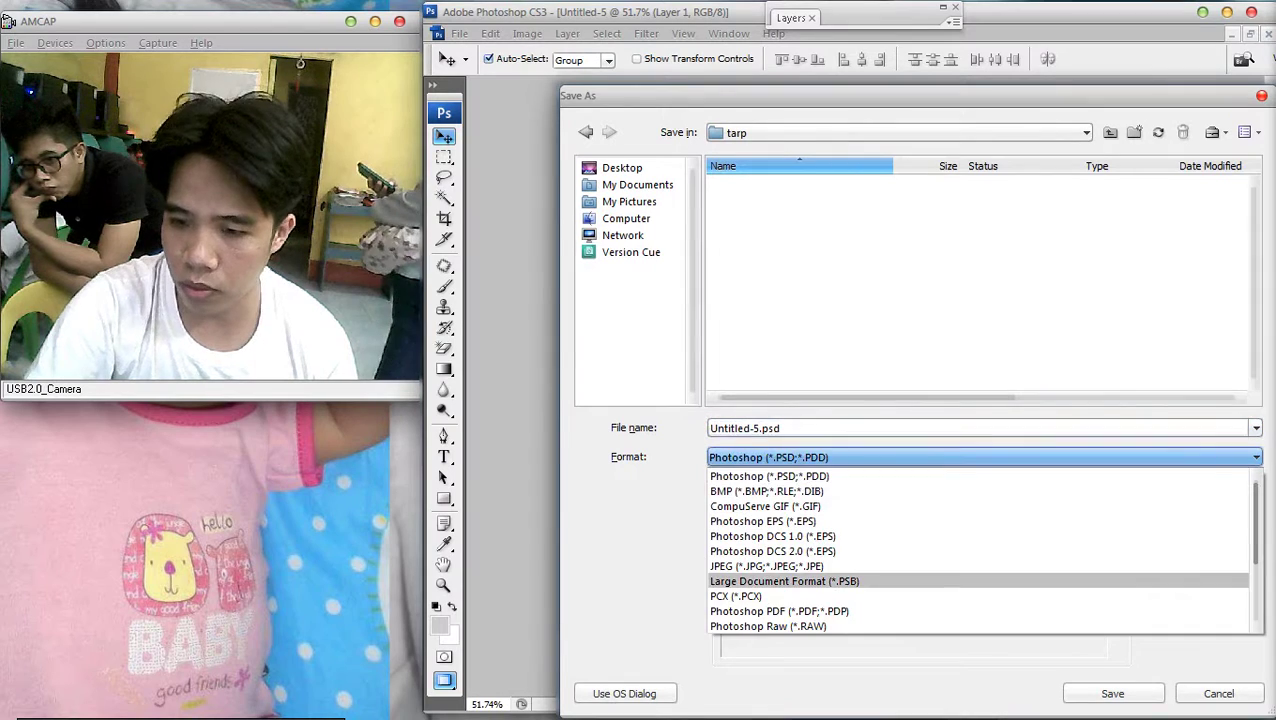
{"action": "left_click", "coordinate": [780, 575]}
{"action": "double_click", "coordinate": [762, 186]}
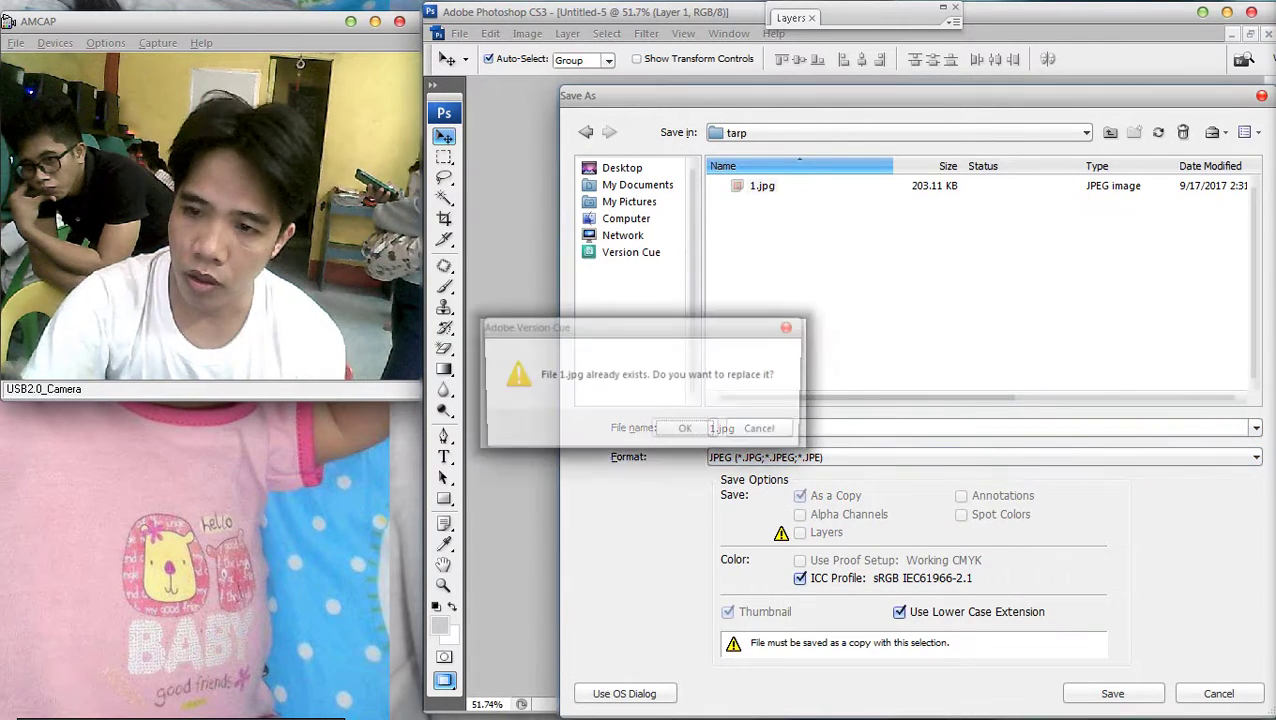
{"action": "key", "text": "Return"}
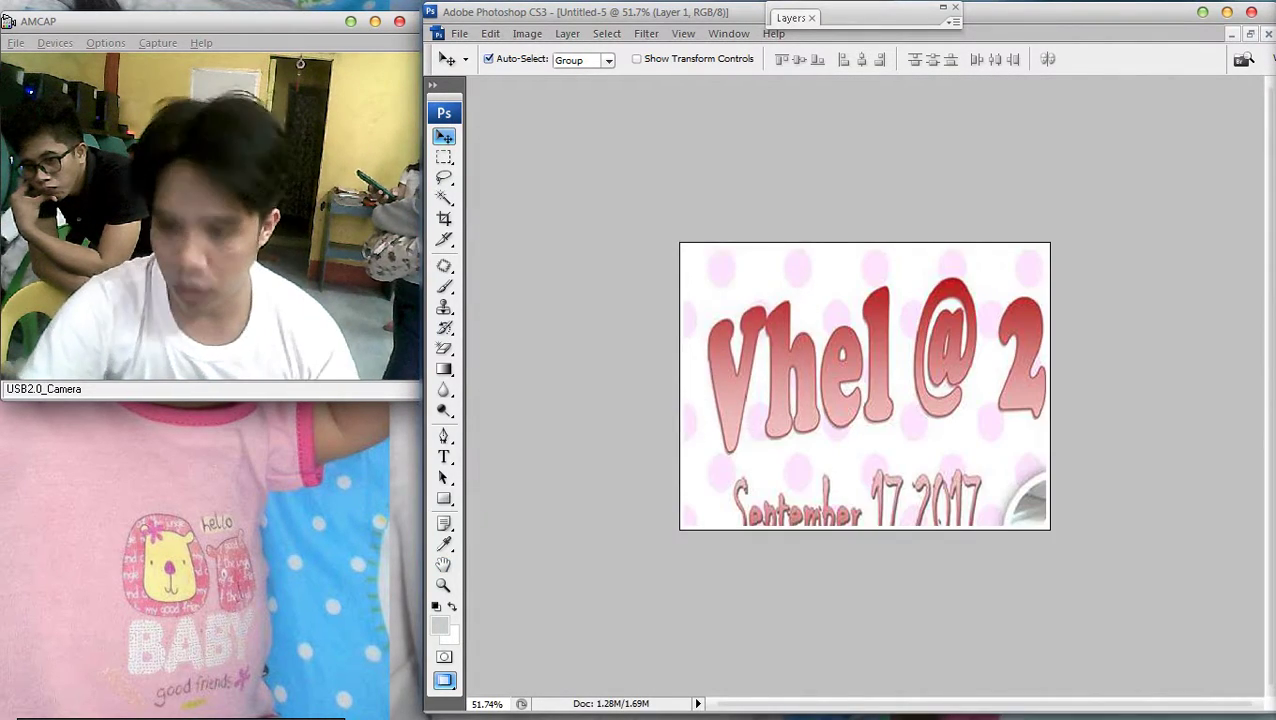
{"action": "key", "text": "ctrl+F5"}
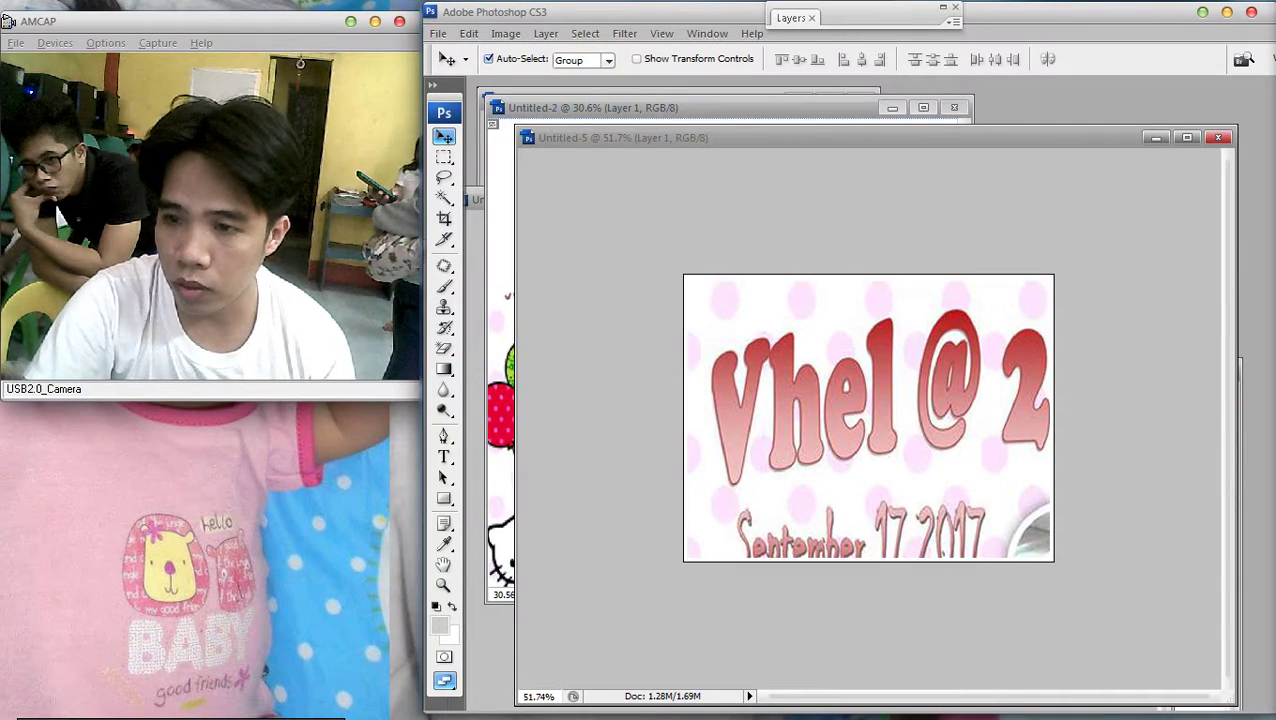
Delete the pasted layer in Untitled-5 and bring the collage Untitled-2 forward
{"action": "right_click", "coordinate": [878, 362]}
{"action": "key", "text": "Delete"}
{"action": "left_click_drag", "start_coordinate": [700, 137], "coordinate": [823, 139]}
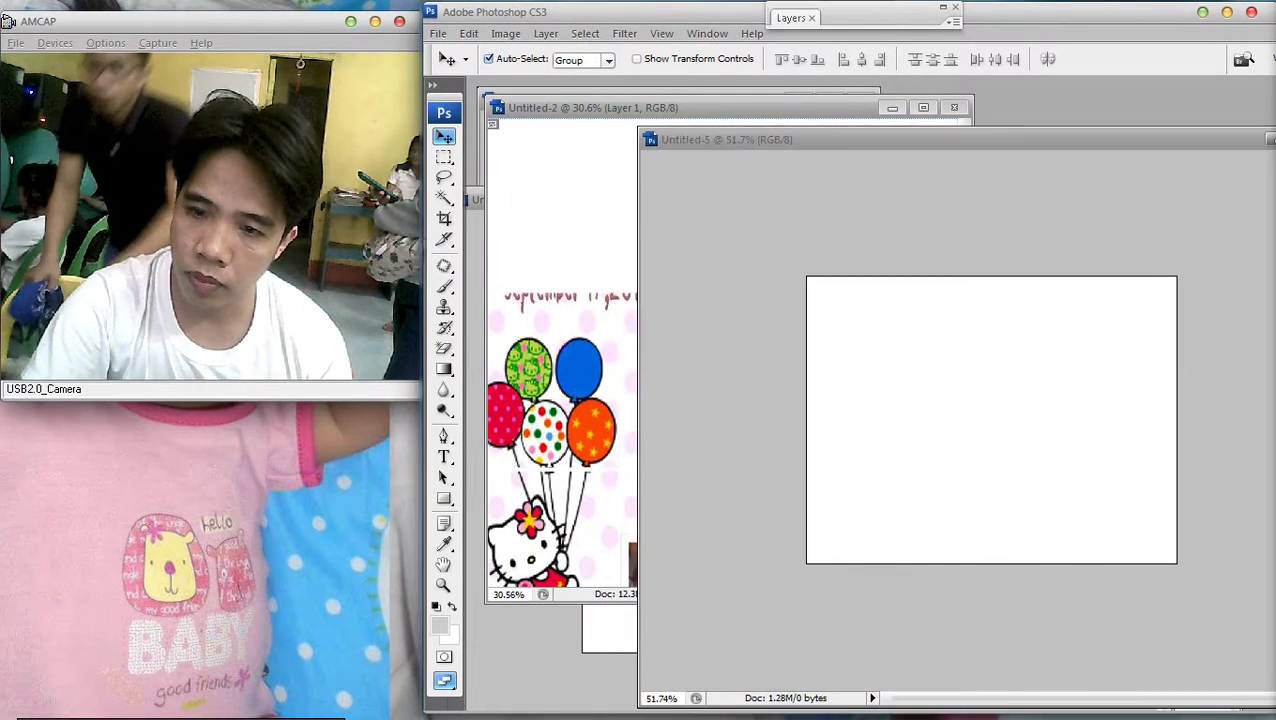
{"action": "key", "text": "ctrl+Tab"}
{"action": "key", "text": "ctrl+0"}
{"action": "scroll", "coordinate": [801, 372], "scroll_direction": "up", "scroll_amount": 1}
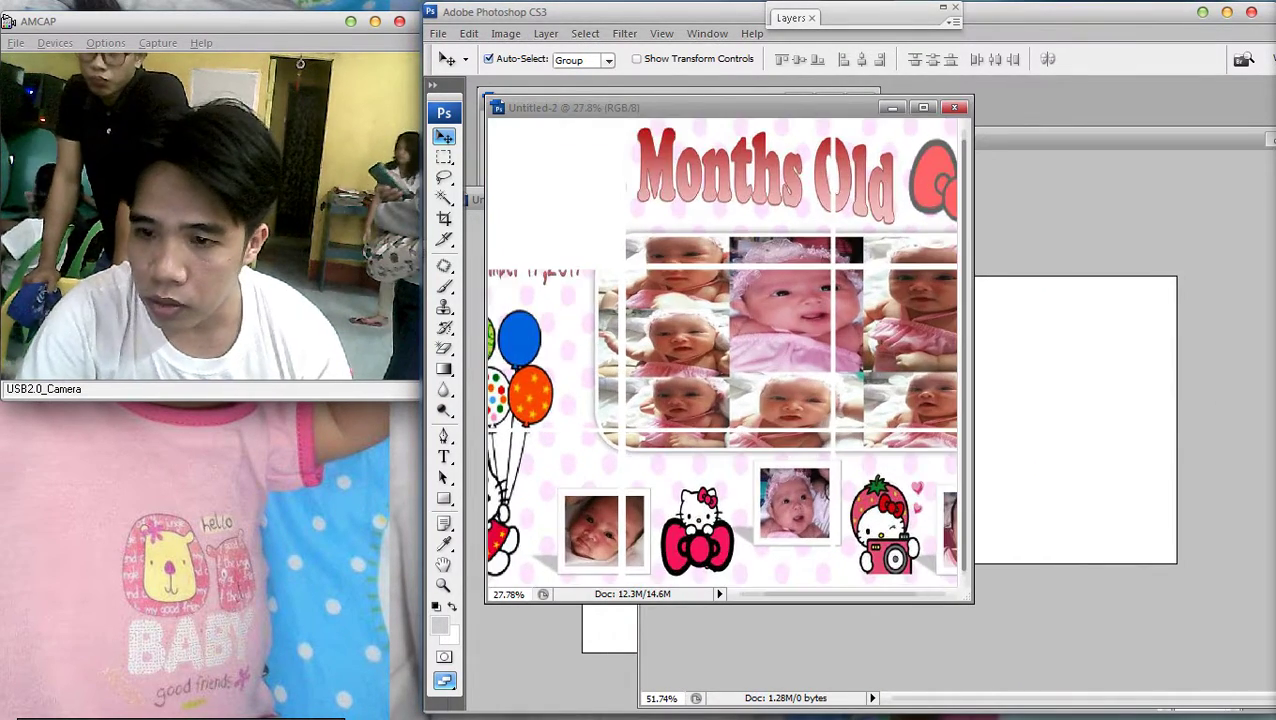
Open and close Layer 1's style settings, then maximize the collage window
{"action": "key", "text": "m"}
{"action": "scroll", "coordinate": [761, 171], "scroll_direction": "down", "scroll_amount": 1}
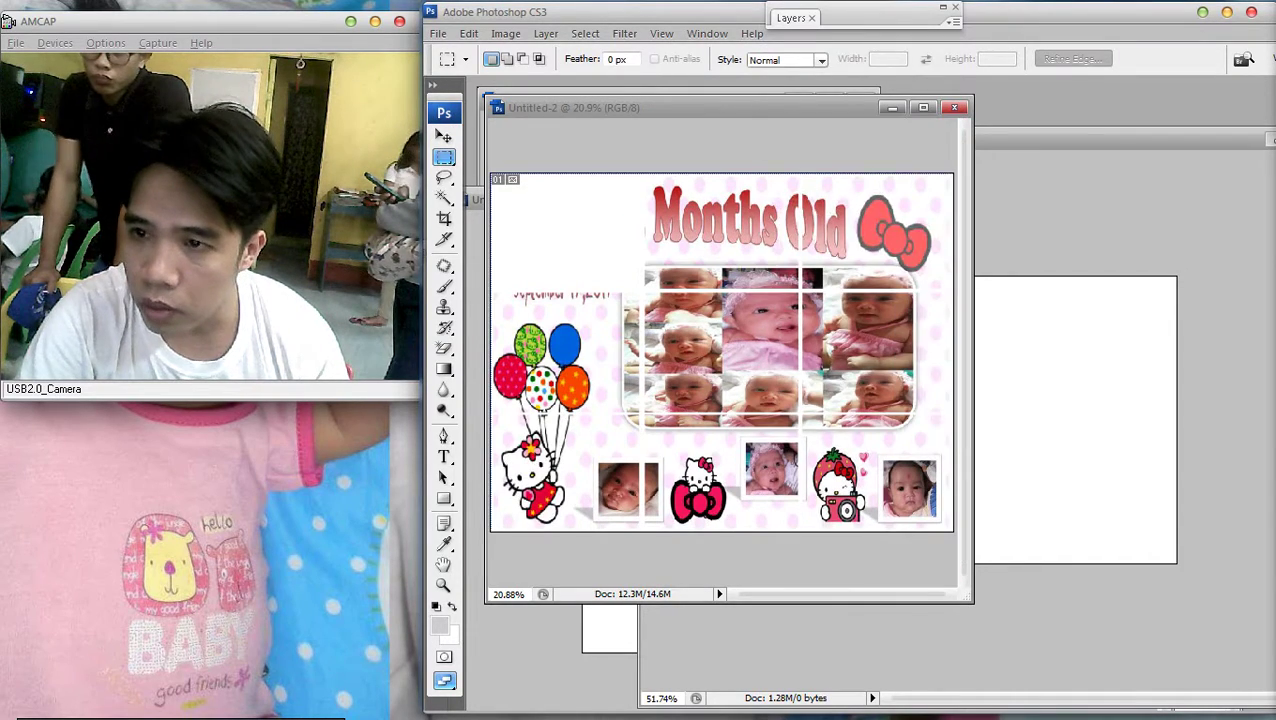
{"action": "key", "text": "F7"}
{"action": "double_click", "coordinate": [880, 90]}
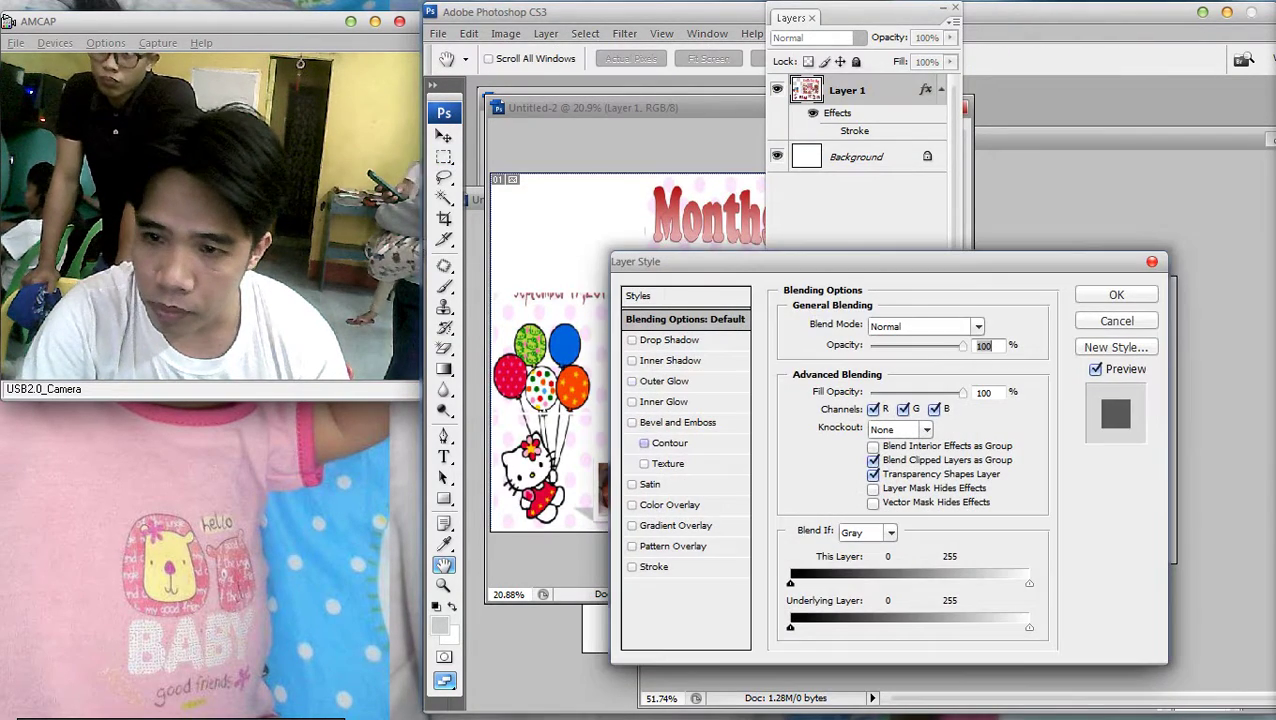
{"action": "left_click", "coordinate": [1116, 294]}
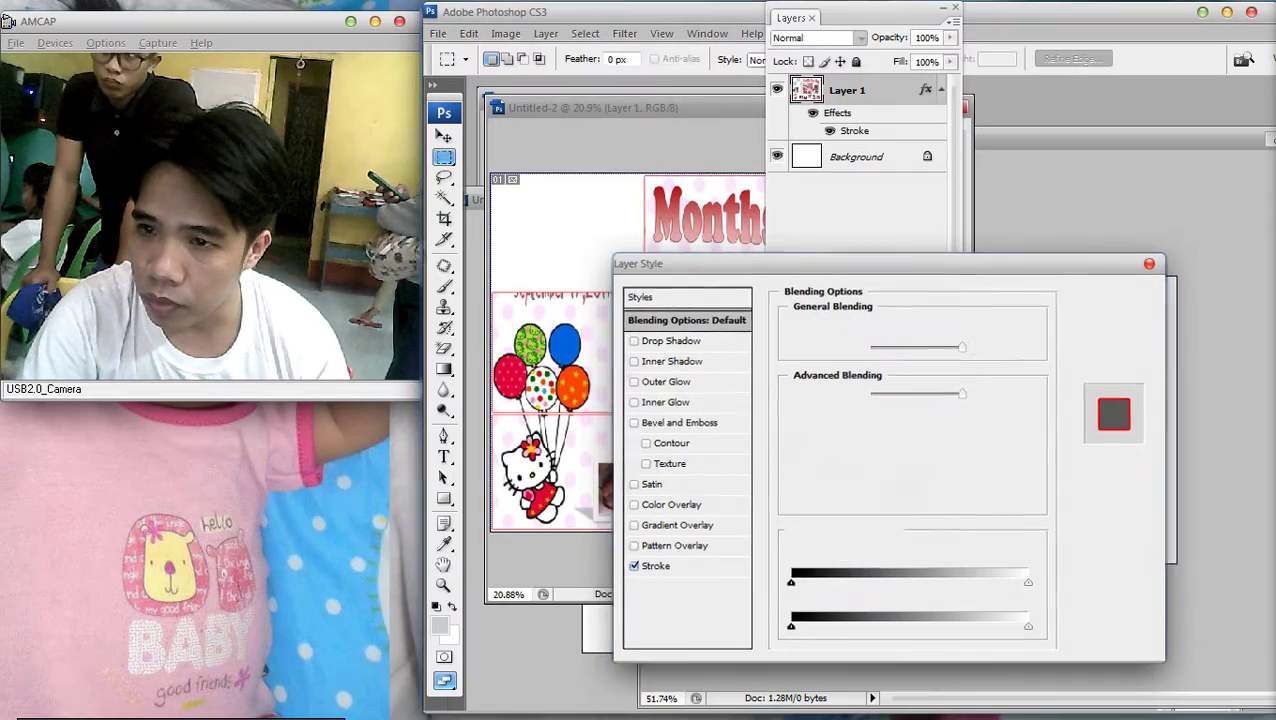
{"action": "scroll", "coordinate": [733, 135], "scroll_direction": "up", "scroll_amount": 1}
{"action": "scroll", "coordinate": [732, 135], "scroll_direction": "down", "scroll_amount": 1}
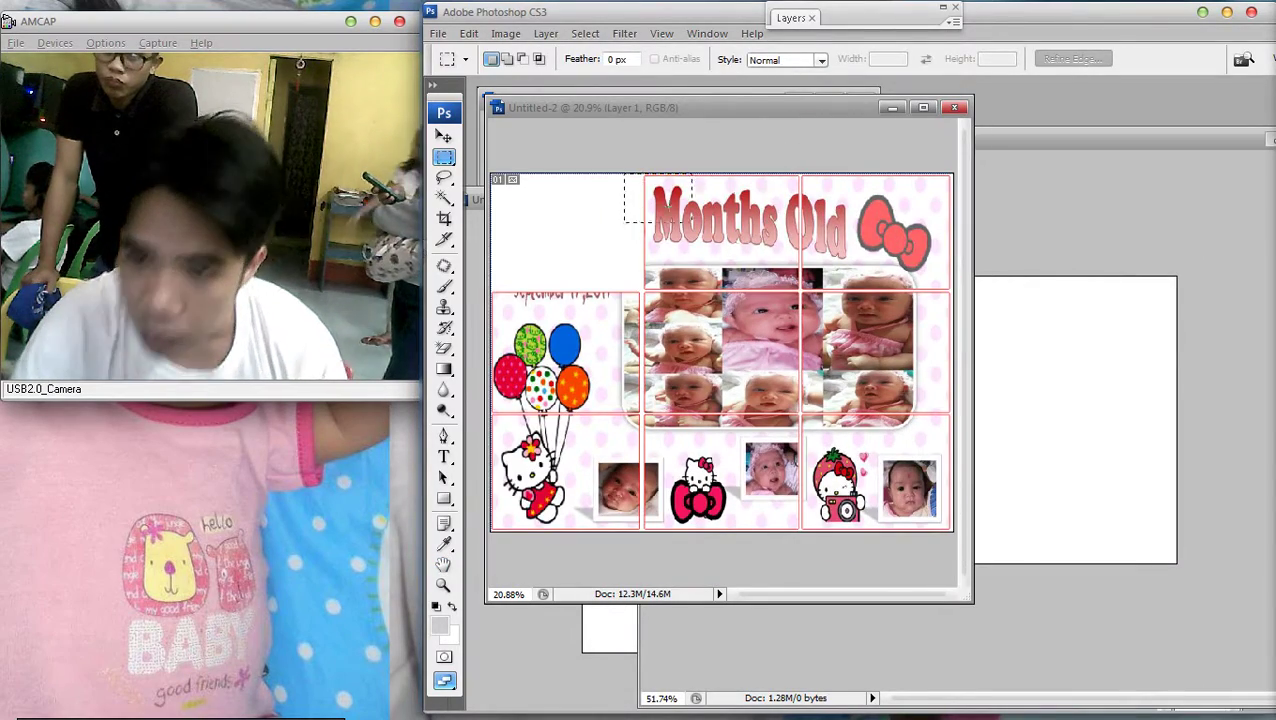
{"action": "scroll", "coordinate": [745, 265], "scroll_direction": "up", "scroll_amount": 1}
{"action": "double_click", "coordinate": [890, 107]}
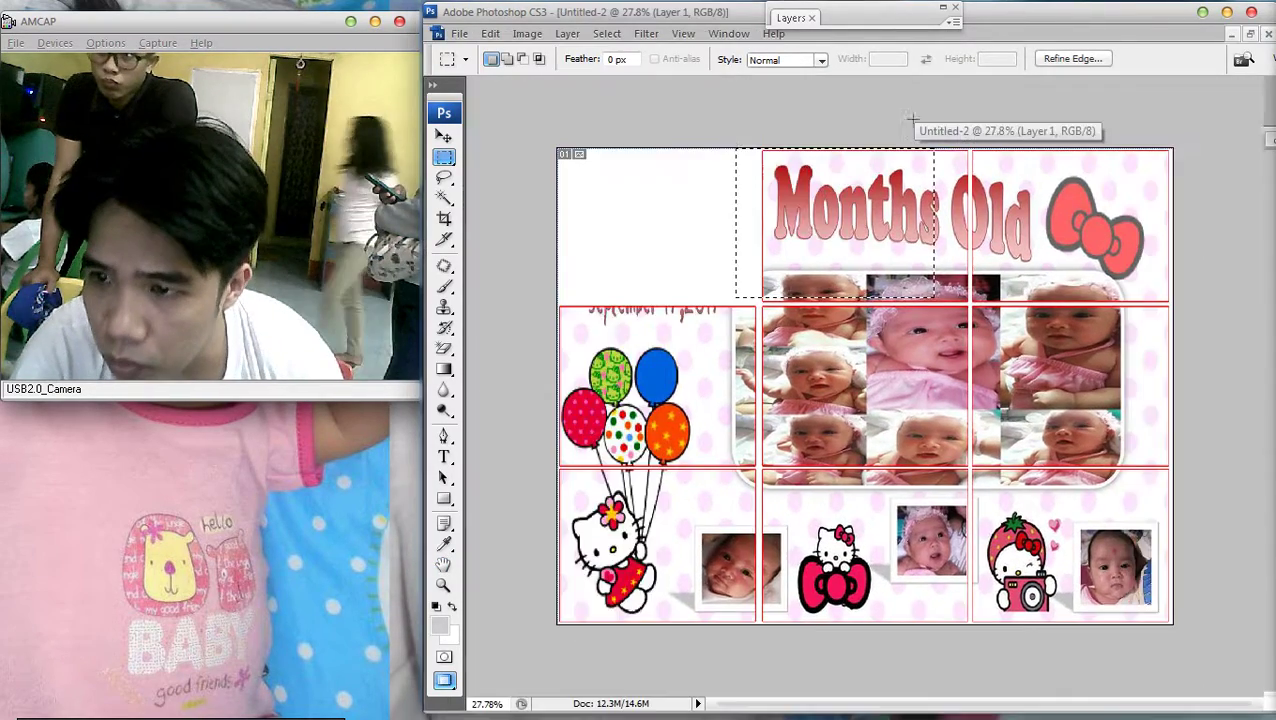
Reopen and close Layer 1's style settings, then zoom out to the whole collage
{"action": "scroll", "coordinate": [905, 112], "scroll_direction": "up", "scroll_amount": 1}
{"action": "scroll", "coordinate": [905, 112], "scroll_direction": "down", "scroll_amount": 1}
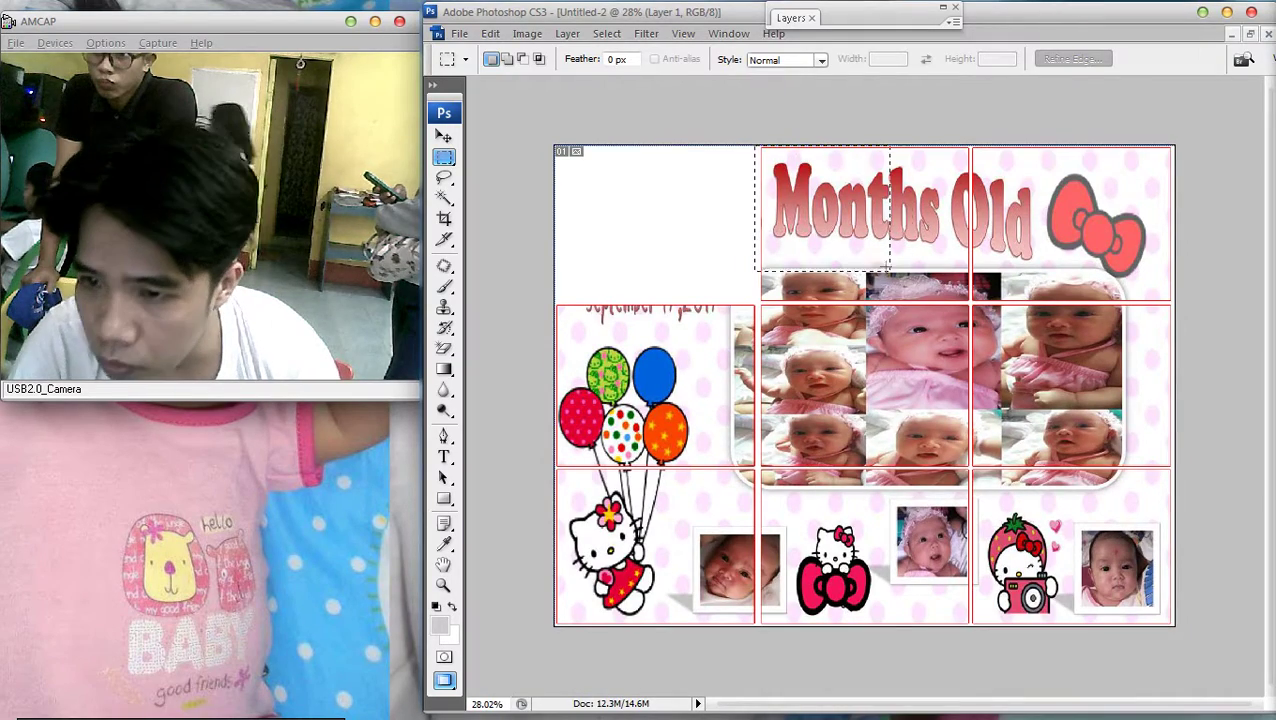
{"action": "scroll", "coordinate": [903, 423], "scroll_direction": "up", "scroll_amount": 1}
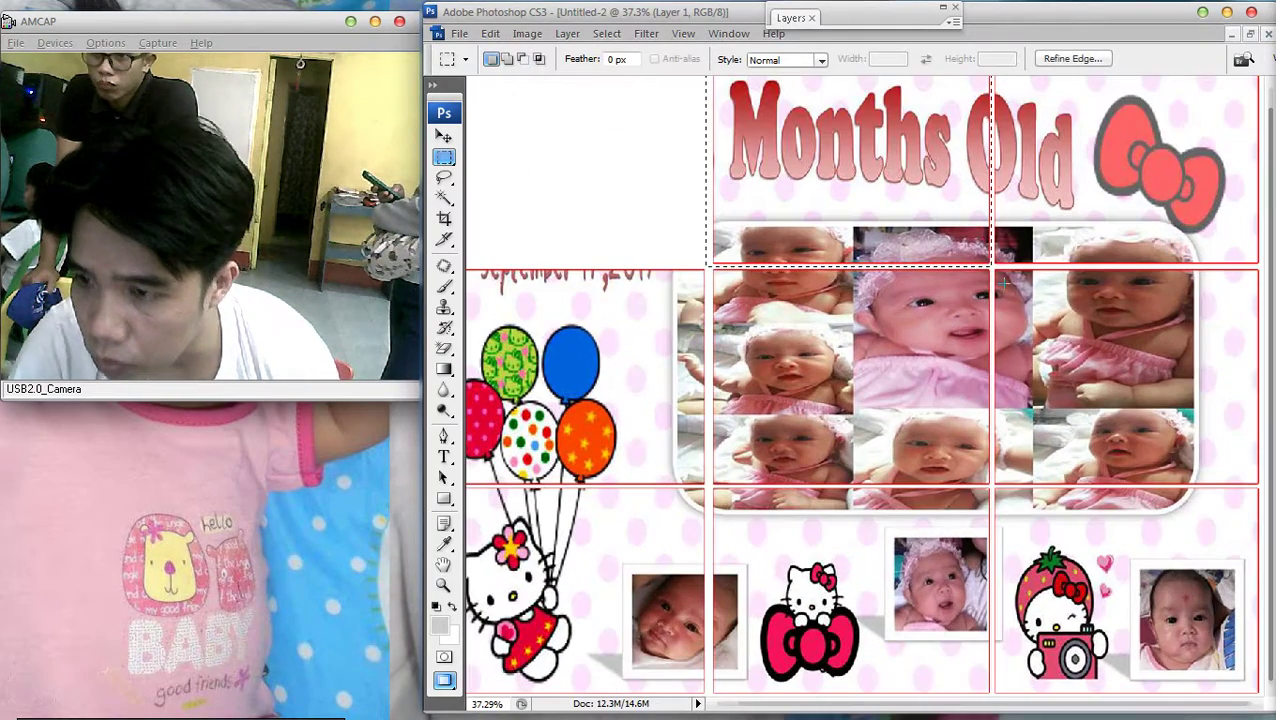
{"action": "scroll", "coordinate": [867, 385], "scroll_direction": "up", "scroll_amount": 1}
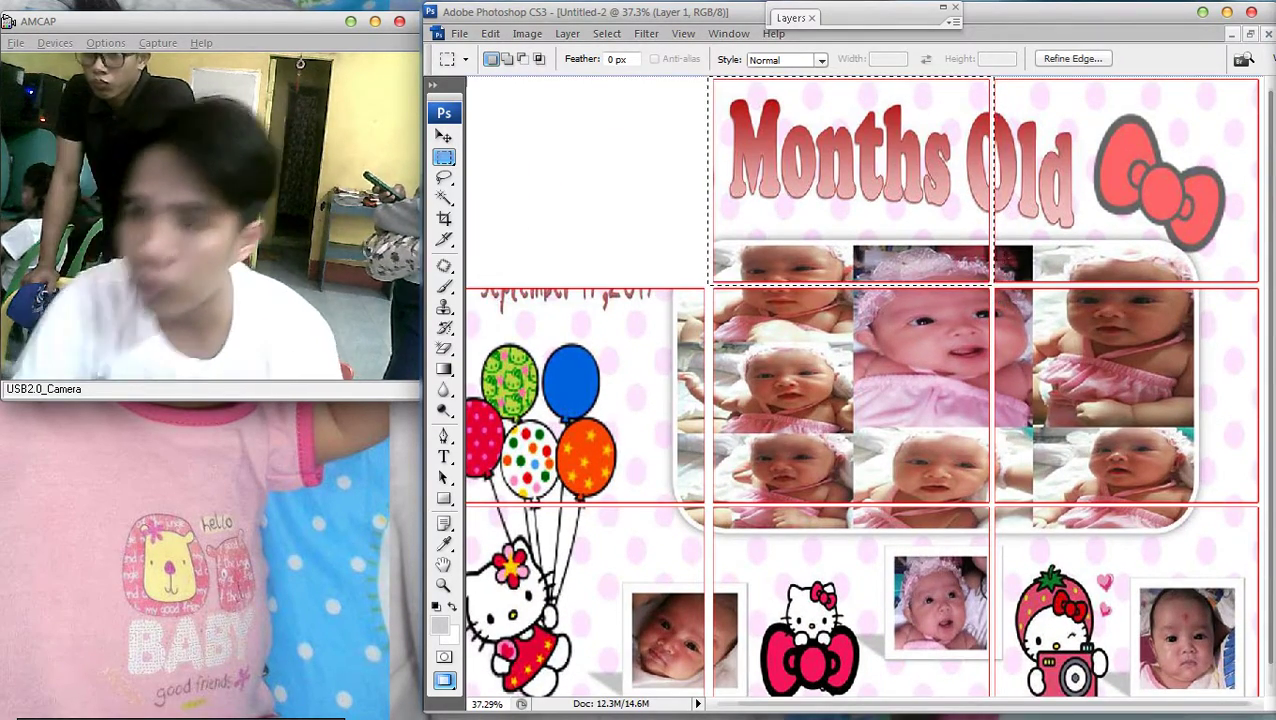
{"action": "key", "text": "F7"}
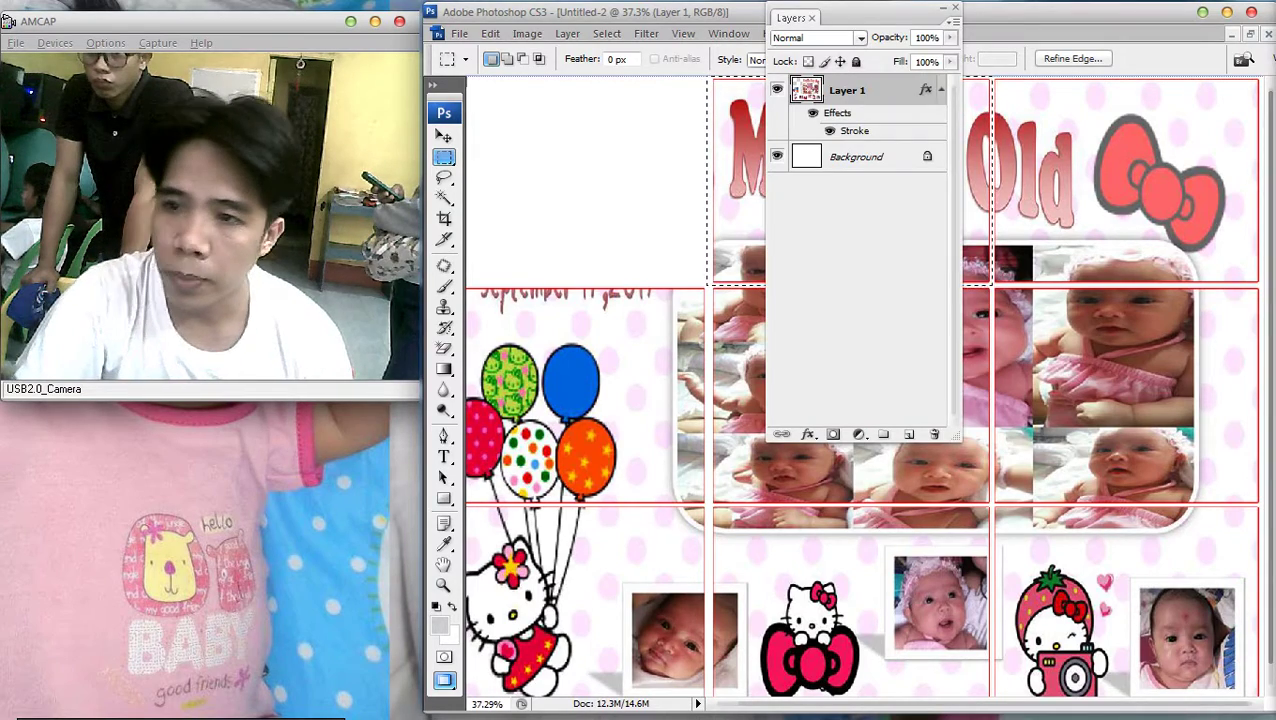
{"action": "double_click", "coordinate": [895, 90]}
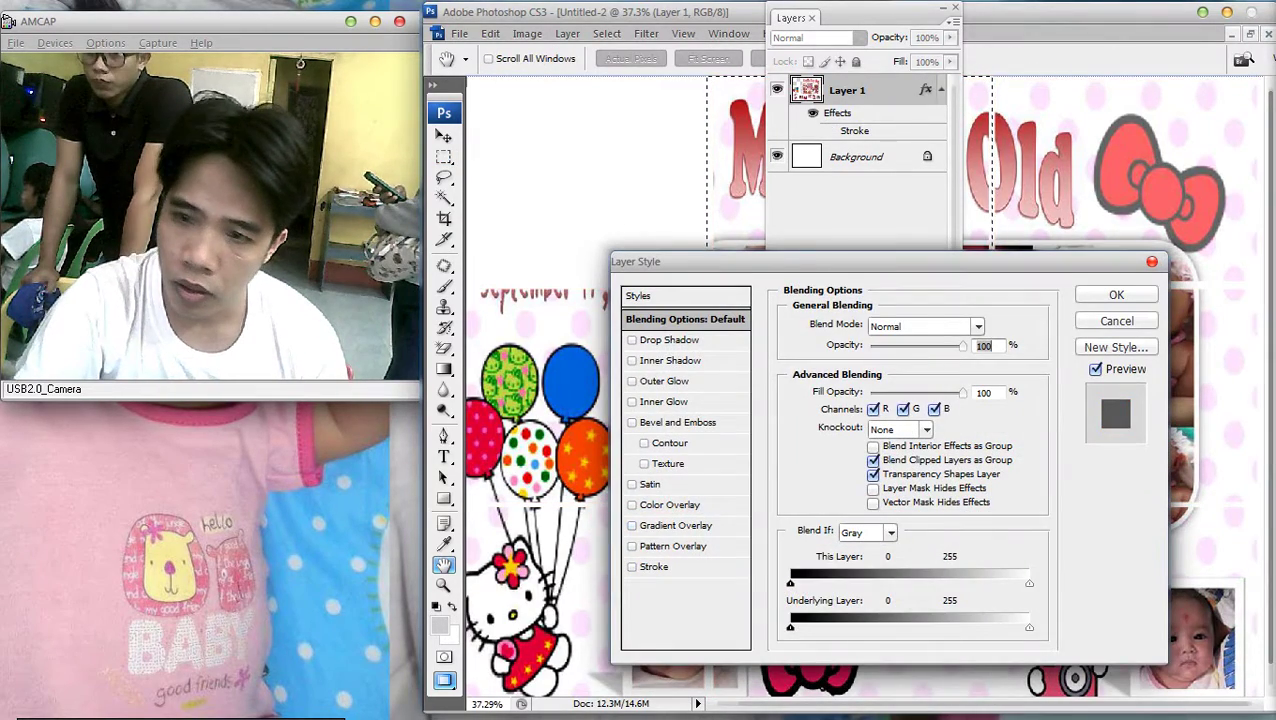
{"action": "key", "text": "Return"}
{"action": "key", "text": "F7"}
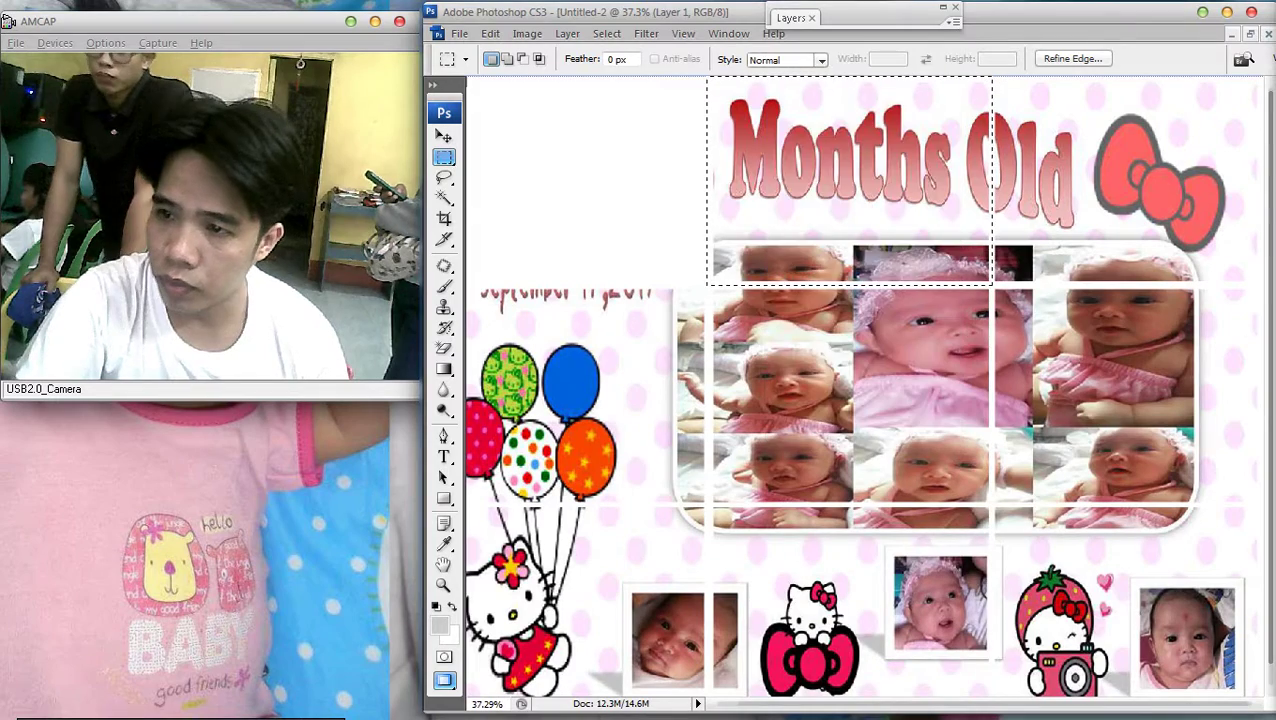
{"action": "key", "text": "ctrl+minus"}
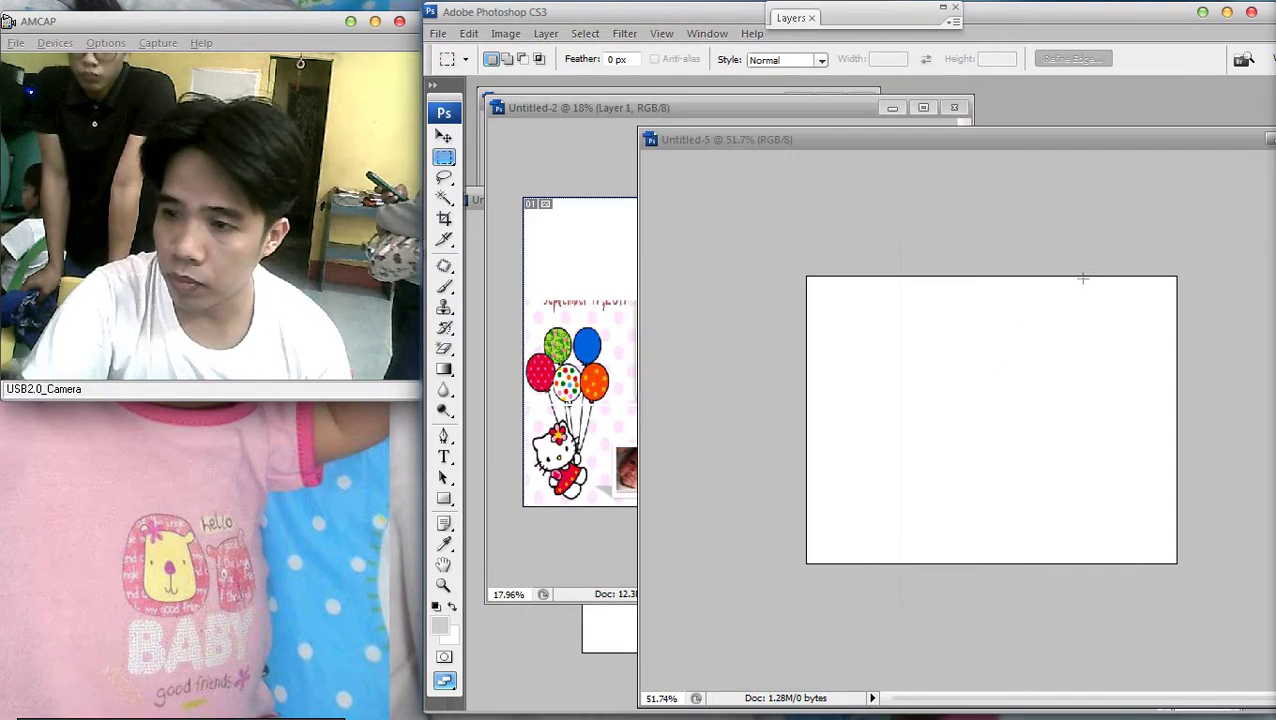
Paste the 'Months Old' slice into the 800×500 document and select Layer 1 for moving
{"action": "key", "text": "ctrl+v"}
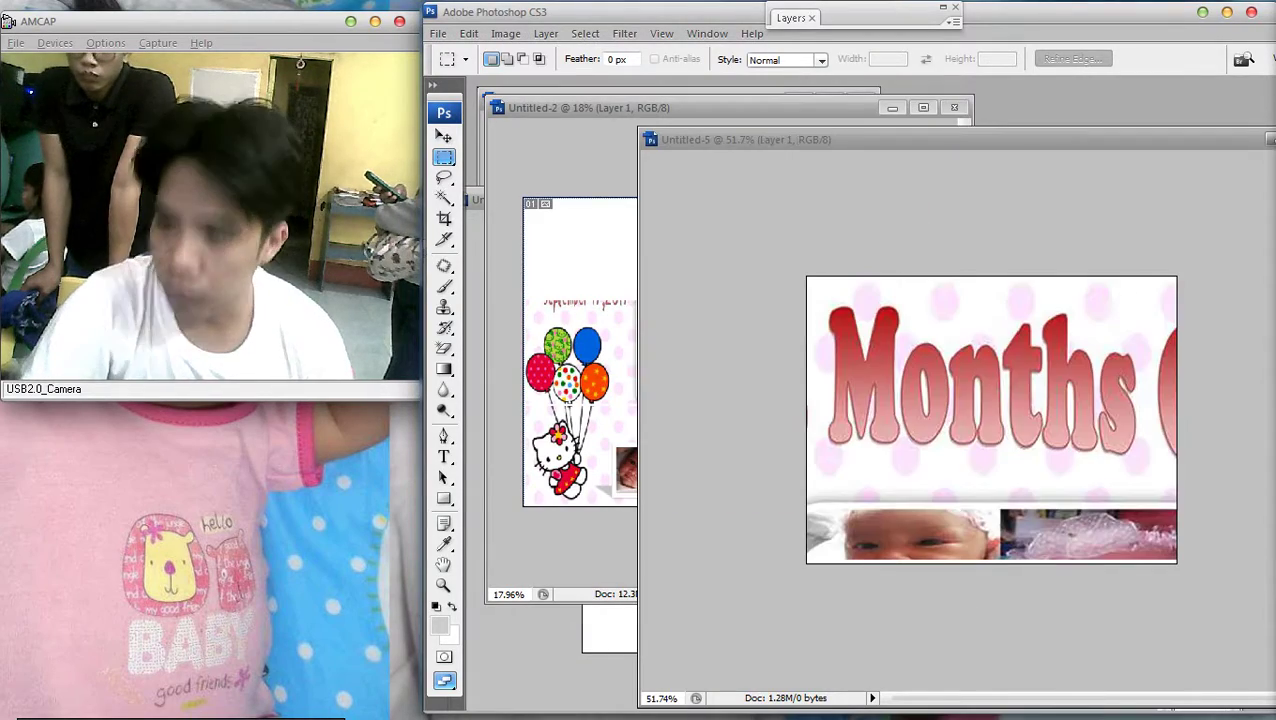
{"action": "key", "text": "v"}
{"action": "right_click", "coordinate": [1024, 414]}
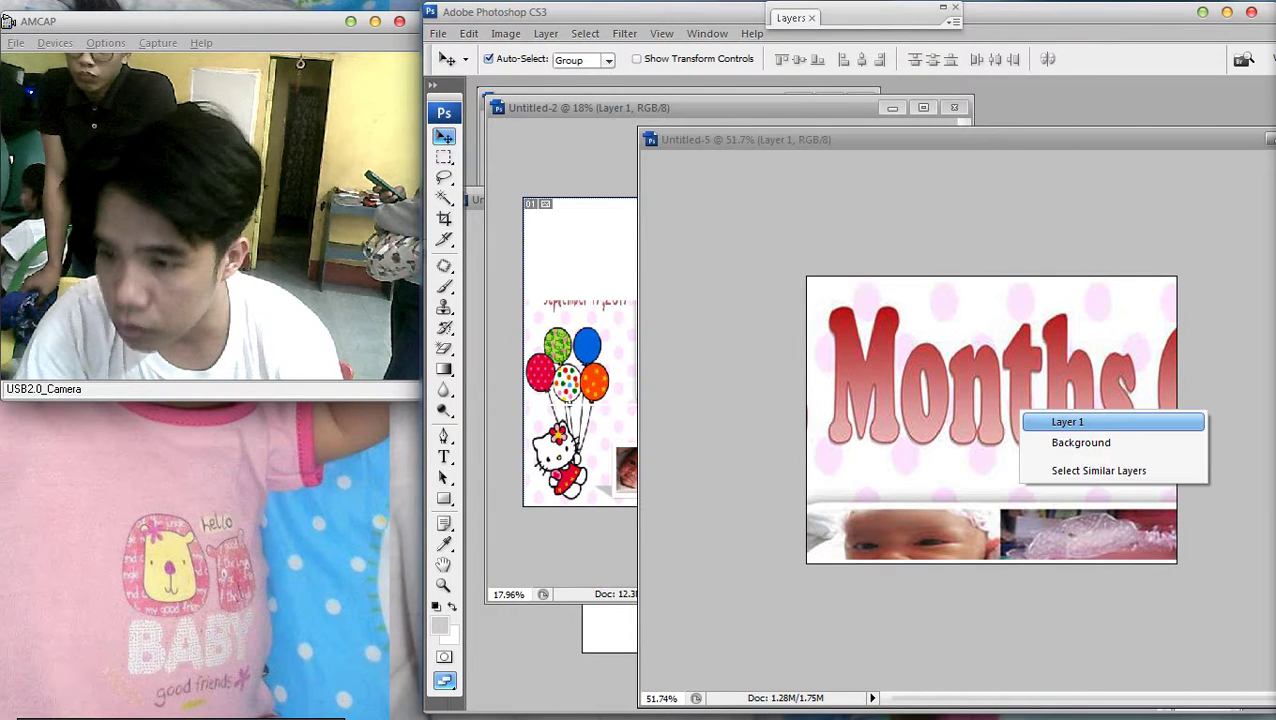
{"action": "left_click", "coordinate": [1070, 421]}
Nudge Layer 1 right and left with arrow-key steps until the slice sits in place
{"action": "key", "text": "Right"}
{"action": "key", "text": "Right"}
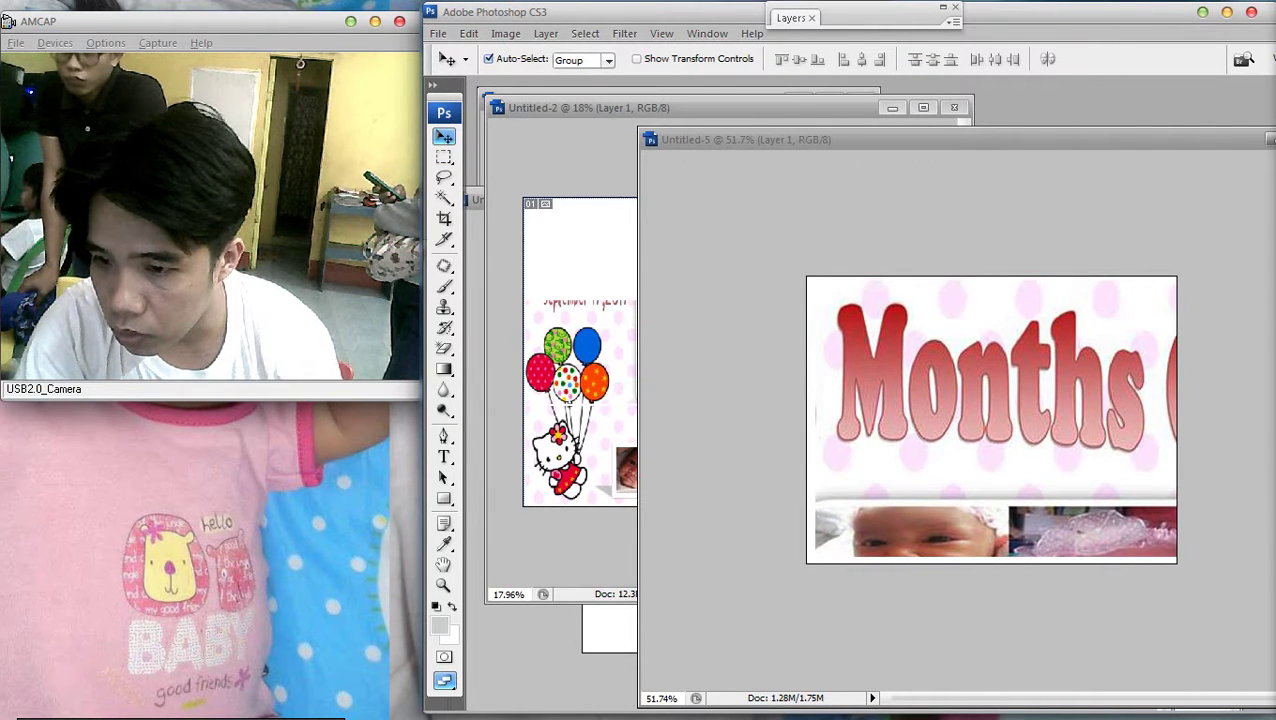
{"action": "key", "text": "shift+Left"}
{"action": "key", "text": "shift+Left"}
{"action": "key", "text": "shift+Left"}
{"action": "key", "text": "shift+Left"}
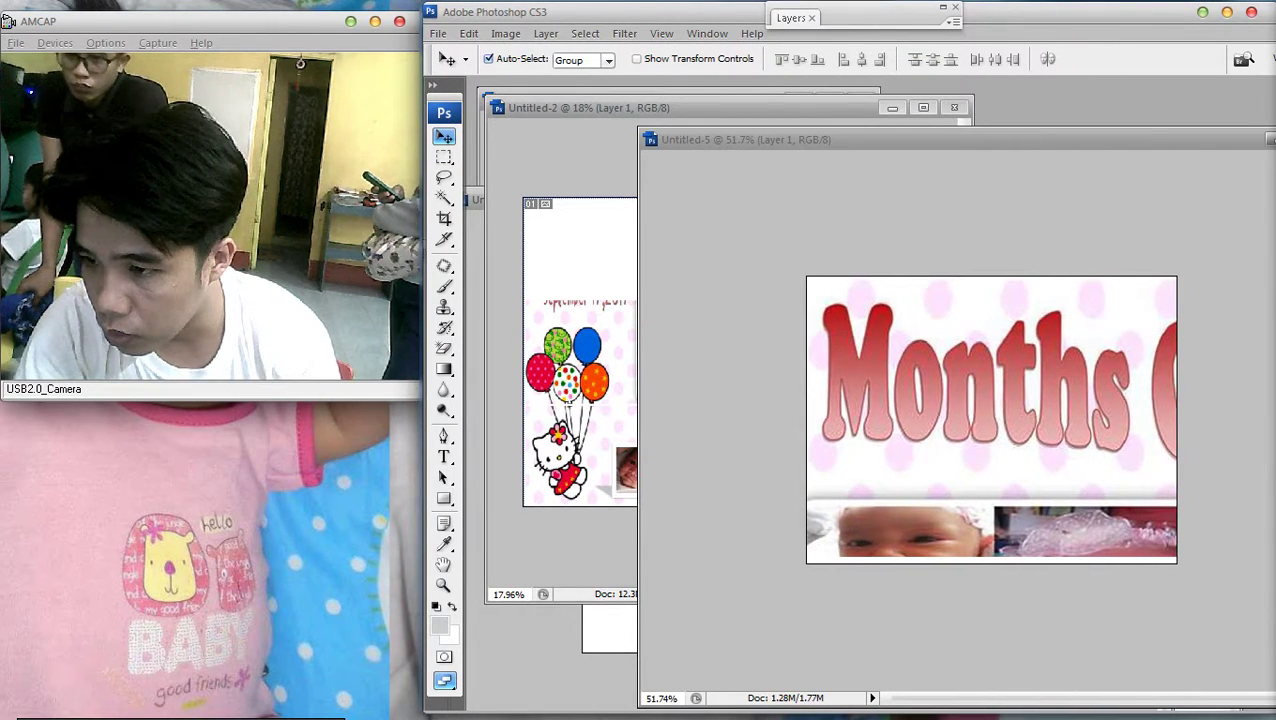
{"action": "key", "text": "shift+Right"}
{"action": "key", "text": "shift+Right"}
{"action": "key", "text": "shift+Right"}
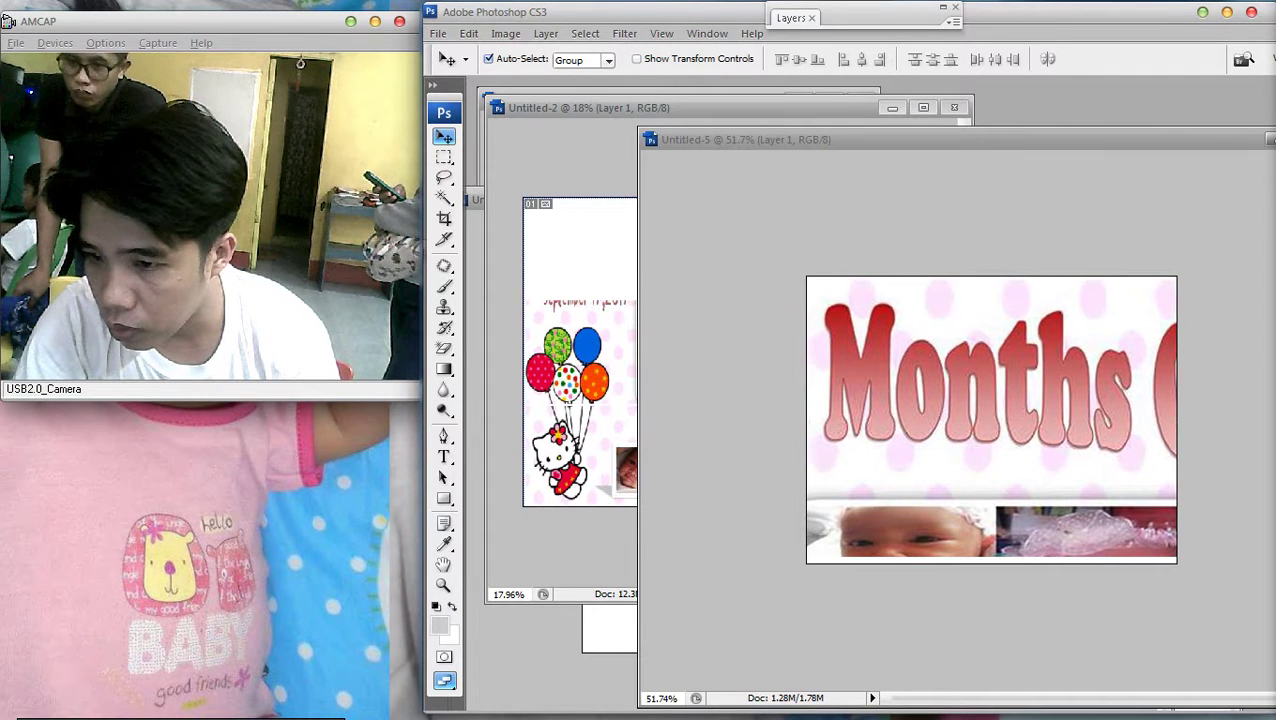
{"action": "key", "text": "ctrl+0"}
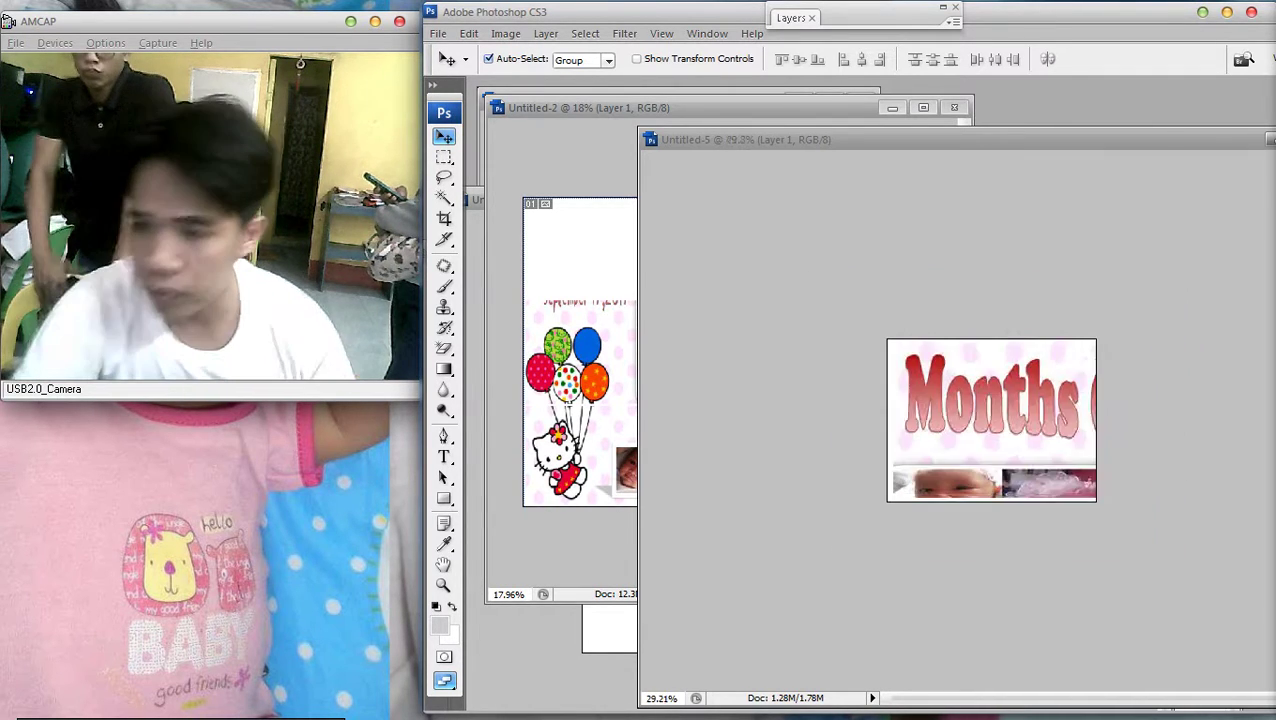
{"action": "key", "text": "Left"}
{"action": "key", "text": "Left"}
{"action": "key", "text": "Left"}
{"action": "key", "text": "Left"}
{"action": "key", "text": "Left"}
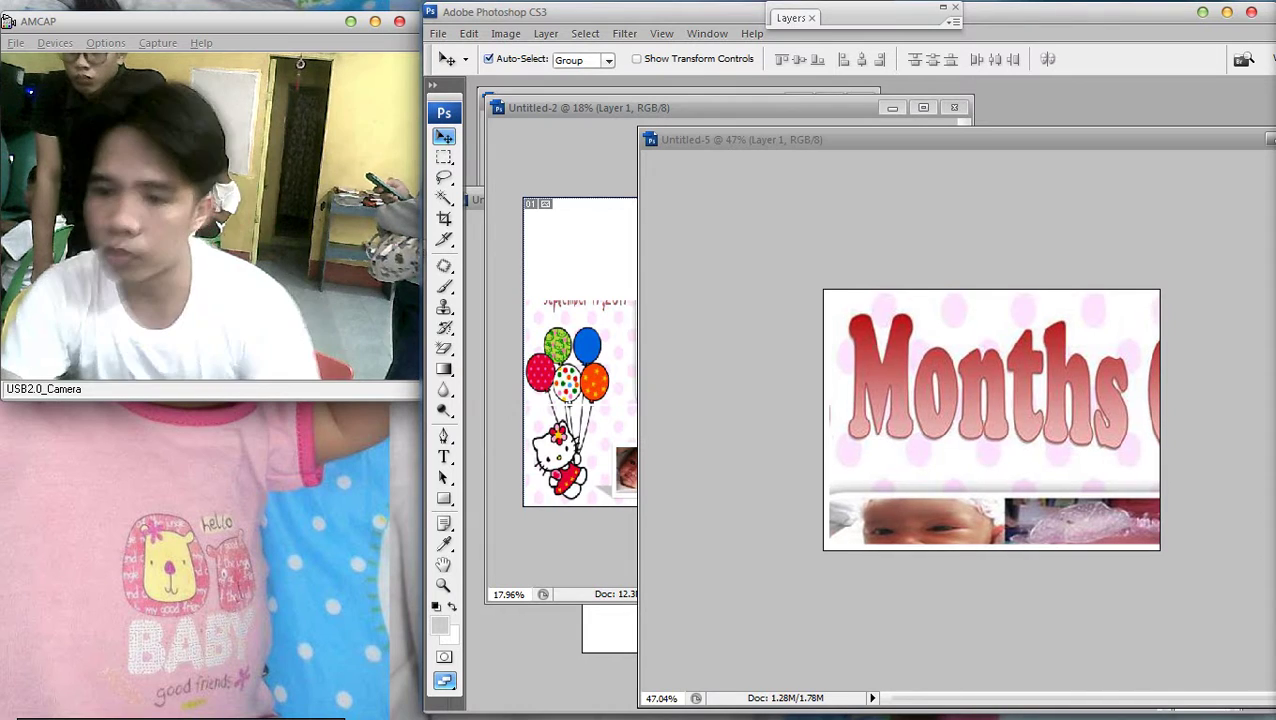
{"action": "key", "text": "Left"}
{"action": "key", "text": "Left"}
{"action": "key", "text": "Left"}
{"action": "key", "text": "Left"}
{"action": "key", "text": "Left"}
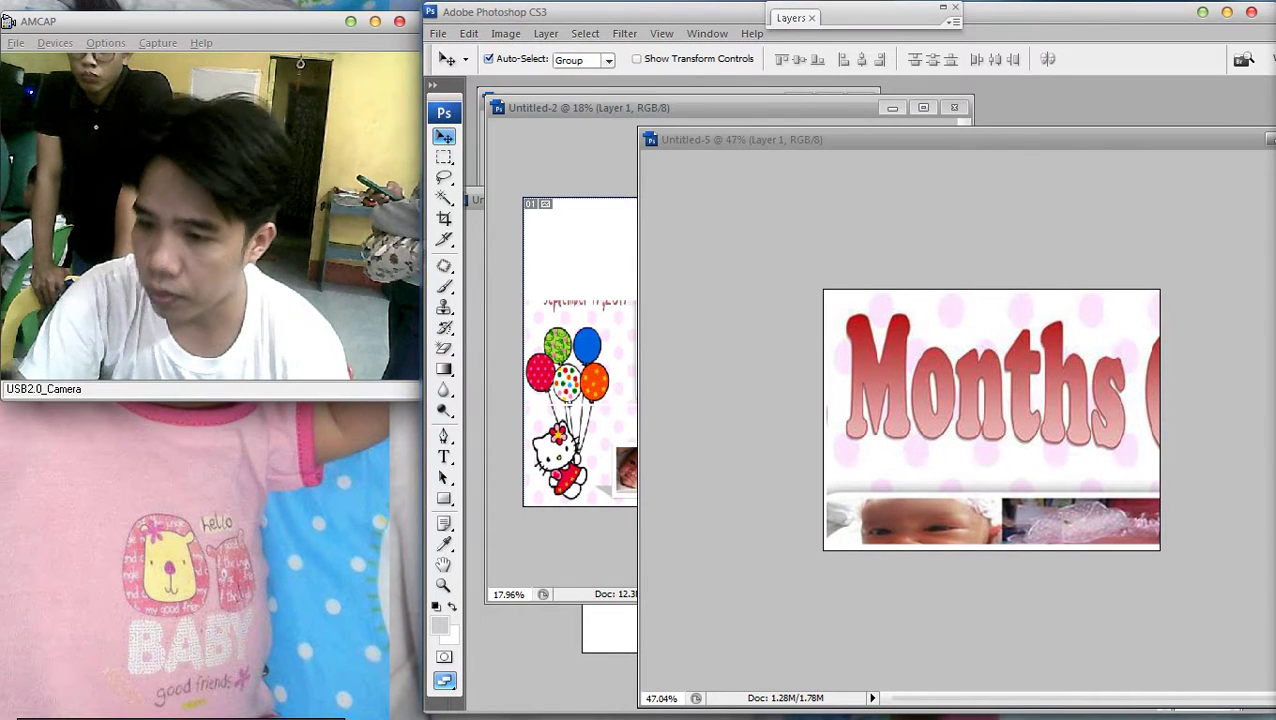
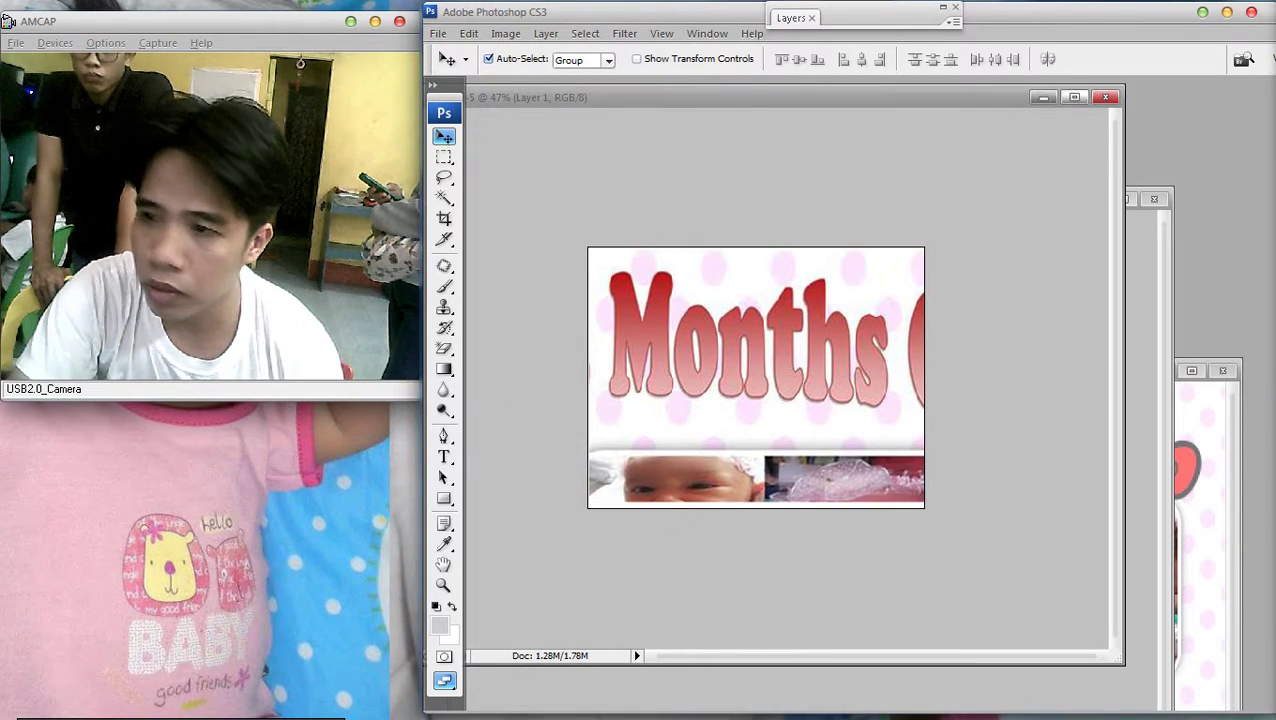
Fit the tile document to the screen, undo the last change, and nudge the pasted banner
{"action": "key", "text": "f"}
{"action": "key", "text": "ctrl+0"}
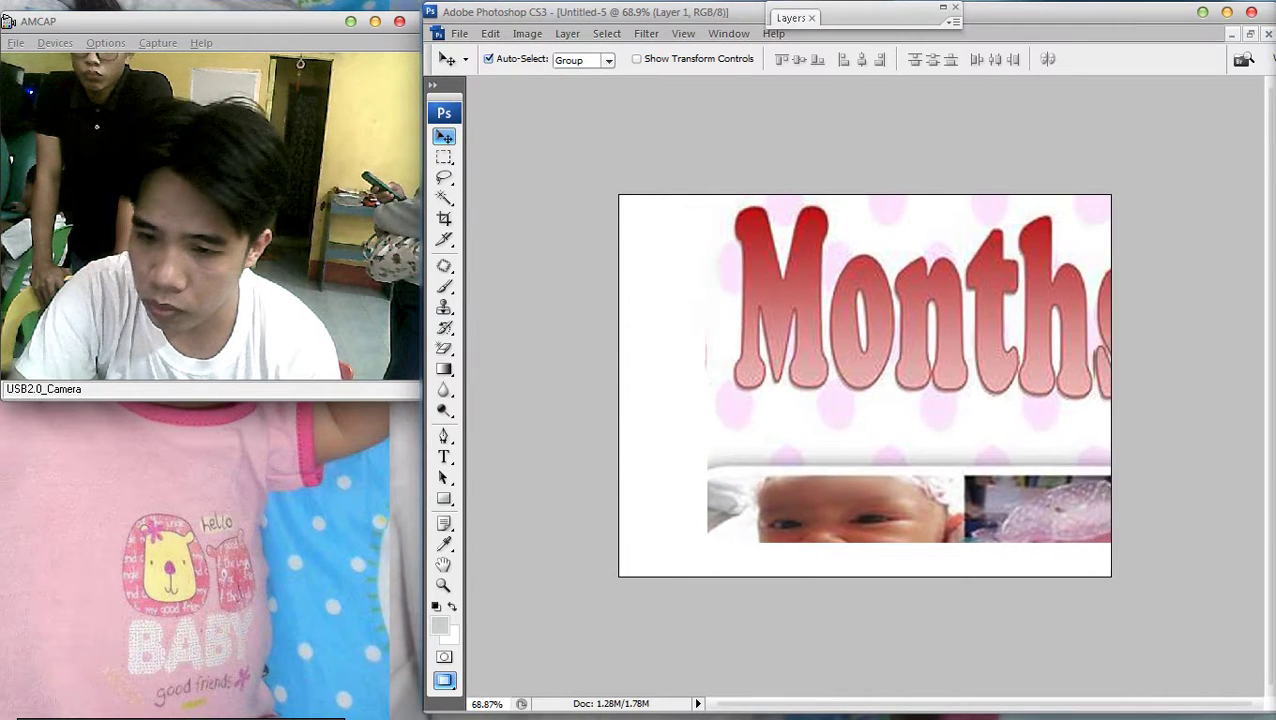
{"action": "key", "text": "ctrl+z"}
{"action": "key", "text": "shift+Left"}
{"action": "key", "text": "shift+Left"}
{"action": "key", "text": "shift+Left"}
{"action": "key", "text": "shift+Down"}
{"action": "key", "text": "shift+Down"}
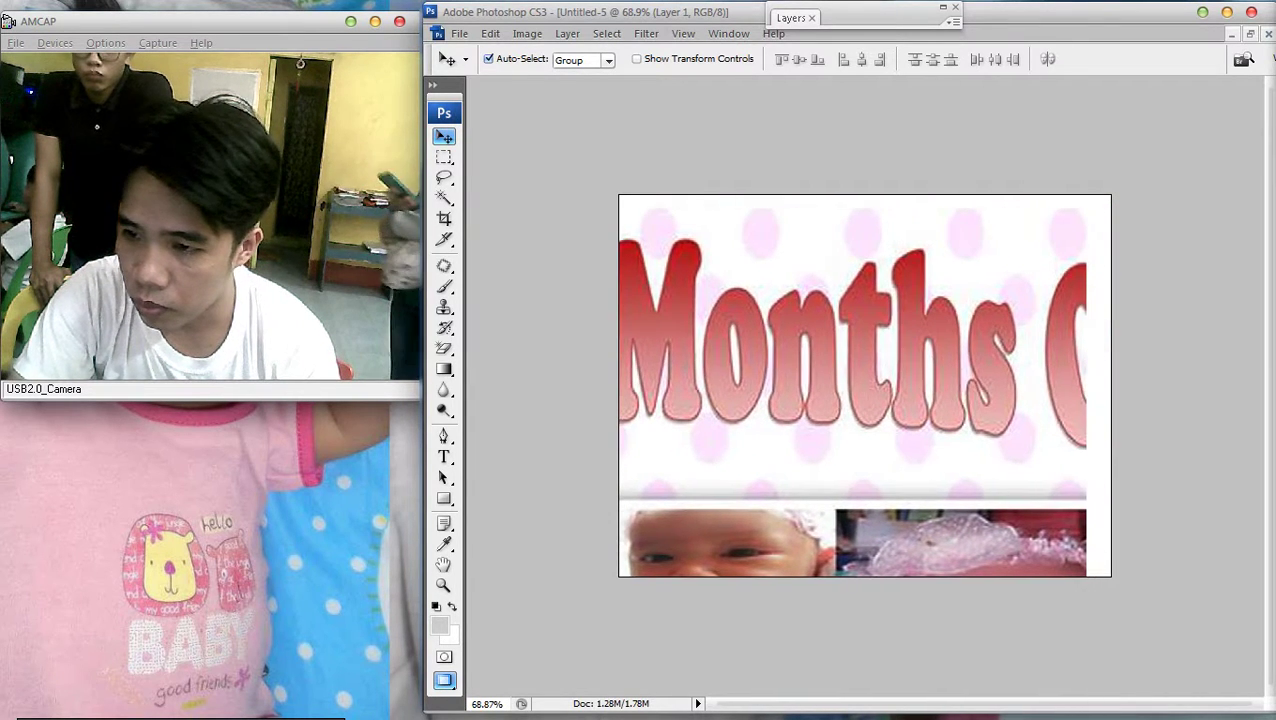
{"action": "key", "text": "shift+Right"}
{"action": "key", "text": "shift+Right"}
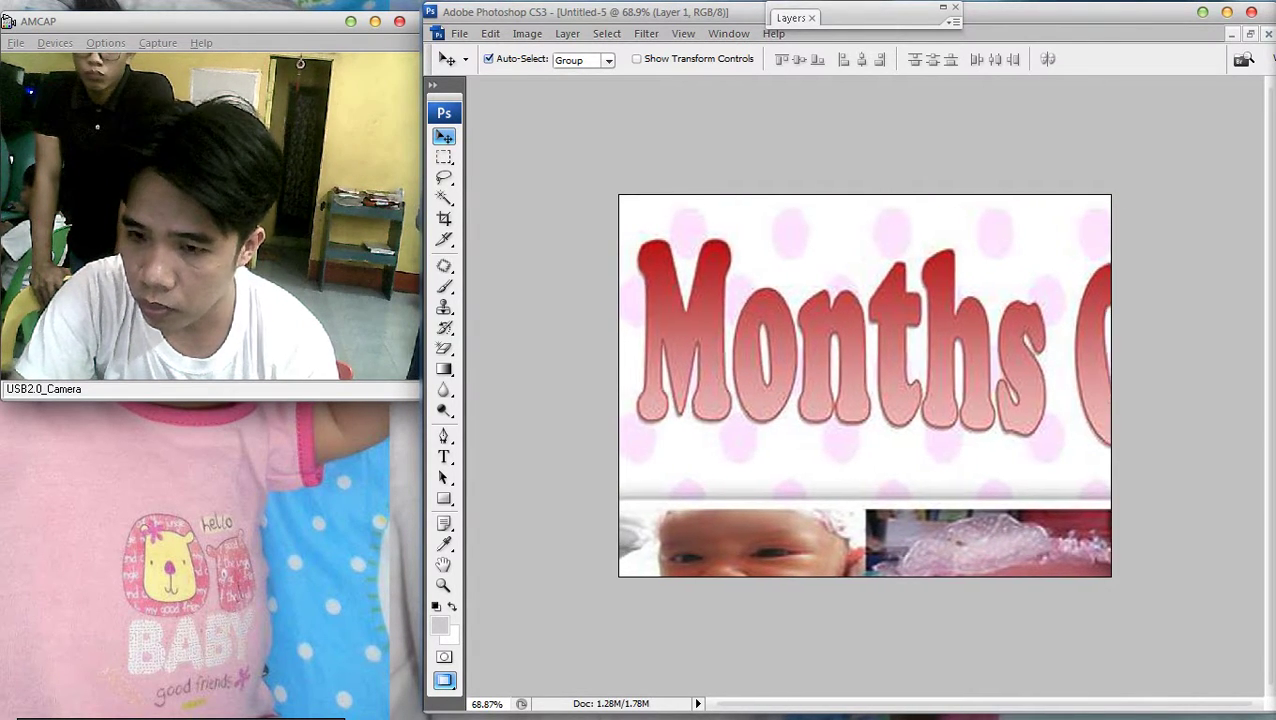
Select Layer 1 and delete the Months banner, leaving the tile canvas blank
{"action": "right_click", "coordinate": [789, 256]}
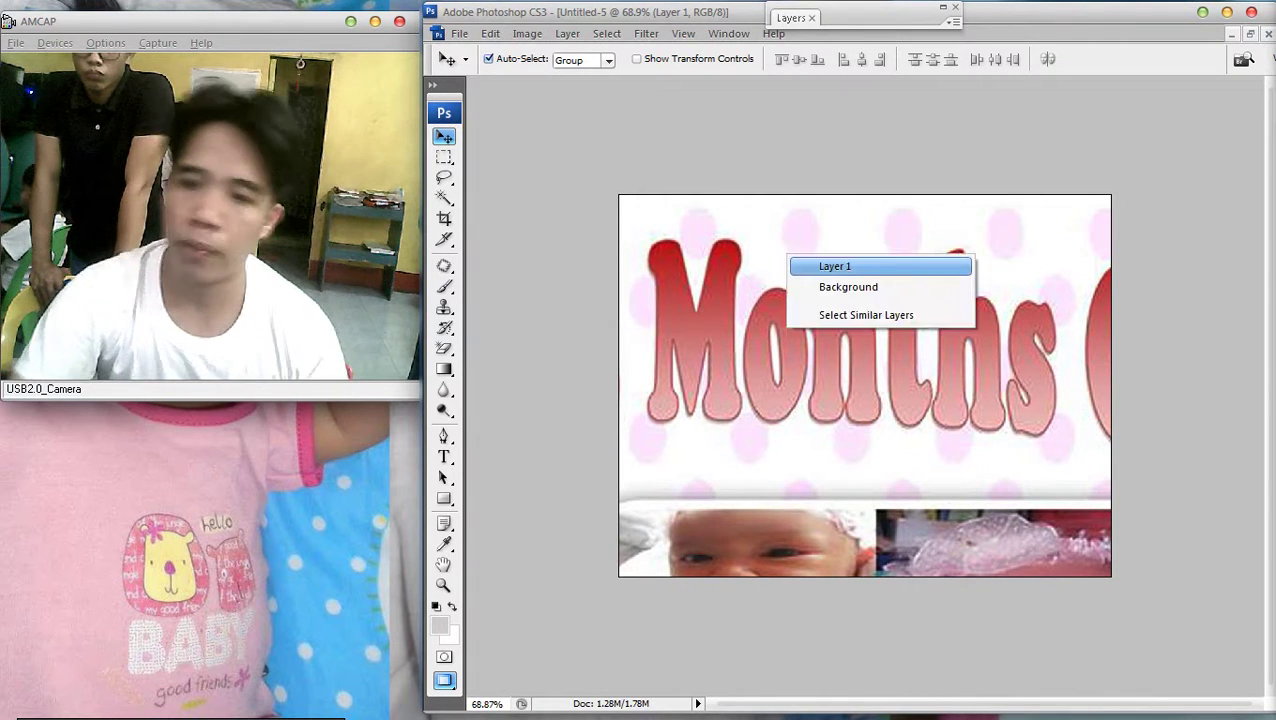
{"action": "left_click", "coordinate": [810, 265]}
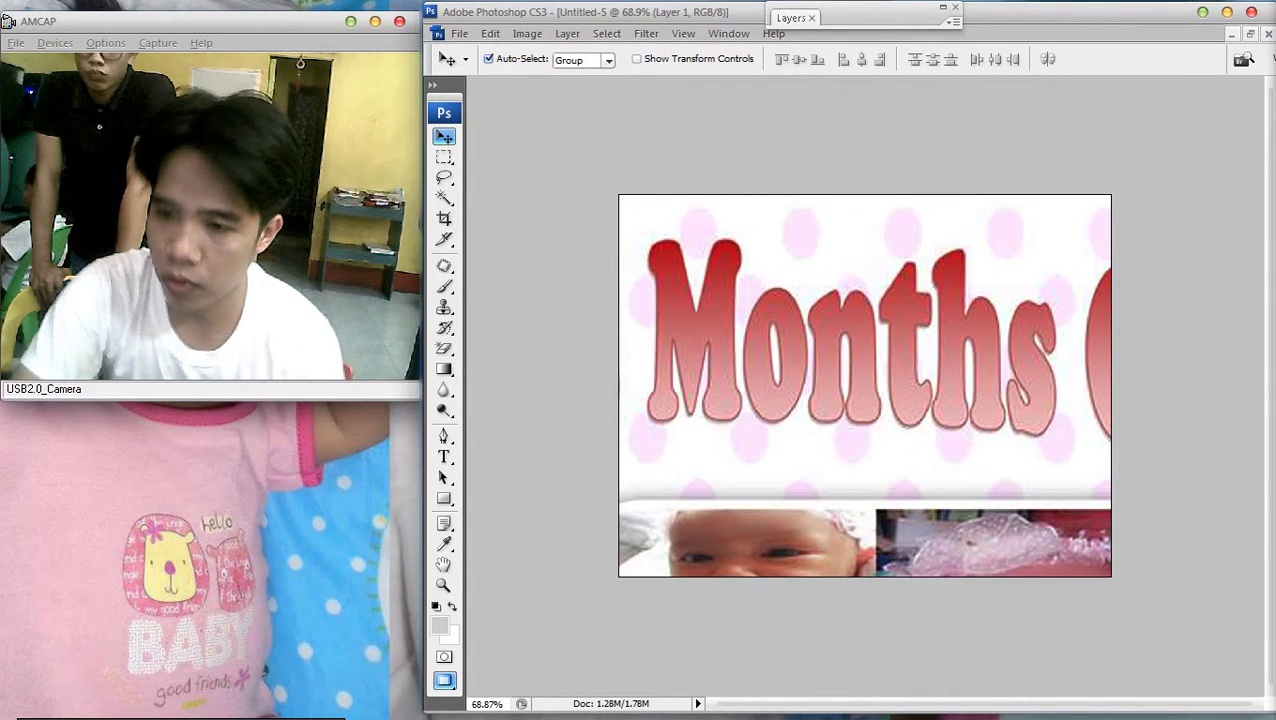
{"action": "key", "text": "Delete"}
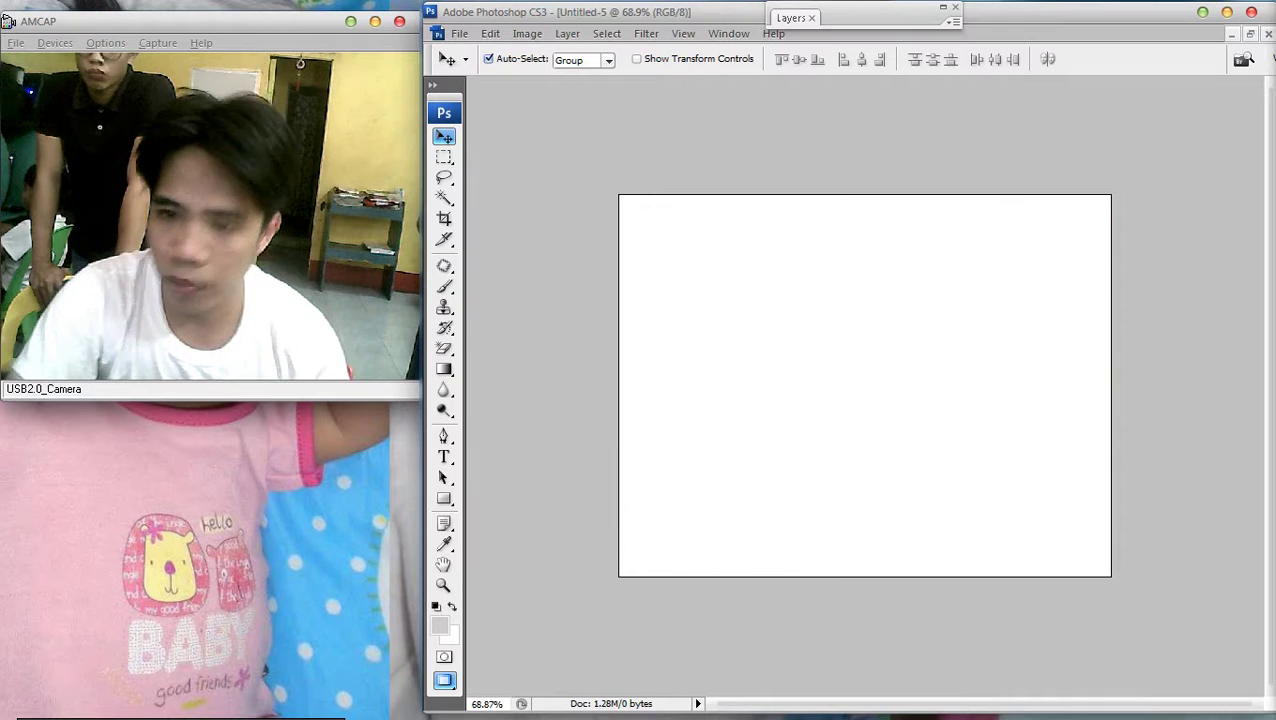
{"action": "key", "text": "alt+i"}
Resize the tile to a document width of 8 inches (800 × 590 px)
{"action": "key", "text": "i"}
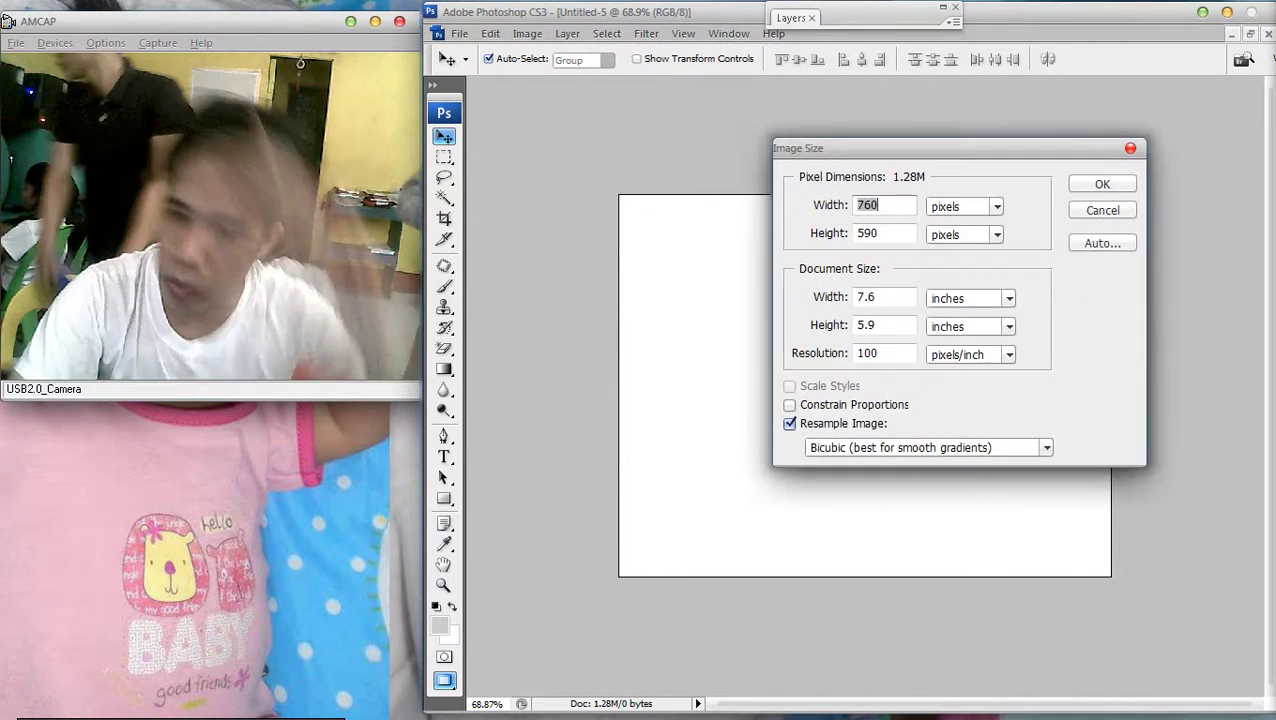
{"action": "left_click", "coordinate": [872, 297]}
{"action": "key", "text": "BackSpace"}
{"action": "key", "text": "BackSpace"}
{"action": "key", "text": "BackSpace"}
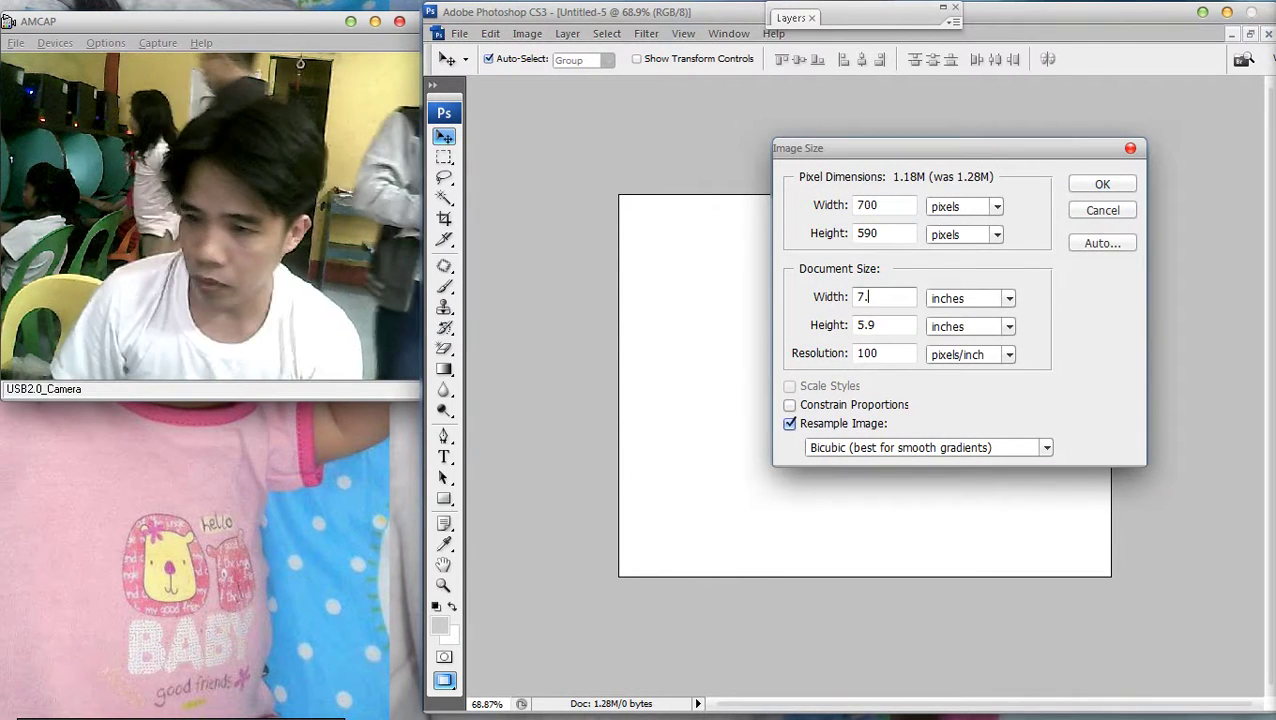
{"action": "type", "text": "8"}
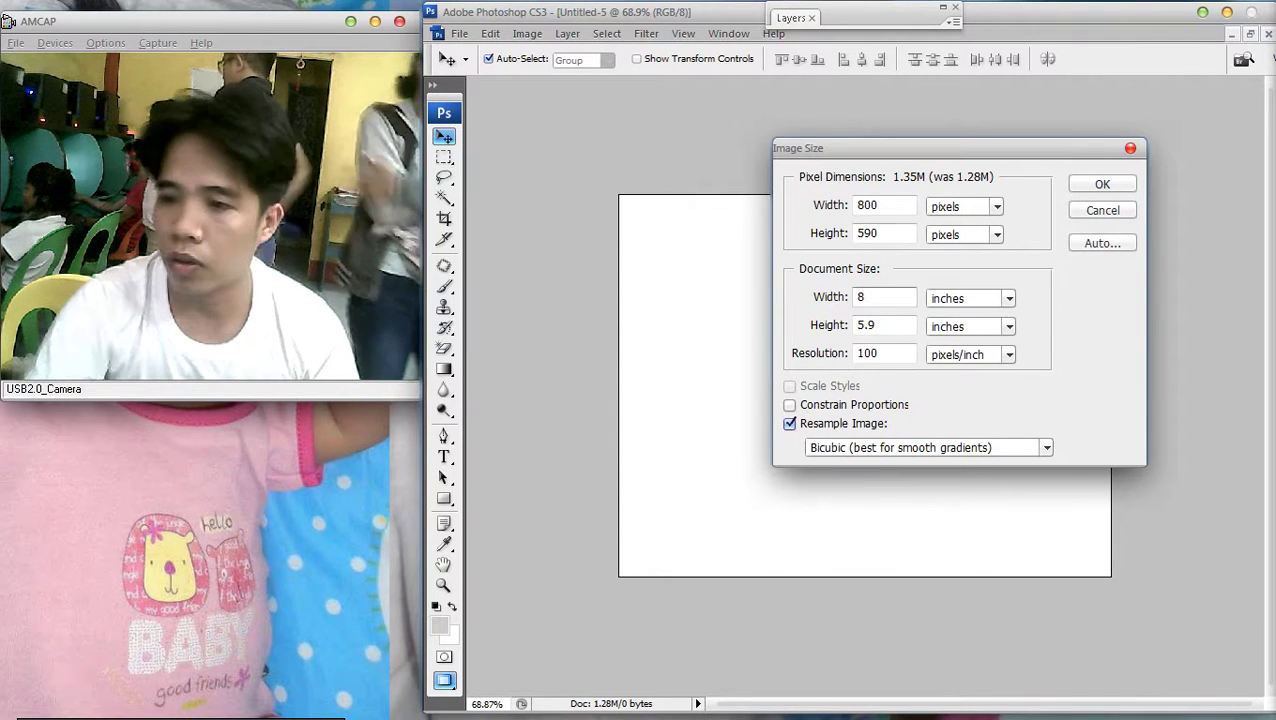
{"action": "key", "text": "Tab"}
{"action": "key", "text": "Return"}
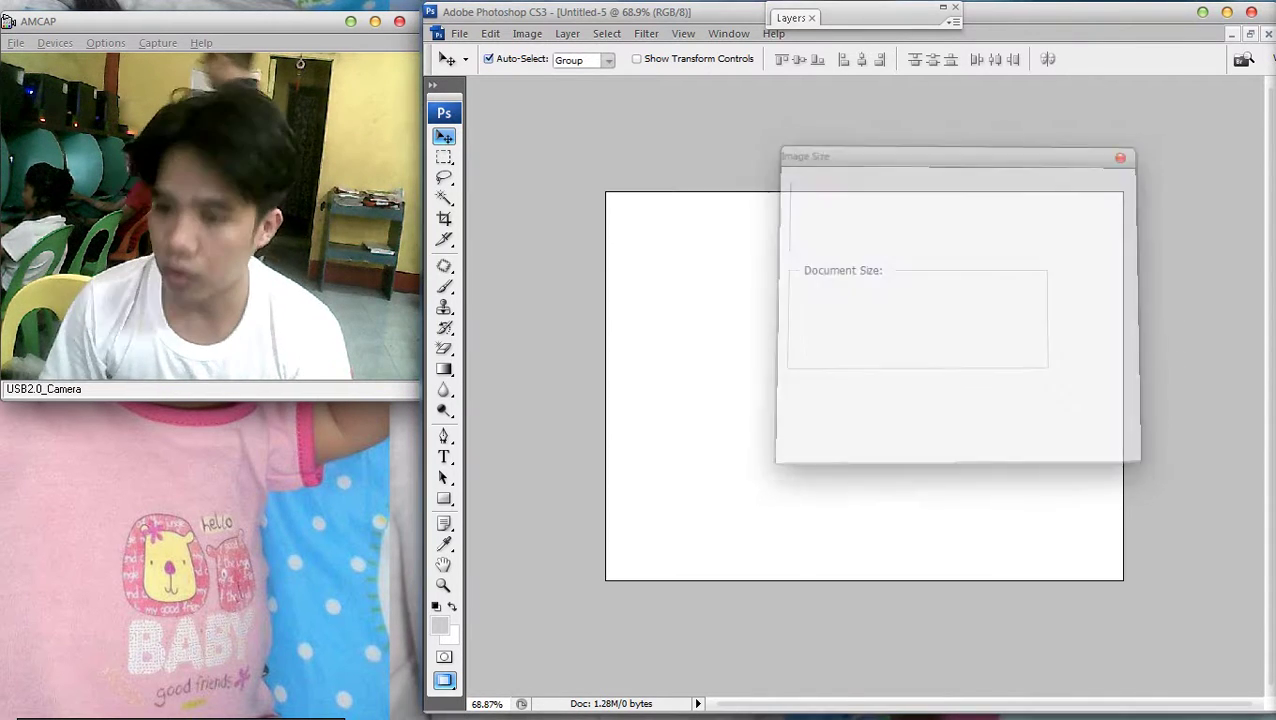
Paste the Months banner back as Layer 1 and zoom out to see the whole tile
{"action": "key", "text": "ctrl+v"}
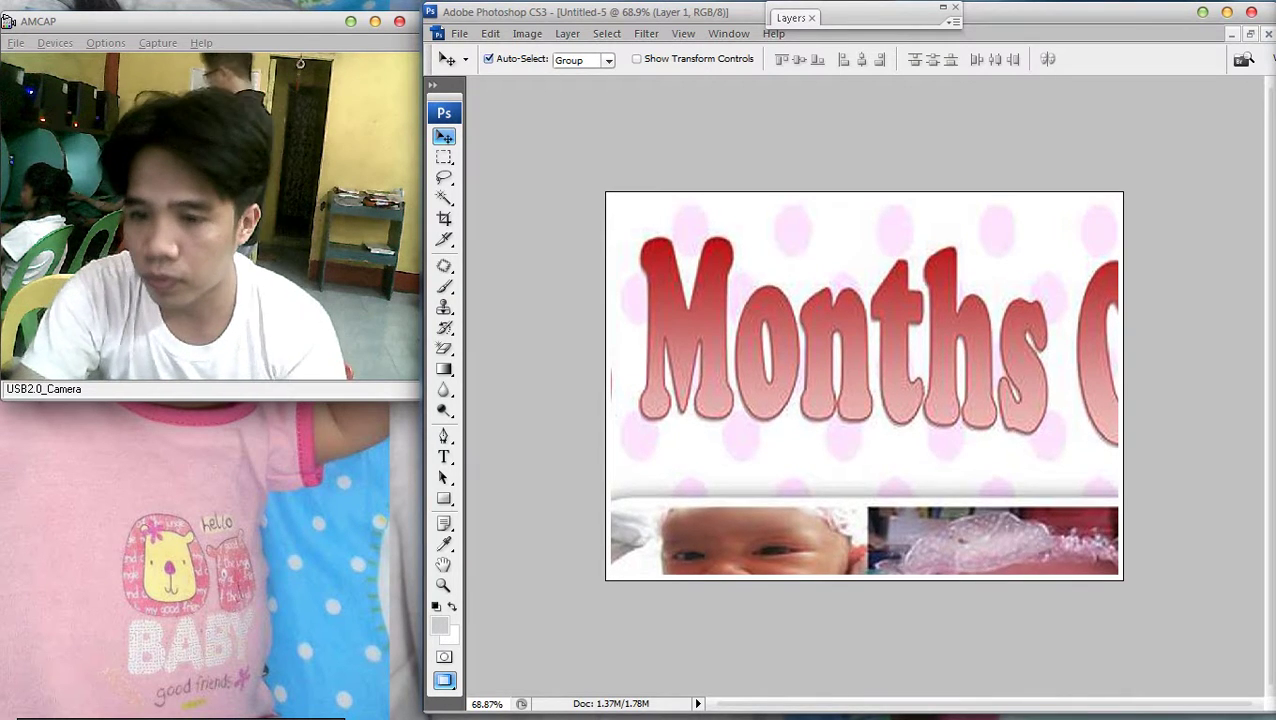
{"action": "key", "text": "ctrl+minus"}
{"action": "key", "text": "ctrl+0"}
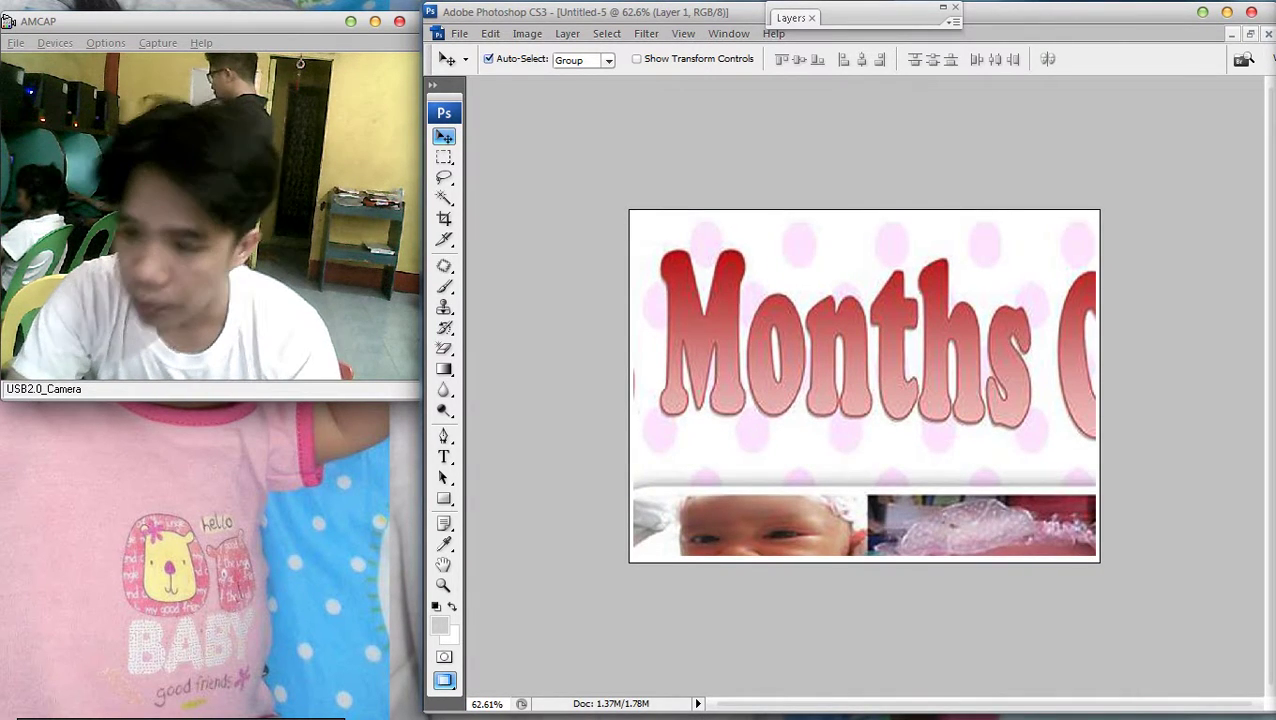
{"action": "key", "text": "ctrl+minus"}
{"action": "key", "text": "ctrl+0"}
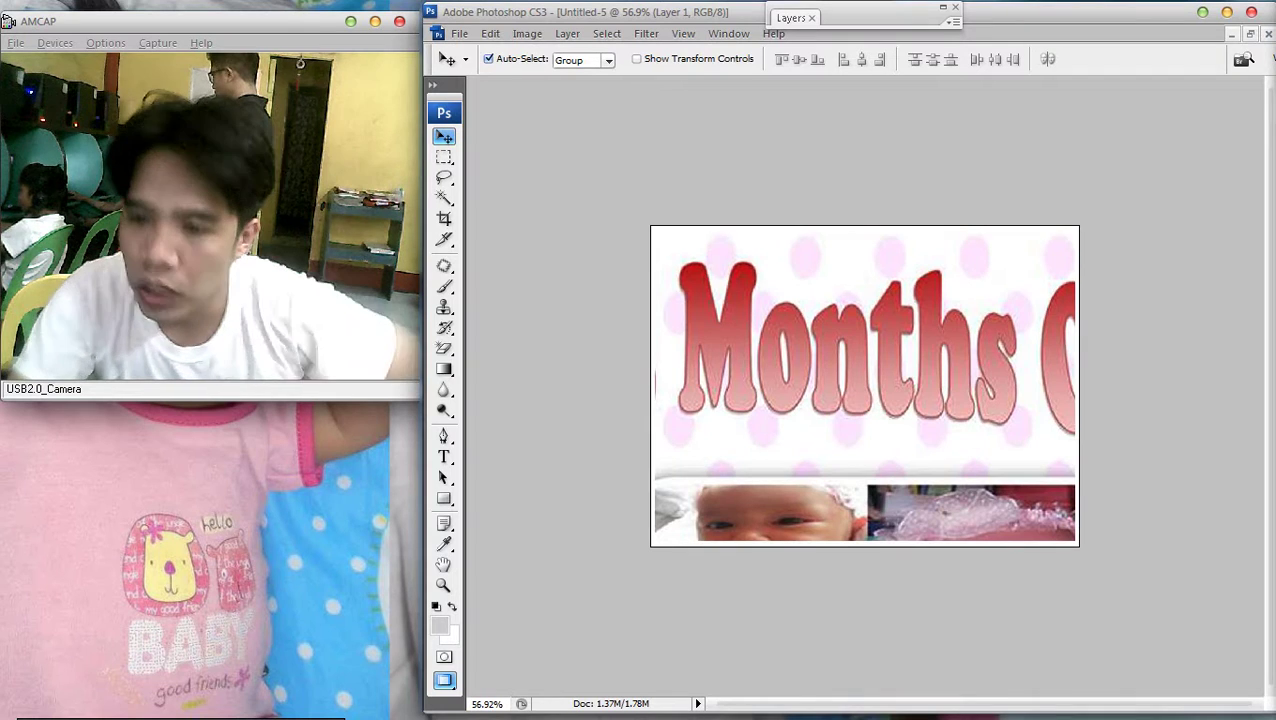
Save the Months tile in JPEG format as 1.jpg in the tarp folder
{"action": "key", "text": "alt+f"}
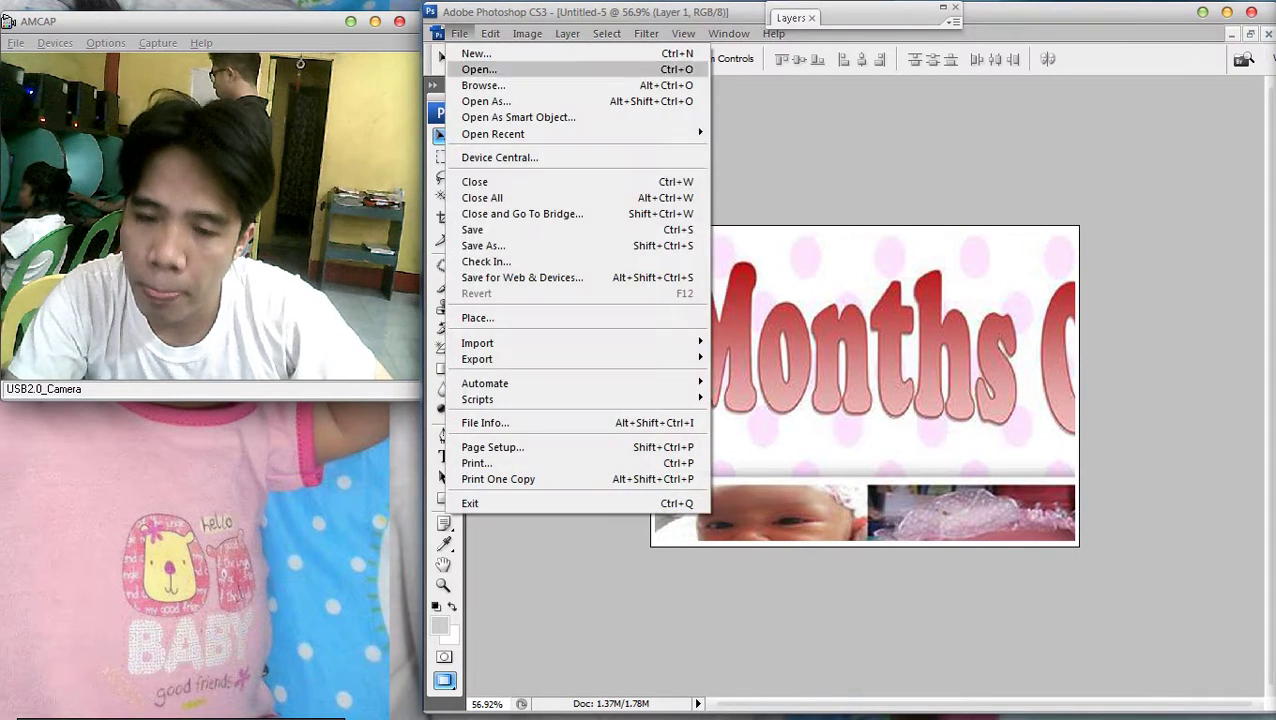
{"action": "key", "text": "Escape"}
{"action": "key", "text": "alt+f"}
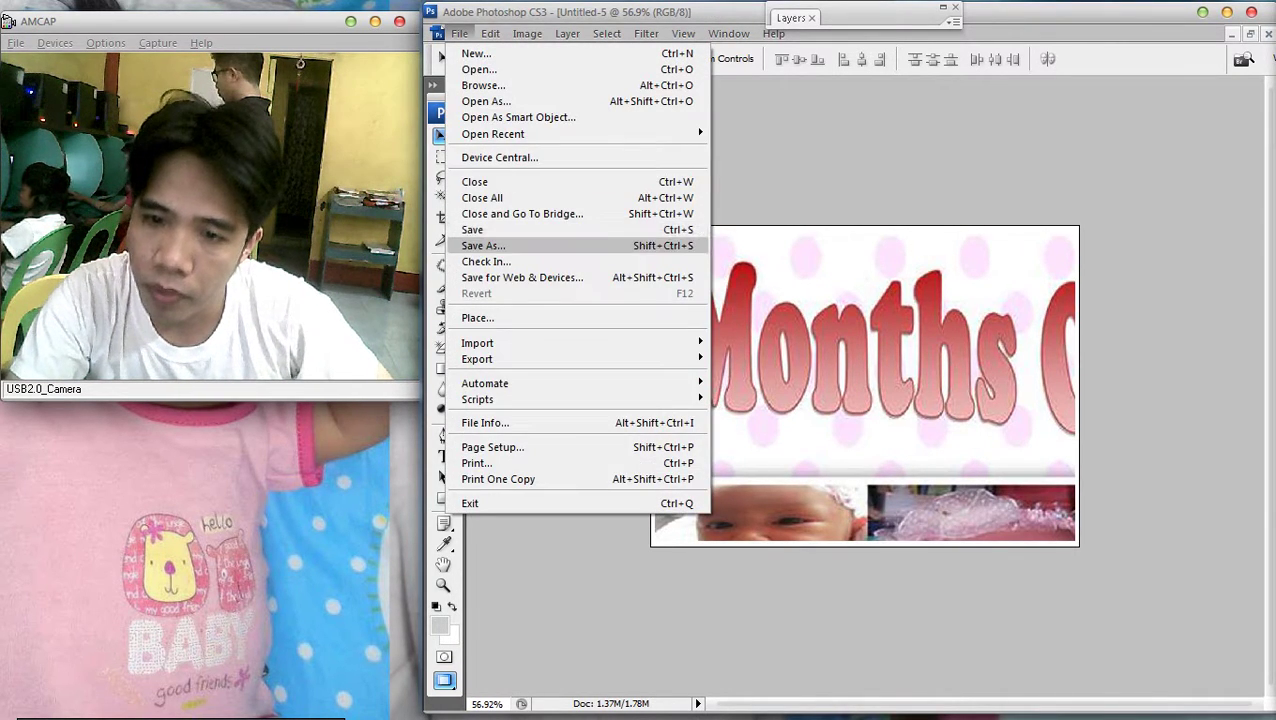
{"action": "key", "text": "Return"}
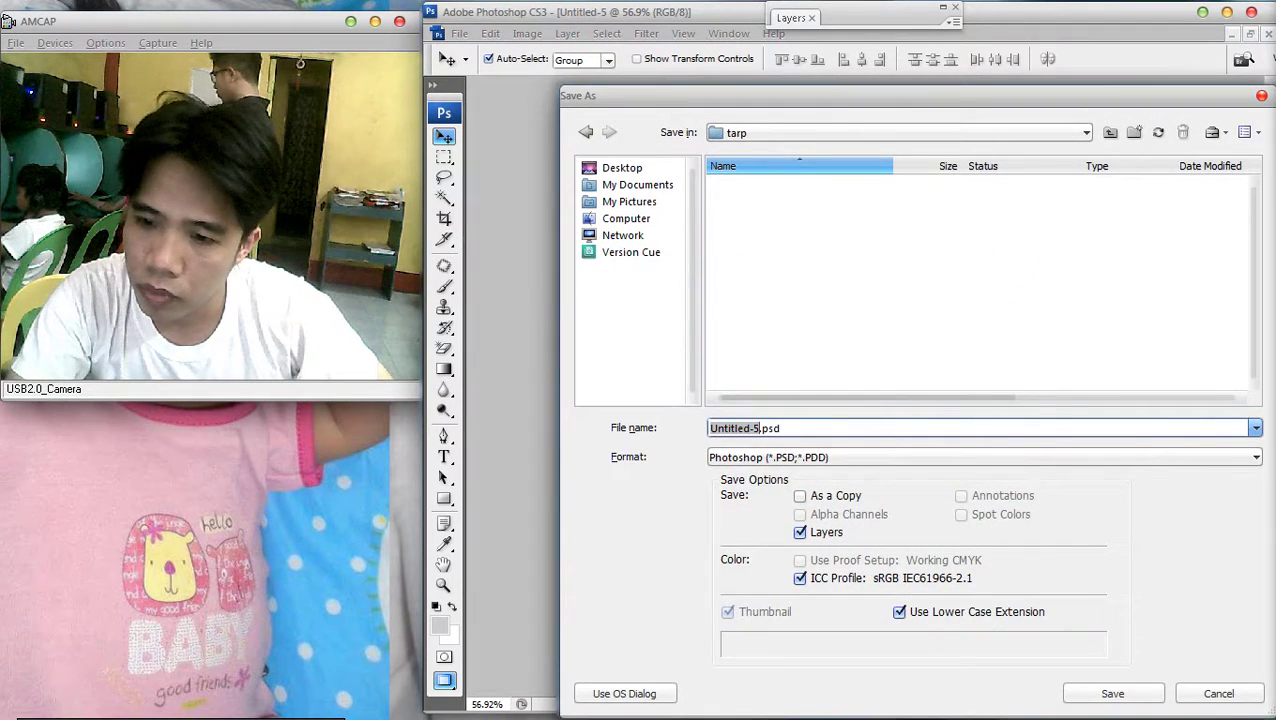
{"action": "key", "text": "Tab"}
{"action": "key", "text": "alt+Down"}
{"action": "key", "text": "Down"}
{"action": "key", "text": "Down"}
{"action": "key", "text": "Down"}
{"action": "key", "text": "Down"}
{"action": "key", "text": "Down"}
{"action": "key", "text": "Down"}
{"action": "key", "text": "Return"}
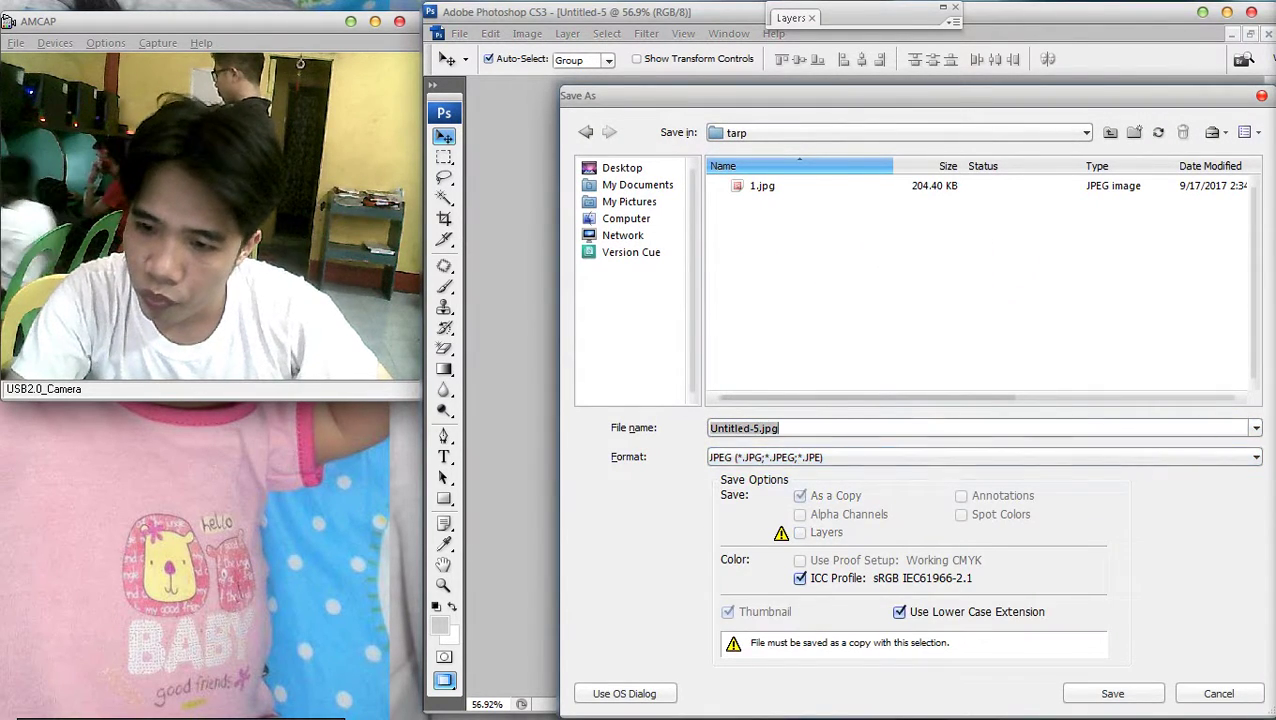
{"action": "type", "text": "1"}
{"action": "key", "text": "Return"}
{"action": "key", "text": "Return"}
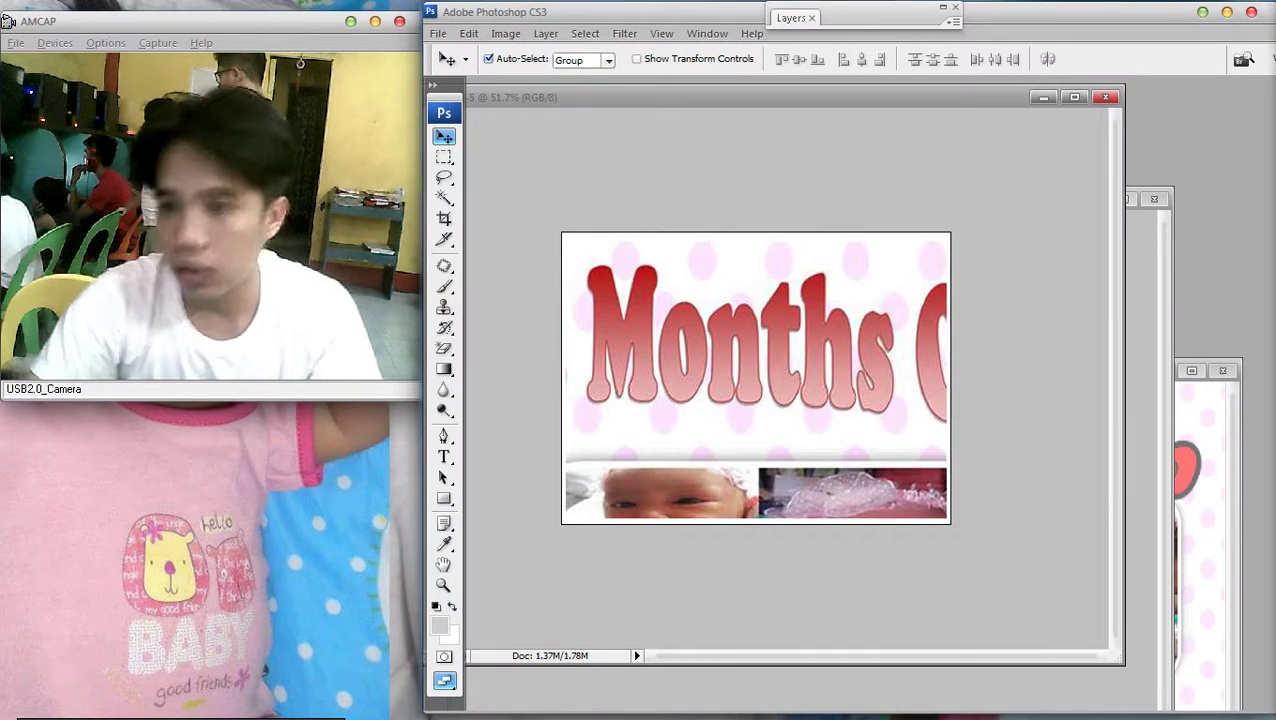
Cut the Months banner from the tile and paste it back into the Untitled-2 layout
{"action": "key", "text": "ctrl+x"}
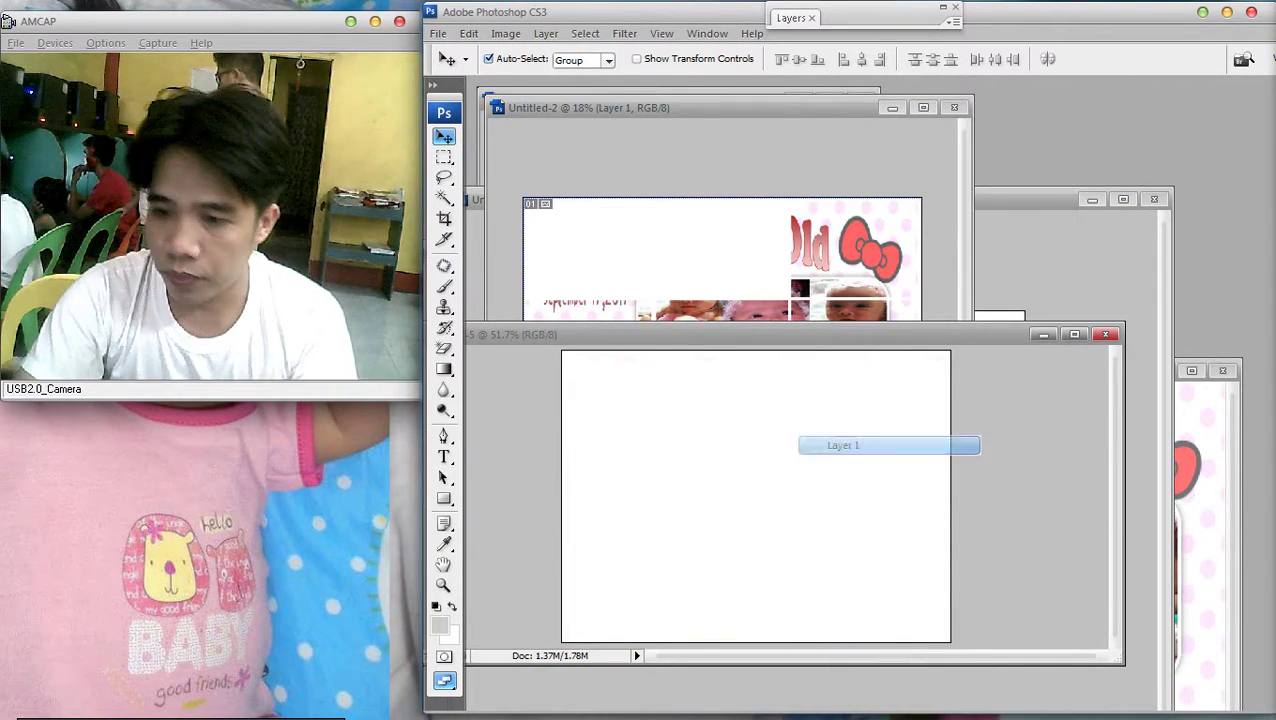
{"action": "key", "text": "ctrl+Tab"}
{"action": "key", "text": "ctrl+v"}
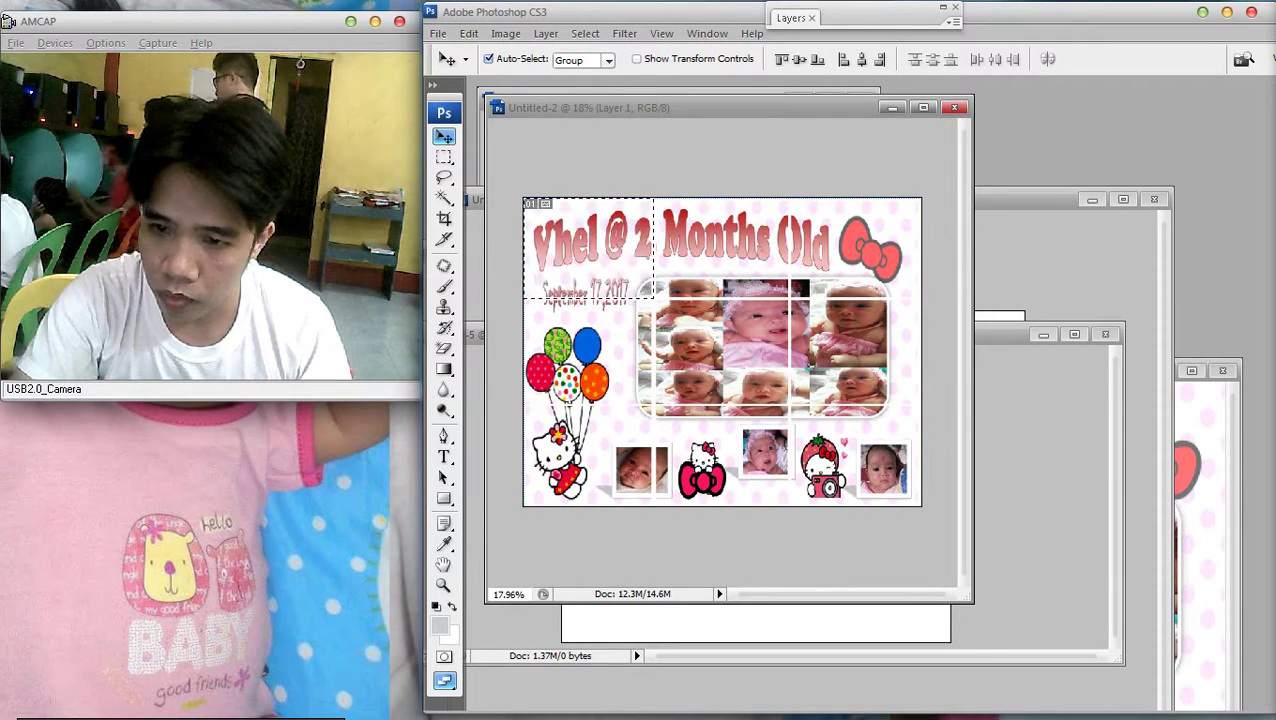
{"action": "key", "text": "ctrl+0"}
Cut the Vhel @ 2 corner from the layout, paste it into the tile, and select Layer 1
{"action": "key", "text": "ctrl+x"}
{"action": "key", "text": "ctrl+Tab"}
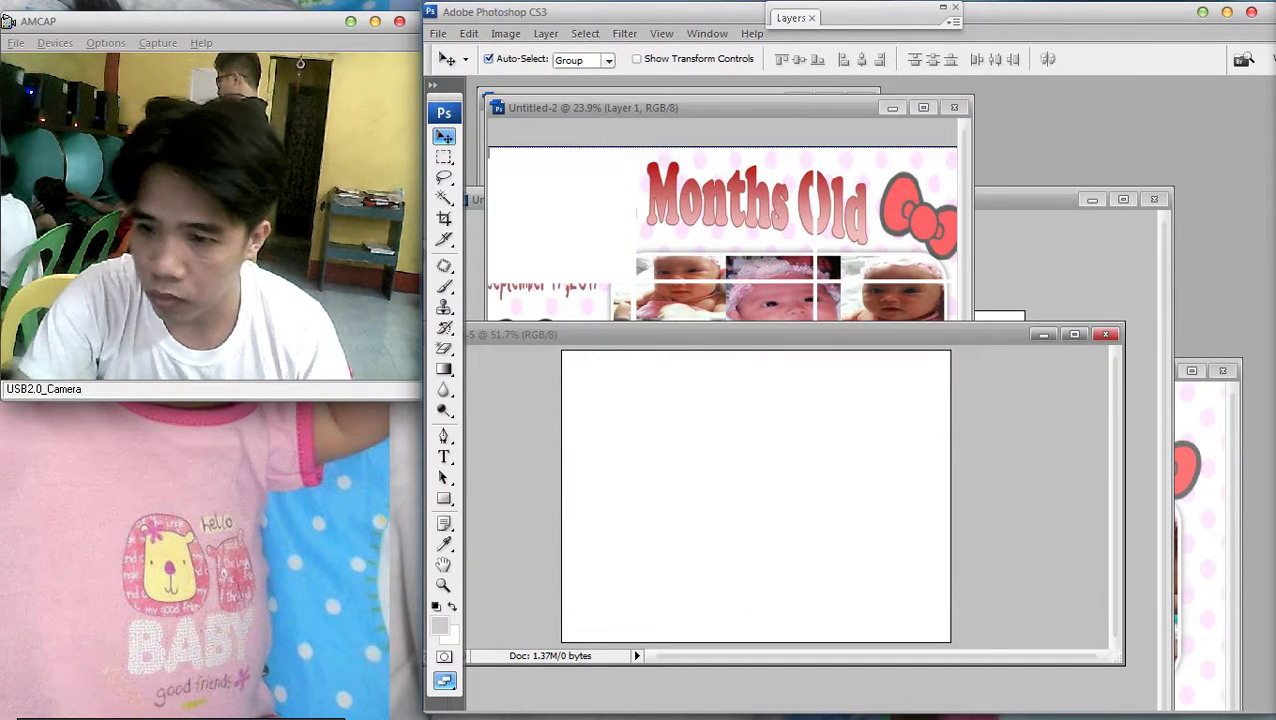
{"action": "key", "text": "ctrl+v"}
{"action": "key", "text": "ctrl+0"}
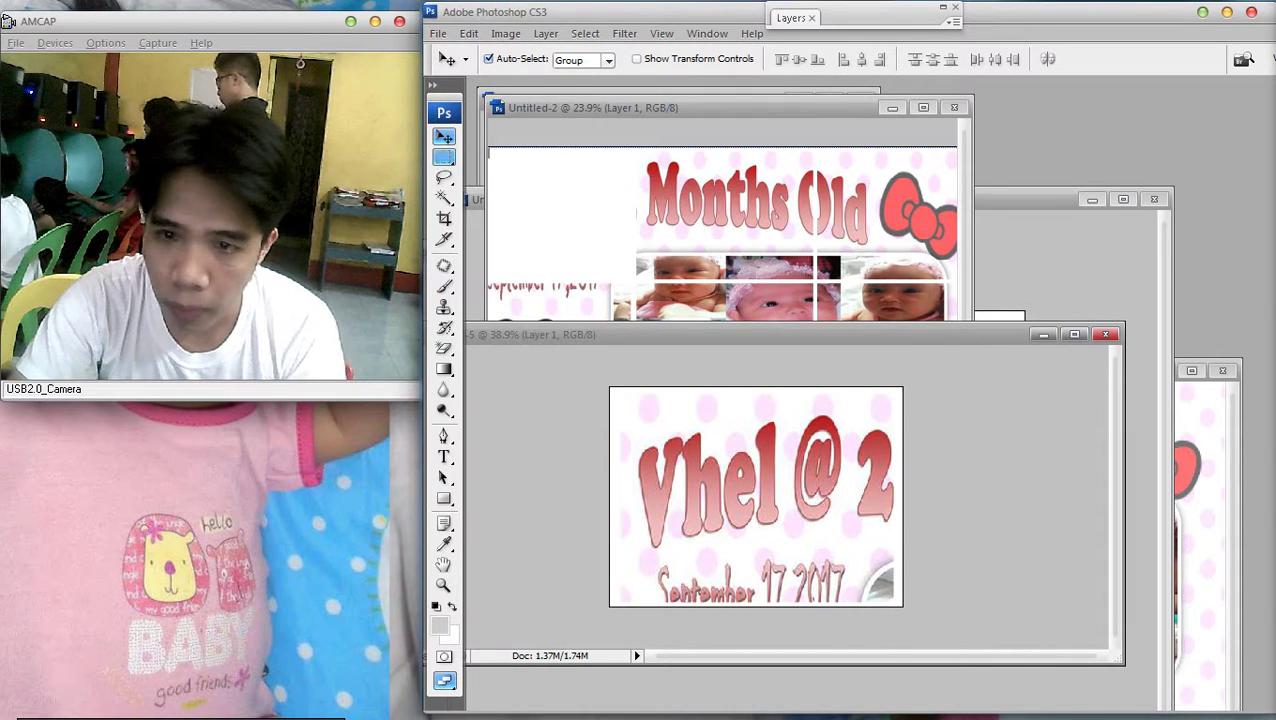
{"action": "right_click", "coordinate": [768, 514]}
{"action": "left_click", "coordinate": [805, 524]}
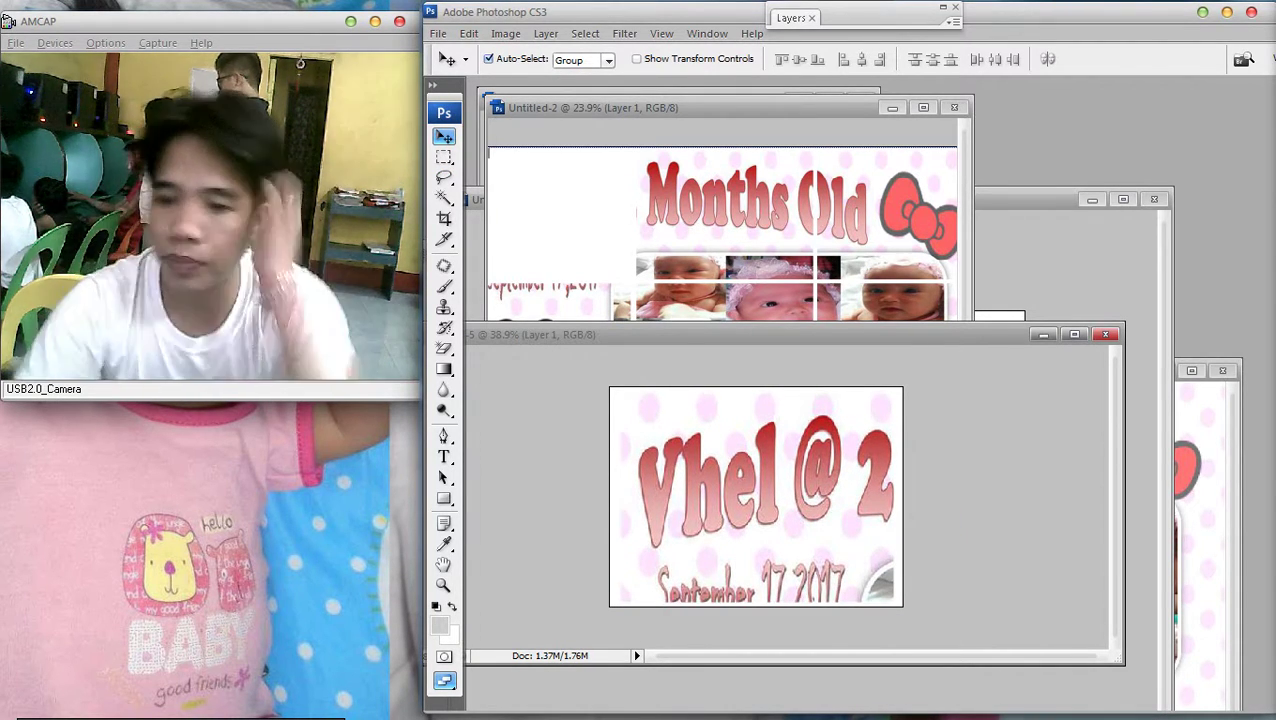
{"action": "left_click", "coordinate": [438, 33]}
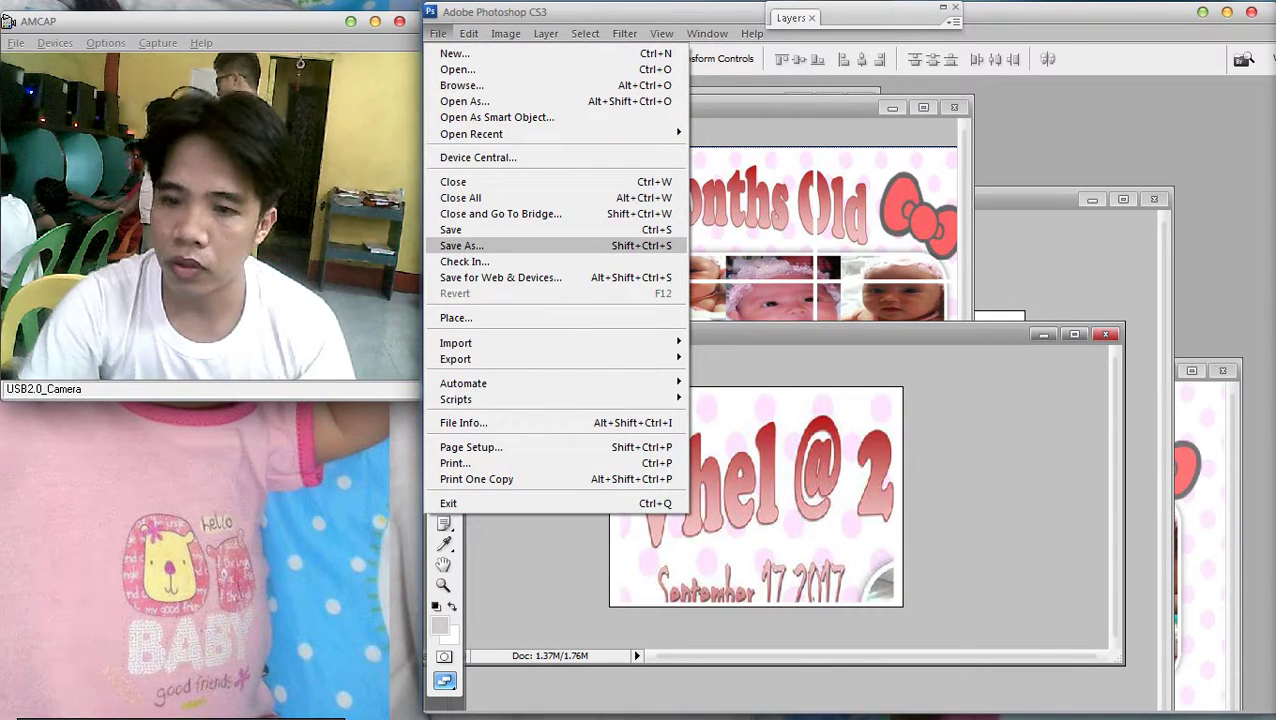
Save the Vhel @ 2 tile as 2.jpg at Maximum quality, replacing the existing file
{"action": "left_click", "coordinate": [480, 245]}
{"action": "key", "text": "Tab"}
{"action": "key", "text": "alt+Down"}
{"action": "key", "text": "Down"}
{"action": "key", "text": "Down"}
{"action": "key", "text": "Down"}
{"action": "key", "text": "Down"}
{"action": "key", "text": "Down"}
{"action": "key", "text": "Down"}
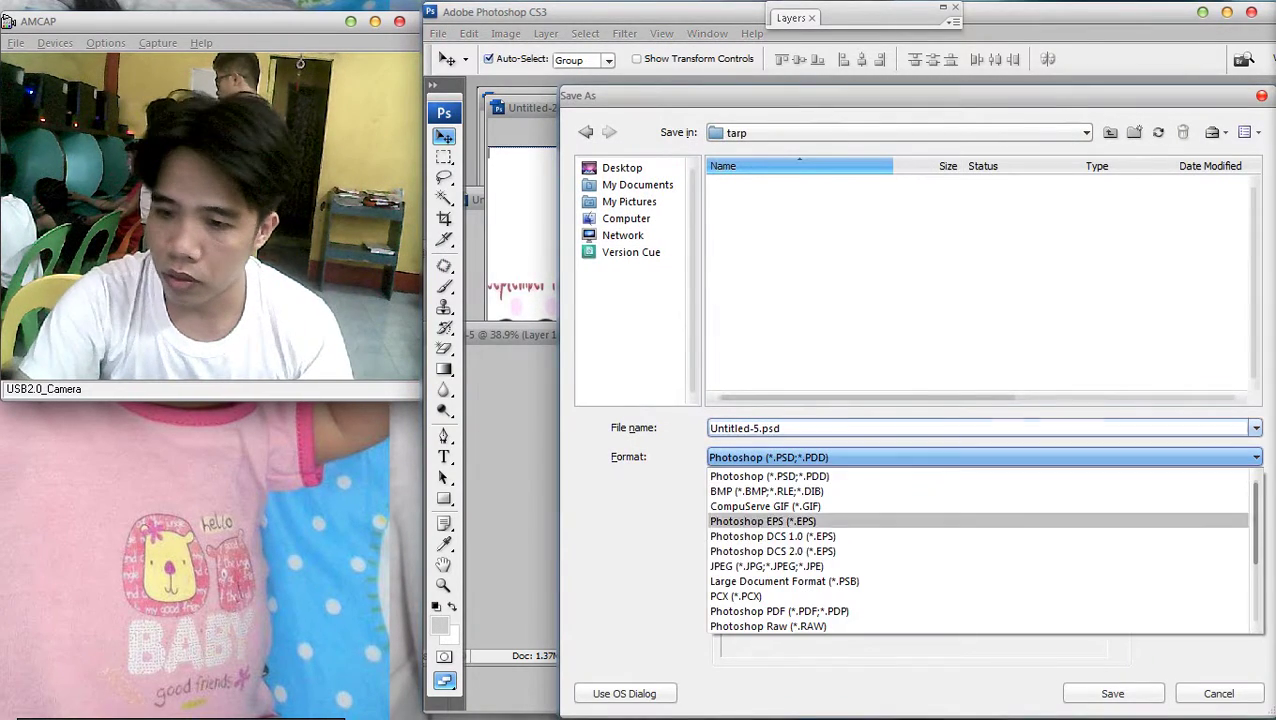
{"action": "key", "text": "Return"}
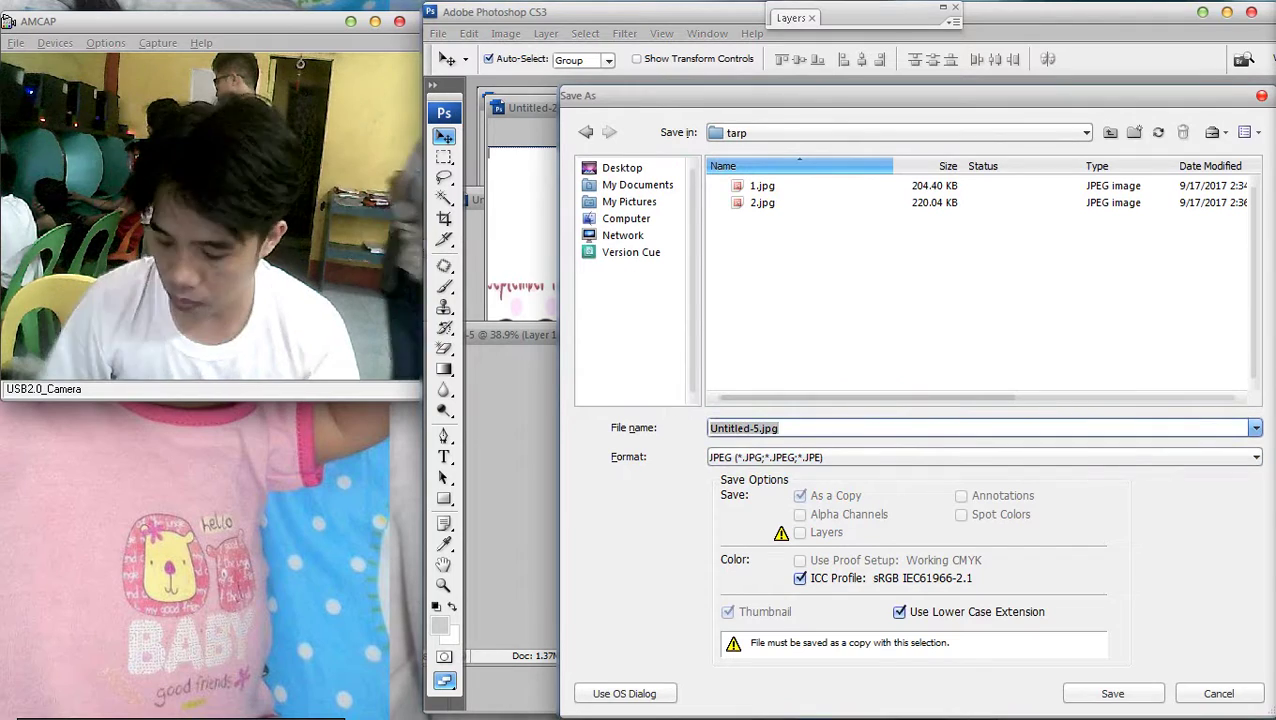
{"action": "type", "text": "2.jpg"}
{"action": "key", "text": "Return"}
{"action": "key", "text": "Return"}
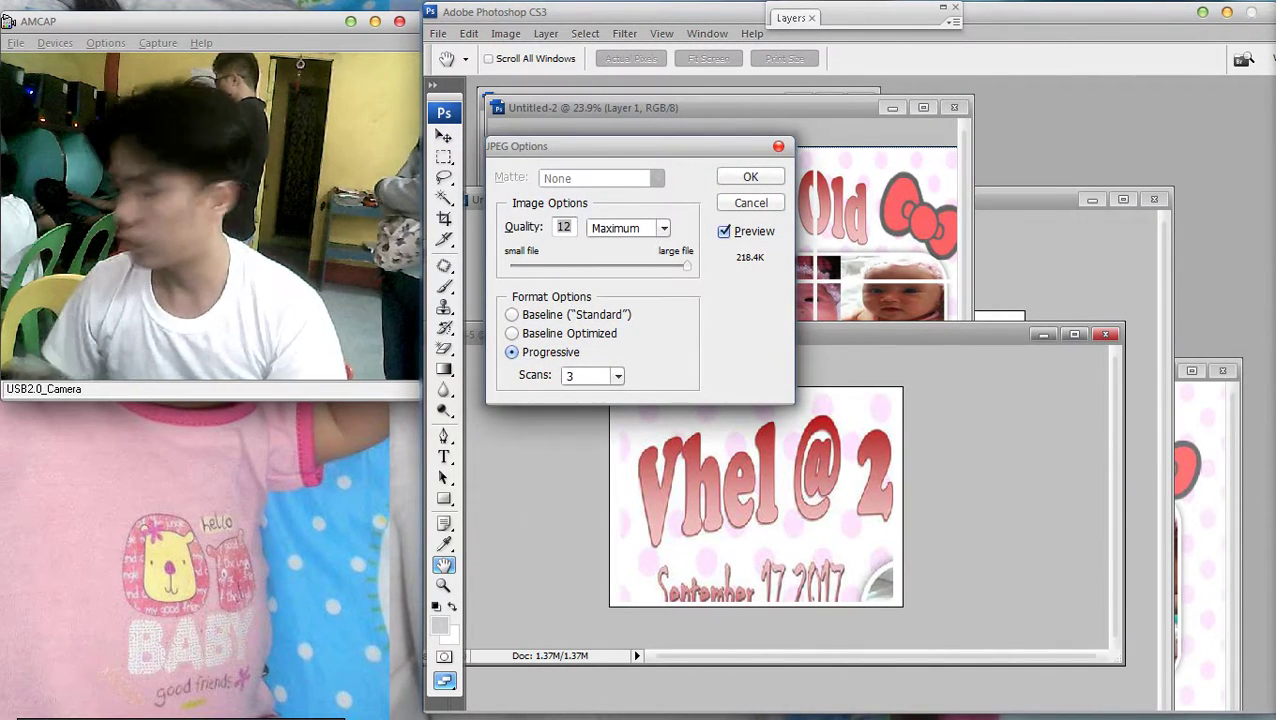
{"action": "key", "text": "Return"}
Switch to the Move tool and bring the full Untitled-2 layout into view
{"action": "key", "text": "v"}
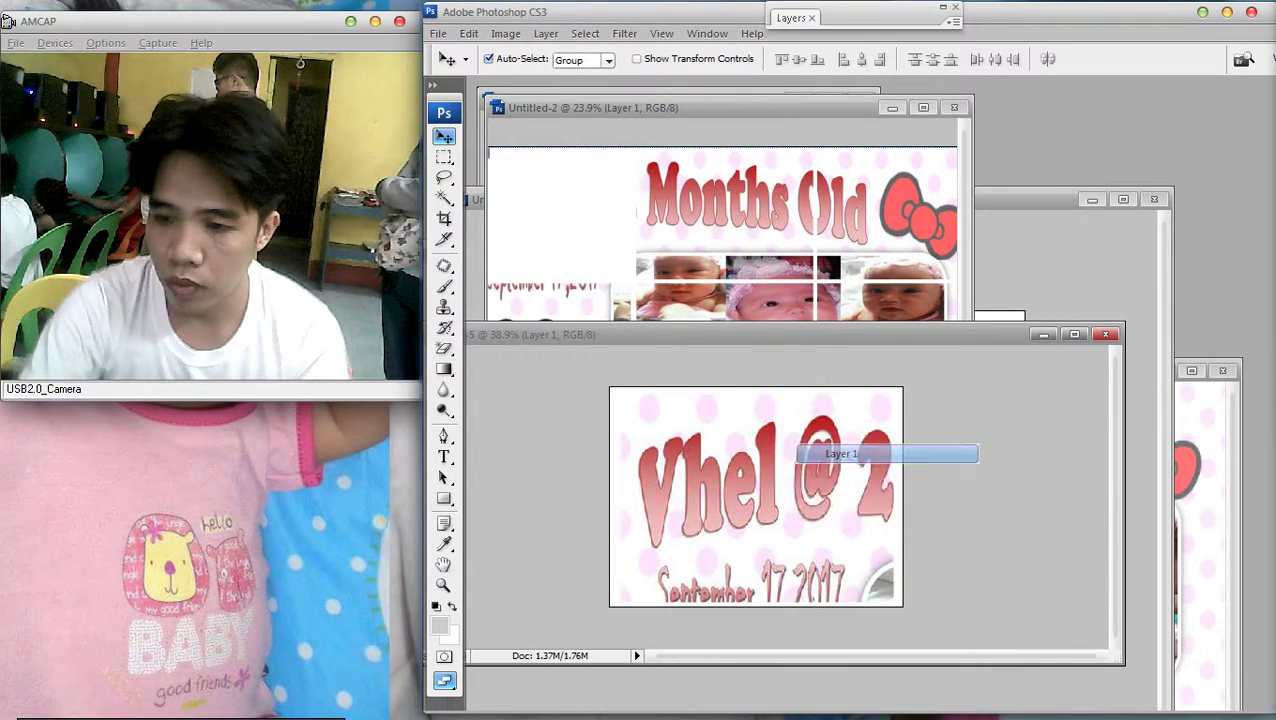
{"action": "key", "text": "ctrl+Tab"}
{"action": "key", "text": "ctrl+0"}
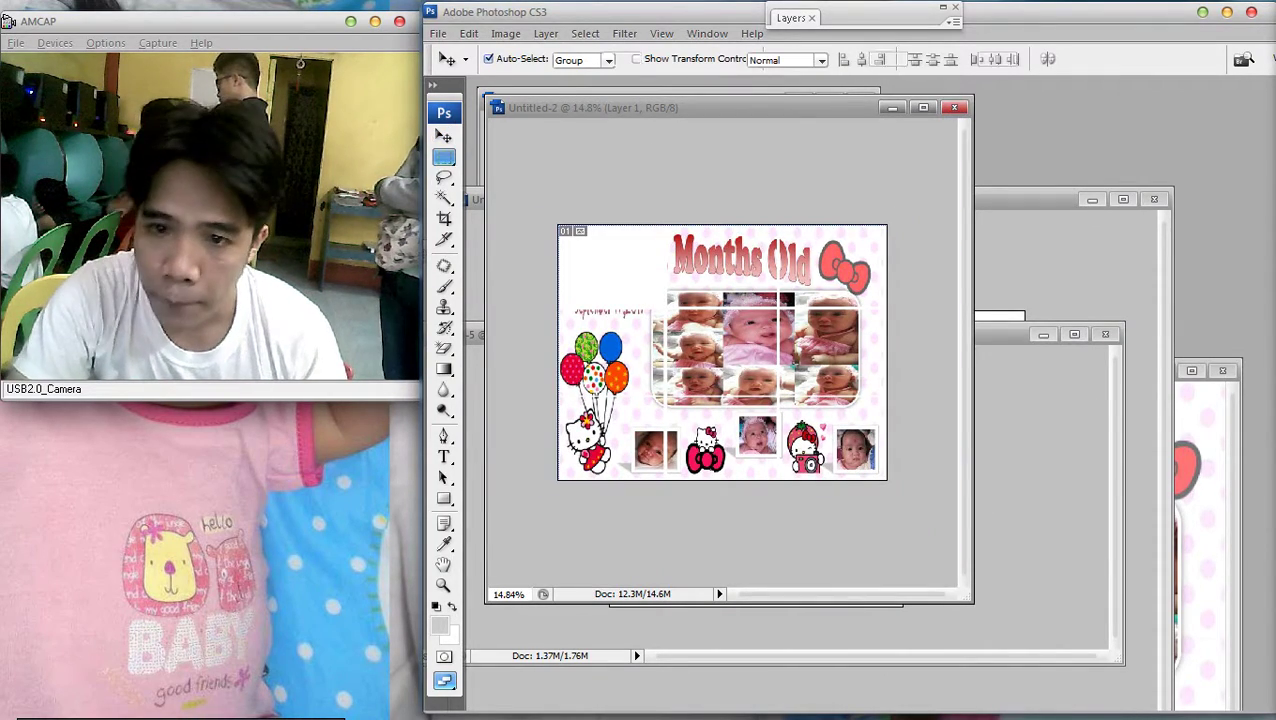
Maximize the layout window, fit it to screen, and clear a trial marquee selection
{"action": "key", "text": "m"}
{"action": "left_click", "coordinate": [923, 107]}
{"action": "key", "text": "ctrl+0"}
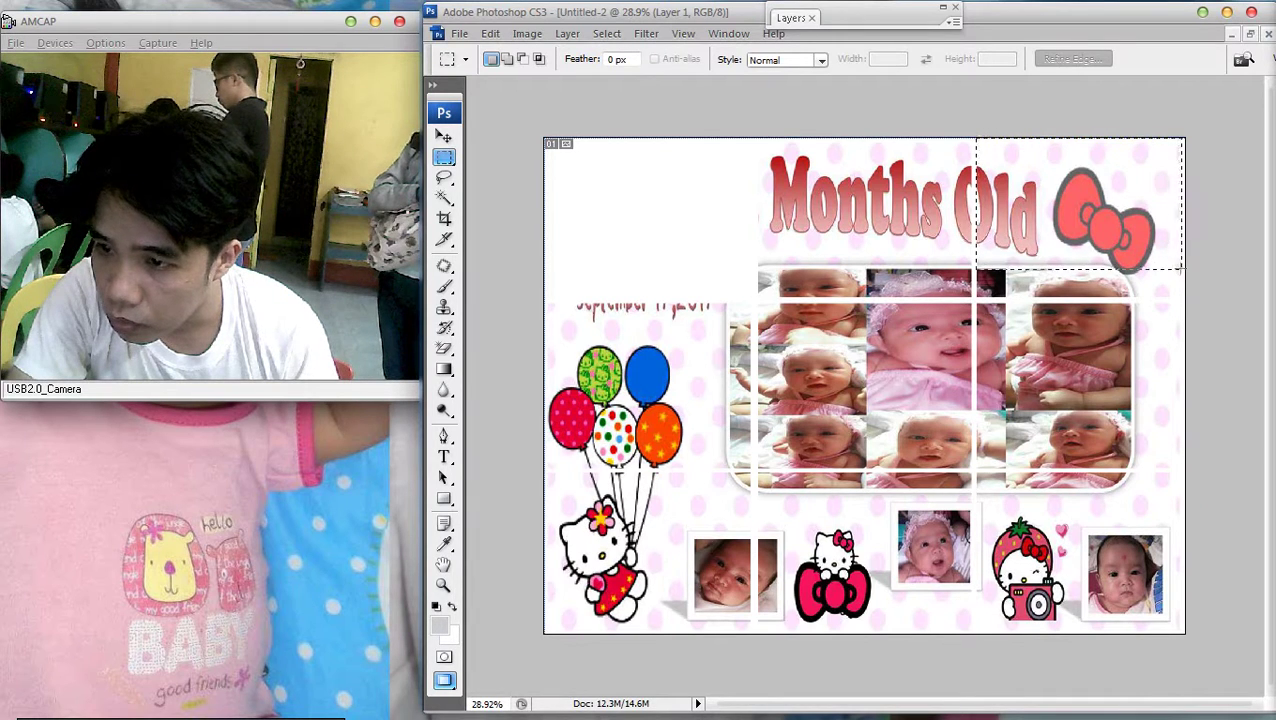
{"action": "left_click_drag", "start_coordinate": [1182, 269], "coordinate": [1184, 272]}
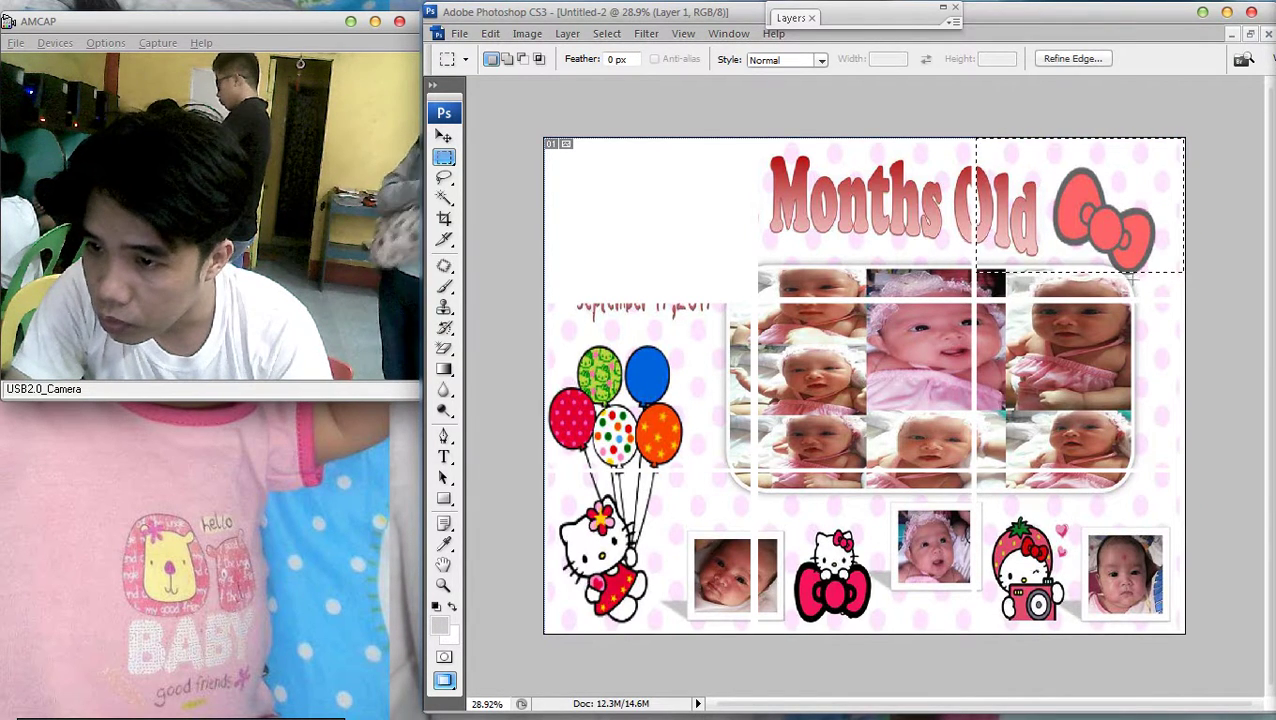
{"action": "right_click", "coordinate": [998, 225]}
{"action": "left_click", "coordinate": [1040, 238]}
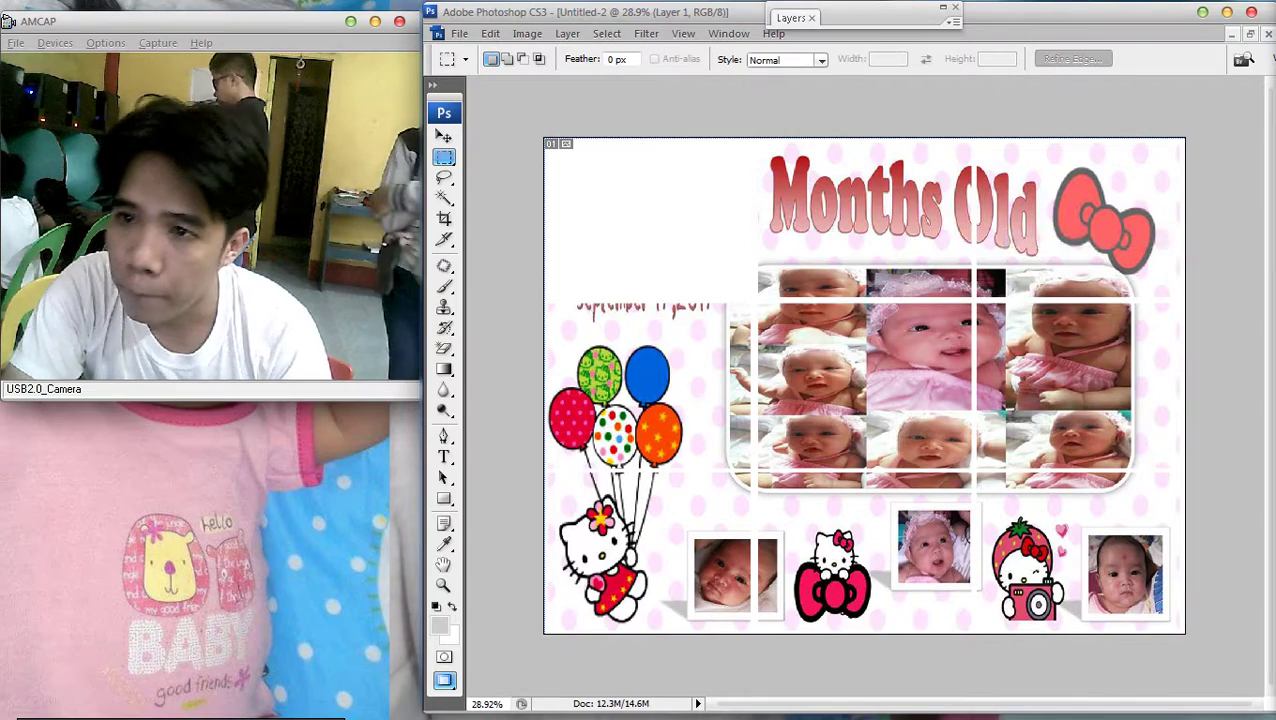
Turn on the red stroke effect for the layout layer
{"action": "key", "text": "F7"}
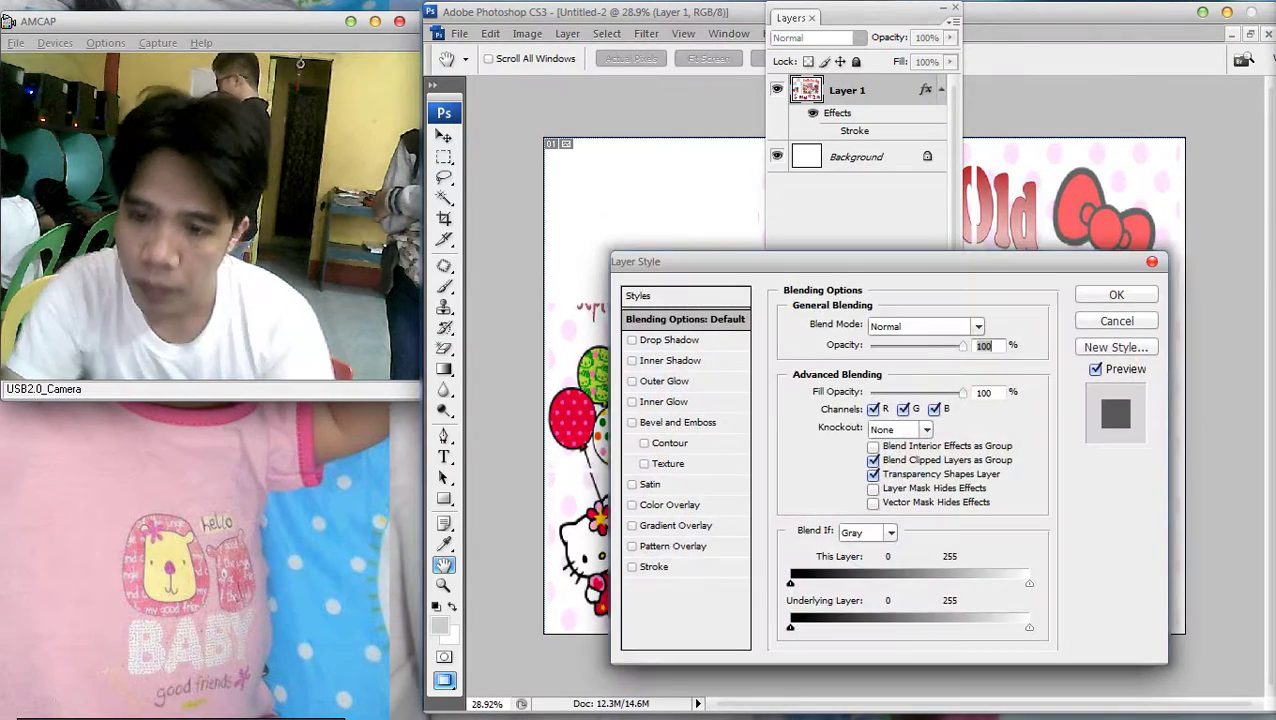
{"action": "left_click", "coordinate": [654, 566]}
{"action": "key", "text": "Return"}
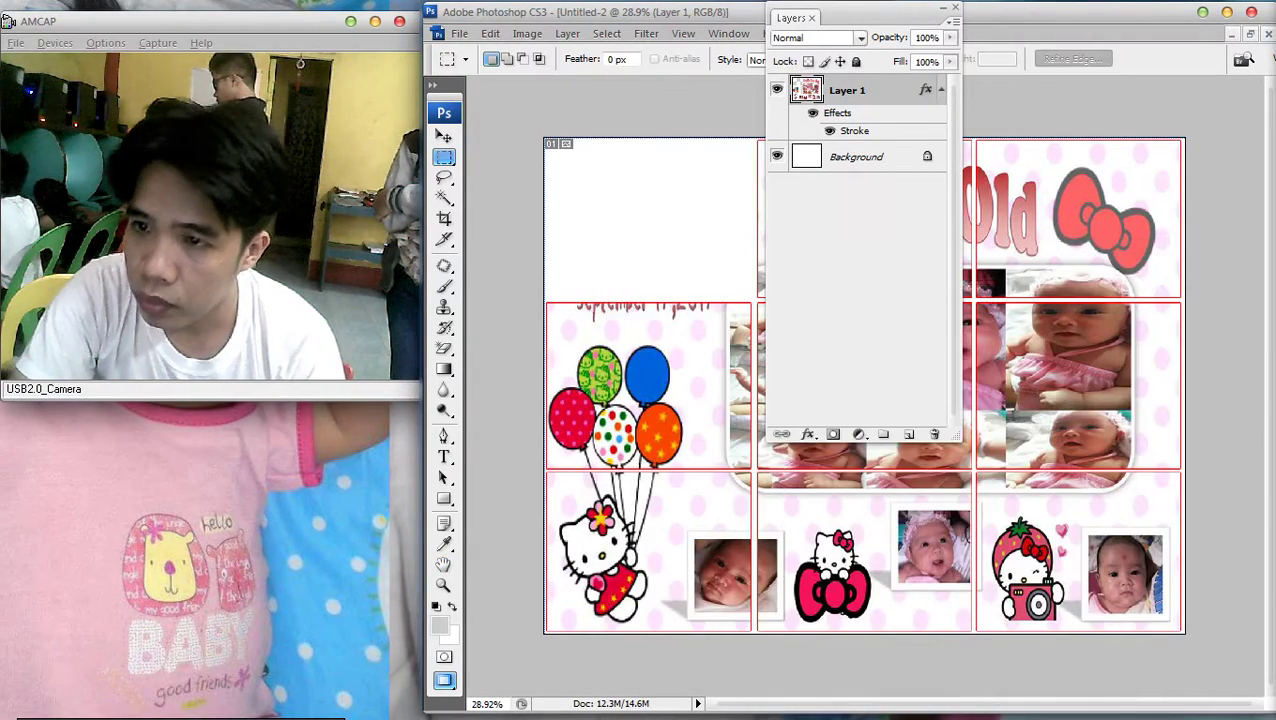
{"action": "key", "text": "F7"}
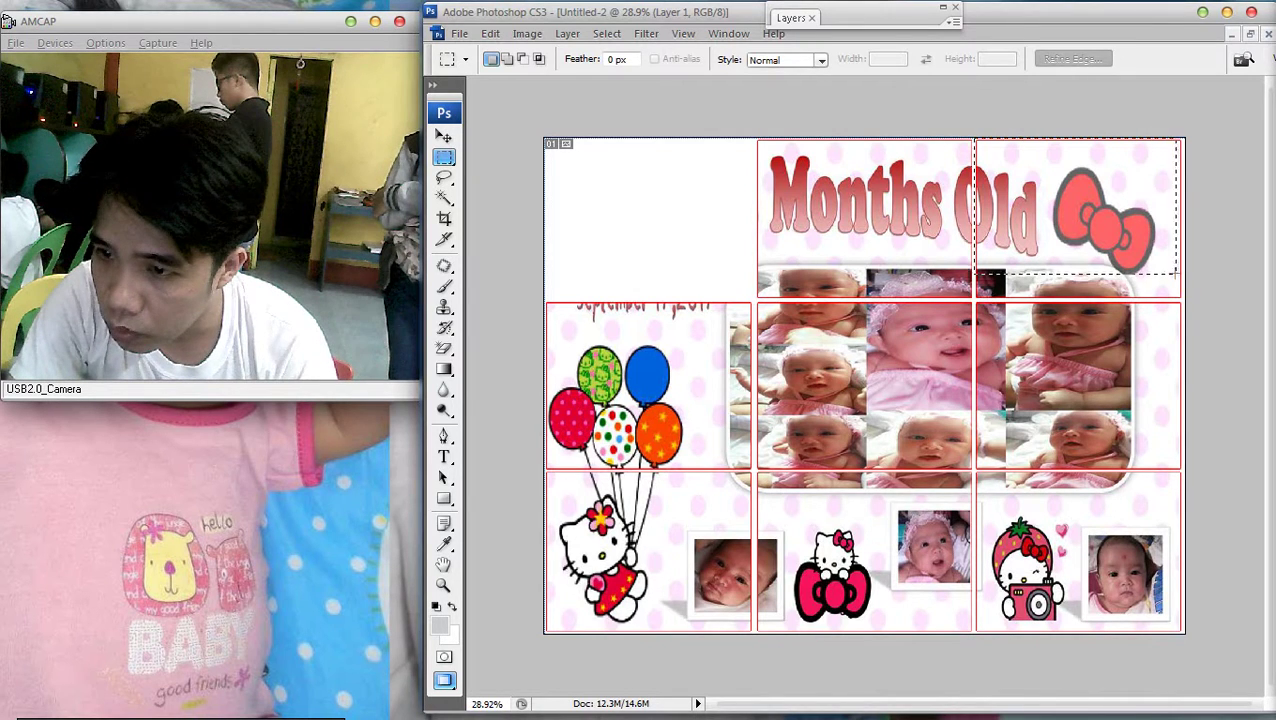
Marquee and cut the top-right bow-and-Old tile, then create a new blank document
{"action": "left_click_drag", "start_coordinate": [1198, 297], "coordinate": [1192, 286]}
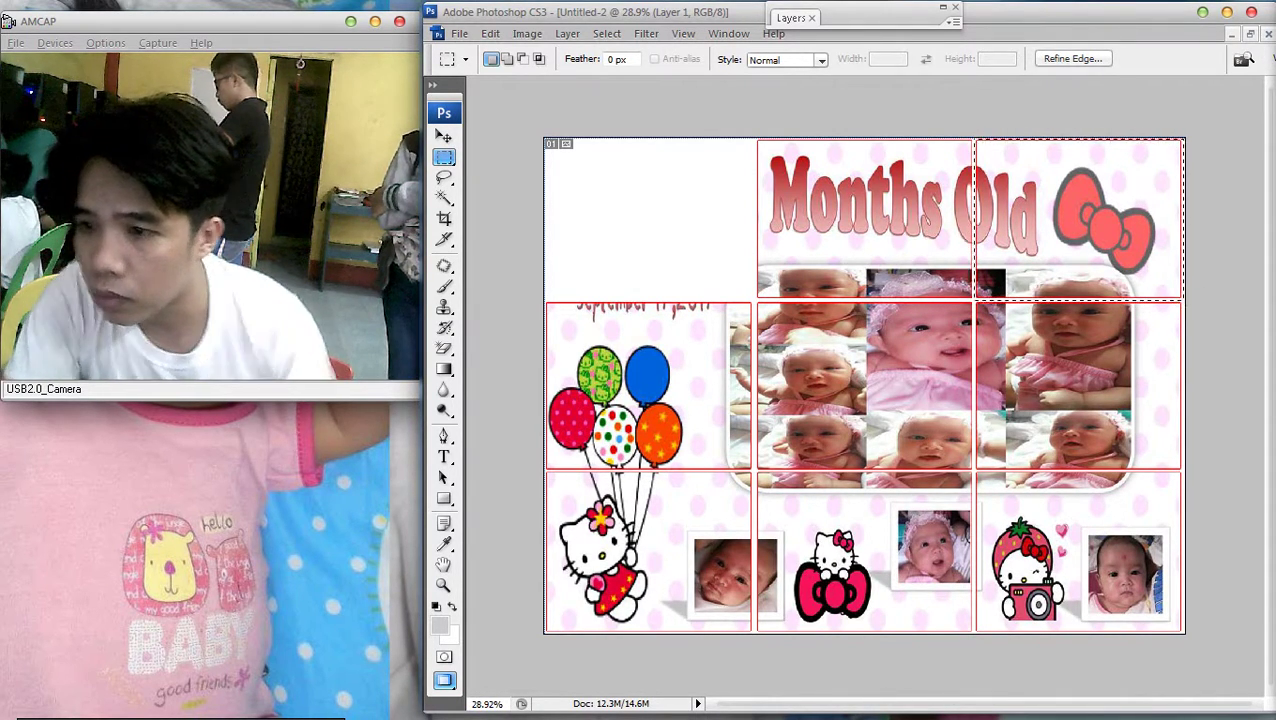
{"action": "key", "text": "ctrl+x"}
{"action": "scroll", "coordinate": [601, 275], "scroll_direction": "down", "scroll_amount": 2}
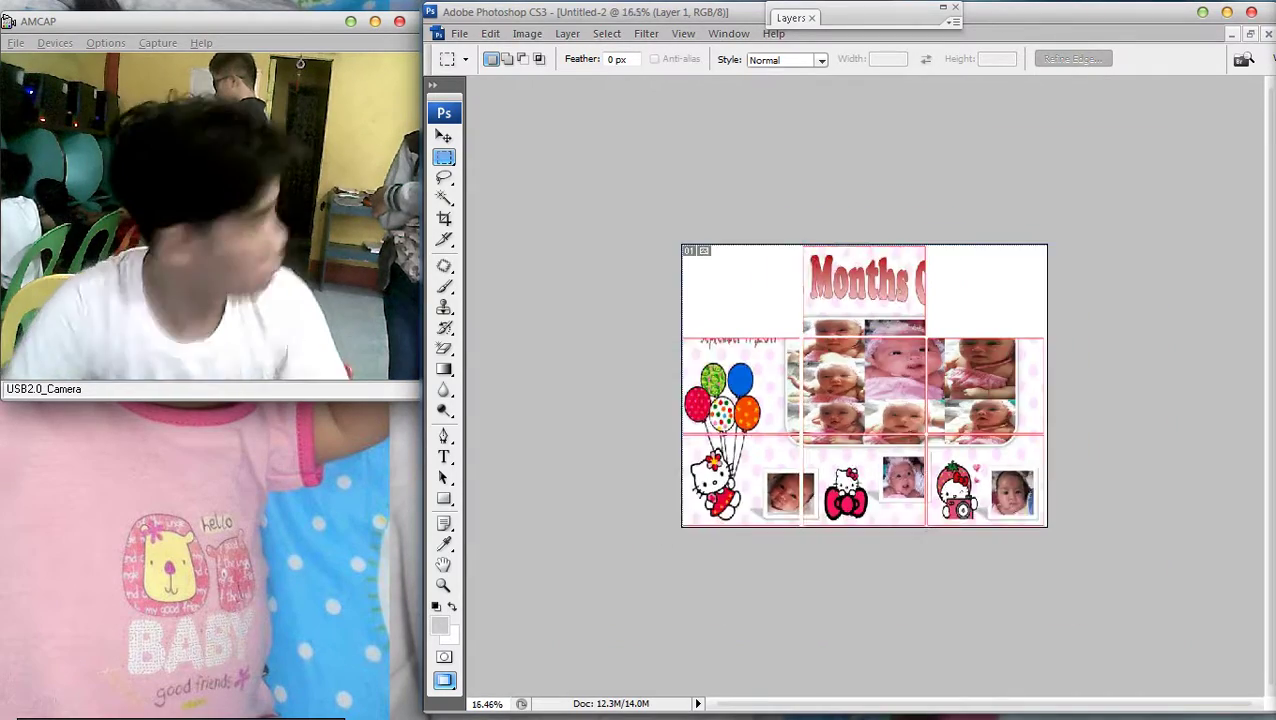
{"action": "scroll", "coordinate": [601, 275], "scroll_direction": "up", "scroll_amount": 1}
{"action": "key", "text": "f"}
{"action": "key", "text": "f"}
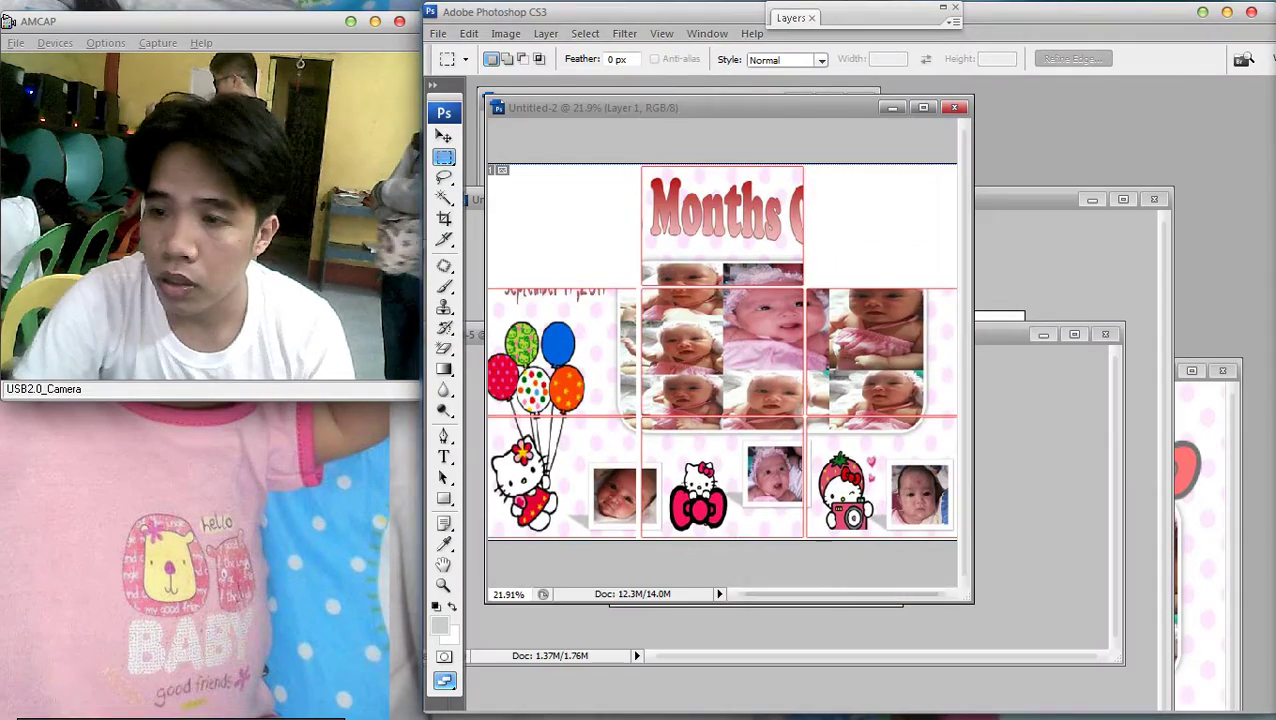
{"action": "key", "text": "ctrl+n"}
{"action": "key", "text": "Return"}
Paste the tile into Untitled-4 and shift it slightly into place
{"action": "key", "text": "ctrl+v"}
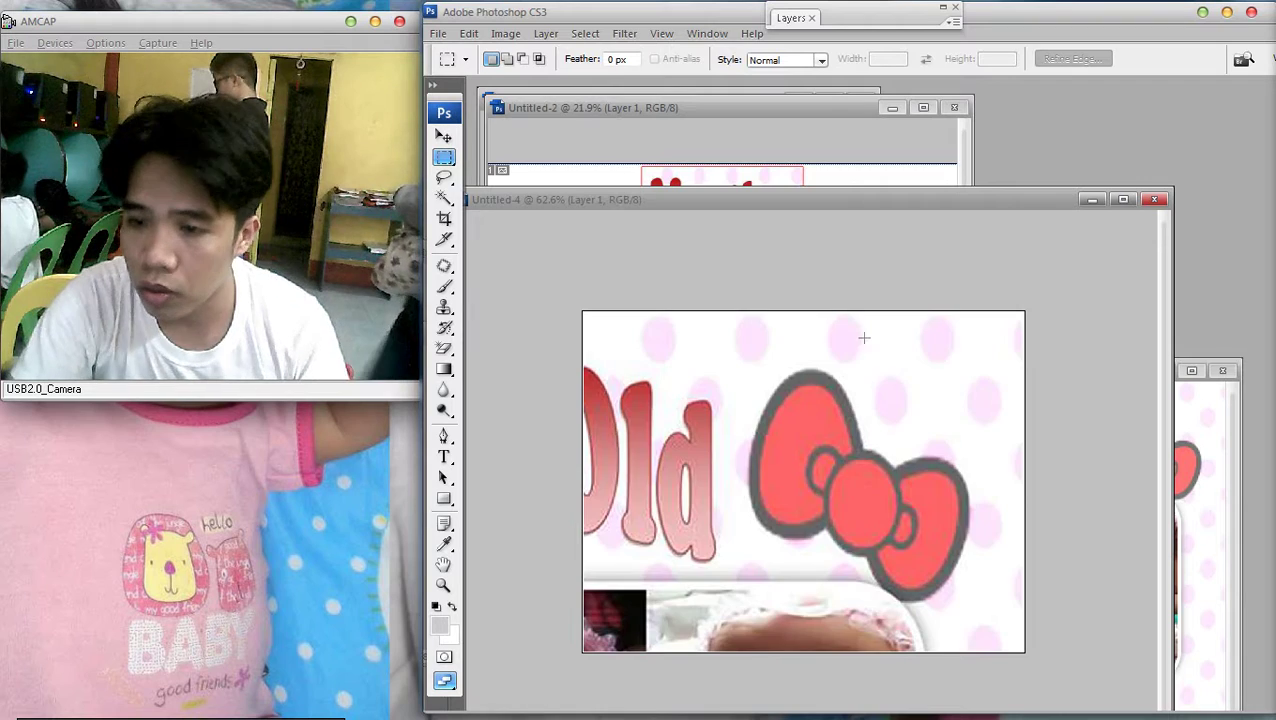
{"action": "key", "text": "v"}
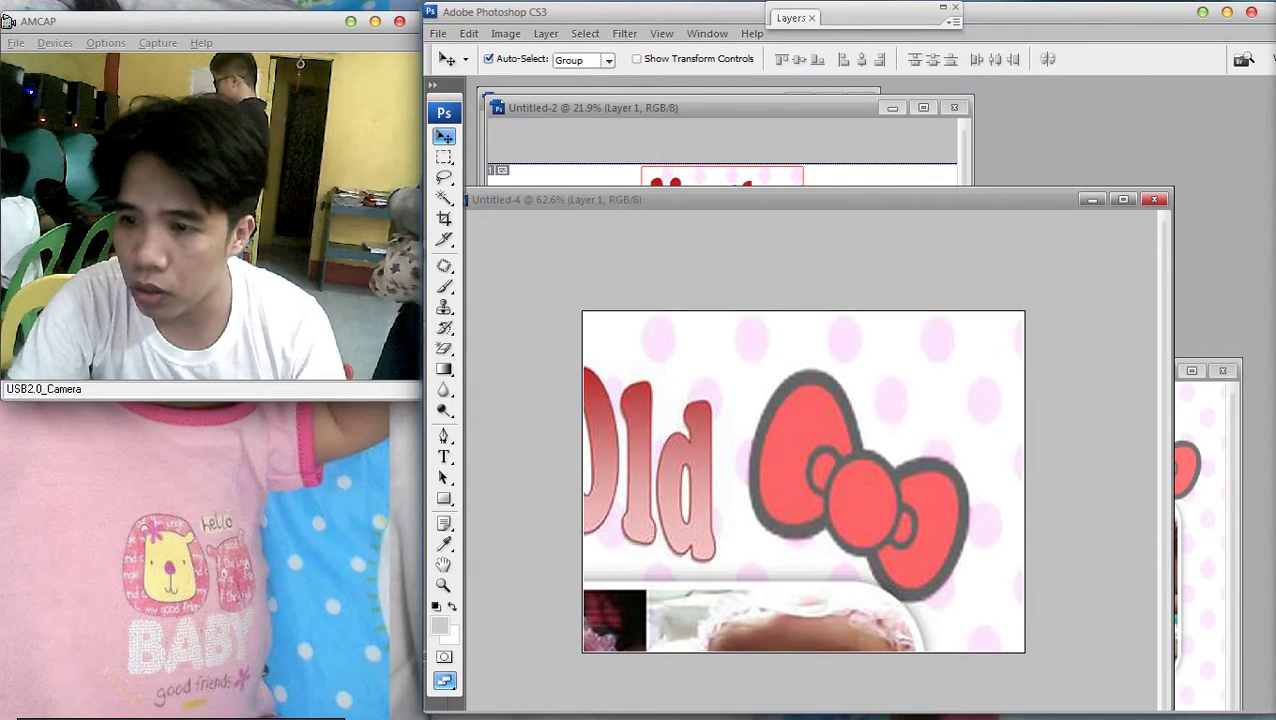
{"action": "left_click_drag", "start_coordinate": [700, 199], "coordinate": [741, 111]}
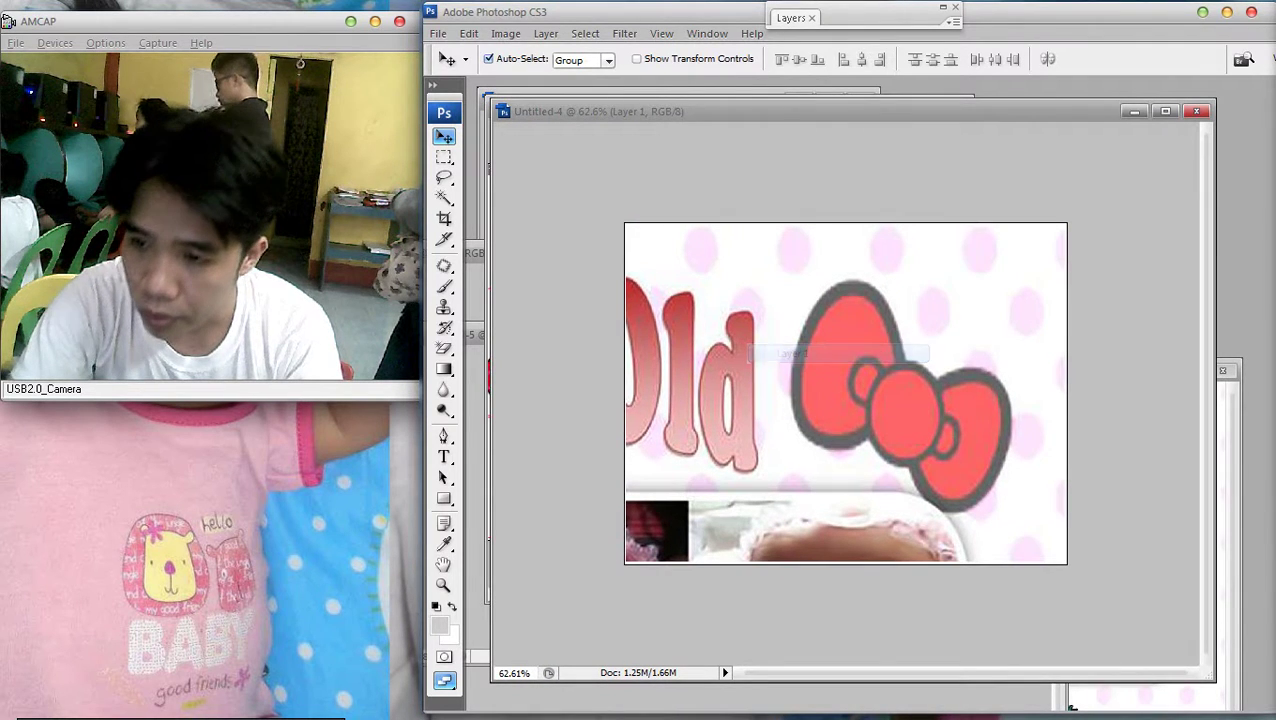
{"action": "mouse_move", "coordinate": [850, 400]}
{"action": "left_mouse_down"}
{"action": "mouse_move", "coordinate": [761, 400]}
{"action": "mouse_move", "coordinate": [852, 402]}
{"action": "left_mouse_up"}
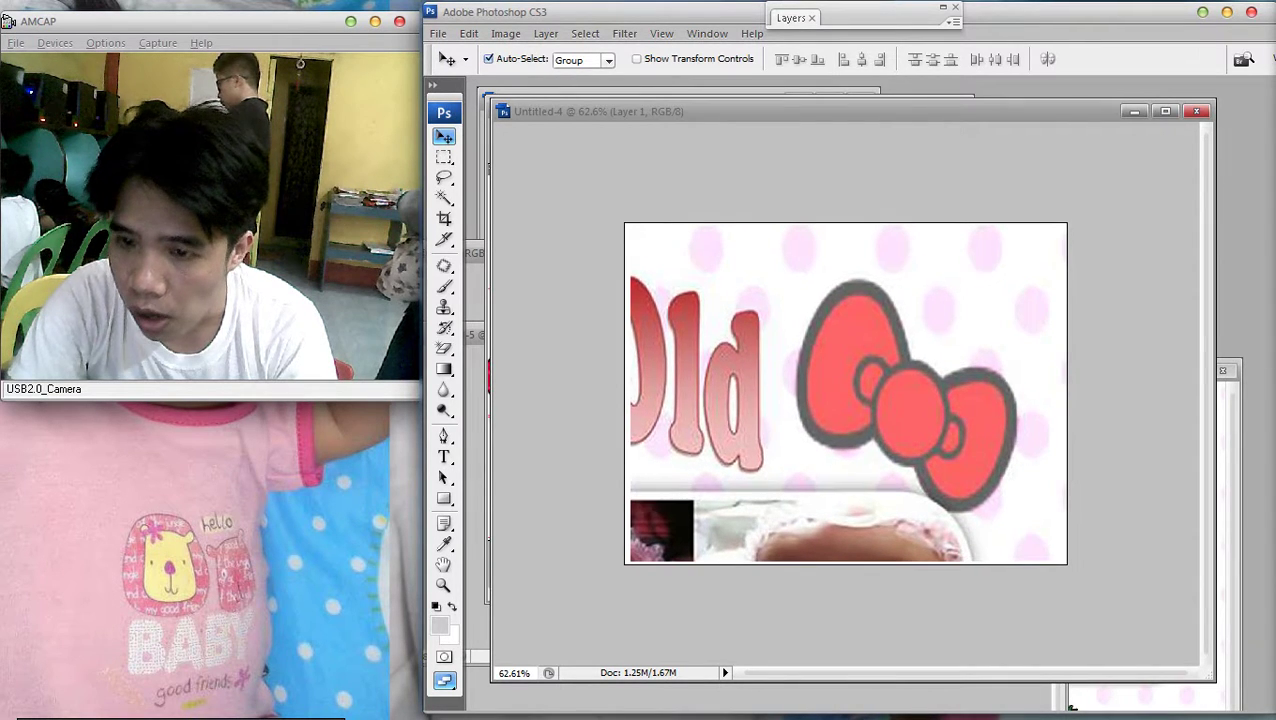
Add a red Stroke layer style to the pasted tile
{"action": "key", "text": "F7"}
{"action": "double_click", "coordinate": [880, 90]}
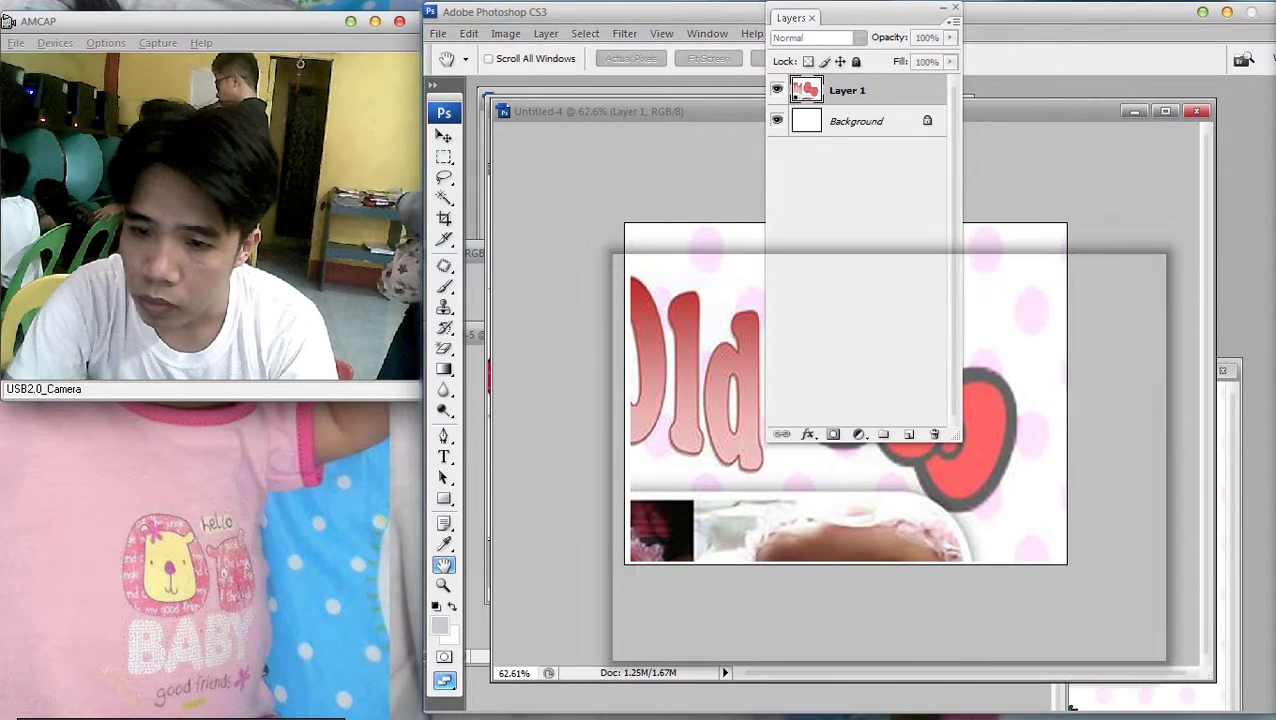
{"action": "left_click", "coordinate": [655, 566]}
{"action": "left_click_drag", "start_coordinate": [700, 261], "coordinate": [488, 281]}
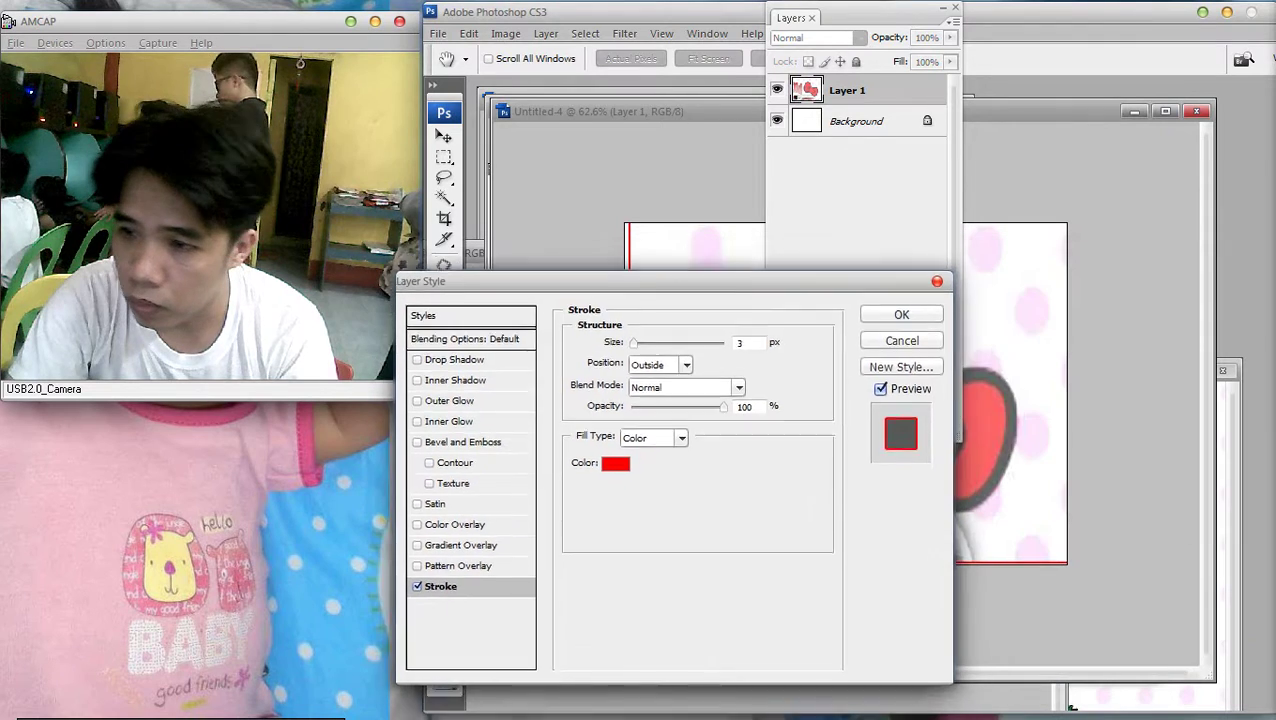
{"action": "key", "text": "Return"}
{"action": "key", "text": "F7"}
Nudge the stroked tile left, up and down to adjust its position
{"action": "key", "text": "Left"}
{"action": "key", "text": "Left"}
{"action": "key", "text": "Left"}
{"action": "key", "text": "Left"}
{"action": "key", "text": "Down"}
{"action": "key", "text": "Down"}
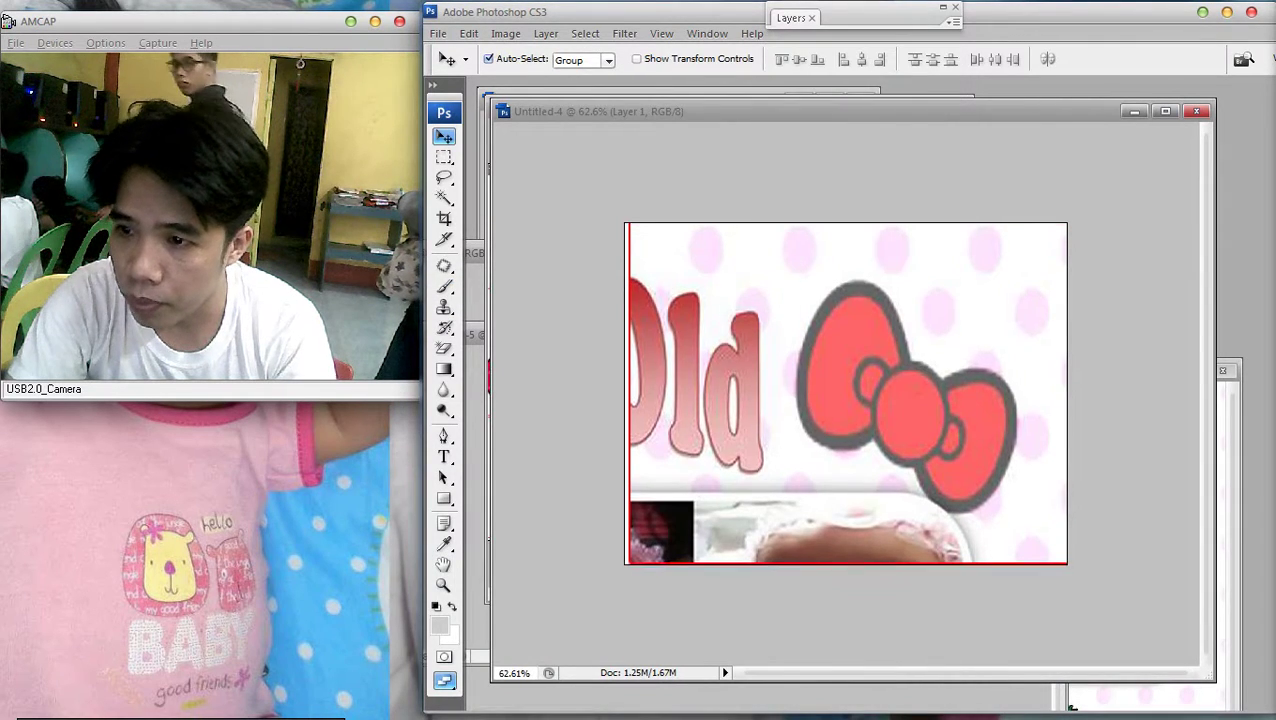
{"action": "key", "text": "Up"}
{"action": "key", "text": "Up"}
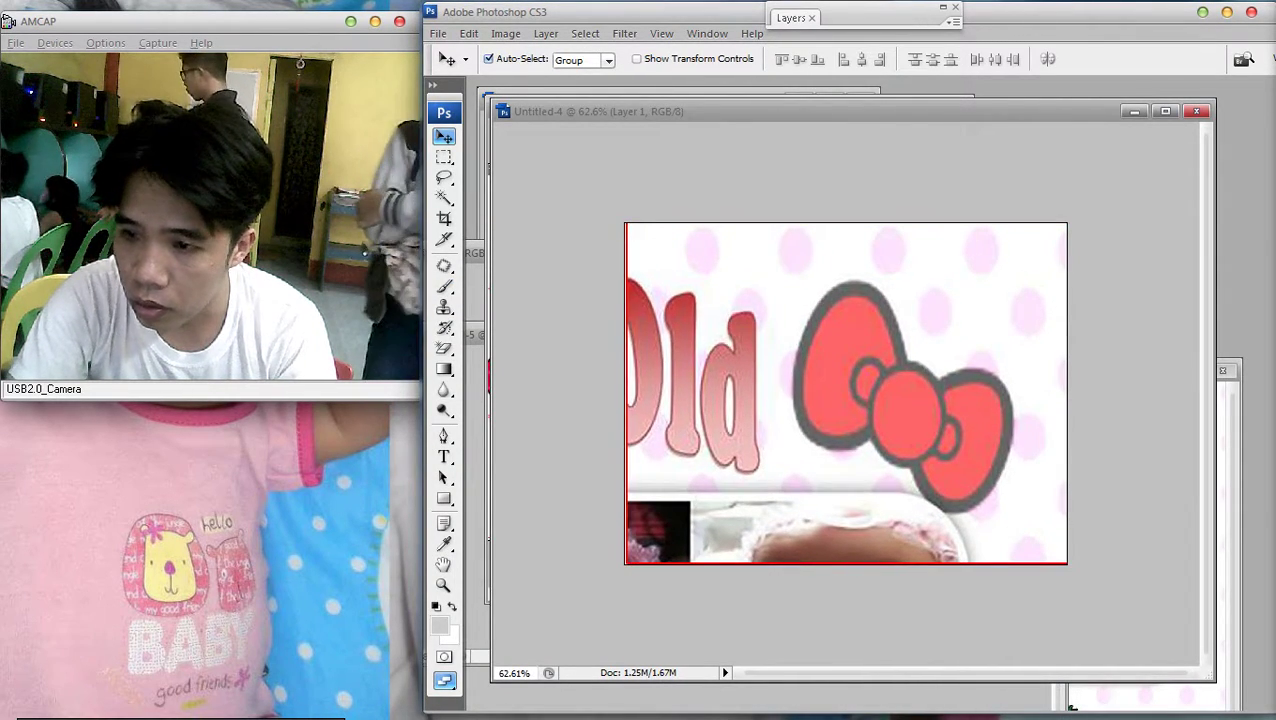
{"action": "key", "text": "Left"}
{"action": "key", "text": "Left"}
{"action": "key", "text": "Left"}
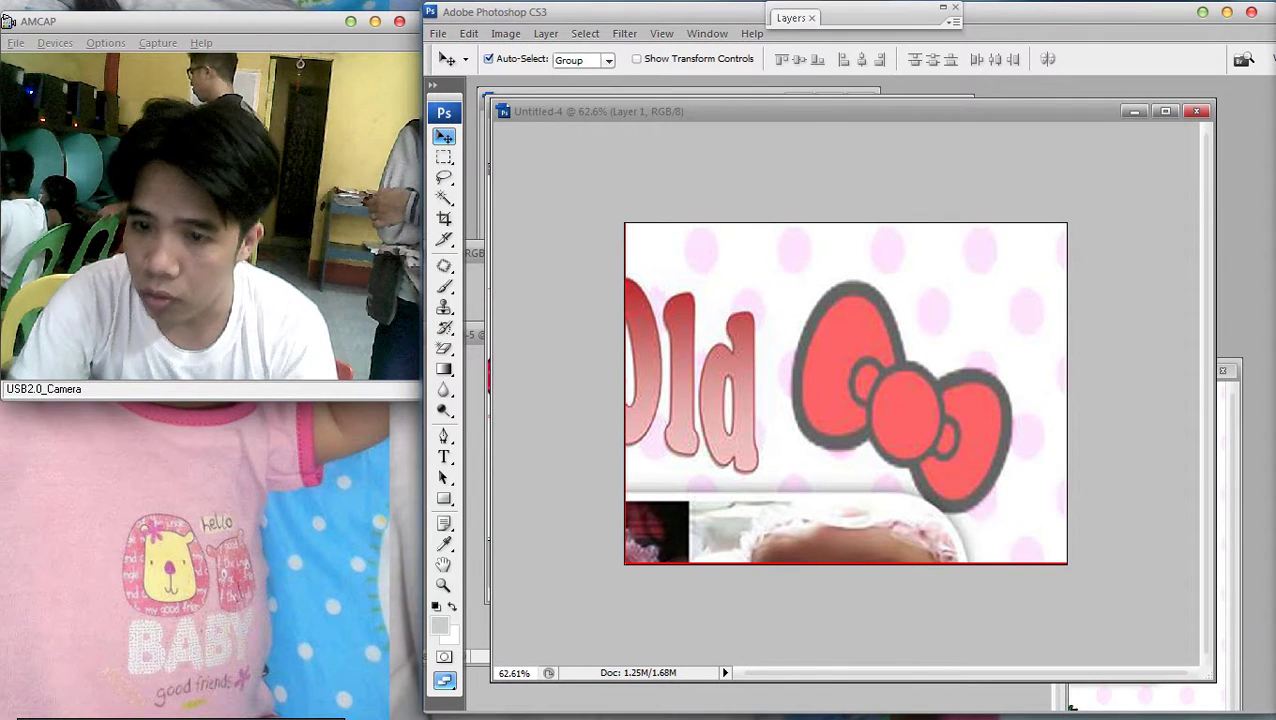
{"action": "key", "text": "Down"}
{"action": "key", "text": "Down"}
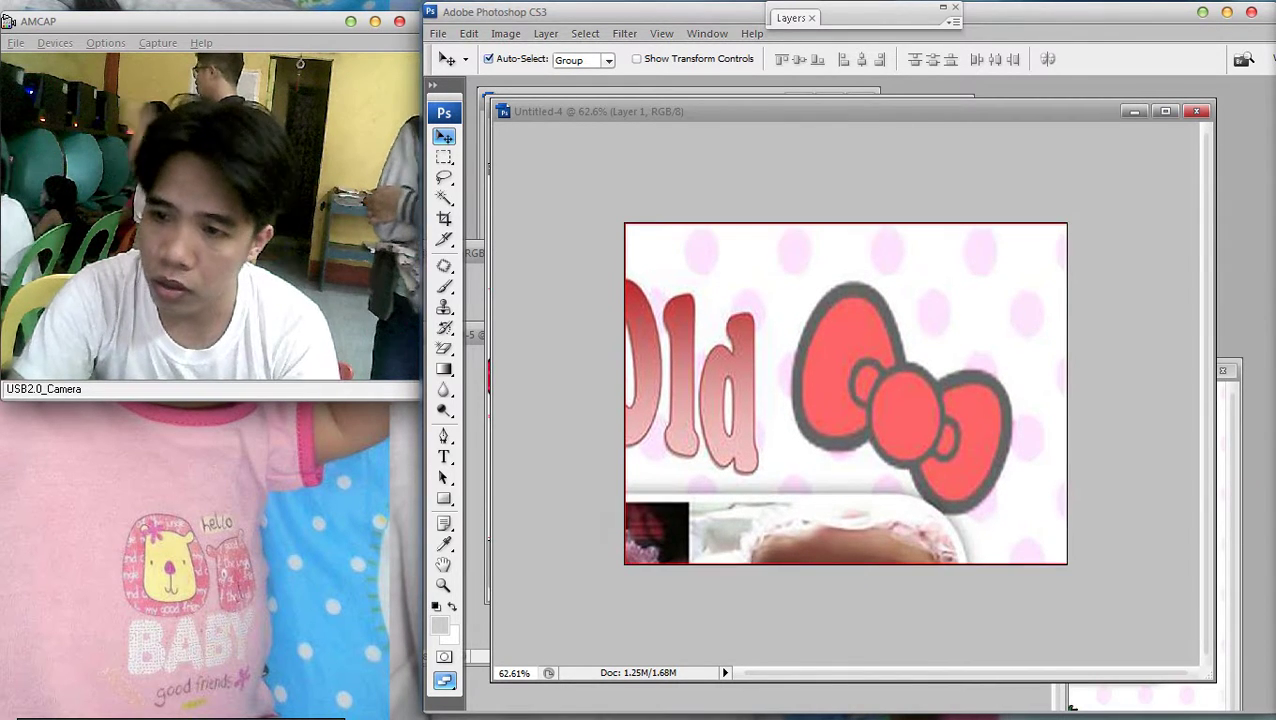
Delete the tile layer and close Untitled-4 without saving
{"action": "key", "text": "Delete"}
{"action": "key", "text": "ctrl+w"}
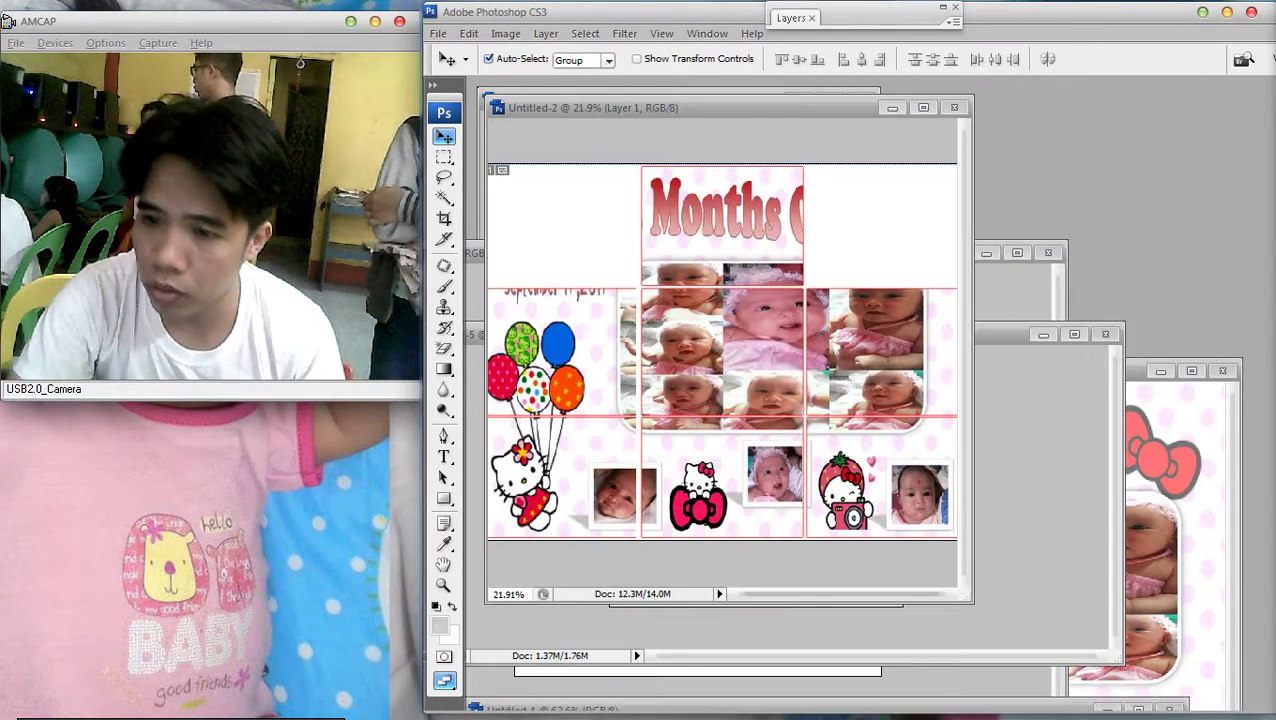
{"action": "key", "text": "n"}
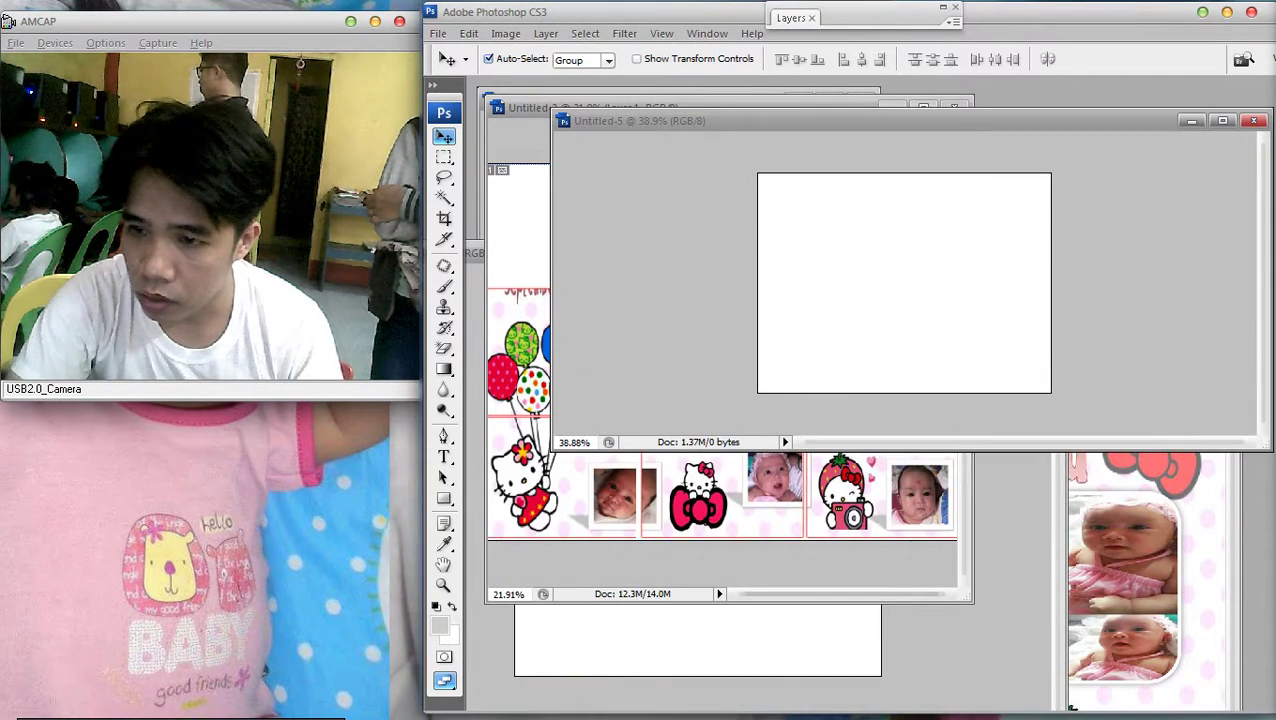
Paste the bow-and-Old tile into Untitled-5 and add a red stroke around it
{"action": "key", "text": "ctrl+v"}
{"action": "key", "text": "Left"}
{"action": "key", "text": "Left"}
{"action": "key", "text": "Left"}
{"action": "key", "text": "Left"}
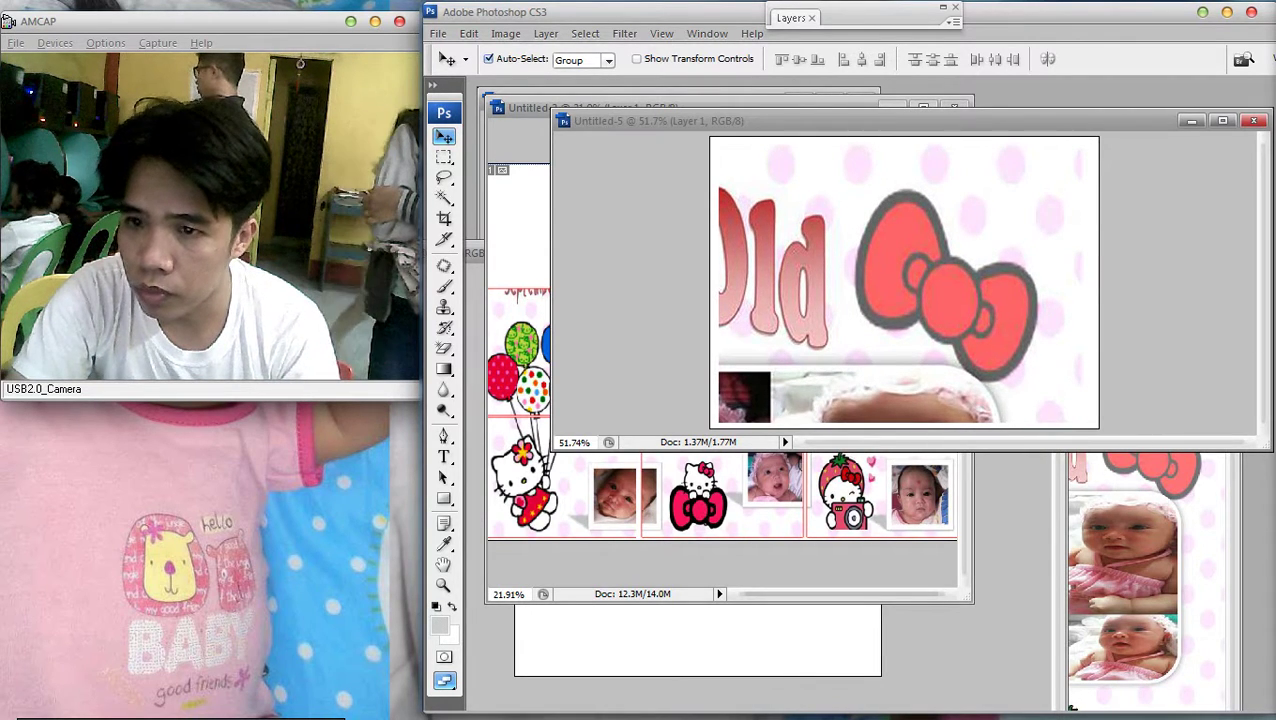
{"action": "left_click_drag", "start_coordinate": [800, 120], "coordinate": [682, 233]}
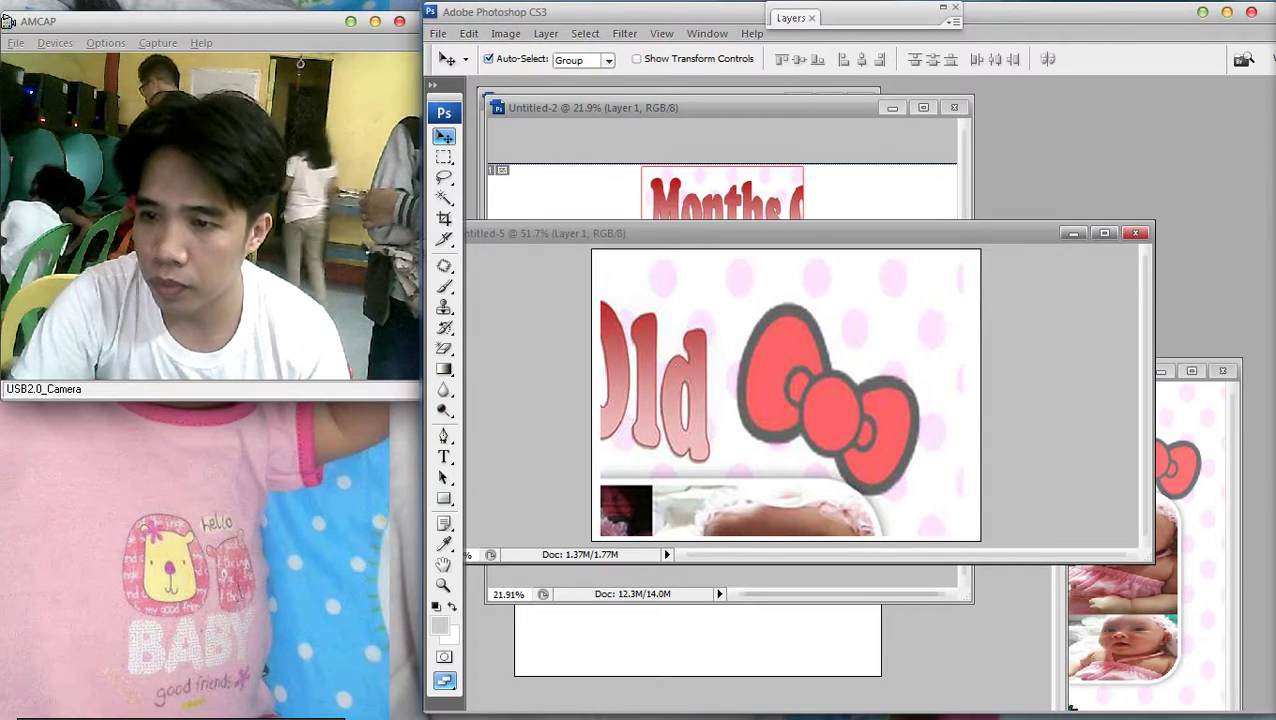
{"action": "key", "text": "F7"}
{"action": "double_click", "coordinate": [900, 89]}
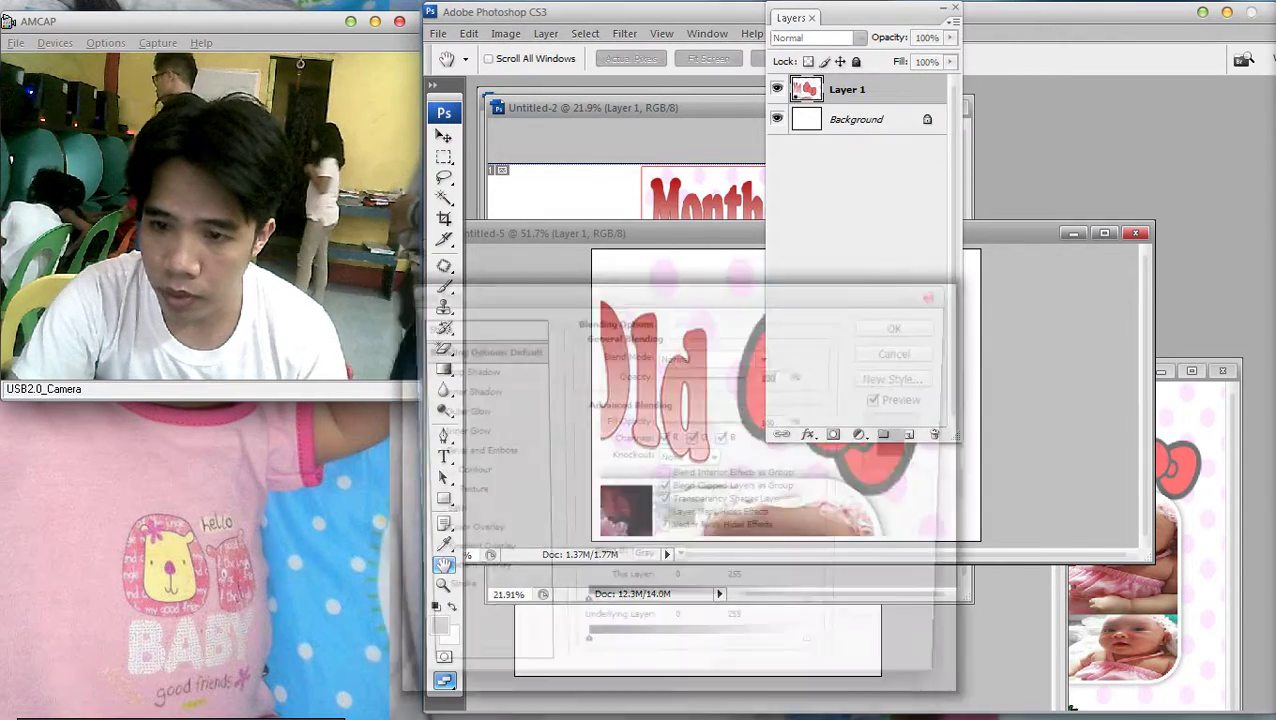
{"action": "left_click_drag", "start_coordinate": [560, 288], "coordinate": [870, 213]}
{"action": "left_click", "coordinate": [785, 518]}
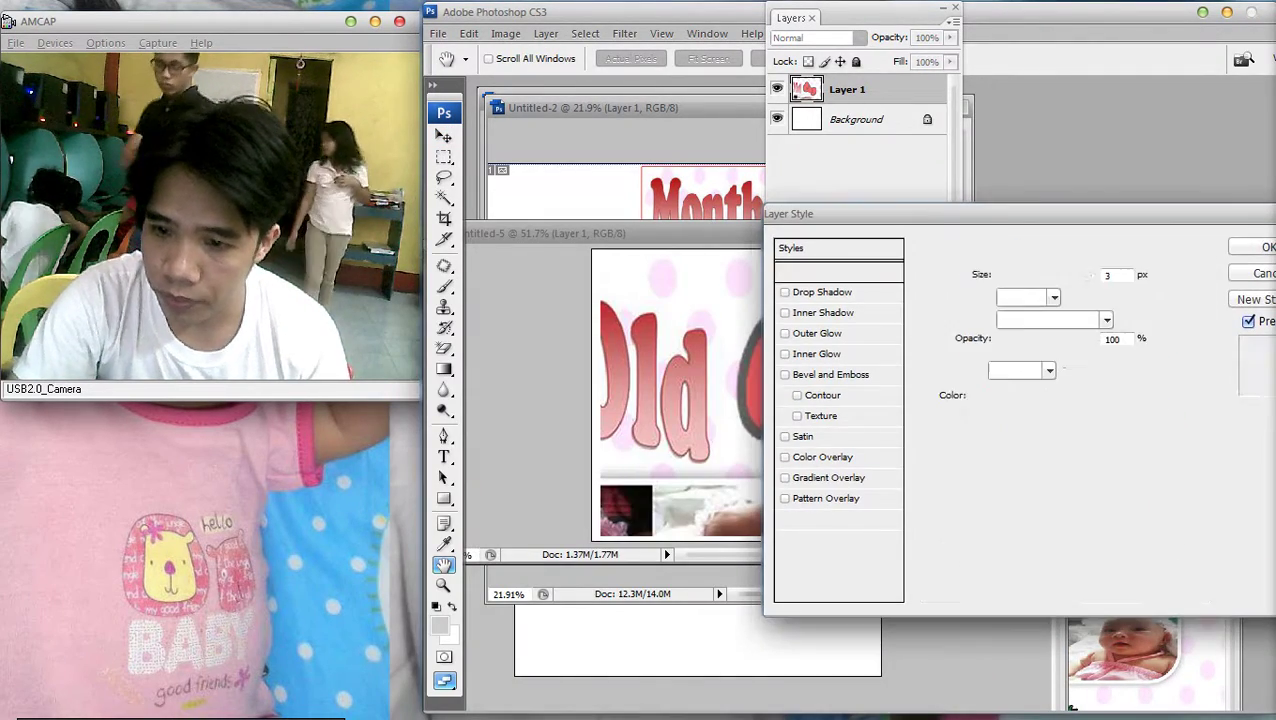
{"action": "key", "text": "Return"}
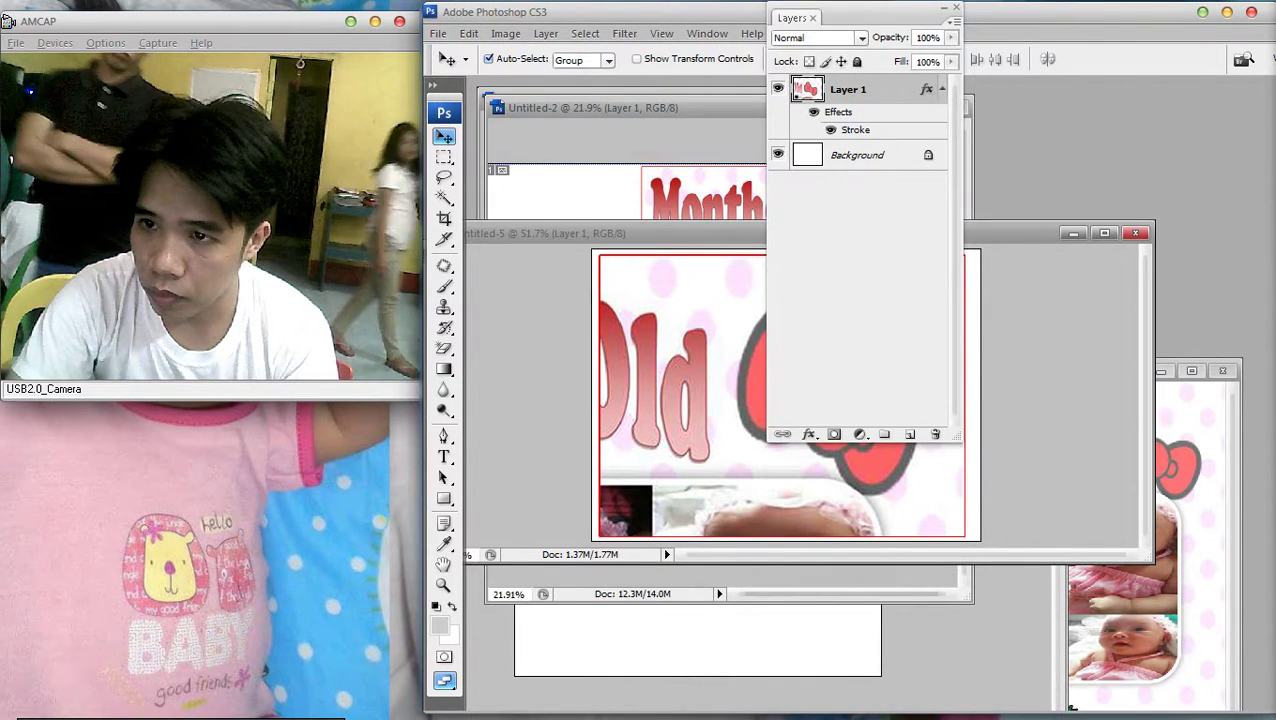
Remove the red stroke again from the tile's layer style
{"action": "double_click", "coordinate": [792, 17]}
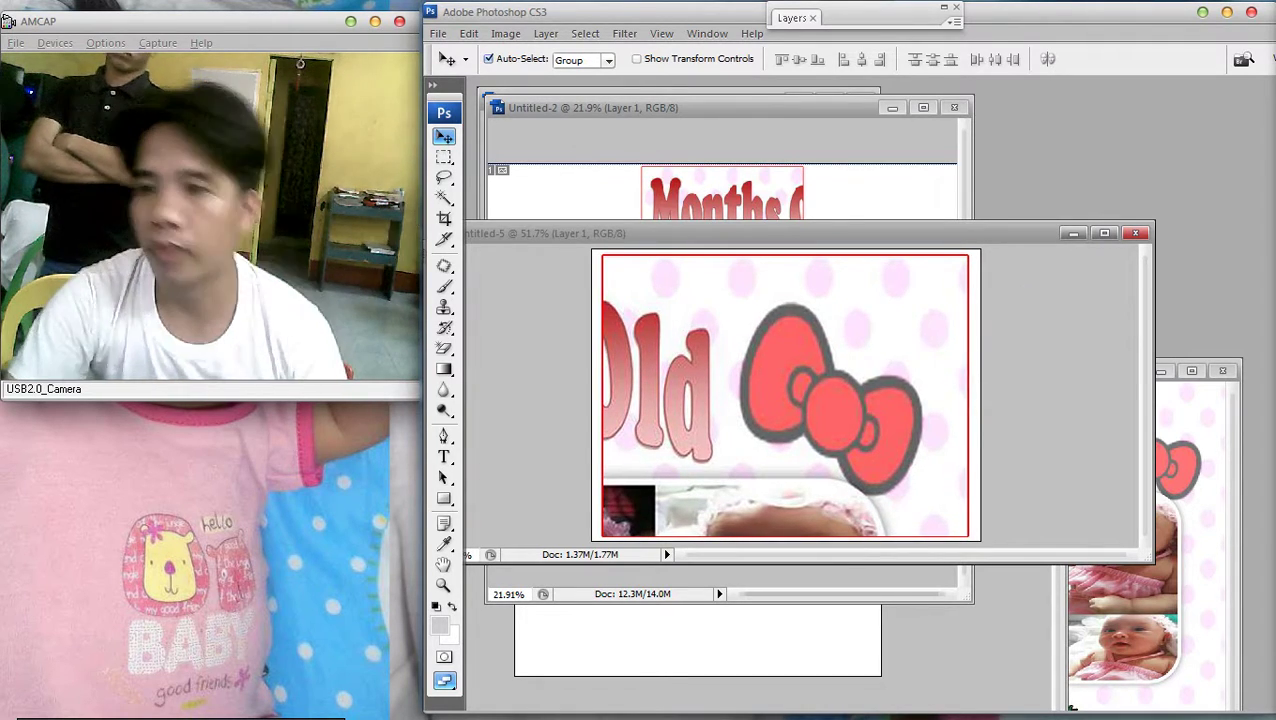
{"action": "double_click", "coordinate": [792, 17]}
{"action": "double_click", "coordinate": [900, 89]}
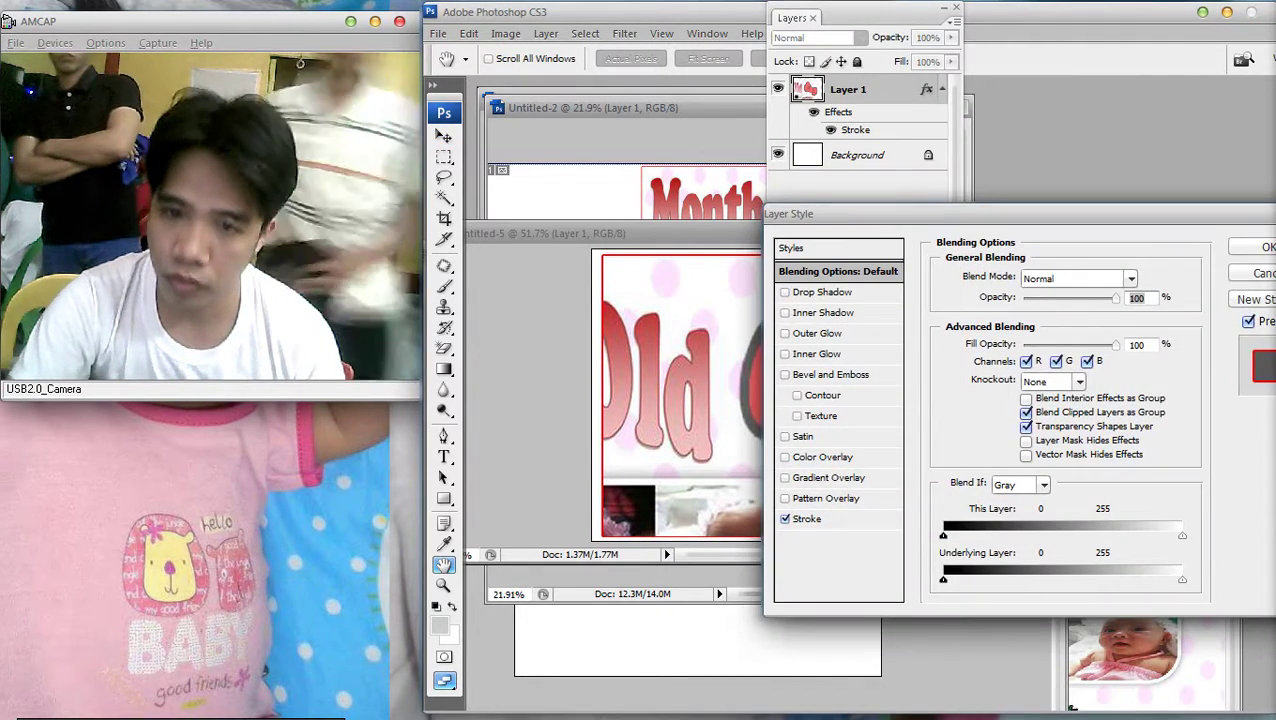
{"action": "left_click", "coordinate": [785, 518]}
{"action": "key", "text": "Return"}
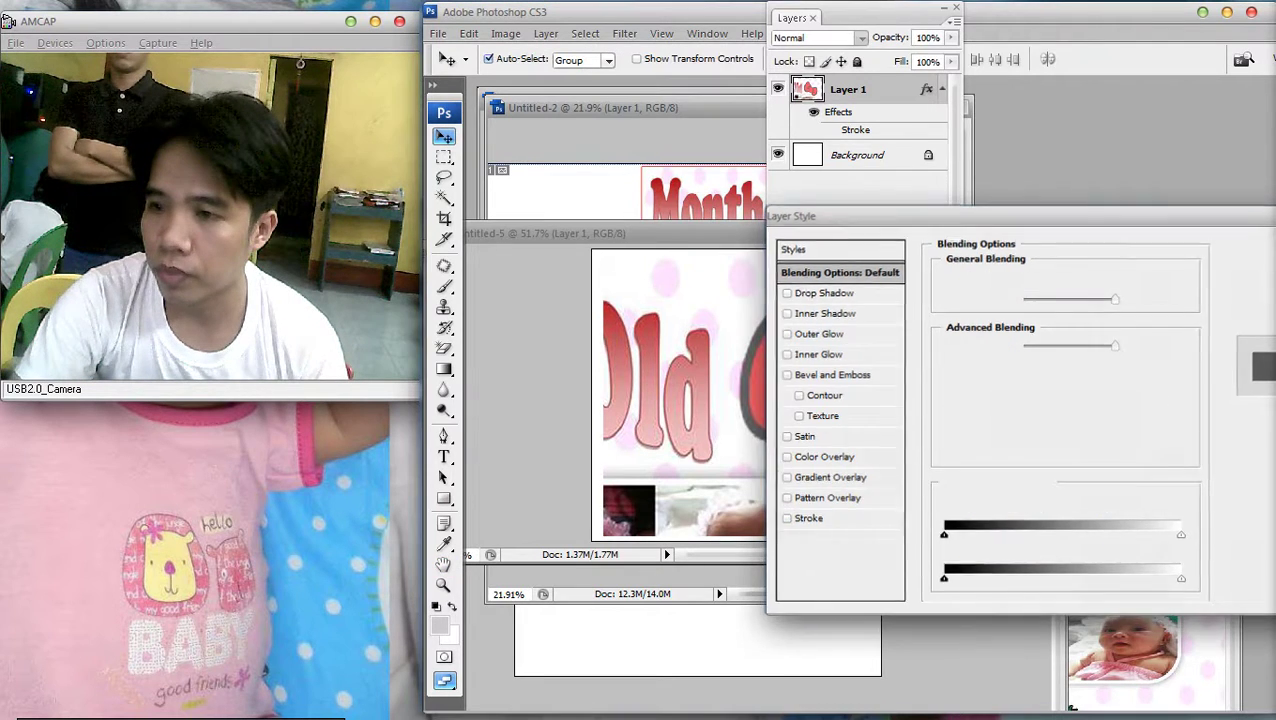
Save the tile in JPEG format as 3 in the tarp folder, then pick its layer to clear
{"action": "key", "text": "ctrl+0"}
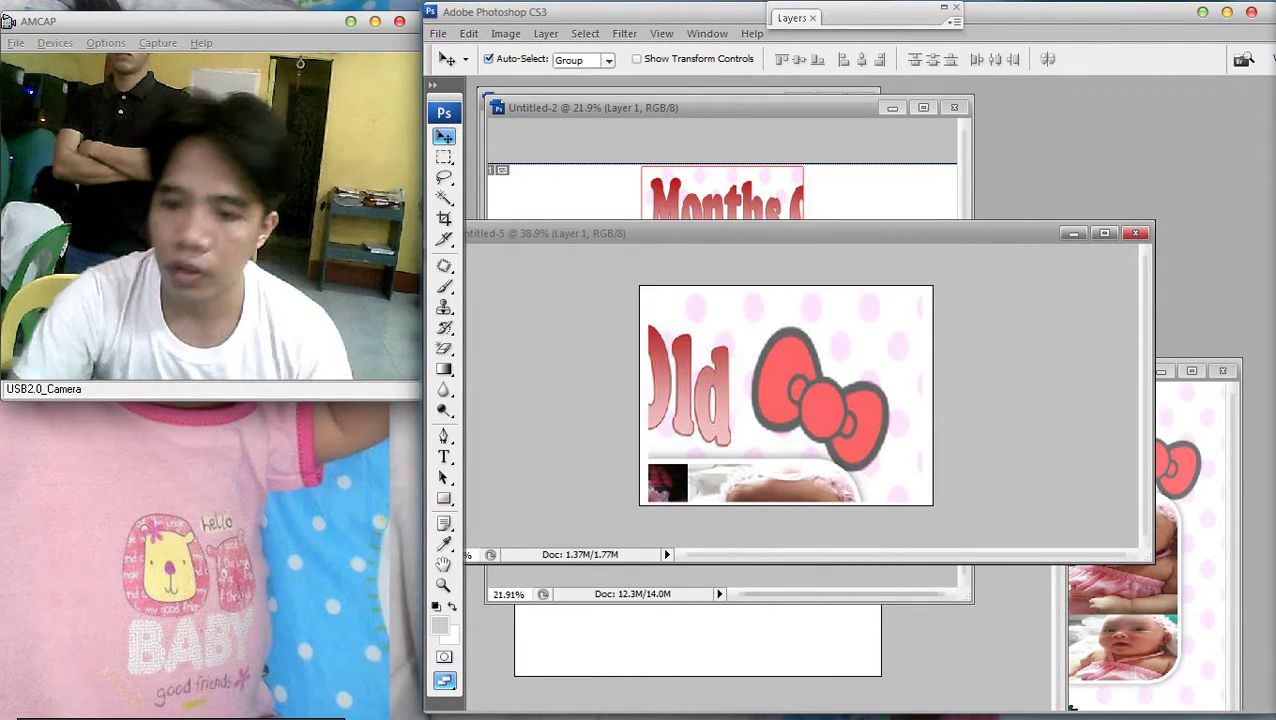
{"action": "right_click", "coordinate": [755, 398]}
{"action": "left_click", "coordinate": [783, 407]}
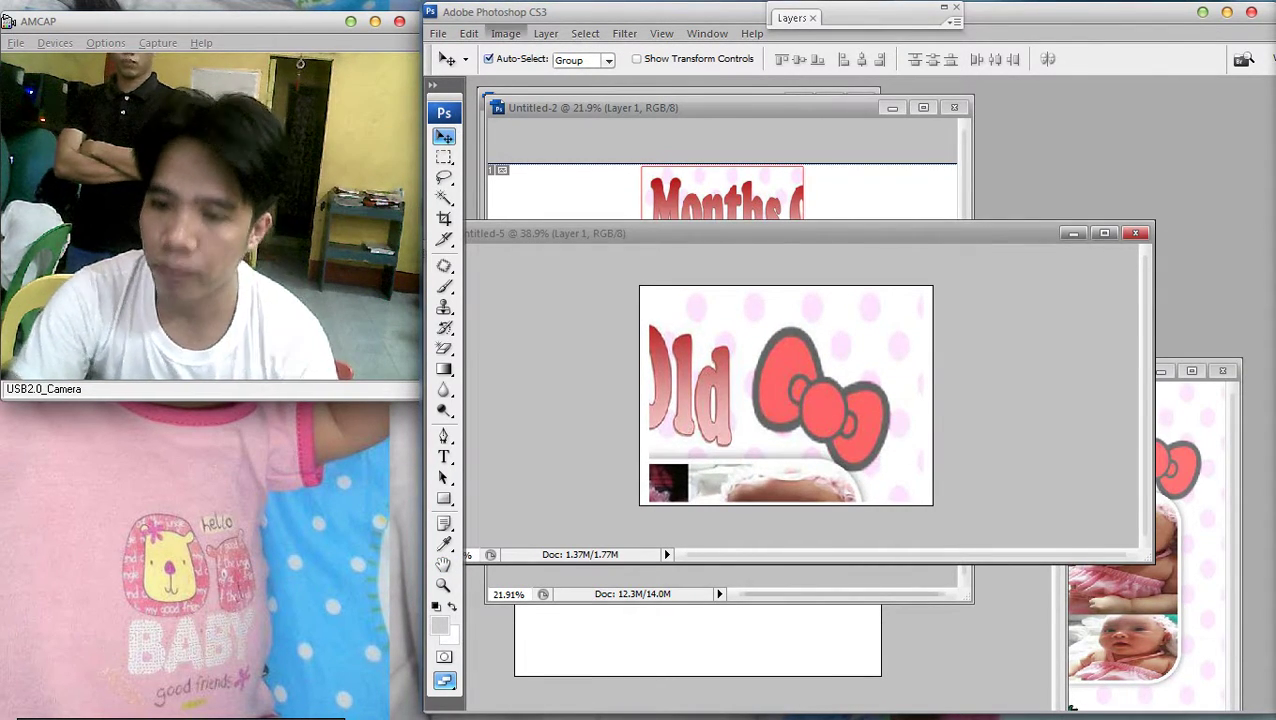
{"action": "left_click", "coordinate": [438, 33]}
{"action": "left_click", "coordinate": [470, 243]}
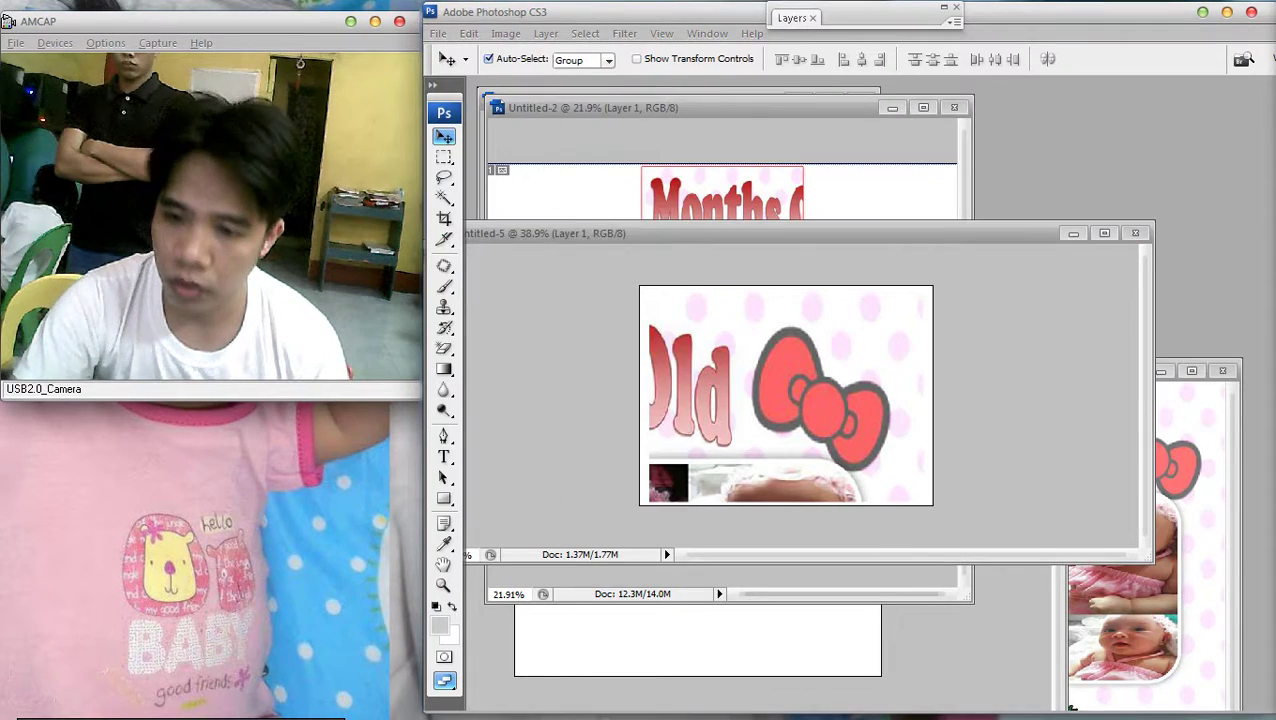
{"action": "key", "text": "Tab"}
{"action": "key", "text": "alt+Down"}
{"action": "key", "text": "Down"}
{"action": "key", "text": "Down"}
{"action": "key", "text": "Down"}
{"action": "key", "text": "Down"}
{"action": "key", "text": "Down"}
{"action": "key", "text": "Down"}
{"action": "key", "text": "Return"}
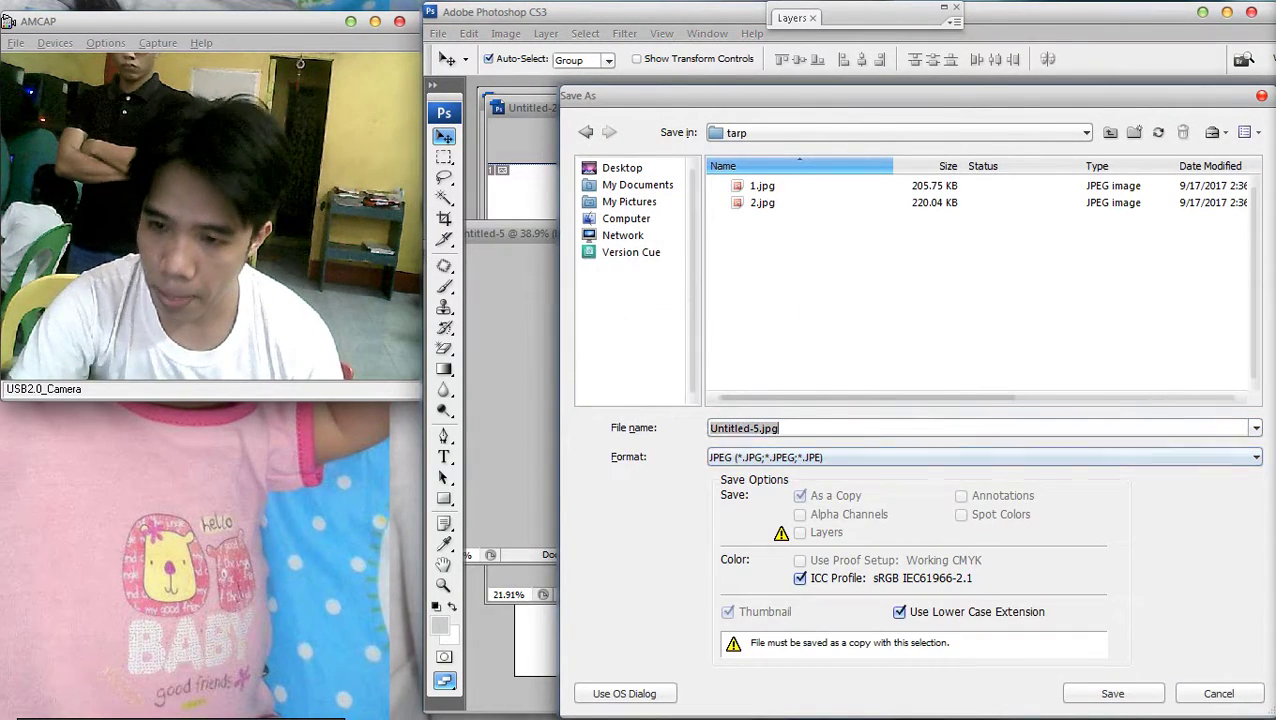
{"action": "type", "text": "3"}
{"action": "key", "text": "Return"}
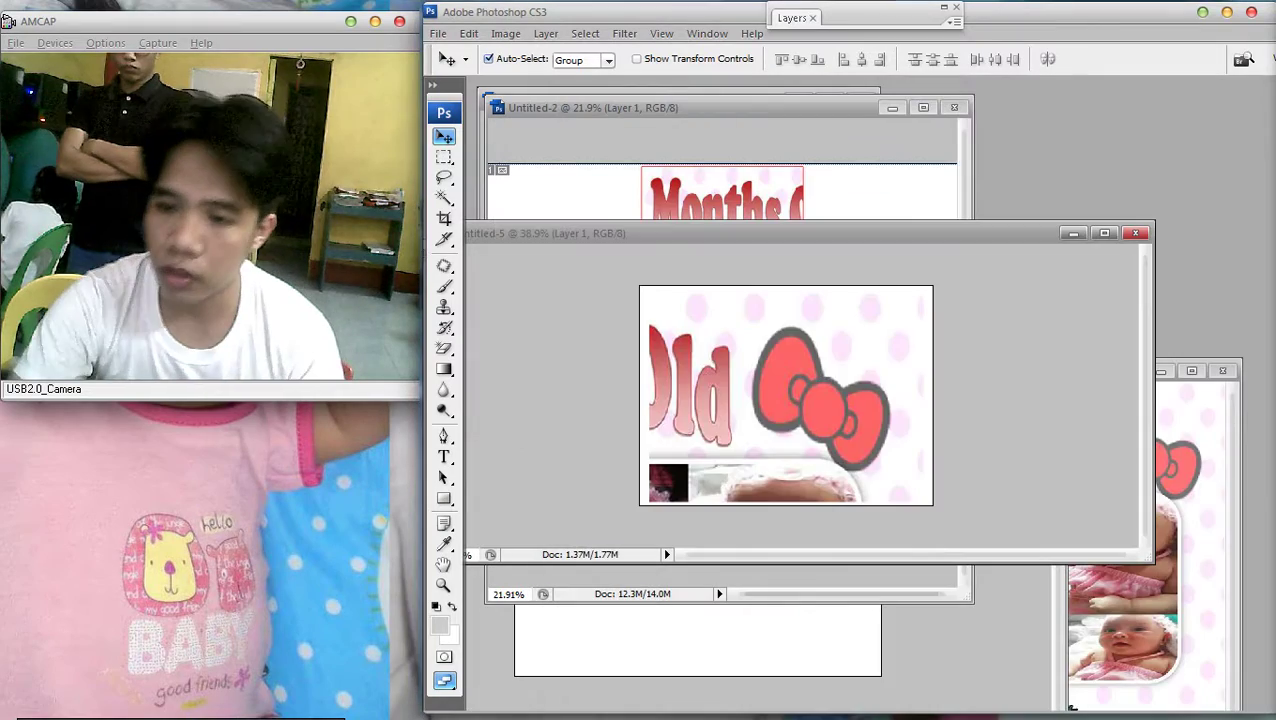
{"action": "right_click", "coordinate": [1025, 250]}
Marquee-select the balloon panel in the Untitled-2 layout
{"action": "left_click", "coordinate": [1060, 270]}
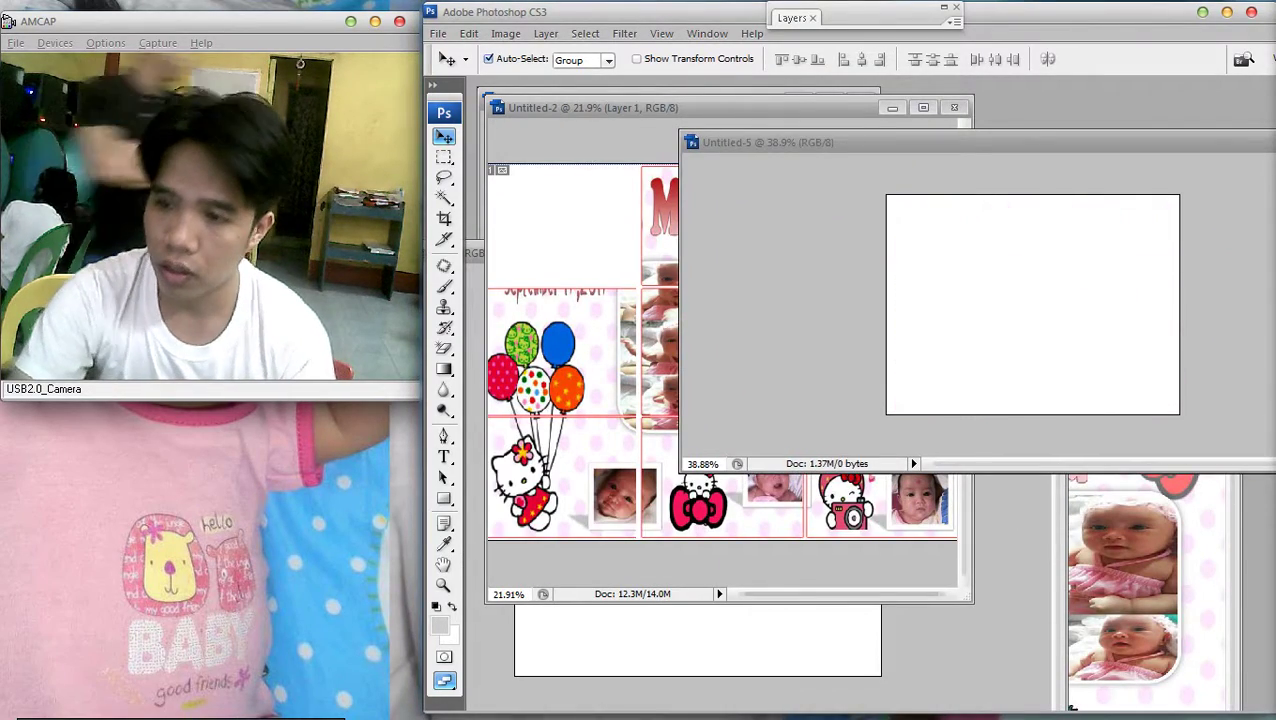
{"action": "left_click", "coordinate": [620, 107]}
{"action": "key", "text": "ctrl+minus"}
{"action": "scroll", "coordinate": [606, 360], "scroll_direction": "up", "scroll_amount": 5}
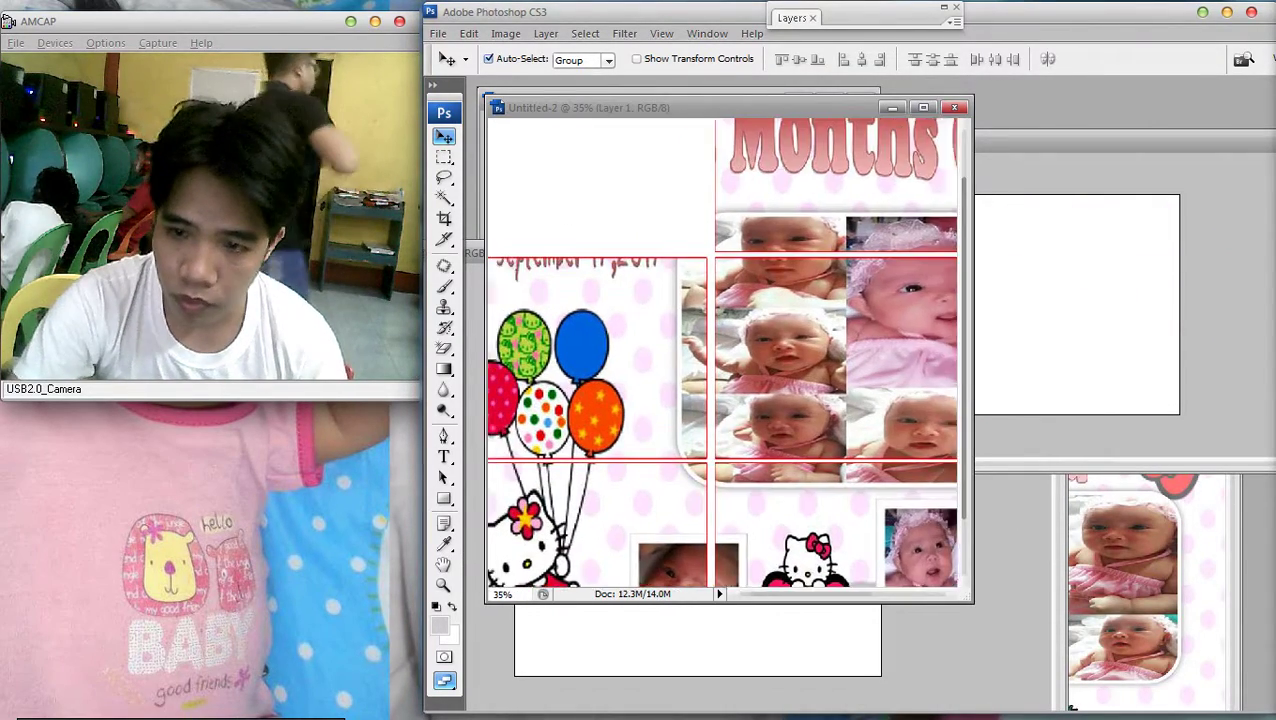
{"action": "key", "text": "m"}
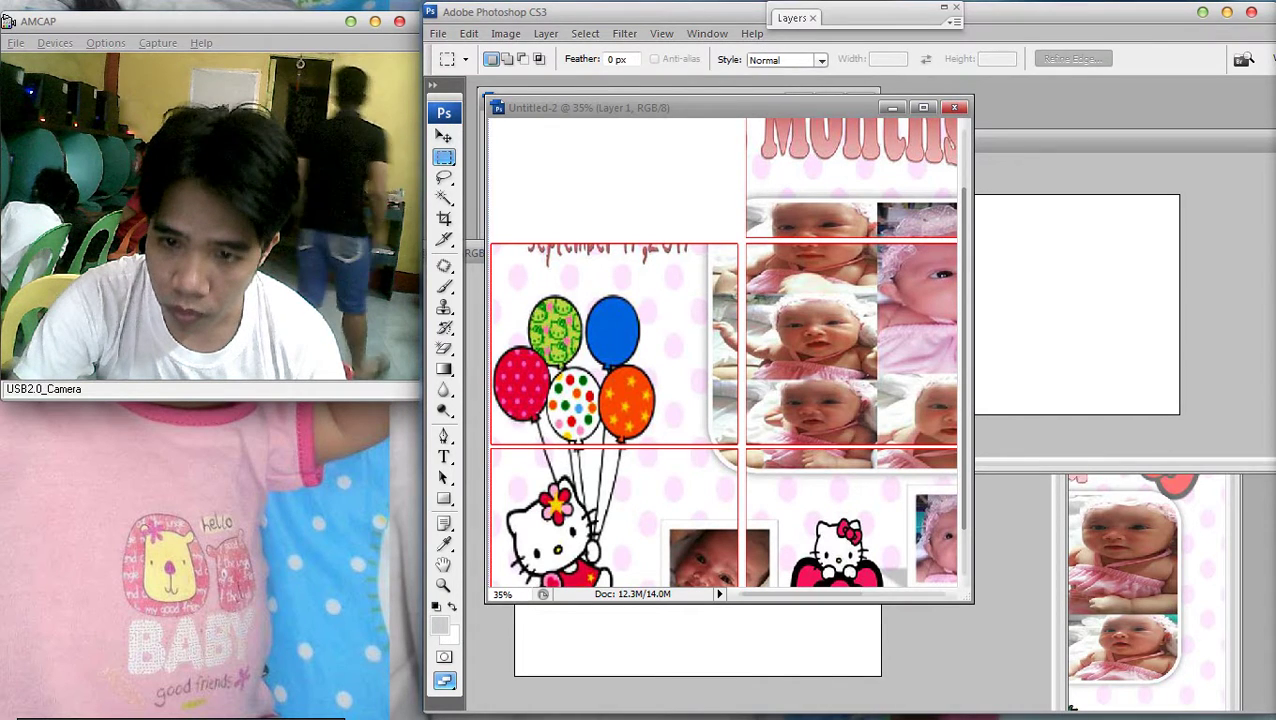
{"action": "left_click_drag", "start_coordinate": [562, 342], "coordinate": [740, 445]}
Cut the balloon panel and paste it into the blank Untitled-5 tile
{"action": "key", "text": "ctrl+x"}
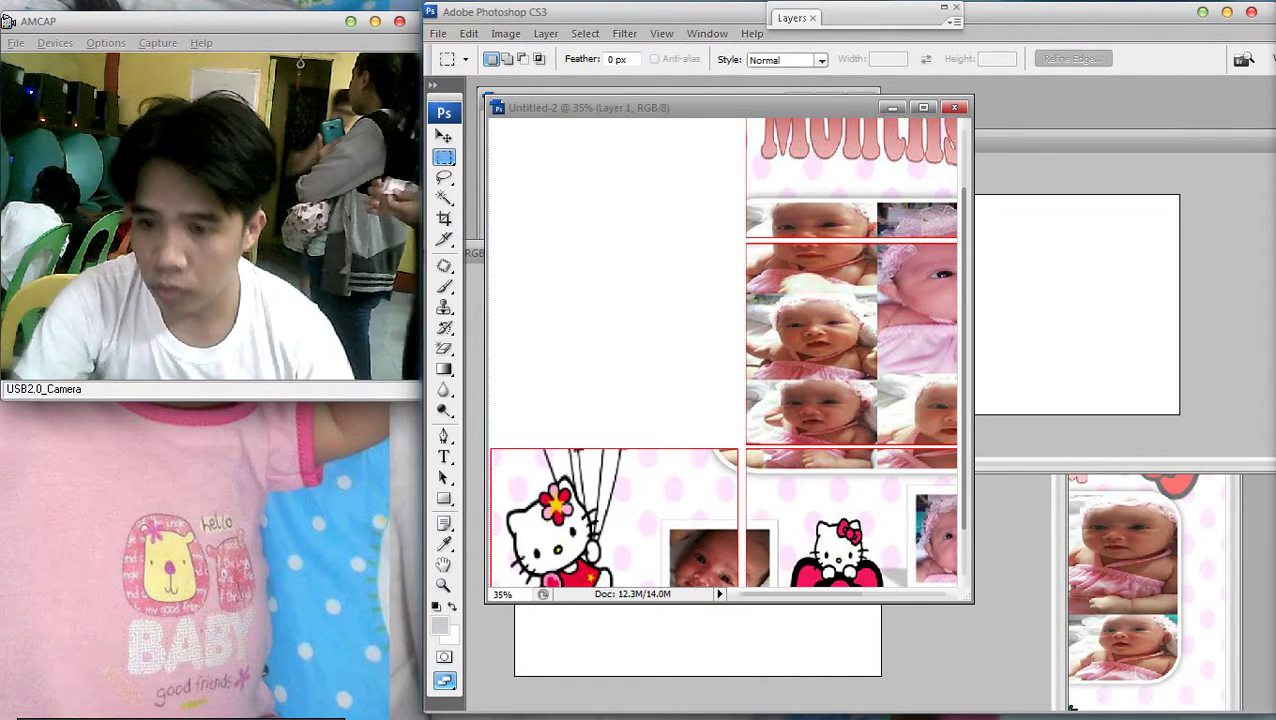
{"action": "key", "text": "ctrl+n"}
{"action": "key", "text": "Return"}
{"action": "key", "text": "ctrl+v"}
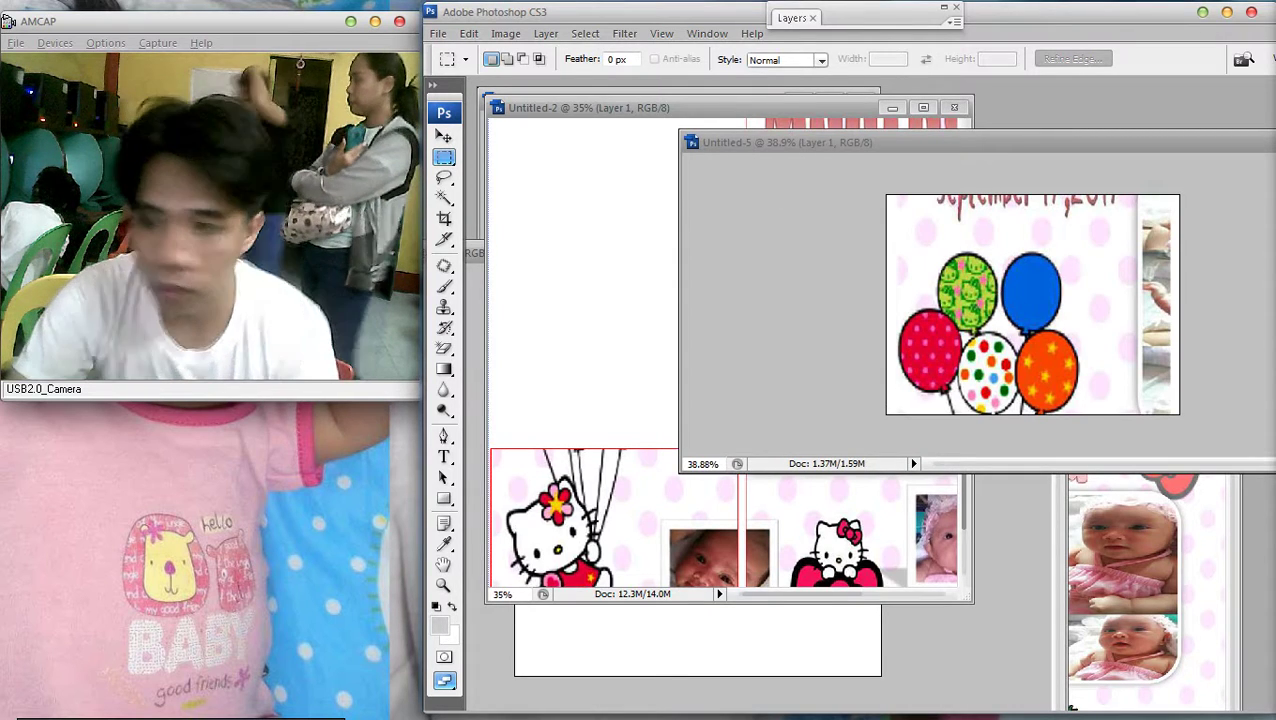
Nudge the pasted balloons up, left and right to show part of the date
{"action": "key", "text": "v"}
{"action": "key", "text": "shift+Up"}
{"action": "key", "text": "shift+Up"}
{"action": "key", "text": "shift+Up"}
{"action": "key", "text": "shift+Up"}
{"action": "key", "text": "shift+Left"}
{"action": "key", "text": "shift+Left"}
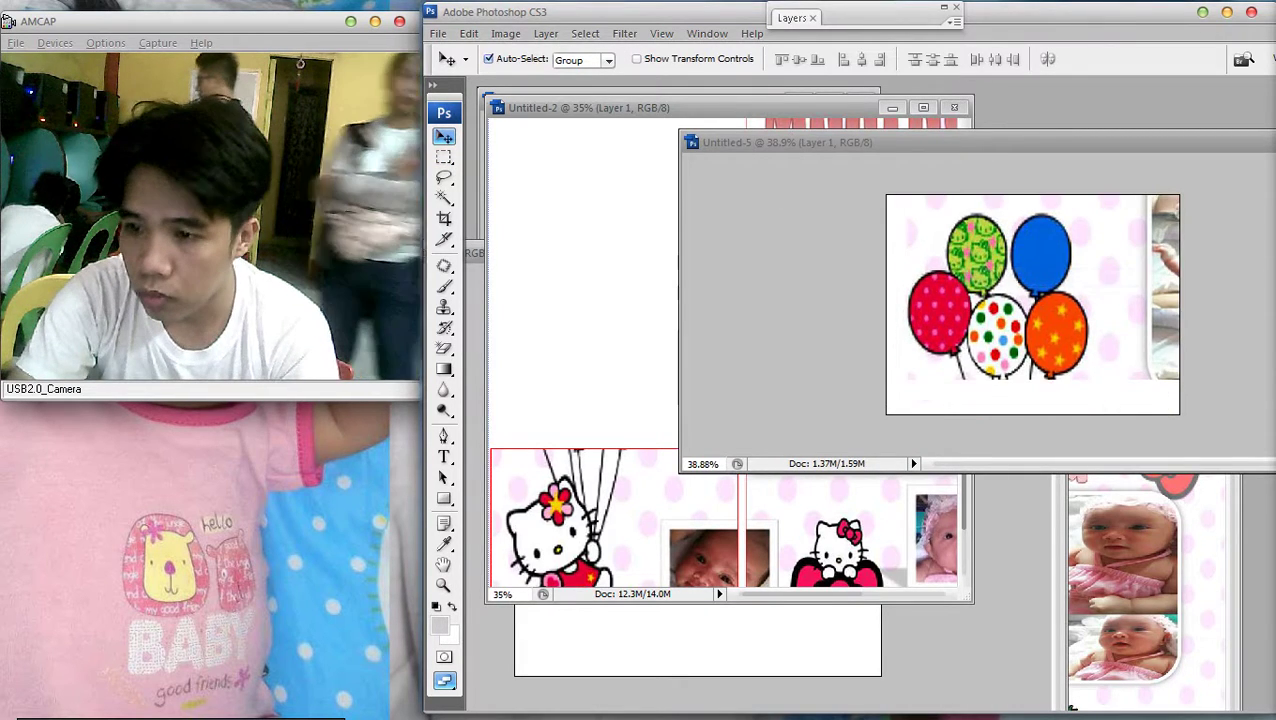
{"action": "key", "text": "shift+Down"}
{"action": "key", "text": "shift+Down"}
{"action": "key", "text": "shift+Down"}
{"action": "key", "text": "shift+Down"}
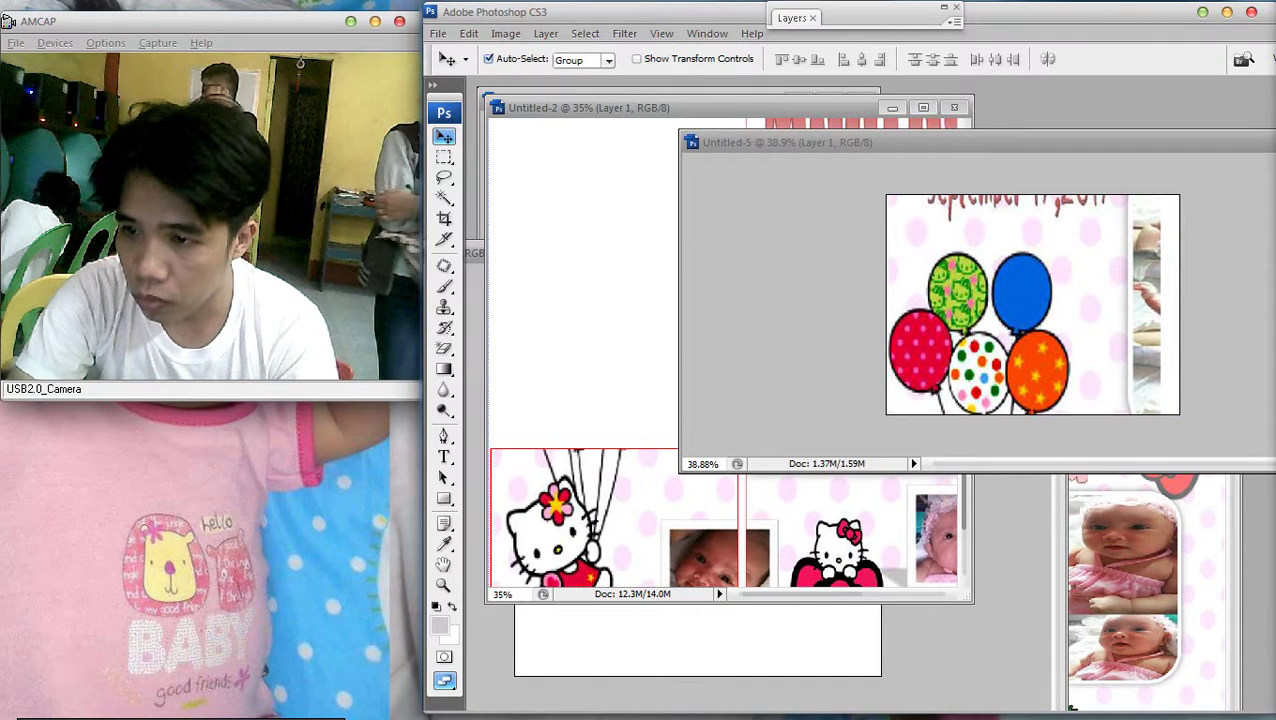
{"action": "key", "text": "shift+Up"}
{"action": "key", "text": "shift+Up"}
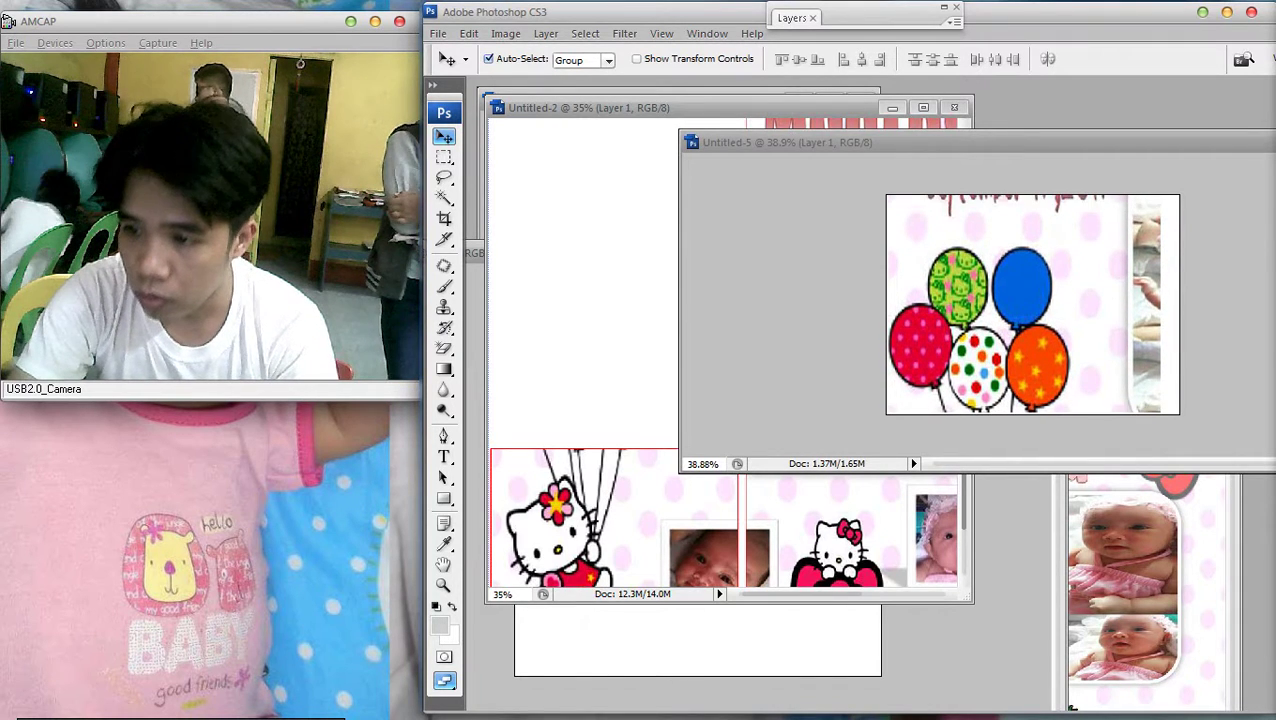
{"action": "key", "text": "shift+Right"}
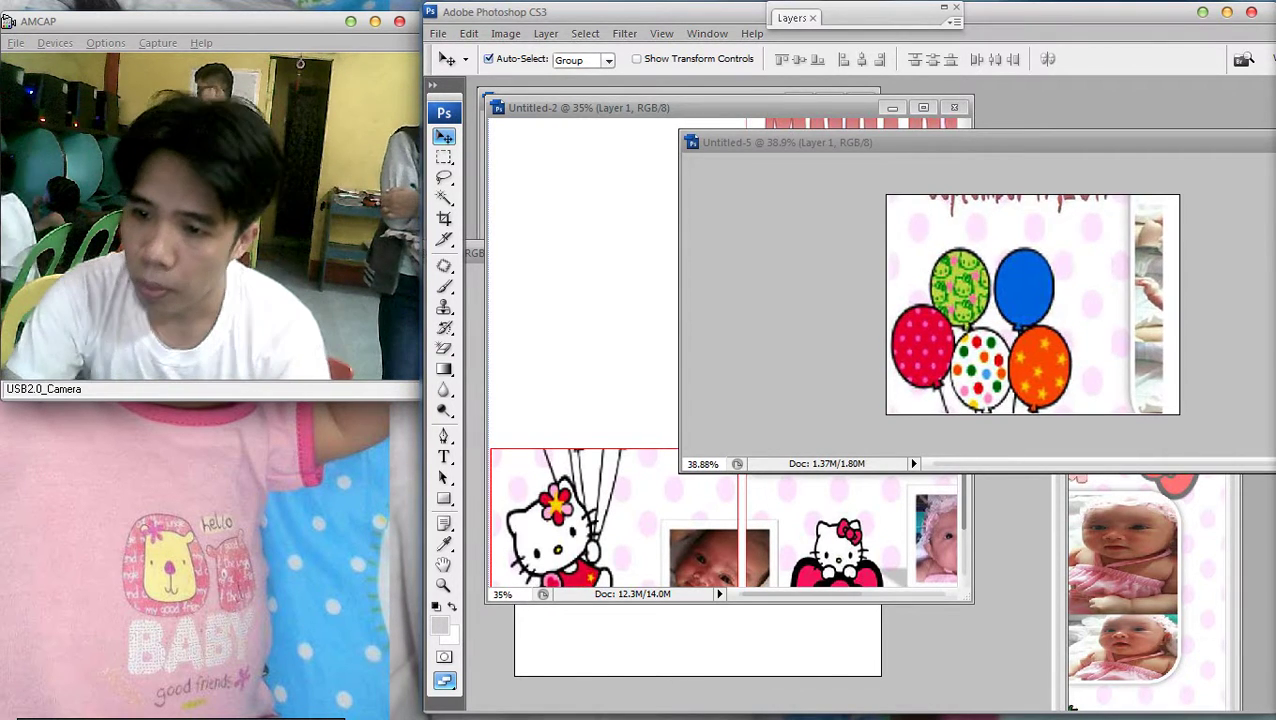
{"action": "key", "text": "shift+Right"}
{"action": "key", "text": "shift+Right"}
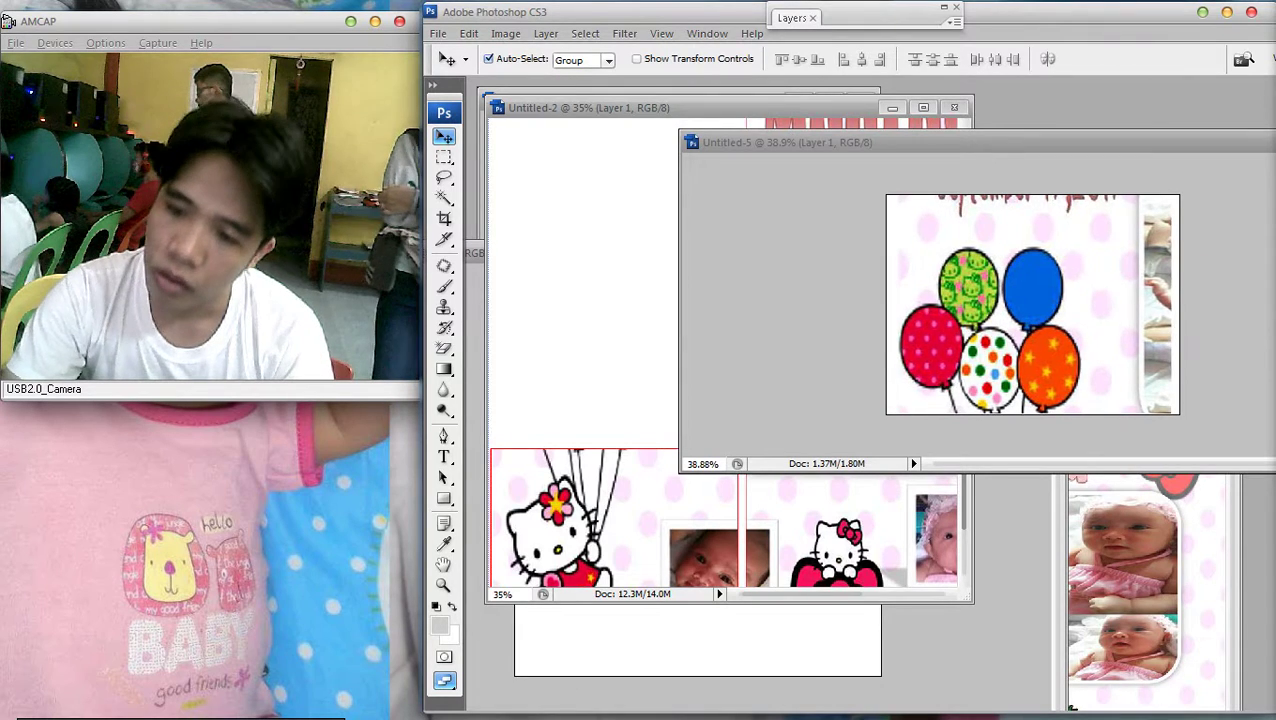
Enlarge the tile view and fine-tune the balloons' position with arrow-key nudges
{"action": "scroll", "coordinate": [1033, 304], "scroll_direction": "up", "scroll_amount": 1}
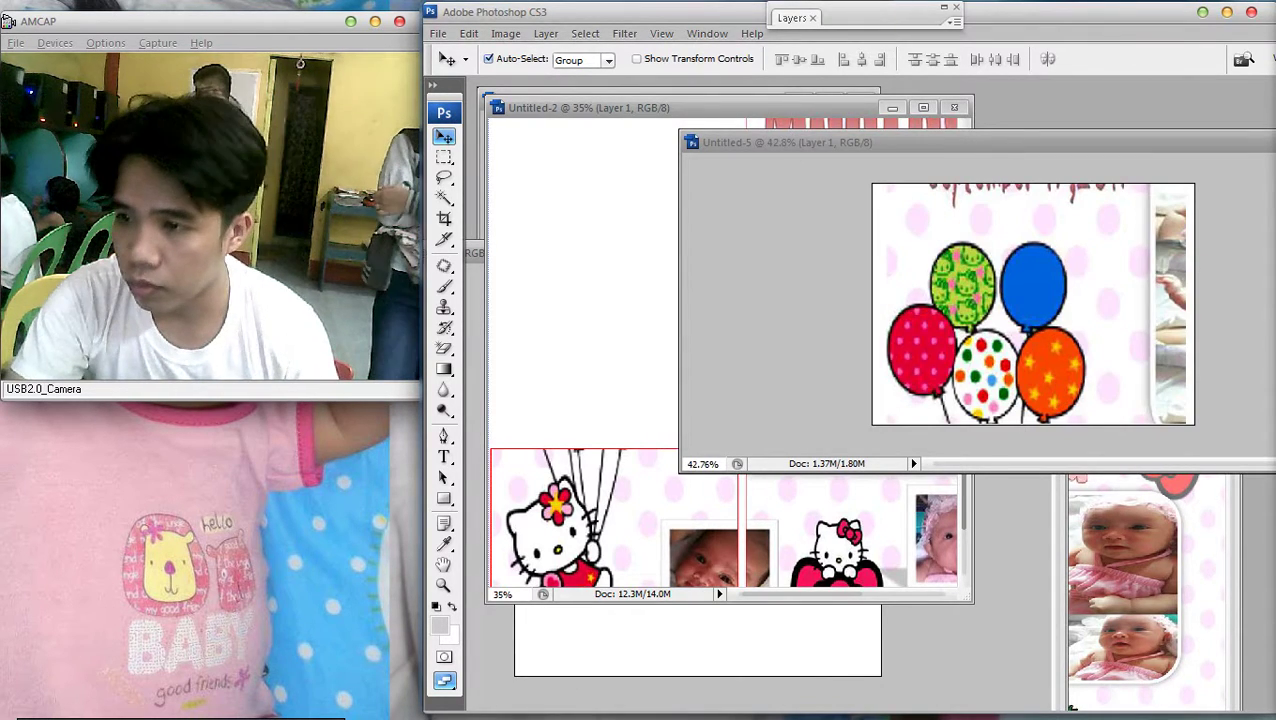
{"action": "key", "text": "f"}
{"action": "scroll", "coordinate": [864, 385], "scroll_direction": "up", "scroll_amount": 5}
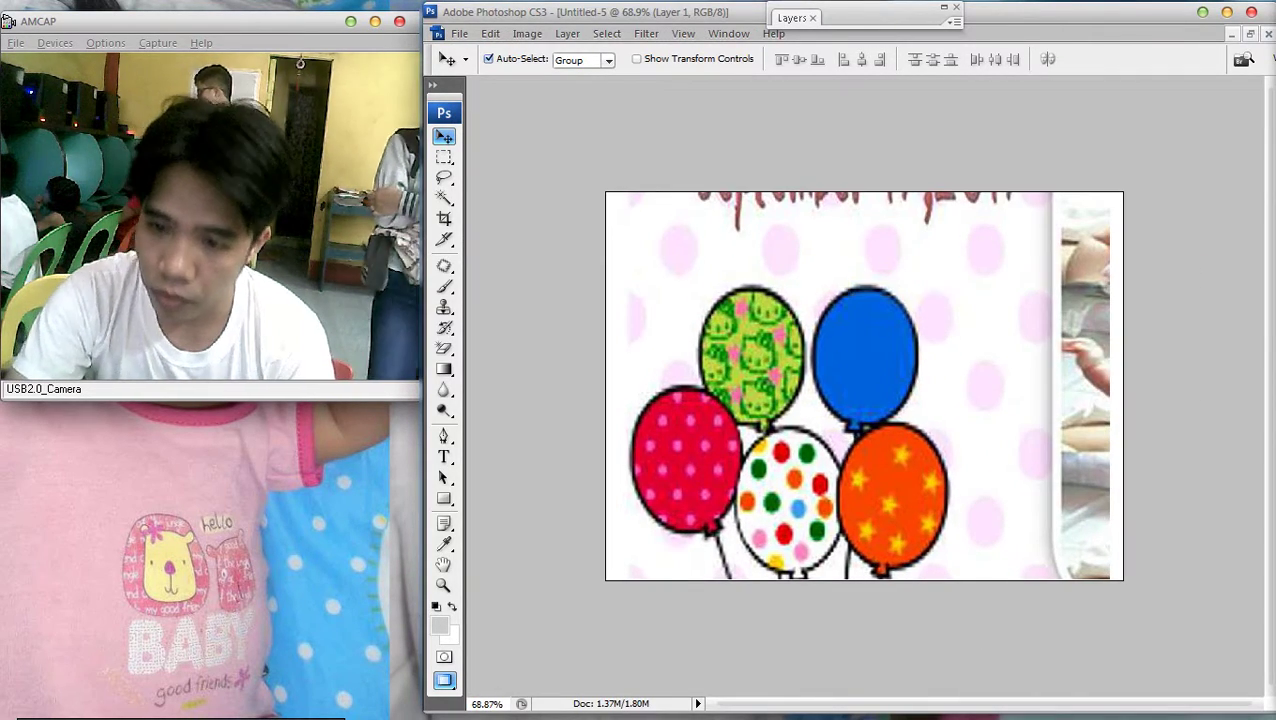
{"action": "key", "text": "shift+Right"}
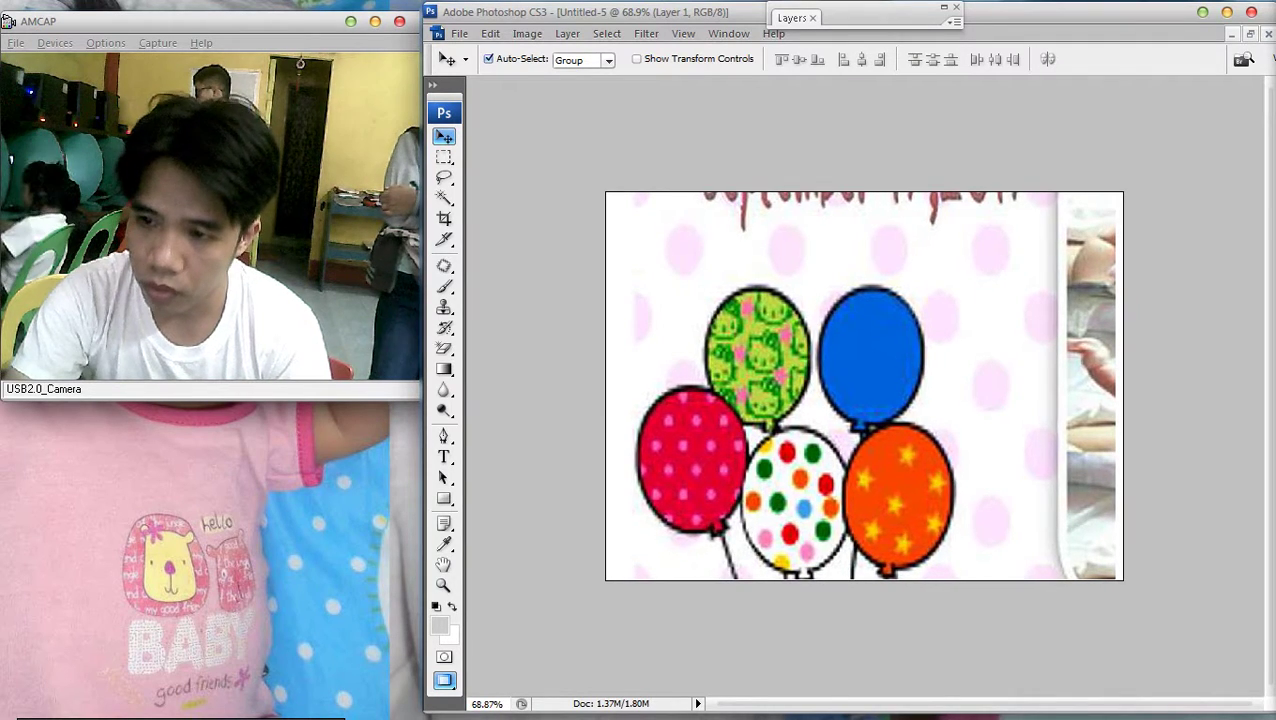
{"action": "scroll", "coordinate": [864, 385], "scroll_direction": "down", "scroll_amount": 2}
{"action": "scroll", "coordinate": [864, 385], "scroll_direction": "up", "scroll_amount": 2}
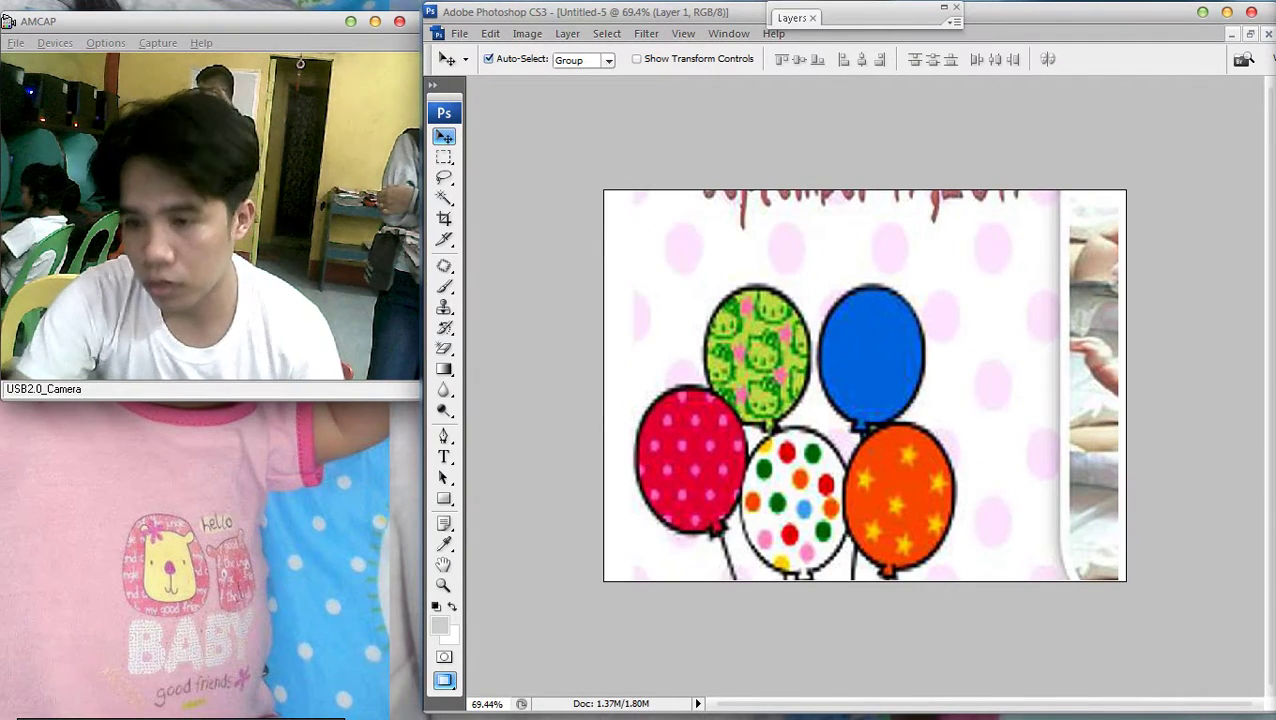
{"action": "key", "text": "Right"}
{"action": "key", "text": "Right"}
{"action": "key", "text": "Right"}
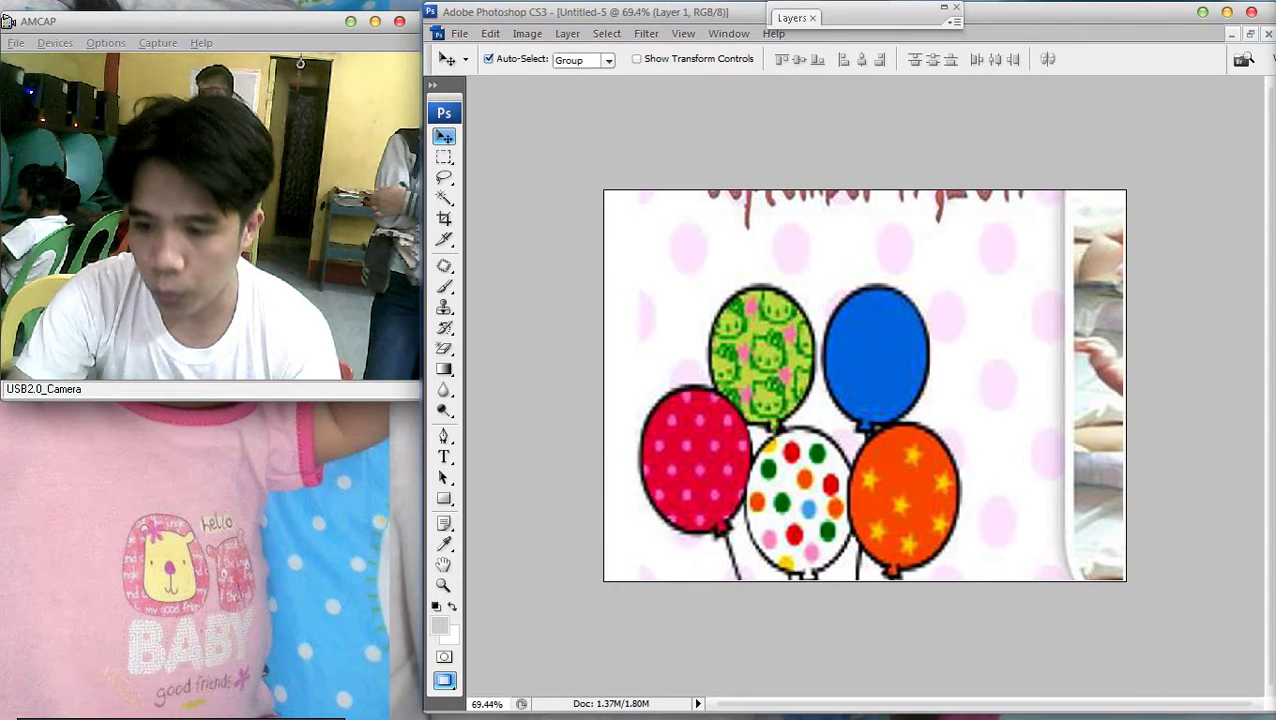
{"action": "key", "text": "shift+Left"}
{"action": "key", "text": "shift+Down"}
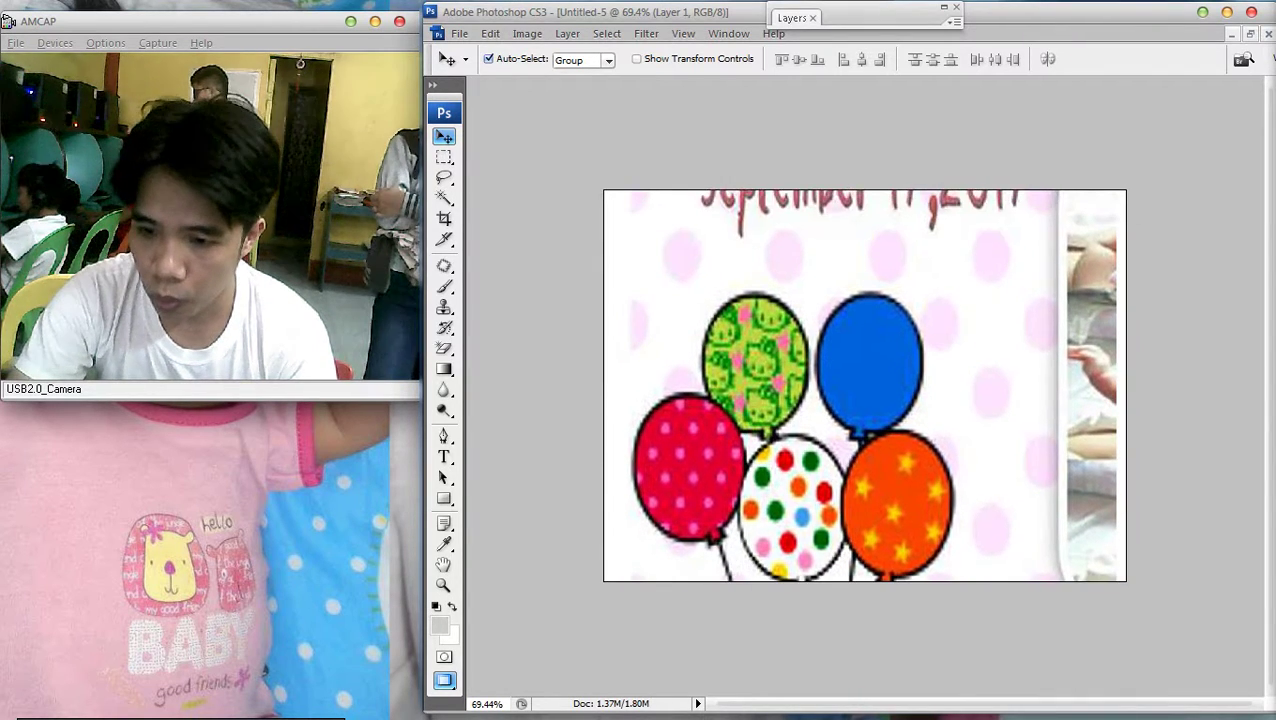
{"action": "key", "text": "shift+Up"}
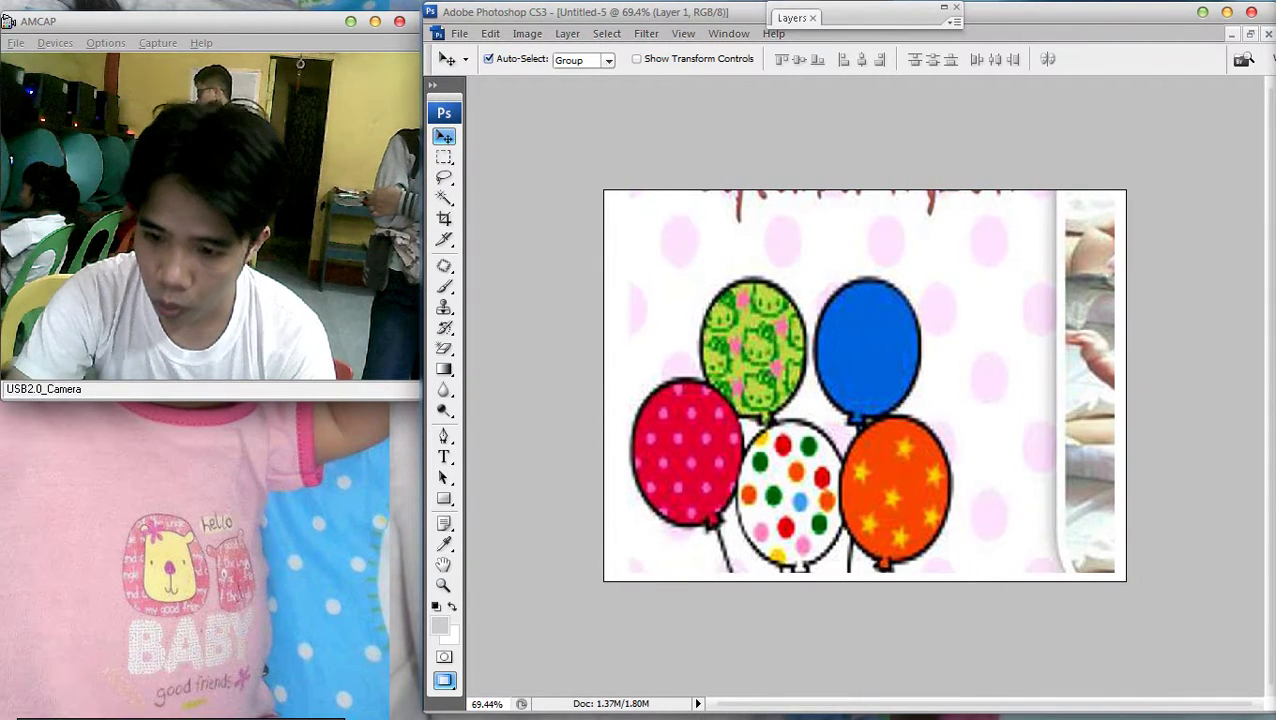
{"action": "key", "text": "ctrl+minus"}
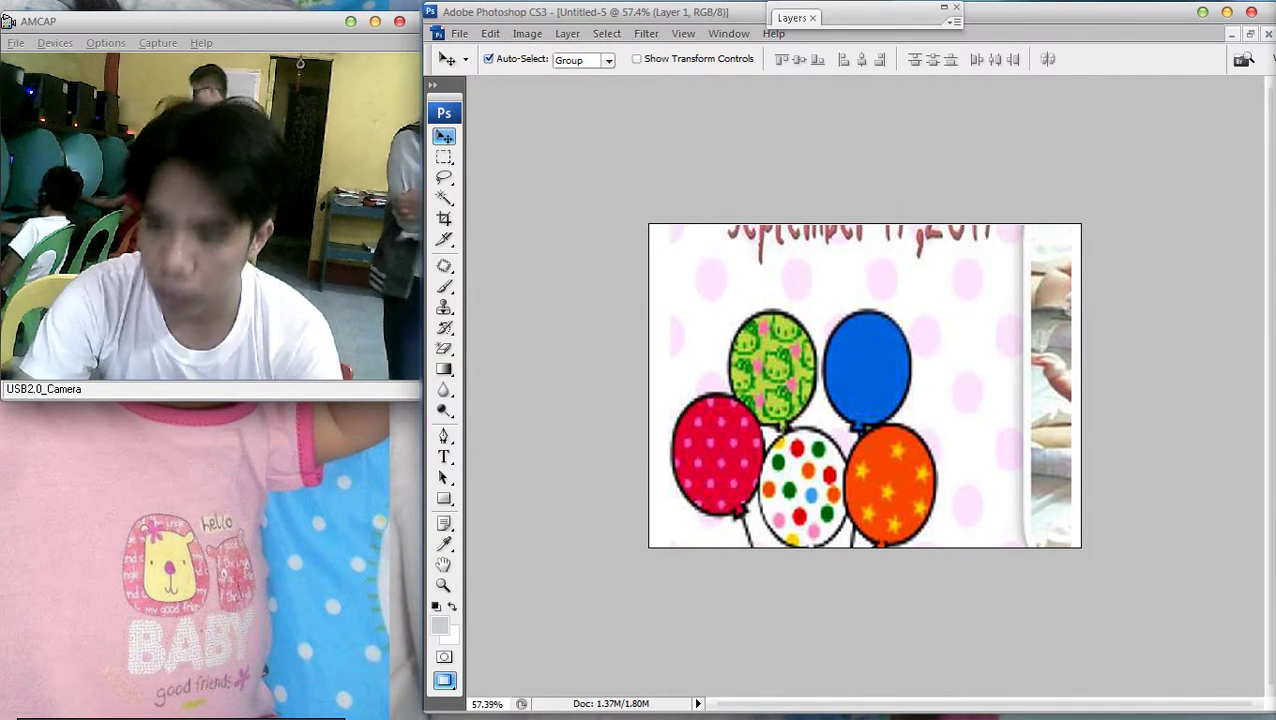
Cancel a first Image Size attempt and undo to restore the balloon layer
{"action": "key", "text": "Delete"}
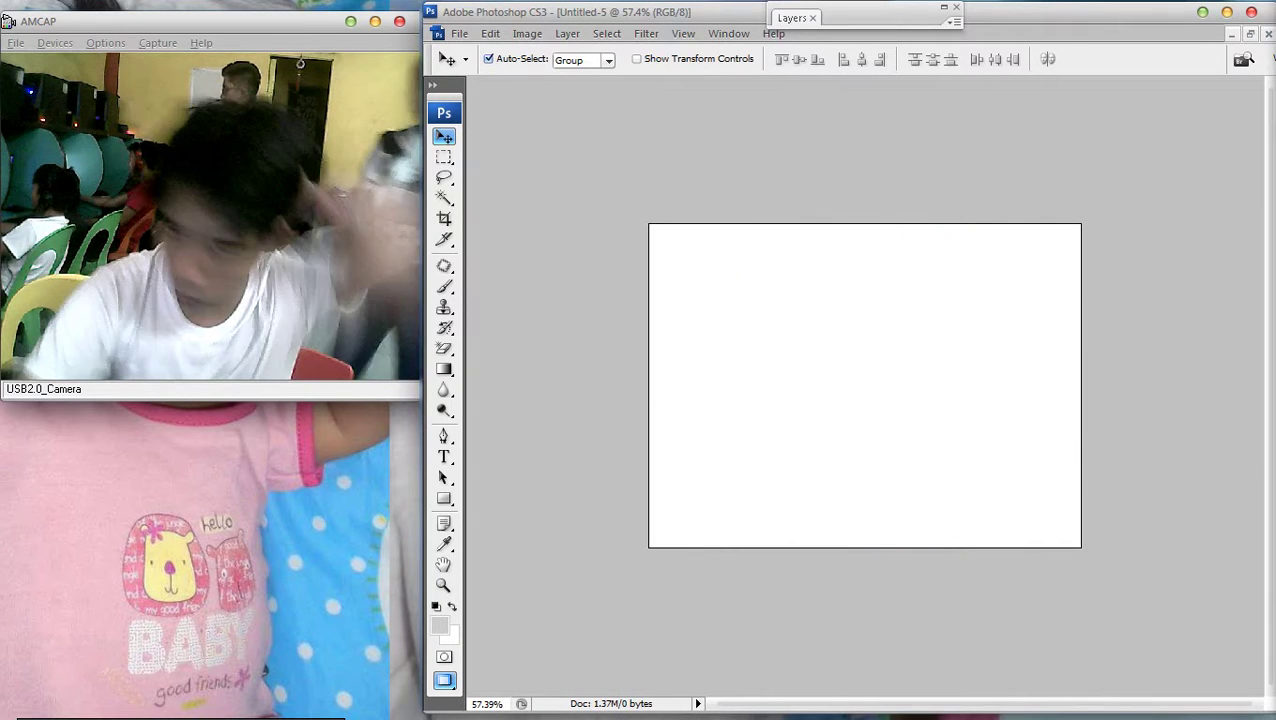
{"action": "key", "text": "alt+i"}
{"action": "key", "text": "Down"}
{"action": "key", "text": "Down"}
{"action": "key", "text": "Down"}
{"action": "key", "text": "Down"}
{"action": "key", "text": "Down"}
{"action": "key", "text": "Return"}
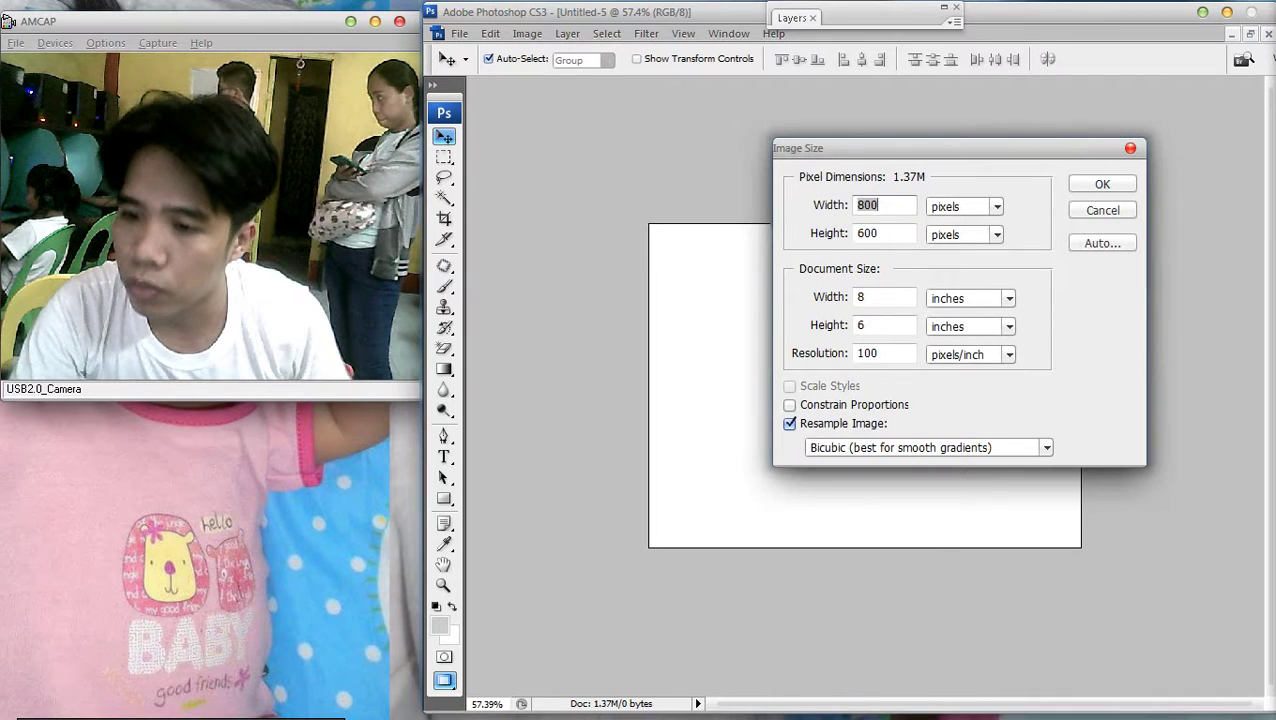
{"action": "left_click", "coordinate": [862, 325]}
{"action": "key", "text": "Escape"}
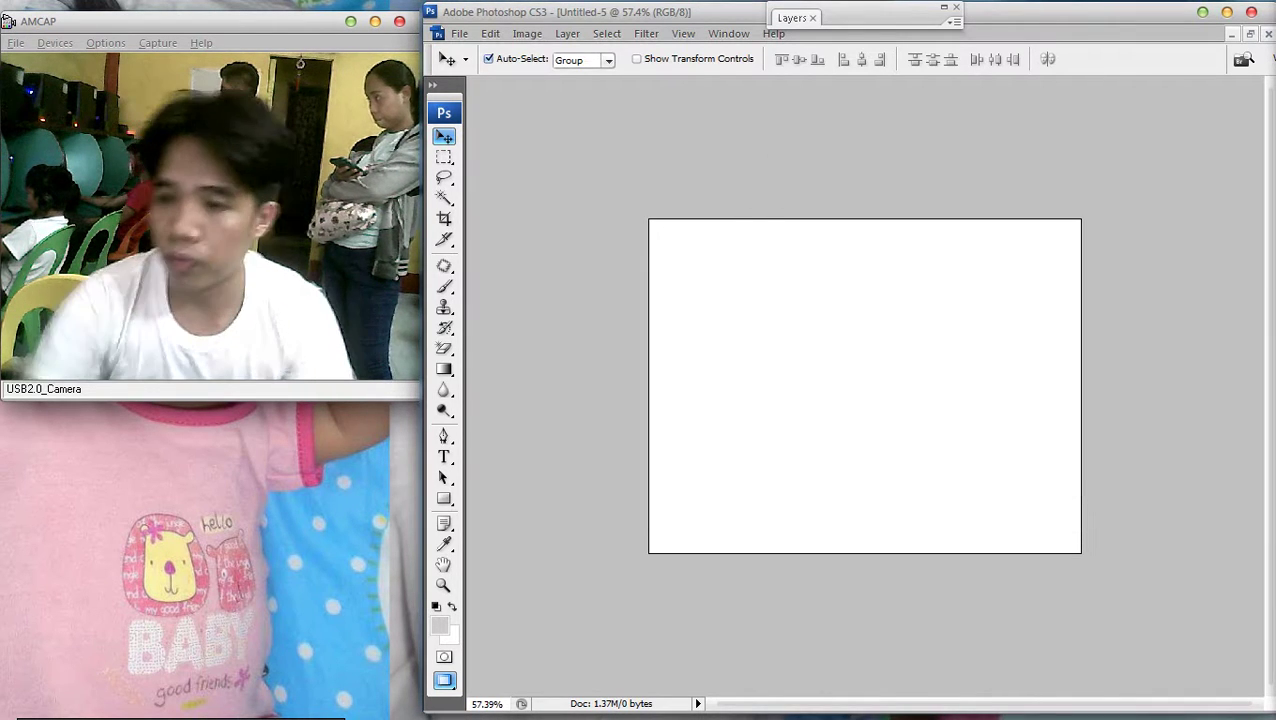
{"action": "key", "text": "ctrl+z"}
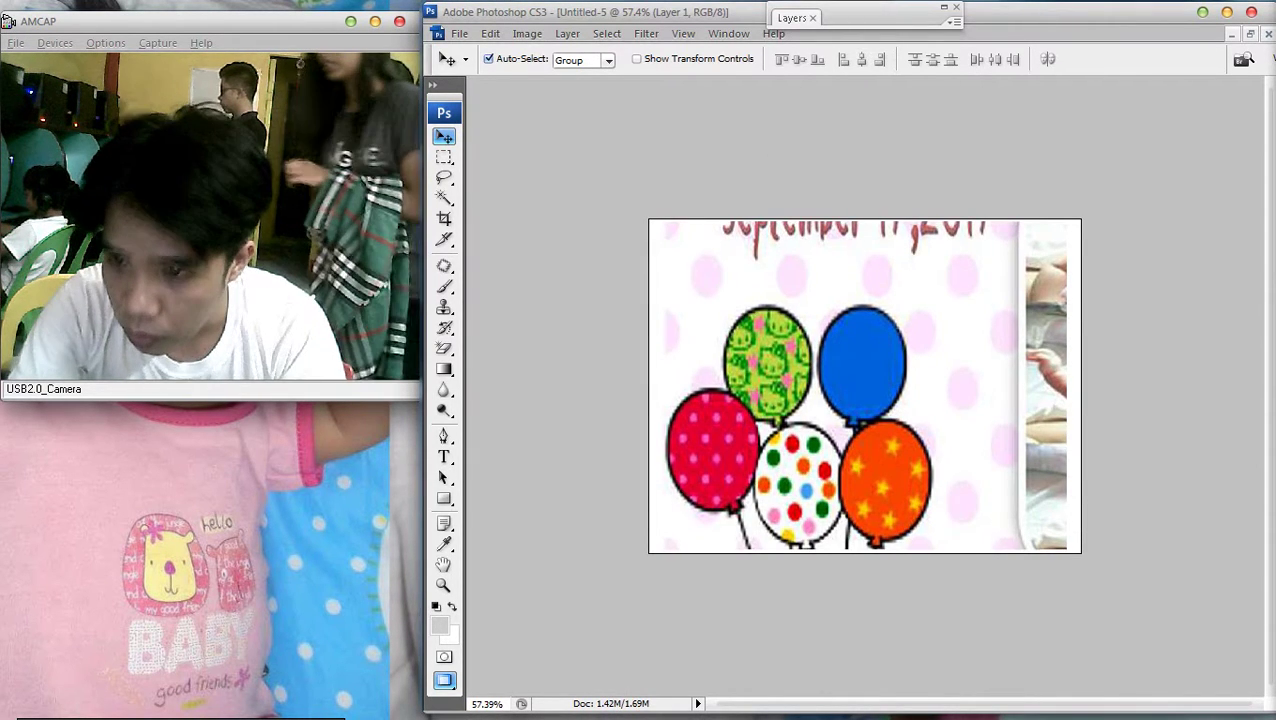
{"action": "key", "text": "ctrl+minus"}
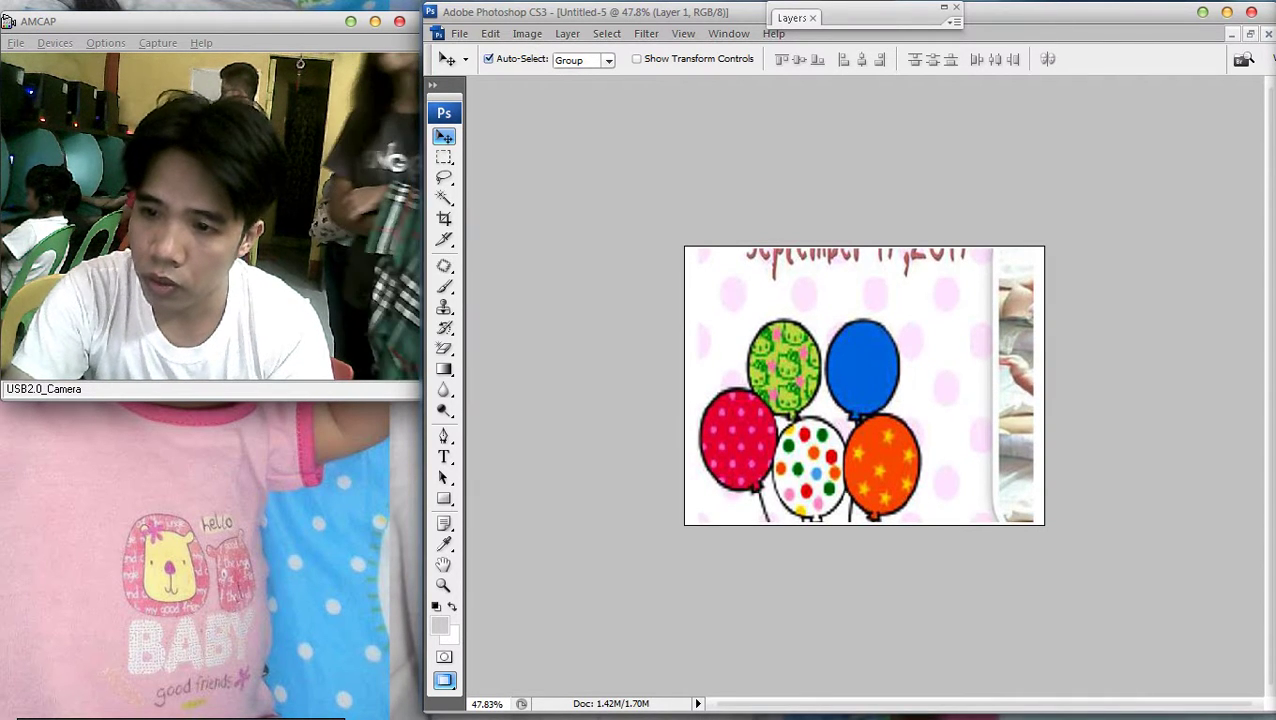
{"action": "key", "text": "ctrl+plus"}
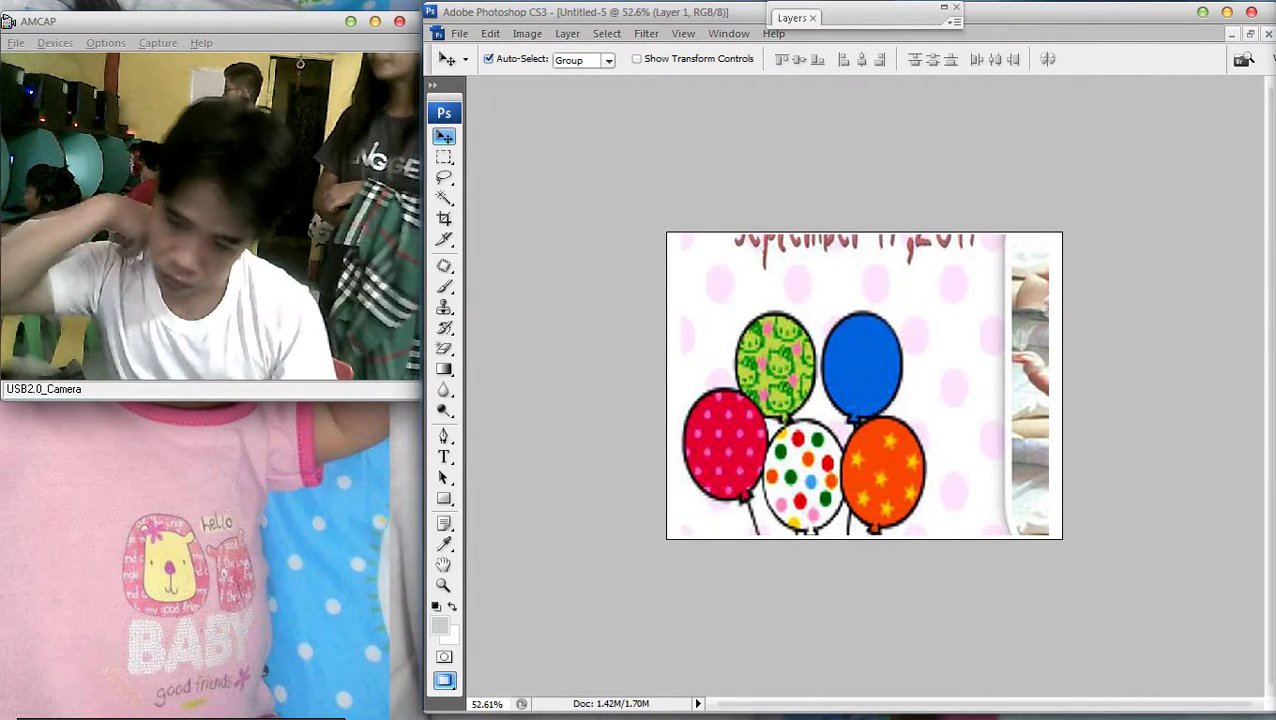
{"action": "key", "text": "ctrl+plus"}
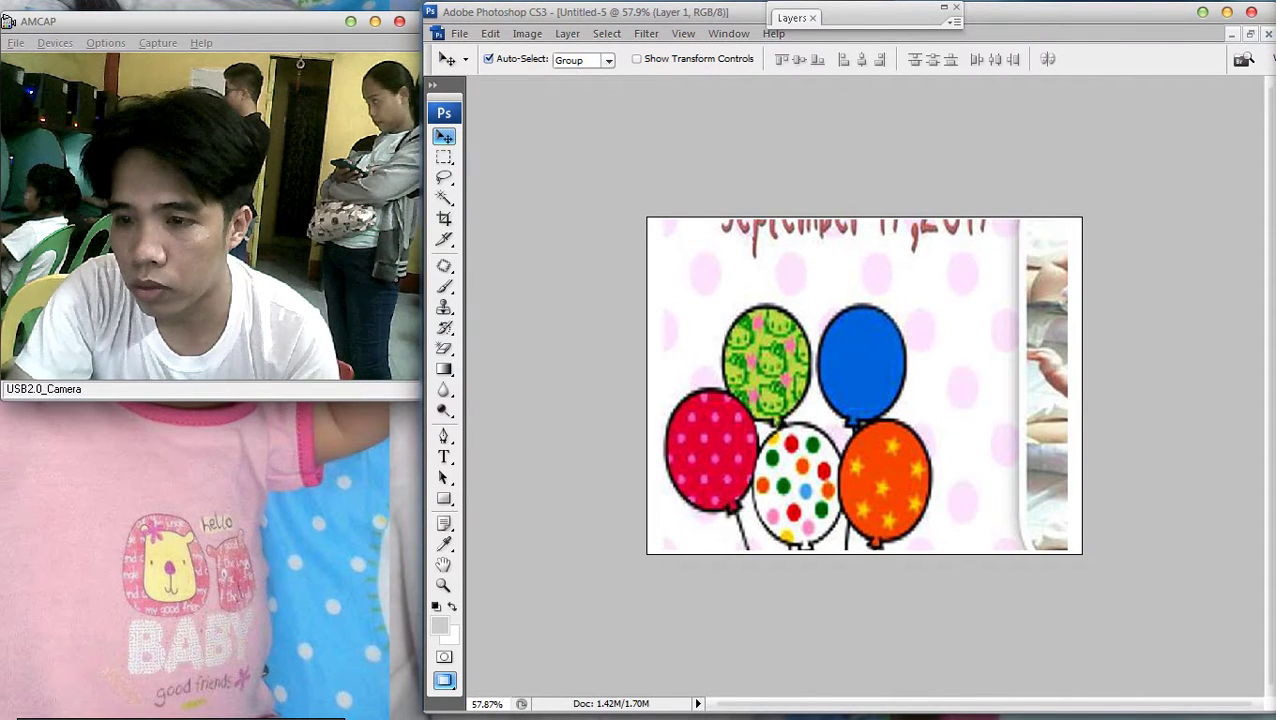
Remove the balloon layer, resize the tile to 630 px height, and paste the balloons back
{"action": "right_click", "coordinate": [827, 302]}
{"action": "left_click", "coordinate": [850, 313]}
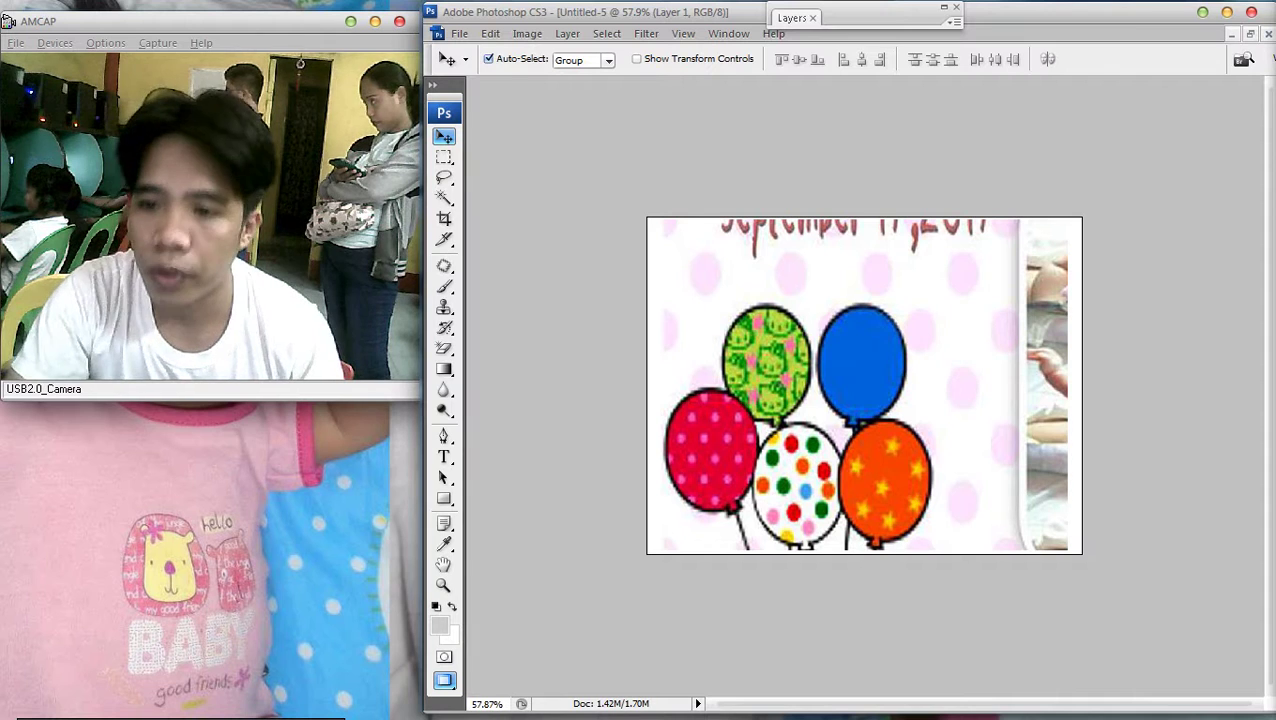
{"action": "key", "text": "Delete"}
{"action": "left_click", "coordinate": [527, 33]}
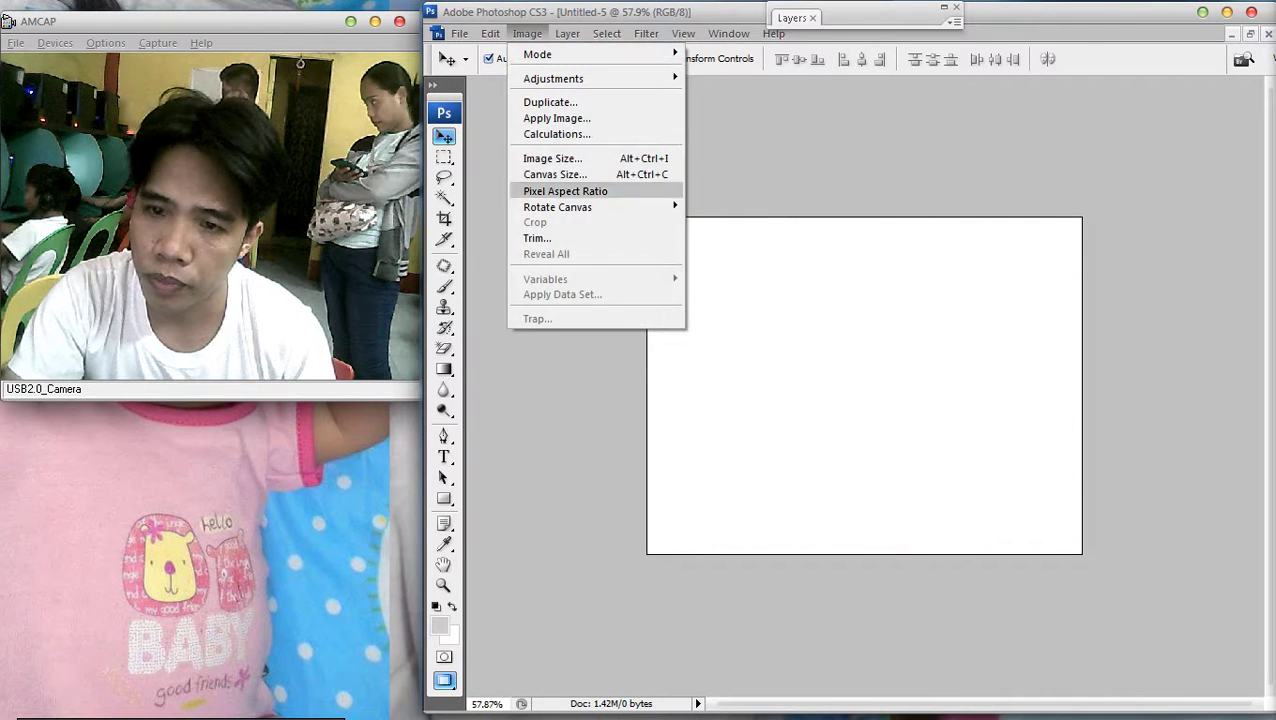
{"action": "left_click", "coordinate": [555, 158]}
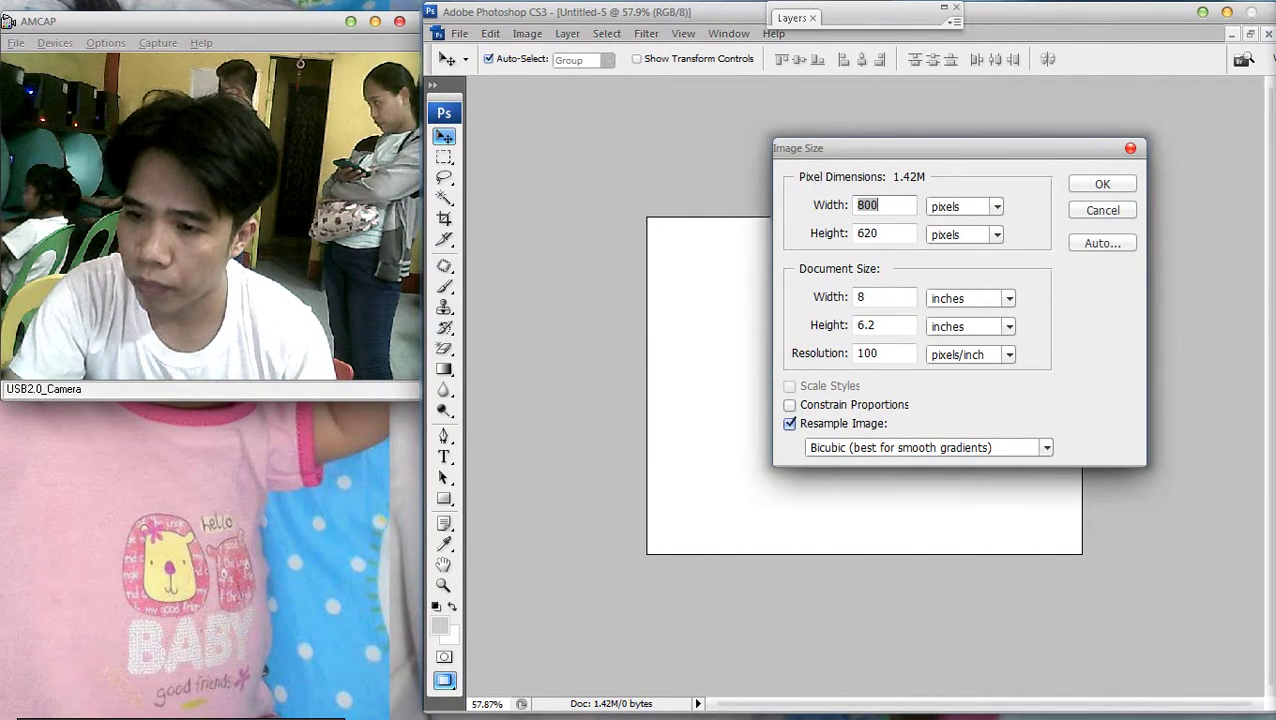
{"action": "key", "text": "Return"}
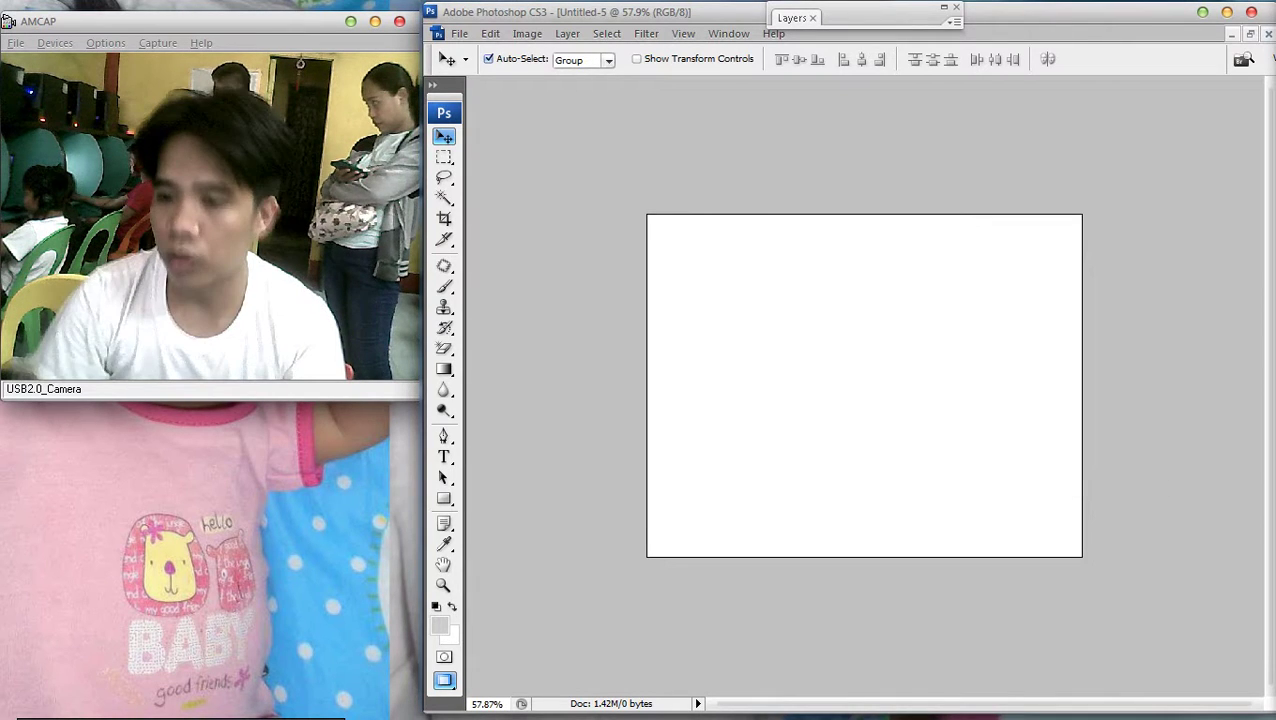
{"action": "key", "text": "ctrl+v"}
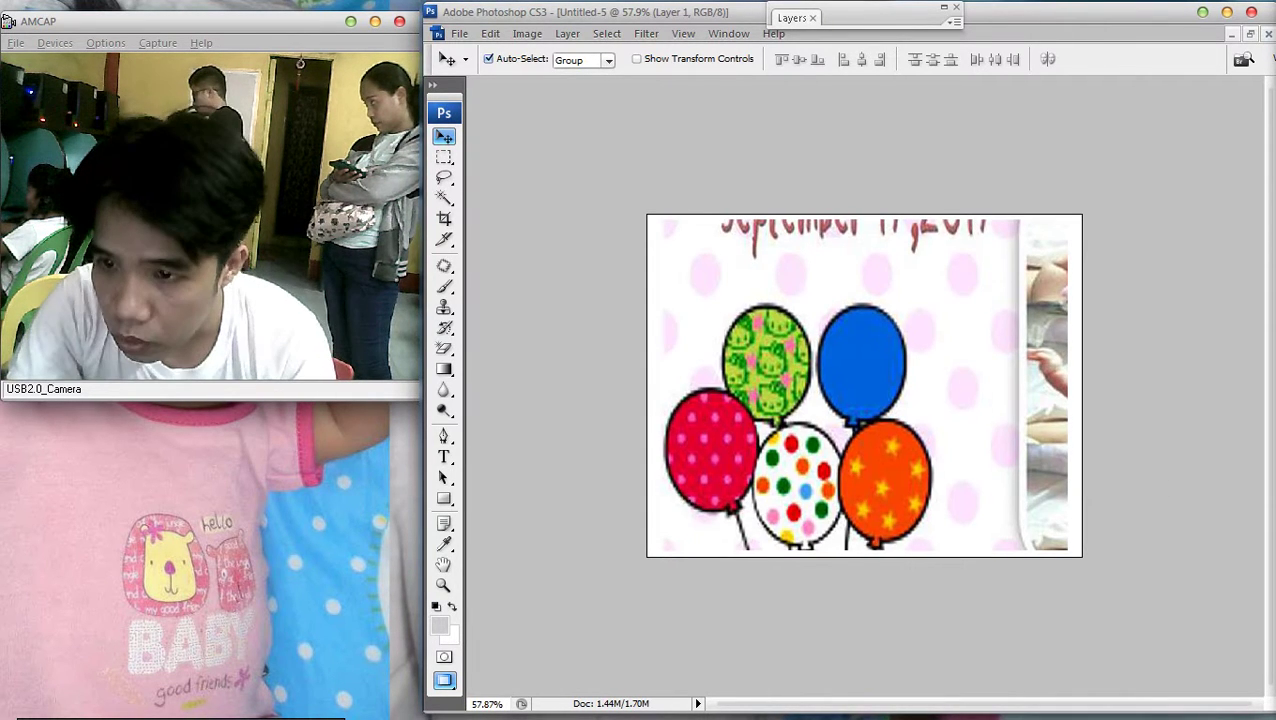
{"action": "key", "text": "ctrl+minus"}
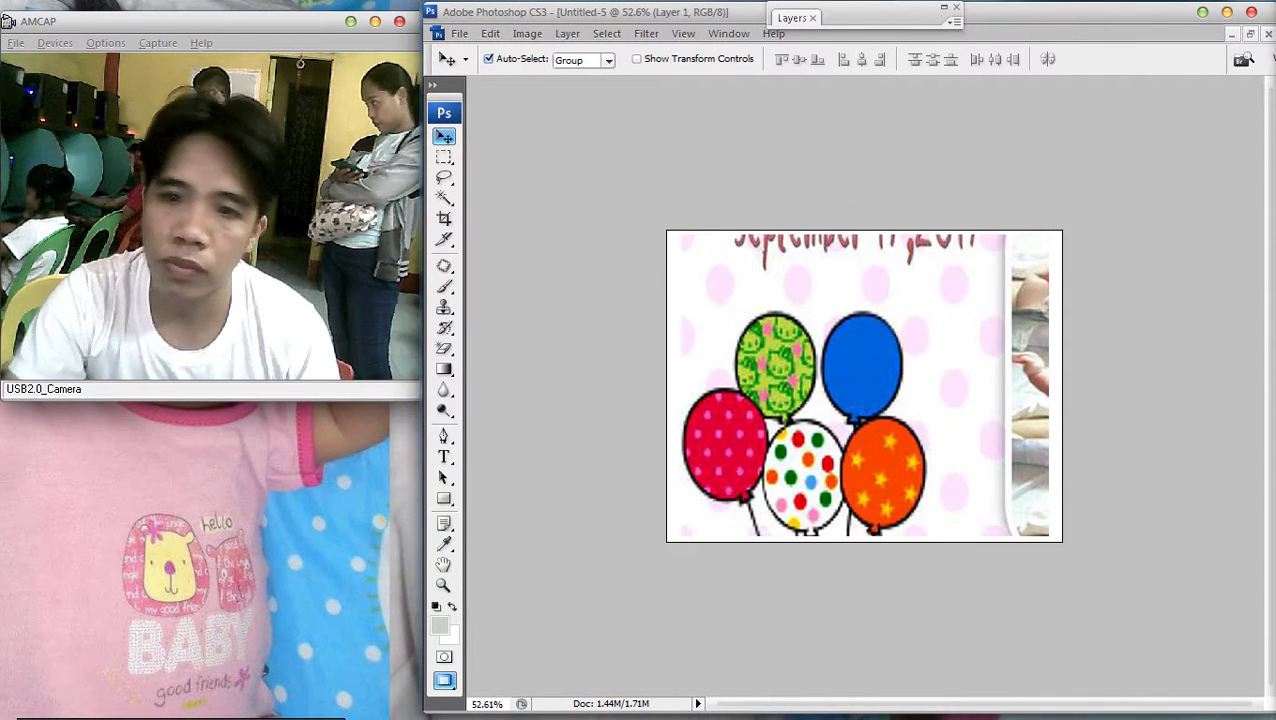
Save the tile as a JPEG inside a newly created New Folder
{"action": "left_click", "coordinate": [459, 33]}
{"action": "left_click", "coordinate": [500, 245]}
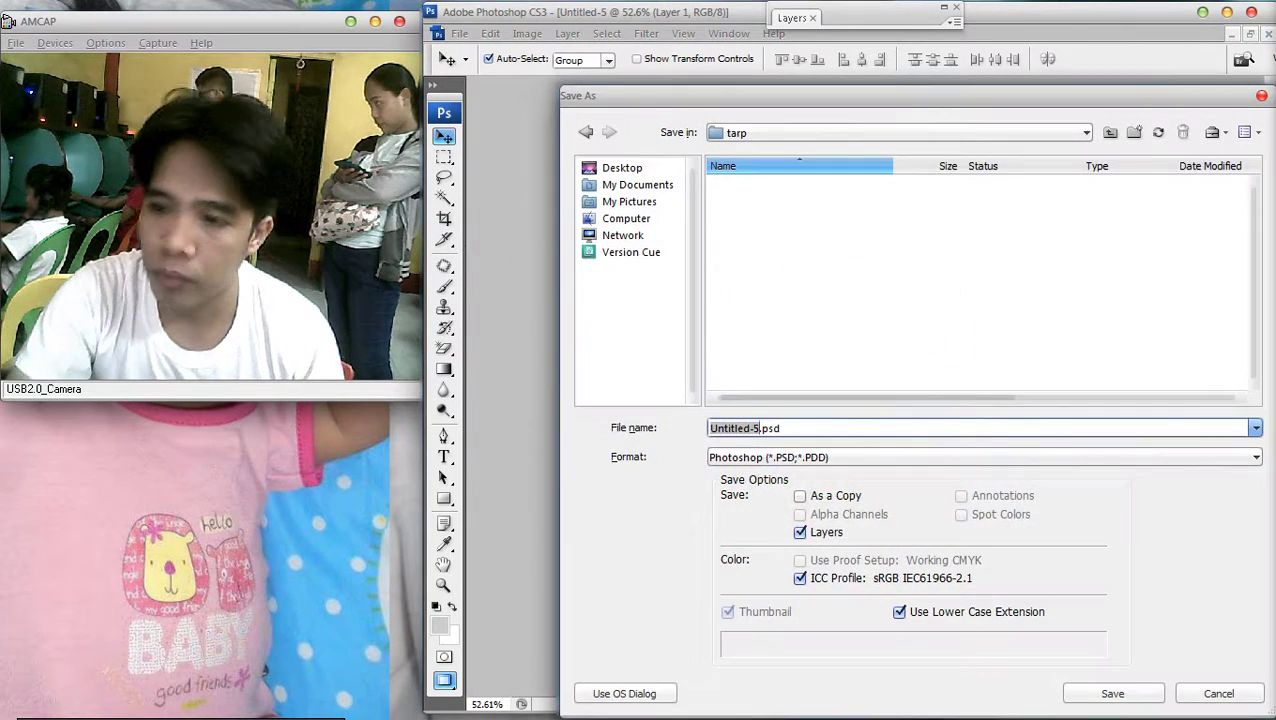
{"action": "right_click", "coordinate": [764, 222]}
{"action": "left_click", "coordinate": [830, 261]}
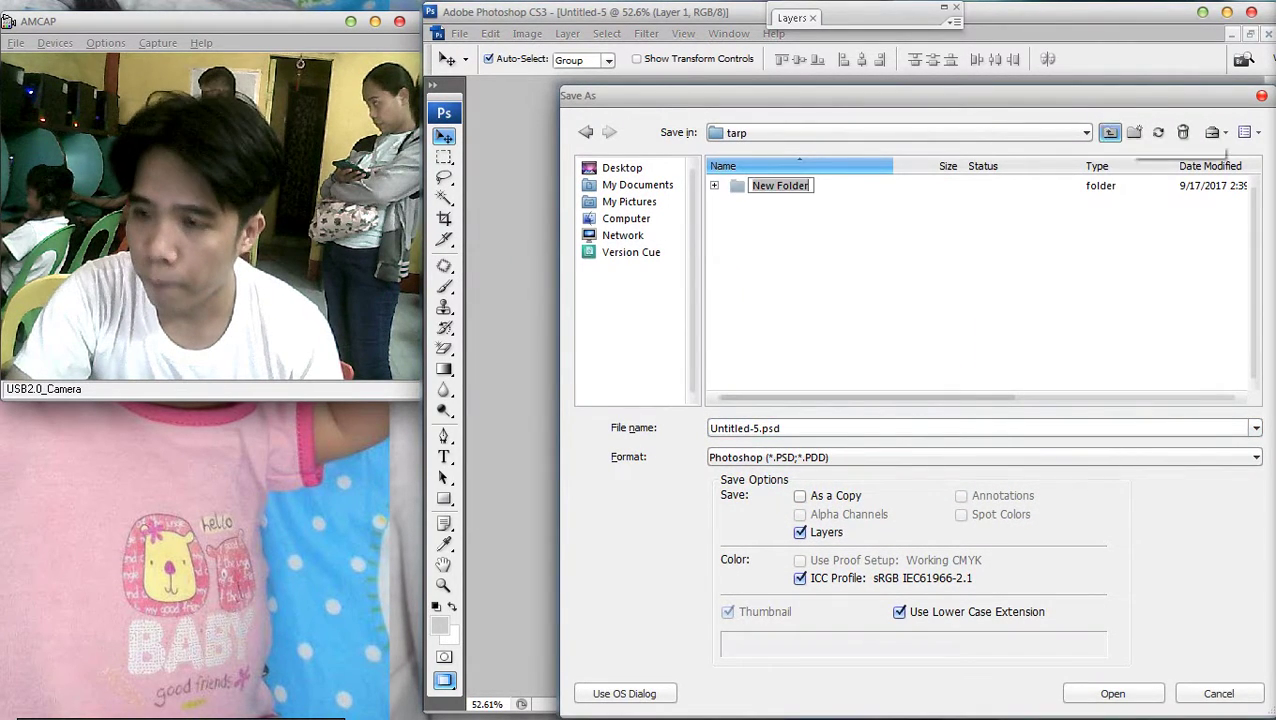
{"action": "key", "text": "Return"}
{"action": "key", "text": "Return"}
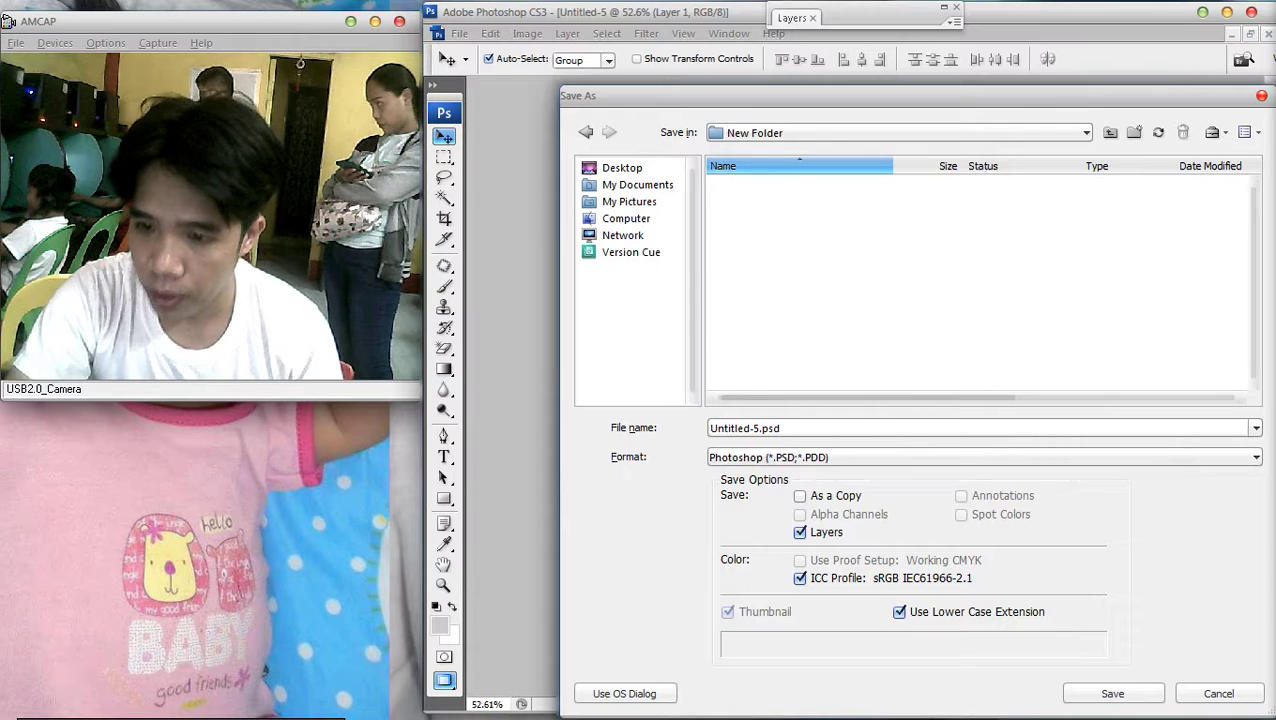
{"action": "key", "text": "alt+Down"}
{"action": "key", "text": "Down"}
{"action": "key", "text": "Down"}
{"action": "key", "text": "Down"}
{"action": "key", "text": "Down"}
{"action": "key", "text": "Down"}
{"action": "key", "text": "Down"}
{"action": "key", "text": "Return"}
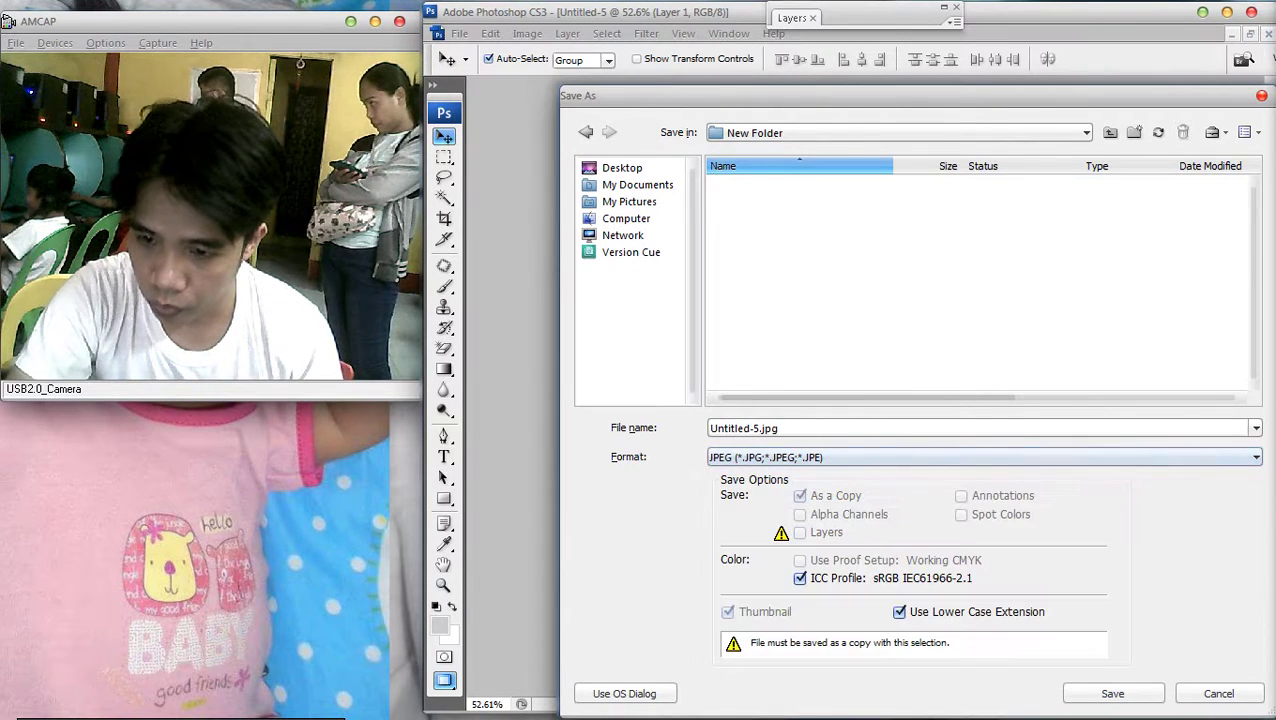
{"action": "type", "text": "Kate"}
{"action": "key", "text": "Return"}
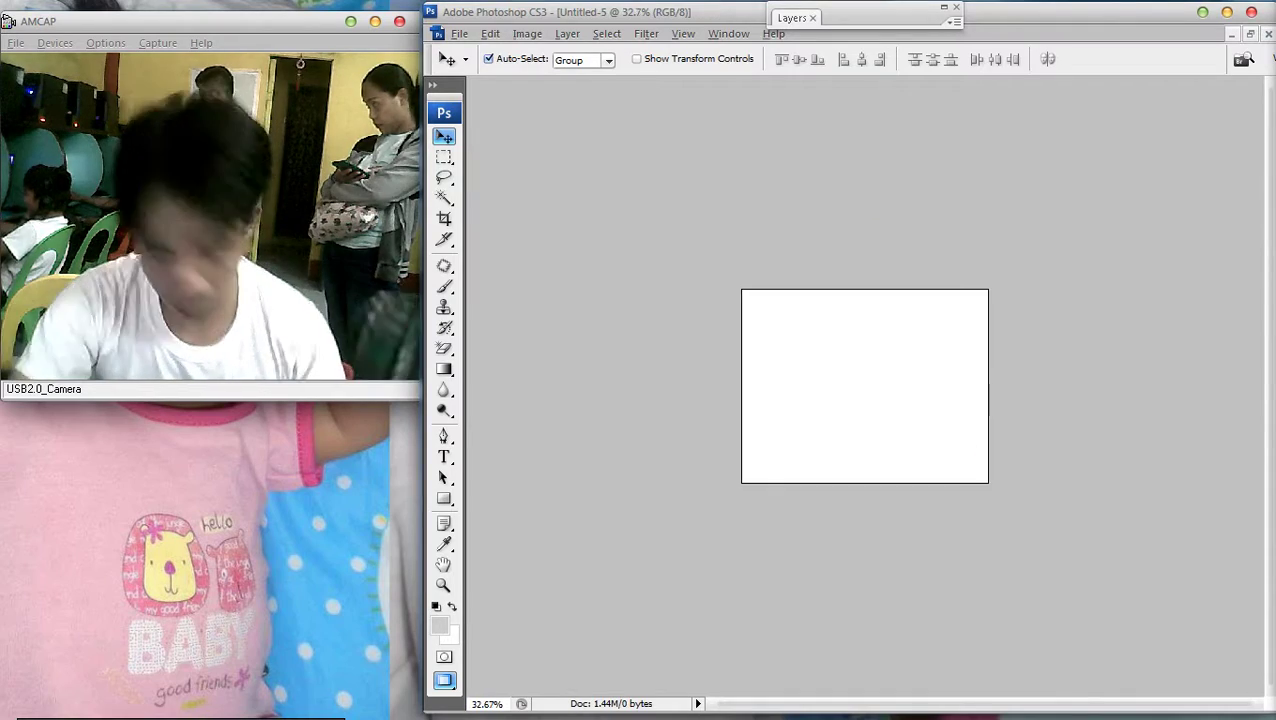
Marquee-select the 2x3 block of six baby photos in the collage
{"action": "key", "text": "f"}
{"action": "key", "text": "f"}
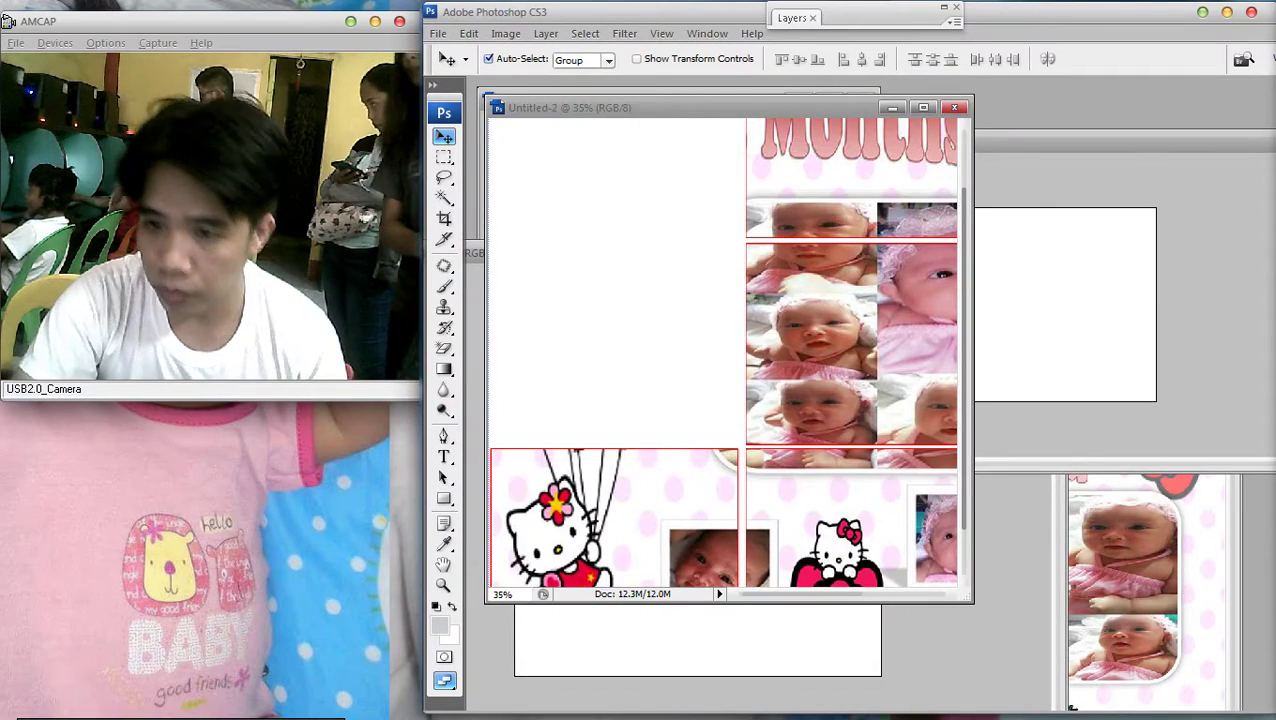
{"action": "key", "text": "ctrl+0"}
{"action": "key", "text": "m"}
{"action": "scroll", "coordinate": [727, 315], "scroll_direction": "up", "scroll_amount": 1}
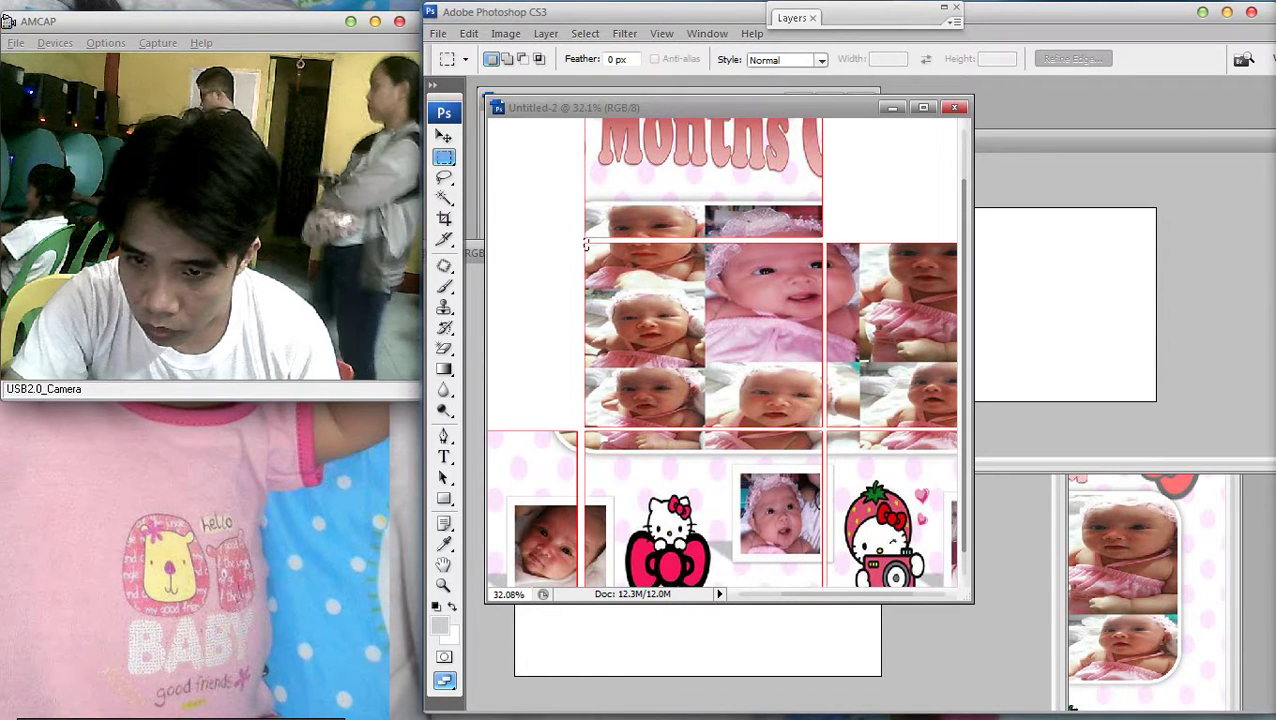
{"action": "left_click_drag", "start_coordinate": [722, 287], "coordinate": [824, 428]}
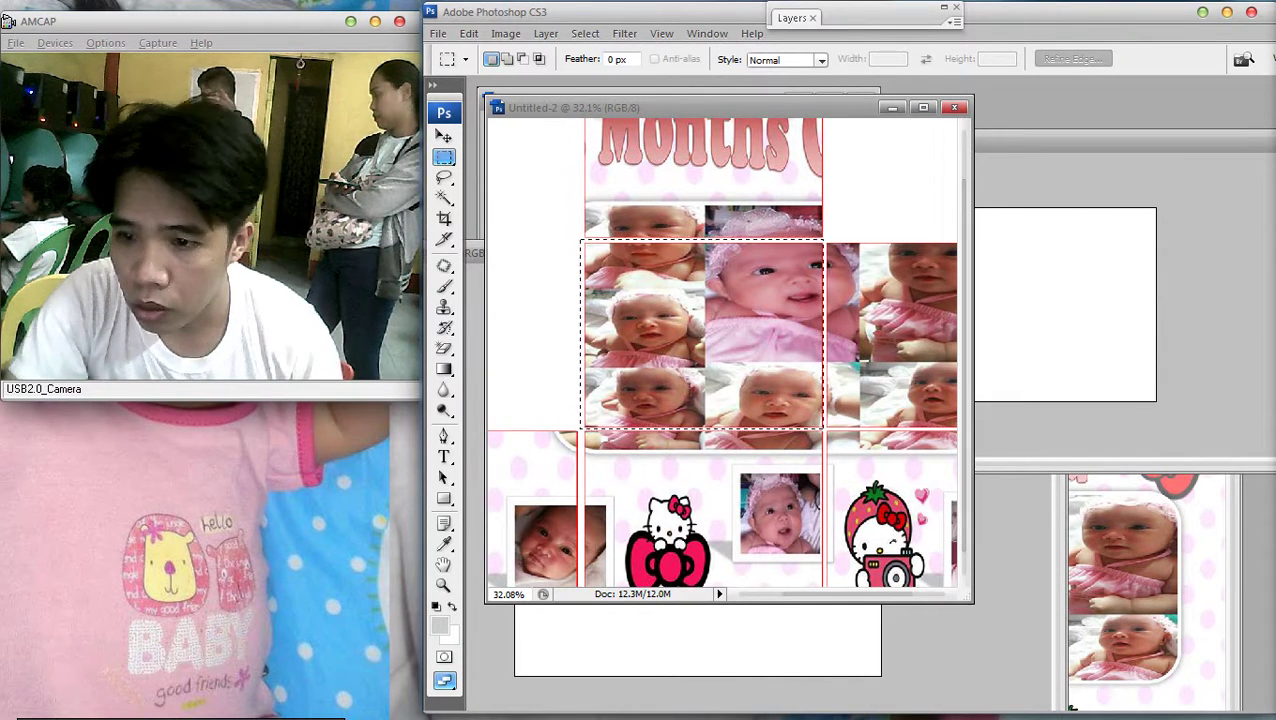
Cut the photo block and paste it into a new default-size document
{"action": "key", "text": "v"}
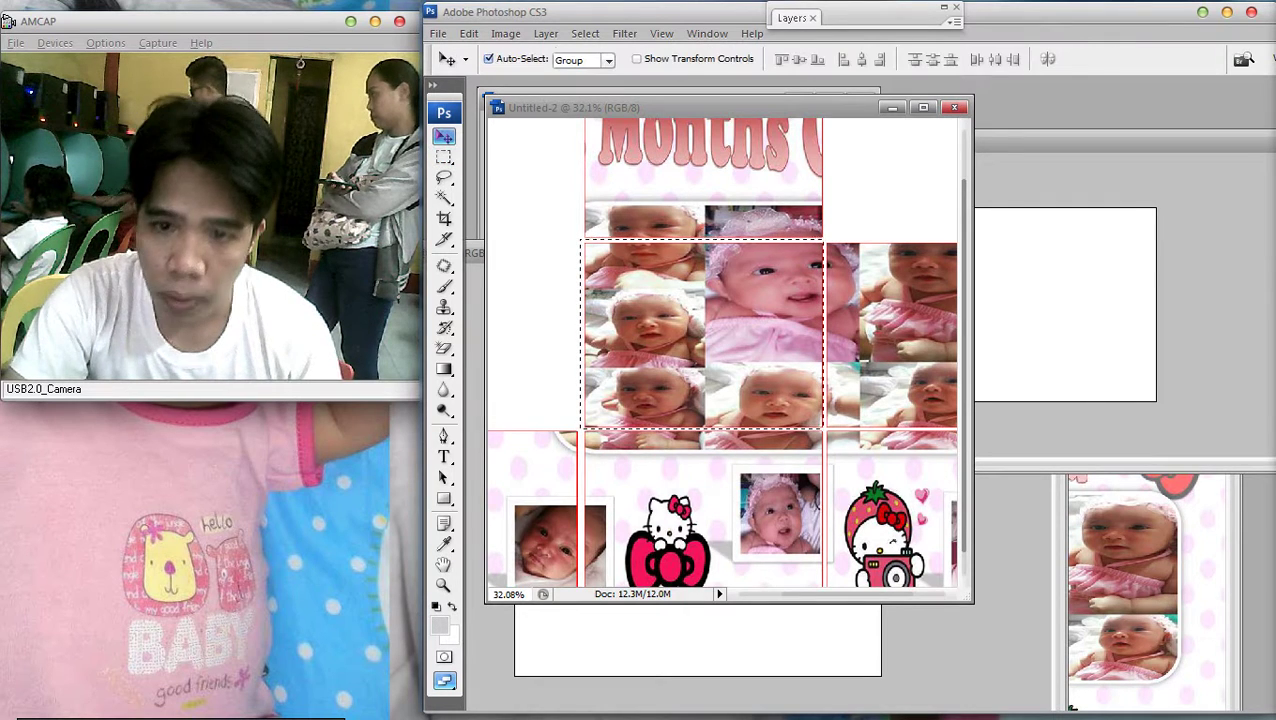
{"action": "key", "text": "ctrl+x"}
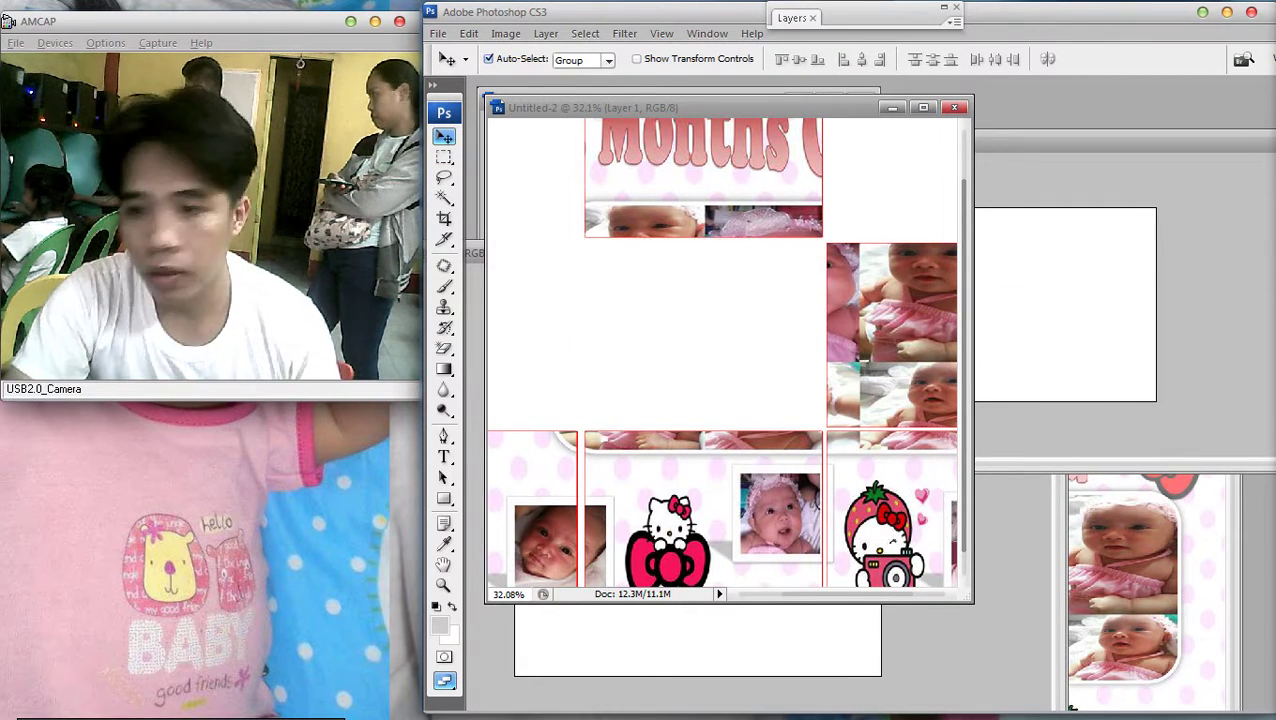
{"action": "key", "text": "ctrl+n"}
{"action": "key", "text": "Return"}
{"action": "key", "text": "ctrl+v"}
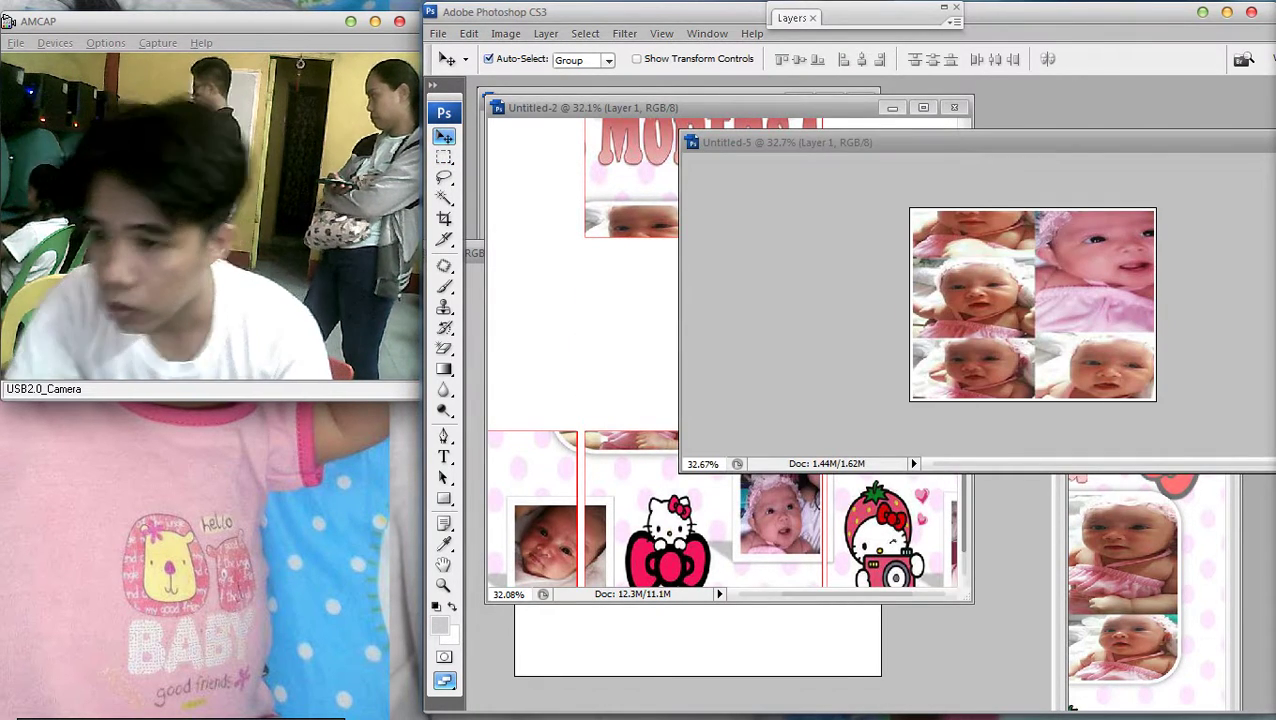
{"action": "scroll", "coordinate": [1032, 304], "scroll_direction": "up", "scroll_amount": 2}
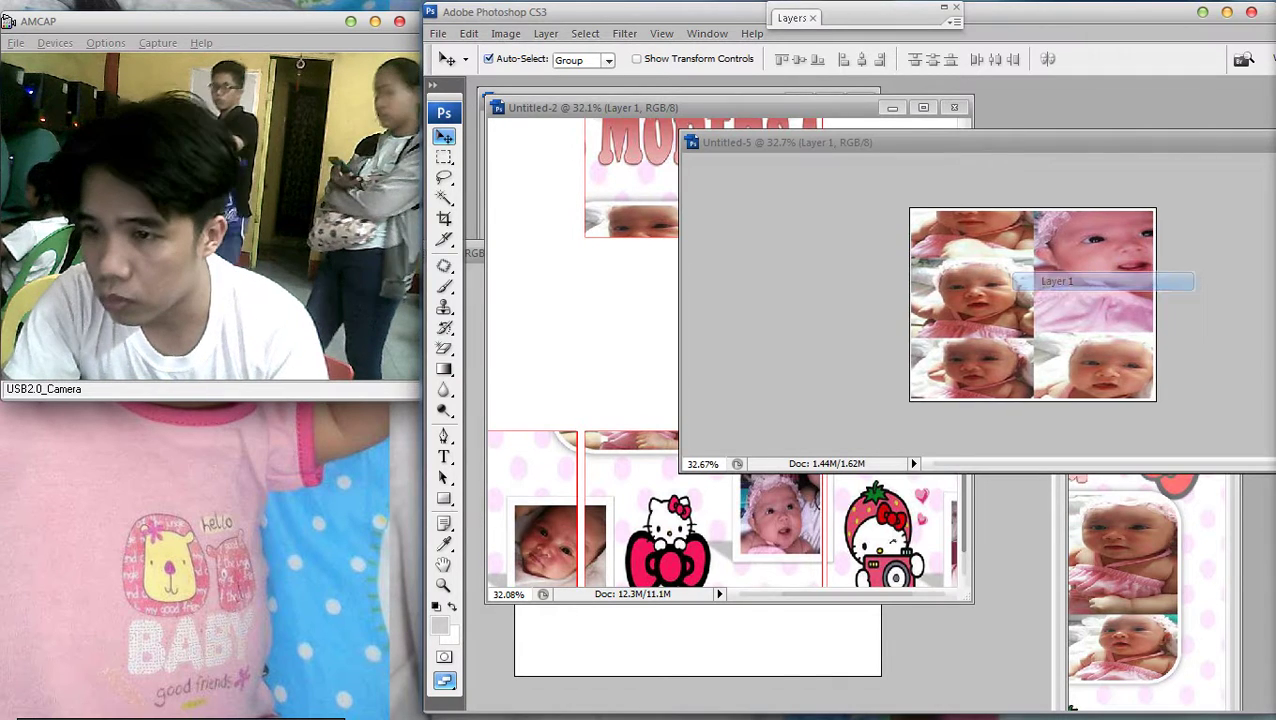
{"action": "scroll", "coordinate": [1032, 304], "scroll_direction": "up", "scroll_amount": 2}
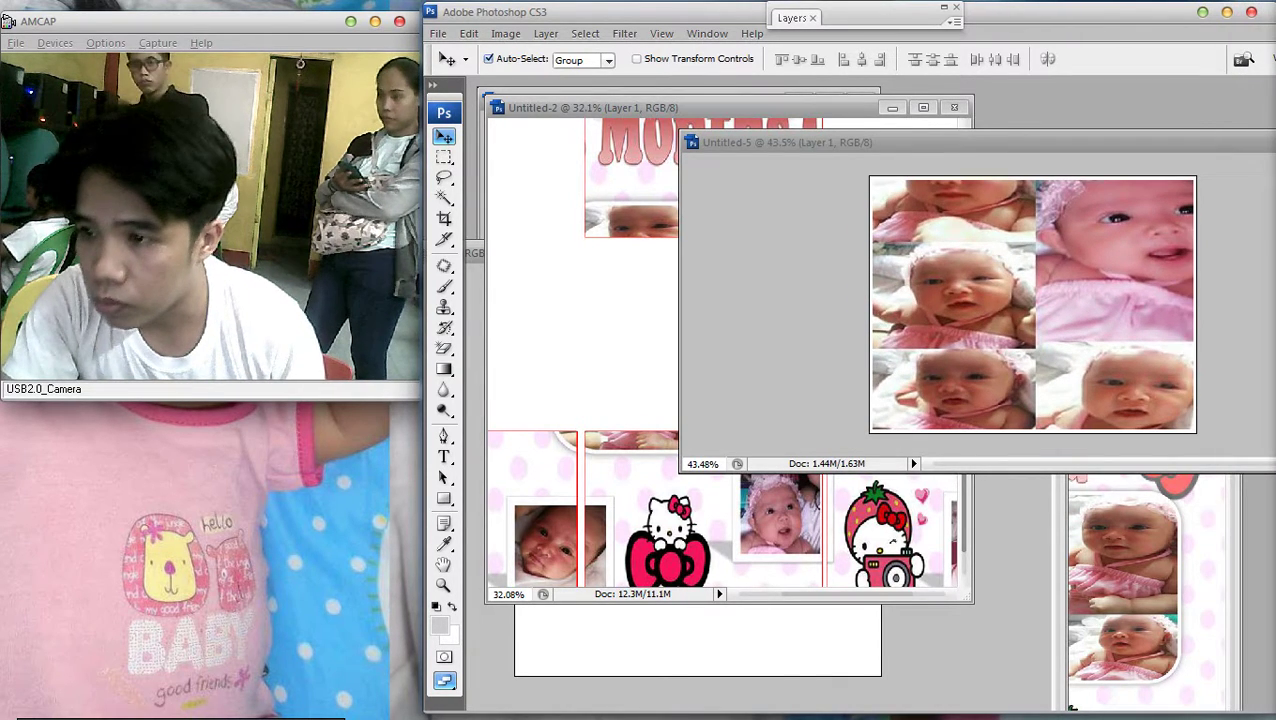
{"action": "left_click", "coordinate": [438, 33]}
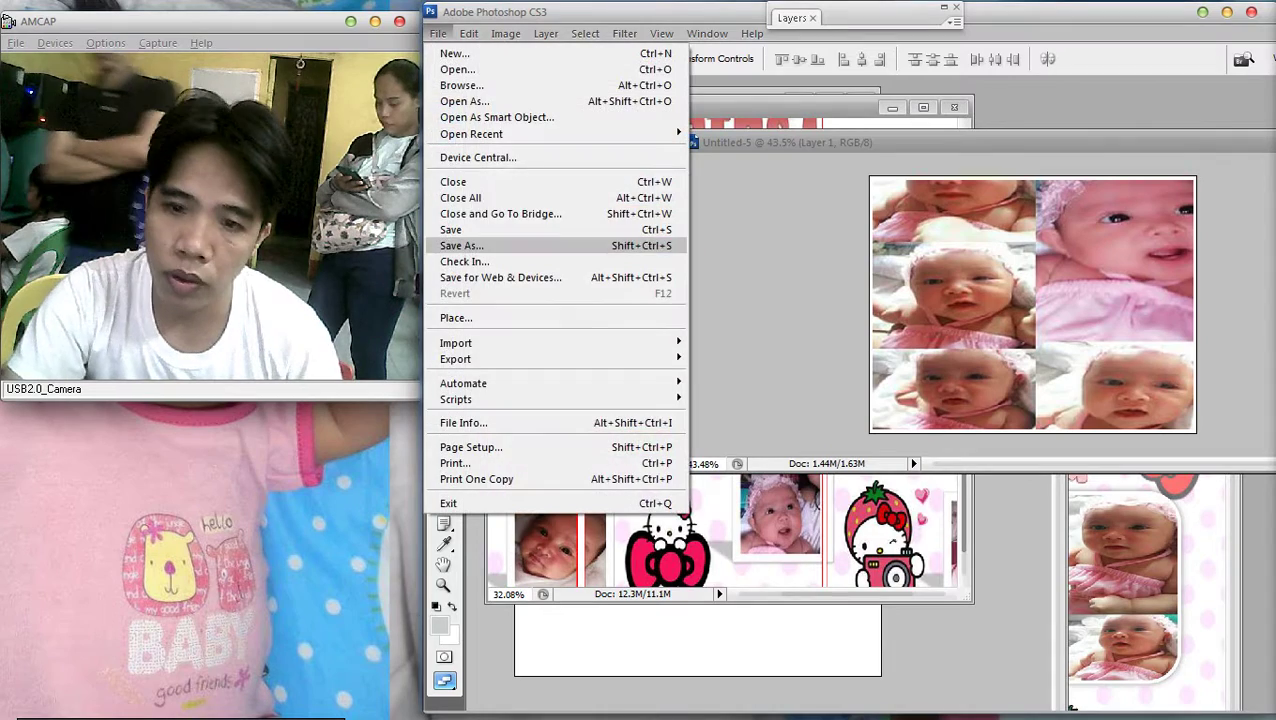
Save the photo-block document as a JPEG in New Folder
{"action": "left_click", "coordinate": [470, 246]}
{"action": "left_click", "coordinate": [985, 457]}
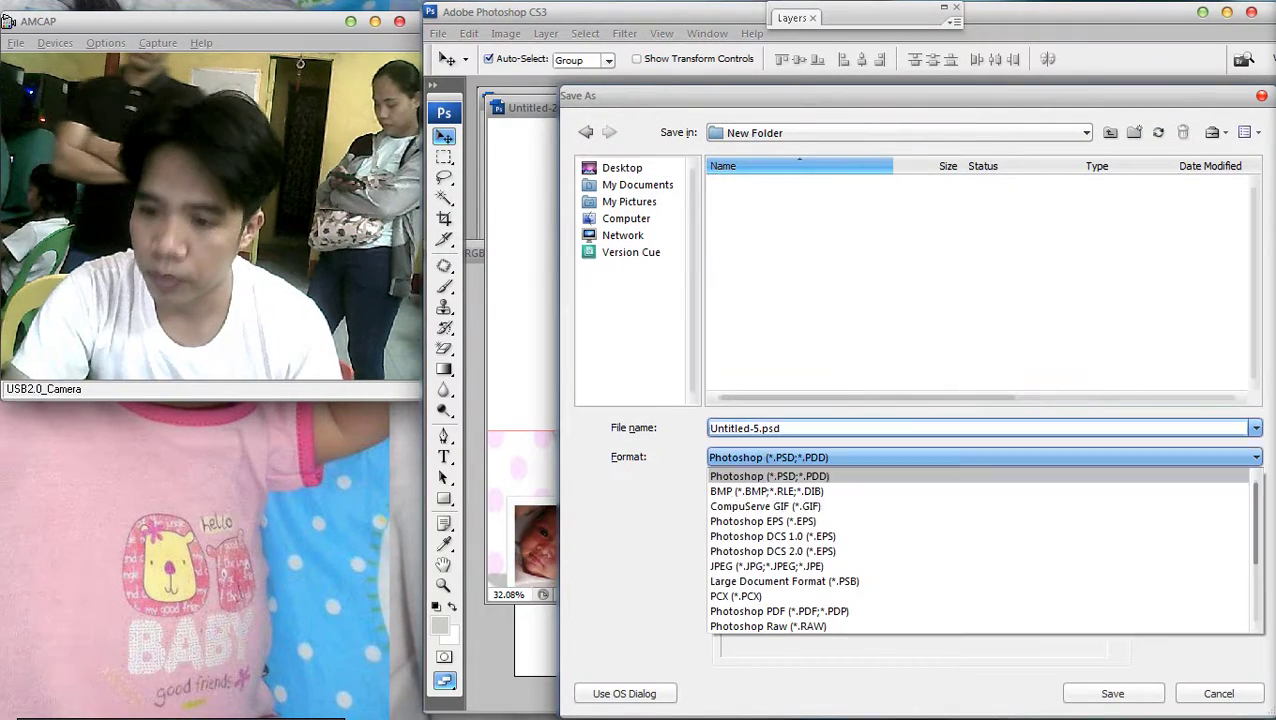
{"action": "left_click", "coordinate": [797, 563]}
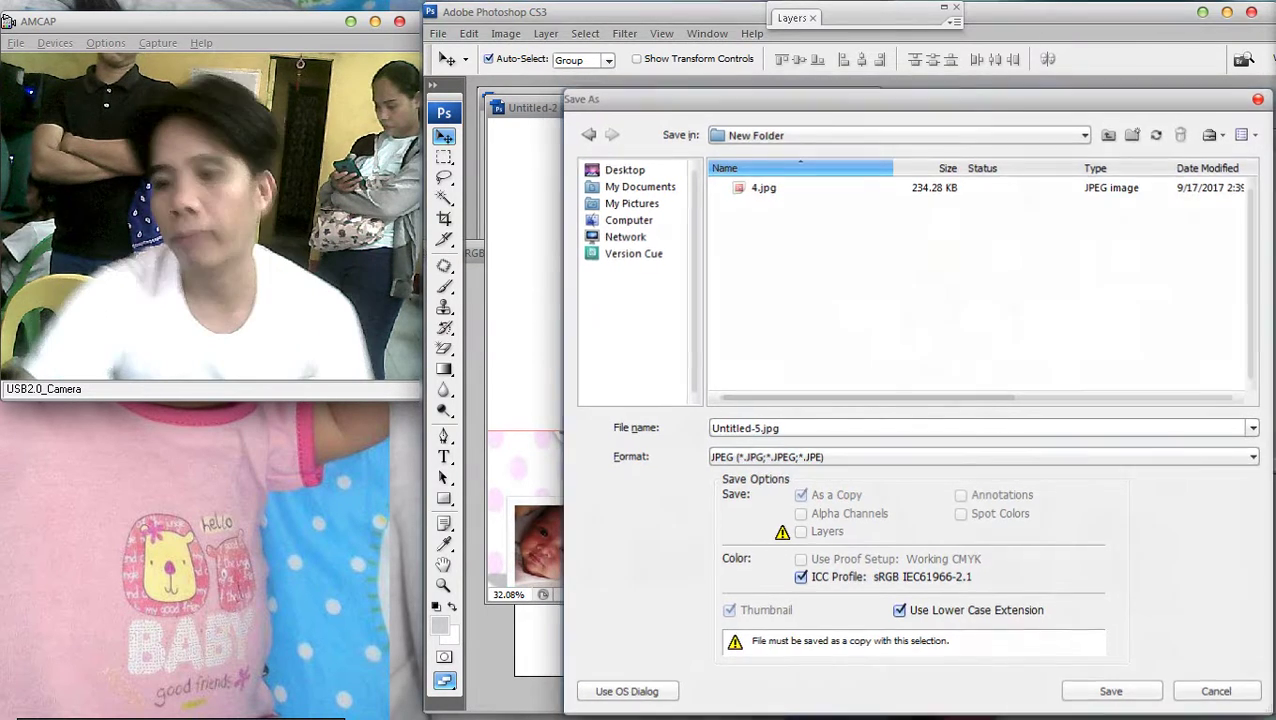
{"action": "key", "text": "Return"}
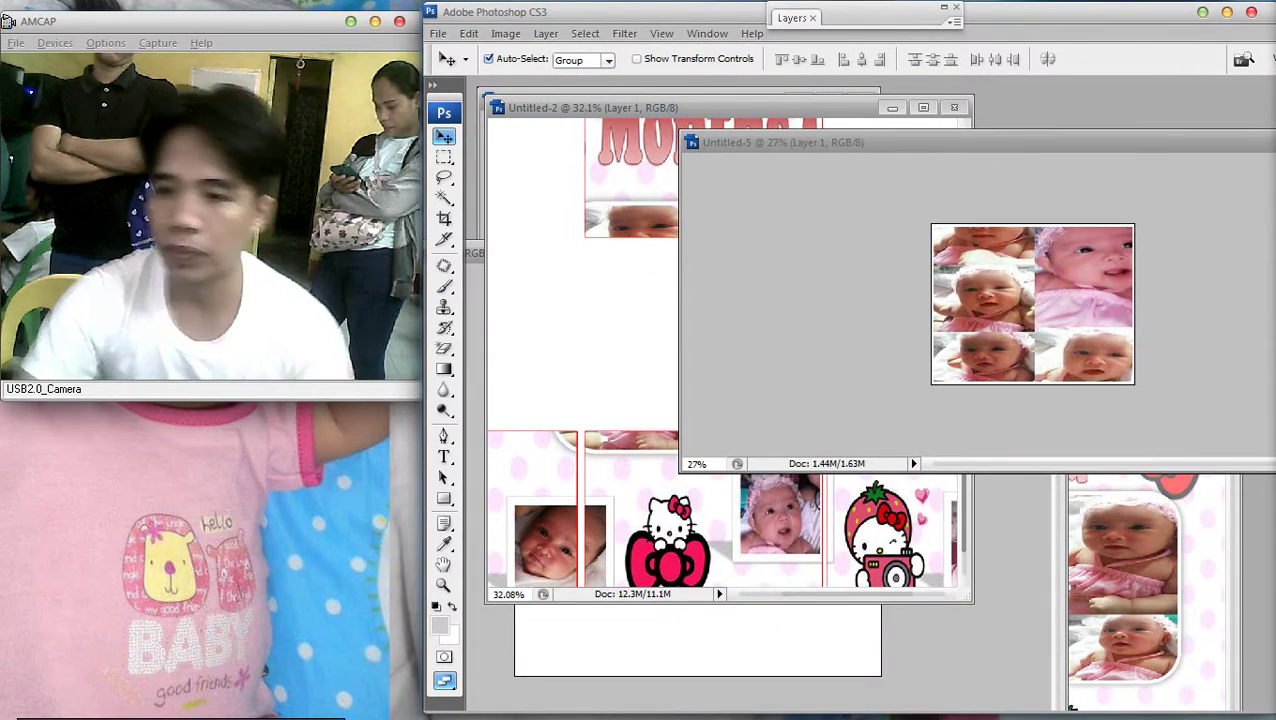
Close Untitled-5 without saving, maximize the Untitled-2 collage, and paste the block back
{"action": "left_click_drag", "start_coordinate": [850, 142], "coordinate": [580, 193]}
{"action": "left_click", "coordinate": [1112, 193]}
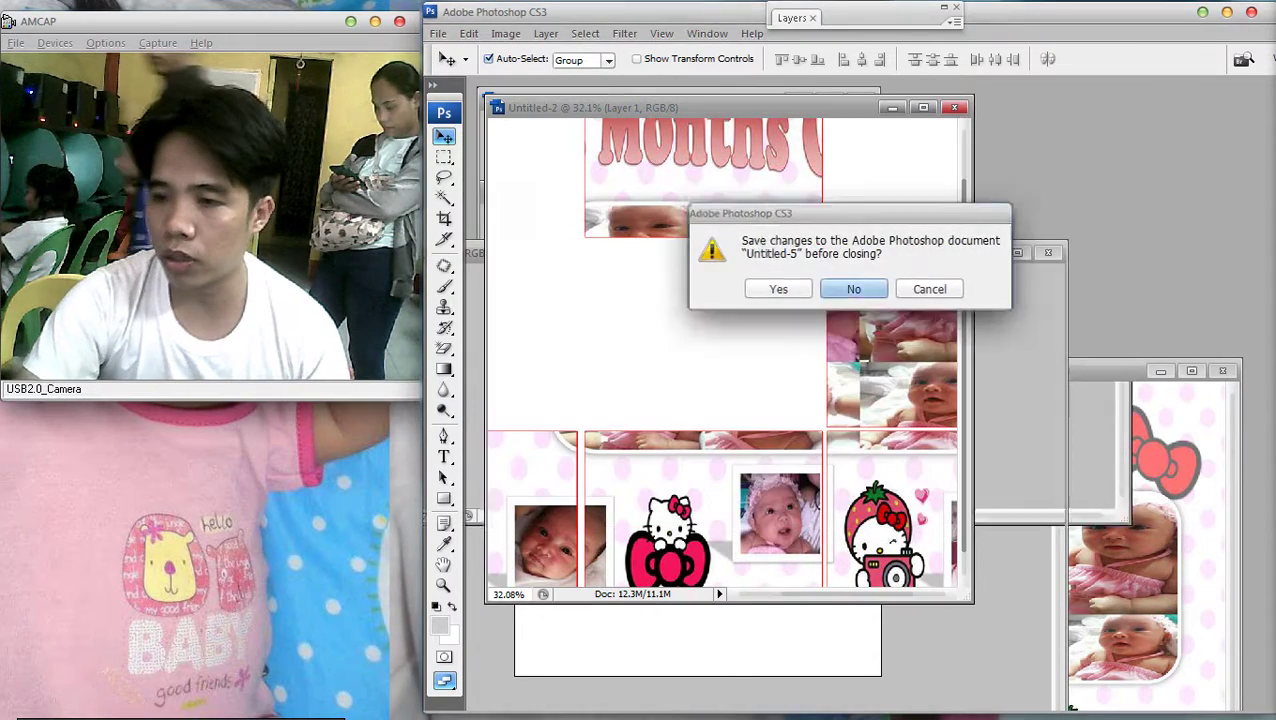
{"action": "left_click", "coordinate": [849, 287]}
{"action": "left_click", "coordinate": [923, 107]}
{"action": "key", "text": "ctrl+minus"}
{"action": "key", "text": "ctrl+v"}
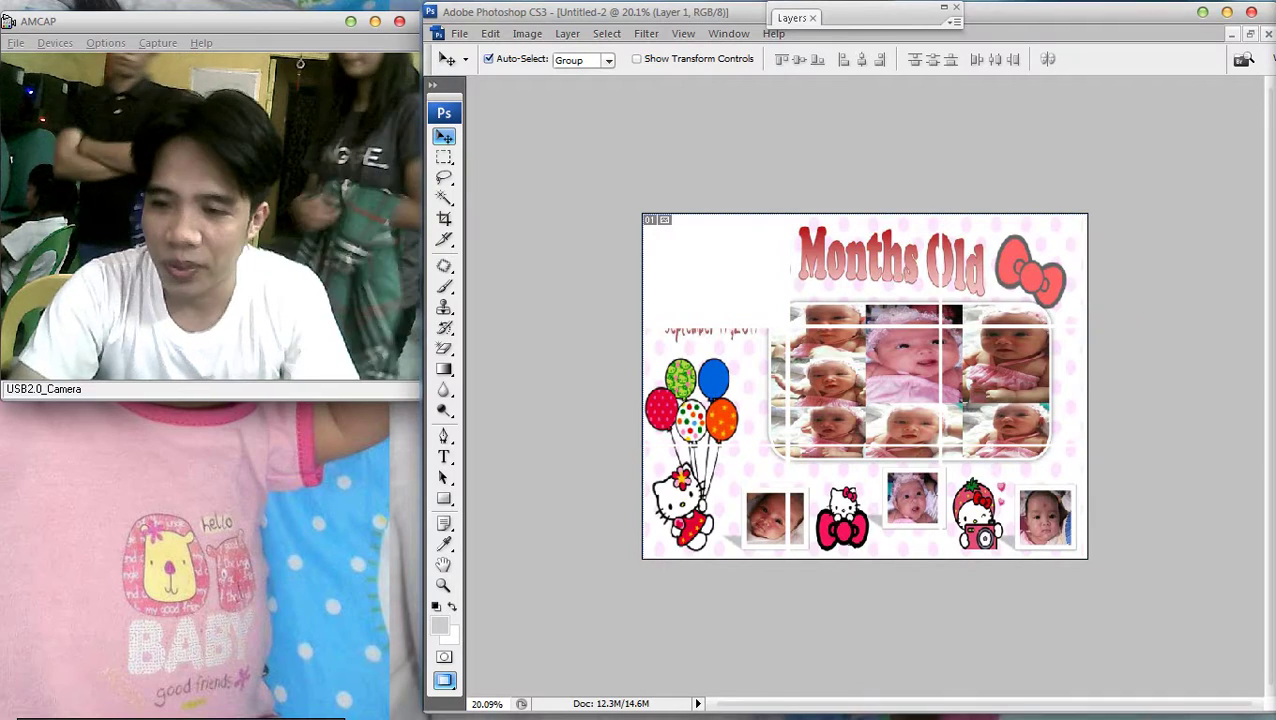
Open and dismiss the layer properties, then fit the whole layout in view
{"action": "key", "text": "ctrl+0"}
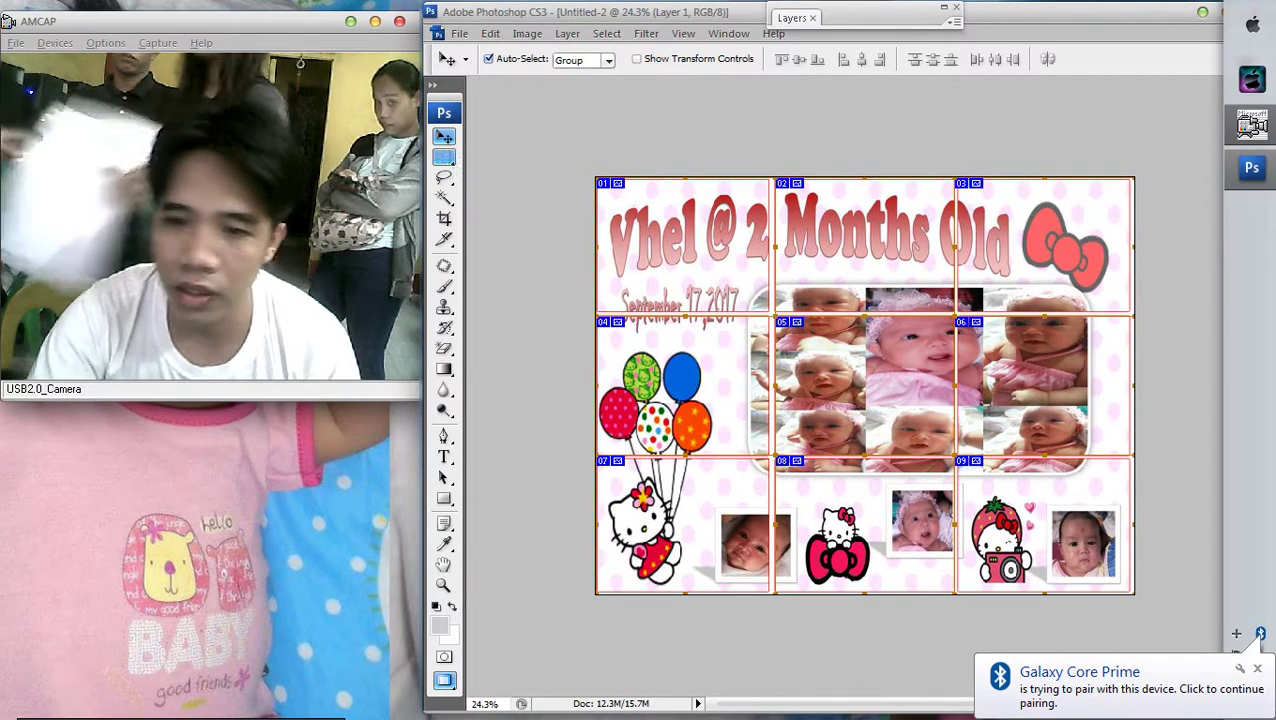
{"action": "key", "text": "m"}
{"action": "right_click", "coordinate": [852, 318]}
{"action": "left_click", "coordinate": [905, 325]}
{"action": "key", "text": "Return"}
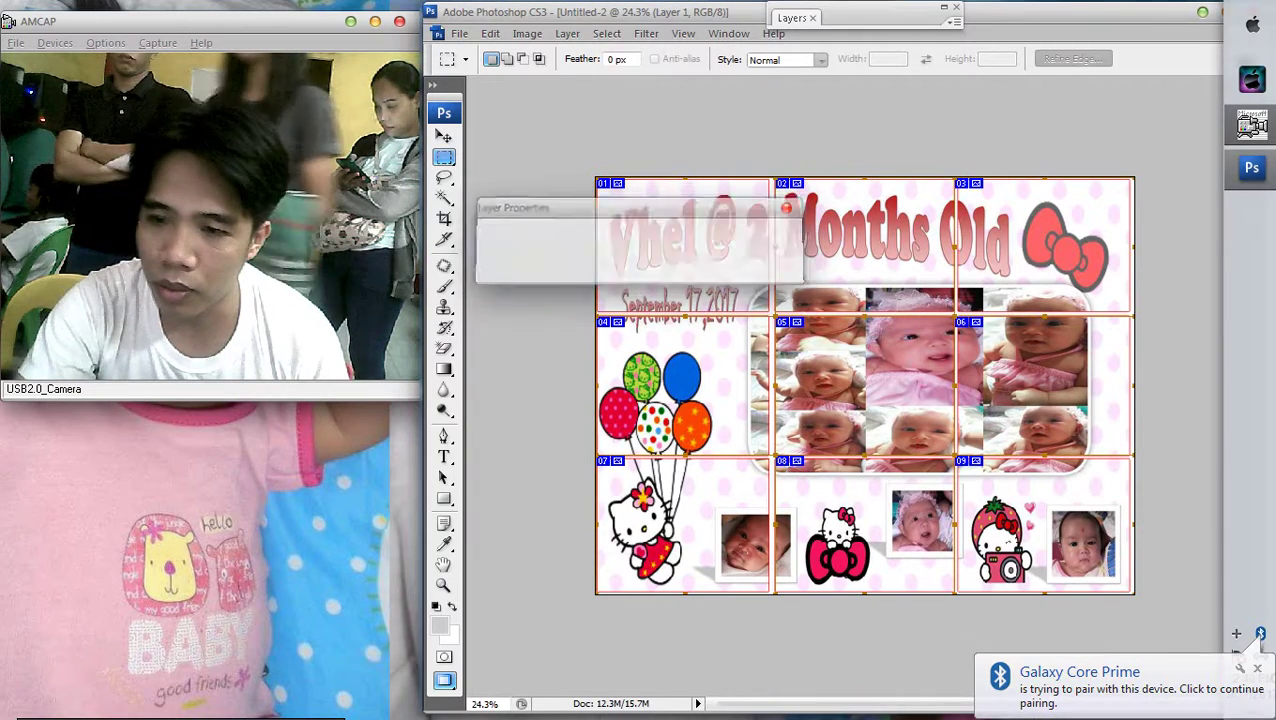
{"action": "left_click", "coordinate": [895, 276]}
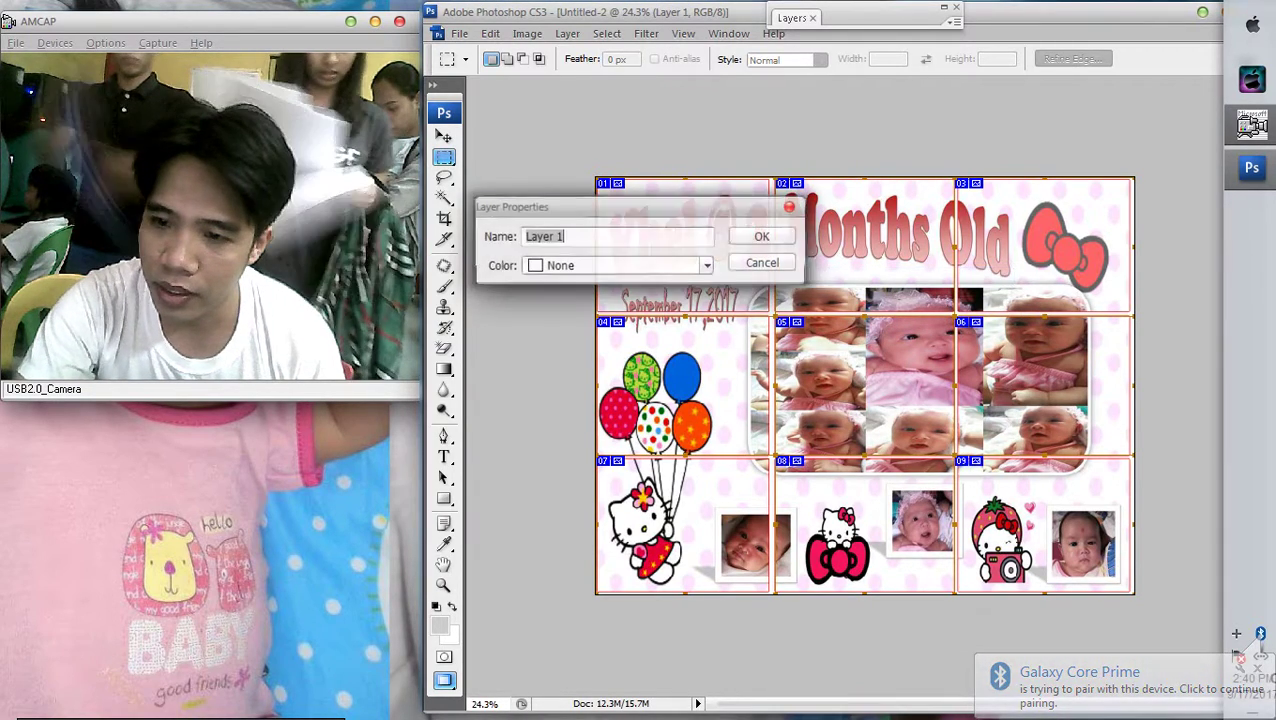
{"action": "left_click", "coordinate": [778, 262]}
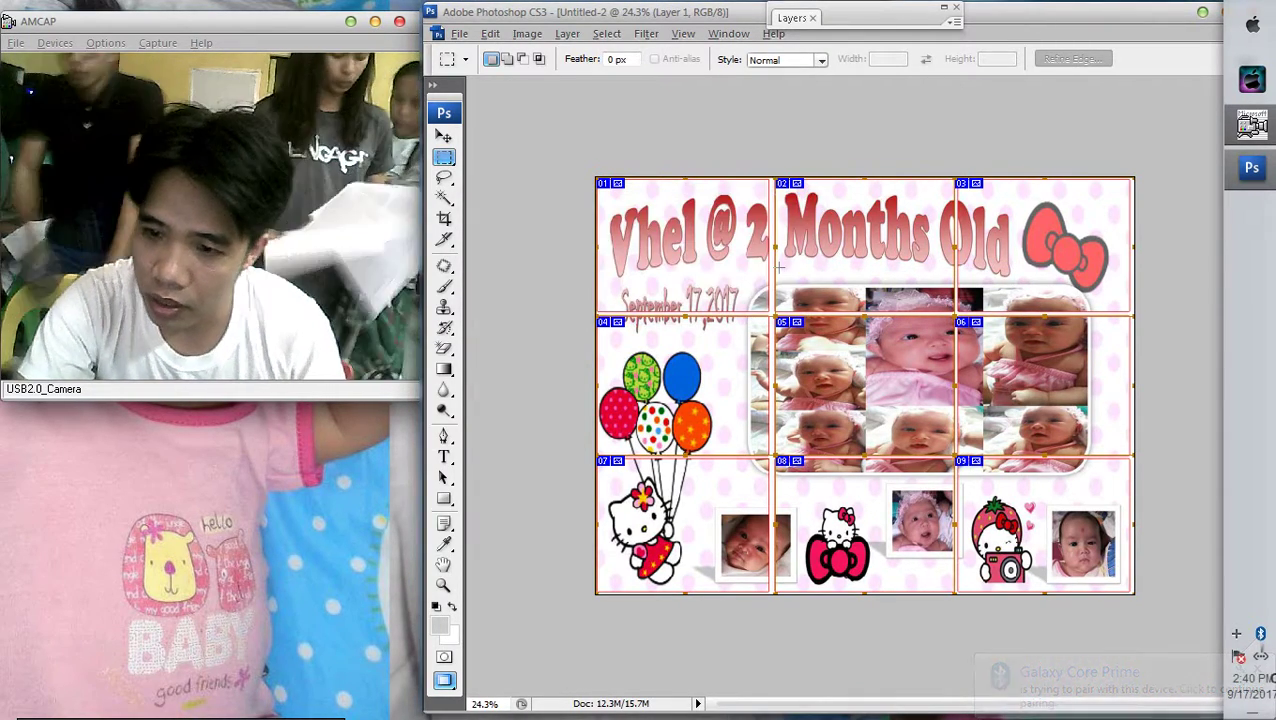
{"action": "key", "text": "ctrl+0"}
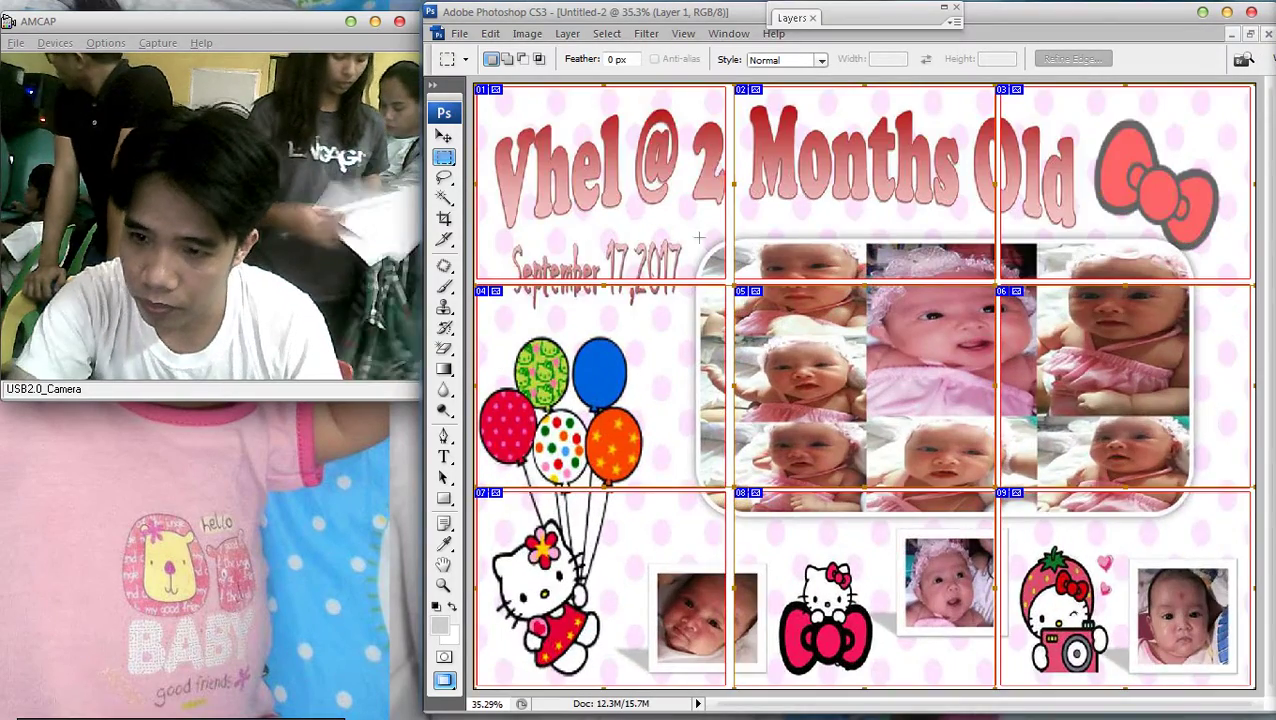
{"action": "key", "text": "ctrl+0"}
{"action": "key", "text": "v"}
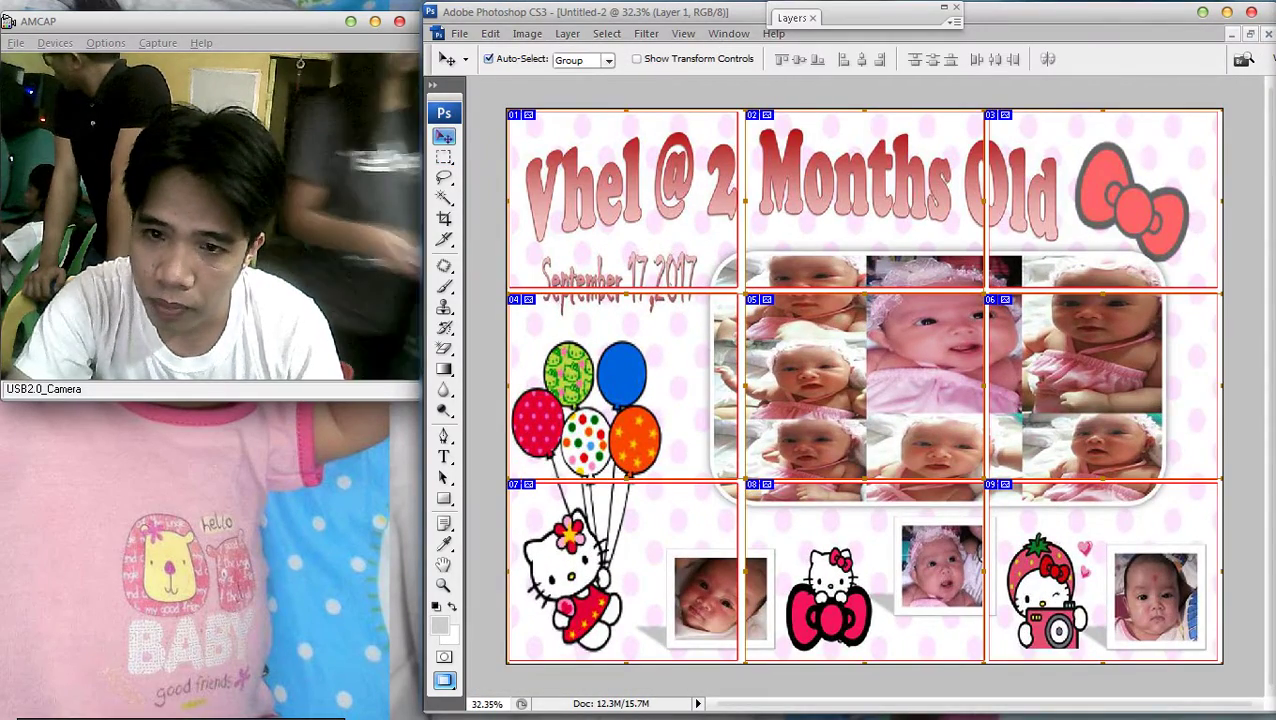
{"action": "key", "text": "m"}
{"action": "key", "text": "Escape"}
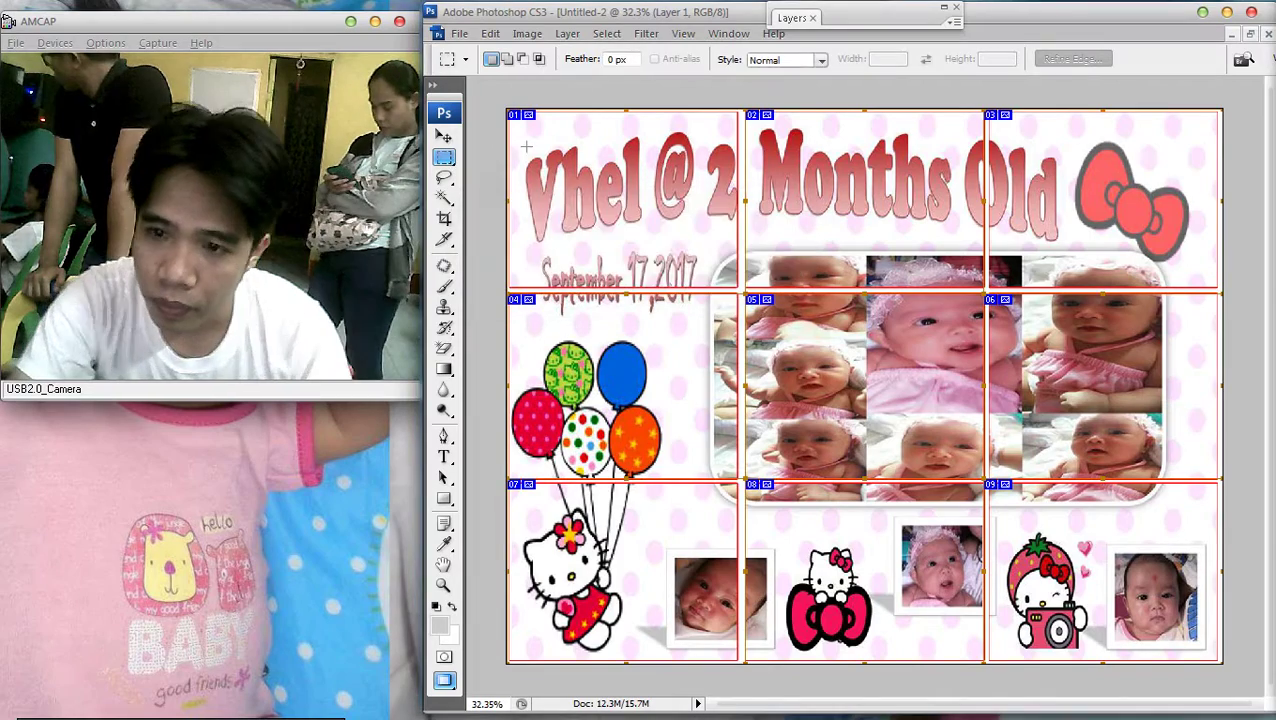
{"action": "key", "text": "v"}
{"action": "key", "text": "ctrl+minus"}
Scale Layer 1 down slightly and nudge it a few pixels right
{"action": "key", "text": "ctrl+t"}
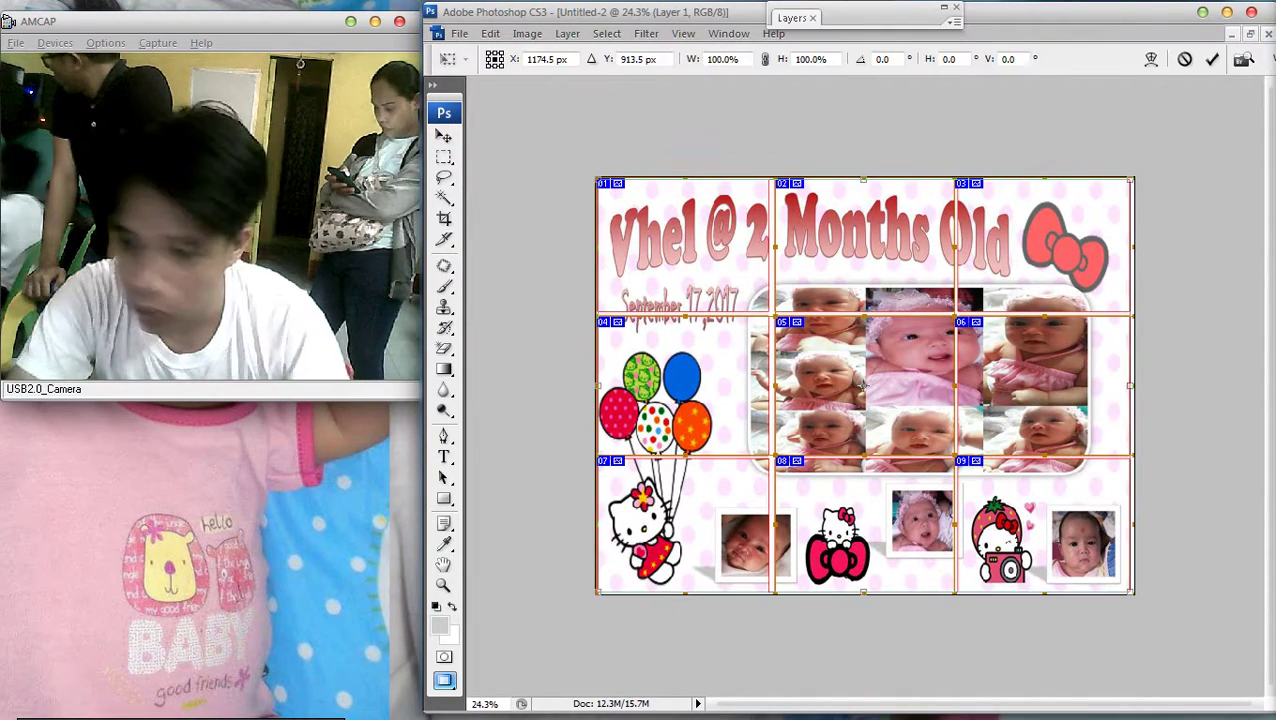
{"action": "left_click_drag", "start_coordinate": [1133, 592], "coordinate": [1124, 588]}
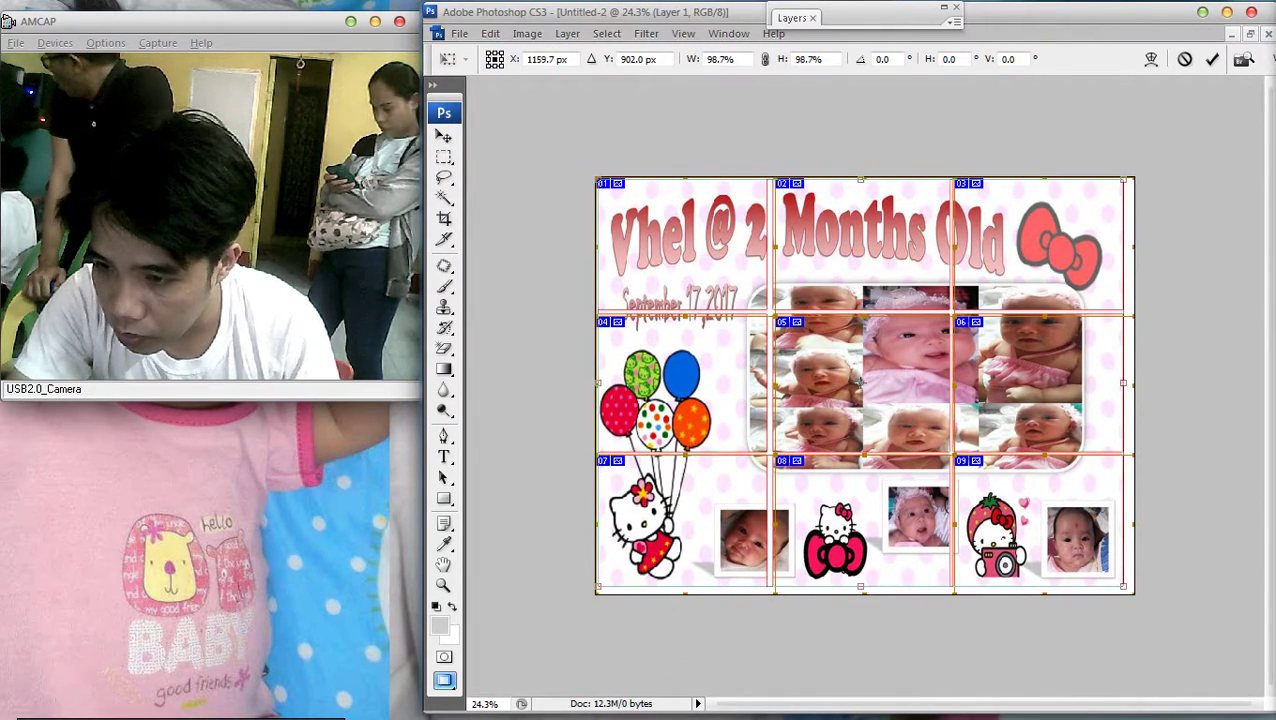
{"action": "key", "text": "Return"}
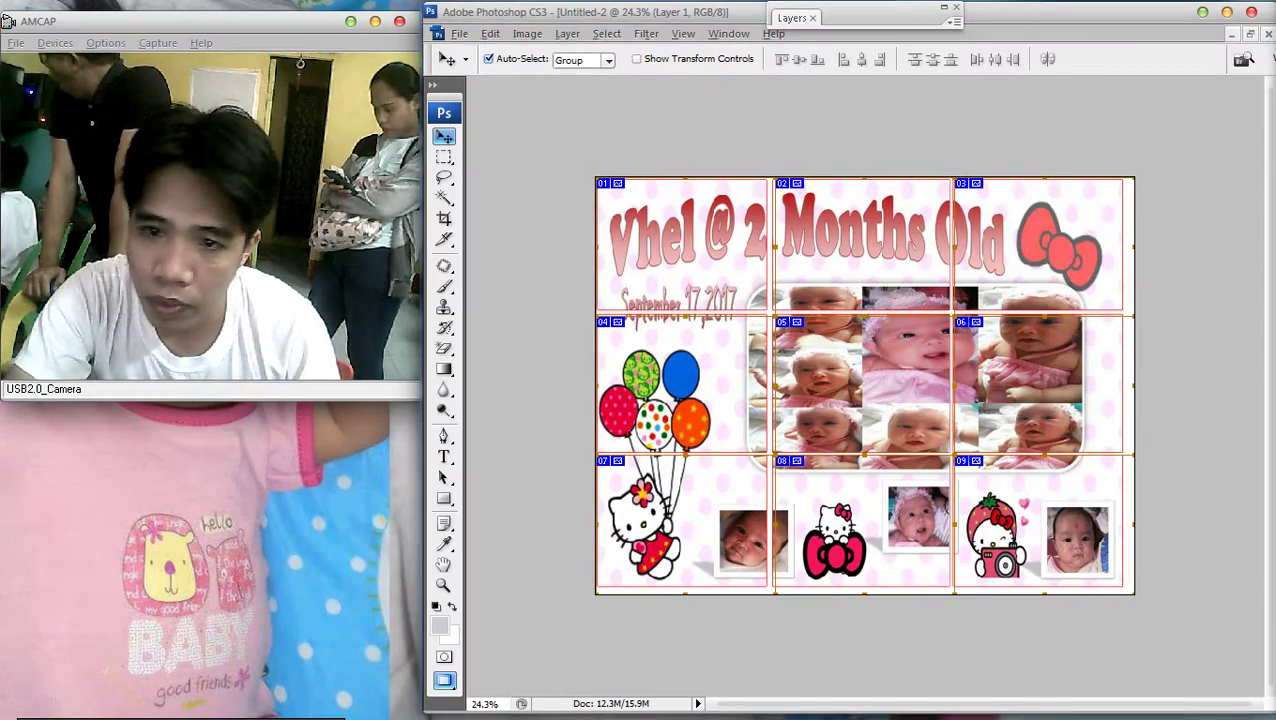
{"action": "key", "text": "ctrl+0"}
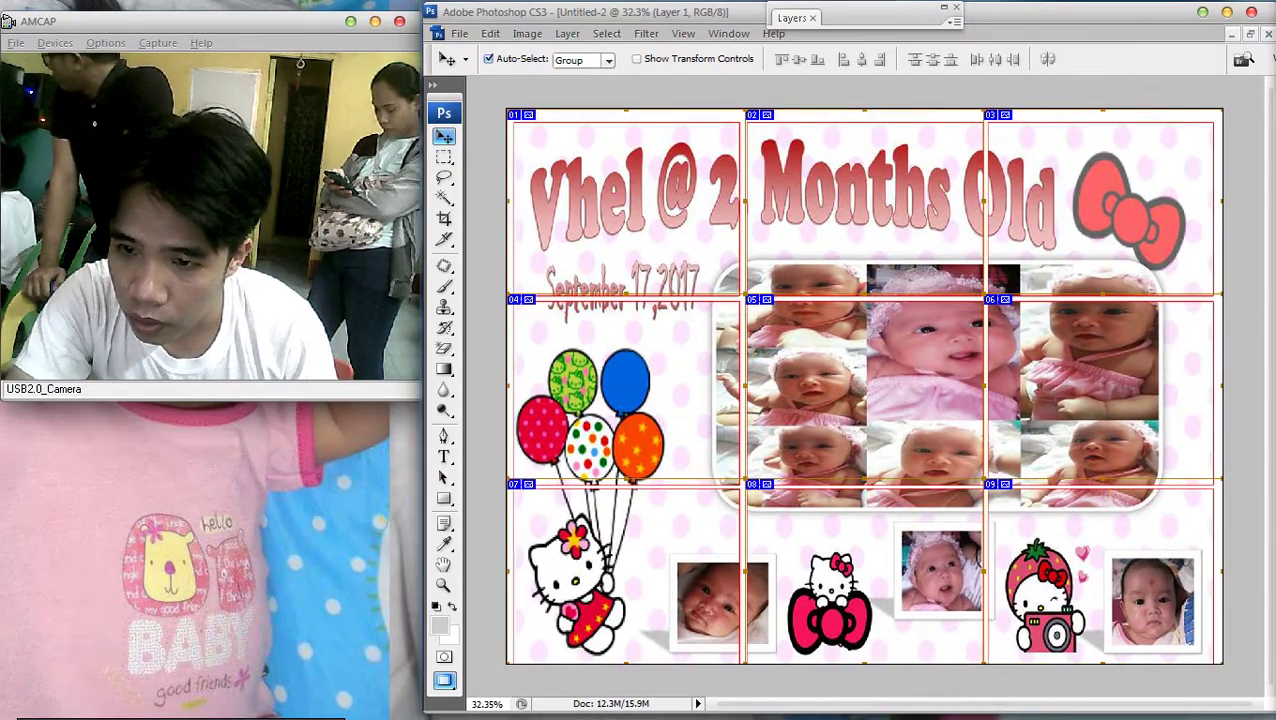
{"action": "key", "text": "Right"}
{"action": "key", "text": "Right"}
{"action": "key", "text": "Right"}
{"action": "key", "text": "Right"}
{"action": "key", "text": "Right"}
{"action": "key", "text": "Right"}
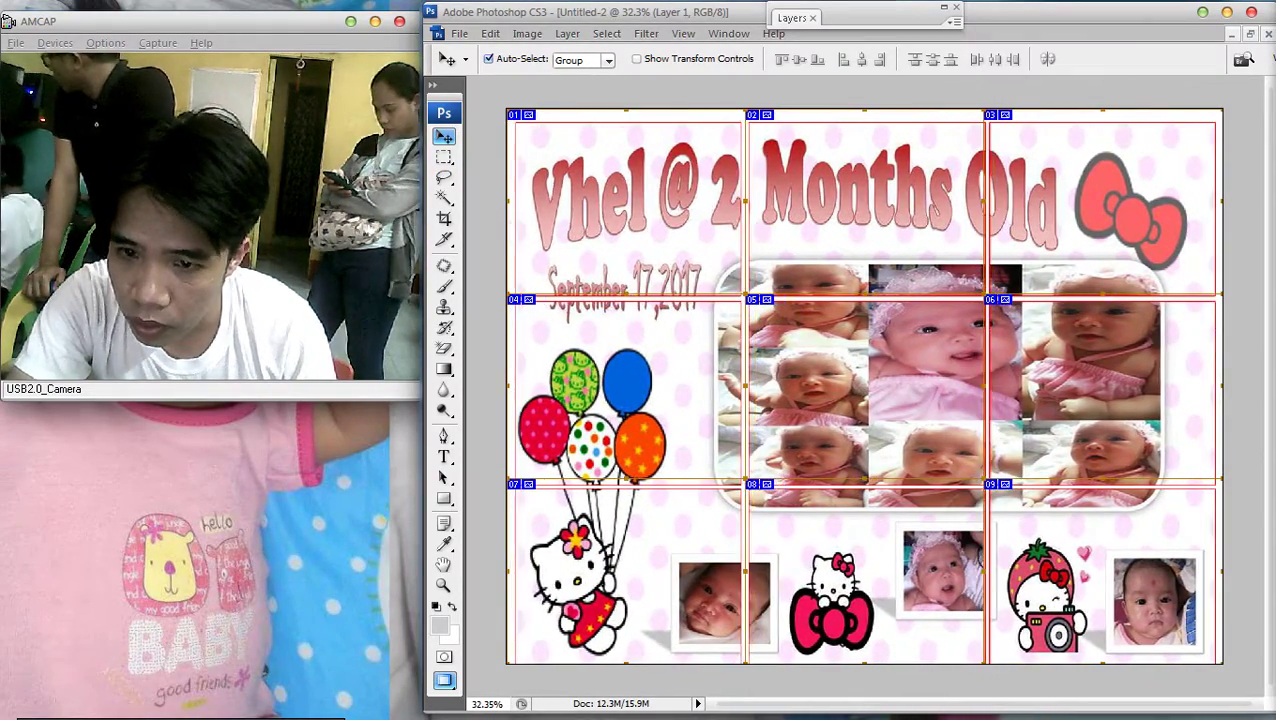
{"action": "key", "text": "ctrl+plus"}
{"action": "key", "text": "ctrl+minus"}
{"action": "key", "text": "ctrl+minus"}
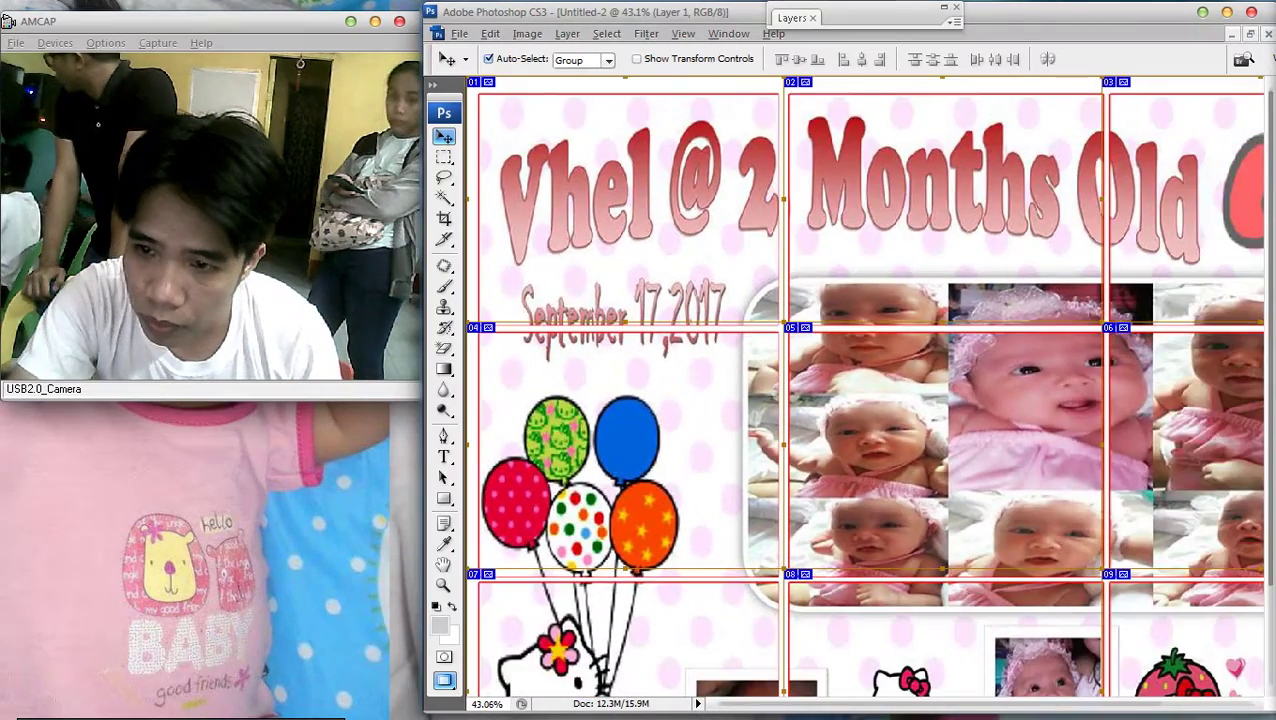
{"action": "key", "text": "ctrl+minus"}
{"action": "key", "text": "ctrl+minus"}
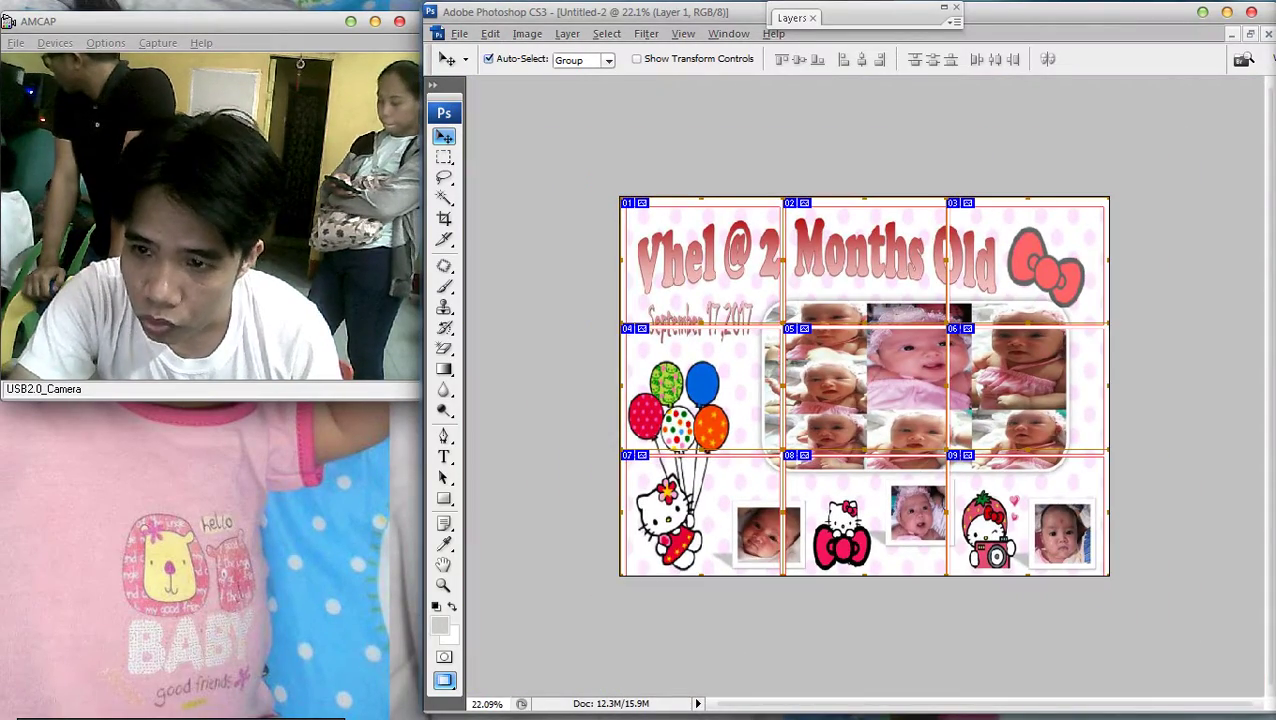
Scale Layer 1 again to about 98.8% so the frames fit the canvas
{"action": "key", "text": "ctrl+t"}
{"action": "left_click_drag", "start_coordinate": [1105, 576], "coordinate": [1098, 572]}
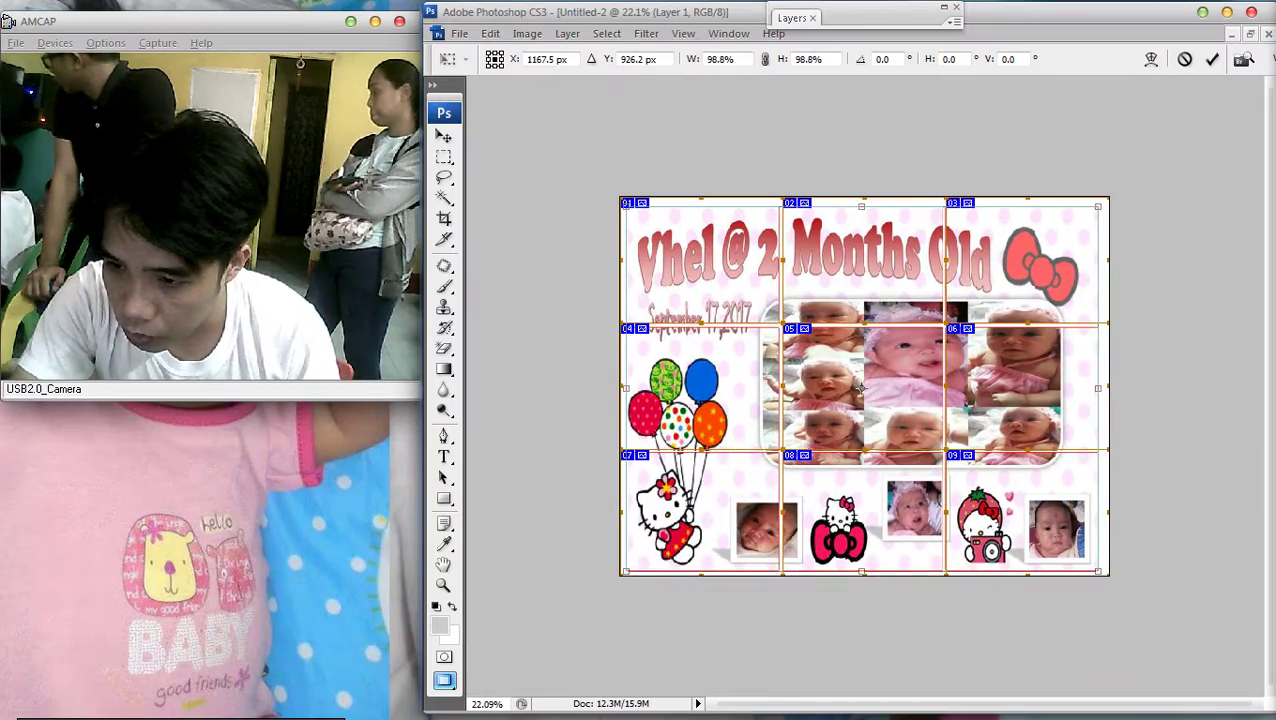
{"action": "key", "text": "Return"}
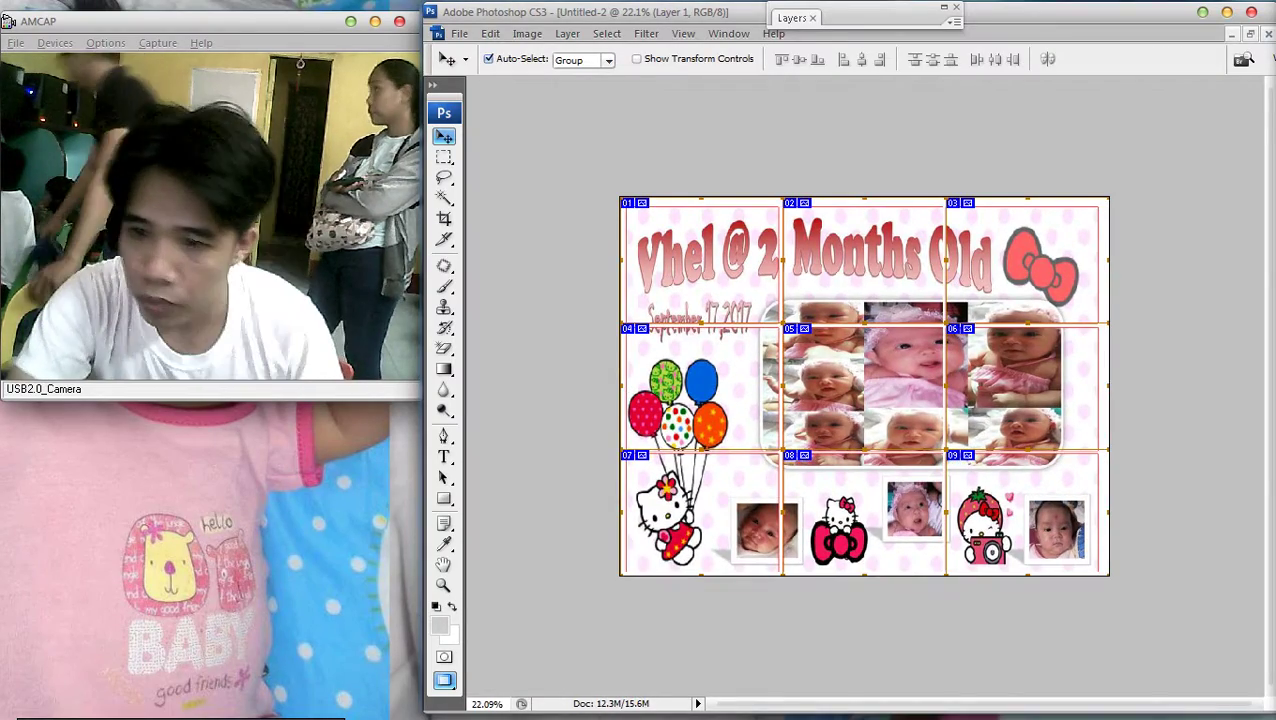
{"action": "key", "text": "ctrl+plus"}
{"action": "key", "text": "ctrl+plus"}
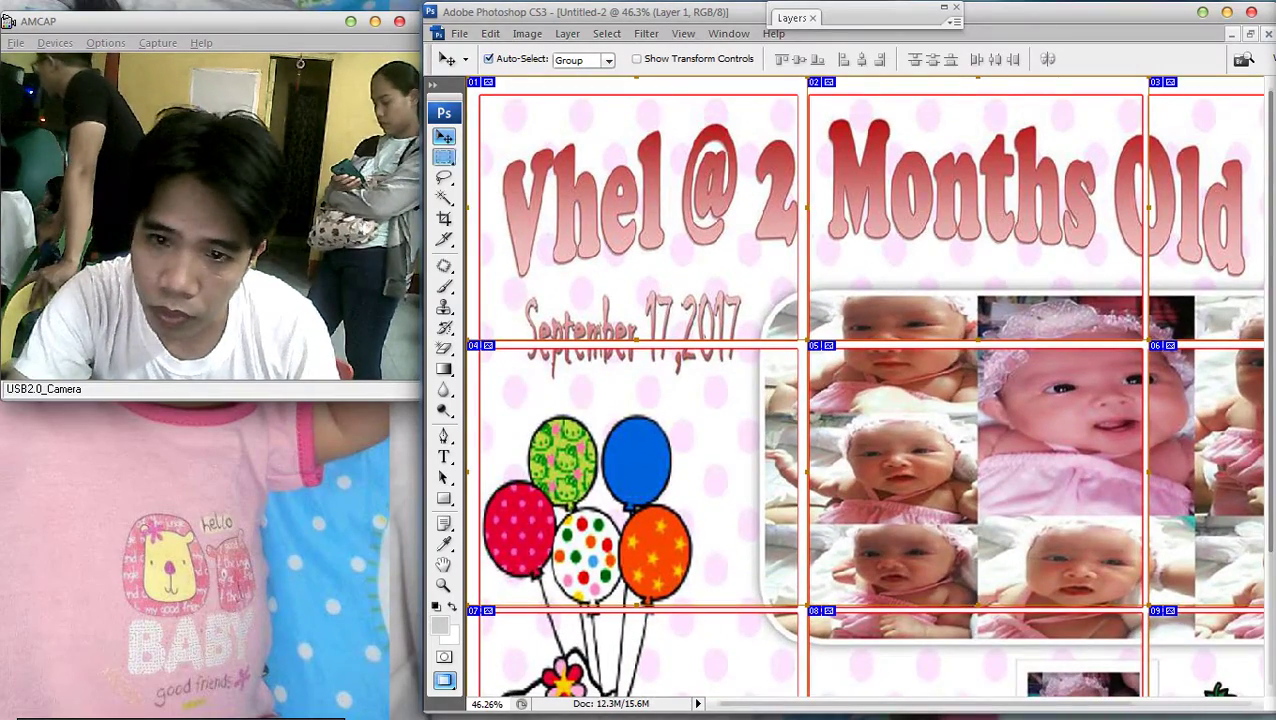
{"action": "key", "text": "m"}
{"action": "key", "text": "ctrl+0"}
{"action": "key", "text": "ctrl+minus"}
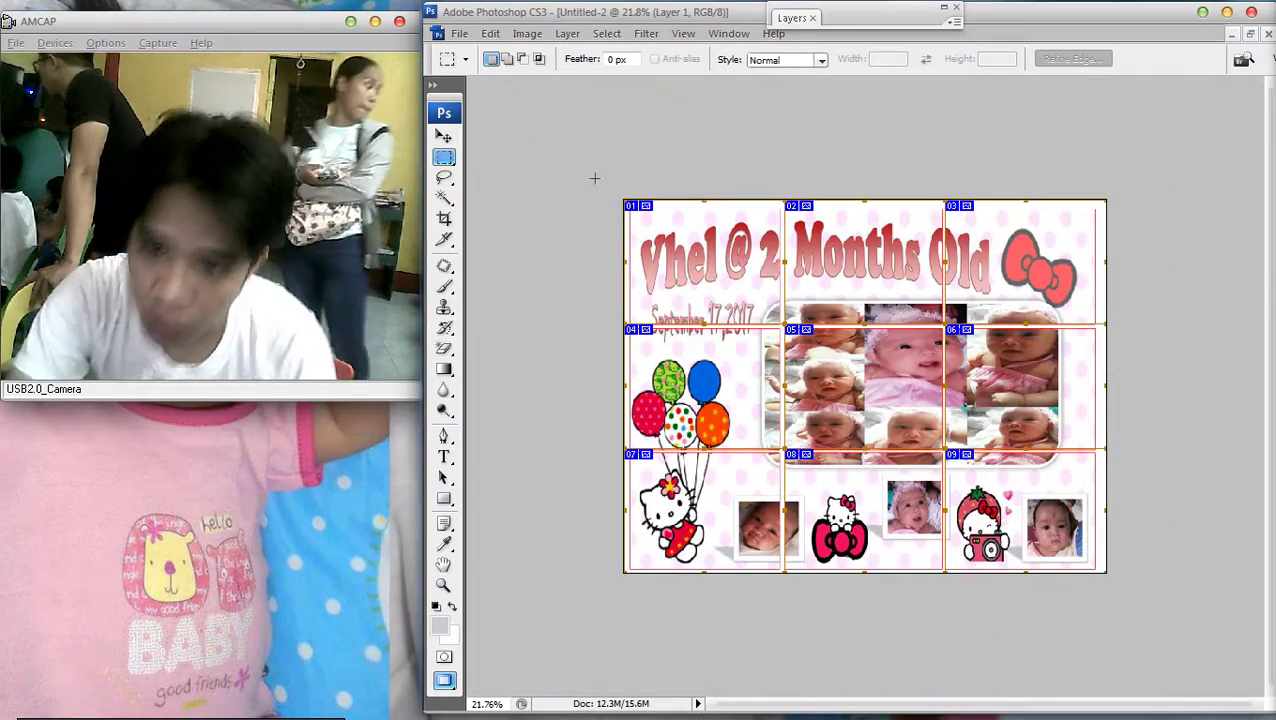
Nudge the selected date text up and left in the layout
{"action": "right_click", "coordinate": [823, 231]}
{"action": "key", "text": "Escape"}
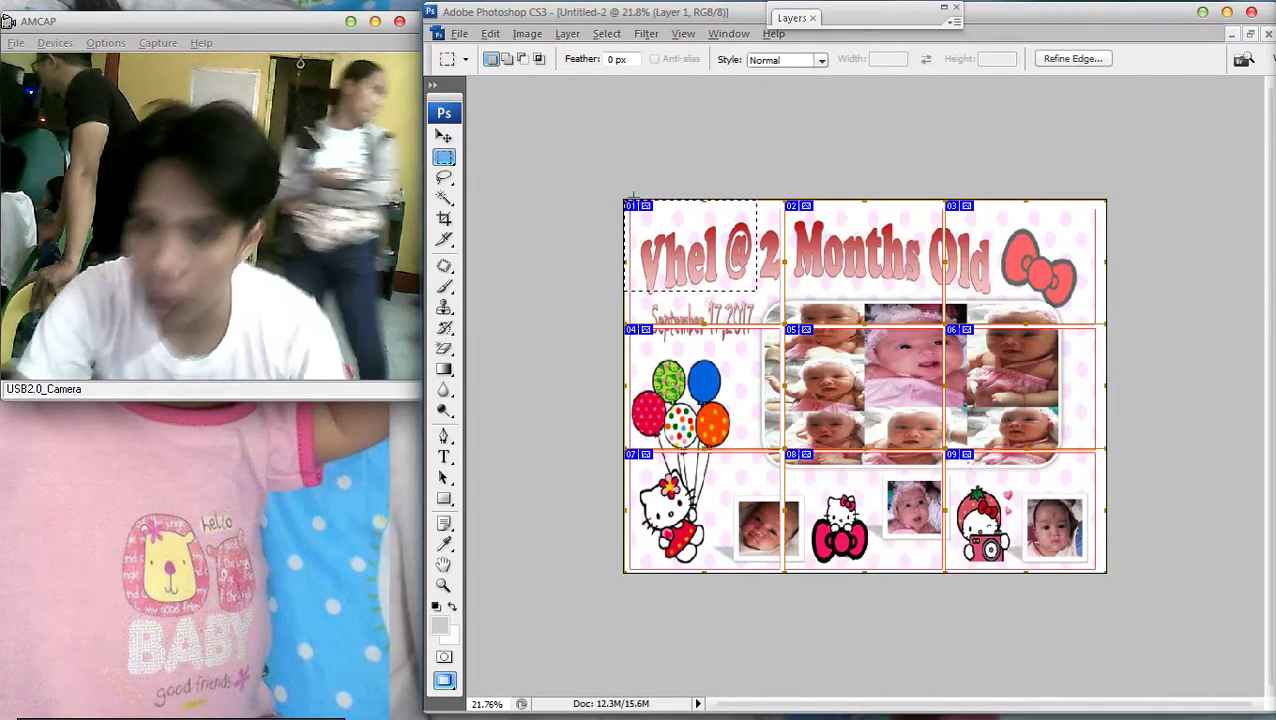
{"action": "key", "text": "ctrl+plus"}
{"action": "key", "text": "ctrl+plus"}
{"action": "key", "text": "ctrl+minus"}
{"action": "key", "text": "ctrl+minus"}
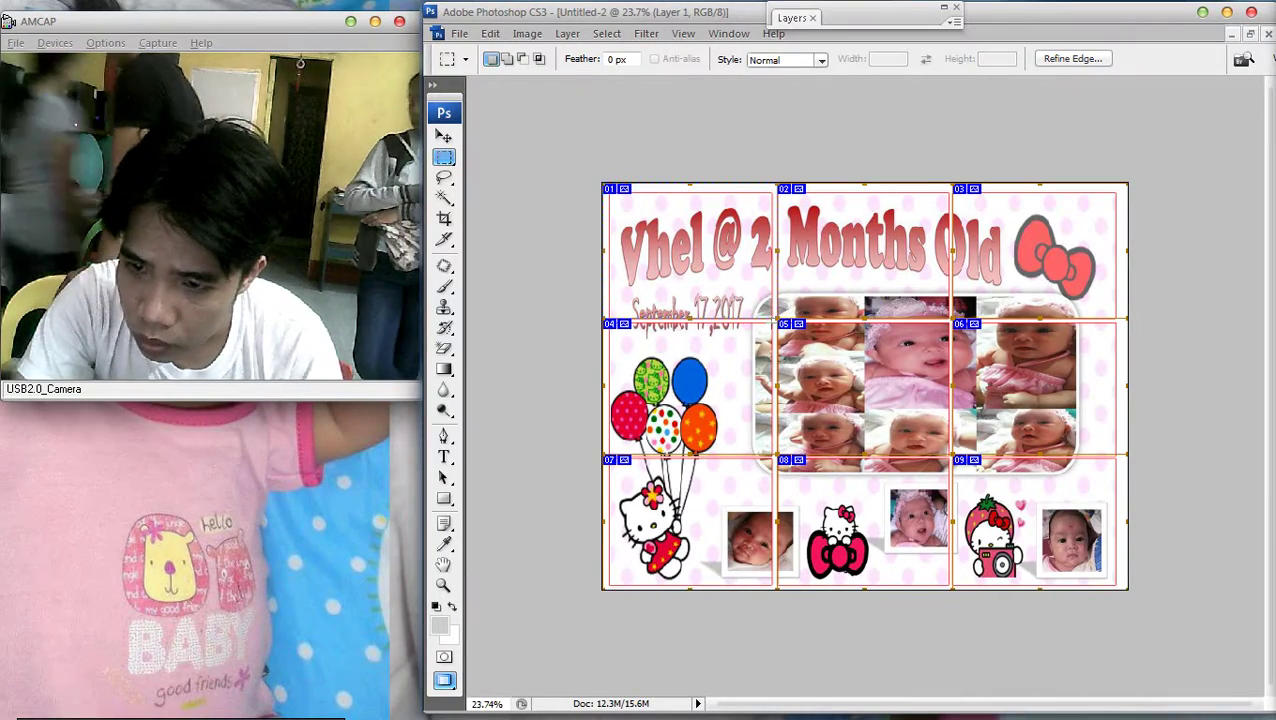
{"action": "key", "text": "ctrl+plus"}
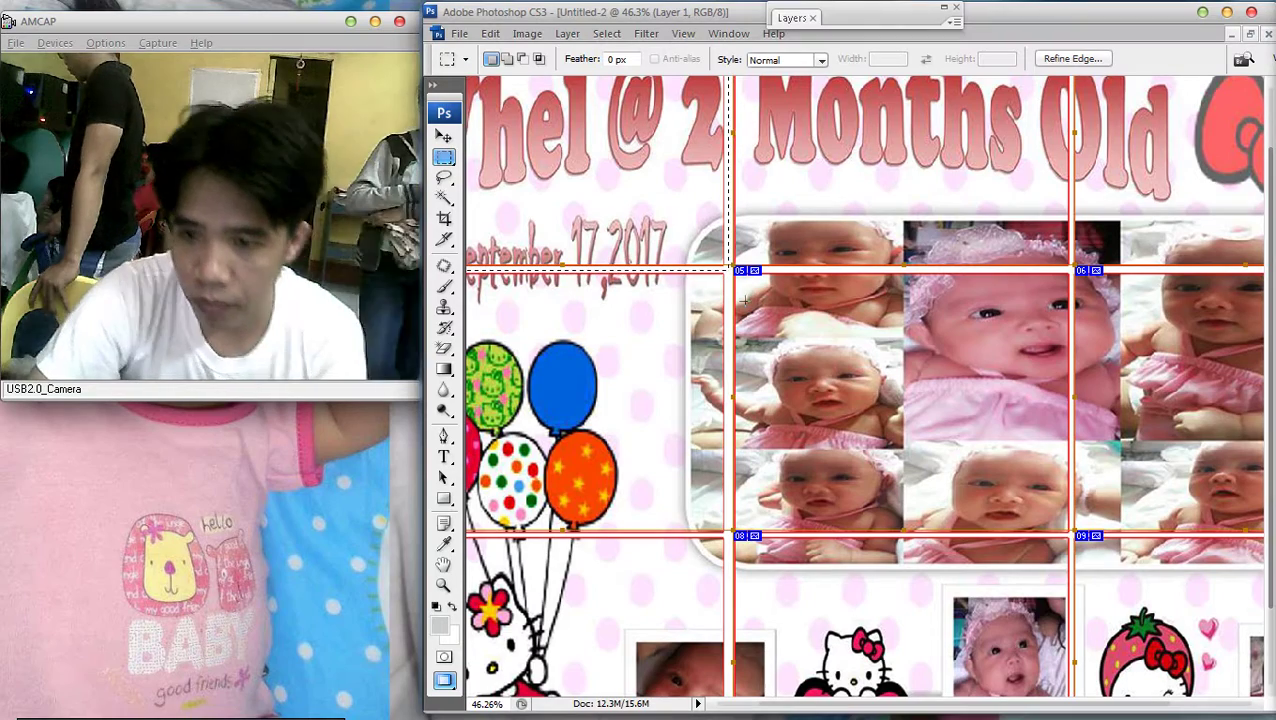
{"action": "key", "text": "v"}
{"action": "key", "text": "shift+Up"}
{"action": "key", "text": "shift+Left"}
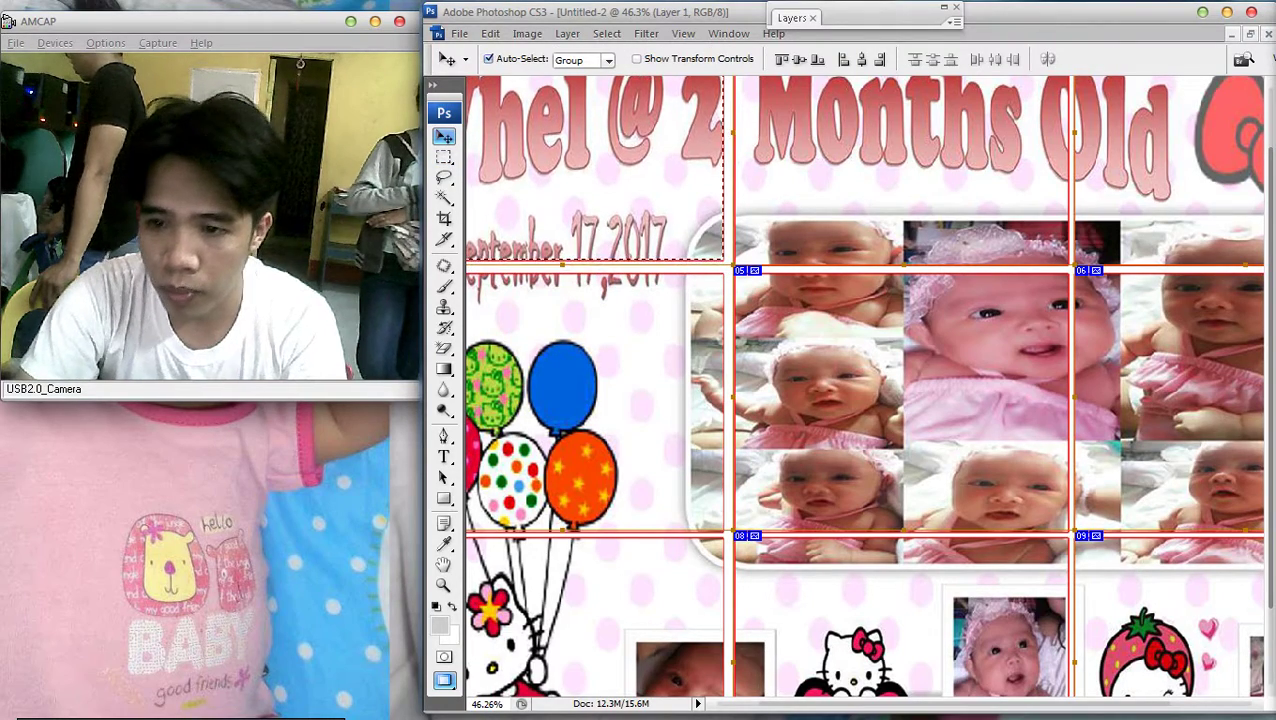
{"action": "key", "text": "shift+Up"}
{"action": "key", "text": "shift+Up"}
{"action": "key", "text": "ctrl+minus"}
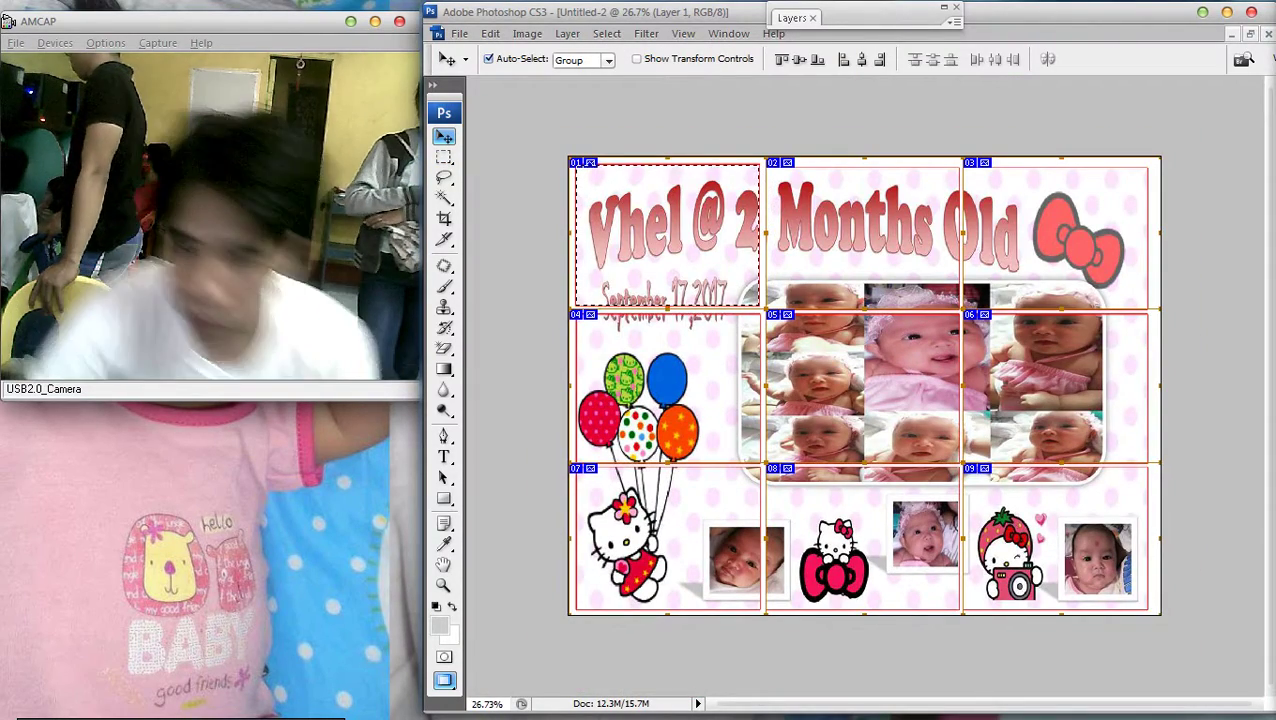
{"action": "key", "text": "shift+Up"}
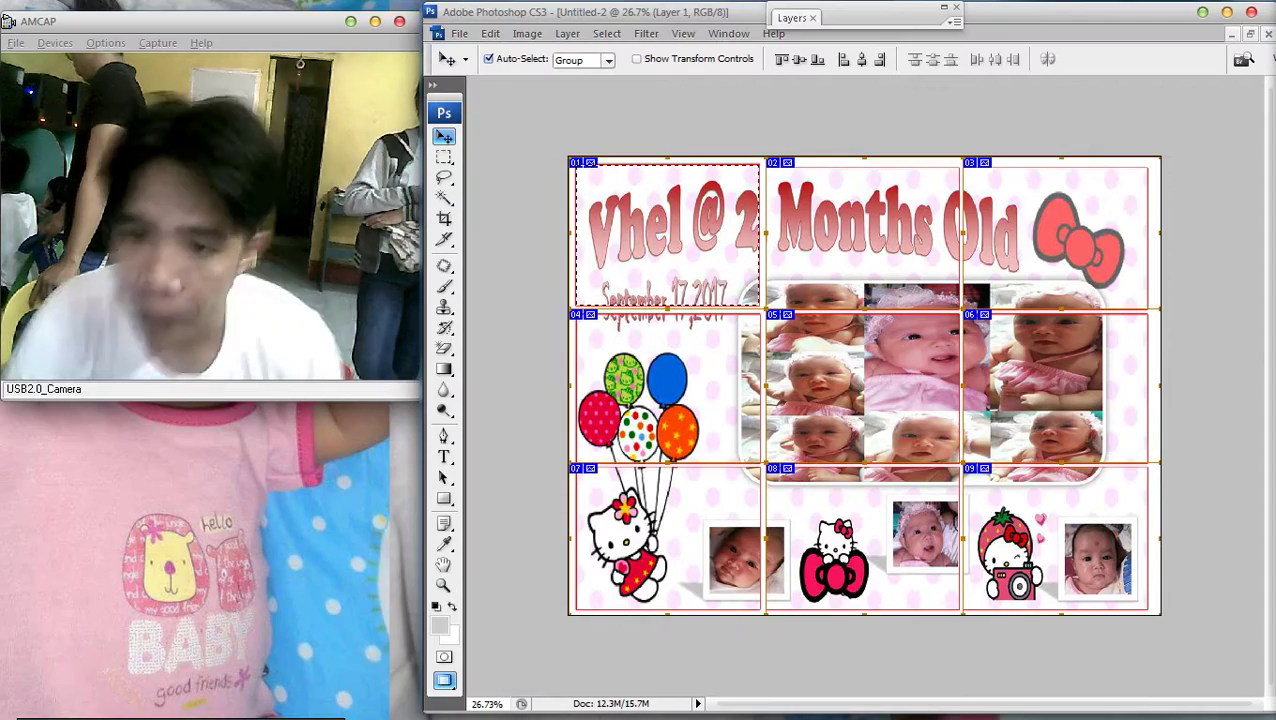
Deselect, marquee the slice 01 title area, and cut it from the layout
{"action": "key", "text": "m"}
{"action": "right_click", "coordinate": [946, 259]}
{"action": "left_click", "coordinate": [998, 269]}
{"action": "scroll", "coordinate": [808, 190], "scroll_direction": "up", "scroll_amount": 2}
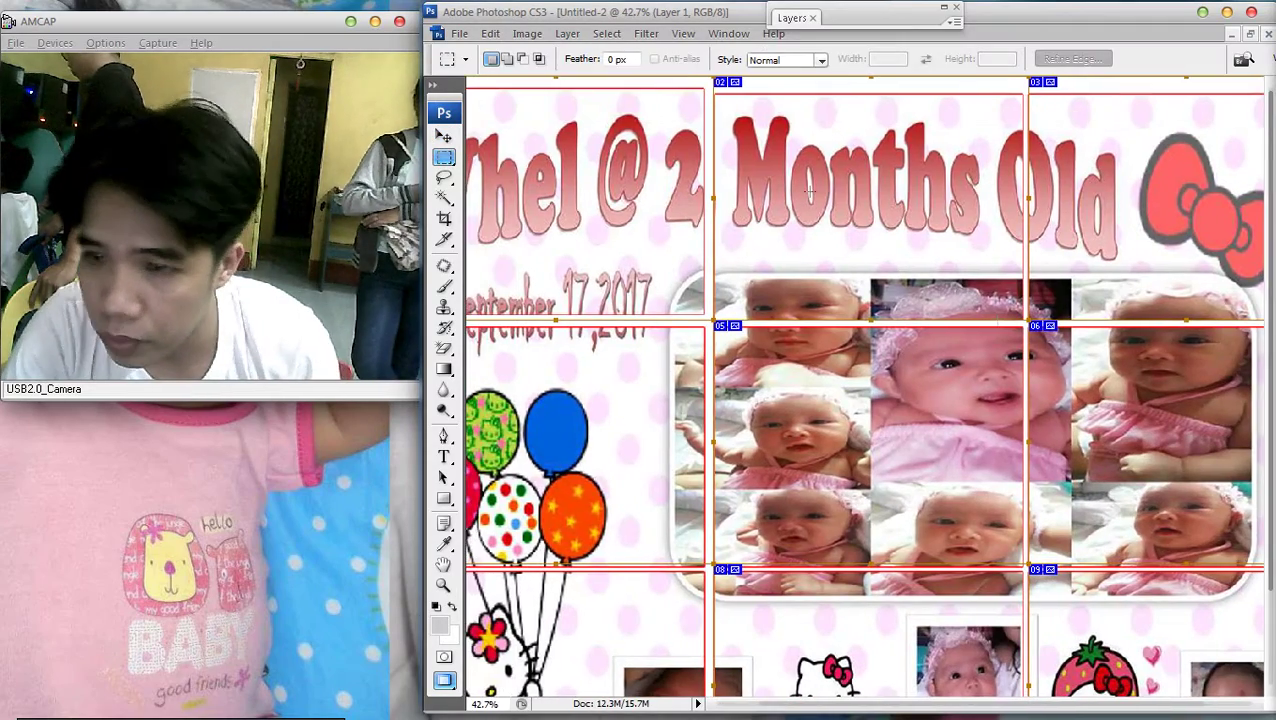
{"action": "scroll", "coordinate": [762, 84], "scroll_direction": "down", "scroll_amount": 1}
{"action": "scroll", "coordinate": [762, 84], "scroll_direction": "down", "scroll_amount": 1}
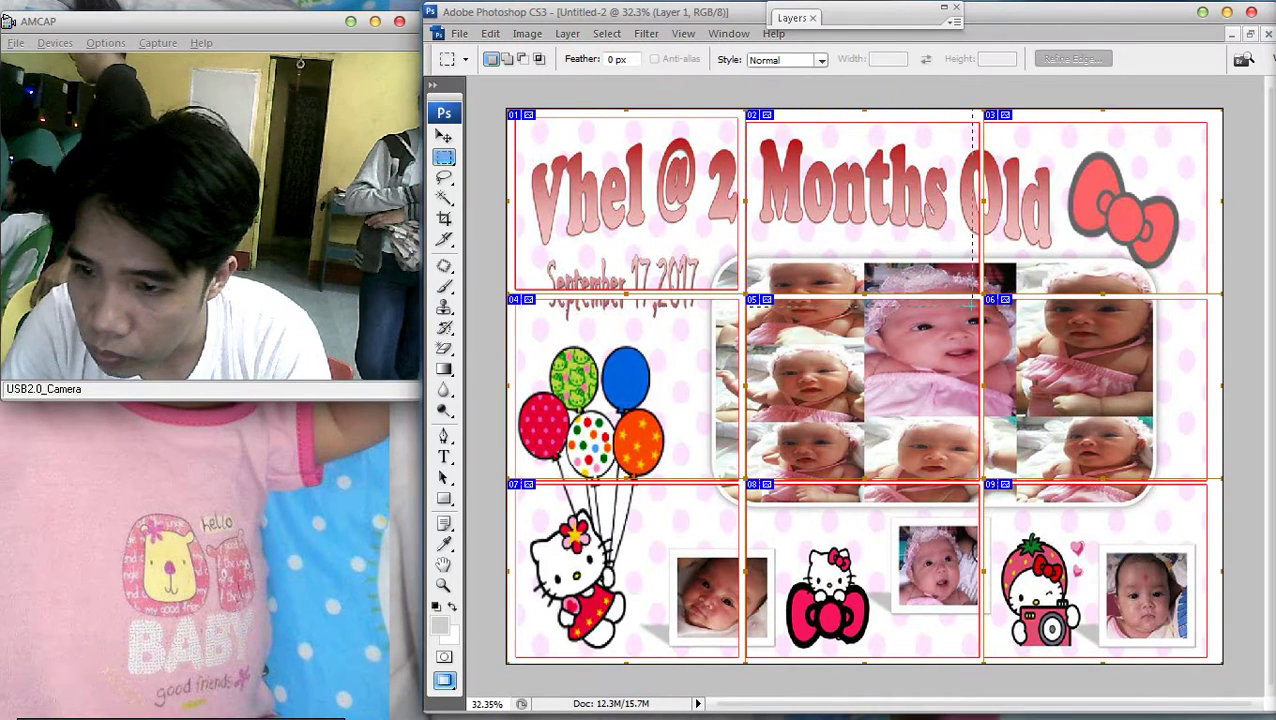
{"action": "left_click_drag", "start_coordinate": [980, 296], "coordinate": [745, 110]}
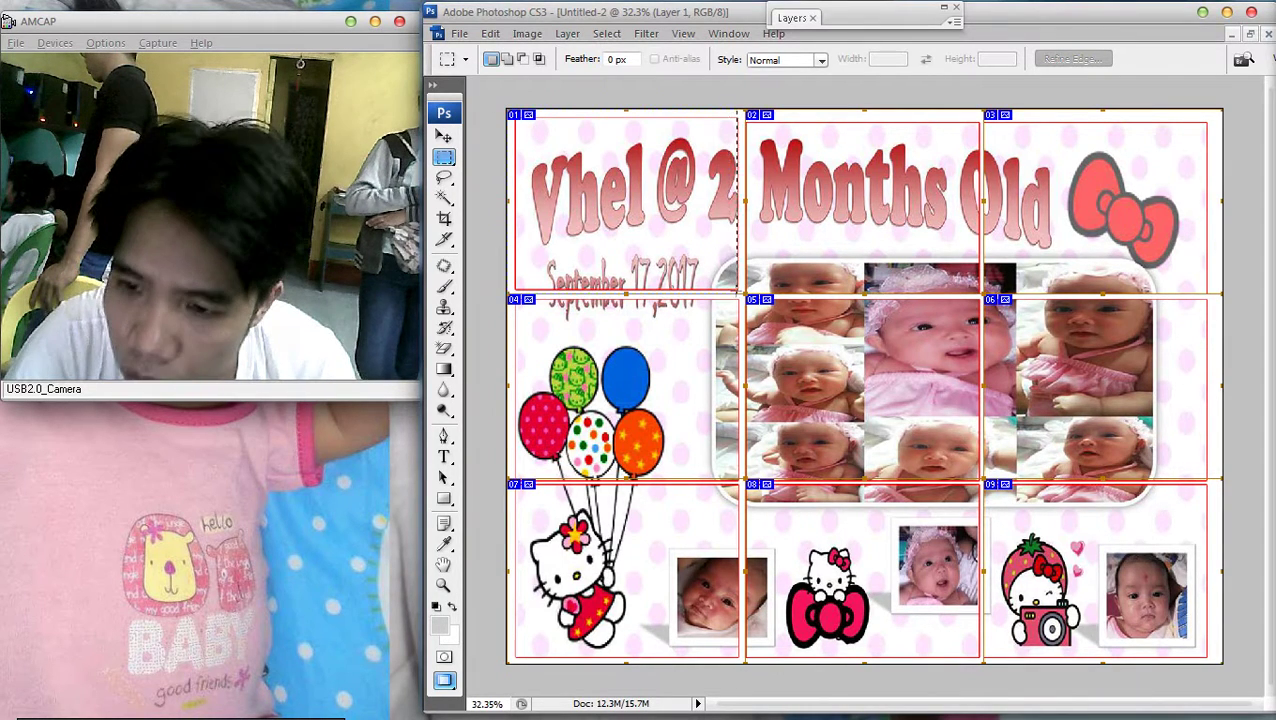
{"action": "left_click_drag", "start_coordinate": [744, 292], "coordinate": [508, 110]}
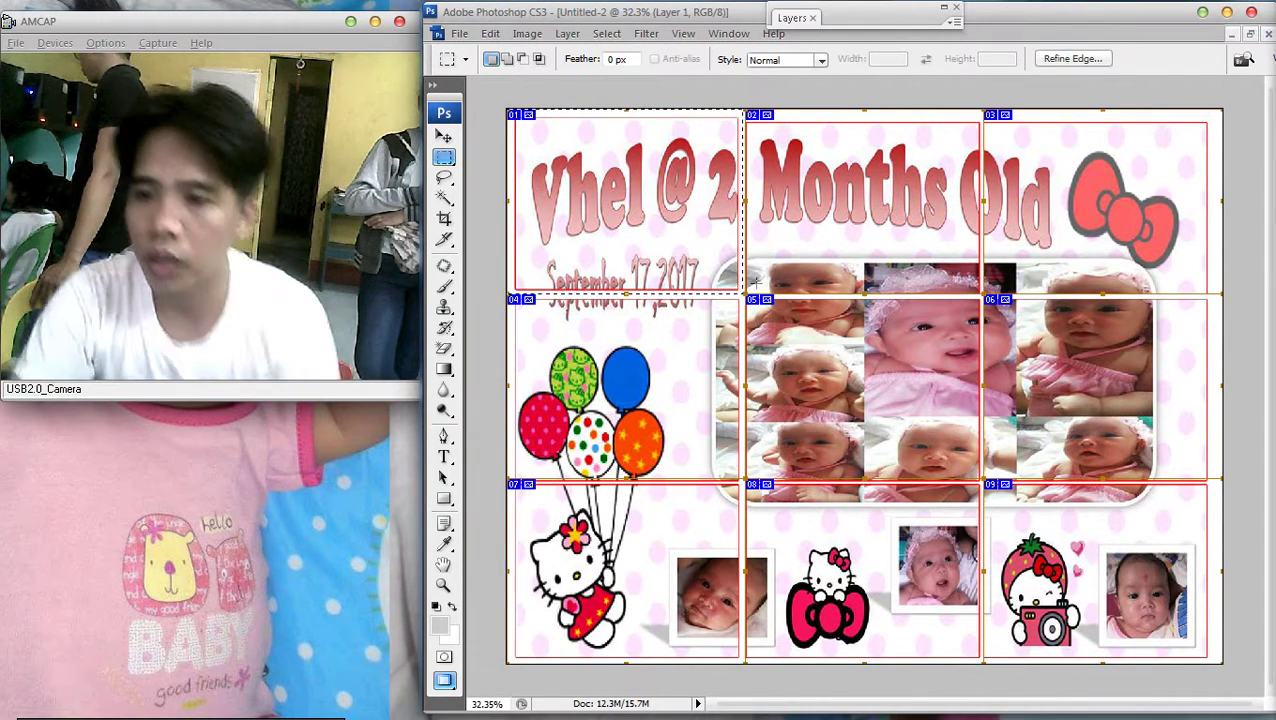
{"action": "key", "text": "ctrl+x"}
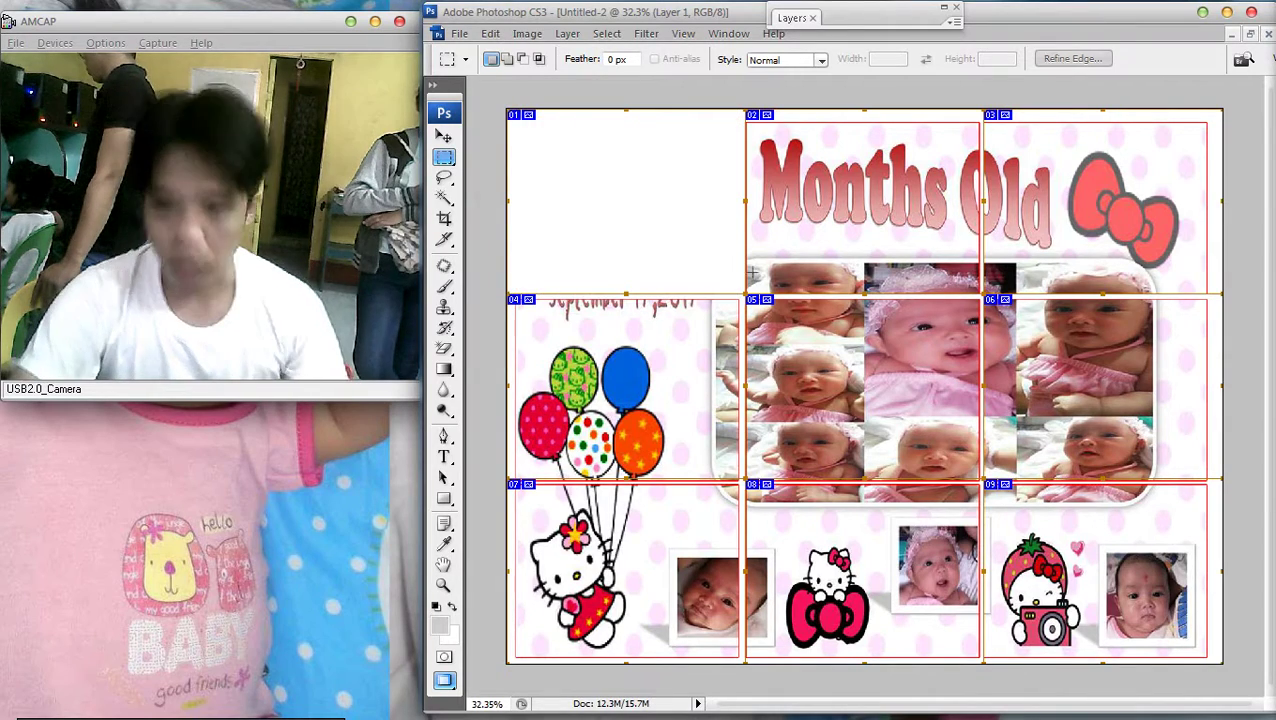
Create a new document 8 inches wide by 6.4 inches tall
{"action": "left_click", "coordinate": [459, 33]}
{"action": "left_click", "coordinate": [490, 48]}
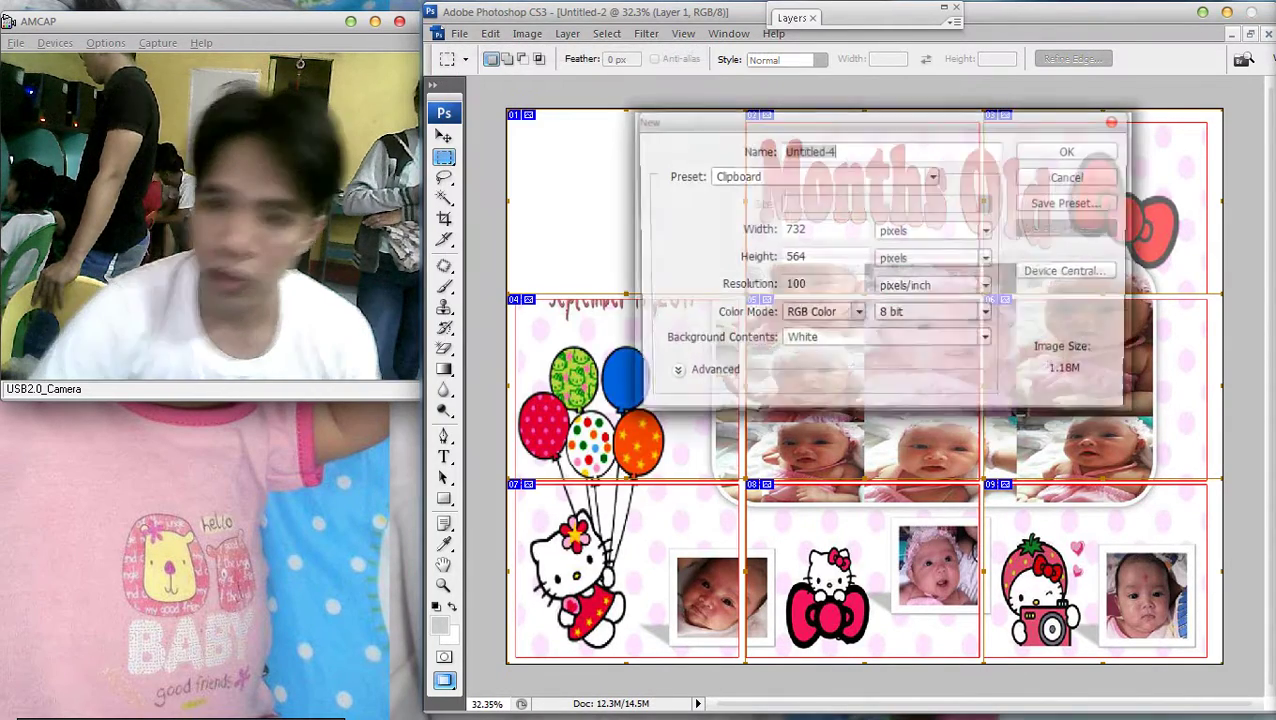
{"action": "left_click", "coordinate": [988, 259]}
{"action": "left_click", "coordinate": [894, 293]}
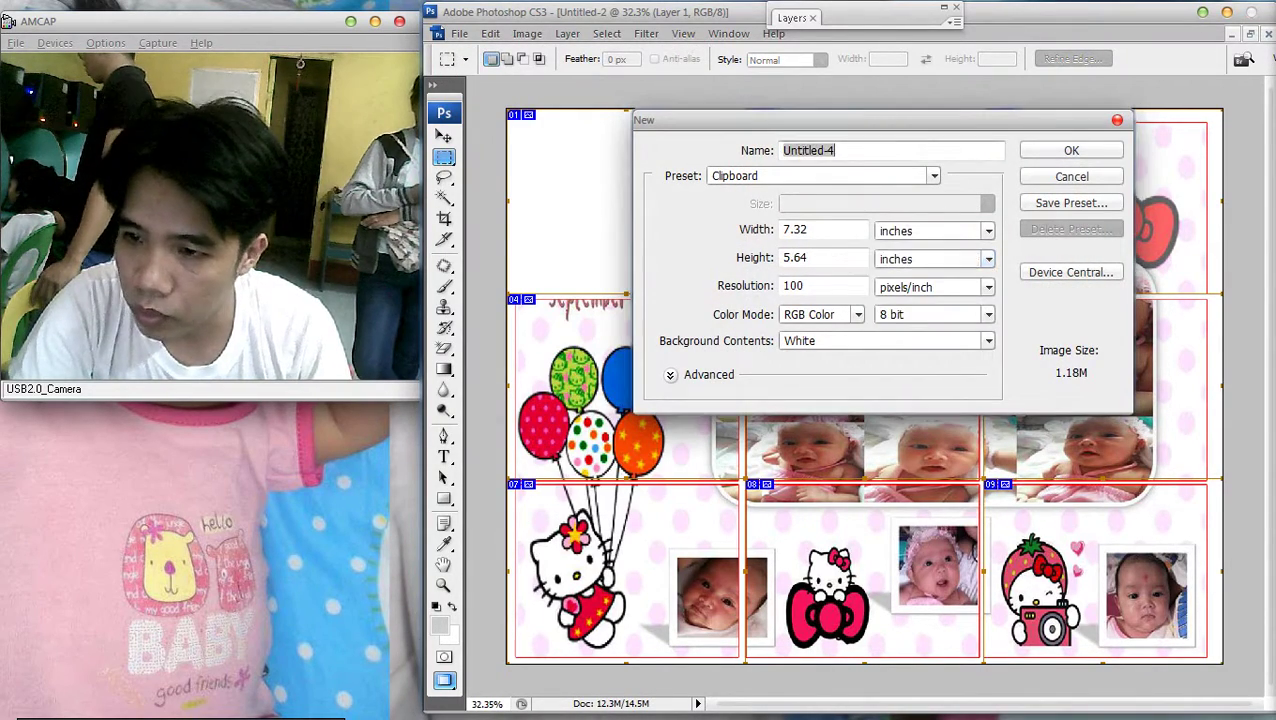
{"action": "left_click", "coordinate": [988, 231]}
{"action": "key", "text": "Return"}
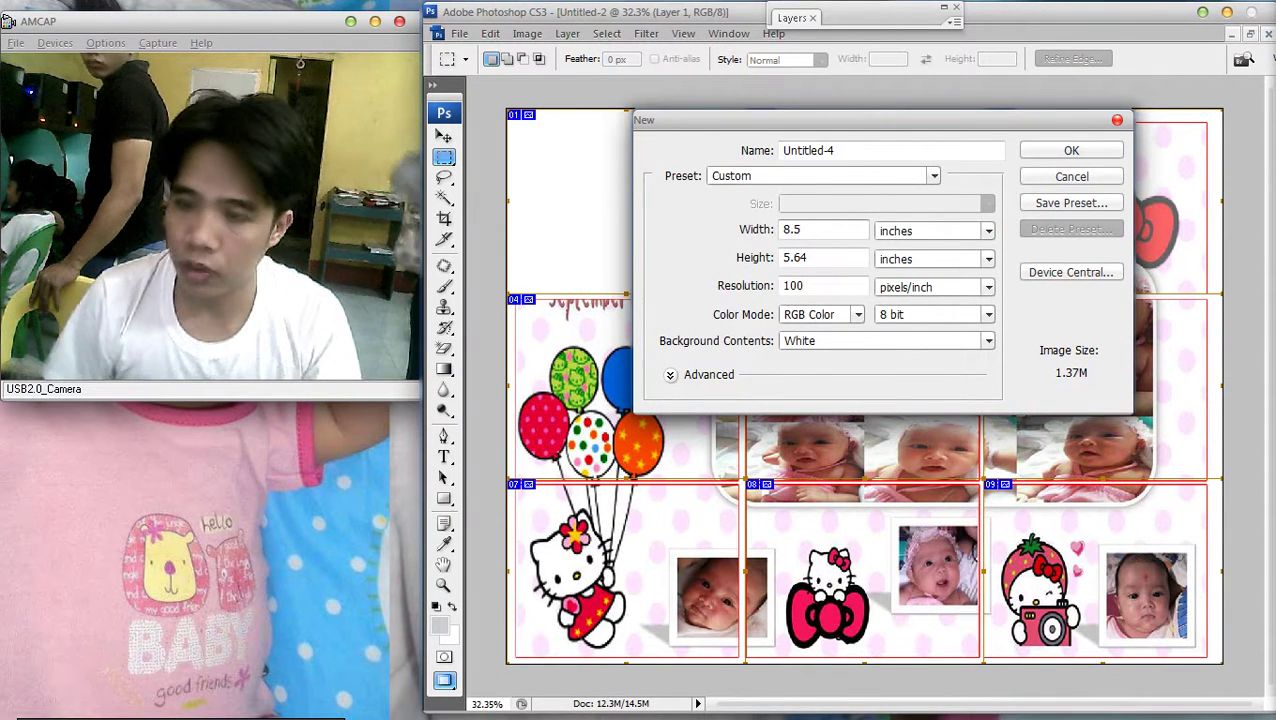
{"action": "type", "text": "8.5"}
{"action": "key", "text": "BackSpace"}
{"action": "key", "text": "BackSpace"}
{"action": "key", "text": "Tab"}
{"action": "key", "text": "Tab"}
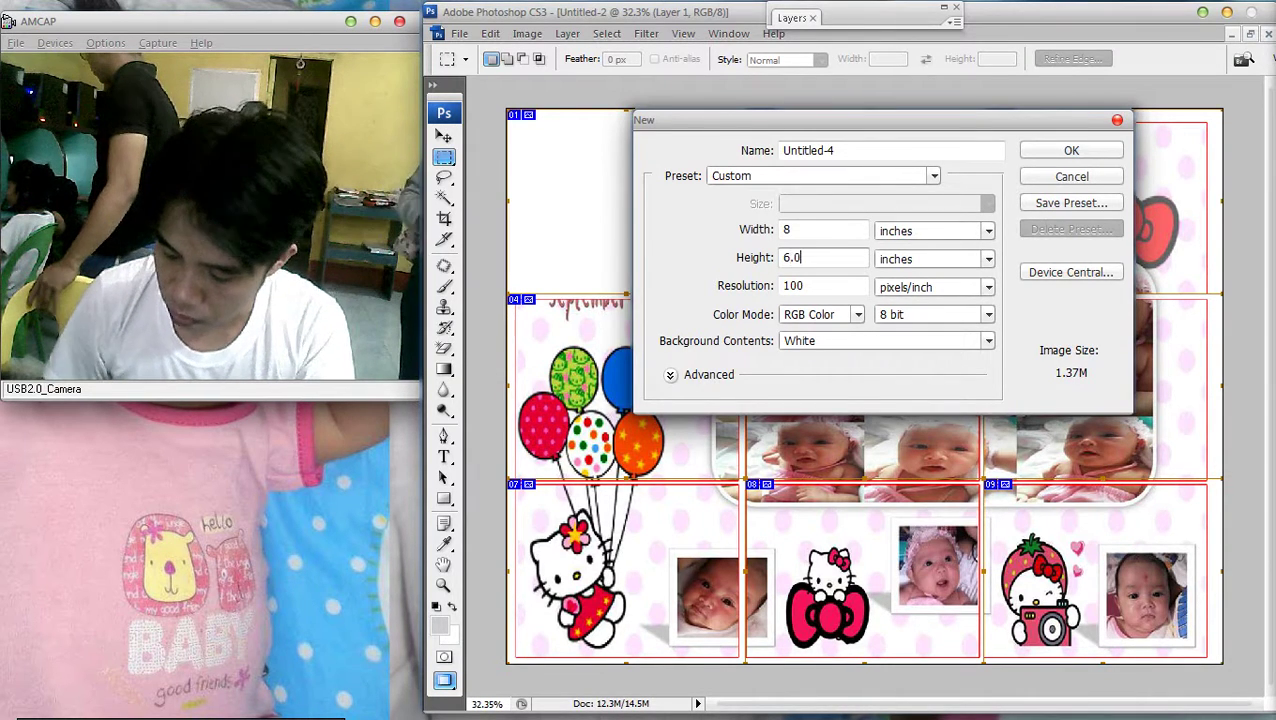
{"action": "type", "text": "6.4"}
{"action": "key", "text": "Return"}
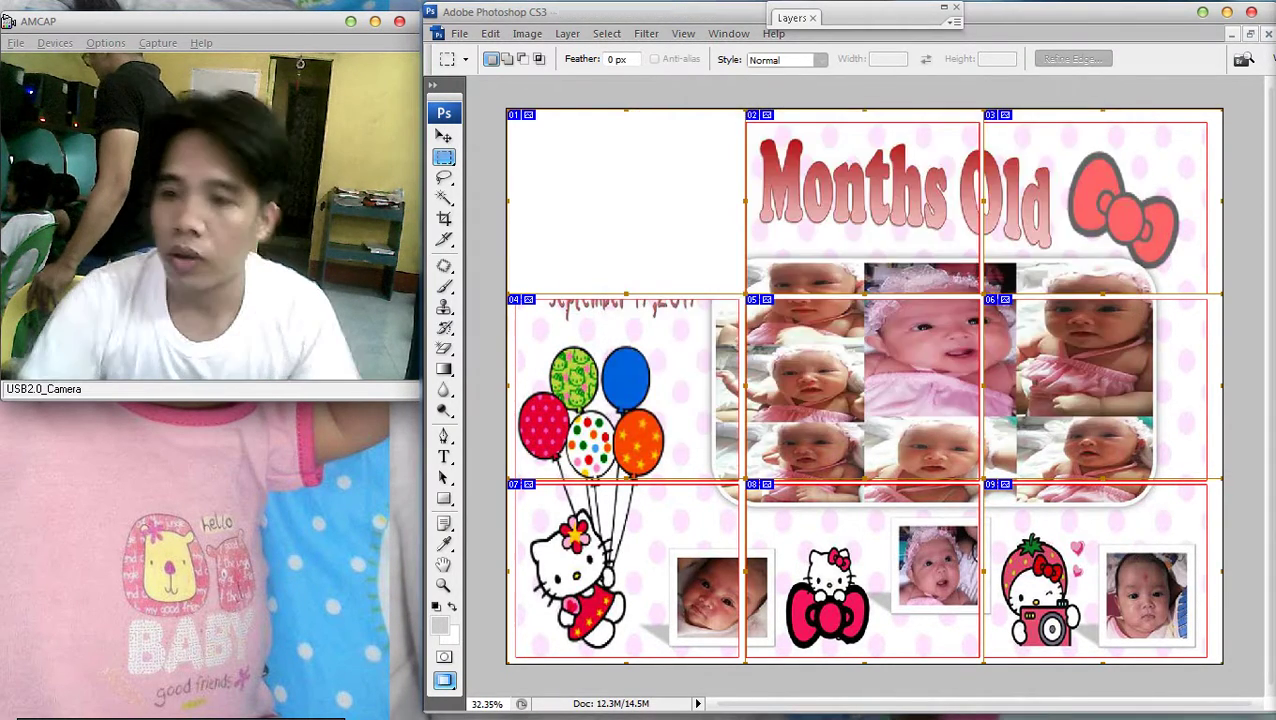
Paste the cut title slice into Untitled-4 and shift it slightly right and down
{"action": "key", "text": "ctrl+v"}
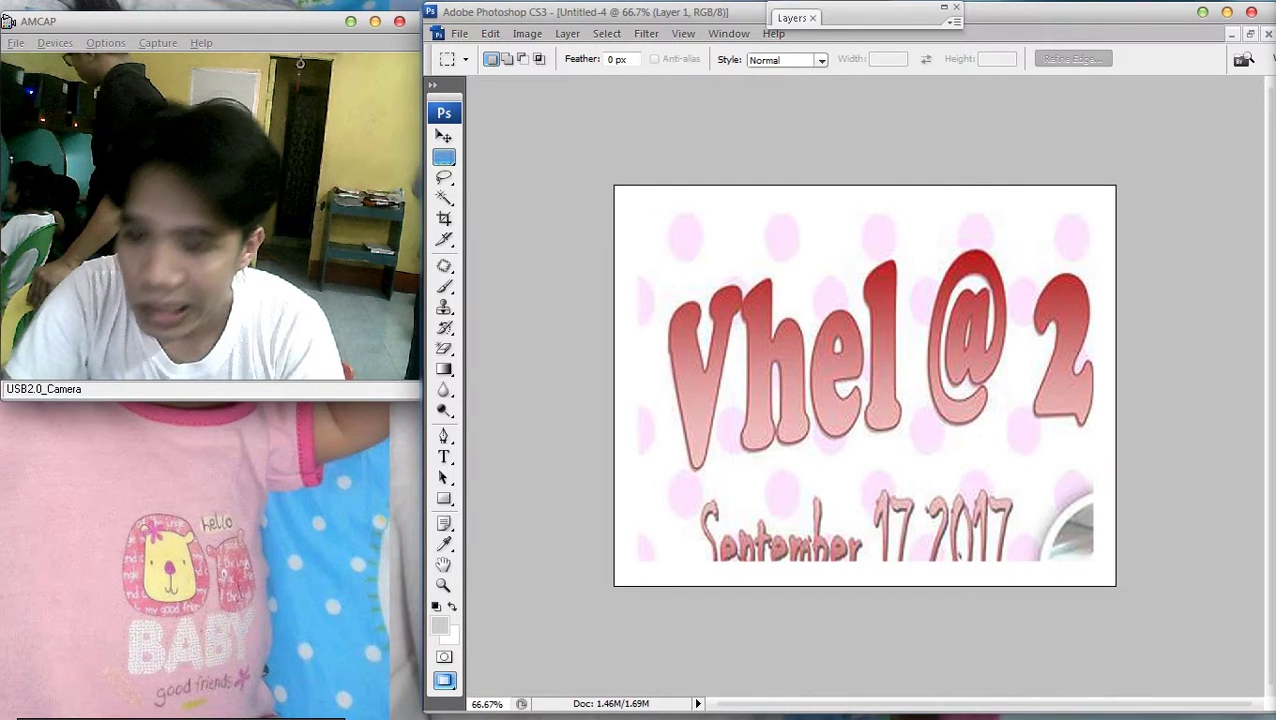
{"action": "key", "text": "v"}
{"action": "left_click_drag", "start_coordinate": [968, 356], "coordinate": [973, 361]}
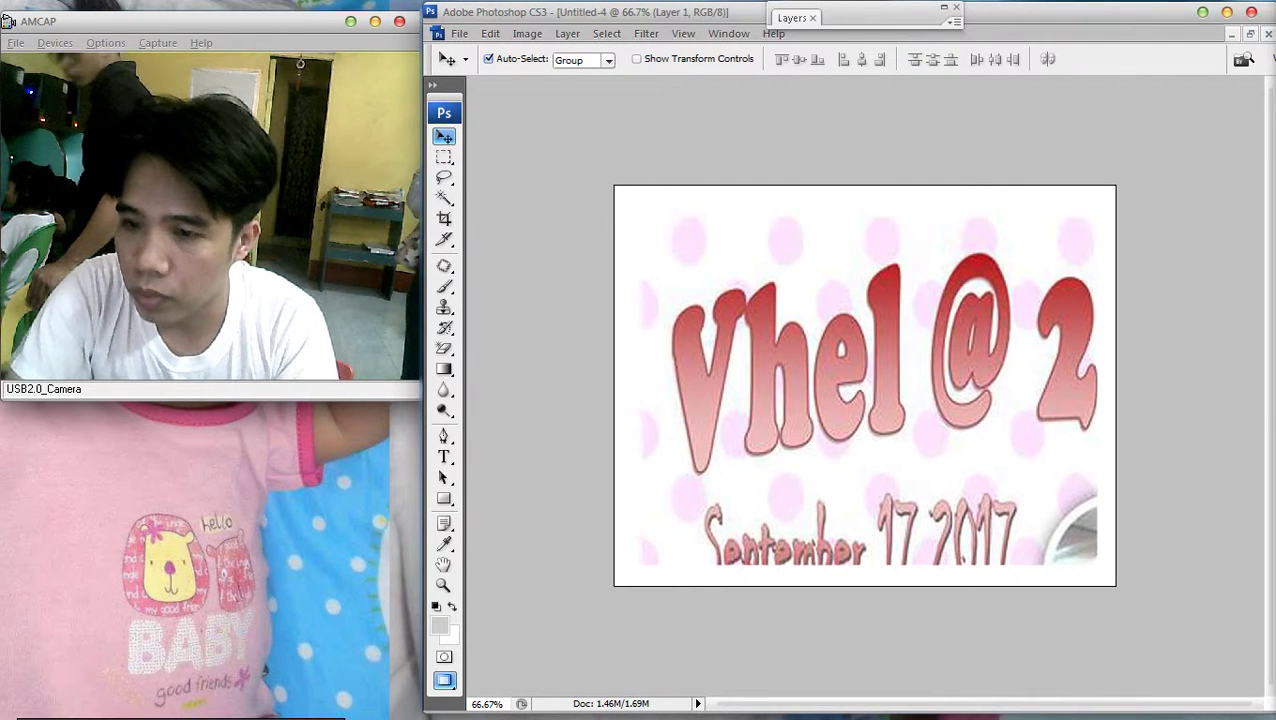
Give Layer 1 a 3 px red outside stroke in Layer Style
{"action": "key", "text": "F7"}
{"action": "double_click", "coordinate": [890, 90]}
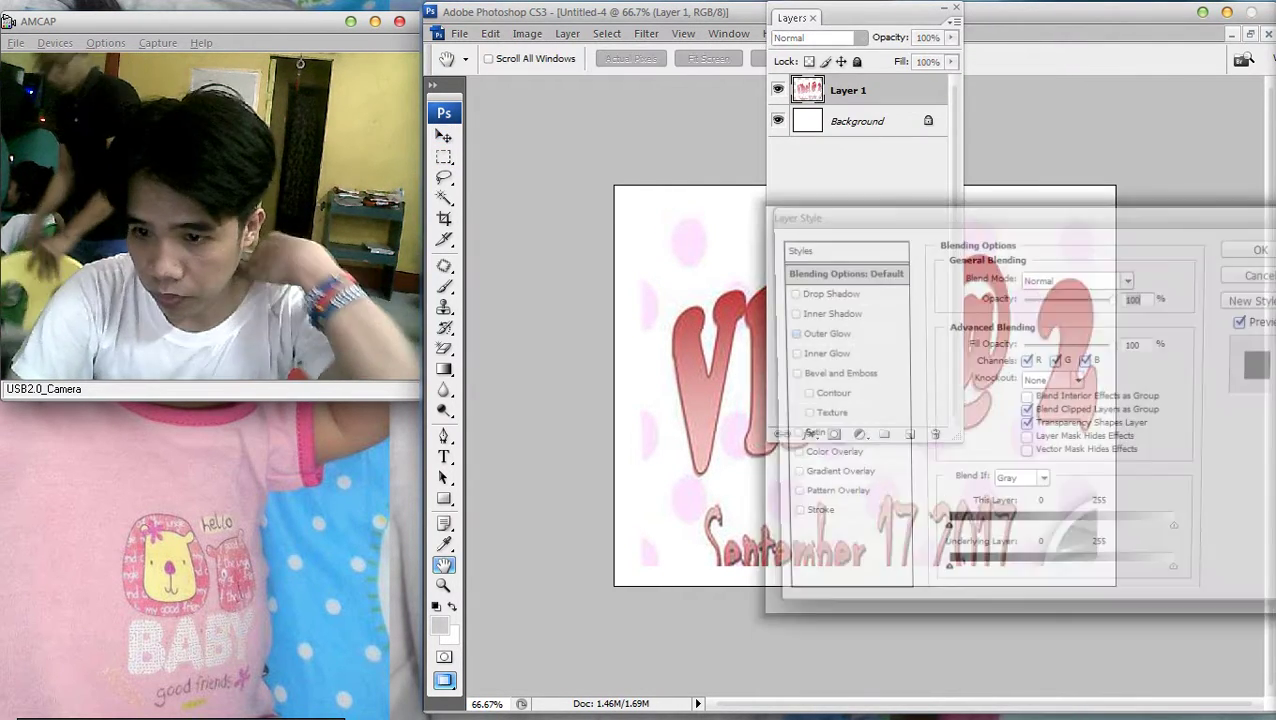
{"action": "left_click", "coordinate": [808, 518]}
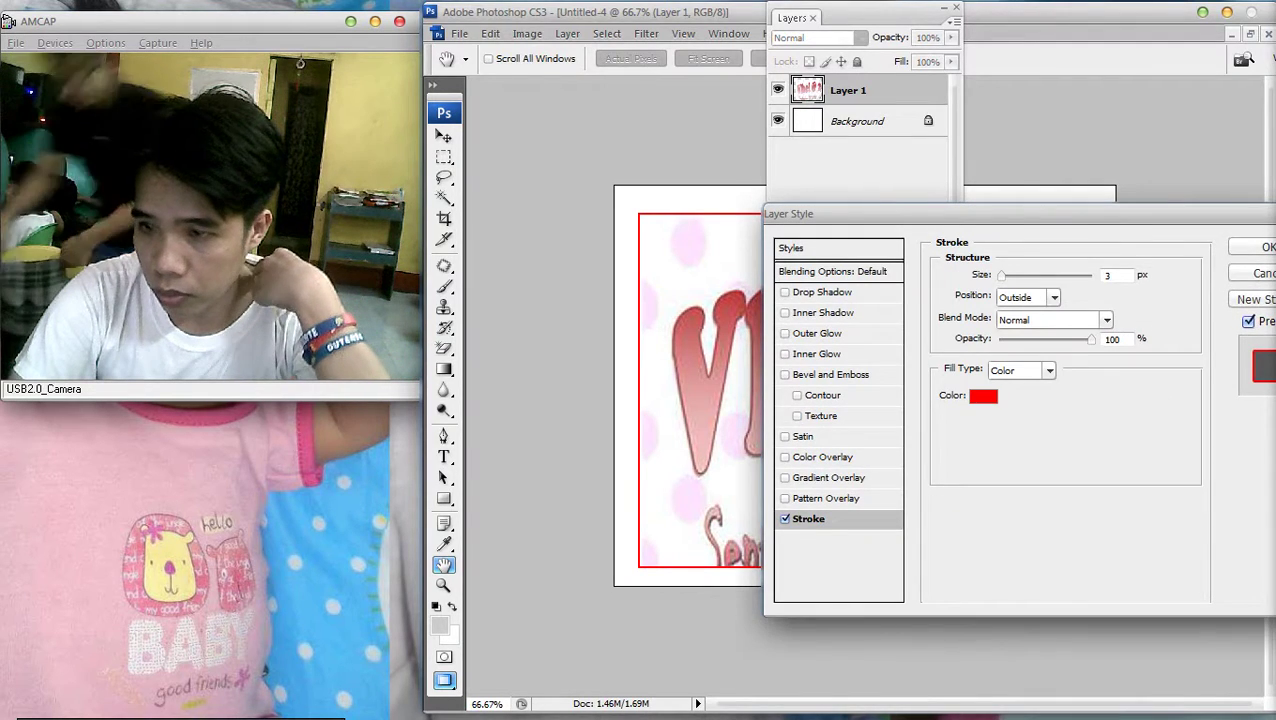
{"action": "key", "text": "Return"}
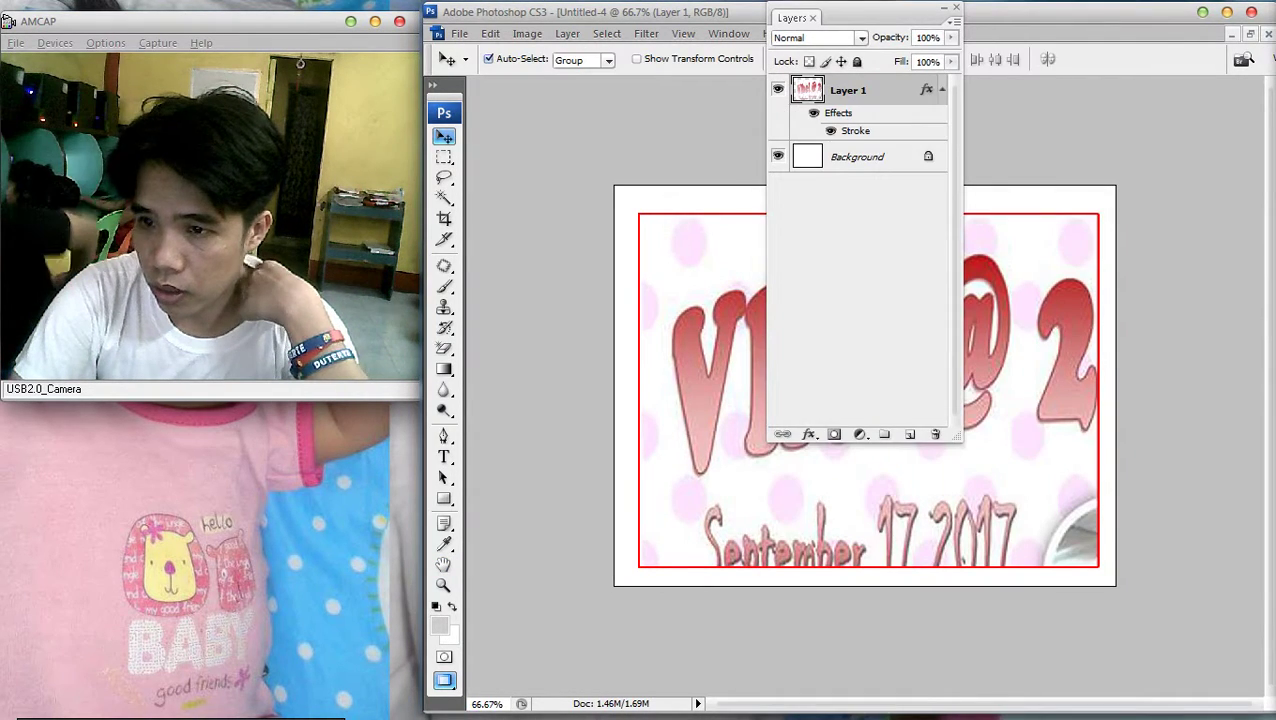
Nudge the stroked Vhel @ 2 banner a few pixels up and left
{"action": "left_click_drag", "start_coordinate": [880, 17], "coordinate": [644, 41]}
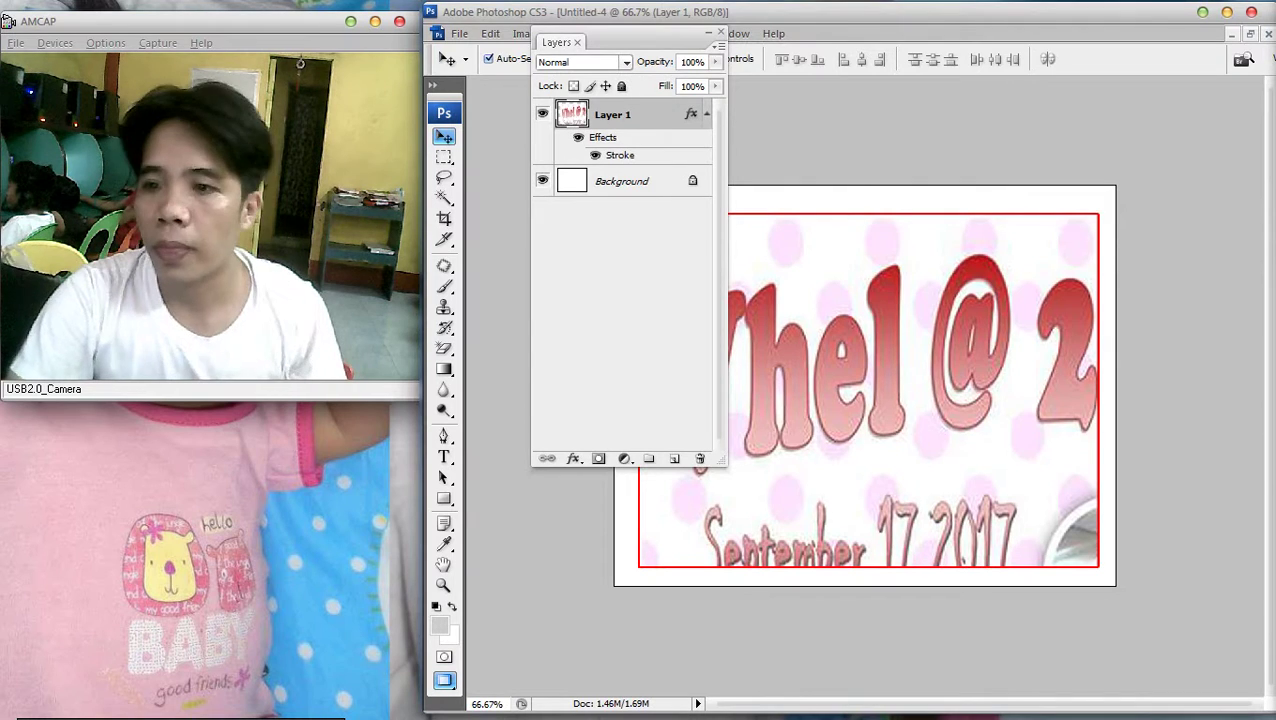
{"action": "double_click", "coordinate": [556, 42]}
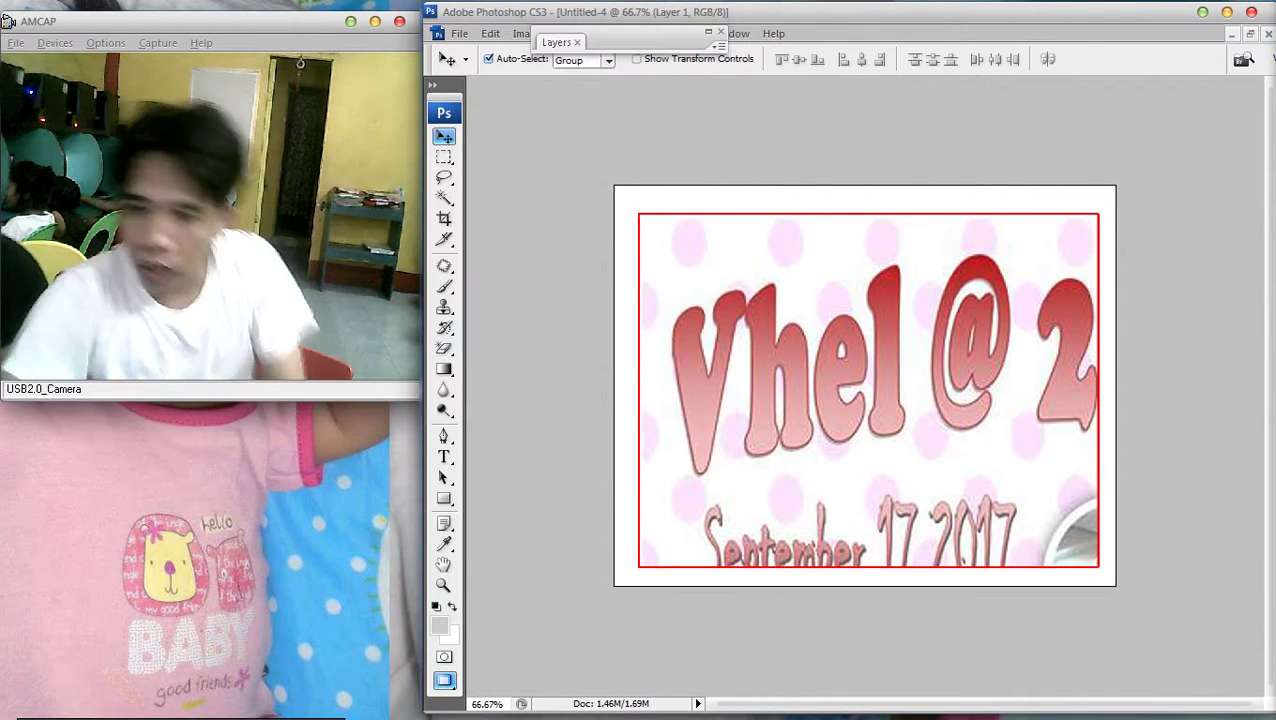
{"action": "left_click_drag", "start_coordinate": [930, 400], "coordinate": [929, 395]}
{"action": "key", "text": "Left"}
{"action": "key", "text": "Left"}
{"action": "key", "text": "Left"}
{"action": "key", "text": "Up"}
{"action": "key", "text": "ctrl+minus"}
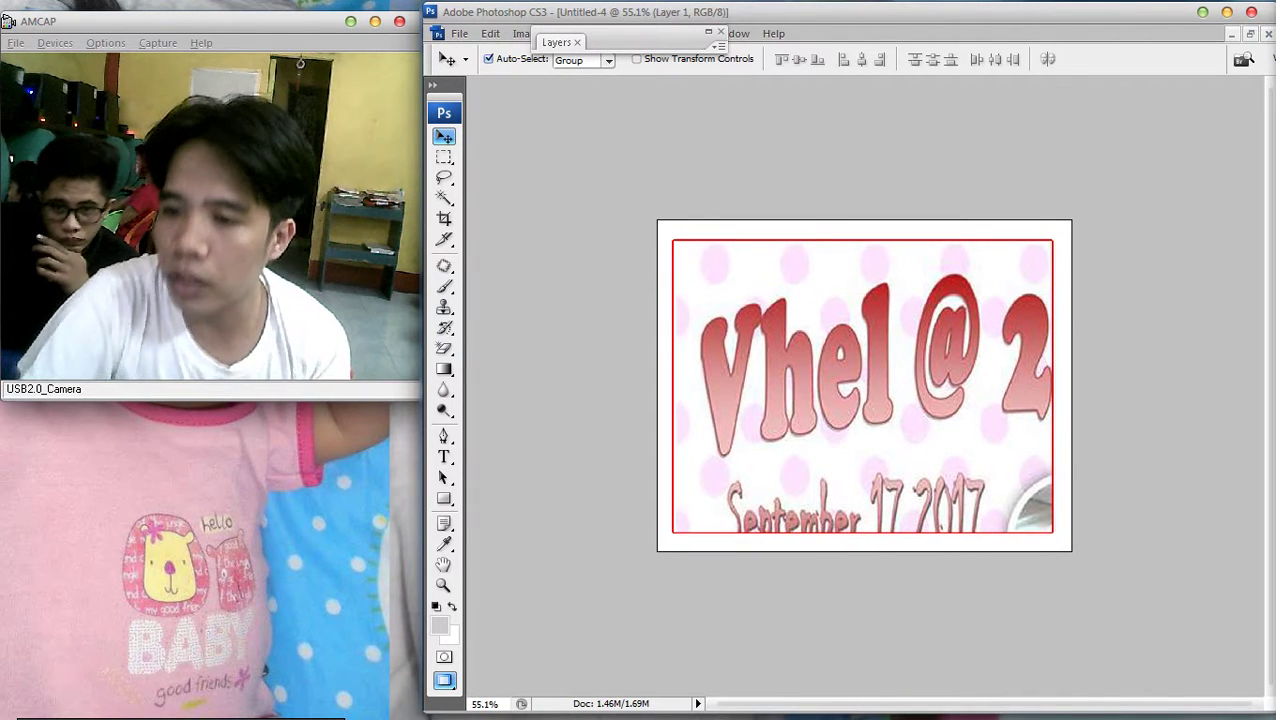
{"action": "key", "text": "ctrl+0"}
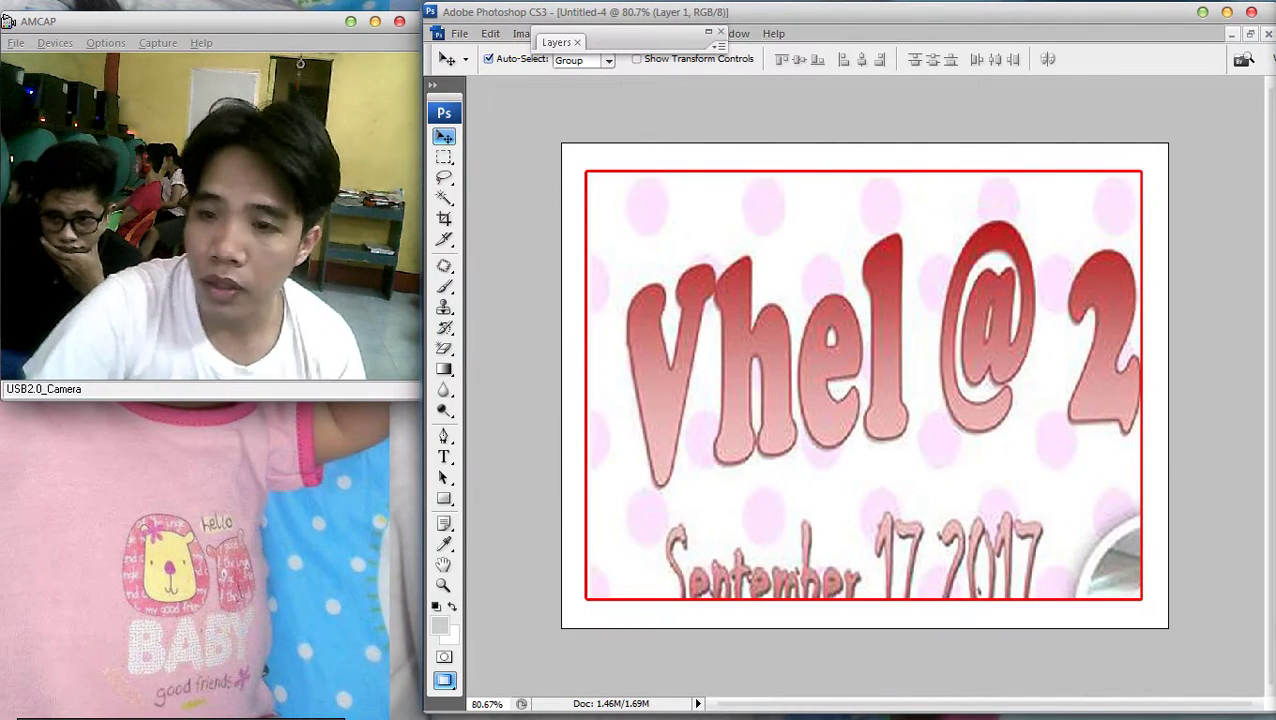
Clear the tile artwork from the layer and hide the Background layer
{"action": "left_click_drag", "start_coordinate": [556, 42], "coordinate": [560, 40]}
{"action": "left_click", "coordinate": [560, 40]}
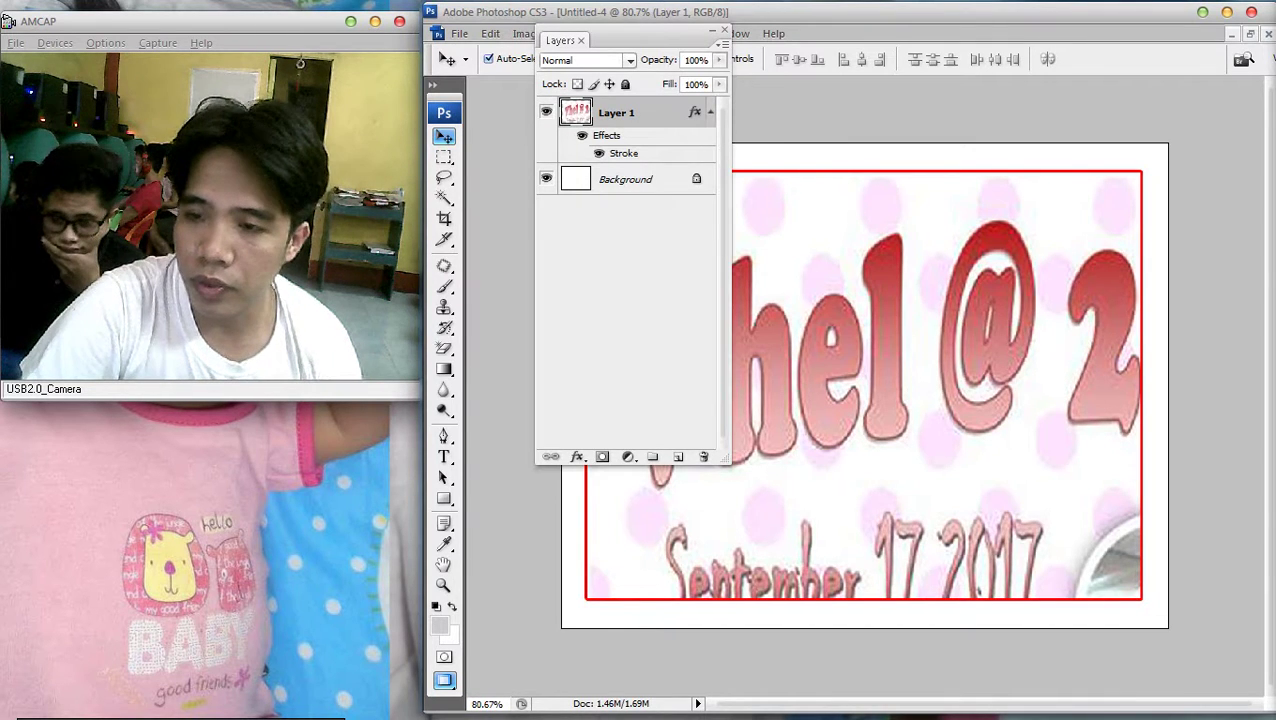
{"action": "left_click", "coordinate": [560, 40]}
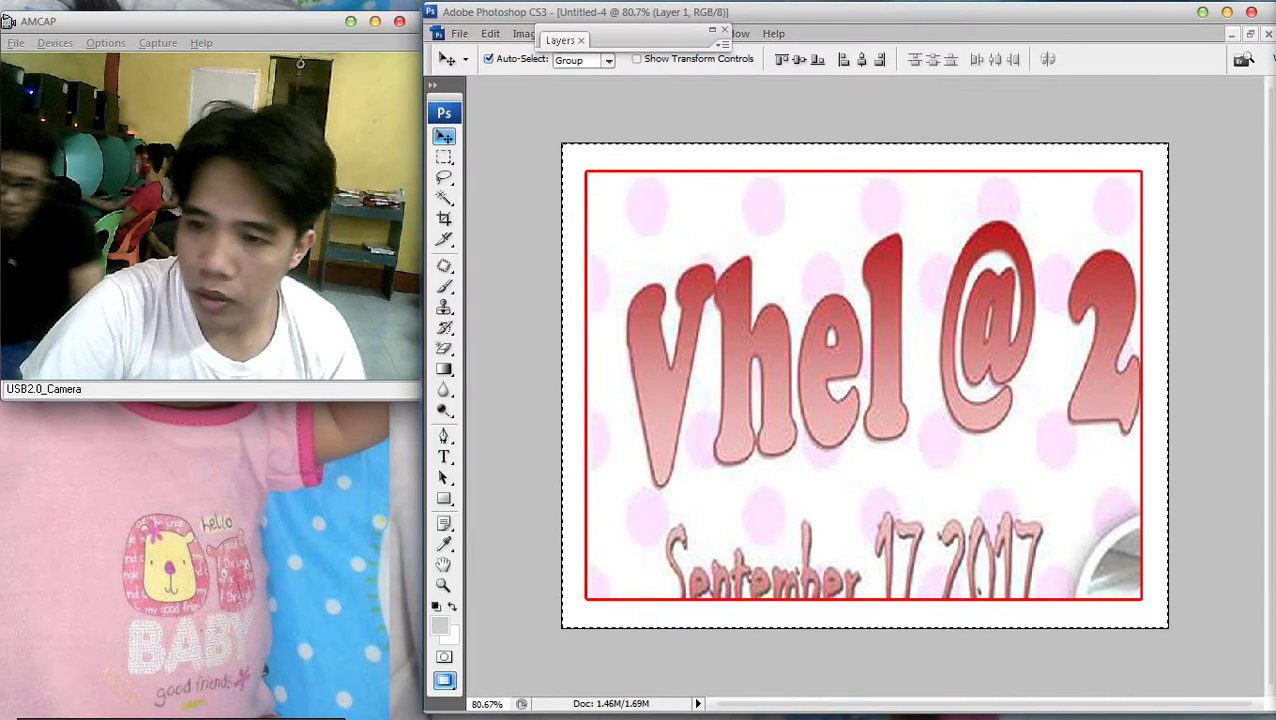
{"action": "key", "text": "Delete"}
{"action": "left_click", "coordinate": [560, 40]}
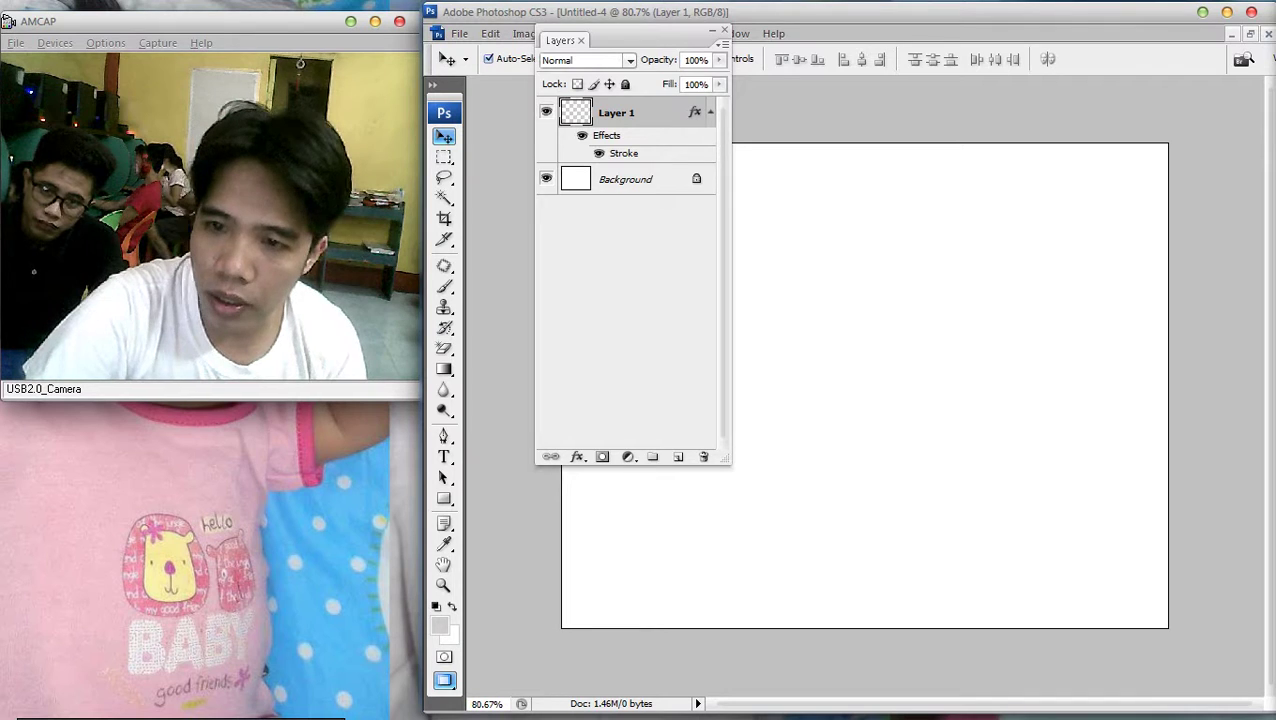
{"action": "left_click_drag", "start_coordinate": [560, 40], "coordinate": [832, 38]}
{"action": "left_click", "coordinate": [836, 37]}
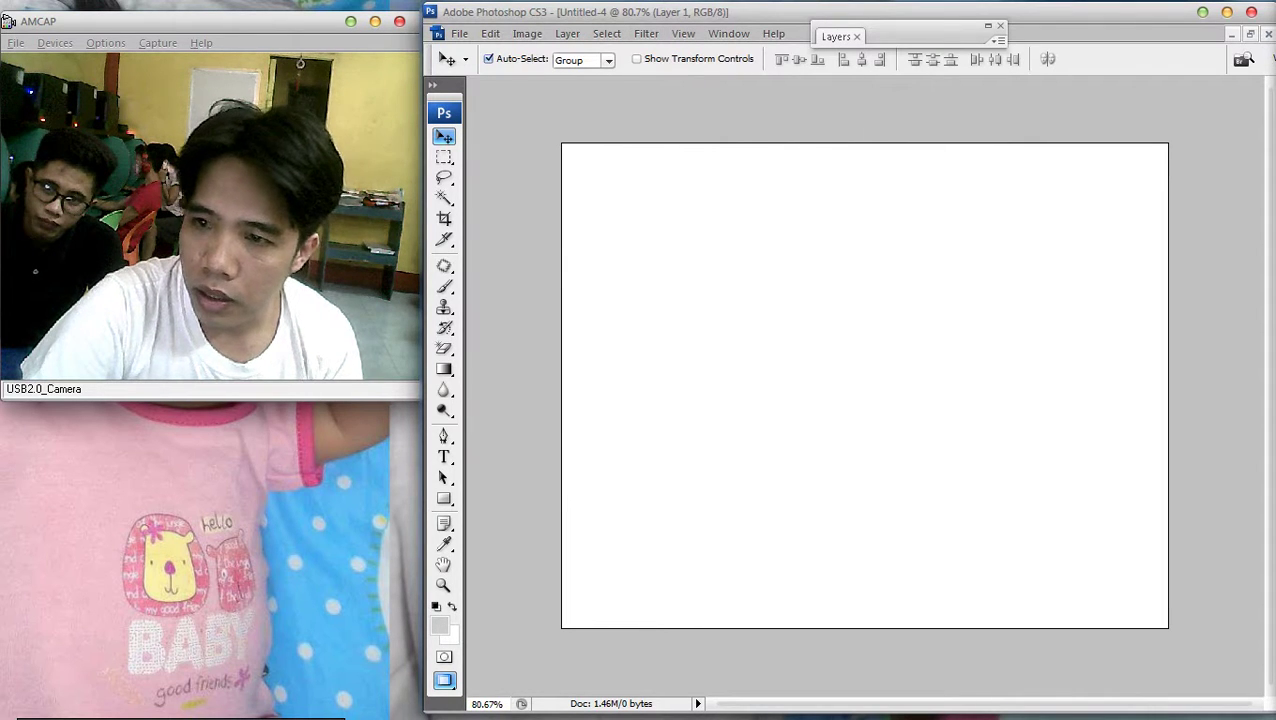
{"action": "left_click", "coordinate": [836, 37]}
{"action": "left_click", "coordinate": [822, 175]}
{"action": "left_click", "coordinate": [836, 37]}
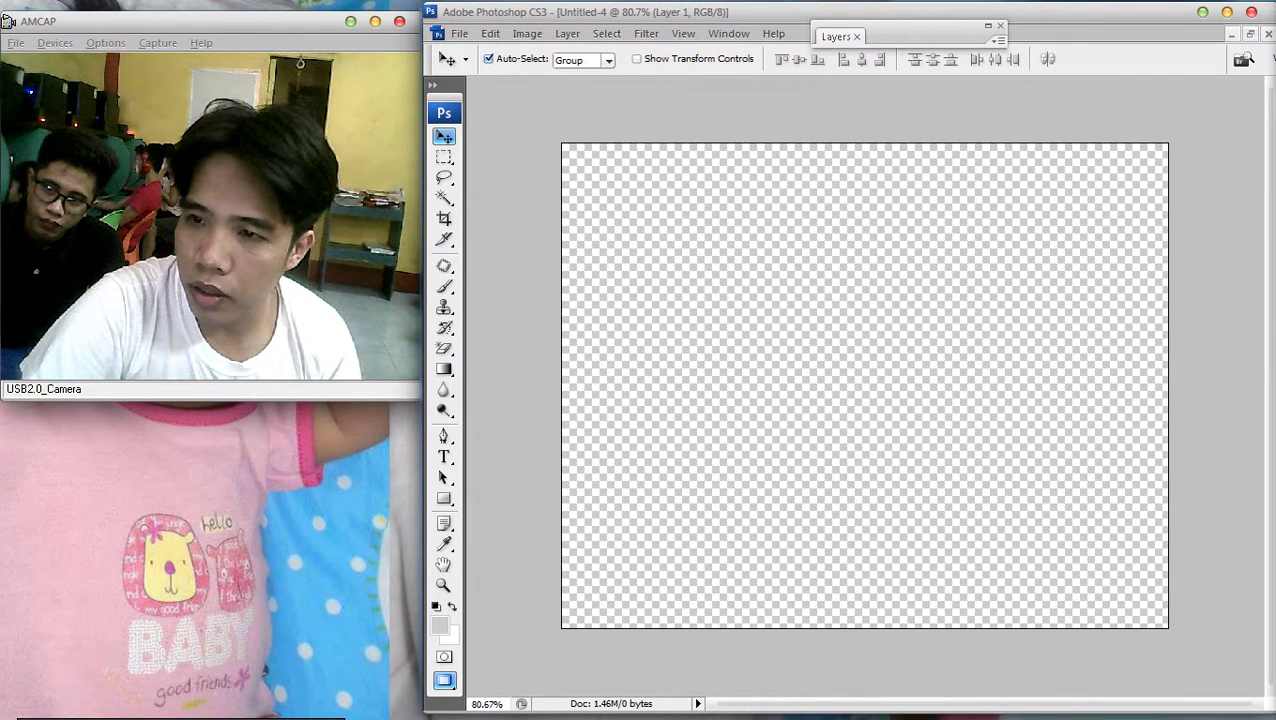
Delete, then restore, the Vhel @ 2 artwork and view it at 66.7%
{"action": "key", "text": "ctrl+minus"}
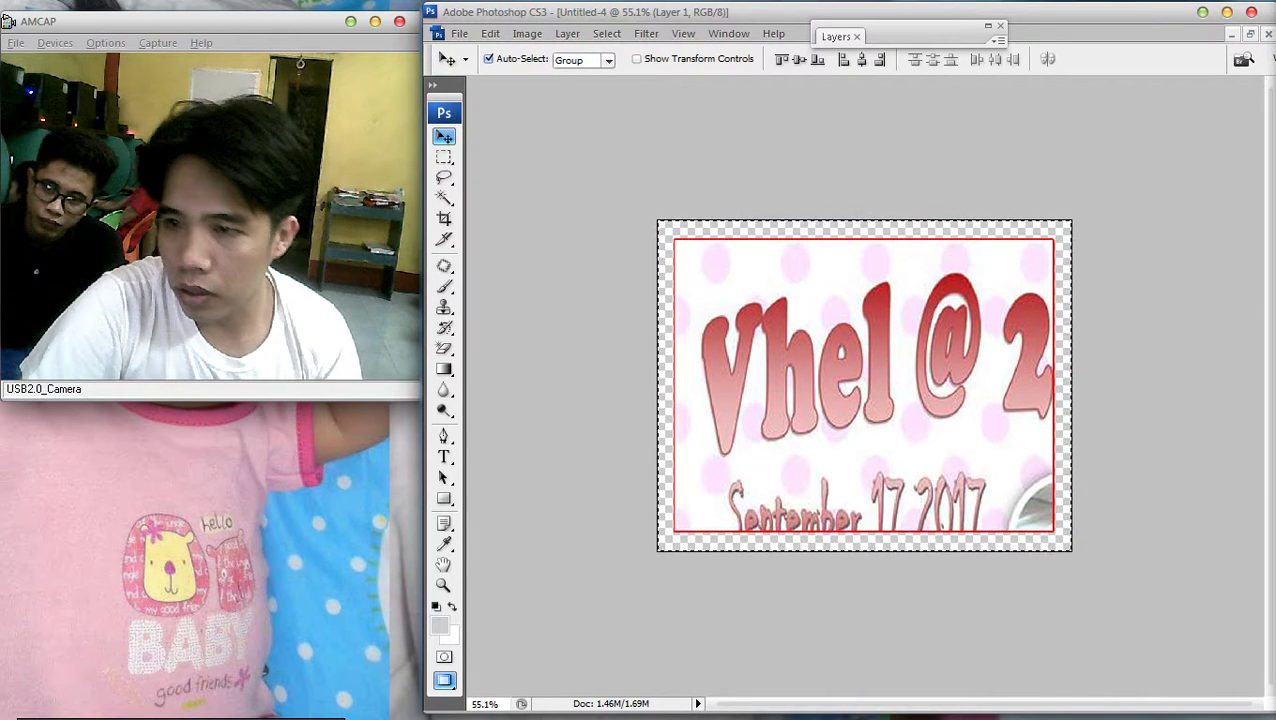
{"action": "key", "text": "Delete"}
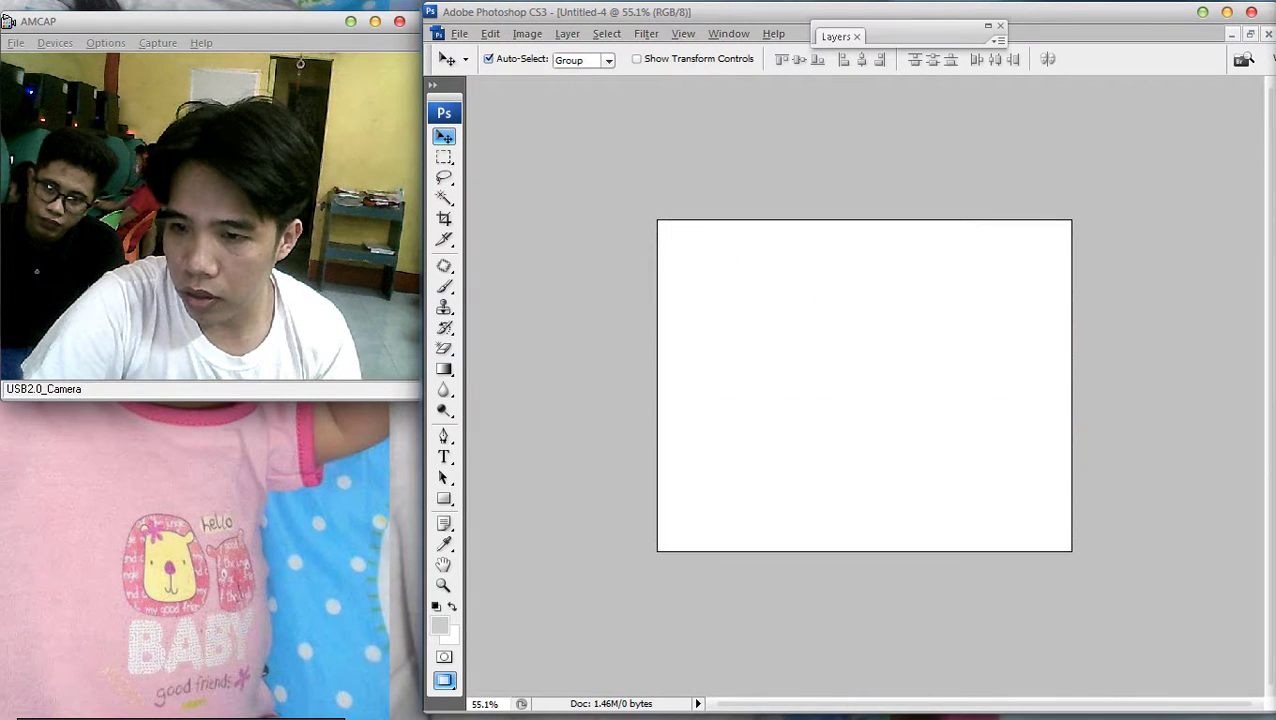
{"action": "key", "text": "ctrl+z"}
{"action": "key", "text": "ctrl+plus"}
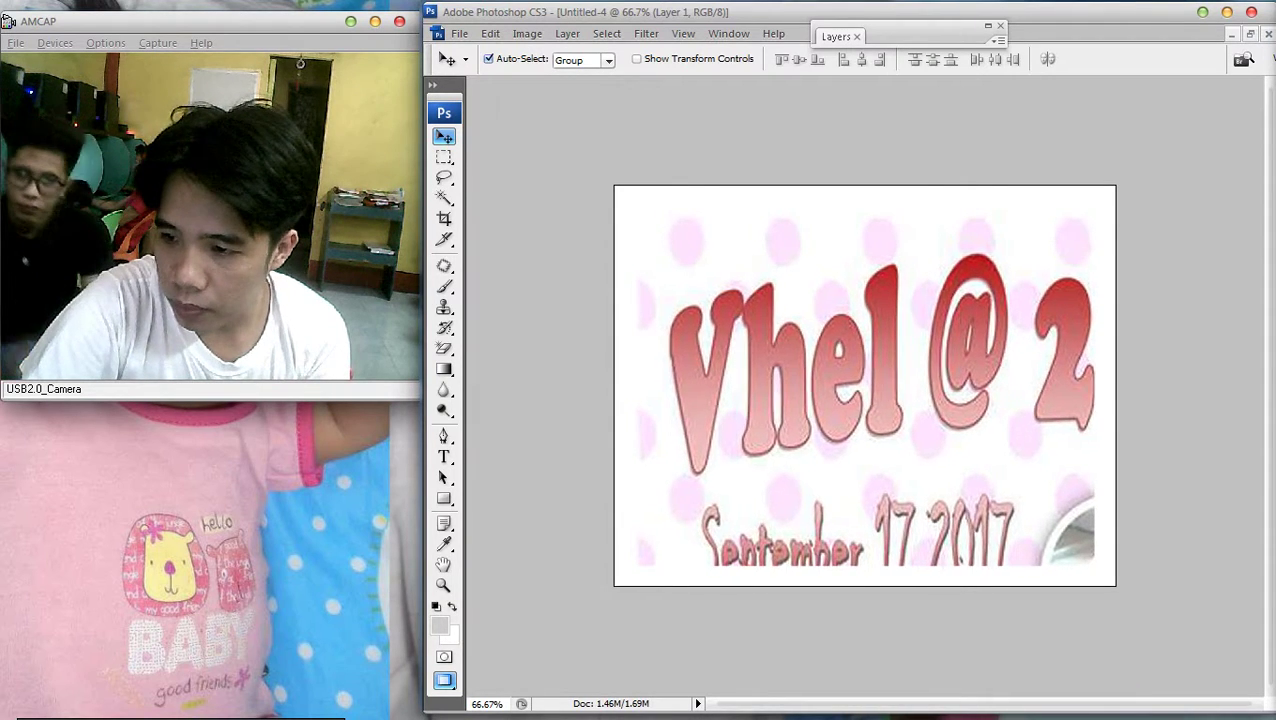
{"action": "key", "text": "ctrl+minus"}
{"action": "key", "text": "ctrl+plus"}
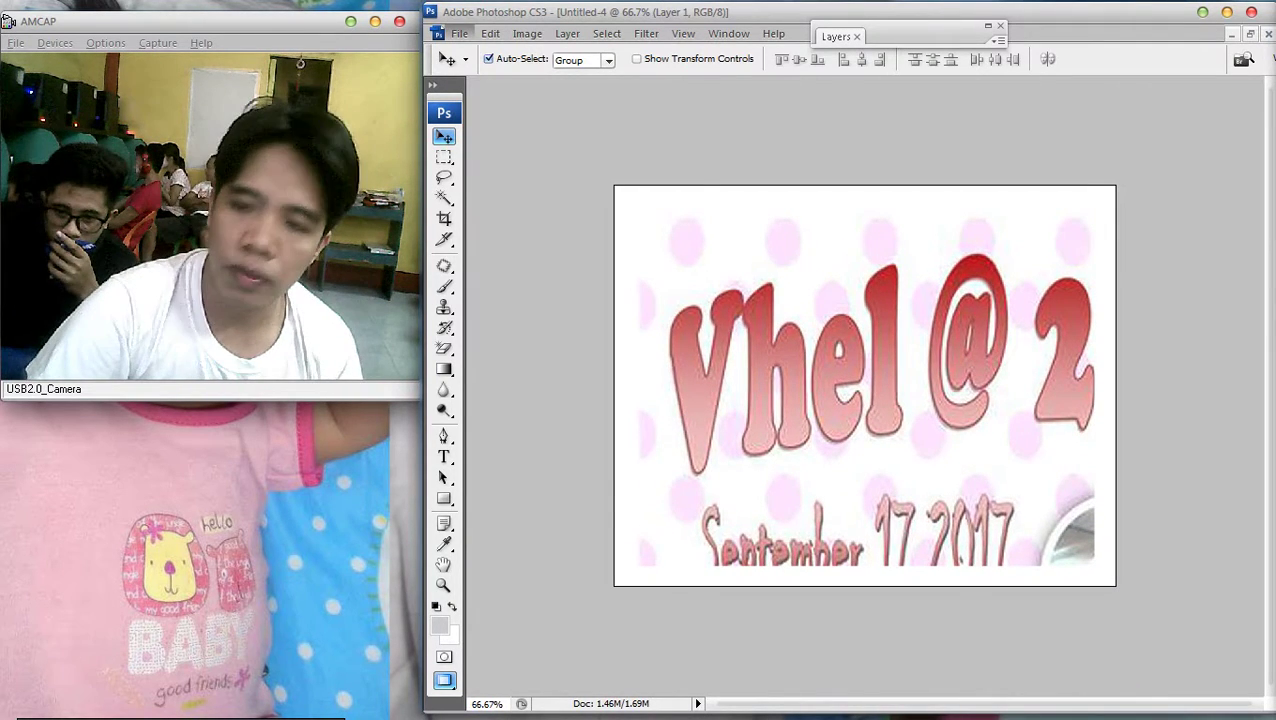
In Save As, create a new folder named final and open it
{"action": "key", "text": "alt+f"}
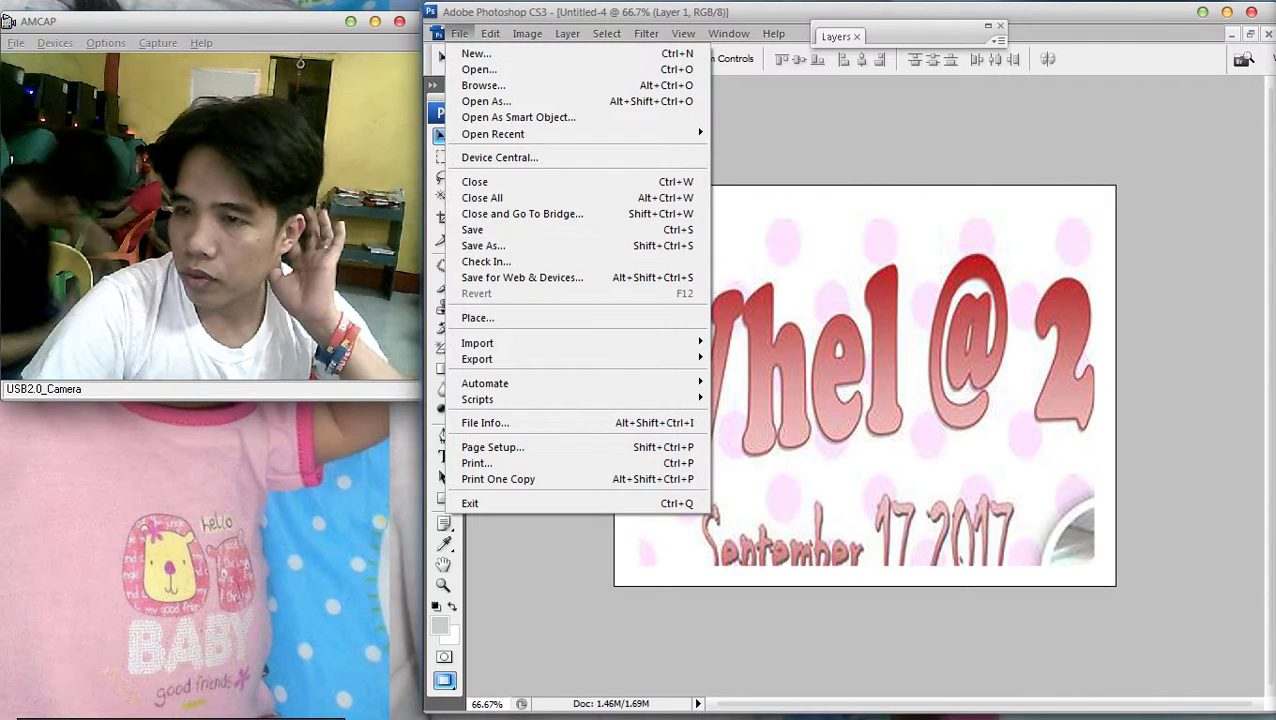
{"action": "key", "text": "Down"}
{"action": "key", "text": "Down"}
{"action": "key", "text": "Down"}
{"action": "key", "text": "Return"}
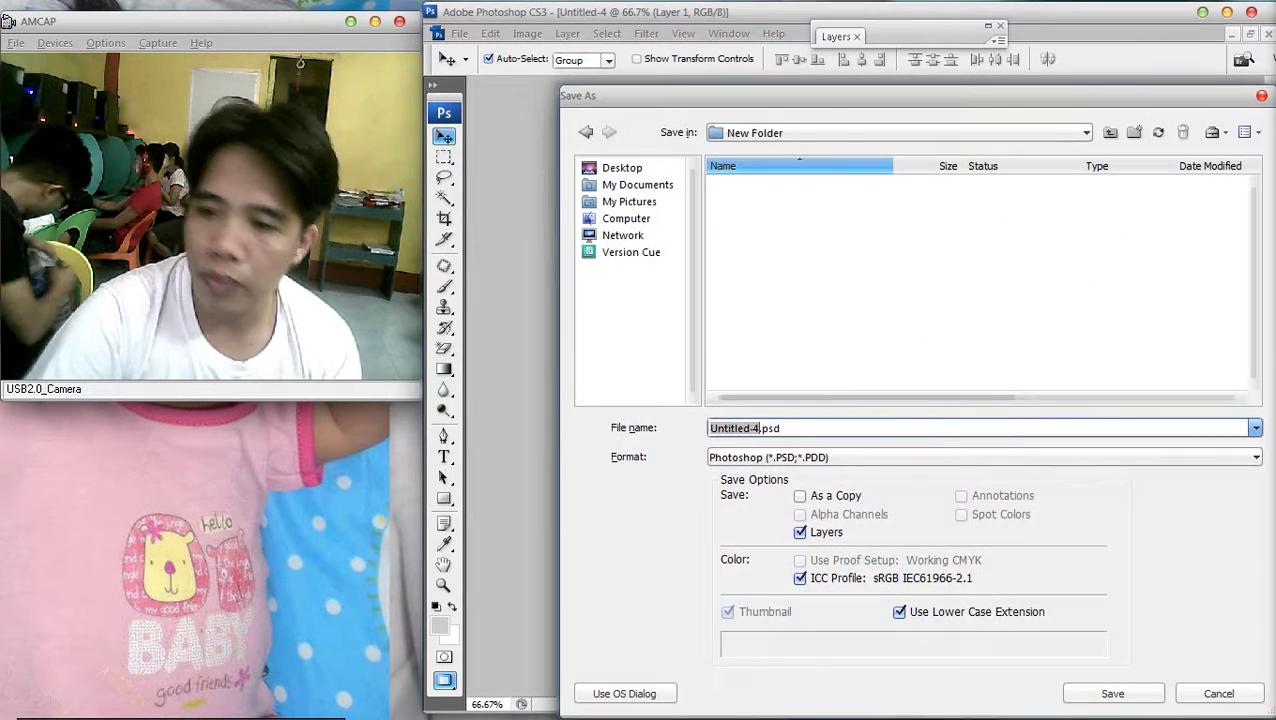
{"action": "right_click", "coordinate": [818, 246]}
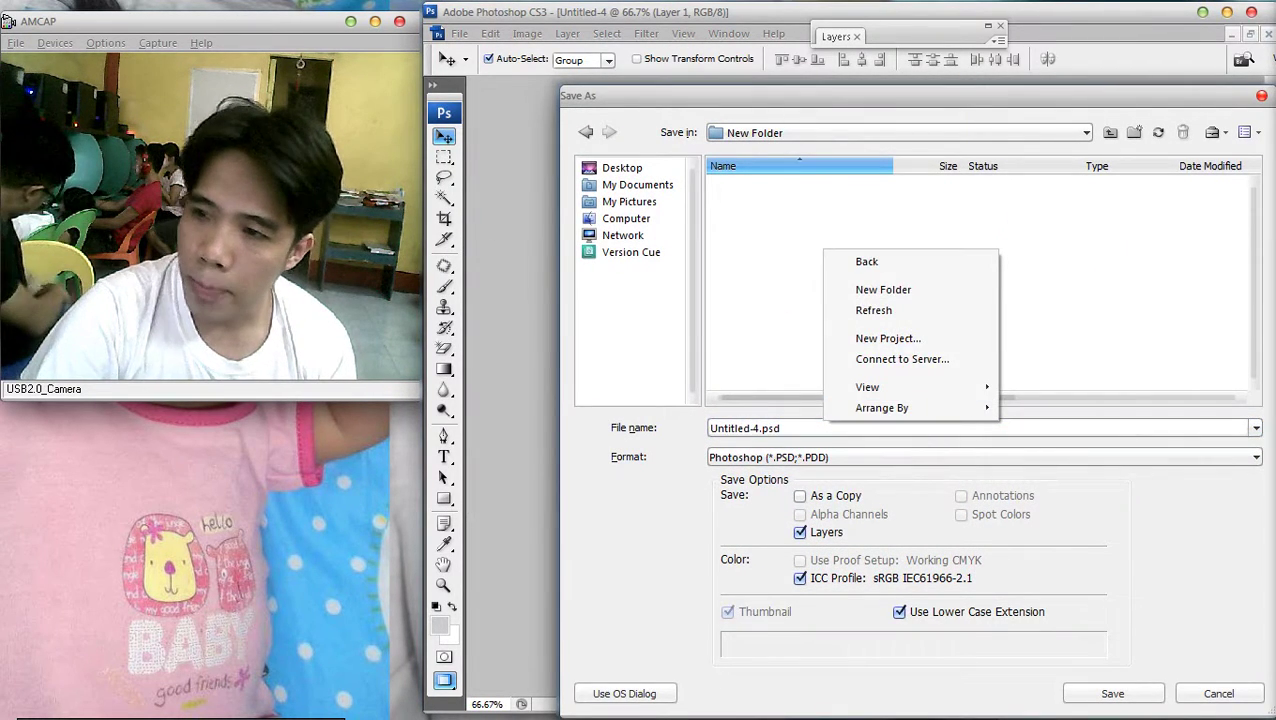
{"action": "left_click", "coordinate": [880, 288]}
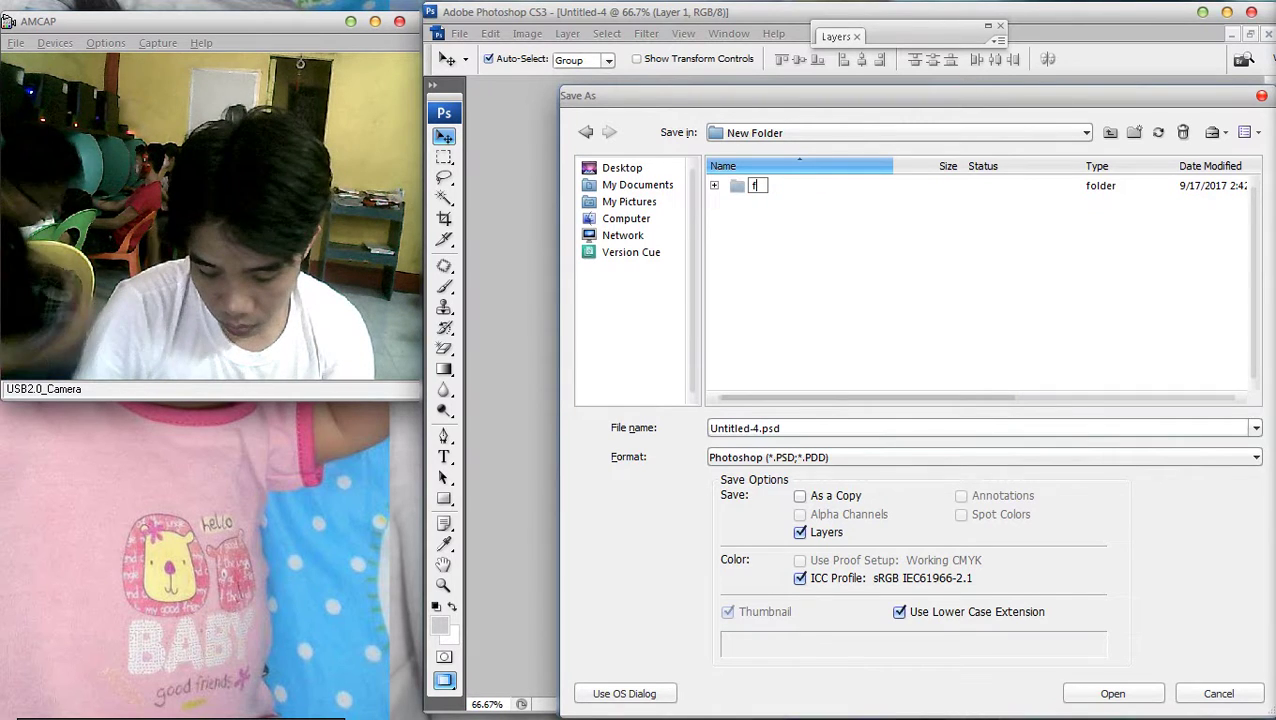
{"action": "key", "text": "Return"}
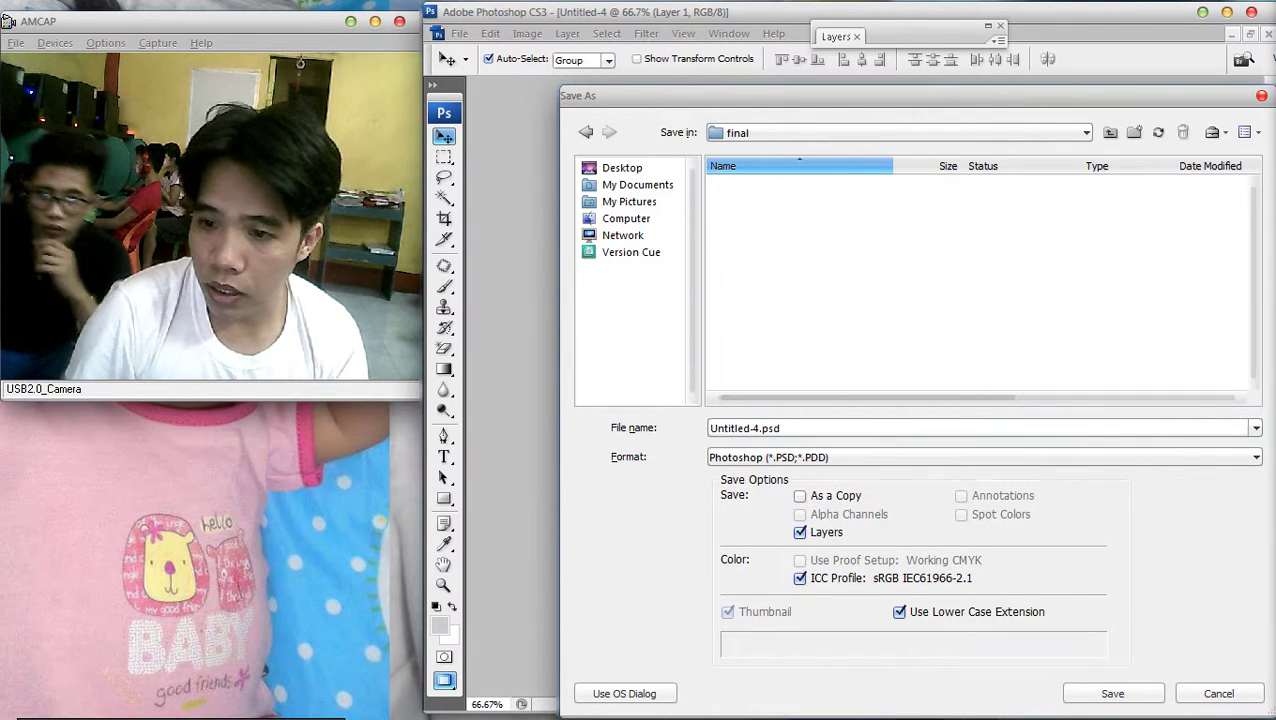
Save the tile as a JPEG copy named 1 in the final folder
{"action": "key", "text": "Tab"}
{"action": "key", "text": "alt+Down"}
{"action": "key", "text": "Down"}
{"action": "key", "text": "Down"}
{"action": "key", "text": "Down"}
{"action": "key", "text": "Down"}
{"action": "key", "text": "Down"}
{"action": "key", "text": "Down"}
{"action": "key", "text": "Return"}
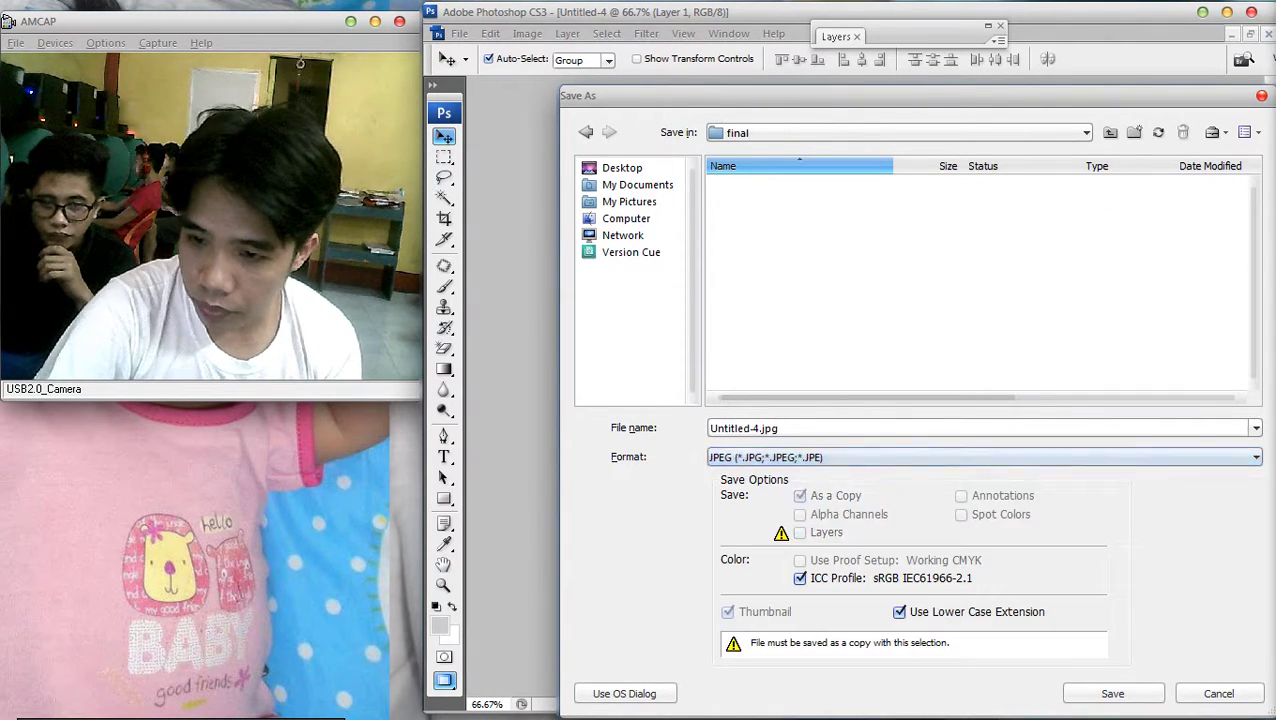
{"action": "key", "text": "shift+Tab"}
{"action": "type", "text": "1"}
{"action": "key", "text": "Return"}
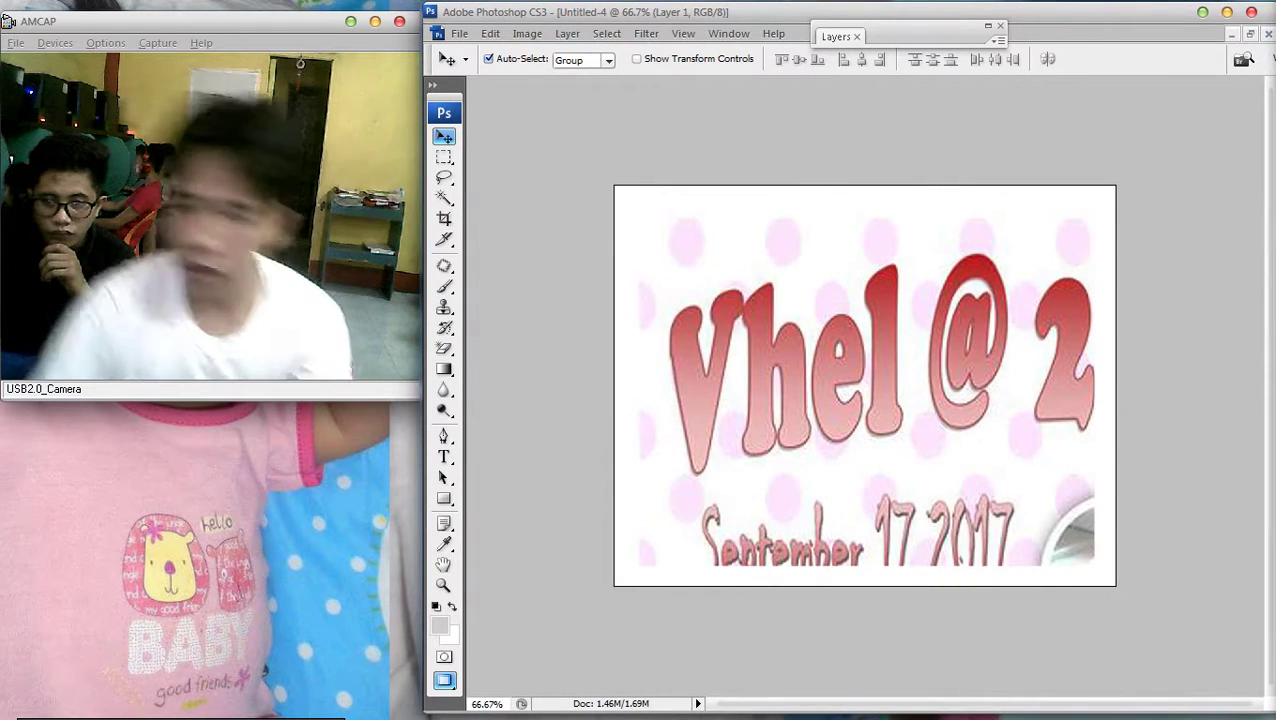
Fit the canvas in the window and select Layer 1 to clear
{"action": "key", "text": "ctrl+0"}
{"action": "right_click", "coordinate": [877, 363]}
{"action": "left_click", "coordinate": [900, 373]}
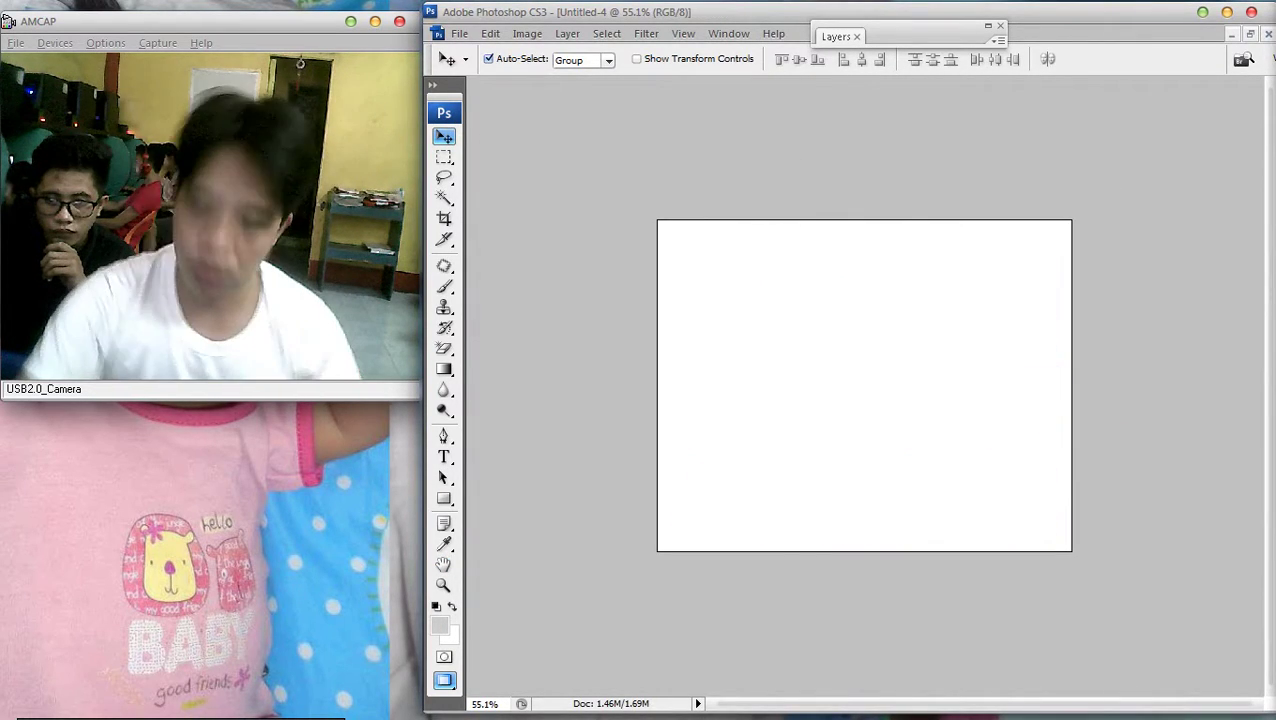
Switch to the Untitled-2 tarpaulin layout with the Rectangular Marquee, filling the workspace
{"action": "key", "text": "super"}
{"action": "type", "text": "aire"}
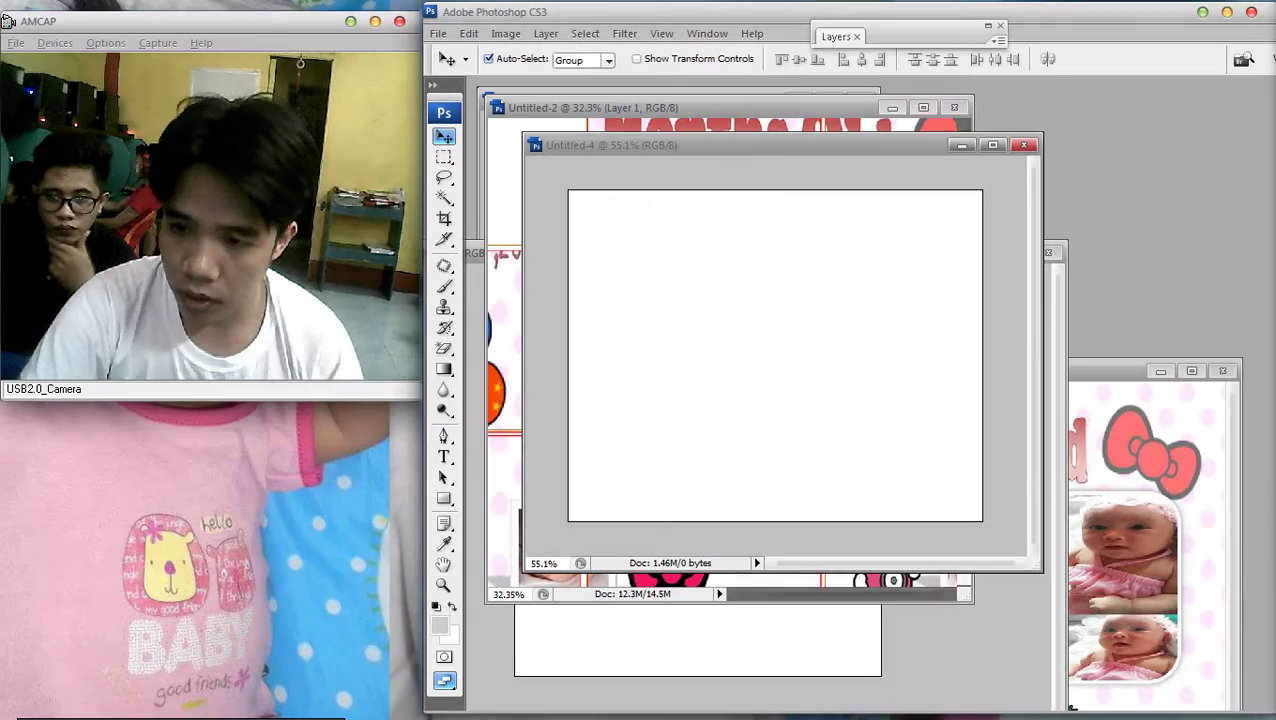
{"action": "key", "text": "ctrl+w"}
{"action": "key", "text": "ctrl+0"}
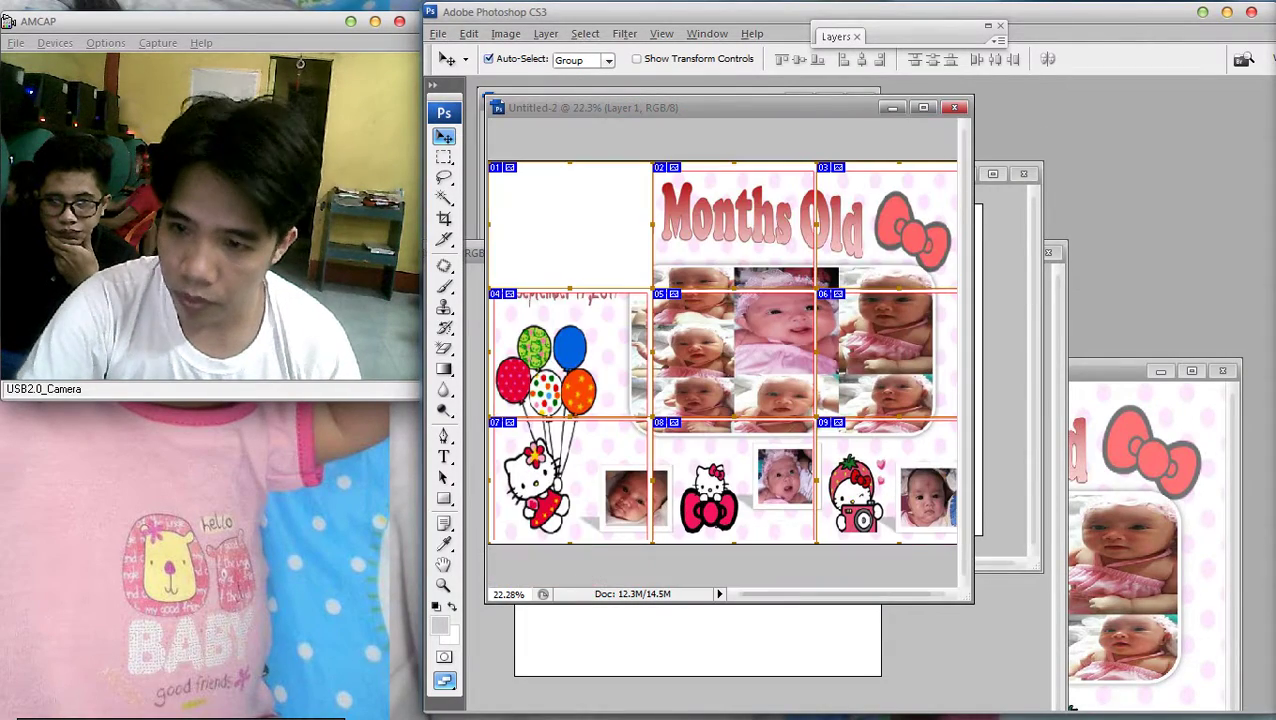
{"action": "key", "text": "m"}
{"action": "key", "text": "f"}
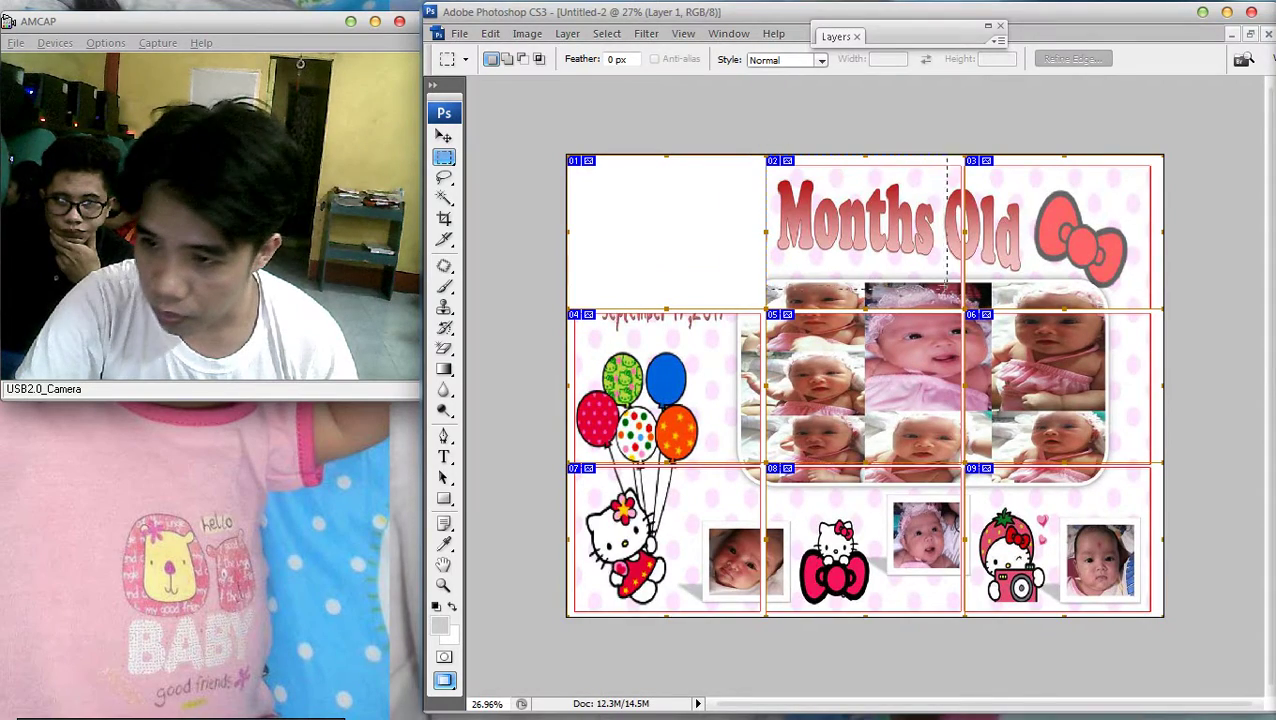
Select and cut slice 02 holding the Months Old title, then bring Untitled-4 forward
{"action": "left_click_drag", "start_coordinate": [960, 311], "coordinate": [963, 311]}
{"action": "key", "text": "ctrl+0"}
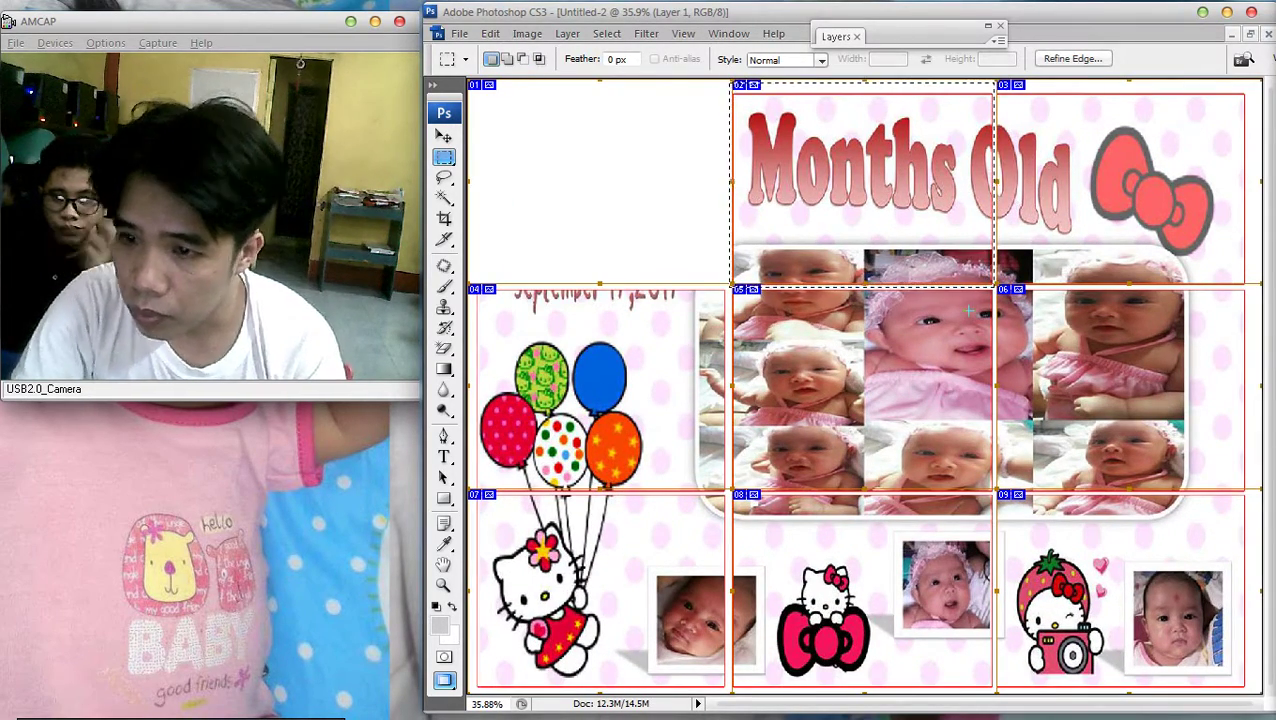
{"action": "key", "text": "Delete"}
{"action": "key", "text": "ctrl+minus"}
{"action": "key", "text": "ctrl+minus"}
{"action": "key", "text": "f"}
{"action": "key", "text": "f"}
{"action": "key", "text": "f"}
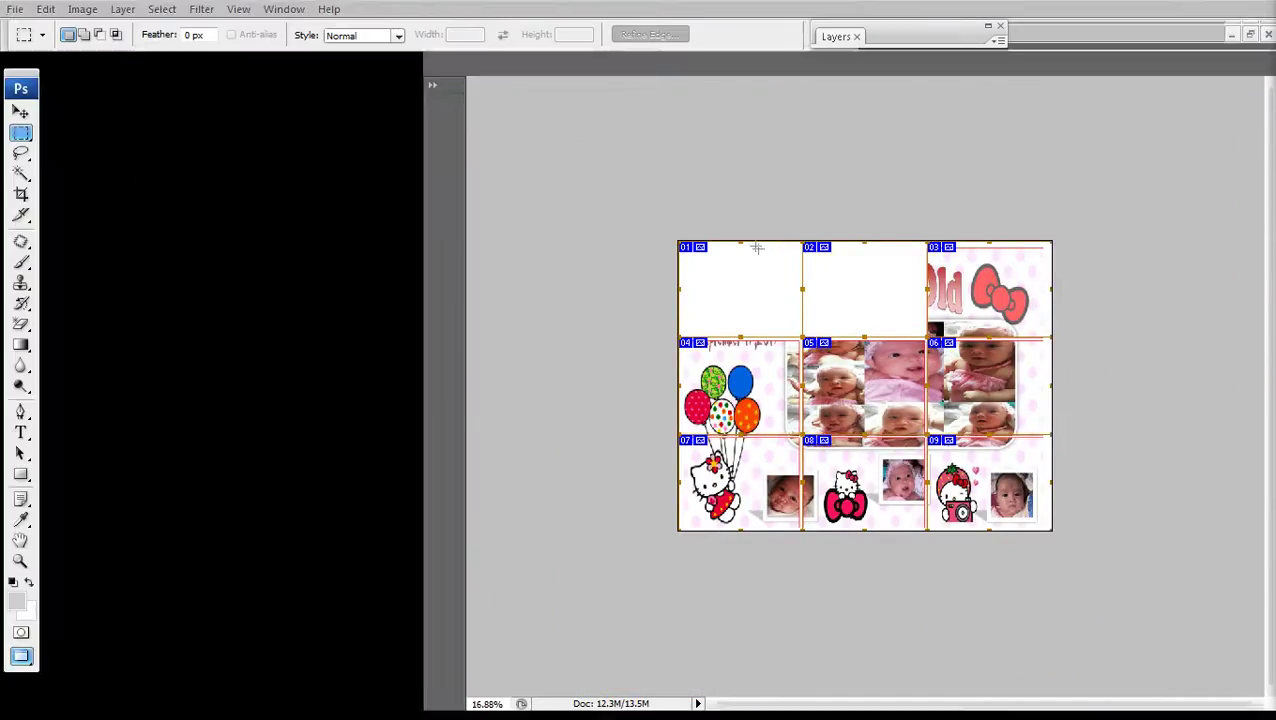
{"action": "left_click", "coordinate": [1000, 277]}
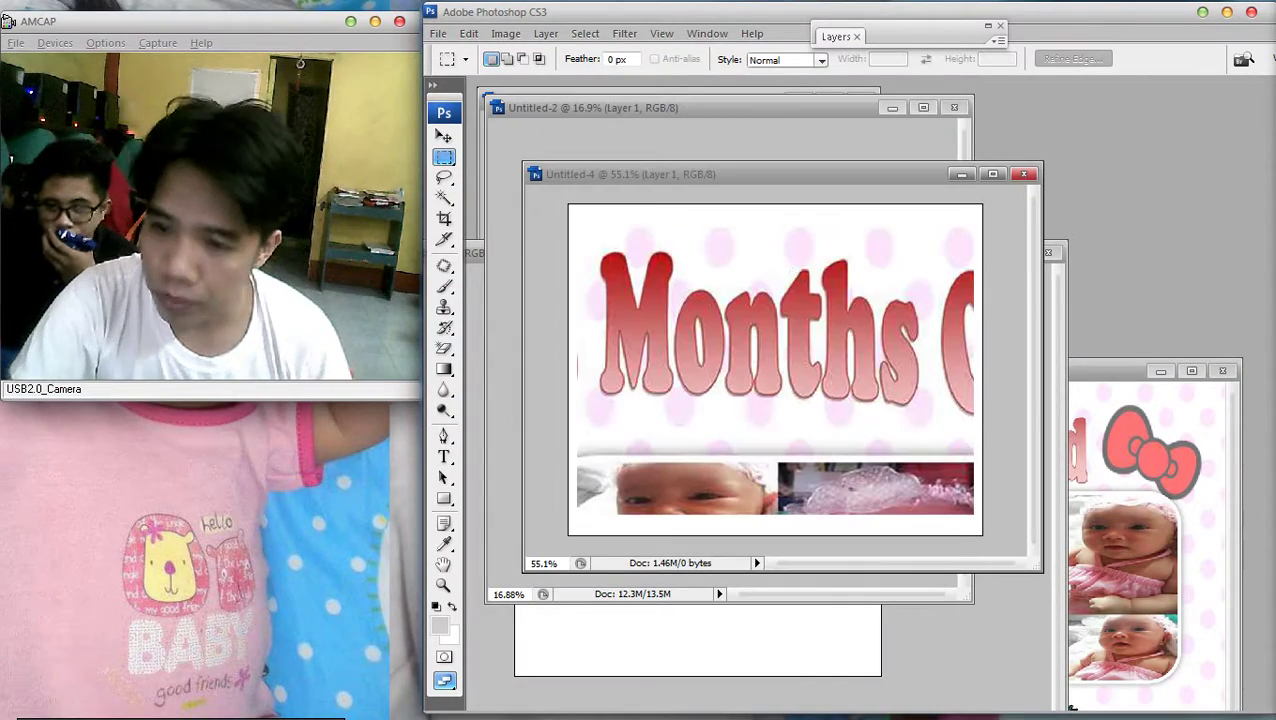
Select Layer 1 and nudge the Months artwork down slightly
{"action": "key", "text": "v"}
{"action": "right_click", "coordinate": [858, 384]}
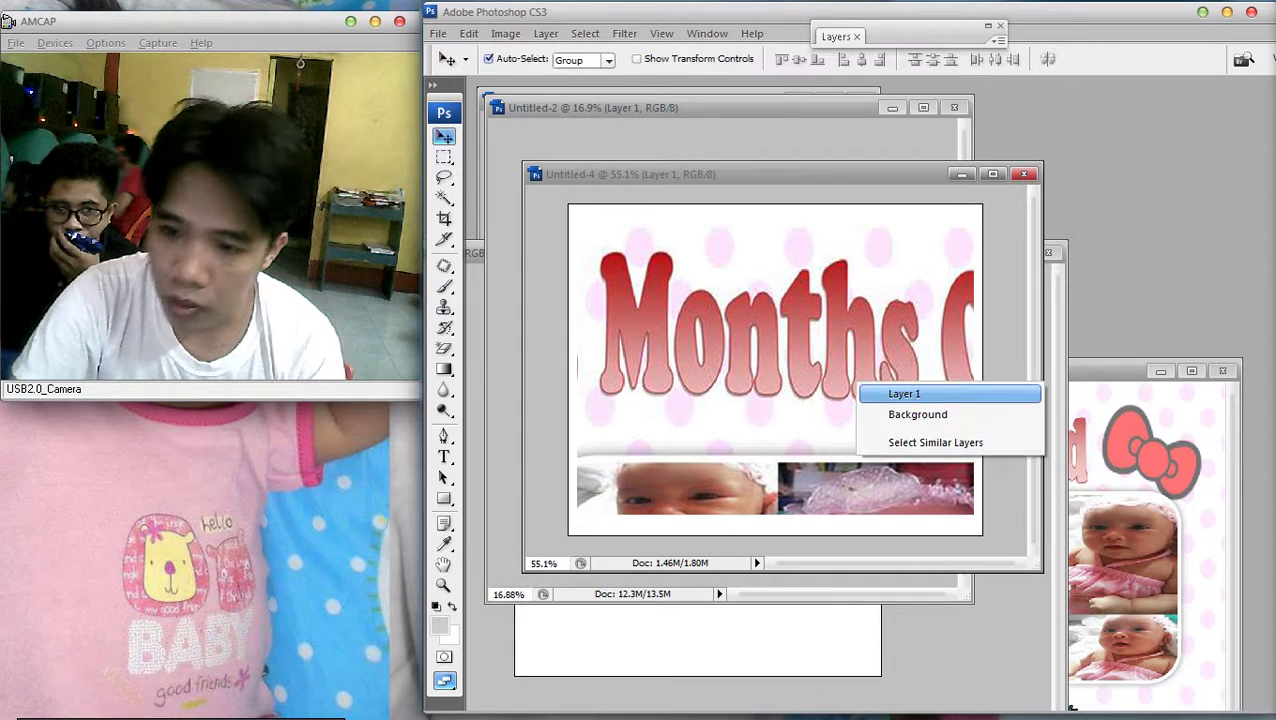
{"action": "left_click", "coordinate": [906, 393]}
{"action": "left_click_drag", "start_coordinate": [906, 393], "coordinate": [906, 405]}
{"action": "scroll", "coordinate": [775, 370], "scroll_direction": "down", "scroll_amount": 2}
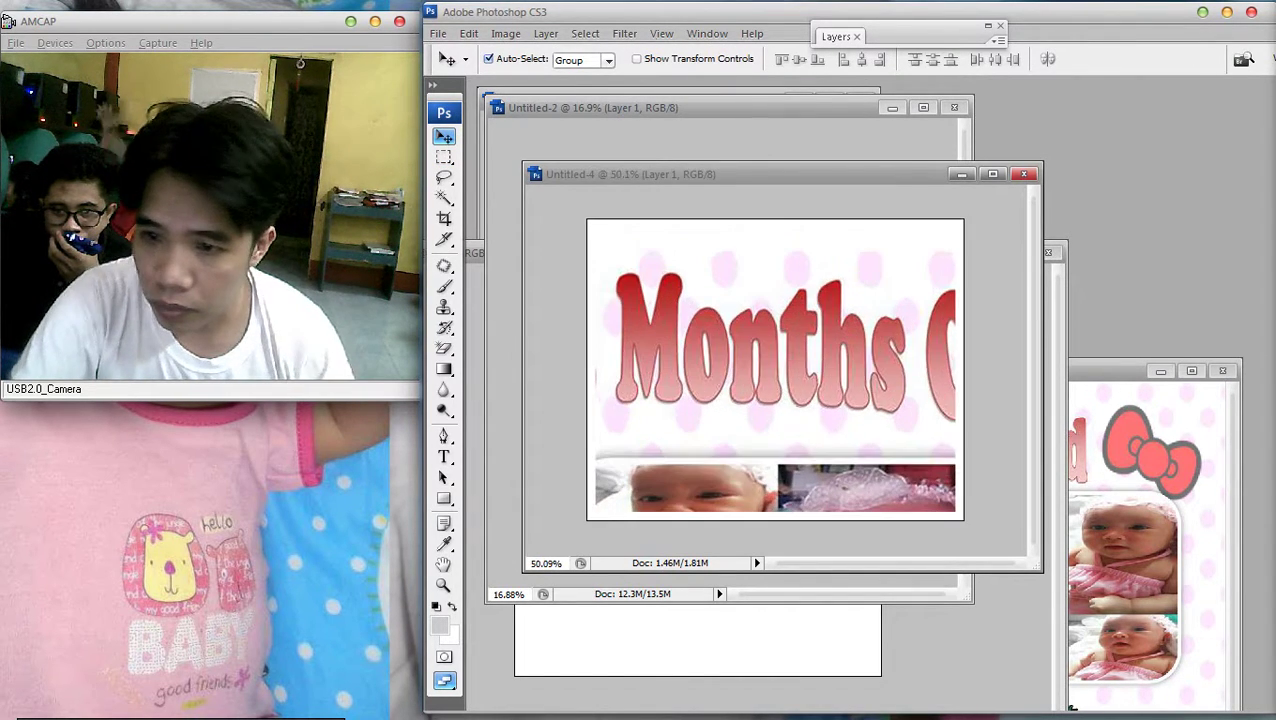
{"action": "scroll", "coordinate": [775, 370], "scroll_direction": "down", "scroll_amount": 1}
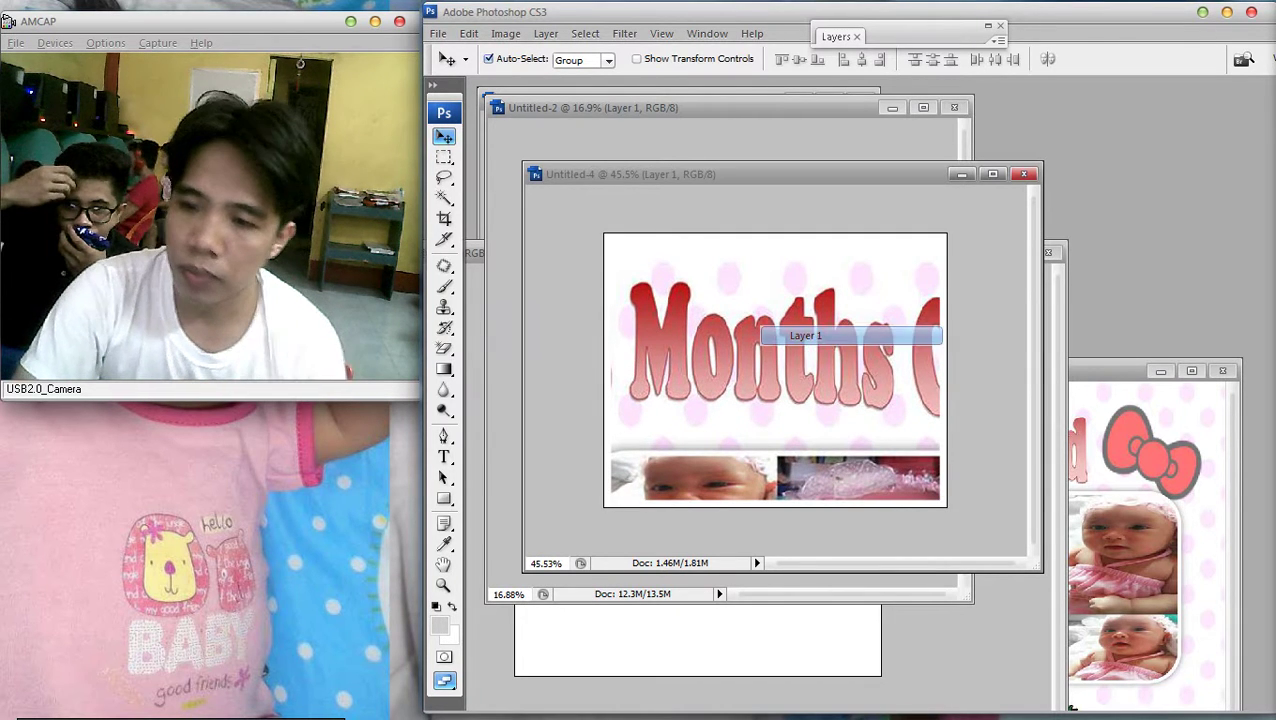
Add a 3 px red outside stroke to Layer 1, discarding a trial Color Overlay
{"action": "key", "text": "F7"}
{"action": "double_click", "coordinate": [945, 109]}
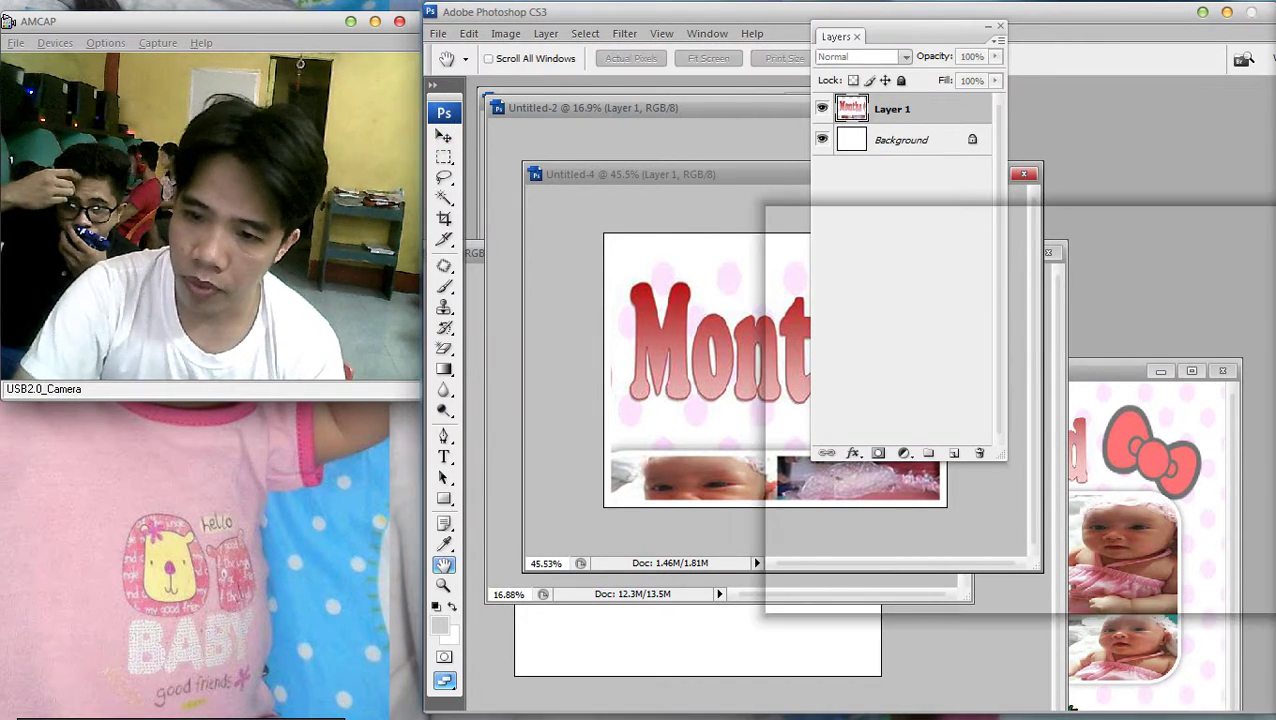
{"action": "left_click", "coordinate": [822, 457]}
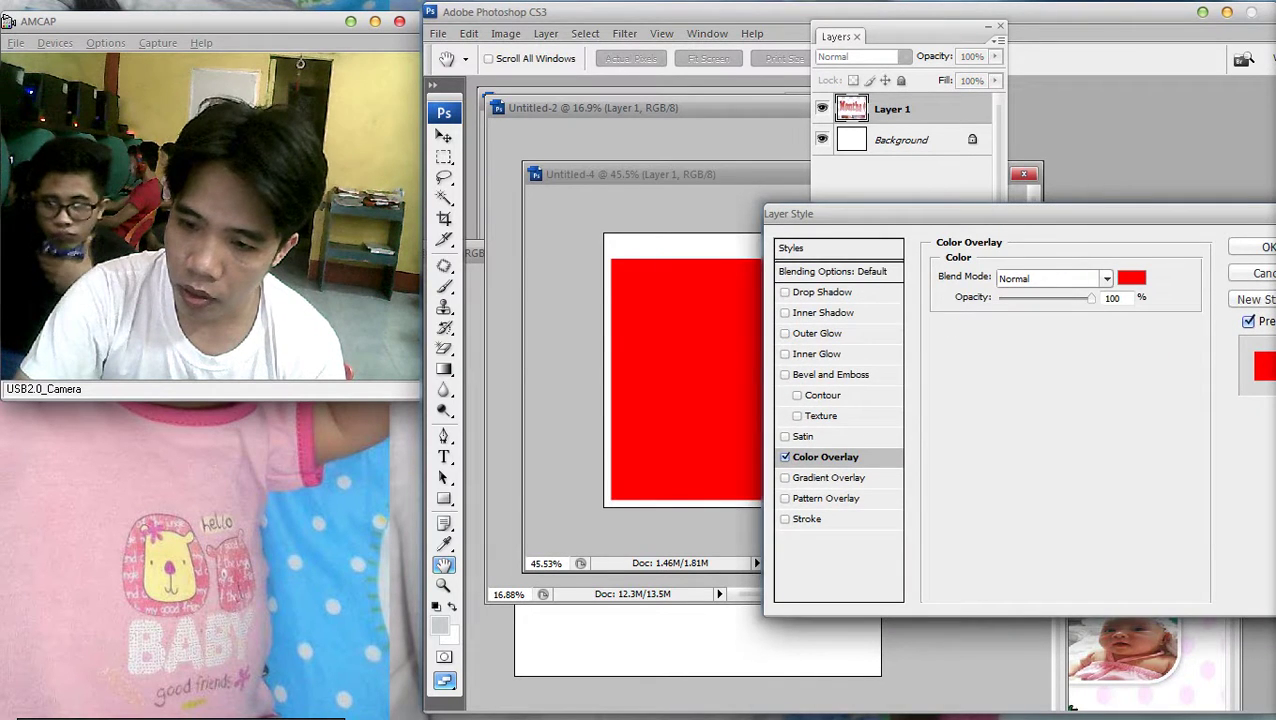
{"action": "left_click", "coordinate": [785, 457]}
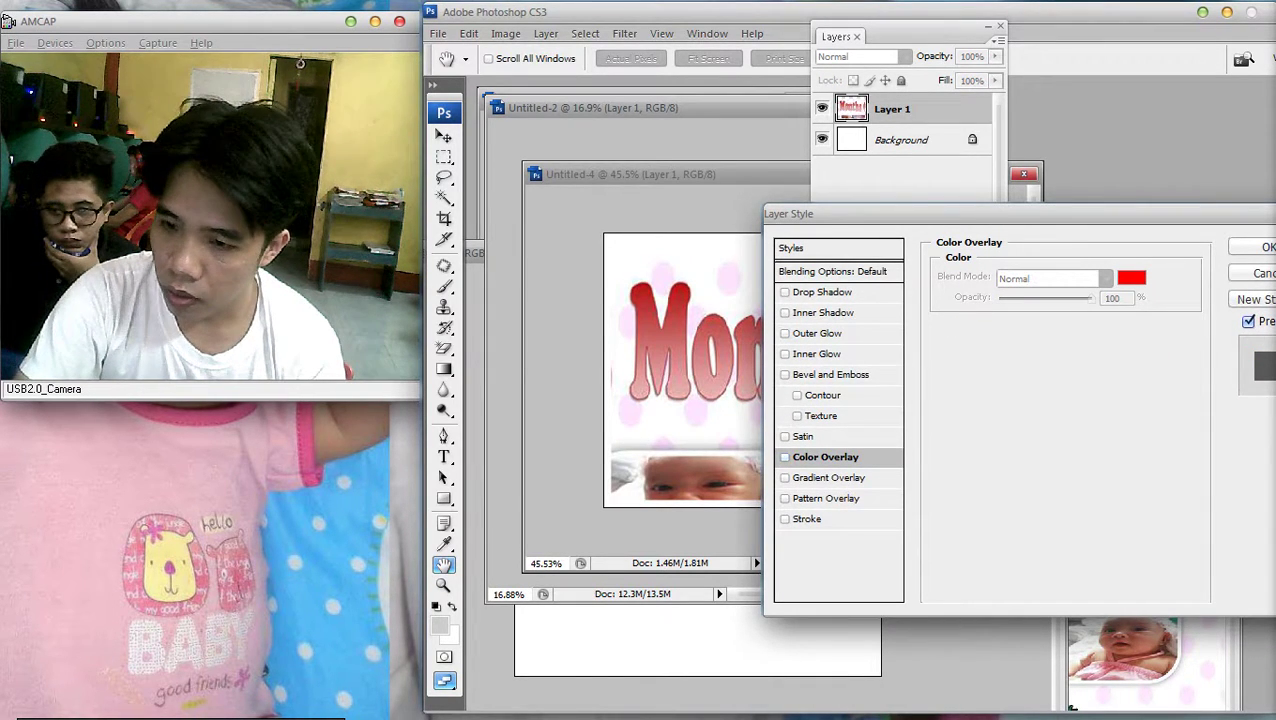
{"action": "left_click", "coordinate": [806, 519]}
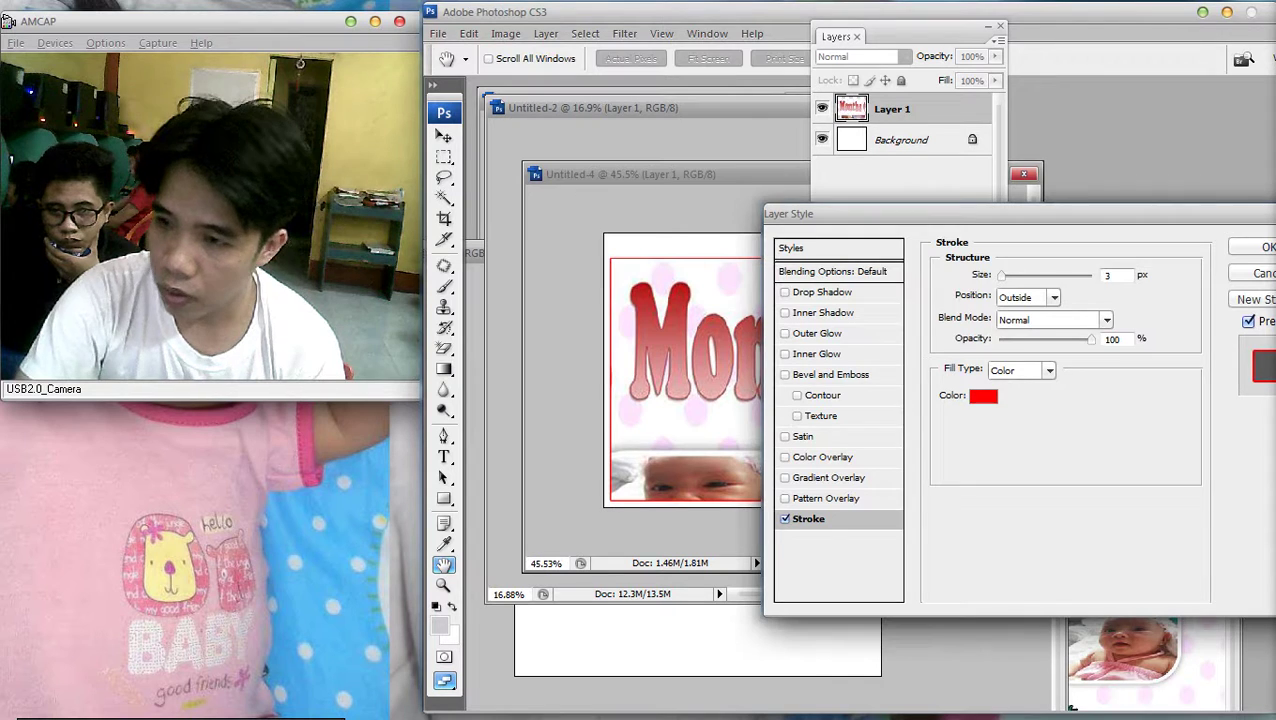
{"action": "key", "text": "Return"}
Reposition the Months artwork, then switch its red stroke off in Layer Style
{"action": "key", "text": "v"}
{"action": "left_click_drag", "start_coordinate": [890, 109], "coordinate": [830, 368]}
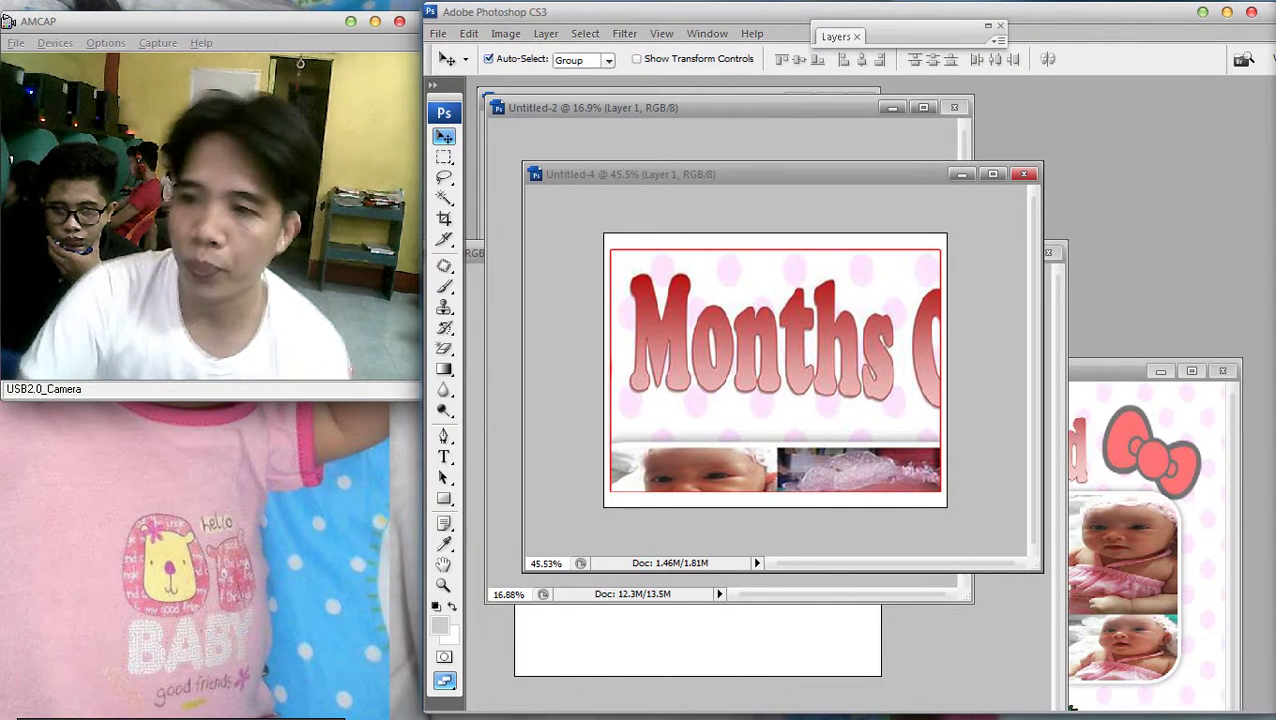
{"action": "key", "text": "F7"}
{"action": "double_click", "coordinate": [935, 108]}
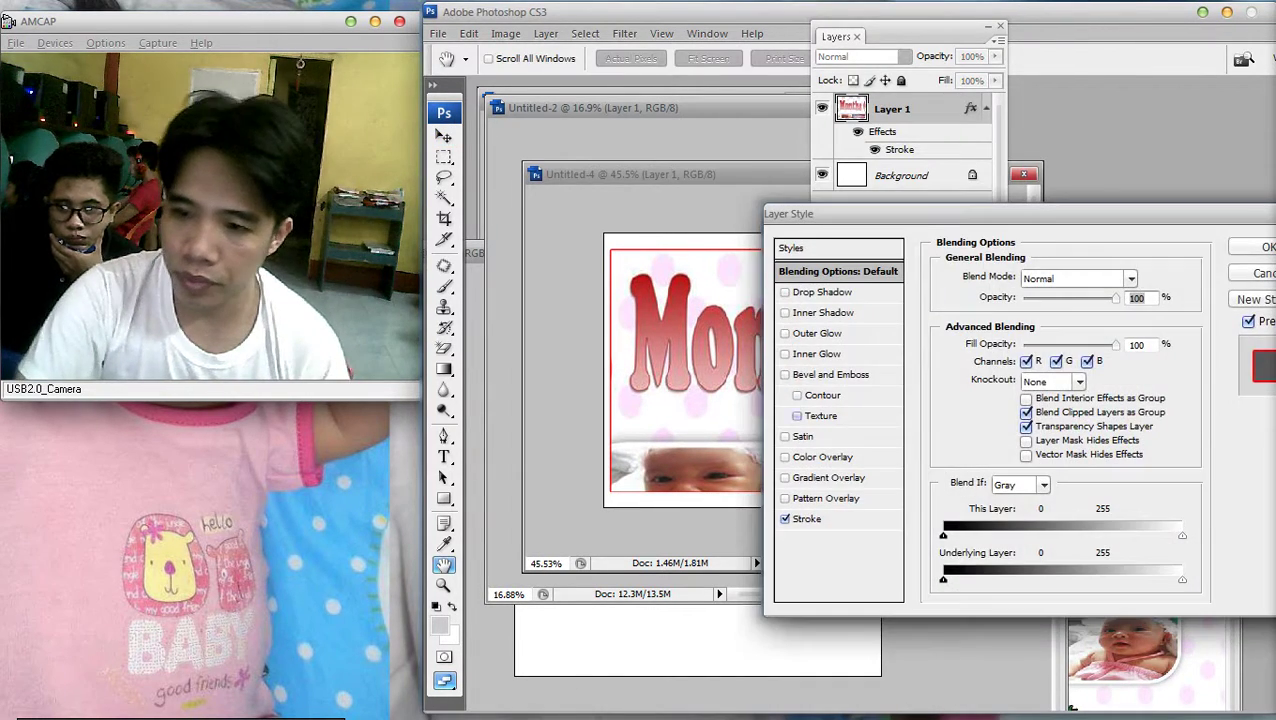
{"action": "left_click", "coordinate": [785, 518]}
{"action": "key", "text": "Return"}
{"action": "key", "text": "v"}
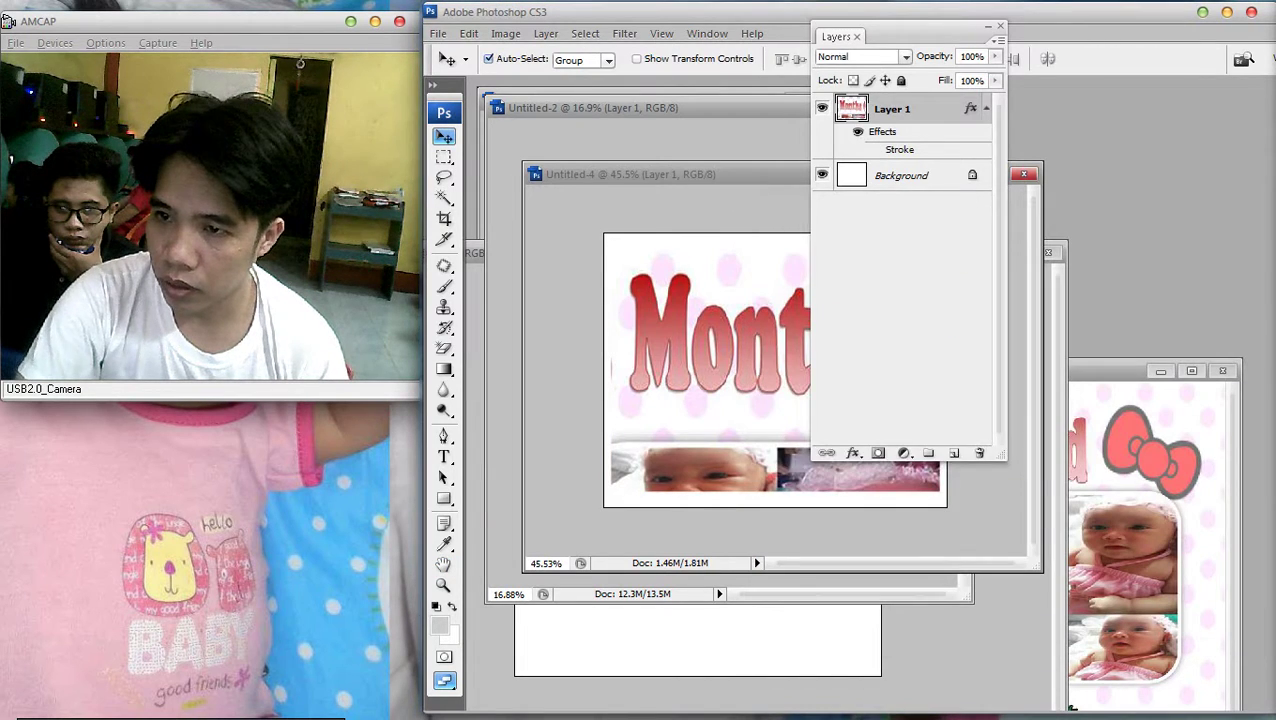
{"action": "key", "text": "F7"}
{"action": "key", "text": "ctrl+minus"}
Save the Months tile in JPEG format under the file name 2.jpg
{"action": "key", "text": "alt+f"}
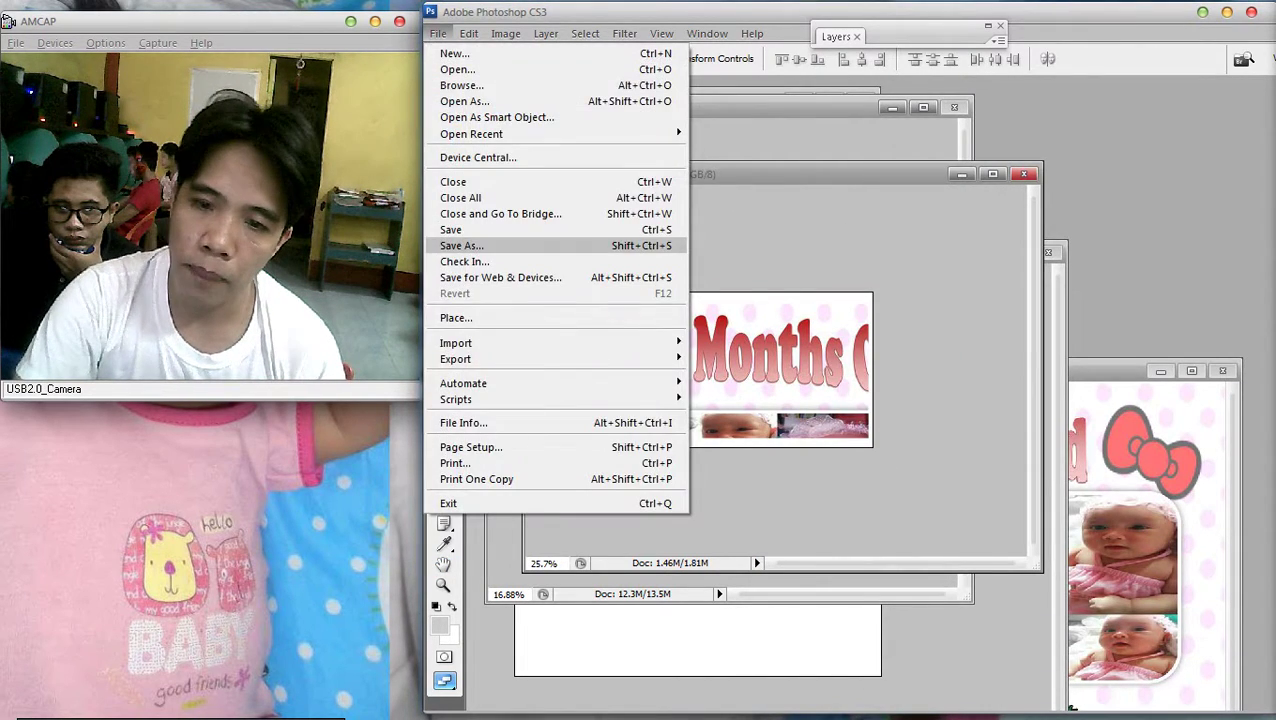
{"action": "key", "text": "Return"}
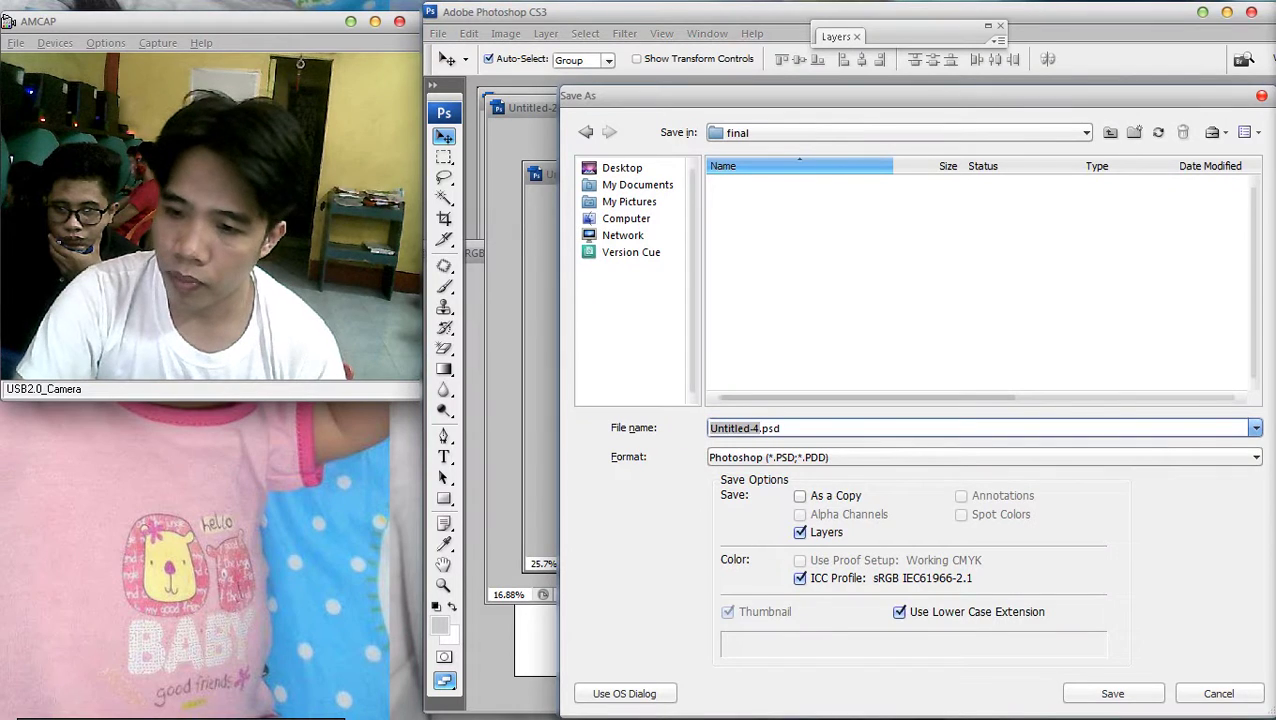
{"action": "key", "text": "Tab"}
{"action": "key", "text": "alt+Down"}
{"action": "key", "text": "Down"}
{"action": "key", "text": "Down"}
{"action": "key", "text": "Down"}
{"action": "key", "text": "Down"}
{"action": "key", "text": "Down"}
{"action": "key", "text": "Down"}
{"action": "key", "text": "Return"}
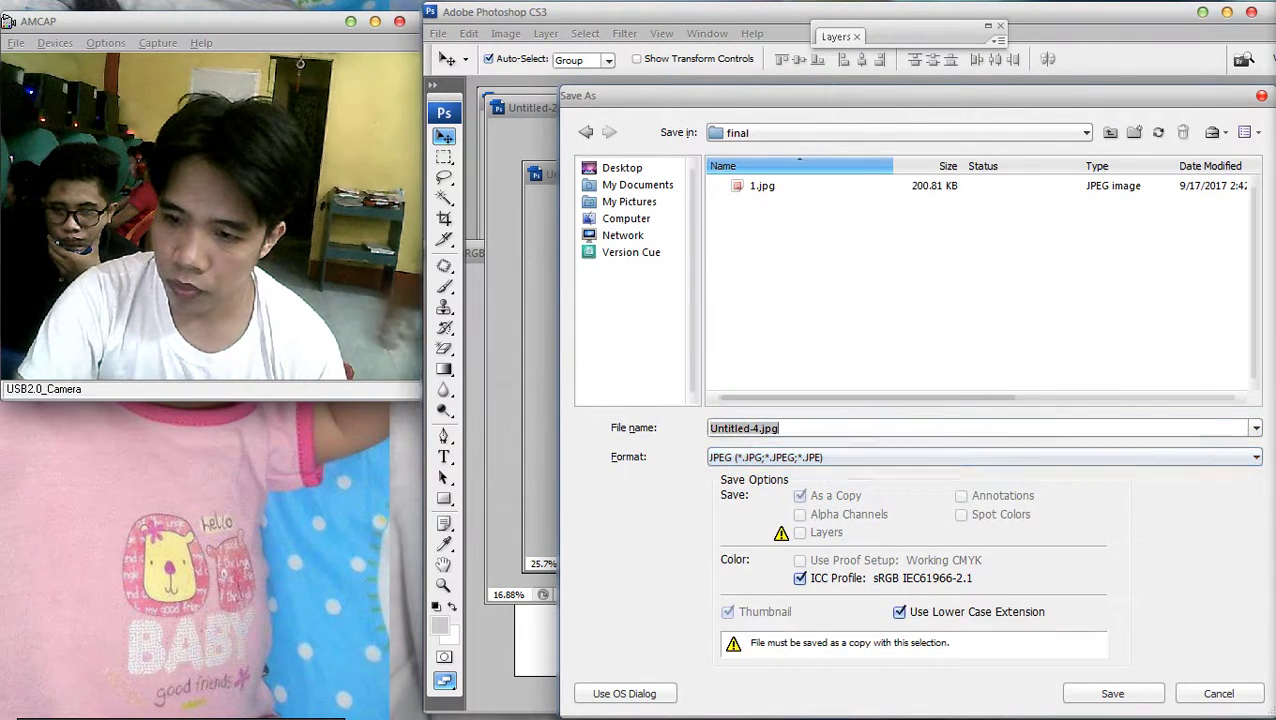
{"action": "key", "text": "shift+Tab"}
{"action": "type", "text": "2.jpg"}
{"action": "key", "text": "Return"}
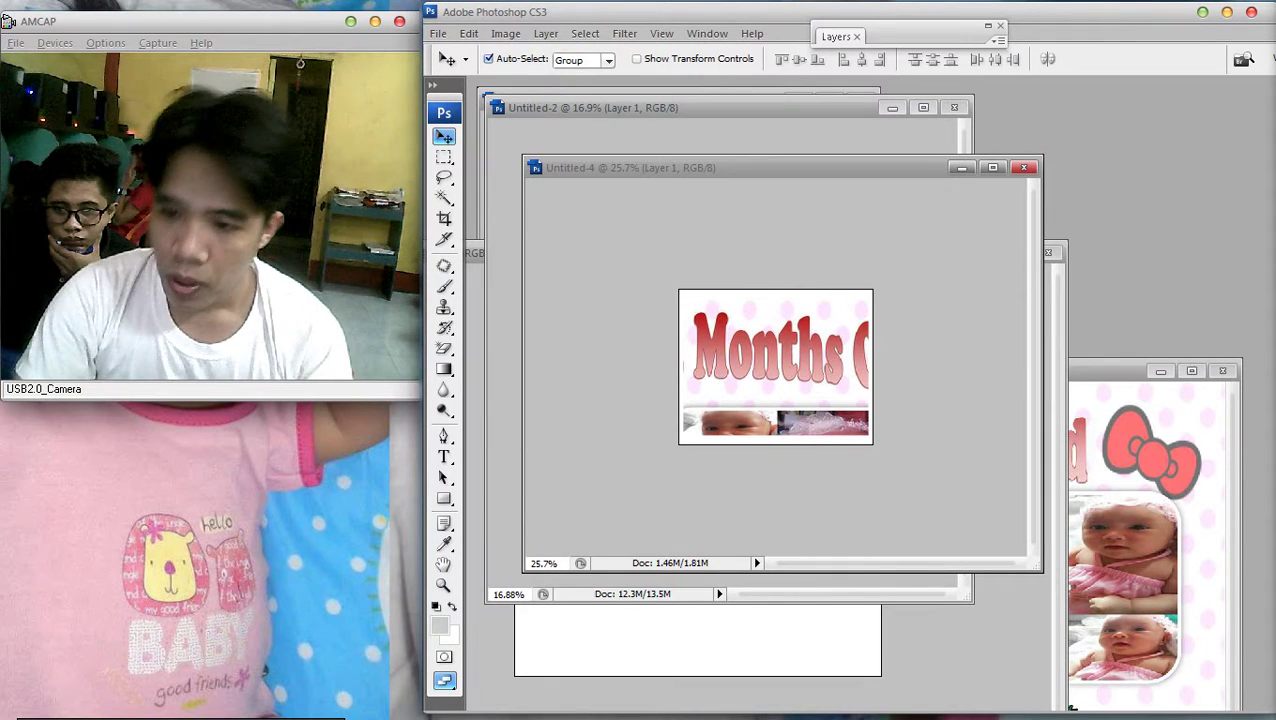
Delete the Months layer and select slice 03 with the Old bow artwork in Untitled-2
{"action": "key", "text": "Delete"}
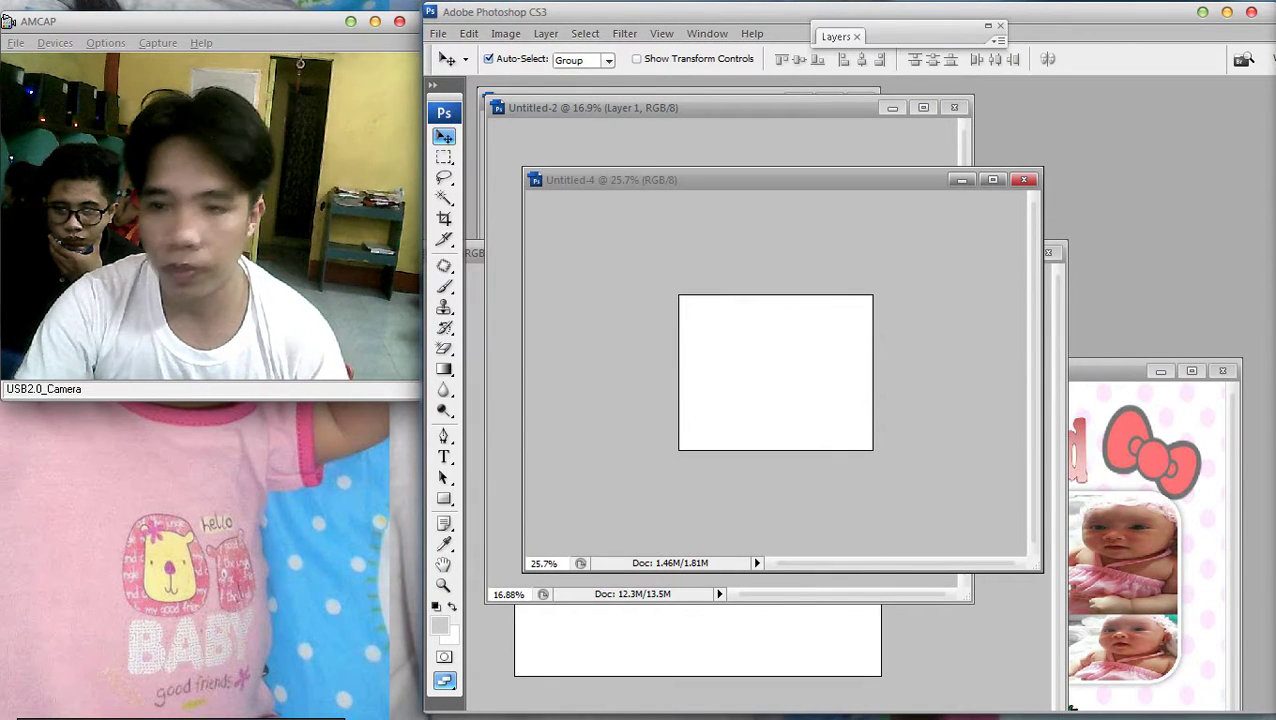
{"action": "left_click_drag", "start_coordinate": [650, 167], "coordinate": [1012, 195]}
{"action": "left_click", "coordinate": [765, 155]}
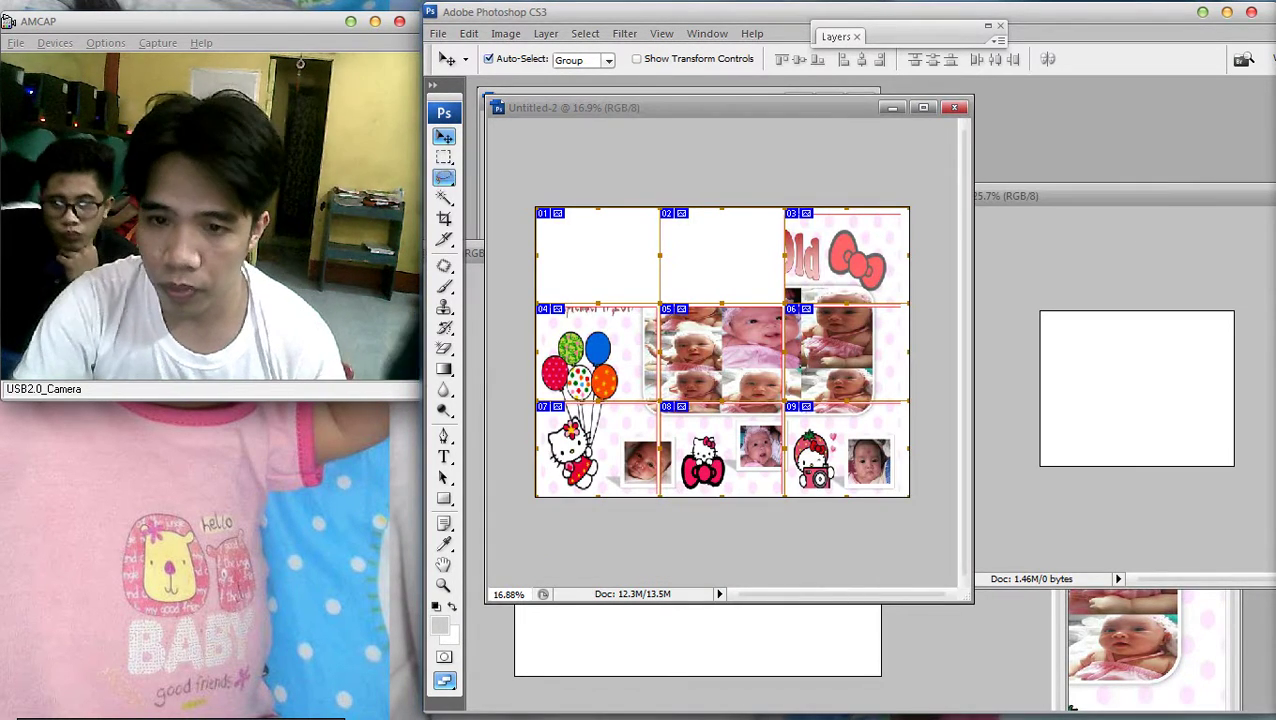
{"action": "key", "text": "m"}
{"action": "key", "text": "ctrl+0"}
{"action": "left_click_drag", "start_coordinate": [765, 155], "coordinate": [958, 292]}
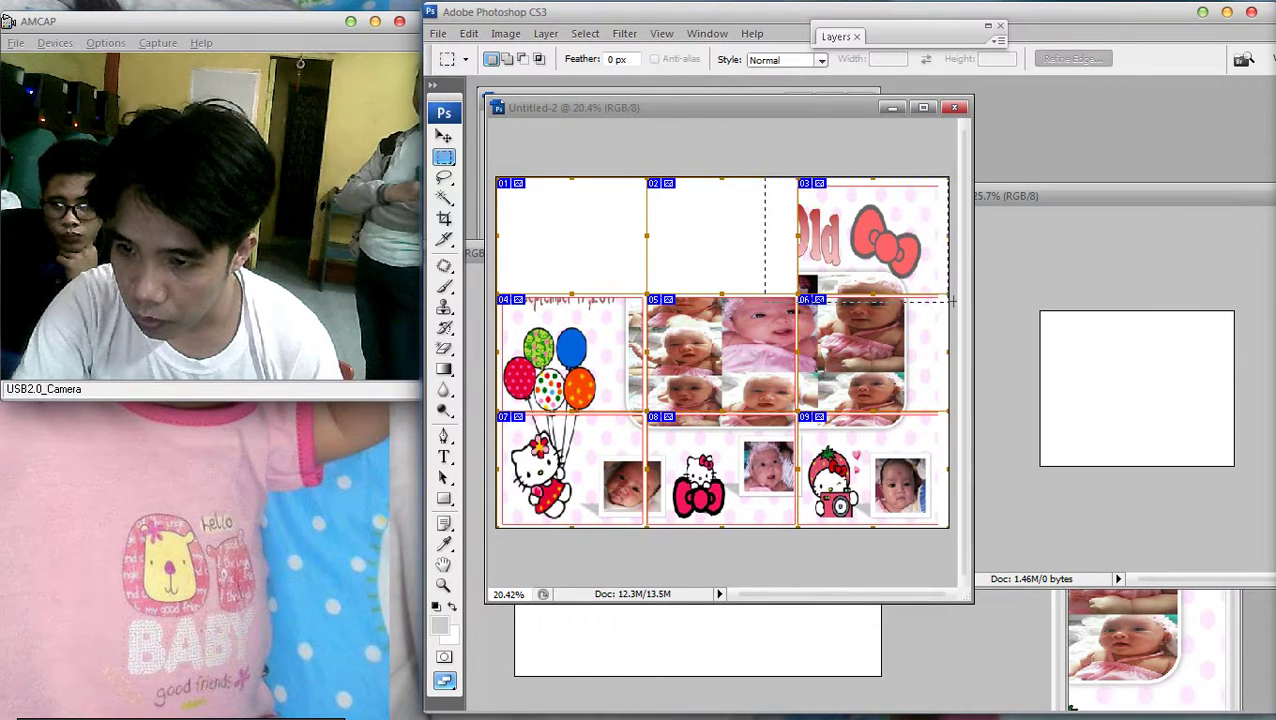
Bring Untitled-4 back over the layout, select its Layer 1 and nudge the Old artwork right
{"action": "scroll", "coordinate": [860, 347], "scroll_direction": "up", "scroll_amount": 1}
{"action": "scroll", "coordinate": [916, 291], "scroll_direction": "up", "scroll_amount": 1}
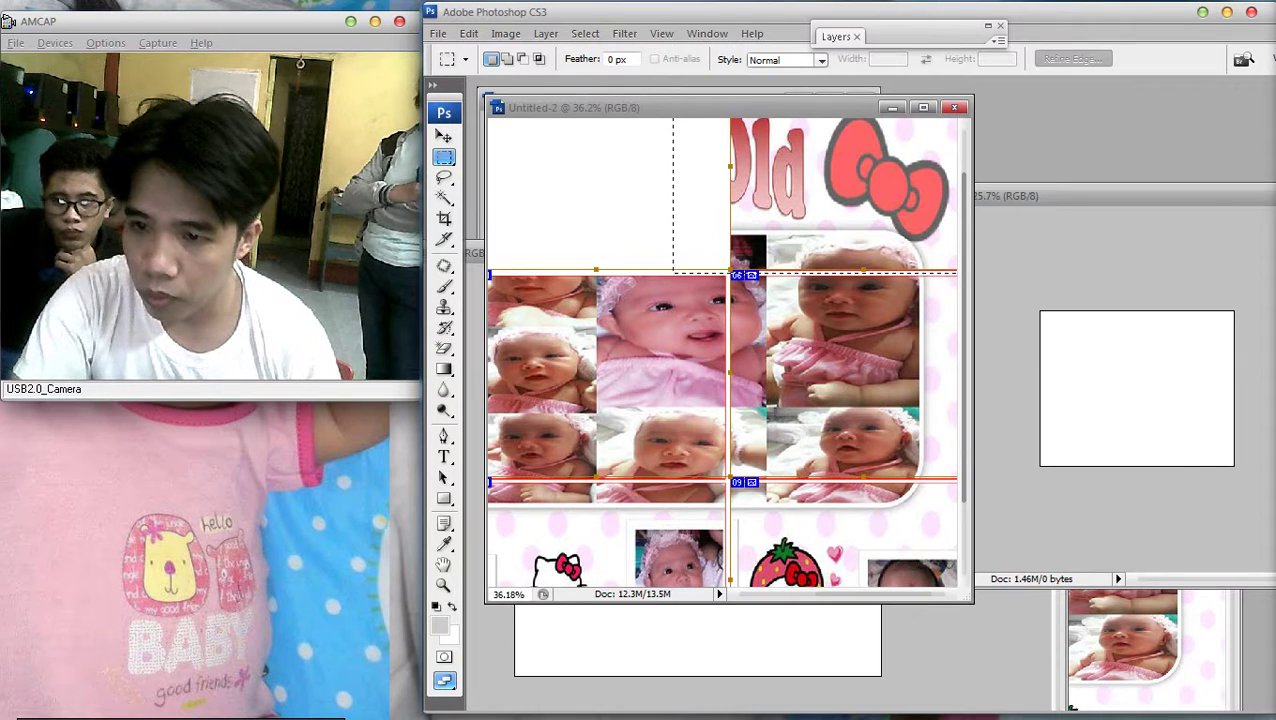
{"action": "key", "text": "v"}
{"action": "right_click", "coordinate": [876, 390]}
{"action": "left_click", "coordinate": [960, 397]}
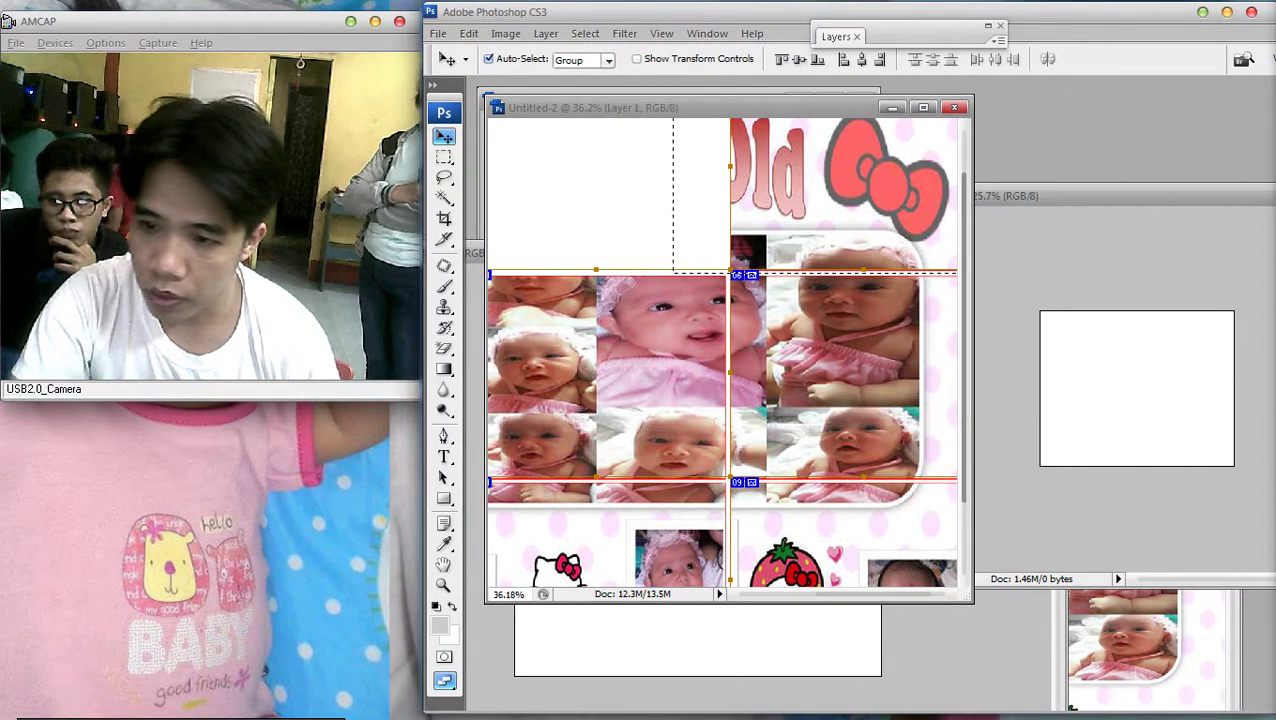
{"action": "left_click", "coordinate": [1000, 400]}
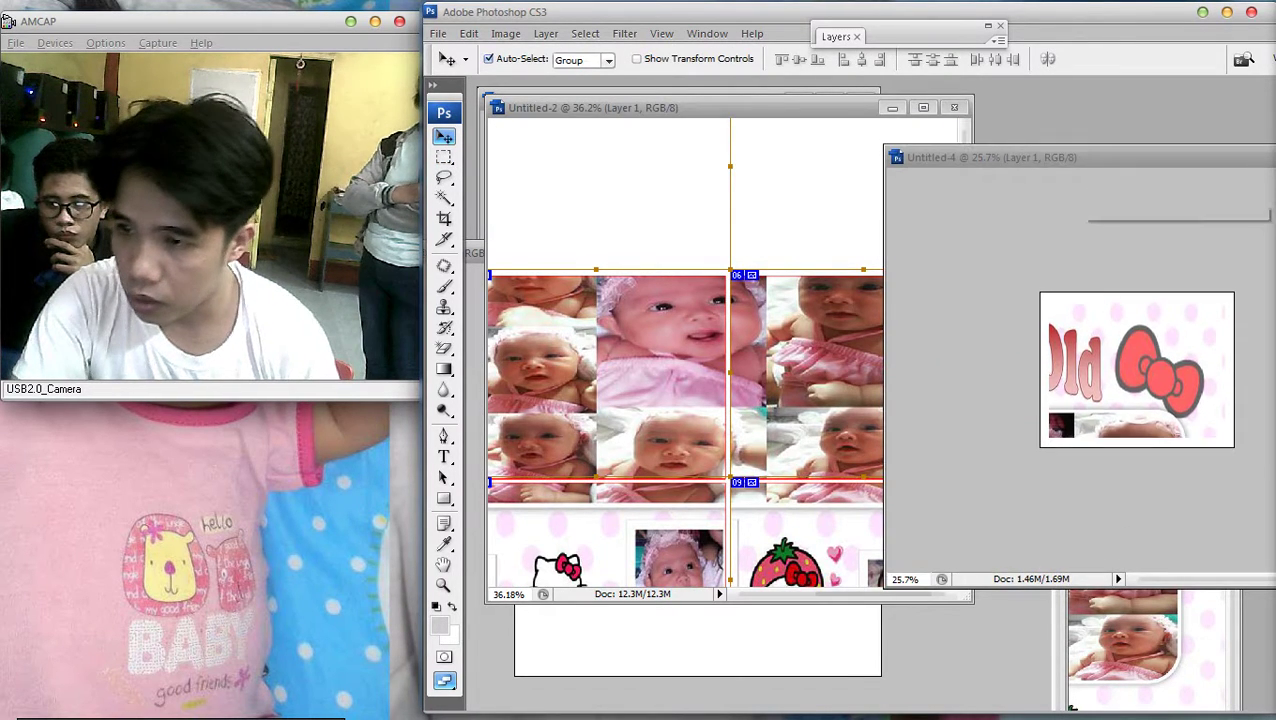
{"action": "left_click_drag", "start_coordinate": [990, 157], "coordinate": [606, 149]}
{"action": "right_click", "coordinate": [664, 322]}
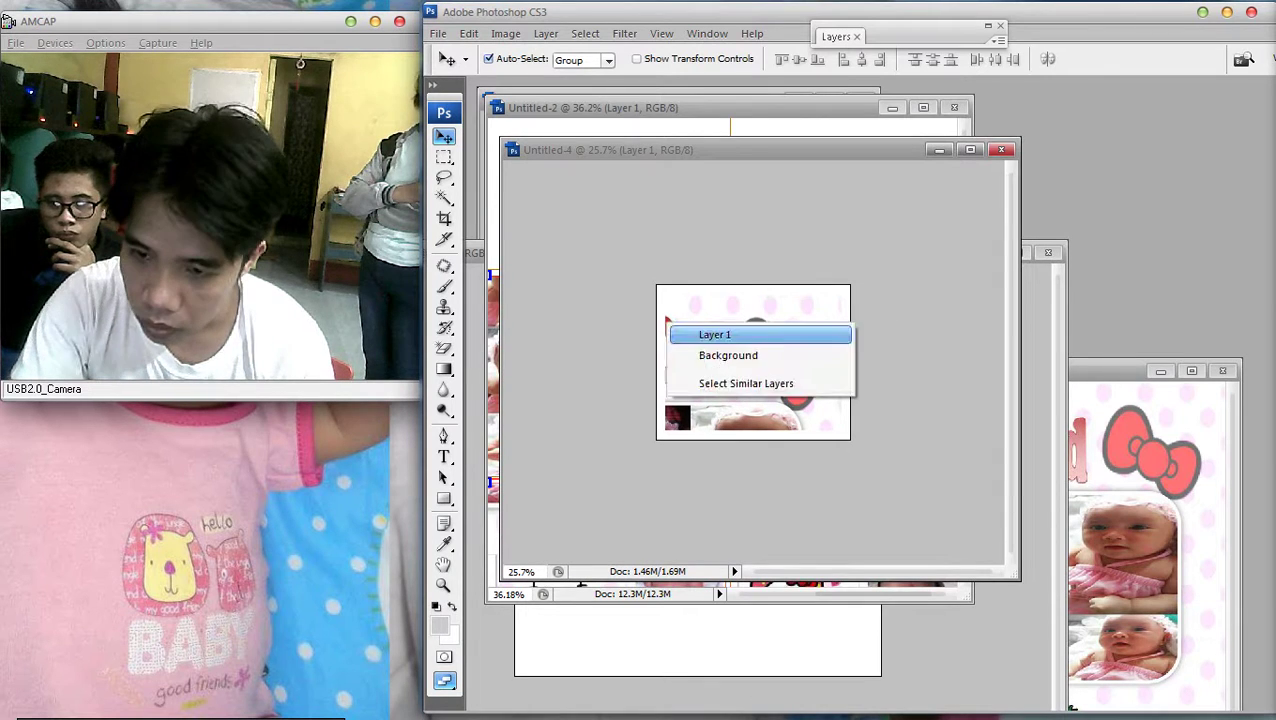
{"action": "left_click", "coordinate": [698, 333]}
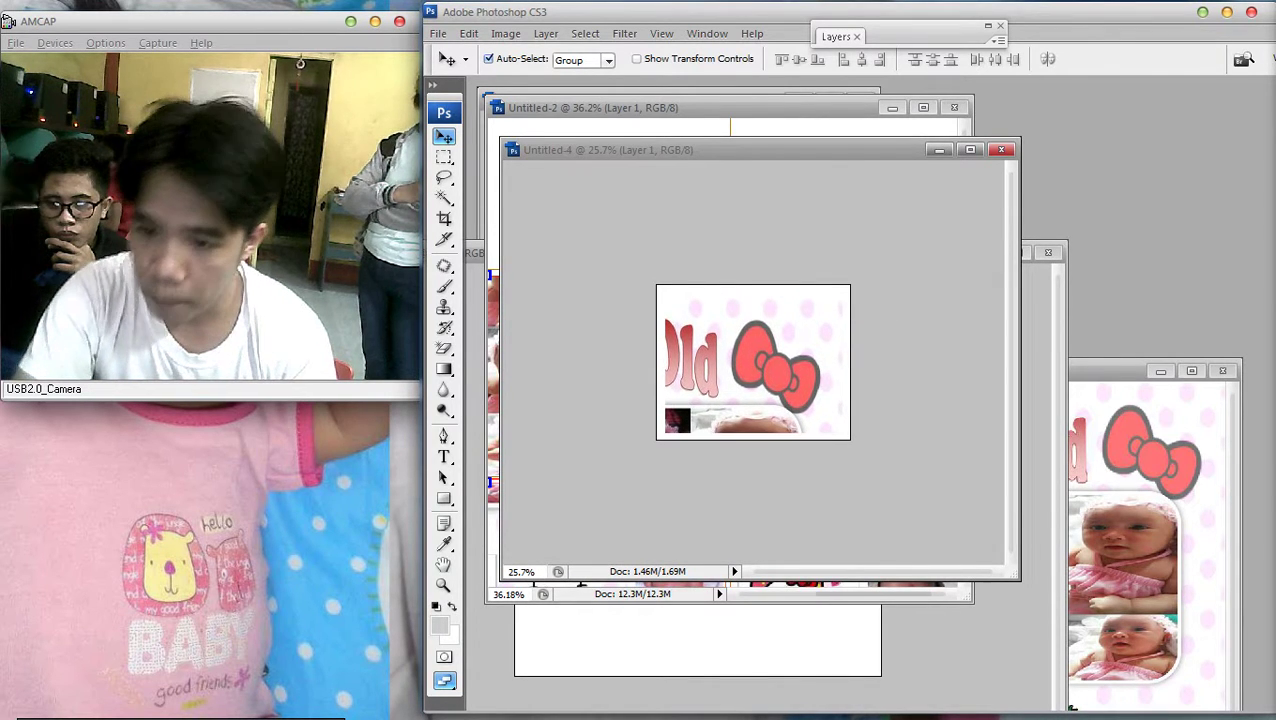
{"action": "key", "text": "Right"}
{"action": "key", "text": "Right"}
Frame the Old tile's Layer 1 with a 3 px red outside stroke
{"action": "key", "text": "F7"}
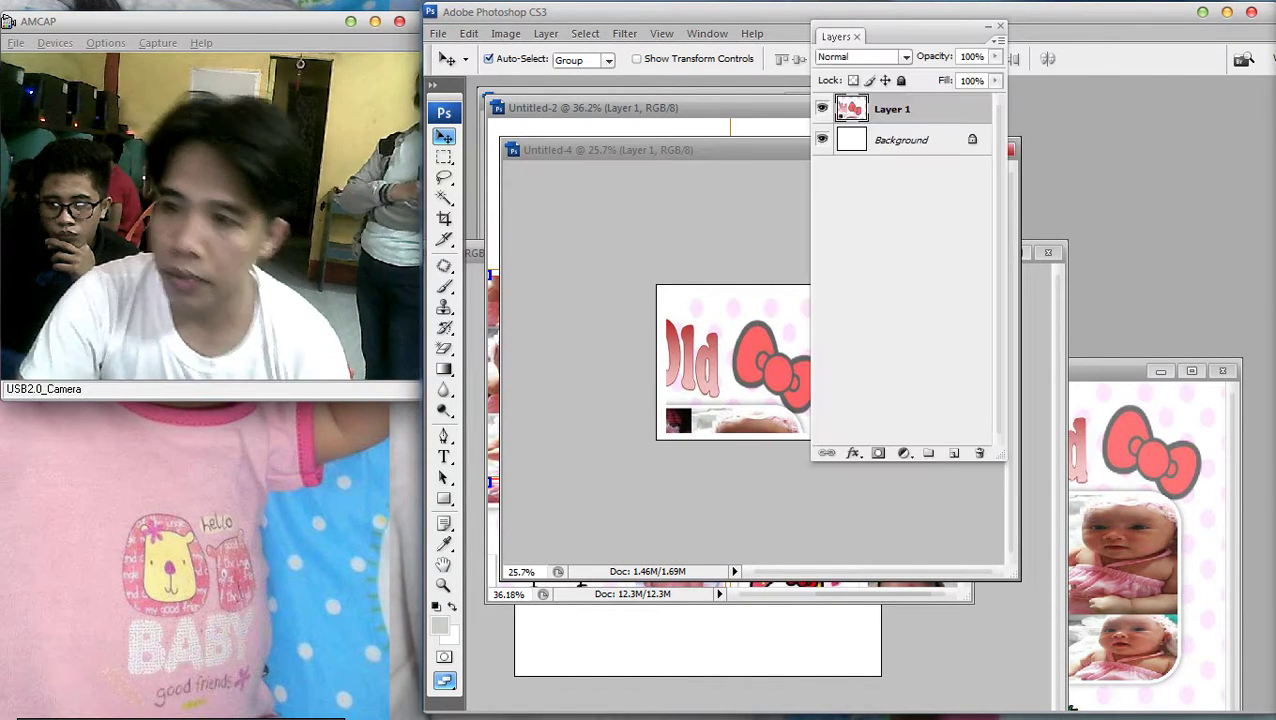
{"action": "double_click", "coordinate": [900, 140]}
{"action": "key", "text": "Escape"}
{"action": "double_click", "coordinate": [930, 109]}
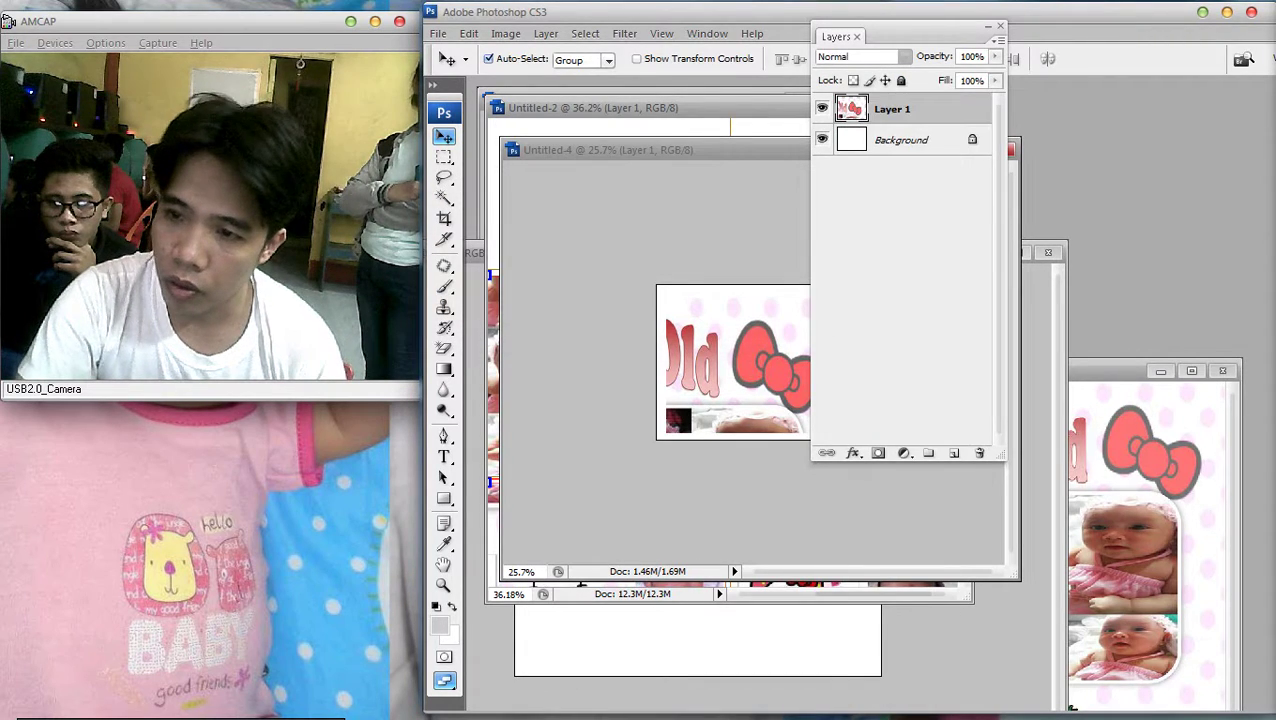
{"action": "left_click", "coordinate": [807, 518]}
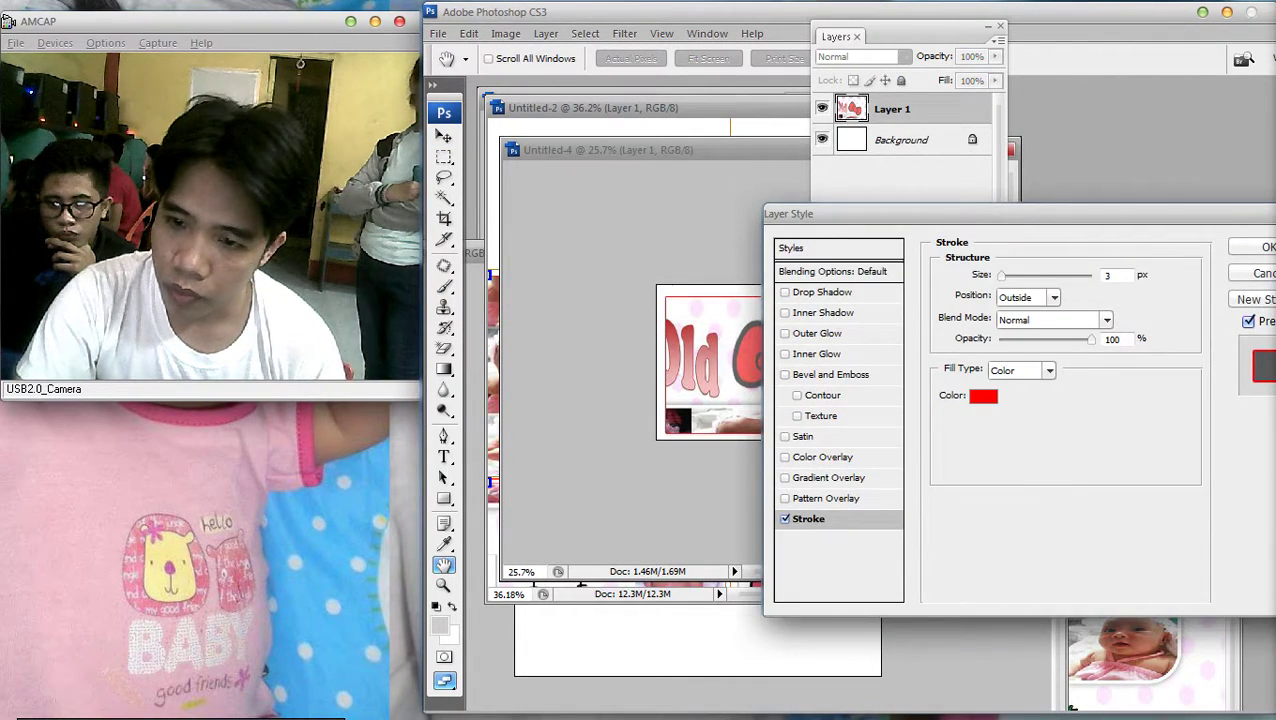
{"action": "key", "text": "Return"}
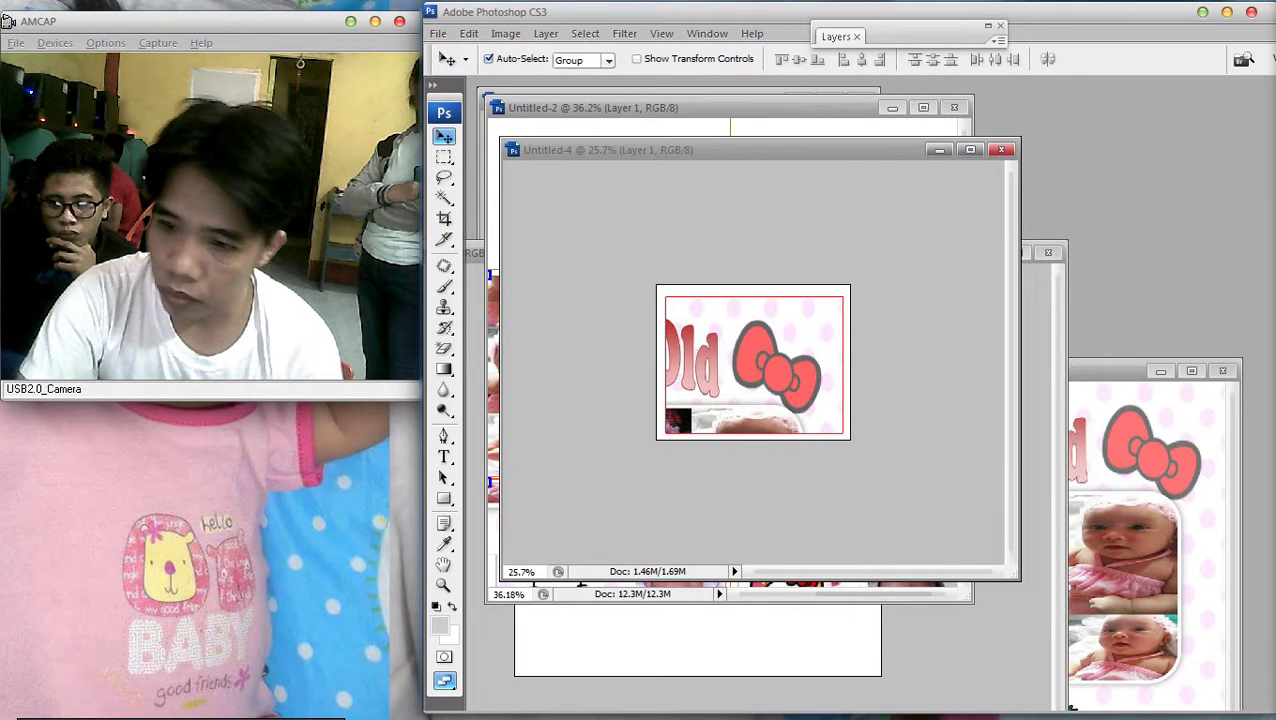
{"action": "key", "text": "F7"}
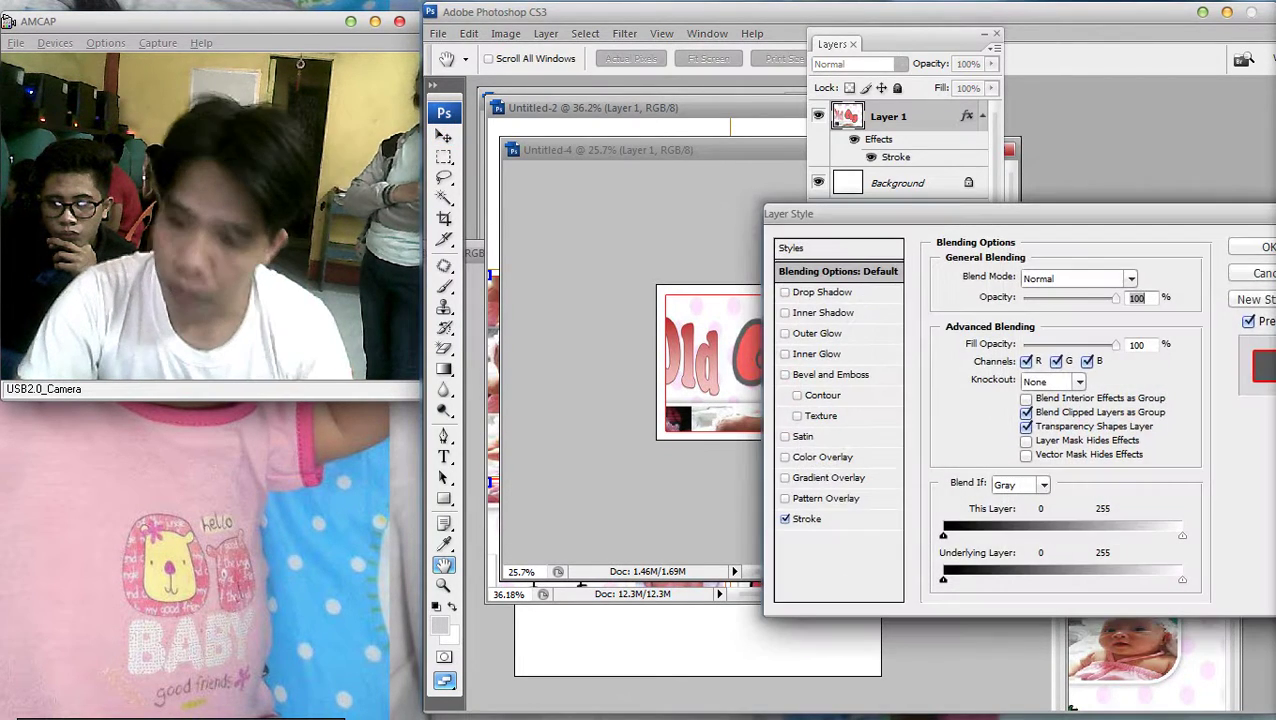
{"action": "key", "text": "Return"}
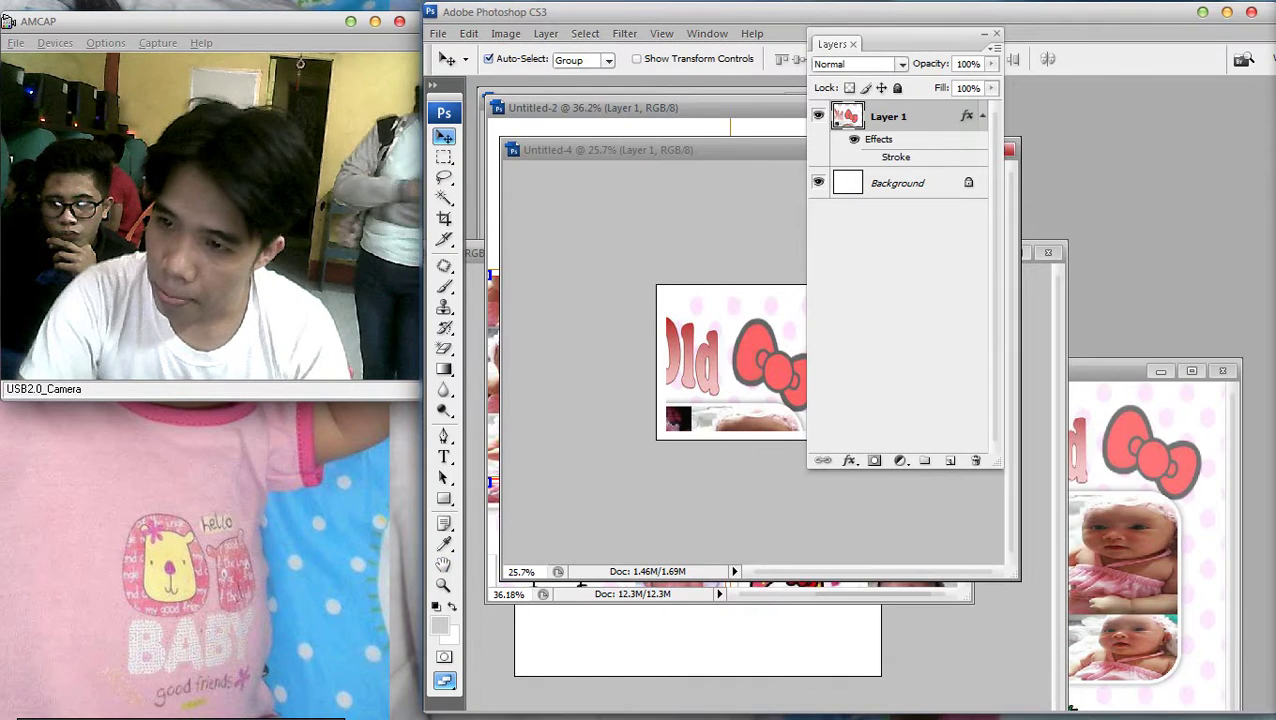
{"action": "key", "text": "F7"}
Save the Old tile as a JPEG copy in the final folder
{"action": "left_click", "coordinate": [438, 33]}
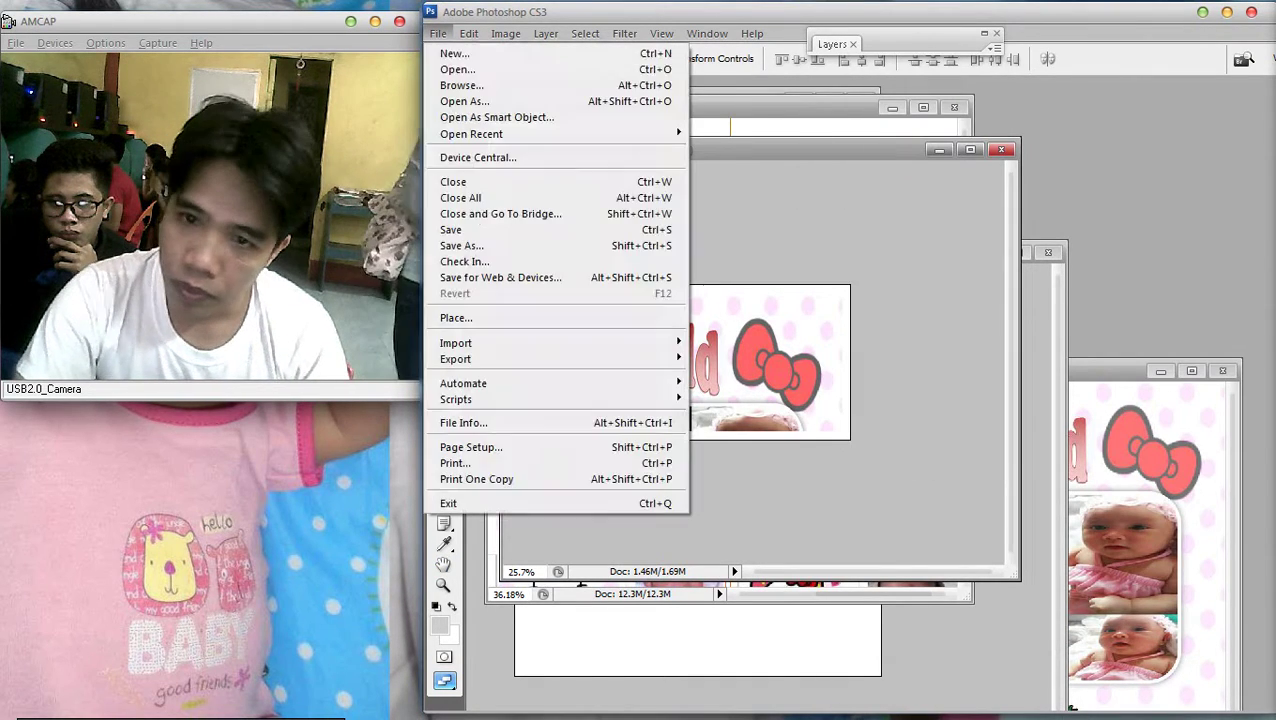
{"action": "left_click", "coordinate": [450, 229]}
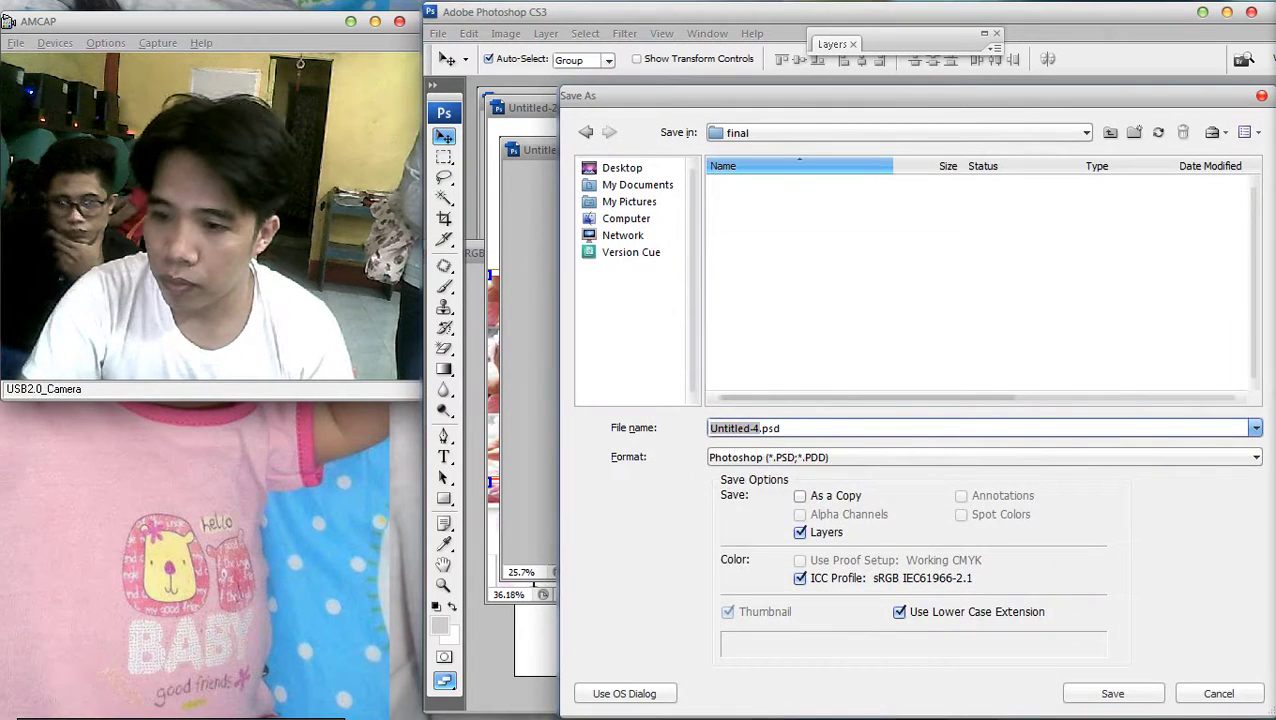
{"action": "left_click", "coordinate": [985, 457]}
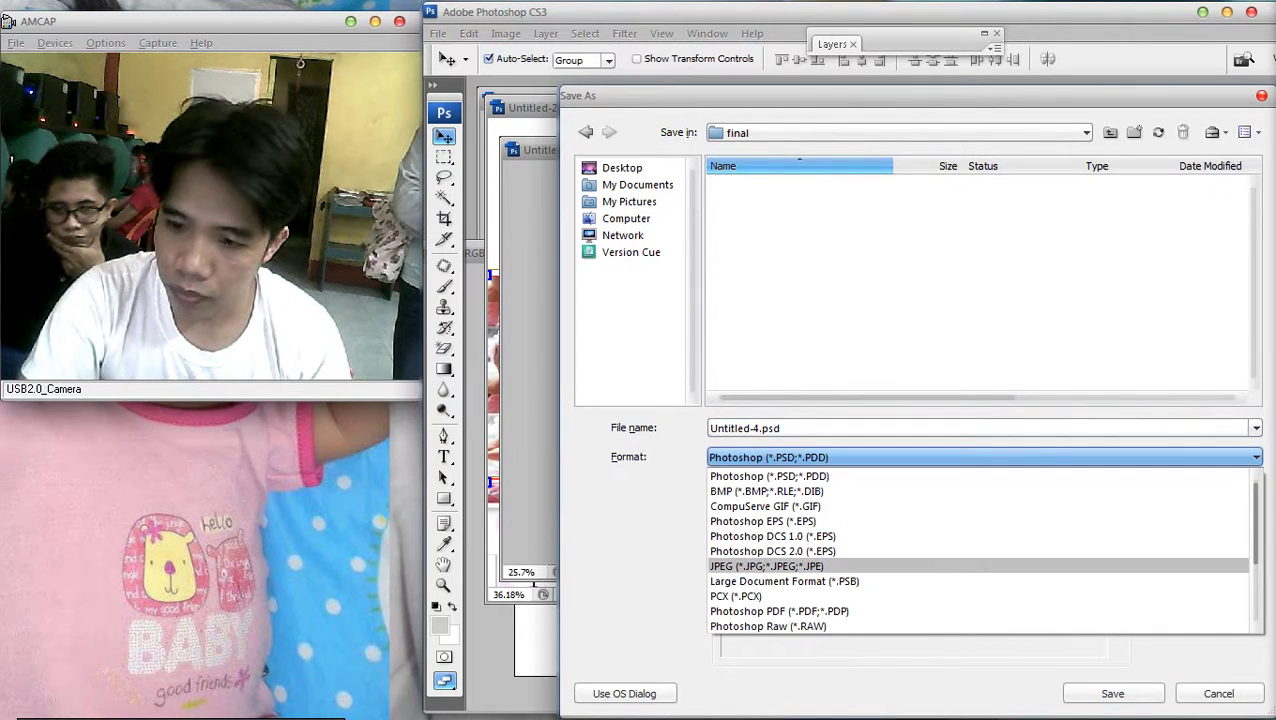
{"action": "left_click", "coordinate": [985, 566]}
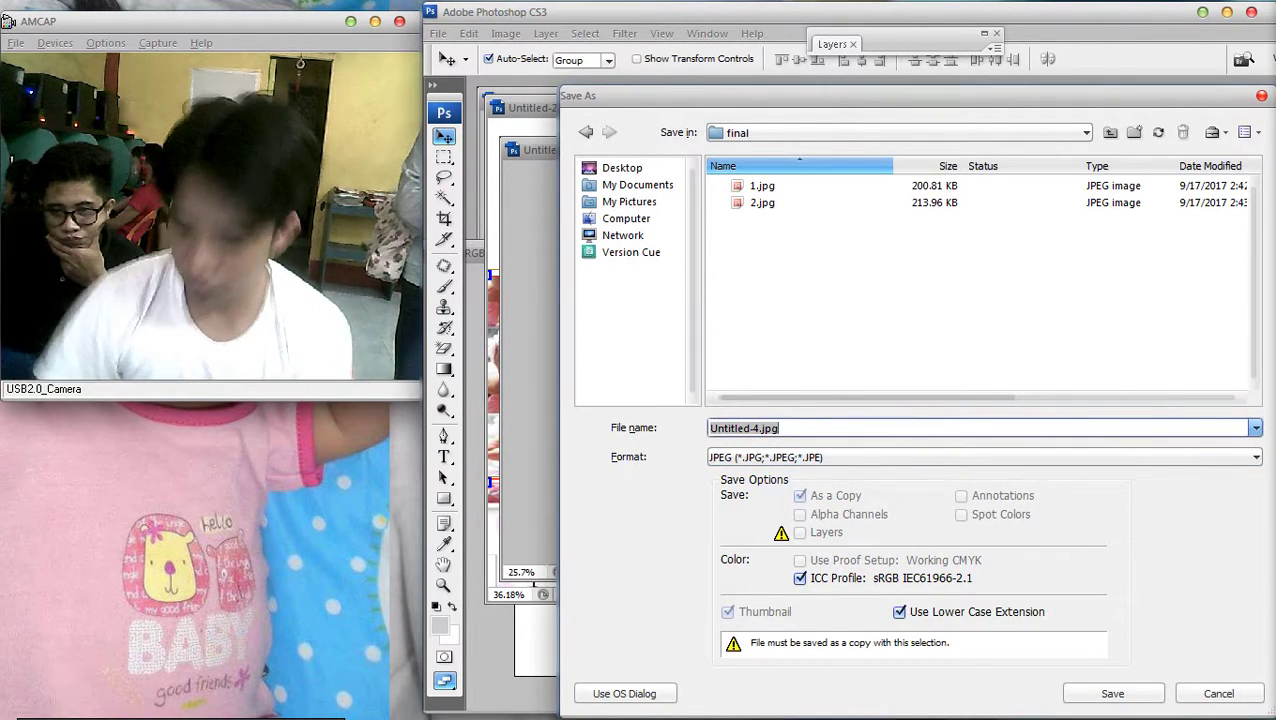
{"action": "key", "text": "Return"}
{"action": "right_click", "coordinate": [746, 358]}
Cut the balloons cell 04 out of the Untitled-2 collage
{"action": "left_click", "coordinate": [770, 364]}
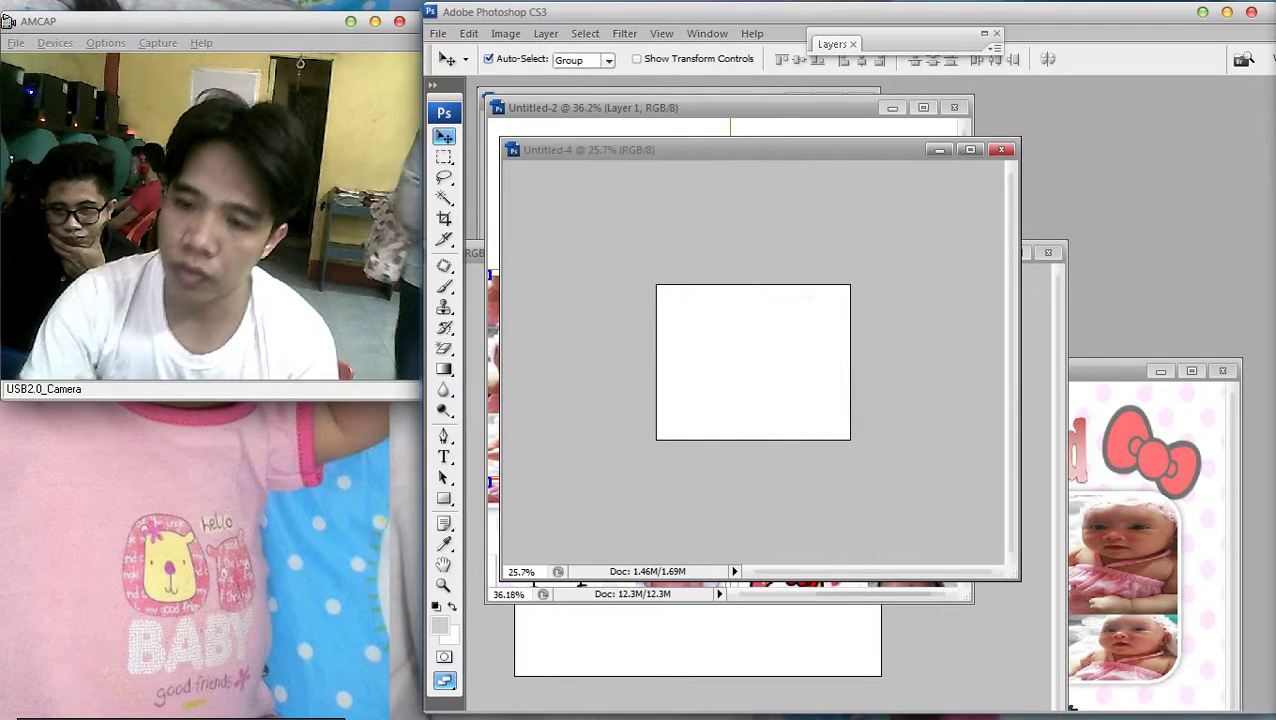
{"action": "left_click_drag", "start_coordinate": [700, 149], "coordinate": [1095, 152]}
{"action": "left_click", "coordinate": [700, 107]}
{"action": "key", "text": "ctrl+0"}
{"action": "key", "text": "m"}
{"action": "key", "text": "ctrl+minus"}
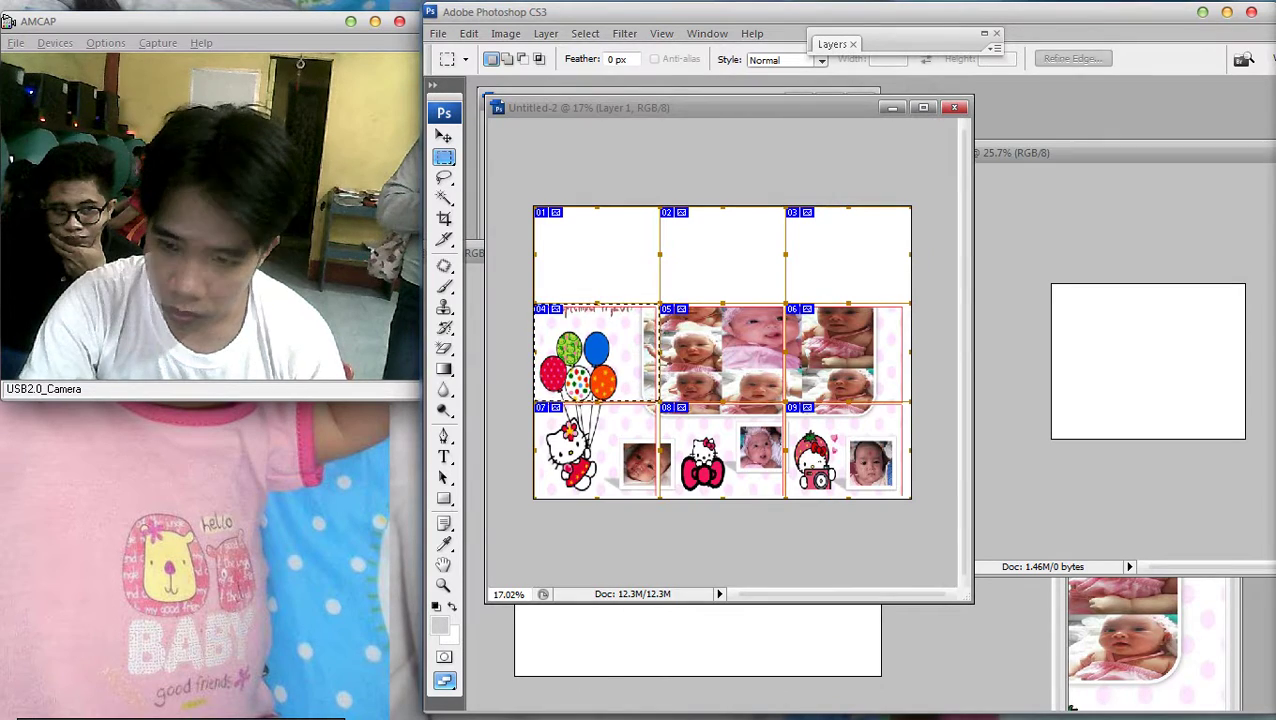
{"action": "key", "text": "ctrl+plus"}
{"action": "key", "text": "ctrl+plus"}
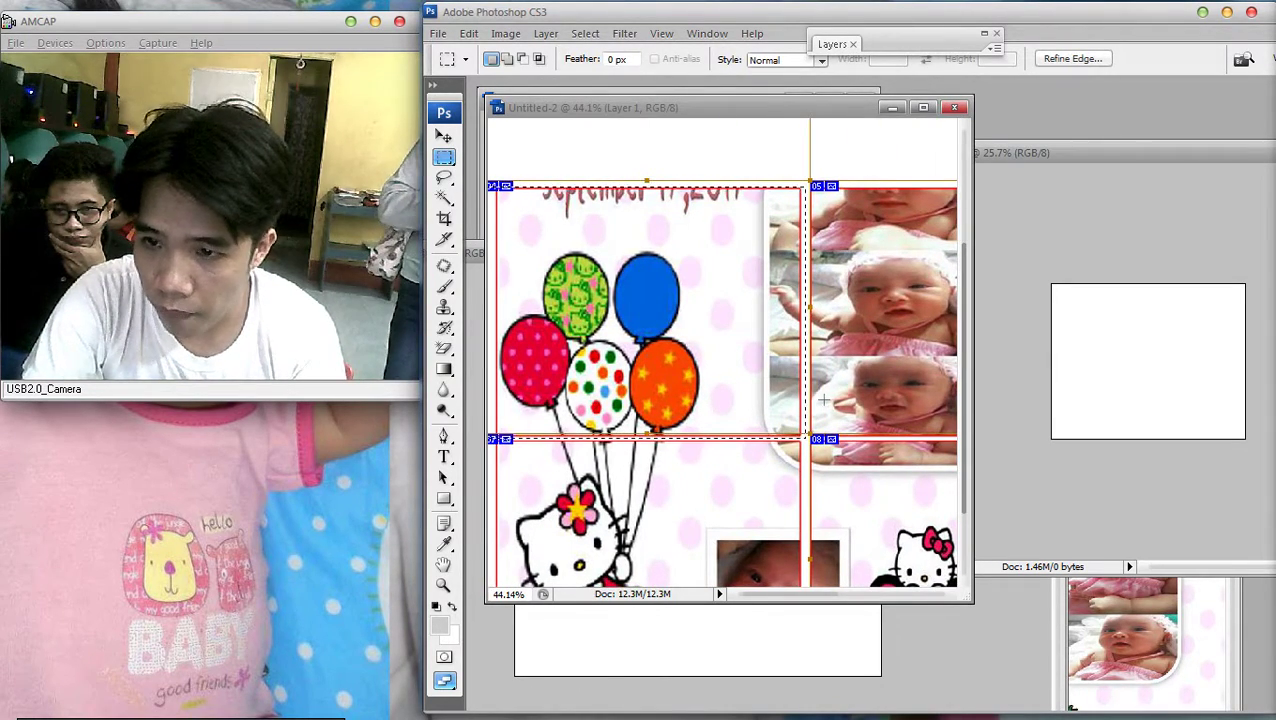
{"action": "key", "text": "ctrl+minus"}
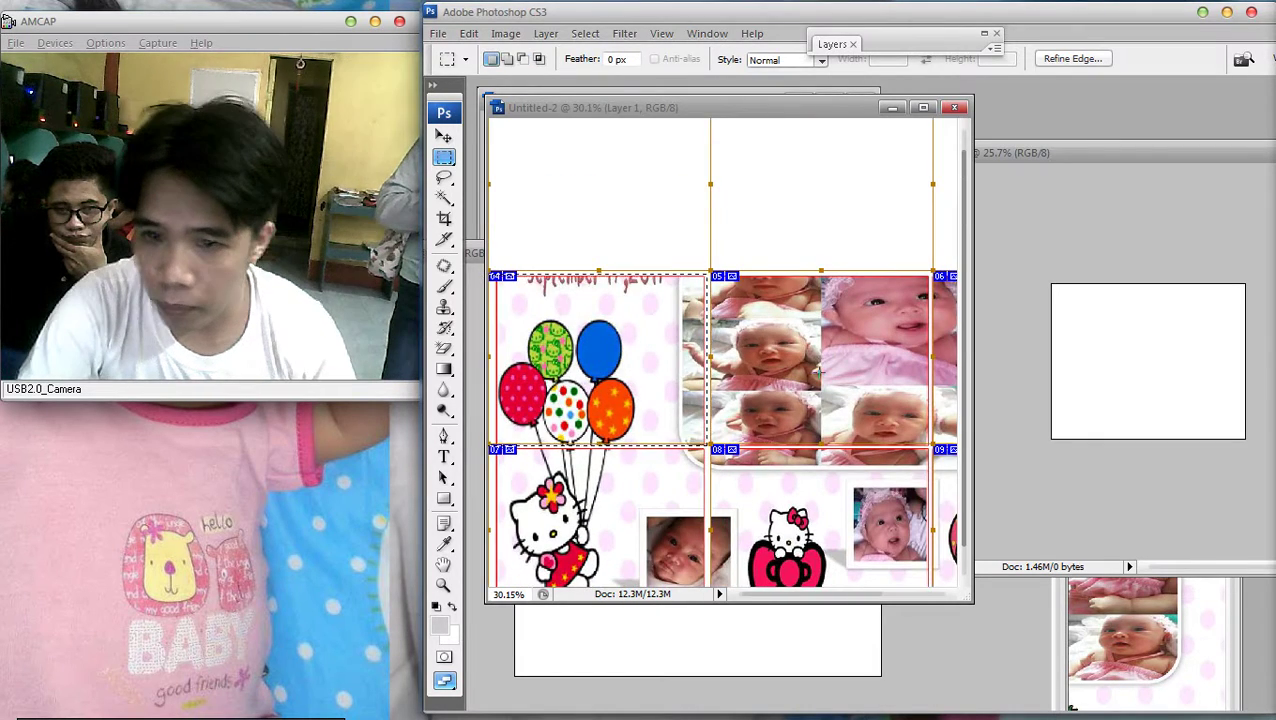
{"action": "key", "text": "ctrl+x"}
Paste the balloons cell into Untitled-4 and nudge it into position
{"action": "key", "text": "ctrl+minus"}
{"action": "key", "text": "ctrl+Tab"}
{"action": "key", "text": "ctrl+v"}
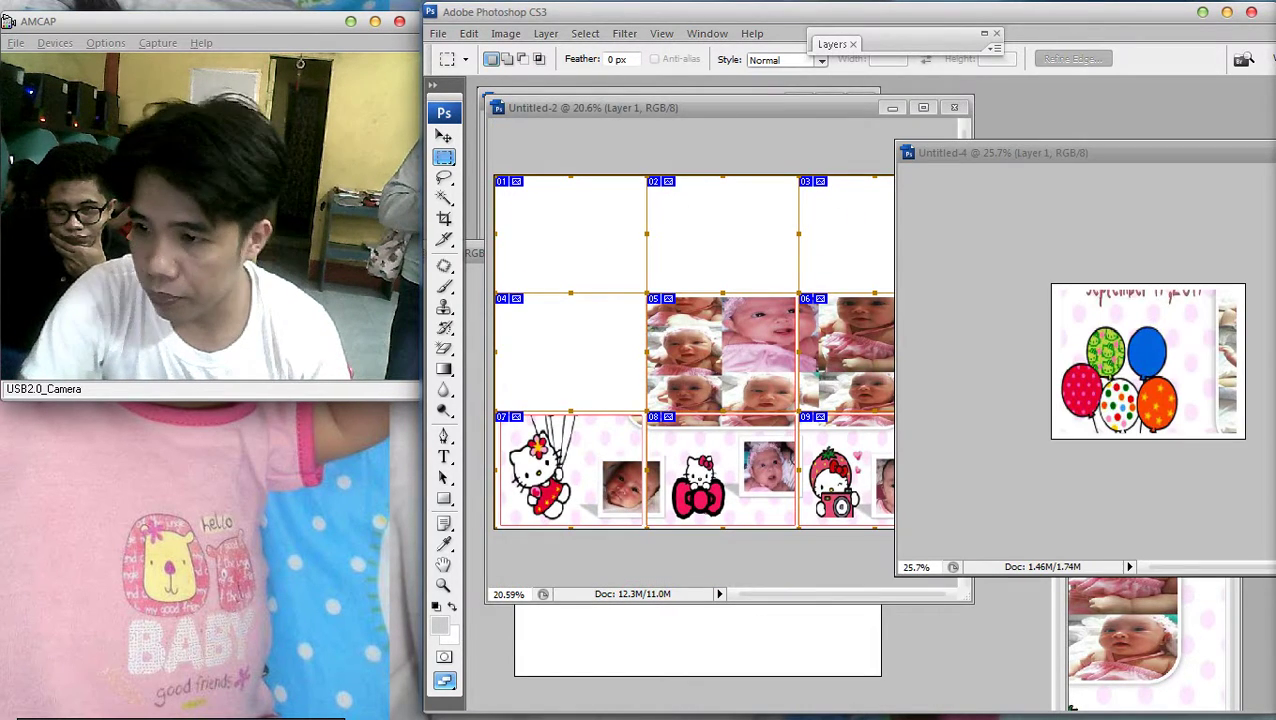
{"action": "key", "text": "v"}
{"action": "left_click_drag", "start_coordinate": [1148, 360], "coordinate": [1151, 362]}
{"action": "mouse_move", "coordinate": [1270, 400]}
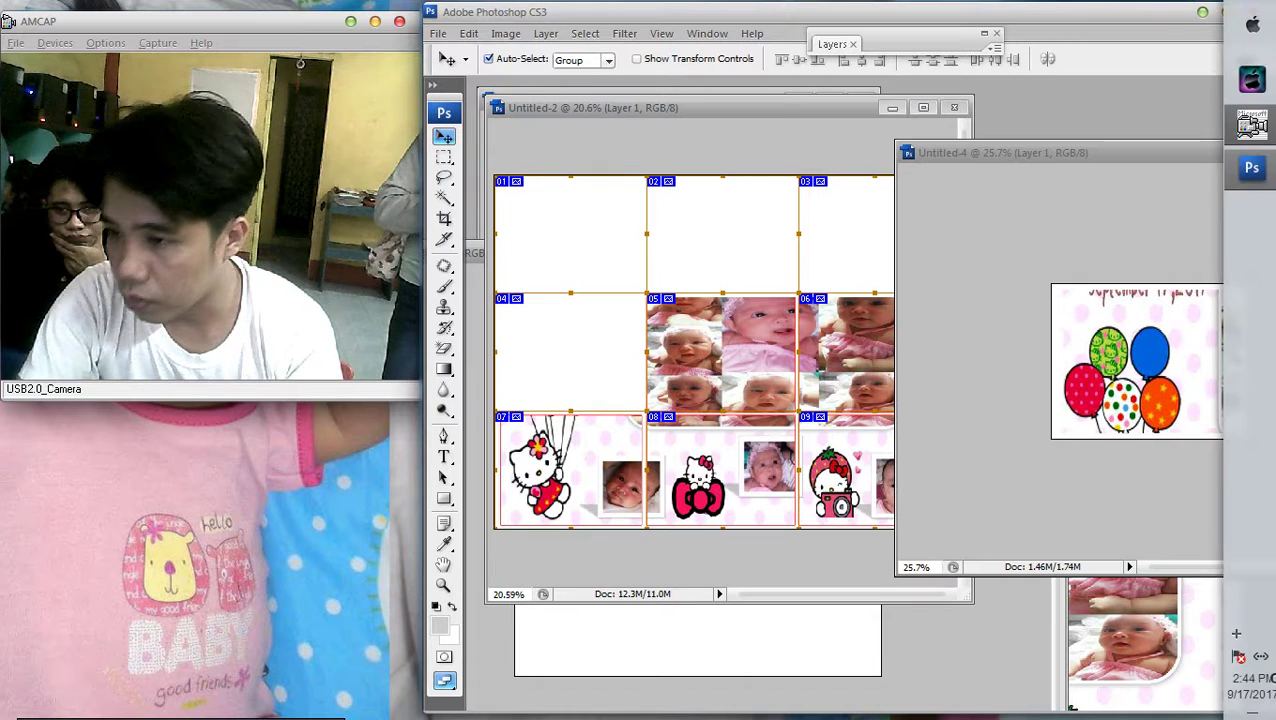
{"action": "key", "text": "ctrl+plus"}
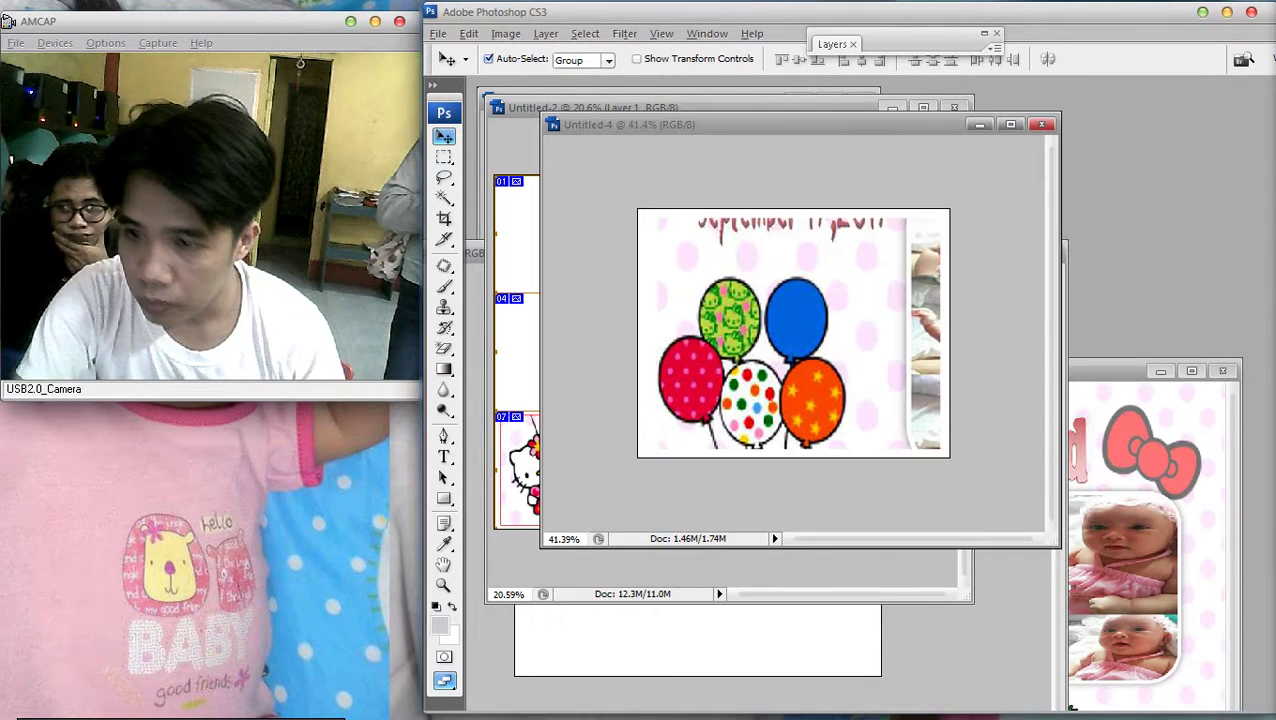
{"action": "left_click_drag", "start_coordinate": [920, 380], "coordinate": [923, 381]}
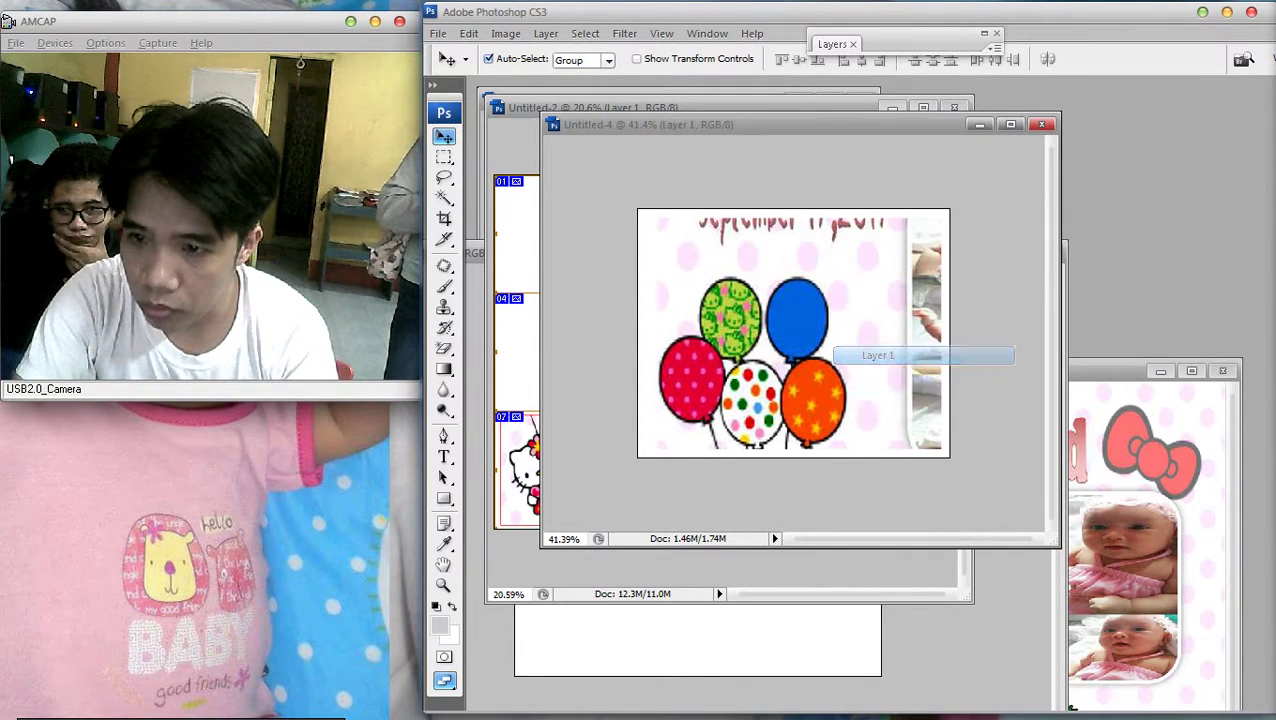
{"action": "key", "text": "ctrl+minus"}
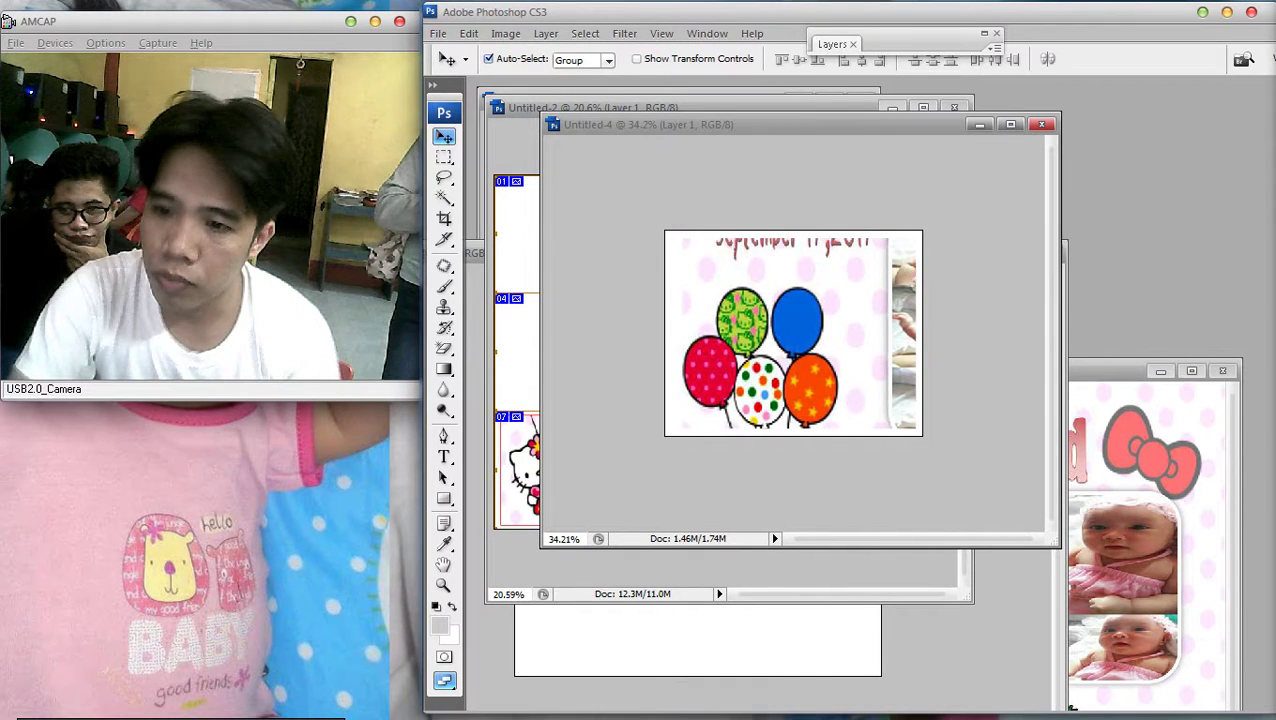
{"action": "key", "text": "Right"}
{"action": "key", "text": "Right"}
{"action": "key", "text": "Right"}
{"action": "key", "text": "Right"}
{"action": "key", "text": "Right"}
{"action": "key", "text": "Right"}
Add a red stroke layer style to the balloons layer (Layer 1)
{"action": "key", "text": "F7"}
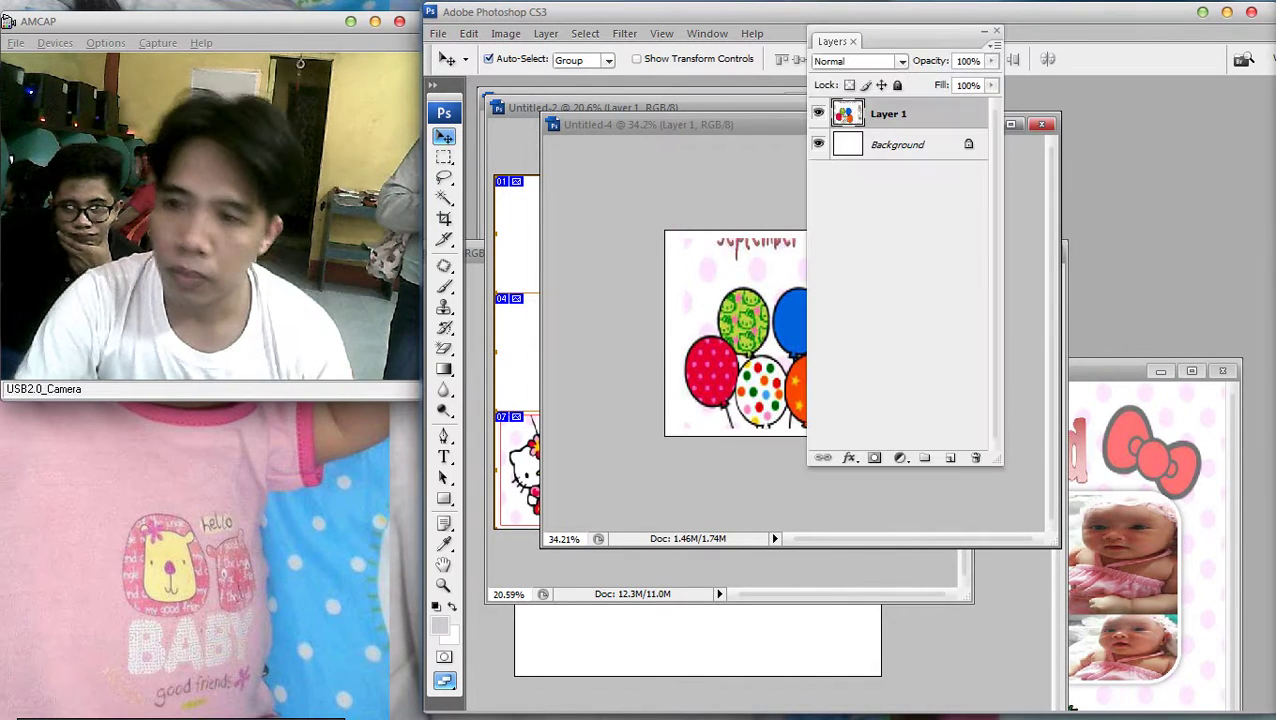
{"action": "double_click", "coordinate": [888, 113]}
{"action": "left_click", "coordinate": [808, 518]}
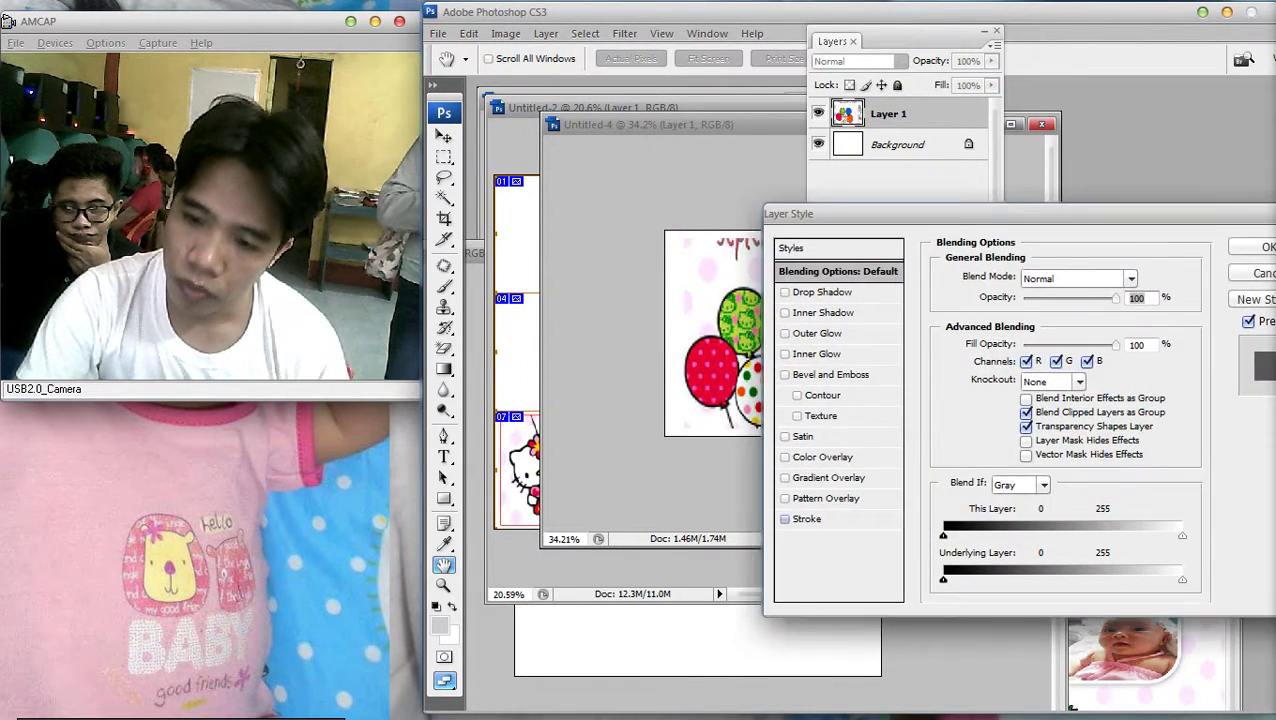
{"action": "key", "text": "Return"}
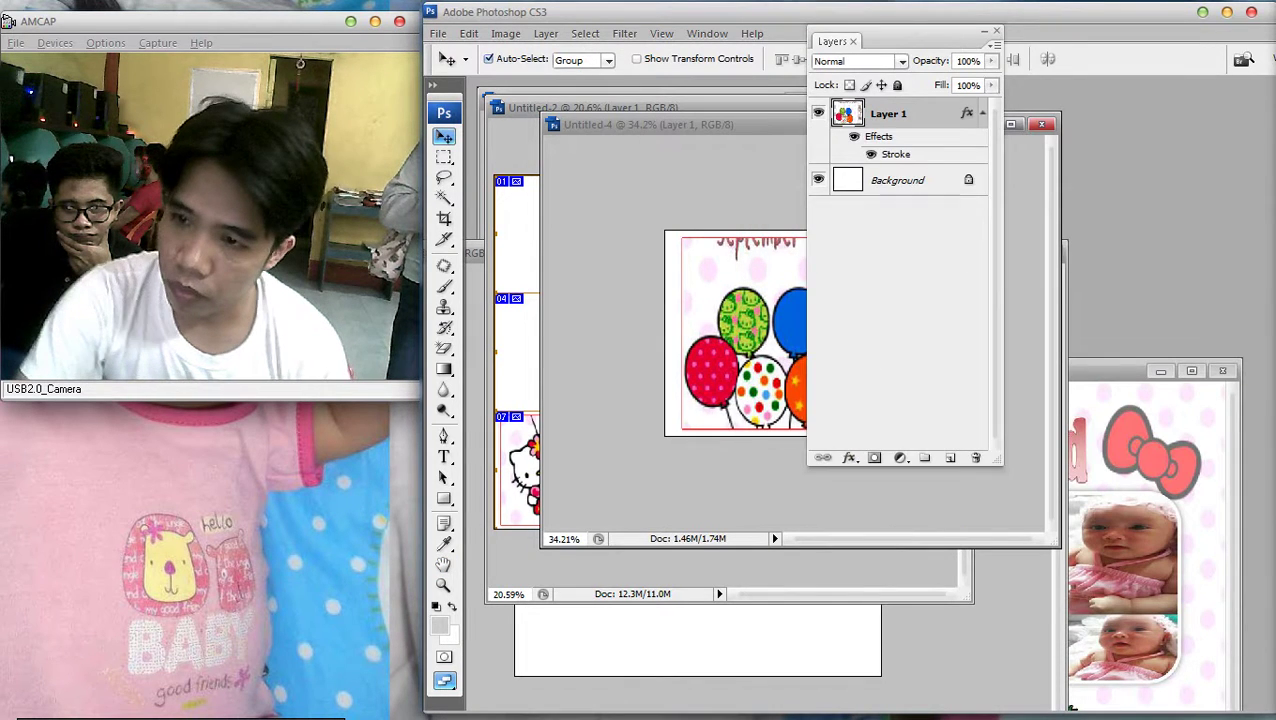
{"action": "key", "text": "F7"}
Shift the balloons image slightly left and turn the red stroke back off
{"action": "right_click", "coordinate": [843, 245]}
{"action": "left_click", "coordinate": [880, 256]}
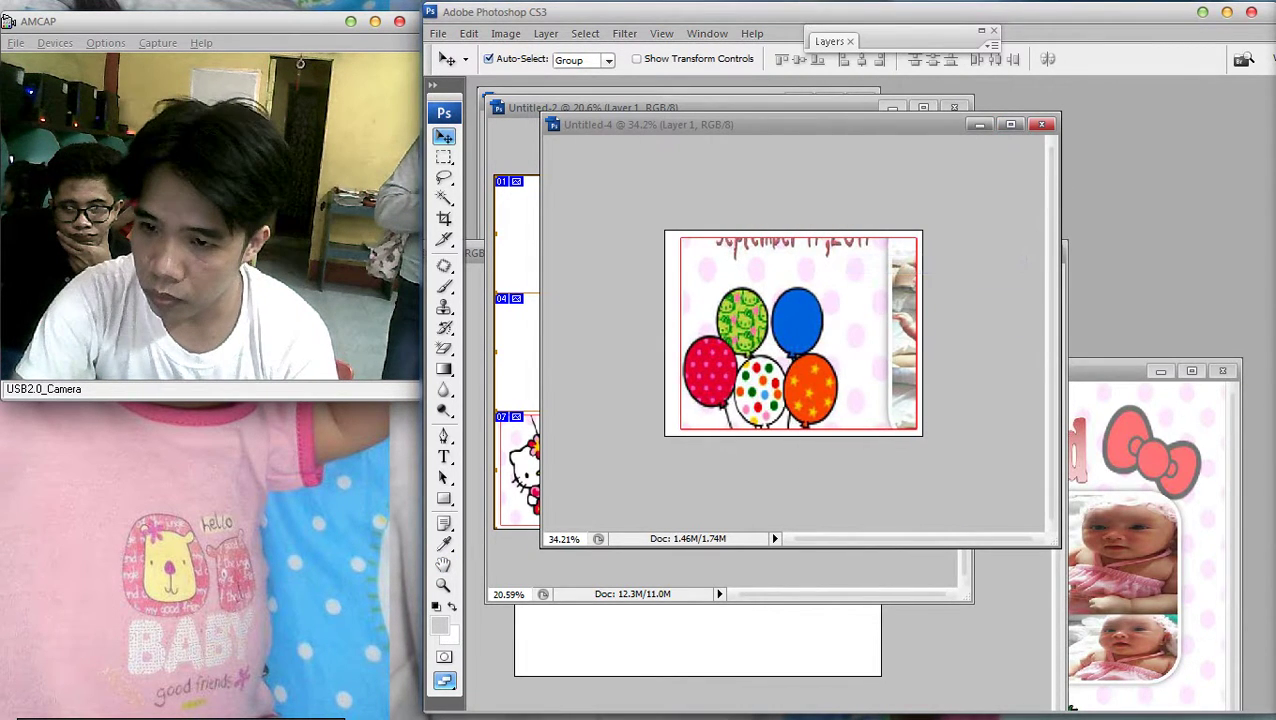
{"action": "left_click_drag", "start_coordinate": [800, 330], "coordinate": [793, 330]}
{"action": "key", "text": "F7"}
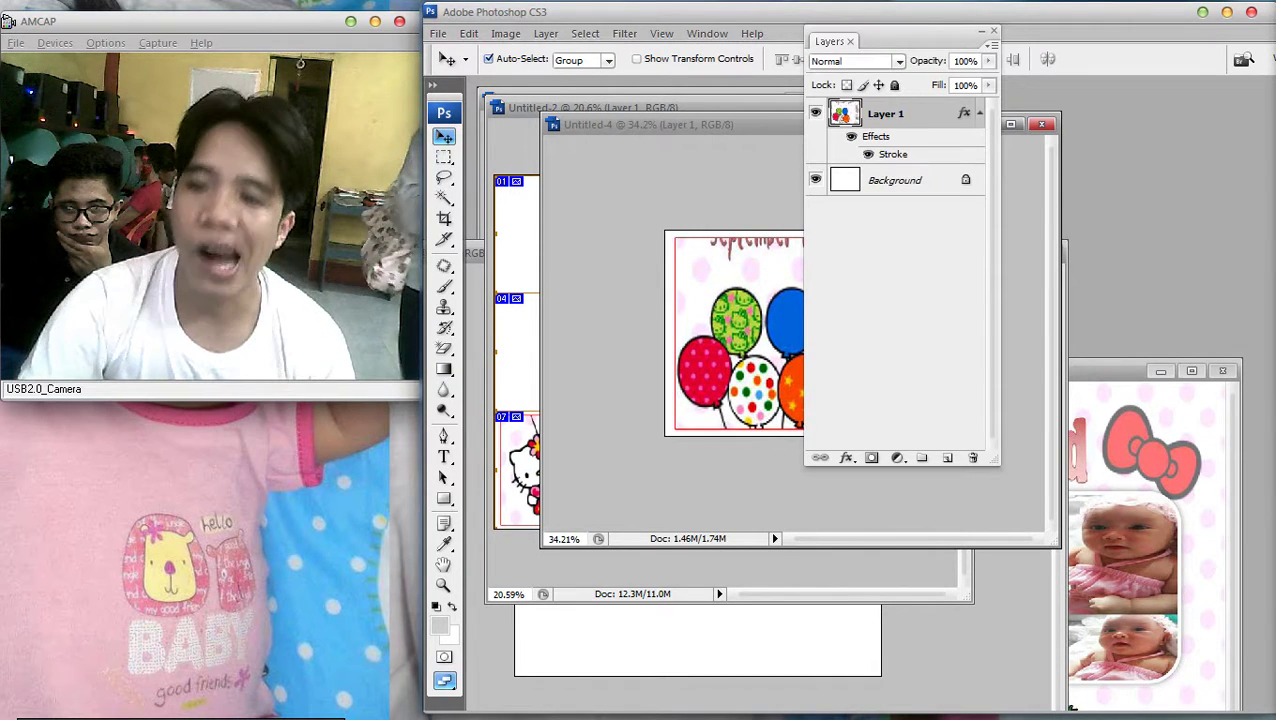
{"action": "double_click", "coordinate": [925, 114]}
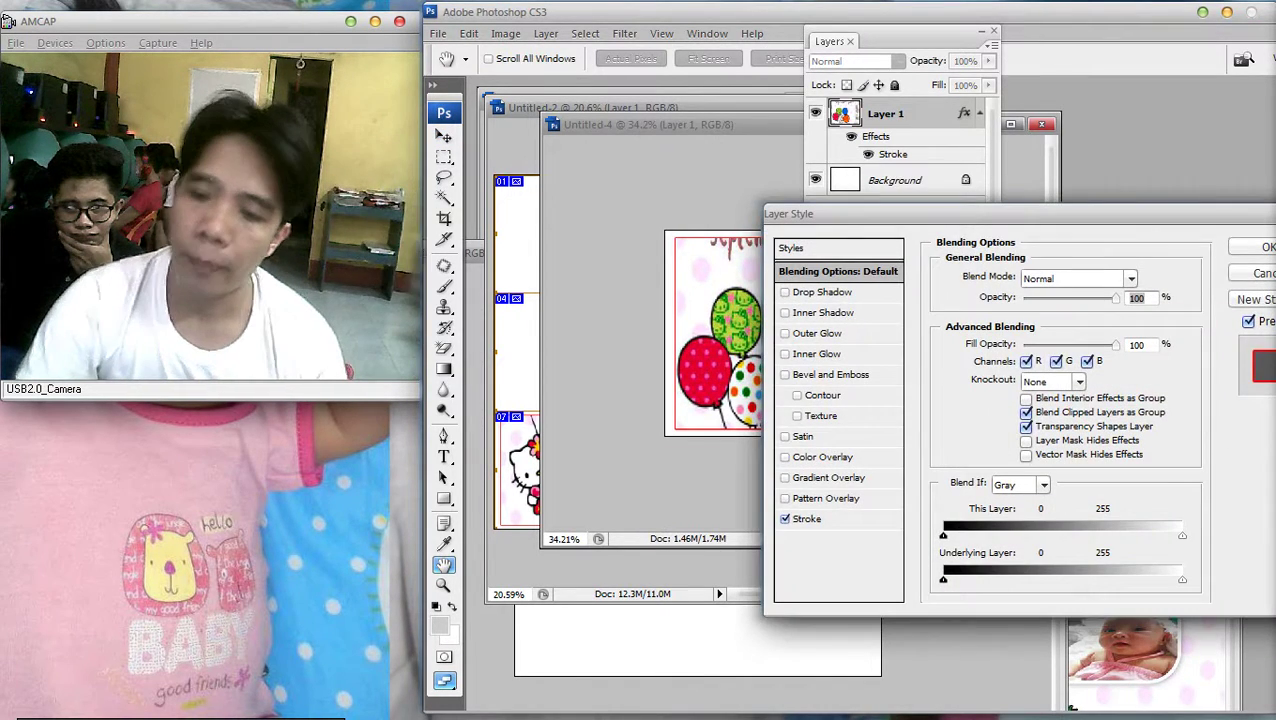
{"action": "left_click", "coordinate": [785, 518]}
{"action": "key", "text": "Escape"}
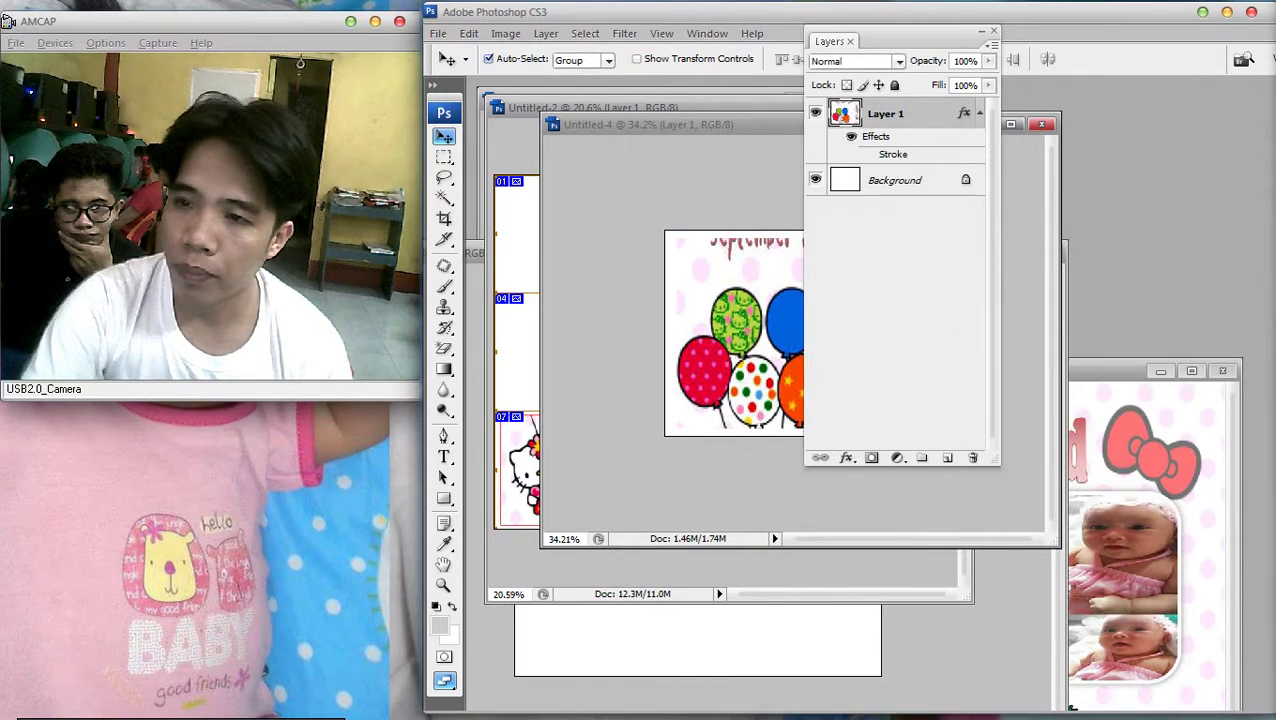
{"action": "left_click", "coordinate": [981, 31]}
Save the balloons tile as JPEG named '4' in the final folder
{"action": "left_click", "coordinate": [438, 33]}
{"action": "left_click", "coordinate": [470, 243]}
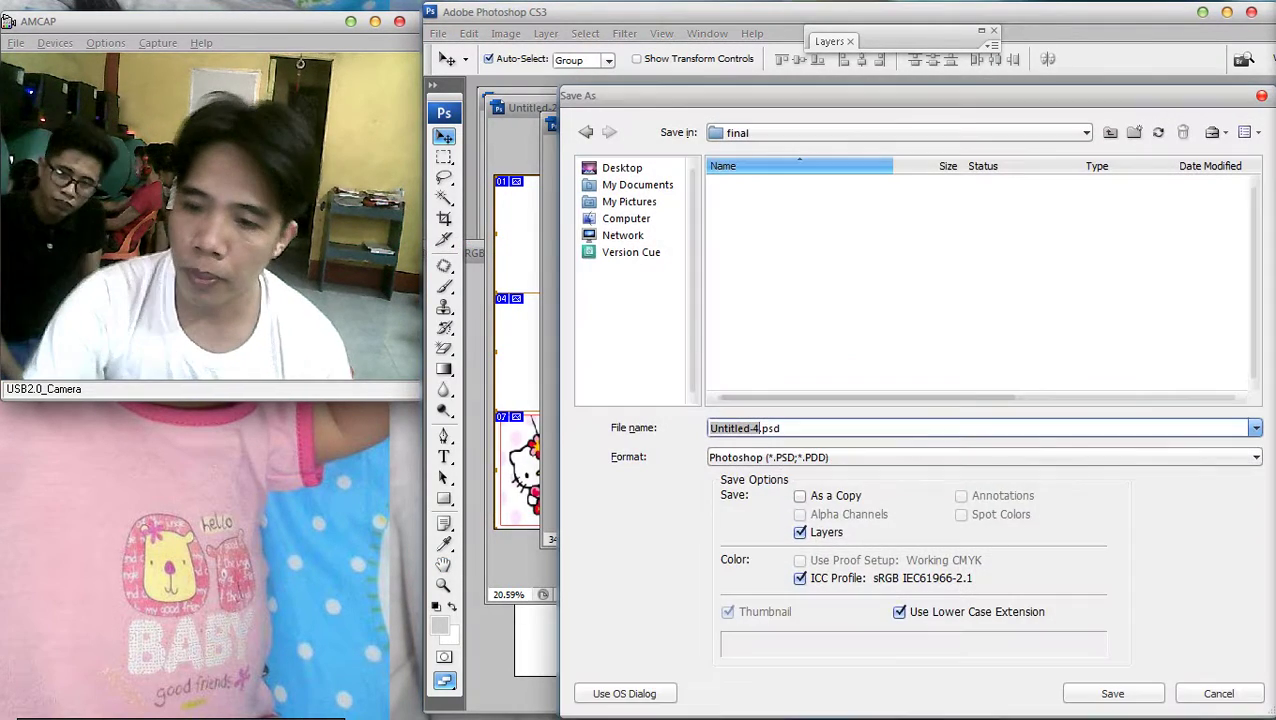
{"action": "left_click", "coordinate": [985, 457]}
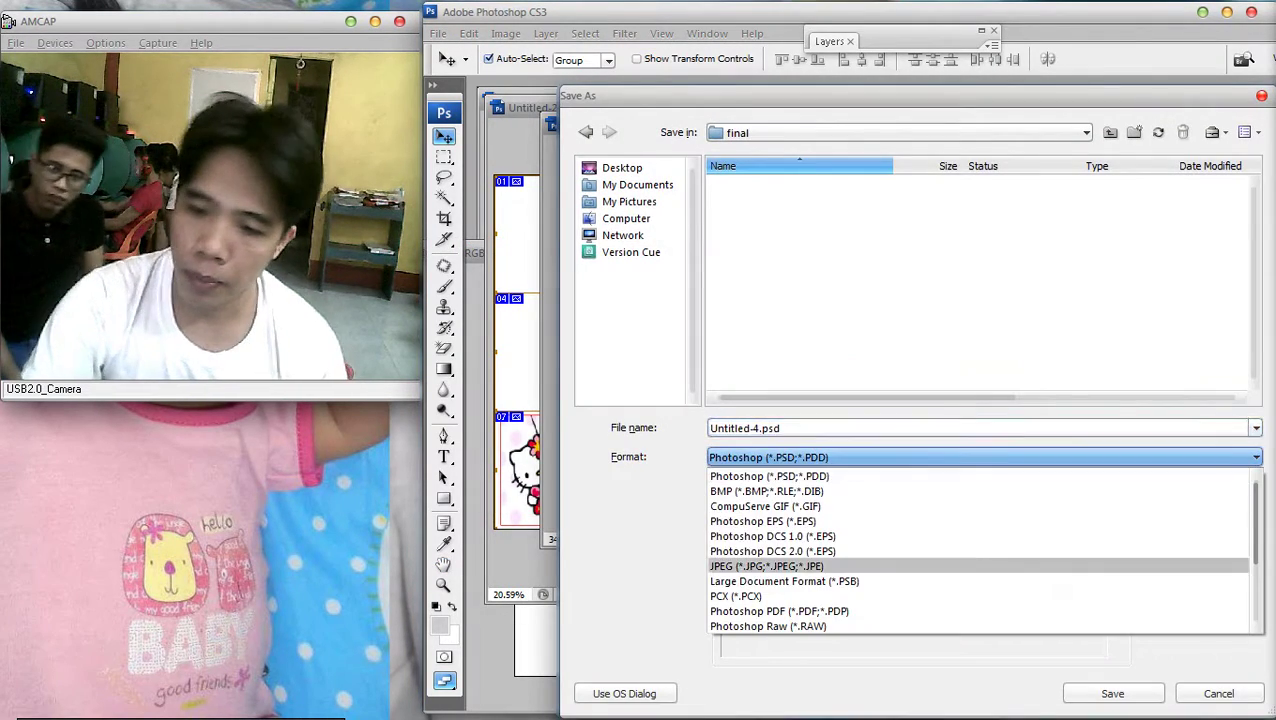
{"action": "left_click", "coordinate": [790, 563]}
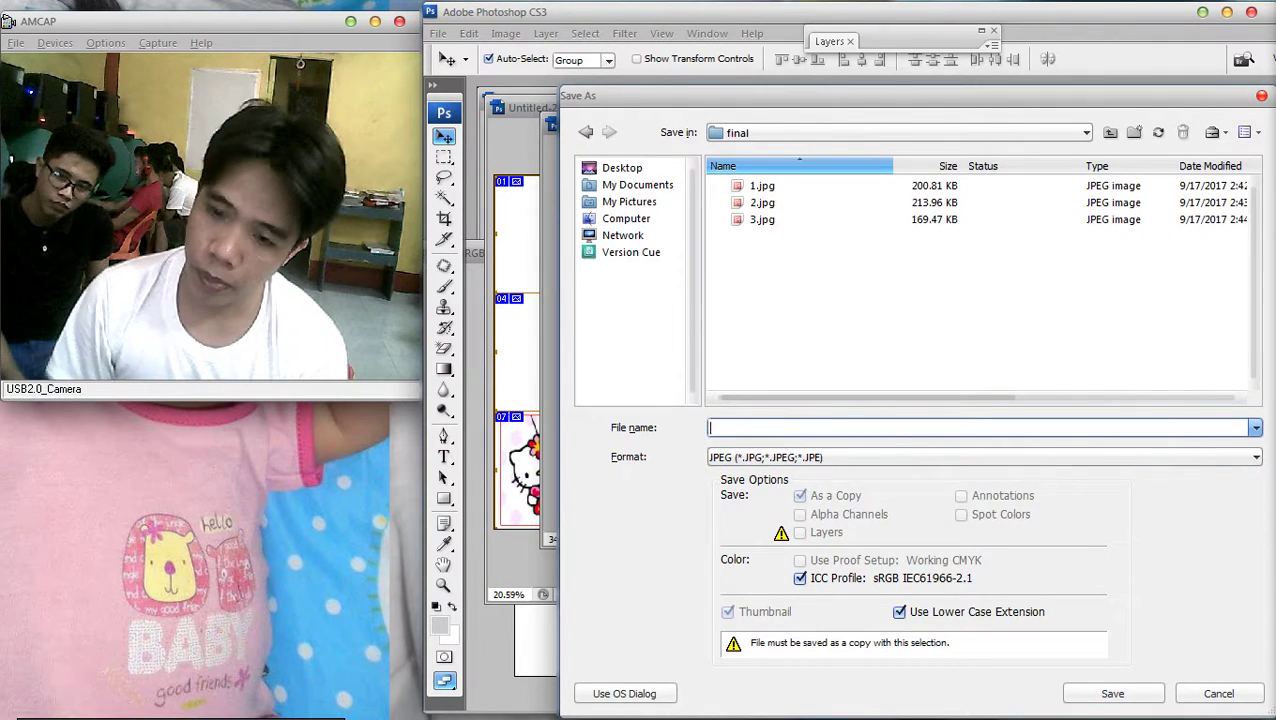
{"action": "type", "text": "4"}
{"action": "left_click", "coordinate": [1112, 693]}
Delete the pasted balloons layer so Untitled-4 is blank again
{"action": "left_click_drag", "start_coordinate": [700, 124], "coordinate": [912, 131]}
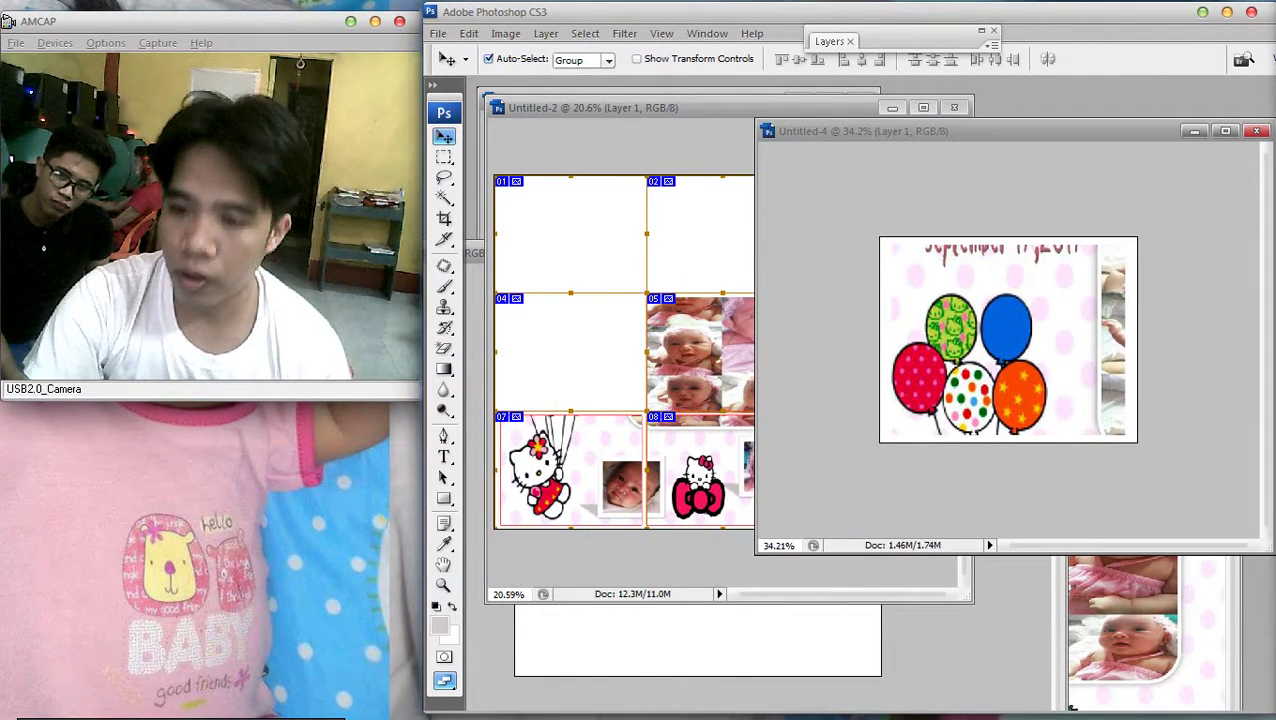
{"action": "right_click", "coordinate": [1008, 326]}
{"action": "left_click", "coordinate": [650, 107]}
{"action": "left_click", "coordinate": [1139, 347]}
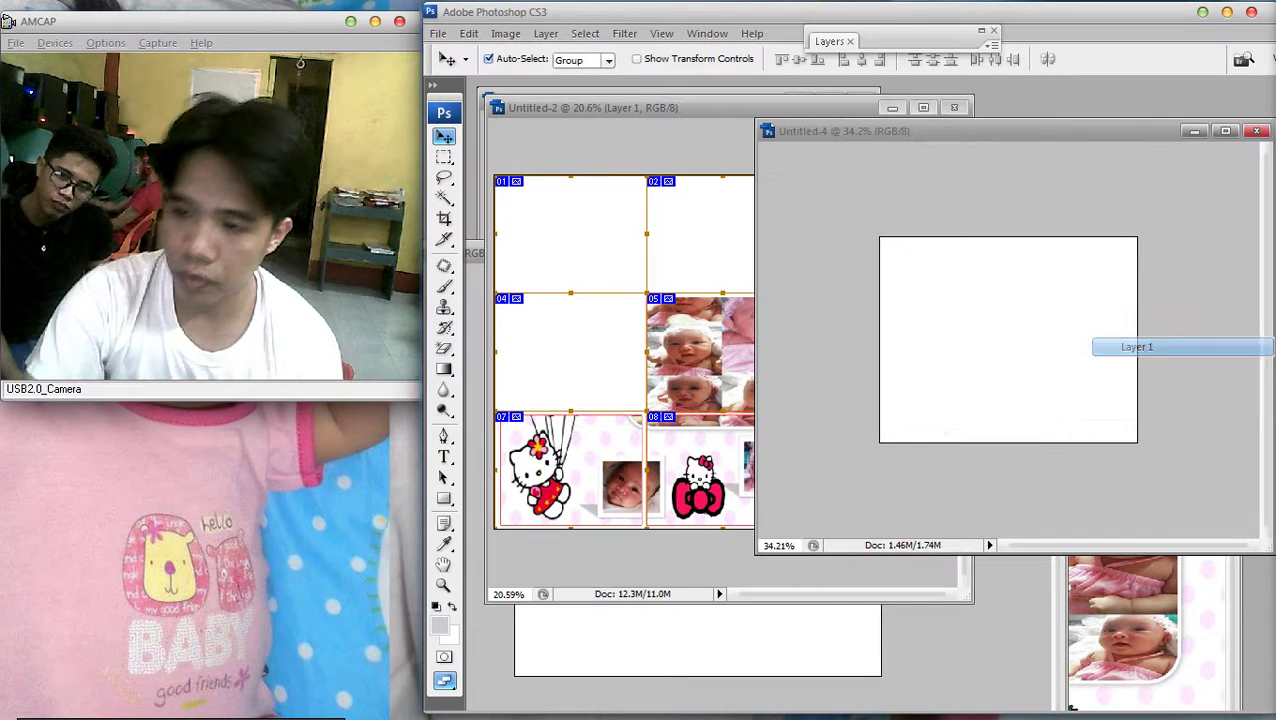
{"action": "left_click", "coordinate": [650, 107]}
Zoom in on the baby-photo cell 05 in Untitled-2 with the Rectangular Marquee ready
{"action": "key", "text": "ctrl+plus"}
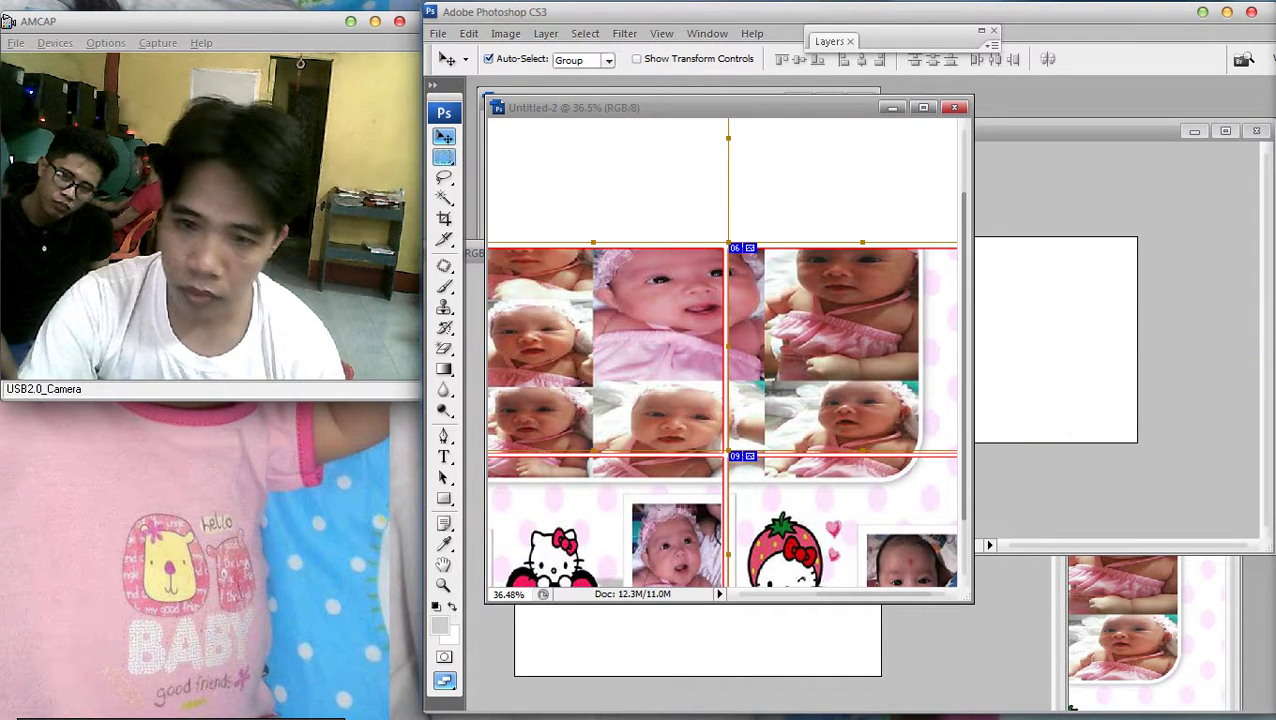
{"action": "key", "text": "m"}
{"action": "scroll", "coordinate": [614, 238], "scroll_direction": "left", "scroll_amount": 3}
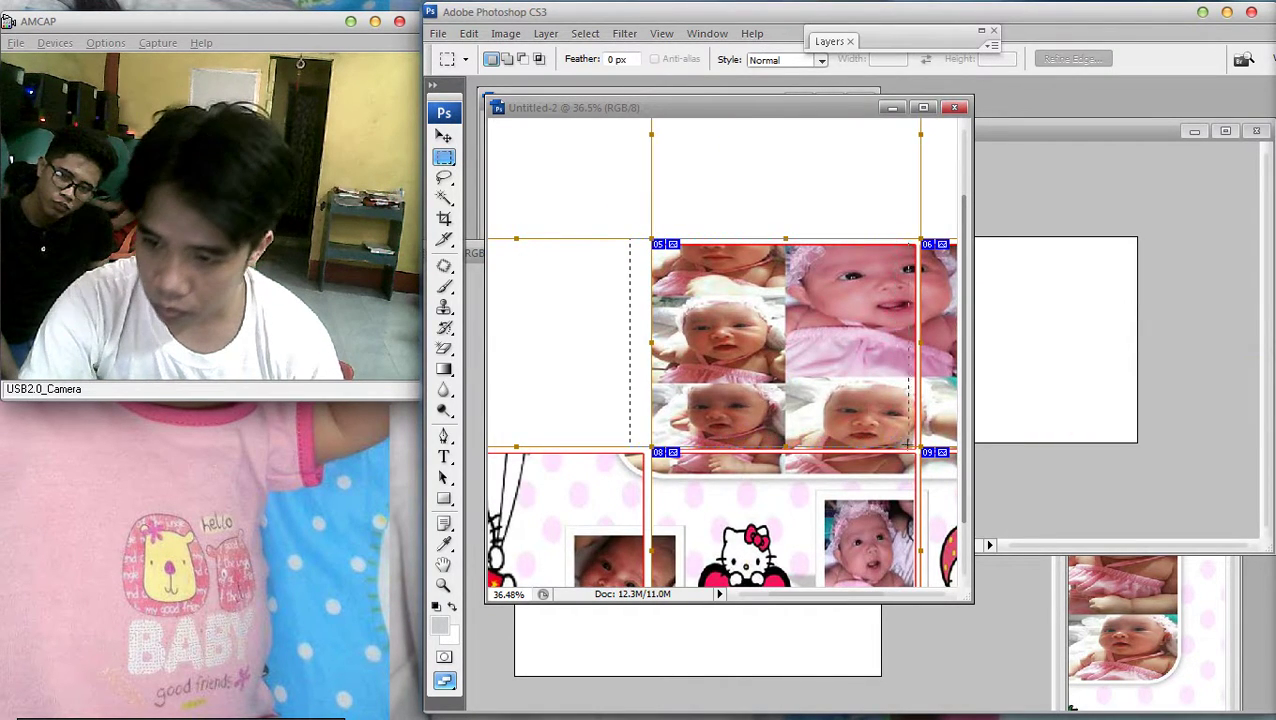
{"action": "key", "text": "ctrl+plus"}
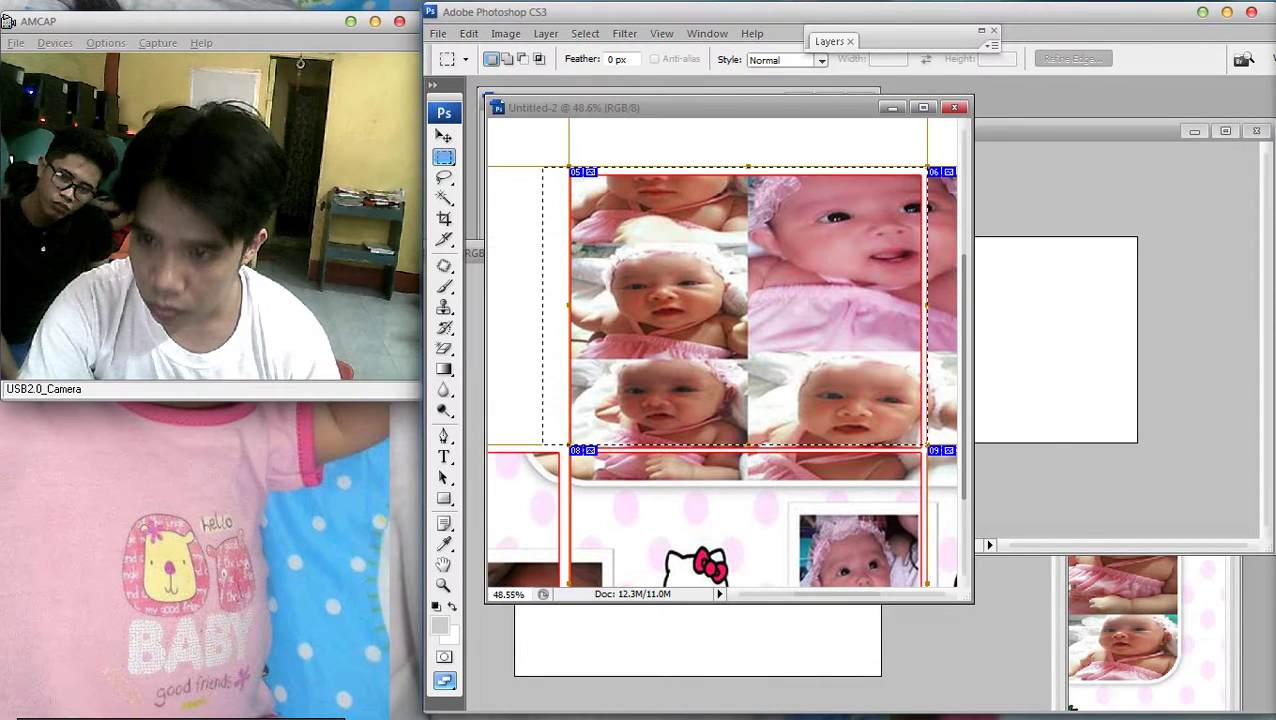
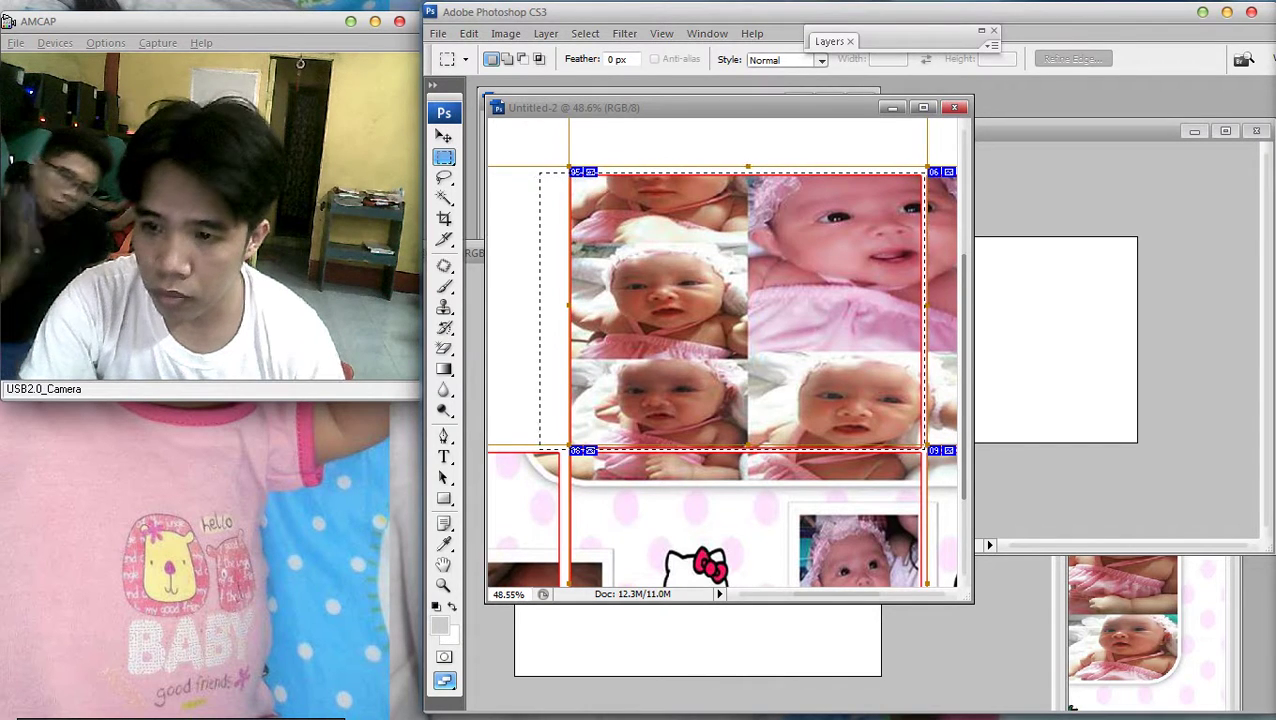
Cut the four-photo collage (Layer 1) from the layout and paste it into Untitled-4
{"action": "left_click", "coordinate": [444, 136]}
{"action": "right_click", "coordinate": [773, 520]}
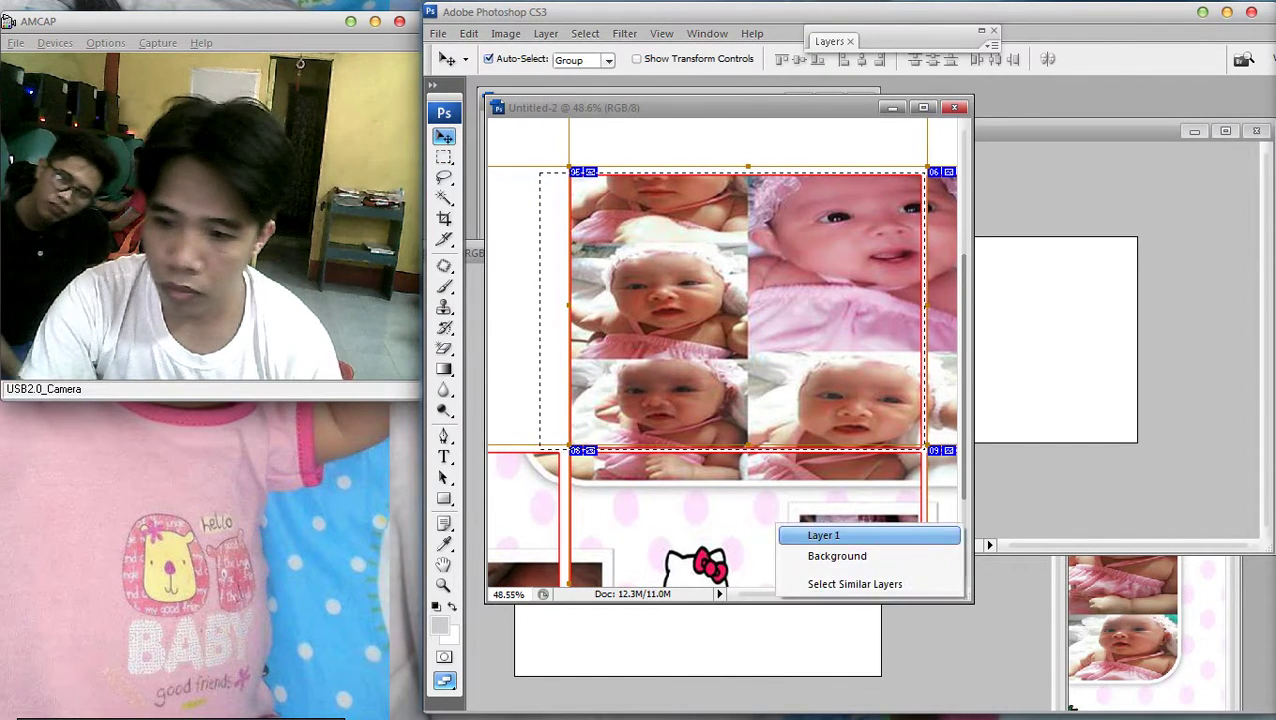
{"action": "left_click", "coordinate": [805, 529]}
{"action": "key", "text": "ctrl+x"}
{"action": "key", "text": "ctrl+Tab"}
{"action": "key", "text": "ctrl+v"}
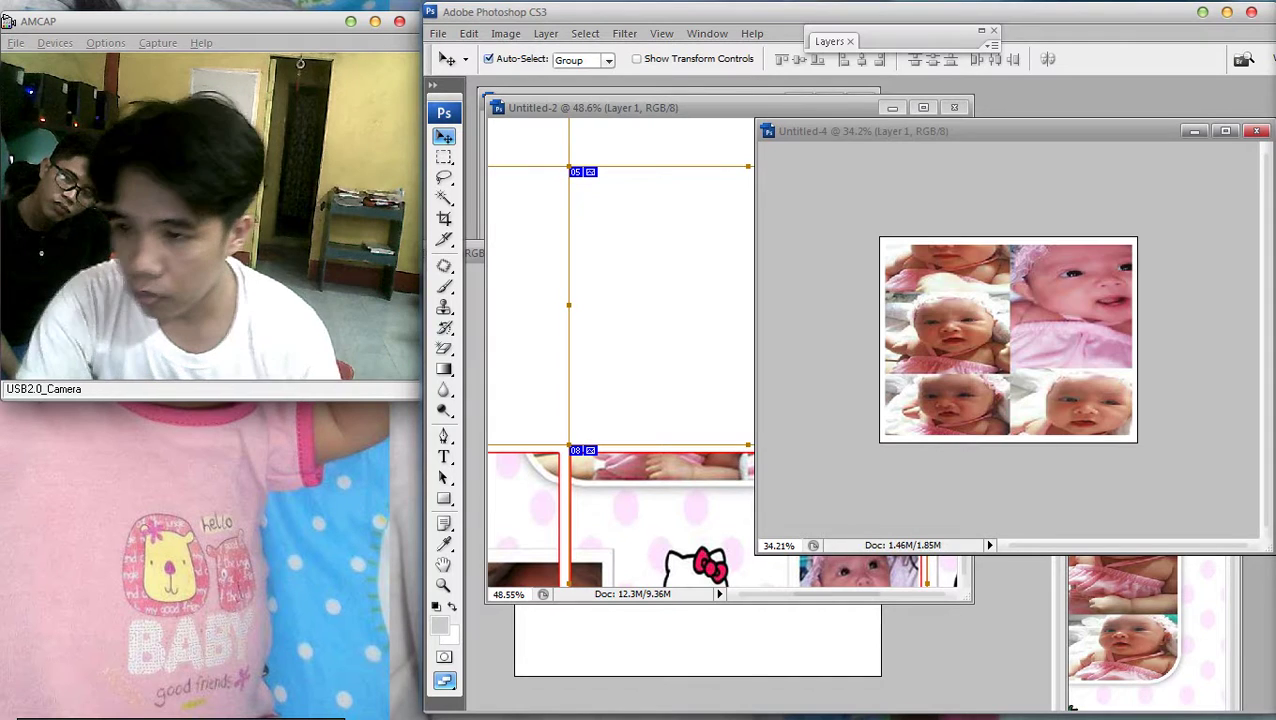
Add a red 3 px stroke border to the collage layer
{"action": "key", "text": "F7"}
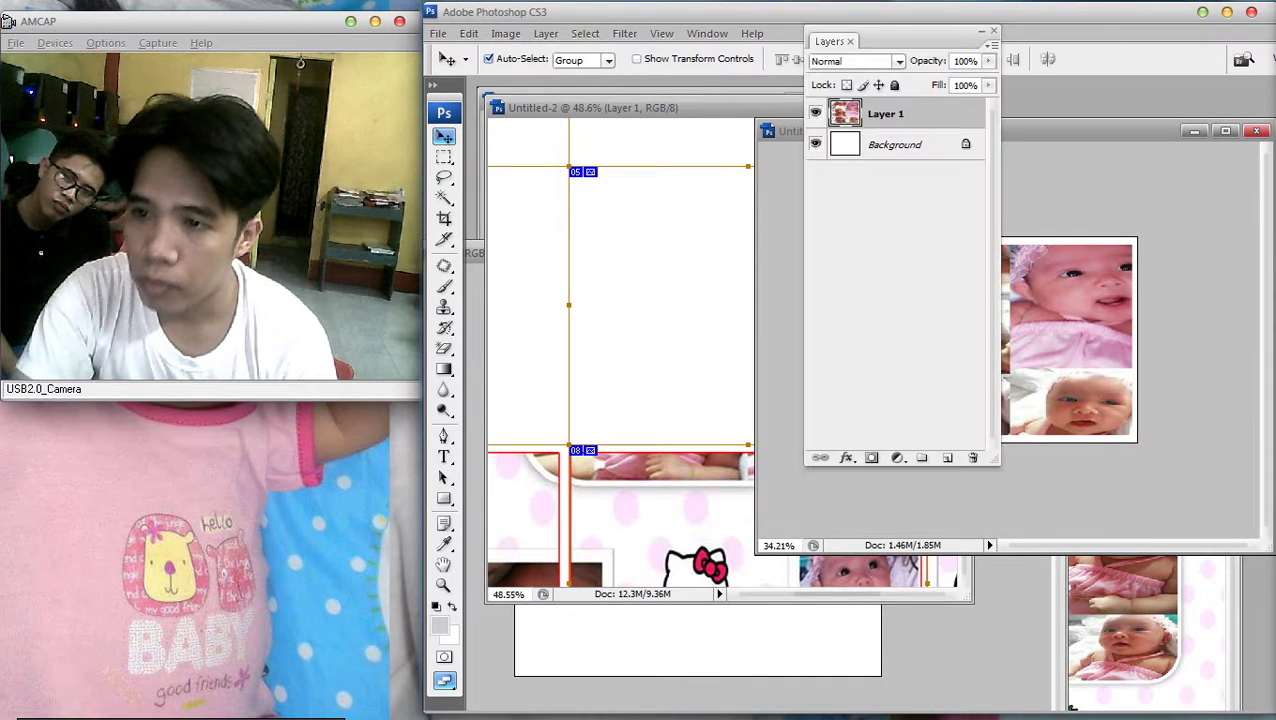
{"action": "double_click", "coordinate": [940, 114]}
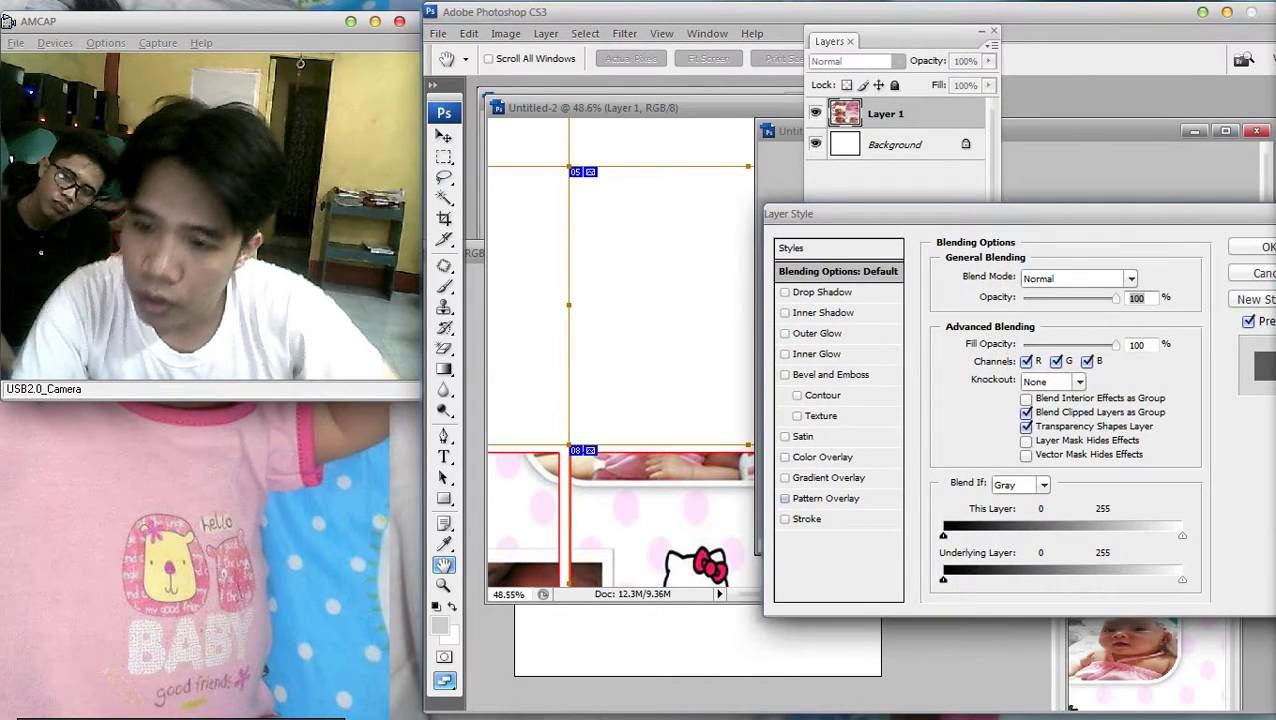
{"action": "left_click", "coordinate": [785, 518]}
{"action": "key", "text": "Return"}
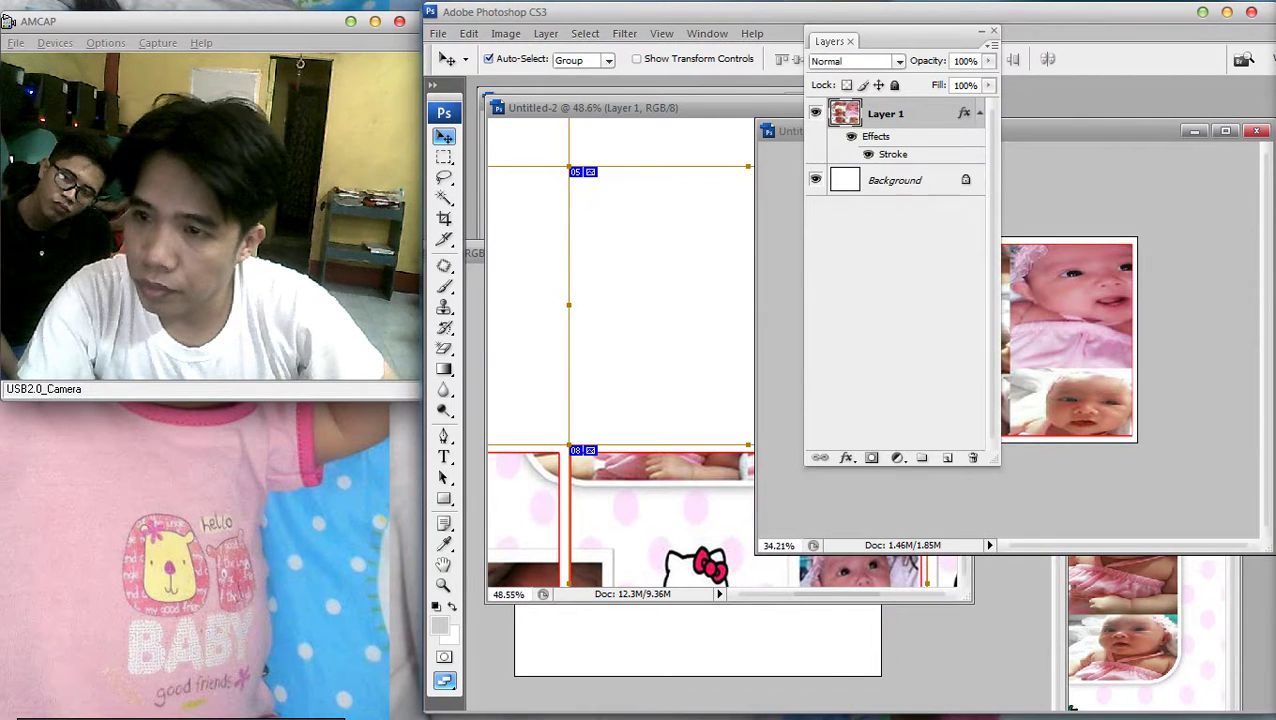
{"action": "key", "text": "F7"}
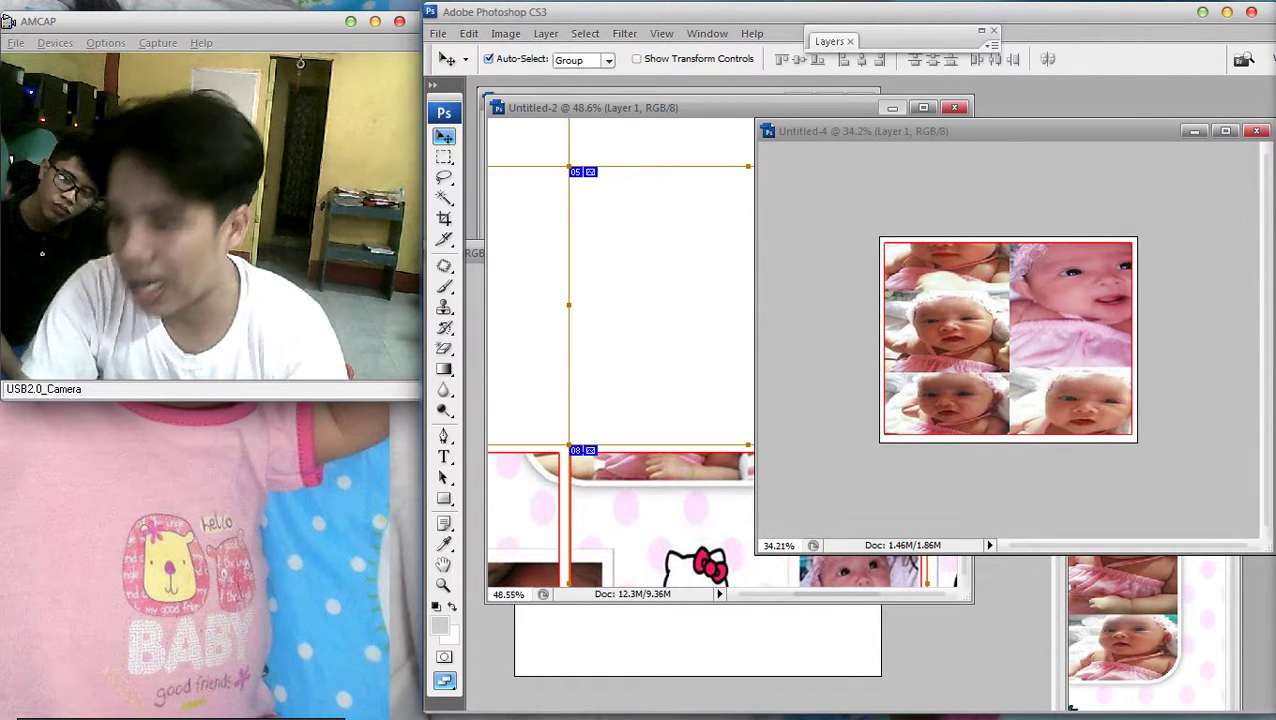
{"action": "key", "text": "ctrl+minus"}
{"action": "key", "text": "ctrl+plus"}
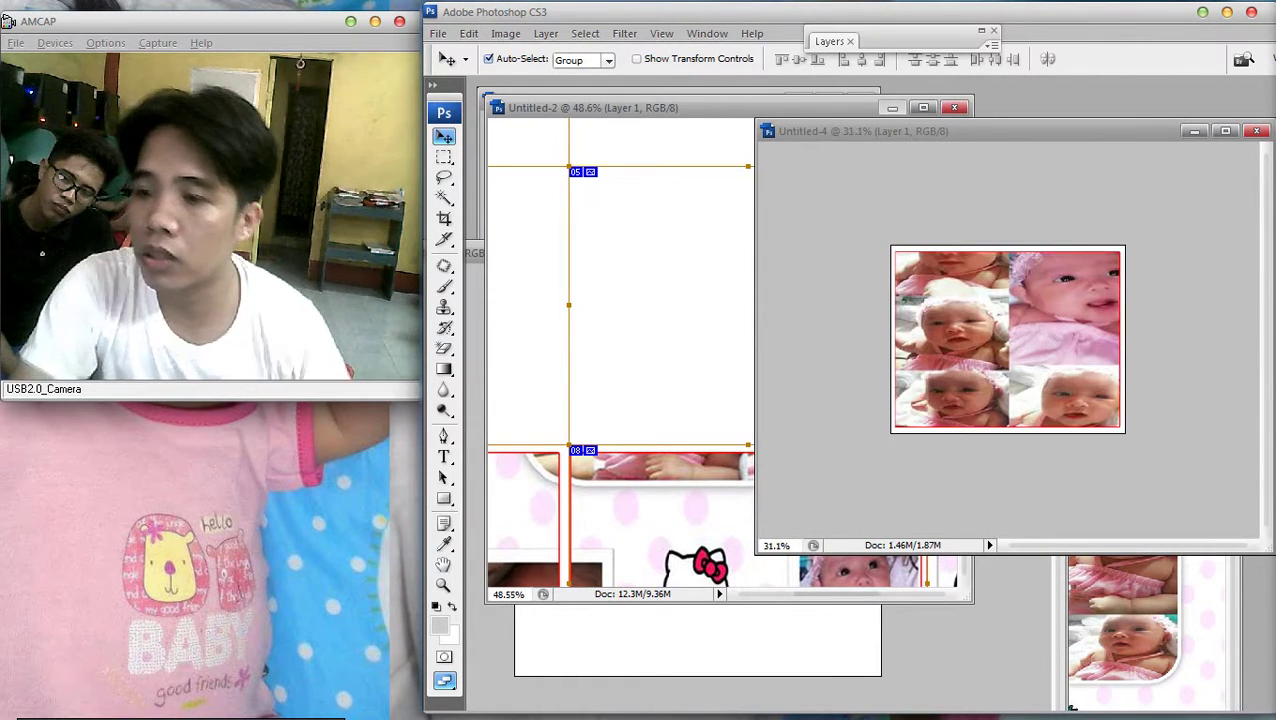
Save the Untitled-4 collage as a JPEG file
{"action": "left_click", "coordinate": [438, 33]}
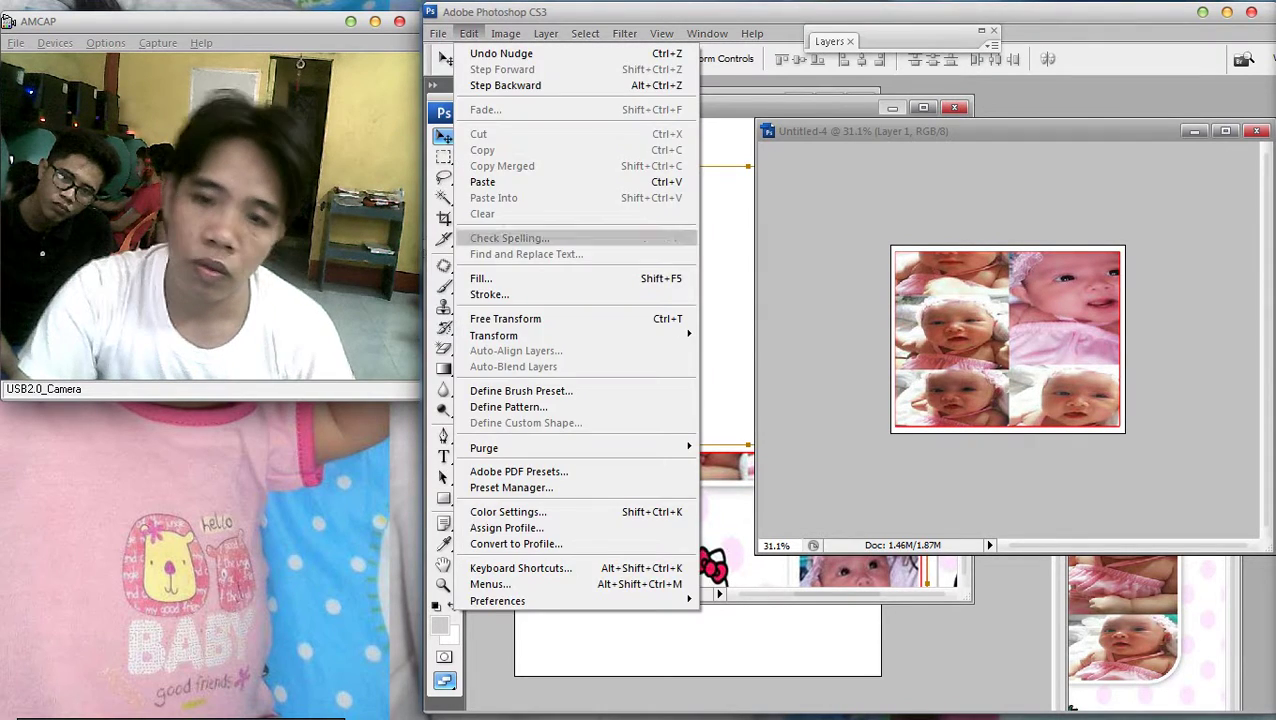
{"action": "left_click", "coordinate": [462, 245]}
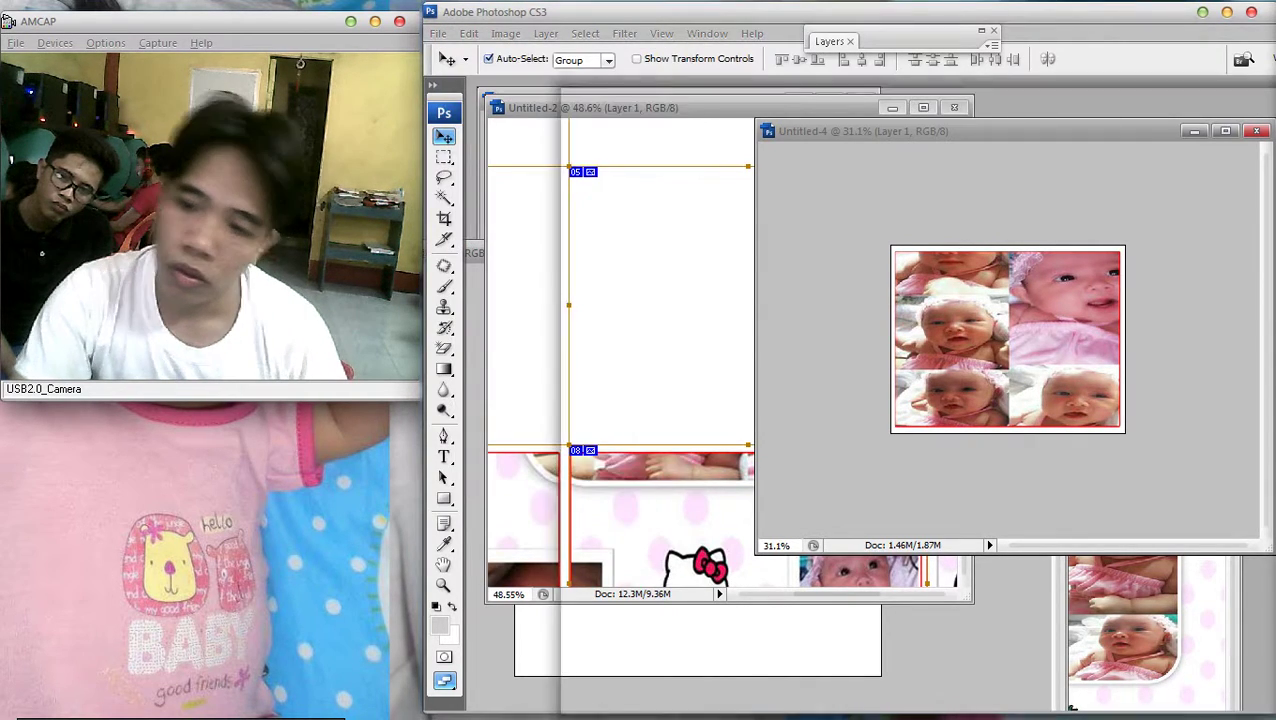
{"action": "key", "text": "Tab"}
{"action": "key", "text": "alt+Down"}
{"action": "key", "text": "Down"}
{"action": "key", "text": "Down"}
{"action": "key", "text": "Down"}
{"action": "key", "text": "Down"}
{"action": "key", "text": "Down"}
{"action": "key", "text": "Down"}
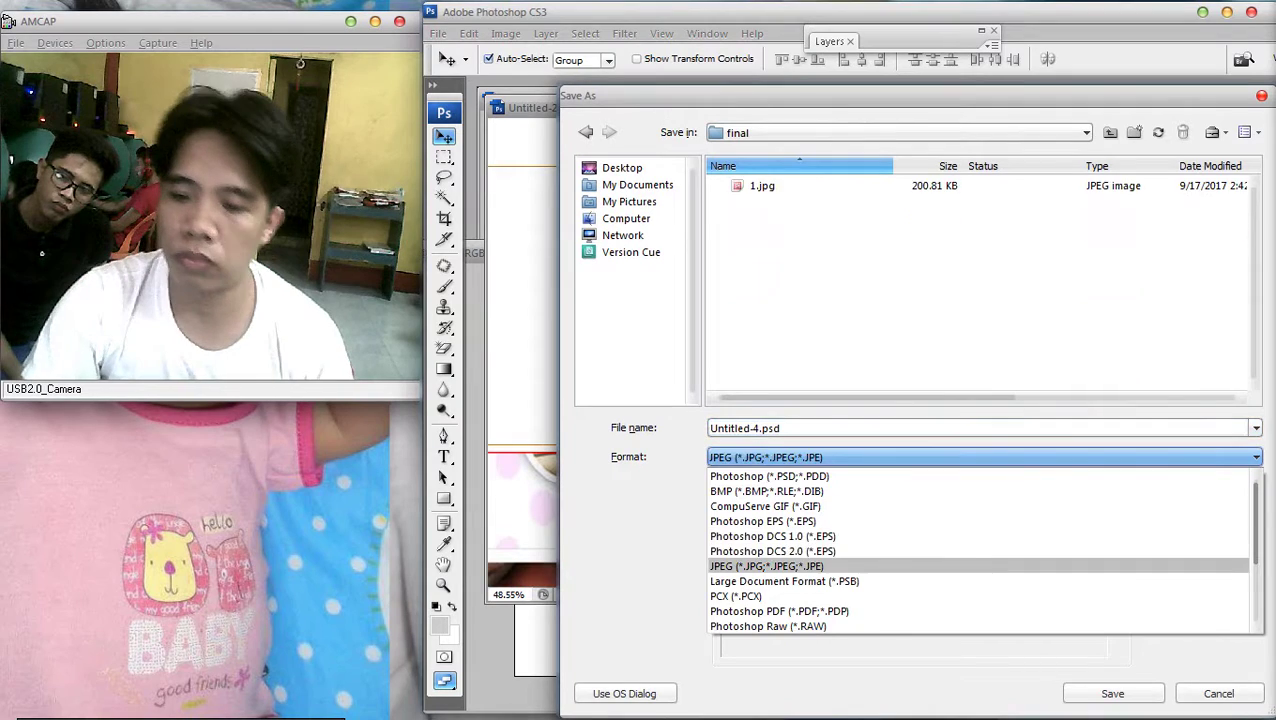
{"action": "key", "text": "Return"}
{"action": "key", "text": "Return"}
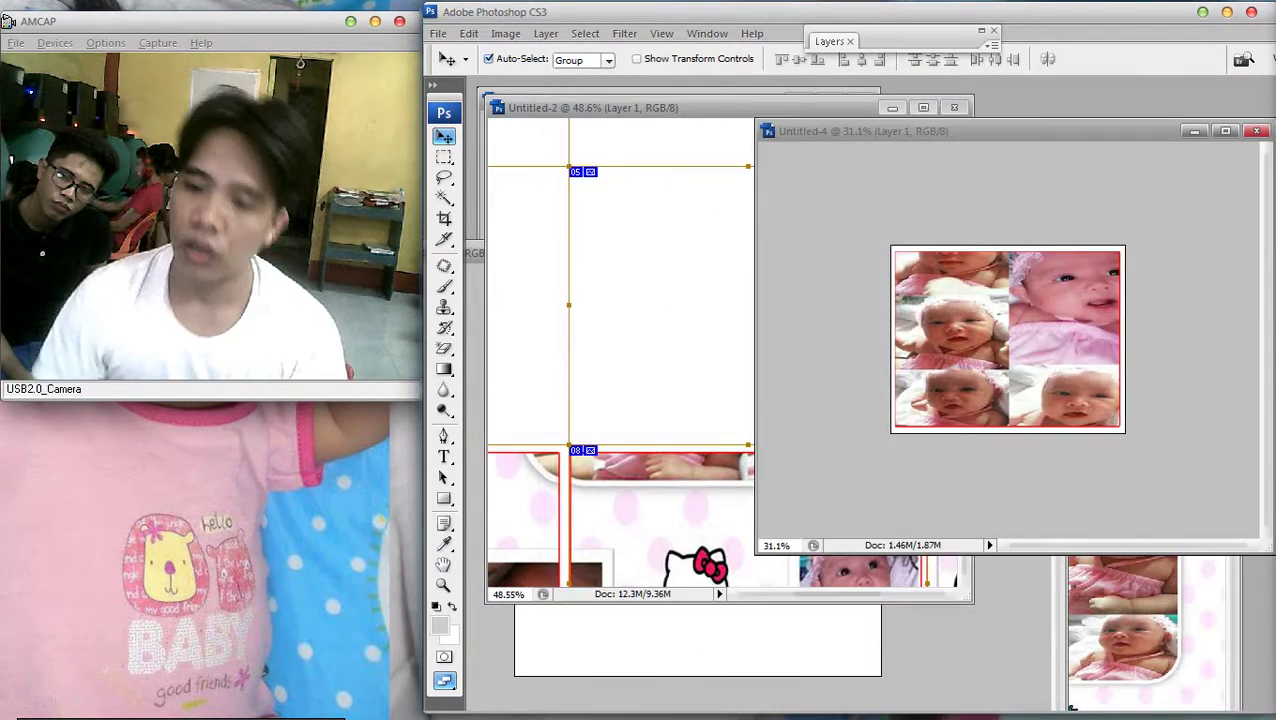
{"action": "key", "text": "ctrl+0"}
Clear the collage from Untitled-4 by undoing the paste
{"action": "key", "text": "ctrl+Tab"}
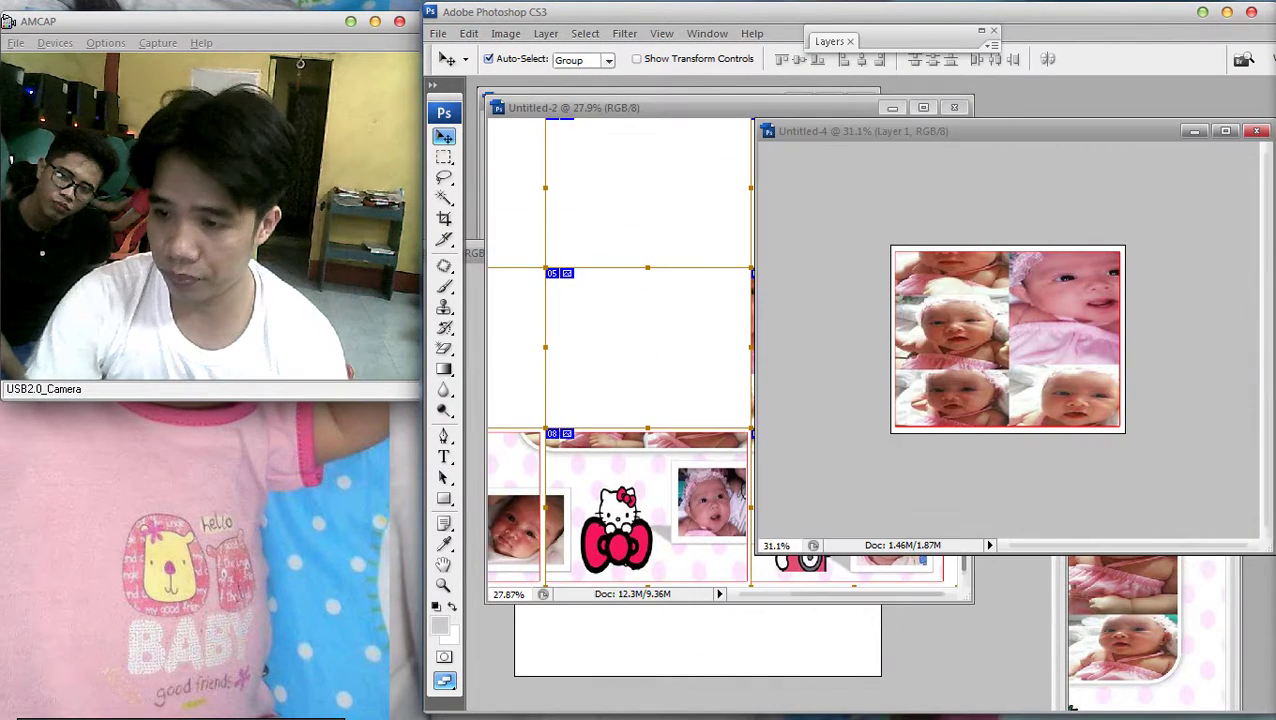
{"action": "key", "text": "ctrl+z"}
{"action": "key", "text": "ctrl+Tab"}
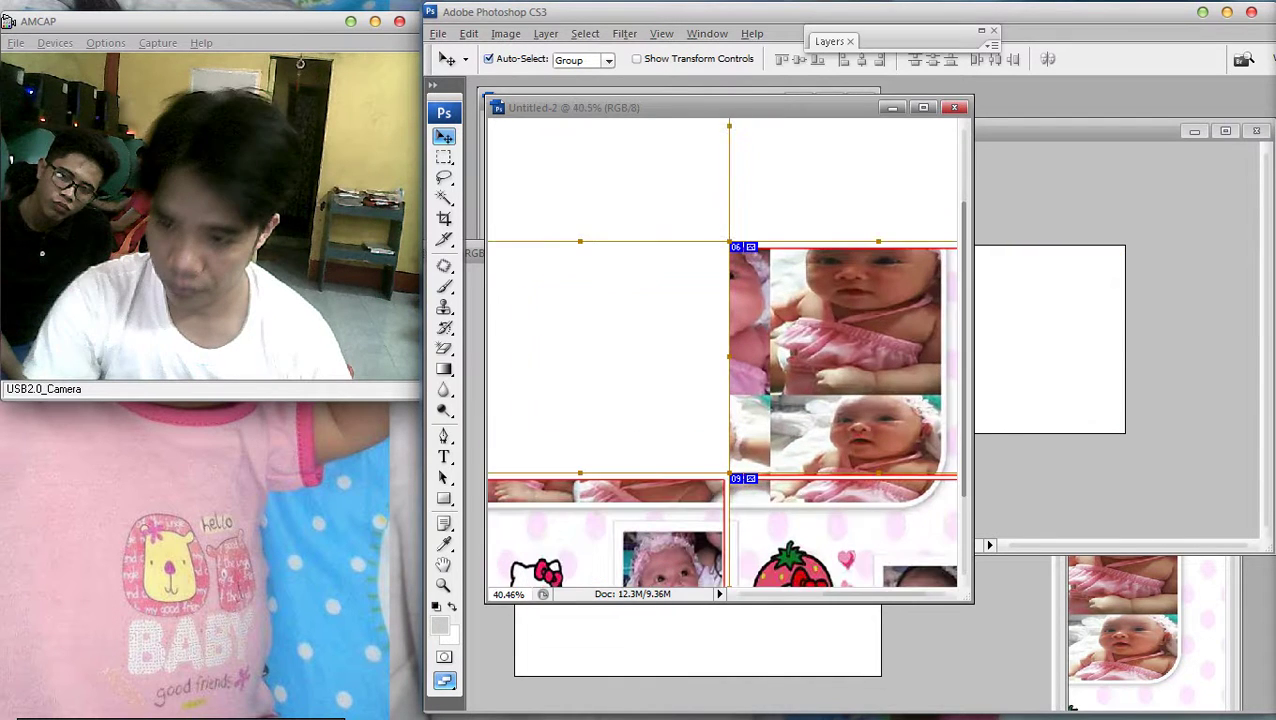
Delete the slices from the Untitled-2 layout
{"action": "key", "text": "m"}
{"action": "scroll", "coordinate": [720, 350], "scroll_direction": "down", "scroll_amount": 1}
{"action": "scroll", "coordinate": [720, 350], "scroll_direction": "right", "scroll_amount": 2}
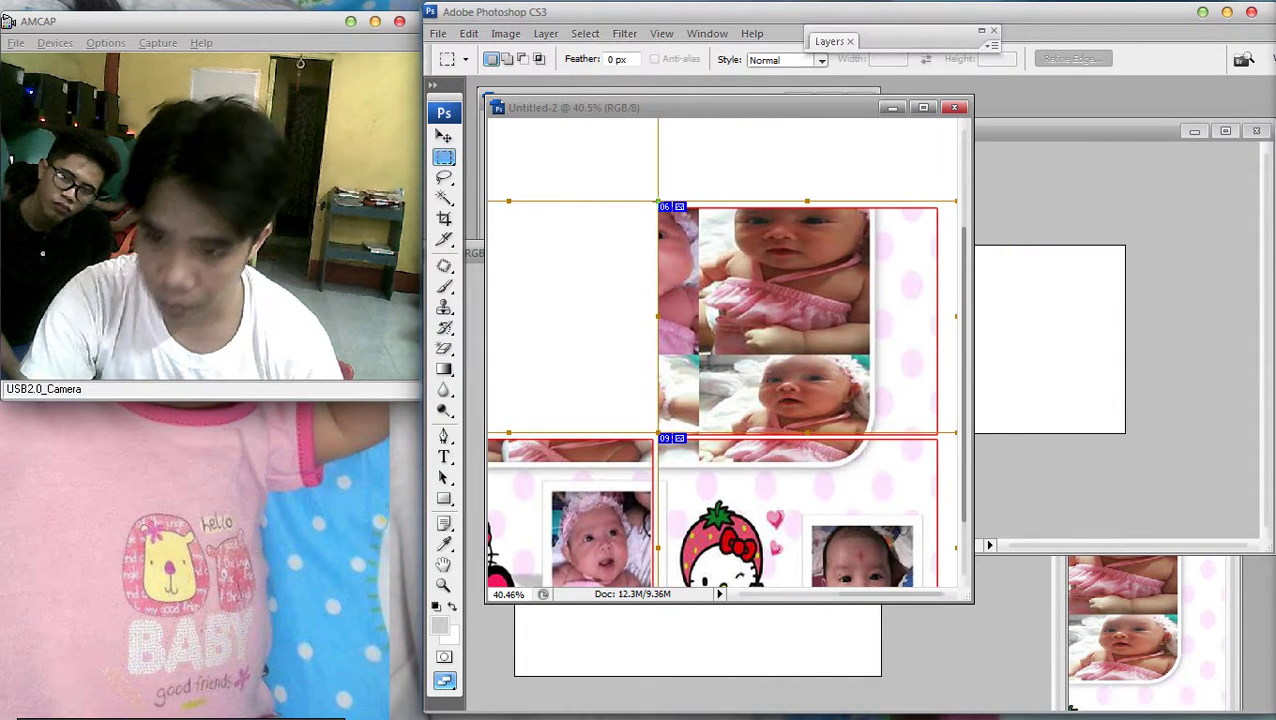
{"action": "key", "text": "shift+c"}
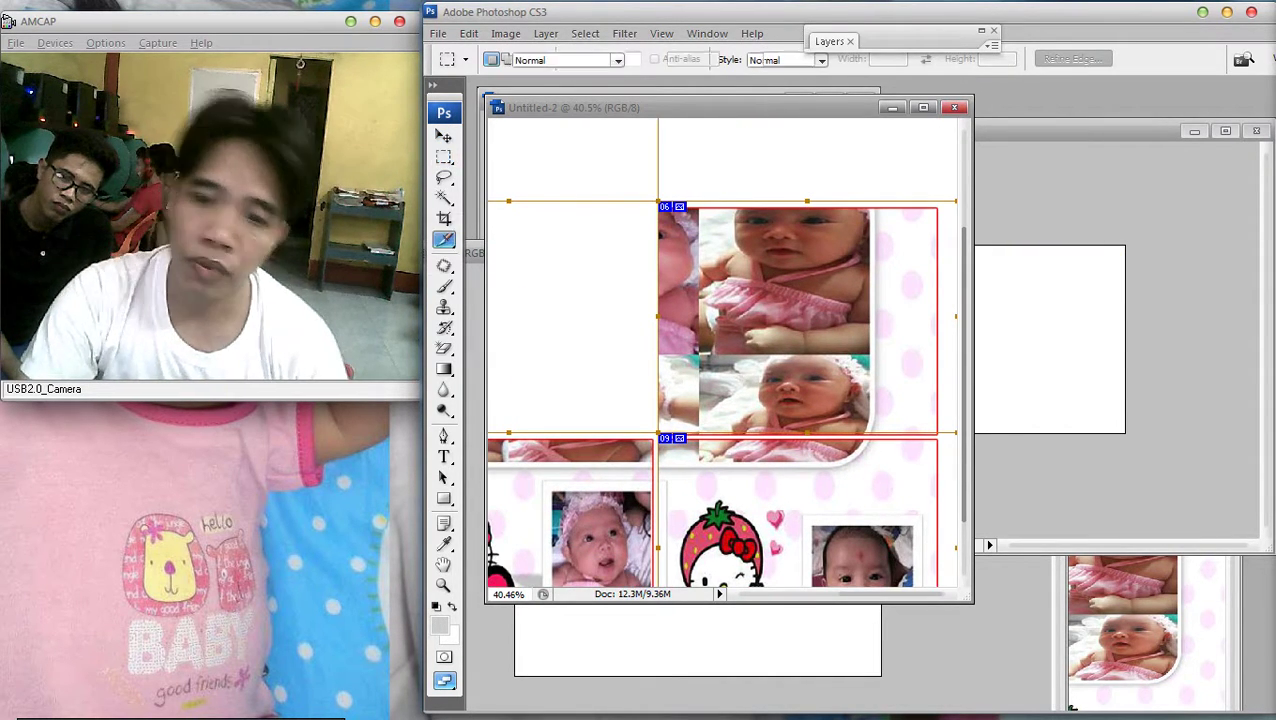
{"action": "right_click", "coordinate": [590, 250]}
{"action": "left_click", "coordinate": [652, 262]}
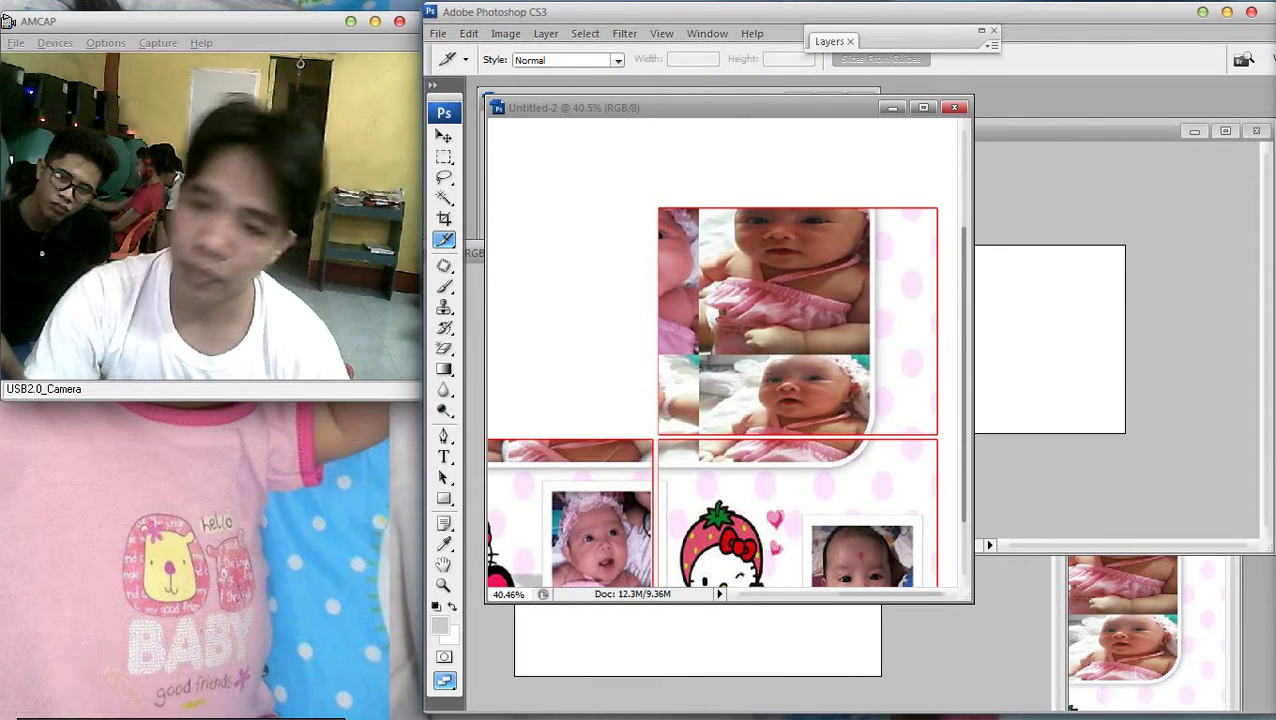
Drag the two-photo polka-dot panel (Layer 1) into Untitled-4
{"action": "key", "text": "m"}
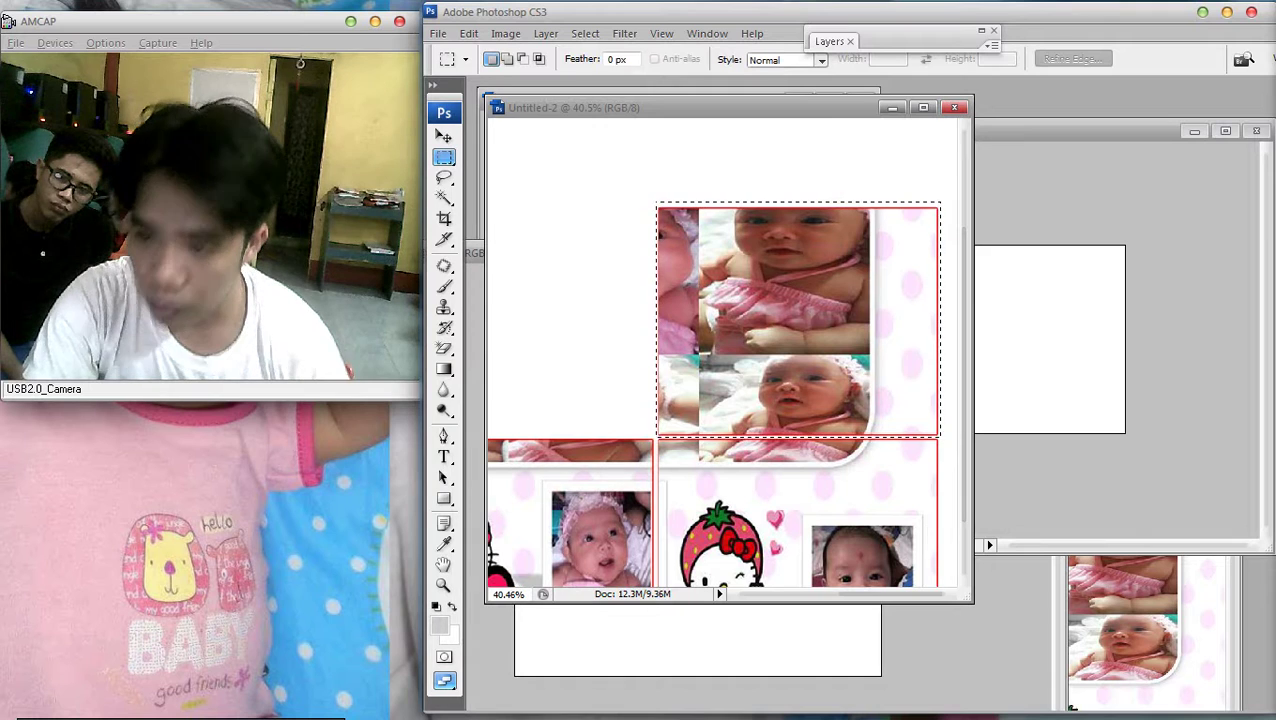
{"action": "key", "text": "v"}
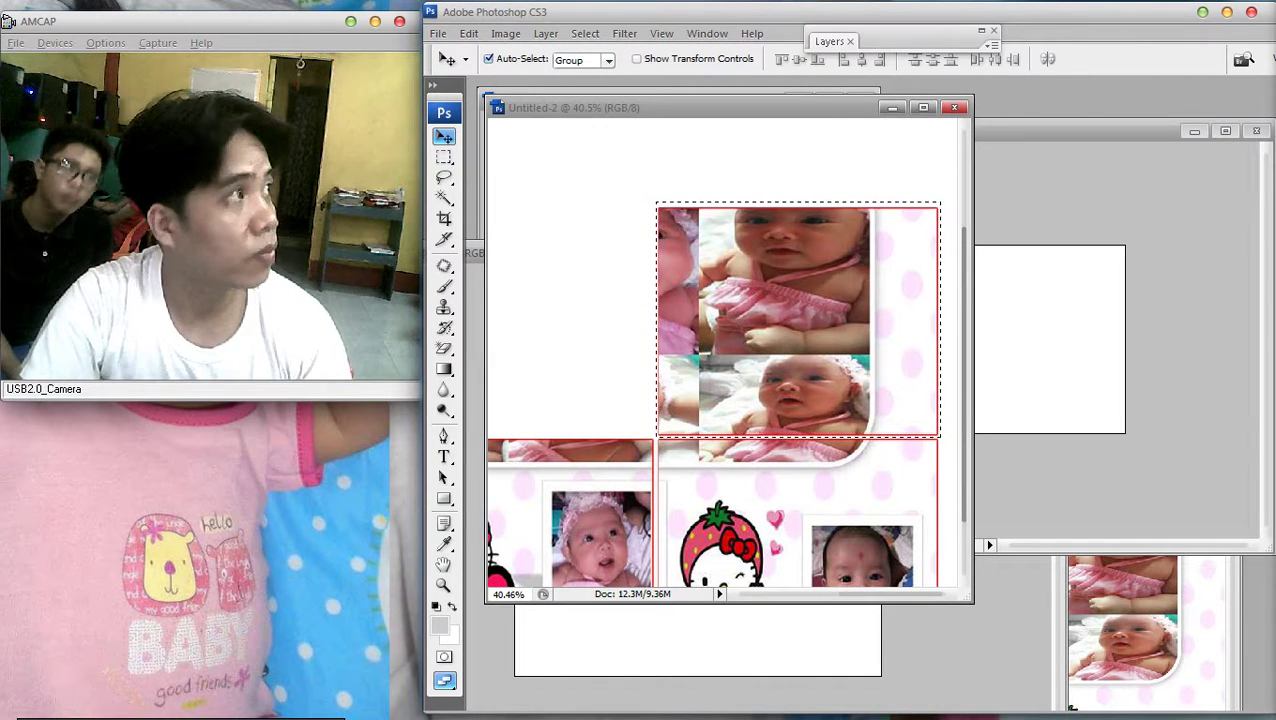
{"action": "right_click", "coordinate": [867, 499]}
{"action": "left_click", "coordinate": [912, 506]}
{"action": "left_click_drag", "start_coordinate": [800, 320], "coordinate": [986, 340]}
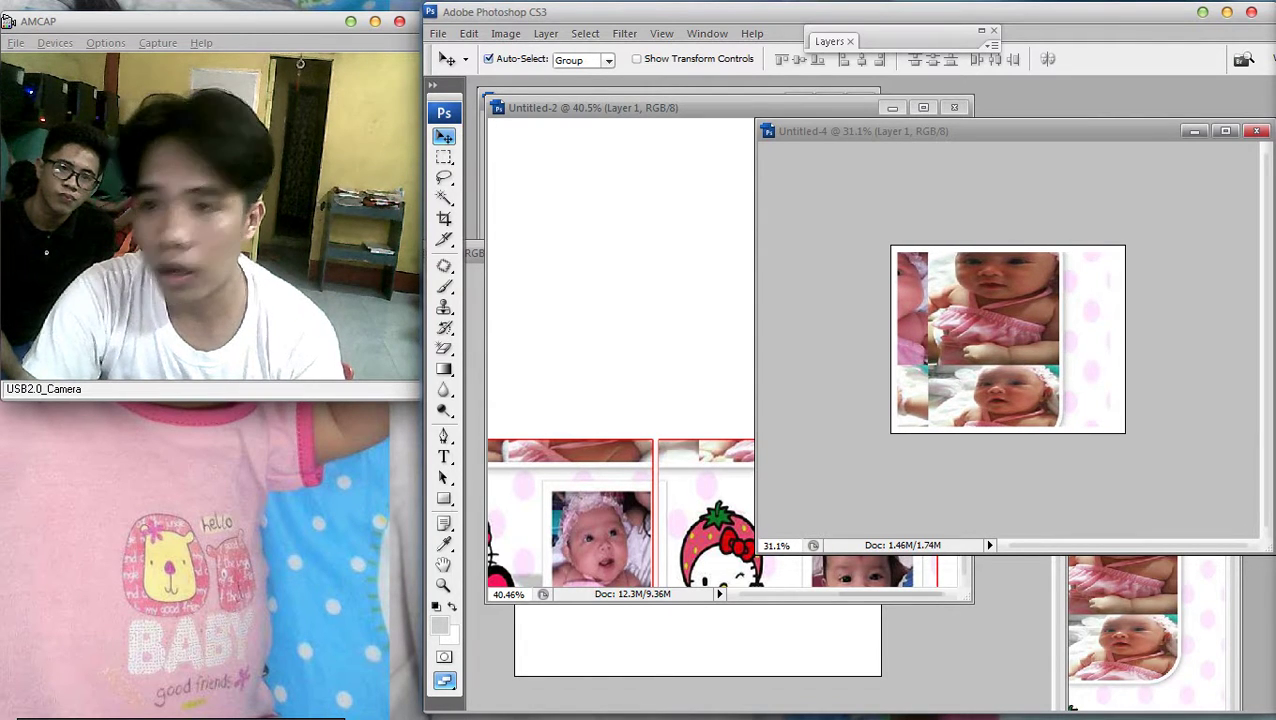
Preview the stroke effect, cancel it, and nudge the panel up two steps
{"action": "key", "text": "F7"}
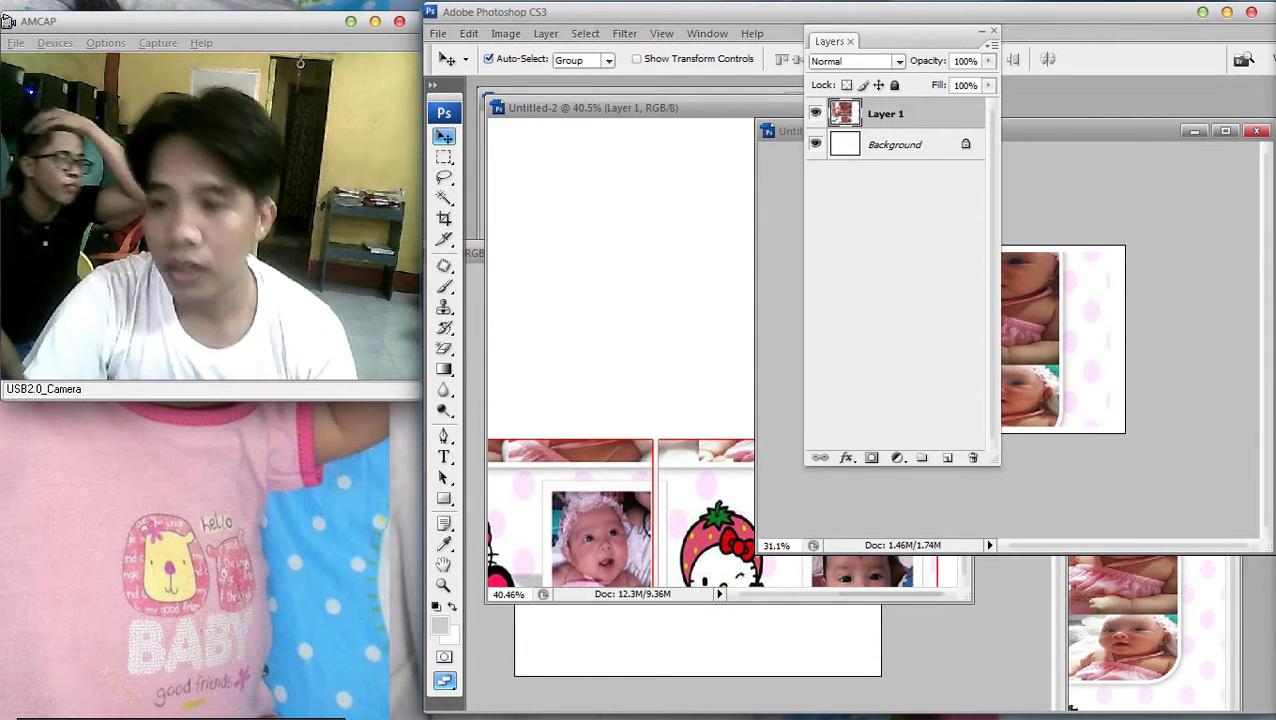
{"action": "key", "text": "h"}
{"action": "double_click", "coordinate": [930, 113]}
{"action": "left_click", "coordinate": [785, 518]}
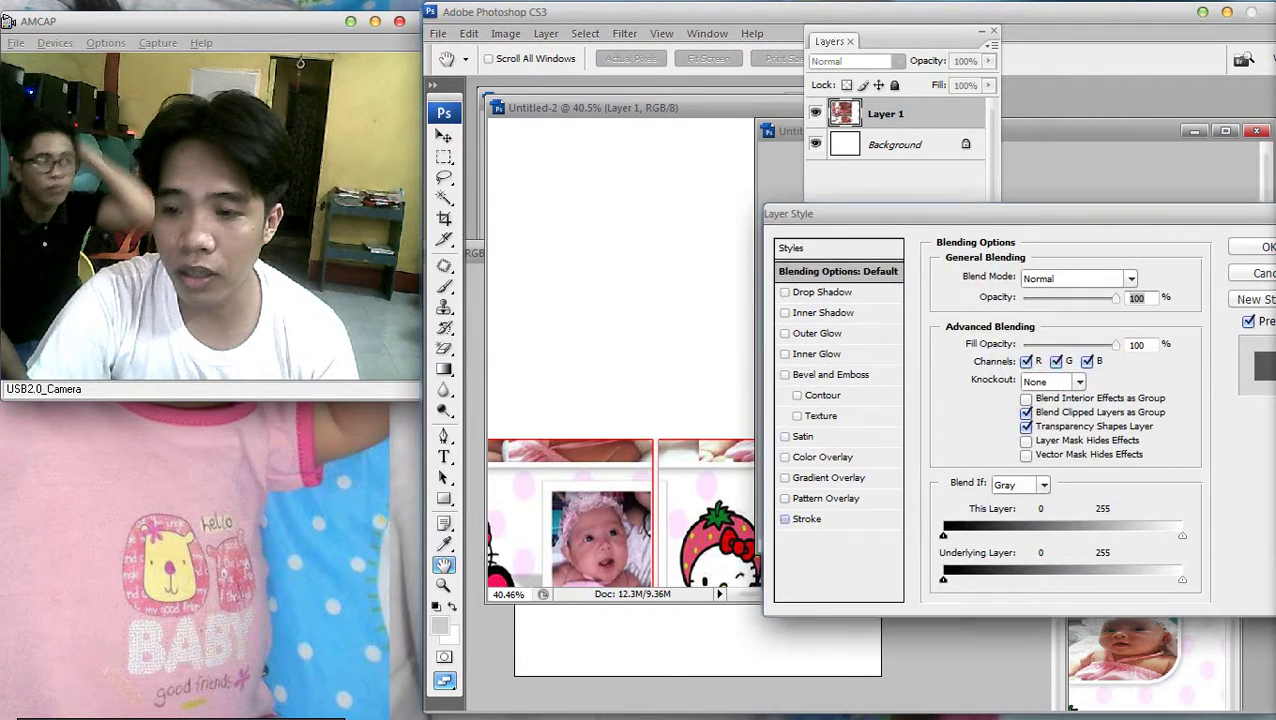
{"action": "left_click", "coordinate": [808, 518]}
{"action": "left_click", "coordinate": [785, 518]}
{"action": "left_click_drag", "start_coordinate": [900, 213], "coordinate": [484, 246]}
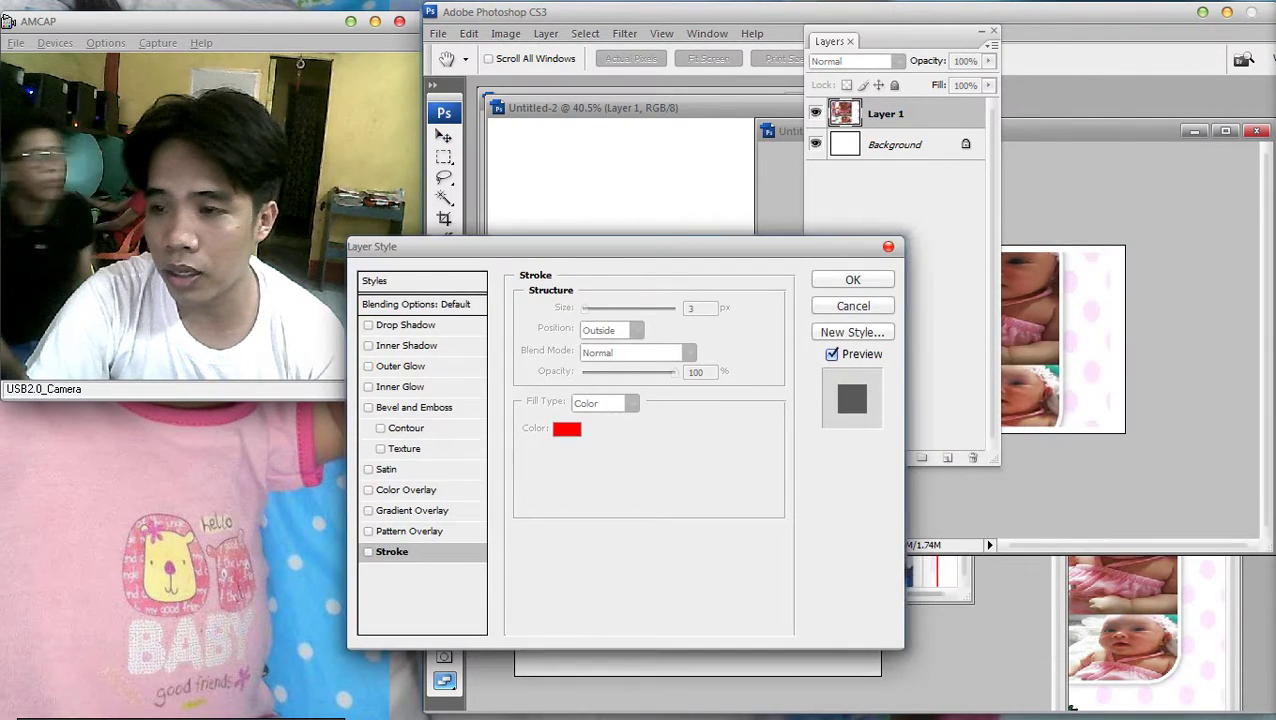
{"action": "key", "text": "Escape"}
{"action": "key", "text": "v"}
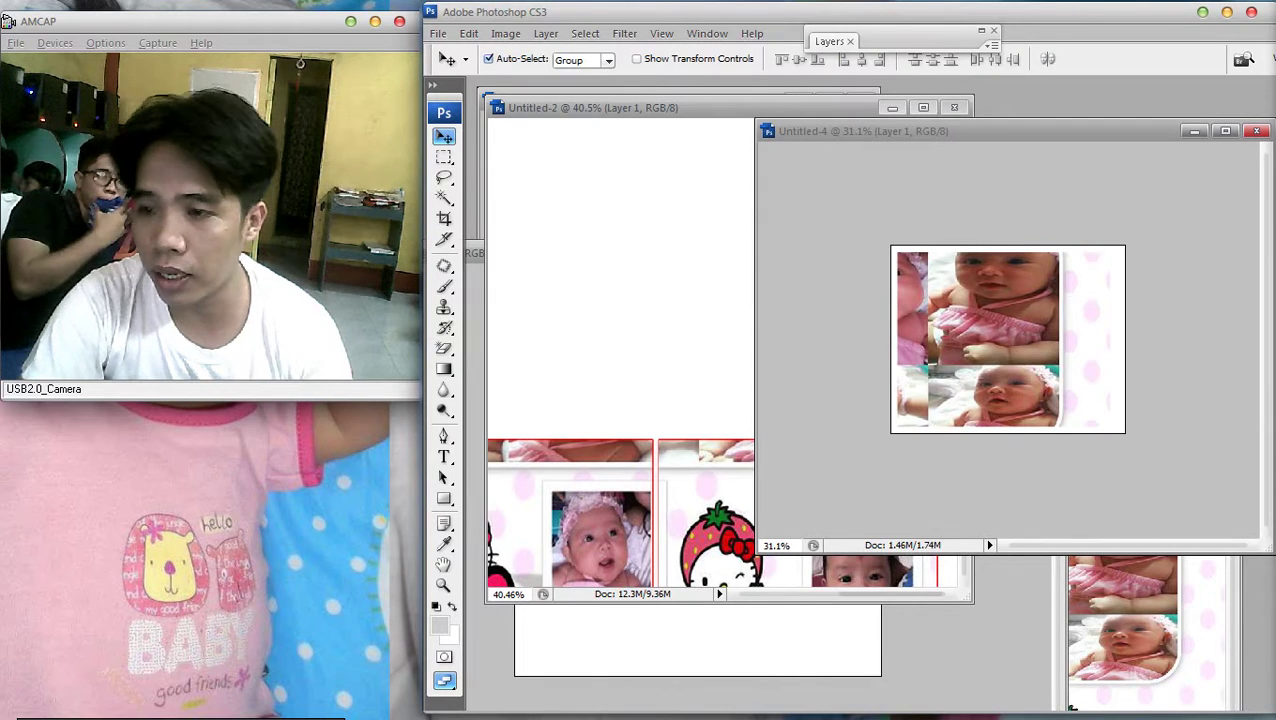
{"action": "key", "text": "Up"}
{"action": "key", "text": "Up"}
{"action": "key", "text": "Up"}
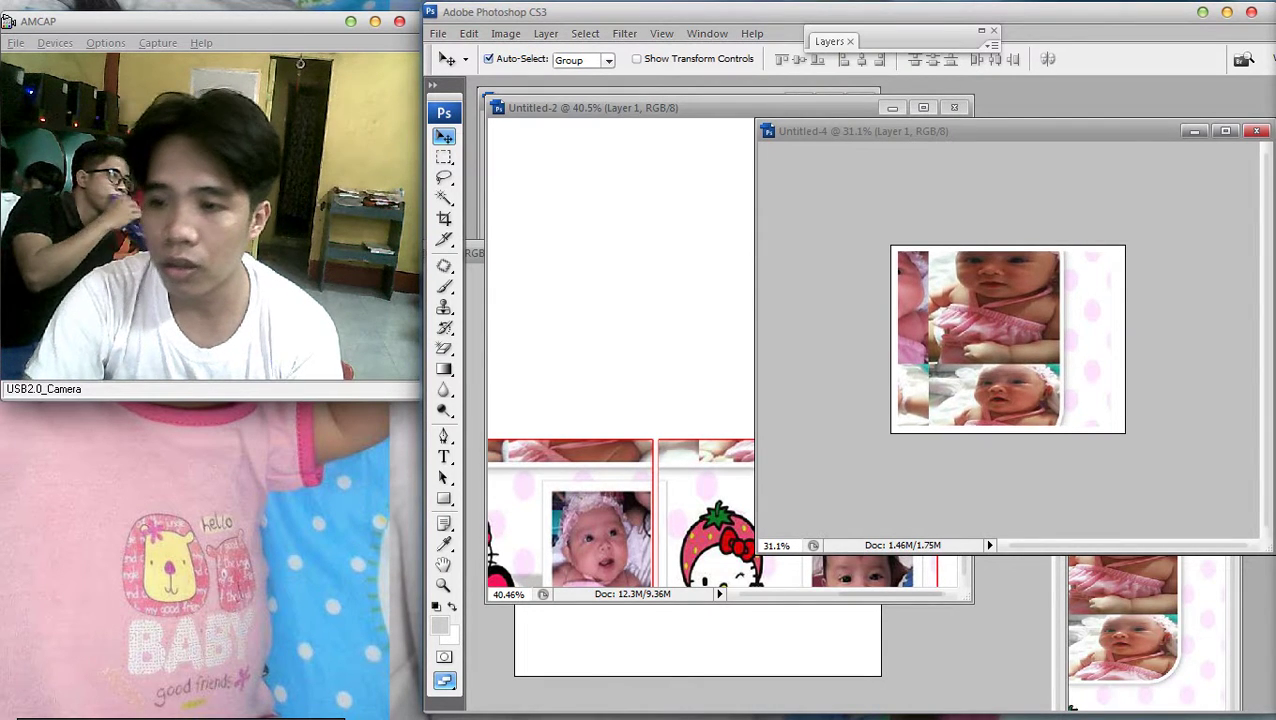
{"action": "key", "text": "Up"}
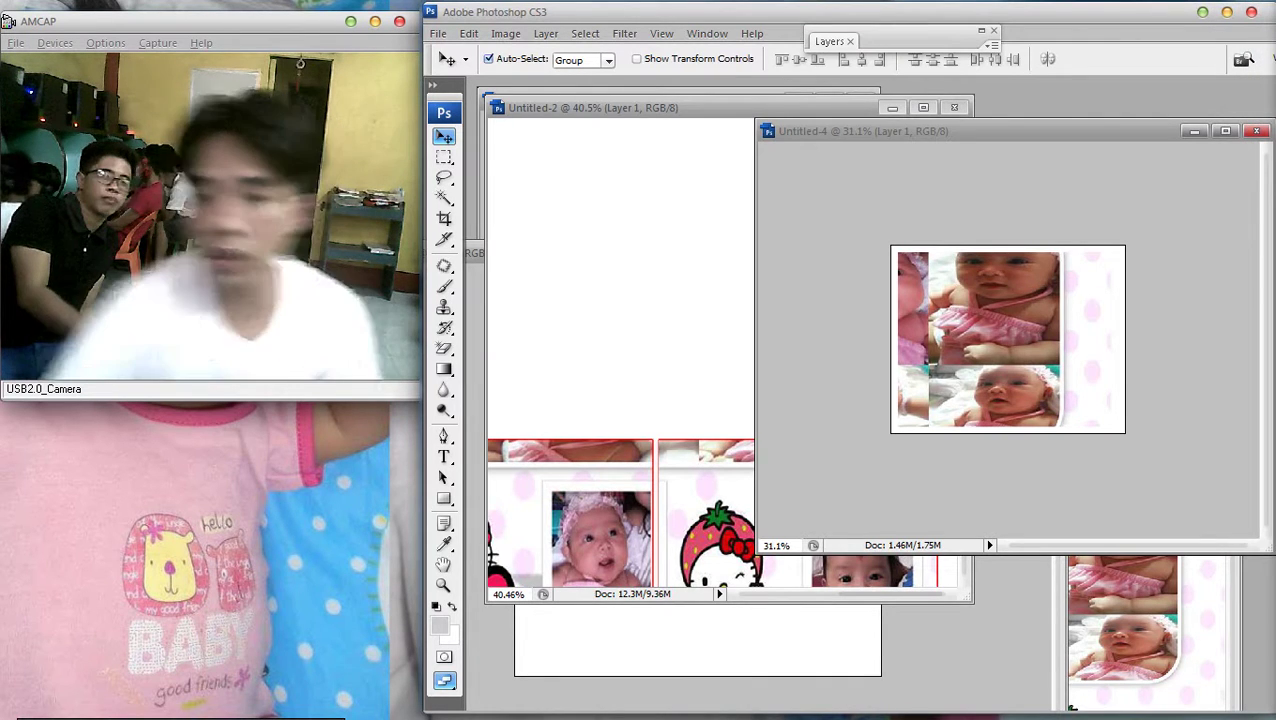
Give the panel a red 3 px stroke border and nudge it right
{"action": "key", "text": "F7"}
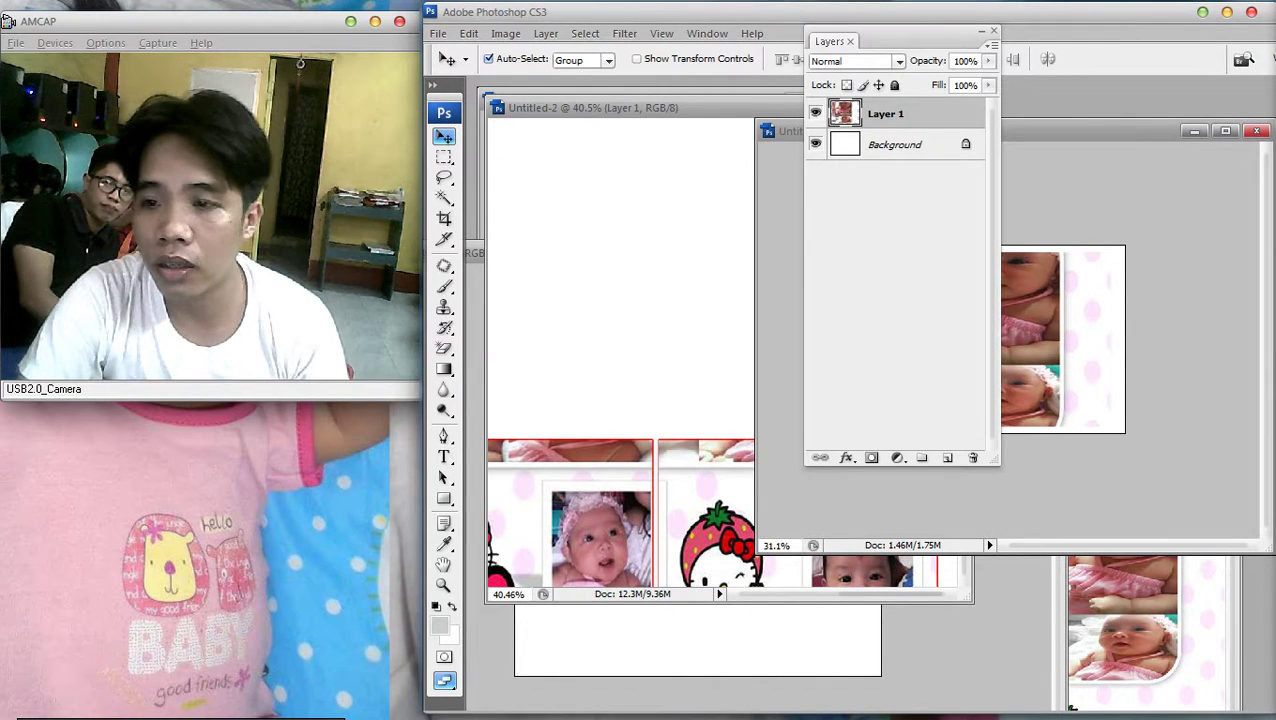
{"action": "double_click", "coordinate": [885, 113]}
{"action": "left_click", "coordinate": [392, 551]}
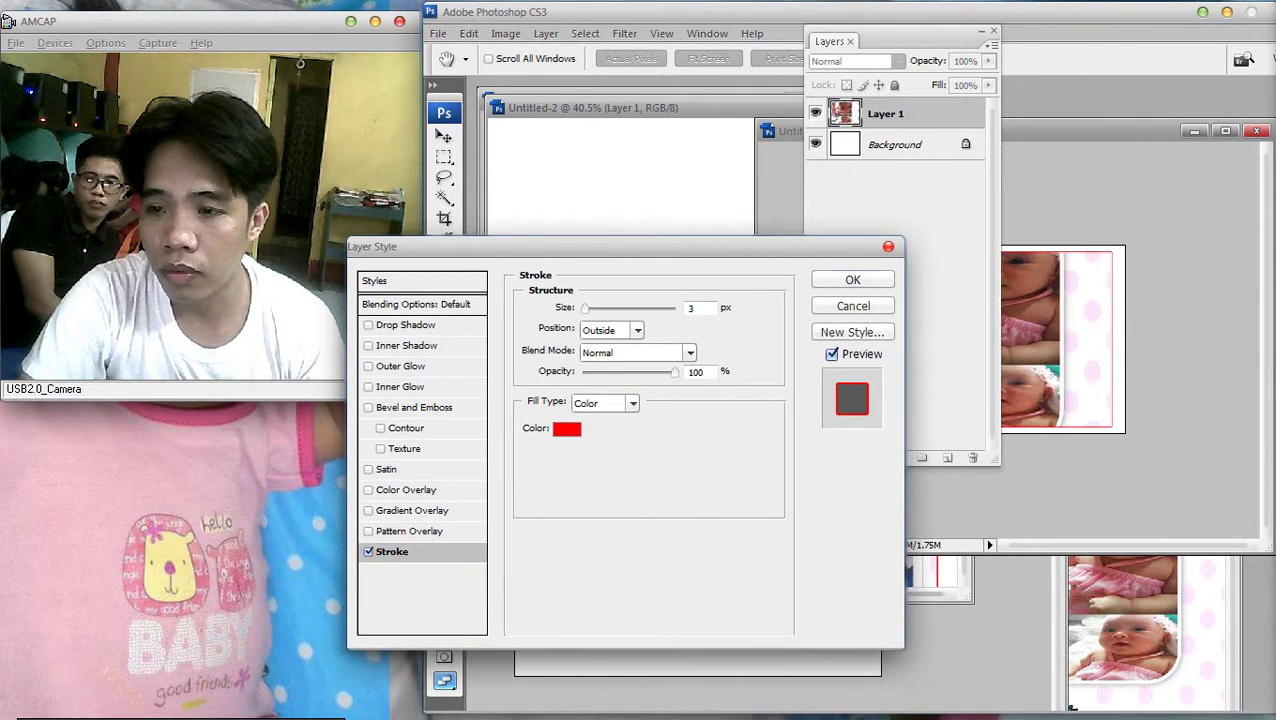
{"action": "key", "text": "Return"}
{"action": "key", "text": "F7"}
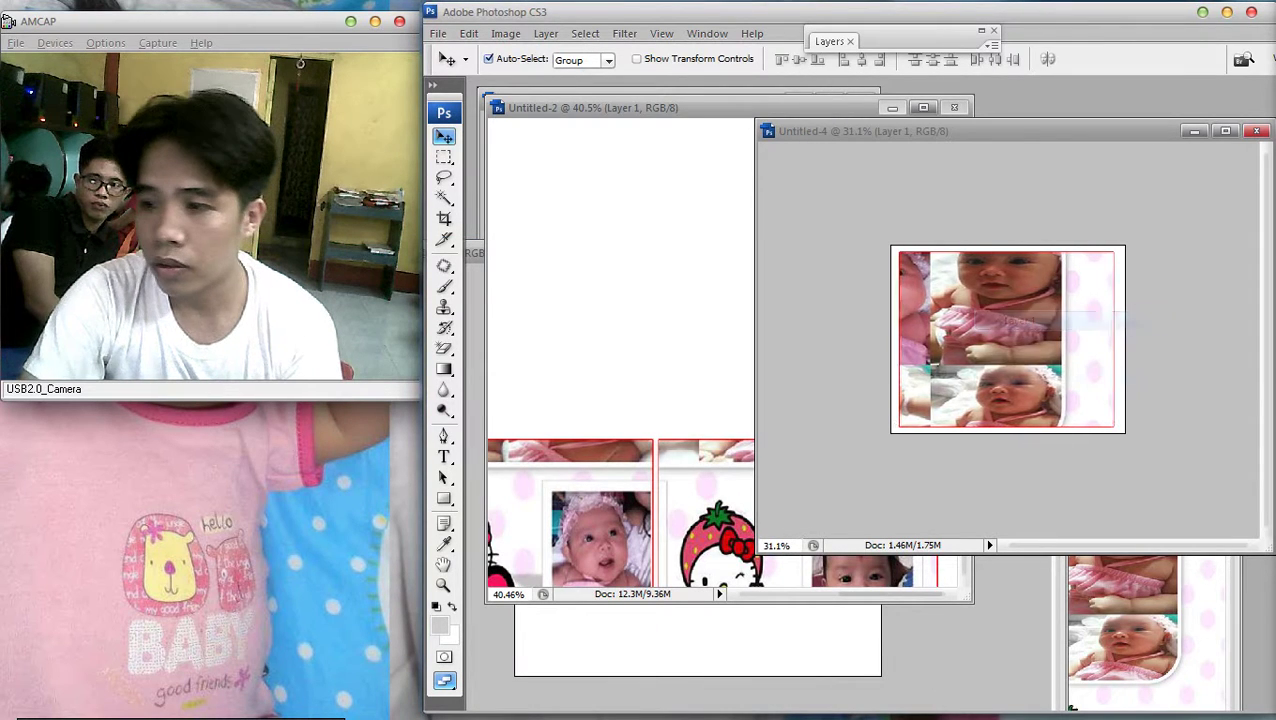
{"action": "key", "text": "Right"}
{"action": "key", "text": "Right"}
{"action": "key", "text": "Right"}
{"action": "key", "text": "Right"}
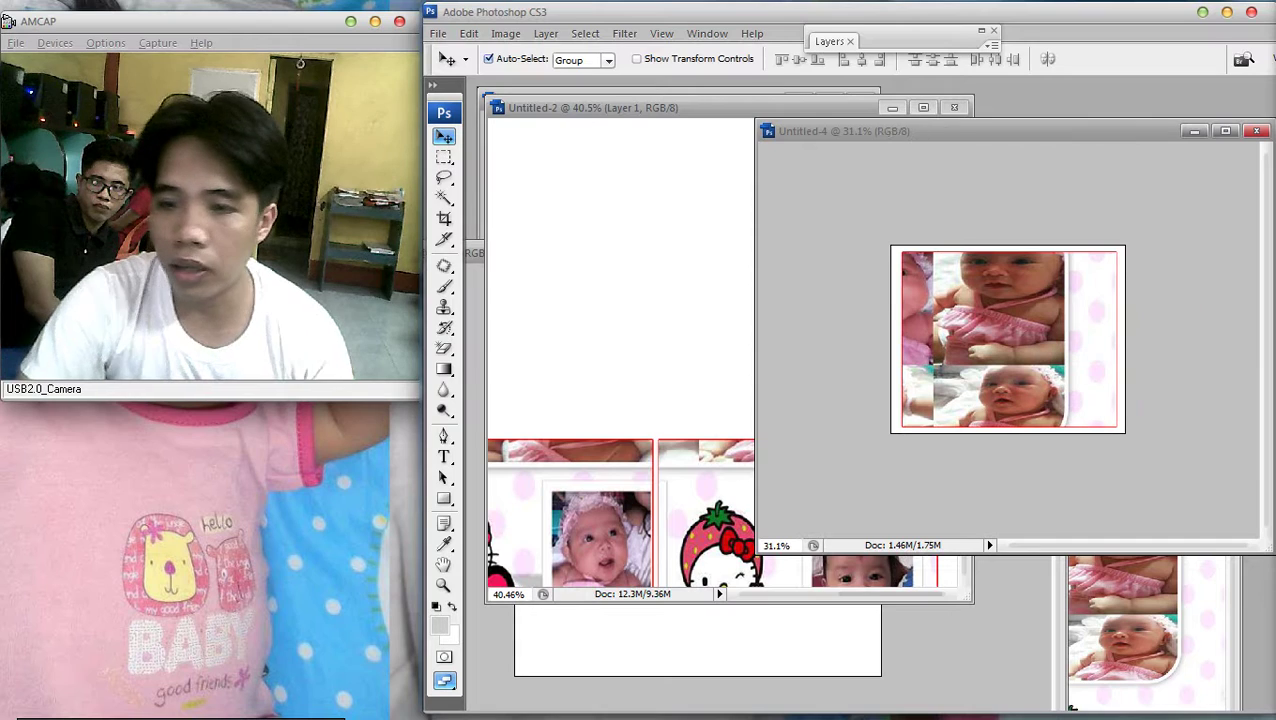
Open the Save As dialog from the File menu
{"action": "key", "text": "alt+f"}
{"action": "key", "text": "Down"}
{"action": "key", "text": "Down"}
{"action": "key", "text": "Down"}
{"action": "key", "text": "Down"}
{"action": "key", "text": "Down"}
{"action": "key", "text": "Down"}
{"action": "key", "text": "Down"}
{"action": "key", "text": "Down"}
{"action": "key", "text": "Down"}
{"action": "key", "text": "Return"}
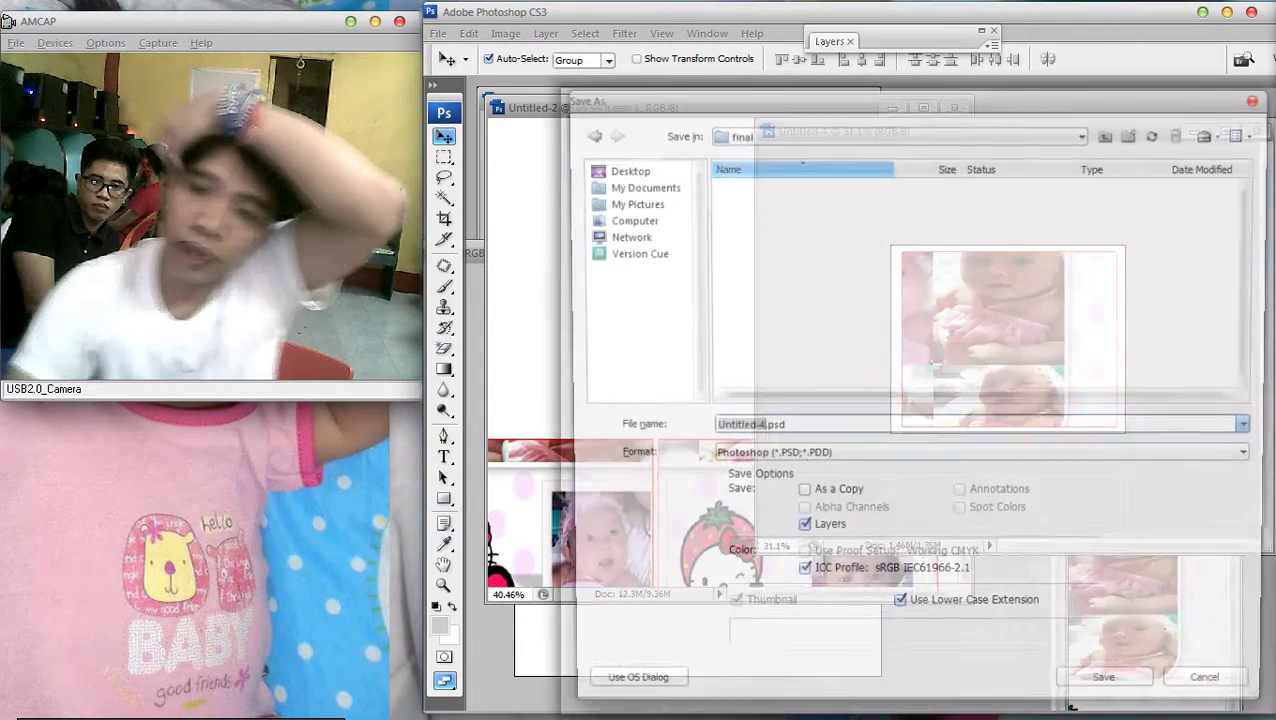
Save the bordered panel as JPEG named 6.jpg in the final folder
{"action": "key", "text": "Tab"}
{"action": "key", "text": "alt+Down"}
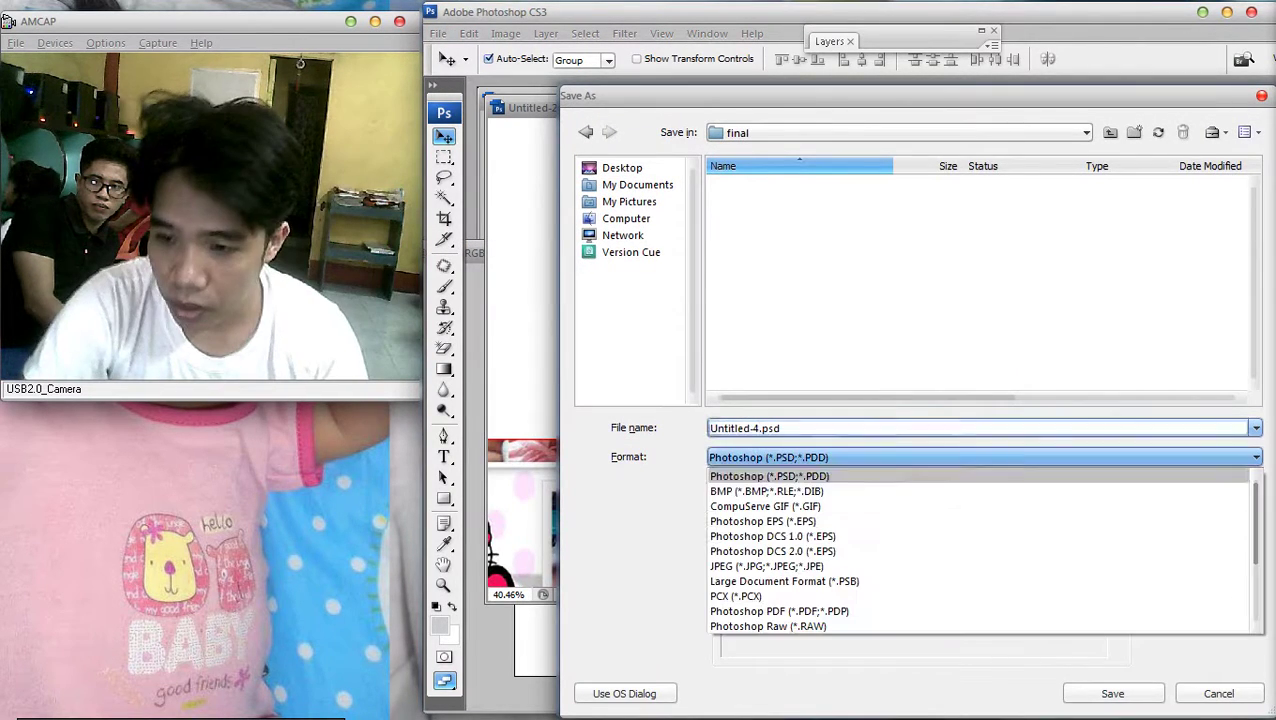
{"action": "key", "text": "Down"}
{"action": "key", "text": "Down"}
{"action": "key", "text": "Down"}
{"action": "key", "text": "Down"}
{"action": "key", "text": "Down"}
{"action": "key", "text": "Down"}
{"action": "key", "text": "Return"}
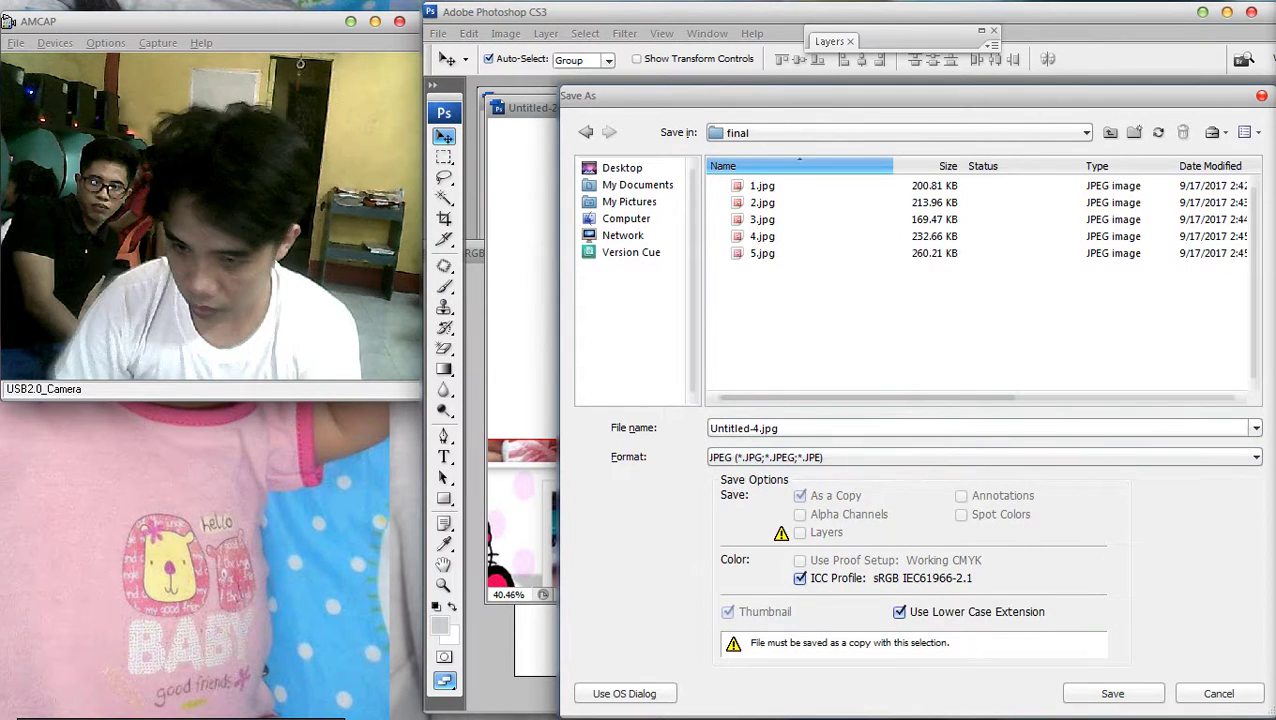
{"action": "key", "text": "shift+Tab"}
{"action": "type", "text": "6"}
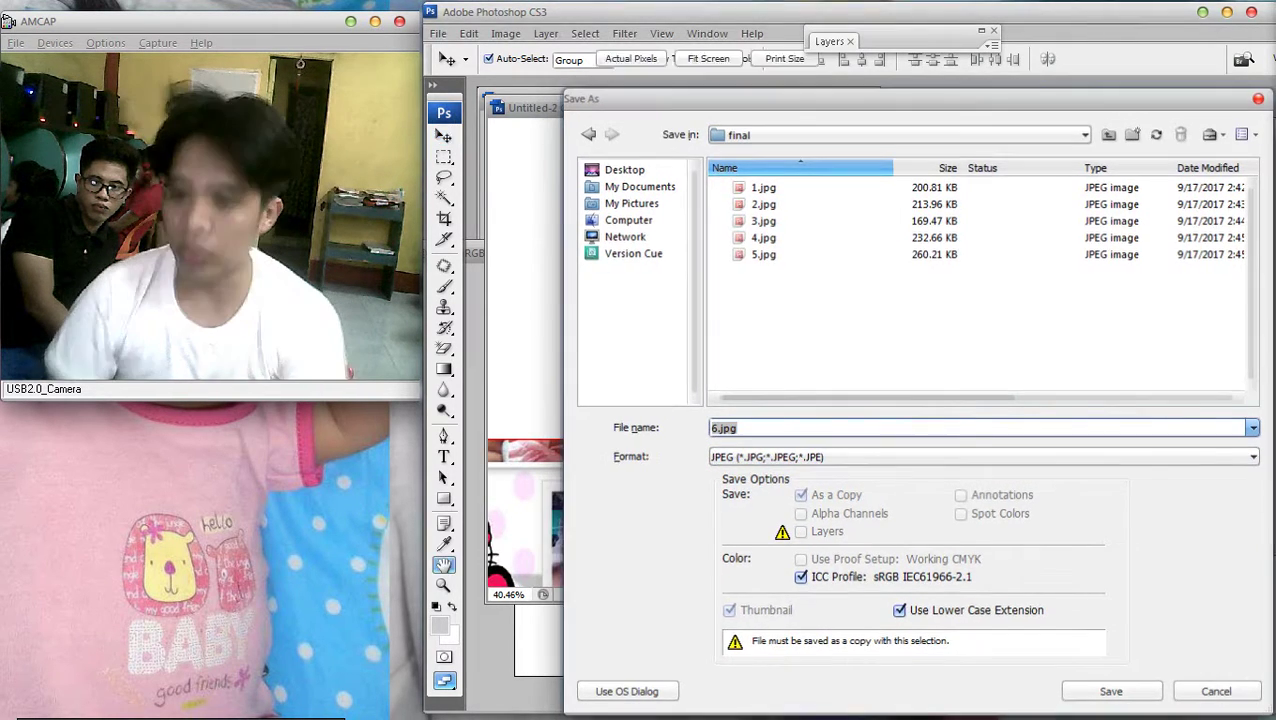
{"action": "key", "text": "Return"}
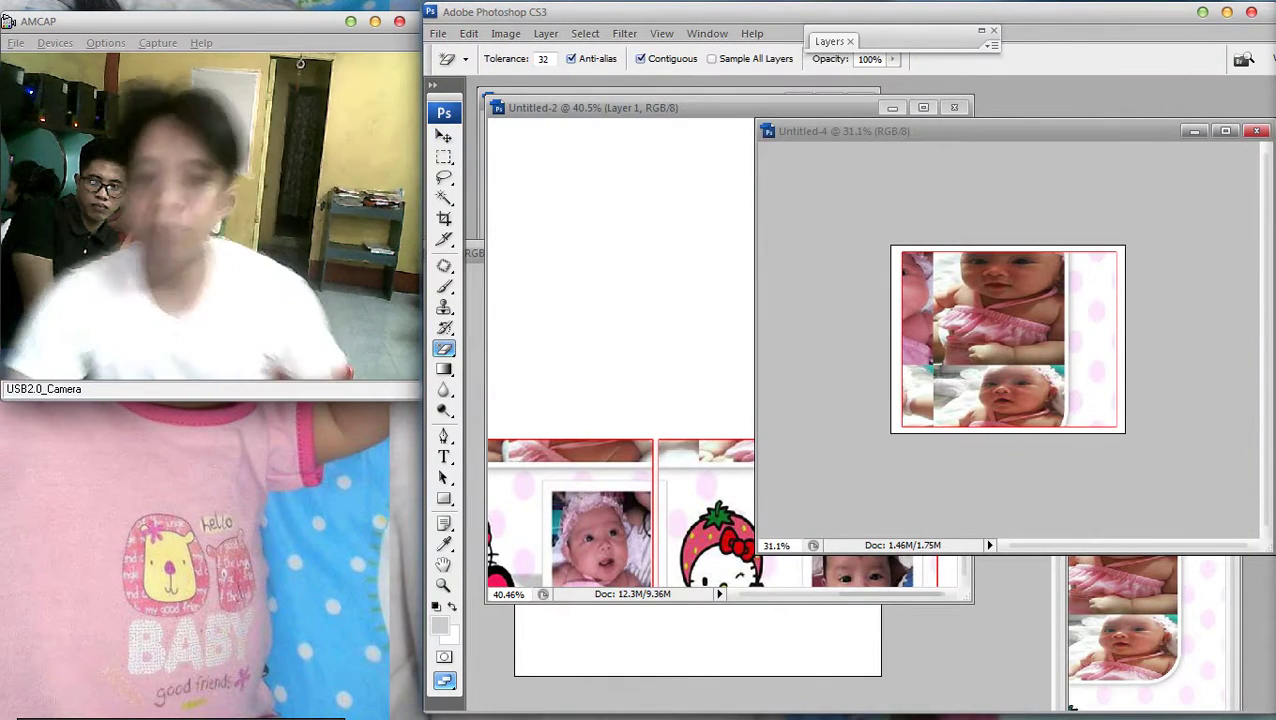
{"action": "key", "text": "ctrl+Tab"}
Browse the received photos in C:\BluetoothExchangeFolder, then drag one over to Photoshop
{"action": "key", "text": "super+e"}
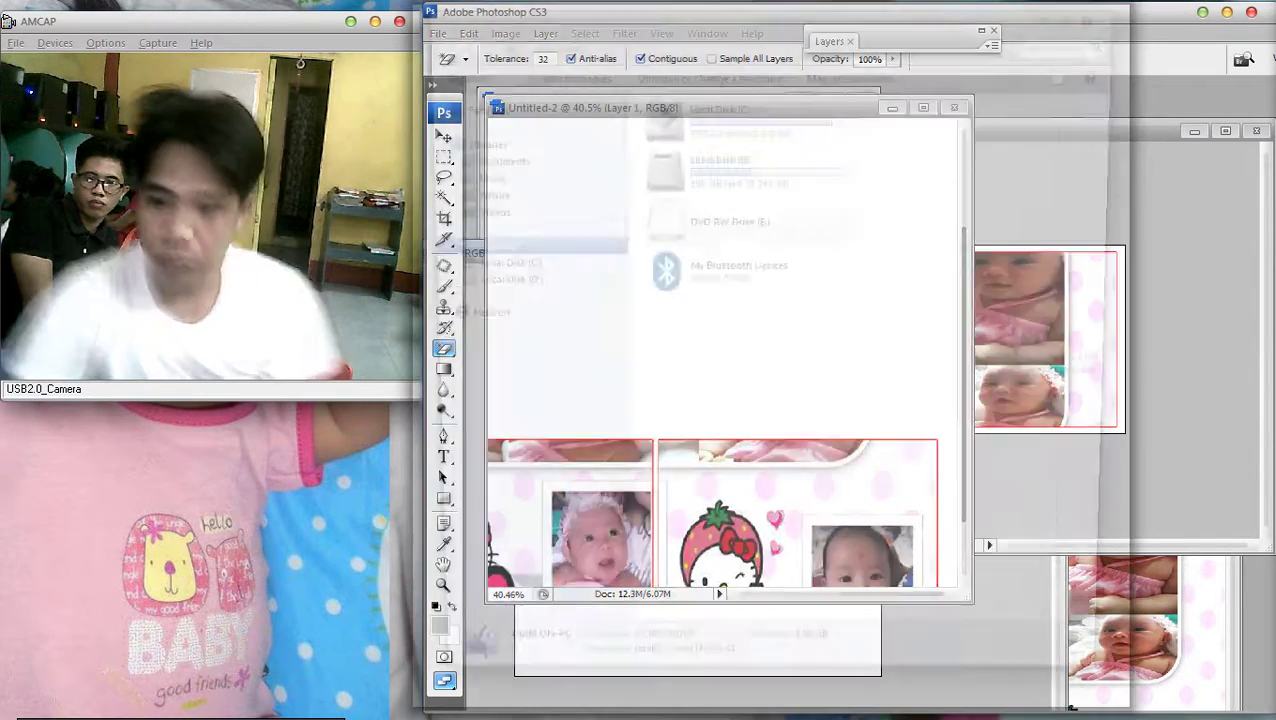
{"action": "double_click", "coordinate": [700, 110]}
{"action": "double_click", "coordinate": [716, 163]}
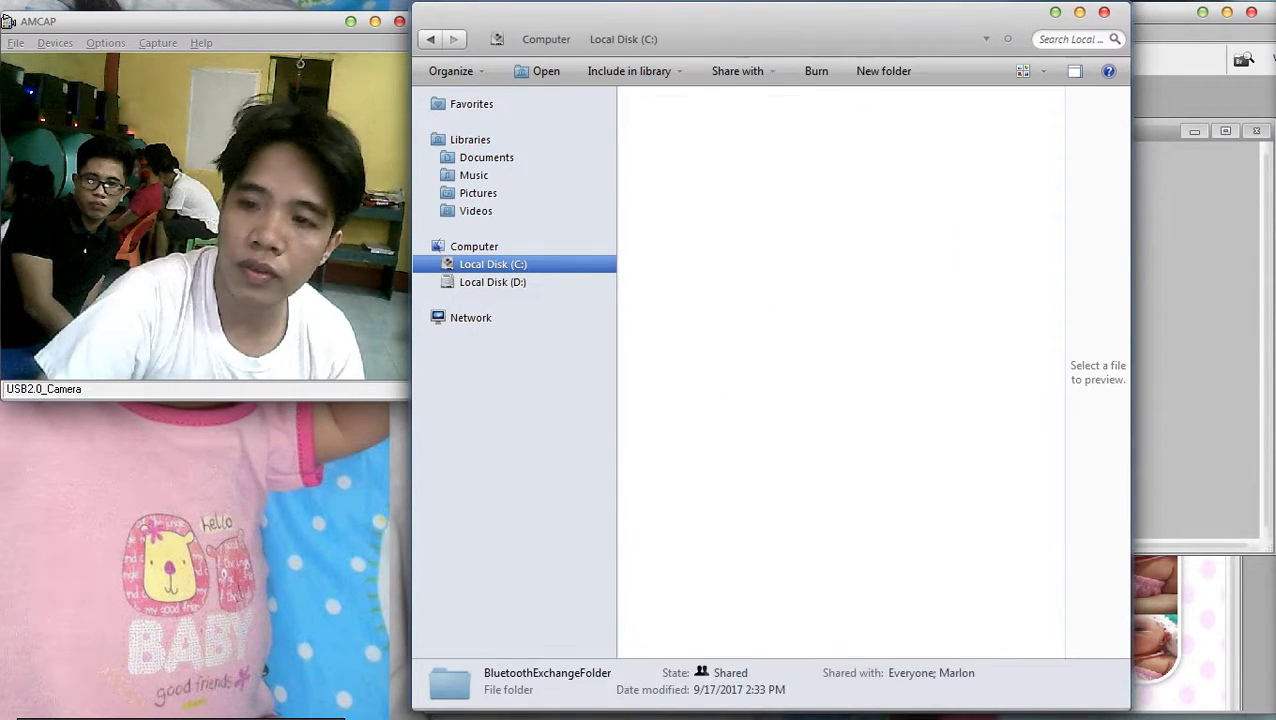
{"action": "left_click", "coordinate": [677, 145]}
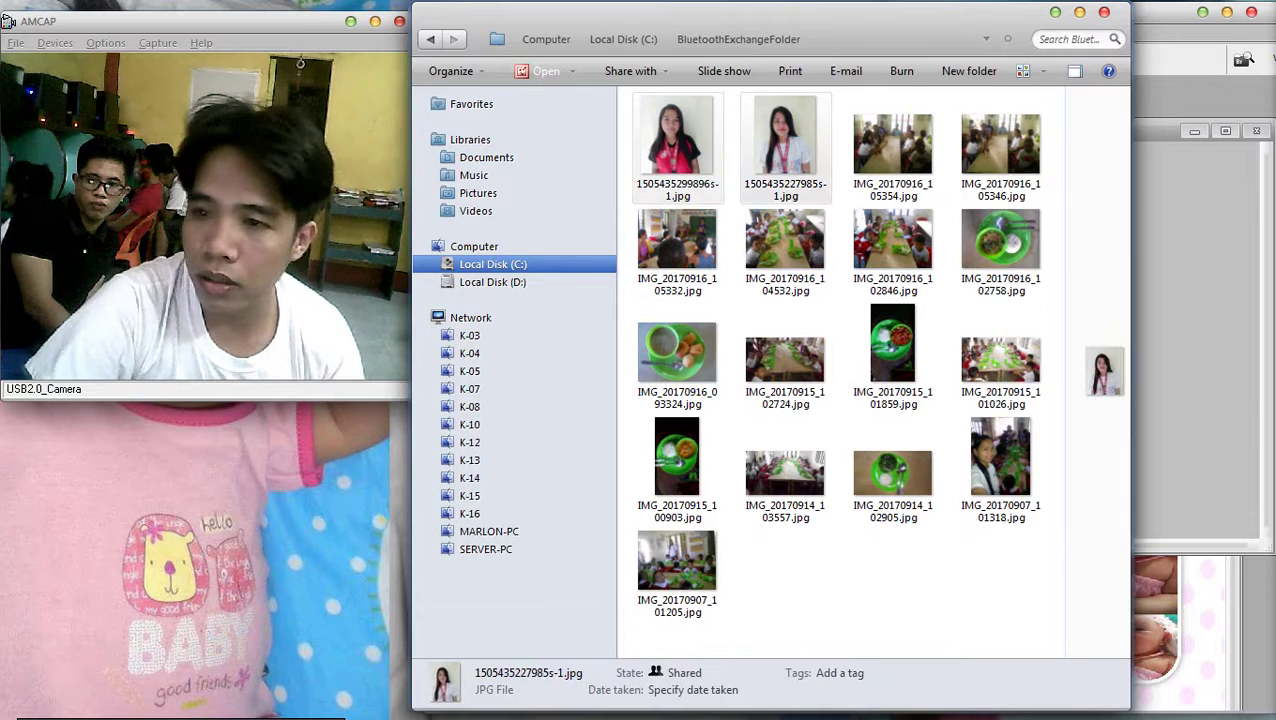
{"action": "left_click", "coordinate": [785, 145]}
{"action": "left_click", "coordinate": [677, 145]}
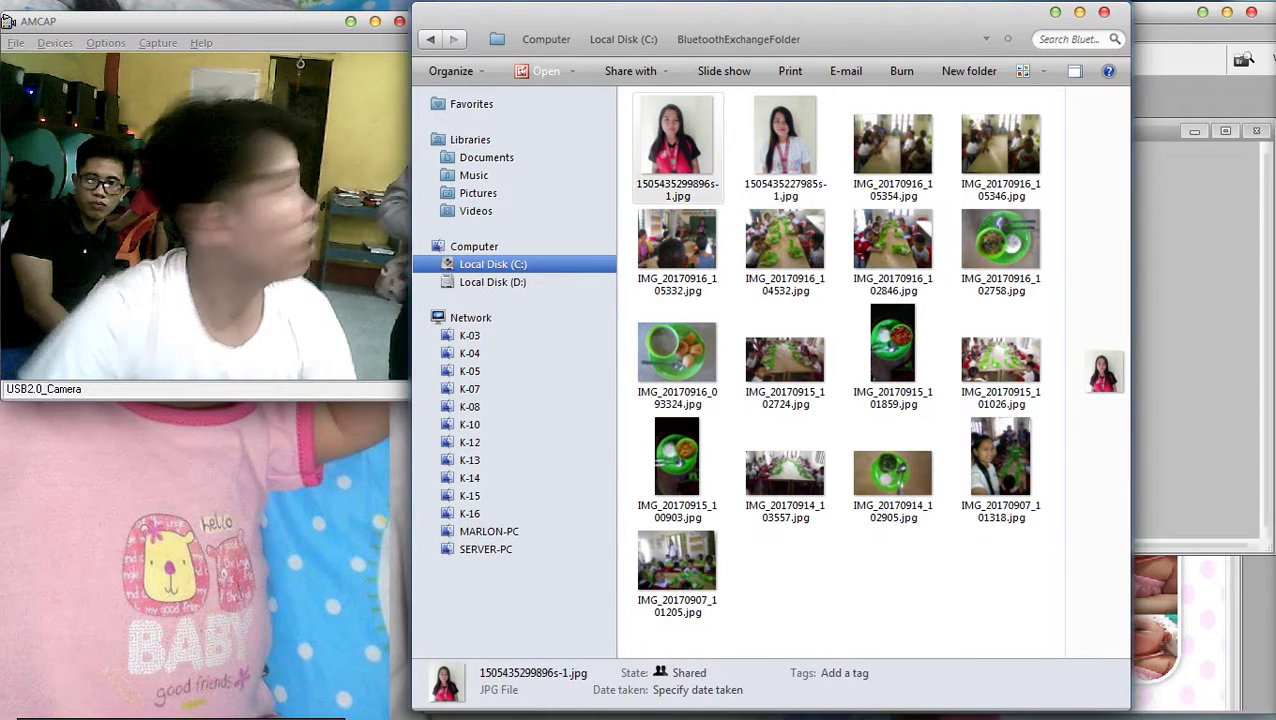
{"action": "scroll", "coordinate": [840, 375], "scroll_direction": "up", "scroll_amount": 4}
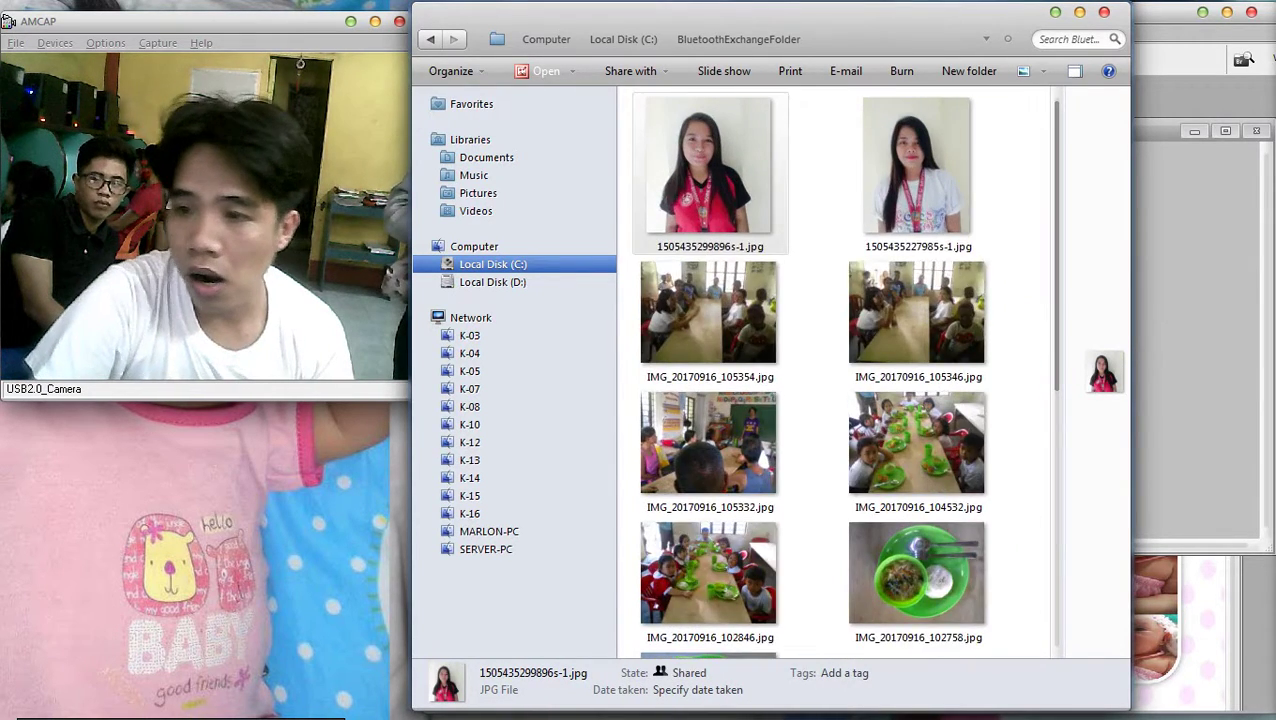
{"action": "scroll", "coordinate": [815, 222], "scroll_direction": "down", "scroll_amount": 5}
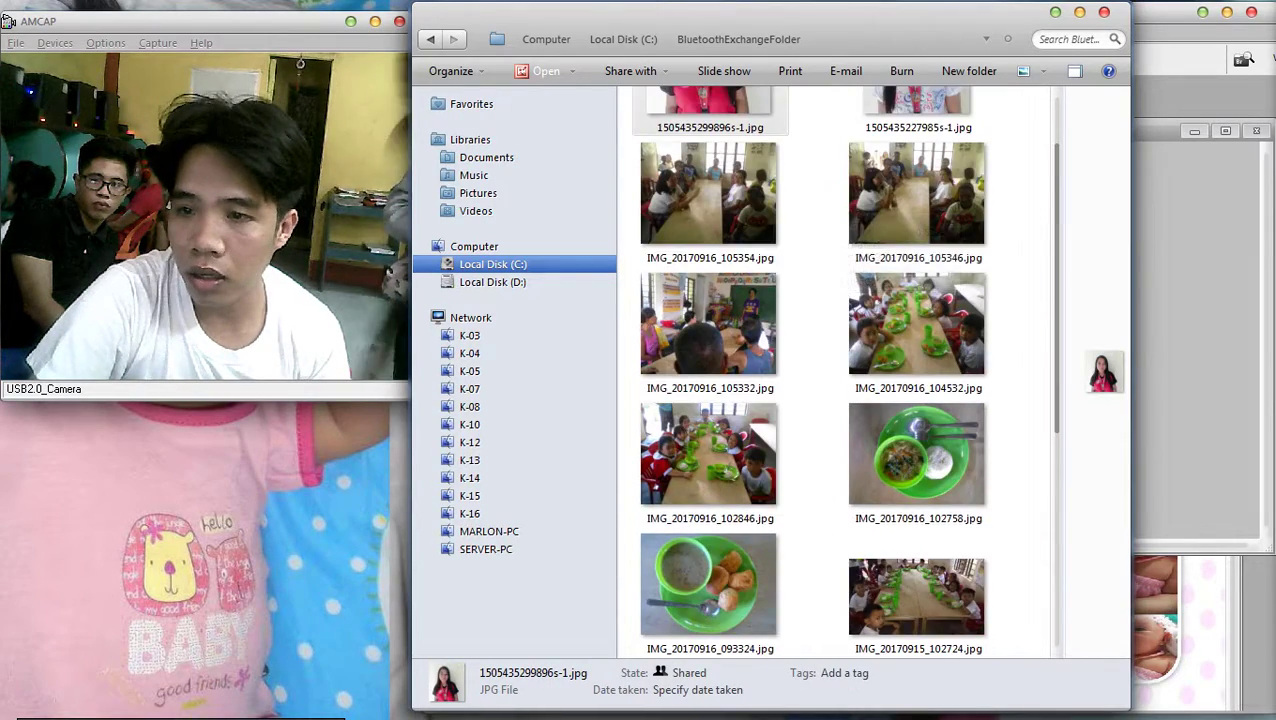
{"action": "scroll", "coordinate": [815, 230], "scroll_direction": "up", "scroll_amount": 3}
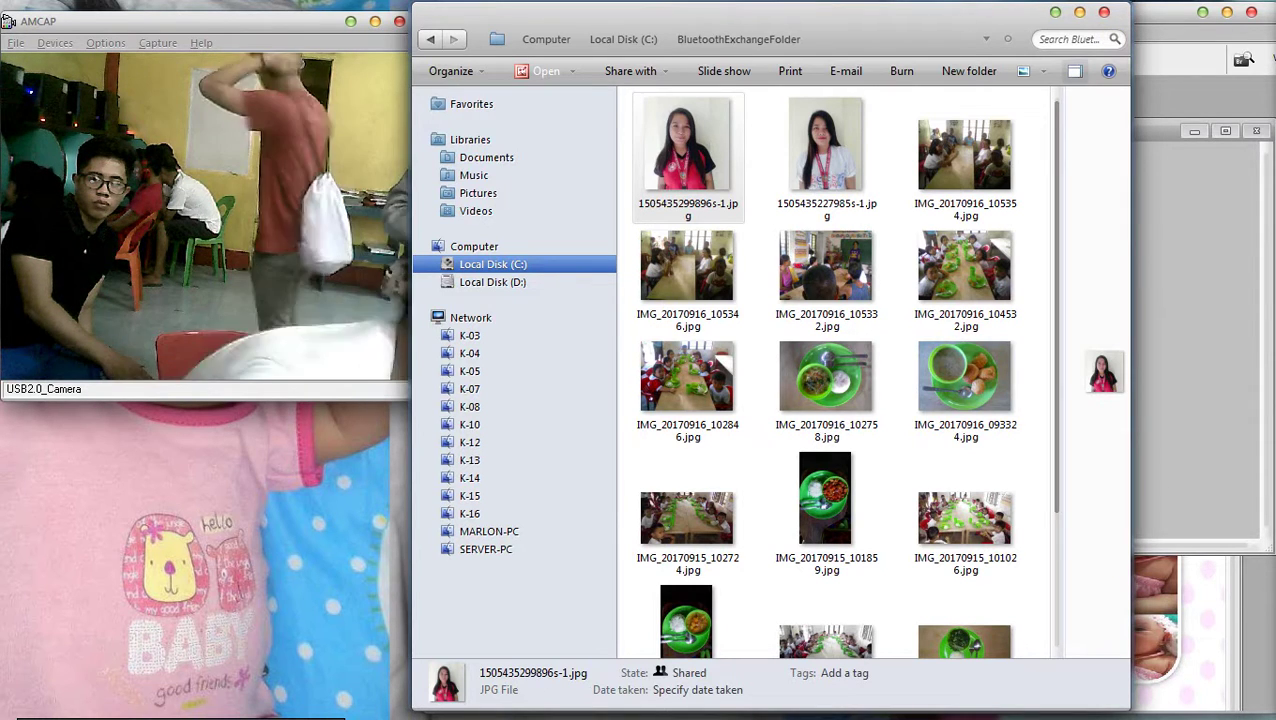
{"action": "left_click_drag", "start_coordinate": [1105, 372], "coordinate": [1250, 168]}
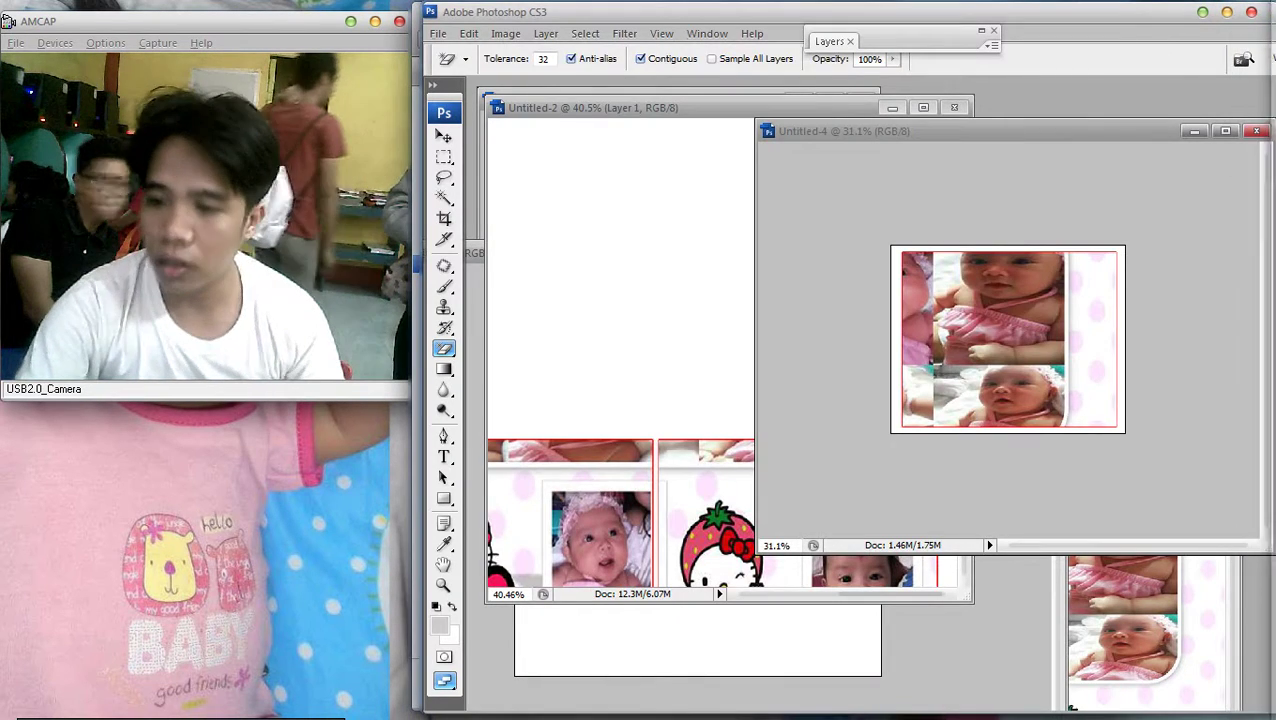
Turn off Layer 1's red stroke and accept the incoming Bluetooth connection
{"action": "key", "text": "v"}
{"action": "scroll", "coordinate": [1008, 340], "scroll_direction": "up", "scroll_amount": 2}
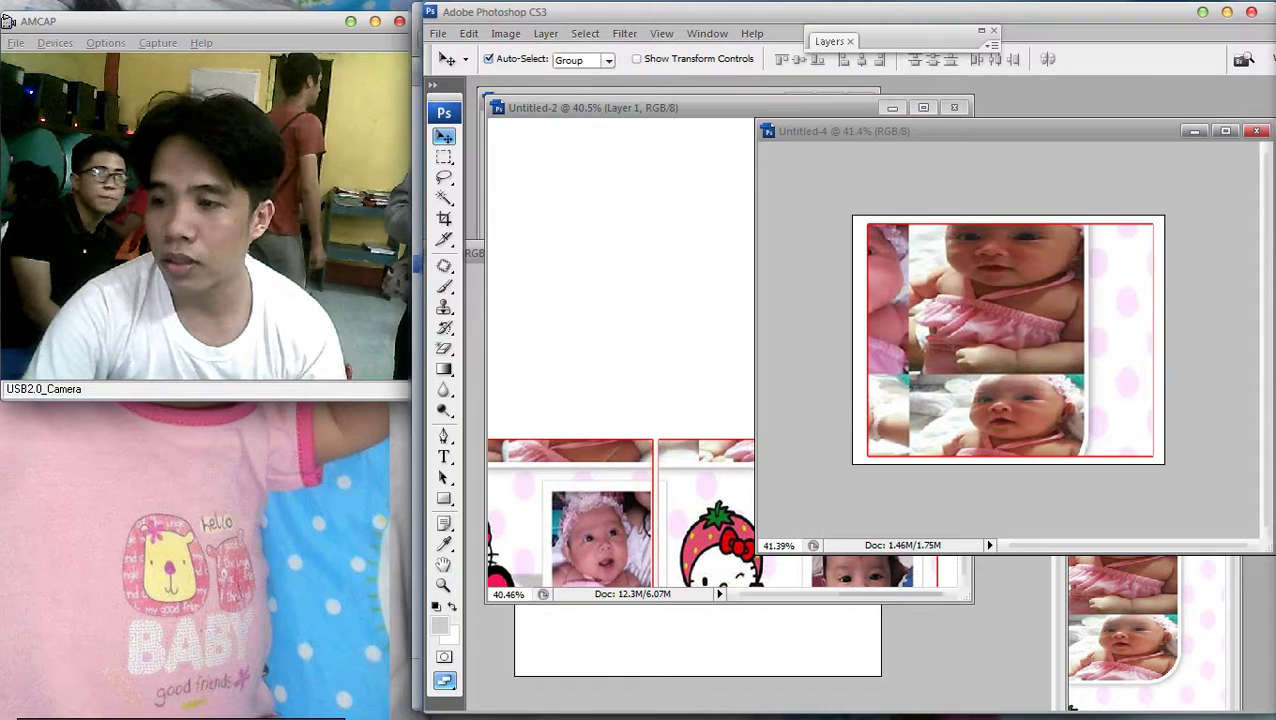
{"action": "key", "text": "F7"}
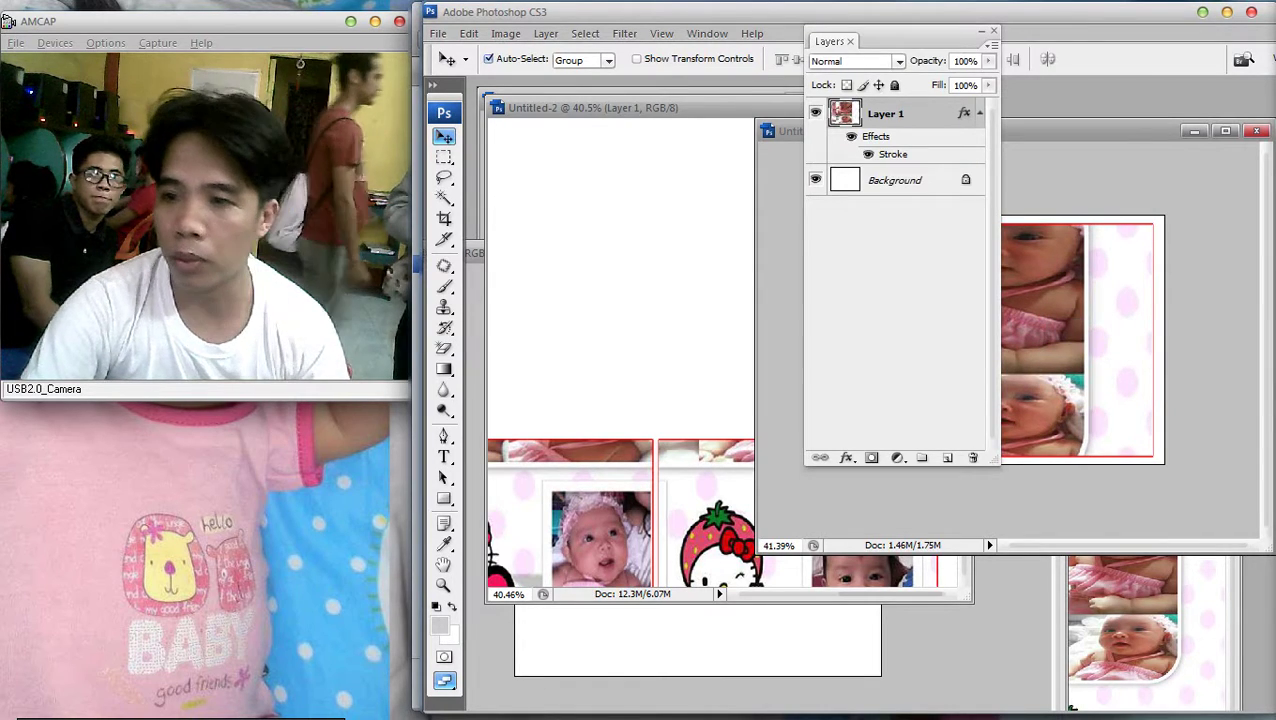
{"action": "double_click", "coordinate": [930, 113]}
{"action": "left_click", "coordinate": [390, 551]}
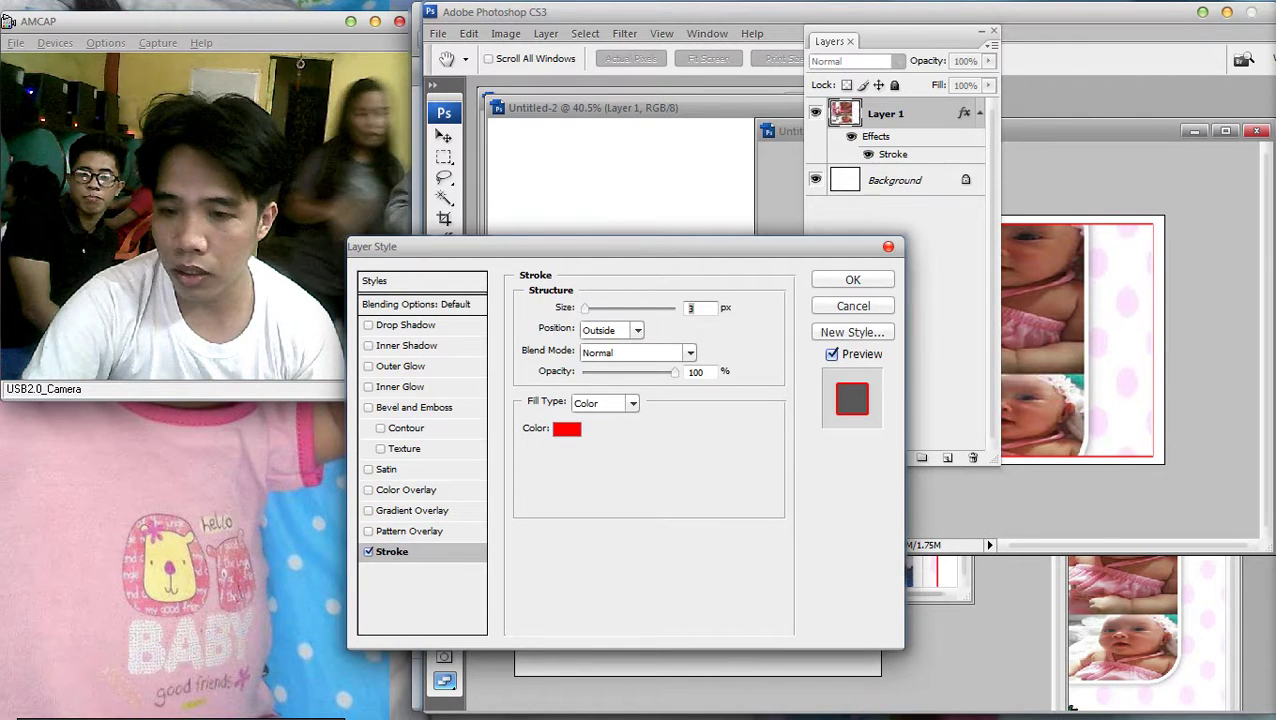
{"action": "left_click", "coordinate": [368, 551]}
{"action": "key", "text": "Return"}
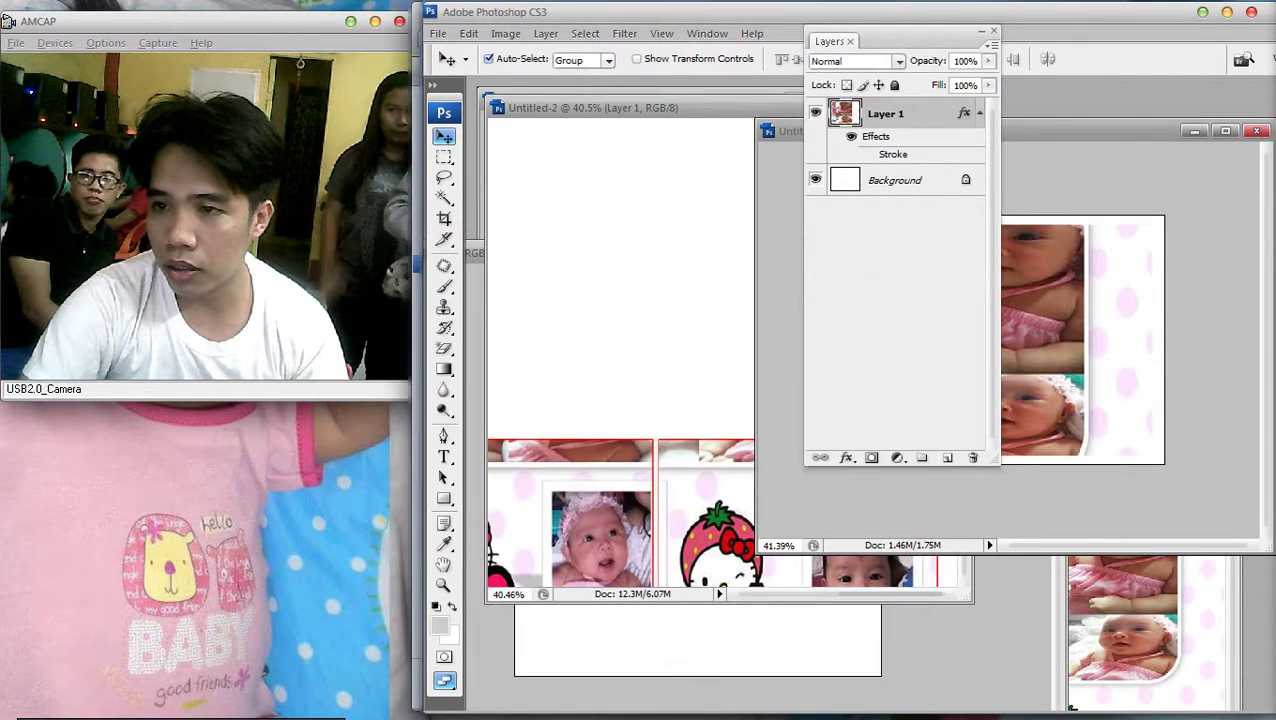
{"action": "double_click", "coordinate": [829, 41]}
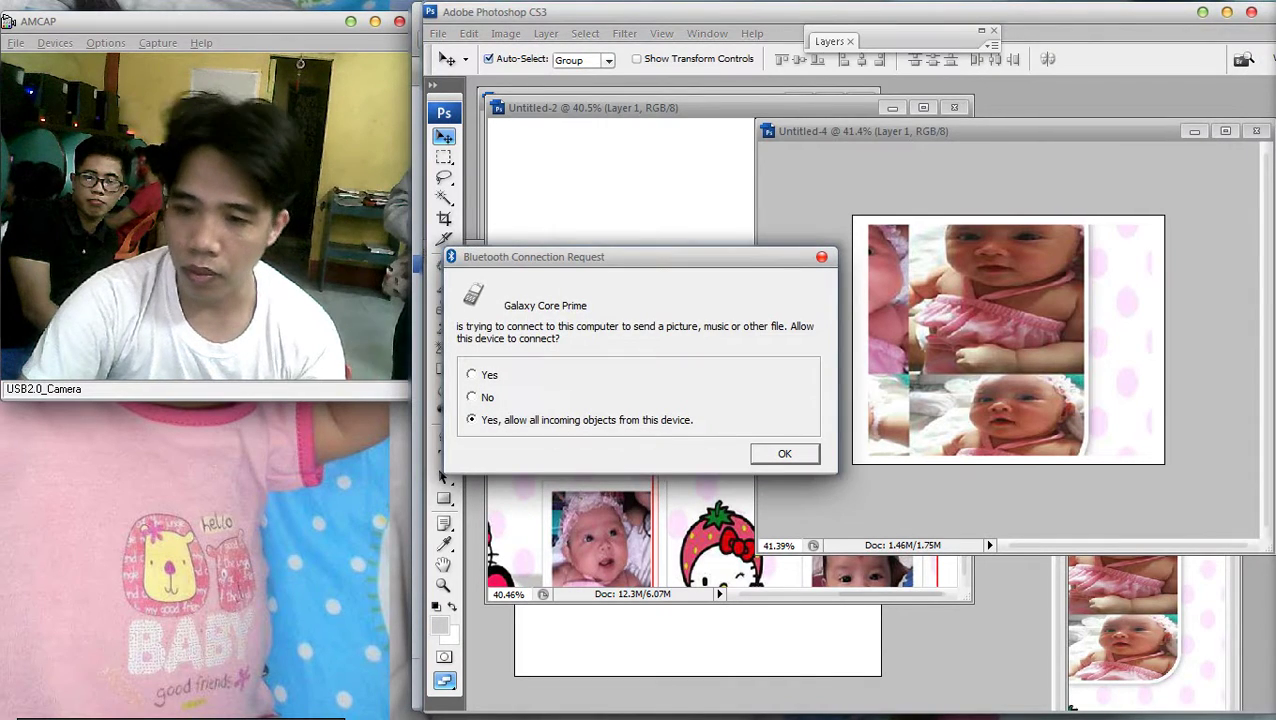
{"action": "key", "text": "Return"}
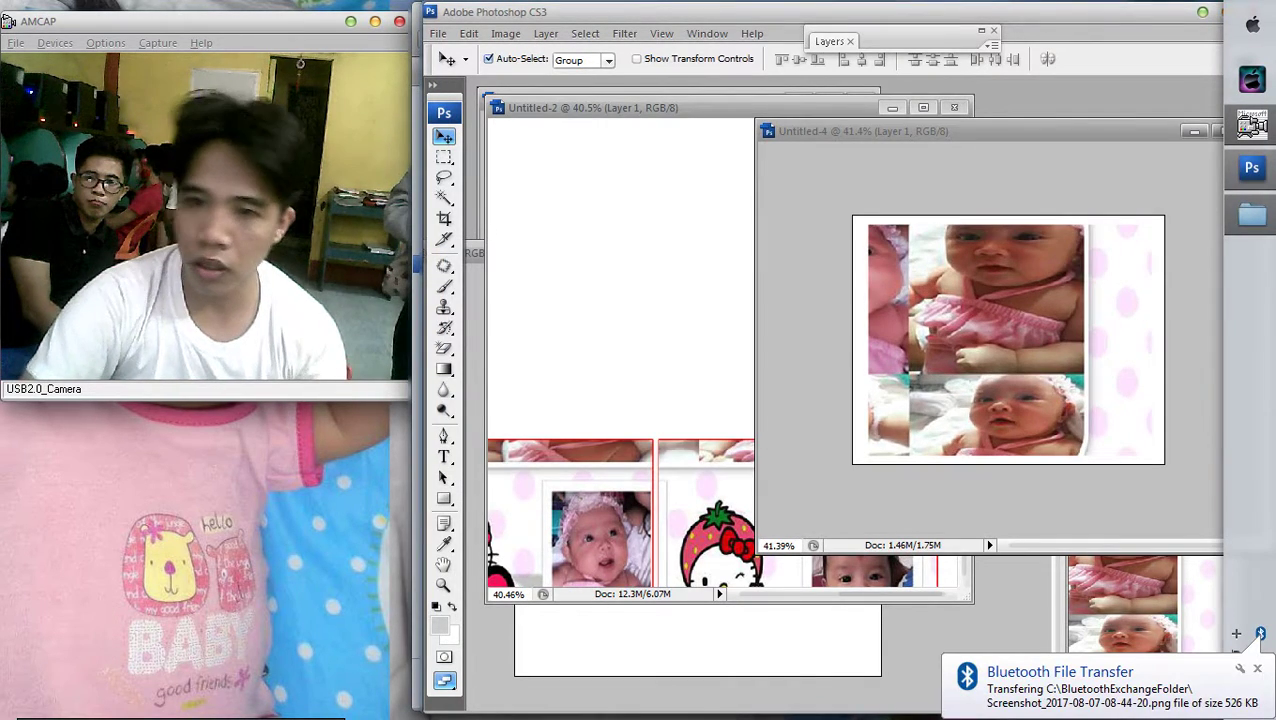
Marquee-select the first Hello Kitty balloon panel in the Untitled-2 layout
{"action": "key", "text": "alt+f"}
{"action": "key", "text": "Escape"}
{"action": "key", "text": "ctrl+0"}
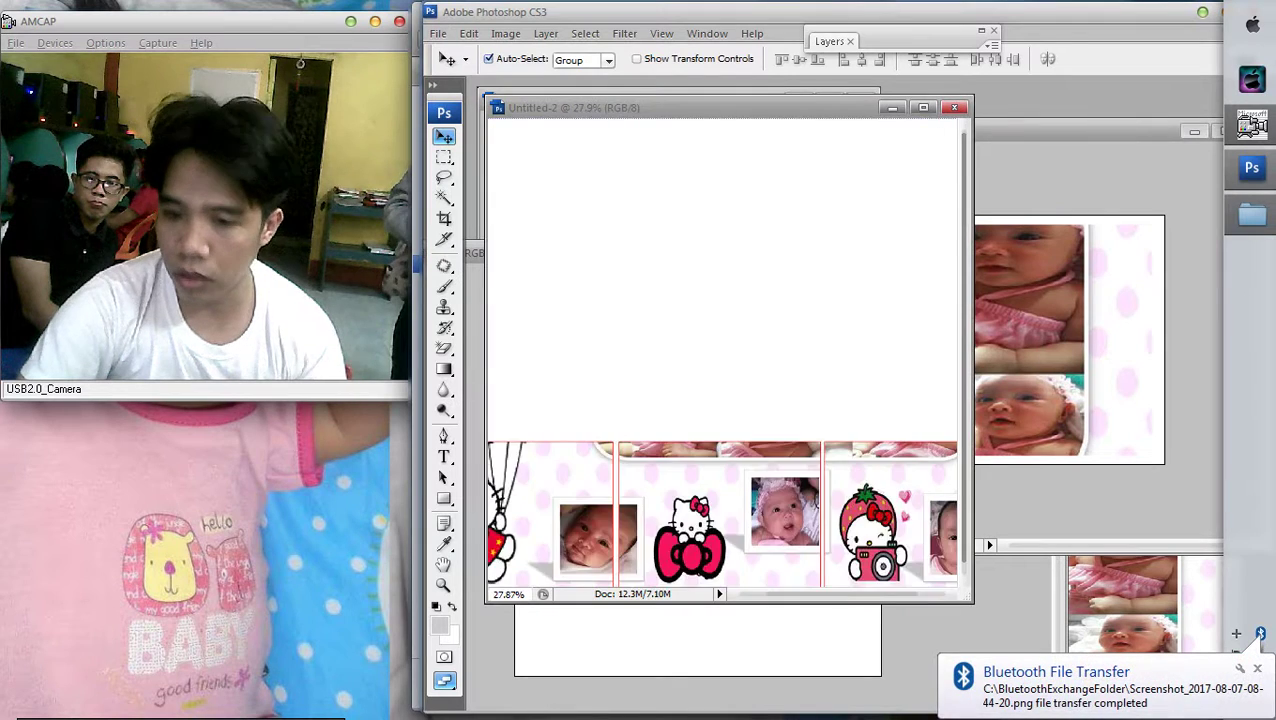
{"action": "key", "text": "ctrl+plus"}
{"action": "key", "text": "m"}
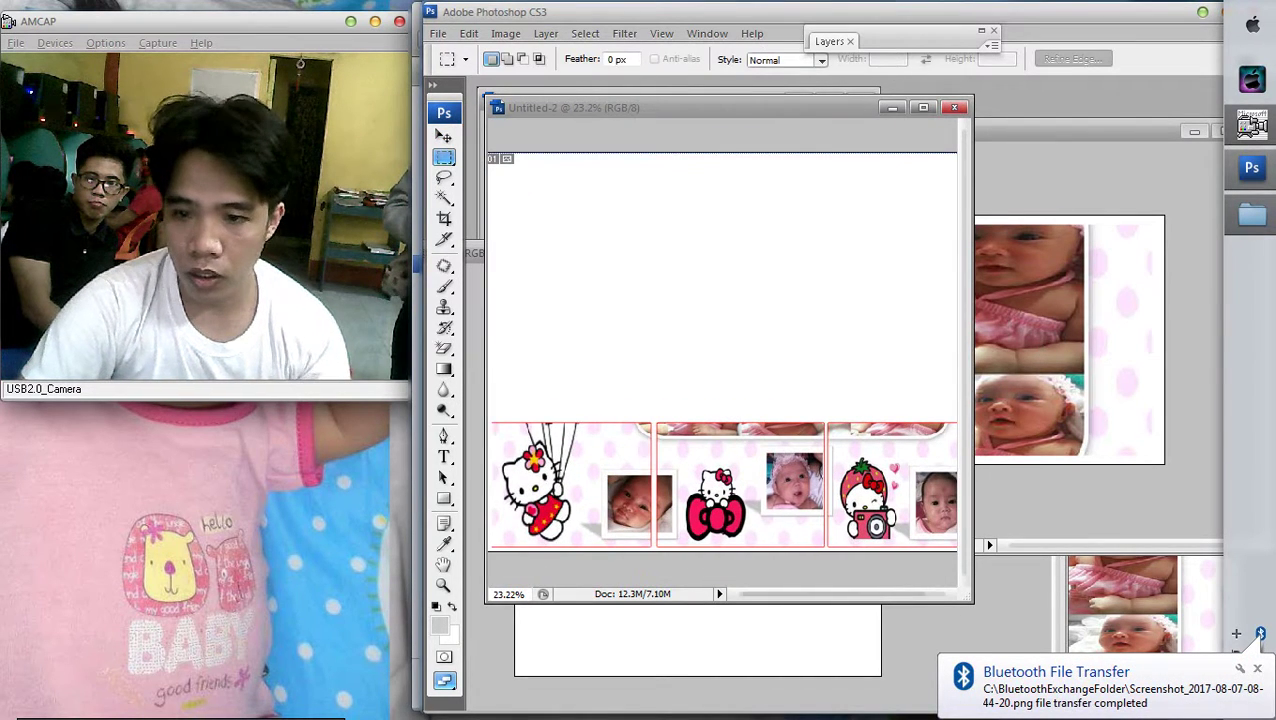
{"action": "key", "text": "ctrl+minus"}
{"action": "left_click_drag", "start_coordinate": [520, 392], "coordinate": [644, 521]}
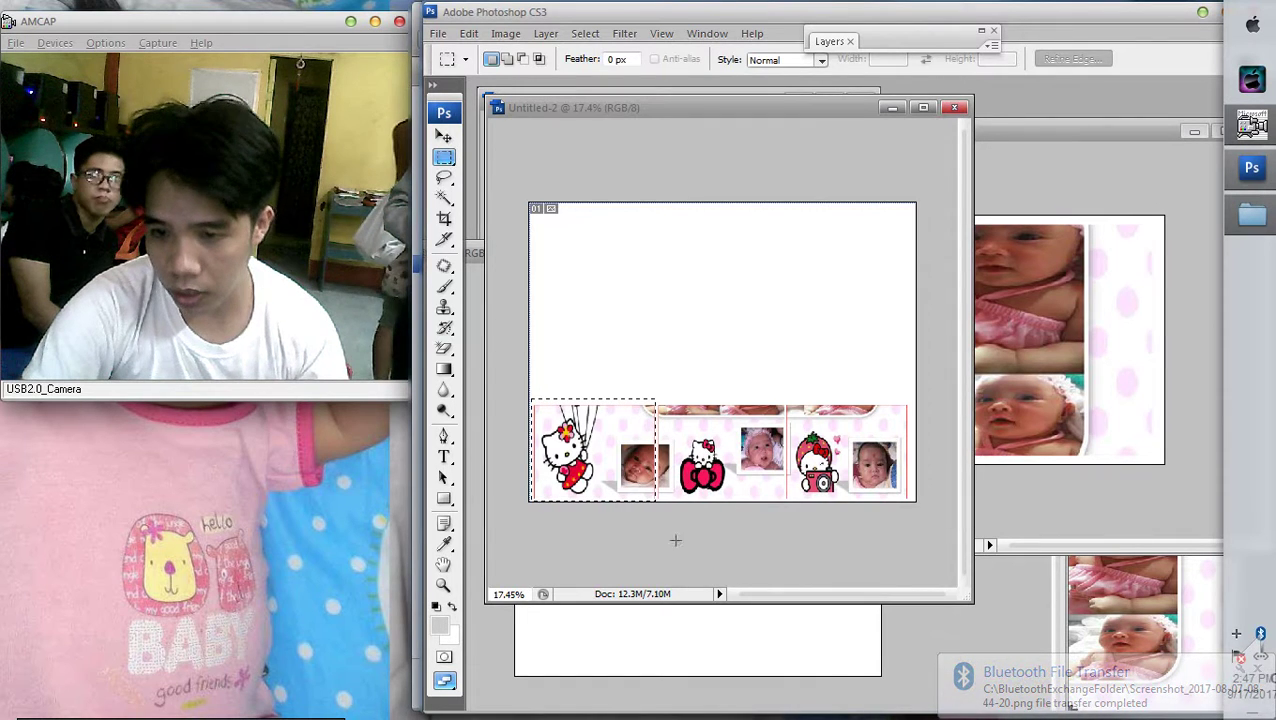
Replace Untitled-4's baby photo layer with the cut Hello Kitty panel
{"action": "key", "text": "v"}
{"action": "right_click", "coordinate": [756, 450]}
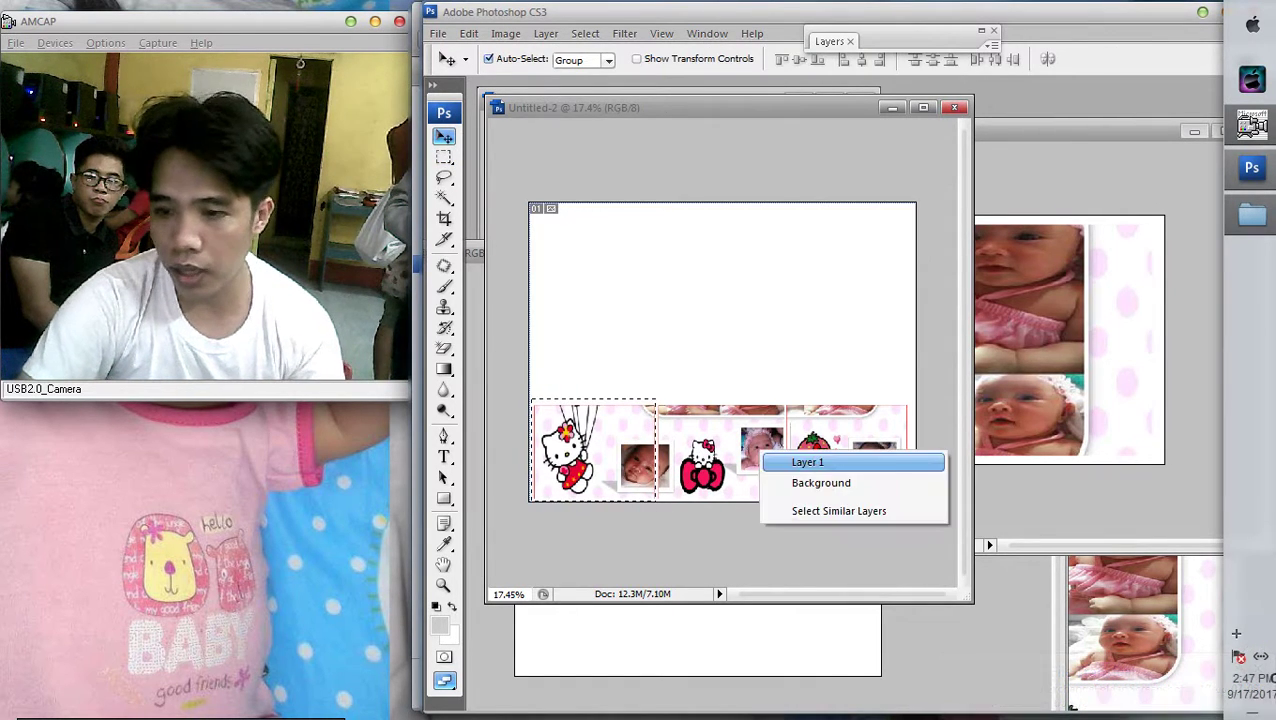
{"action": "left_click", "coordinate": [806, 461]}
{"action": "key", "text": "ctrl+x"}
{"action": "left_click", "coordinate": [1020, 330]}
{"action": "right_click", "coordinate": [862, 318]}
{"action": "left_click", "coordinate": [905, 330]}
{"action": "key", "text": "Delete"}
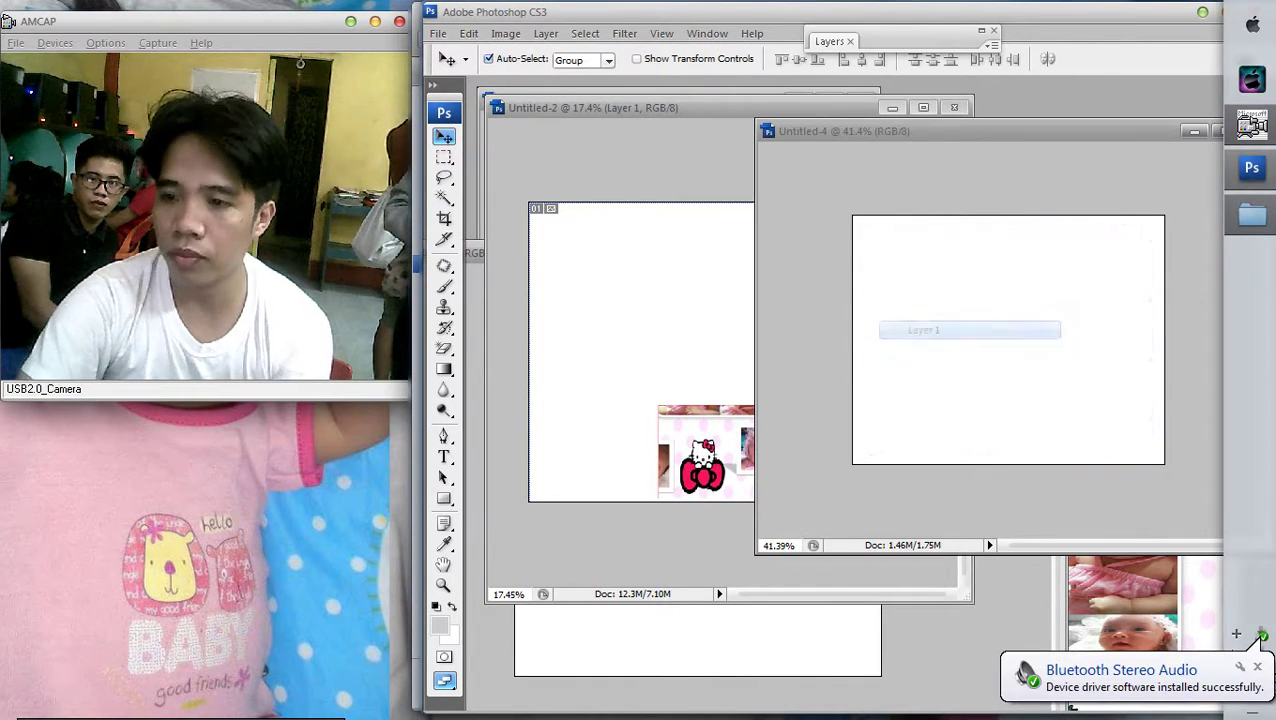
{"action": "key", "text": "ctrl+v"}
{"action": "right_click", "coordinate": [1052, 310]}
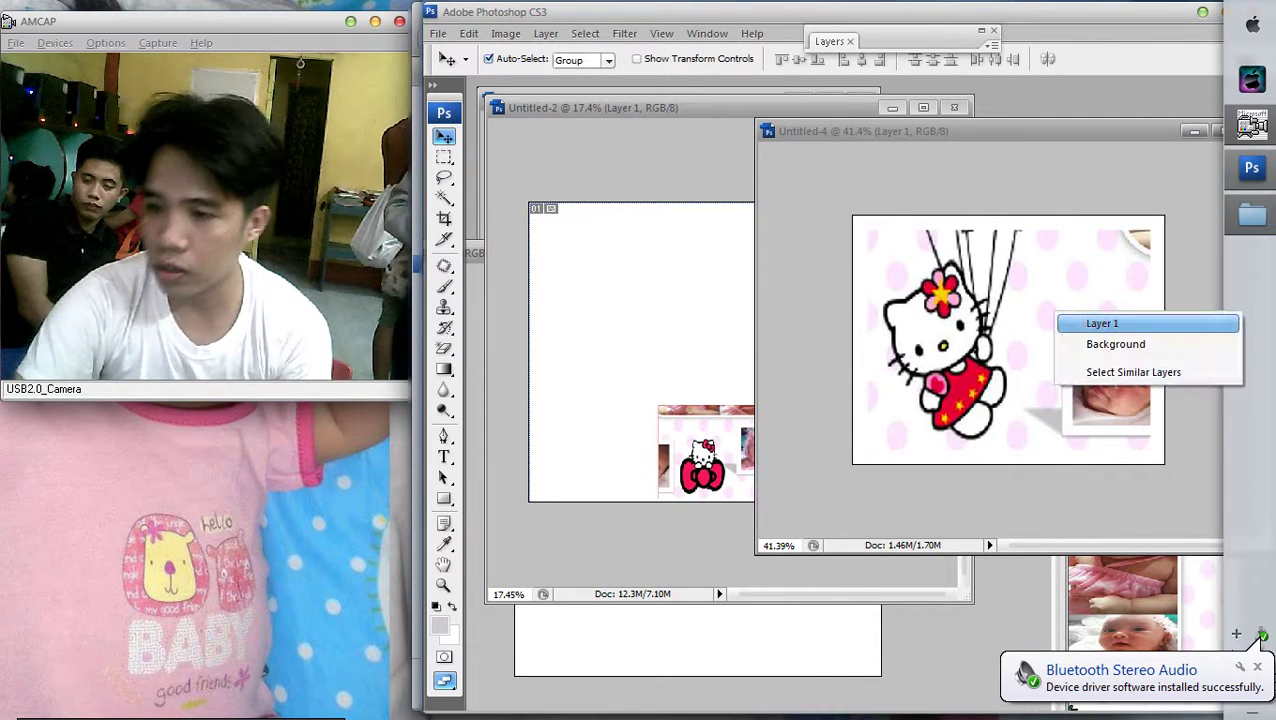
{"action": "left_click", "coordinate": [1068, 316]}
Apply a red 3 px stroke border to the Hello Kitty panel layer
{"action": "key", "text": "F7"}
{"action": "double_click", "coordinate": [925, 113]}
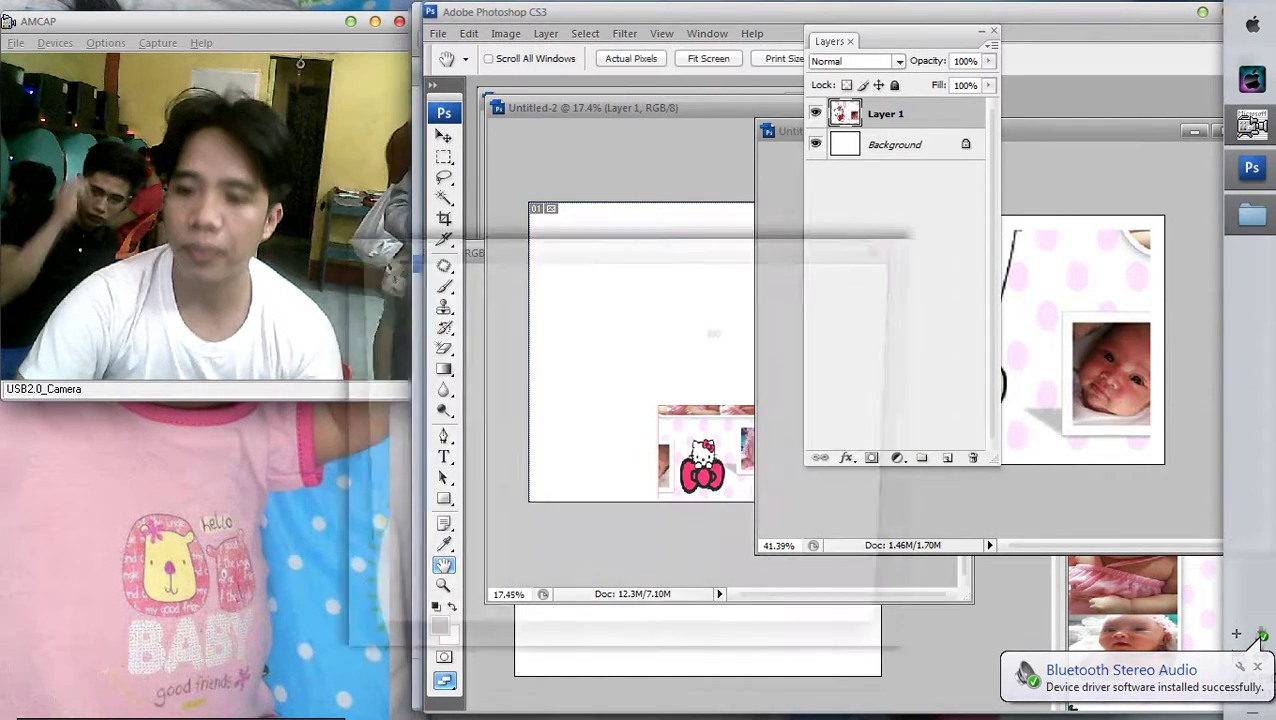
{"action": "left_click", "coordinate": [390, 551]}
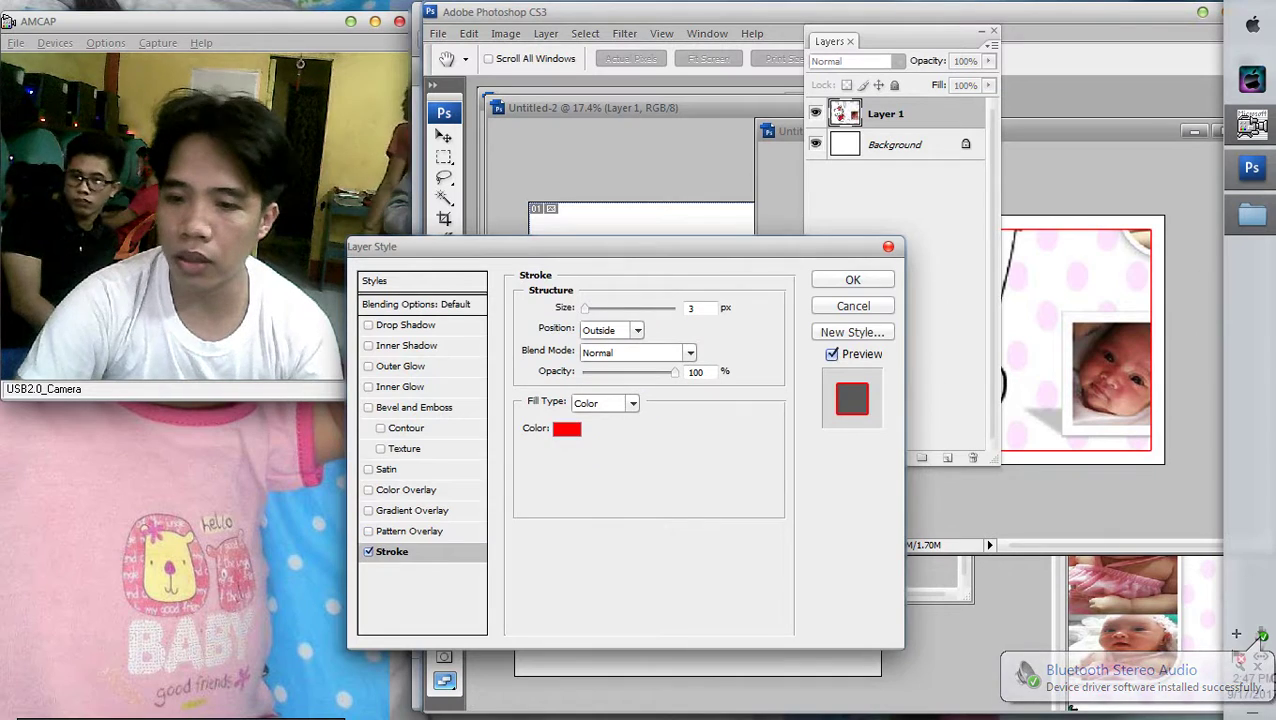
{"action": "left_click", "coordinate": [853, 279]}
{"action": "key", "text": "v"}
{"action": "left_click_drag", "start_coordinate": [885, 113], "coordinate": [1067, 282]}
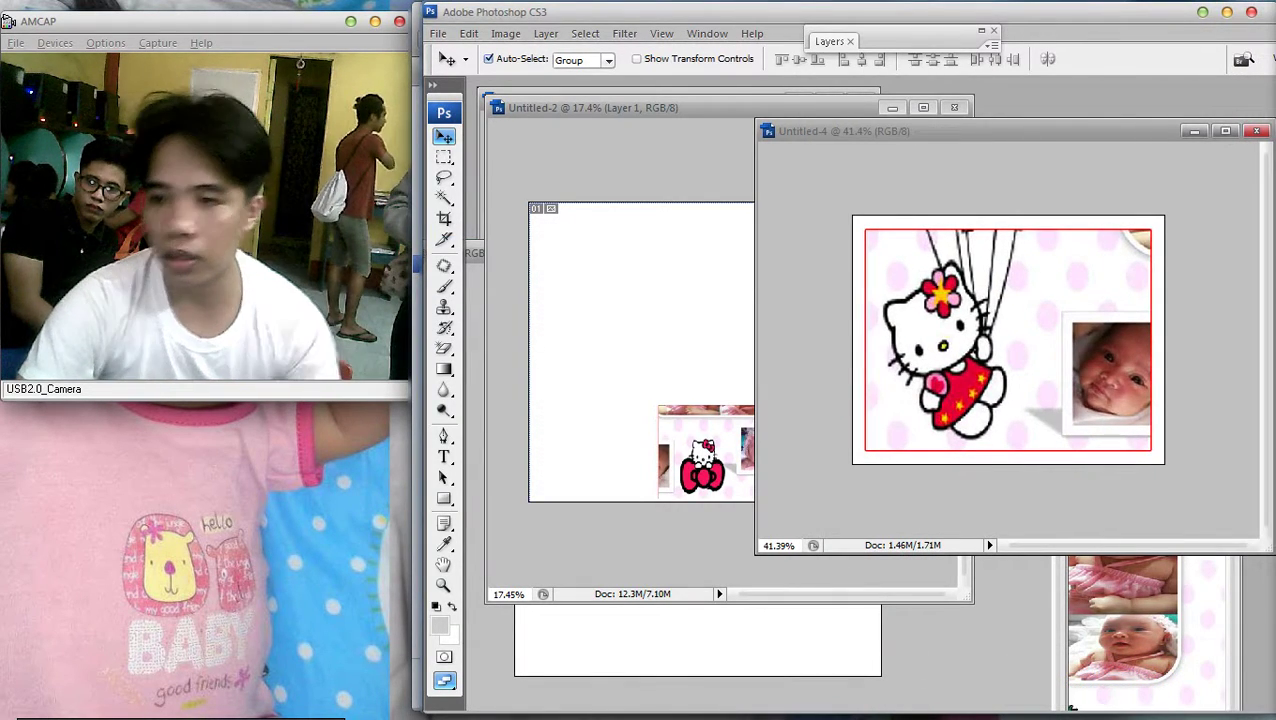
{"action": "key", "text": "F7"}
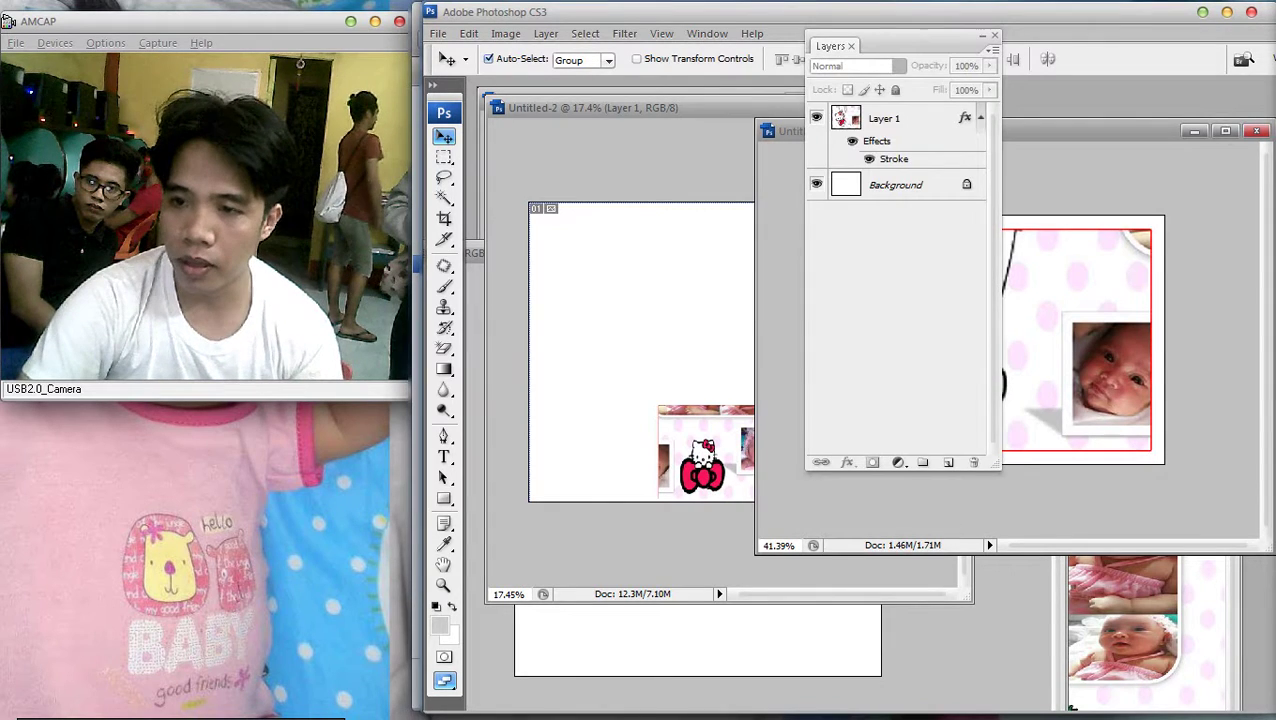
{"action": "double_click", "coordinate": [930, 118]}
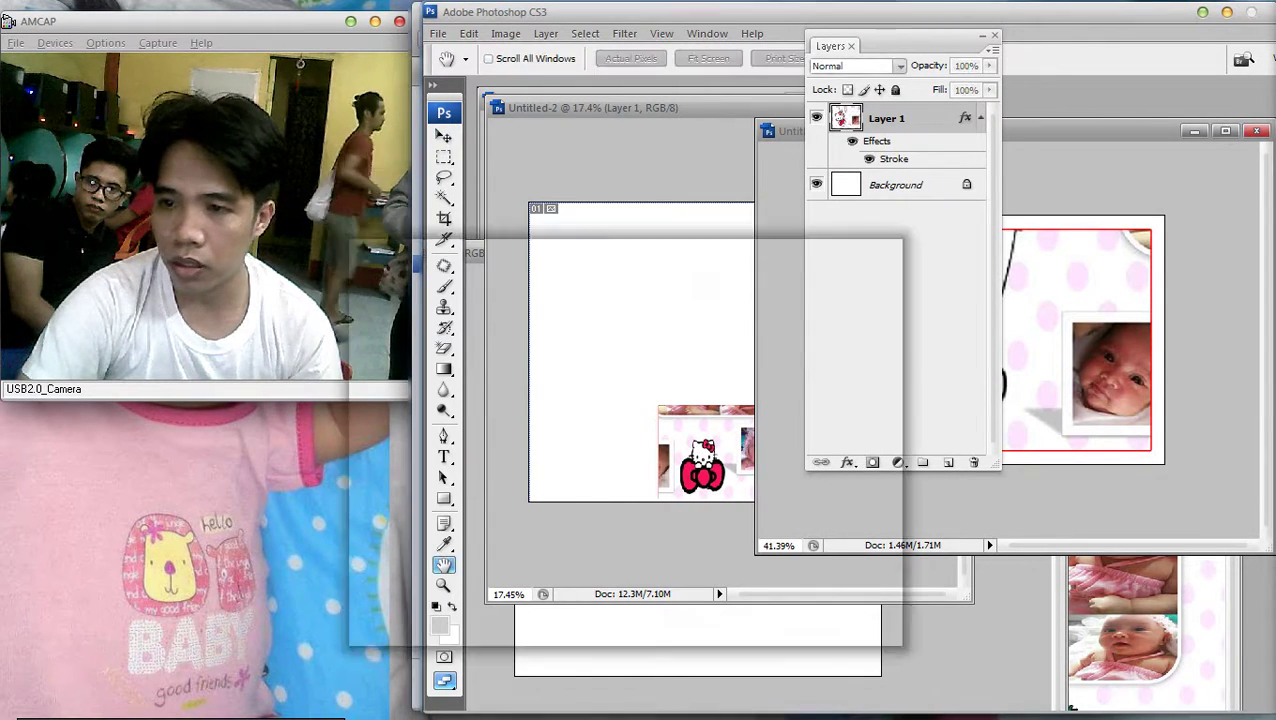
{"action": "left_click", "coordinate": [852, 280]}
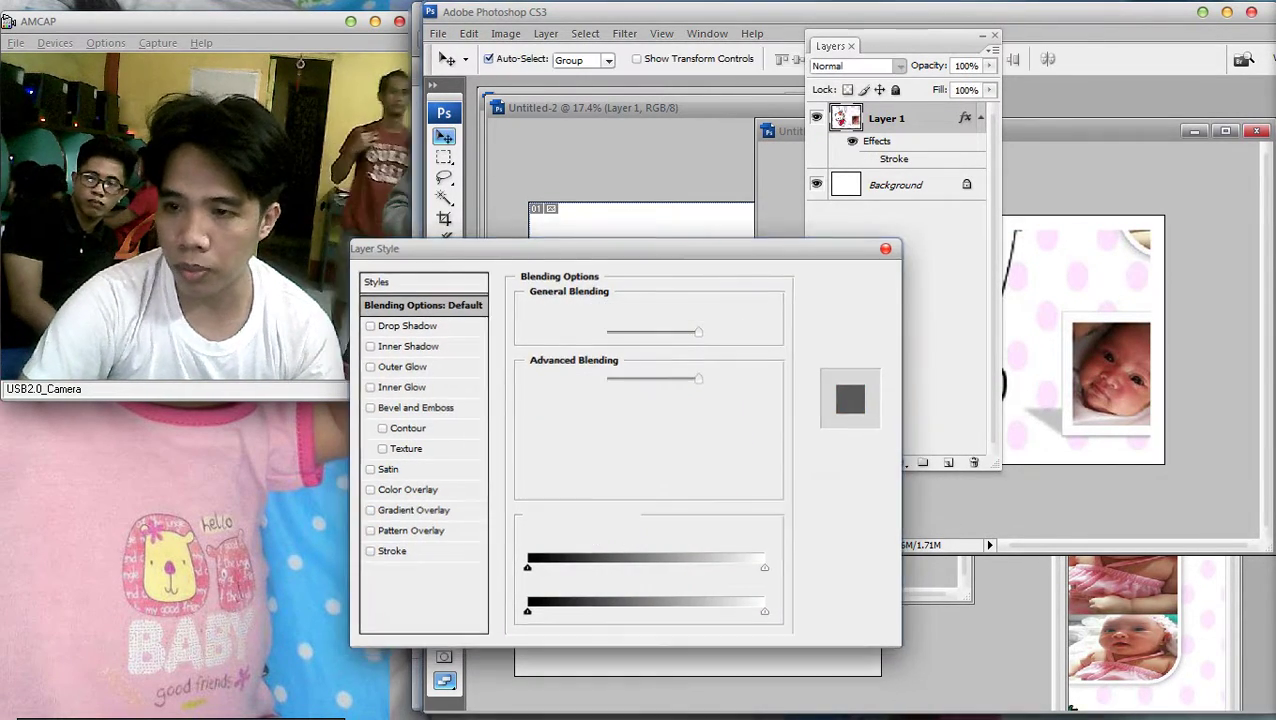
{"action": "key", "text": "ctrl+minus"}
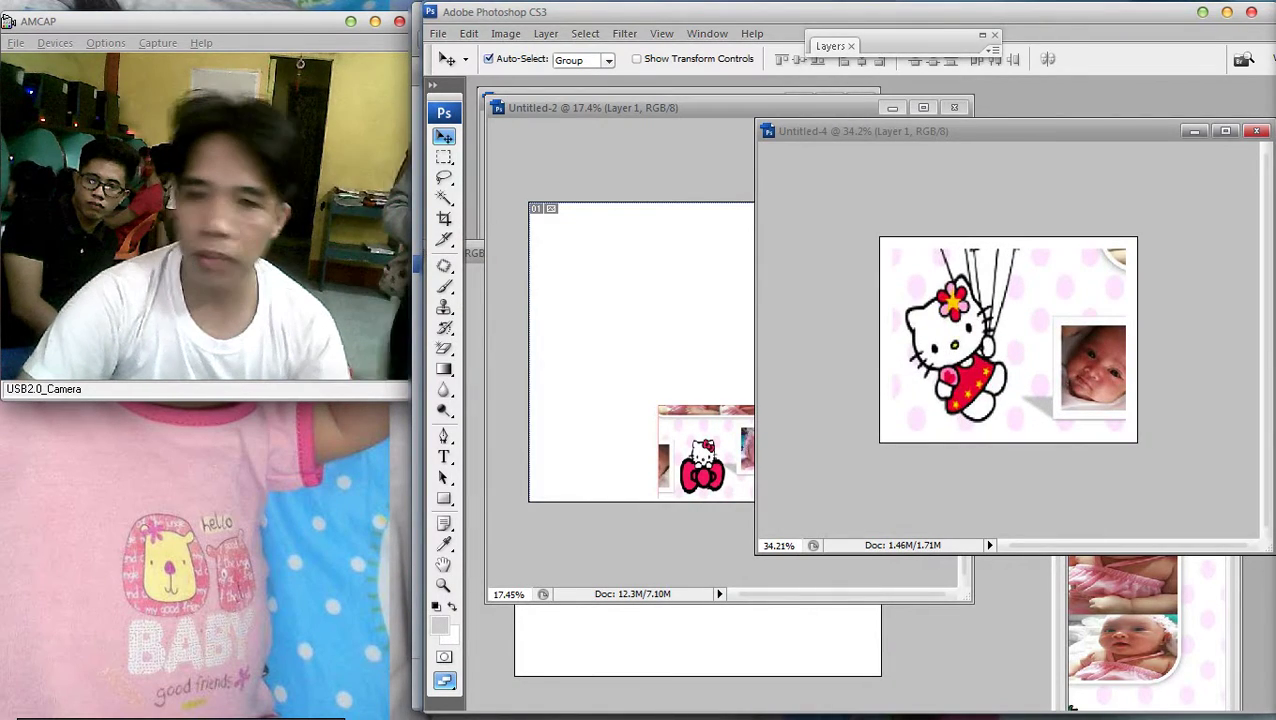
Save the panel through Save As with JPEG as the format
{"action": "left_click", "coordinate": [438, 33]}
{"action": "left_click", "coordinate": [470, 243]}
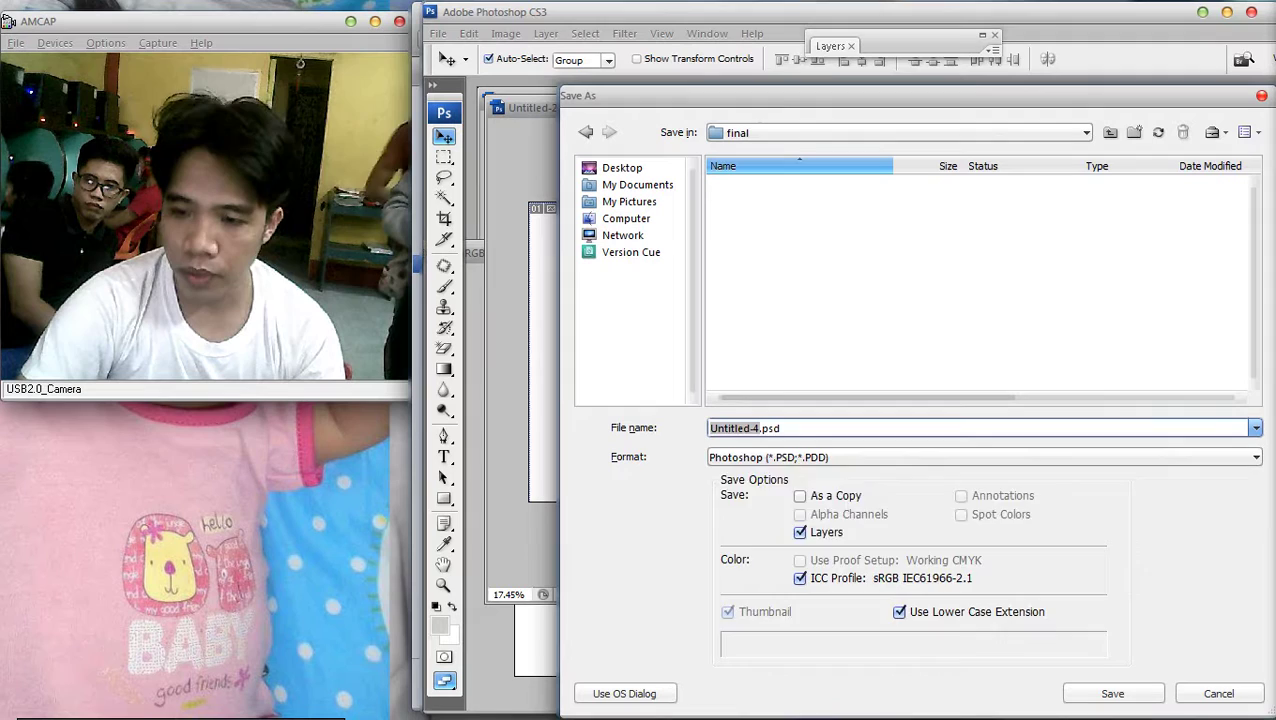
{"action": "left_click", "coordinate": [1256, 457]}
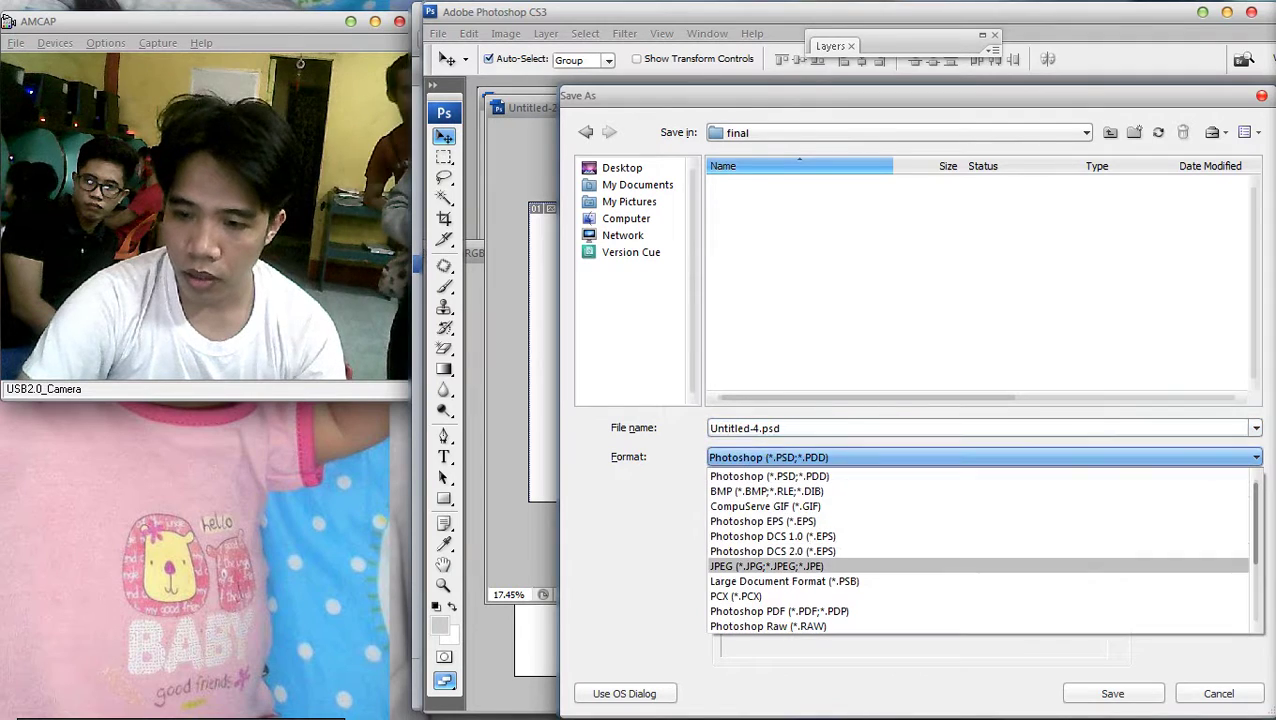
{"action": "left_click", "coordinate": [770, 563]}
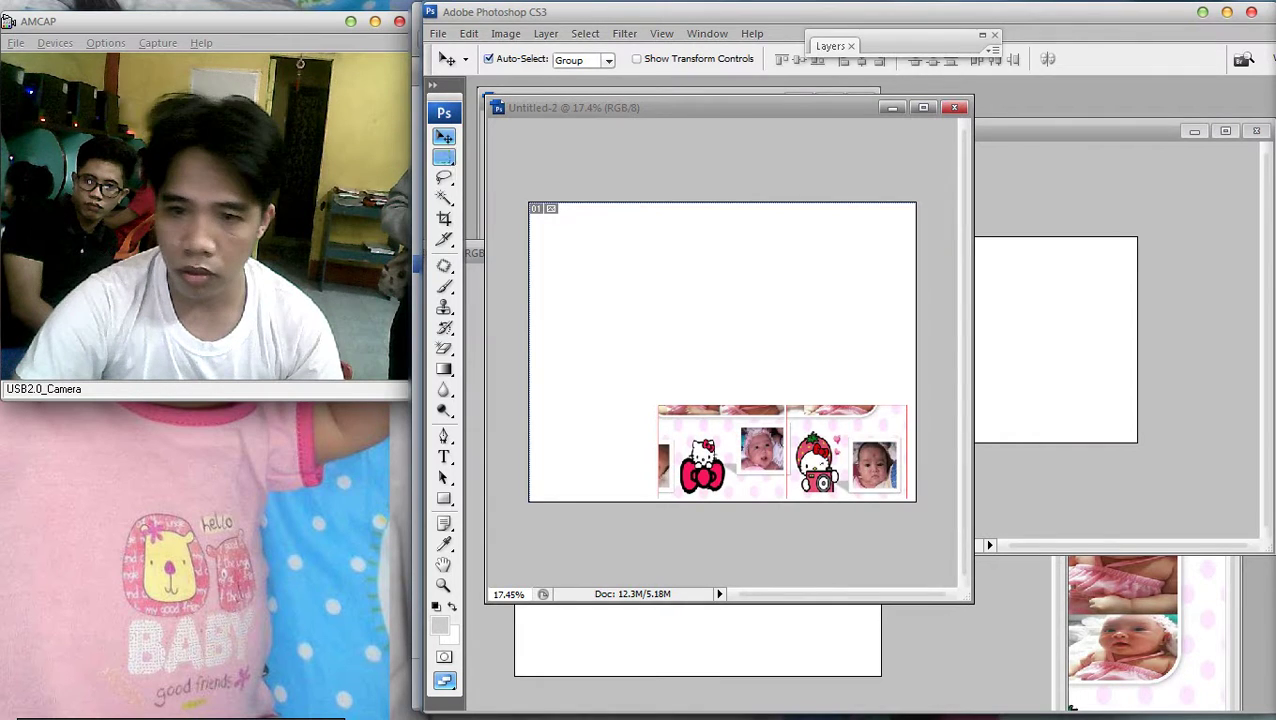
Zoom into the Untitled-2 sheet and select Layer 1 holding the bow panel
{"action": "key", "text": "m"}
{"action": "key", "text": "ctrl+equal"}
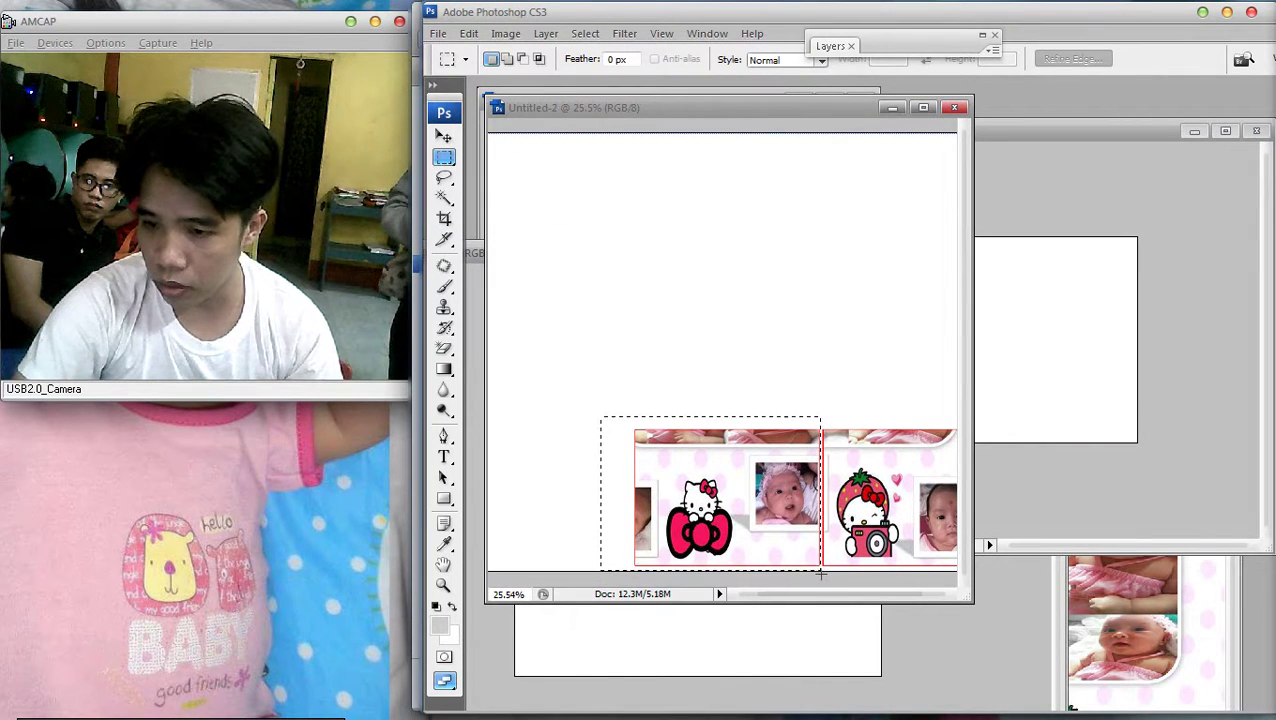
{"action": "key", "text": "ctrl+equal"}
{"action": "scroll", "coordinate": [848, 534], "scroll_direction": "down", "scroll_amount": 2}
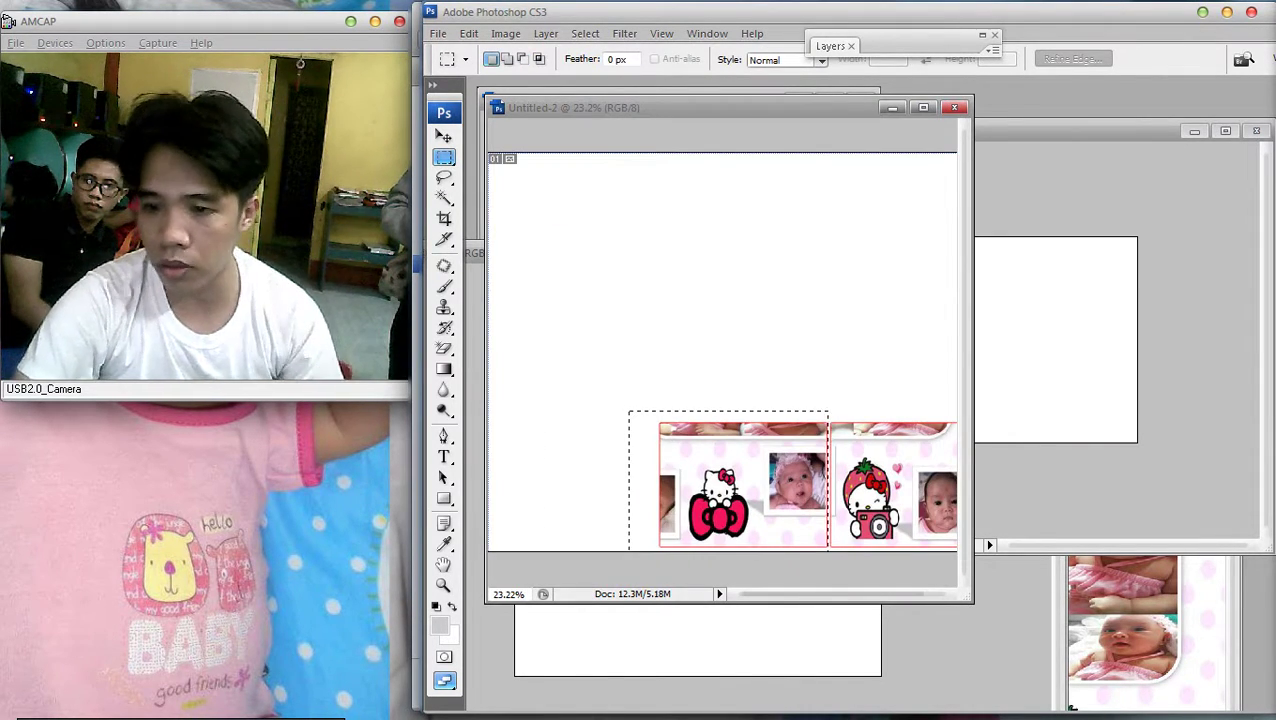
{"action": "key", "text": "v"}
{"action": "right_click", "coordinate": [869, 470]}
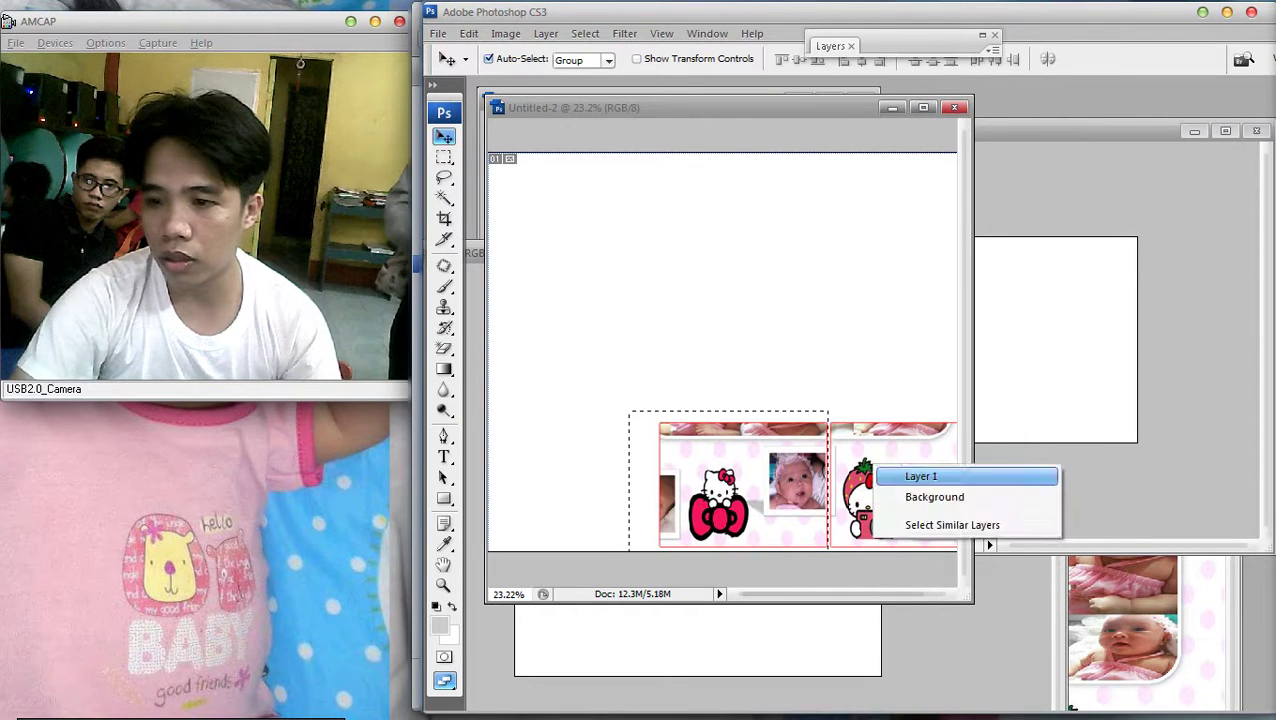
{"action": "left_click", "coordinate": [906, 473]}
In Untitled-4, give Layer 1 a red Stroke layer style
{"action": "key", "text": "ctrl+Tab"}
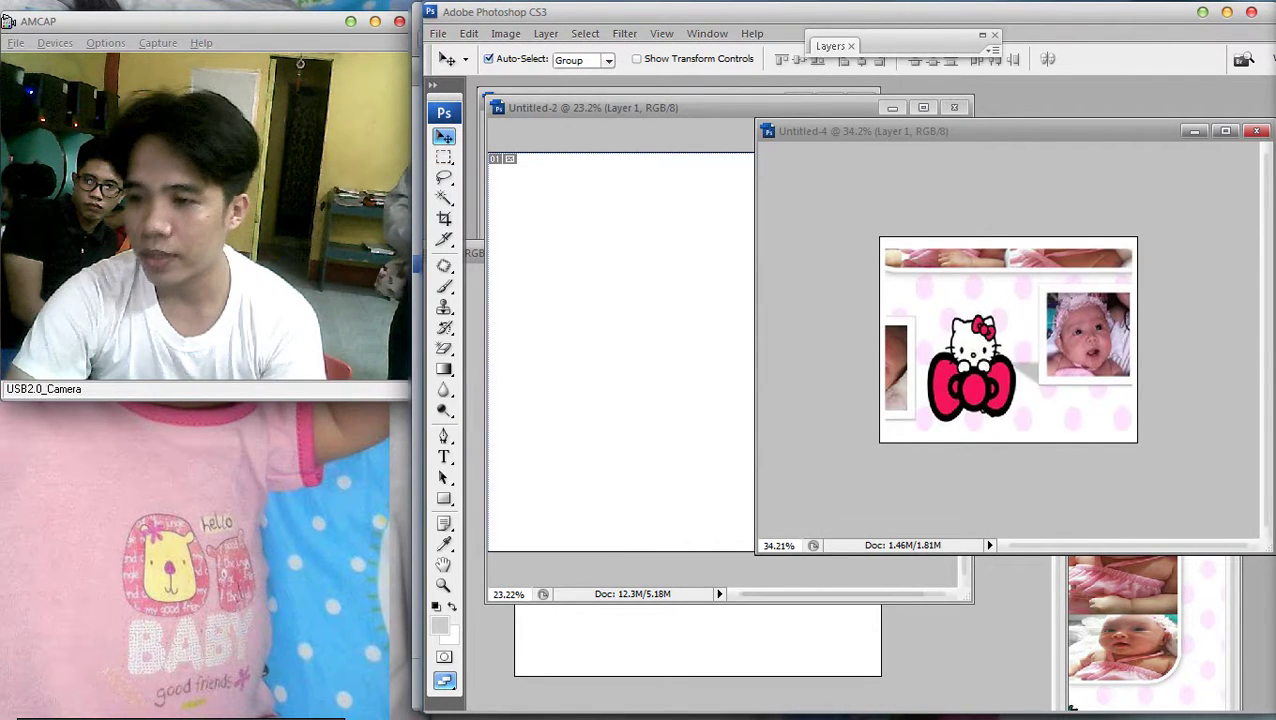
{"action": "key", "text": "F7"}
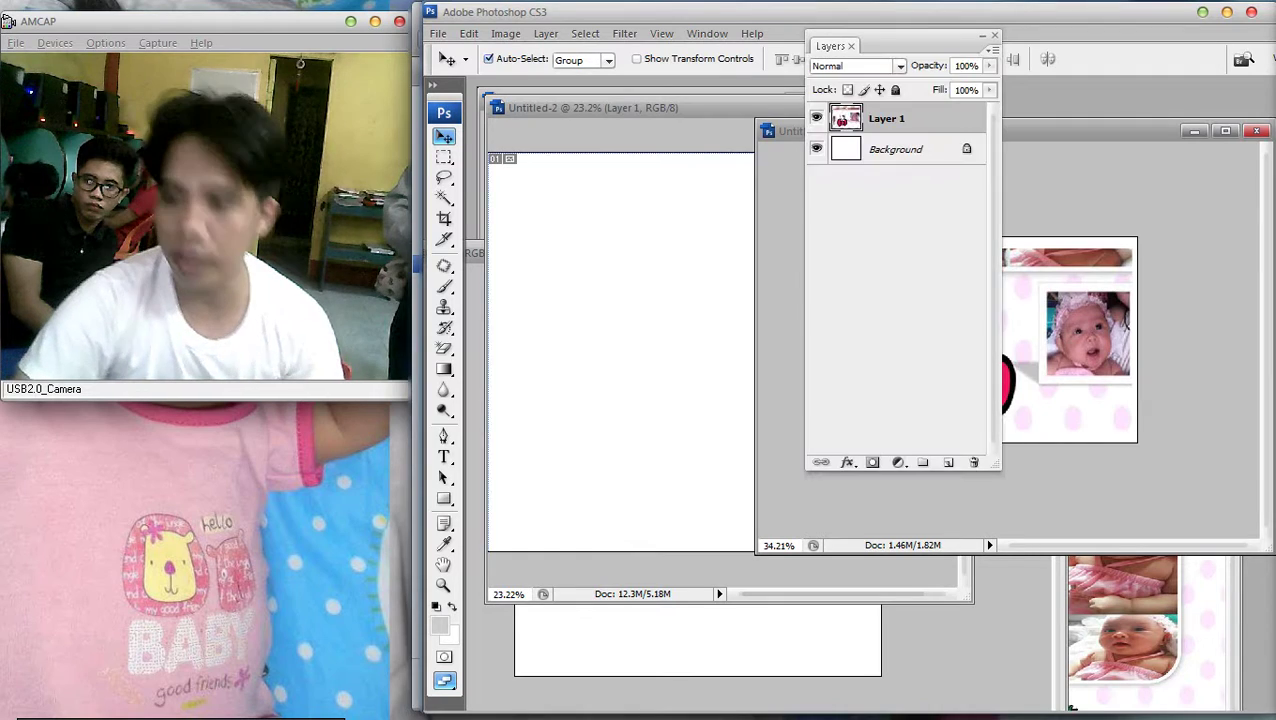
{"action": "key", "text": "h"}
{"action": "double_click", "coordinate": [930, 118]}
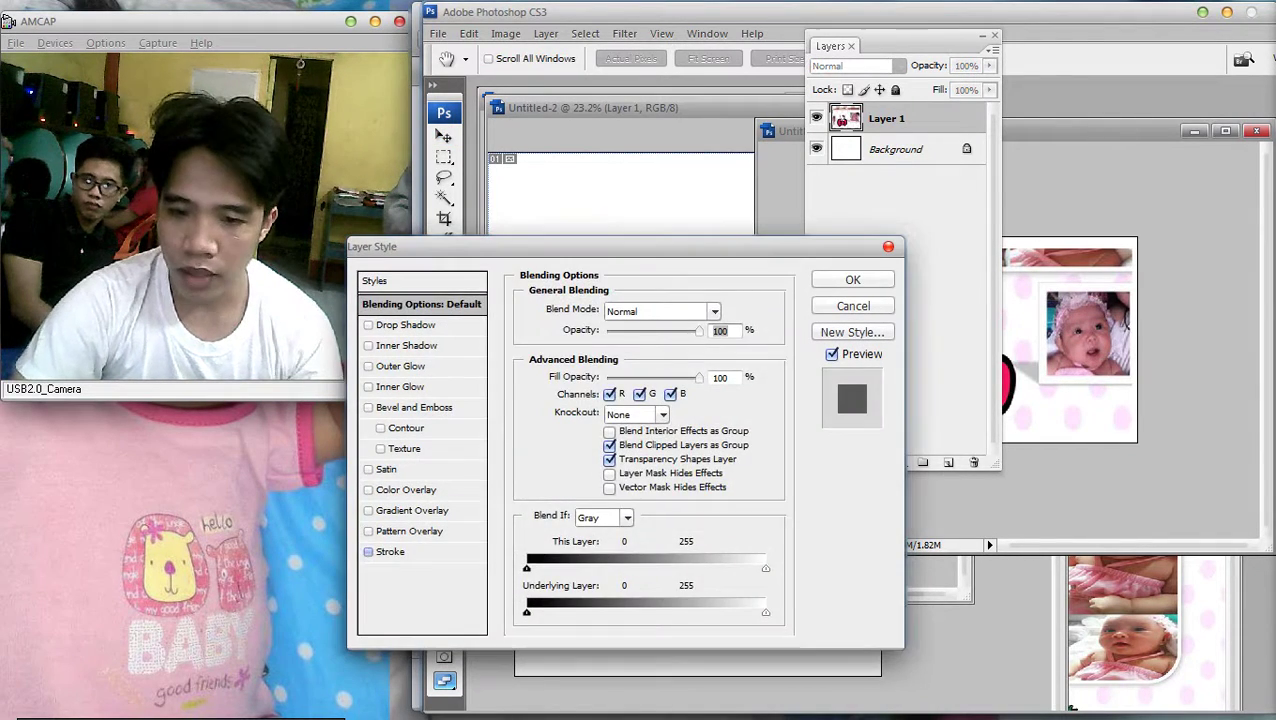
{"action": "left_click", "coordinate": [392, 551]}
{"action": "left_click", "coordinate": [853, 279]}
Nudge the bow panel's Layer 1 down slightly and recheck its layer style unchanged
{"action": "key", "text": "v"}
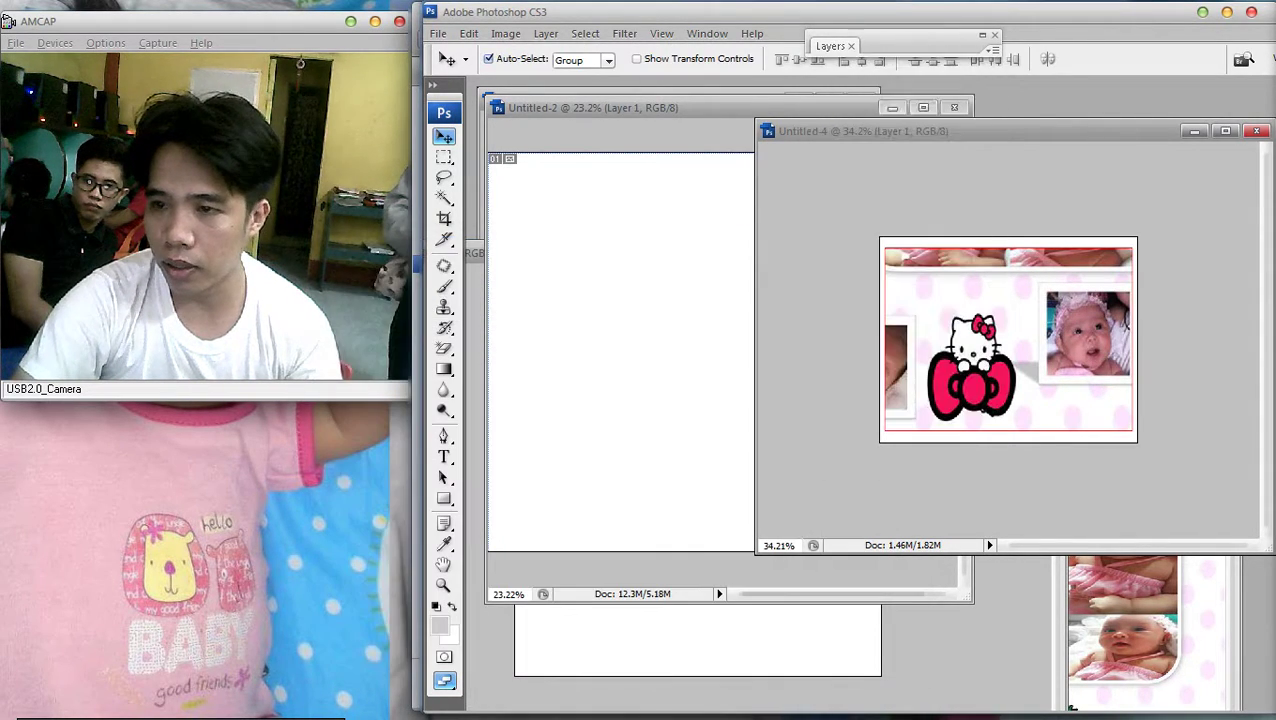
{"action": "right_click", "coordinate": [1012, 318]}
{"action": "left_click", "coordinate": [1031, 325]}
{"action": "key", "text": "Down"}
{"action": "key", "text": "Down"}
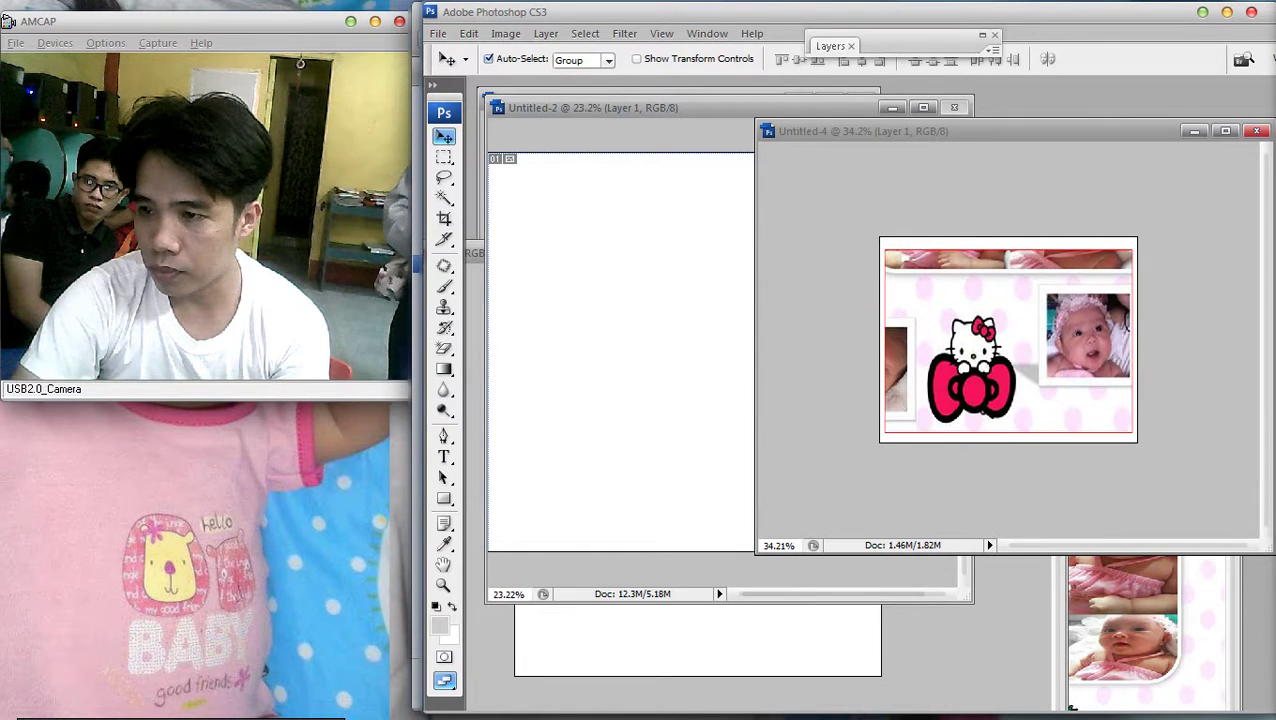
{"action": "right_click", "coordinate": [985, 280]}
{"action": "left_click", "coordinate": [995, 285]}
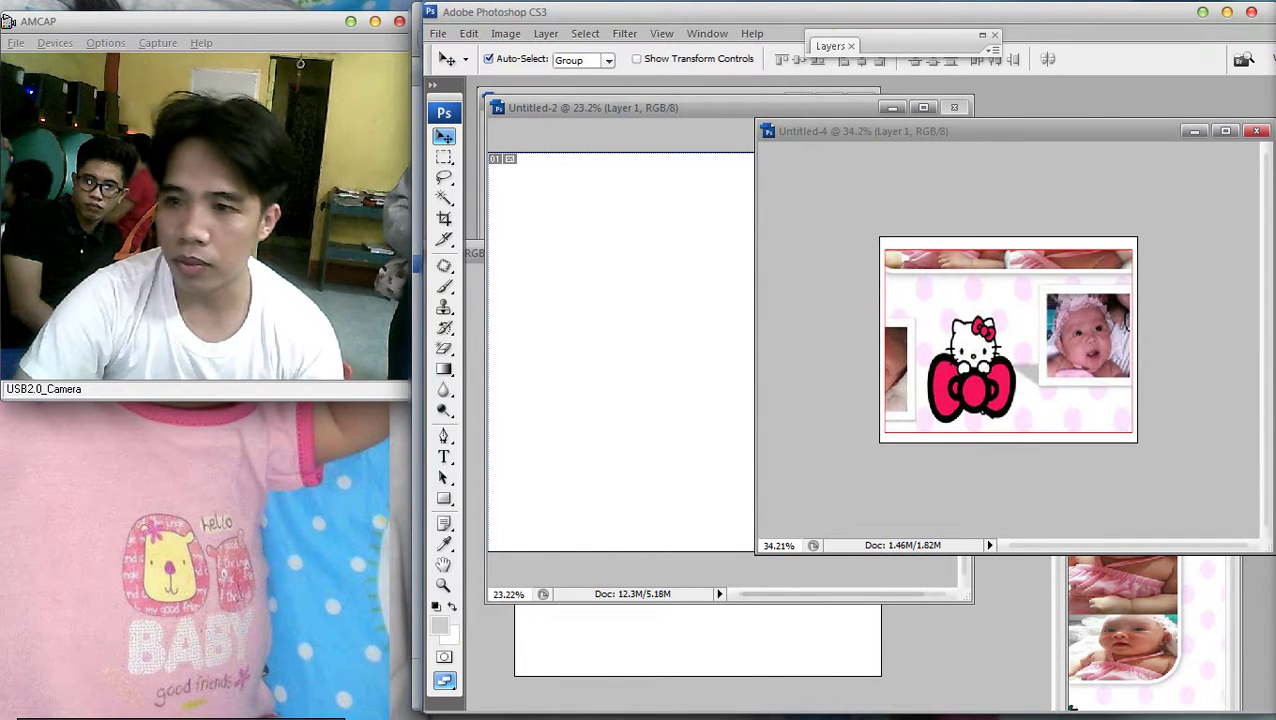
{"action": "left_click", "coordinate": [830, 46]}
{"action": "double_click", "coordinate": [930, 118]}
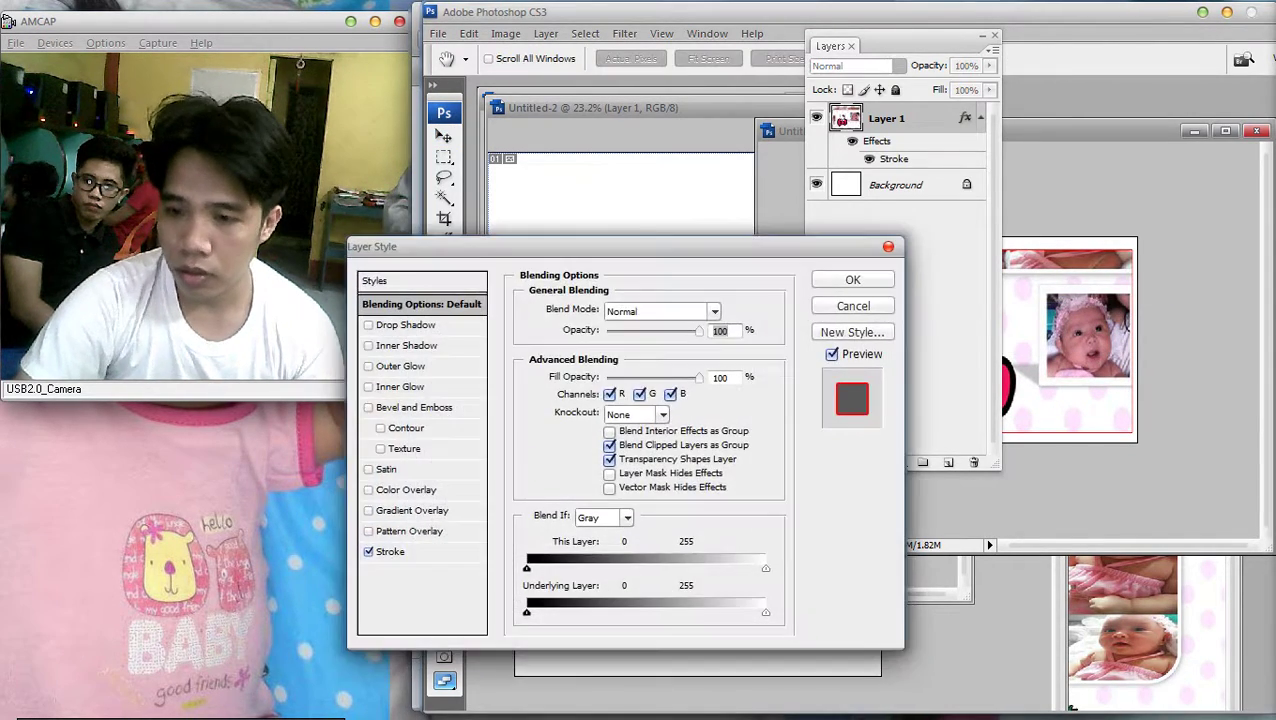
{"action": "key", "text": "Return"}
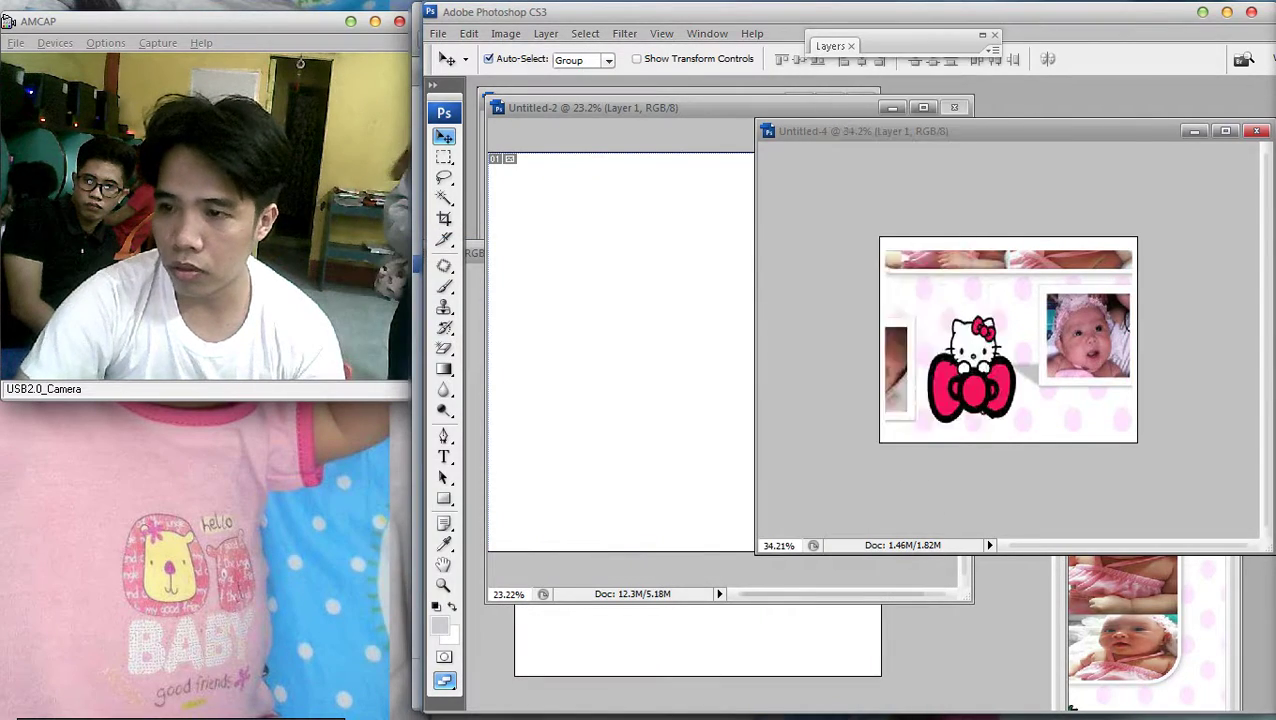
Save the bow panel as a JPEG copy in the final folder
{"action": "left_click", "coordinate": [438, 33]}
{"action": "left_click", "coordinate": [470, 248]}
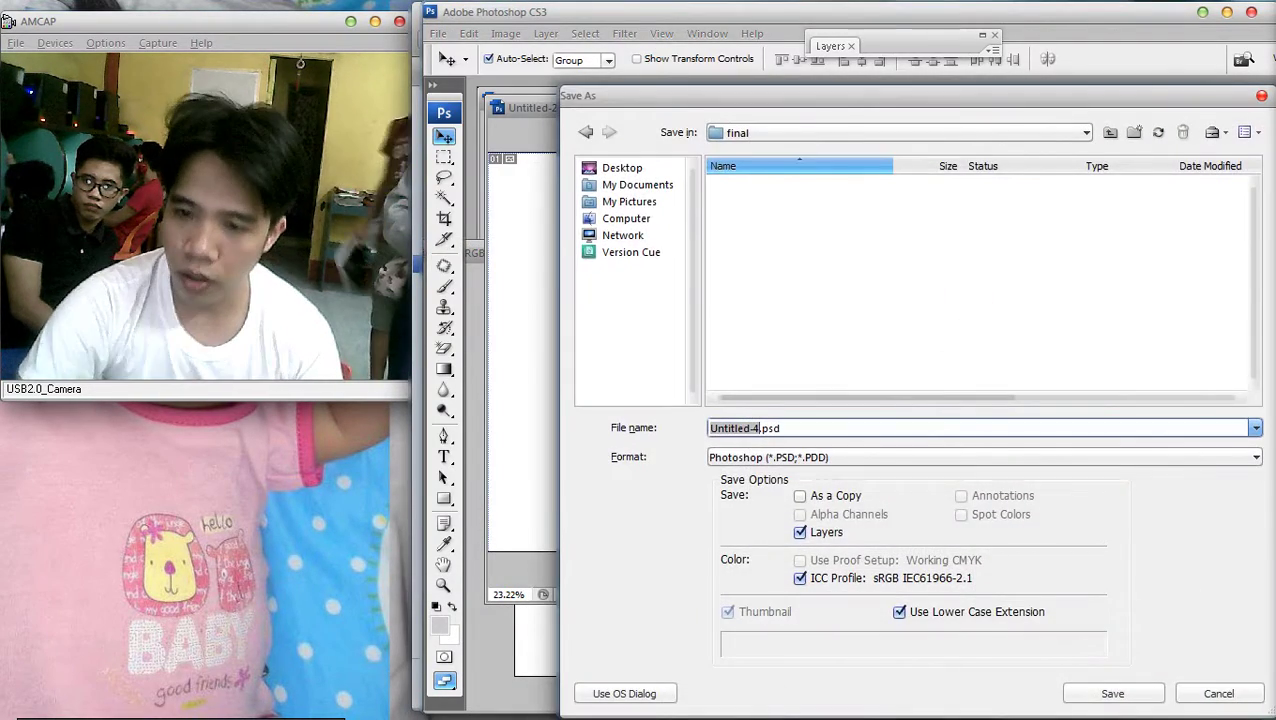
{"action": "left_click", "coordinate": [985, 457]}
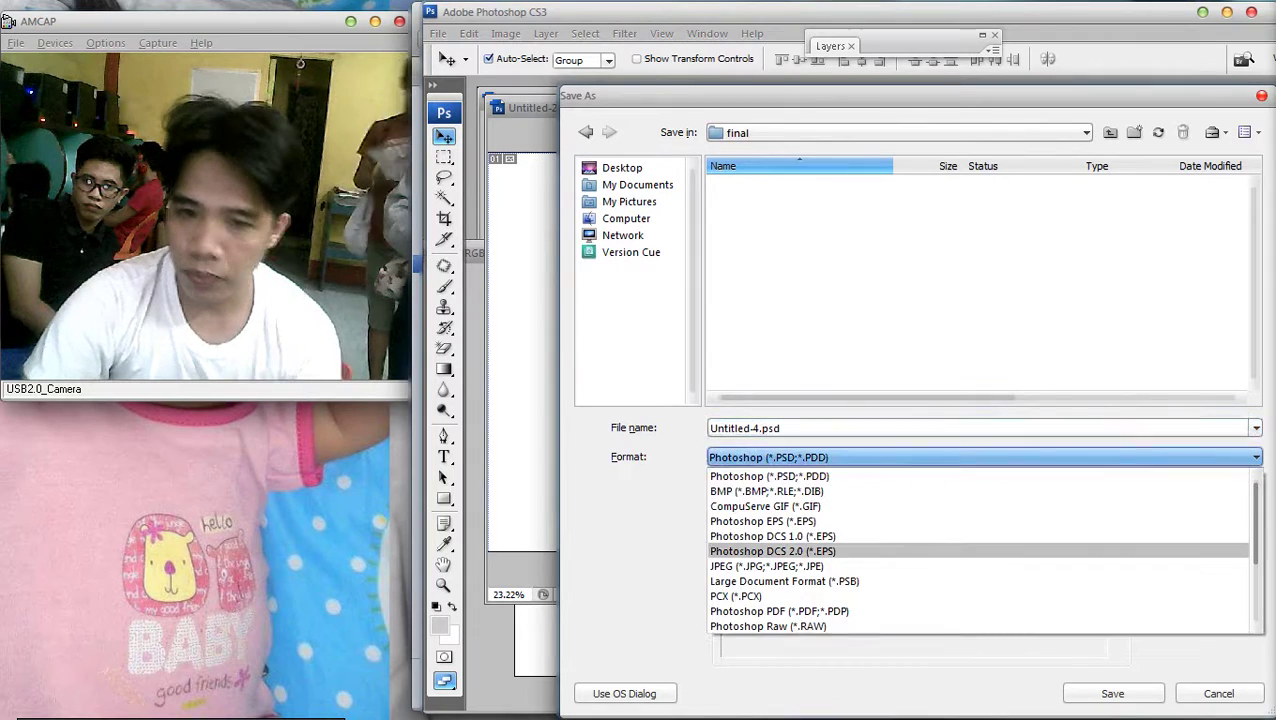
{"action": "left_click", "coordinate": [854, 566]}
{"action": "key", "text": "shift+Tab"}
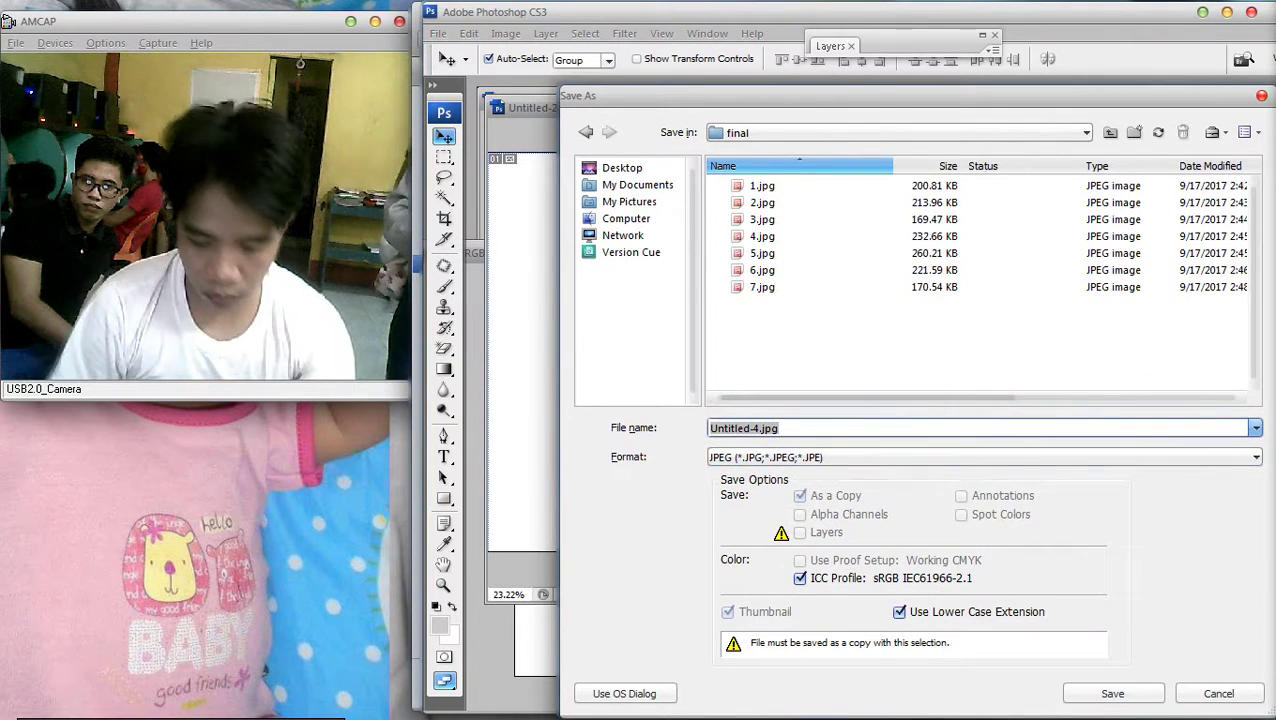
{"action": "key", "text": "Return"}
{"action": "key", "text": "Return"}
Drag the strawberry panel's Layer 1 from Untitled-2 into Untitled-4 and position it
{"action": "right_click", "coordinate": [1011, 350]}
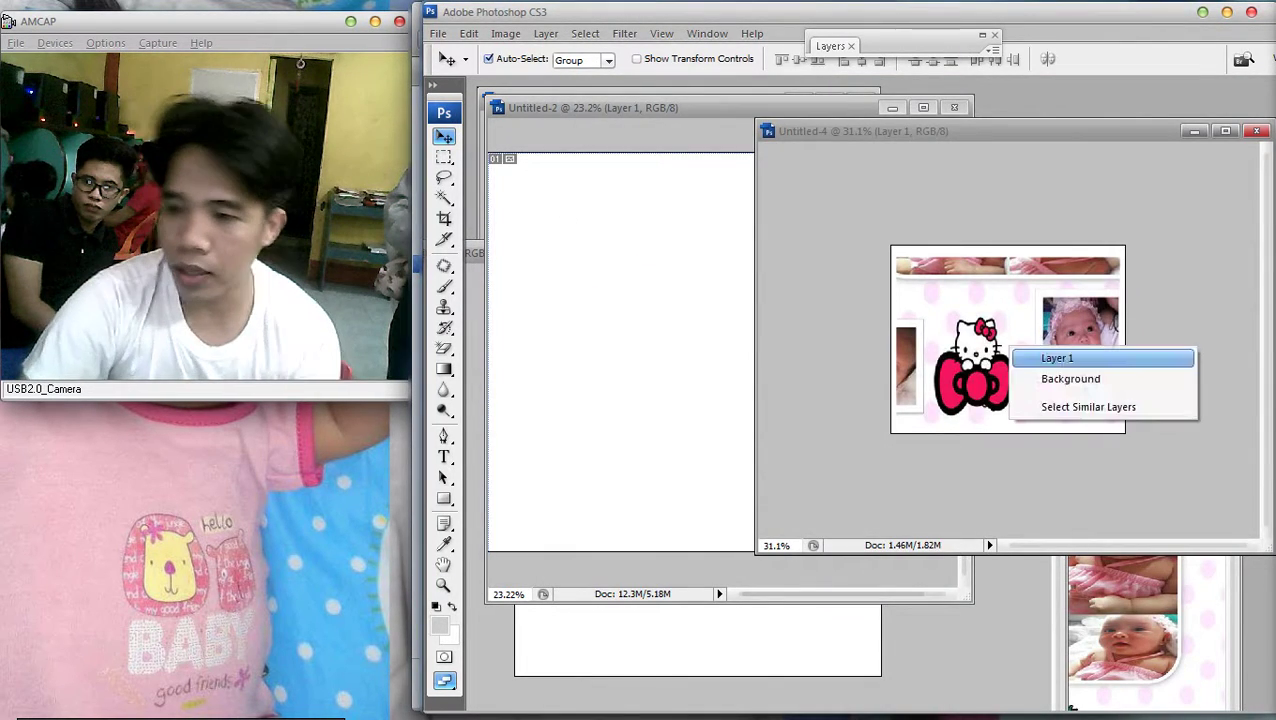
{"action": "left_click", "coordinate": [1056, 358]}
{"action": "left_click_drag", "start_coordinate": [1011, 350], "coordinate": [870, 490]}
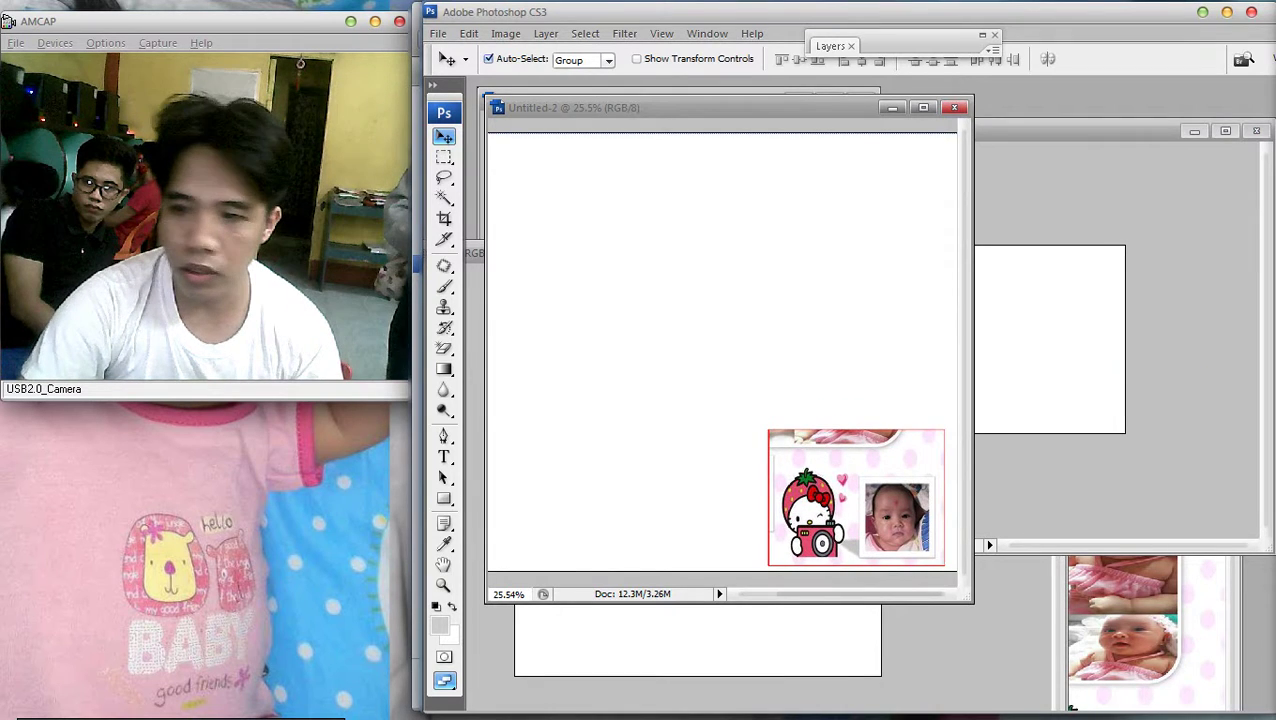
{"action": "key", "text": "ctrl+Tab"}
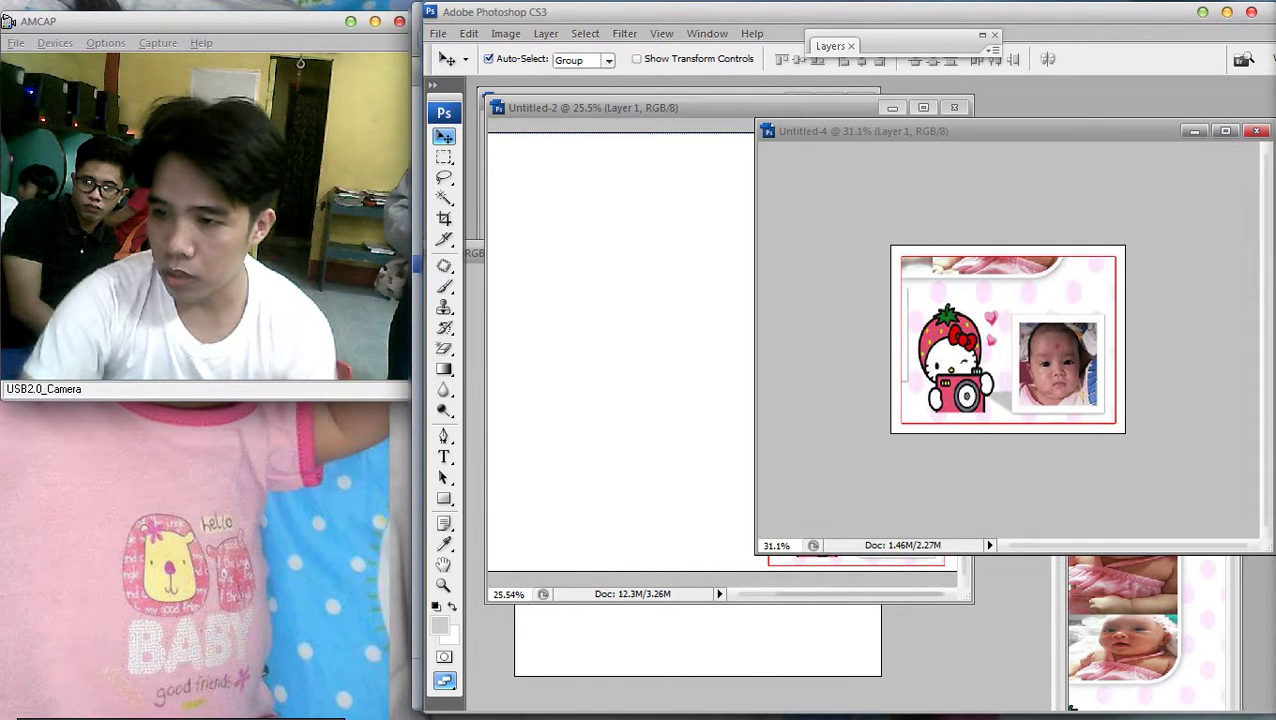
{"action": "mouse_move", "coordinate": [1011, 350]}
{"action": "left_mouse_down"}
{"action": "mouse_move", "coordinate": [979, 338]}
{"action": "mouse_move", "coordinate": [1015, 352]}
{"action": "left_mouse_up"}
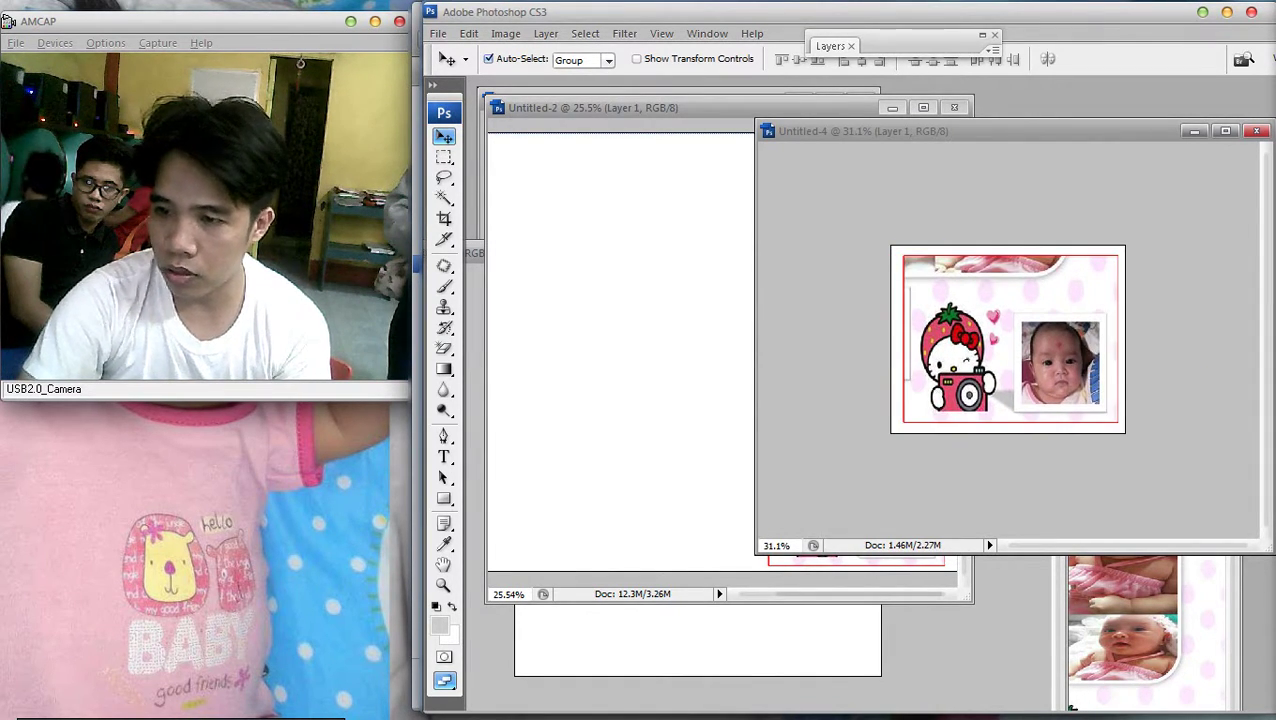
Fit both documents in their windows and maximize the Untitled-4 view
{"action": "key", "text": "ctrl+Tab"}
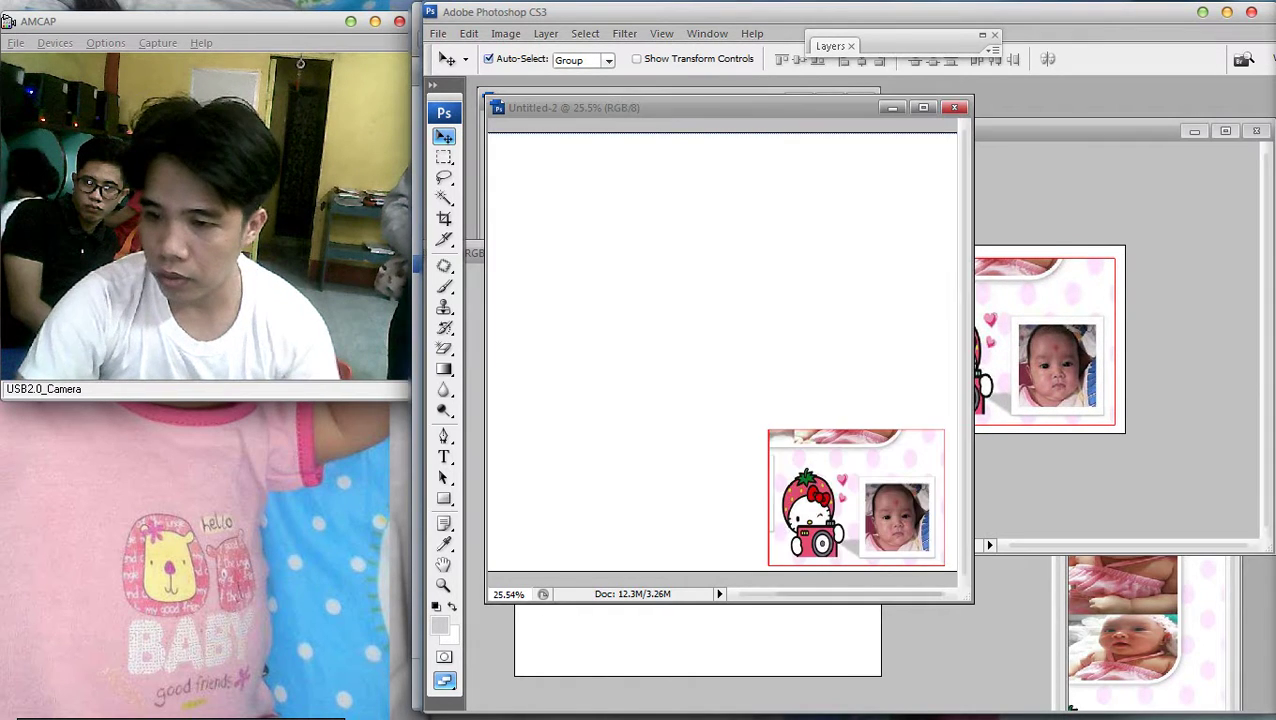
{"action": "key", "text": "ctrl+0"}
{"action": "key", "text": "ctrl+Tab"}
{"action": "key", "text": "ctrl+0"}
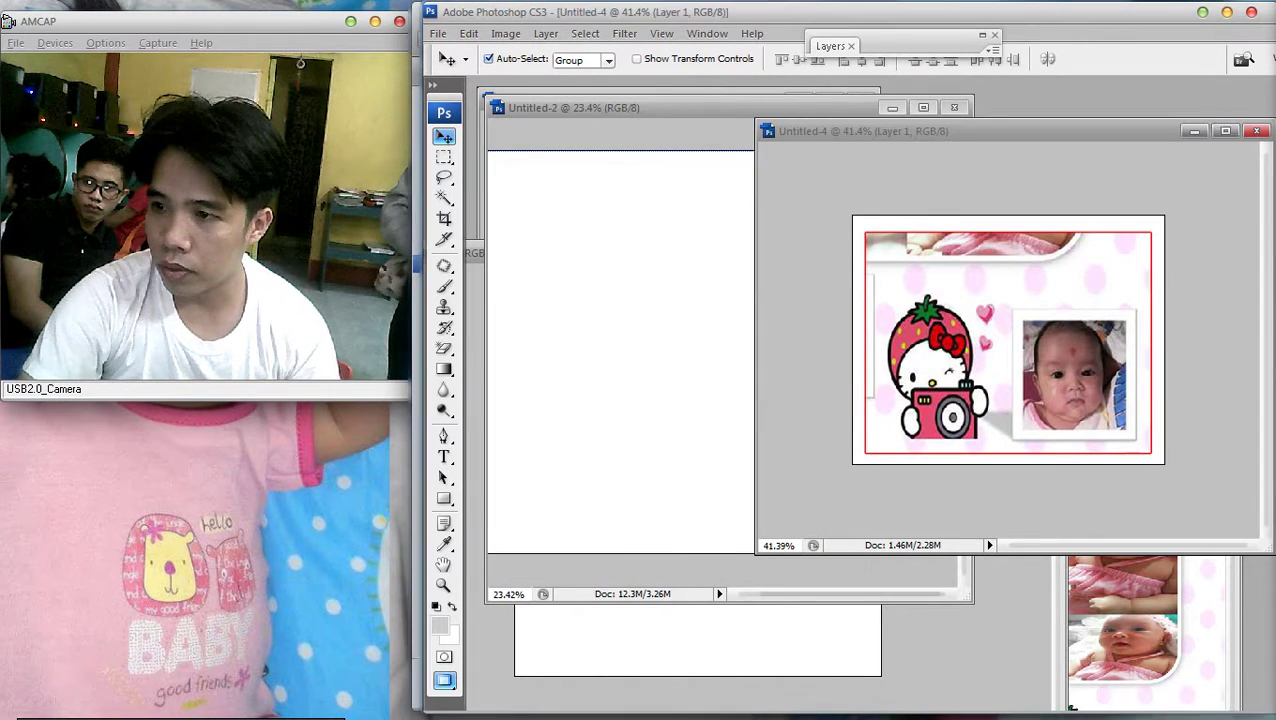
{"action": "key", "text": "f"}
{"action": "key", "text": "ctrl+0"}
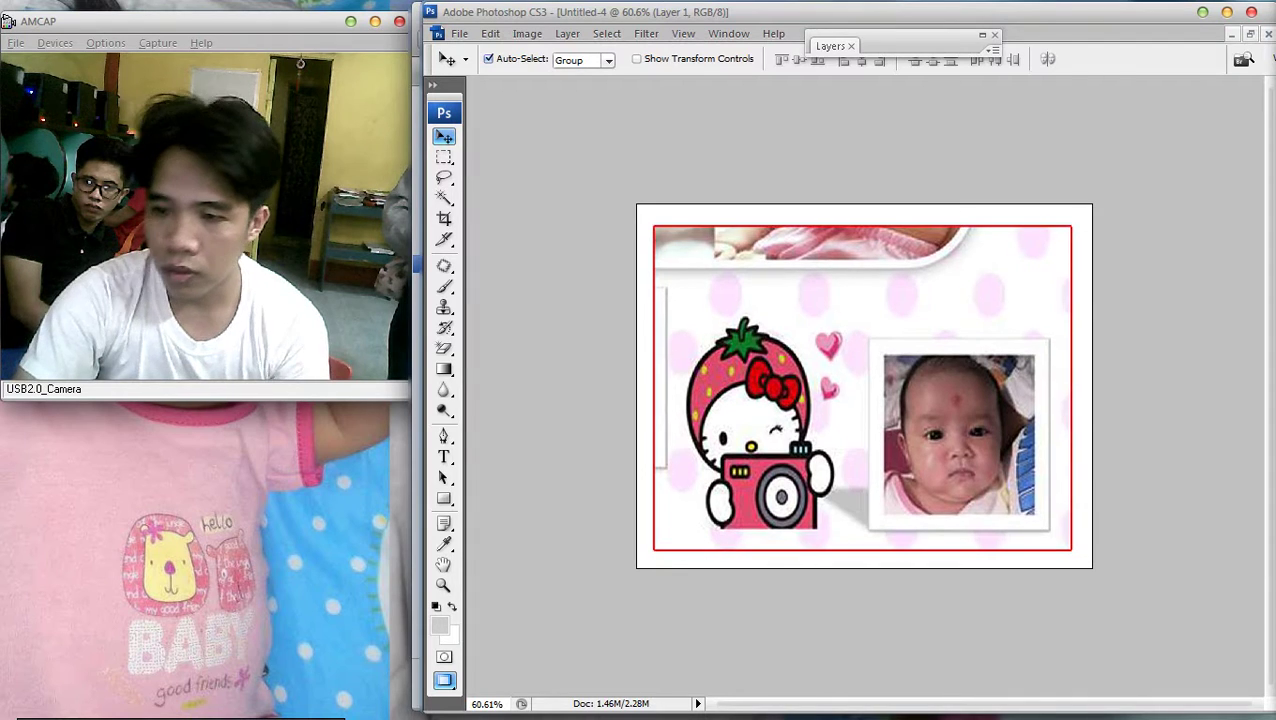
Uncheck Stroke in Layer 1's layer style to remove the red border
{"action": "key", "text": "F7"}
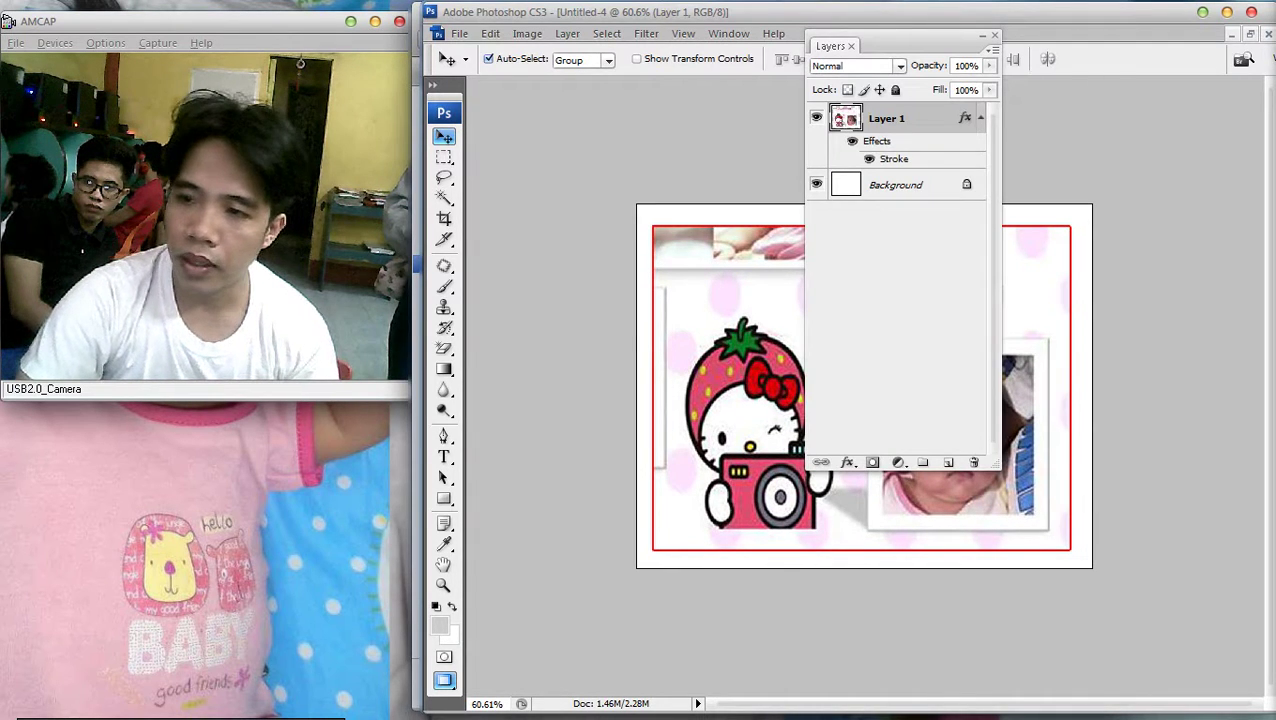
{"action": "left_click", "coordinate": [368, 551]}
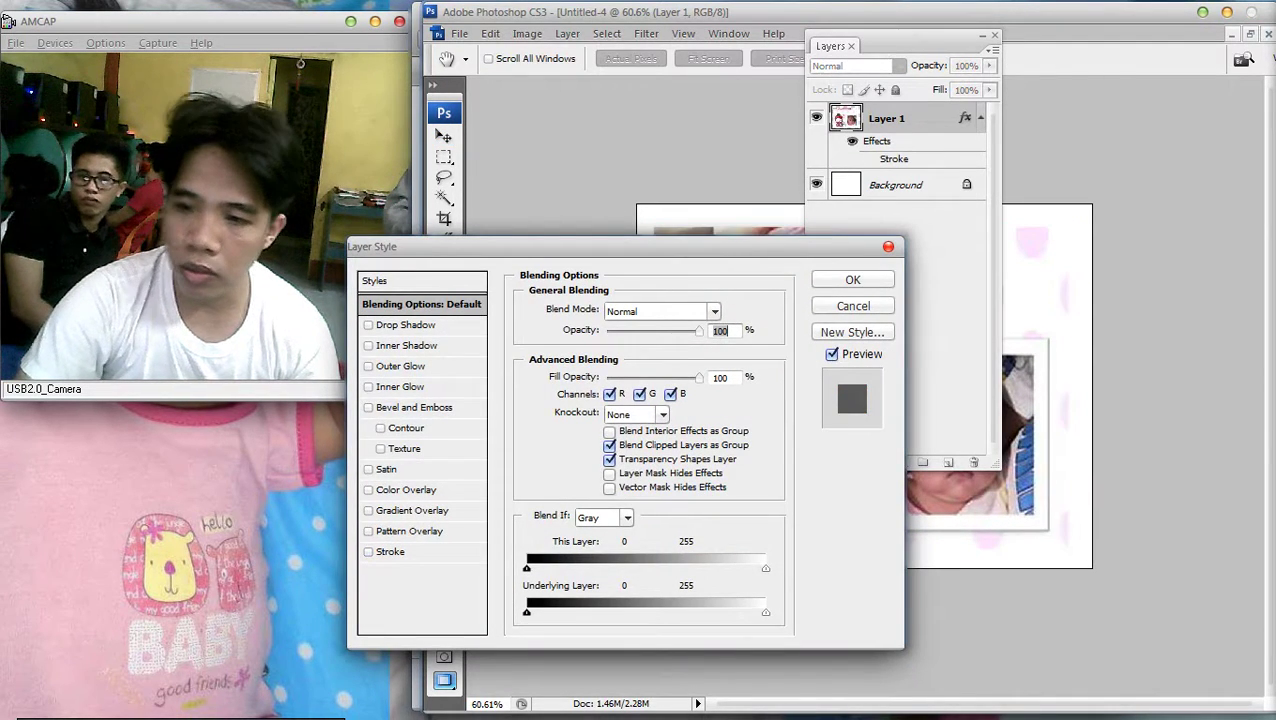
{"action": "key", "text": "Return"}
{"action": "key", "text": "F7"}
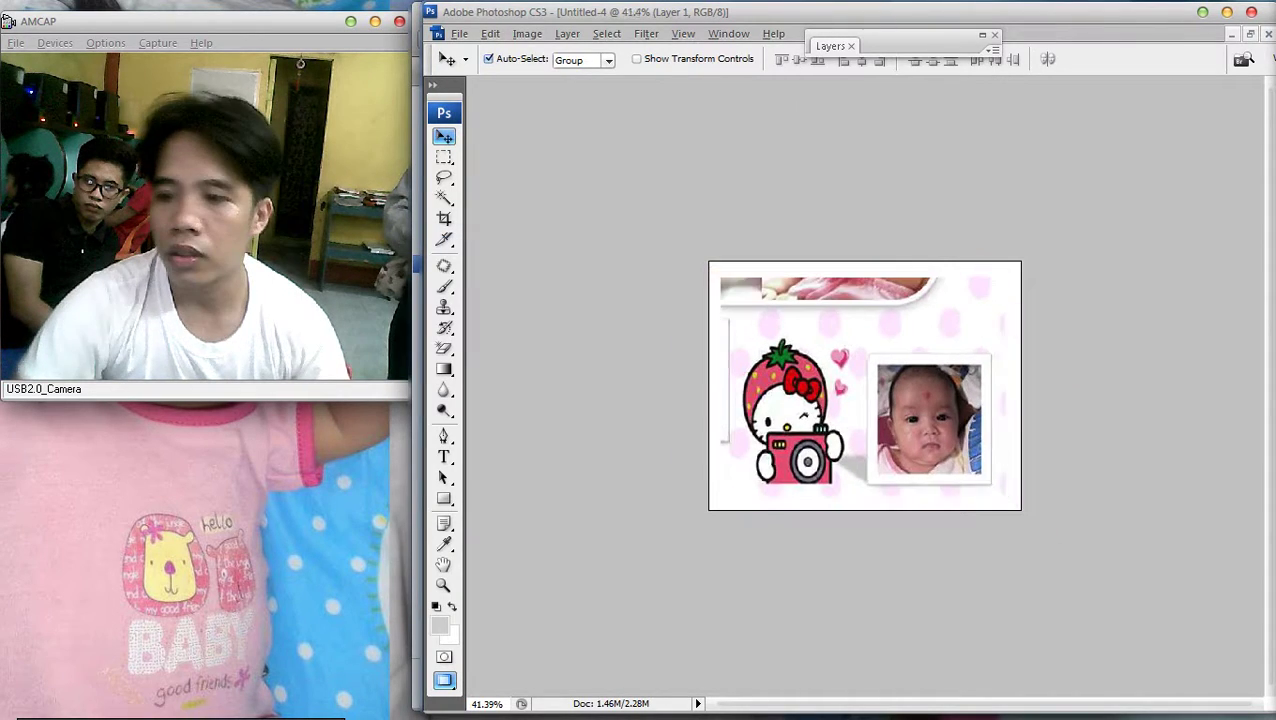
Save the strawberry panel as a JPEG named 9
{"action": "left_click", "coordinate": [459, 33]}
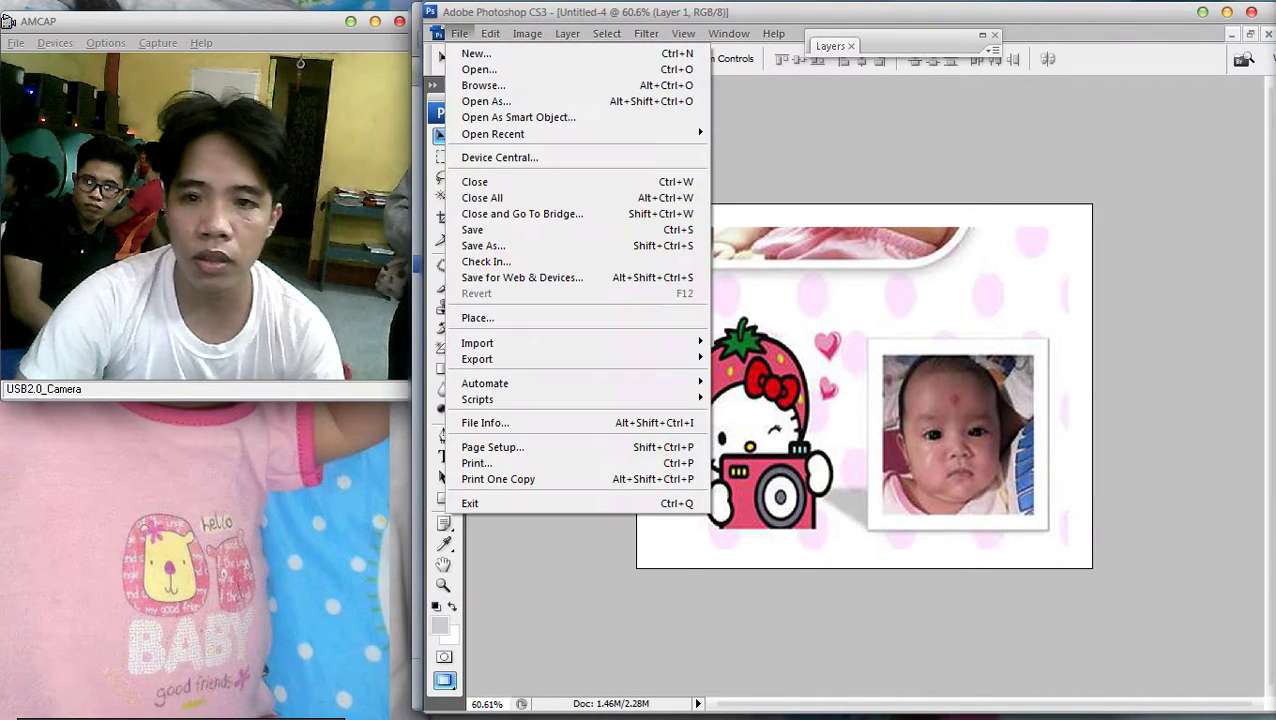
{"action": "left_click", "coordinate": [480, 244]}
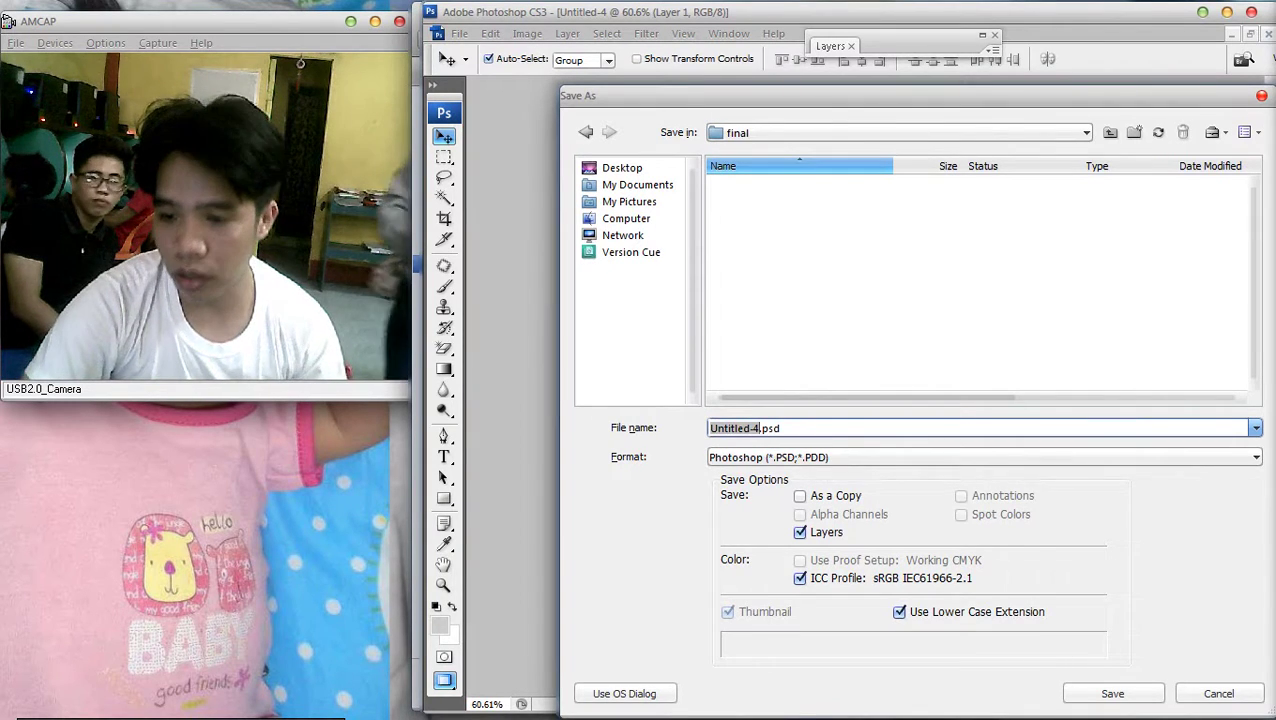
{"action": "left_click", "coordinate": [985, 457]}
{"action": "left_click", "coordinate": [800, 566]}
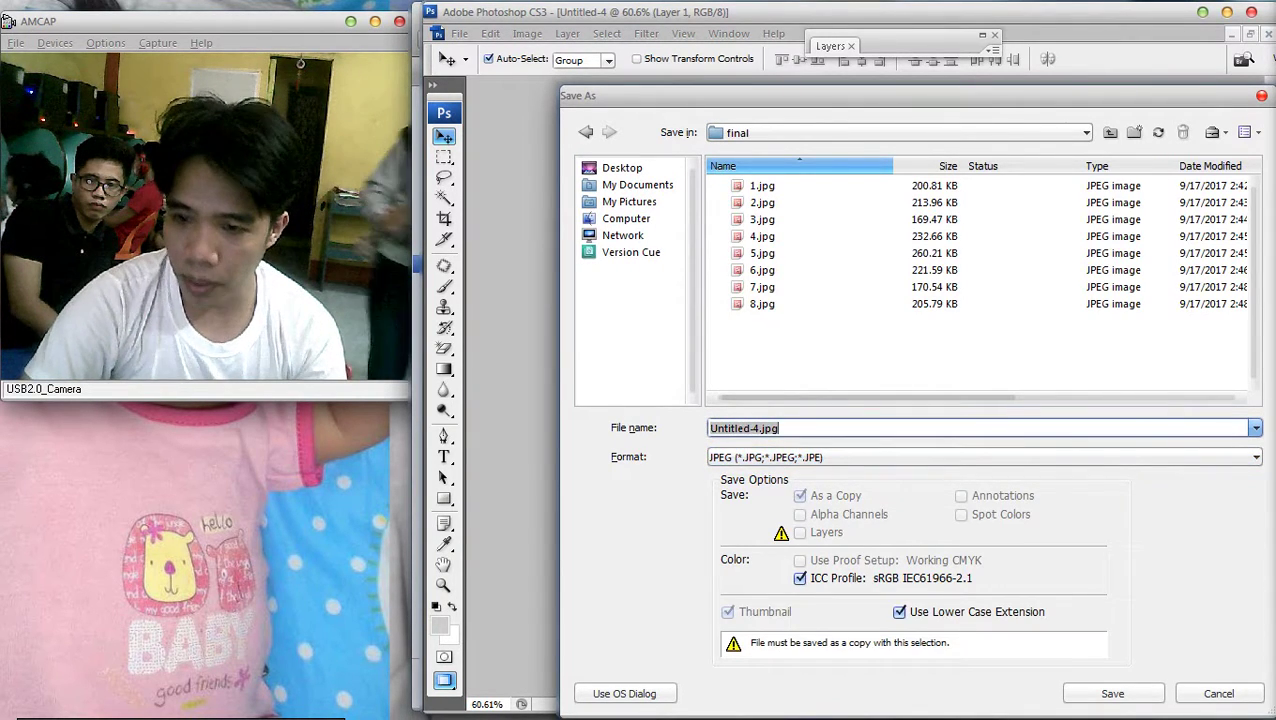
{"action": "type", "text": "9"}
{"action": "key", "text": "Return"}
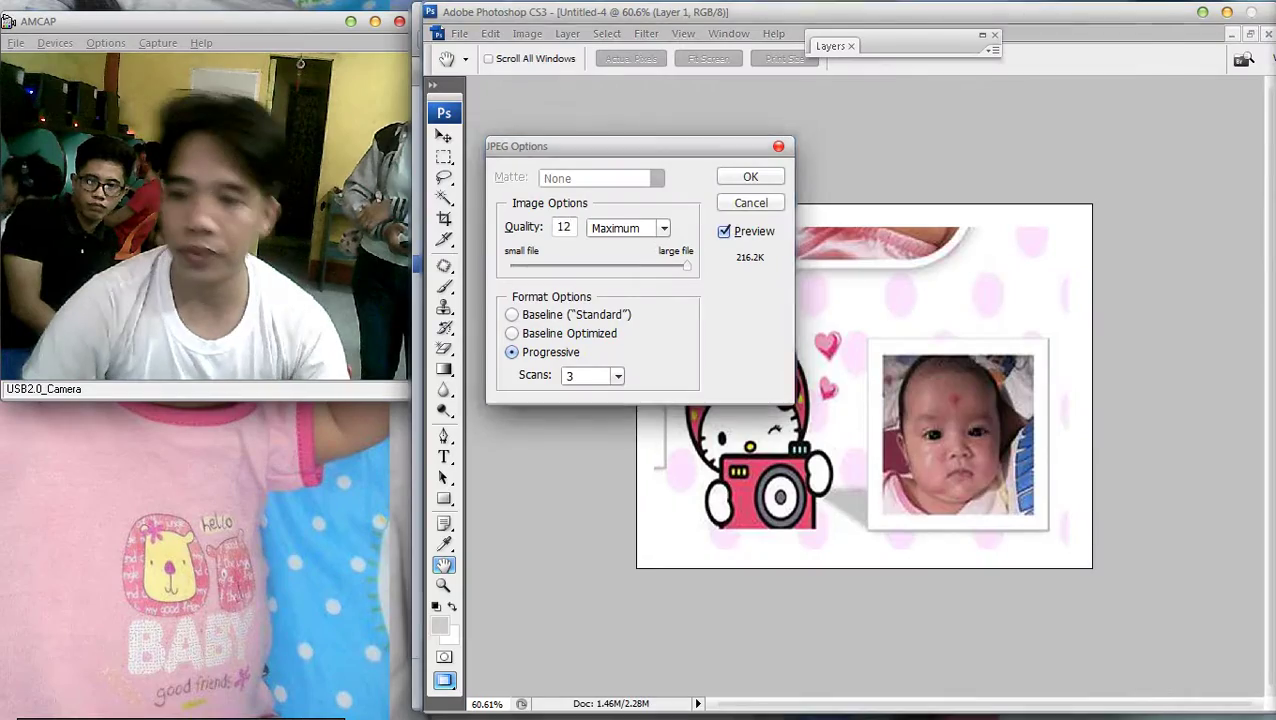
Accept JPEG Options at Maximum quality 12 and bring up Windows Explorer
{"action": "key", "text": "super+e"}
{"action": "left_click", "coordinate": [1127, 12]}
{"action": "left_click", "coordinate": [748, 173]}
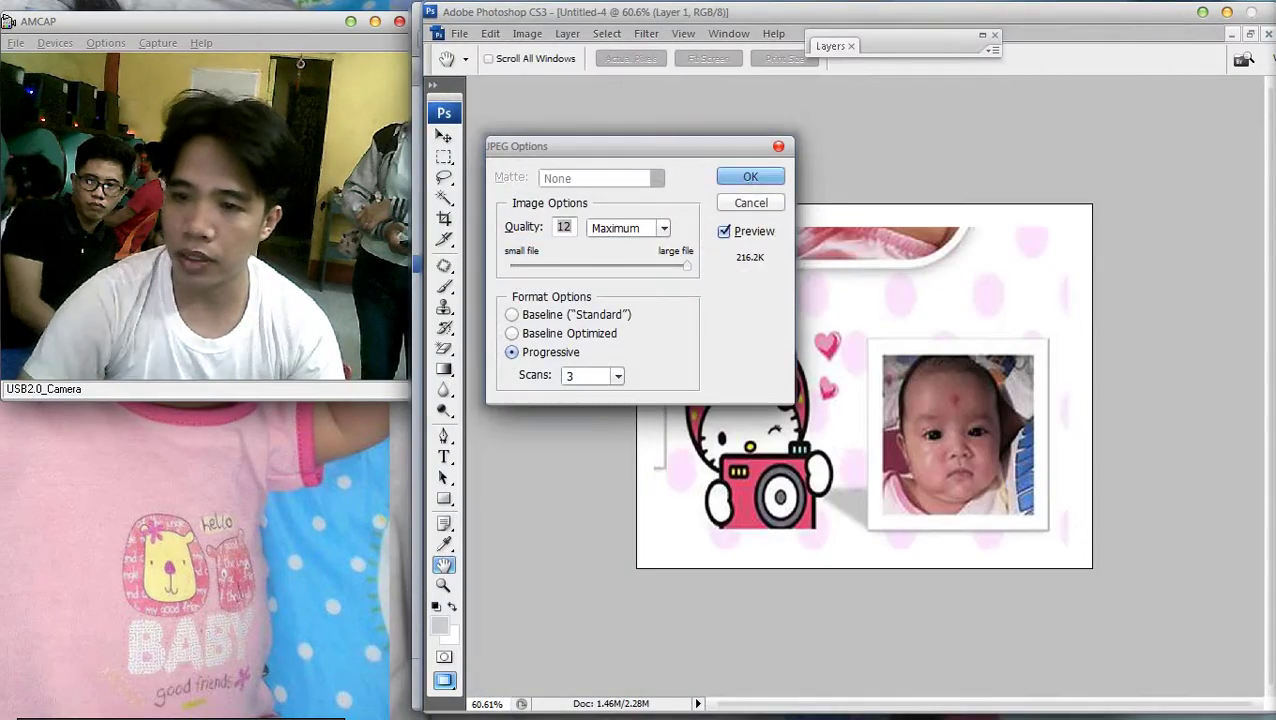
{"action": "key", "text": "super+e"}
Navigate to Desktop > tarp > New Folder > final
{"action": "left_click", "coordinate": [789, 114]}
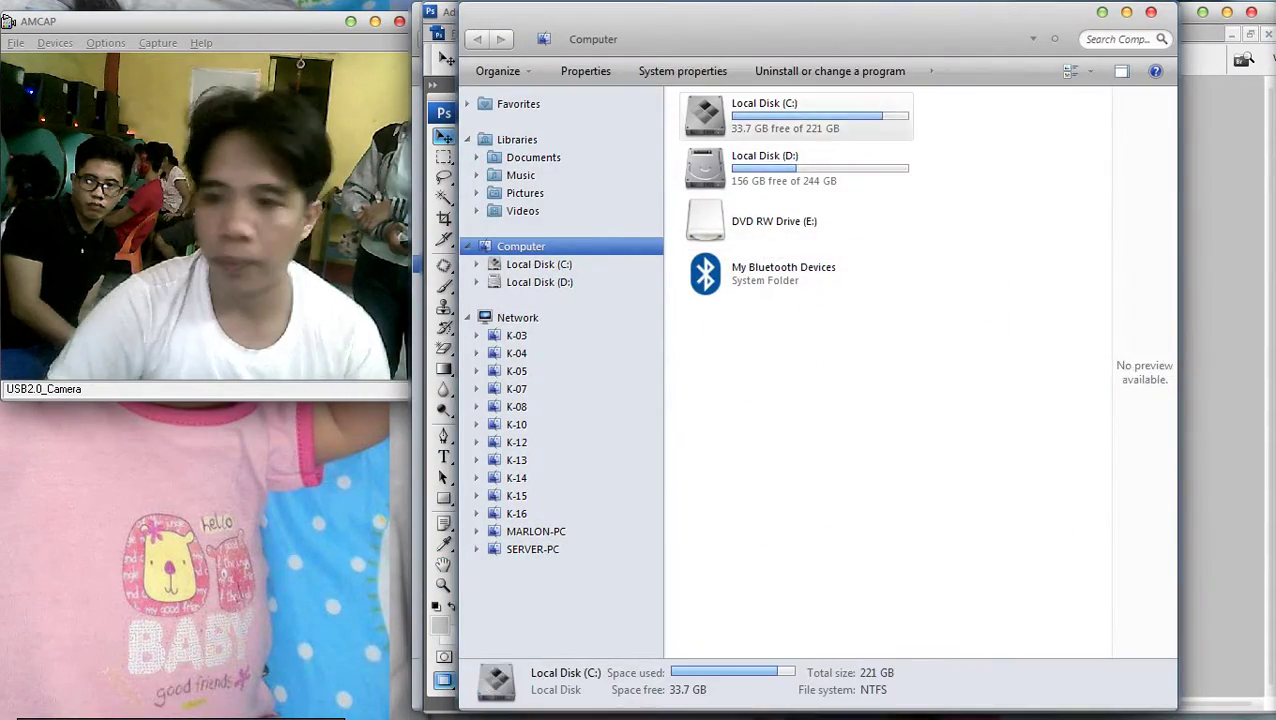
{"action": "key", "text": "Return"}
{"action": "left_click", "coordinate": [519, 104]}
{"action": "left_click", "coordinate": [740, 117]}
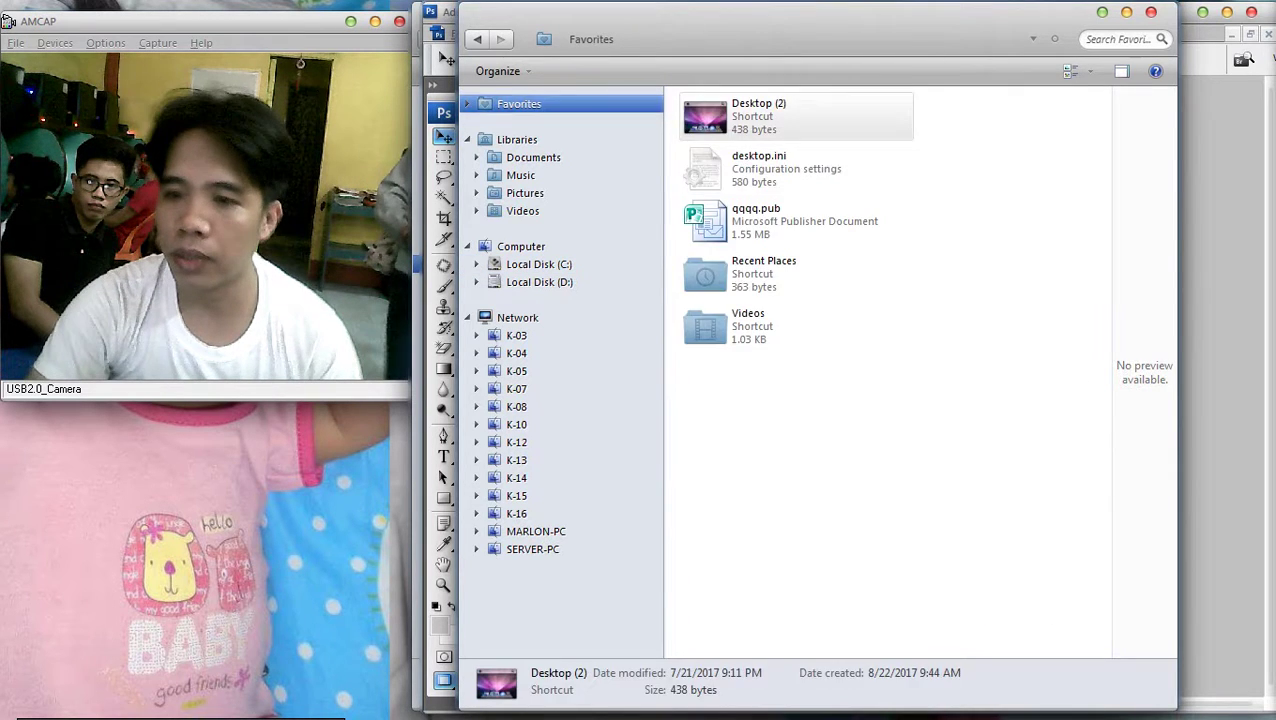
{"action": "key", "text": "Return"}
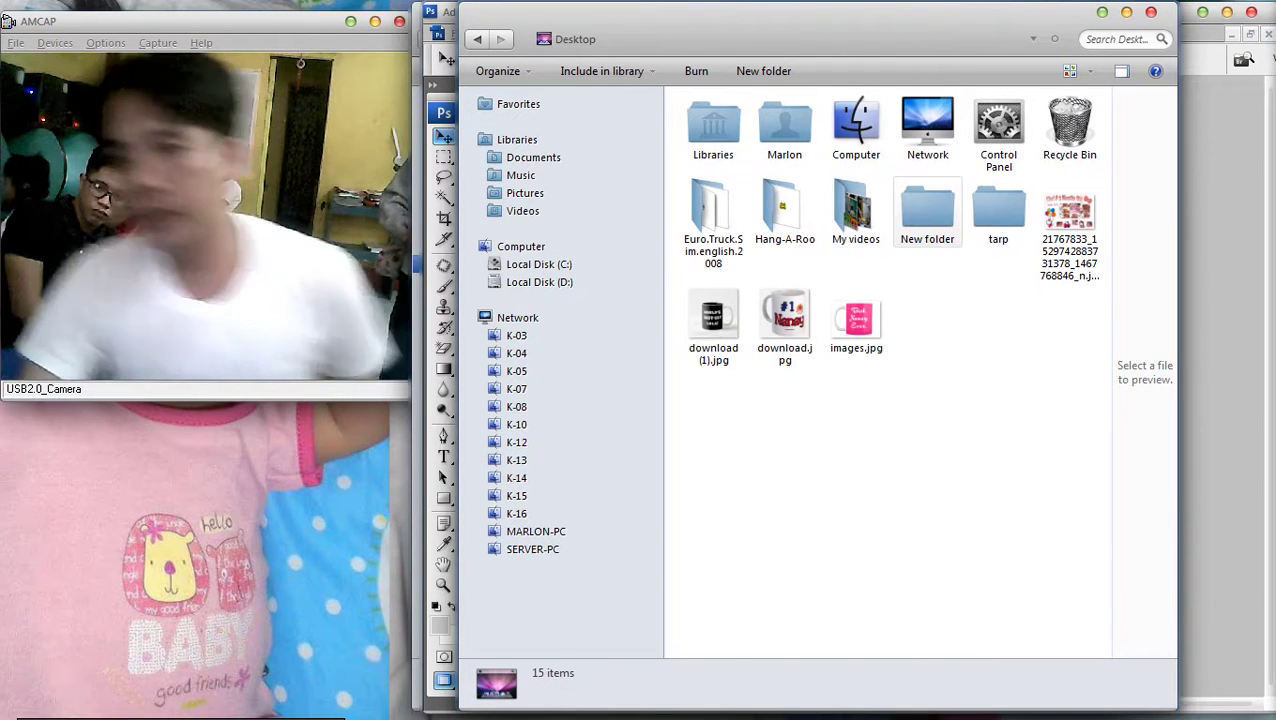
{"action": "left_click", "coordinate": [1069, 215]}
{"action": "double_click", "coordinate": [998, 210]}
{"action": "double_click", "coordinate": [728, 145]}
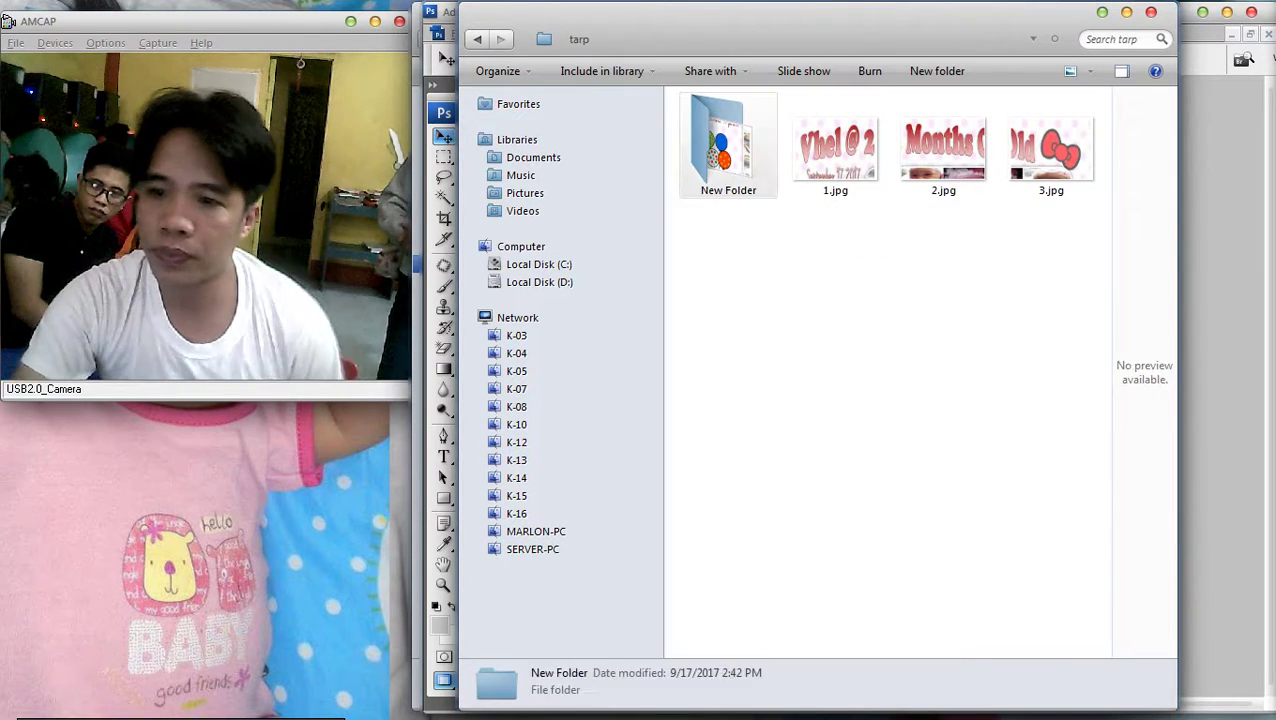
{"action": "double_click", "coordinate": [729, 142]}
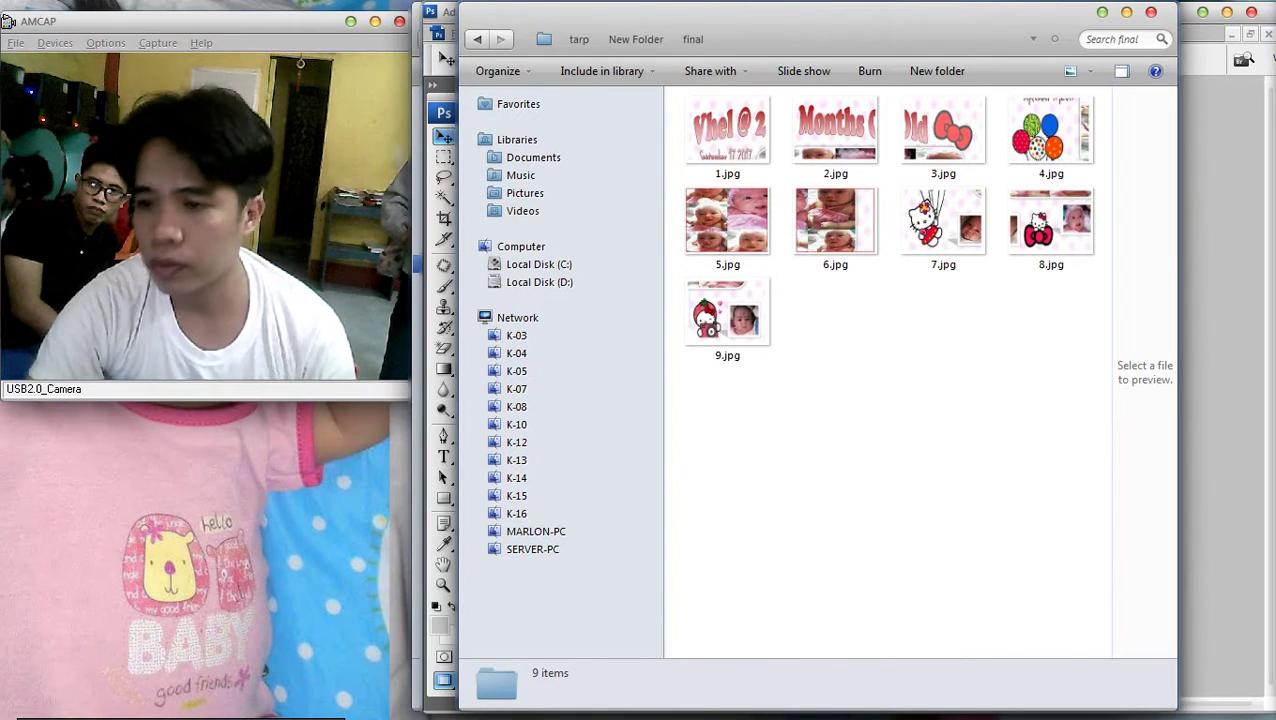
Select all nine JPG panels and send them to Print
{"action": "left_click_drag", "start_coordinate": [1040, 402], "coordinate": [678, 94]}
{"action": "right_click", "coordinate": [722, 150]}
{"action": "left_click", "coordinate": [762, 241]}
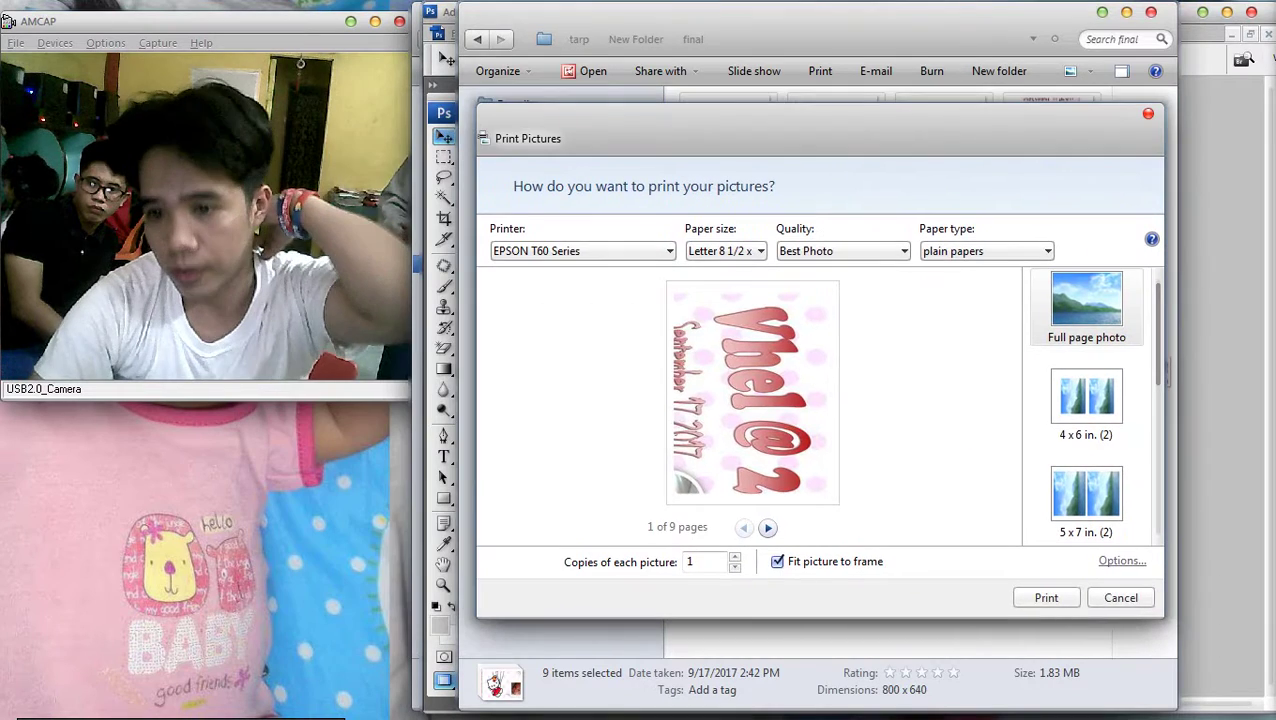
Review the print Options and confirm the EPSON T60 quality and paper settings
{"action": "left_click", "coordinate": [1122, 560]}
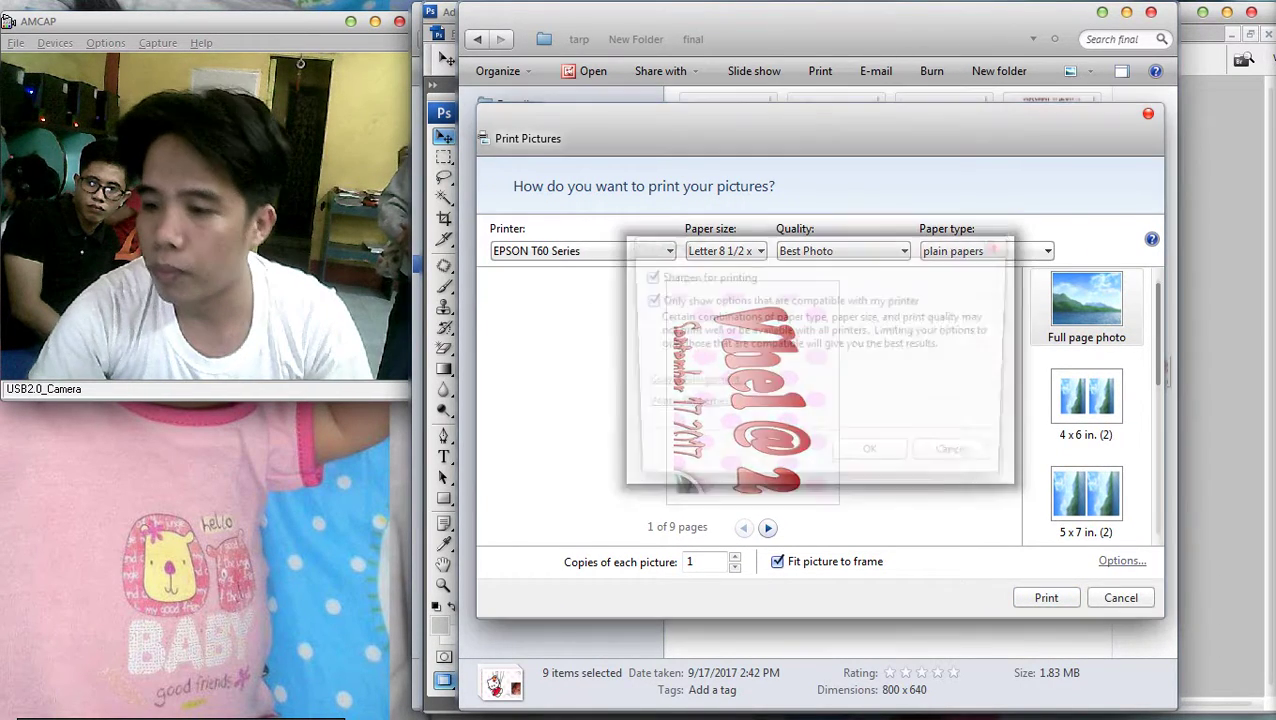
{"action": "key", "text": "Escape"}
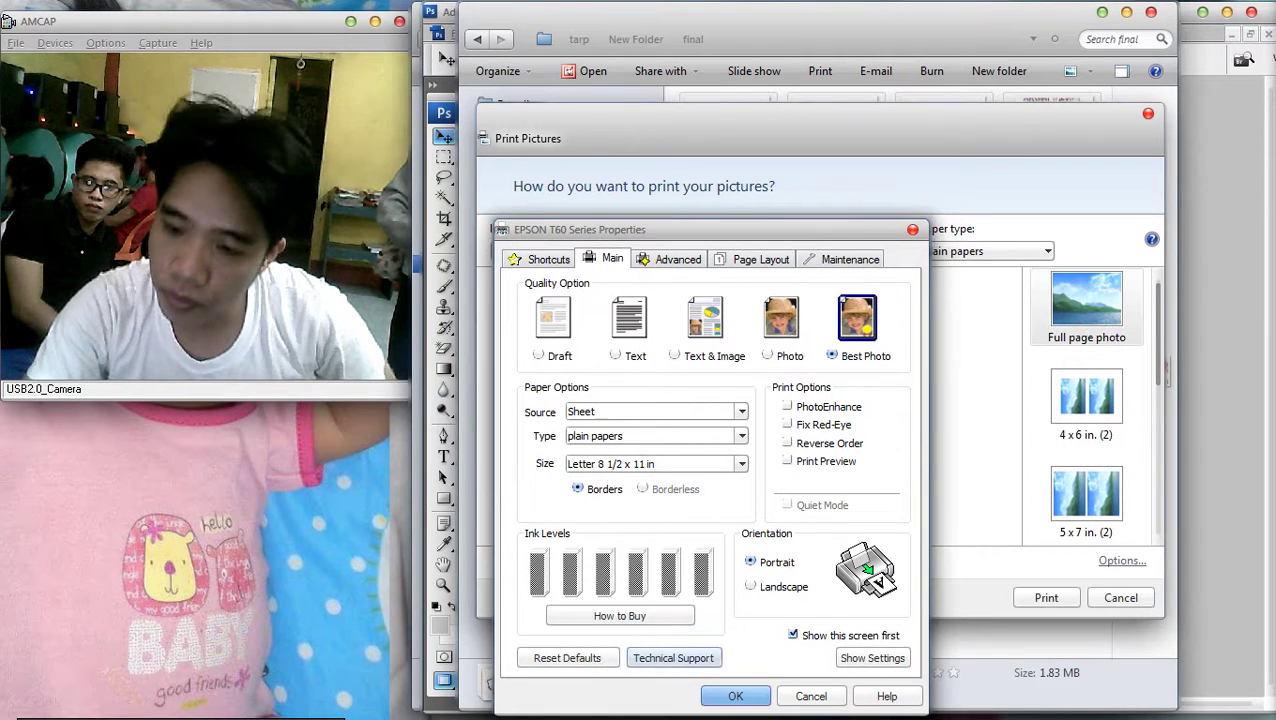
{"action": "left_click", "coordinate": [735, 696]}
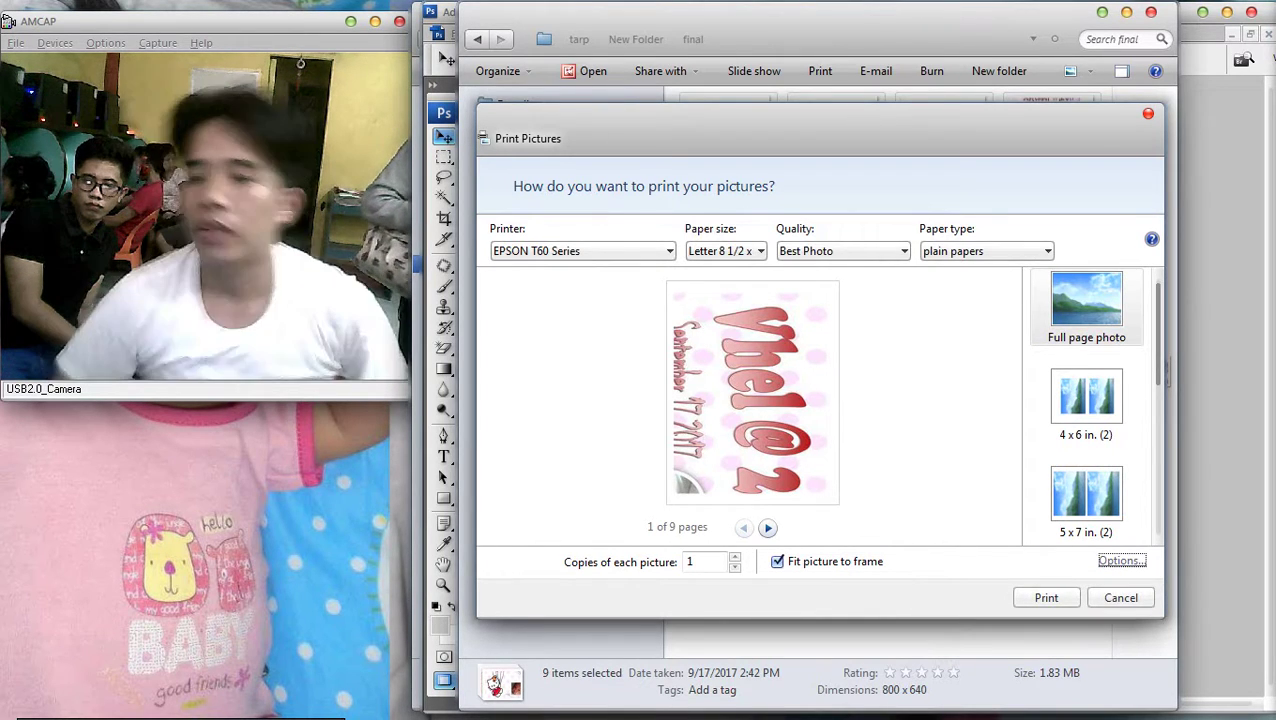
Page through the nine print previews, then print all panels full-page
{"action": "left_click", "coordinate": [767, 528]}
{"action": "left_click", "coordinate": [767, 528]}
{"action": "left_click", "coordinate": [767, 528]}
{"action": "left_click", "coordinate": [767, 528]}
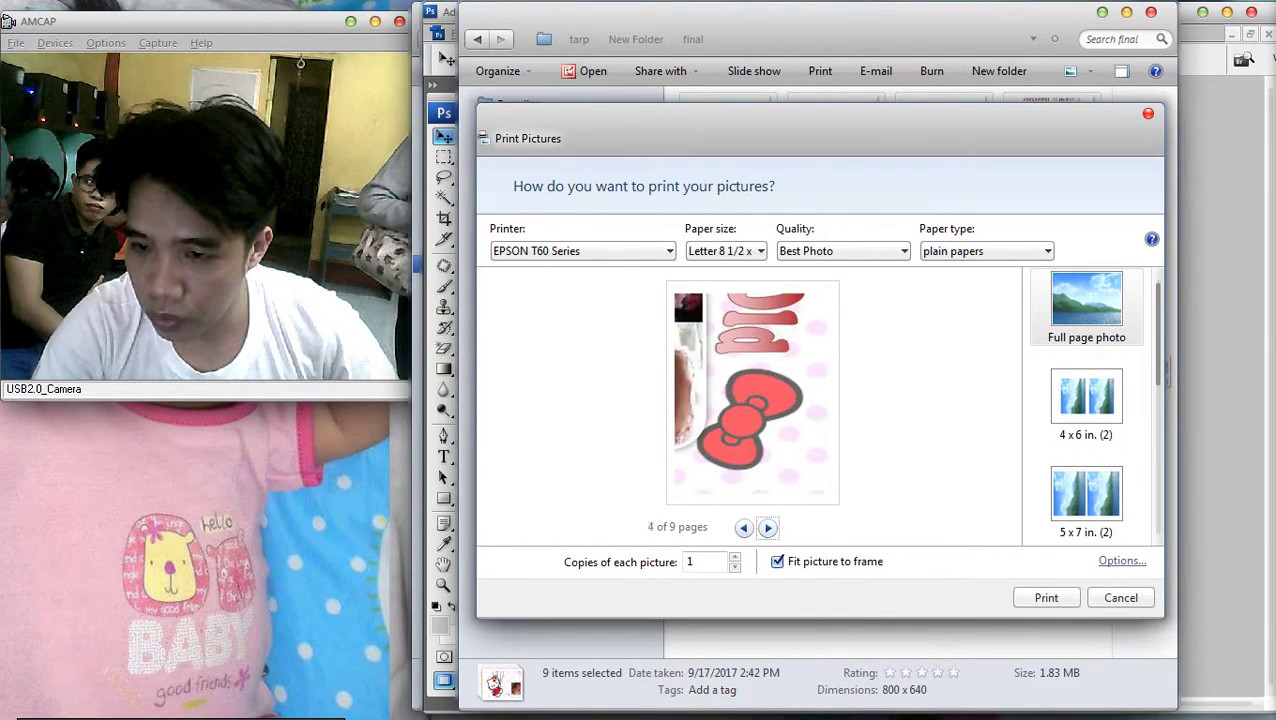
{"action": "left_click", "coordinate": [767, 528]}
{"action": "left_click", "coordinate": [767, 528]}
{"action": "left_click", "coordinate": [767, 528]}
{"action": "left_click", "coordinate": [767, 528]}
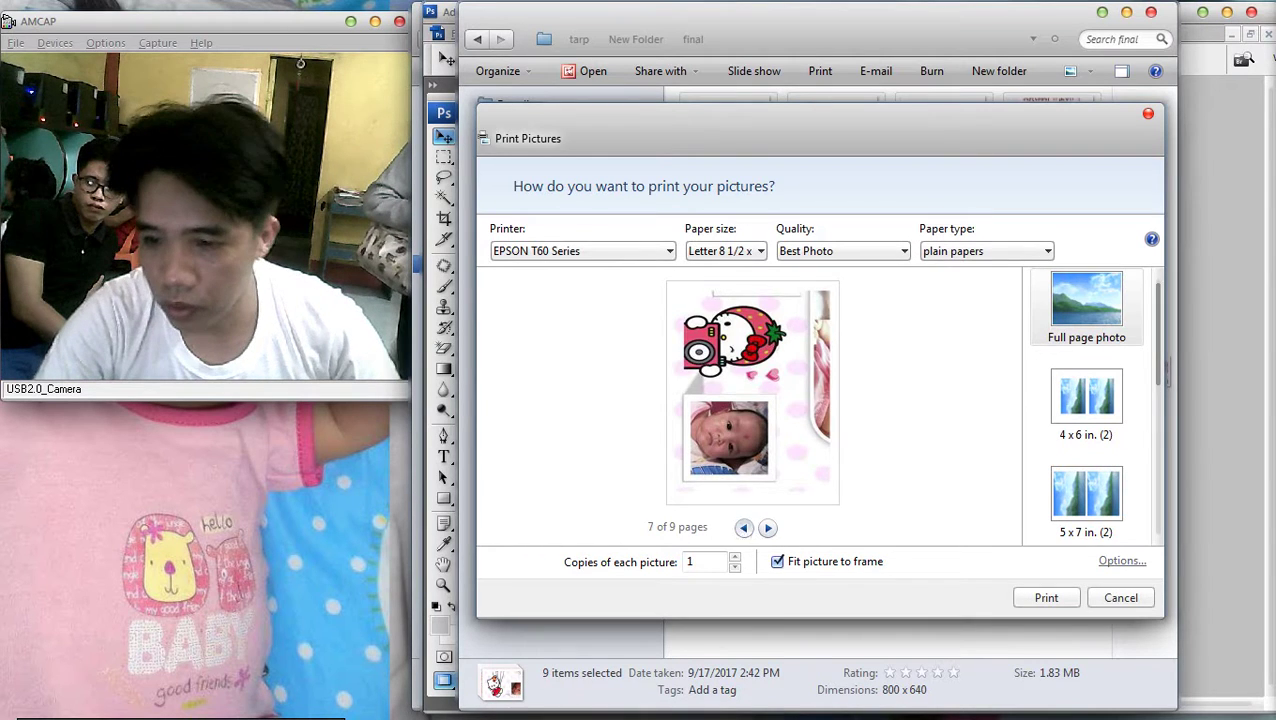
{"action": "left_click", "coordinate": [743, 528]}
{"action": "left_click", "coordinate": [743, 528]}
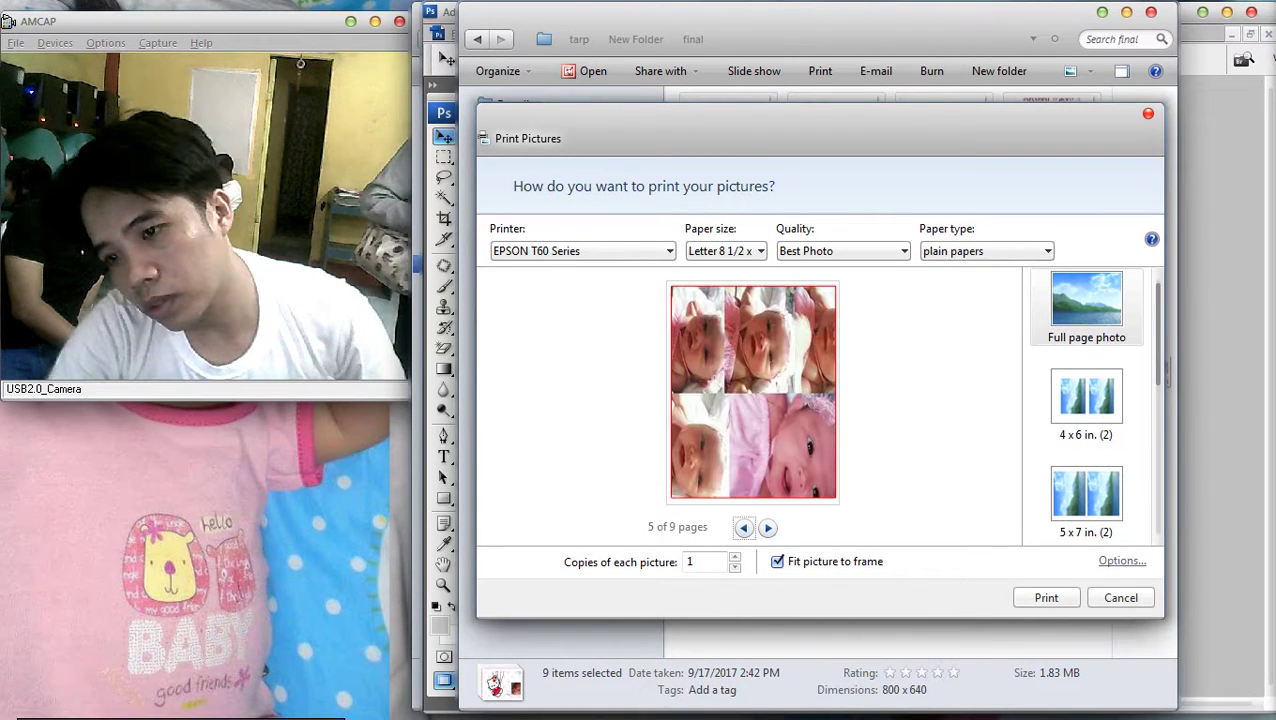
{"action": "left_click", "coordinate": [743, 528]}
{"action": "left_click", "coordinate": [743, 528]}
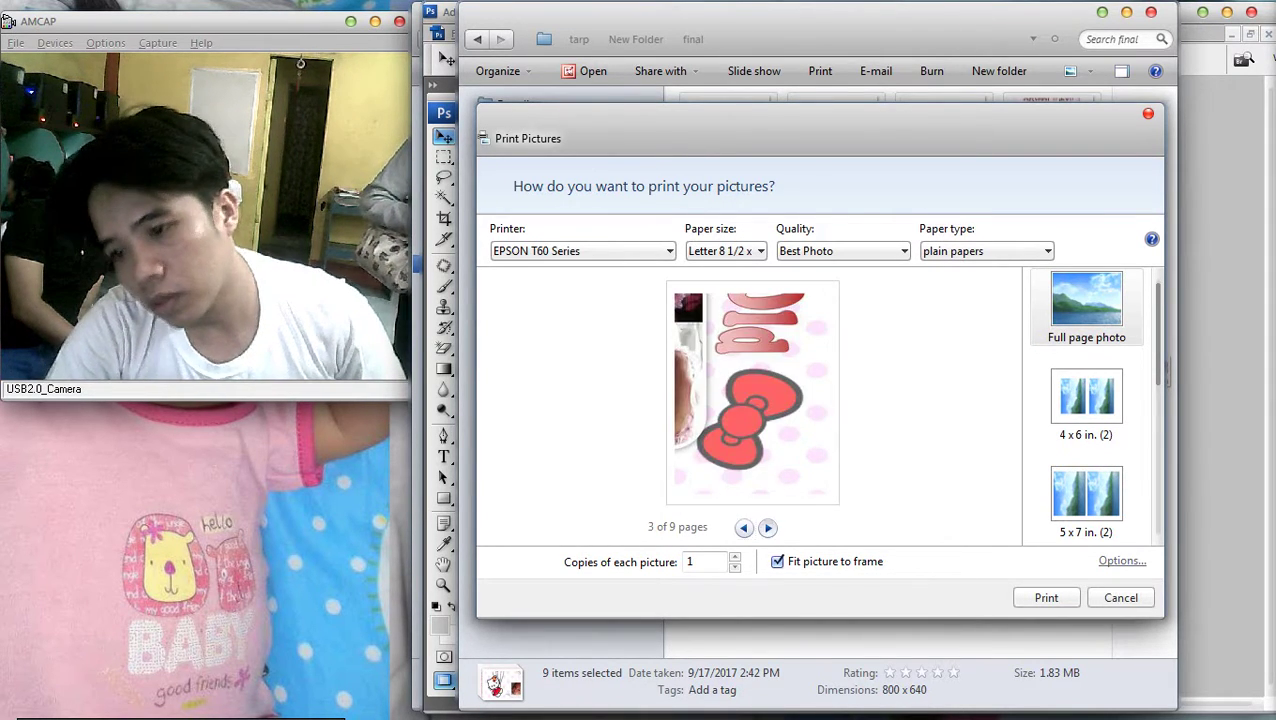
{"action": "left_click", "coordinate": [767, 528]}
{"action": "left_click", "coordinate": [767, 528]}
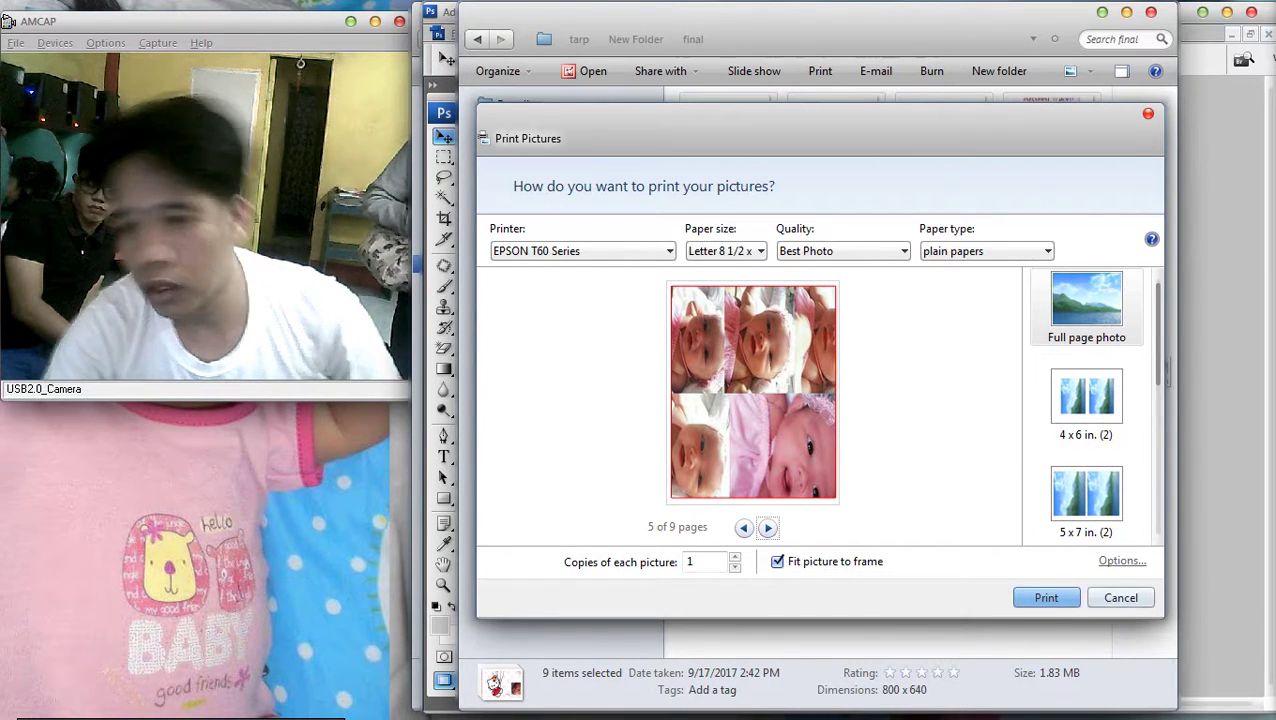
{"action": "key", "text": "Escape"}
{"action": "left_click", "coordinate": [727, 222]}
Preview 5.jpg from the final folder in the picture viewer, then close it
{"action": "left_click", "coordinate": [835, 222]}
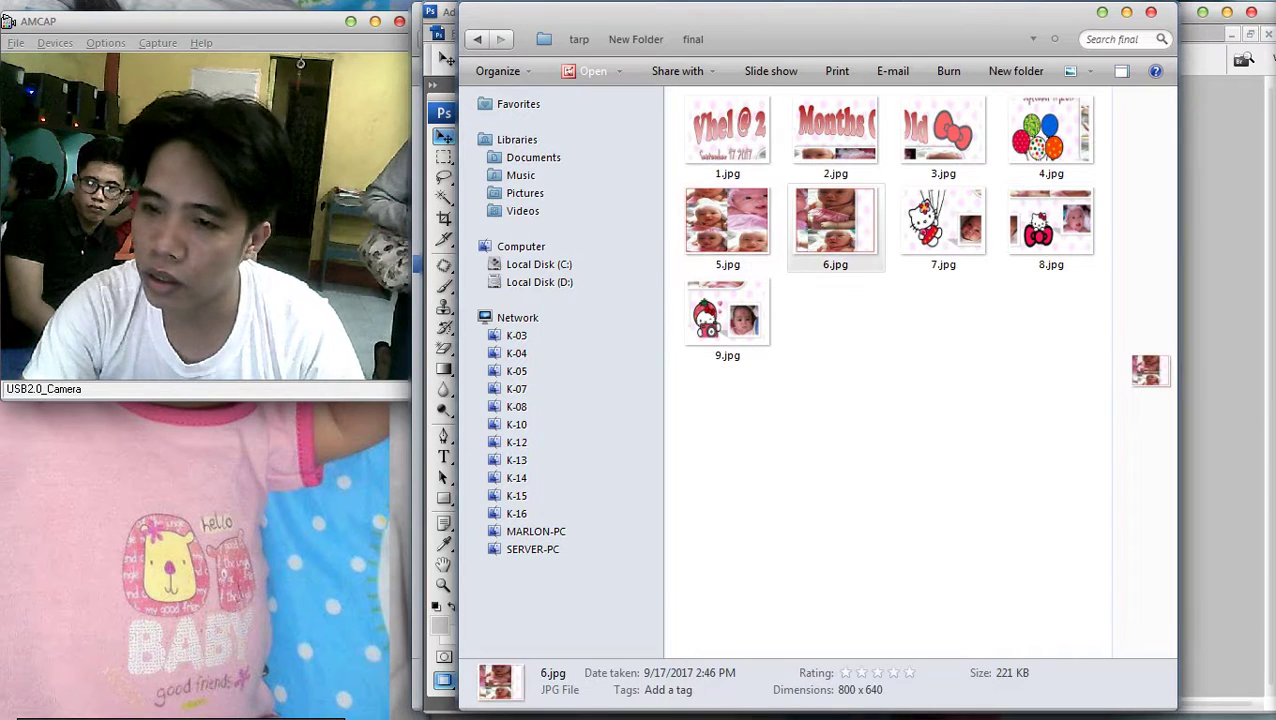
{"action": "left_click", "coordinate": [727, 222]}
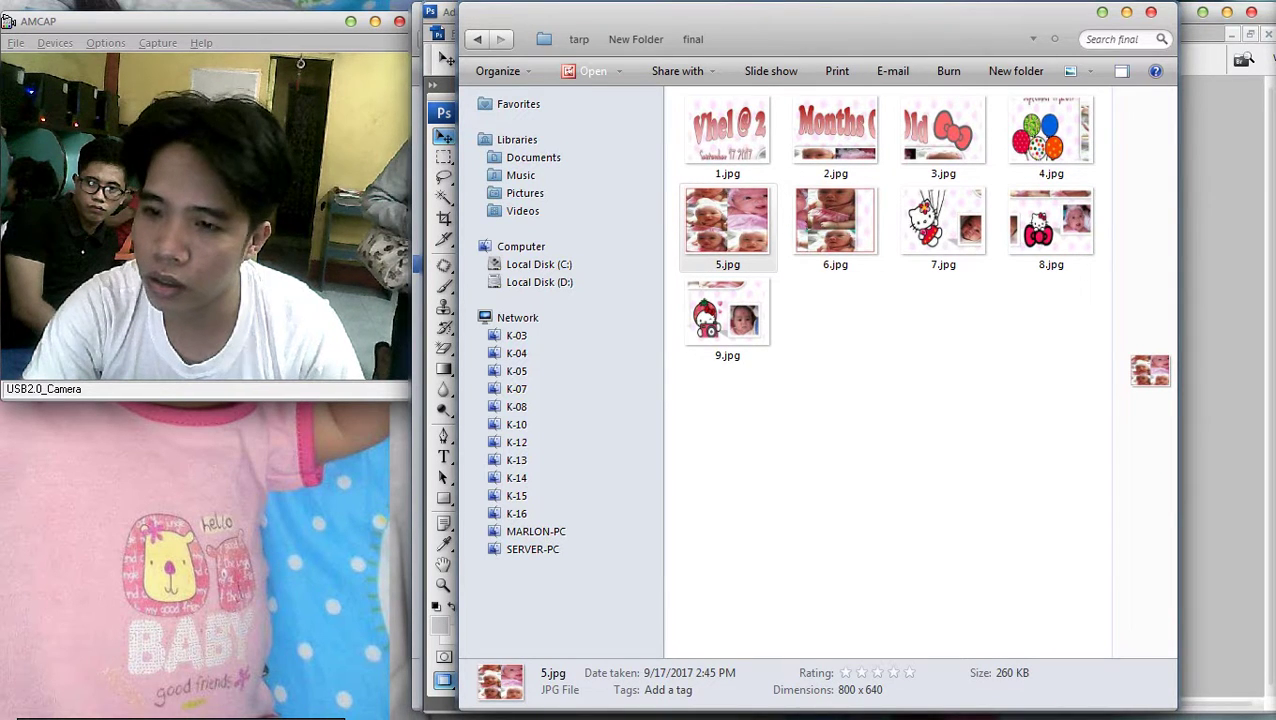
{"action": "key", "text": "Return"}
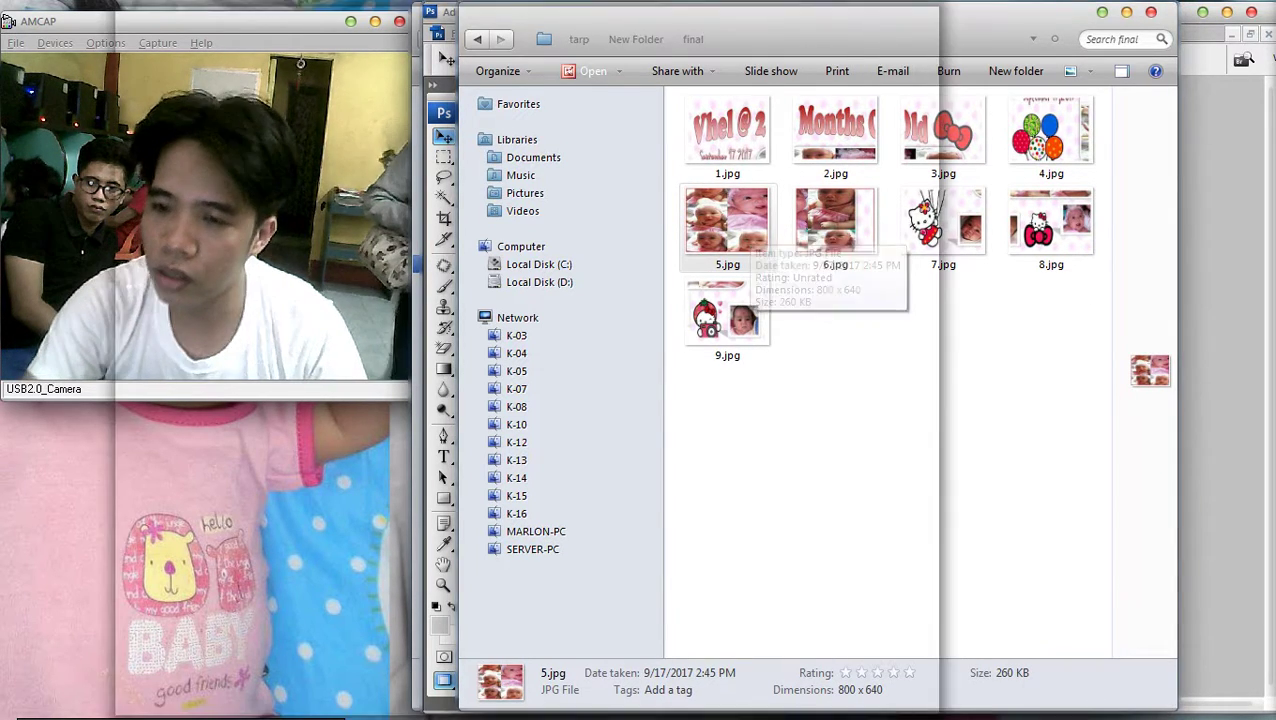
{"action": "left_click", "coordinate": [913, 13]}
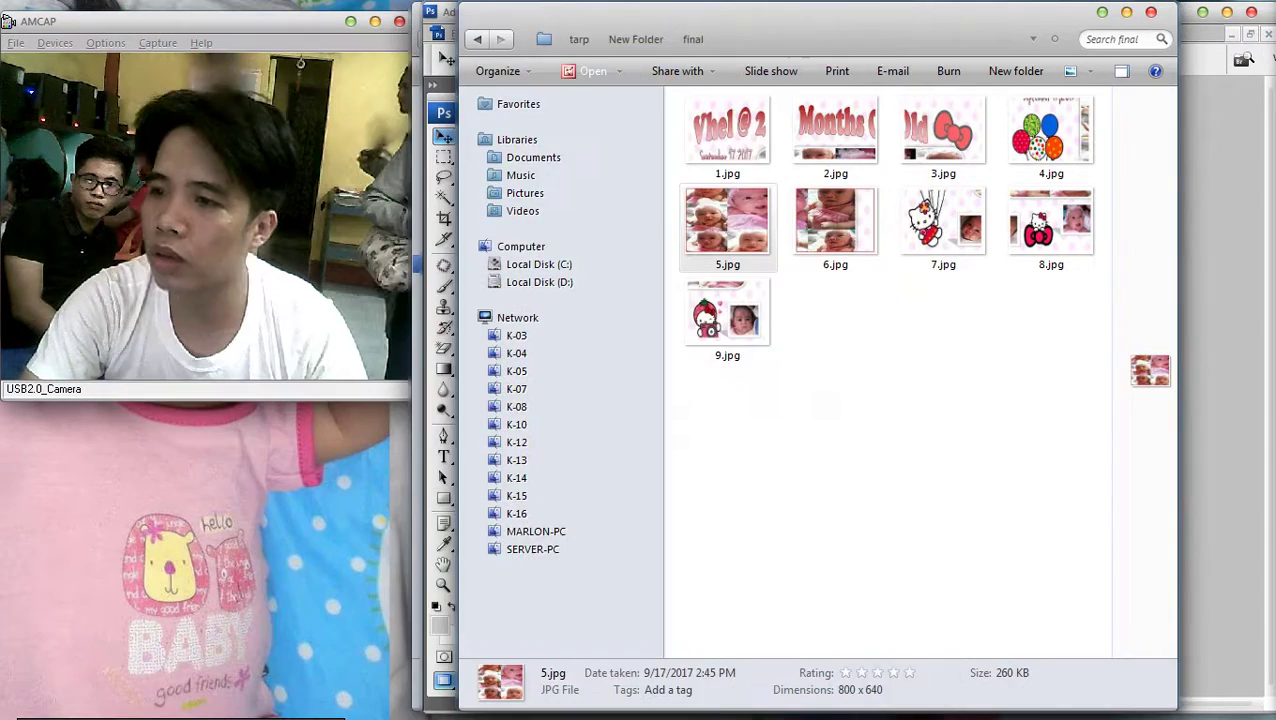
Cycle through the open windows back to Photoshop's Untitled-4 baby collage
{"action": "key", "text": "alt+Tab"}
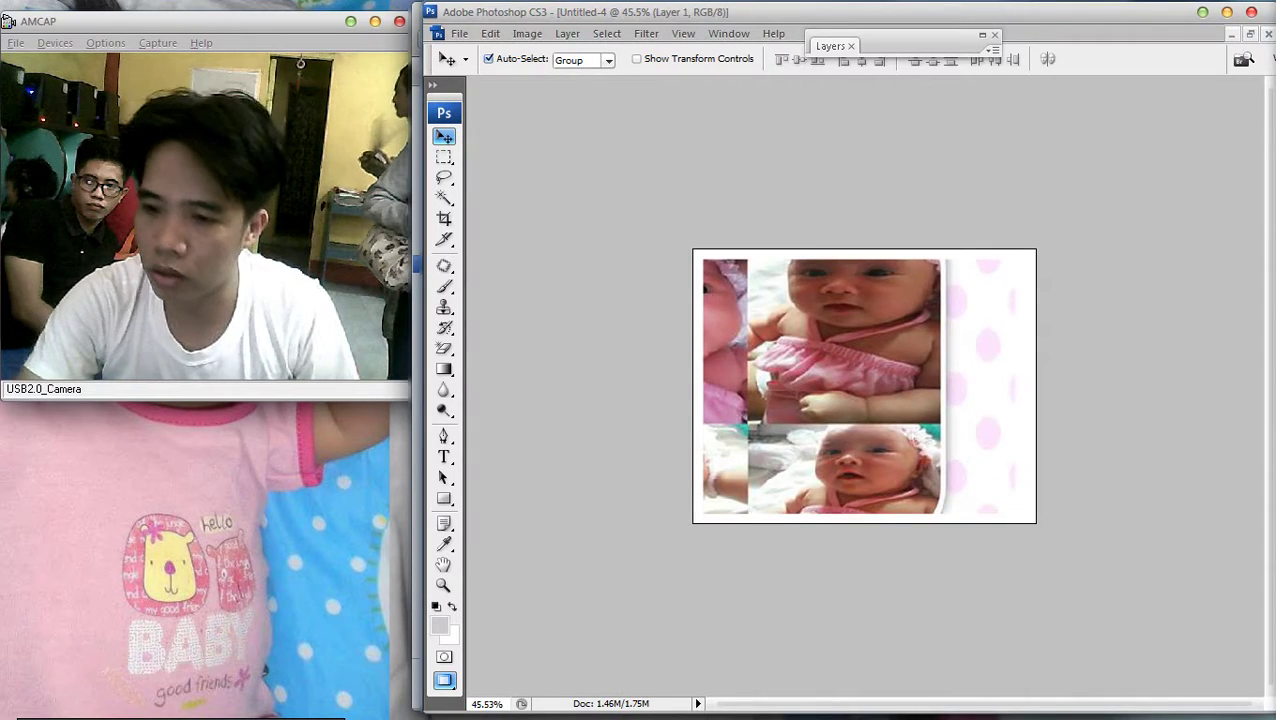
{"action": "left_click", "coordinate": [1260, 215]}
{"action": "left_click_drag", "start_coordinate": [825, 145], "coordinate": [1100, 365]}
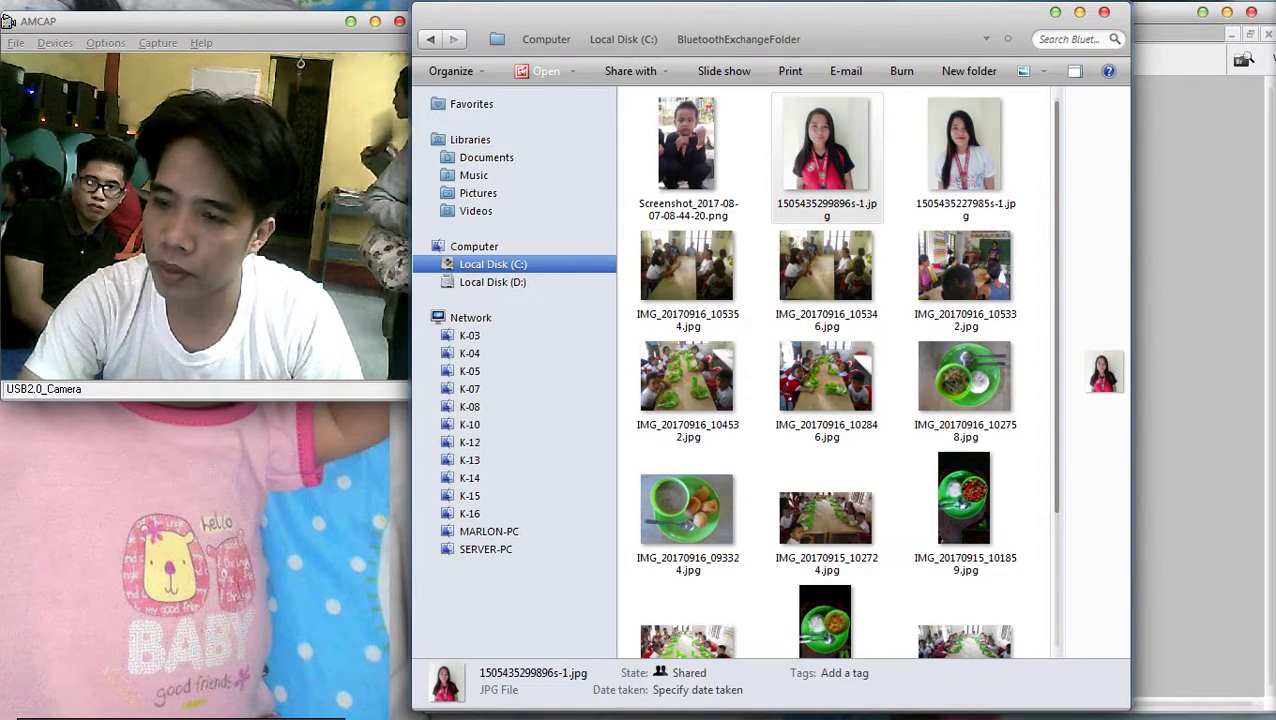
{"action": "key", "text": "alt+Tab"}
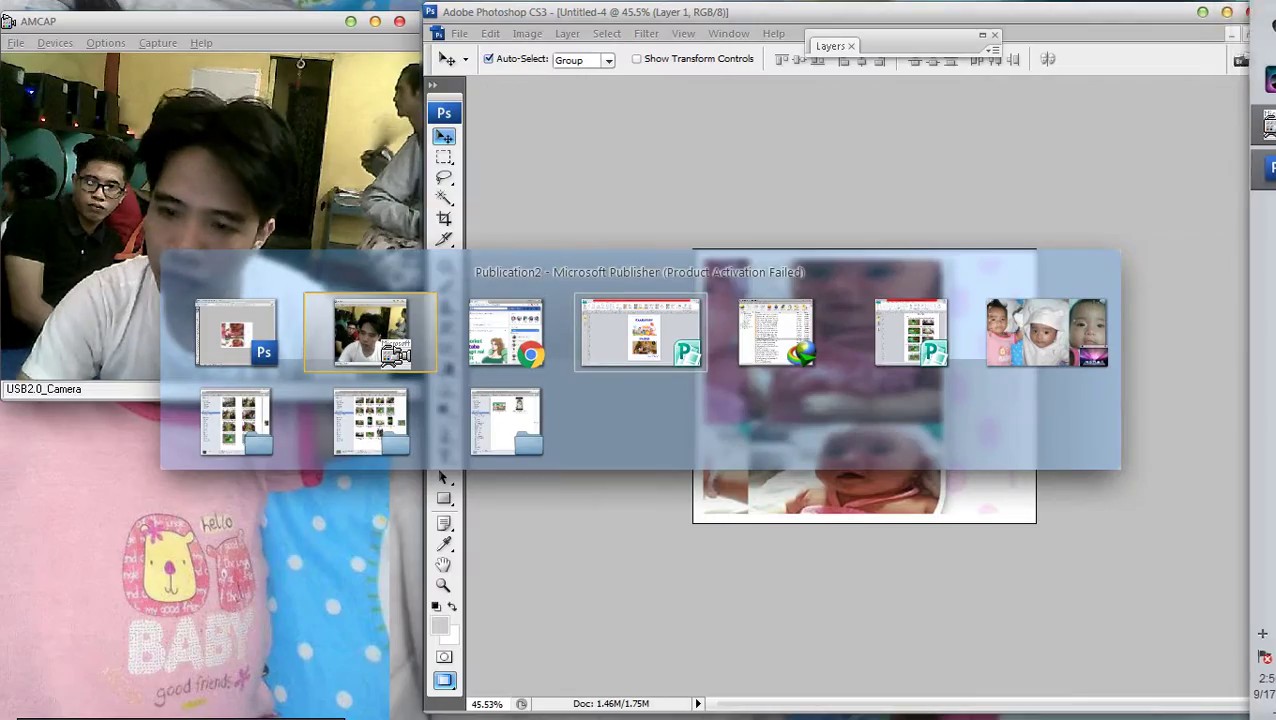
{"action": "key", "text": "Tab"}
{"action": "key", "text": "Tab"}
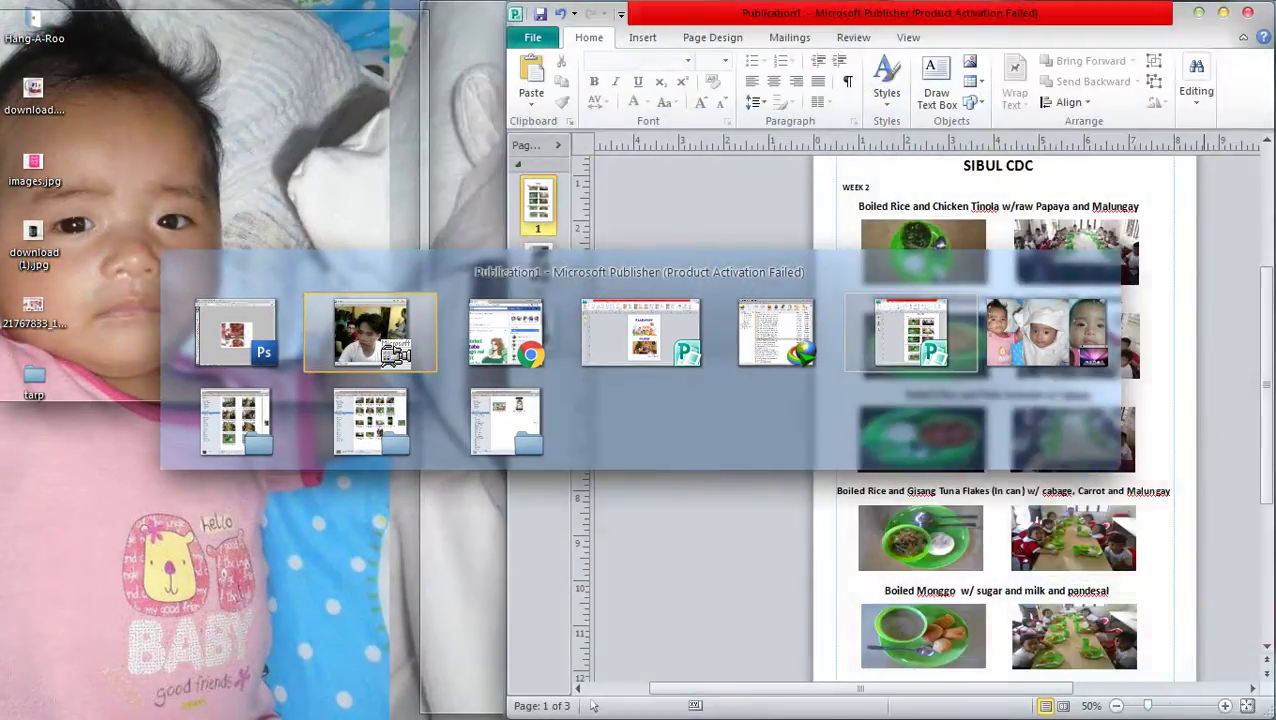
{"action": "key", "text": "Tab"}
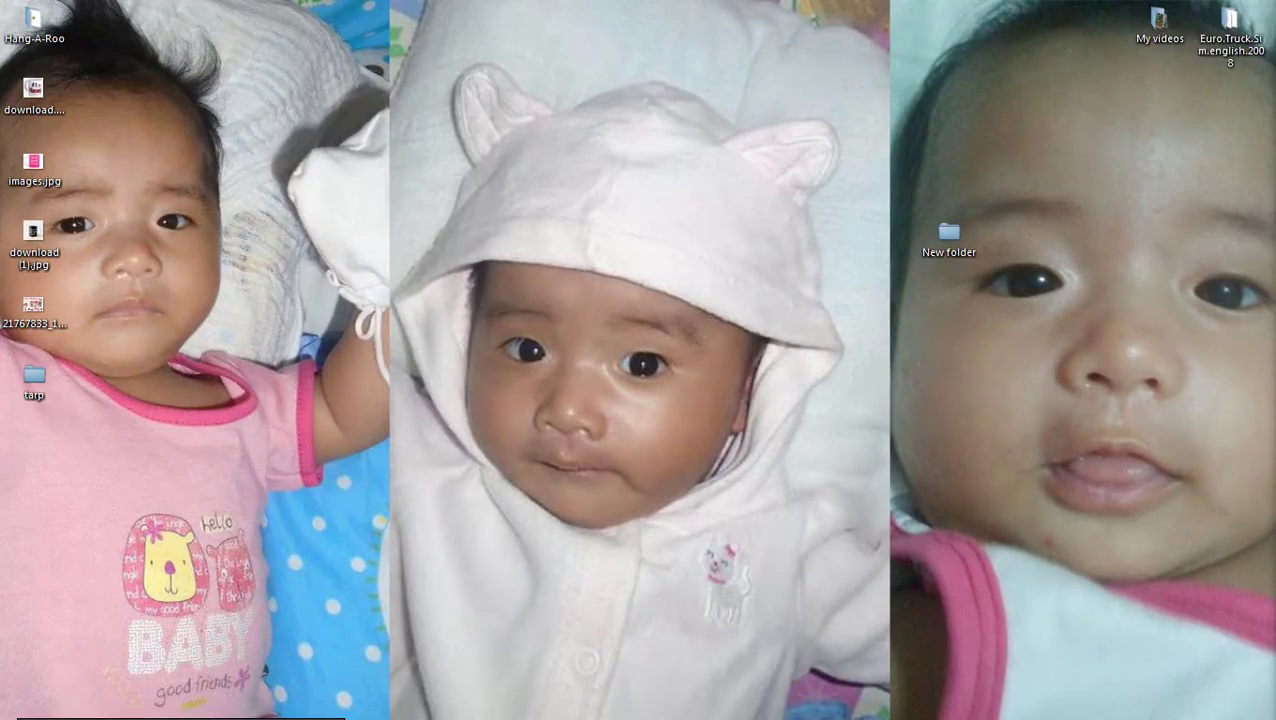
{"action": "key", "text": "Tab"}
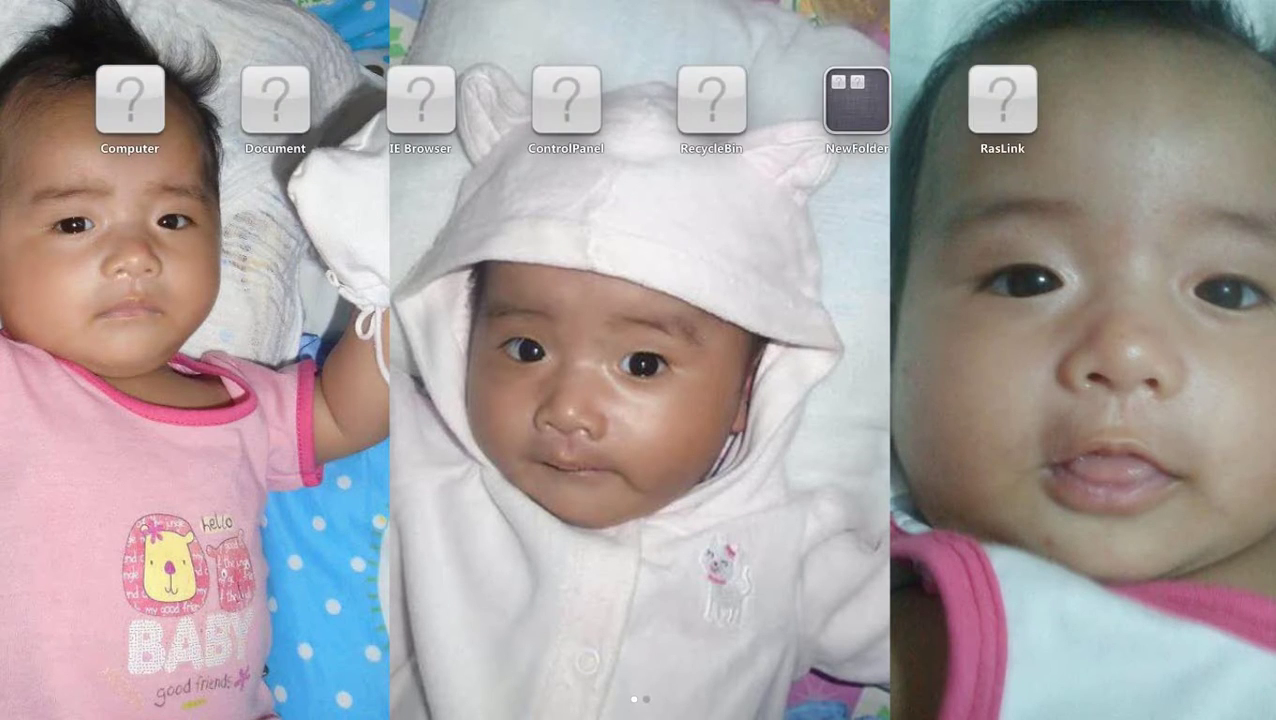
{"action": "key", "text": "alt+Tab"}
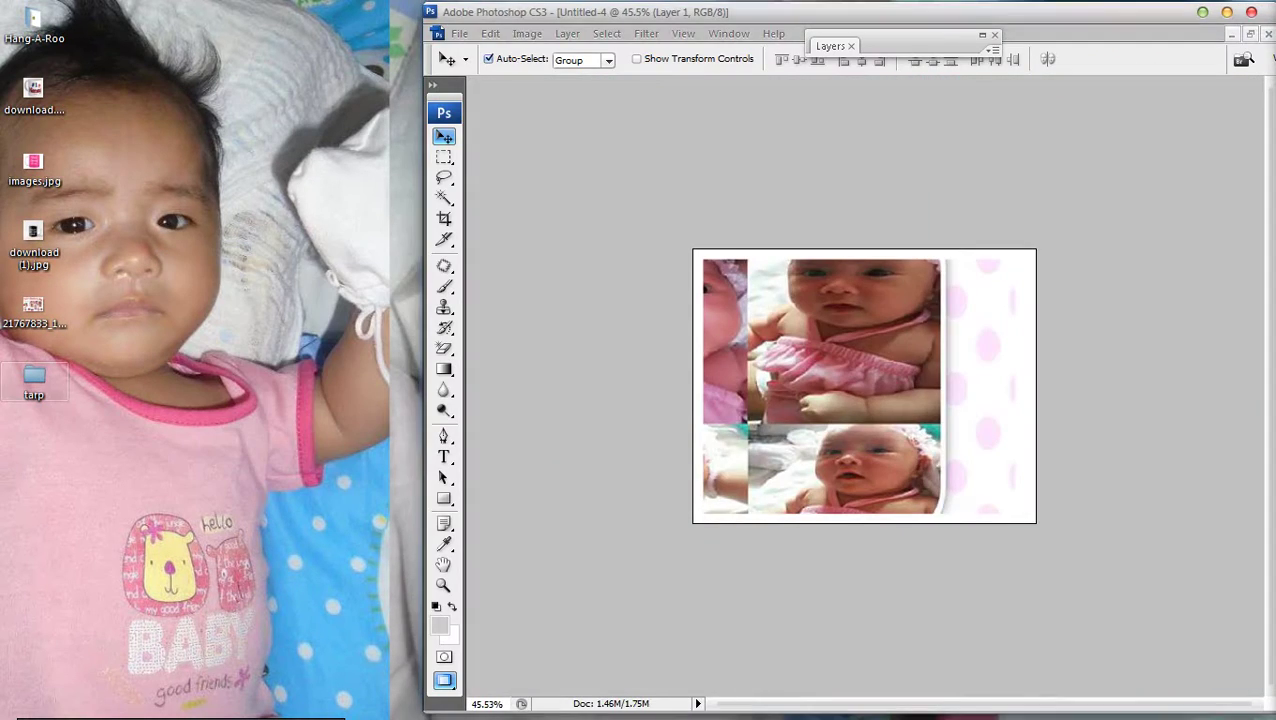
{"action": "key", "text": "alt+Tab"}
{"action": "key", "text": "Return"}
{"action": "key", "text": "Return"}
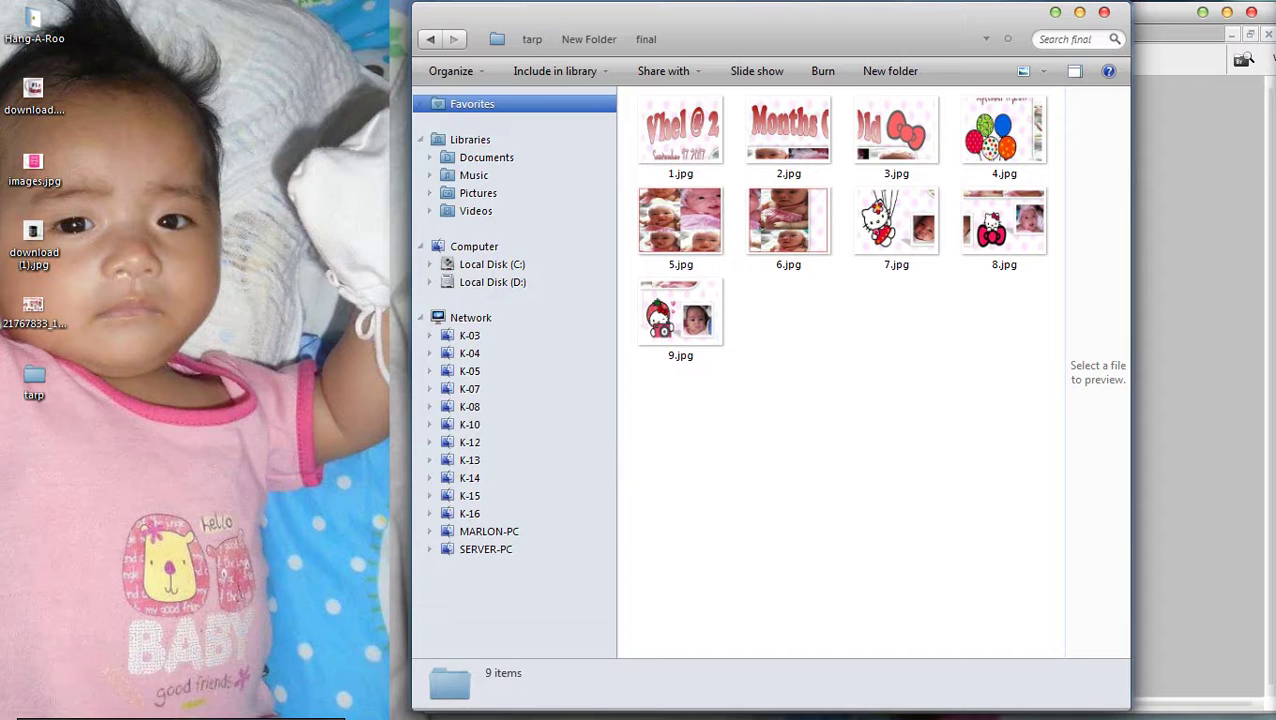
{"action": "mouse_move", "coordinate": [735, 700]}
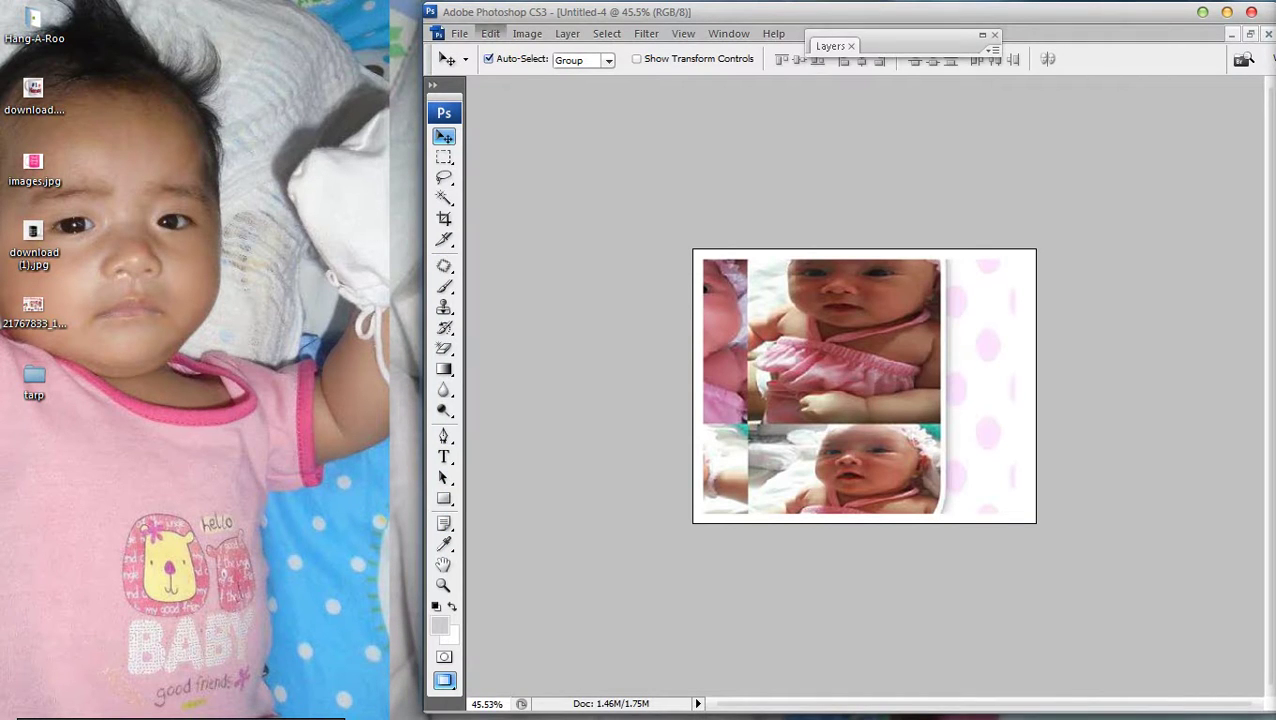
Start Save As for the baby collage with JPEG as the format
{"action": "left_click", "coordinate": [459, 33]}
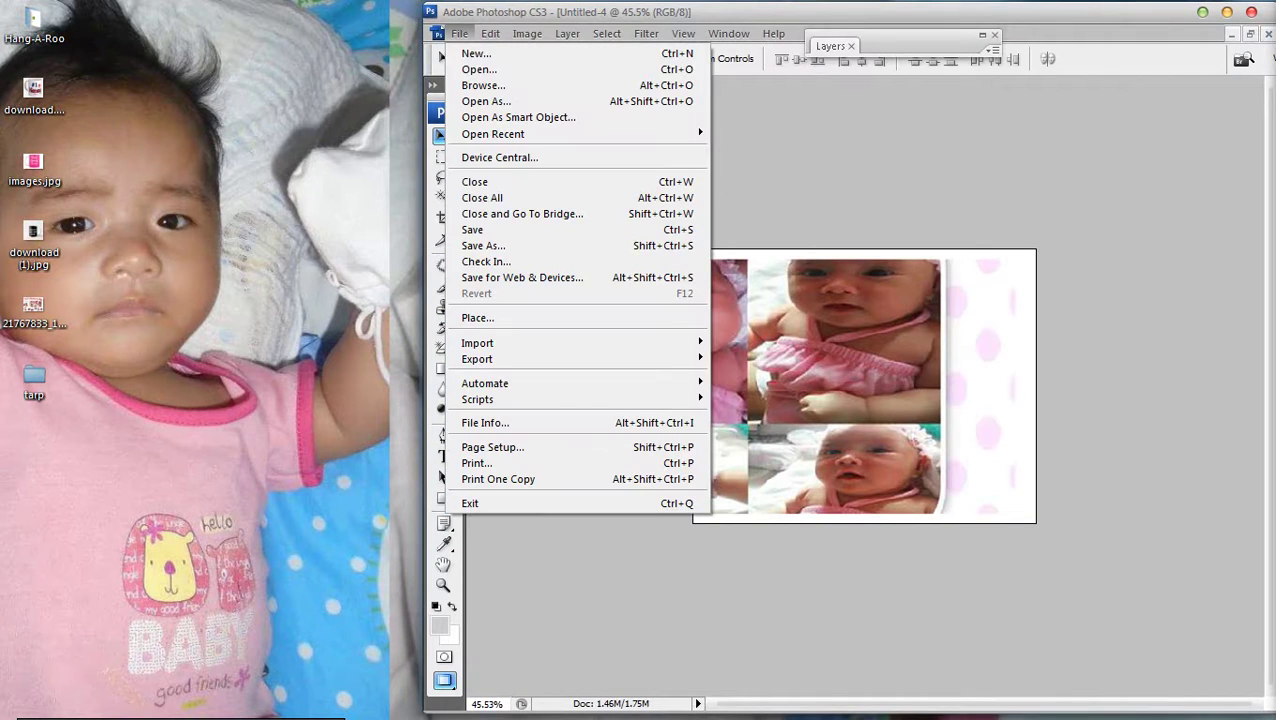
{"action": "left_click", "coordinate": [483, 245]}
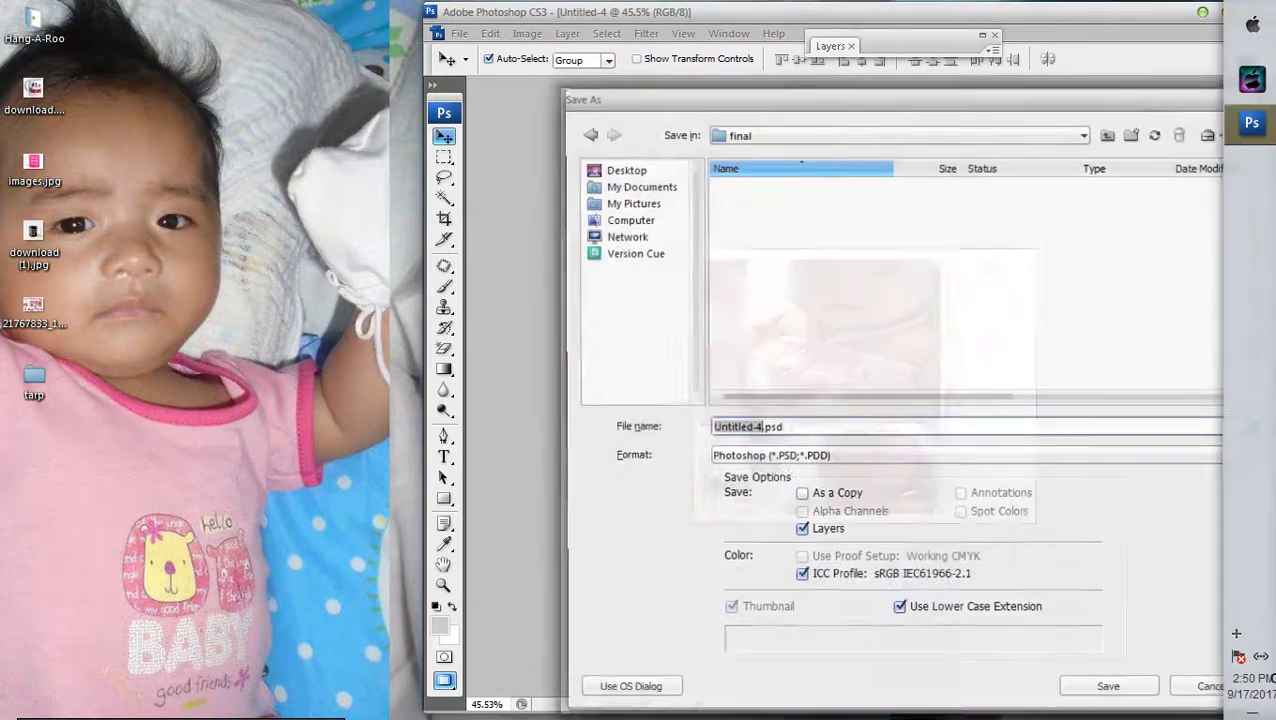
{"action": "right_click", "coordinate": [85, 8]}
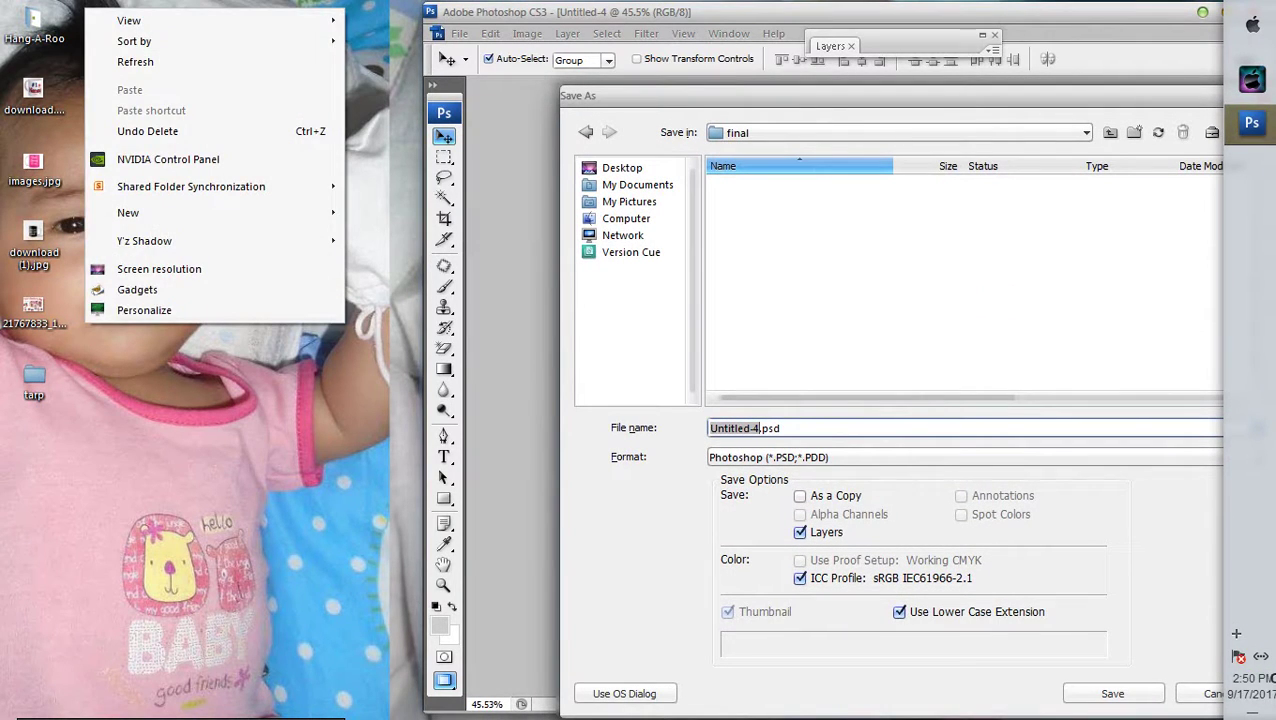
{"action": "left_click", "coordinate": [768, 457]}
{"action": "left_click", "coordinate": [766, 563]}
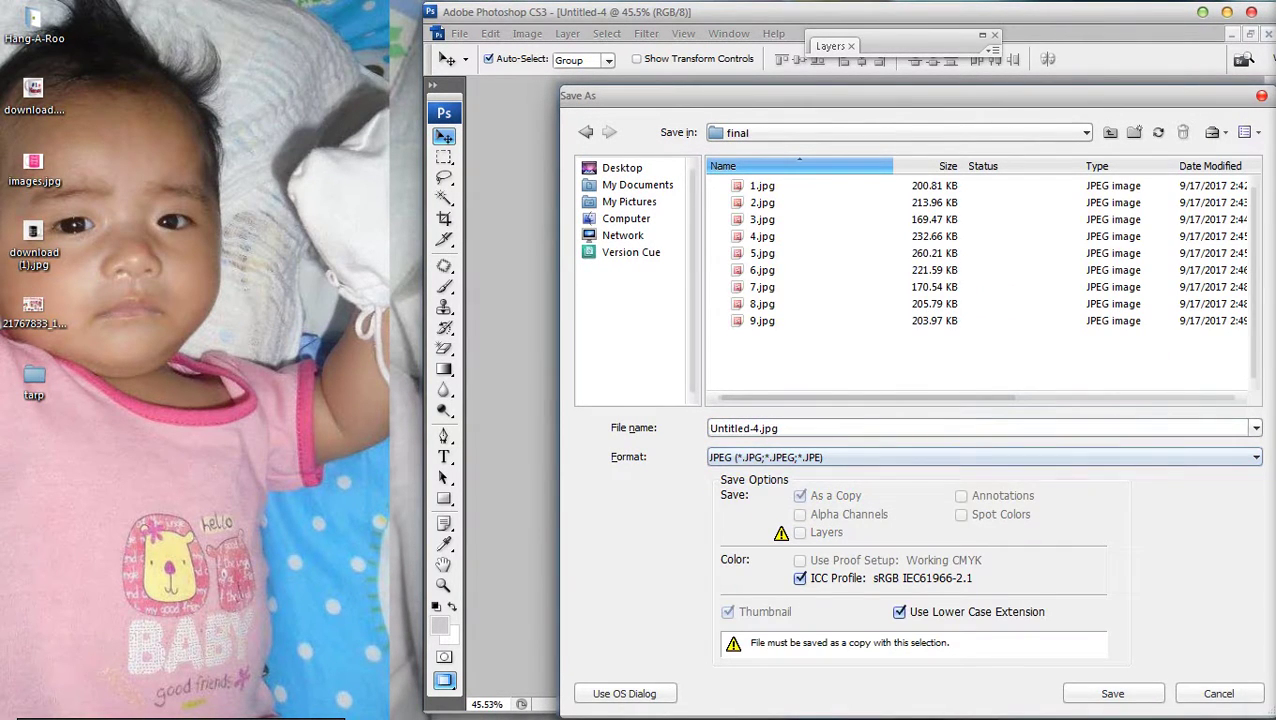
{"action": "right_click", "coordinate": [833, 340]}
{"action": "key", "text": "Escape"}
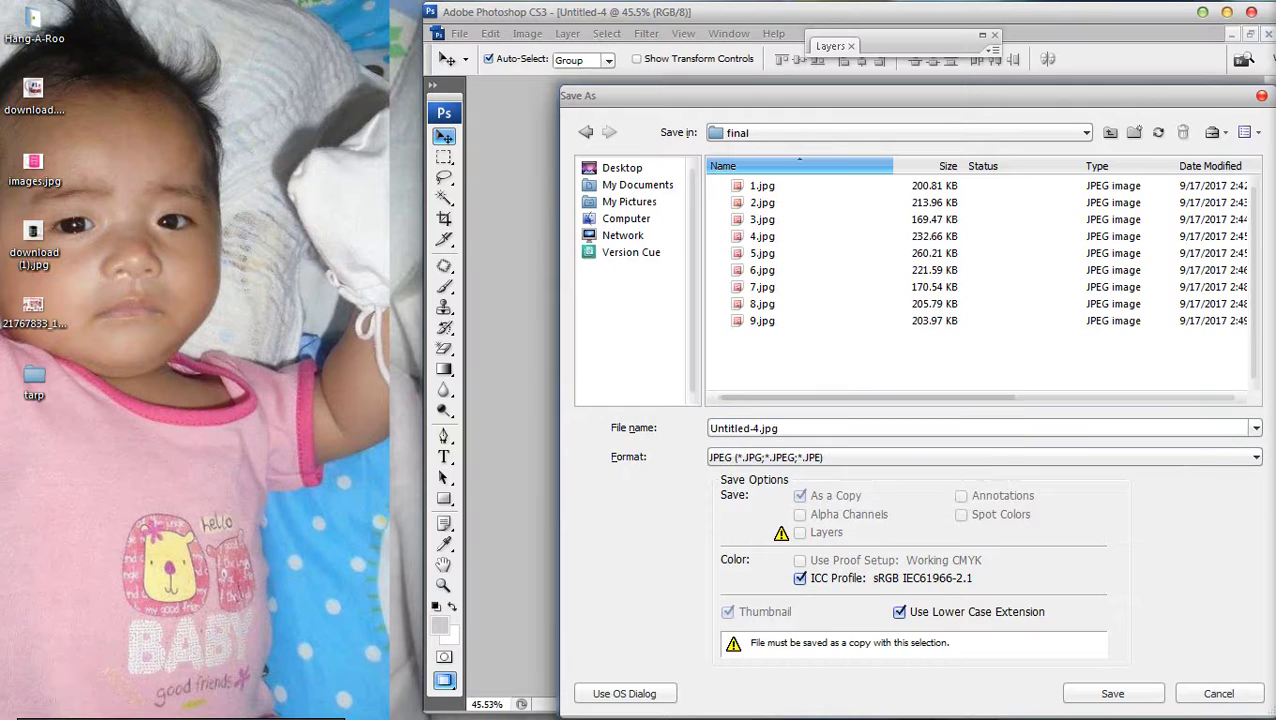
{"action": "left_click_drag", "start_coordinate": [700, 95], "coordinate": [744, 149]}
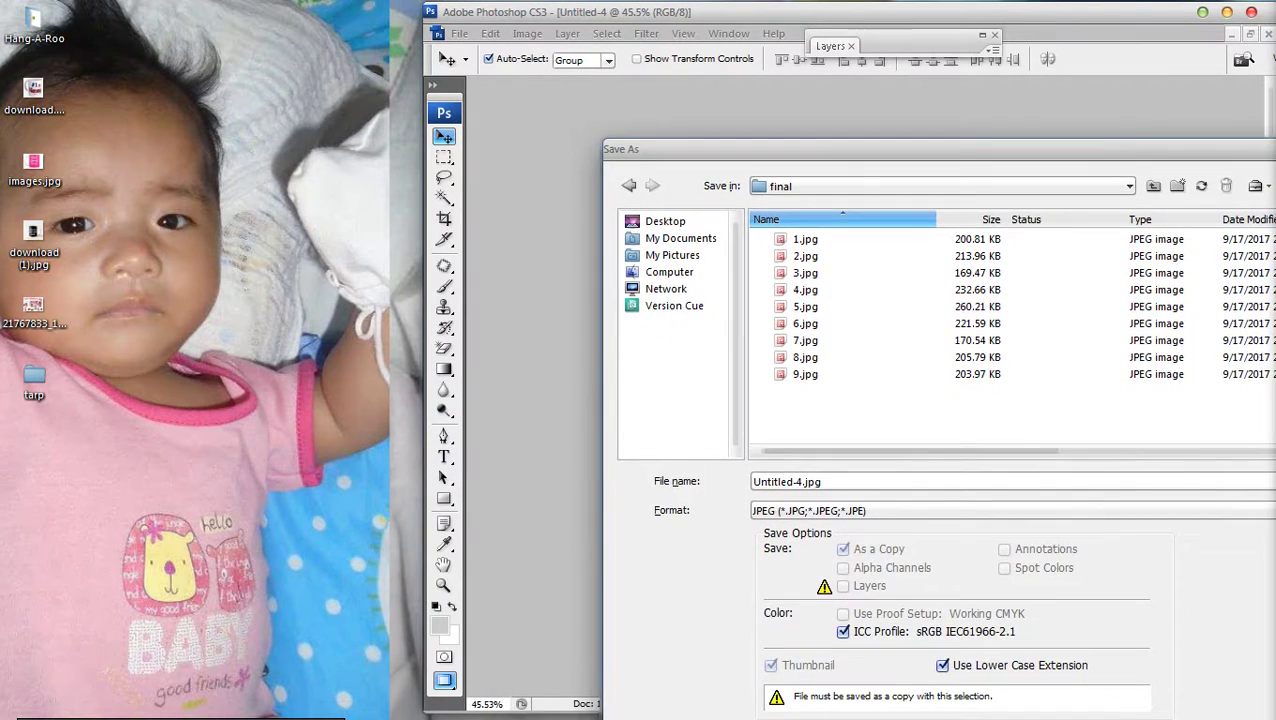
Open Explorer to Desktop > tarp > New Folder > final beside the save dialog
{"action": "key", "text": "super+e"}
{"action": "left_click", "coordinate": [700, 108]}
{"action": "double_click", "coordinate": [700, 108]}
{"action": "left_click", "coordinate": [471, 104]}
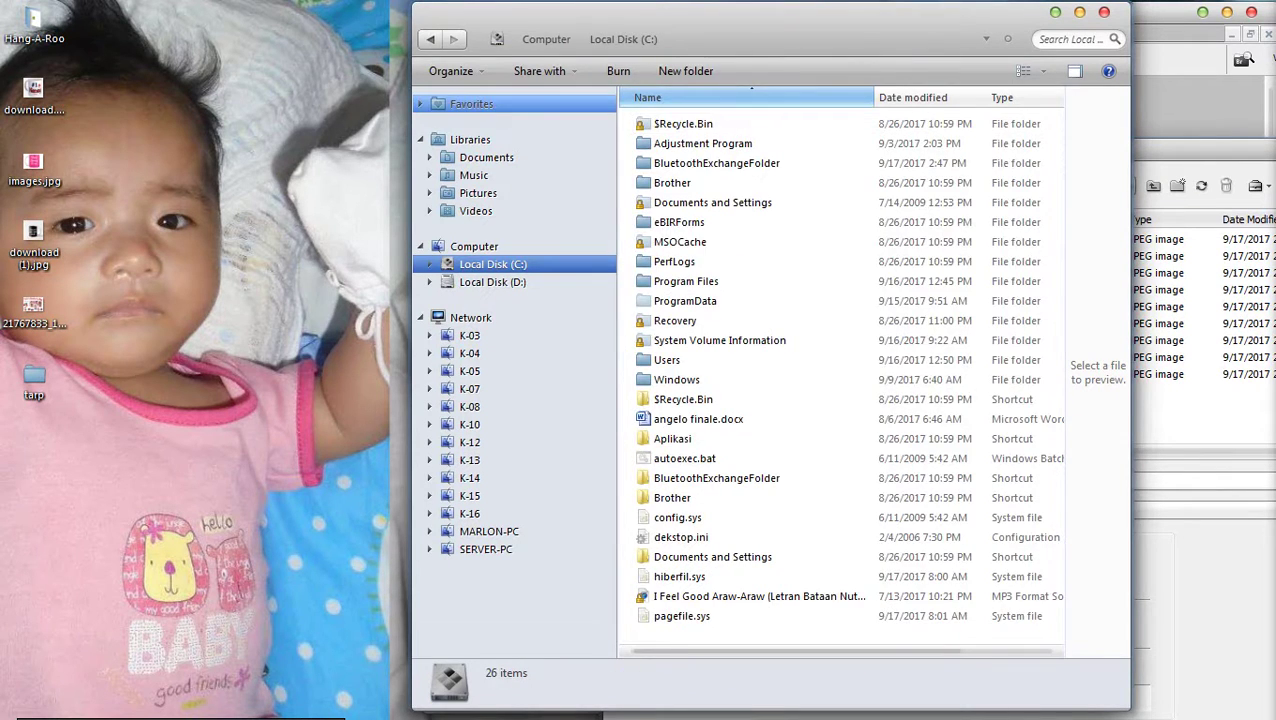
{"action": "double_click", "coordinate": [690, 118]}
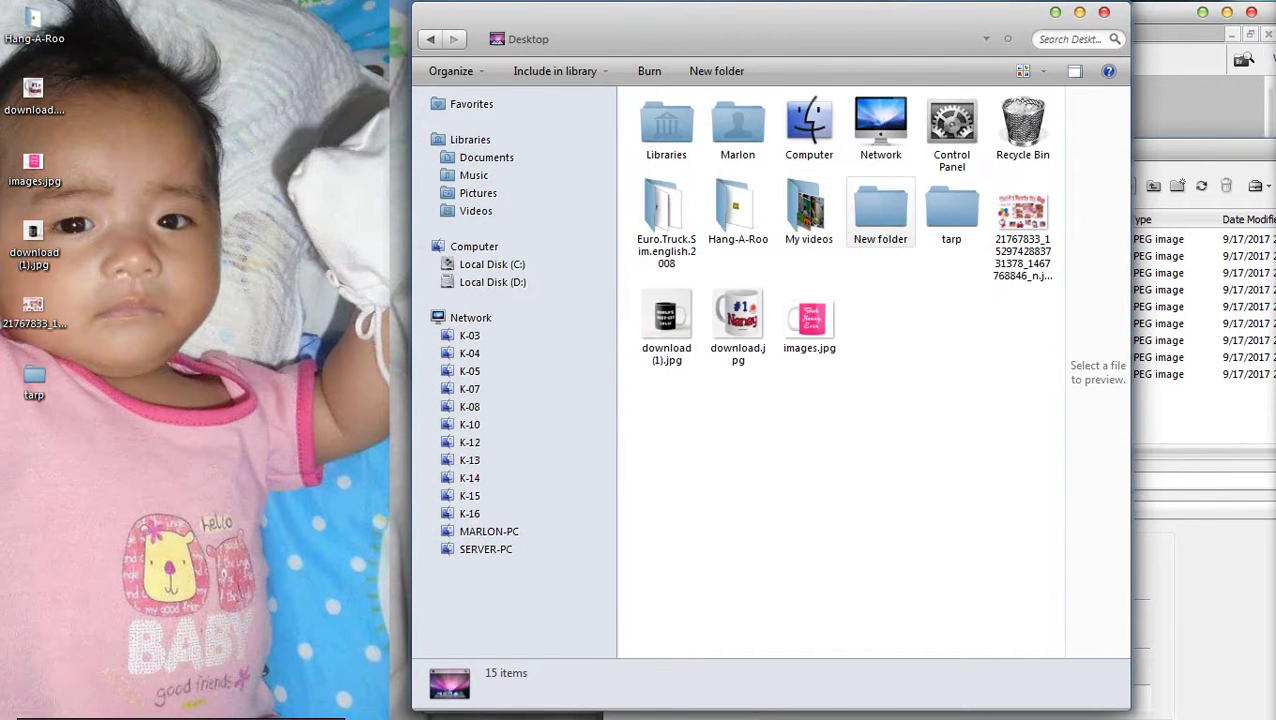
{"action": "left_click", "coordinate": [951, 213]}
{"action": "double_click", "coordinate": [951, 213]}
{"action": "double_click", "coordinate": [681, 145]}
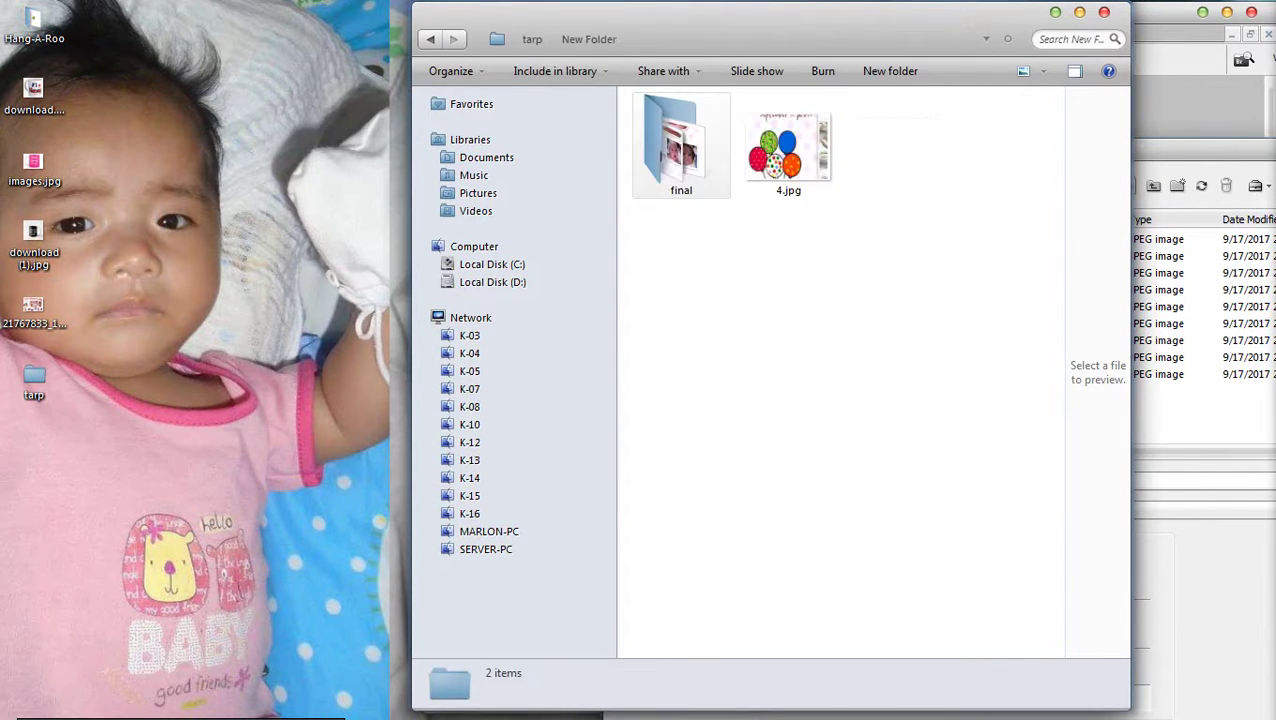
{"action": "double_click", "coordinate": [676, 142]}
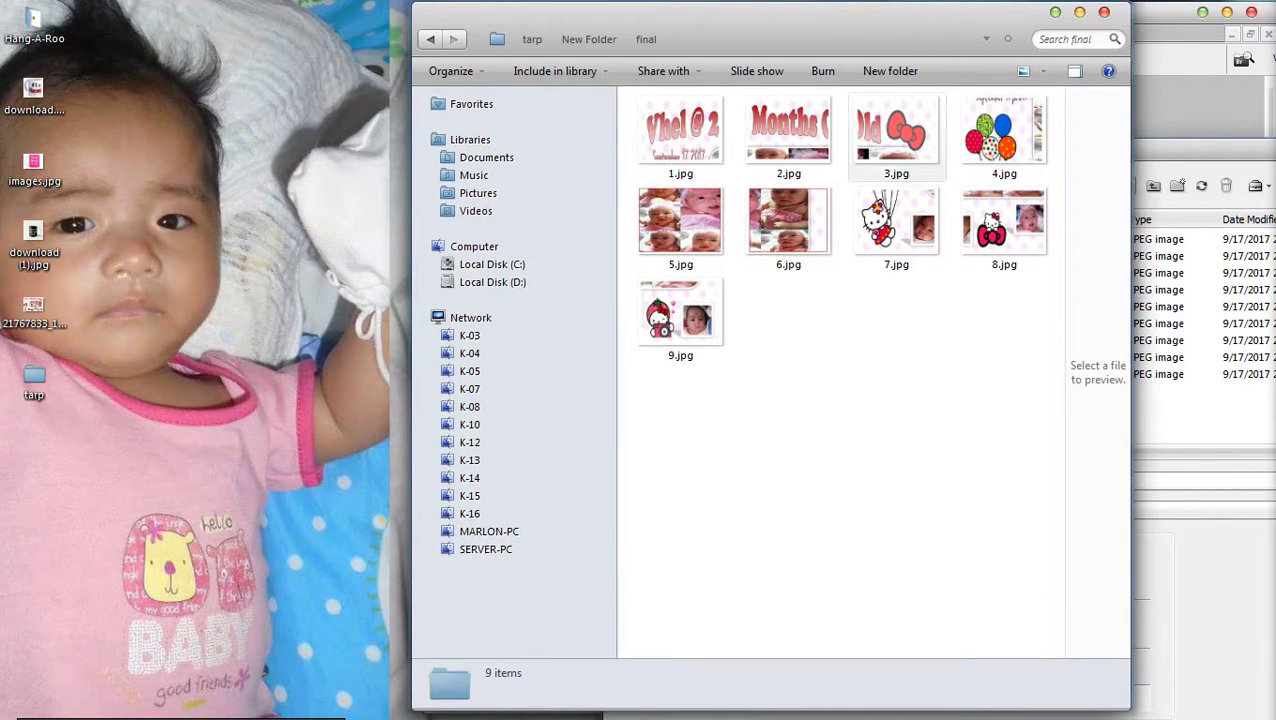
{"action": "left_click_drag", "start_coordinate": [880, 15], "coordinate": [286, 36]}
{"action": "left_click_drag", "start_coordinate": [700, 148], "coordinate": [490, 70]}
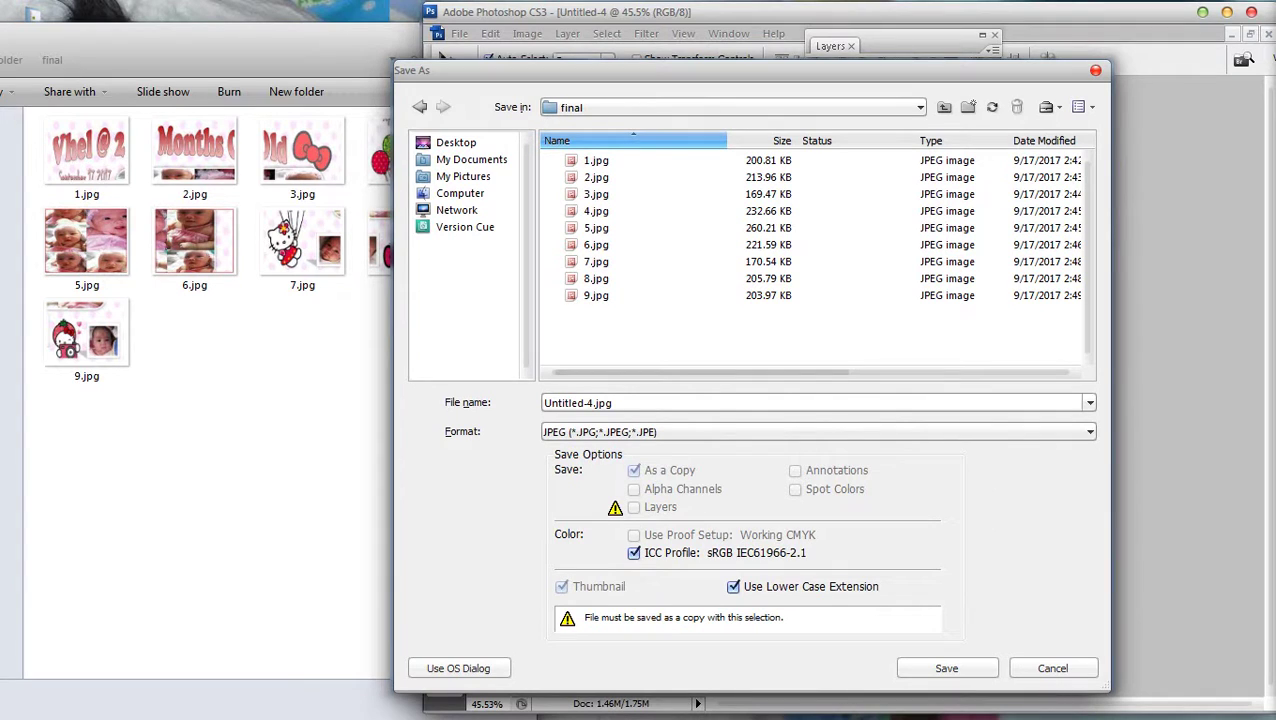
Name the file 6 and replace the existing 6.jpg
{"action": "left_click", "coordinate": [578, 403]}
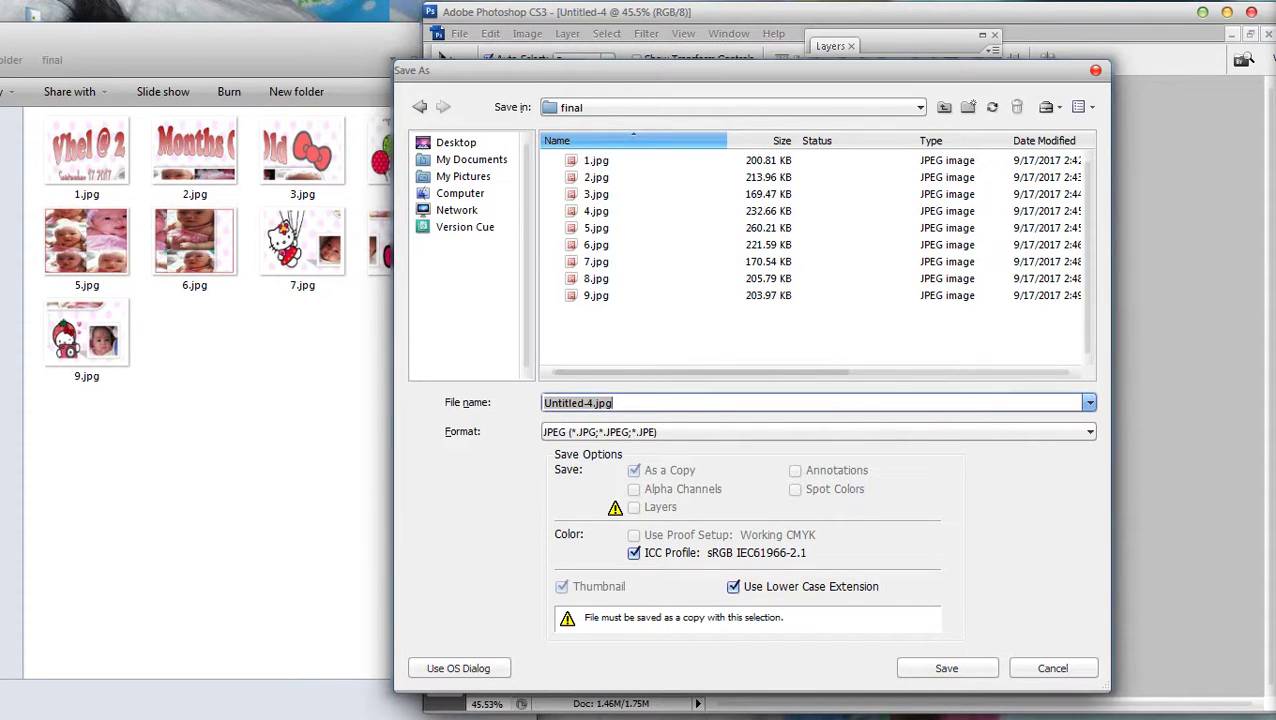
{"action": "type", "text": "6"}
{"action": "key", "text": "Return"}
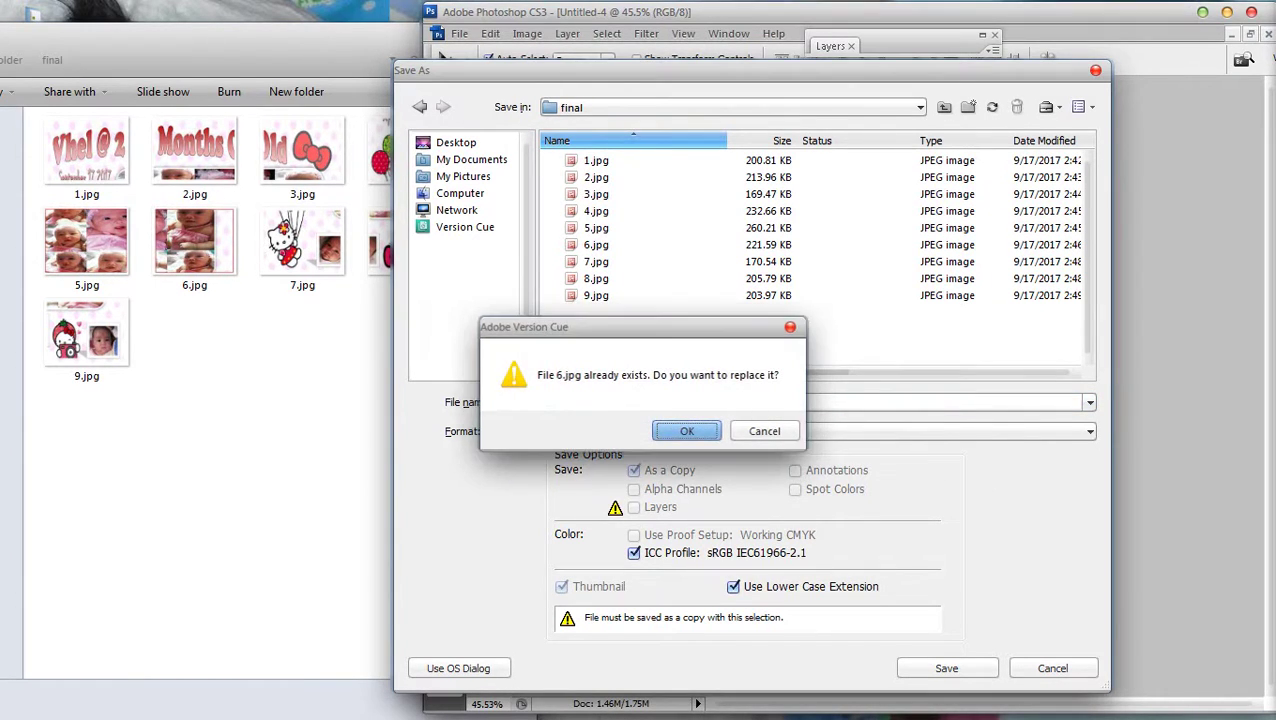
{"action": "key", "text": "Return"}
{"action": "key", "text": "Return"}
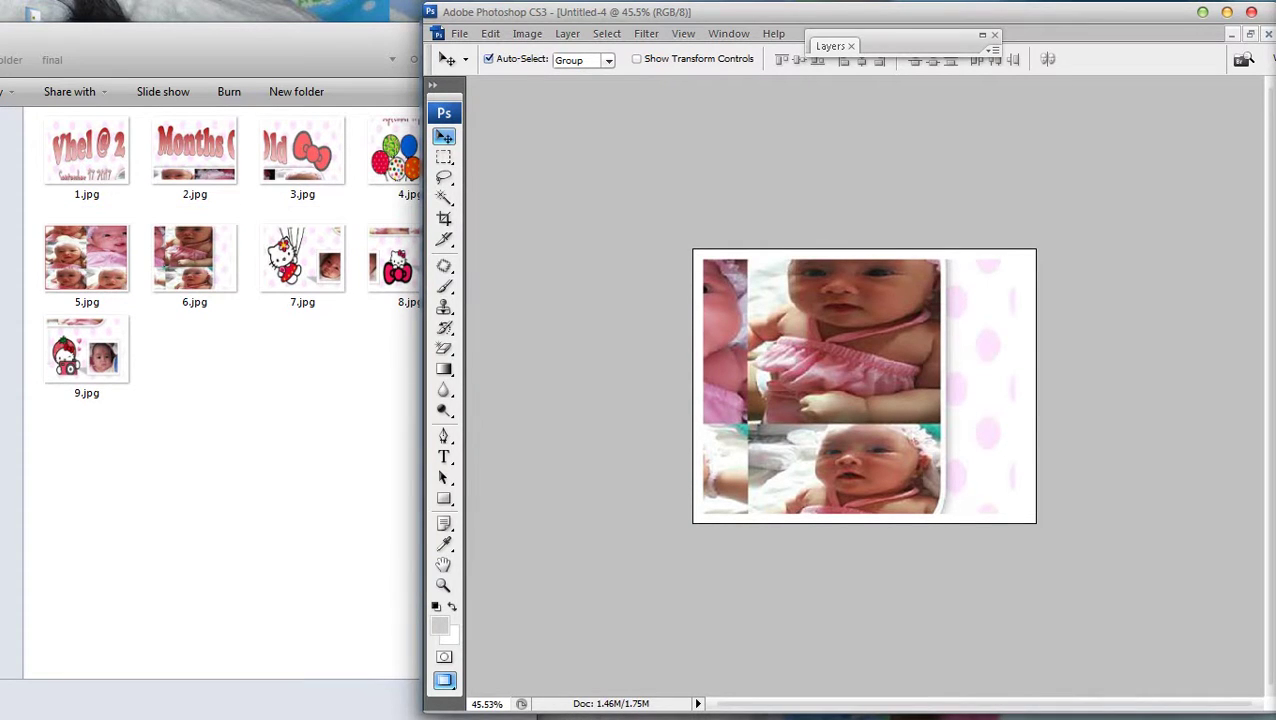
Clear the Untitled-4 canvas and save the other collage as 5.jpg with default JPEG quality
{"action": "key", "text": "Down"}
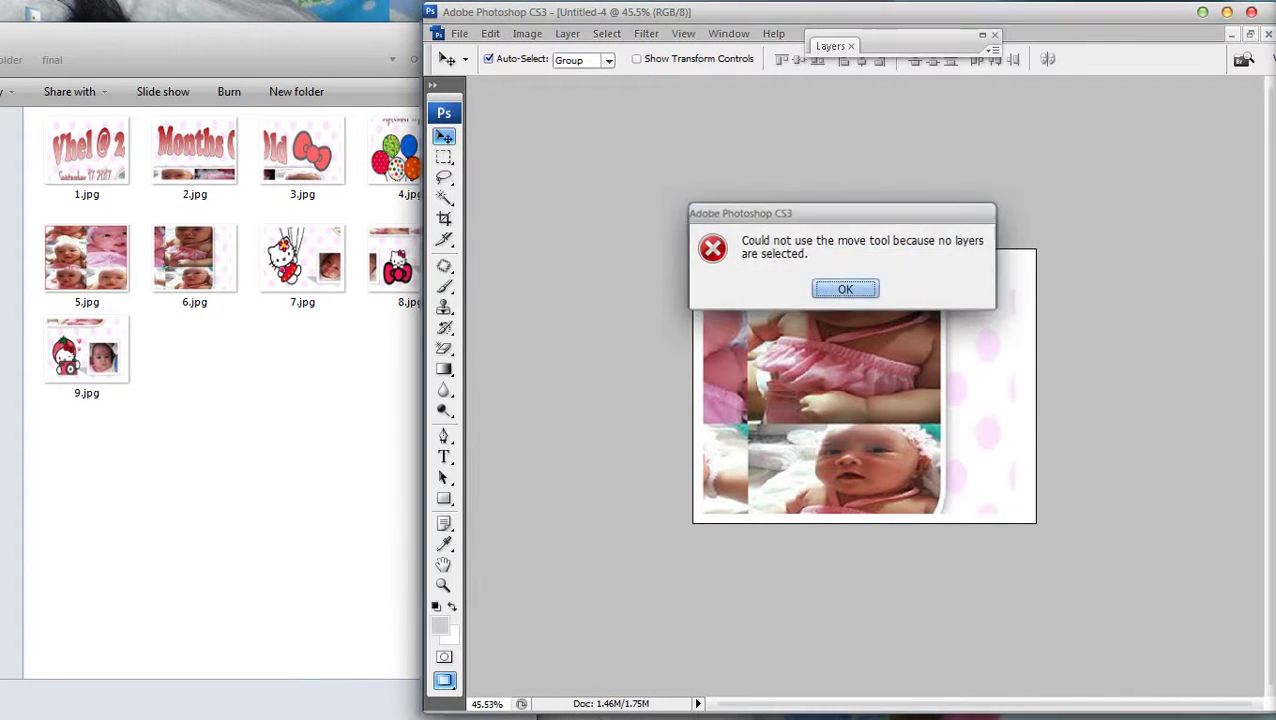
{"action": "key", "text": "Return"}
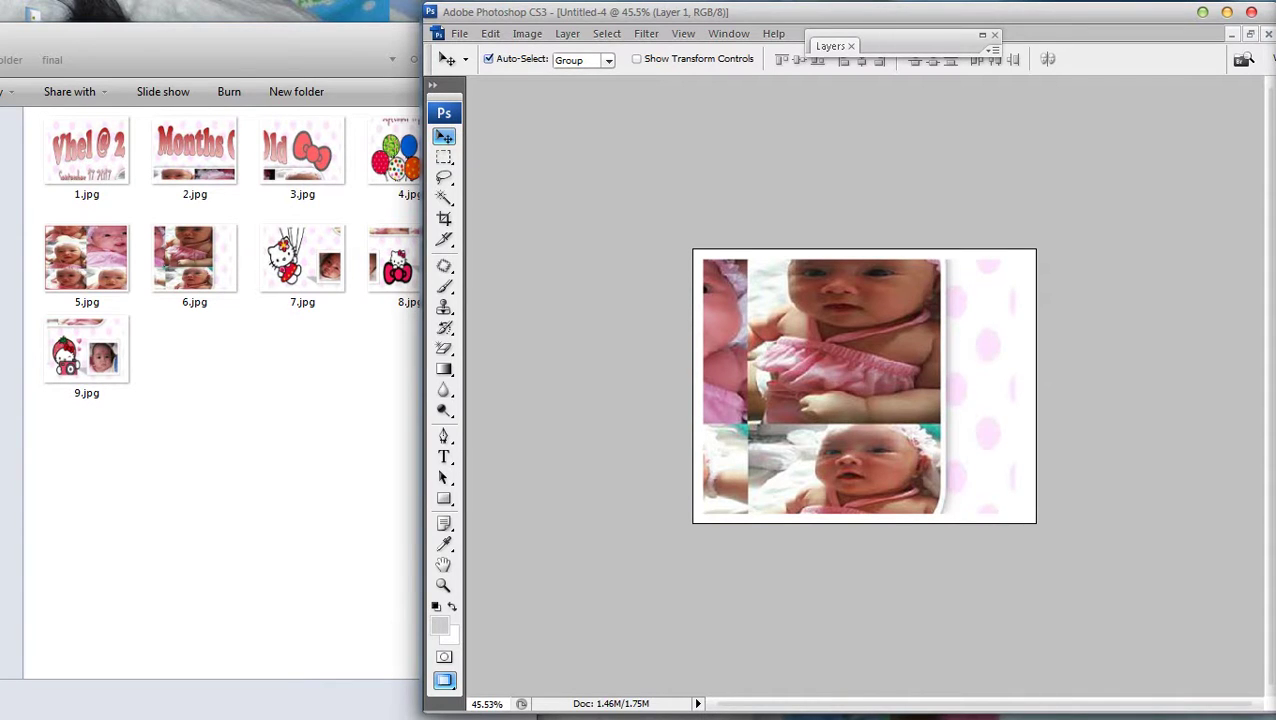
{"action": "key", "text": "Delete"}
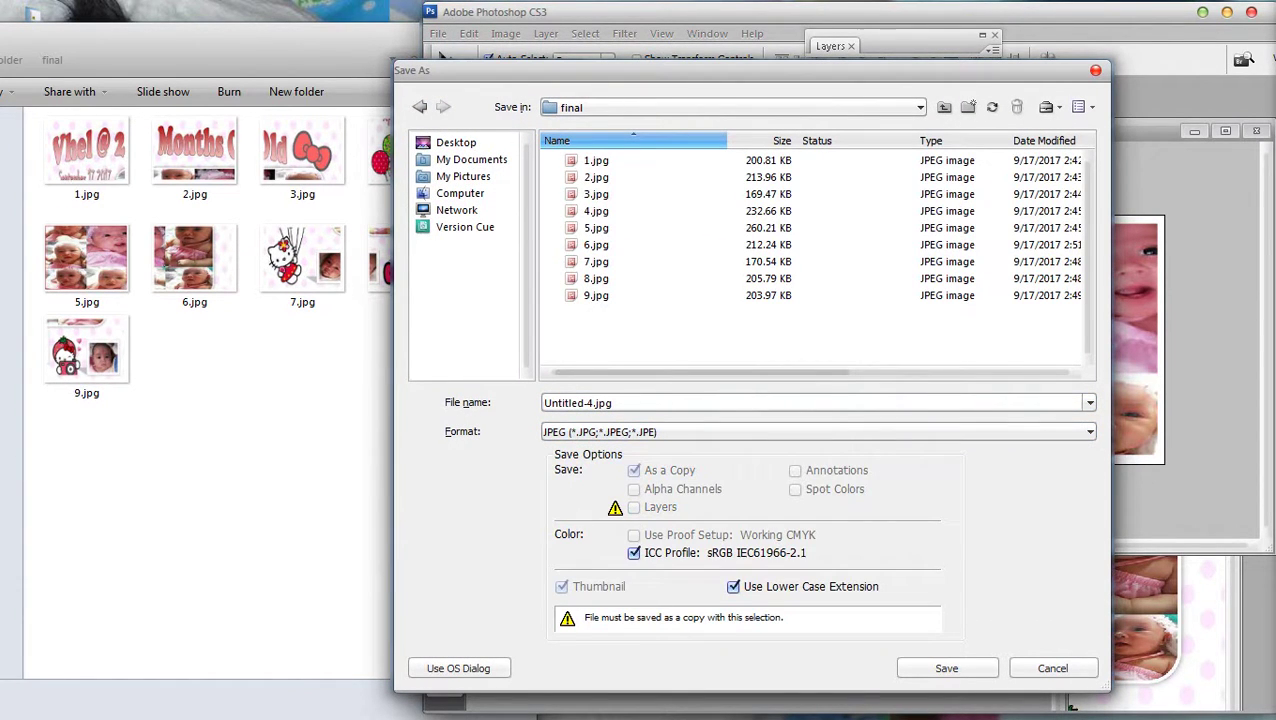
{"action": "key", "text": "Return"}
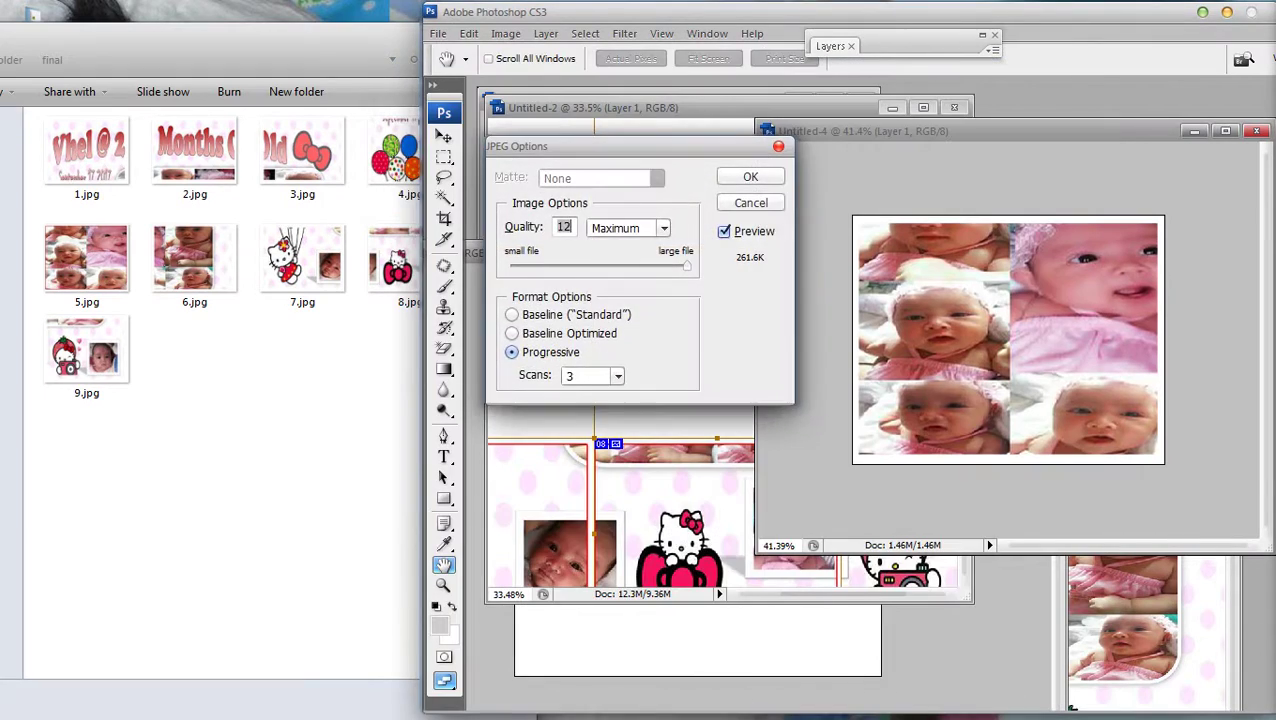
{"action": "key", "text": "Return"}
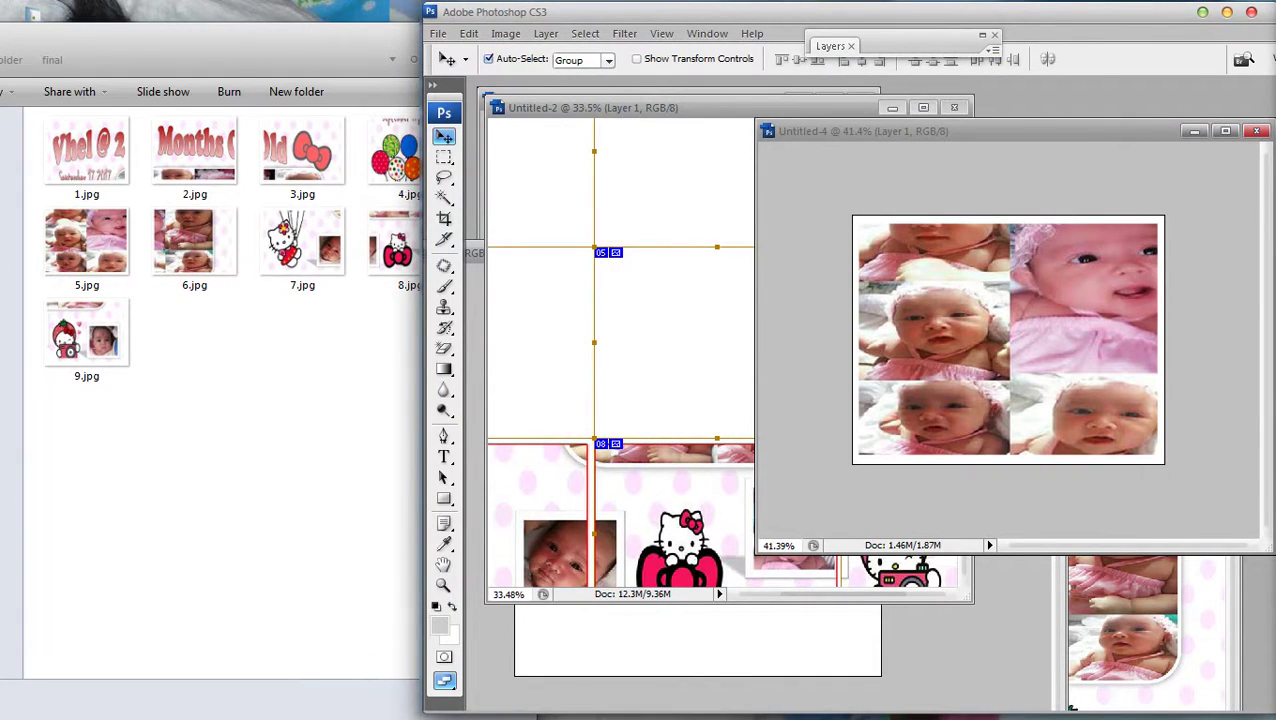
{"action": "left_click_drag", "start_coordinate": [150, 35], "coordinate": [781, 18]}
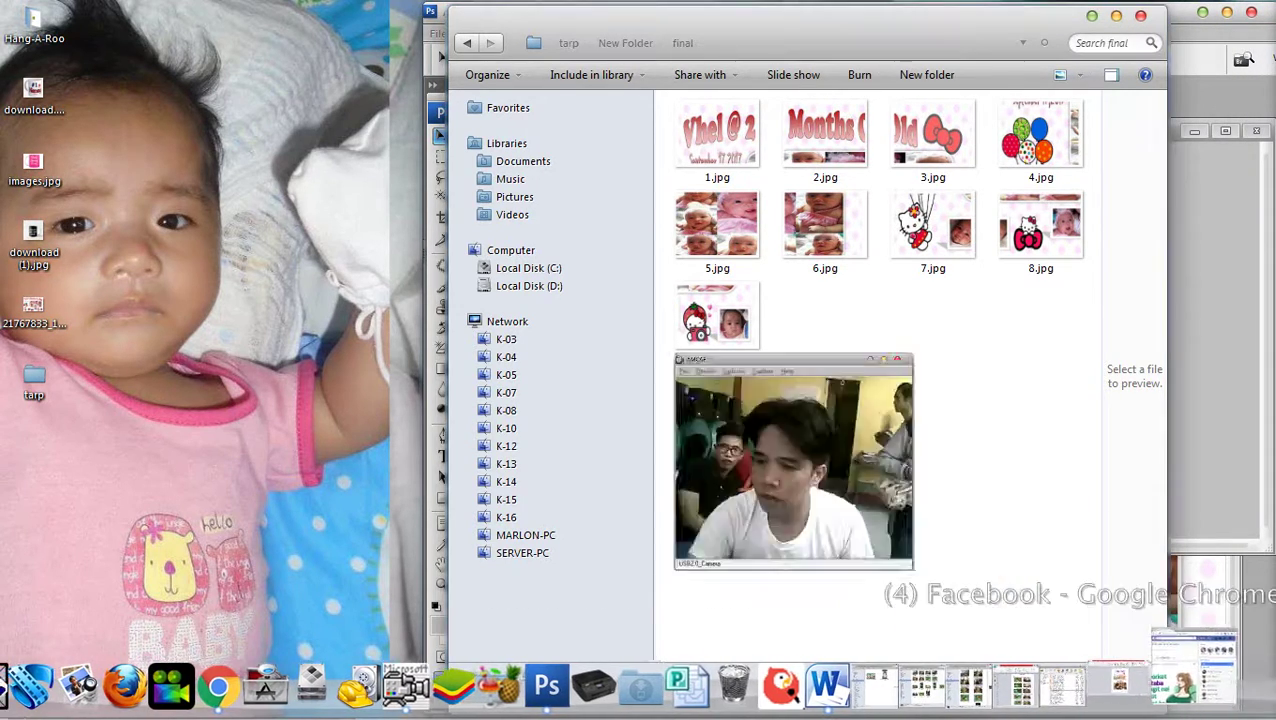
Select all nine images in the final folder and send them to Print
{"action": "left_click", "coordinate": [1235, 675]}
{"action": "left_click_drag", "start_coordinate": [1046, 382], "coordinate": [686, 120]}
{"action": "right_click", "coordinate": [688, 122]}
{"action": "left_click", "coordinate": [715, 220]}
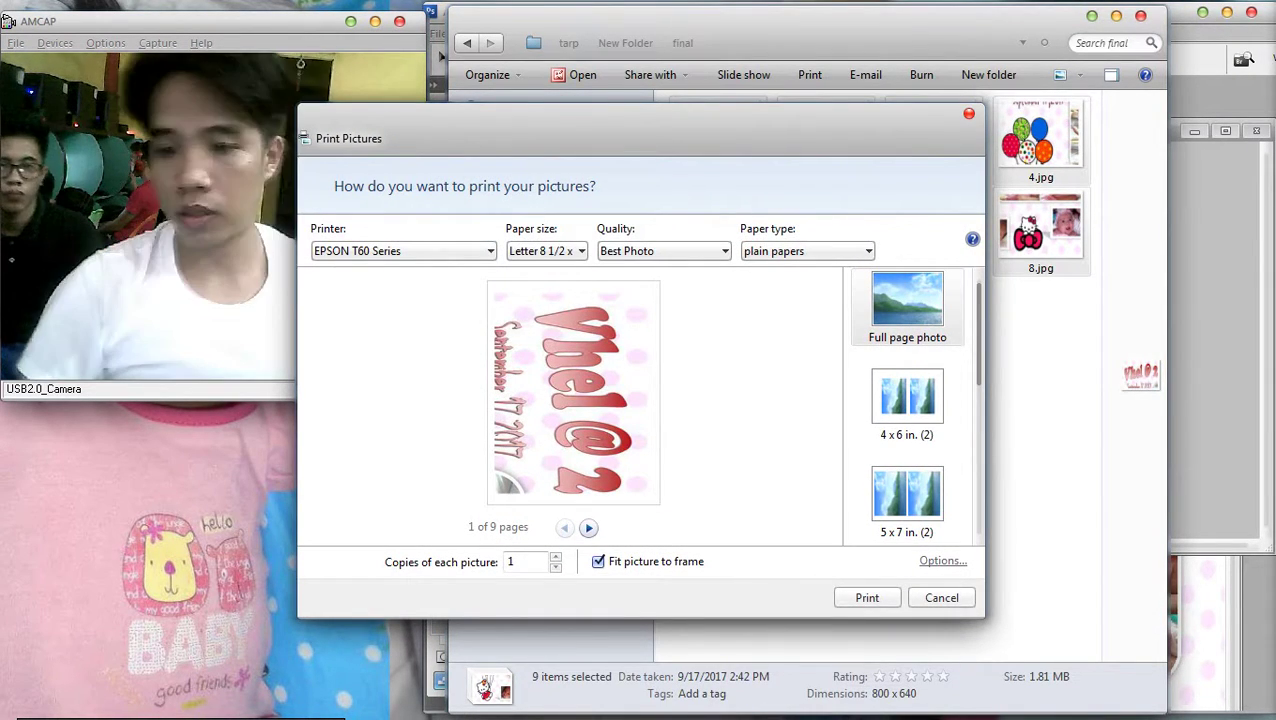
Confirm EPSON T60 printer properties: Best Photo quality on Letter plain paper
{"action": "left_click", "coordinate": [943, 561]}
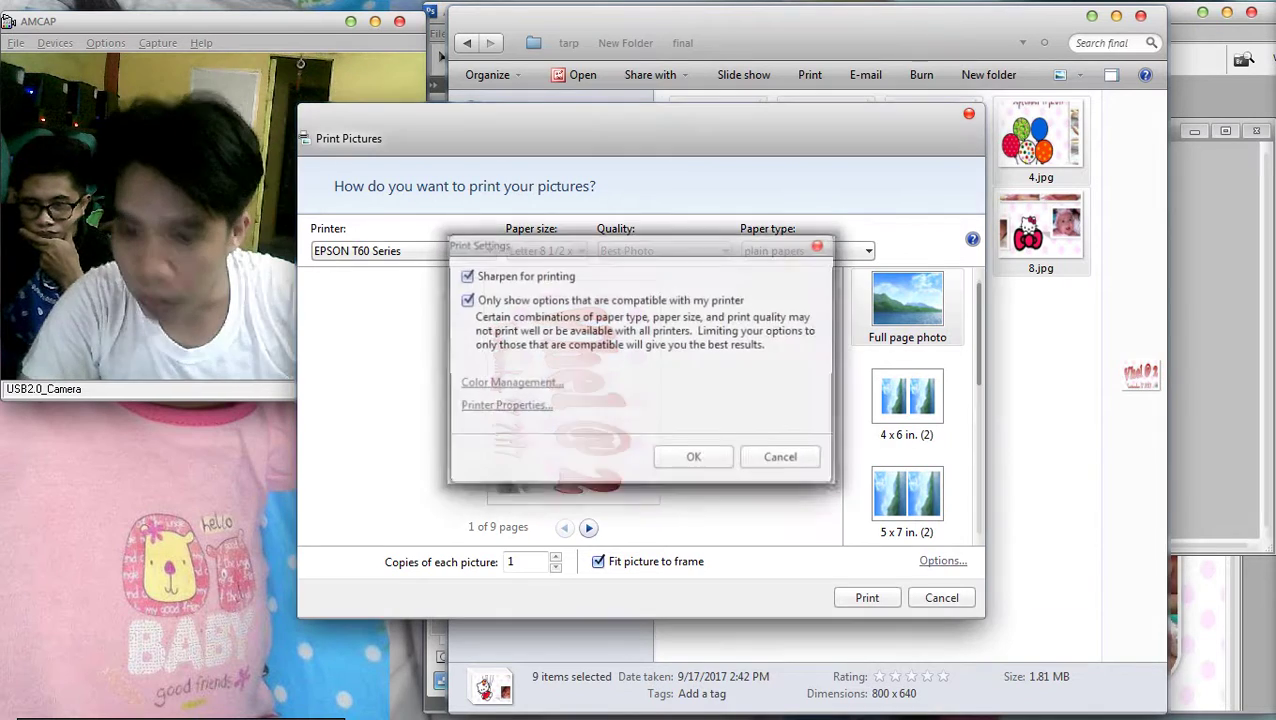
{"action": "left_click", "coordinate": [503, 406]}
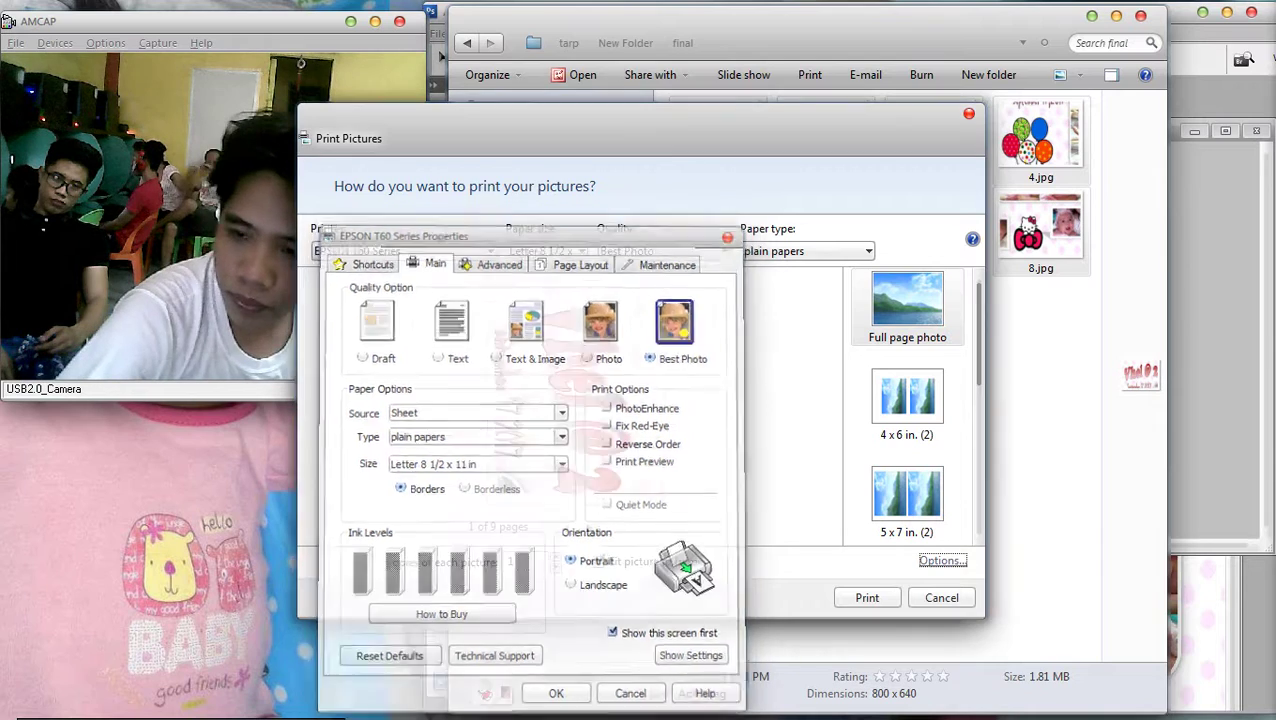
{"action": "key", "text": "Return"}
{"action": "key", "text": "Return"}
{"action": "key", "text": "Tab"}
{"action": "key", "text": "Tab"}
{"action": "key", "text": "Tab"}
{"action": "key", "text": "Return"}
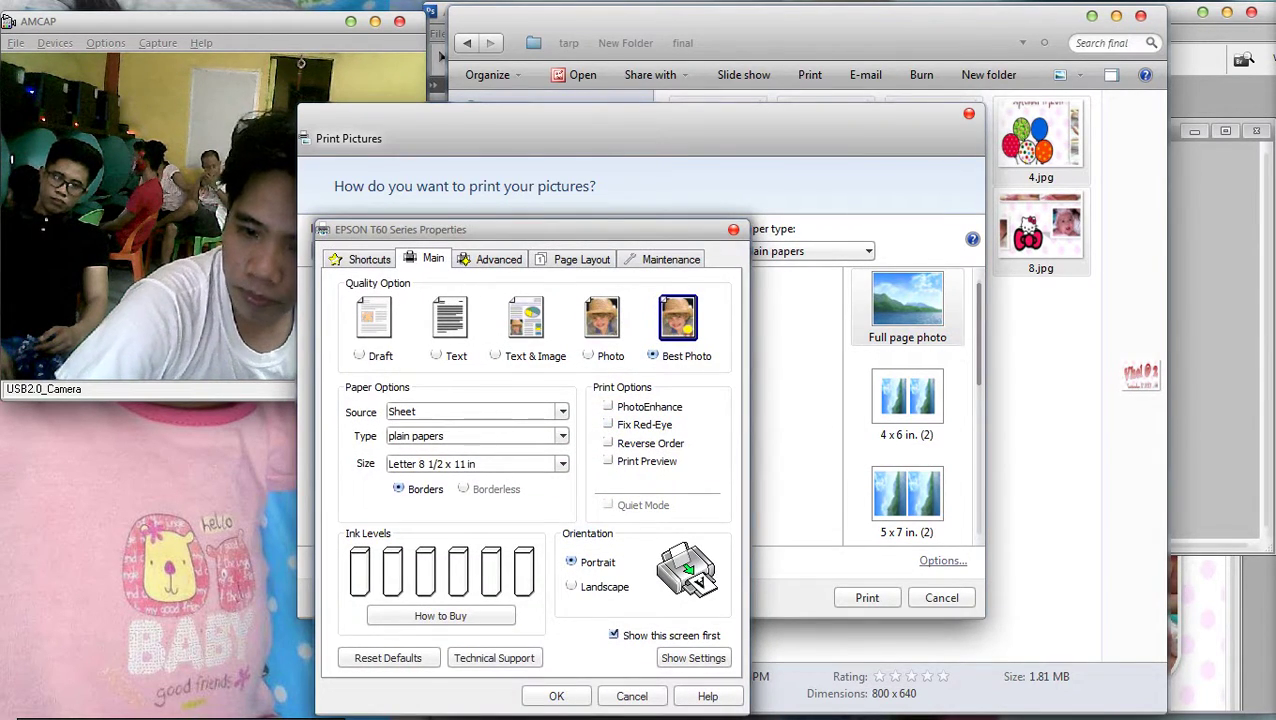
{"action": "key", "text": "Return"}
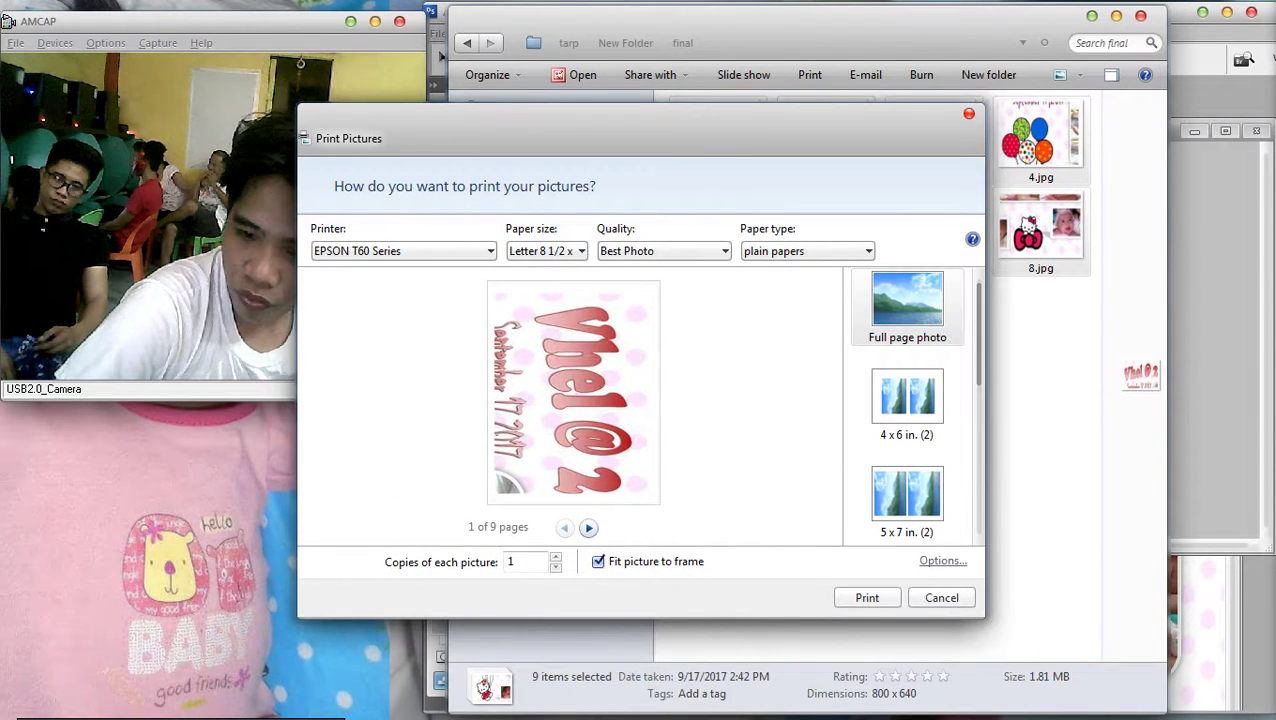
Print all nine tarpaulin pictures on the Epson printer with fit-to-frame cropping turned off
{"action": "left_click", "coordinate": [588, 527]}
{"action": "left_click", "coordinate": [588, 527]}
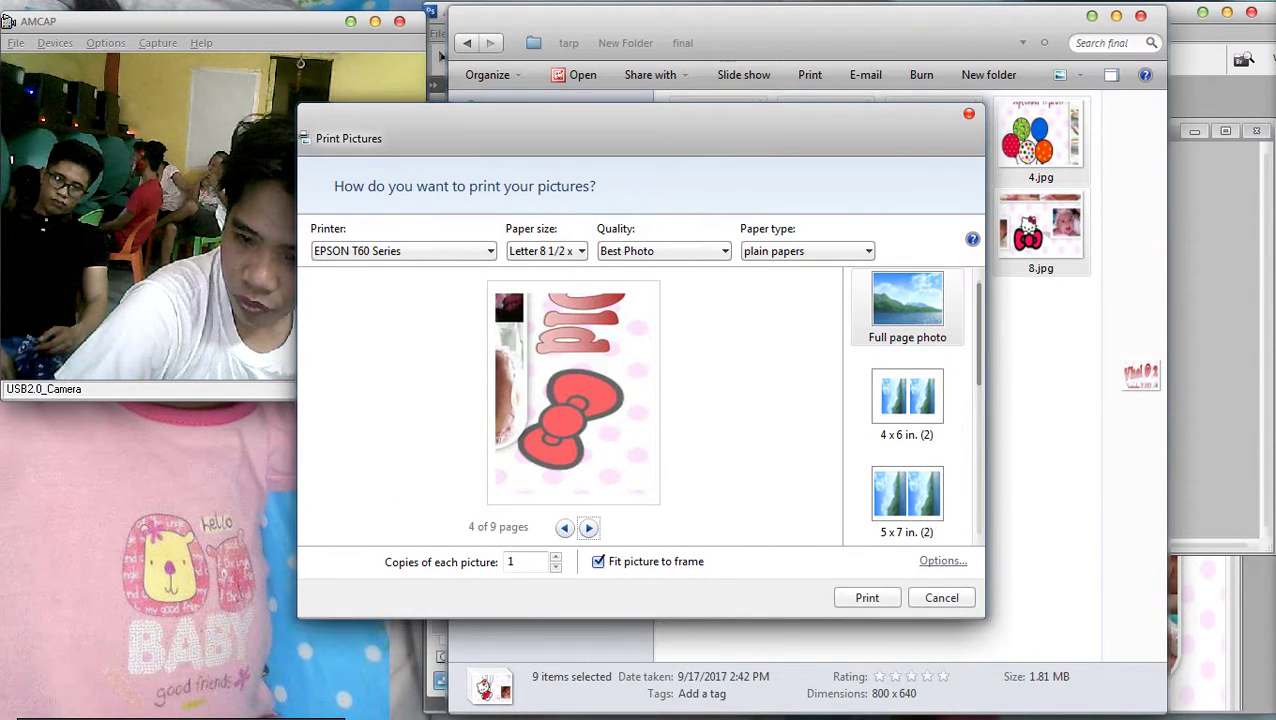
{"action": "left_click", "coordinate": [588, 527]}
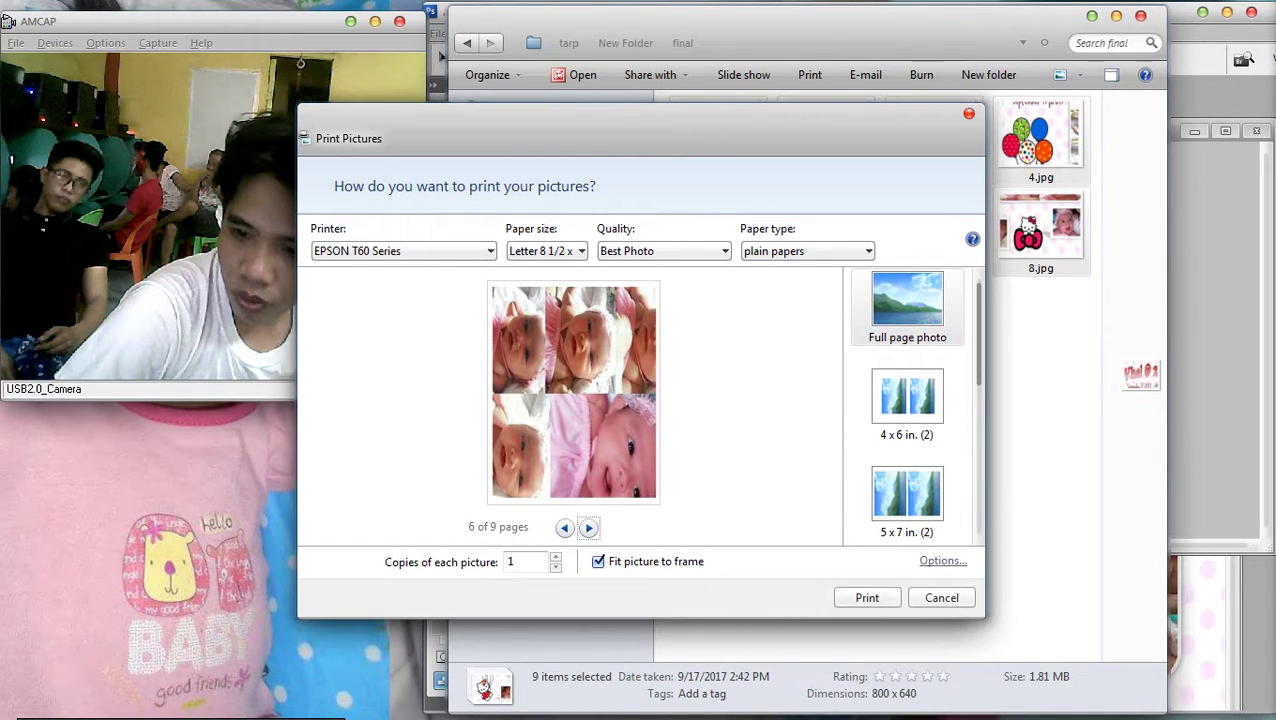
{"action": "left_click", "coordinate": [588, 527]}
{"action": "left_click", "coordinate": [588, 527]}
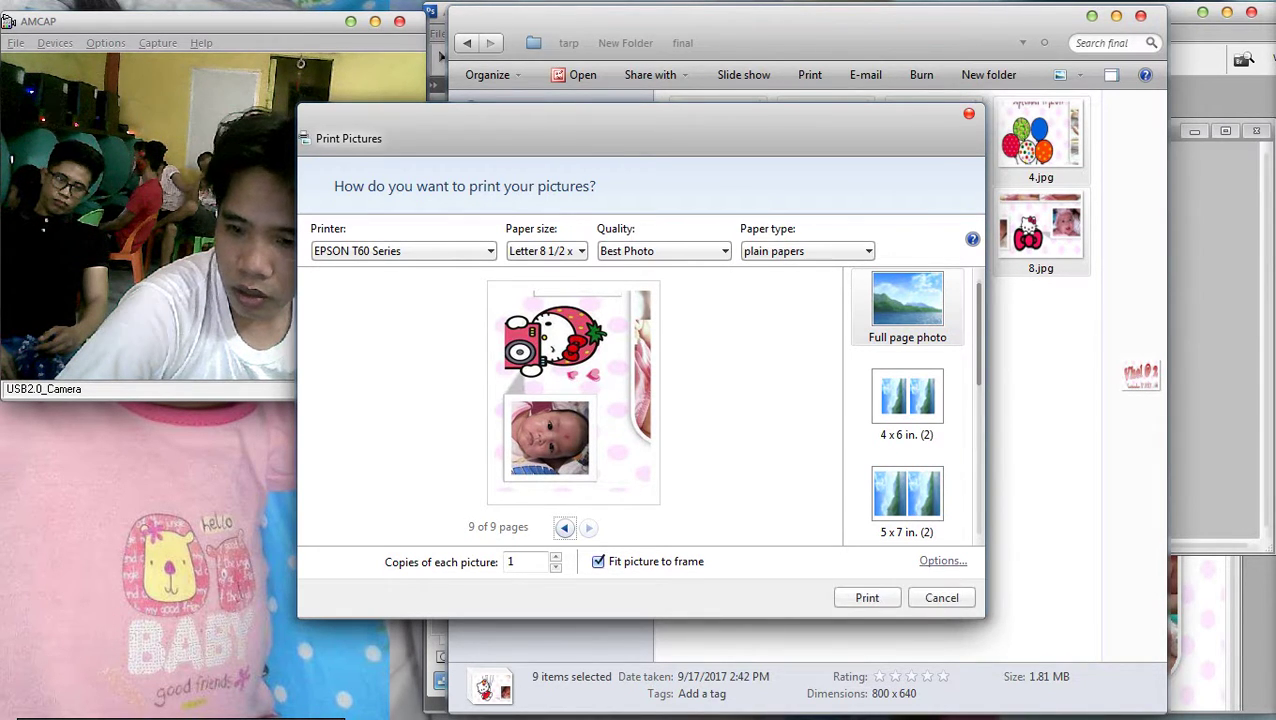
{"action": "left_click", "coordinate": [598, 561]}
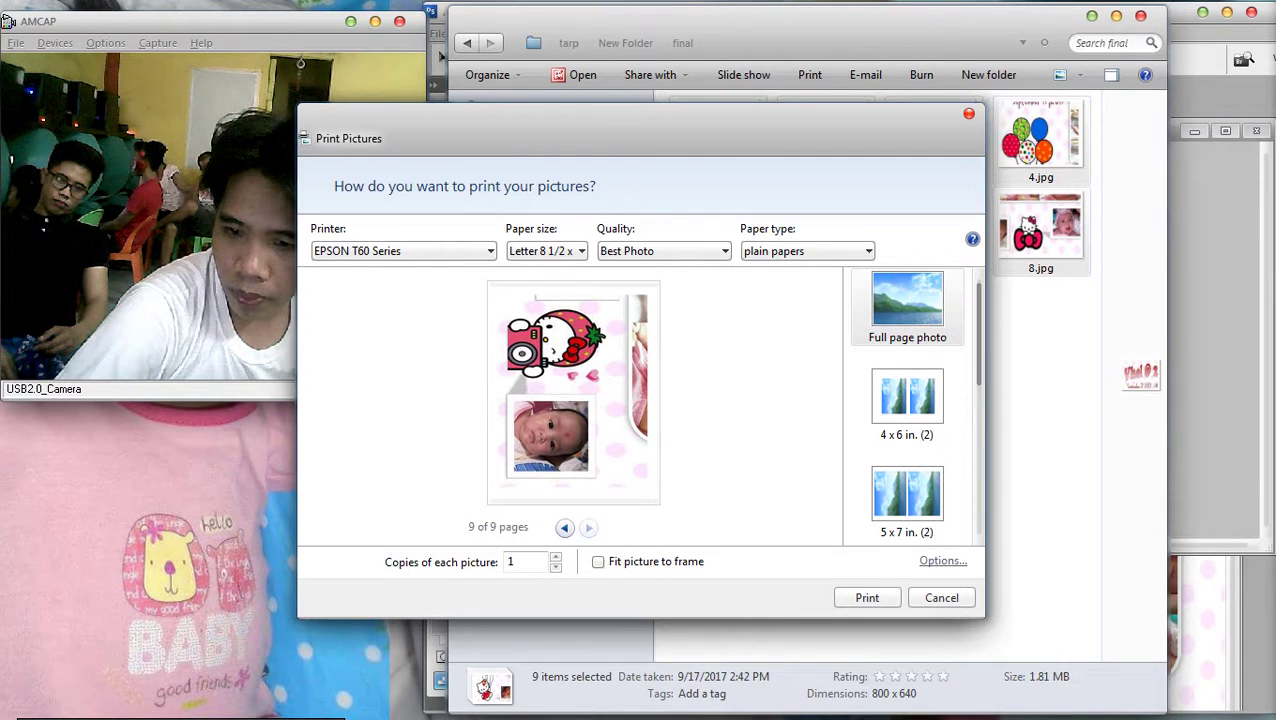
{"action": "left_click", "coordinate": [564, 527]}
{"action": "left_click", "coordinate": [564, 527]}
{"action": "left_click", "coordinate": [564, 527]}
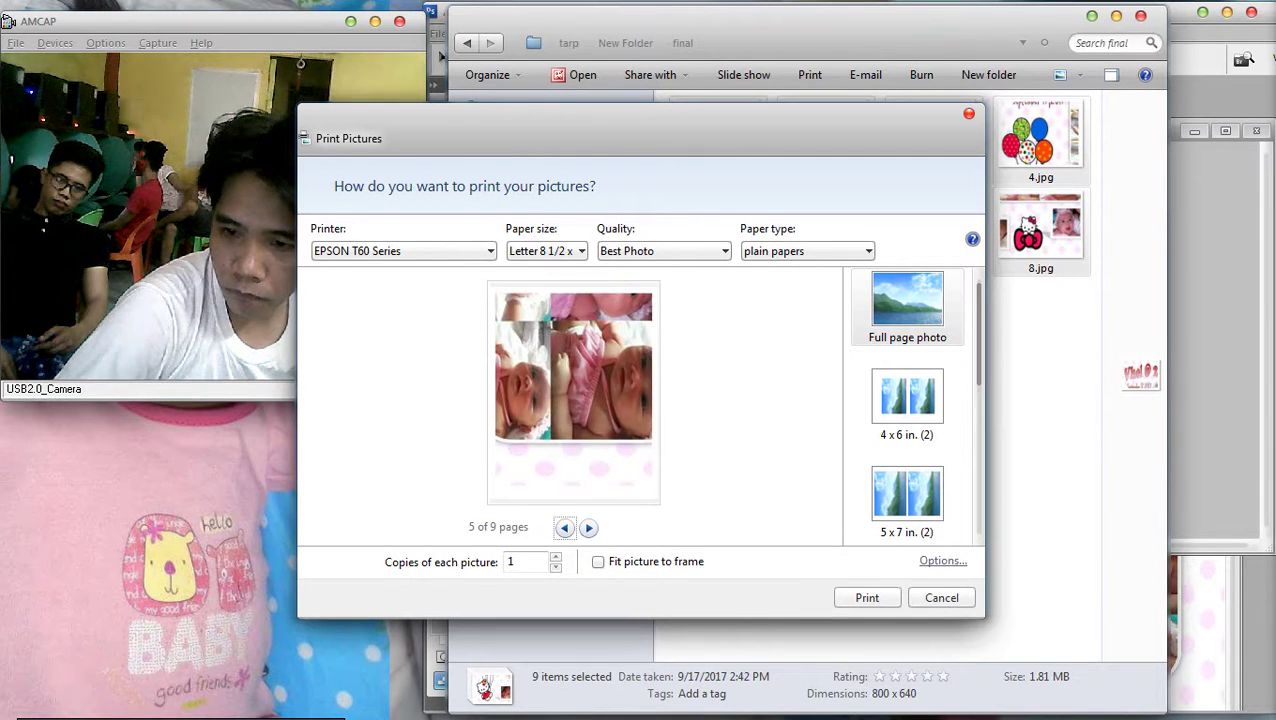
{"action": "left_click", "coordinate": [564, 527]}
{"action": "left_click", "coordinate": [564, 527]}
{"action": "left_click", "coordinate": [564, 527]}
{"action": "left_click", "coordinate": [564, 527]}
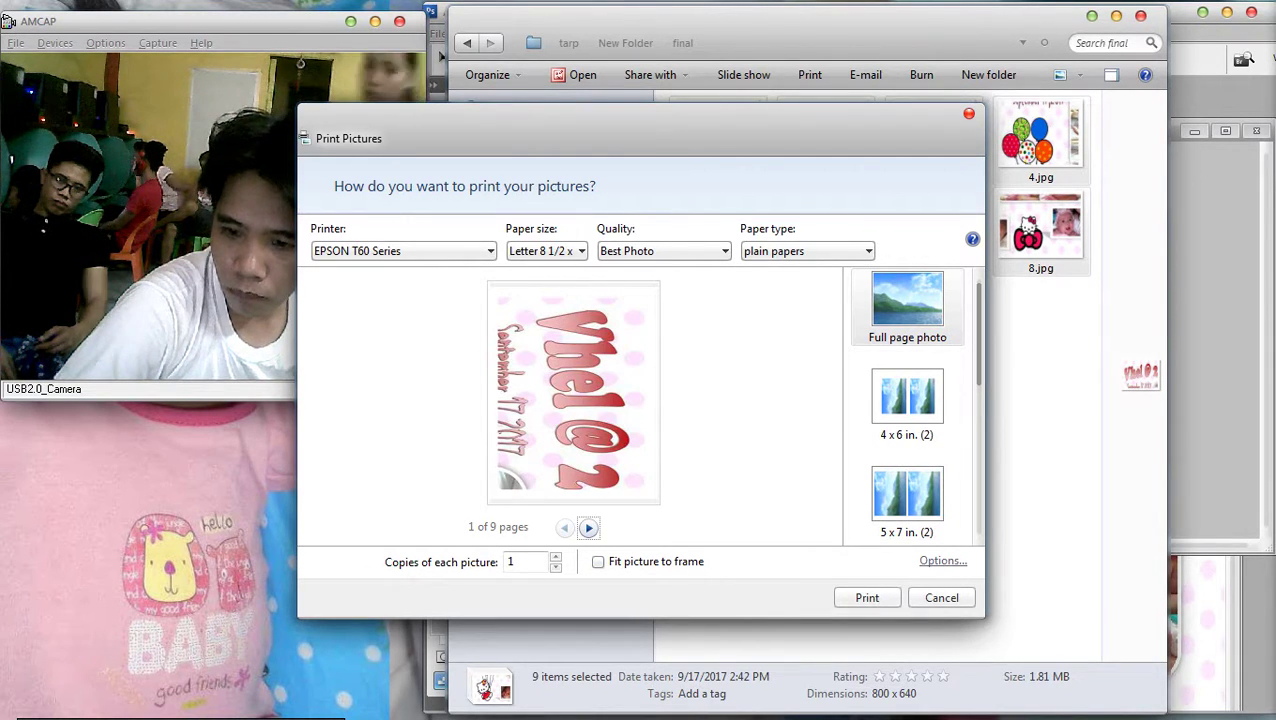
{"action": "left_click", "coordinate": [867, 597]}
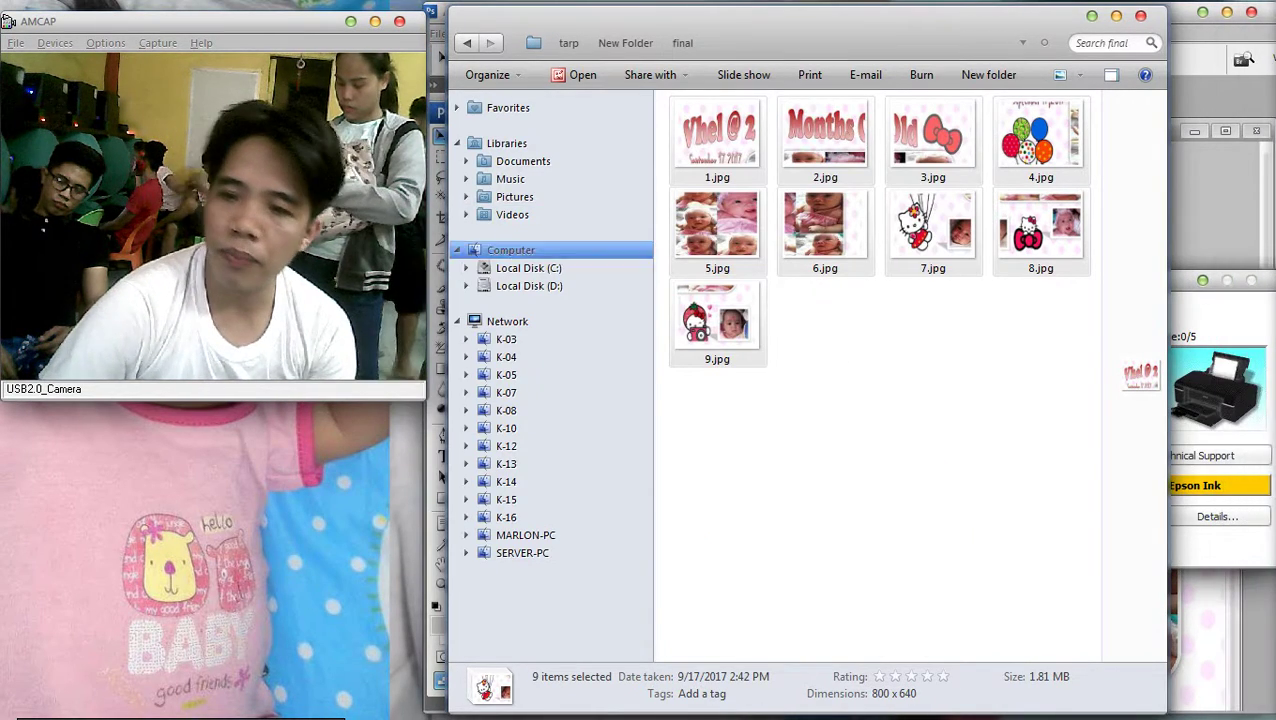
Open BluetoothExchangeFolder on Local Disk (C:) and bring Photoshop to the front
{"action": "left_click", "coordinate": [529, 268]}
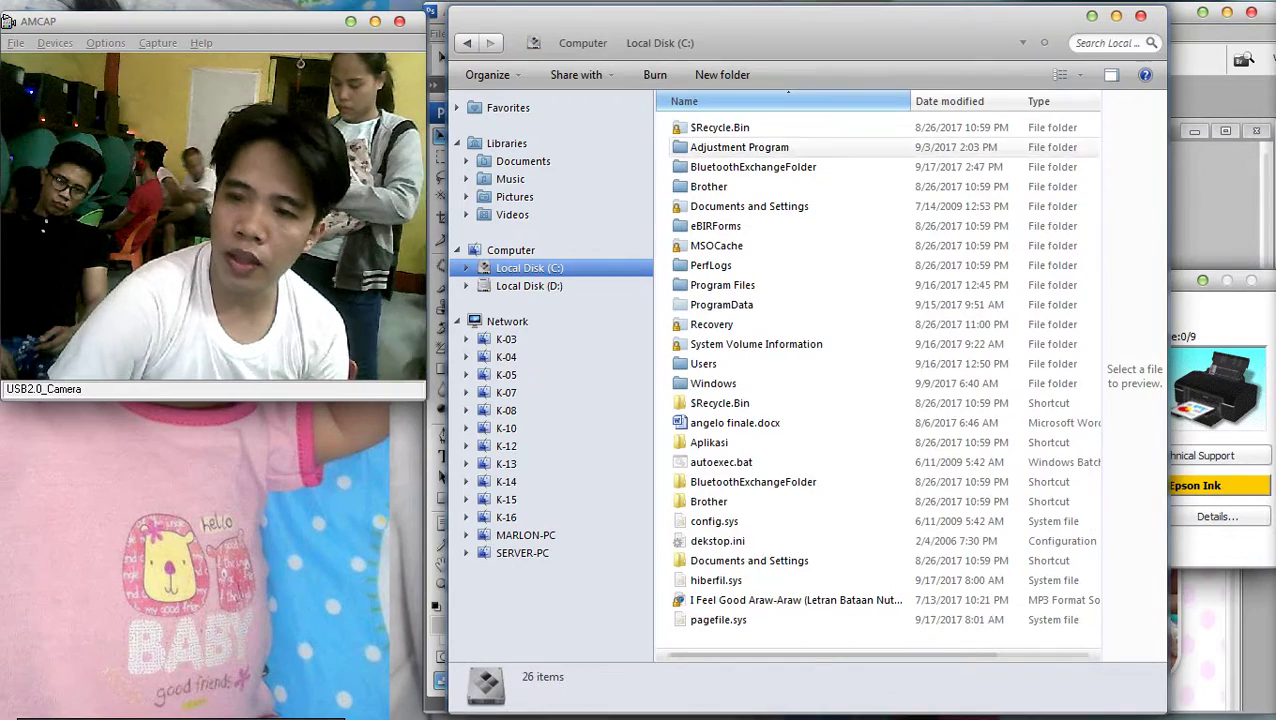
{"action": "double_click", "coordinate": [753, 167]}
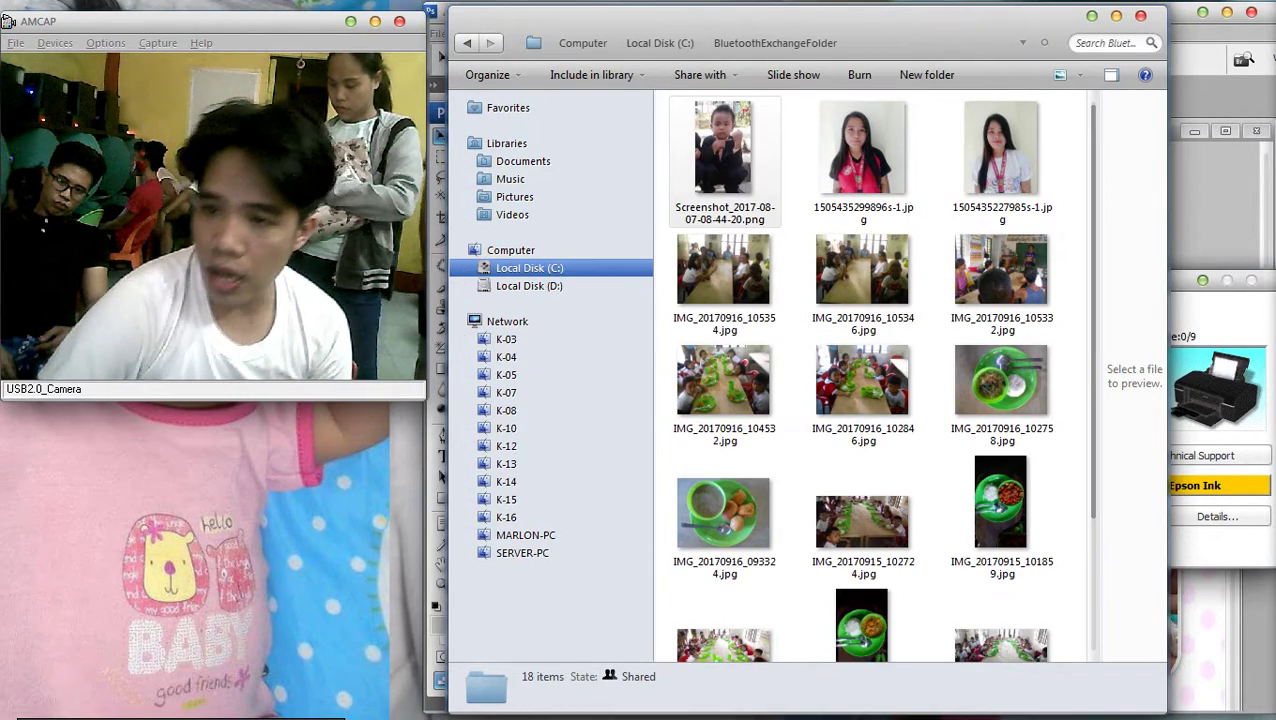
{"action": "left_click", "coordinate": [1254, 330]}
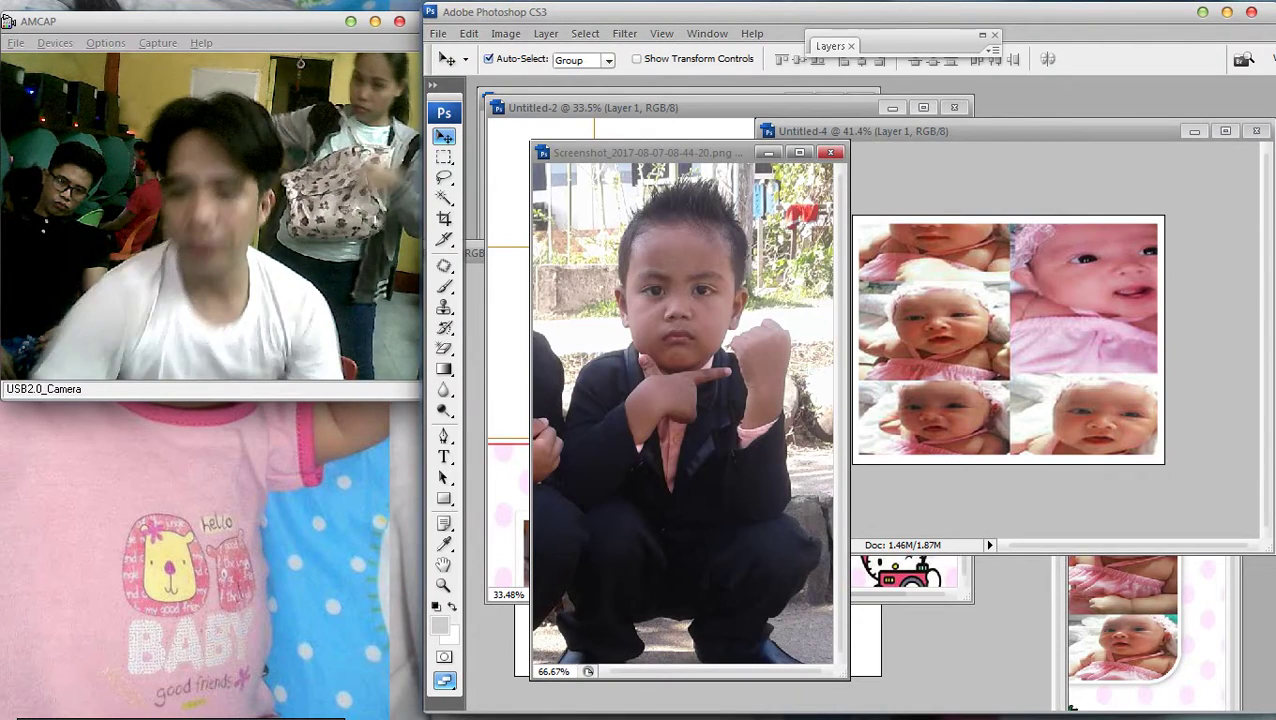
Maximize the boy's photo and crop it tightly to his head and shoulders
{"action": "left_click", "coordinate": [799, 152]}
{"action": "key", "text": "ctrl+minus"}
{"action": "key", "text": "ctrl+plus"}
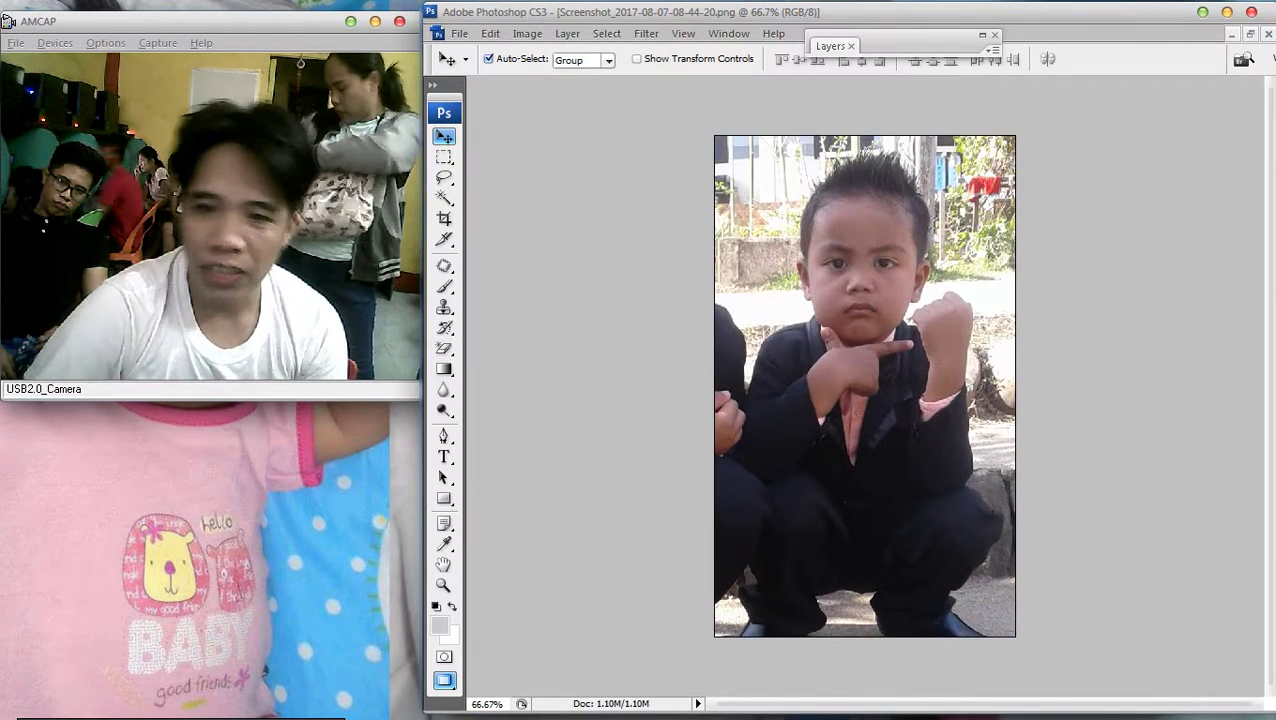
{"action": "key", "text": "c"}
{"action": "left_click_drag", "start_coordinate": [1015, 397], "coordinate": [977, 415]}
{"action": "key", "text": "Return"}
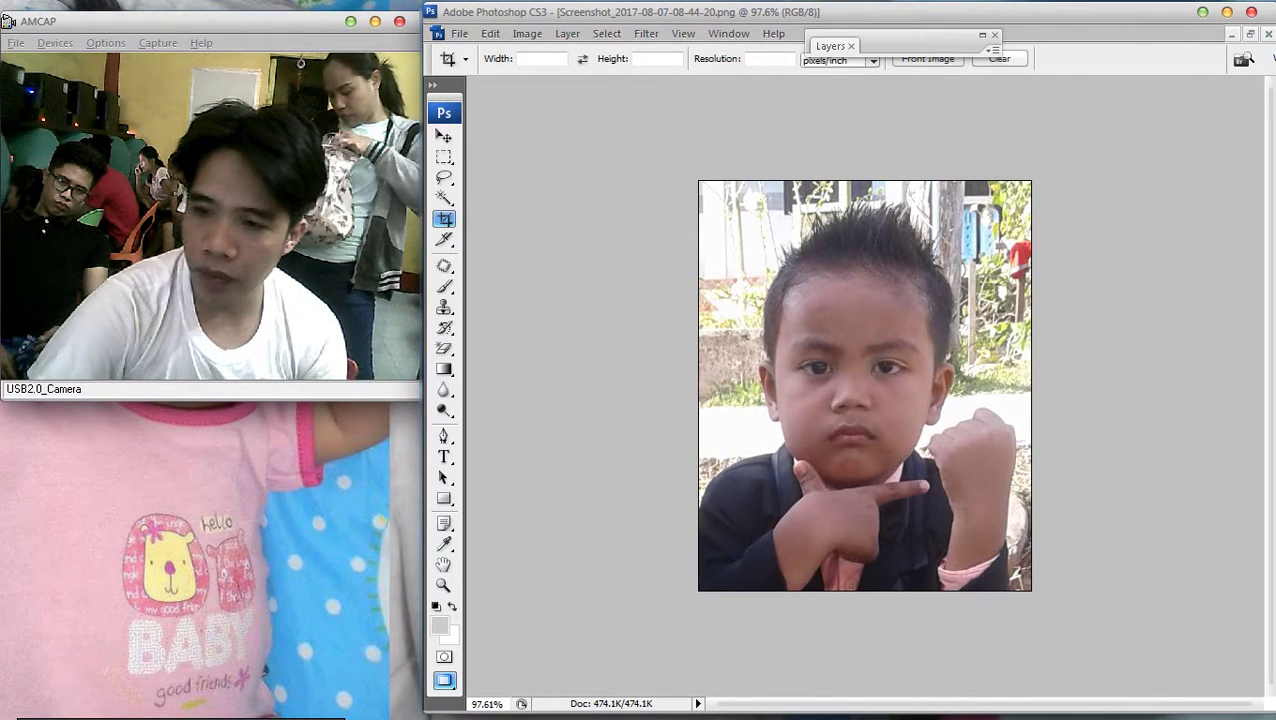
{"action": "mouse_move", "coordinate": [715, 187]}
{"action": "left_mouse_down"}
{"action": "mouse_move", "coordinate": [954, 527]}
{"action": "mouse_move", "coordinate": [1015, 588]}
{"action": "left_mouse_up"}
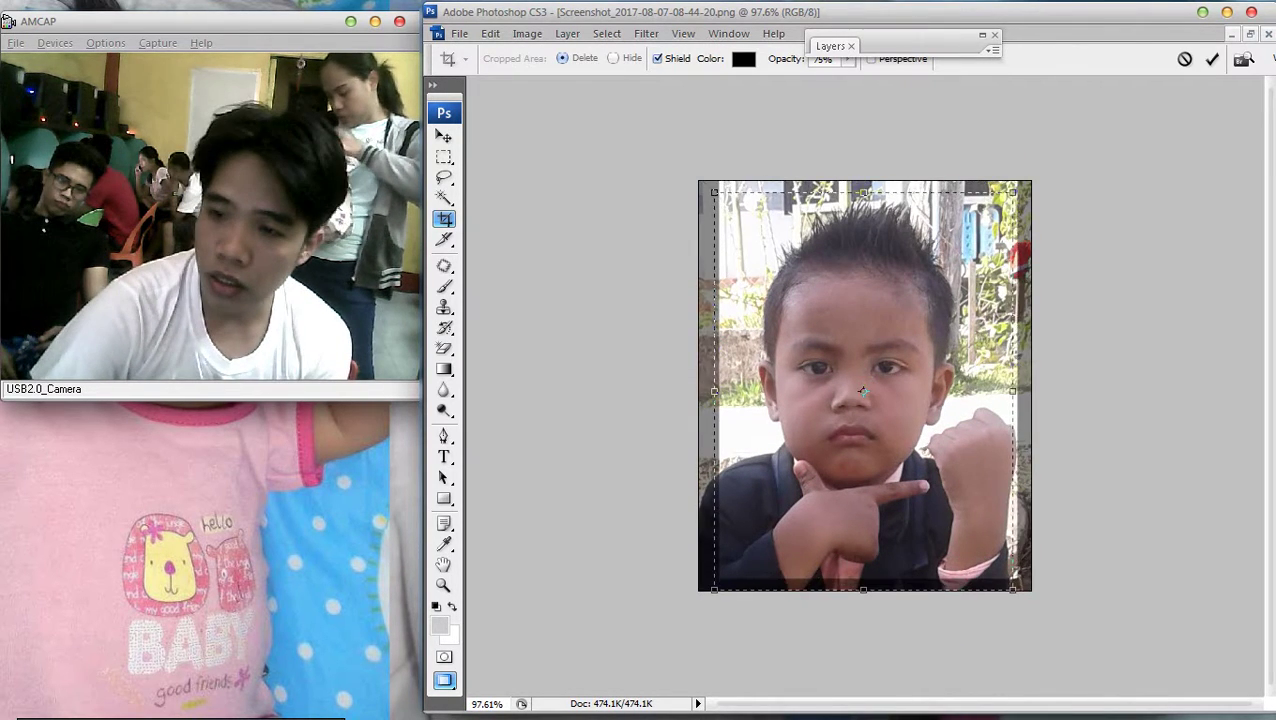
{"action": "key", "text": "Return"}
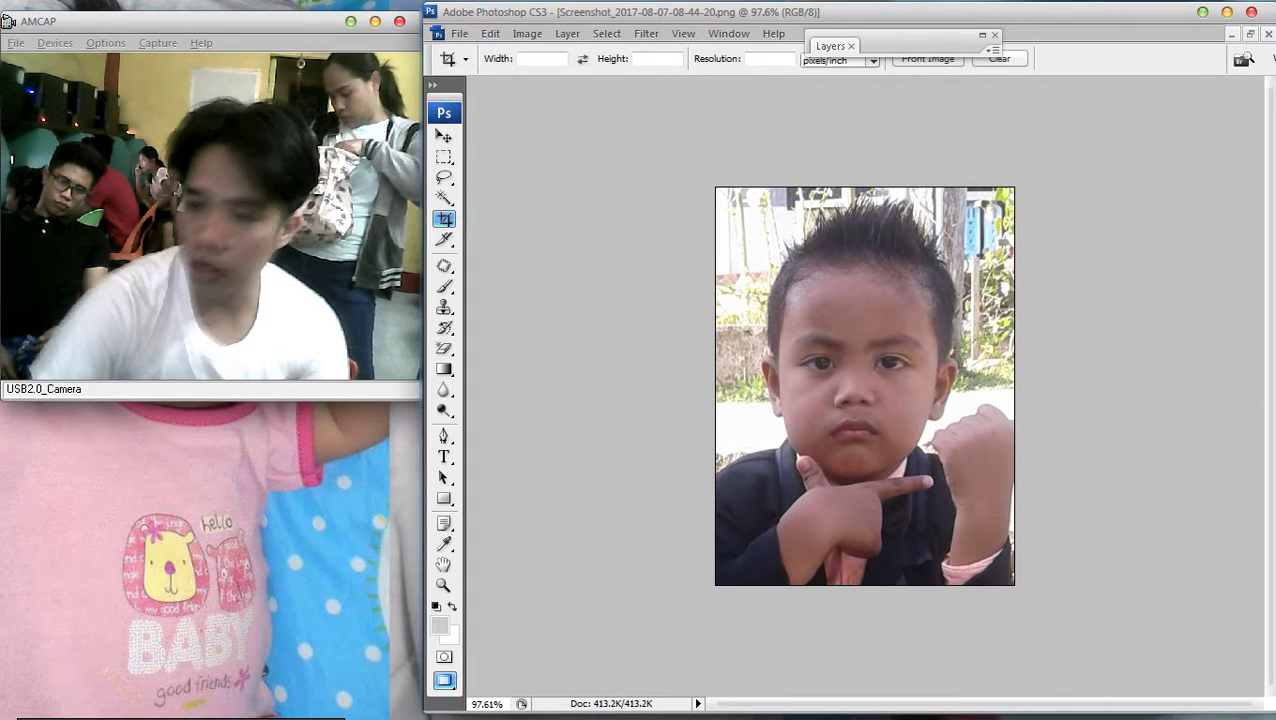
Brighten the photo by lifting the Curves line
{"action": "key", "text": "ctrl+m"}
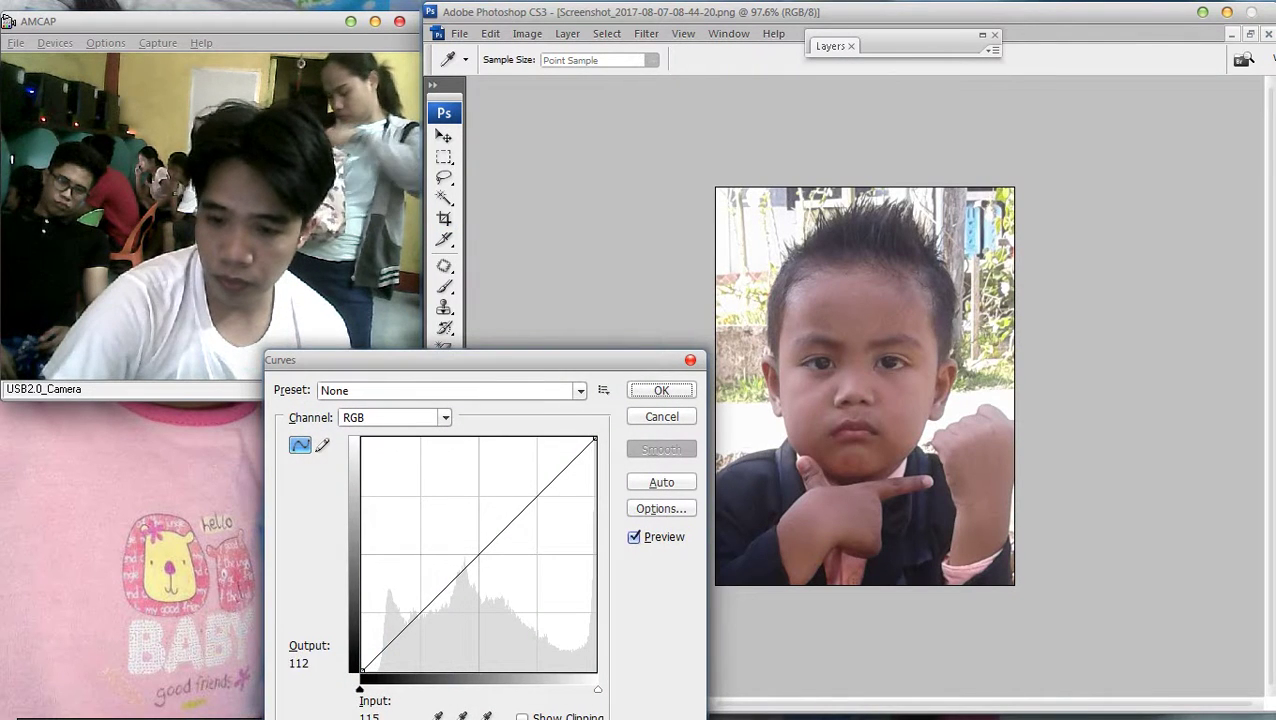
{"action": "left_click_drag", "start_coordinate": [467, 567], "coordinate": [462, 549]}
{"action": "key", "text": "Return"}
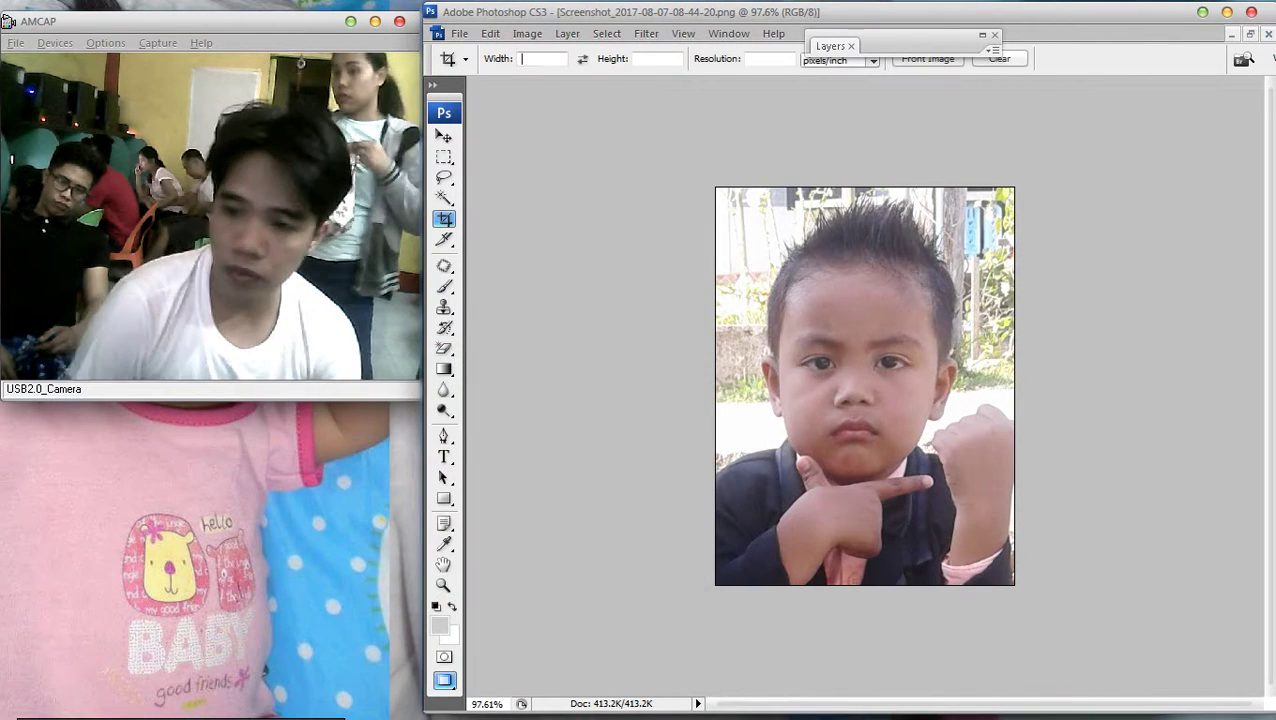
{"action": "key", "text": "Return"}
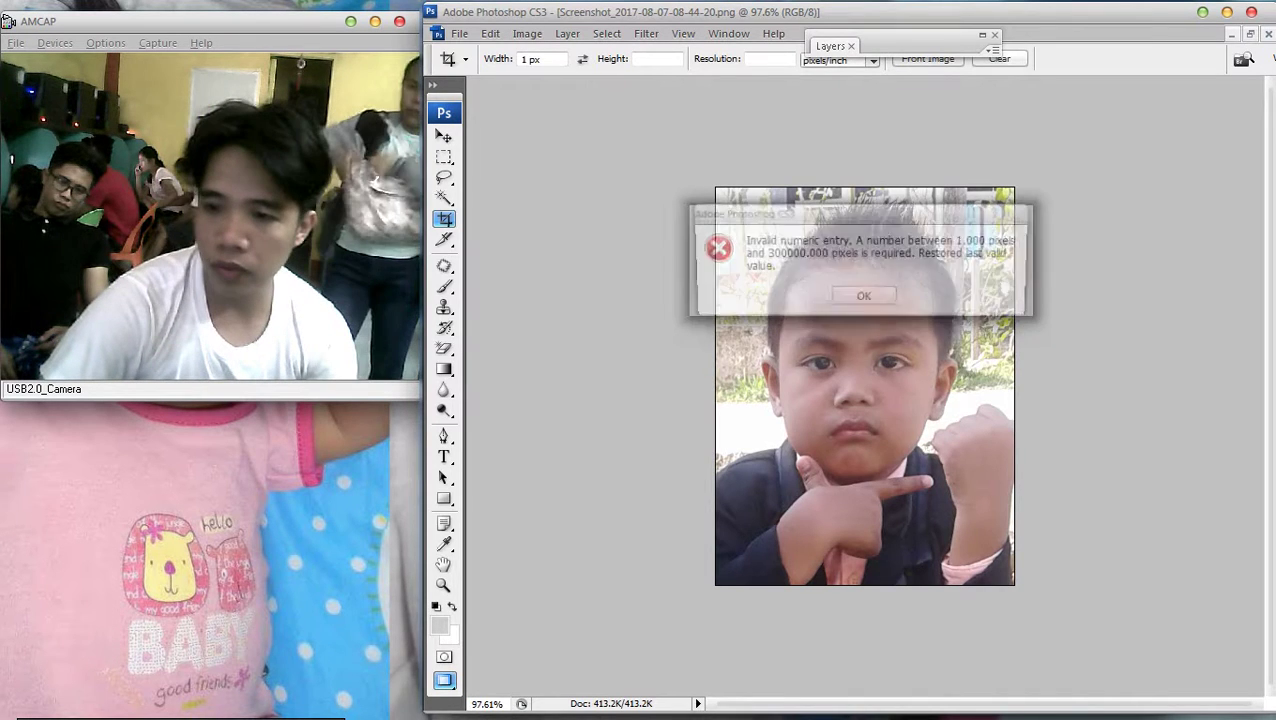
{"action": "key", "text": "Return"}
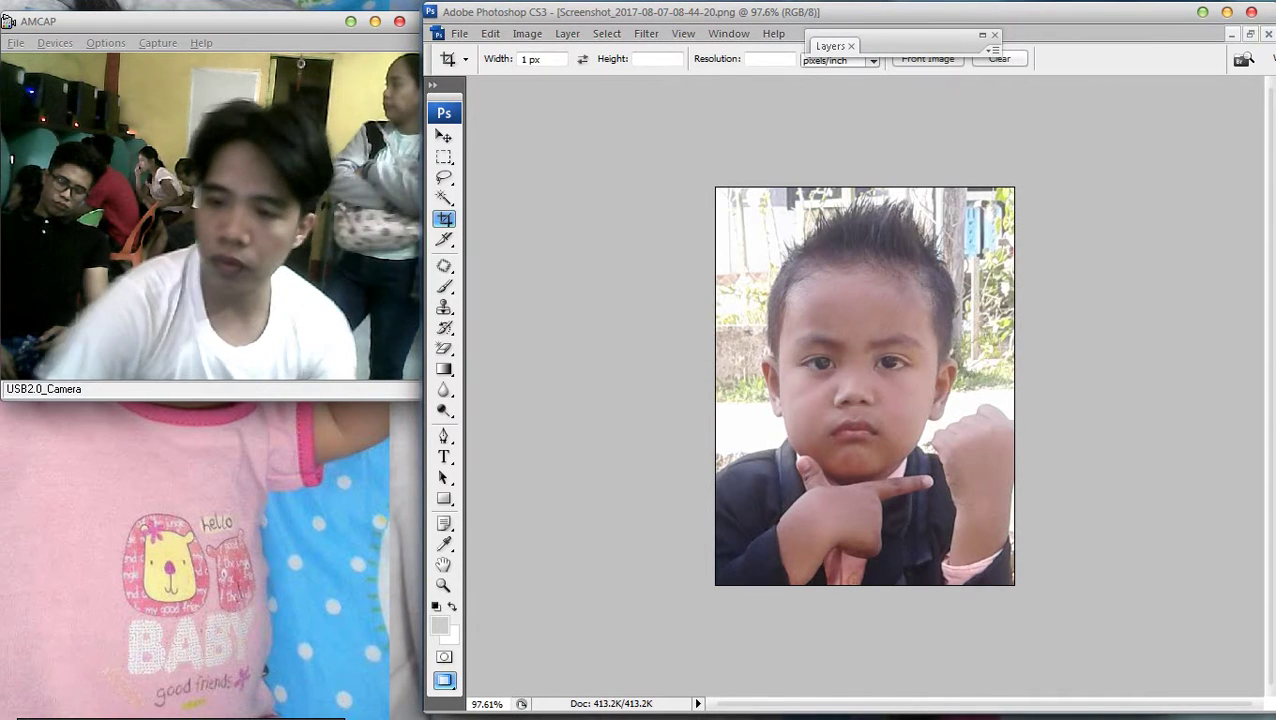
{"action": "left_click", "coordinate": [459, 33]}
{"action": "left_click", "coordinate": [490, 244]}
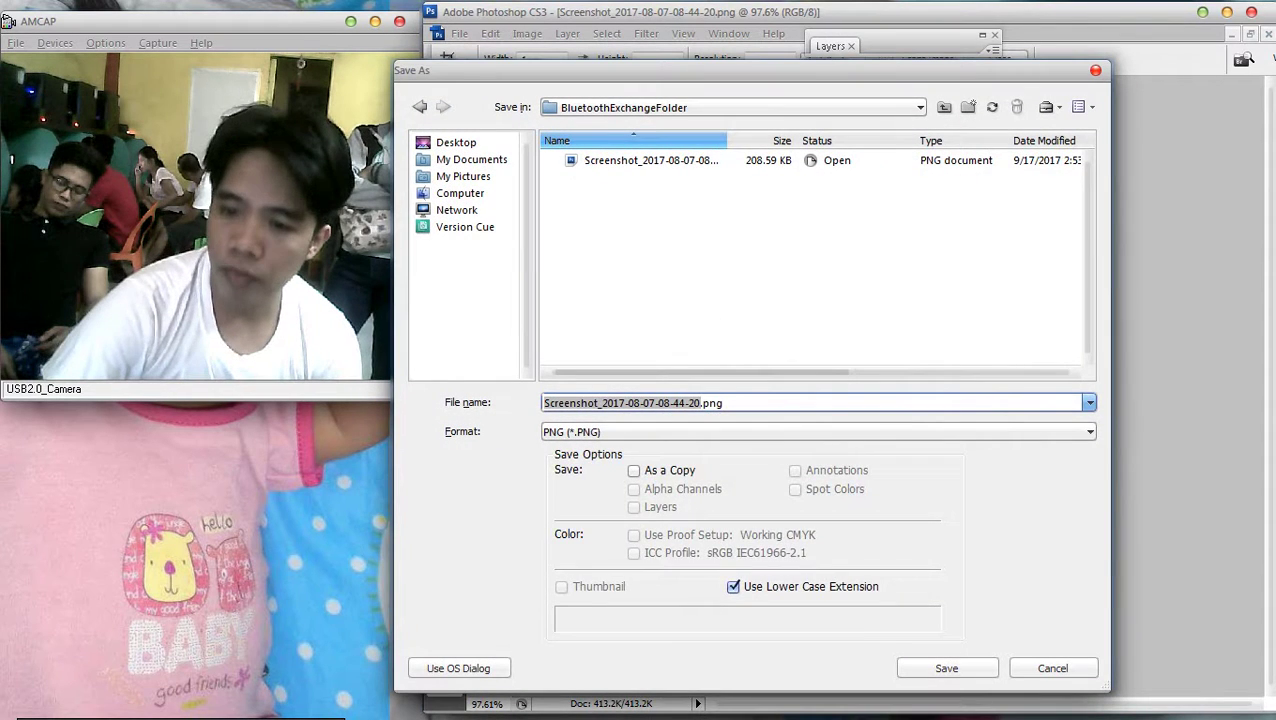
{"action": "left_click", "coordinate": [820, 431]}
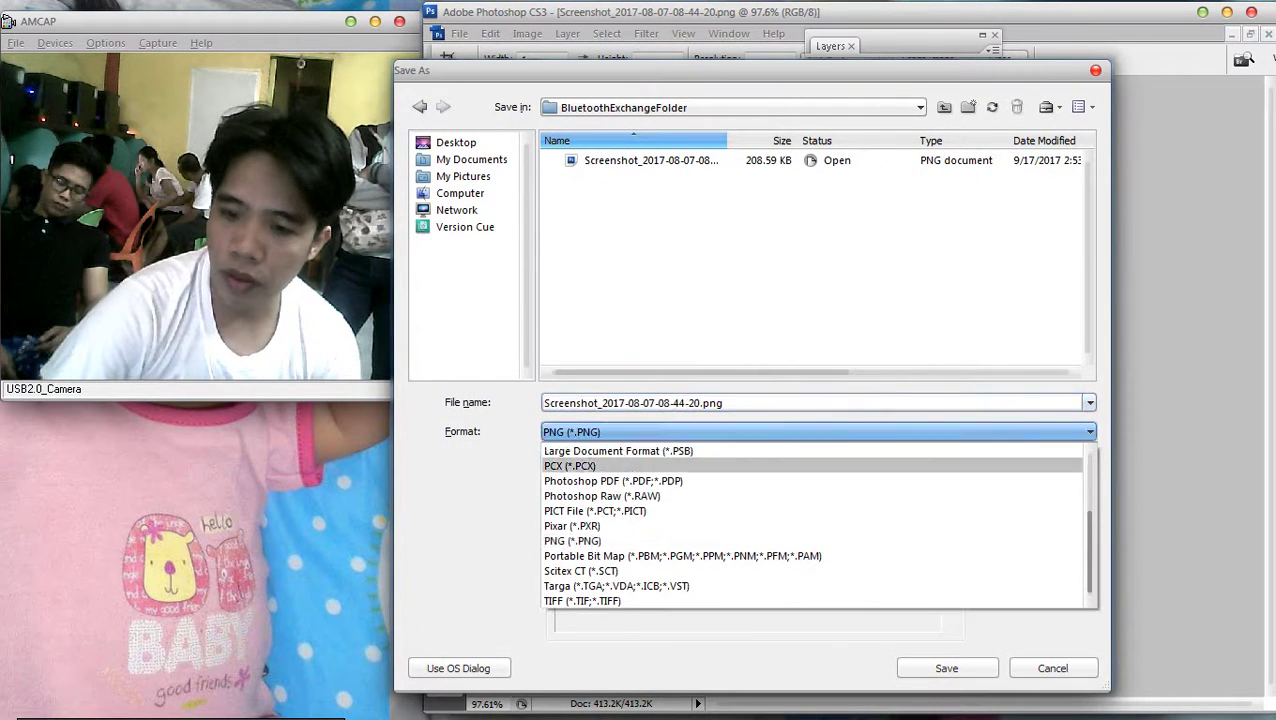
{"action": "left_click", "coordinate": [820, 431]}
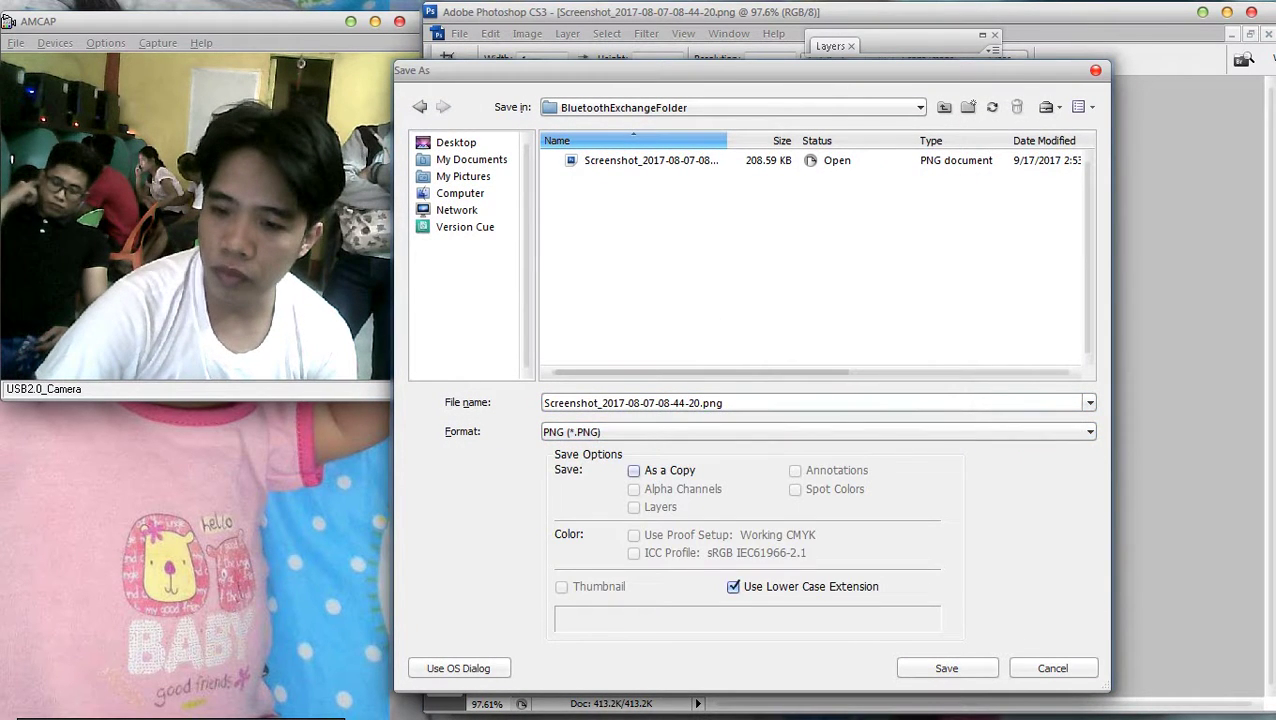
{"action": "left_click", "coordinate": [820, 431]}
{"action": "key", "text": "Up"}
{"action": "key", "text": "Up"}
{"action": "key", "text": "Up"}
{"action": "key", "text": "Up"}
{"action": "key", "text": "Up"}
{"action": "key", "text": "Up"}
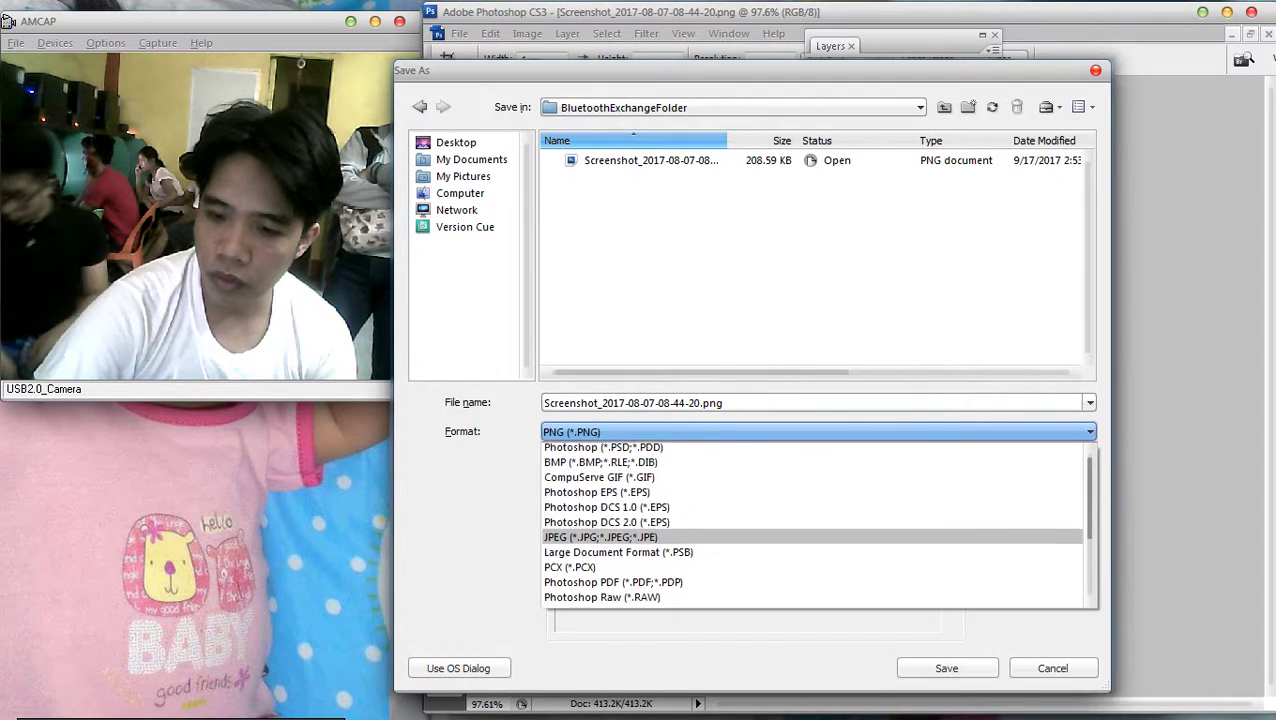
{"action": "key", "text": "Return"}
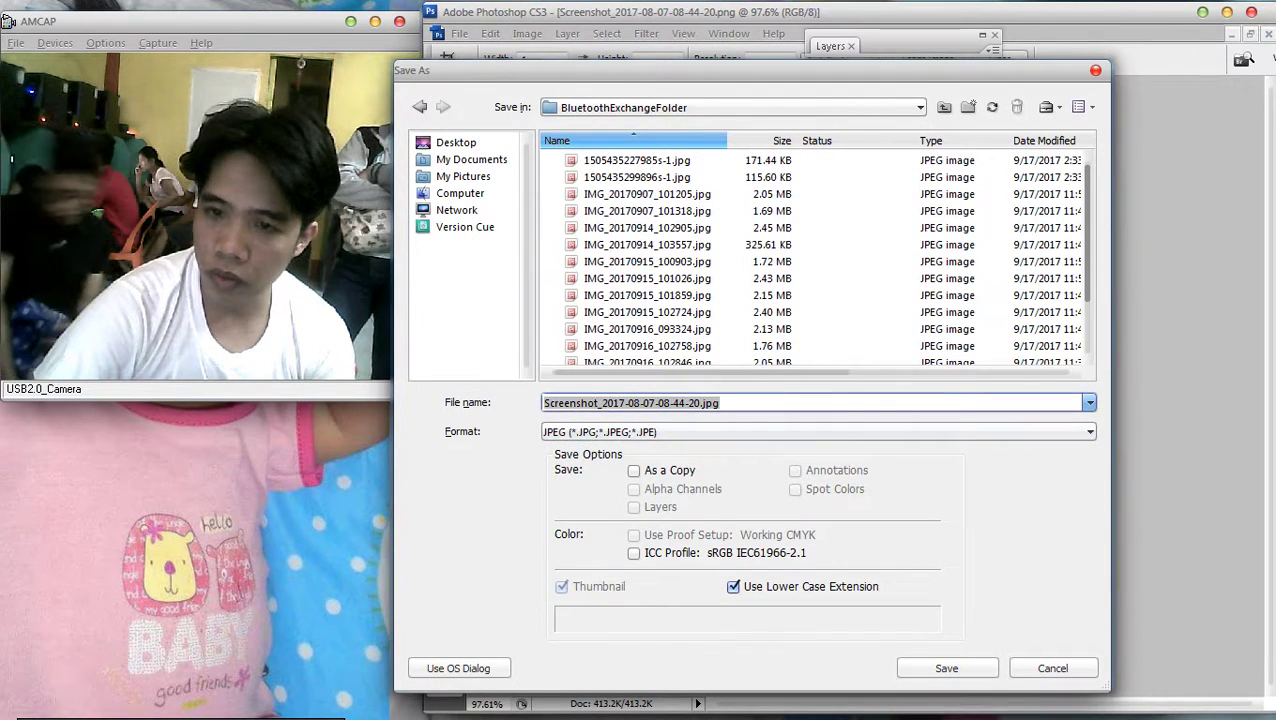
{"action": "left_click", "coordinate": [456, 142]}
{"action": "key", "text": "Return"}
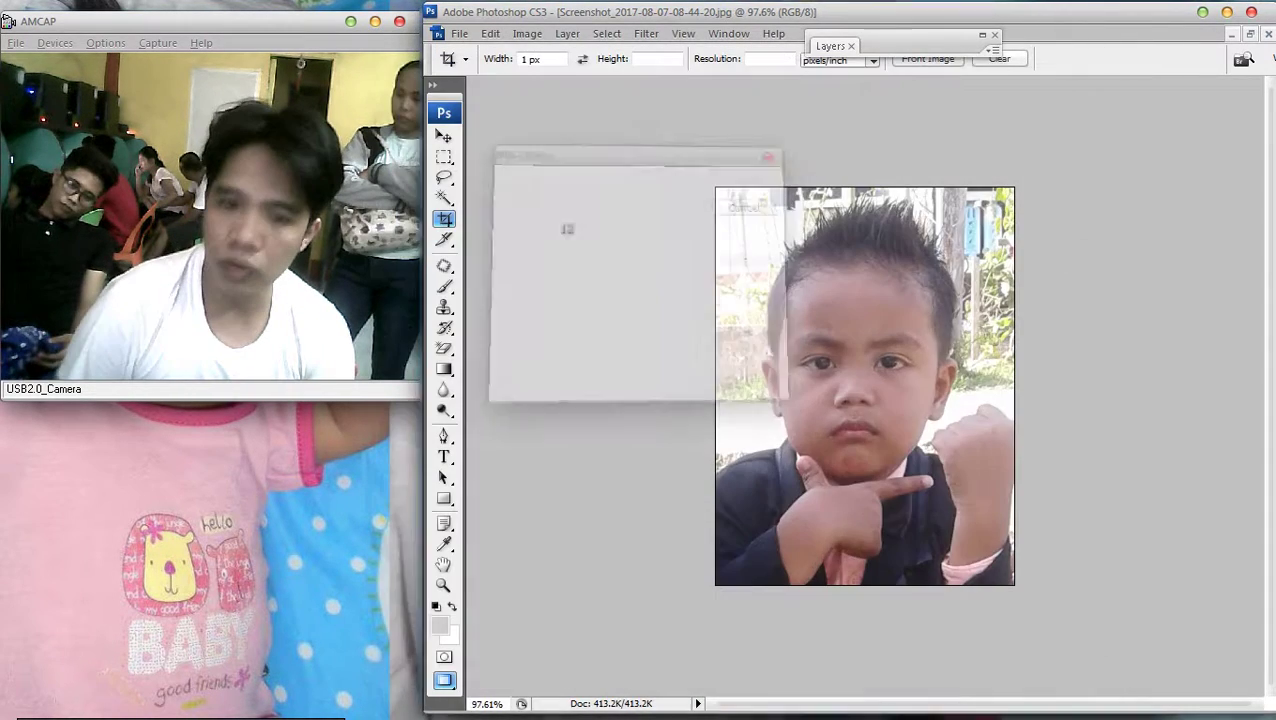
{"action": "key", "text": "Return"}
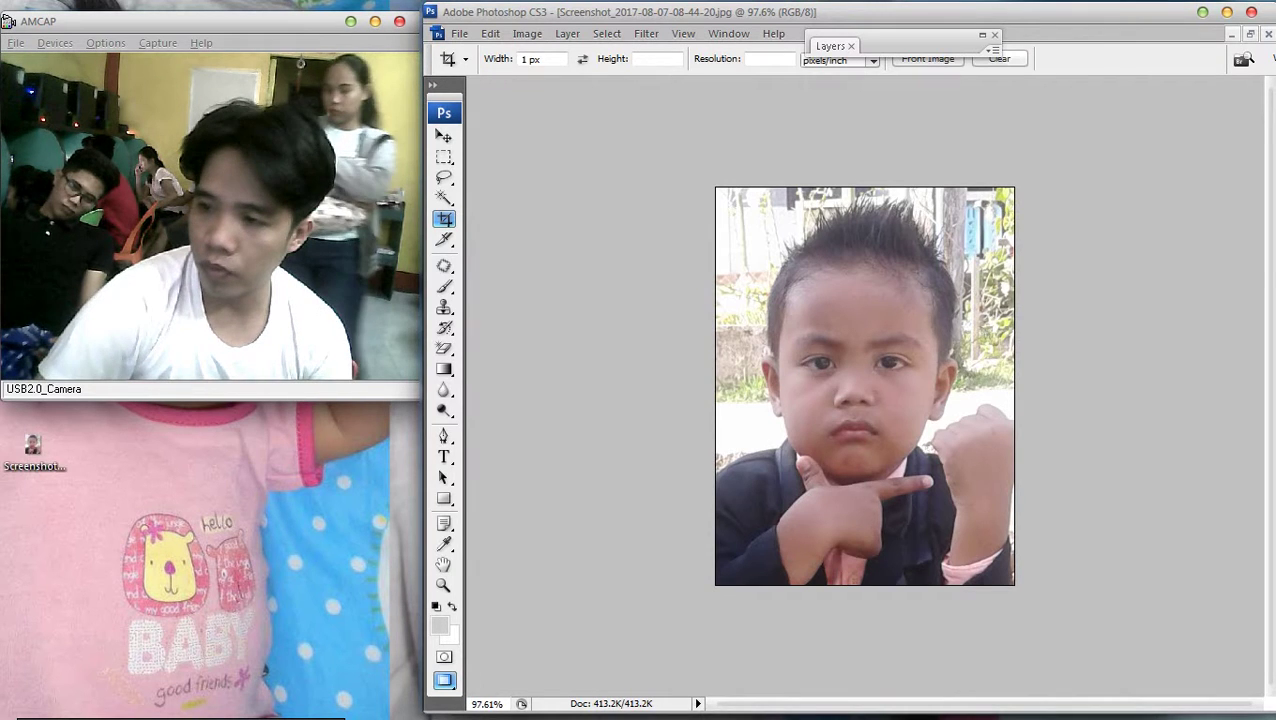
{"action": "key", "text": "alt+Tab"}
{"action": "key", "text": "alt+Tab"}
{"action": "key", "text": "alt+Tab"}
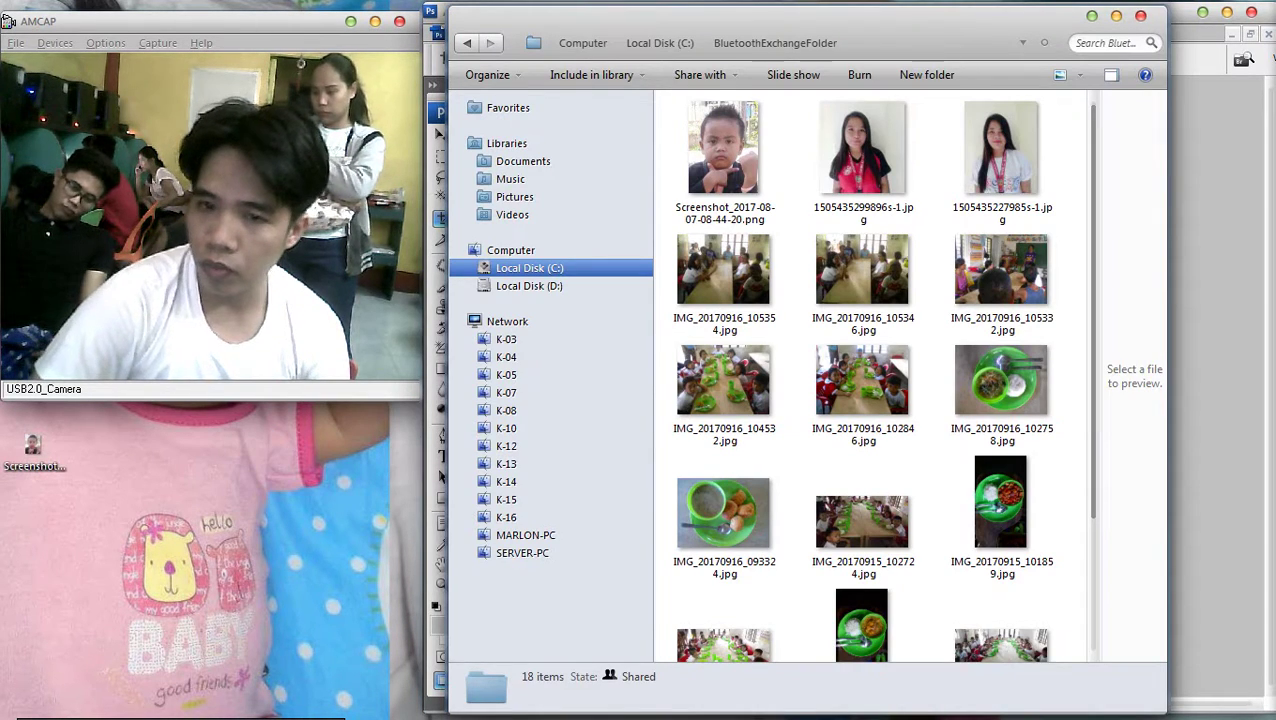
Drag the two portrait JPGs from BluetoothExchangeFolder onto Photoshop to open them
{"action": "mouse_move", "coordinate": [1272, 360]}
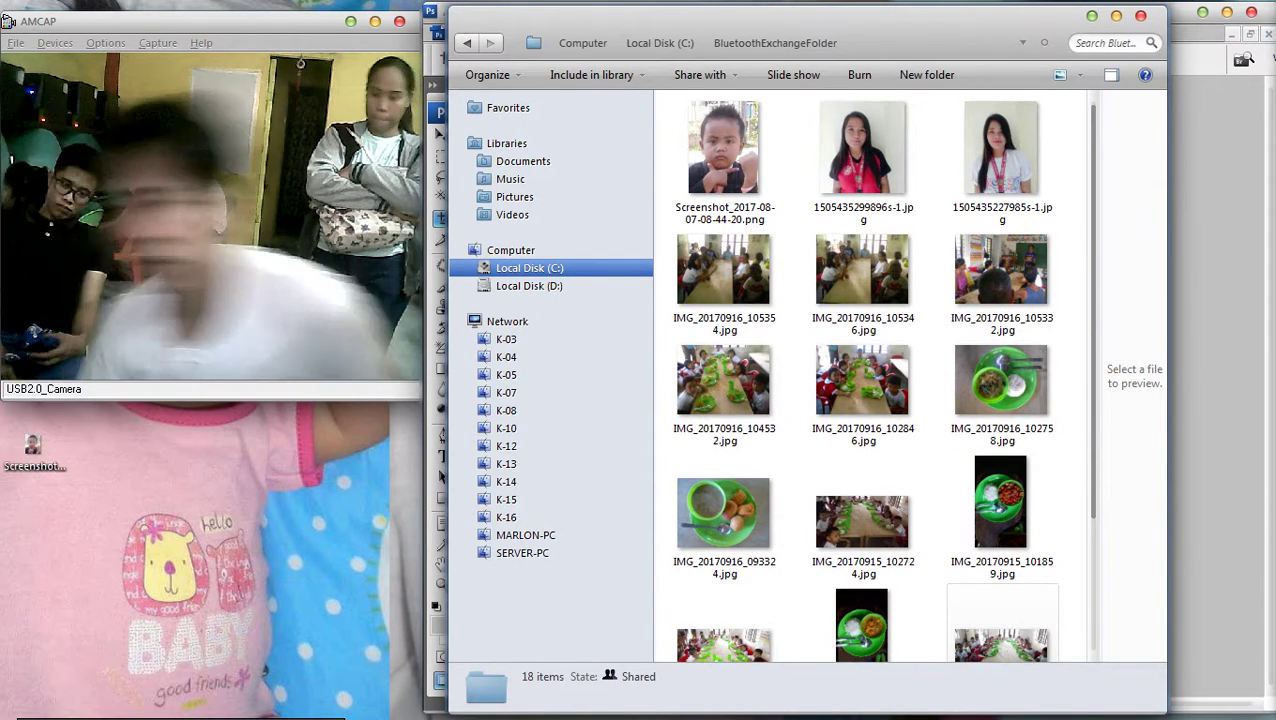
{"action": "mouse_move", "coordinate": [1236, 633]}
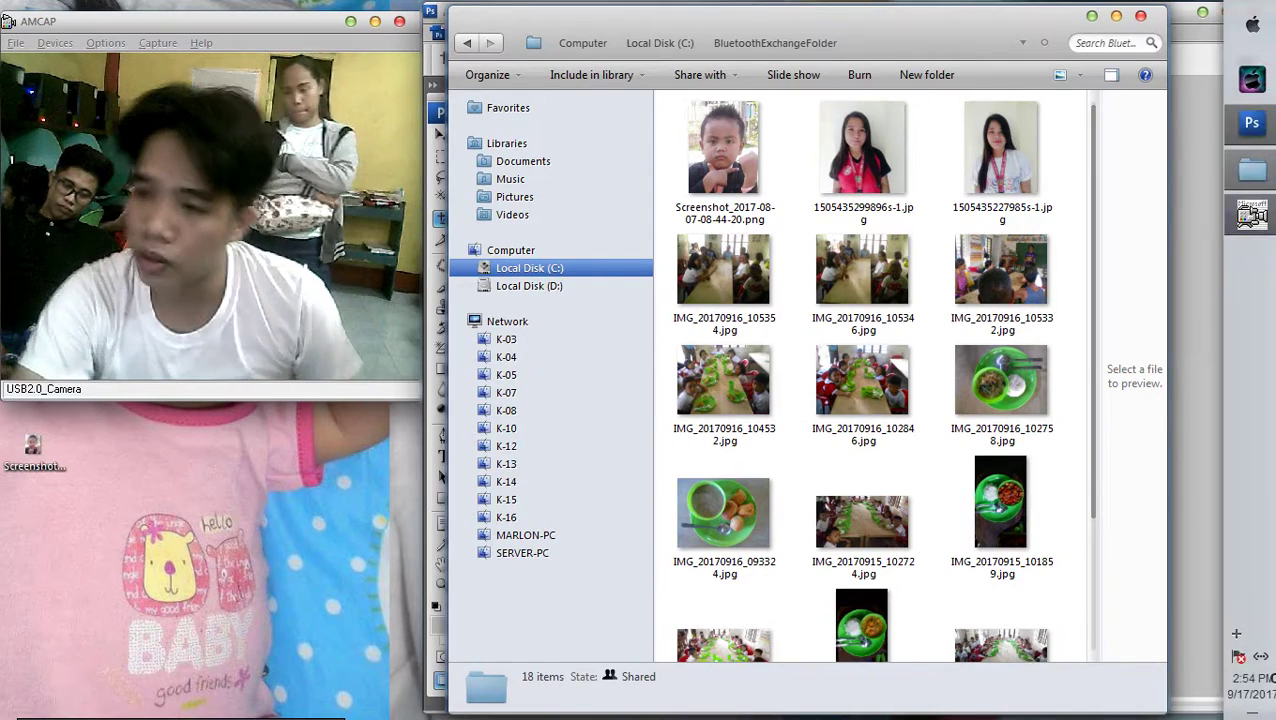
{"action": "left_click", "coordinate": [1251, 122]}
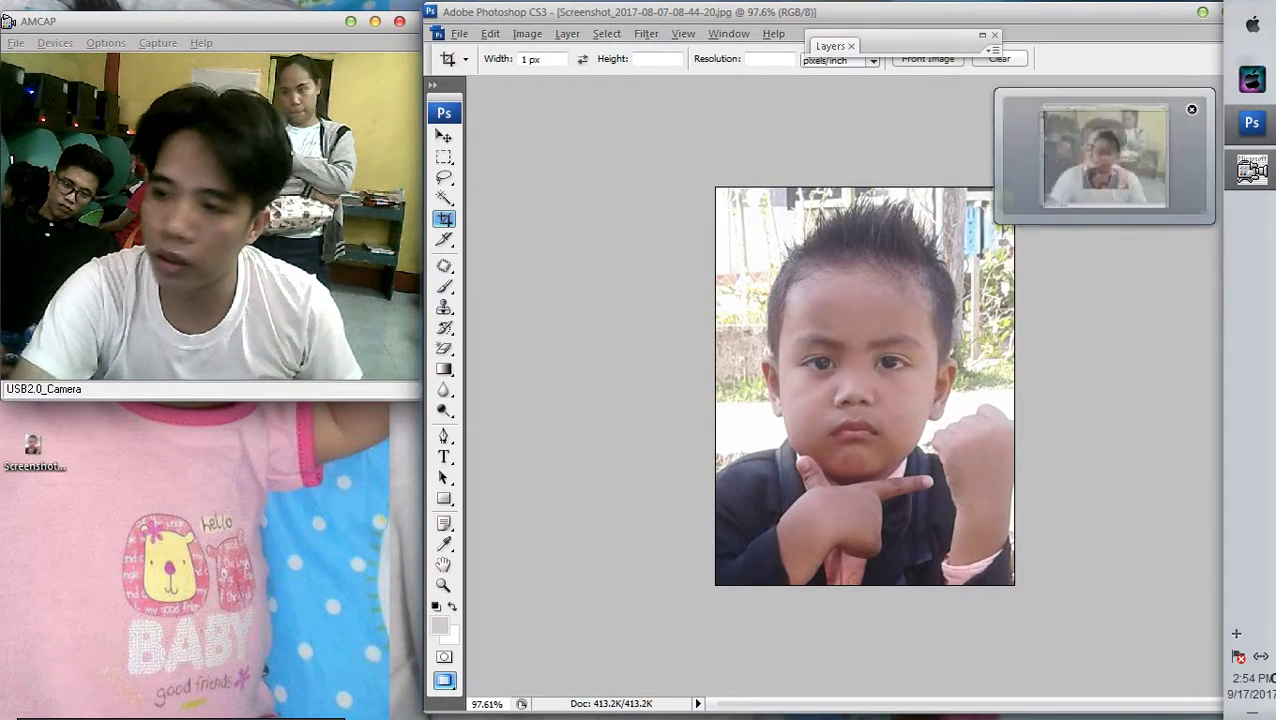
{"action": "key", "text": "alt+Tab"}
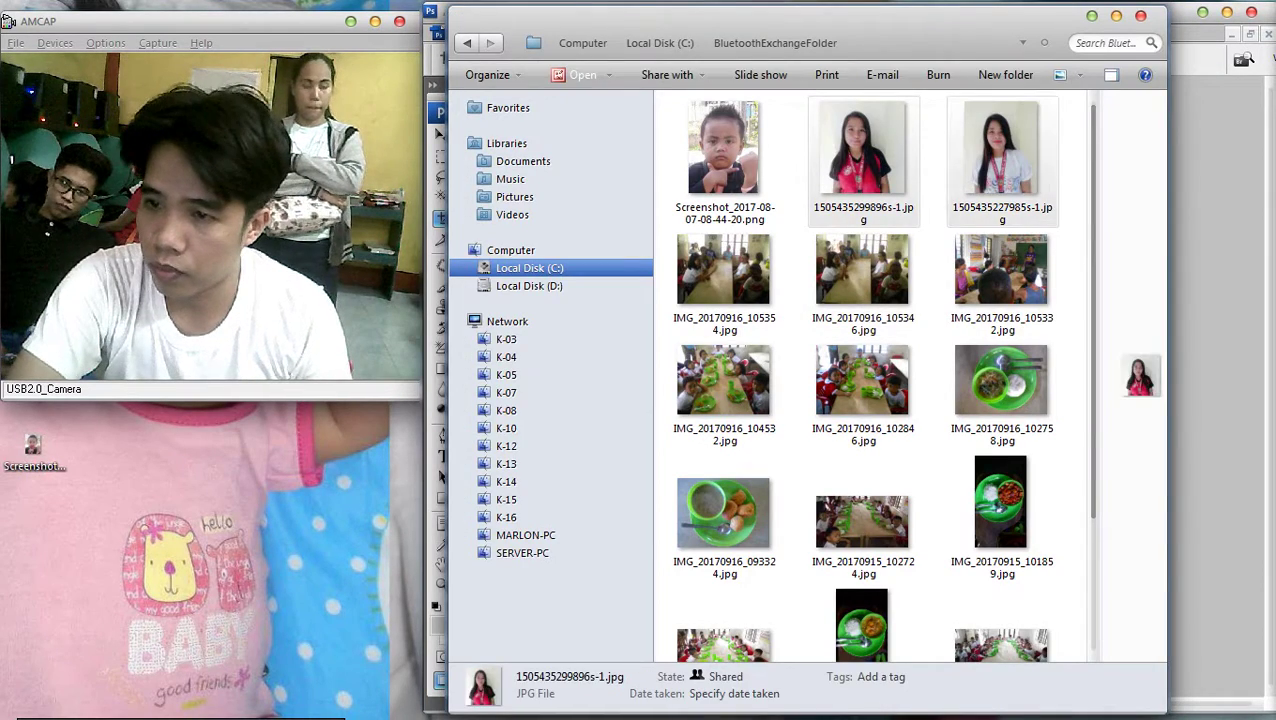
{"action": "left_click_drag", "start_coordinate": [1000, 150], "coordinate": [1215, 300]}
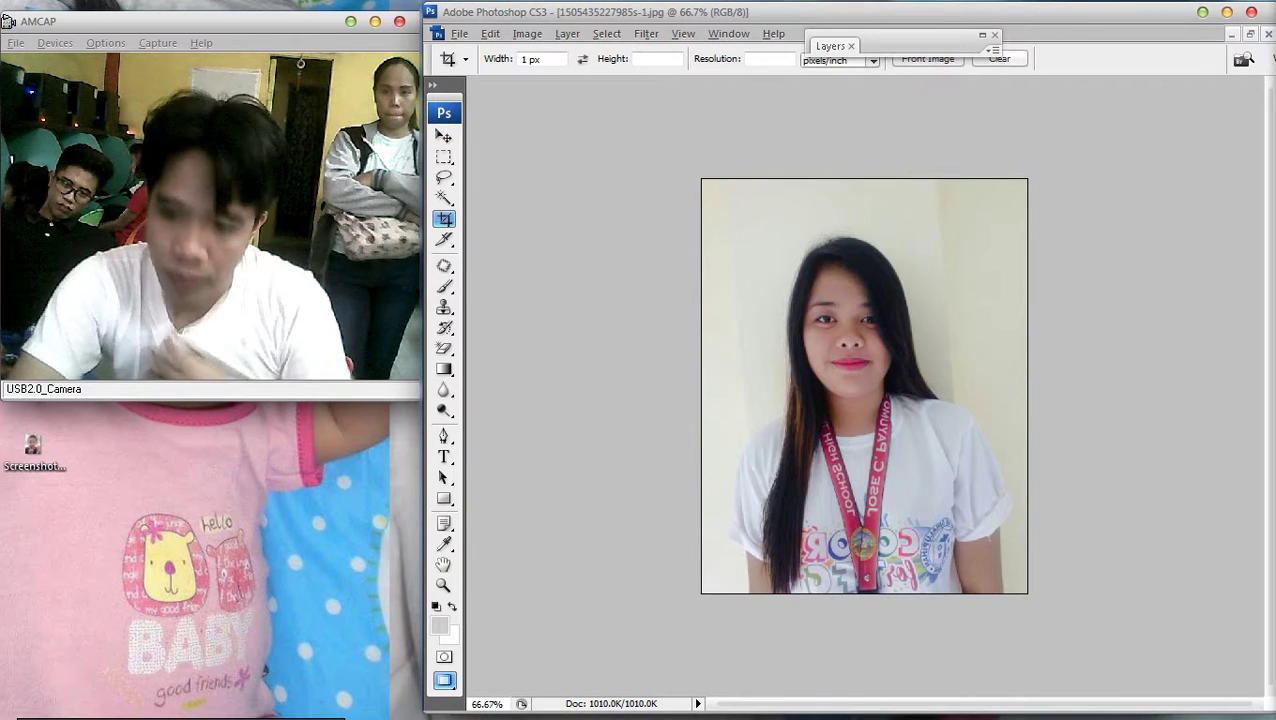
Crop the first portrait to head and shoulders, resetting the Crop tool's fixed size
{"action": "left_click_drag", "start_coordinate": [750, 226], "coordinate": [960, 478]}
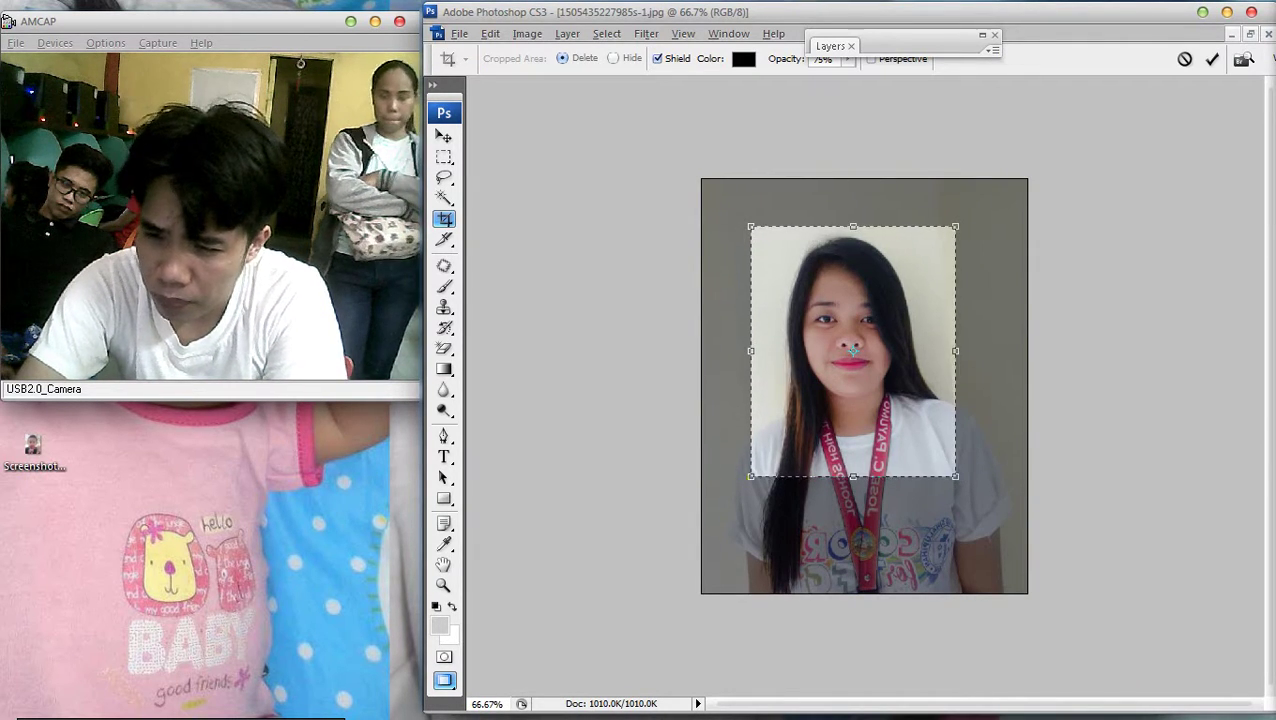
{"action": "key", "text": "Return"}
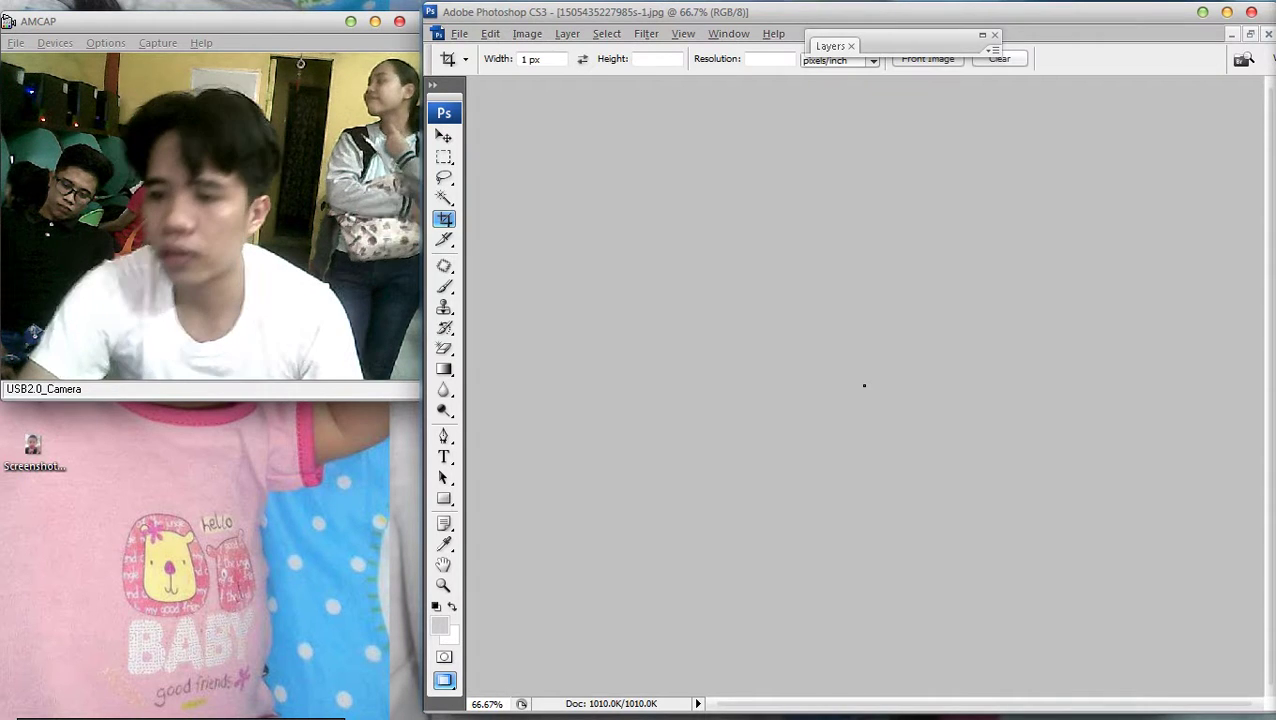
{"action": "key", "text": "ctrl+0"}
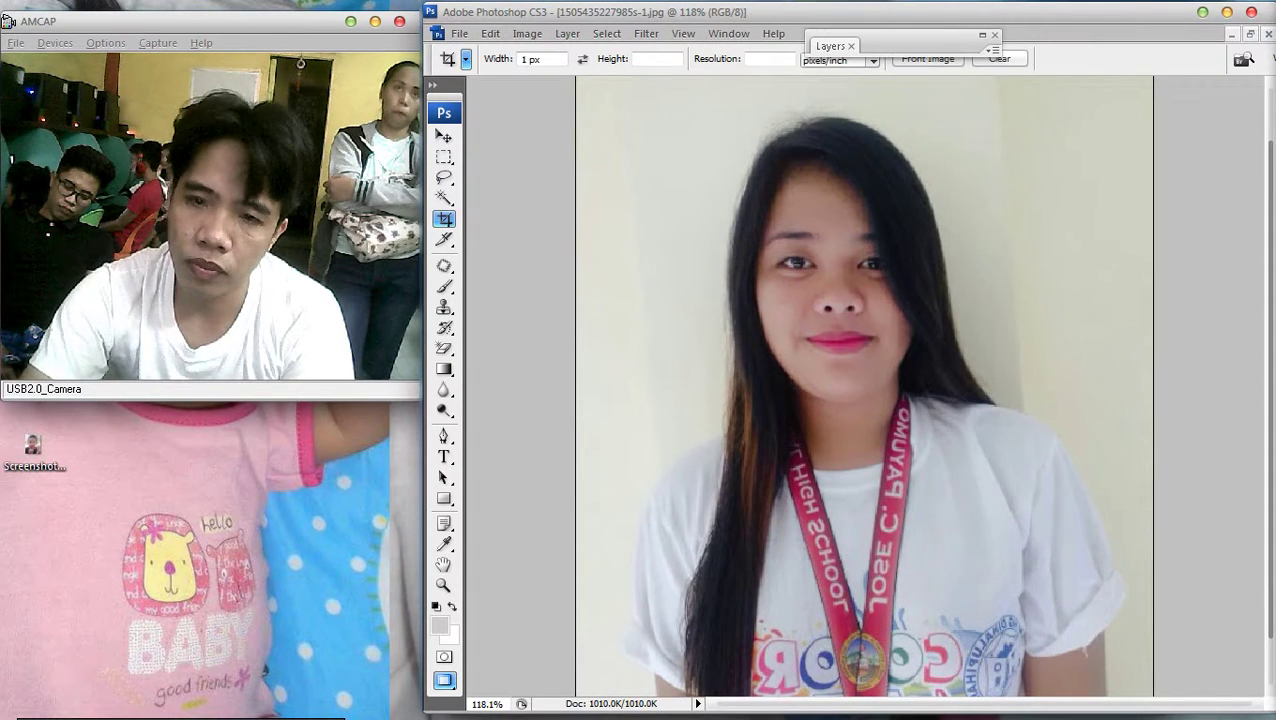
{"action": "left_click", "coordinate": [465, 59]}
{"action": "left_click", "coordinate": [659, 91]}
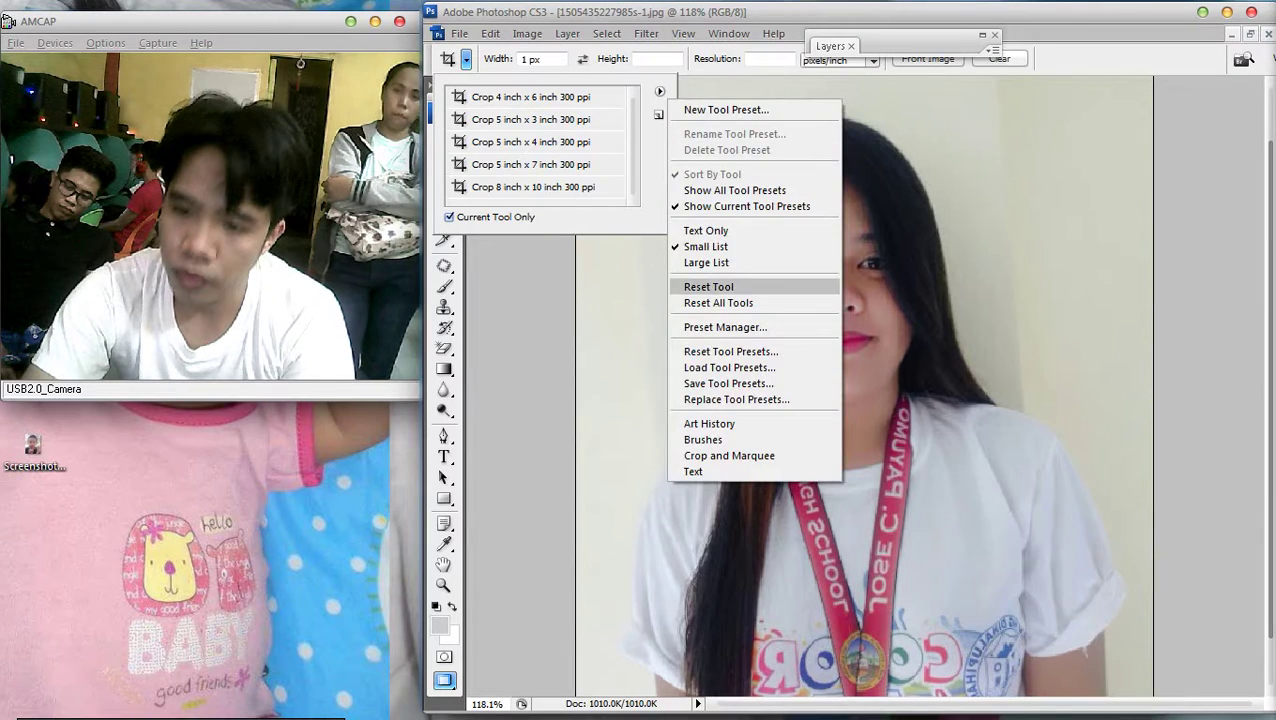
{"action": "left_click", "coordinate": [708, 286]}
{"action": "scroll", "coordinate": [648, 110], "scroll_direction": "up", "scroll_amount": 1}
{"action": "left_click_drag", "start_coordinate": [648, 110], "coordinate": [907, 483]}
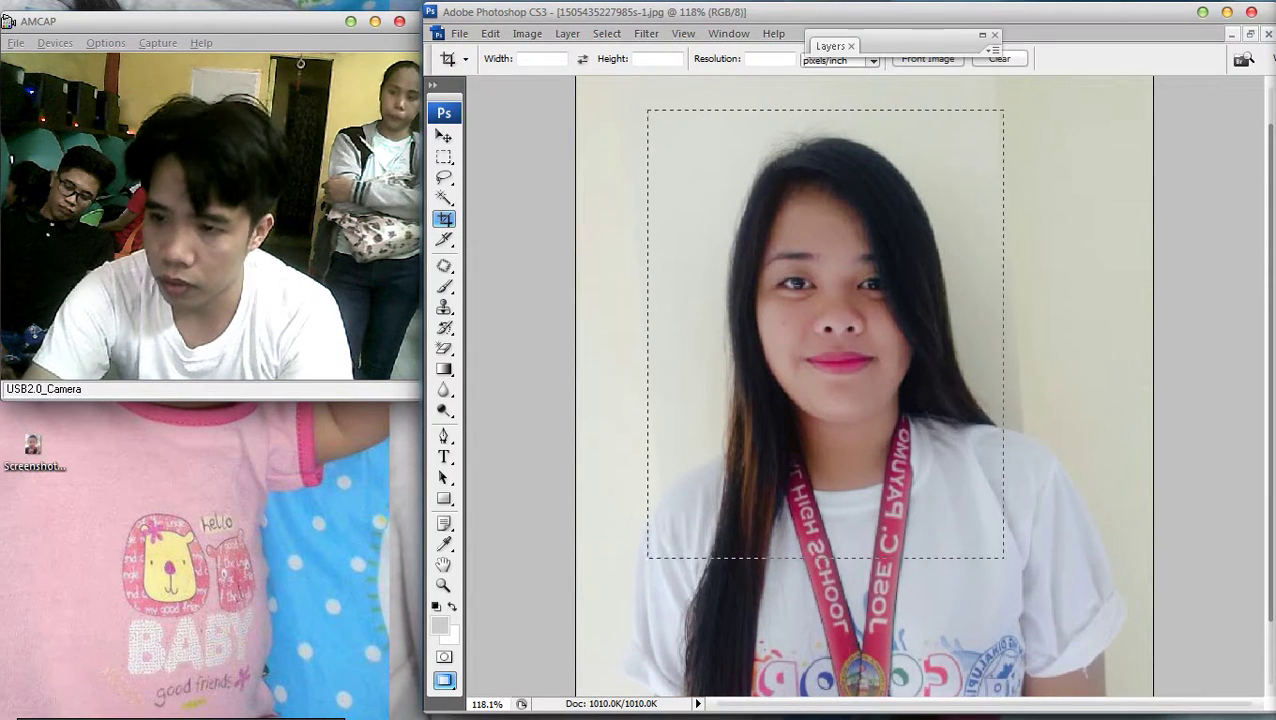
{"action": "left_click_drag", "start_coordinate": [1004, 558], "coordinate": [1025, 568]}
{"action": "key", "text": "Return"}
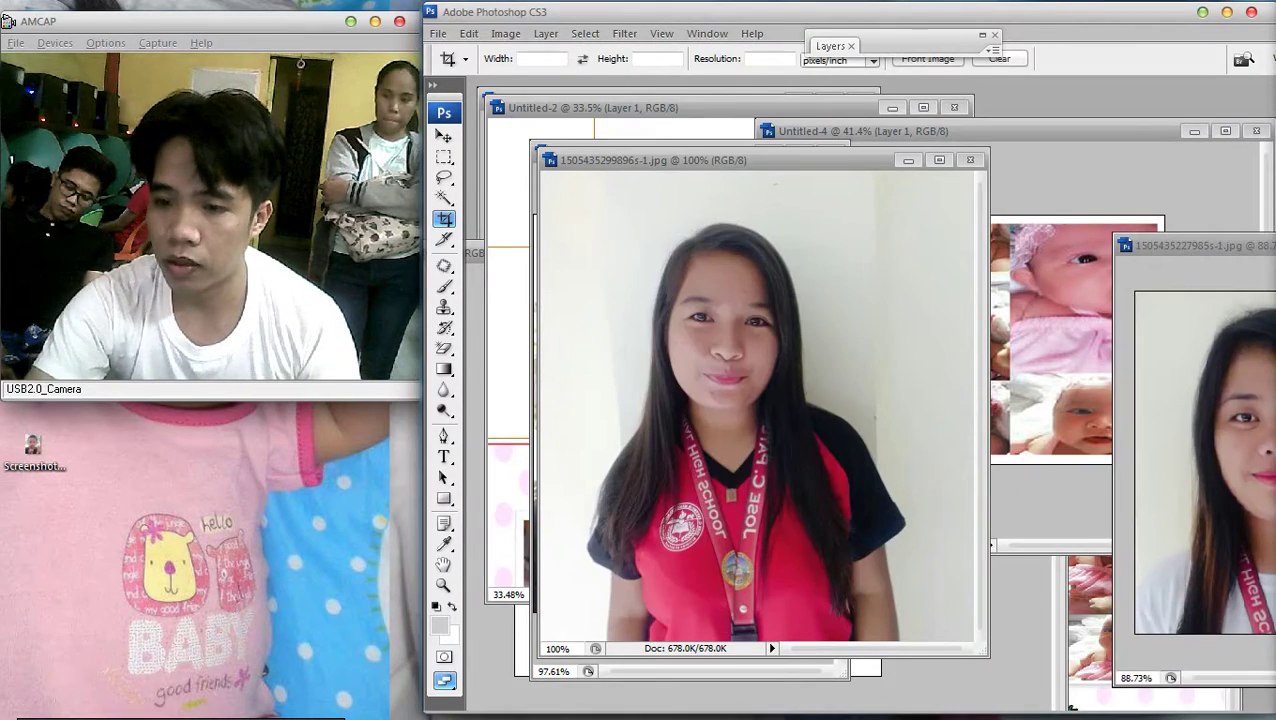
Crop the second portrait to head and shoulders and save it as JPEG
{"action": "left_click_drag", "start_coordinate": [619, 199], "coordinate": [868, 506]}
{"action": "left_click_drag", "start_coordinate": [722, 360], "coordinate": [729, 366]}
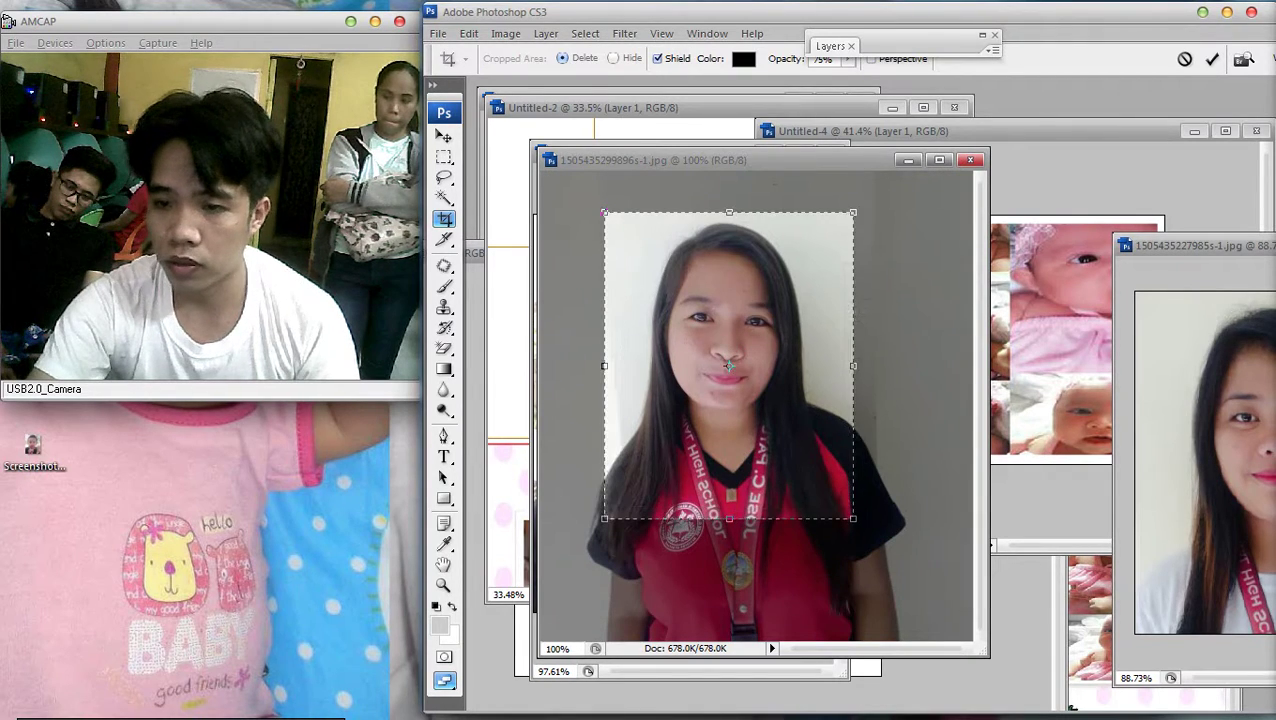
{"action": "left_click_drag", "start_coordinate": [857, 365], "coordinate": [859, 365]}
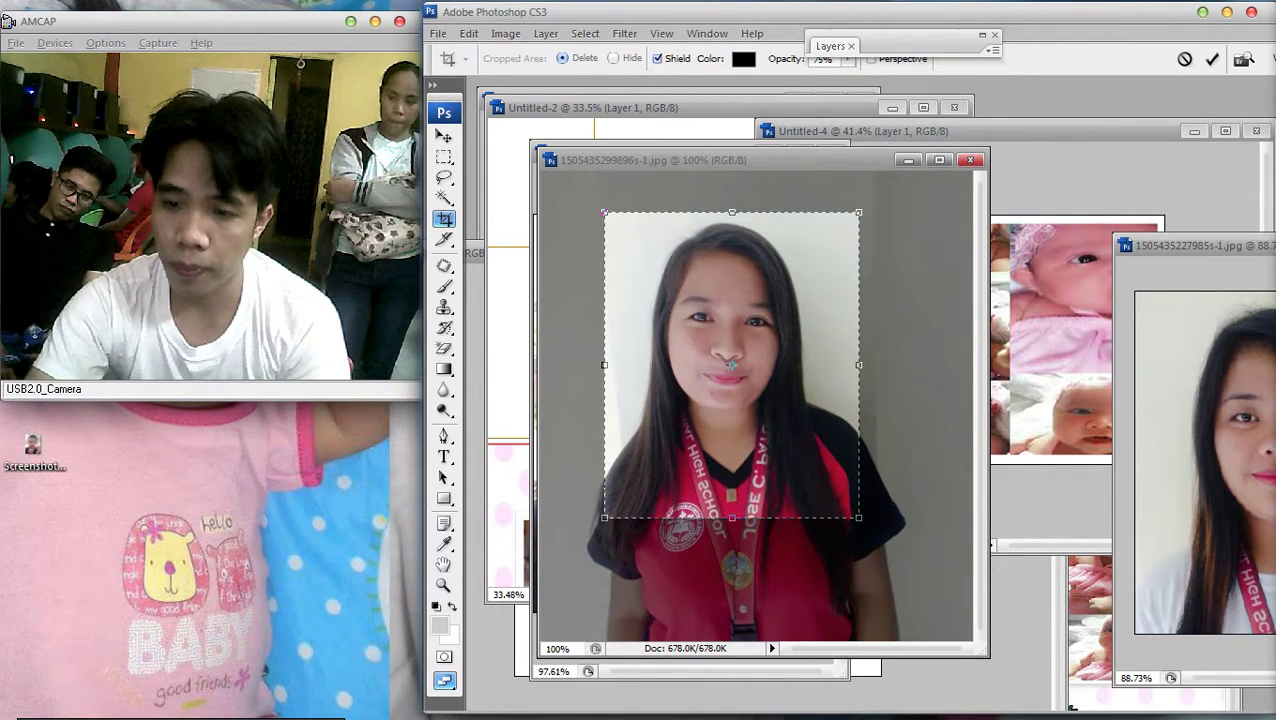
{"action": "key", "text": "Return"}
{"action": "key", "text": "ctrl+s"}
{"action": "key", "text": "Return"}
Open BluetoothExchangeFolder on Local Disk (C:) from the Computer window
{"action": "key", "text": "super+e"}
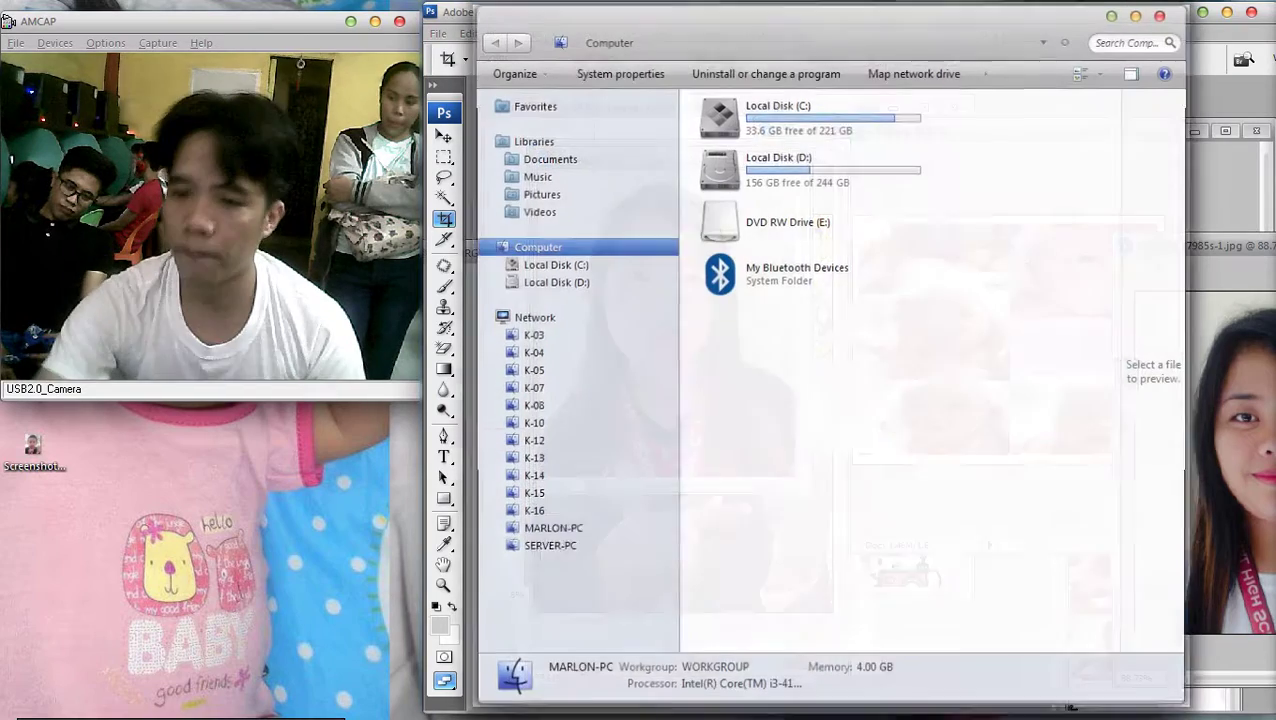
{"action": "double_click", "coordinate": [805, 110]}
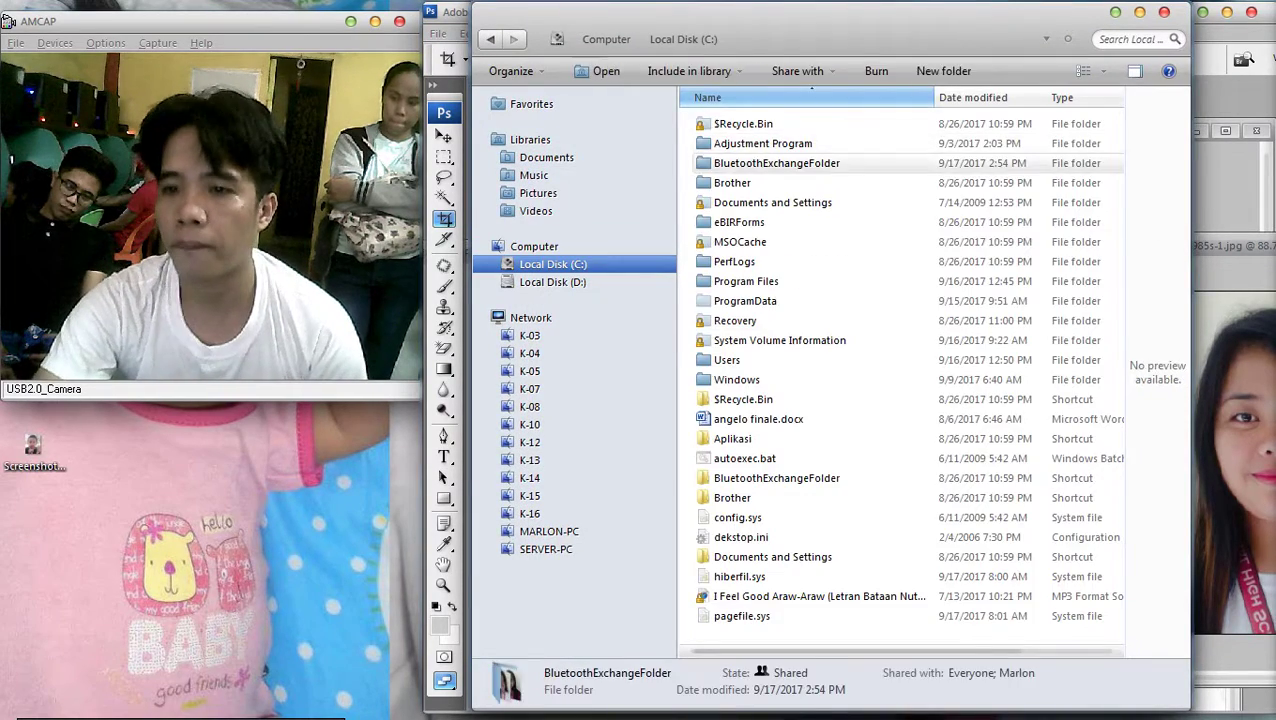
{"action": "double_click", "coordinate": [776, 163]}
Select the ID photos and launch Microsoft Publisher 2010
{"action": "left_click", "coordinate": [886, 145]}
{"action": "left_click", "coordinate": [1024, 145], "text": "ctrl"}
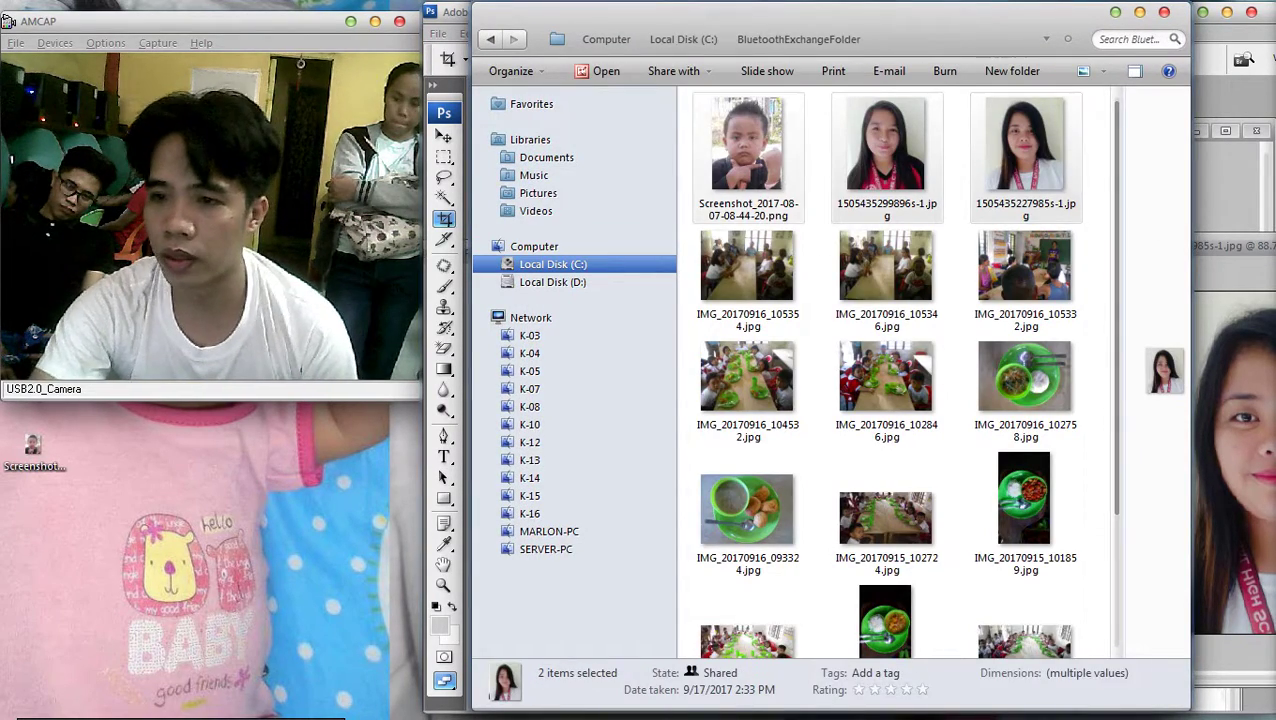
{"action": "left_click", "coordinate": [747, 150]}
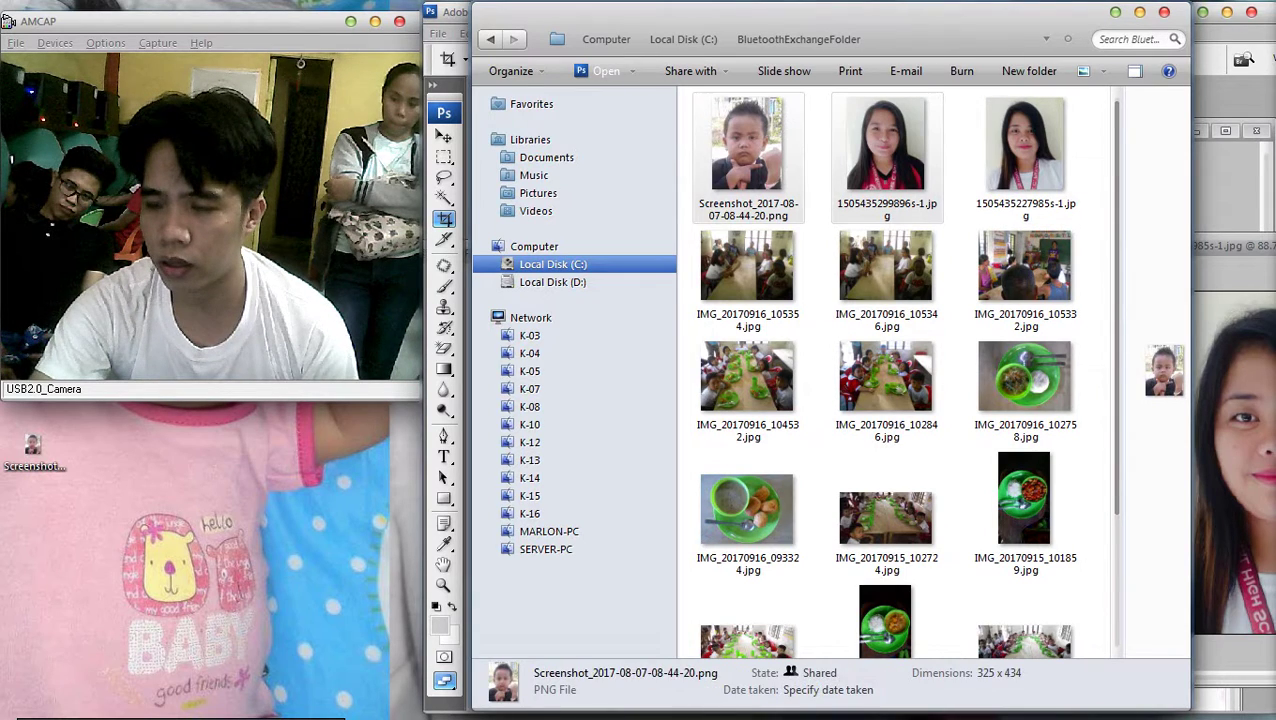
{"action": "left_click", "coordinate": [886, 145], "text": "ctrl"}
{"action": "left_click", "coordinate": [886, 145]}
{"action": "left_click", "coordinate": [886, 375], "text": "ctrl"}
{"action": "key", "text": "super"}
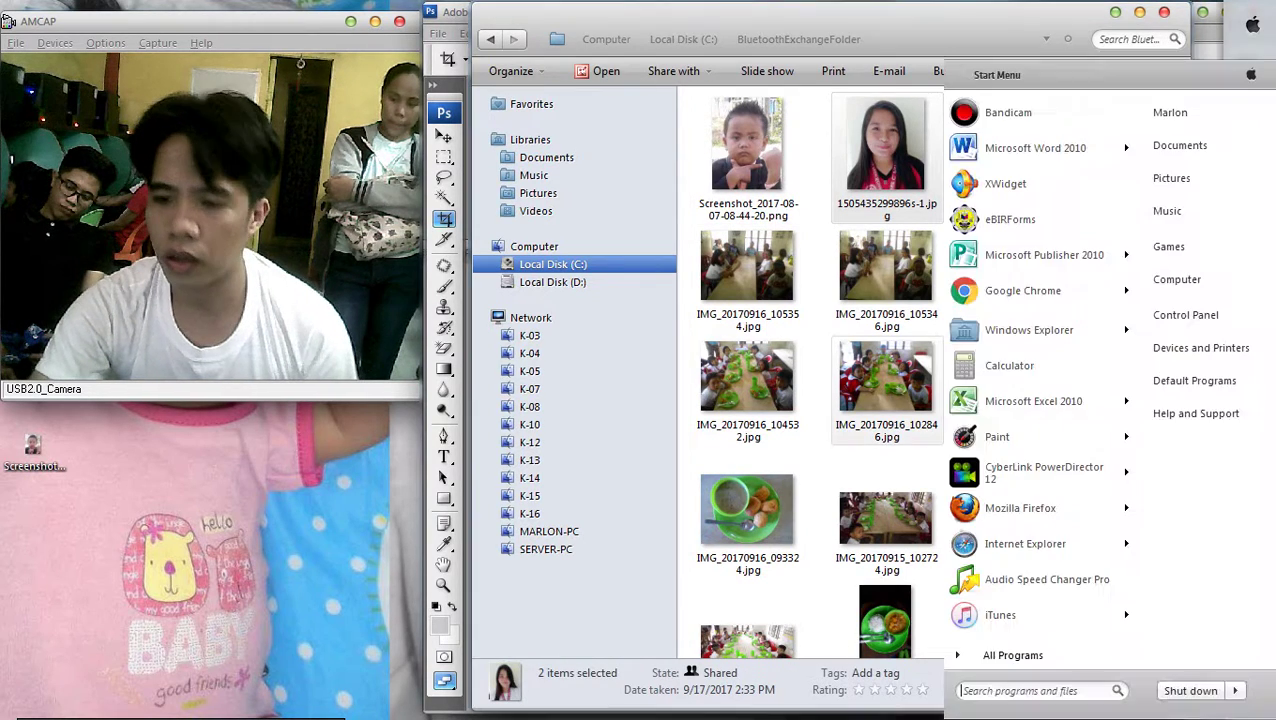
{"action": "key", "text": "Escape"}
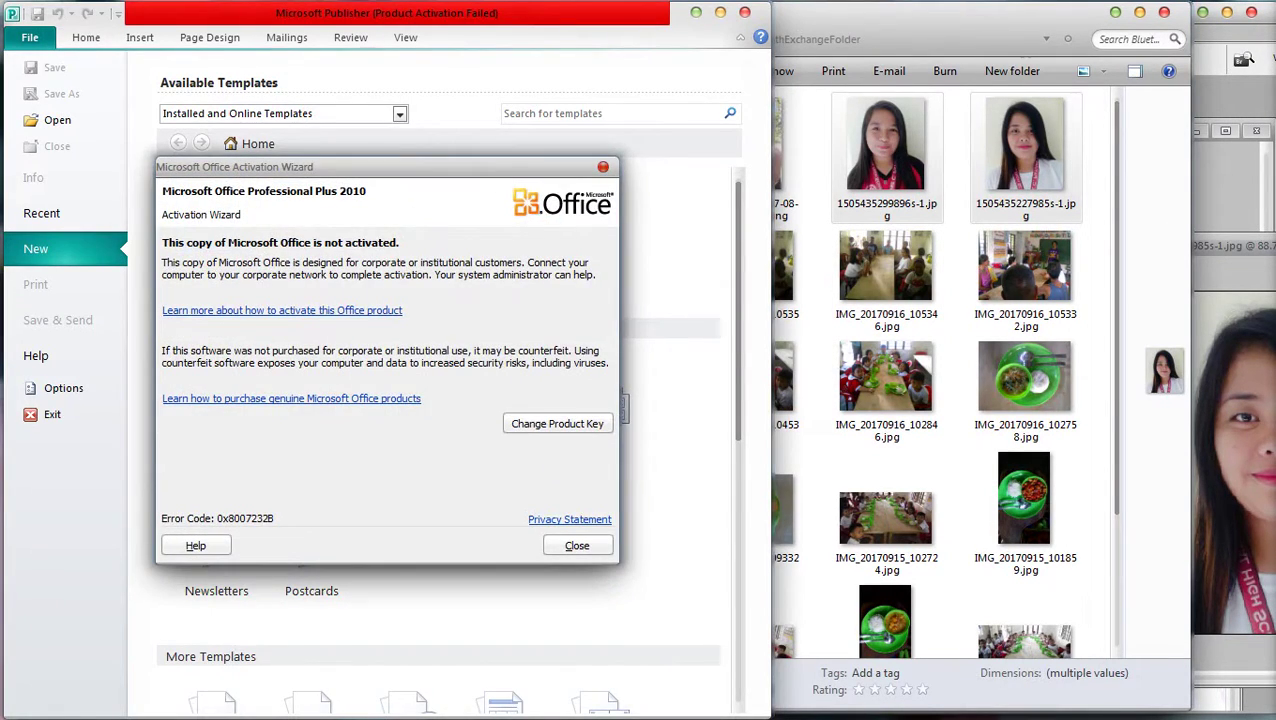
Dismiss the activation warning and cancel the Full page photo job in the EPSON T60 queue
{"action": "key", "text": "Escape"}
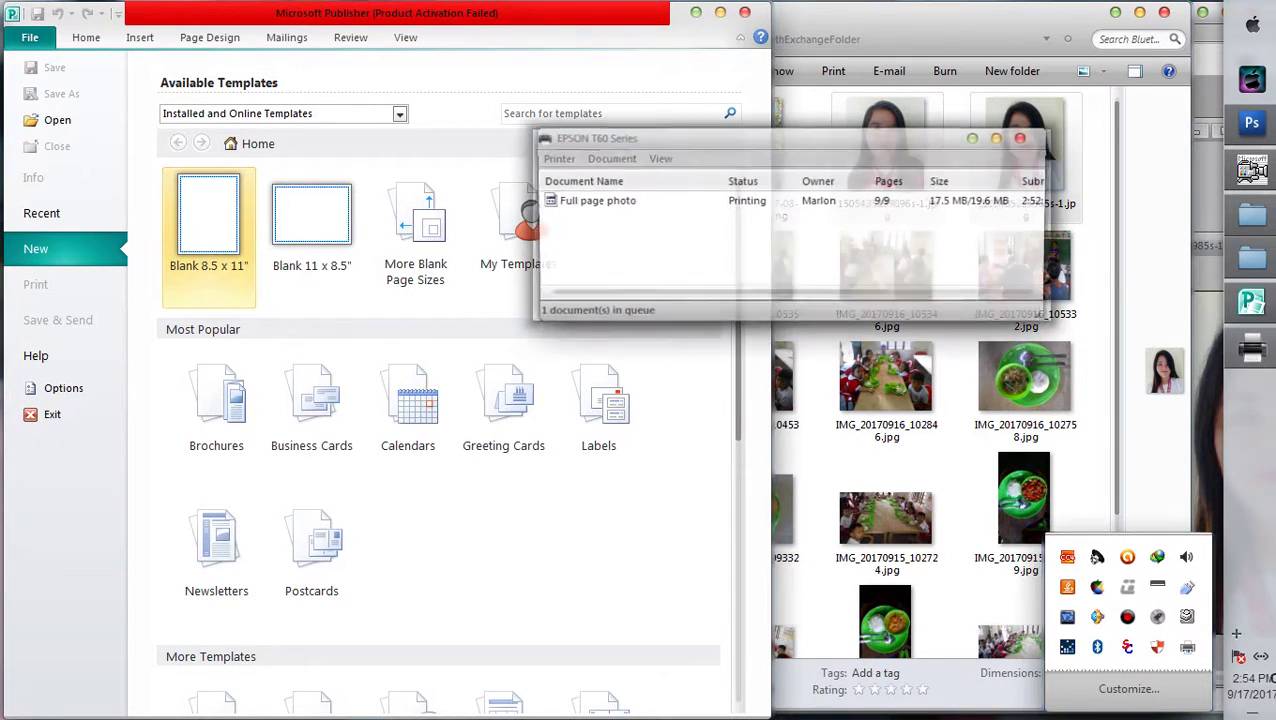
{"action": "key", "text": "Delete"}
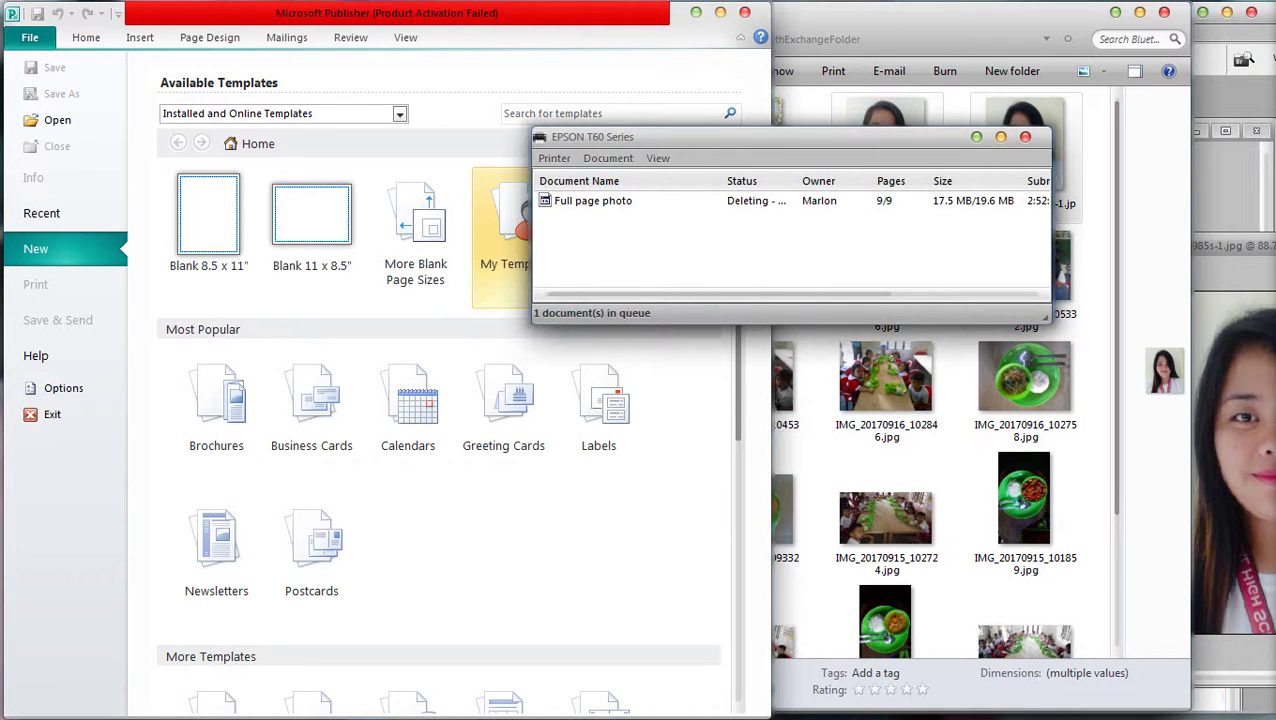
{"action": "key", "text": "alt+F4"}
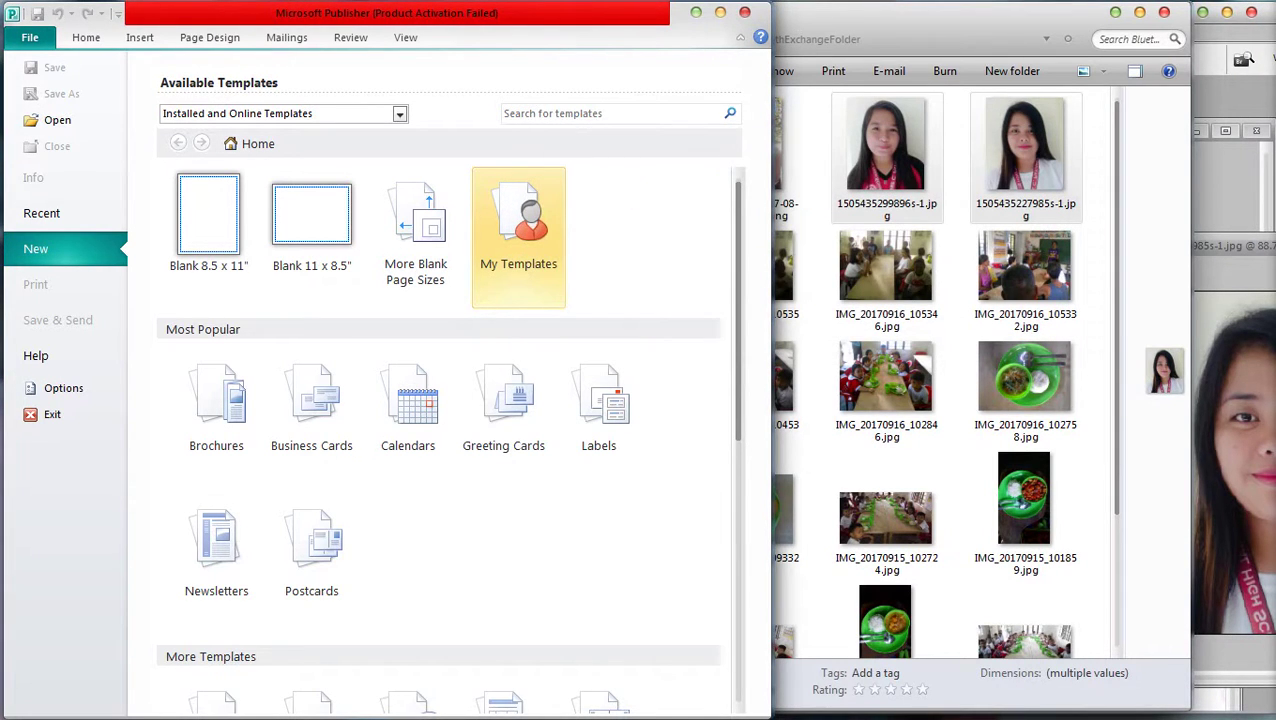
Switch to Publication2 with its KAARAWAN and PASKO pages
{"action": "key", "text": "alt+F4"}
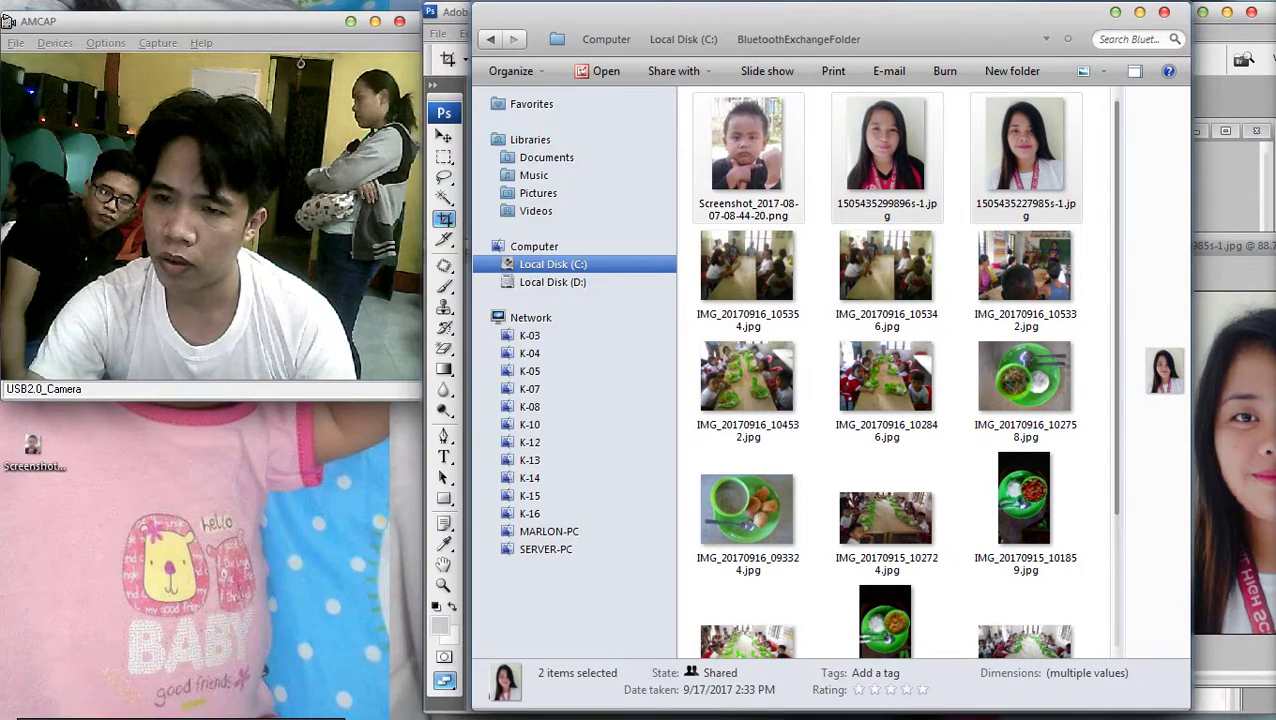
{"action": "key", "text": "shift+Right"}
{"action": "key", "text": "shift+Right"}
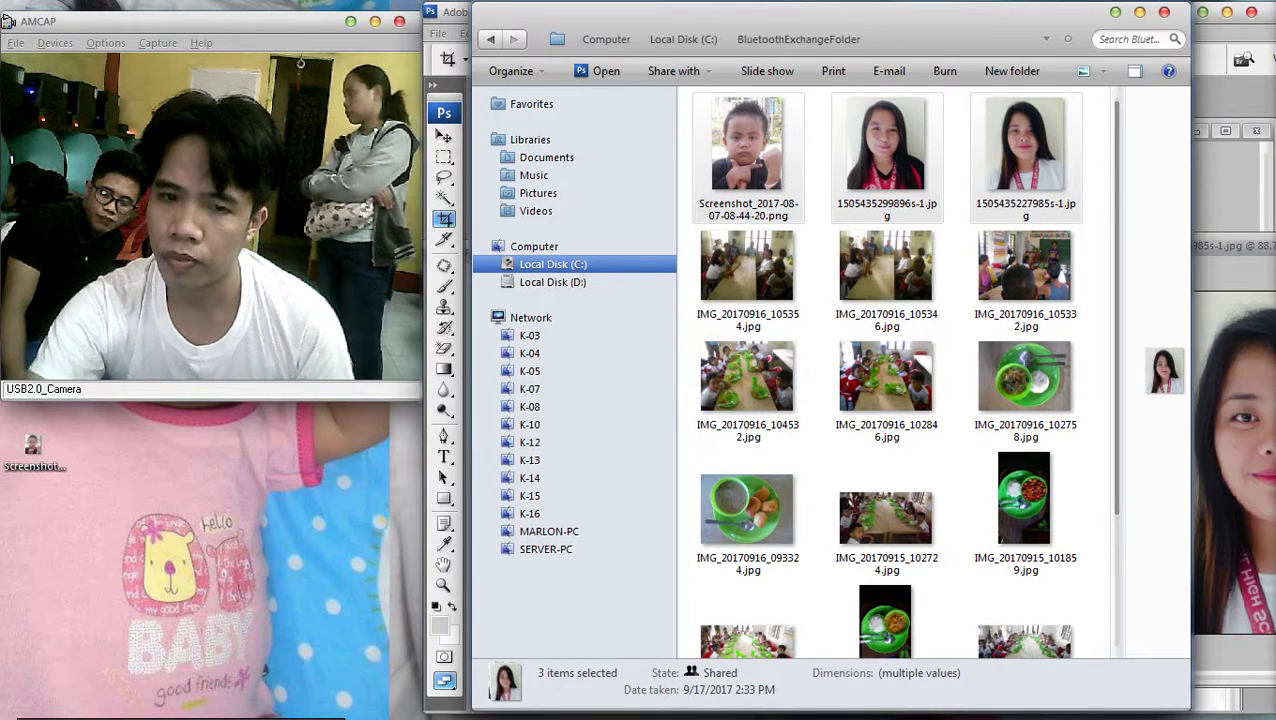
{"action": "key", "text": "super"}
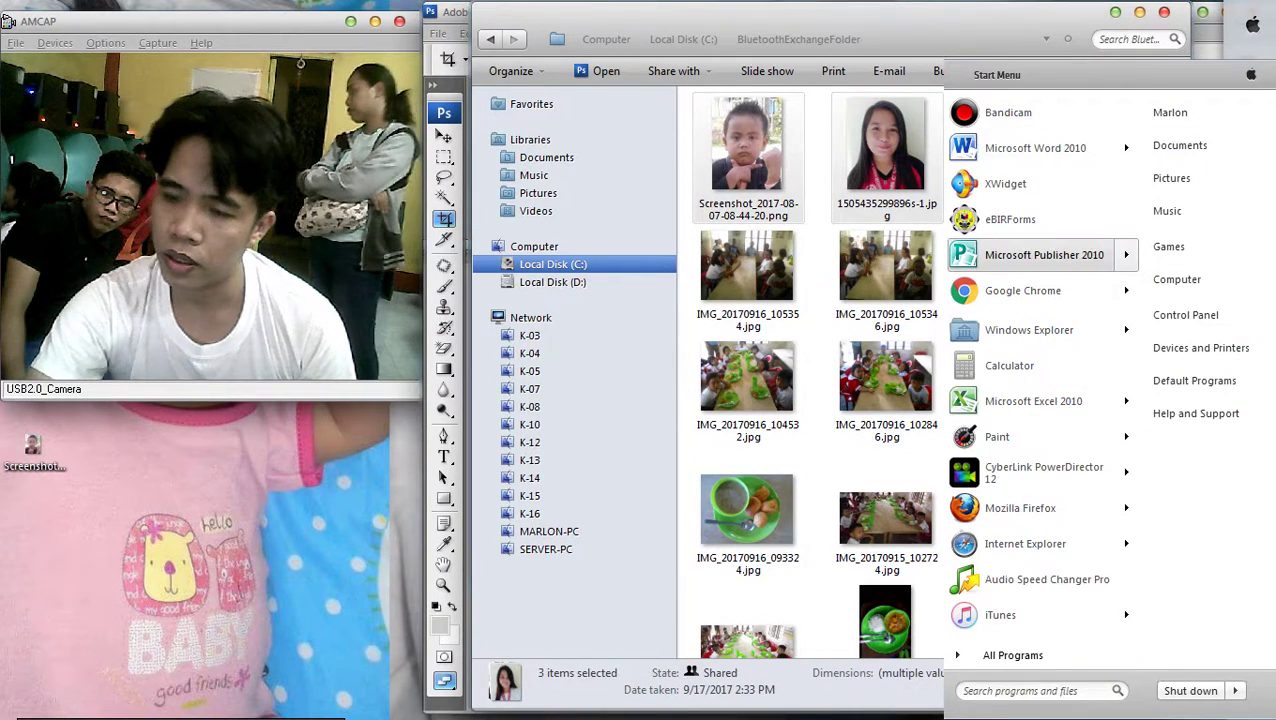
{"action": "key", "text": "alt+Tab"}
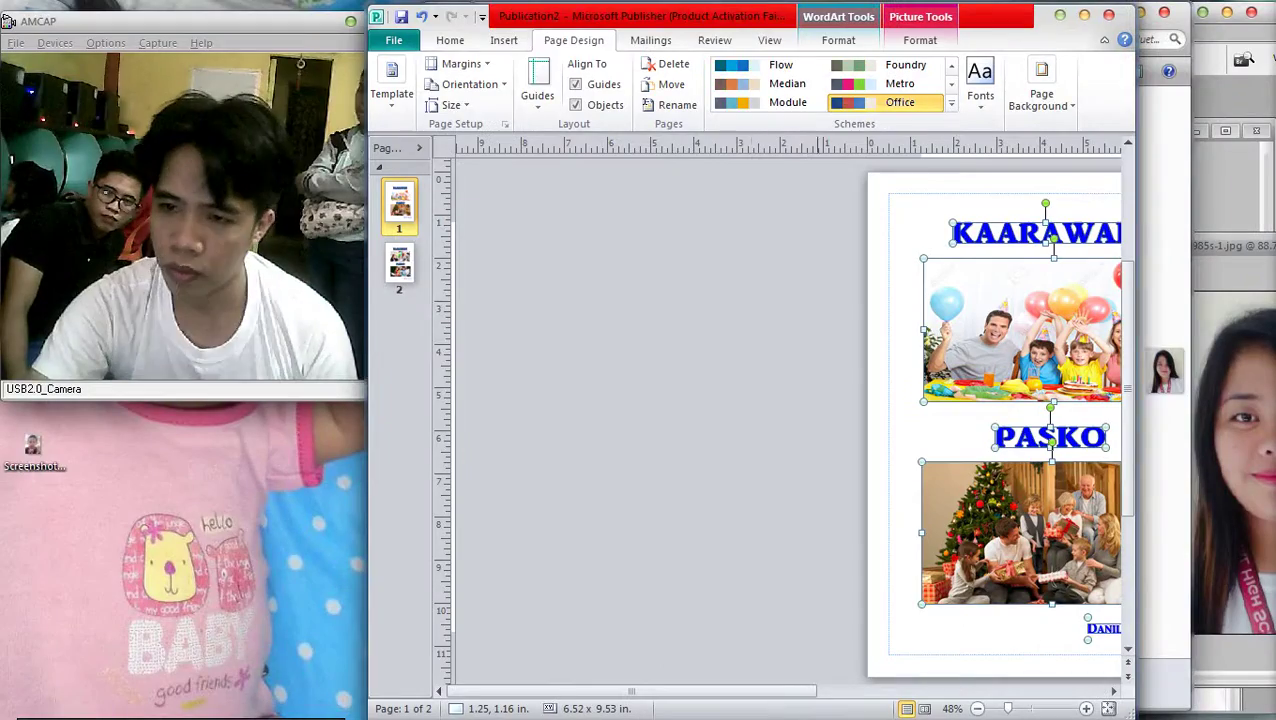
Clear page 1 and delete page 2, leaving a single blank page
{"action": "key", "text": "Delete"}
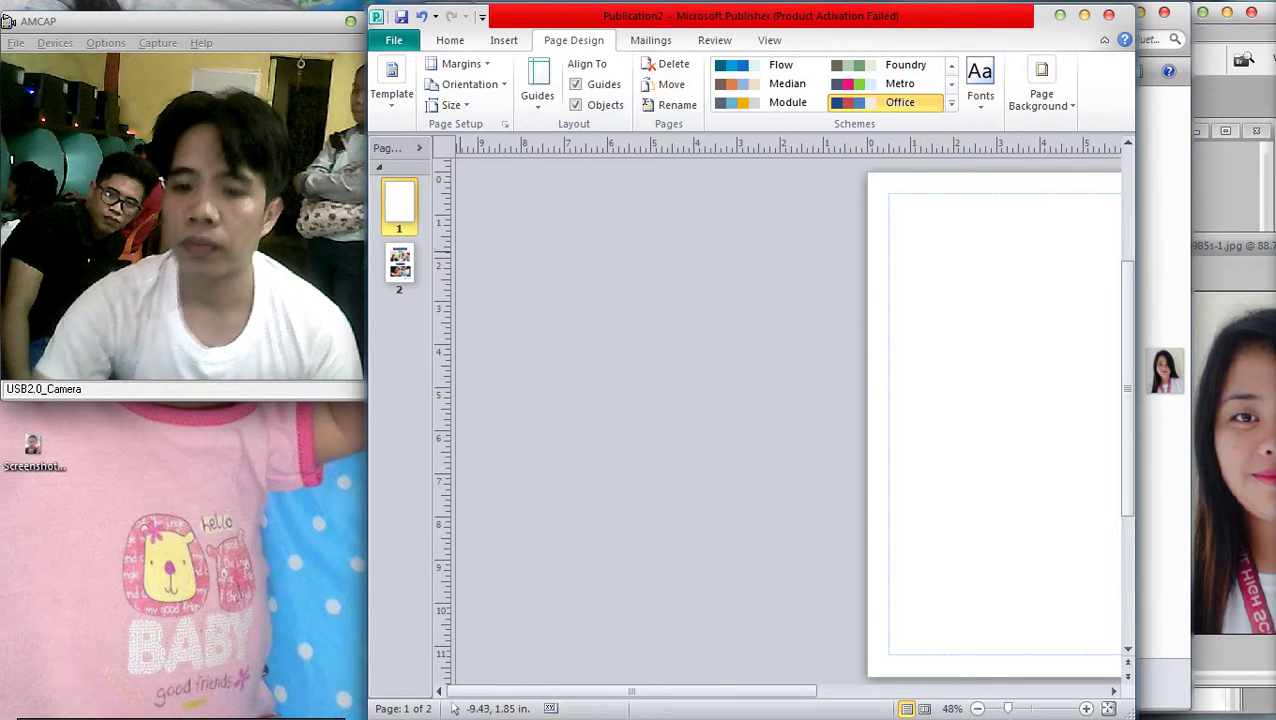
{"action": "left_click", "coordinate": [399, 265]}
{"action": "right_click", "coordinate": [412, 262]}
{"action": "left_click", "coordinate": [462, 314]}
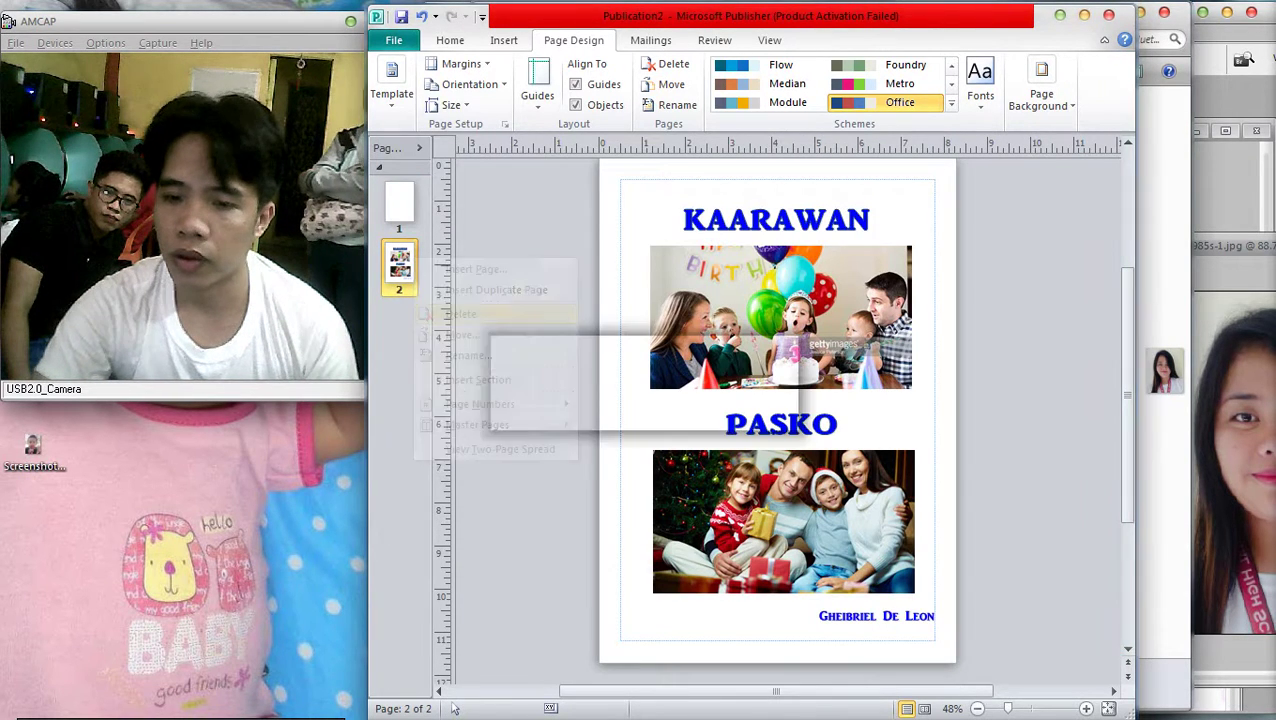
{"action": "key", "text": "Return"}
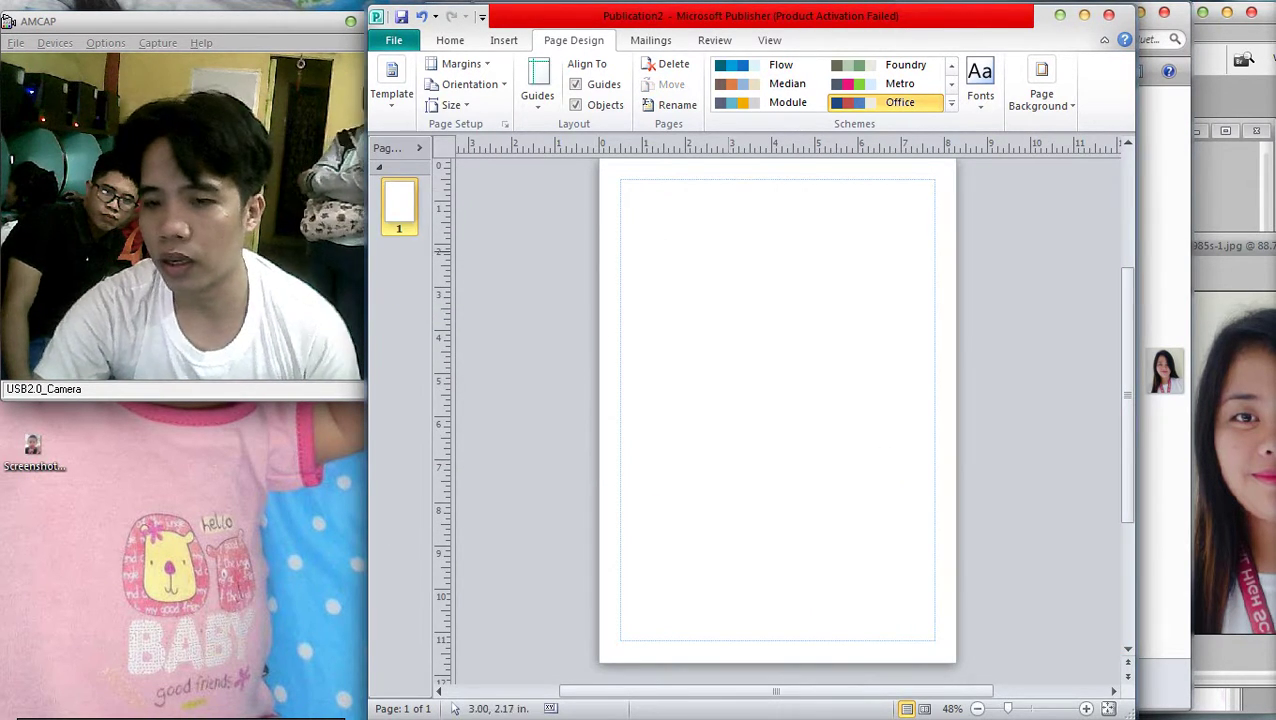
Paste the girl's ID photo and set its width to 1.25 inches
{"action": "key", "text": "ctrl+v"}
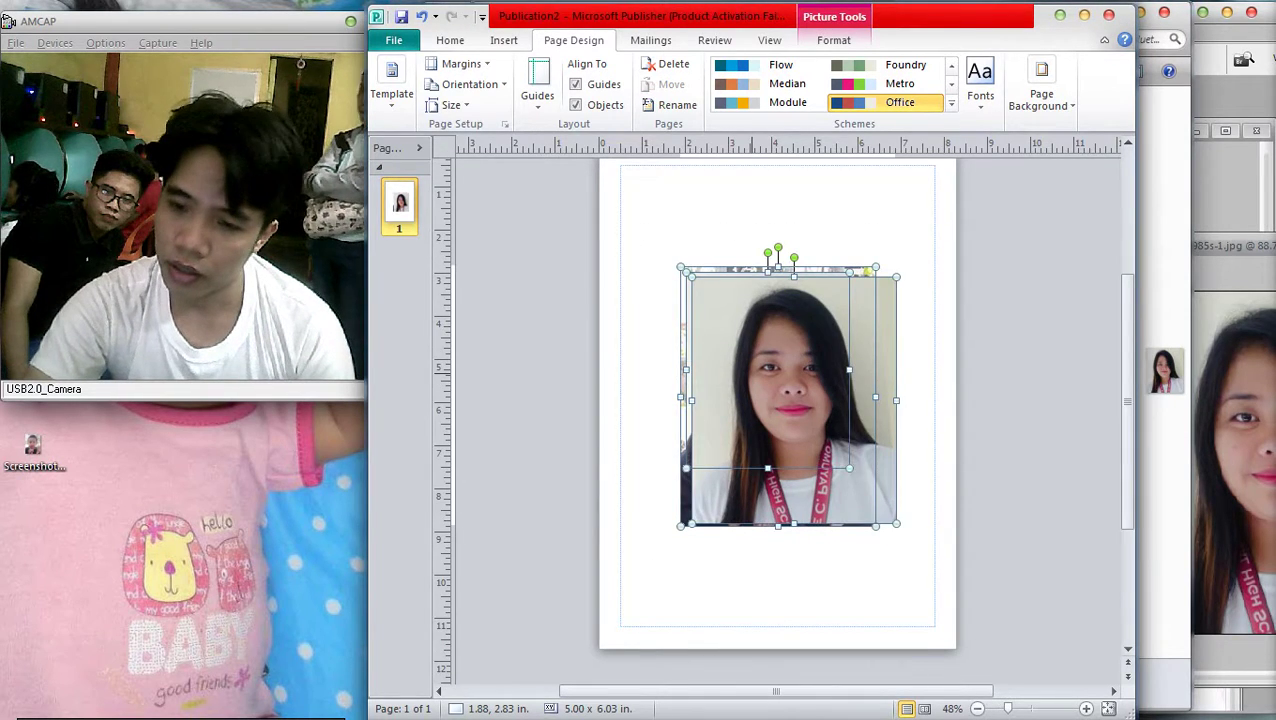
{"action": "right_click", "coordinate": [752, 374]}
{"action": "left_click", "coordinate": [790, 611]}
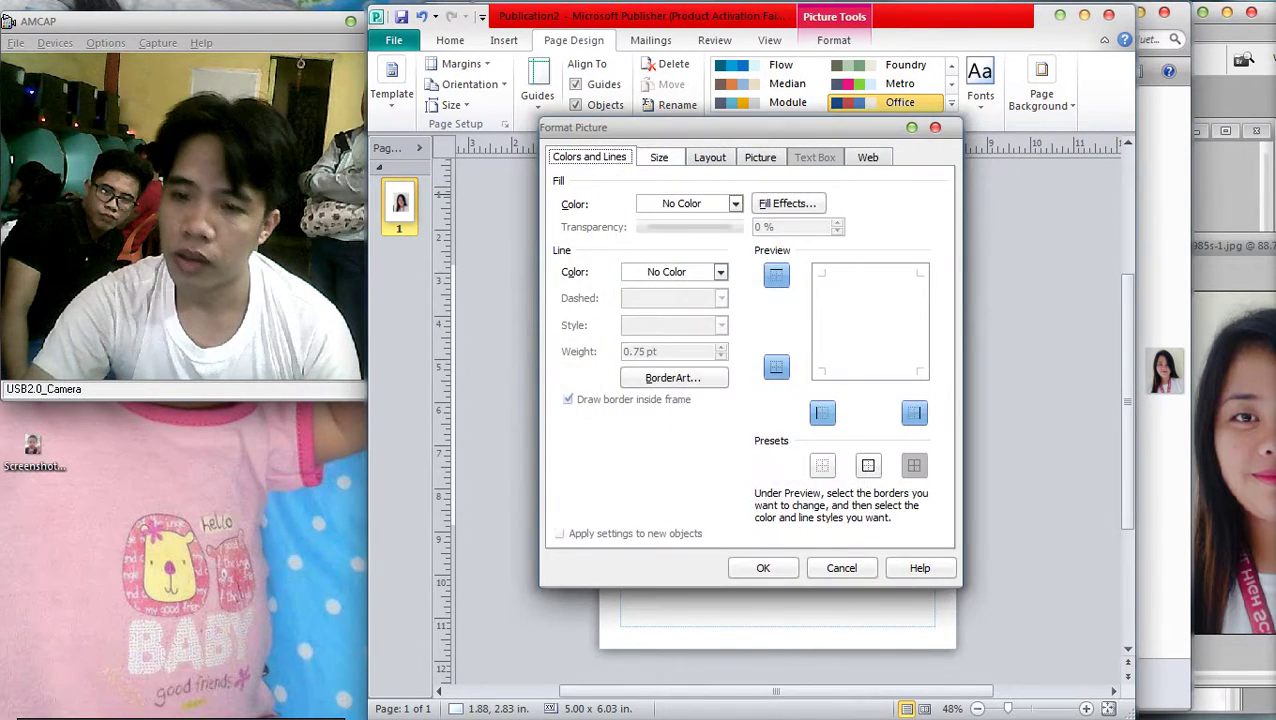
{"action": "key", "text": "ctrl+Tab"}
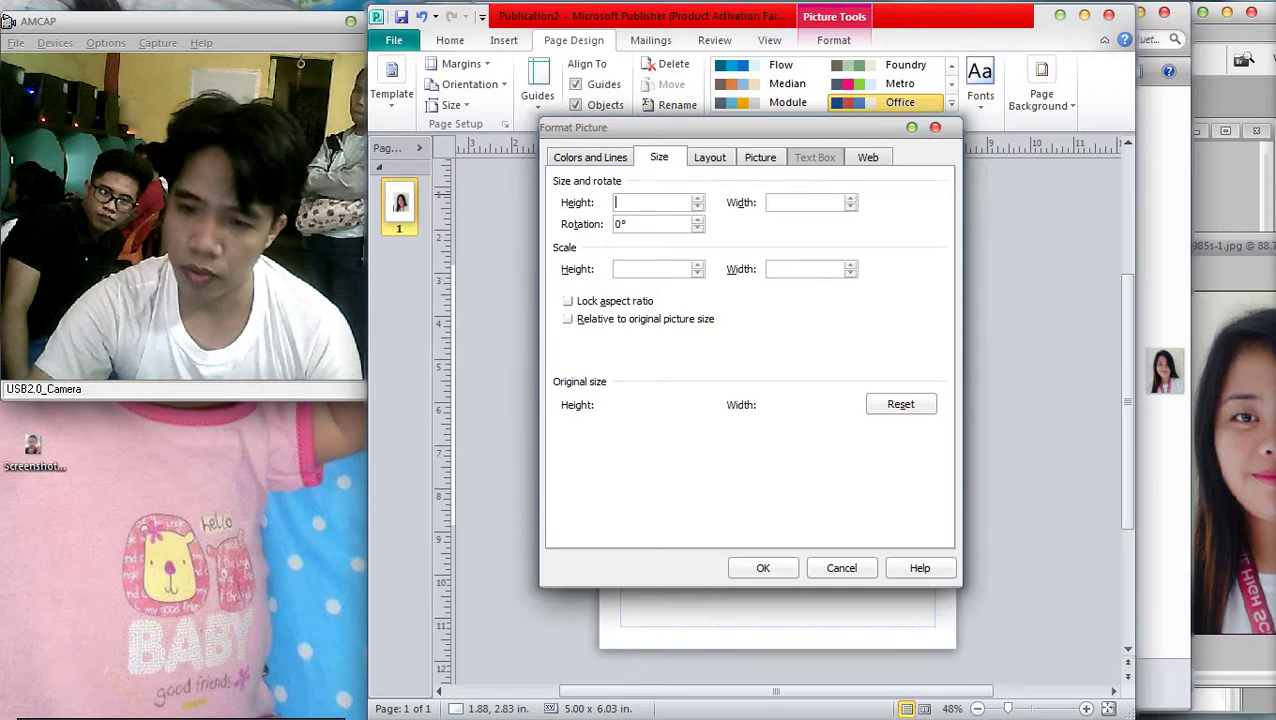
{"action": "type", "text": "1"}
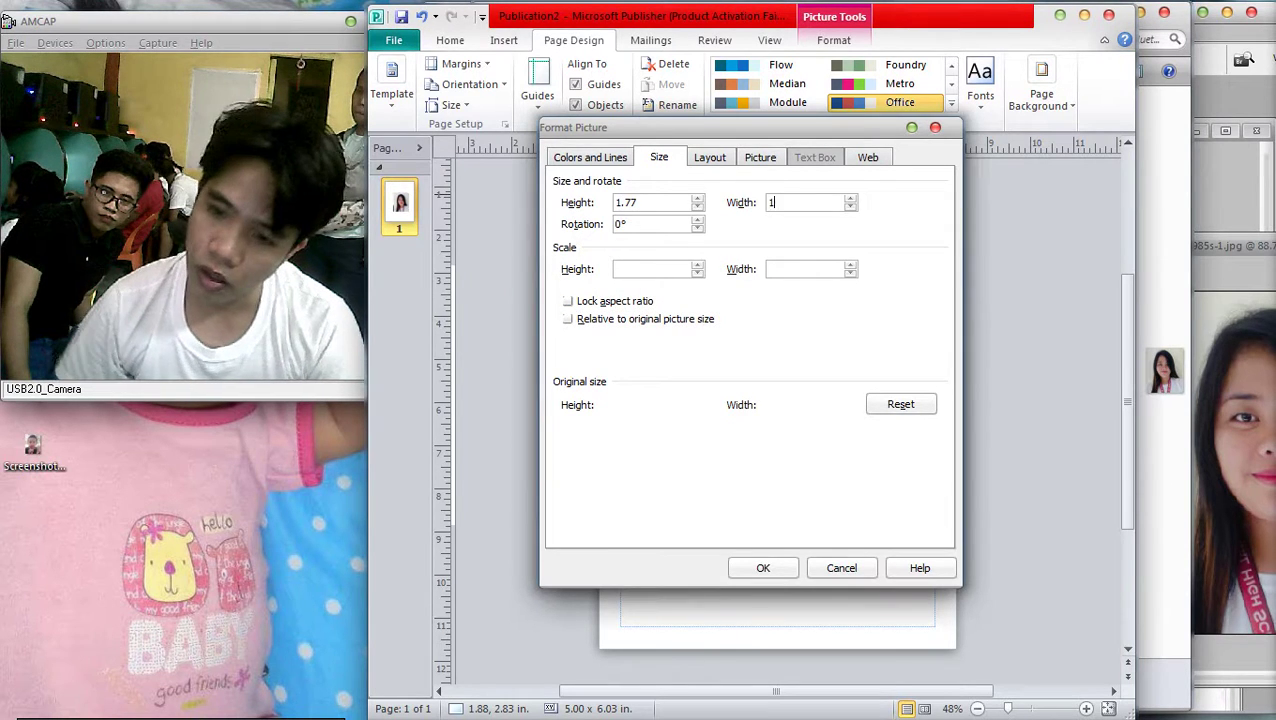
{"action": "type", "text": ".25"}
{"action": "key", "text": "Return"}
{"action": "key", "text": "Return"}
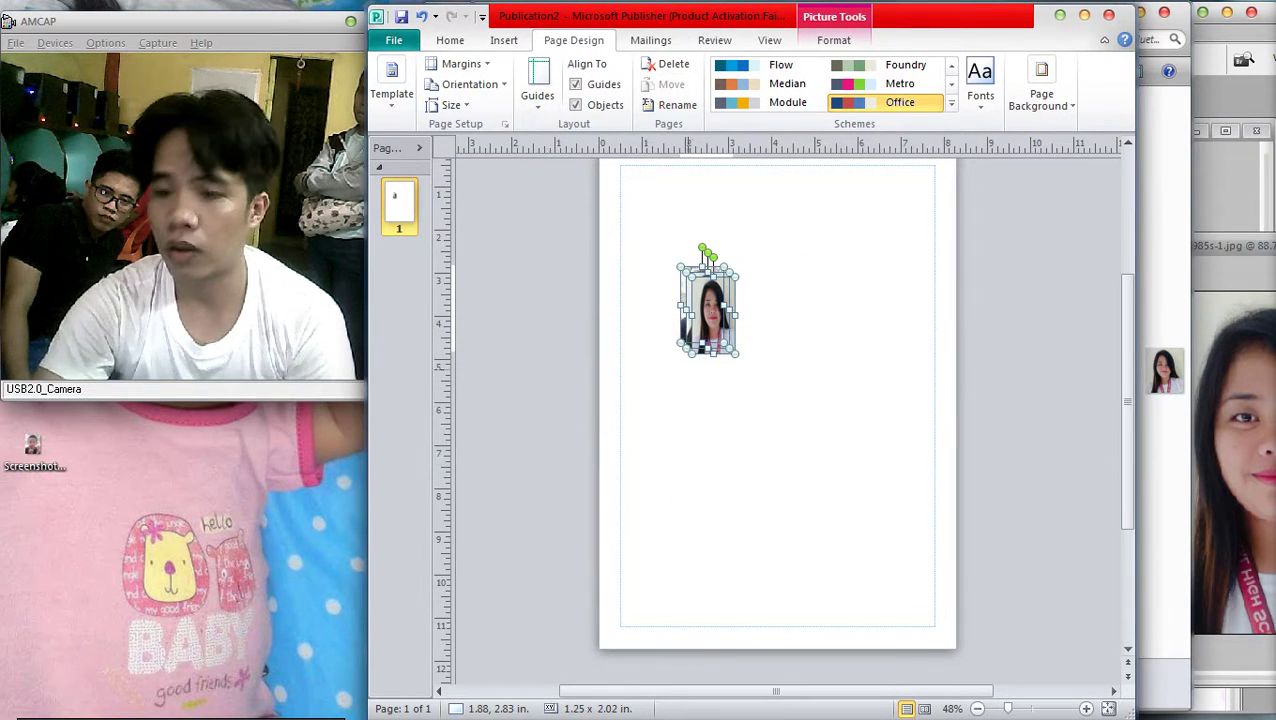
Apply the new width to the stacked pictures through Format Picture size settings
{"action": "scroll", "coordinate": [705, 255], "scroll_direction": "up", "scroll_amount": 3}
{"action": "right_click", "coordinate": [785, 386]}
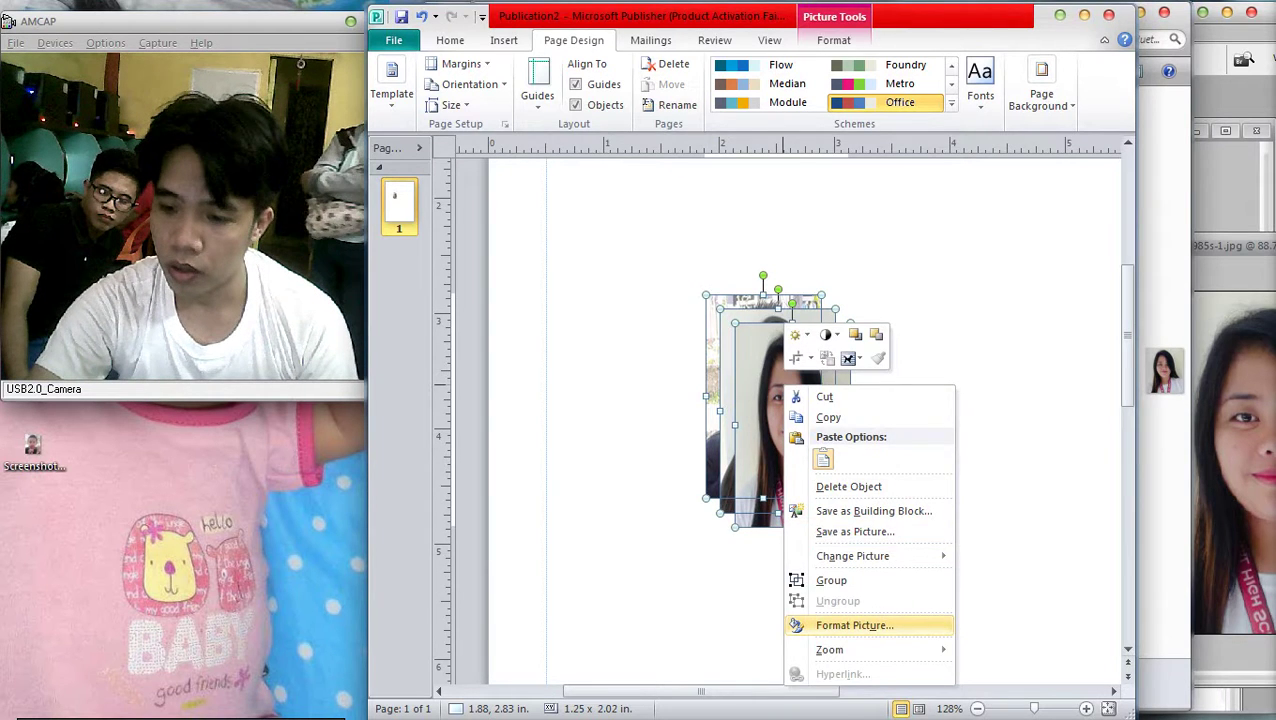
{"action": "key", "text": "Return"}
{"action": "key", "text": "ctrl+Tab"}
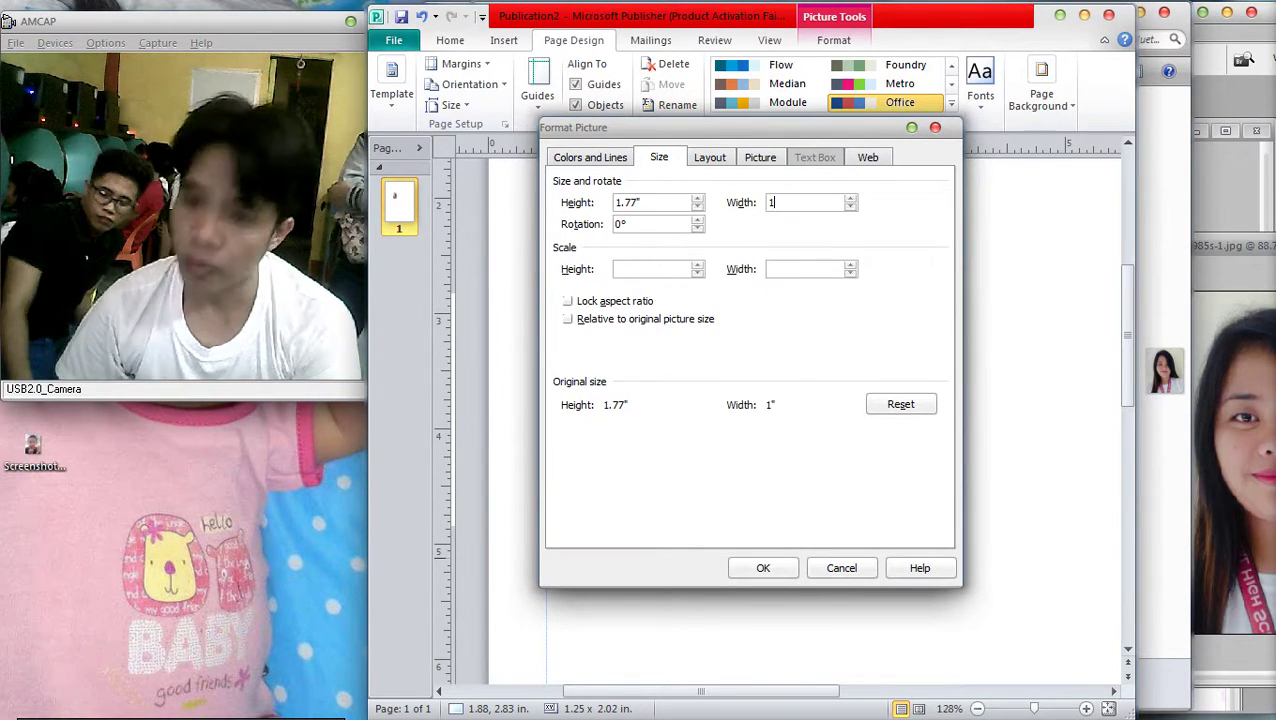
{"action": "key", "text": "Return"}
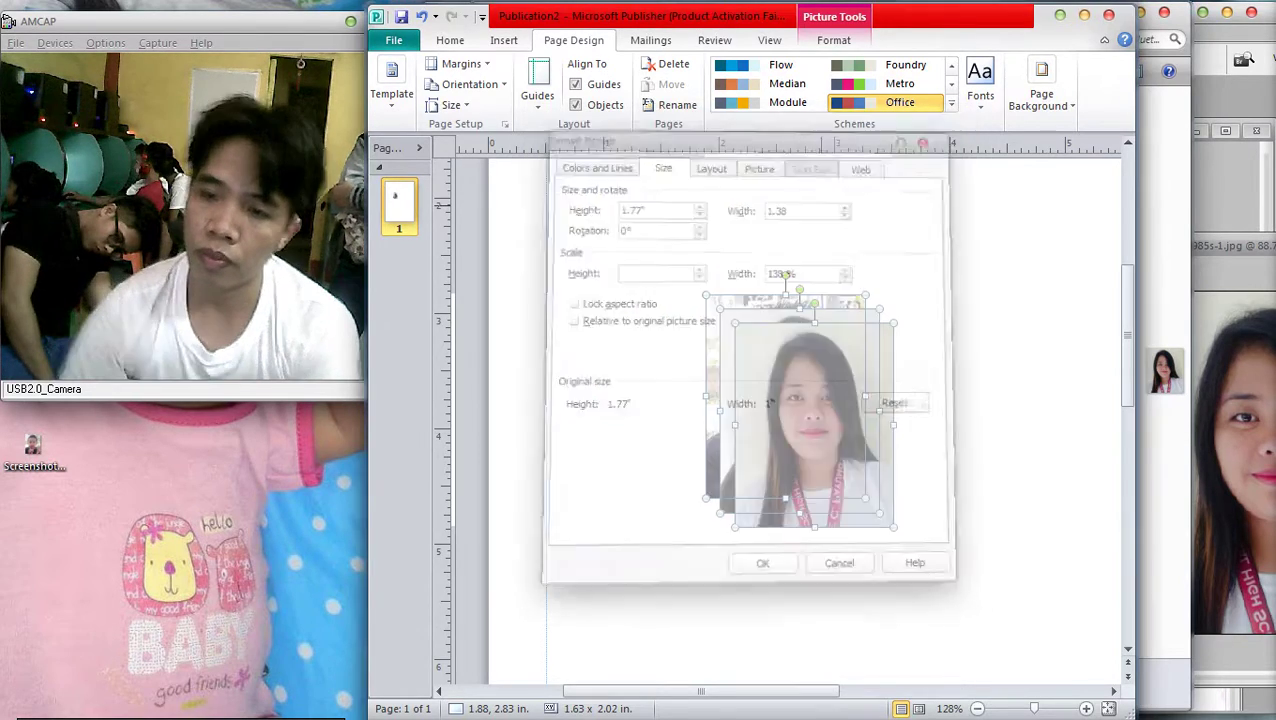
{"action": "key", "text": "alt+Tab"}
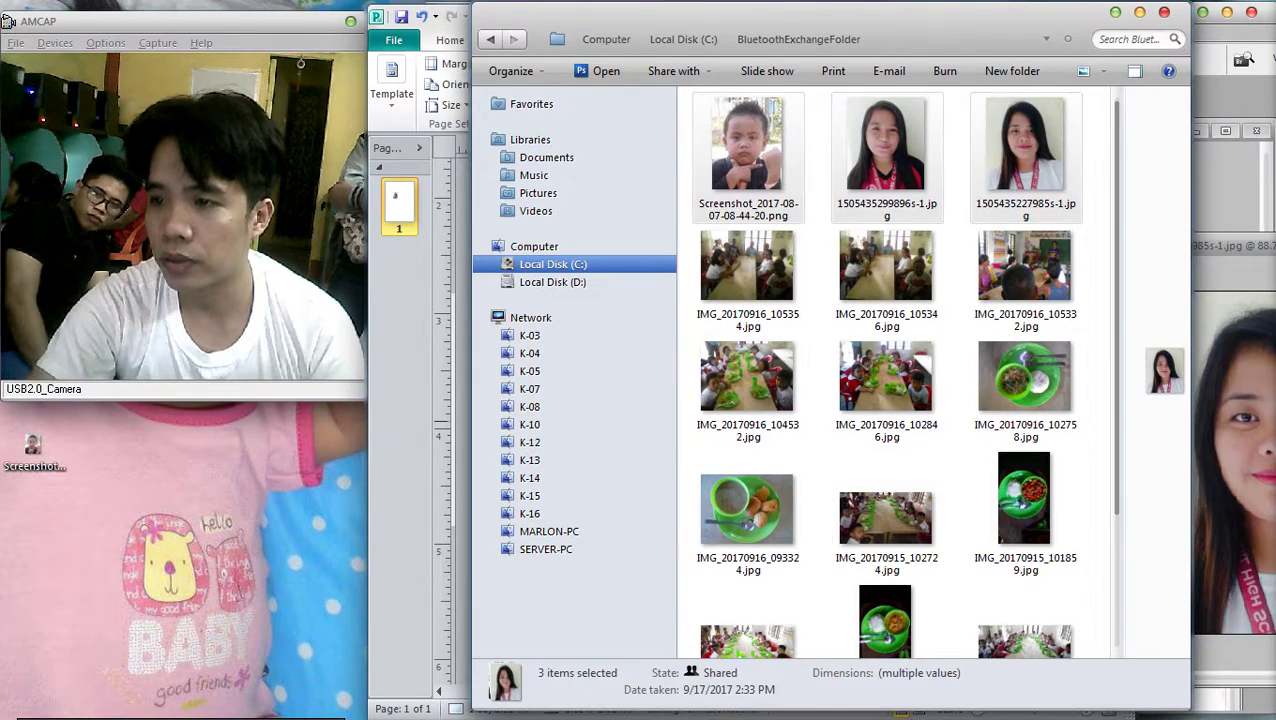
Paste the three ID photos side by side and rotate them a quarter turn clockwise
{"action": "key", "text": "alt+Tab"}
{"action": "key", "text": "ctrl+v"}
{"action": "left_click_drag", "start_coordinate": [810, 421], "coordinate": [947, 386]}
{"action": "scroll", "coordinate": [947, 386], "scroll_direction": "down", "scroll_amount": 4}
{"action": "left_click_drag", "start_coordinate": [528, 458], "coordinate": [661, 411]}
{"action": "left_click", "coordinate": [863, 458]}
{"action": "key", "text": "ctrl+a"}
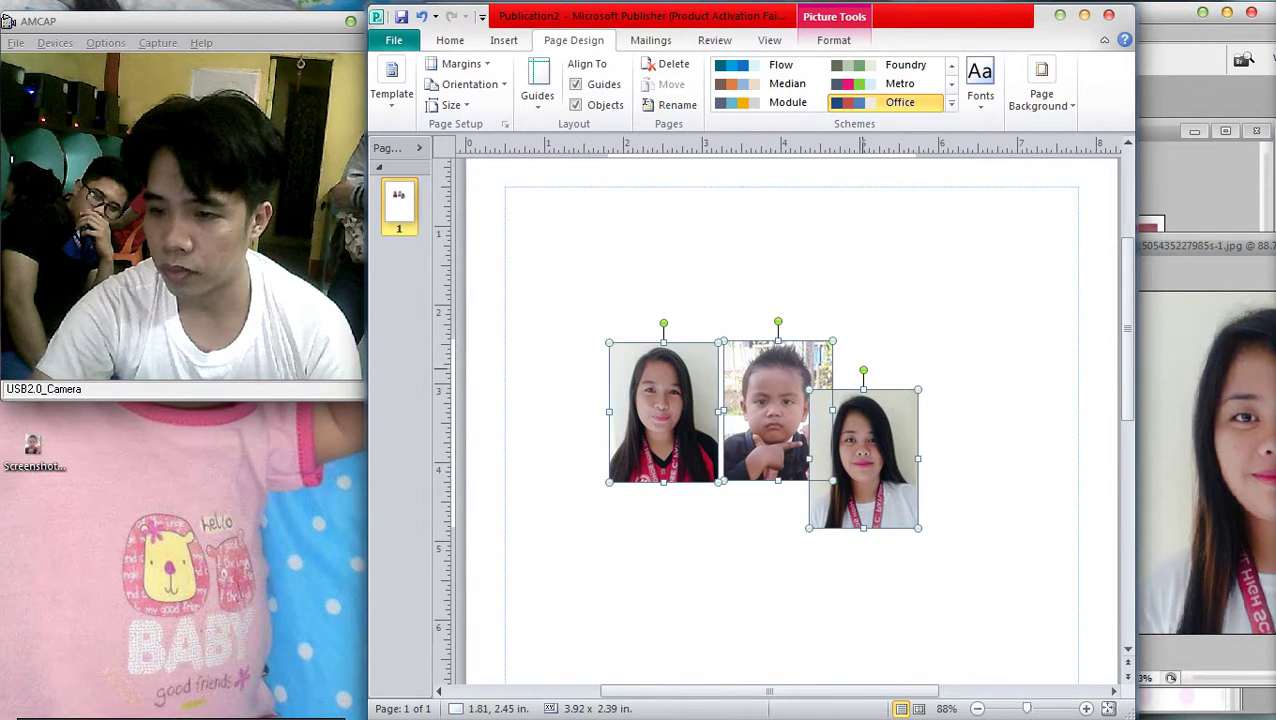
{"action": "left_click_drag", "start_coordinate": [863, 371], "coordinate": [948, 458]}
Stack the three rotated photos in one column at the top-left margin and select them
{"action": "scroll", "coordinate": [760, 420], "scroll_direction": "up", "scroll_amount": 1}
{"action": "left_click_drag", "start_coordinate": [663, 451], "coordinate": [588, 297]}
{"action": "left_click_drag", "start_coordinate": [778, 450], "coordinate": [588, 412]}
{"action": "left_click_drag", "start_coordinate": [863, 497], "coordinate": [588, 524]}
{"action": "scroll", "coordinate": [588, 524], "scroll_direction": "down", "scroll_amount": 1}
{"action": "left_click", "coordinate": [588, 410], "text": "shift"}
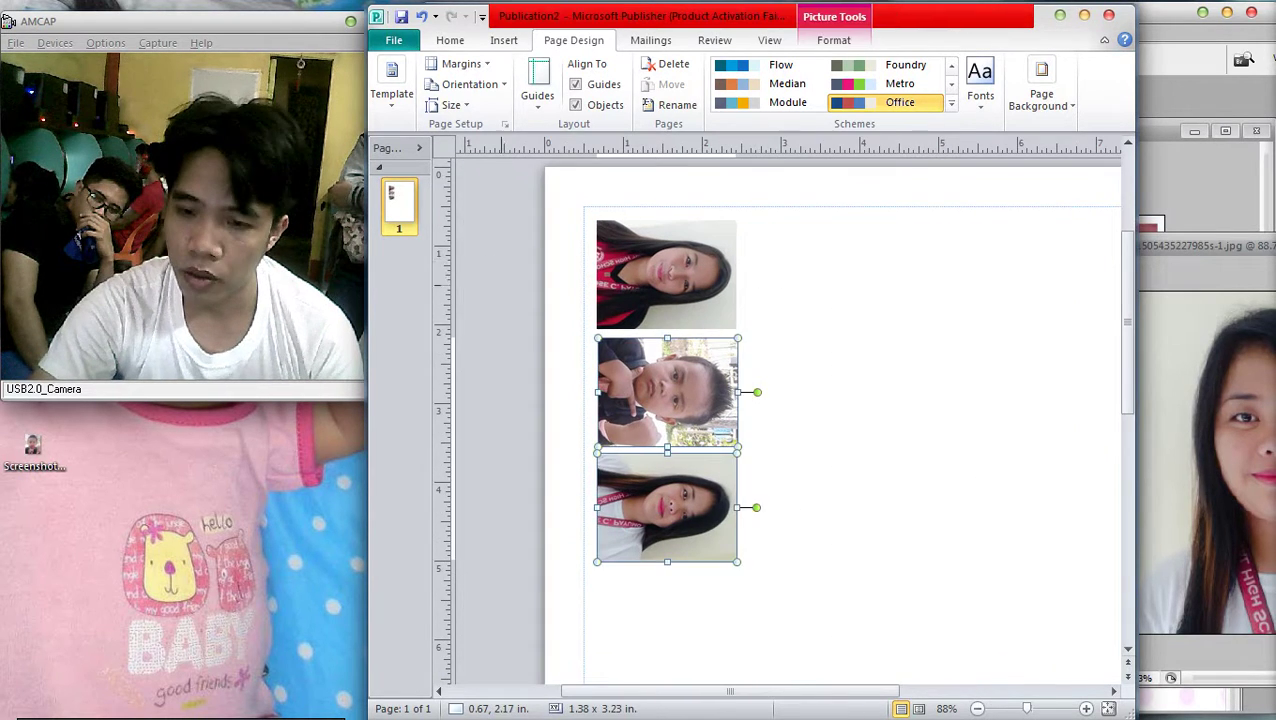
{"action": "left_click", "coordinate": [640, 275]}
{"action": "left_click", "coordinate": [640, 392], "text": "shift"}
{"action": "left_click", "coordinate": [640, 507], "text": "shift"}
Give the three photos a black picture border
{"action": "left_click", "coordinate": [833, 40]}
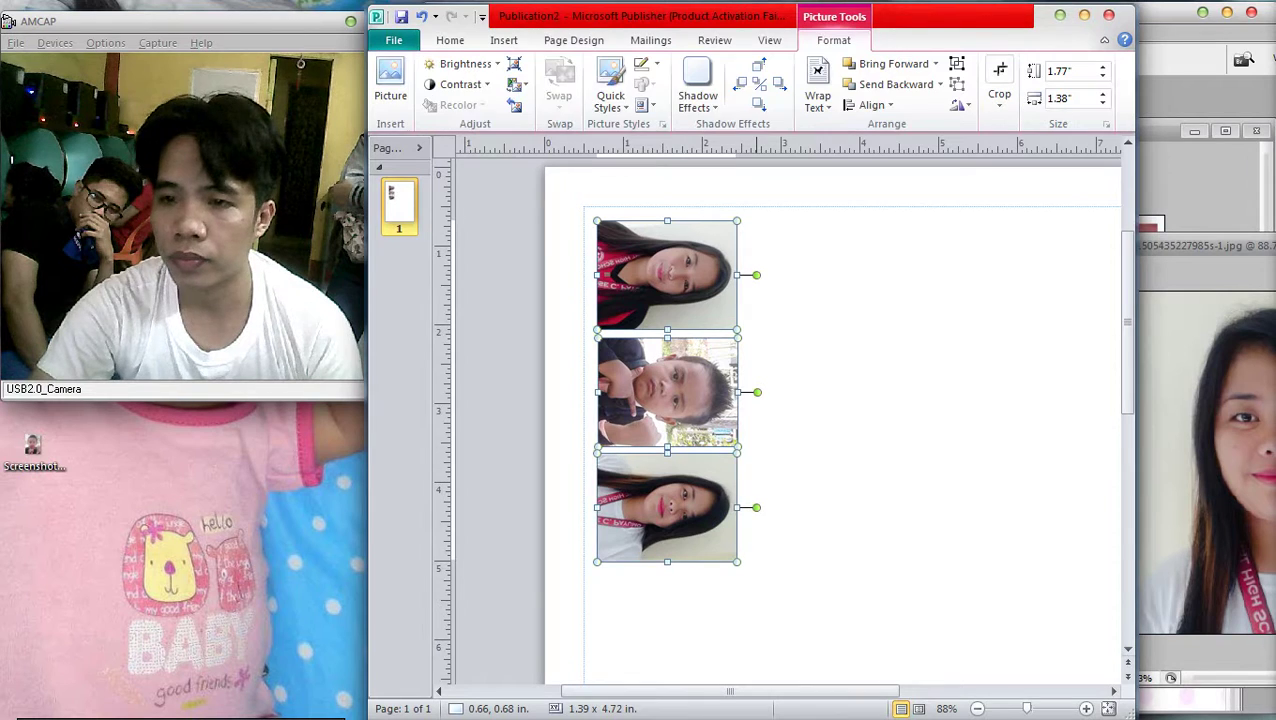
{"action": "left_click", "coordinate": [645, 63]}
{"action": "left_click", "coordinate": [639, 101]}
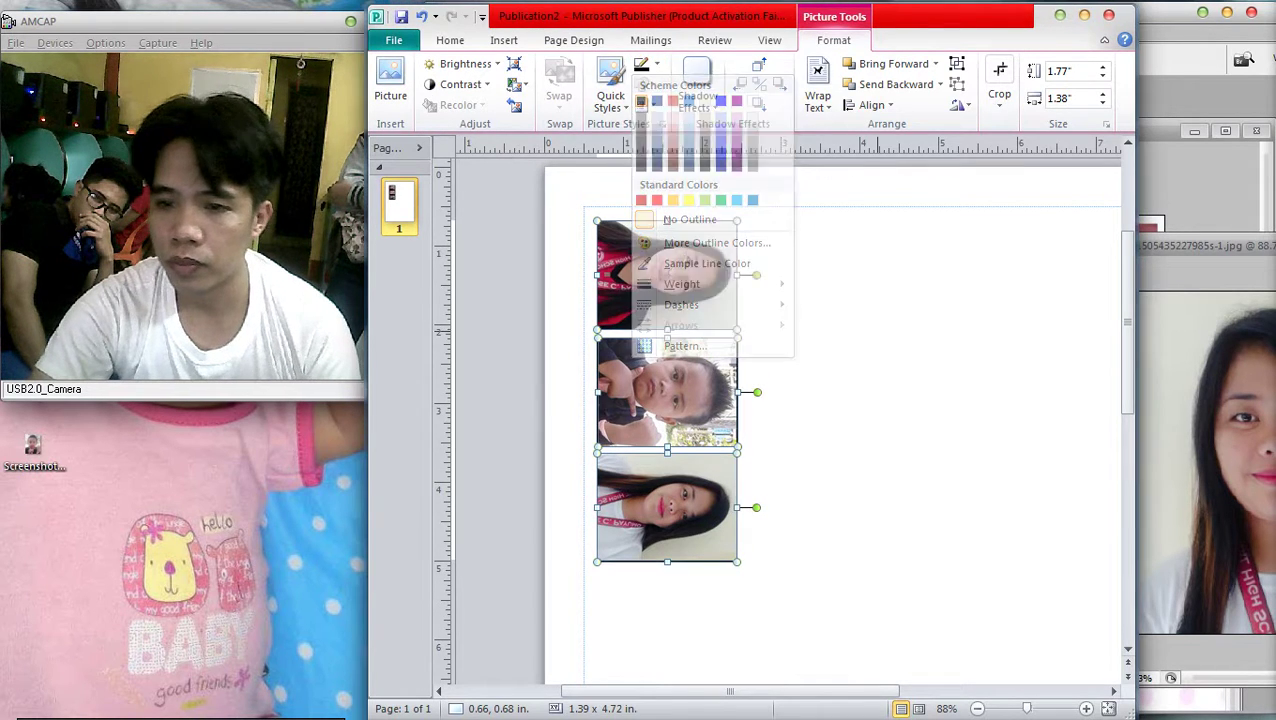
{"action": "left_click", "coordinate": [862, 608]}
Close the gaps in the stack and copy it into four columns of photos
{"action": "left_click_drag", "start_coordinate": [671, 392], "coordinate": [671, 386]}
{"action": "left_click_drag", "start_coordinate": [671, 507], "coordinate": [671, 502]}
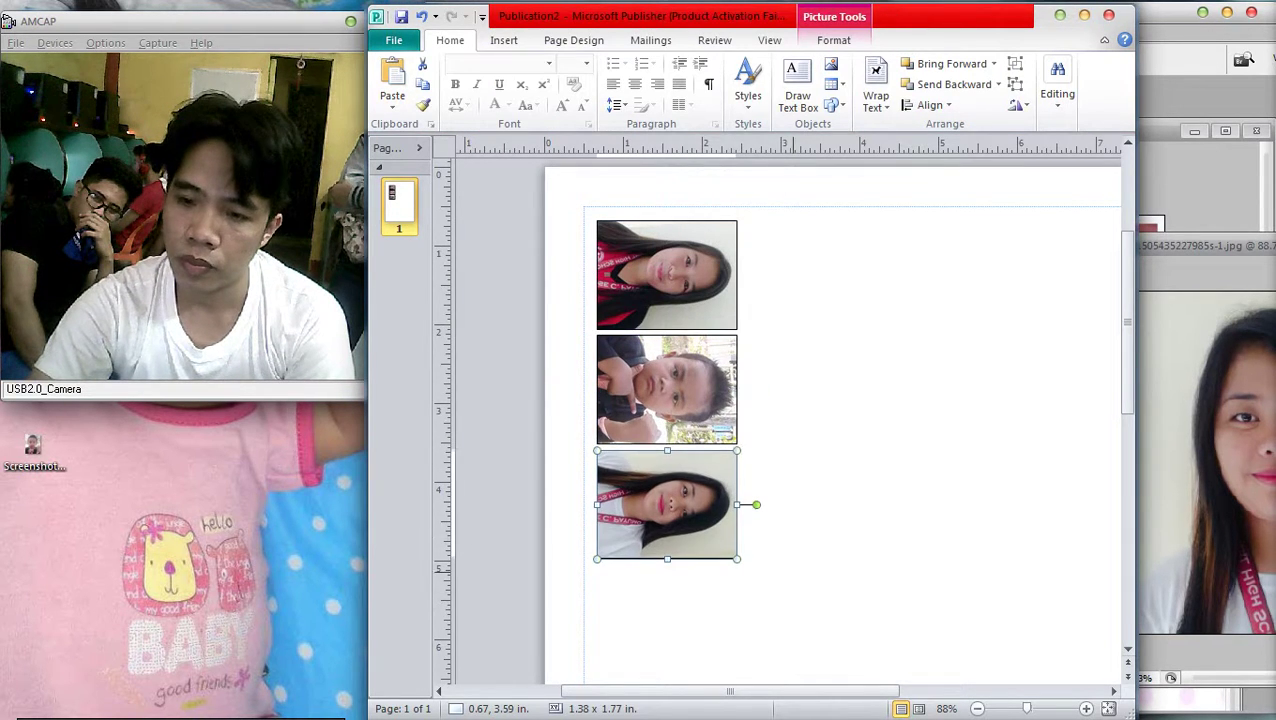
{"action": "left_click_drag", "start_coordinate": [584, 212], "coordinate": [792, 612]}
{"action": "left_click_drag", "start_coordinate": [667, 388], "coordinate": [806, 377]}
{"action": "left_click", "coordinate": [1019, 337]}
{"action": "left_click_drag", "start_coordinate": [945, 560], "coordinate": [880, 218]}
Nudge the lower rows up so all twelve photos sit flush in the grid
{"action": "scroll", "coordinate": [969, 547], "scroll_direction": "down", "scroll_amount": 2}
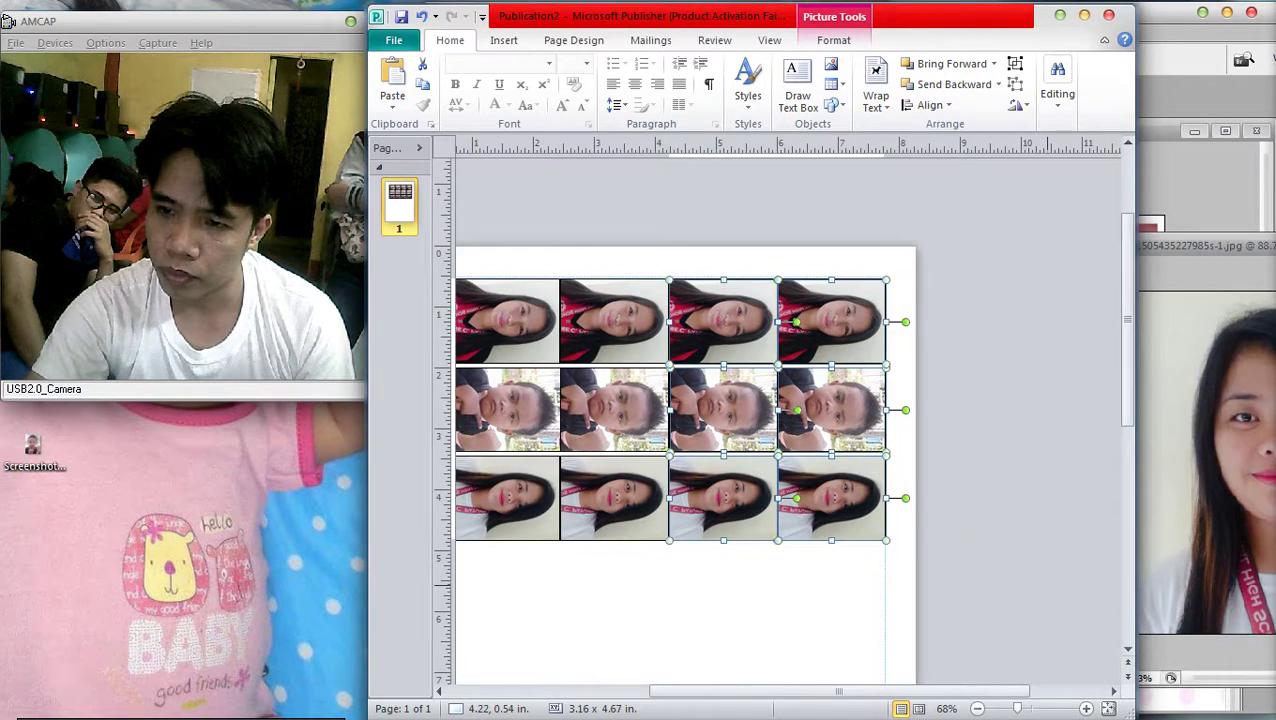
{"action": "left_click", "coordinate": [969, 547]}
{"action": "scroll", "coordinate": [969, 547], "scroll_direction": "down", "scroll_amount": 2}
{"action": "scroll", "coordinate": [969, 547], "scroll_direction": "up", "scroll_amount": 2}
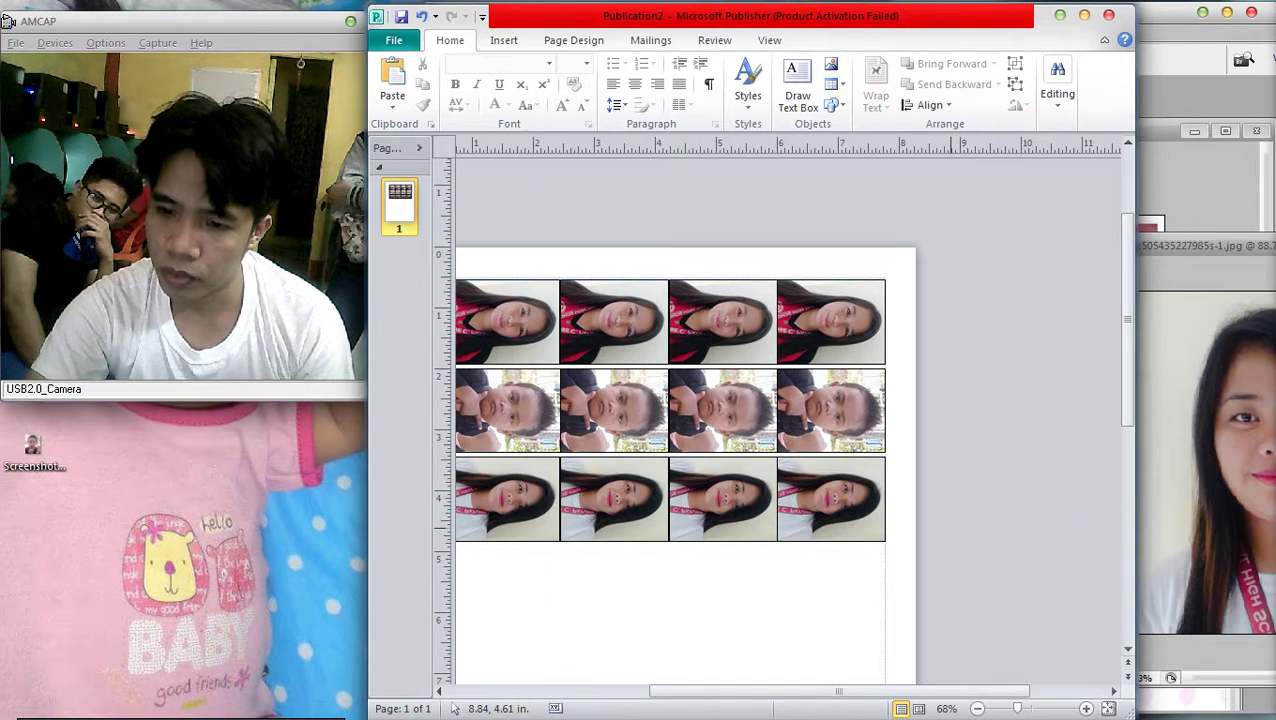
{"action": "scroll", "coordinate": [950, 563], "scroll_direction": "down", "scroll_amount": 2}
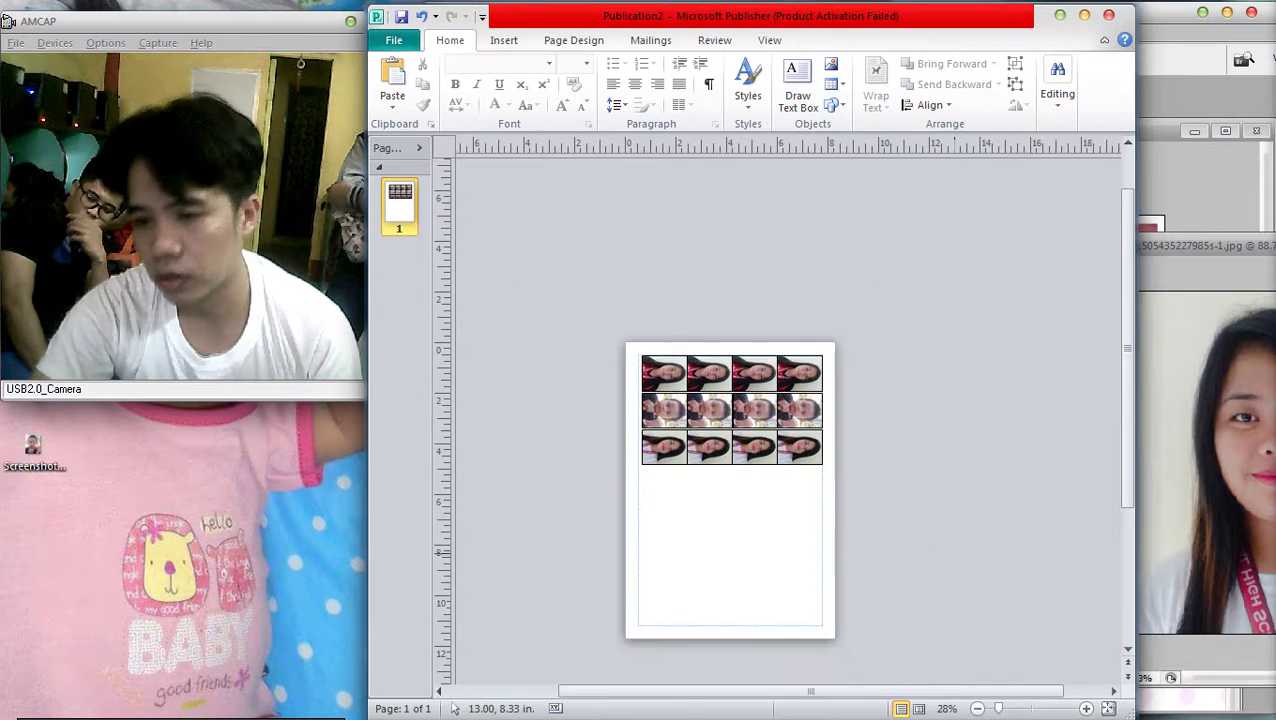
{"action": "left_click_drag", "start_coordinate": [922, 546], "coordinate": [922, 546]}
{"action": "scroll", "coordinate": [710, 463], "scroll_direction": "up", "scroll_amount": 3}
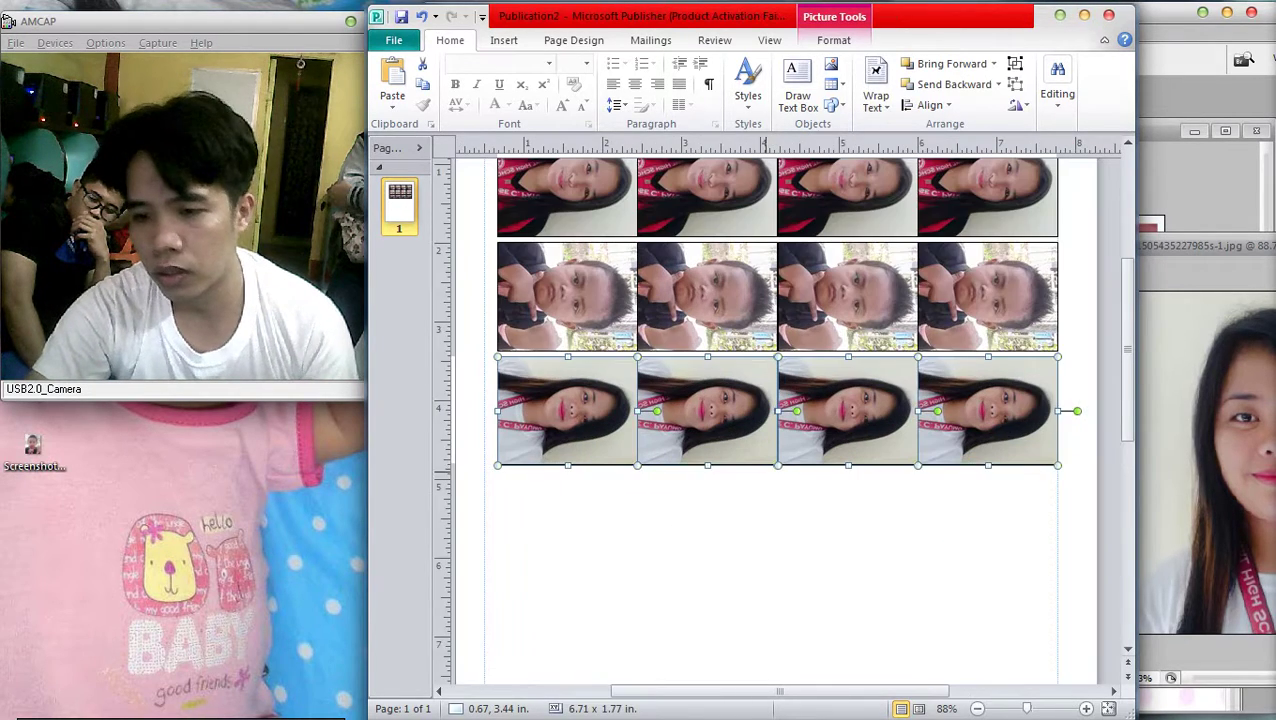
{"action": "key", "text": "Escape"}
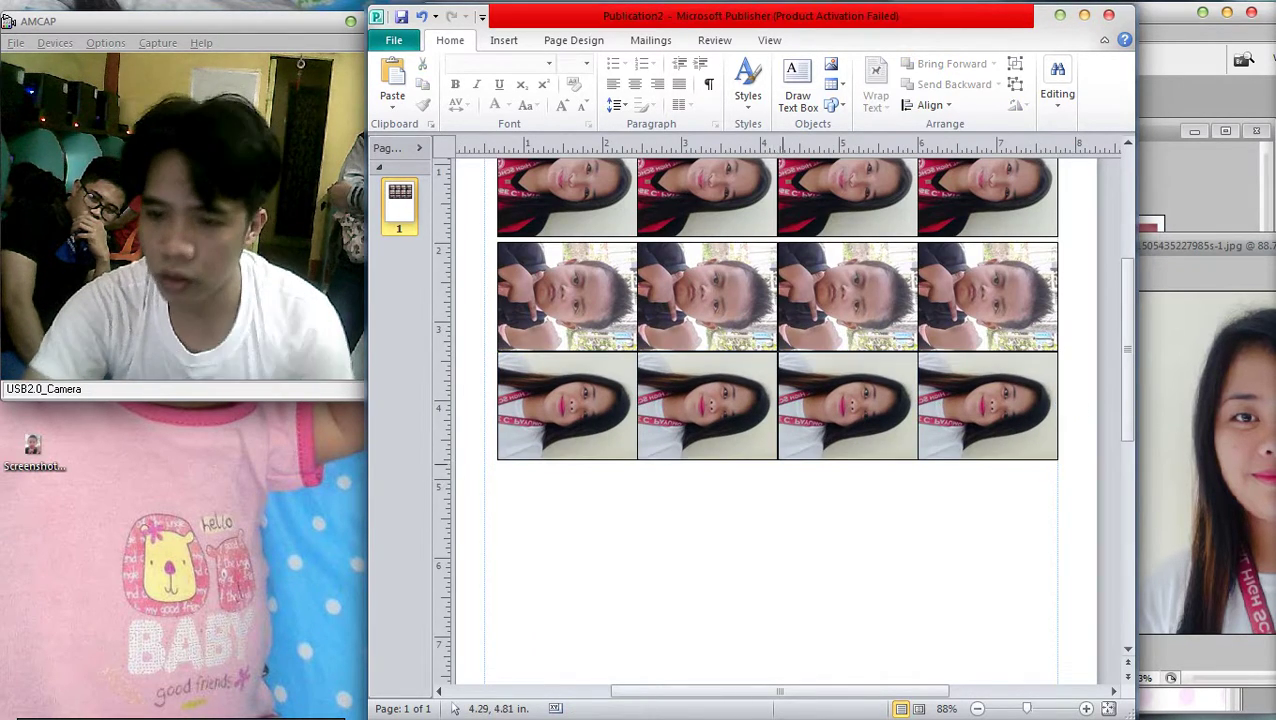
{"action": "scroll", "coordinate": [778, 420], "scroll_direction": "down", "scroll_amount": 2}
{"action": "left_click_drag", "start_coordinate": [1037, 500], "coordinate": [1037, 500]}
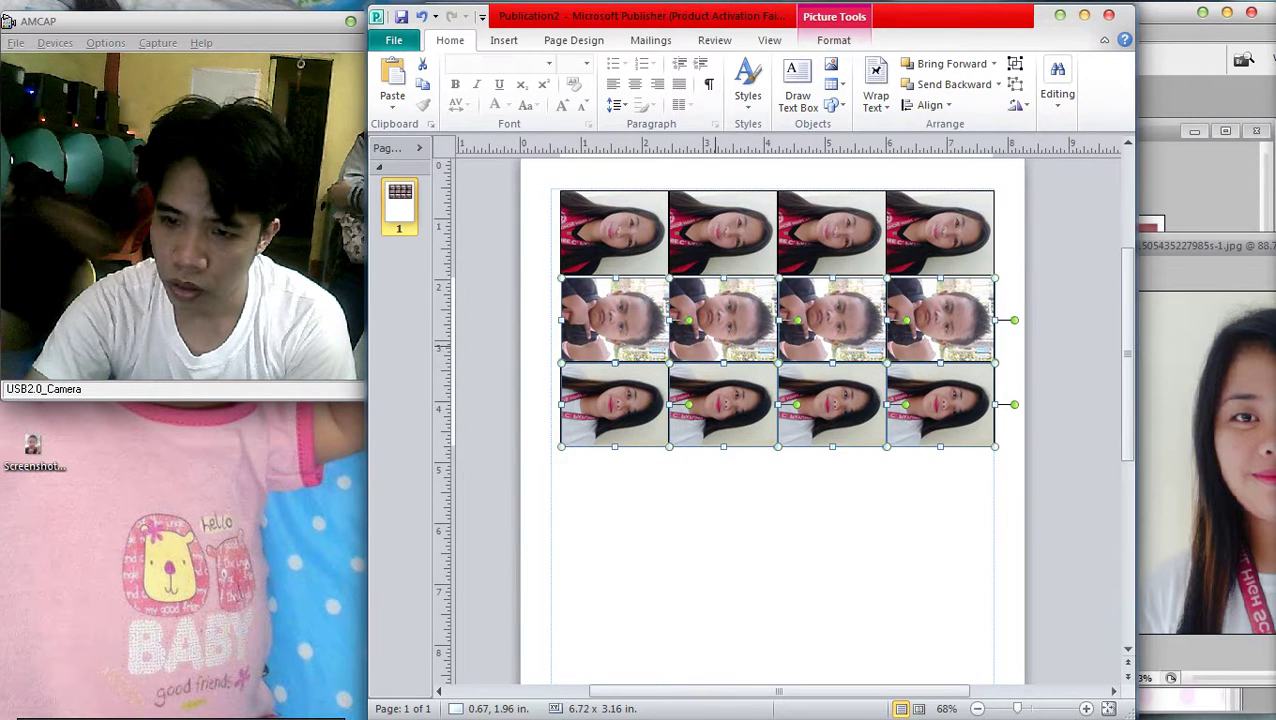
{"action": "key", "text": "Up"}
{"action": "left_click", "coordinate": [805, 480]}
{"action": "scroll", "coordinate": [878, 428], "scroll_direction": "down", "scroll_amount": 3}
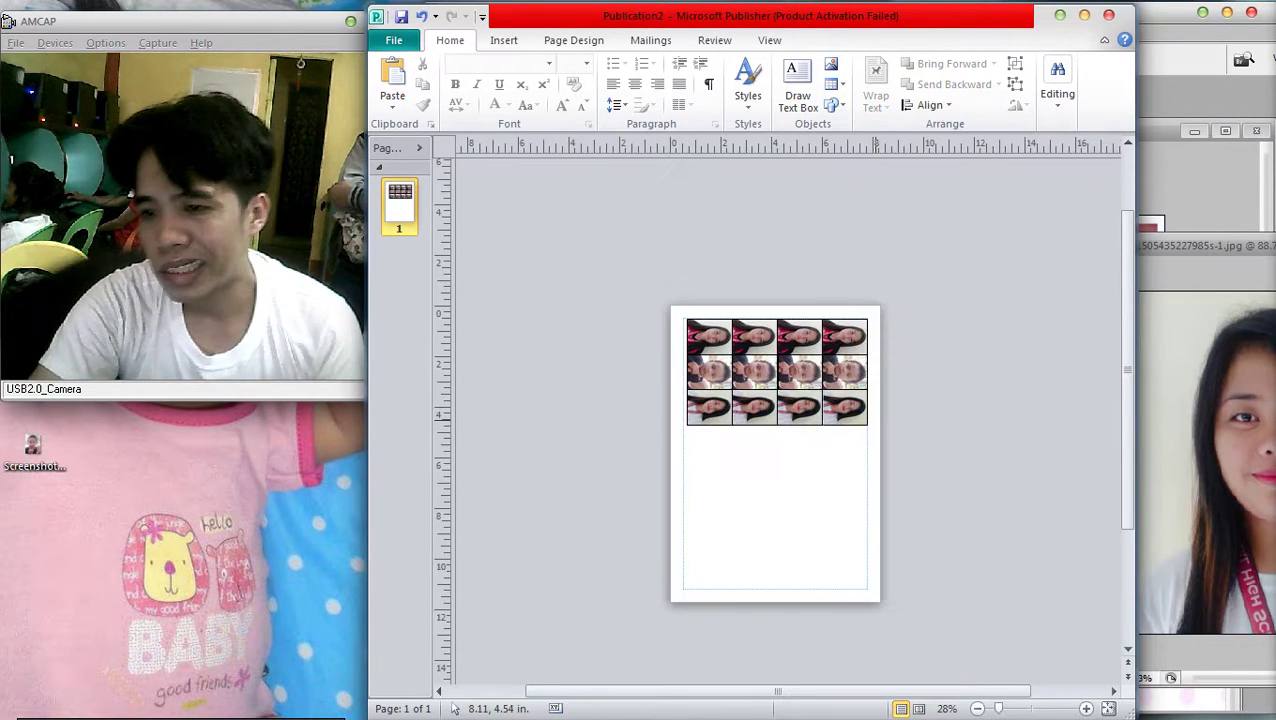
{"action": "scroll", "coordinate": [877, 434], "scroll_direction": "up", "scroll_amount": 2}
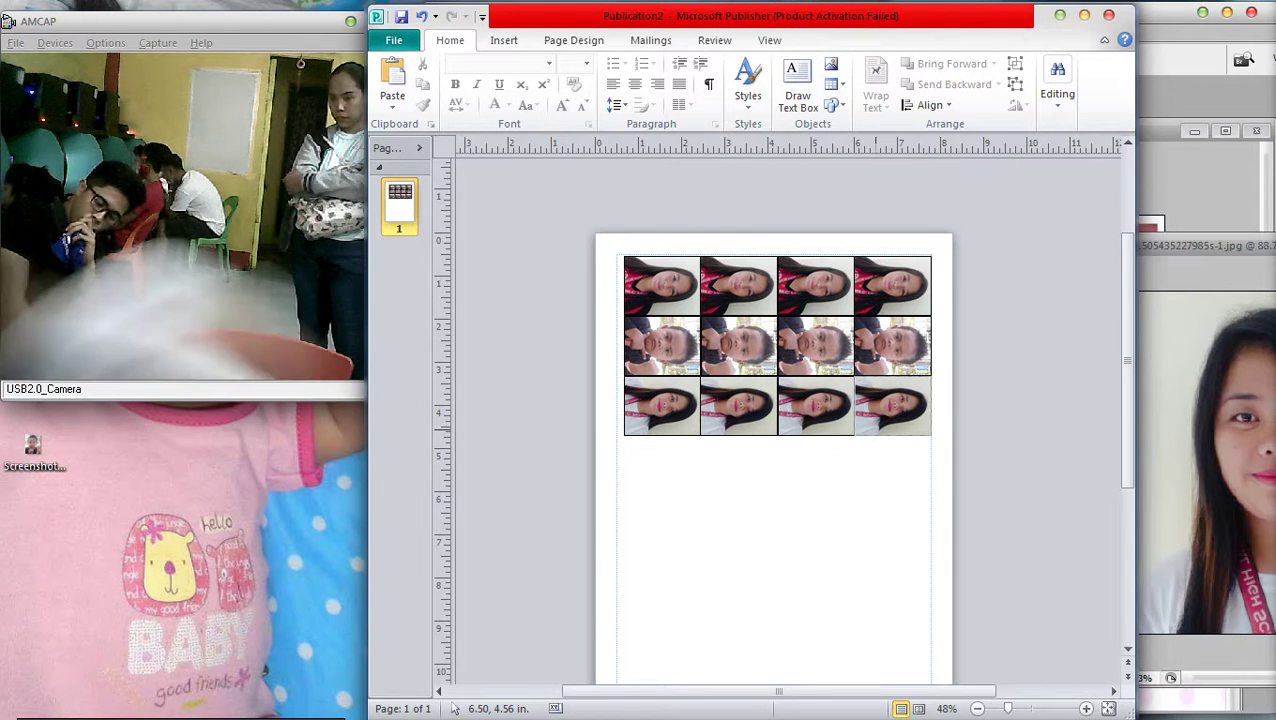
{"action": "key", "text": "alt+Tab"}
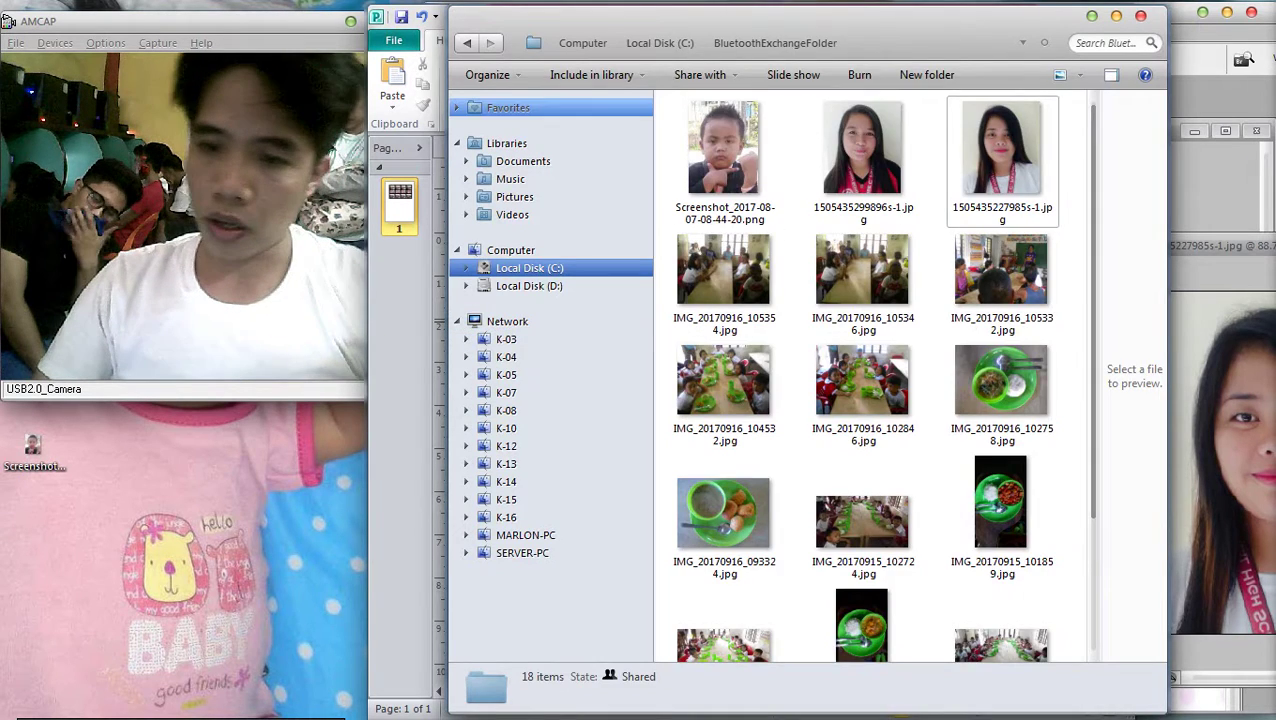
In Explorer, navigate from Desktop through tarp and New Folder into the final folder
{"action": "left_click", "coordinate": [508, 107]}
{"action": "double_click", "coordinate": [740, 118]}
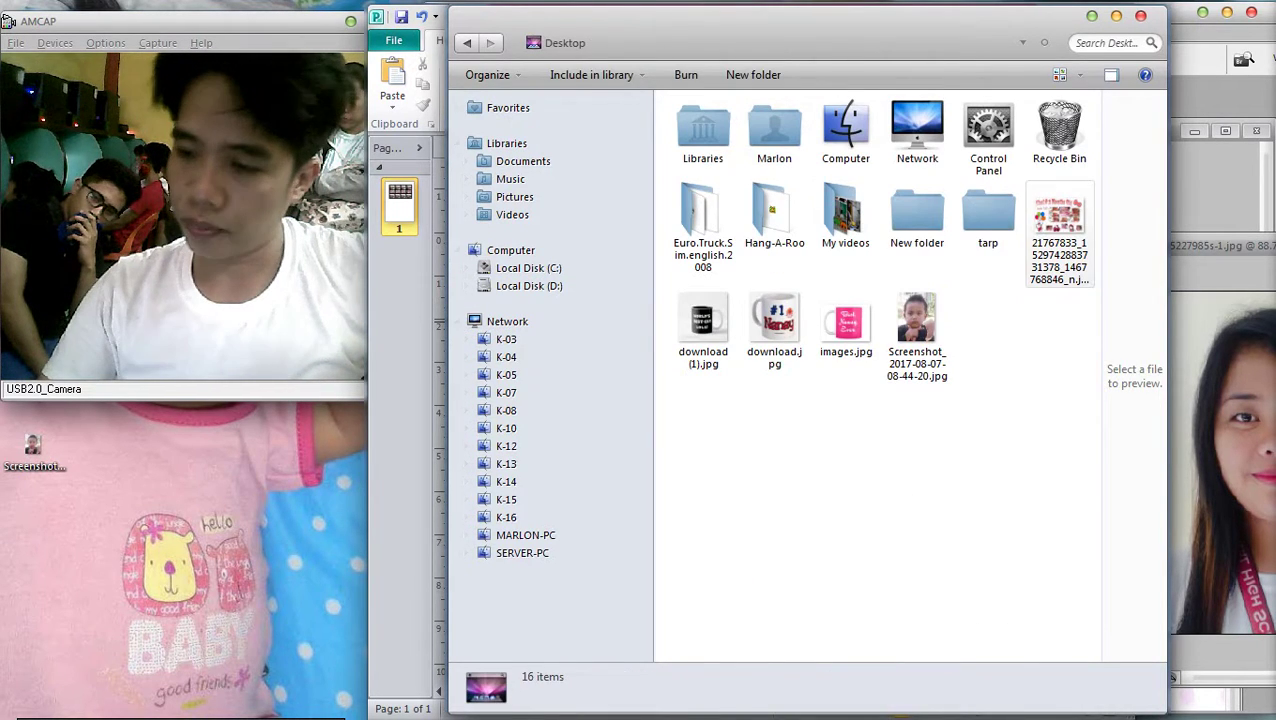
{"action": "left_click", "coordinate": [1059, 235]}
{"action": "left_click", "coordinate": [845, 215]}
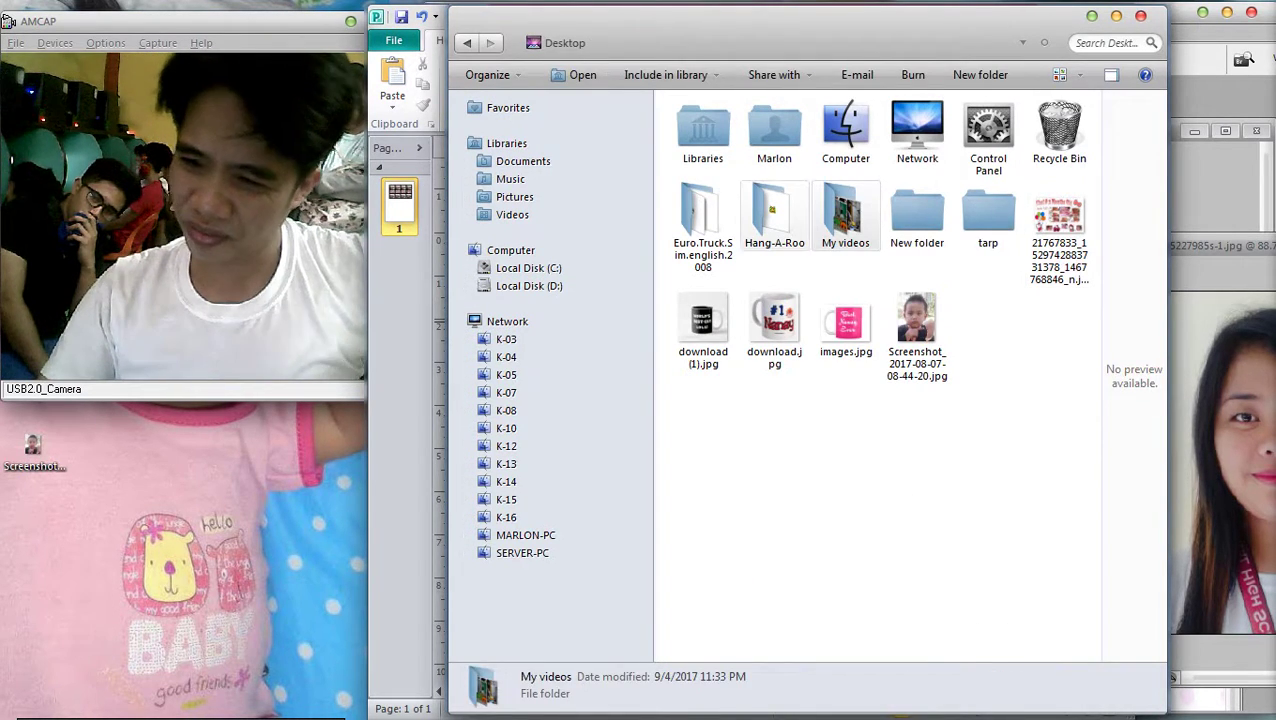
{"action": "left_click", "coordinate": [774, 215]}
{"action": "double_click", "coordinate": [988, 215]}
{"action": "double_click", "coordinate": [717, 140]}
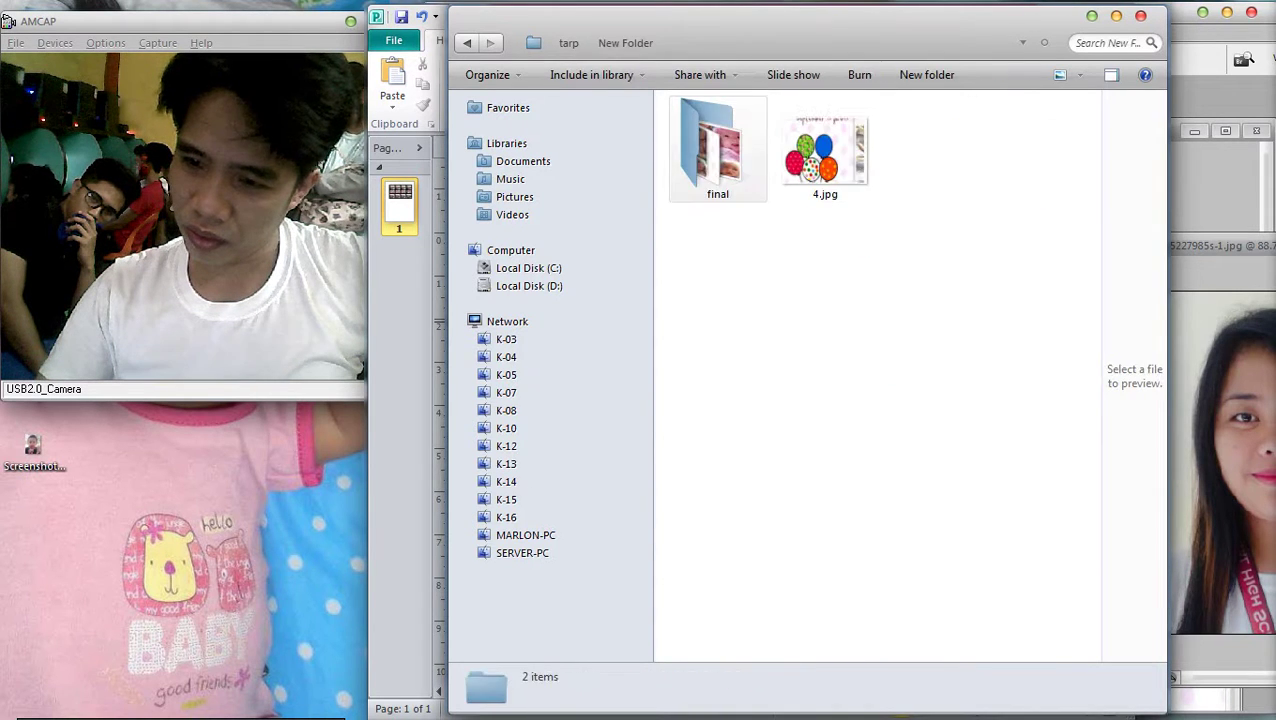
{"action": "double_click", "coordinate": [717, 140]}
Select all nine panel JPGs and open them in Picture Manager
{"action": "left_click_drag", "start_coordinate": [1090, 386], "coordinate": [666, 96]}
{"action": "right_click", "coordinate": [702, 147]}
{"action": "left_click", "coordinate": [799, 220]}
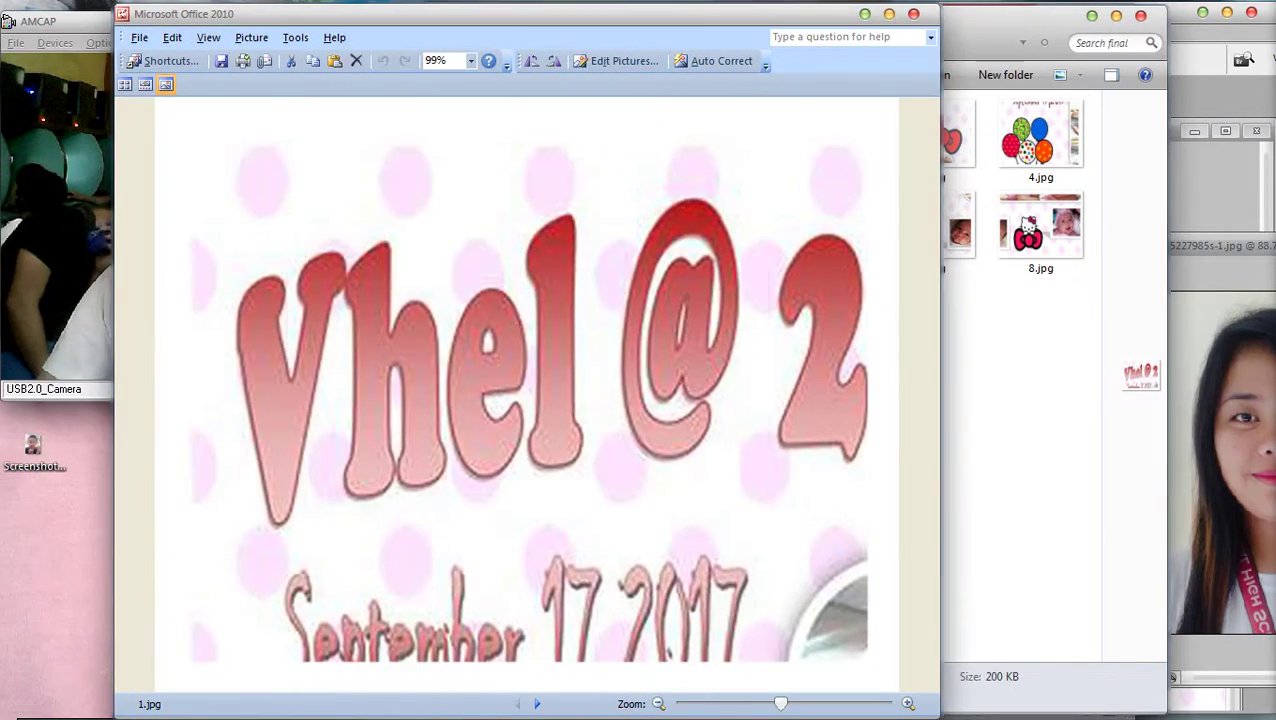
Bring up the 5.jpg collage and preview its print layout with Fit picture to frame unticked
{"action": "key", "text": "Escape"}
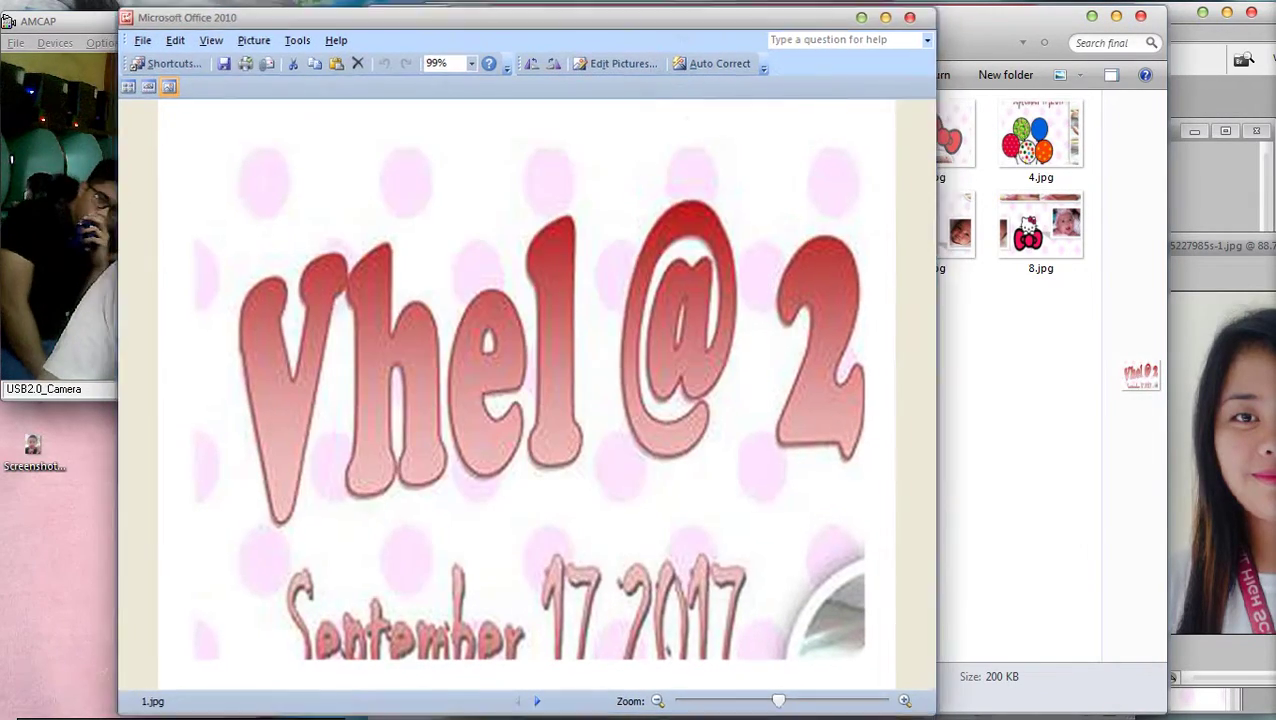
{"action": "key", "text": "alt+F4"}
{"action": "left_click", "coordinate": [717, 230]}
{"action": "key", "text": "Return"}
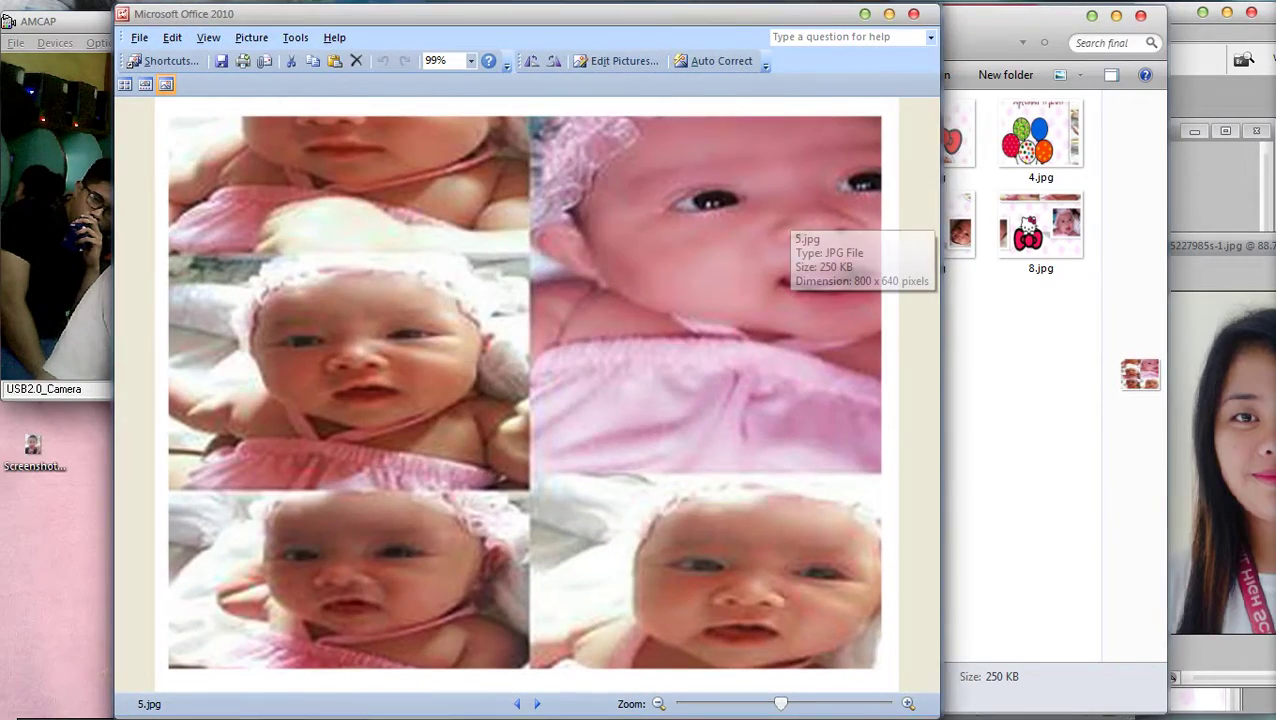
{"action": "key", "text": "Escape"}
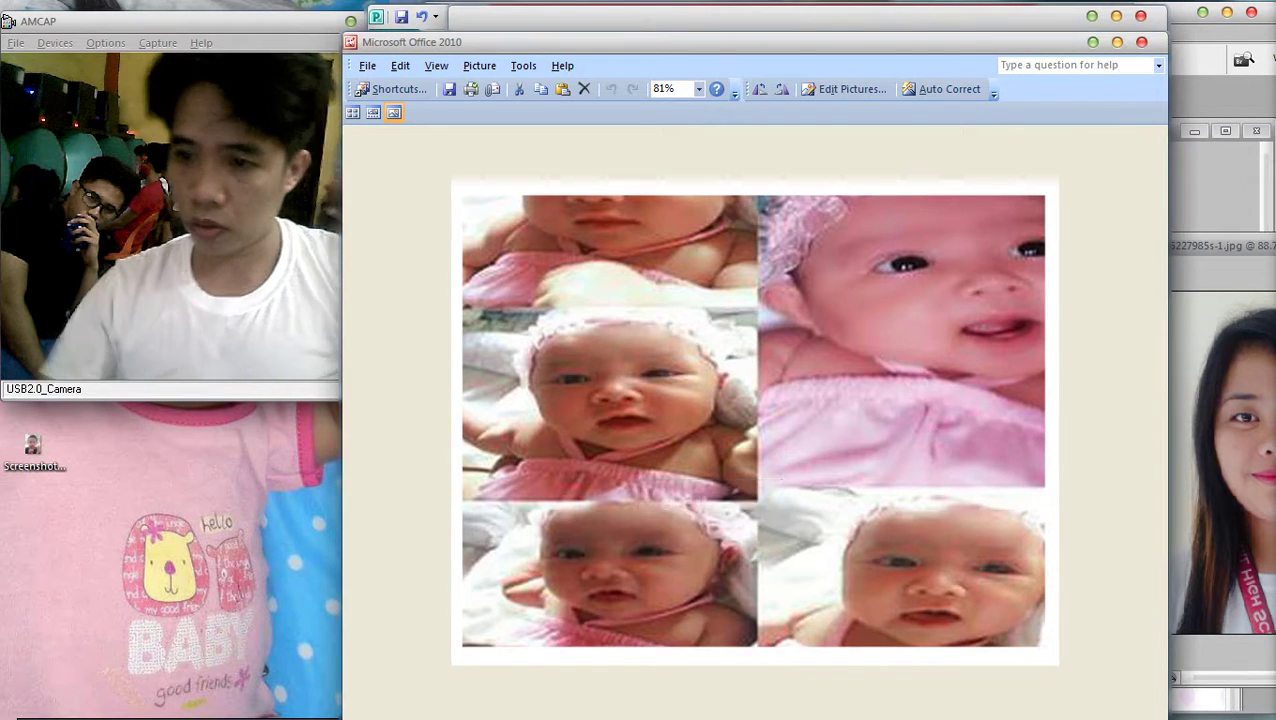
{"action": "key", "text": "ctrl+p"}
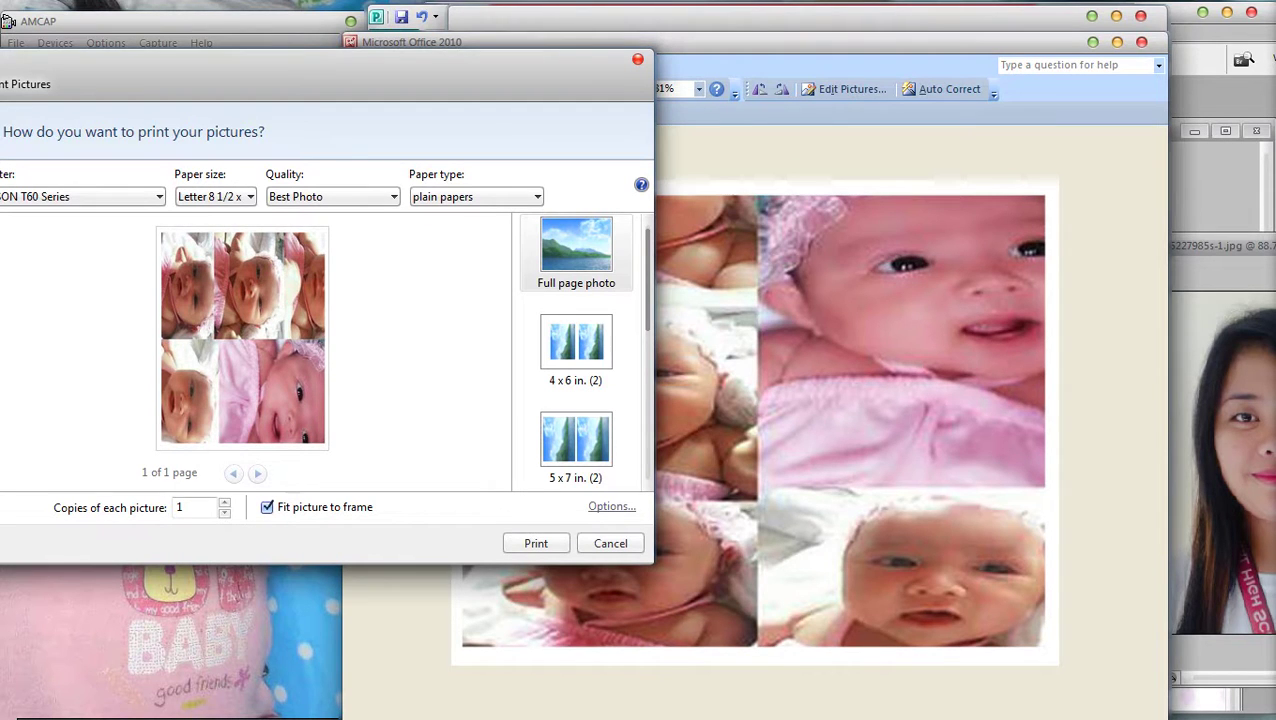
{"action": "key", "text": "space"}
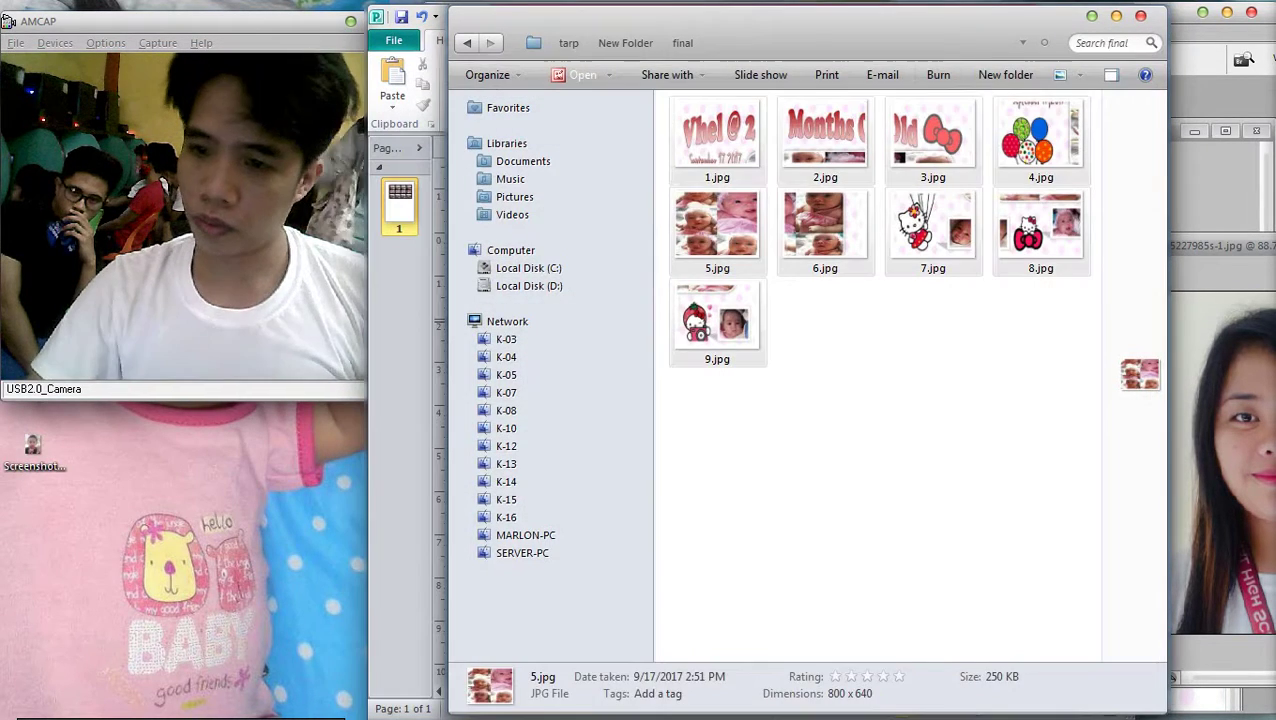
Select all nine panel JPGs in the final folder and start printing them
{"action": "key", "text": "ctrl+a"}
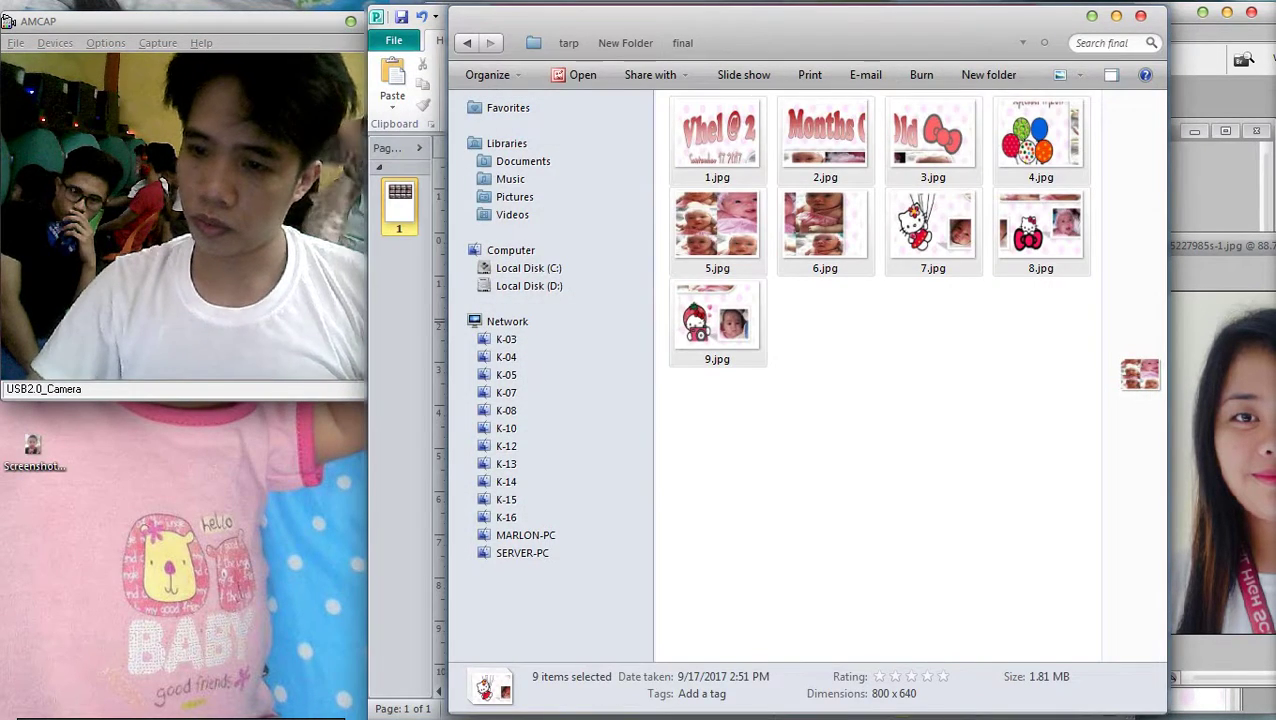
{"action": "right_click", "coordinate": [826, 188]}
{"action": "left_click", "coordinate": [820, 150]}
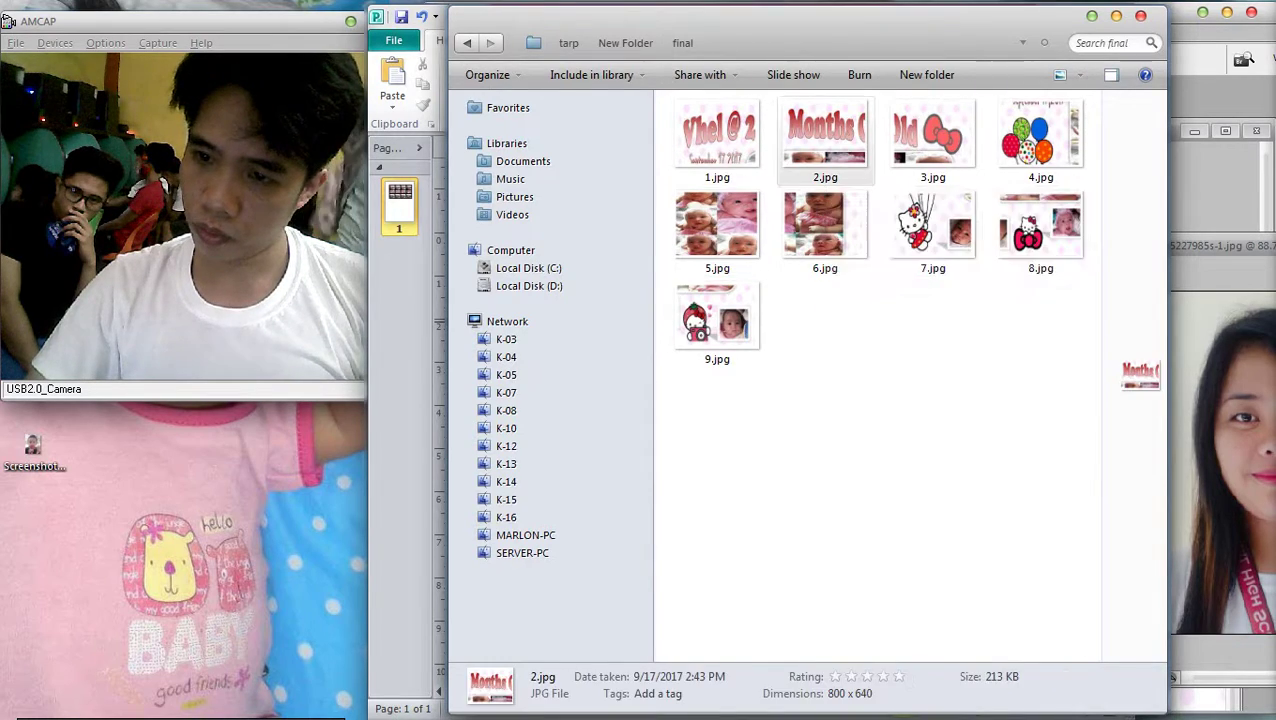
{"action": "key", "text": "ctrl+a"}
{"action": "right_click", "coordinate": [808, 126]}
{"action": "left_click", "coordinate": [848, 219]}
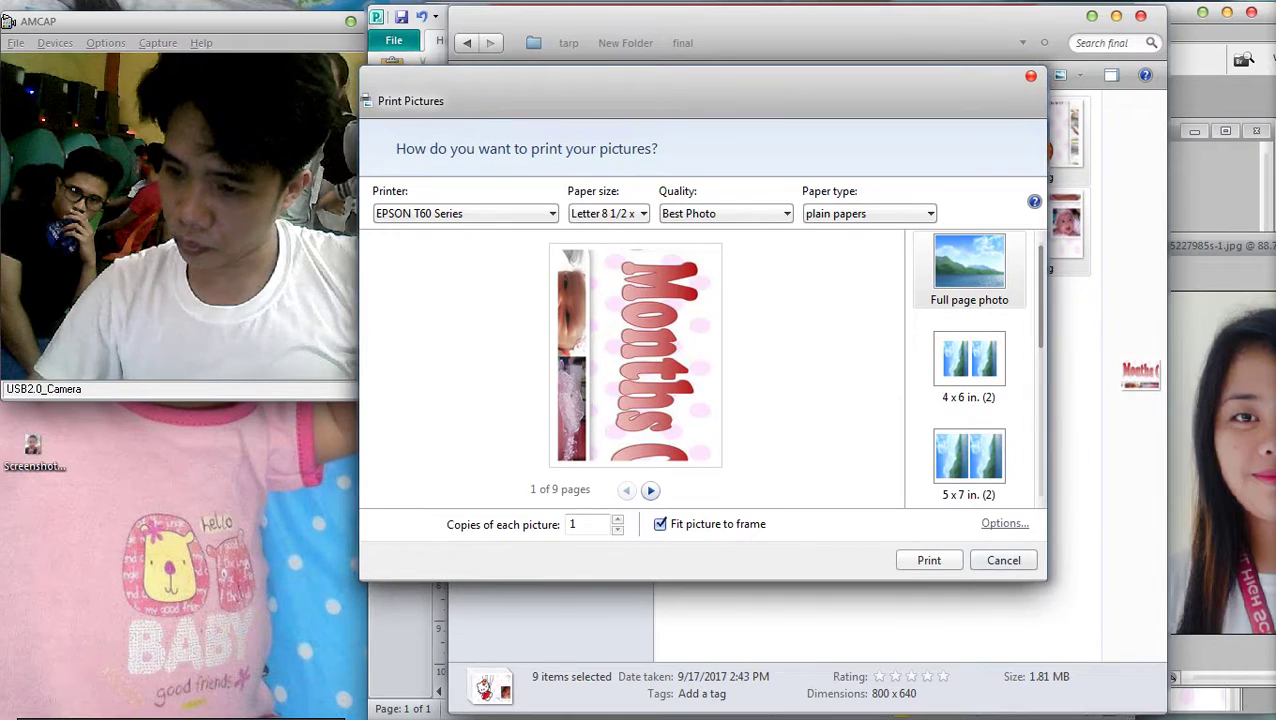
Confirm Best Photo in the Epson printer properties, print the panels, and return to the folder
{"action": "left_click", "coordinate": [1004, 523]}
{"action": "left_click", "coordinate": [564, 368]}
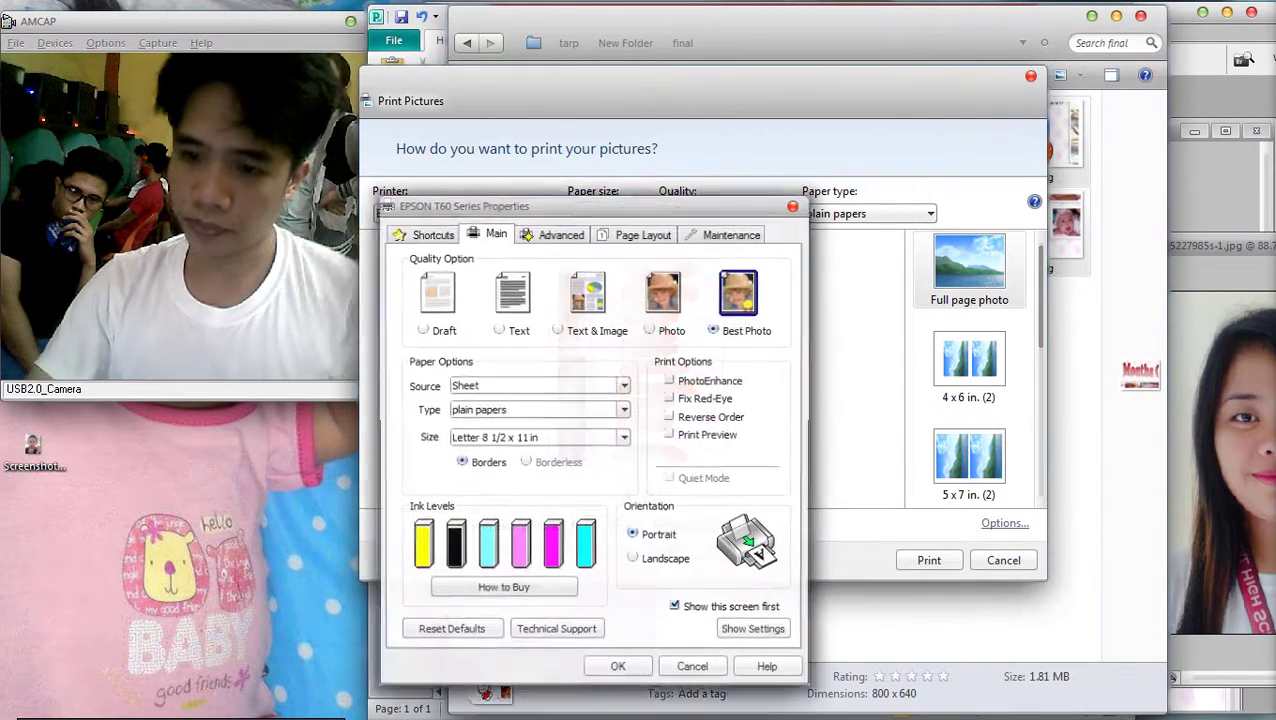
{"action": "key", "text": "Return"}
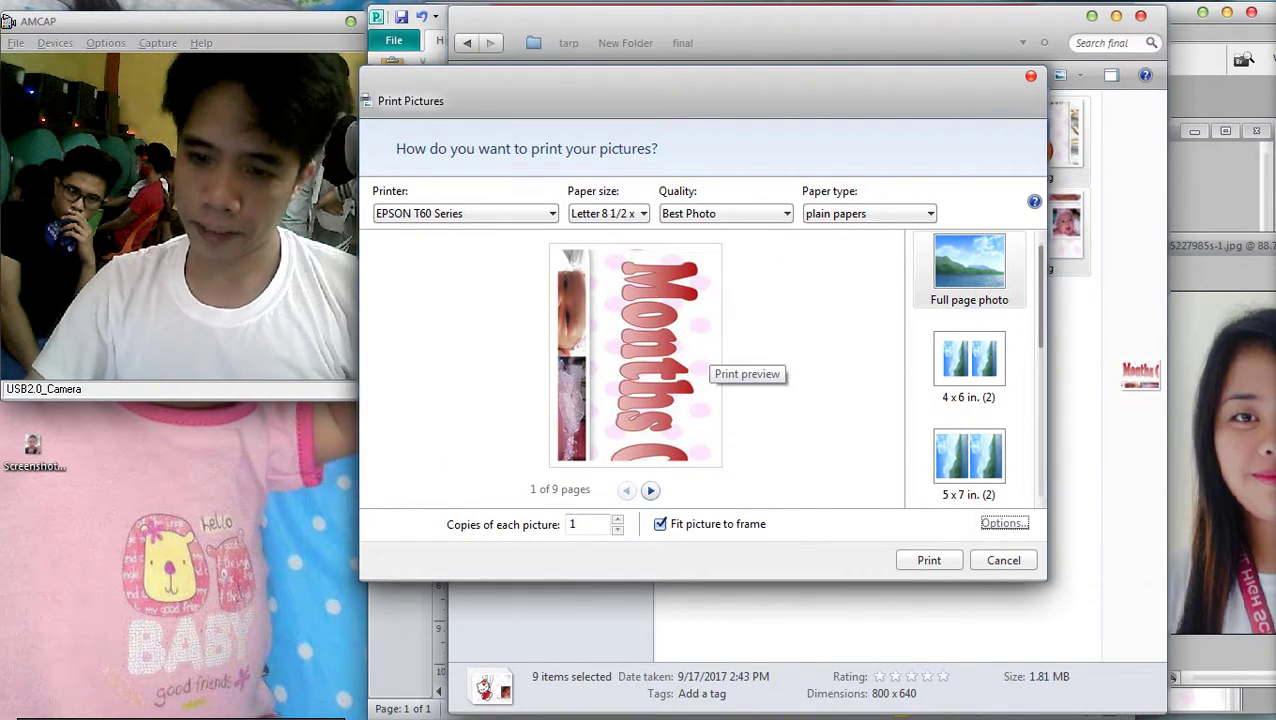
{"action": "left_click", "coordinate": [929, 560]}
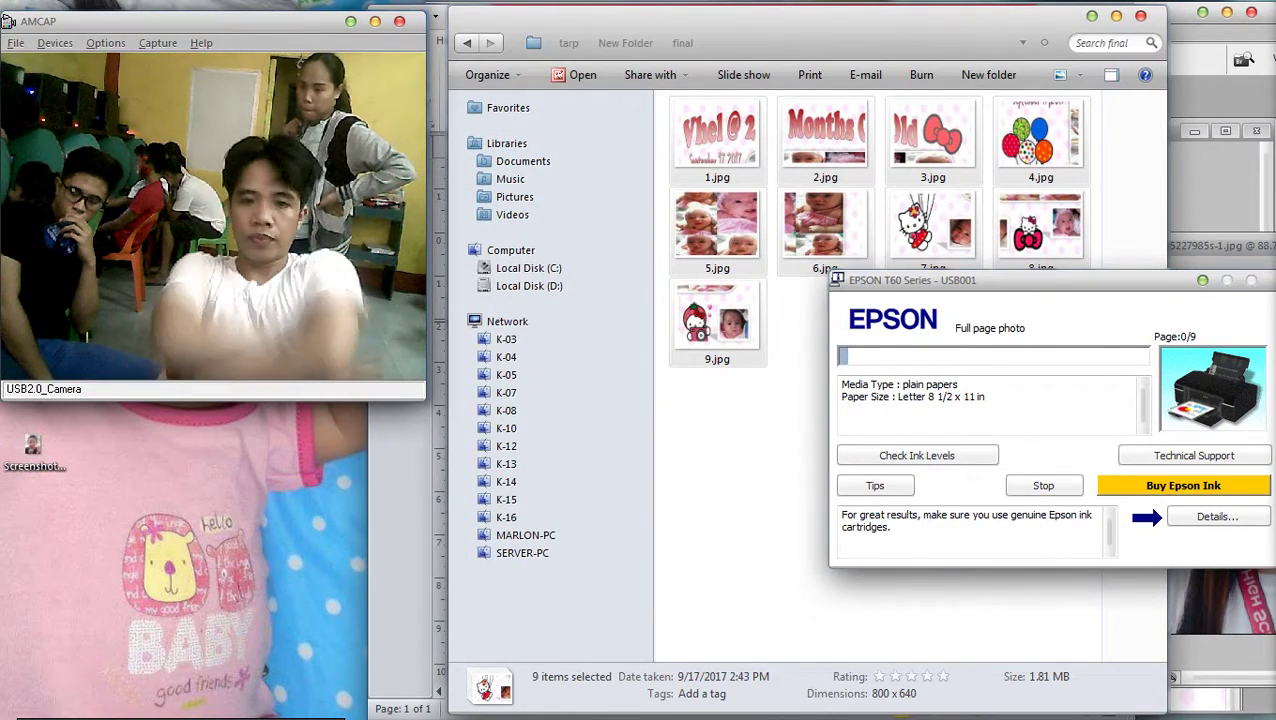
{"action": "mouse_move", "coordinate": [1272, 400]}
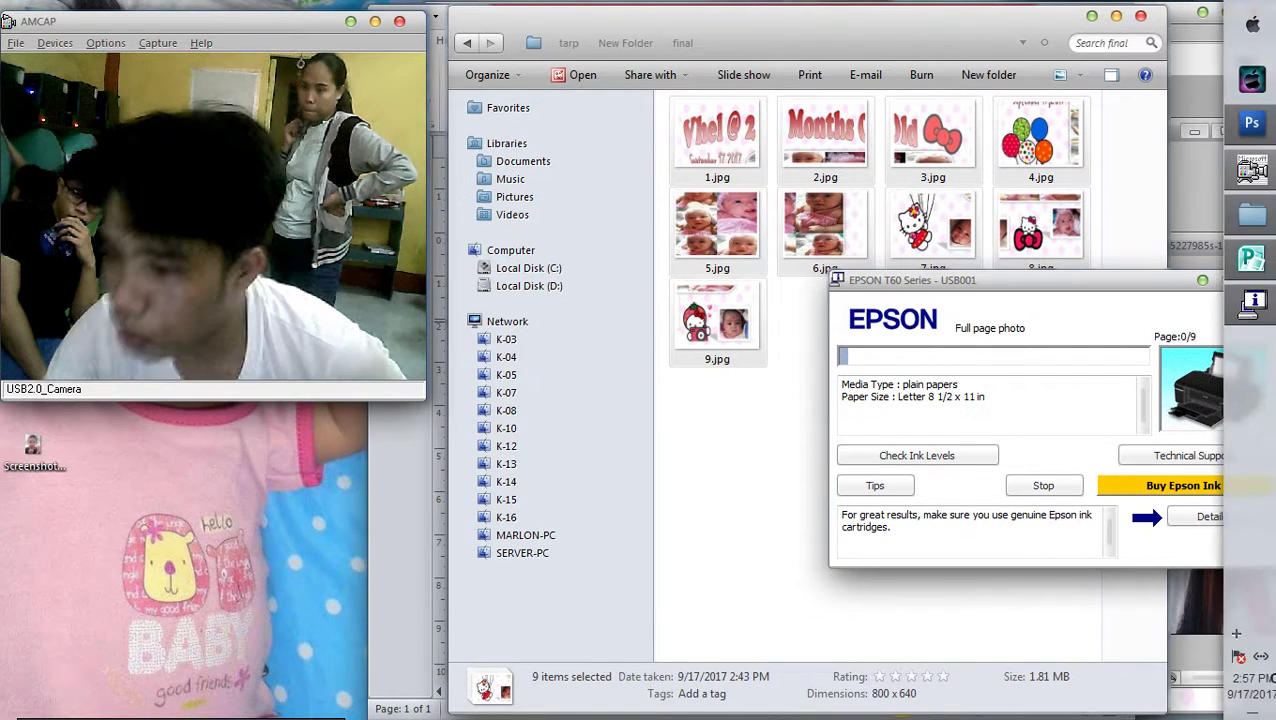
{"action": "left_click", "coordinate": [1236, 633]}
{"action": "left_click", "coordinate": [760, 450]}
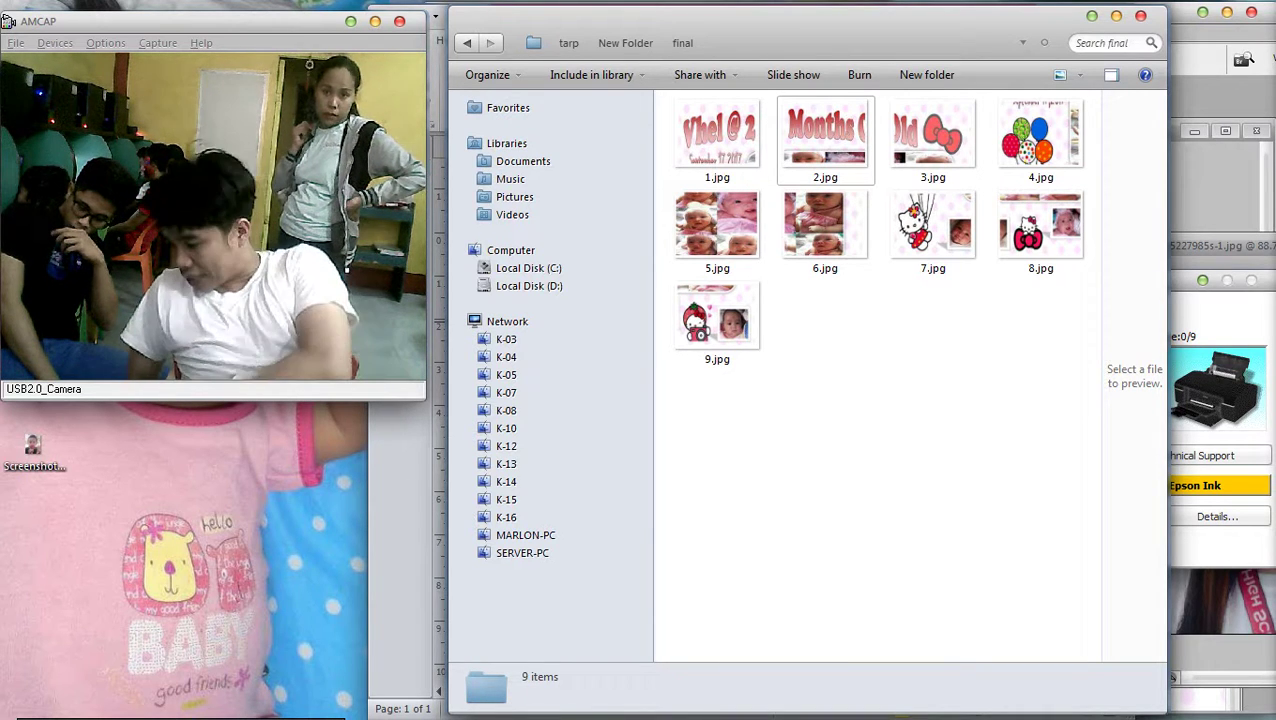
Print 1.jpg on the EPSON T60 after checking its Best Photo printer properties
{"action": "left_click", "coordinate": [717, 140]}
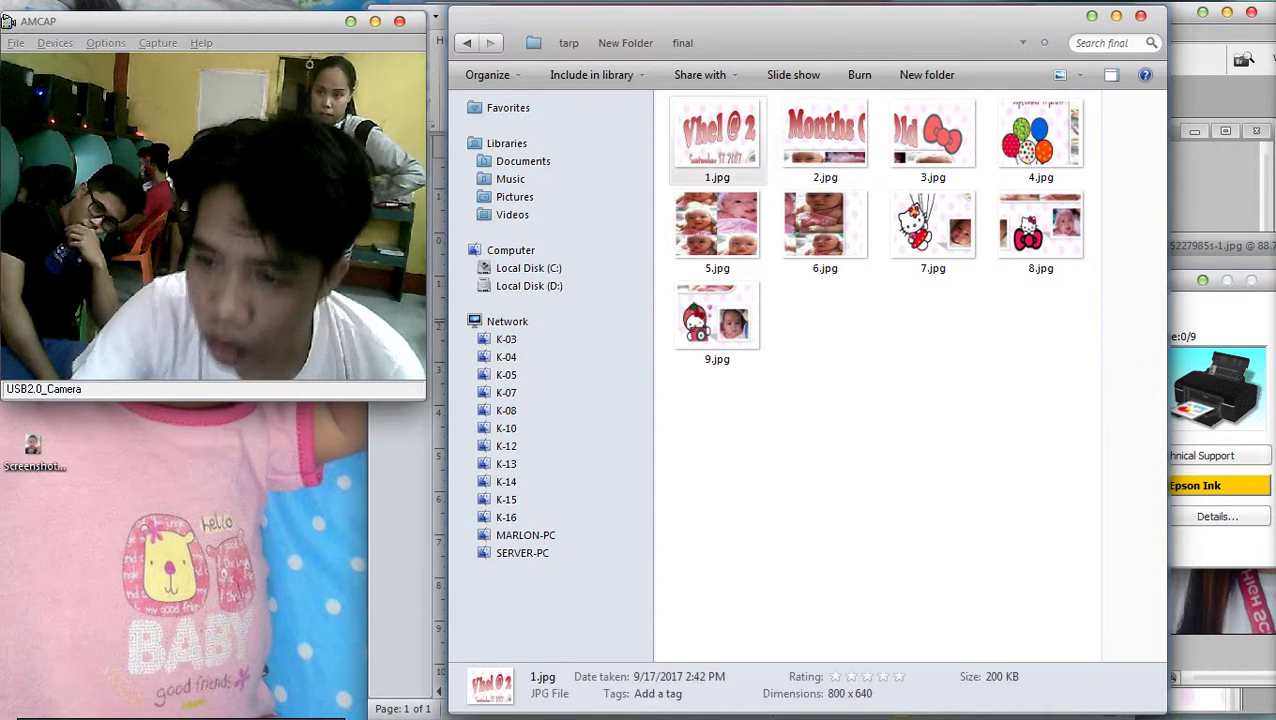
{"action": "right_click", "coordinate": [706, 118]}
{"action": "left_click", "coordinate": [760, 211]}
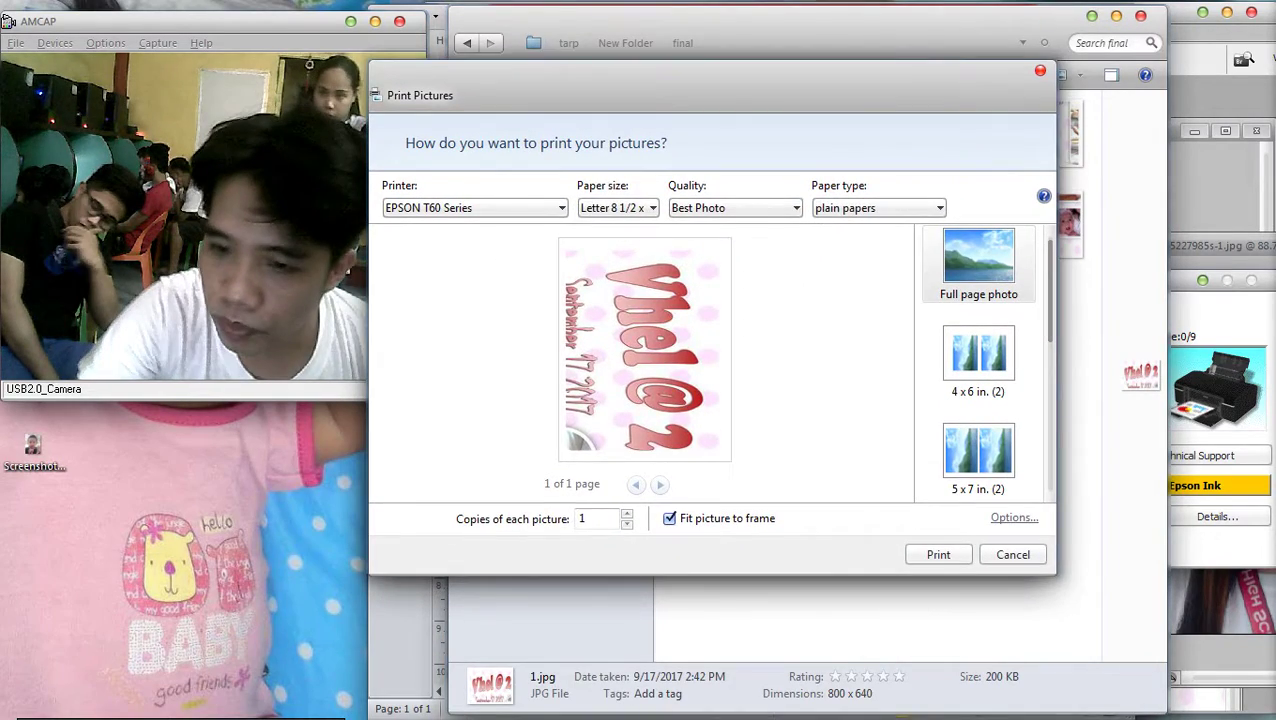
{"action": "left_click", "coordinate": [1014, 517]}
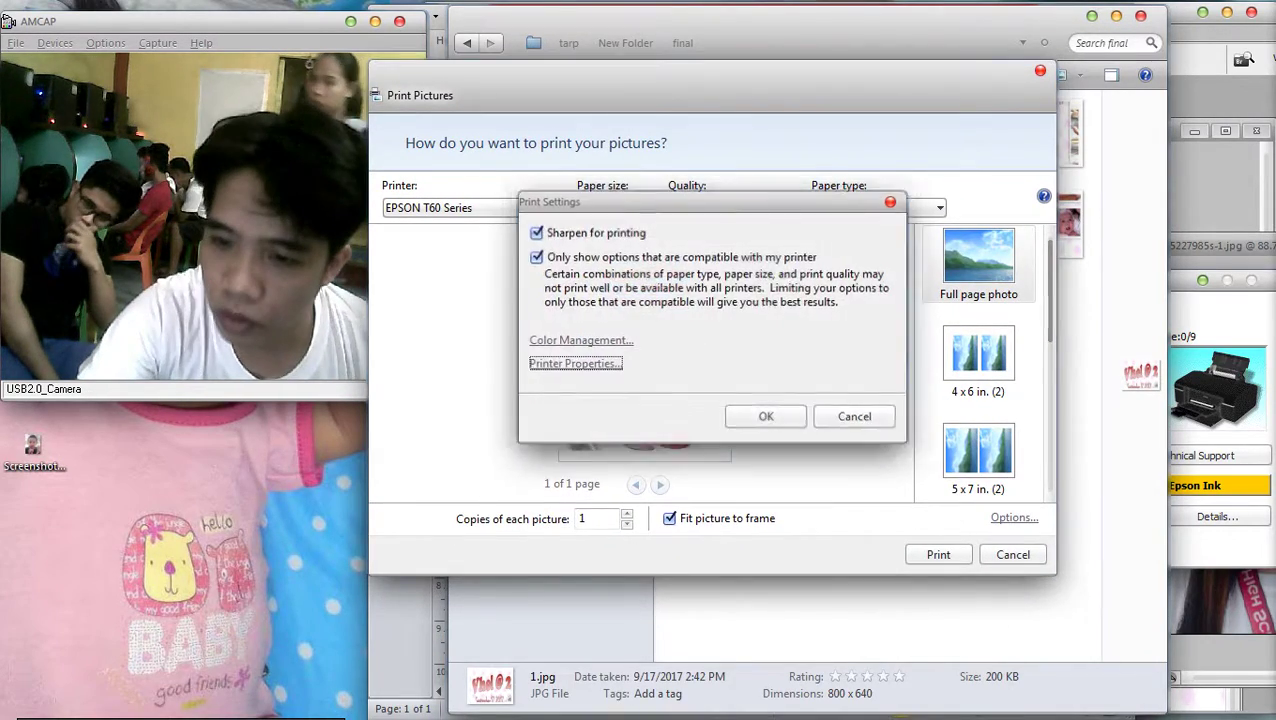
{"action": "left_click", "coordinate": [575, 363]}
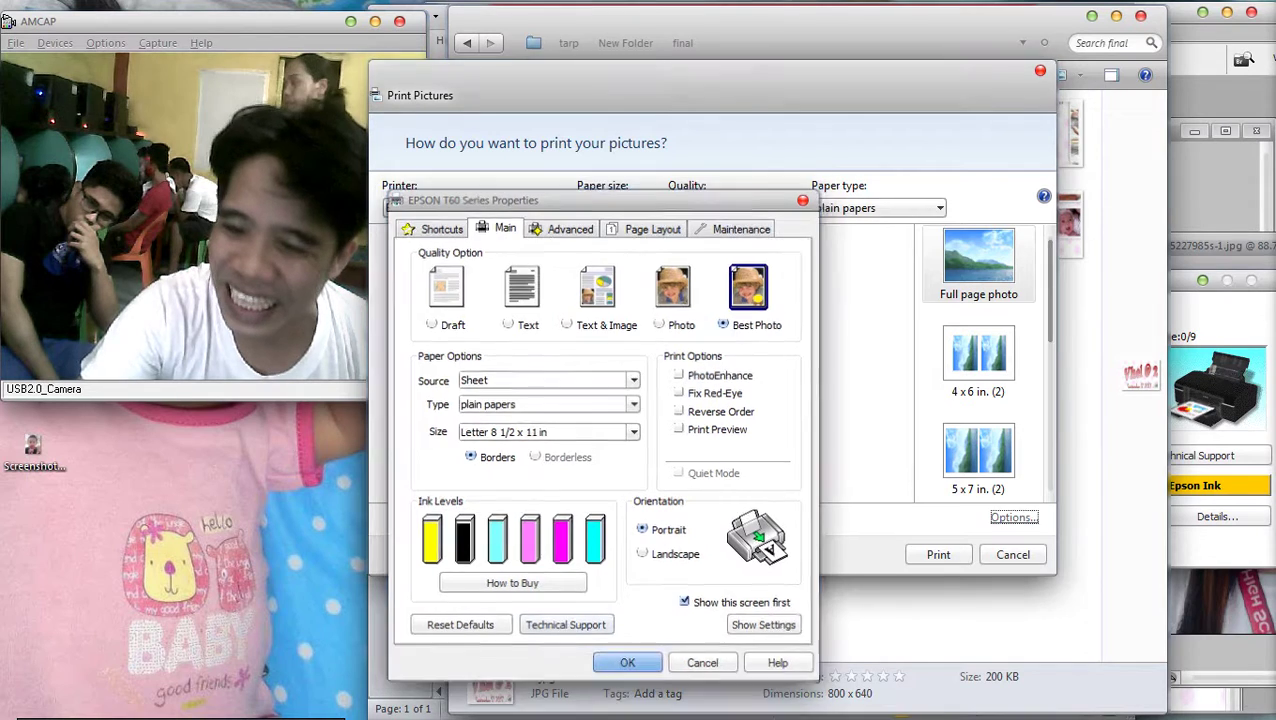
{"action": "left_click", "coordinate": [627, 662]}
{"action": "left_click", "coordinate": [938, 554]}
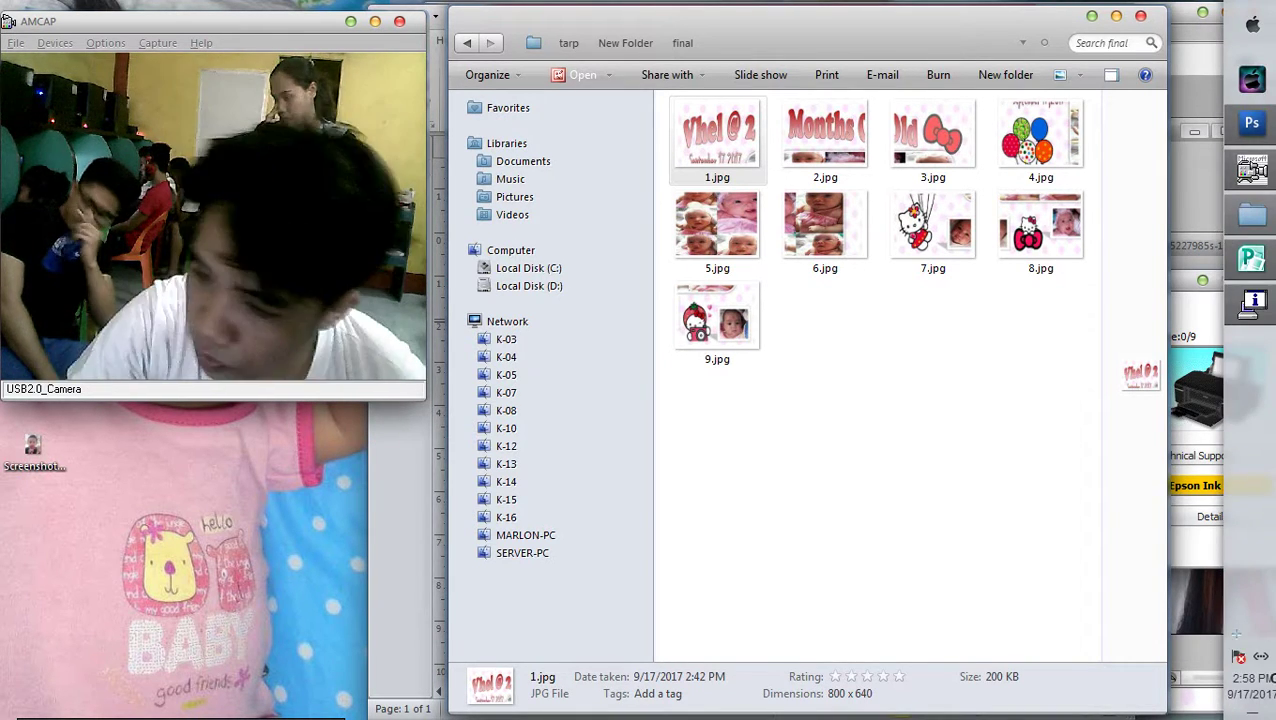
{"action": "left_click", "coordinate": [1236, 632]}
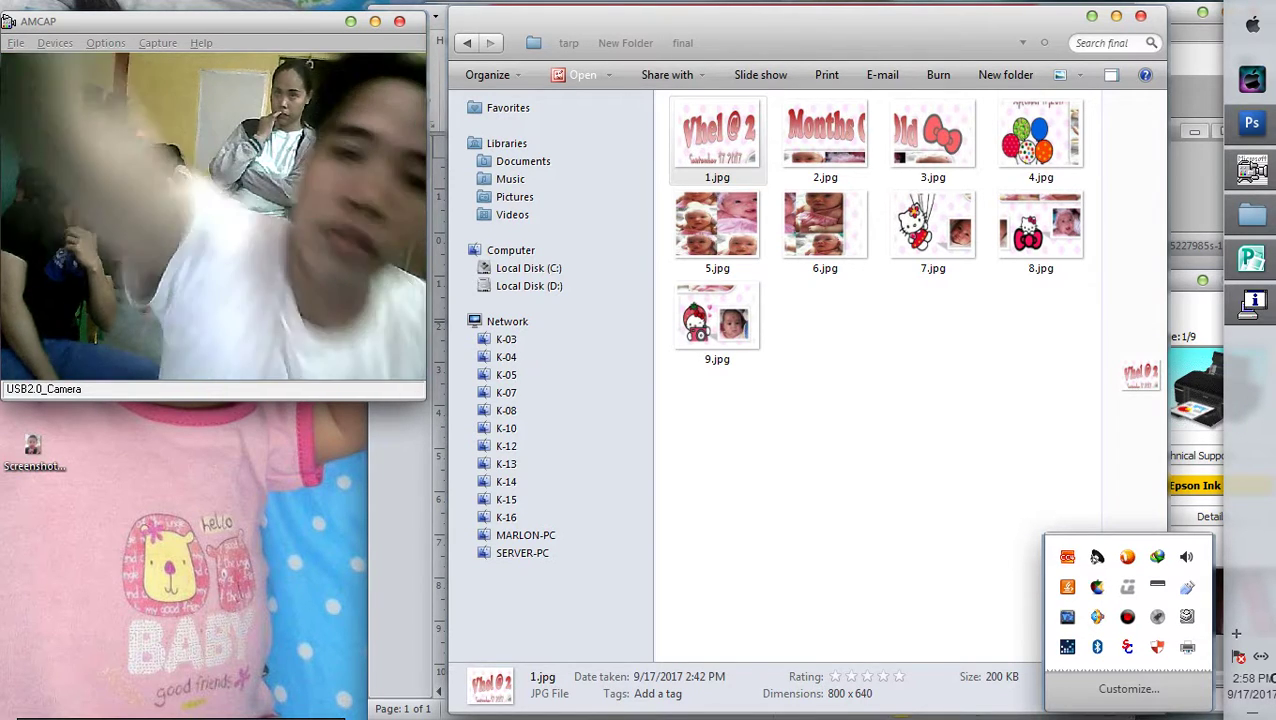
Open the Computer view with Win+E to see the newly connected USB drive F:
{"action": "key", "text": "super+e"}
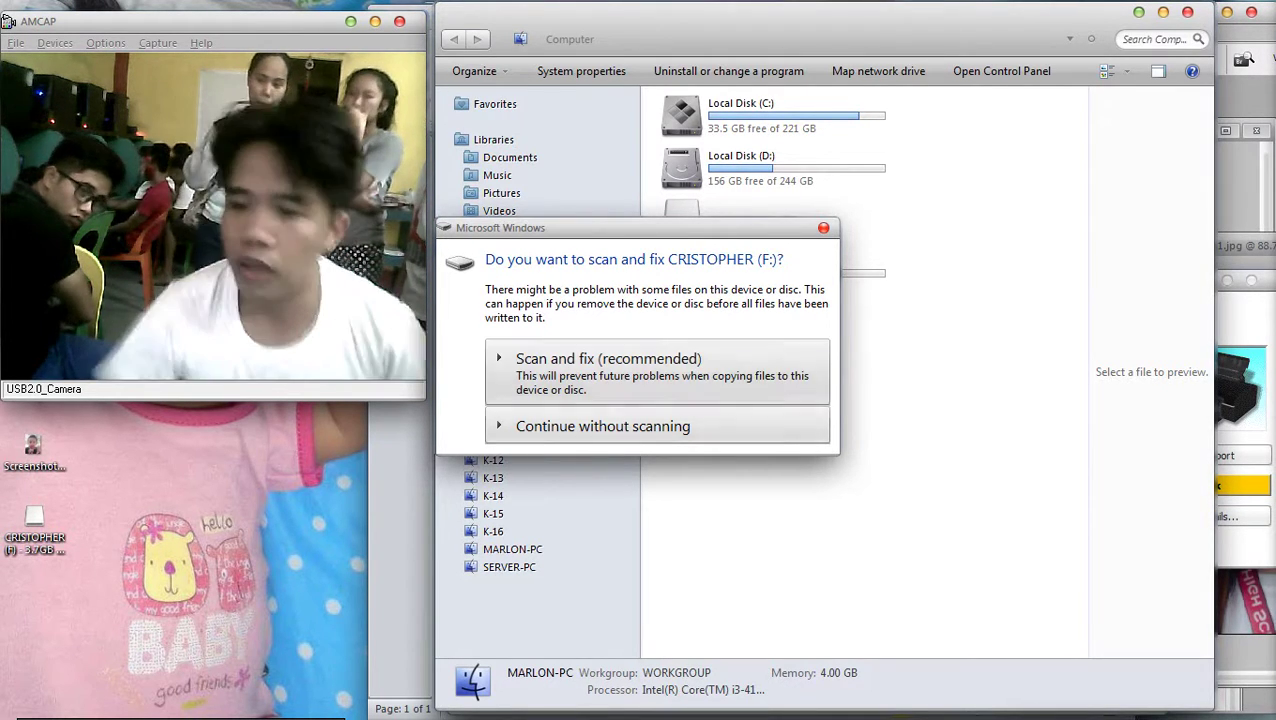
Skip the drive scan, open USB drive F:, and select the SWIPE MAJOR PROMO LAYOUT folder
{"action": "key", "text": "Return"}
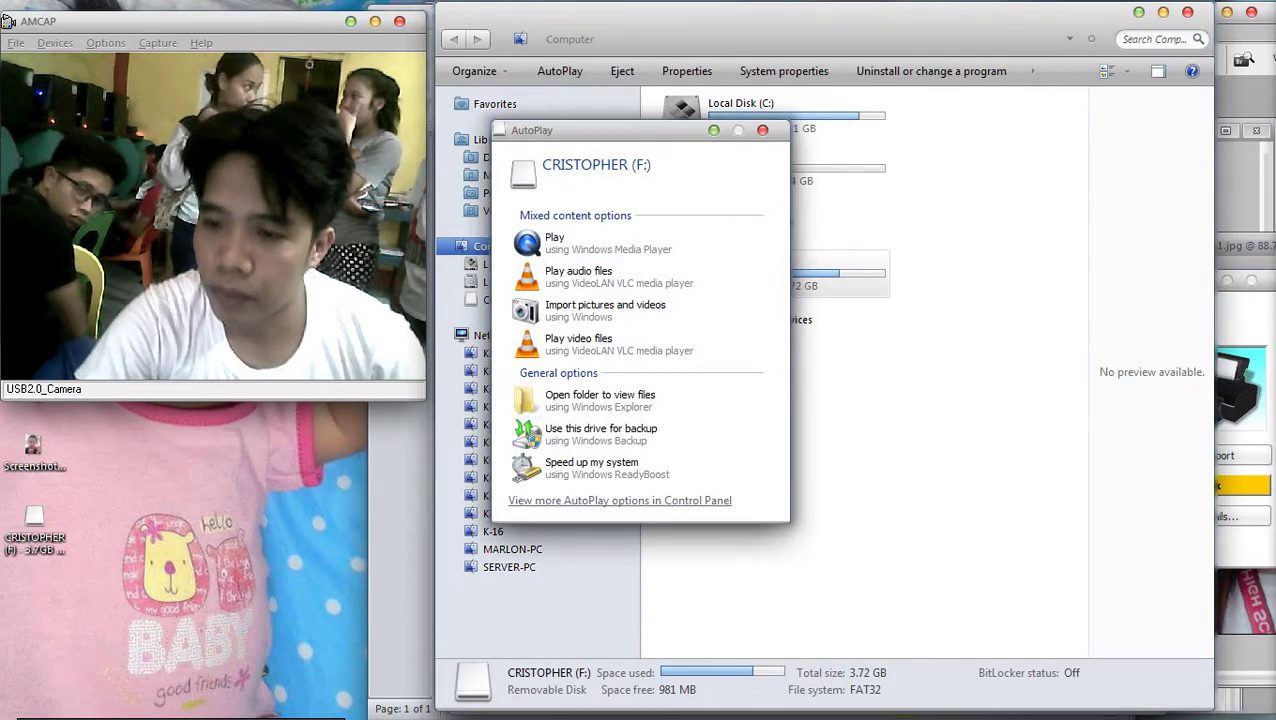
{"action": "double_click", "coordinate": [746, 268]}
{"action": "scroll", "coordinate": [808, 260], "scroll_direction": "down", "scroll_amount": 10}
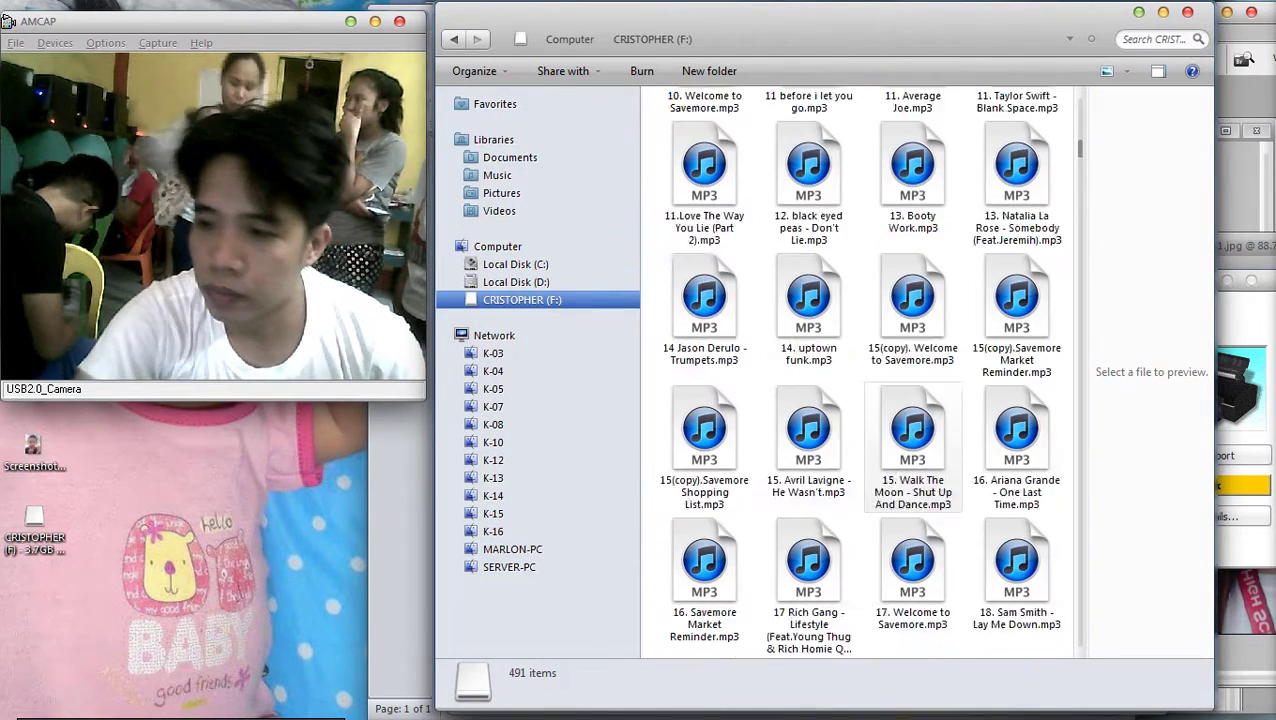
{"action": "scroll", "coordinate": [808, 260], "scroll_direction": "up", "scroll_amount": 10}
{"action": "left_click", "coordinate": [704, 255]}
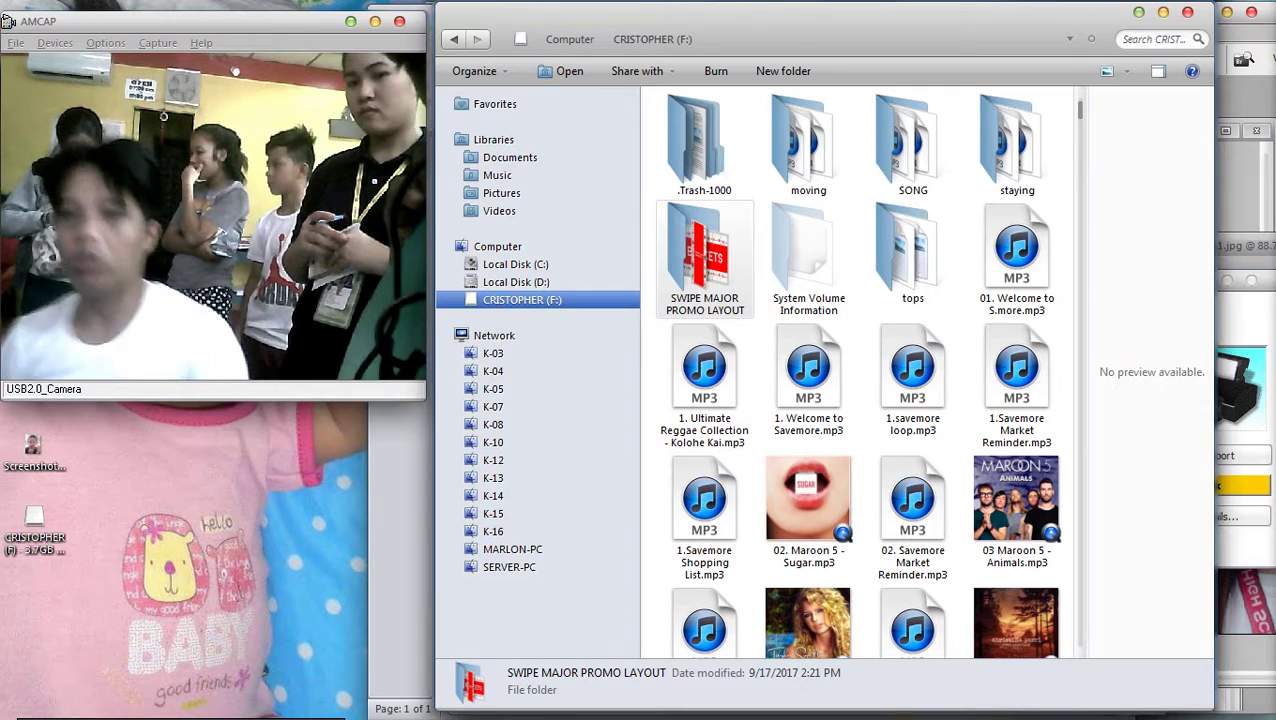
{"action": "mouse_move", "coordinate": [905, 700]}
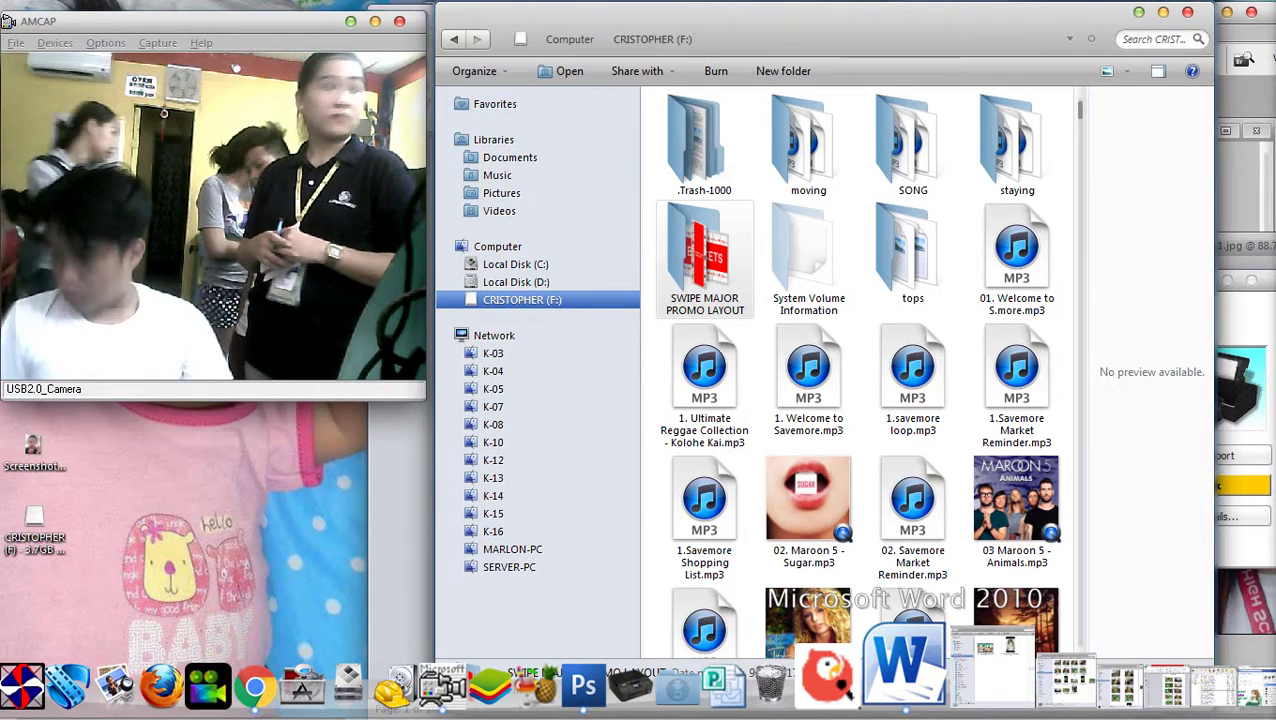
Open the SWIPE MAJOR PROMO LAYOUT folder and show its files as Extra large icons
{"action": "double_click", "coordinate": [705, 255]}
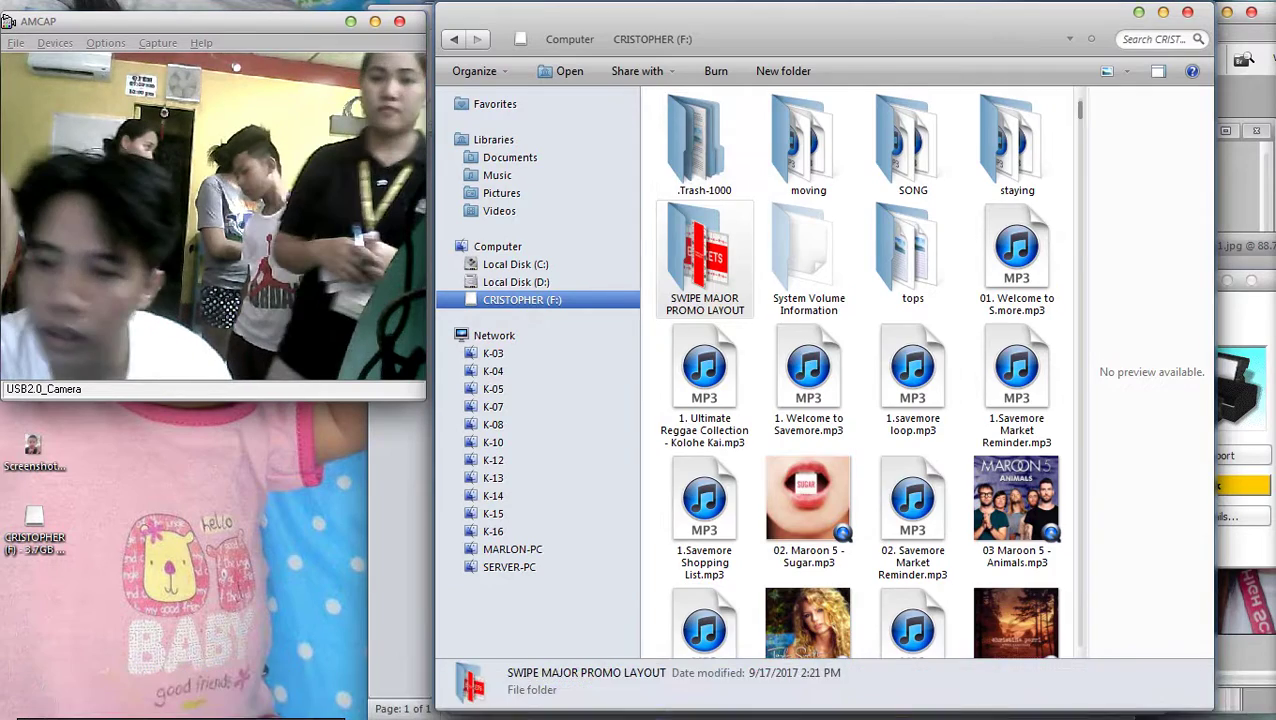
{"action": "right_click", "coordinate": [787, 323]}
{"action": "mouse_move", "coordinate": [850, 333]}
{"action": "left_click", "coordinate": [1097, 333]}
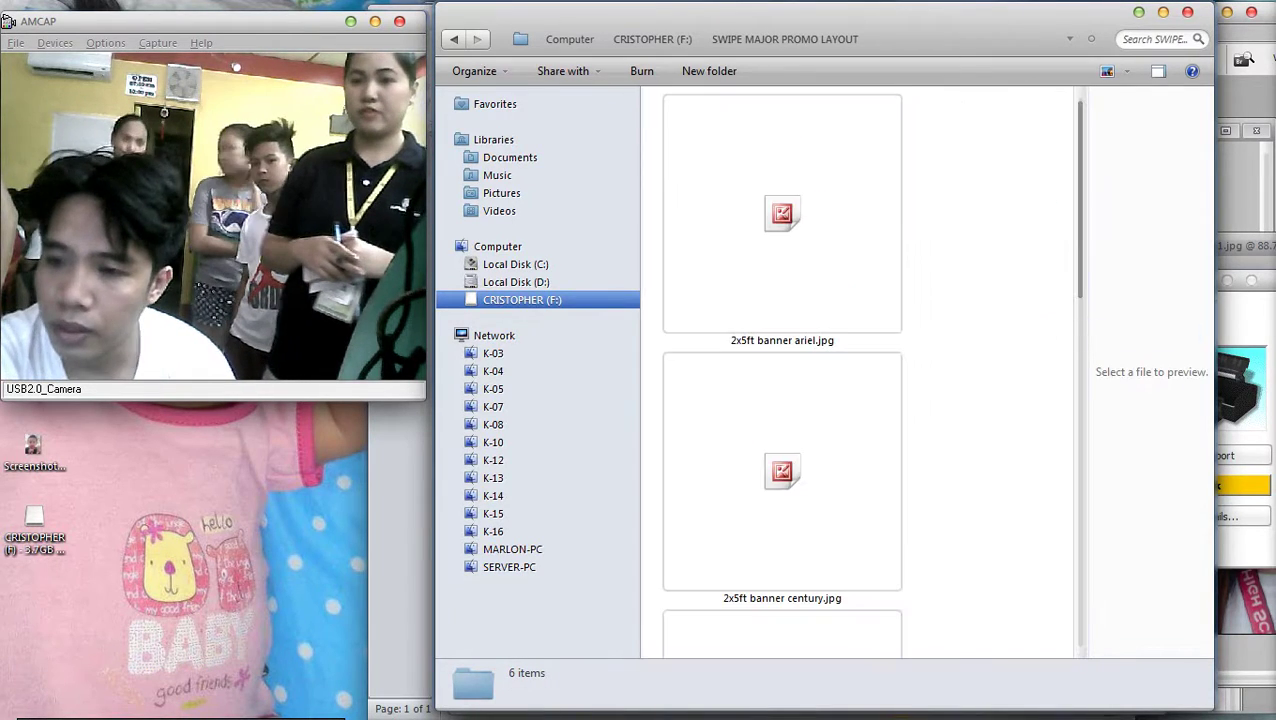
{"action": "scroll", "coordinate": [860, 370], "scroll_direction": "down", "scroll_amount": 4}
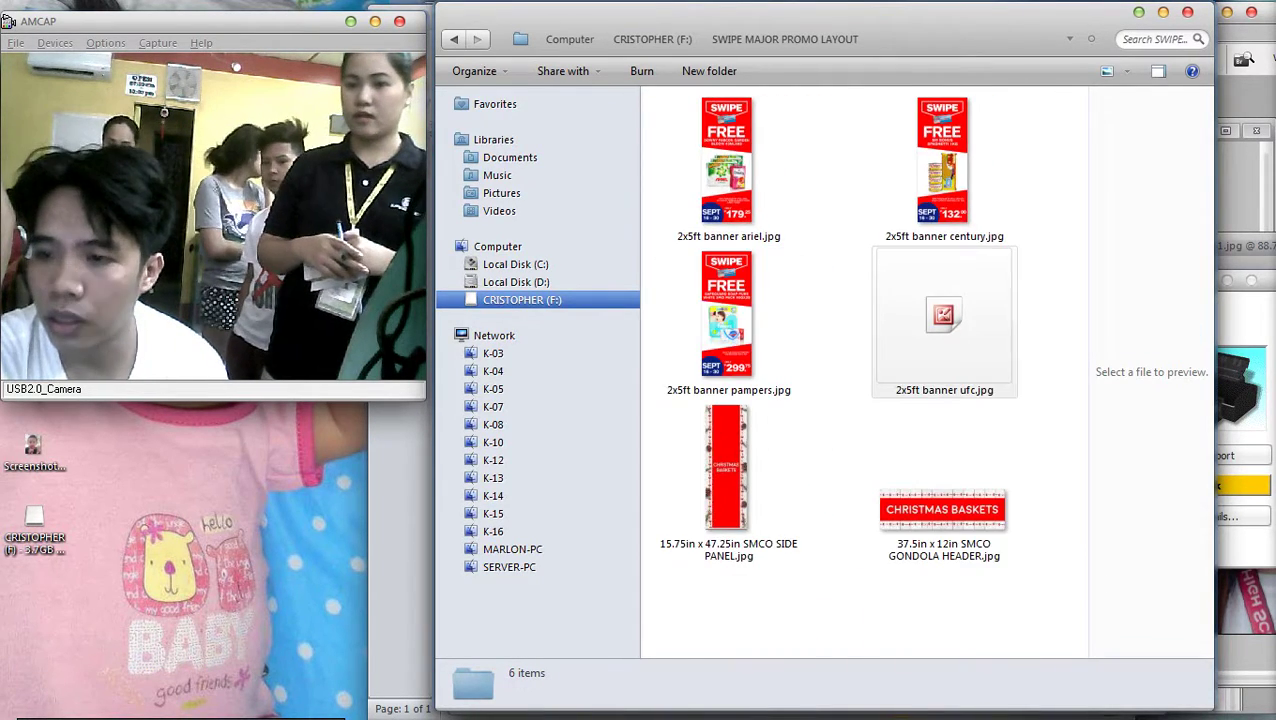
{"action": "scroll", "coordinate": [860, 370], "scroll_direction": "up", "scroll_amount": 4}
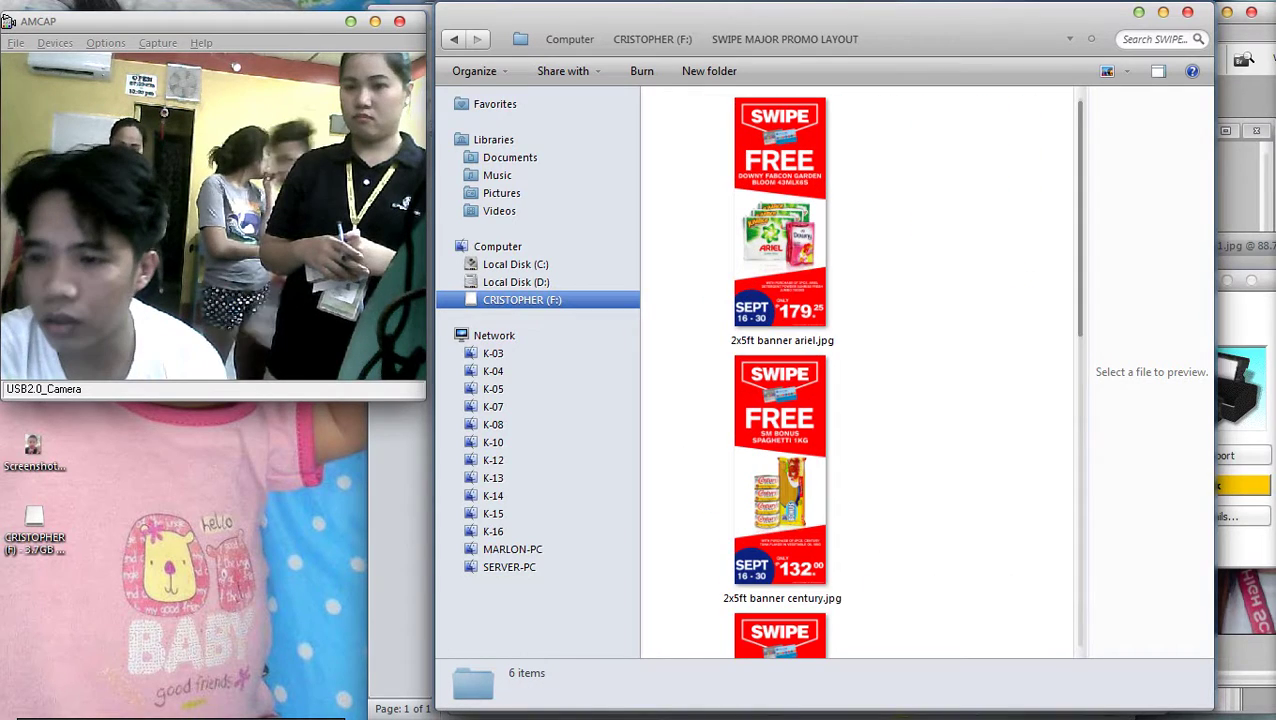
Open 2x5ft banner ariel.jpg in Adobe Photoshop CS3
{"action": "right_click", "coordinate": [826, 225]}
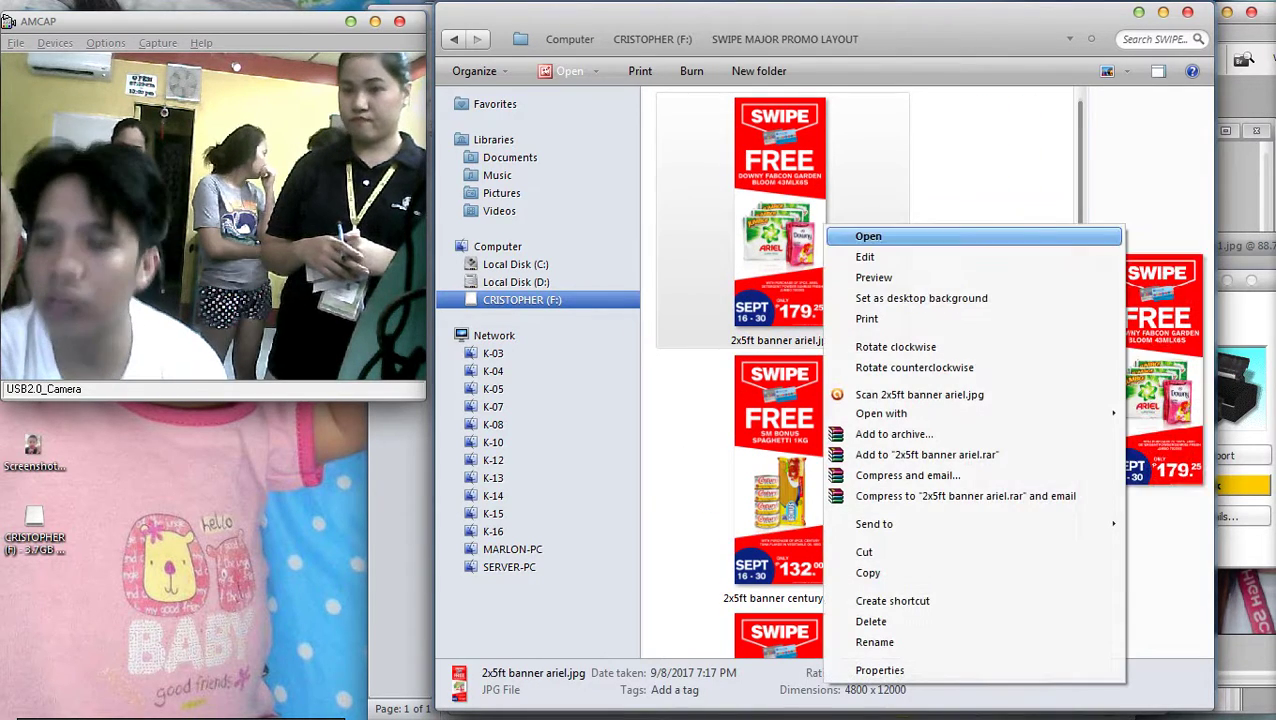
{"action": "mouse_move", "coordinate": [881, 413]}
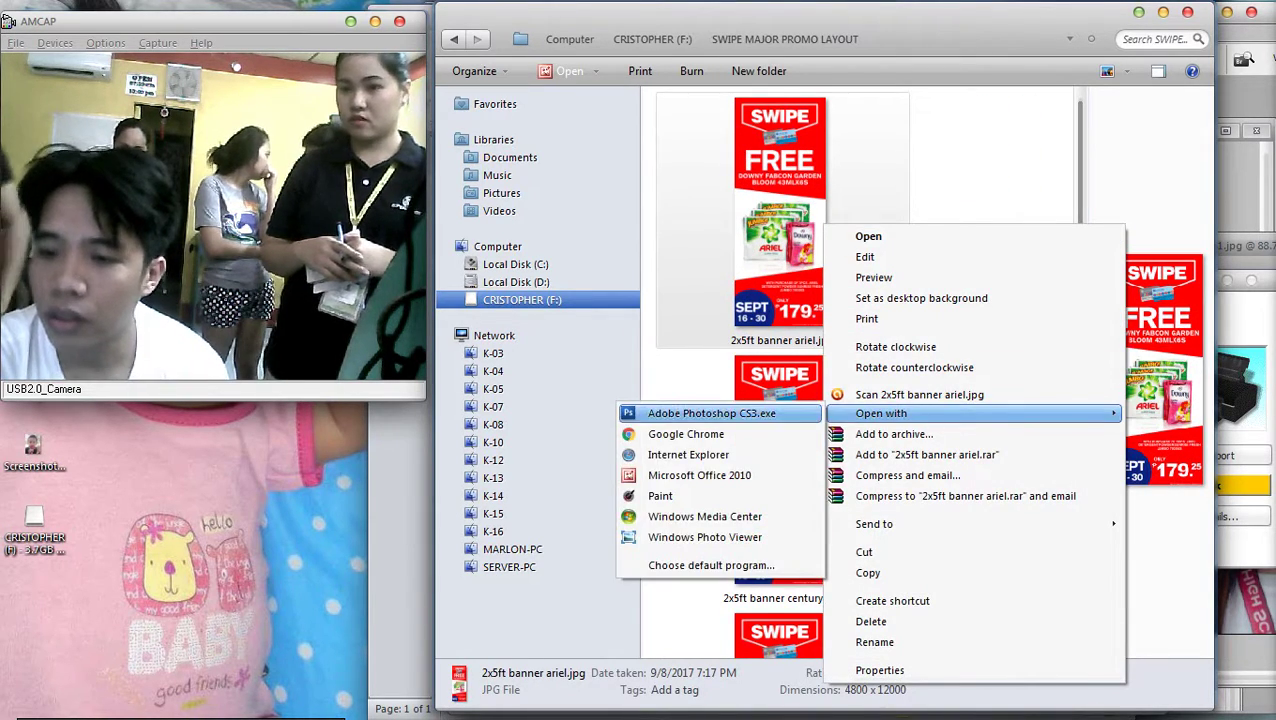
{"action": "left_click", "coordinate": [700, 413]}
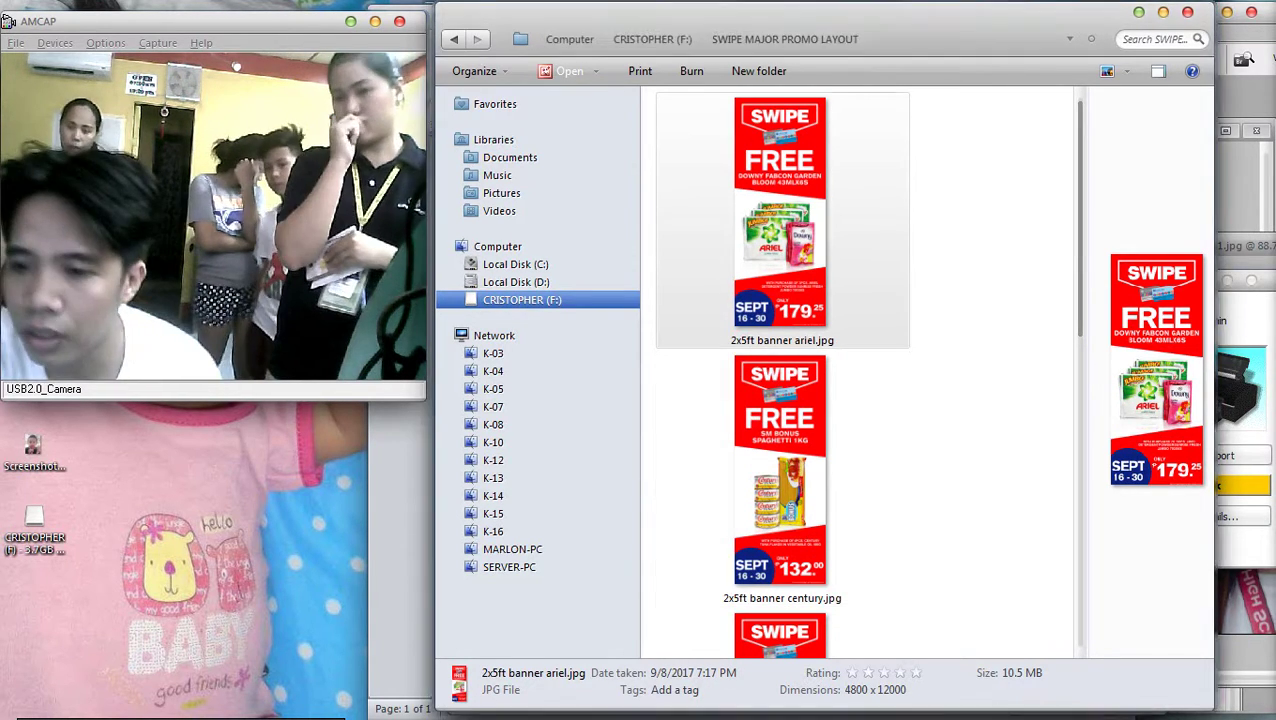
{"action": "scroll", "coordinate": [782, 400], "scroll_direction": "down", "scroll_amount": 8}
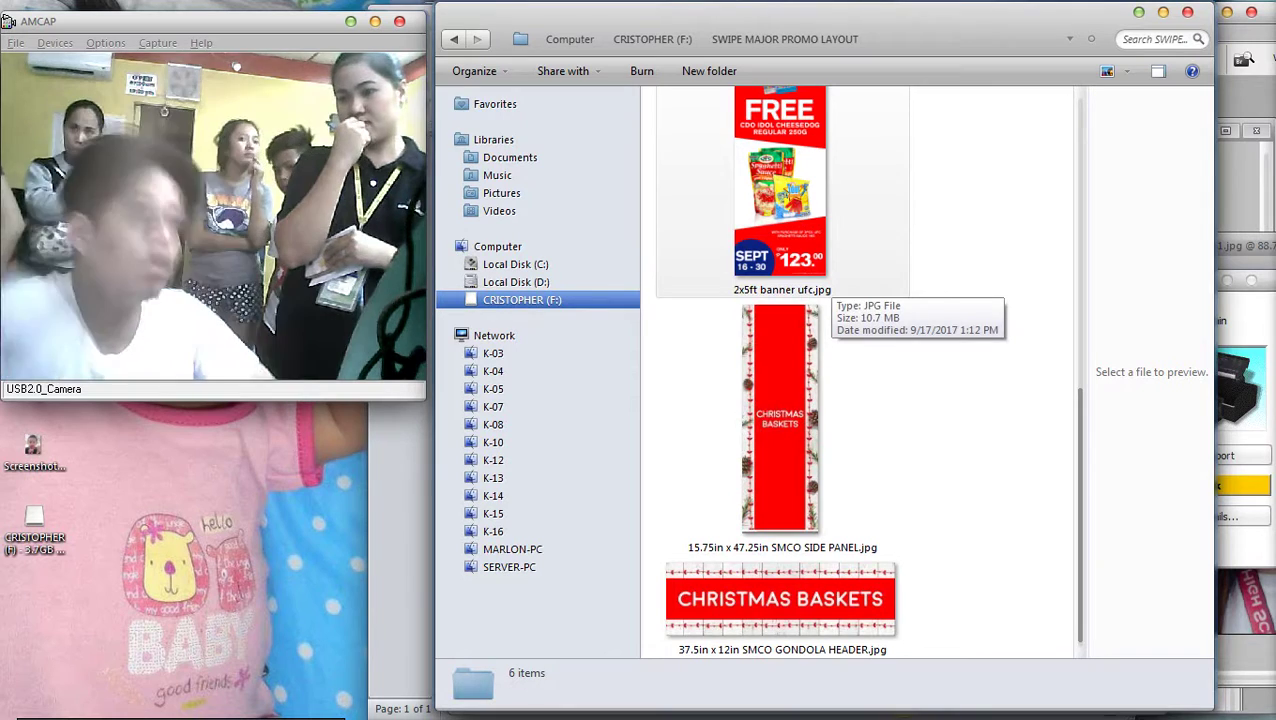
{"action": "left_click", "coordinate": [1222, 374]}
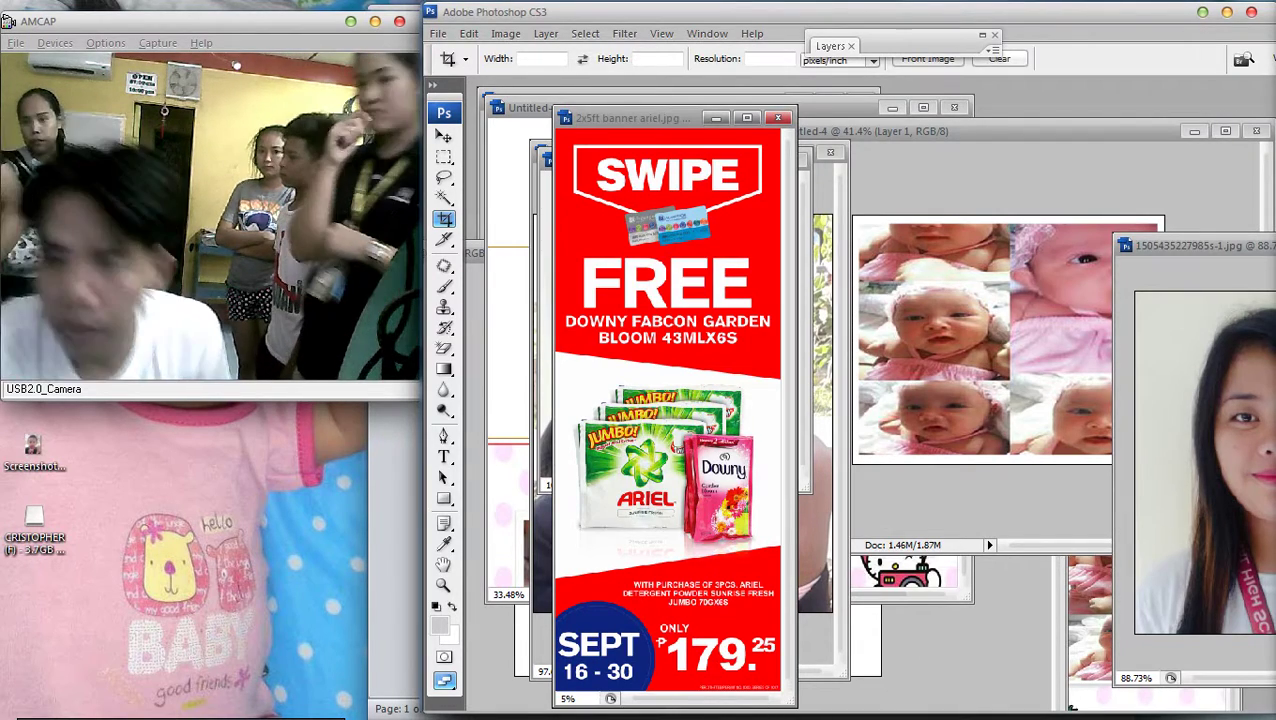
Maximize the banner window and check Image Size: 24 x 60 inches at 200 pixels/inch
{"action": "left_click", "coordinate": [746, 118]}
{"action": "left_click", "coordinate": [527, 33]}
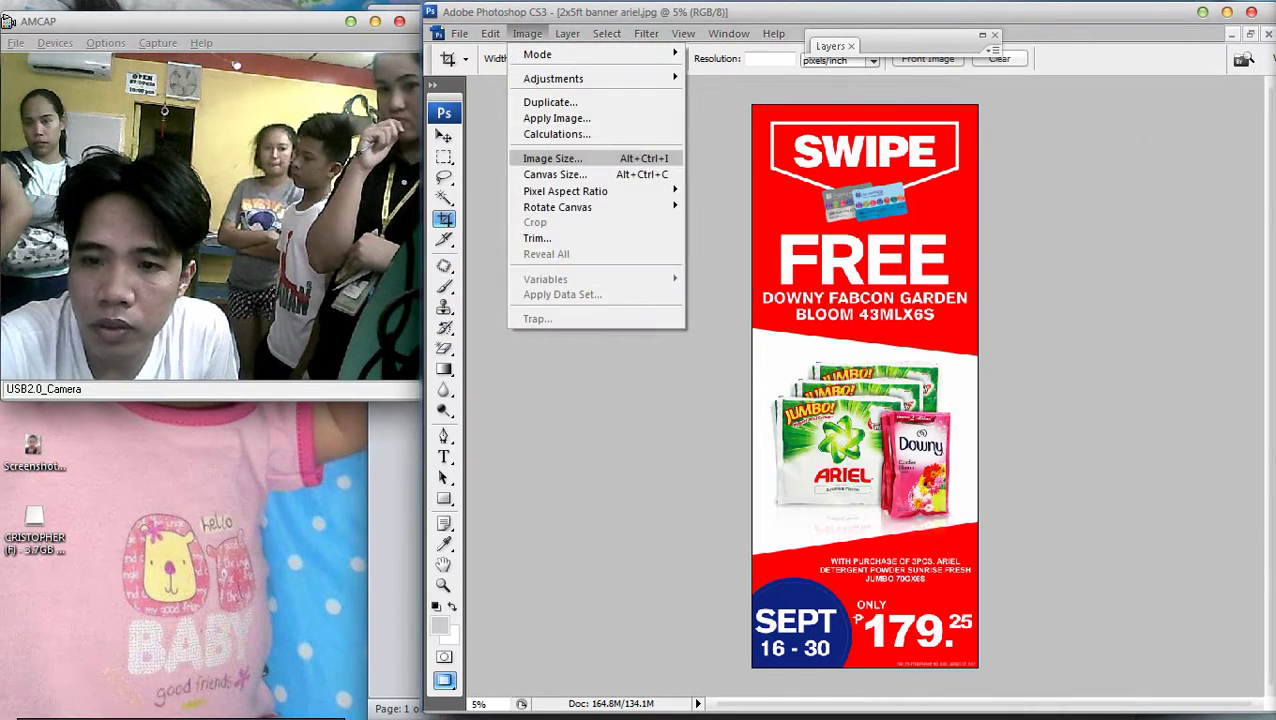
{"action": "left_click", "coordinate": [552, 158]}
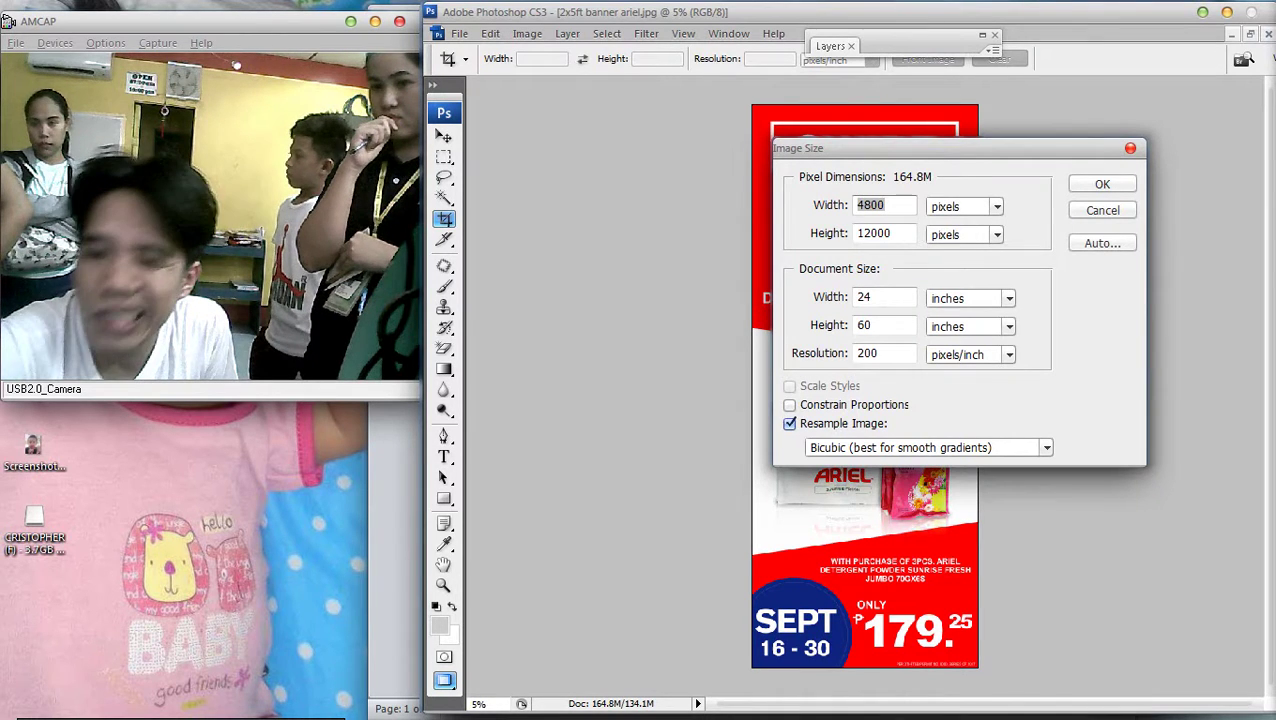
{"action": "key", "text": "Escape"}
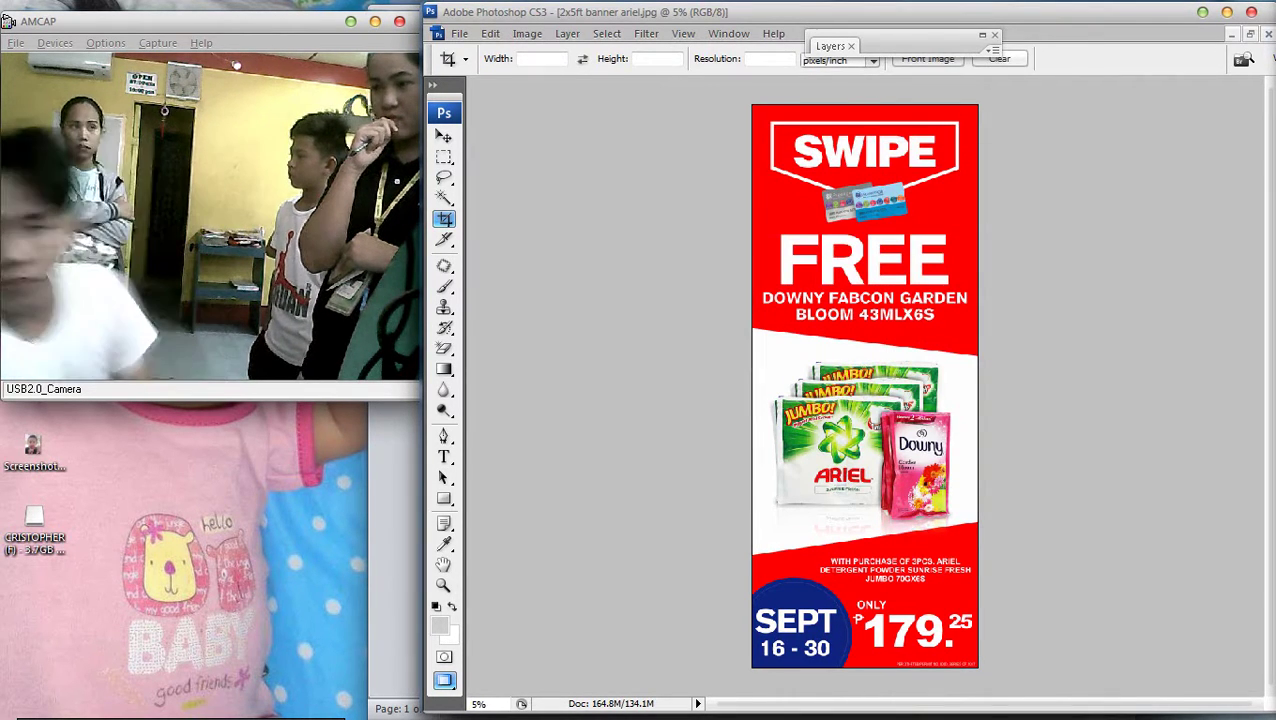
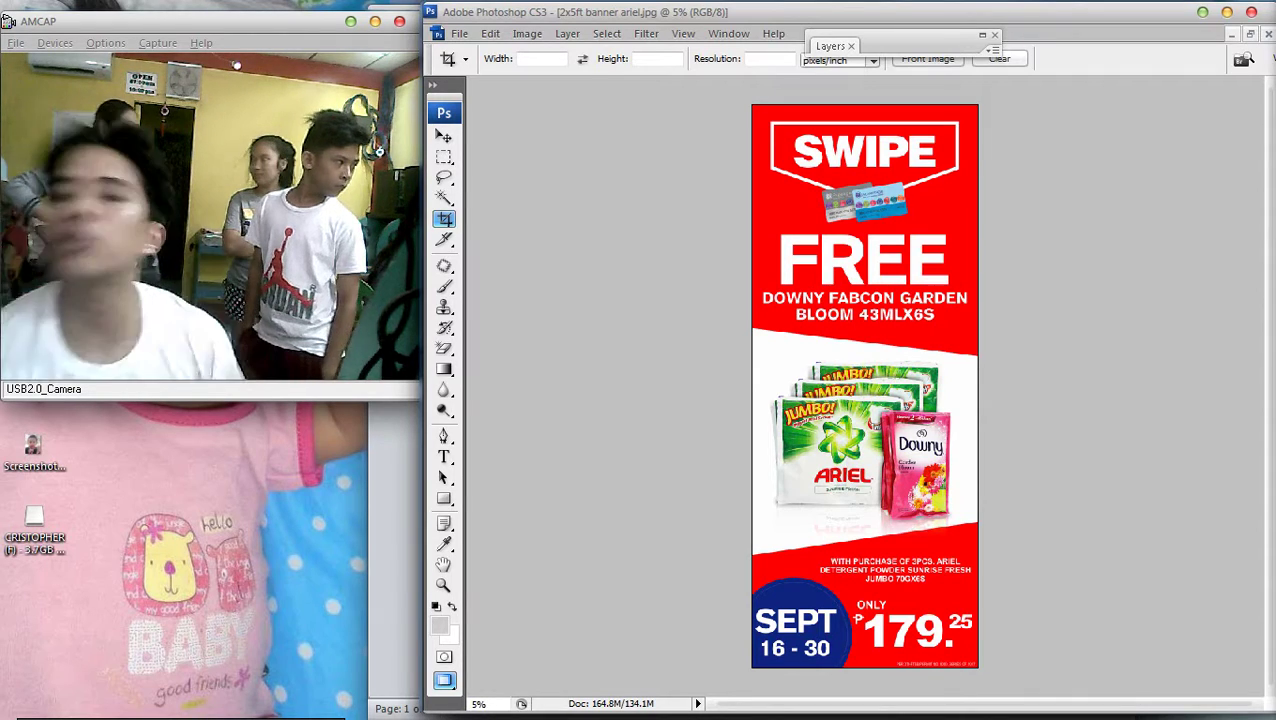
Open '37.5in x 12in SMCO GONDOLA HEADER.jpg' from the SWIPE MAJOR PROMO LAYOUT folder in Photoshop
{"action": "left_click", "coordinate": [1250, 169]}
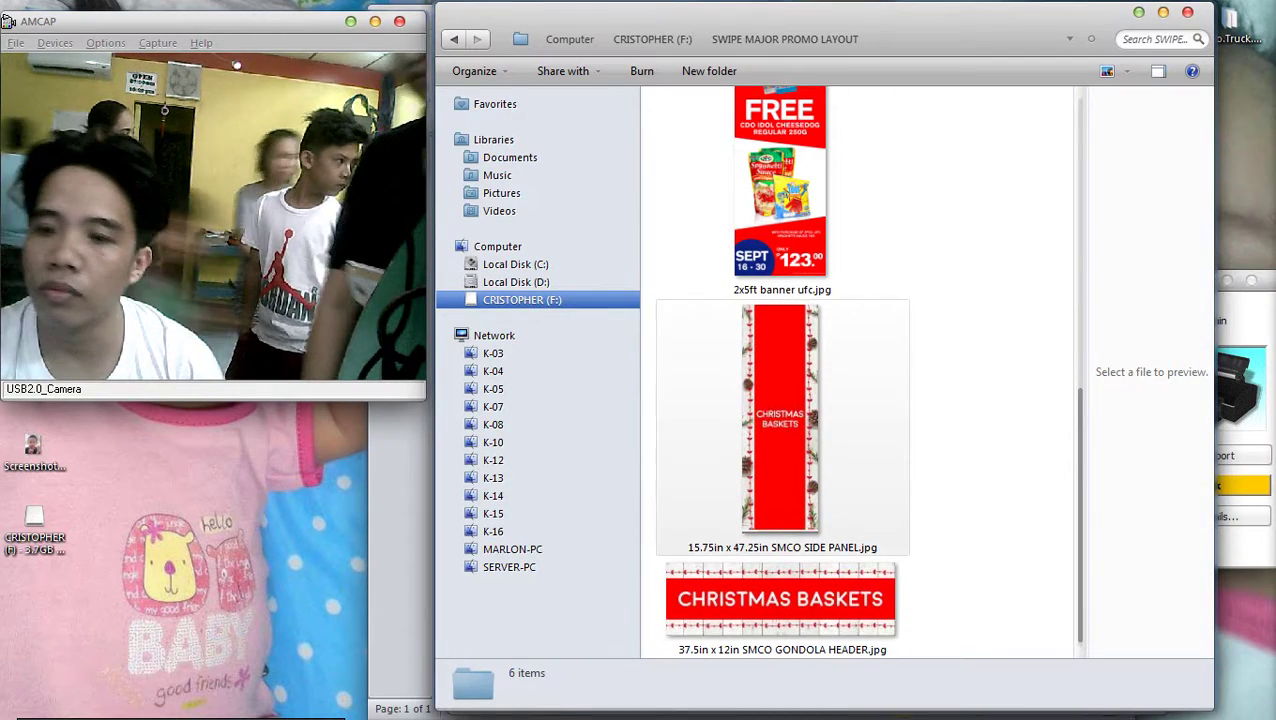
{"action": "left_click", "coordinate": [782, 430]}
{"action": "left_click", "coordinate": [782, 430], "text": "ctrl"}
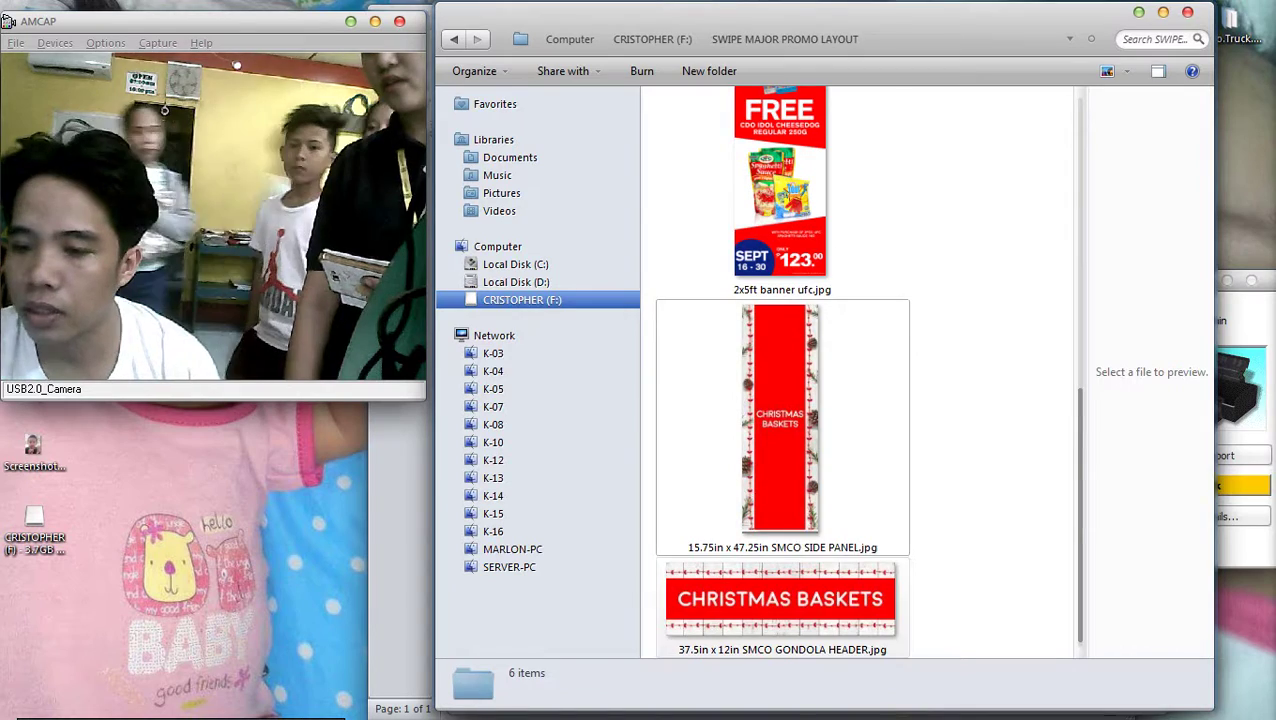
{"action": "left_click", "coordinate": [780, 600]}
{"action": "right_click", "coordinate": [800, 584]}
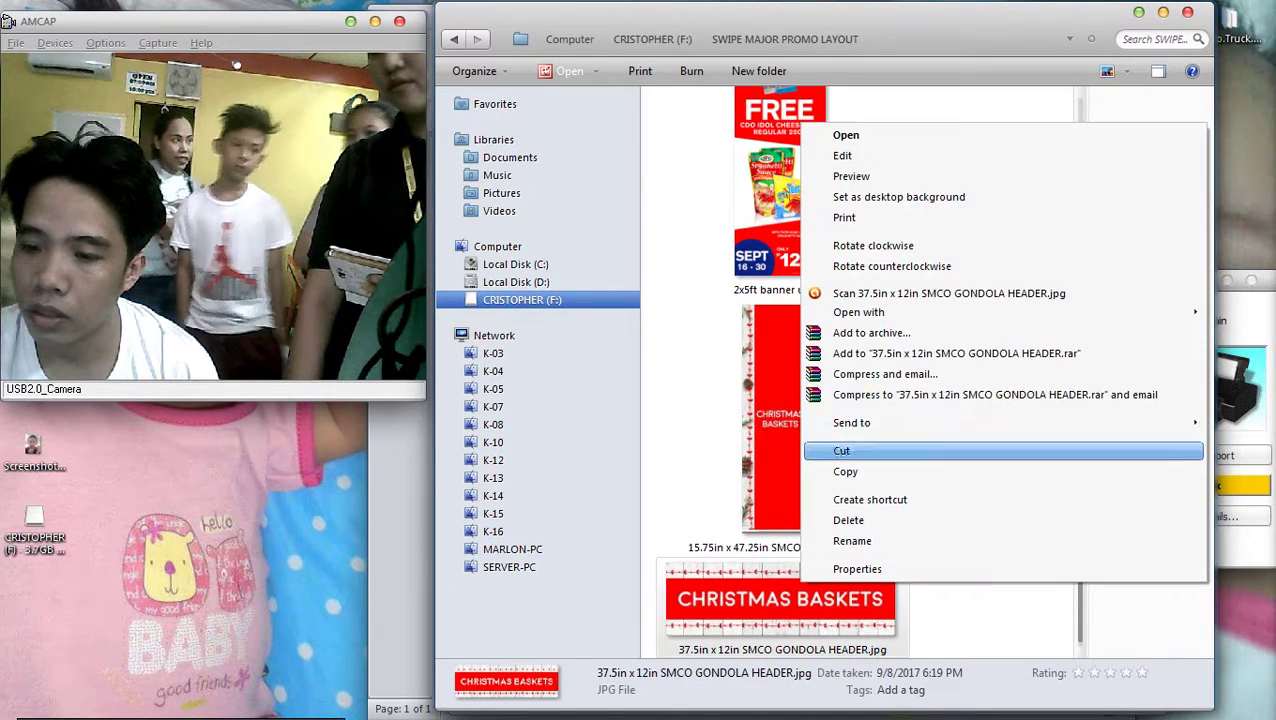
{"action": "mouse_move", "coordinate": [900, 312]}
{"action": "left_click", "coordinate": [670, 306]}
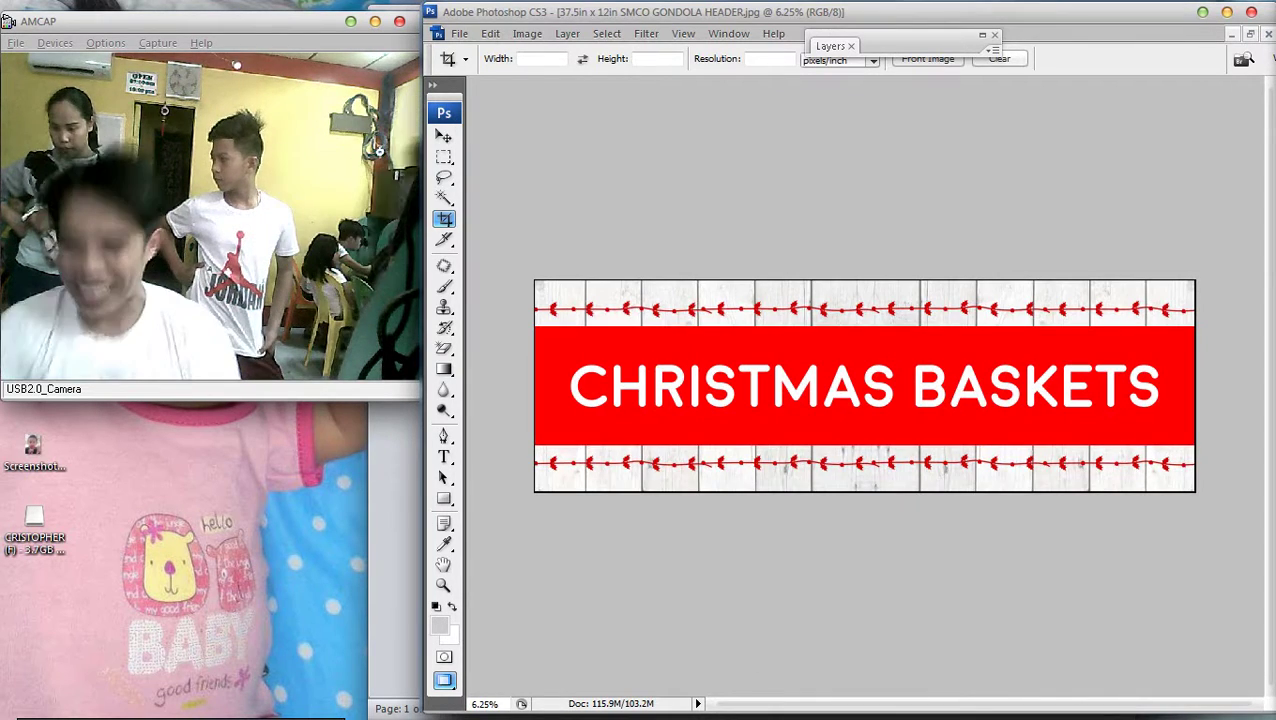
{"action": "left_click", "coordinate": [527, 33]}
{"action": "left_click", "coordinate": [552, 158]}
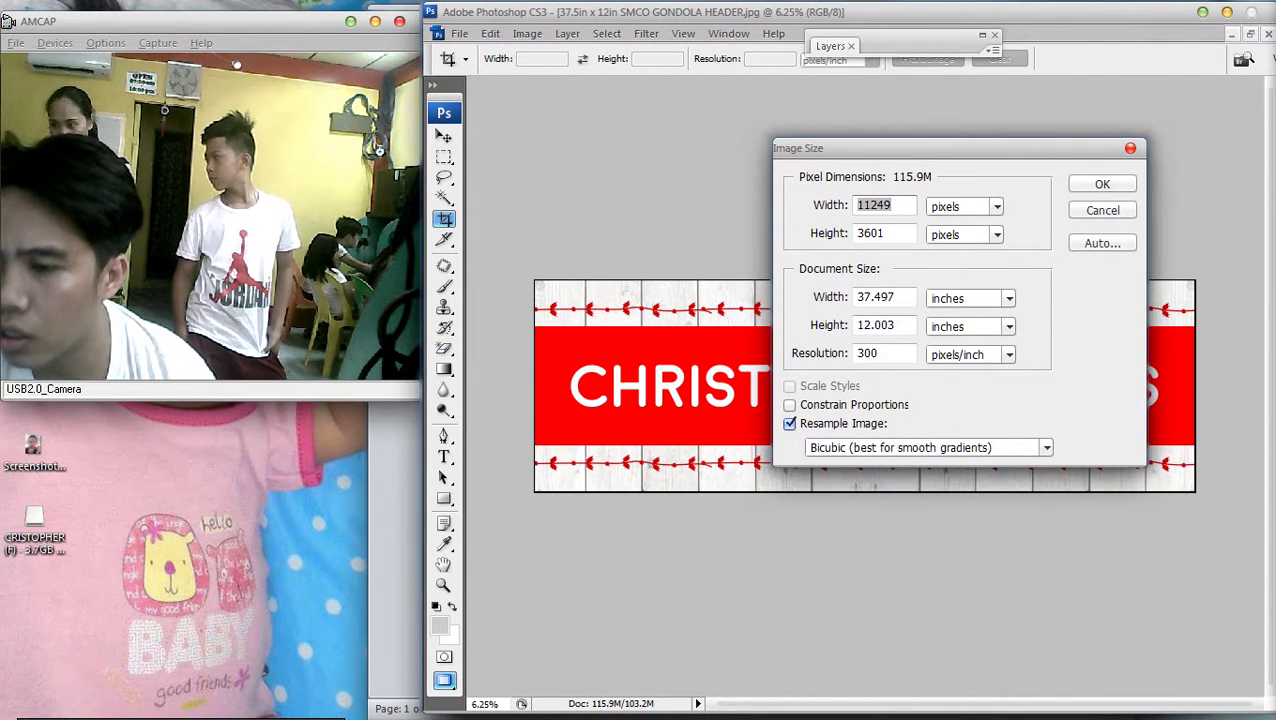
{"action": "left_click", "coordinate": [875, 325]}
{"action": "key", "text": "Right"}
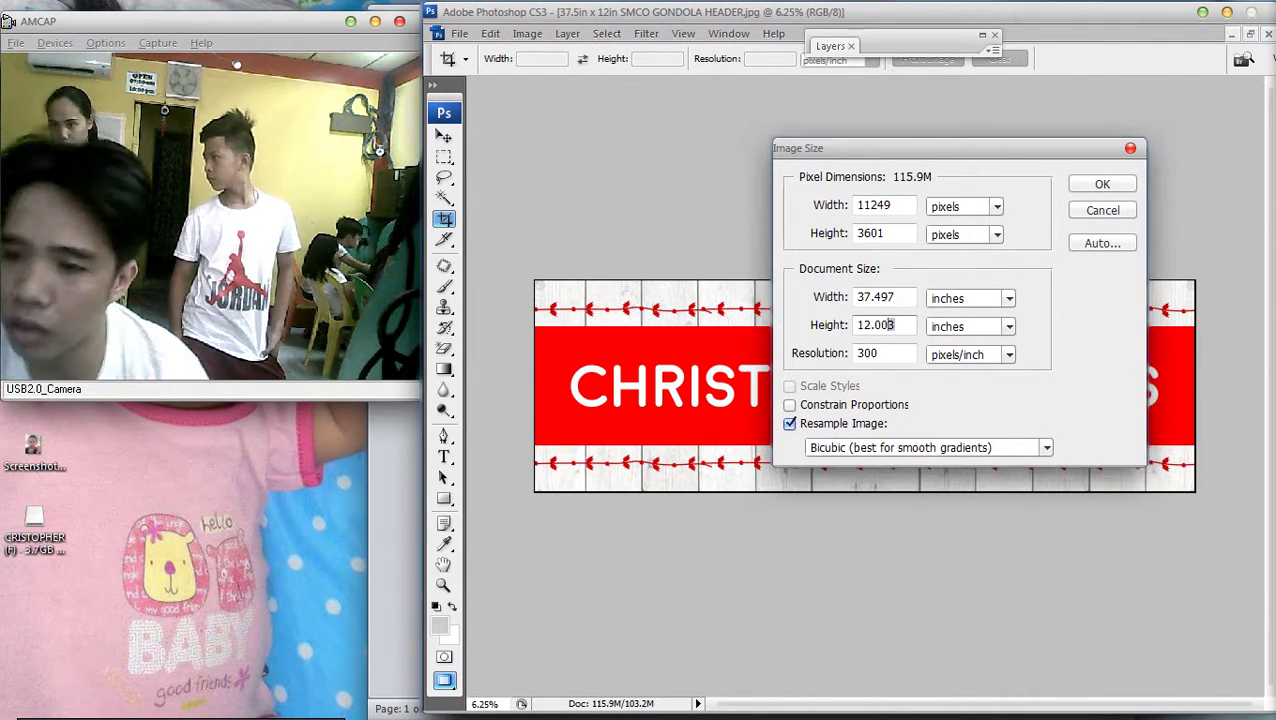
{"action": "key", "text": "shift+Left"}
{"action": "key", "text": "shift+Left"}
{"action": "key", "text": "shift+Left"}
{"action": "key", "text": "BackSpace"}
{"action": "key", "text": "BackSpace"}
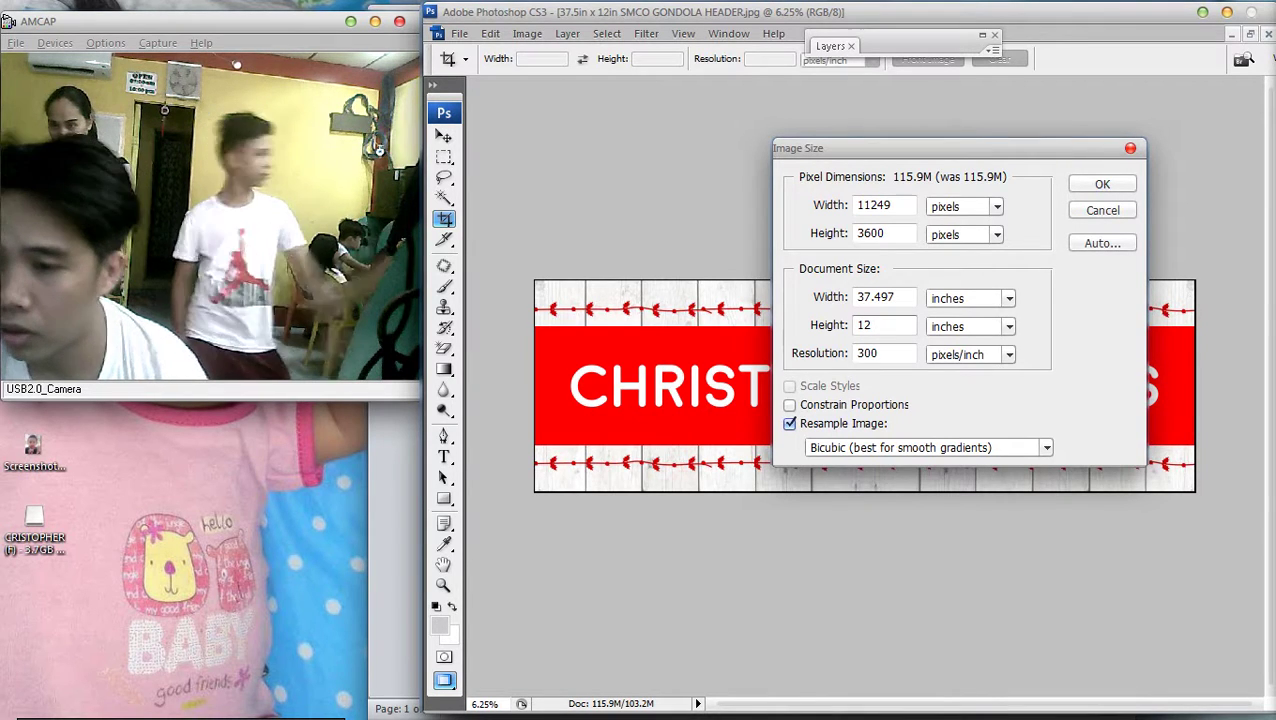
{"action": "key", "text": "shift+Tab"}
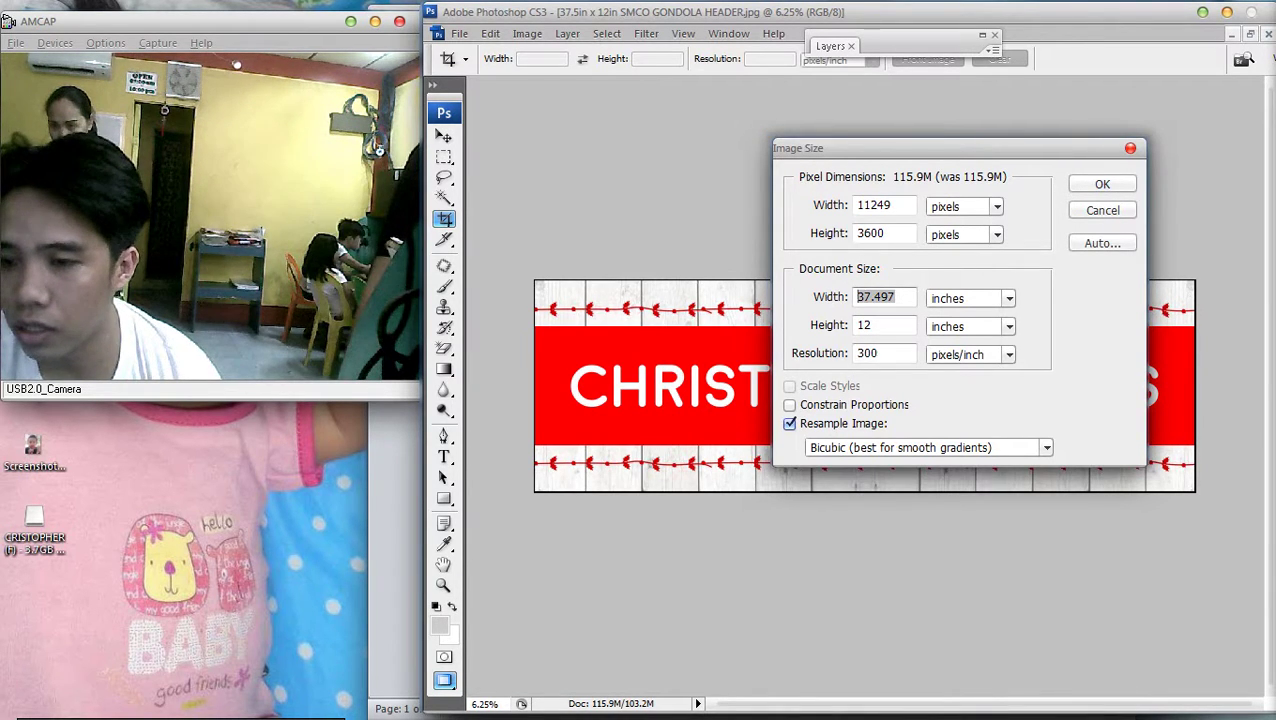
{"action": "key", "text": "super"}
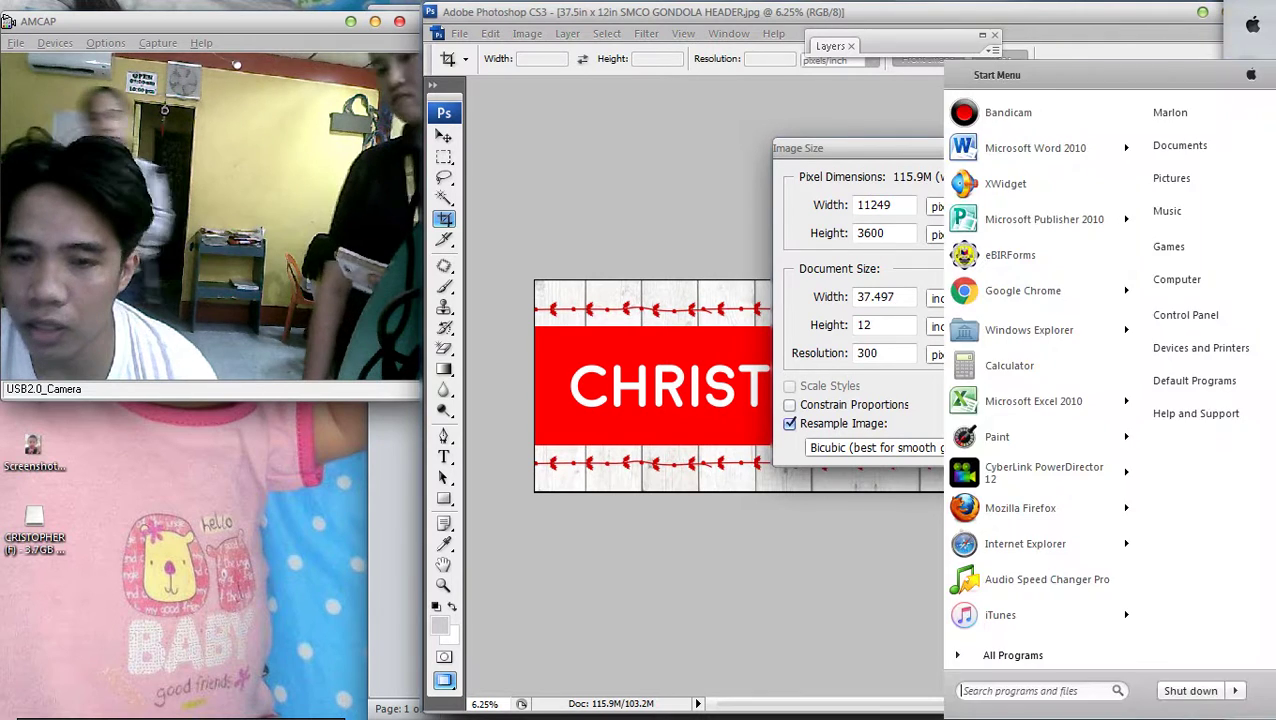
{"action": "key", "text": "Escape"}
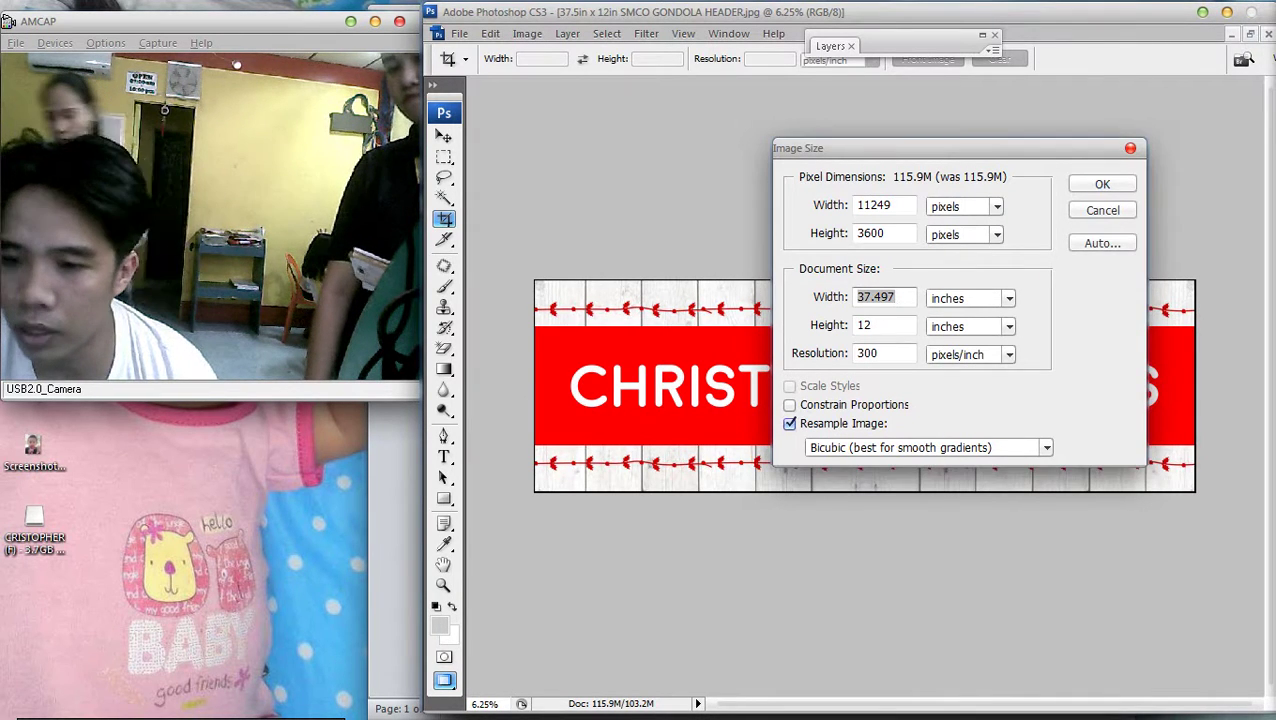
{"action": "left_click", "coordinate": [872, 325]}
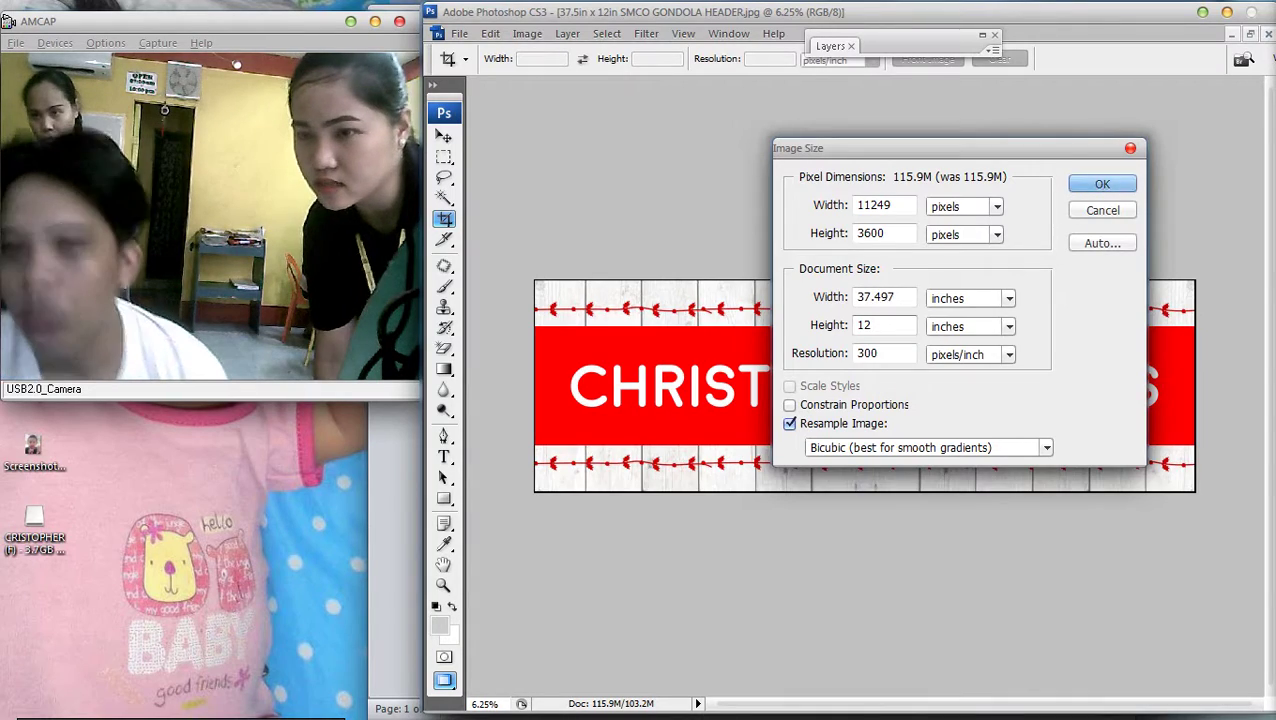
{"action": "key", "text": "Return"}
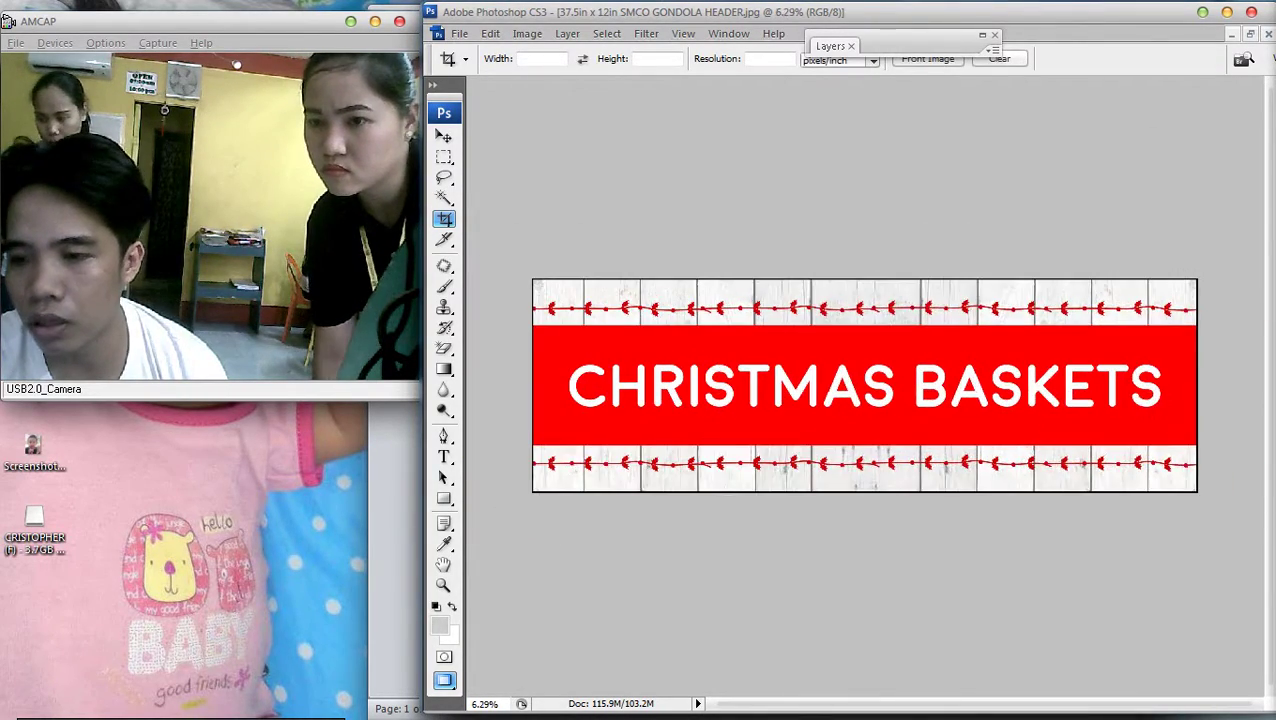
{"action": "key", "text": "alt+i"}
Resize the header to 36 x 12 inches, undo it, and show the Layers panel
{"action": "key", "text": "i"}
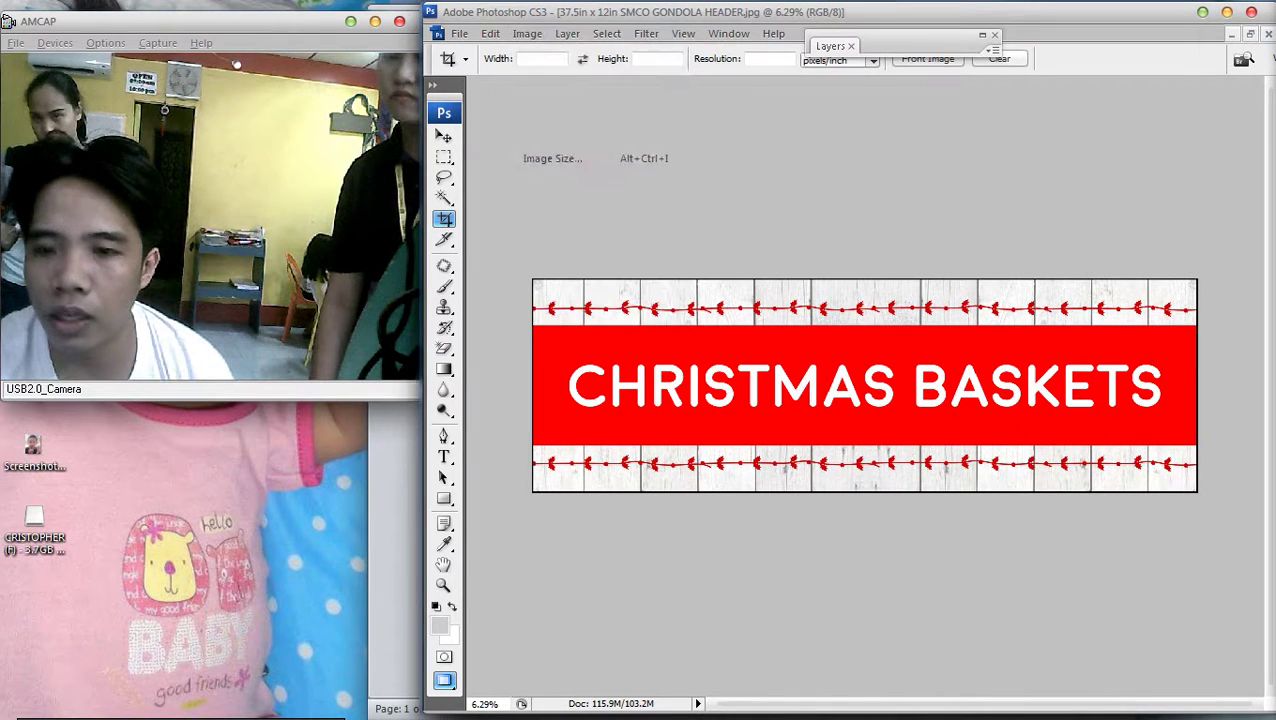
{"action": "left_click", "coordinate": [895, 297]}
{"action": "double_click", "coordinate": [895, 297]}
{"action": "type", "text": "36"}
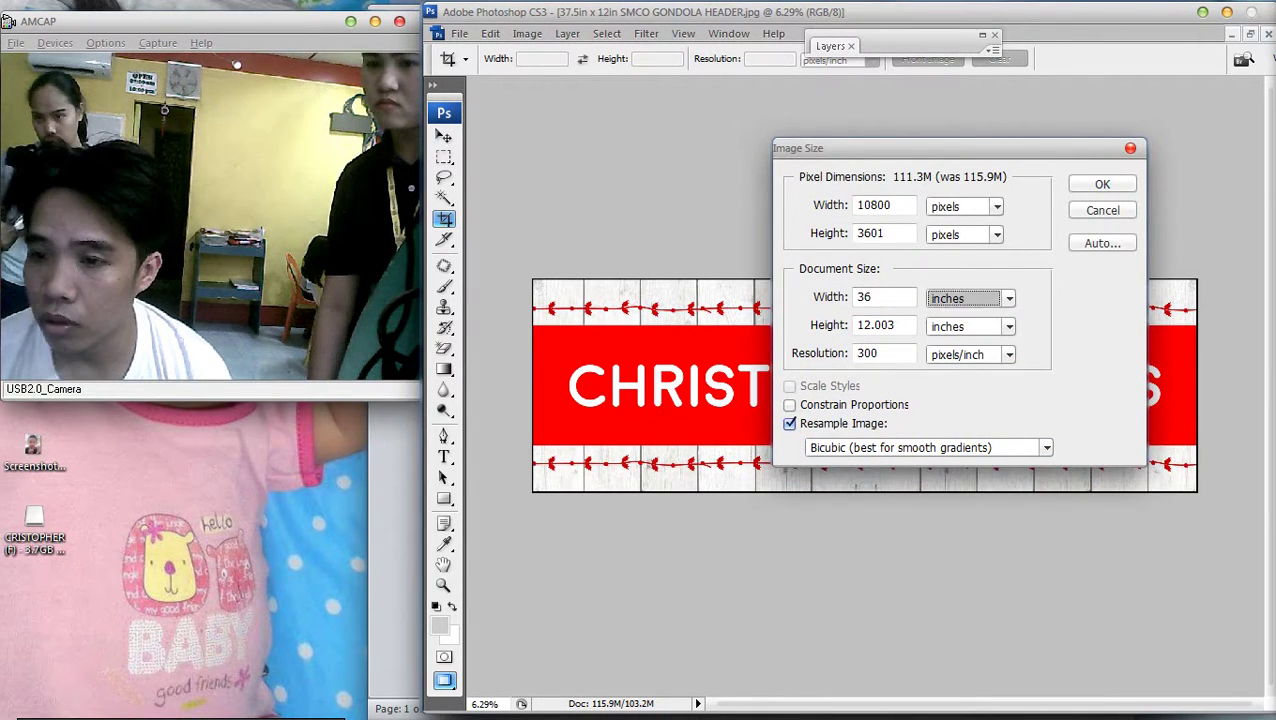
{"action": "key", "text": "Tab"}
{"action": "type", "text": "12"}
{"action": "key", "text": "Return"}
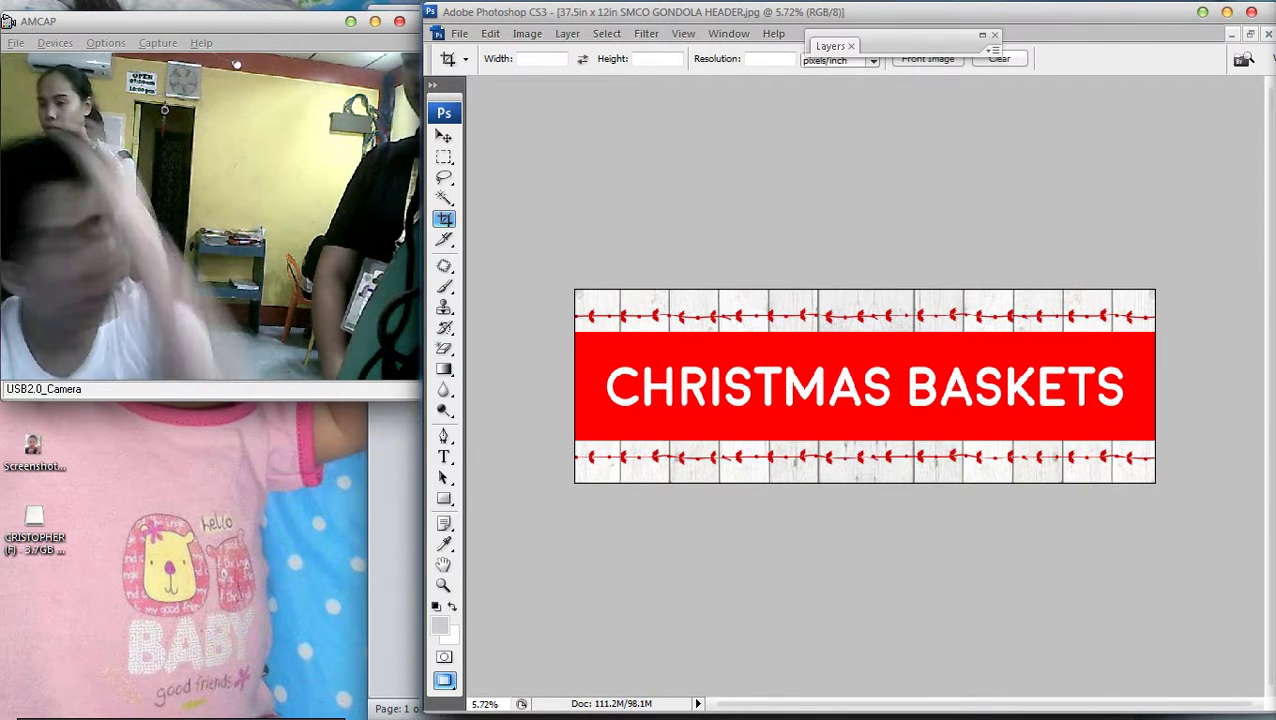
{"action": "key", "text": "ctrl+z"}
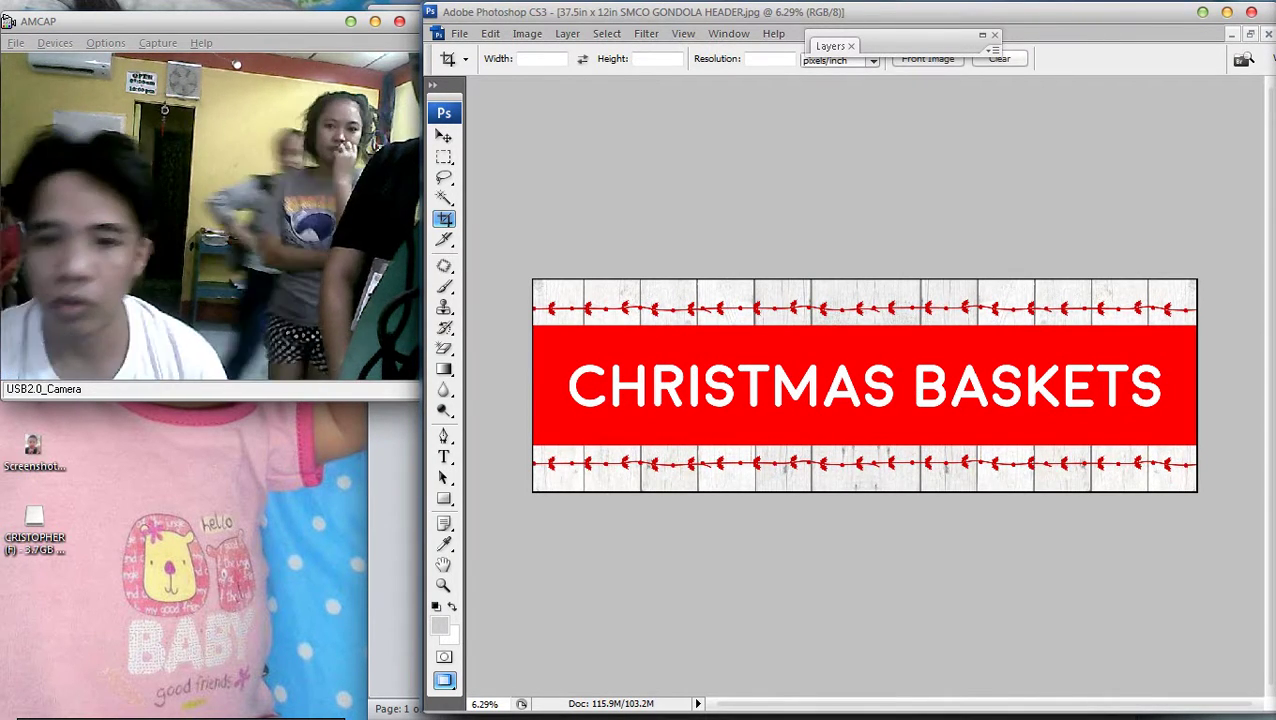
{"action": "key", "text": "F7"}
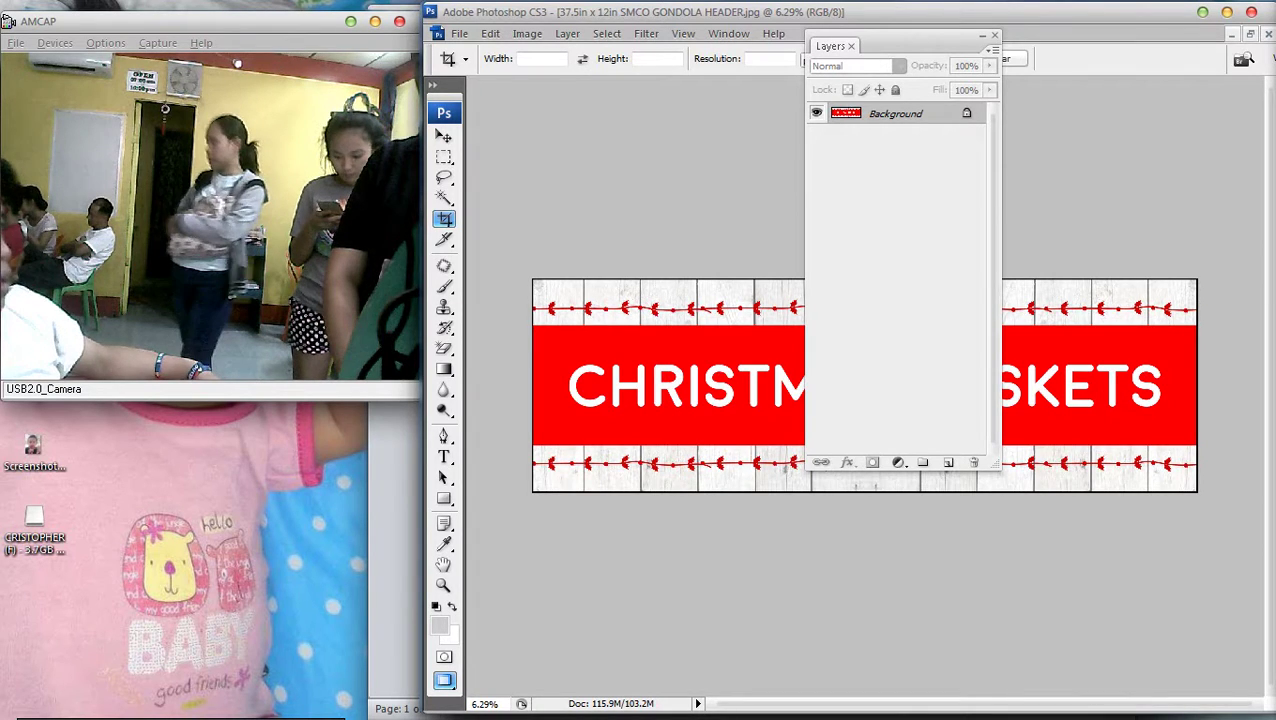
Set the header's Image Size to 36 inches wide by 12 inches high
{"action": "left_click", "coordinate": [527, 33]}
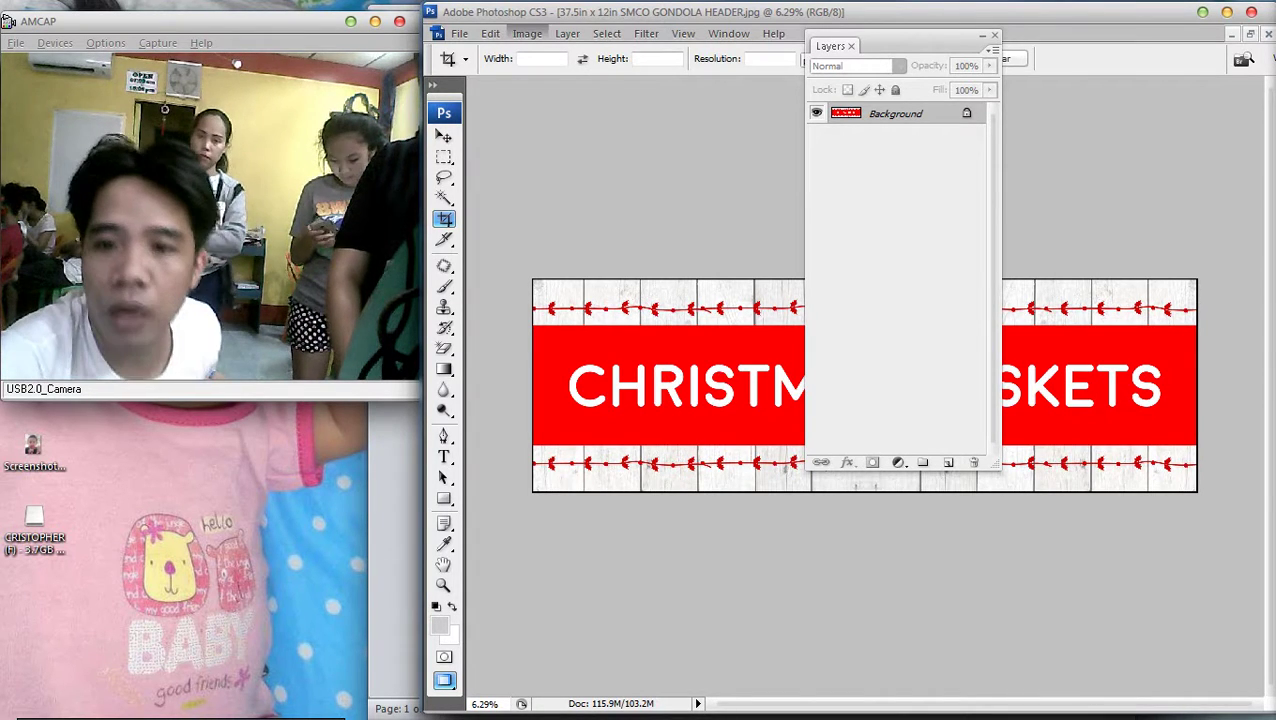
{"action": "left_click", "coordinate": [555, 157]}
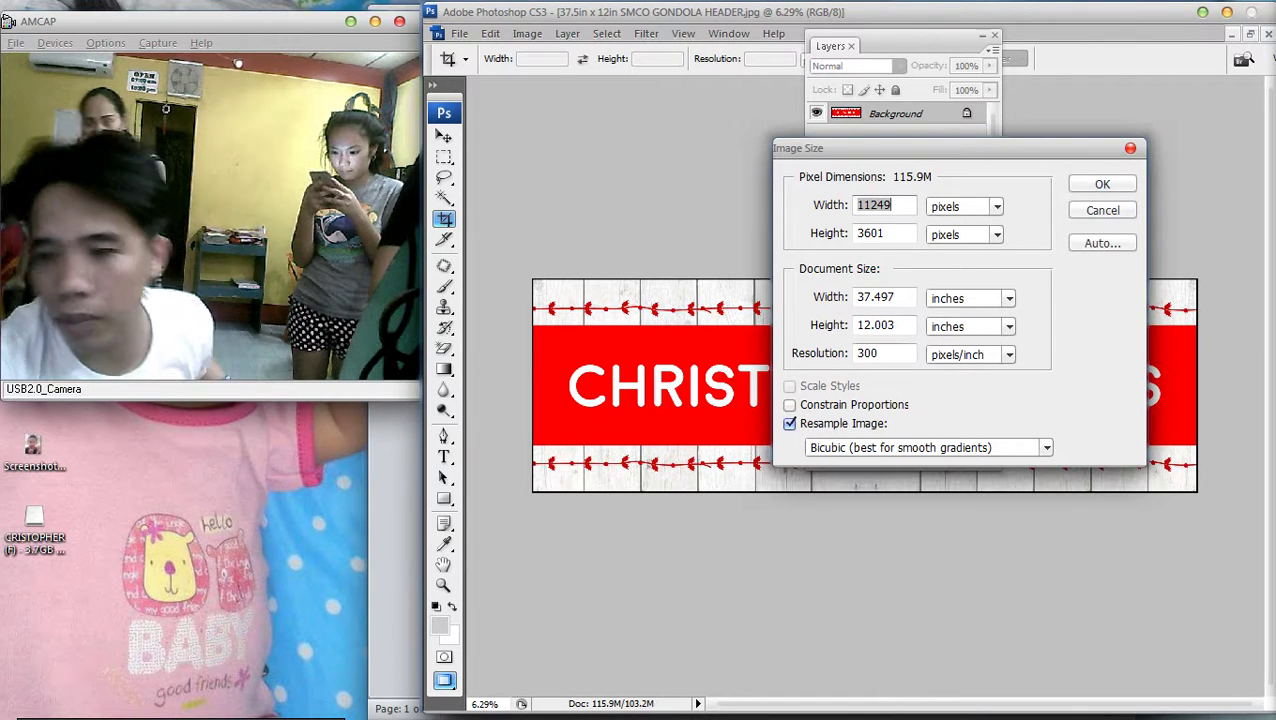
{"action": "left_click", "coordinate": [875, 297]}
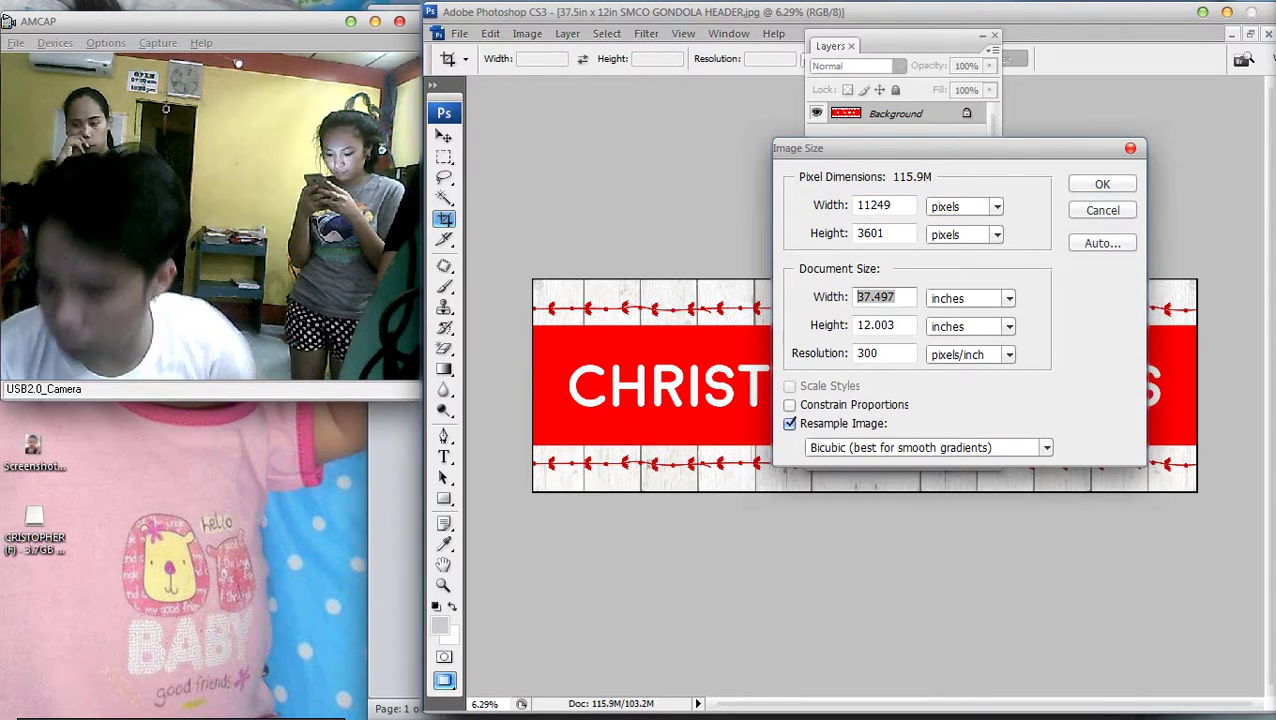
{"action": "type", "text": "6"}
{"action": "key", "text": "Tab"}
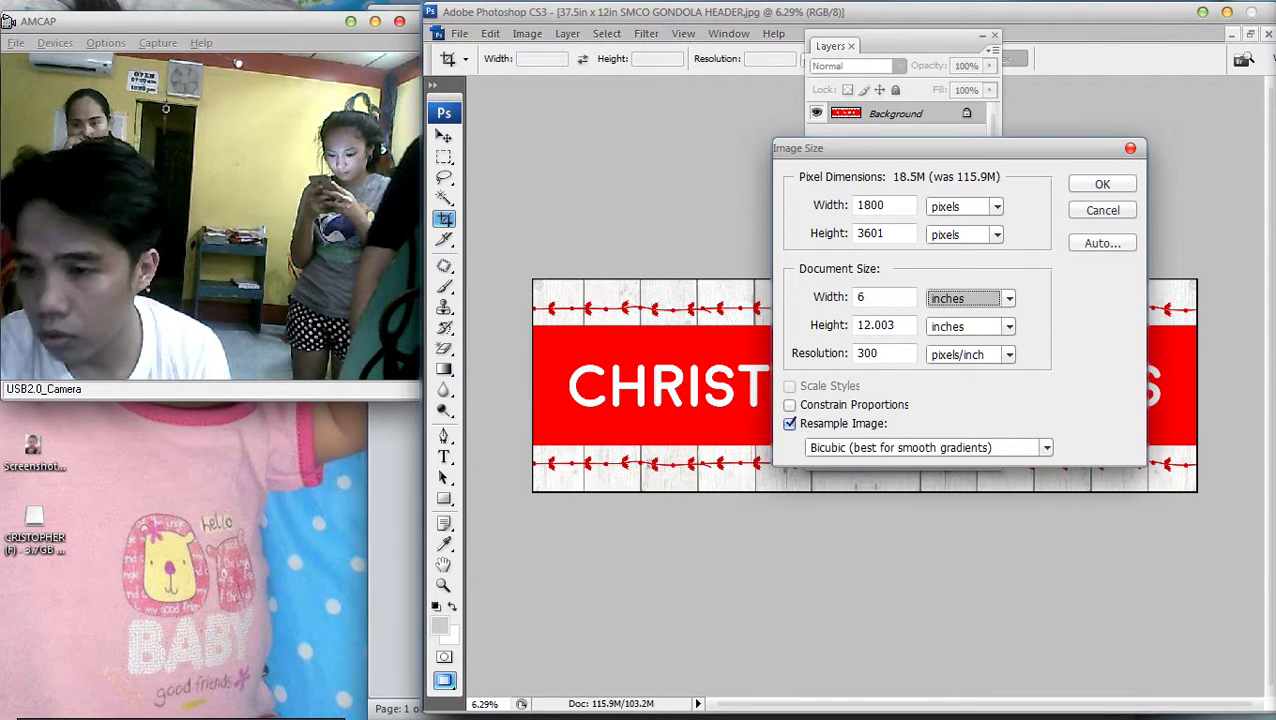
{"action": "key", "text": "shift+Tab"}
{"action": "type", "text": "36"}
{"action": "key", "text": "Tab"}
{"action": "key", "text": "Tab"}
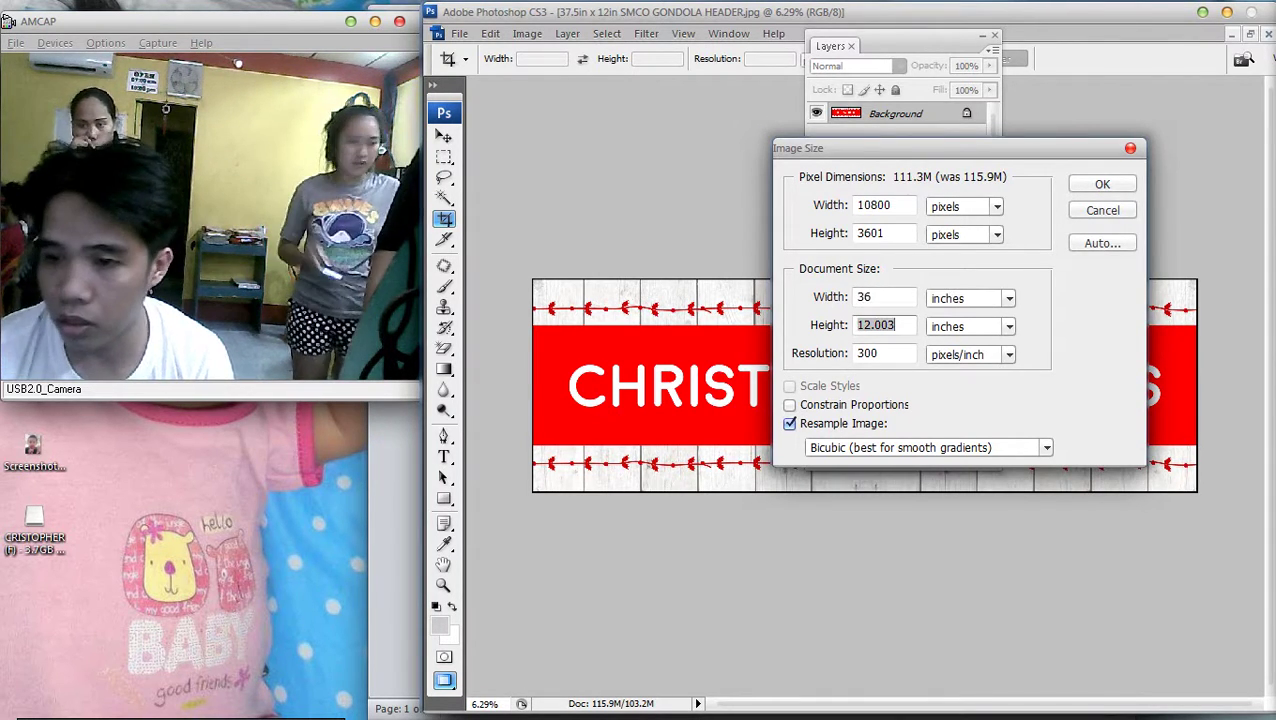
{"action": "type", "text": "12"}
{"action": "key", "text": "Return"}
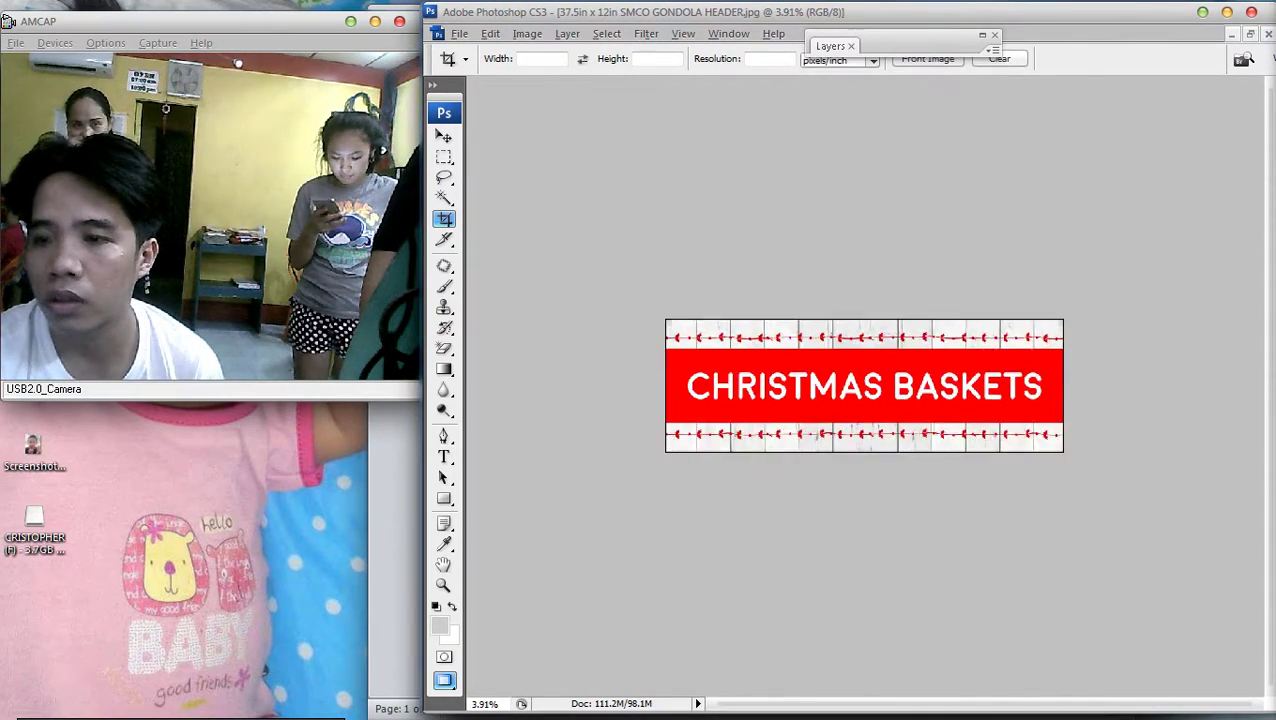
Fit the resized banner in the window, then return to the promo layout folder
{"action": "key", "text": "ctrl+0"}
{"action": "key", "text": "ctrl+0"}
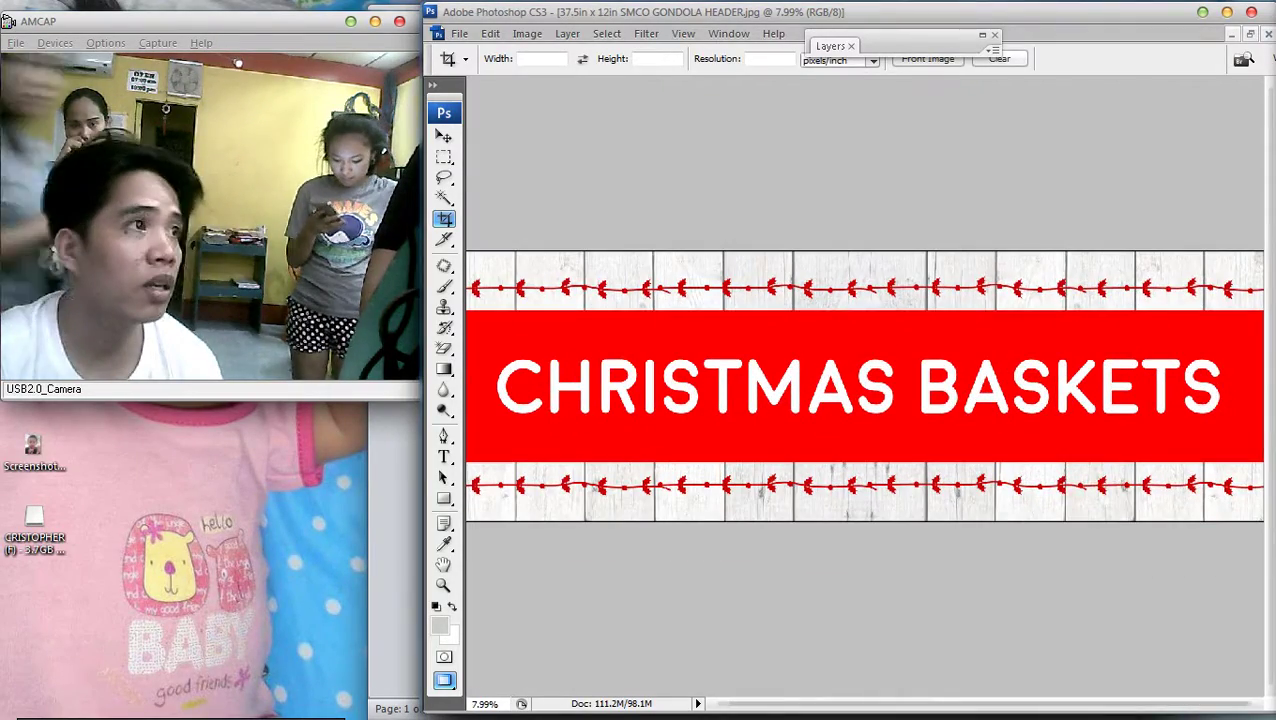
{"action": "key", "text": "ctrl+0"}
{"action": "key", "text": "ctrl+0"}
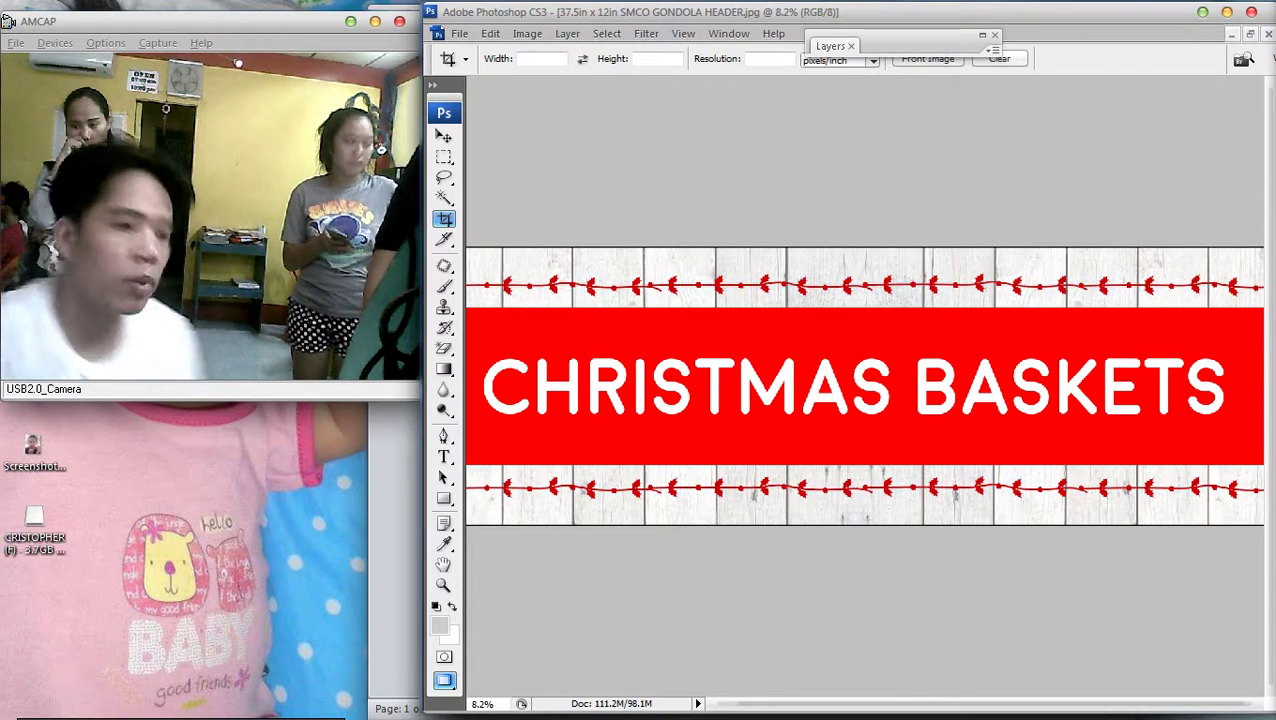
{"action": "key", "text": "ctrl+0"}
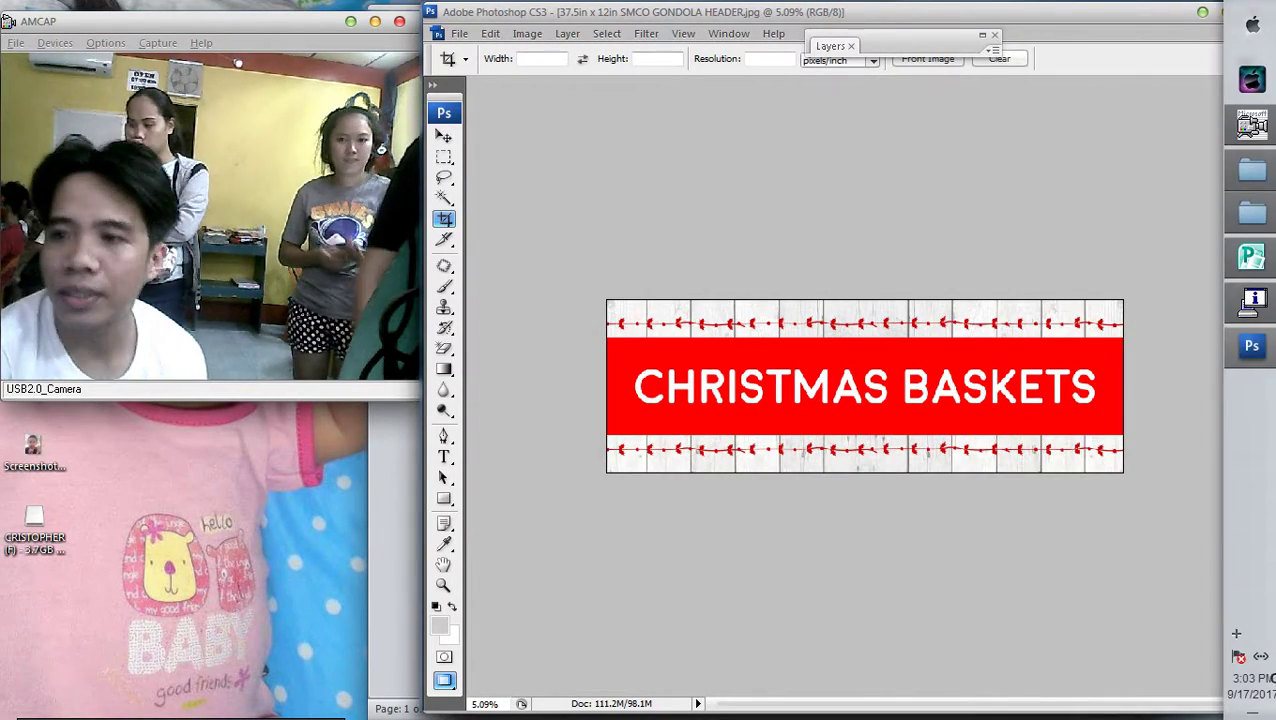
{"action": "key", "text": "alt+F4"}
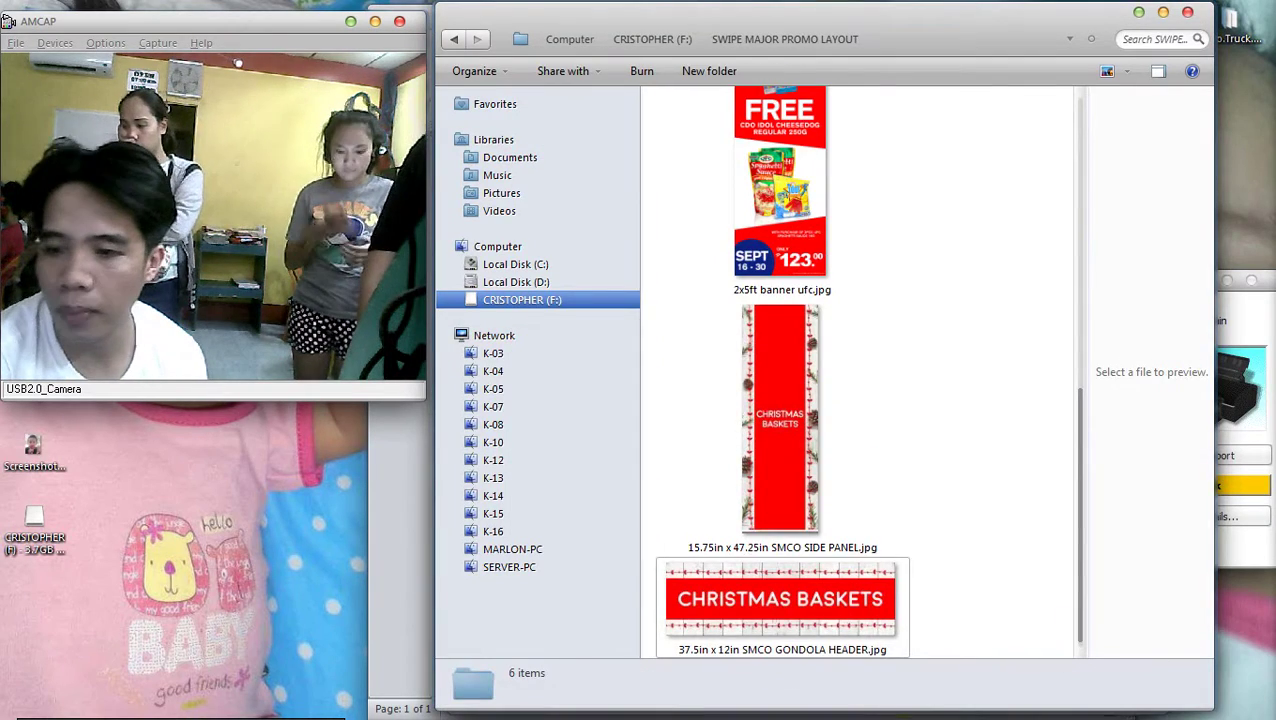
Marquee-select all six files in the SWIPE MAJOR PROMO LAYOUT folder
{"action": "left_click", "coordinate": [786, 421]}
{"action": "scroll", "coordinate": [860, 370], "scroll_direction": "up", "scroll_amount": 3}
{"action": "scroll", "coordinate": [860, 370], "scroll_direction": "up", "scroll_amount": 2}
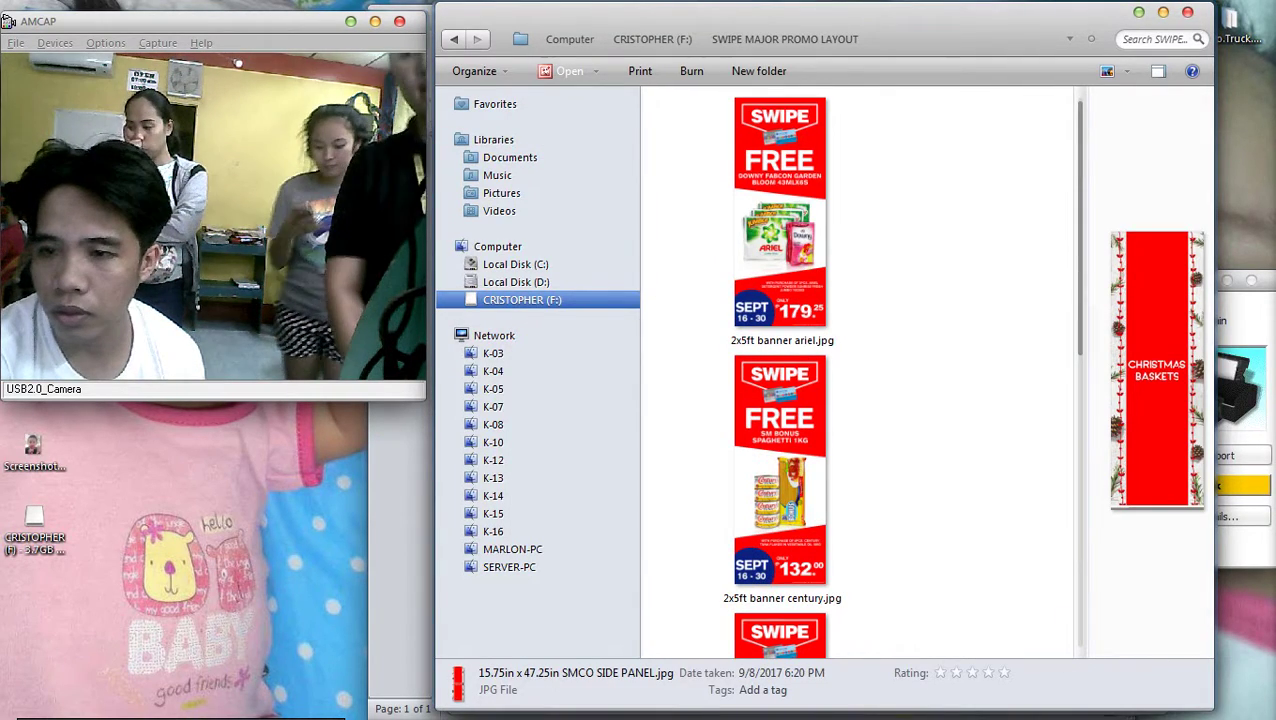
{"action": "left_click", "coordinate": [953, 137]}
{"action": "left_click_drag", "start_coordinate": [953, 137], "coordinate": [900, 716]}
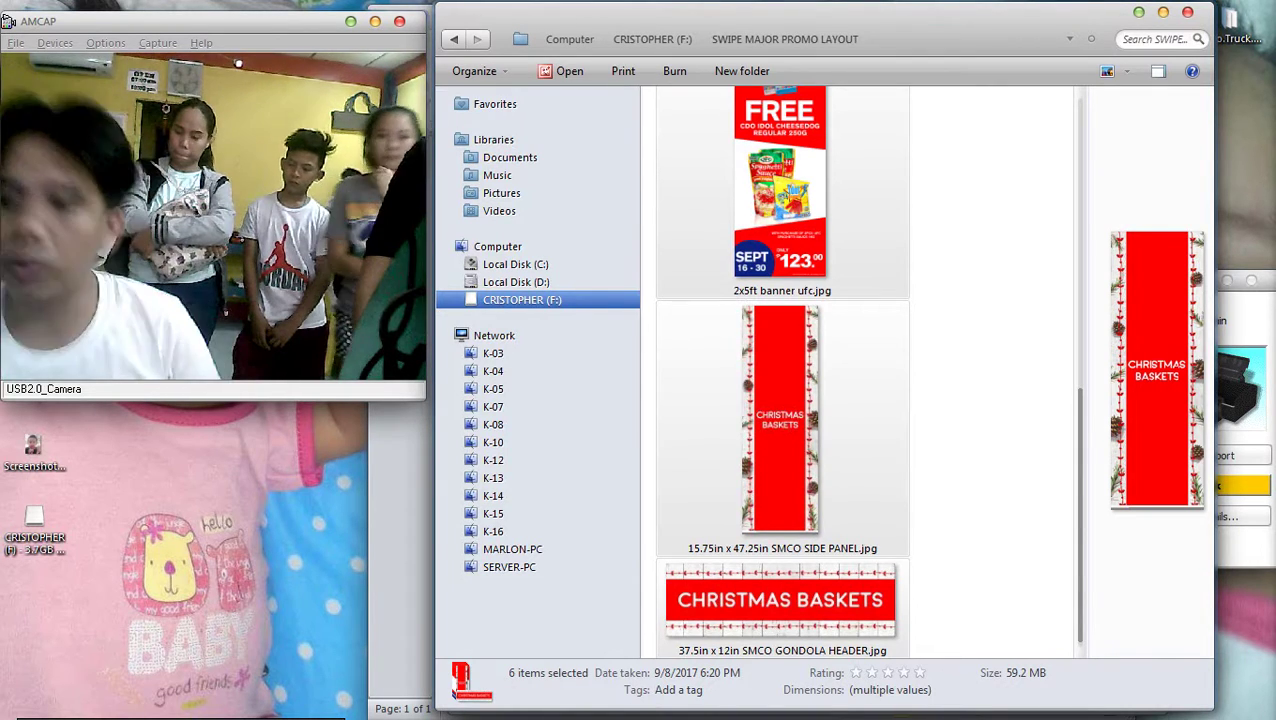
Bring up and dismiss the selected files' action menu, then return to the gondola header in Photoshop
{"action": "mouse_move", "coordinate": [1272, 360]}
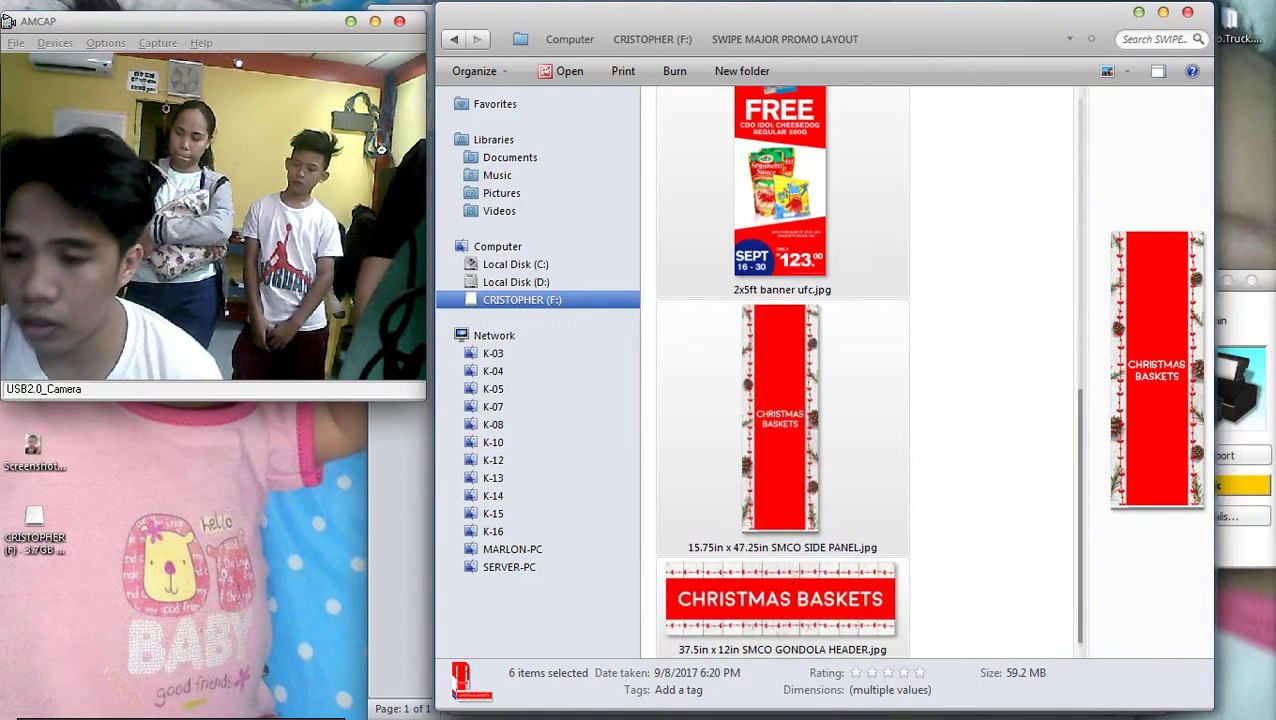
{"action": "right_click", "coordinate": [826, 168]}
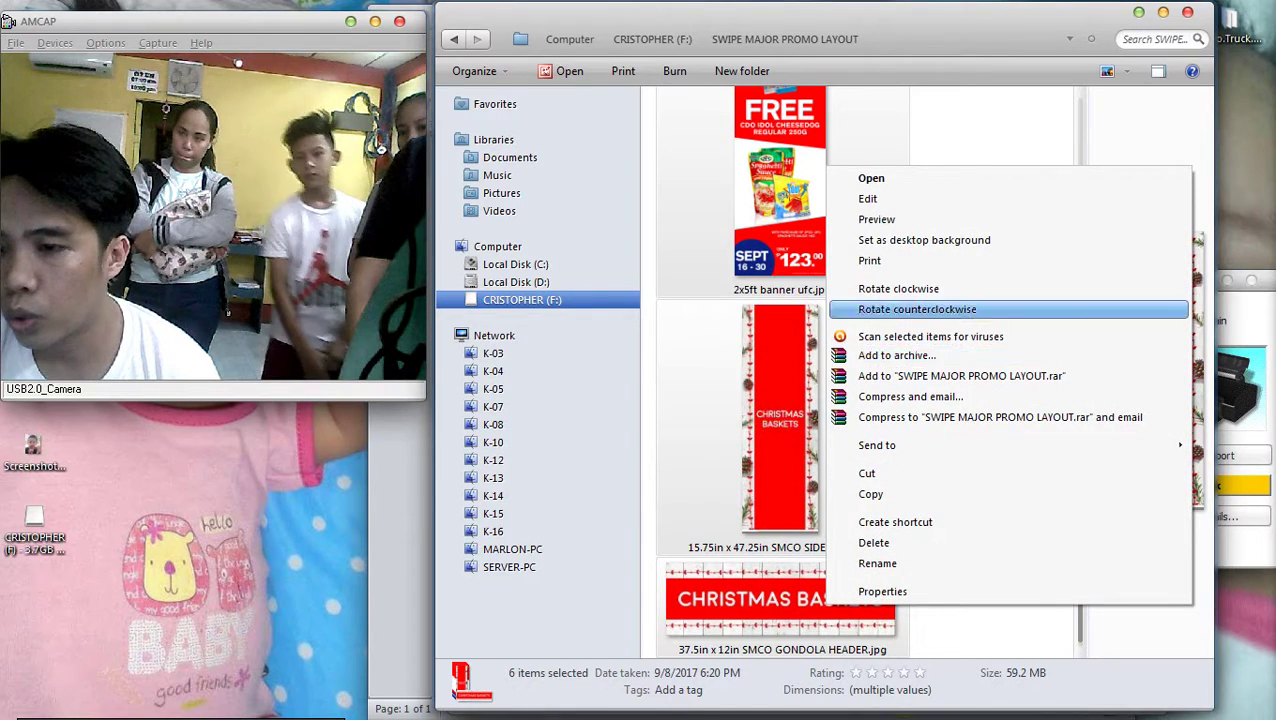
{"action": "right_click", "coordinate": [757, 171]}
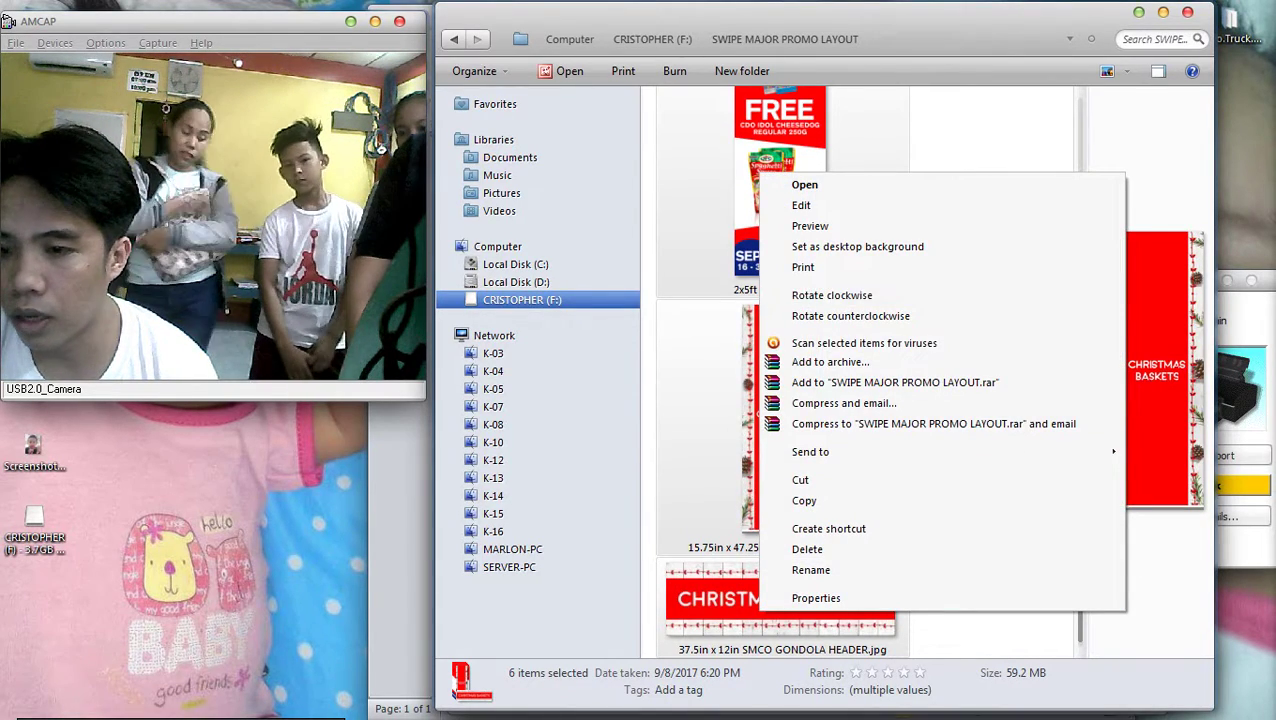
{"action": "key", "text": "Escape"}
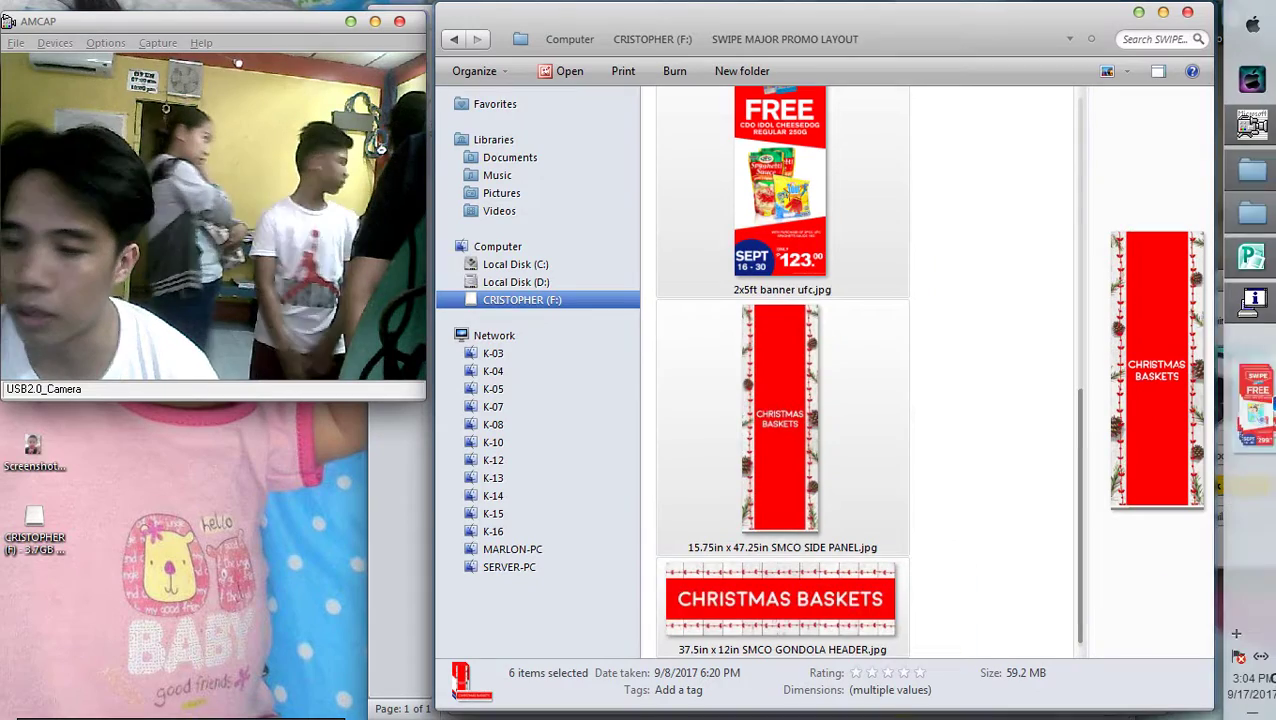
{"action": "key", "text": "alt+Tab"}
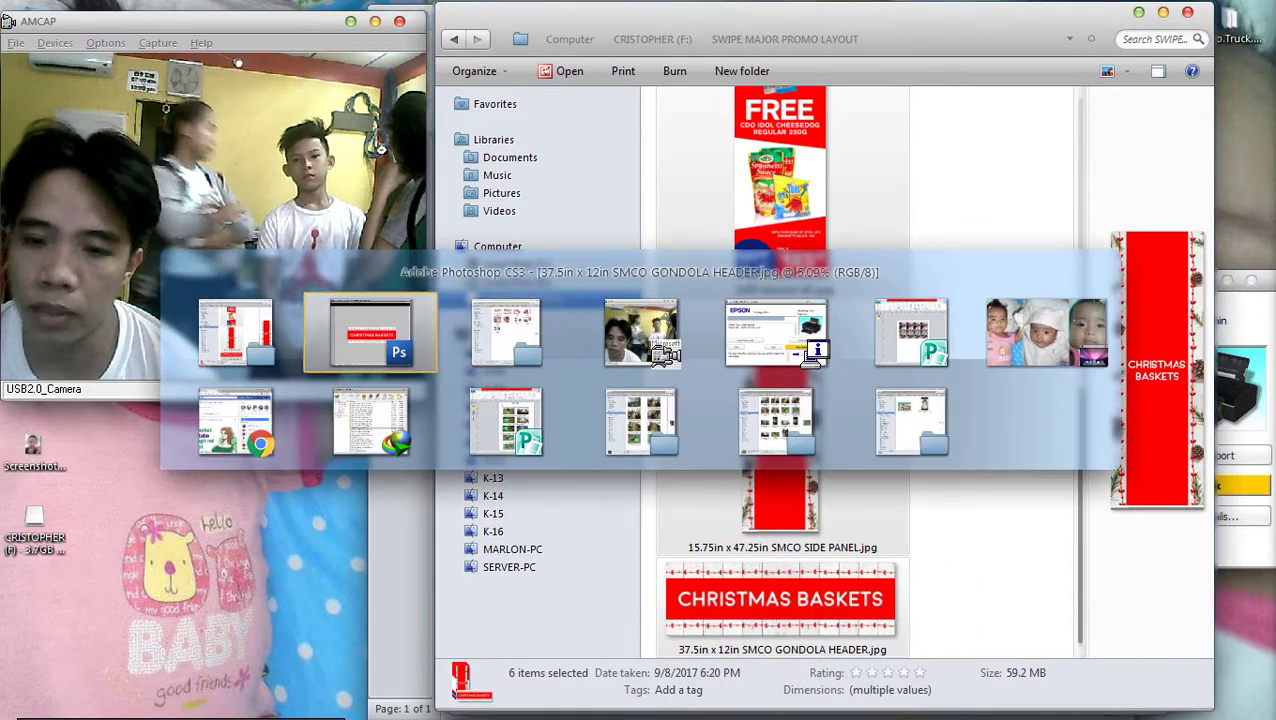
Clear the header canvas to white and open Image Size with width kept in inches
{"action": "key", "text": "ctrl+0"}
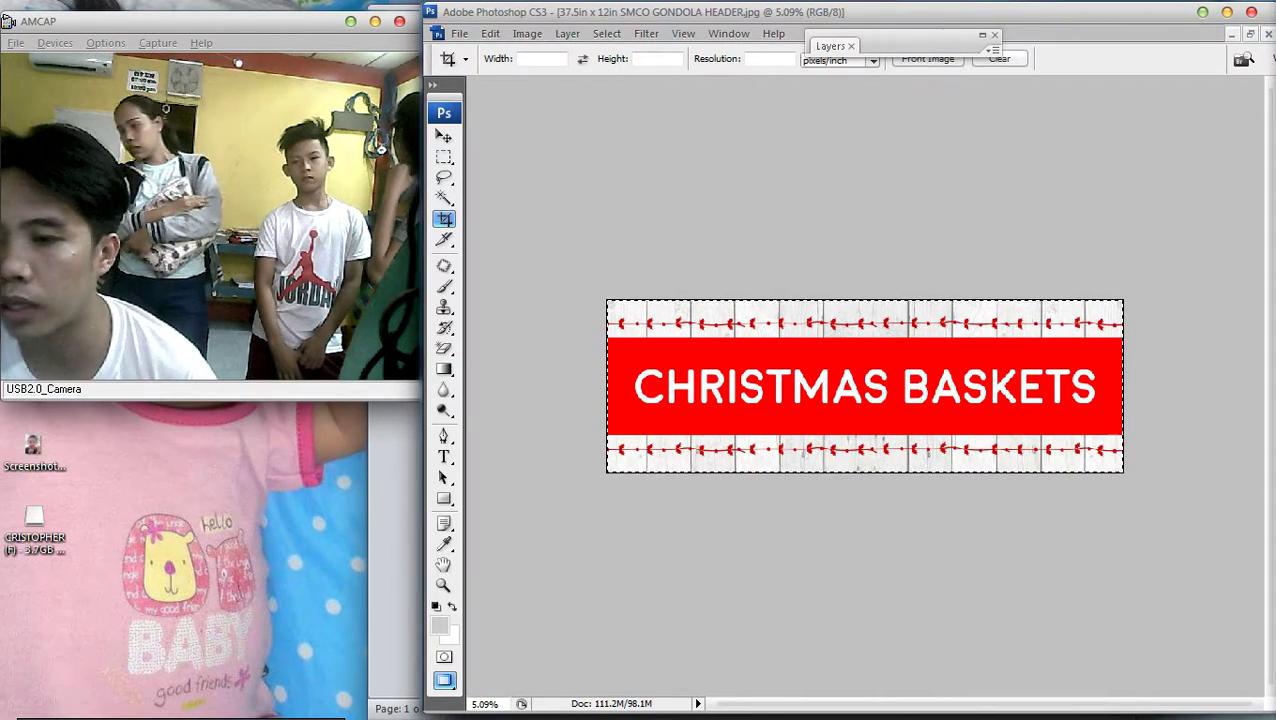
{"action": "key", "text": "Delete"}
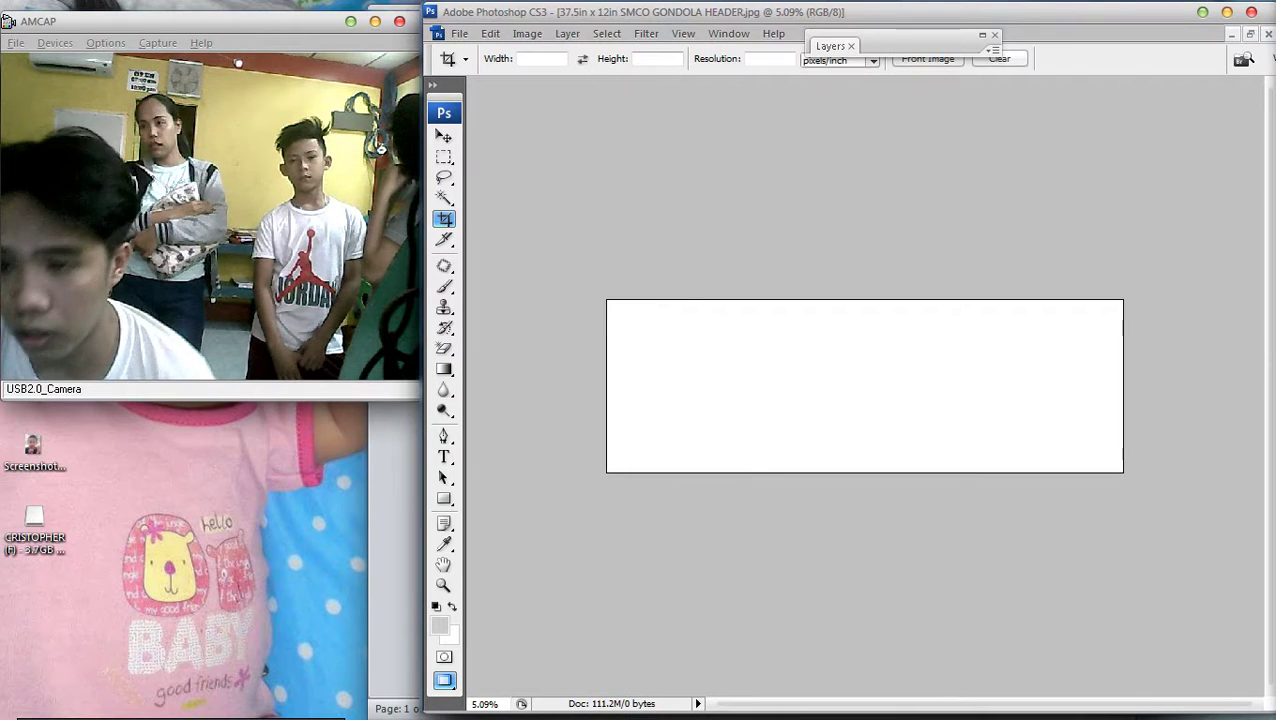
{"action": "key", "text": "alt+i"}
{"action": "key", "text": "Down"}
{"action": "key", "text": "Return"}
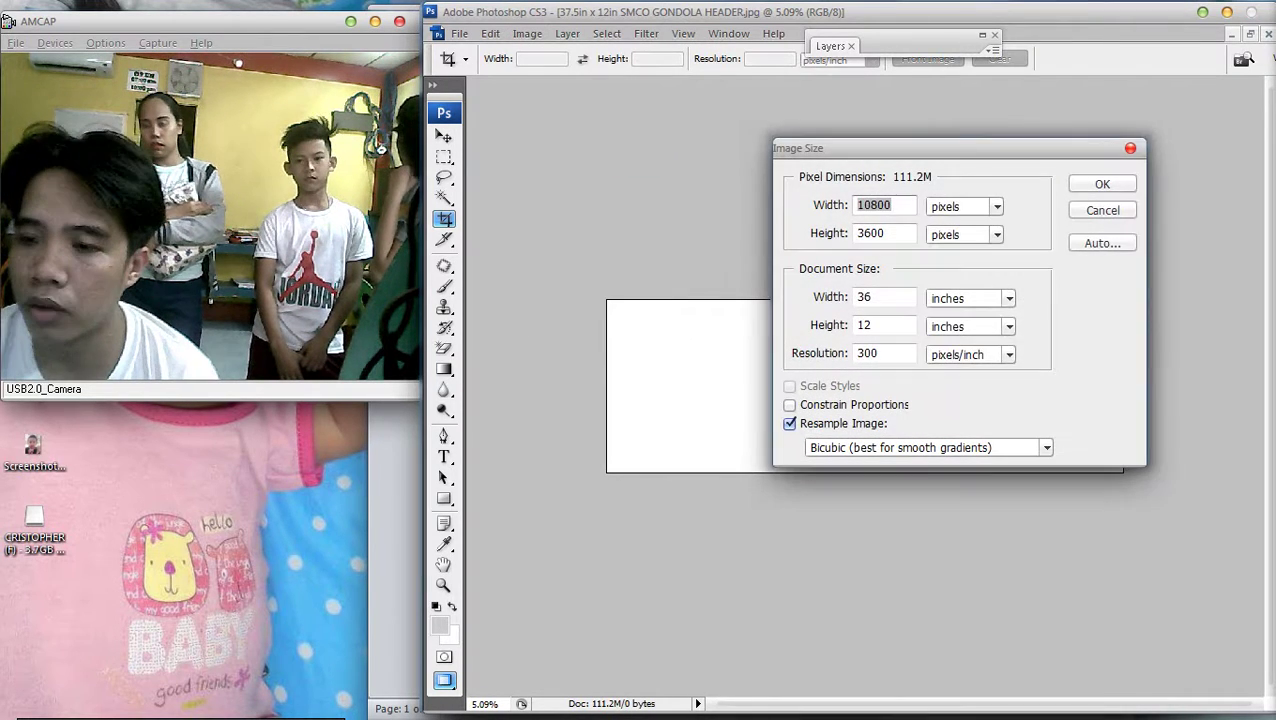
{"action": "left_click", "coordinate": [970, 298]}
{"action": "left_click", "coordinate": [960, 333]}
{"action": "left_click", "coordinate": [970, 298]}
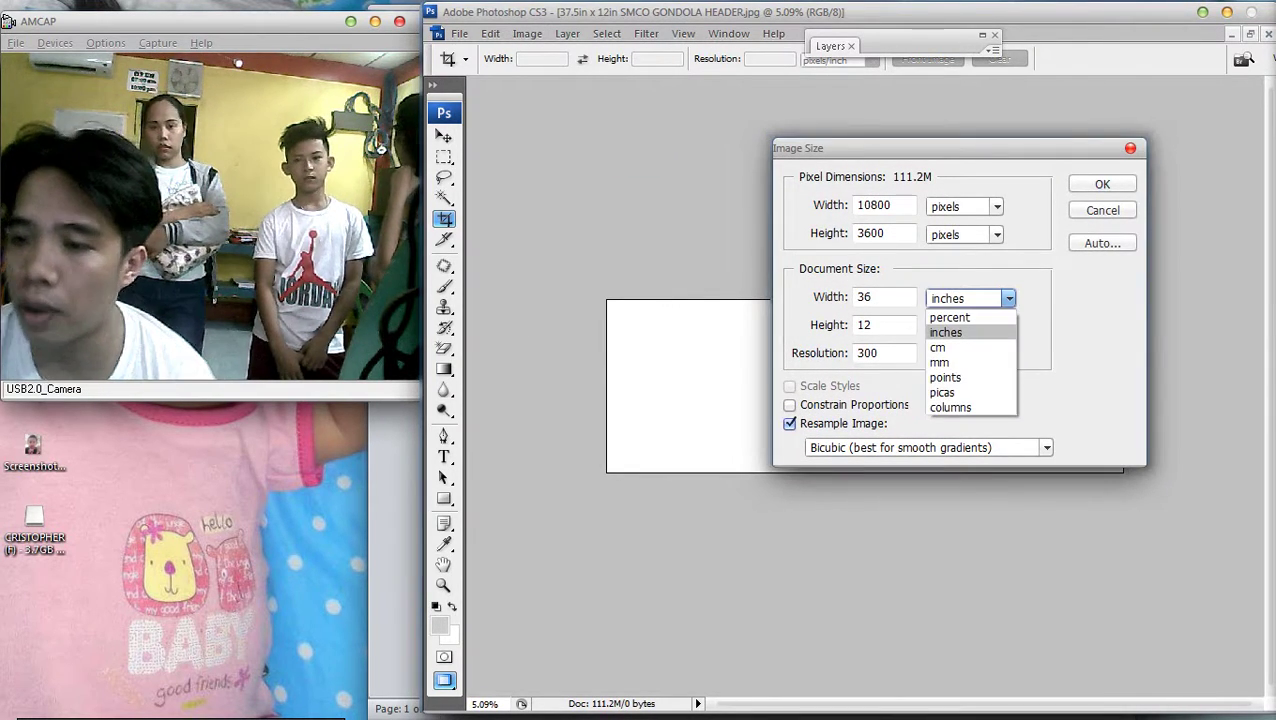
{"action": "left_click", "coordinate": [960, 330]}
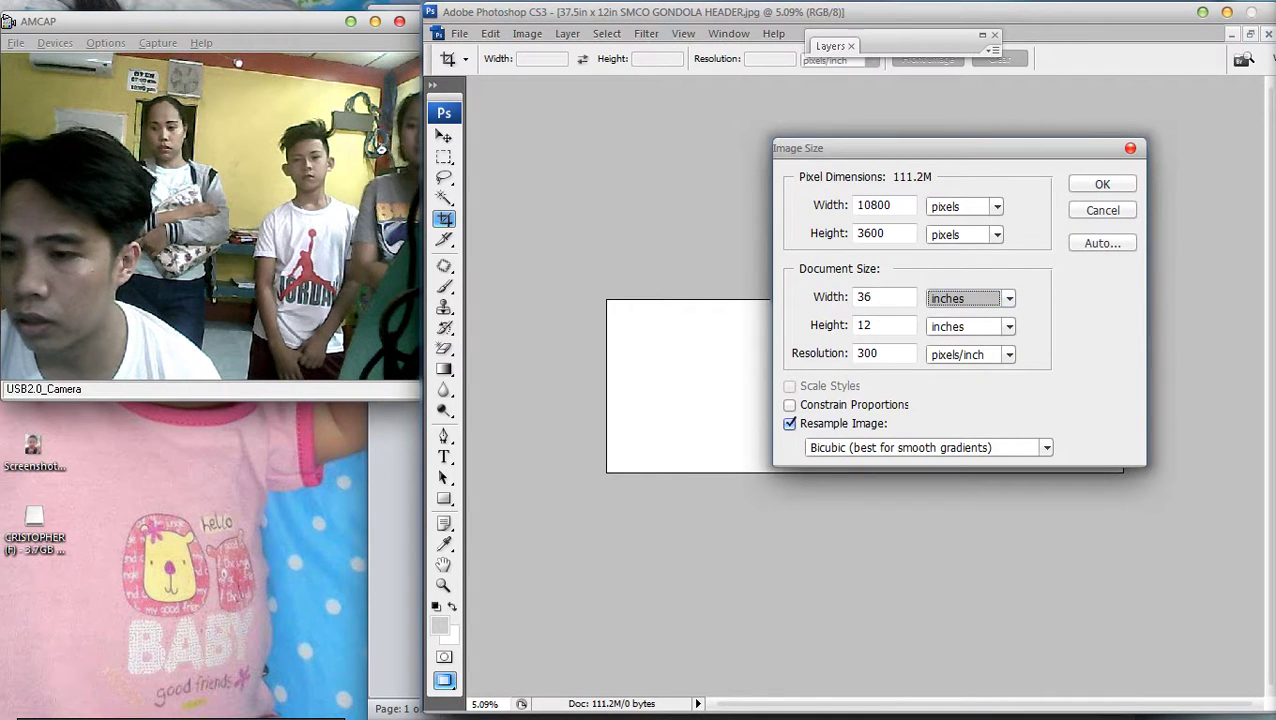
Resize the image to 24 inches wide by 36 inches high
{"action": "left_click", "coordinate": [884, 297]}
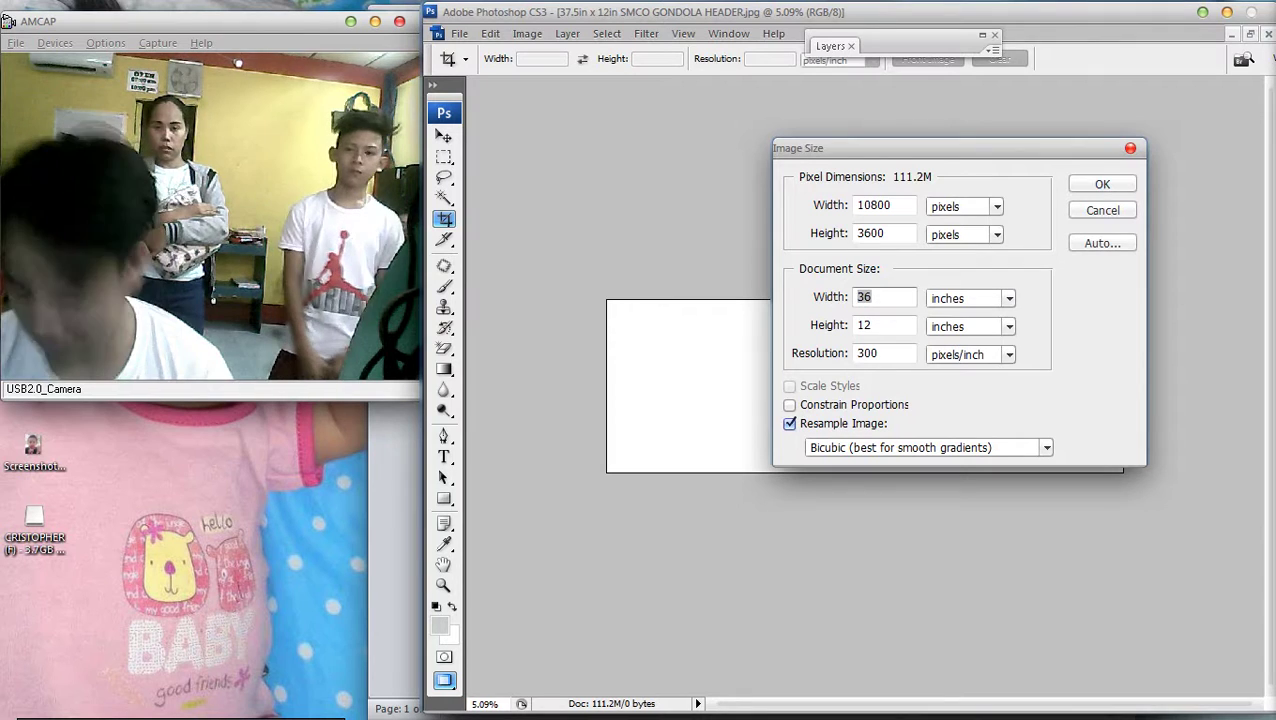
{"action": "type", "text": "24"}
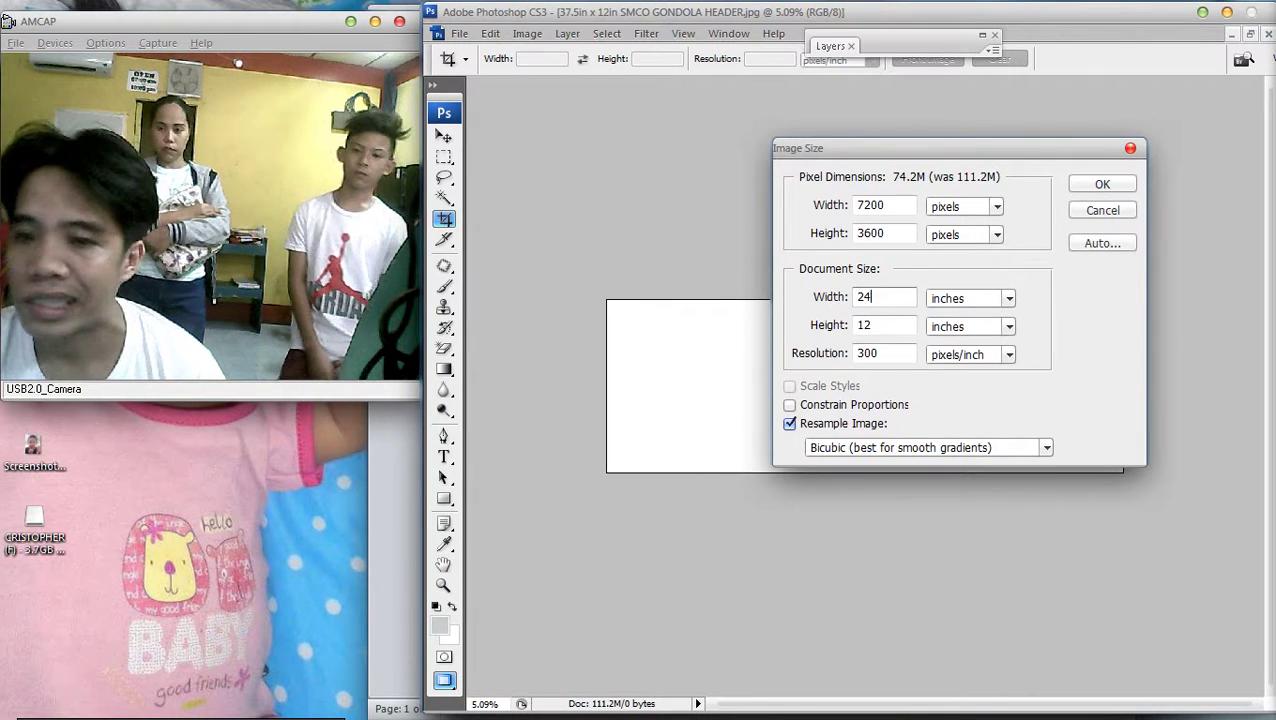
{"action": "key", "text": "Tab"}
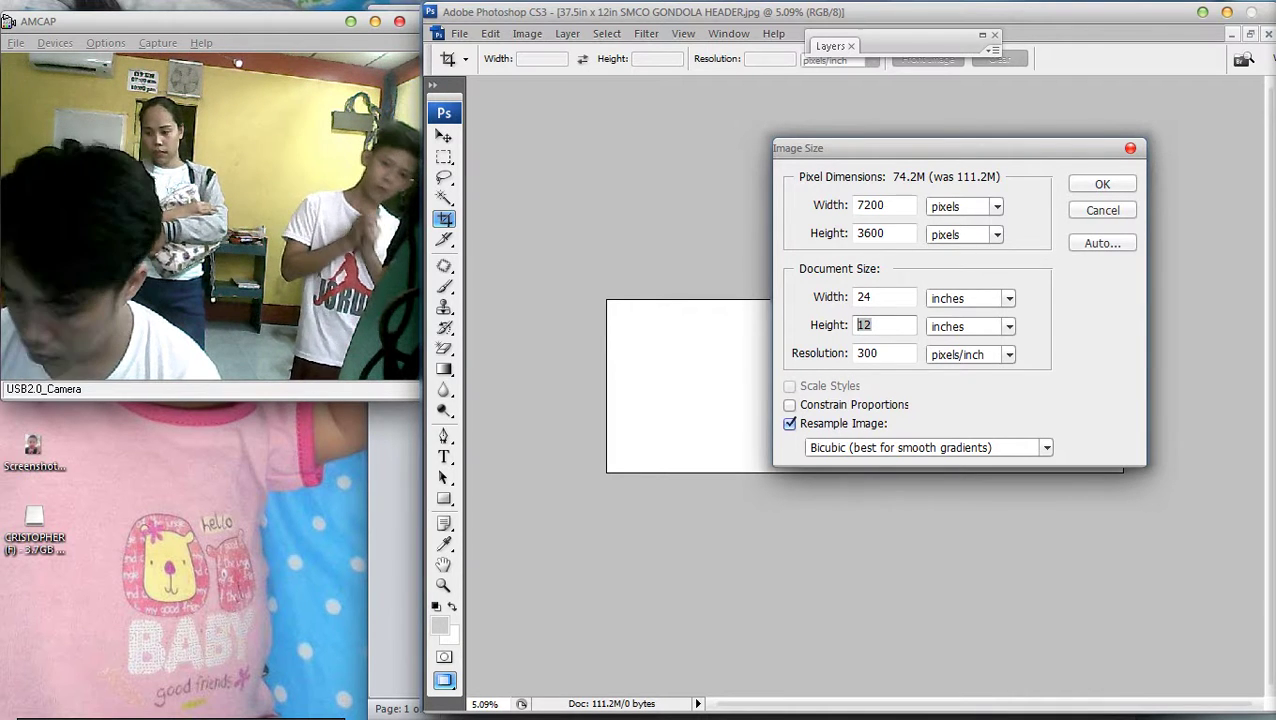
{"action": "type", "text": "3"}
{"action": "key", "text": "BackSpace"}
{"action": "type", "text": "36"}
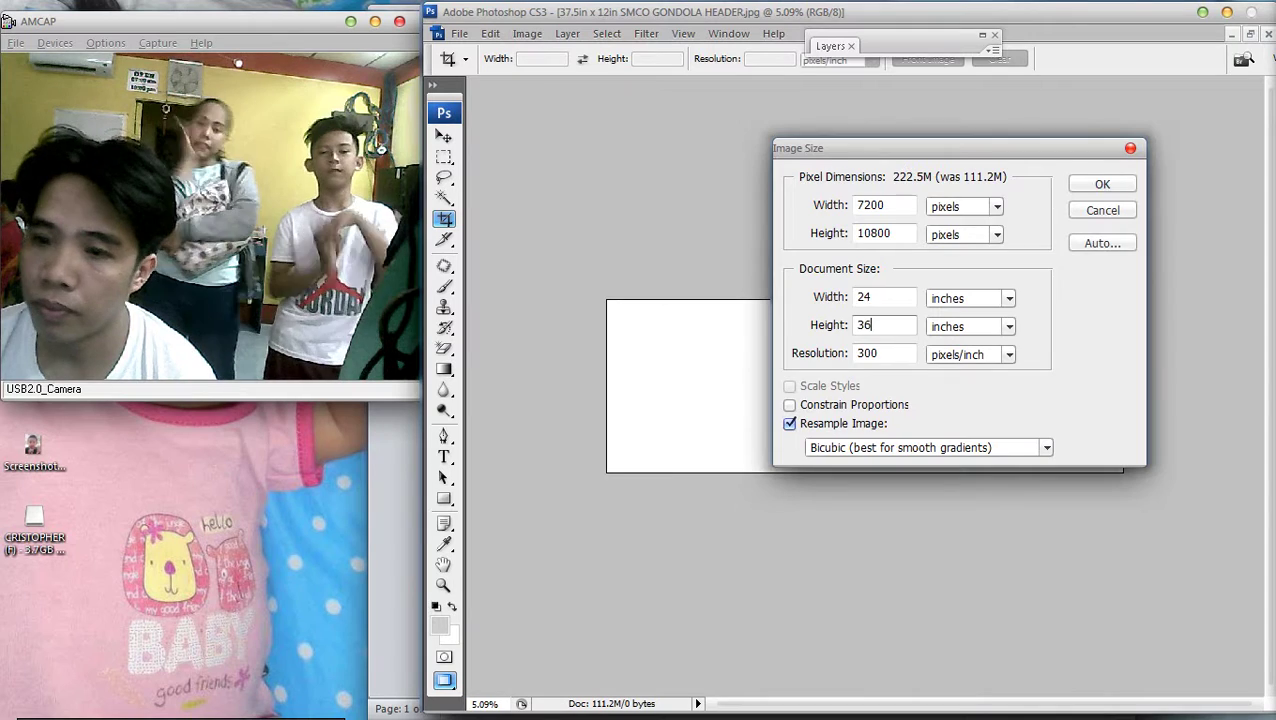
{"action": "key", "text": "Return"}
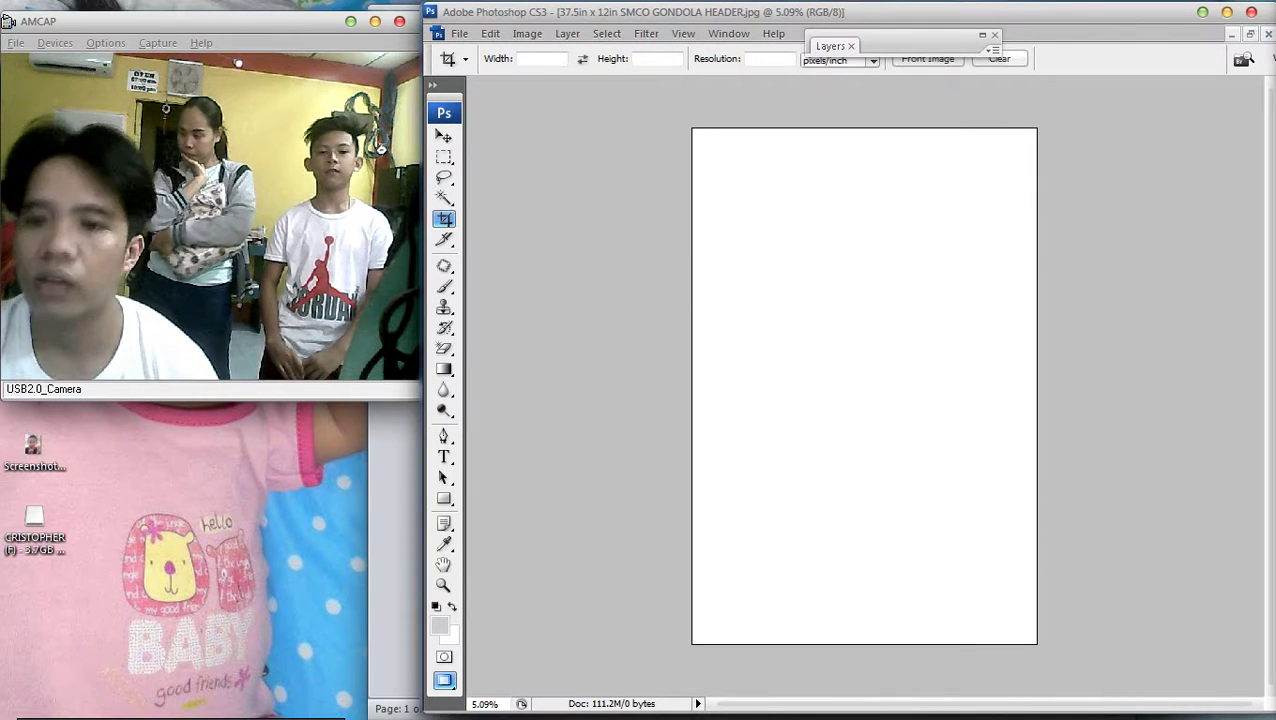
Rotate the canvas 90° clockwise to landscape
{"action": "left_click", "coordinate": [523, 55]}
{"action": "mouse_move", "coordinate": [554, 229]}
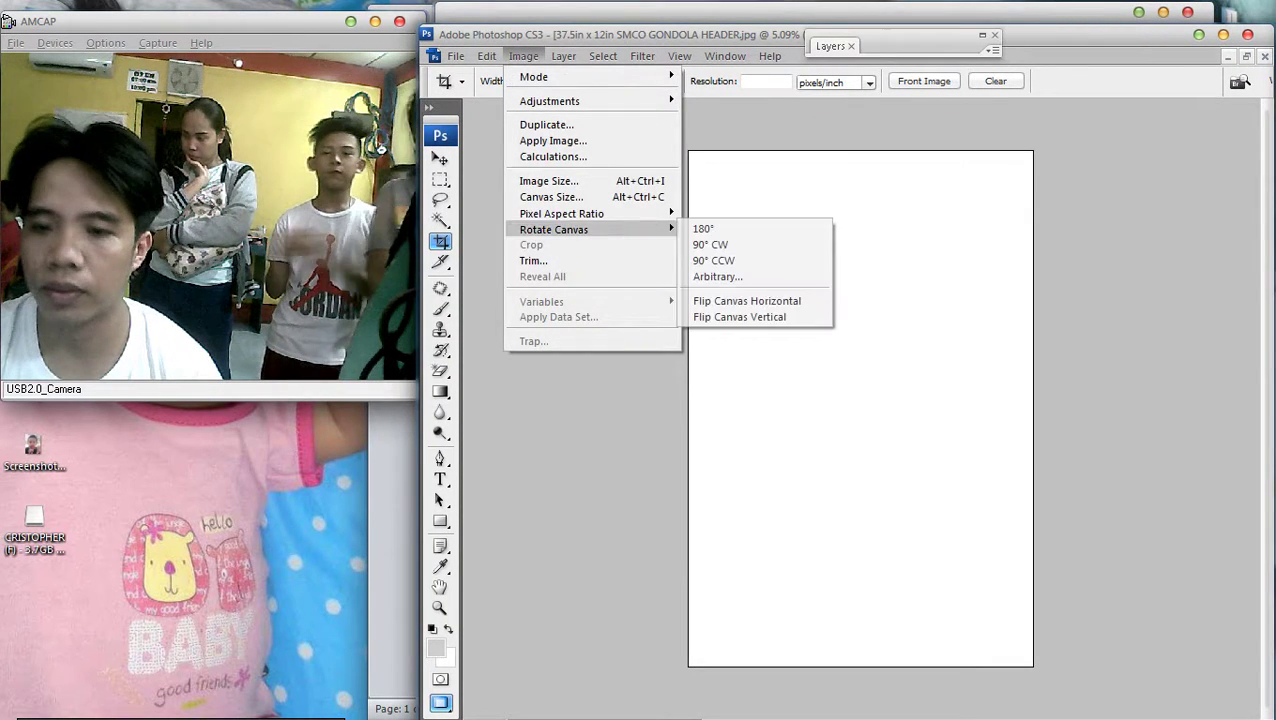
{"action": "left_click", "coordinate": [710, 244]}
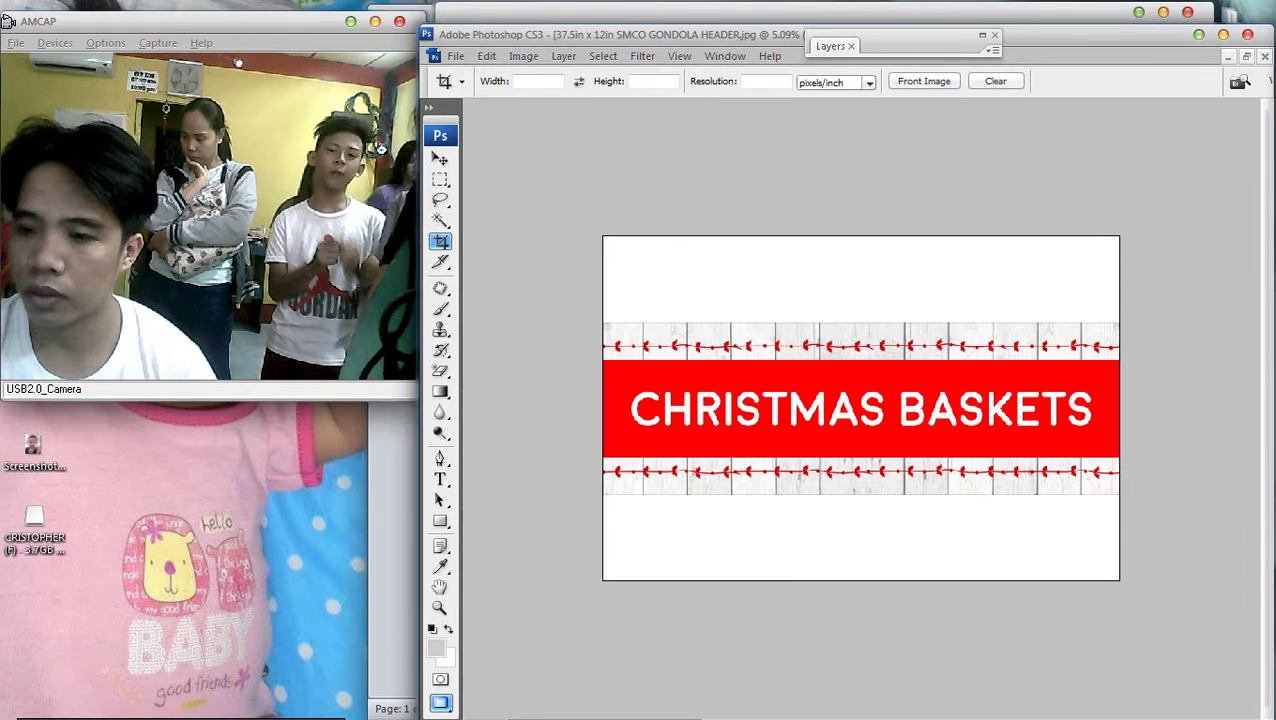
Move the CHRISTMAS BASKETS banner to the top and duplicate it into the lower half
{"action": "key", "text": "v"}
{"action": "left_click_drag", "start_coordinate": [860, 410], "coordinate": [860, 496]}
{"action": "key", "text": "ctrl+j"}
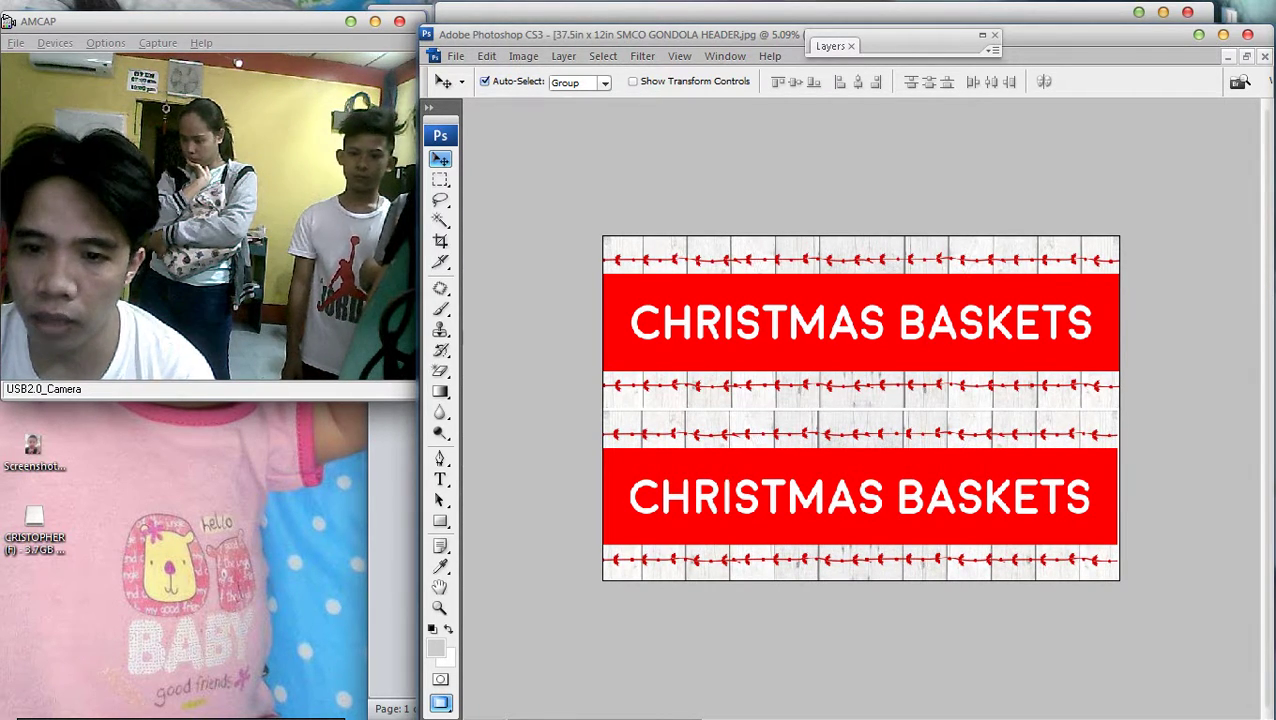
Zoom in and back out to check the two-banner CHRISTMAS BASKETS layout
{"action": "key", "text": "ctrl+plus"}
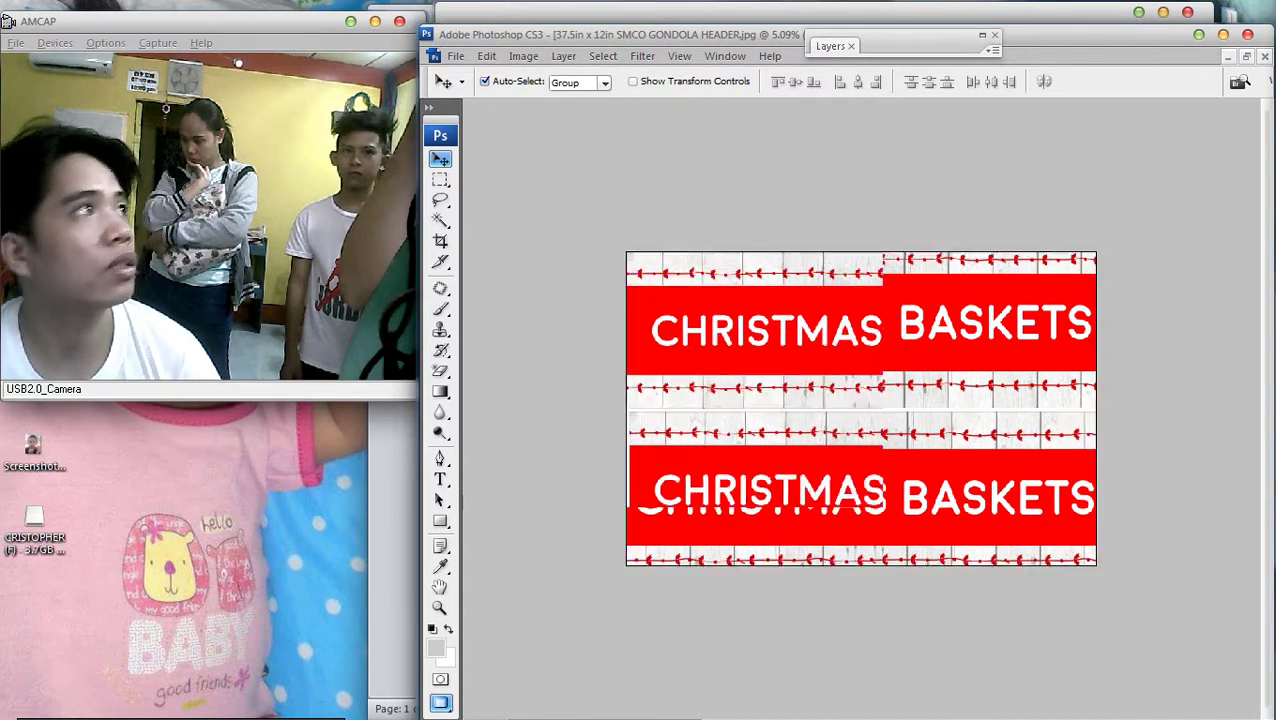
{"action": "key", "text": "ctrl+minus"}
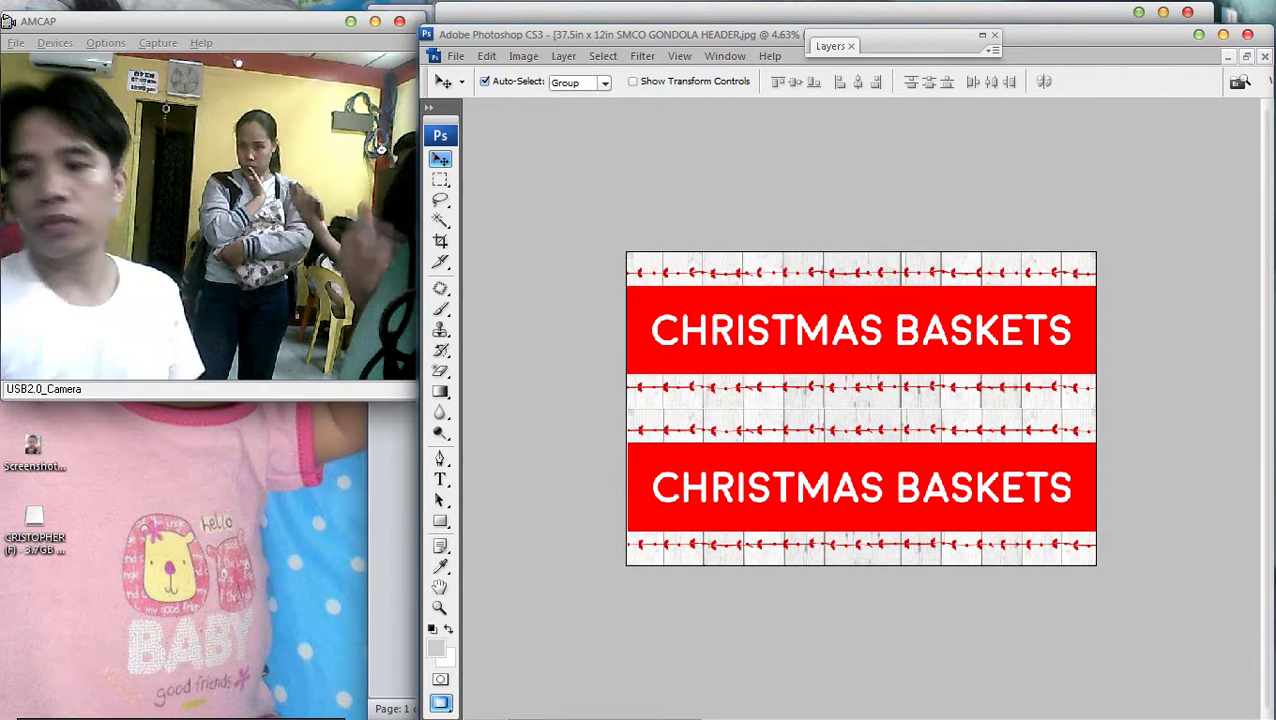
{"action": "mouse_move", "coordinate": [1268, 360]}
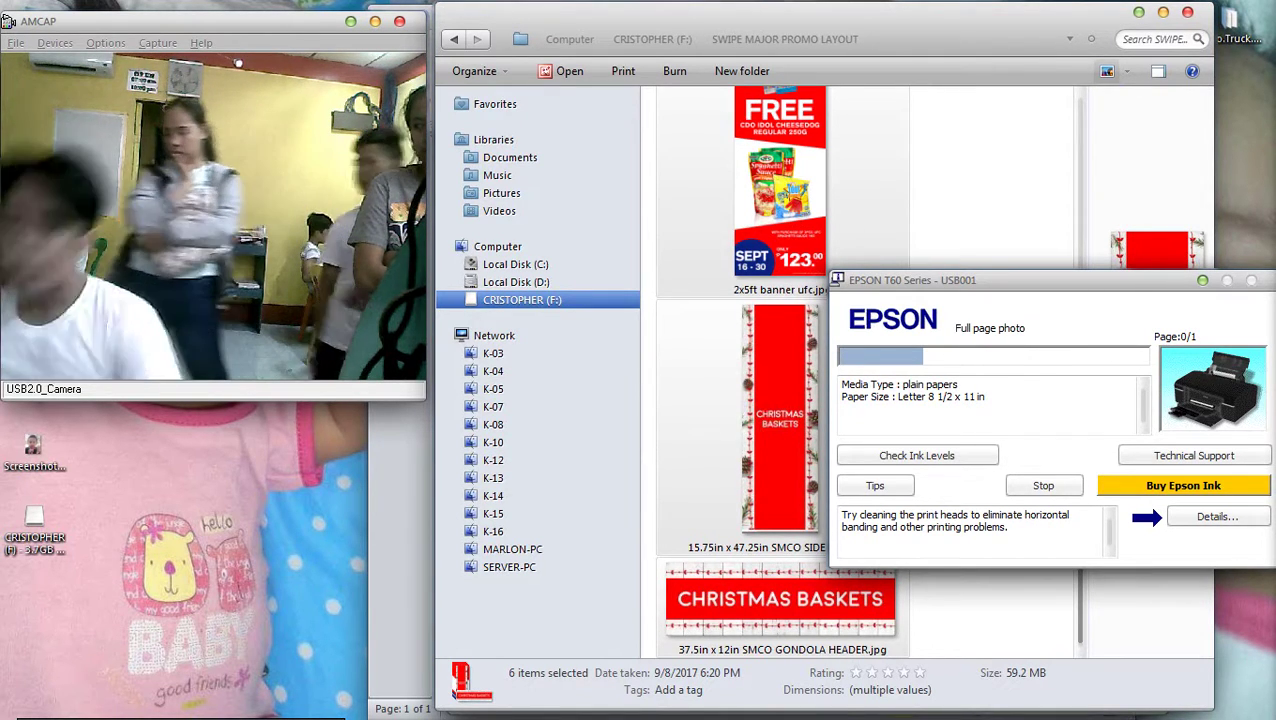
Open '15.75in x 47.25in SMCO SIDE PANEL.jpg' in Photoshop CS3 and switch to Photoshop
{"action": "left_click", "coordinate": [780, 420]}
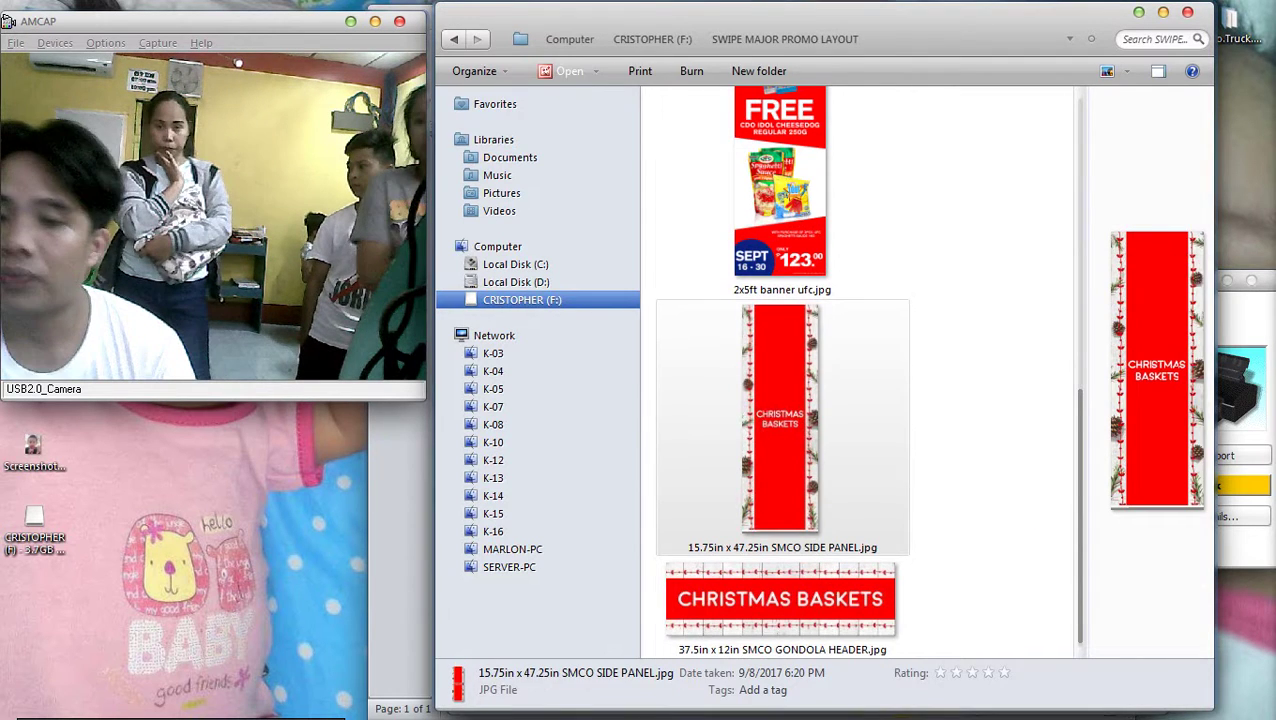
{"action": "key", "text": "Down"}
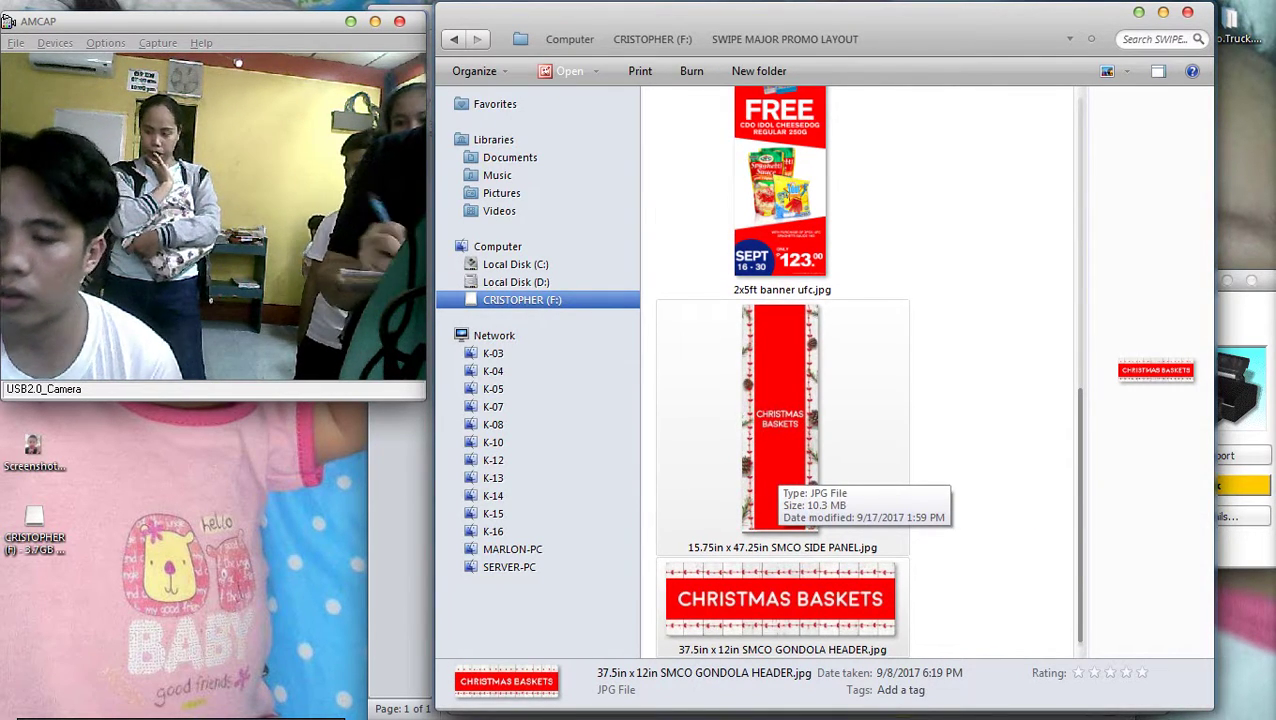
{"action": "left_click_drag", "start_coordinate": [776, 468], "coordinate": [772, 428]}
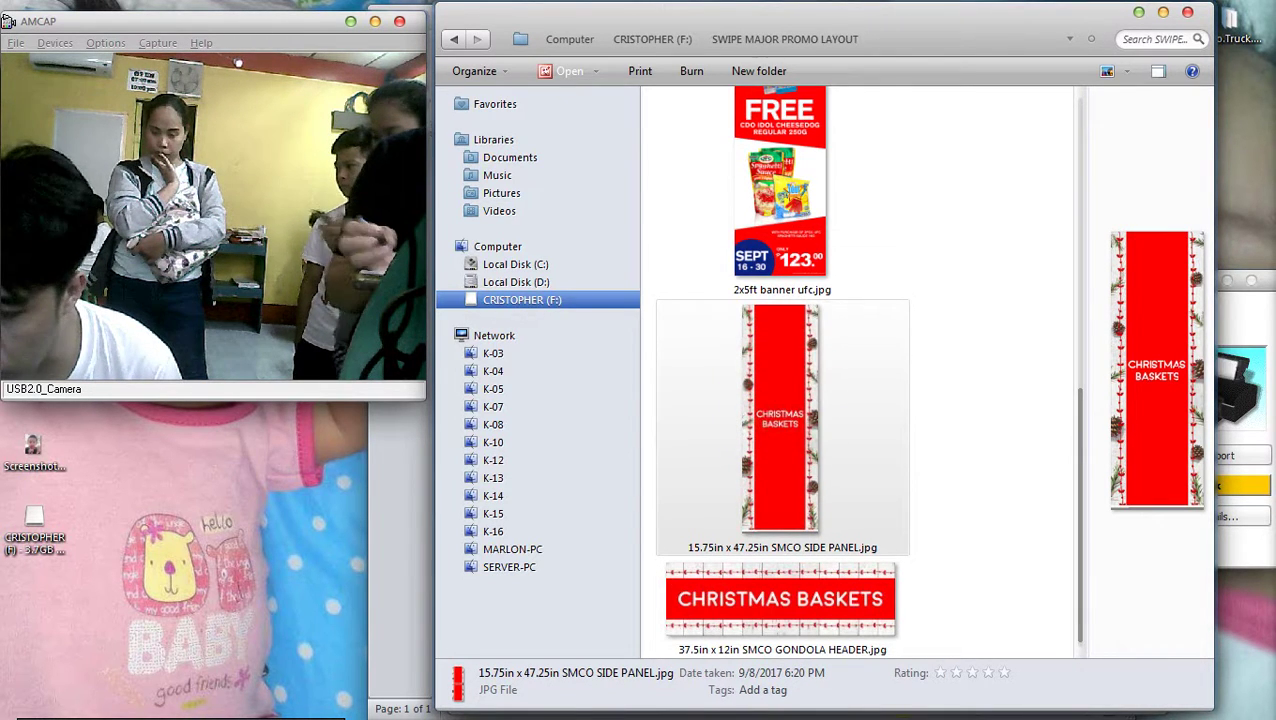
{"action": "right_click", "coordinate": [772, 428]}
{"action": "mouse_move", "coordinate": [840, 450]}
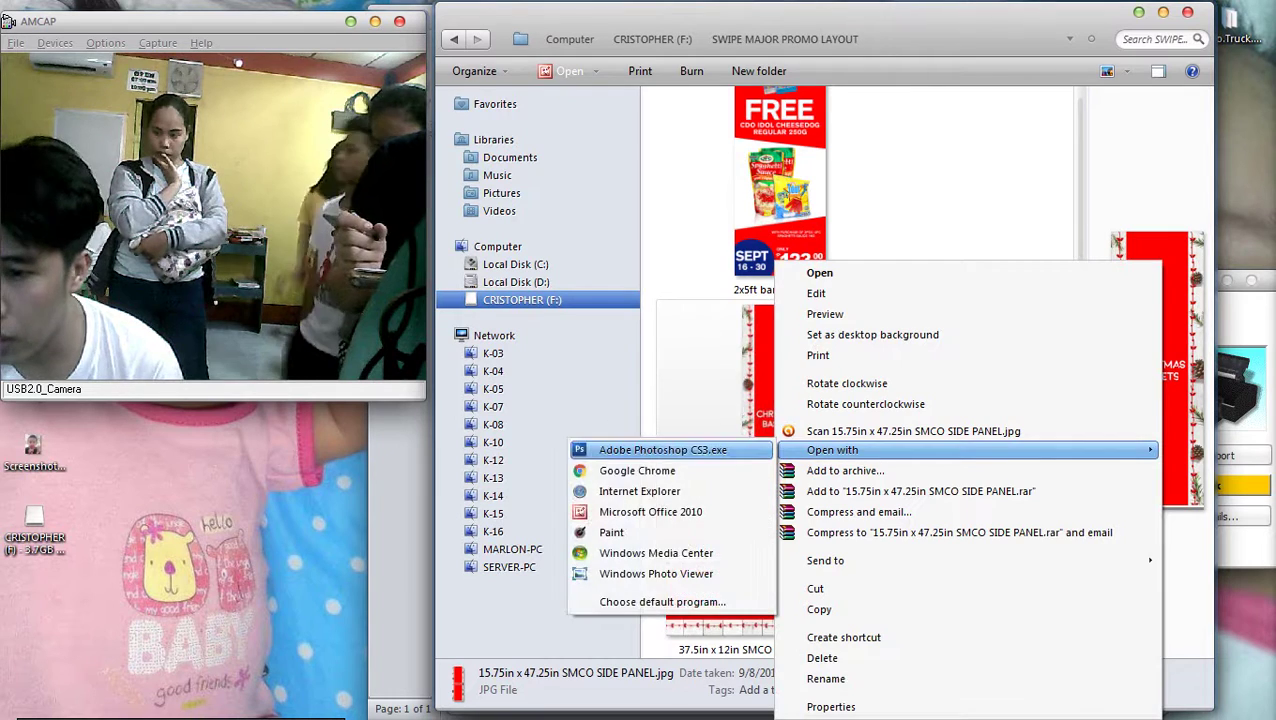
{"action": "left_click", "coordinate": [663, 450]}
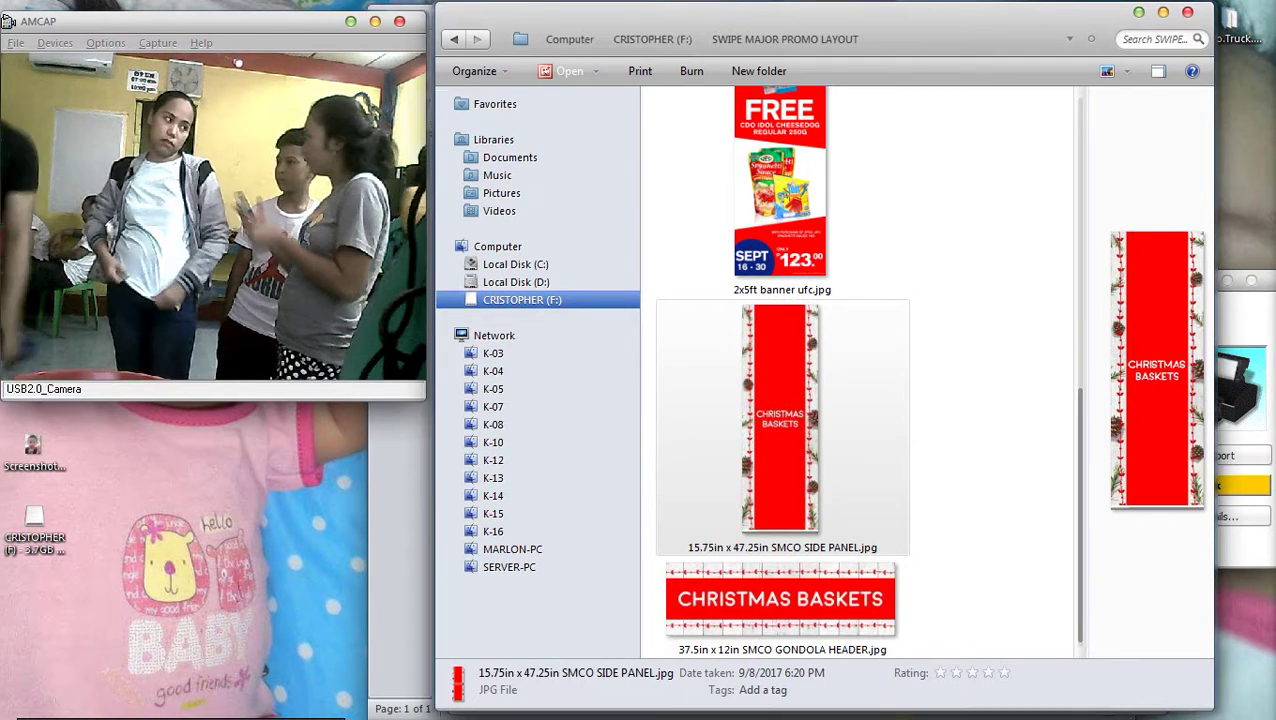
{"action": "key", "text": "alt+Tab"}
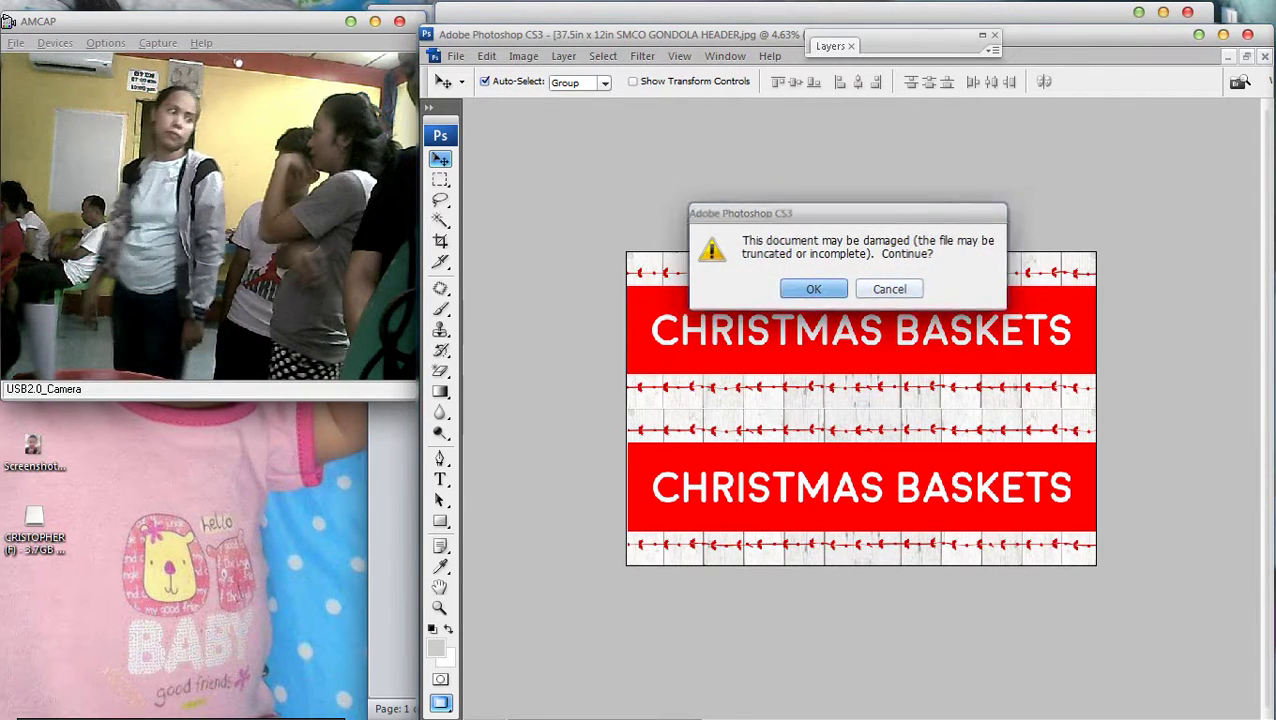
Continue past the damaged-file warning and check the side panel's size: 15.753 x 47.247 inches
{"action": "key", "text": "Return"}
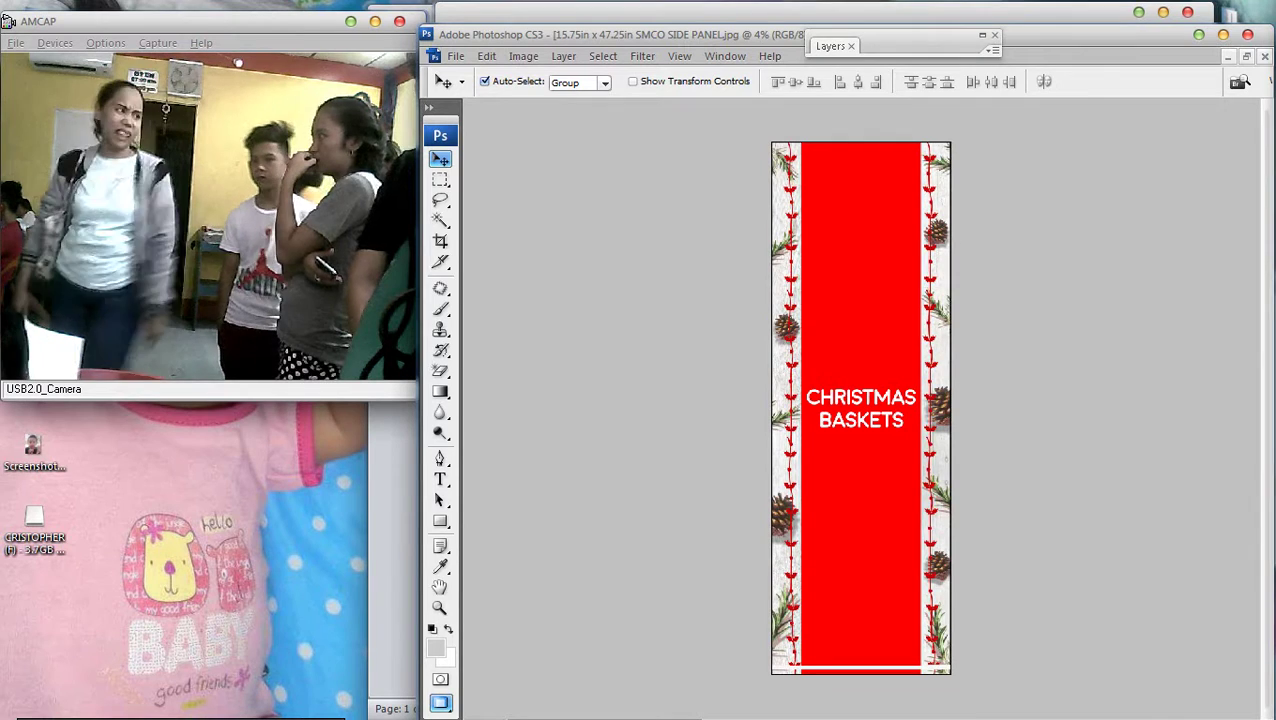
{"action": "left_click", "coordinate": [523, 55]}
{"action": "left_click", "coordinate": [545, 179]}
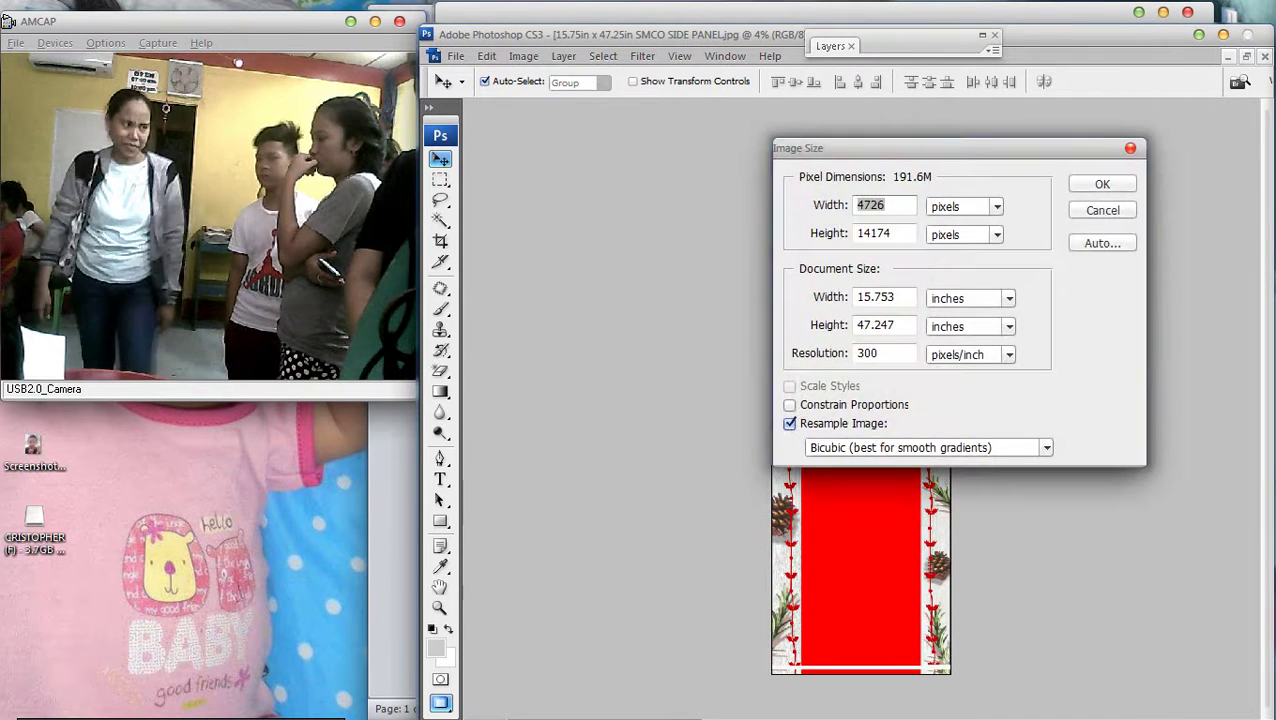
{"action": "left_click", "coordinate": [875, 297]}
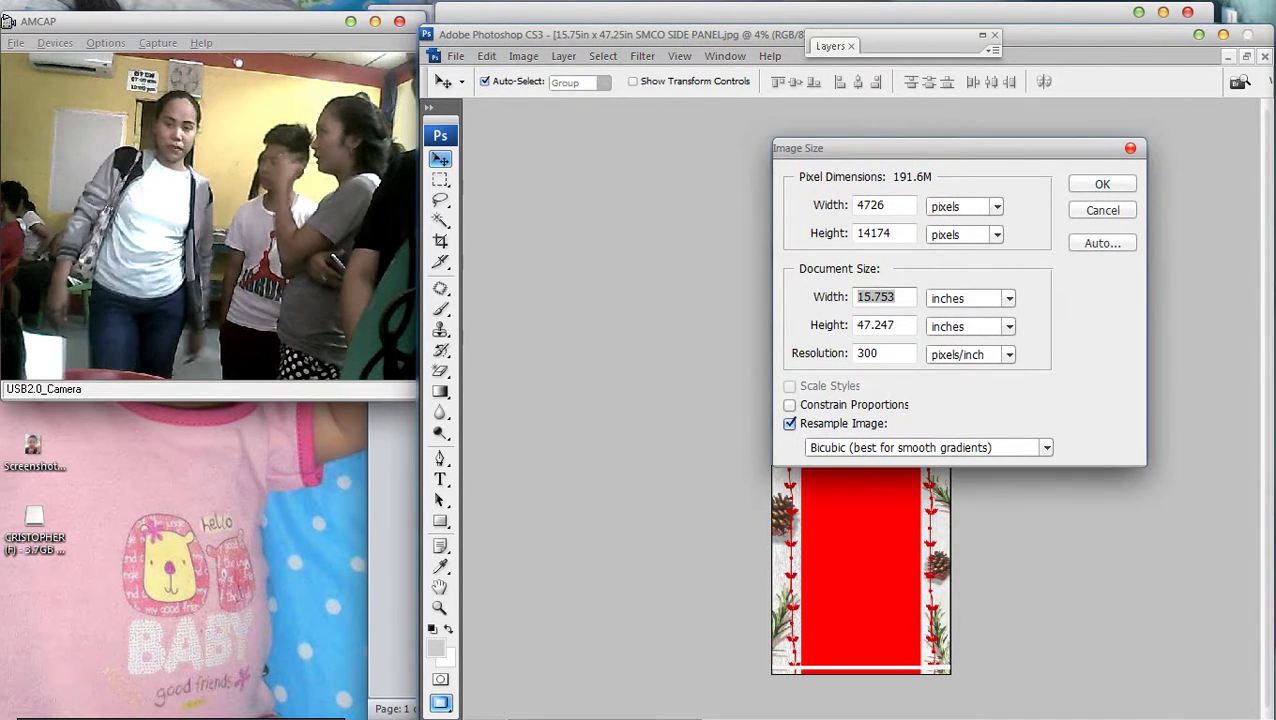
{"action": "left_click", "coordinate": [875, 325]}
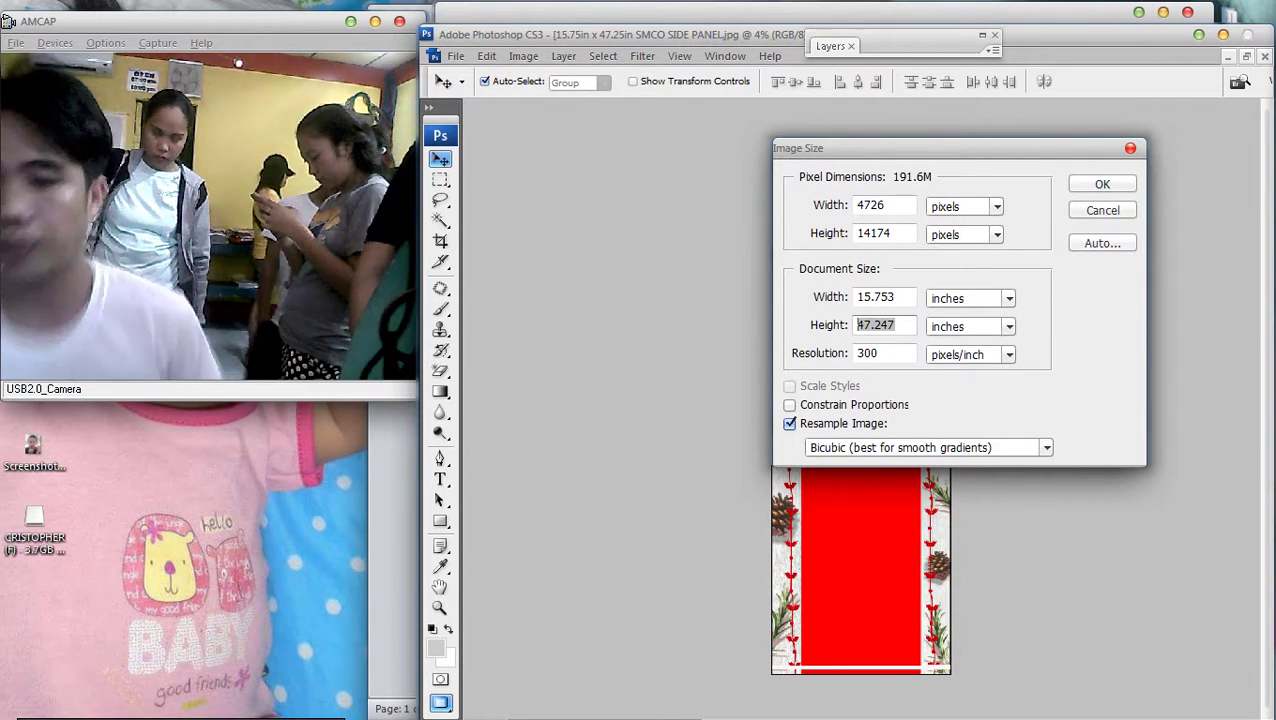
In Publisher, print the photo sheet to the EPSON T60 with the 'picture only' preset
{"action": "key", "text": "alt+Tab"}
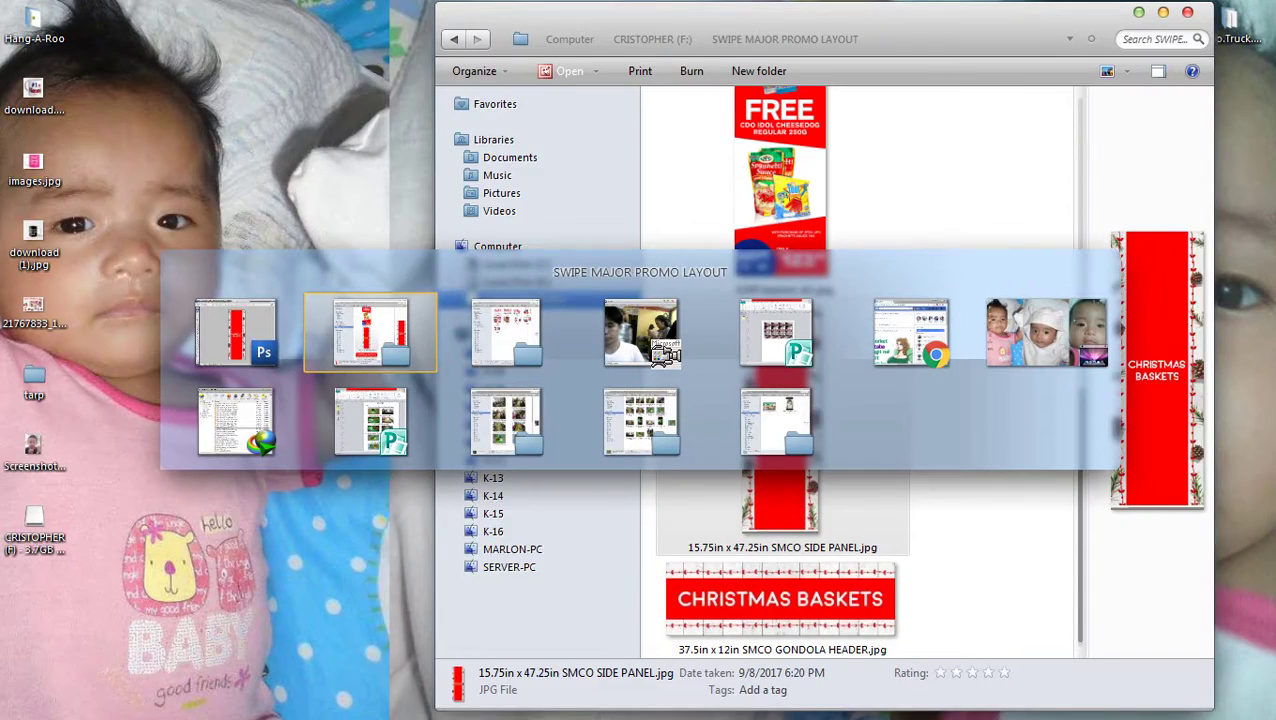
{"action": "key", "text": "g"}
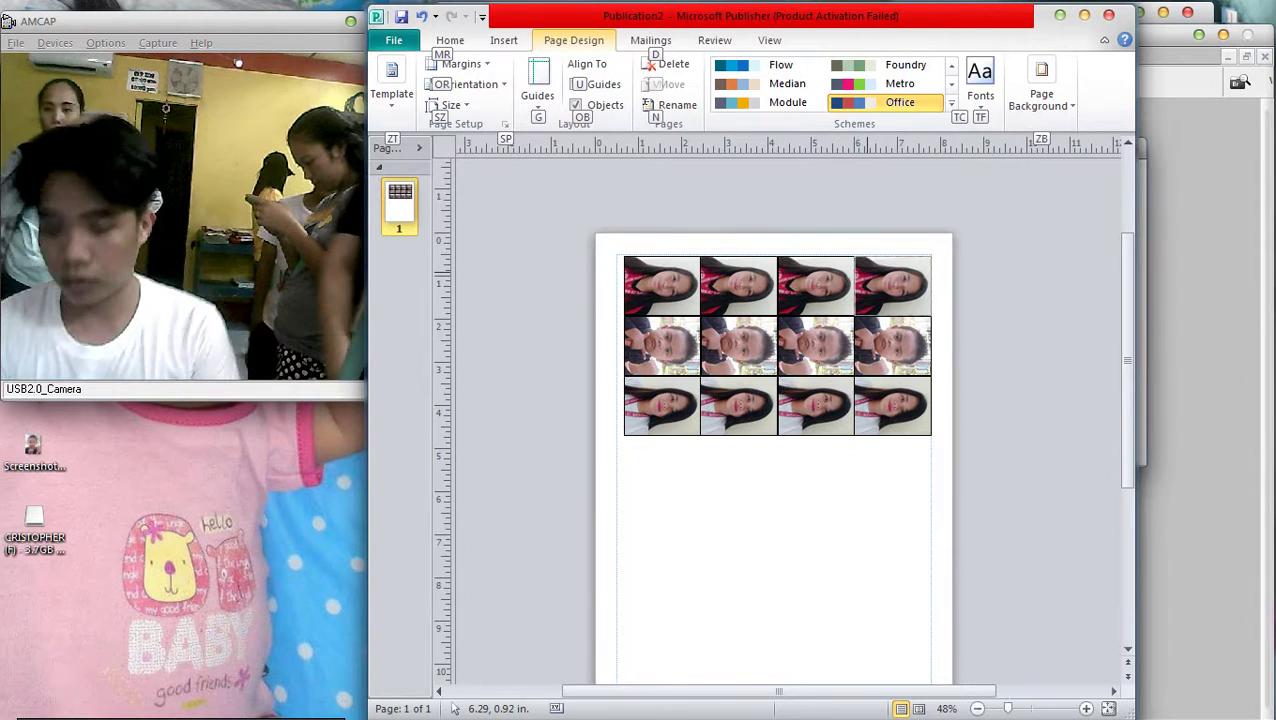
{"action": "key", "text": "Escape"}
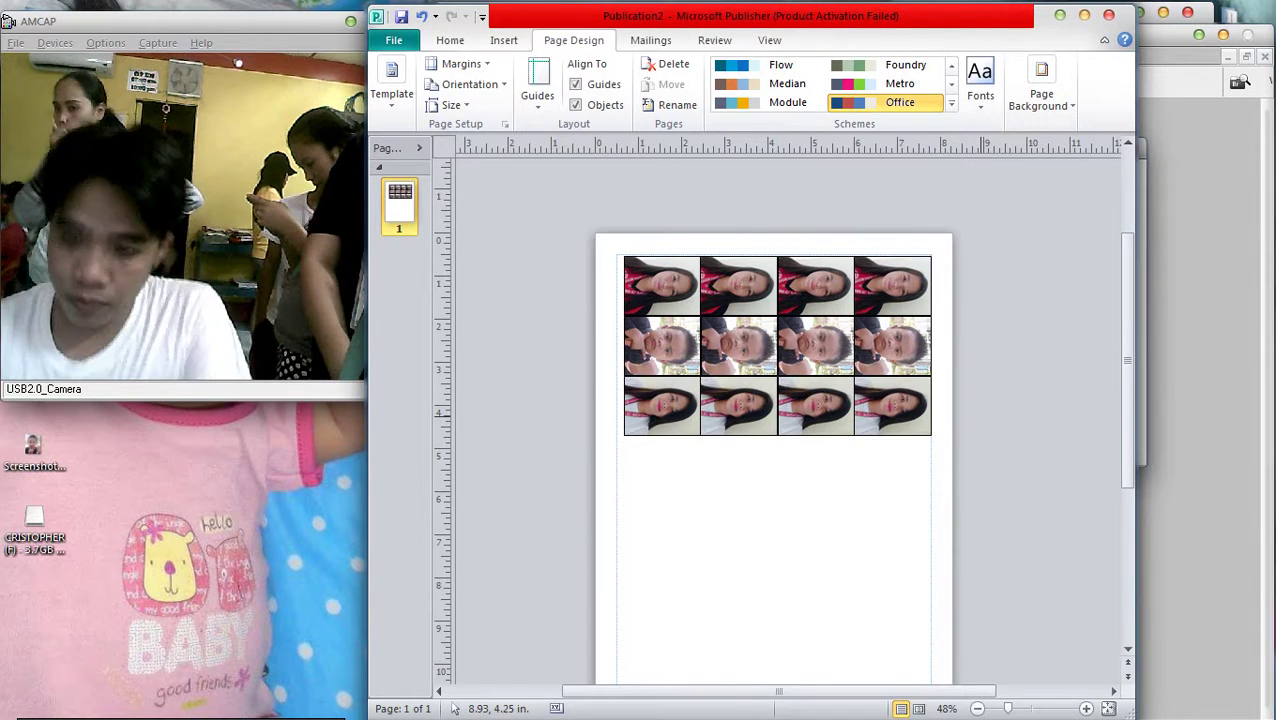
{"action": "key", "text": "ctrl+p"}
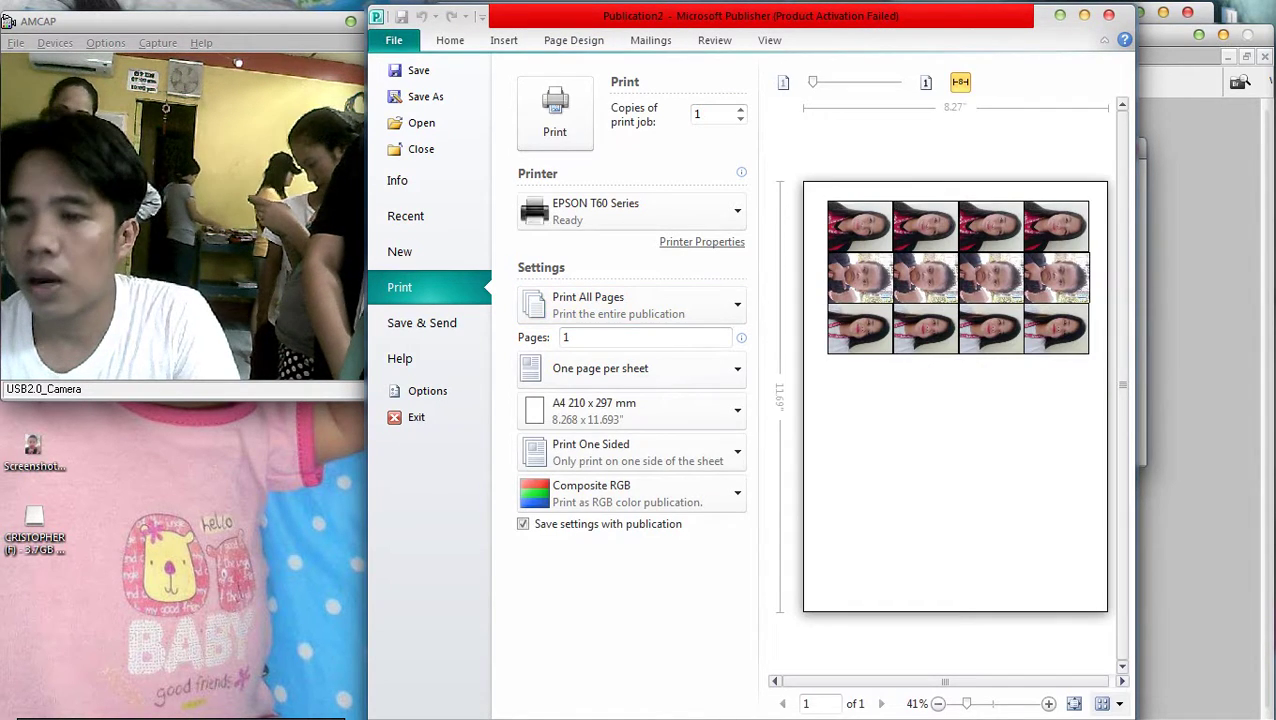
{"action": "left_click", "coordinate": [702, 242]}
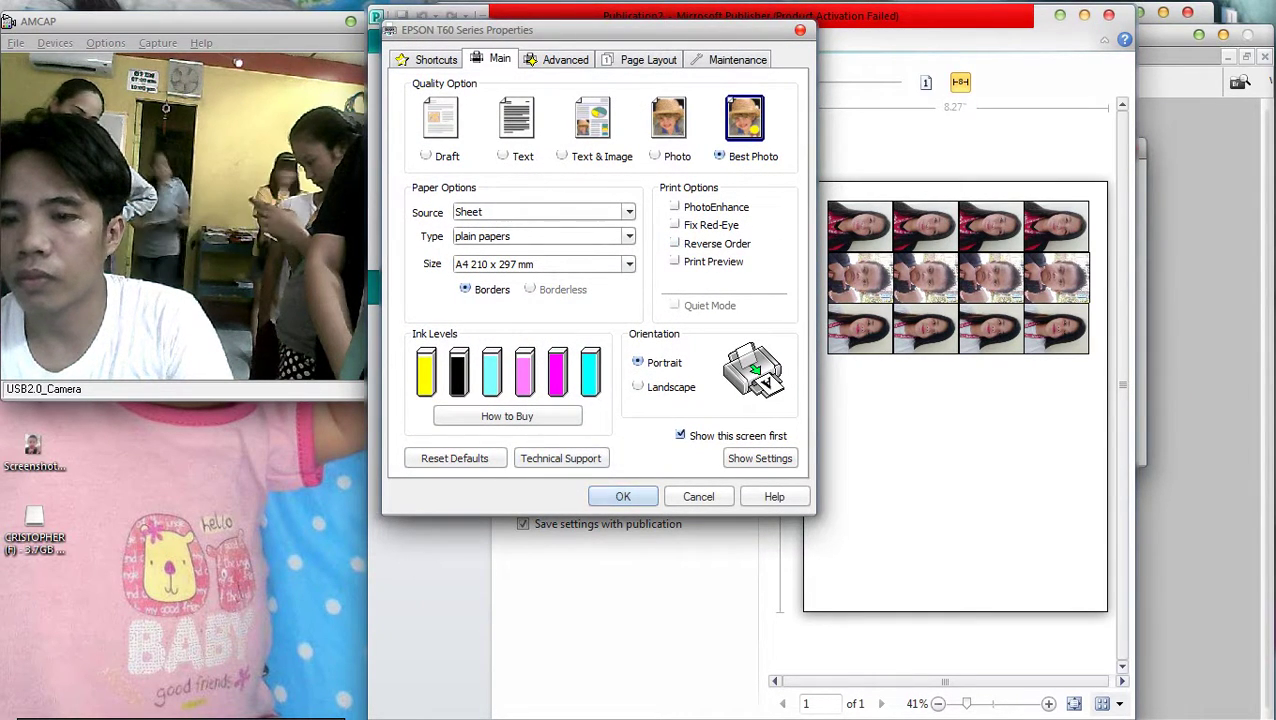
{"action": "left_click", "coordinate": [427, 59]}
{"action": "left_click", "coordinate": [459, 288]}
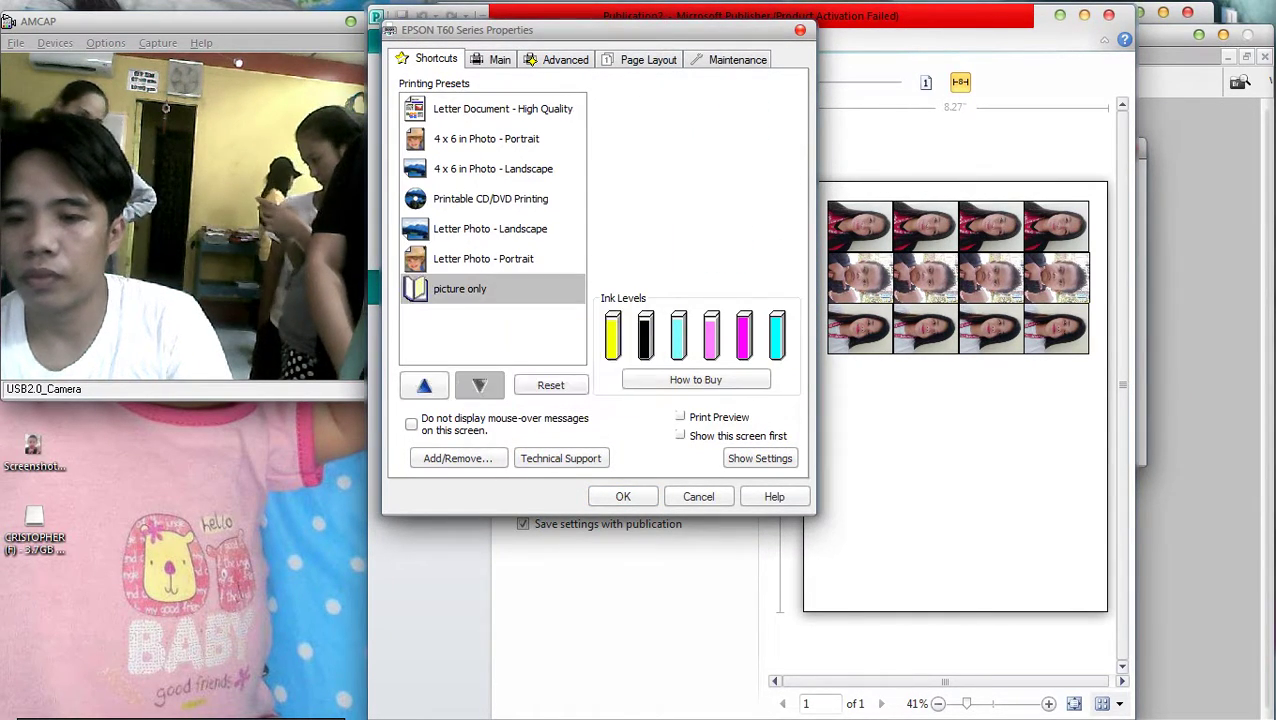
{"action": "left_click", "coordinate": [623, 496]}
{"action": "left_click", "coordinate": [553, 112]}
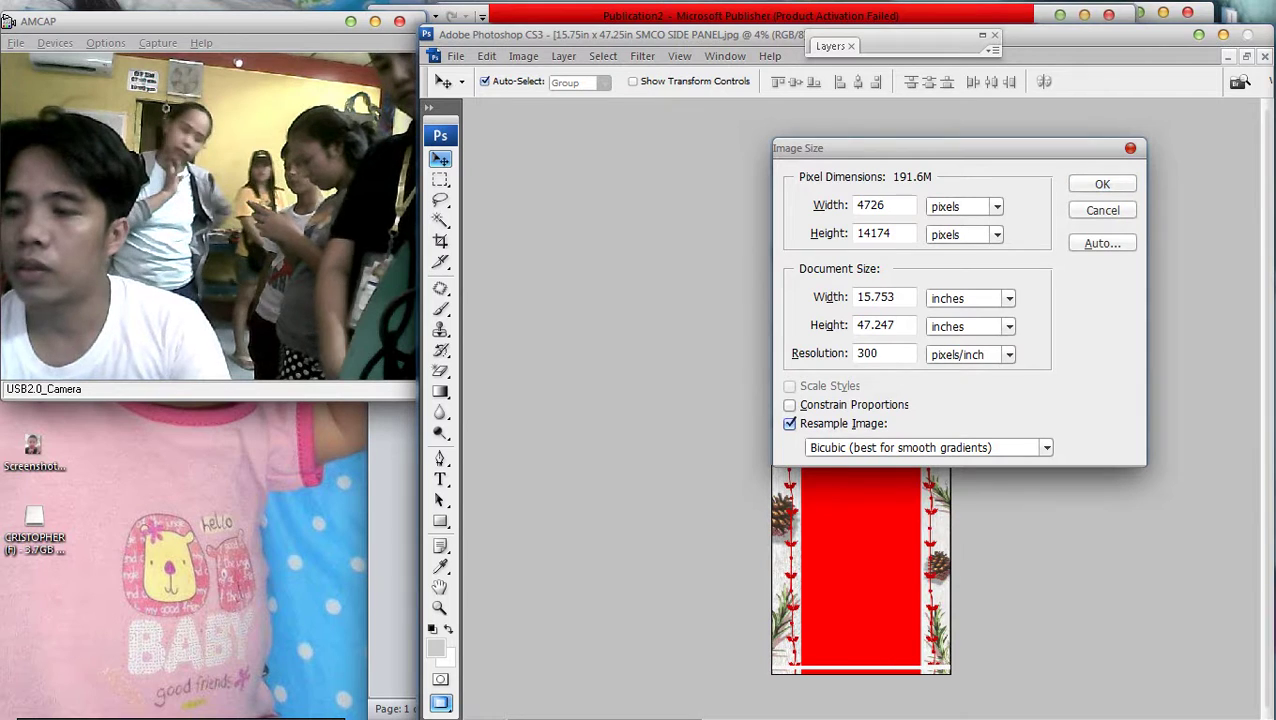
{"action": "double_click", "coordinate": [875, 297]}
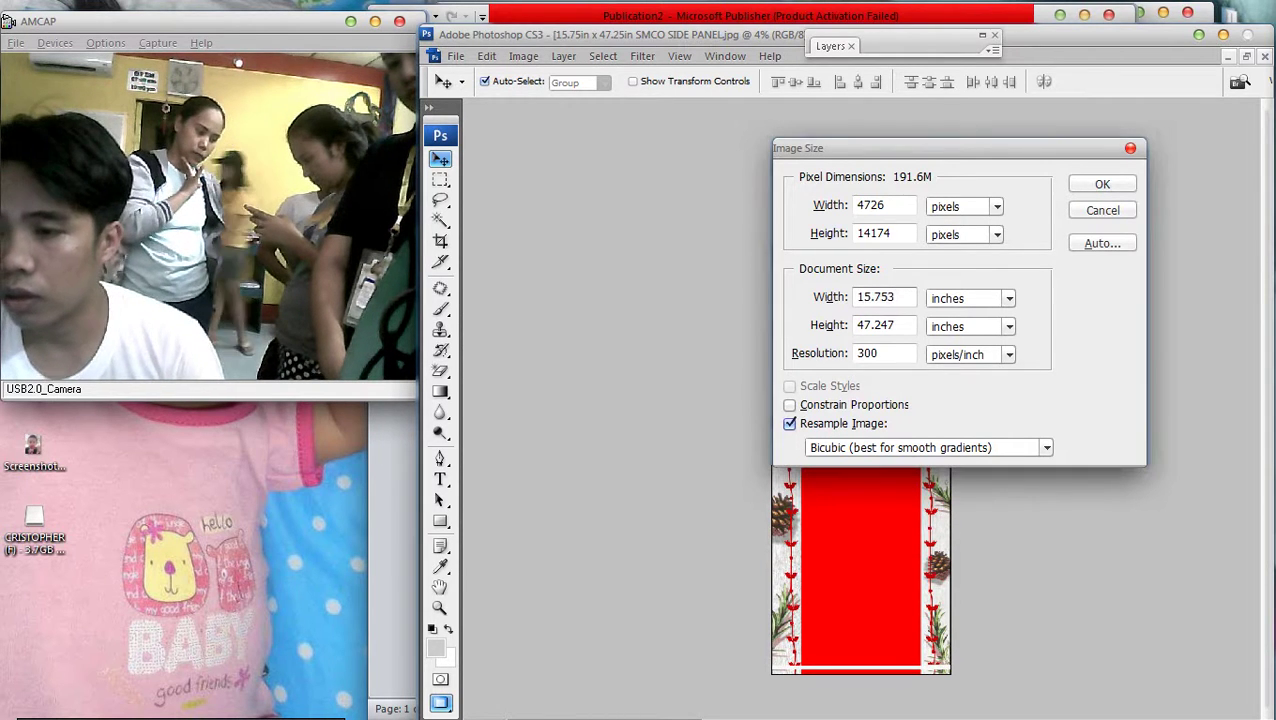
{"action": "key", "text": "Tab"}
{"action": "key", "text": "shift+Tab"}
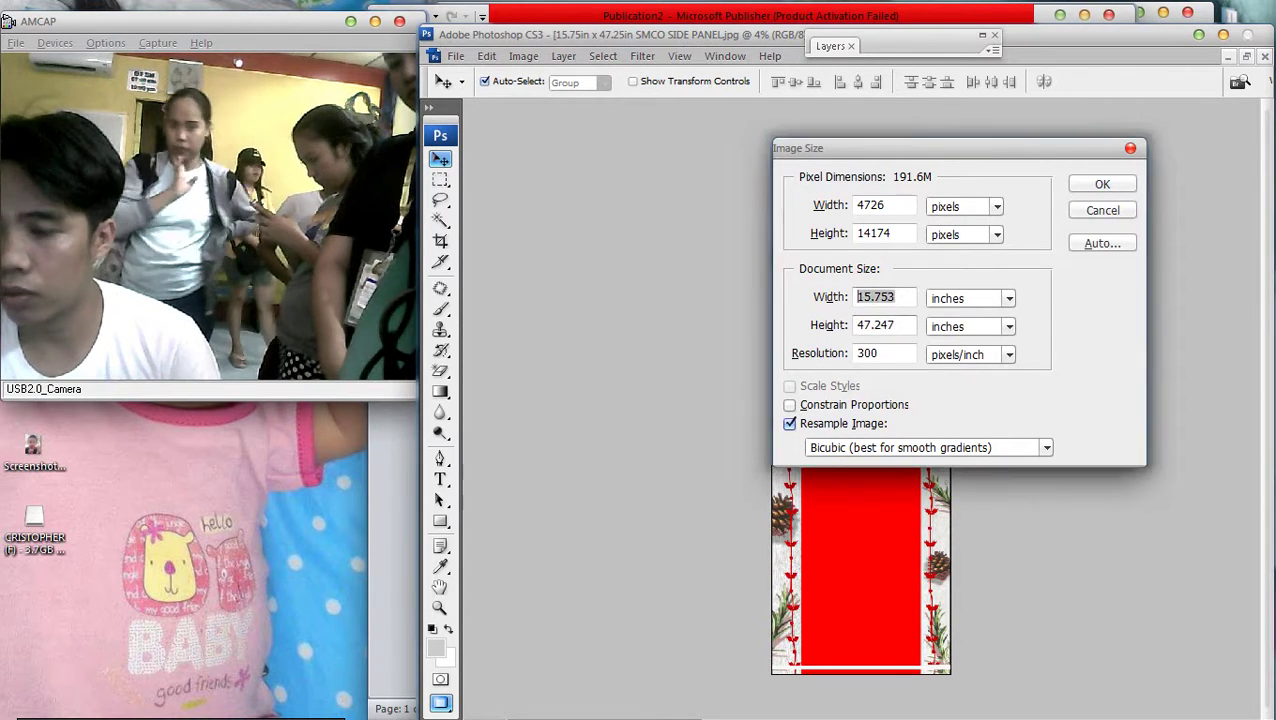
{"action": "key", "text": "Tab"}
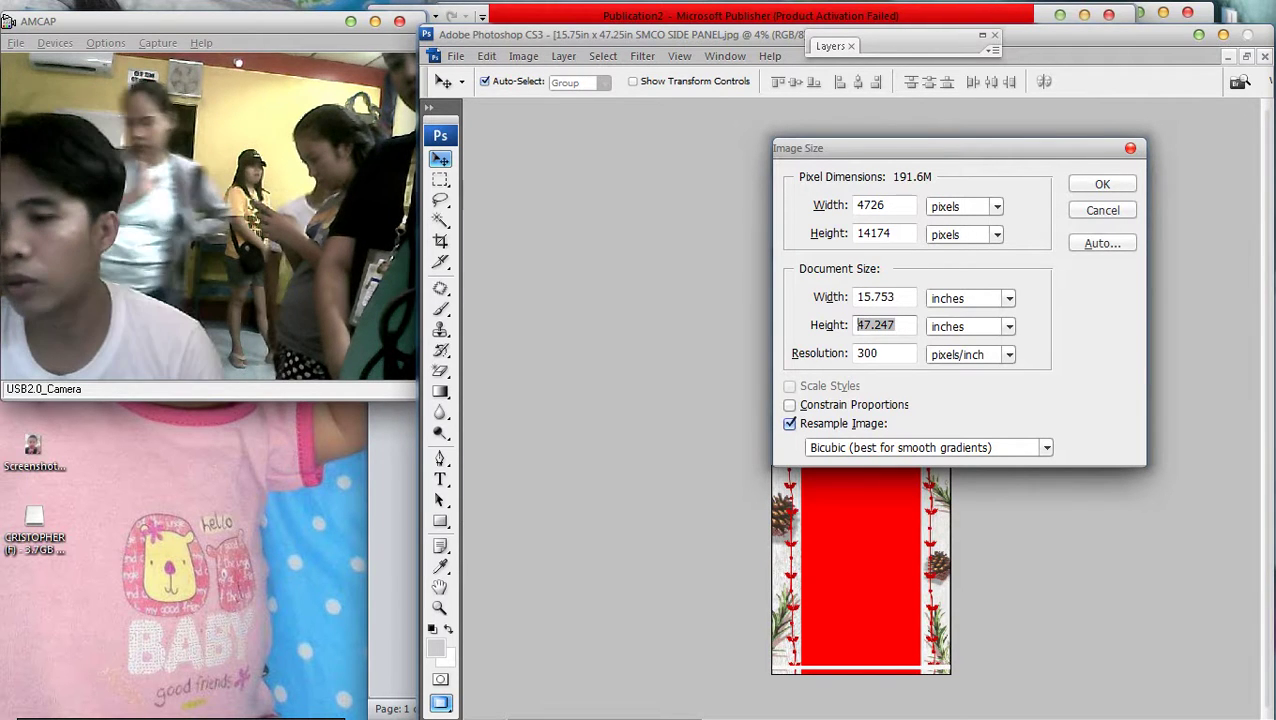
{"action": "key", "text": "super"}
{"action": "key", "text": "Down"}
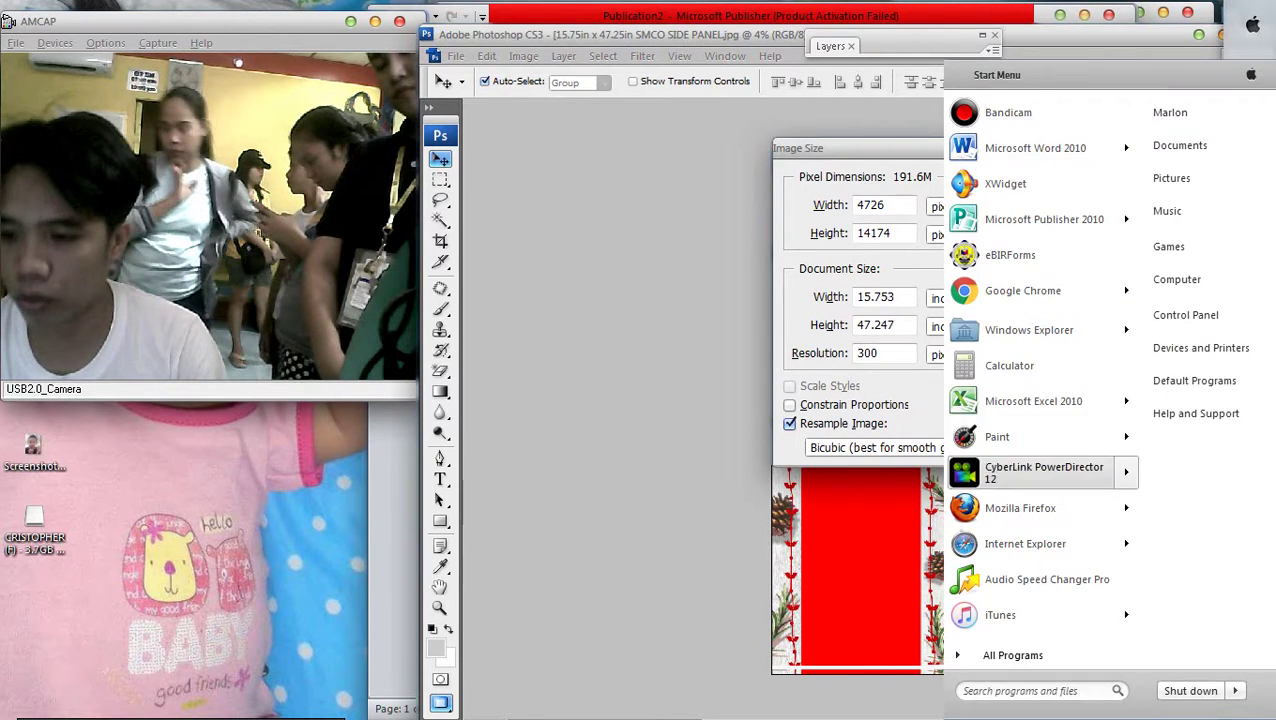
{"action": "key", "text": "Escape"}
{"action": "key", "text": "super"}
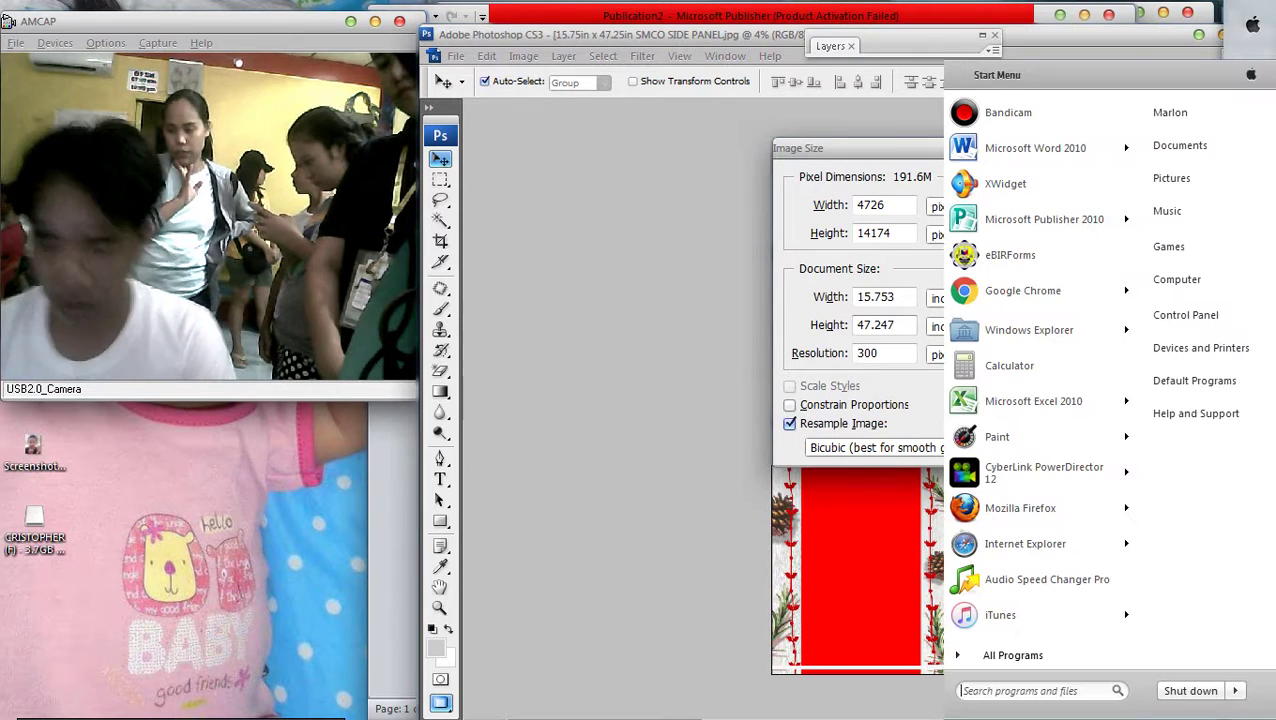
{"action": "key", "text": "Down"}
{"action": "key", "text": "Down"}
{"action": "key", "text": "Down"}
{"action": "key", "text": "Down"}
{"action": "key", "text": "Down"}
{"action": "key", "text": "Down"}
{"action": "key", "text": "Down"}
{"action": "key", "text": "Down"}
{"action": "key", "text": "Return"}
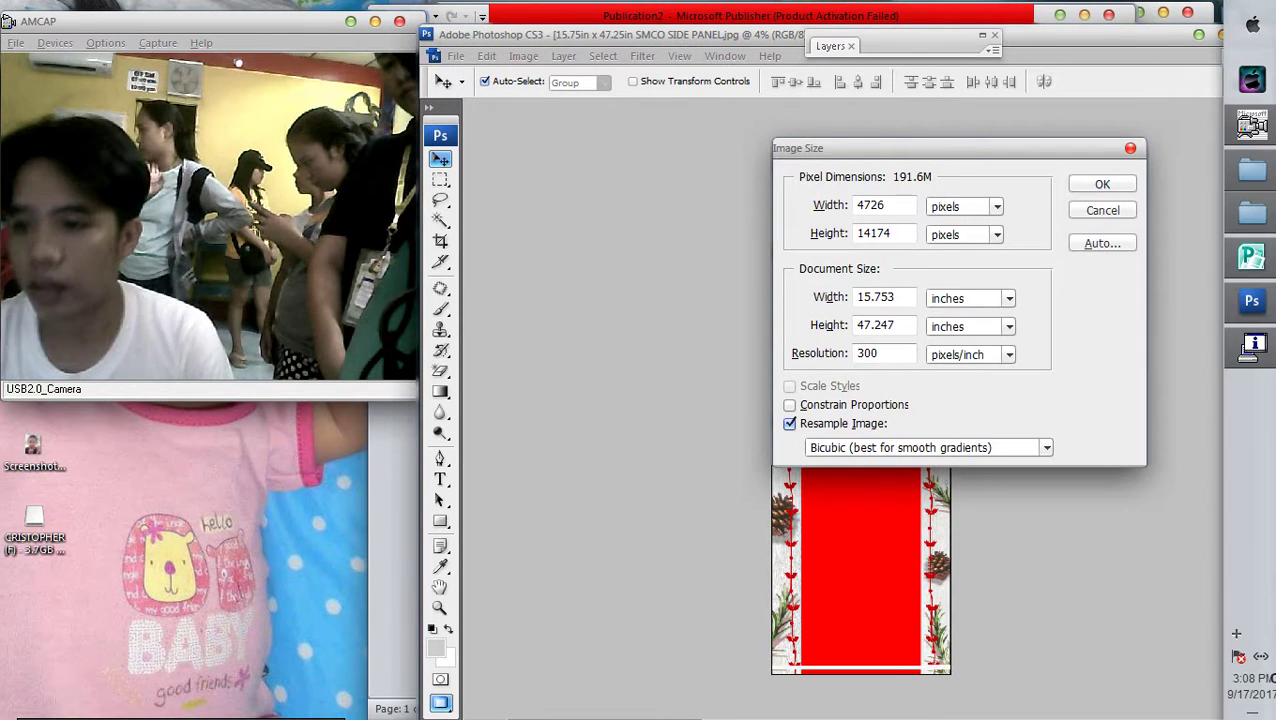
{"action": "left_click_drag", "start_coordinate": [178, 211], "coordinate": [801, 203]}
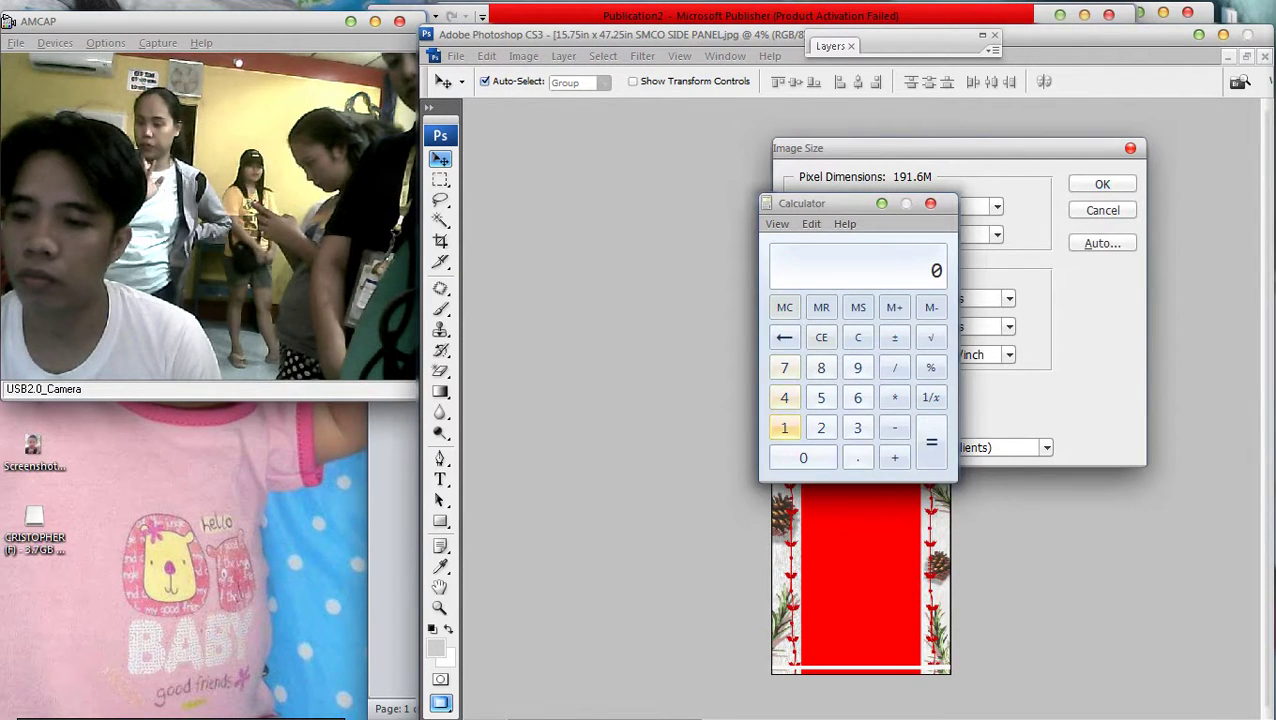
{"action": "left_click", "coordinate": [784, 397]}
{"action": "left_click", "coordinate": [821, 367]}
{"action": "key", "text": "asterisk"}
{"action": "key", "text": "slash"}
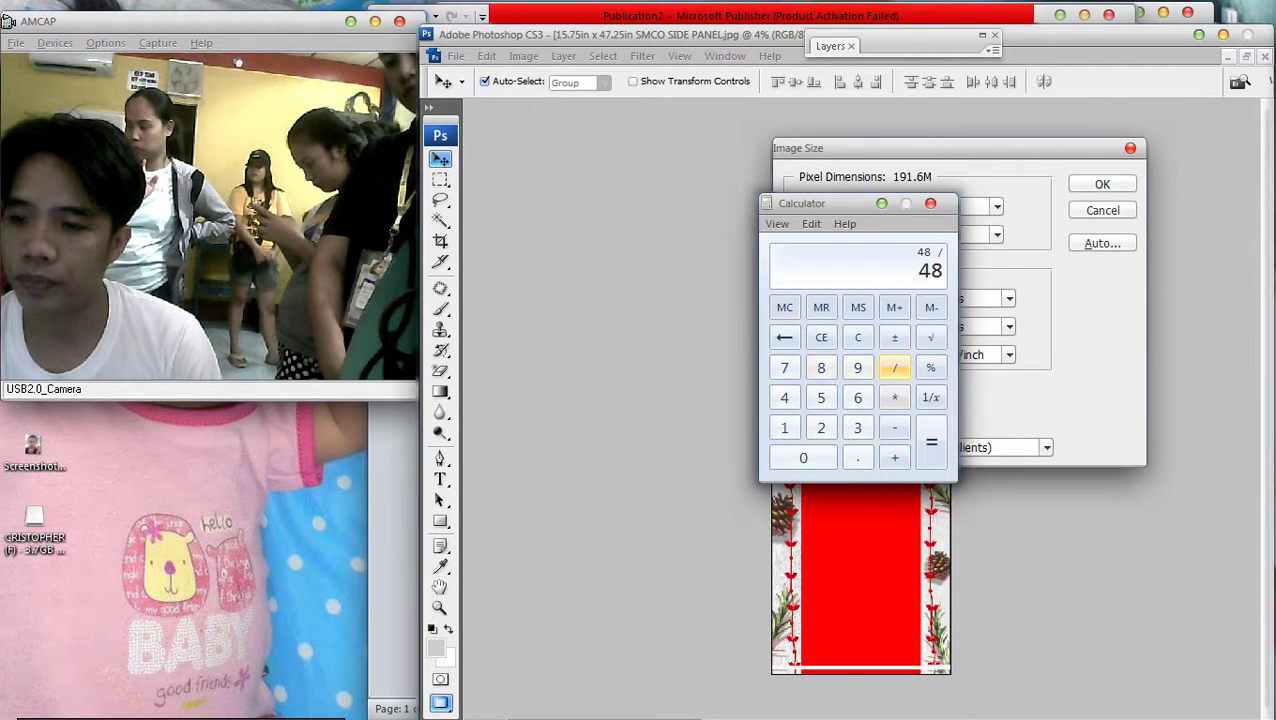
{"action": "type", "text": "12"}
{"action": "key", "text": "Return"}
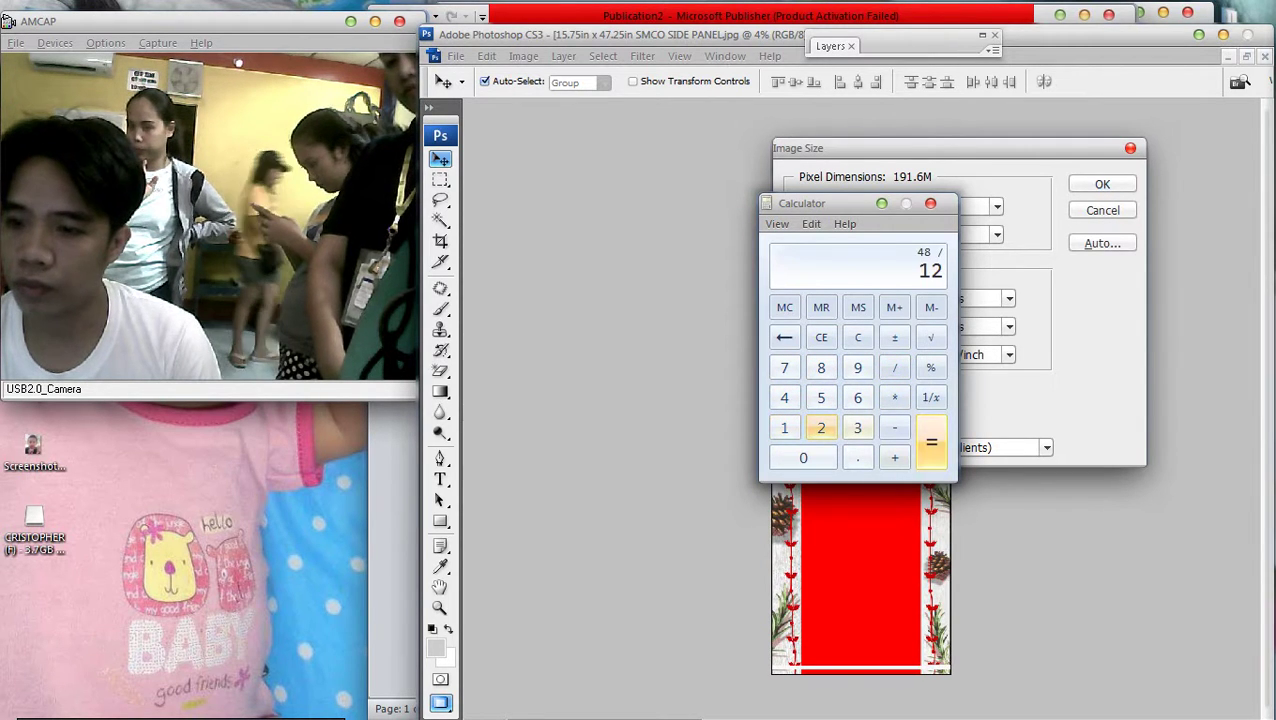
{"action": "key", "text": "alt+F4"}
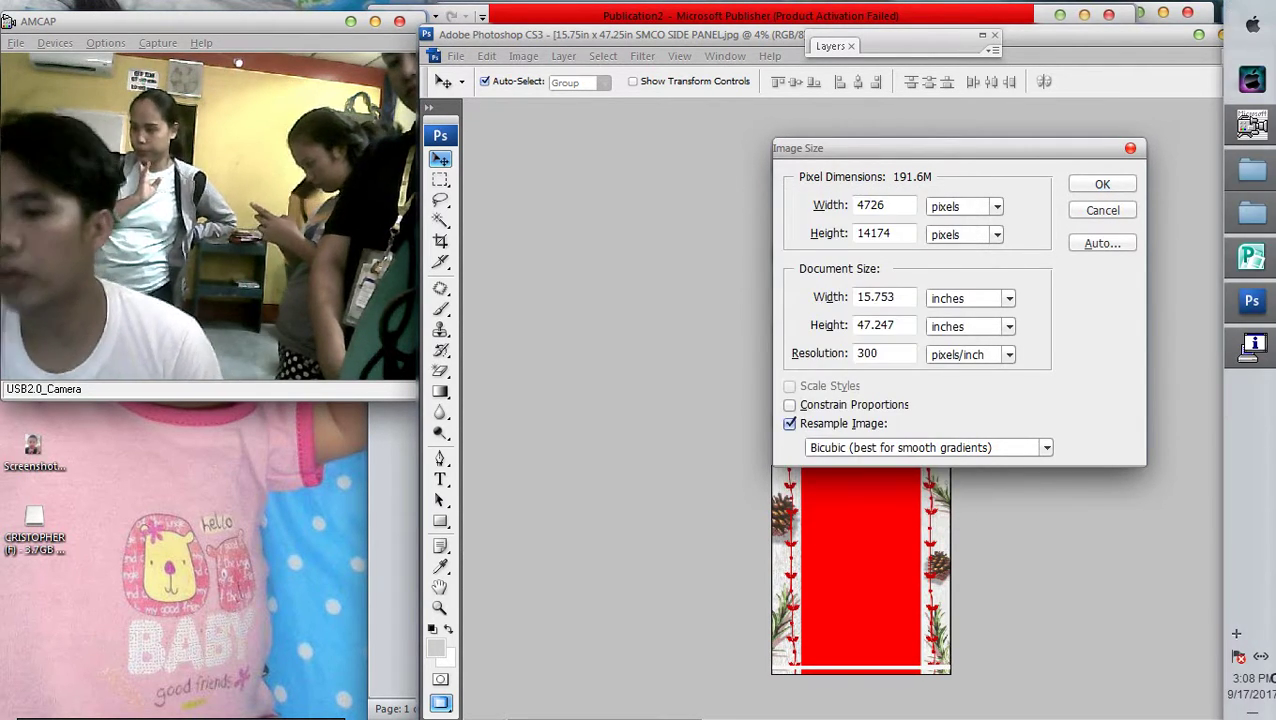
{"action": "key", "text": "ctrl+a"}
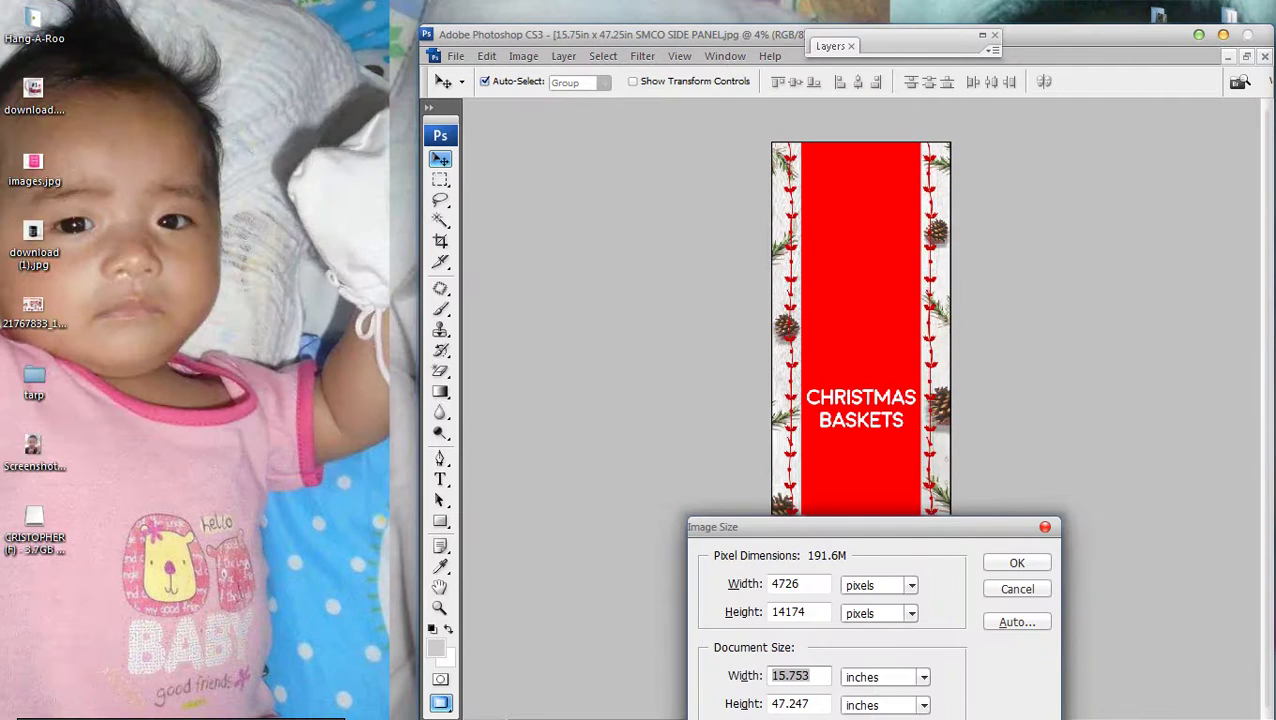
Resize the CHRISTMAS BASKETS panel to 24 × 48 inches in Image Size, then undo it
{"action": "mouse_move", "coordinate": [750, 712]}
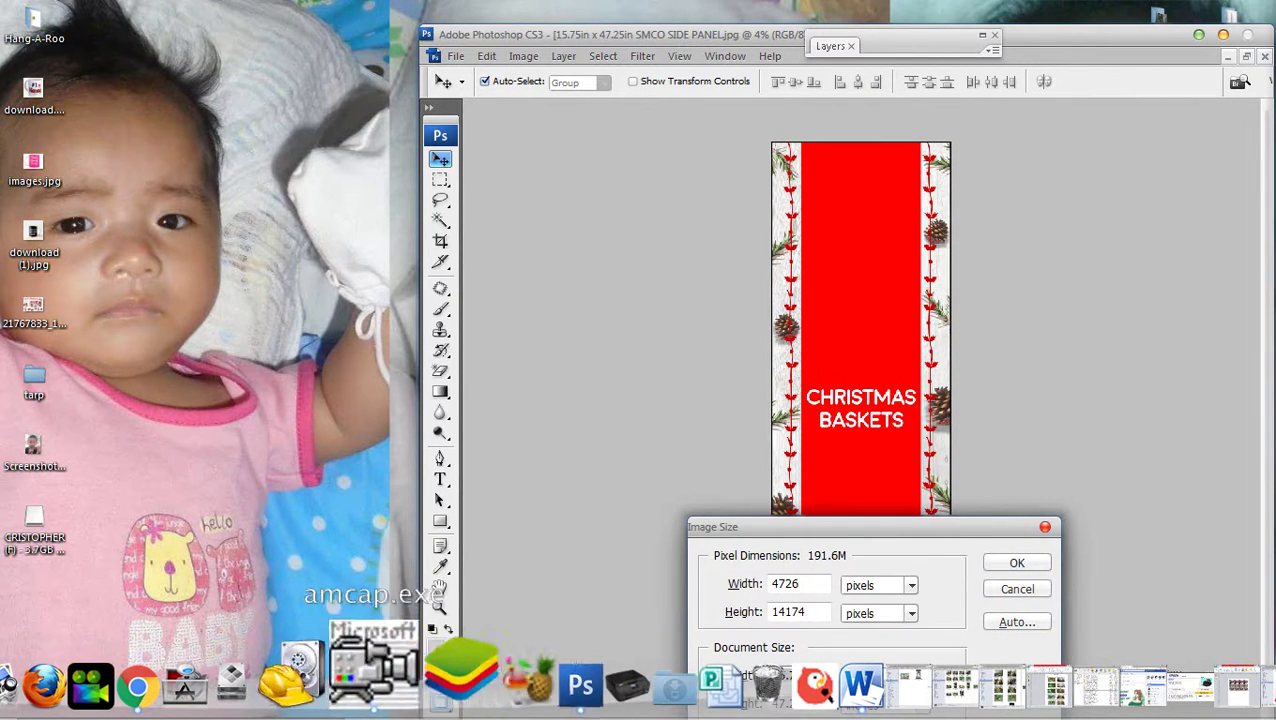
{"action": "key", "text": "alt+Tab"}
{"action": "key", "text": "alt+Tab"}
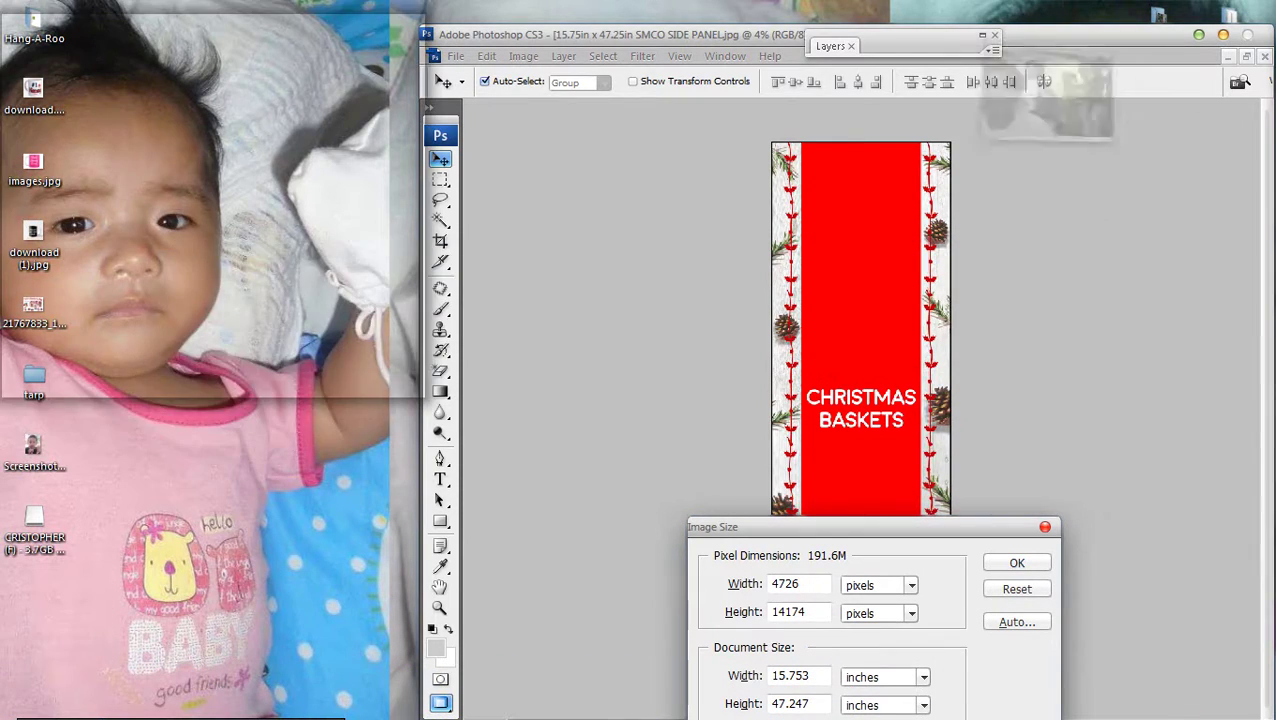
{"action": "key", "text": "alt+Tab"}
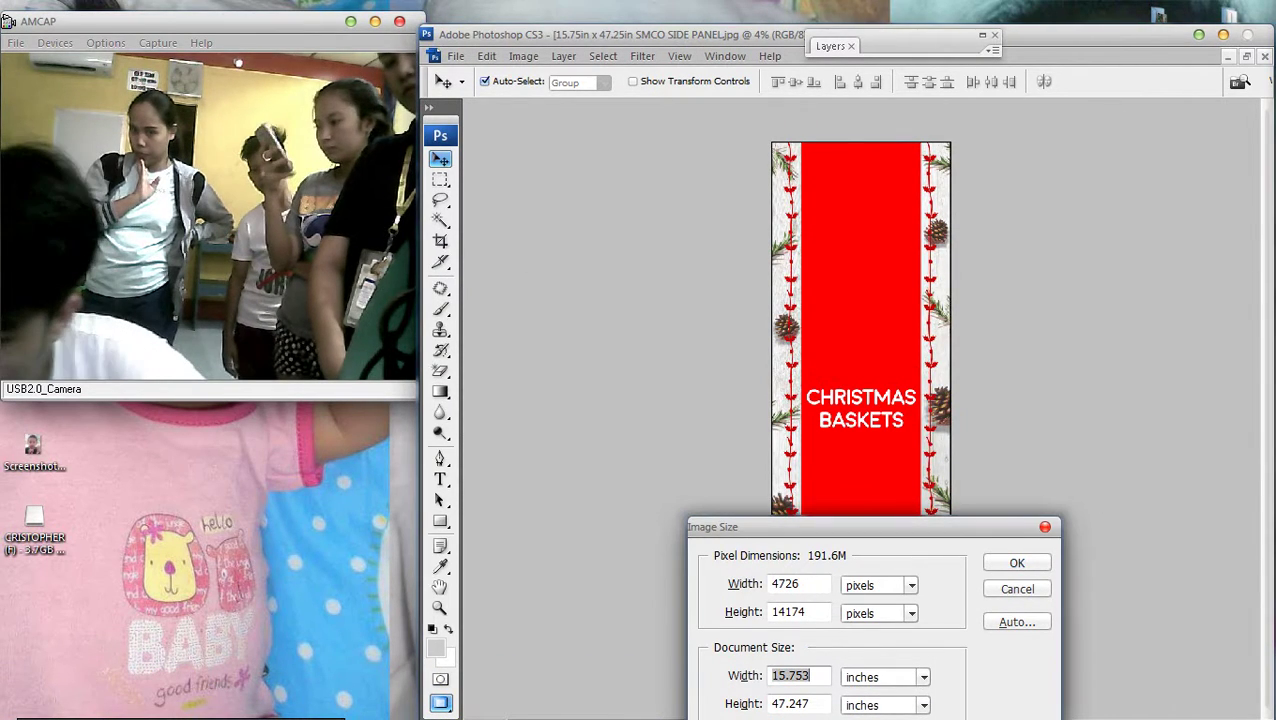
{"action": "left_click_drag", "start_coordinate": [800, 526], "coordinate": [774, 138]}
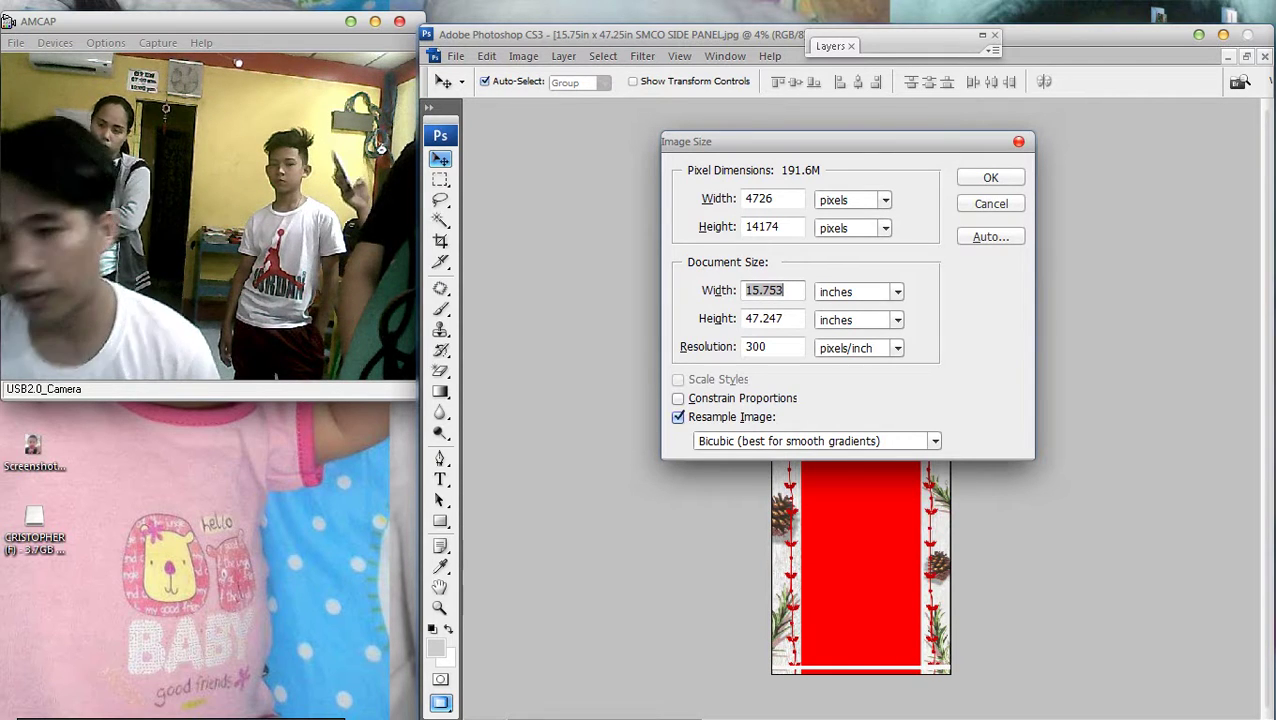
{"action": "type", "text": "24"}
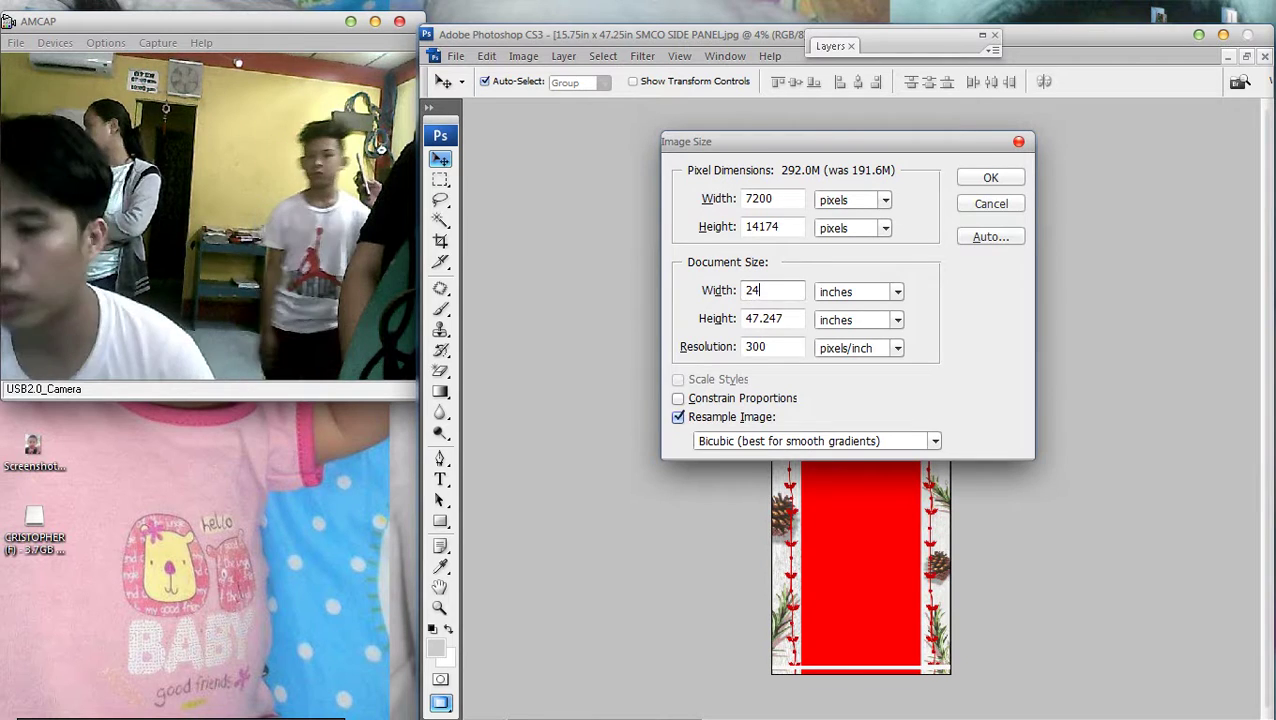
{"action": "key", "text": "Tab"}
{"action": "type", "text": "48"}
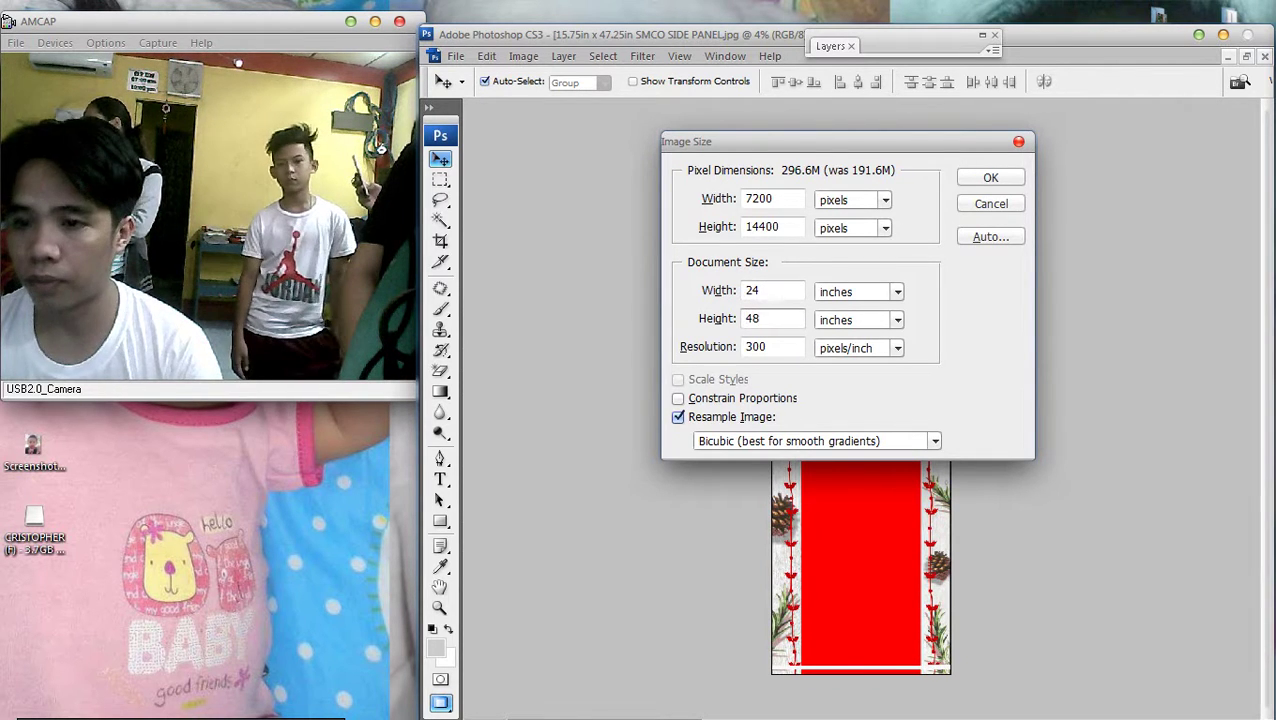
{"action": "key", "text": "Return"}
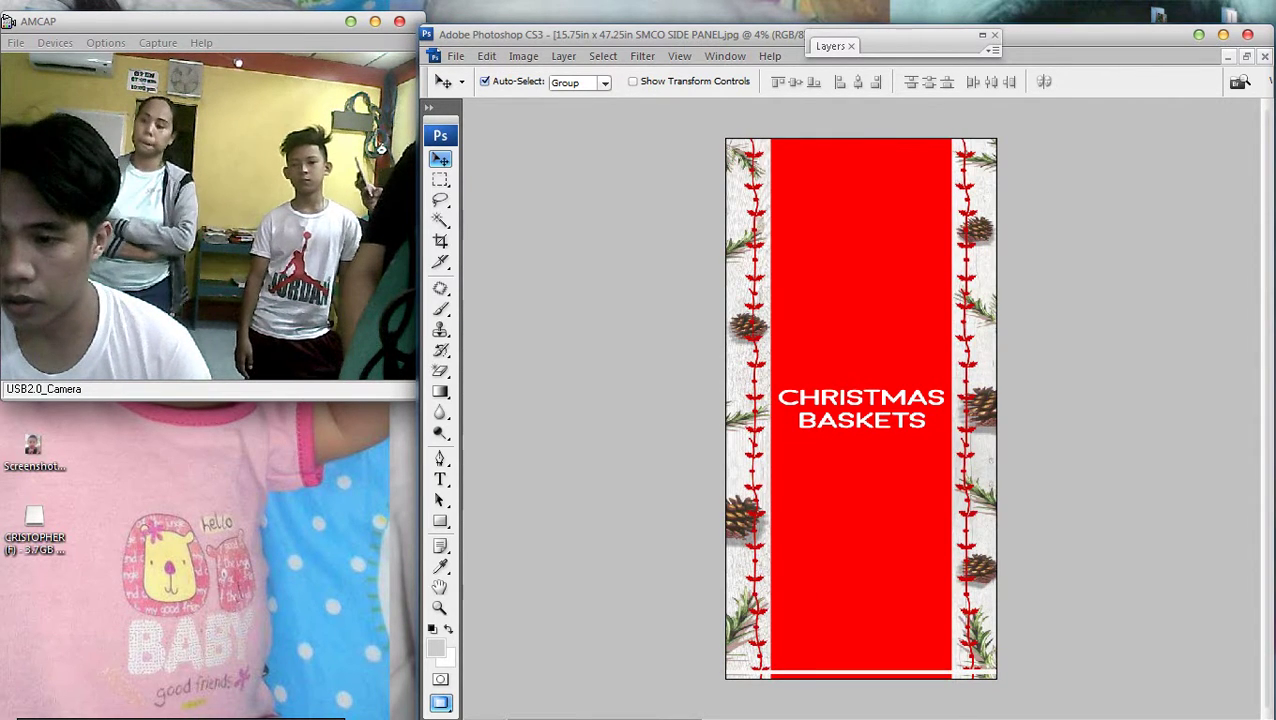
{"action": "key", "text": "ctrl+z"}
Resize the panel to 24 × 48 inches, correcting a mistyped height of 42
{"action": "key", "text": "Delete"}
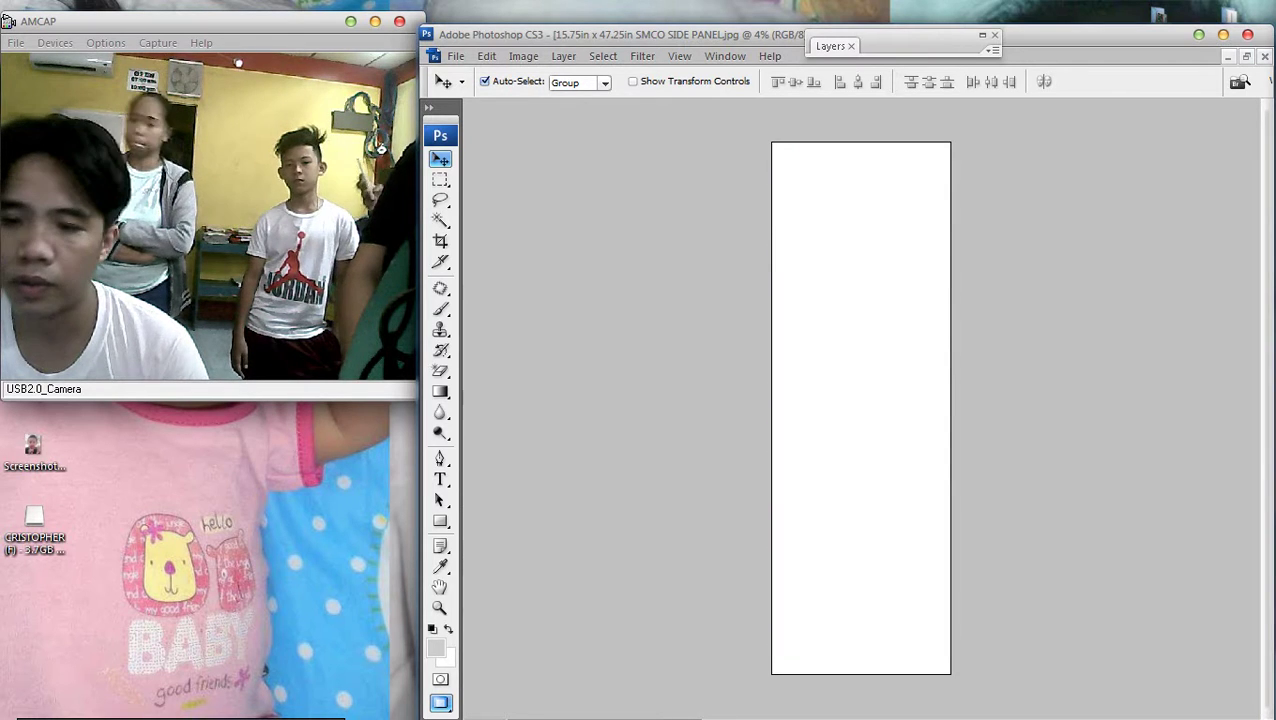
{"action": "left_click", "coordinate": [523, 56]}
{"action": "left_click", "coordinate": [545, 178]}
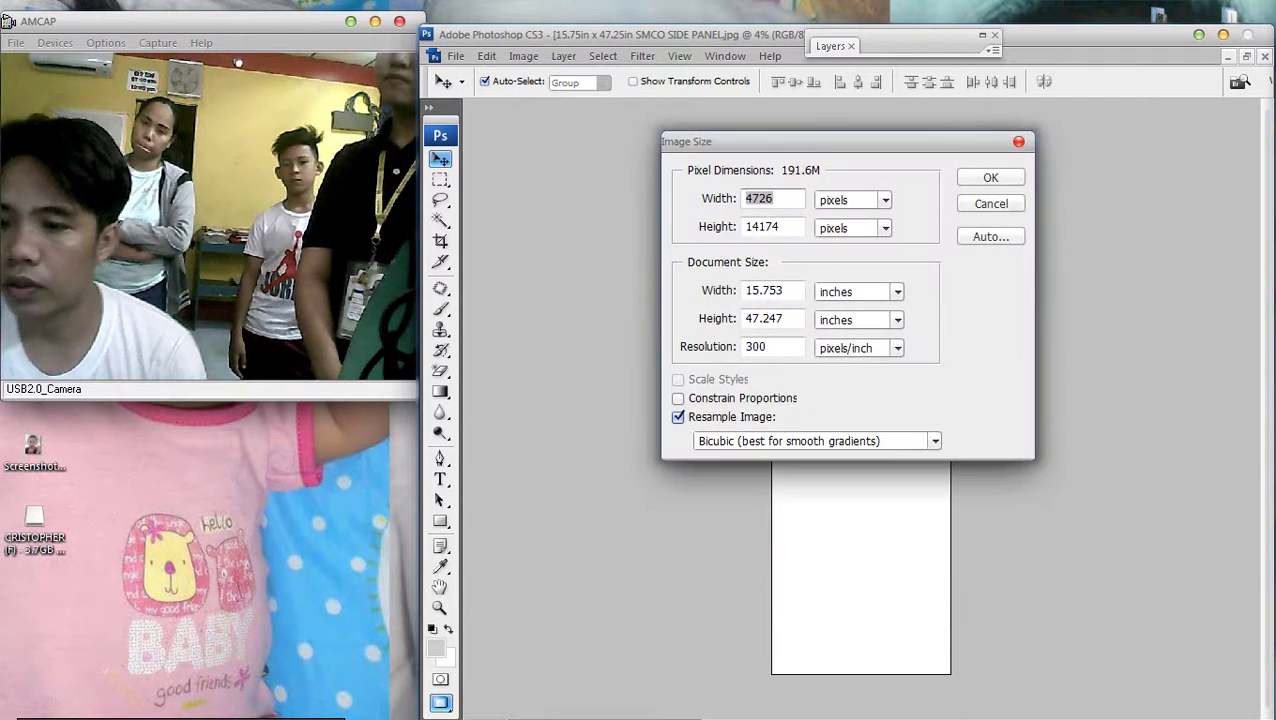
{"action": "left_click", "coordinate": [858, 291]}
{"action": "key", "text": "Return"}
{"action": "key", "text": "shift+Tab"}
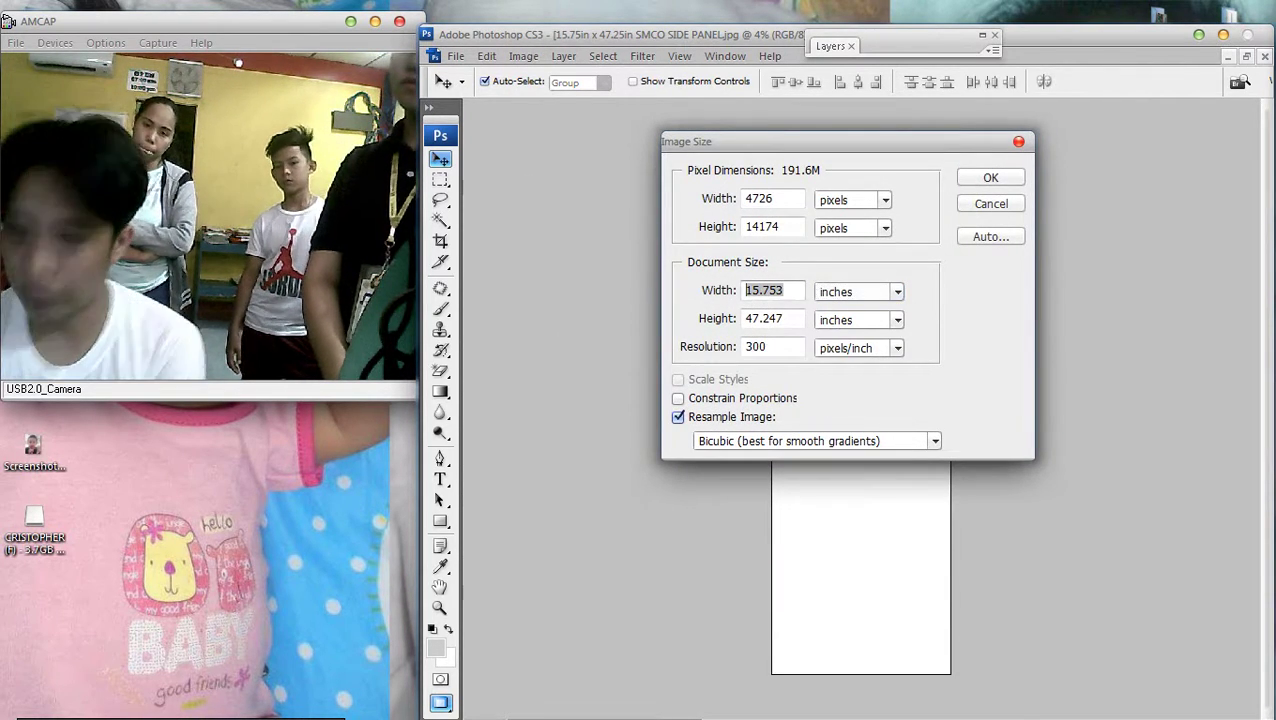
{"action": "type", "text": "24"}
{"action": "key", "text": "Tab"}
{"action": "type", "text": "42"}
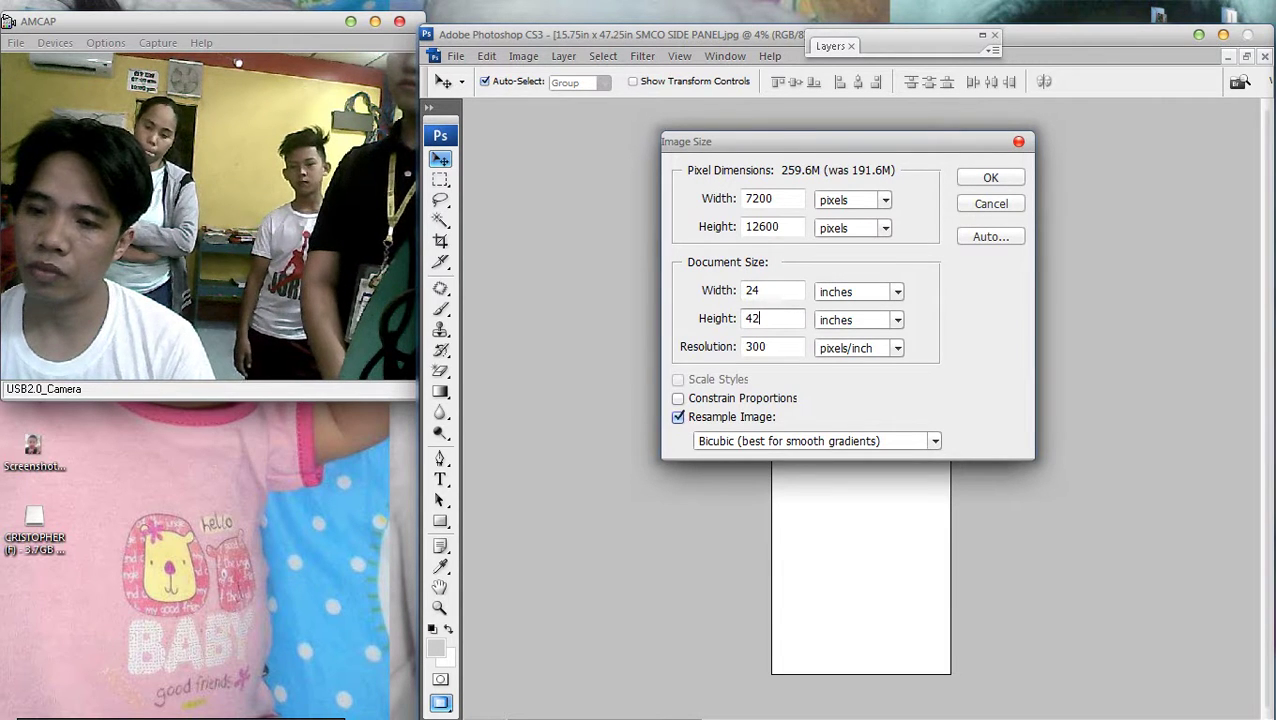
{"action": "key", "text": "BackSpace"}
{"action": "type", "text": "8"}
{"action": "key", "text": "Return"}
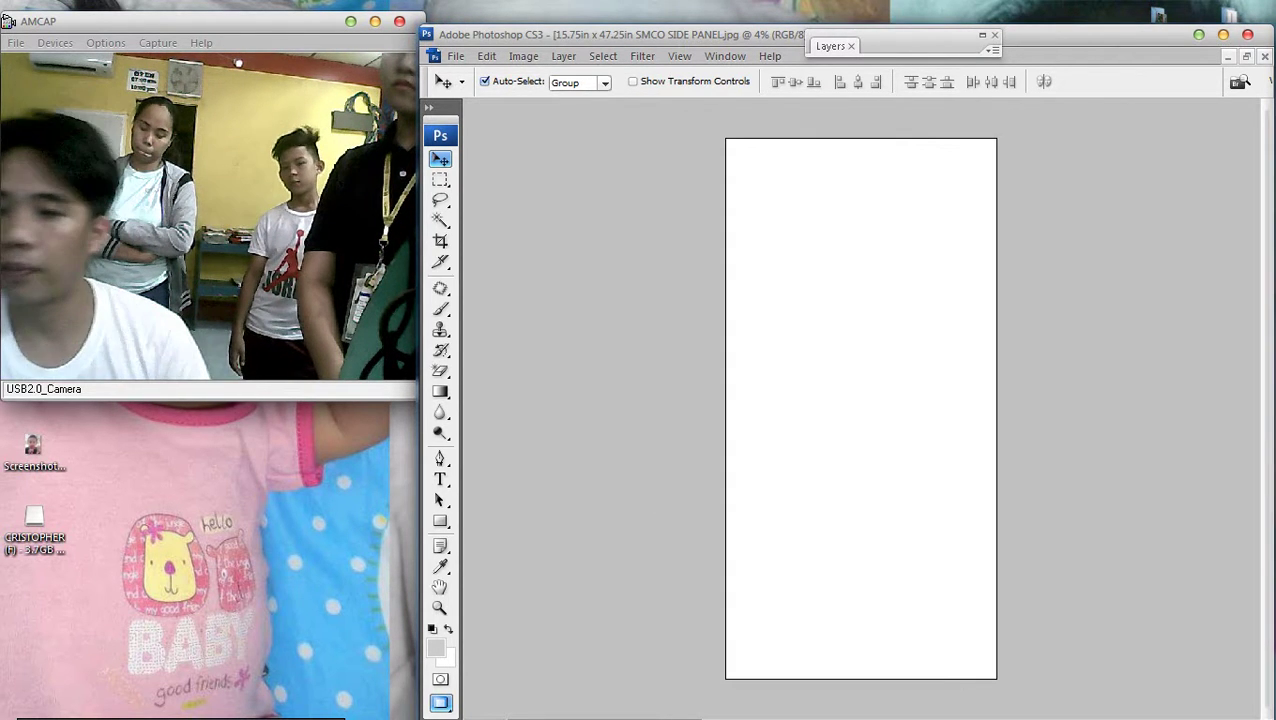
Nudge Layer 1's design by a pixel, then undo back to the CHRISTMAS BASKETS design
{"action": "key", "text": "ctrl+0"}
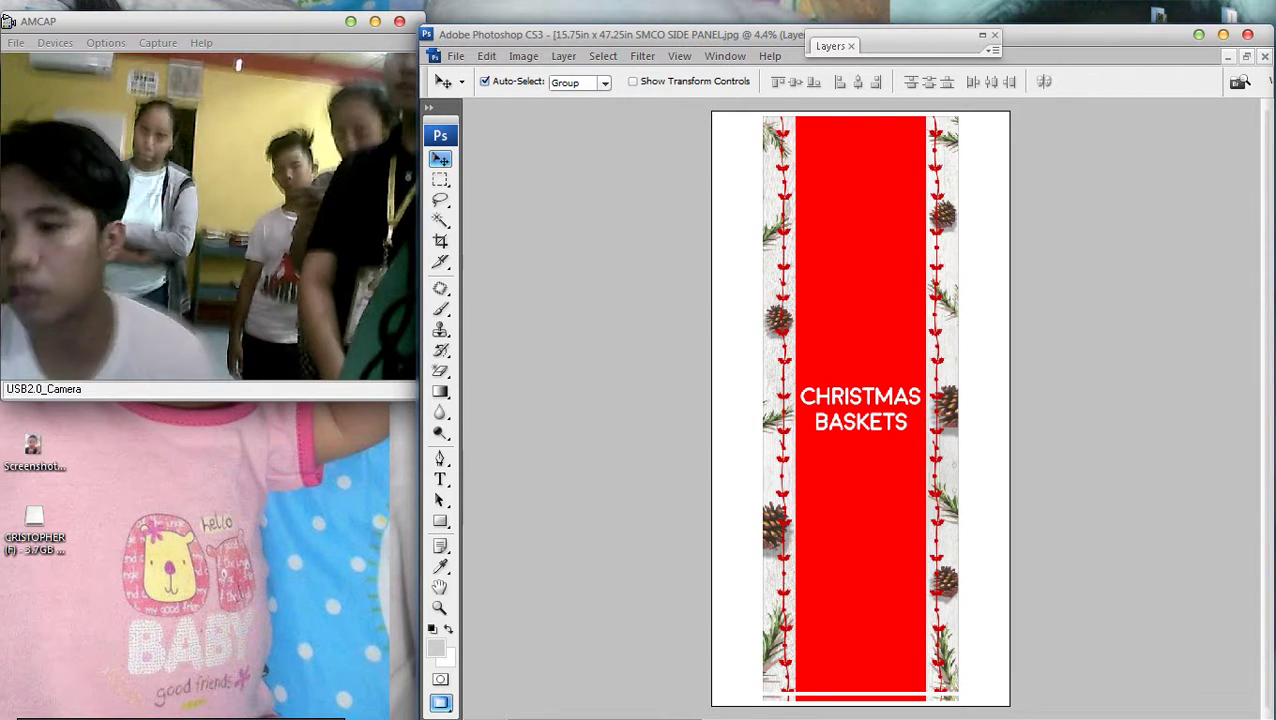
{"action": "right_click", "coordinate": [843, 406]}
{"action": "left_click", "coordinate": [858, 419]}
{"action": "left_click_drag", "start_coordinate": [858, 419], "coordinate": [855, 419]}
{"action": "key", "text": "Right"}
{"action": "key", "text": "Left"}
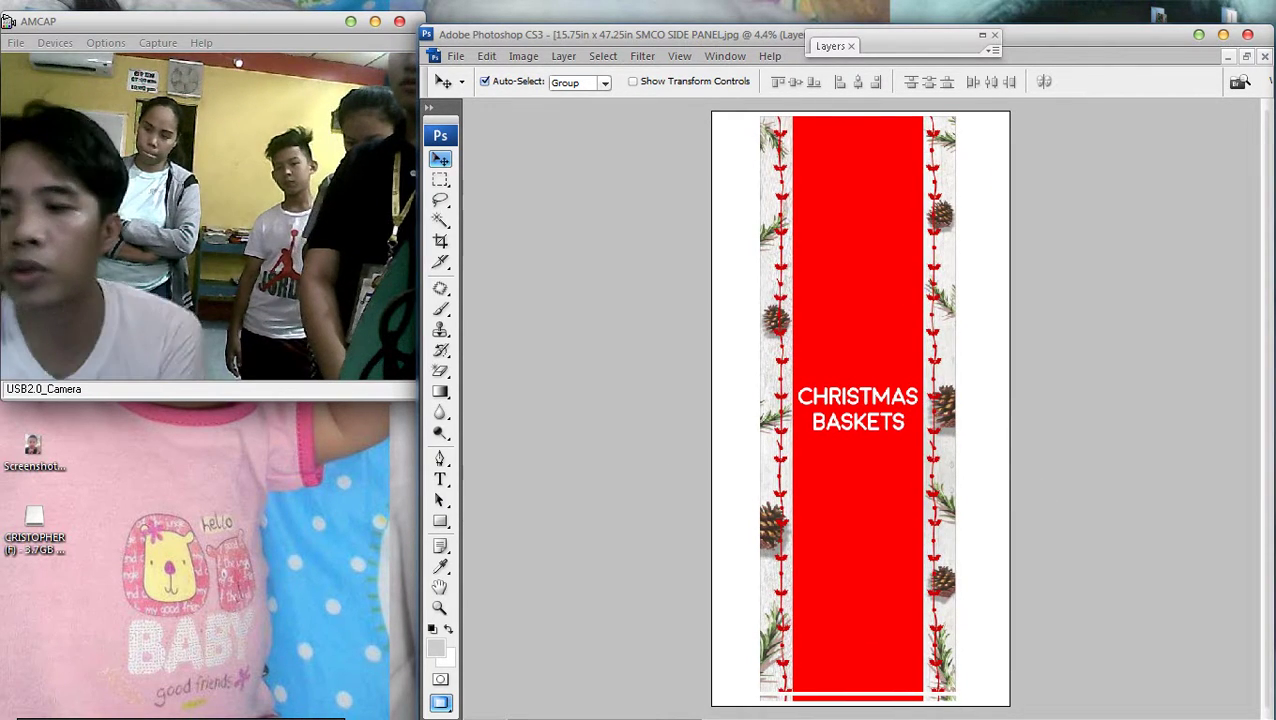
{"action": "key", "text": "Right"}
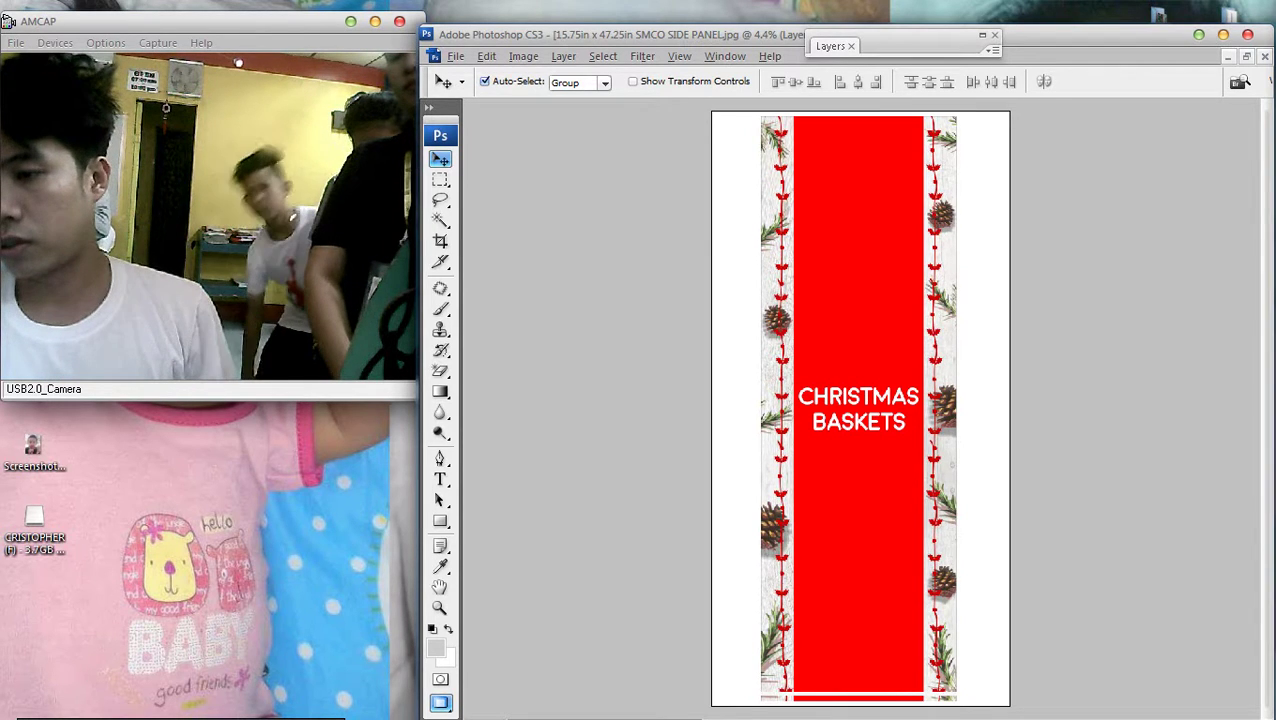
{"action": "key", "text": "ctrl+z"}
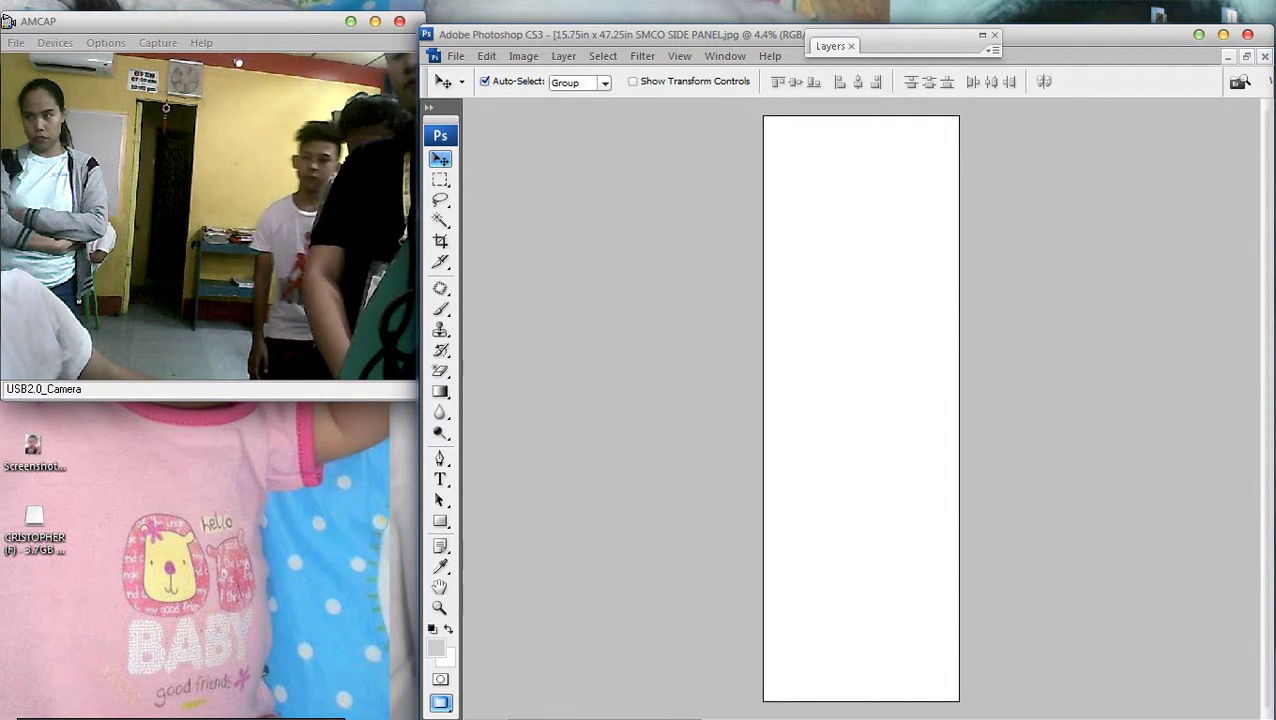
{"action": "key", "text": "ctrl+z"}
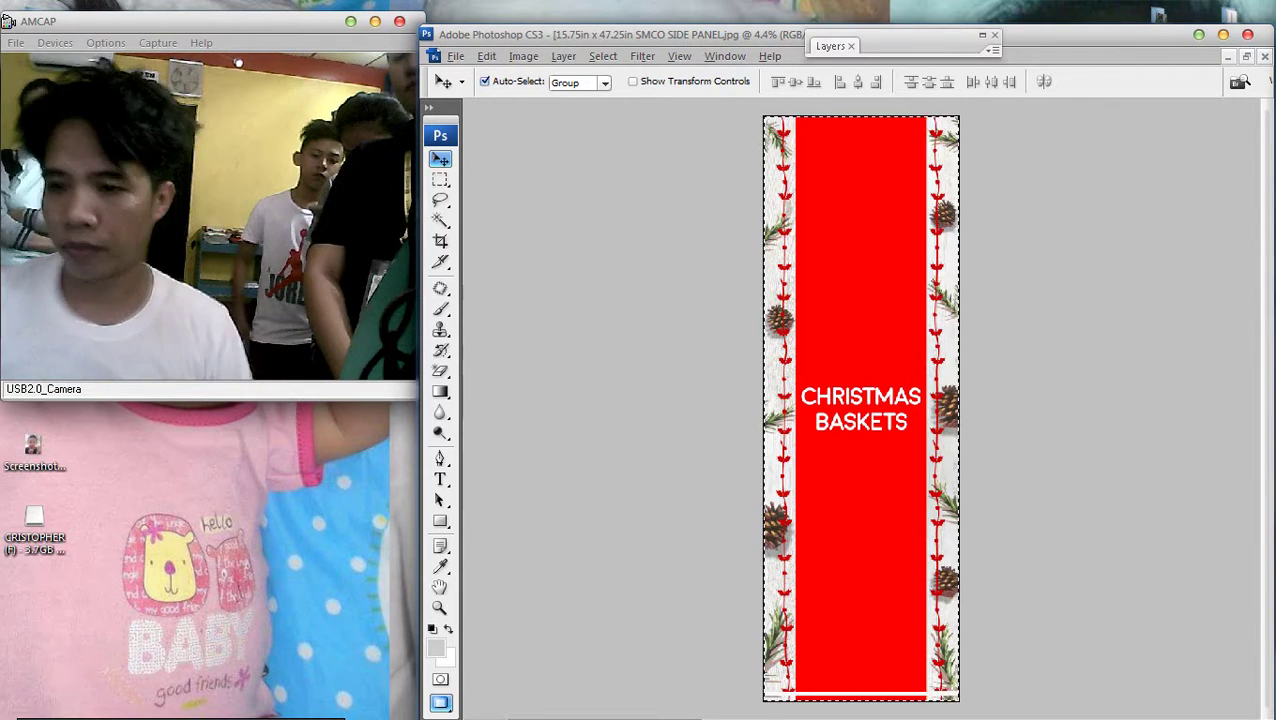
Resize the panel to 12 × 48 inches and fit it in the window
{"action": "key", "text": "ctrl+0"}
{"action": "left_click", "coordinate": [523, 55]}
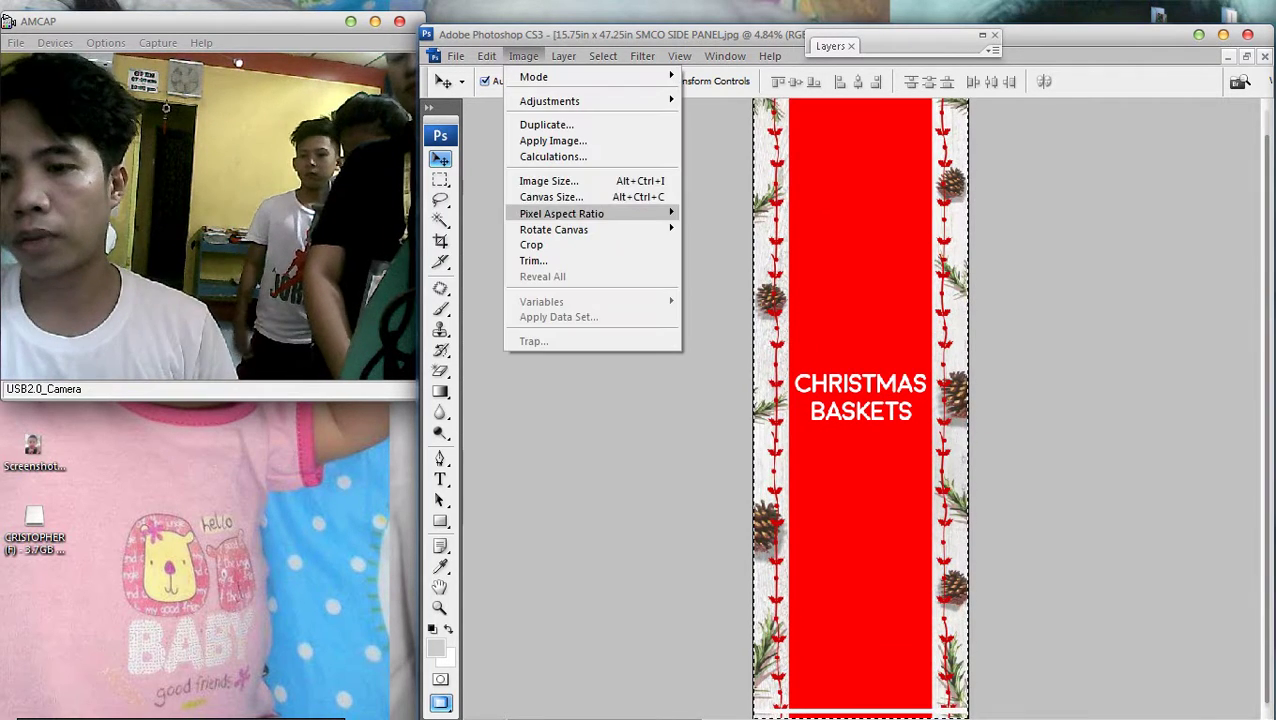
{"action": "left_click", "coordinate": [540, 180]}
{"action": "left_click", "coordinate": [763, 290]}
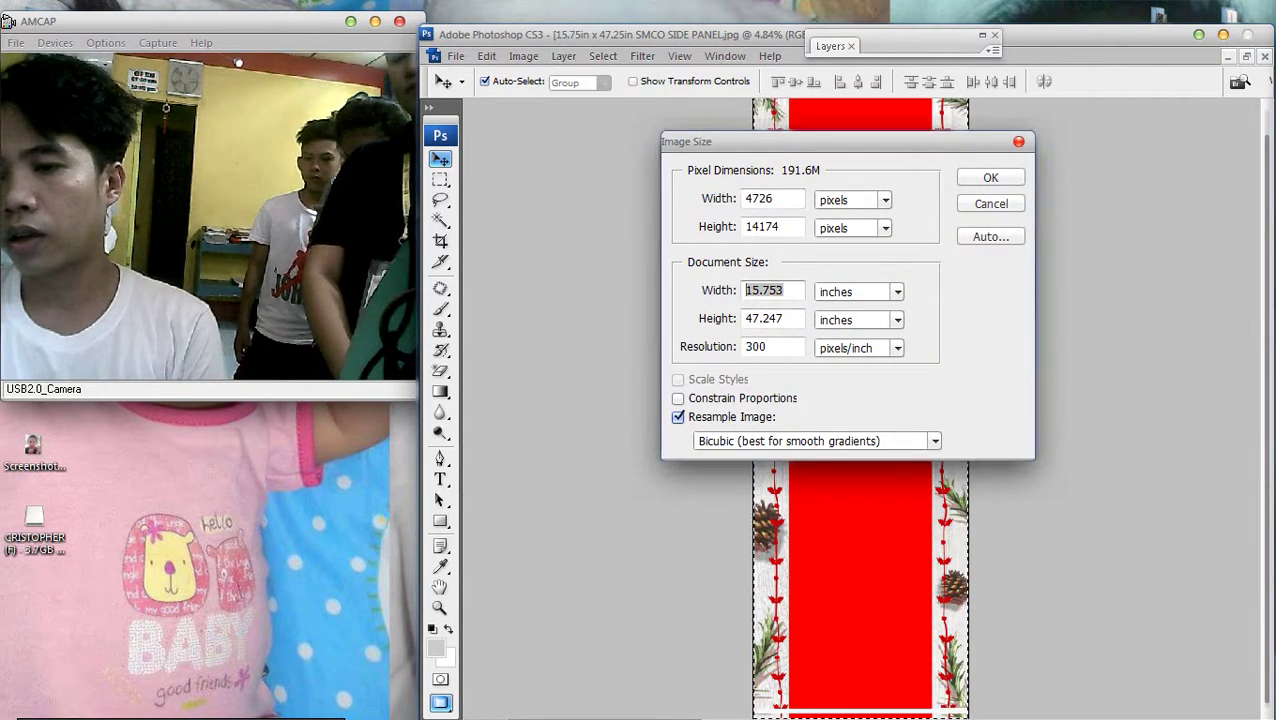
{"action": "type", "text": "12"}
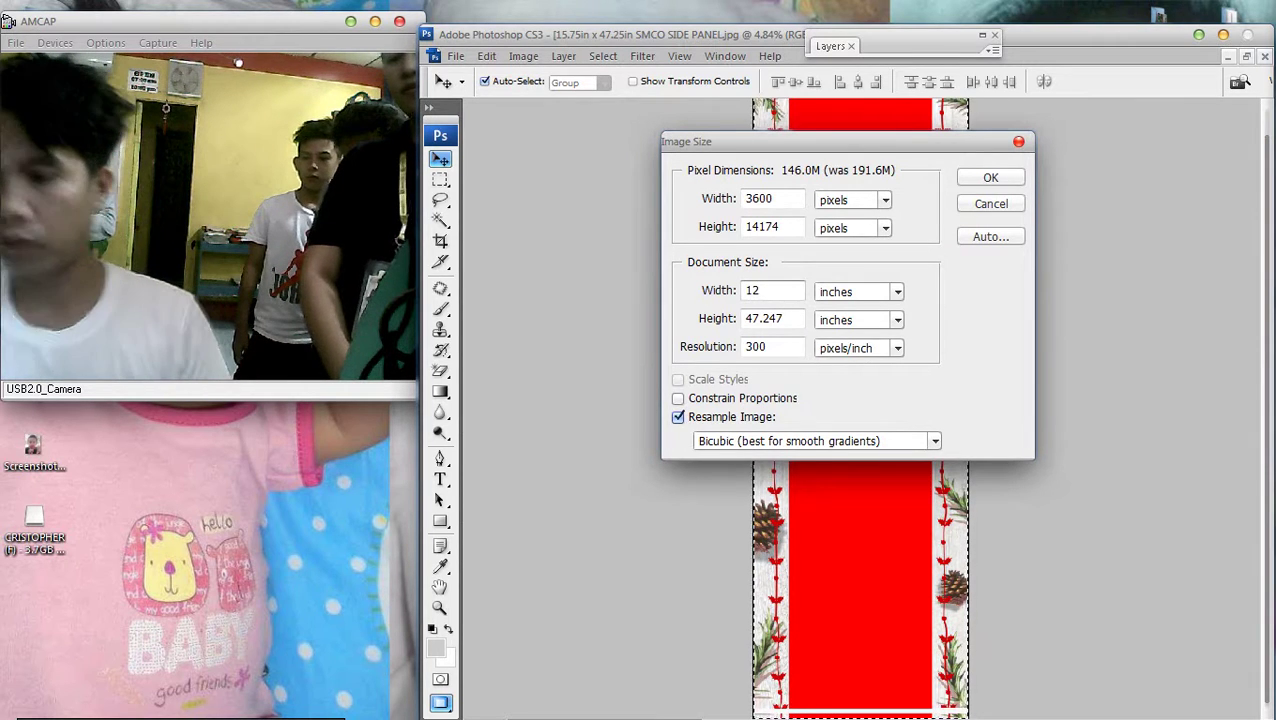
{"action": "key", "text": "Tab"}
{"action": "type", "text": "48"}
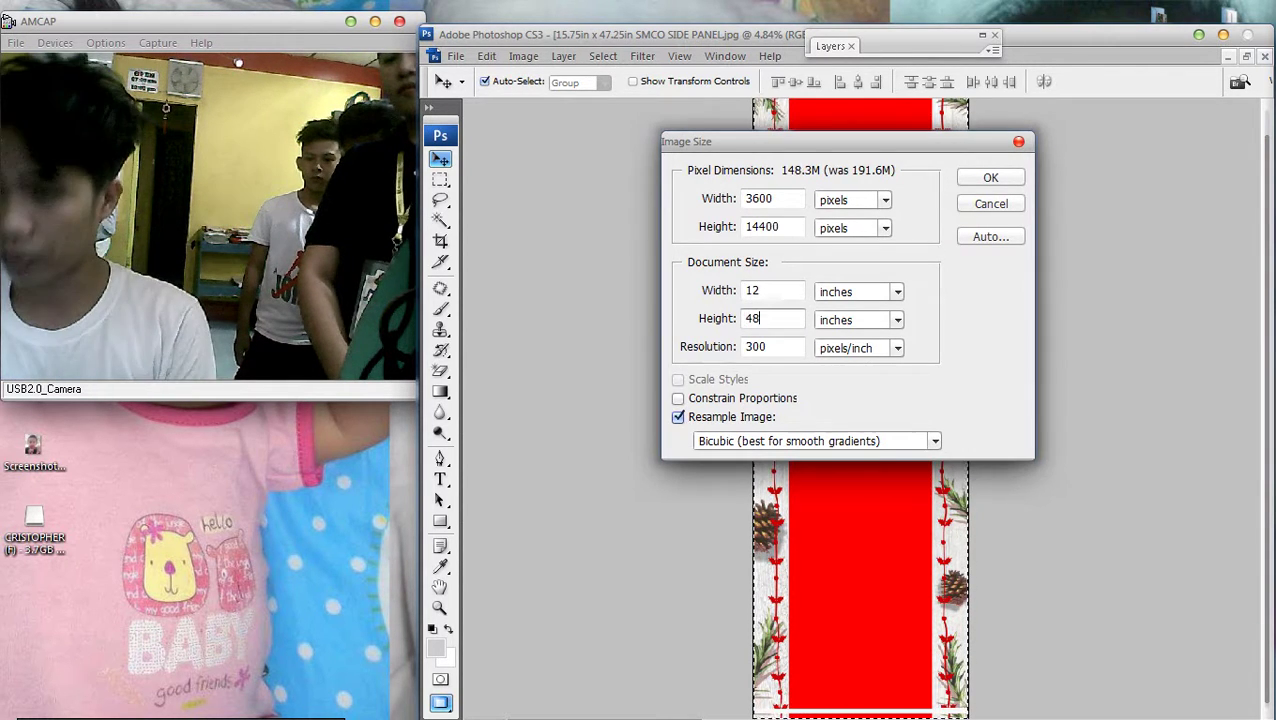
{"action": "key", "text": "Return"}
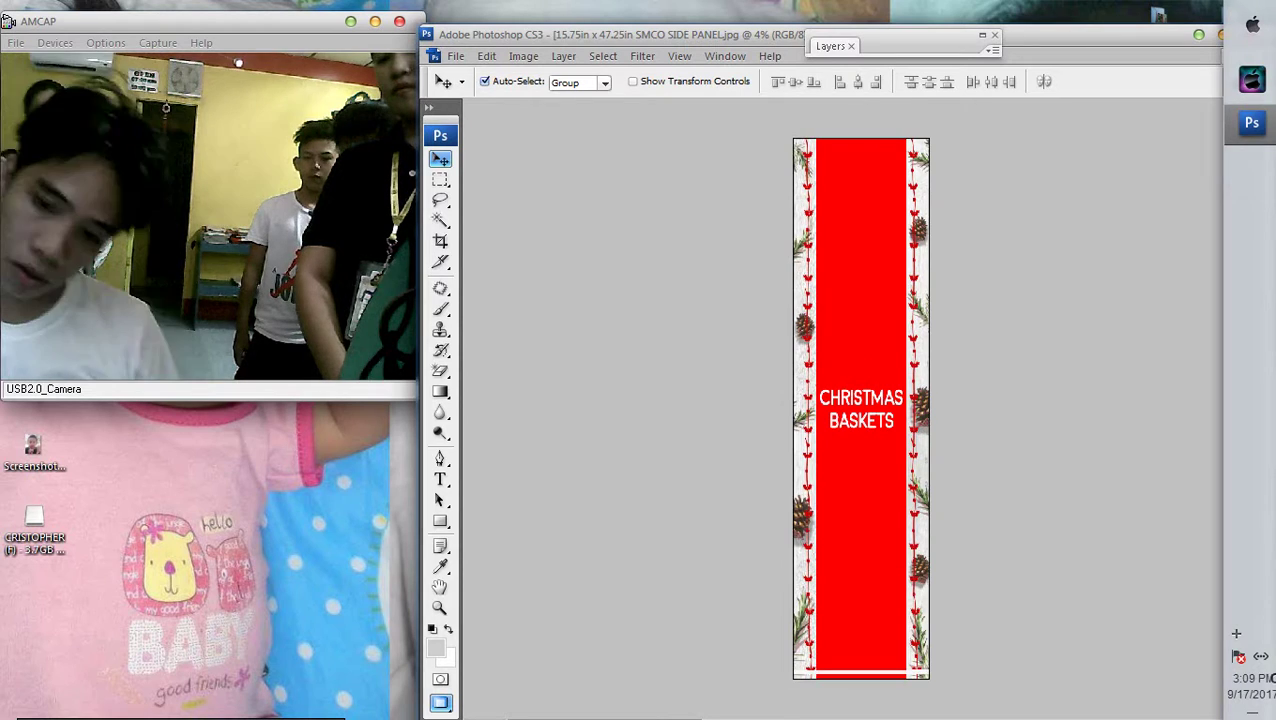
{"action": "key", "text": "ctrl+0"}
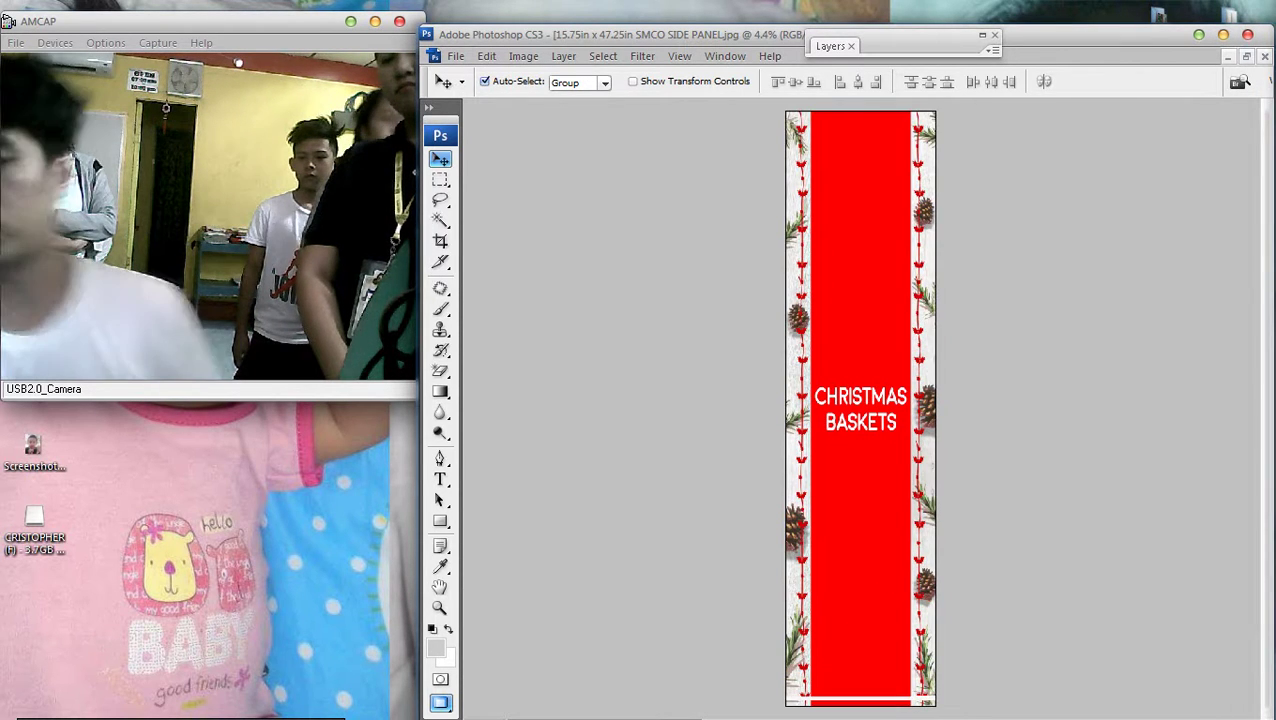
Select the whole image, then clear the selection and zoom the panel to 4%
{"action": "key", "text": "ctrl+minus"}
{"action": "key", "text": "ctrl+a"}
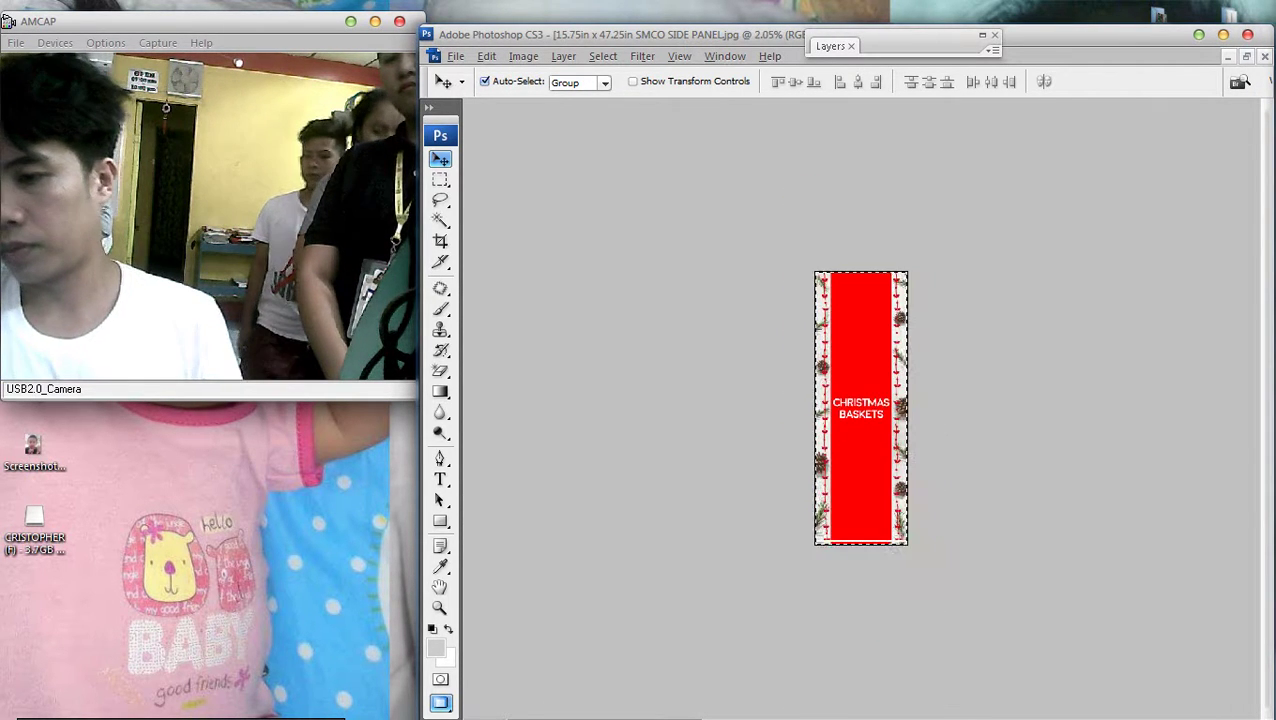
{"action": "key", "text": "m"}
{"action": "right_click", "coordinate": [805, 317]}
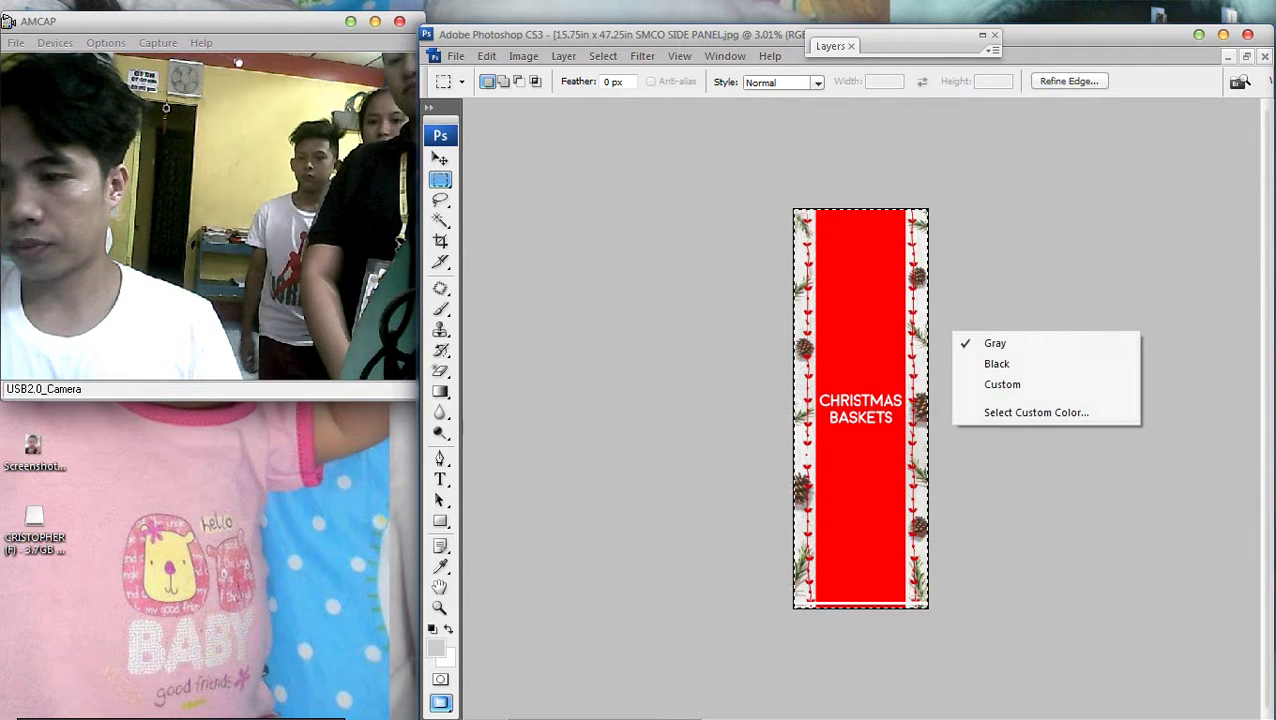
{"action": "key", "text": "Escape"}
{"action": "key", "text": "ctrl+d"}
{"action": "key", "text": "ctrl+plus"}
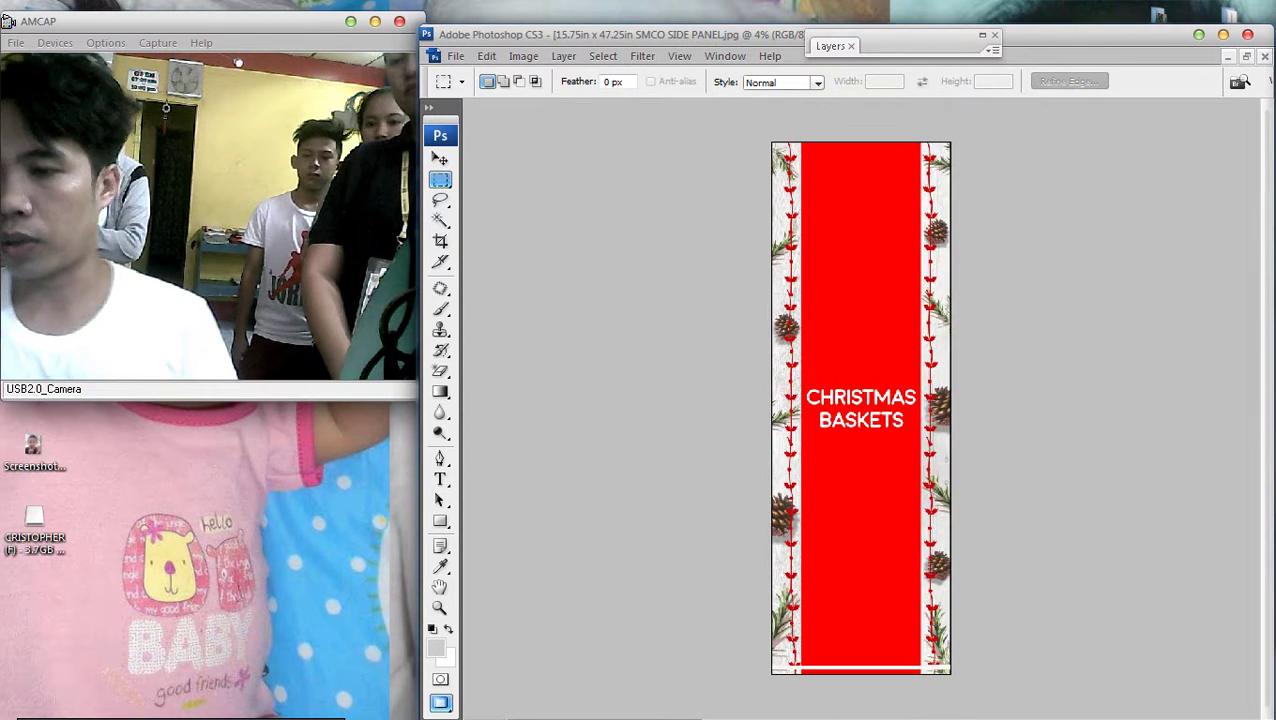
Select all of the CHRISTMAS BASKETS panel with Ctrl+A, then zoom in and back out
{"action": "key", "text": "ctrl+a"}
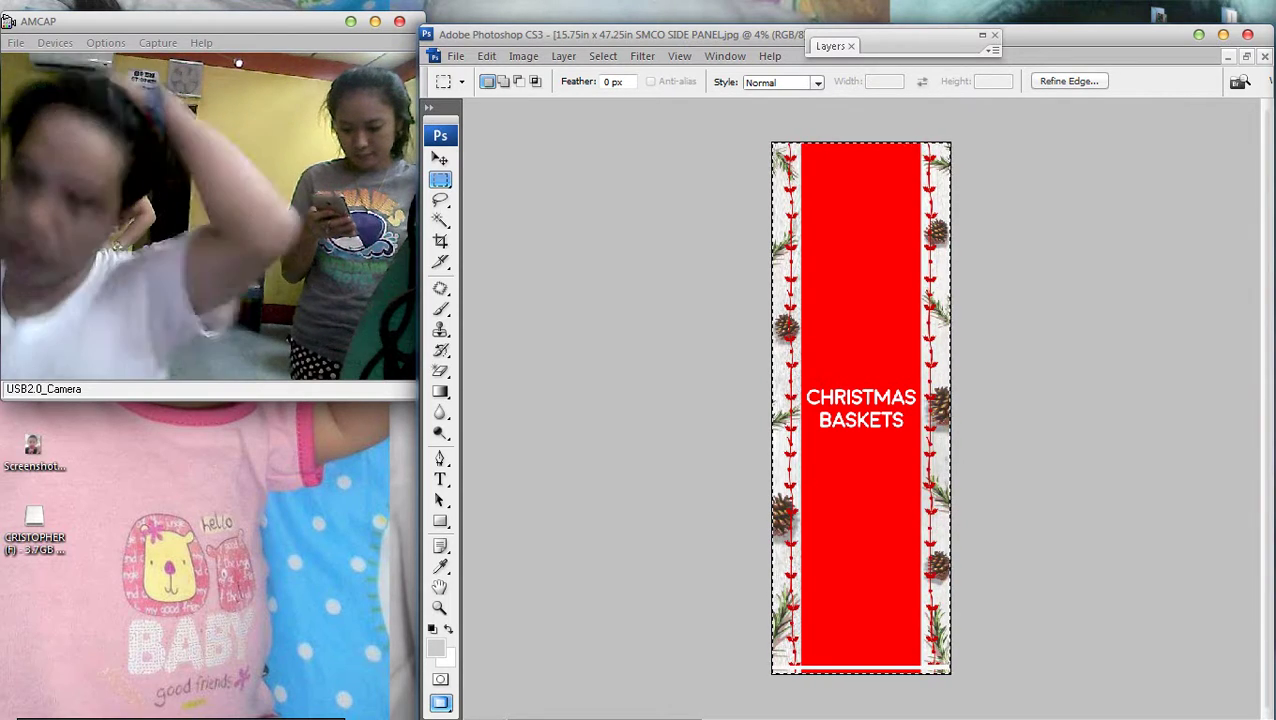
{"action": "key", "text": "ctrl+0"}
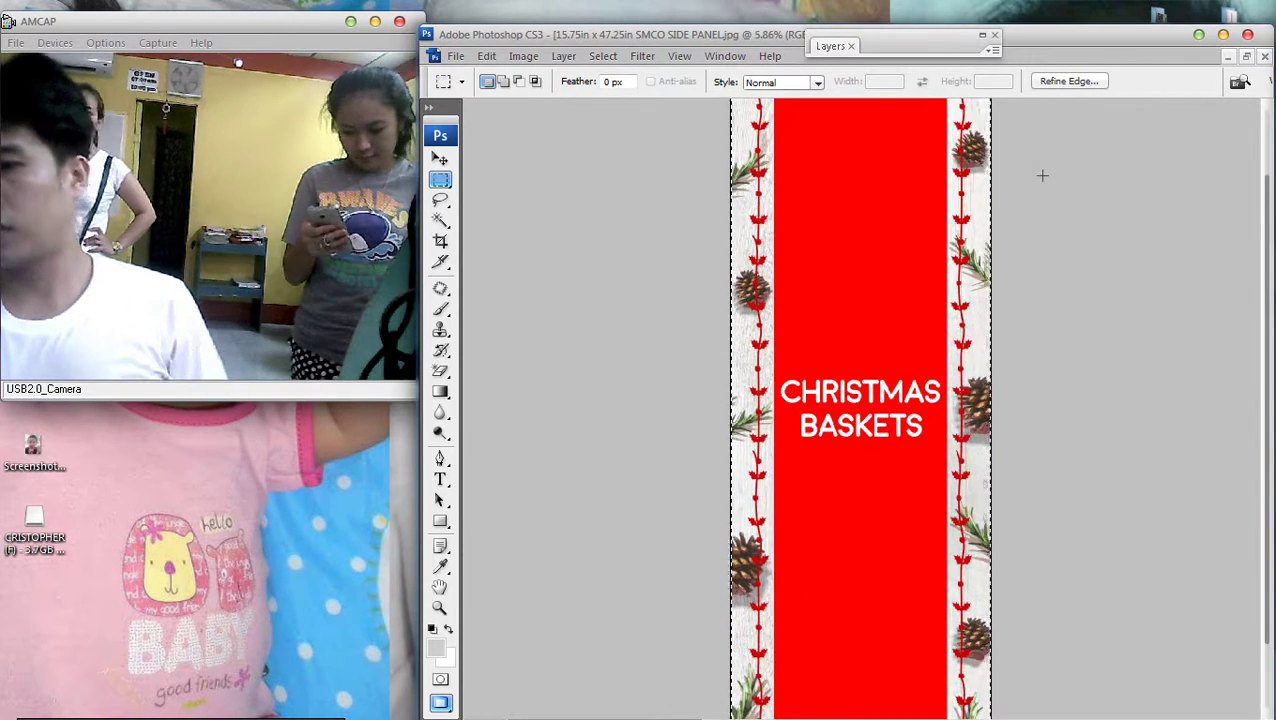
{"action": "key", "text": "ctrl+minus"}
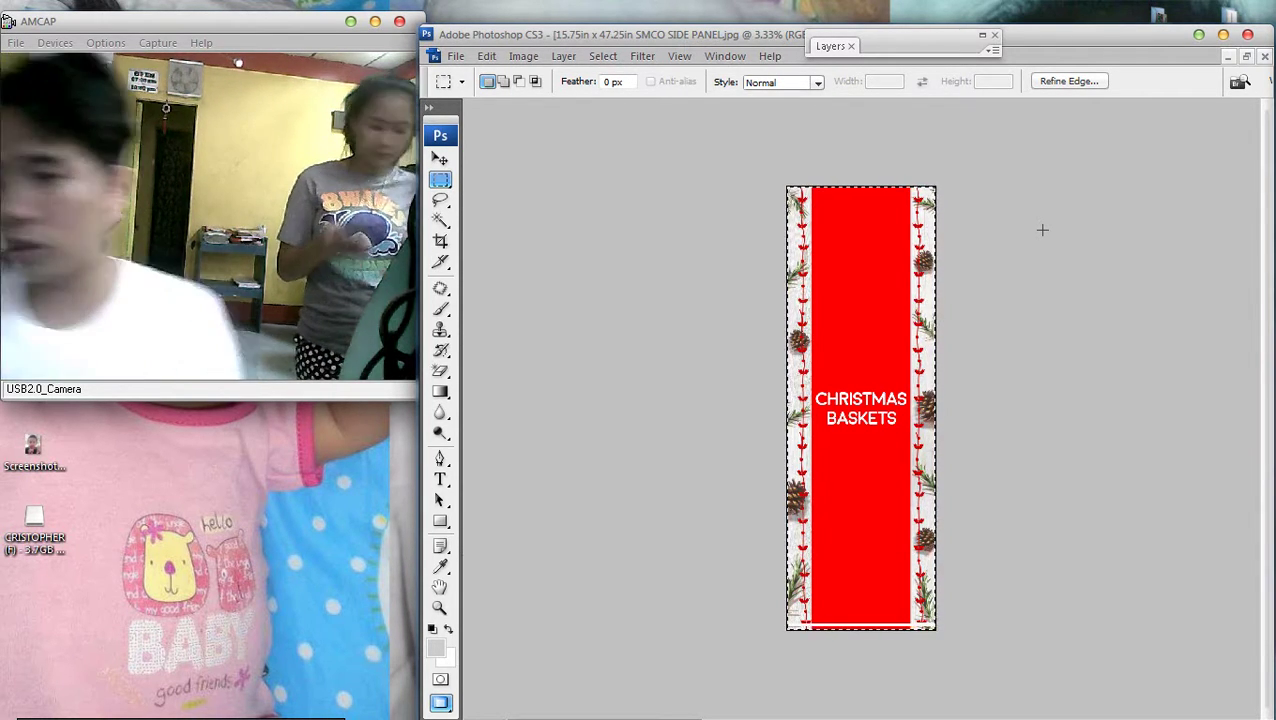
{"action": "scroll", "coordinate": [1042, 230], "scroll_direction": "down", "scroll_amount": 1}
Show the panel's document width in centimetres in Image Size, entering 48
{"action": "key", "text": "ctrl+x"}
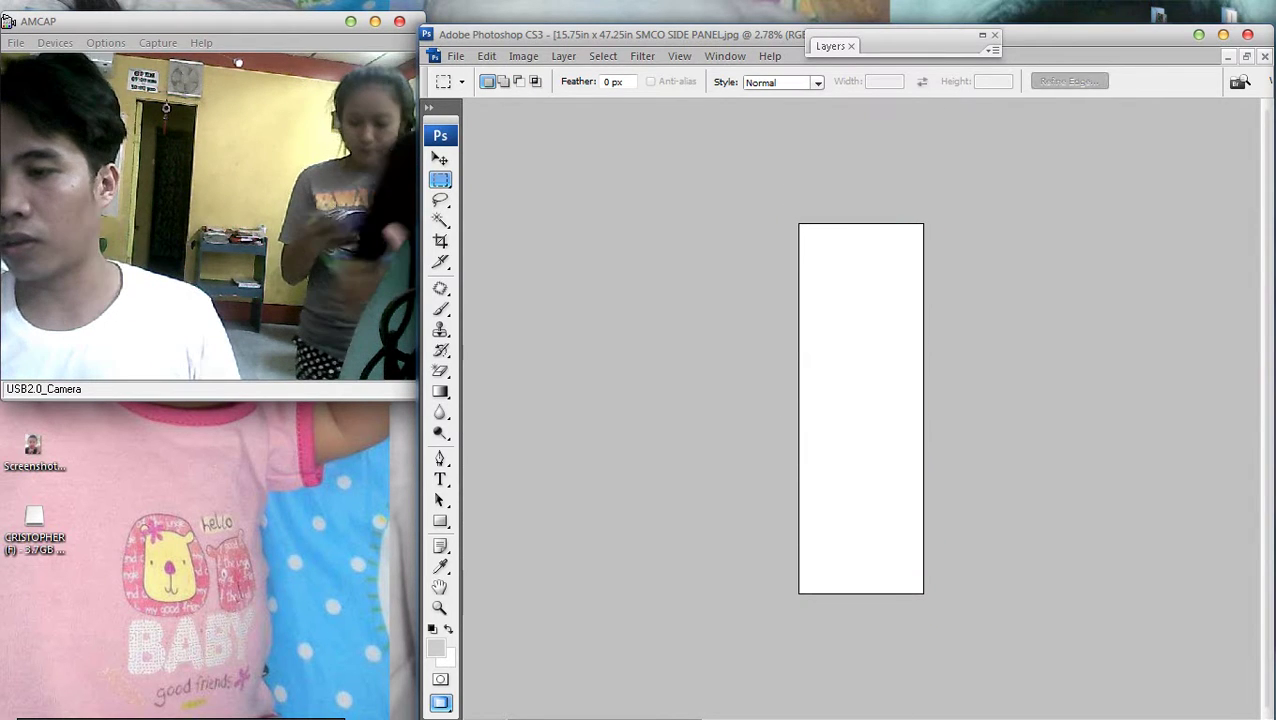
{"action": "left_click", "coordinate": [523, 55]}
{"action": "left_click", "coordinate": [548, 180]}
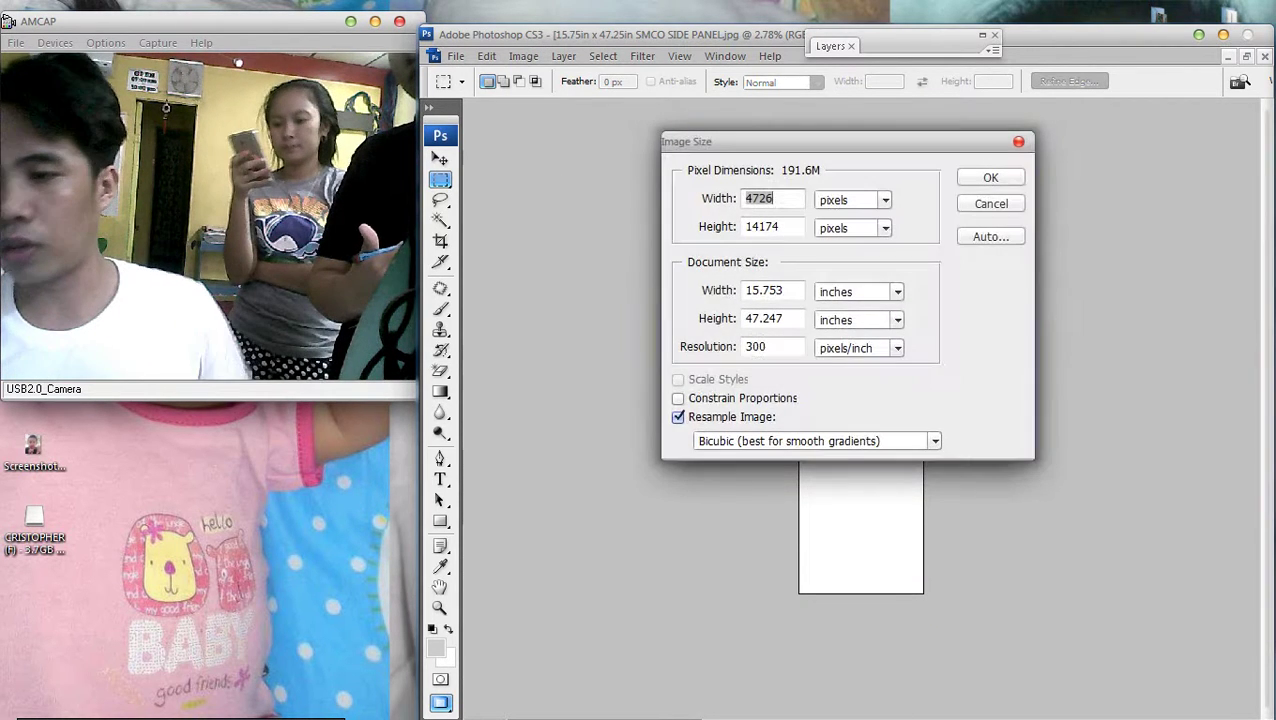
{"action": "left_click", "coordinate": [858, 291]}
{"action": "left_click", "coordinate": [826, 341]}
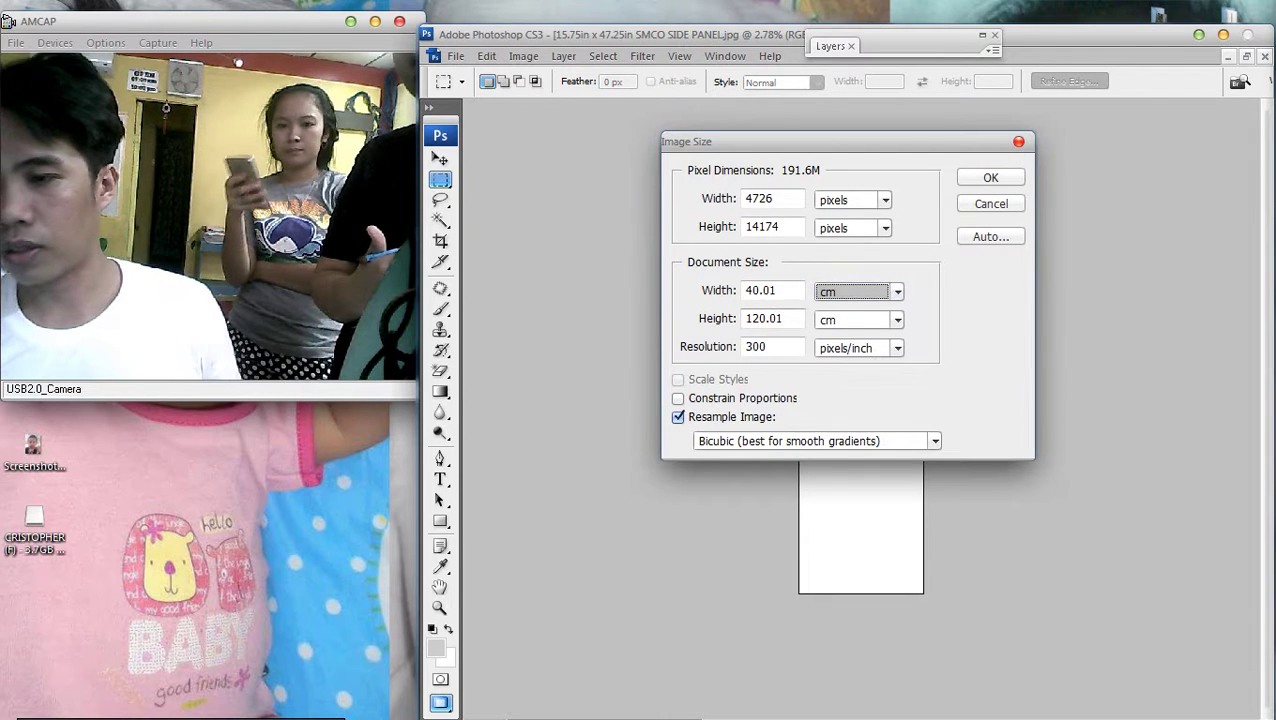
{"action": "type", "text": "48"}
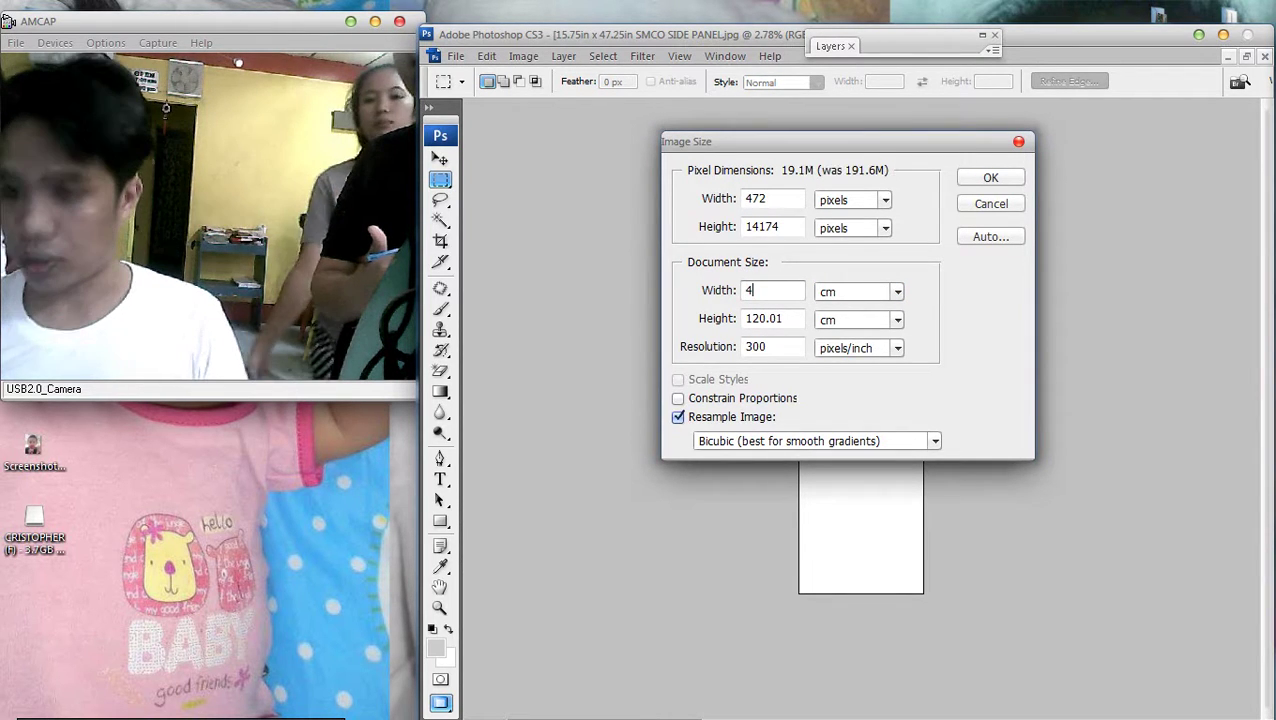
Switch the width back to inches, enter 24, close the dialog and deselect
{"action": "left_click", "coordinate": [897, 291]}
{"action": "left_click", "coordinate": [834, 326]}
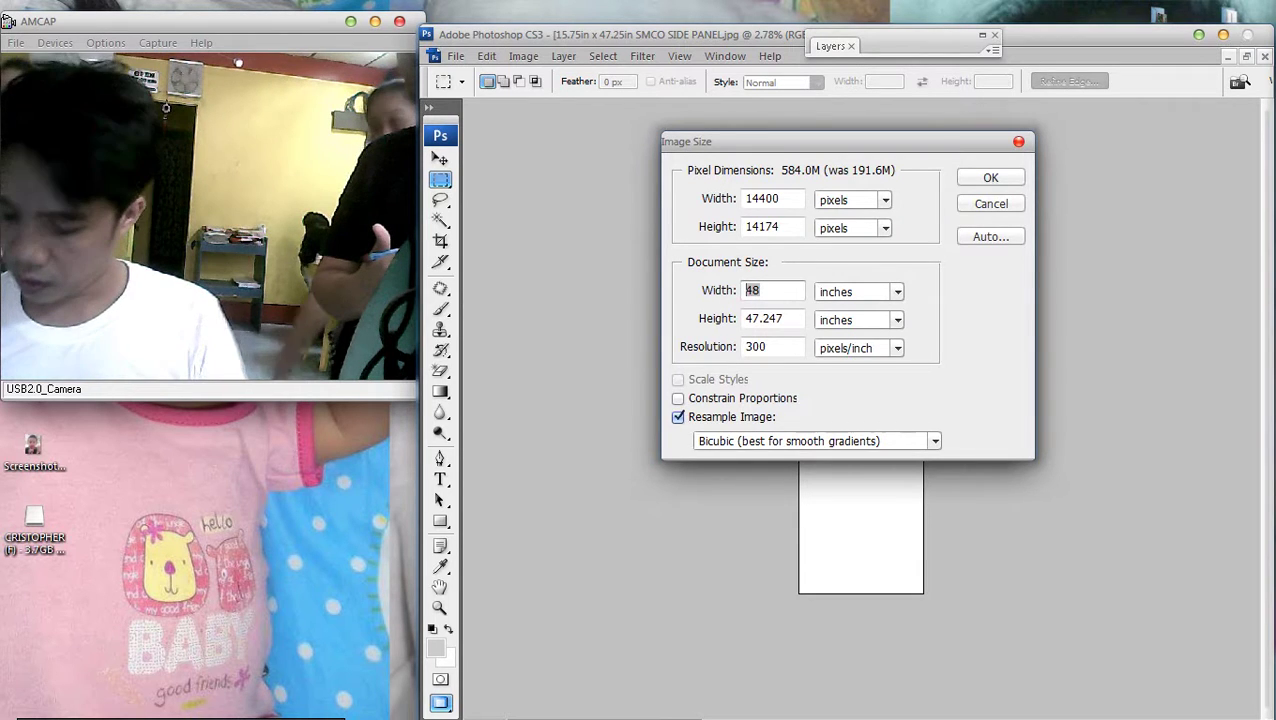
{"action": "type", "text": "24"}
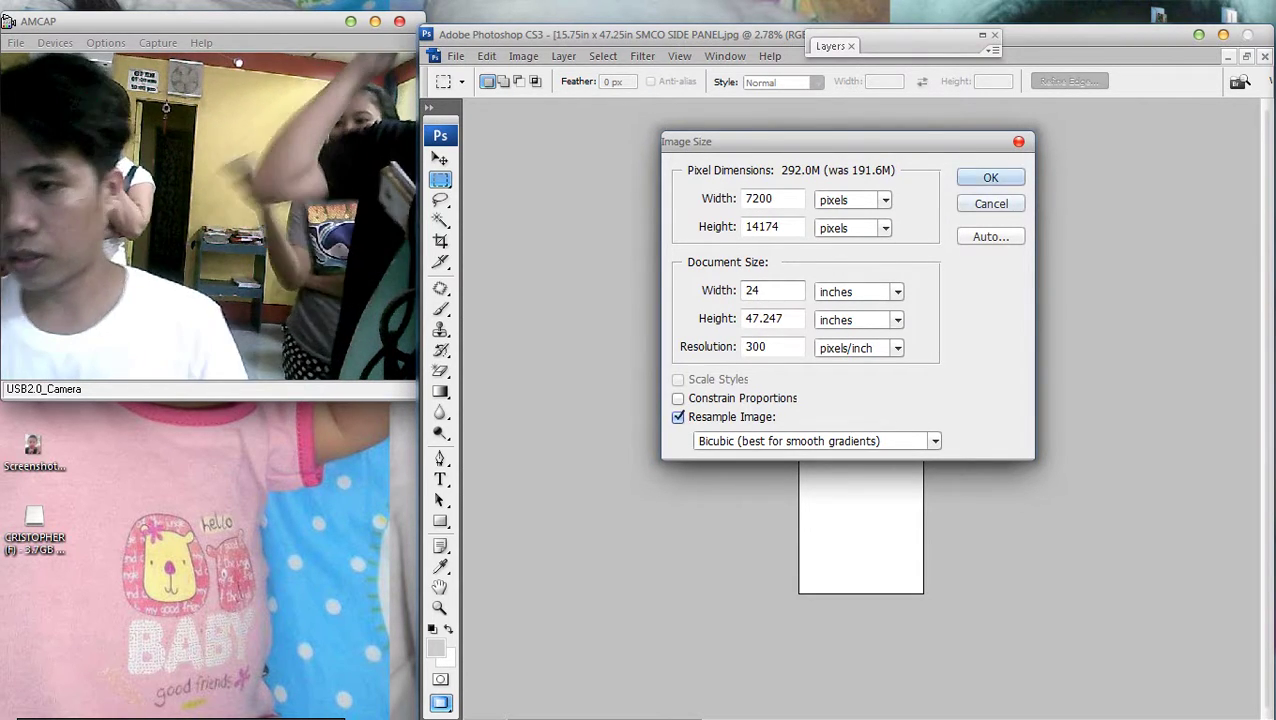
{"action": "key", "text": "Return"}
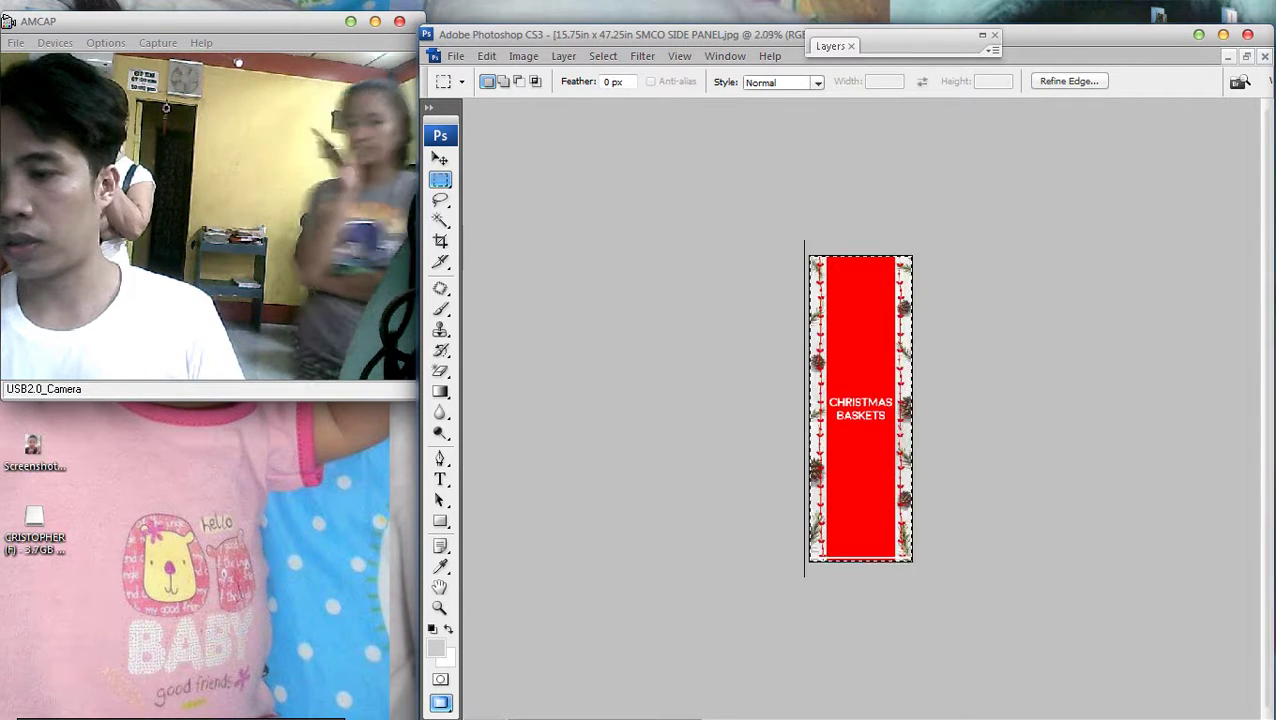
{"action": "right_click", "coordinate": [860, 291]}
{"action": "left_click", "coordinate": [884, 302]}
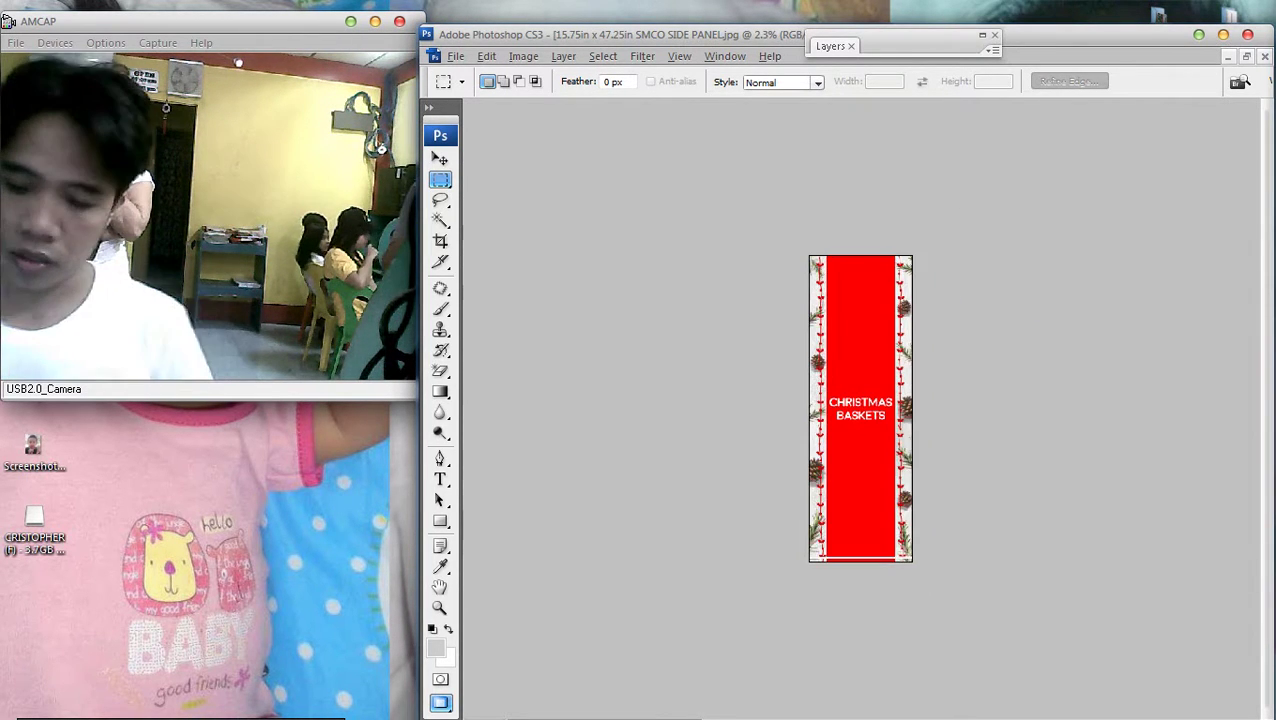
{"action": "scroll", "coordinate": [850, 330], "scroll_direction": "up", "scroll_amount": 1}
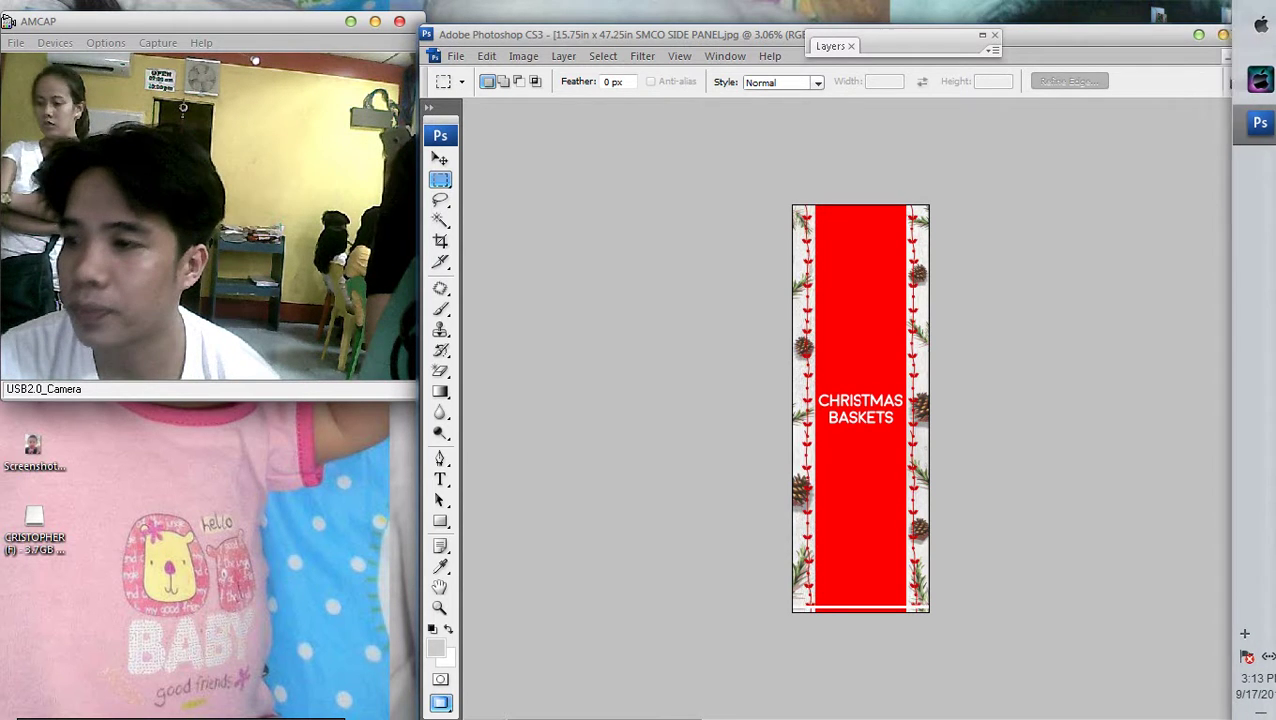
Open the SWIPE MAJOR PROMO LAYOUT folder on the CRISTOPHER (F:) drive
{"action": "key", "text": "super+e"}
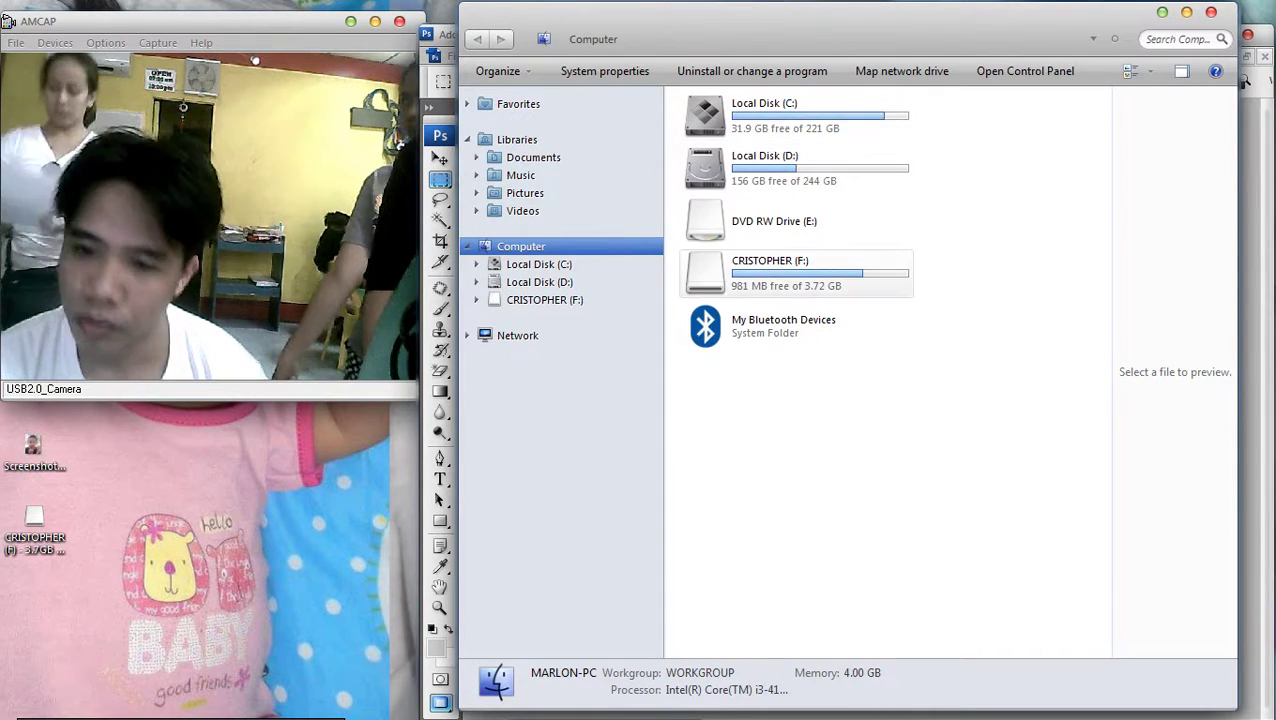
{"action": "double_click", "coordinate": [770, 266]}
{"action": "double_click", "coordinate": [732, 250]}
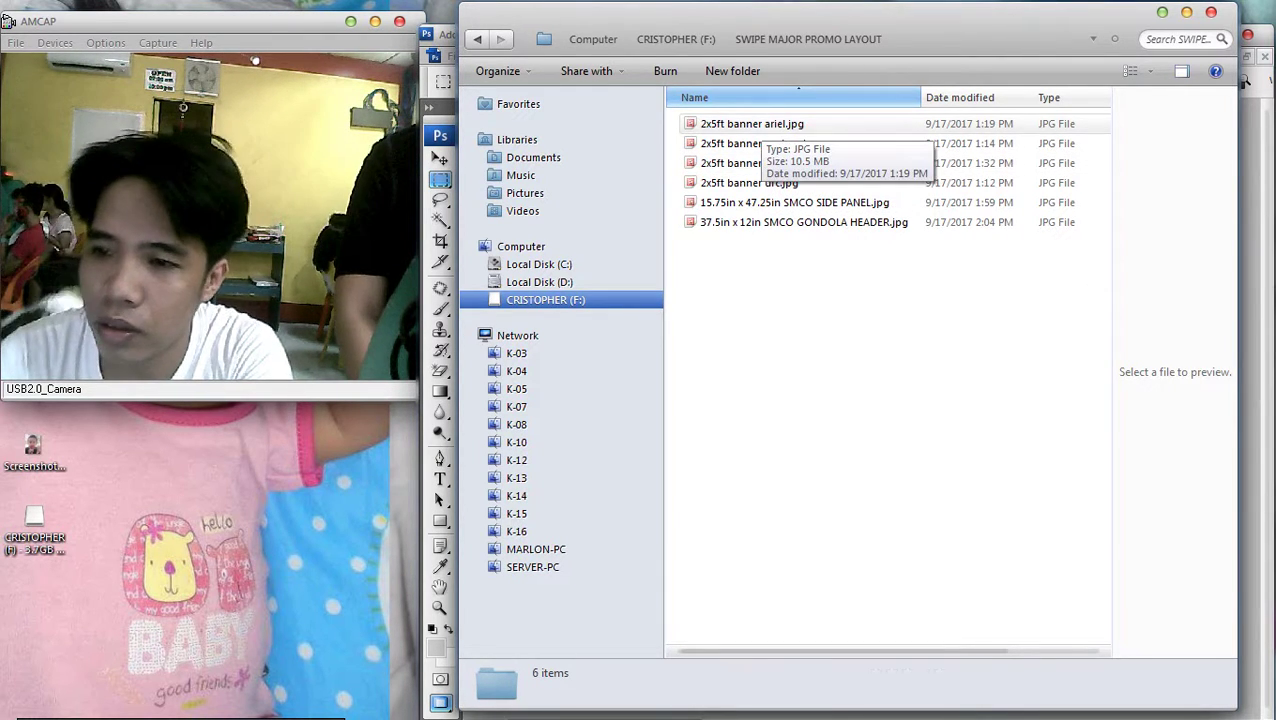
Preview the ariel, century and pampers 2x5ft banners, then open ariel.jpg in Photoshop
{"action": "left_click", "coordinate": [752, 124]}
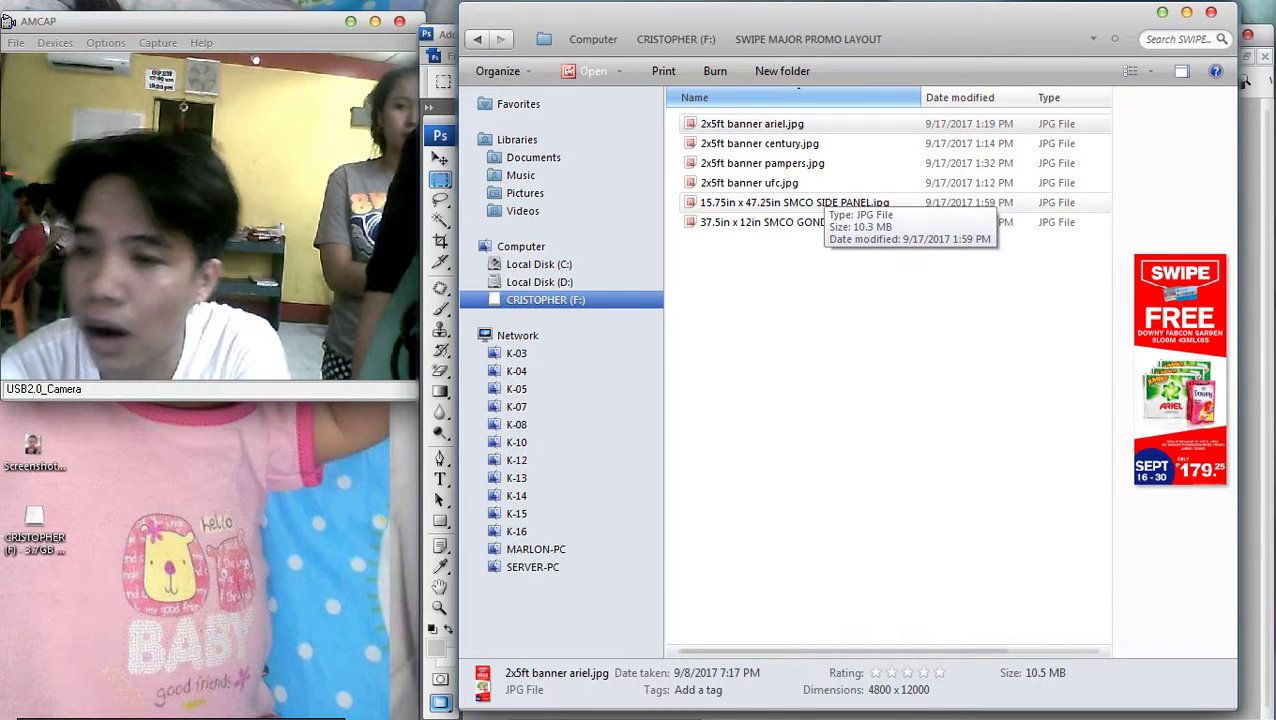
{"action": "left_click", "coordinate": [760, 143]}
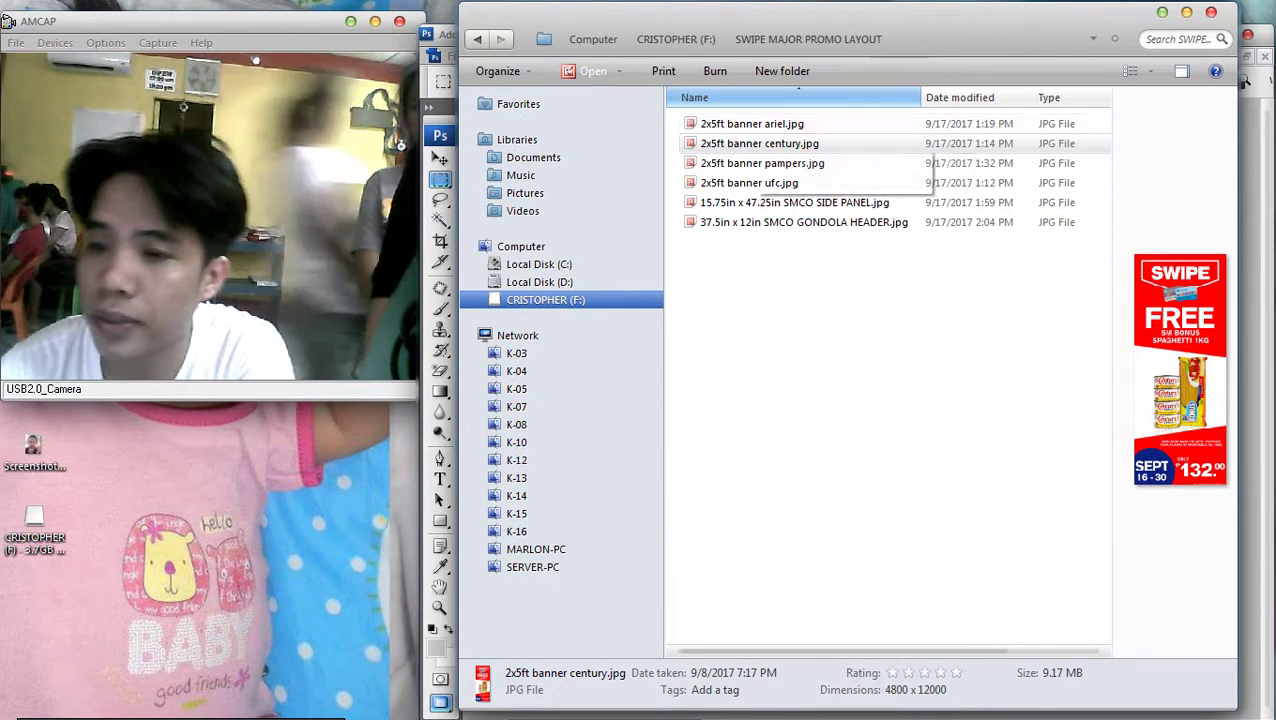
{"action": "left_click", "coordinate": [762, 163]}
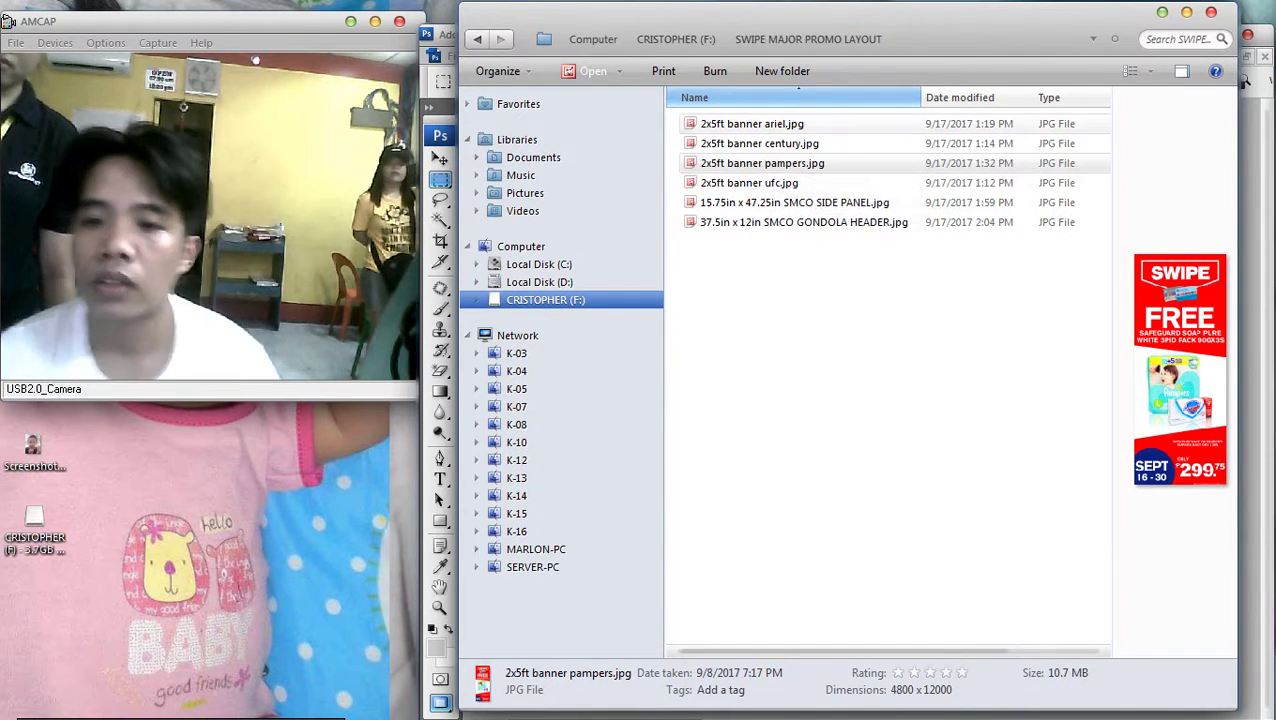
{"action": "left_click", "coordinate": [752, 124]}
{"action": "key", "text": "Return"}
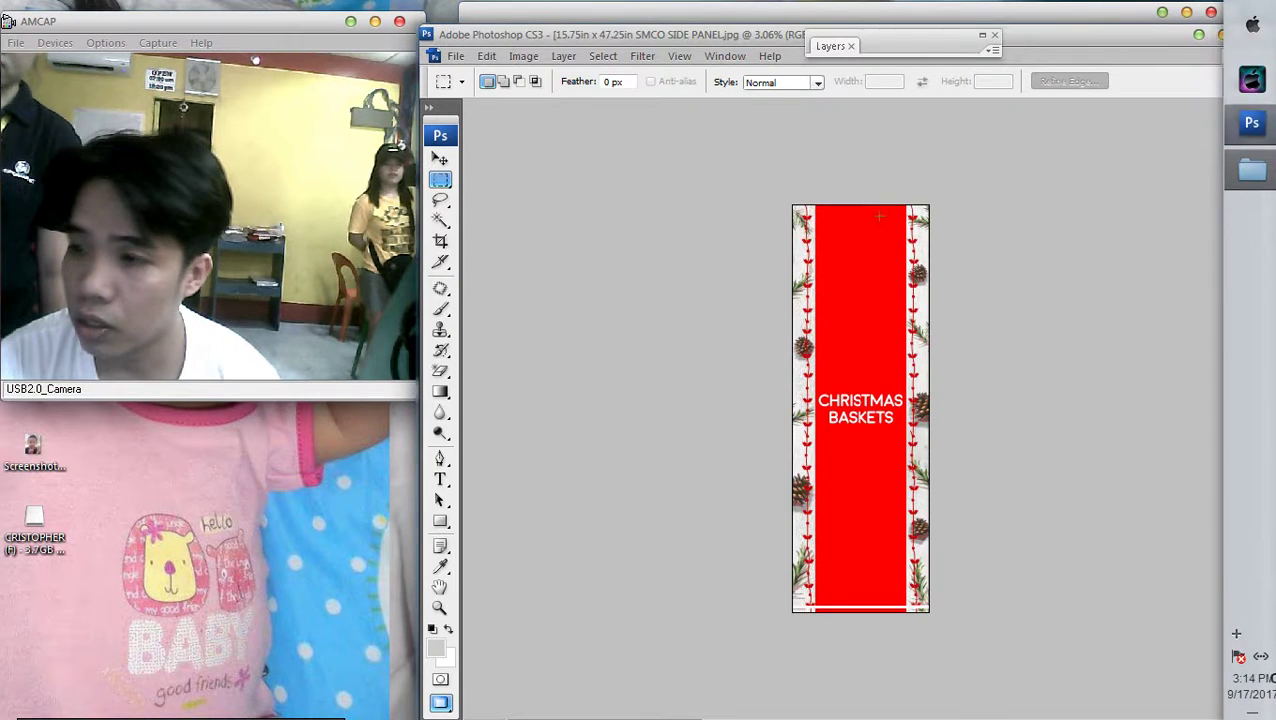
Check the ariel banner's image size (24 × 60 in, 200 ppi), then return to Explorer
{"action": "left_click", "coordinate": [523, 56]}
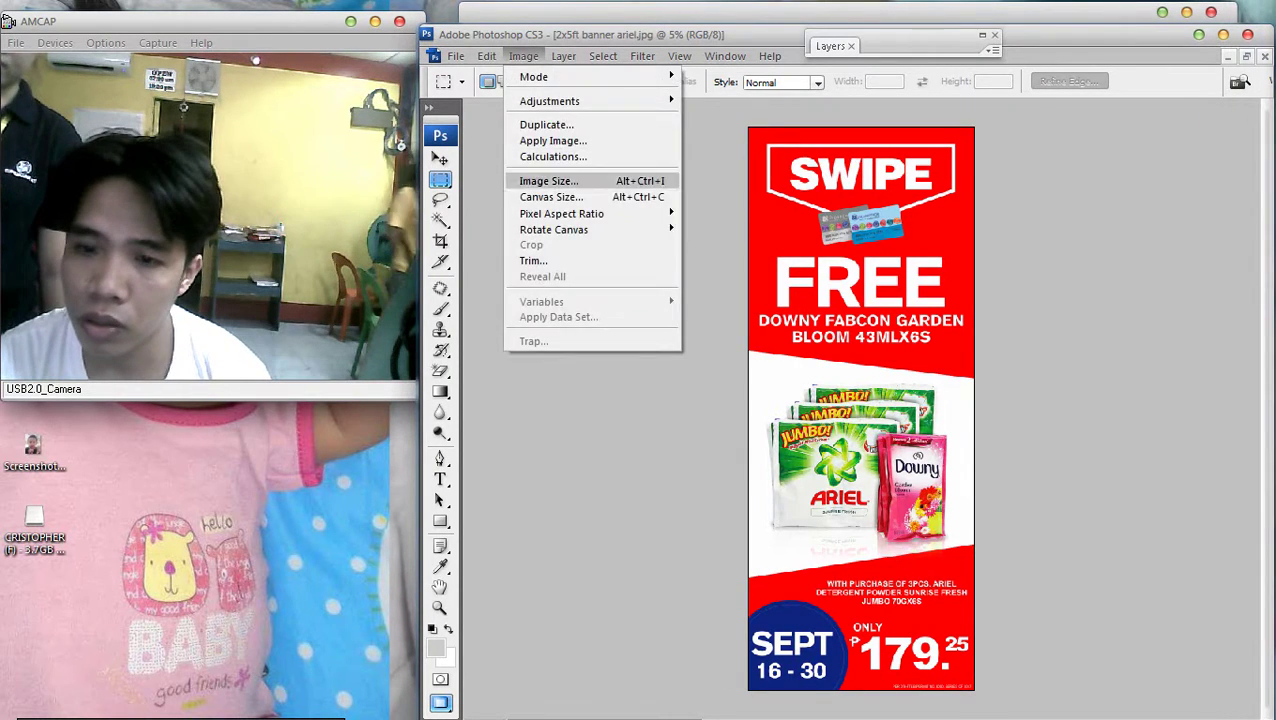
{"action": "left_click", "coordinate": [560, 176]}
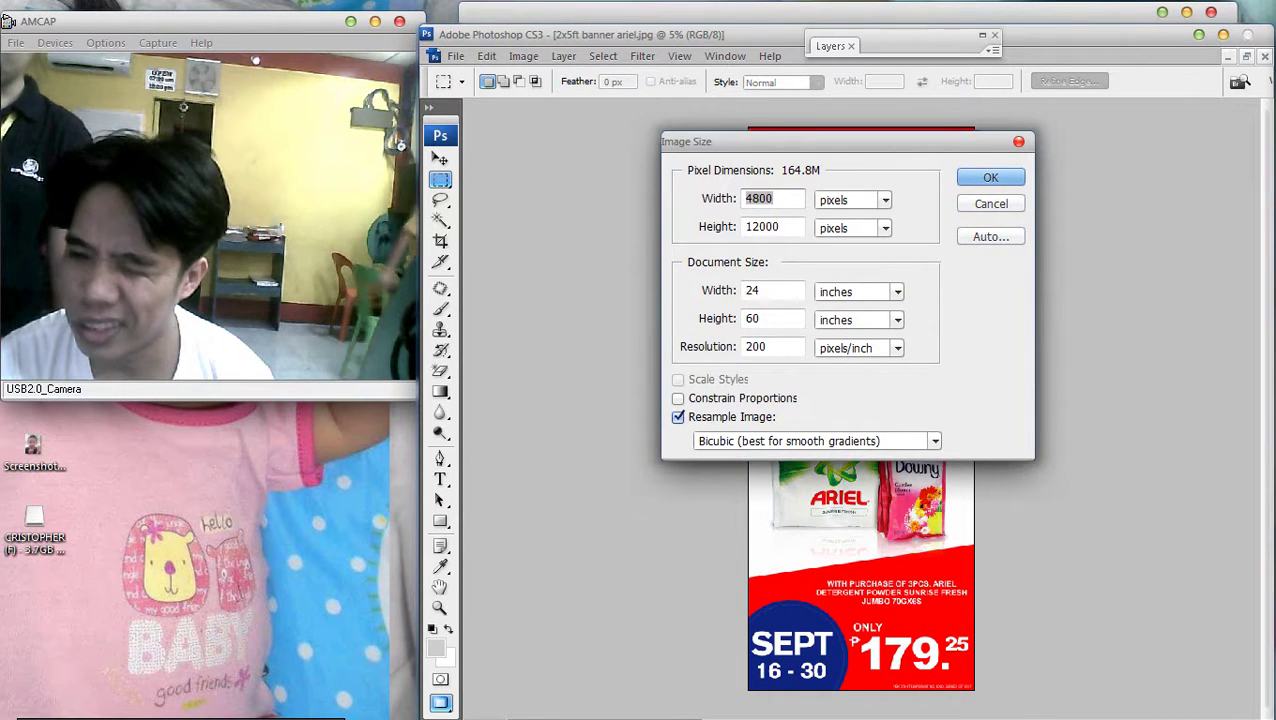
{"action": "key", "text": "Return"}
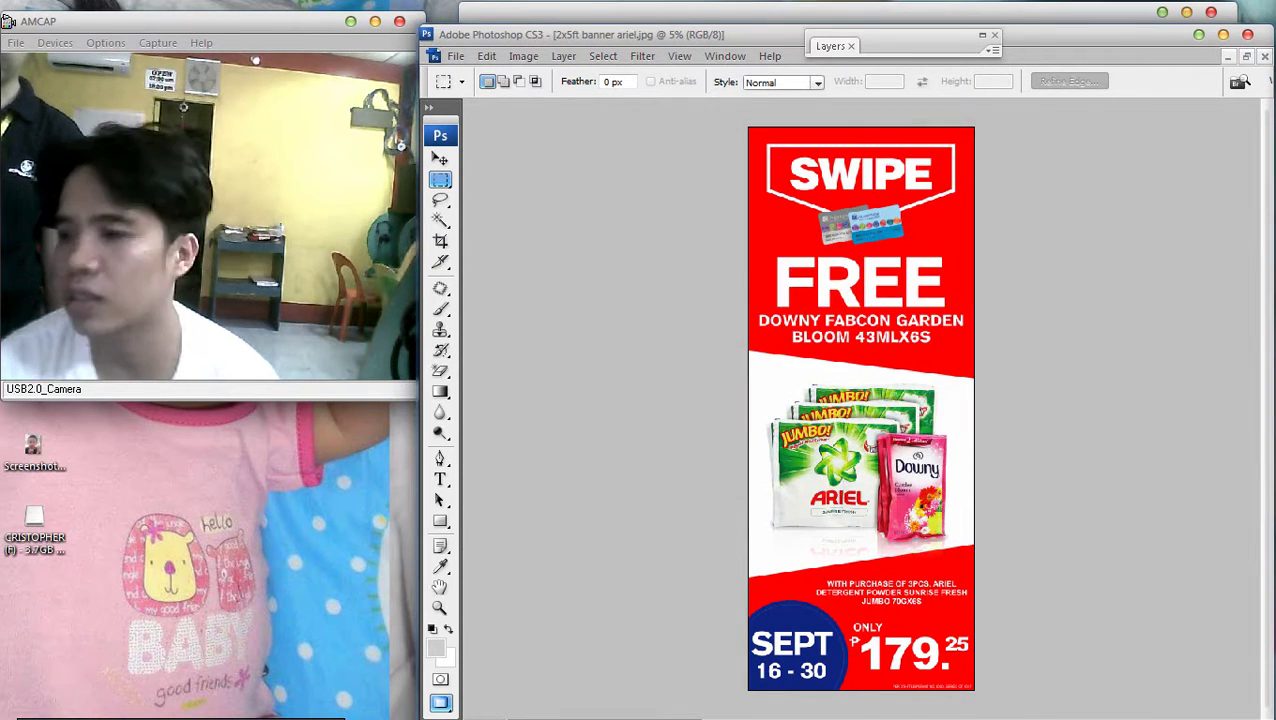
{"action": "key", "text": "alt+Tab"}
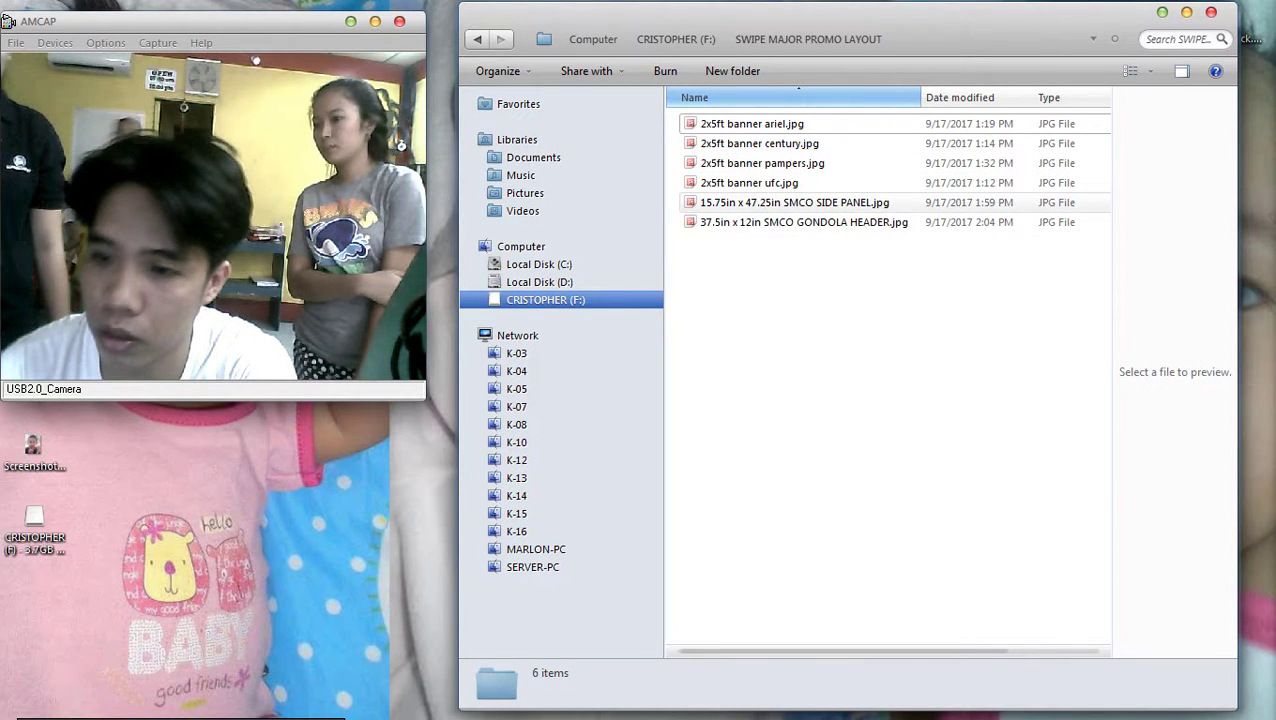
Preview 15.75in x 47.25in SMCO SIDE PANEL.jpg in the preview pane
{"action": "left_click", "coordinate": [794, 202]}
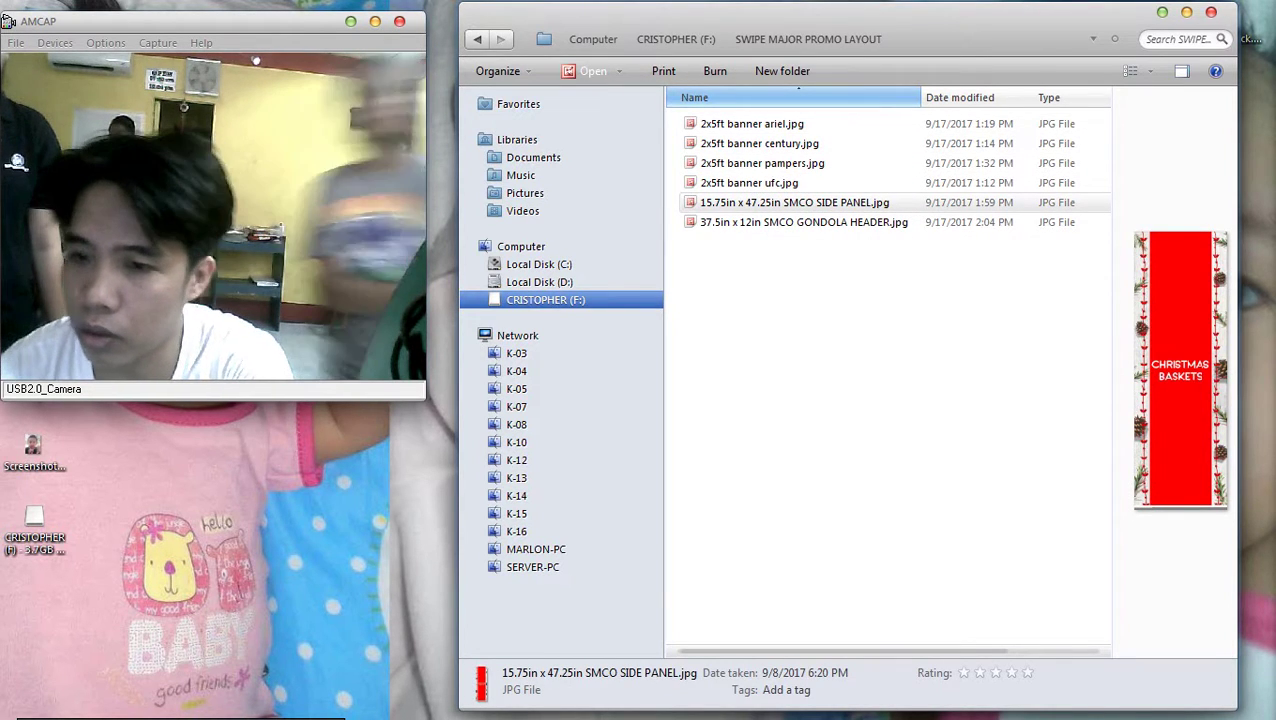
{"action": "scroll", "coordinate": [1045, 295], "scroll_direction": "right", "scroll_amount": 3}
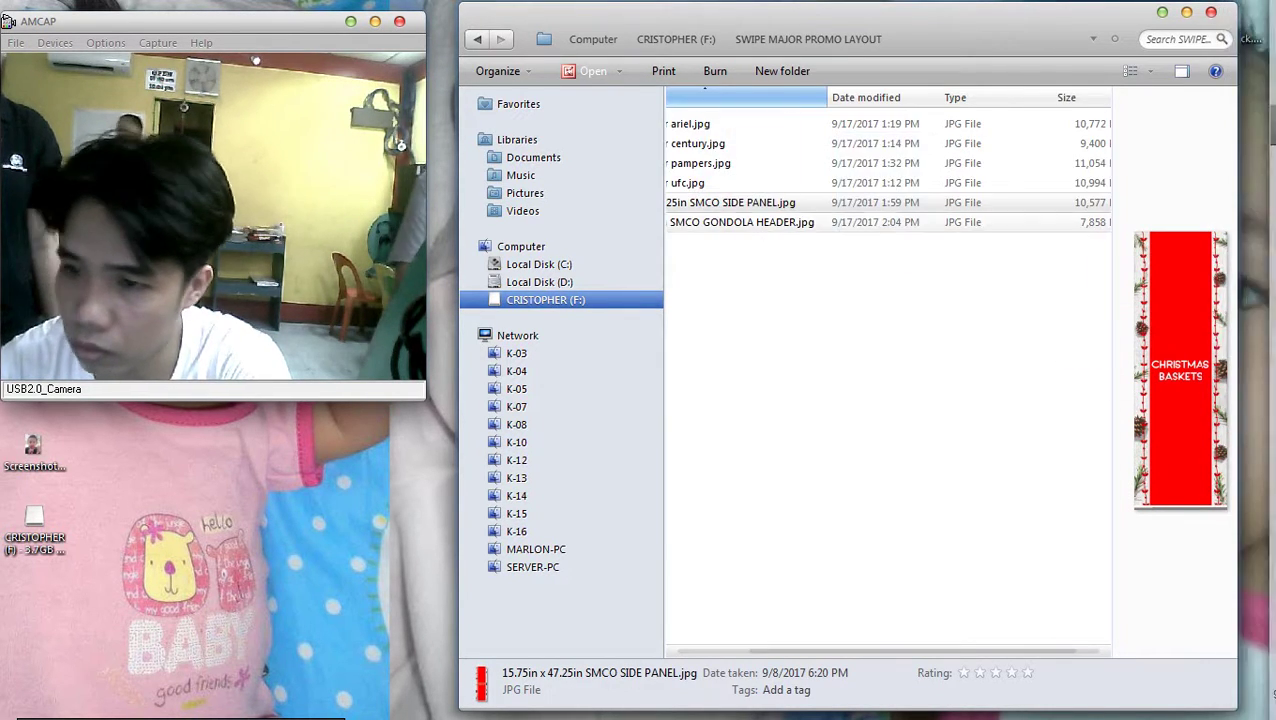
{"action": "scroll", "coordinate": [887, 370], "scroll_direction": "left", "scroll_amount": 3}
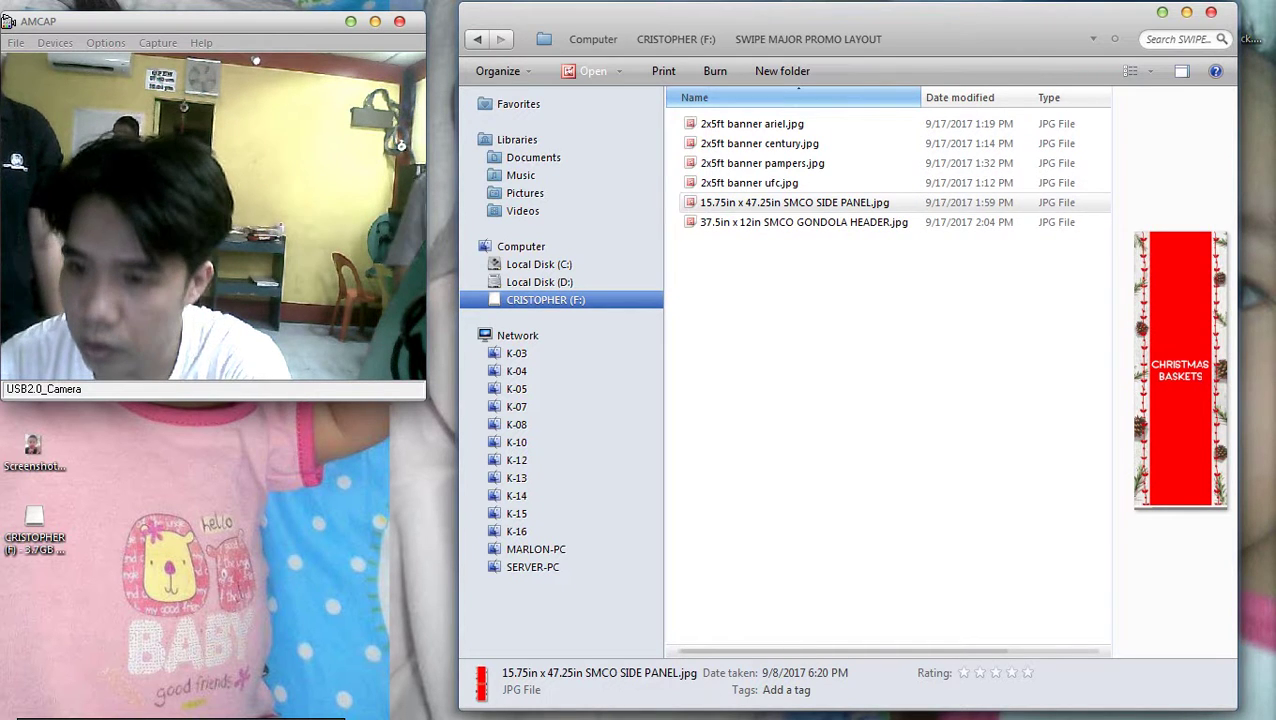
{"action": "key", "text": "Down"}
Open the SIDE PANEL file with Adobe Photoshop CS3 via Open with
{"action": "right_click", "coordinate": [684, 224]}
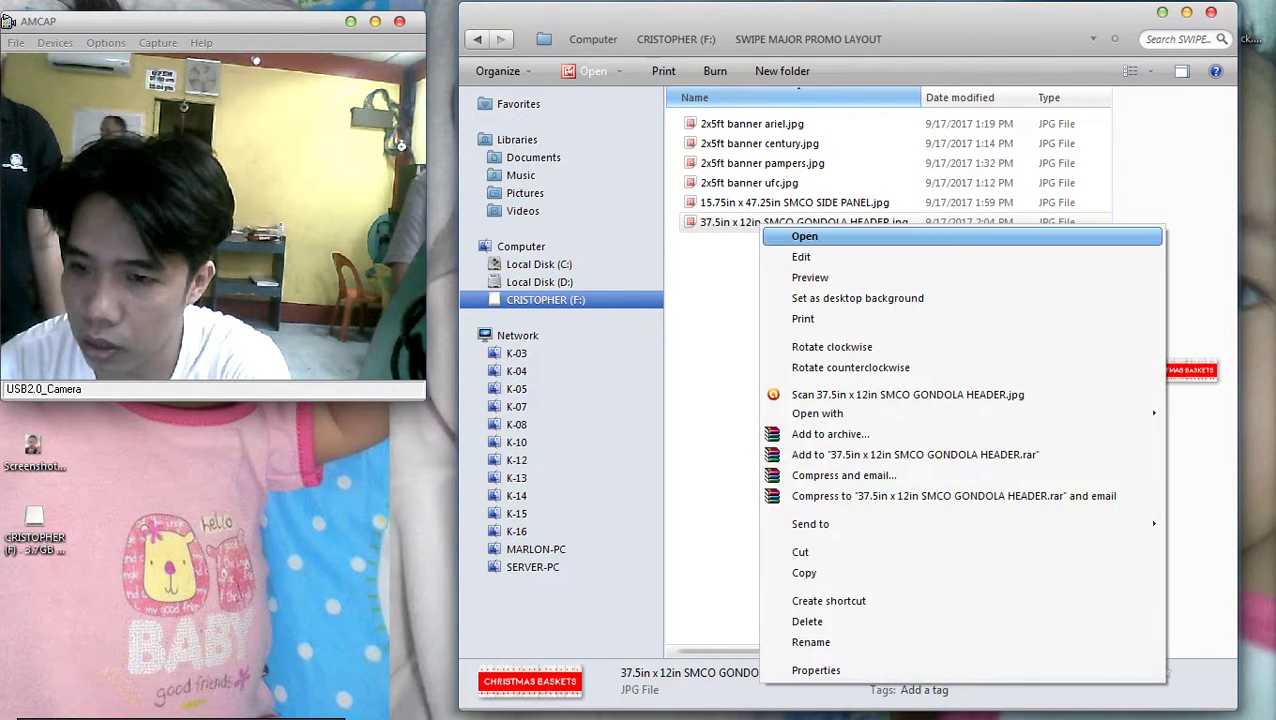
{"action": "left_click", "coordinate": [737, 203]}
{"action": "right_click", "coordinate": [737, 205]}
{"action": "mouse_move", "coordinate": [790, 392]}
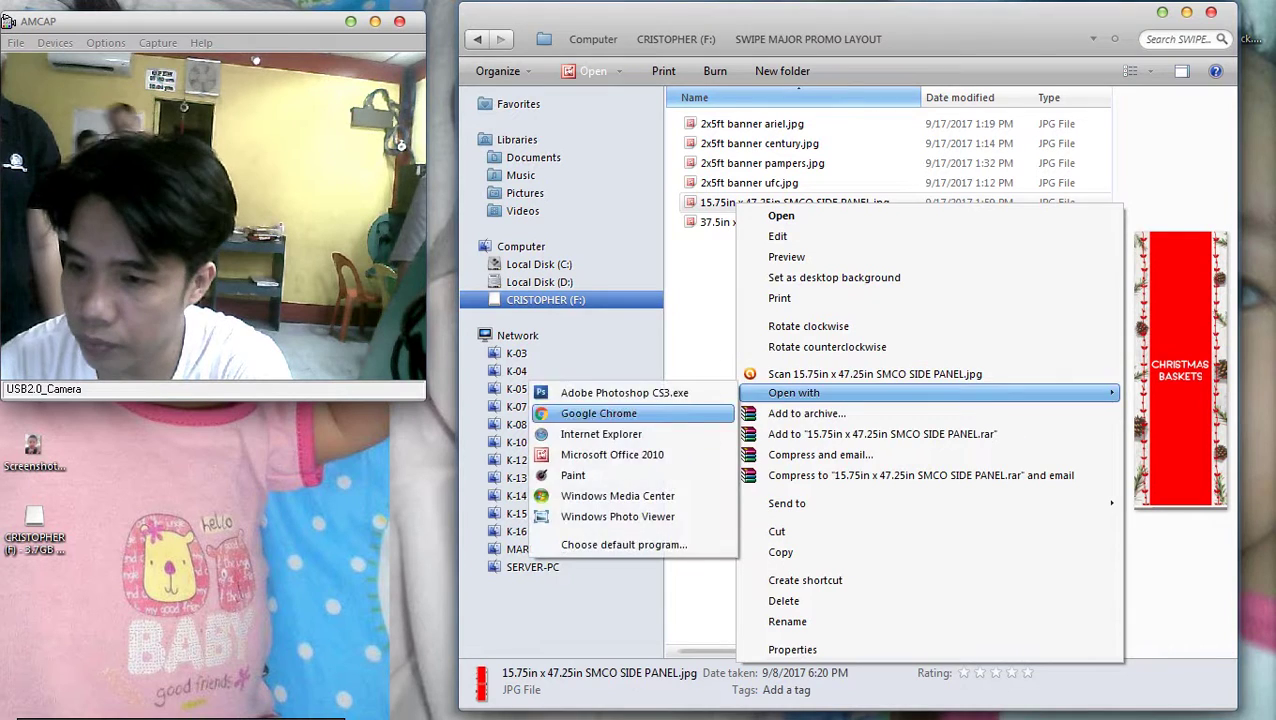
{"action": "left_click", "coordinate": [620, 392]}
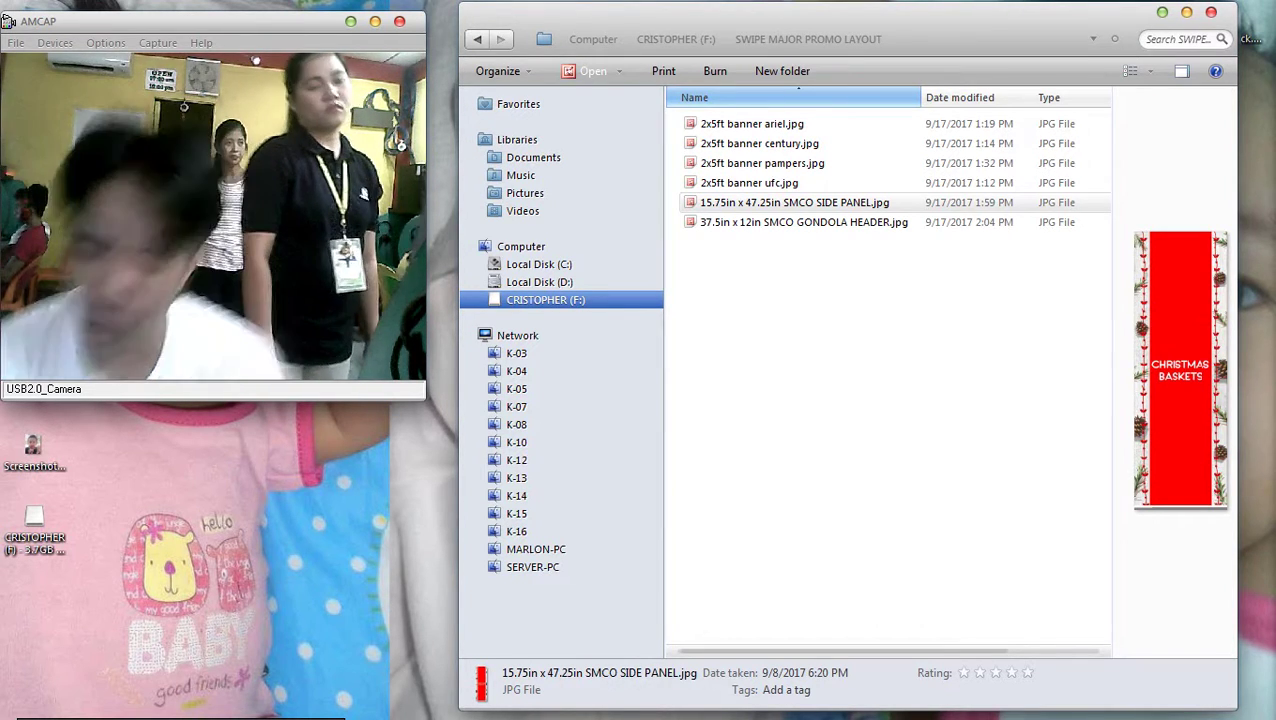
Switch to Photoshop and acknowledge the not-enough-memory clipboard error with OK
{"action": "mouse_move", "coordinate": [1270, 400]}
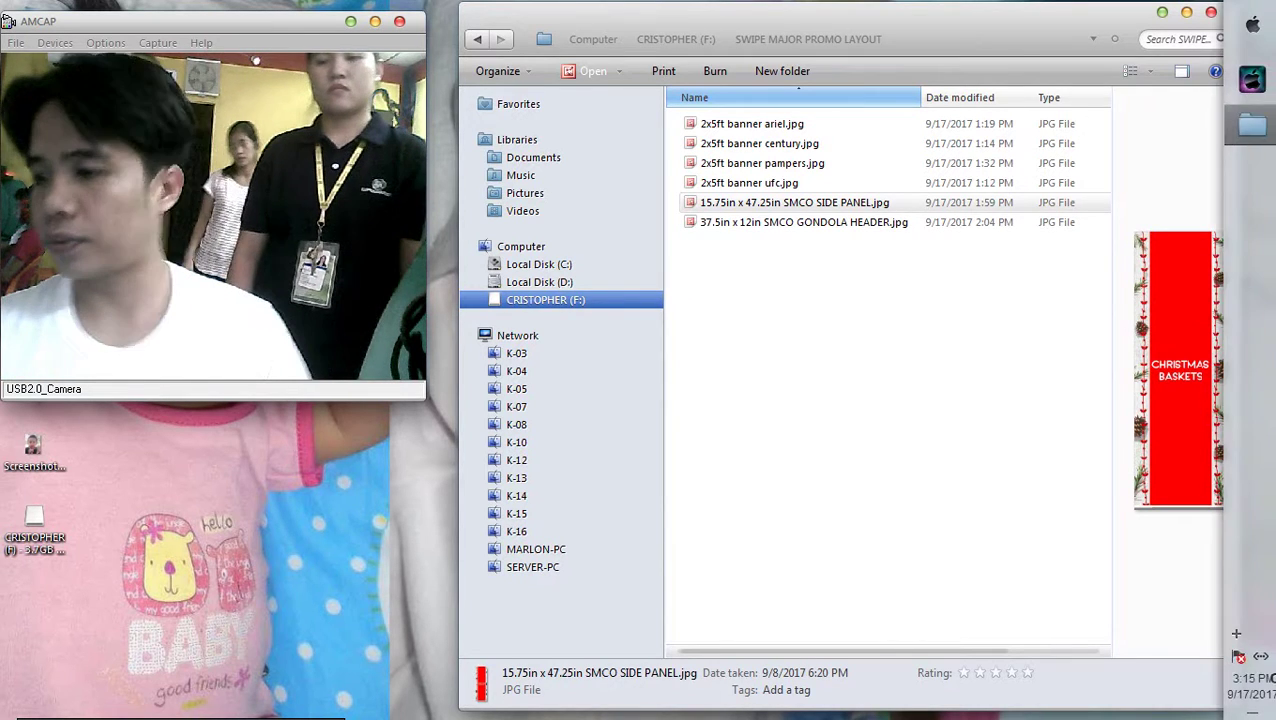
{"action": "key", "text": "Down"}
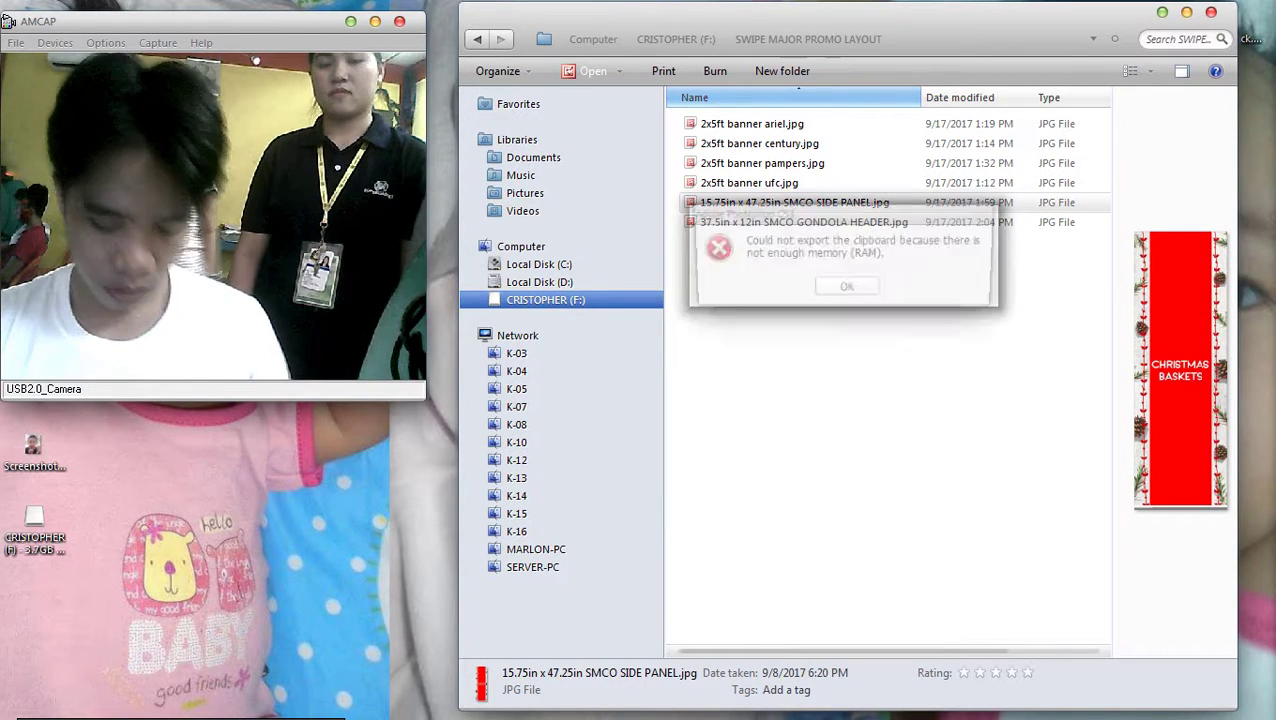
{"action": "key", "text": "alt+Tab"}
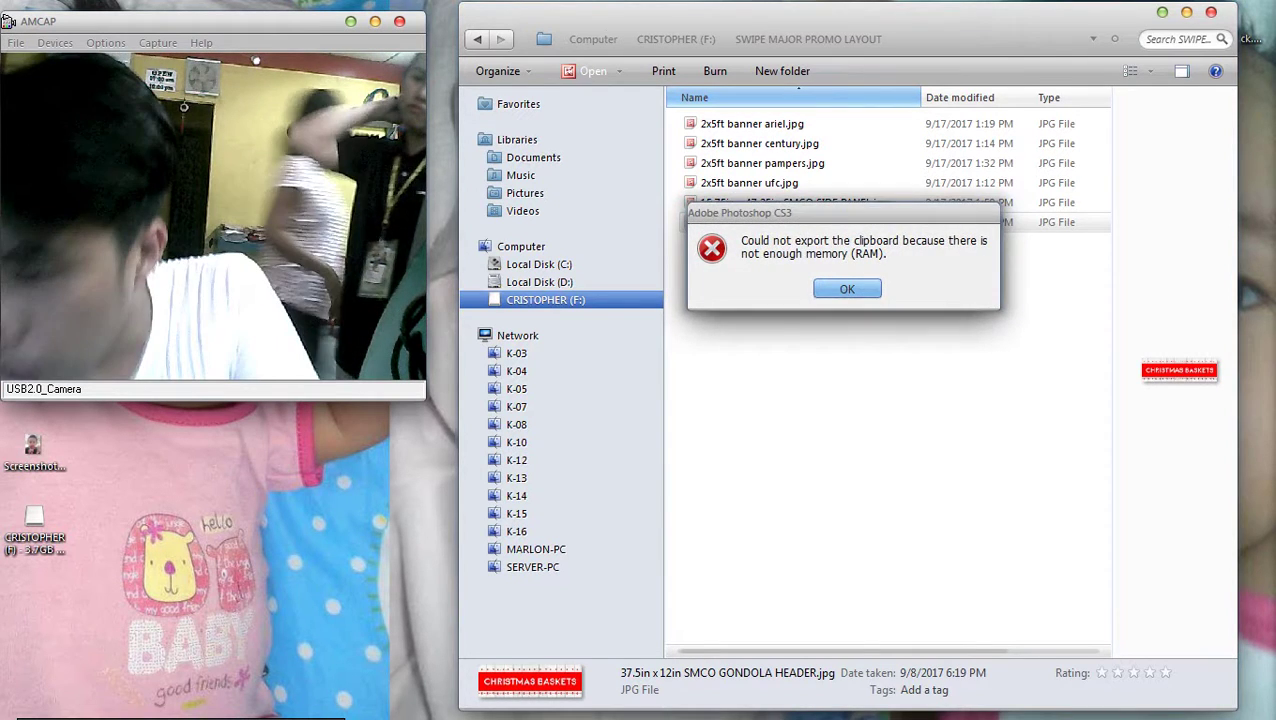
{"action": "key", "text": "Return"}
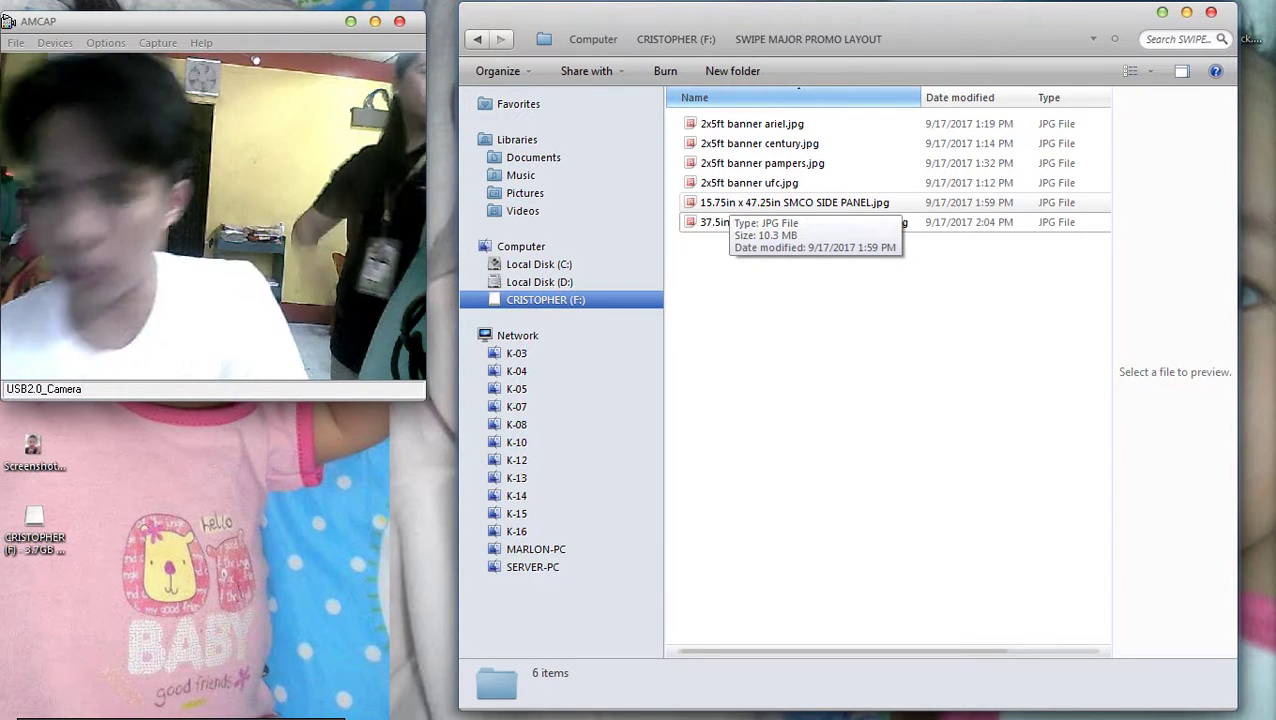
Preview the GONDOLA HEADER and SIDE PANEL banners in turn, cancelling an accidental rename
{"action": "left_click", "coordinate": [740, 222]}
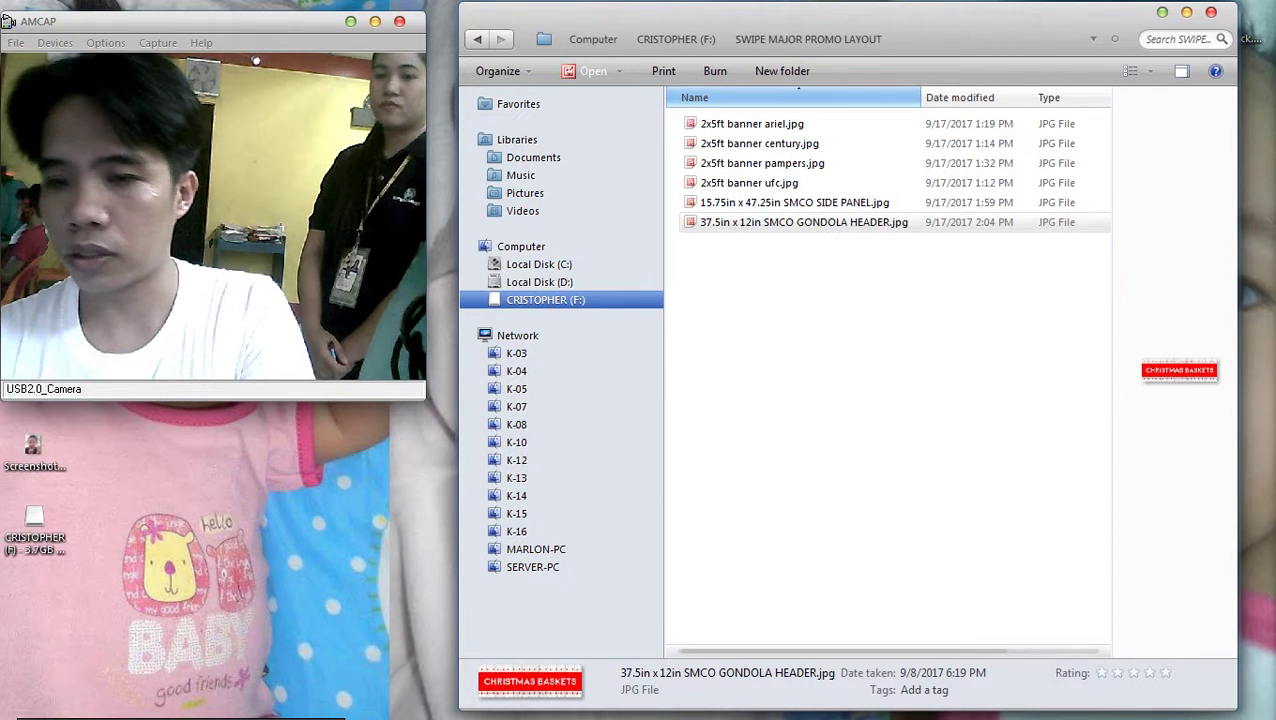
{"action": "left_click", "coordinate": [770, 222]}
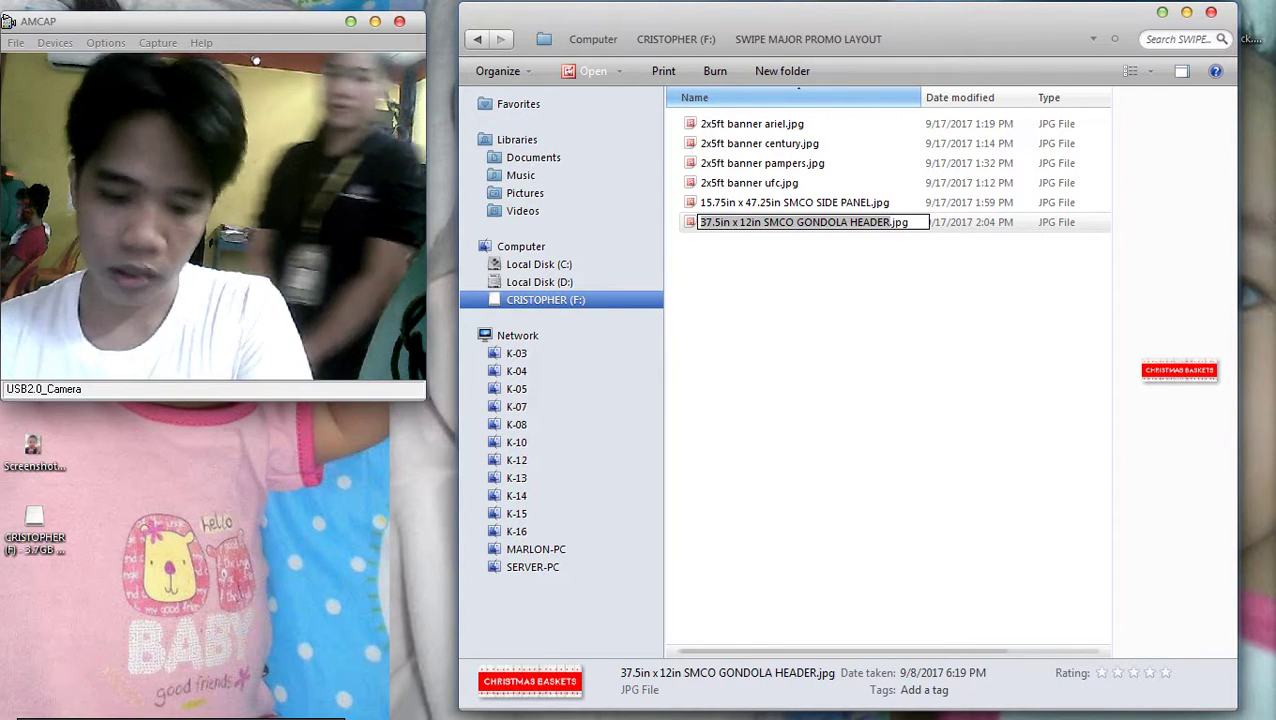
{"action": "key", "text": "Return"}
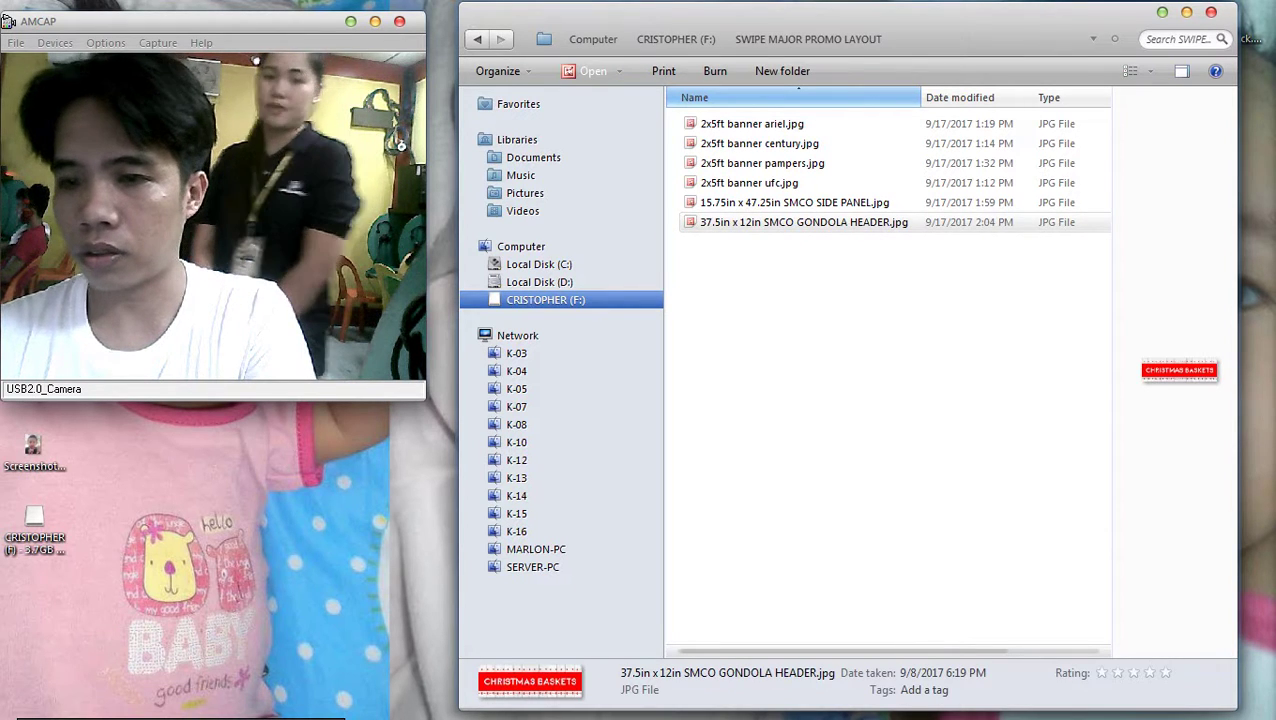
{"action": "left_click", "coordinate": [794, 202]}
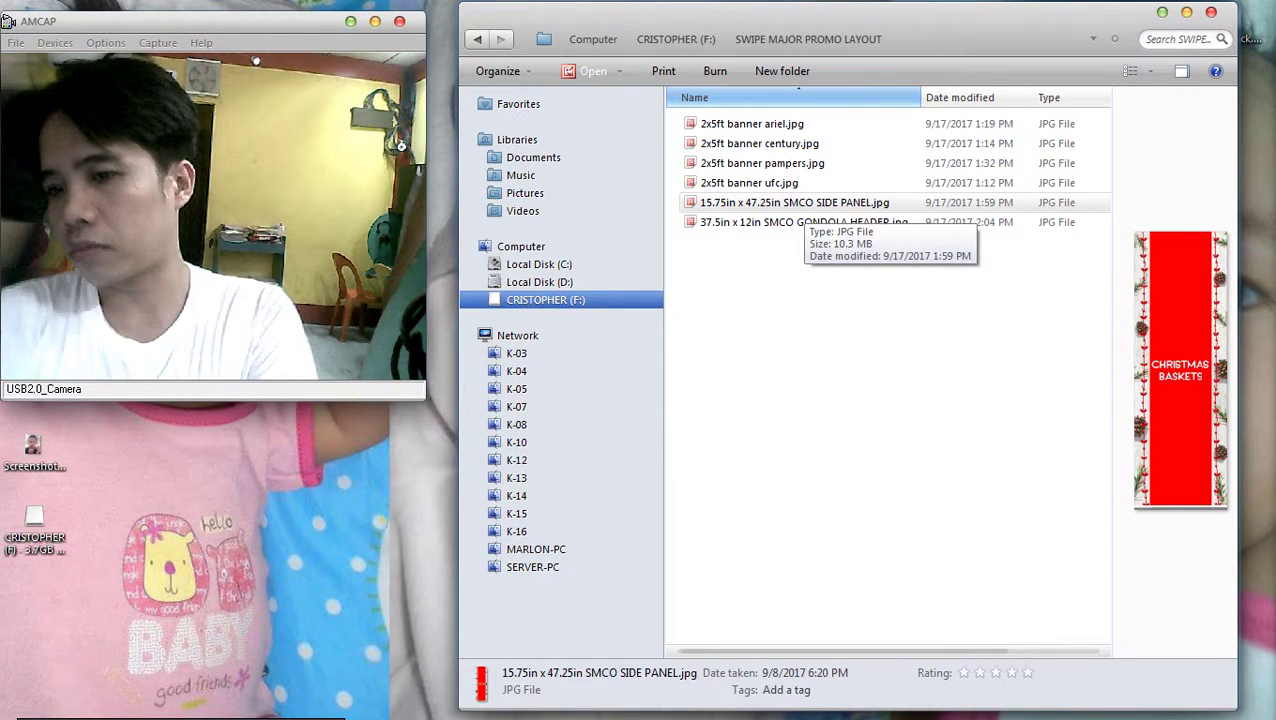
{"action": "left_click", "coordinate": [803, 222]}
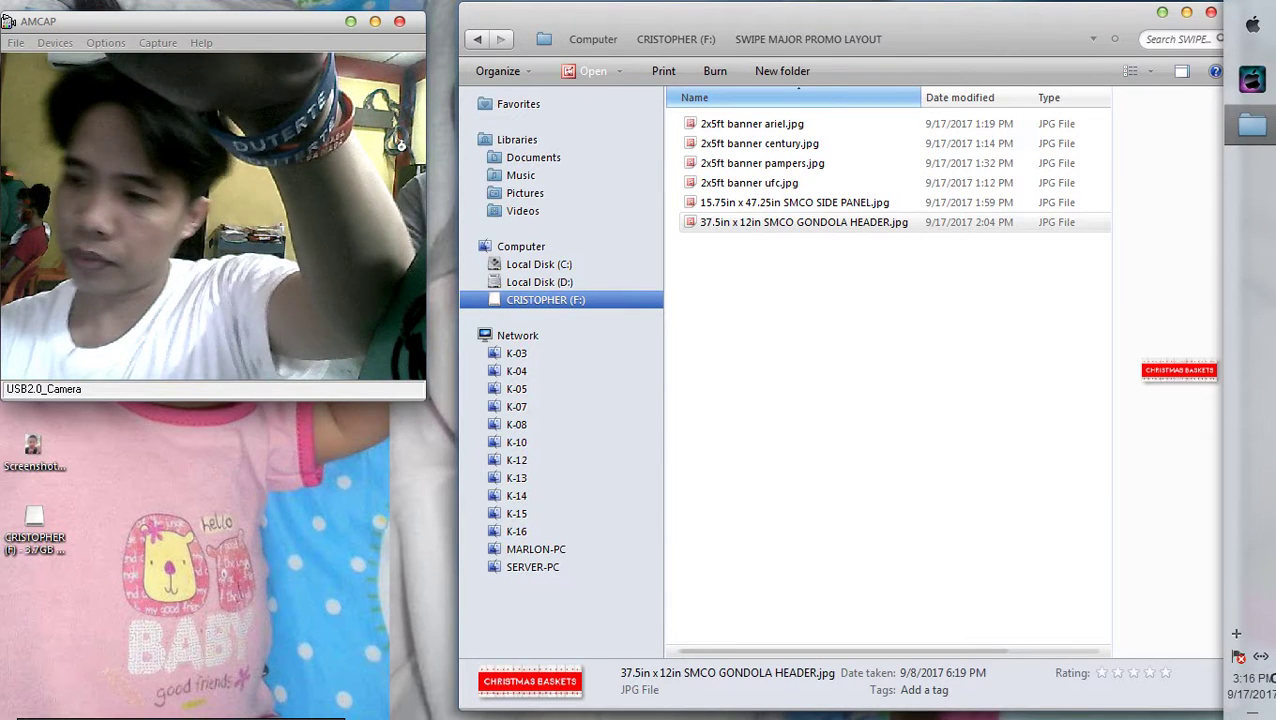
Select the SIDE PANEL file and close the promo layout folder window
{"action": "left_click", "coordinate": [794, 202]}
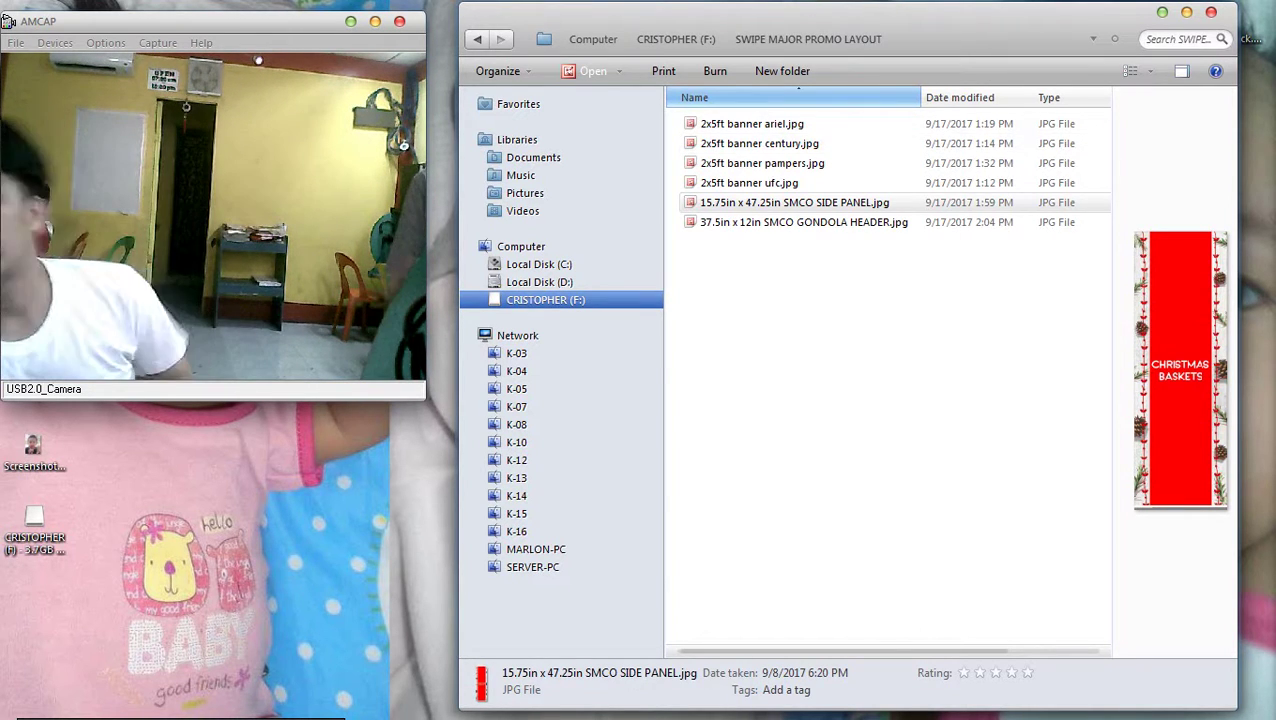
{"action": "key", "text": "alt+F4"}
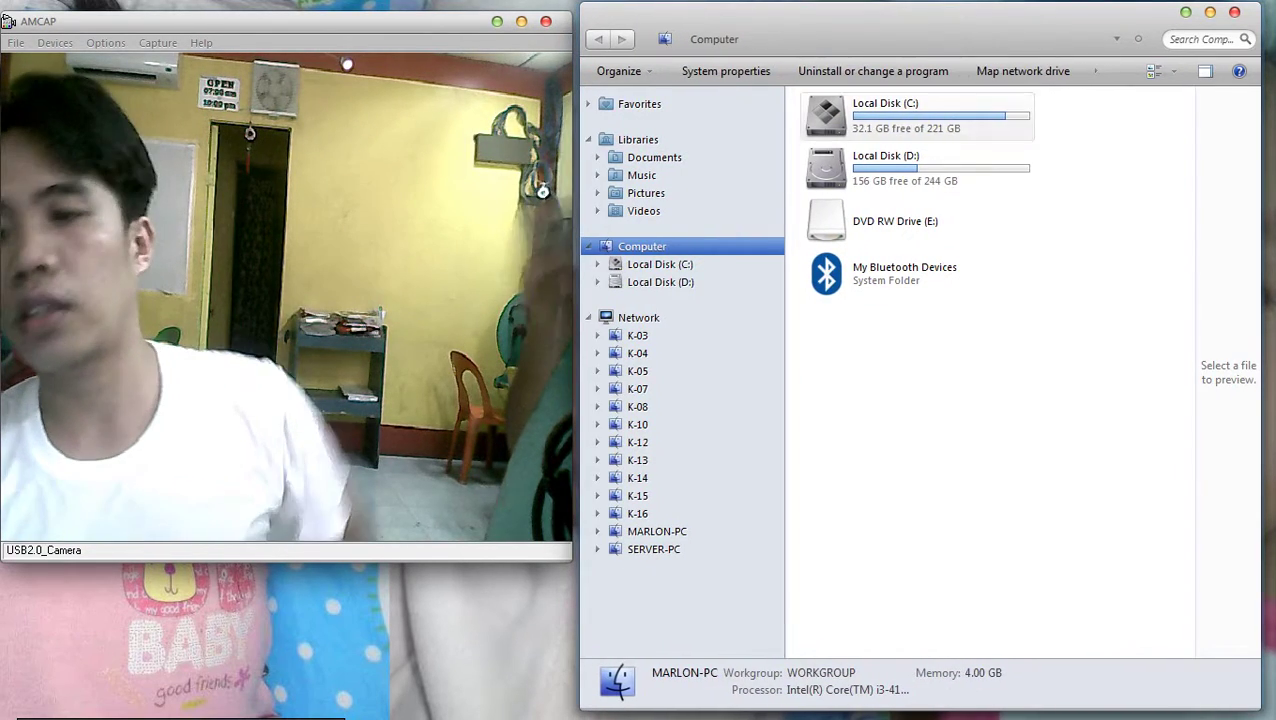
Open BluetoothExchangeFolder on Local Disk (C:) and scroll through its photos
{"action": "double_click", "coordinate": [905, 112]}
{"action": "double_click", "coordinate": [884, 163]}
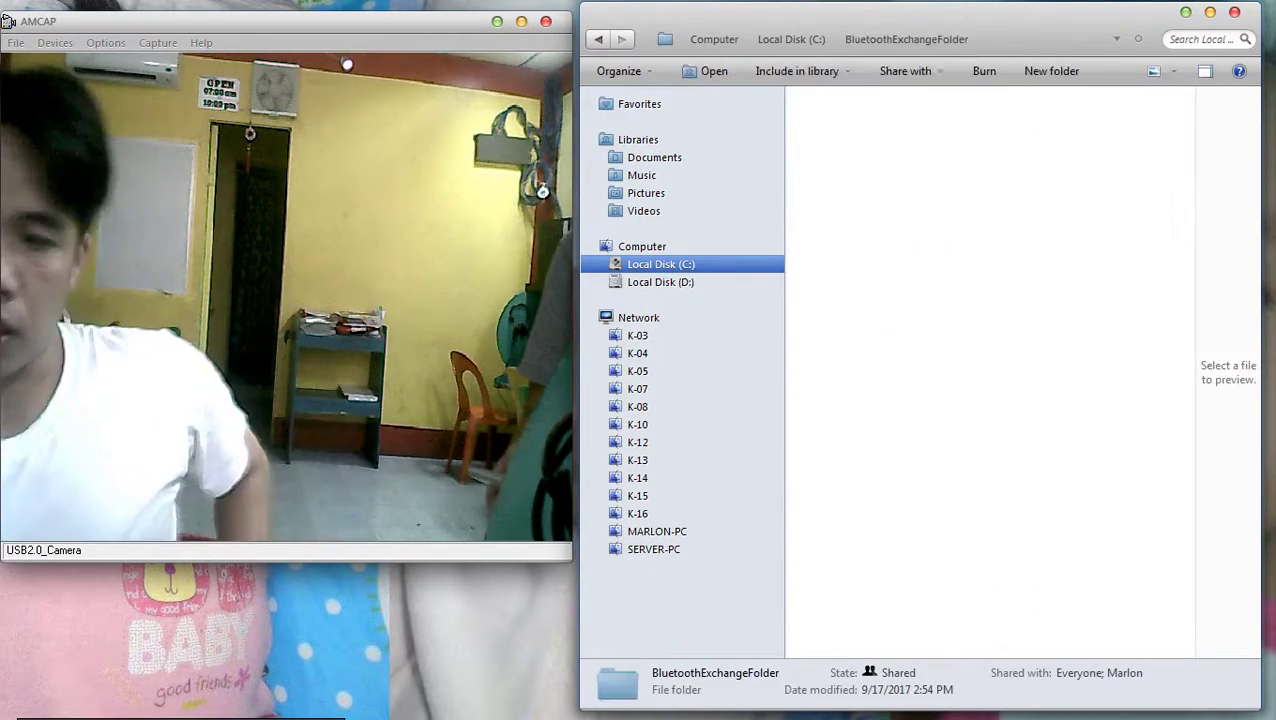
{"action": "scroll", "coordinate": [975, 425], "scroll_direction": "down", "scroll_amount": 3}
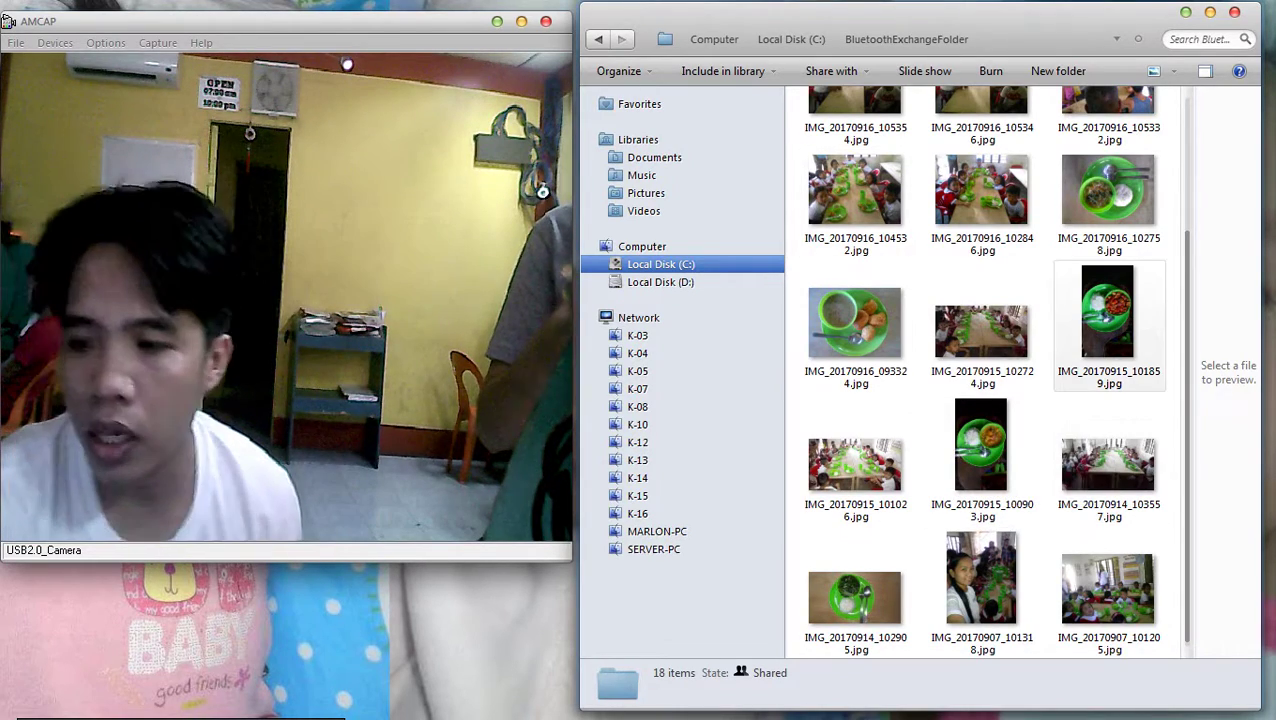
{"action": "scroll", "coordinate": [1105, 340], "scroll_direction": "up", "scroll_amount": 3}
{"action": "scroll", "coordinate": [1105, 340], "scroll_direction": "down", "scroll_amount": 3}
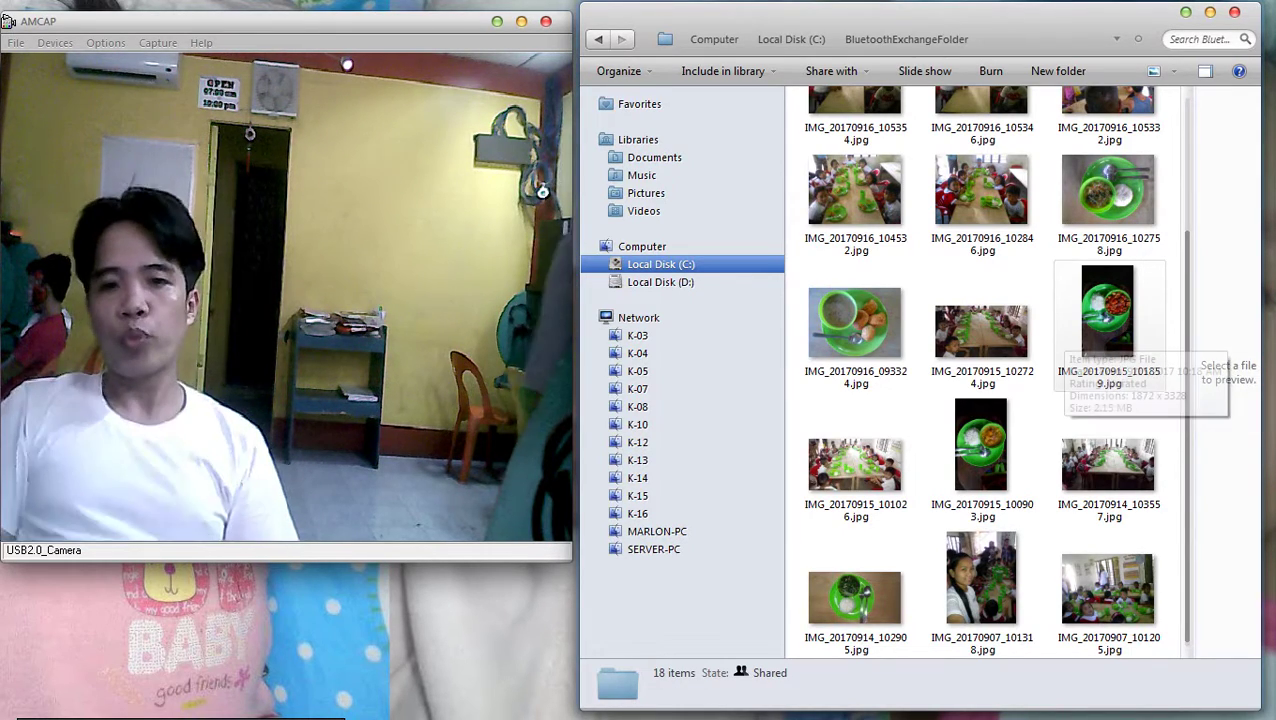
{"action": "scroll", "coordinate": [1105, 340], "scroll_direction": "down", "scroll_amount": 3}
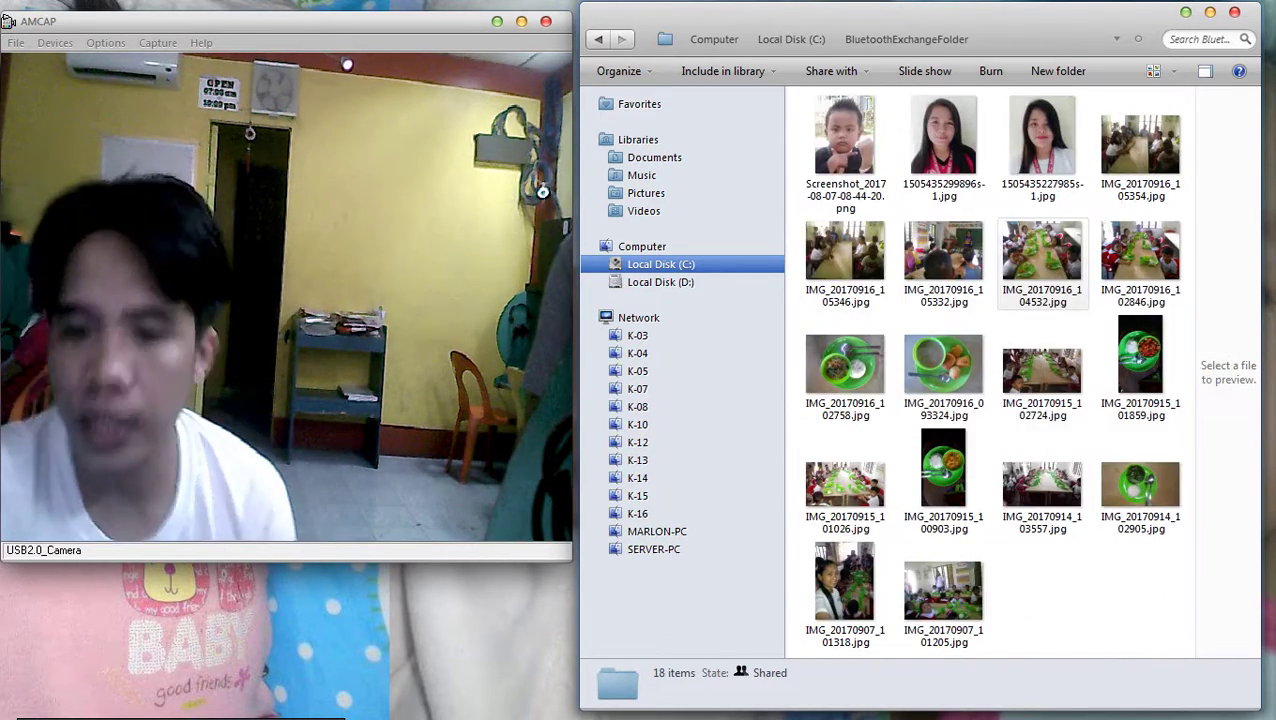
Select all 18 photos in the folder and delete them, confirming the deletion
{"action": "key", "text": "ctrl+a"}
{"action": "left_click_drag", "start_coordinate": [836, 140], "coordinate": [1235, 370]}
{"action": "key", "text": "Delete"}
{"action": "key", "text": "Return"}
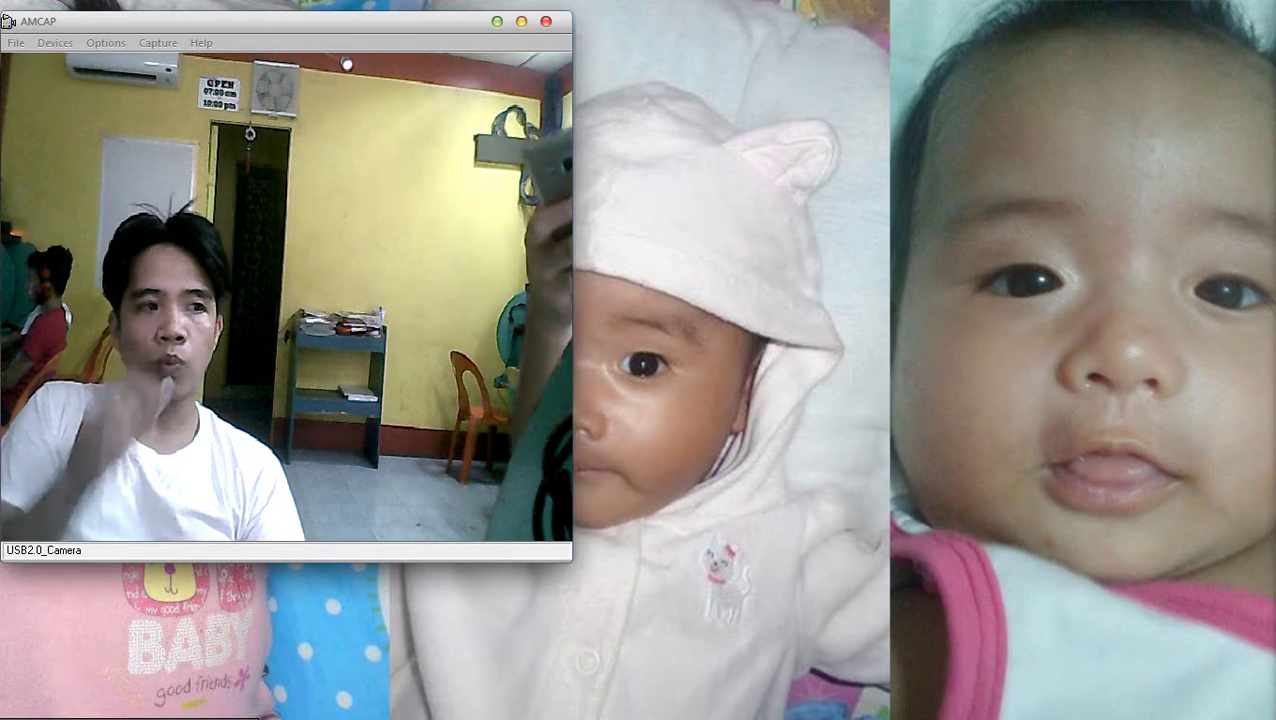
Reveal the auto-hidden taskbar to bring up the Galaxy J2 Prime Bluetooth pairing request
{"action": "mouse_move", "coordinate": [1258, 640]}
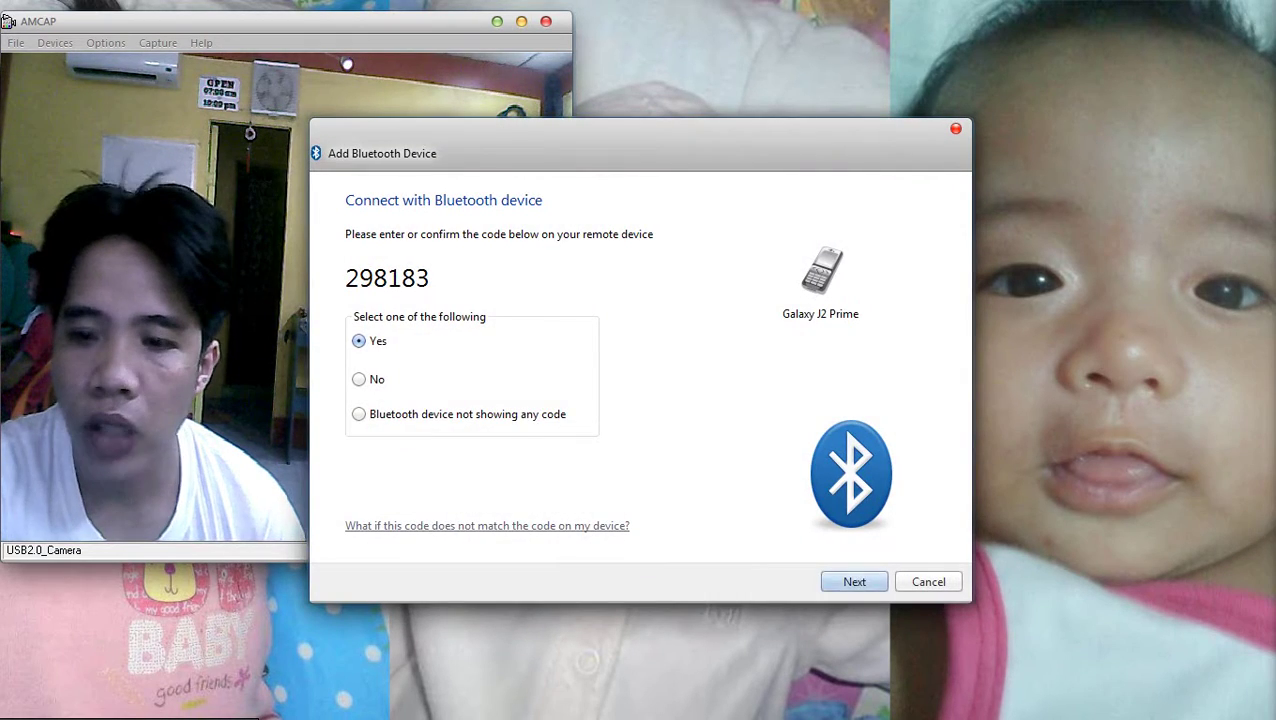
Accept the matching pairing code and finish pairing the Galaxy J2 Prime phone
{"action": "left_click", "coordinate": [852, 581]}
{"action": "left_click", "coordinate": [927, 581]}
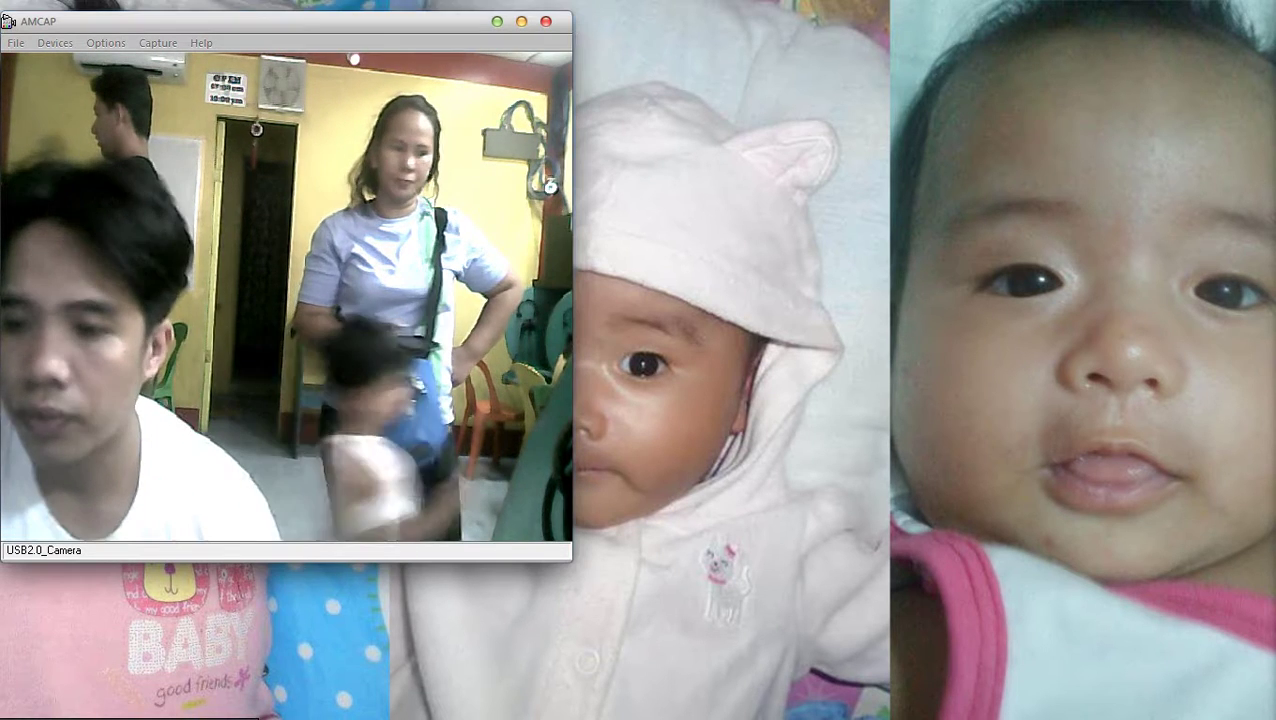
Refresh the desktop, show the hidden notification icons, and cancel the Shut Down Windows dialog
{"action": "right_click", "coordinate": [1018, 241]}
{"action": "left_click", "coordinate": [1060, 294]}
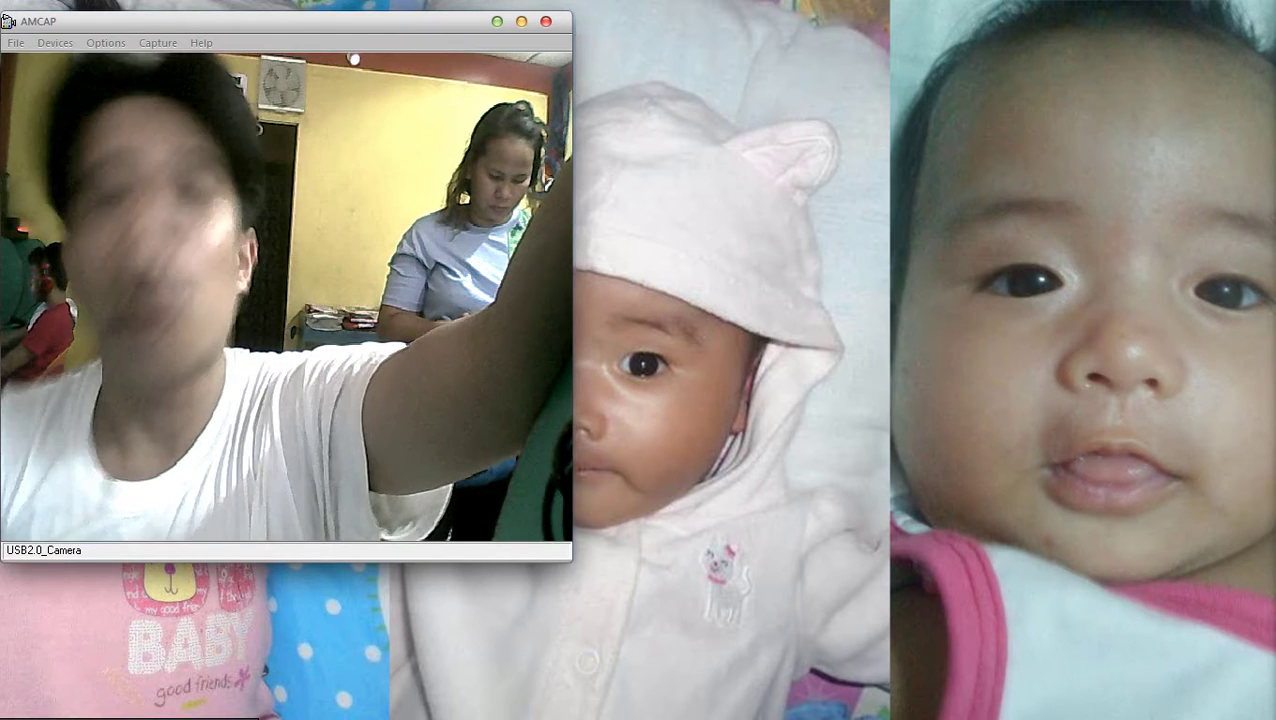
{"action": "mouse_move", "coordinate": [1250, 400]}
{"action": "left_click", "coordinate": [1236, 633]}
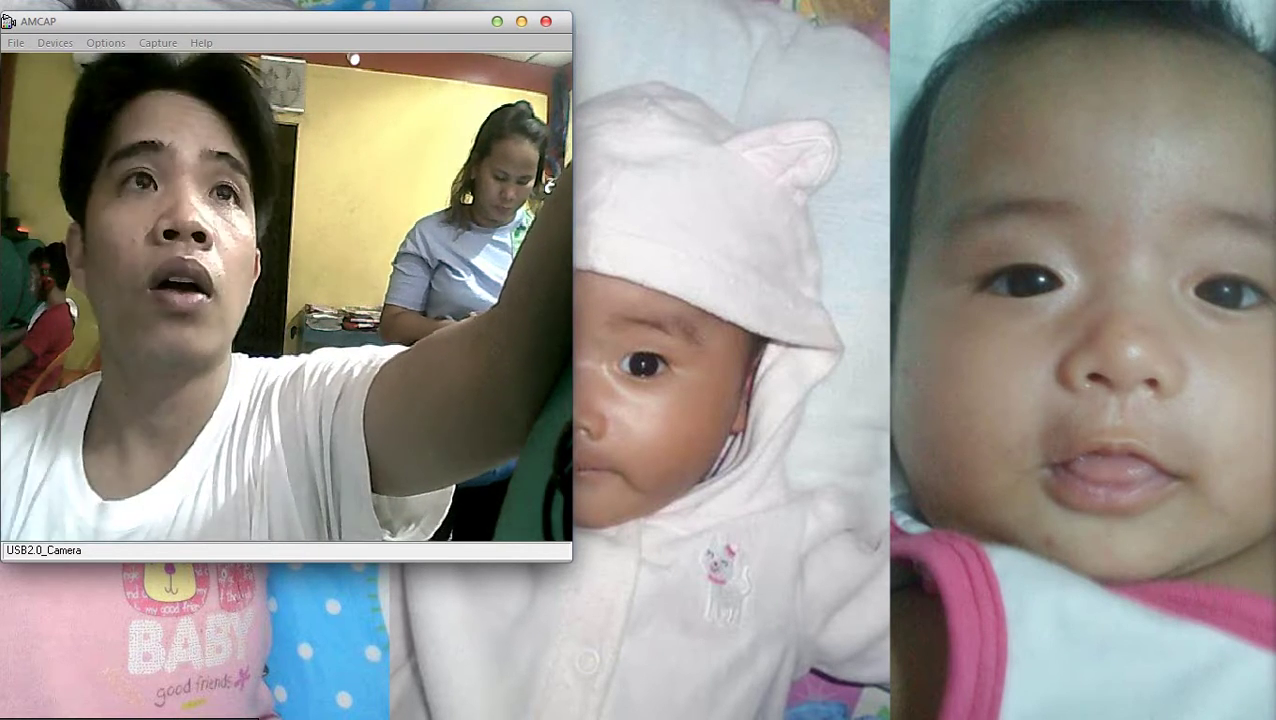
{"action": "key", "text": "alt+F4"}
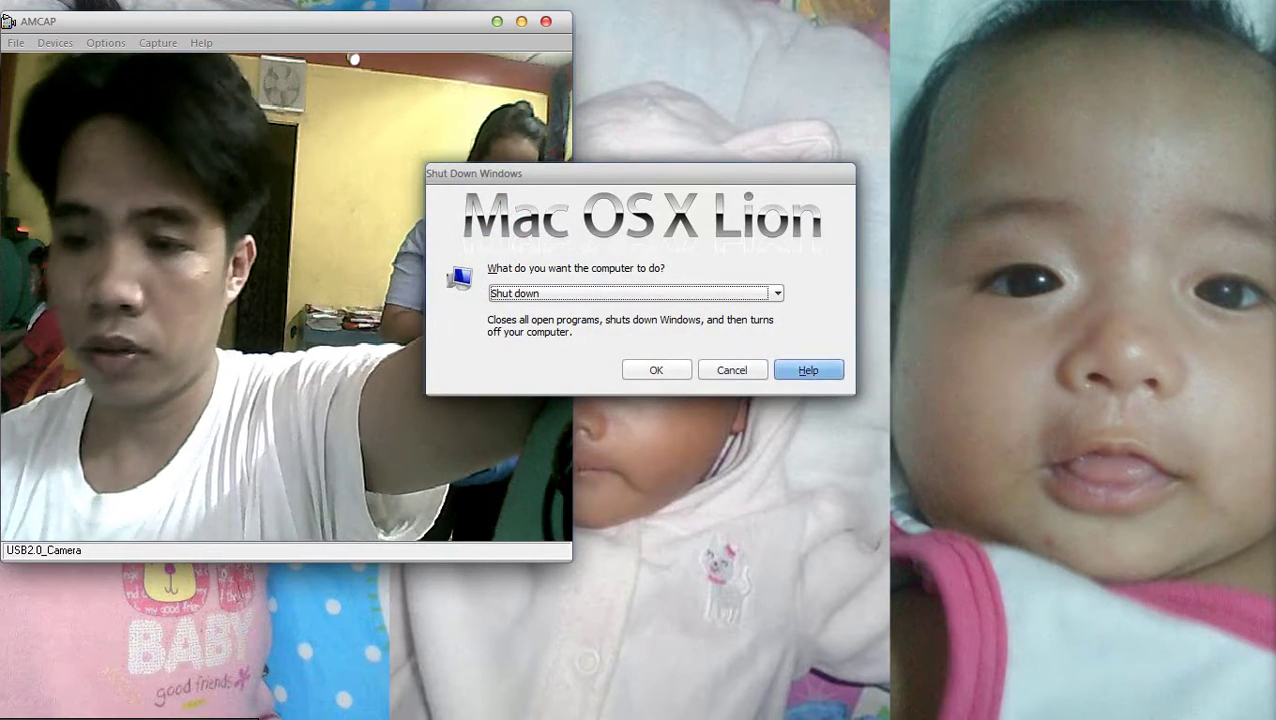
{"action": "key", "text": "Escape"}
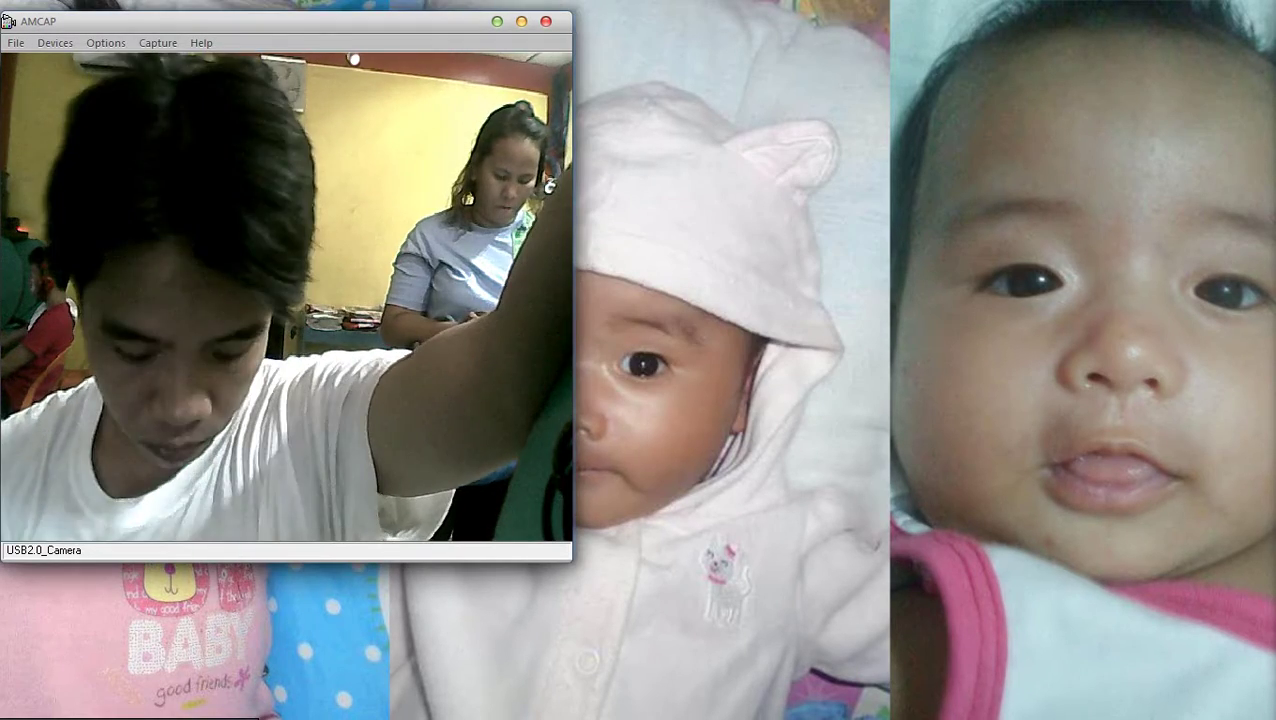
Open the BluetoothExchangeFolder on Local Disk (C:) in a new Explorer window, showing 0 items
{"action": "key", "text": "super+e"}
{"action": "key", "text": "Down"}
{"action": "key", "text": "Return"}
{"action": "key", "text": "b"}
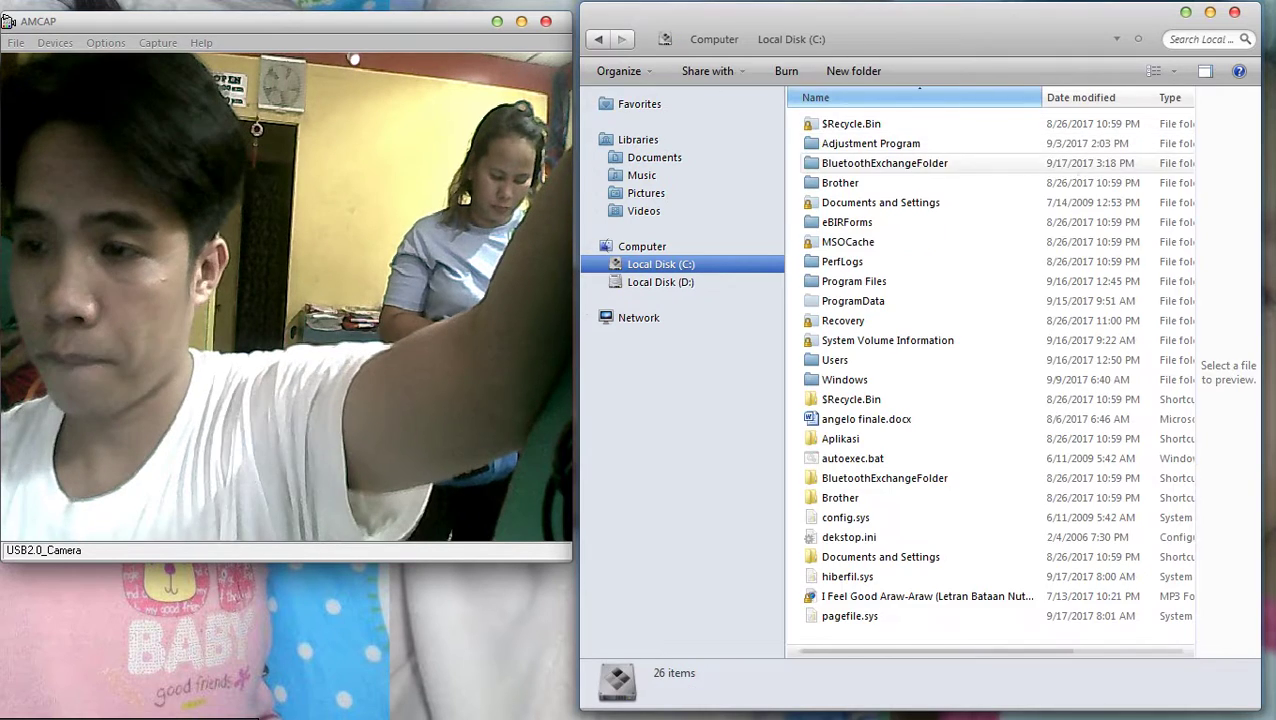
{"action": "key", "text": "Return"}
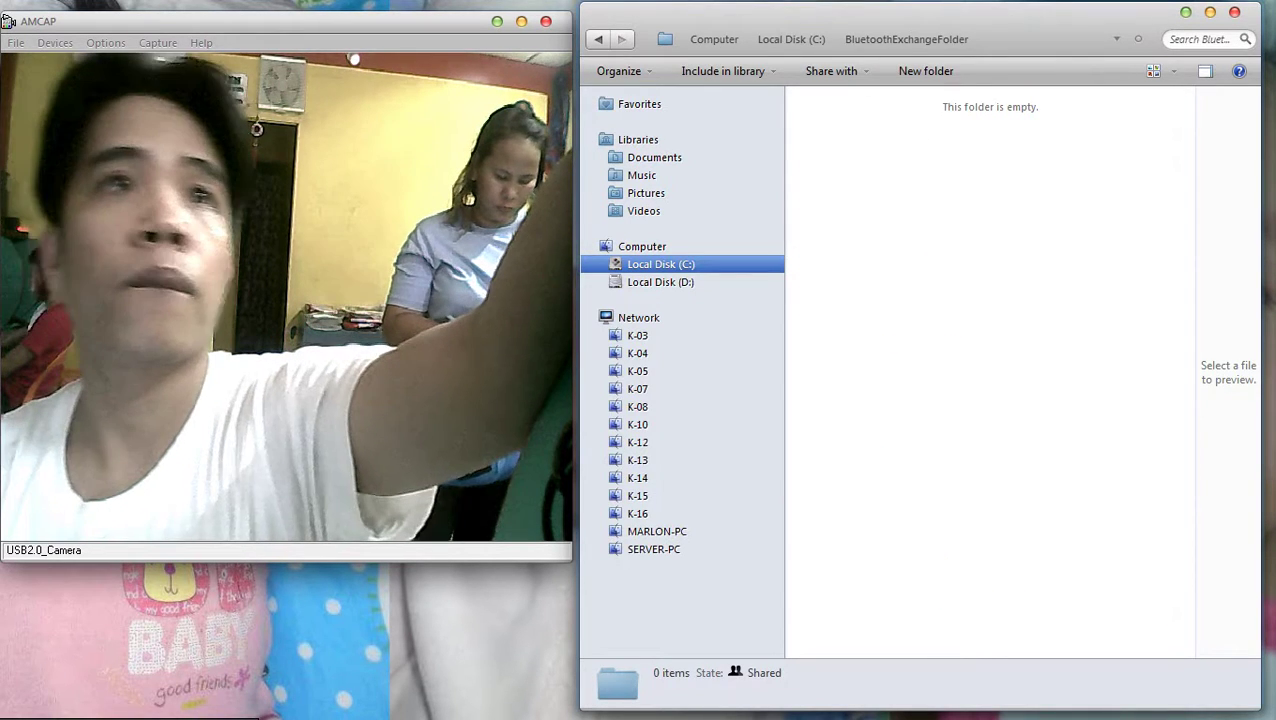
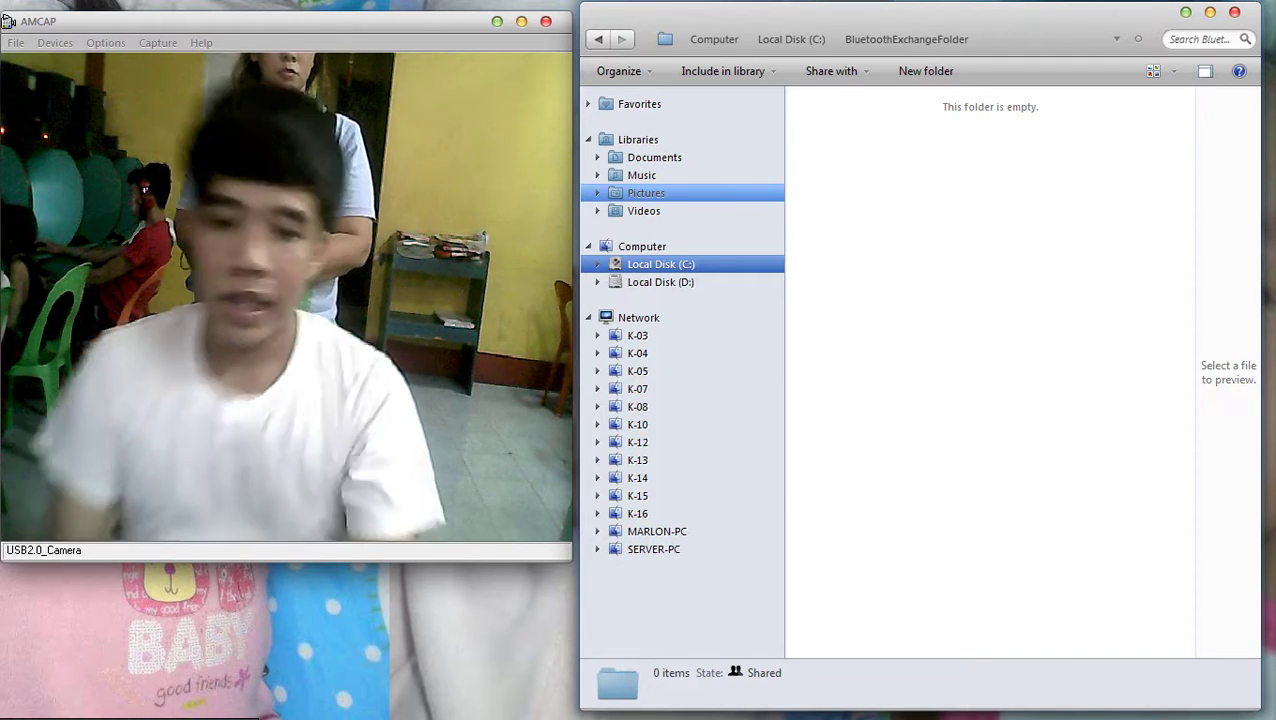
Close Photoshop and bring the Facebook page in Chrome to the front
{"action": "key", "text": "alt+Tab"}
{"action": "key", "text": "alt+Tab"}
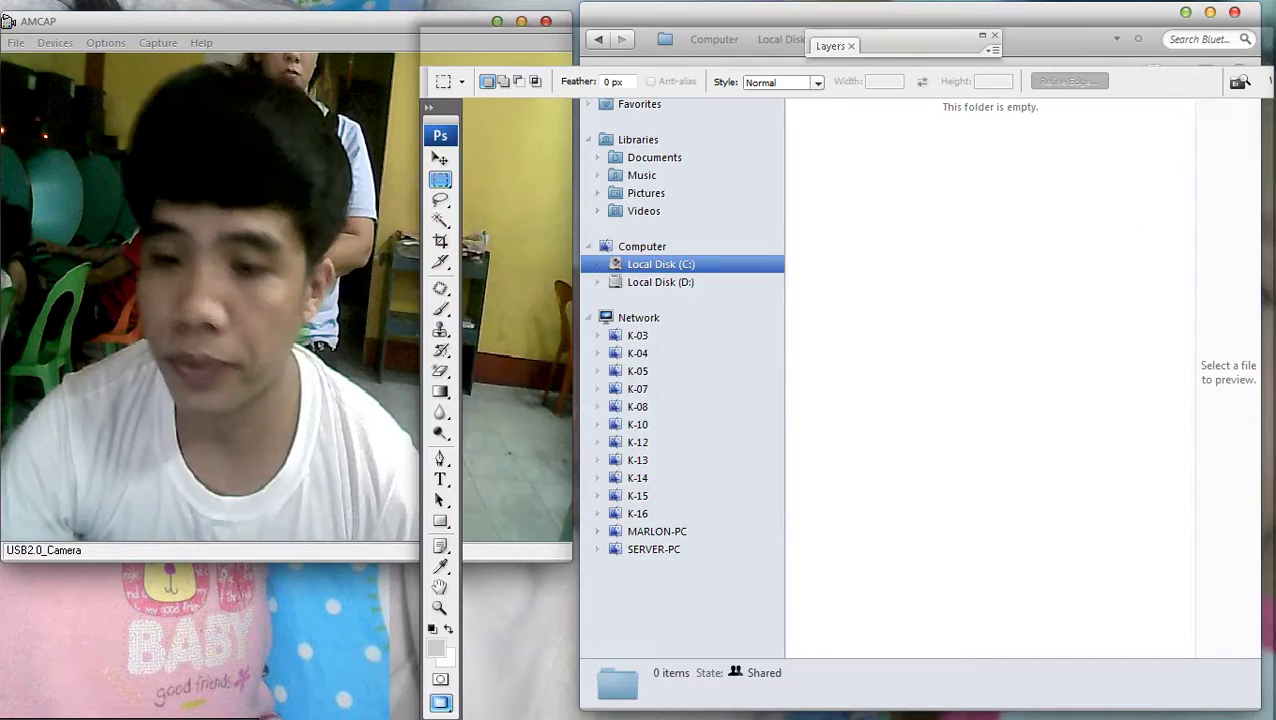
{"action": "key", "text": "alt+F4"}
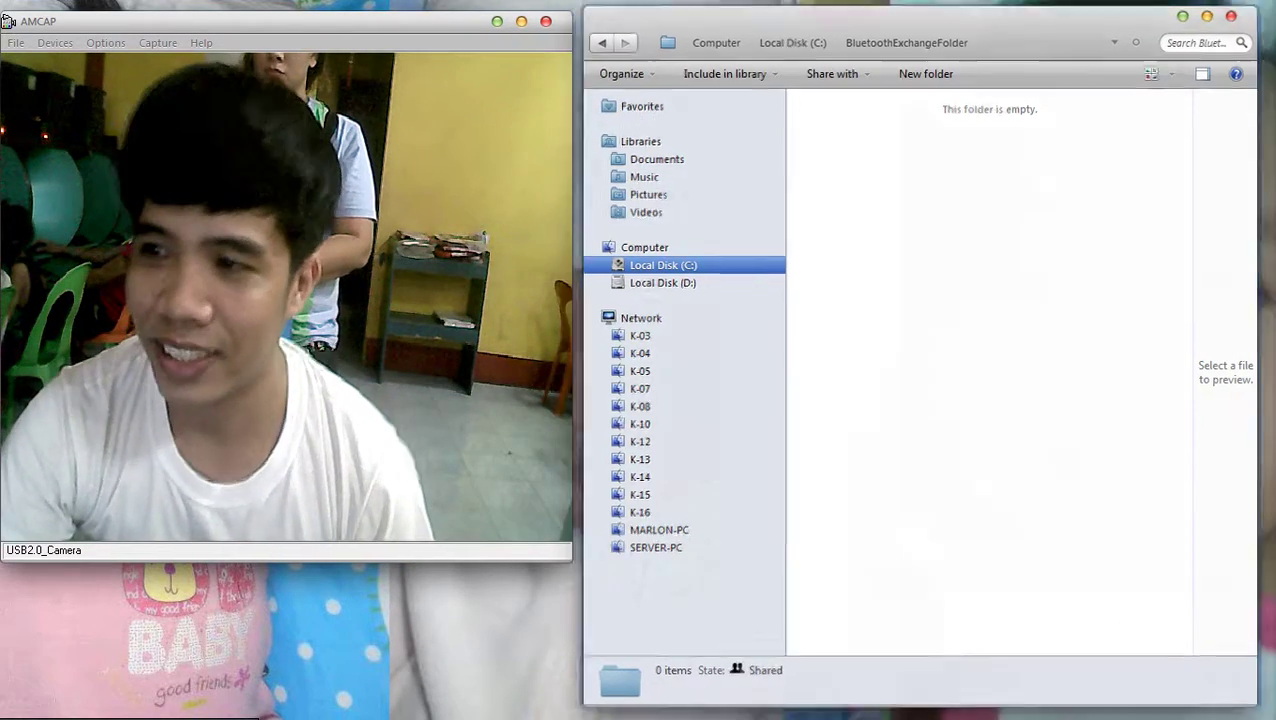
{"action": "key", "text": "alt+Tab"}
{"action": "key", "text": "Tab"}
{"action": "key", "text": "Tab"}
{"action": "key", "text": "Tab"}
{"action": "key", "text": "Tab"}
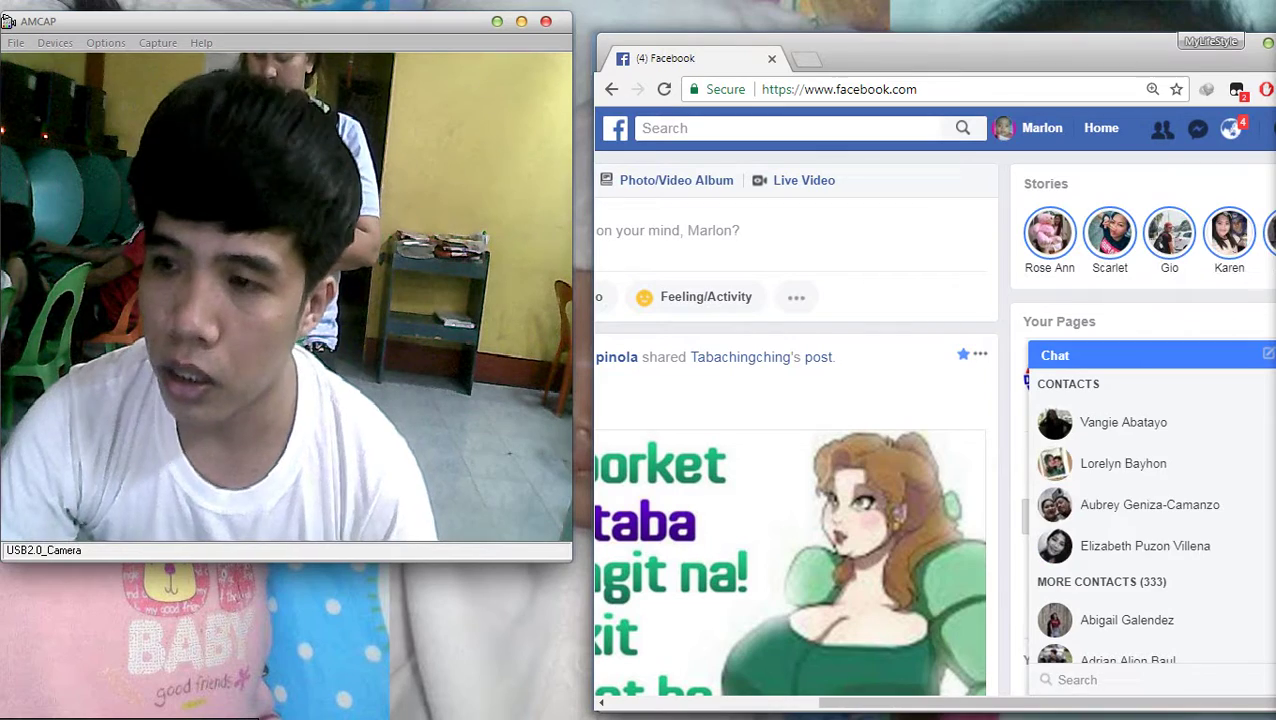
Enlarge Chrome and load gmail.com from the address bar in the current tab
{"action": "left_click_drag", "start_coordinate": [596, 33], "coordinate": [549, 10]}
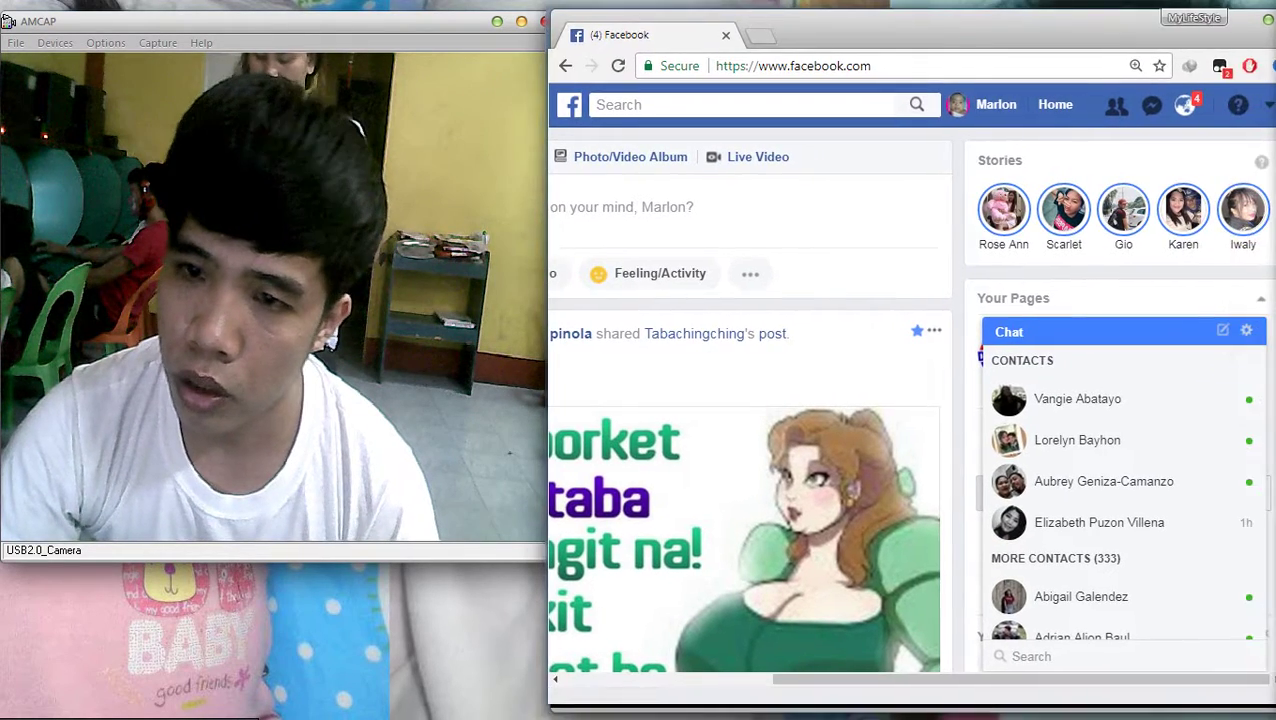
{"action": "left_click", "coordinate": [793, 65]}
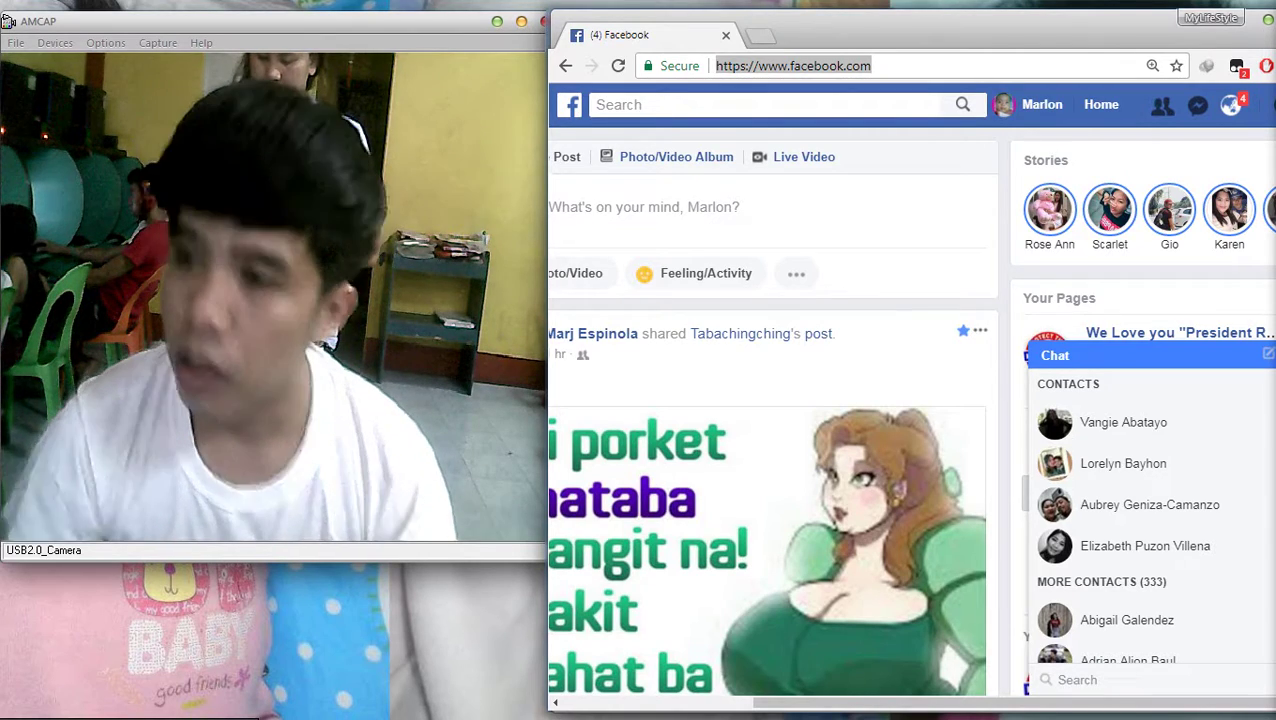
{"action": "scroll", "coordinate": [772, 410], "scroll_direction": "down", "scroll_amount": 4}
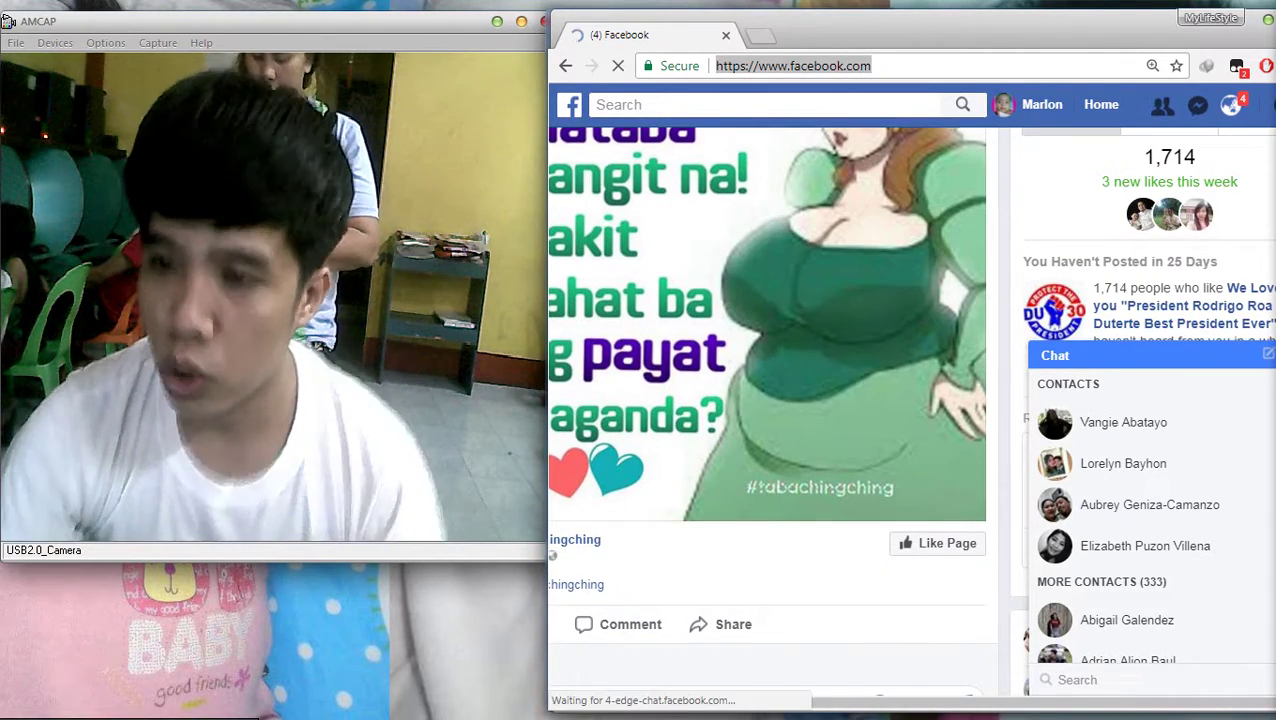
{"action": "type", "text": "gmail"}
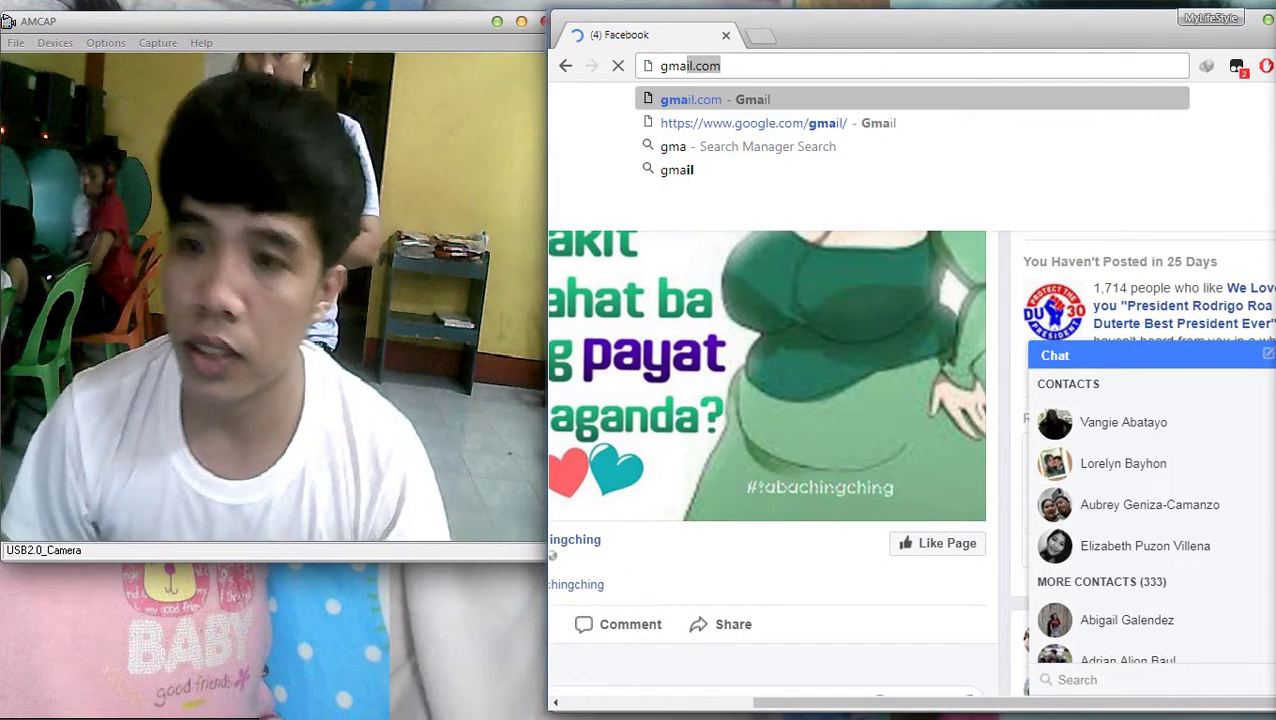
{"action": "key", "text": "Return"}
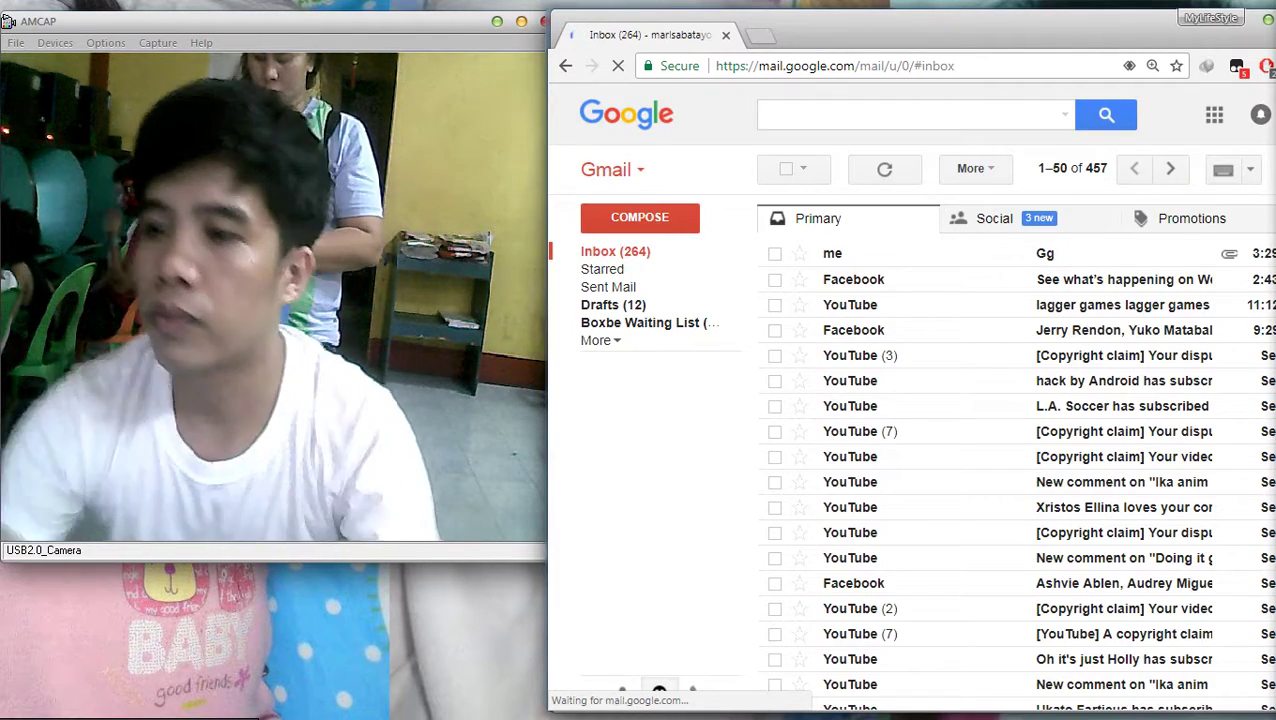
Open the Gg email and download its Presentation (15).pptx attachment
{"action": "left_click", "coordinate": [1045, 253]}
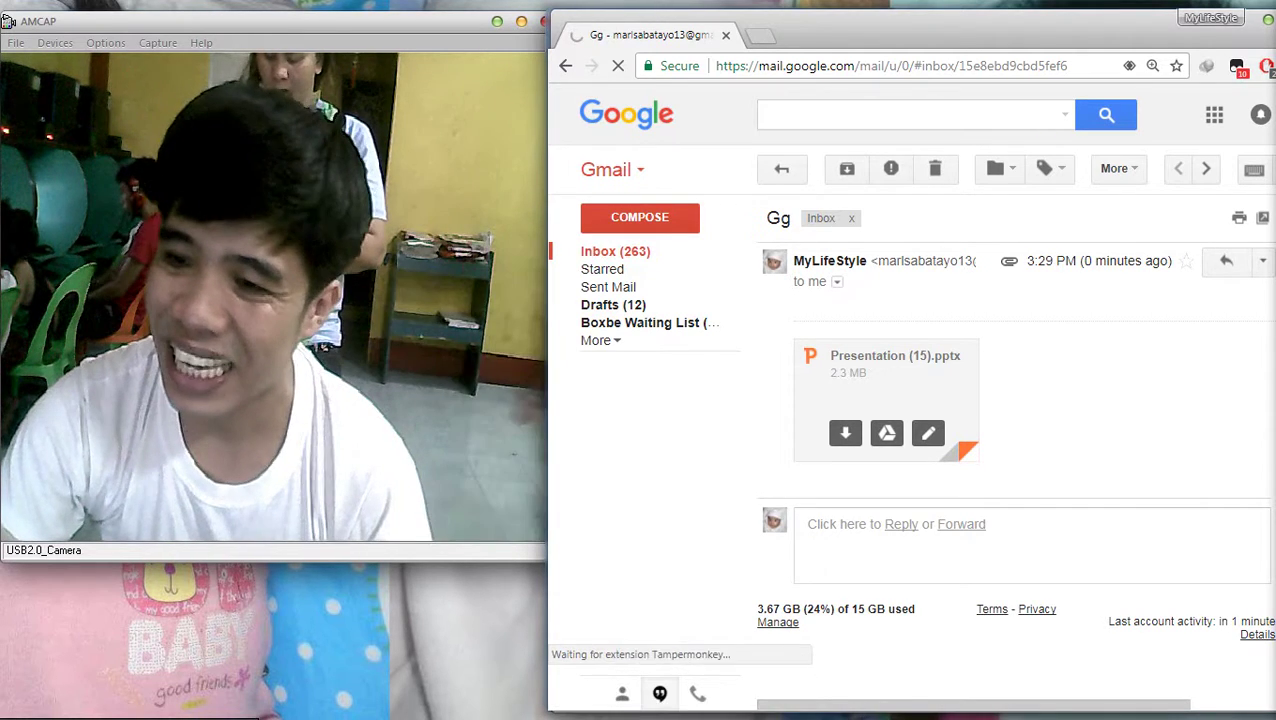
{"action": "left_click", "coordinate": [742, 686]}
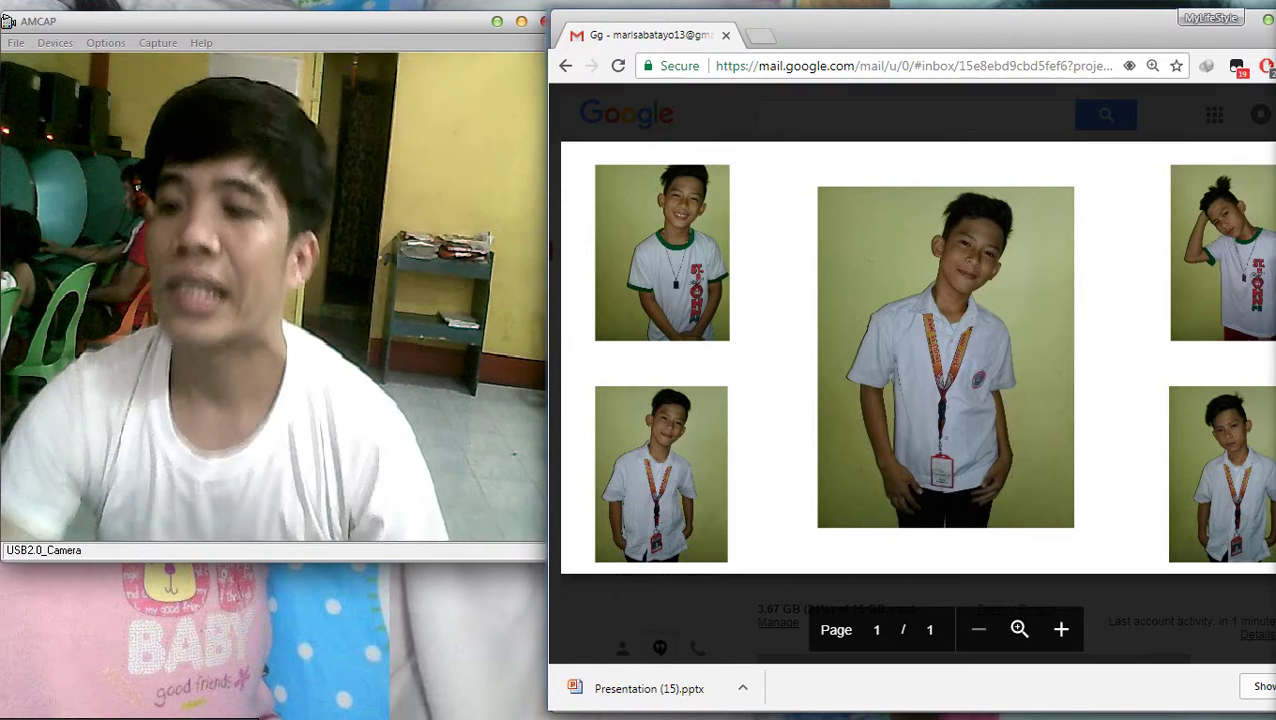
{"action": "left_click_drag", "start_coordinate": [900, 18], "coordinate": [857, 105]}
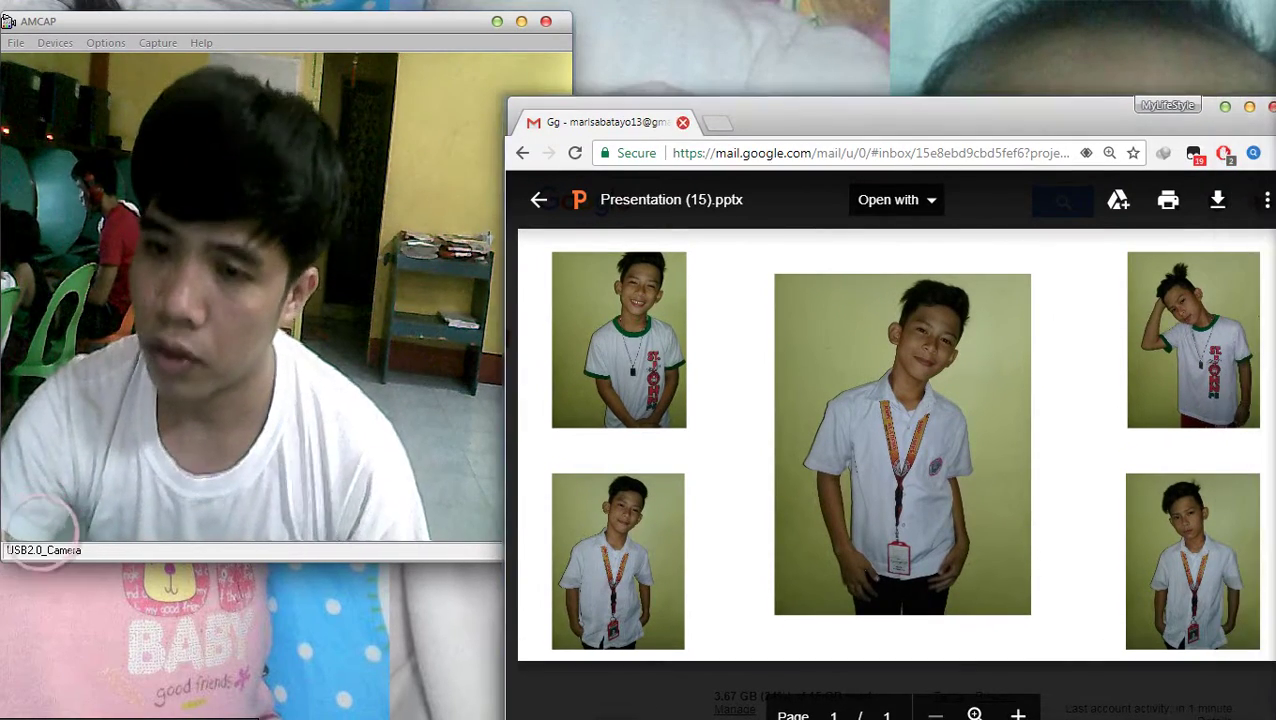
Close Chrome and open the Downloads folder
{"action": "left_click", "coordinate": [1271, 107]}
{"action": "key", "text": "super+e"}
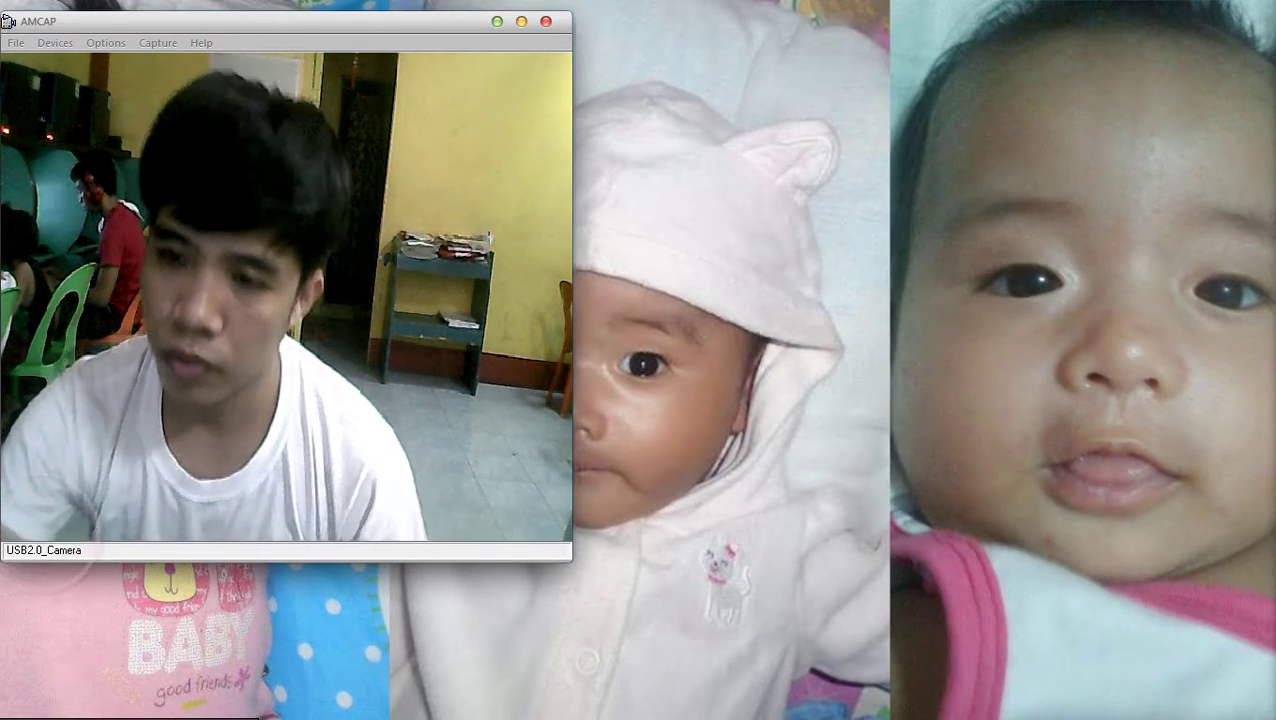
{"action": "key", "text": "alt+F4"}
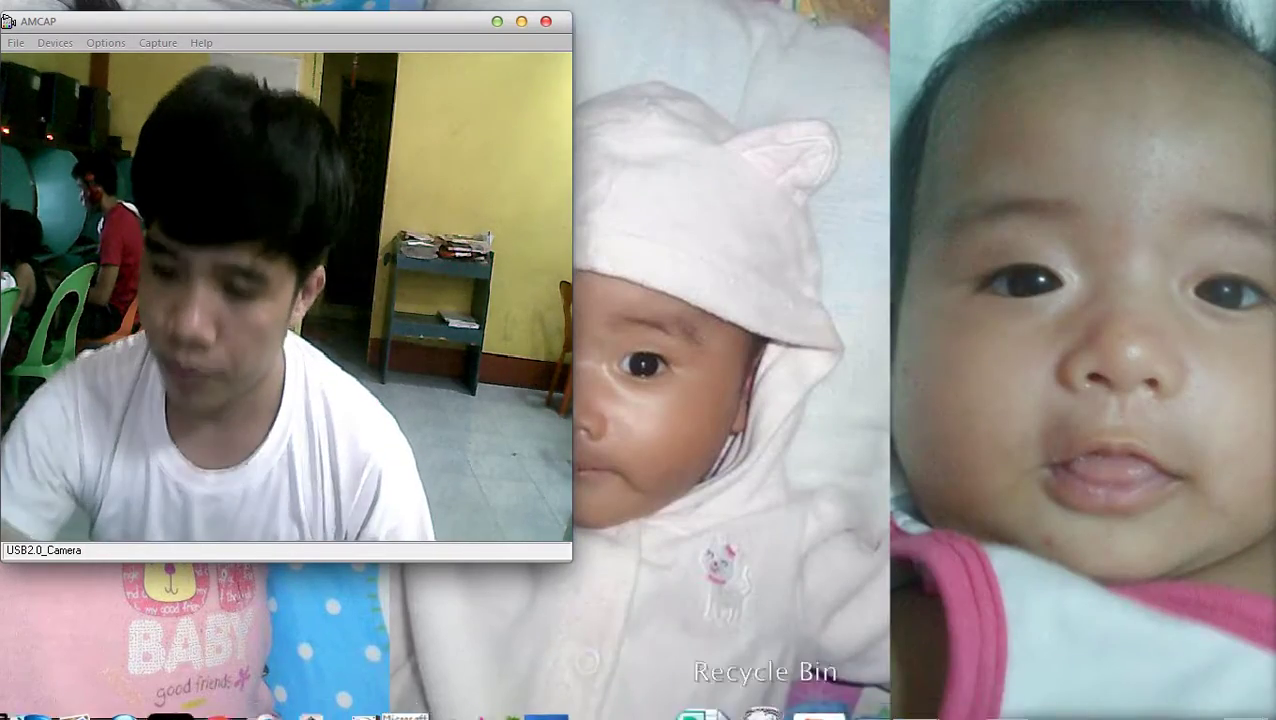
{"action": "left_click", "coordinate": [655, 670]}
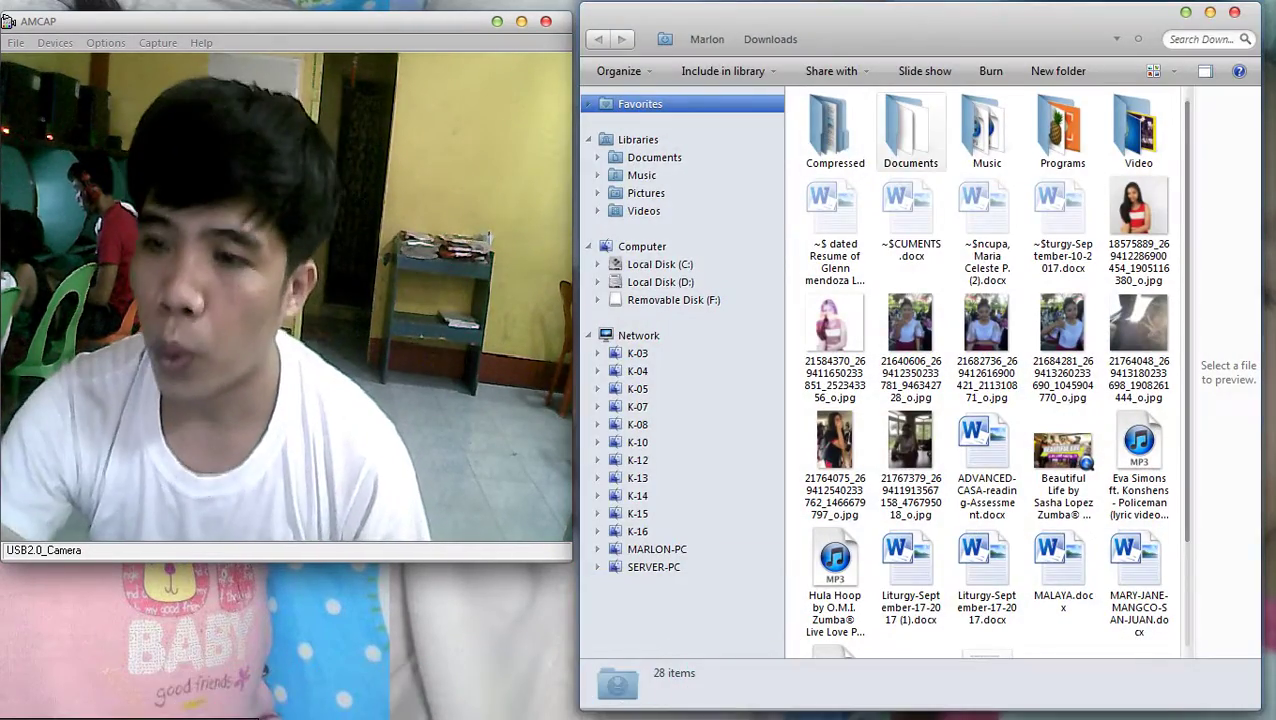
{"action": "mouse_move", "coordinate": [1250, 125]}
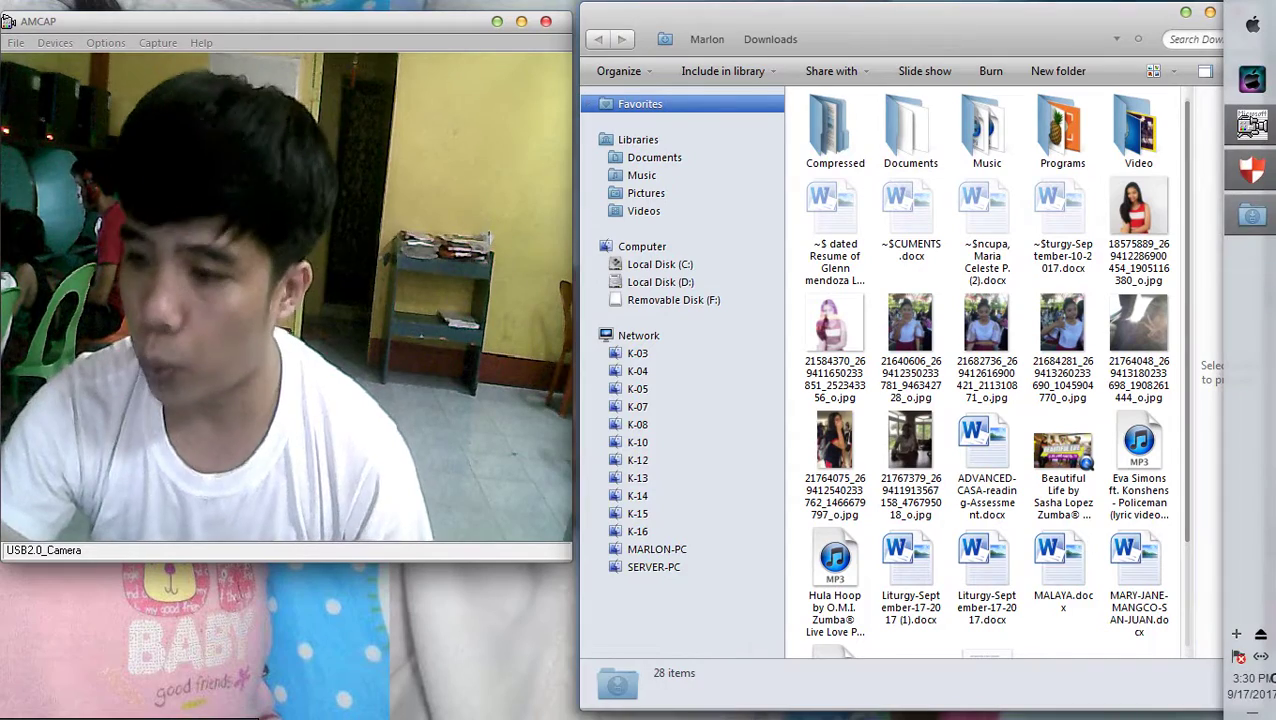
{"action": "left_click", "coordinate": [1260, 634]}
Locate Presentation (15).pptx in Downloads and bring up its file actions
{"action": "left_click", "coordinate": [987, 130]}
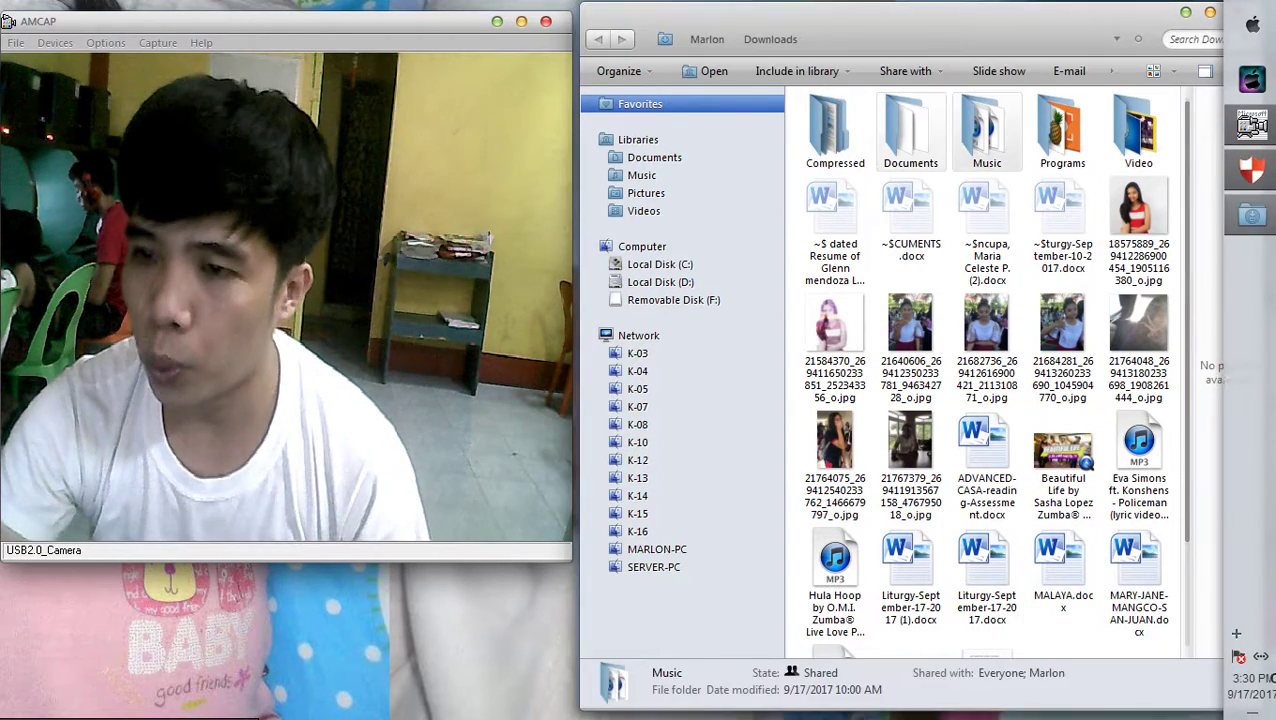
{"action": "double_click", "coordinate": [910, 130]}
{"action": "key", "text": "alt+Left"}
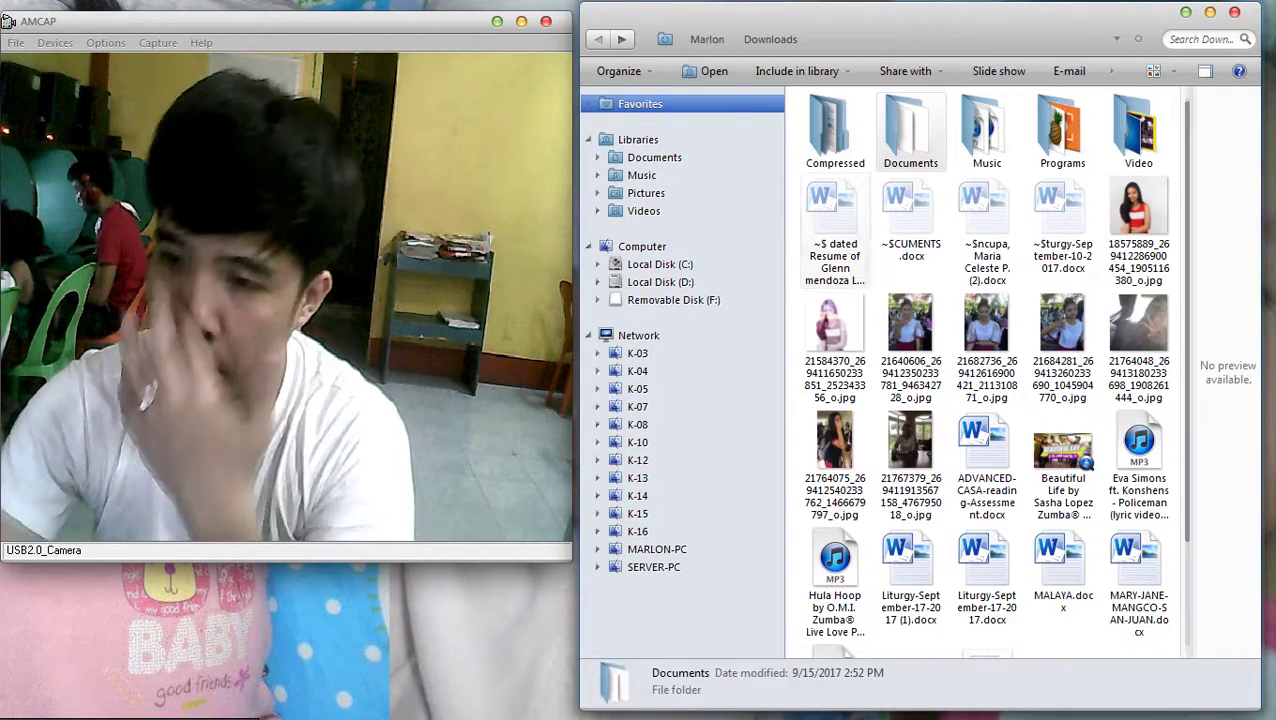
{"action": "scroll", "coordinate": [985, 370], "scroll_direction": "down", "scroll_amount": 2}
{"action": "left_click", "coordinate": [910, 590]}
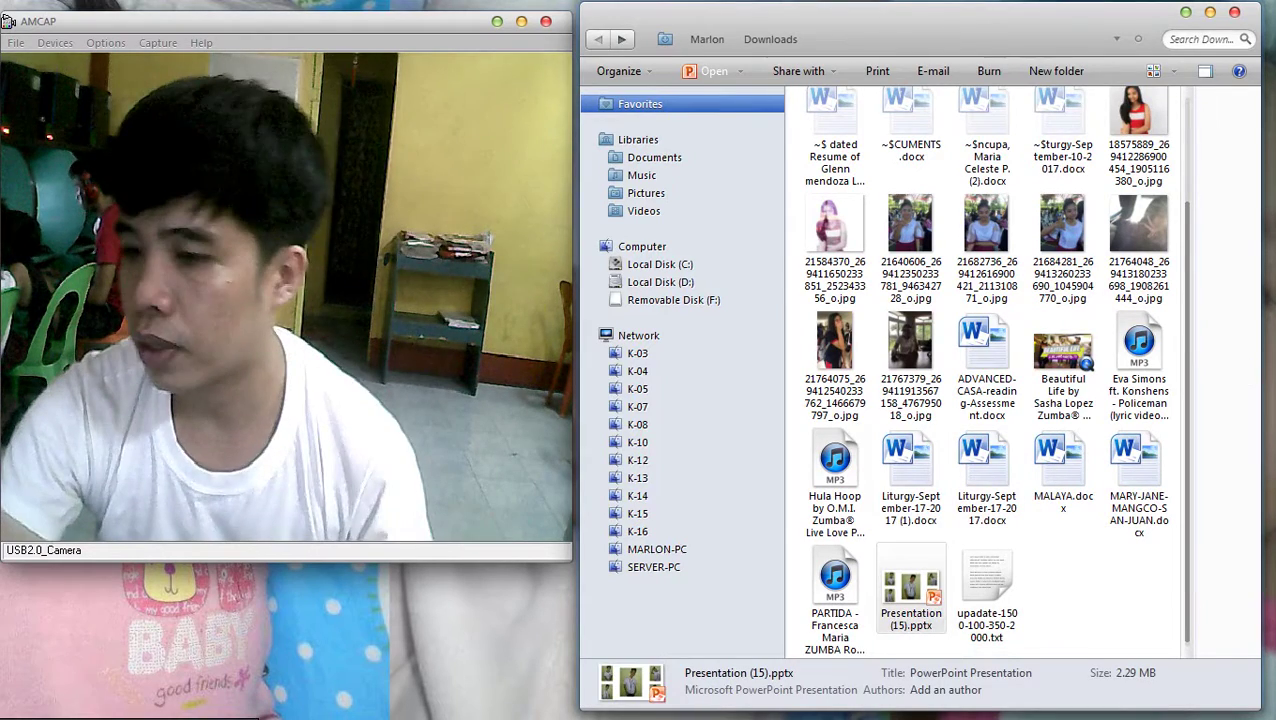
{"action": "right_click", "coordinate": [918, 596]}
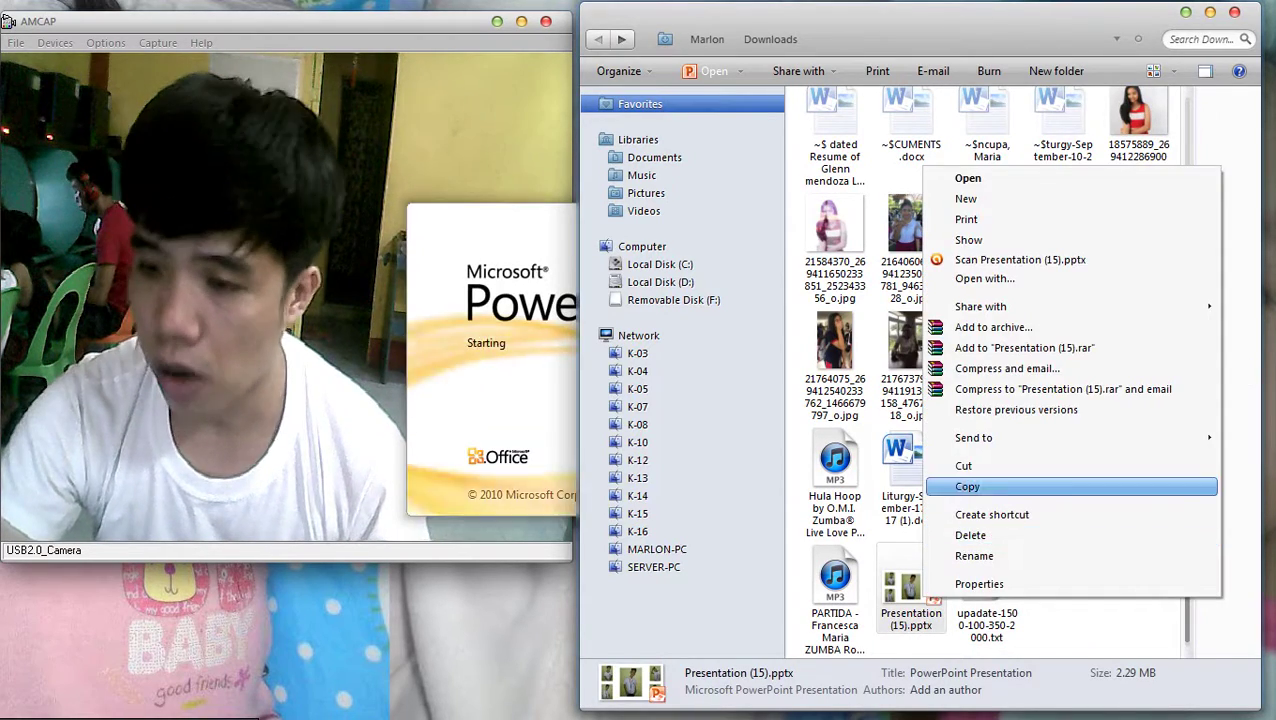
Copy the presentation, dismiss the activation notice and enable editing
{"action": "left_click", "coordinate": [1000, 485]}
{"action": "left_click", "coordinate": [673, 300]}
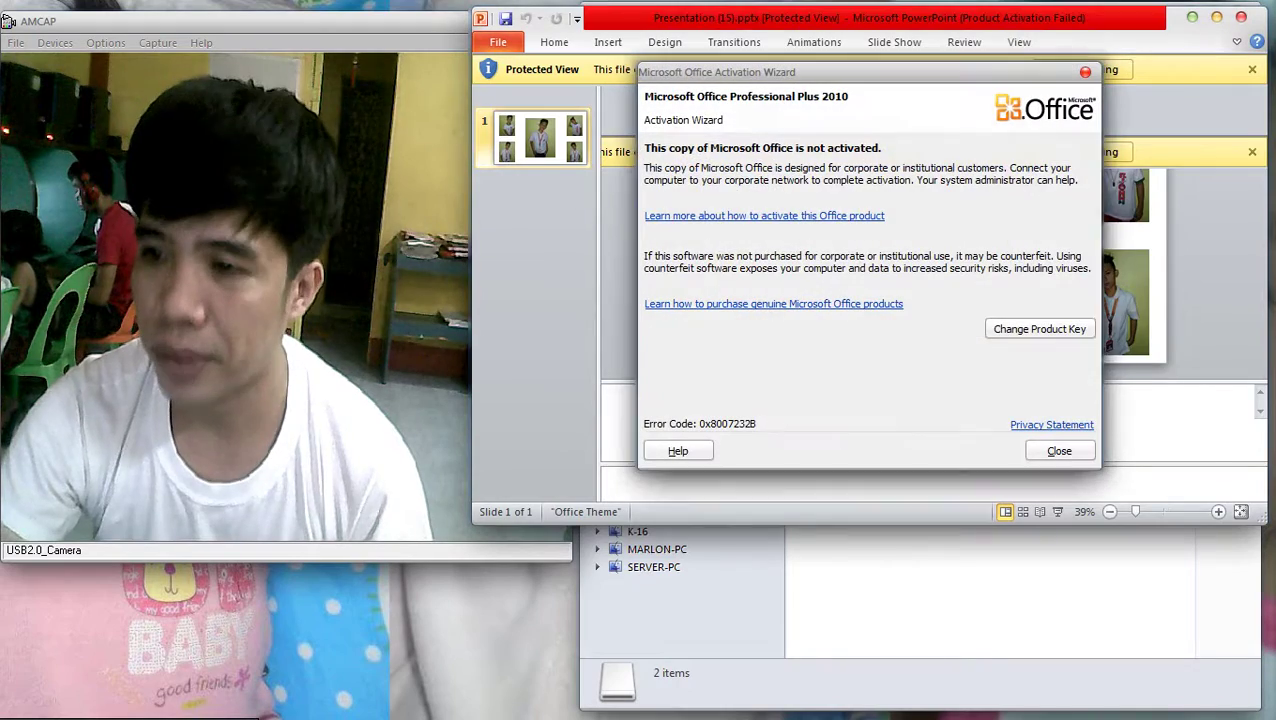
{"action": "key", "text": "Escape"}
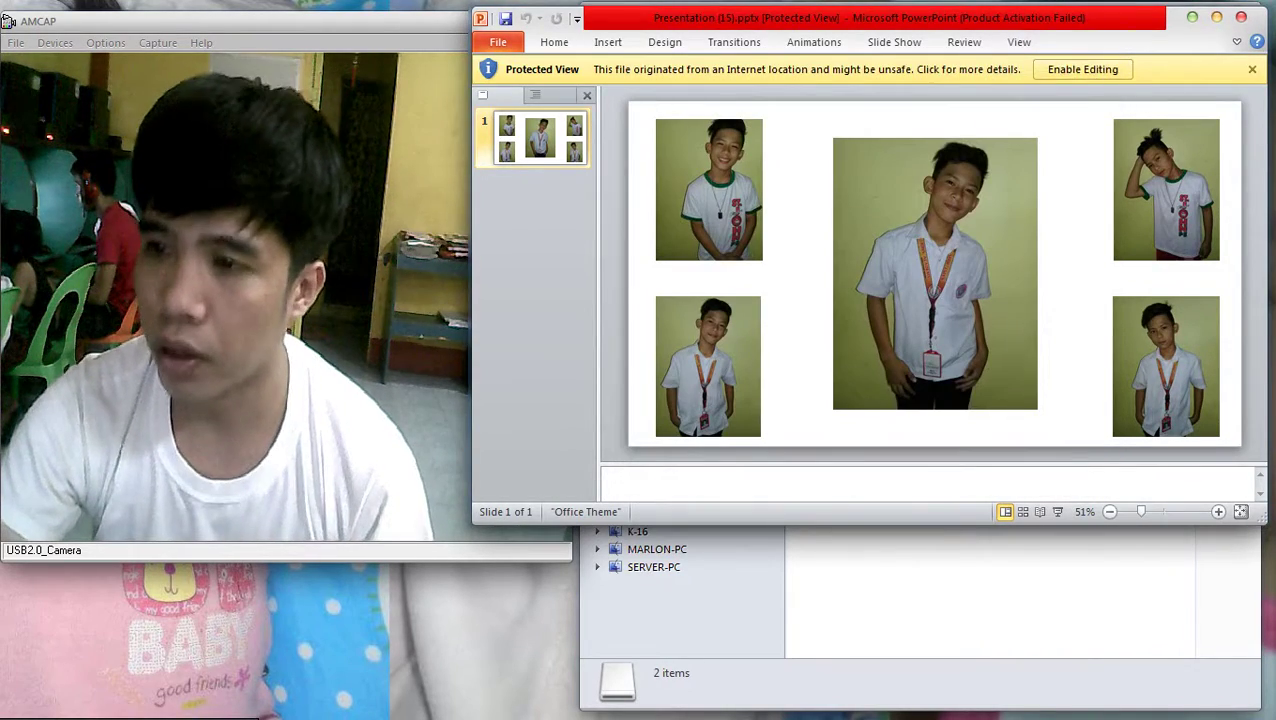
{"action": "left_click", "coordinate": [1083, 69]}
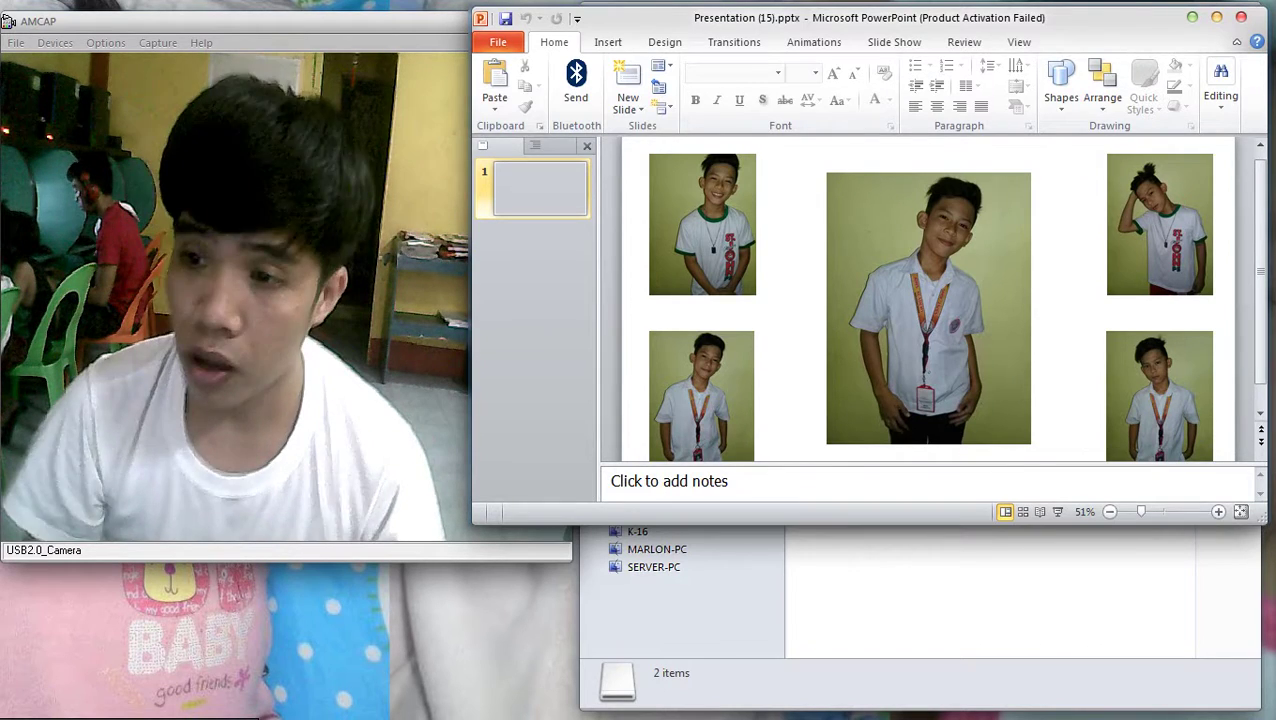
Glance at the print page and Design tab, then return to Home
{"action": "key", "text": "ctrl+p"}
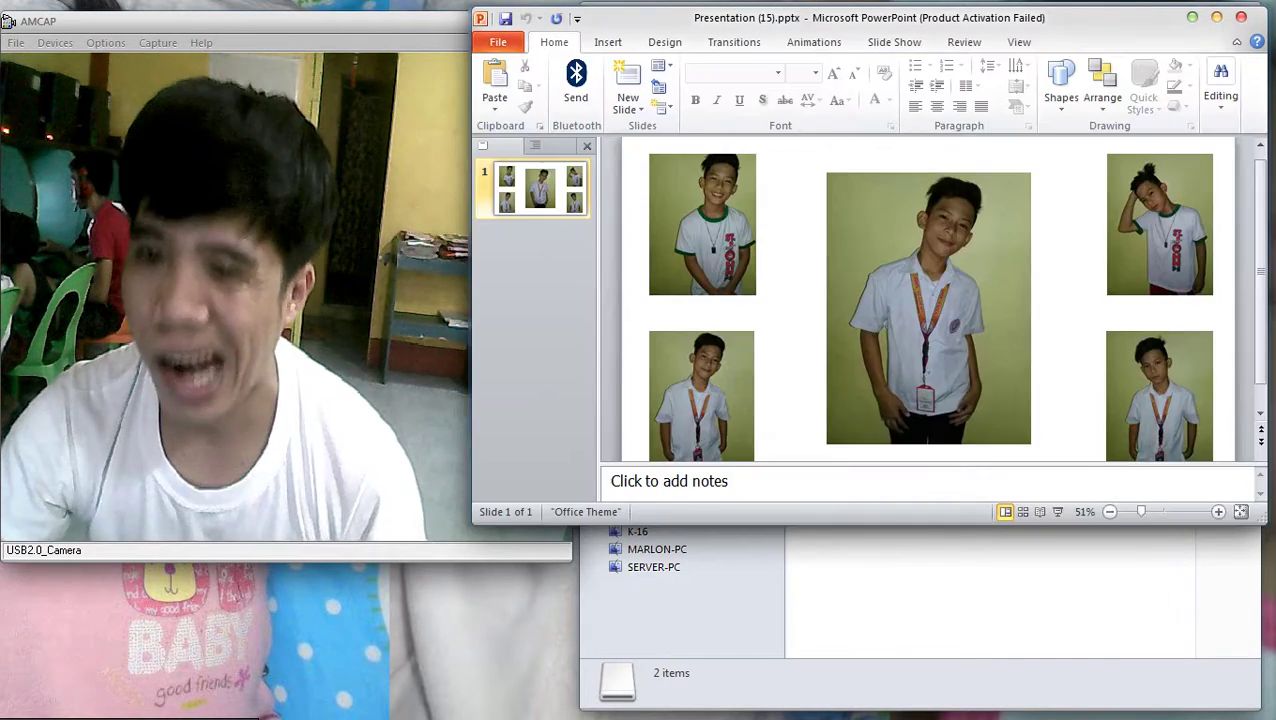
{"action": "key", "text": "Escape"}
{"action": "left_click", "coordinate": [664, 42]}
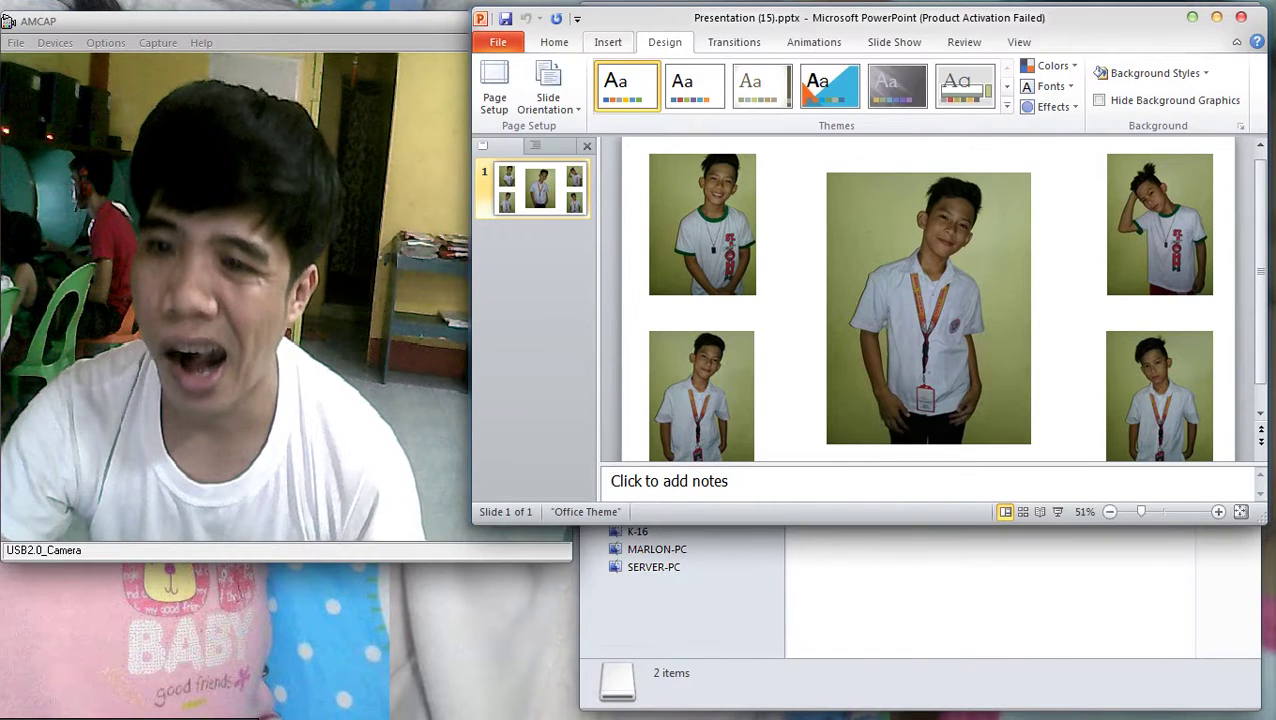
{"action": "left_click", "coordinate": [554, 42]}
Confirm the Page Setup slide size and check the print page
{"action": "left_click", "coordinate": [664, 42]}
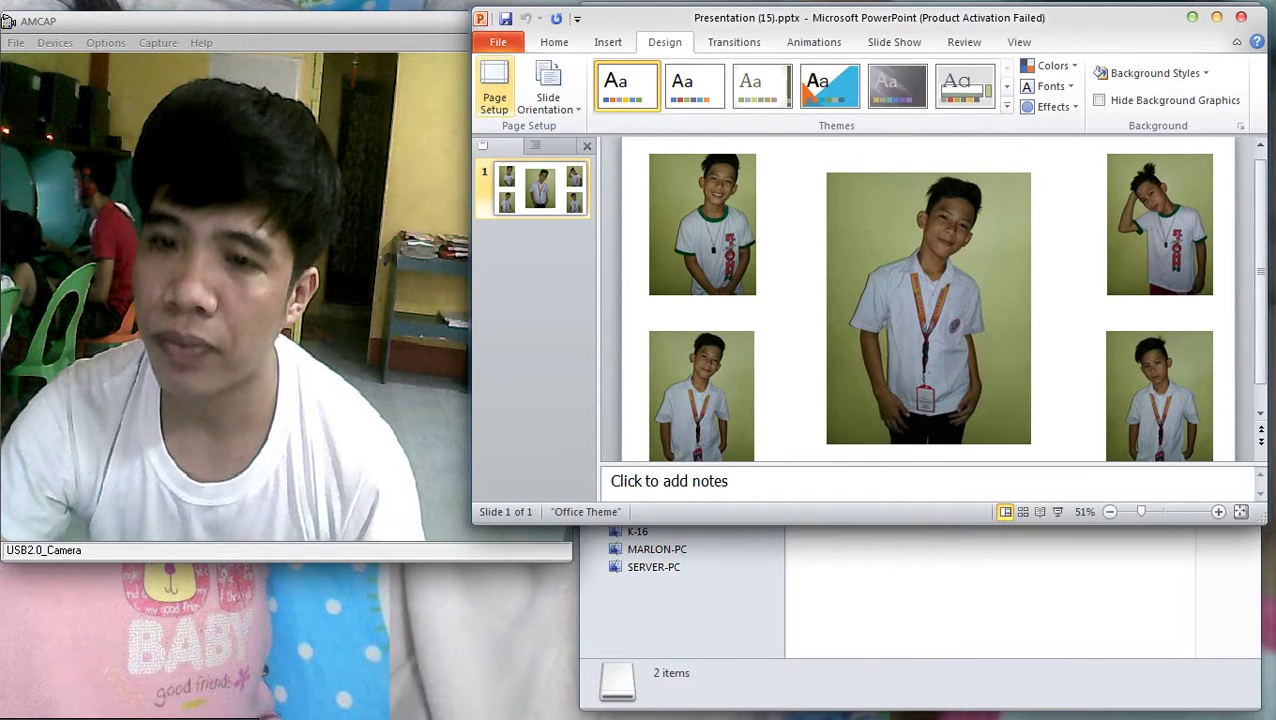
{"action": "left_click", "coordinate": [494, 85]}
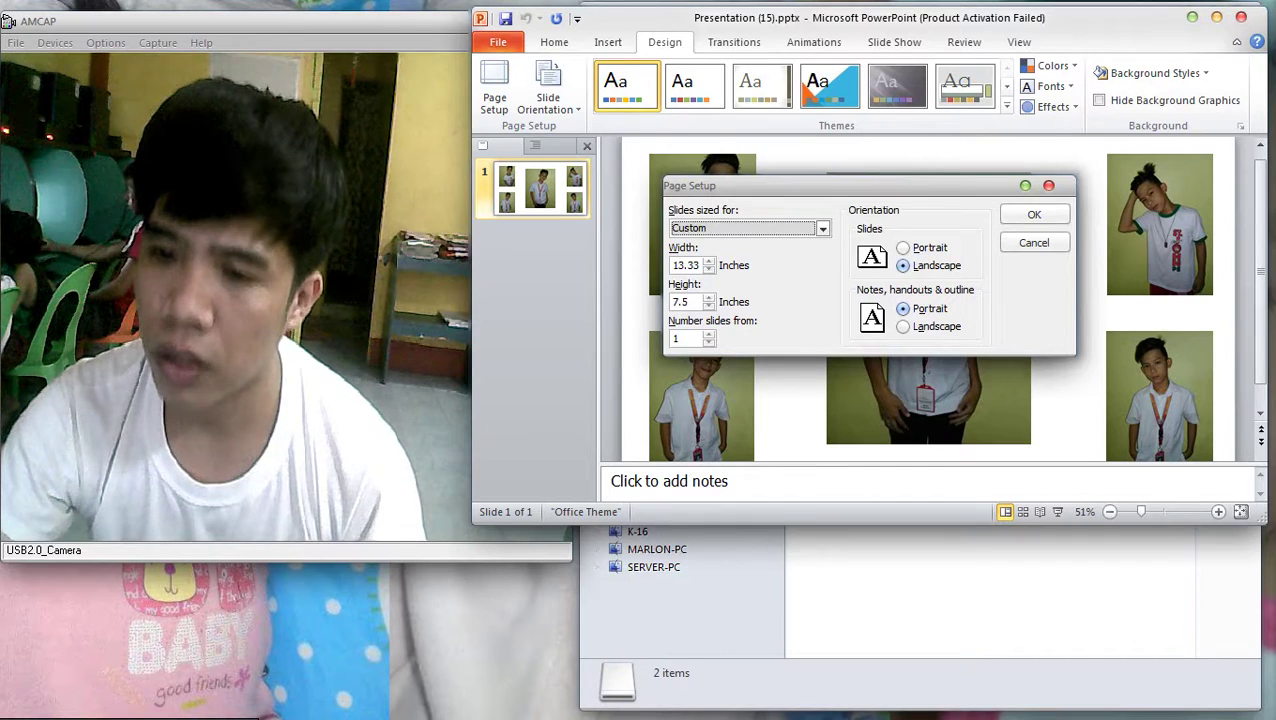
{"action": "key", "text": "Tab"}
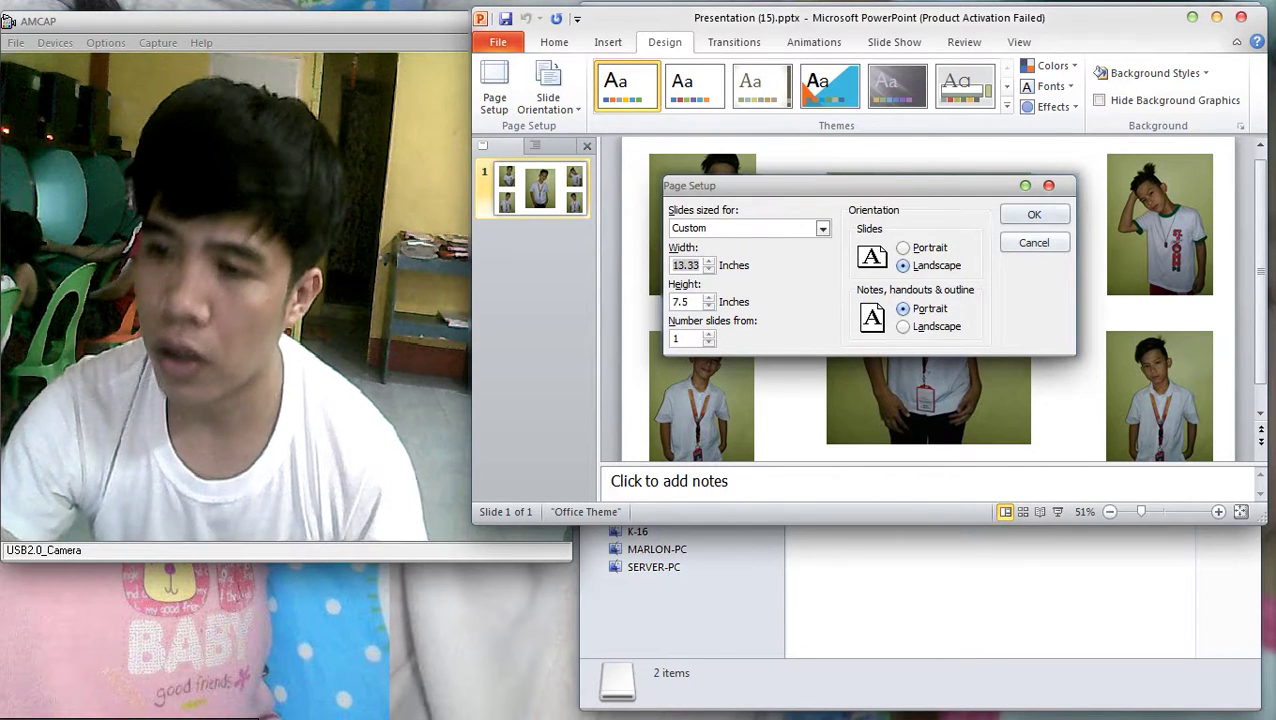
{"action": "key", "text": "Return"}
{"action": "key", "text": "ctrl+p"}
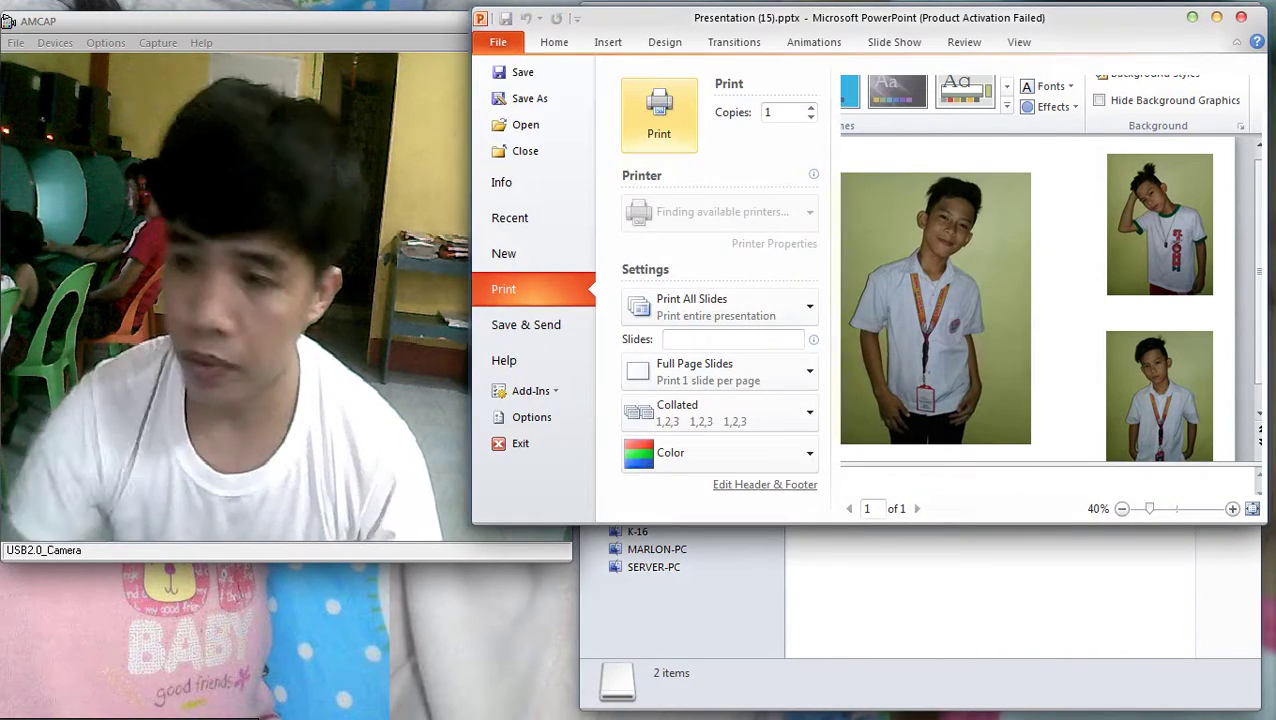
{"action": "scroll", "coordinate": [712, 400], "scroll_direction": "down", "scroll_amount": 1}
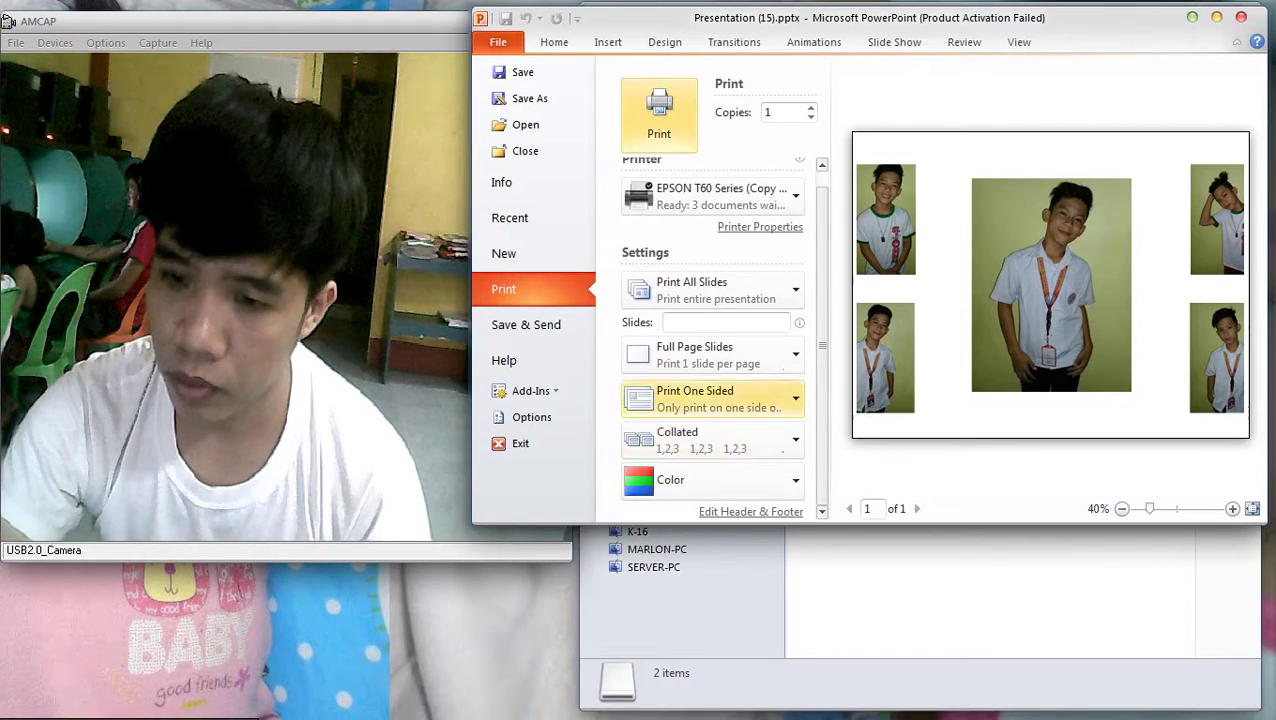
{"action": "left_click", "coordinate": [750, 511]}
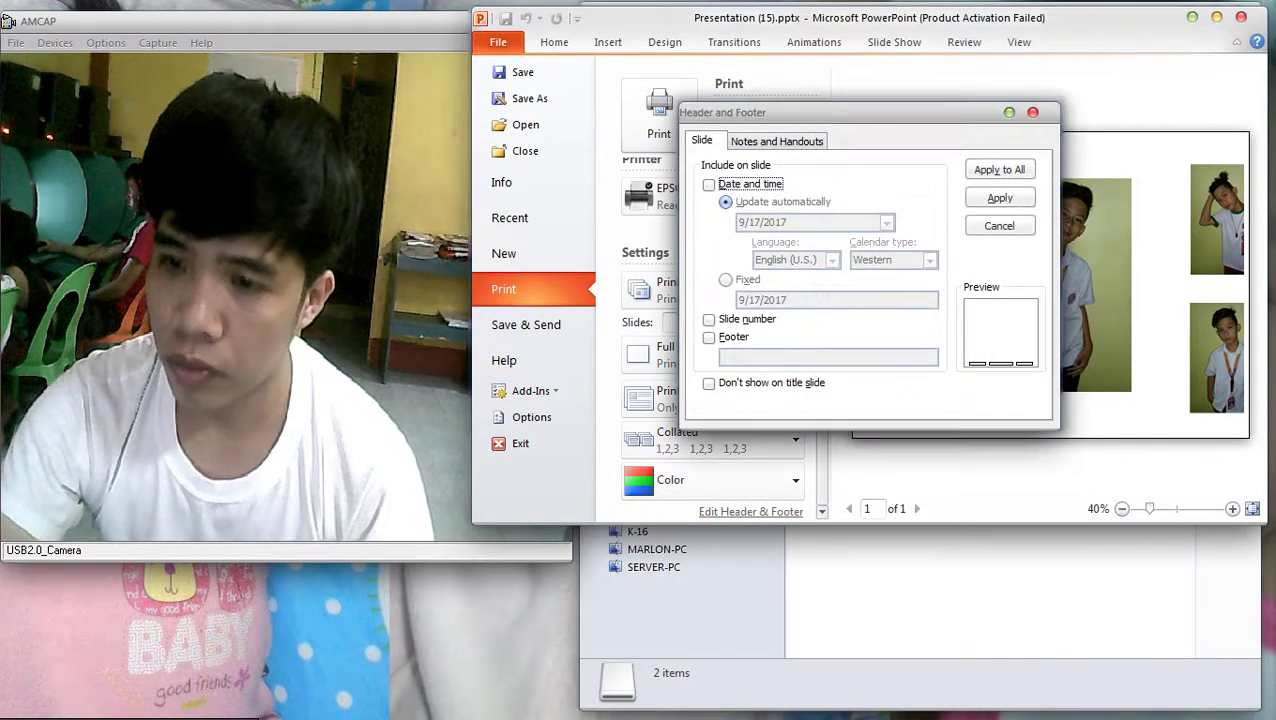
{"action": "key", "text": "Escape"}
{"action": "key", "text": "Escape"}
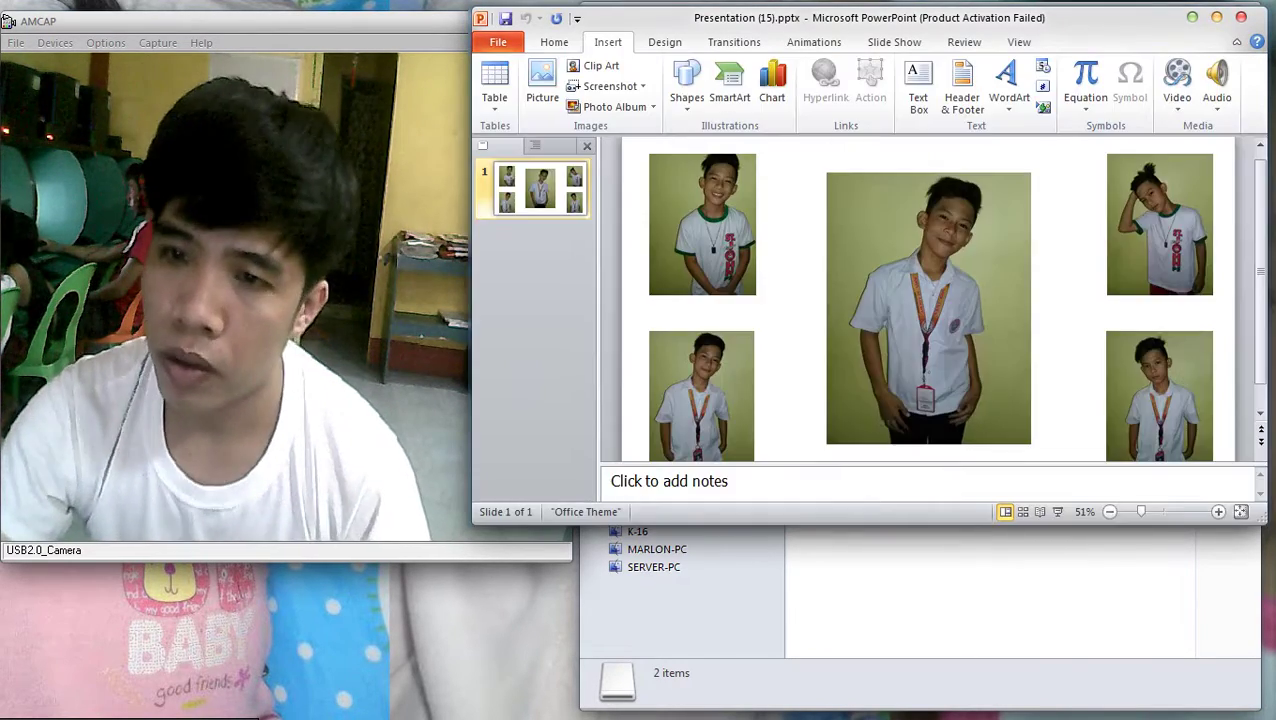
Set the slide height to 8.5 inches in Page Setup and preview the printout
{"action": "left_click", "coordinate": [554, 42]}
{"action": "left_click", "coordinate": [608, 42]}
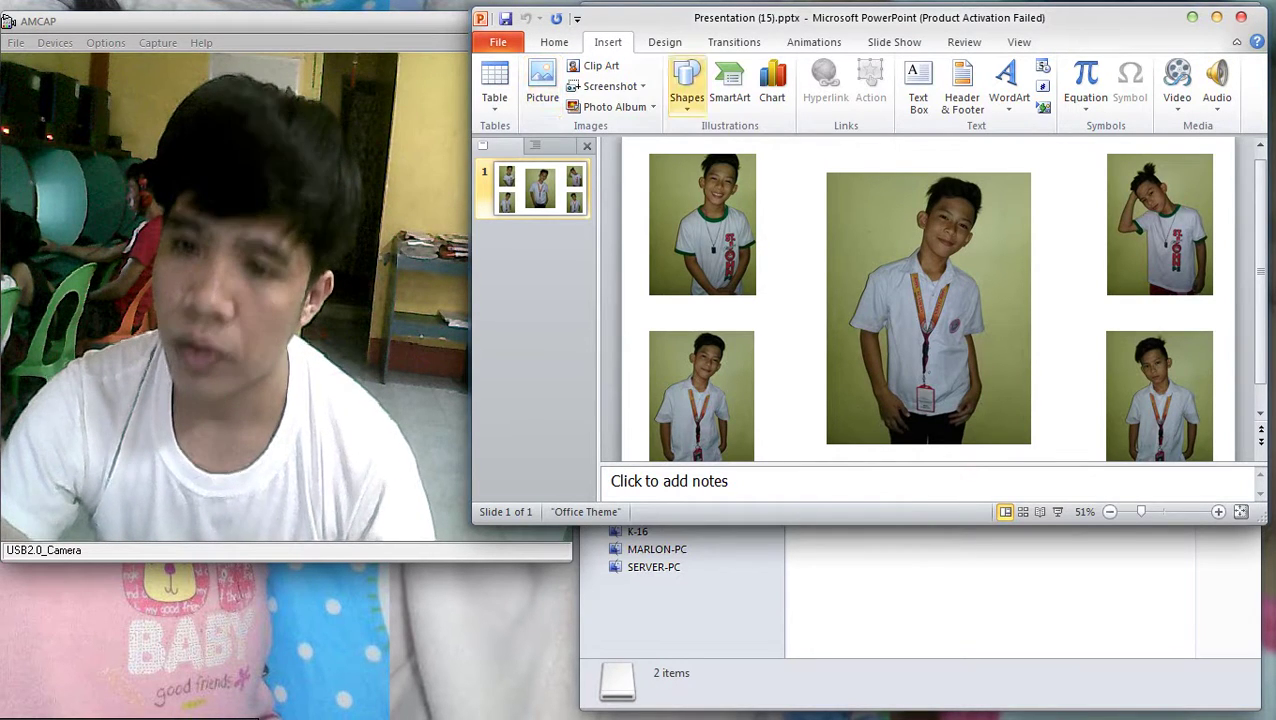
{"action": "left_click", "coordinate": [554, 42]}
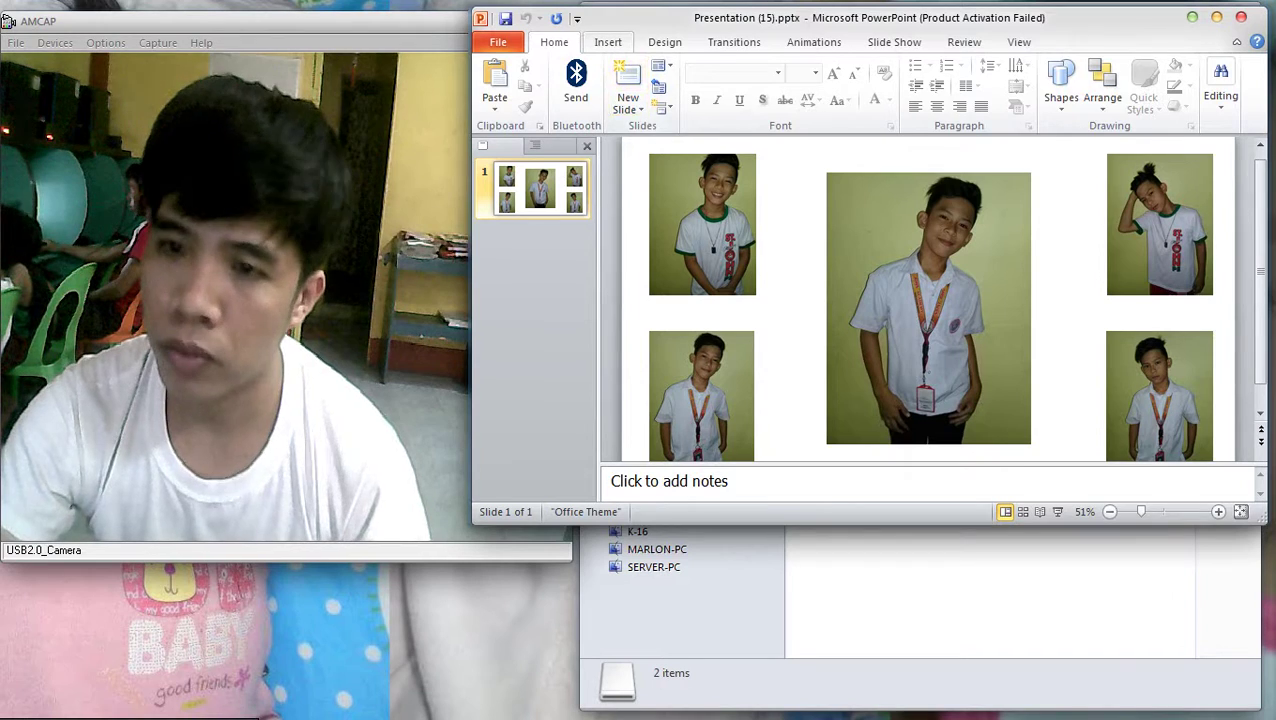
{"action": "left_click", "coordinate": [608, 42]}
{"action": "left_click", "coordinate": [664, 42]}
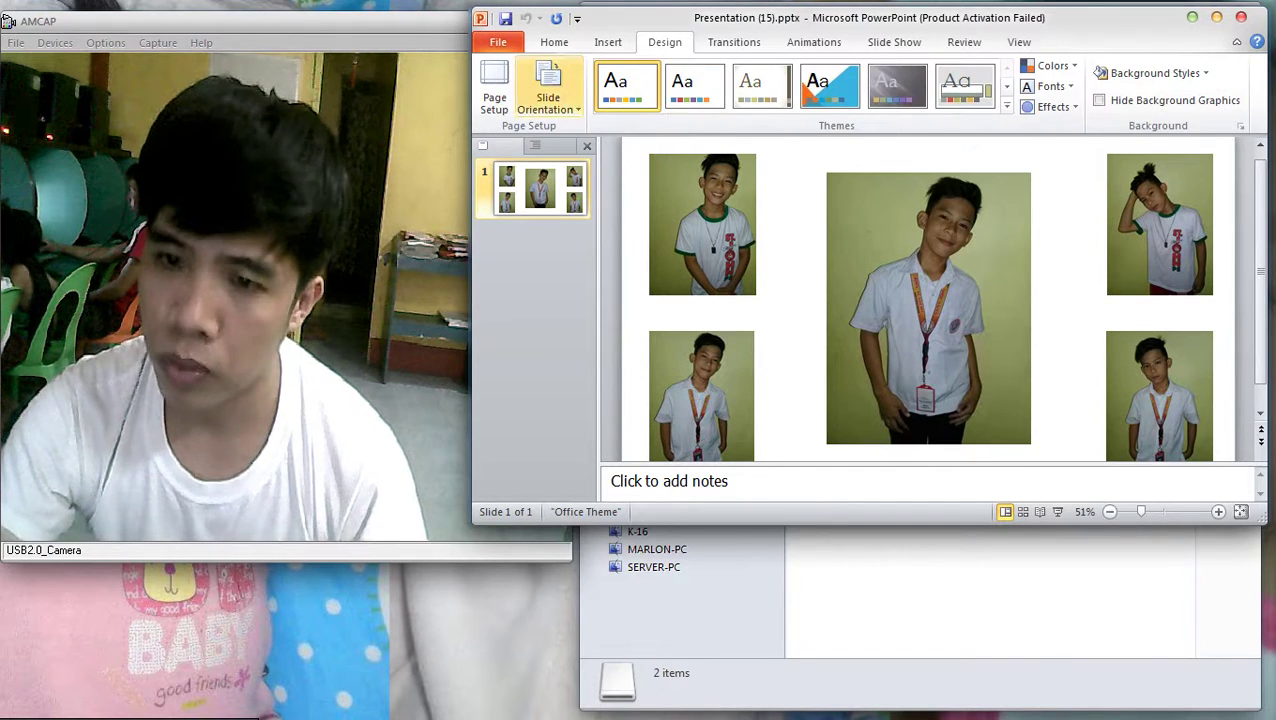
{"action": "left_click", "coordinate": [494, 90]}
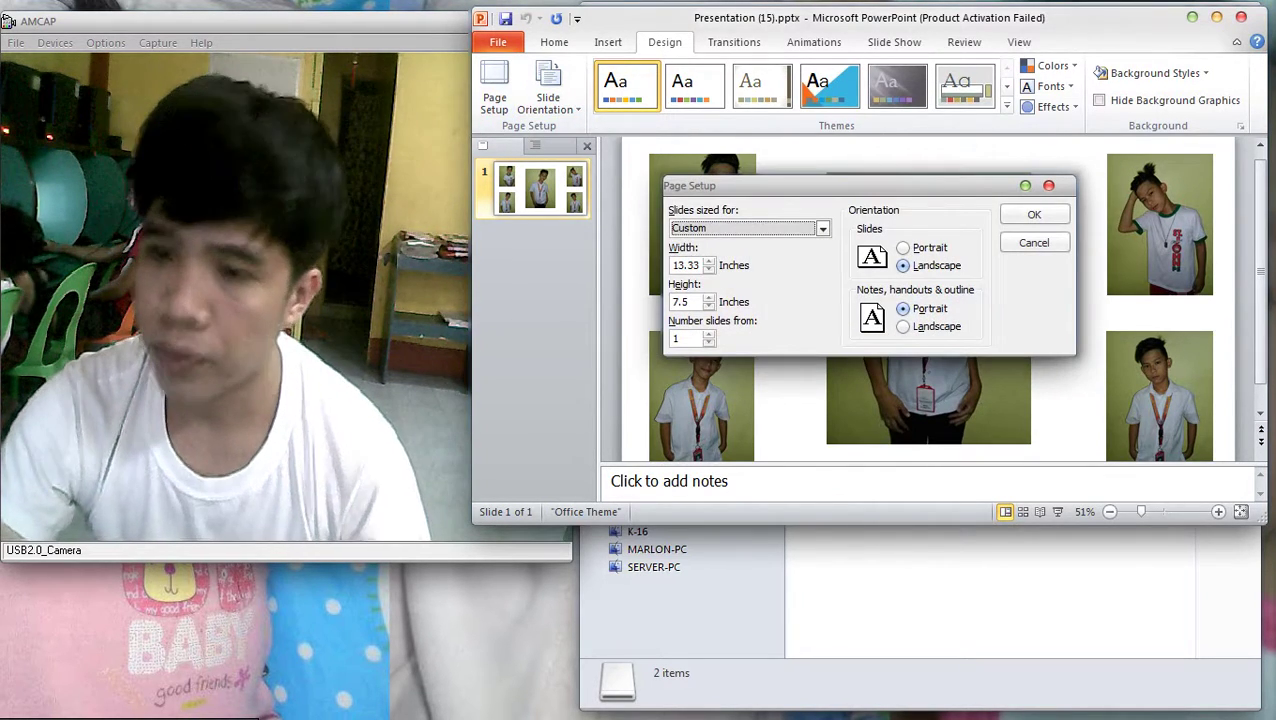
{"action": "key", "text": "Tab"}
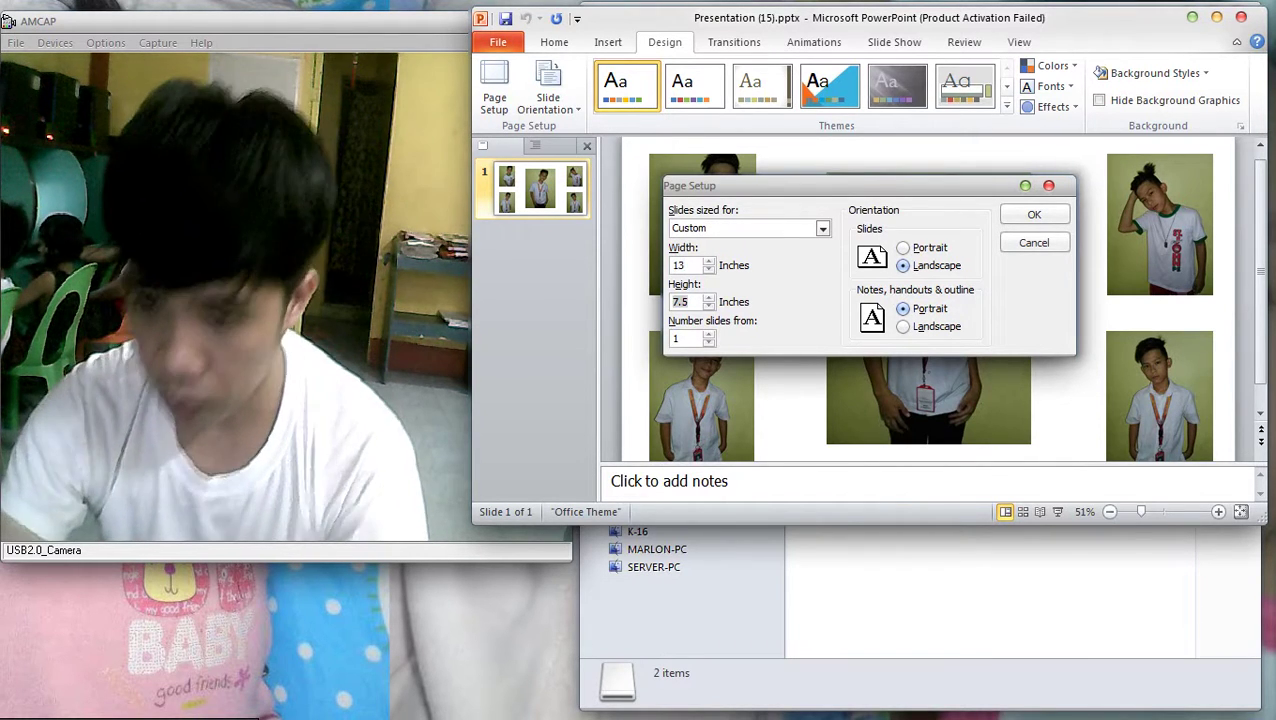
{"action": "type", "text": "8.5"}
{"action": "key", "text": "Return"}
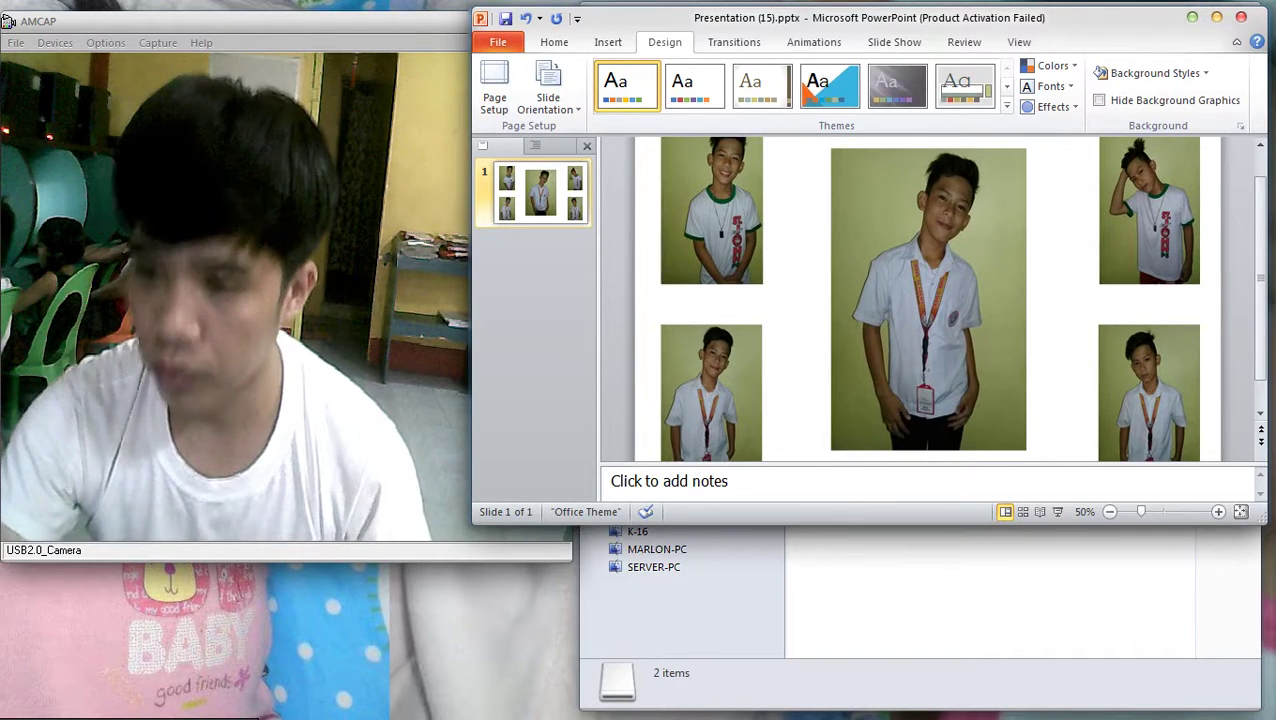
{"action": "key", "text": "ctrl+p"}
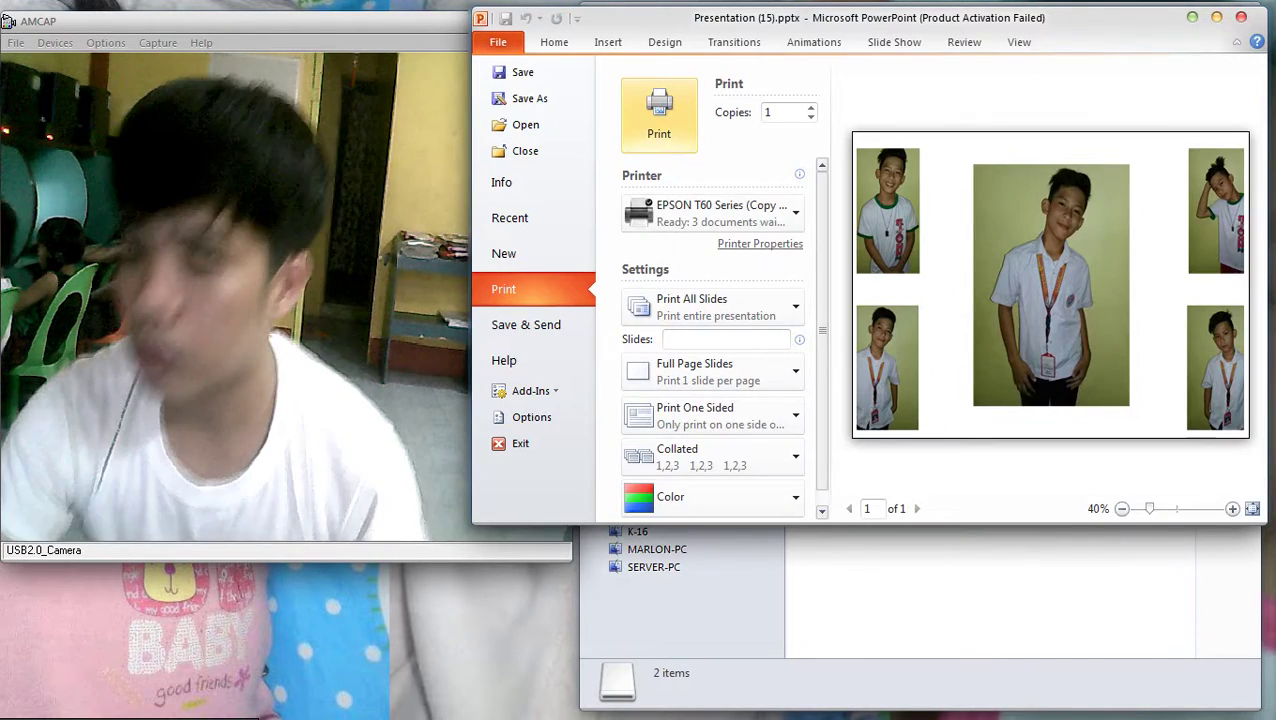
Set the EPSON T60 to Best Photo quality with a User Defined paper size
{"action": "scroll", "coordinate": [720, 340], "scroll_direction": "down", "scroll_amount": 1}
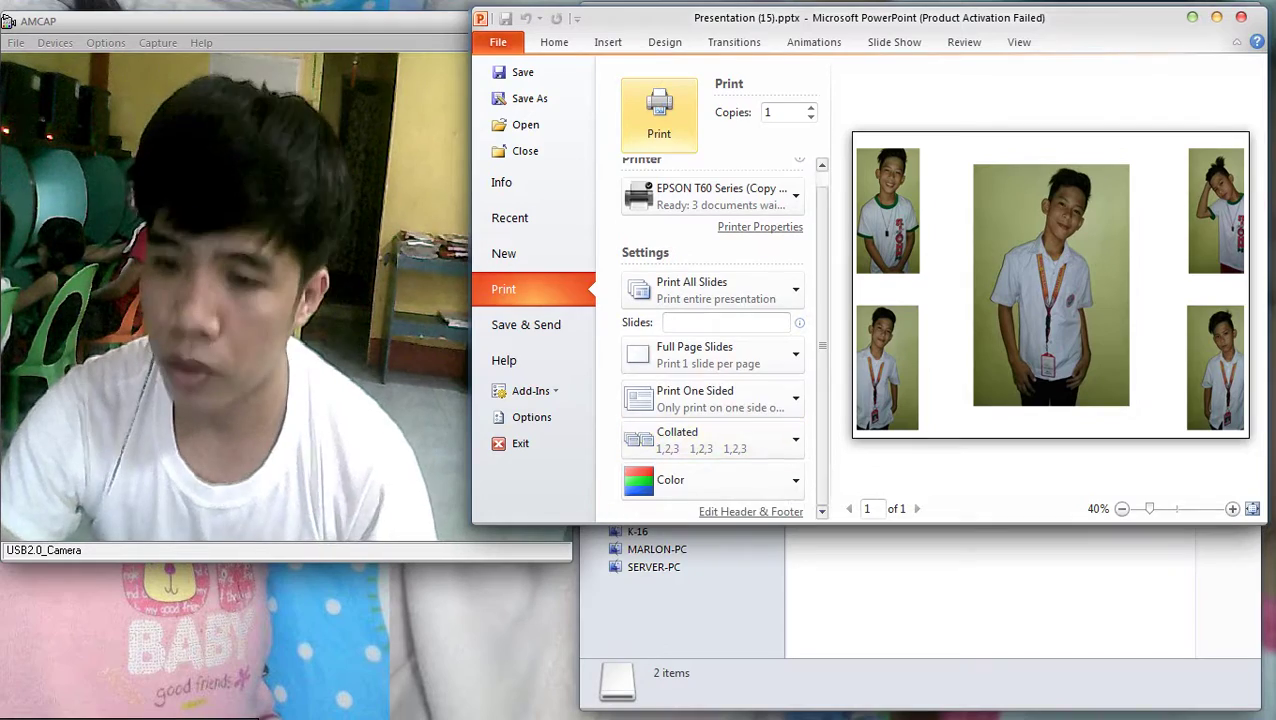
{"action": "left_click", "coordinate": [750, 511]}
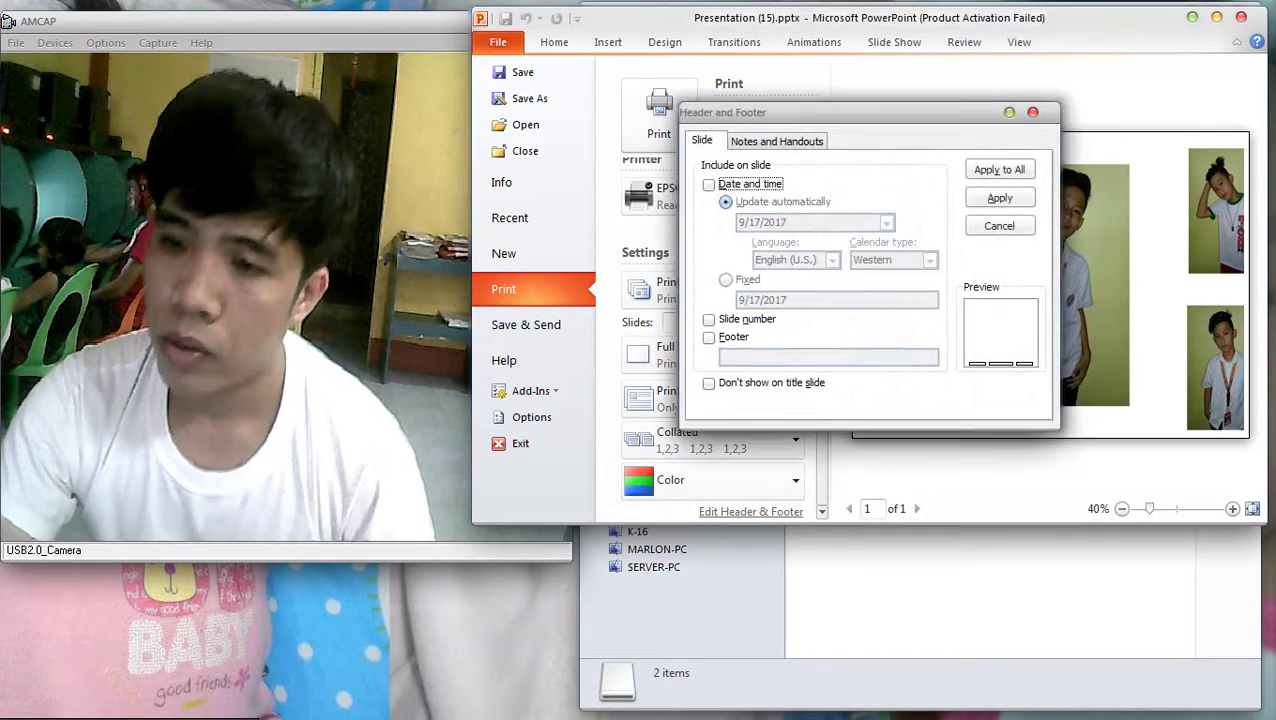
{"action": "key", "text": "Escape"}
{"action": "left_click", "coordinate": [760, 226]}
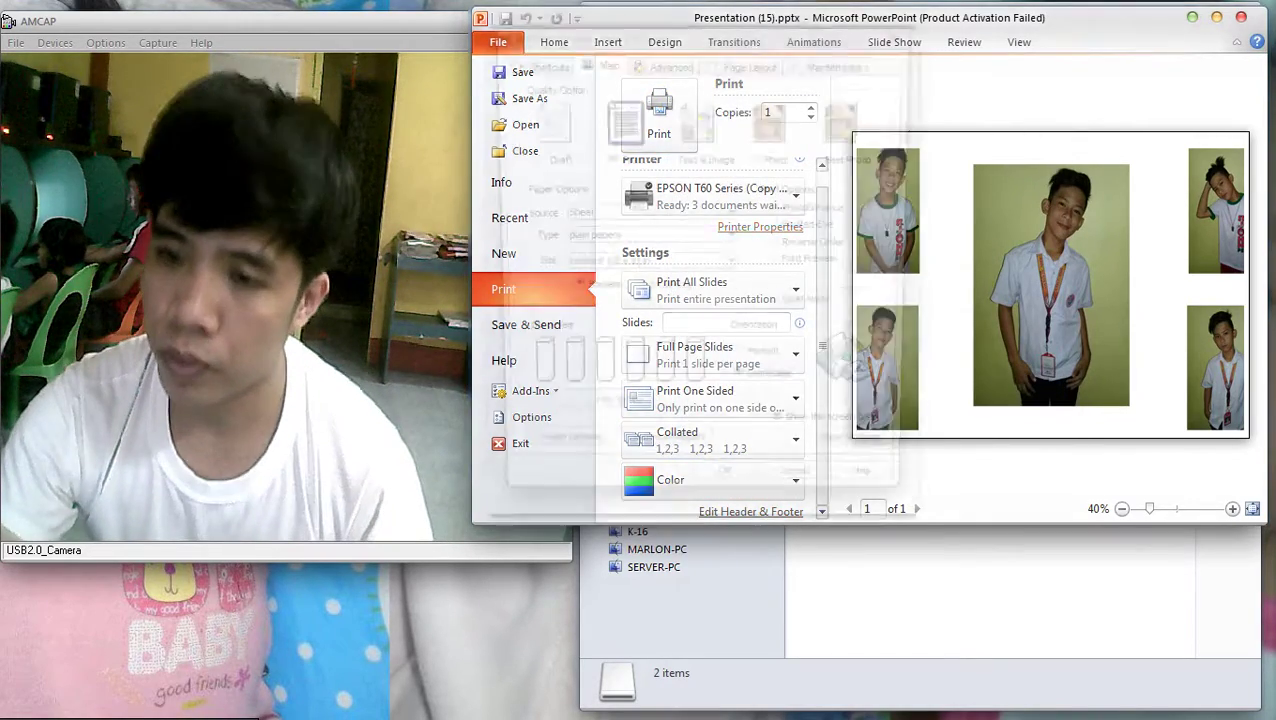
{"action": "left_click", "coordinate": [848, 120]}
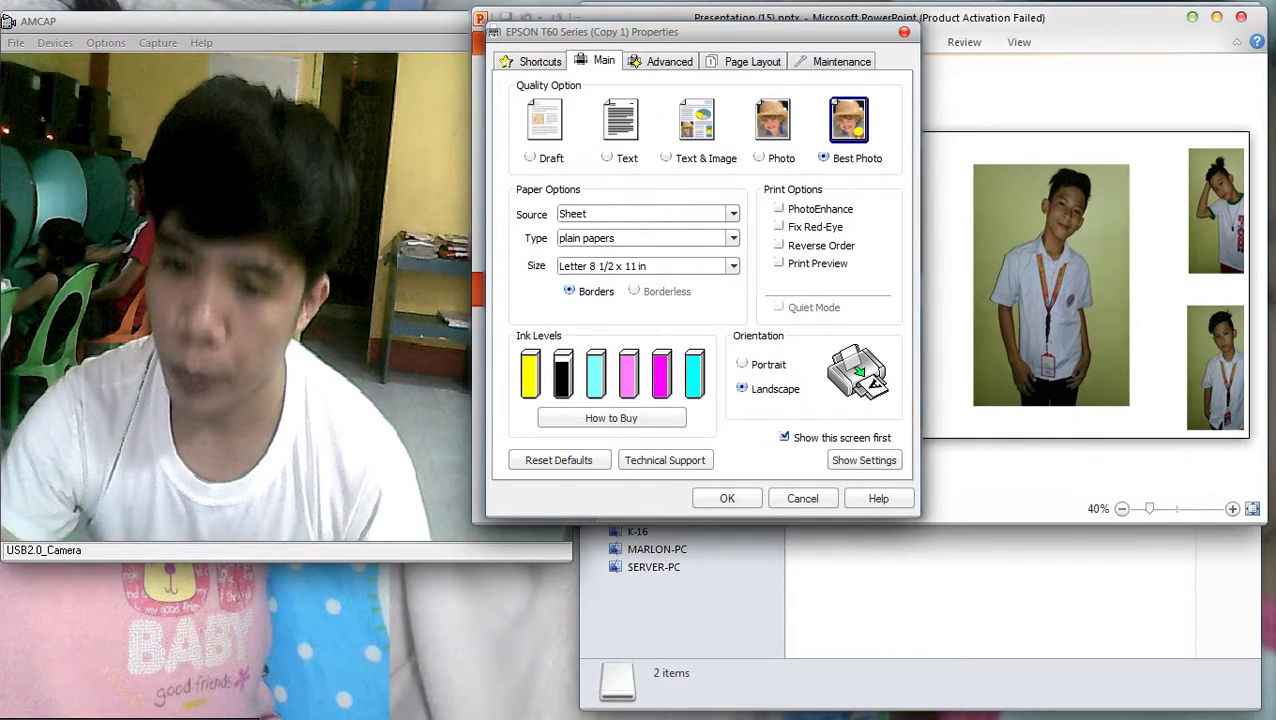
{"action": "left_click", "coordinate": [733, 266]}
{"action": "left_click", "coordinate": [600, 598]}
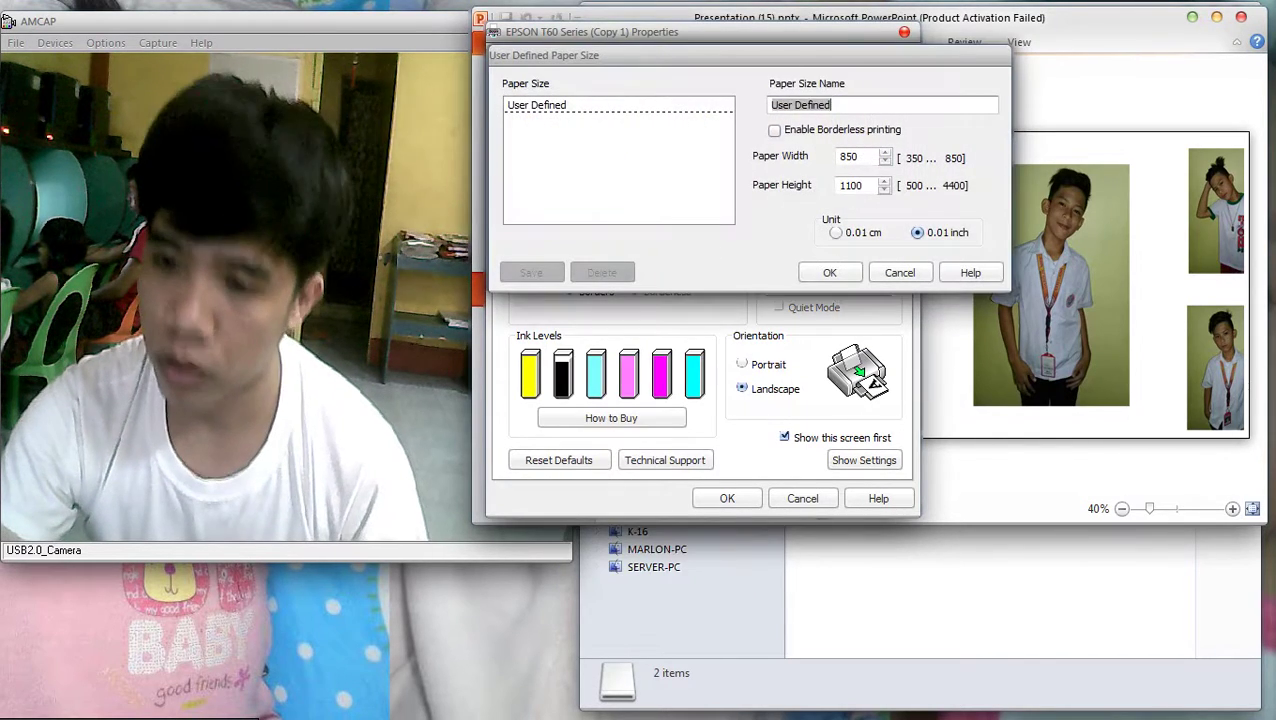
Edit the custom paper height, confirm, and re-accept the printer properties
{"action": "left_click", "coordinate": [845, 185]}
{"action": "key", "text": "BackSpace"}
{"action": "type", "text": "0"}
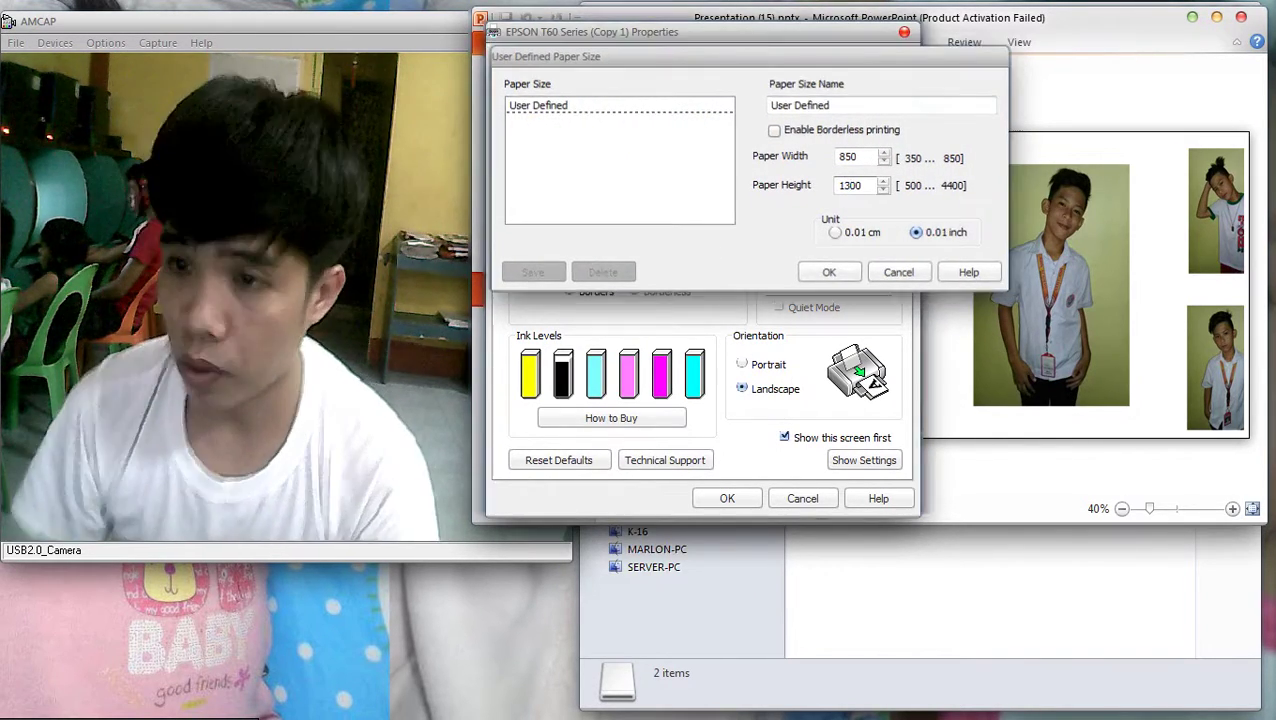
{"action": "key", "text": "Return"}
{"action": "left_click", "coordinate": [727, 498]}
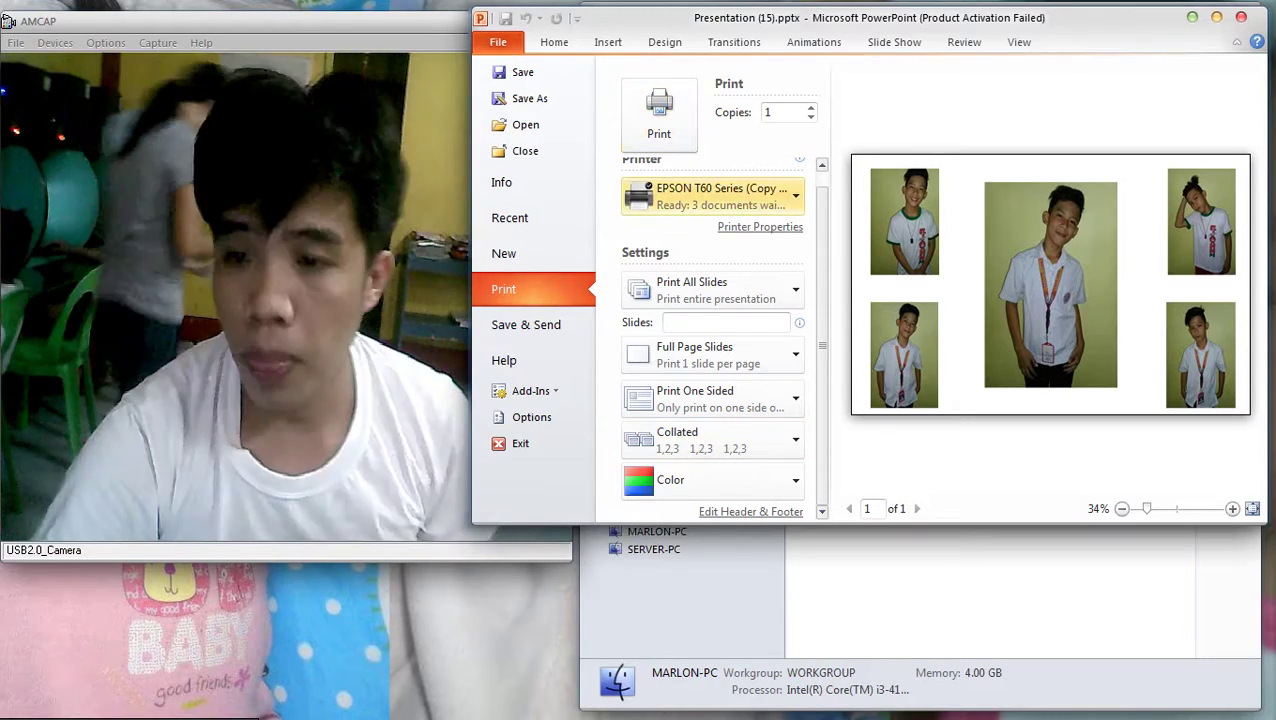
{"action": "left_click", "coordinate": [760, 226]}
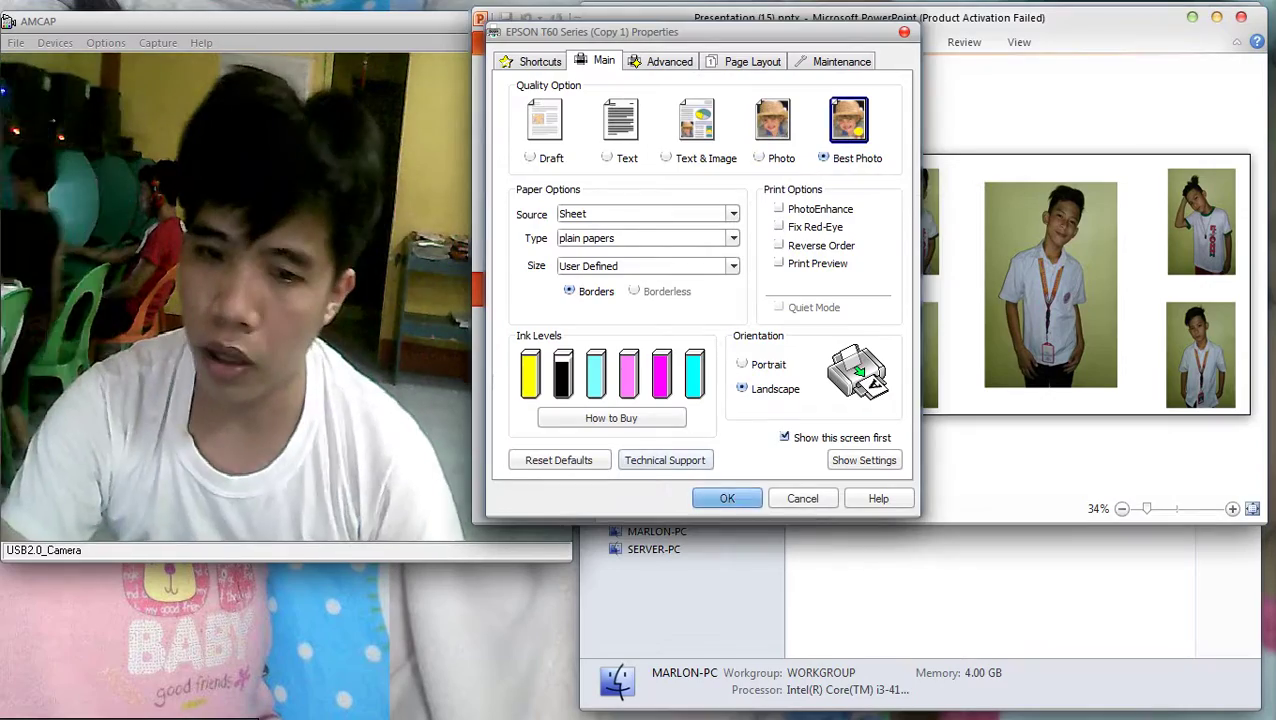
{"action": "left_click", "coordinate": [727, 498]}
Cycle through the open windows and bring PowerPoint back to the front
{"action": "key", "text": "alt+Tab"}
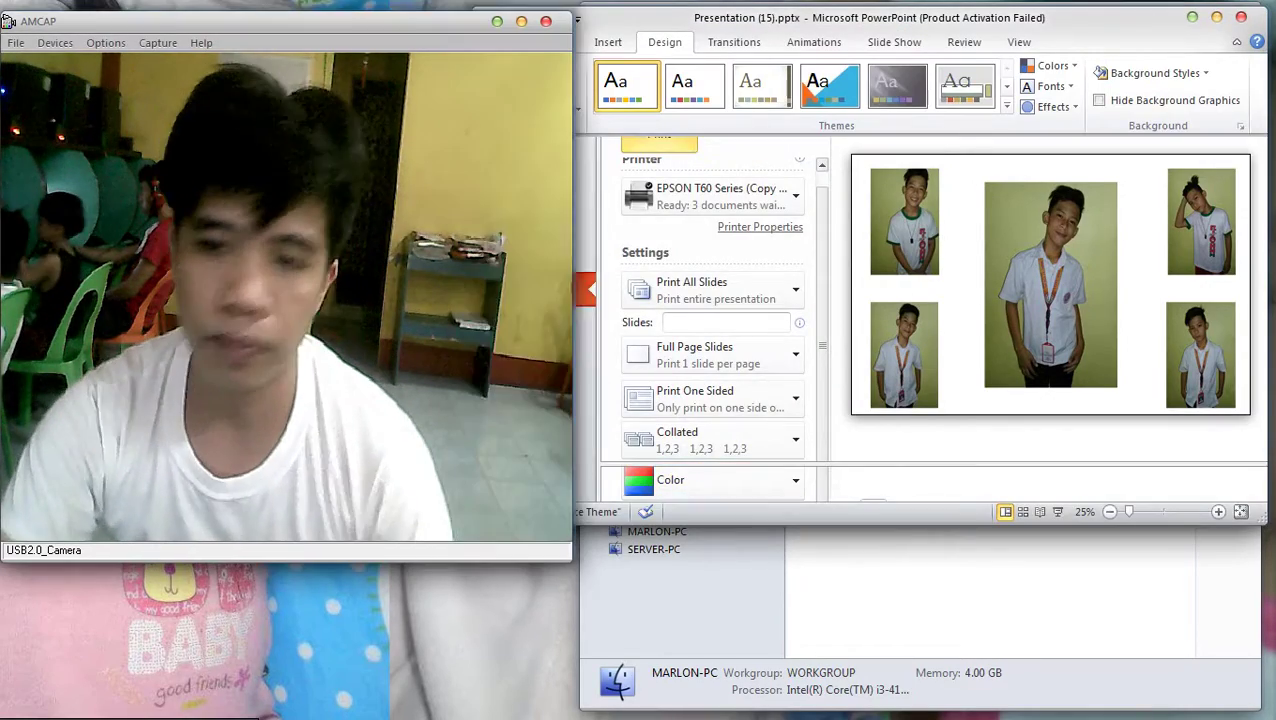
{"action": "key", "text": "alt+Tab"}
{"action": "key", "text": "alt+Tab"}
{"action": "key", "text": "alt+Tab"}
{"action": "key", "text": "alt+Tab"}
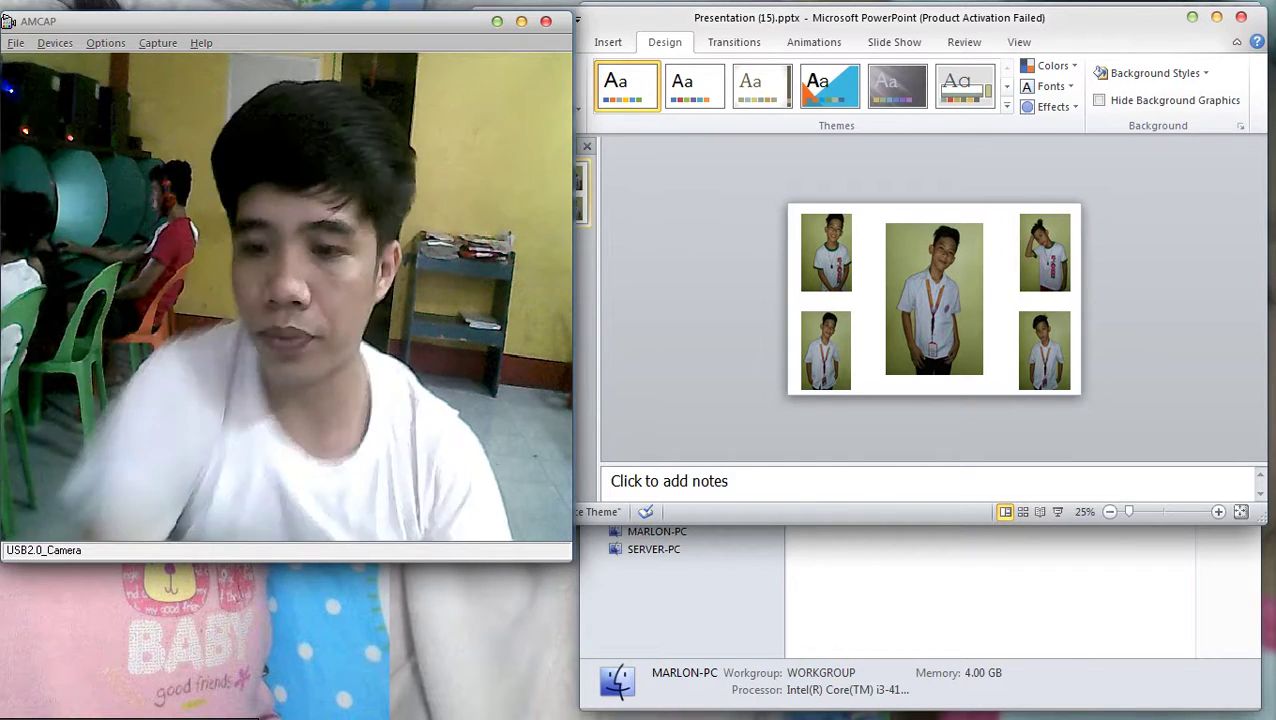
{"action": "key", "text": "alt+Tab"}
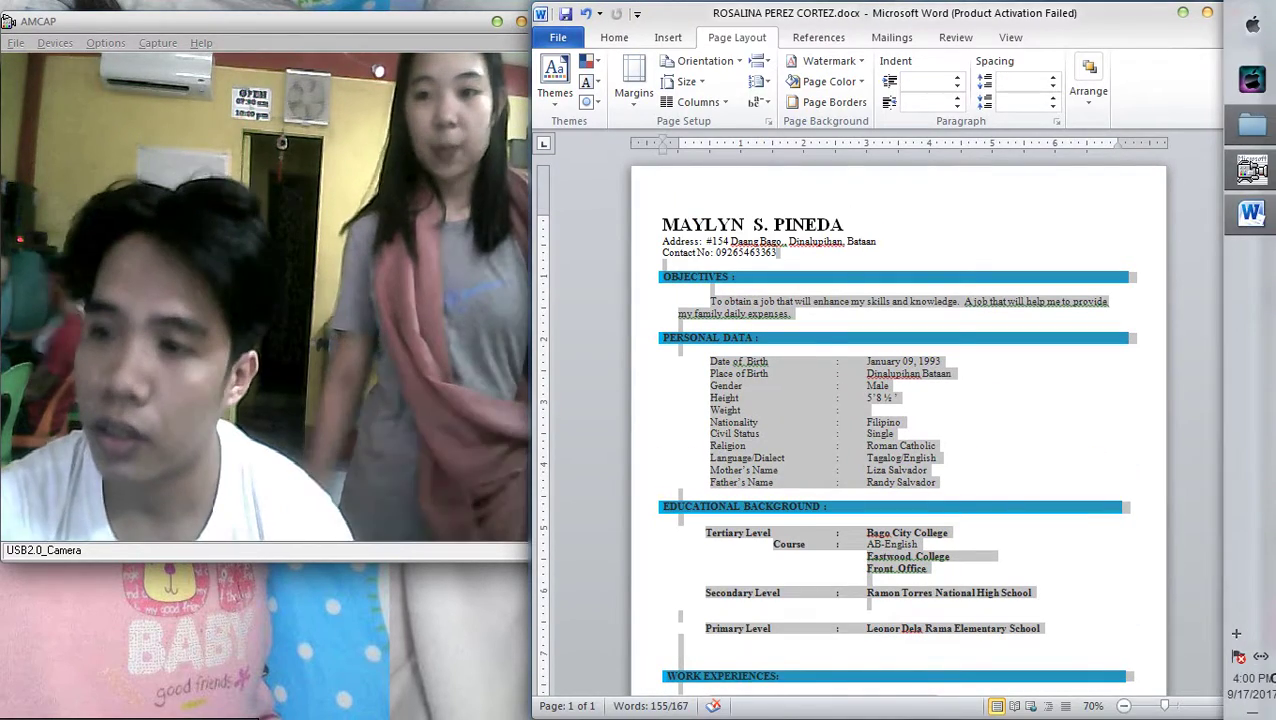
Scroll through the résumé and select its sections from the OBJECTIVES heading onward
{"action": "scroll", "coordinate": [895, 420], "scroll_direction": "up", "scroll_amount": 4, "text": "ctrl"}
{"action": "scroll", "coordinate": [895, 420], "scroll_direction": "down", "scroll_amount": 3, "text": "ctrl"}
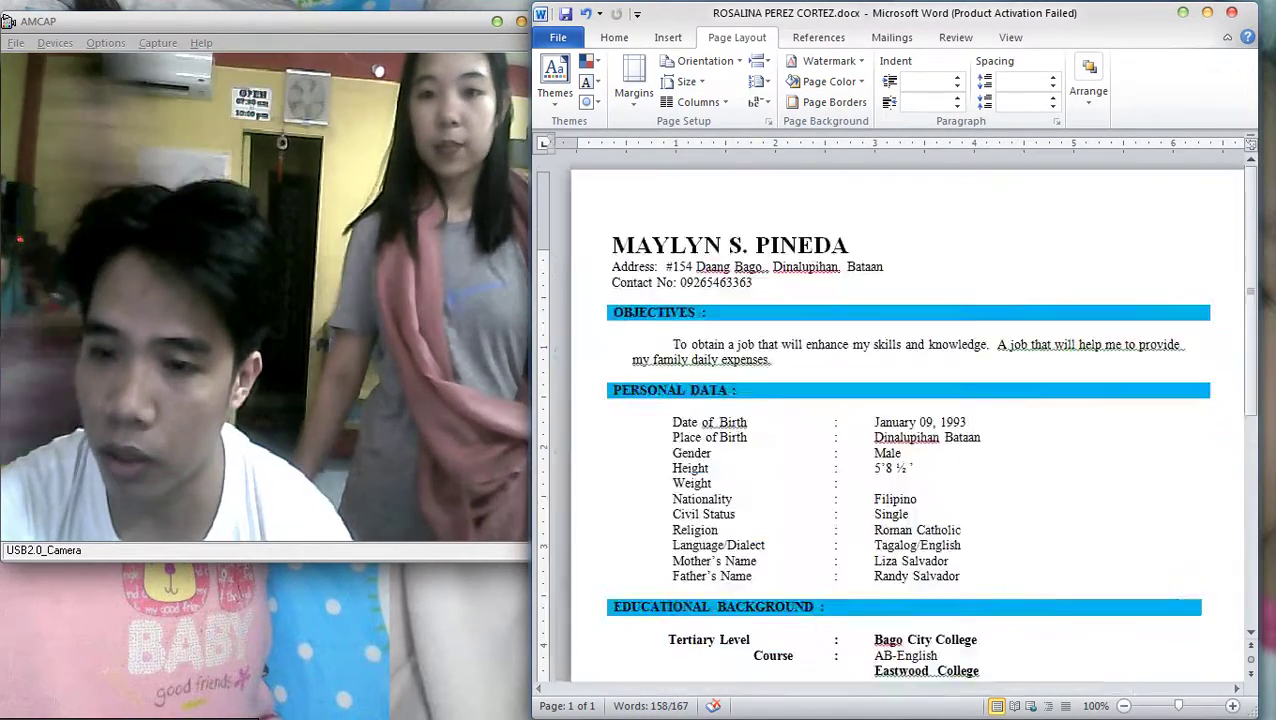
{"action": "key", "text": "ctrl+a"}
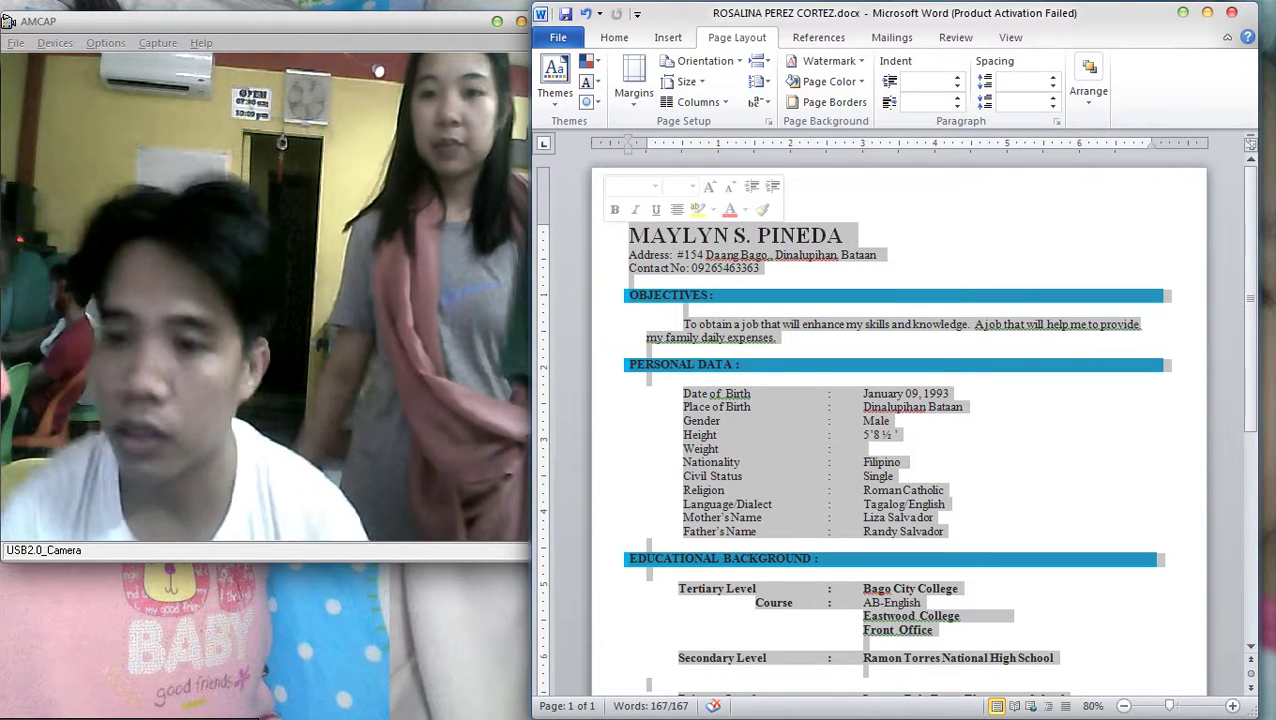
{"action": "left_click_drag", "start_coordinate": [955, 530], "coordinate": [920, 603]}
{"action": "scroll", "coordinate": [640, 364], "scroll_direction": "down", "scroll_amount": 7}
{"action": "scroll", "coordinate": [640, 364], "scroll_direction": "up", "scroll_amount": 4}
{"action": "scroll", "coordinate": [731, 217], "scroll_direction": "up", "scroll_amount": 3}
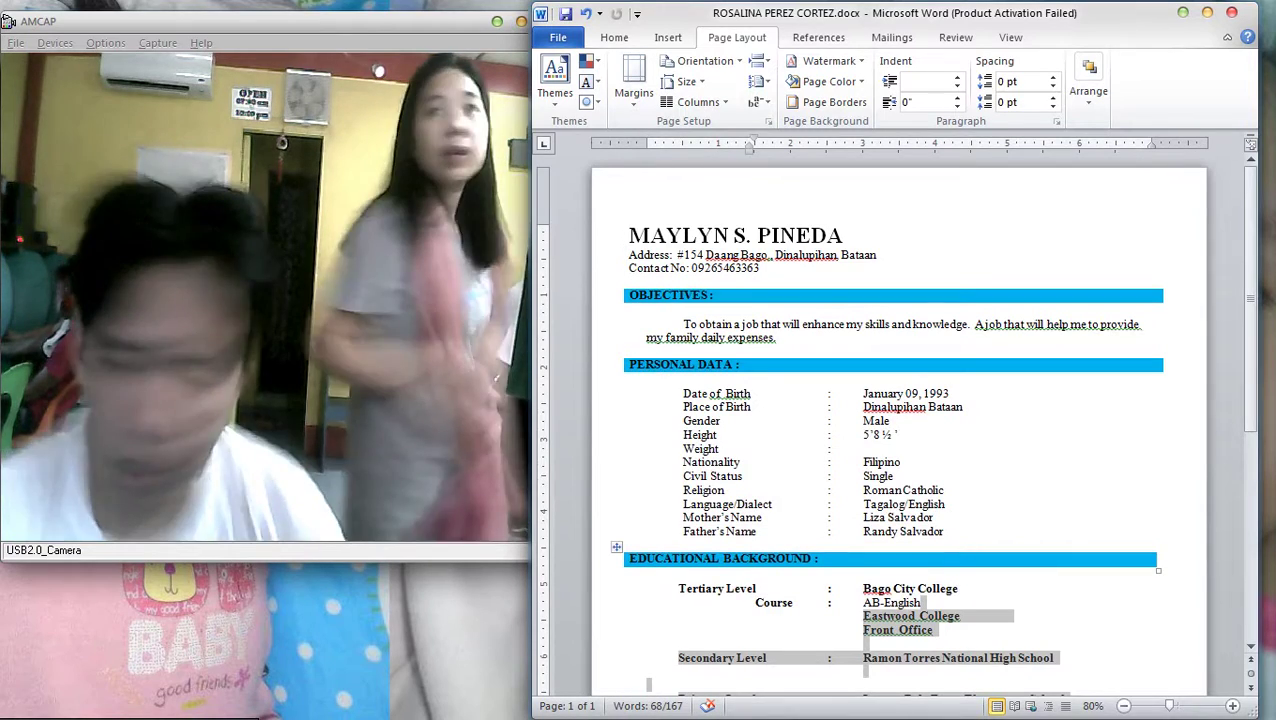
{"action": "left_click_drag", "start_coordinate": [648, 684], "coordinate": [630, 148]}
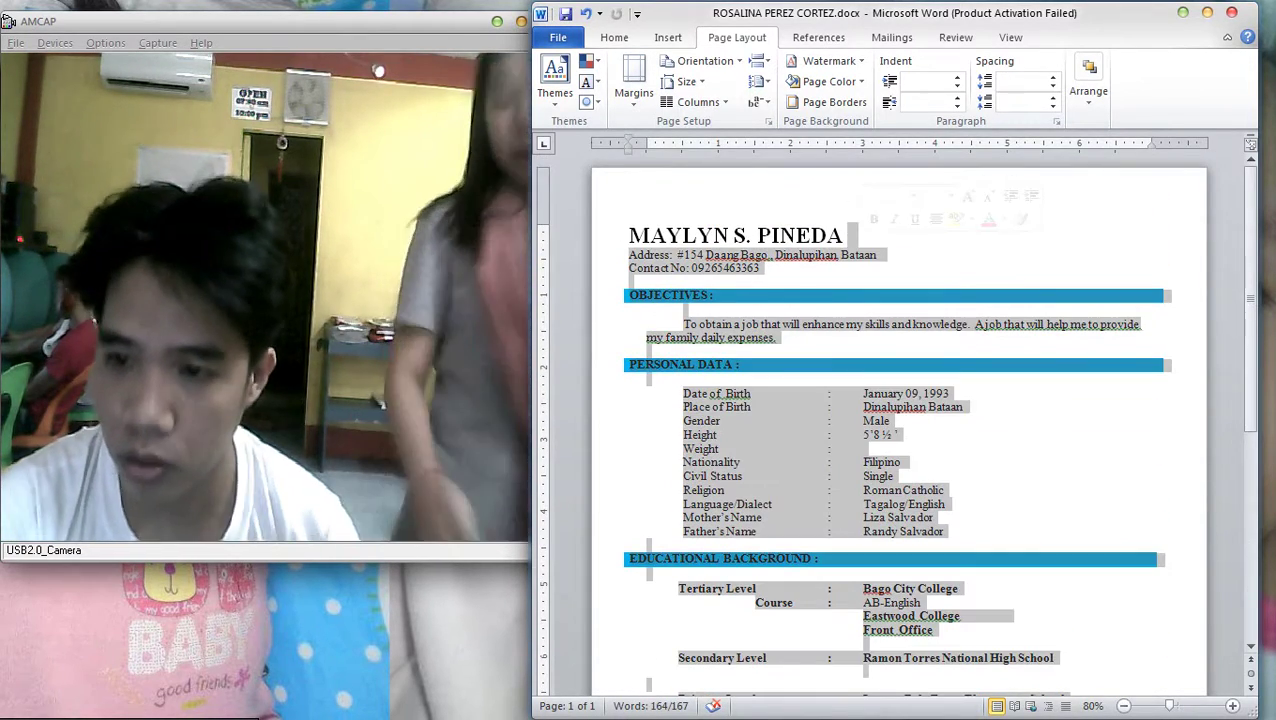
{"action": "mouse_move", "coordinate": [1028, 193]}
{"action": "left_mouse_down"}
{"action": "mouse_move", "coordinate": [1012, 262]}
{"action": "mouse_move", "coordinate": [990, 228]}
{"action": "mouse_move", "coordinate": [940, 700]}
{"action": "mouse_move", "coordinate": [720, 692]}
{"action": "mouse_move", "coordinate": [700, 470]}
{"action": "left_mouse_up"}
{"action": "scroll", "coordinate": [812, 490], "scroll_direction": "down", "scroll_amount": 5}
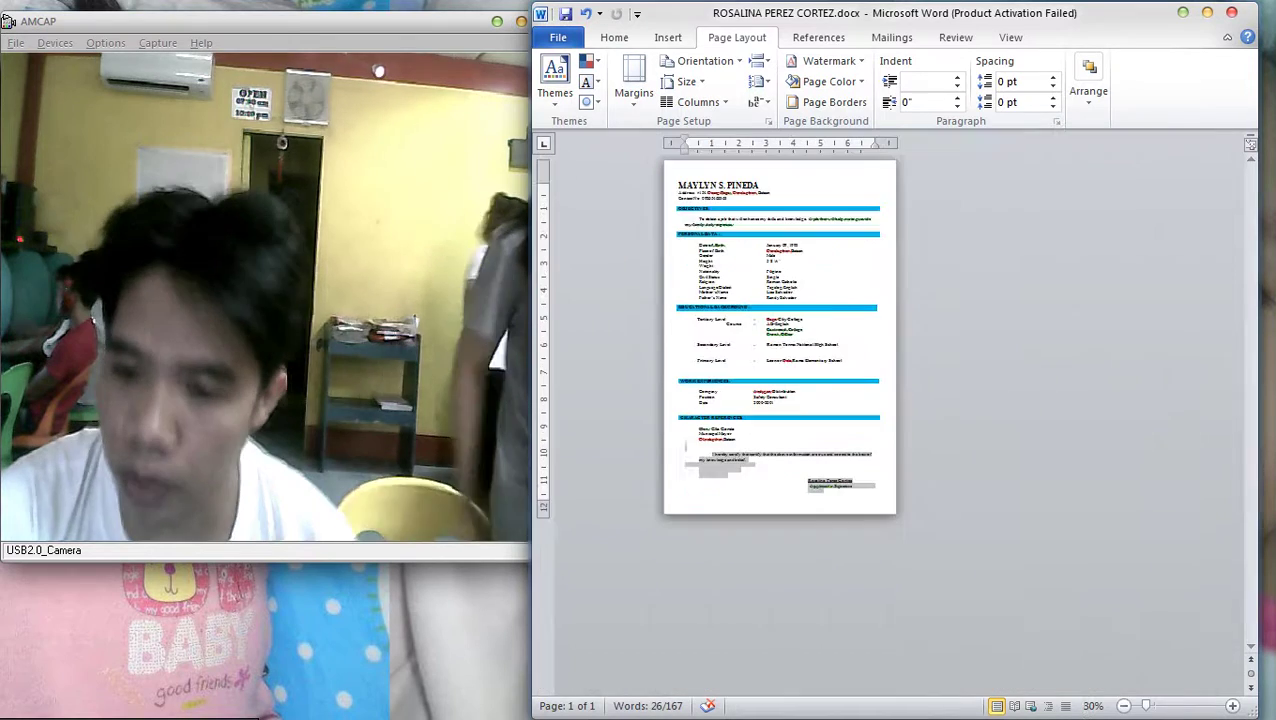
{"action": "left_click_drag", "start_coordinate": [814, 488], "coordinate": [822, 328]}
{"action": "scroll", "coordinate": [822, 328], "scroll_direction": "up", "scroll_amount": 3}
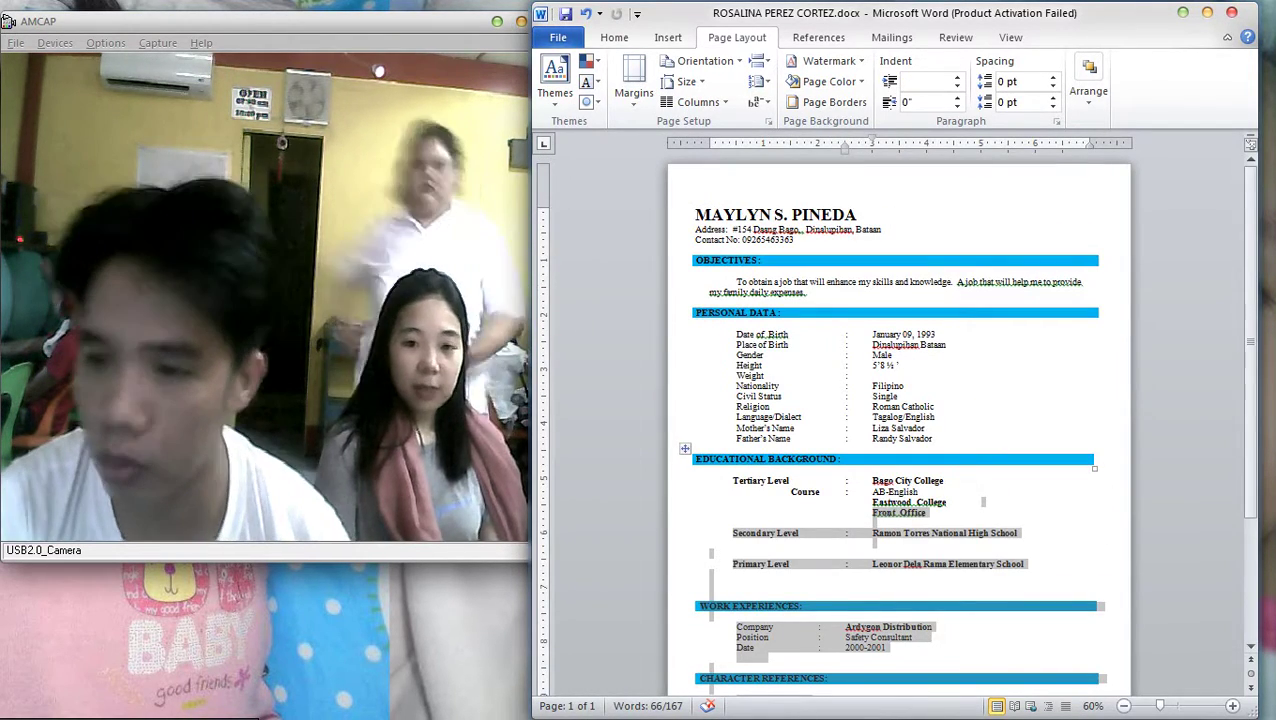
Close the RESUME folder window and place the cursor in the Word résumé title
{"action": "key", "text": "alt+Tab"}
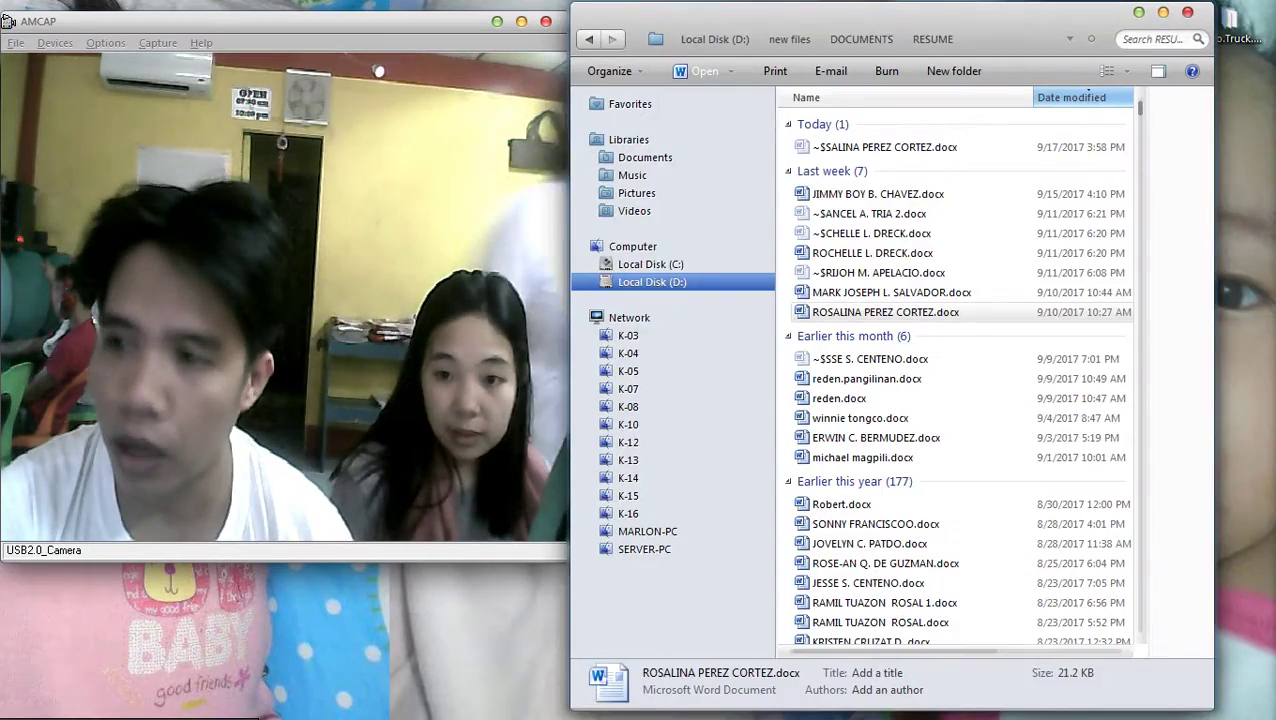
{"action": "key", "text": "alt+F4"}
{"action": "key", "text": "alt+Tab"}
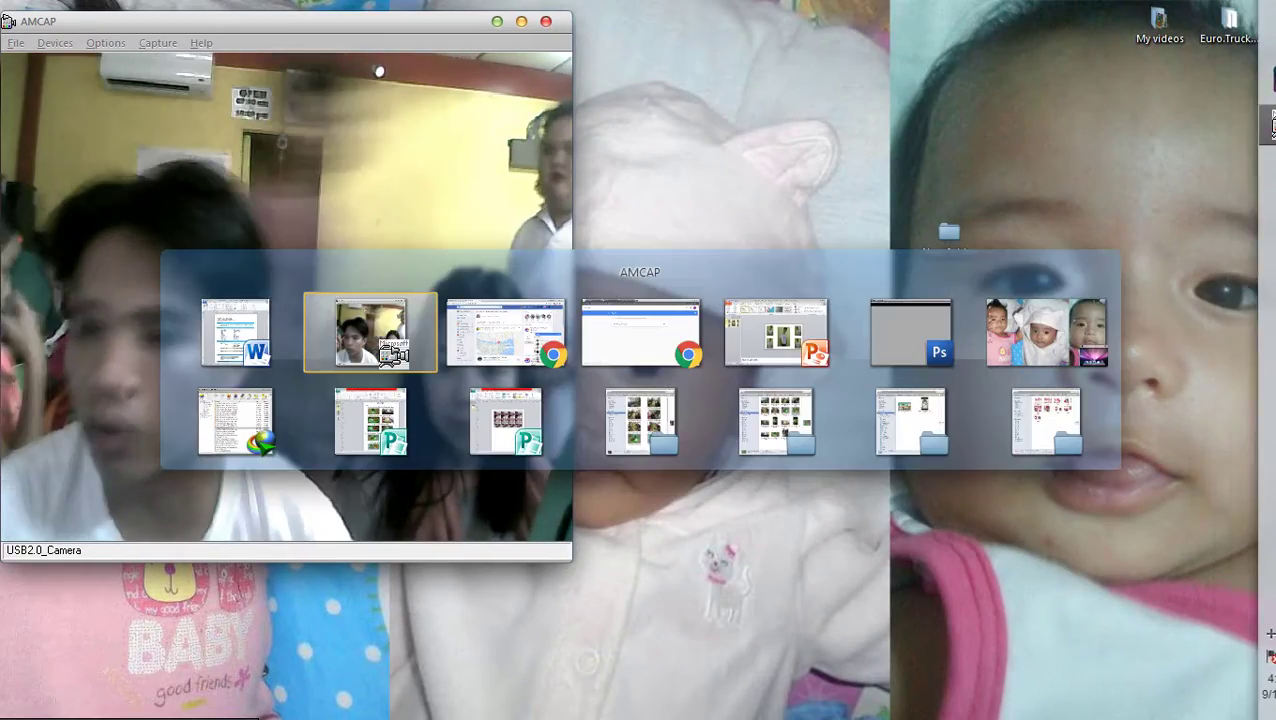
{"action": "key", "text": "Tab"}
{"action": "key", "text": "shift+Tab"}
{"action": "key", "text": "shift+Tab"}
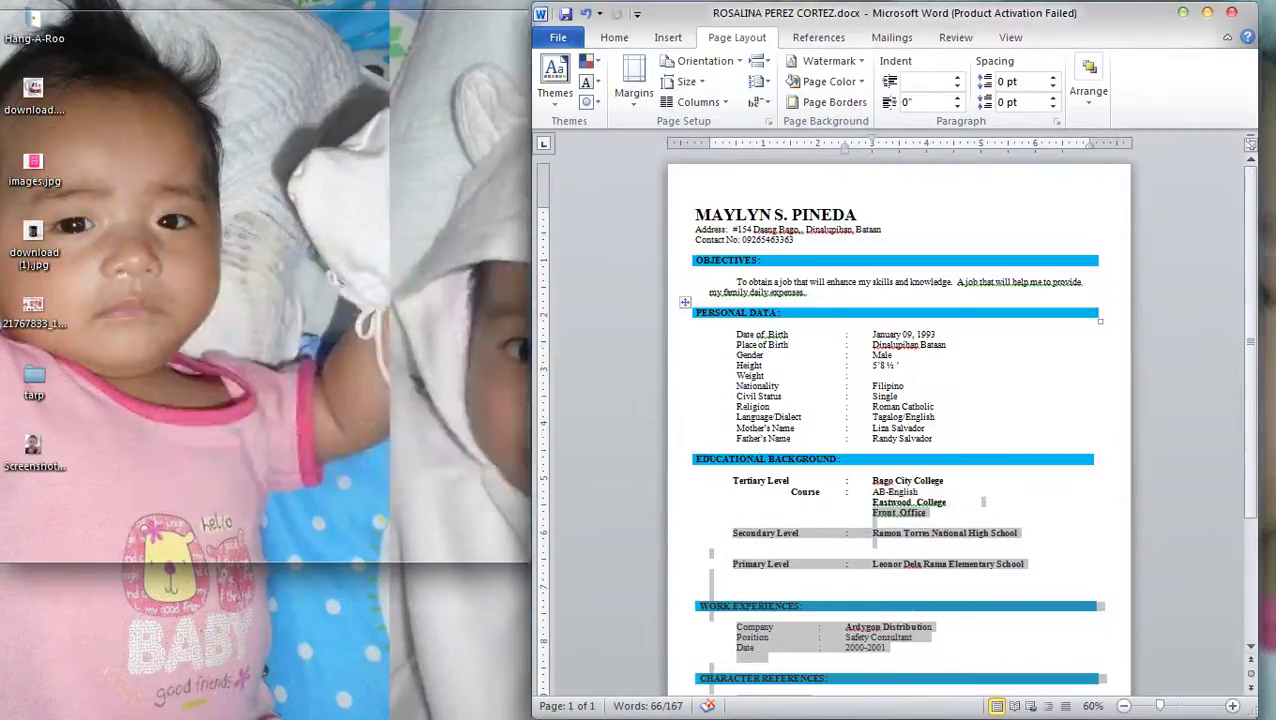
{"action": "left_click", "coordinate": [860, 214]}
{"action": "scroll", "coordinate": [826, 255], "scroll_direction": "up", "scroll_amount": 4}
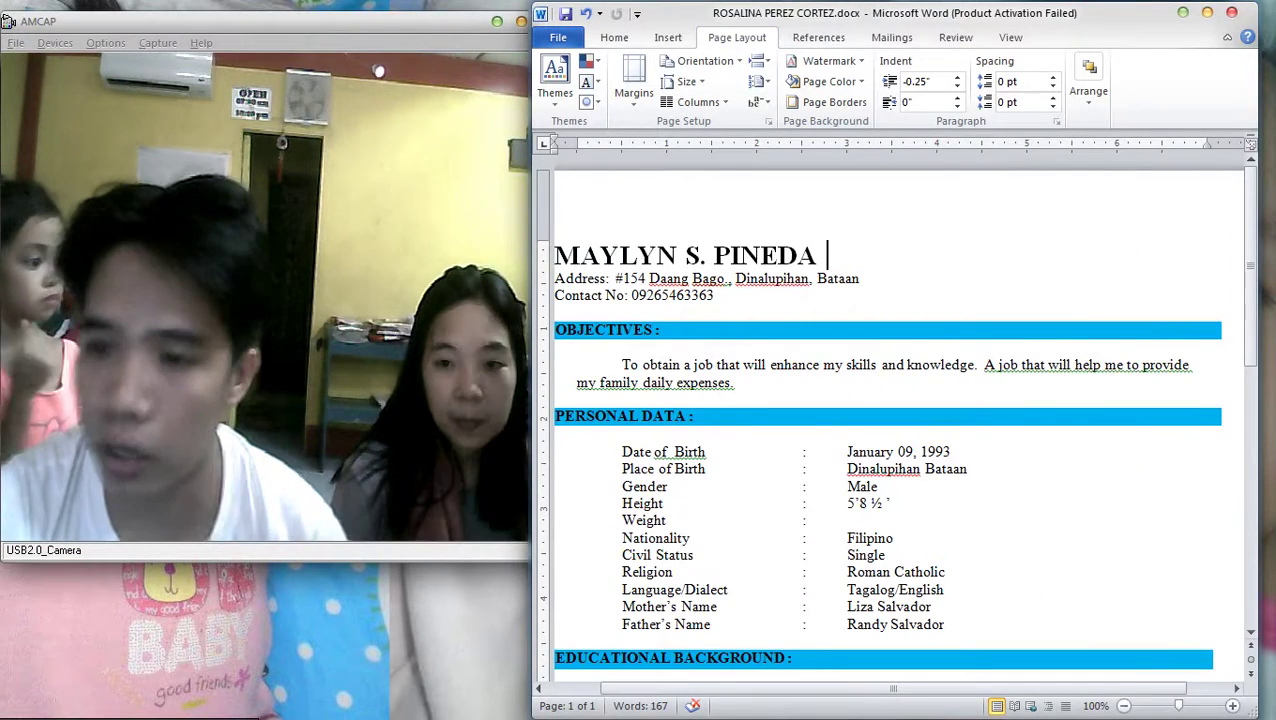
Replace the old house number and street in the address with the new house number
{"action": "left_click_drag", "start_coordinate": [826, 255], "coordinate": [556, 255]}
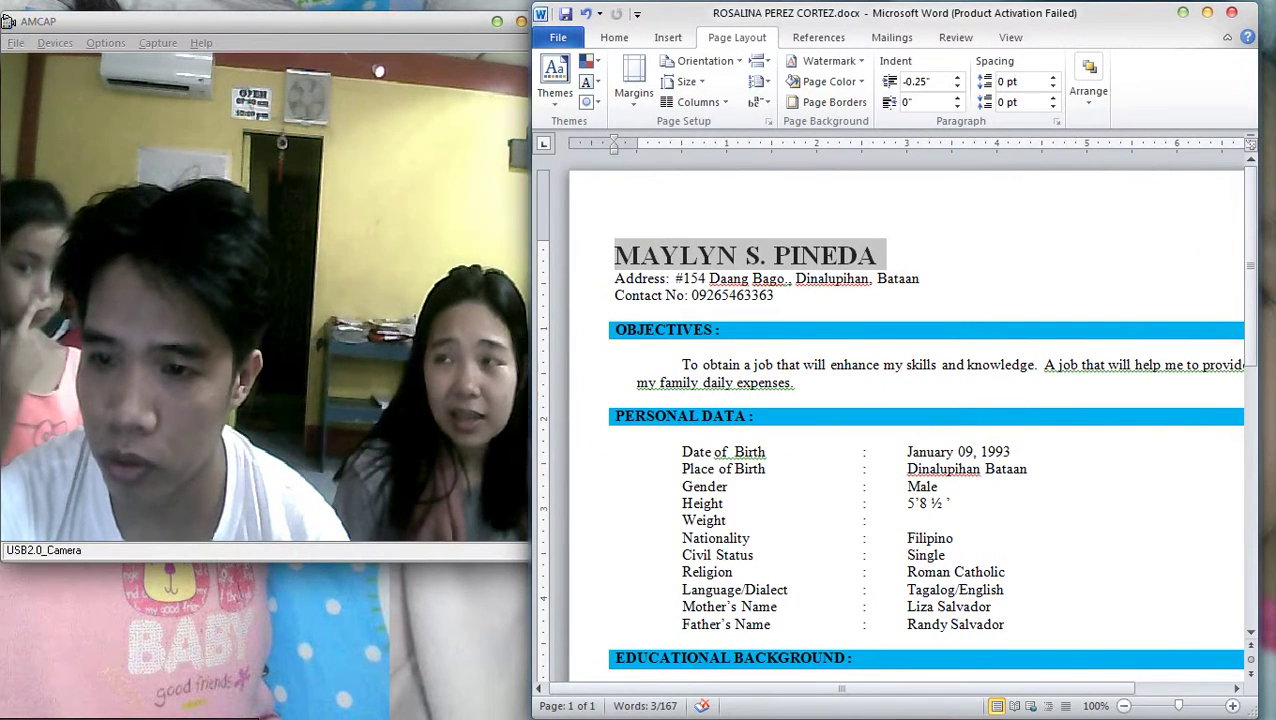
{"action": "left_click_drag", "start_coordinate": [666, 278], "coordinate": [792, 278]}
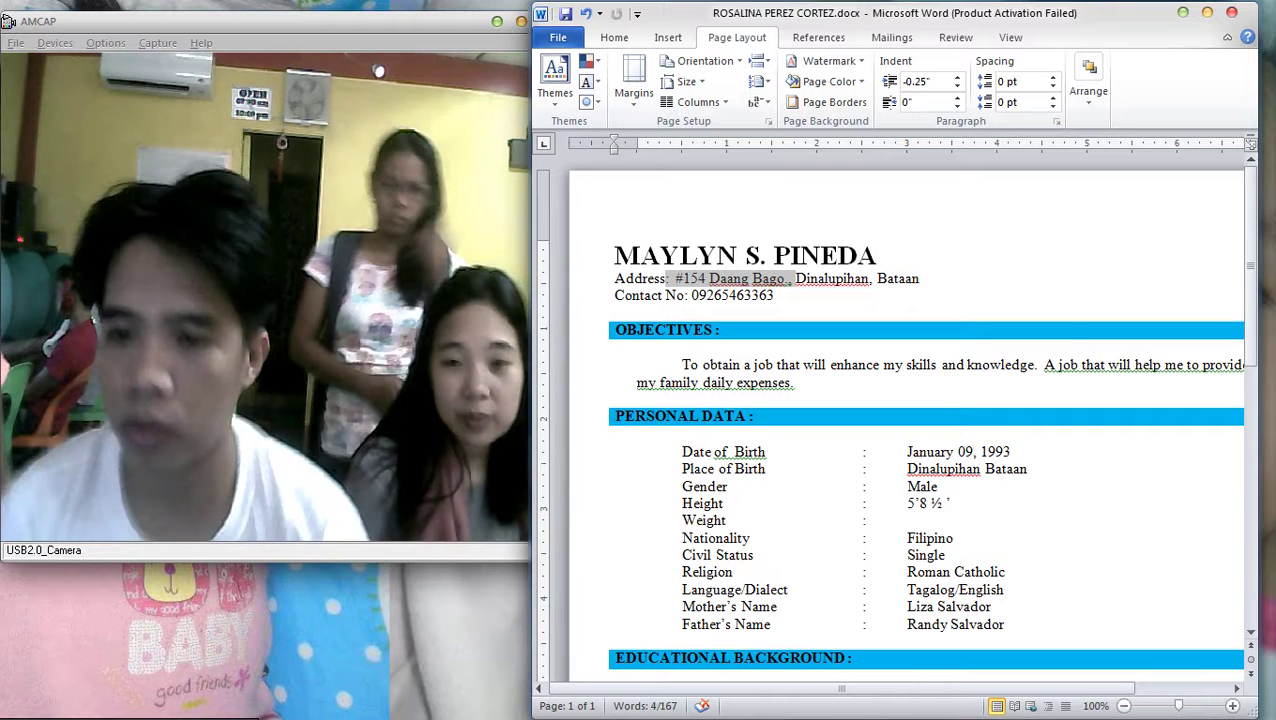
{"action": "key", "text": "BackSpace"}
{"action": "key", "text": "BackSpace"}
{"action": "key", "text": "BackSpace"}
{"action": "key", "text": "BackSpace"}
{"action": "key", "text": "BackSpace"}
{"action": "key", "text": "BackSpace"}
{"action": "key", "text": "BackSpace"}
{"action": "key", "text": "BackSpace"}
{"action": "key", "text": "BackSpace"}
{"action": "key", "text": "BackSpace"}
{"action": "key", "text": "BackSpace"}
{"action": "key", "text": "BackSpace"}
{"action": "key", "text": "BackSpace"}
{"action": "key", "text": "BackSpace"}
{"action": "key", "text": "BackSpace"}
{"action": "key", "text": "BackSpace"}
{"action": "key", "text": "BackSpace"}
{"action": "key", "text": "BackSpace"}
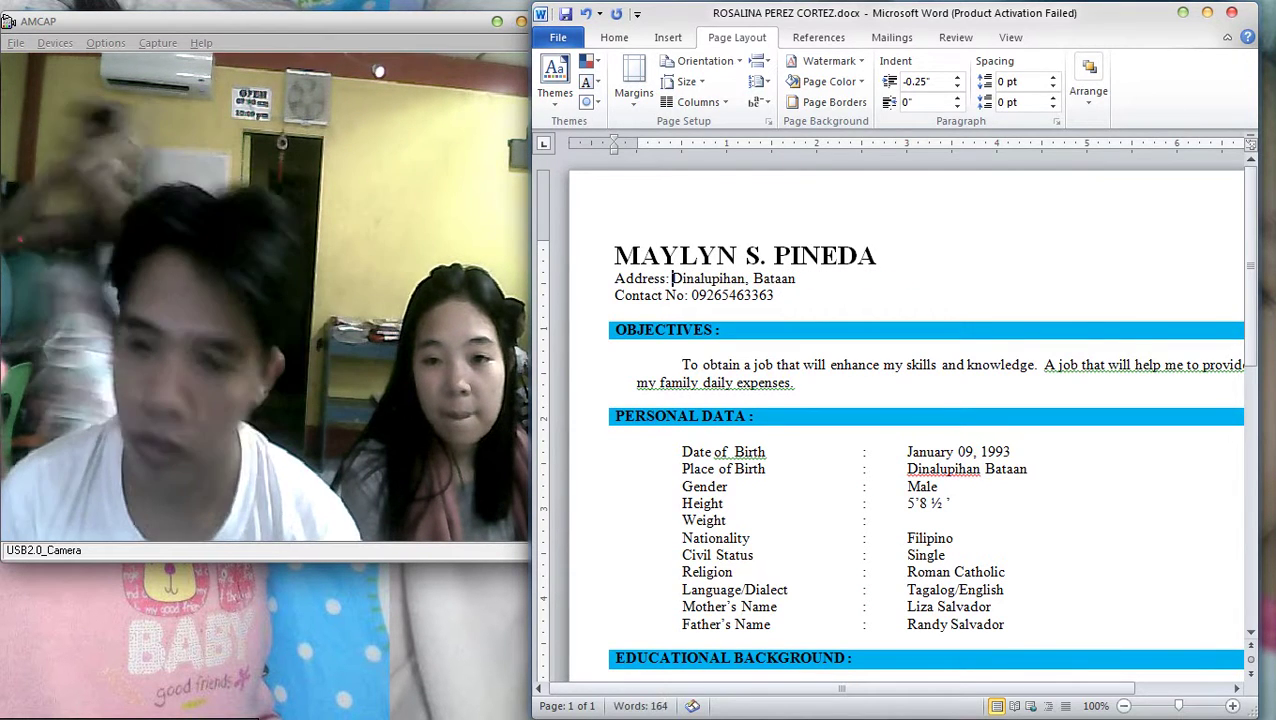
{"action": "type", "text": "#"}
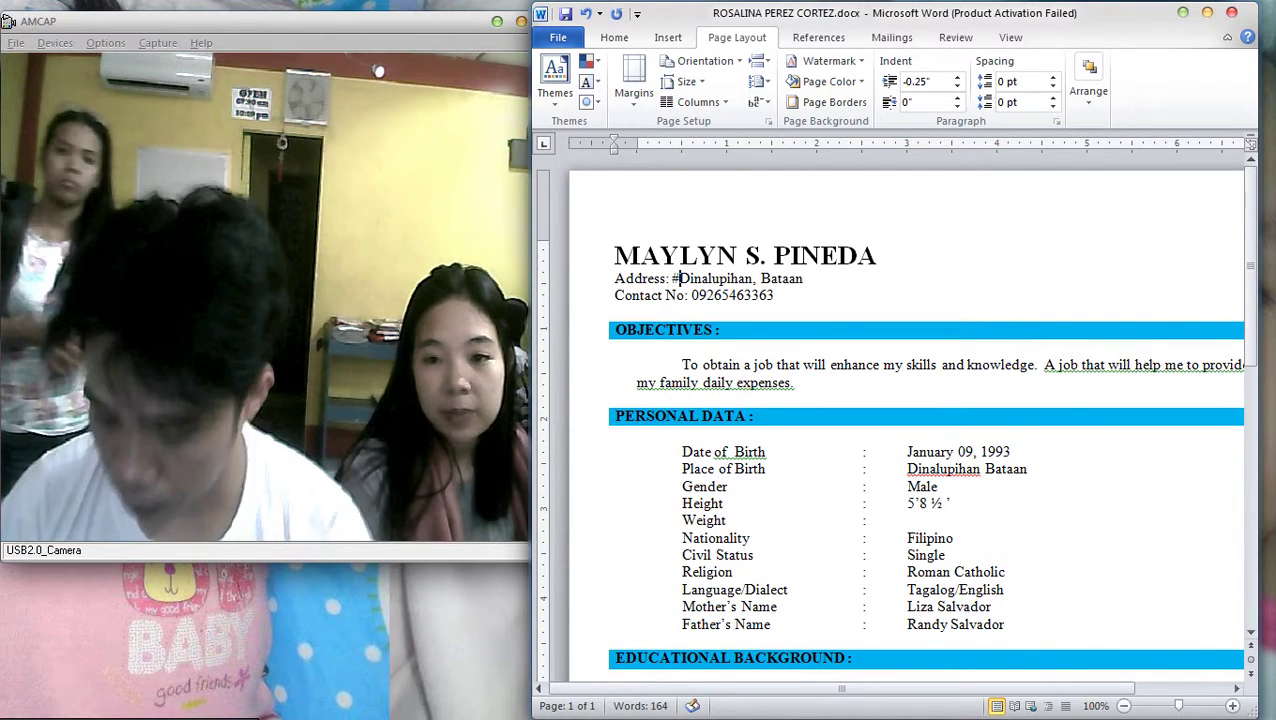
{"action": "type", "text": "160"}
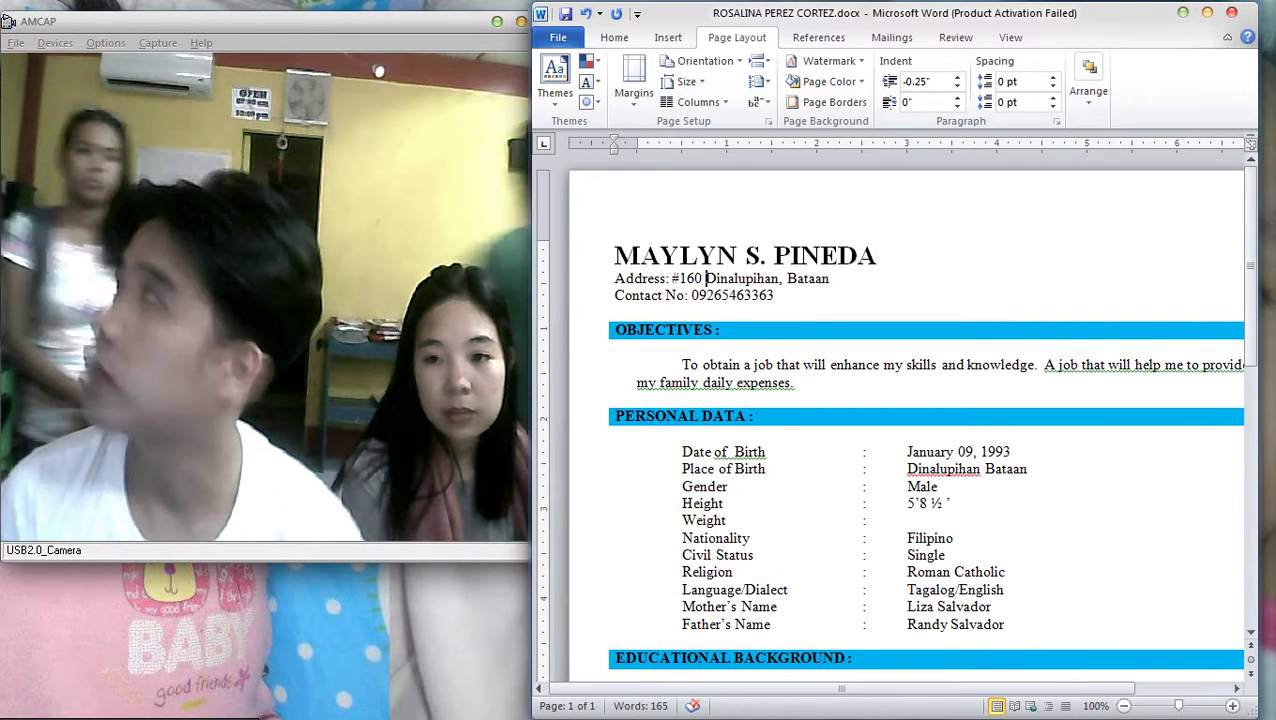
{"action": "key", "text": "Left"}
{"action": "key", "text": "Left"}
{"action": "key", "text": "BackSpace"}
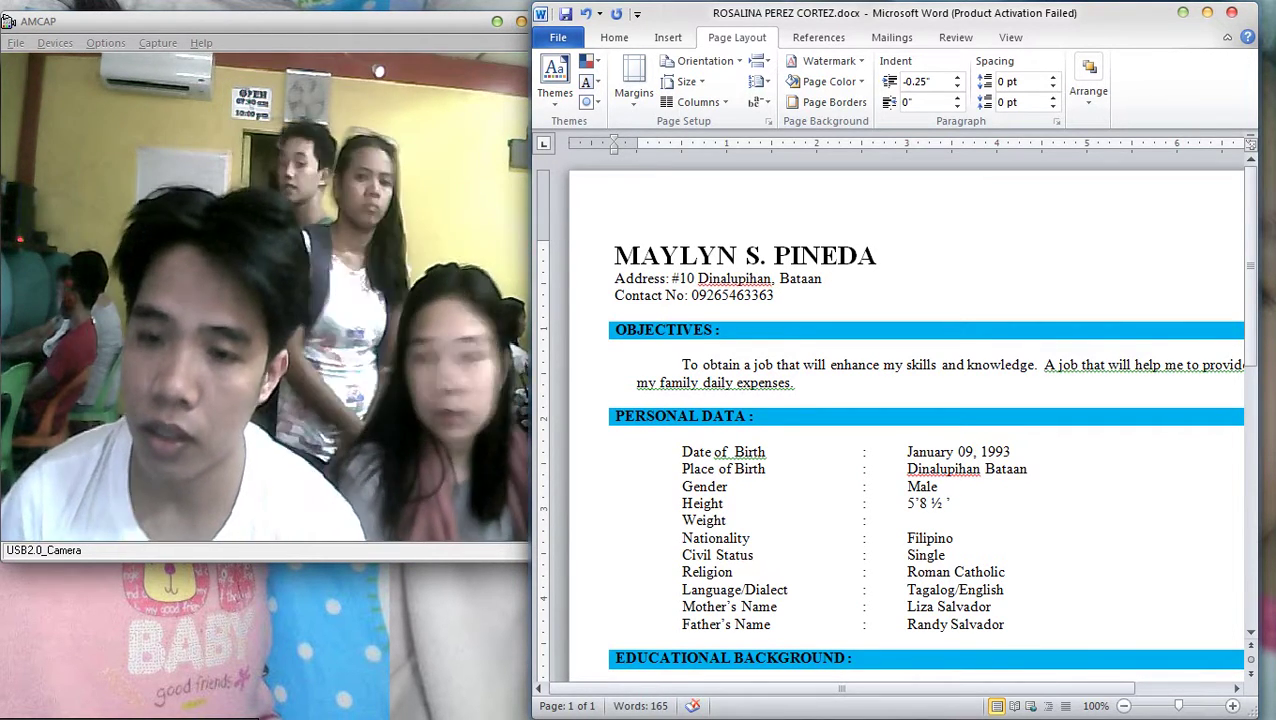
{"action": "key", "text": "Right"}
{"action": "type", "text": "6"}
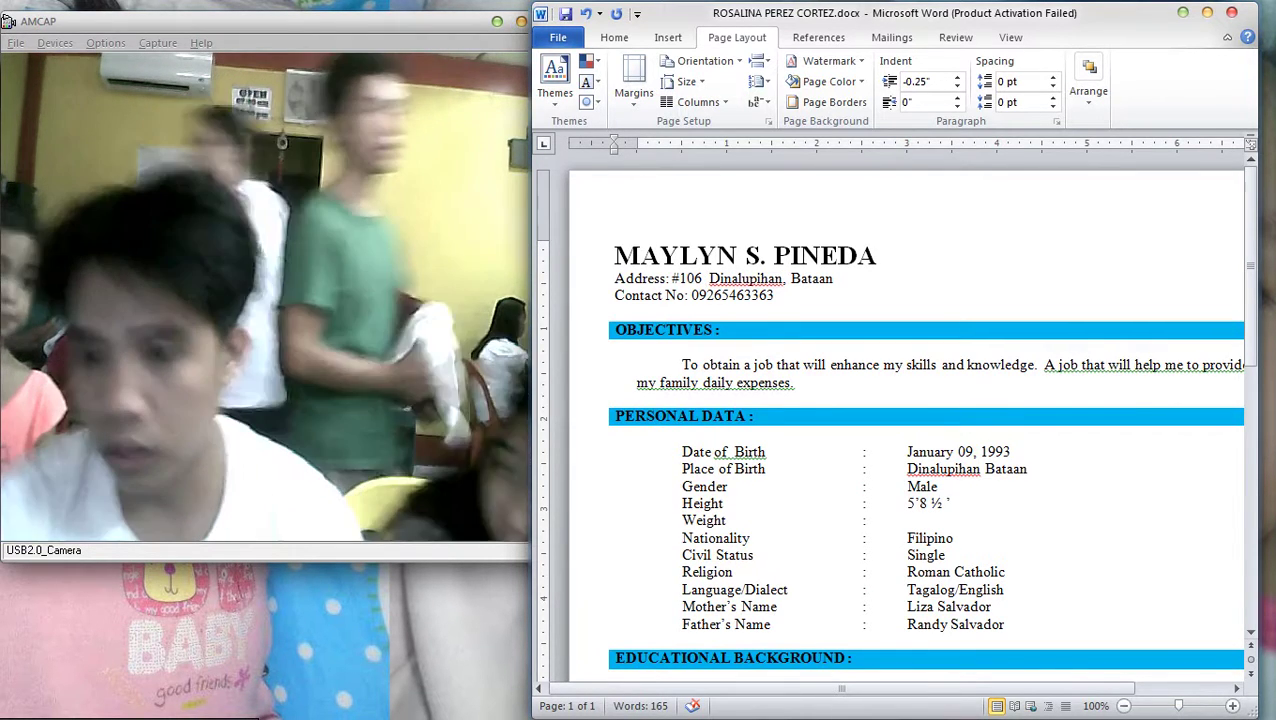
Replace the contact phone number with the new number
{"action": "double_click", "coordinate": [746, 278]}
{"action": "double_click", "coordinate": [732, 295]}
{"action": "key", "text": "BackSpace"}
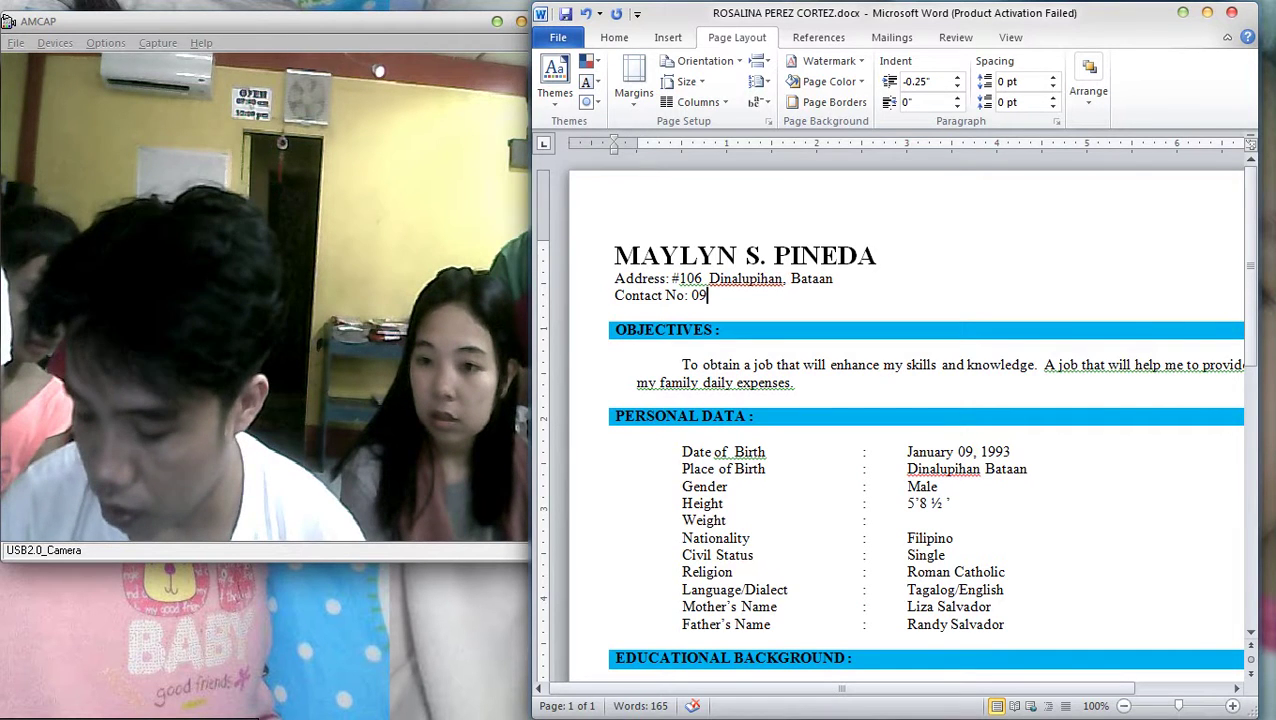
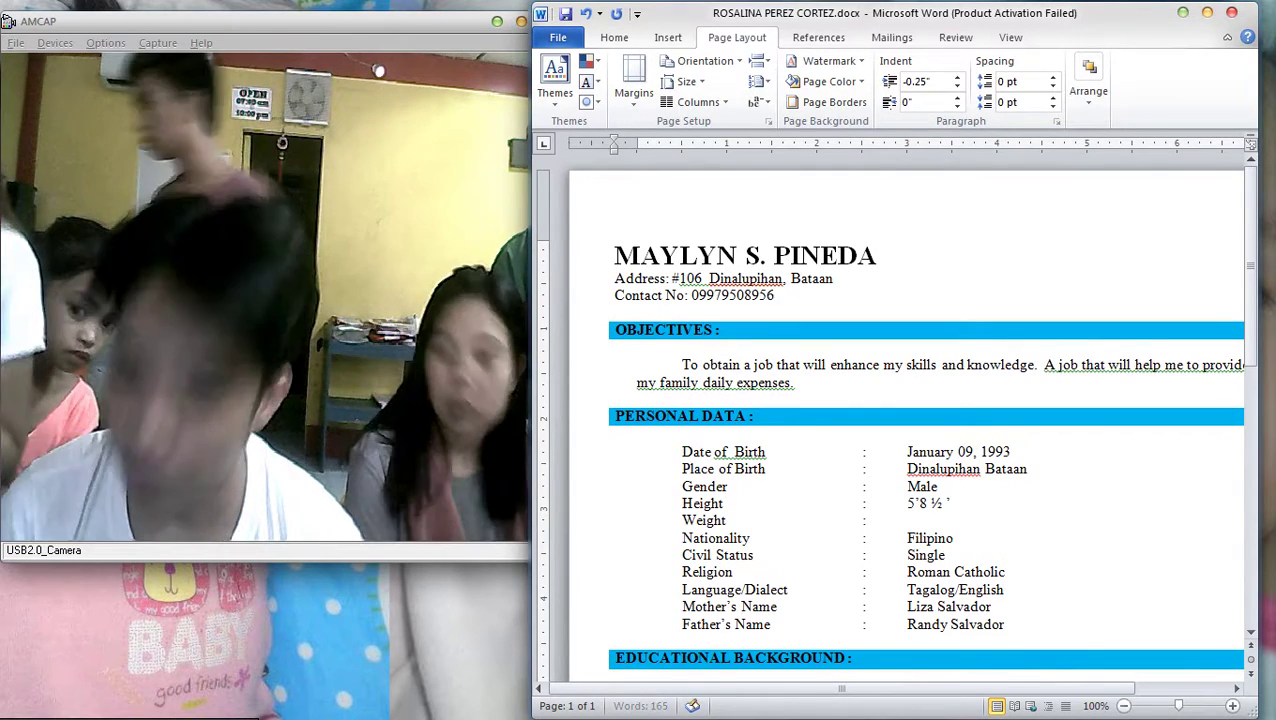
{"action": "scroll", "coordinate": [900, 400], "scroll_direction": "down", "scroll_amount": 5}
{"action": "left_click_drag", "start_coordinate": [907, 227], "coordinate": [1010, 227]}
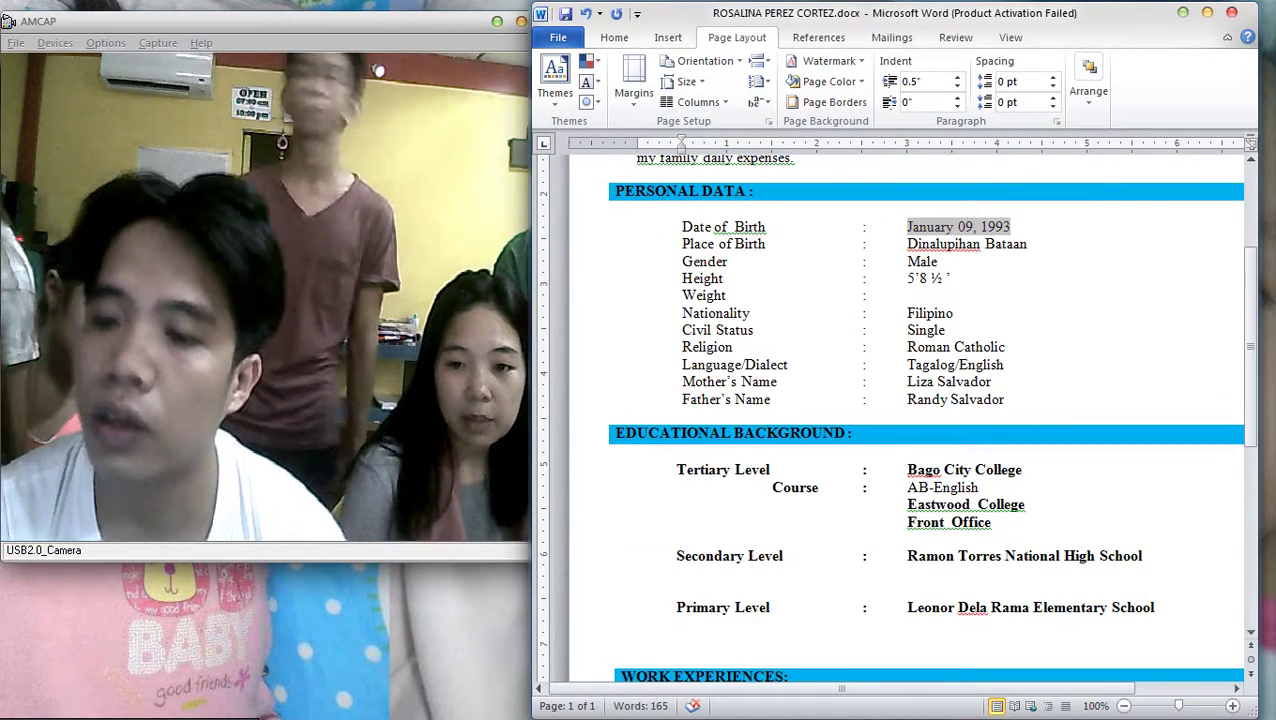
Replace the old date of birth with a new May date
{"action": "key", "text": "Delete"}
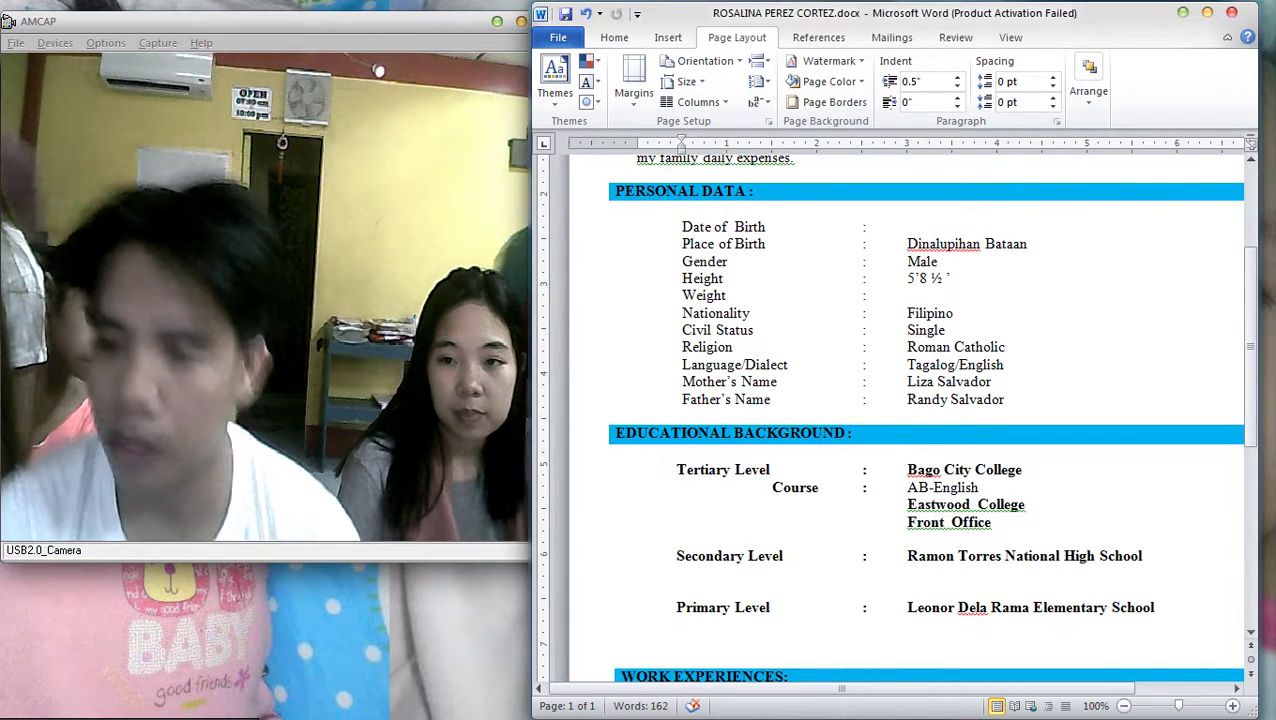
{"action": "scroll", "coordinate": [900, 400], "scroll_direction": "up", "scroll_amount": 3}
{"action": "key", "text": "Caps_Lock"}
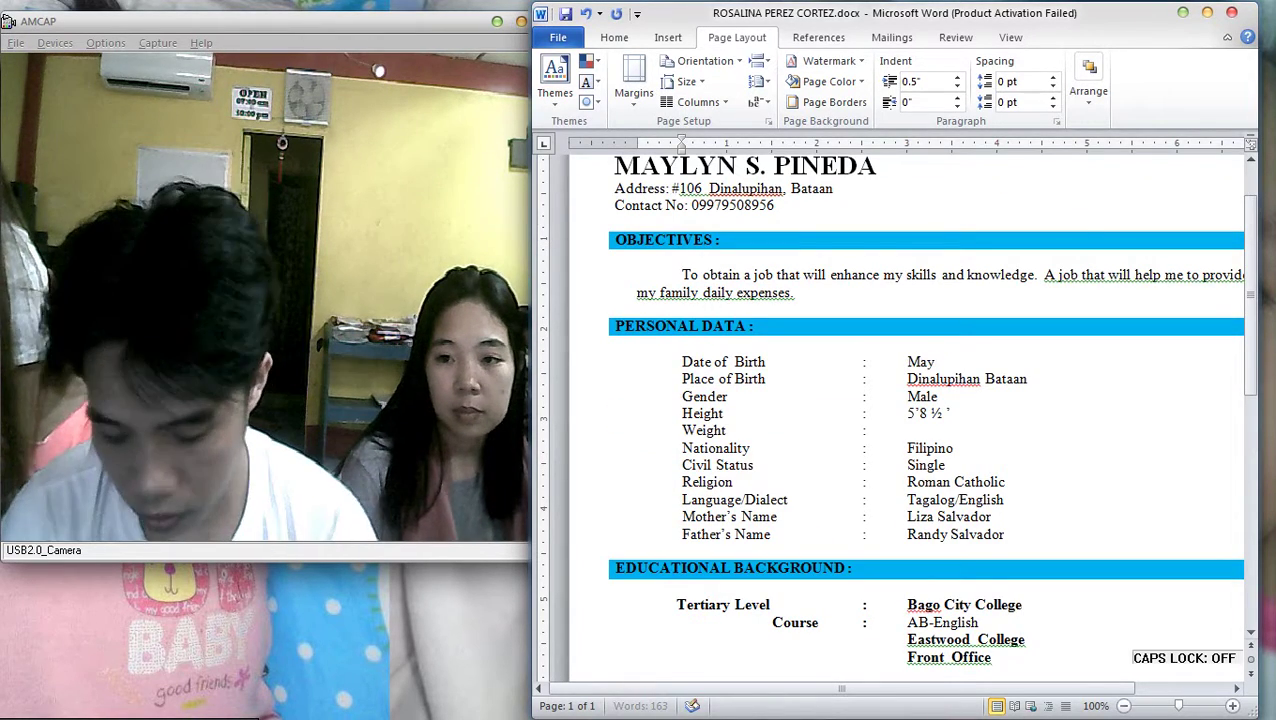
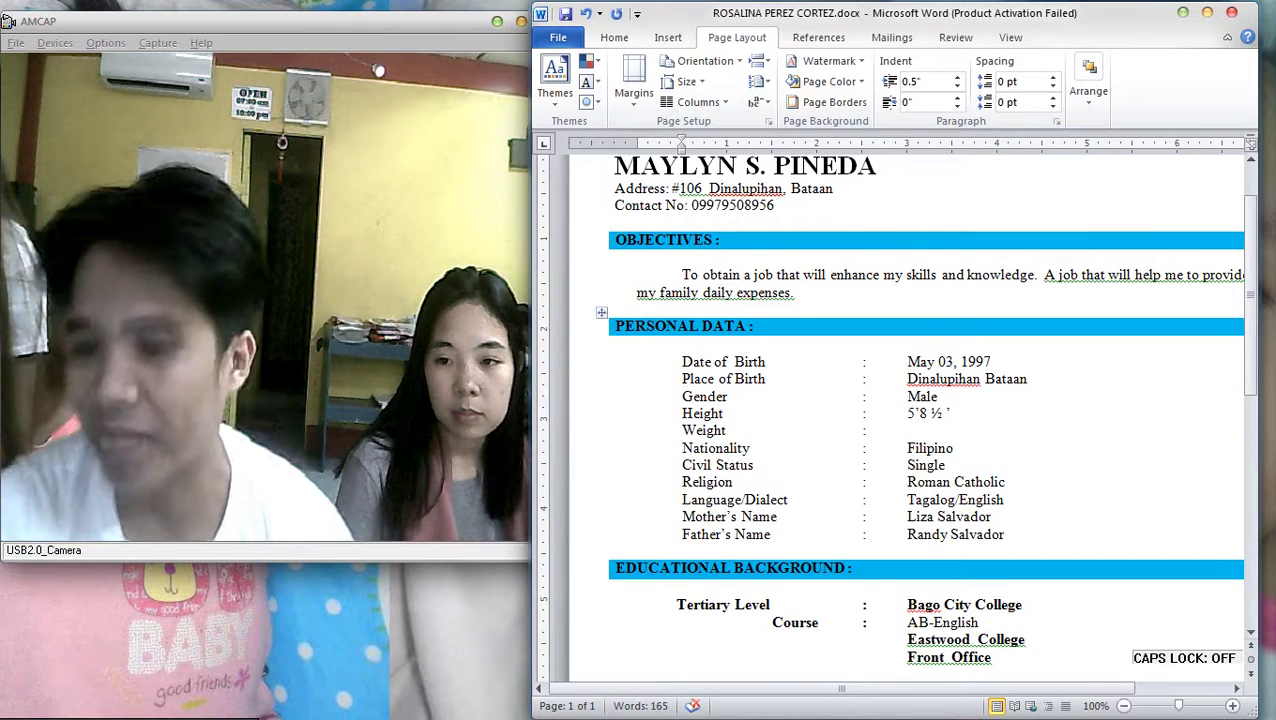
Restore the accidentally deleted Place of Birth value and retype the Gender value
{"action": "left_click_drag", "start_coordinate": [907, 379], "coordinate": [1027, 379]}
{"action": "key", "text": "Delete"}
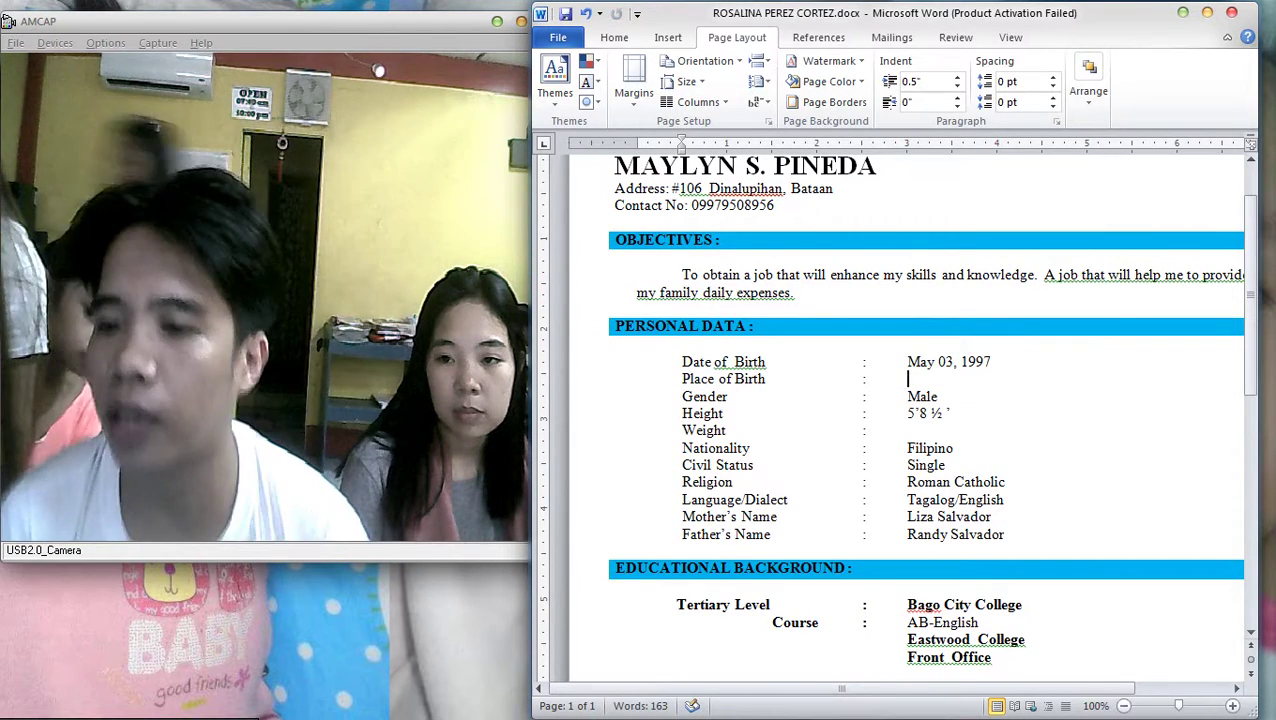
{"action": "key", "text": "ctrl+z"}
{"action": "double_click", "coordinate": [922, 396]}
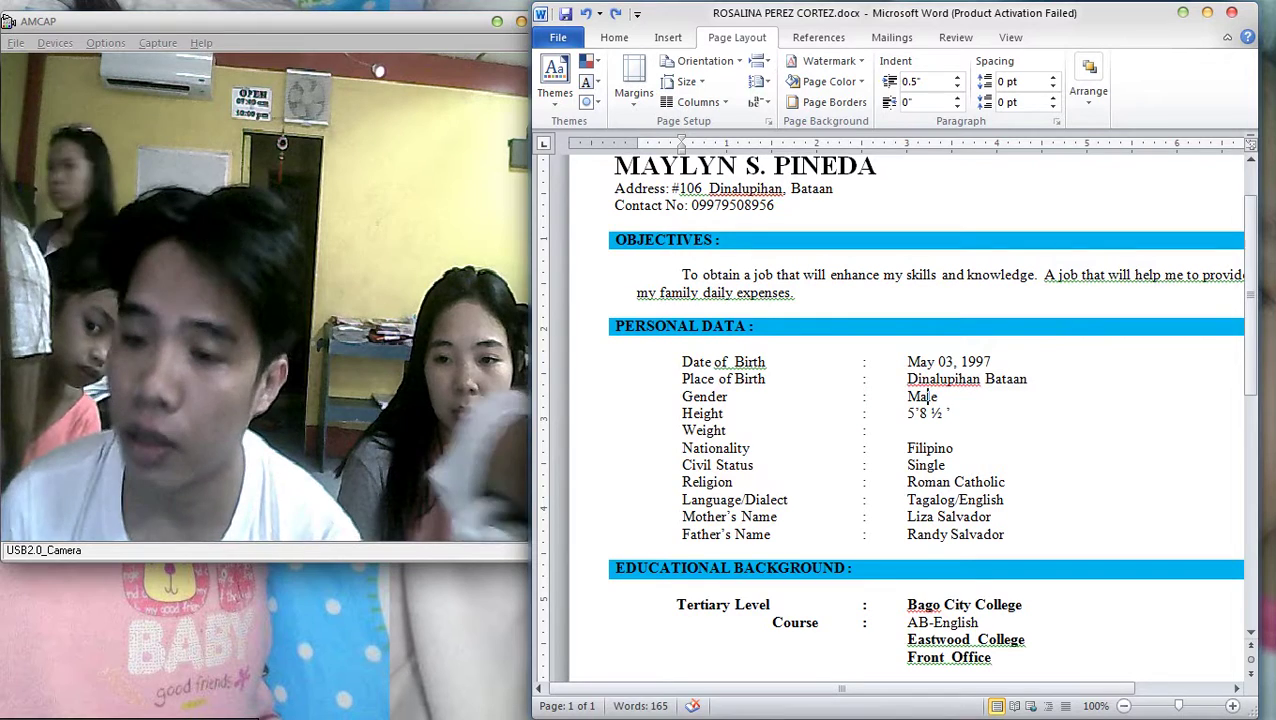
{"action": "type", "text": "Gale"}
{"action": "key", "text": "BackSpace"}
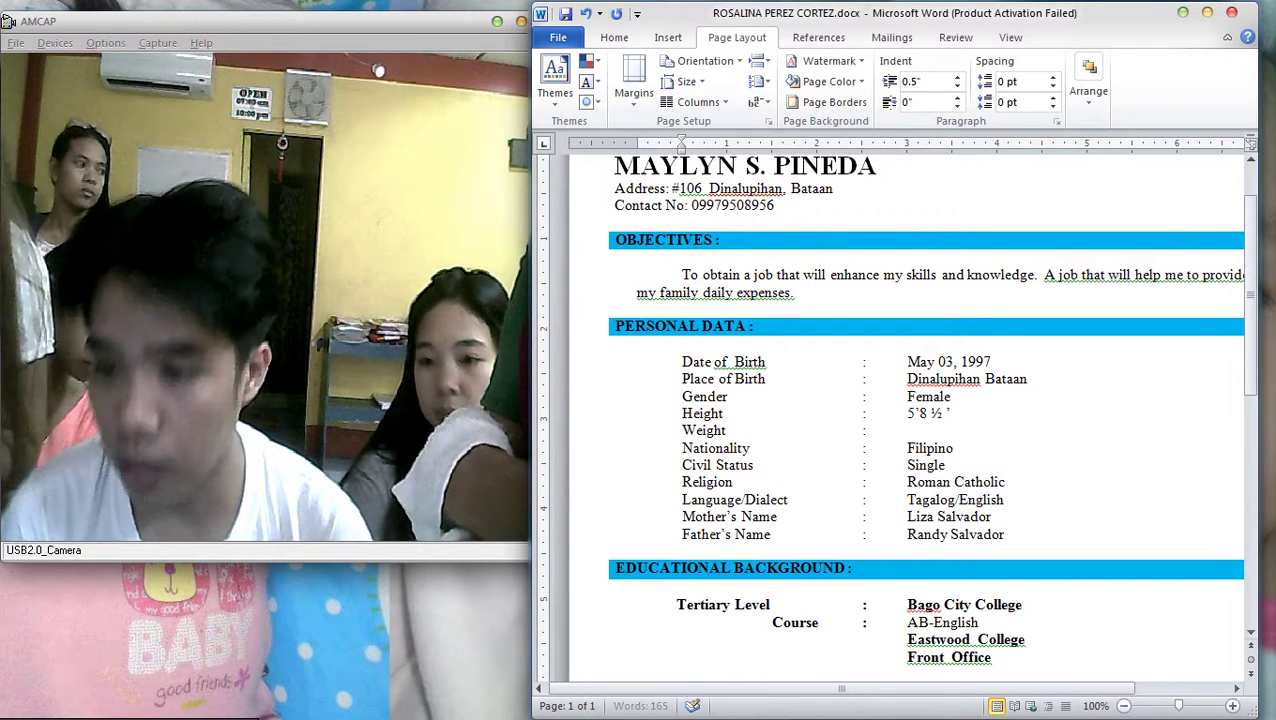
Set the Height feet digit to 2 and leave the Weight value empty
{"action": "double_click", "coordinate": [930, 413]}
{"action": "type", "text": "2"}
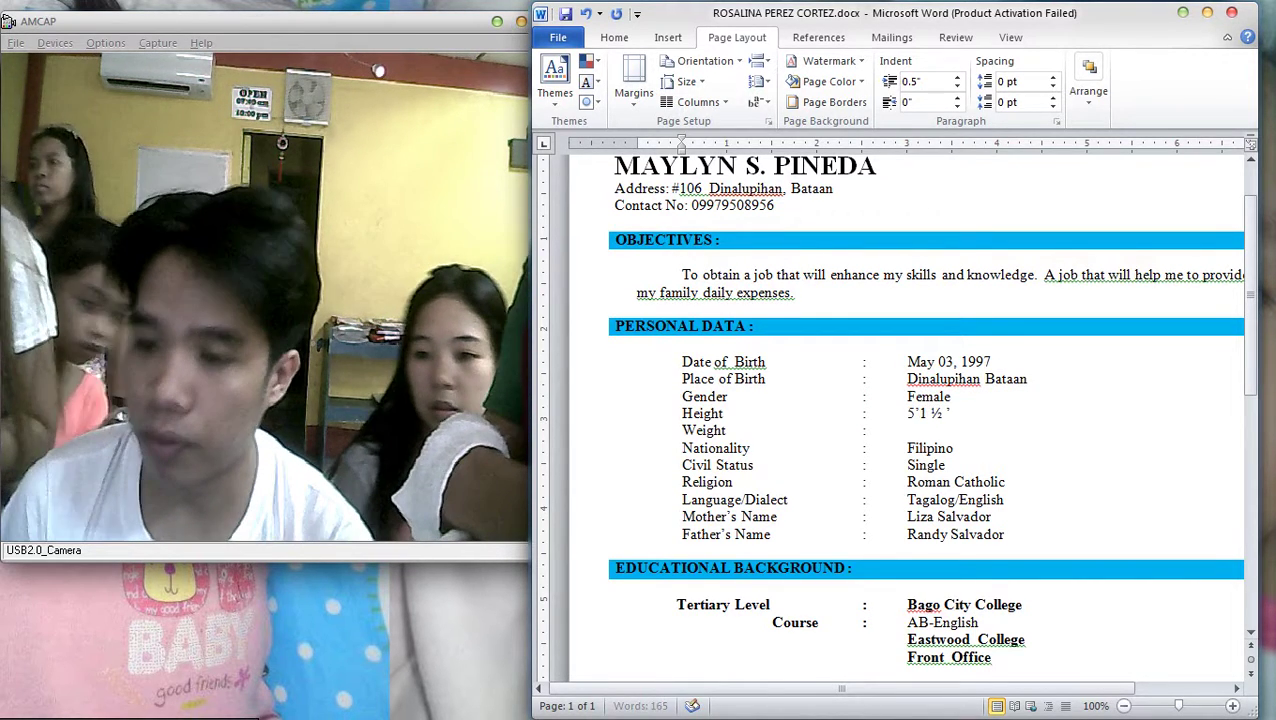
{"action": "key", "text": "BackSpace"}
{"action": "type", "text": "2"}
{"action": "left_click", "coordinate": [908, 430]}
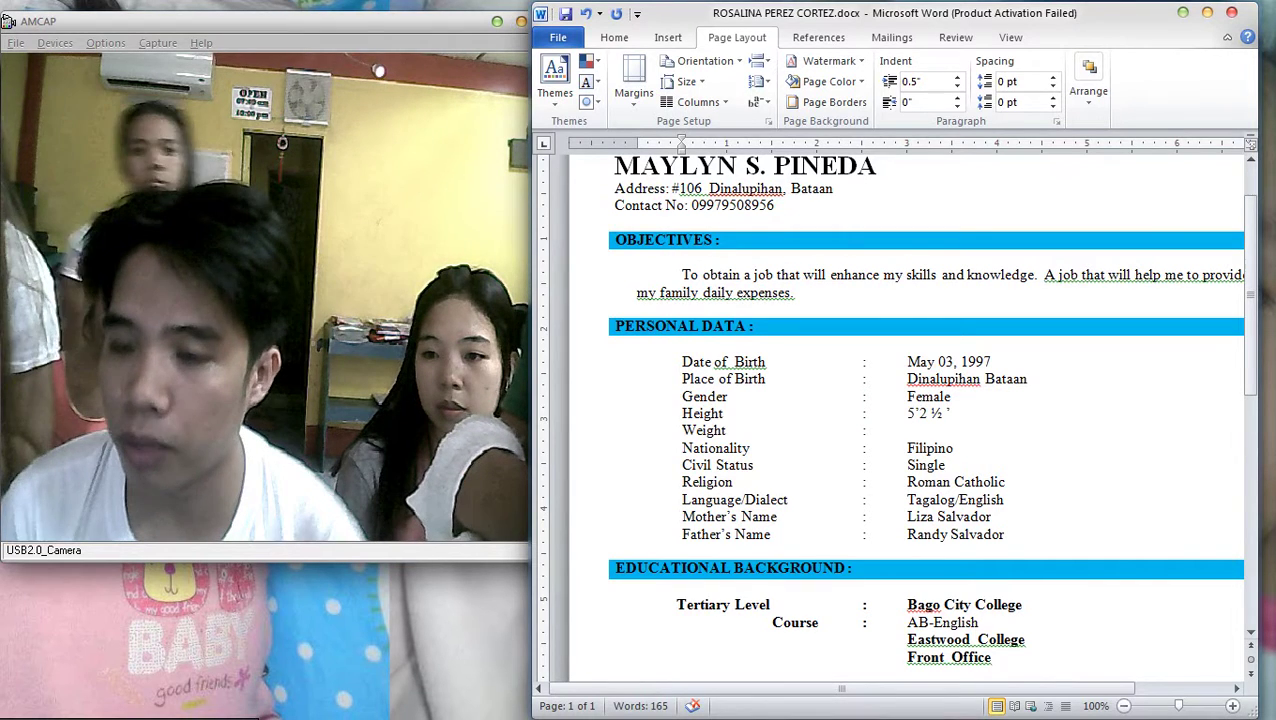
{"action": "type", "text": "6"}
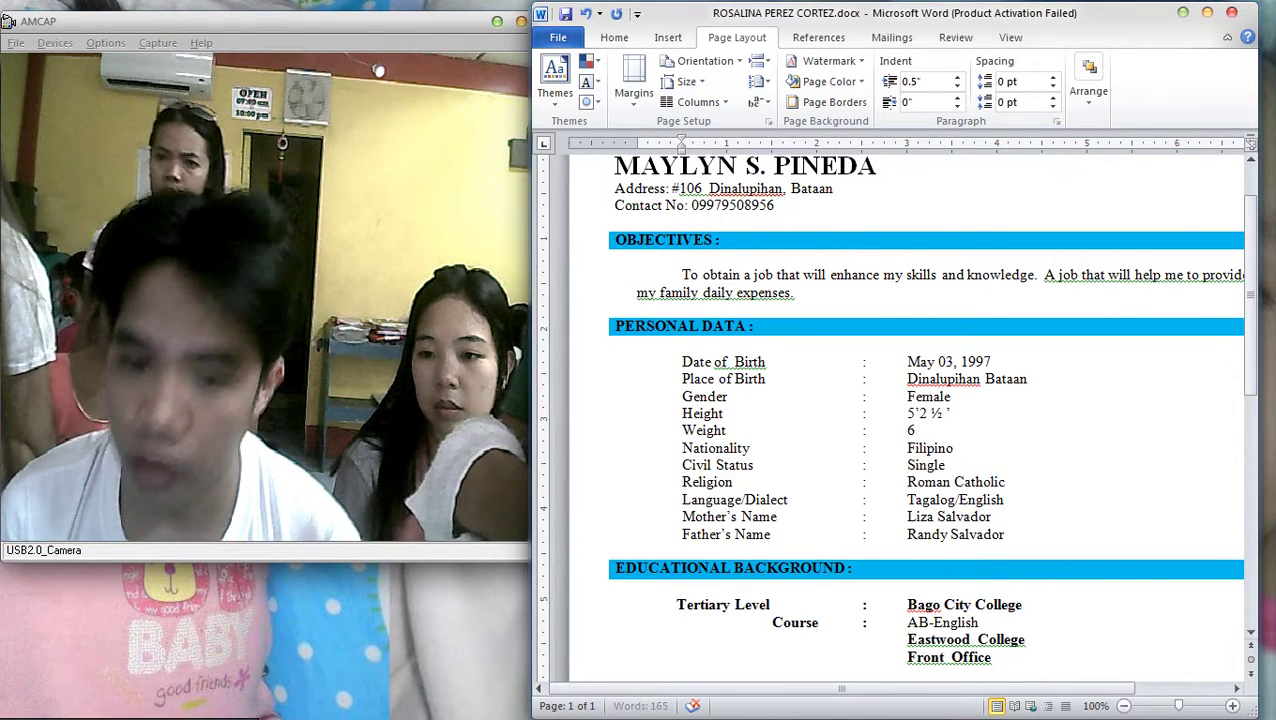
{"action": "type", "text": "0"}
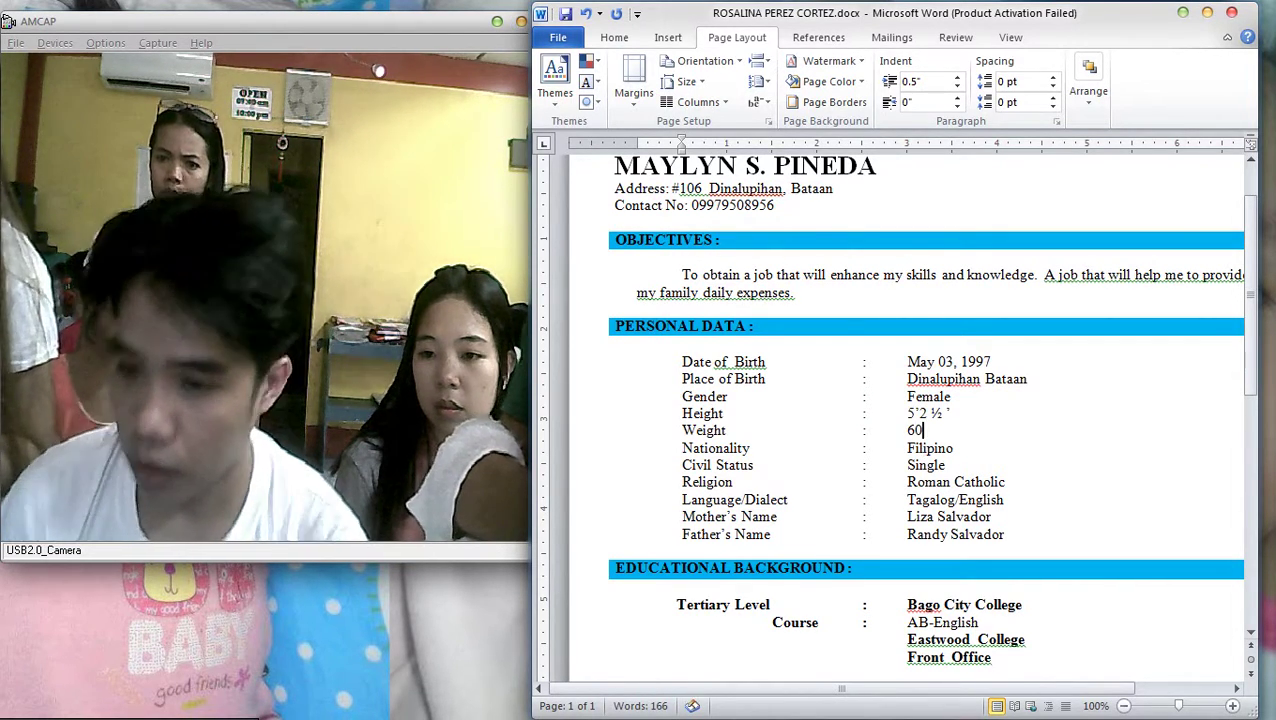
{"action": "key", "text": "BackSpace"}
{"action": "key", "text": "BackSpace"}
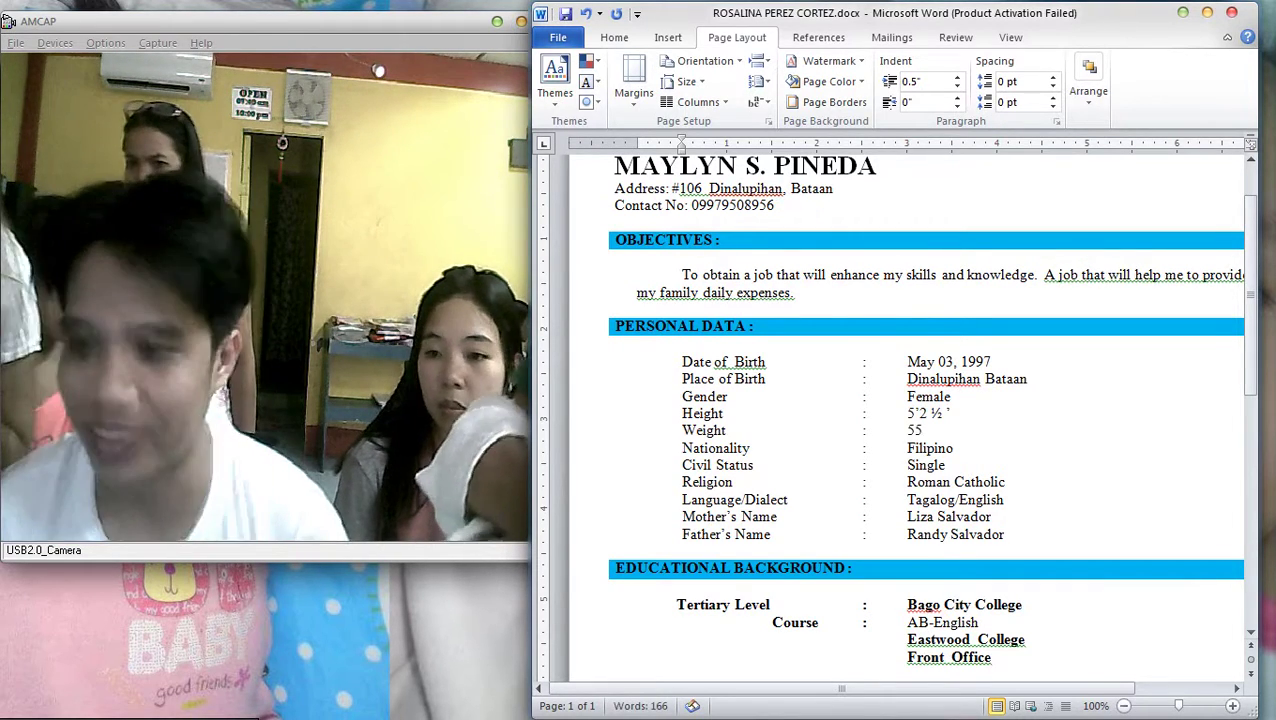
{"action": "scroll", "coordinate": [905, 420], "scroll_direction": "down", "scroll_amount": 2}
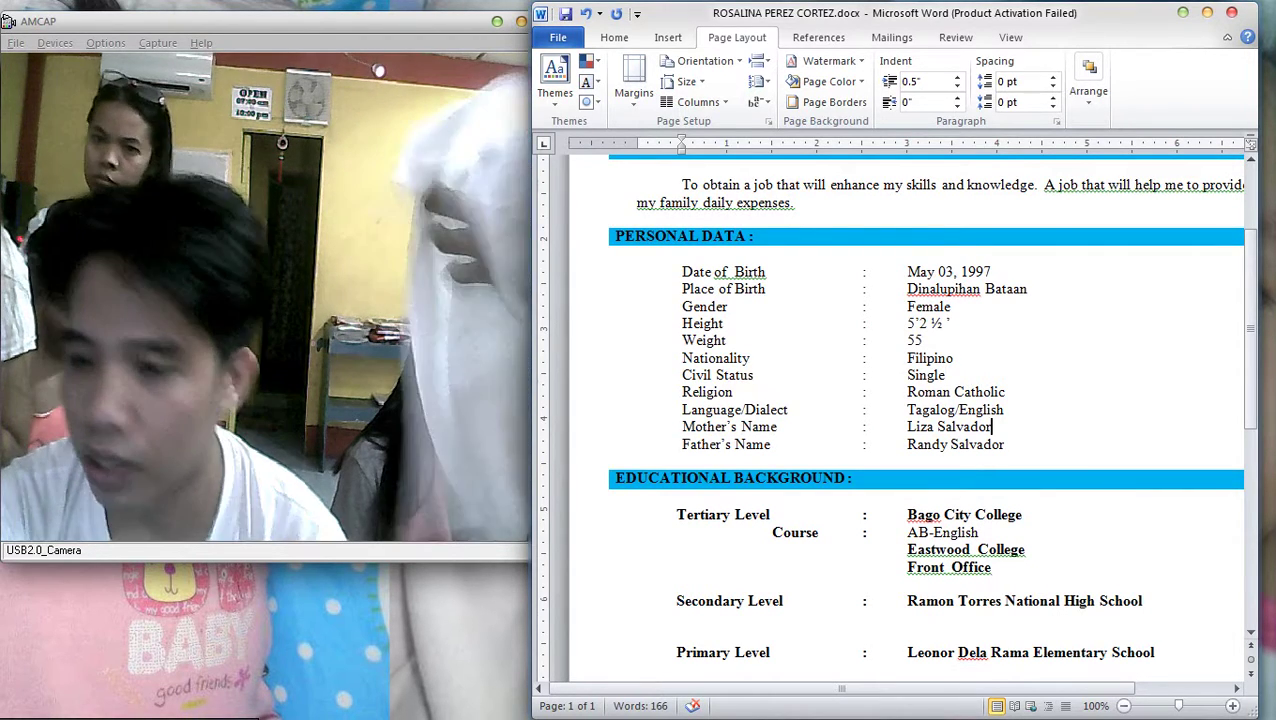
Replace the Mother's Name value with the mother's new full name
{"action": "left_click_drag", "start_coordinate": [907, 427], "coordinate": [991, 427]}
{"action": "key", "text": "Delete"}
{"action": "scroll", "coordinate": [905, 420], "scroll_direction": "down", "scroll_amount": 1}
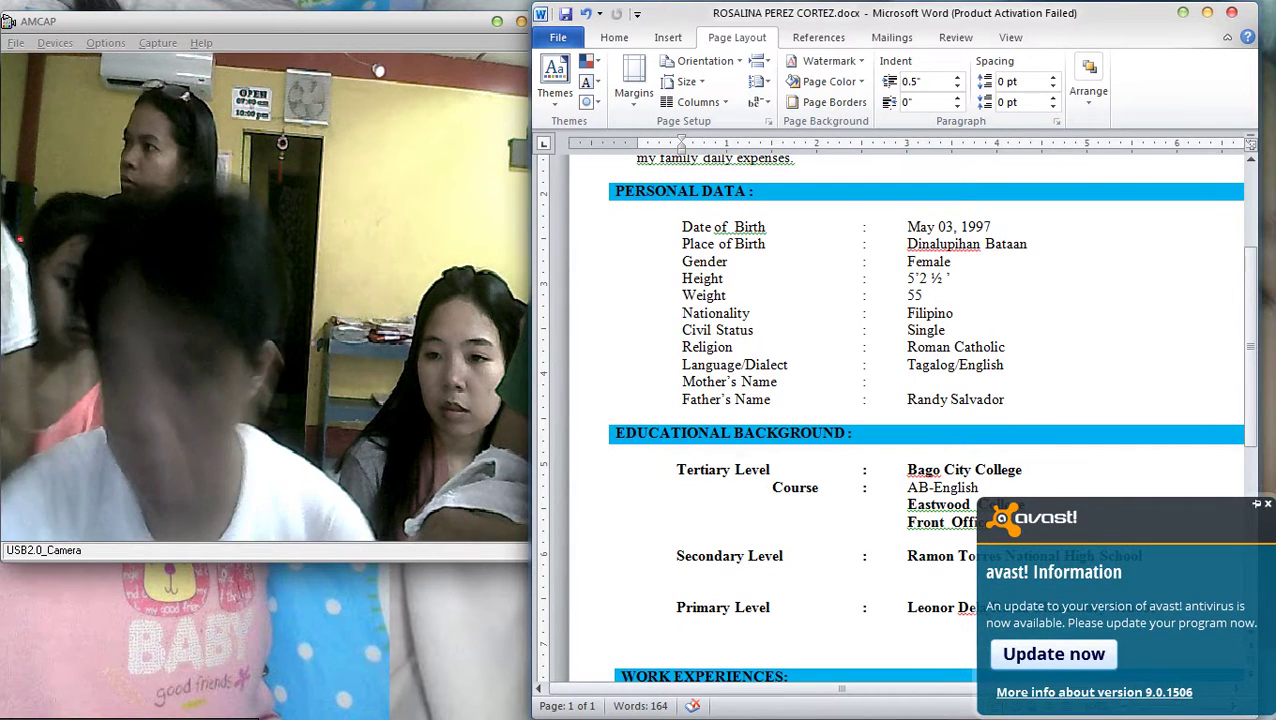
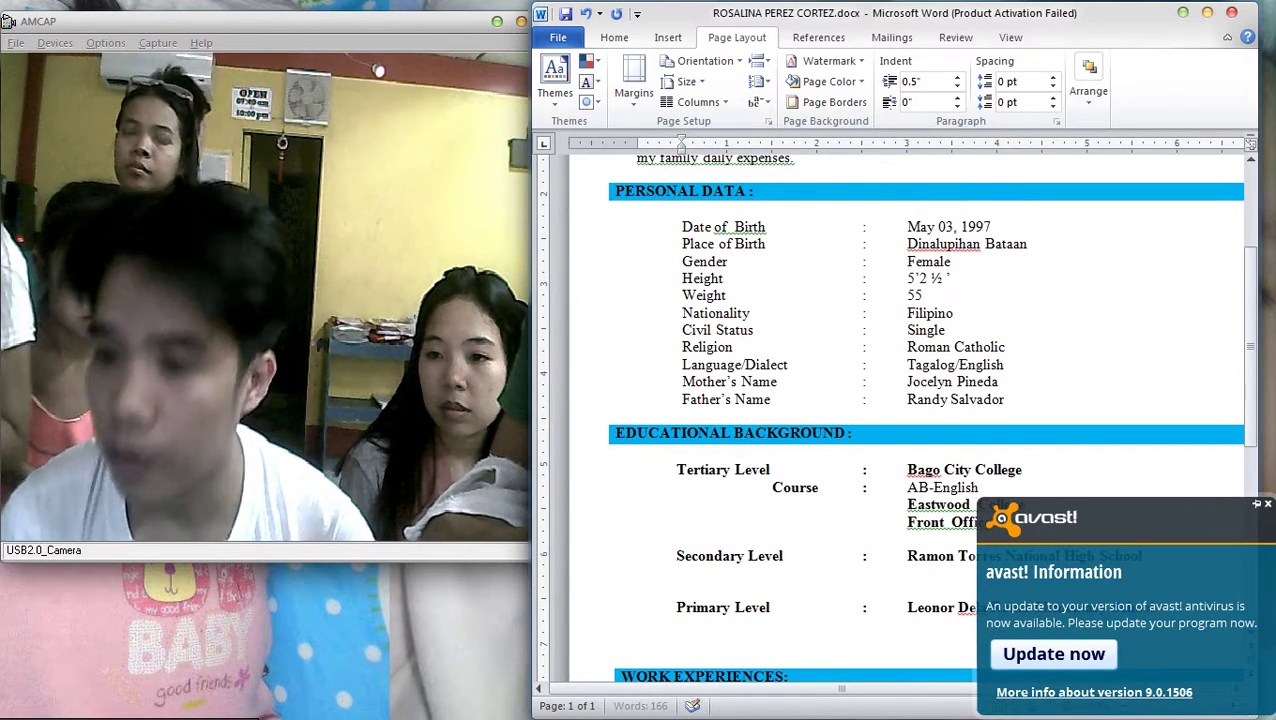
Replace the Father's Name value with the father's new name, fixing the surname typo
{"action": "key", "text": "BackSpace"}
{"action": "key", "text": "BackSpace"}
{"action": "key", "text": "BackSpace"}
{"action": "key", "text": "BackSpace"}
{"action": "key", "text": "BackSpace"}
{"action": "key", "text": "BackSpace"}
{"action": "key", "text": "BackSpace"}
{"action": "key", "text": "BackSpace"}
{"action": "key", "text": "BackSpace"}
{"action": "key", "text": "BackSpace"}
{"action": "key", "text": "BackSpace"}
{"action": "key", "text": "BackSpace"}
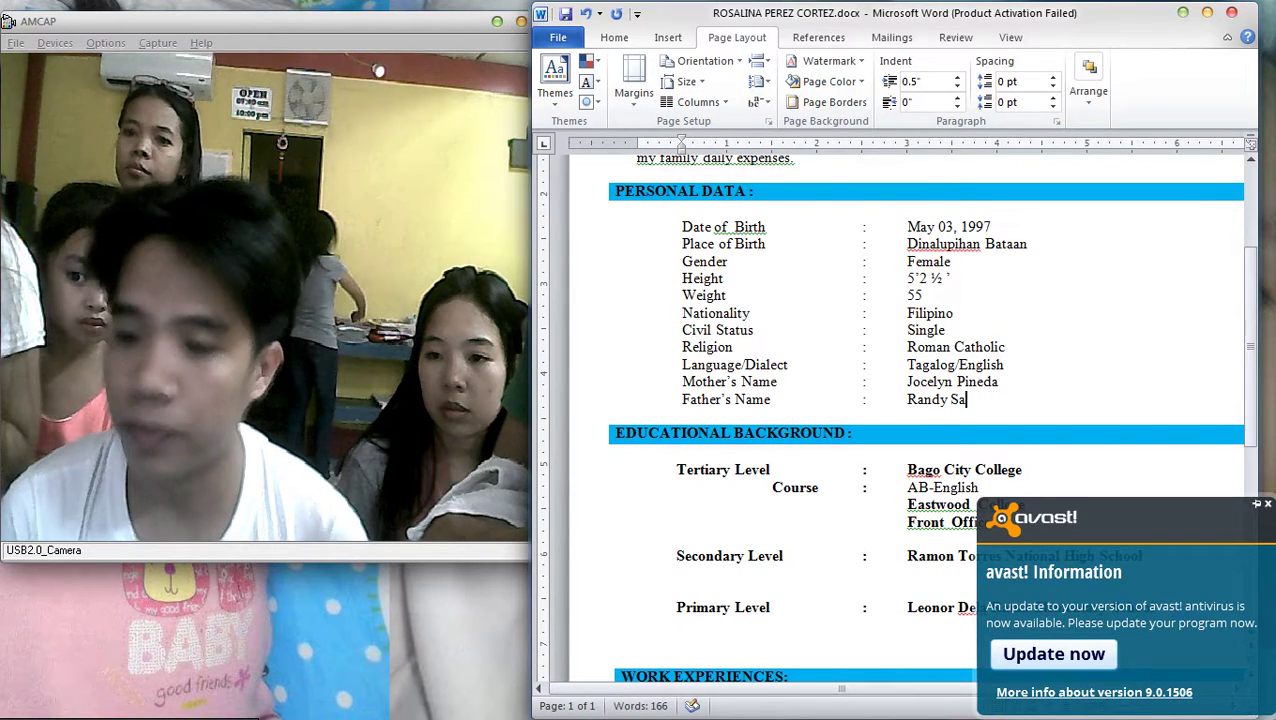
{"action": "key", "text": "BackSpace"}
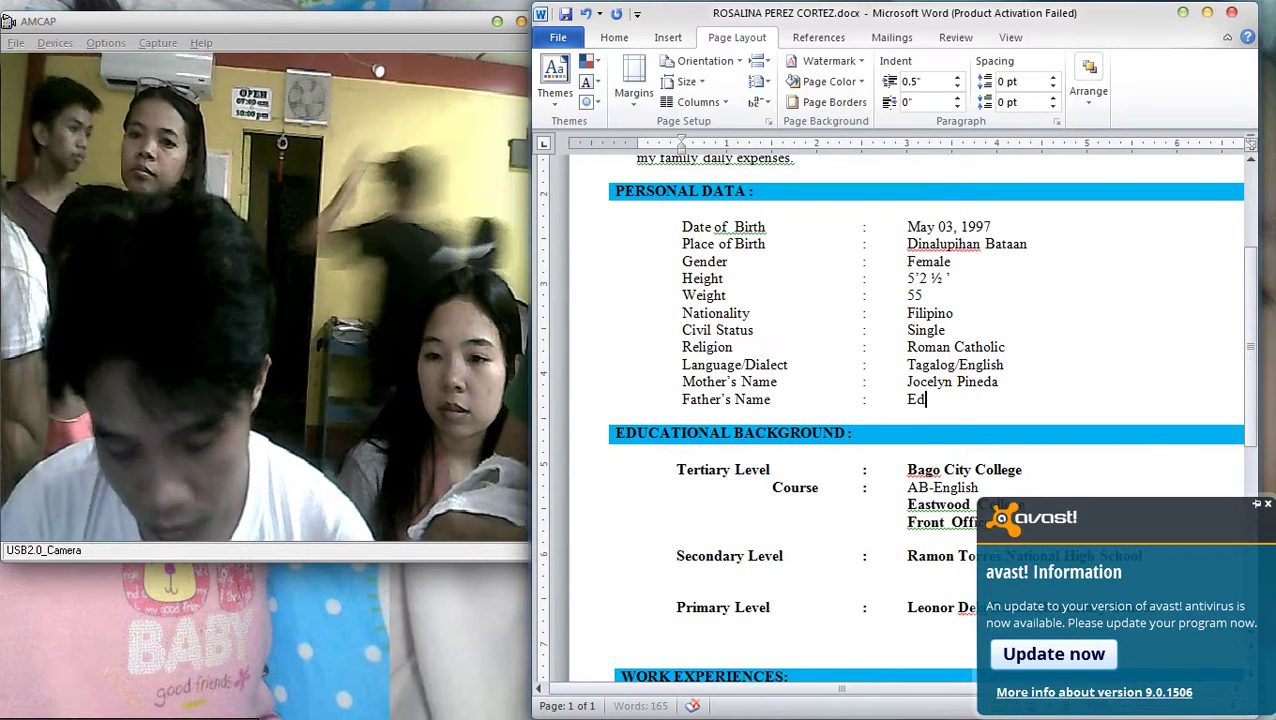
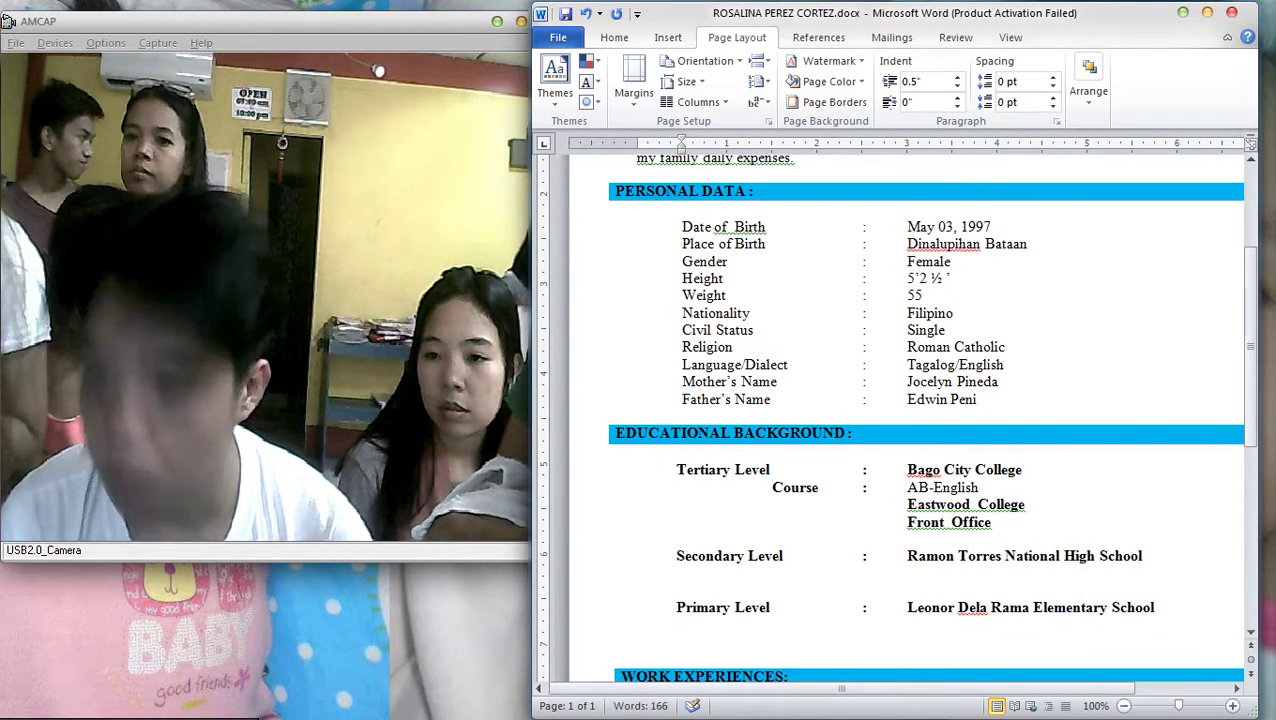
{"action": "scroll", "coordinate": [884, 431], "scroll_direction": "down", "scroll_amount": 1}
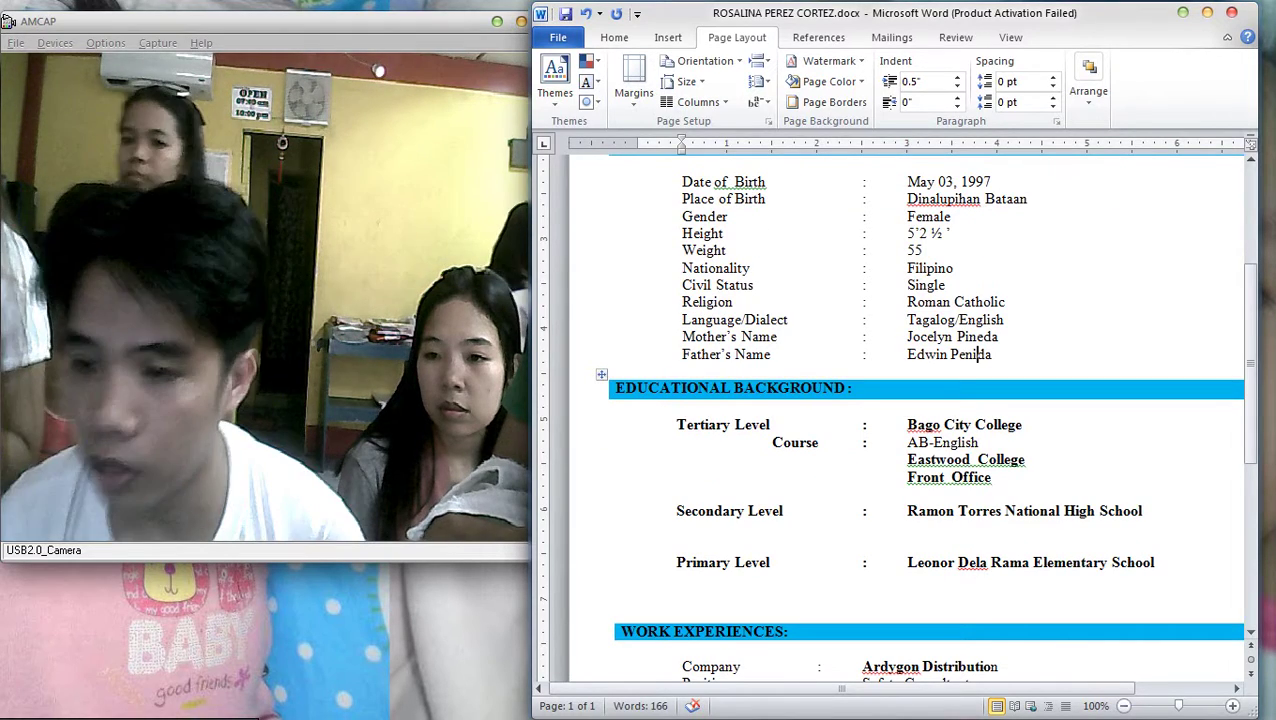
{"action": "key", "text": "BackSpace"}
{"action": "key", "text": "BackSpace"}
{"action": "key", "text": "BackSpace"}
Delete the Tertiary Level rows and change Ramon to Pagalanggang in the secondary school name
{"action": "type", "text": "ine"}
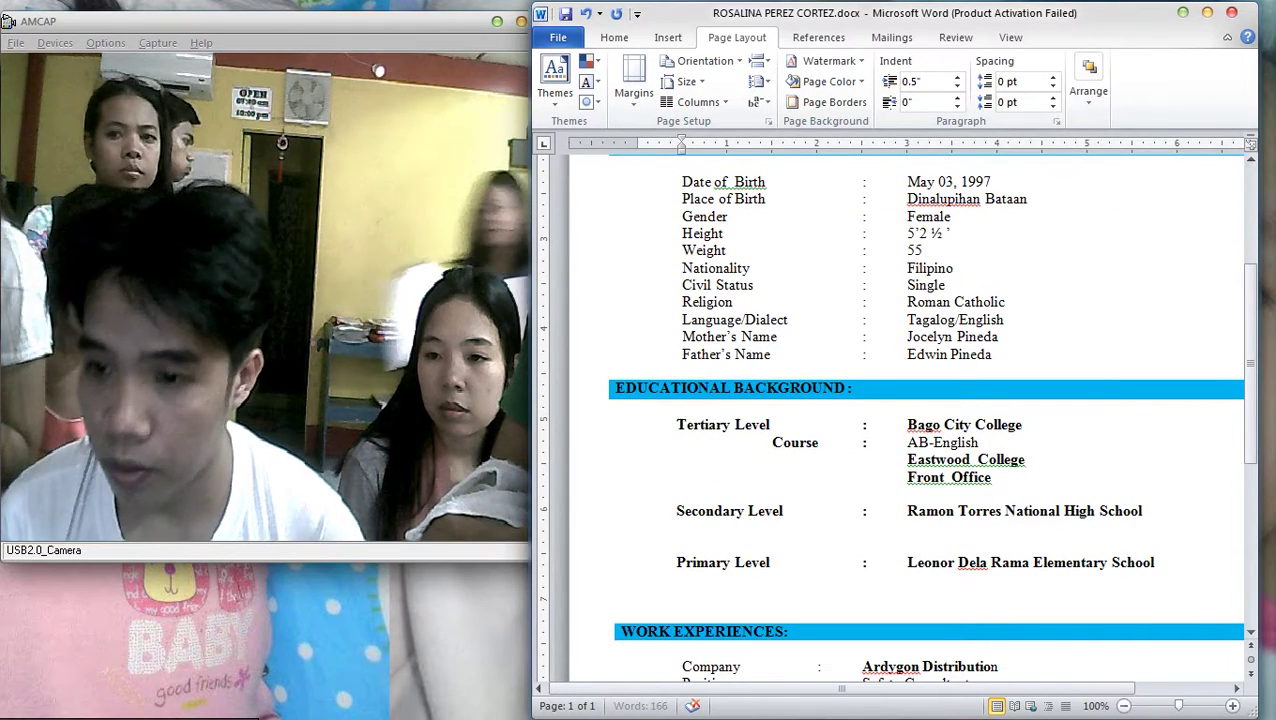
{"action": "scroll", "coordinate": [990, 400], "scroll_direction": "down", "scroll_amount": 2}
{"action": "left_click_drag", "start_coordinate": [997, 388], "coordinate": [676, 334]}
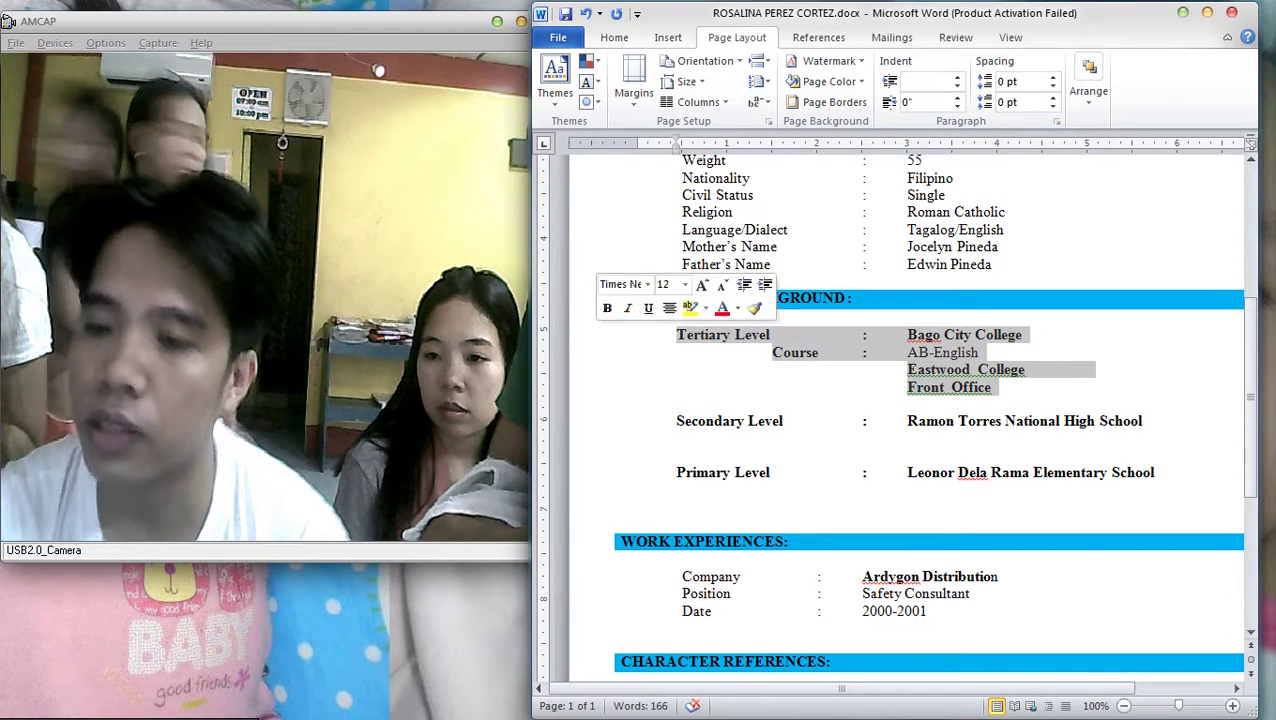
{"action": "key", "text": "Delete"}
{"action": "key", "text": "Delete"}
{"action": "left_click_drag", "start_coordinate": [957, 335], "coordinate": [907, 335]}
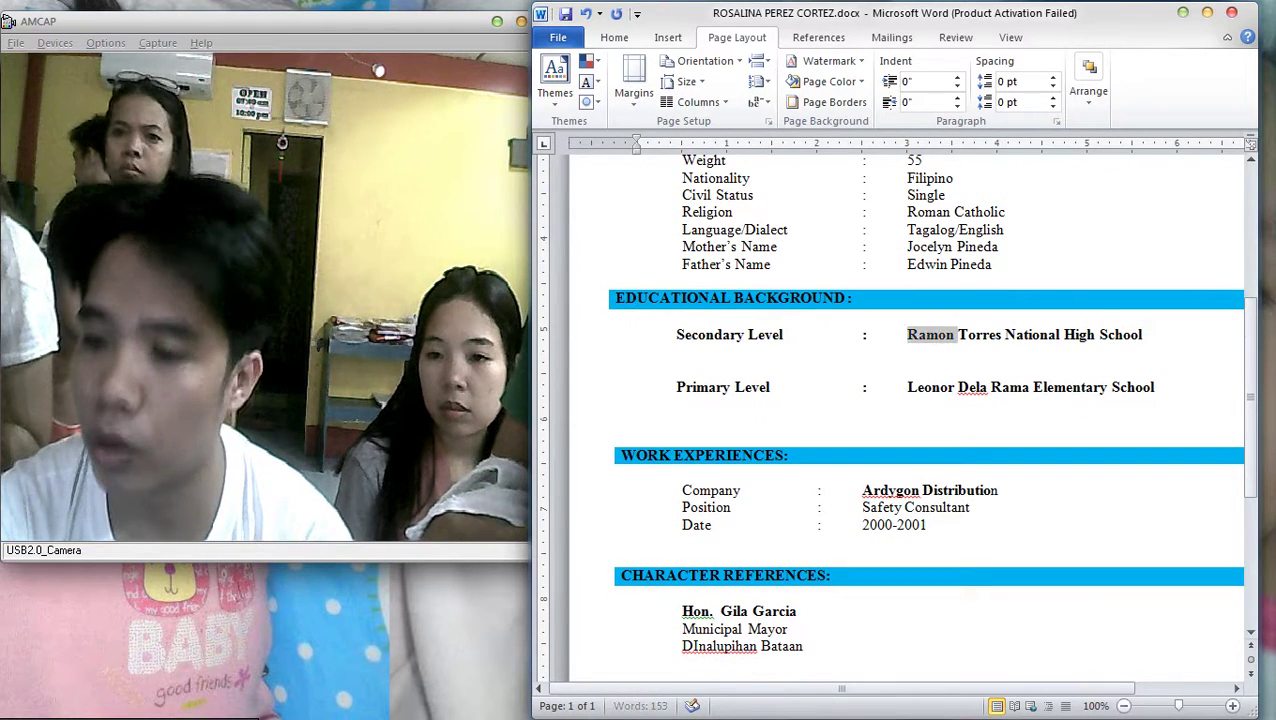
{"action": "type", "text": "Pa"}
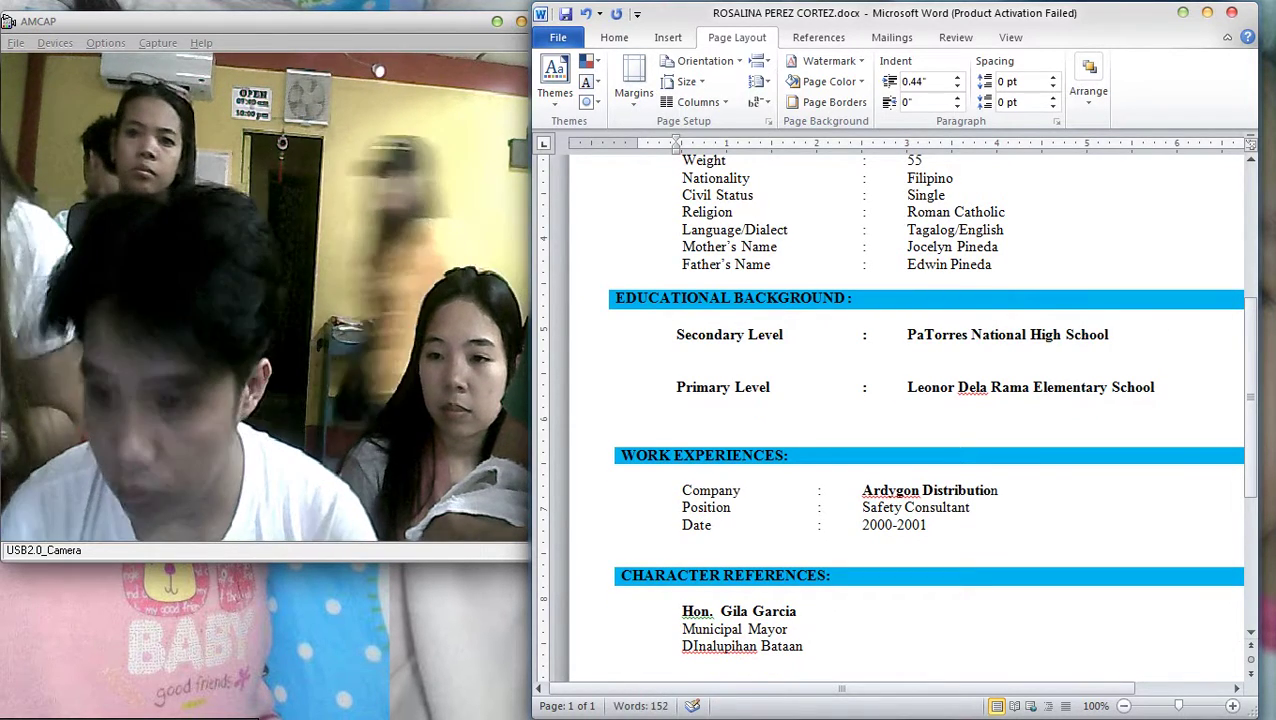
{"action": "type", "text": "galang"}
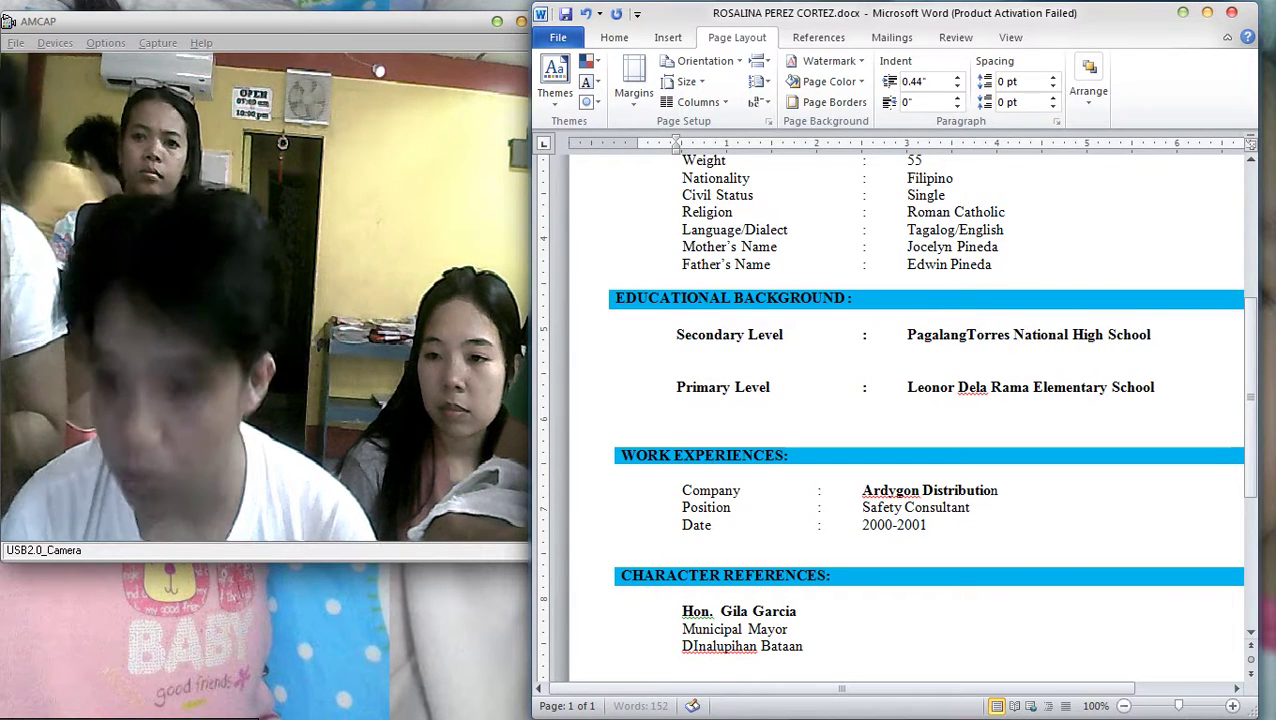
{"action": "type", "text": "gang"}
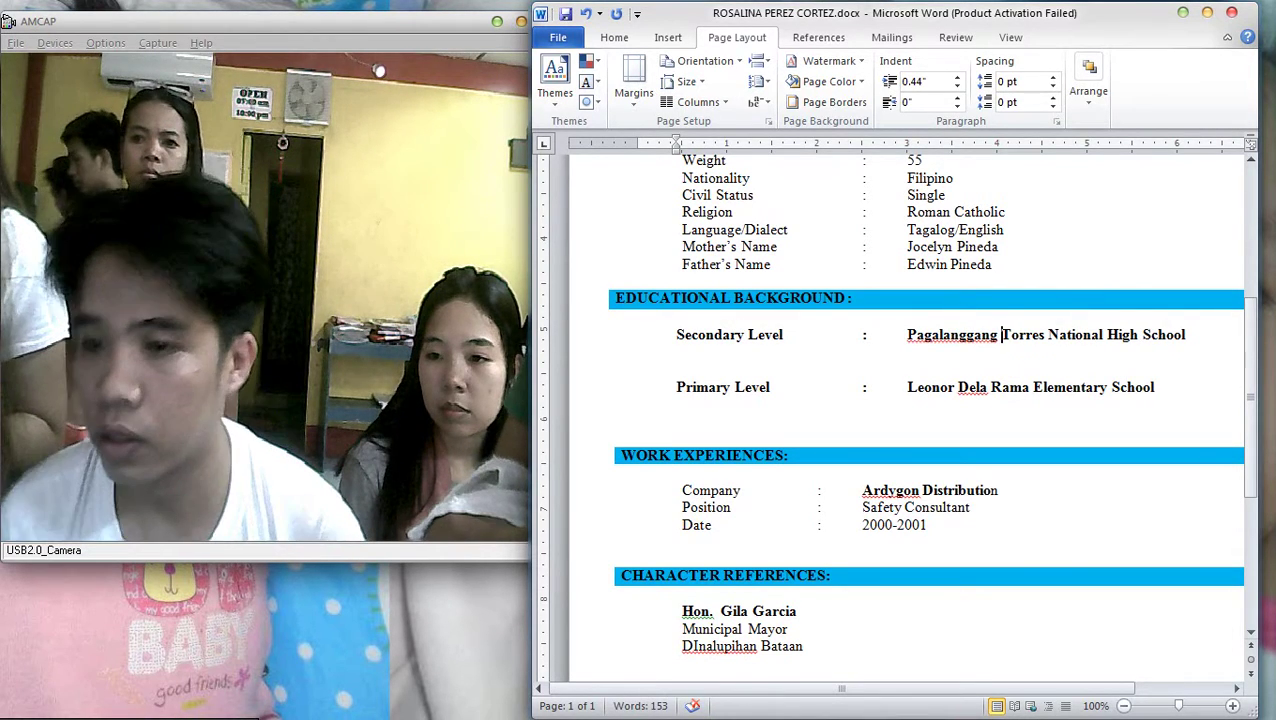
Add the line 'Pagalanggang Dinalupihan Bataan' under the secondary school name
{"action": "left_click", "coordinate": [1186, 335]}
{"action": "key", "text": "Return"}
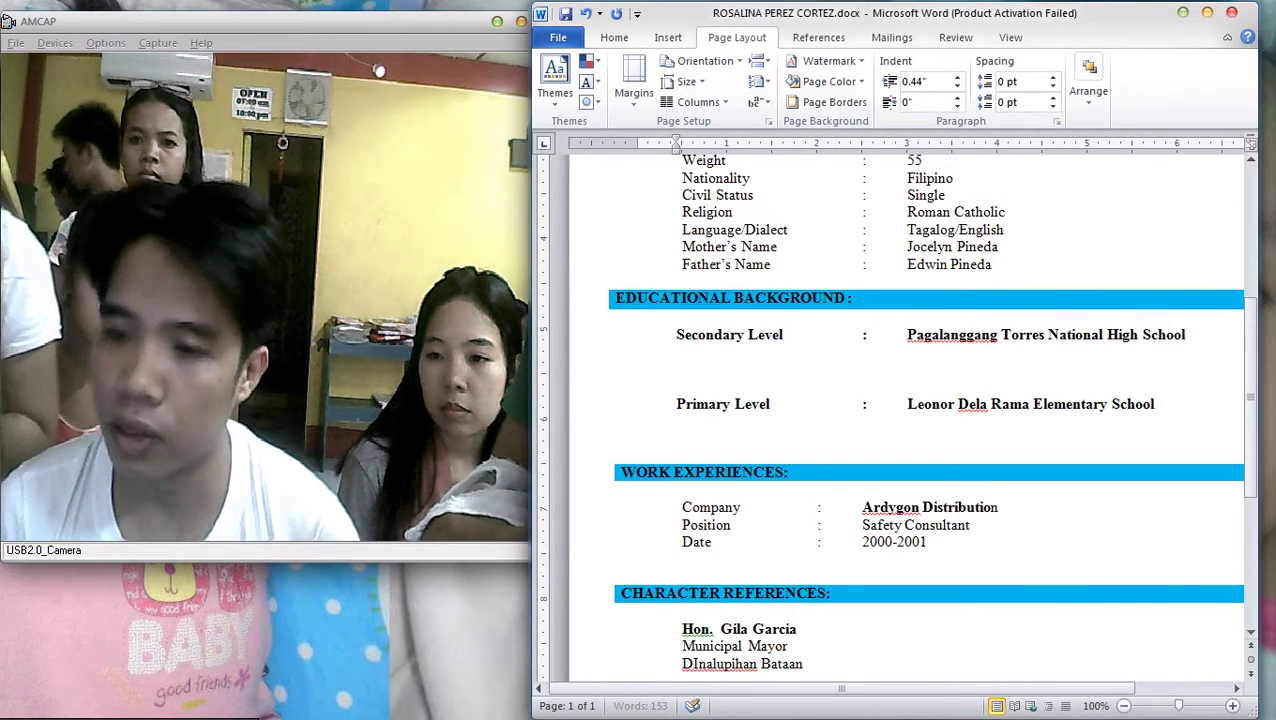
{"action": "type", "text": "Pa"}
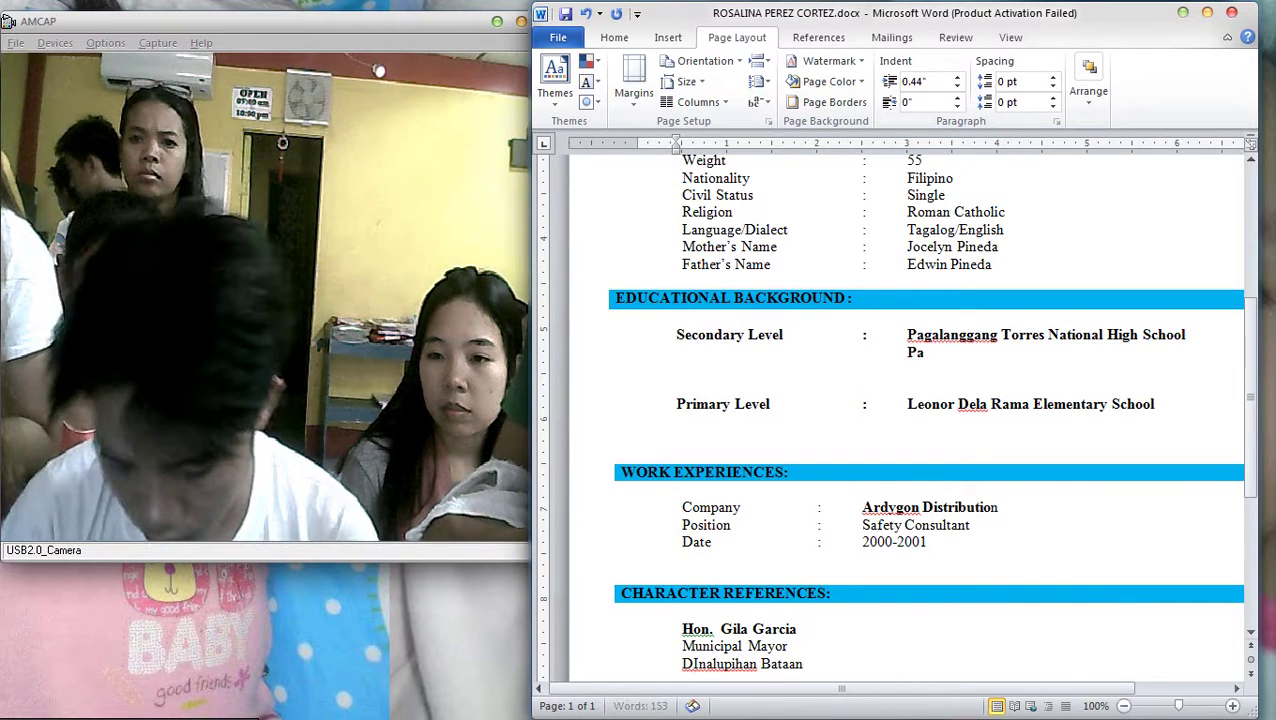
{"action": "type", "text": "galanggang"}
{"action": "key", "text": "BackSpace"}
{"action": "key", "text": "BackSpace"}
{"action": "key", "text": "BackSpace"}
{"action": "key", "text": "BackSpace"}
{"action": "key", "text": "BackSpace"}
{"action": "key", "text": "BackSpace"}
{"action": "key", "text": "BackSpace"}
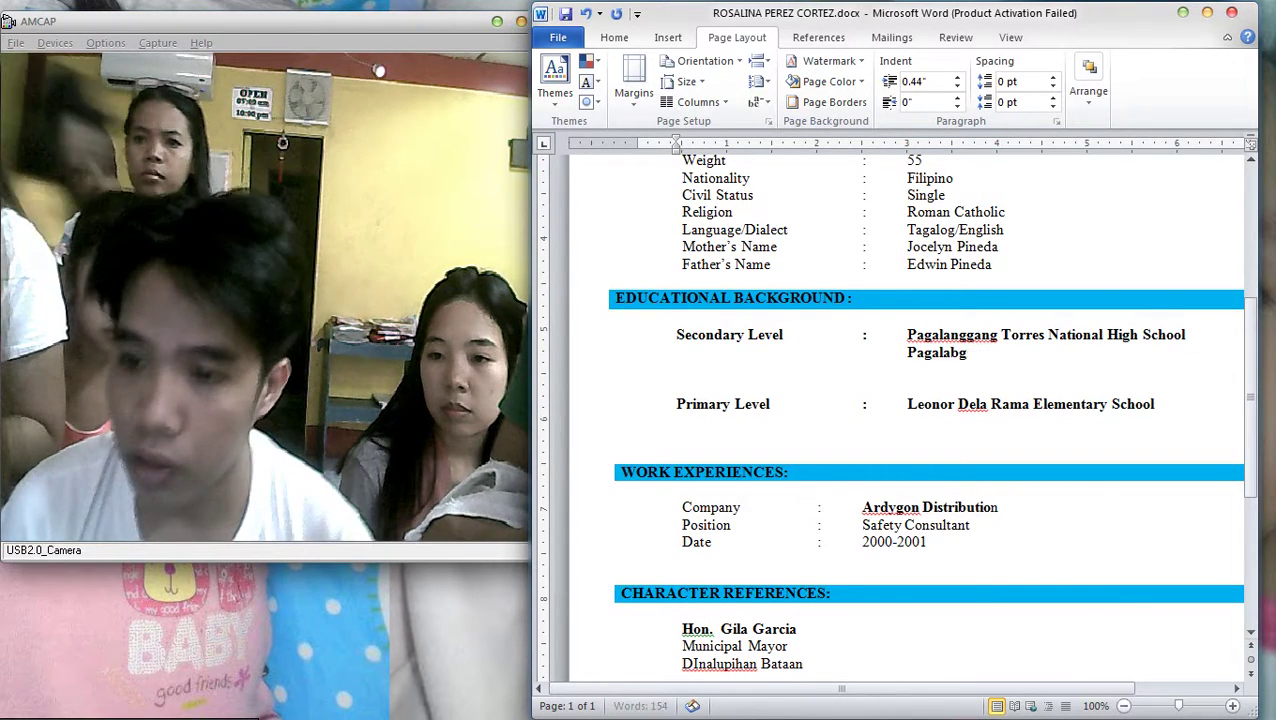
{"action": "type", "text": "anggang"}
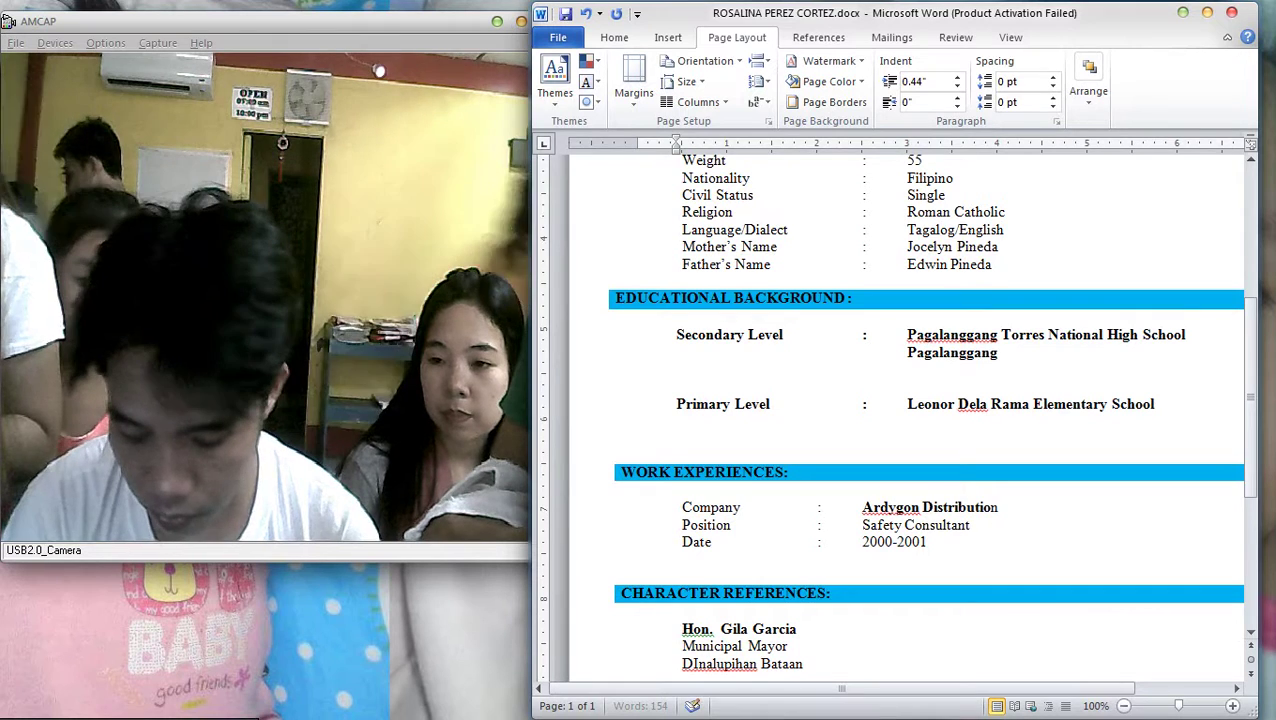
{"action": "type", "text": " Dinalupigha"}
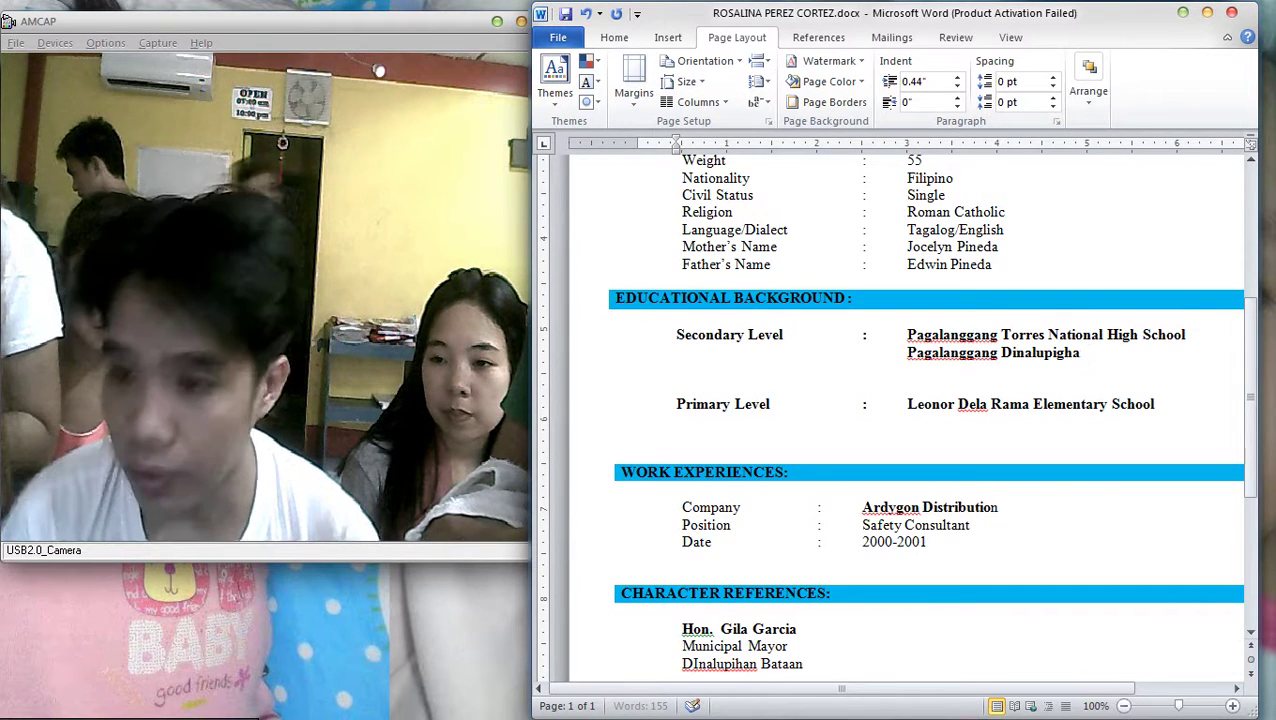
{"action": "key", "text": "BackSpace"}
{"action": "key", "text": "BackSpace"}
{"action": "key", "text": "BackSpace"}
{"action": "type", "text": "ham"}
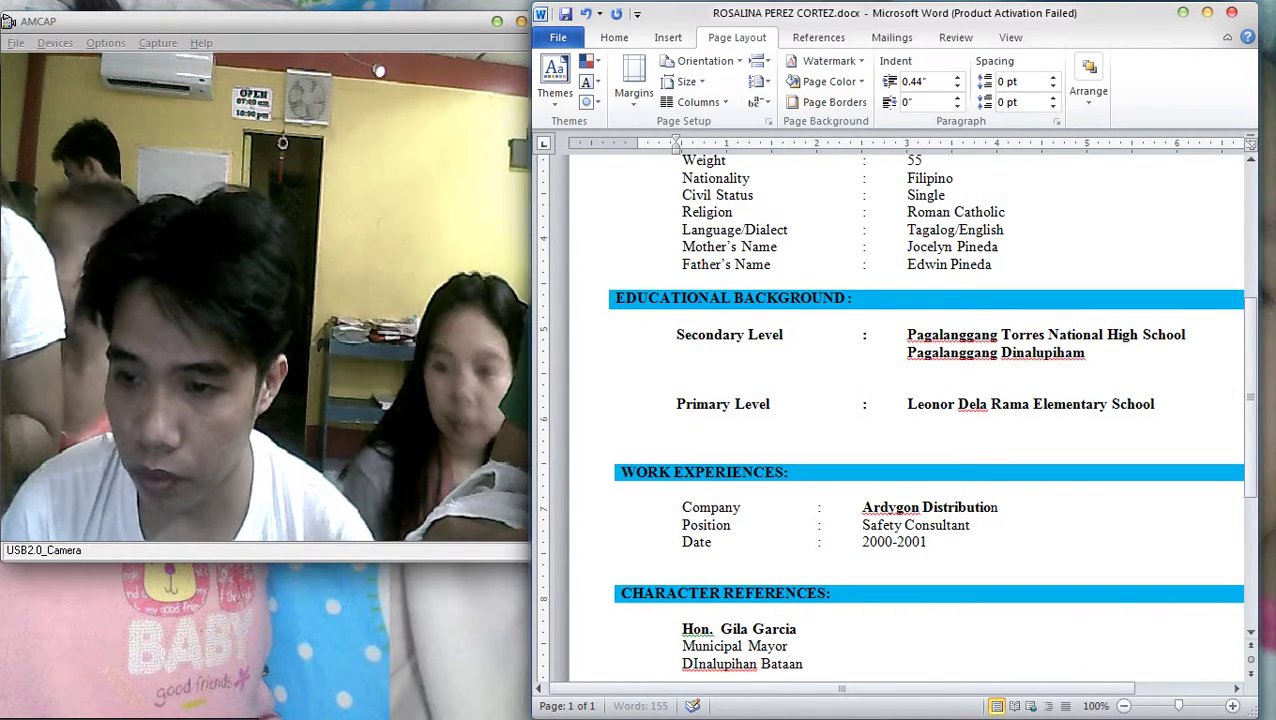
{"action": "key", "text": "BackSpace"}
{"action": "key", "text": "BackSpace"}
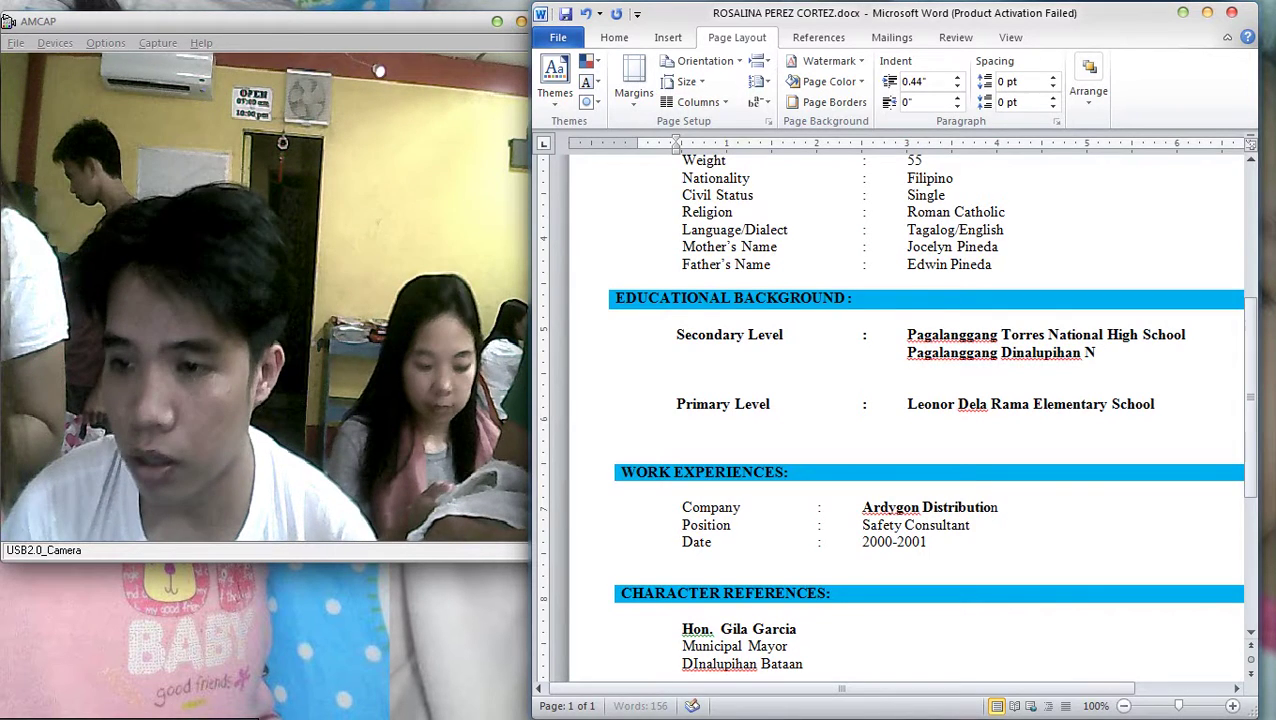
{"action": "key", "text": "BackSpace"}
{"action": "type", "text": "B"}
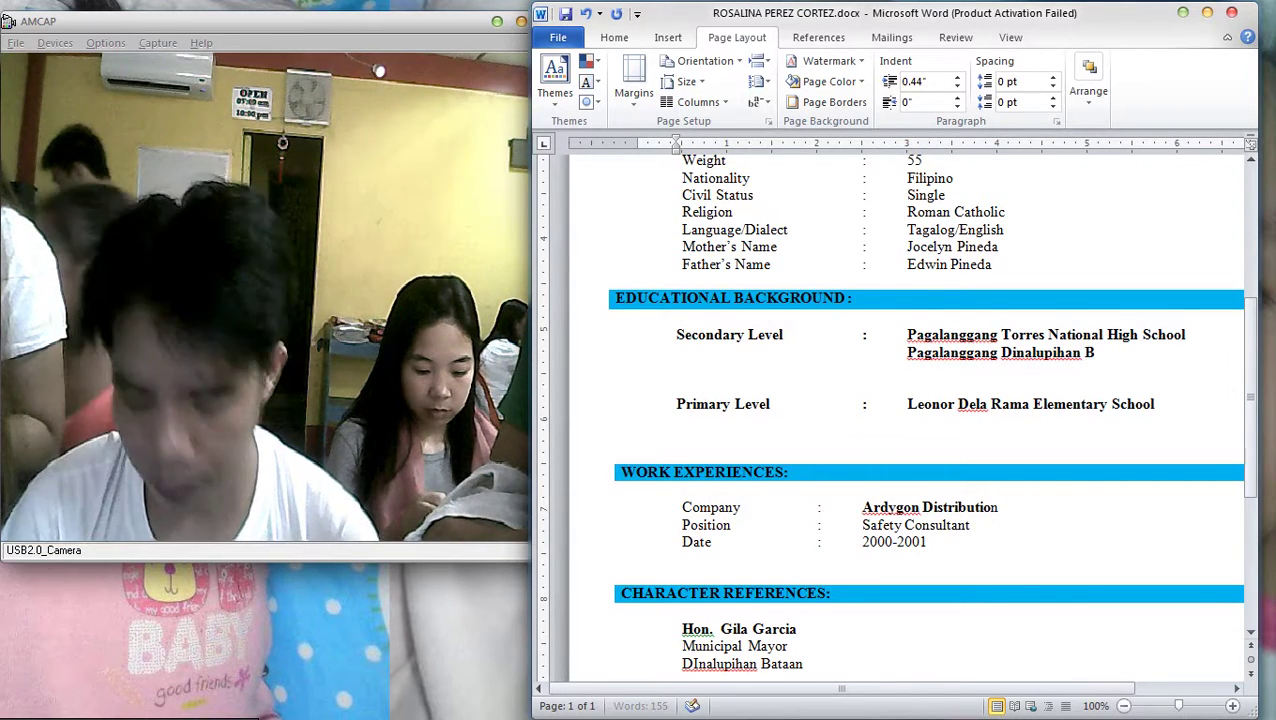
{"action": "type", "text": "ataan"}
Add the school years 2010-2014 below the address and remove the extra blank line
{"action": "key", "text": "Return"}
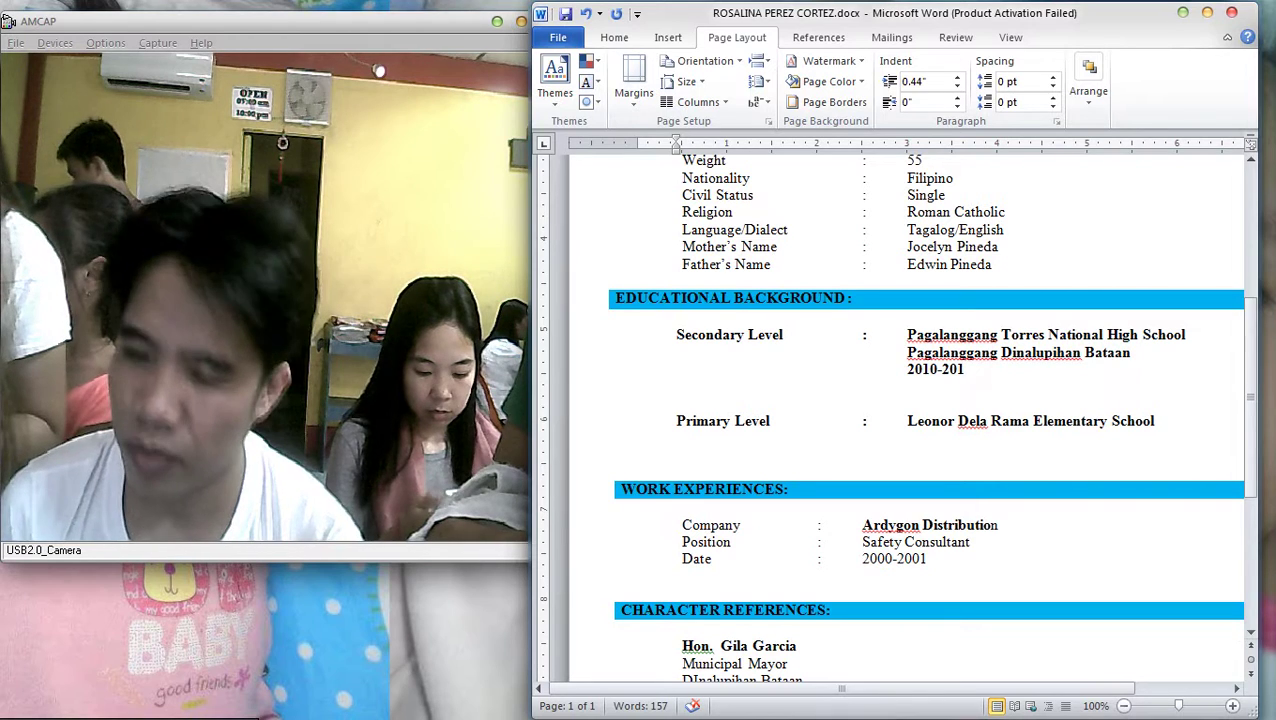
{"action": "key", "text": "BackSpace"}
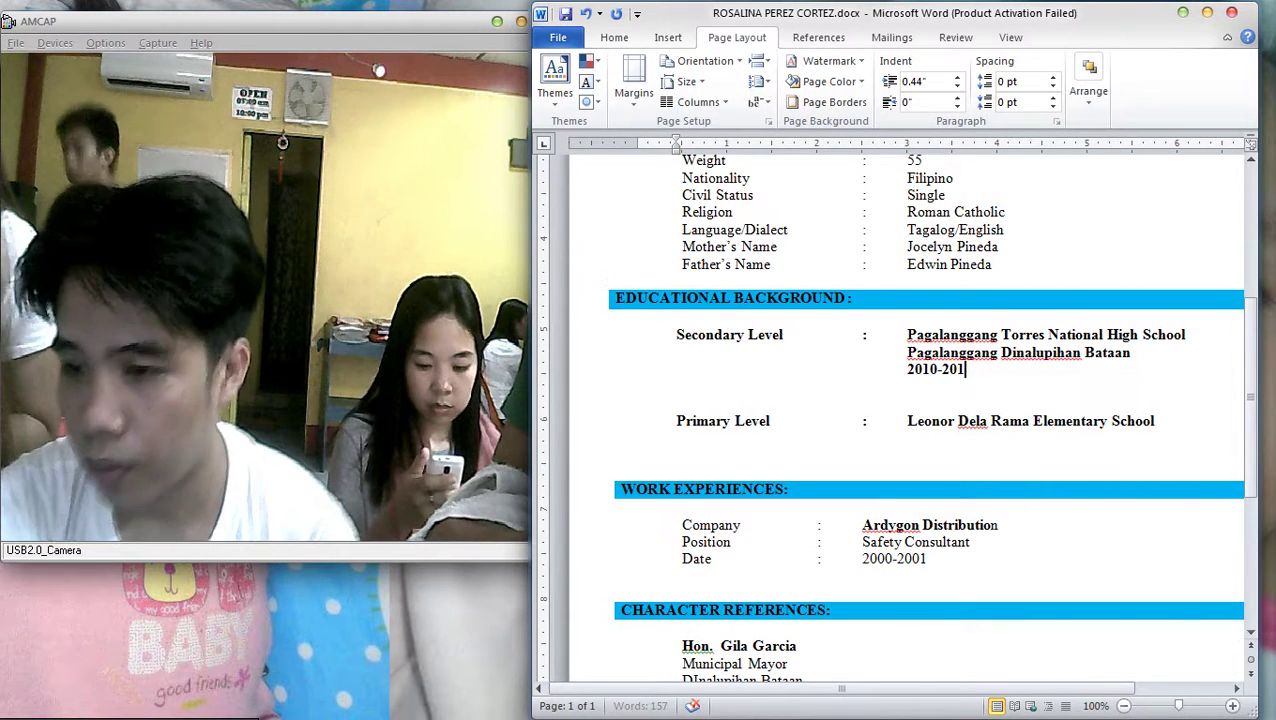
{"action": "key", "text": "ctrl+shift+Up"}
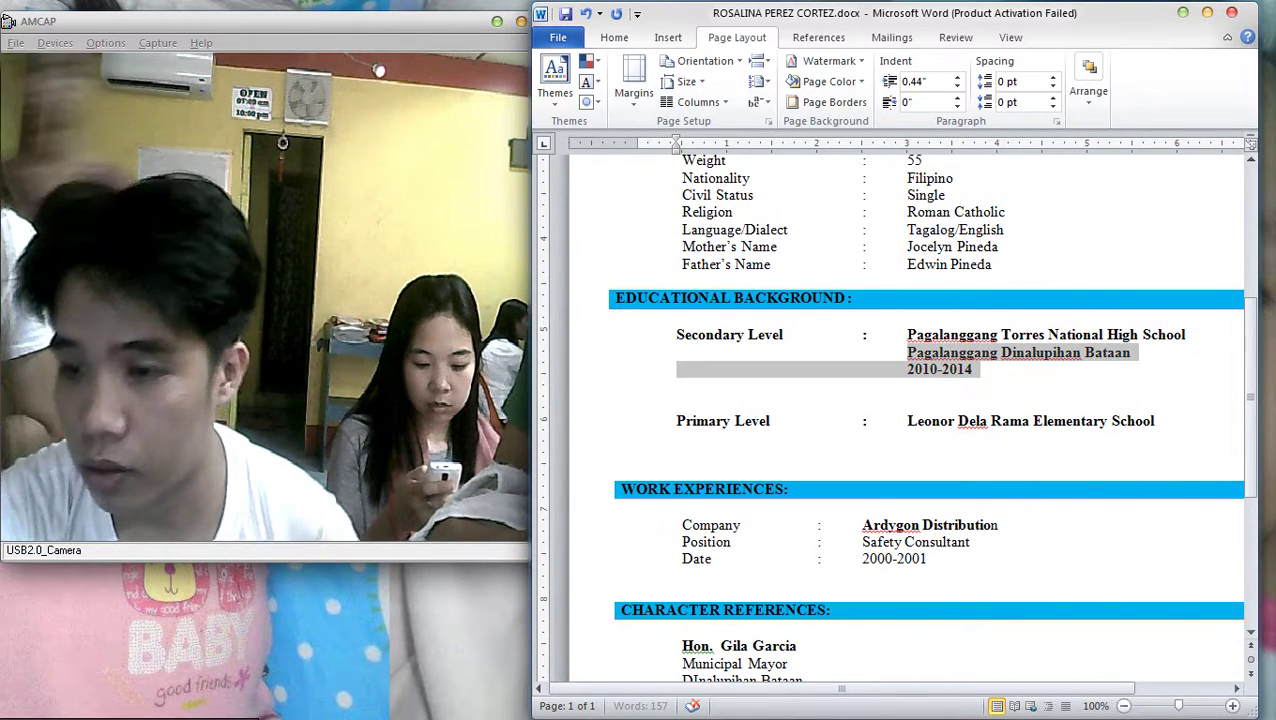
{"action": "scroll", "coordinate": [910, 410], "scroll_direction": "up", "scroll_amount": 3}
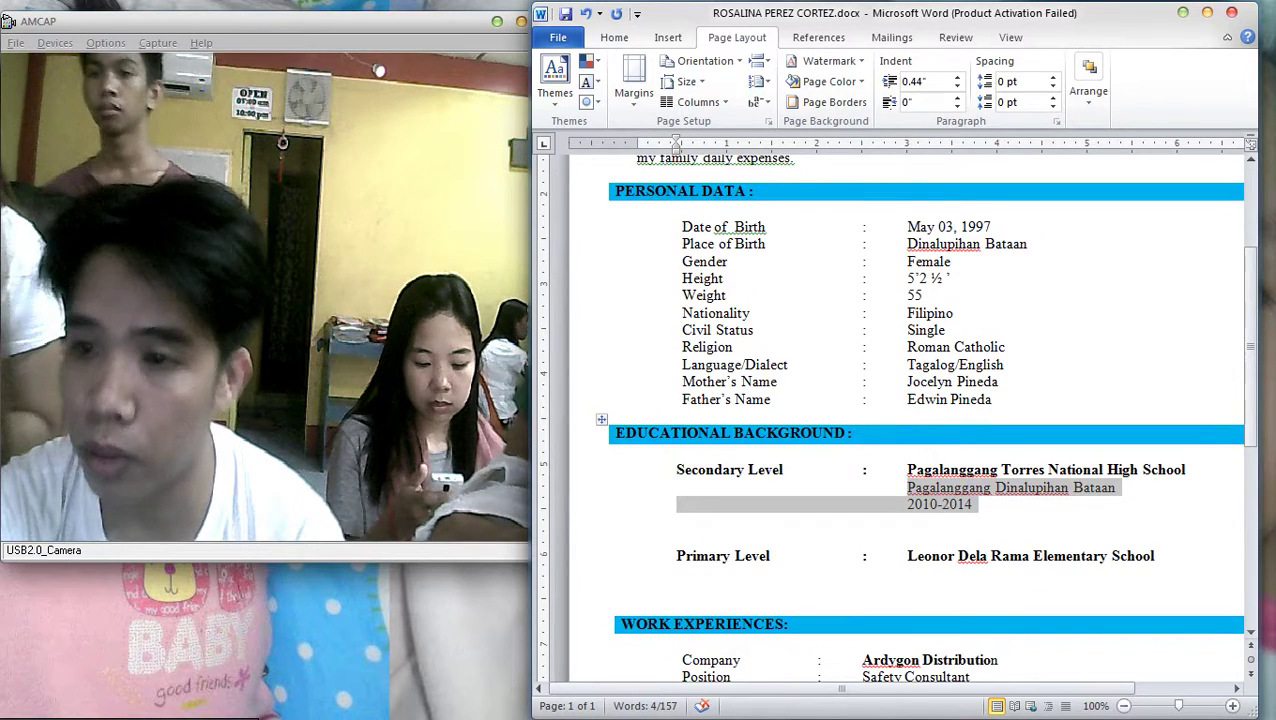
{"action": "scroll", "coordinate": [910, 410], "scroll_direction": "down", "scroll_amount": 3}
{"action": "key", "text": "Right"}
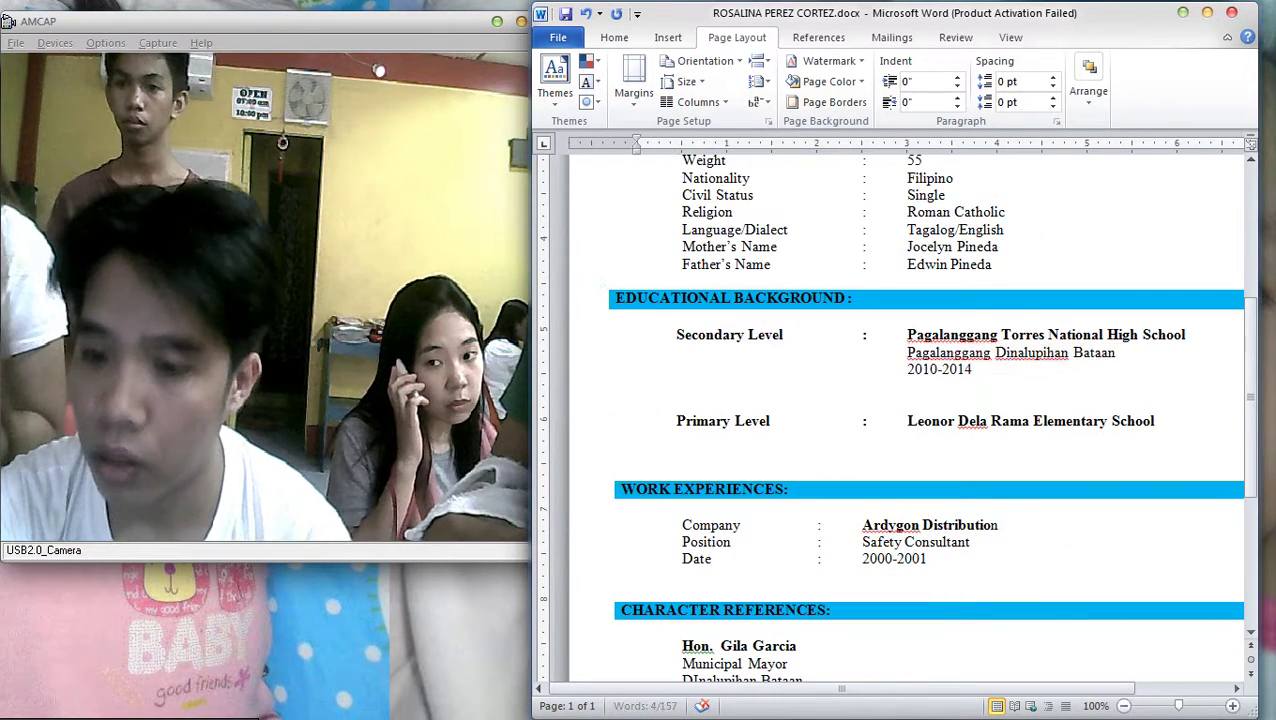
{"action": "key", "text": "BackSpace"}
Rename the primary school to Dinalupihan Elementary School
{"action": "left_click_drag", "start_coordinate": [907, 404], "coordinate": [990, 404]}
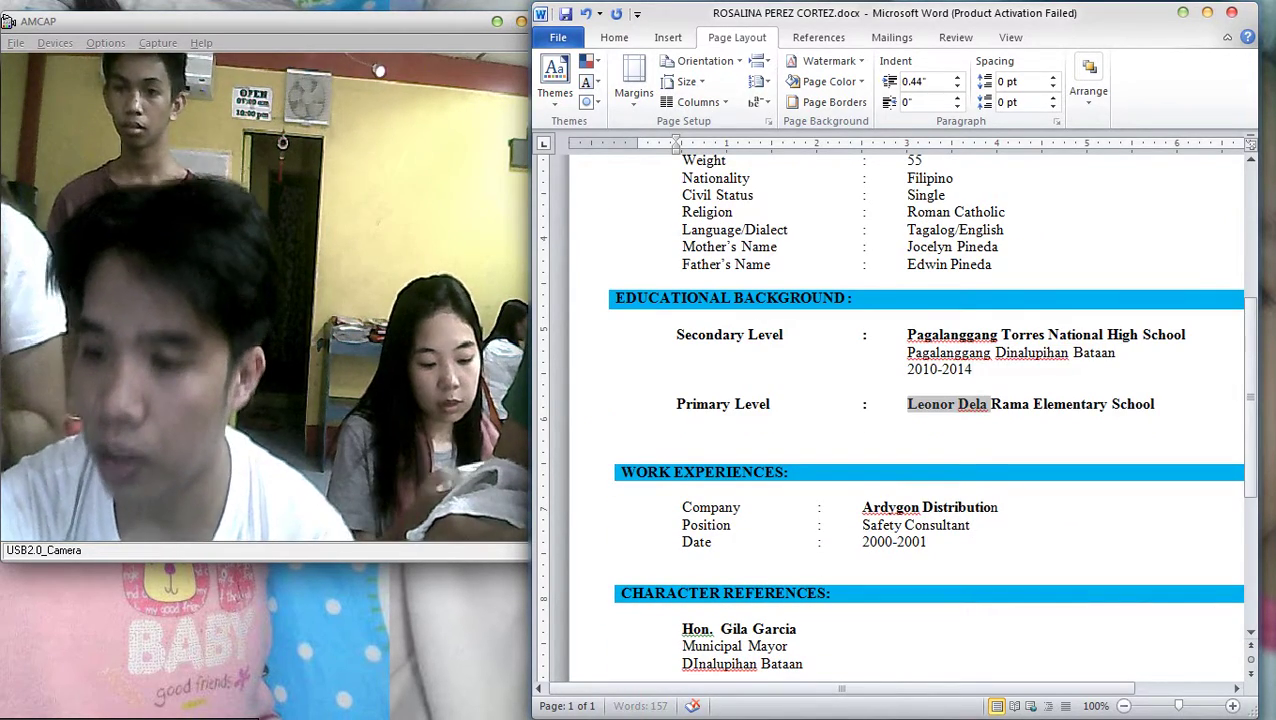
{"action": "key", "text": "Delete"}
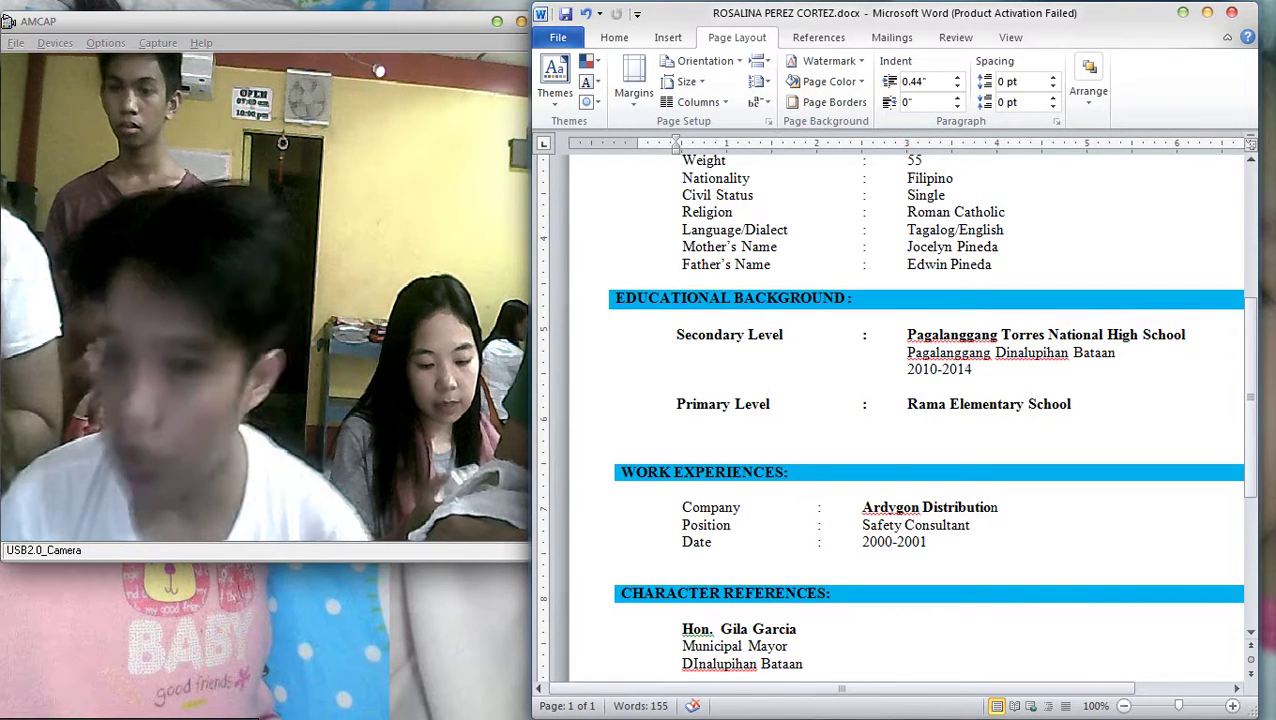
{"action": "type", "text": "Dinalu"}
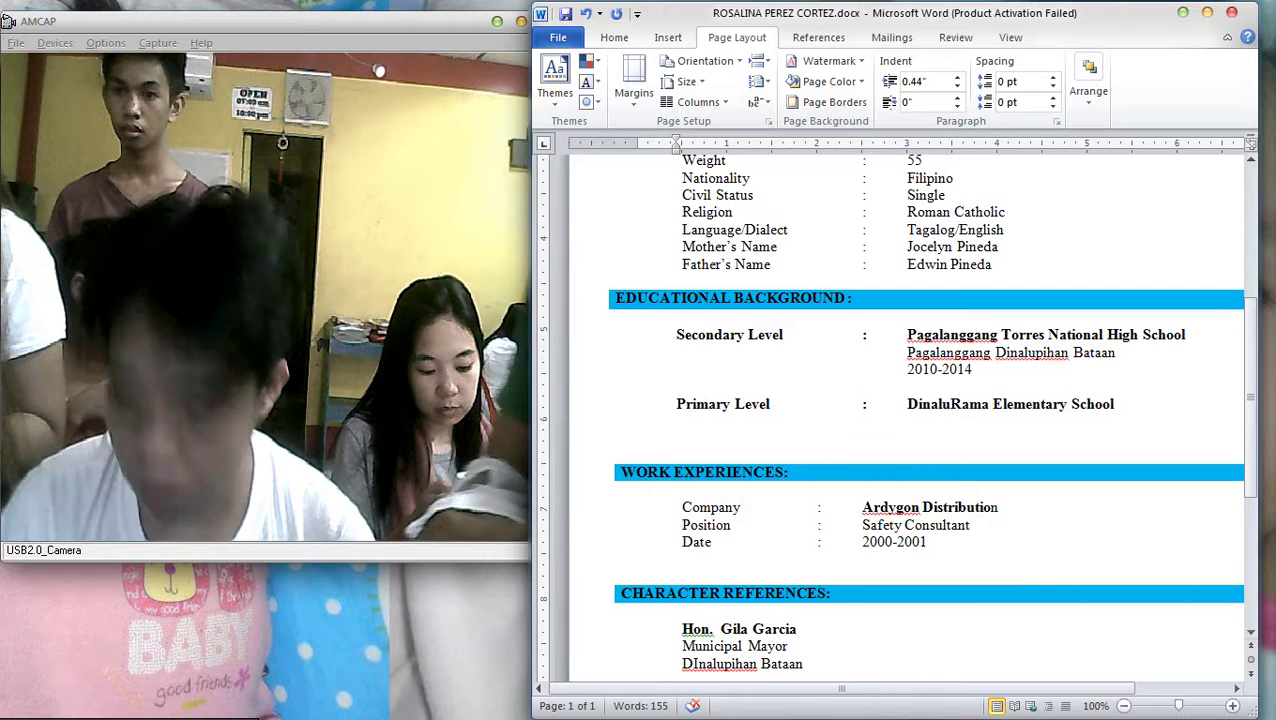
{"action": "type", "text": "pihan"}
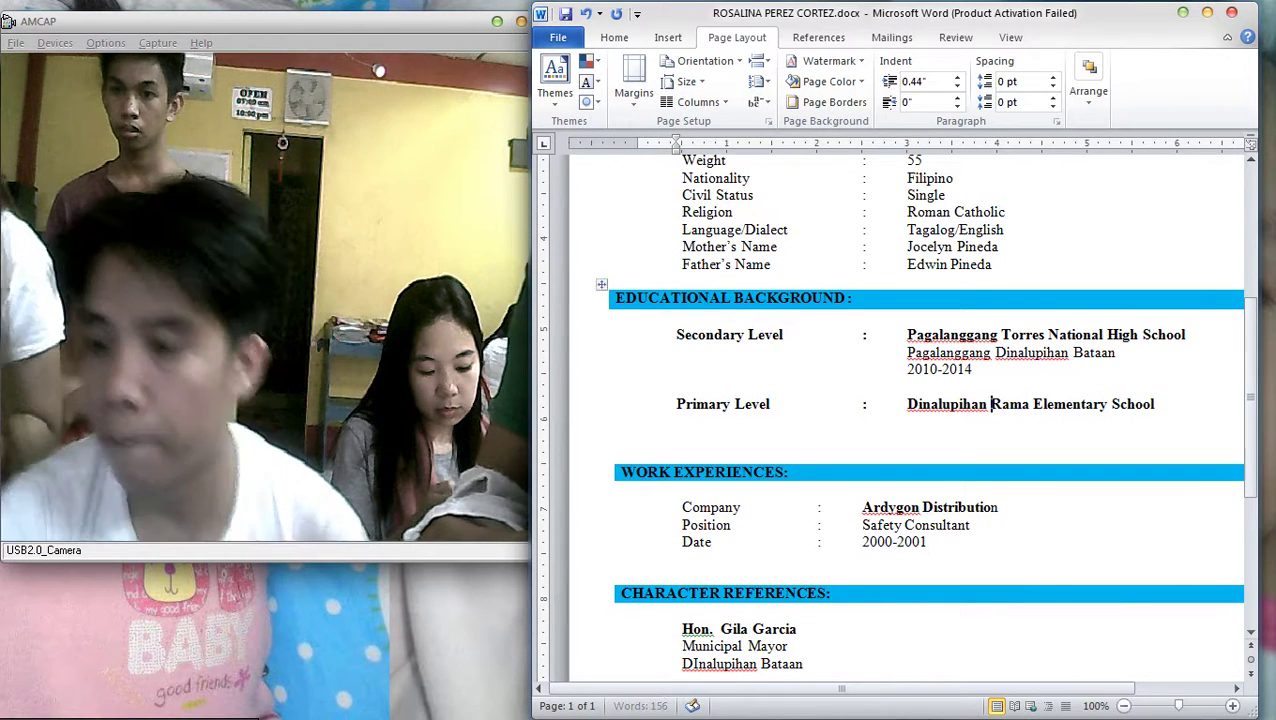
{"action": "key", "text": "ctrl+shift+Right"}
{"action": "key", "text": "Delete"}
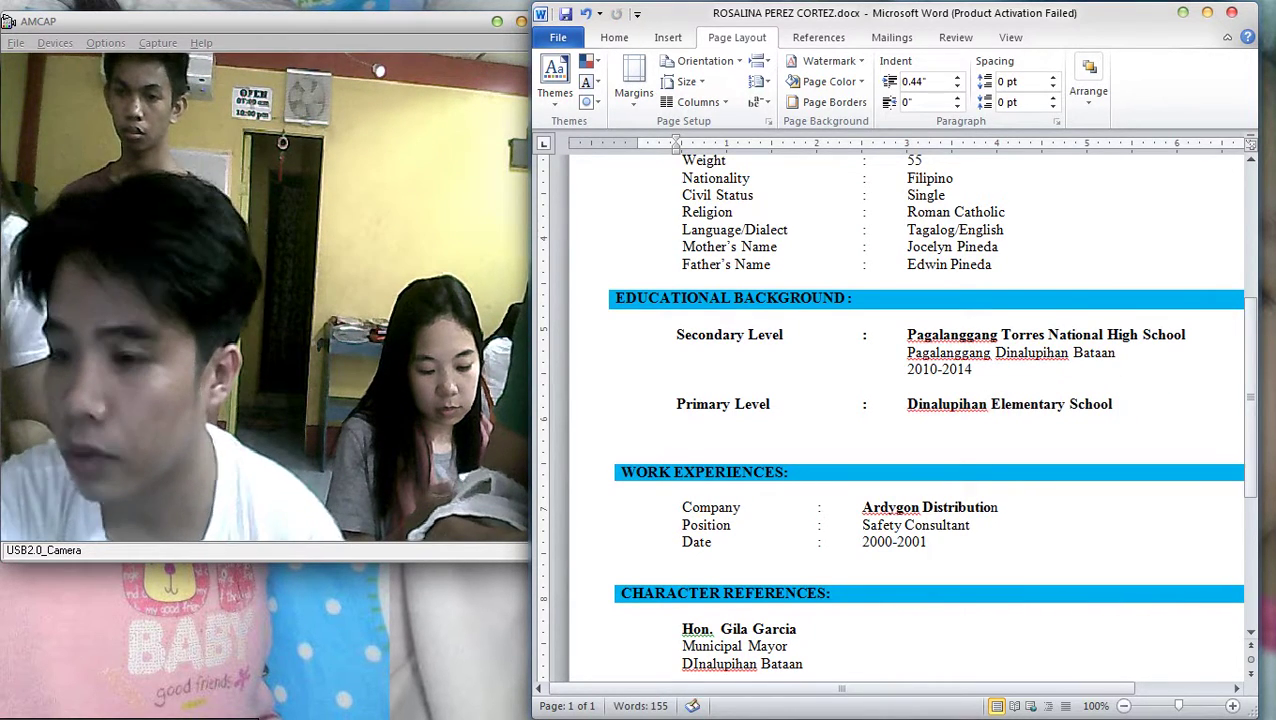
Copy the Dinalupihan Bataan address line and paste it under the primary school
{"action": "key", "text": "shift+Left"}
{"action": "key", "text": "shift+Left"}
{"action": "key", "text": "shift+Left"}
{"action": "key", "text": "shift+Left"}
{"action": "key", "text": "shift+Left"}
{"action": "key", "text": "shift+Left"}
{"action": "key", "text": "shift+Left"}
{"action": "key", "text": "shift+Left"}
{"action": "key", "text": "shift+Left"}
{"action": "key", "text": "shift+Left"}
{"action": "key", "text": "shift+Left"}
{"action": "key", "text": "shift+Up"}
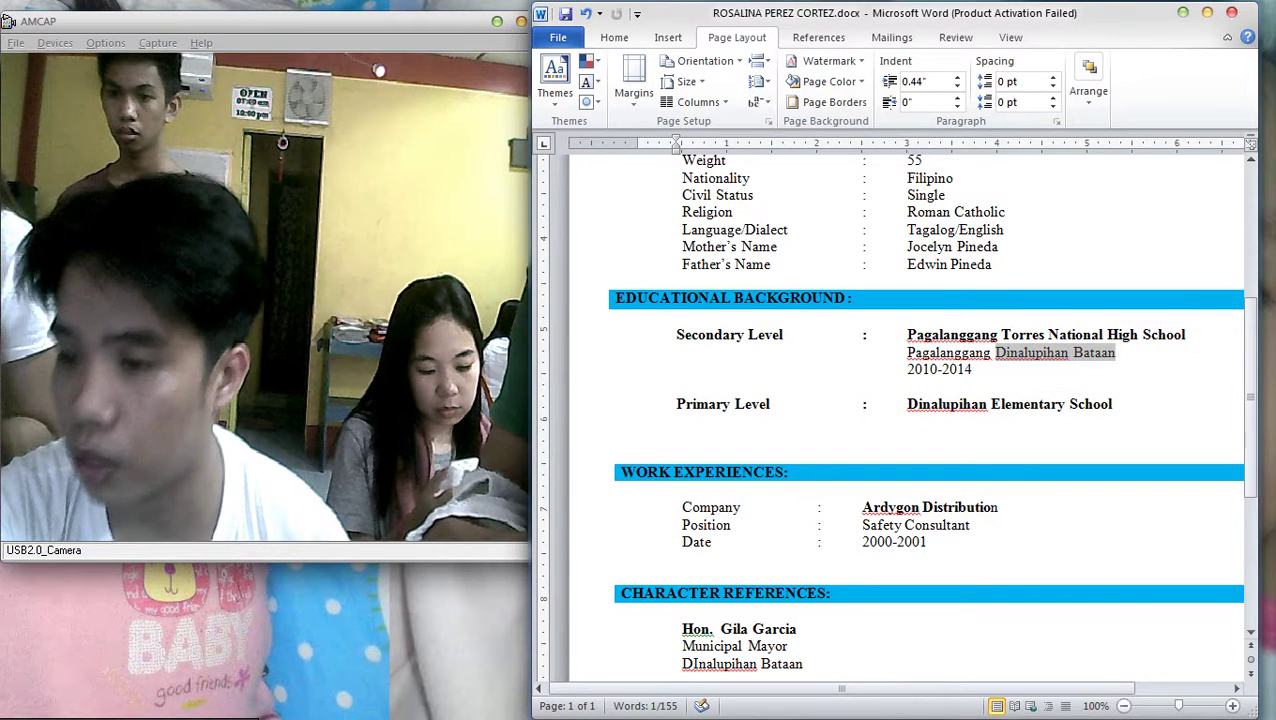
{"action": "type", "text": "Dinalupihan Bataan"}
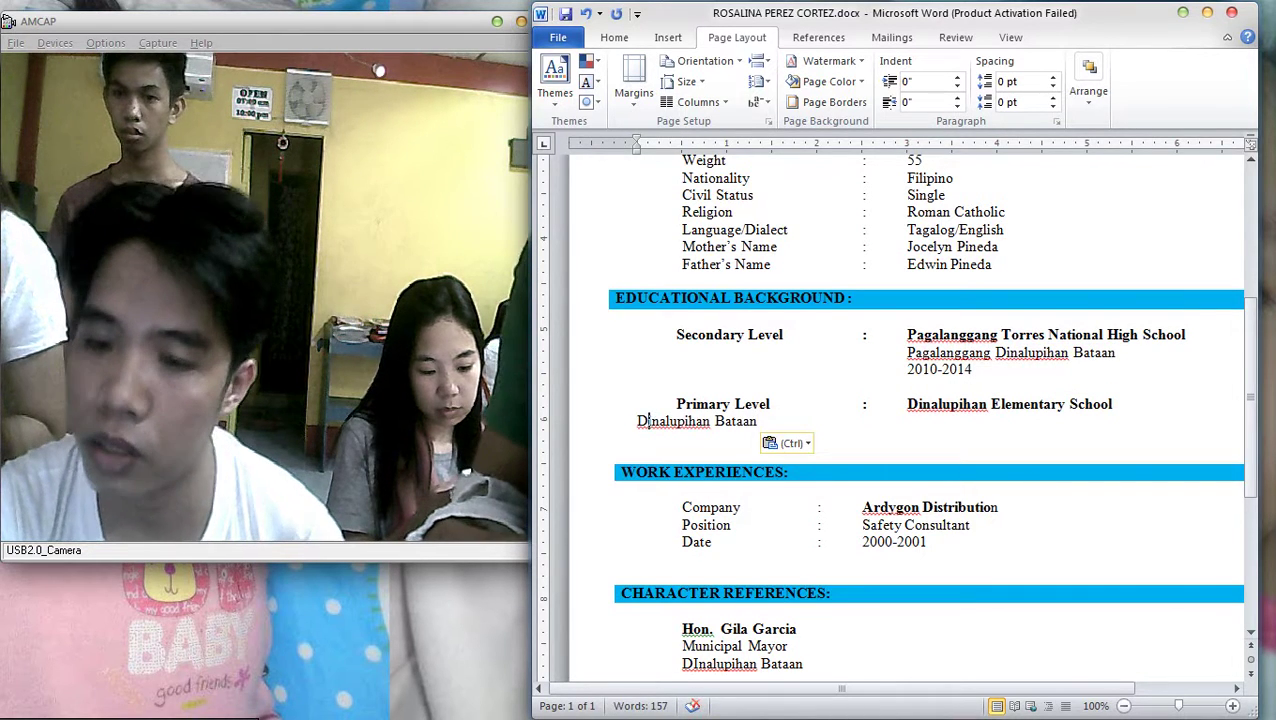
{"action": "key", "text": "Tab"}
{"action": "key", "text": "Tab"}
{"action": "key", "text": "Tab"}
{"action": "key", "text": "Tab"}
{"action": "key", "text": "Tab"}
{"action": "key", "text": "Tab"}
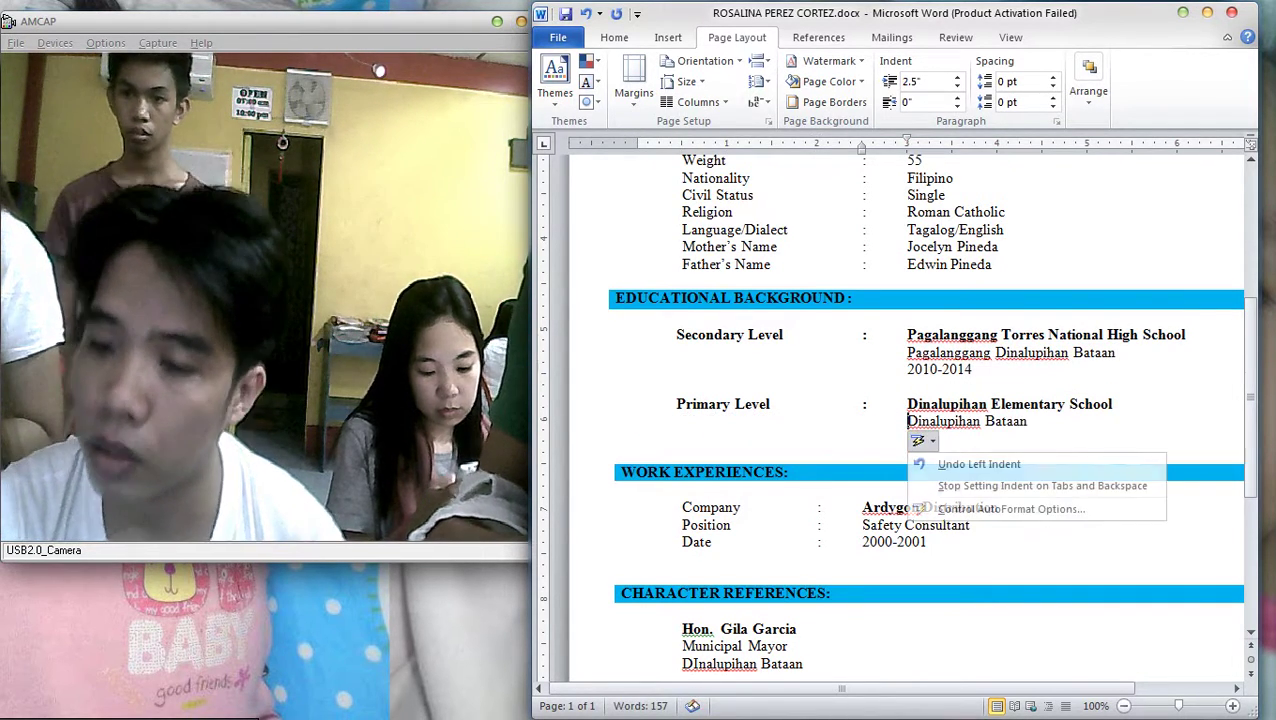
{"action": "key", "text": "Return"}
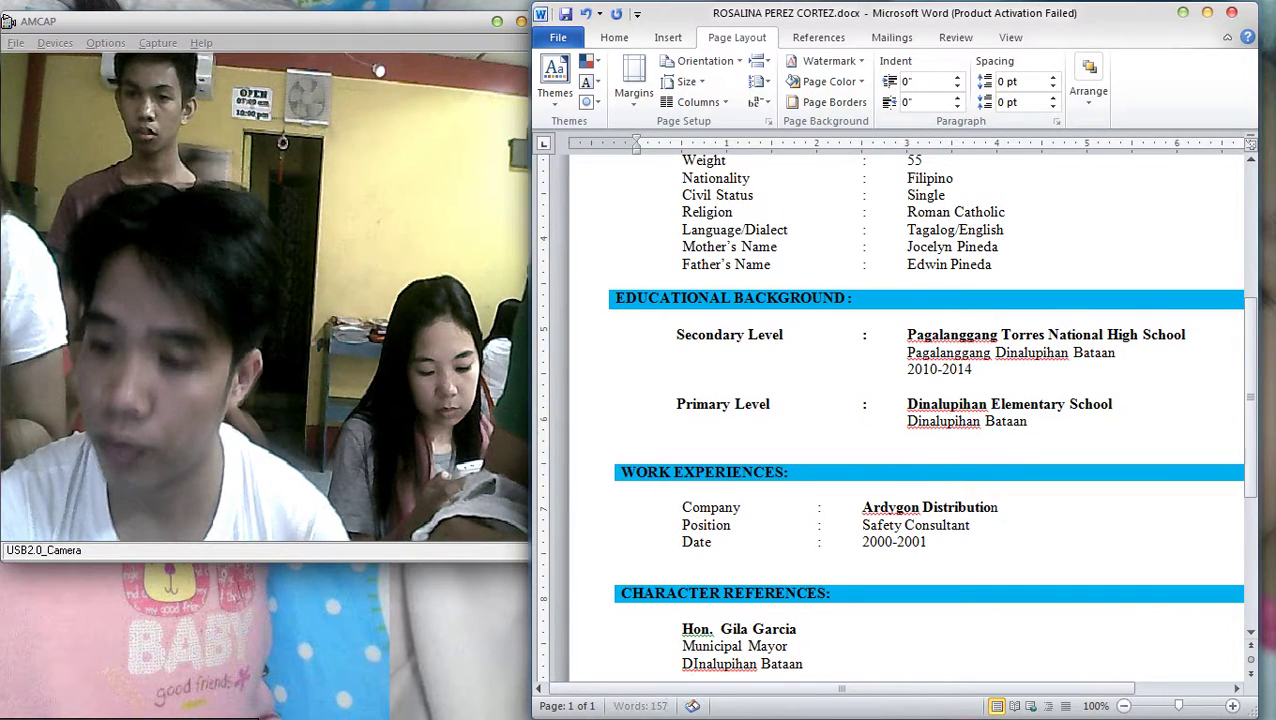
{"action": "key", "text": "Return"}
Type the years 1998-1999 on a new line below the address
{"action": "type", "text": "200"}
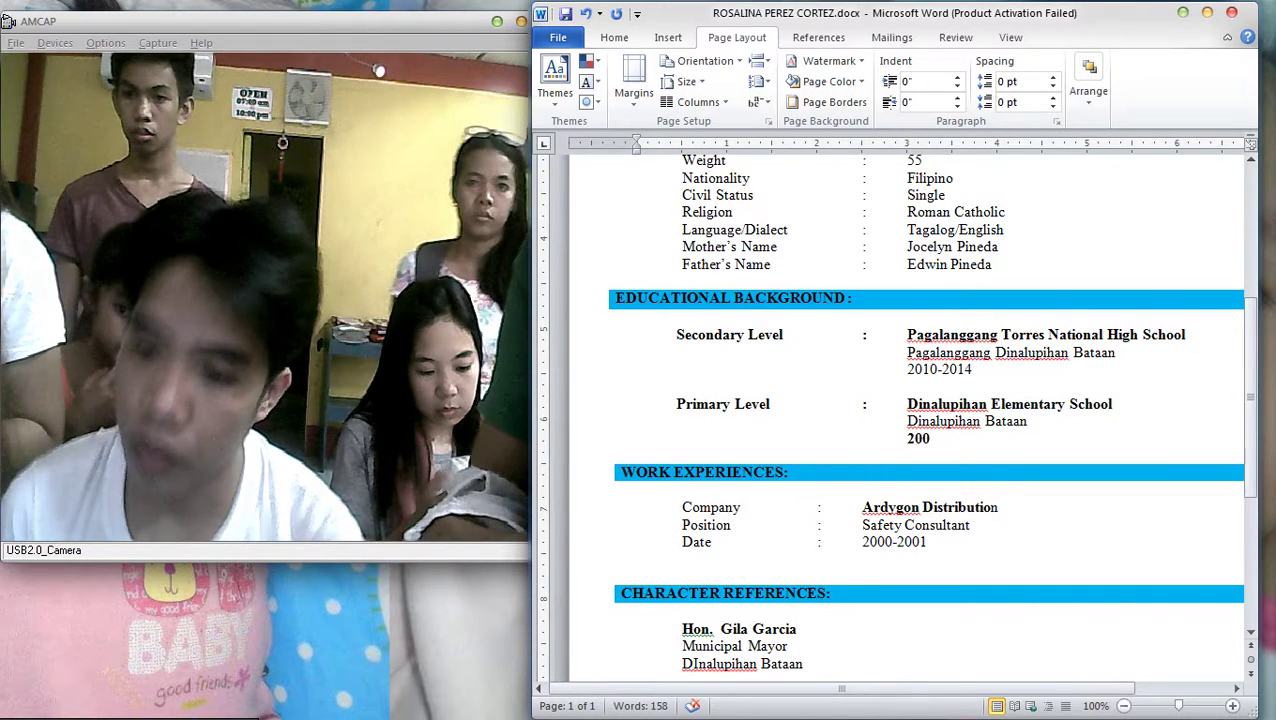
{"action": "key", "text": "BackSpace"}
{"action": "key", "text": "BackSpace"}
{"action": "key", "text": "BackSpace"}
{"action": "type", "text": "199"}
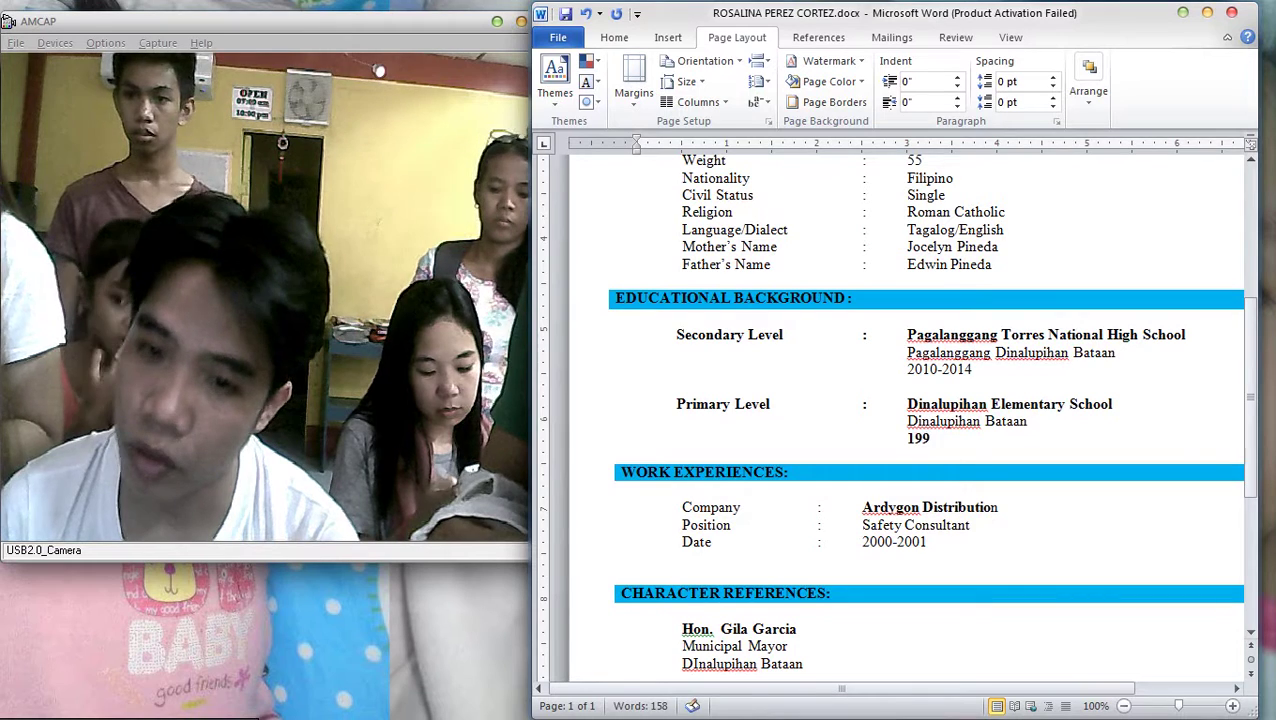
{"action": "type", "text": "8"}
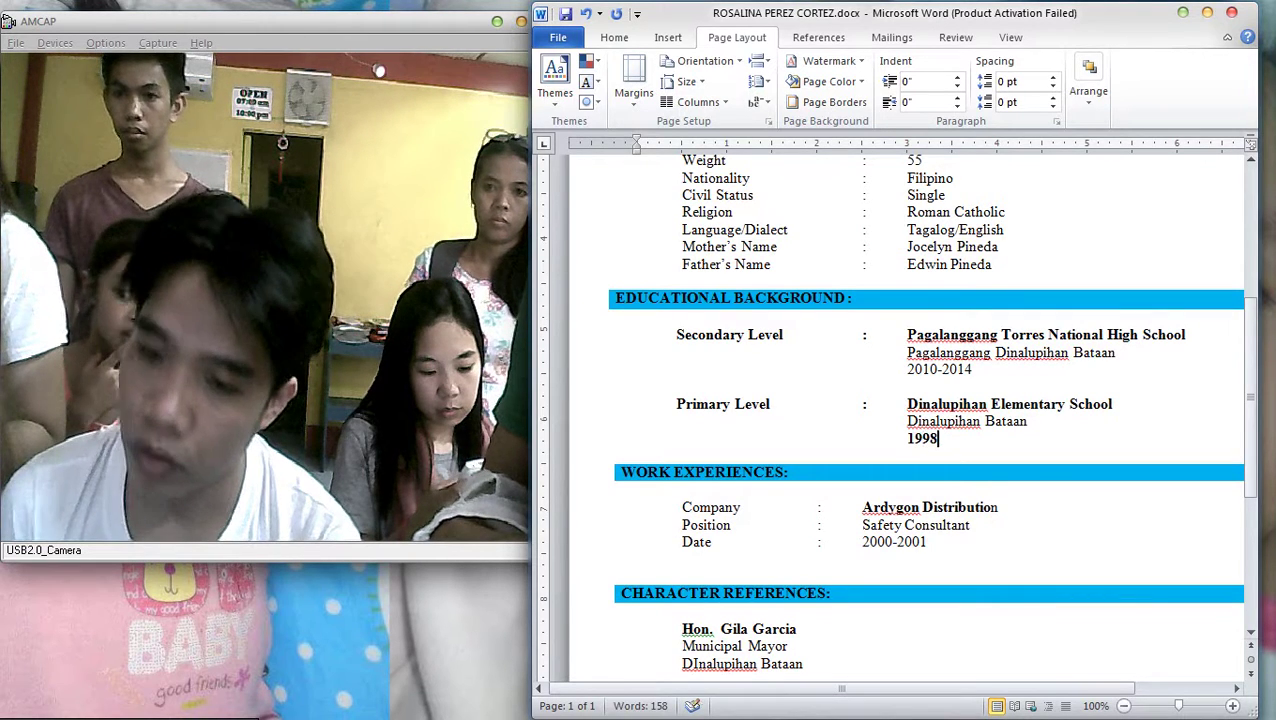
{"action": "type", "text": "-1999"}
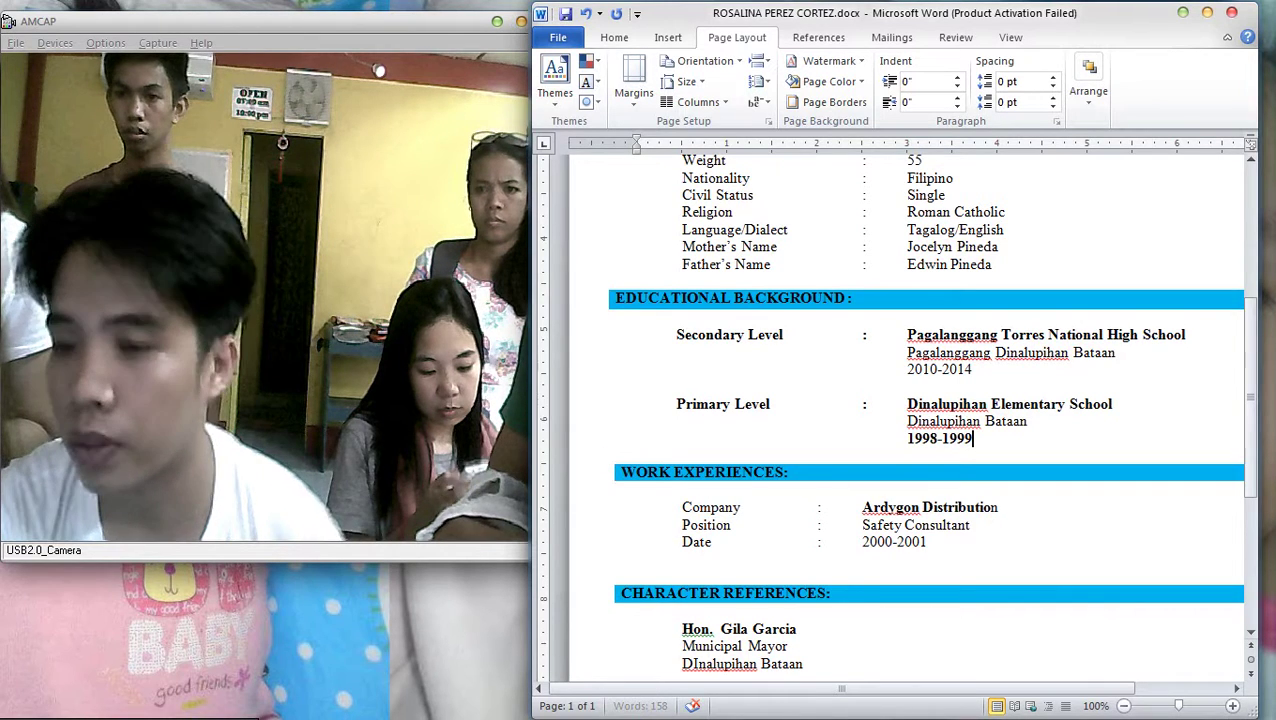
{"action": "key", "text": "shift+Home"}
{"action": "key", "text": "shift+Up"}
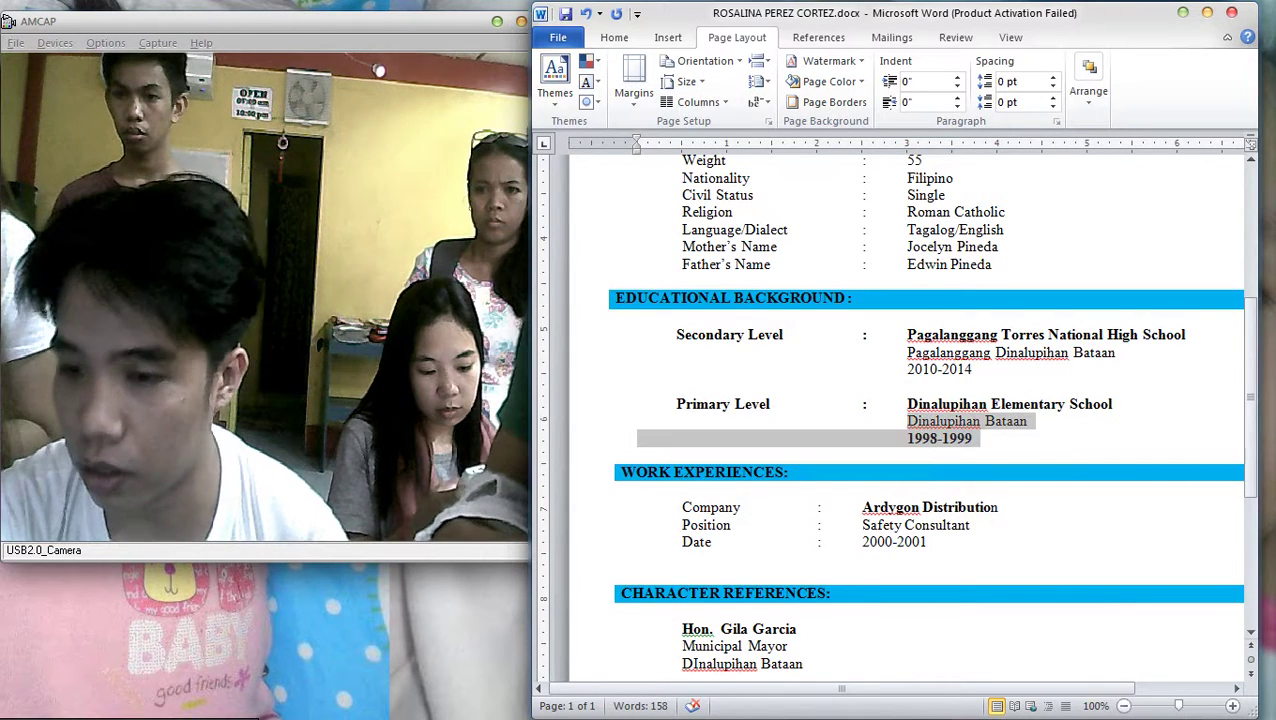
{"action": "key", "text": "shift+Down"}
Correct the primary school years to 2008-2009
{"action": "type", "text": "2009"}
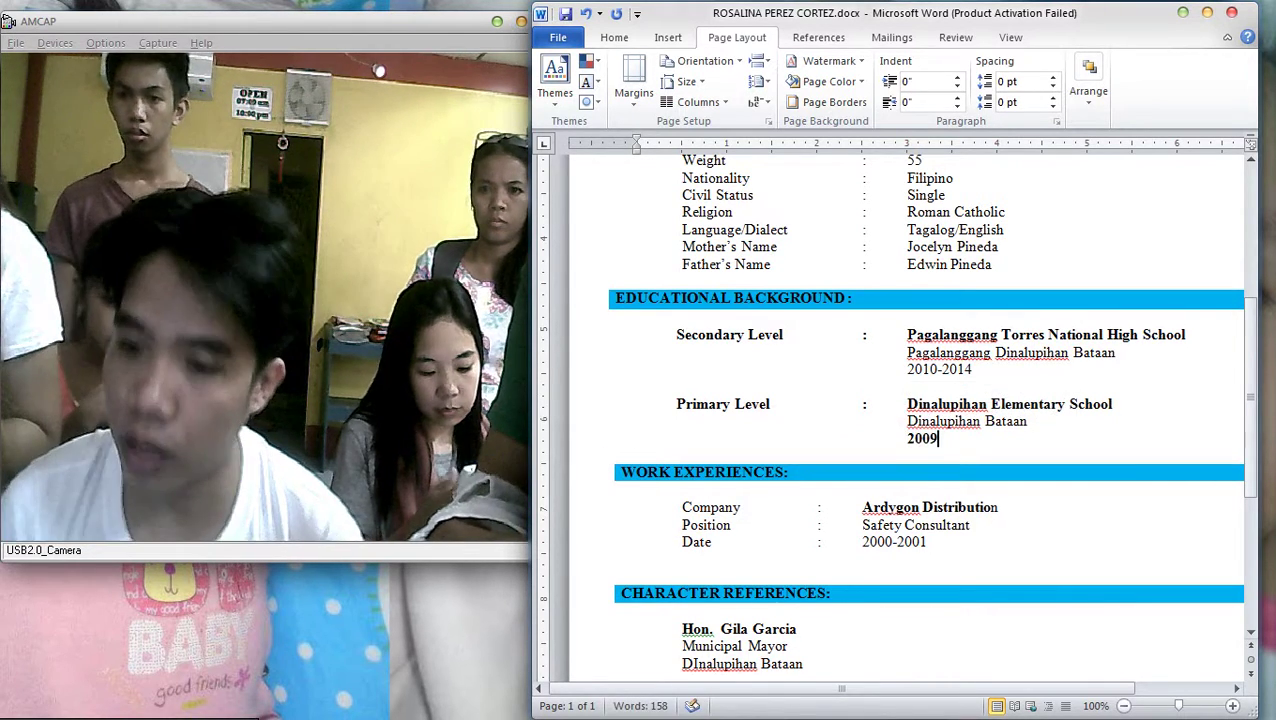
{"action": "left_click", "coordinate": [923, 438]}
{"action": "key", "text": "ctrl+b"}
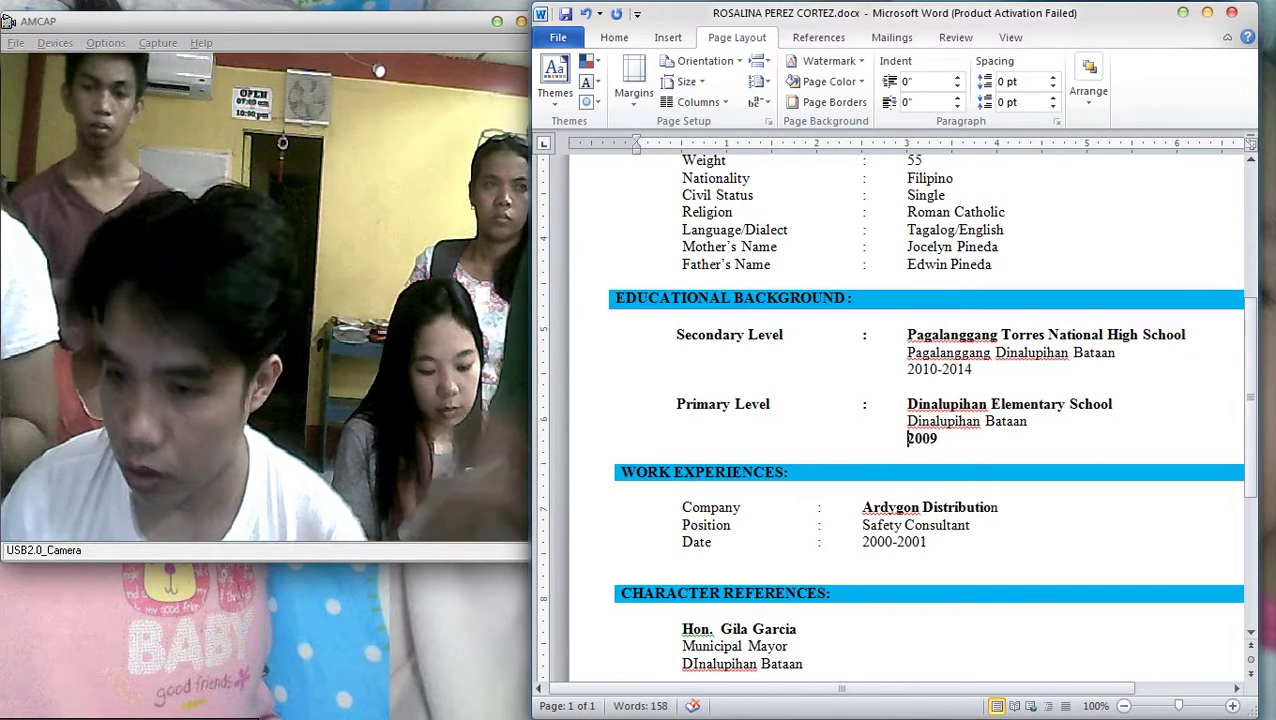
{"action": "type", "text": "-2"}
{"action": "key", "text": "BackSpace"}
{"action": "key", "text": "BackSpace"}
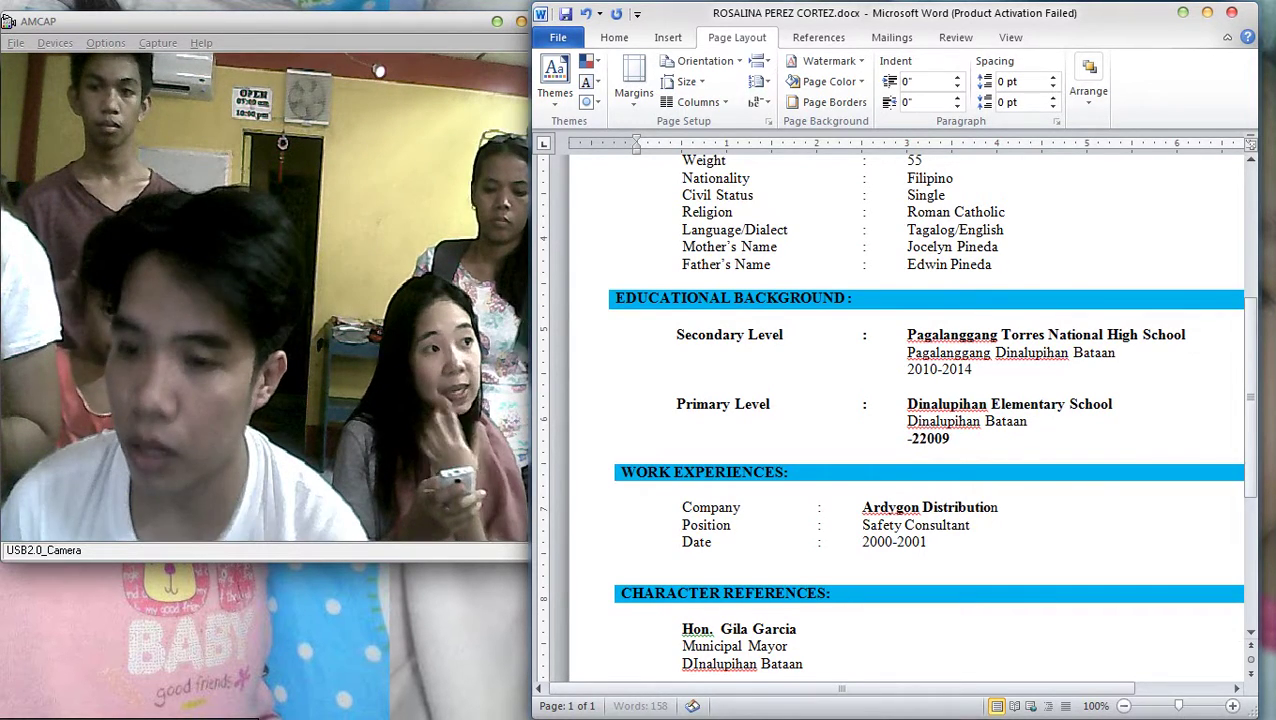
{"action": "type", "text": "20-"}
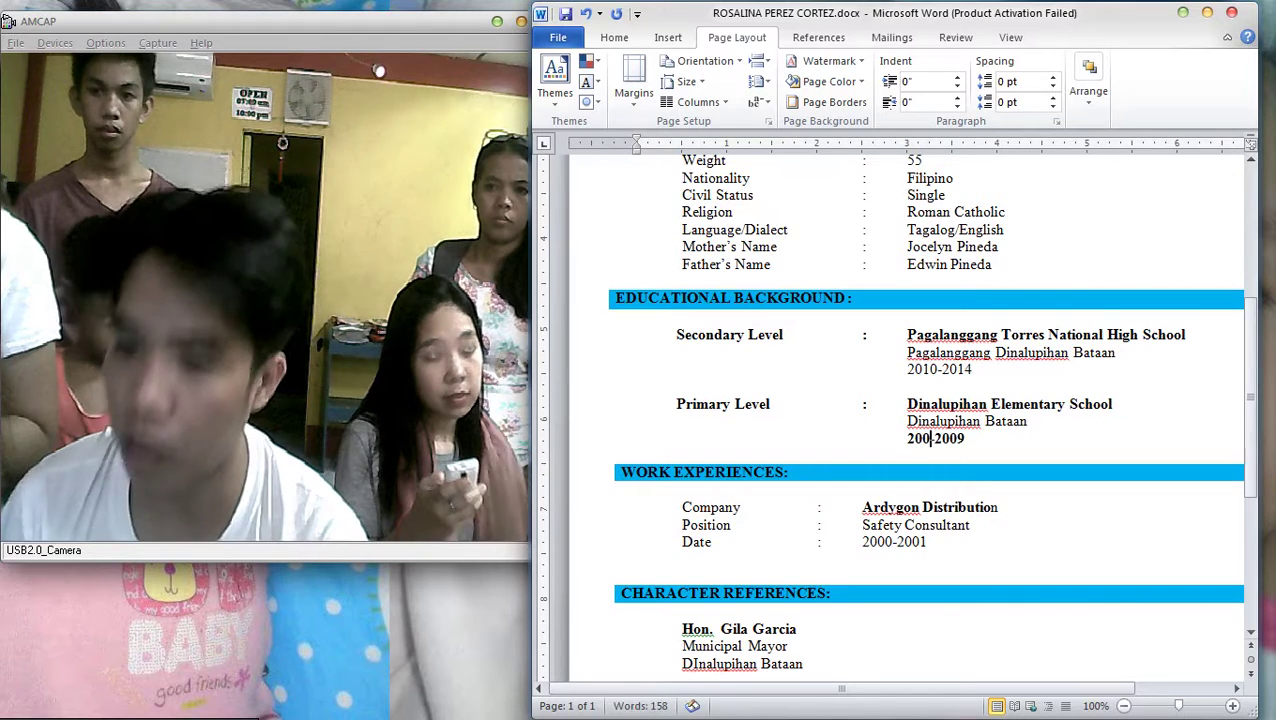
{"action": "type", "text": "8-"}
{"action": "left_click", "coordinate": [640, 438]}
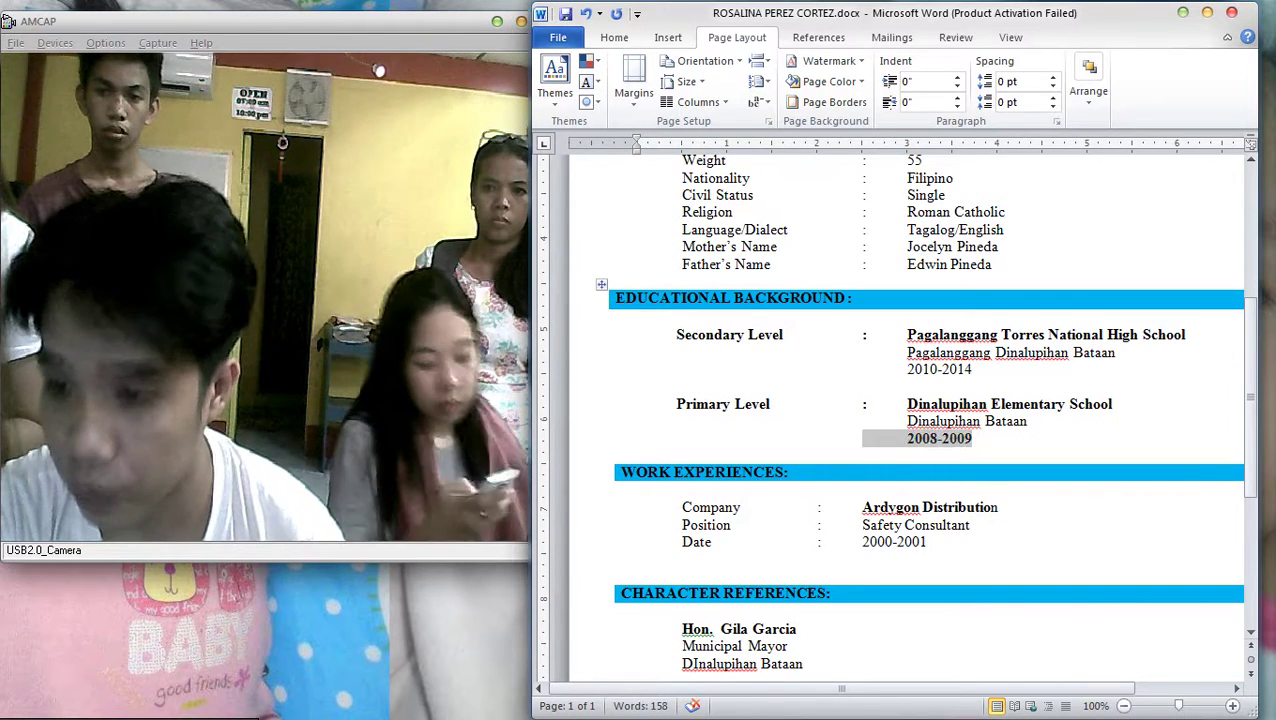
{"action": "left_click", "coordinate": [637, 387]}
Change the secondary school years to 2014-2015
{"action": "left_click", "coordinate": [637, 369]}
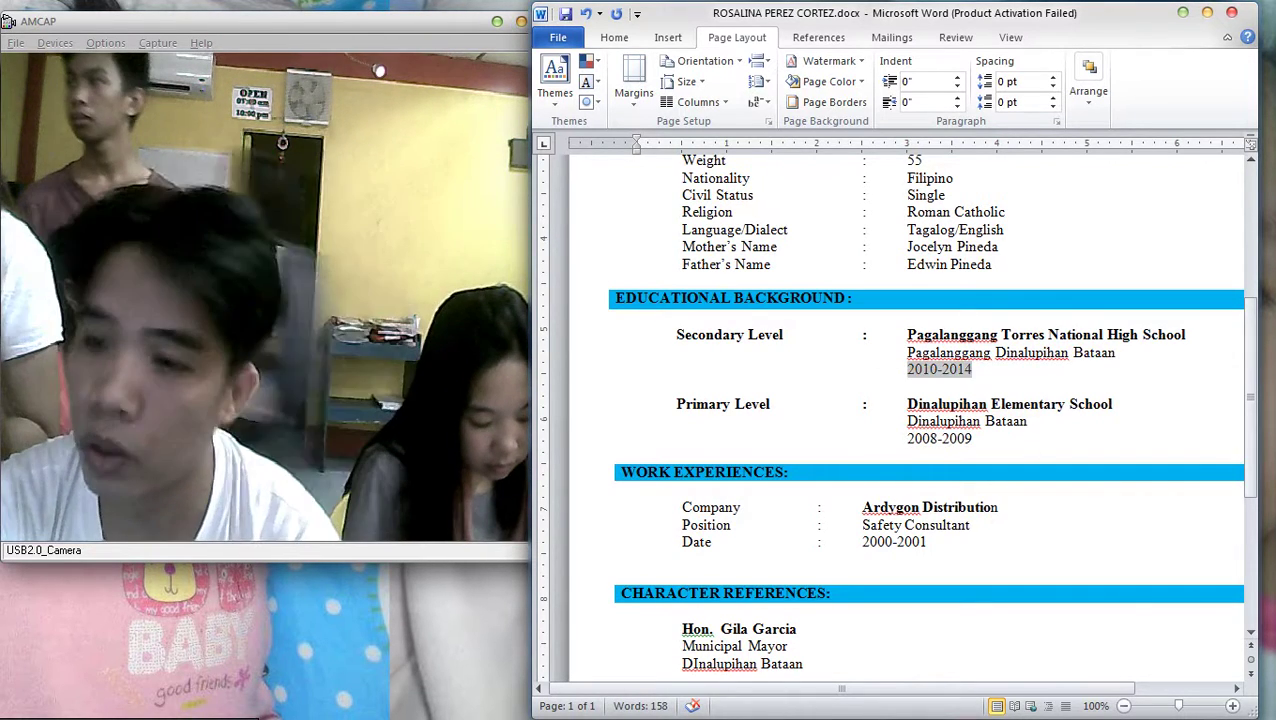
{"action": "type", "text": "2014-2015"}
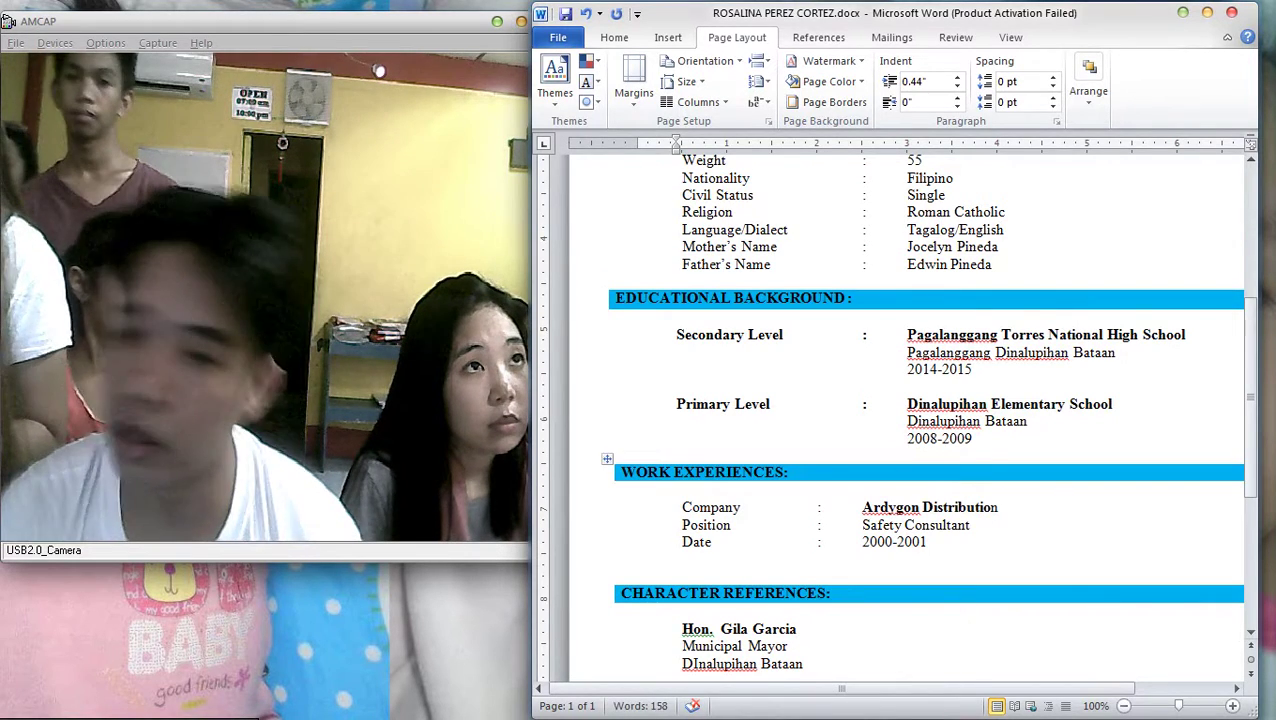
{"action": "scroll", "coordinate": [925, 410], "scroll_direction": "down", "scroll_amount": 2}
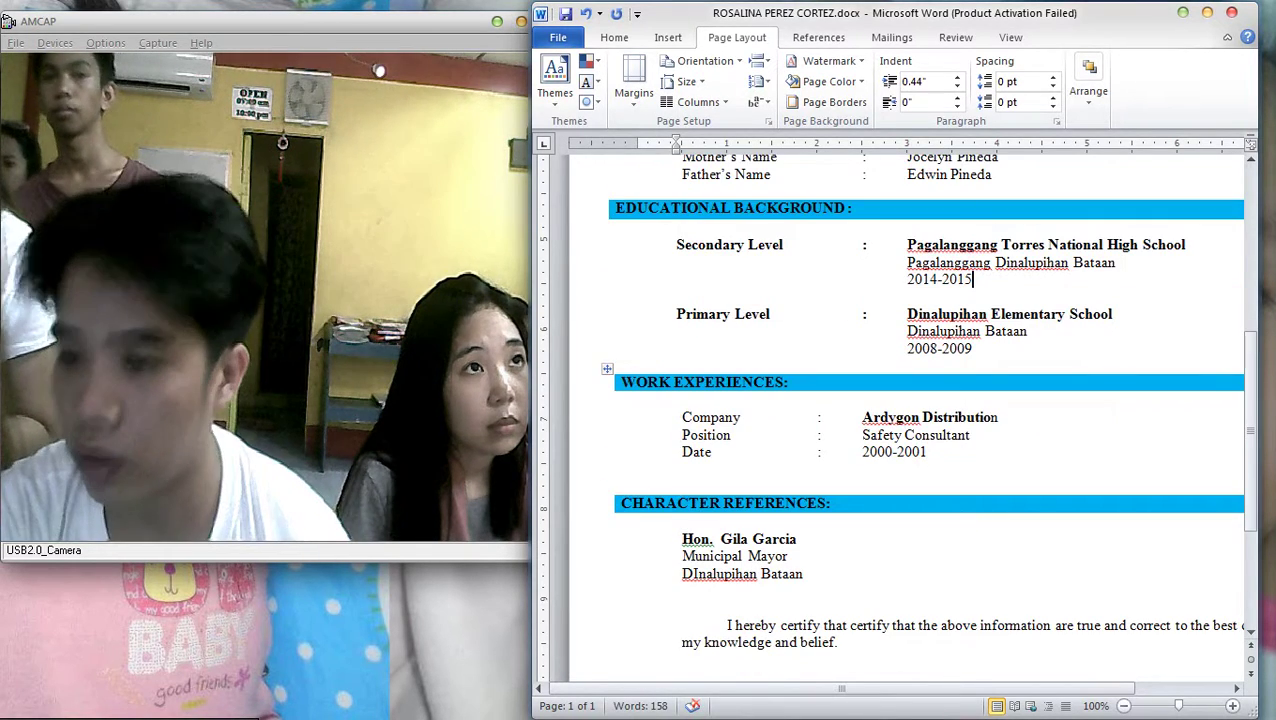
{"action": "scroll", "coordinate": [925, 410], "scroll_direction": "down", "scroll_amount": 2}
Delete the entire Work Experiences section
{"action": "left_click_drag", "start_coordinate": [727, 378], "coordinate": [638, 310]}
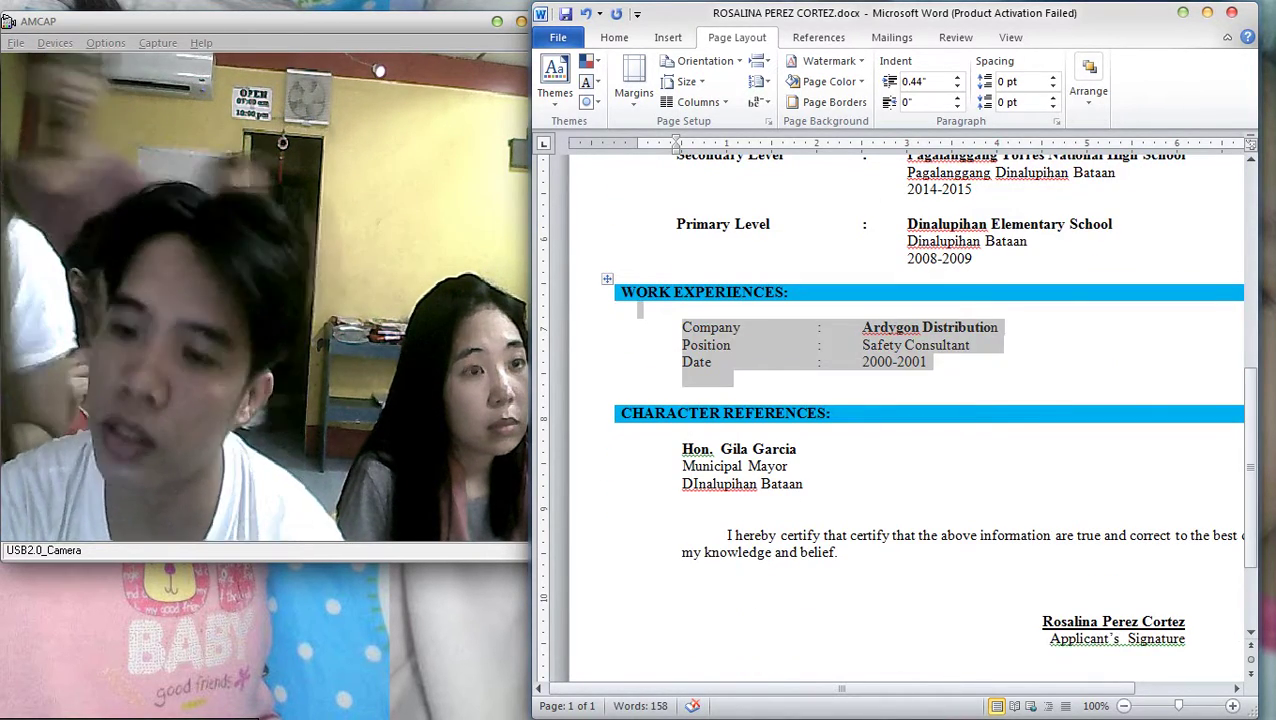
{"action": "left_click", "coordinate": [819, 327]}
{"action": "key", "text": "Tab"}
{"action": "left_click", "coordinate": [819, 362]}
{"action": "key", "text": "Tab"}
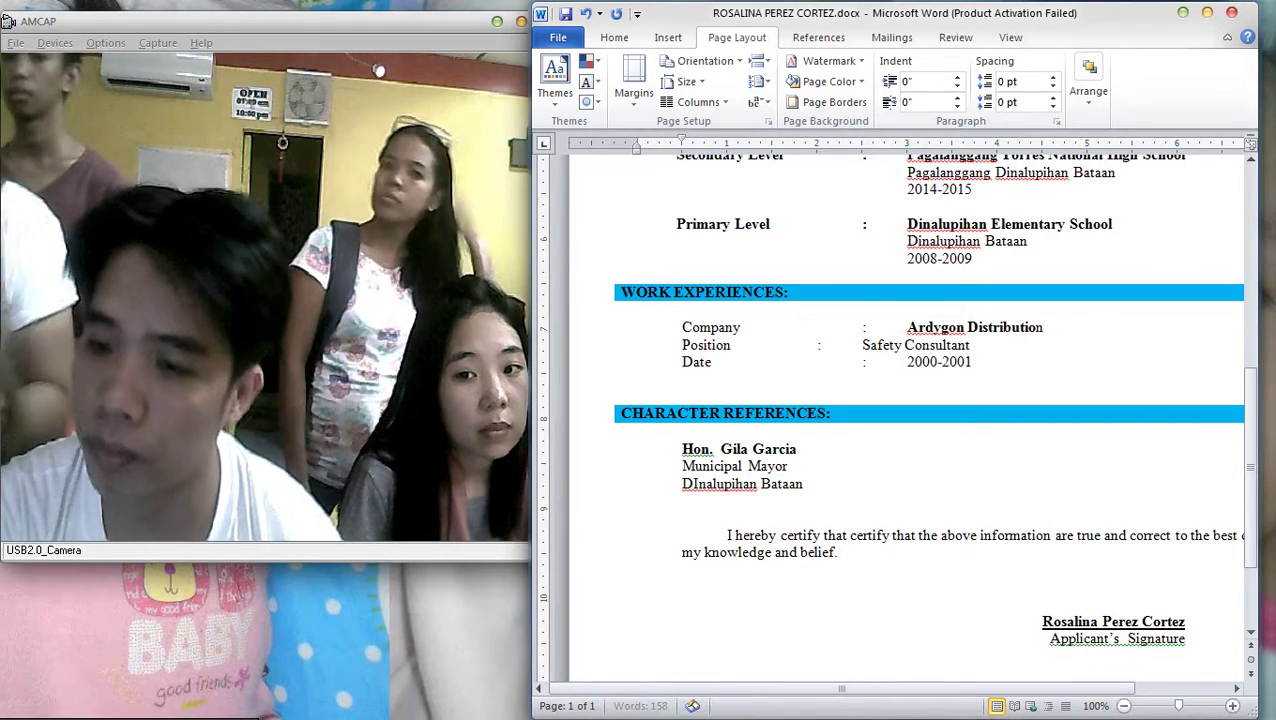
{"action": "key", "text": "Tab"}
{"action": "key", "text": "Delete"}
{"action": "scroll", "coordinate": [900, 410], "scroll_direction": "down", "scroll_amount": 6}
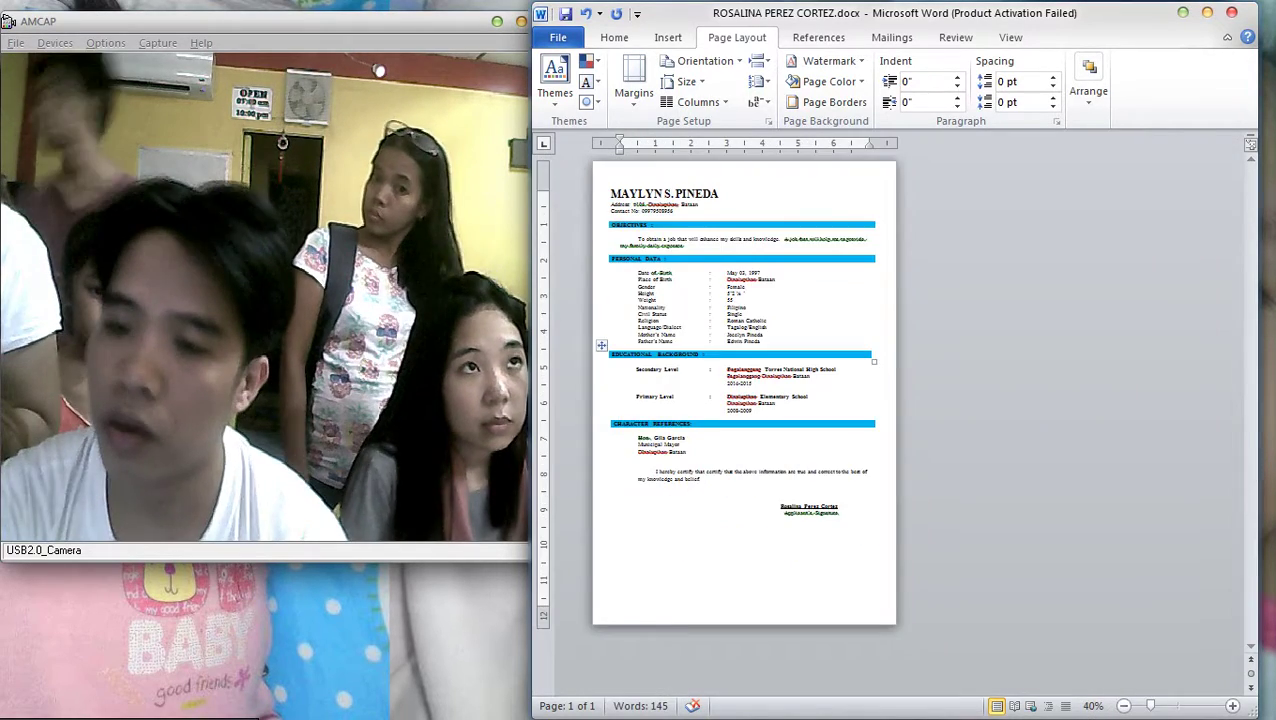
{"action": "scroll", "coordinate": [900, 410], "scroll_direction": "up", "scroll_amount": 4}
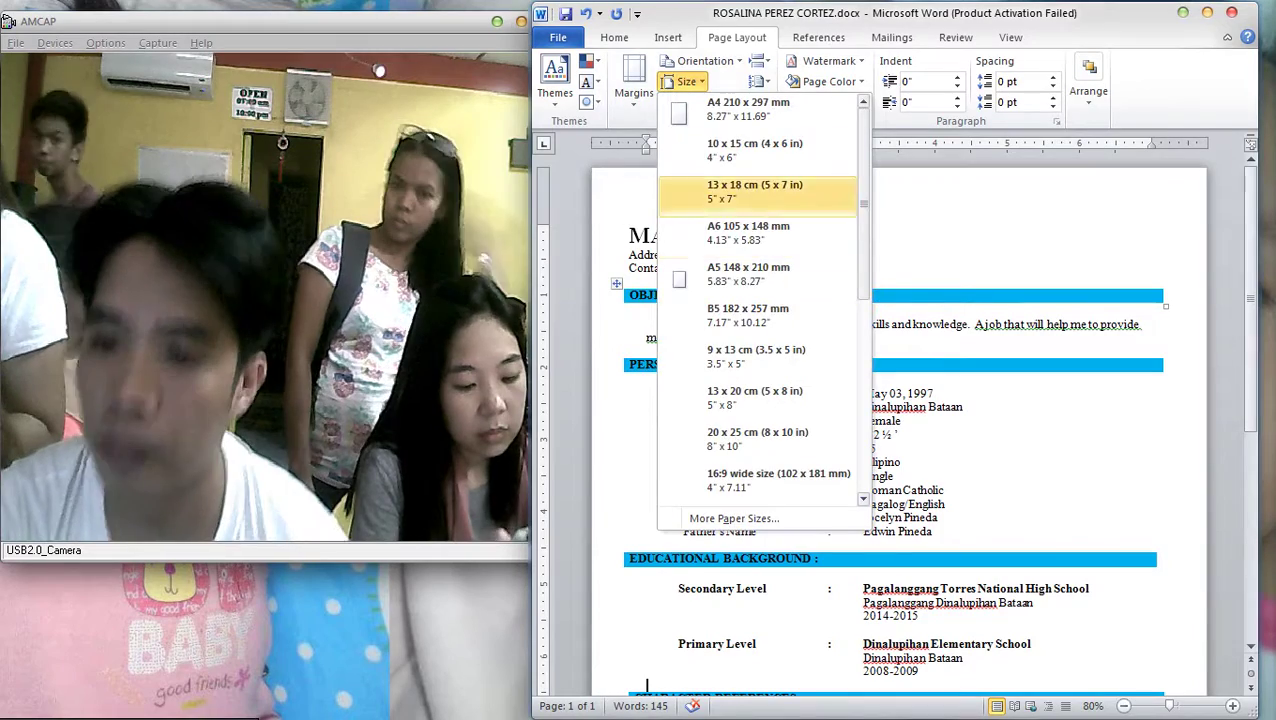
{"action": "scroll", "coordinate": [755, 190], "scroll_direction": "up", "scroll_amount": 2}
Set the page size to Letter
{"action": "left_click", "coordinate": [750, 273]}
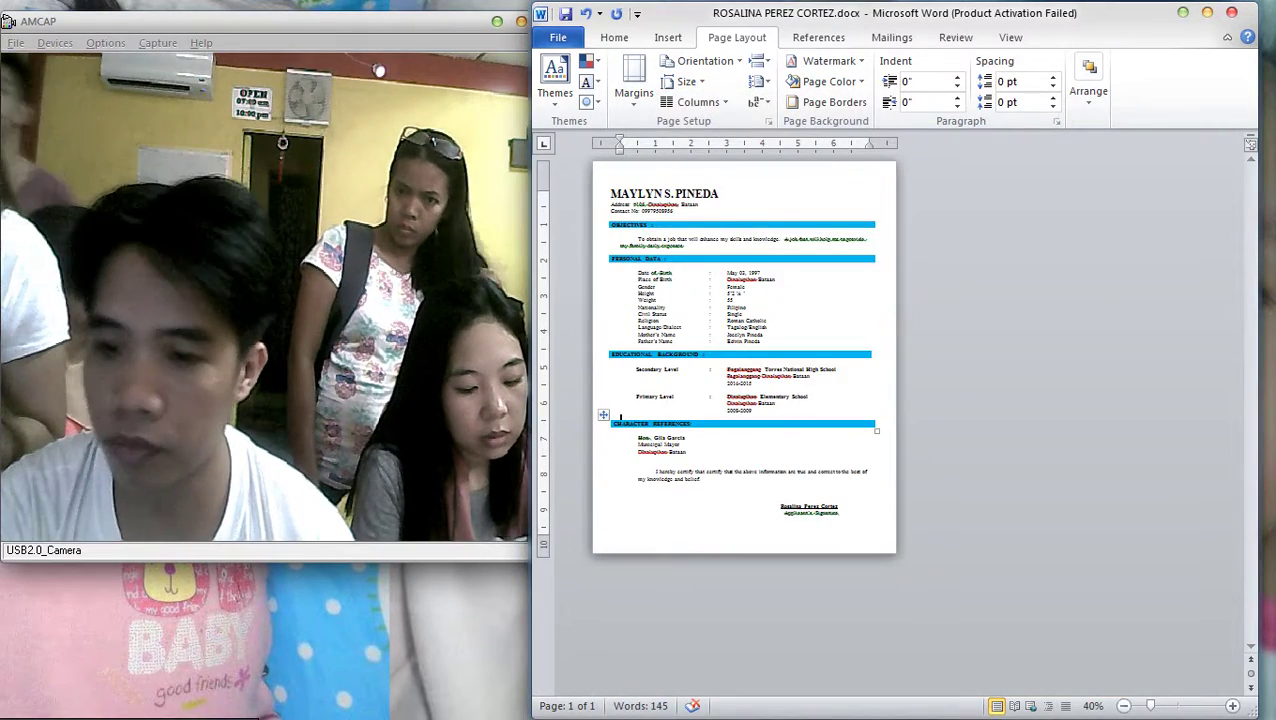
{"action": "scroll", "coordinate": [620, 418], "scroll_direction": "up", "scroll_amount": 6, "text": "ctrl"}
{"action": "scroll", "coordinate": [577, 424], "scroll_direction": "down", "scroll_amount": 3}
{"action": "left_click_drag", "start_coordinate": [650, 373], "coordinate": [737, 373]}
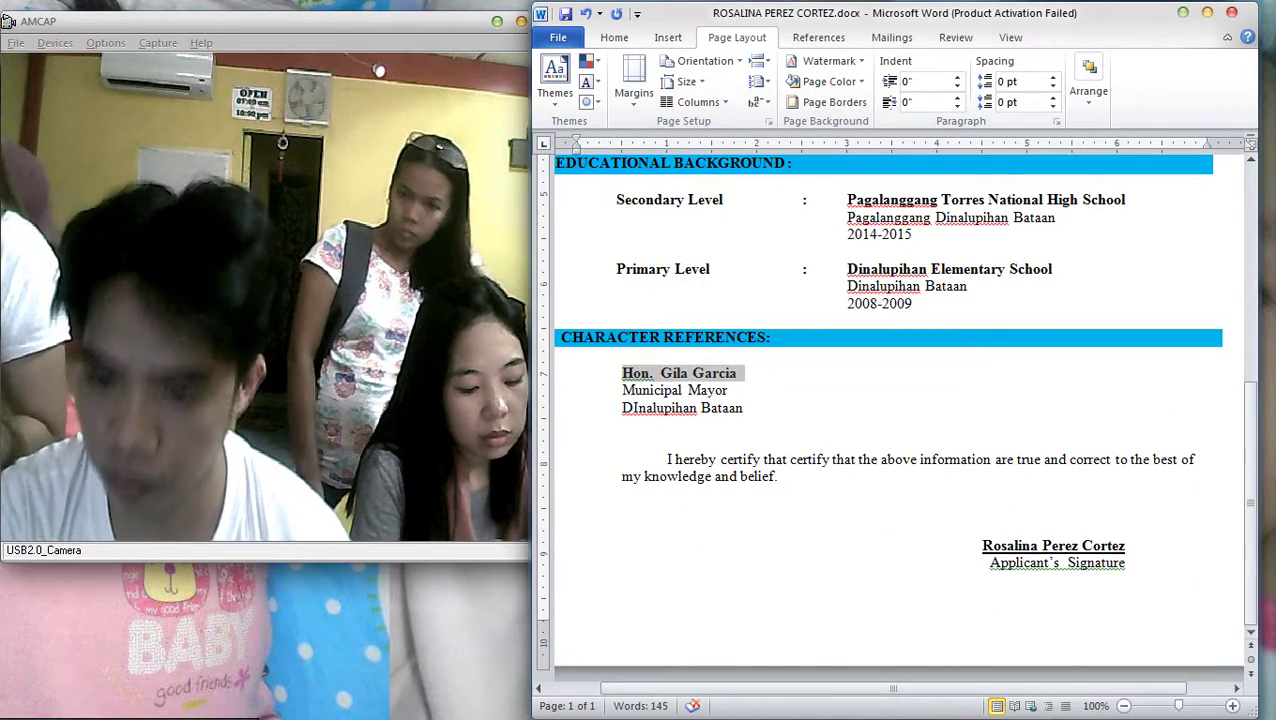
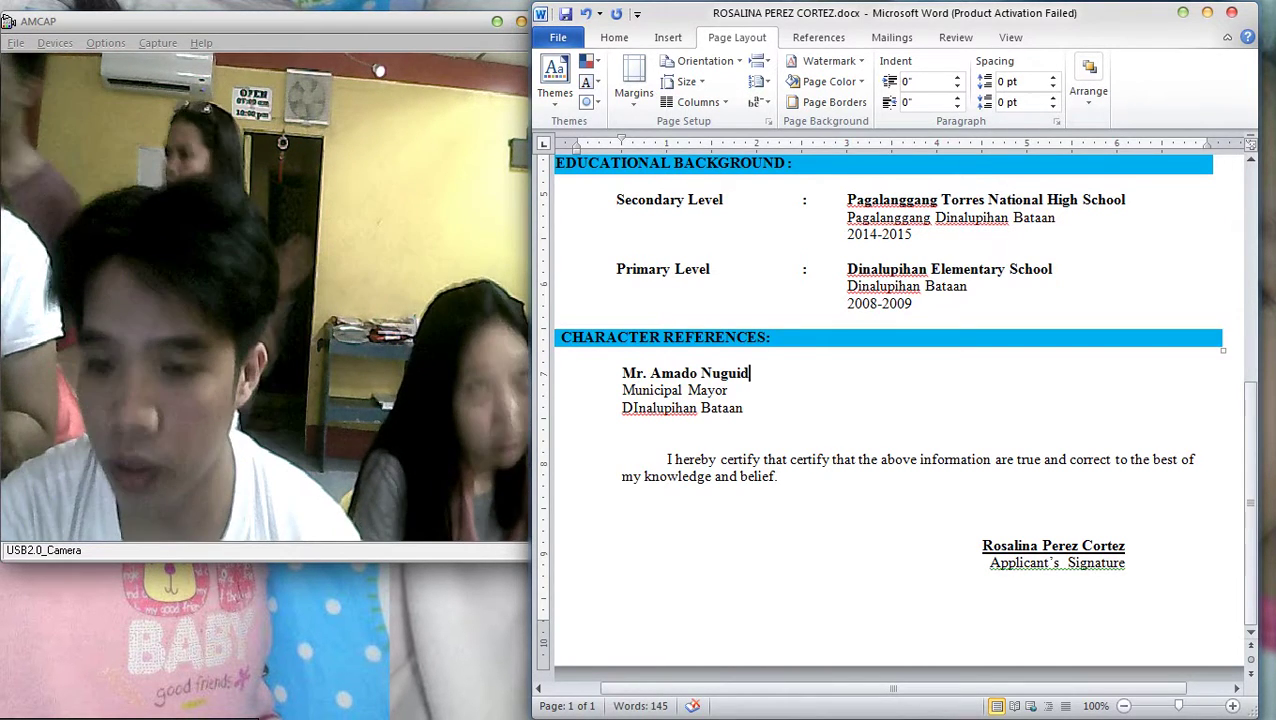
Replace the old title line with the reference's town and province address
{"action": "left_click_drag", "start_coordinate": [728, 389], "coordinate": [576, 389]}
{"action": "key", "text": "BackSpace"}
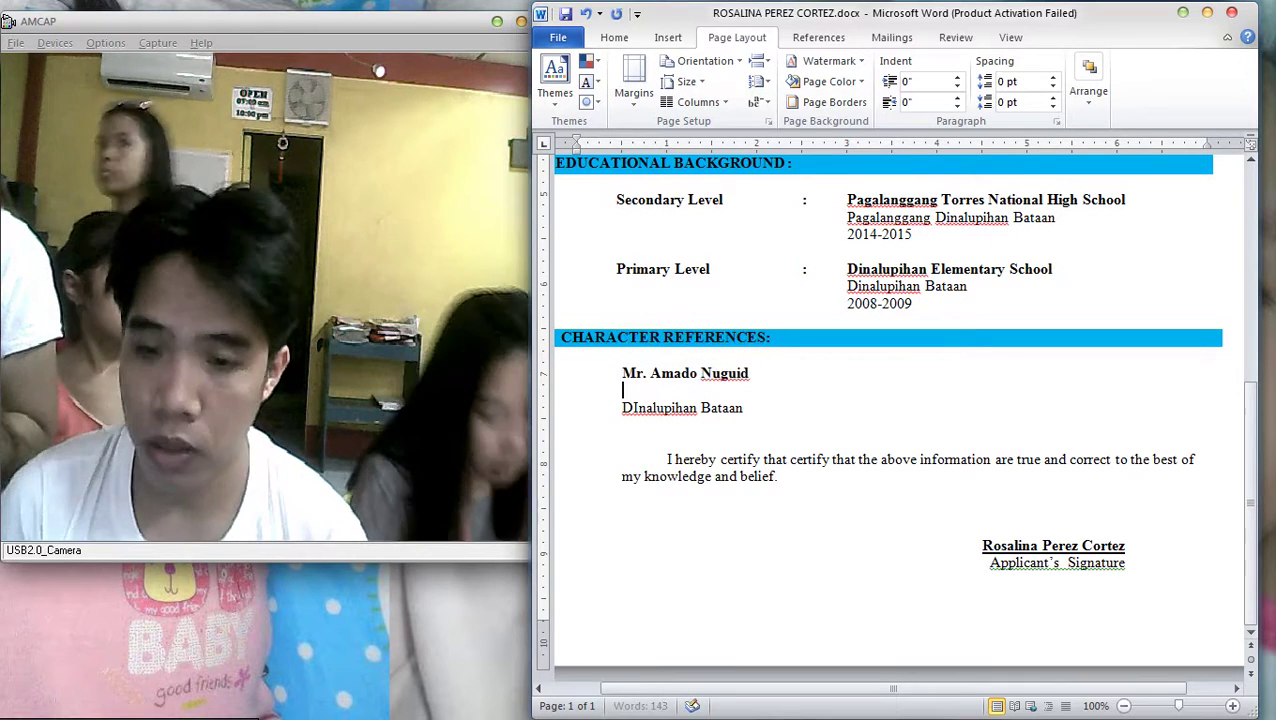
{"action": "type", "text": "Pentor"}
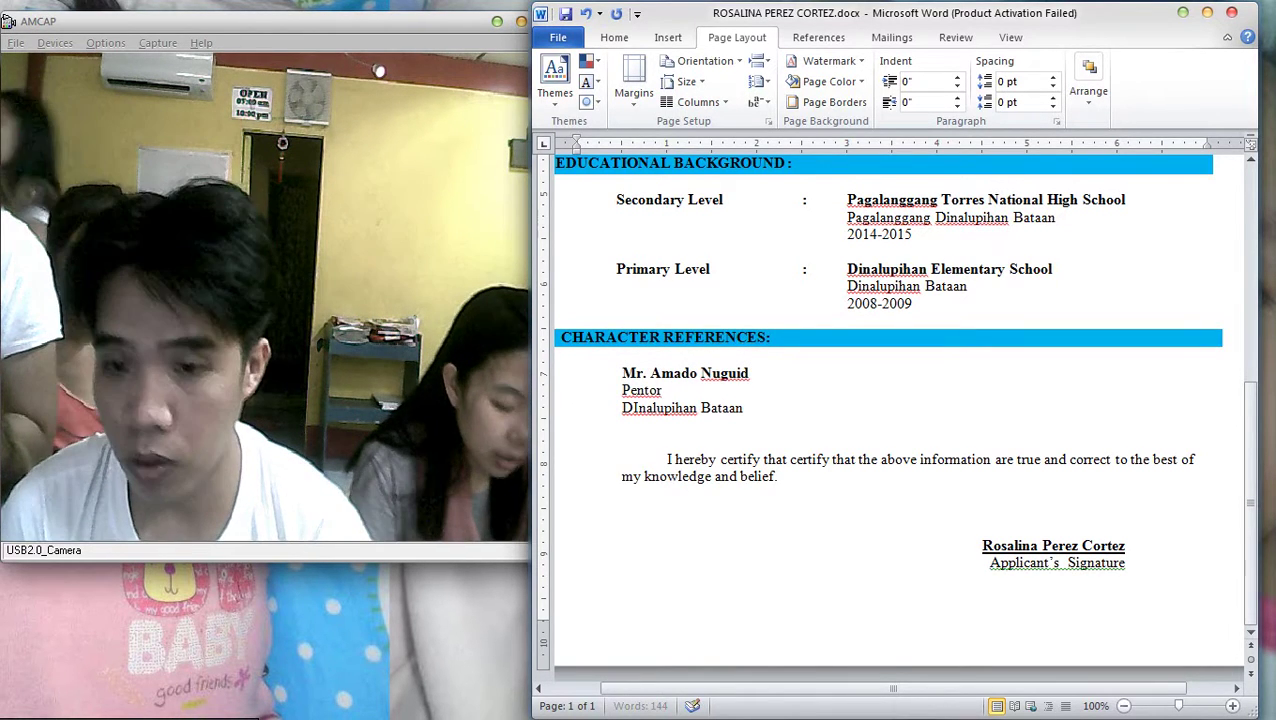
{"action": "type", "text": " io"}
{"action": "key", "text": "BackSpace"}
{"action": "type", "text": "ma"}
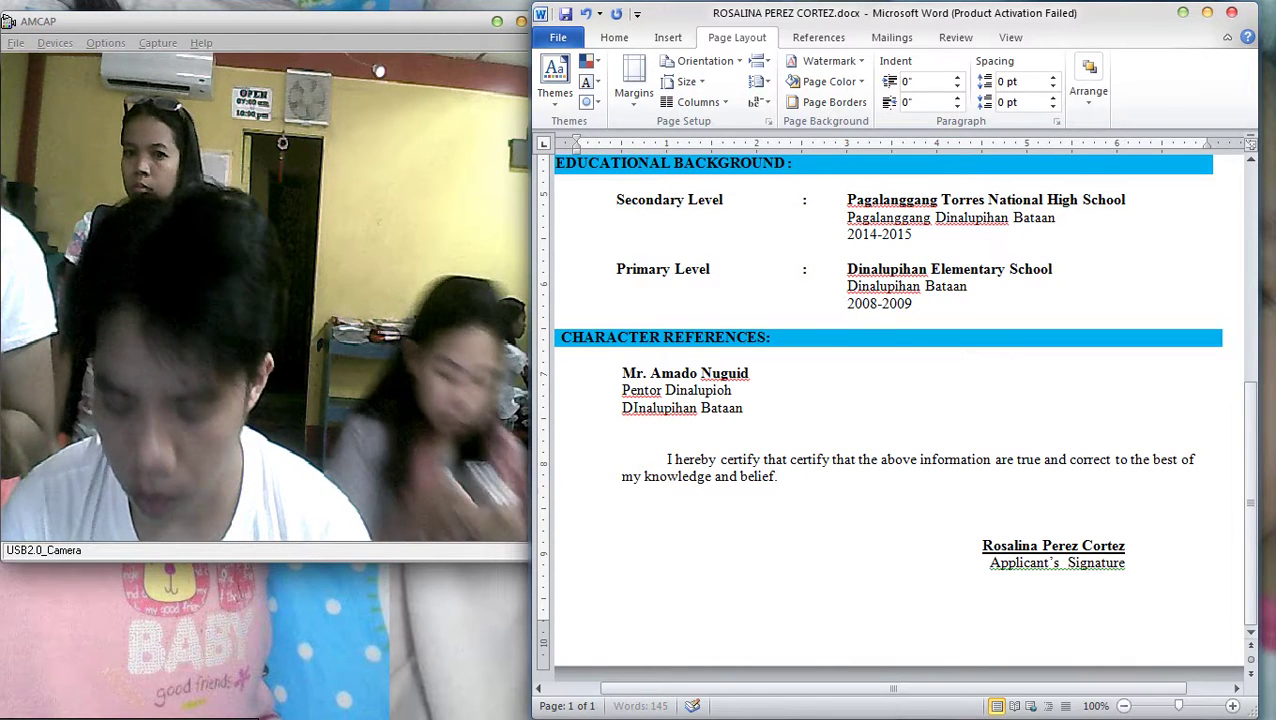
{"action": "type", "text": "an Nav"}
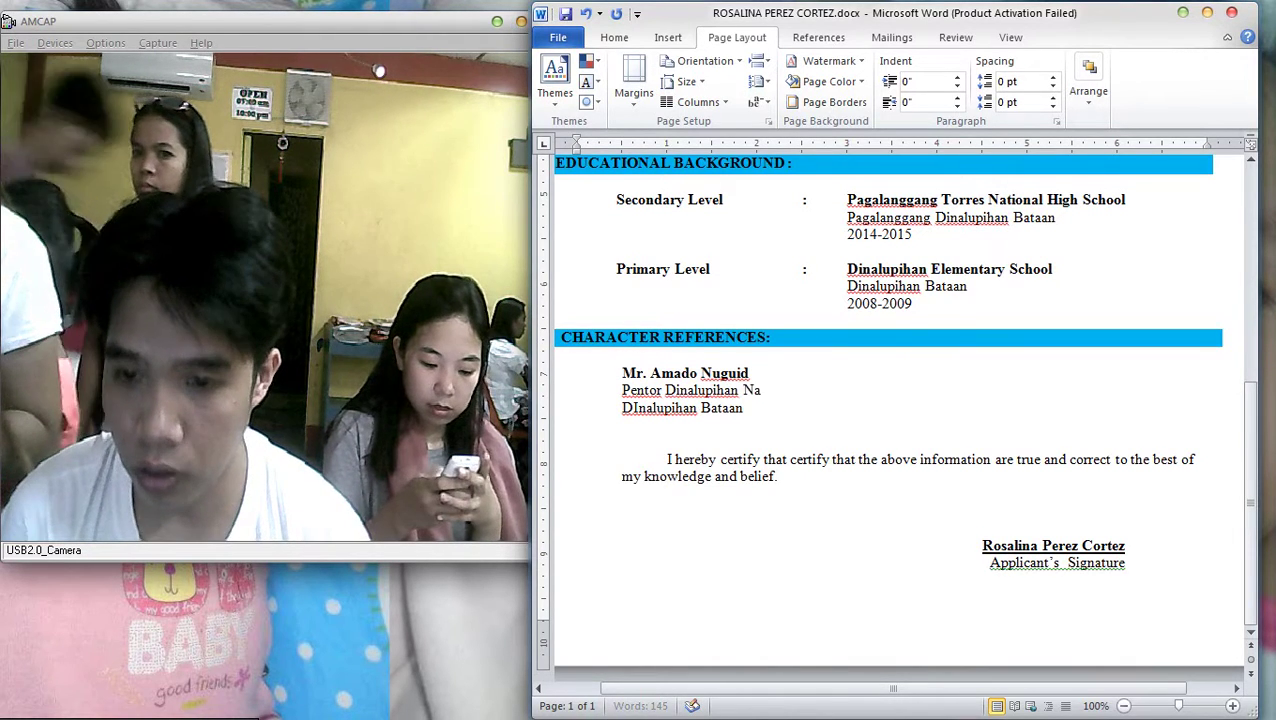
{"action": "key", "text": "BackSpace"}
{"action": "key", "text": "BackSpace"}
{"action": "key", "text": "BackSpace"}
{"action": "type", "text": "Bataan"}
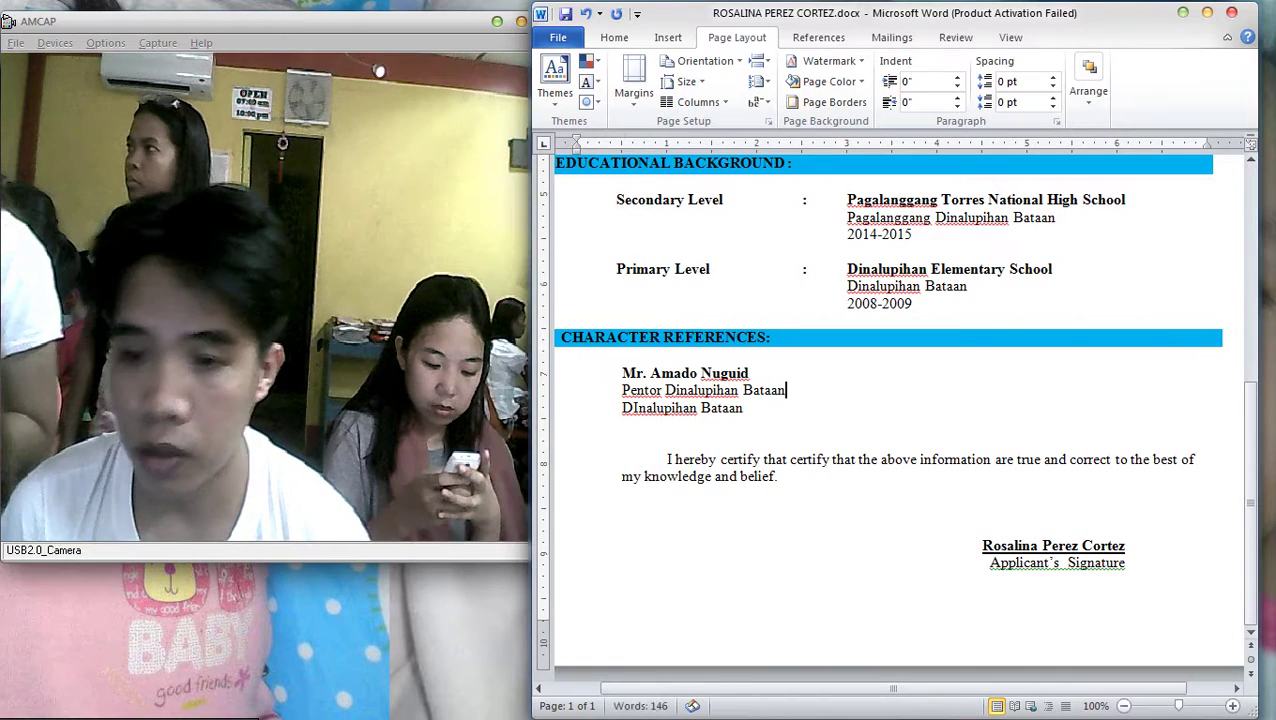
Remove the duplicate address line and add 'Brgy. Captain' under the reference name
{"action": "key", "text": "Down"}
{"action": "key", "text": "Return"}
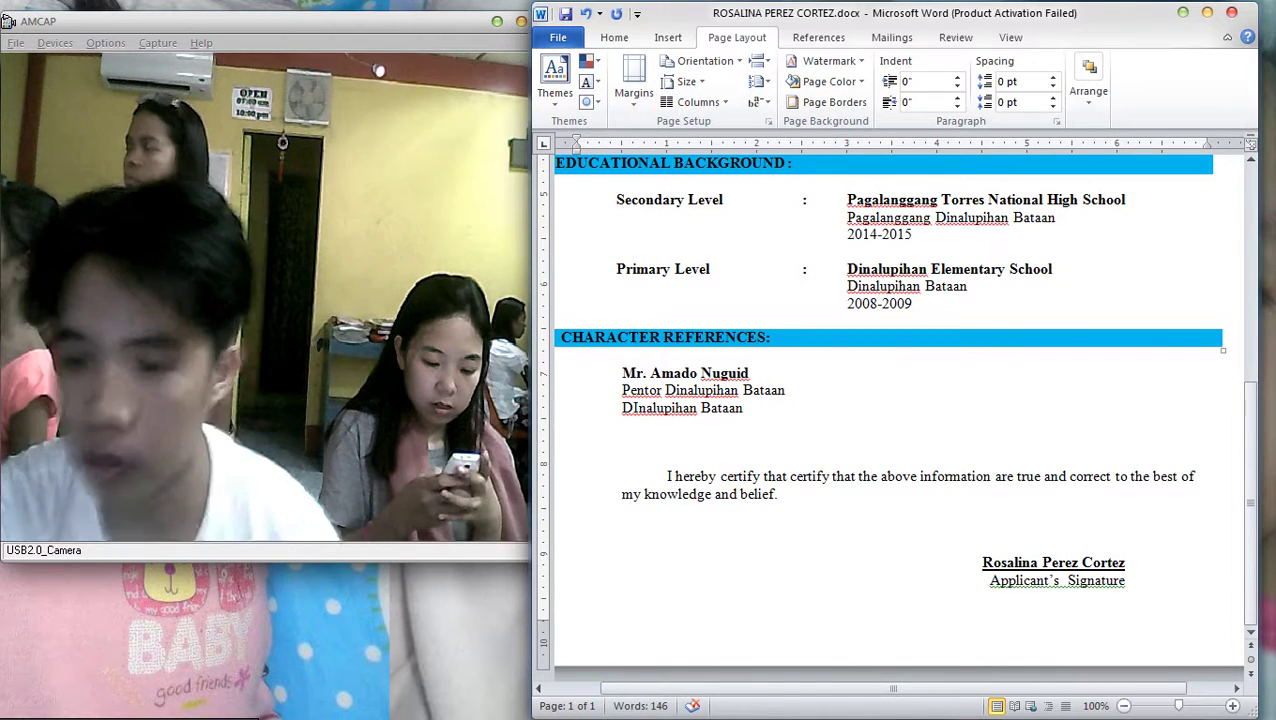
{"action": "key", "text": "shift+Up"}
{"action": "key", "text": "BackSpace"}
{"action": "key", "text": "Return"}
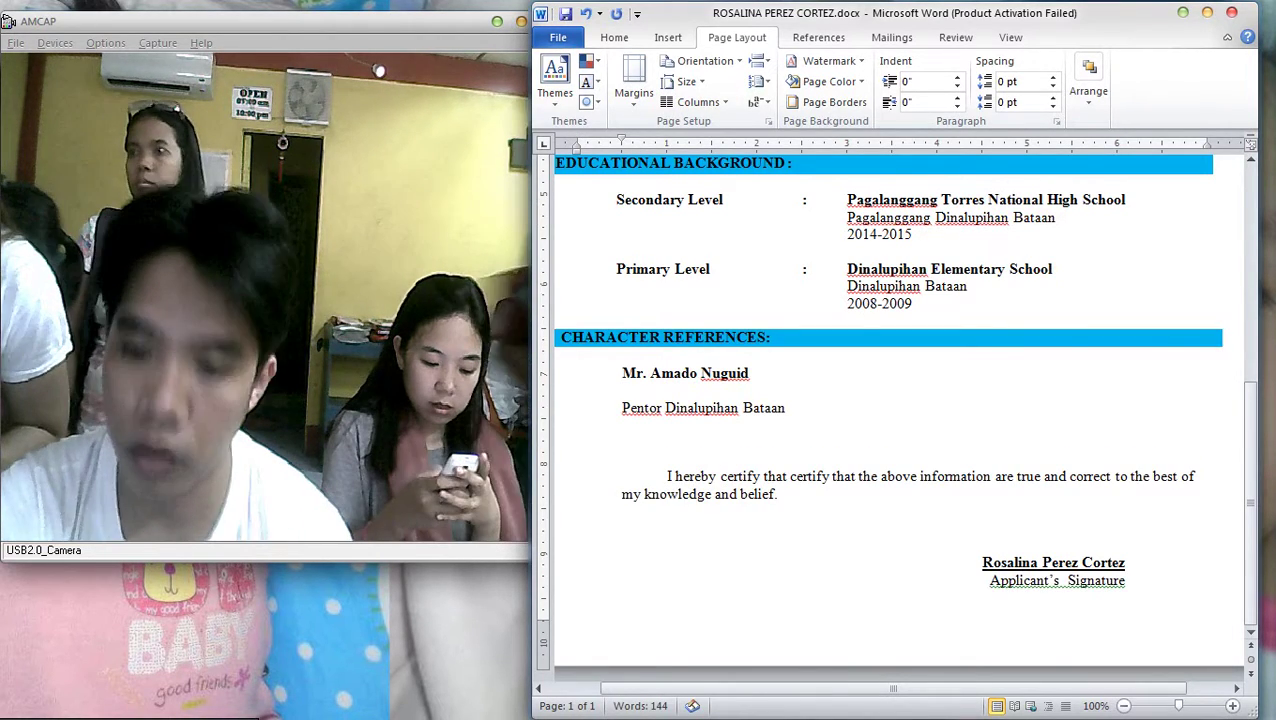
{"action": "type", "text": "Brgy. Captain"}
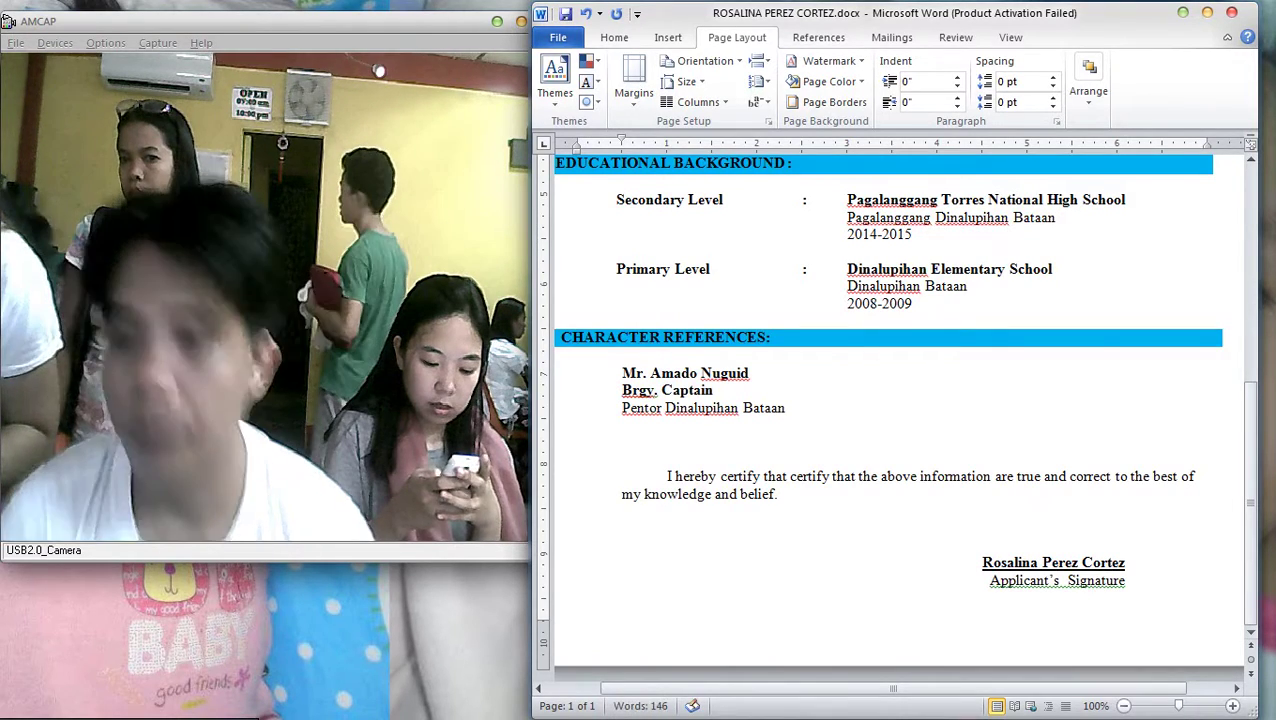
{"action": "scroll", "coordinate": [898, 410], "scroll_direction": "down", "scroll_amount": 5}
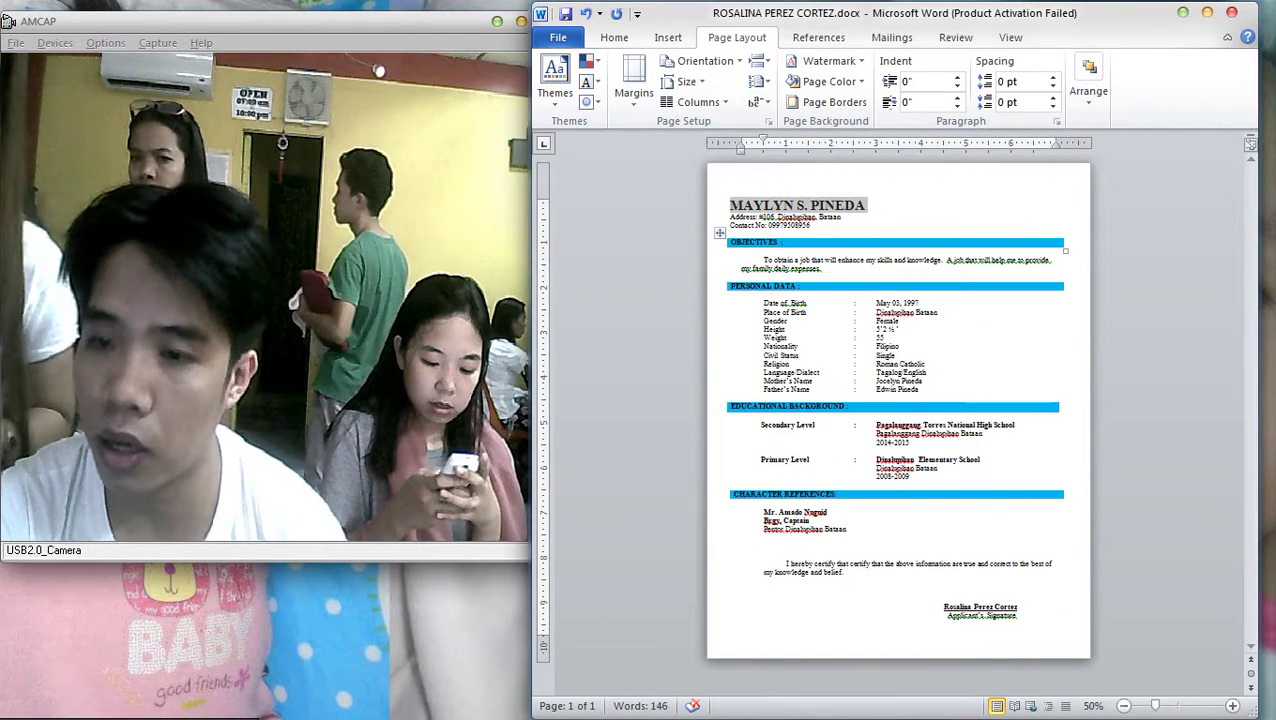
Paste the applicant's name over the old name in the signature block
{"action": "triple_click", "coordinate": [980, 607]}
{"action": "scroll", "coordinate": [980, 607], "scroll_direction": "up", "scroll_amount": 6}
{"action": "triple_click", "coordinate": [1072, 590]}
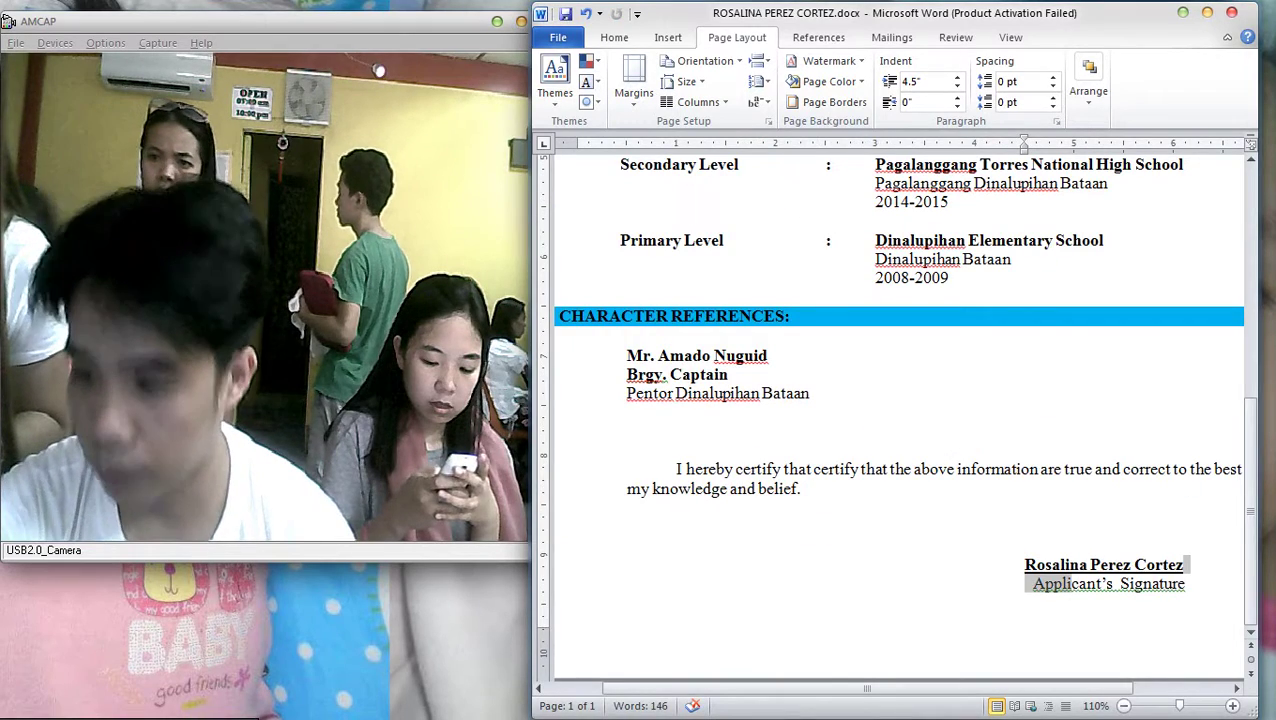
{"action": "left_click_drag", "start_coordinate": [1186, 565], "coordinate": [1024, 565]}
{"action": "right_click", "coordinate": [1038, 567]}
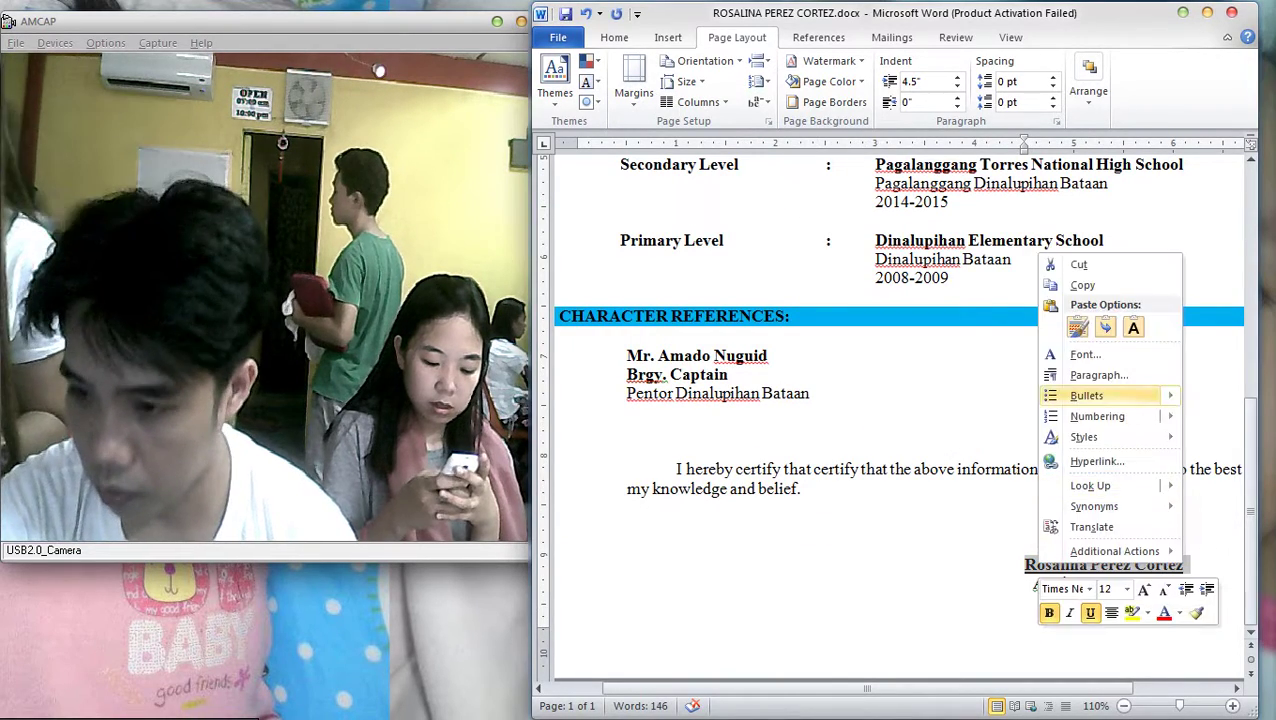
{"action": "left_click", "coordinate": [1133, 327]}
Put 'Applicant's Signature' on its own line, aligned under the new name
{"action": "key", "text": "Return"}
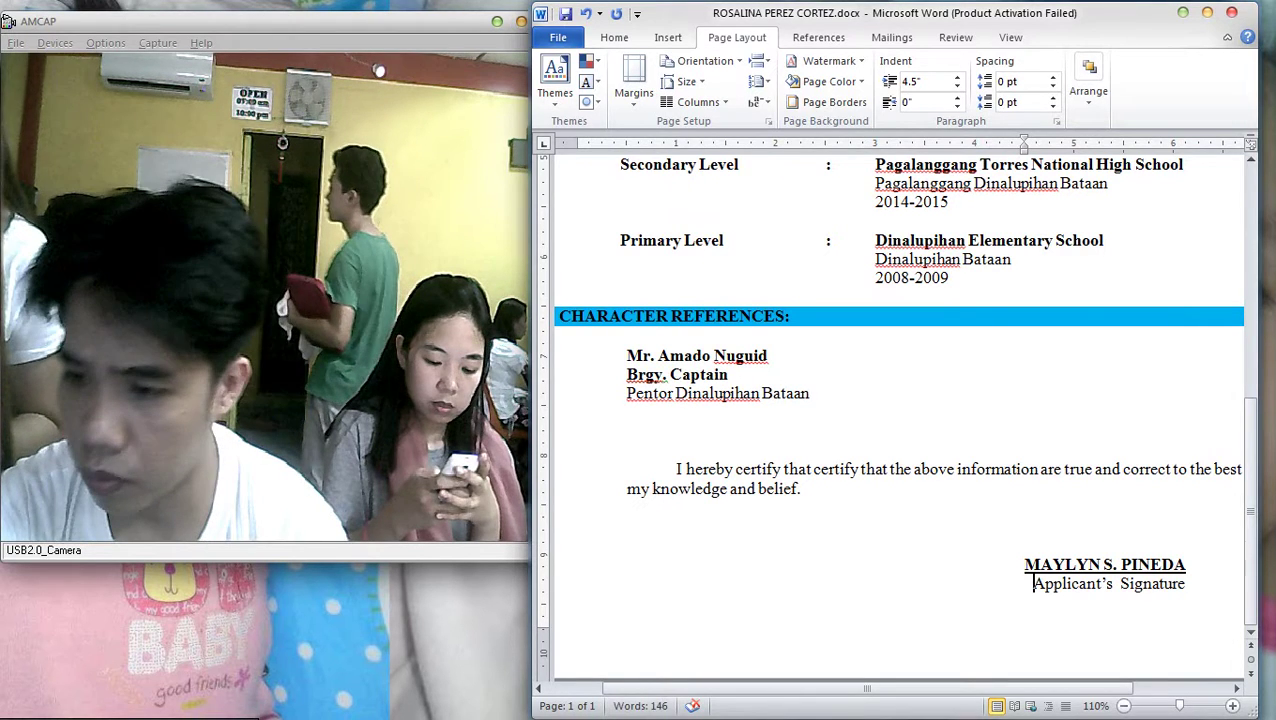
{"action": "key", "text": "BackSpace"}
{"action": "key", "text": "Tab"}
{"action": "key", "text": "Tab"}
{"action": "key", "text": "Tab"}
{"action": "key", "text": "Tab"}
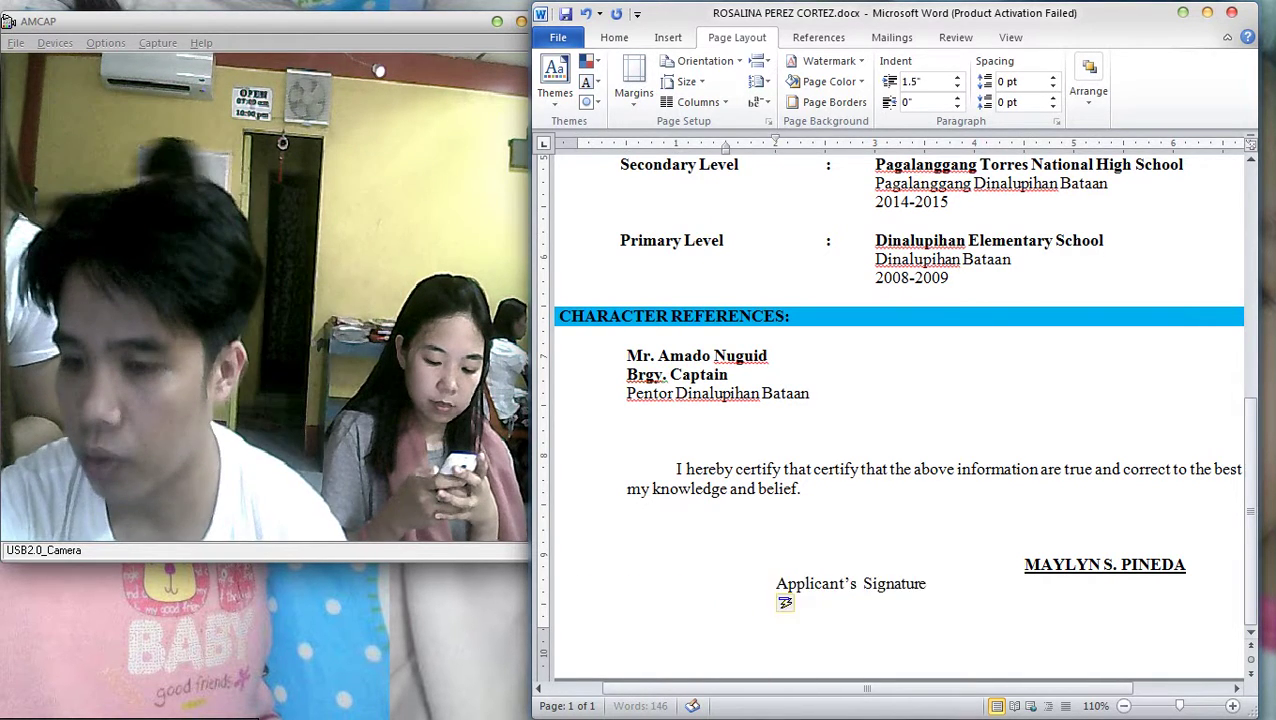
{"action": "key", "text": "Tab"}
{"action": "key", "text": "Tab"}
{"action": "key", "text": "Tab"}
{"action": "key", "text": "Tab"}
{"action": "key", "text": "Tab"}
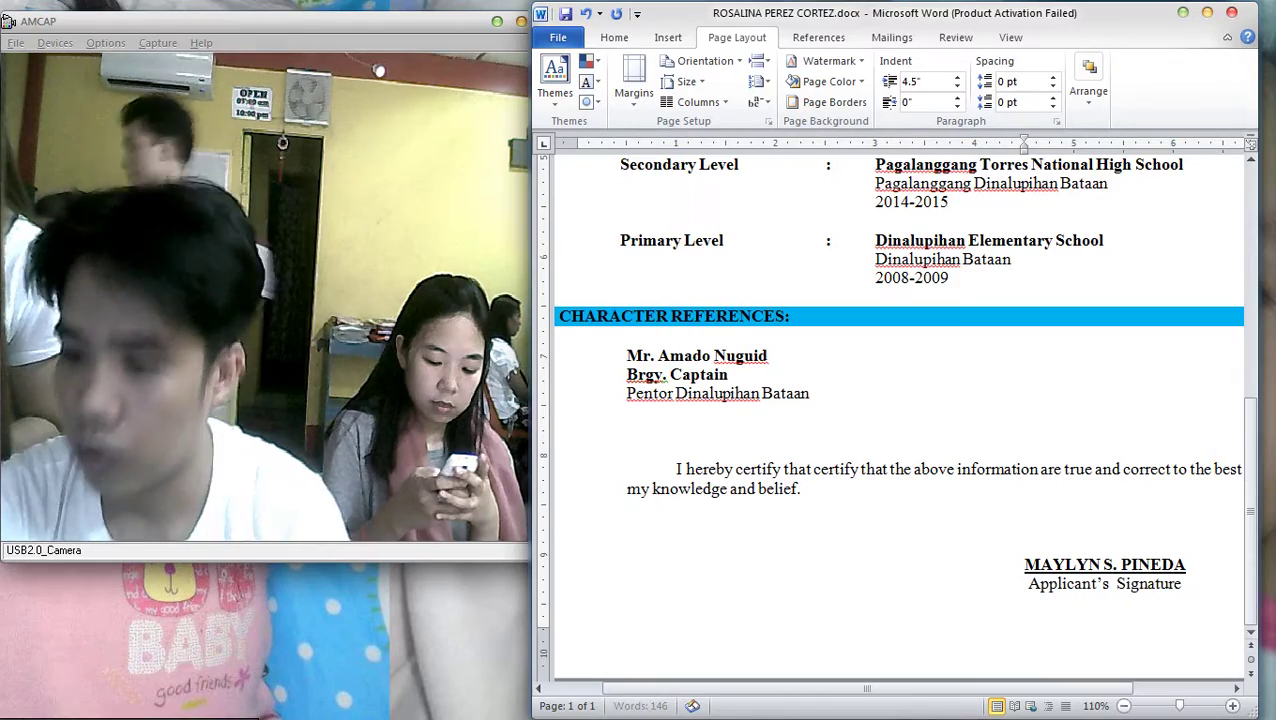
{"action": "key", "text": "Up"}
{"action": "key", "text": "Up"}
{"action": "key", "text": "Up"}
{"action": "key", "text": "Up"}
{"action": "key", "text": "Up"}
{"action": "key", "text": "Up"}
{"action": "key", "text": "Up"}
{"action": "key", "text": "Up"}
{"action": "key", "text": "Up"}
{"action": "key", "text": "Up"}
{"action": "key", "text": "Up"}
{"action": "key", "text": "Up"}
{"action": "key", "text": "Up"}
{"action": "key", "text": "Up"}
{"action": "key", "text": "Up"}
{"action": "key", "text": "Up"}
{"action": "key", "text": "Up"}
{"action": "key", "text": "Up"}
{"action": "key", "text": "Up"}
{"action": "key", "text": "Up"}
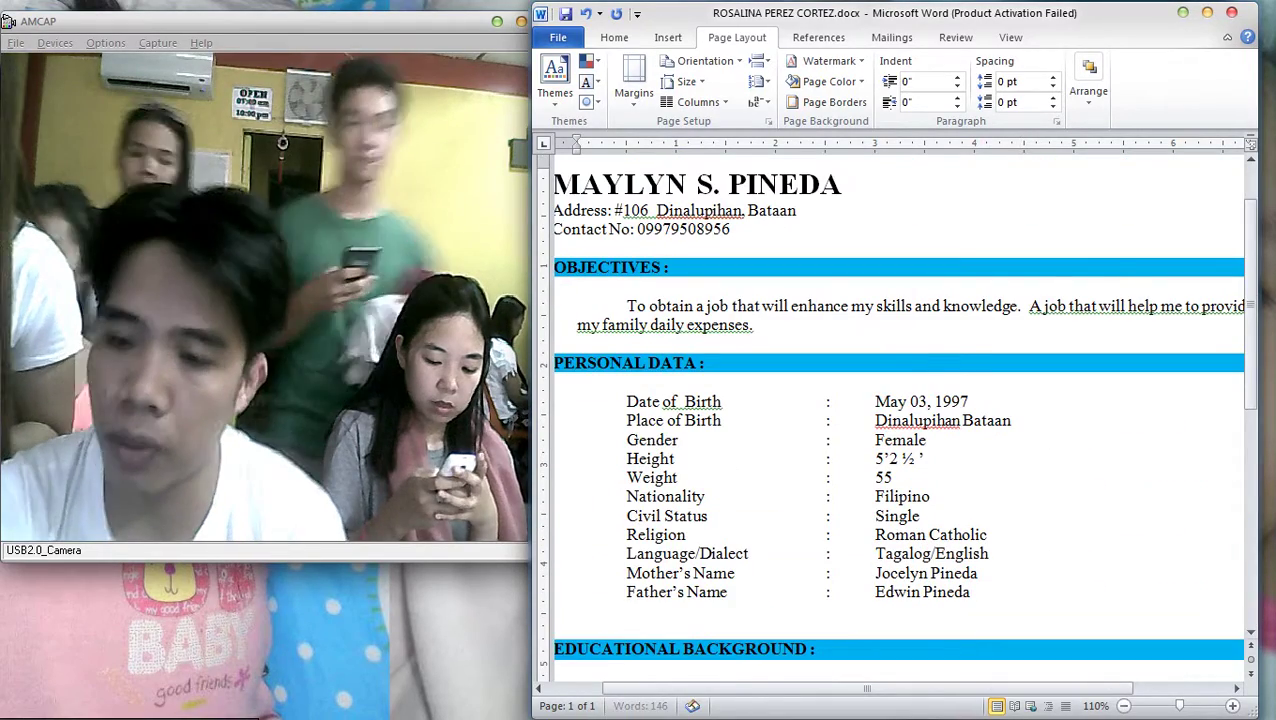
Delete the empty lines above Character References and Educational Background
{"action": "scroll", "coordinate": [898, 410], "scroll_direction": "down", "scroll_amount": 4}
{"action": "scroll", "coordinate": [898, 410], "scroll_direction": "down", "scroll_amount": 3}
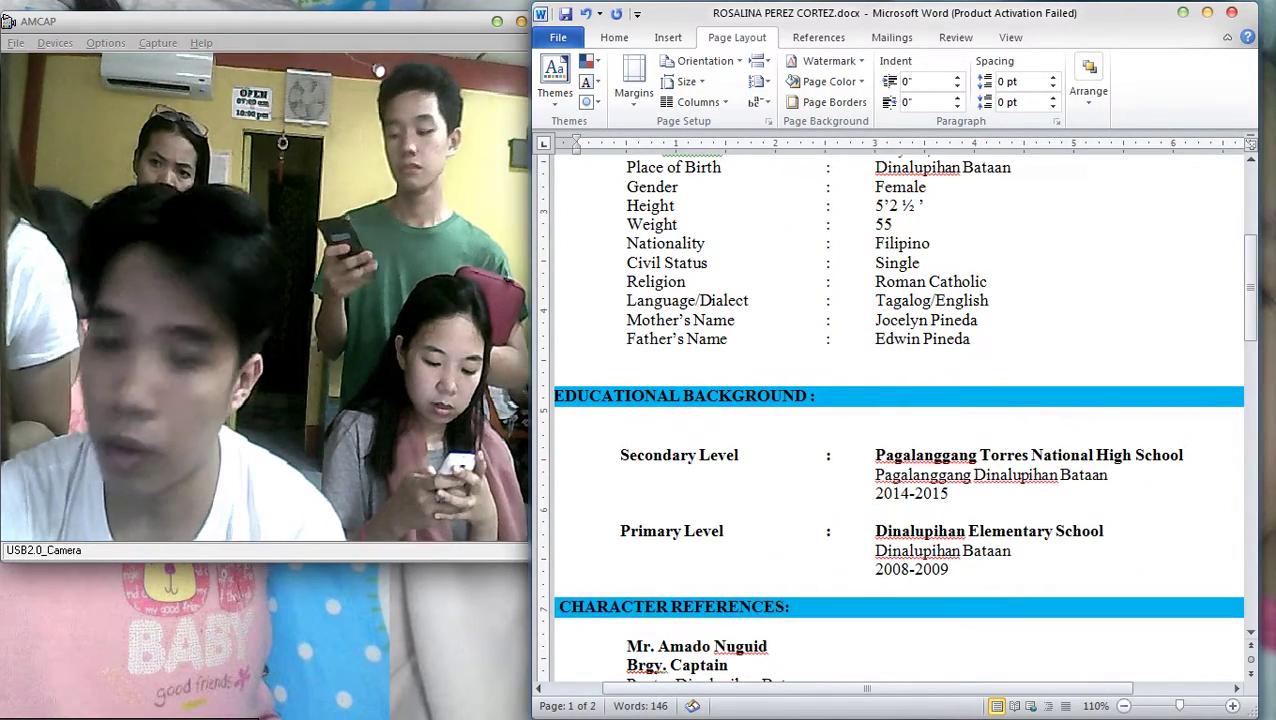
{"action": "scroll", "coordinate": [898, 410], "scroll_direction": "down", "scroll_amount": 5}
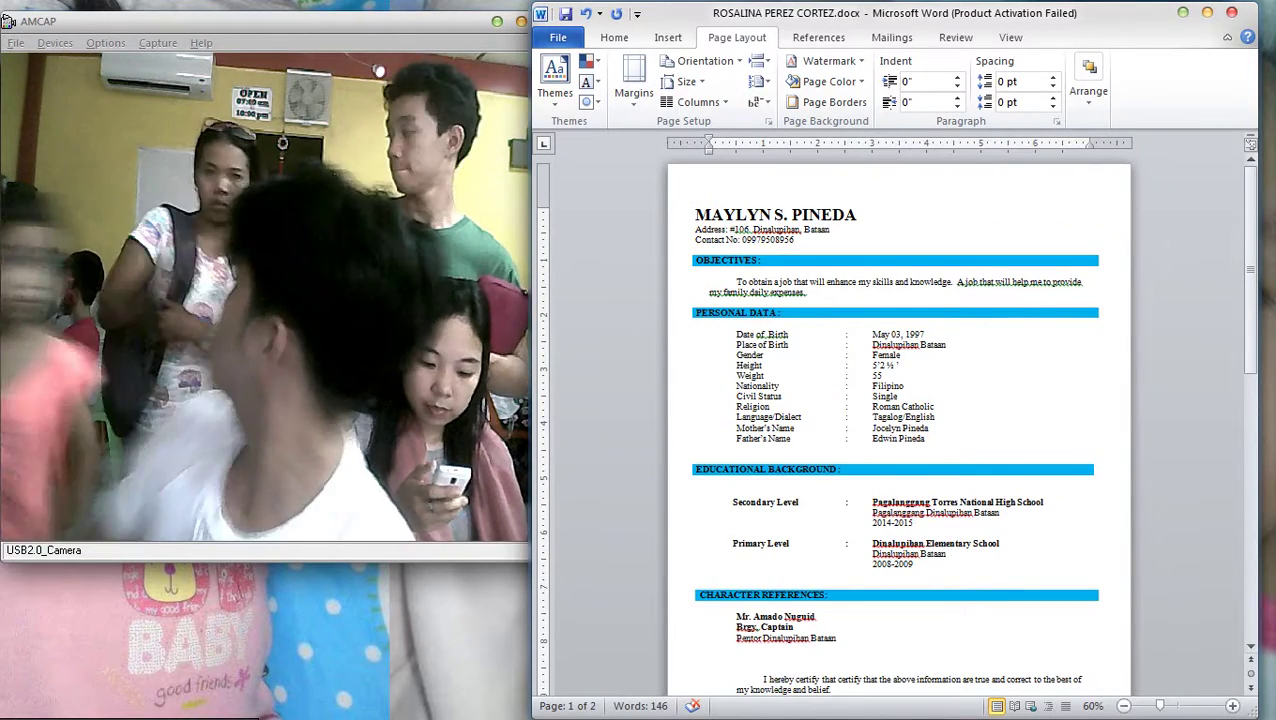
{"action": "scroll", "coordinate": [898, 410], "scroll_direction": "down", "scroll_amount": 2}
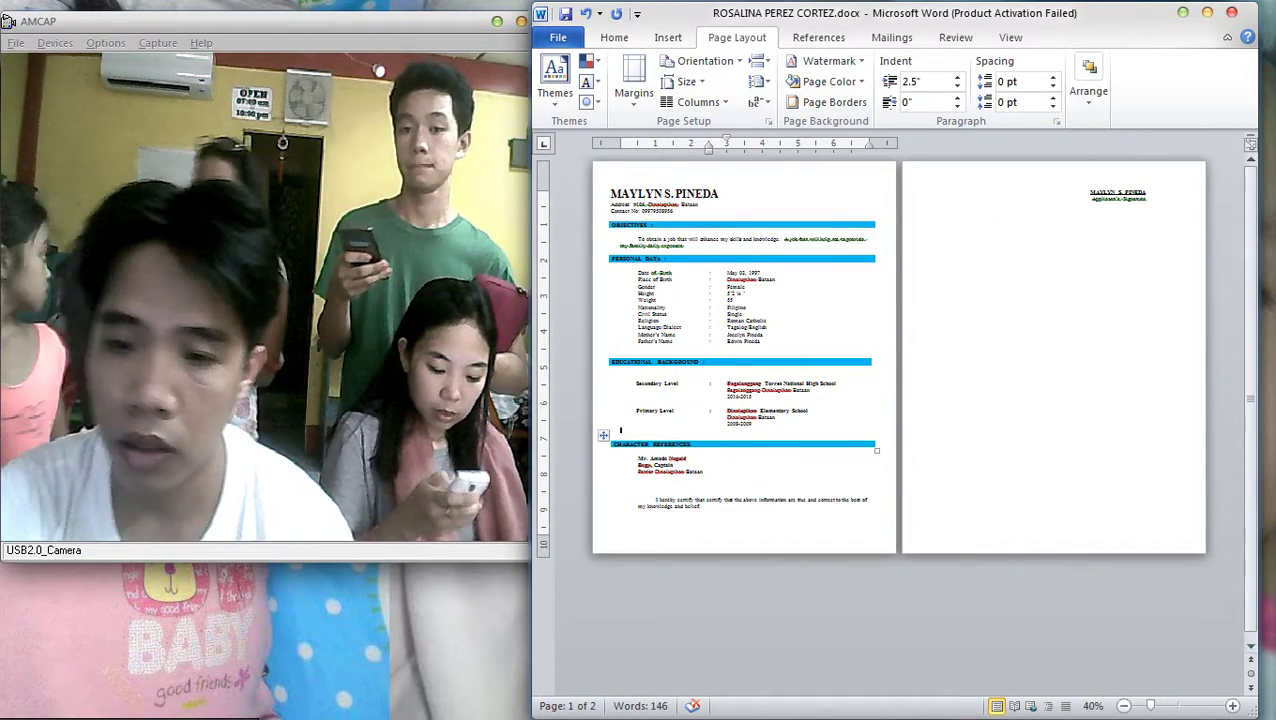
{"action": "key", "text": "BackSpace"}
{"action": "key", "text": "BackSpace"}
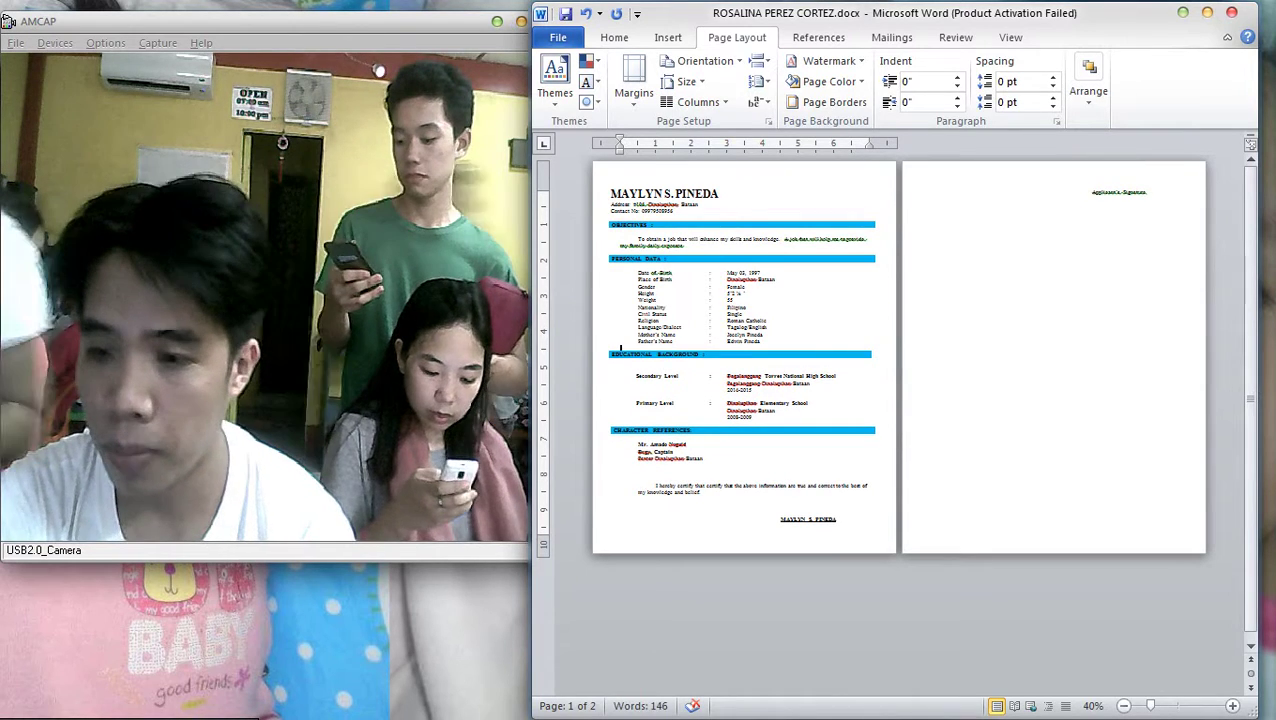
{"action": "key", "text": "BackSpace"}
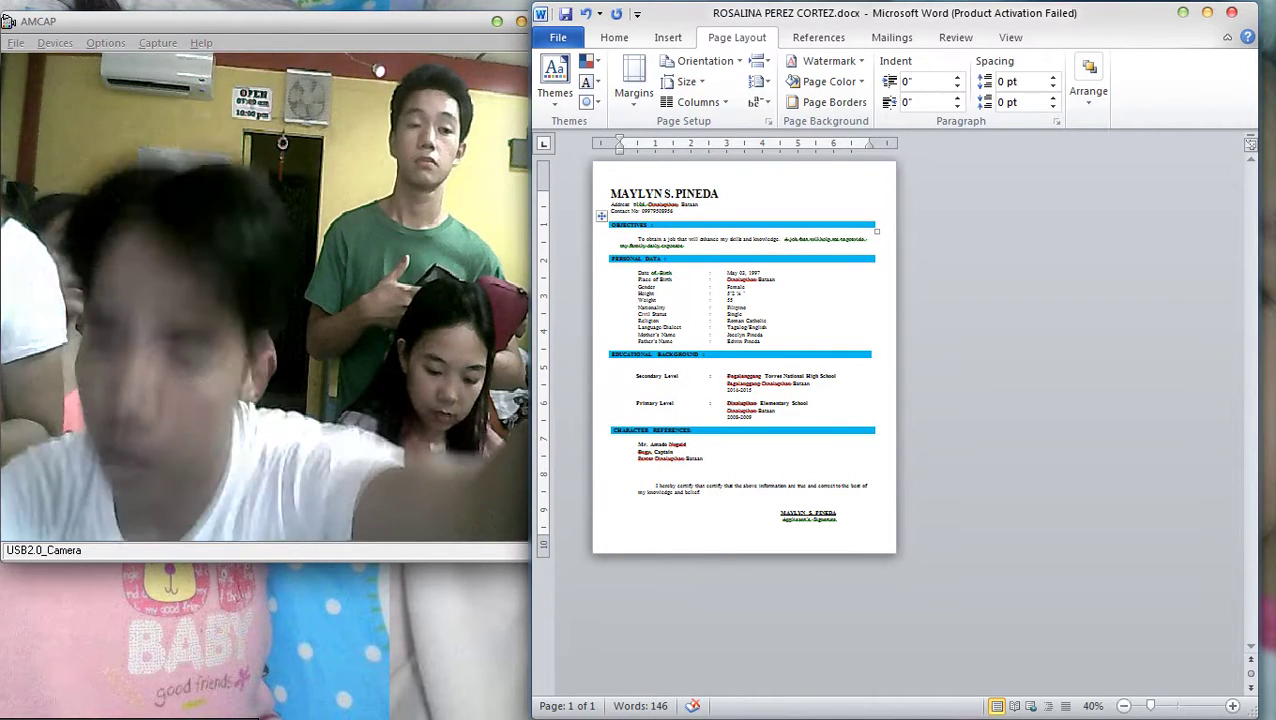
Move the Age line back above Gender in the personal data list
{"action": "scroll", "coordinate": [900, 420], "scroll_direction": "up", "scroll_amount": 4}
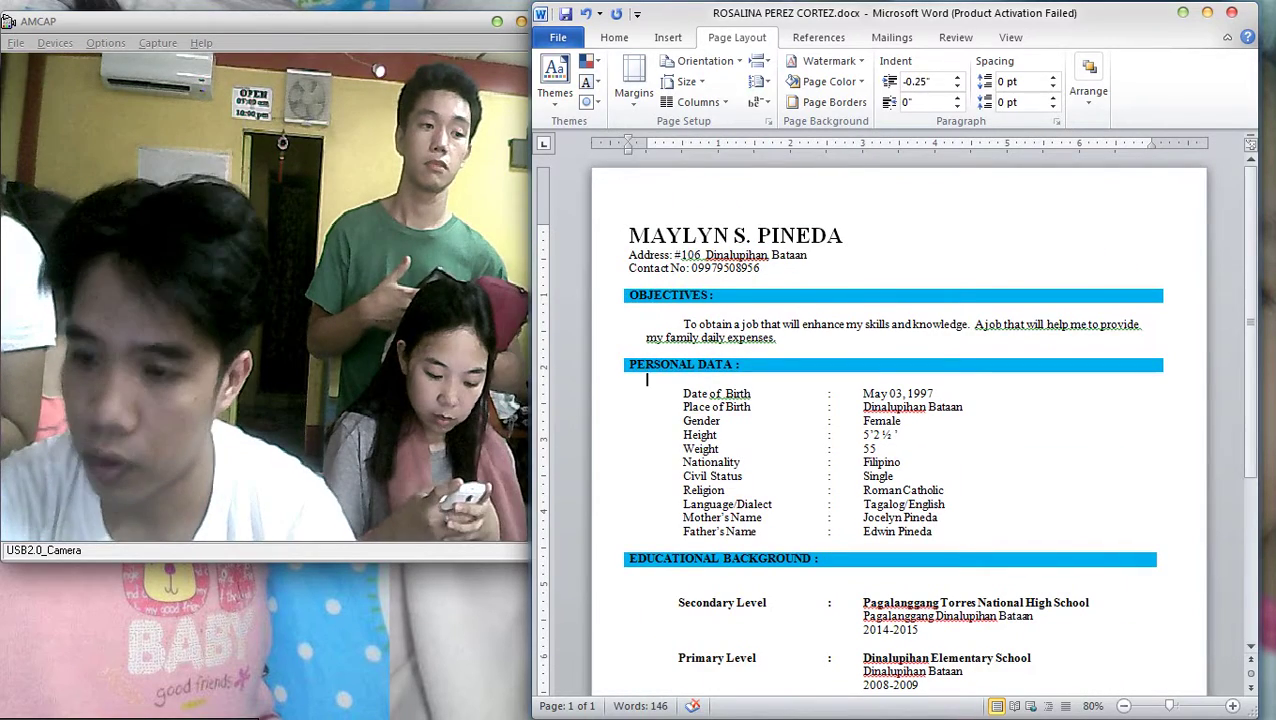
{"action": "left_click", "coordinate": [935, 394]}
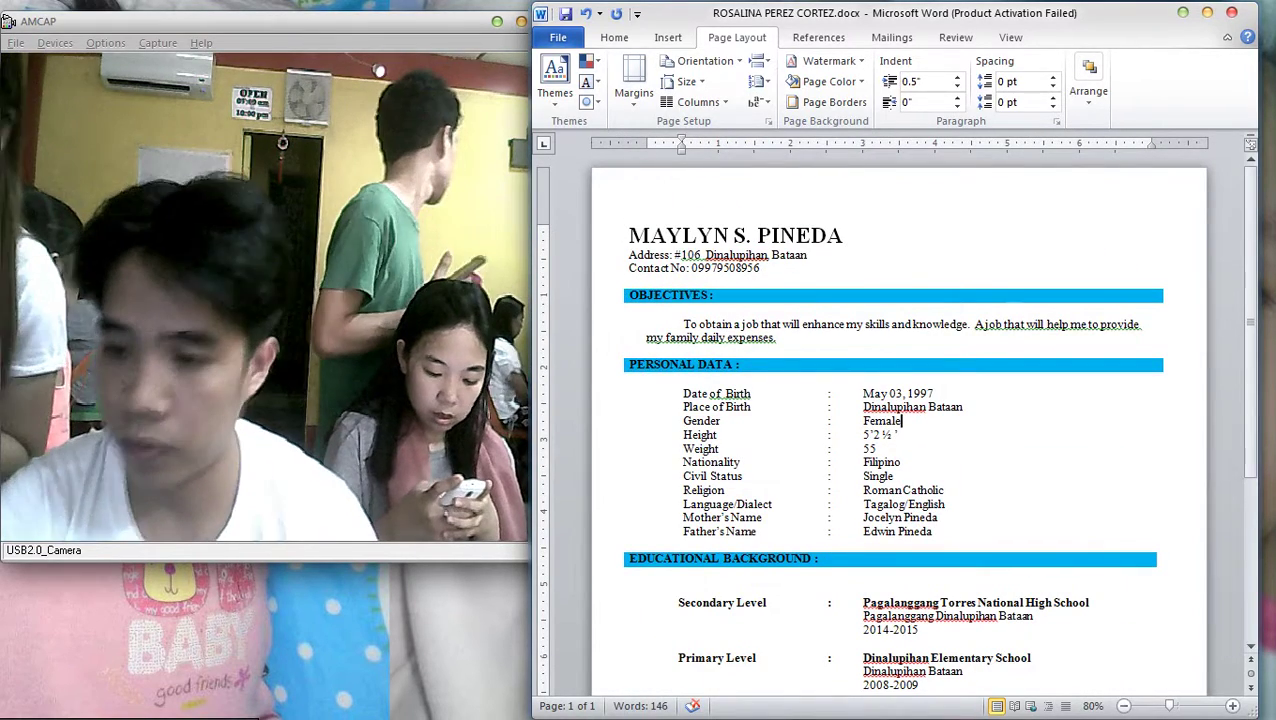
{"action": "key", "text": "Return"}
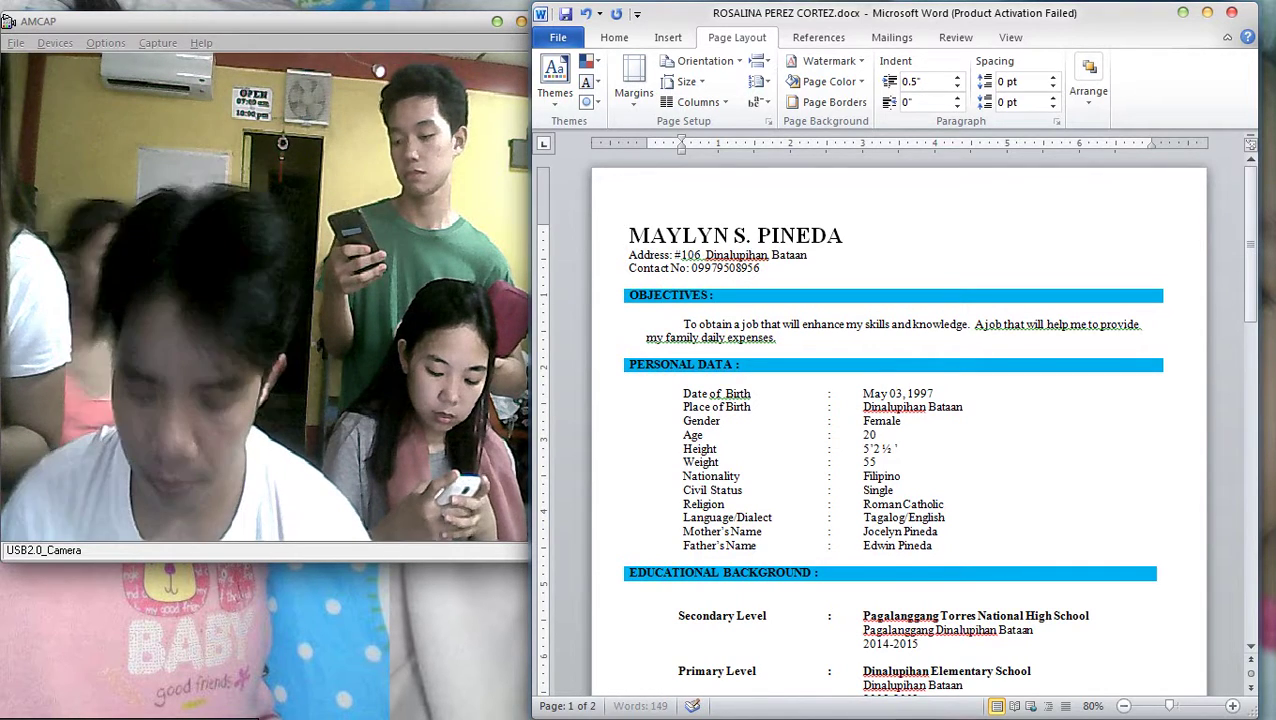
{"action": "type", "text": "ars old"}
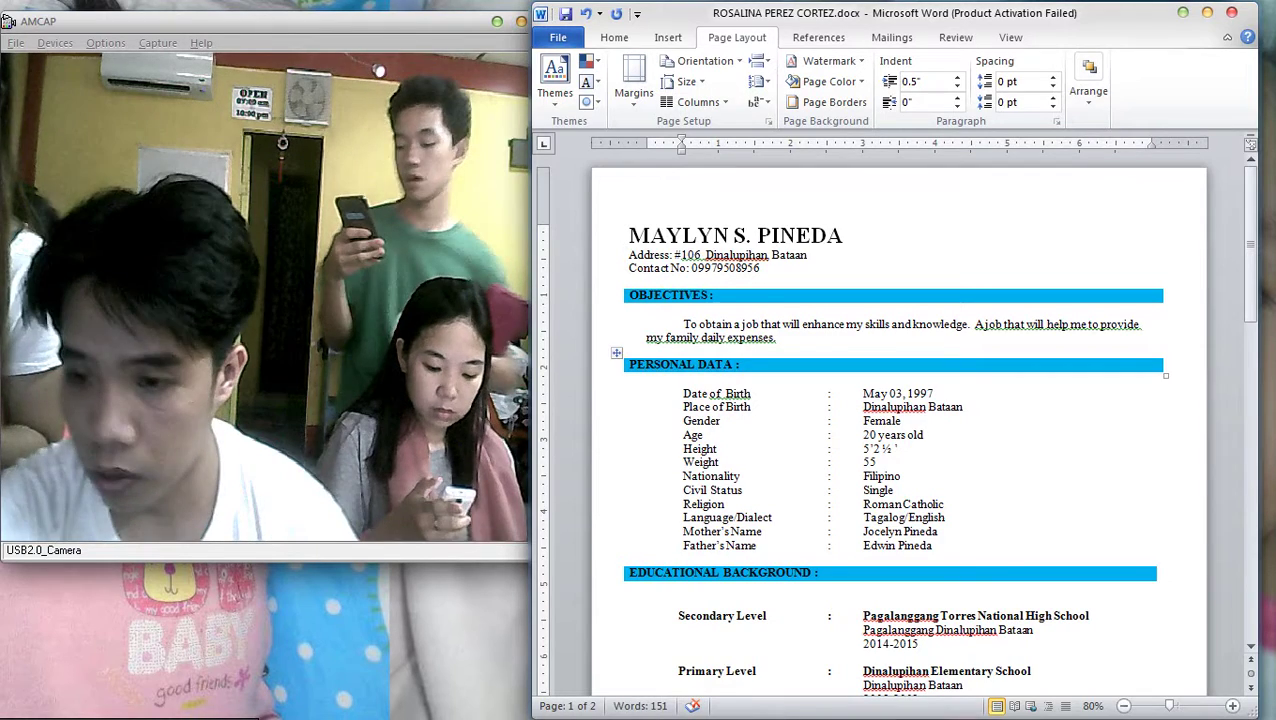
{"action": "key", "text": "shift+Home"}
{"action": "key", "text": "ctrl+c"}
{"action": "key", "text": "BackSpace"}
{"action": "key", "text": "BackSpace"}
{"action": "key", "text": "Return"}
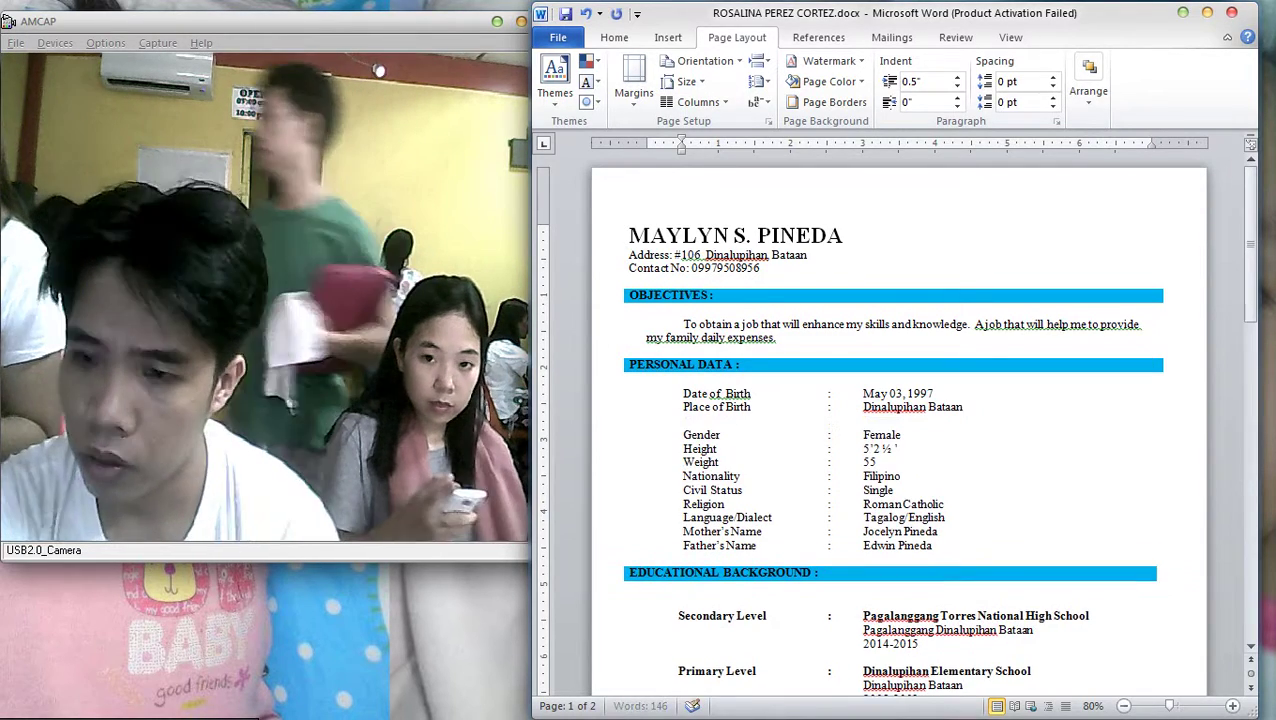
{"action": "key", "text": "ctrl+v"}
{"action": "key", "text": "BackSpace"}
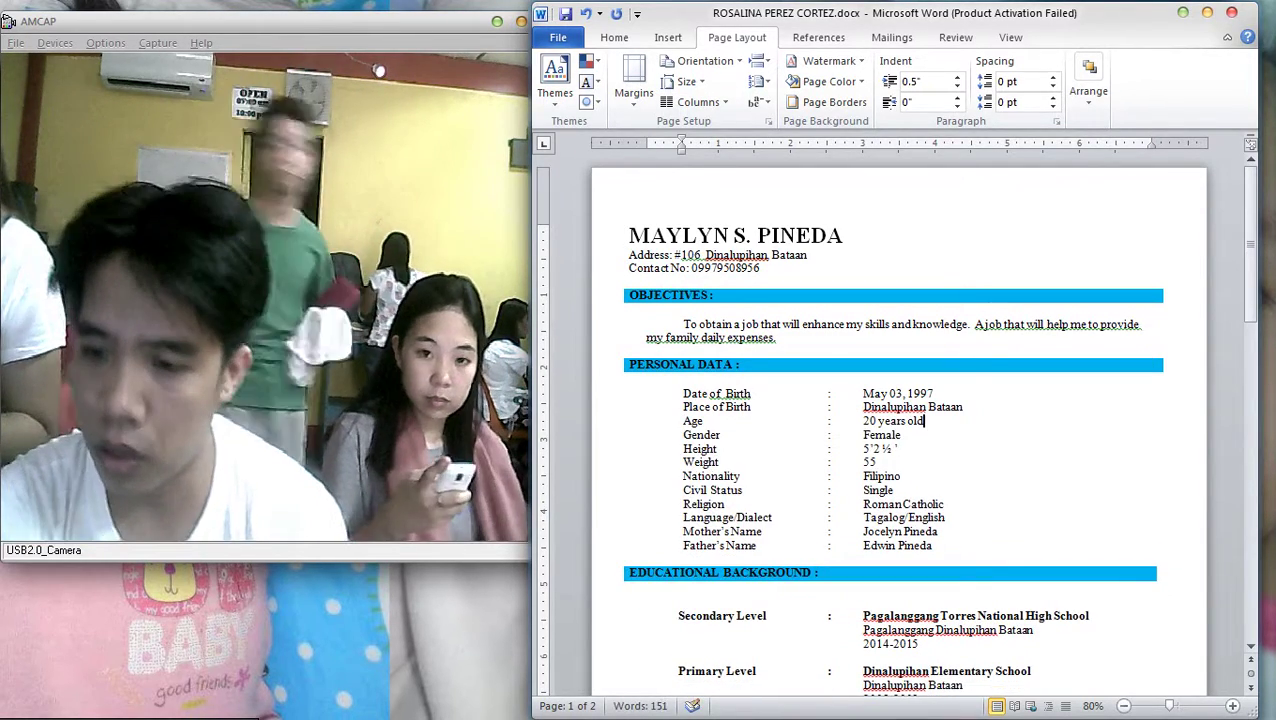
Shorten 'years' to 'yrs.' in the Age value
{"action": "left_click", "coordinate": [884, 421]}
{"action": "key", "text": "Delete"}
{"action": "key", "text": "Delete"}
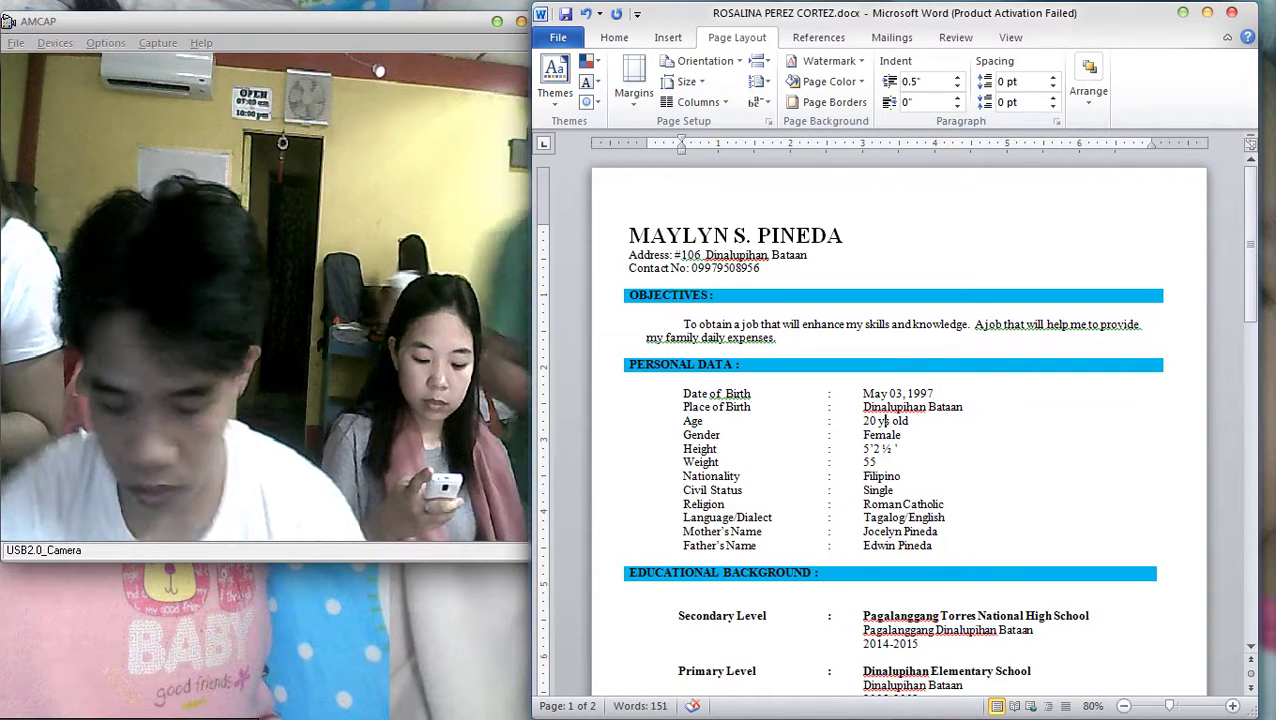
{"action": "type", "text": "."}
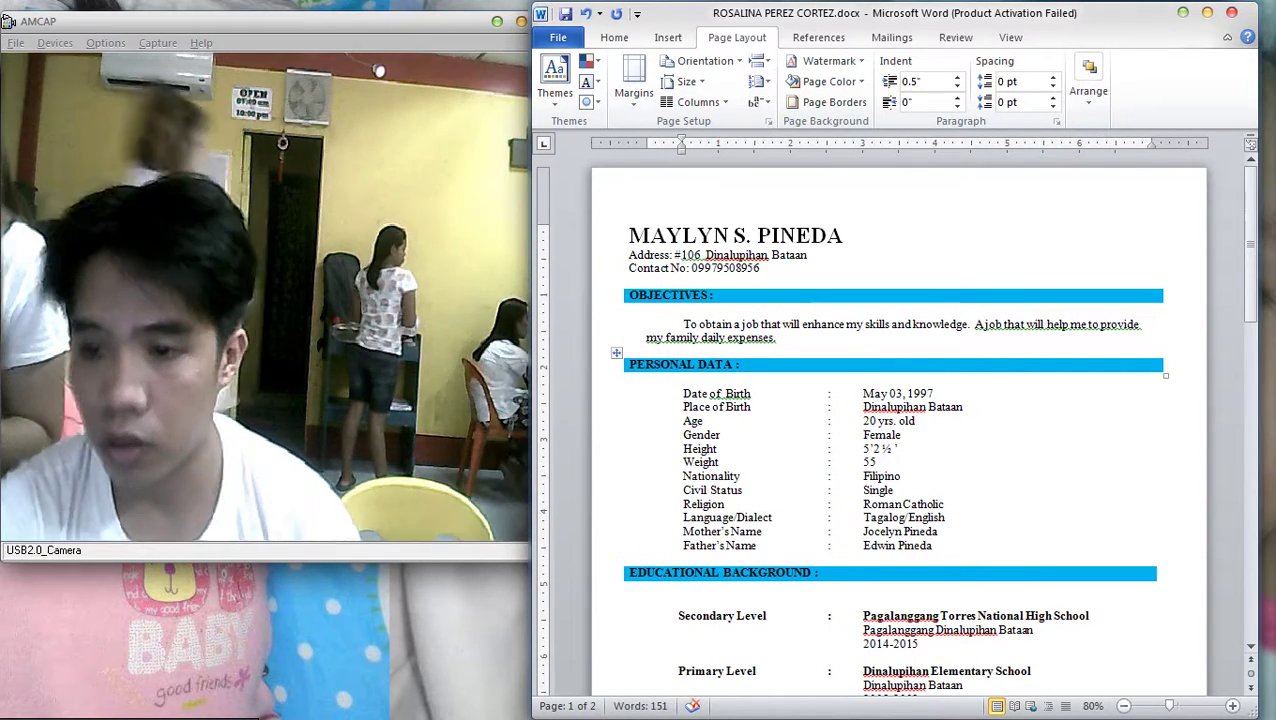
Delete the blank line above 'I hereby certify' so the resume fits on one page
{"action": "scroll", "coordinate": [898, 415], "scroll_direction": "down", "scroll_amount": 4}
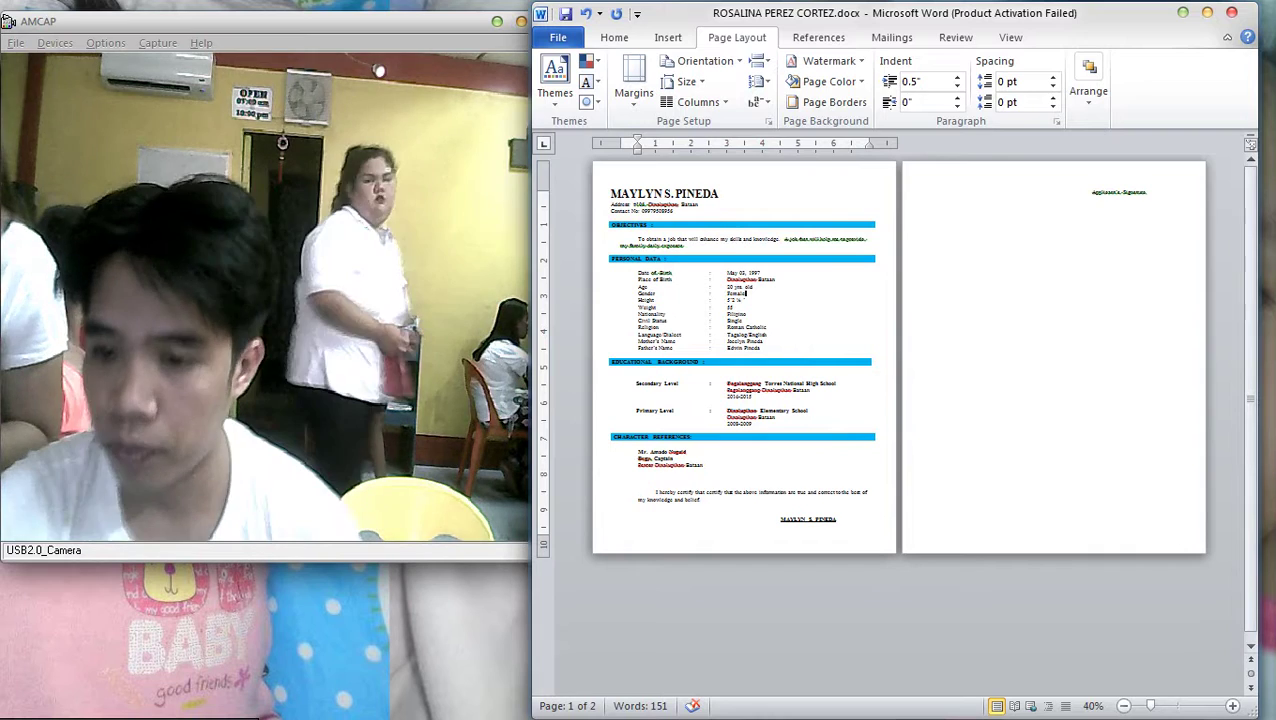
{"action": "left_click", "coordinate": [620, 470]}
{"action": "key", "text": "BackSpace"}
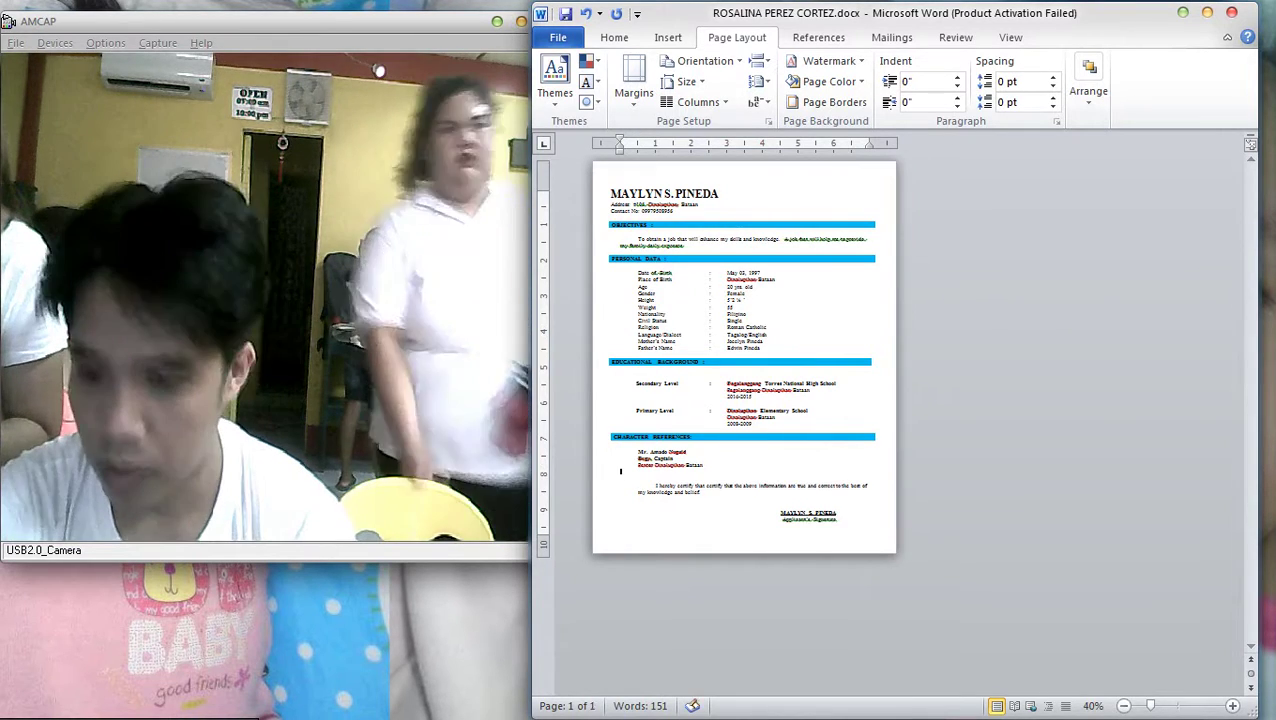
{"action": "scroll", "coordinate": [620, 470], "scroll_direction": "down", "scroll_amount": 3}
{"action": "scroll", "coordinate": [620, 470], "scroll_direction": "up", "scroll_amount": 4}
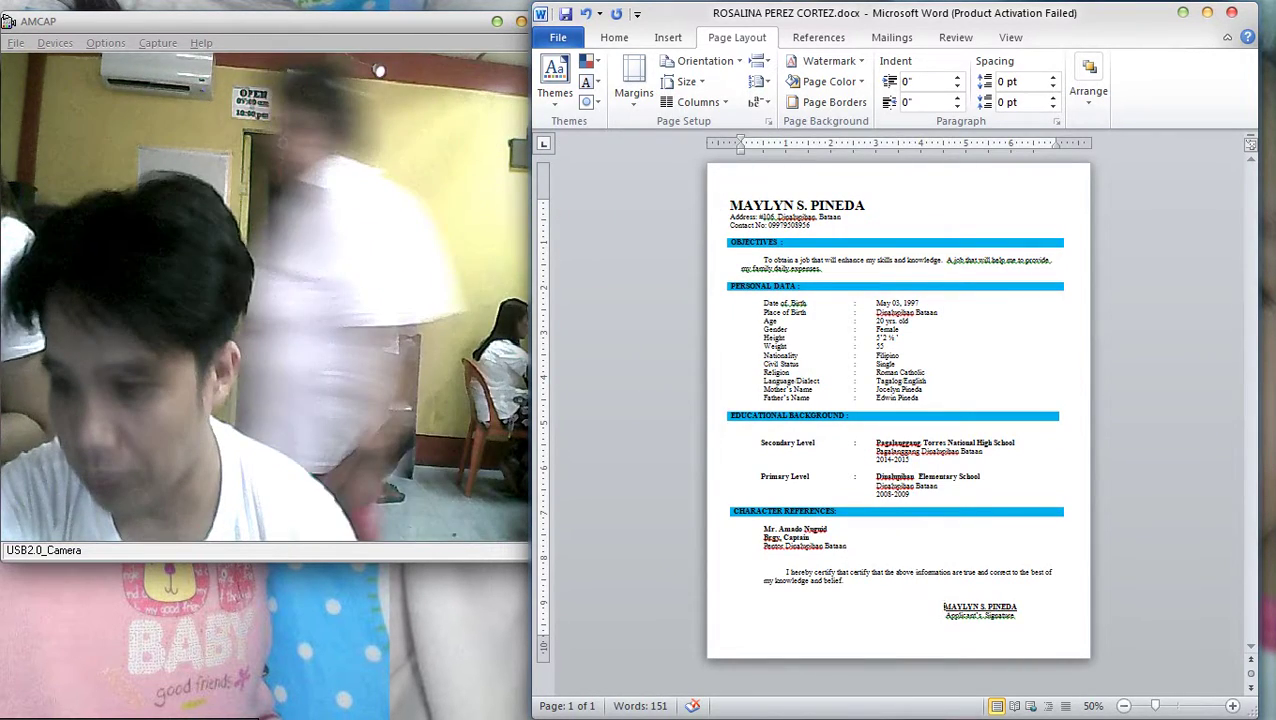
Check the signature paragraph stays on page 1, then bring up the Open dialog
{"action": "left_click", "coordinate": [978, 618]}
{"action": "scroll", "coordinate": [978, 618], "scroll_direction": "down", "scroll_amount": 3}
{"action": "scroll", "coordinate": [978, 618], "scroll_direction": "up", "scroll_amount": 2}
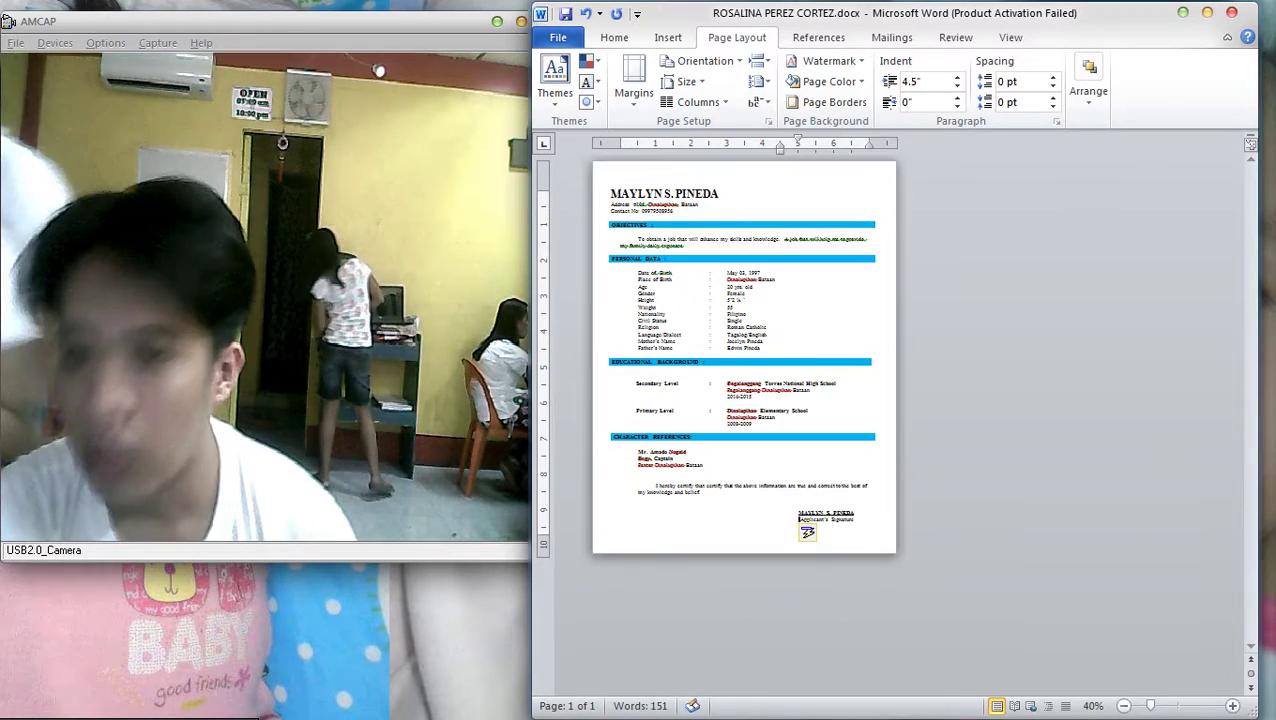
{"action": "scroll", "coordinate": [978, 618], "scroll_direction": "up", "scroll_amount": 3}
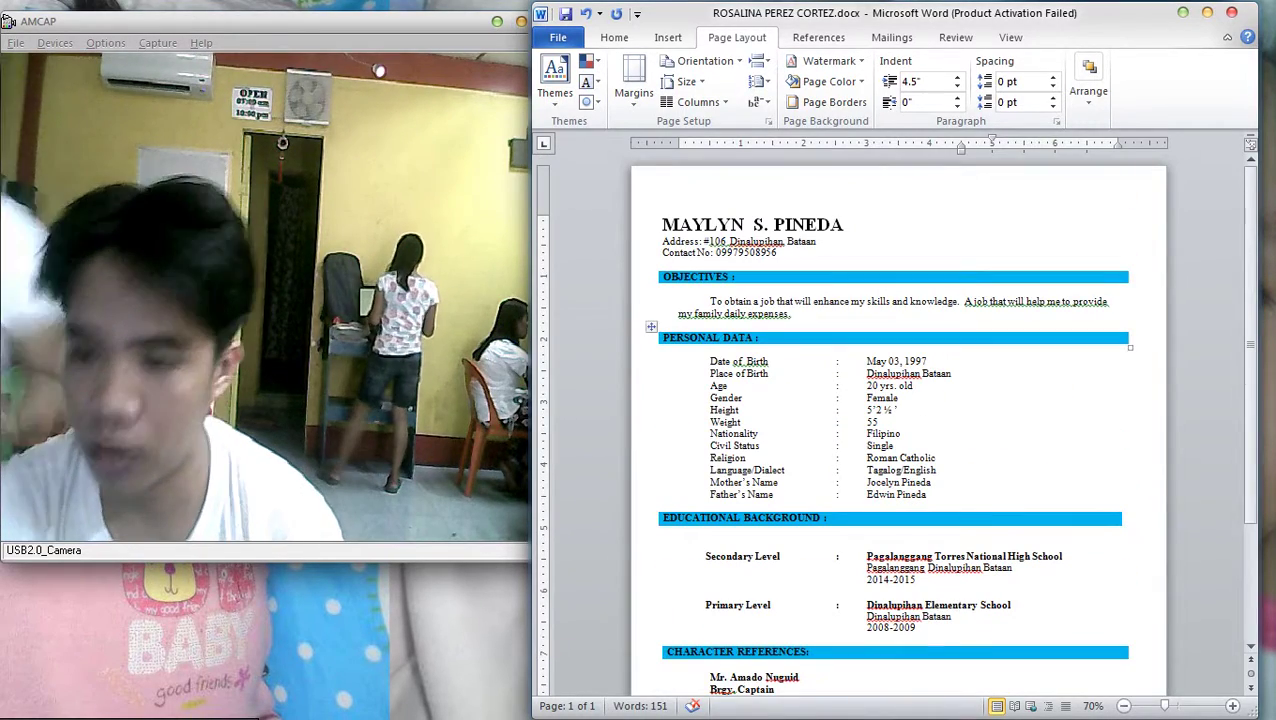
{"action": "scroll", "coordinate": [978, 618], "scroll_direction": "down", "scroll_amount": 3}
{"action": "scroll", "coordinate": [978, 618], "scroll_direction": "up", "scroll_amount": 2}
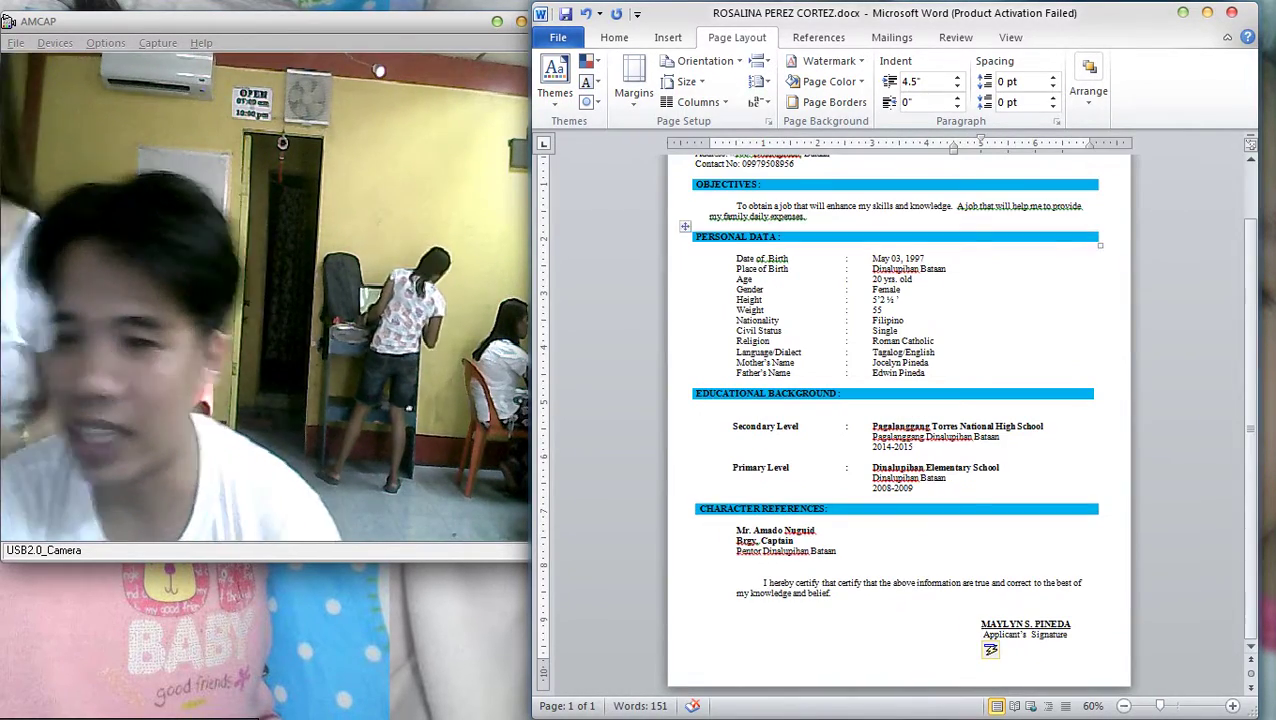
{"action": "scroll", "coordinate": [978, 618], "scroll_direction": "up", "scroll_amount": 1}
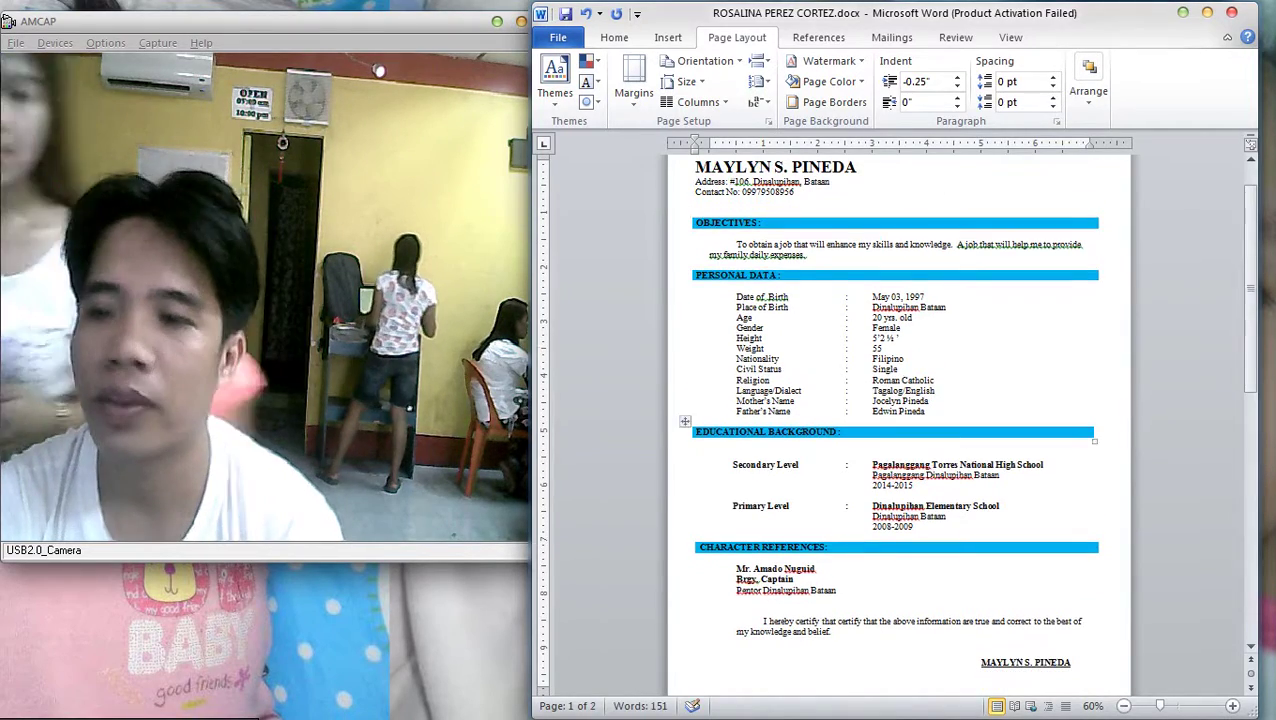
{"action": "scroll", "coordinate": [978, 618], "scroll_direction": "down", "scroll_amount": 3}
{"action": "scroll", "coordinate": [741, 563], "scroll_direction": "down", "scroll_amount": 2}
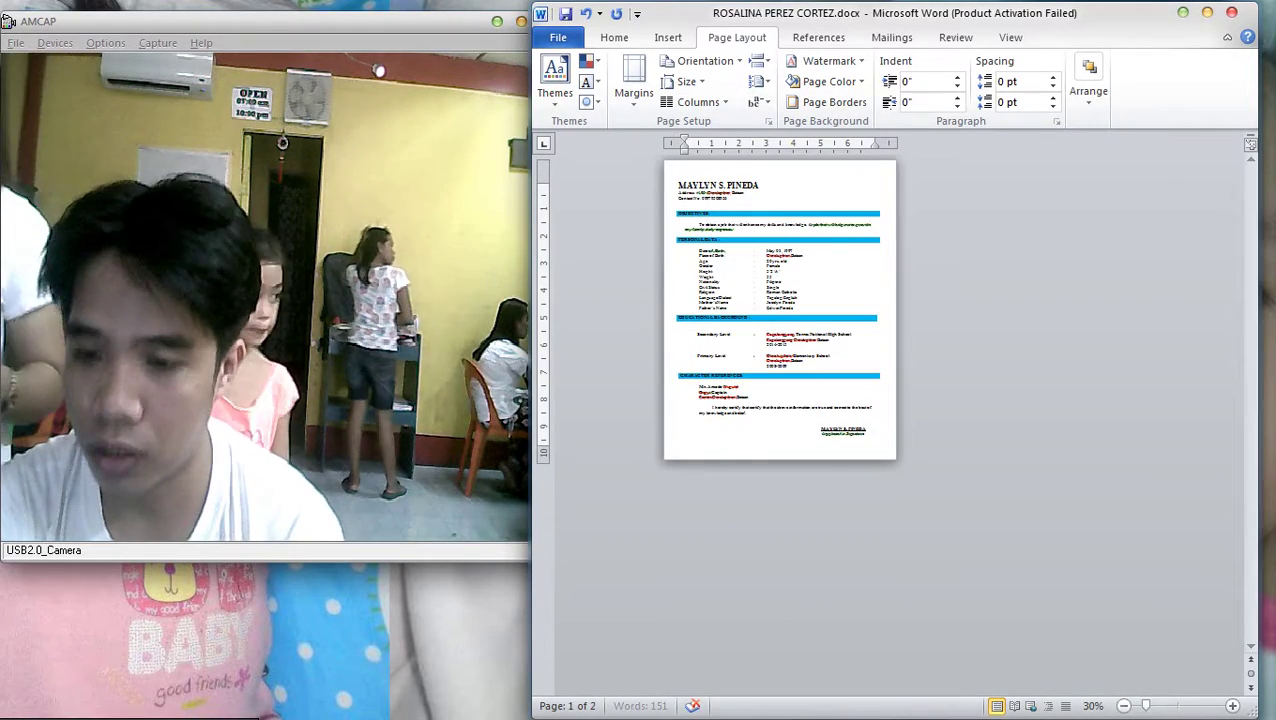
{"action": "scroll", "coordinate": [741, 563], "scroll_direction": "up", "scroll_amount": 4}
{"action": "scroll", "coordinate": [741, 563], "scroll_direction": "up", "scroll_amount": 3}
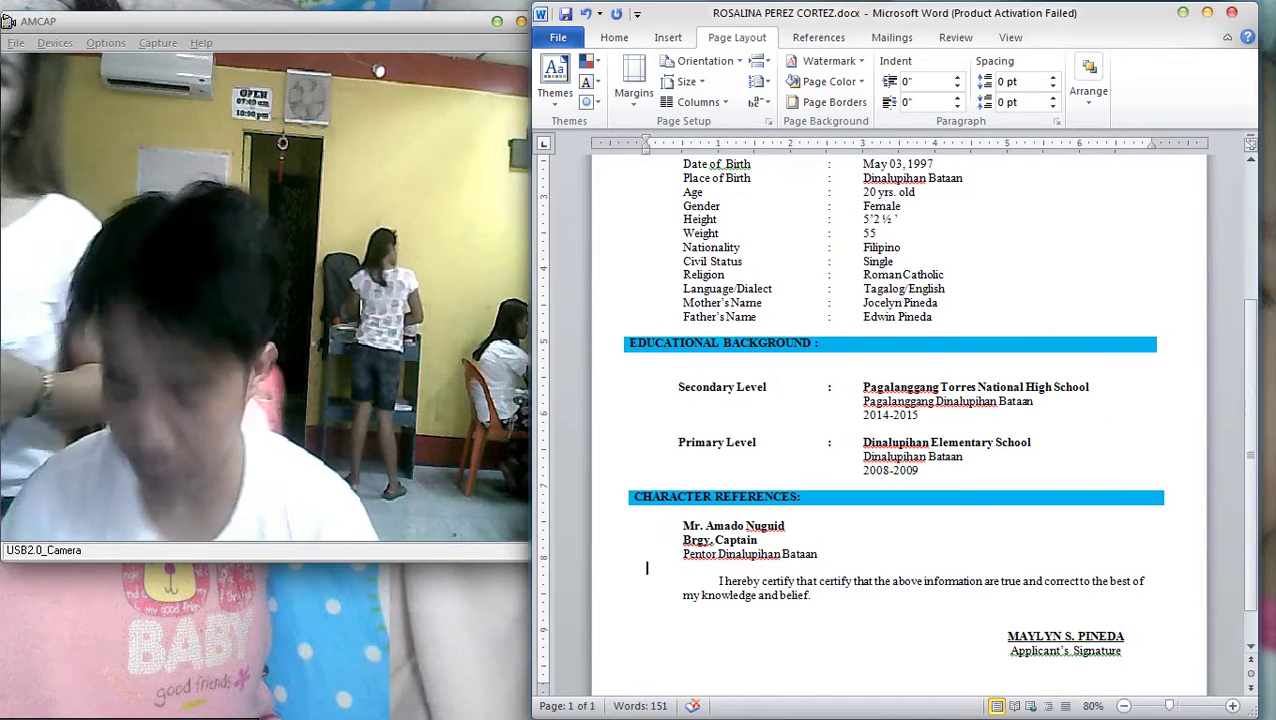
{"action": "key", "text": "ctrl+o"}
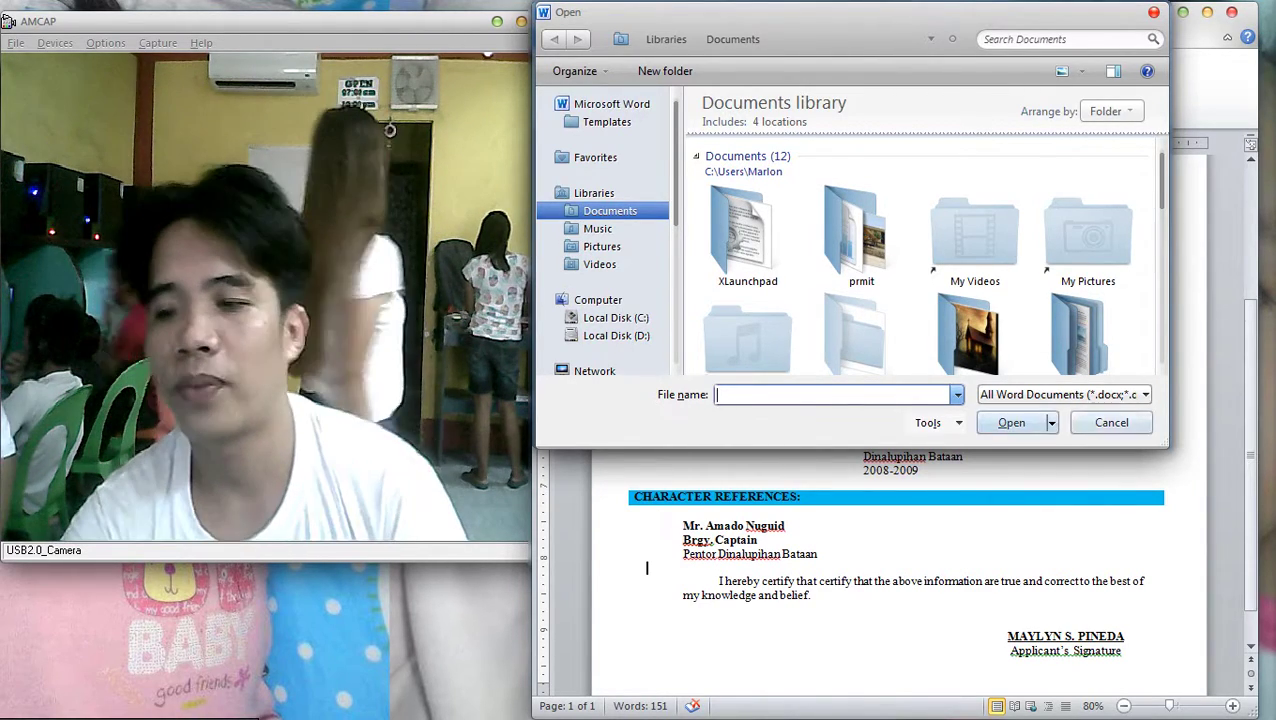
Cancel the Open dialog and print the resume on the EPSON T60 Series printer
{"action": "left_click", "coordinate": [1111, 422]}
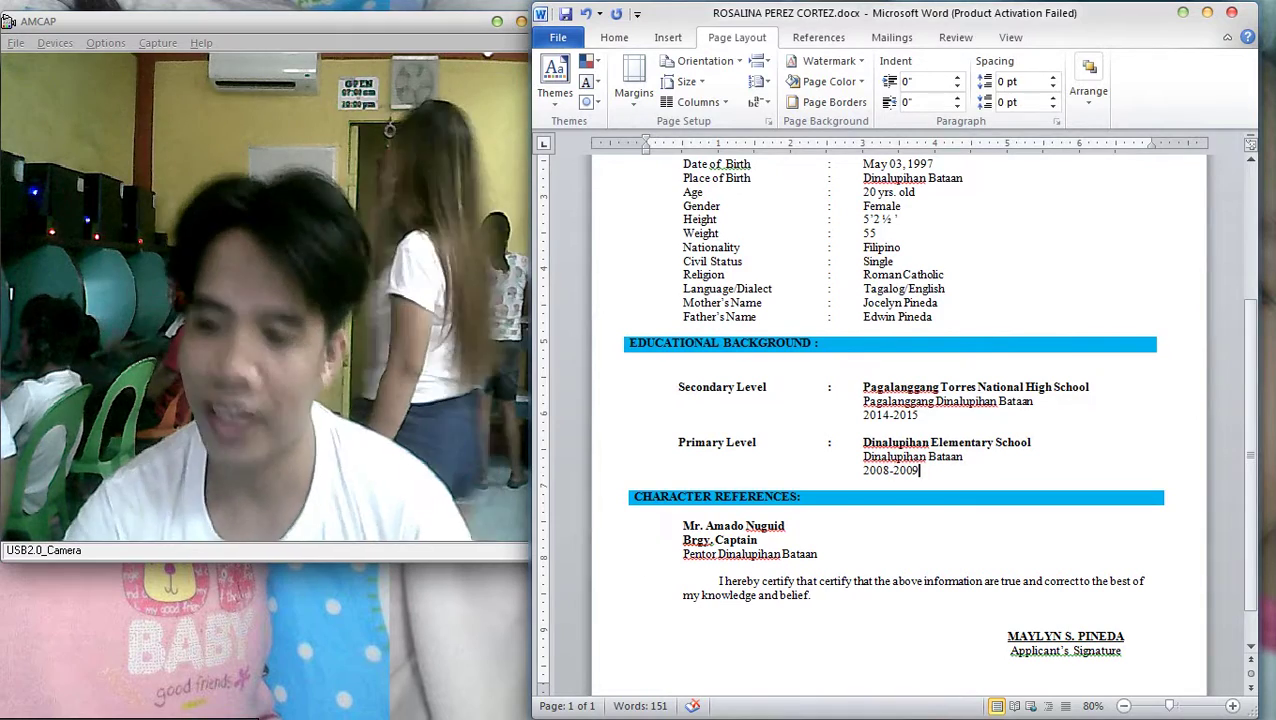
{"action": "key", "text": "ctrl+p"}
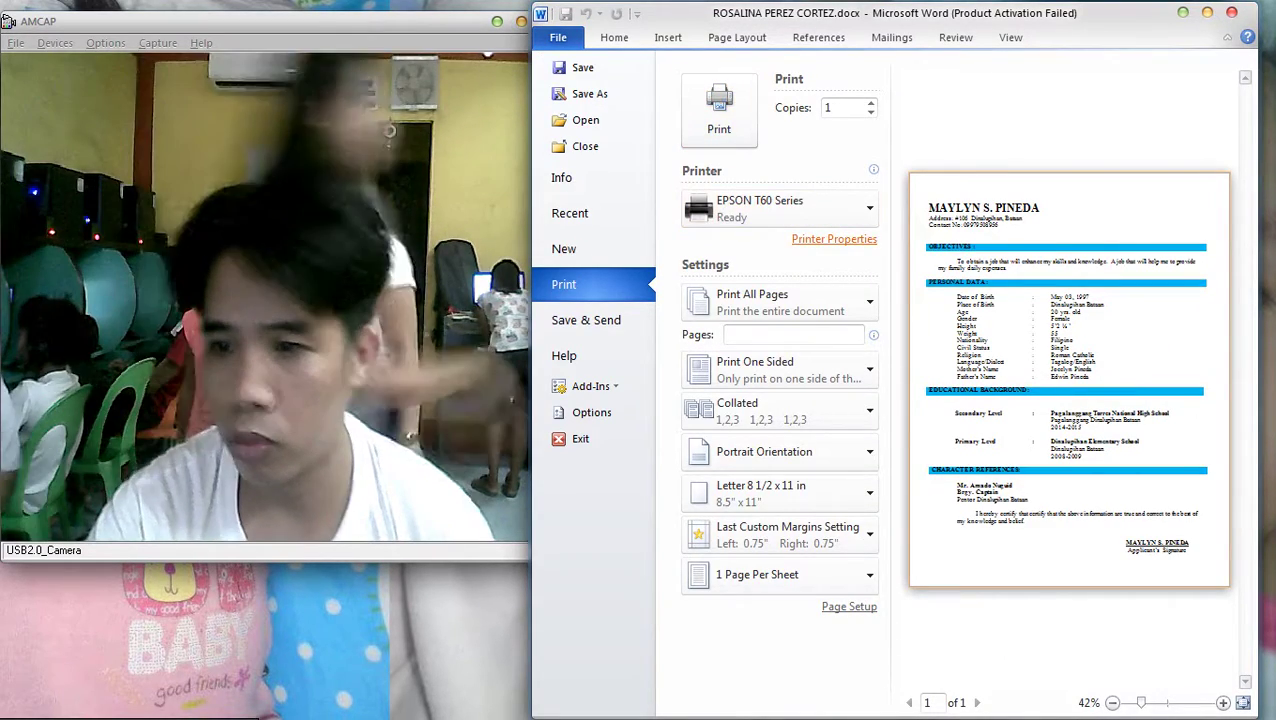
{"action": "left_click", "coordinate": [834, 239]}
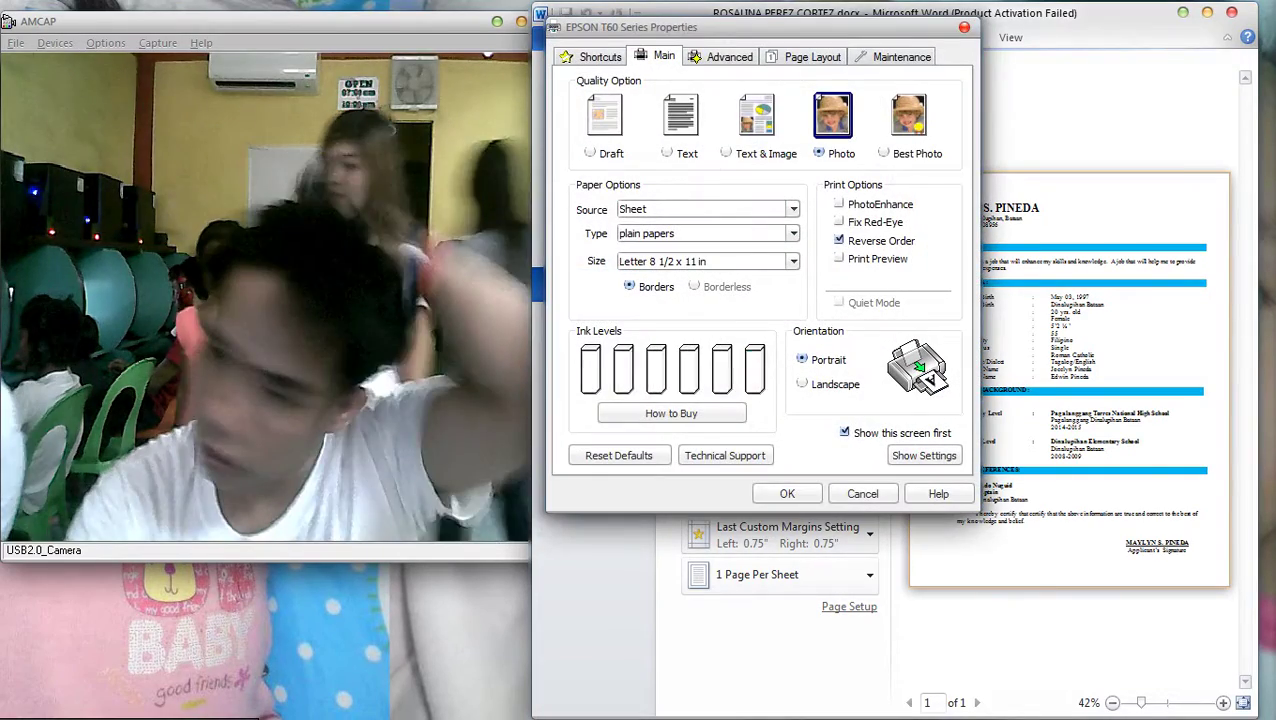
{"action": "left_click", "coordinate": [787, 493]}
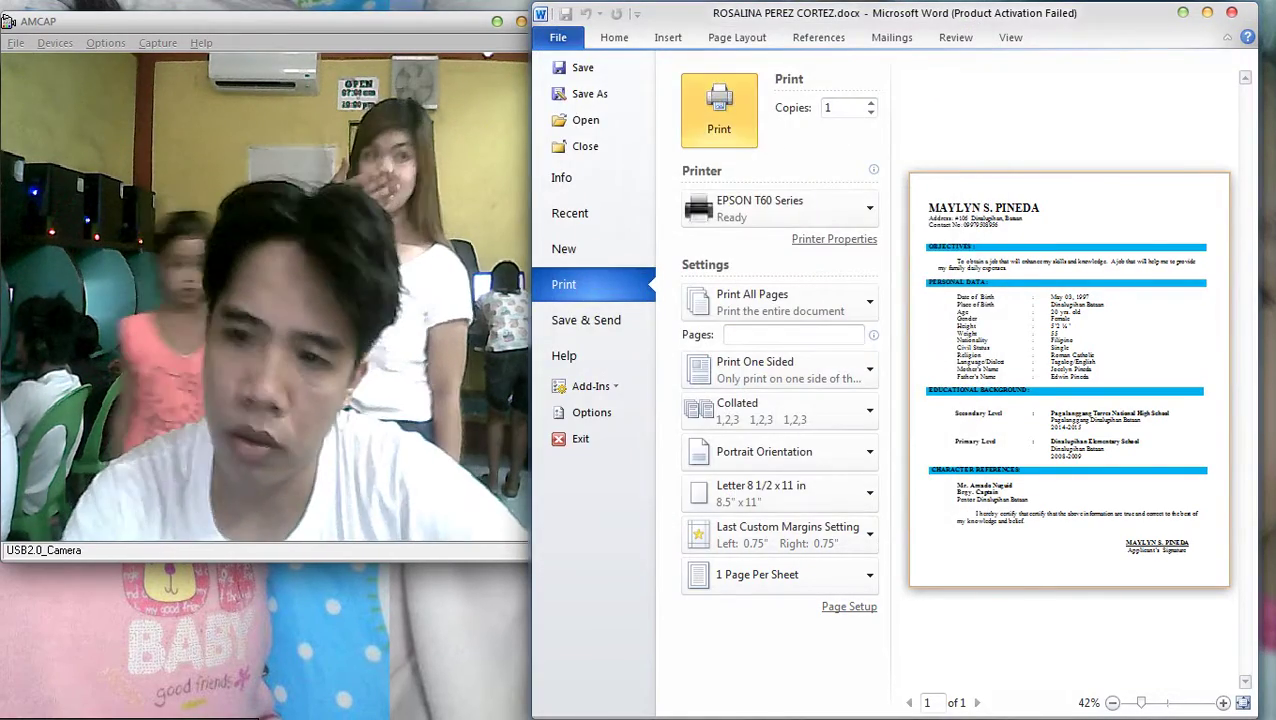
{"action": "left_click", "coordinate": [712, 108]}
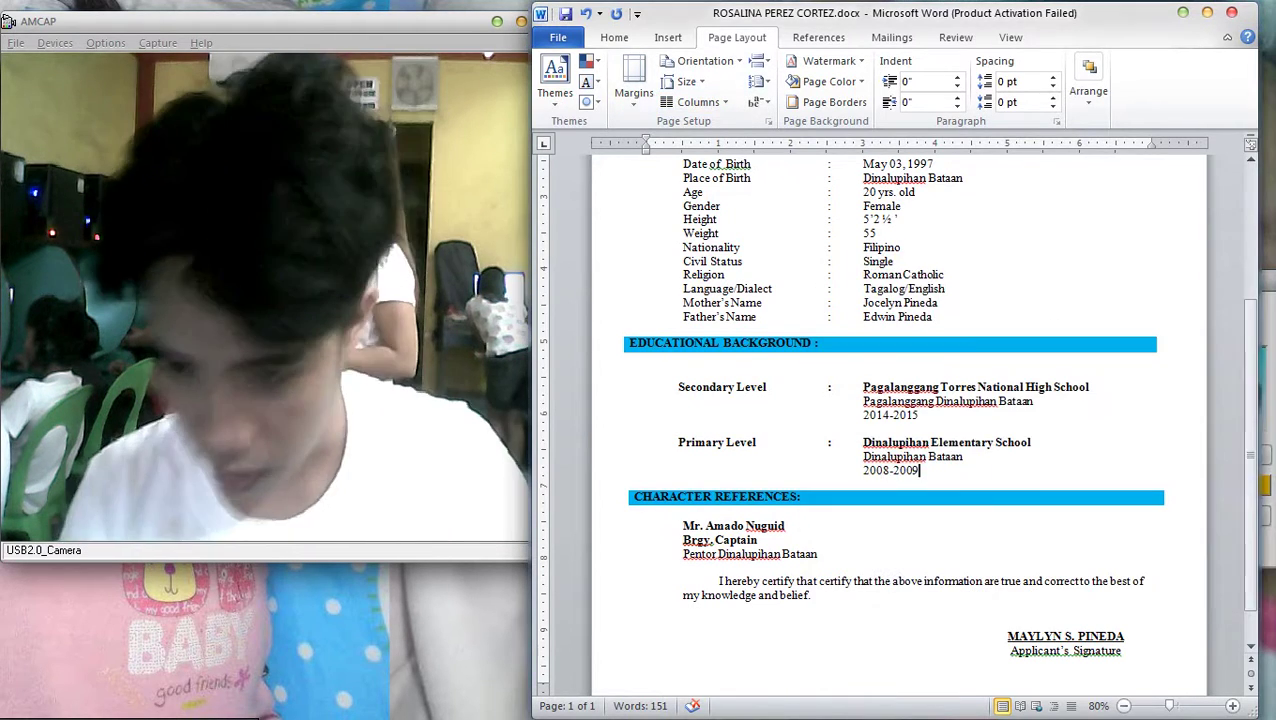
Return to print preview, recheck the EPSON printer properties and send the resume again
{"action": "key", "text": "ctrl+p"}
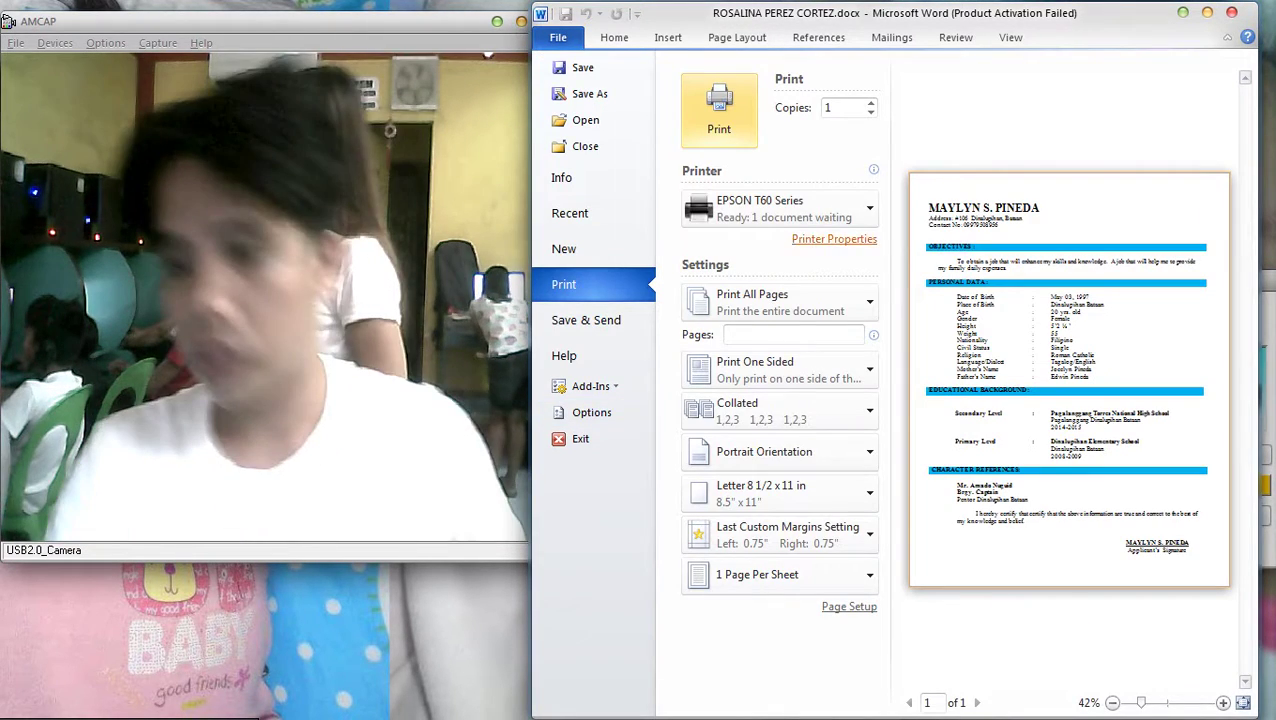
{"action": "left_click", "coordinate": [834, 239]}
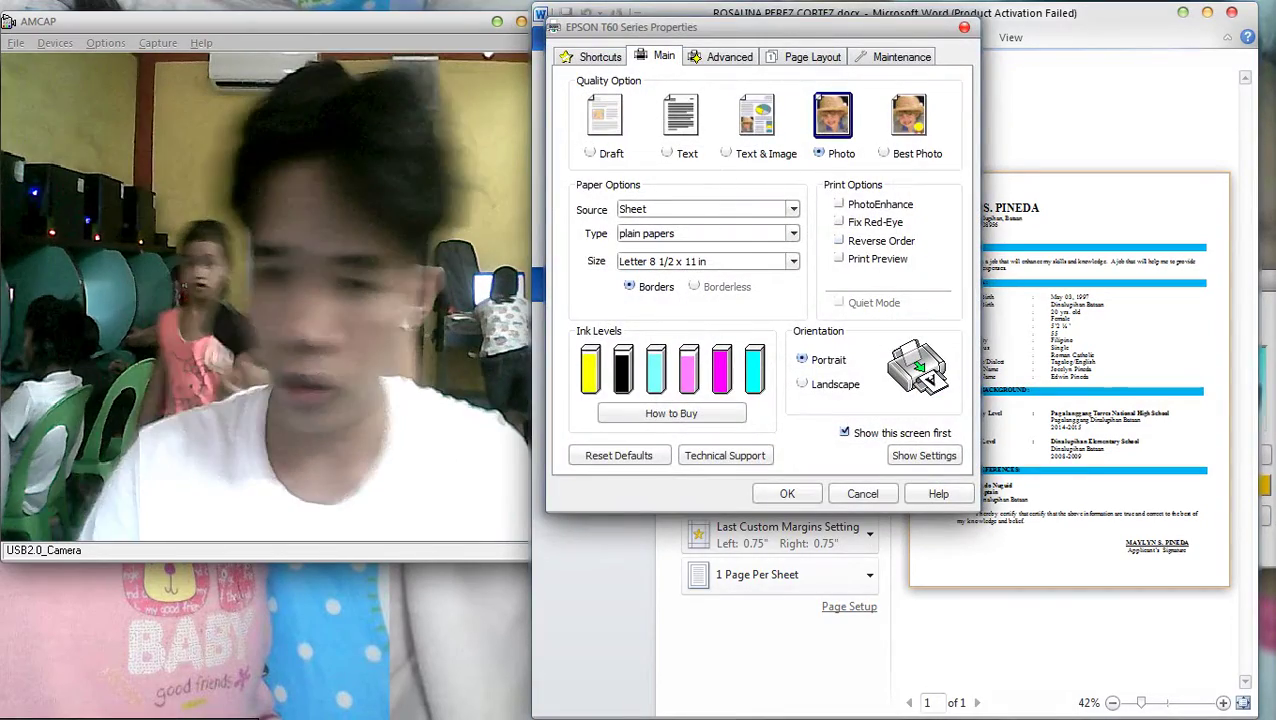
{"action": "key", "text": "Return"}
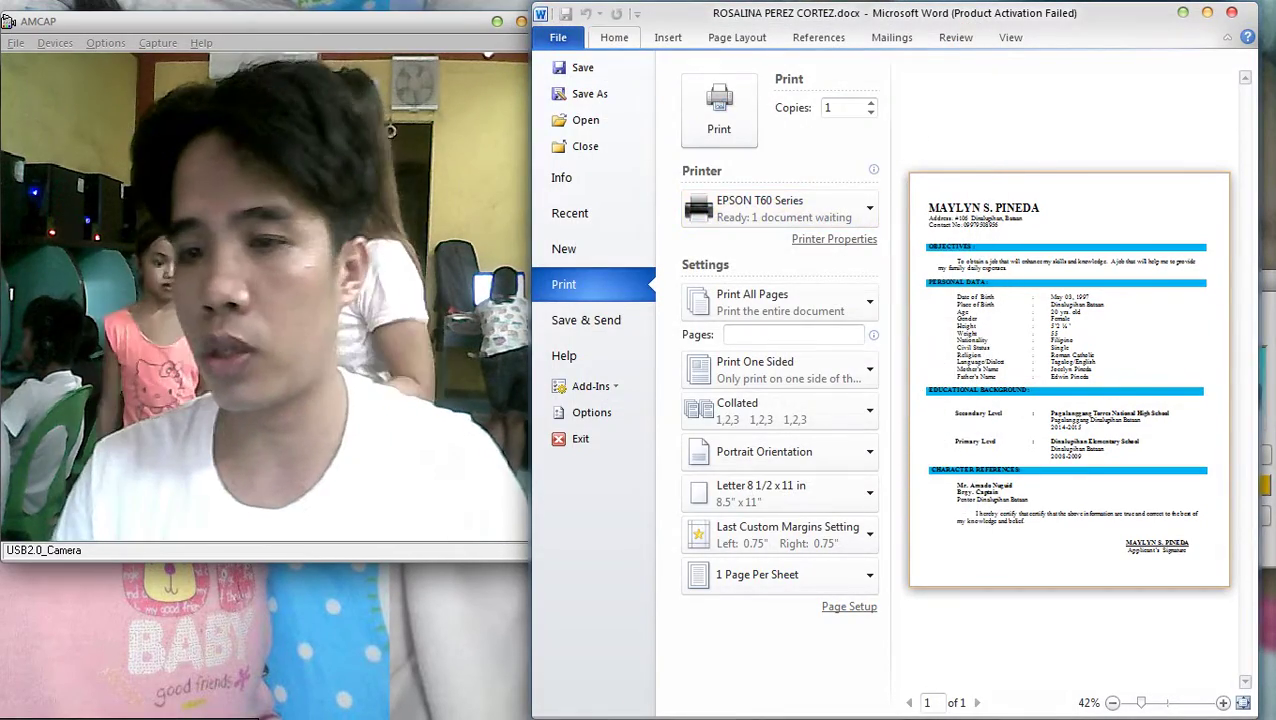
{"action": "key", "text": "Escape"}
{"action": "key", "text": "ctrl+p"}
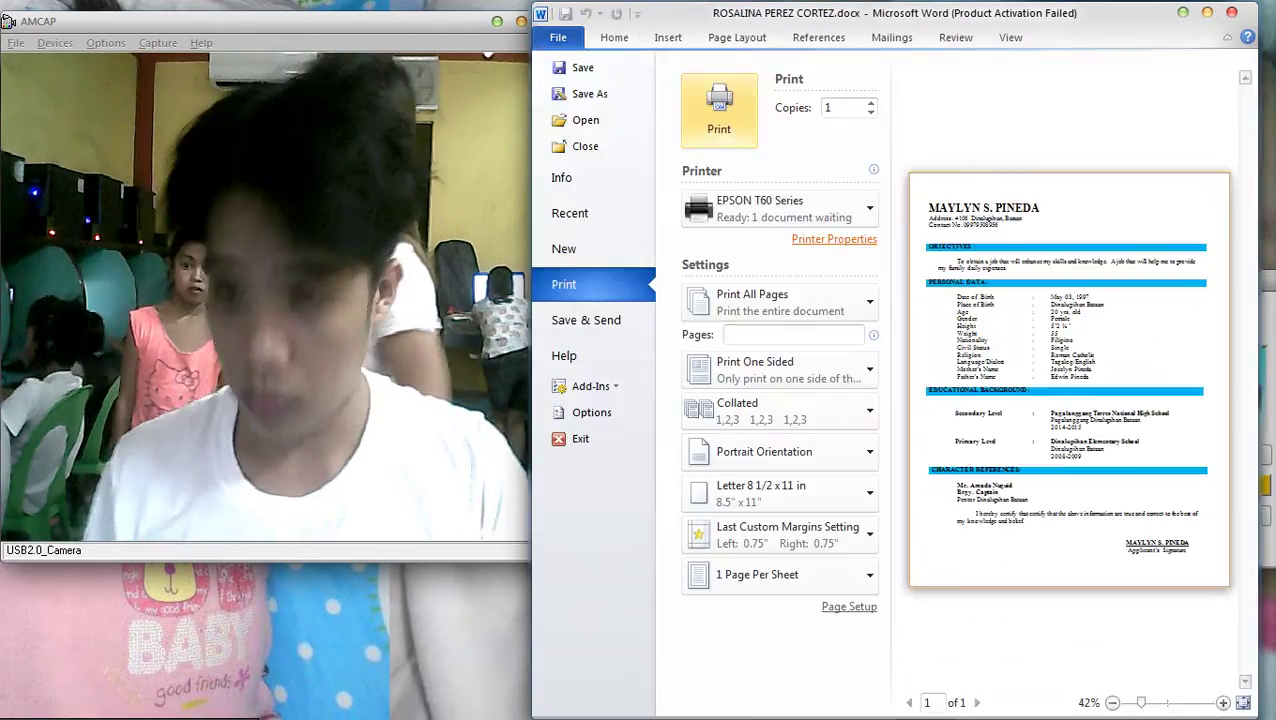
{"action": "key", "text": "Return"}
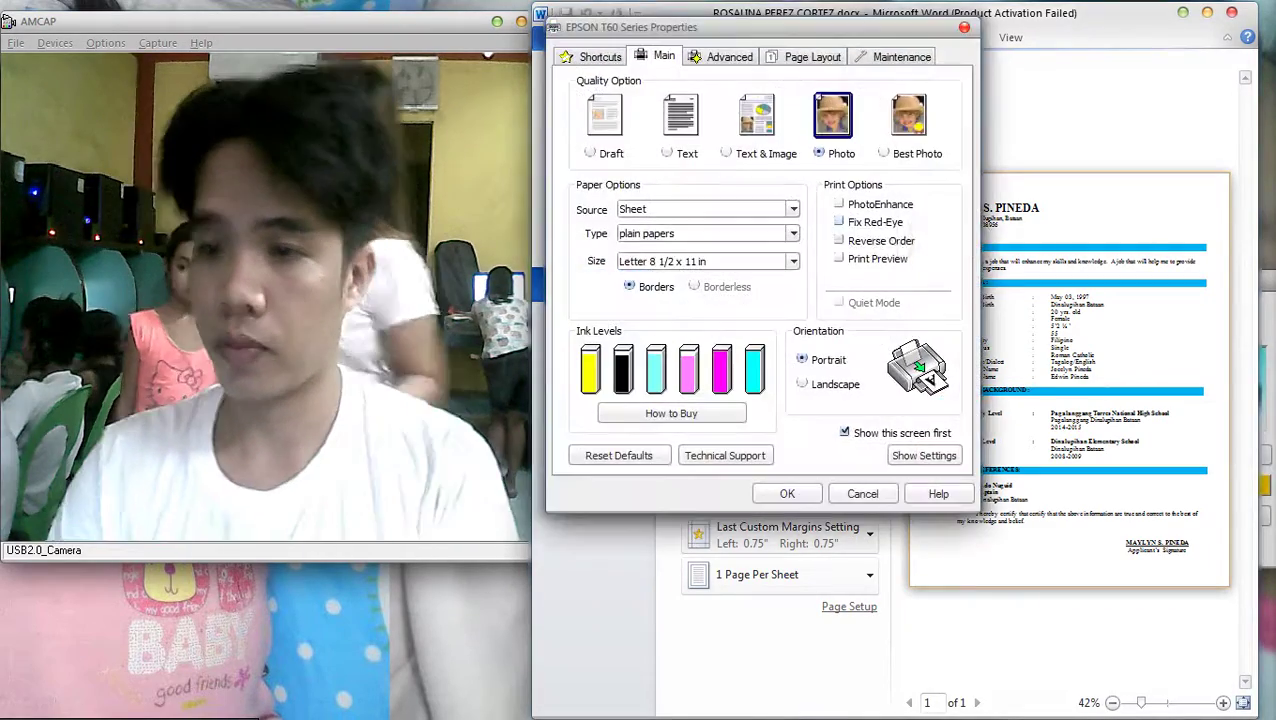
{"action": "key", "text": "Escape"}
{"action": "key", "text": "Return"}
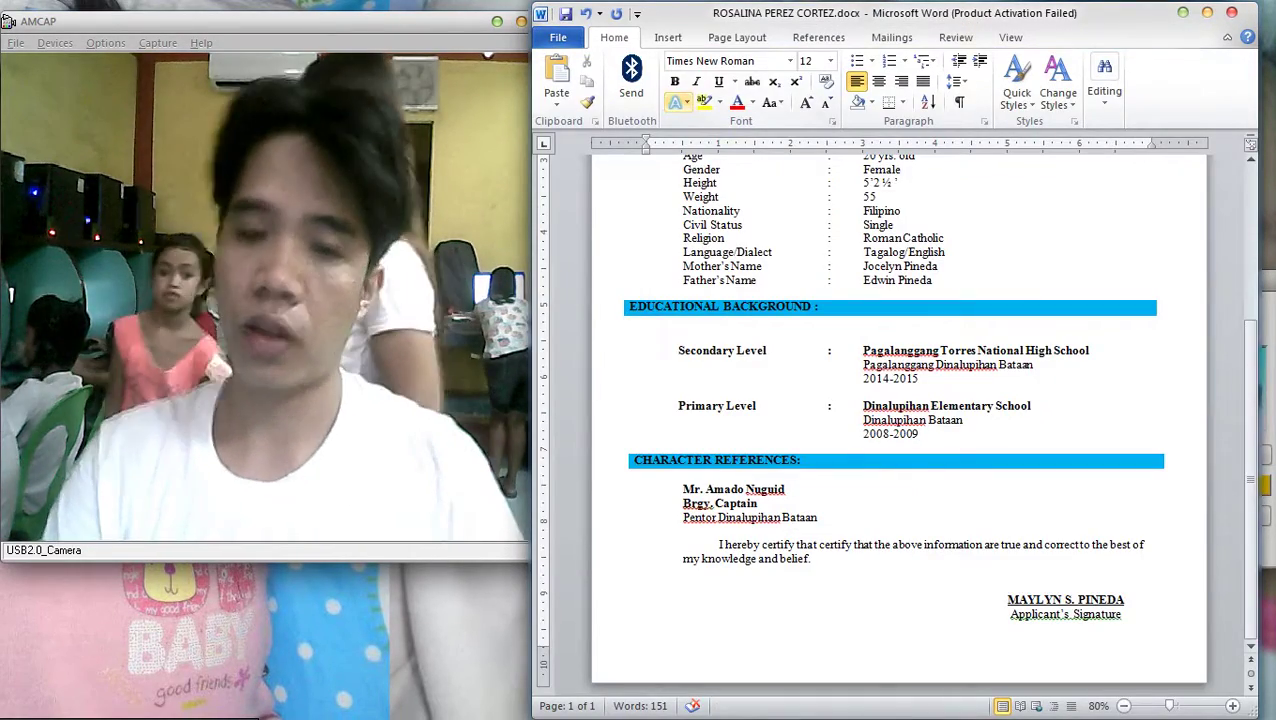
{"action": "scroll", "coordinate": [900, 420], "scroll_direction": "up", "scroll_amount": 5}
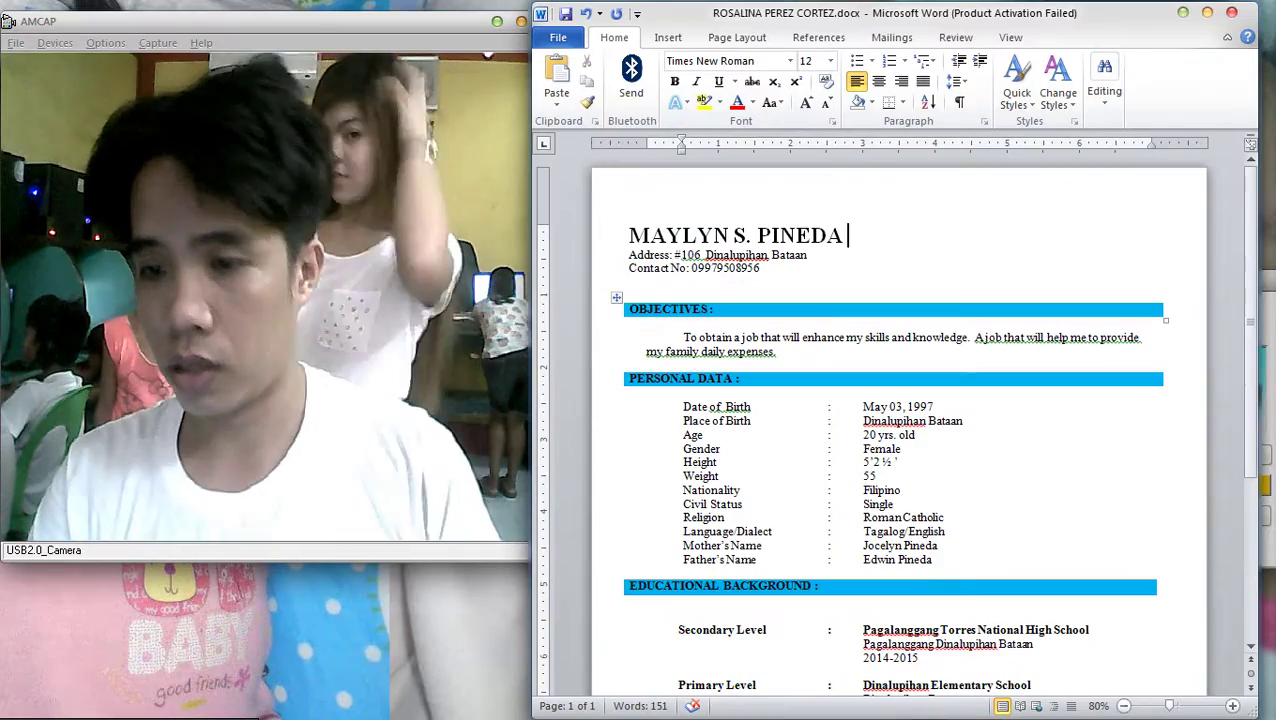
Undo the accidental paste over the name line at the top of the resume
{"action": "key", "text": "shift+Home"}
{"action": "type", "text": "Age\t:\t20 years old"}
{"action": "key", "text": "alt+f"}
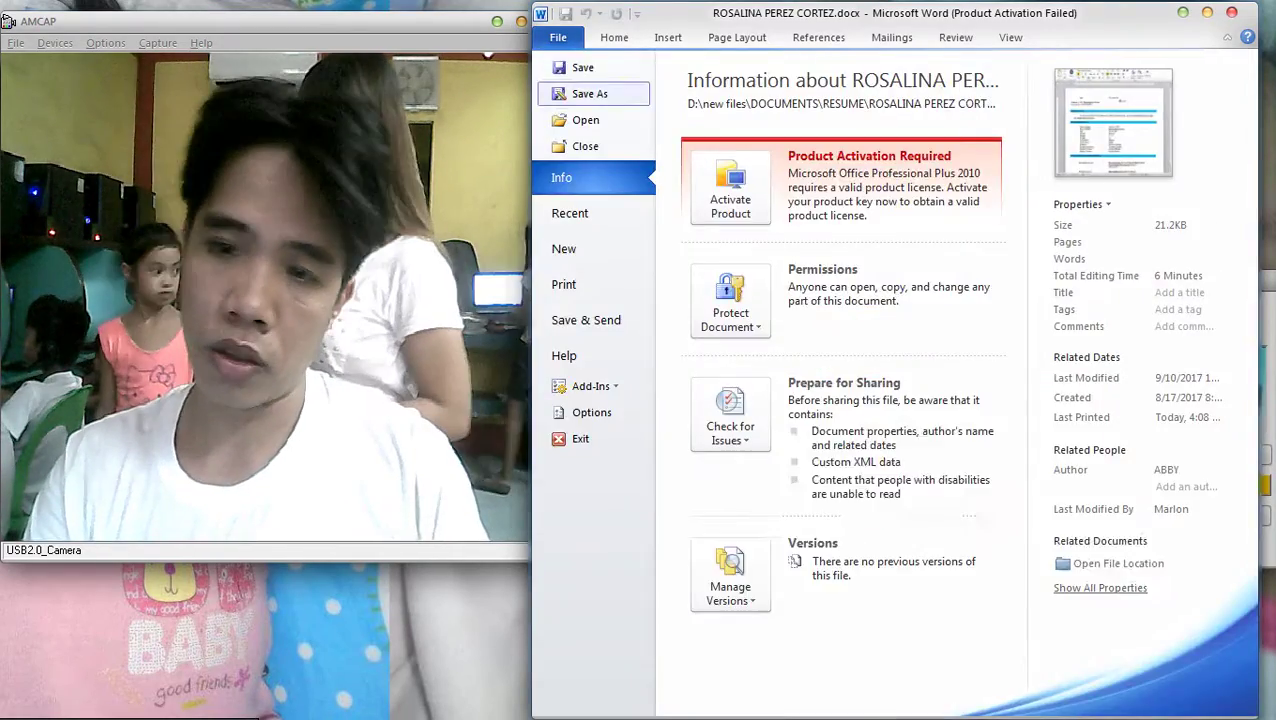
{"action": "key", "text": "a"}
{"action": "key", "text": "Escape"}
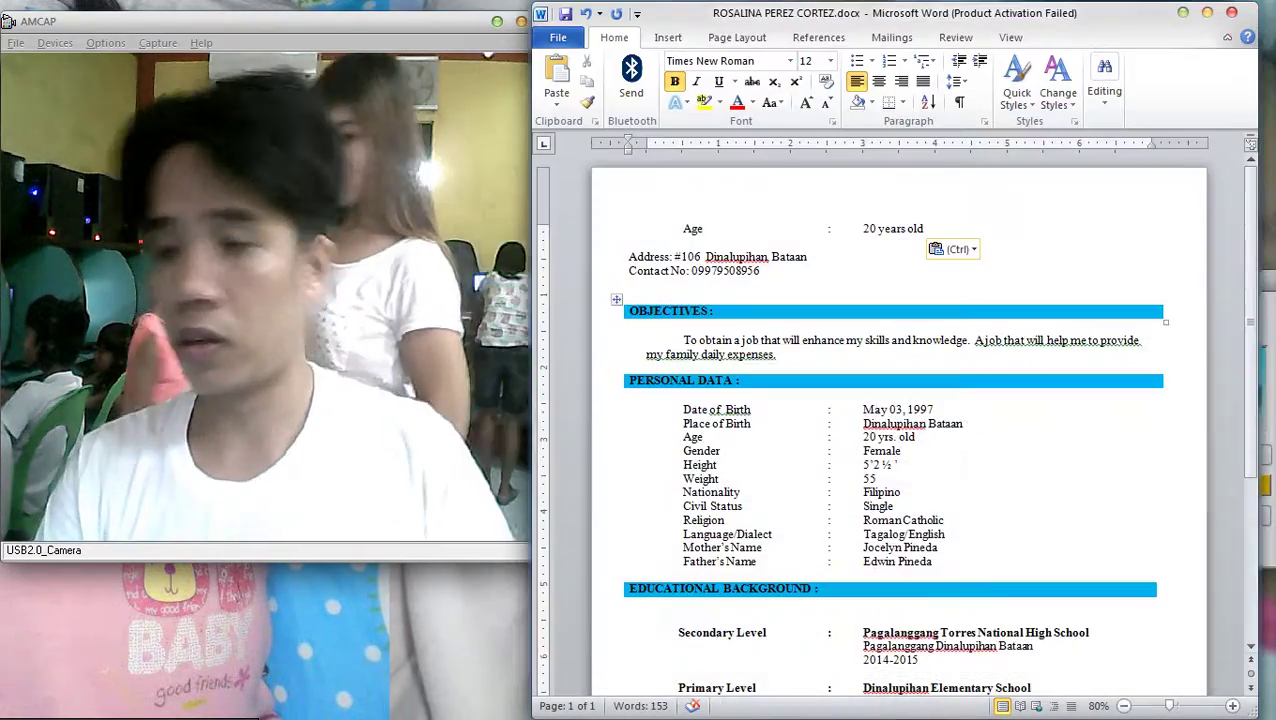
{"action": "scroll", "coordinate": [900, 400], "scroll_direction": "down", "scroll_amount": 3}
{"action": "key", "text": "ctrl+z"}
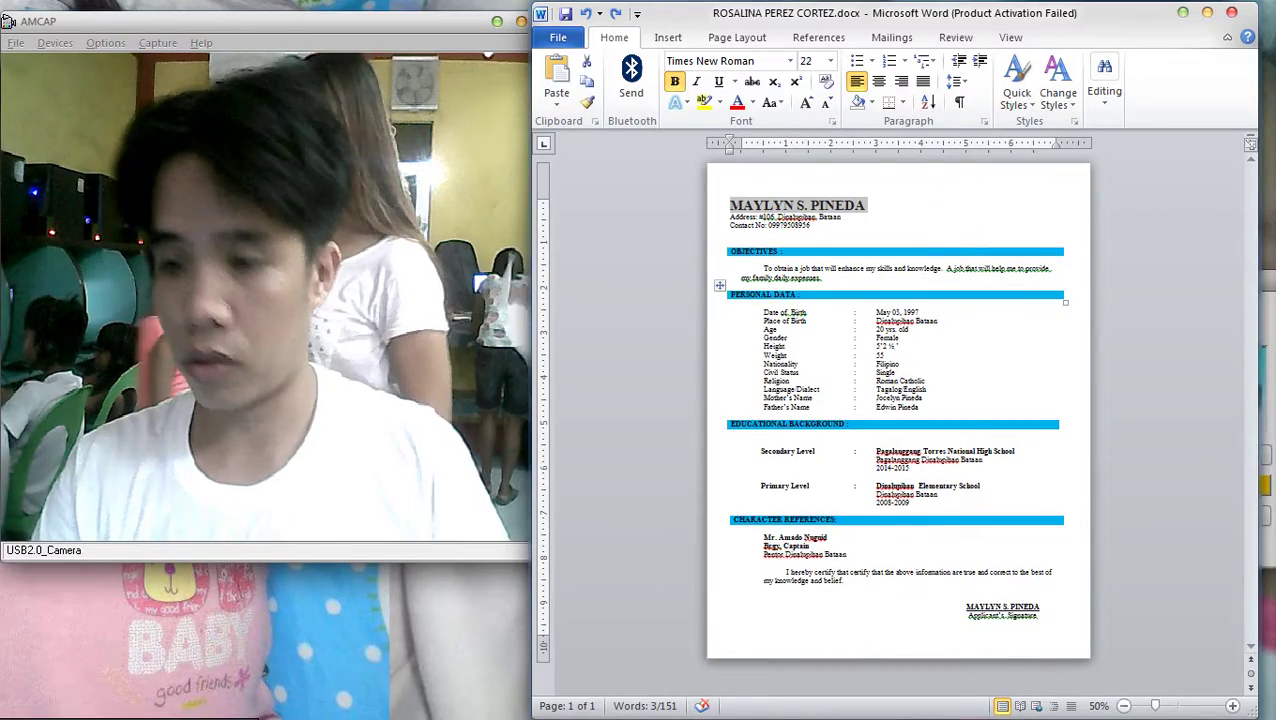
Save the resume as a new .docx named after the applicant and minimize Word
{"action": "left_click", "coordinate": [558, 38]}
{"action": "left_click", "coordinate": [580, 97]}
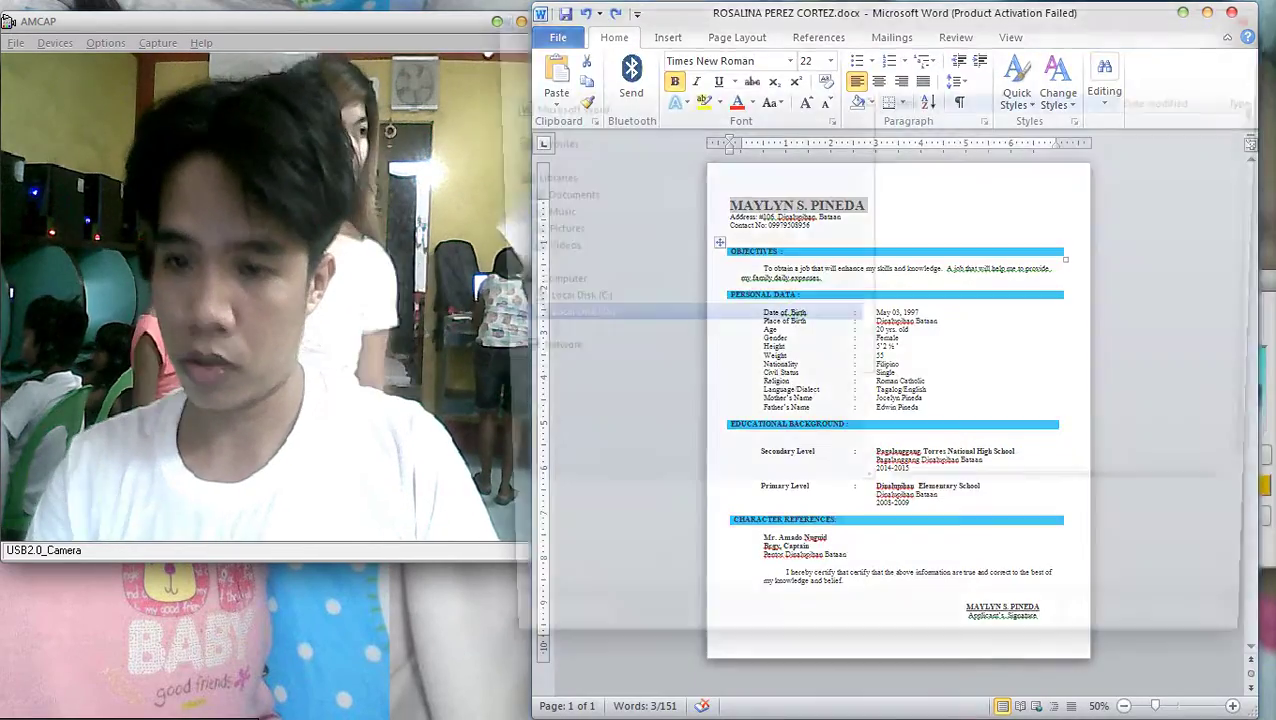
{"action": "key", "text": "Return"}
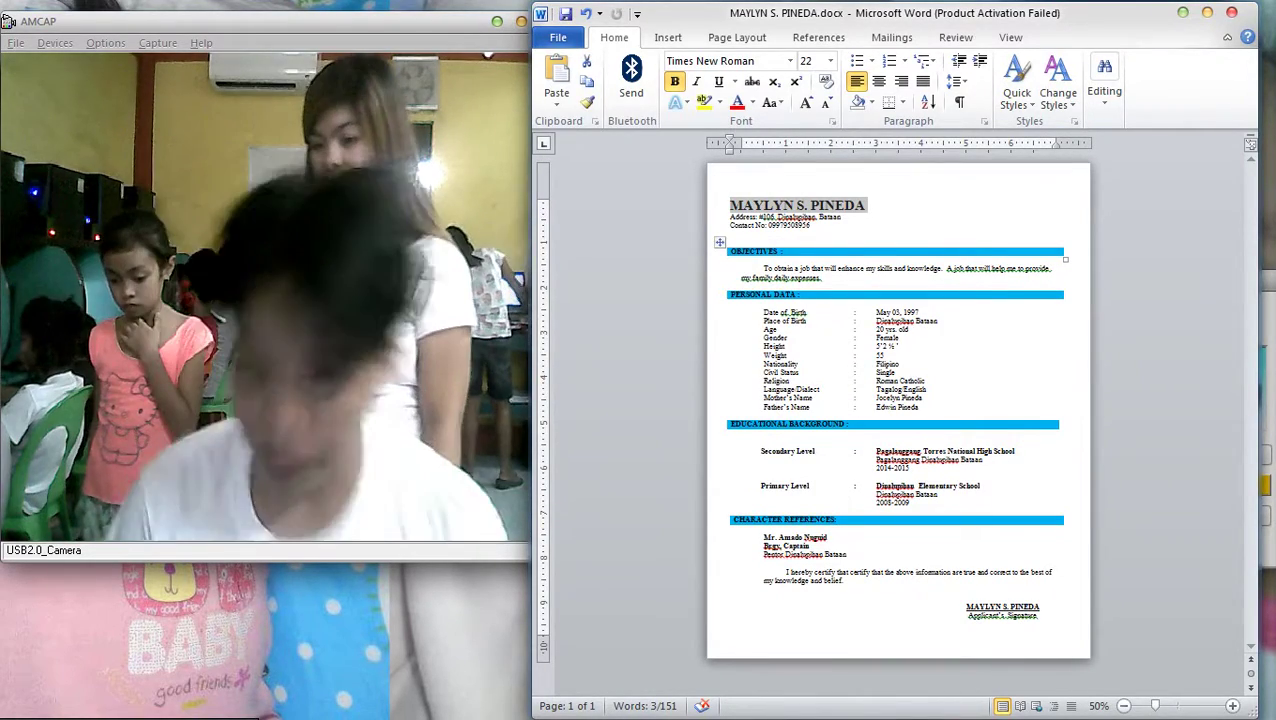
{"action": "key", "text": "ctrl+p"}
{"action": "key", "text": "Escape"}
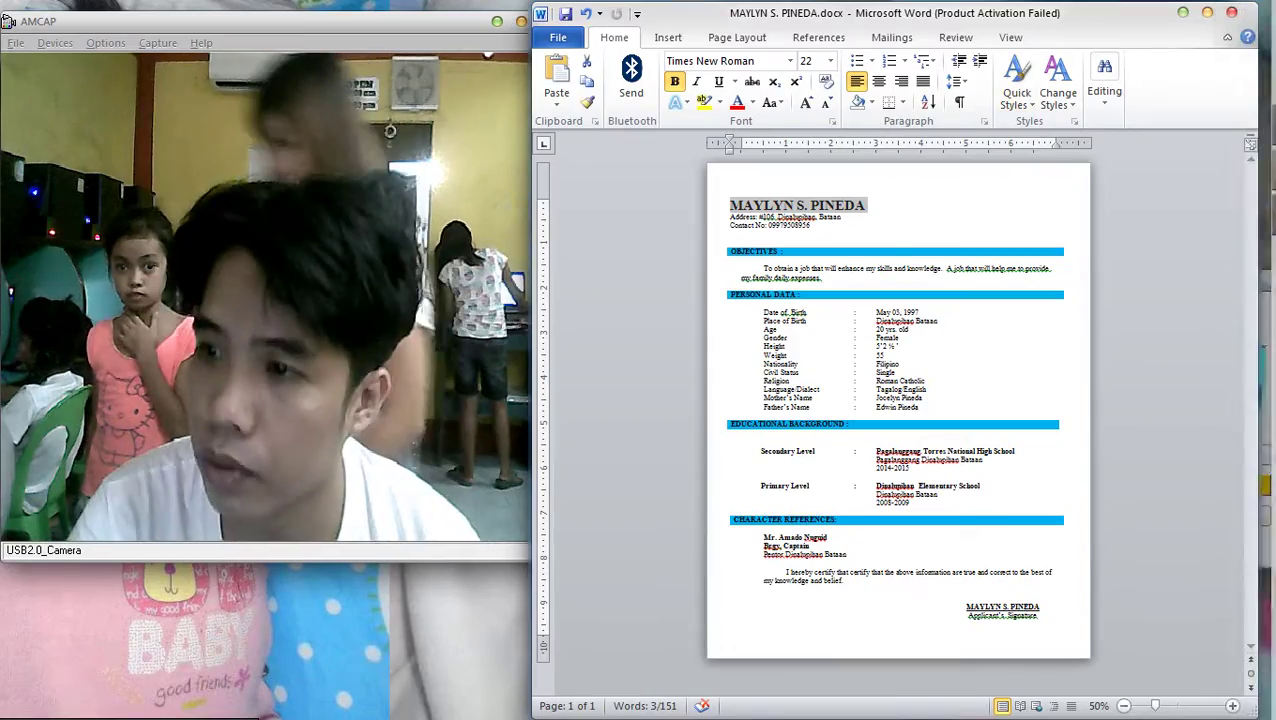
{"action": "key", "text": "super+Down"}
{"action": "key", "text": "super+Down"}
Browse SERVER-PC's Users network share in Explorer and open kayla.docx in Word
{"action": "key", "text": "super+e"}
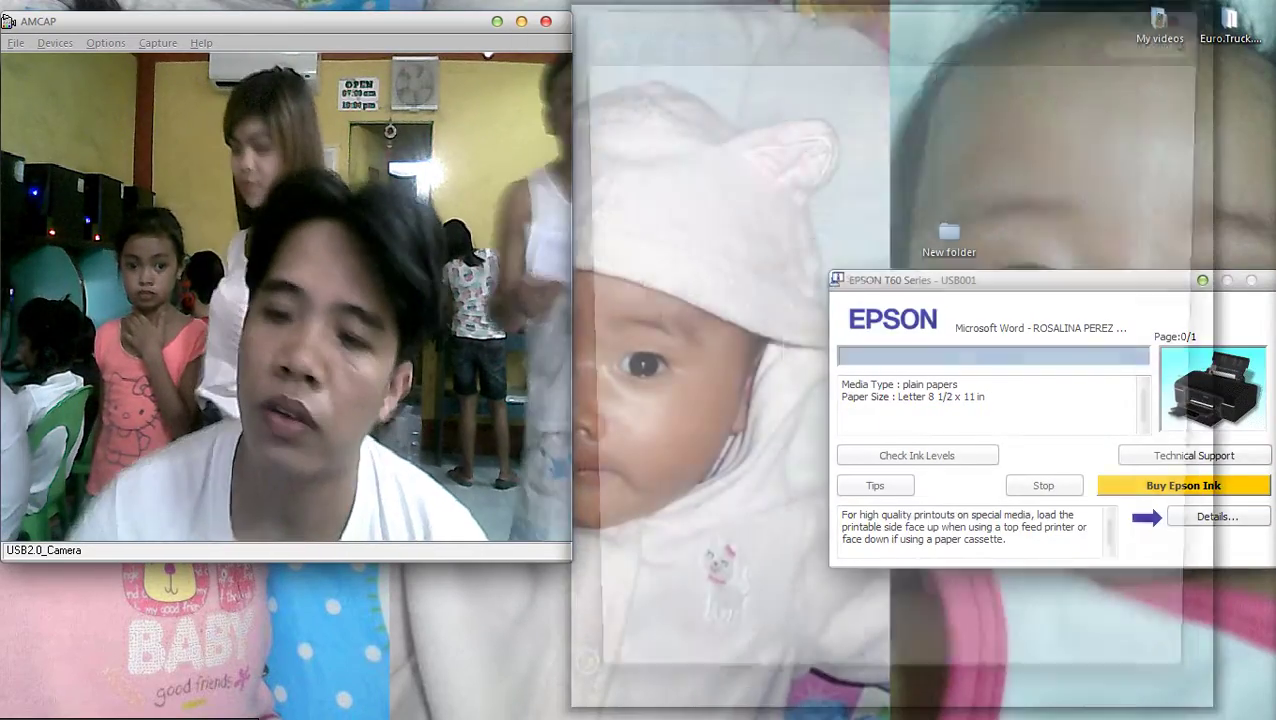
{"action": "left_click", "coordinate": [644, 584]}
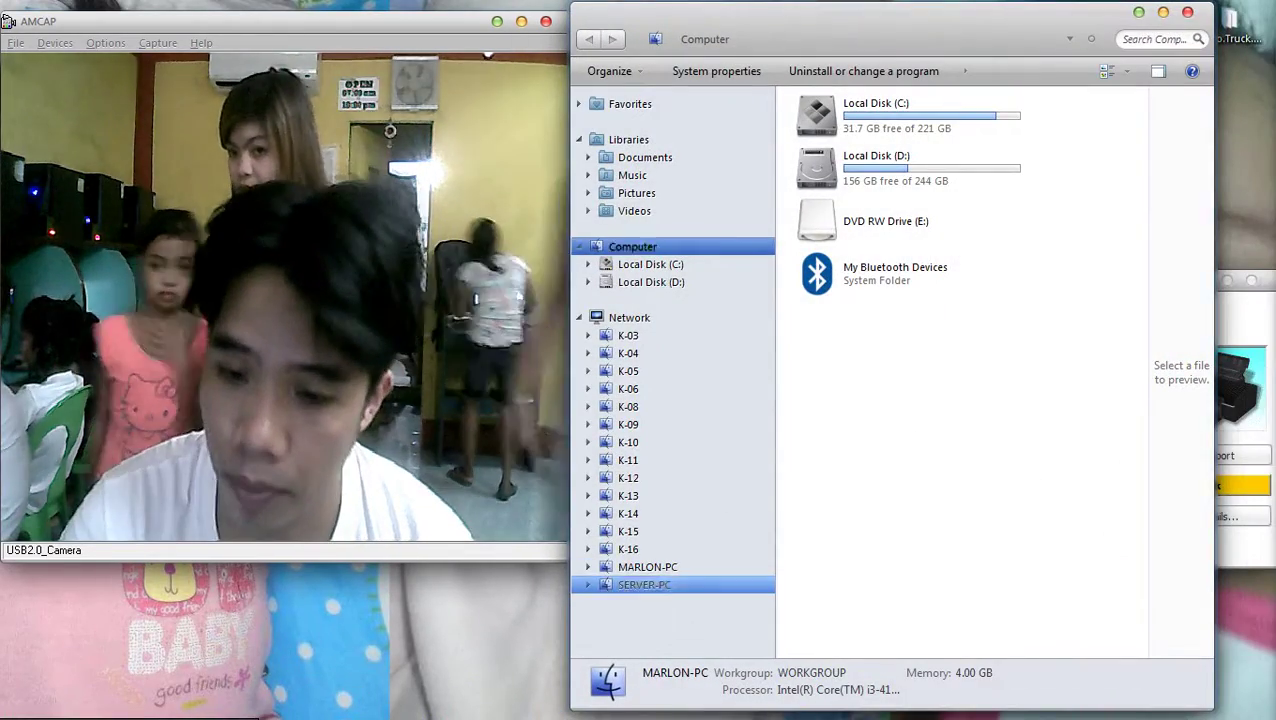
{"action": "scroll", "coordinate": [955, 380], "scroll_direction": "down", "scroll_amount": 5}
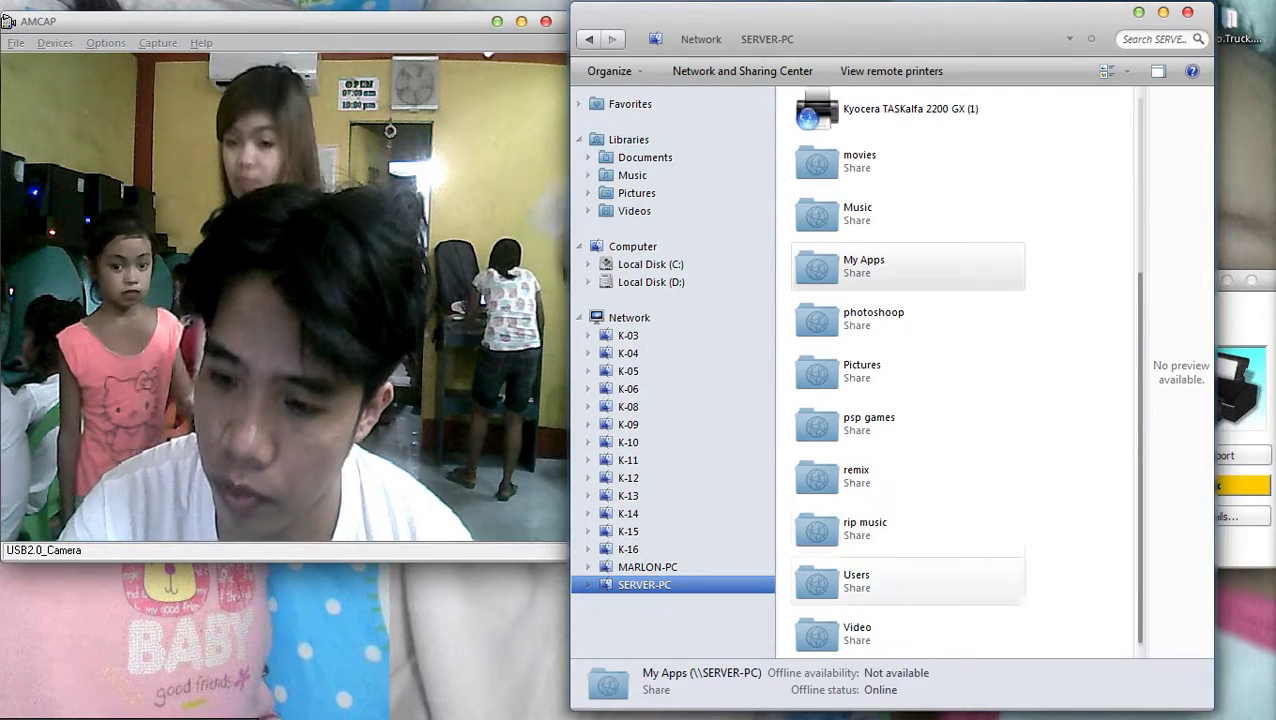
{"action": "double_click", "coordinate": [856, 580]}
{"action": "scroll", "coordinate": [988, 512], "scroll_direction": "down", "scroll_amount": 10}
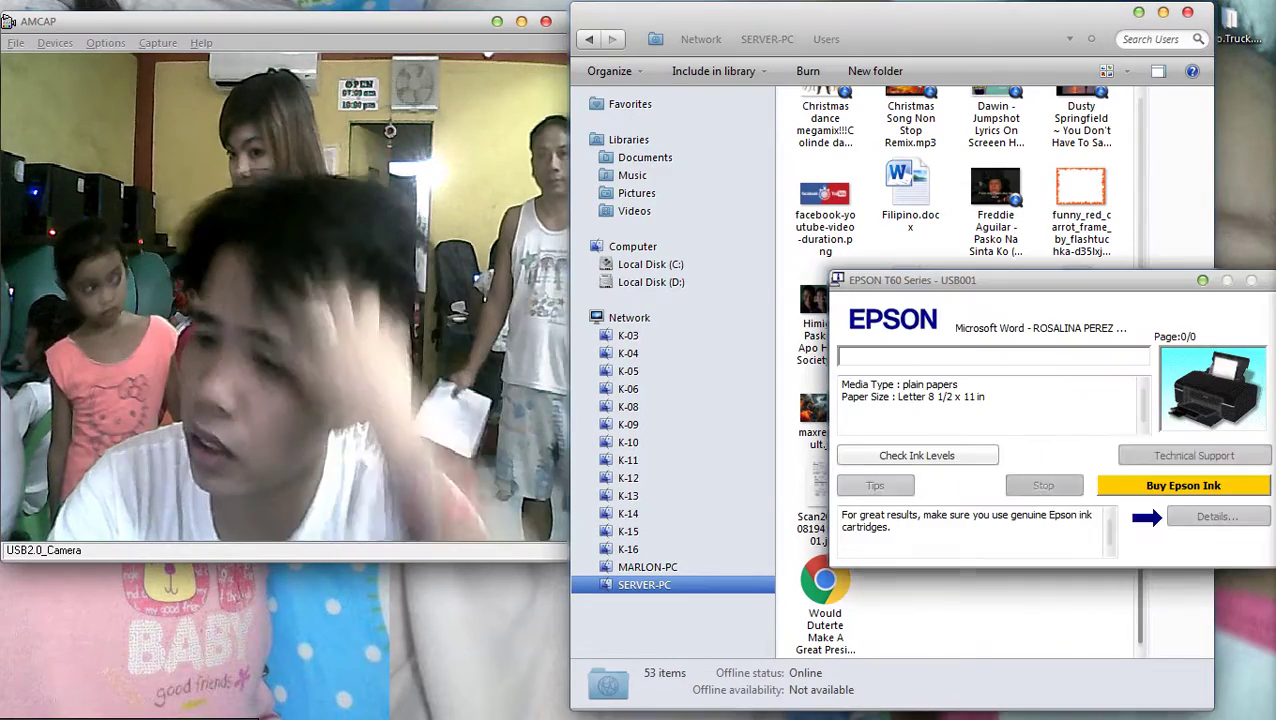
{"action": "left_click", "coordinate": [1080, 205]}
{"action": "scroll", "coordinate": [955, 370], "scroll_direction": "up", "scroll_amount": 5}
{"action": "scroll", "coordinate": [955, 370], "scroll_direction": "down", "scroll_amount": 4}
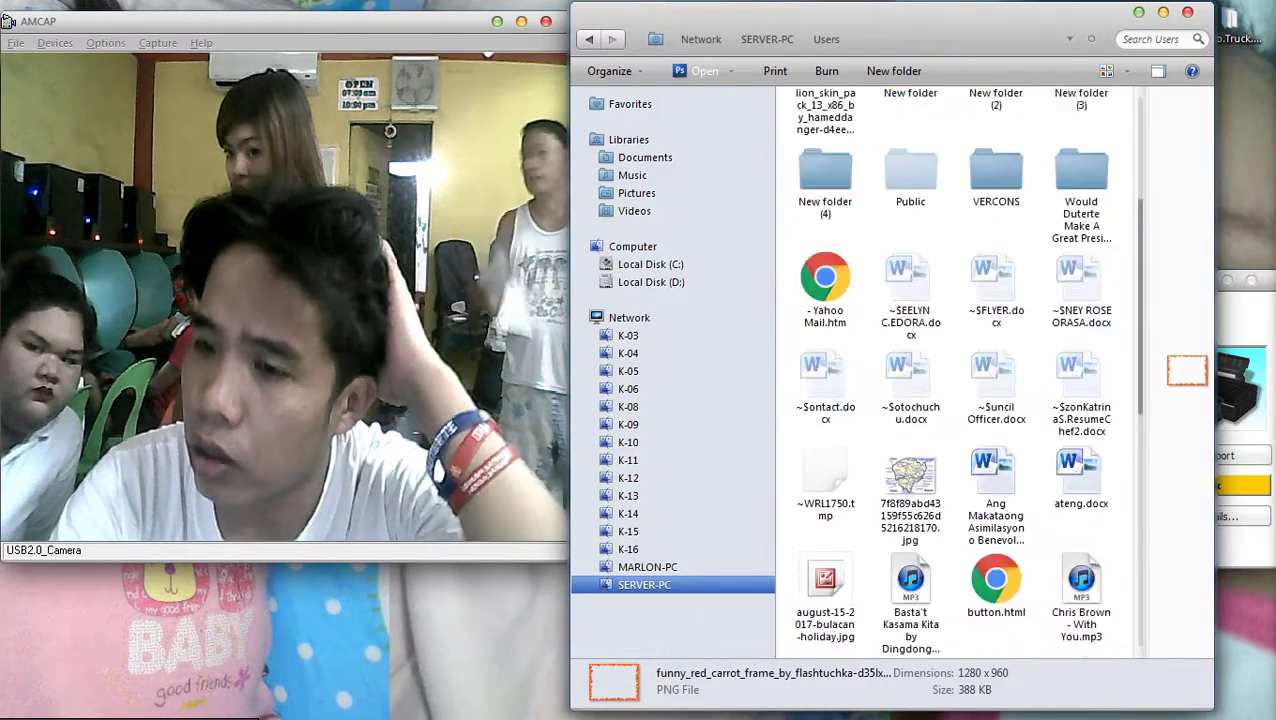
{"action": "scroll", "coordinate": [955, 370], "scroll_direction": "down", "scroll_amount": 3}
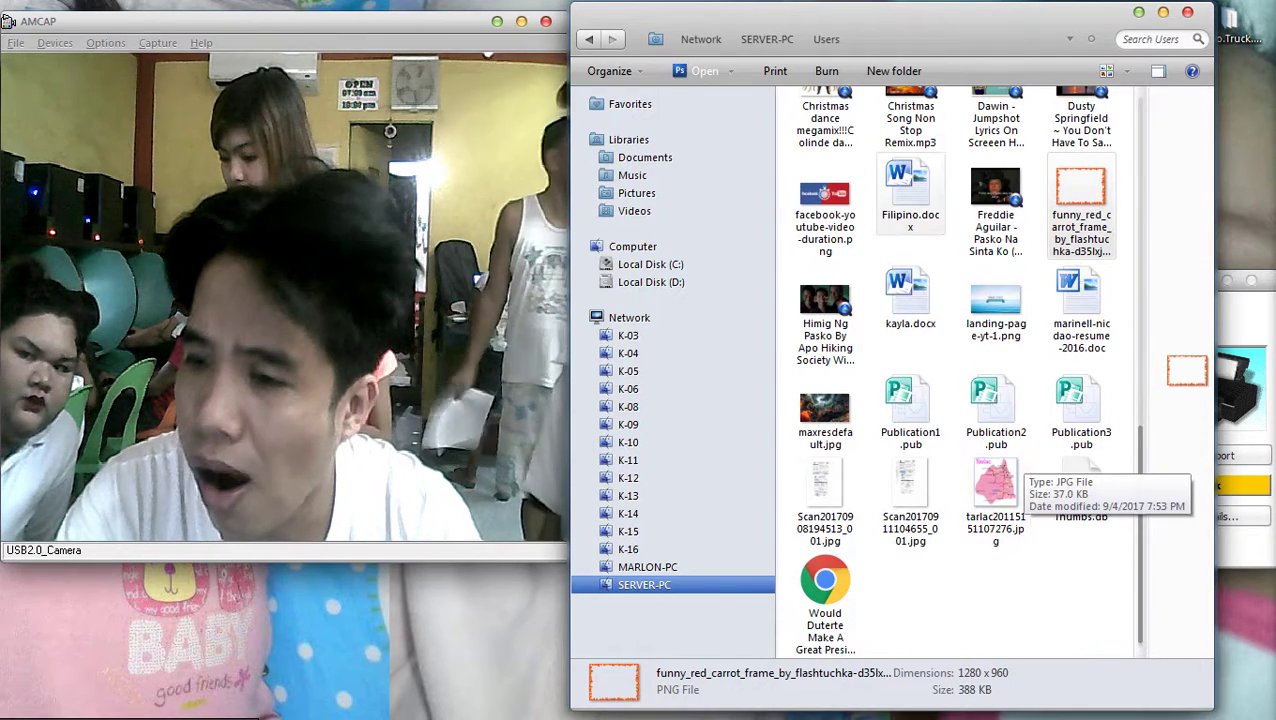
{"action": "left_click", "coordinate": [910, 300]}
{"action": "key", "text": "Return"}
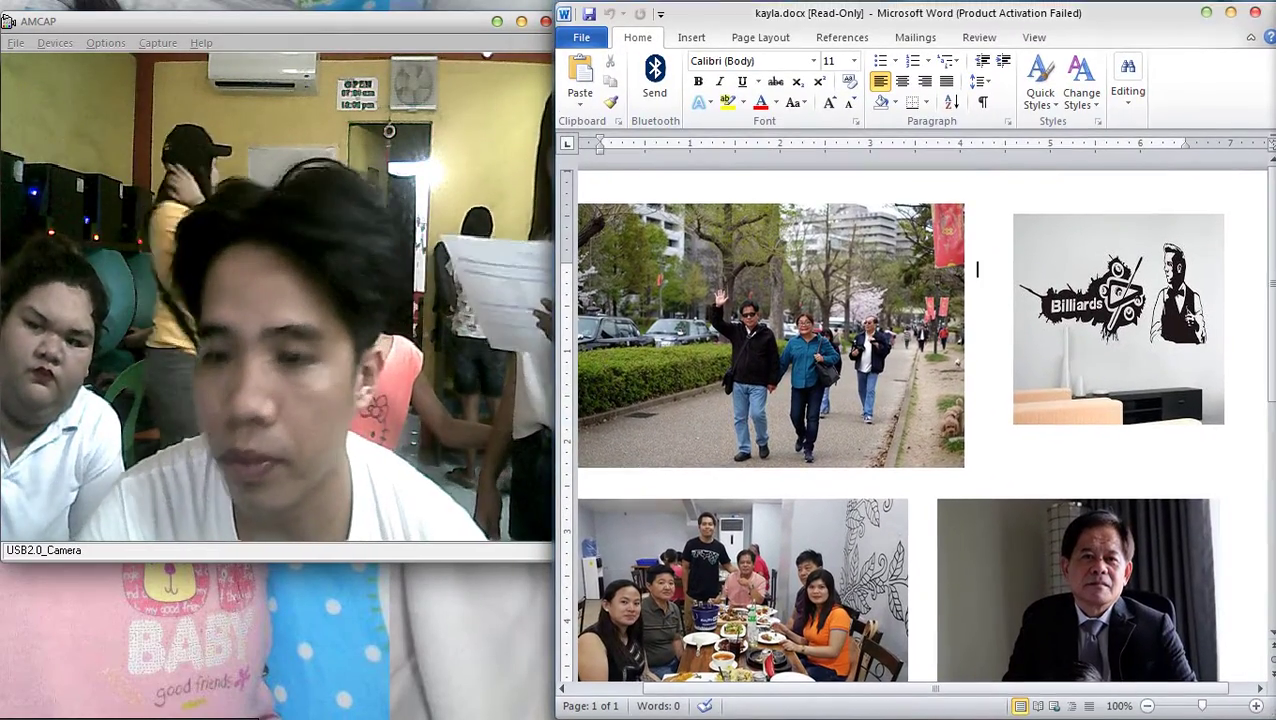
Cut the bottom-right man-and-child photo out of kayla.docx
{"action": "scroll", "coordinate": [915, 410], "scroll_direction": "down", "scroll_amount": 5}
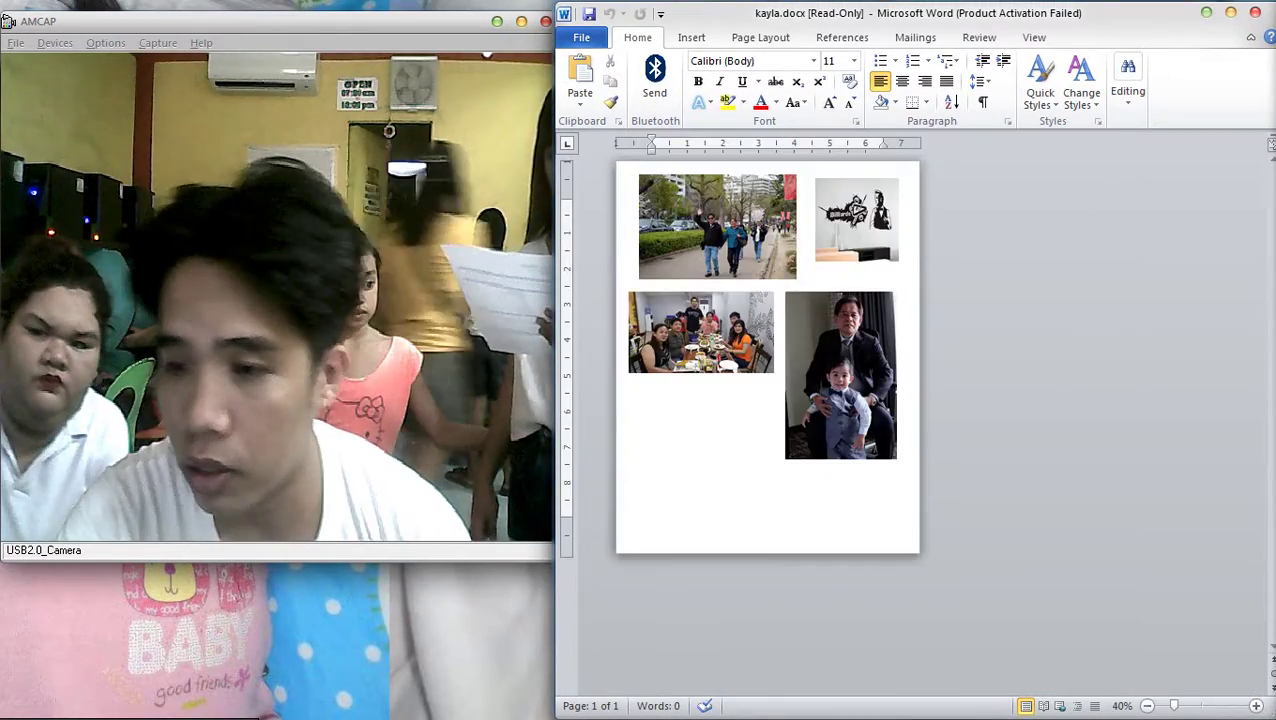
{"action": "key", "text": "Tab"}
{"action": "key", "text": "Tab"}
{"action": "key", "text": "Tab"}
{"action": "key", "text": "Tab"}
{"action": "key", "text": "Tab"}
{"action": "key", "text": "Tab"}
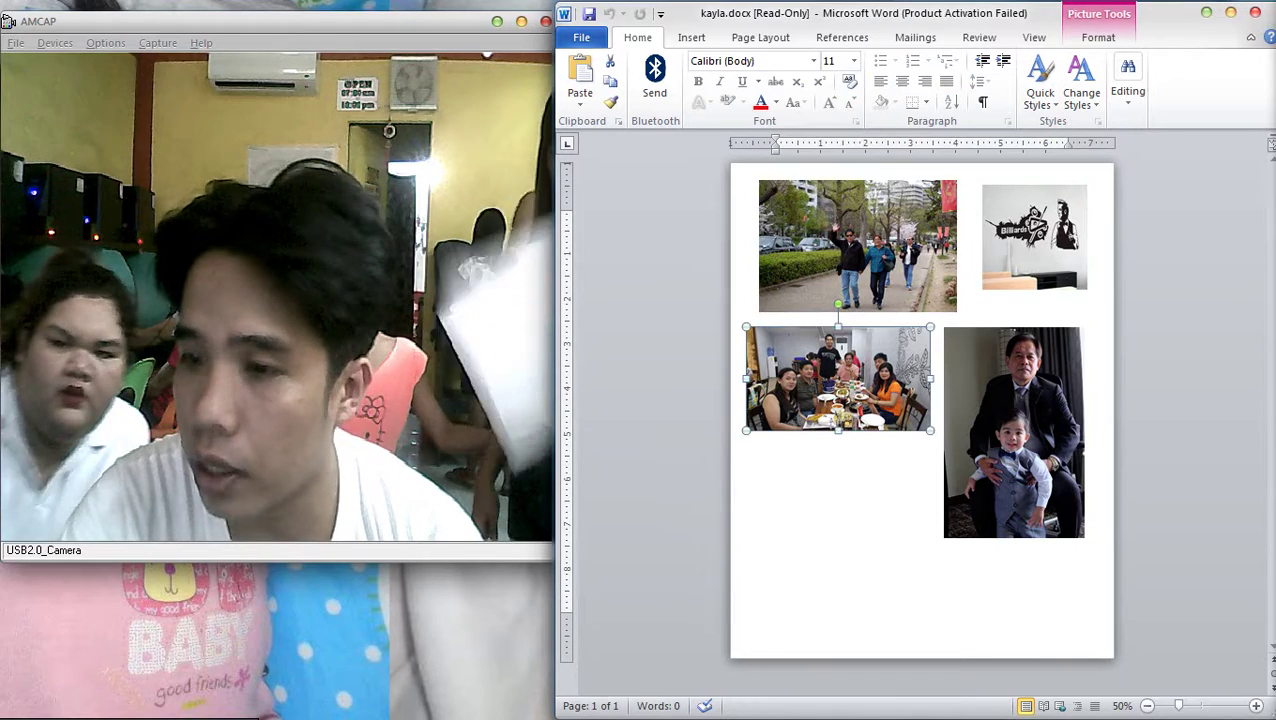
{"action": "key", "text": "Tab"}
{"action": "key", "text": "Tab"}
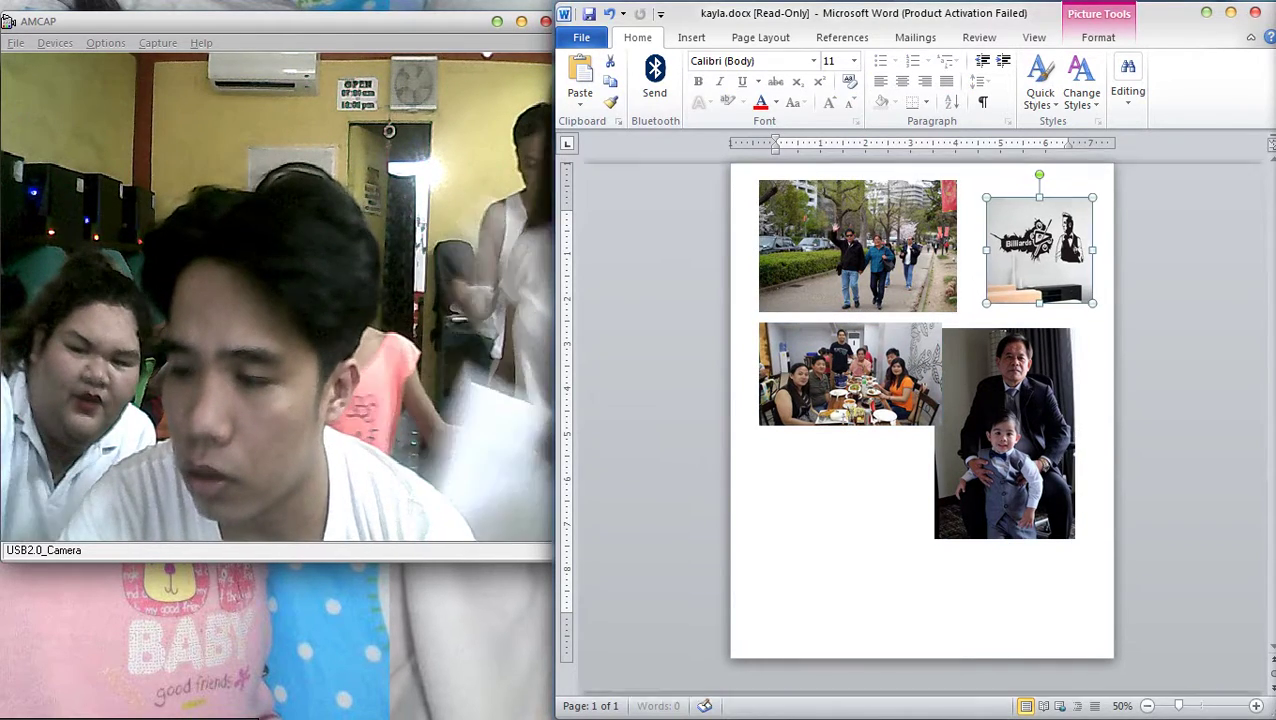
{"action": "key", "text": "Escape"}
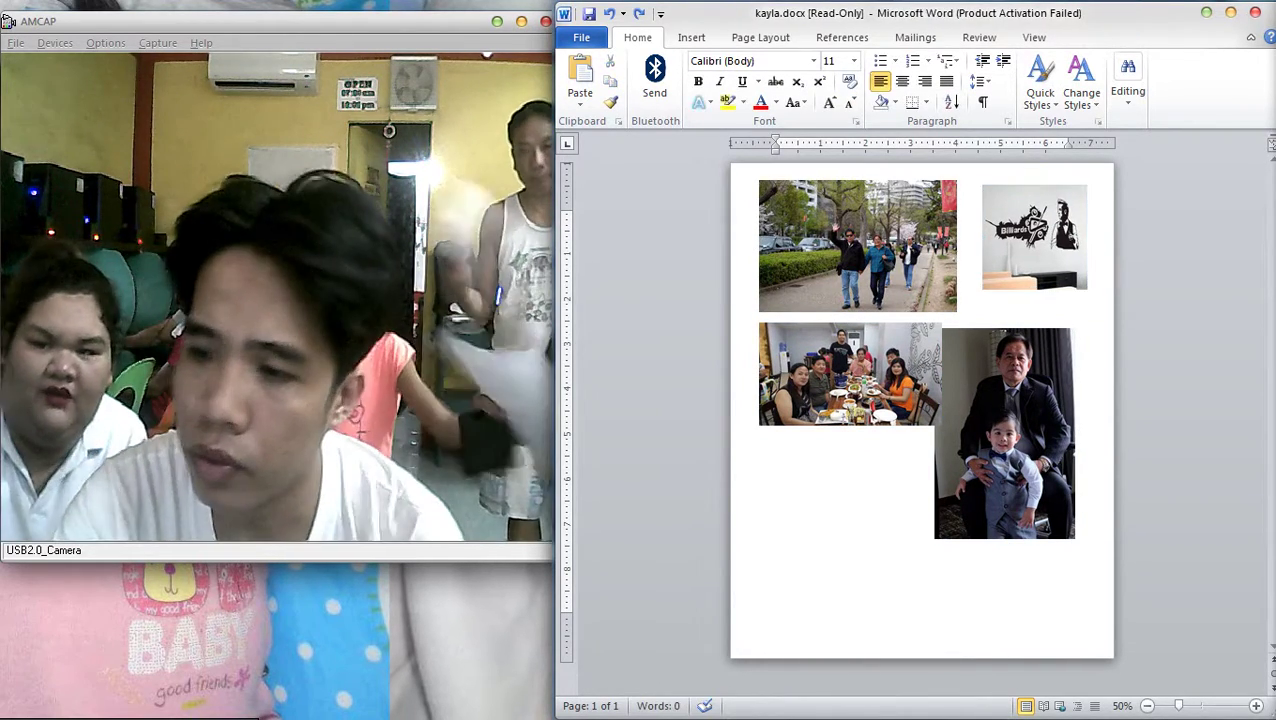
{"action": "key", "text": "Tab"}
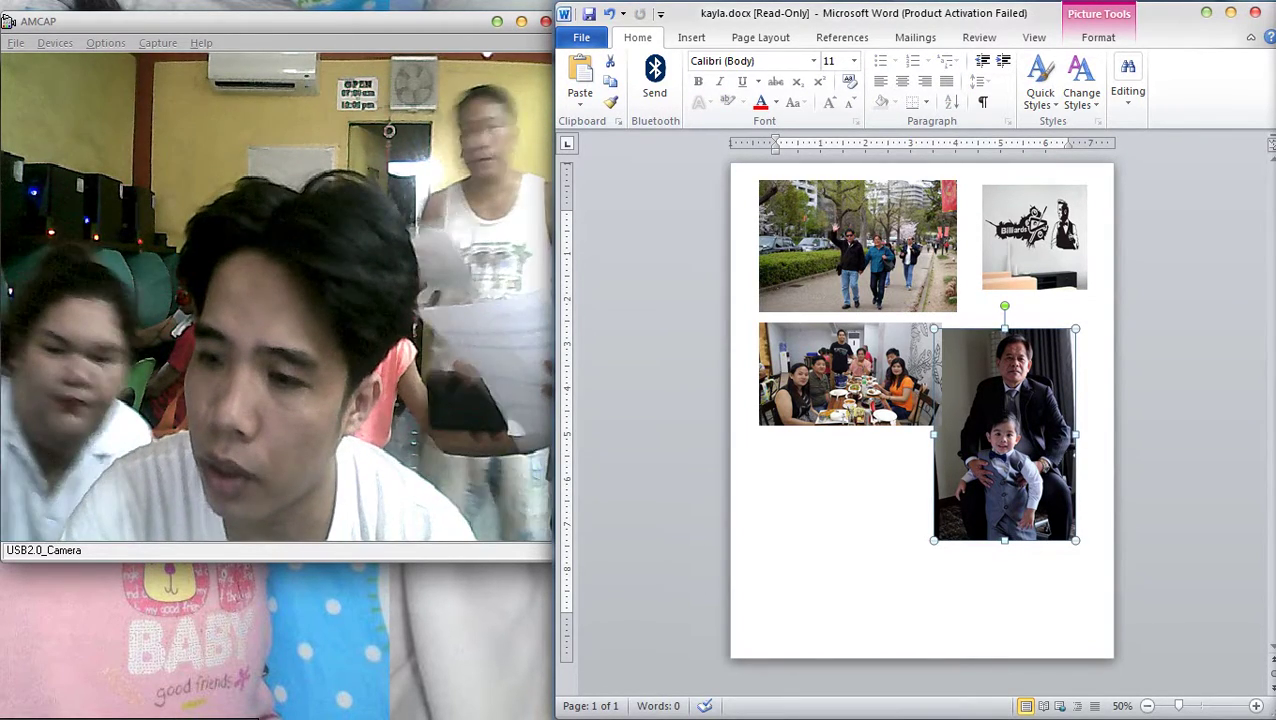
{"action": "key", "text": "shift+F10"}
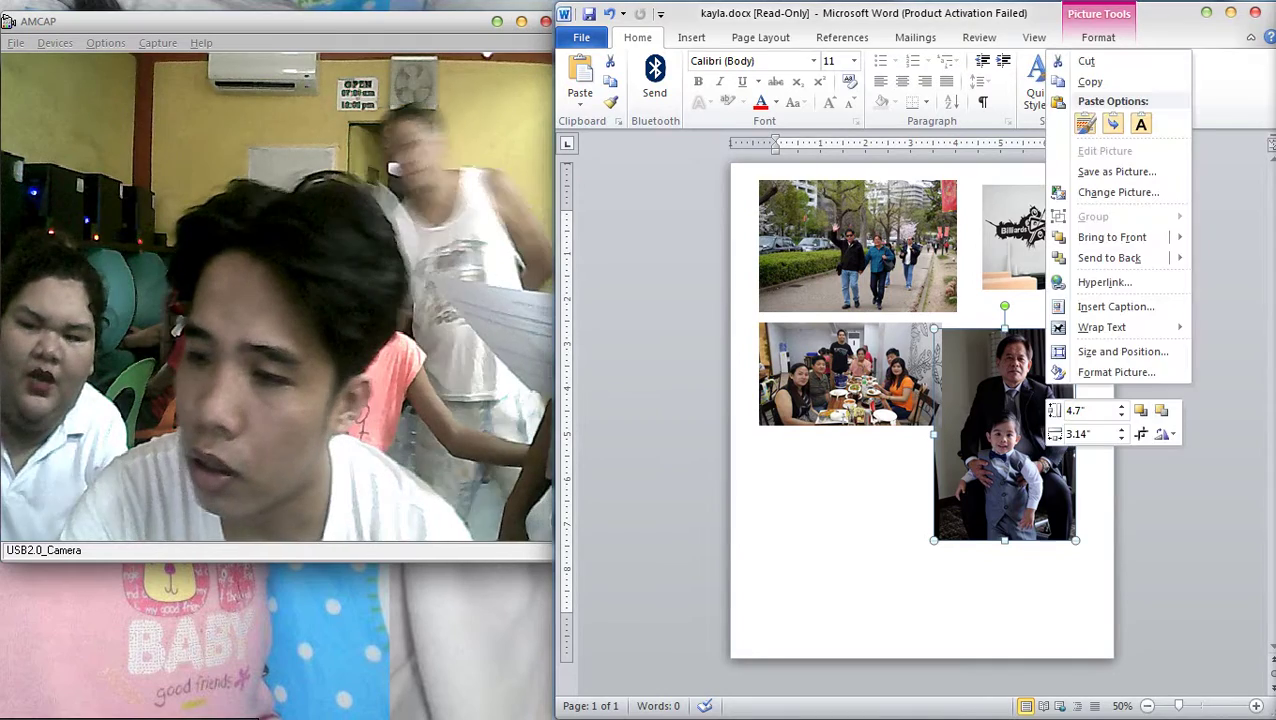
{"action": "key", "text": "Up"}
{"action": "key", "text": "Up"}
{"action": "key", "text": "Return"}
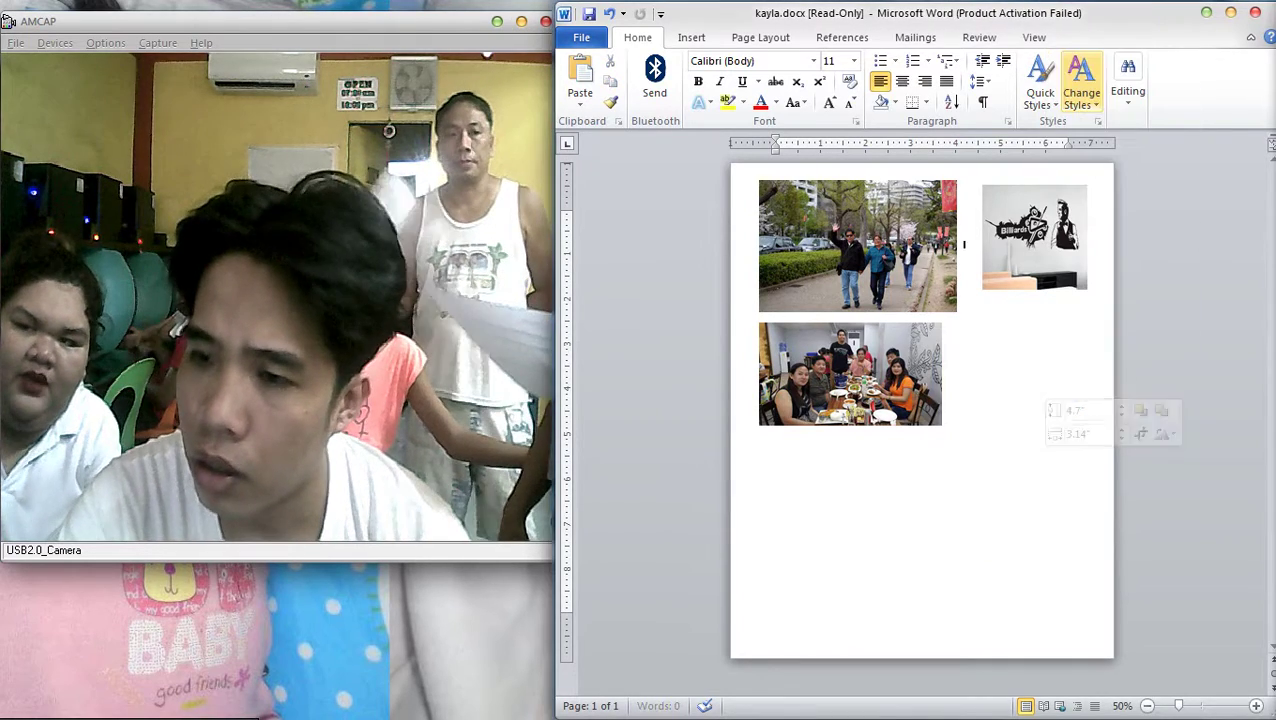
Paste the man-and-child photo into a new blank document placed at the lower right
{"action": "key", "text": "ctrl+n"}
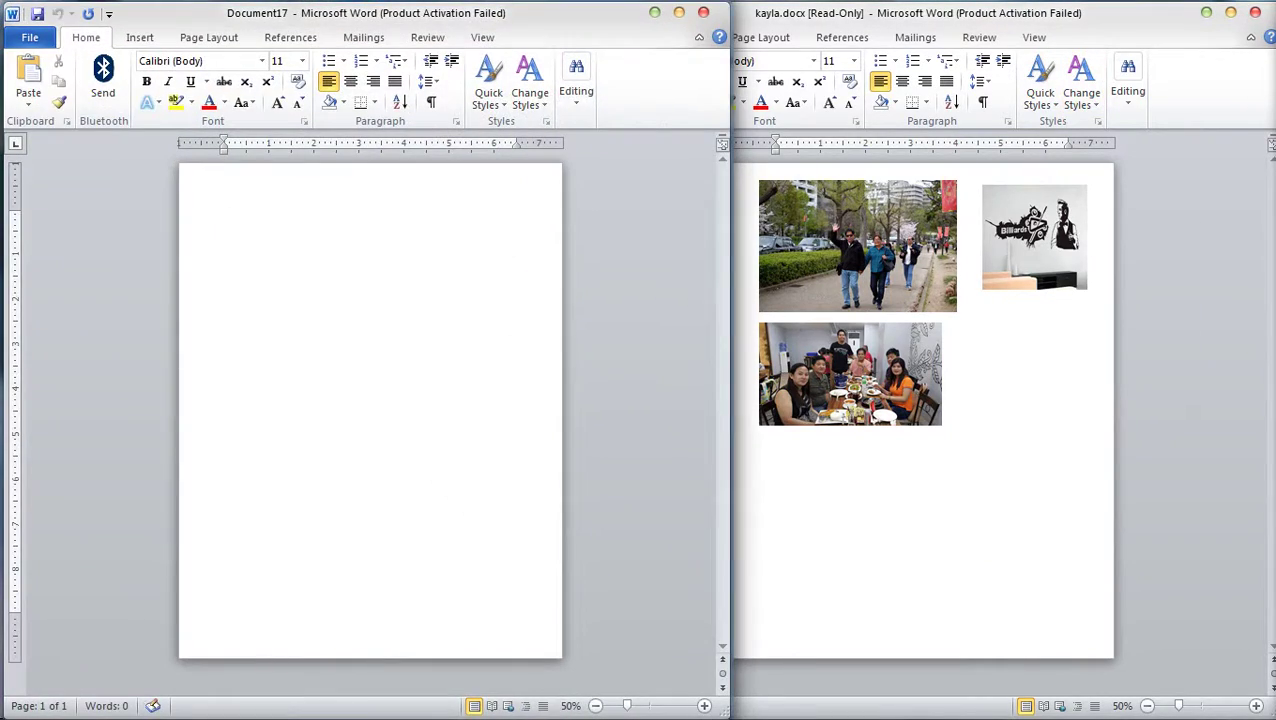
{"action": "left_click_drag", "start_coordinate": [366, 13], "coordinate": [1041, 209]}
{"action": "key", "text": "ctrl+v"}
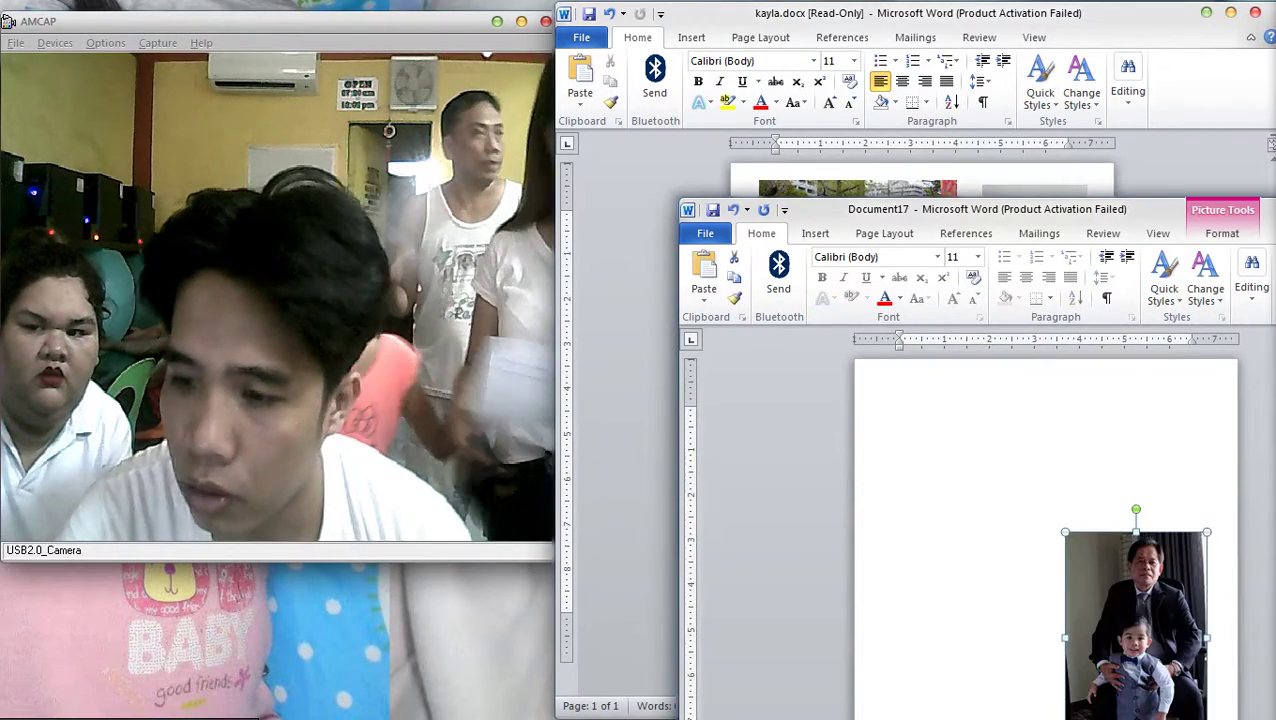
{"action": "scroll", "coordinate": [1000, 530], "scroll_direction": "up", "scroll_amount": 10, "text": "ctrl"}
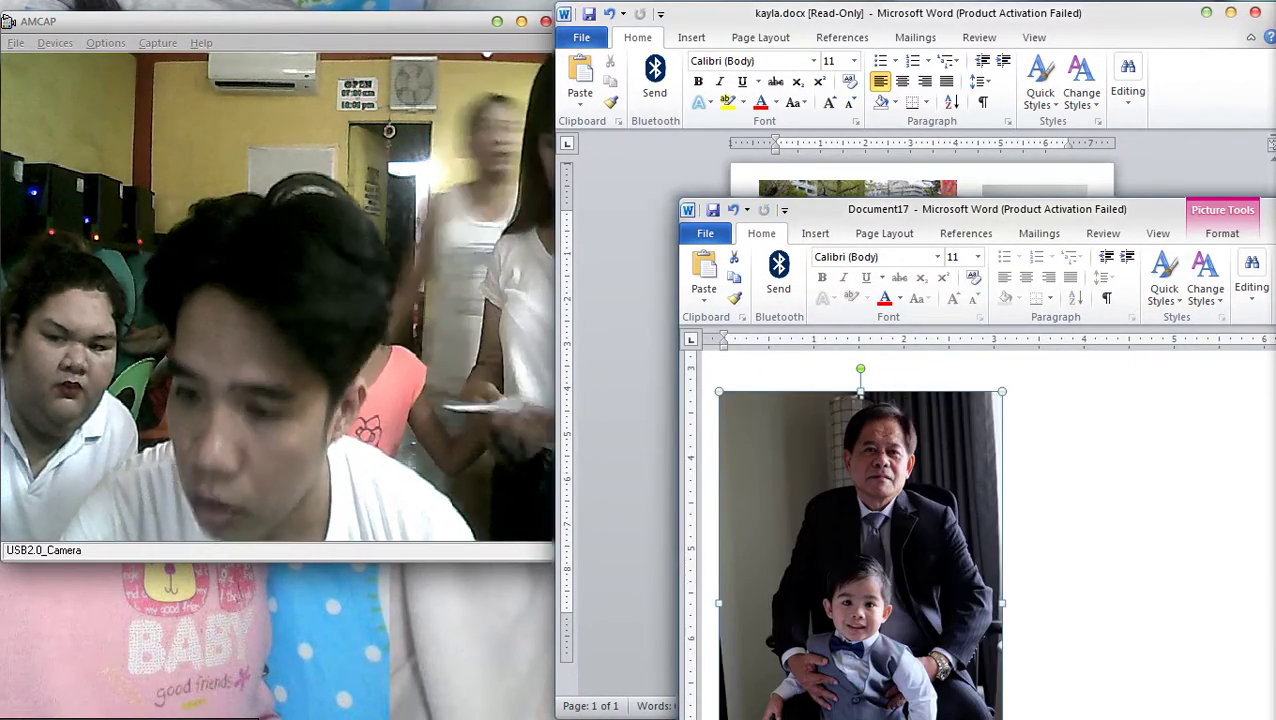
Switch between kayla.docx and Document17 to review both documents
{"action": "key", "text": "alt+Tab"}
{"action": "scroll", "coordinate": [1126, 403], "scroll_direction": "up", "scroll_amount": 9, "text": "ctrl"}
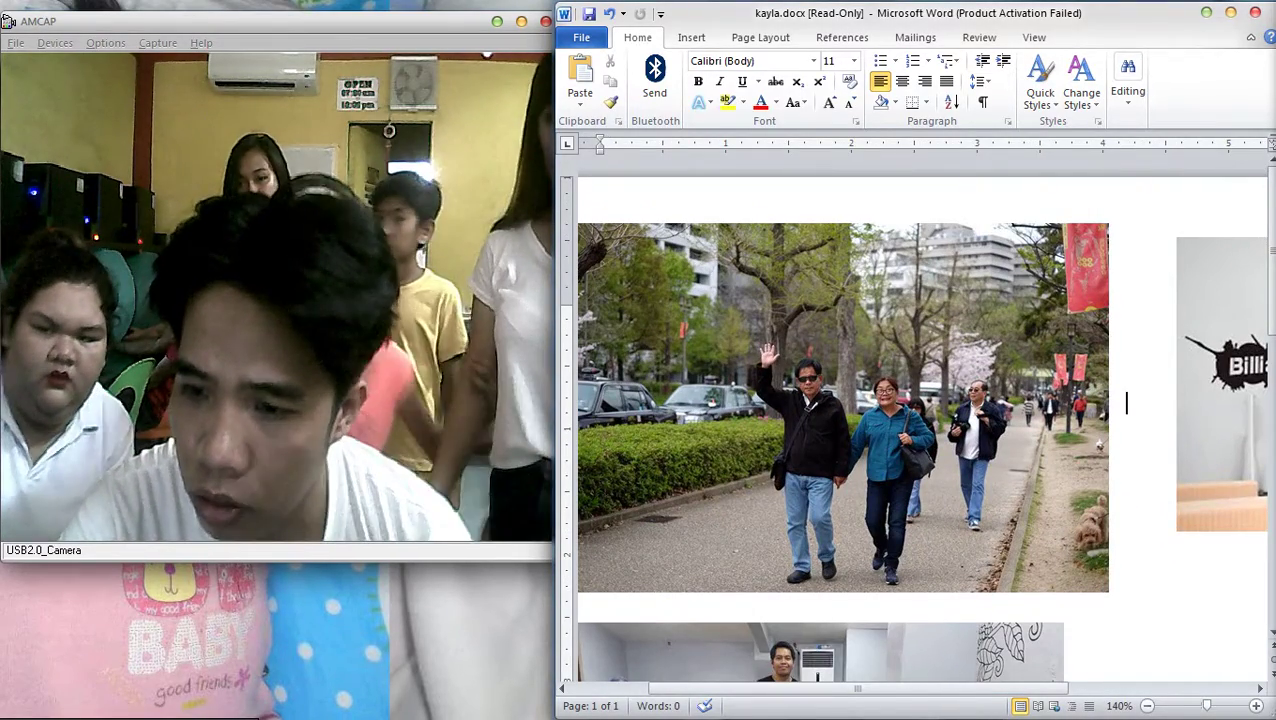
{"action": "scroll", "coordinate": [1126, 403], "scroll_direction": "down", "scroll_amount": 10, "text": "ctrl"}
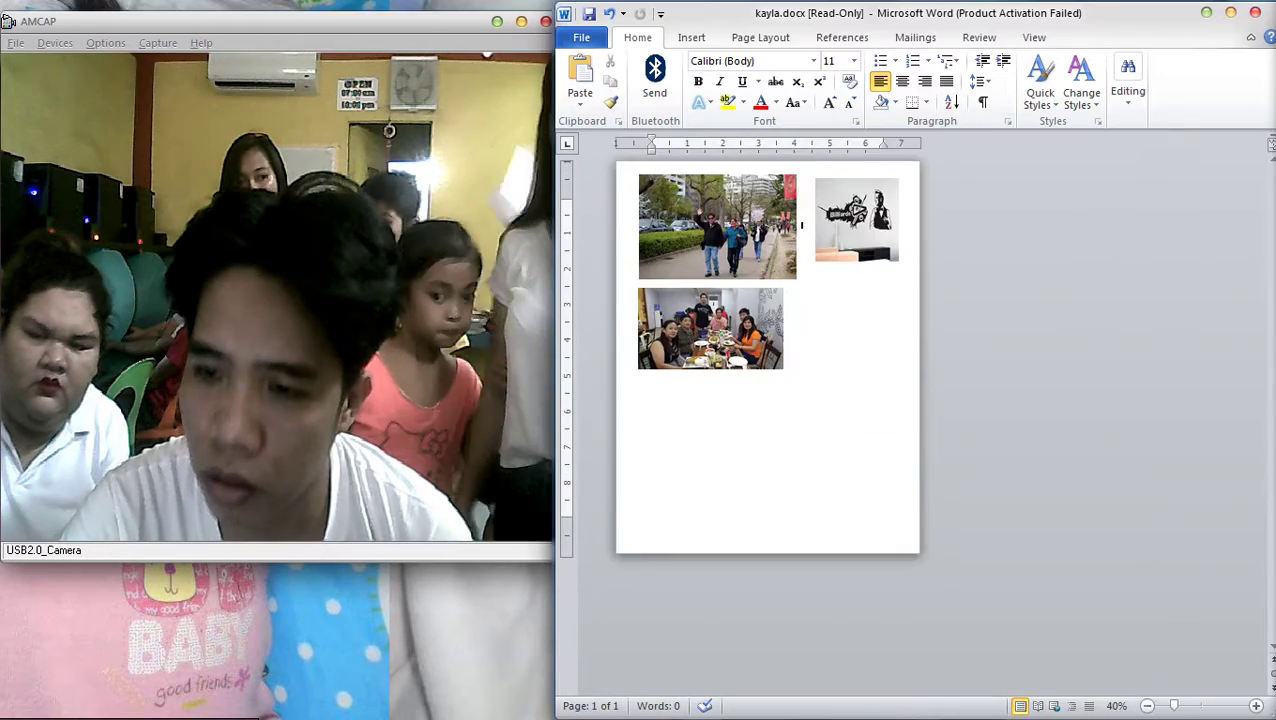
{"action": "scroll", "coordinate": [900, 420], "scroll_direction": "up", "scroll_amount": 3, "text": "ctrl"}
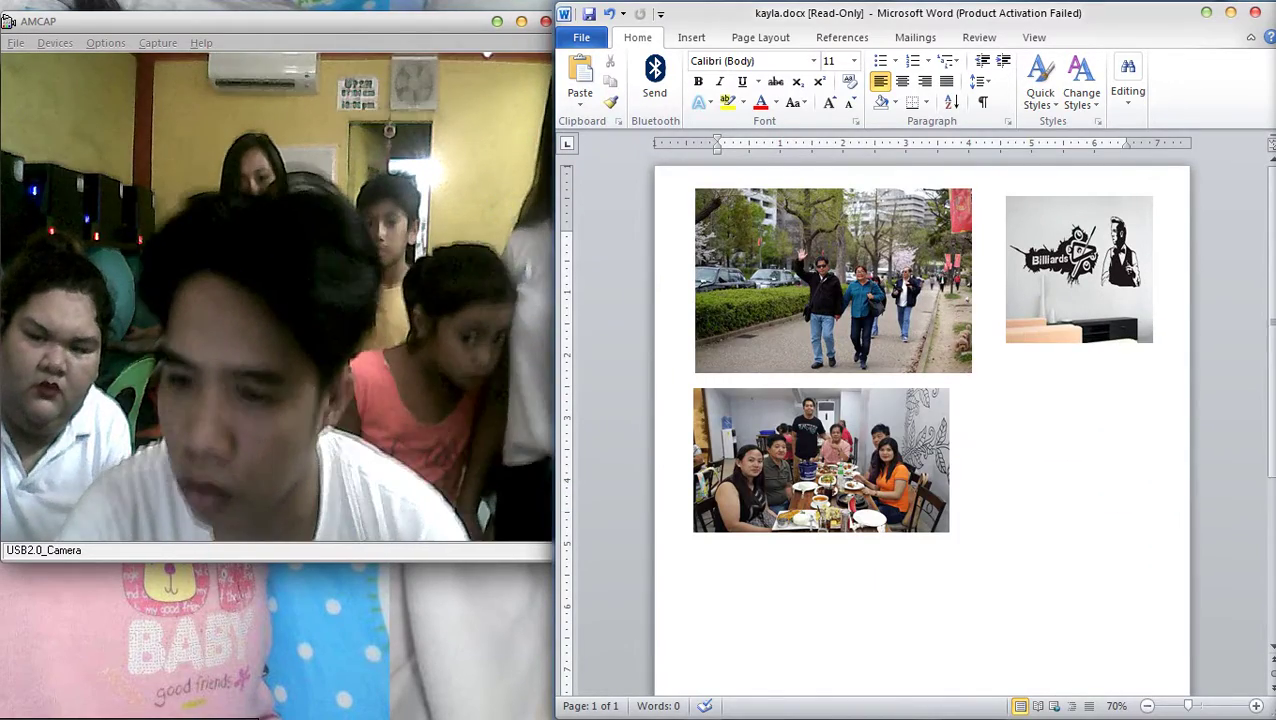
{"action": "scroll", "coordinate": [900, 420], "scroll_direction": "up", "scroll_amount": 5, "text": "ctrl"}
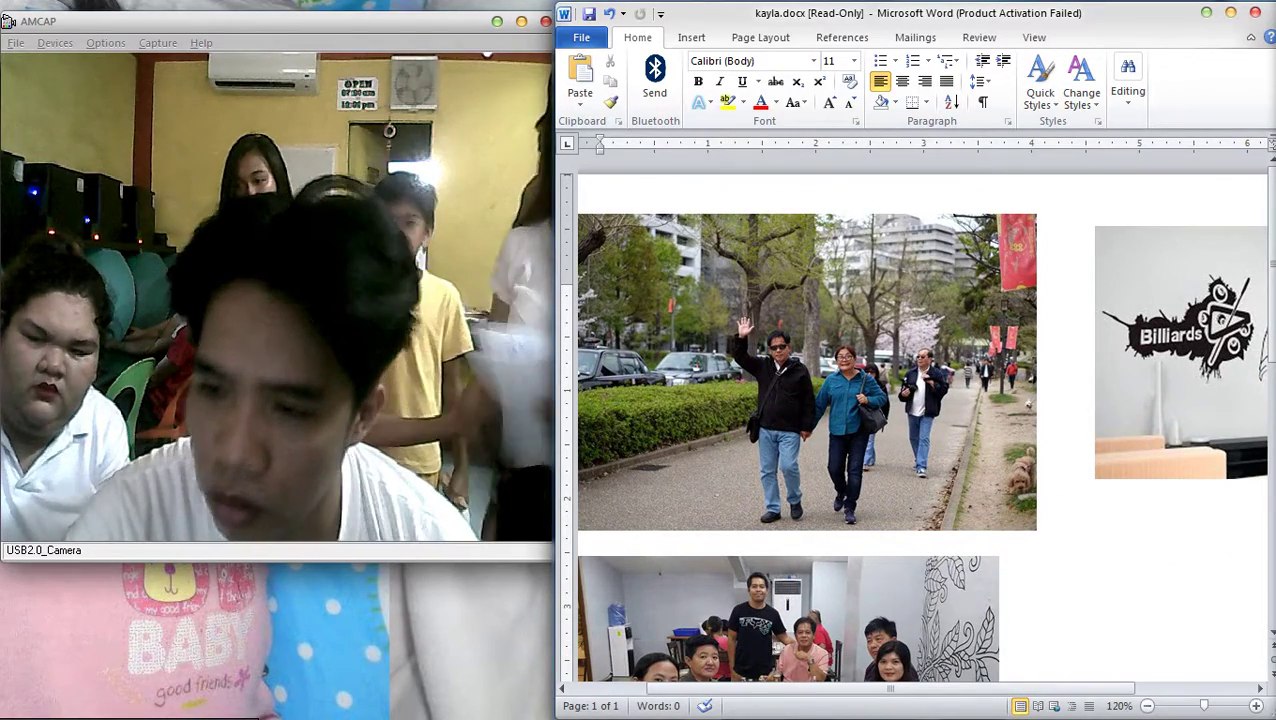
{"action": "scroll", "coordinate": [915, 420], "scroll_direction": "down", "scroll_amount": 6}
{"action": "scroll", "coordinate": [915, 420], "scroll_direction": "down", "scroll_amount": 2, "text": "ctrl"}
{"action": "key", "text": "ctrl+n"}
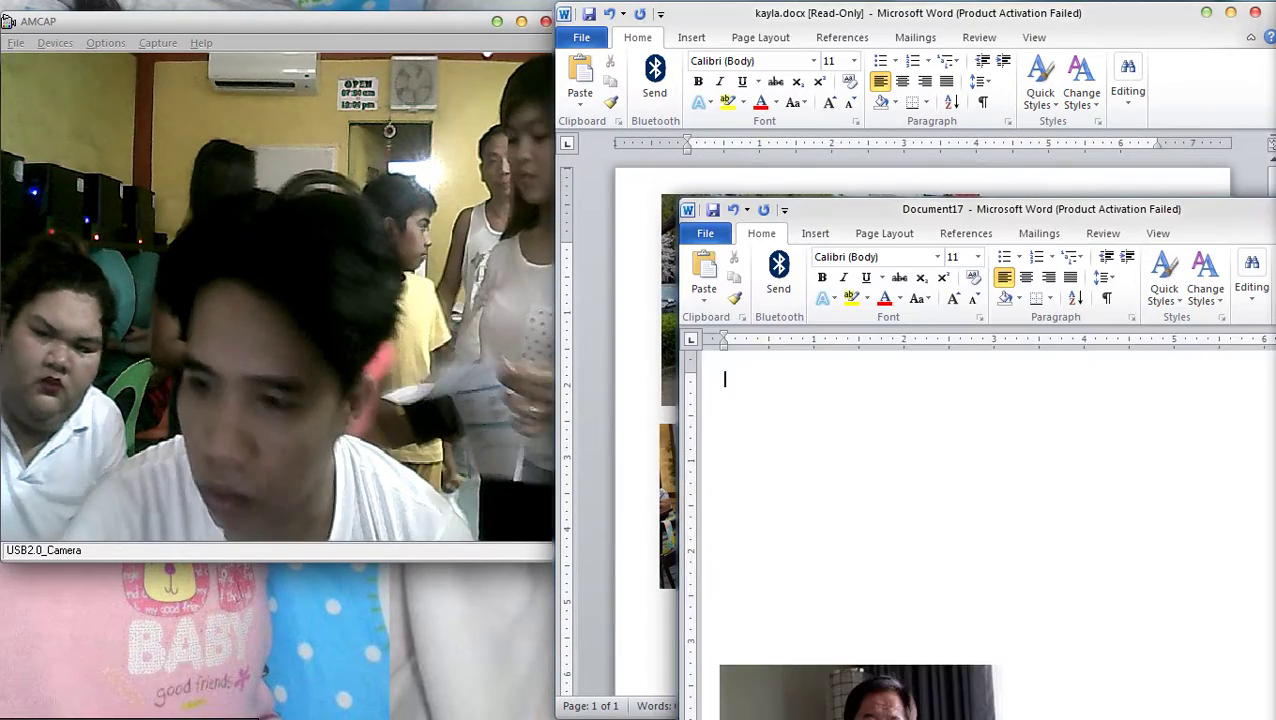
{"action": "scroll", "coordinate": [890, 520], "scroll_direction": "down", "scroll_amount": 6, "text": "ctrl"}
{"action": "key", "text": "alt+Tab"}
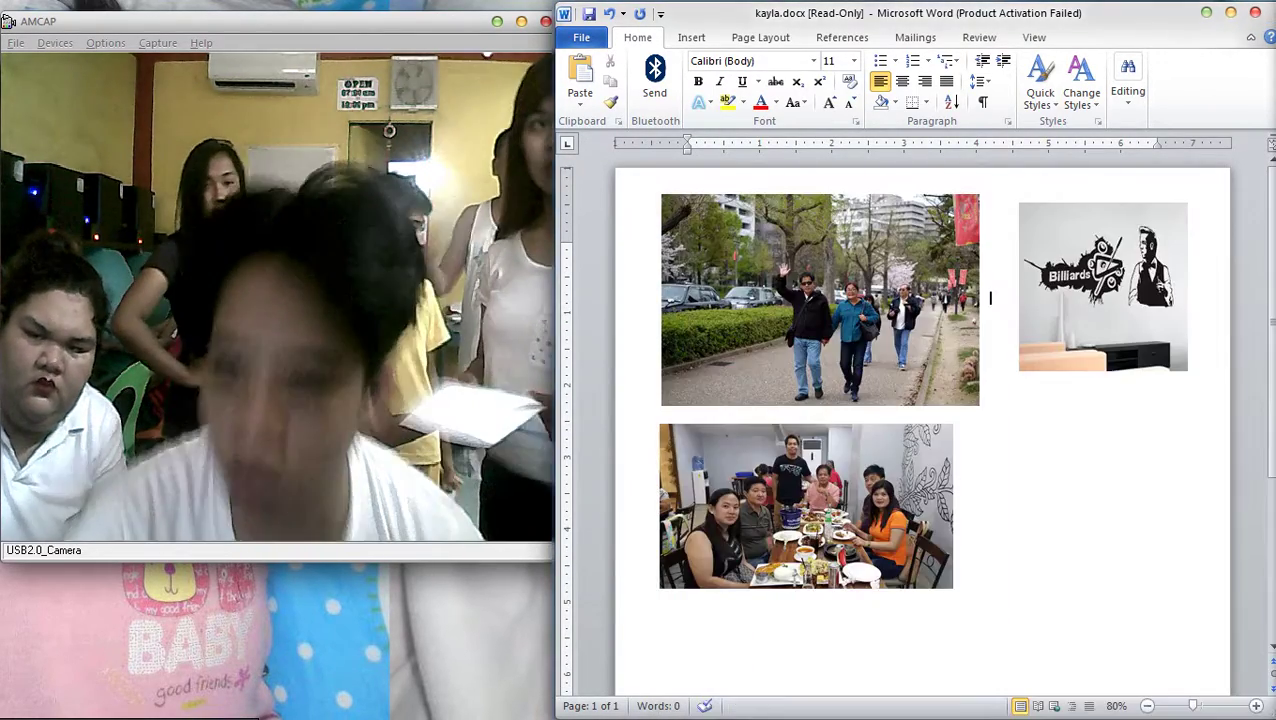
Place the insertion point just left of the park photo in kayla.docx
{"action": "right_click", "coordinate": [812, 293]}
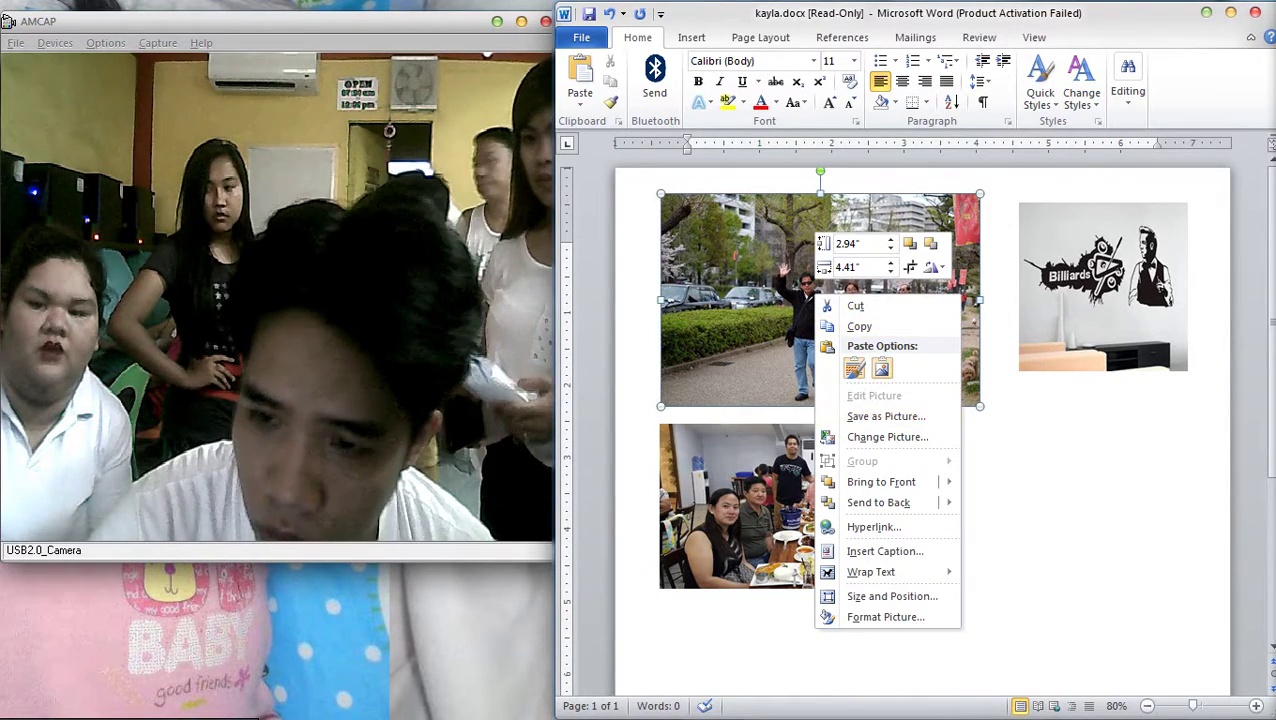
{"action": "key", "text": "Escape"}
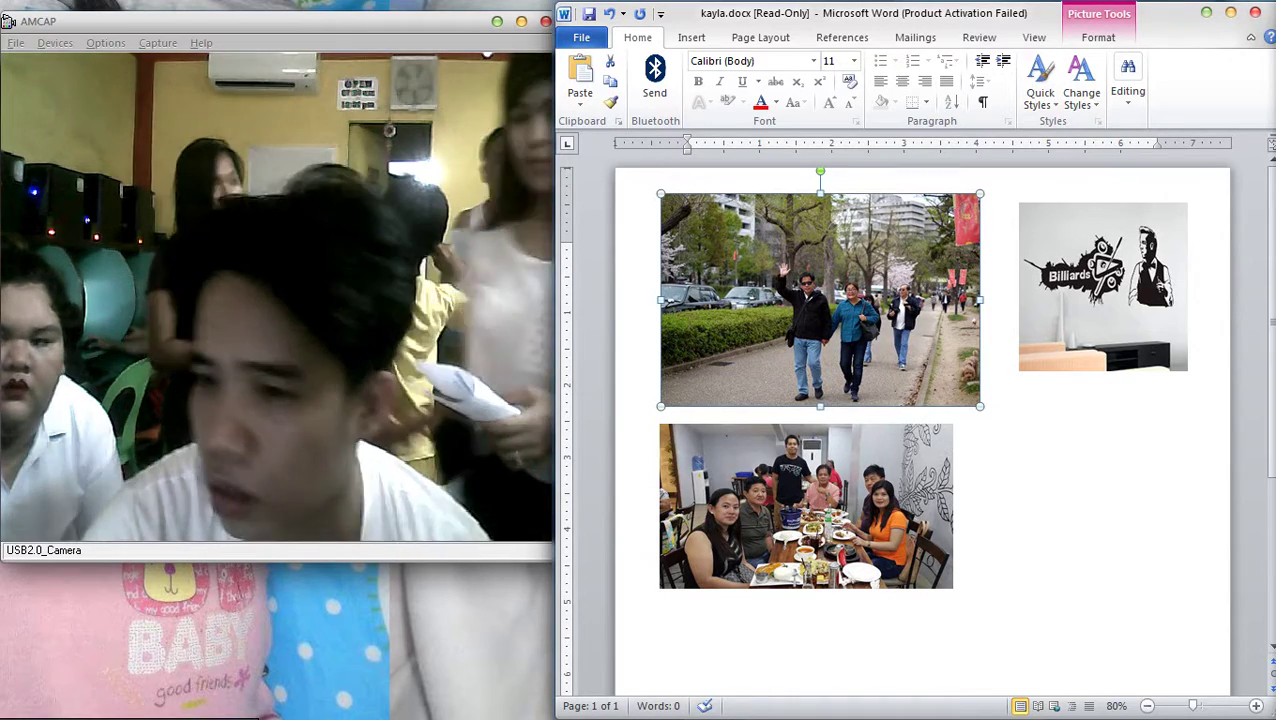
{"action": "scroll", "coordinate": [915, 430], "scroll_direction": "up", "scroll_amount": 3}
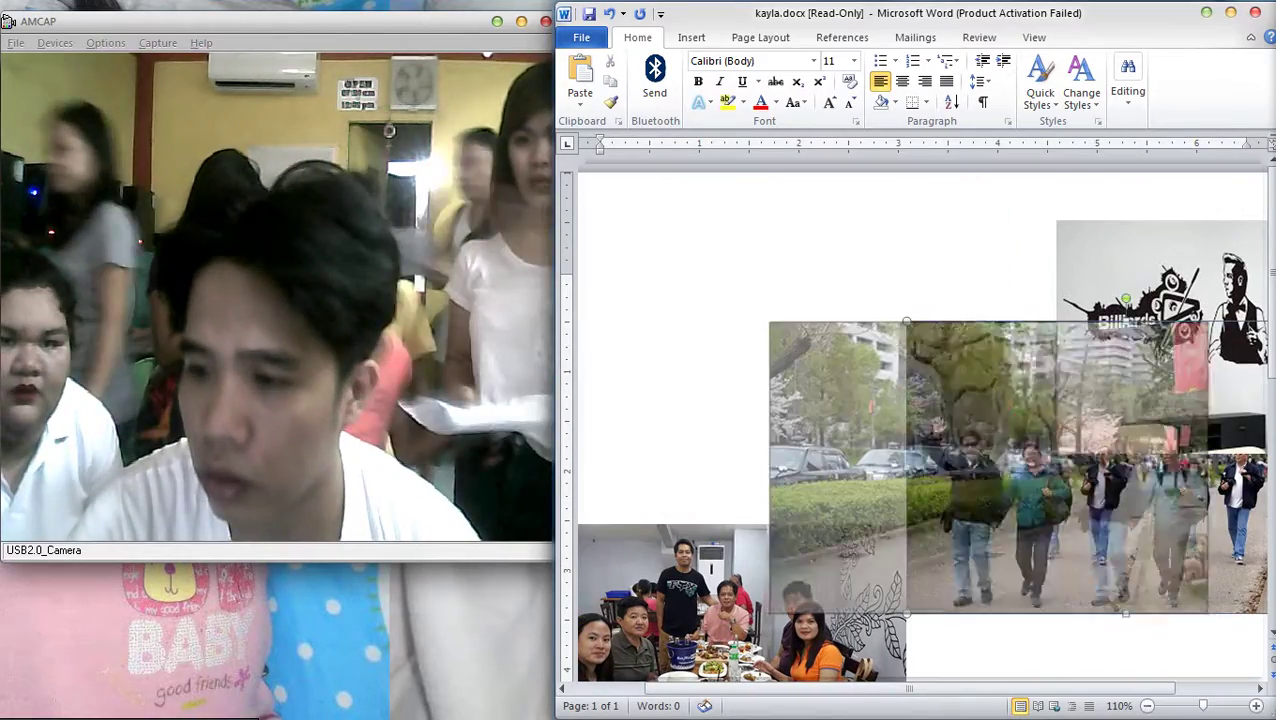
{"action": "scroll", "coordinate": [915, 430], "scroll_direction": "up", "scroll_amount": 6}
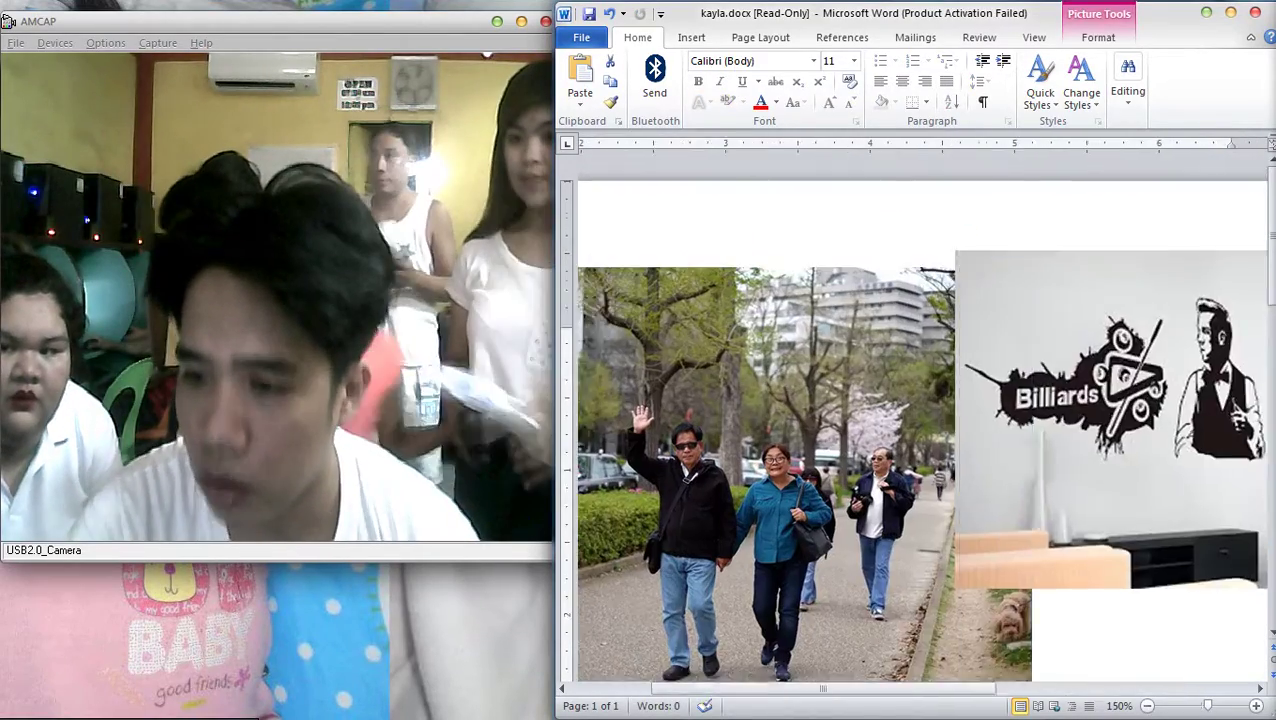
{"action": "scroll", "coordinate": [915, 430], "scroll_direction": "up", "scroll_amount": 3}
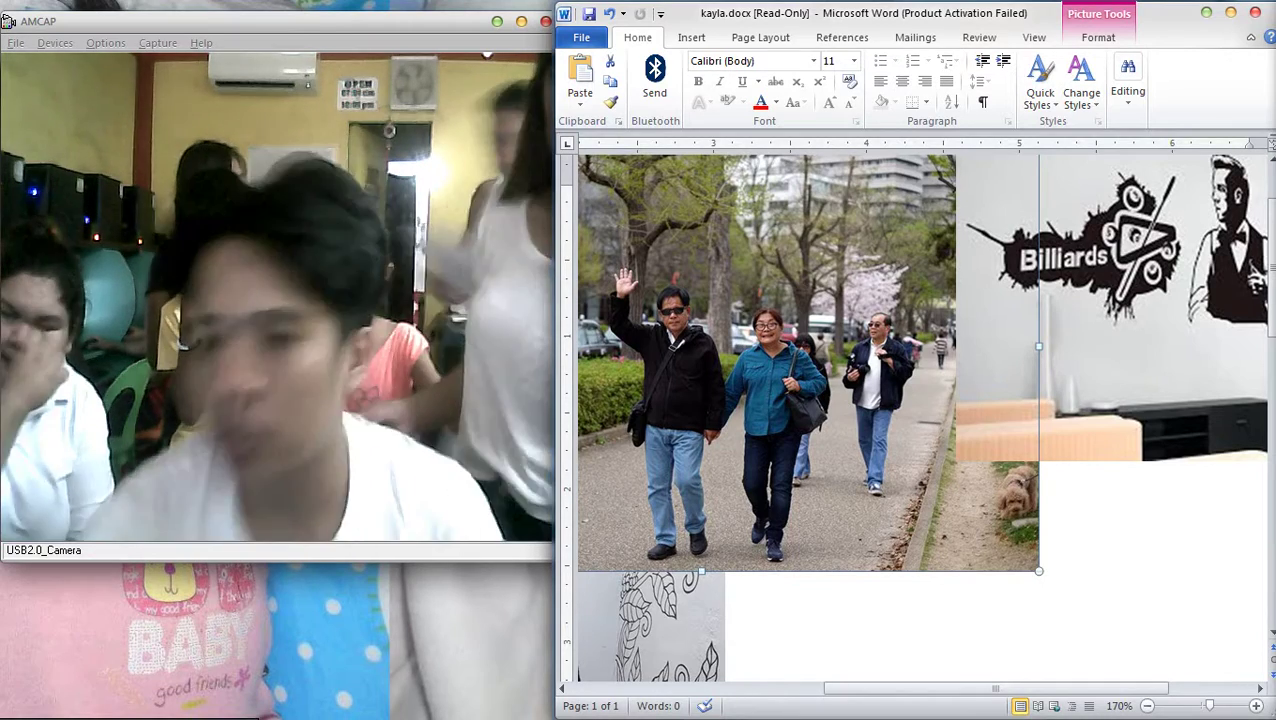
{"action": "scroll", "coordinate": [915, 415], "scroll_direction": "down", "scroll_amount": 10}
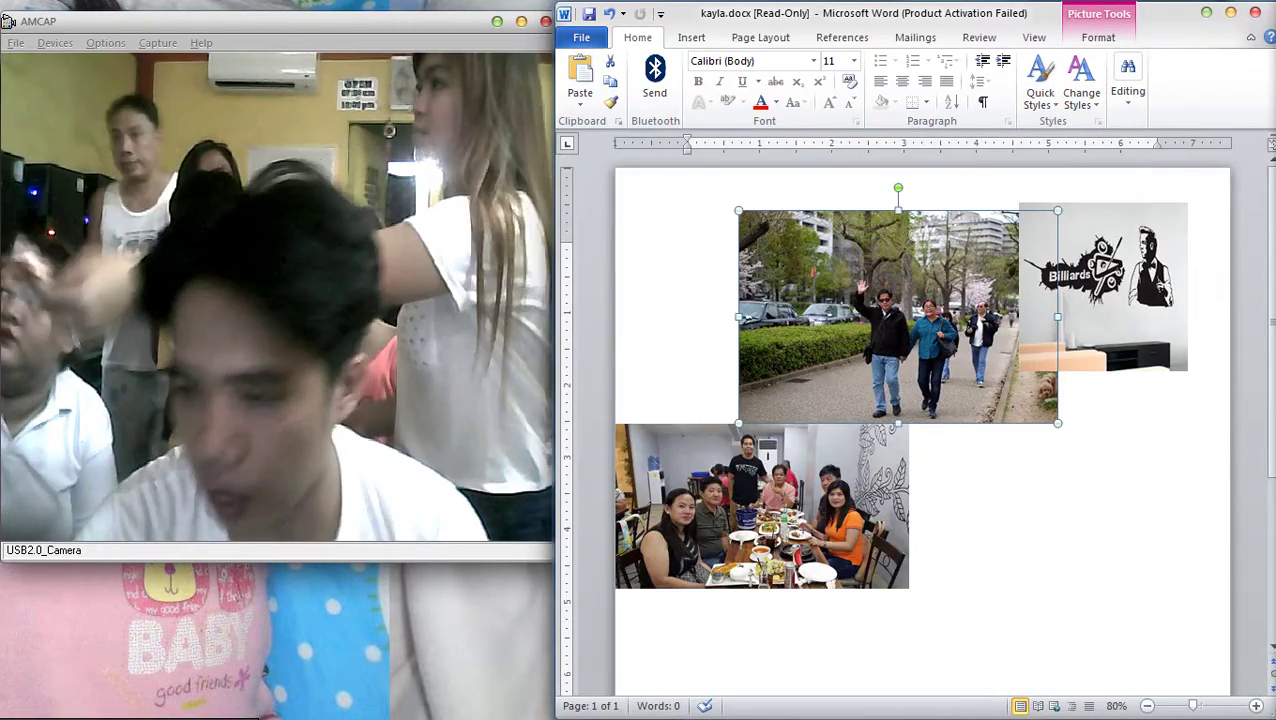
{"action": "left_click", "coordinate": [690, 246]}
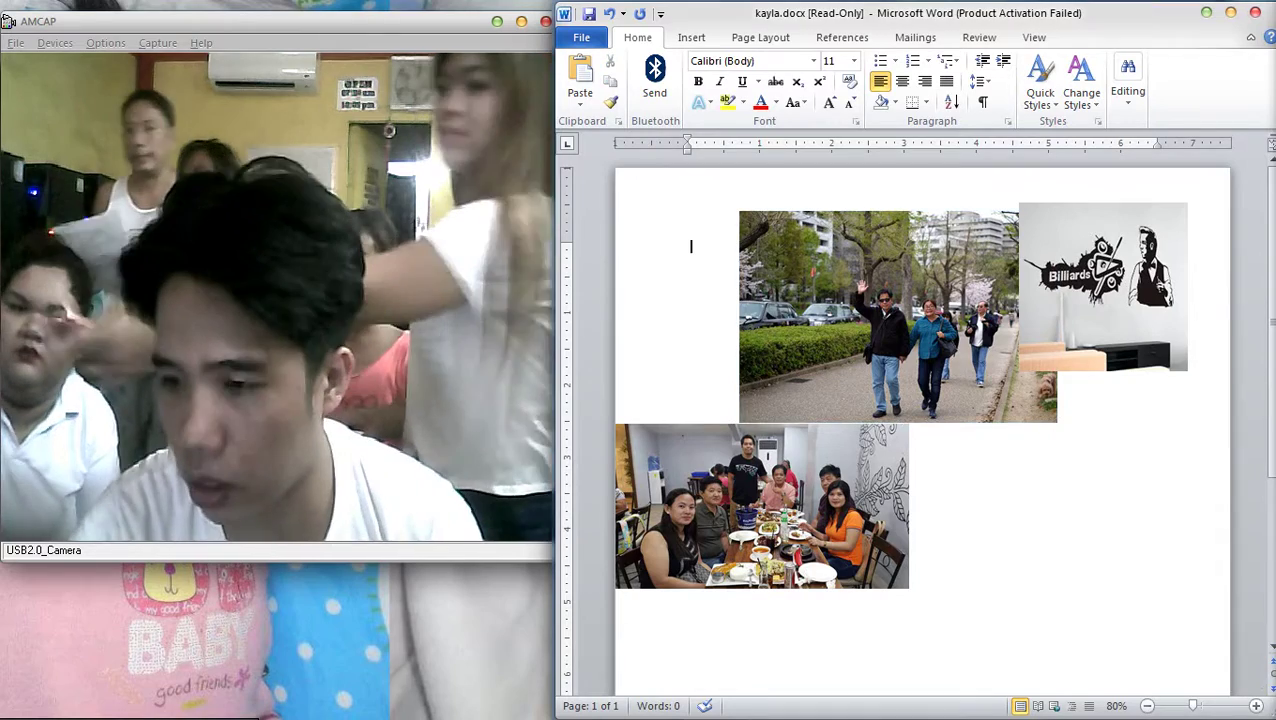
Paste the man-and-child photo back into kayla.docx beside the group dining photo
{"action": "key", "text": "ctrl+v"}
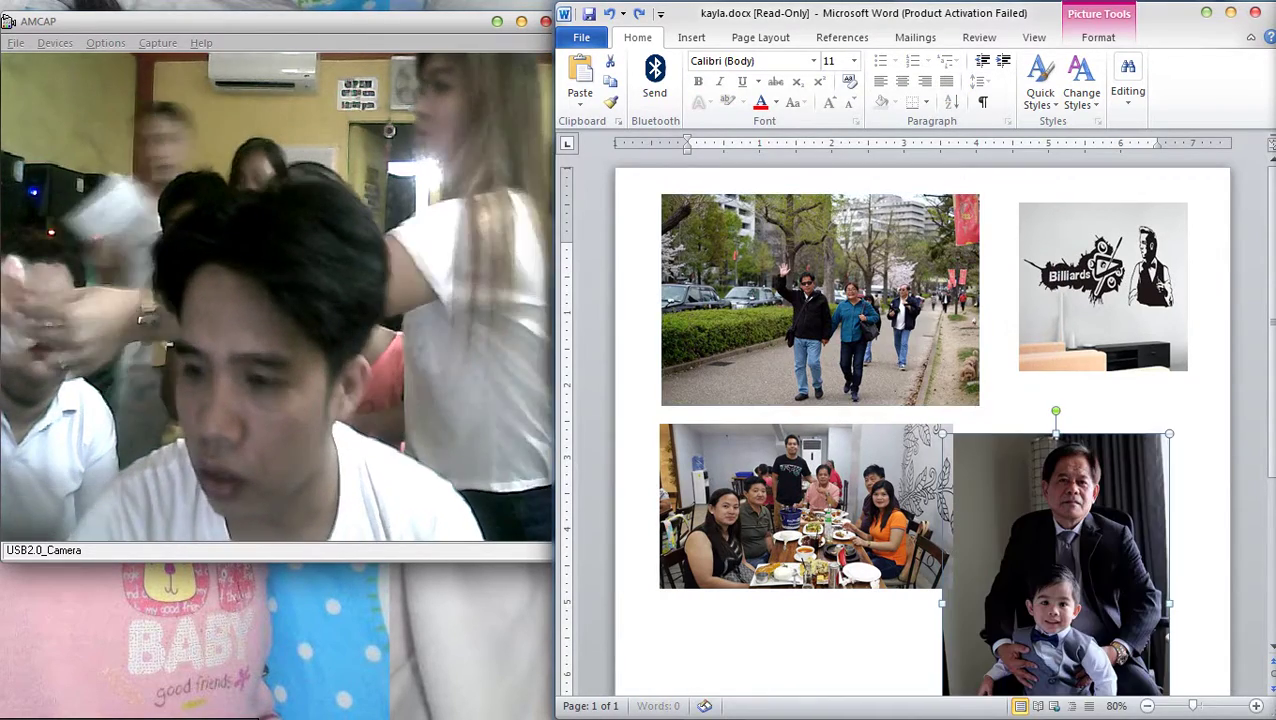
{"action": "scroll", "coordinate": [915, 415], "scroll_direction": "up", "scroll_amount": 5}
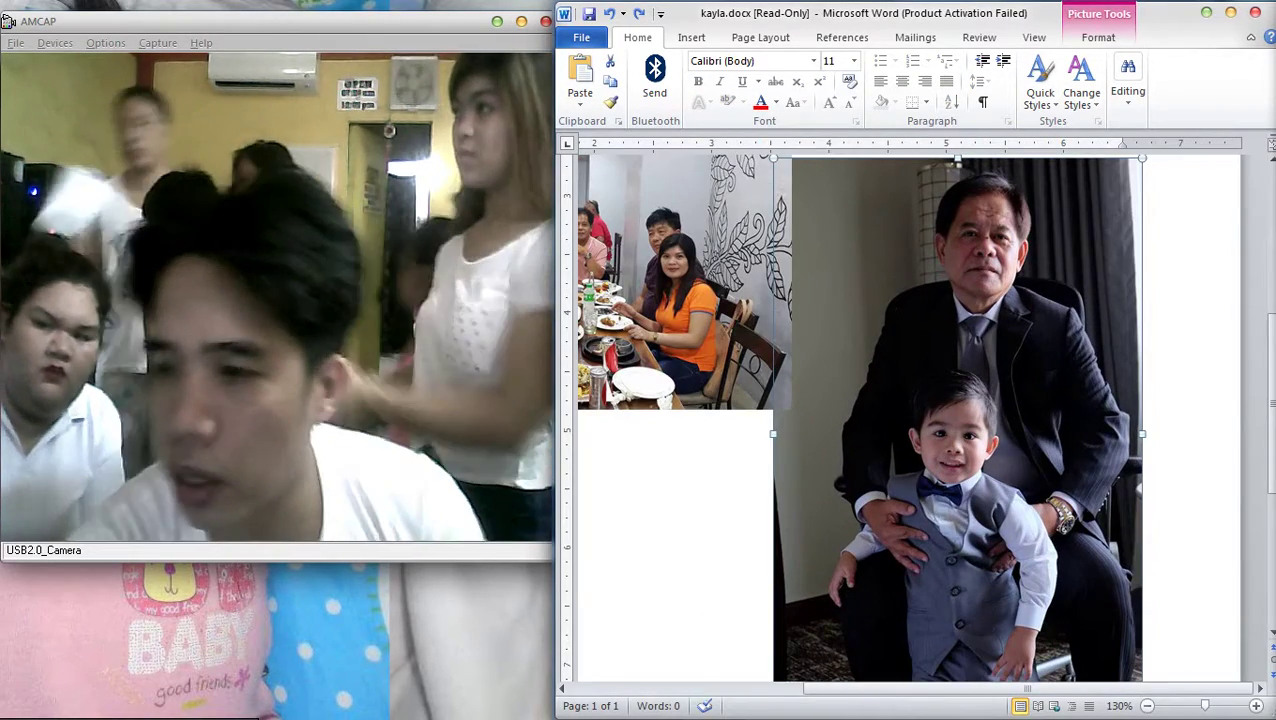
{"action": "scroll", "coordinate": [908, 418], "scroll_direction": "up", "scroll_amount": 4}
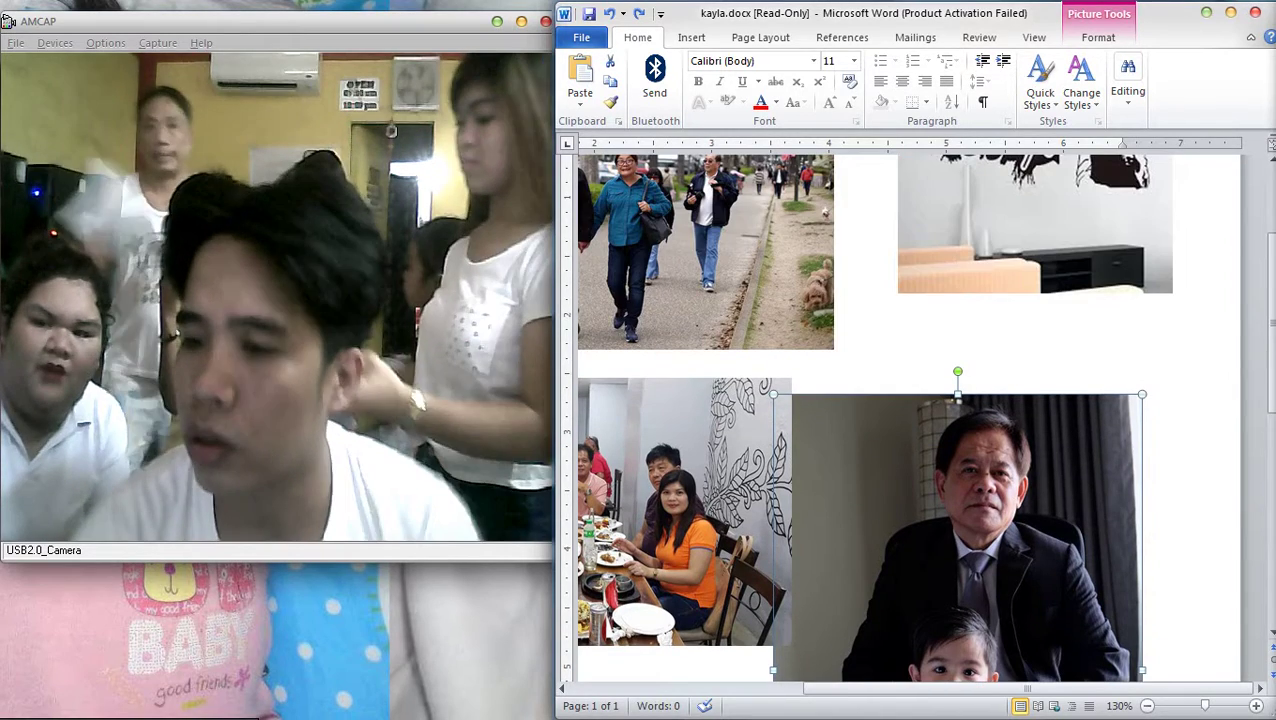
{"action": "scroll", "coordinate": [908, 418], "scroll_direction": "up", "scroll_amount": 1}
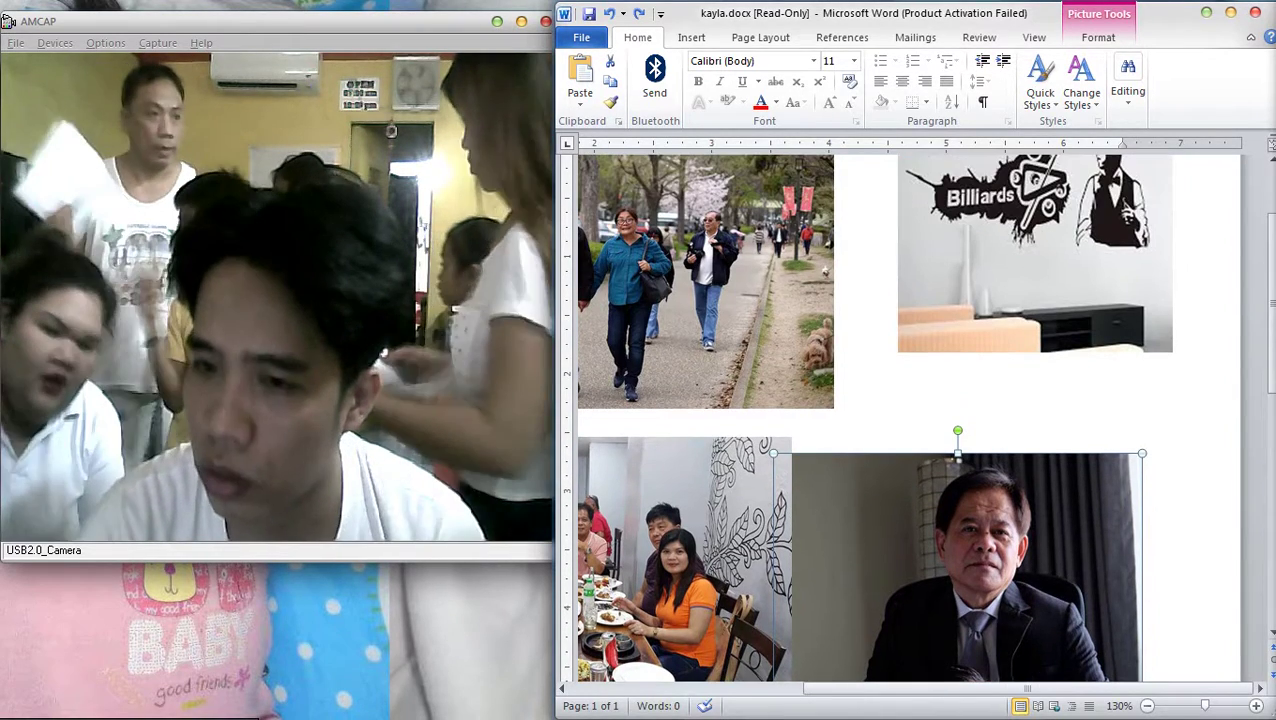
{"action": "scroll", "coordinate": [908, 418], "scroll_direction": "down", "scroll_amount": 3}
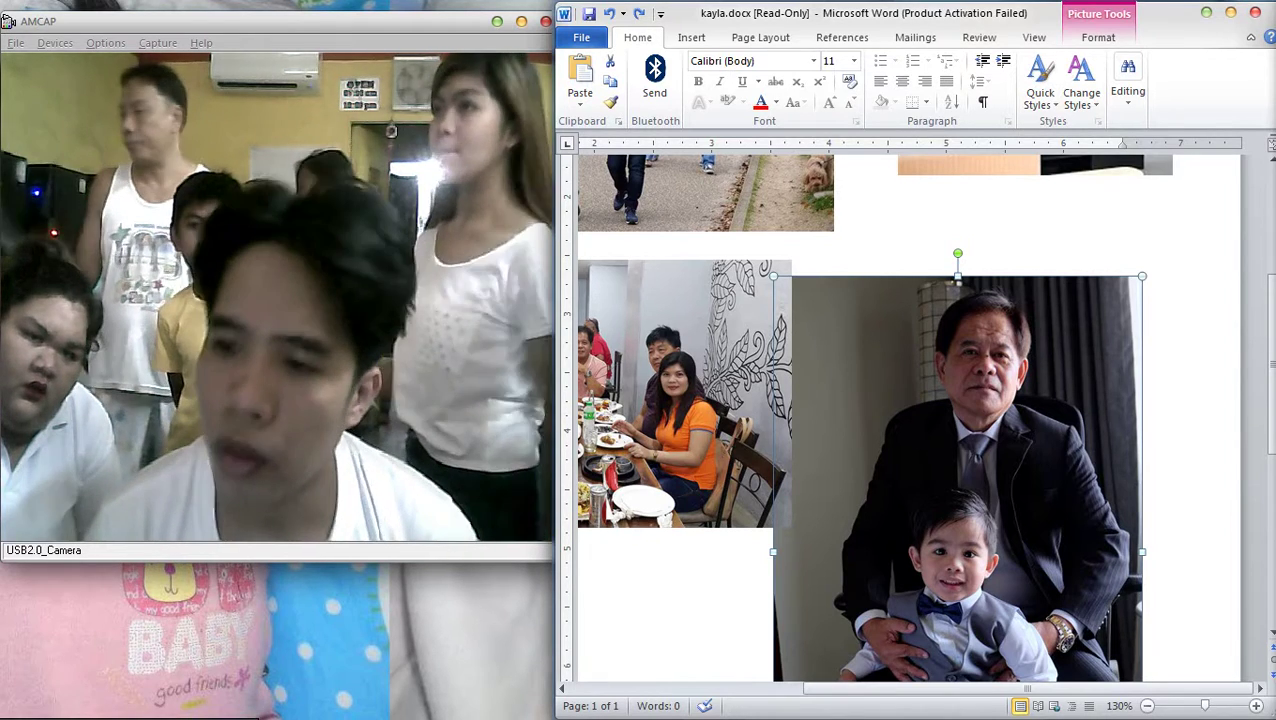
Save the man-and-child photo as a picture named 'billard' in the Documents library
{"action": "right_click", "coordinate": [944, 402]}
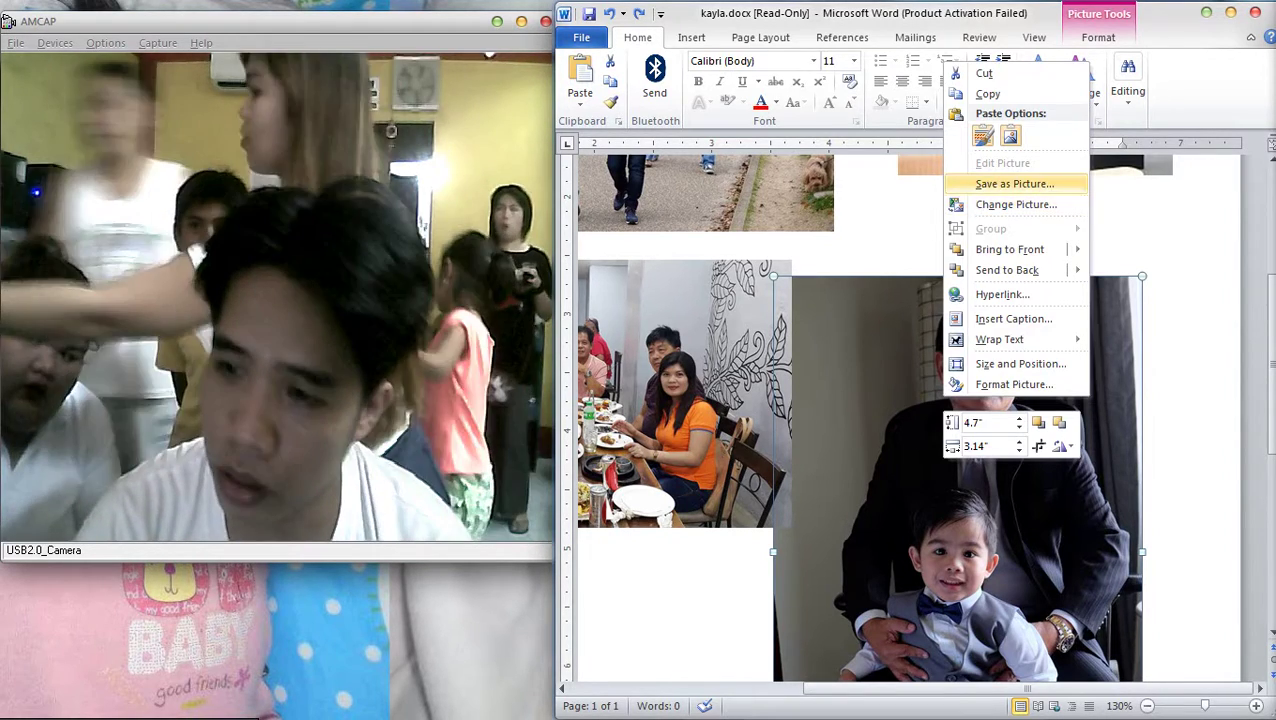
{"action": "left_click", "coordinate": [1014, 184]}
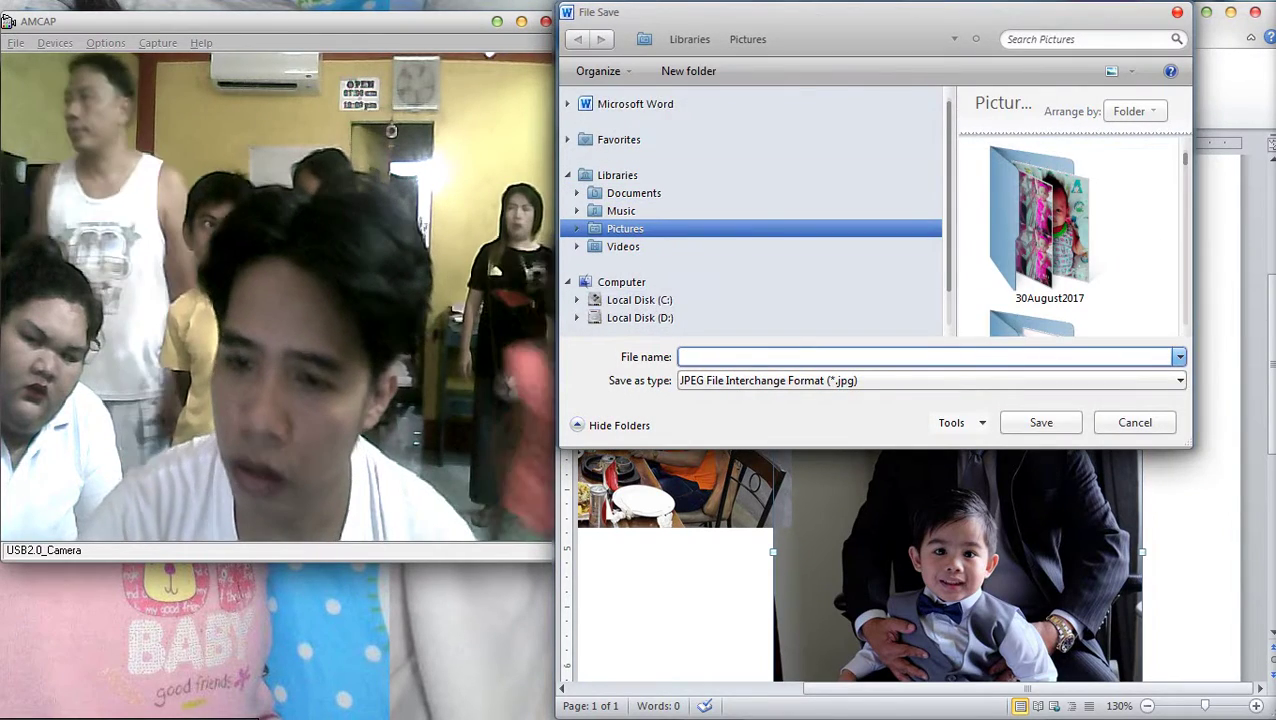
{"action": "left_click", "coordinate": [618, 139]}
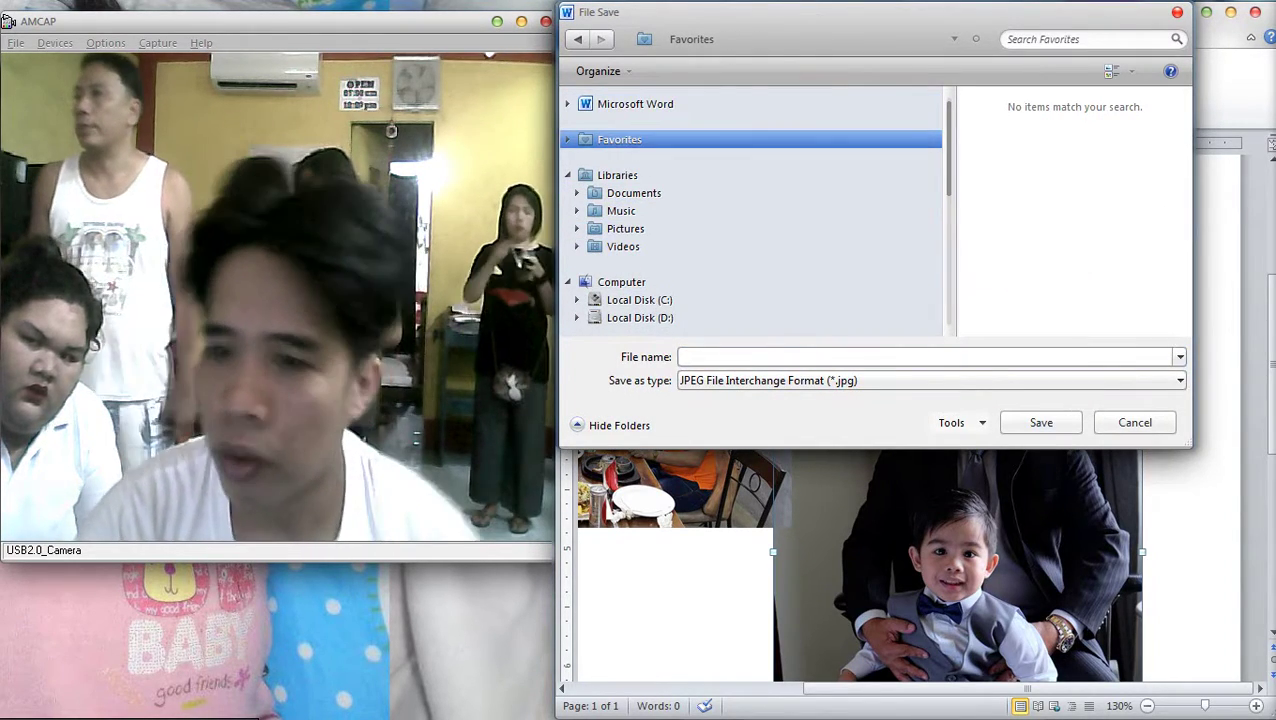
{"action": "left_click", "coordinate": [633, 192]}
{"action": "left_click", "coordinate": [920, 357]}
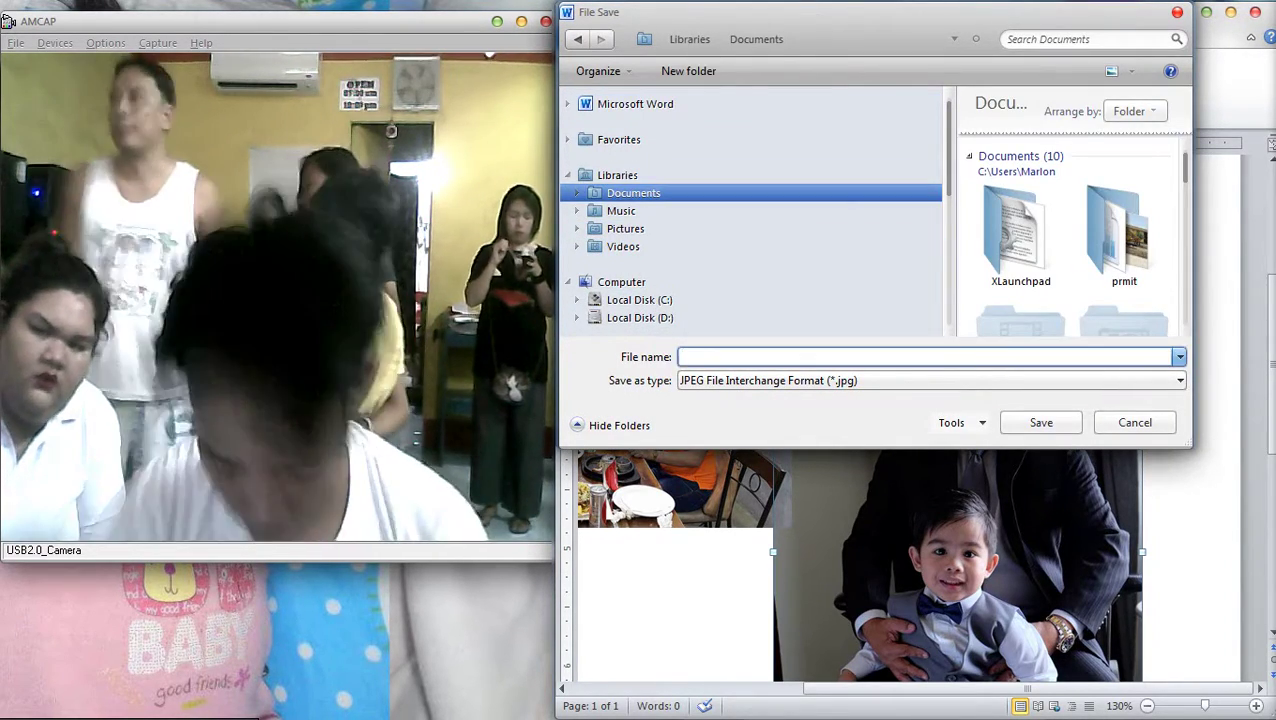
{"action": "type", "text": "billard"}
{"action": "key", "text": "Return"}
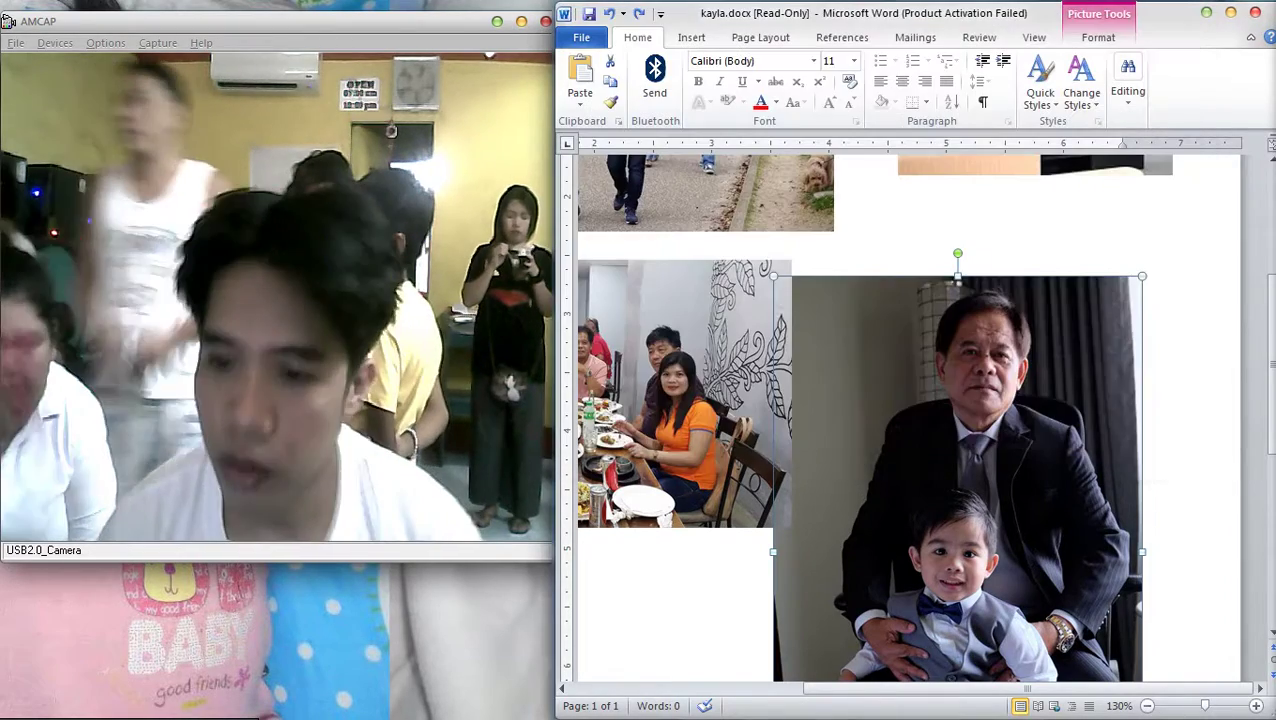
{"action": "key", "text": "alt+Tab"}
{"action": "key", "text": "alt+Tab"}
{"action": "key", "text": "alt+Tab"}
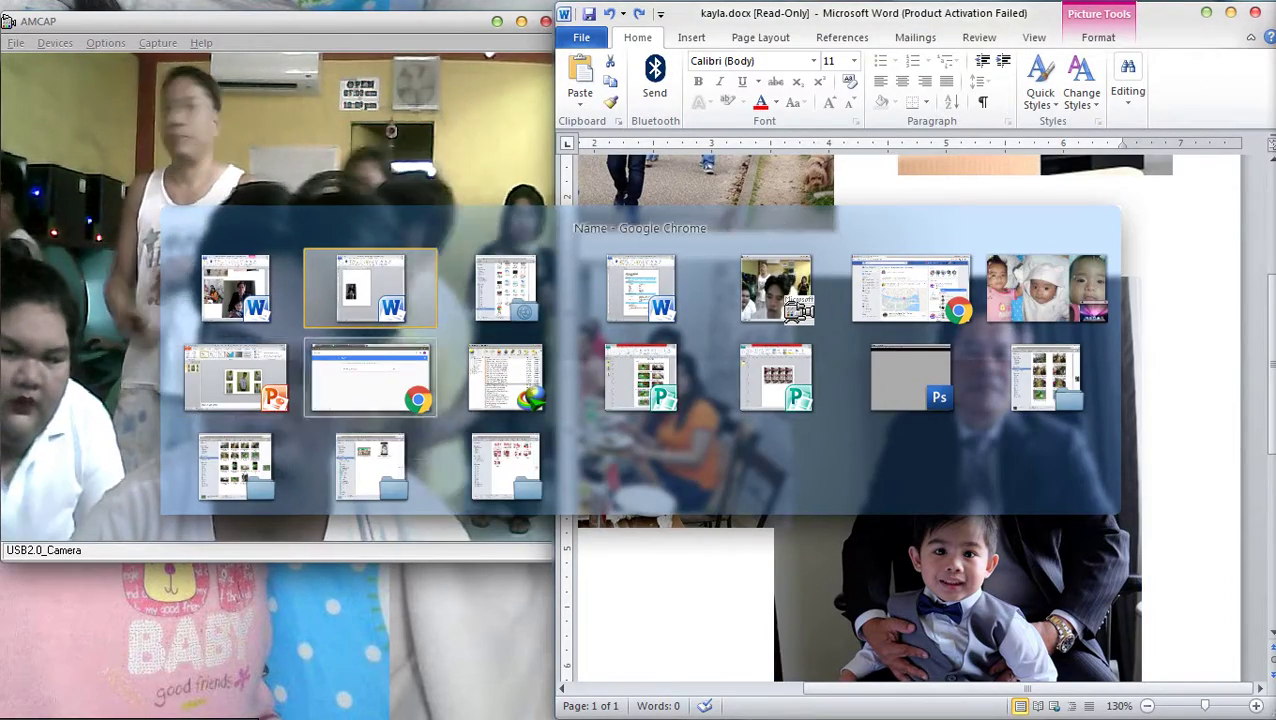
Bring the Facebook Chrome window forward and snap it to the right half of the screen
{"action": "key", "text": "super+Down"}
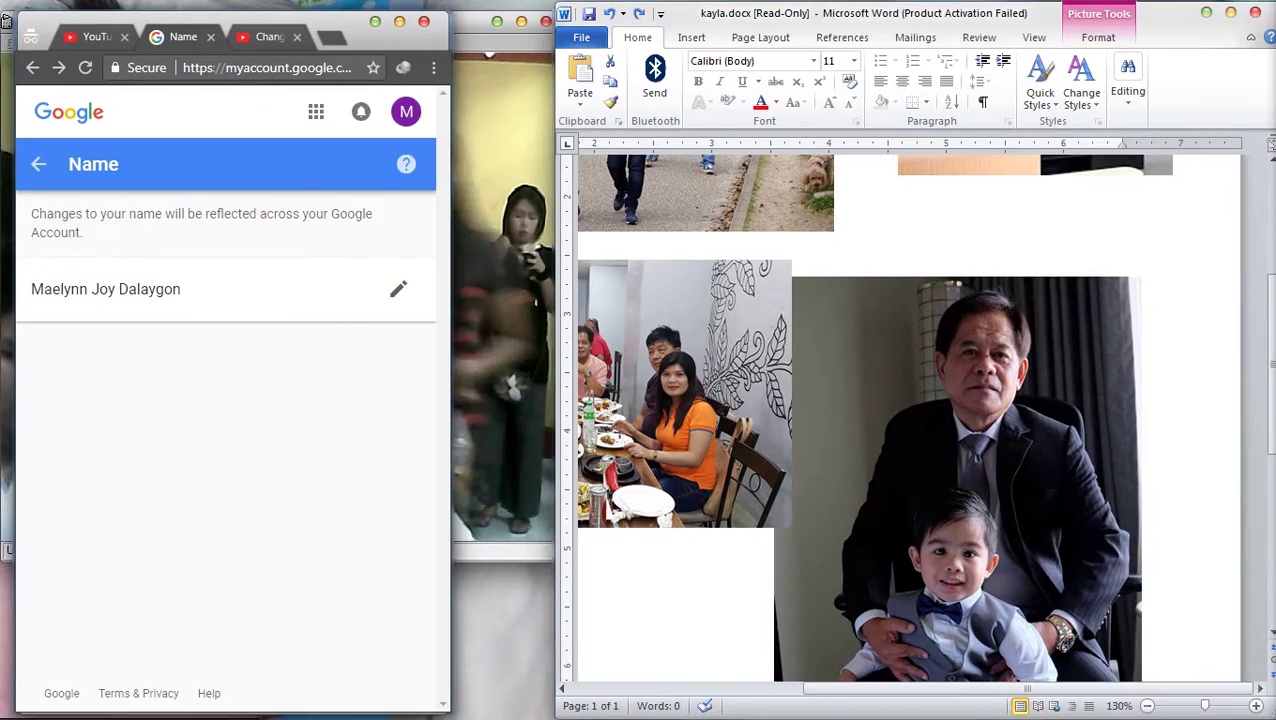
{"action": "key", "text": "alt+Tab"}
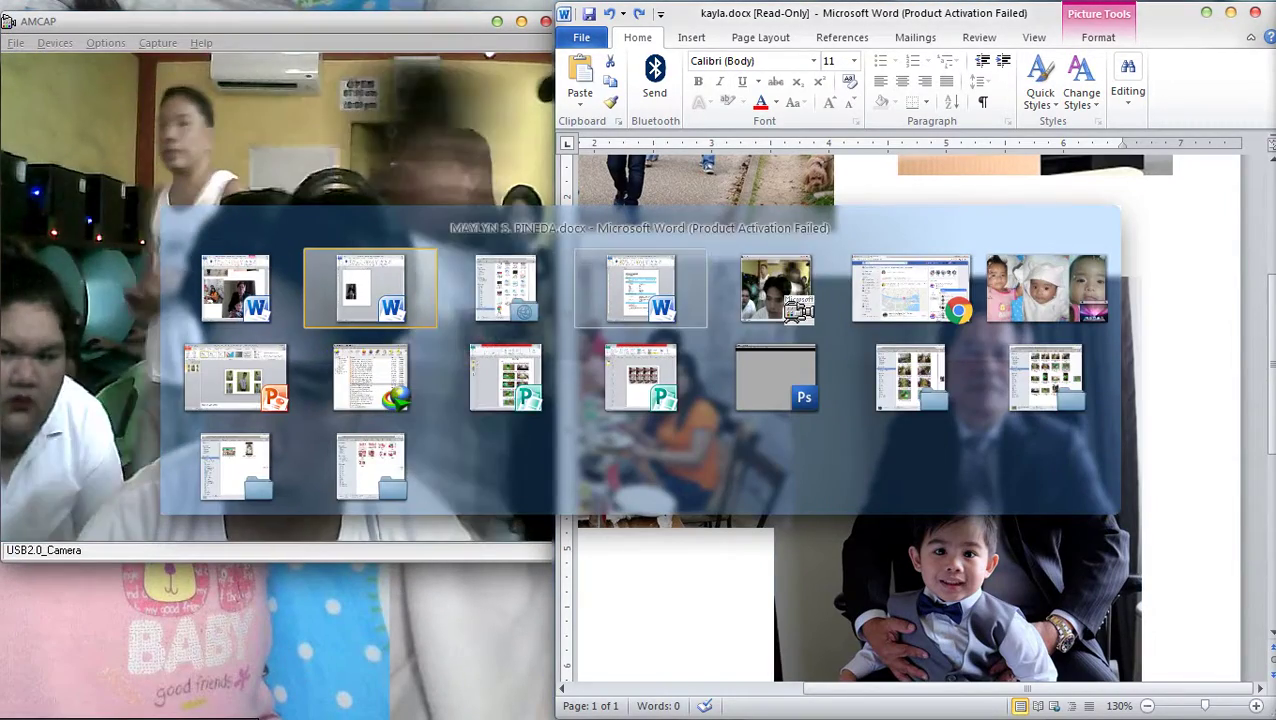
{"action": "left_click", "coordinate": [910, 289]}
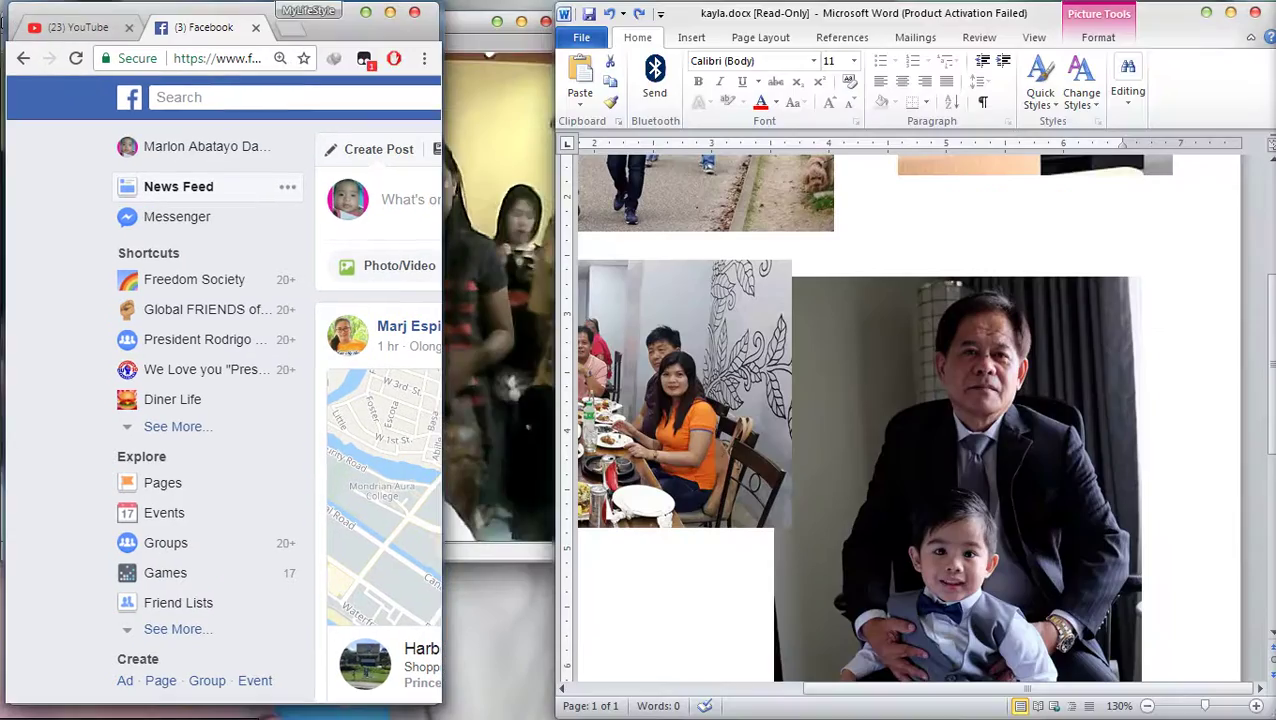
{"action": "key", "text": "super+Right"}
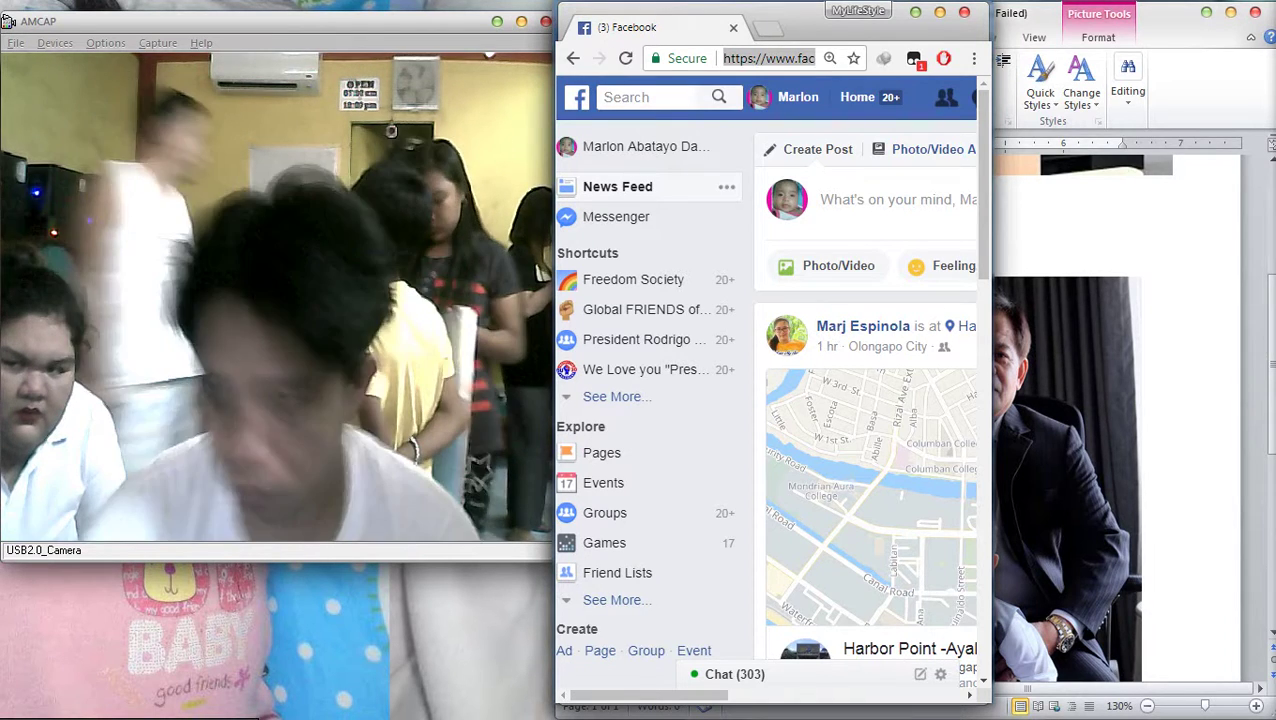
Enter 'g' in Chrome's address bar to load the Google home page
{"action": "key", "text": "ctrl+l"}
{"action": "type", "text": "google.com"}
{"action": "key", "text": "Return"}
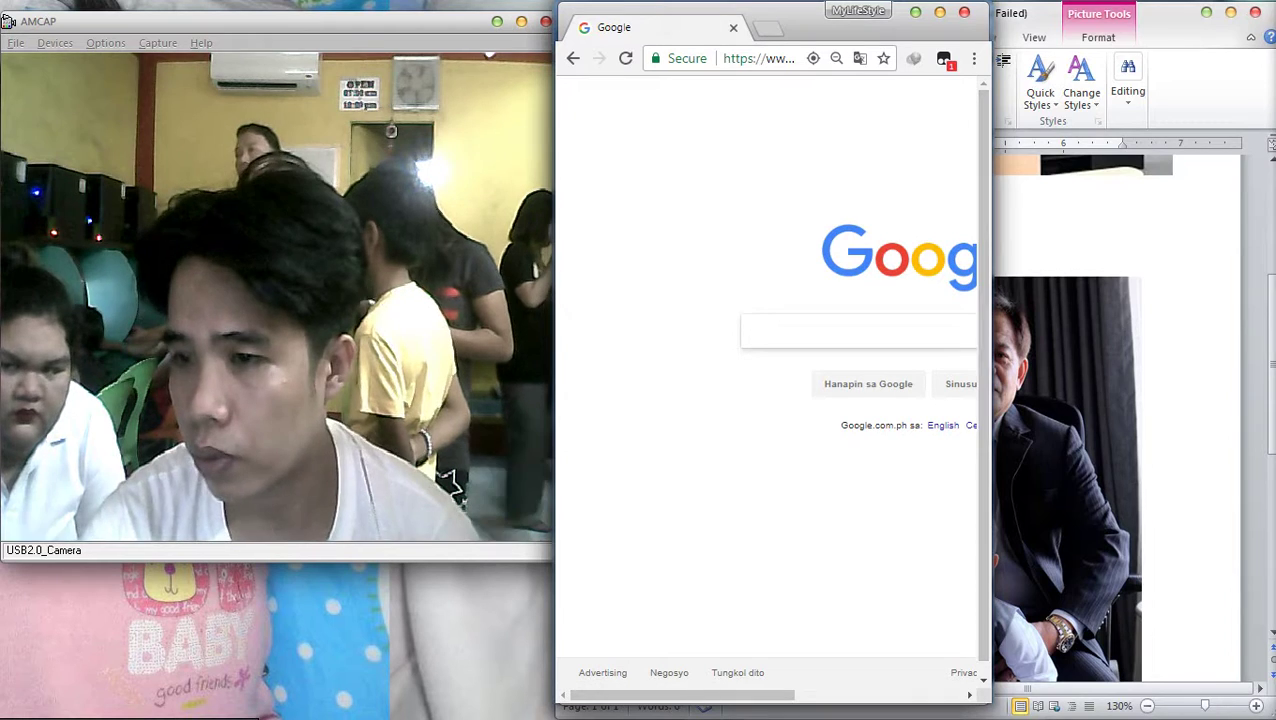
{"action": "mouse_move", "coordinate": [1251, 213]}
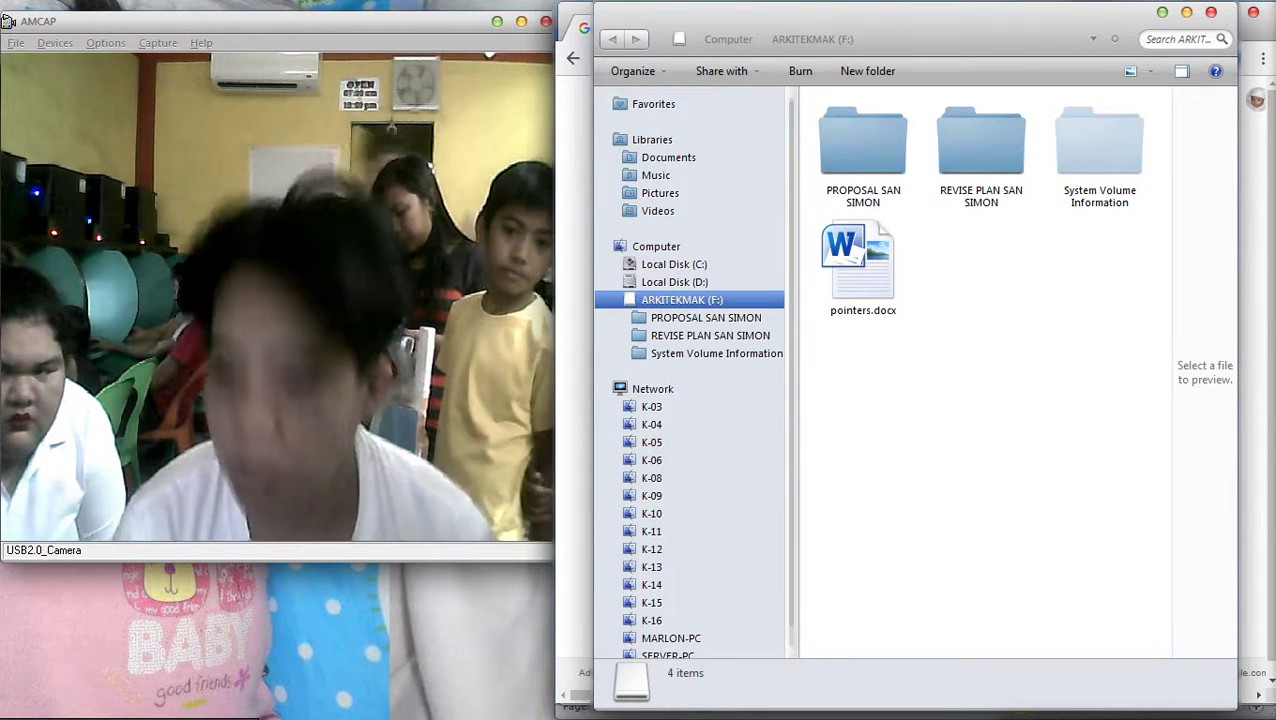
Open pointers.docx from the F: drive and remove the stray letters typed into it
{"action": "left_click", "coordinate": [863, 265]}
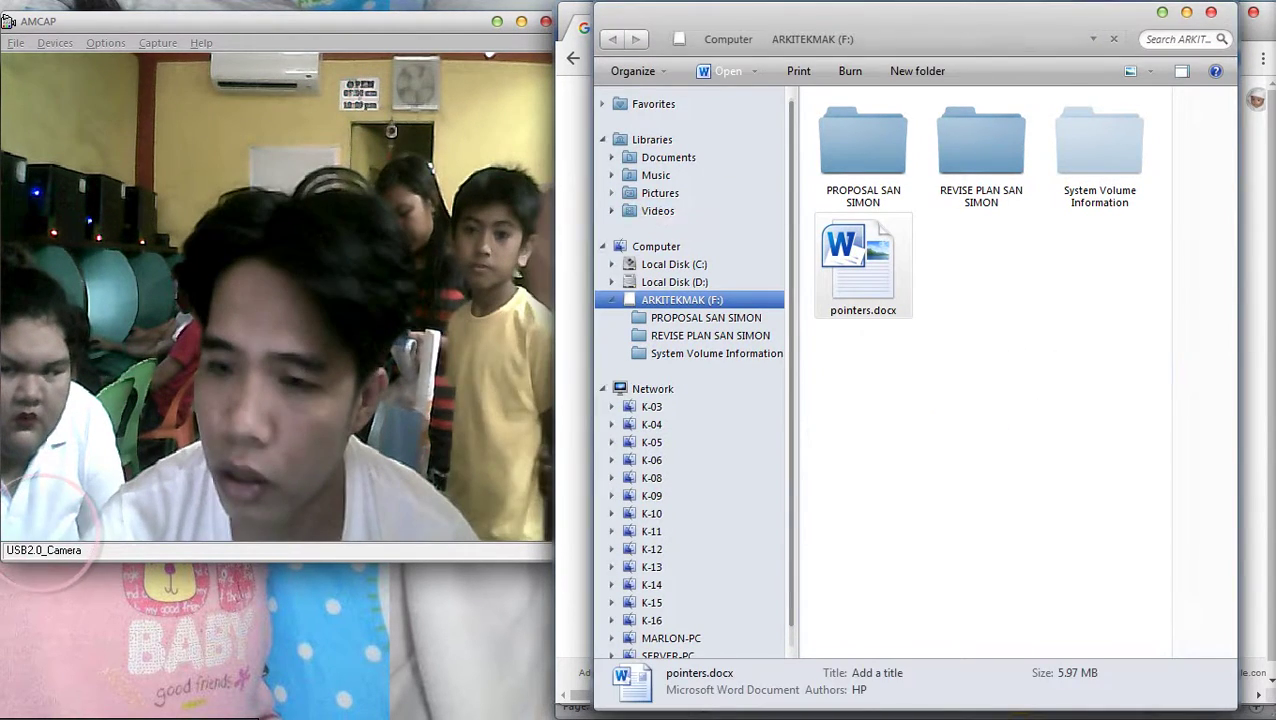
{"action": "key", "text": "alt+Tab"}
{"action": "type", "text": "b"}
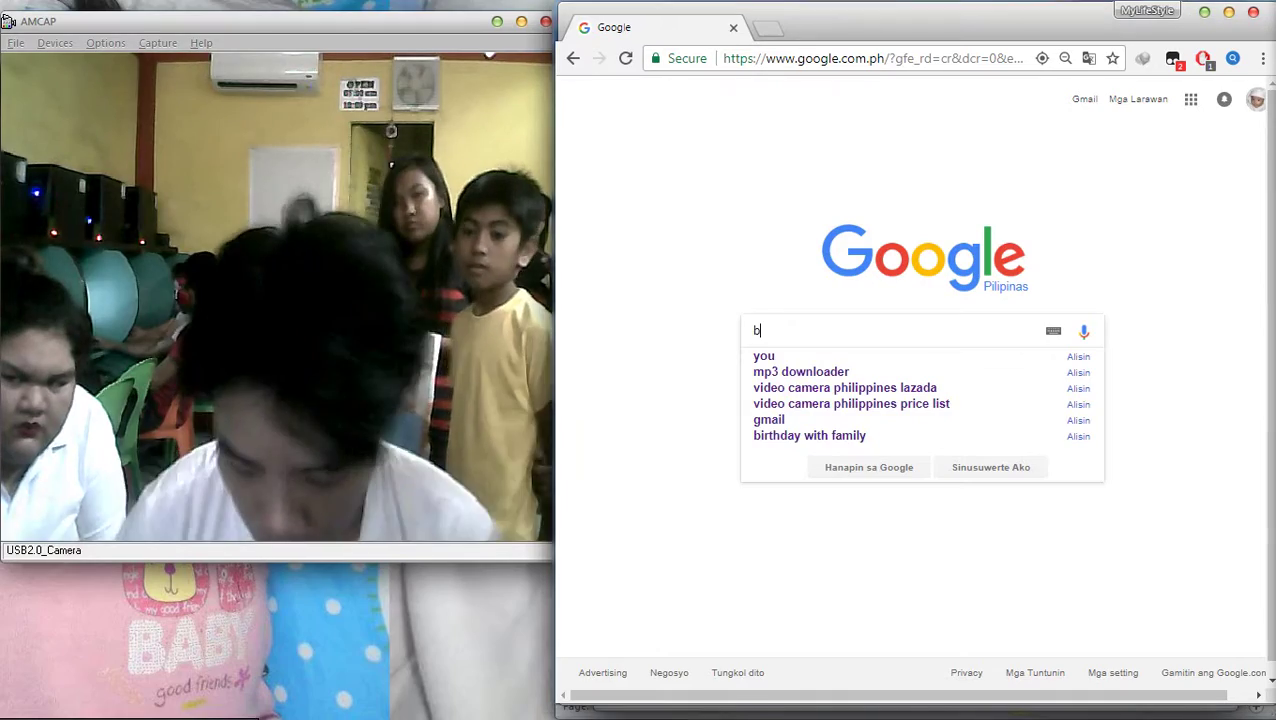
{"action": "type", "text": "illa"}
{"action": "key", "text": "BackSpace"}
{"action": "key", "text": "BackSpace"}
{"action": "key", "text": "BackSpace"}
{"action": "key", "text": "BackSpace"}
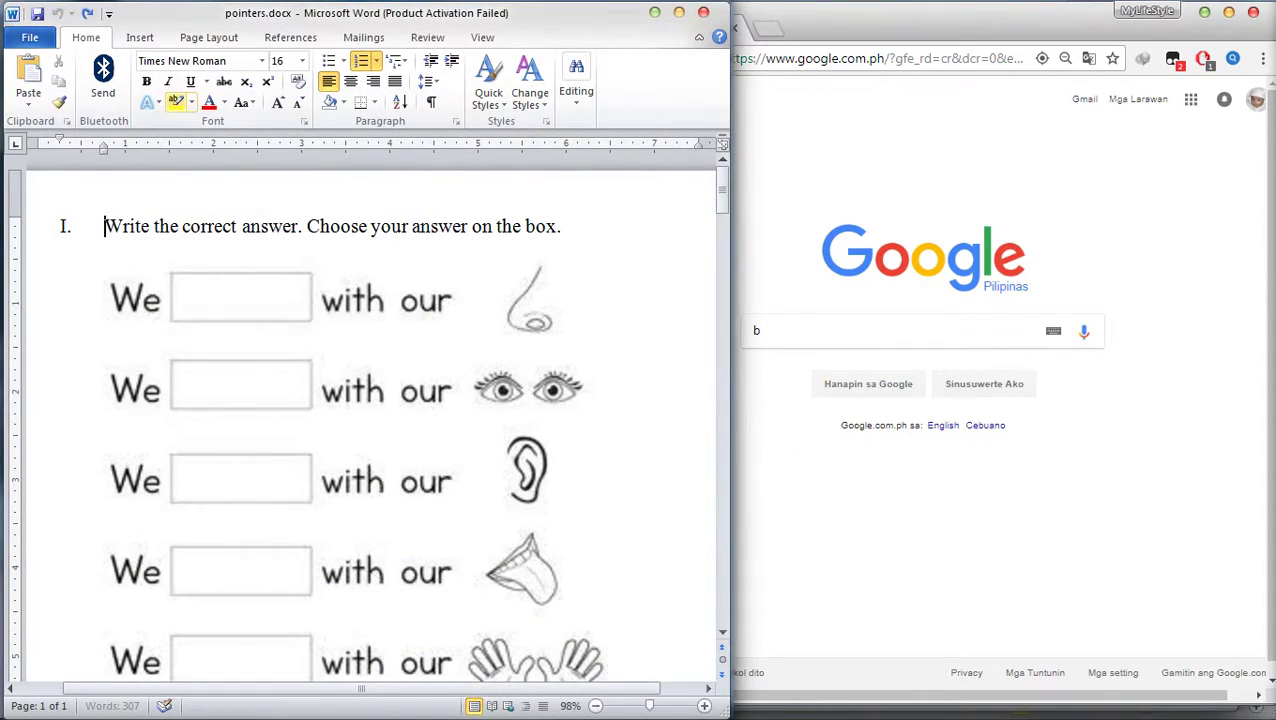
{"action": "scroll", "coordinate": [918, 430], "scroll_direction": "down", "scroll_amount": 9, "text": "ctrl"}
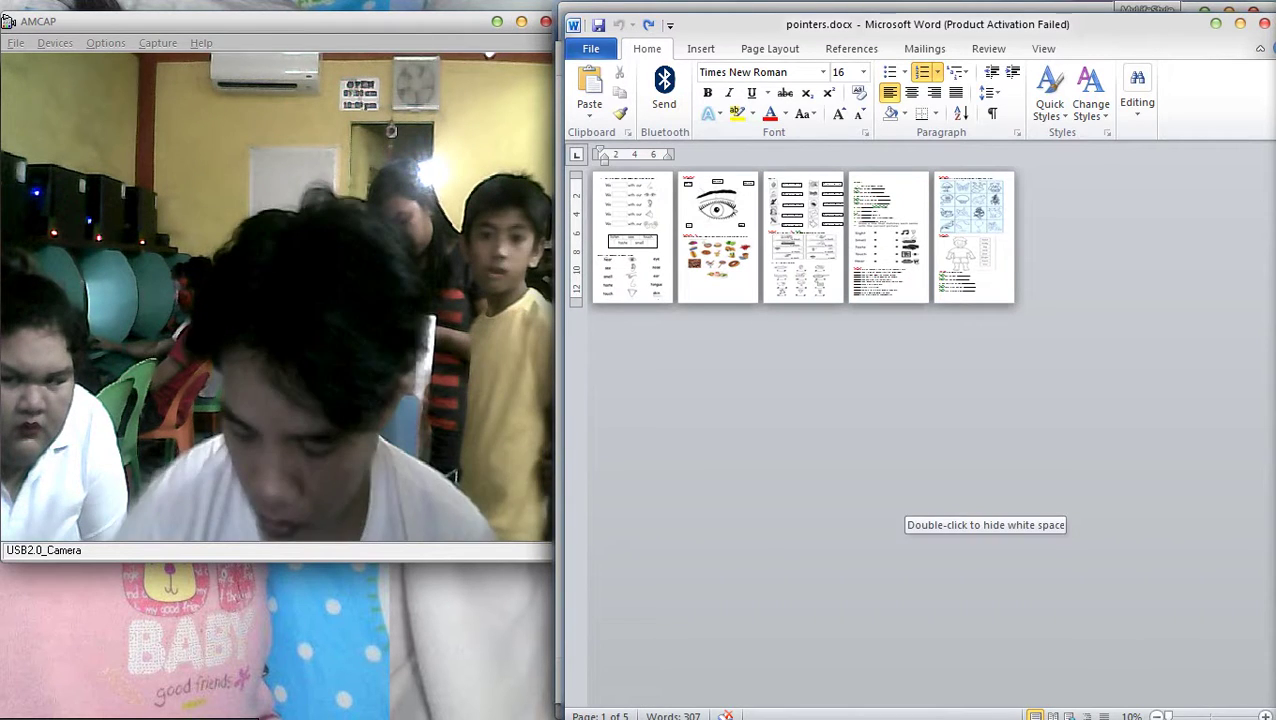
Look through the Insert and Page Layout columns and paper size choices without changing anything
{"action": "left_click", "coordinate": [701, 48]}
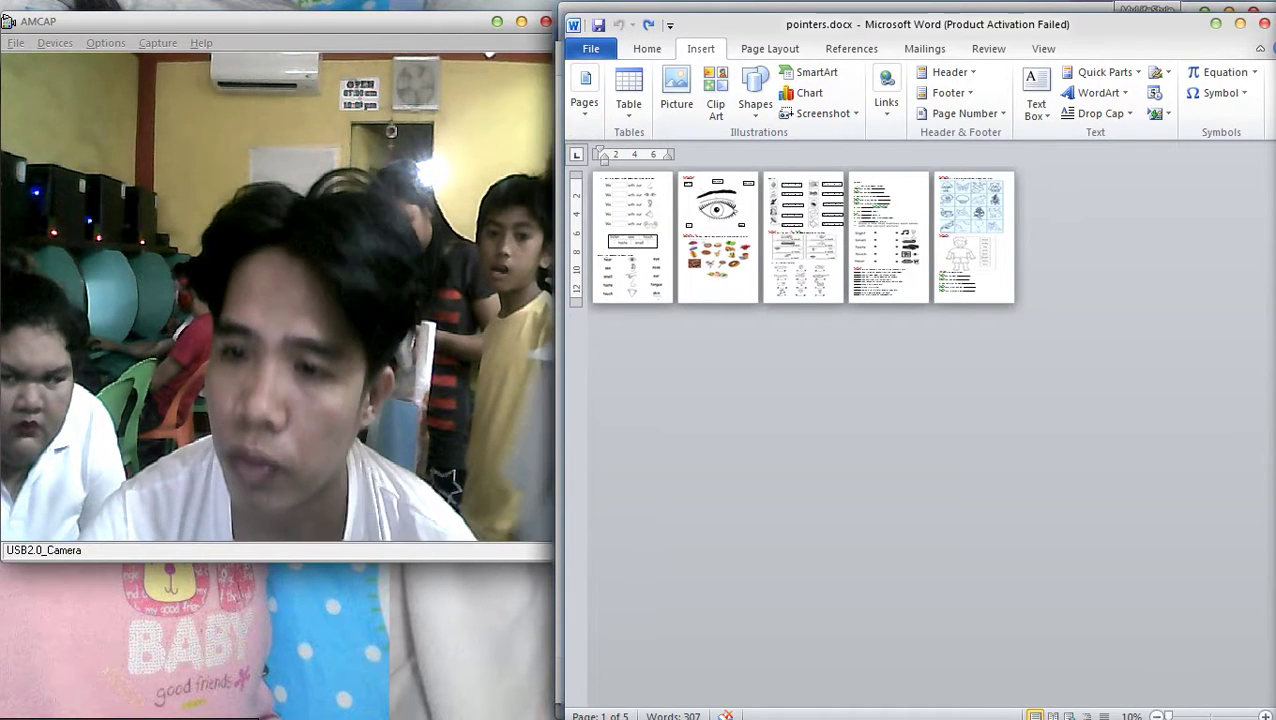
{"action": "left_click", "coordinate": [769, 48]}
{"action": "left_click", "coordinate": [722, 113]}
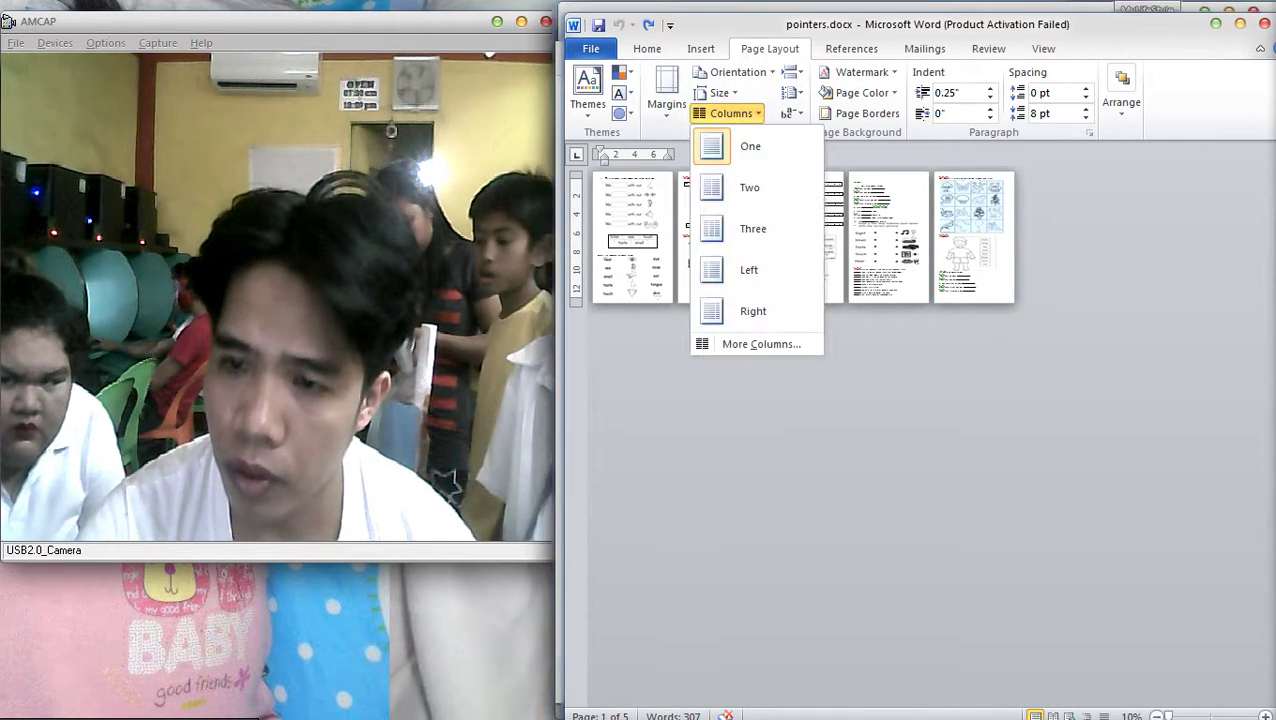
{"action": "left_click", "coordinate": [719, 92]}
{"action": "key", "text": "Escape"}
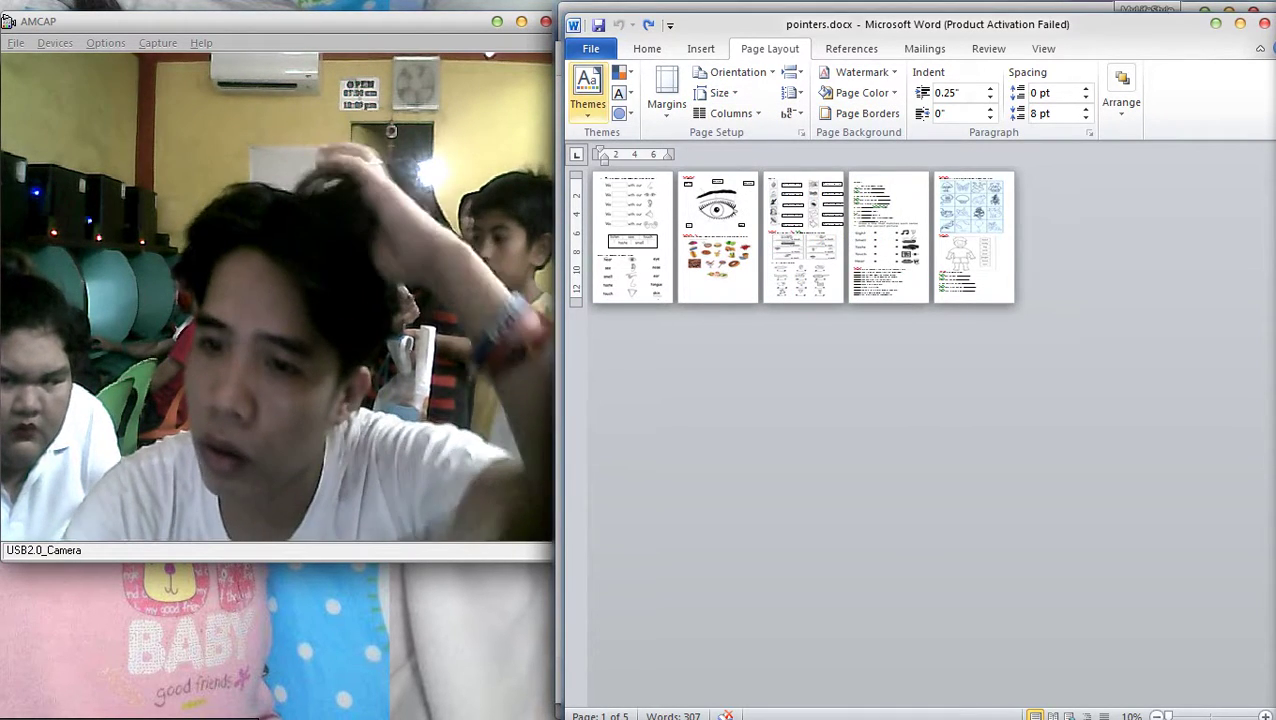
Save a copy of pointers.docx to Documents with PDF as the file type
{"action": "left_click", "coordinate": [591, 48]}
{"action": "left_click", "coordinate": [621, 134]}
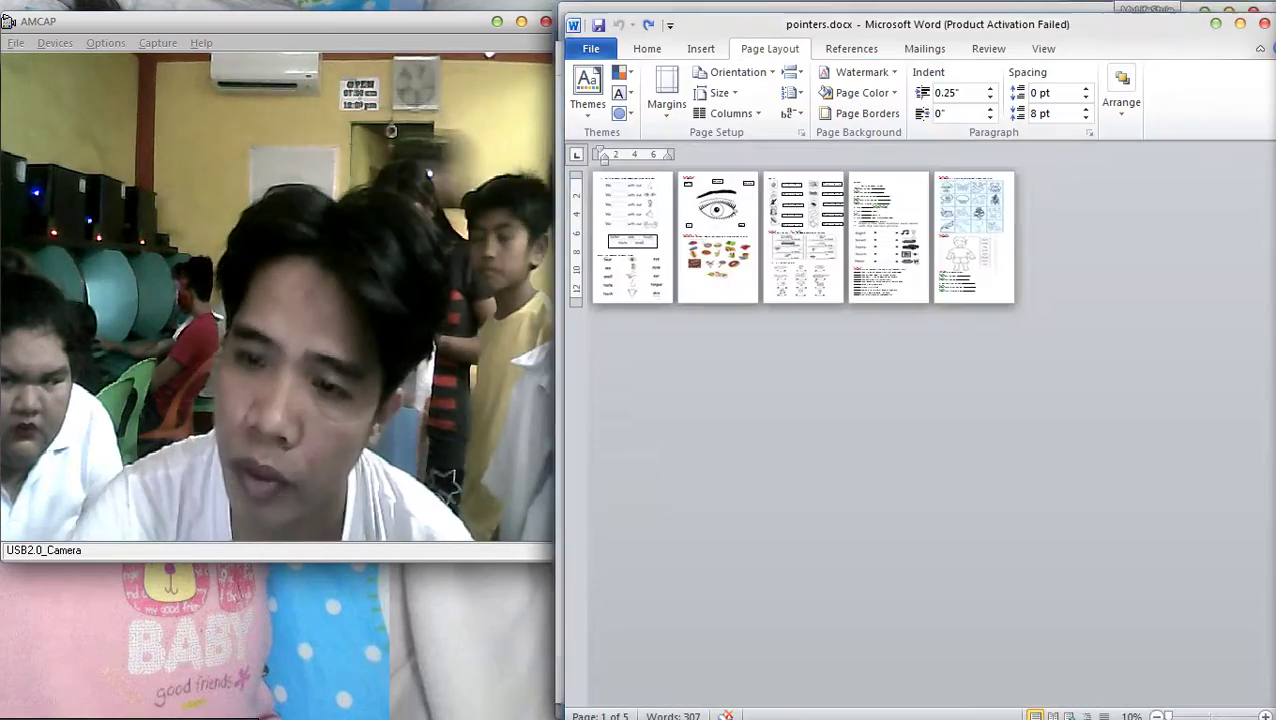
{"action": "key", "text": "Escape"}
{"action": "left_click", "coordinate": [591, 48]}
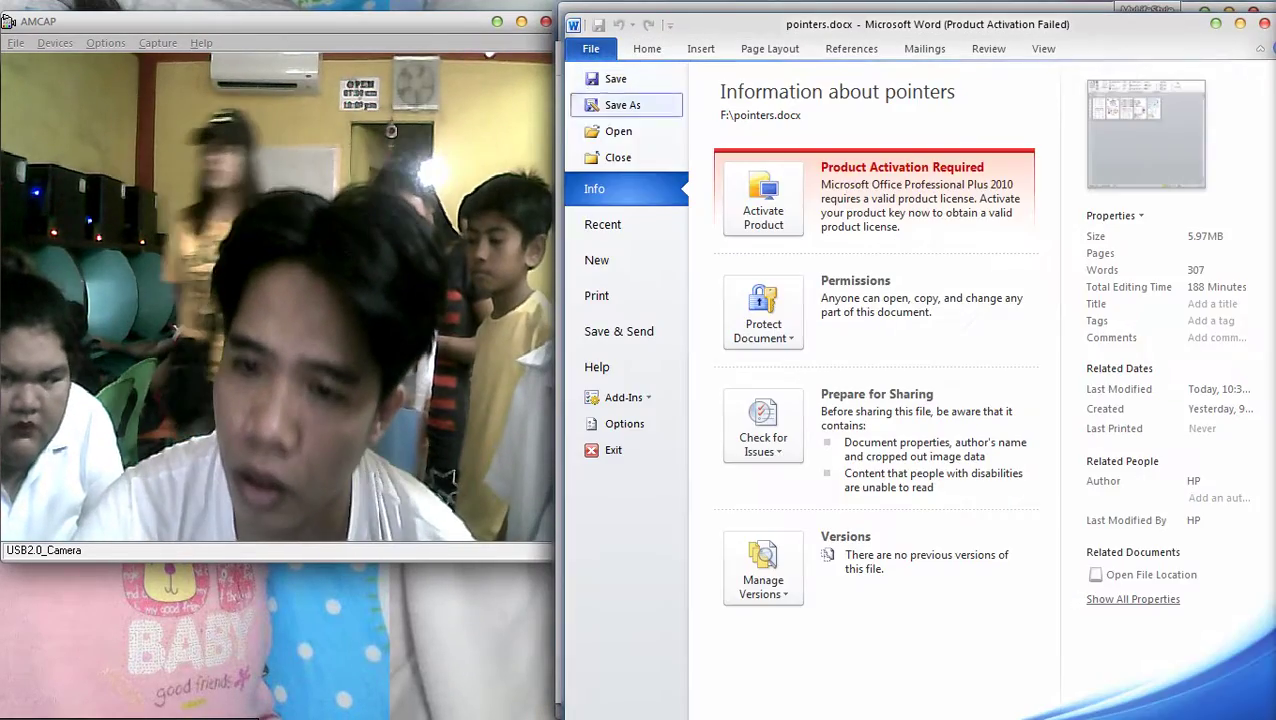
{"action": "left_click", "coordinate": [622, 104]}
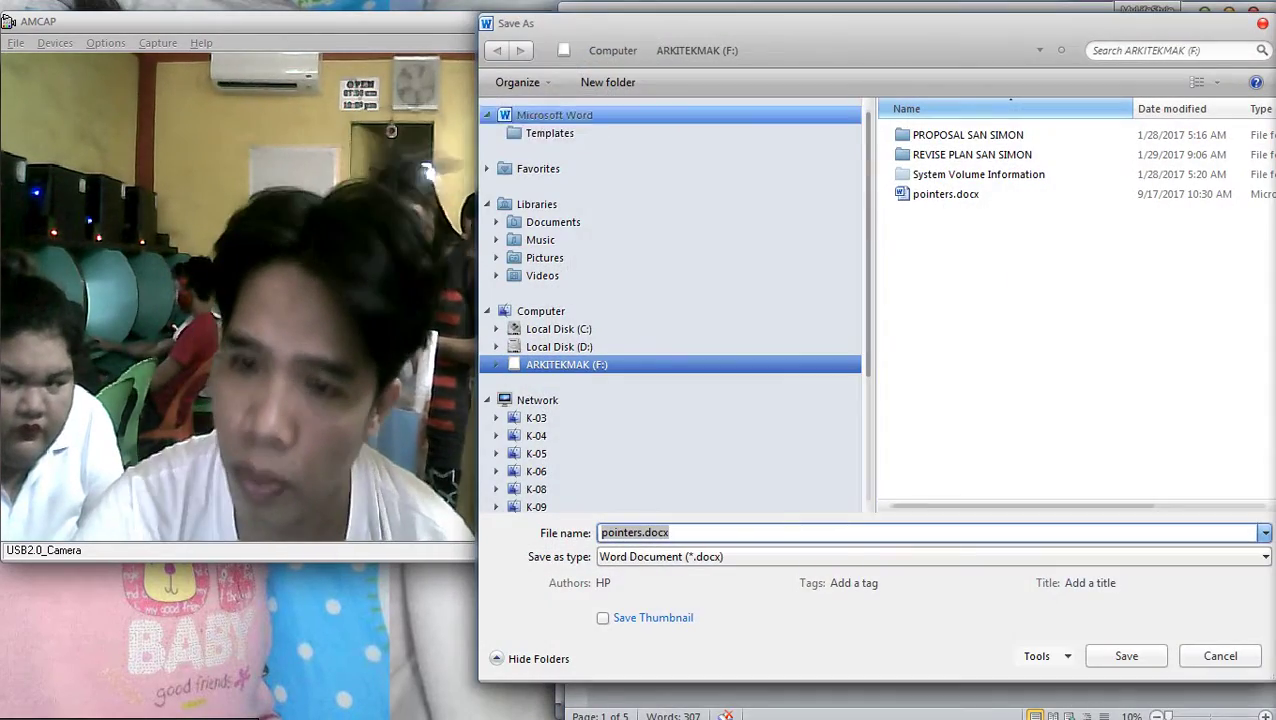
{"action": "left_click", "coordinate": [552, 221]}
{"action": "left_click", "coordinate": [660, 556]}
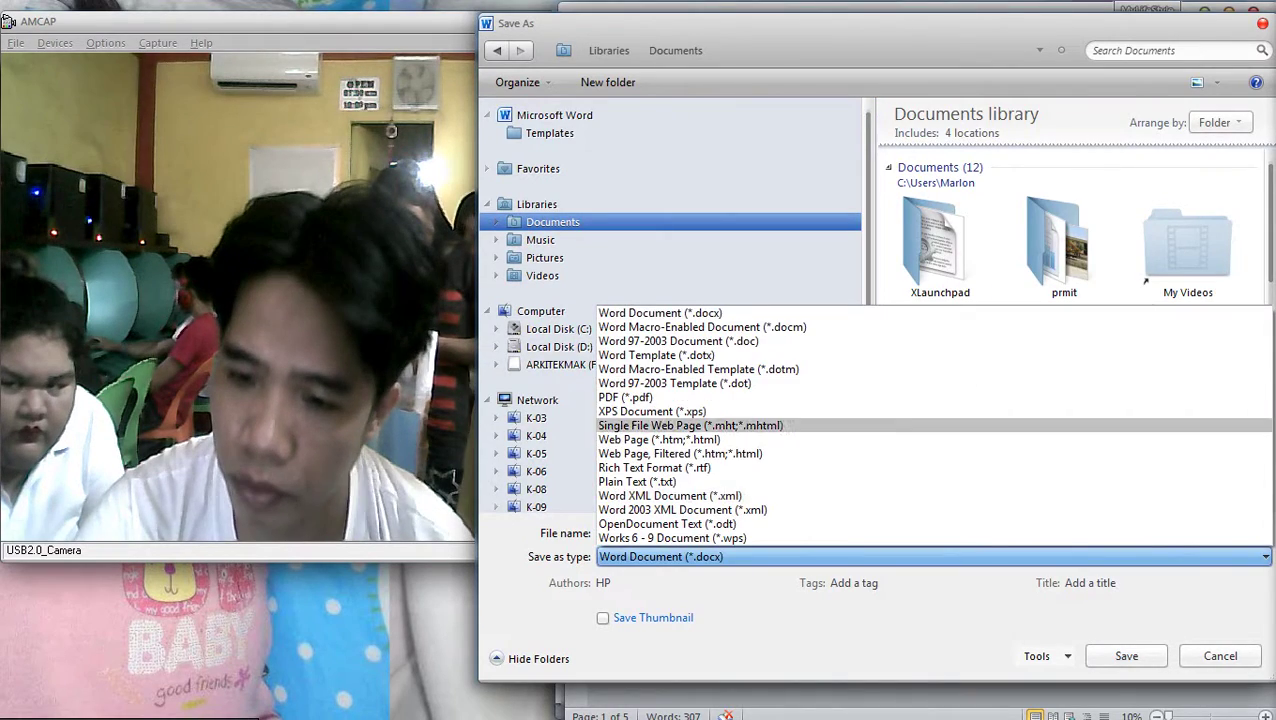
{"action": "left_click", "coordinate": [625, 397]}
{"action": "key", "text": "Return"}
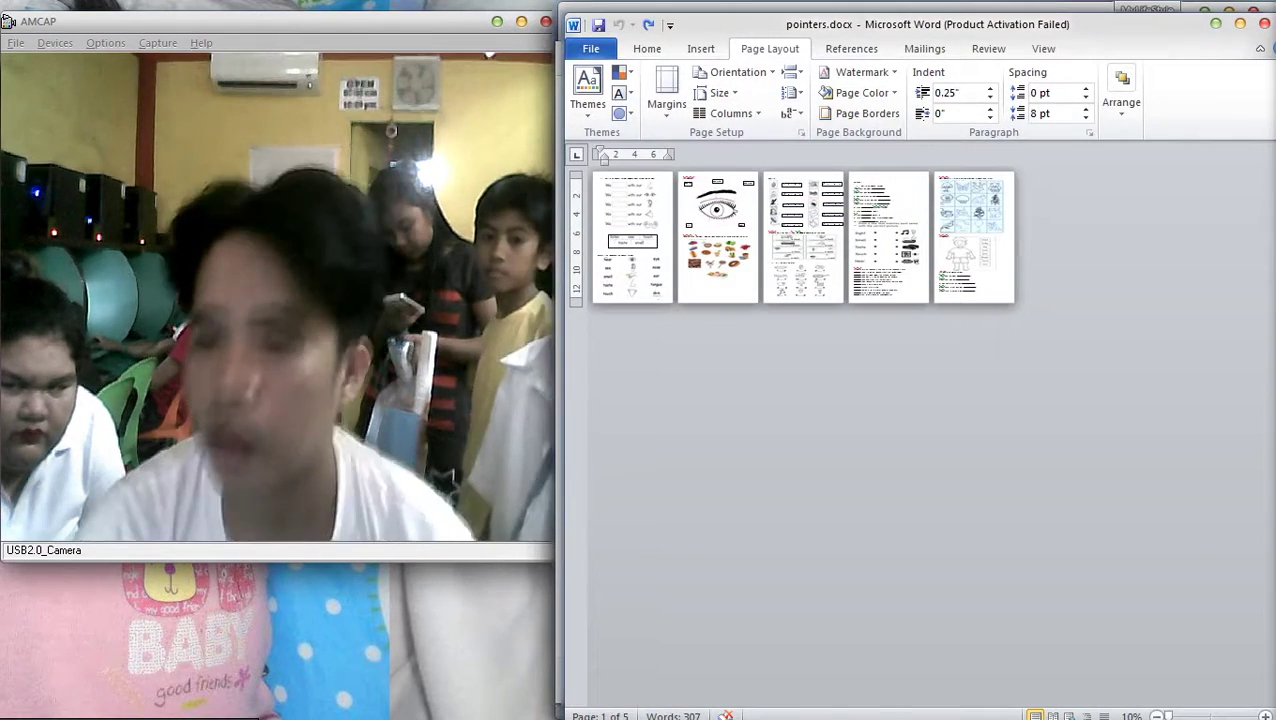
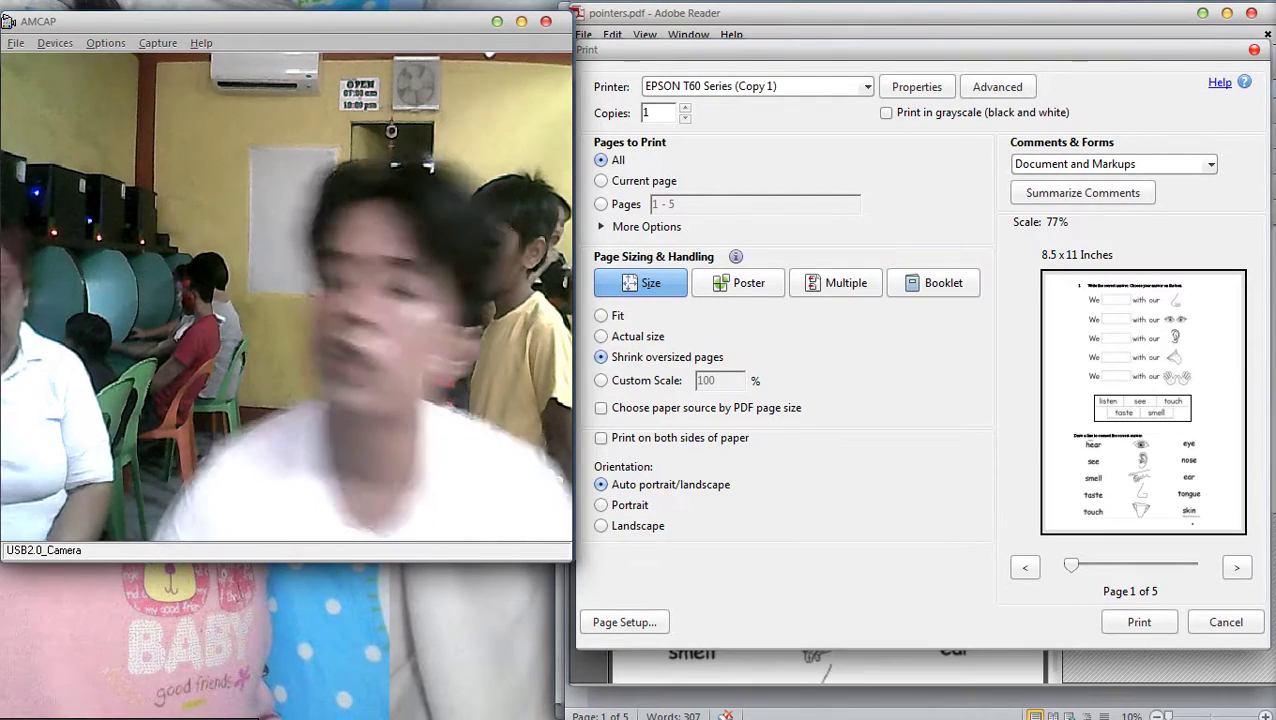
Set a user-defined 8.5 x 13 inch paper size (height 1300) and print in grayscale
{"action": "left_click", "coordinate": [916, 86]}
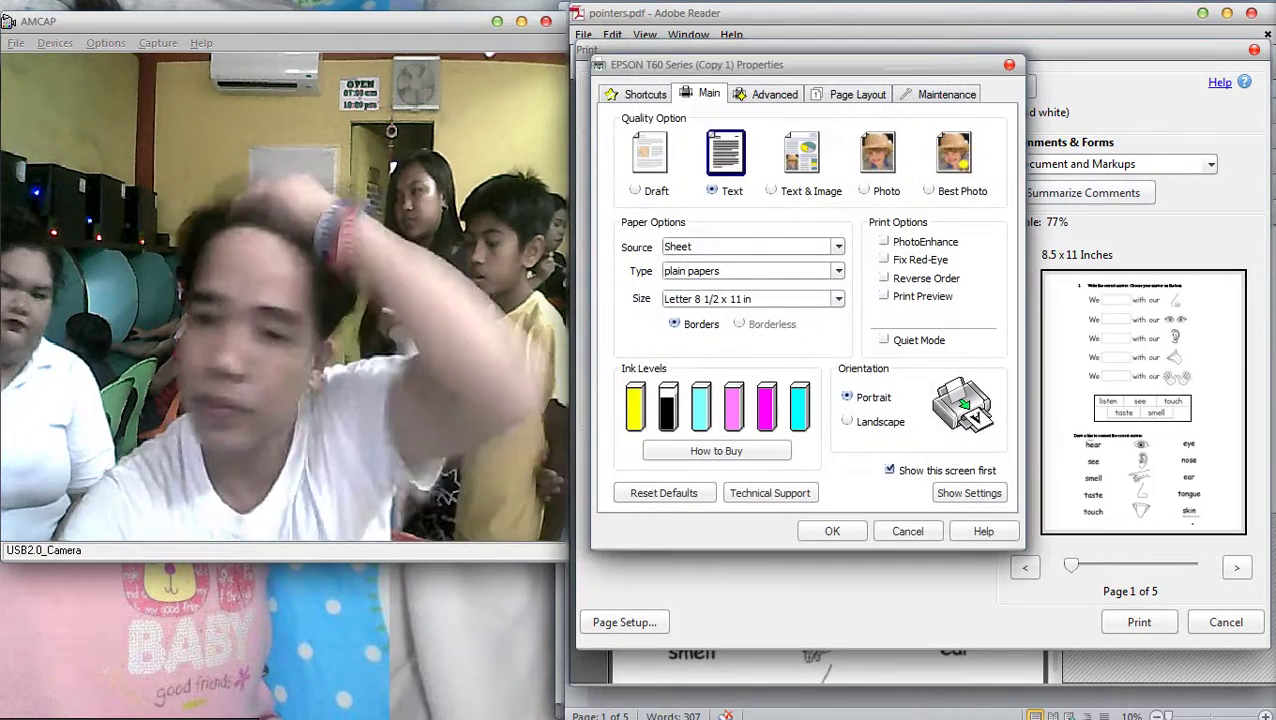
{"action": "left_click", "coordinate": [838, 298]}
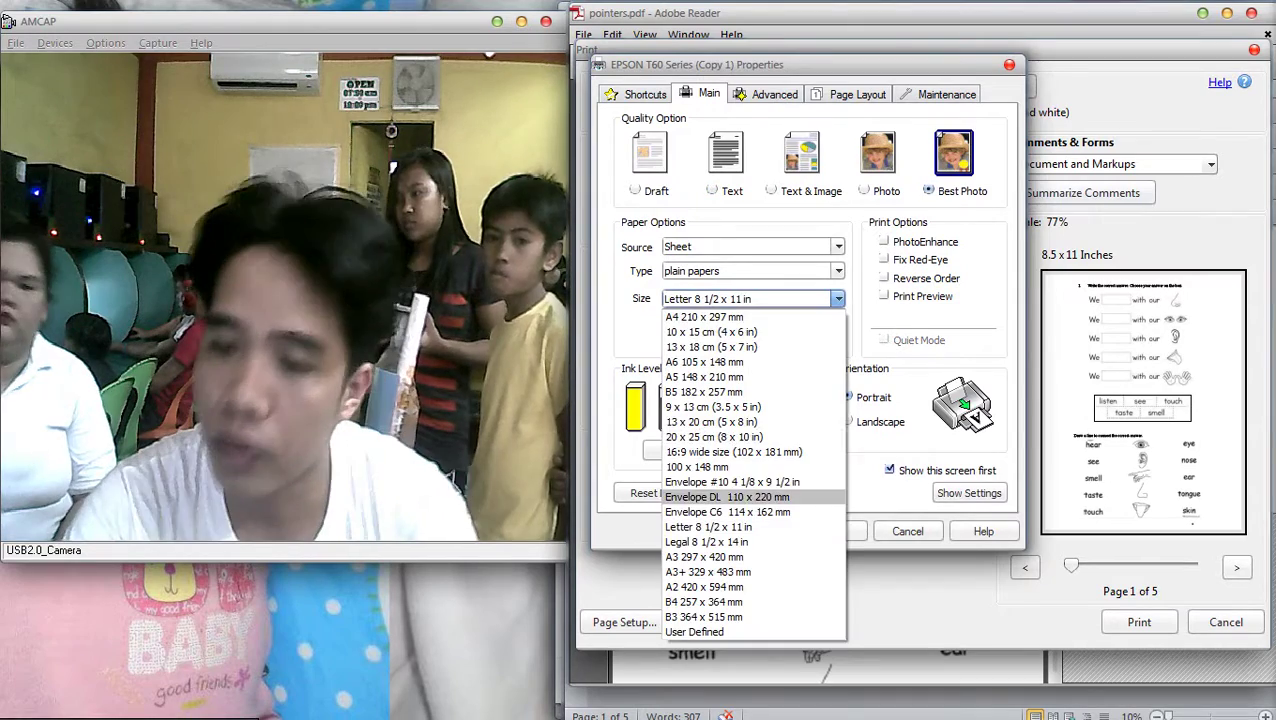
{"action": "left_click", "coordinate": [750, 630]}
{"action": "left_click", "coordinate": [965, 218]}
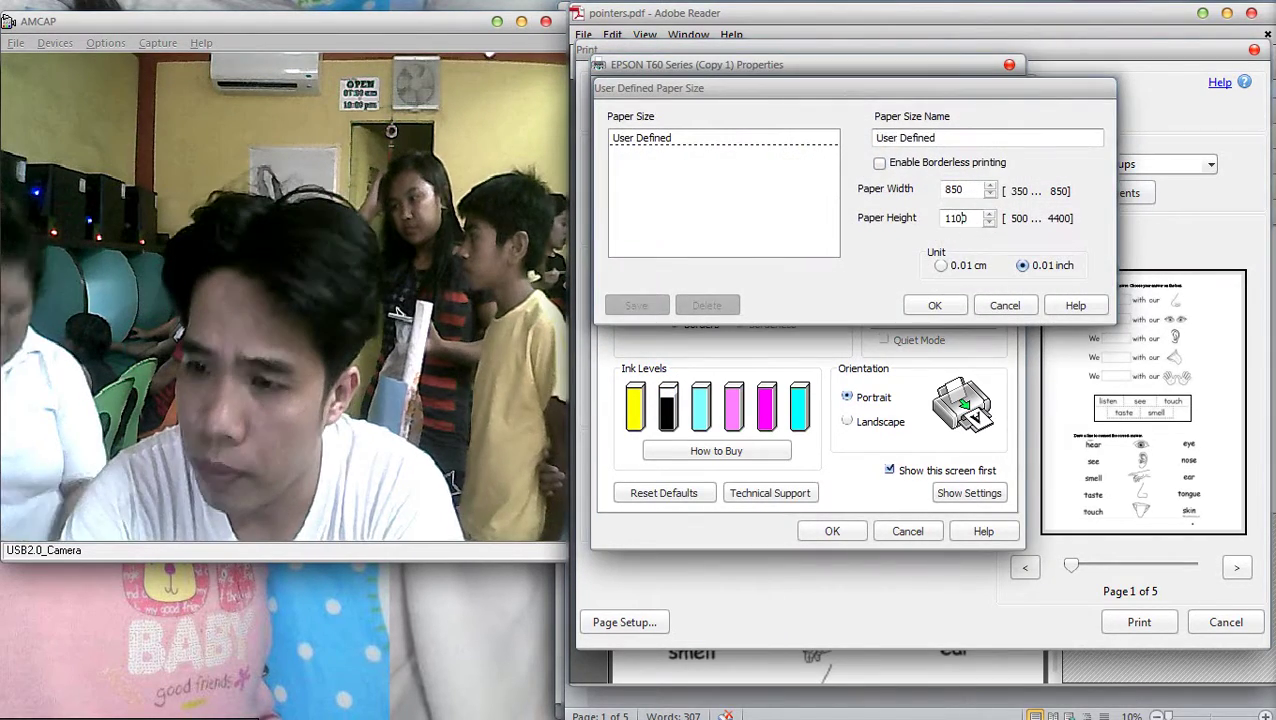
{"action": "key", "text": "BackSpace"}
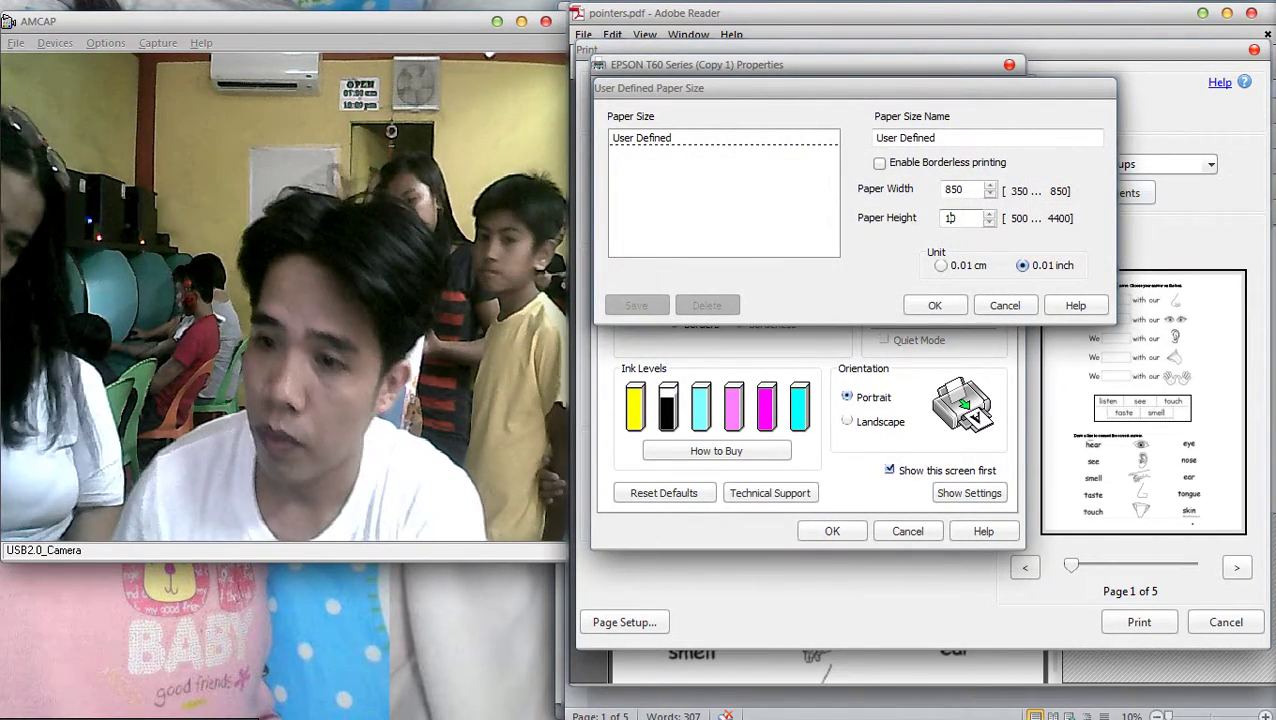
{"action": "type", "text": "300"}
{"action": "key", "text": "Return"}
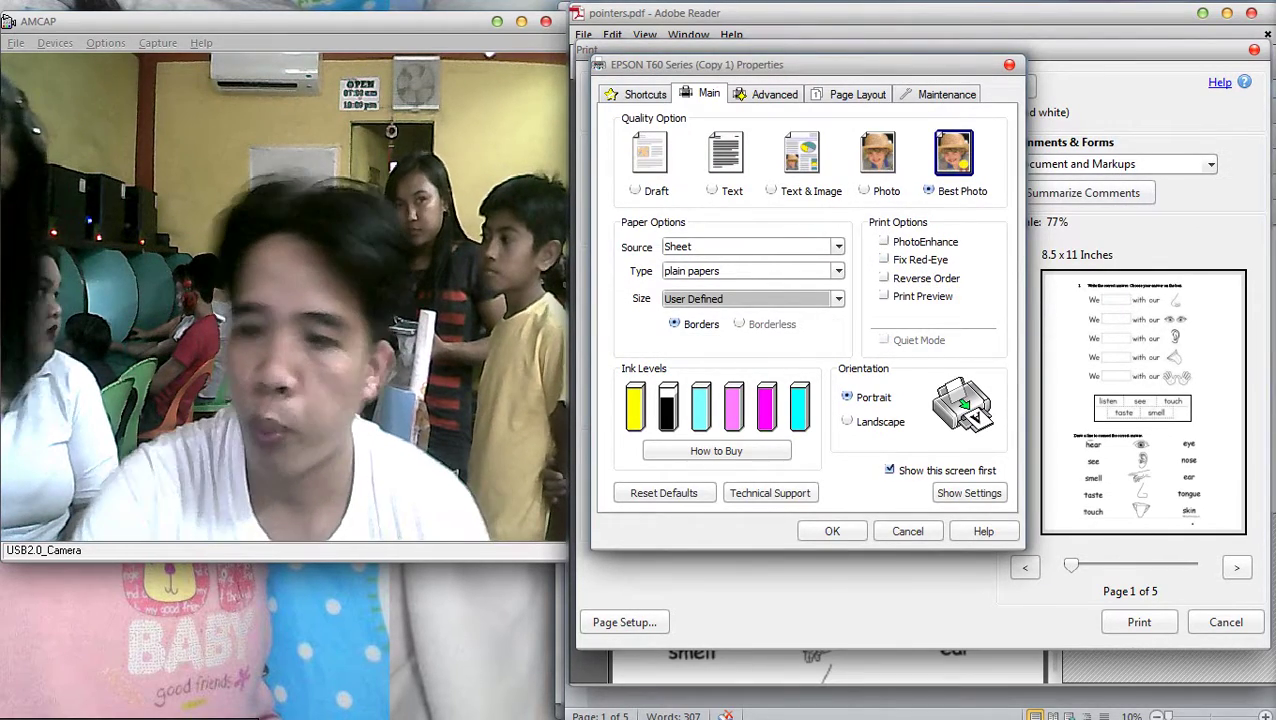
{"action": "key", "text": "Return"}
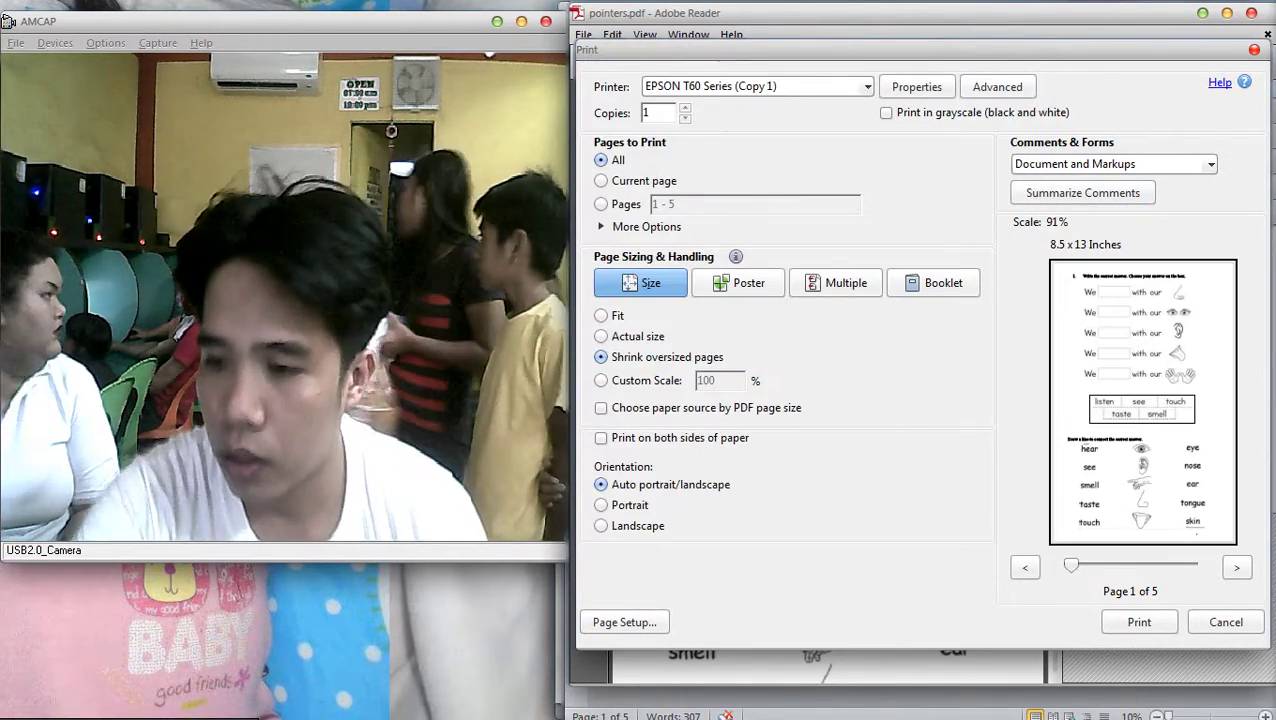
{"action": "left_click", "coordinate": [886, 112]}
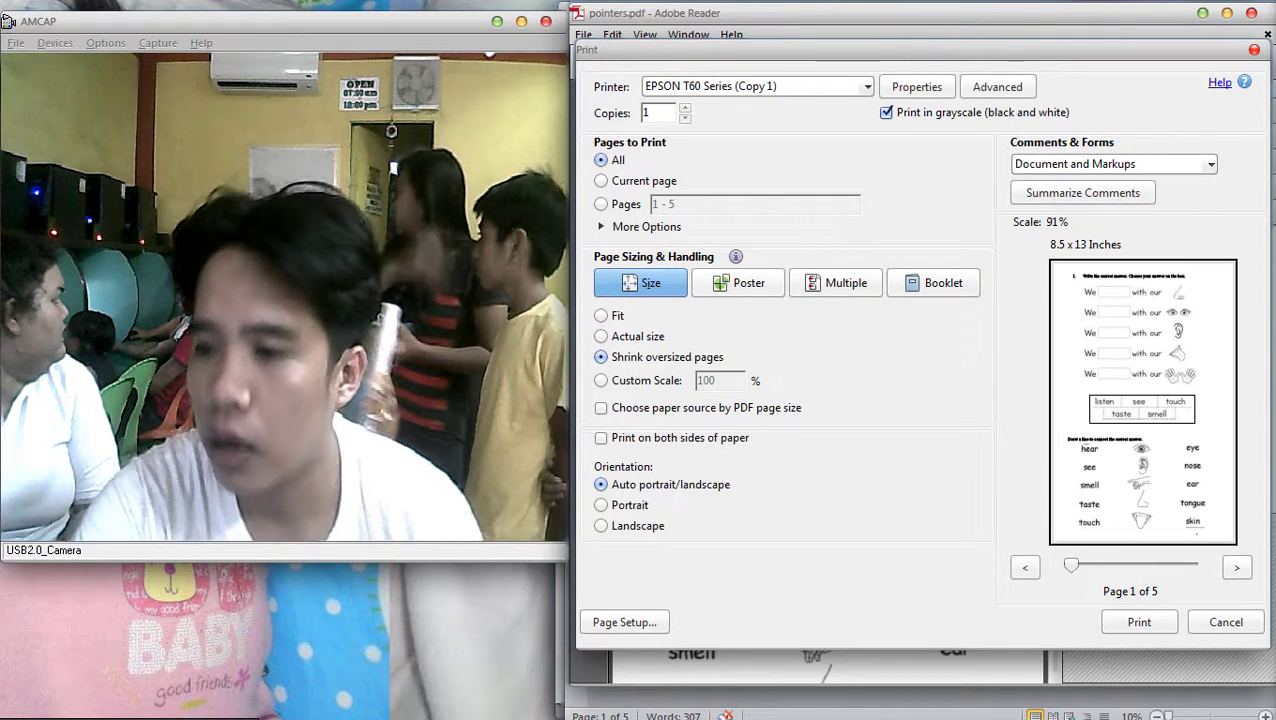
Select the EPSON T60 Series printer with Best Photo print quality
{"action": "left_click", "coordinate": [866, 86]}
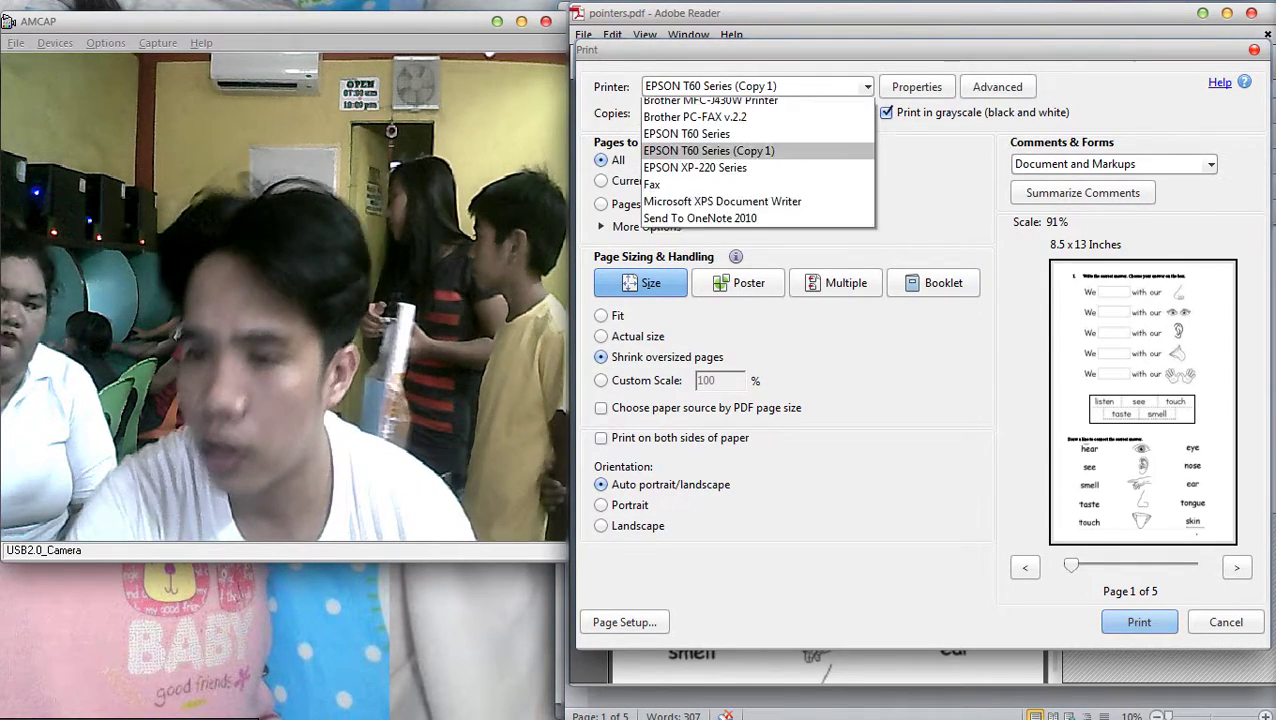
{"action": "left_click", "coordinate": [700, 157]}
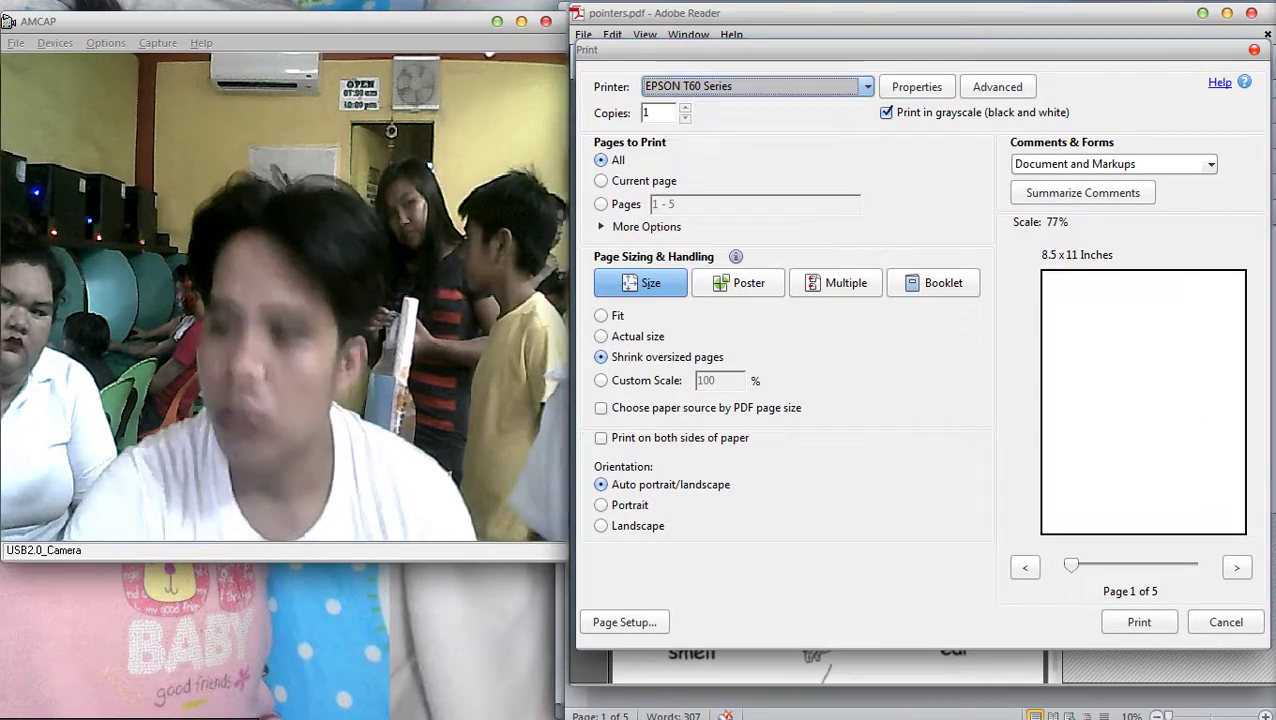
{"action": "left_click", "coordinate": [917, 86]}
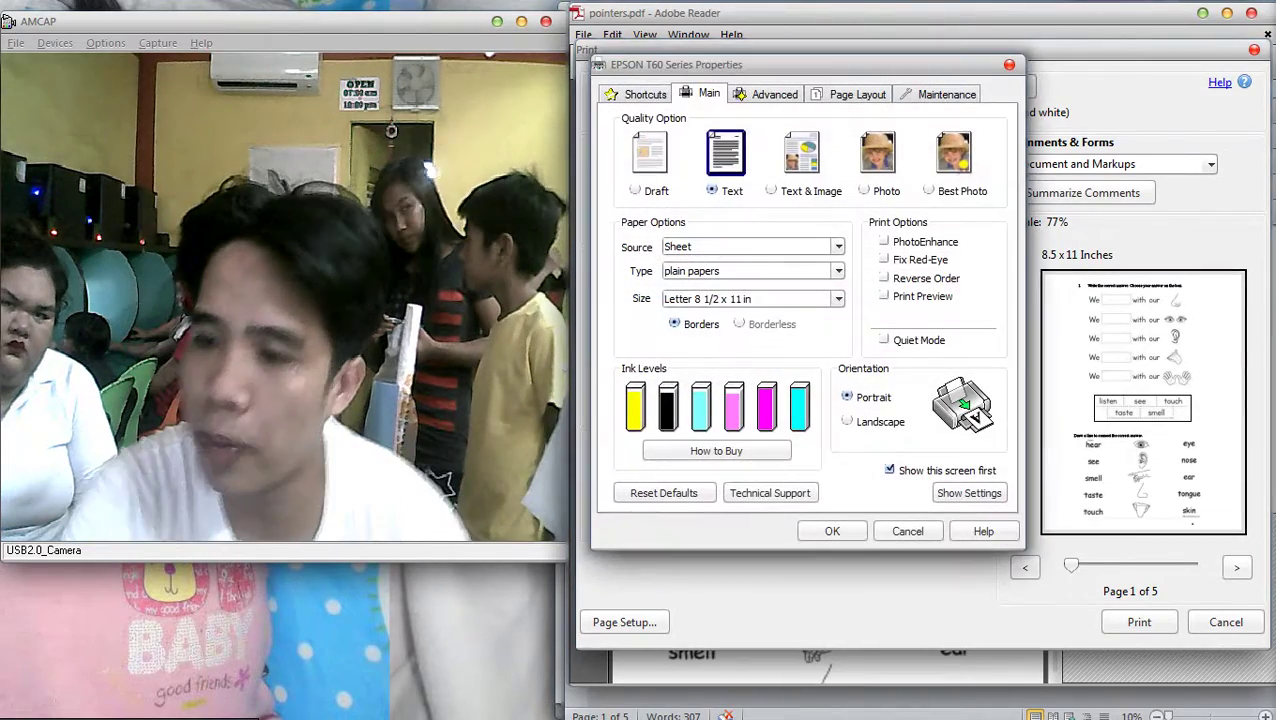
{"action": "left_click", "coordinate": [953, 152]}
Set a user-defined 8.5 x 13 inch paper size and send the worksheet to print
{"action": "left_click", "coordinate": [837, 298]}
{"action": "left_click", "coordinate": [694, 632]}
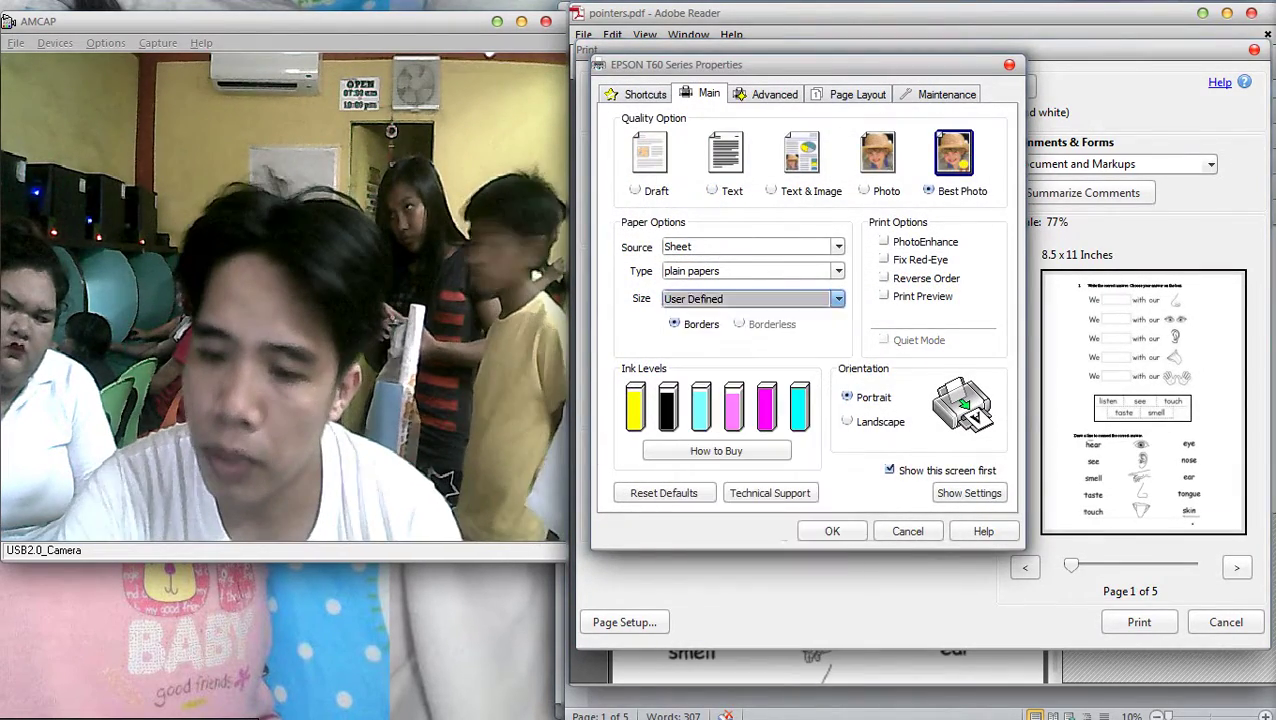
{"action": "mouse_move", "coordinate": [1250, 340]}
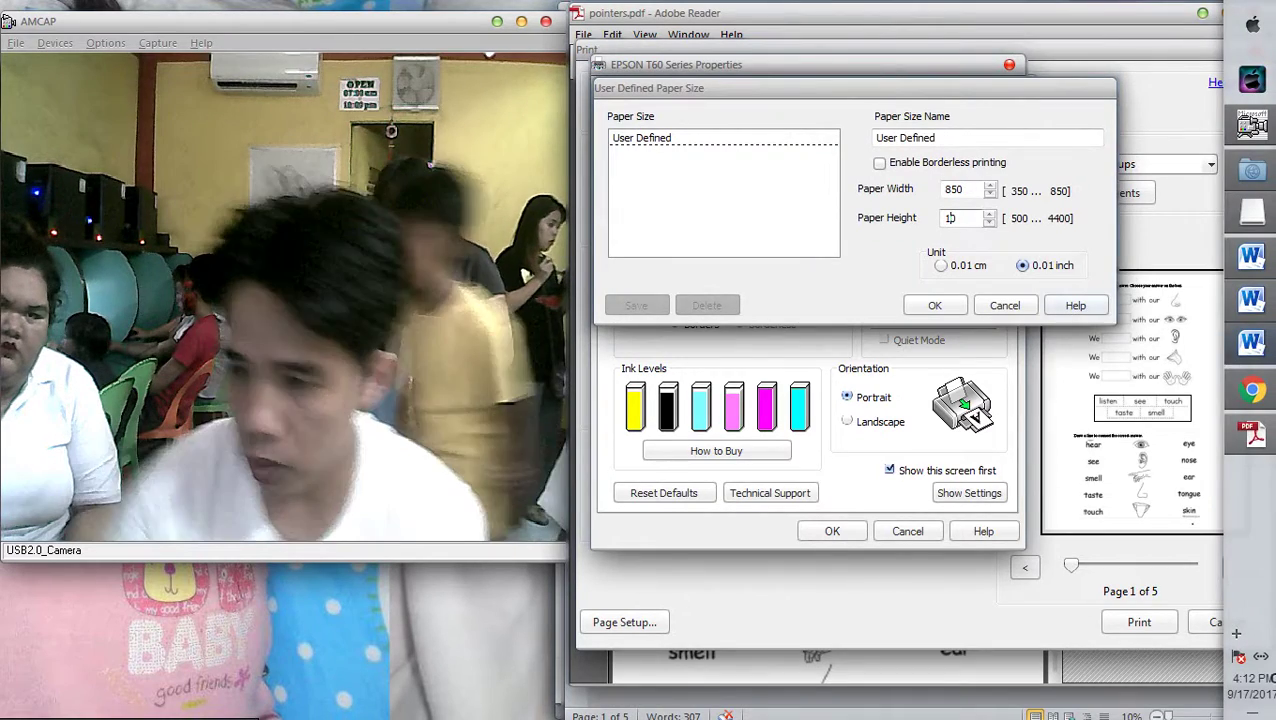
{"action": "left_click", "coordinate": [955, 218]}
{"action": "key", "text": "BackSpace"}
{"action": "key", "text": "BackSpace"}
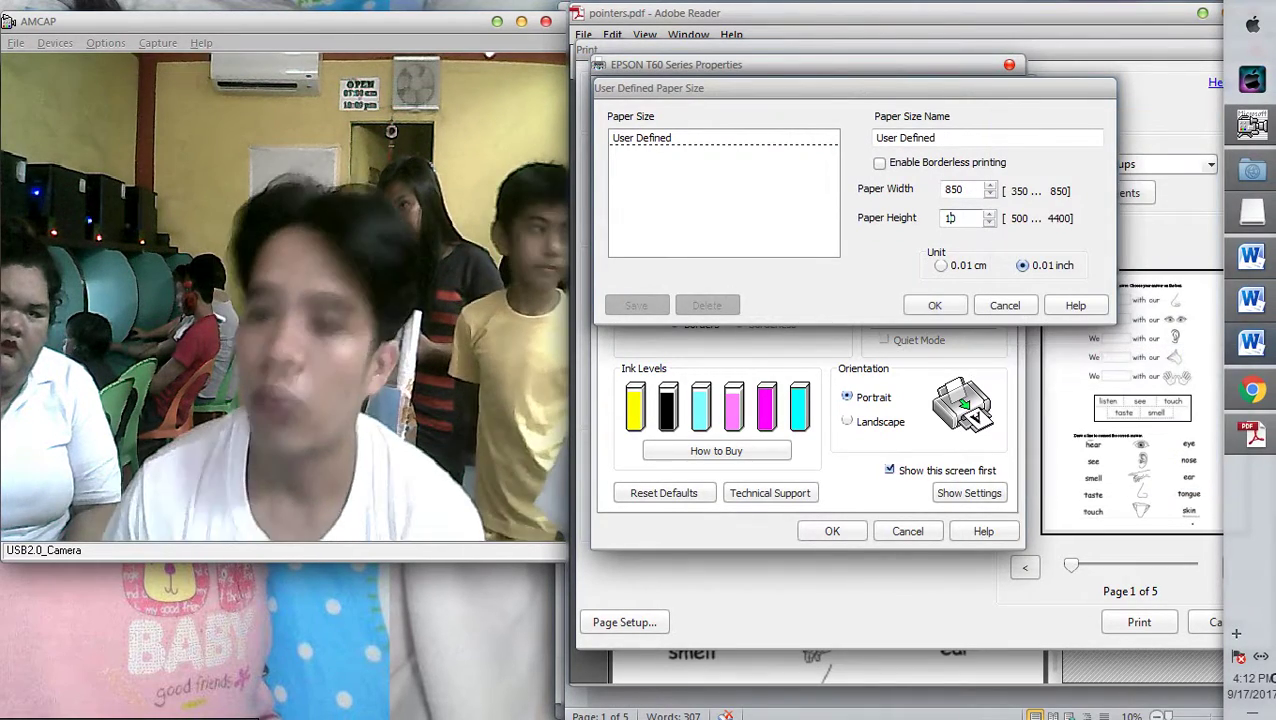
{"action": "type", "text": "1300"}
{"action": "key", "text": "Return"}
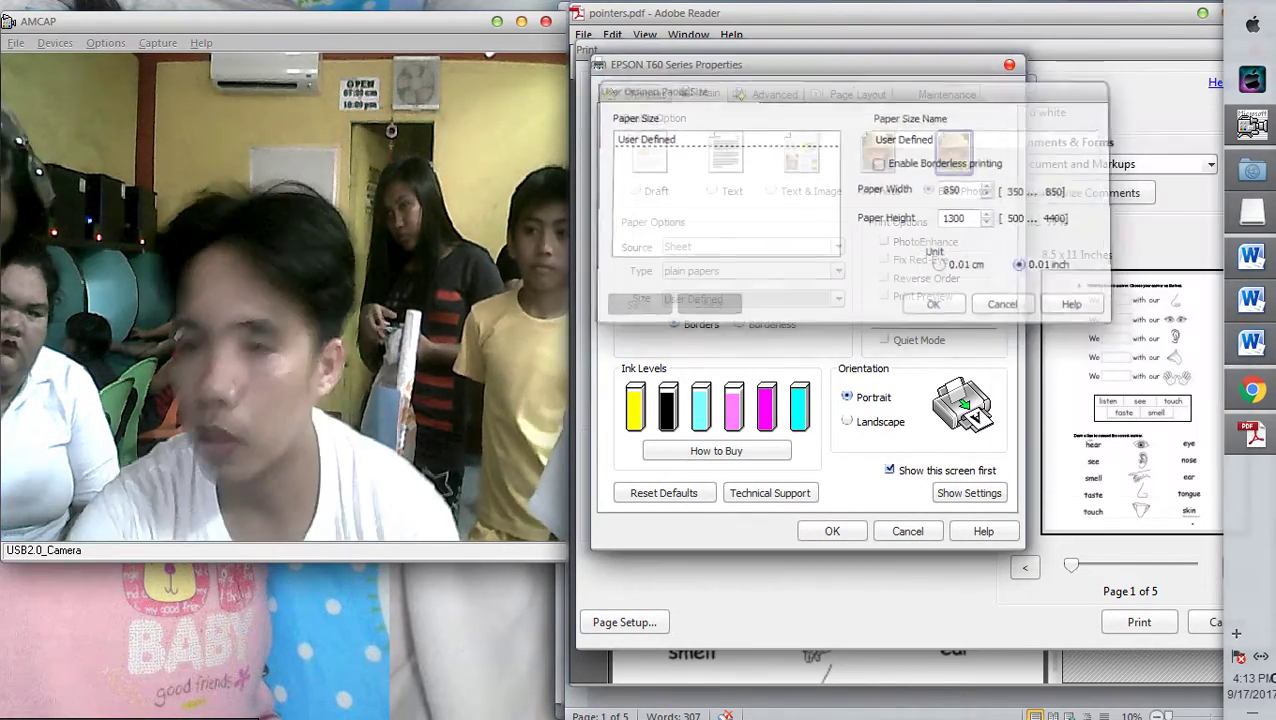
{"action": "left_click", "coordinate": [832, 531]}
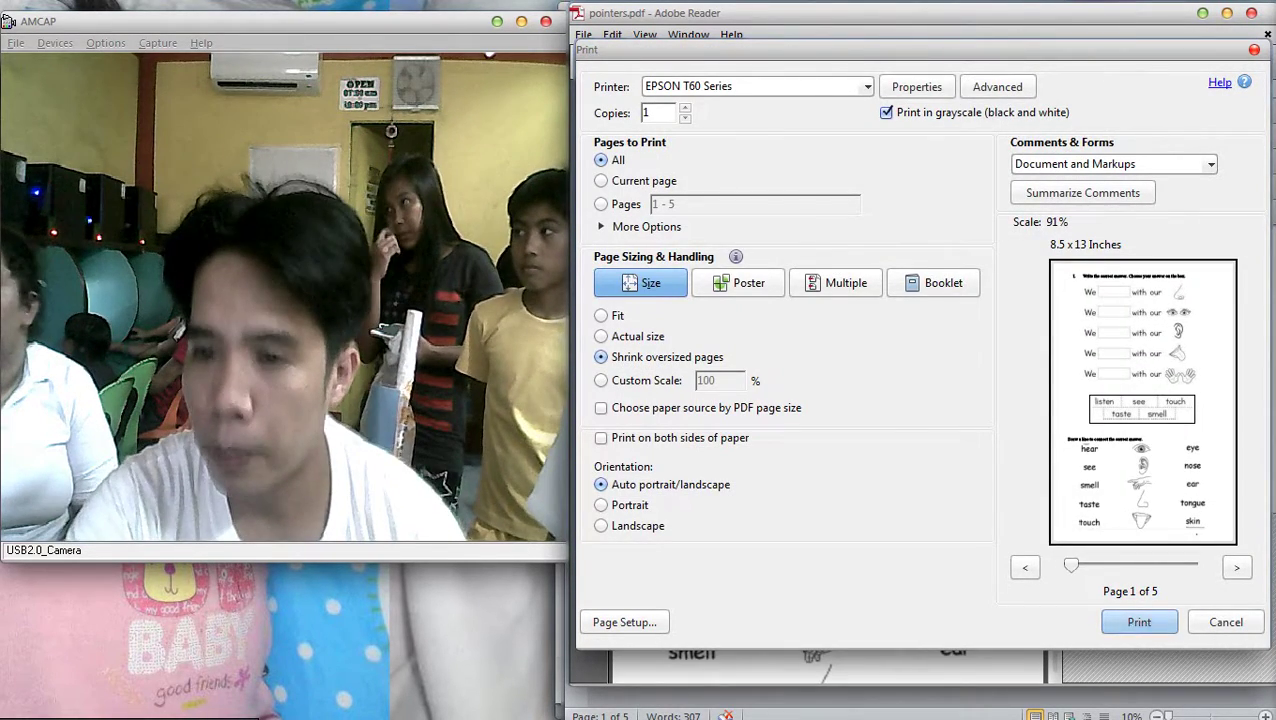
{"action": "left_click", "coordinate": [685, 108]}
{"action": "key", "text": "Return"}
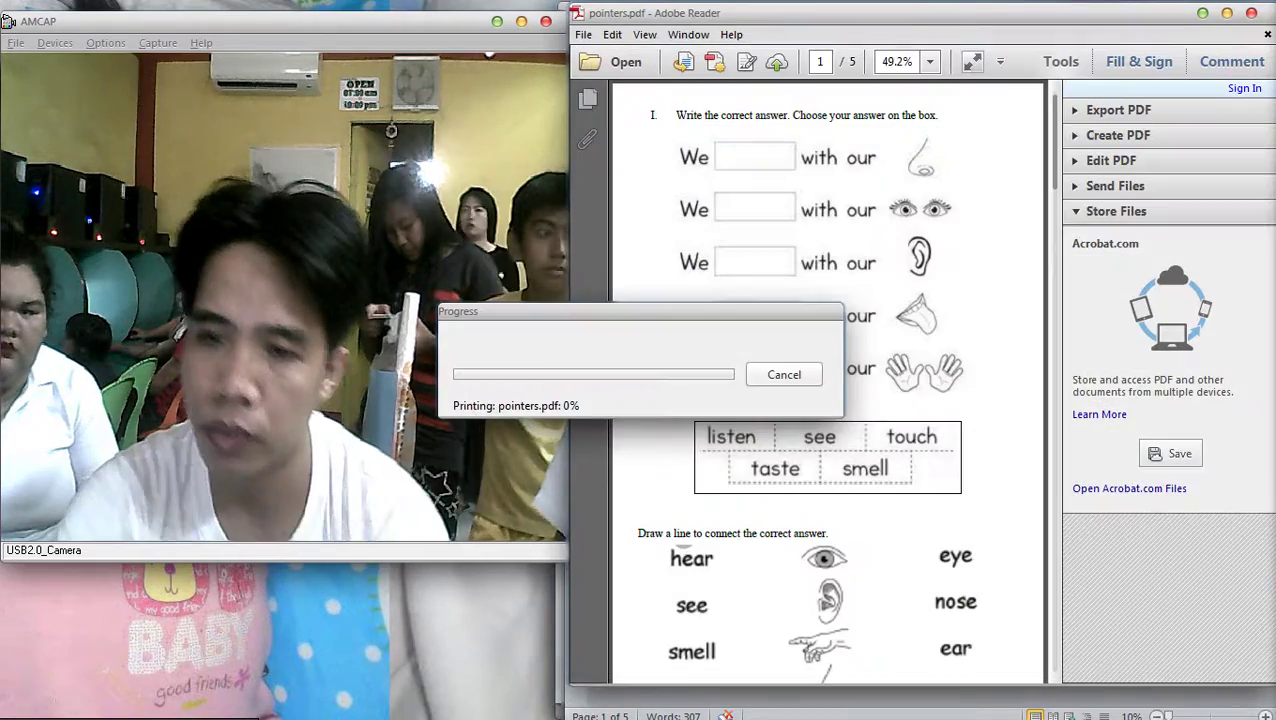
Switch to Chrome and search Google for 'billard uniform', fixing the typos along the way
{"action": "key", "text": "alt+Tab"}
{"action": "key", "text": "Tab"}
{"action": "key", "text": "Tab"}
{"action": "key", "text": "Tab"}
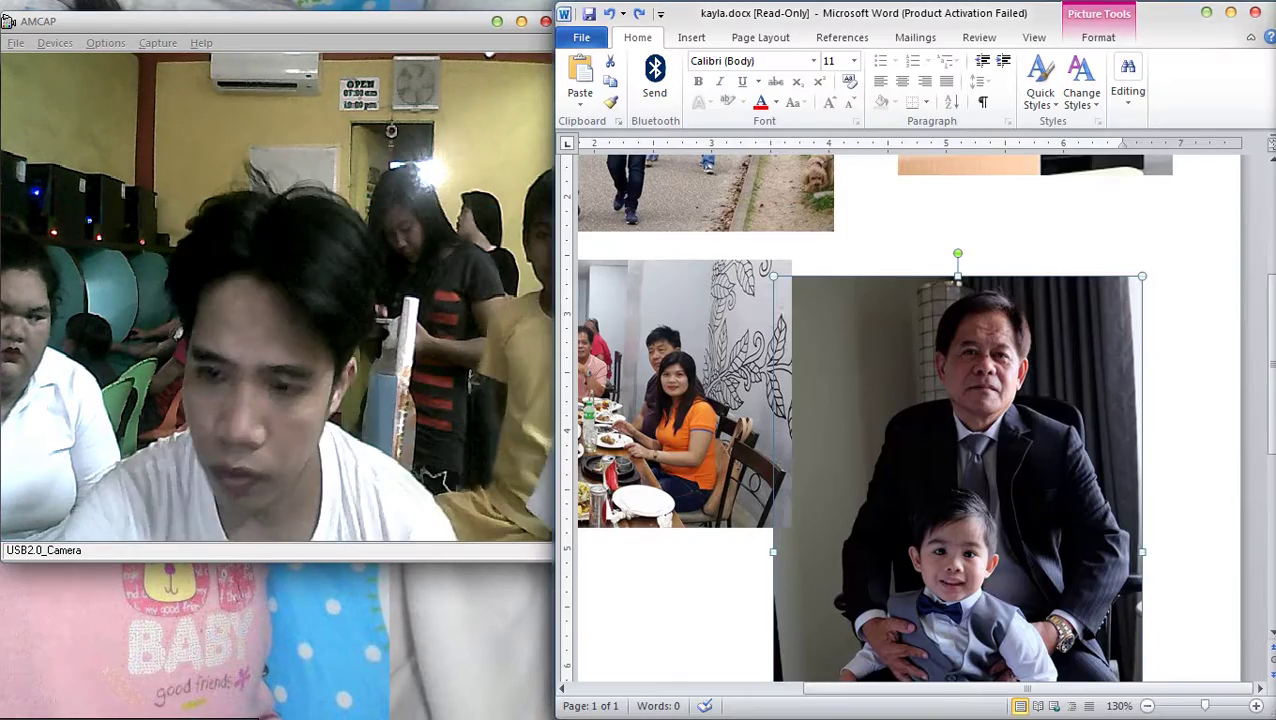
{"action": "key", "text": "alt+Tab"}
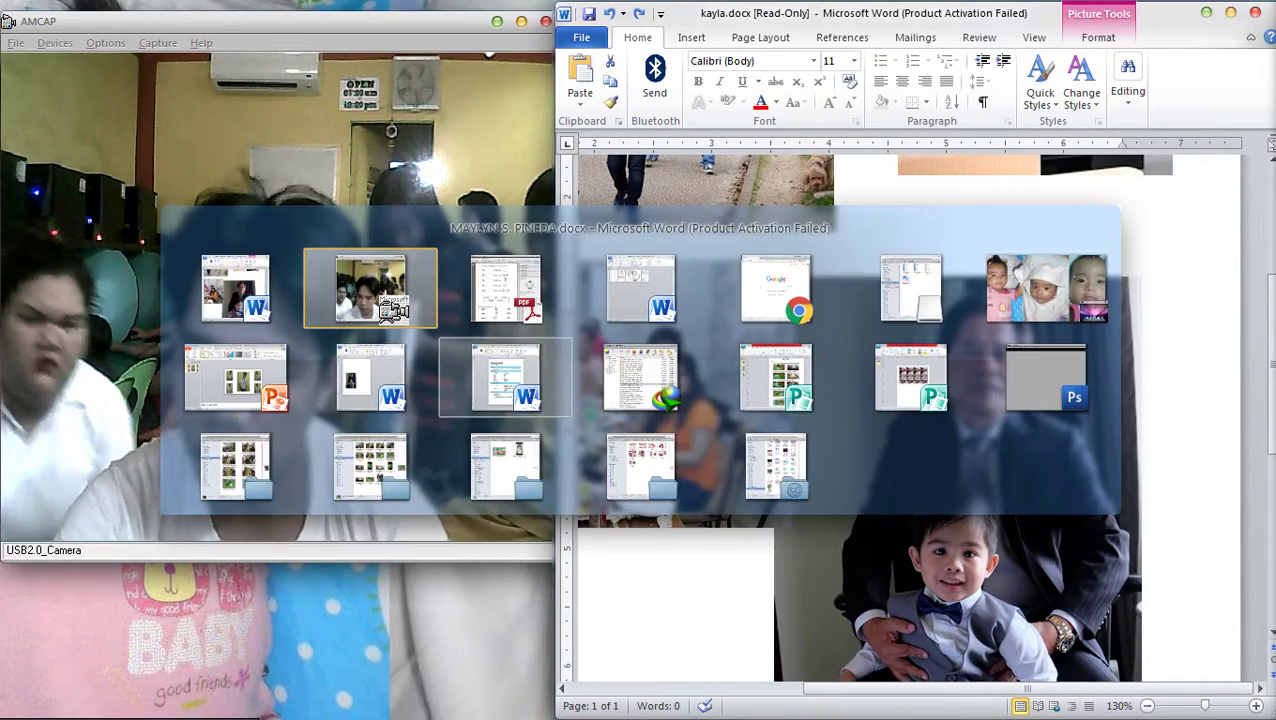
{"action": "key", "text": "Tab"}
{"action": "key", "text": "Tab"}
{"action": "type", "text": "b"}
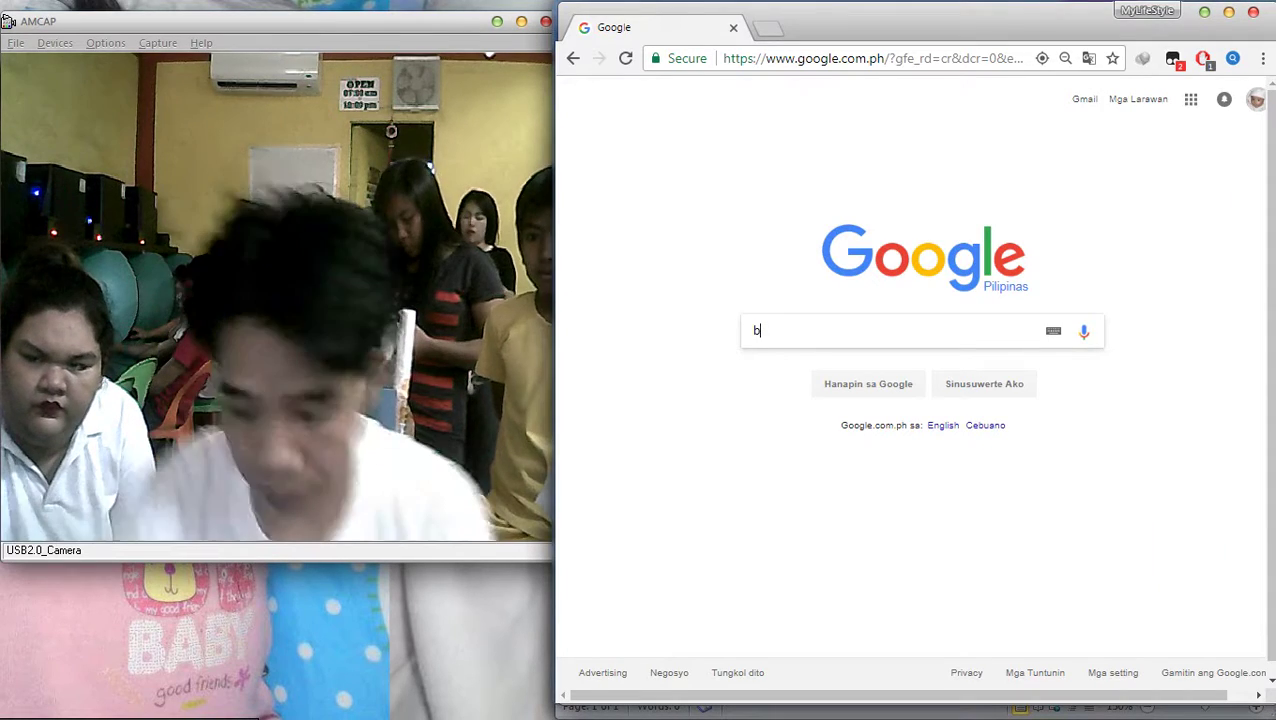
{"action": "type", "text": "illard]"}
{"action": "key", "text": "Return"}
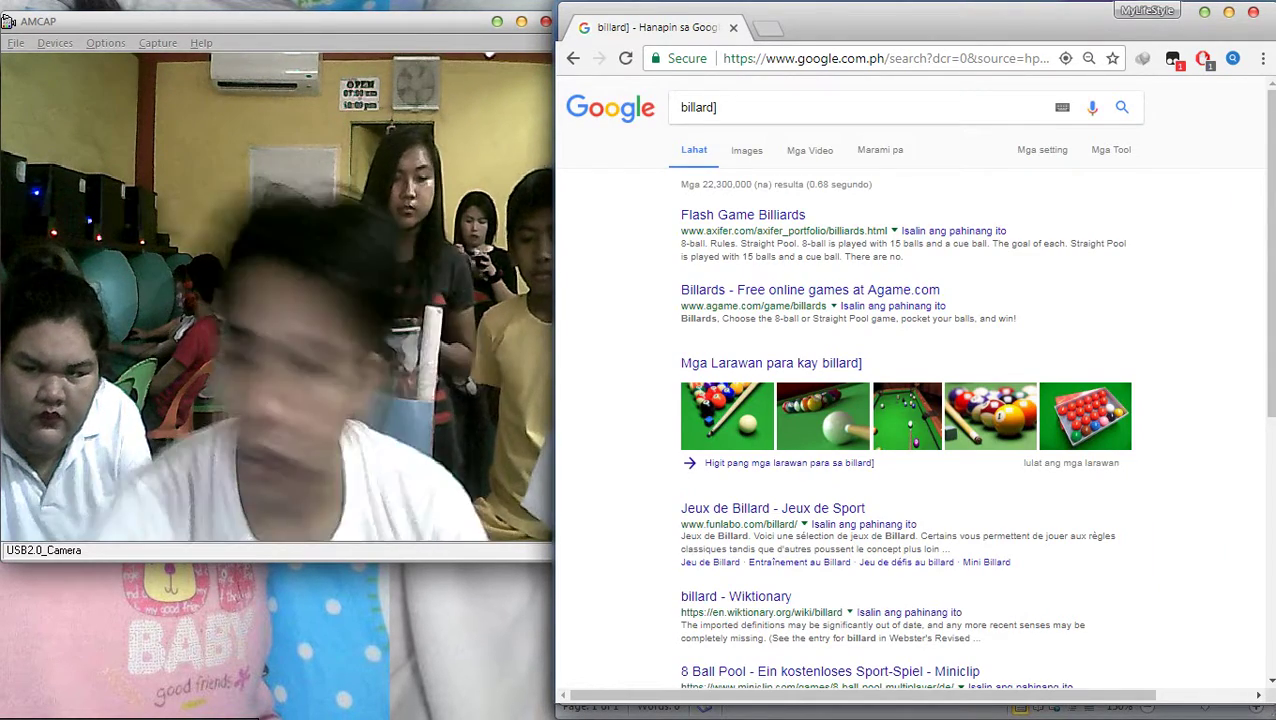
{"action": "key", "text": "BackSpace"}
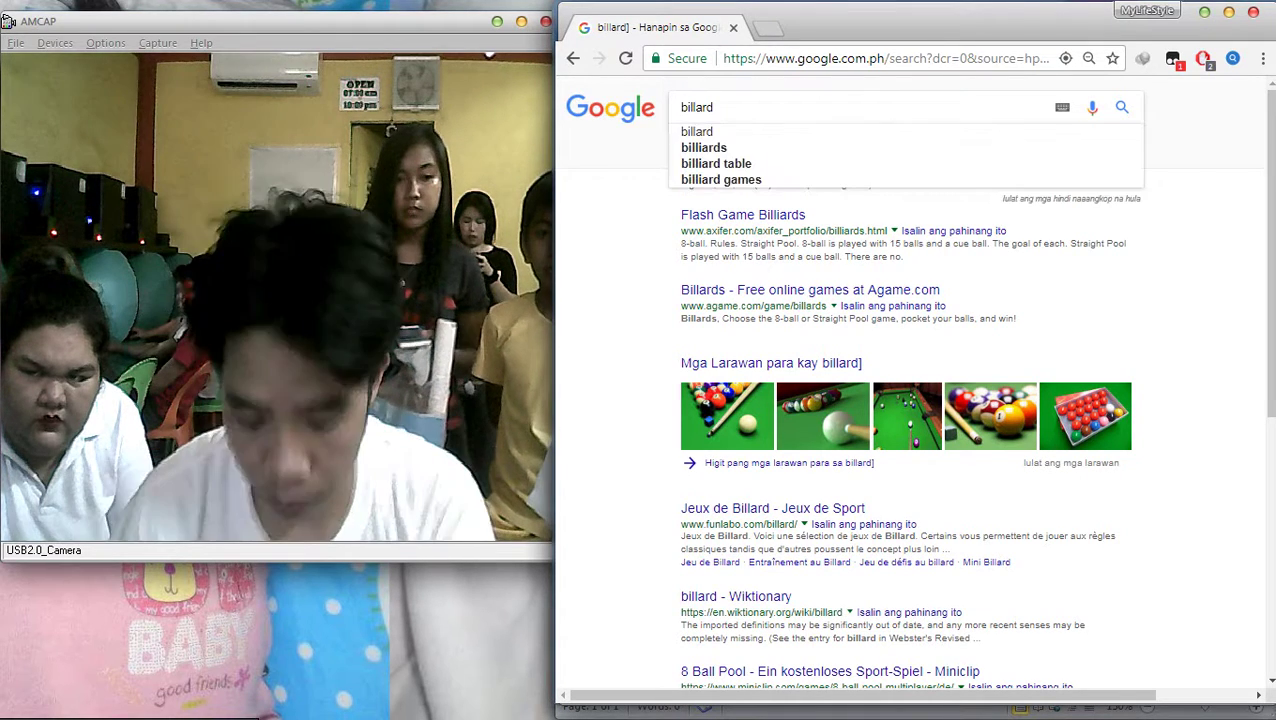
{"action": "type", "text": "m"}
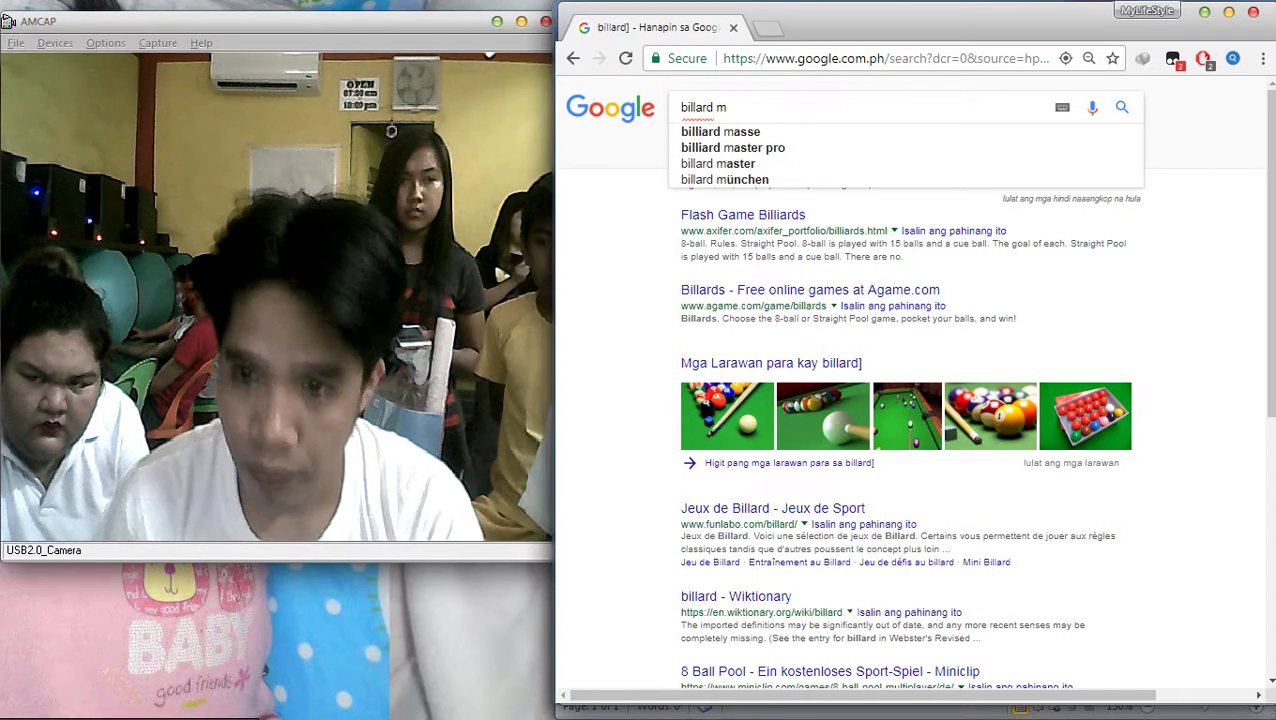
{"action": "key", "text": "BackSpace"}
{"action": "key", "text": "BackSpace"}
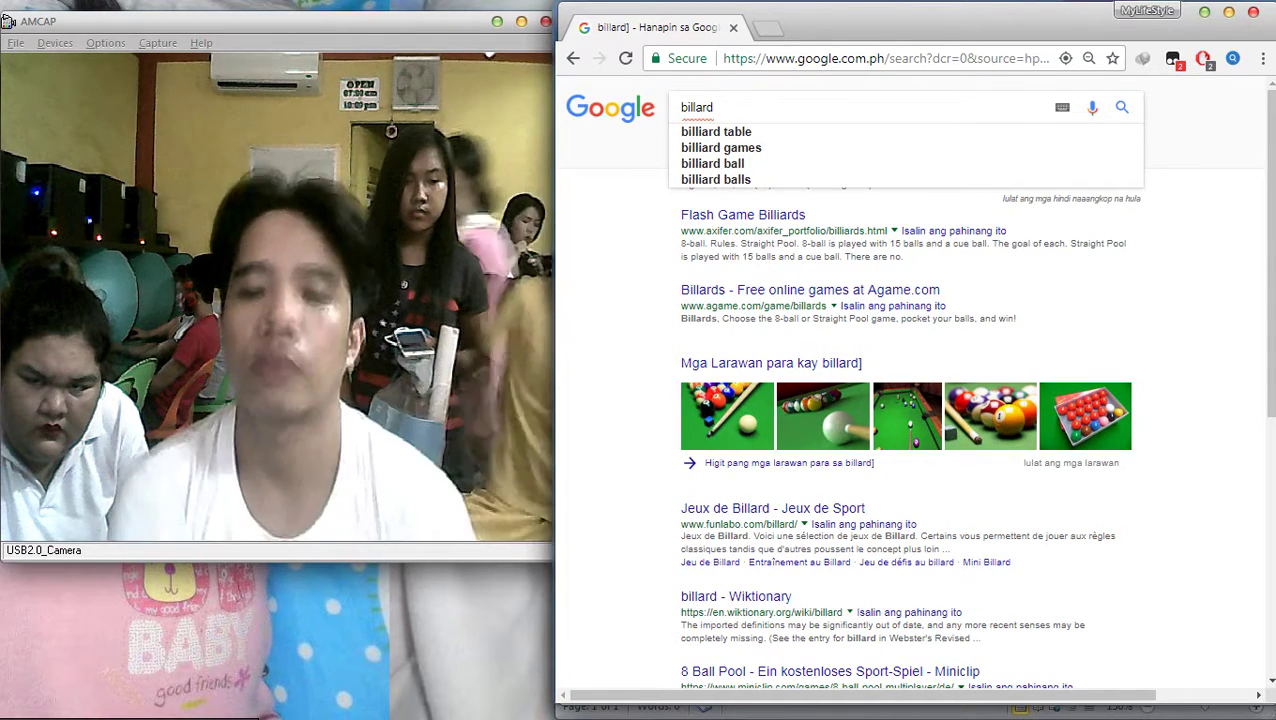
{"action": "type", "text": "uniform"}
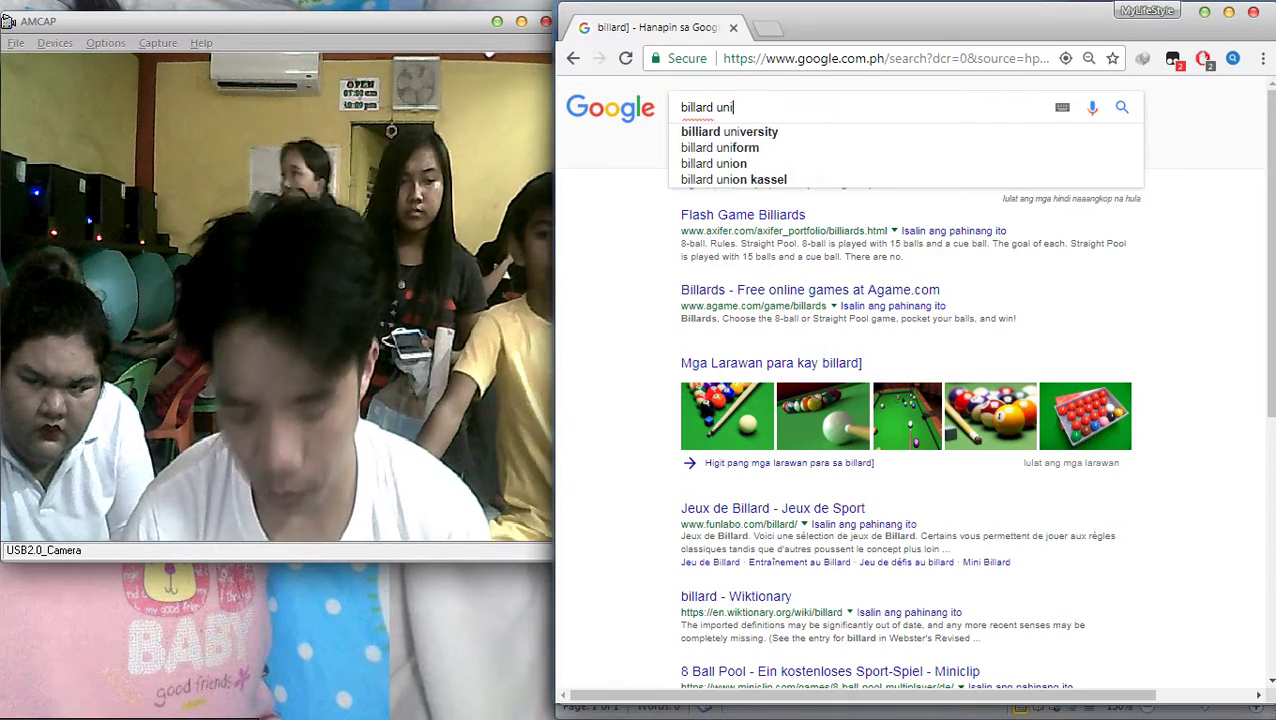
{"action": "key", "text": "Return"}
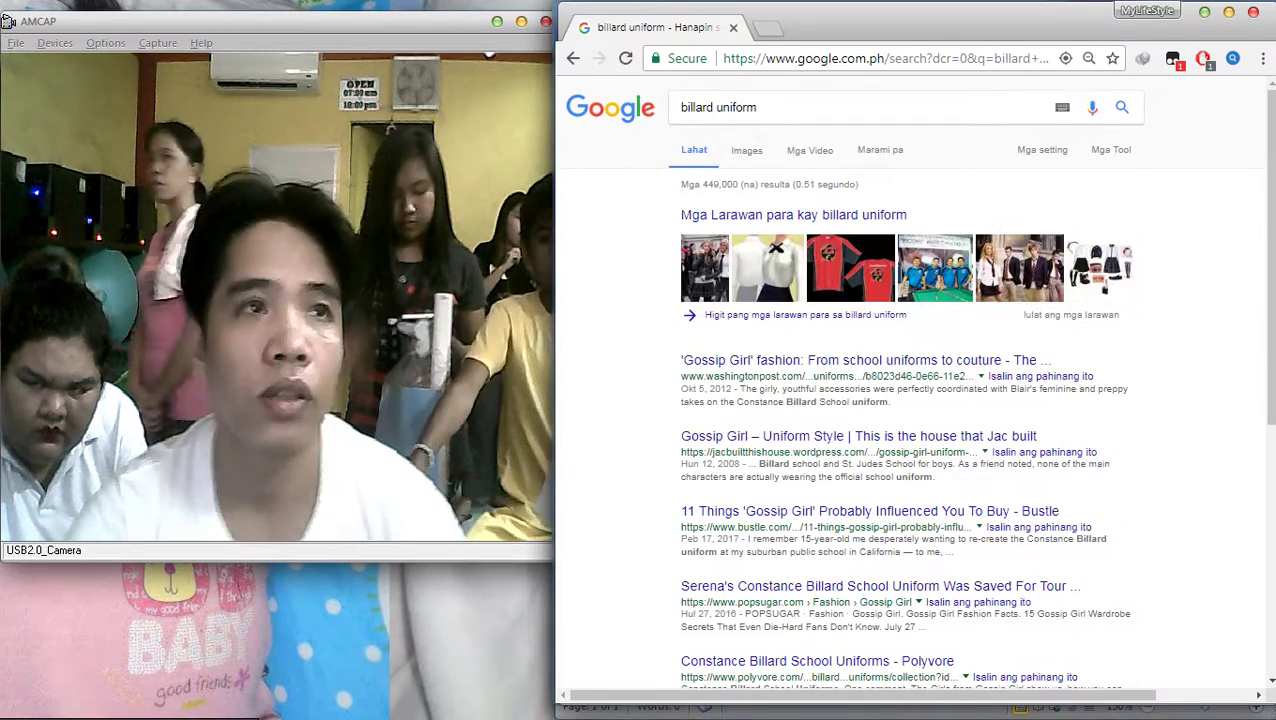
Show image results for 'billard uniform', preview the white polo shirts, and select the query
{"action": "left_click", "coordinate": [746, 150]}
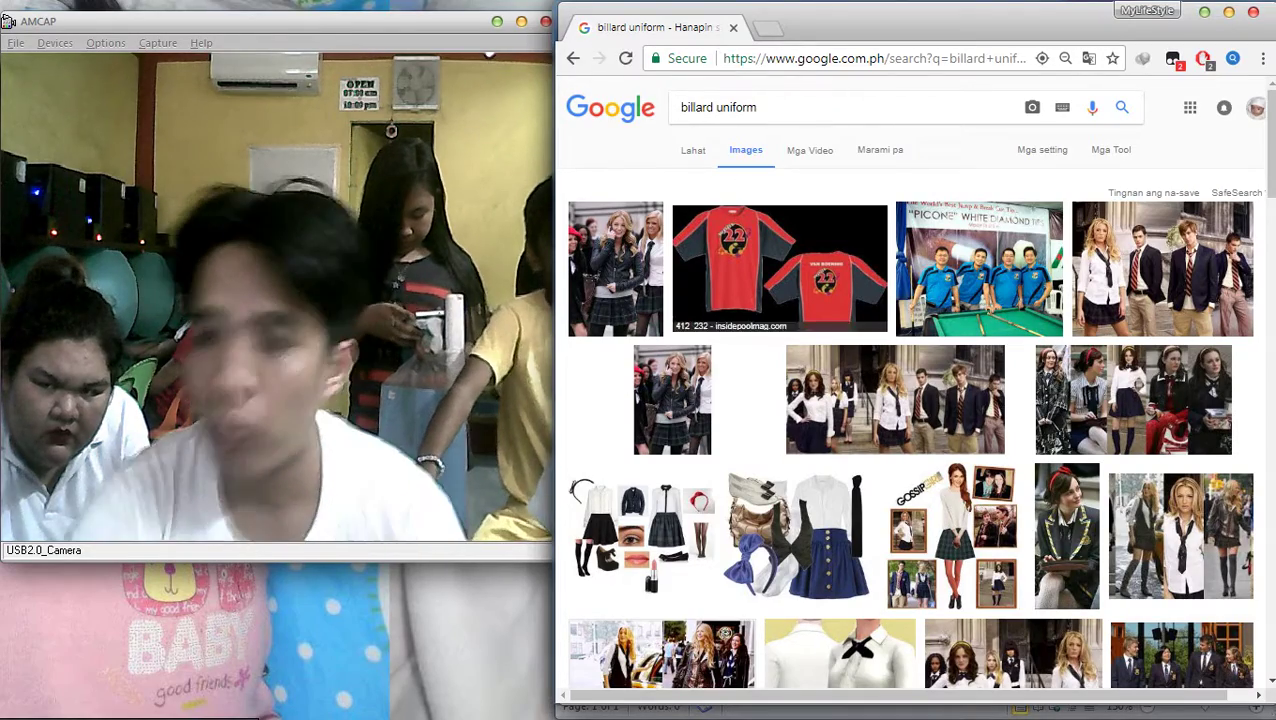
{"action": "scroll", "coordinate": [910, 390], "scroll_direction": "down", "scroll_amount": 4}
{"action": "scroll", "coordinate": [910, 390], "scroll_direction": "down", "scroll_amount": 4}
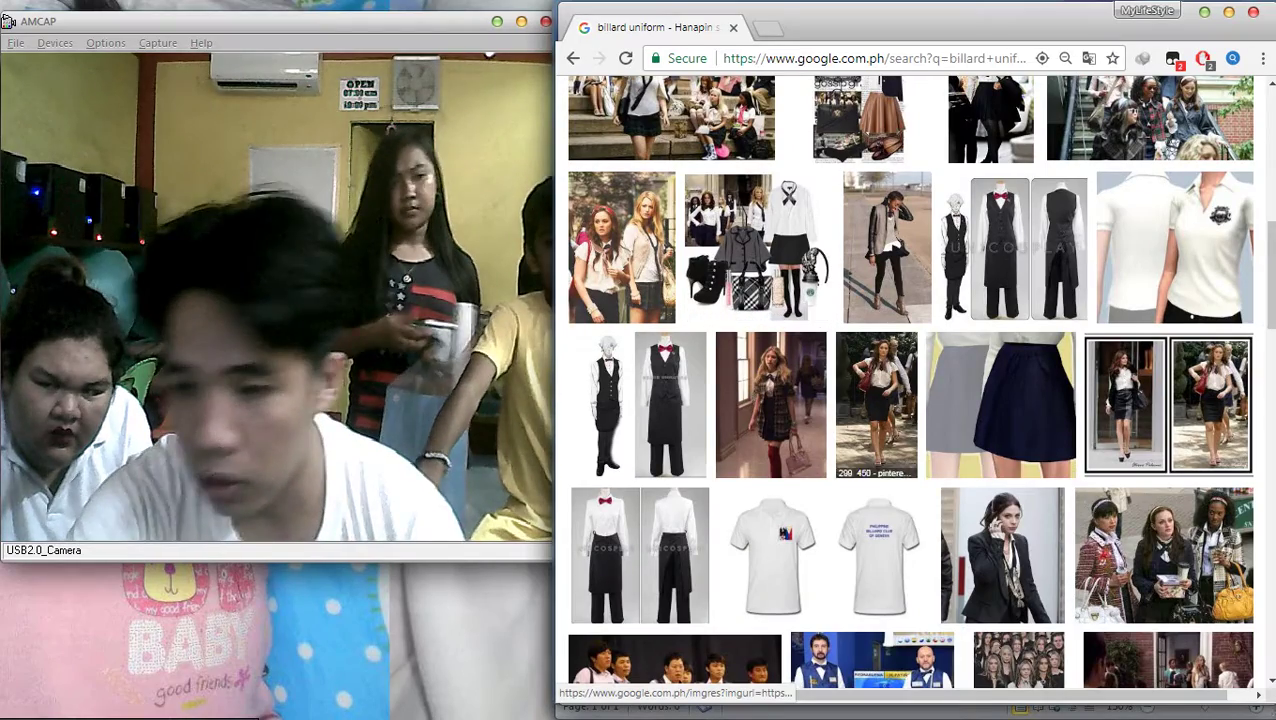
{"action": "left_click", "coordinate": [800, 540]}
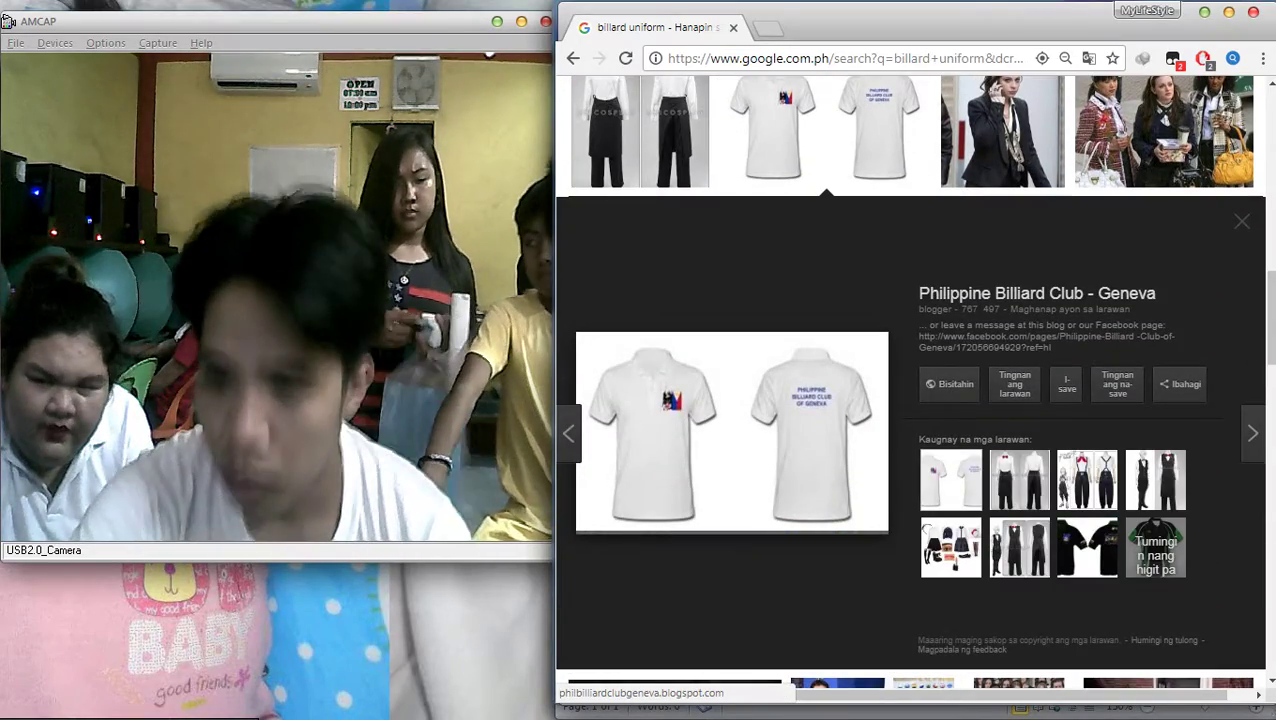
{"action": "scroll", "coordinate": [910, 390], "scroll_direction": "up", "scroll_amount": 5}
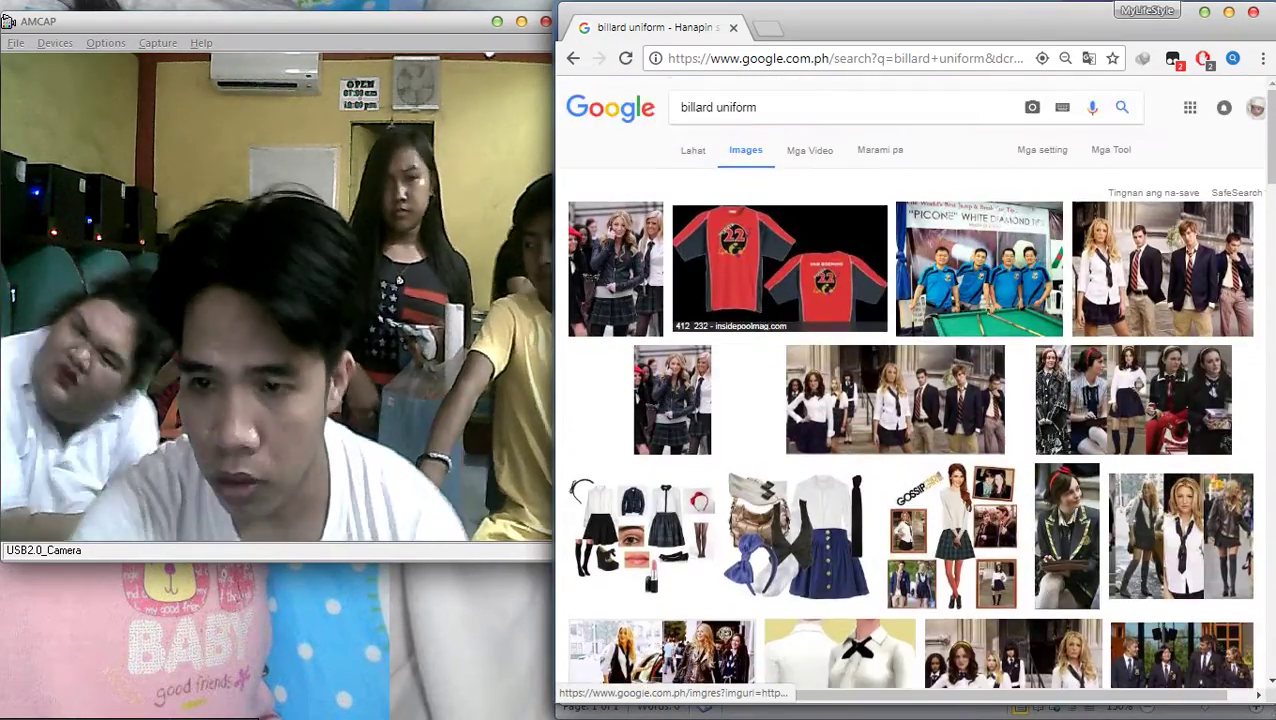
{"action": "left_click", "coordinate": [718, 107]}
{"action": "key", "text": "ctrl+a"}
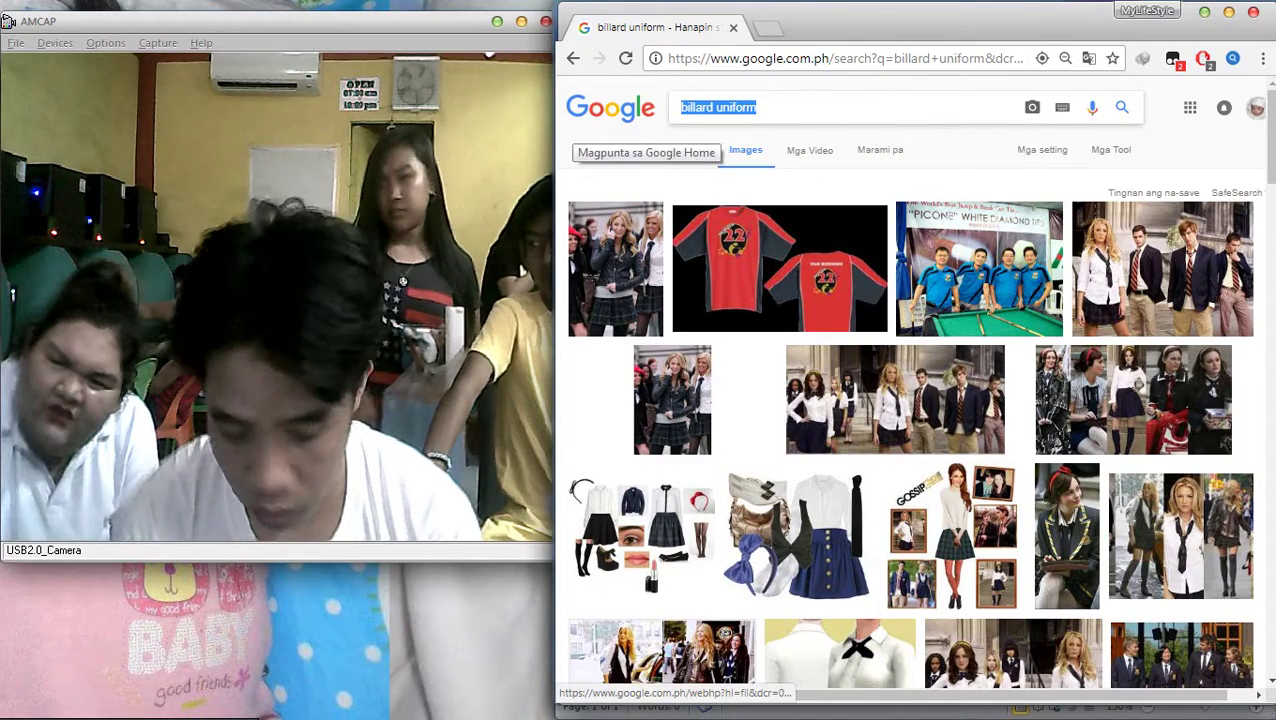
Search images for 'efren bata reyes' and preview the photo with a microphone
{"action": "type", "text": "ef"}
{"action": "key", "text": "BackSpace"}
{"action": "key", "text": "BackSpace"}
{"action": "type", "text": "f"}
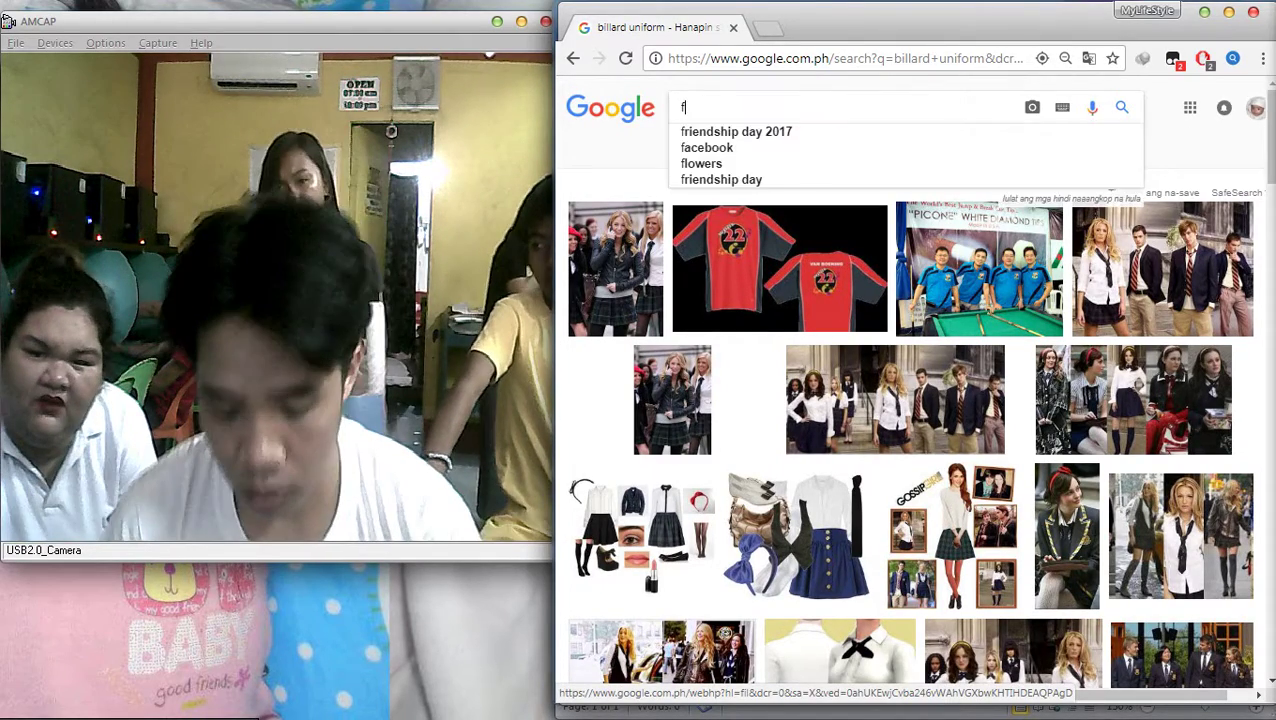
{"action": "key", "text": "BackSpace"}
{"action": "type", "text": "efre"}
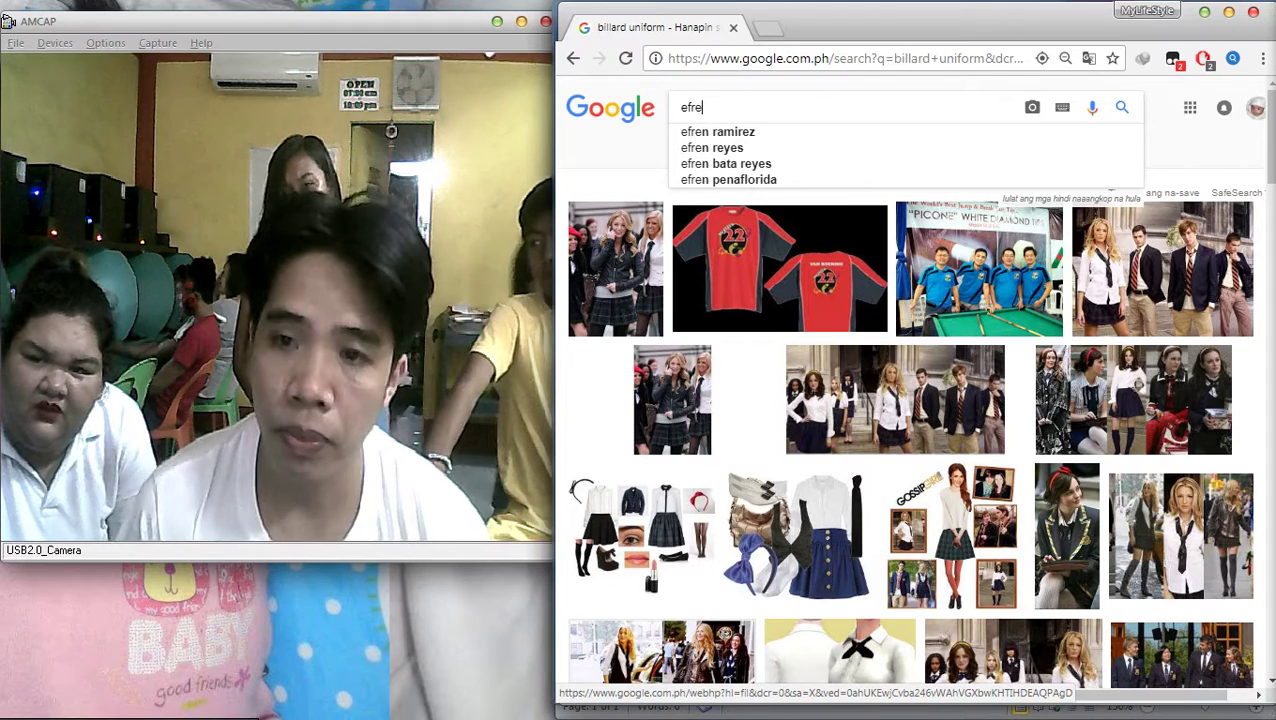
{"action": "type", "text": "mn"}
{"action": "key", "text": "BackSpace"}
{"action": "key", "text": "BackSpace"}
{"action": "type", "text": "n"}
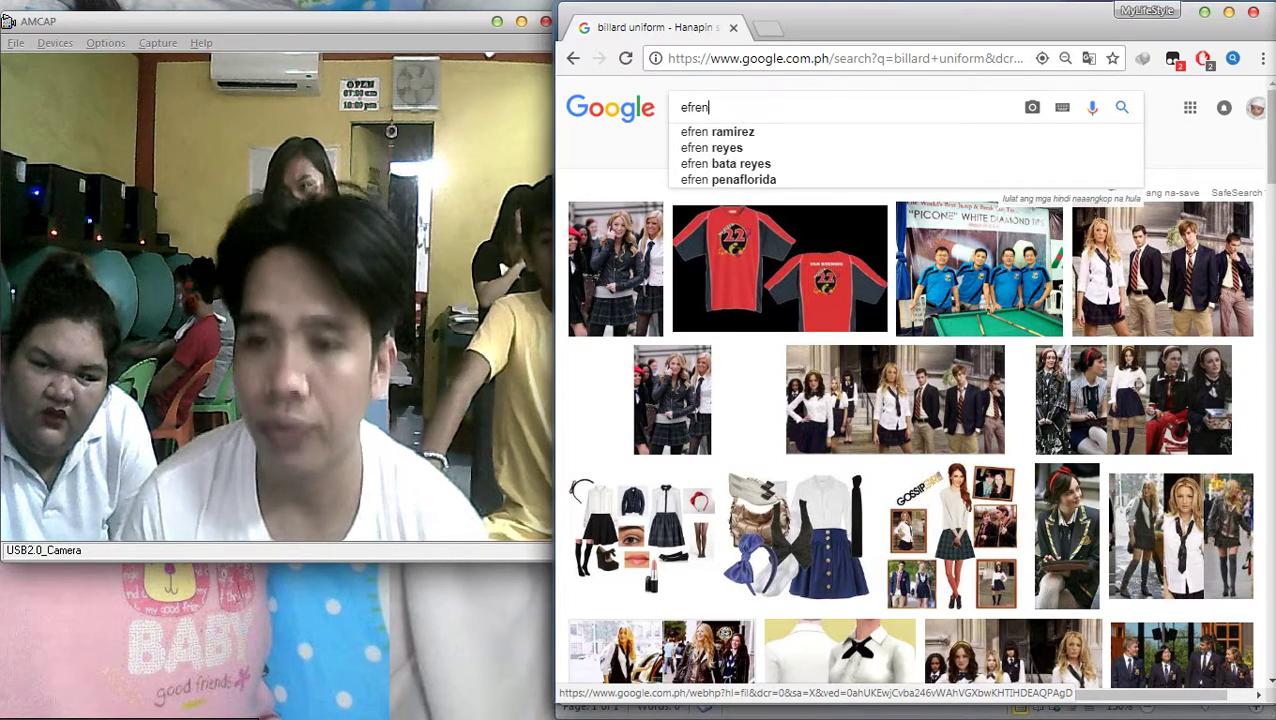
{"action": "key", "text": "BackSpace"}
{"action": "key", "text": "BackSpace"}
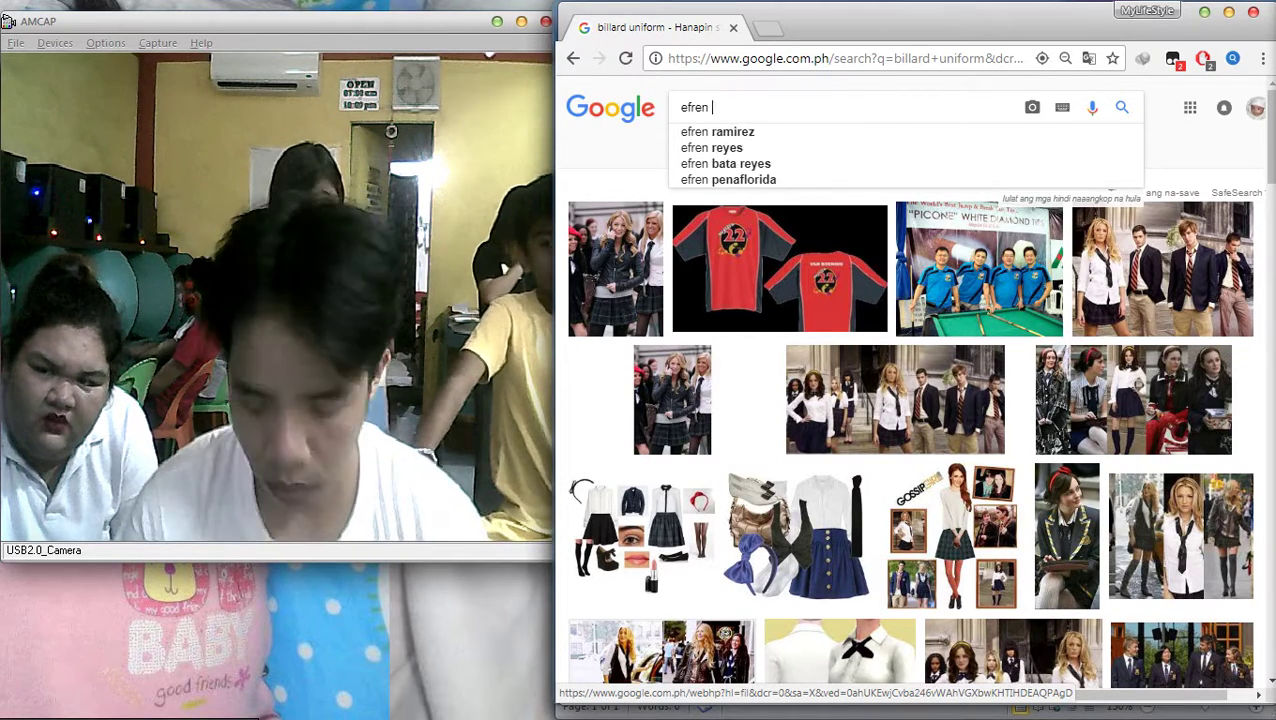
{"action": "type", "text": "bata reyes"}
{"action": "key", "text": "Return"}
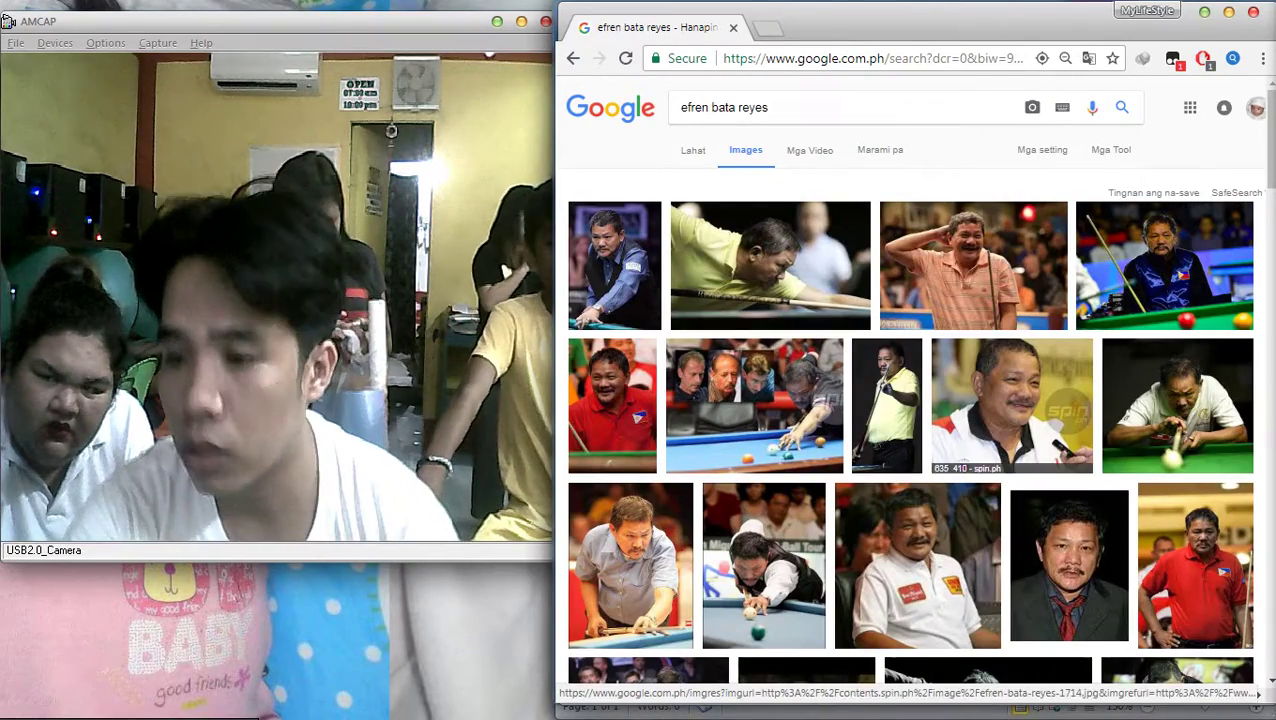
{"action": "left_click", "coordinate": [1012, 410]}
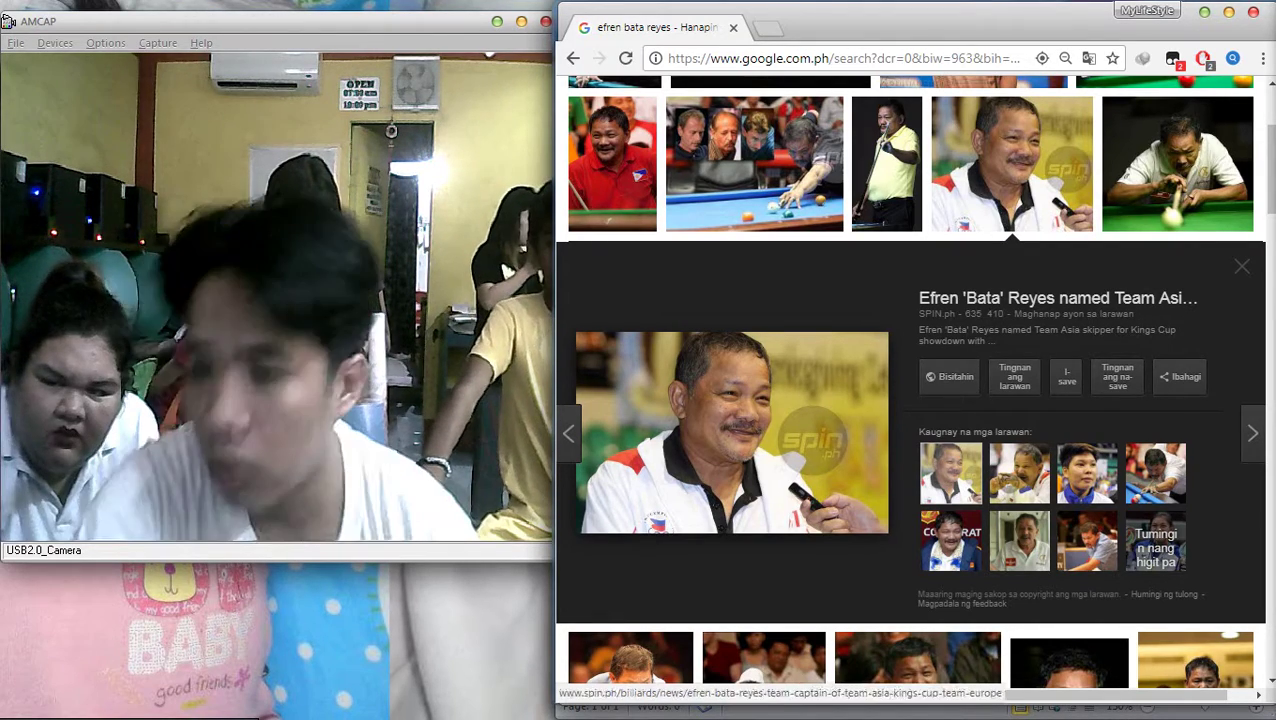
Refine the search to 'efren bata reyes front' and preview the blue-jacket and garland photos
{"action": "scroll", "coordinate": [730, 430], "scroll_direction": "up", "scroll_amount": 3}
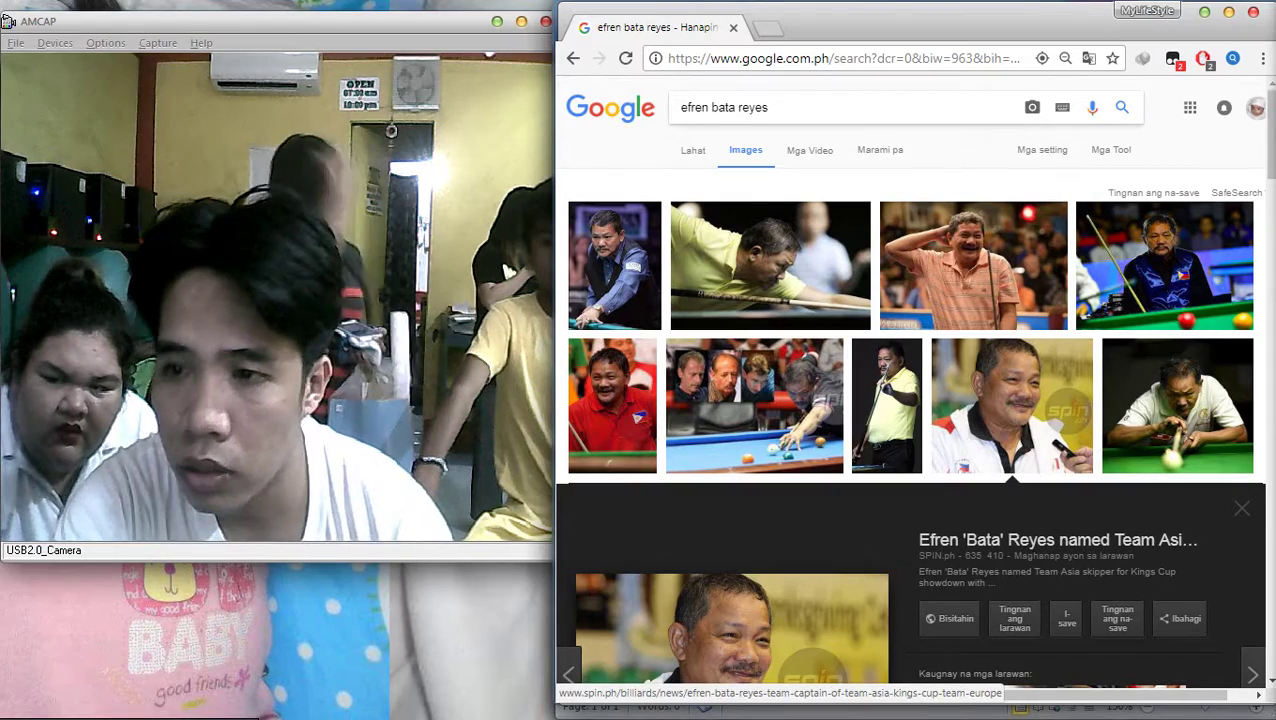
{"action": "left_click", "coordinate": [766, 107]}
{"action": "type", "text": "fron"}
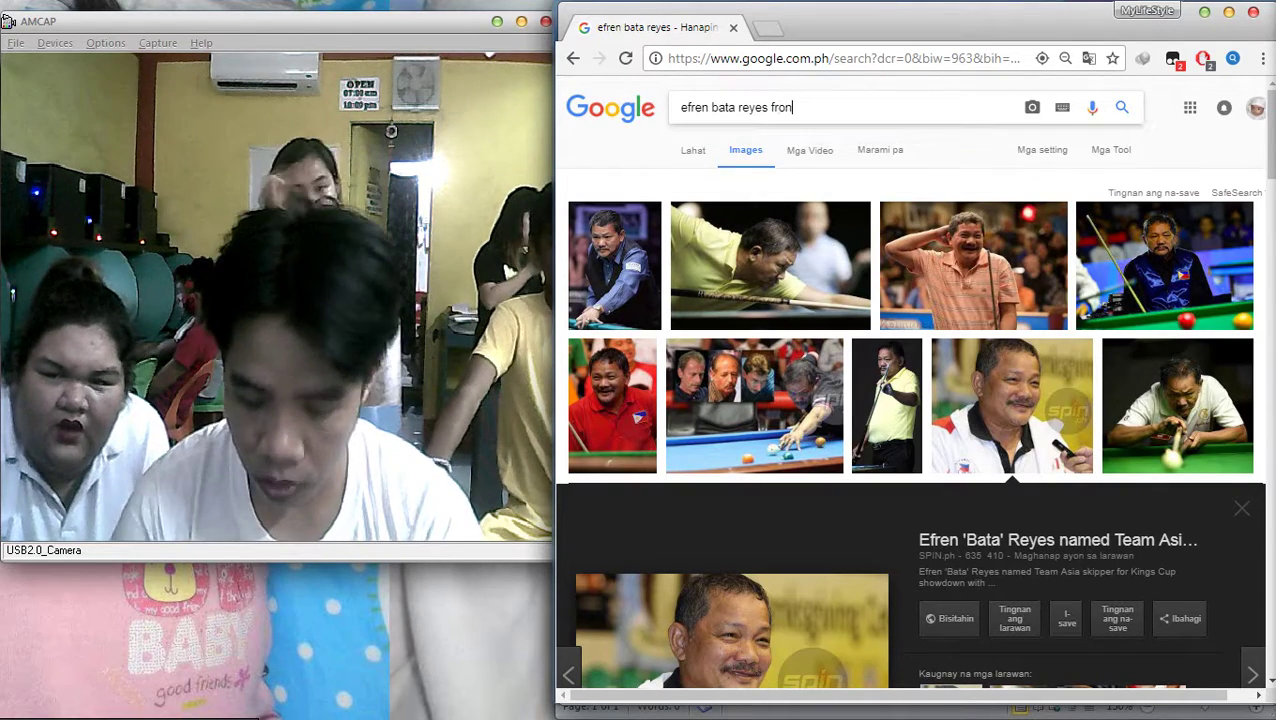
{"action": "type", "text": "t"}
{"action": "key", "text": "Return"}
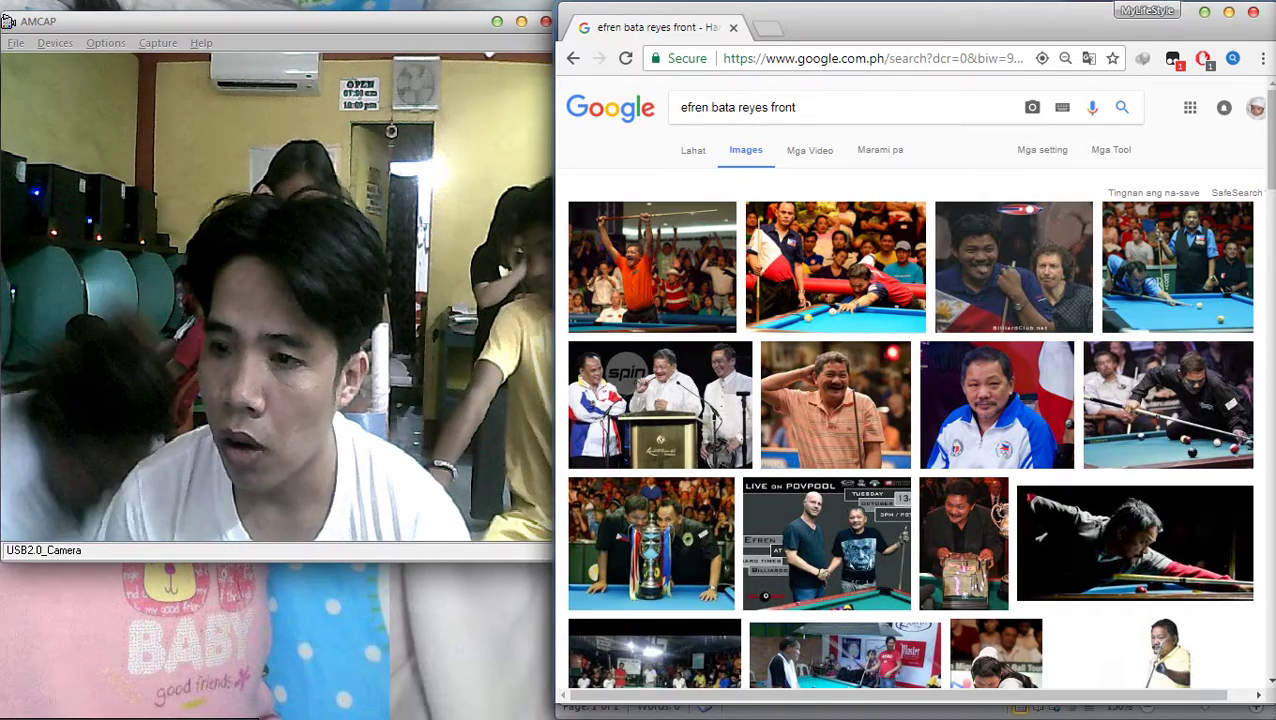
{"action": "left_click", "coordinate": [997, 415]}
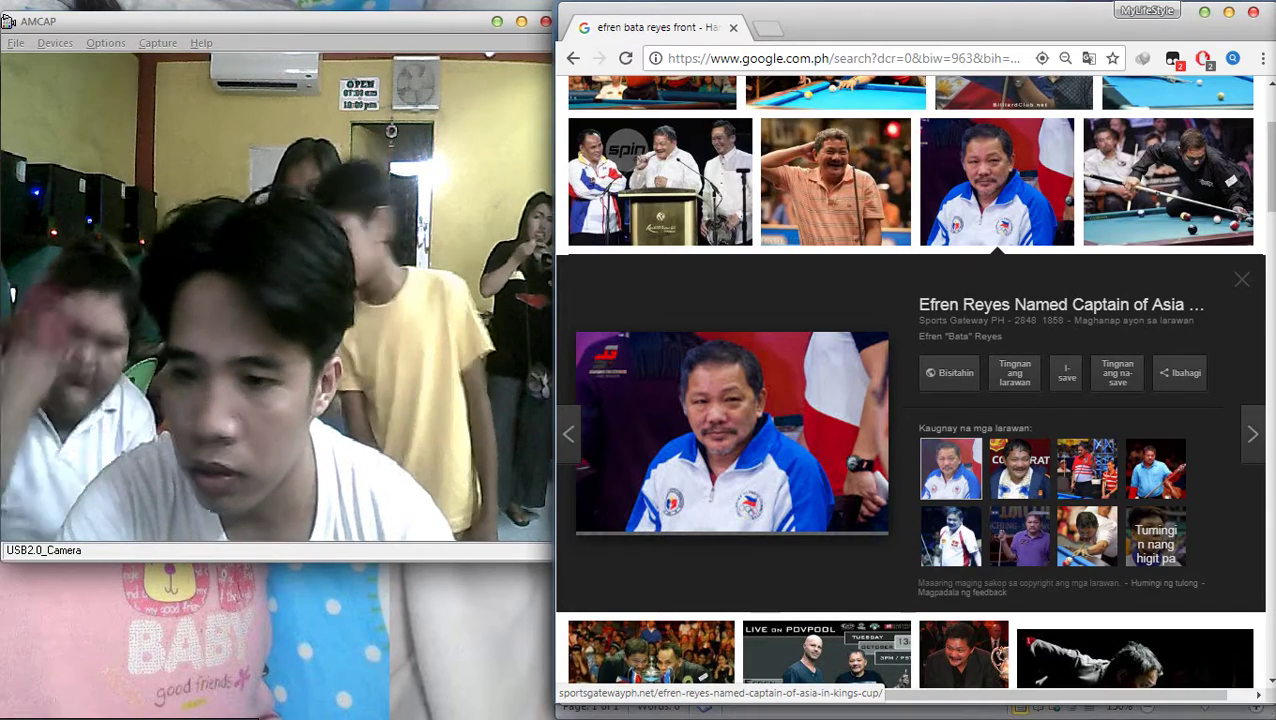
{"action": "left_click", "coordinate": [1019, 468]}
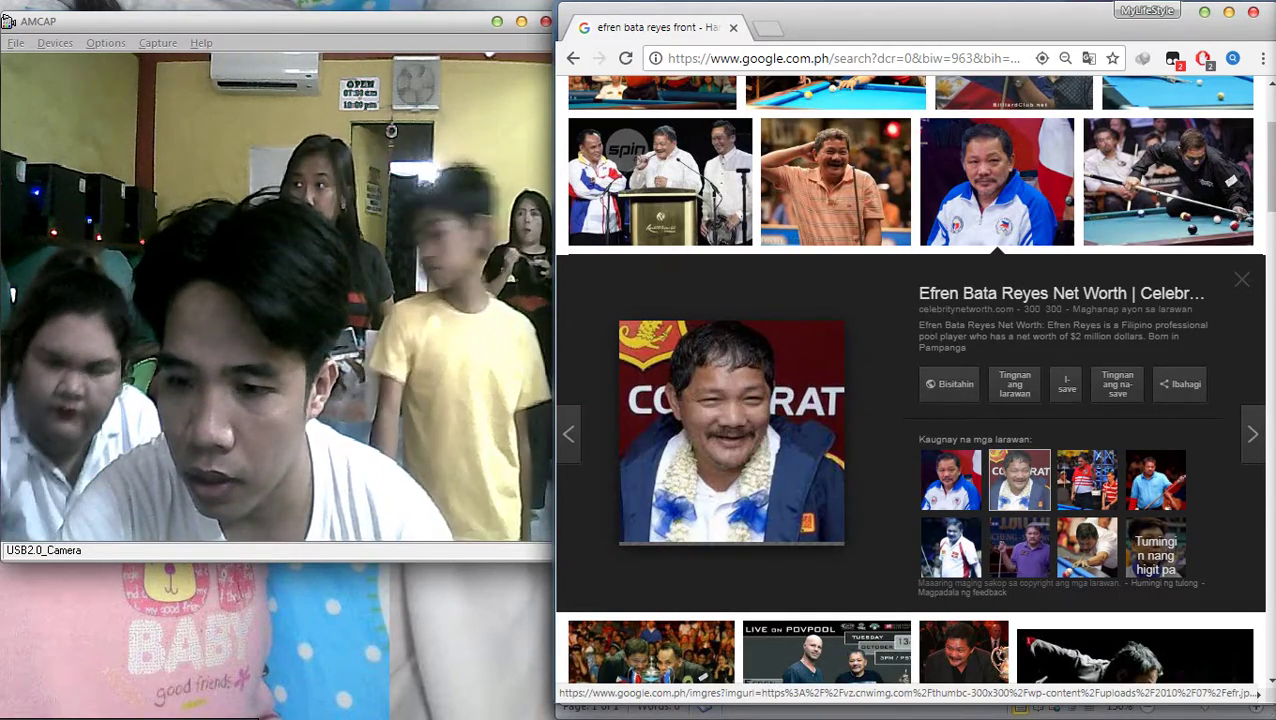
Preview the blue-shirt photo holding a cue, then switch to kayla.docx in Word
{"action": "key", "text": "alt+Tab"}
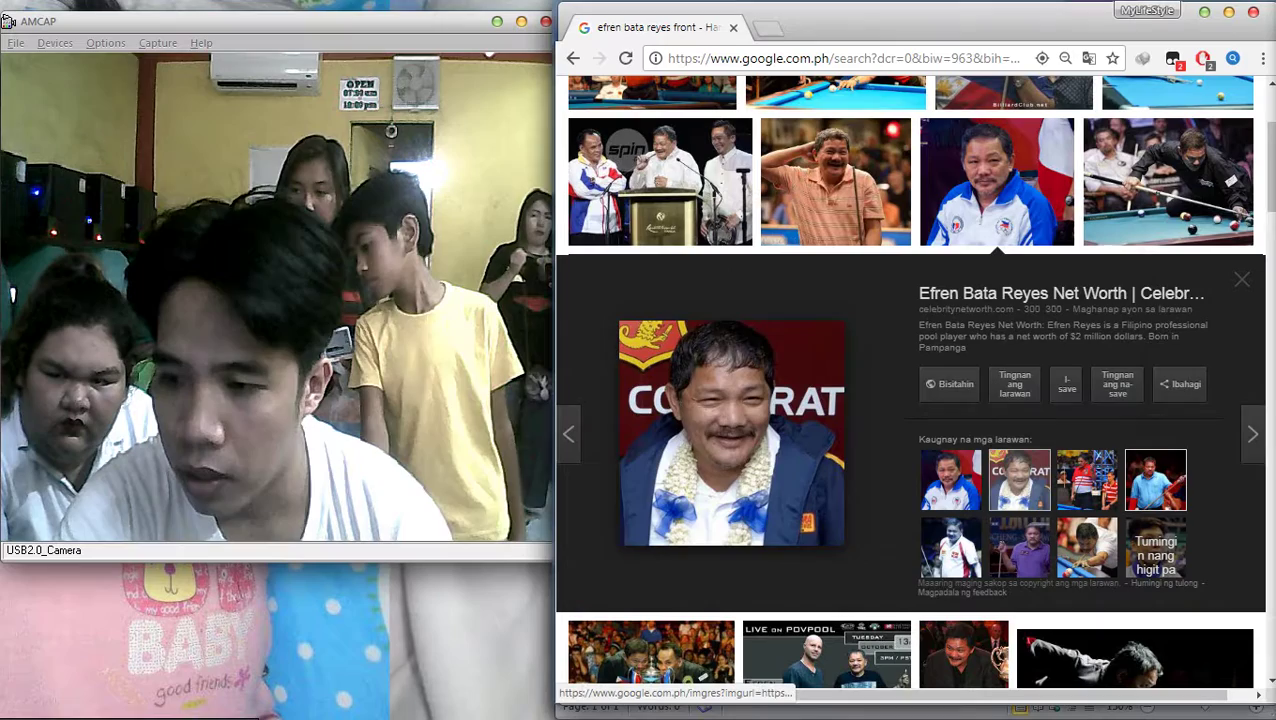
{"action": "left_click", "coordinate": [1155, 477]}
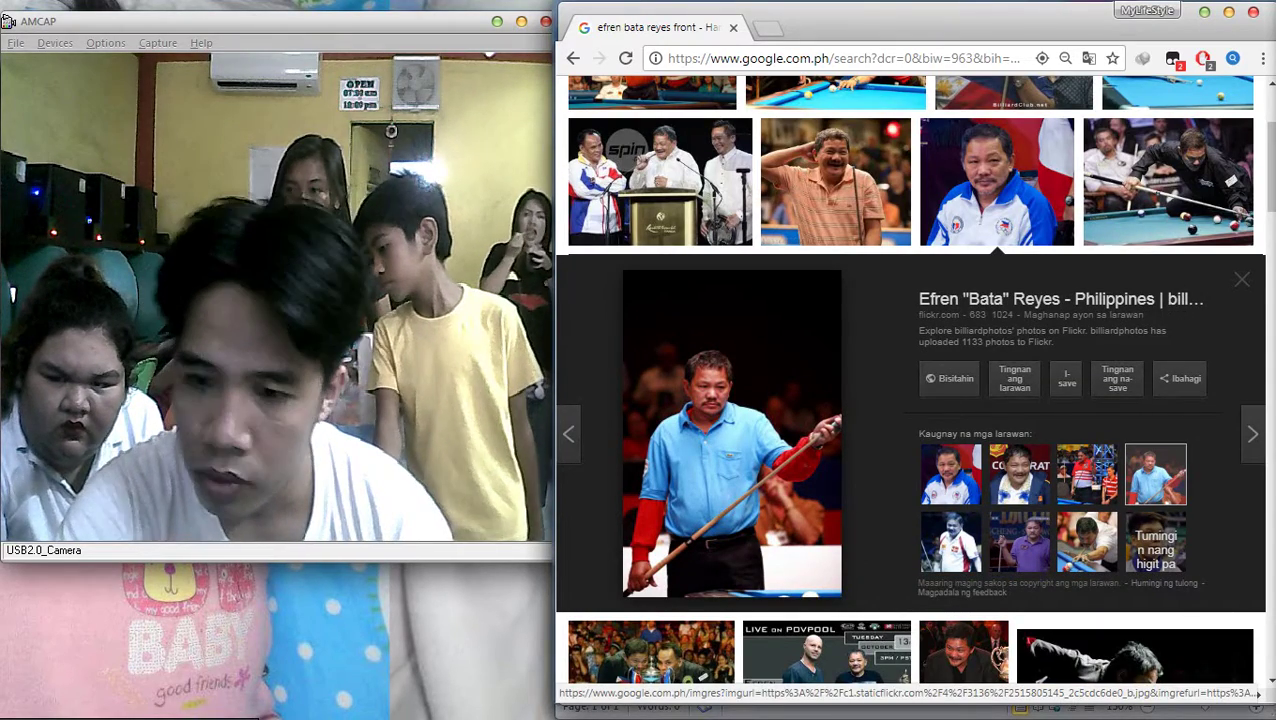
{"action": "key", "text": "alt+Tab"}
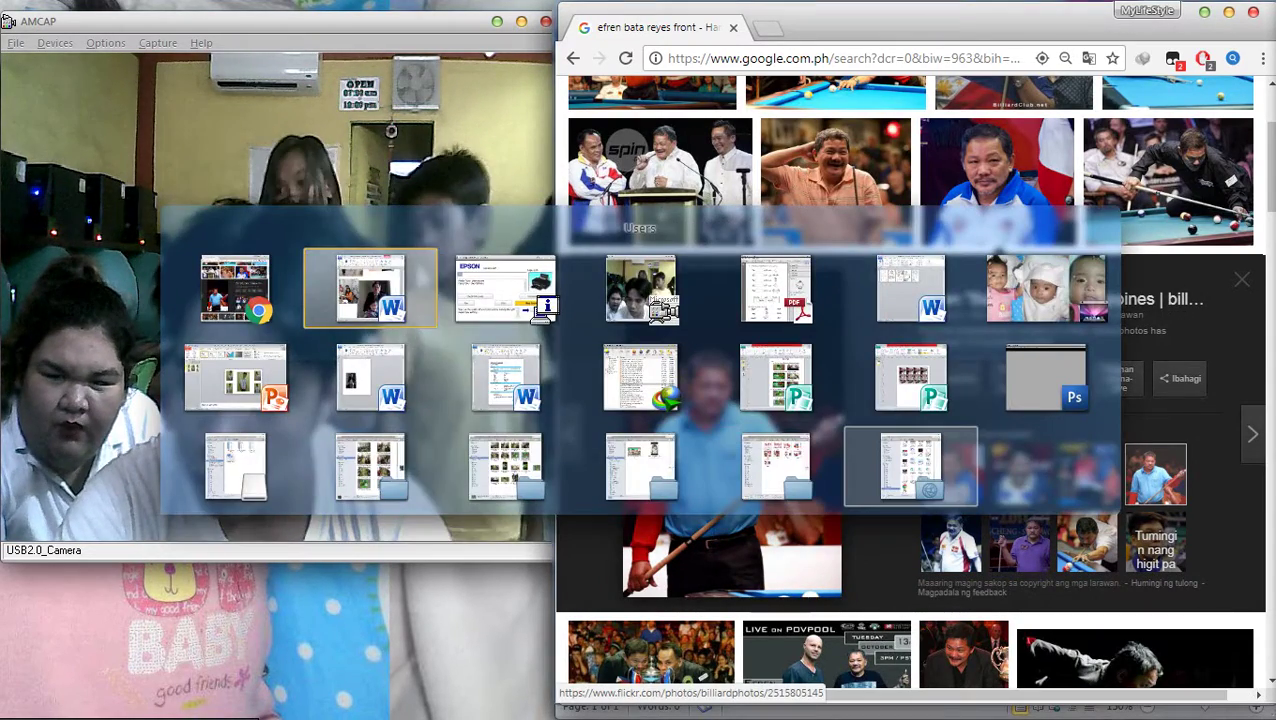
{"action": "key", "text": "alt+Left"}
{"action": "key", "text": "alt+Left"}
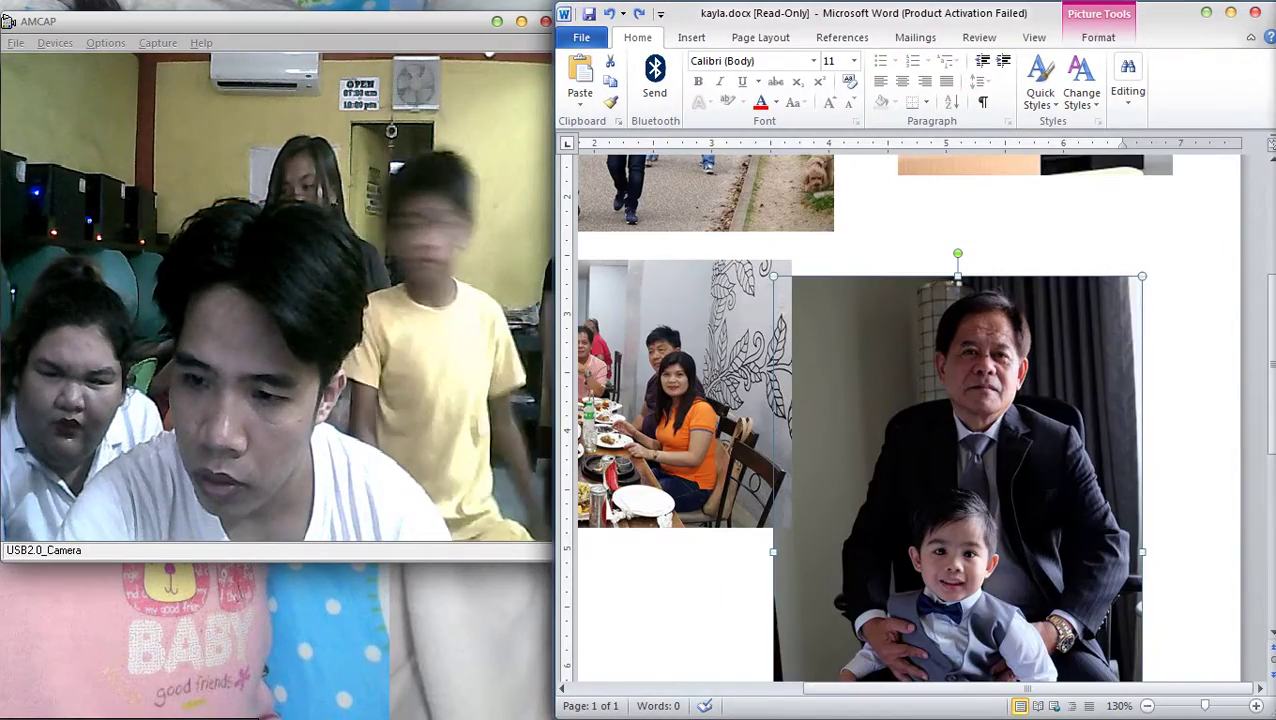
Undo, redo, then undo again the latest picture edit in kayla.docx, returning to Chrome
{"action": "scroll", "coordinate": [908, 417], "scroll_direction": "up", "scroll_amount": 5}
{"action": "key", "text": "ctrl+z"}
{"action": "key", "text": "ctrl+z"}
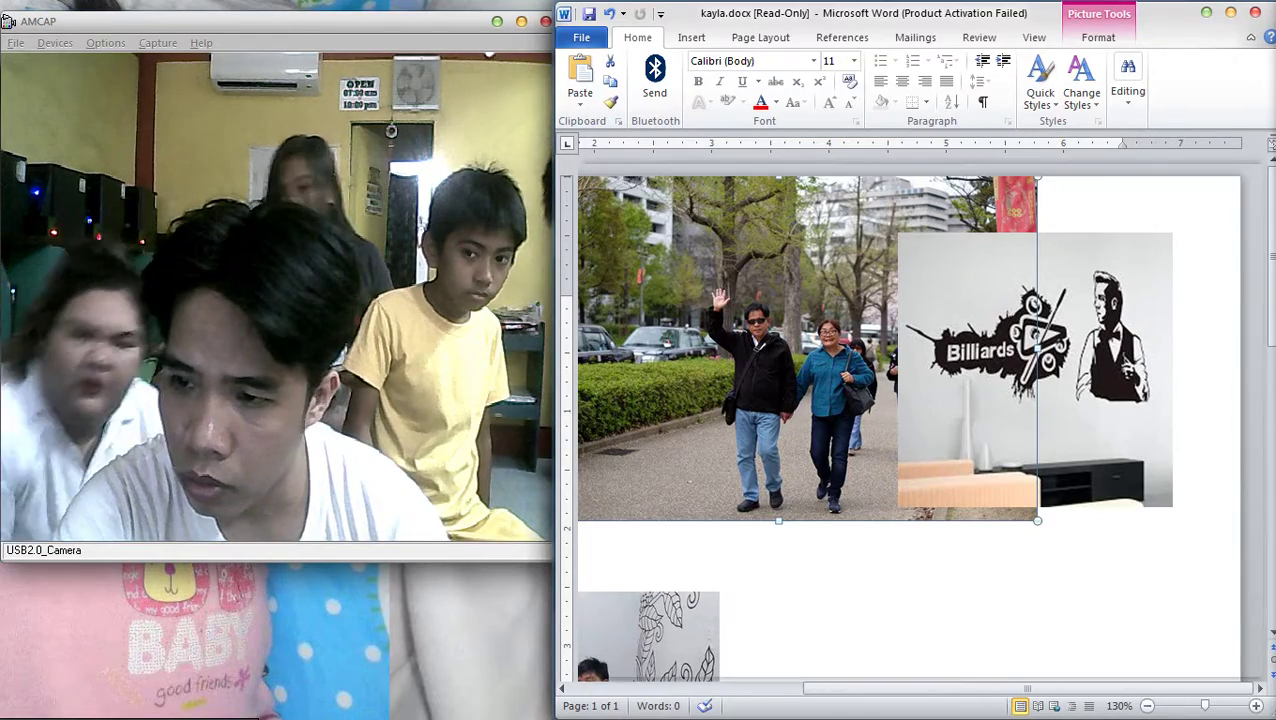
{"action": "key", "text": "ctrl+y"}
{"action": "key", "text": "ctrl+y"}
{"action": "scroll", "coordinate": [935, 420], "scroll_direction": "up", "scroll_amount": 6}
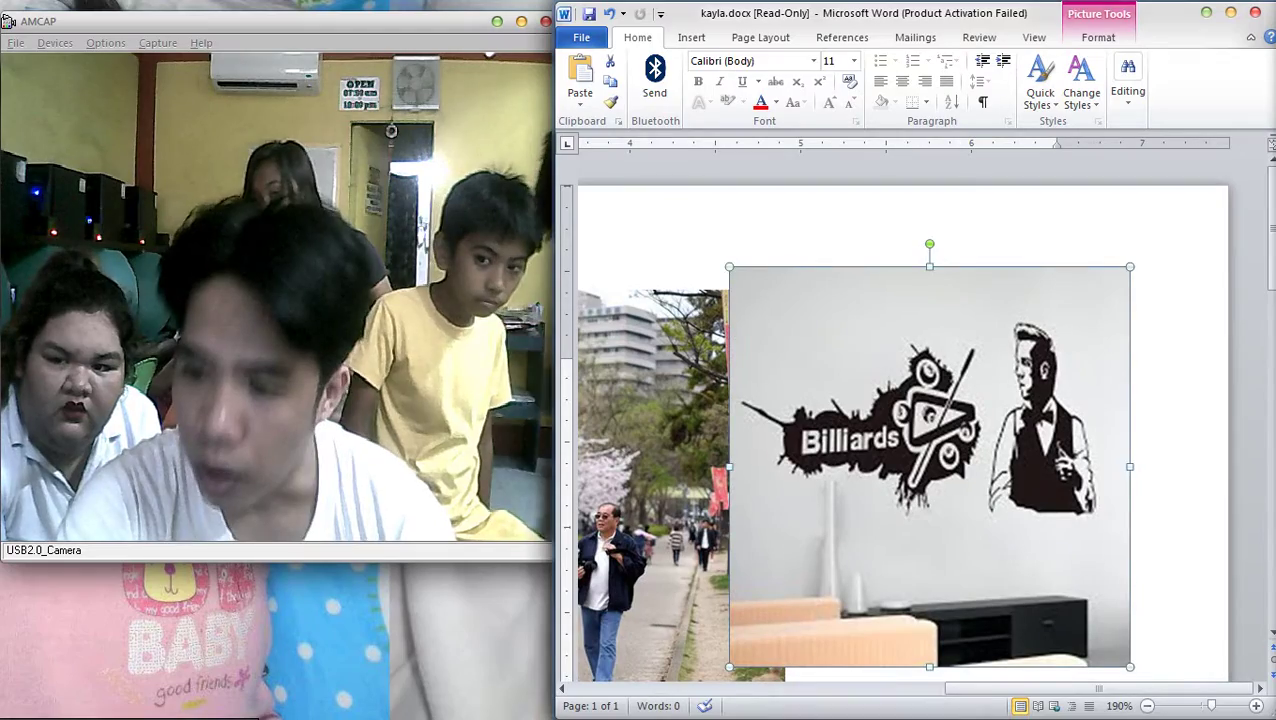
{"action": "key", "text": "ctrl+z"}
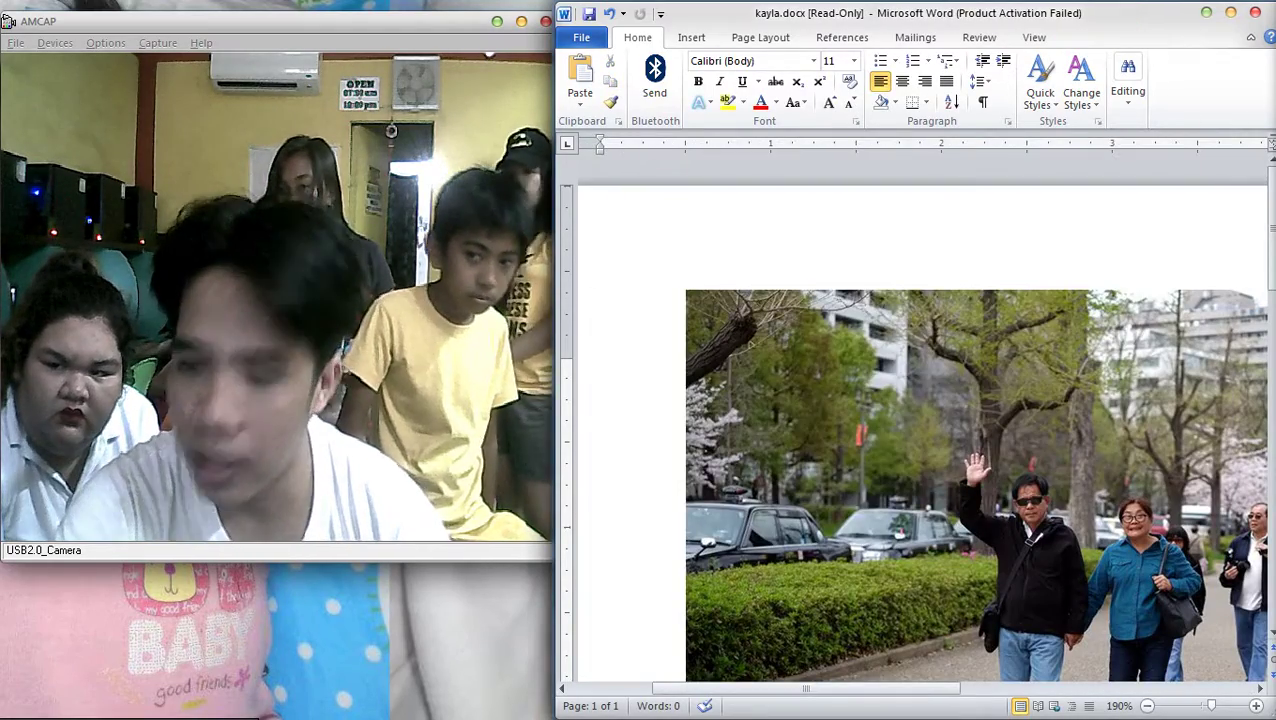
{"action": "key", "text": "alt+Tab"}
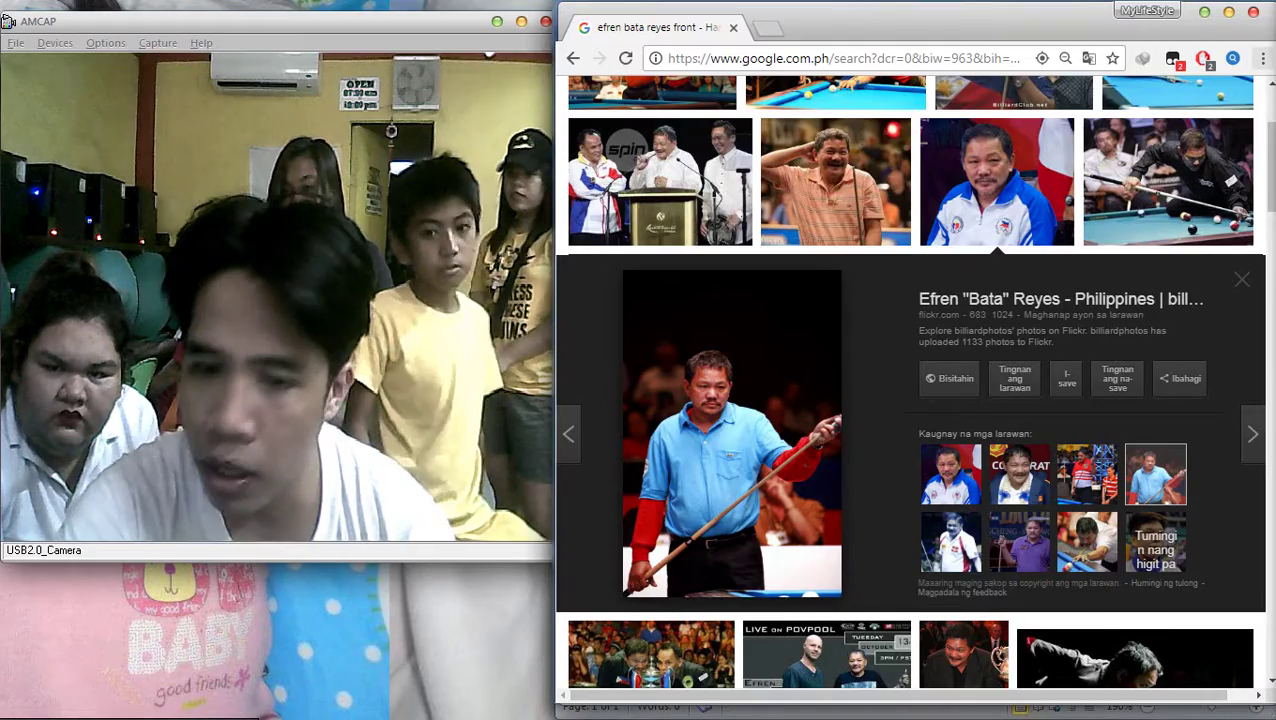
{"action": "scroll", "coordinate": [910, 390], "scroll_direction": "down", "scroll_amount": 4}
{"action": "scroll", "coordinate": [910, 390], "scroll_direction": "up", "scroll_amount": 4}
{"action": "scroll", "coordinate": [910, 390], "scroll_direction": "down", "scroll_amount": 1}
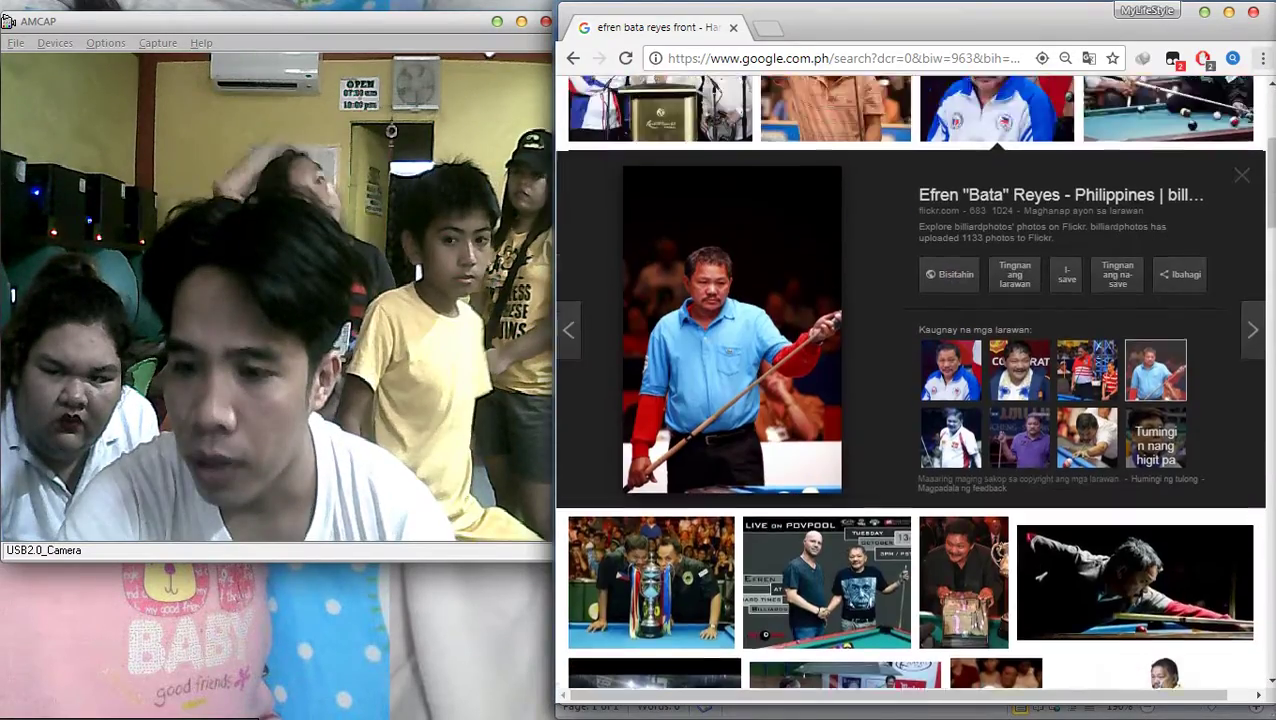
{"action": "scroll", "coordinate": [910, 390], "scroll_direction": "up", "scroll_amount": 3}
{"action": "scroll", "coordinate": [910, 390], "scroll_direction": "down", "scroll_amount": 1}
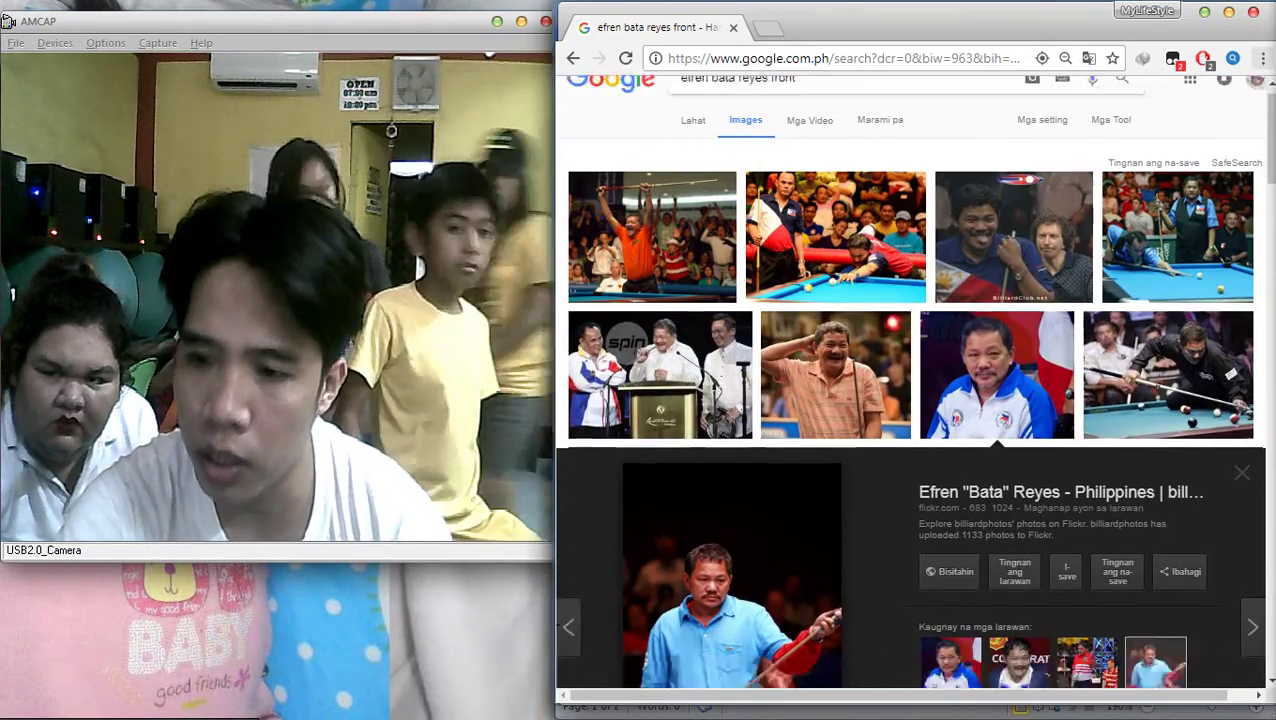
{"action": "scroll", "coordinate": [910, 390], "scroll_direction": "down", "scroll_amount": 7}
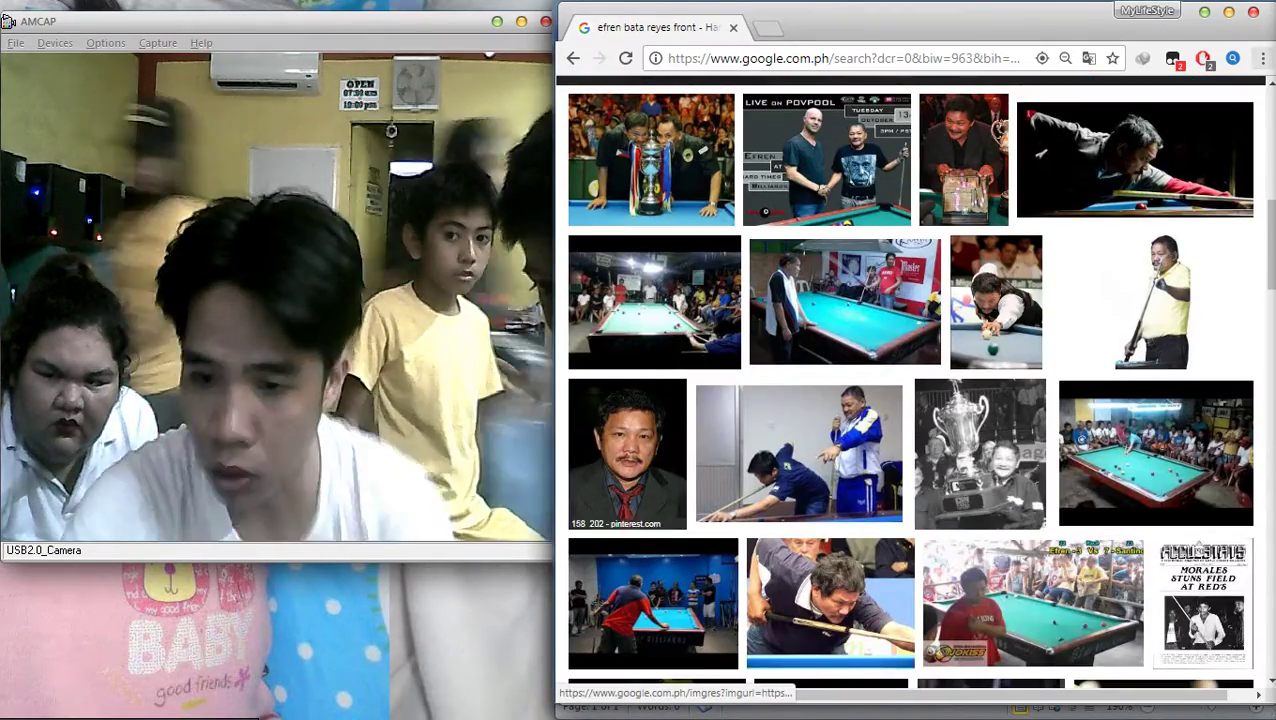
{"action": "left_click", "coordinate": [627, 453]}
{"action": "scroll", "coordinate": [910, 390], "scroll_direction": "down", "scroll_amount": 3}
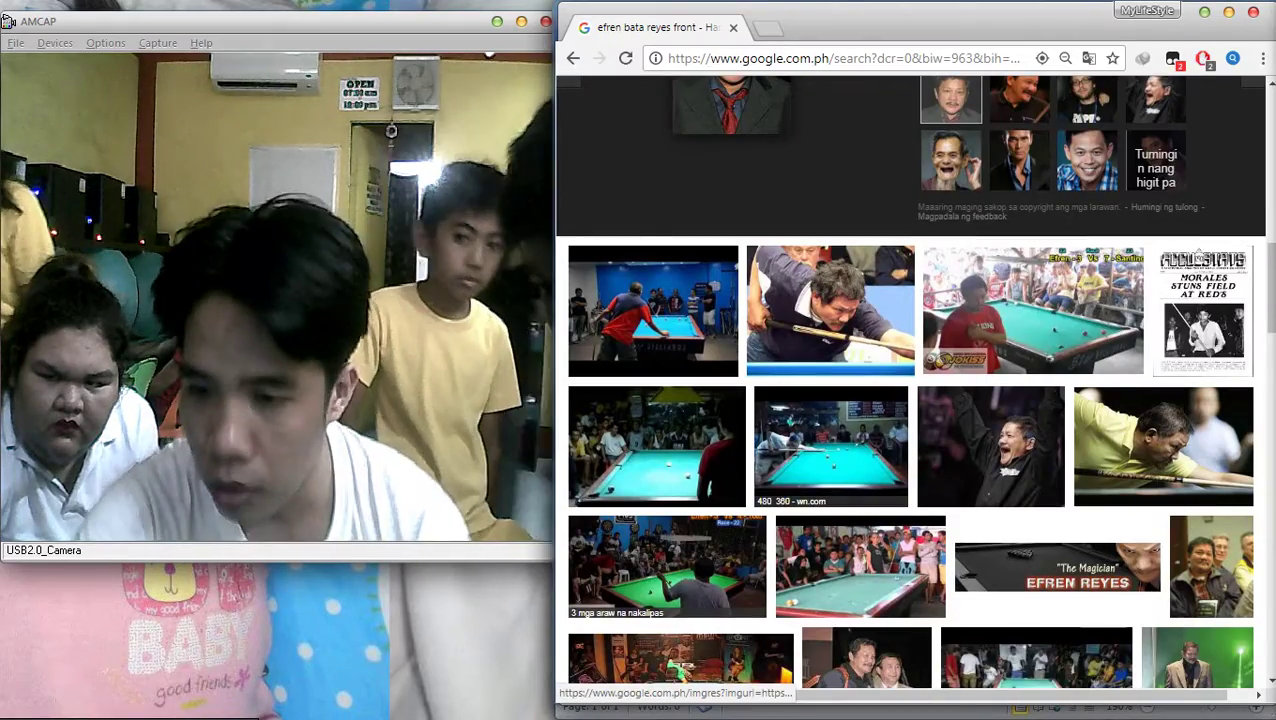
{"action": "scroll", "coordinate": [910, 390], "scroll_direction": "down", "scroll_amount": 3}
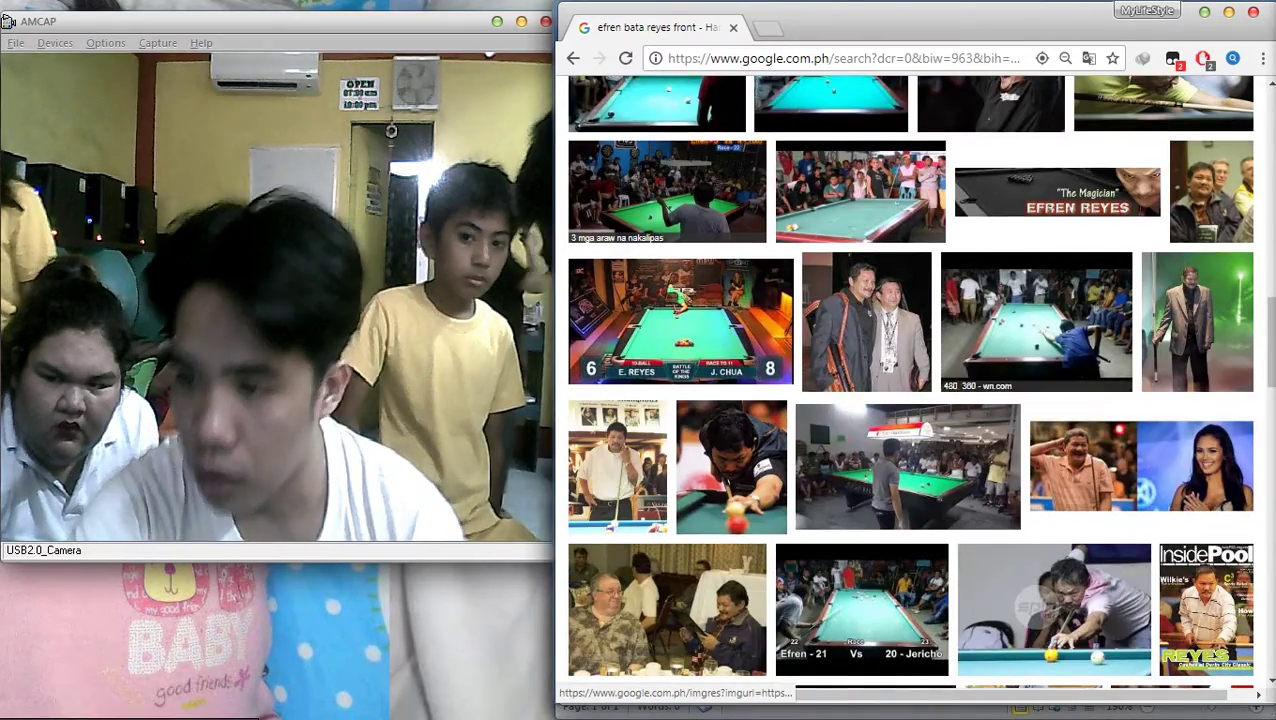
{"action": "left_click", "coordinate": [1197, 320]}
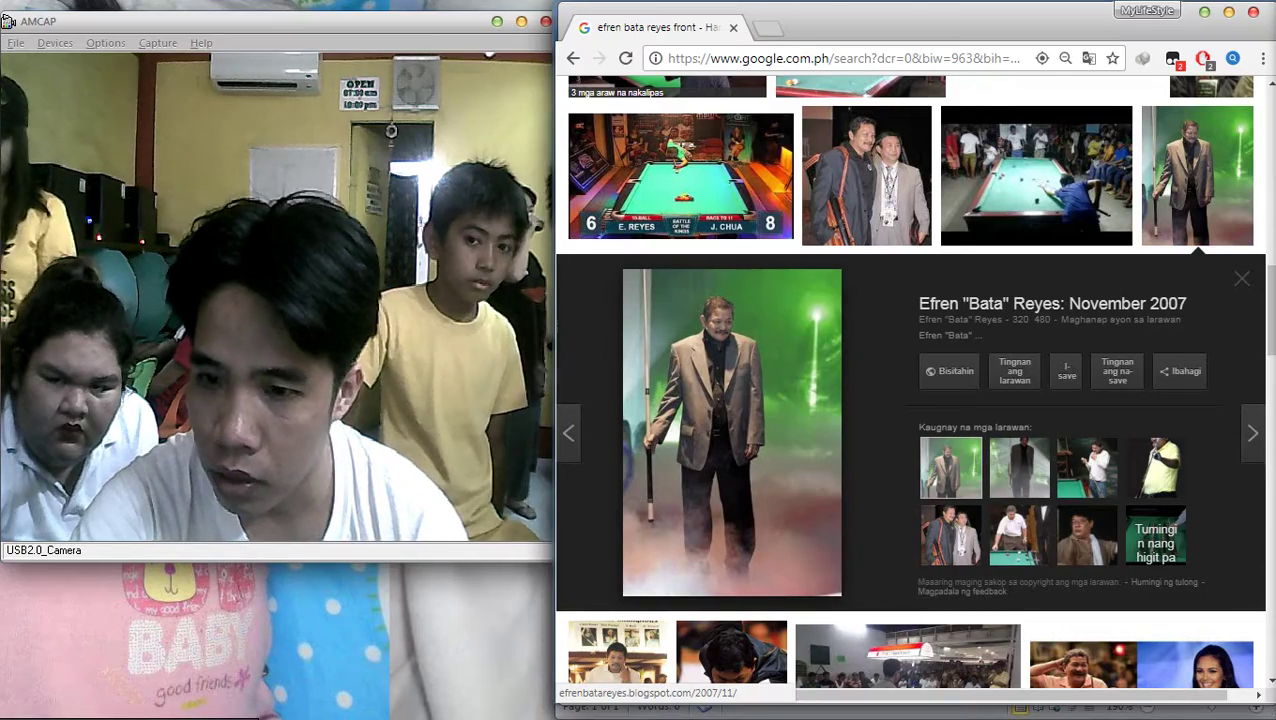
{"action": "scroll", "coordinate": [1087, 467], "scroll_direction": "down", "scroll_amount": 5}
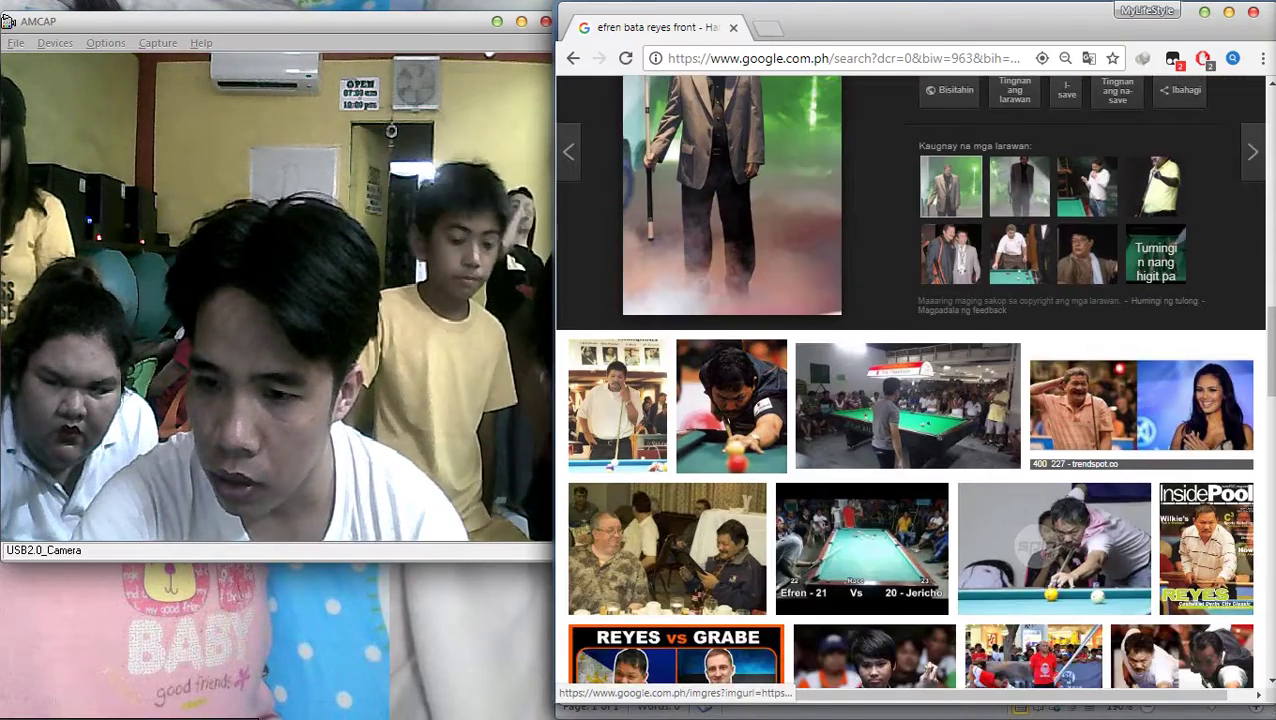
{"action": "scroll", "coordinate": [910, 380], "scroll_direction": "down", "scroll_amount": 2}
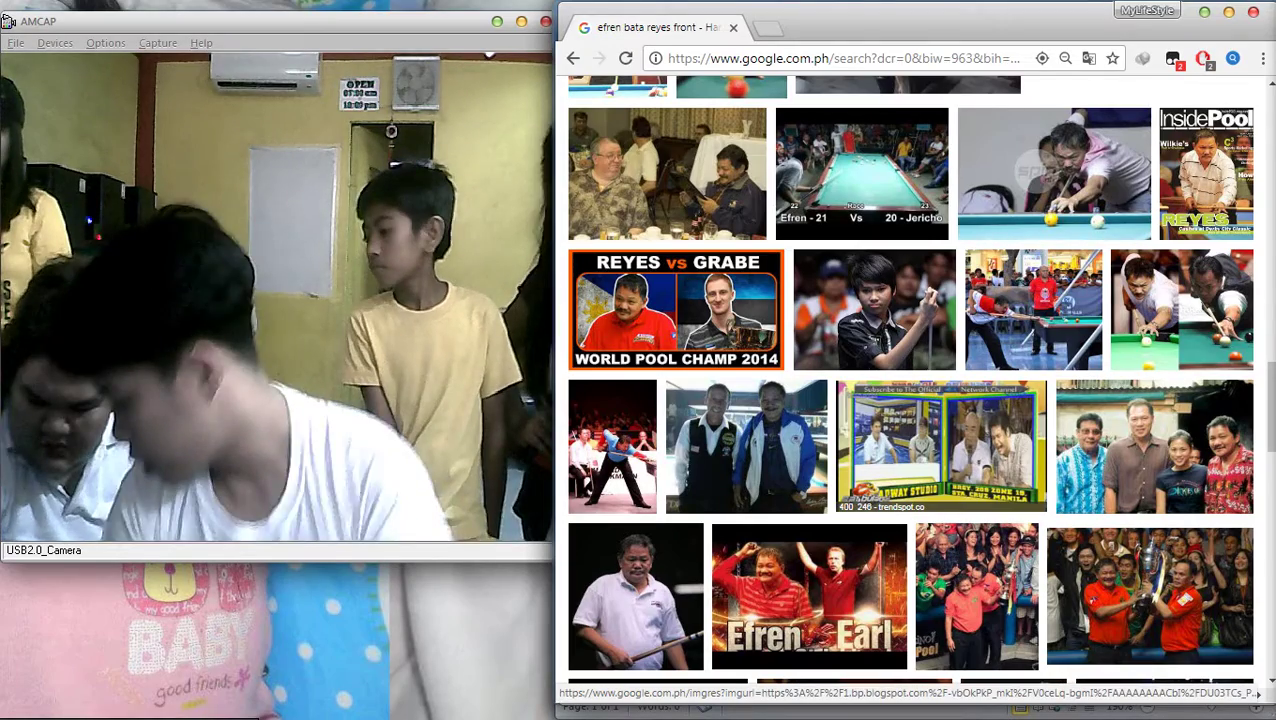
{"action": "scroll", "coordinate": [746, 300], "scroll_direction": "down", "scroll_amount": 2}
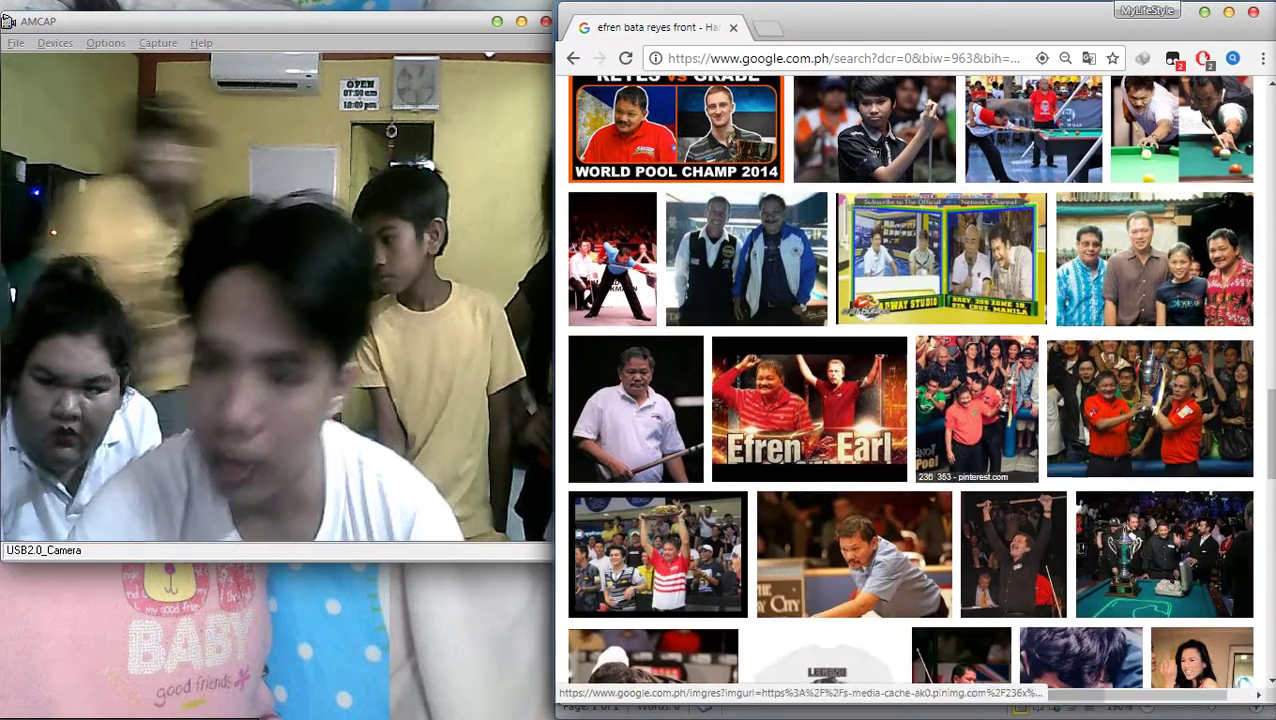
{"action": "left_click", "coordinate": [746, 260]}
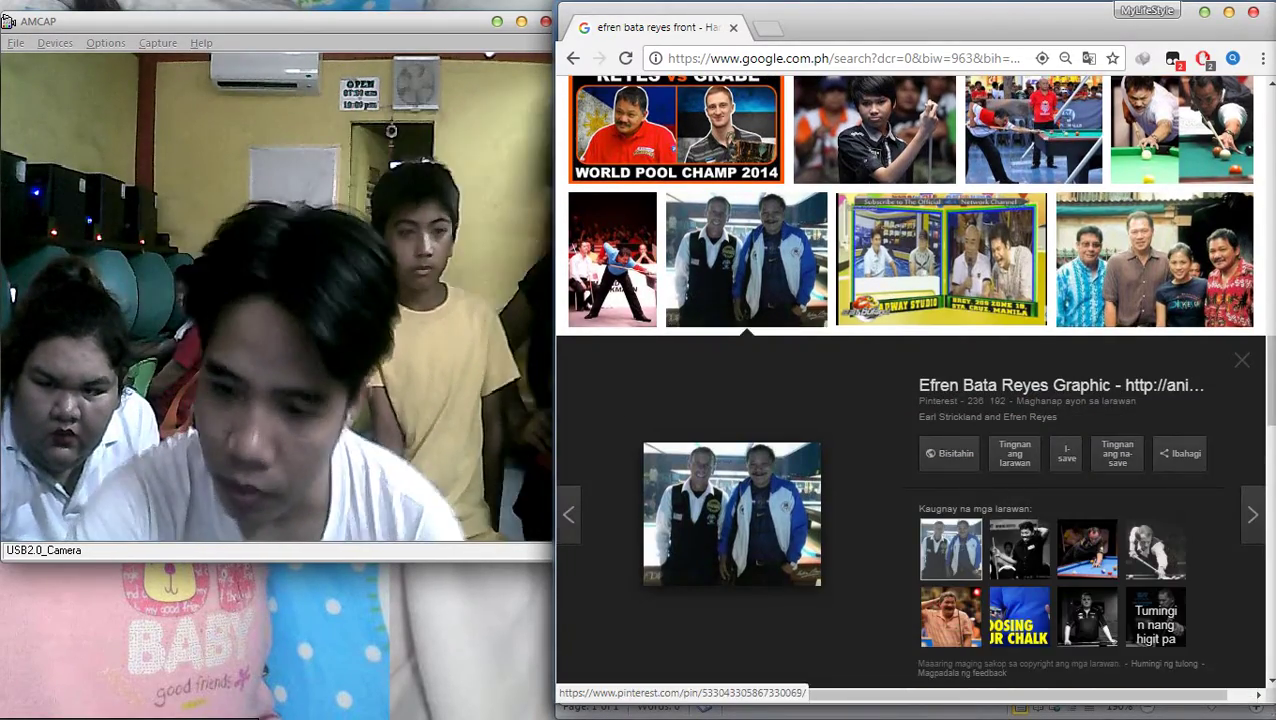
{"action": "scroll", "coordinate": [810, 490], "scroll_direction": "down", "scroll_amount": 2}
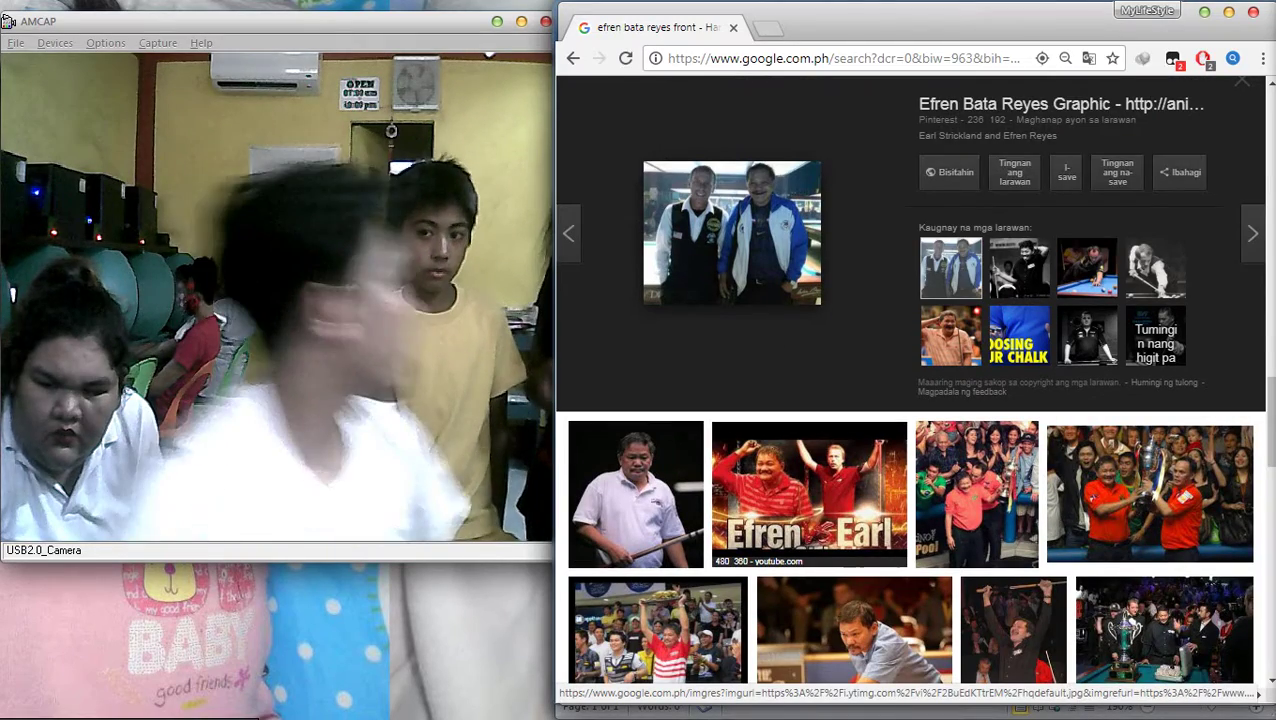
{"action": "scroll", "coordinate": [910, 390], "scroll_direction": "down", "scroll_amount": 5}
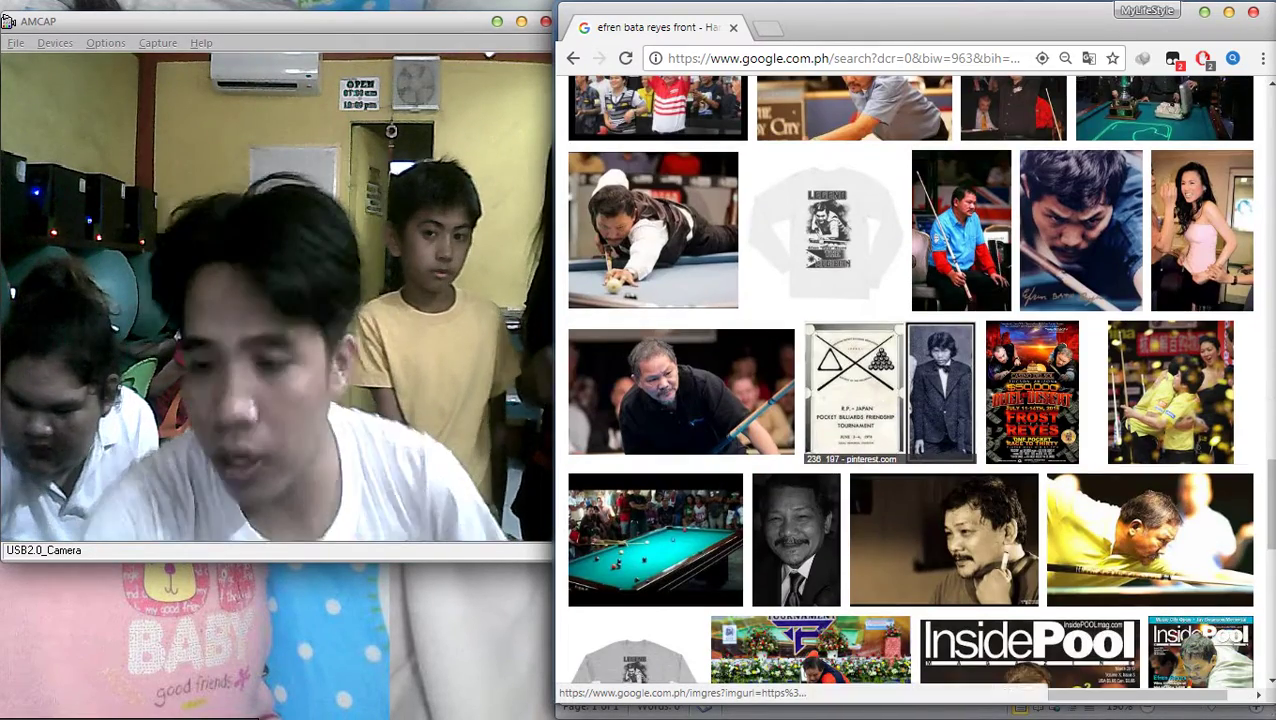
{"action": "scroll", "coordinate": [910, 390], "scroll_direction": "down", "scroll_amount": 10}
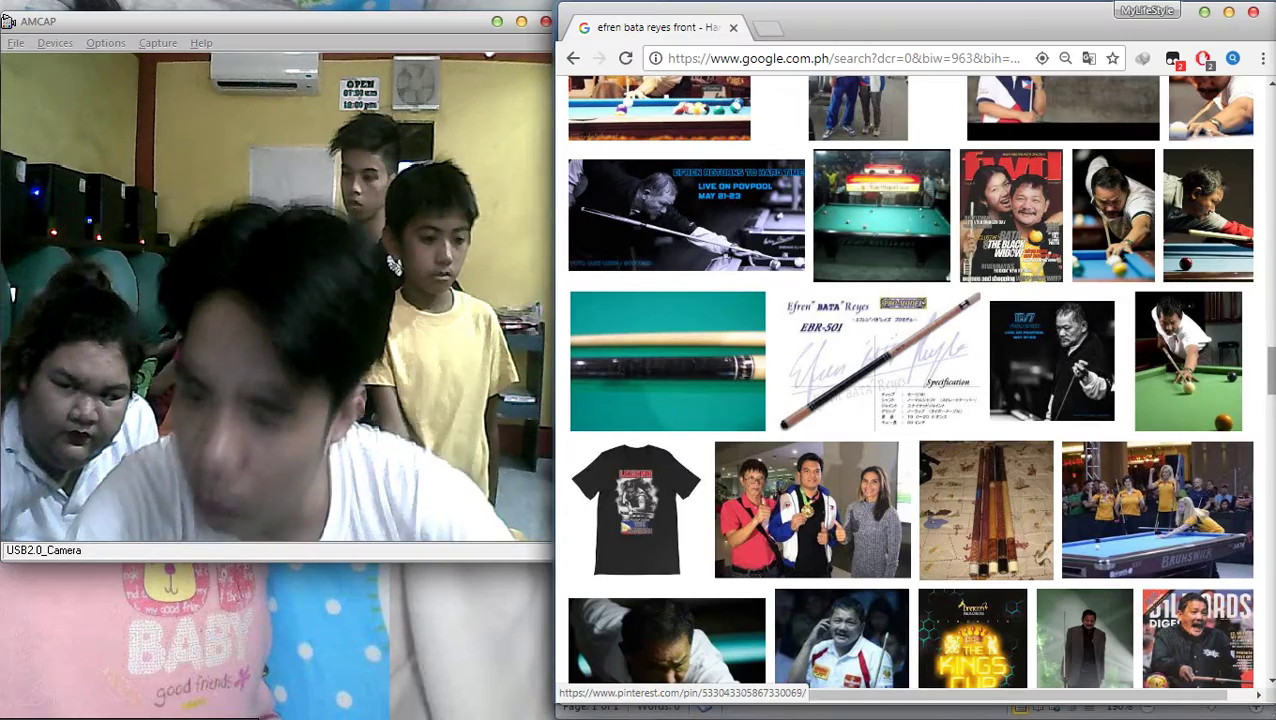
{"action": "scroll", "coordinate": [910, 400], "scroll_direction": "up", "scroll_amount": 10}
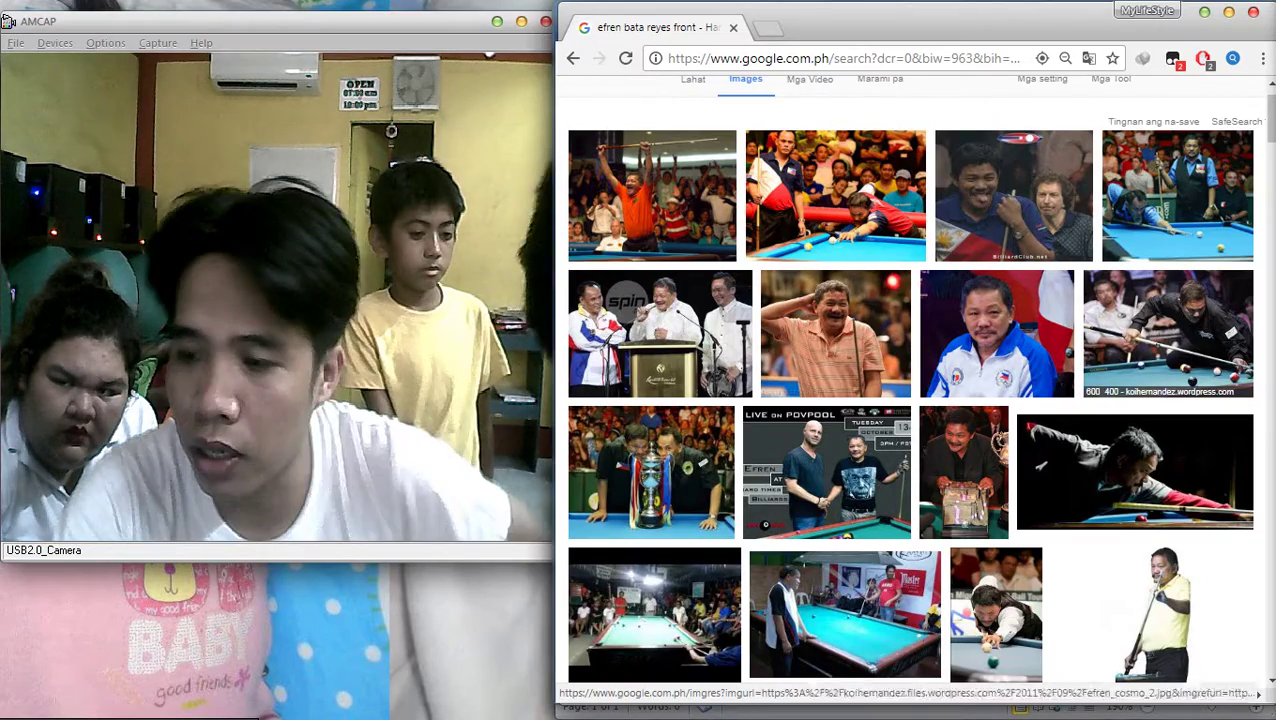
{"action": "scroll", "coordinate": [835, 270], "scroll_direction": "up", "scroll_amount": 1}
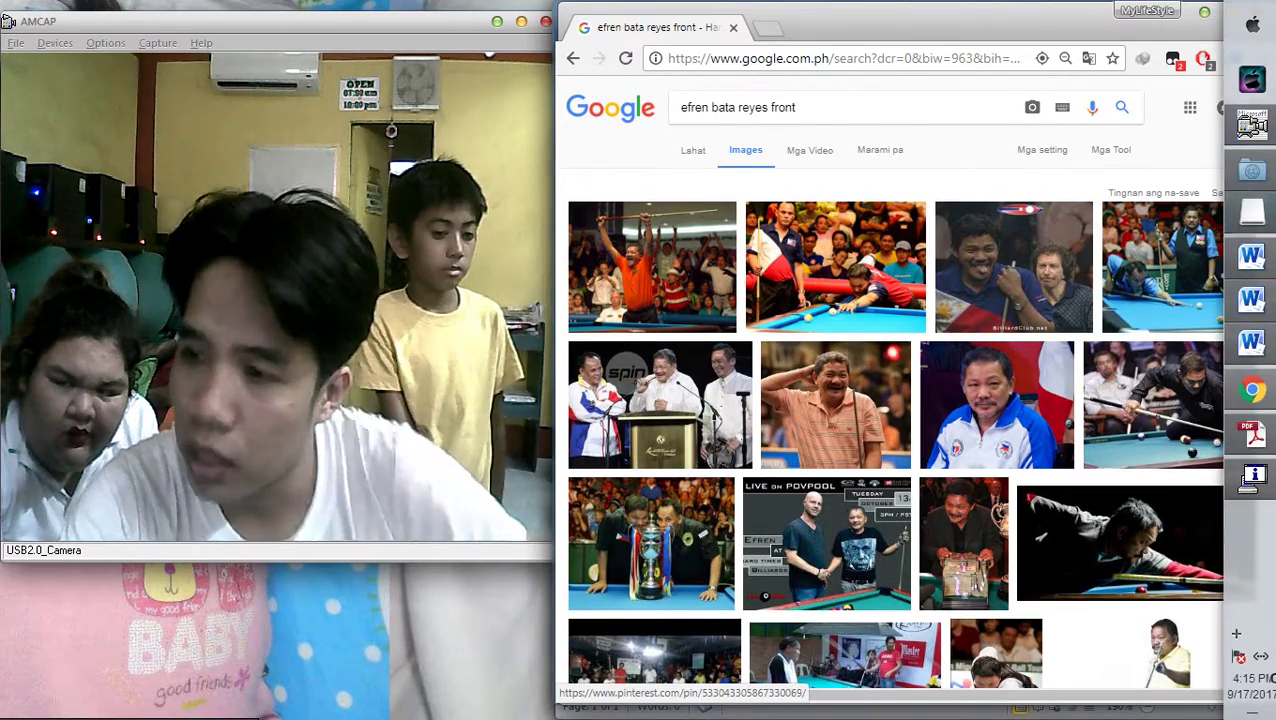
Minimize Chrome and drag the Billiards picture onto the park photo in kayla.docx
{"action": "left_click", "coordinate": [1250, 125]}
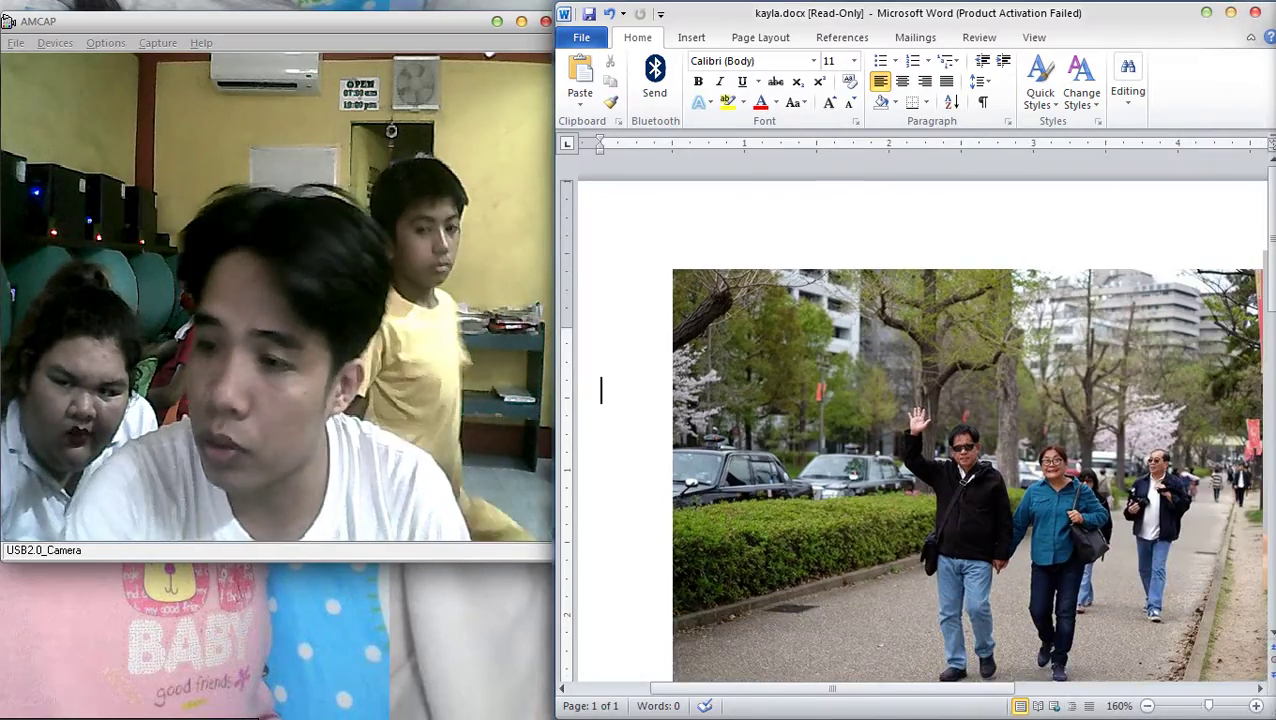
{"action": "scroll", "coordinate": [920, 430], "scroll_direction": "down", "scroll_amount": 4, "text": "ctrl"}
{"action": "left_click_drag", "start_coordinate": [1180, 350], "coordinate": [755, 380]}
{"action": "scroll", "coordinate": [920, 430], "scroll_direction": "up", "scroll_amount": 2, "text": "ctrl"}
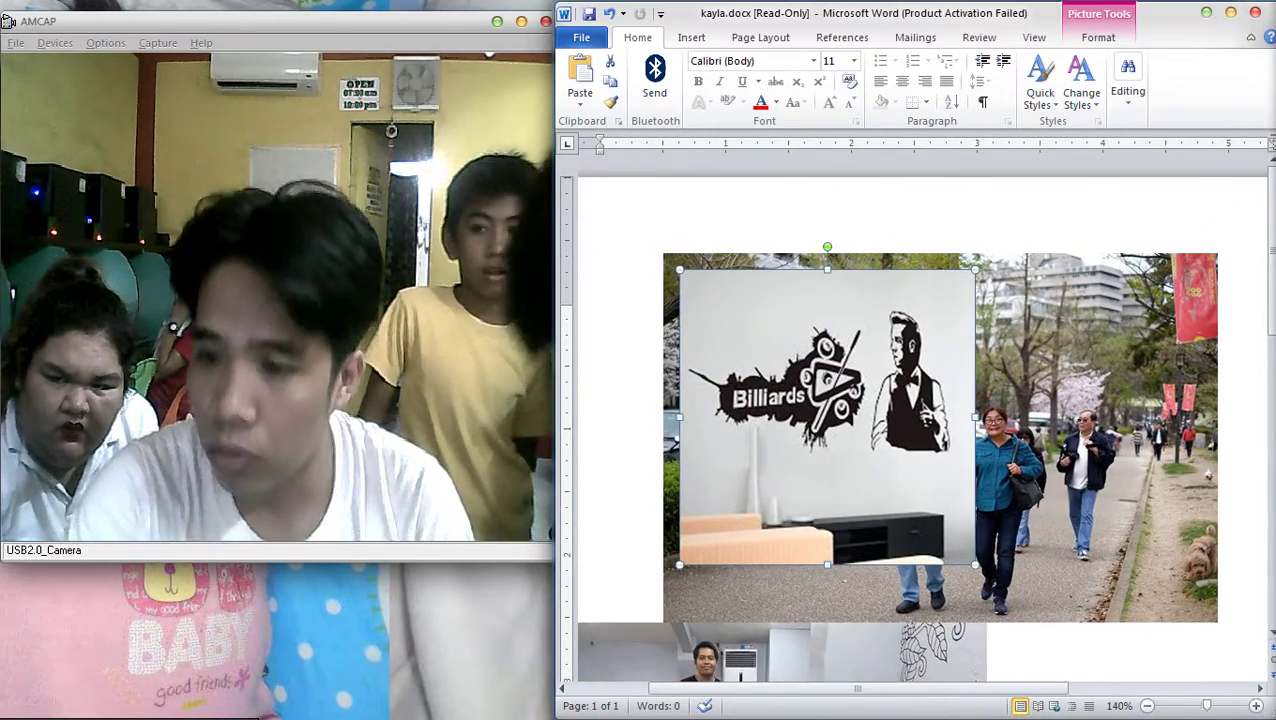
{"action": "key", "text": "alt+Tab"}
{"action": "key", "text": "alt+Tab"}
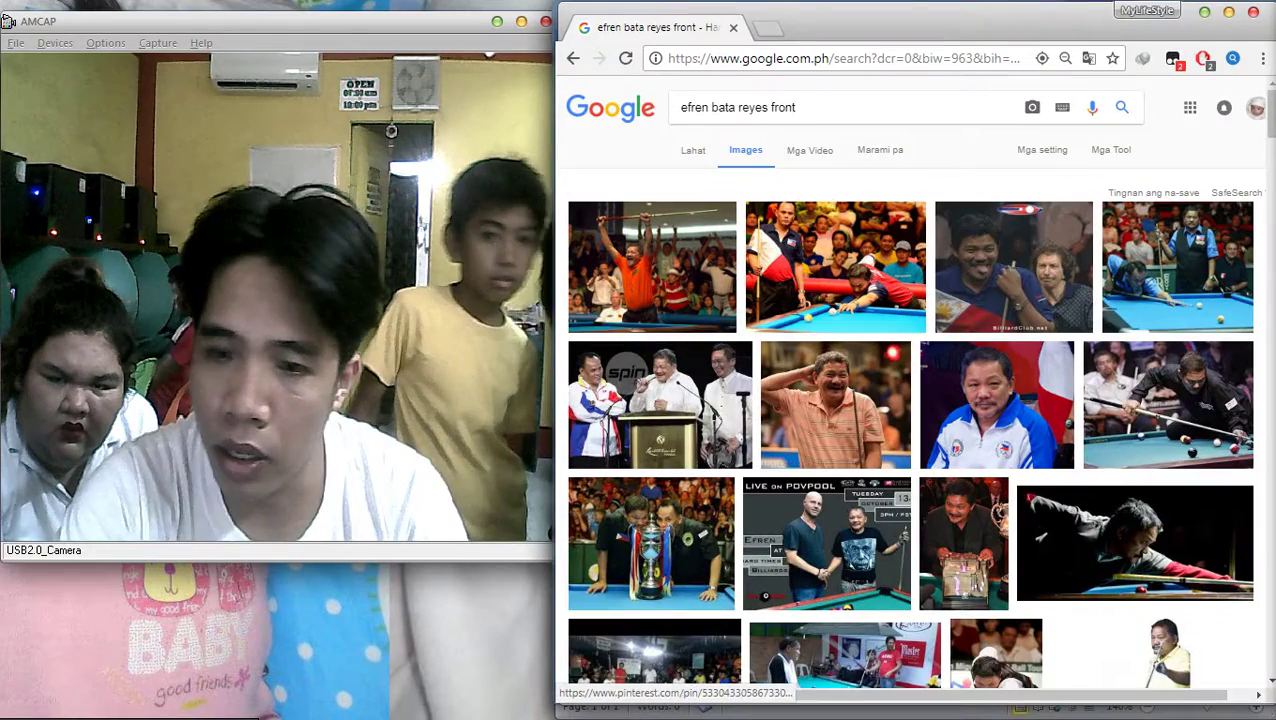
Replace the query with an image search for 'billiards player'
{"action": "left_click", "coordinate": [740, 107]}
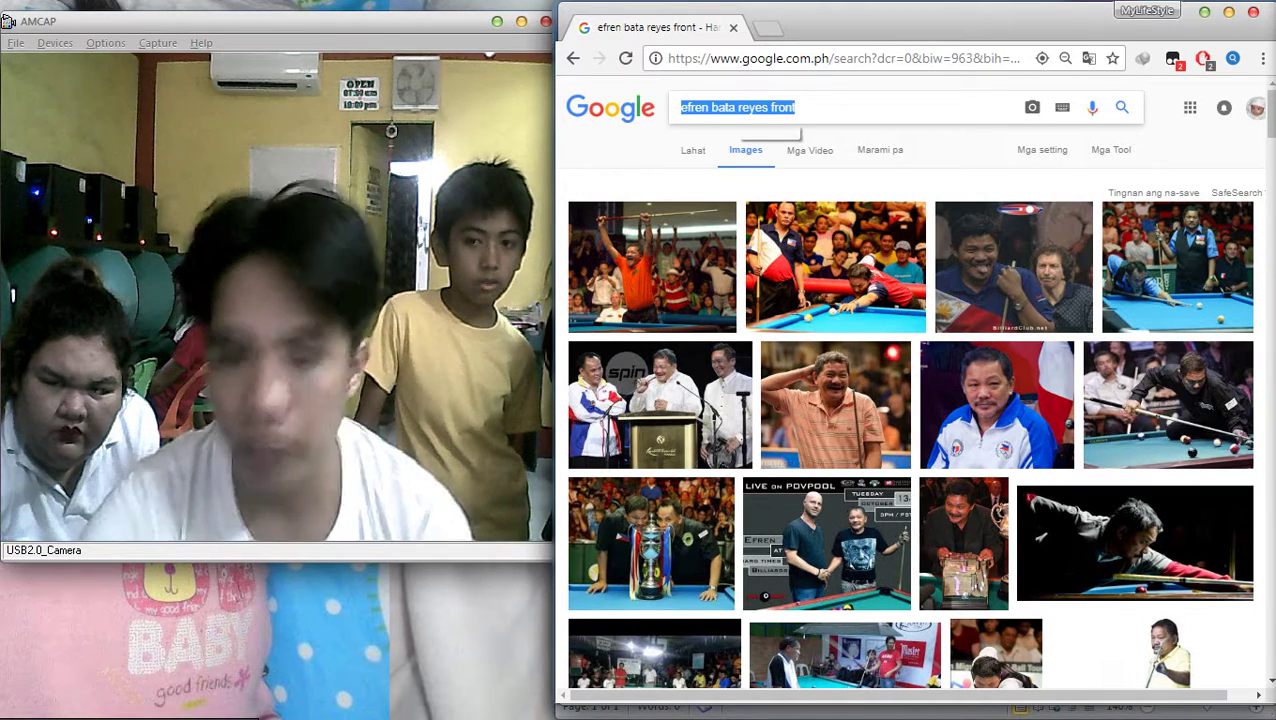
{"action": "type", "text": "bill"}
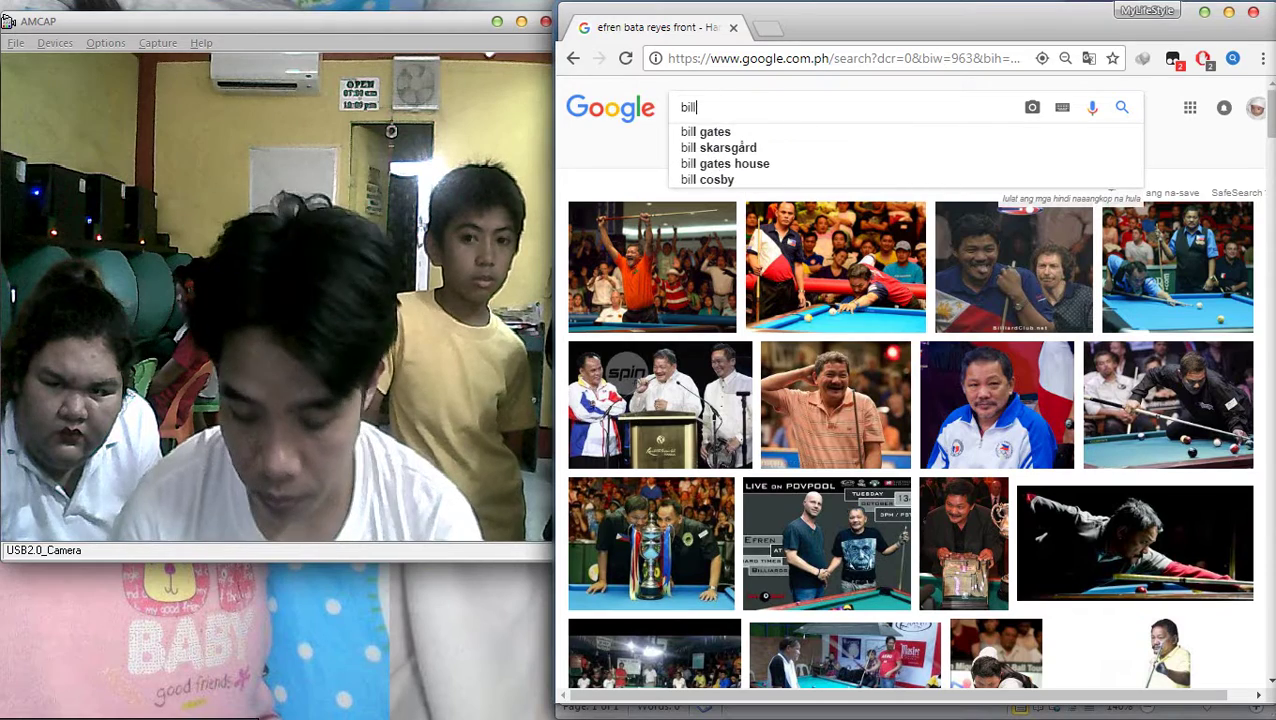
{"action": "type", "text": "iards pla"}
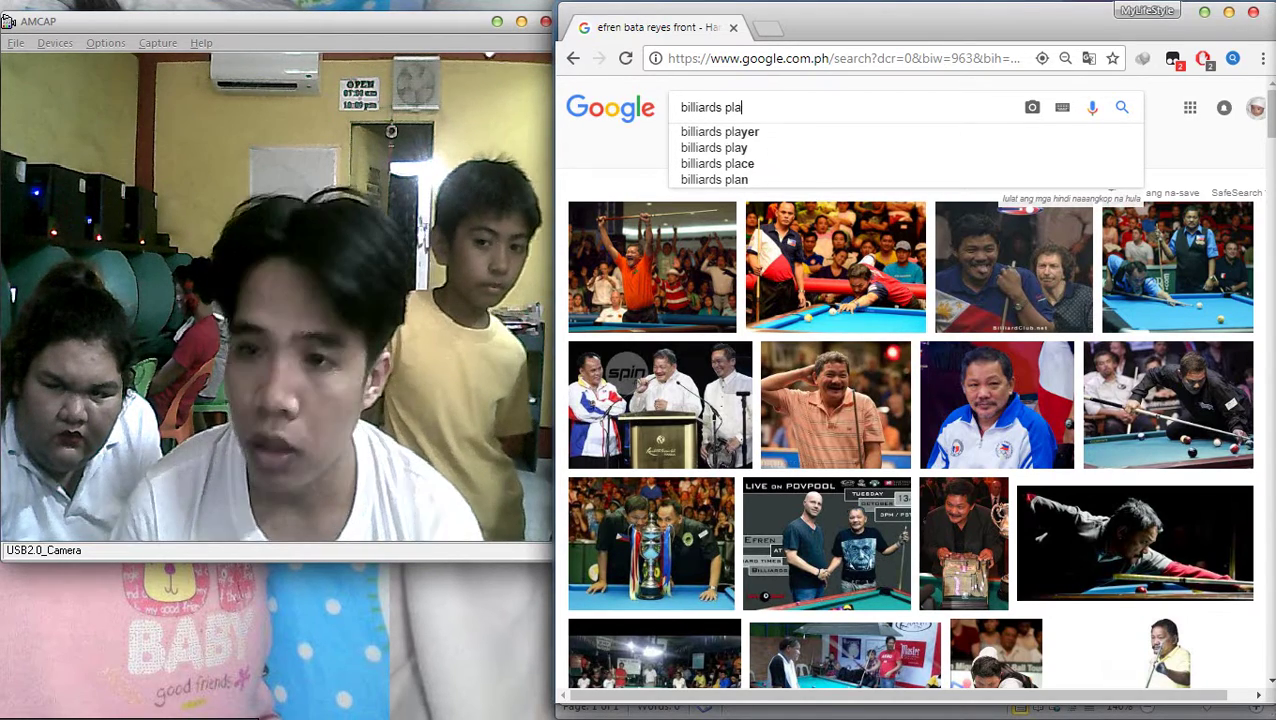
{"action": "type", "text": "yer"}
{"action": "key", "text": "Return"}
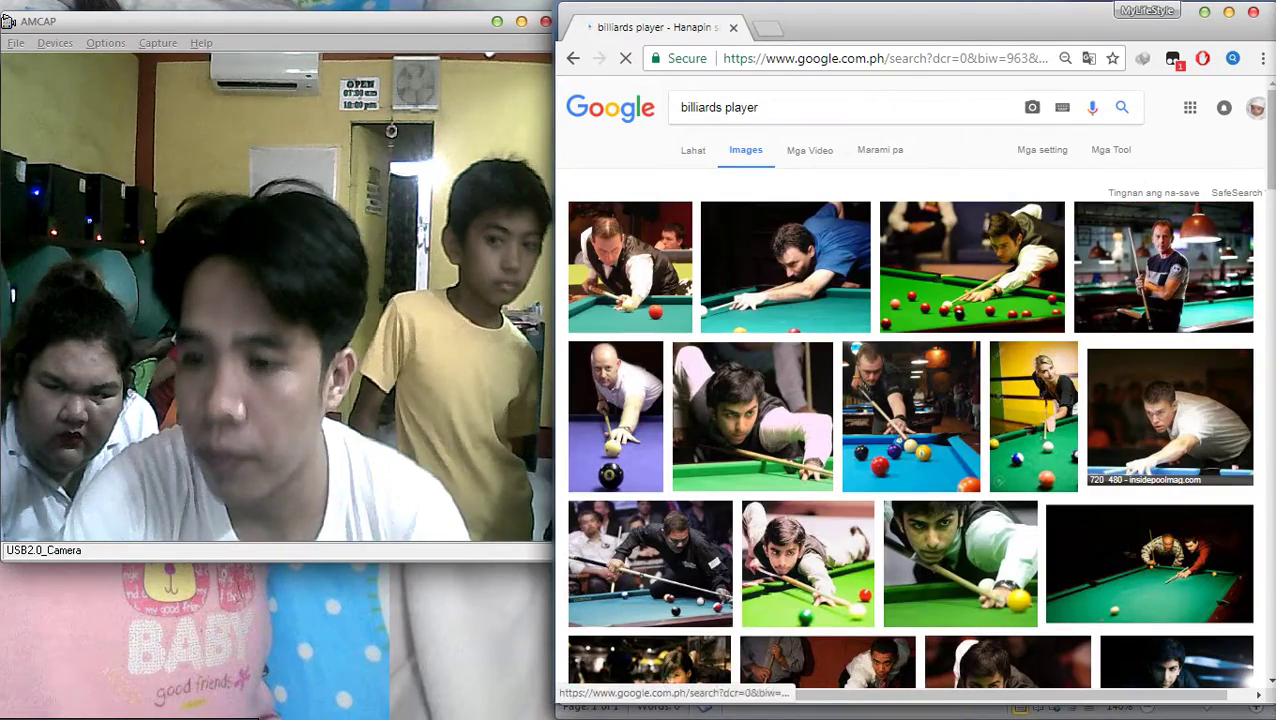
{"action": "scroll", "coordinate": [910, 400], "scroll_direction": "down", "scroll_amount": 3}
Preview Pankaj Advani snooker photos and open the Daily Mail source article in a new tab
{"action": "left_click", "coordinate": [752, 230]}
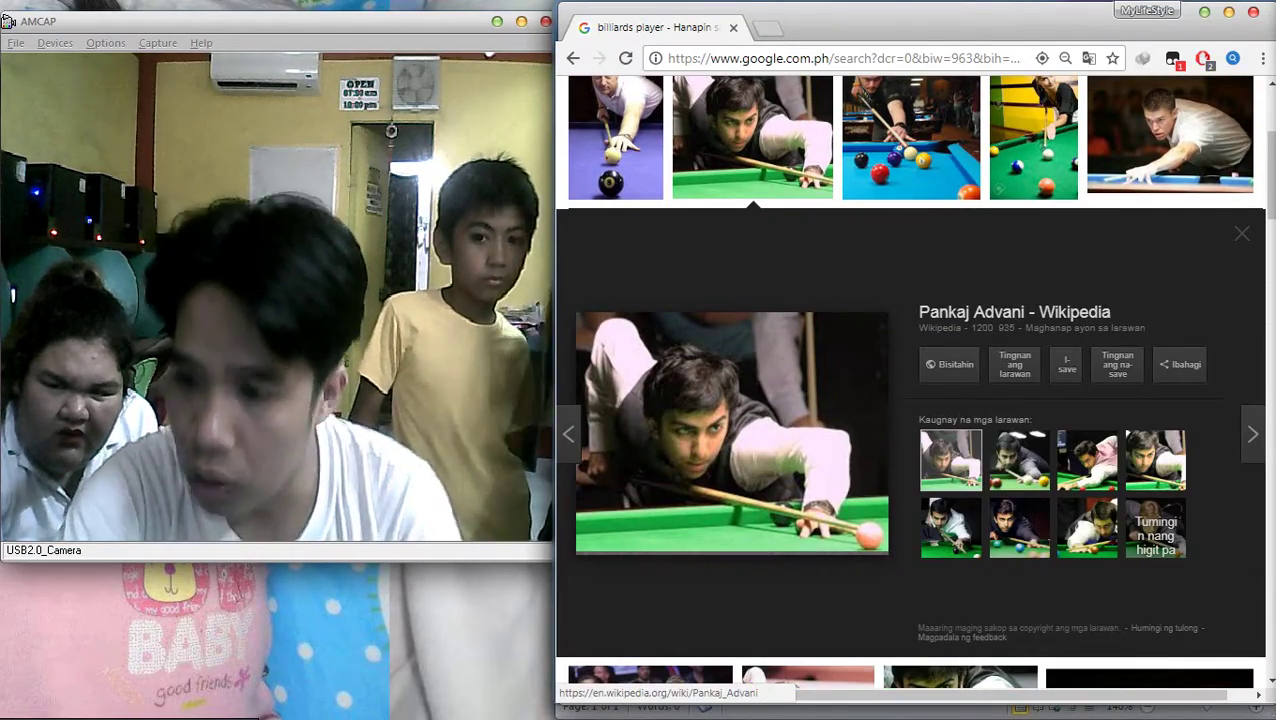
{"action": "left_click", "coordinate": [1155, 460]}
{"action": "scroll", "coordinate": [1155, 300], "scroll_direction": "down", "scroll_amount": 3}
{"action": "scroll", "coordinate": [910, 400], "scroll_direction": "down", "scroll_amount": 2}
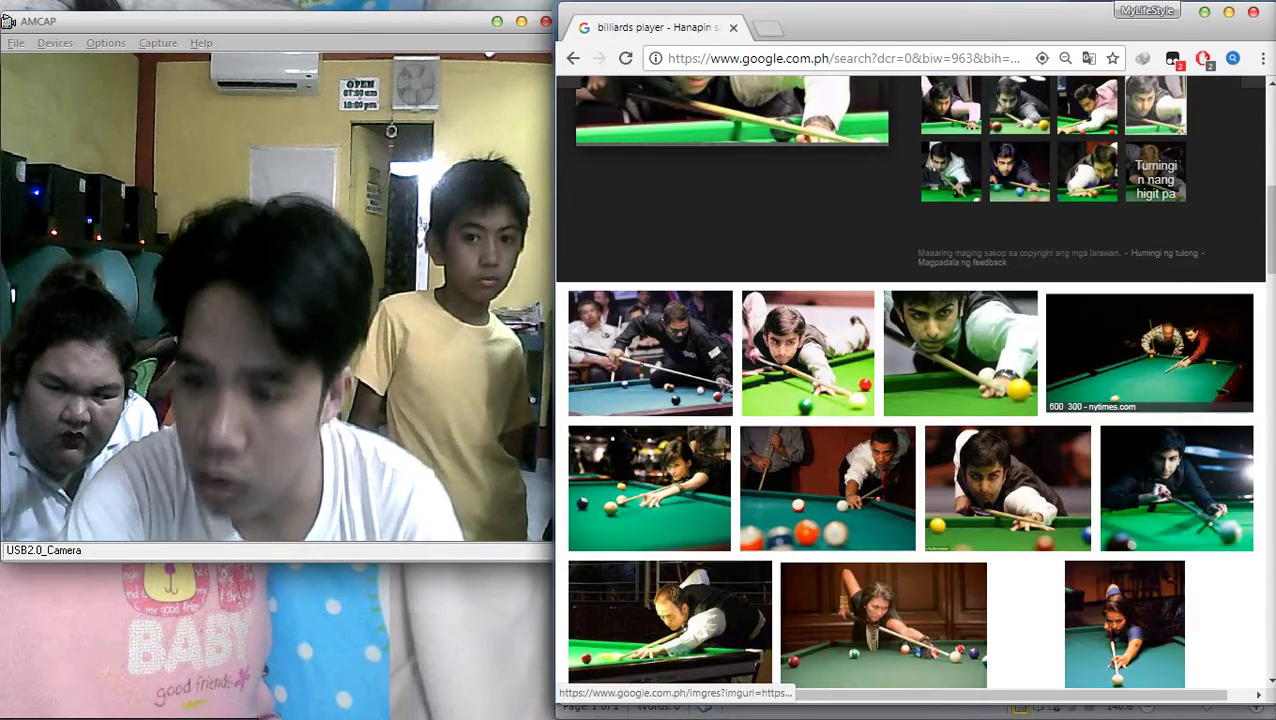
{"action": "left_click", "coordinate": [1008, 490]}
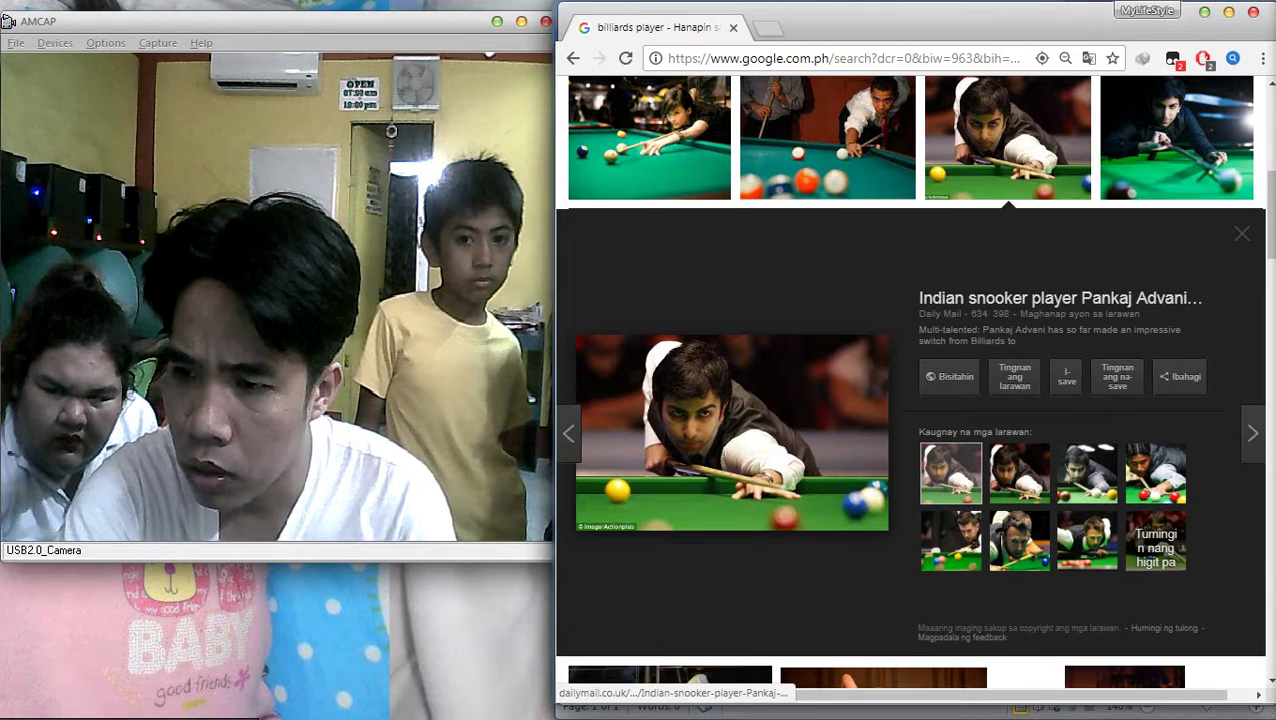
{"action": "left_click", "coordinate": [1060, 297]}
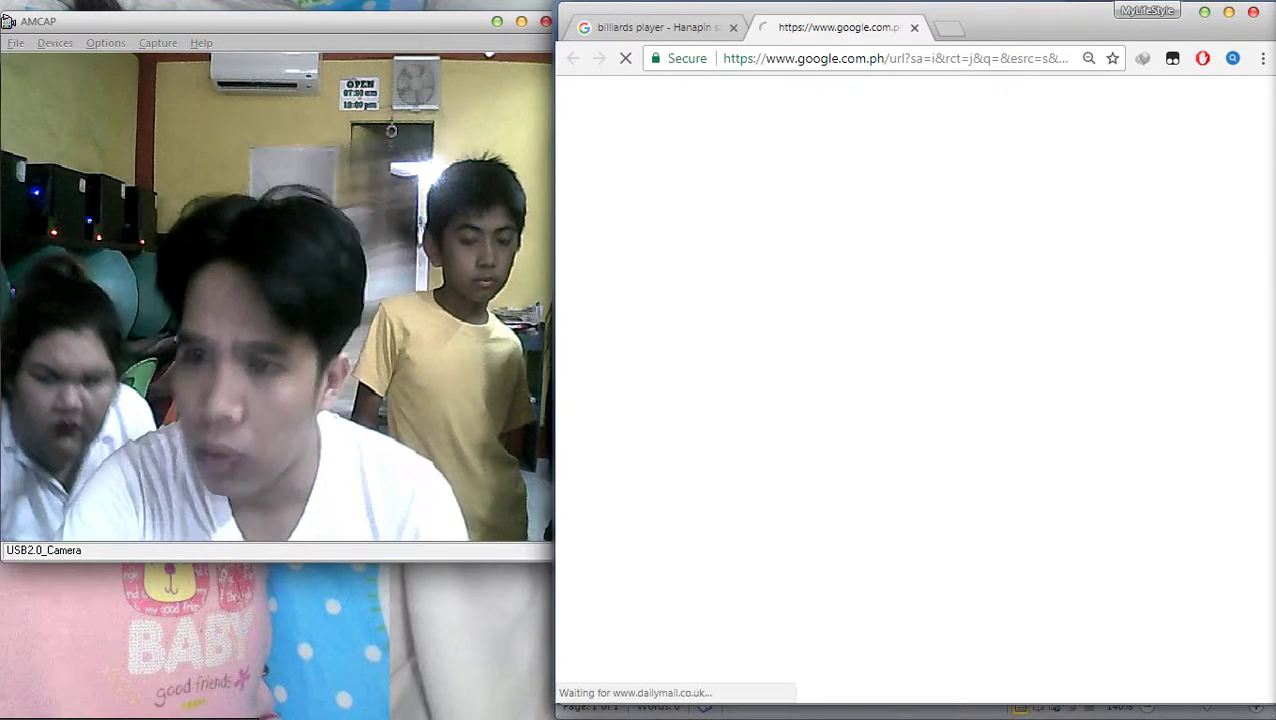
Scroll the Daily Mail article to the Judd Trump photo and select his name in the caption
{"action": "key", "text": "ctrl+shift+Tab"}
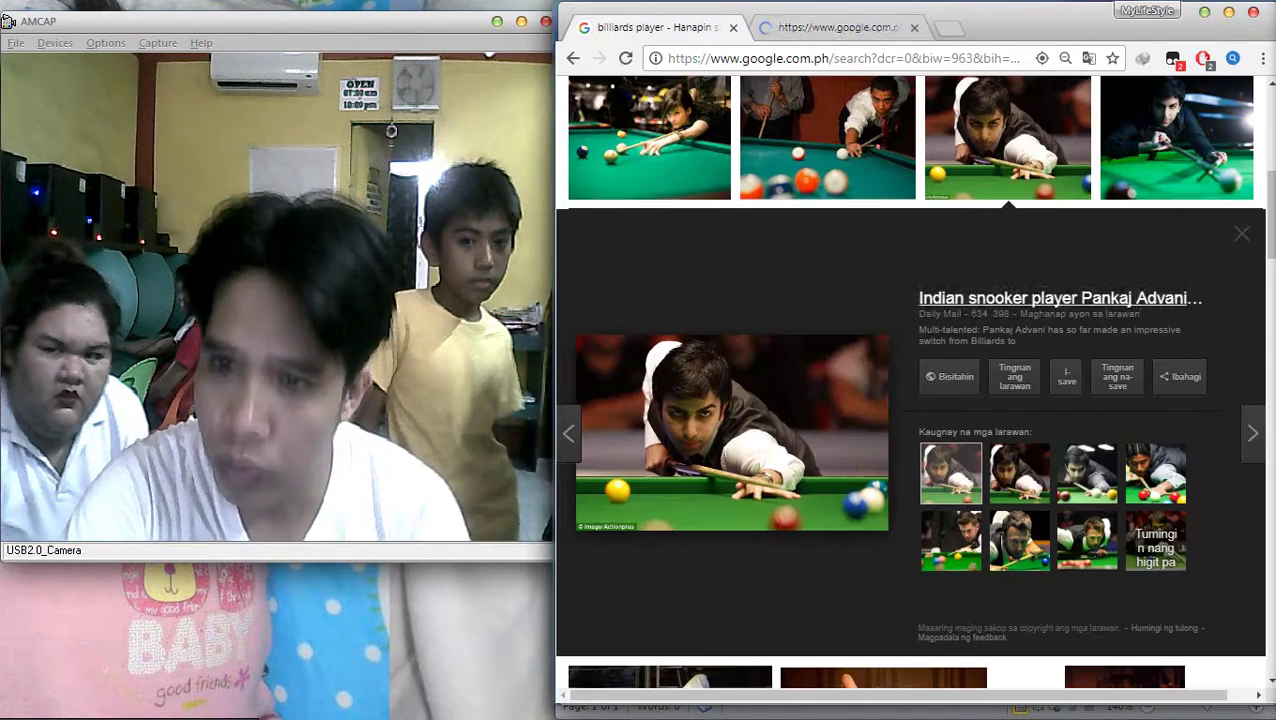
{"action": "key", "text": "ctrl+Tab"}
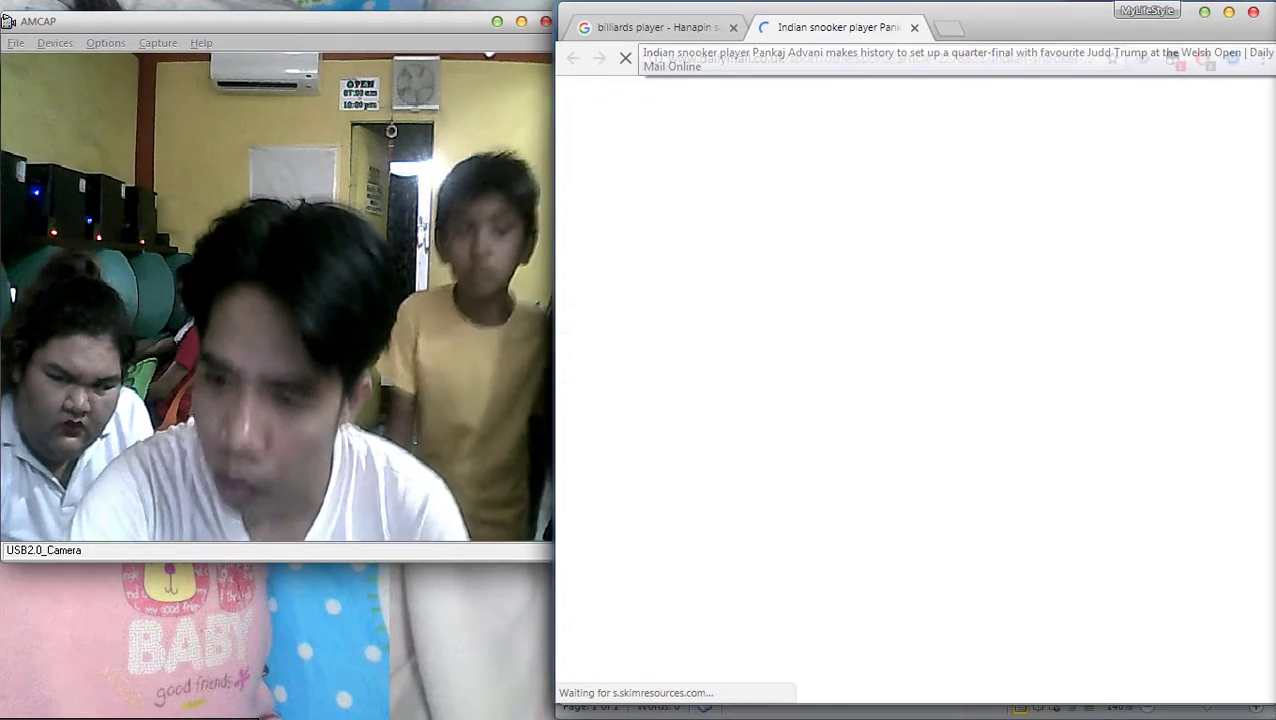
{"action": "scroll", "coordinate": [915, 400], "scroll_direction": "down", "scroll_amount": 4}
{"action": "scroll", "coordinate": [855, 400], "scroll_direction": "down", "scroll_amount": 3}
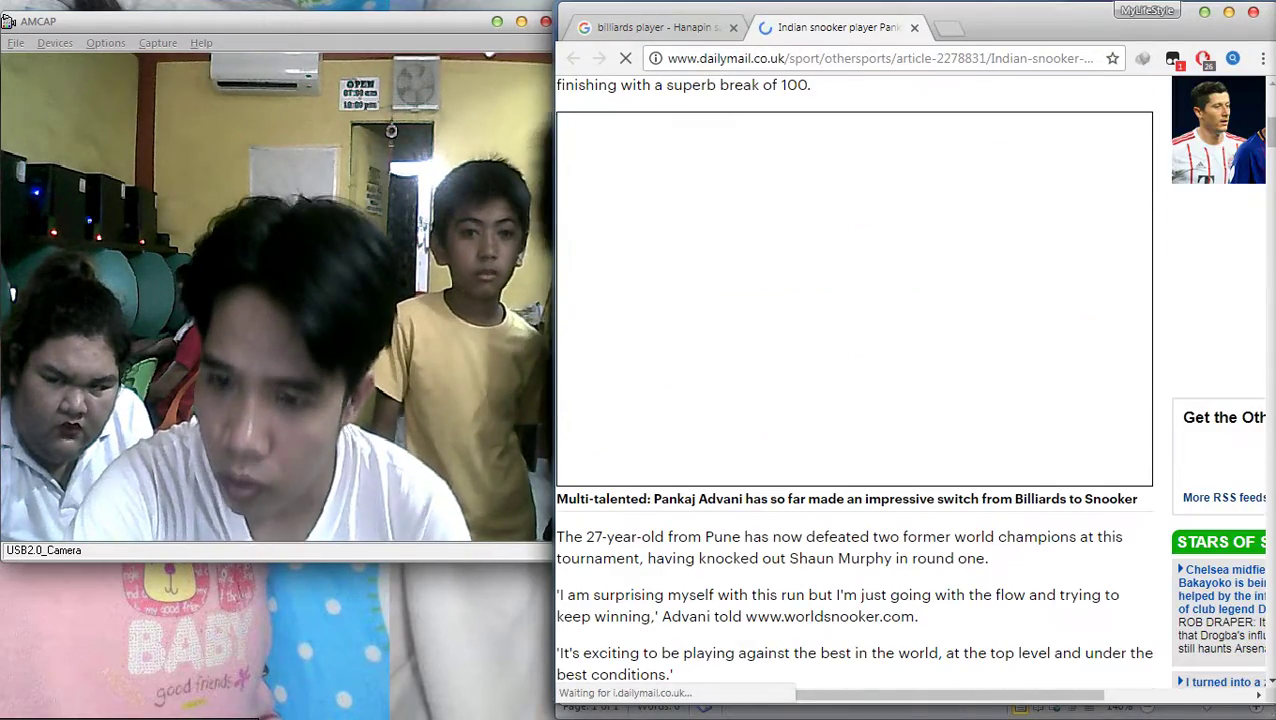
{"action": "scroll", "coordinate": [855, 400], "scroll_direction": "up", "scroll_amount": 3}
{"action": "scroll", "coordinate": [855, 400], "scroll_direction": "down", "scroll_amount": 3}
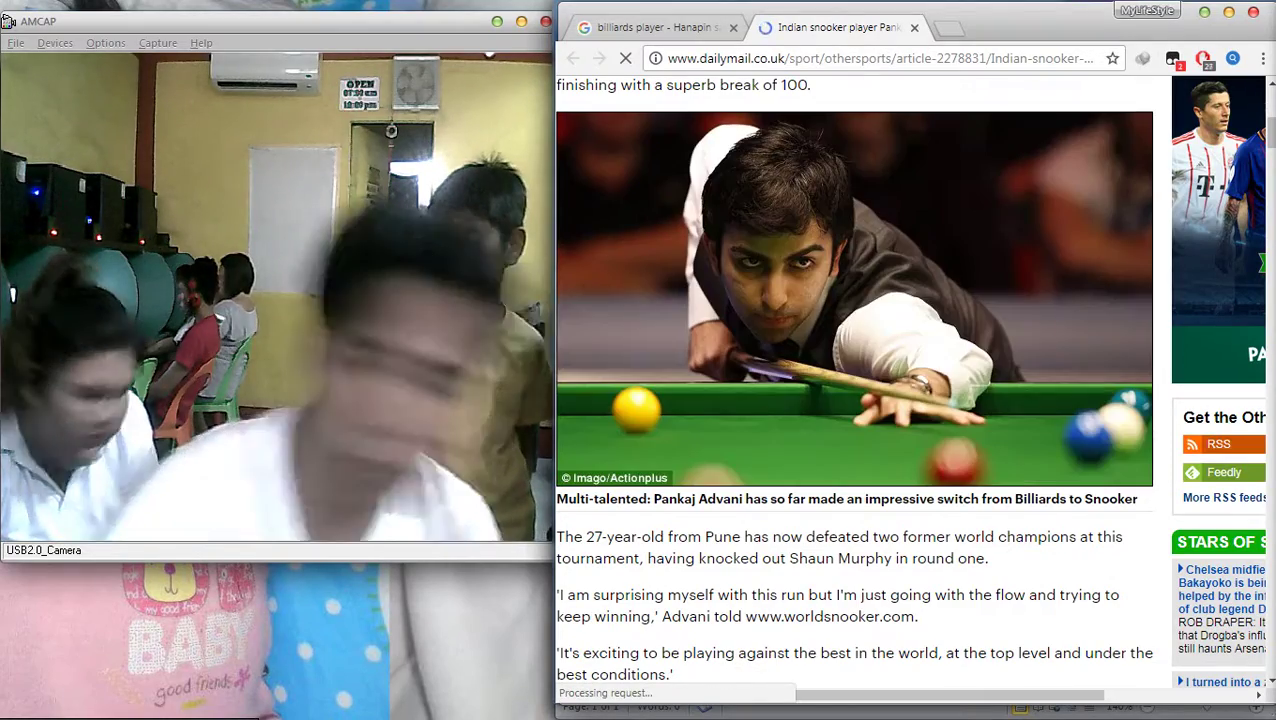
{"action": "scroll", "coordinate": [855, 400], "scroll_direction": "down", "scroll_amount": 6}
{"action": "scroll", "coordinate": [855, 400], "scroll_direction": "down", "scroll_amount": 9}
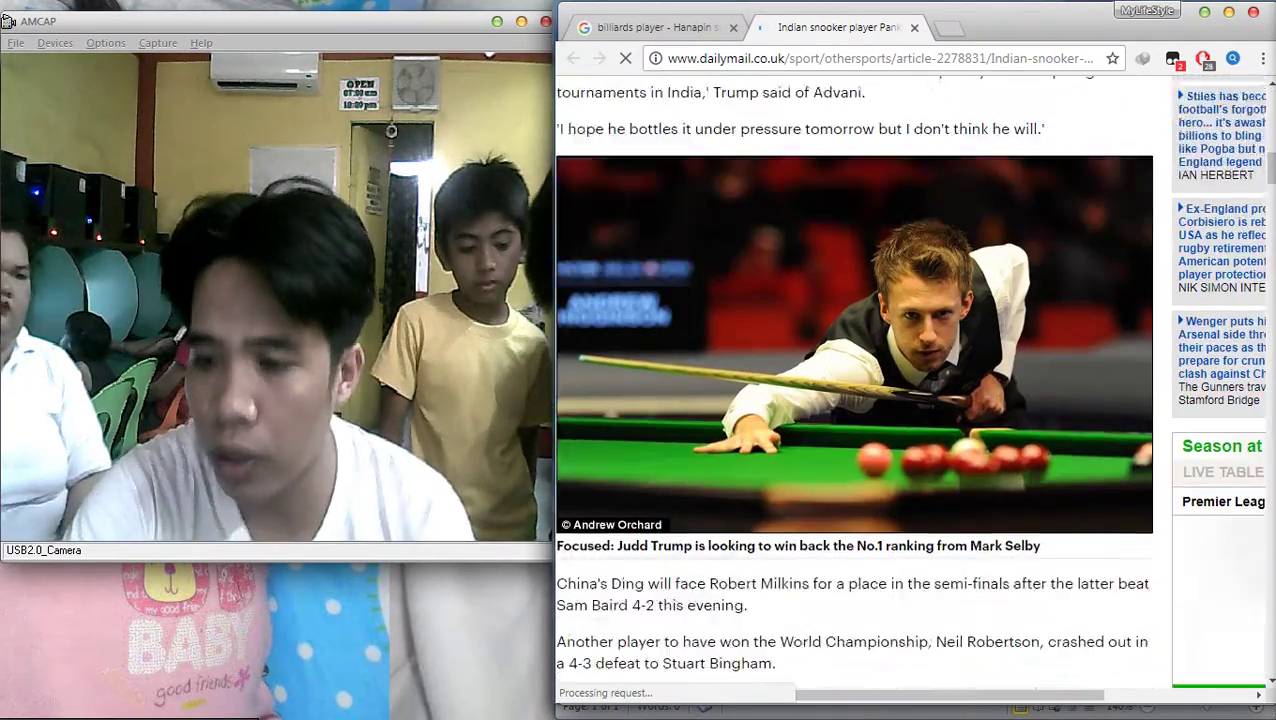
{"action": "scroll", "coordinate": [855, 400], "scroll_direction": "up", "scroll_amount": 7}
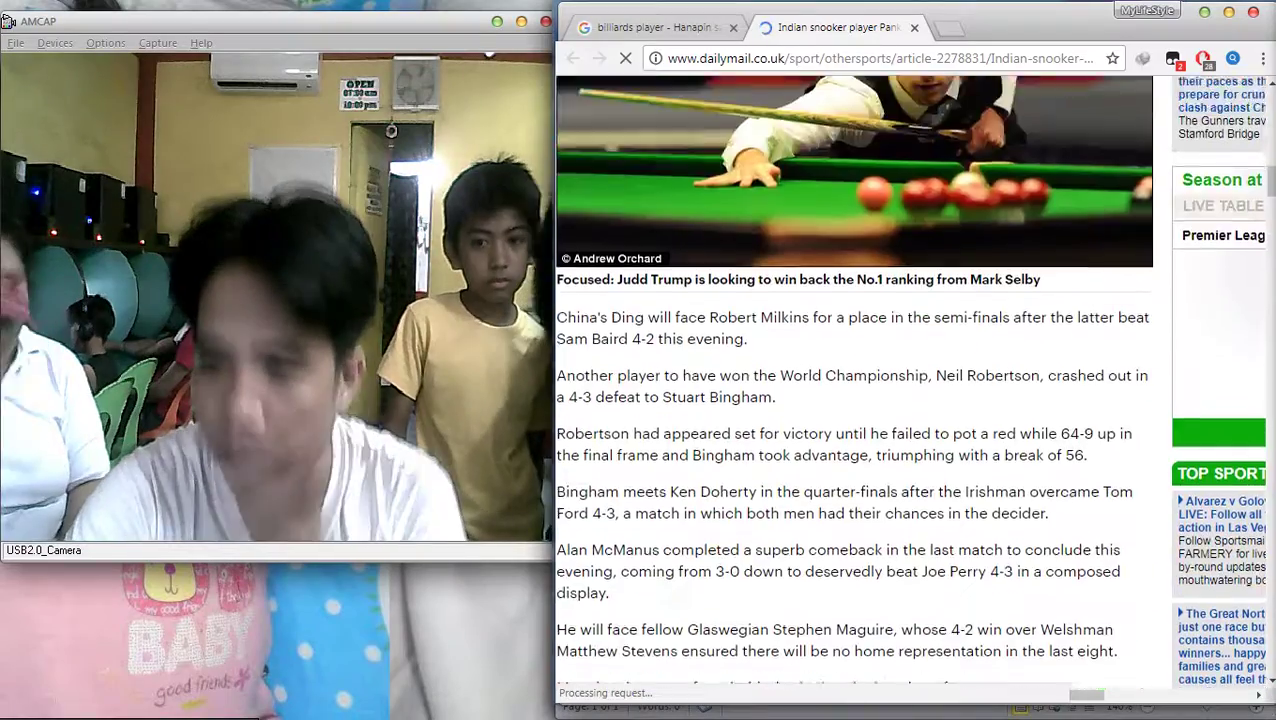
{"action": "scroll", "coordinate": [855, 400], "scroll_direction": "down", "scroll_amount": 1}
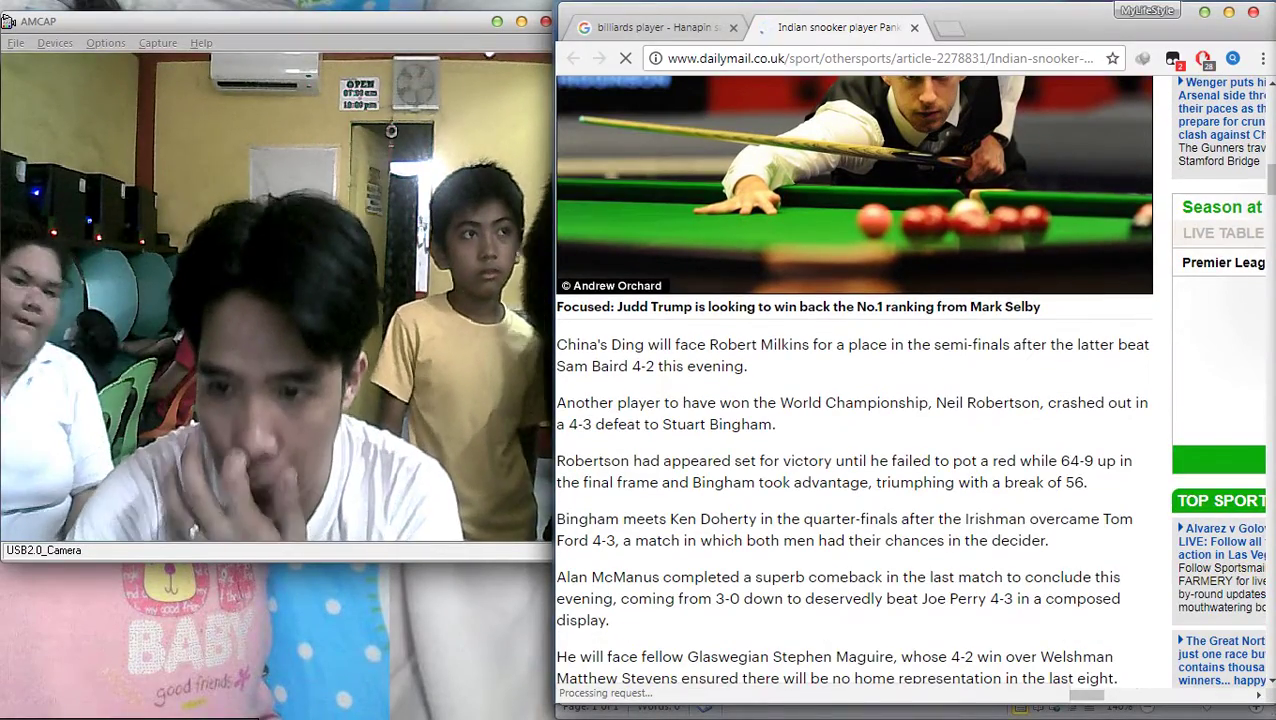
{"action": "left_click_drag", "start_coordinate": [1041, 307], "coordinate": [980, 307]}
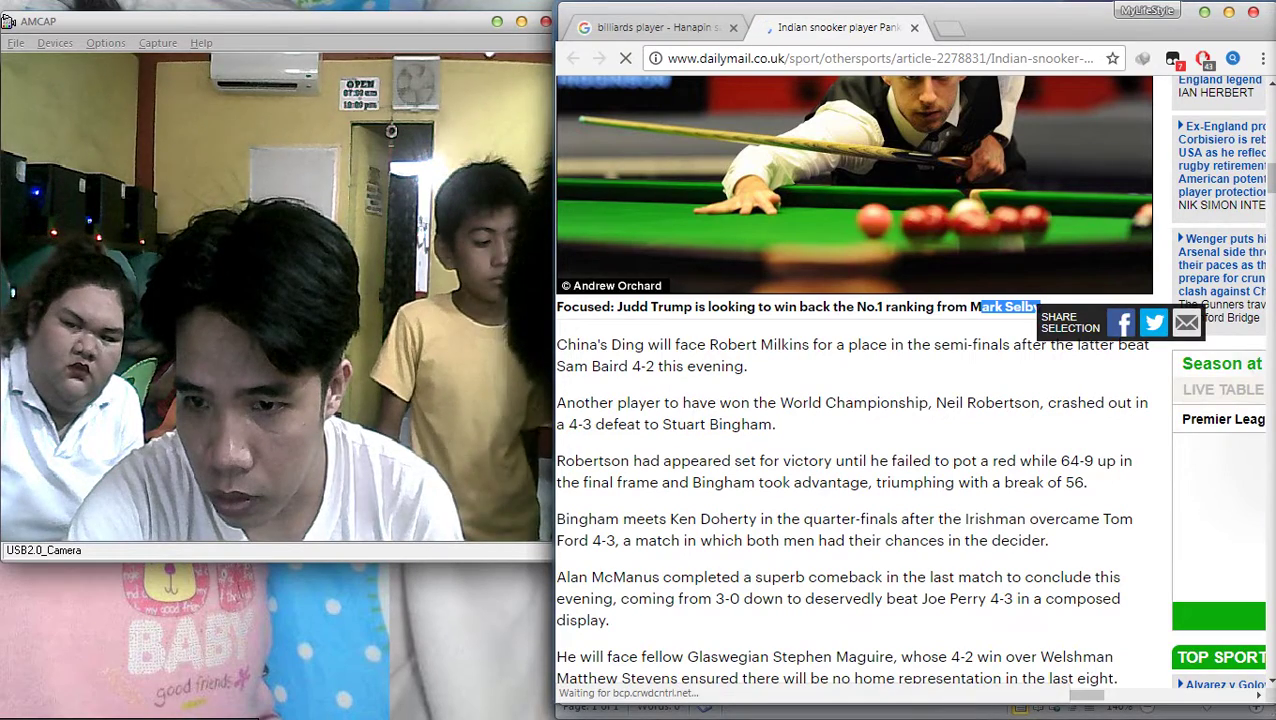
{"action": "left_click_drag", "start_coordinate": [657, 307], "coordinate": [693, 307]}
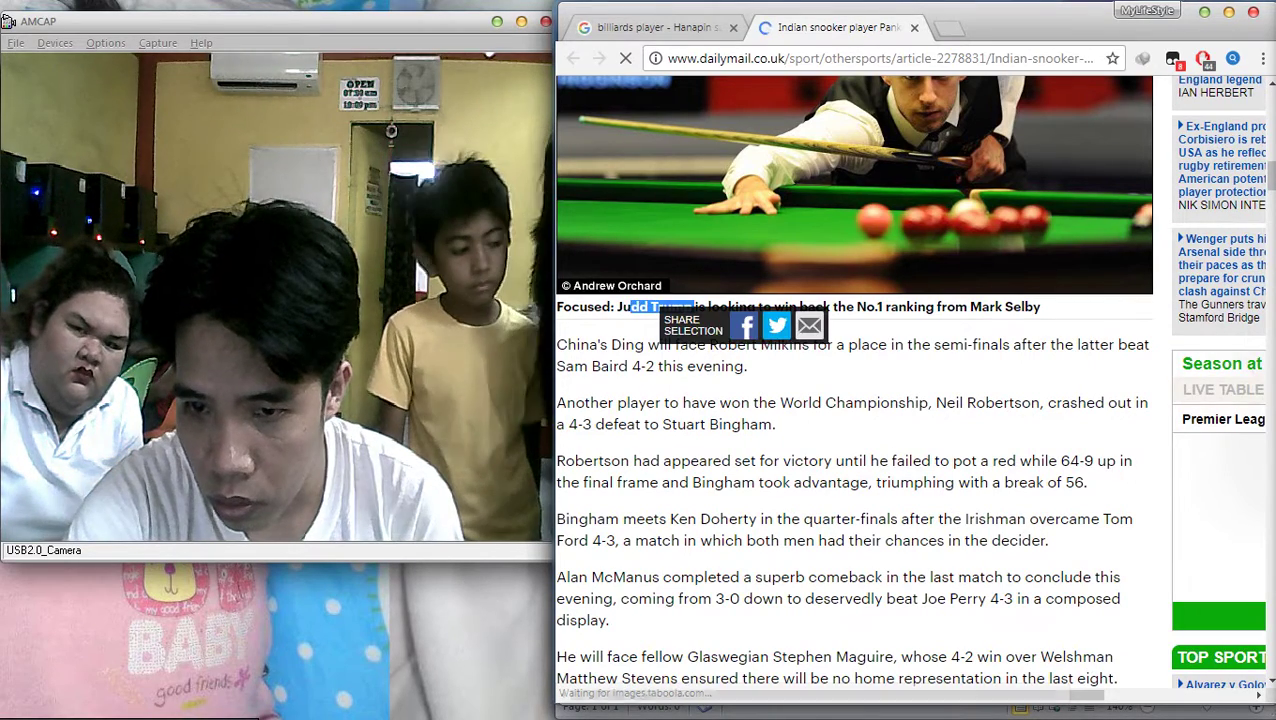
{"action": "key", "text": "ctrl+shift+Tab"}
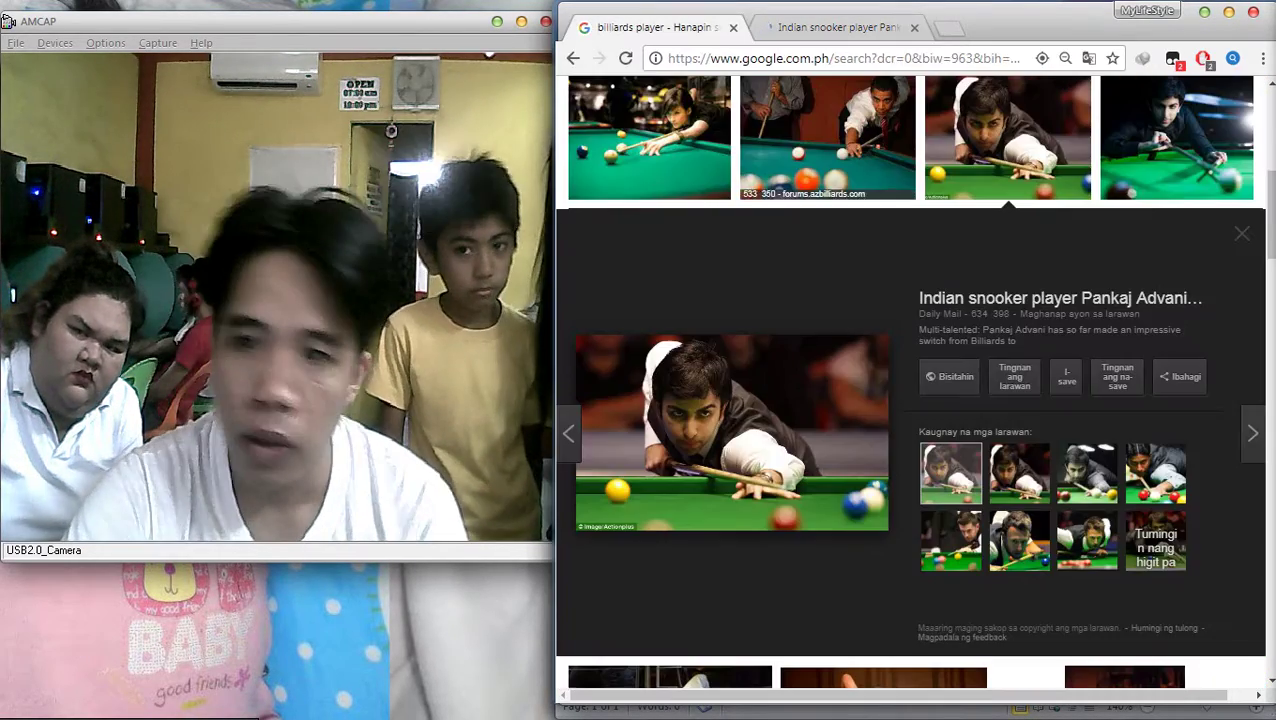
{"action": "key", "text": "ctrl+t"}
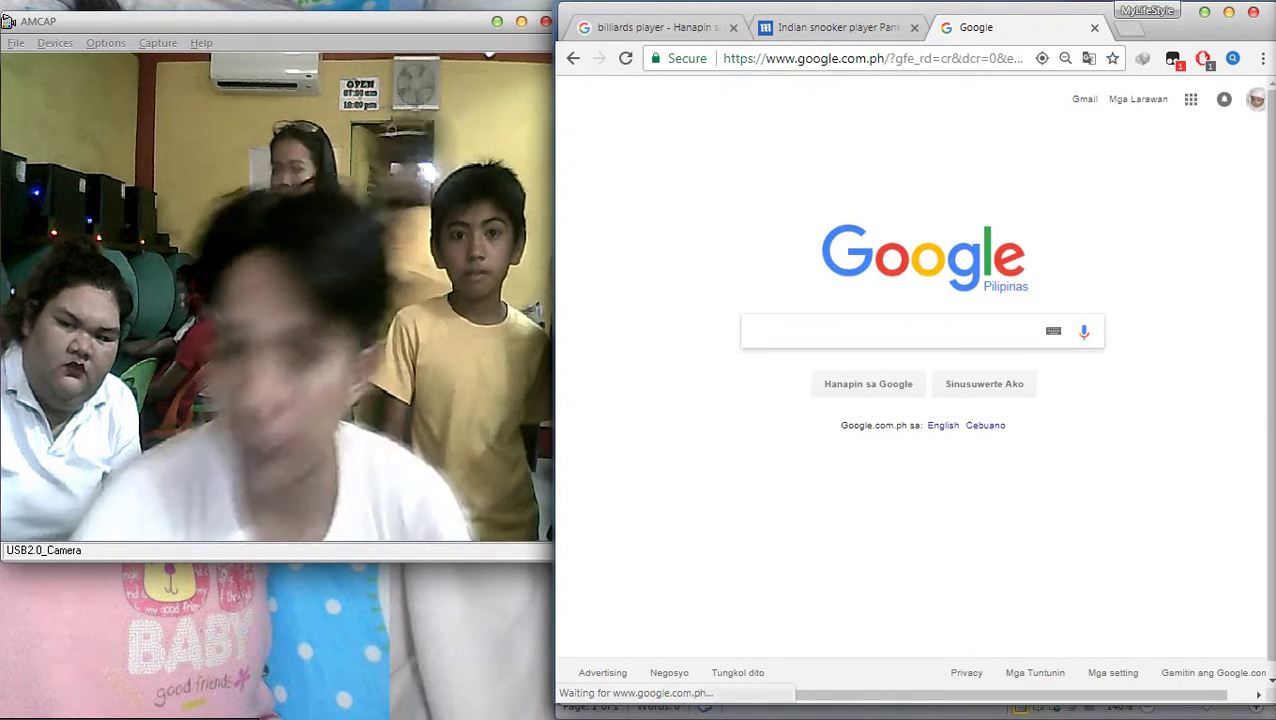
{"action": "type", "text": "Judd Trump"}
{"action": "key", "text": "Return"}
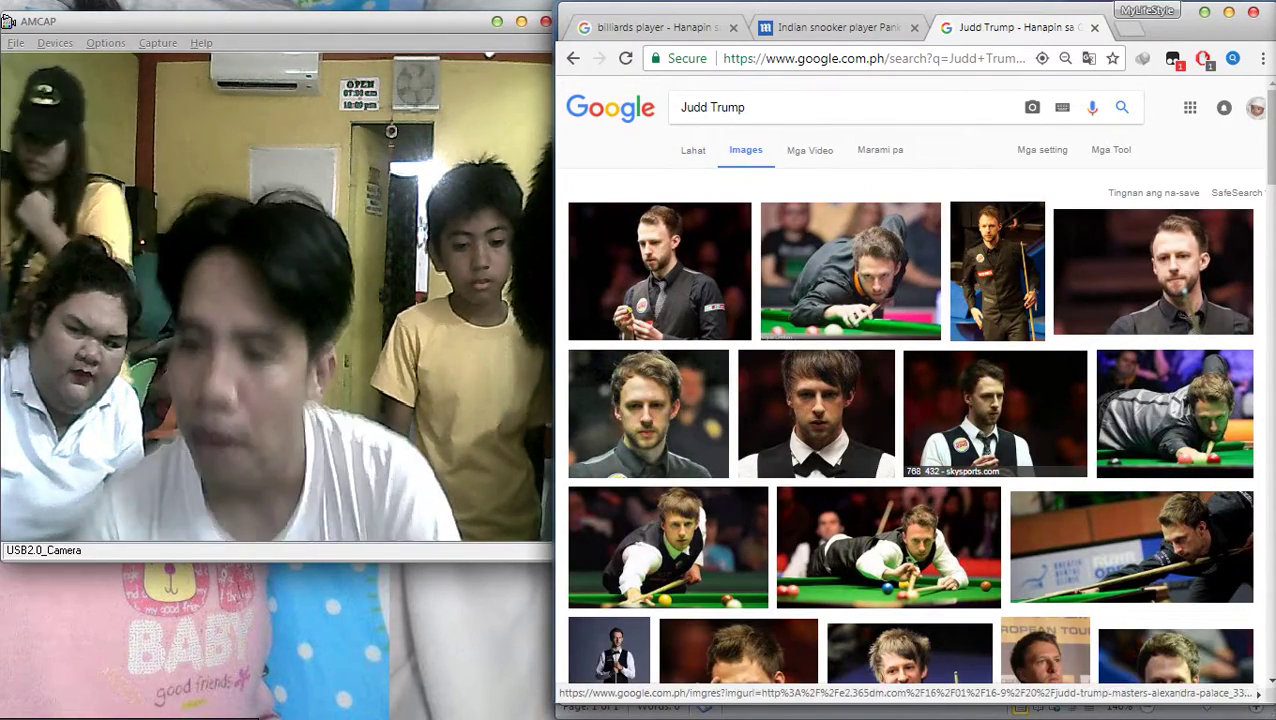
{"action": "left_click", "coordinate": [816, 414]}
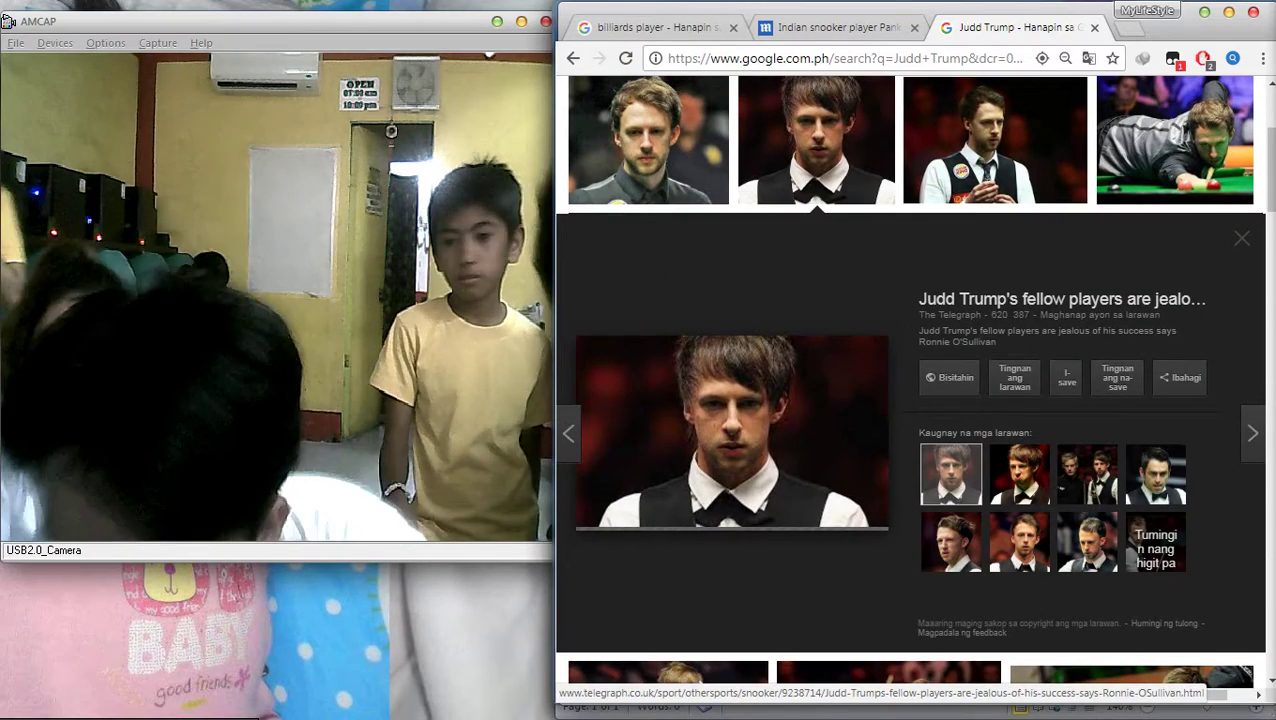
{"action": "left_click", "coordinate": [995, 140]}
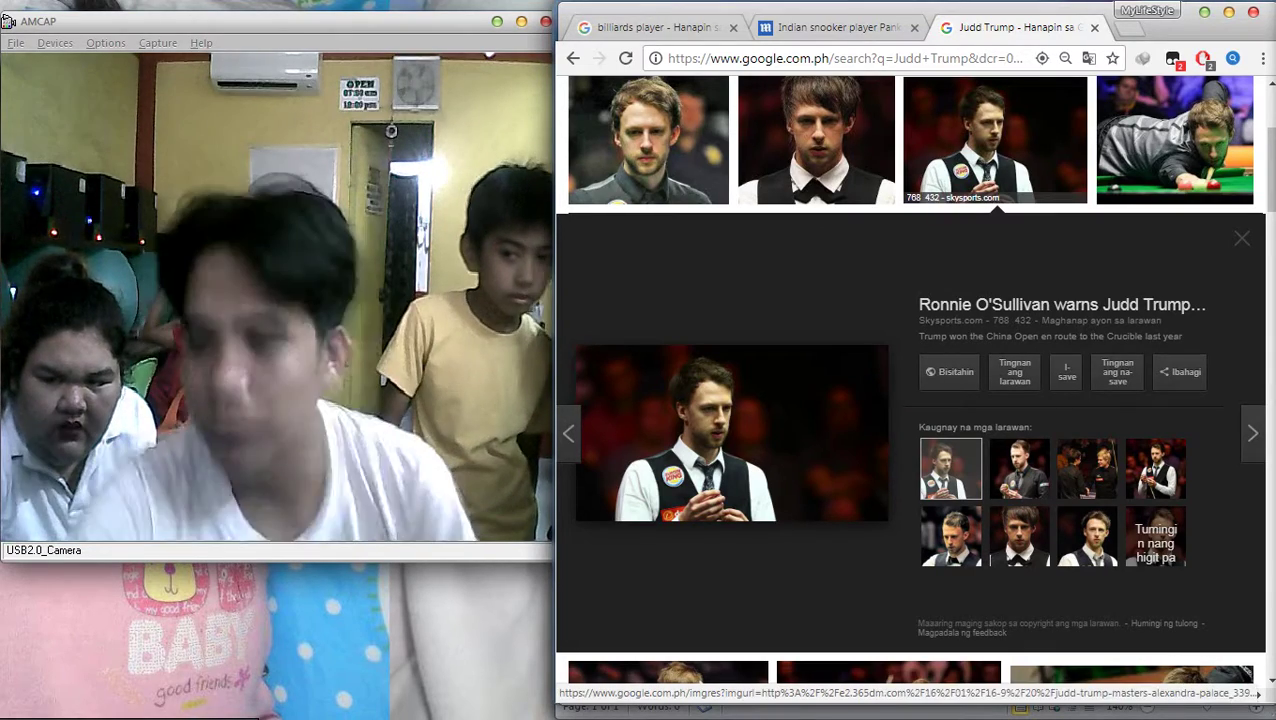
{"action": "scroll", "coordinate": [910, 380], "scroll_direction": "up", "scroll_amount": 2}
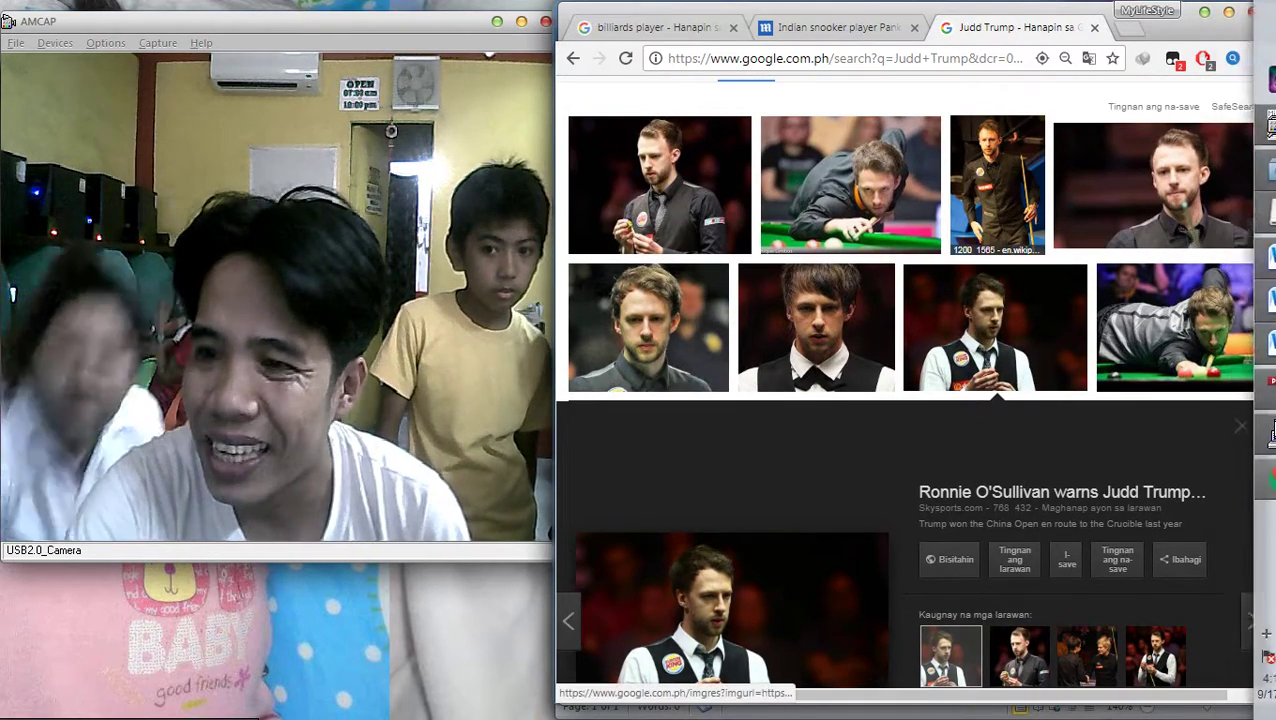
{"action": "left_click", "coordinate": [997, 210]}
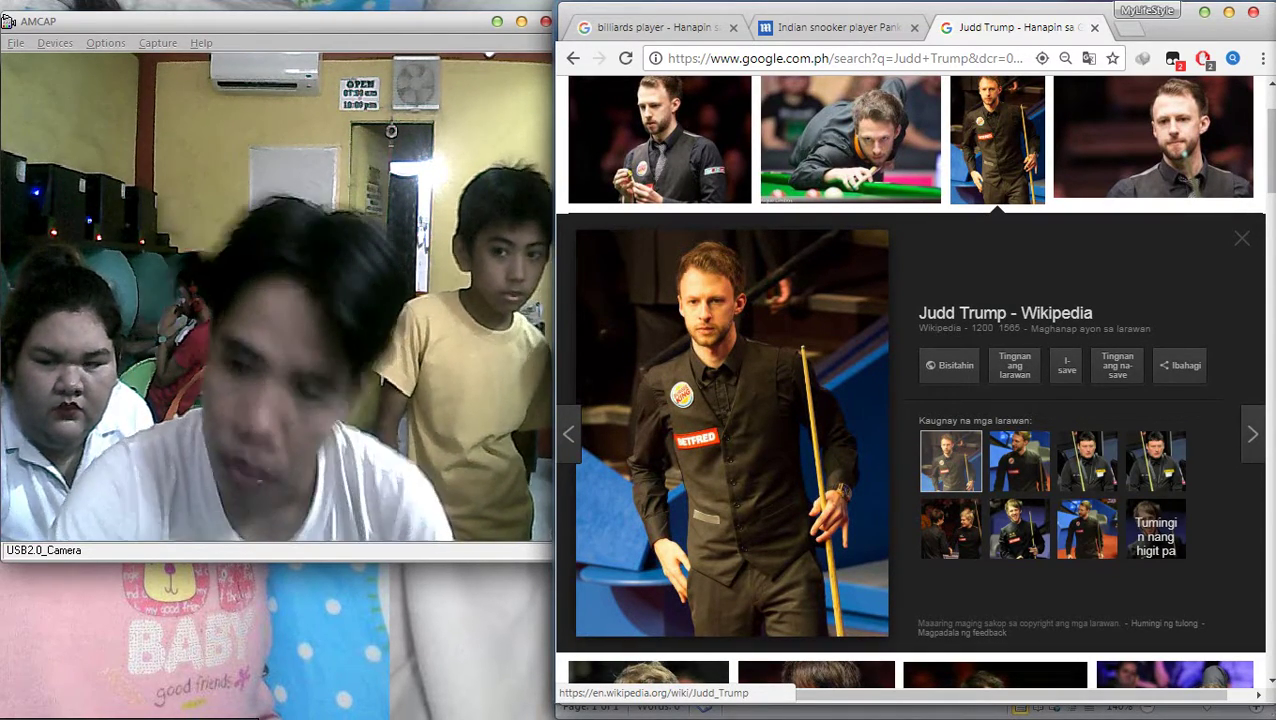
{"action": "right_click", "coordinate": [742, 360]}
{"action": "left_click", "coordinate": [800, 525]}
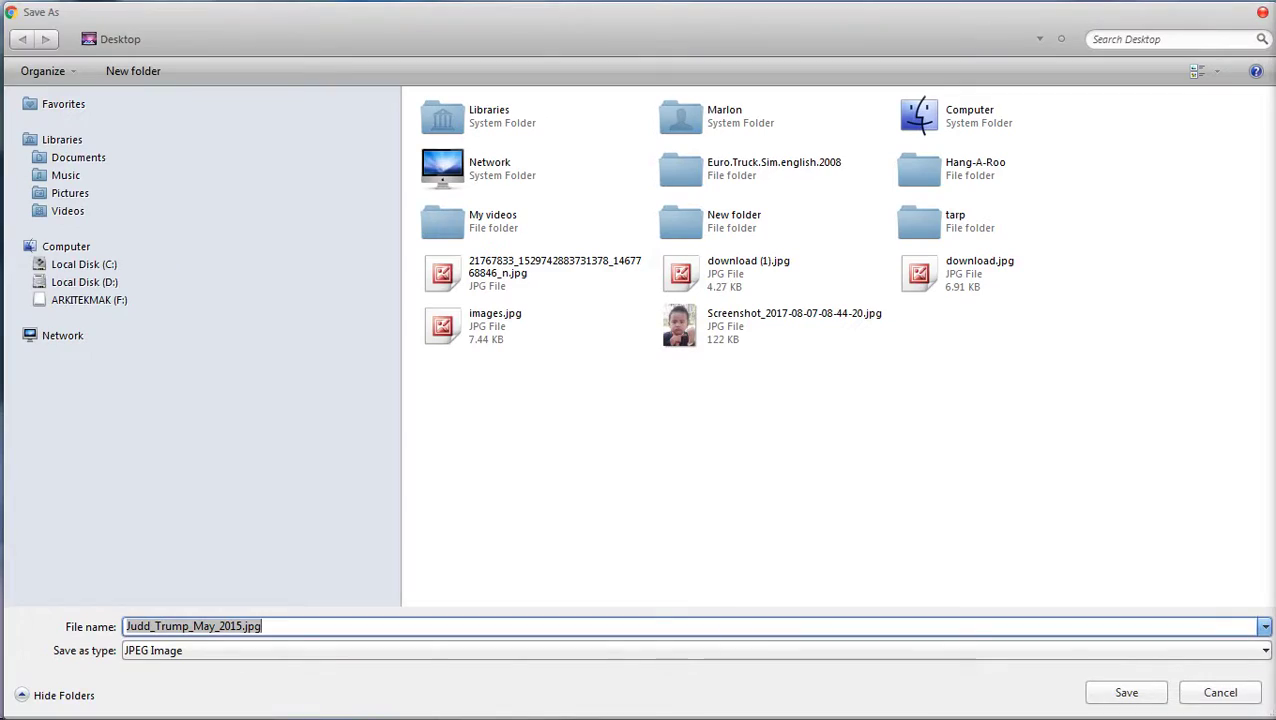
{"action": "left_click", "coordinate": [1262, 12]}
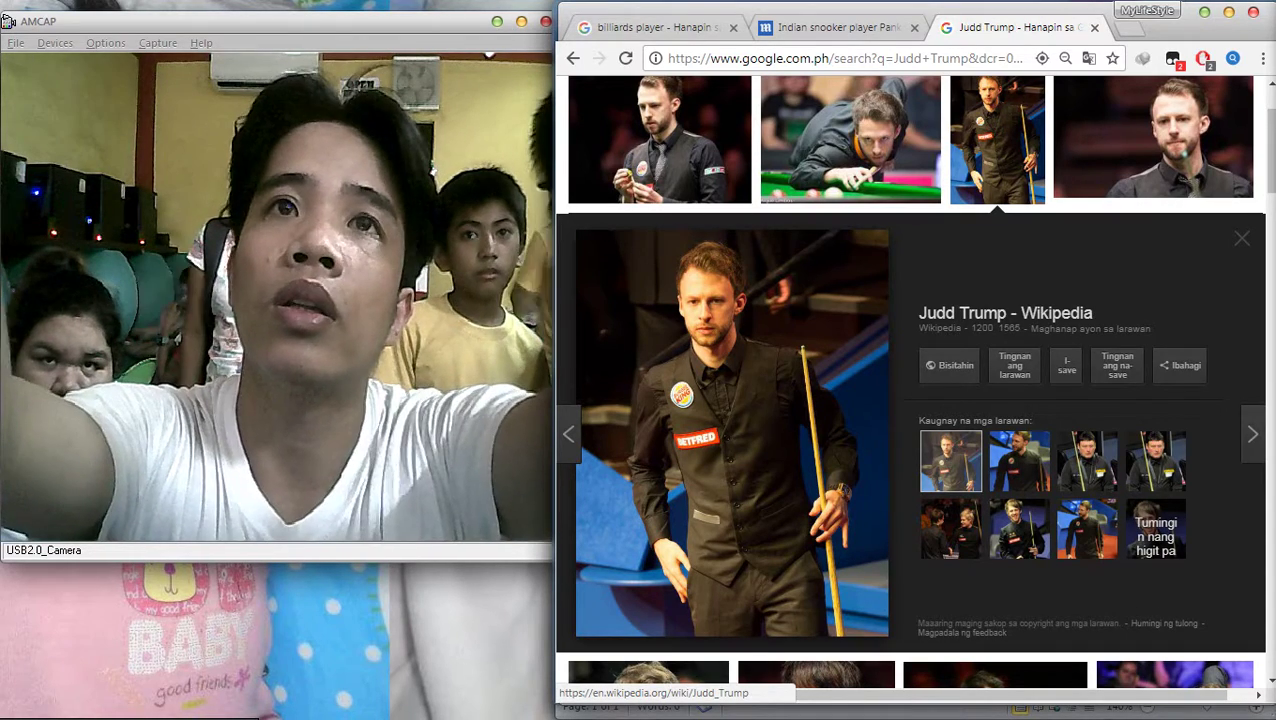
{"action": "mouse_move", "coordinate": [1272, 430]}
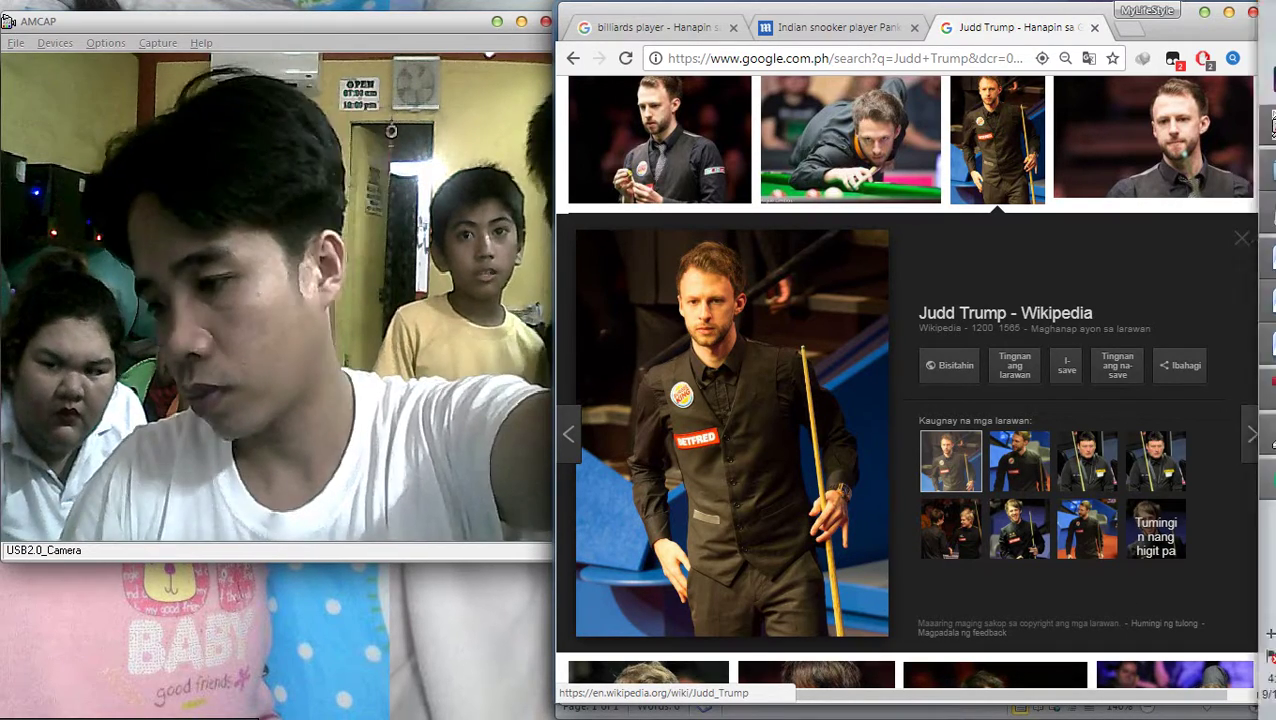
{"action": "left_click", "coordinate": [1236, 633]}
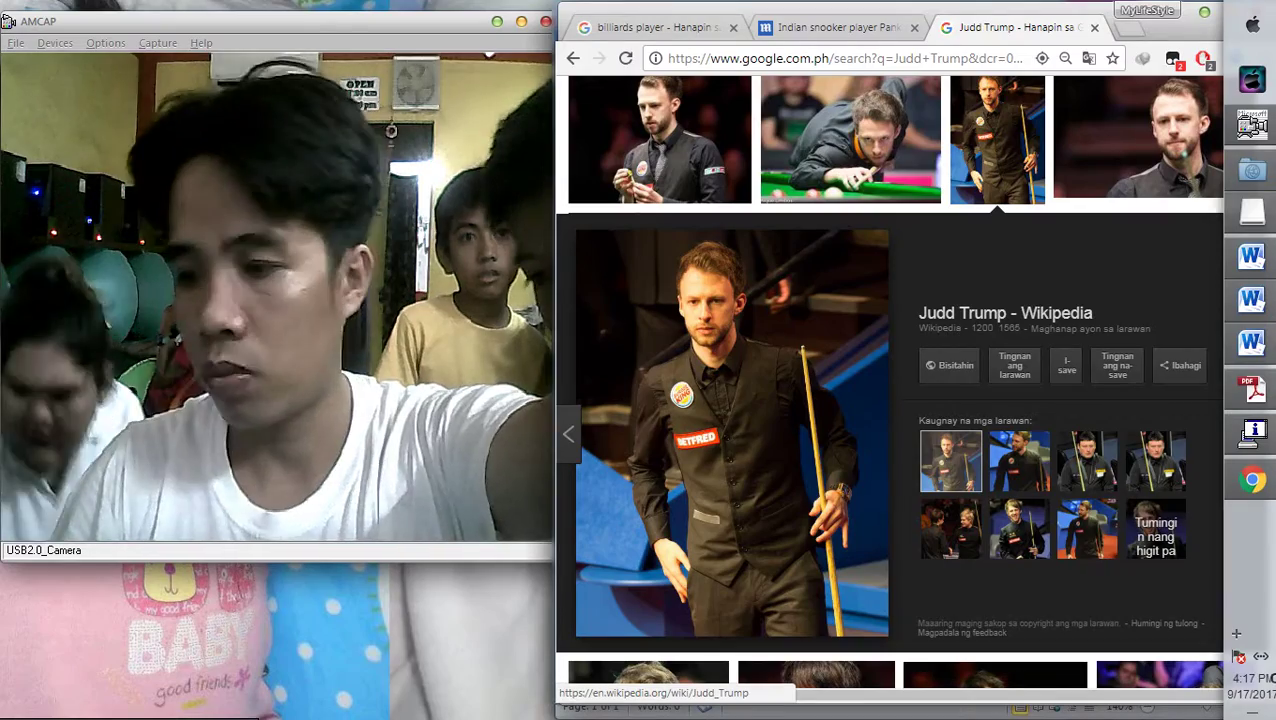
Close pointers.docx without saving its changes
{"action": "key", "text": "alt+Tab"}
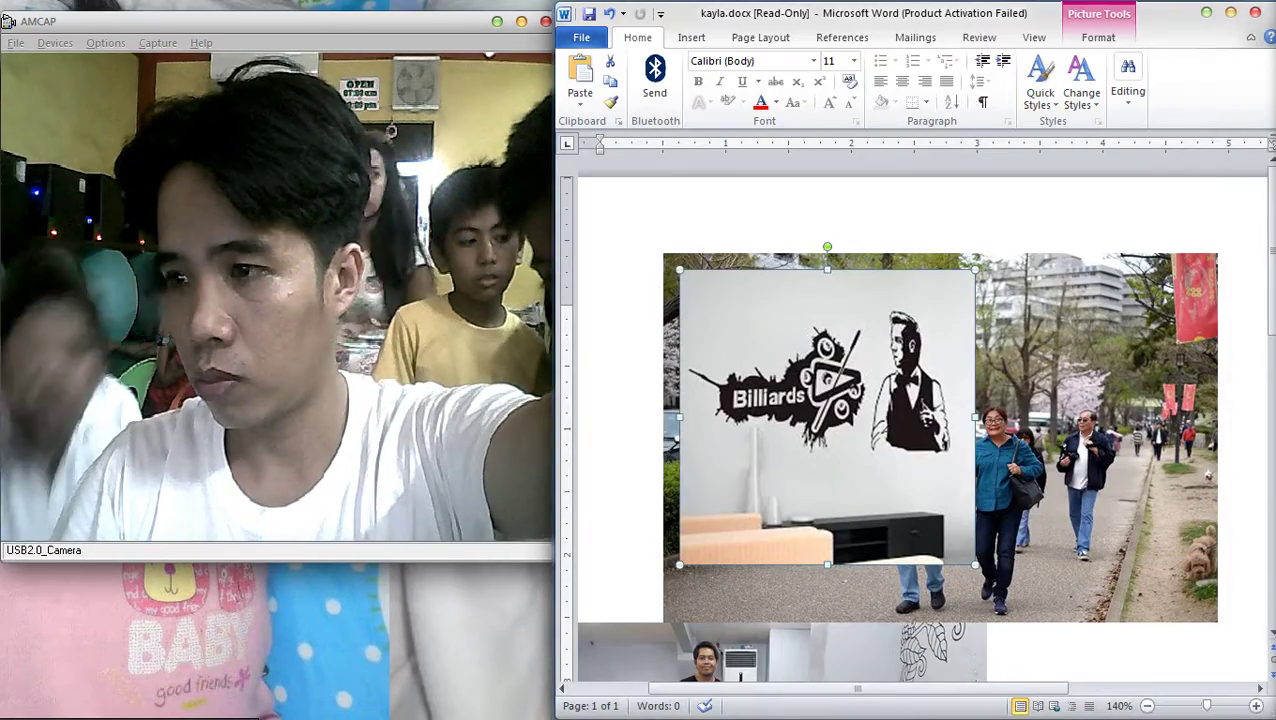
{"action": "key", "text": "alt+Tab"}
{"action": "key", "text": "alt+Tab"}
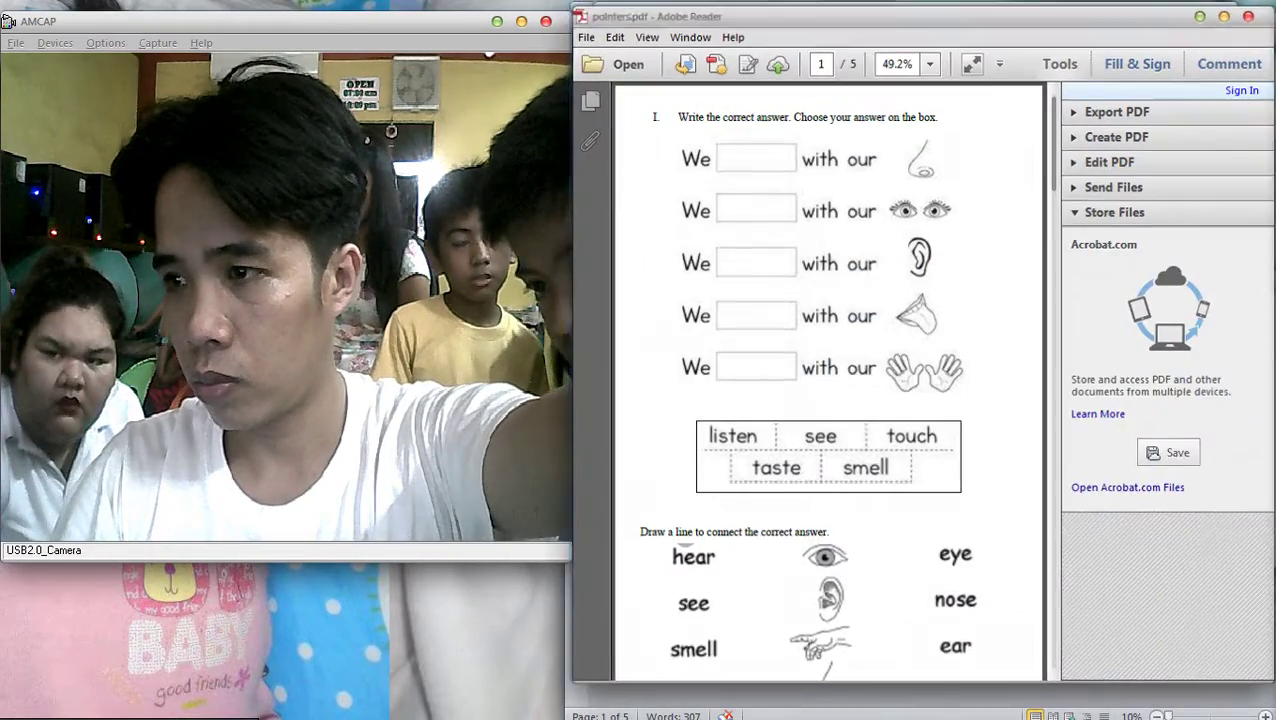
{"action": "key", "text": "alt+Tab"}
{"action": "key", "text": "alt+F4"}
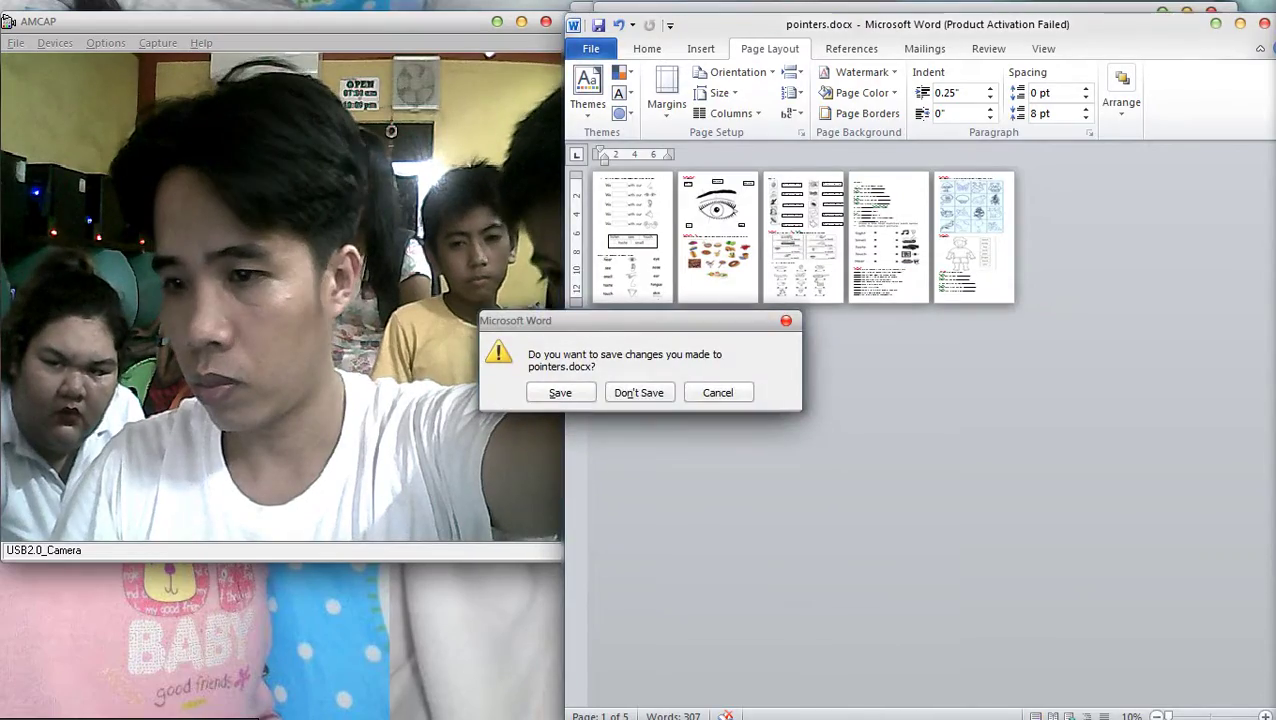
{"action": "key", "text": "Tab"}
{"action": "key", "text": "Return"}
Close the drive F: folder, SERVER-PC Users folder, and printer status windows
{"action": "key", "text": "alt+F4"}
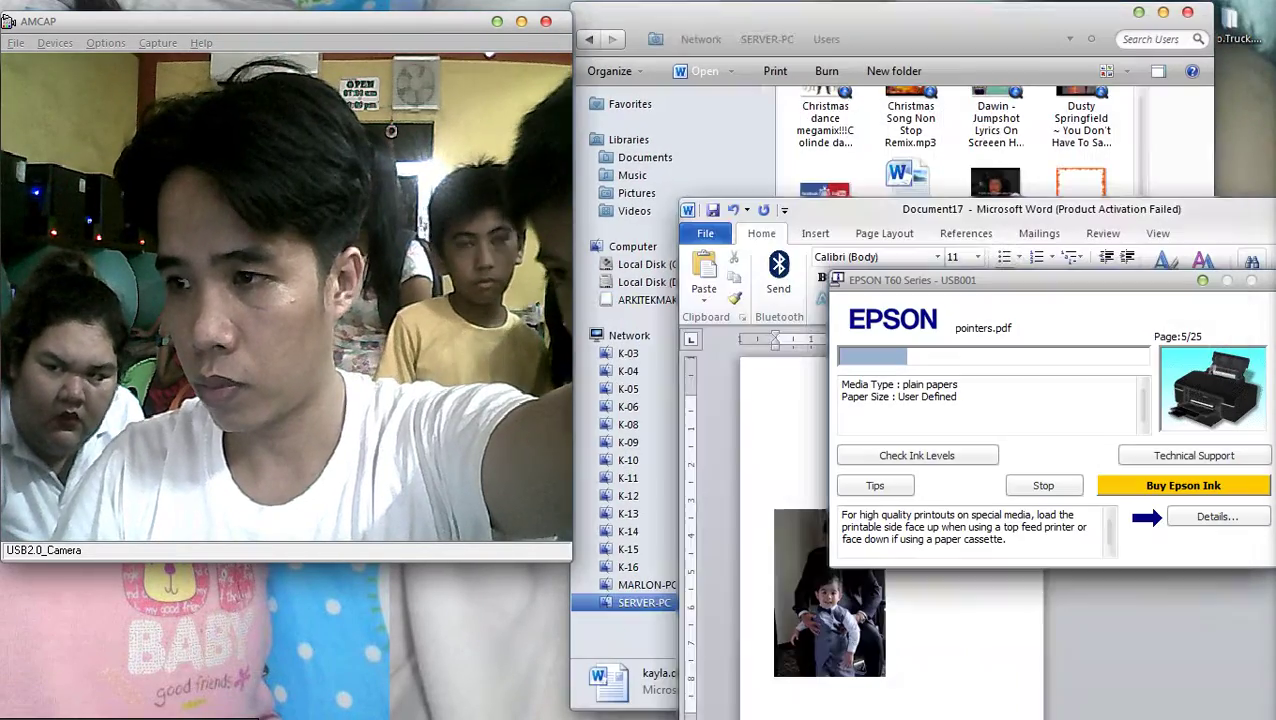
{"action": "key", "text": "alt+Tab"}
{"action": "key", "text": "alt+F4"}
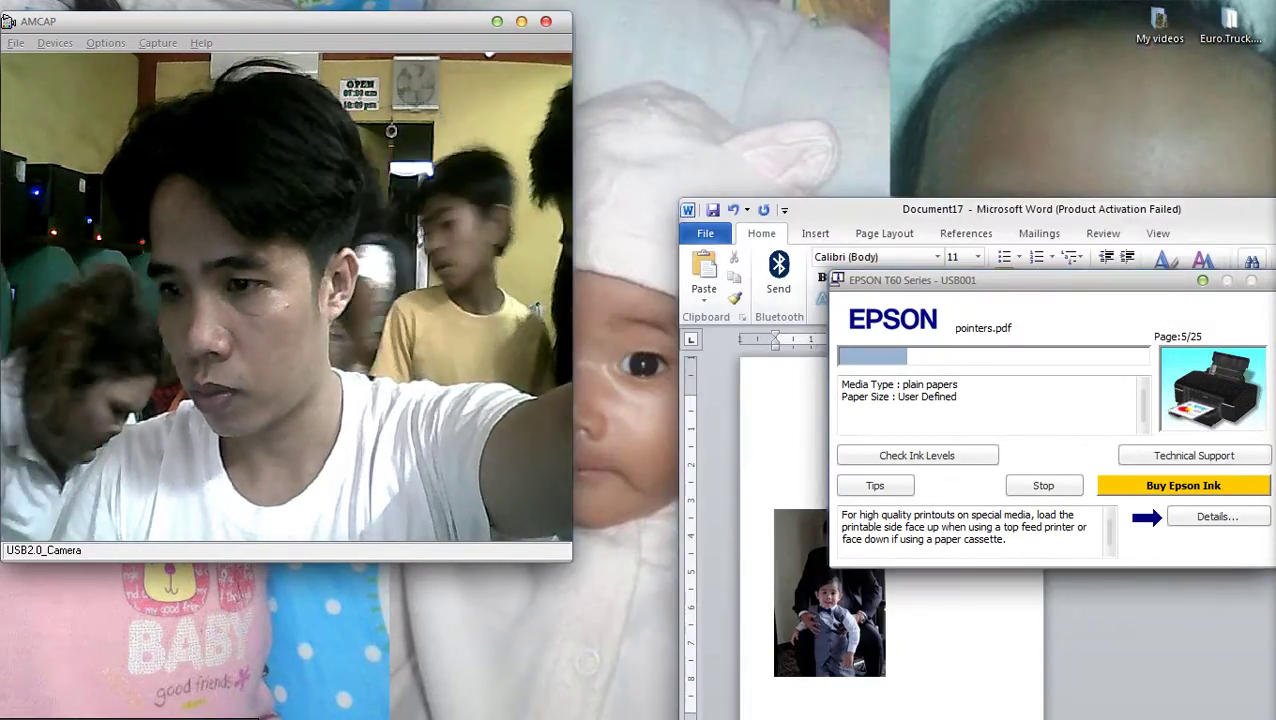
{"action": "key", "text": "alt+F4"}
Close Document17 without saving its changes
{"action": "left_click", "coordinate": [1103, 233]}
{"action": "left_click_drag", "start_coordinate": [1103, 209], "coordinate": [643, 207]}
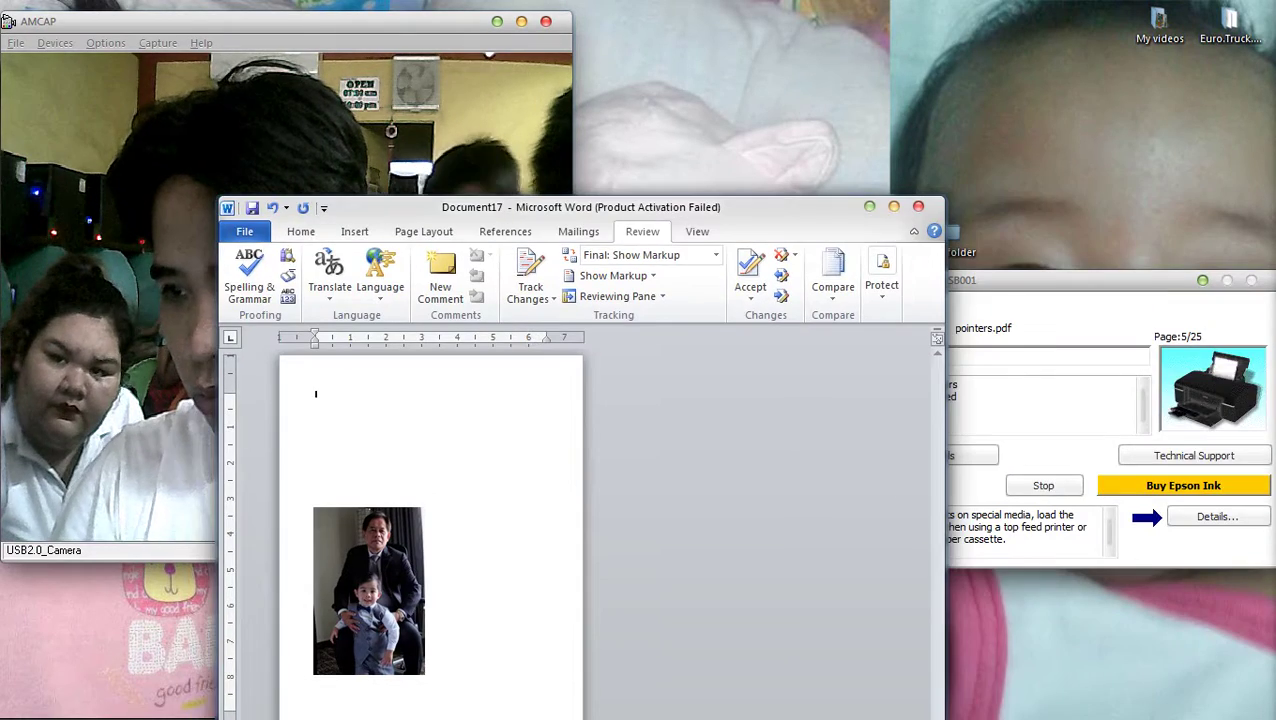
{"action": "key", "text": "super+Up"}
{"action": "key", "text": "alt+F4"}
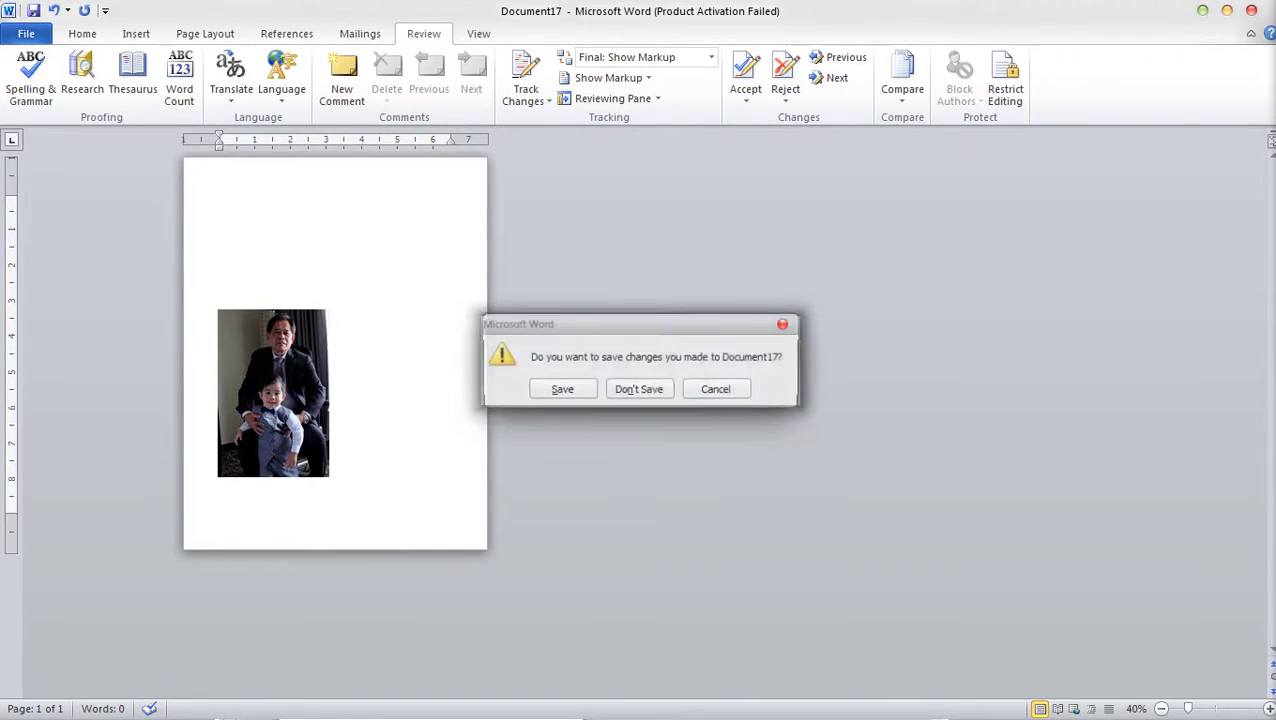
{"action": "key", "text": "Tab"}
{"action": "key", "text": "Return"}
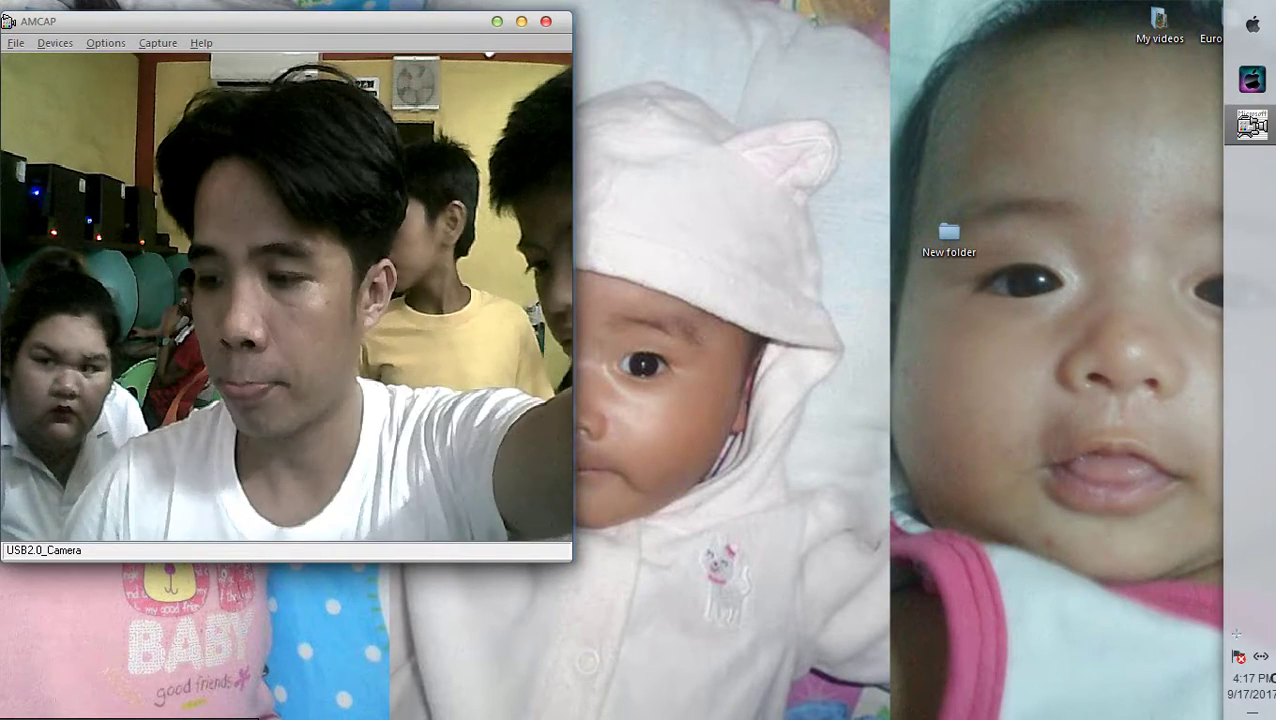
{"action": "left_click", "coordinate": [1236, 633]}
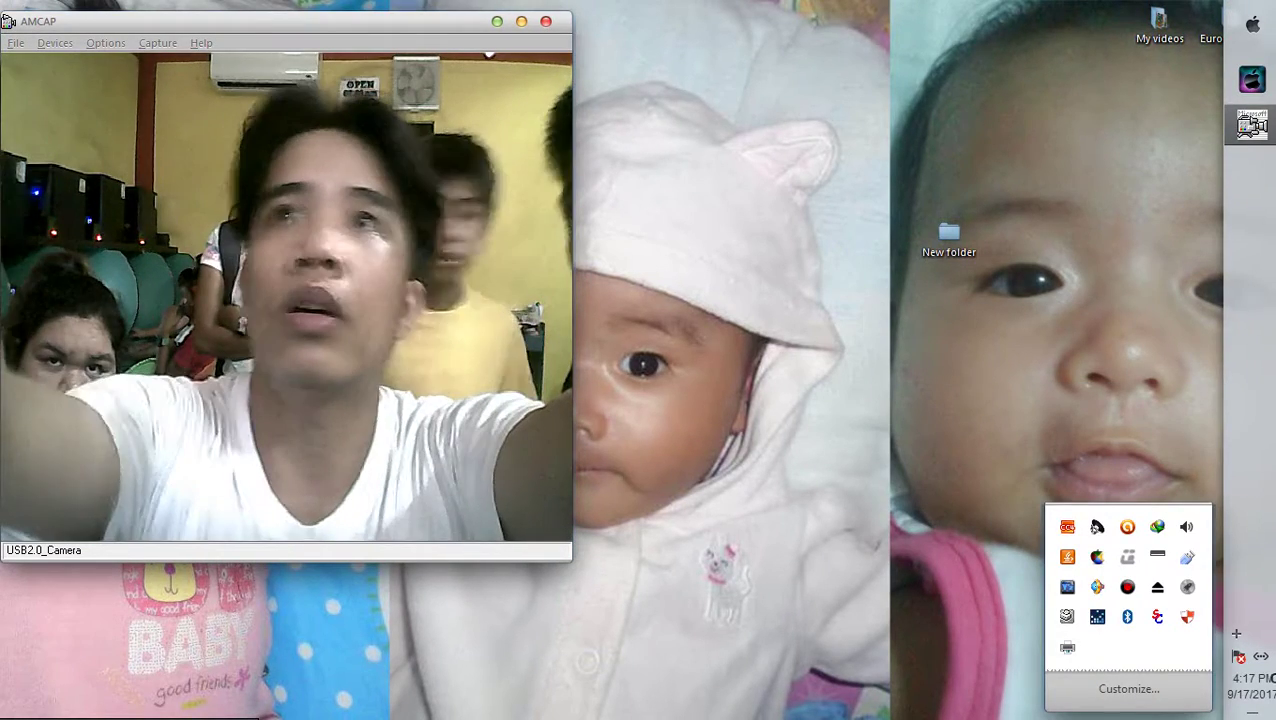
{"action": "key", "text": "Escape"}
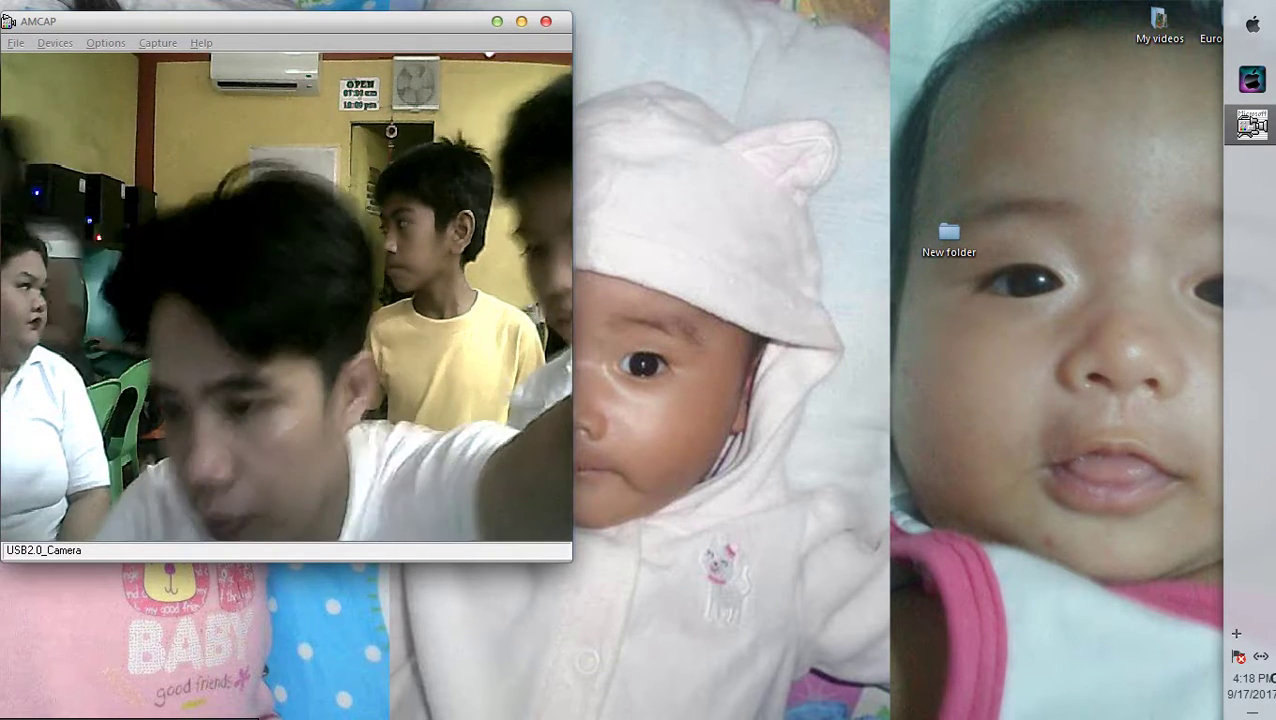
Refresh the desktop, then confirm the matching code and finish pairing with SM-T113NU
{"action": "right_click", "coordinate": [767, 334]}
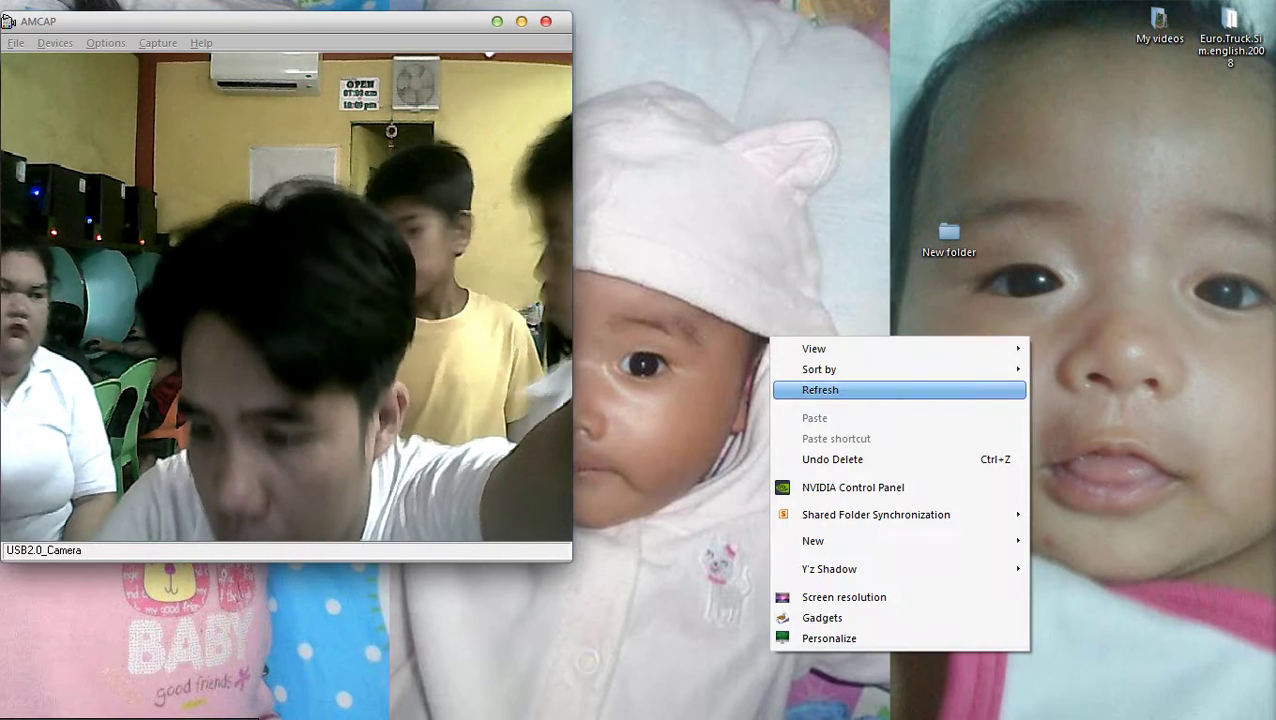
{"action": "left_click", "coordinate": [800, 388]}
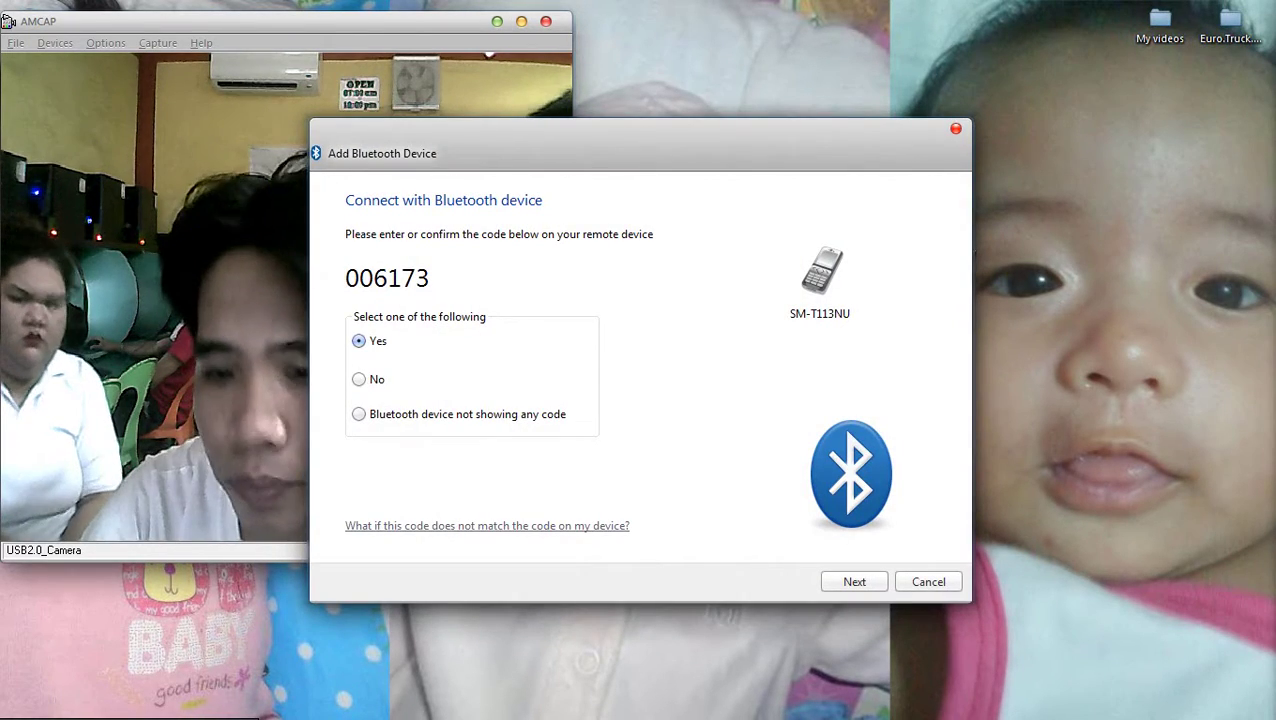
{"action": "key", "text": "Return"}
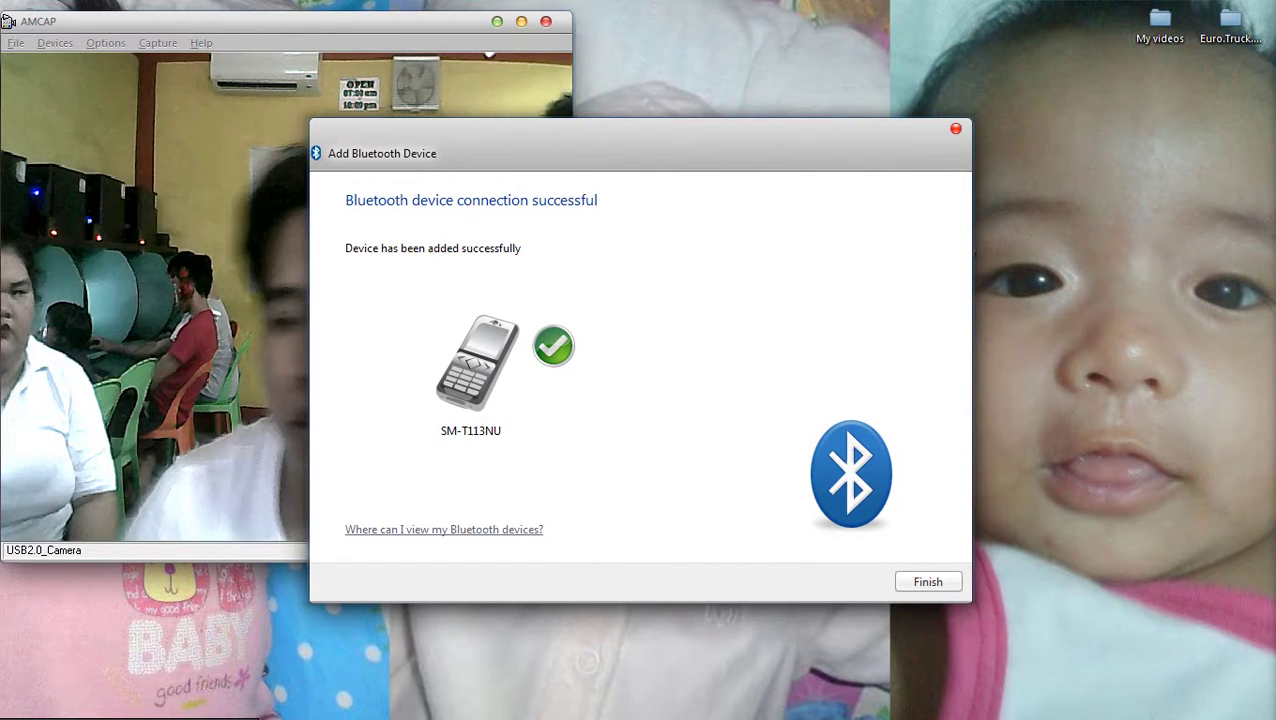
{"action": "key", "text": "Return"}
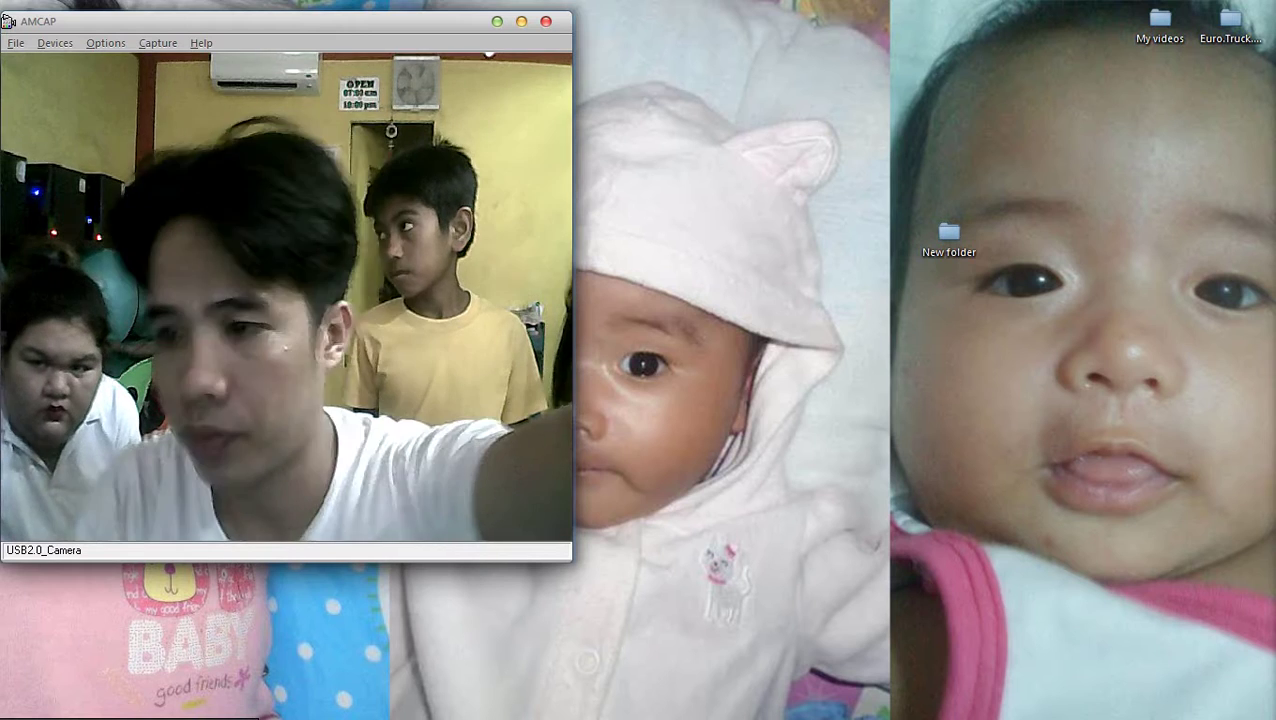
Close the top window and bring up the hidden system tray icons
{"action": "left_click", "coordinate": [1230, 20]}
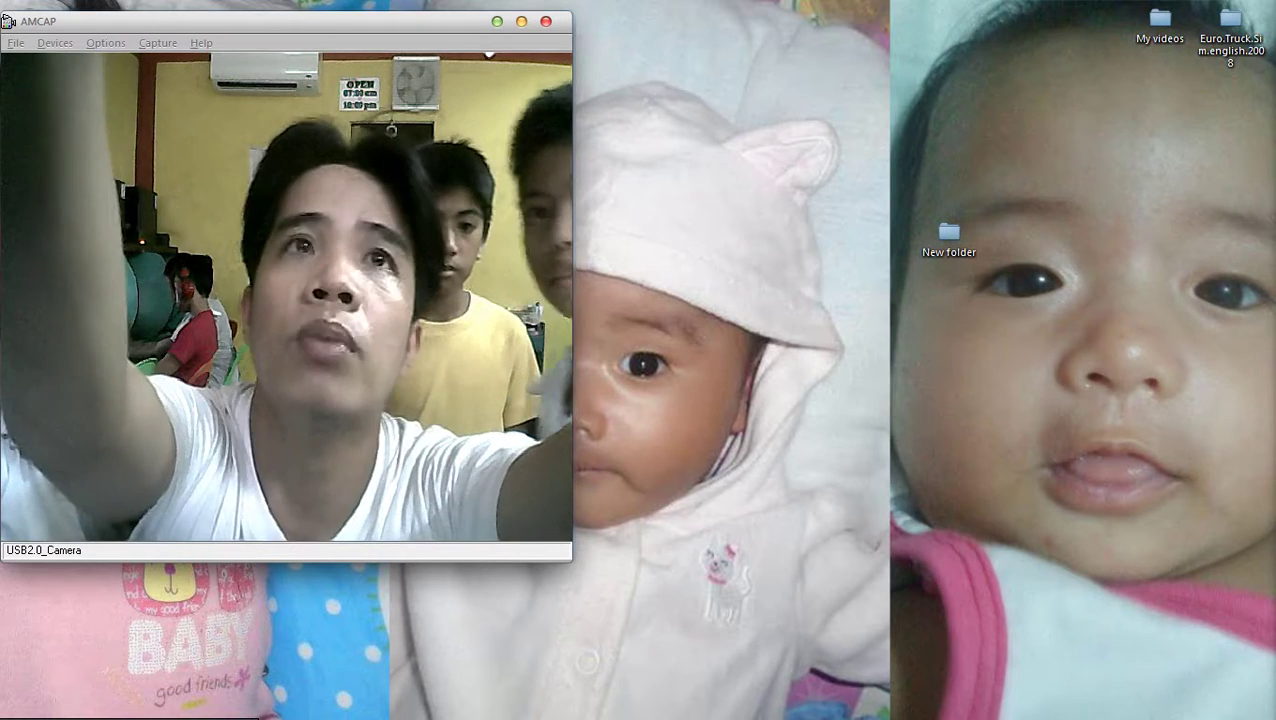
{"action": "mouse_move", "coordinate": [1270, 400]}
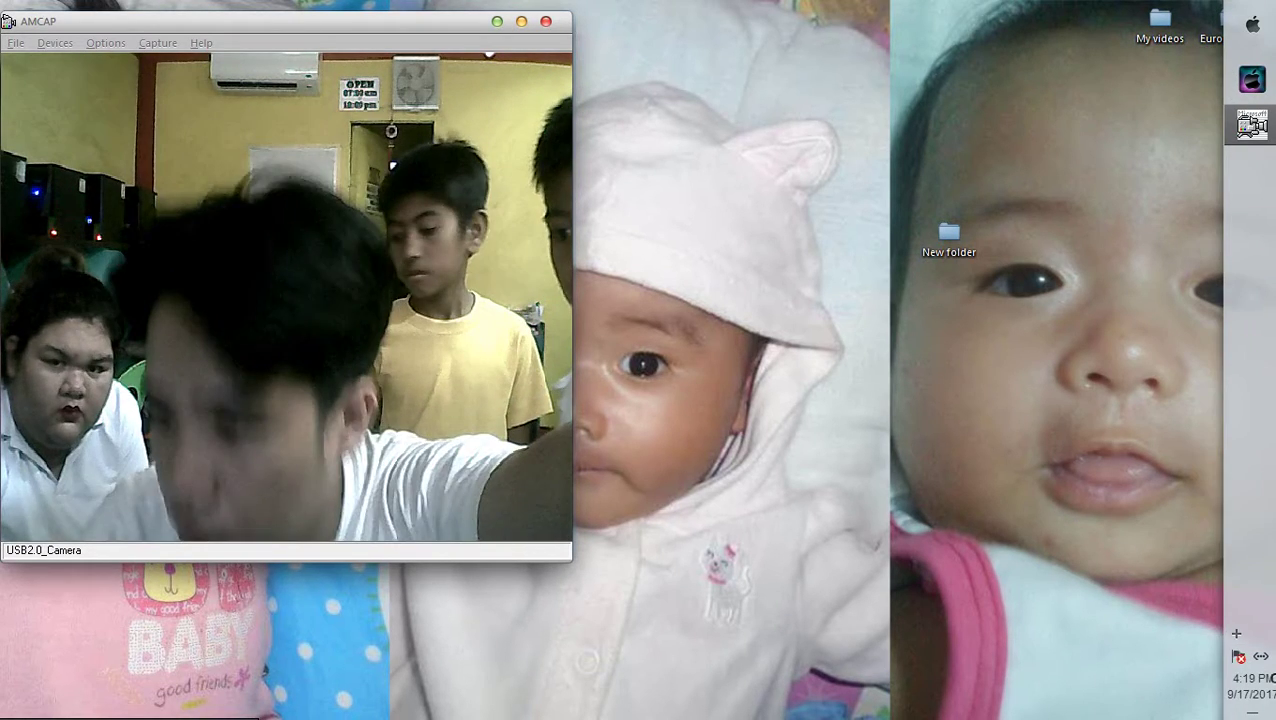
{"action": "left_click", "coordinate": [1236, 633]}
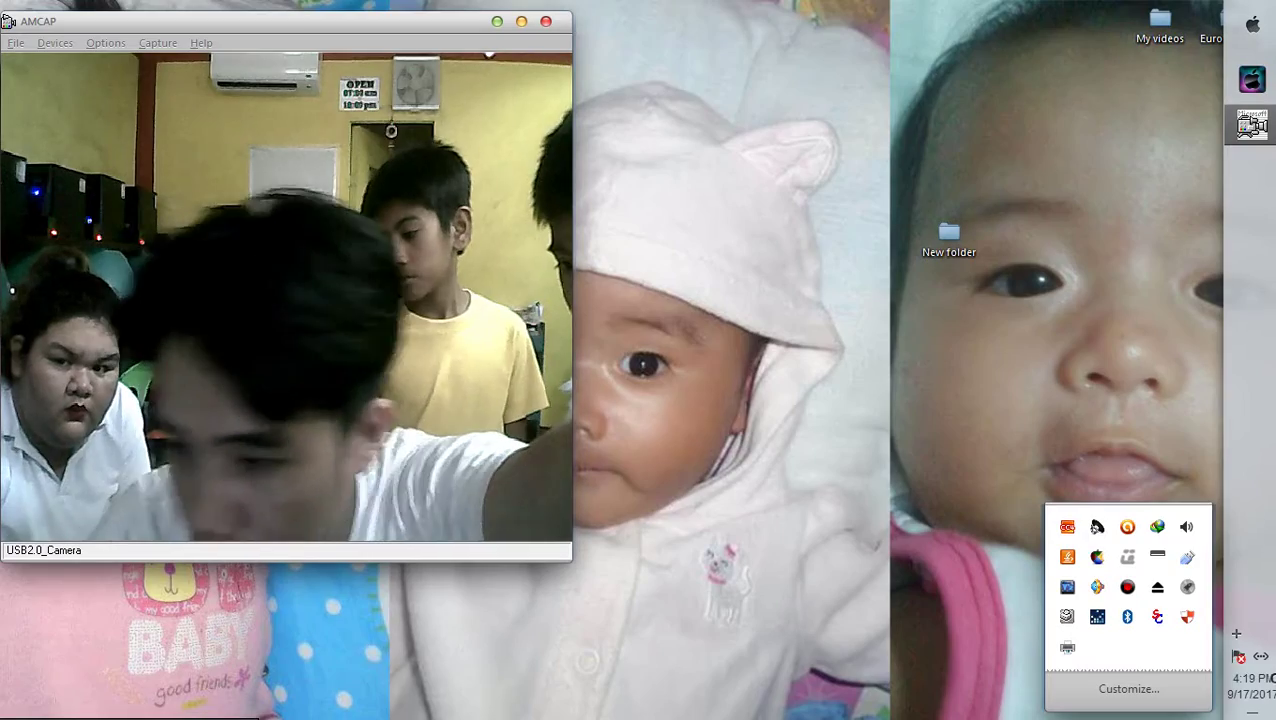
{"action": "double_click", "coordinate": [1127, 617]}
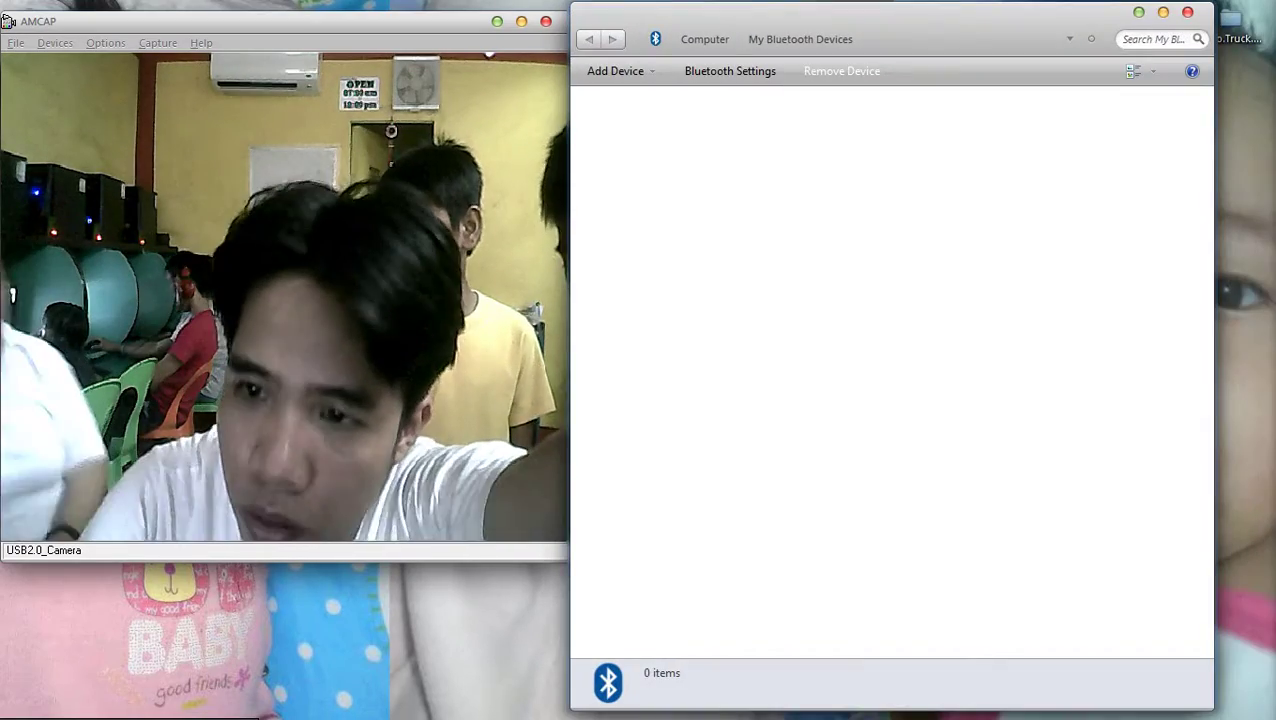
{"action": "left_click", "coordinate": [1188, 12]}
{"action": "mouse_move", "coordinate": [300, 20]}
{"action": "left_mouse_down"}
{"action": "mouse_move", "coordinate": [912, 108]}
{"action": "mouse_move", "coordinate": [912, 3]}
{"action": "mouse_move", "coordinate": [203, 294]}
{"action": "mouse_move", "coordinate": [315, 37]}
{"action": "left_mouse_up"}
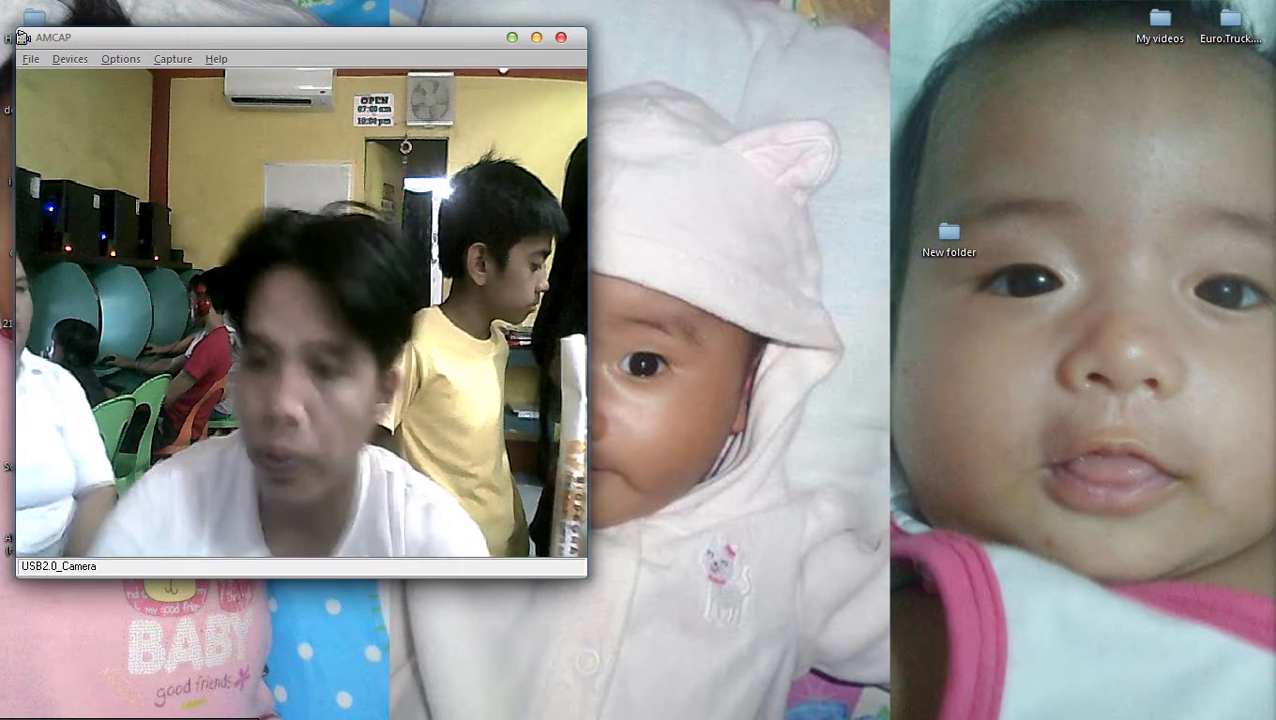
Return to the Judd Trump image results and preview the snooker.org and smiling photos
{"action": "key", "text": "alt+Tab"}
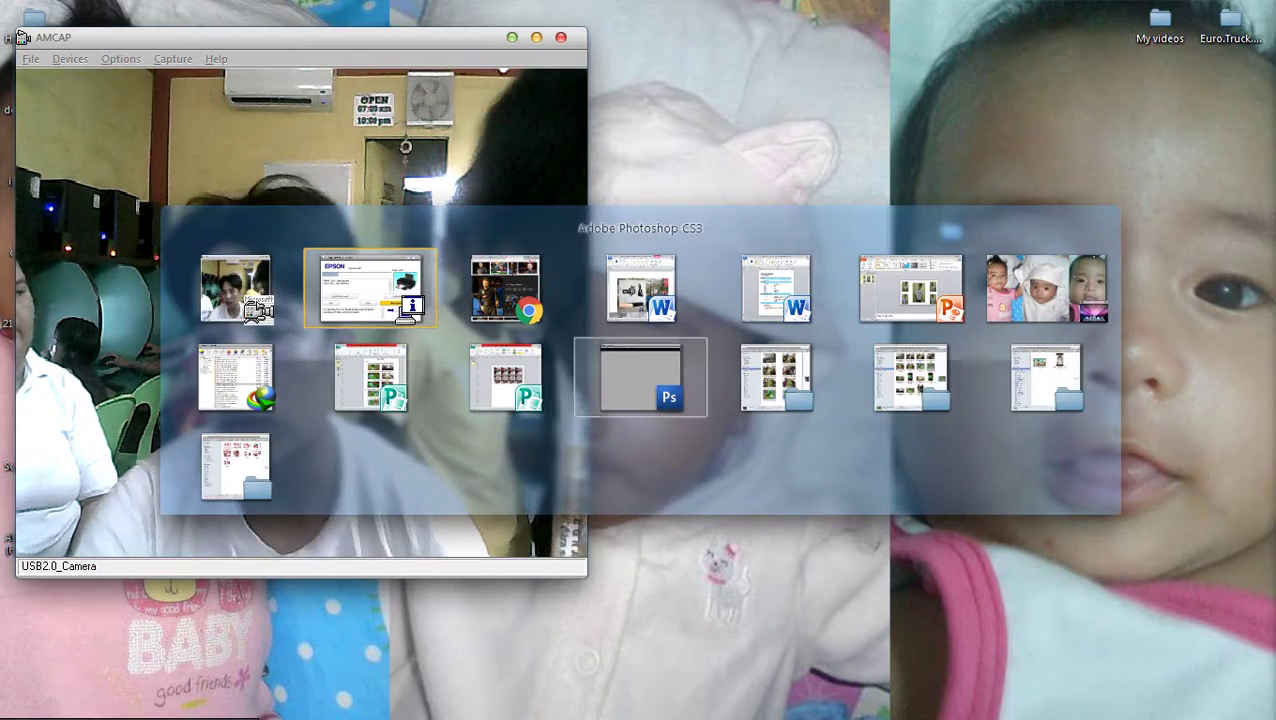
{"action": "key", "text": "Up"}
{"action": "key", "text": "Left"}
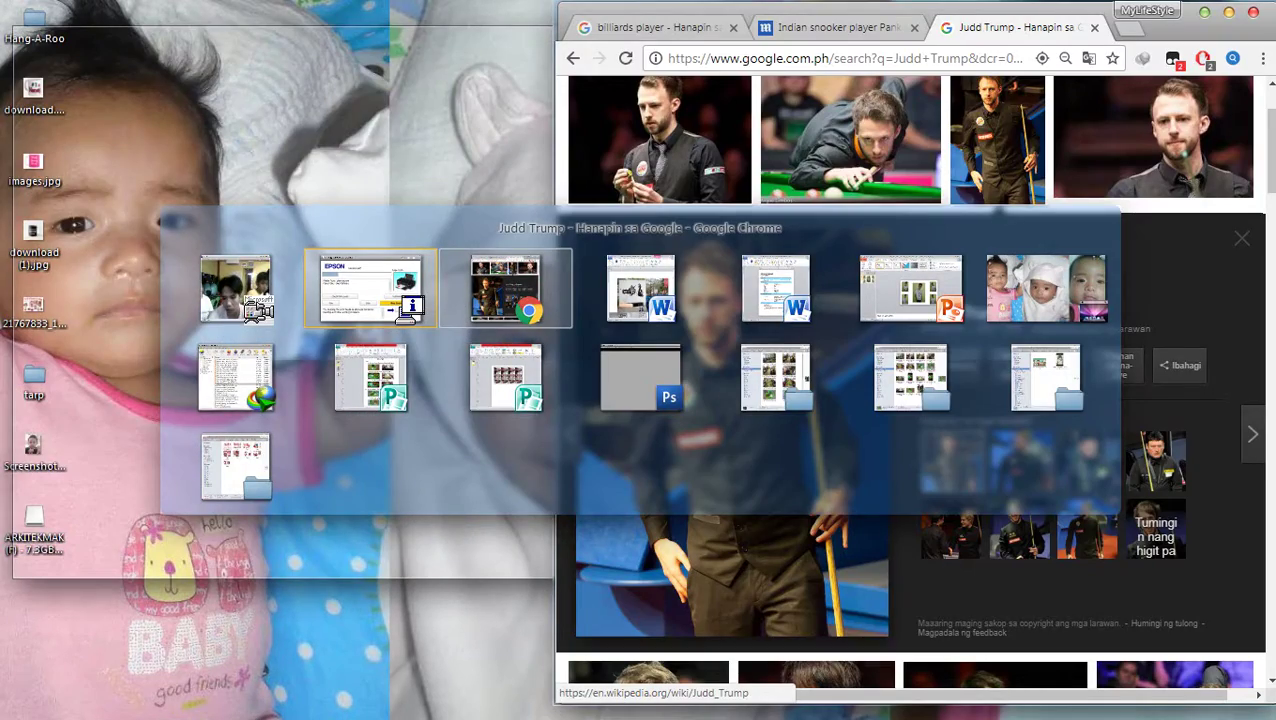
{"action": "scroll", "coordinate": [910, 400], "scroll_direction": "up", "scroll_amount": 2}
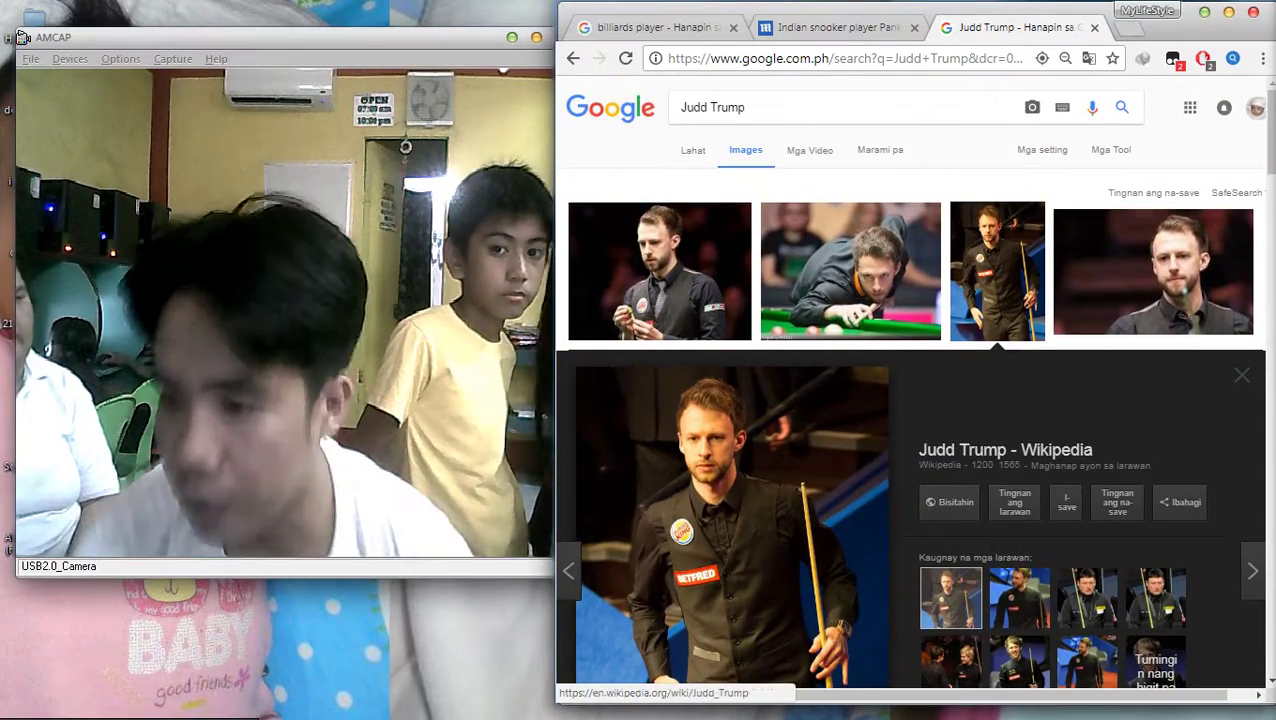
{"action": "left_click", "coordinate": [850, 290]}
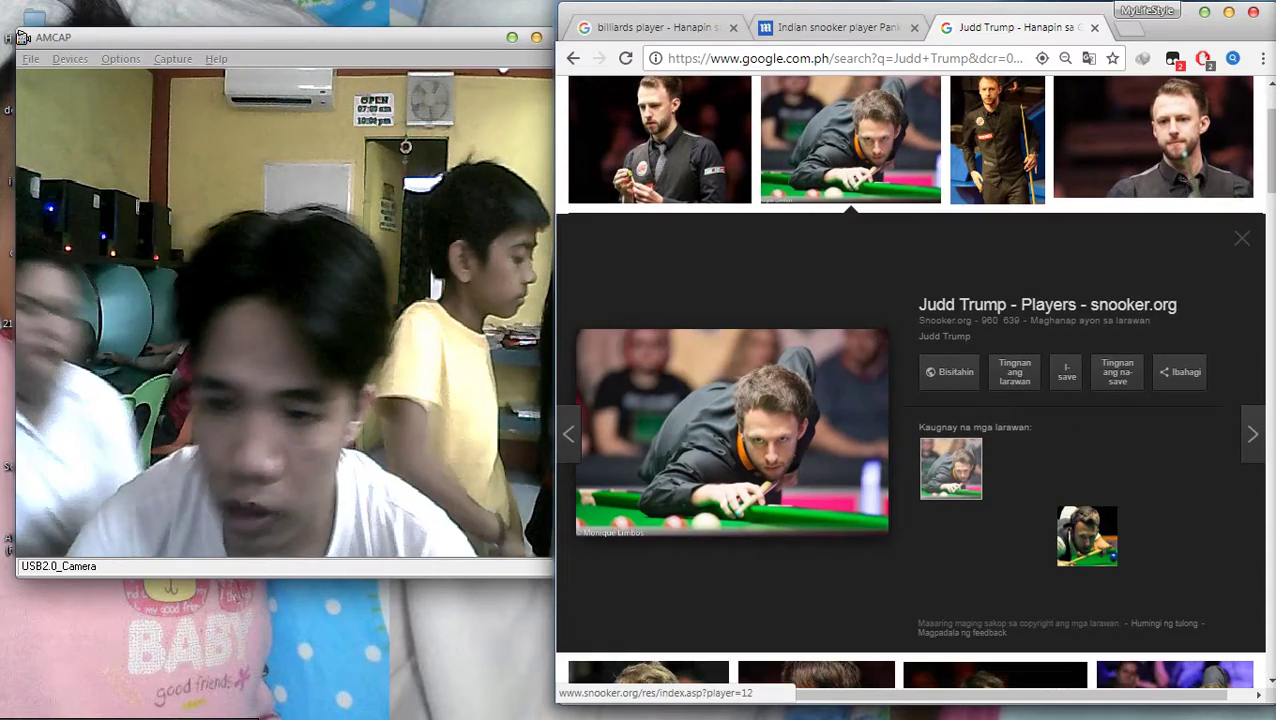
{"action": "scroll", "coordinate": [900, 320], "scroll_direction": "down", "scroll_amount": 3}
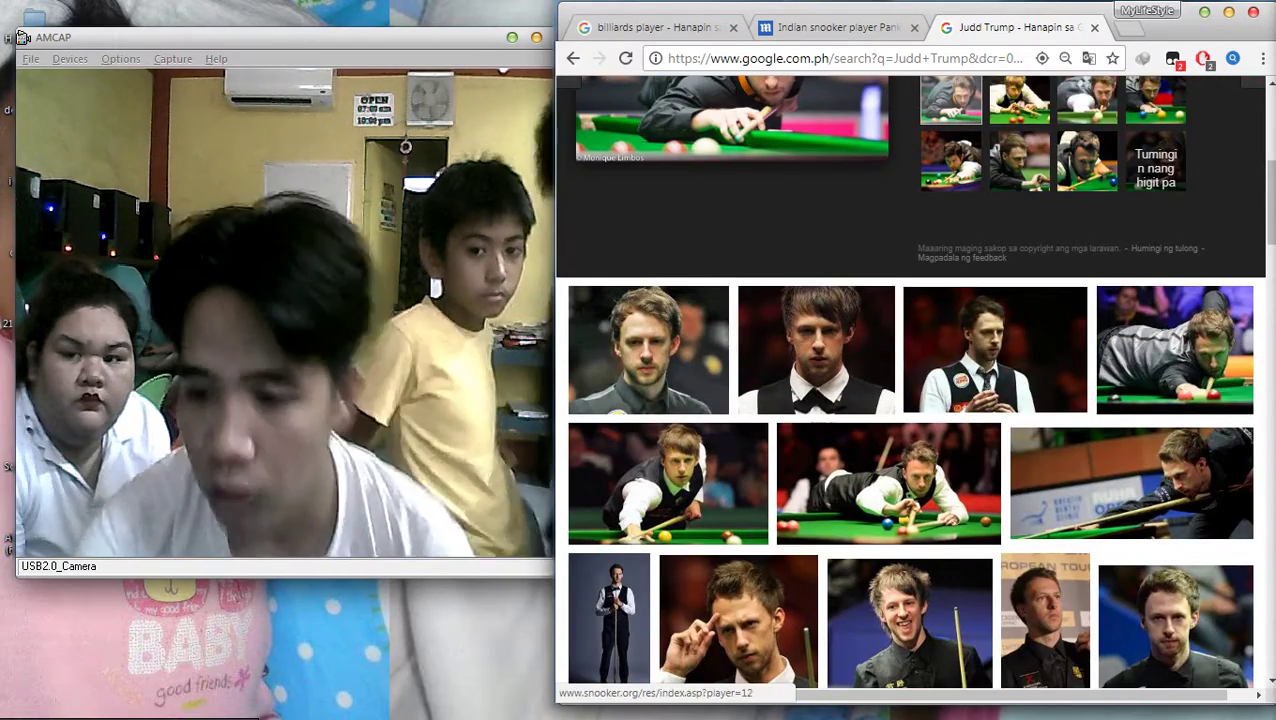
{"action": "left_click", "coordinate": [910, 620]}
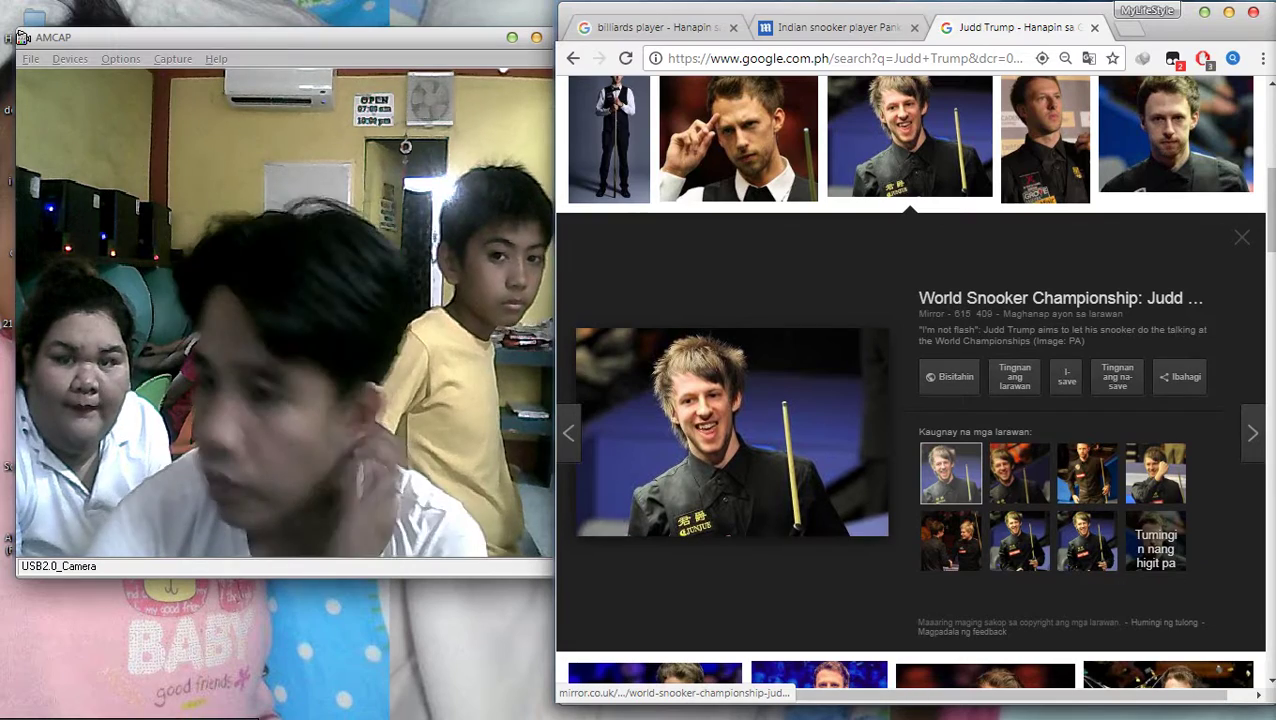
Browse the results and preview the Wikipedia photo of Judd Trump standing with his cue
{"action": "scroll", "coordinate": [910, 400], "scroll_direction": "up", "scroll_amount": 3}
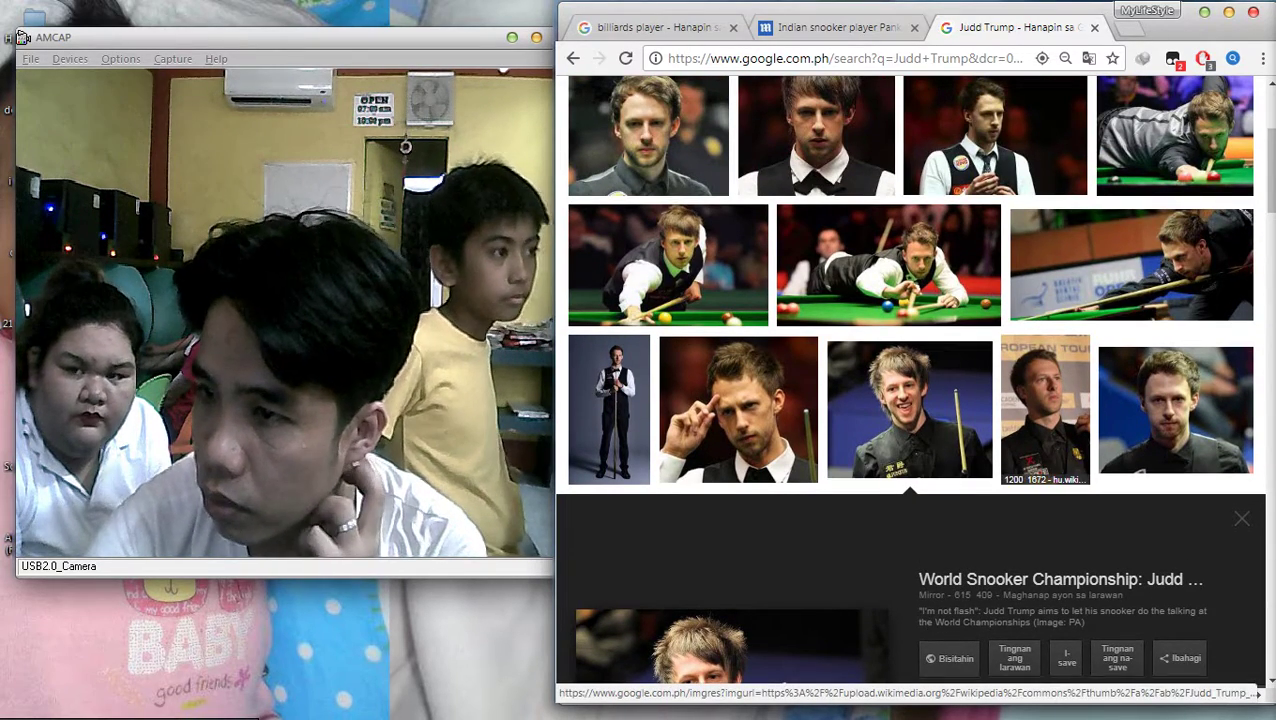
{"action": "scroll", "coordinate": [1040, 390], "scroll_direction": "down", "scroll_amount": 6}
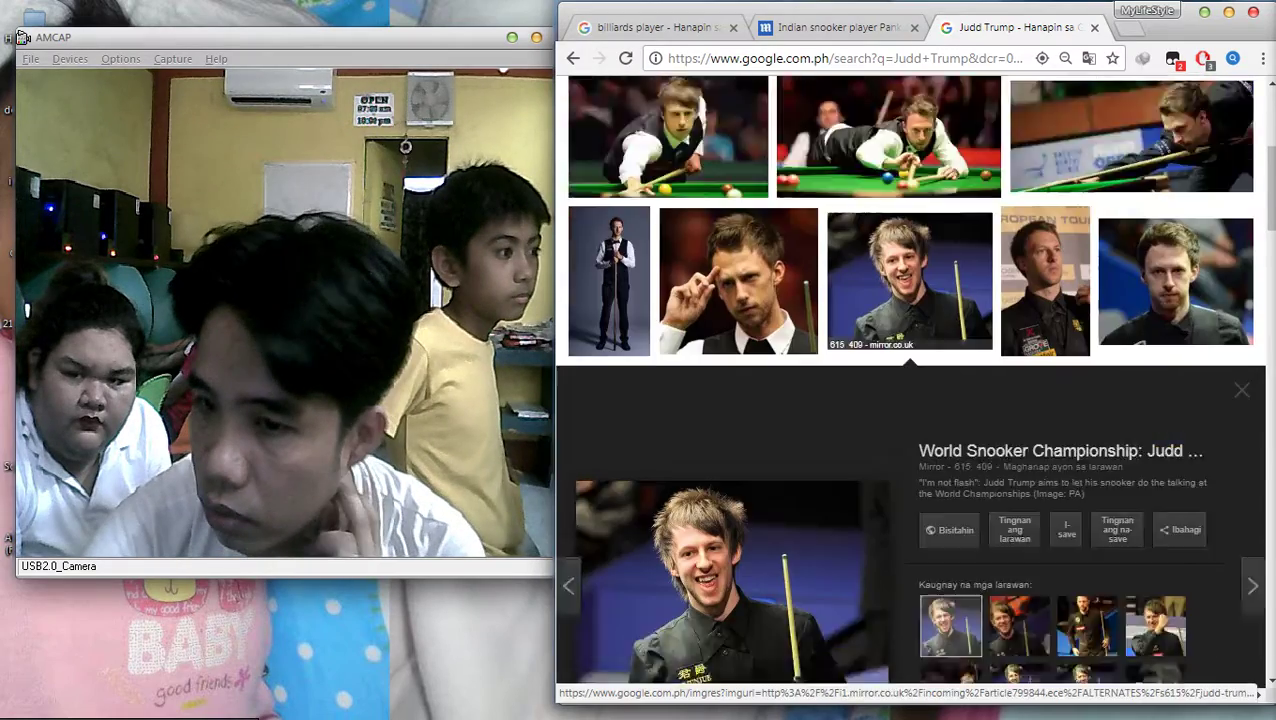
{"action": "scroll", "coordinate": [980, 400], "scroll_direction": "down", "scroll_amount": 1}
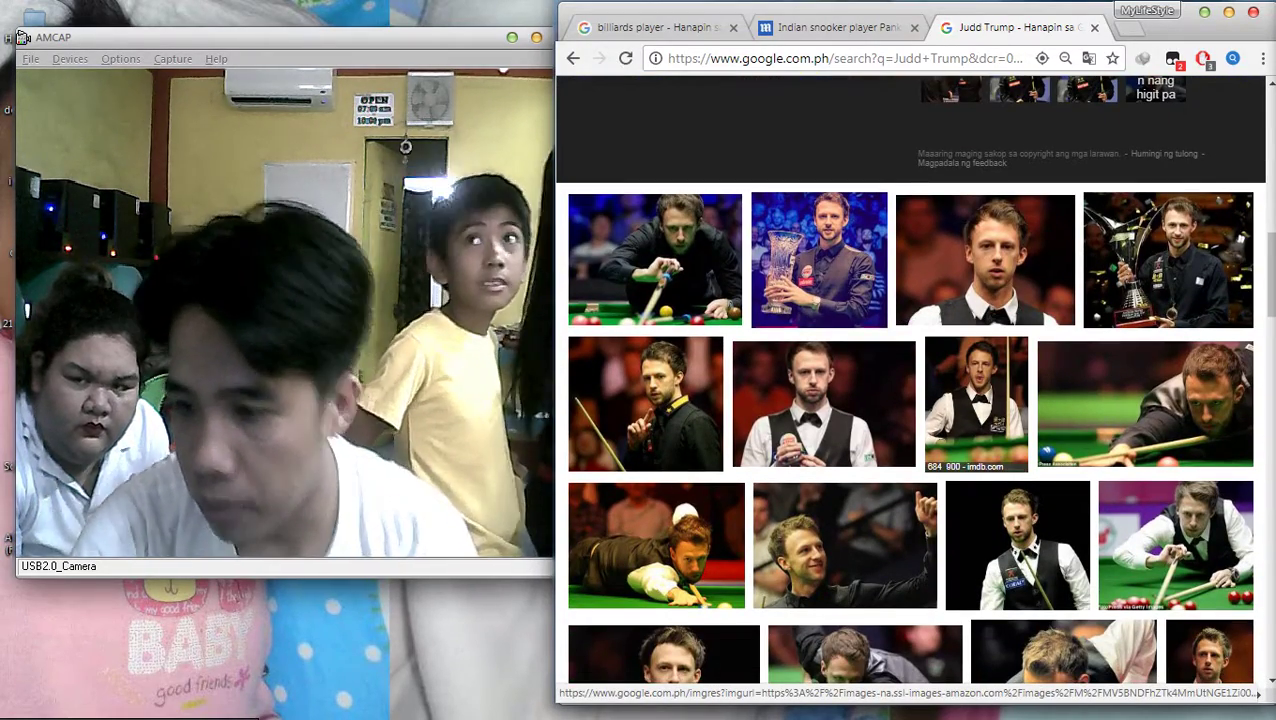
{"action": "left_click", "coordinate": [1175, 545]}
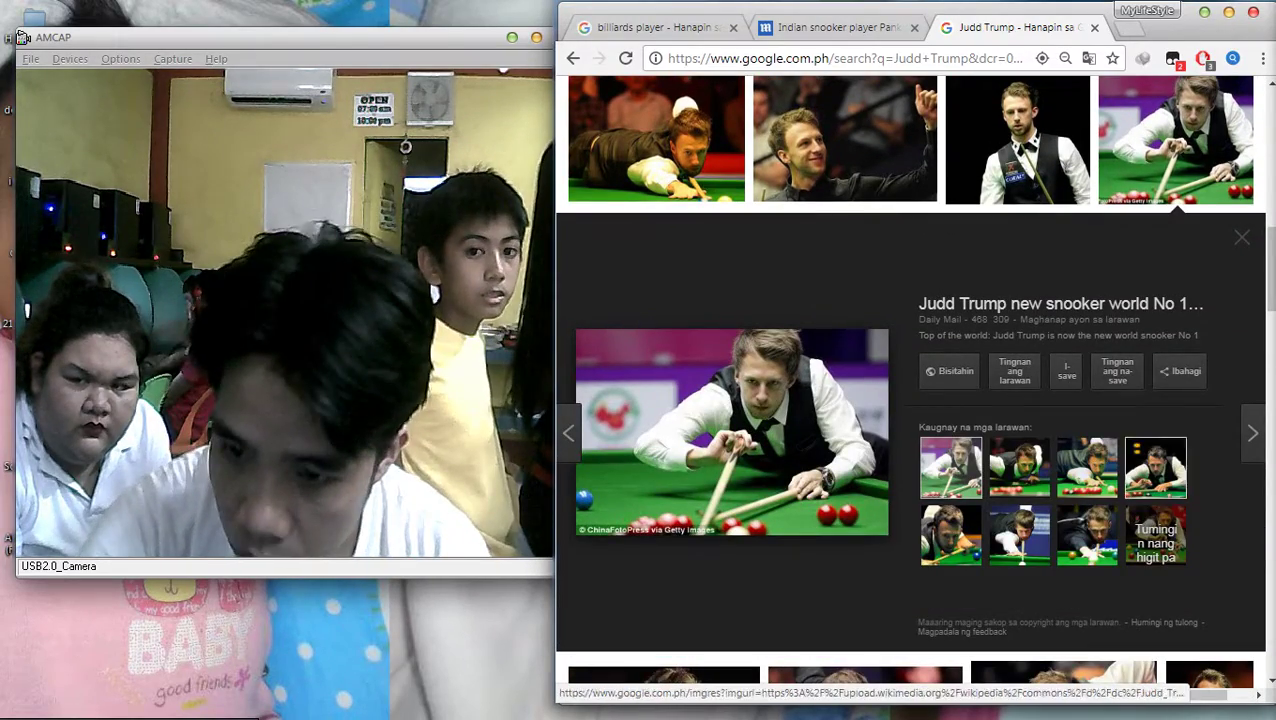
{"action": "scroll", "coordinate": [910, 390], "scroll_direction": "up", "scroll_amount": 8}
{"action": "scroll", "coordinate": [910, 390], "scroll_direction": "up", "scroll_amount": 4}
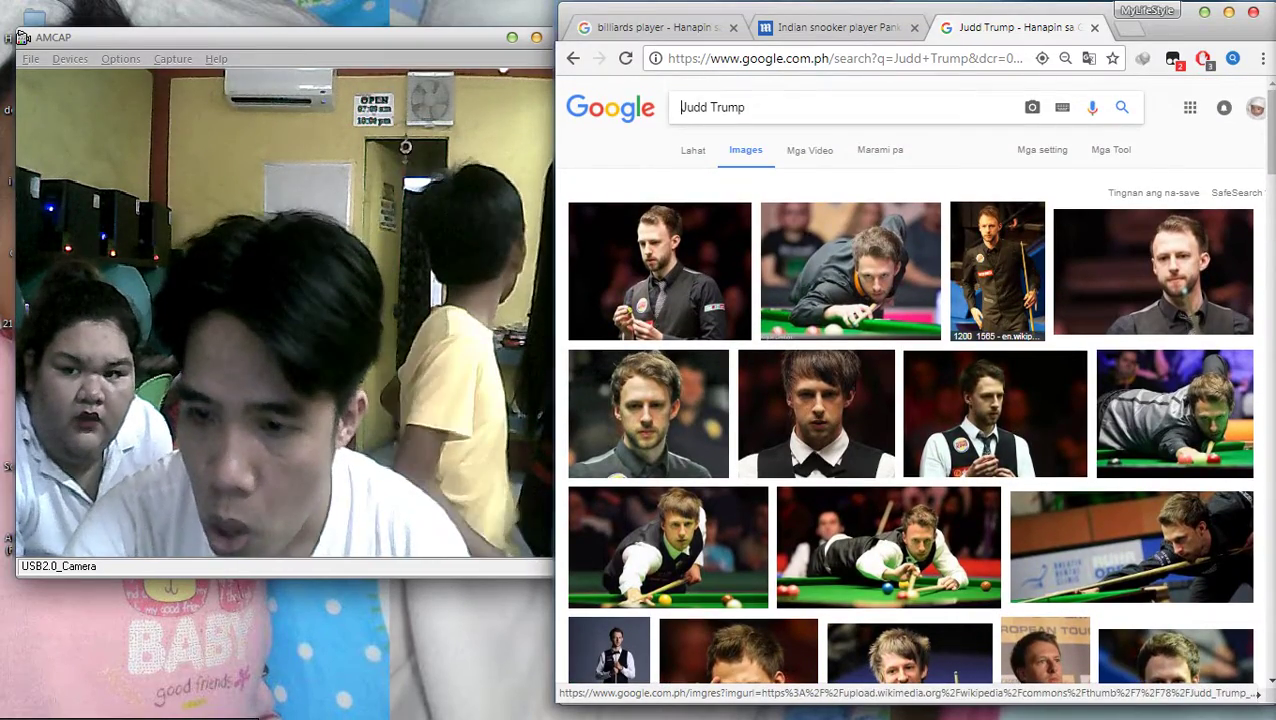
{"action": "left_click", "coordinate": [997, 270]}
Save the preview image to the desktop as Judd_Trump_May_2015.jpg
{"action": "right_click", "coordinate": [766, 336]}
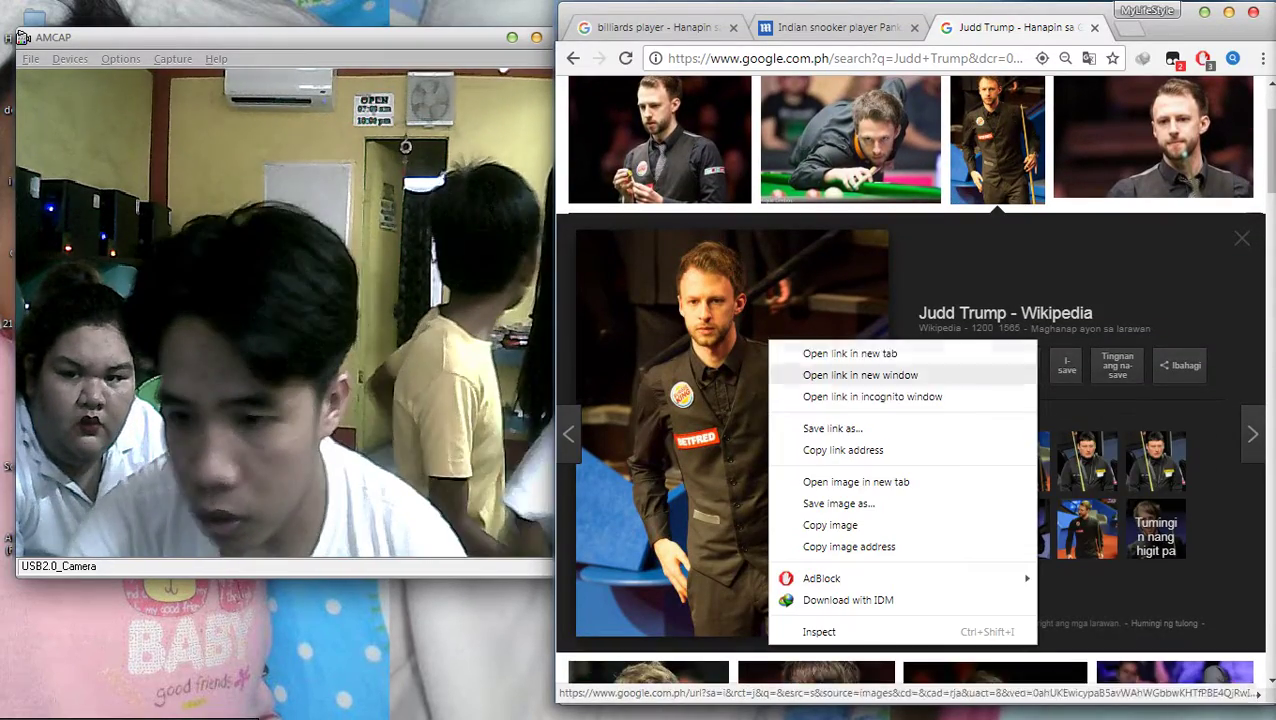
{"action": "left_click", "coordinate": [822, 503]}
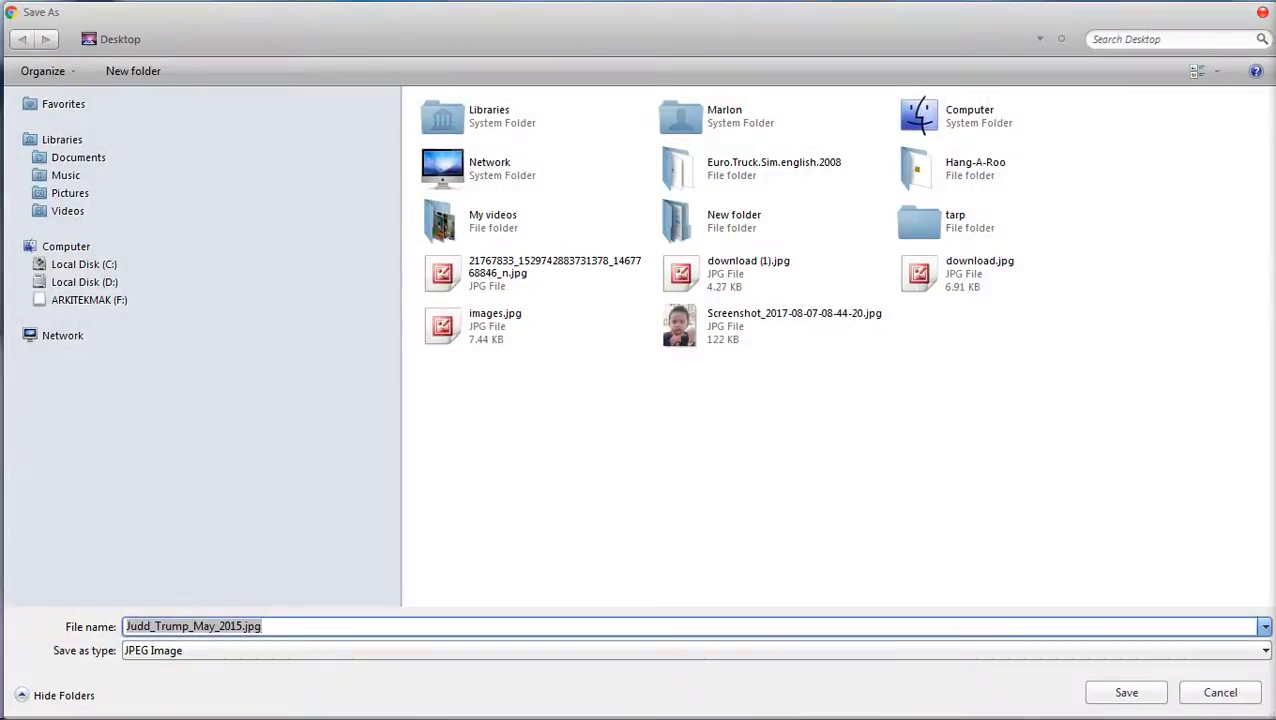
{"action": "key", "text": "Return"}
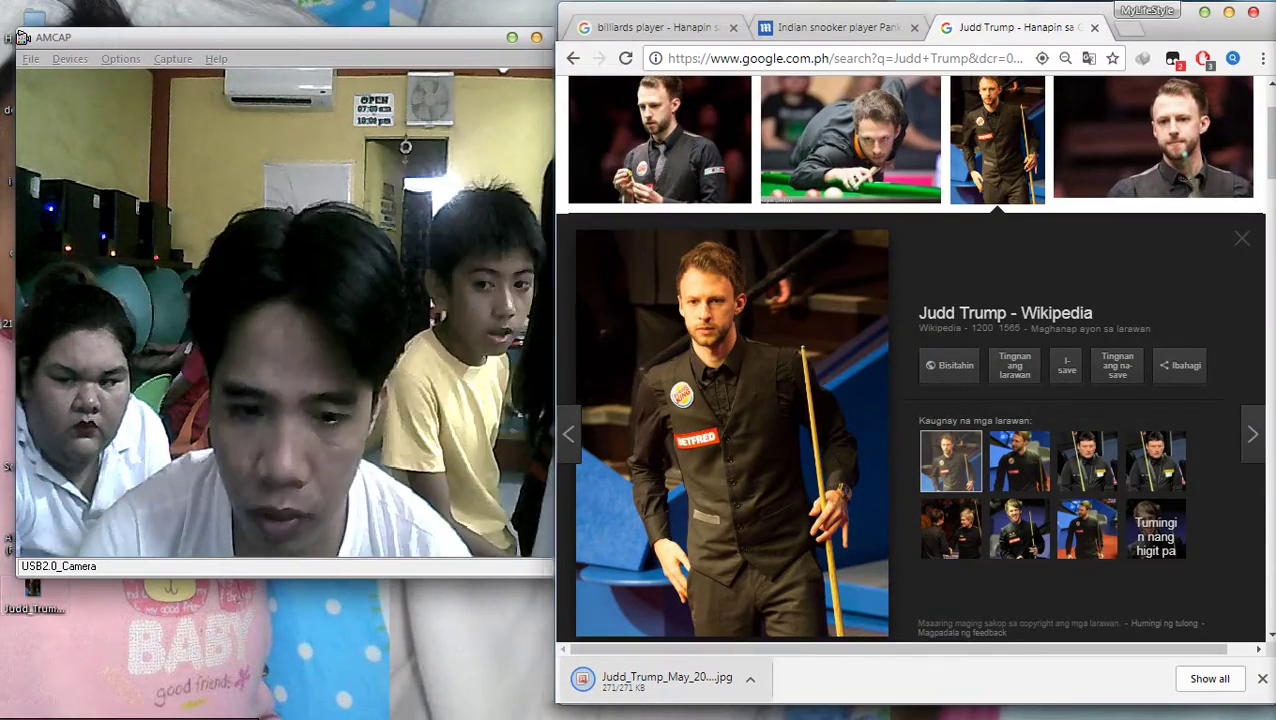
Check the saved photo's file options, dismissing the Office message and closing the picture viewer
{"action": "right_click", "coordinate": [33, 596]}
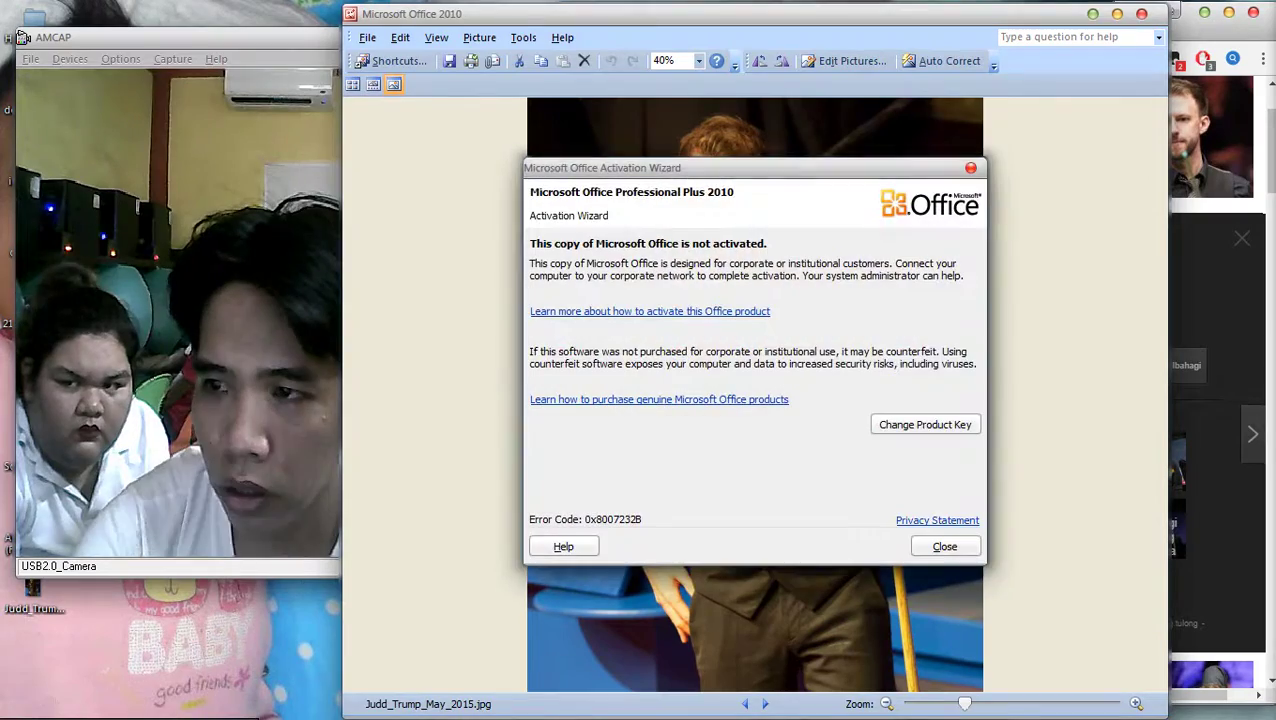
{"action": "key", "text": "Escape"}
{"action": "key", "text": "alt+F4"}
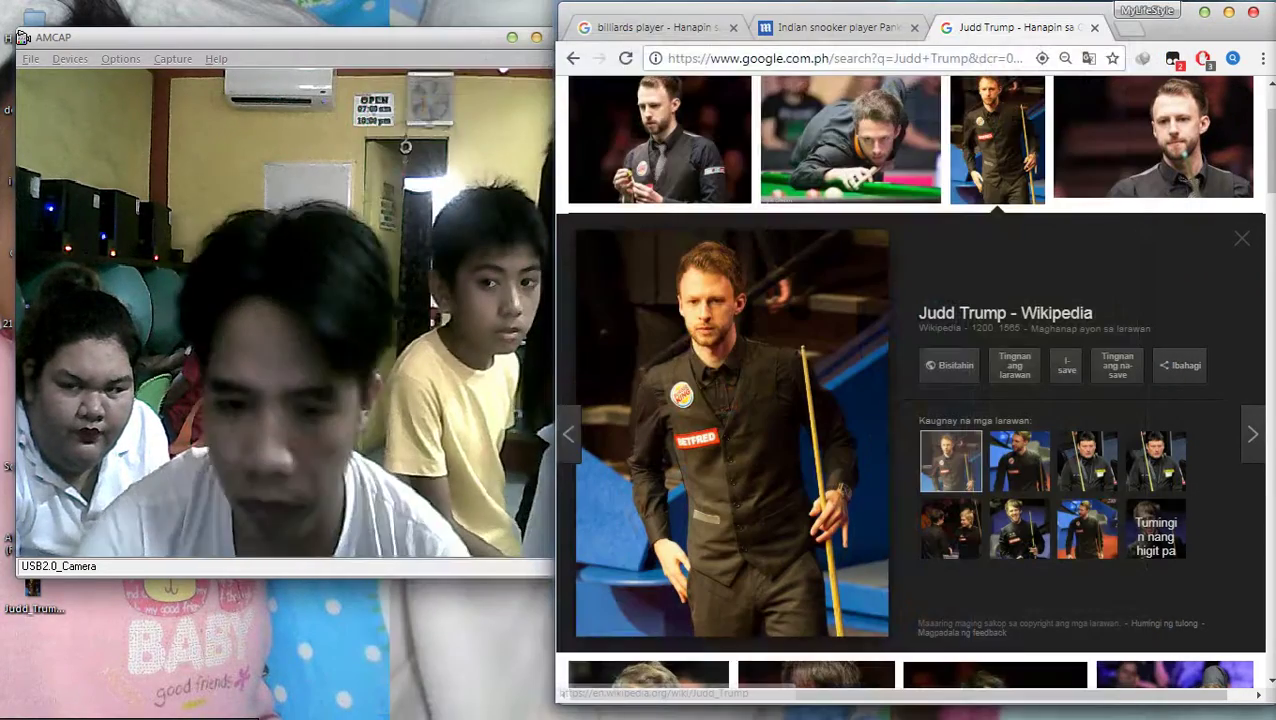
{"action": "key", "text": "shift+F10"}
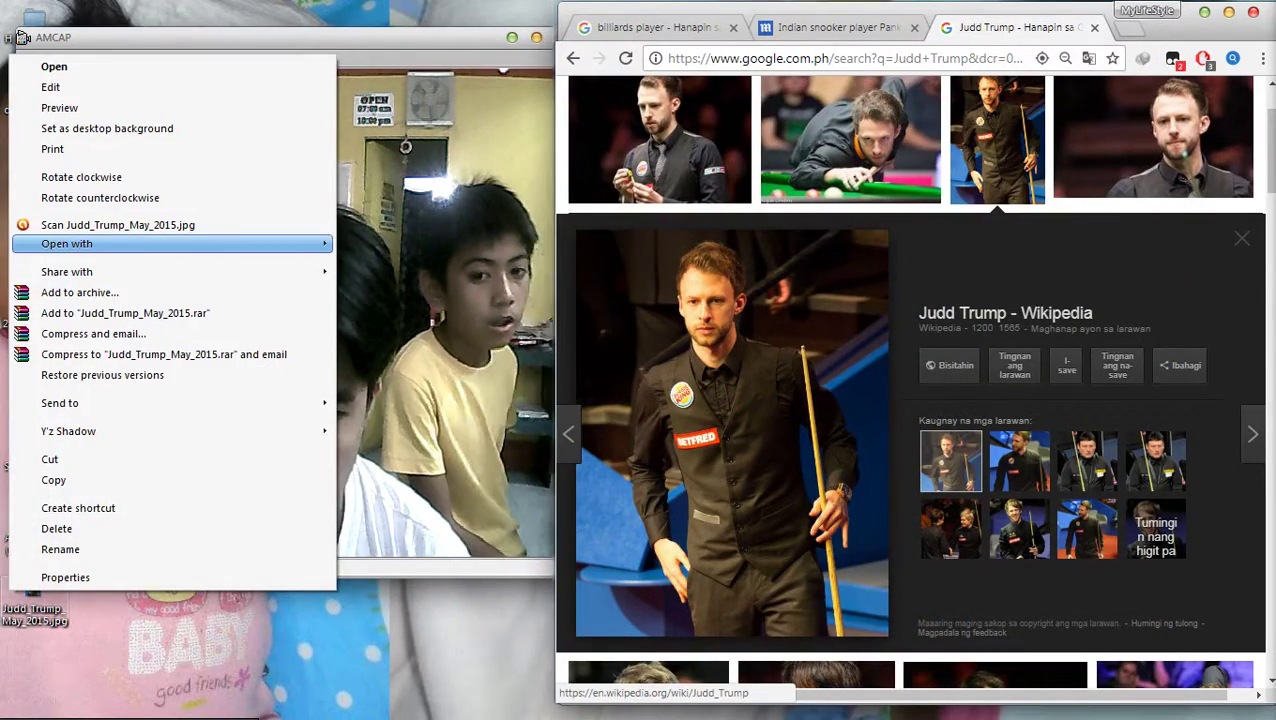
{"action": "key", "text": "Escape"}
{"action": "key", "text": "Escape"}
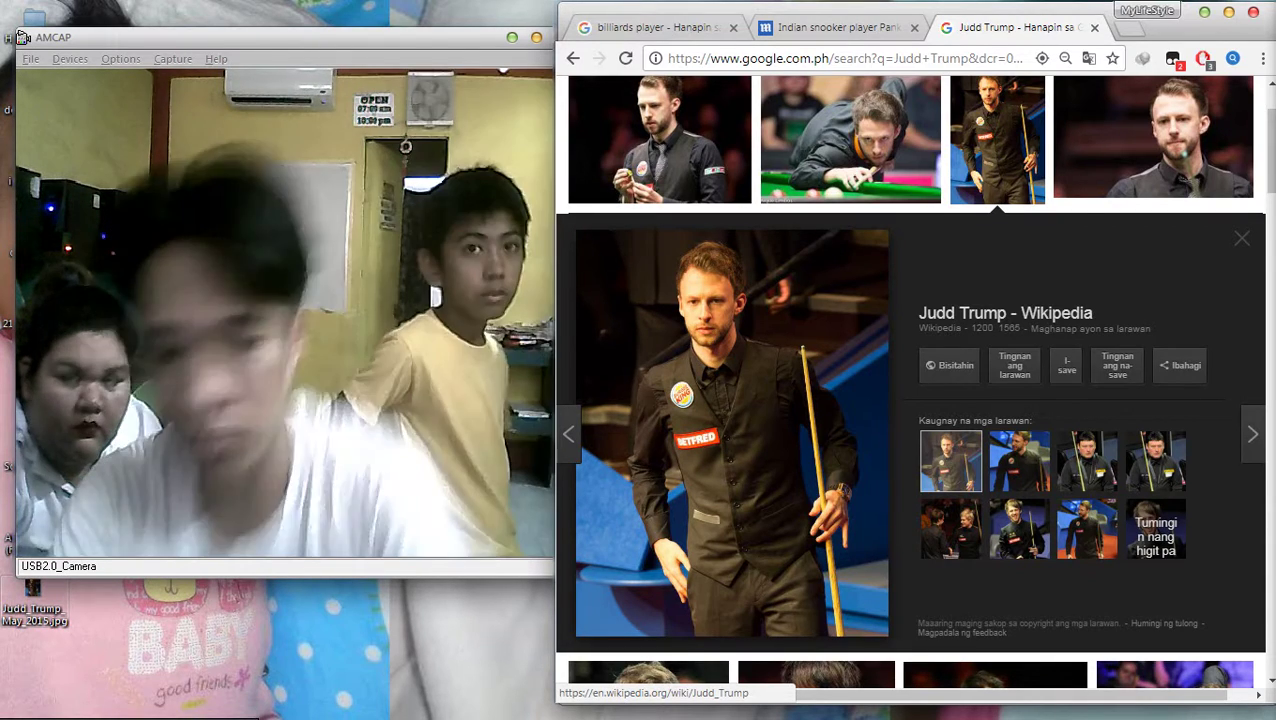
{"action": "key", "text": "alt+Tab"}
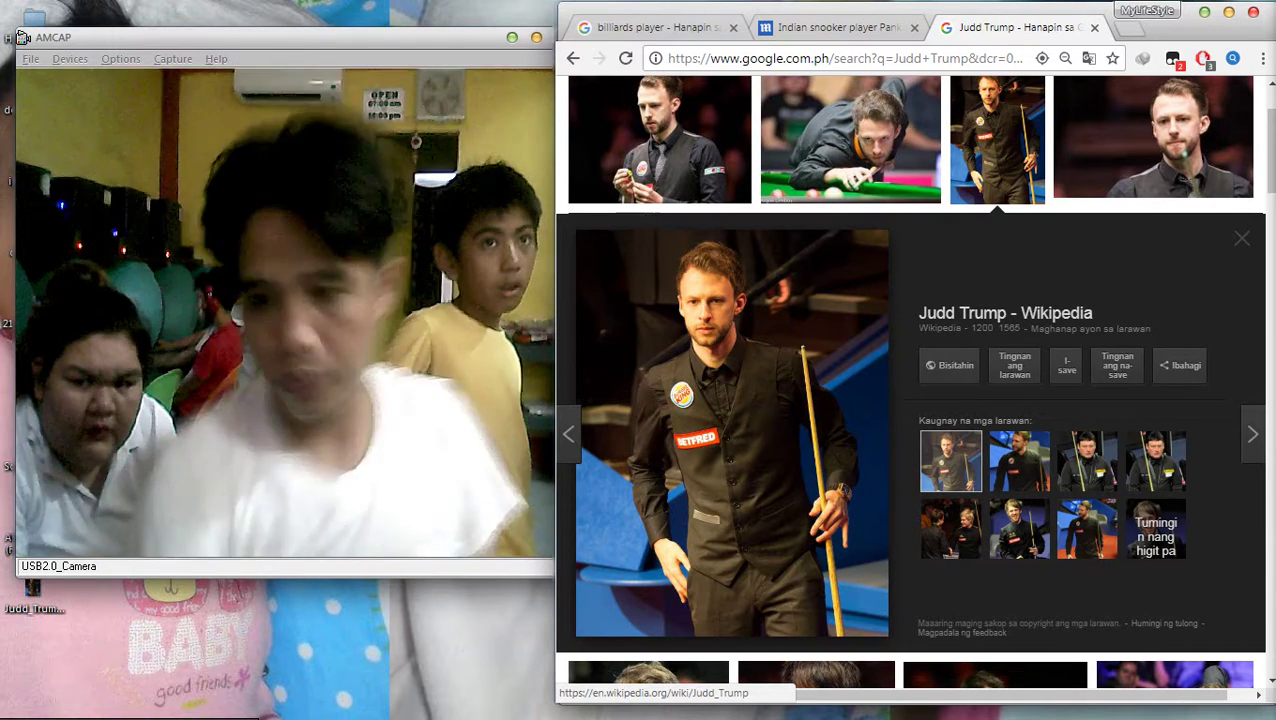
Open Judd_Trump_May_2015.jpg from the desktop in Adobe Photoshop via Open with
{"action": "right_click", "coordinate": [50, 592]}
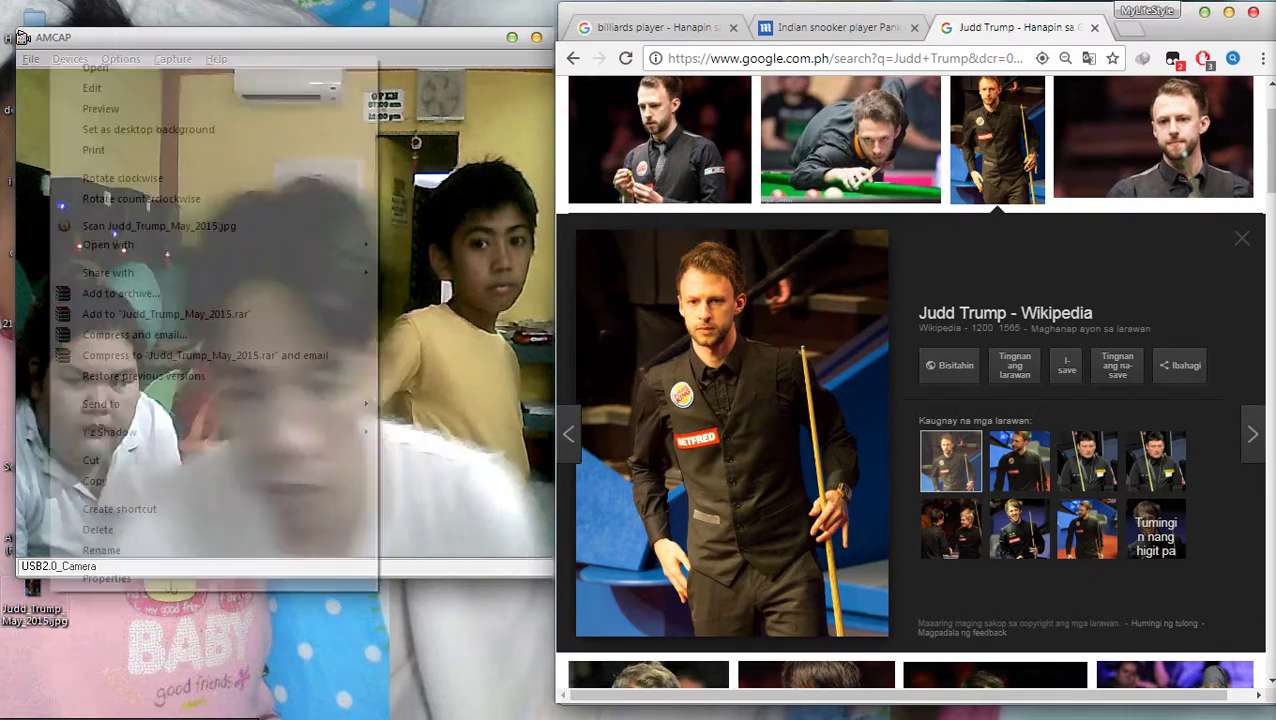
{"action": "mouse_move", "coordinate": [200, 244]}
{"action": "left_click", "coordinate": [440, 244]}
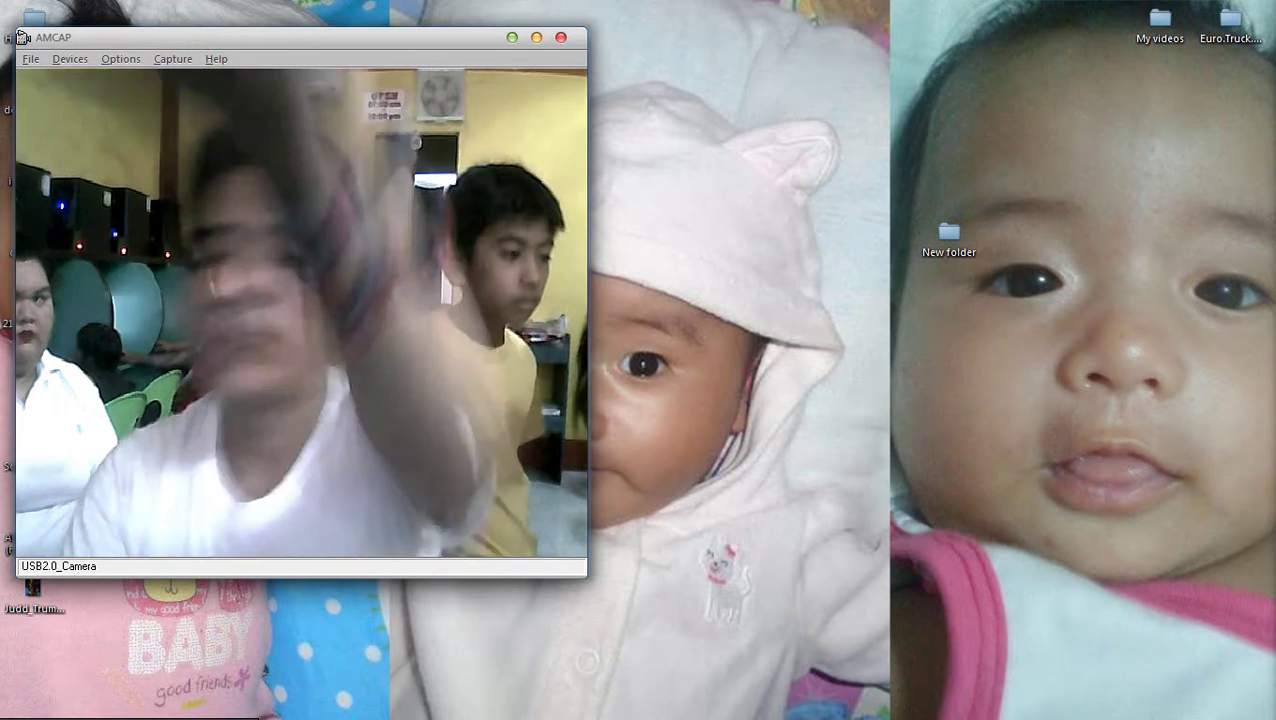
{"action": "right_click", "coordinate": [799, 323]}
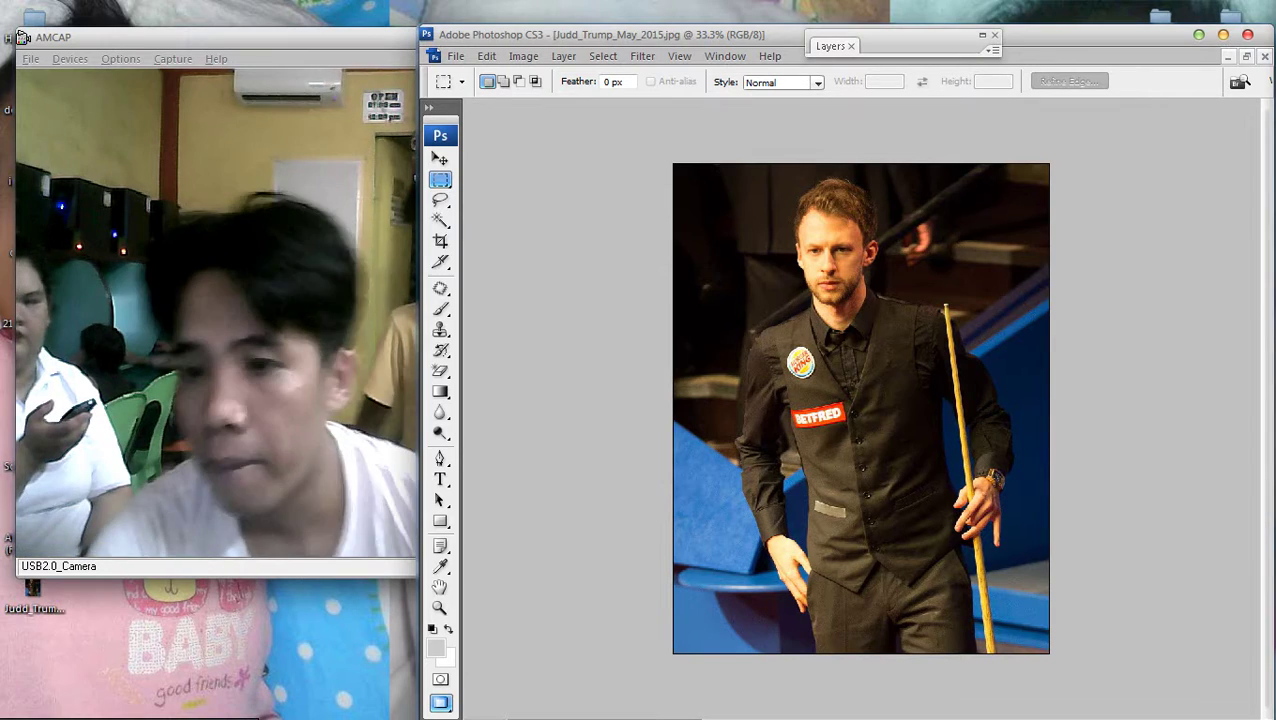
Open billard.jpg from the Documents library in Photoshop
{"action": "key", "text": "super+e"}
{"action": "key", "text": "Home"}
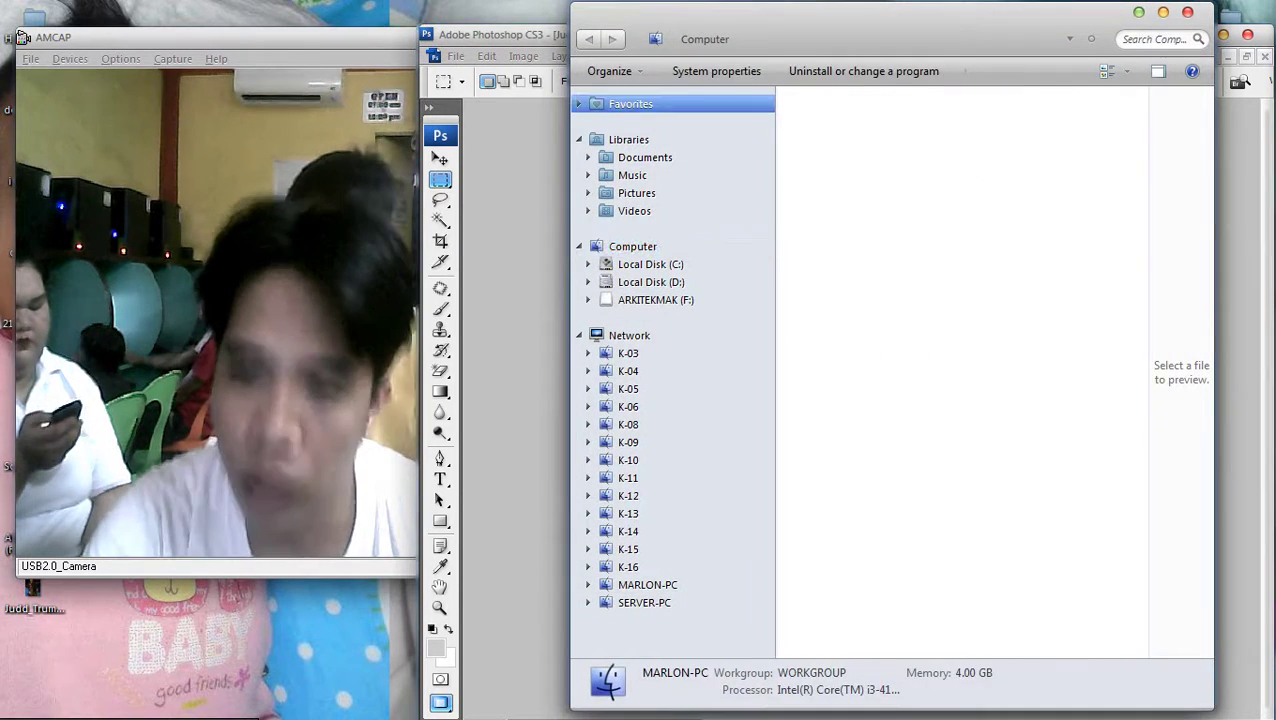
{"action": "key", "text": "Tab"}
{"action": "key", "text": "Return"}
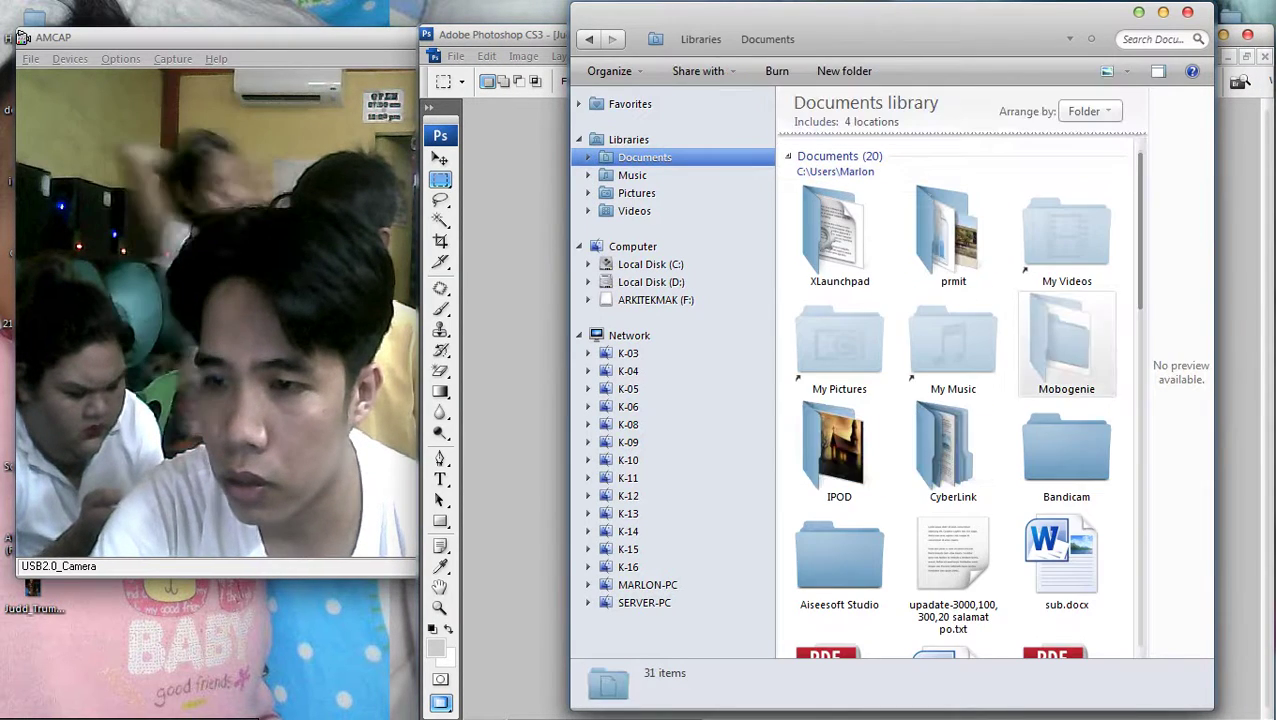
{"action": "left_click", "coordinate": [1066, 345]}
{"action": "scroll", "coordinate": [948, 282], "scroll_direction": "down", "scroll_amount": 5}
{"action": "scroll", "coordinate": [948, 282], "scroll_direction": "down", "scroll_amount": 3}
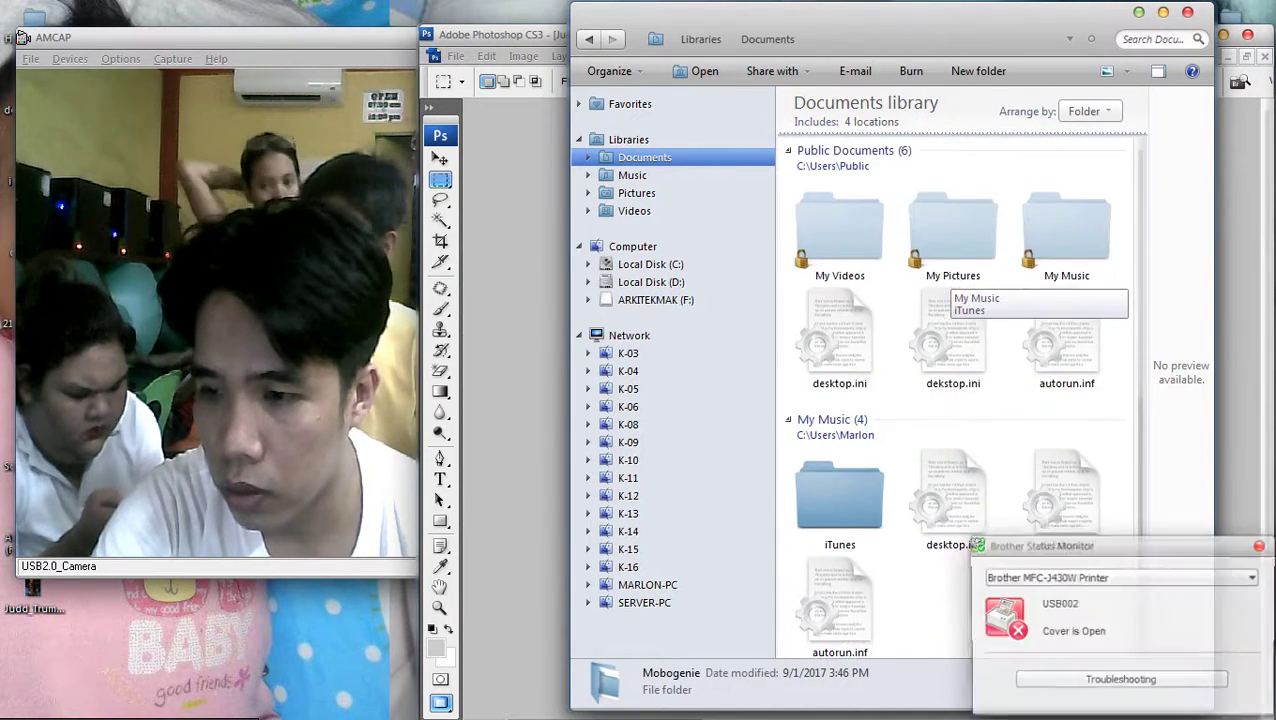
{"action": "scroll", "coordinate": [948, 282], "scroll_direction": "up", "scroll_amount": 5}
{"action": "scroll", "coordinate": [948, 282], "scroll_direction": "down", "scroll_amount": 1}
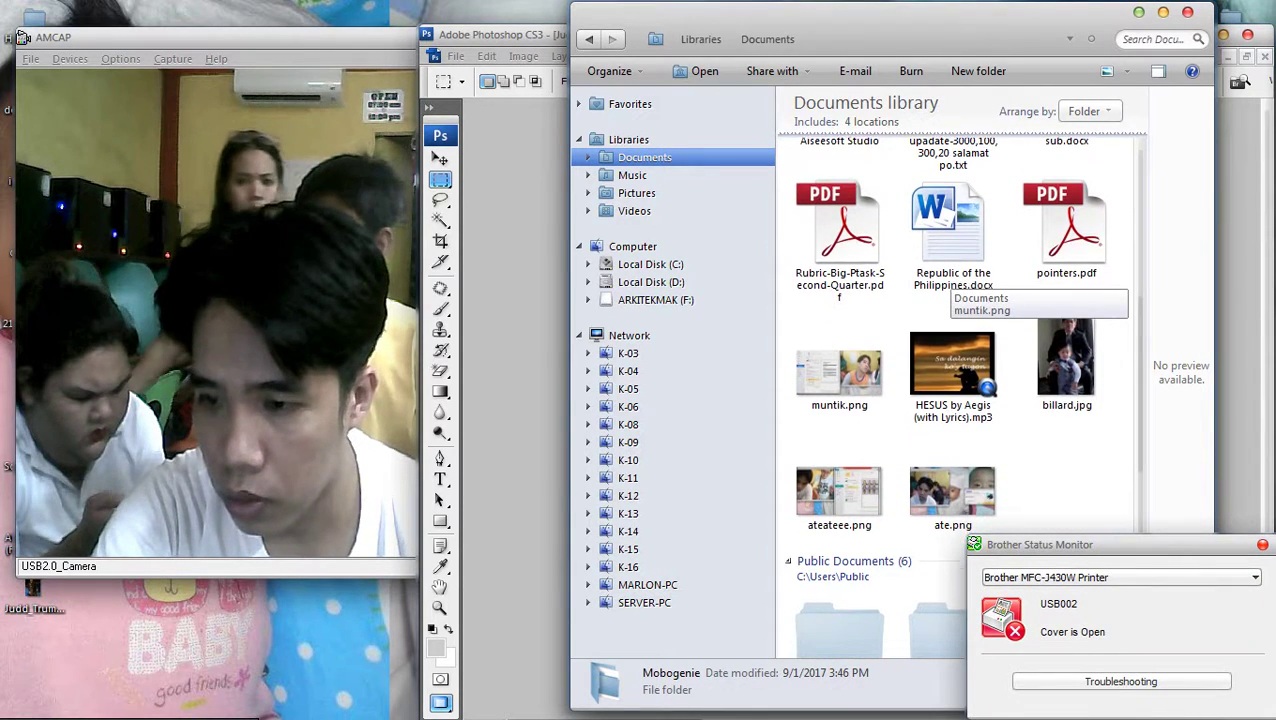
{"action": "double_click", "coordinate": [1066, 355]}
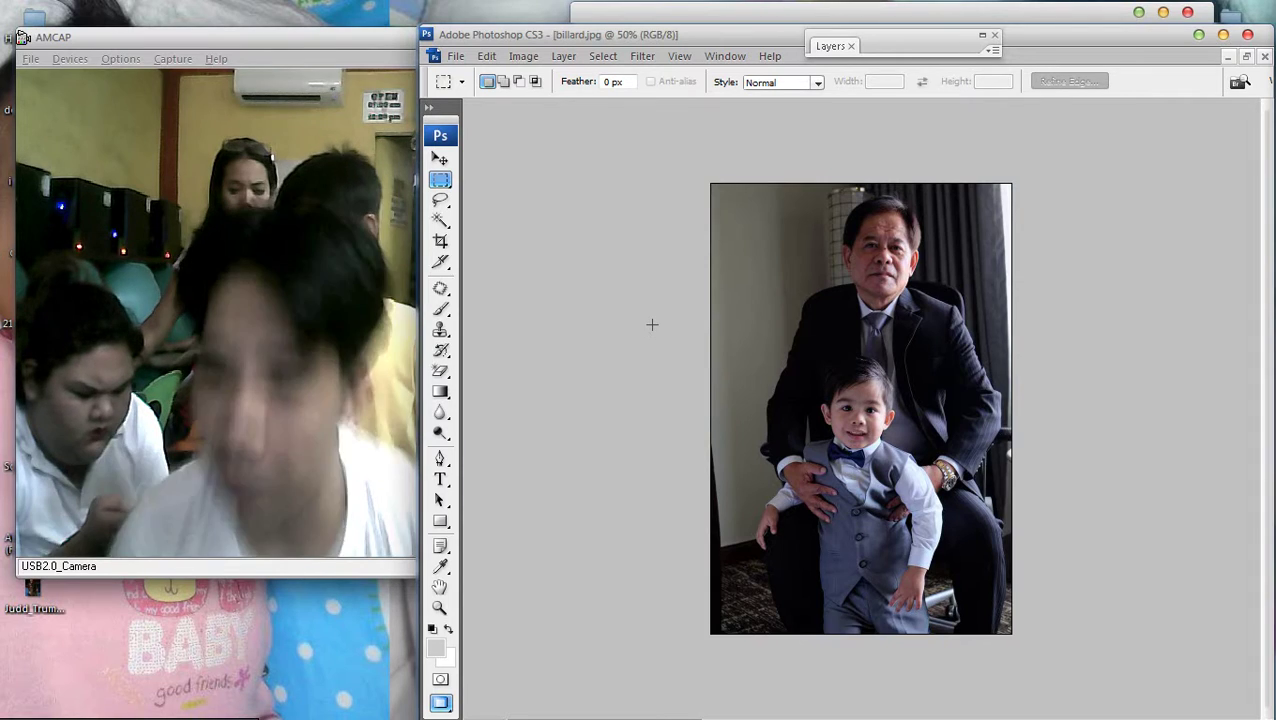
{"action": "scroll", "coordinate": [651, 324], "scroll_direction": "up", "scroll_amount": 4}
{"action": "scroll", "coordinate": [651, 324], "scroll_direction": "down", "scroll_amount": 2}
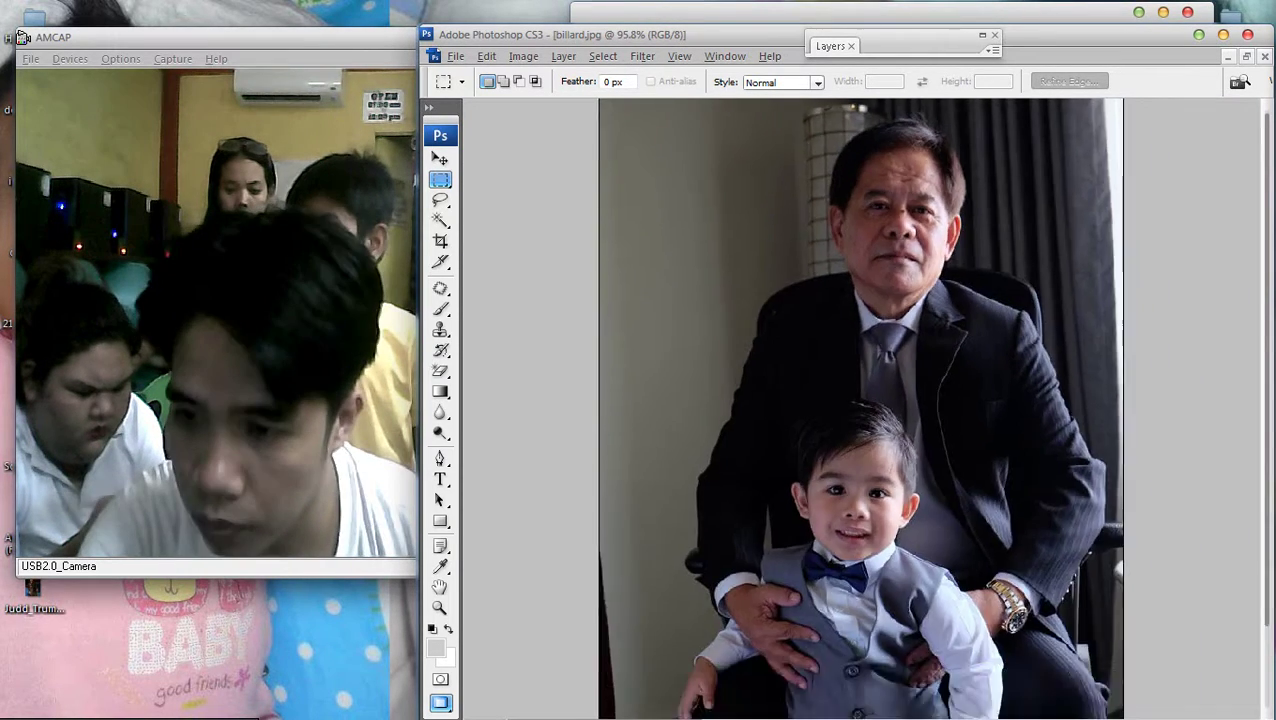
{"action": "scroll", "coordinate": [860, 408], "scroll_direction": "down", "scroll_amount": 2}
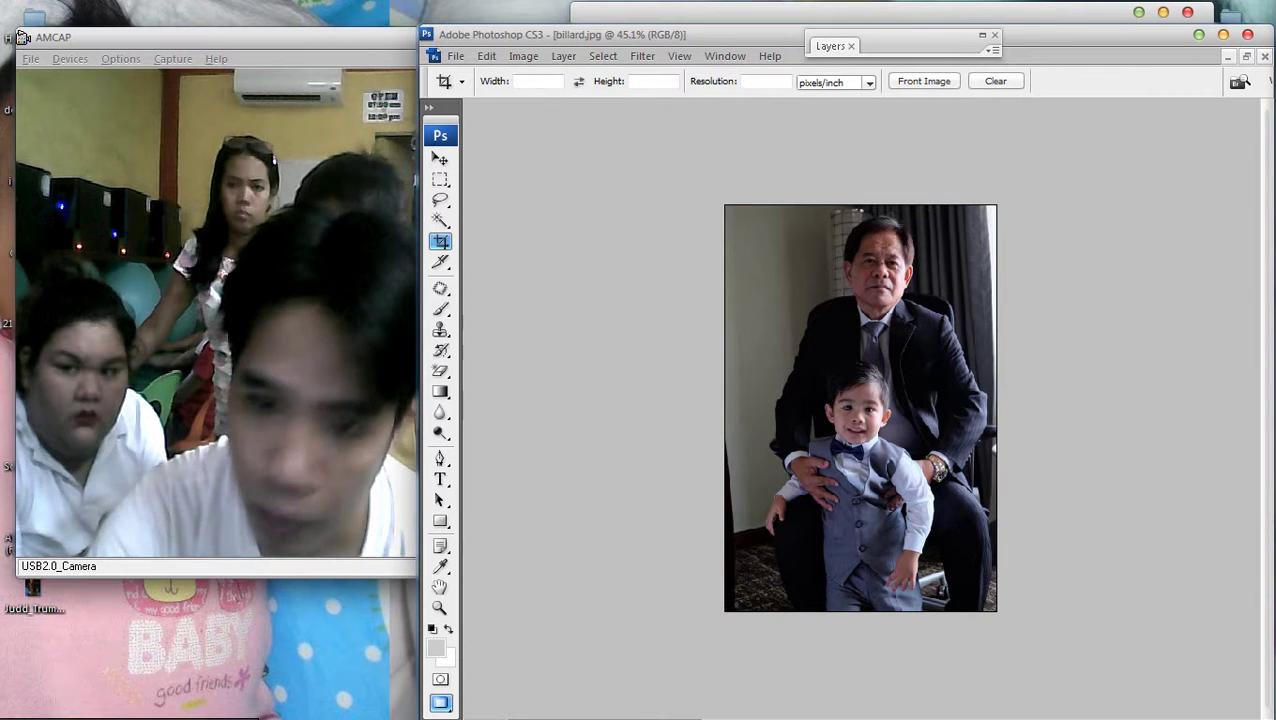
Cut a rectangular selection around the older man's face out of billard.jpg
{"action": "key", "text": "m"}
{"action": "left_click_drag", "start_coordinate": [815, 201], "coordinate": [933, 333]}
{"action": "key", "text": "Delete"}
{"action": "scroll", "coordinate": [933, 333], "scroll_direction": "down", "scroll_amount": 1}
{"action": "key", "text": "f"}
{"action": "key", "text": "f"}
{"action": "key", "text": "f"}
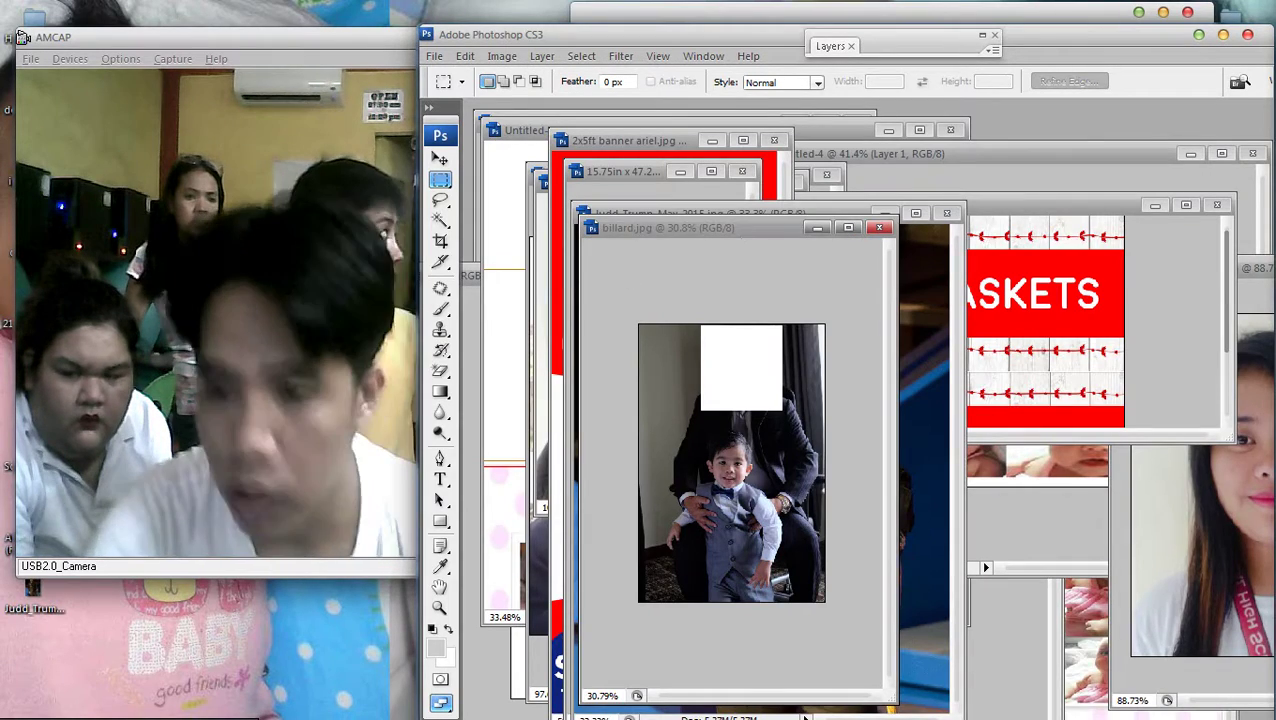
Paste the face onto the Judd Trump photo, move it up-left and rotate it counter-clockwise
{"action": "key", "text": "f"}
{"action": "key", "text": "ctrl+v"}
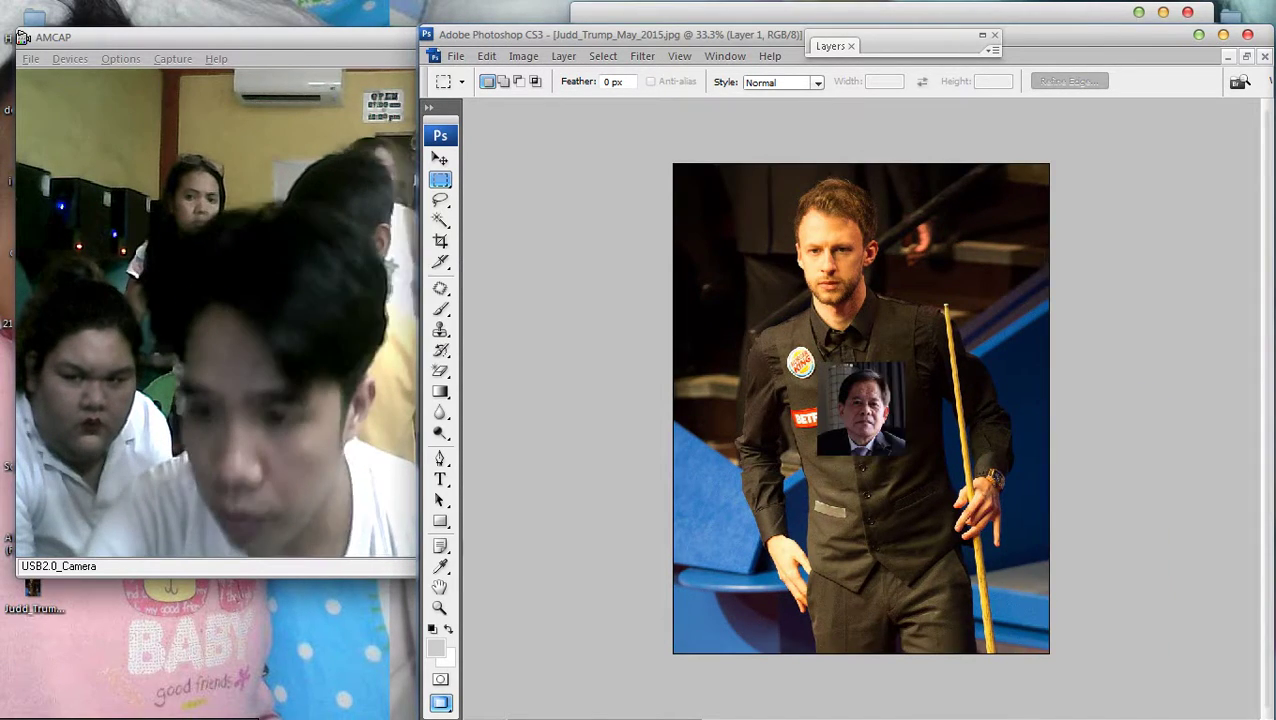
{"action": "scroll", "coordinate": [655, 121], "scroll_direction": "up", "scroll_amount": 3}
{"action": "key", "text": "v"}
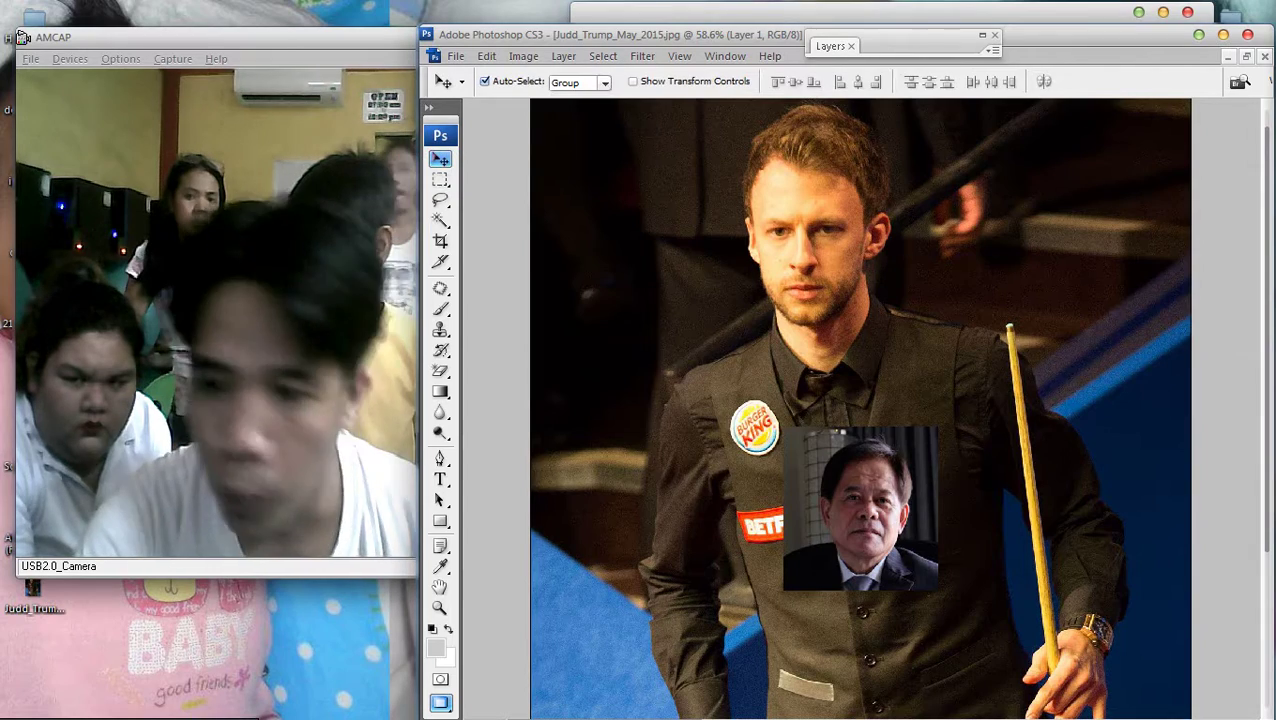
{"action": "left_click_drag", "start_coordinate": [860, 508], "coordinate": [695, 400]}
{"action": "scroll", "coordinate": [860, 400], "scroll_direction": "up", "scroll_amount": 1}
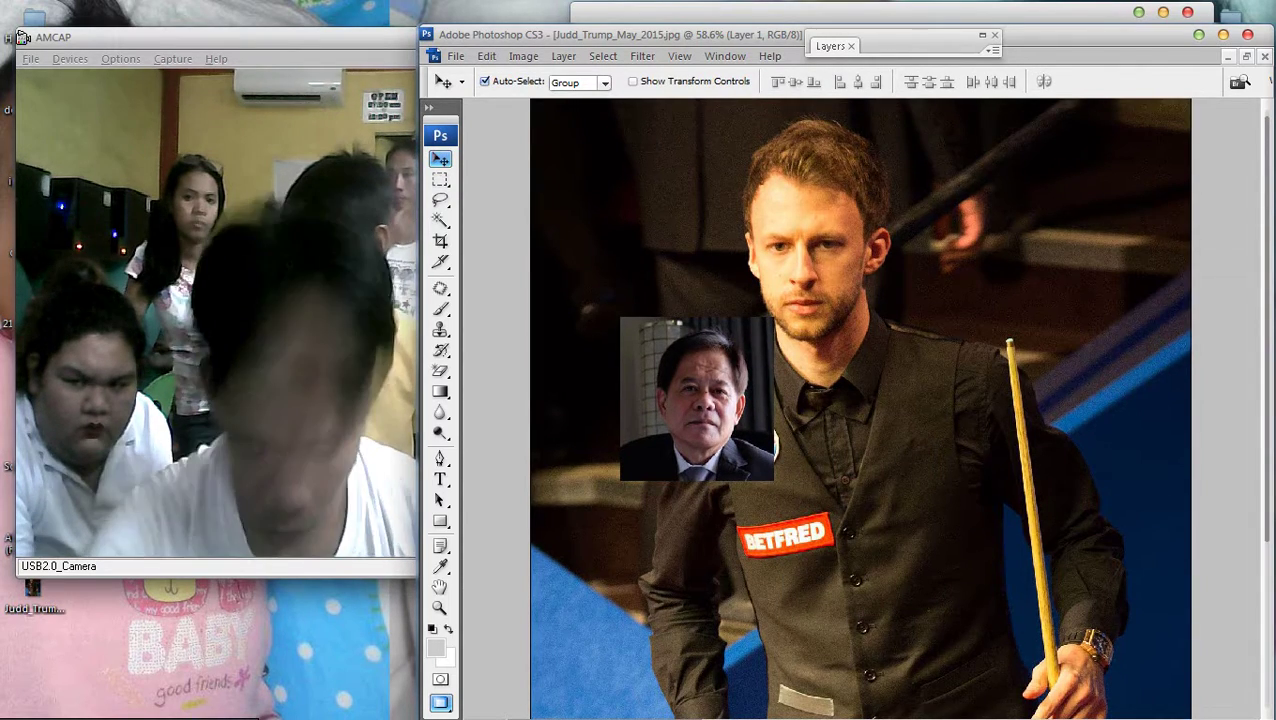
{"action": "key", "text": "ctrl+t"}
{"action": "left_click_drag", "start_coordinate": [790, 495], "coordinate": [815, 462]}
{"action": "key", "text": "Return"}
Try nudging the face layer lower with Free Transform, then cancel the transform
{"action": "scroll", "coordinate": [800, 490], "scroll_direction": "up", "scroll_amount": 3}
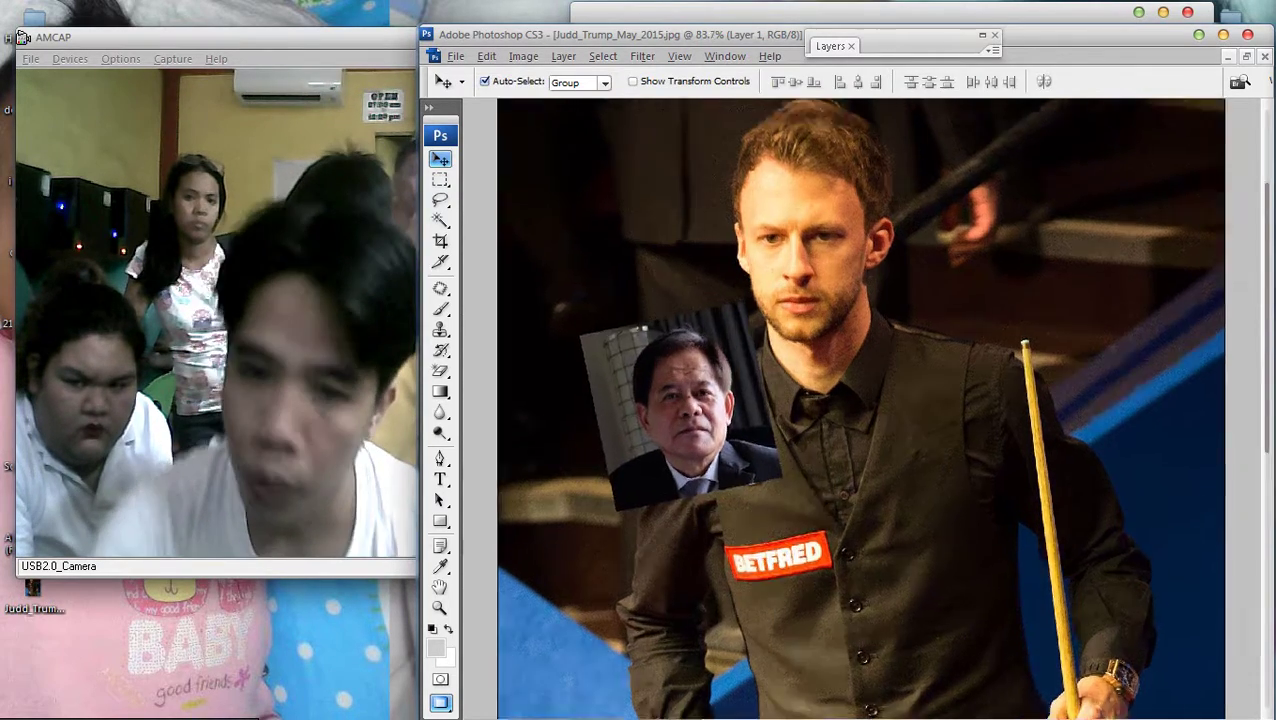
{"action": "scroll", "coordinate": [690, 410], "scroll_direction": "up", "scroll_amount": 3}
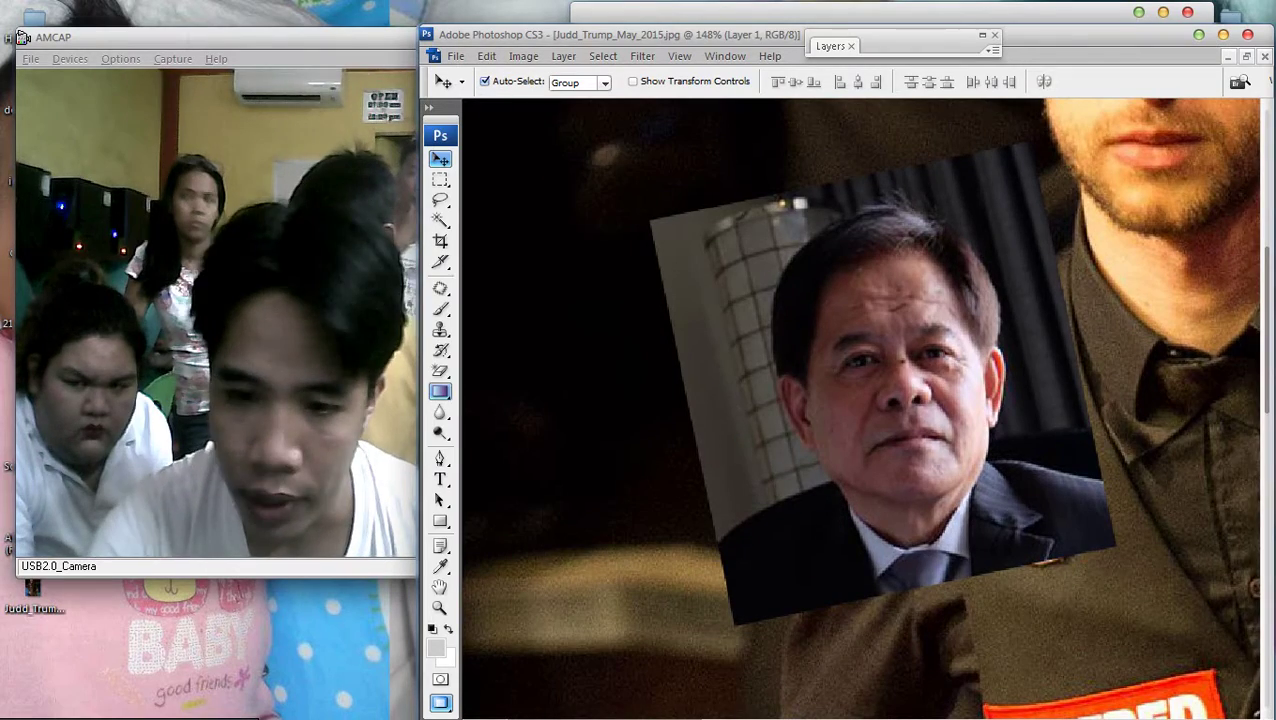
{"action": "scroll", "coordinate": [860, 400], "scroll_direction": "down", "scroll_amount": 5}
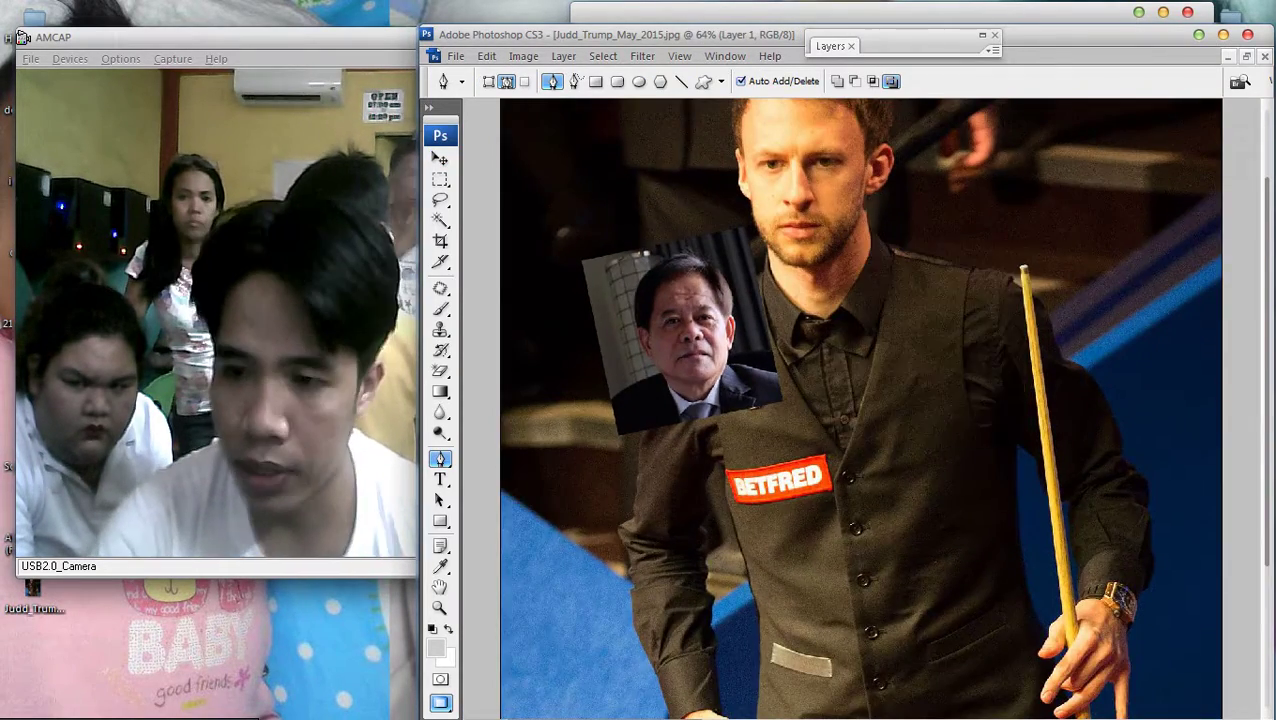
{"action": "key", "text": "ctrl+t"}
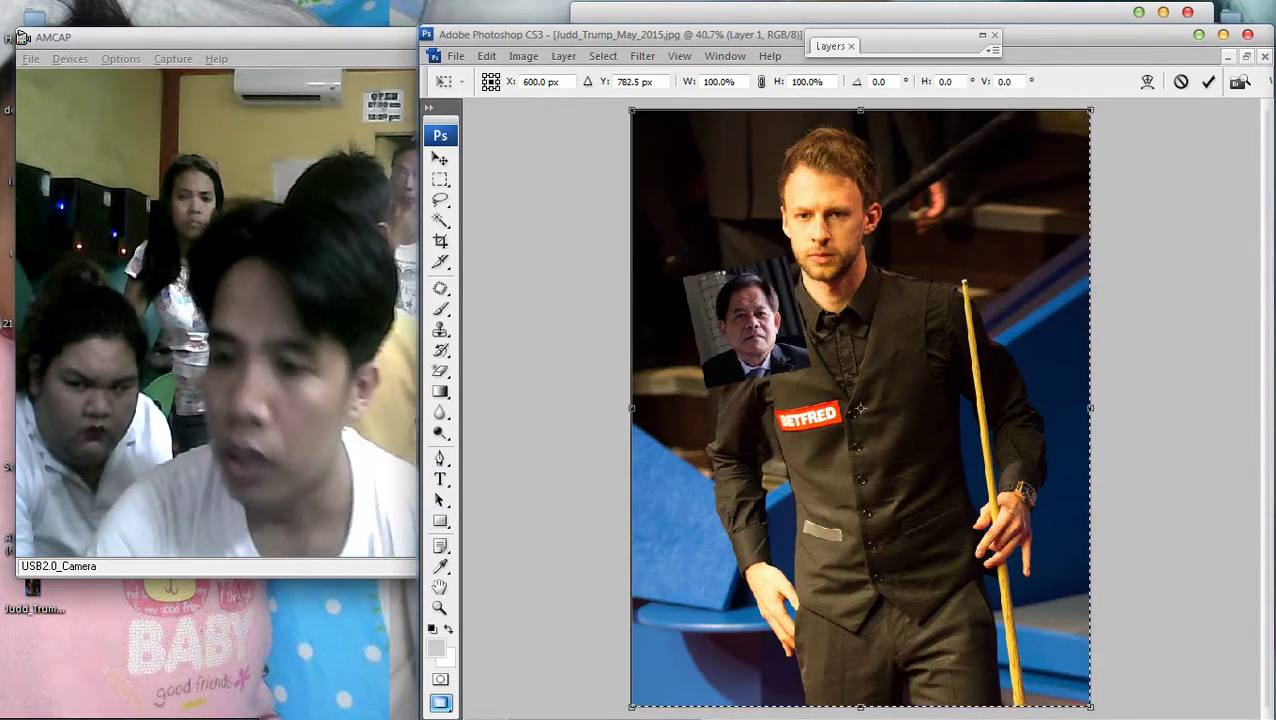
{"action": "mouse_move", "coordinate": [745, 320]}
{"action": "left_mouse_down"}
{"action": "mouse_move", "coordinate": [726, 422]}
{"action": "mouse_move", "coordinate": [746, 327]}
{"action": "left_mouse_up"}
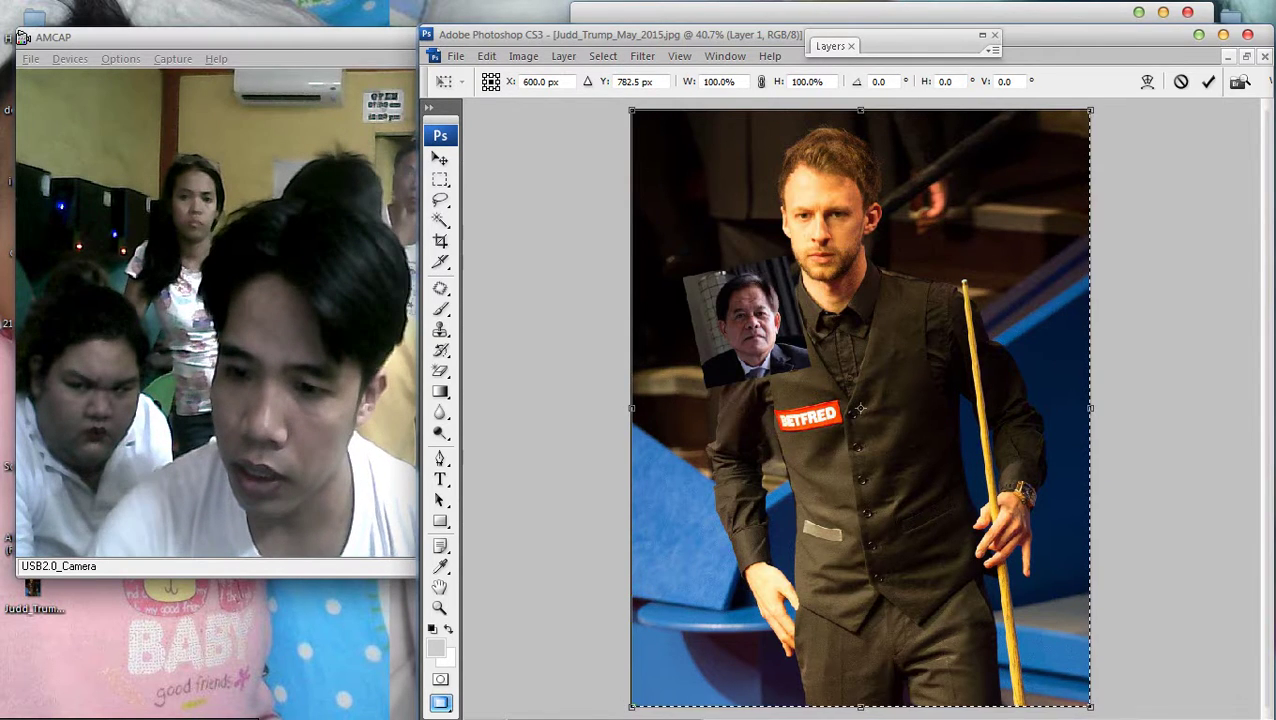
{"action": "key", "text": "Escape"}
{"action": "right_click", "coordinate": [884, 208]}
{"action": "key", "text": "Escape"}
Select the Background layer and shrink the snooker photo to about 84%, shifting it right and up
{"action": "key", "text": "v"}
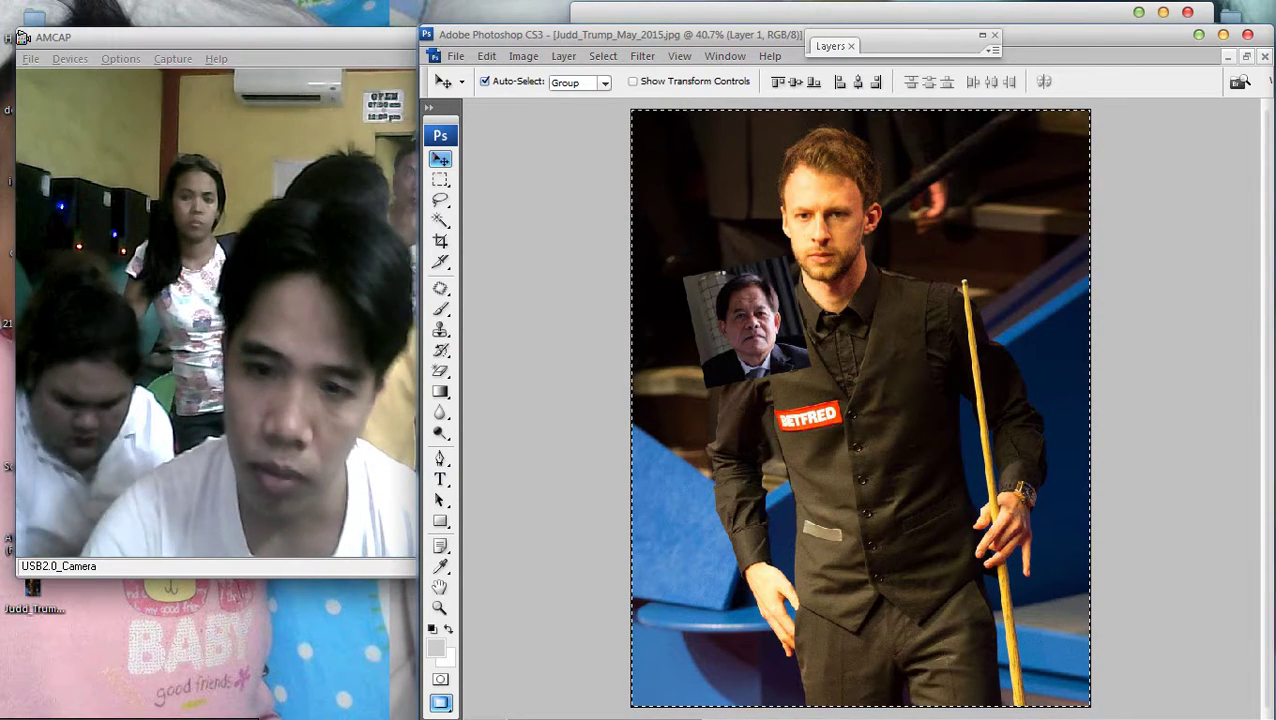
{"action": "right_click", "coordinate": [838, 242]}
{"action": "left_click", "coordinate": [900, 254]}
{"action": "key", "text": "ctrl+t"}
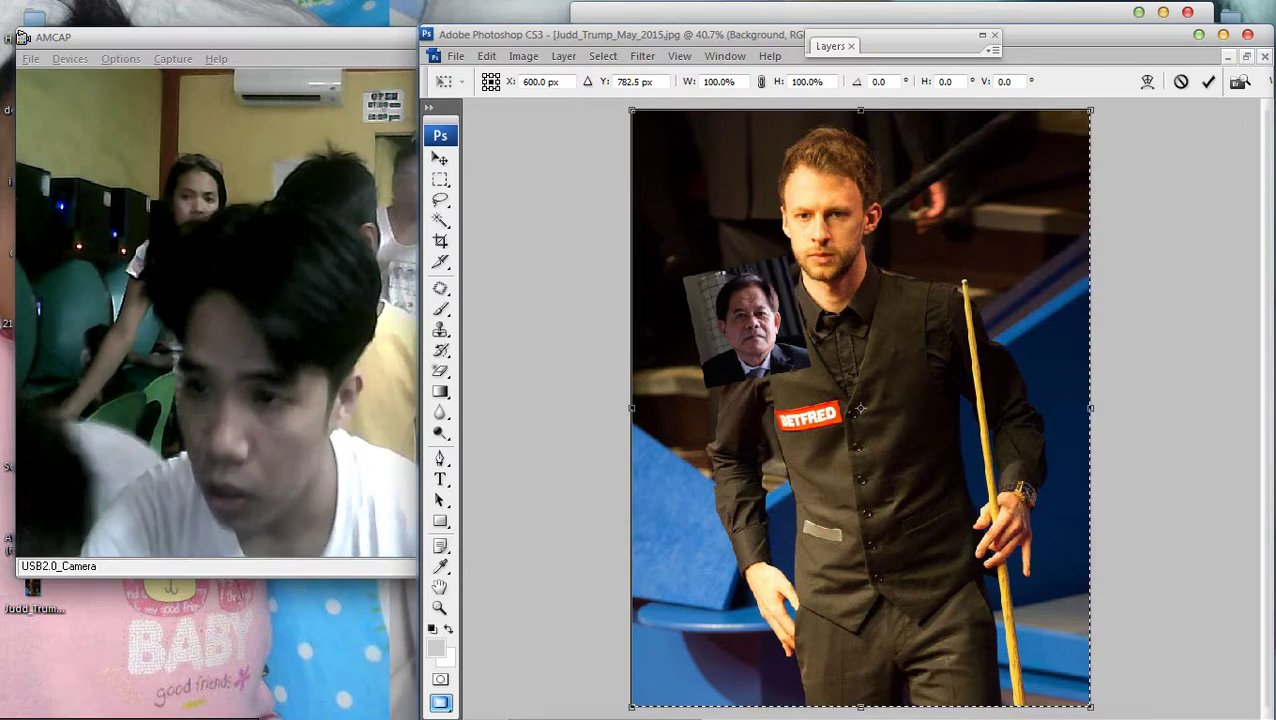
{"action": "left_click_drag", "start_coordinate": [1090, 110], "coordinate": [1014, 208]}
{"action": "left_click_drag", "start_coordinate": [800, 430], "coordinate": [836, 375]}
{"action": "key", "text": "Return"}
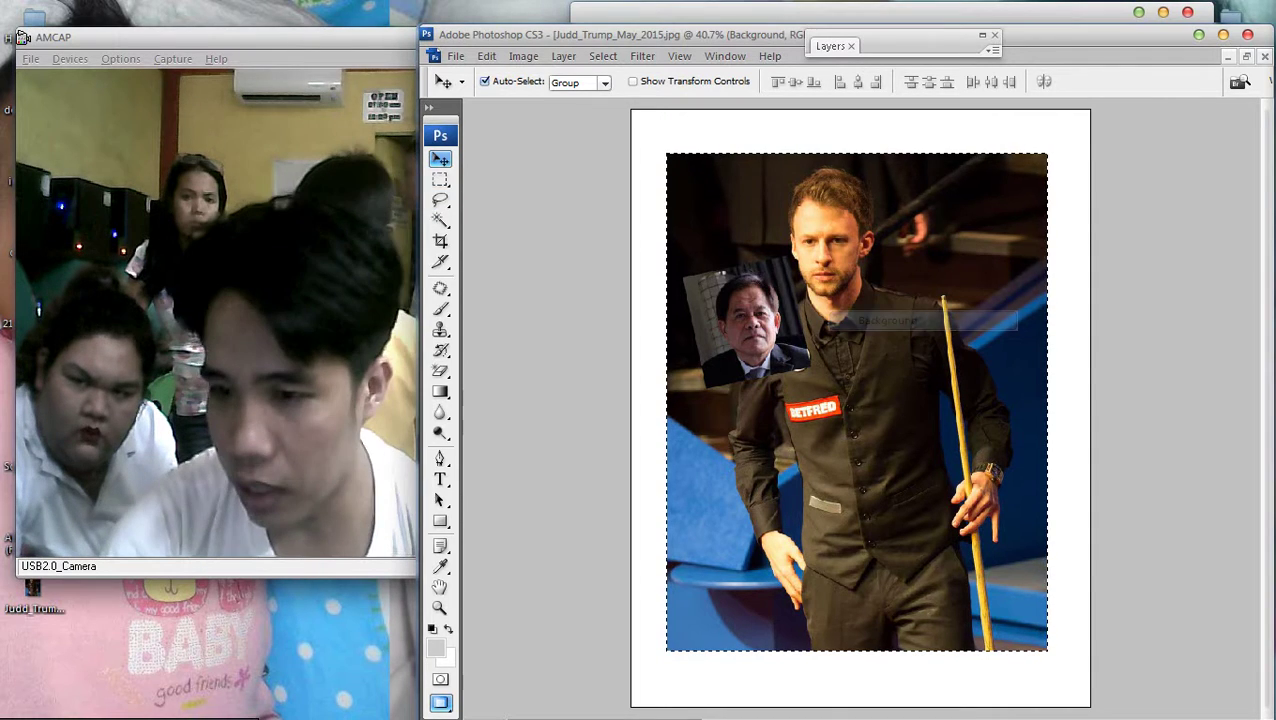
Deselect with Ctrl+D, zoom in, dismiss the layer menu, and open the Computer window
{"action": "key", "text": "m"}
{"action": "key", "text": "ctrl+d"}
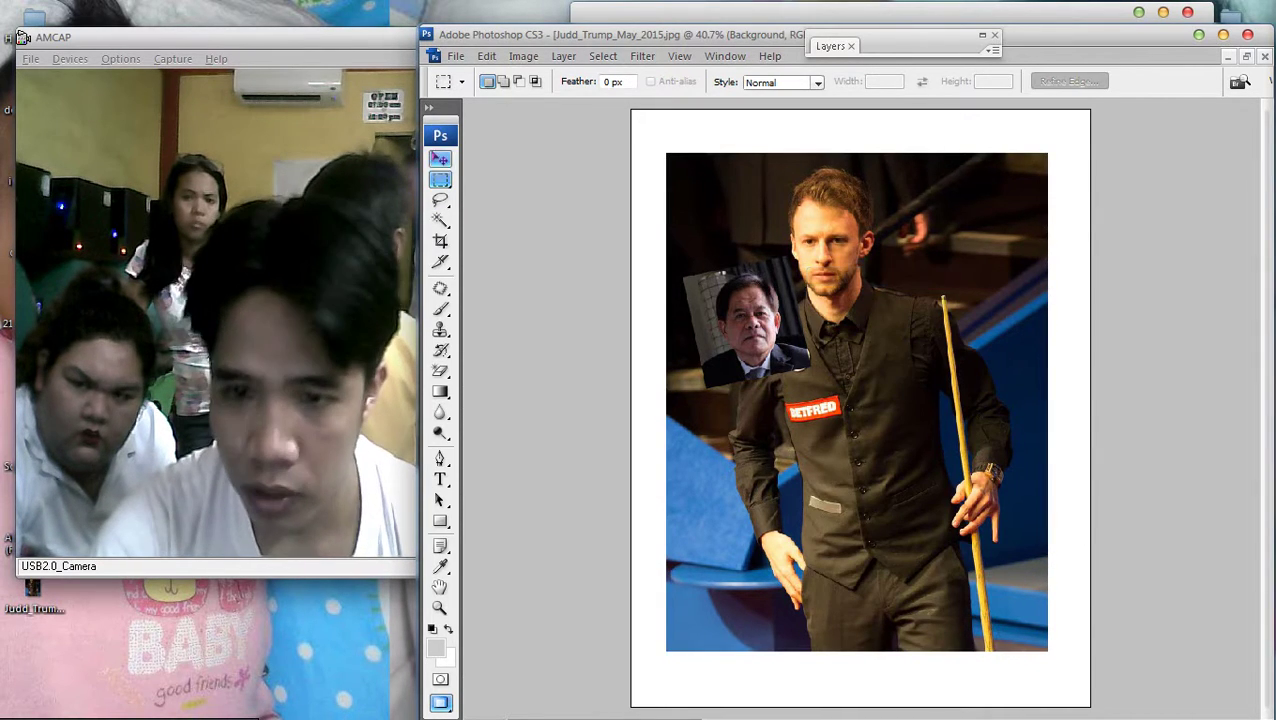
{"action": "key", "text": "ctrl+plus"}
{"action": "right_click", "coordinate": [724, 316]}
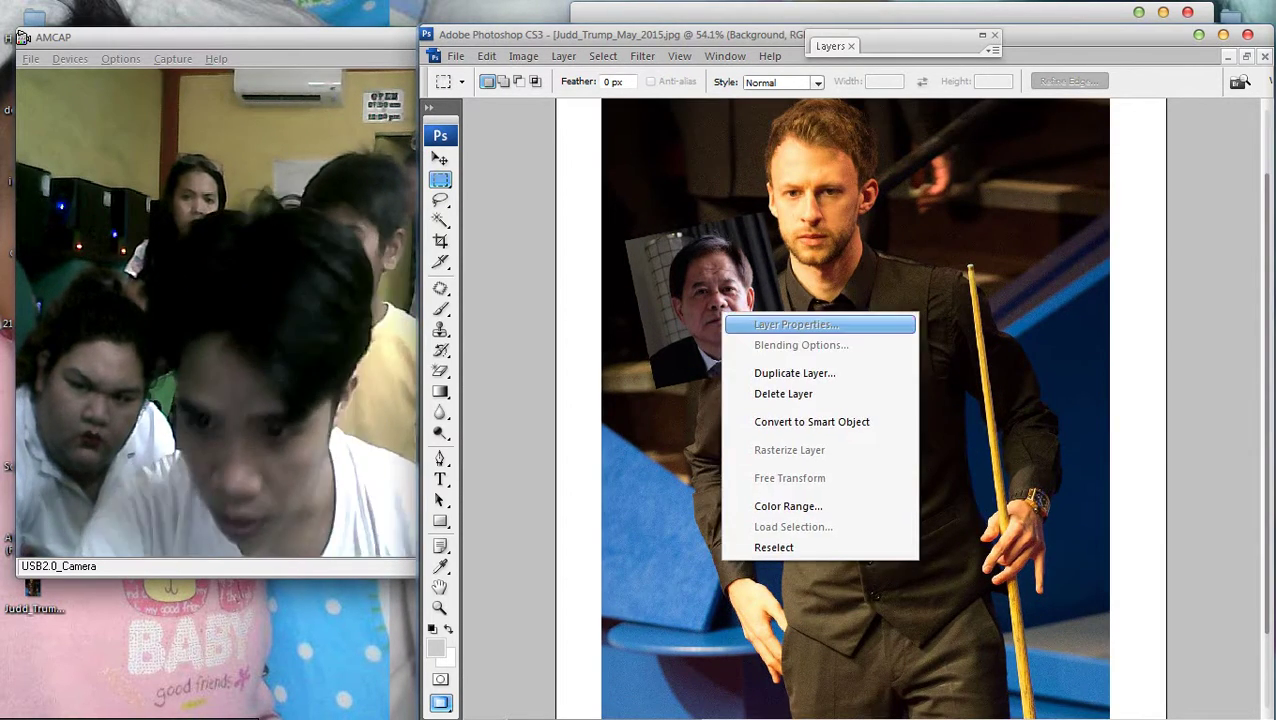
{"action": "left_click", "coordinate": [480, 176]}
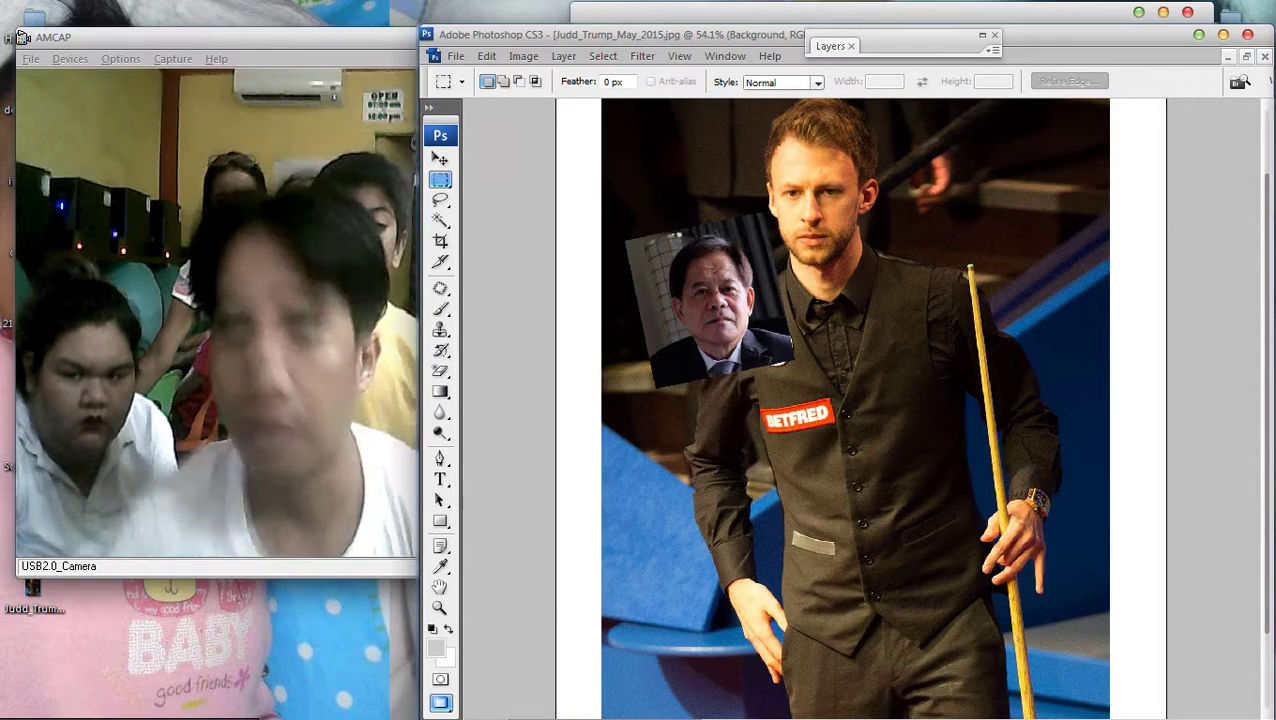
{"action": "key", "text": "super+e"}
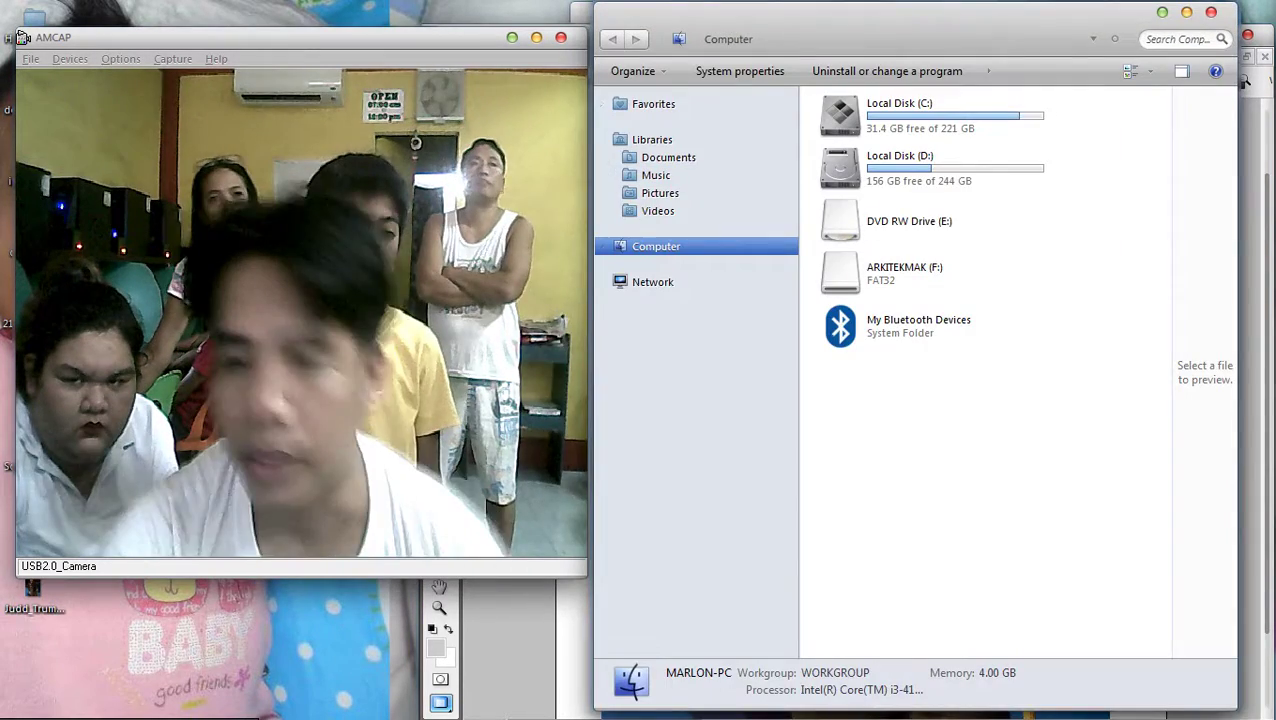
Refresh the Computer view of drives three times from its context menu
{"action": "right_click", "coordinate": [912, 427]}
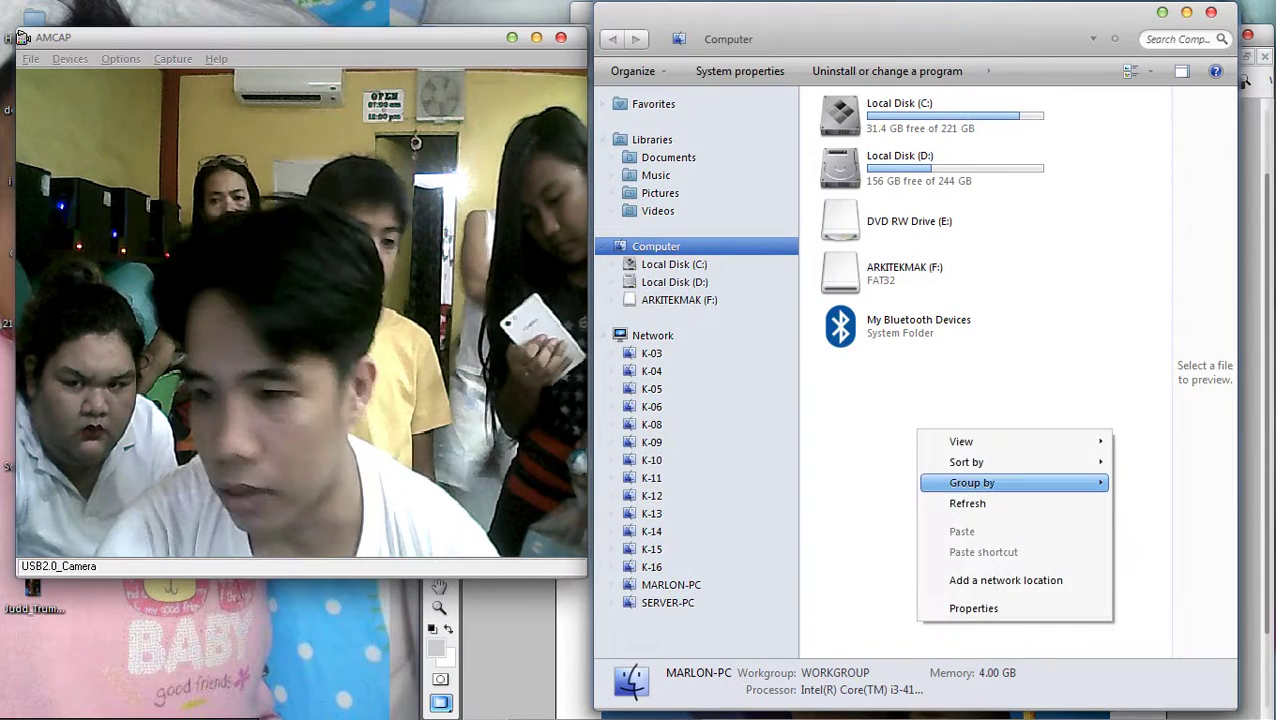
{"action": "left_click", "coordinate": [1010, 502]}
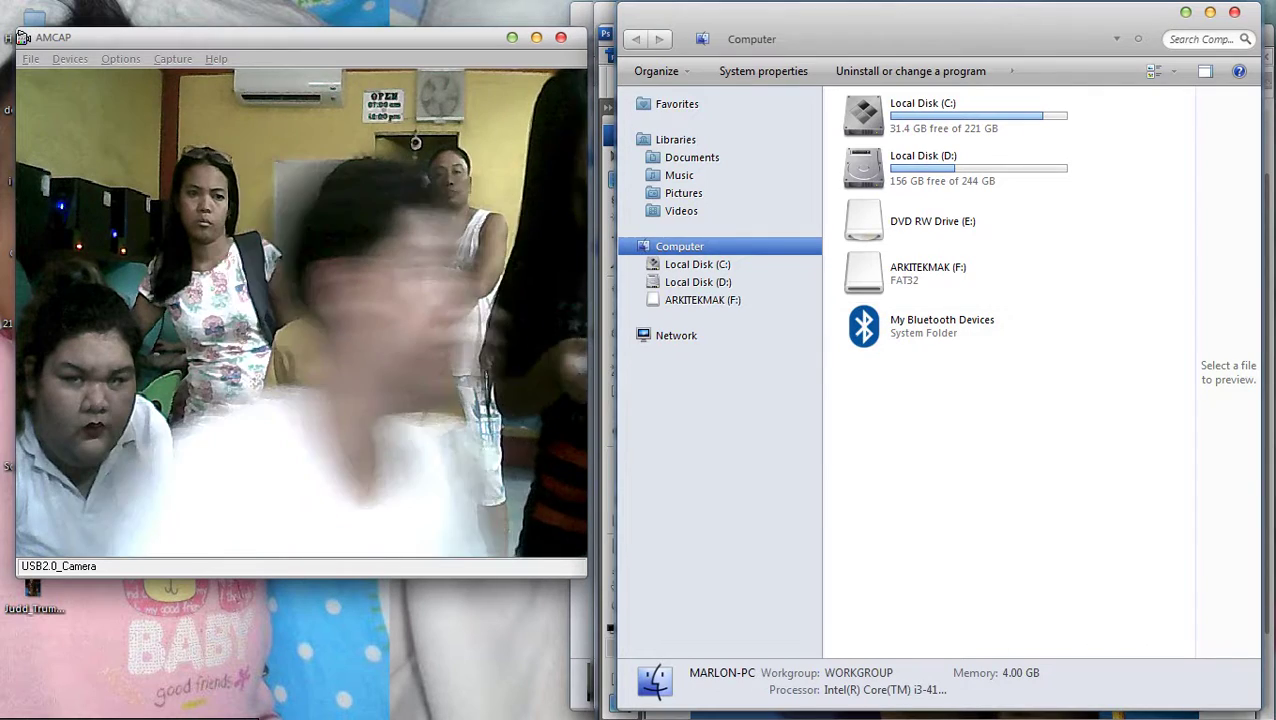
{"action": "right_click", "coordinate": [940, 438]}
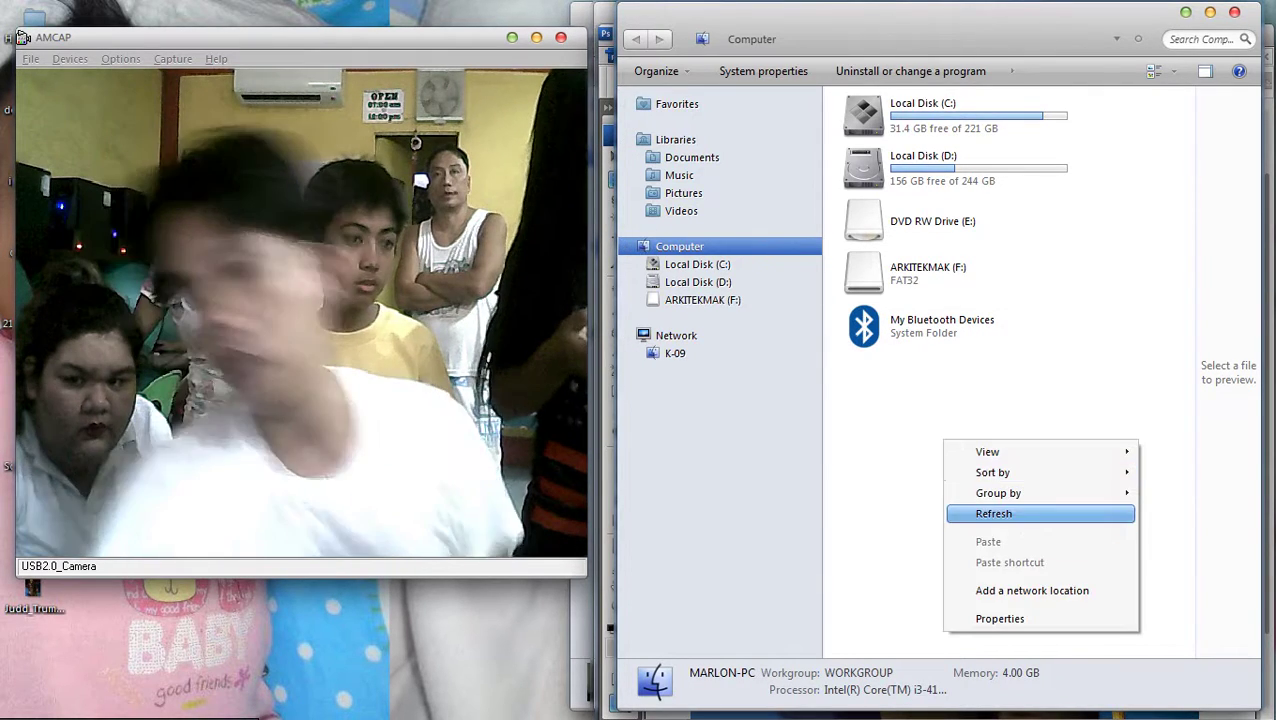
{"action": "left_click", "coordinate": [960, 511]}
{"action": "right_click", "coordinate": [986, 416]}
{"action": "left_click", "coordinate": [1005, 492]}
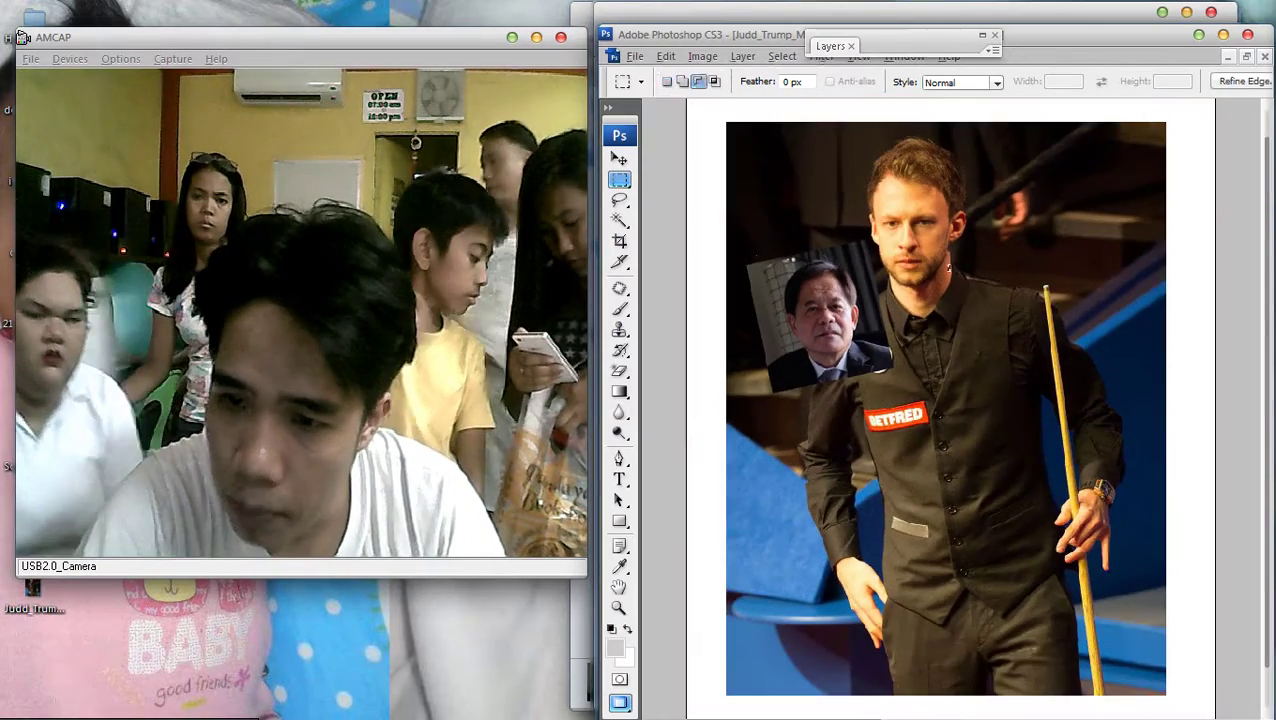
Pick a layer under the face and attempt Color Balance, dismissing the empty-selection errors
{"action": "key", "text": "v"}
{"action": "key", "text": "ctrl+plus"}
{"action": "right_click", "coordinate": [980, 316]}
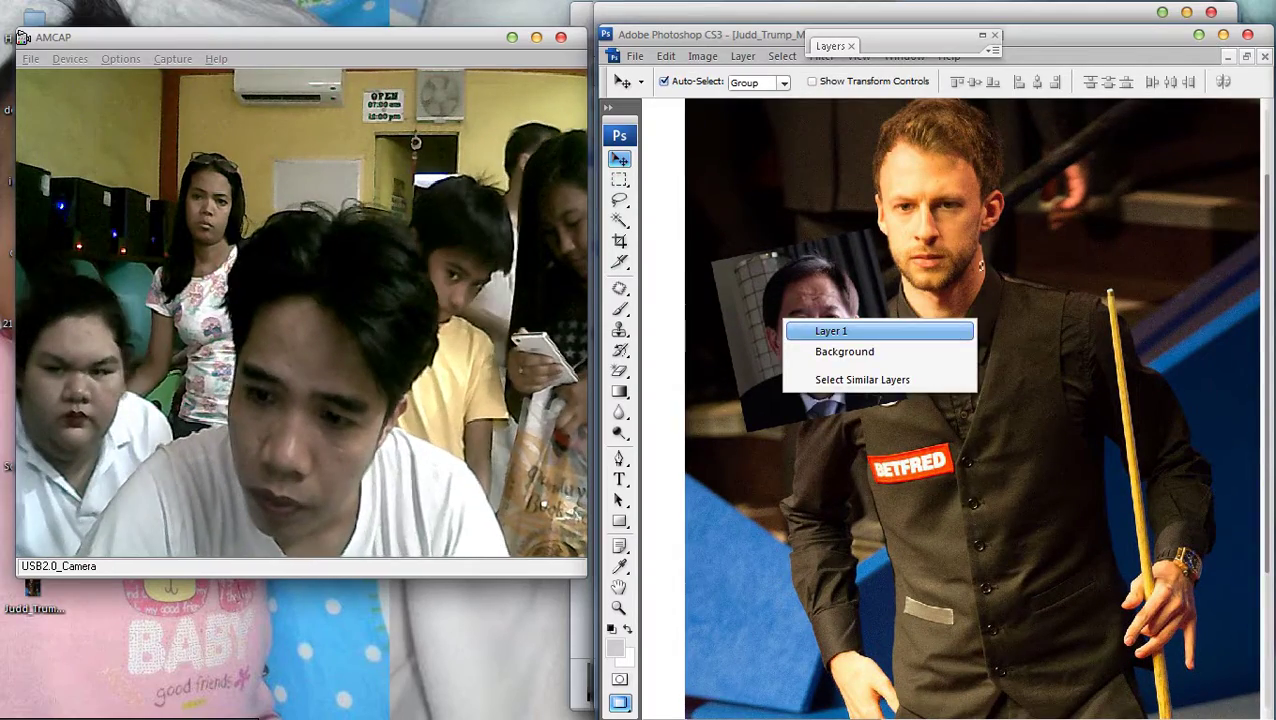
{"action": "left_click", "coordinate": [880, 333]}
{"action": "key", "text": "ctrl+b"}
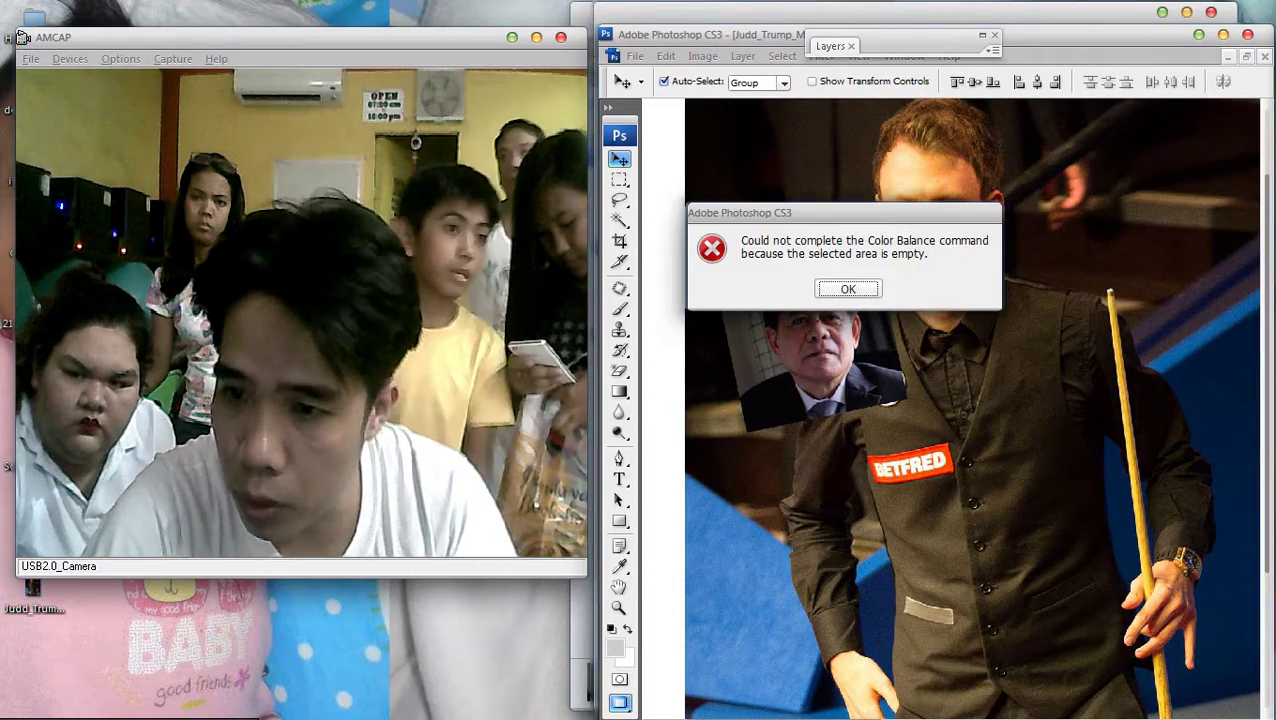
{"action": "key", "text": "Return"}
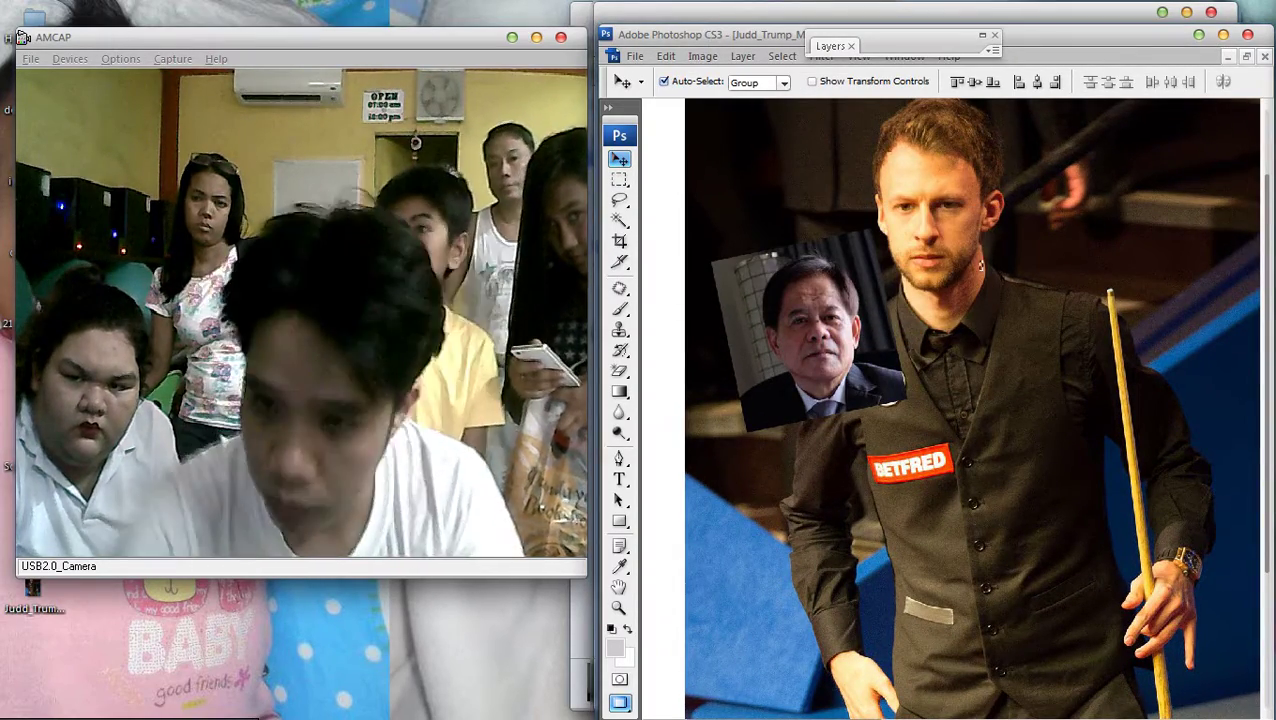
{"action": "key", "text": "ctrl+b"}
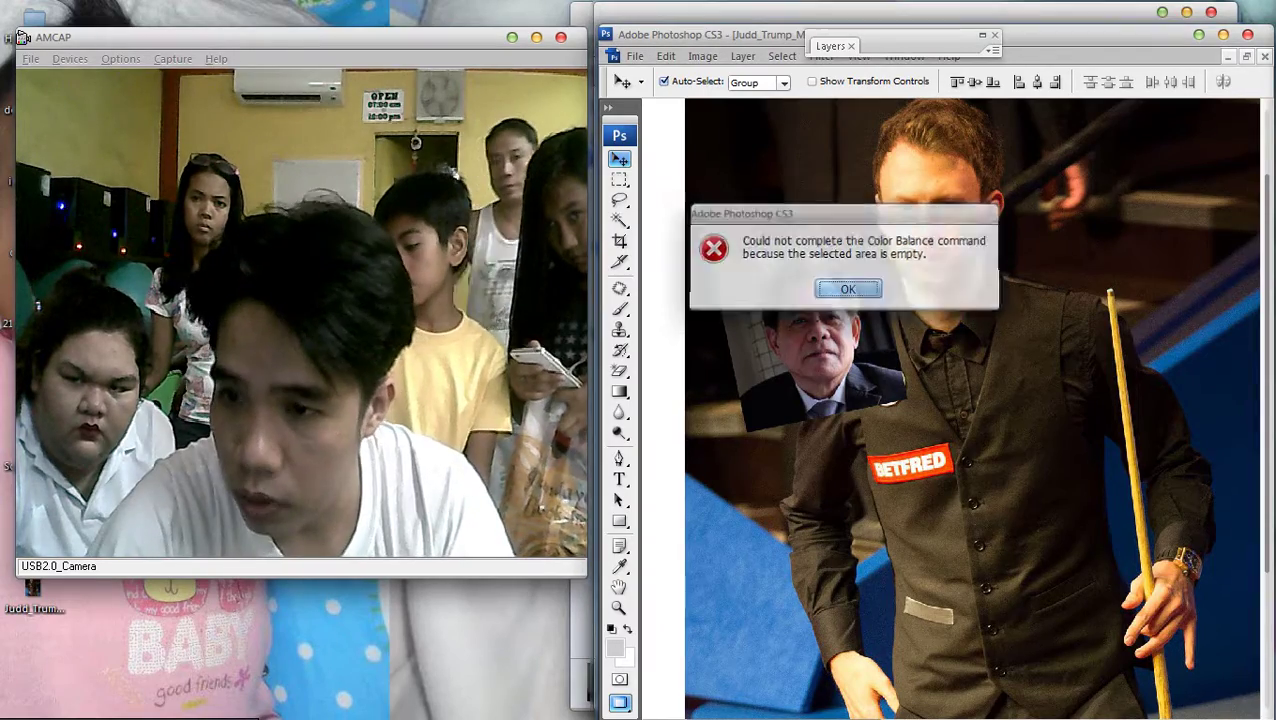
{"action": "key", "text": "Return"}
{"action": "key", "text": "ctrl+minus"}
{"action": "key", "text": "ctrl+plus"}
{"action": "key", "text": "ctrl+minus"}
{"action": "key", "text": "ctrl+minus"}
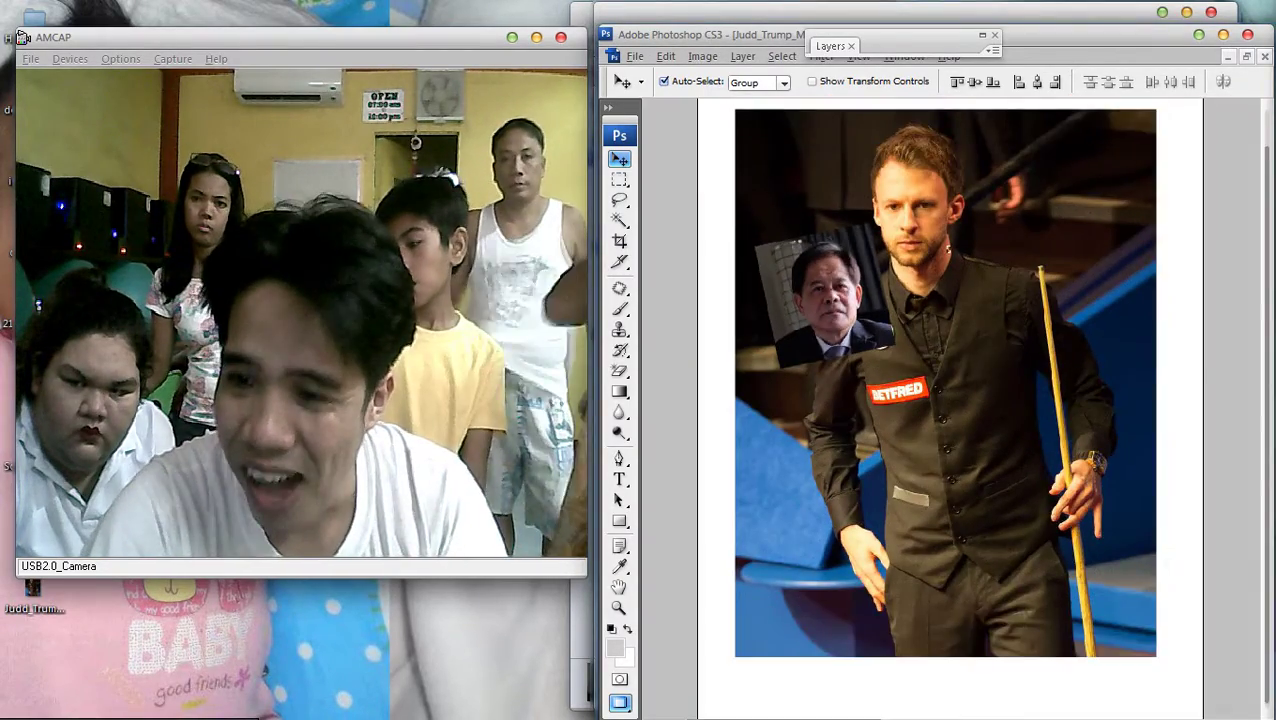
{"action": "key", "text": "ctrl+plus"}
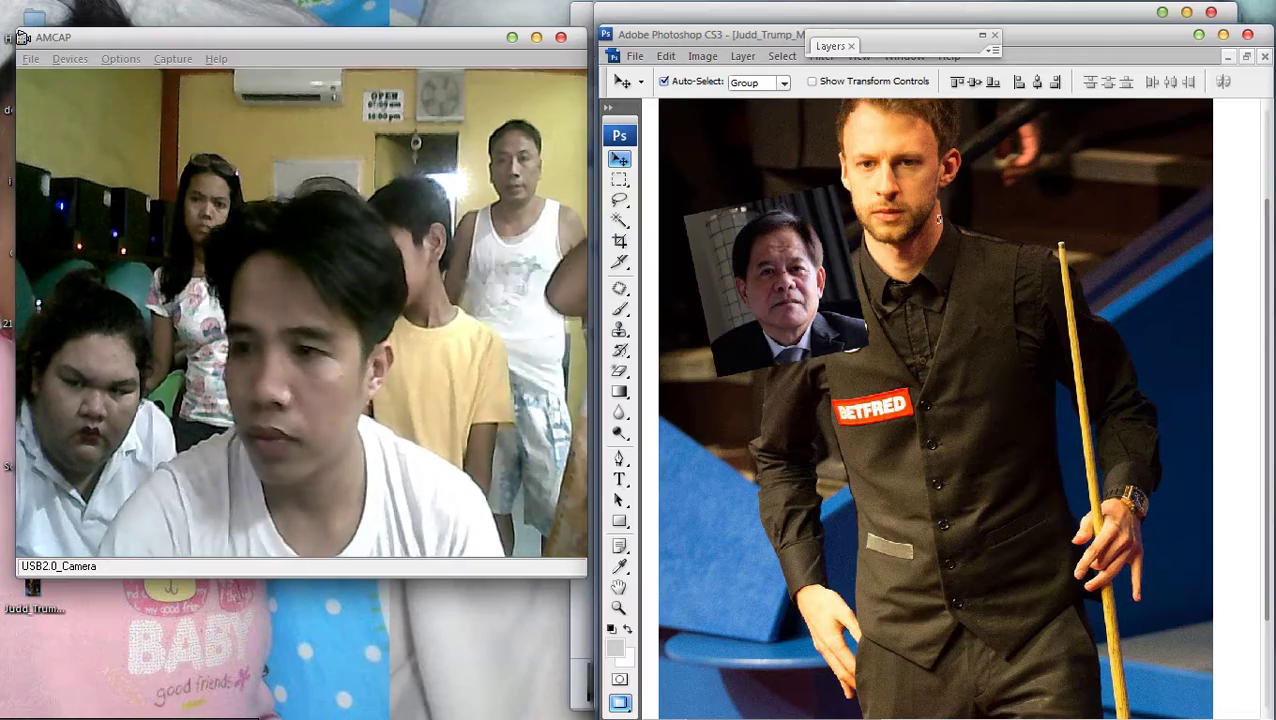
{"action": "key", "text": "alt+Tab"}
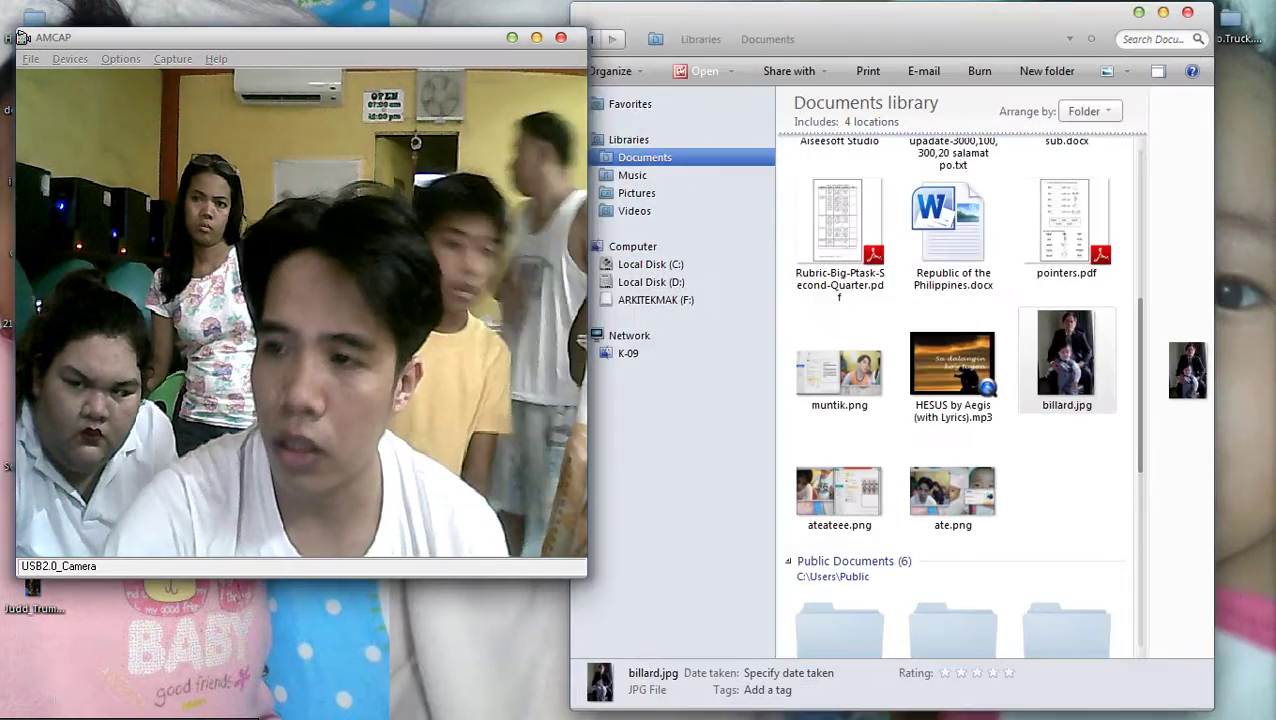
{"action": "key", "text": "alt+Tab"}
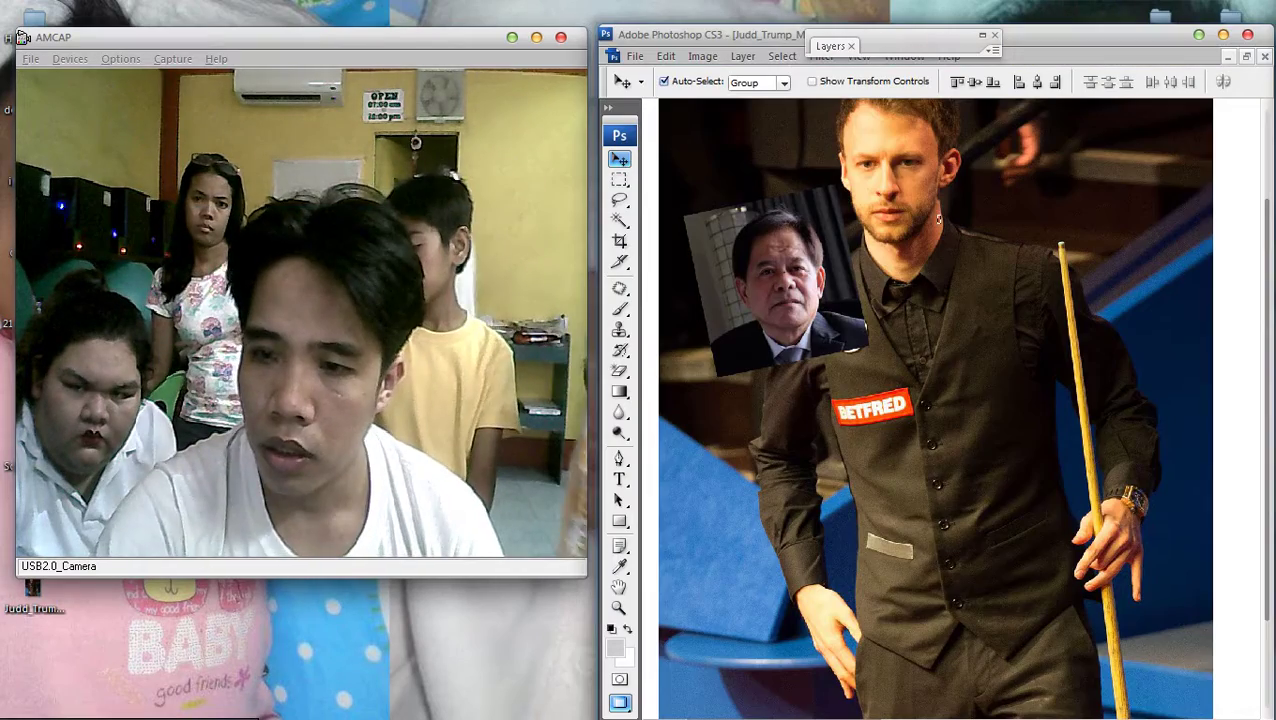
Retry Color Balance after refitting and zooming in on the snooker photo
{"action": "key", "text": "ctrl+b"}
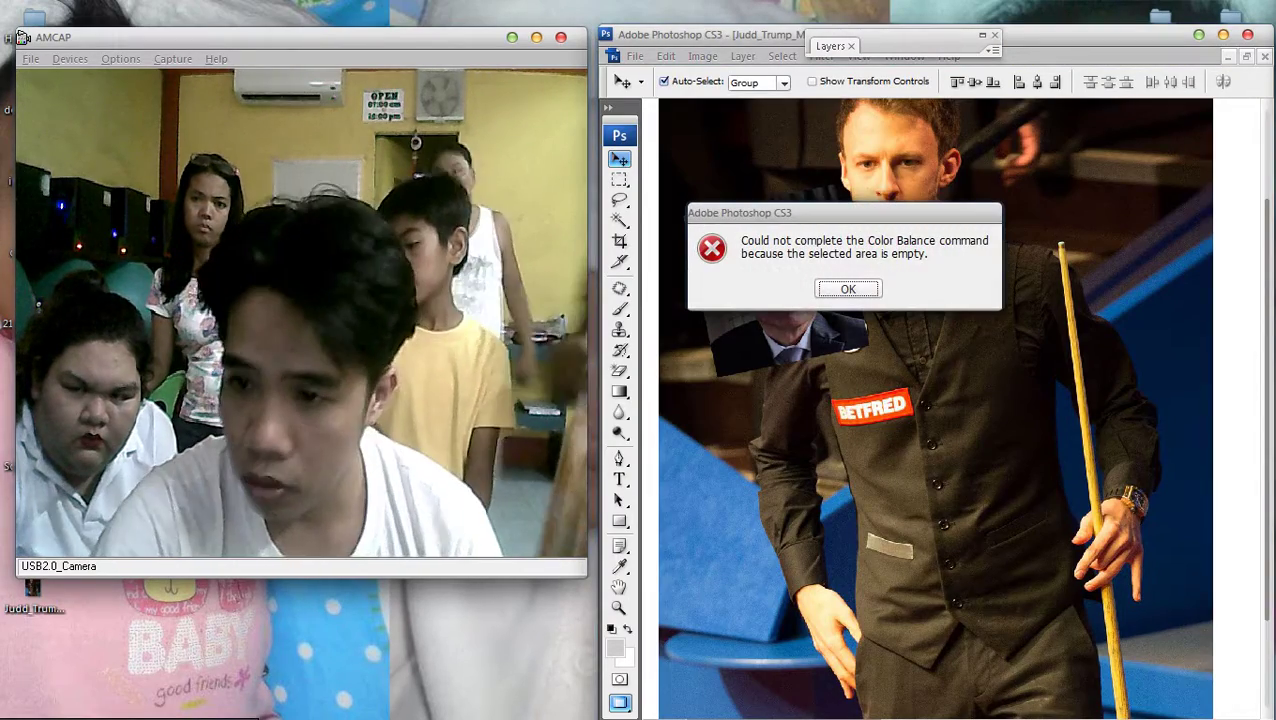
{"action": "key", "text": "Return"}
{"action": "key", "text": "ctrl+0"}
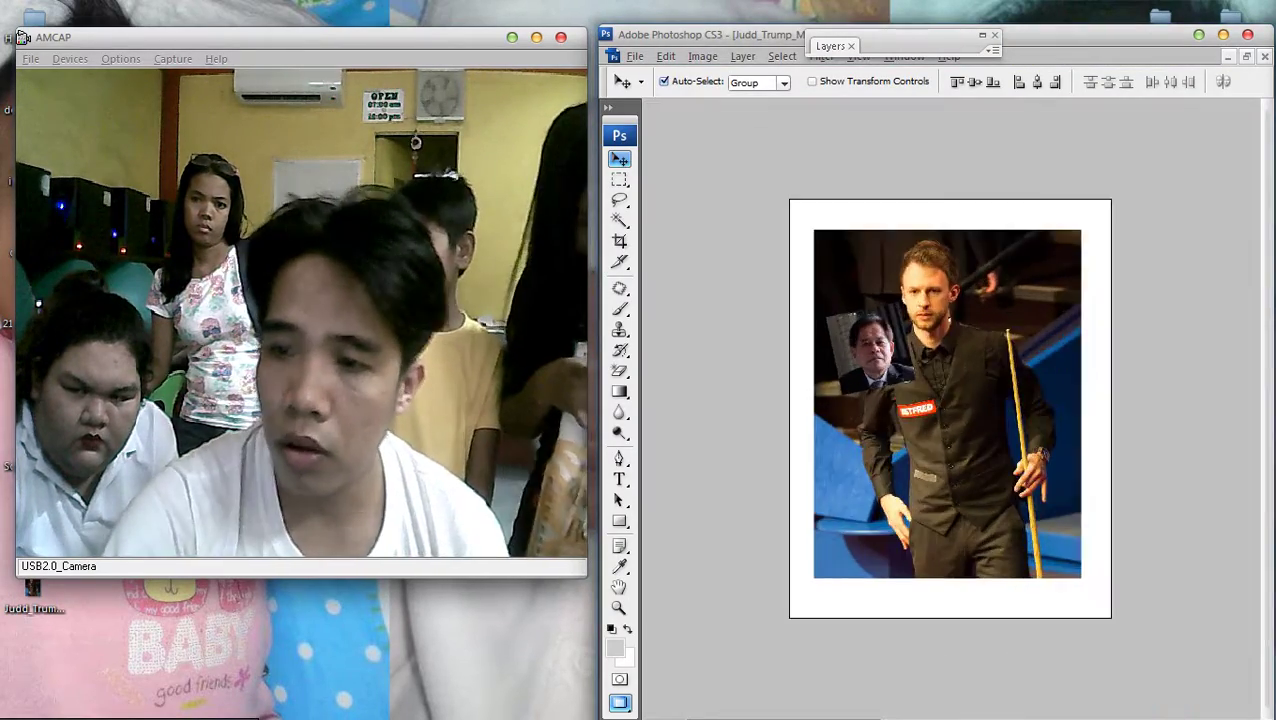
{"action": "key", "text": "ctrl+plus"}
{"action": "key", "text": "ctrl+b"}
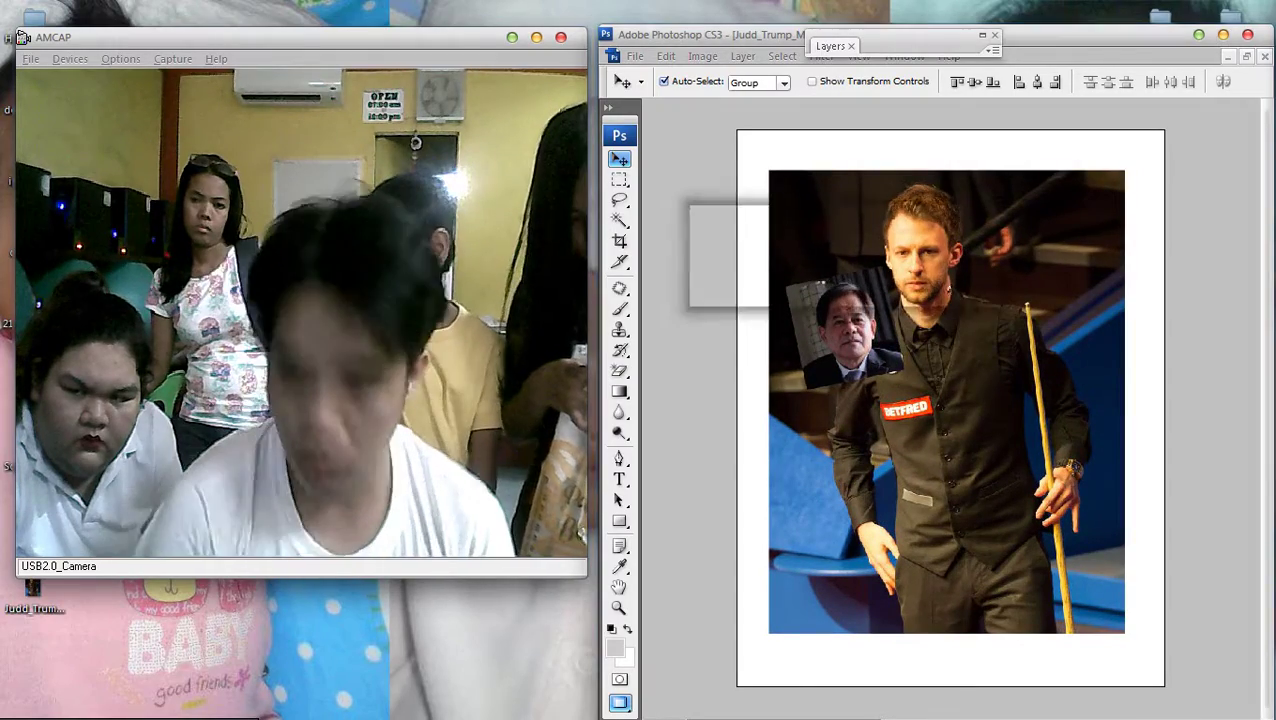
{"action": "key", "text": "Return"}
{"action": "key", "text": "ctrl+plus"}
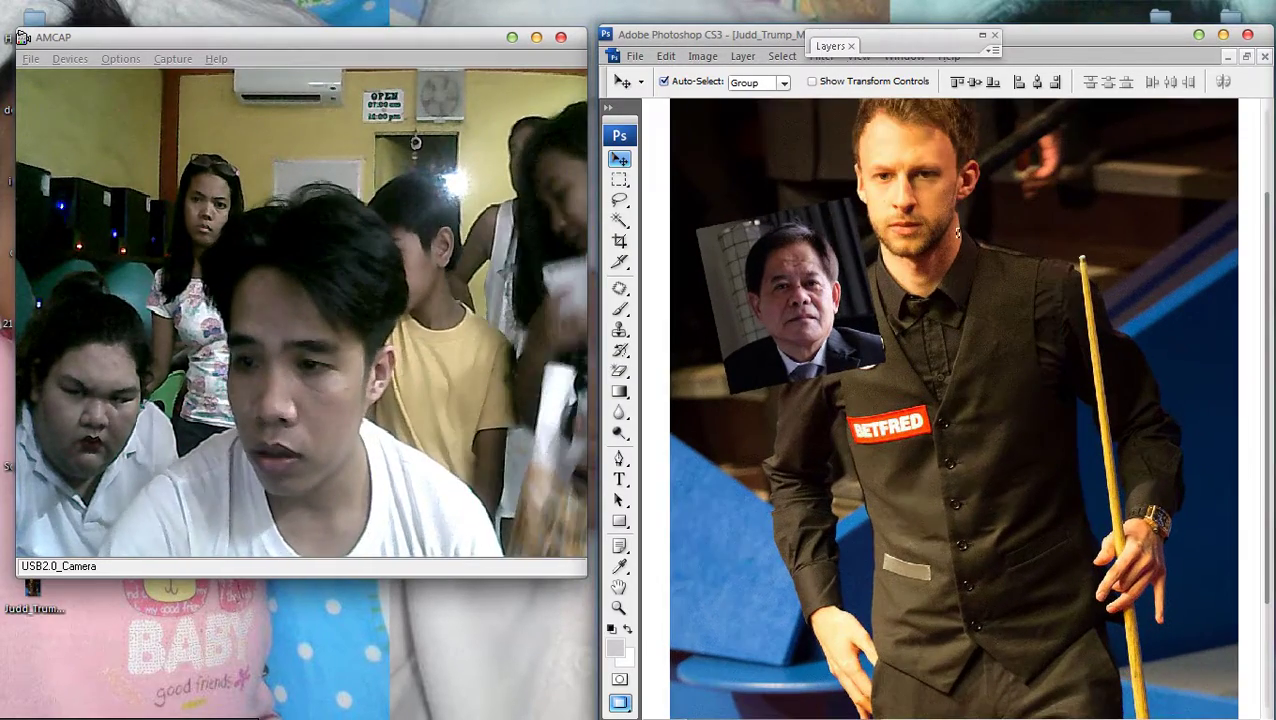
{"action": "key", "text": "m"}
{"action": "key", "text": "ctrl+plus"}
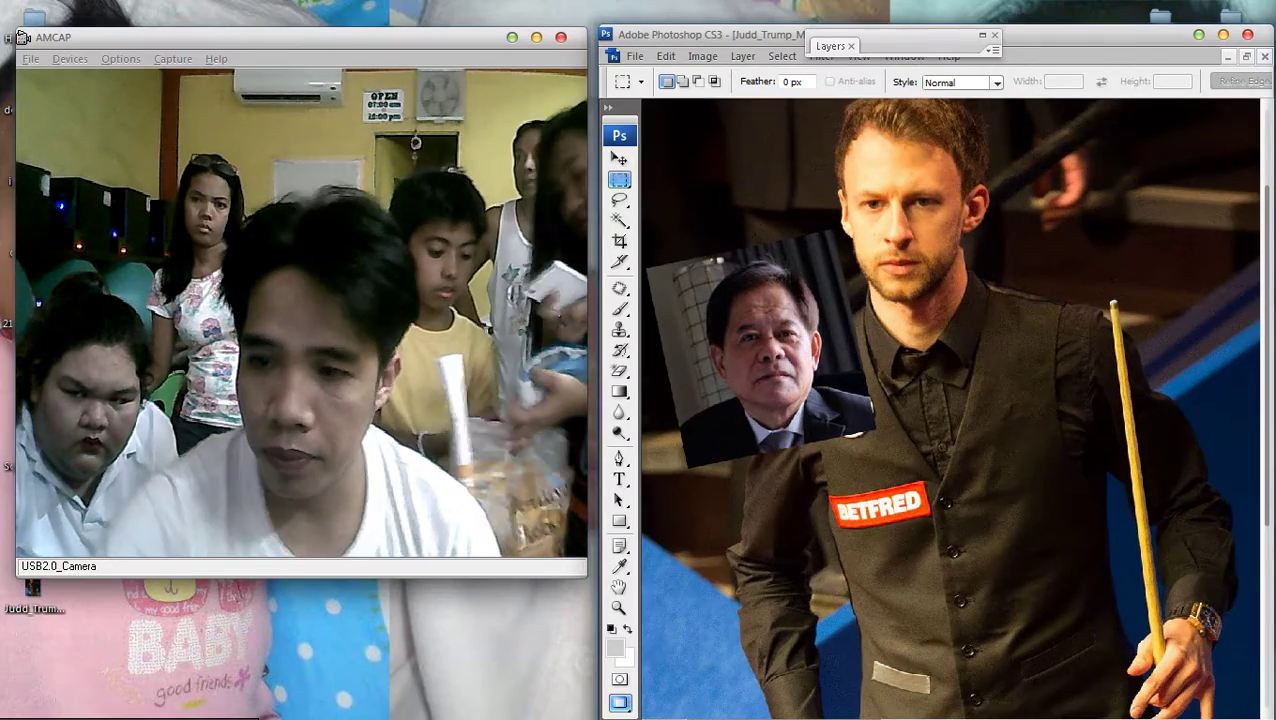
{"action": "key", "text": "v"}
{"action": "key", "text": "ctrl+plus"}
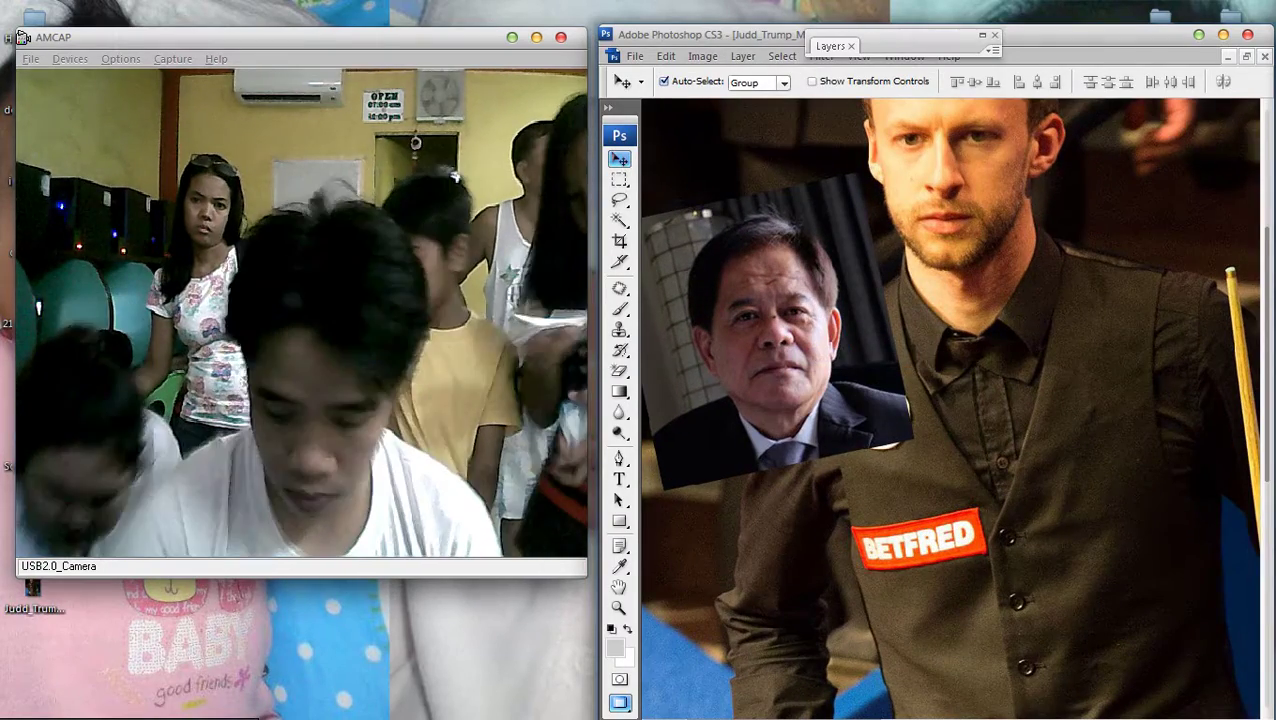
Apply Color Balance shifted toward yellow and slightly red (about +3, 0, -38)
{"action": "key", "text": "ctrl+b"}
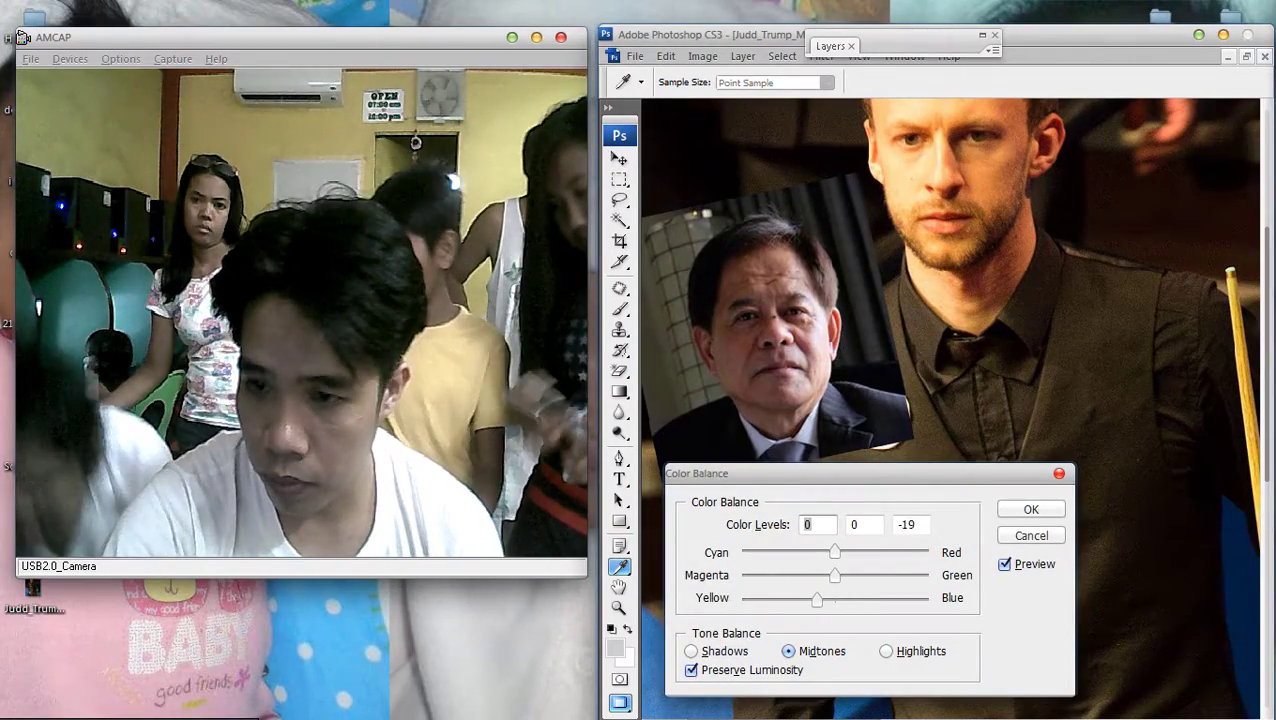
{"action": "left_click_drag", "start_coordinate": [816, 598], "coordinate": [799, 598]}
{"action": "left_click_drag", "start_coordinate": [835, 552], "coordinate": [837, 552]}
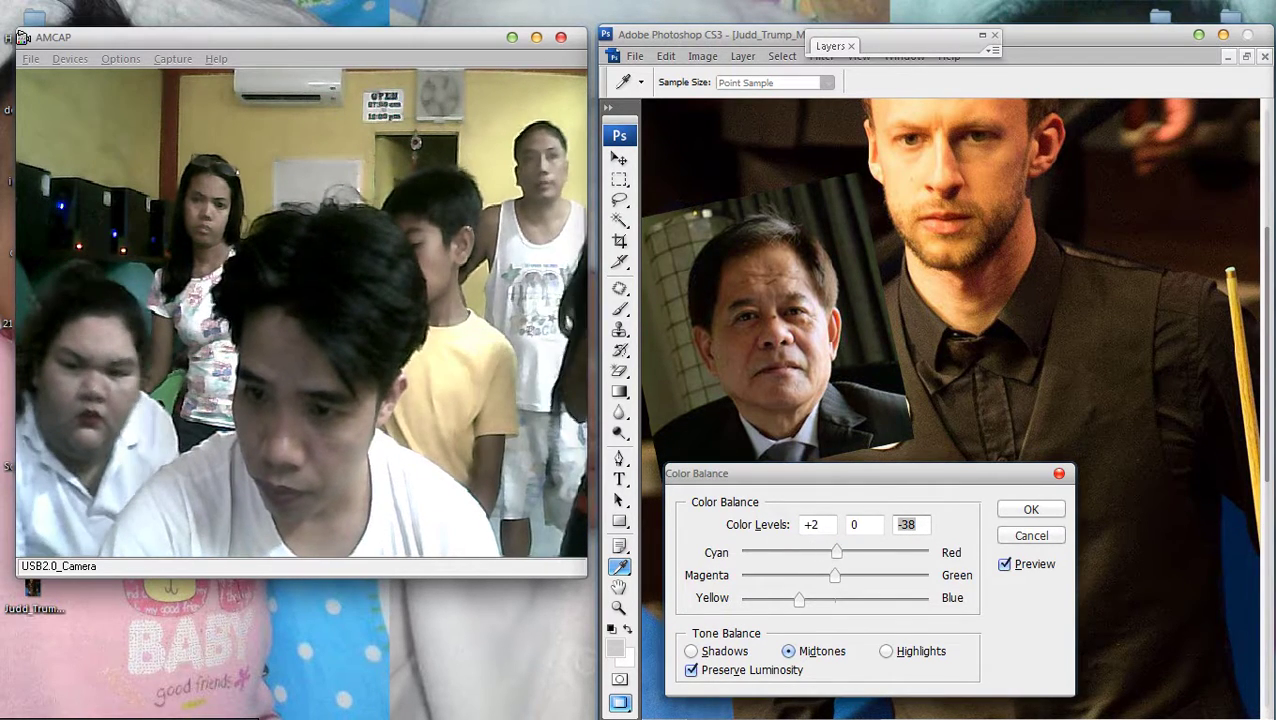
{"action": "key", "text": "Return"}
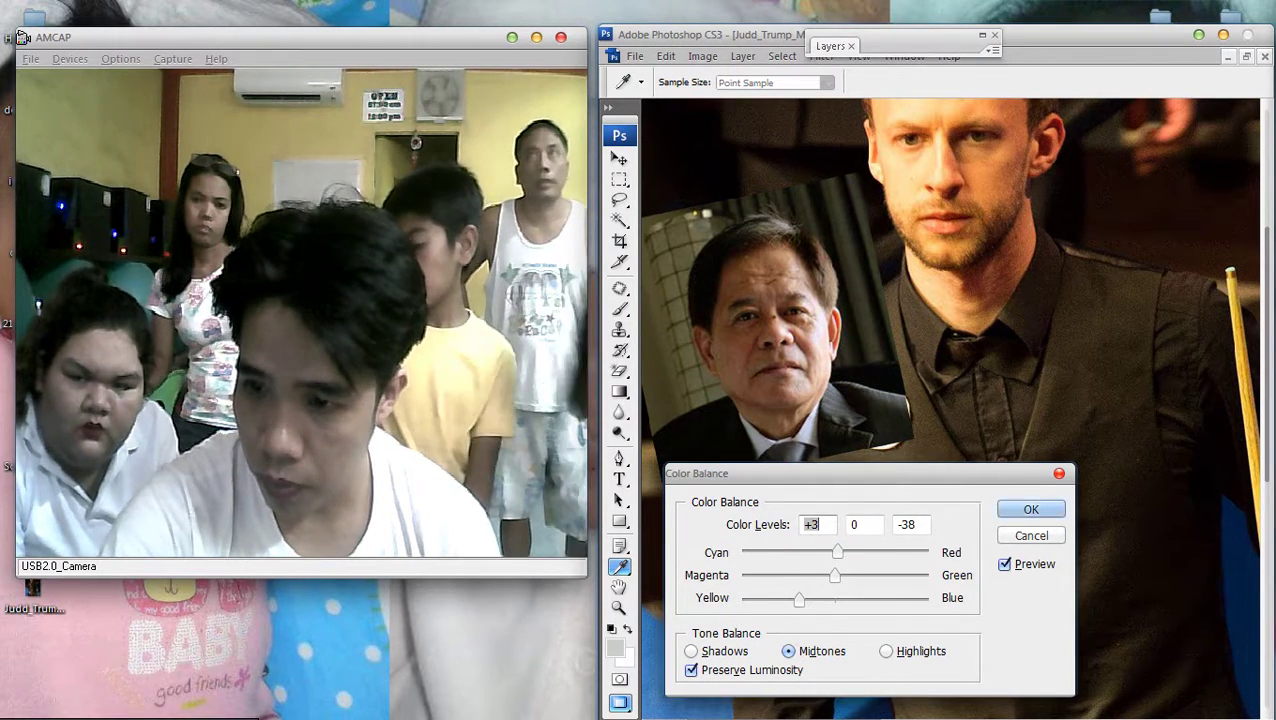
Pick Layer 1 and drag the pasted face onto the snooker player's body
{"action": "key", "text": "v"}
{"action": "right_click", "coordinate": [668, 312]}
{"action": "left_click", "coordinate": [715, 322]}
{"action": "left_click_drag", "start_coordinate": [740, 270], "coordinate": [910, 190]}
{"action": "key", "text": "ctrl+0"}
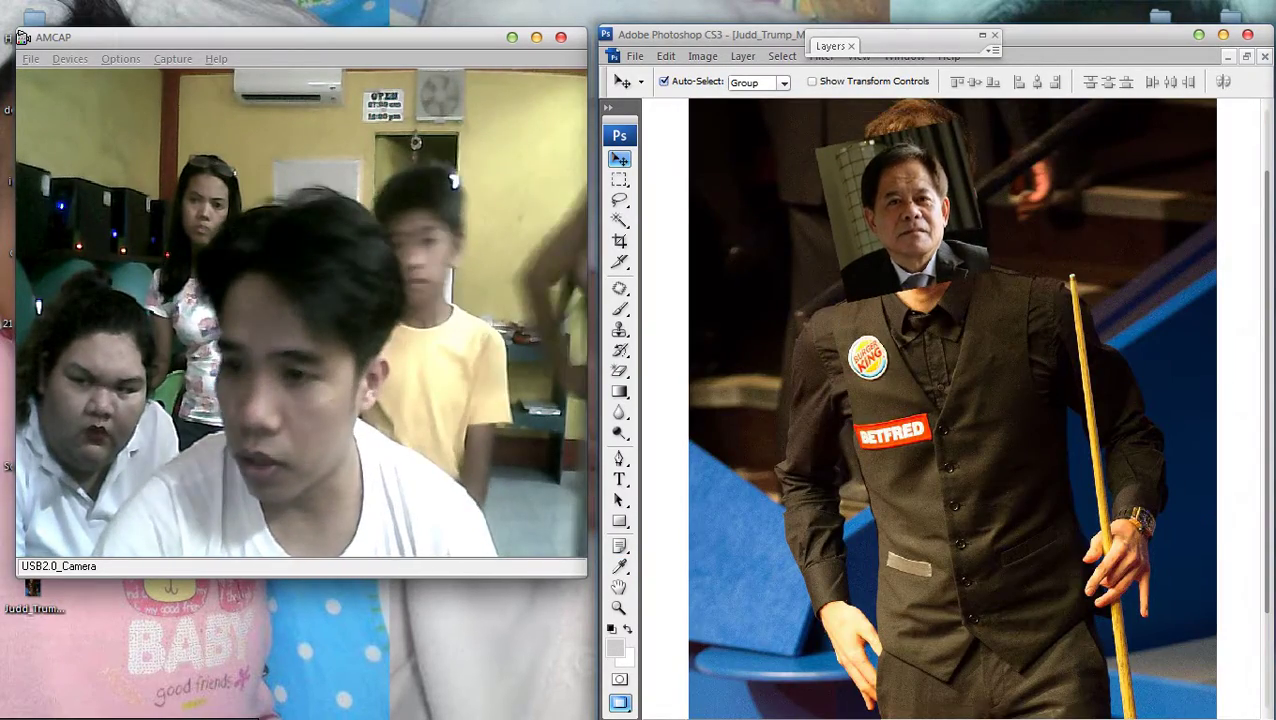
Undo the last head move and enlarge the pasted head to about 119%
{"action": "key", "text": "ctrl+minus"}
{"action": "key", "text": "ctrl+plus"}
{"action": "key", "text": "ctrl+z"}
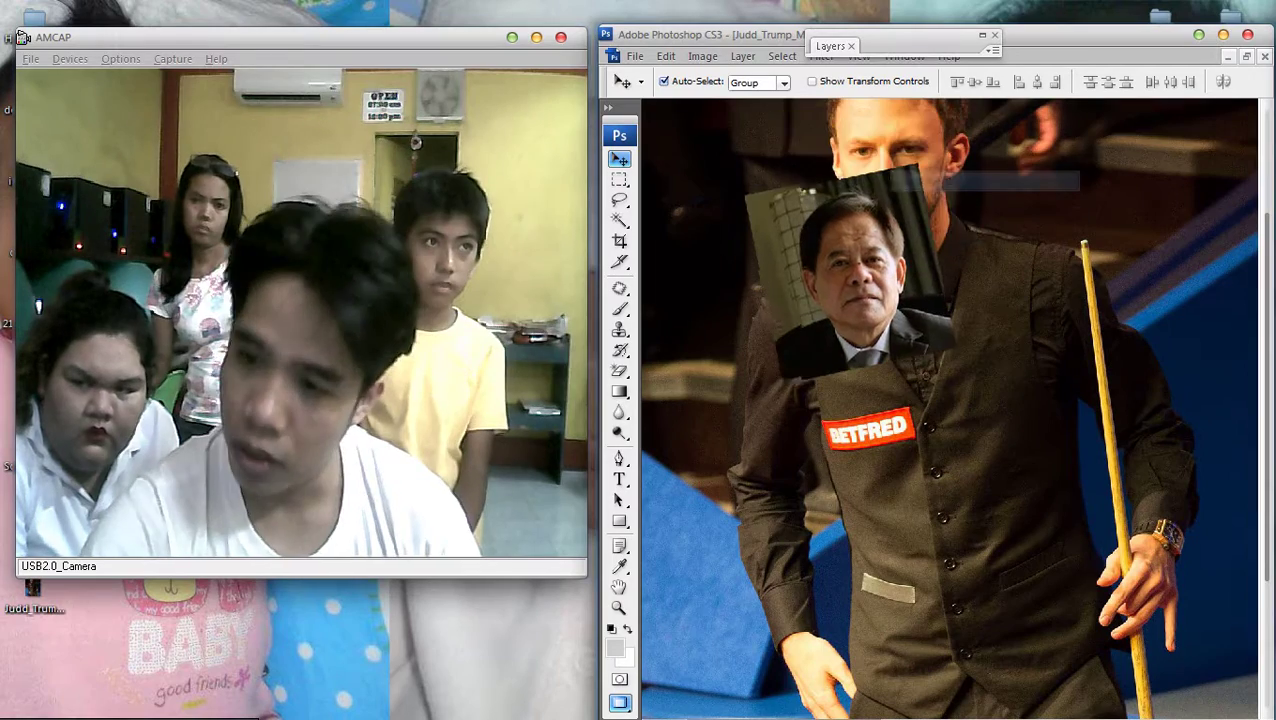
{"action": "key", "text": "ctrl+t"}
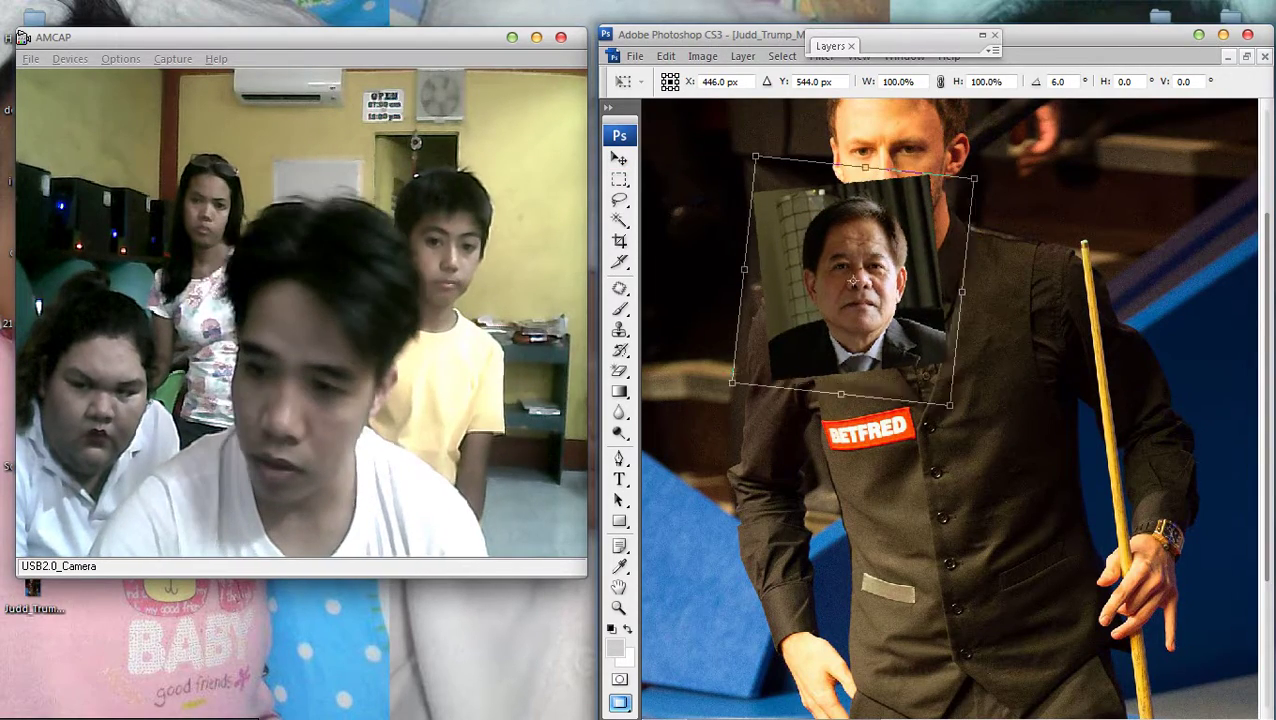
{"action": "left_click_drag", "start_coordinate": [944, 398], "coordinate": [980, 443]}
{"action": "key", "text": "ctrl+plus"}
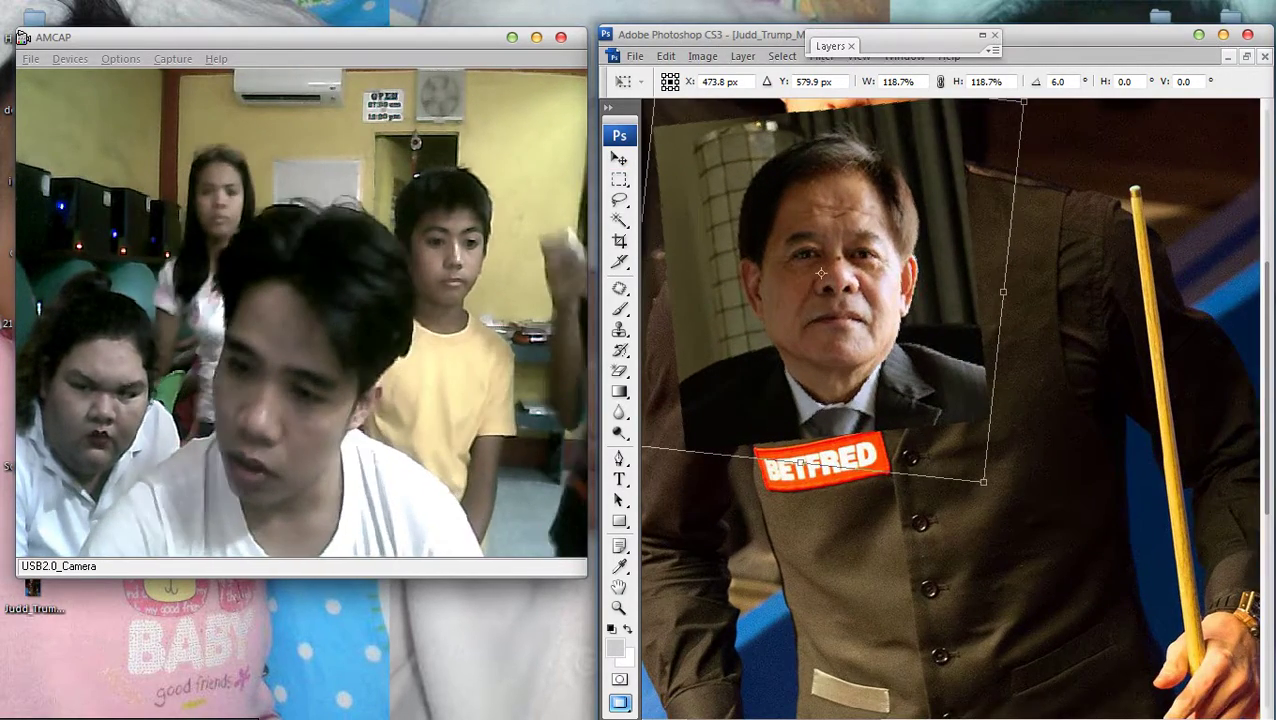
{"action": "key", "text": "Return"}
Rotate the pasted head slightly clockwise with Free Transform
{"action": "key", "text": "ctrl+minus"}
{"action": "key", "text": "ctrl+plus"}
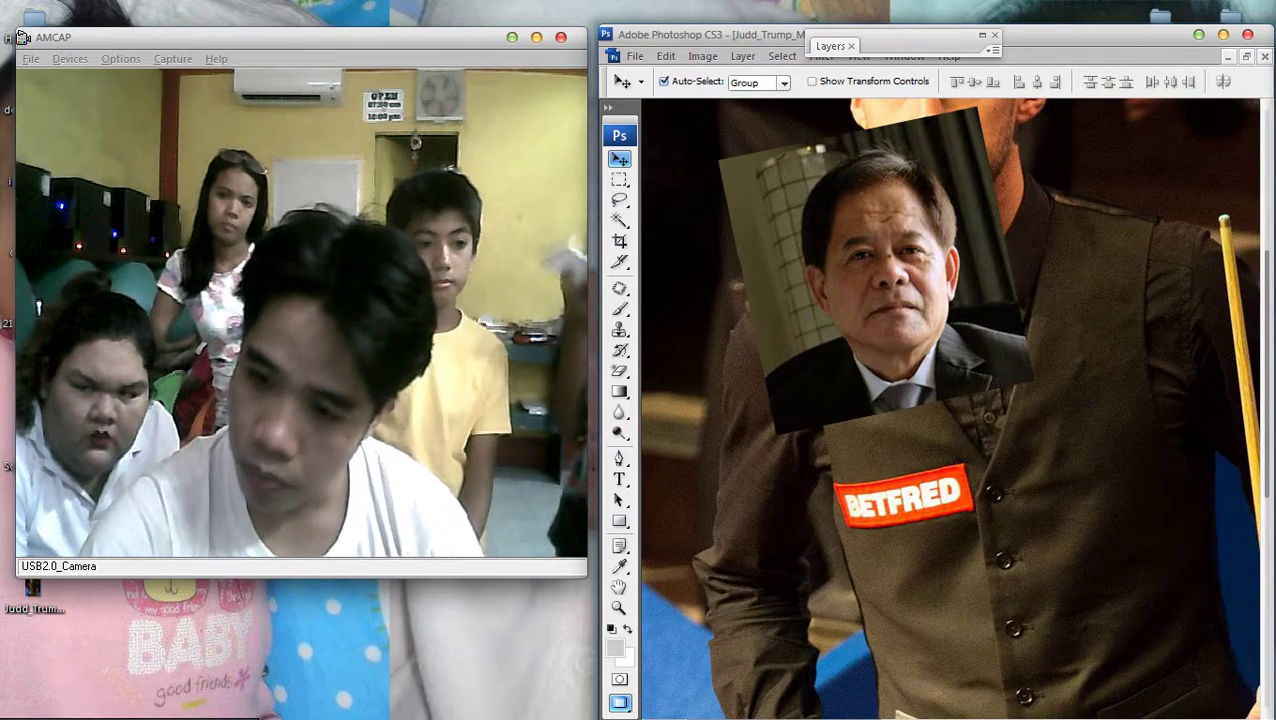
{"action": "key", "text": "ctrl+t"}
{"action": "left_click_drag", "start_coordinate": [1040, 400], "coordinate": [1025, 425]}
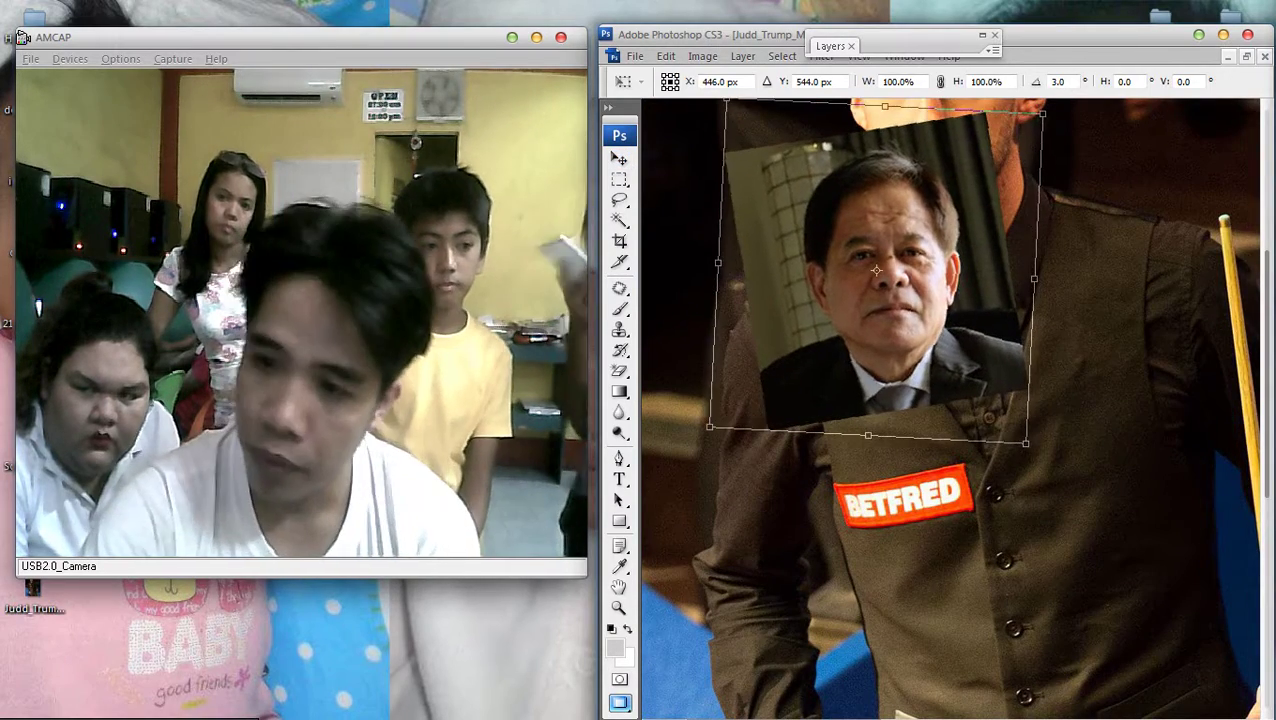
{"action": "key", "text": "Return"}
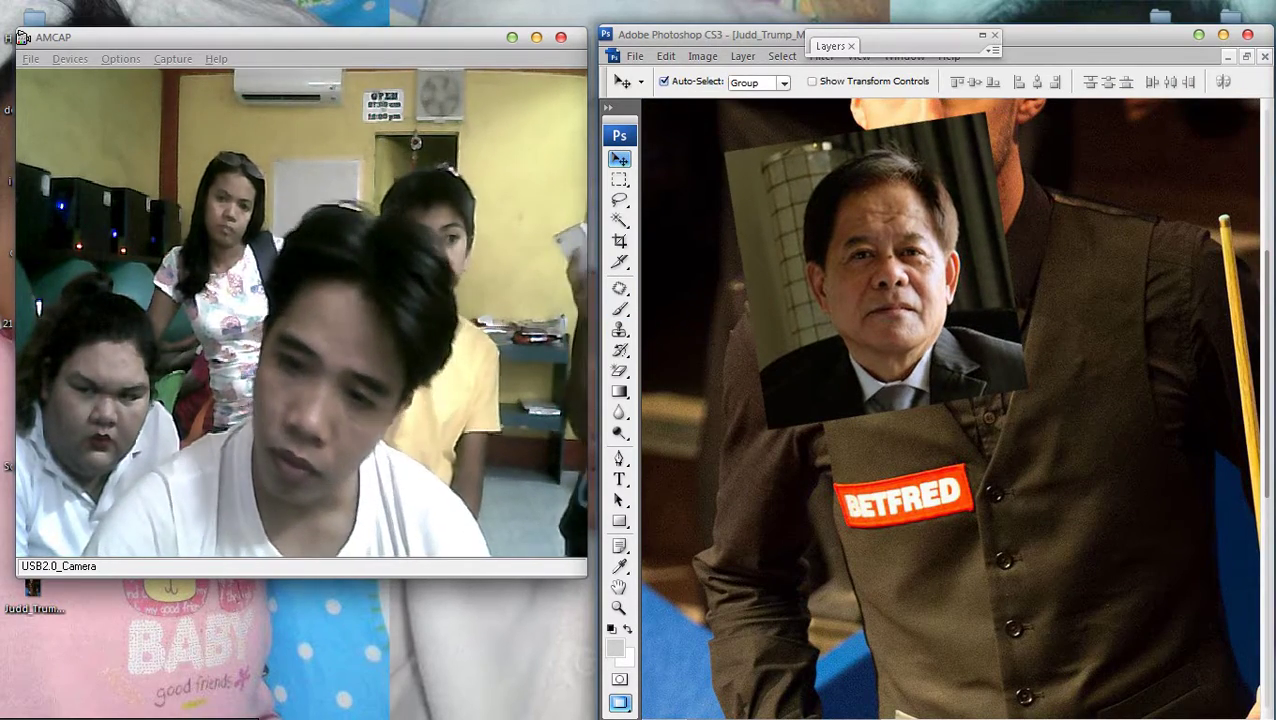
Reposition the pasted head higher on the vest and zoom in closer on the face
{"action": "key", "text": "ctrl+minus"}
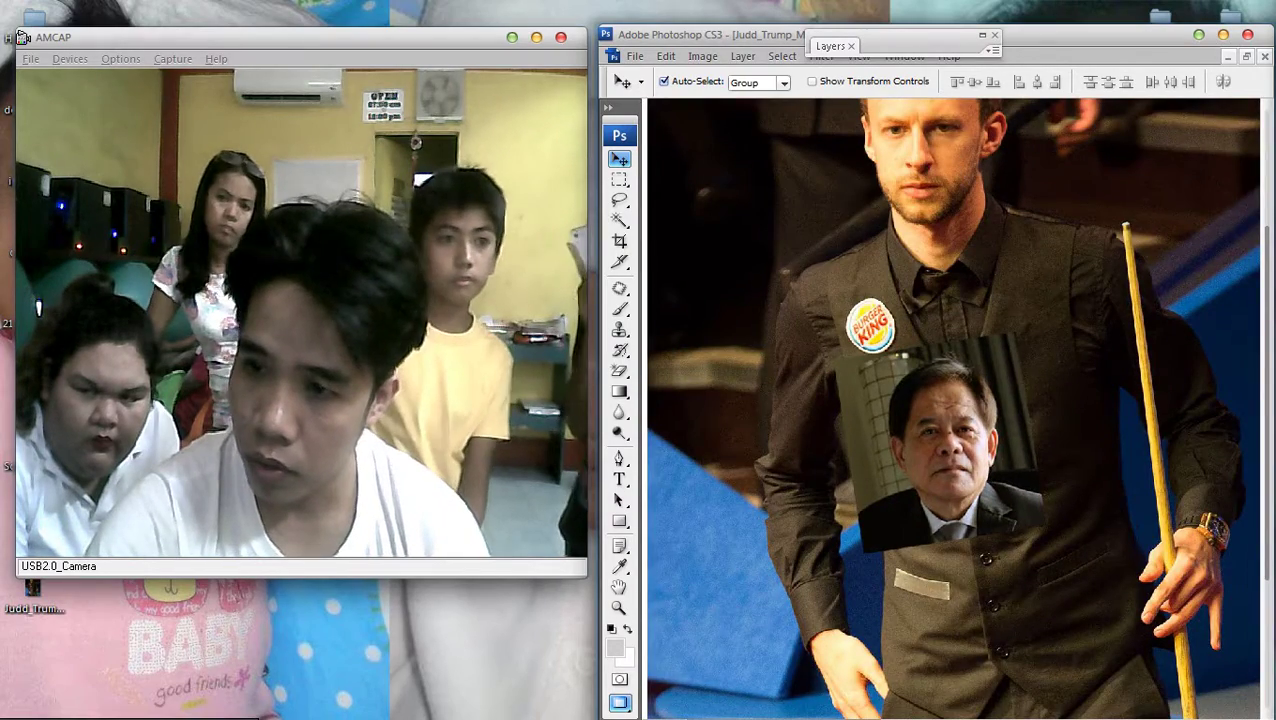
{"action": "left_click_drag", "start_coordinate": [945, 440], "coordinate": [905, 300]}
{"action": "key", "text": "ctrl+plus"}
{"action": "key", "text": "ctrl+plus"}
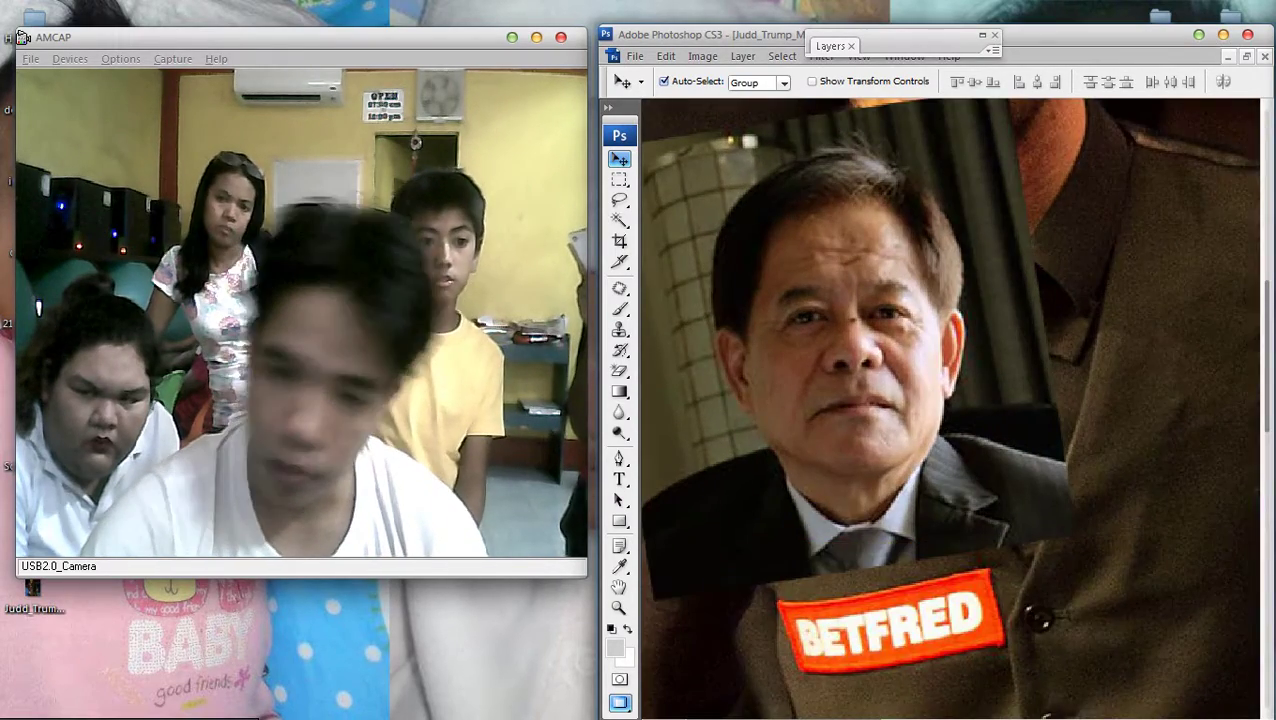
{"action": "key", "text": "p"}
{"action": "key", "text": "ctrl+plus"}
{"action": "key", "text": "ctrl+plus"}
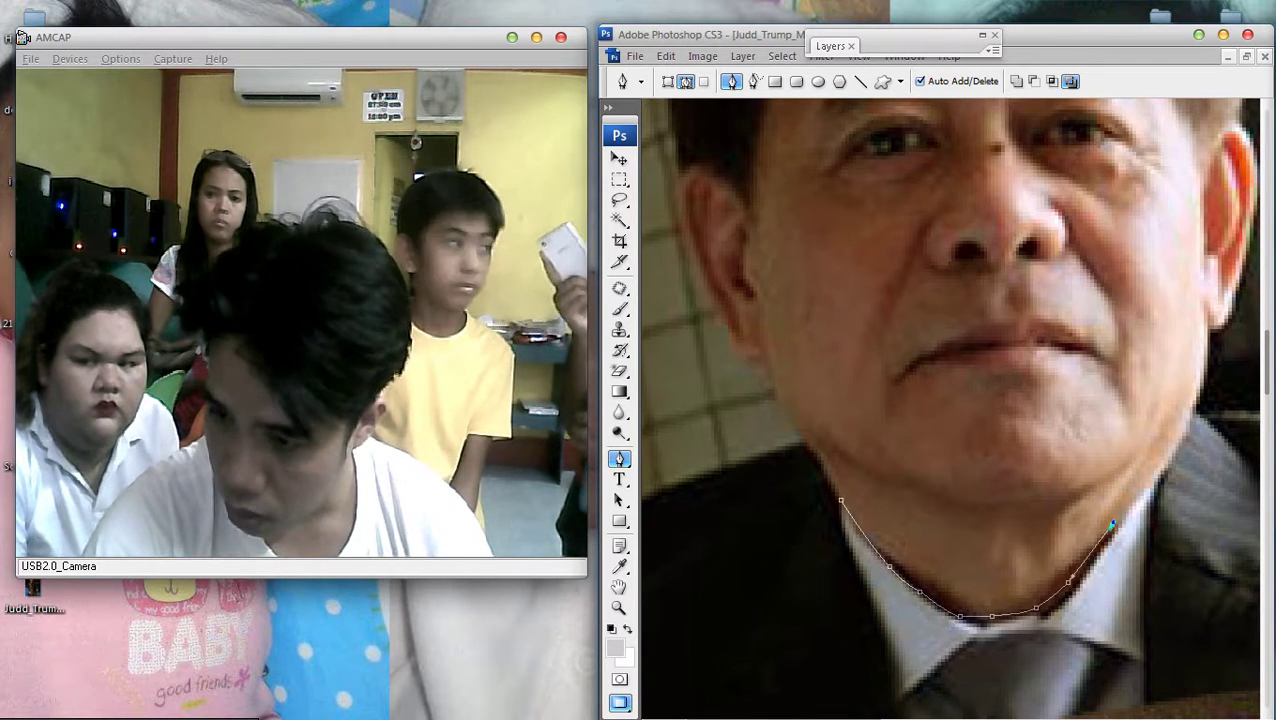
Curve the path out along the right side of the pasted man's head near the chin
{"action": "left_click_drag", "start_coordinate": [1112, 522], "coordinate": [971, 623]}
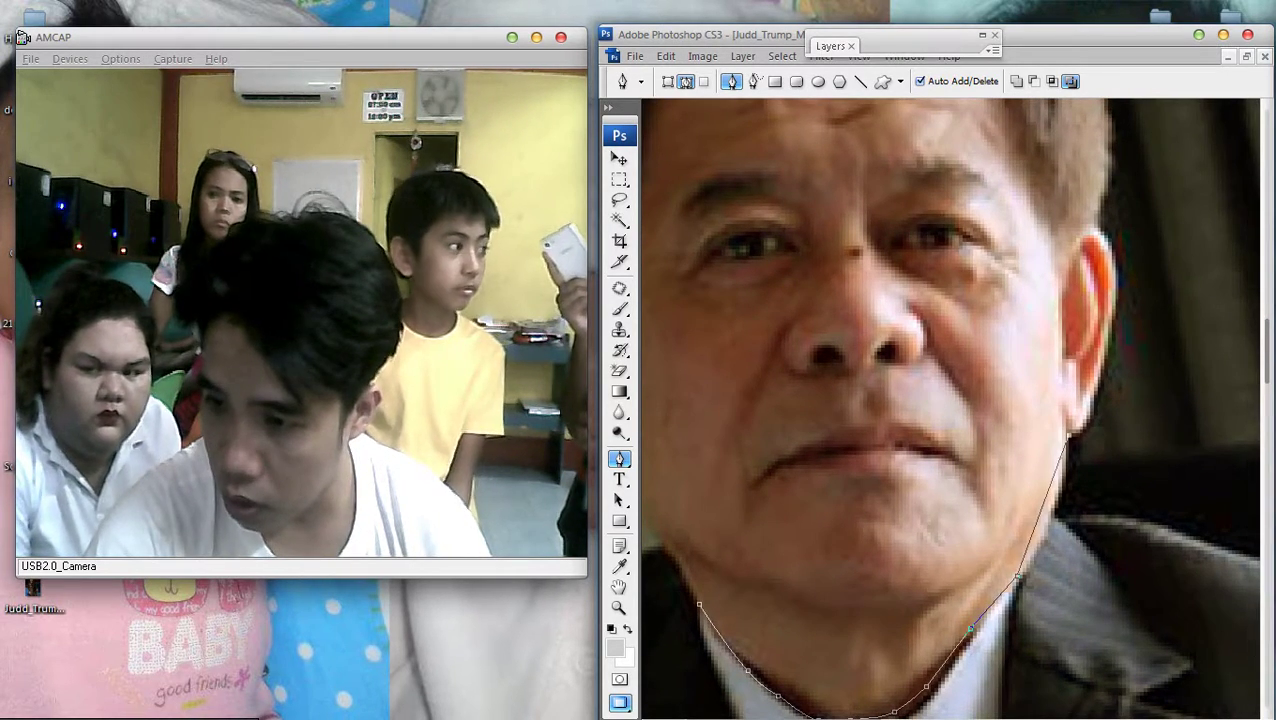
{"action": "scroll", "coordinate": [950, 400], "scroll_direction": "up", "scroll_amount": 3}
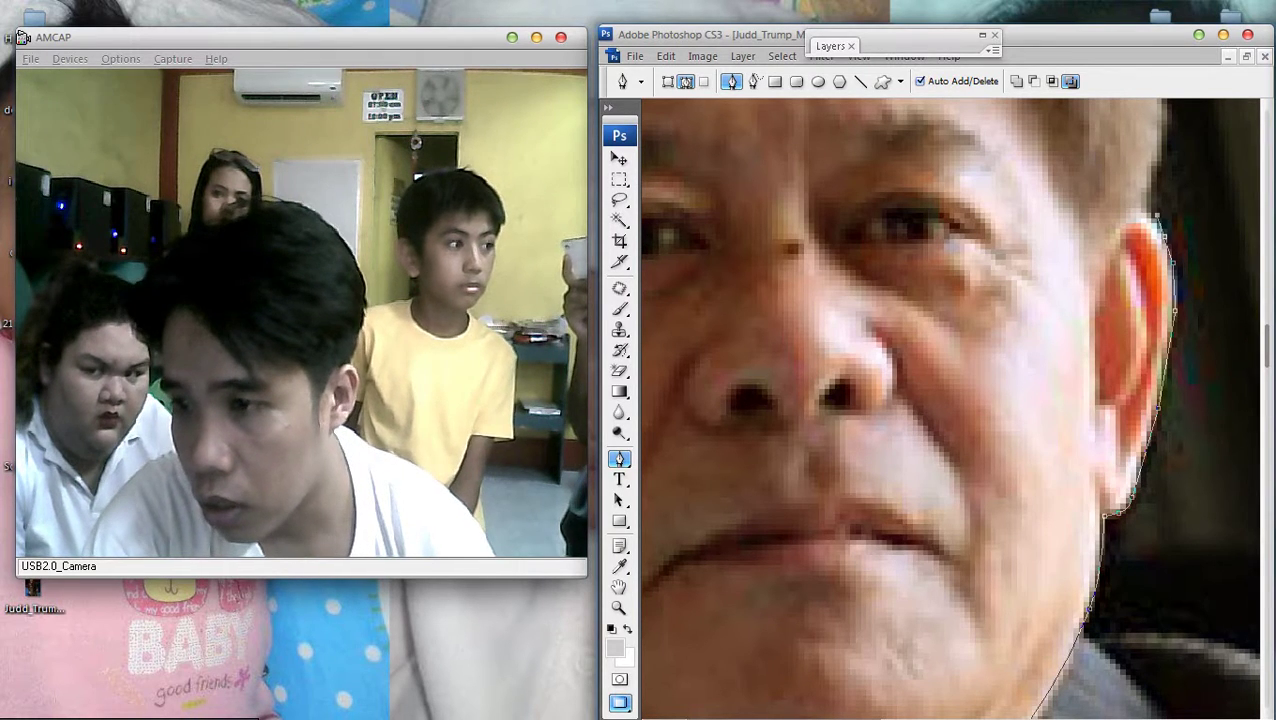
{"action": "scroll", "coordinate": [950, 400], "scroll_direction": "up", "scroll_amount": 3}
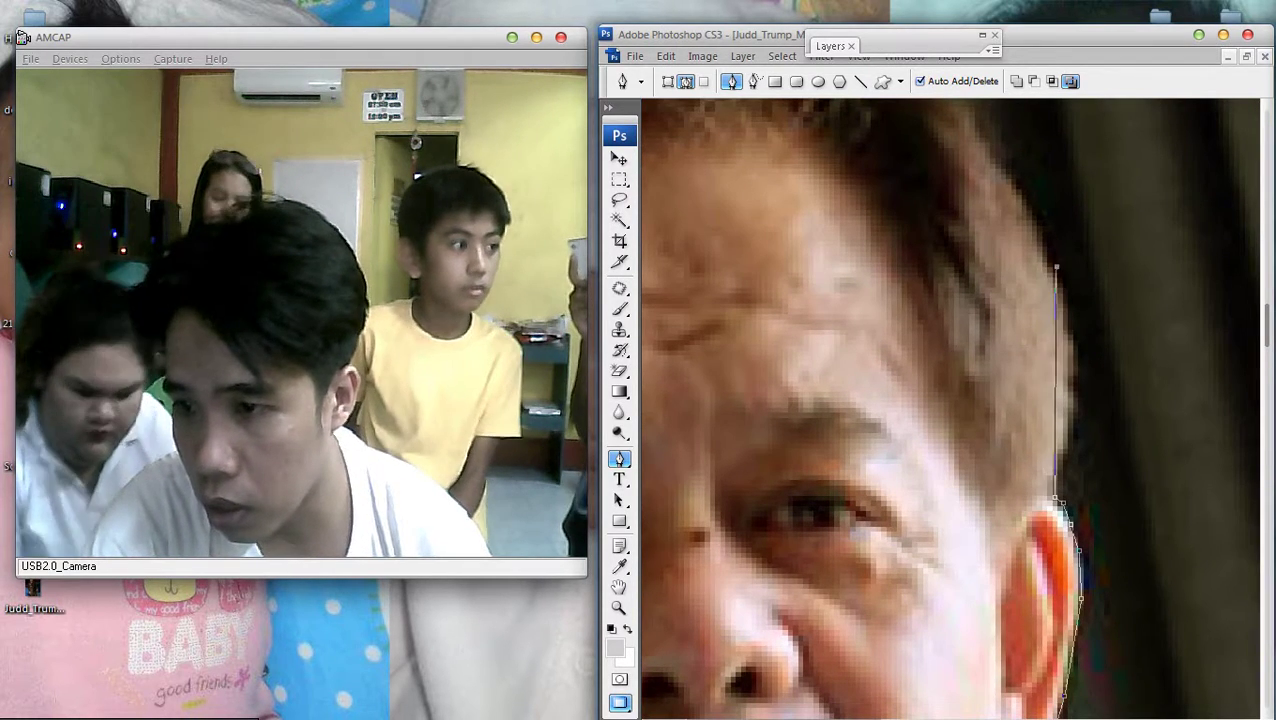
{"action": "left_click_drag", "start_coordinate": [1052, 352], "coordinate": [1067, 362]}
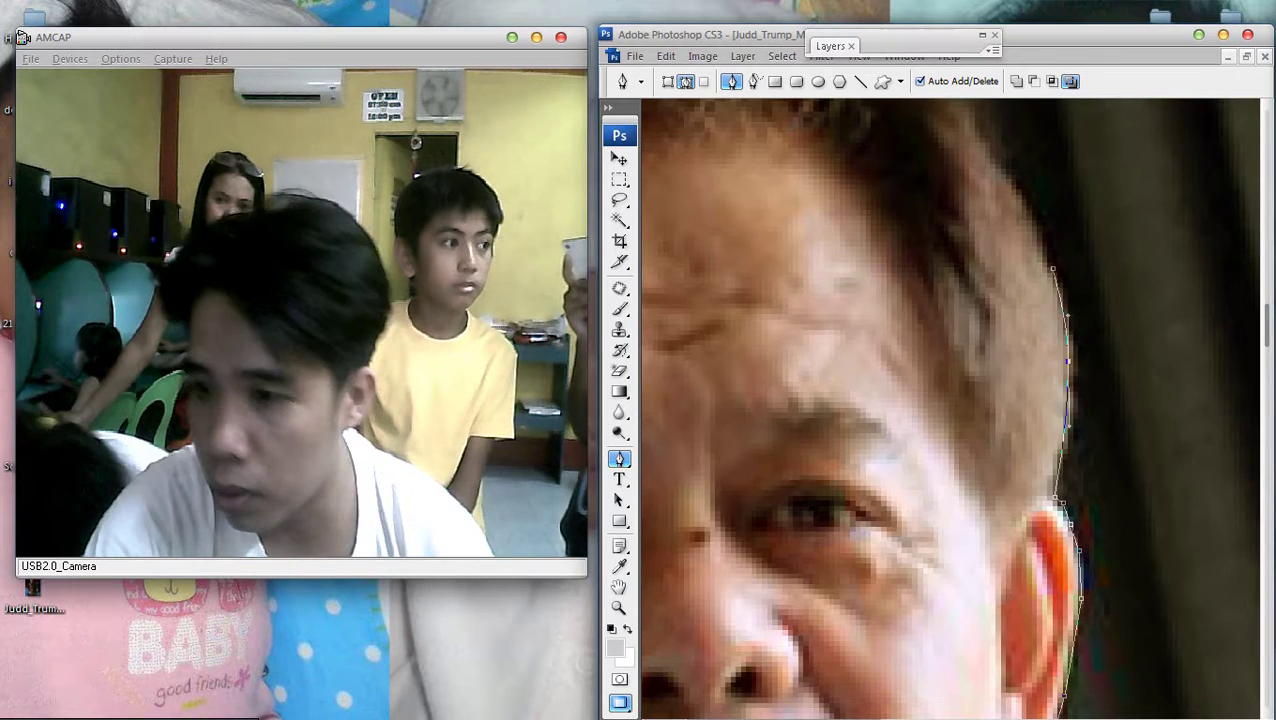
{"action": "scroll", "coordinate": [950, 400], "scroll_direction": "down", "scroll_amount": 3}
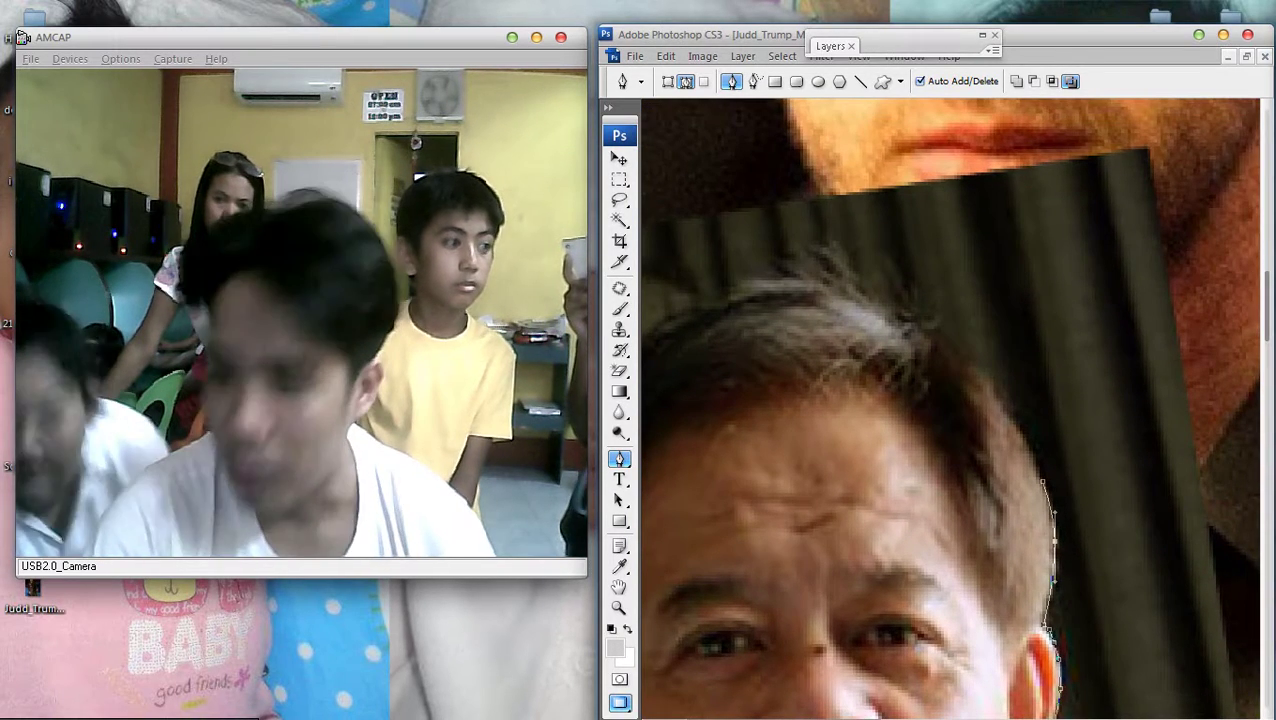
{"action": "left_click_drag", "start_coordinate": [1010, 425], "coordinate": [1019, 420]}
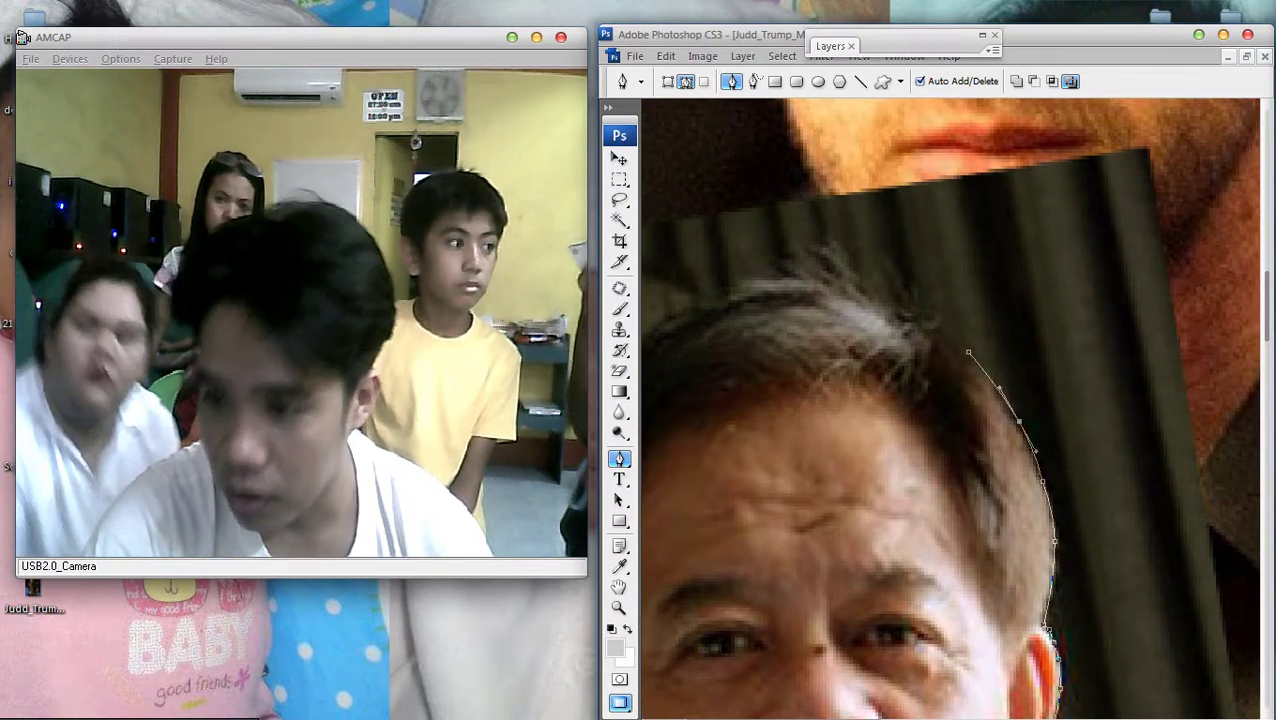
Follow the hair's edge with curved points, then extend the path down to the suit edge
{"action": "scroll", "coordinate": [950, 400], "scroll_direction": "up", "scroll_amount": 3}
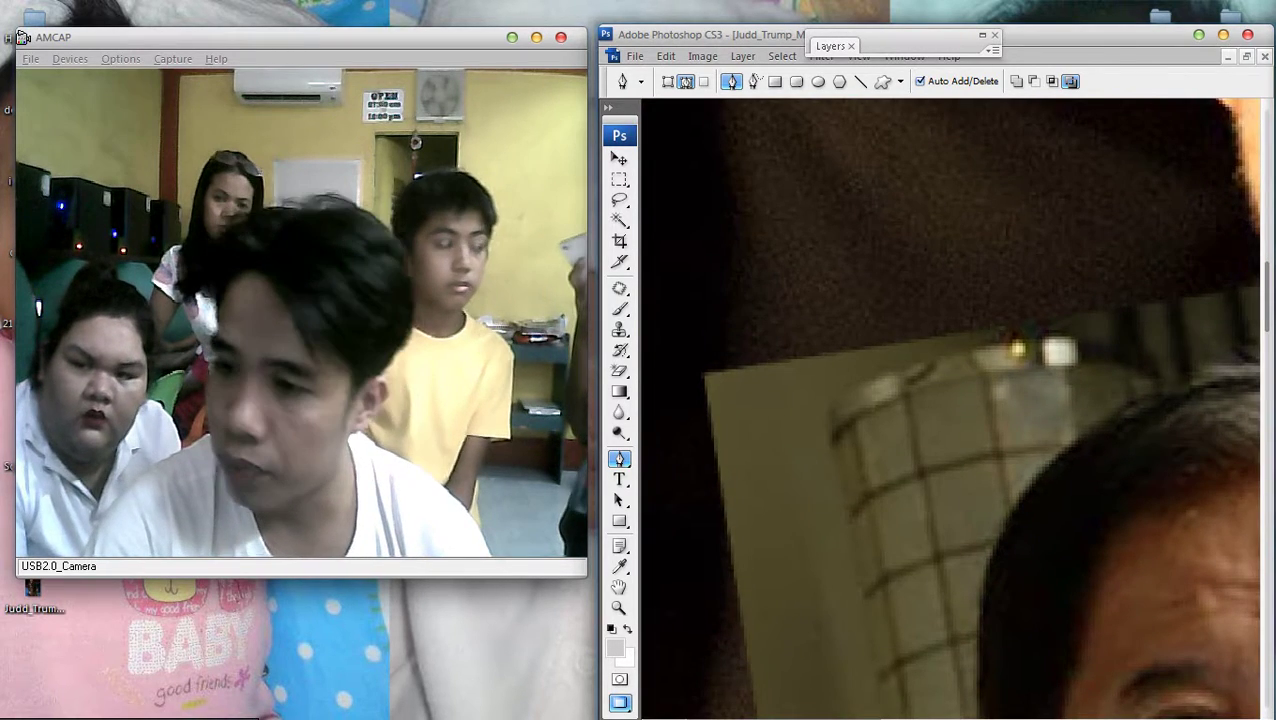
{"action": "scroll", "coordinate": [950, 400], "scroll_direction": "right", "scroll_amount": 5}
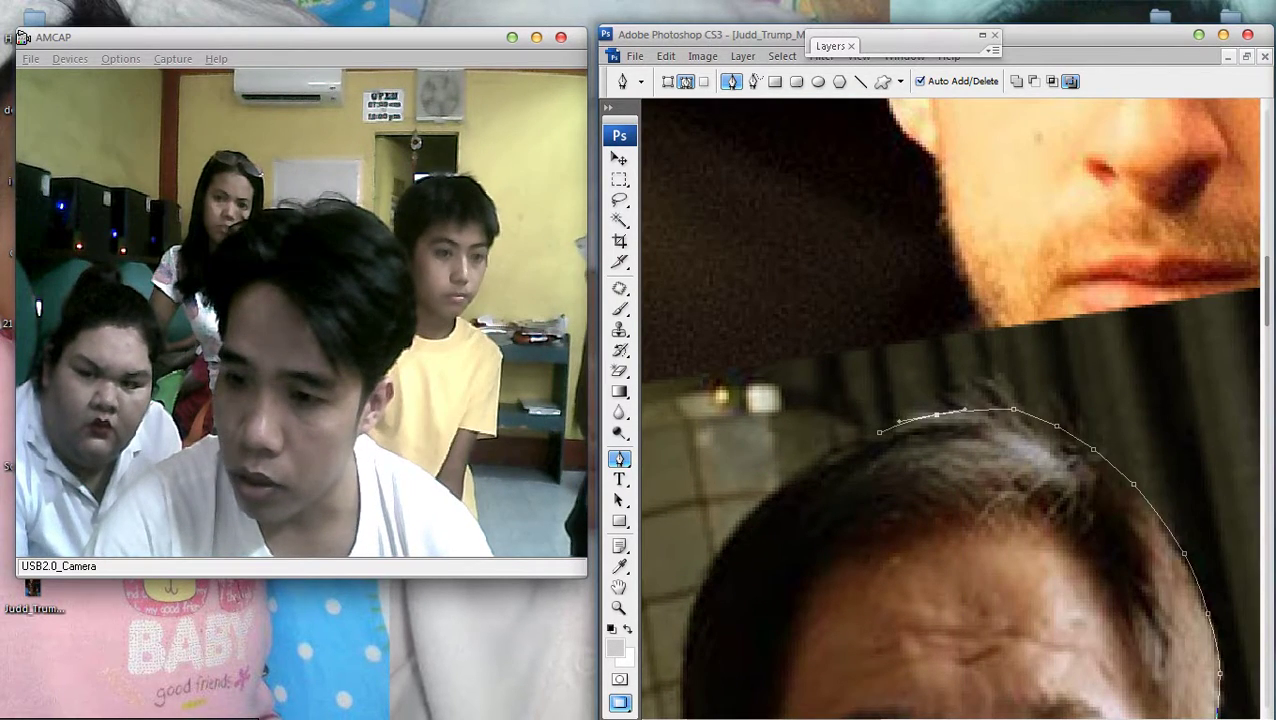
{"action": "scroll", "coordinate": [950, 400], "scroll_direction": "left", "scroll_amount": 2}
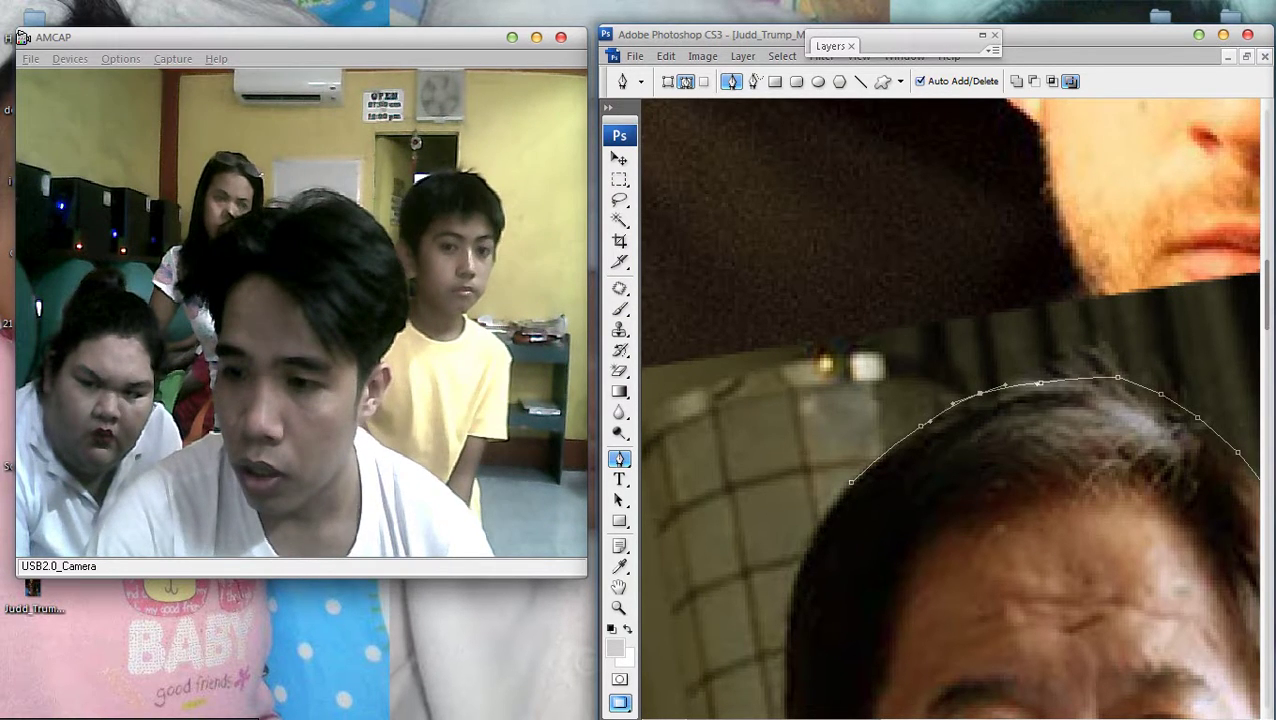
{"action": "scroll", "coordinate": [950, 400], "scroll_direction": "down", "scroll_amount": 5}
{"action": "left_click_drag", "start_coordinate": [982, 253], "coordinate": [957, 235]}
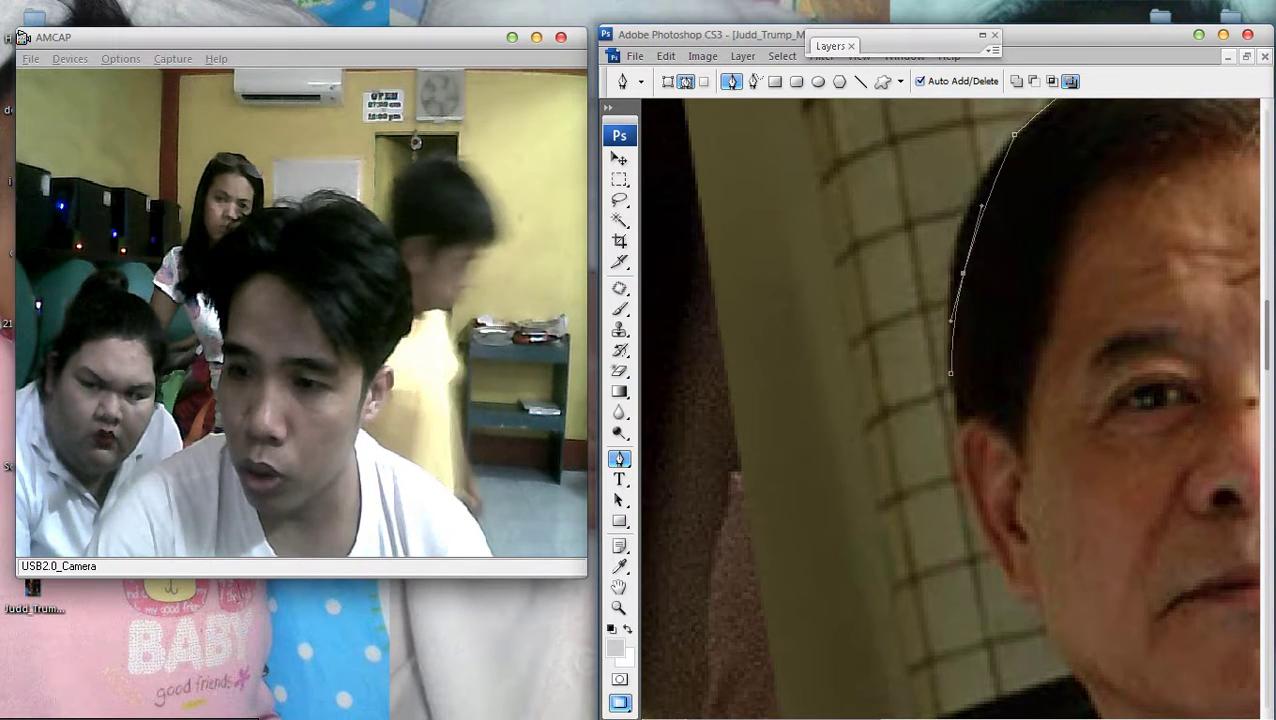
{"action": "left_click_drag", "start_coordinate": [992, 180], "coordinate": [975, 170]}
{"action": "left_click", "coordinate": [945, 283]}
{"action": "key", "text": "ctrl+minus"}
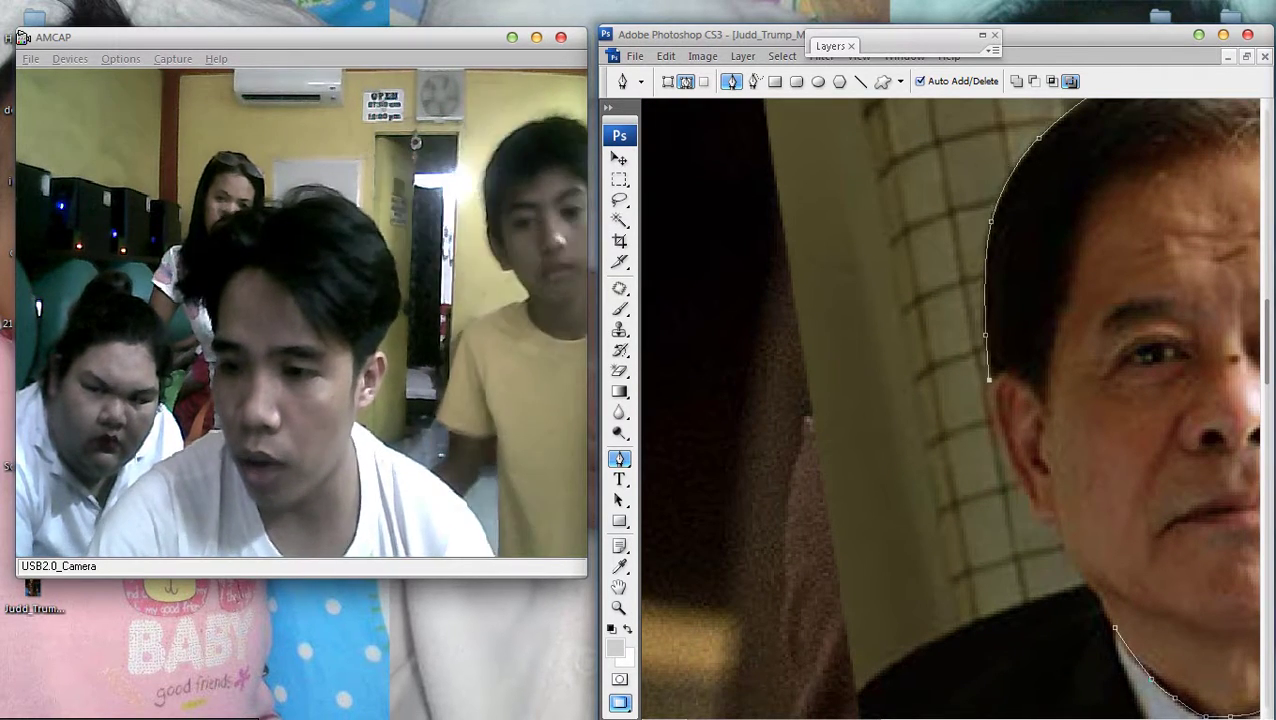
{"action": "left_click", "coordinate": [1016, 471]}
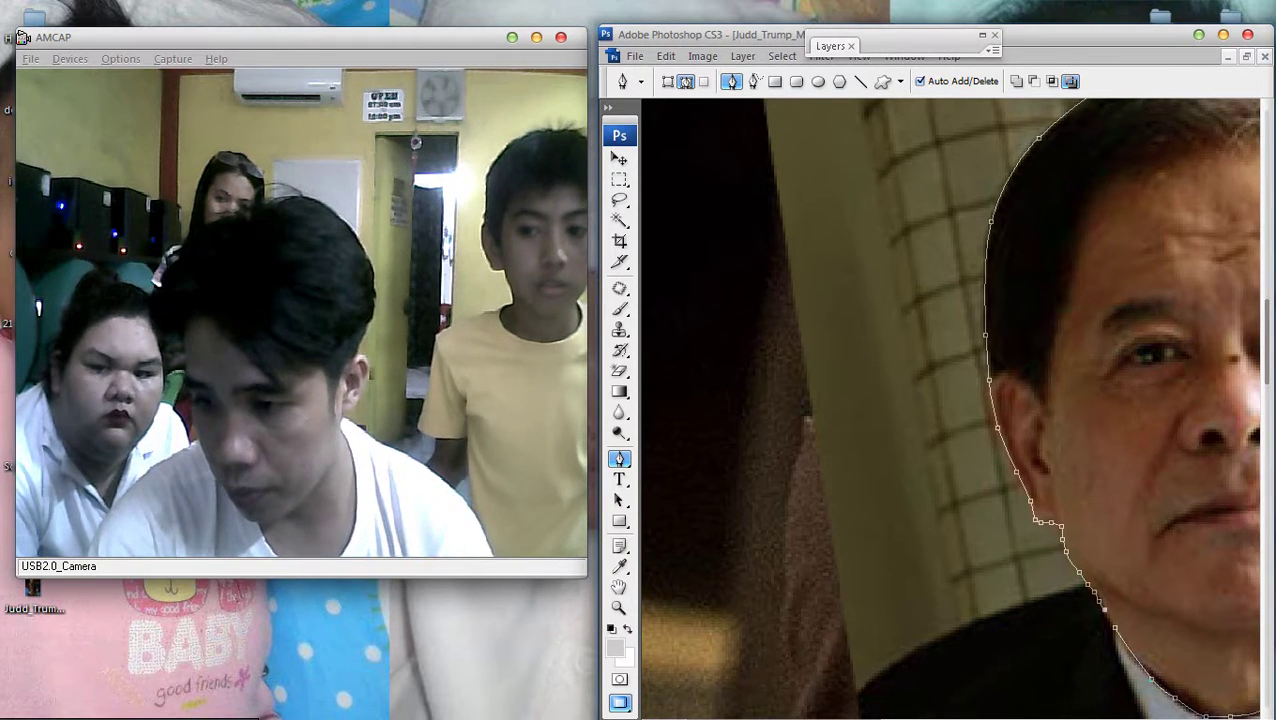
{"action": "scroll", "coordinate": [1109, 628], "scroll_direction": "up", "scroll_amount": 2}
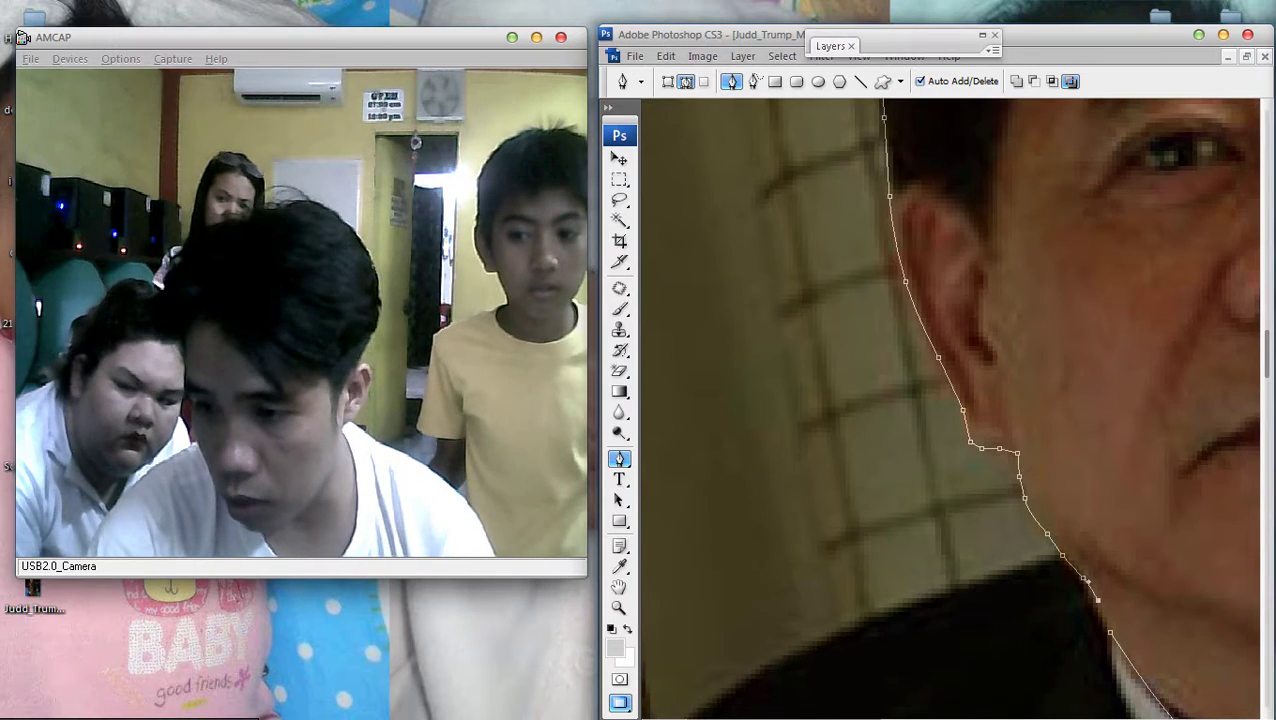
{"action": "scroll", "coordinate": [1109, 628], "scroll_direction": "down", "scroll_amount": 5}
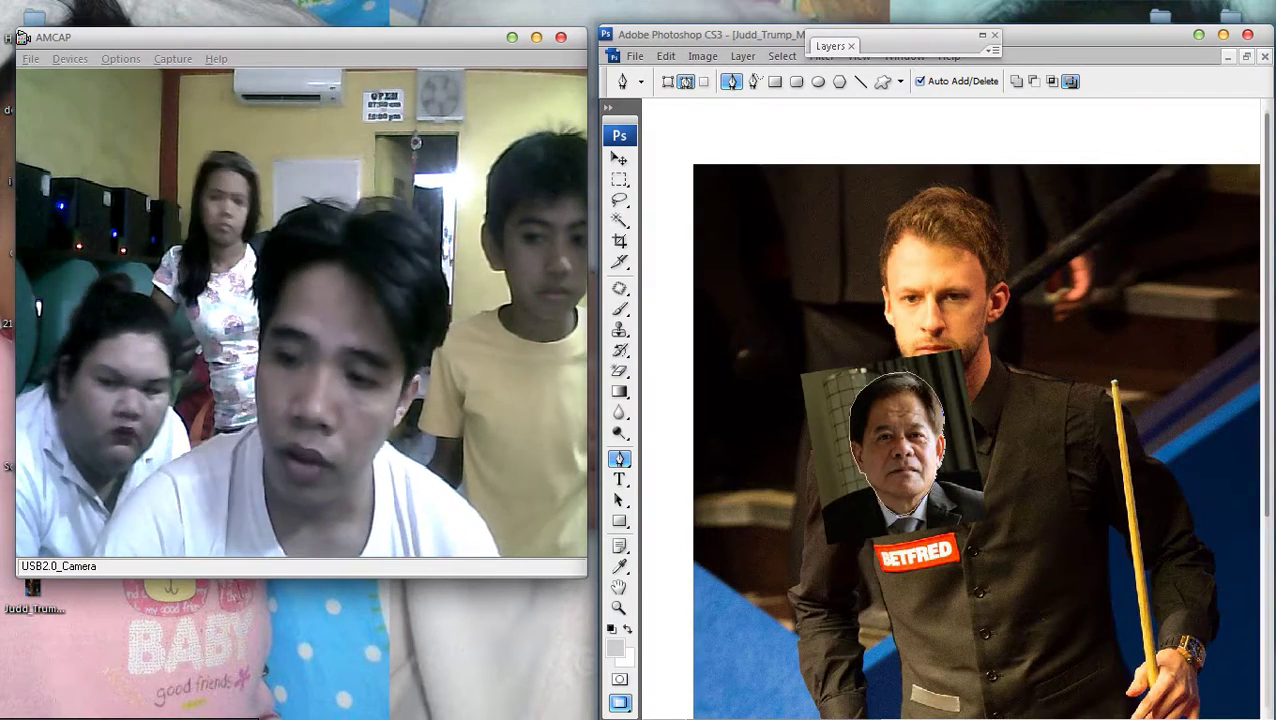
Turn the head path into a selection, invert it and delete the face's rectangular background
{"action": "right_click", "coordinate": [944, 468]}
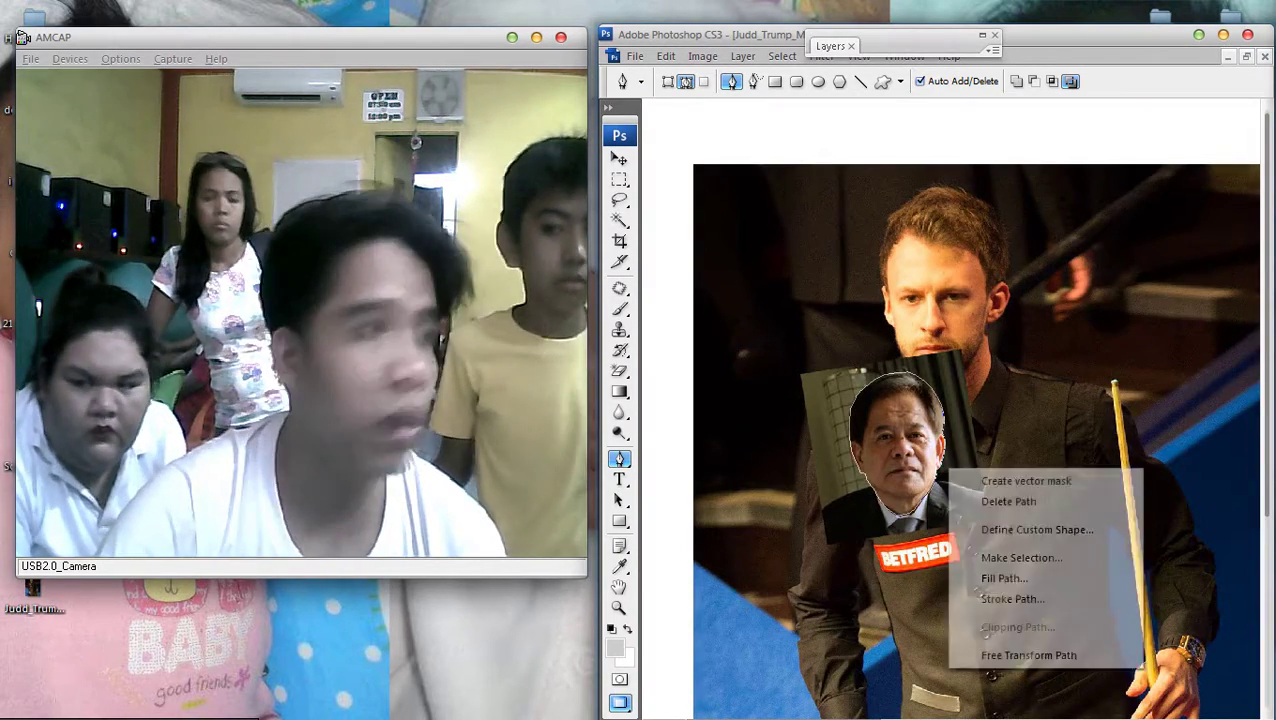
{"action": "left_click", "coordinate": [1000, 557]}
{"action": "key", "text": "Return"}
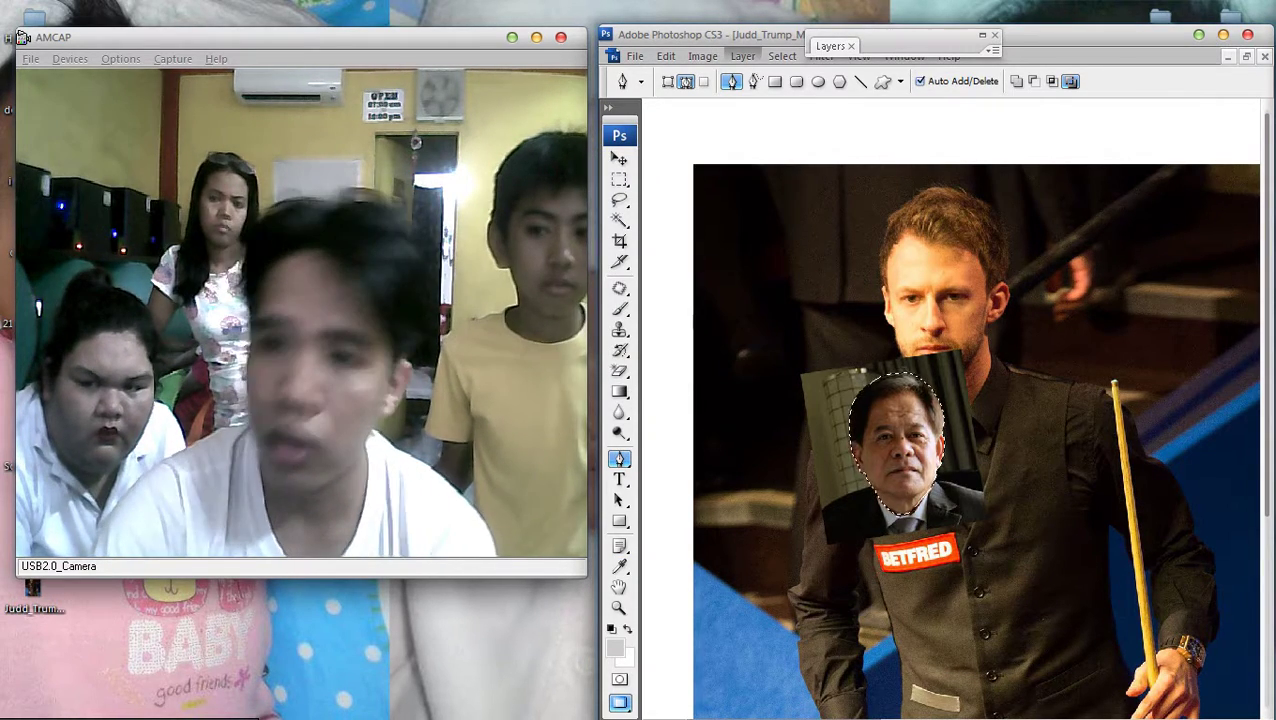
{"action": "left_click", "coordinate": [782, 55]}
{"action": "left_click", "coordinate": [783, 122]}
{"action": "key", "text": "Delete"}
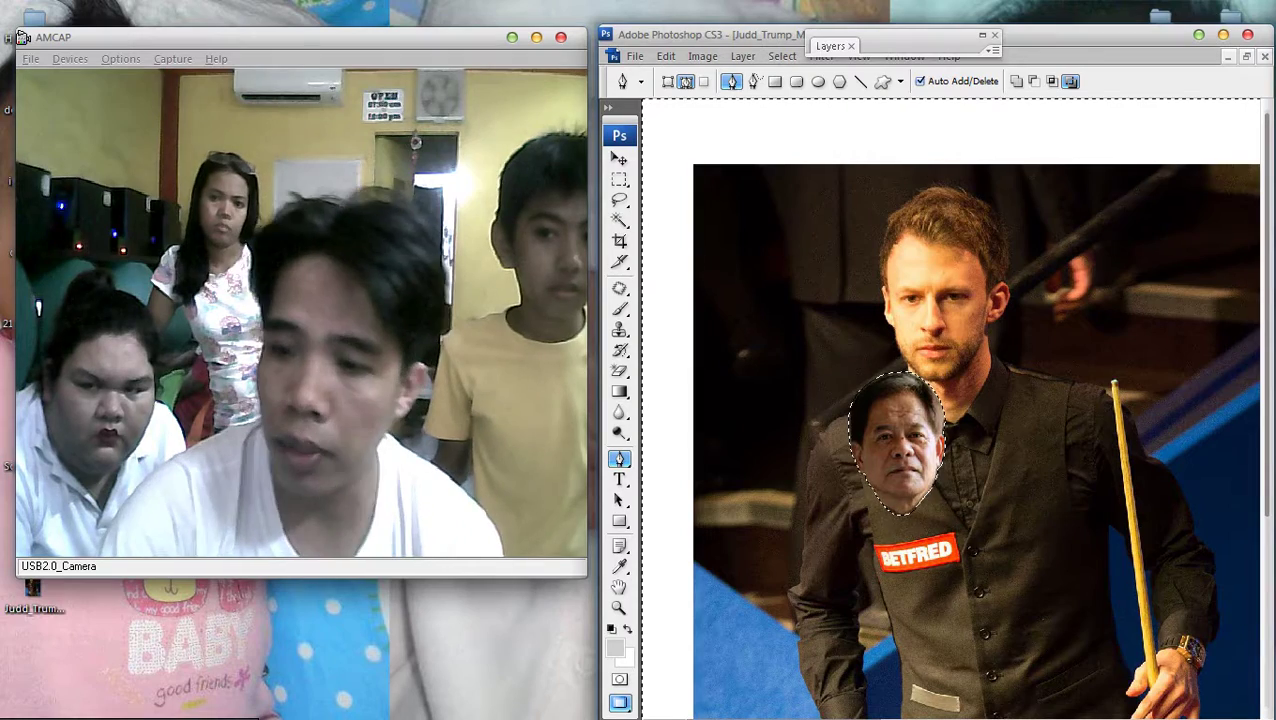
Deselect, pick the face layer and drag it, then undo those moves
{"action": "key", "text": "m"}
{"action": "right_click", "coordinate": [858, 247]}
{"action": "left_click", "coordinate": [909, 257]}
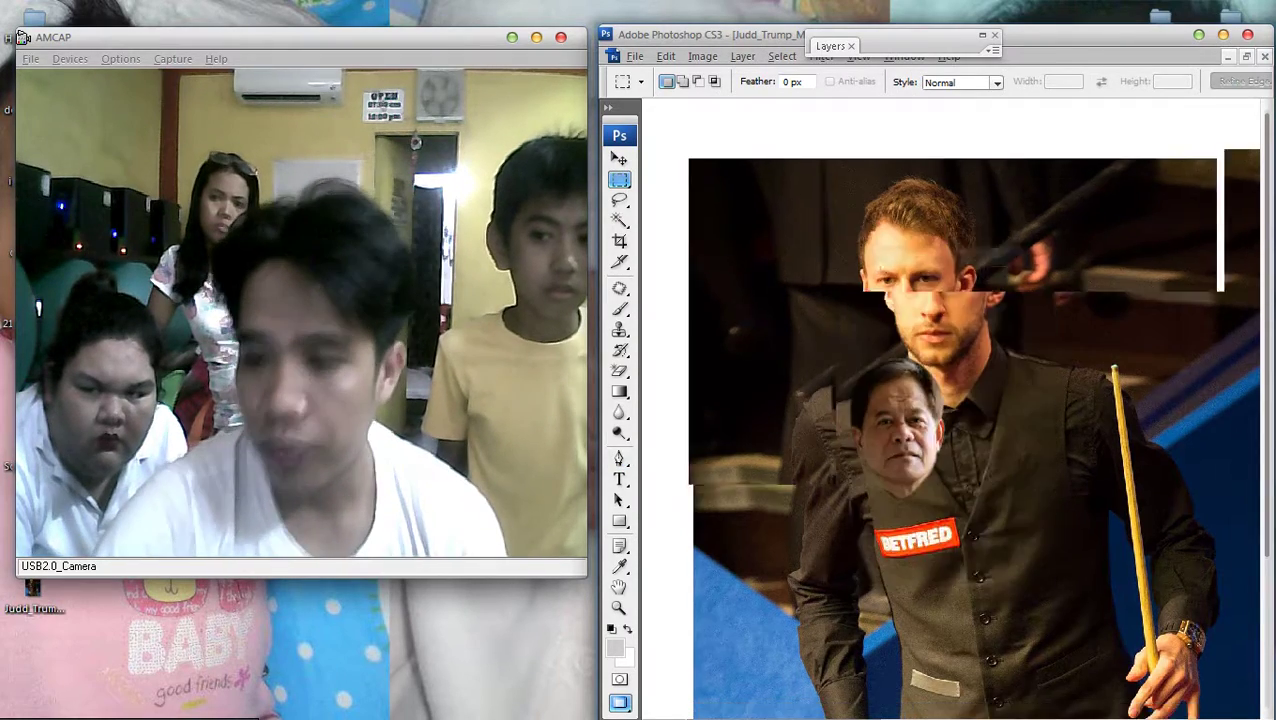
{"action": "scroll", "coordinate": [1001, 398], "scroll_direction": "down", "scroll_amount": 3}
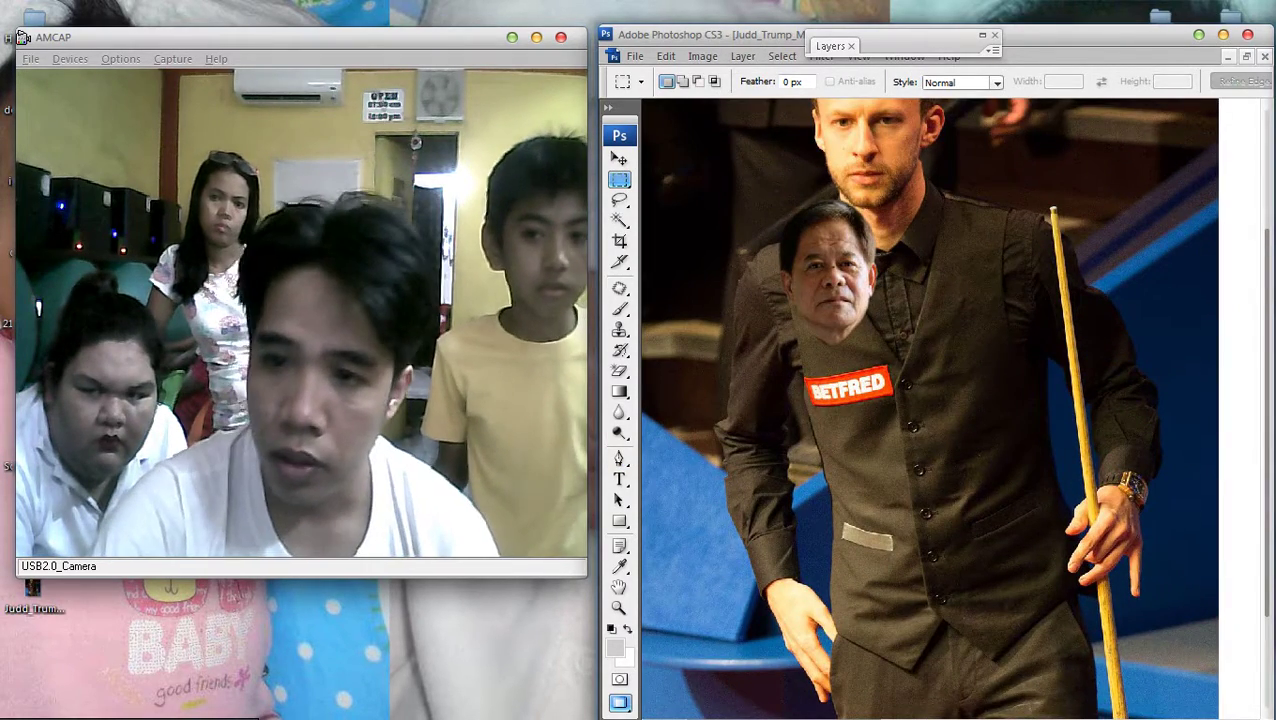
{"action": "key", "text": "v"}
{"action": "scroll", "coordinate": [950, 400], "scroll_direction": "up", "scroll_amount": 3}
{"action": "right_click", "coordinate": [882, 472]}
{"action": "left_click", "coordinate": [960, 490]}
{"action": "left_click_drag", "start_coordinate": [872, 430], "coordinate": [815, 326]}
{"action": "right_click", "coordinate": [775, 322]}
{"action": "right_click", "coordinate": [815, 272]}
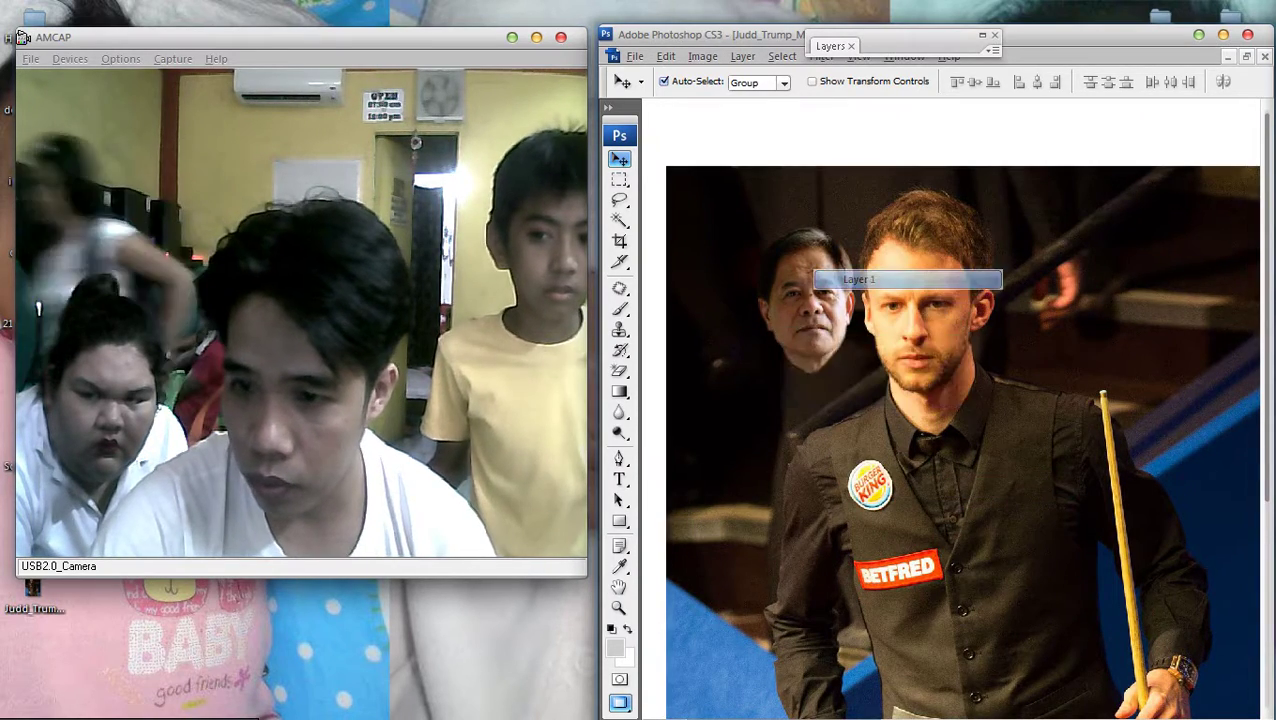
{"action": "left_click", "coordinate": [840, 280]}
{"action": "scroll", "coordinate": [840, 280], "scroll_direction": "up", "scroll_amount": 2}
{"action": "key", "text": "ctrl+alt+z"}
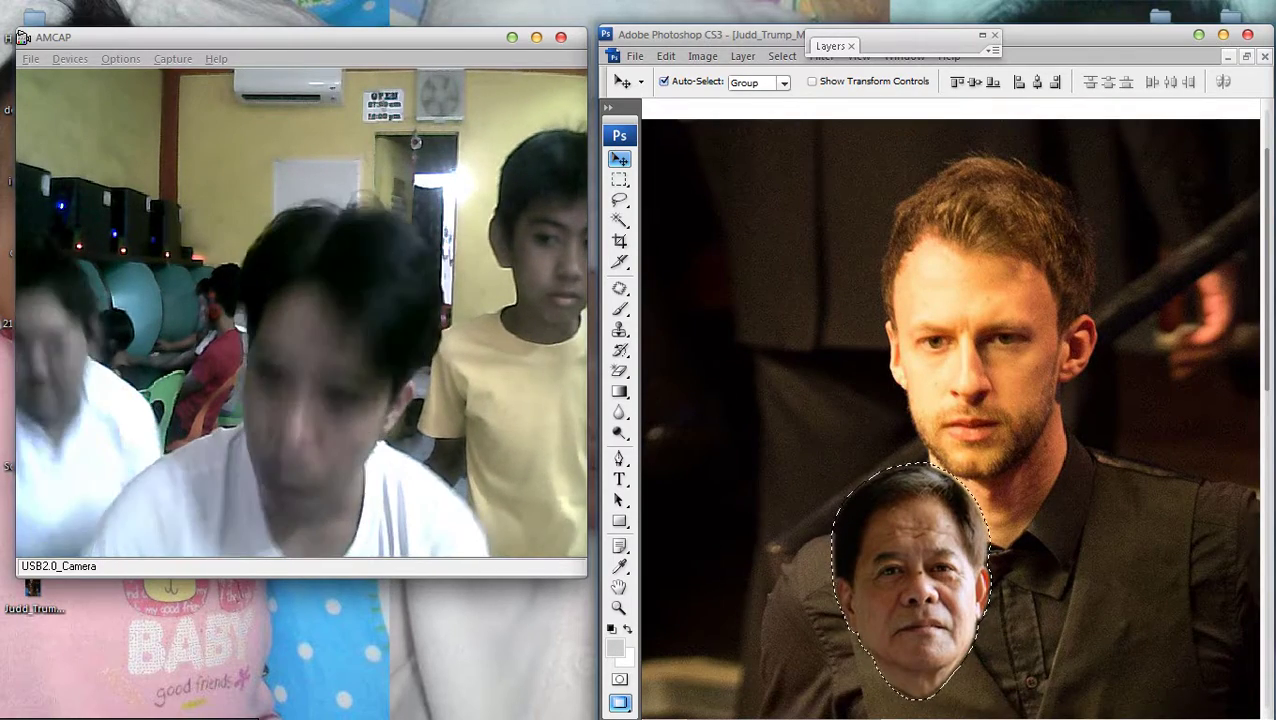
Clear the selection and zoom out to fit the whole canvas
{"action": "key", "text": "m"}
{"action": "right_click", "coordinate": [927, 298]}
{"action": "left_click", "coordinate": [960, 300]}
{"action": "key", "text": "ctrl+minus"}
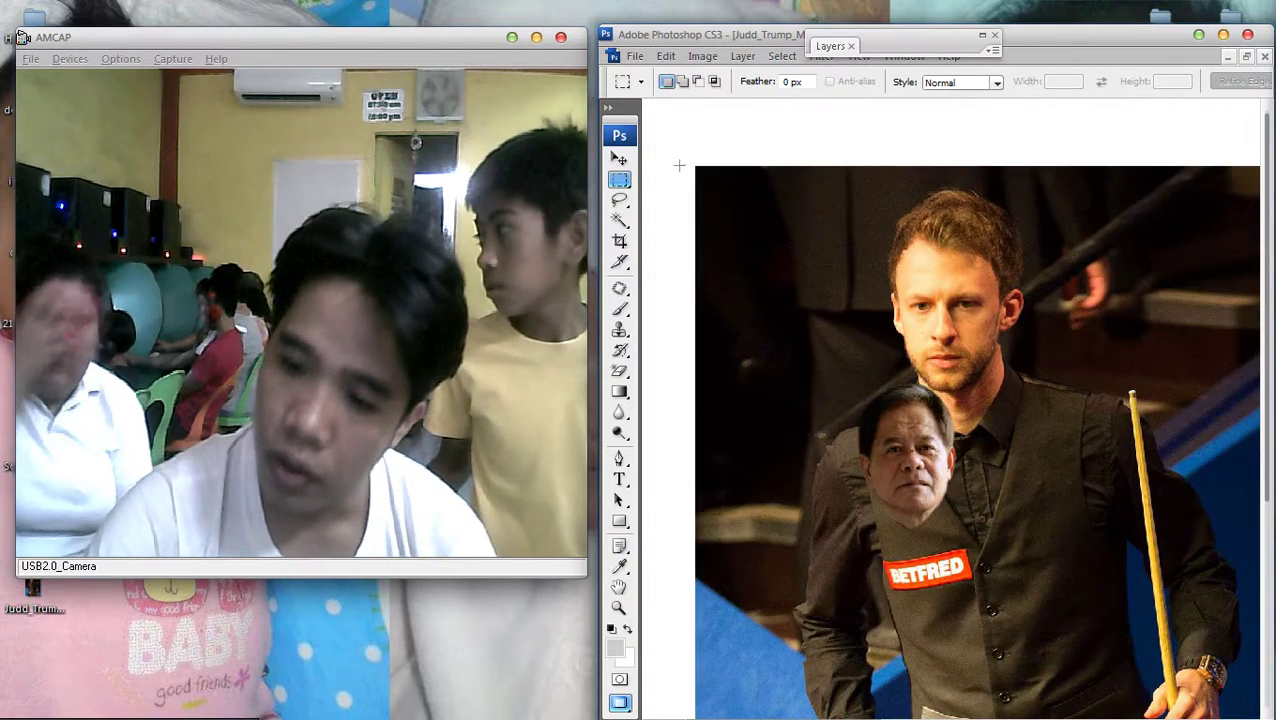
{"action": "key", "text": "v"}
{"action": "right_click", "coordinate": [1018, 364]}
{"action": "key", "text": "Escape"}
{"action": "key", "text": "ctrl+minus"}
{"action": "key", "text": "ctrl+minus"}
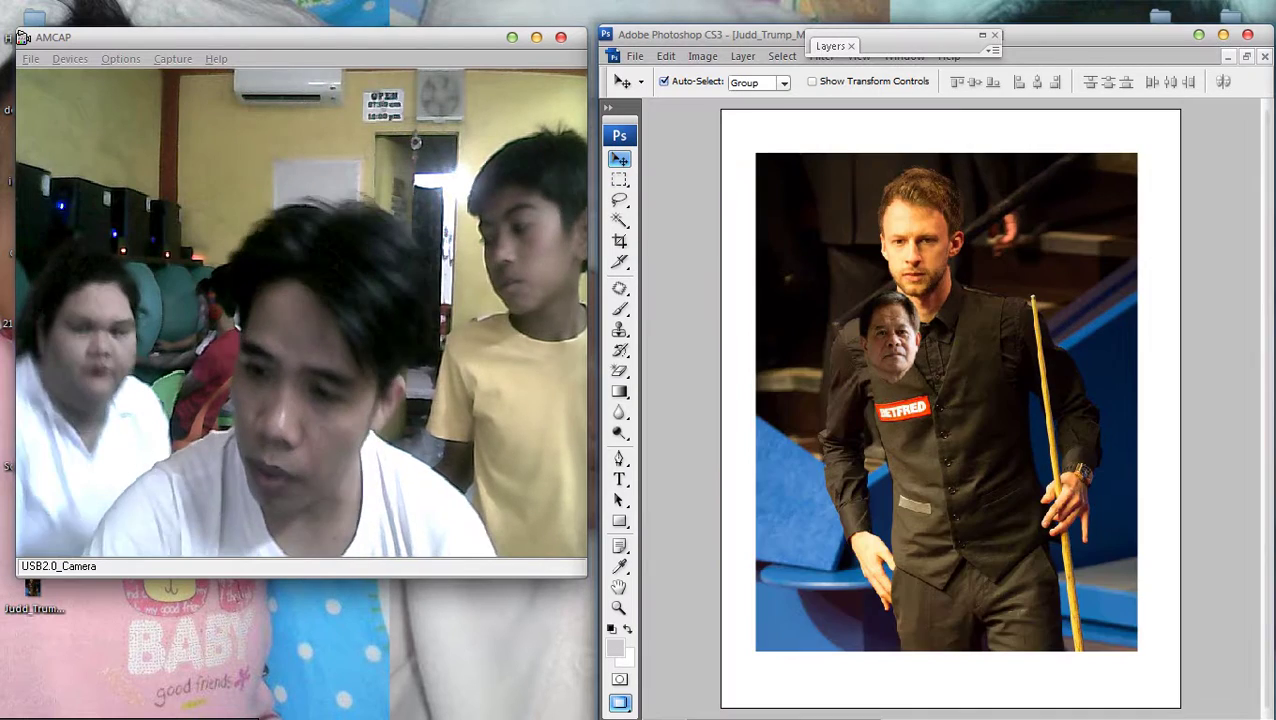
{"action": "key", "text": "m"}
{"action": "right_click", "coordinate": [978, 292]}
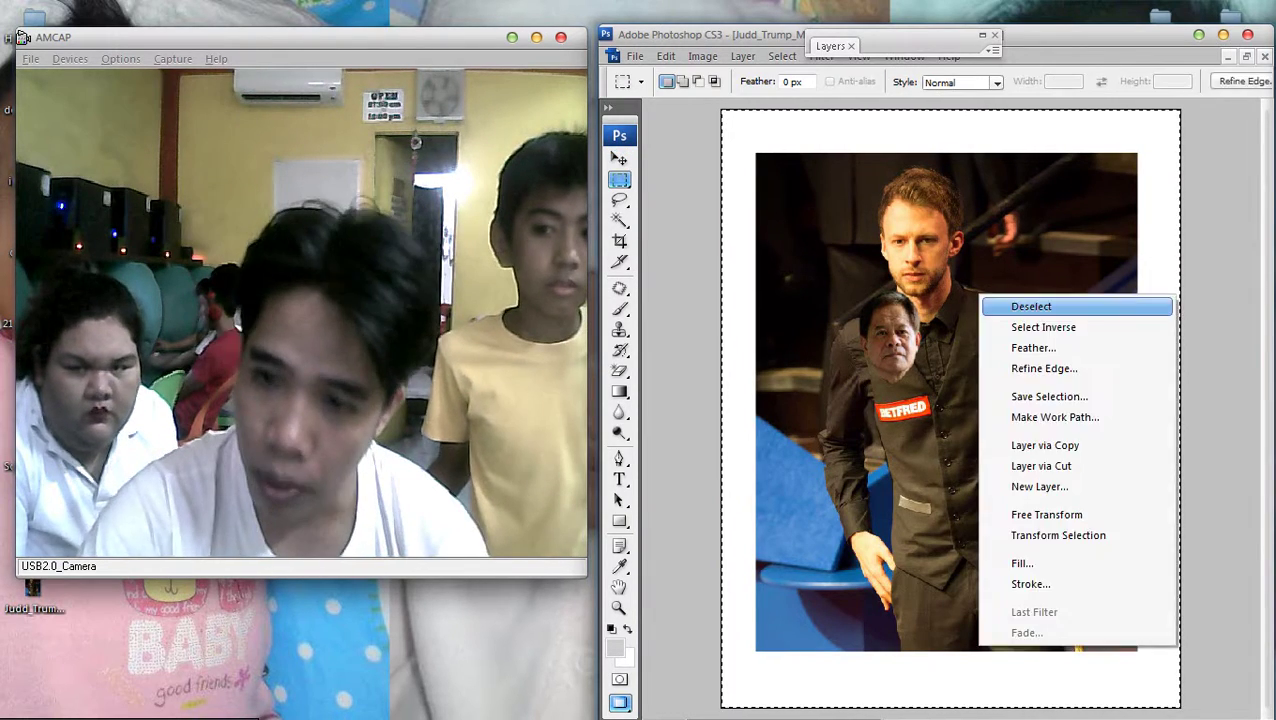
{"action": "left_click", "coordinate": [1030, 304]}
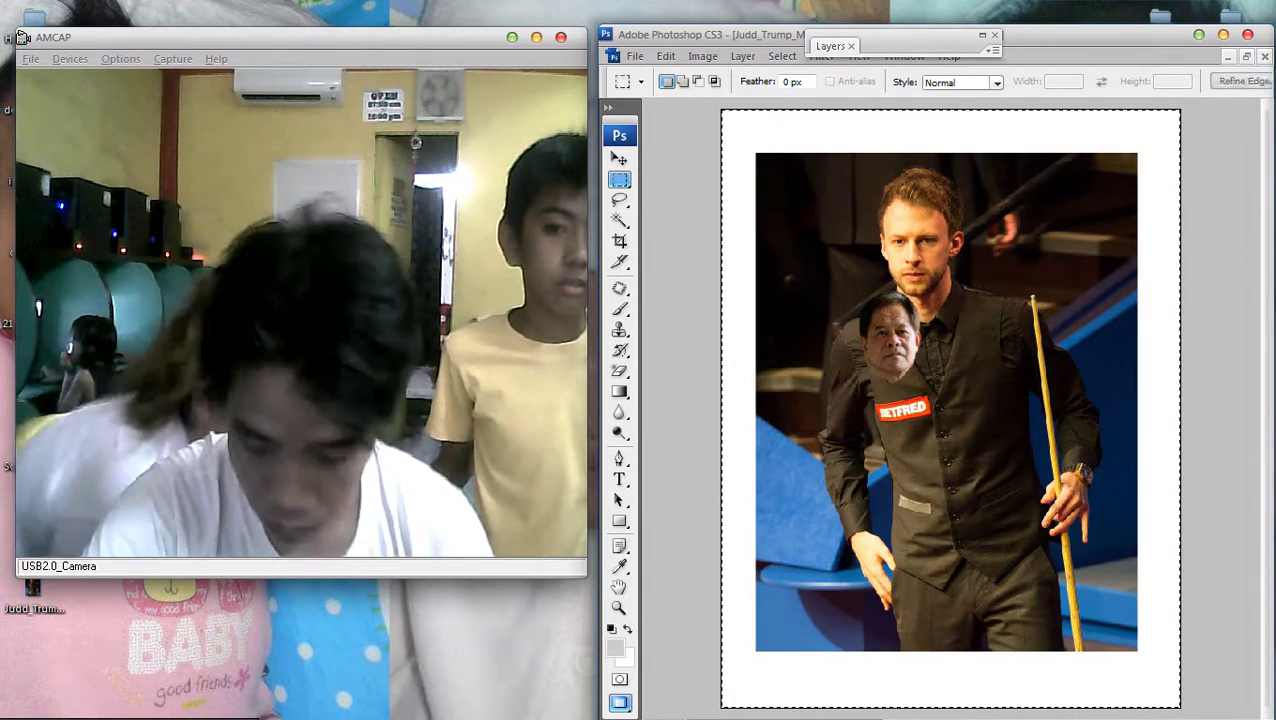
Free-transform the snooker photo layer smaller, shifting it right and down, then deselect
{"action": "key", "text": "ctrl+a"}
{"action": "key", "text": "ctrl+t"}
{"action": "key", "text": "ctrl+minus"}
{"action": "left_click_drag", "start_coordinate": [1123, 633], "coordinate": [1054, 541]}
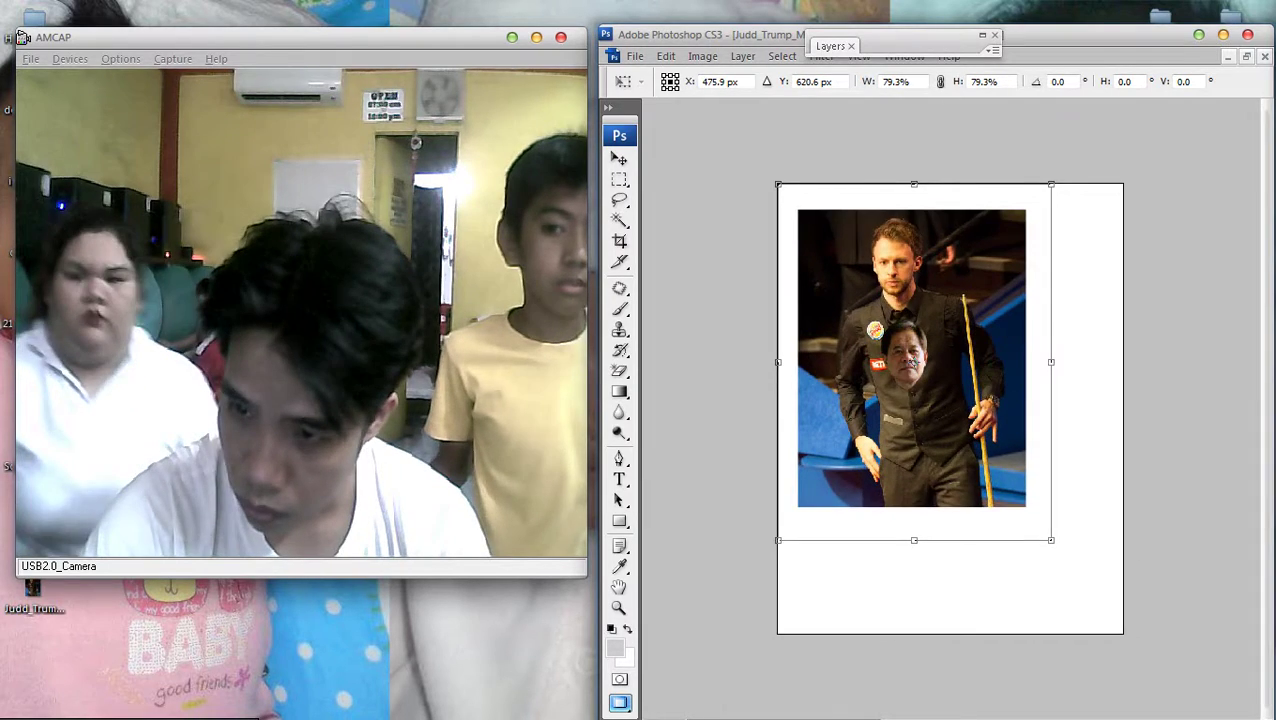
{"action": "left_click_drag", "start_coordinate": [915, 363], "coordinate": [947, 406]}
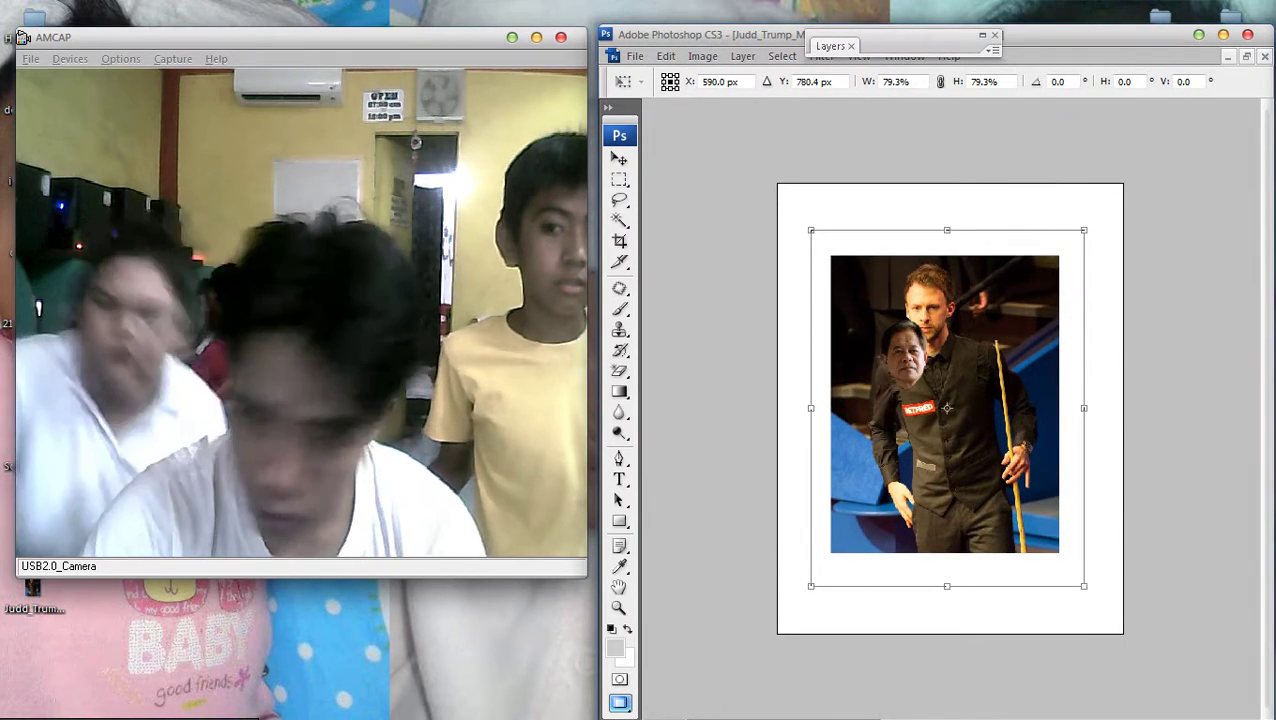
{"action": "key", "text": "Return"}
{"action": "key", "text": "ctrl+d"}
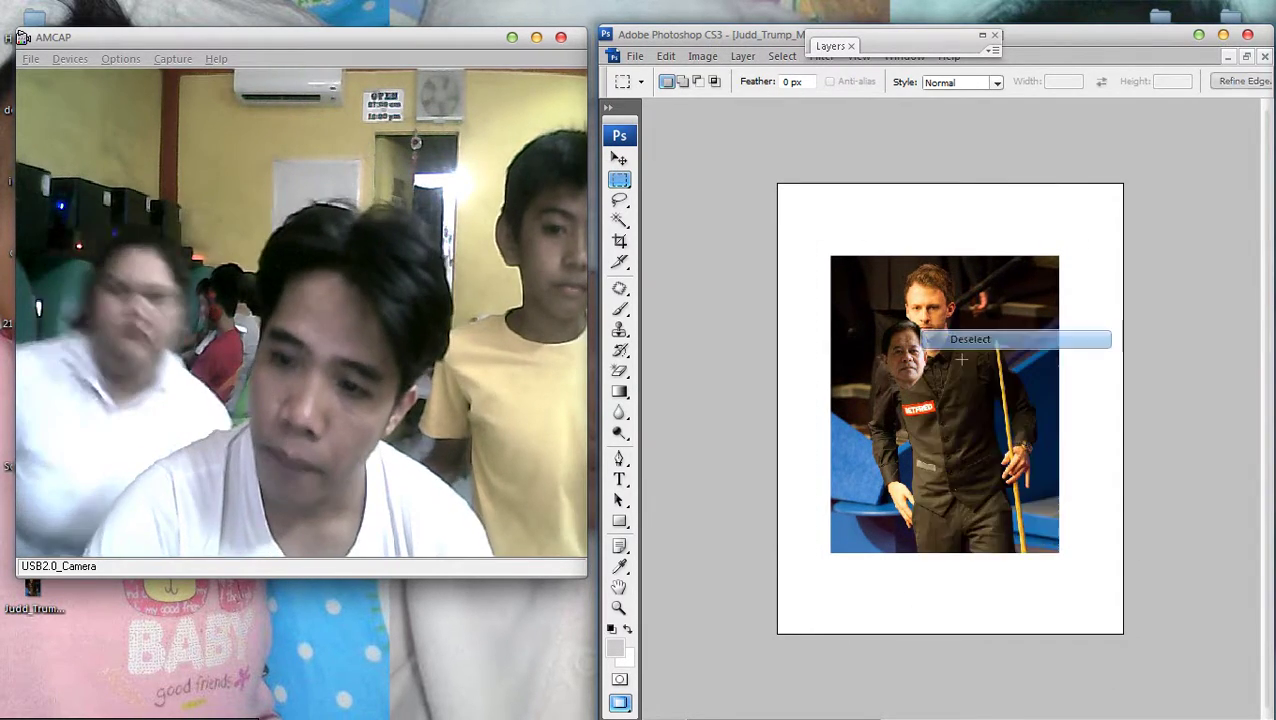
{"action": "key", "text": "ctrl+plus"}
{"action": "key", "text": "ctrl+plus"}
Move the pasted face off to the photo's left edge and view the whole canvas
{"action": "key", "text": "v"}
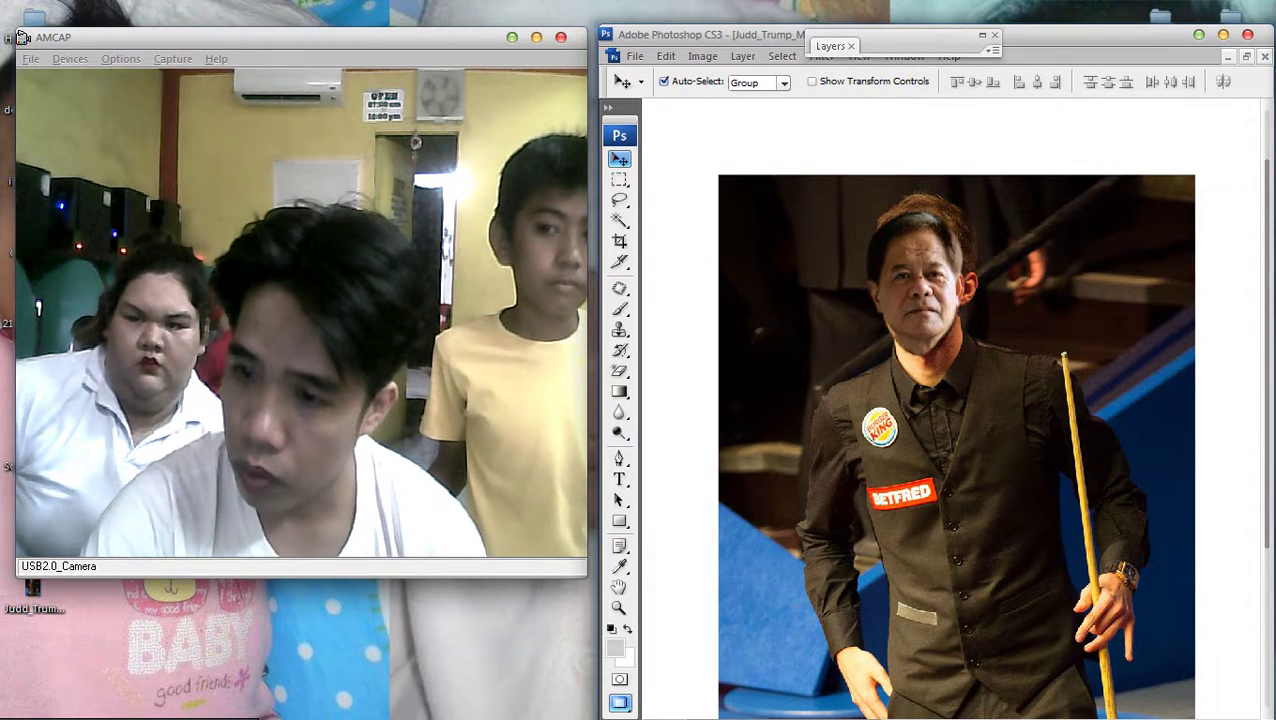
{"action": "left_click_drag", "start_coordinate": [920, 258], "coordinate": [708, 258]}
{"action": "right_click", "coordinate": [864, 323]}
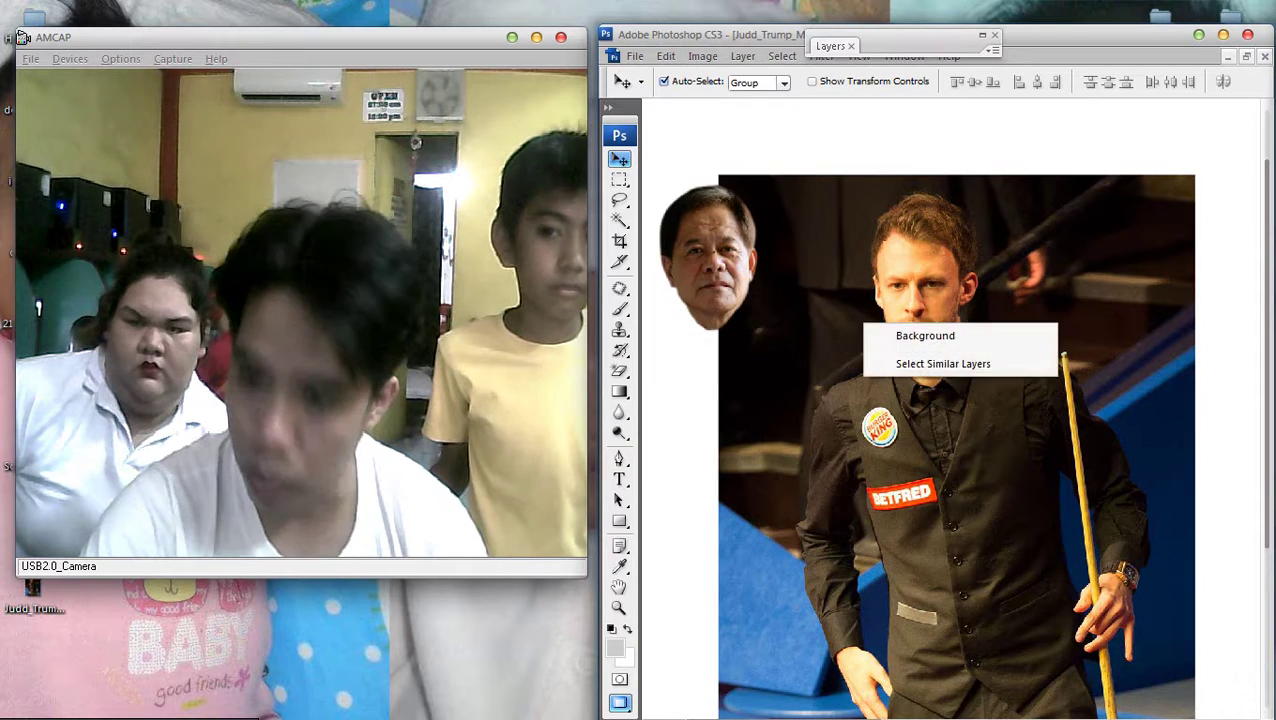
{"action": "key", "text": "Escape"}
{"action": "key", "text": "ctrl+0"}
{"action": "key", "text": "ctrl+t"}
{"action": "key", "text": "Return"}
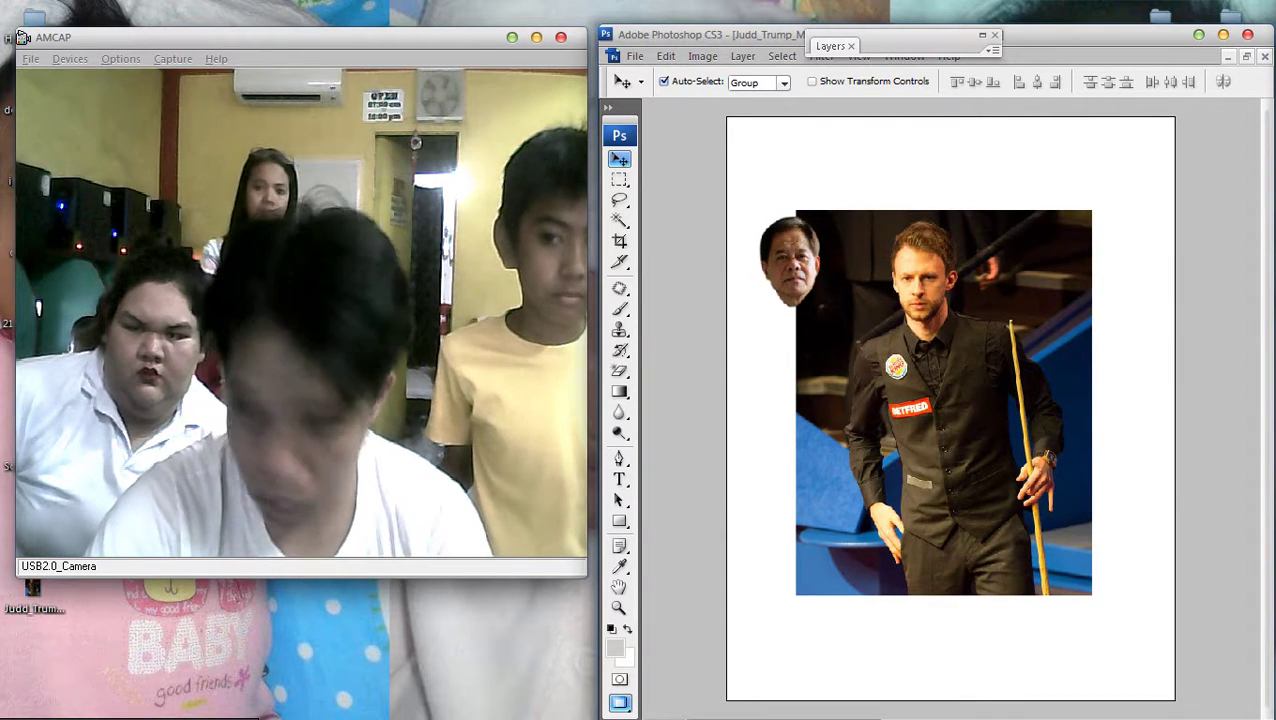
Cut and paste the snooker photo, then scale it down to about 87.7%
{"action": "key", "text": "ctrl+a"}
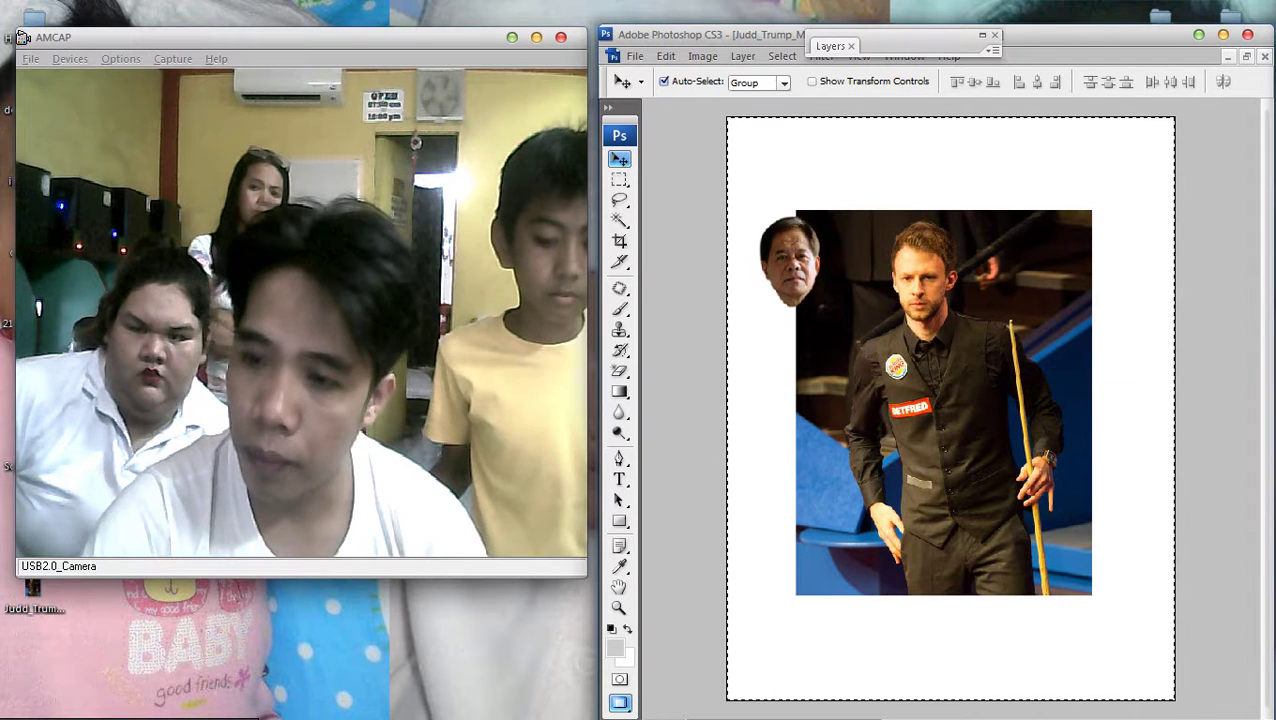
{"action": "key", "text": "c"}
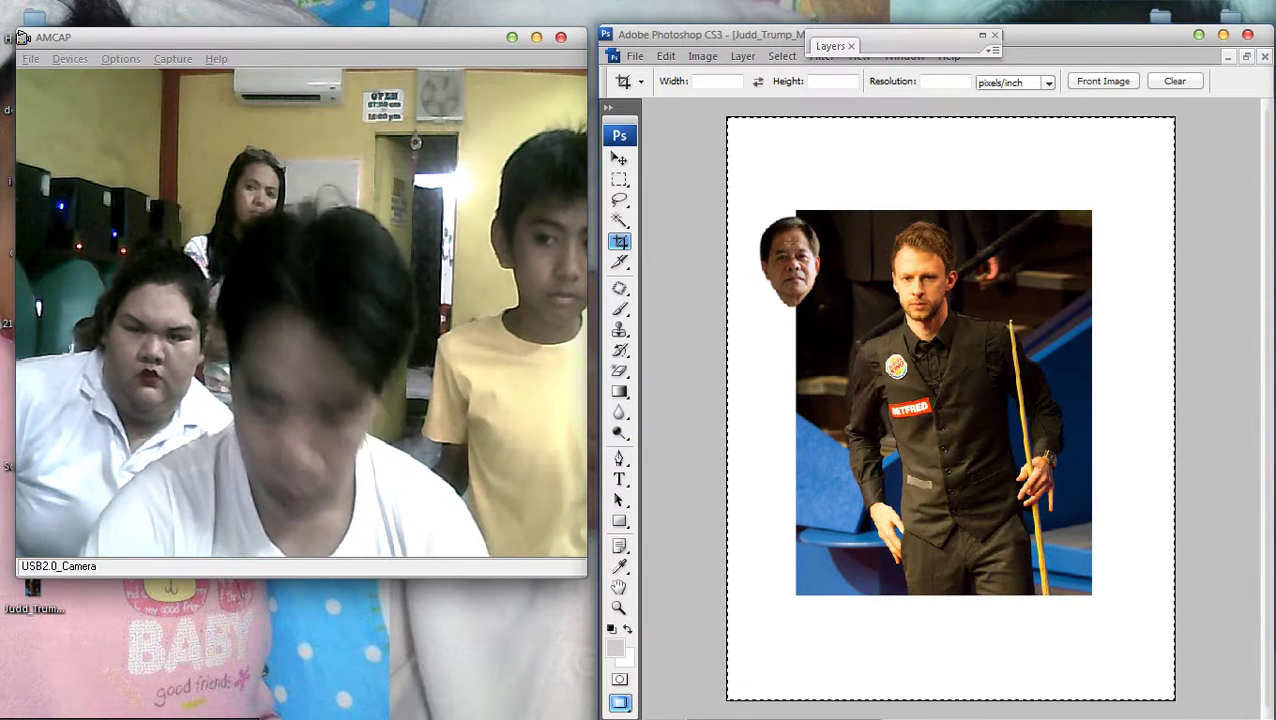
{"action": "key", "text": "ctrl+x"}
{"action": "key", "text": "ctrl+v"}
{"action": "key", "text": "v"}
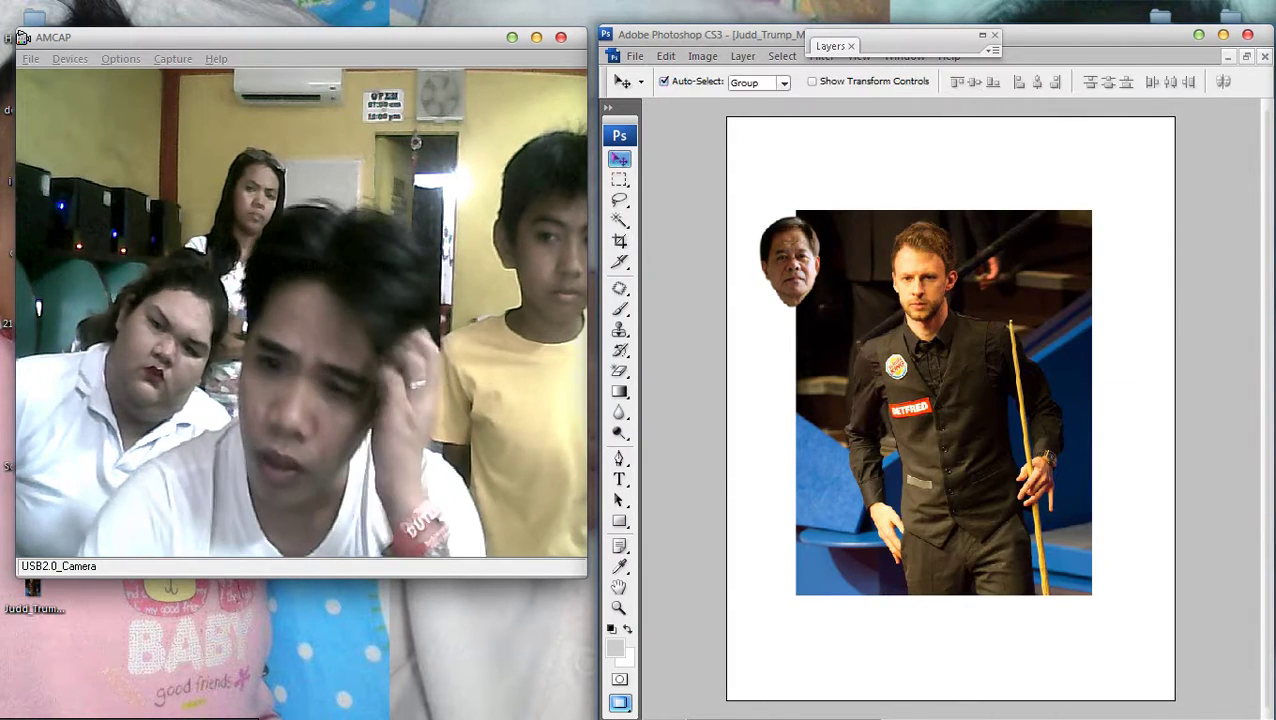
{"action": "key", "text": "ctrl+minus"}
{"action": "key", "text": "ctrl+t"}
{"action": "left_click_drag", "start_coordinate": [1105, 609], "coordinate": [1067, 560]}
{"action": "key", "text": "Return"}
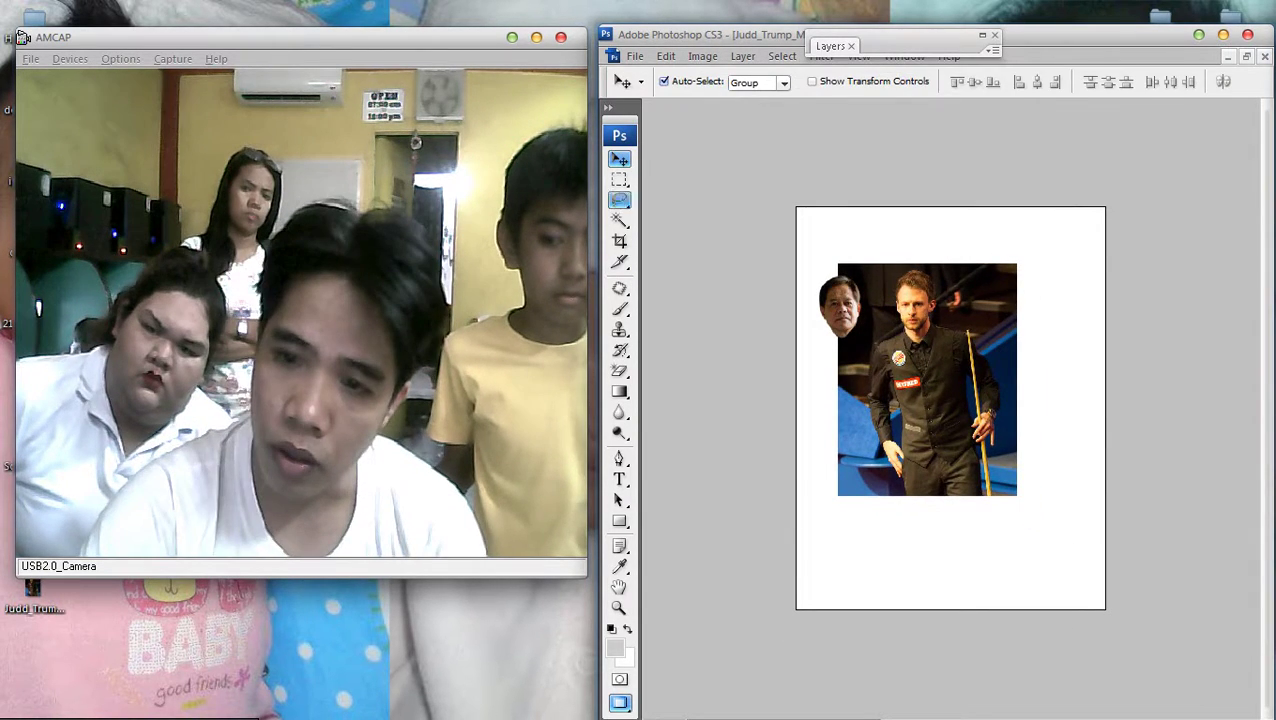
{"action": "key", "text": "m"}
{"action": "key", "text": "Return"}
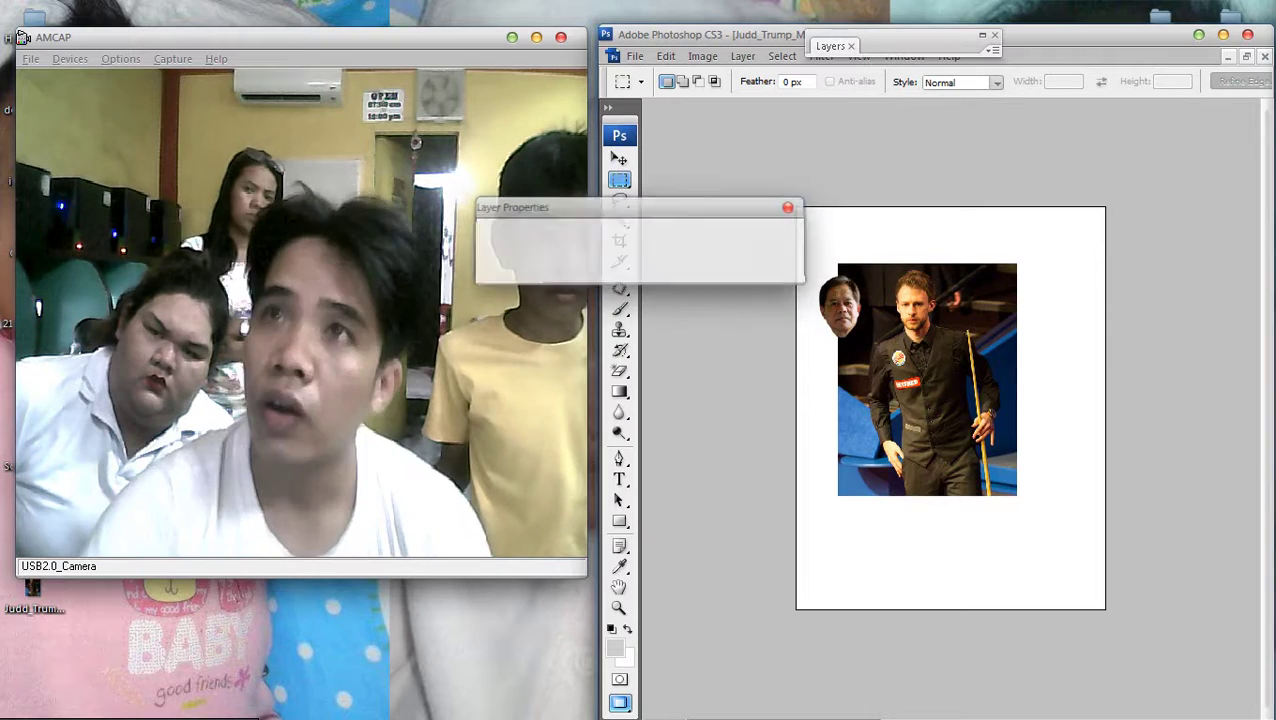
Place the pasted face over the player's head and nudge it slightly lower
{"action": "key", "text": "ctrl+plus"}
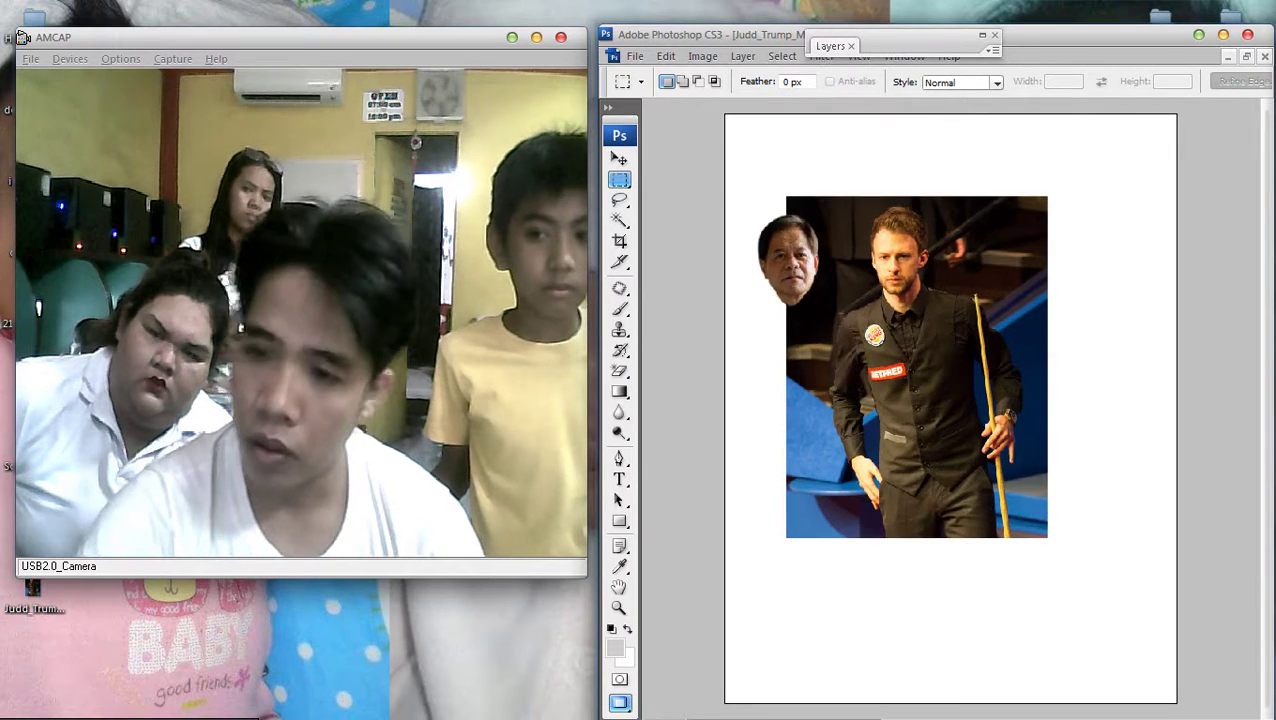
{"action": "key", "text": "v"}
{"action": "key", "text": "ctrl+plus"}
{"action": "key", "text": "ctrl+plus"}
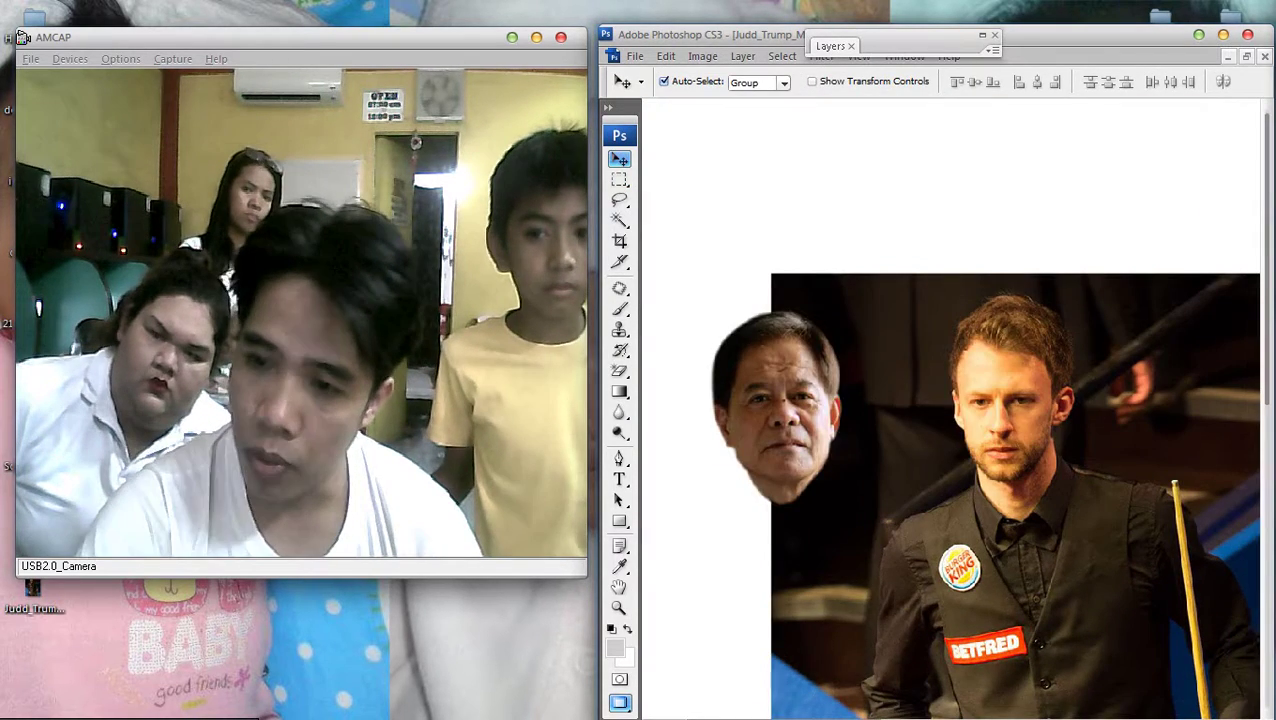
{"action": "left_click_drag", "start_coordinate": [775, 400], "coordinate": [1008, 440]}
{"action": "key", "text": "ctrl+plus"}
{"action": "key", "text": "ctrl+minus"}
{"action": "key", "text": "ctrl+minus"}
{"action": "key", "text": "ctrl+minus"}
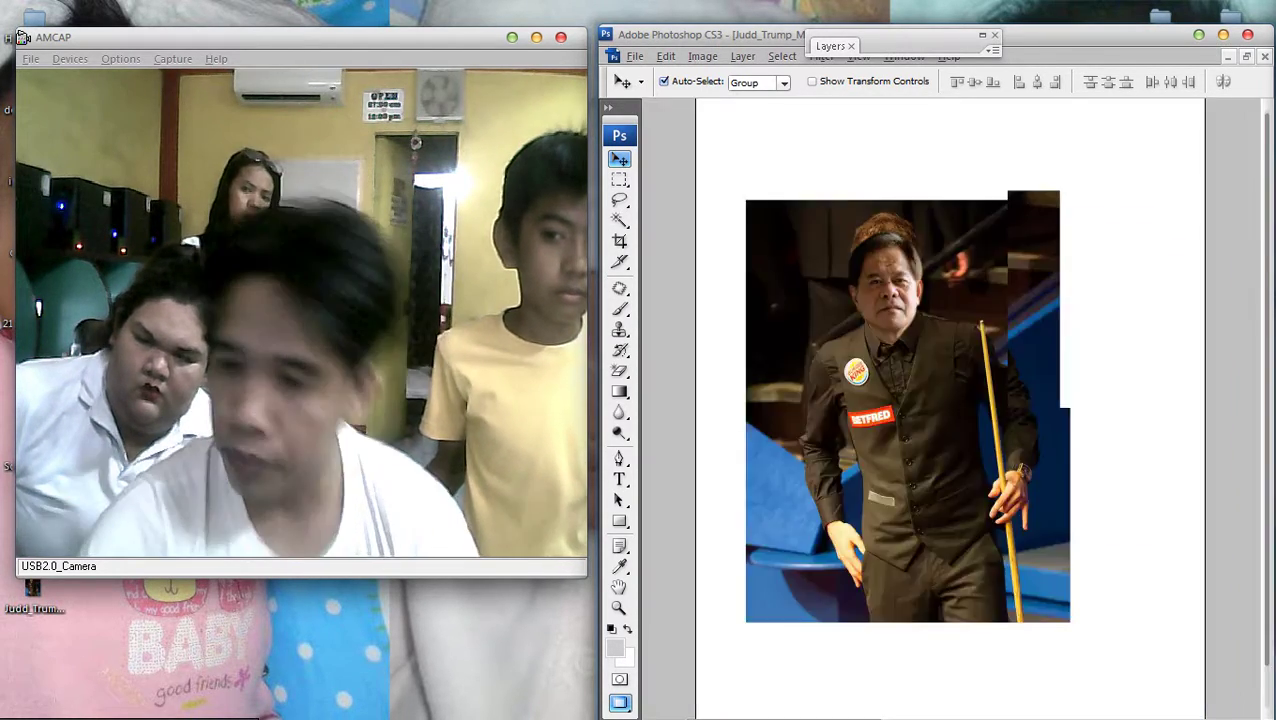
{"action": "key", "text": "ctrl+plus"}
{"action": "key", "text": "ctrl+plus"}
{"action": "scroll", "coordinate": [890, 408], "scroll_direction": "up", "scroll_amount": 3}
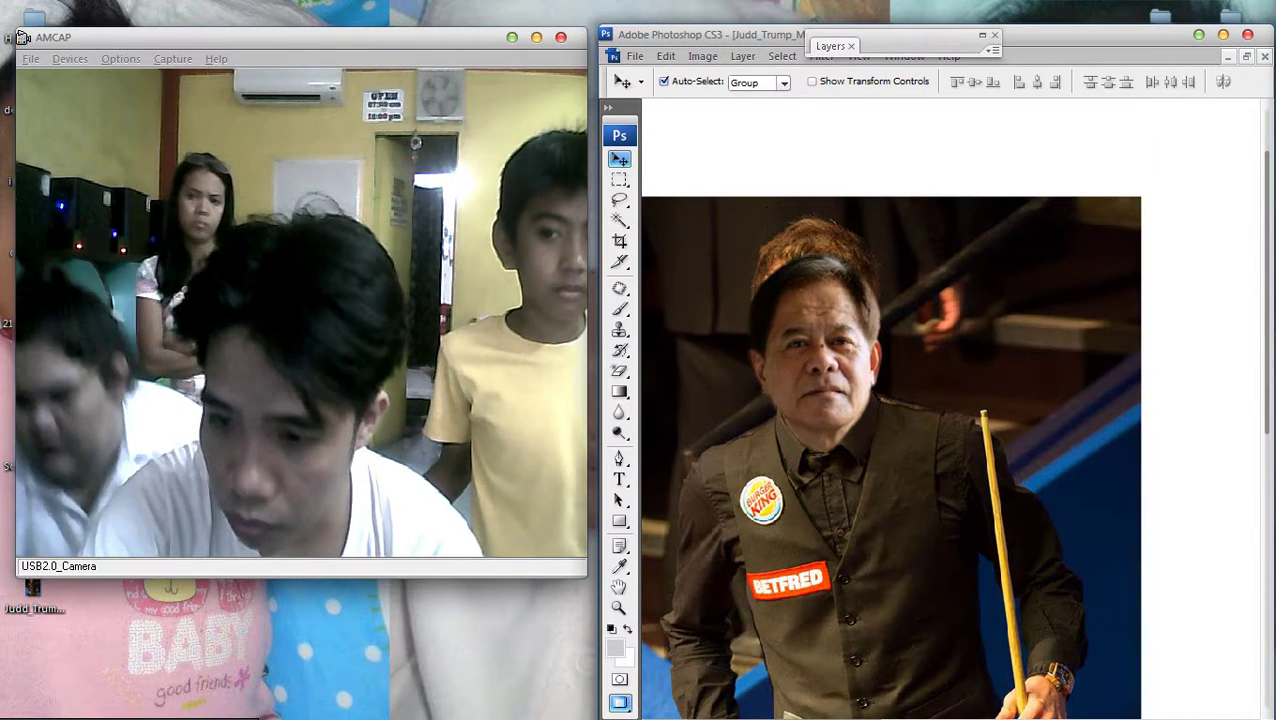
{"action": "key", "text": "Down"}
{"action": "key", "text": "Down"}
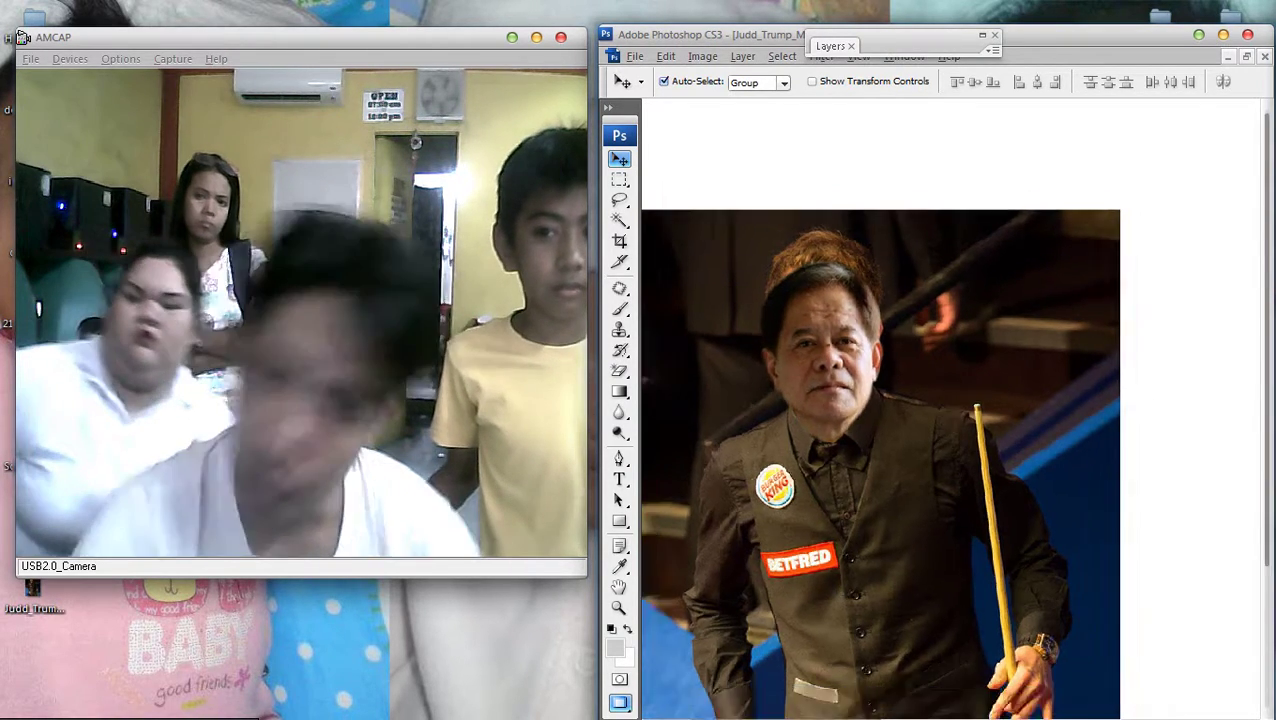
{"action": "key", "text": "ctrl+minus"}
{"action": "key", "text": "ctrl+minus"}
{"action": "key", "text": "ctrl+plus"}
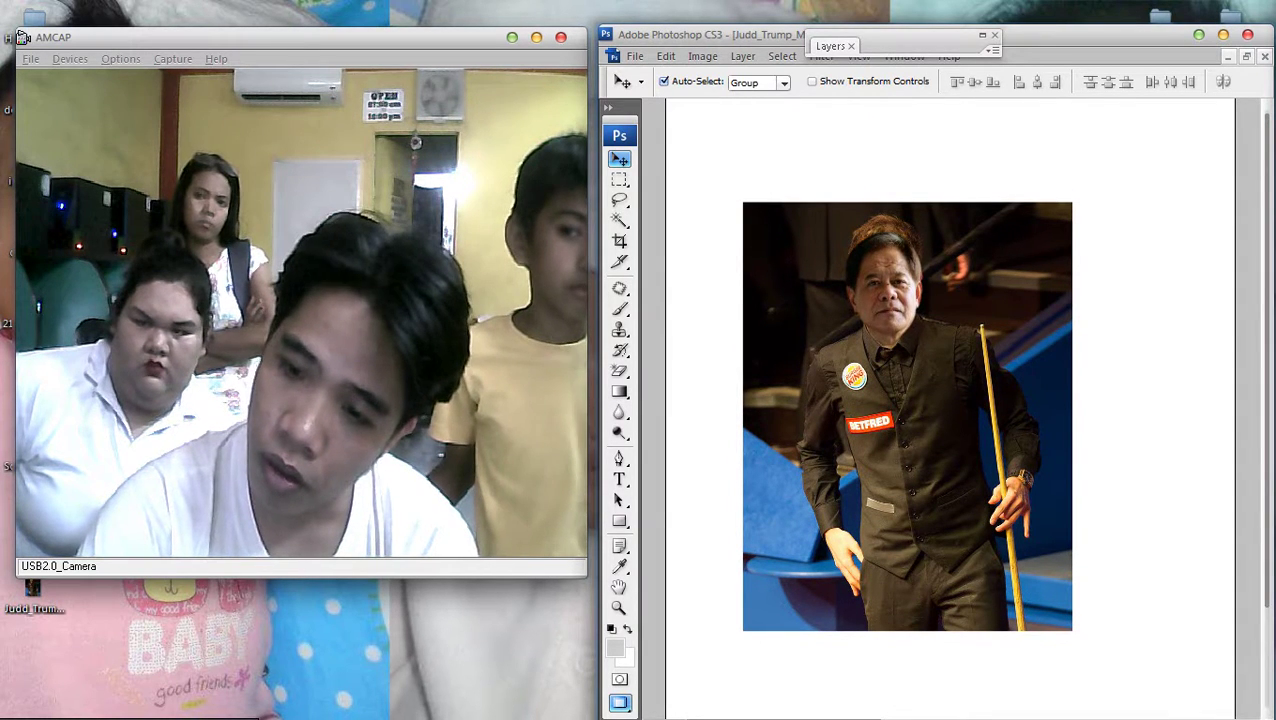
{"action": "key", "text": "ctrl+plus"}
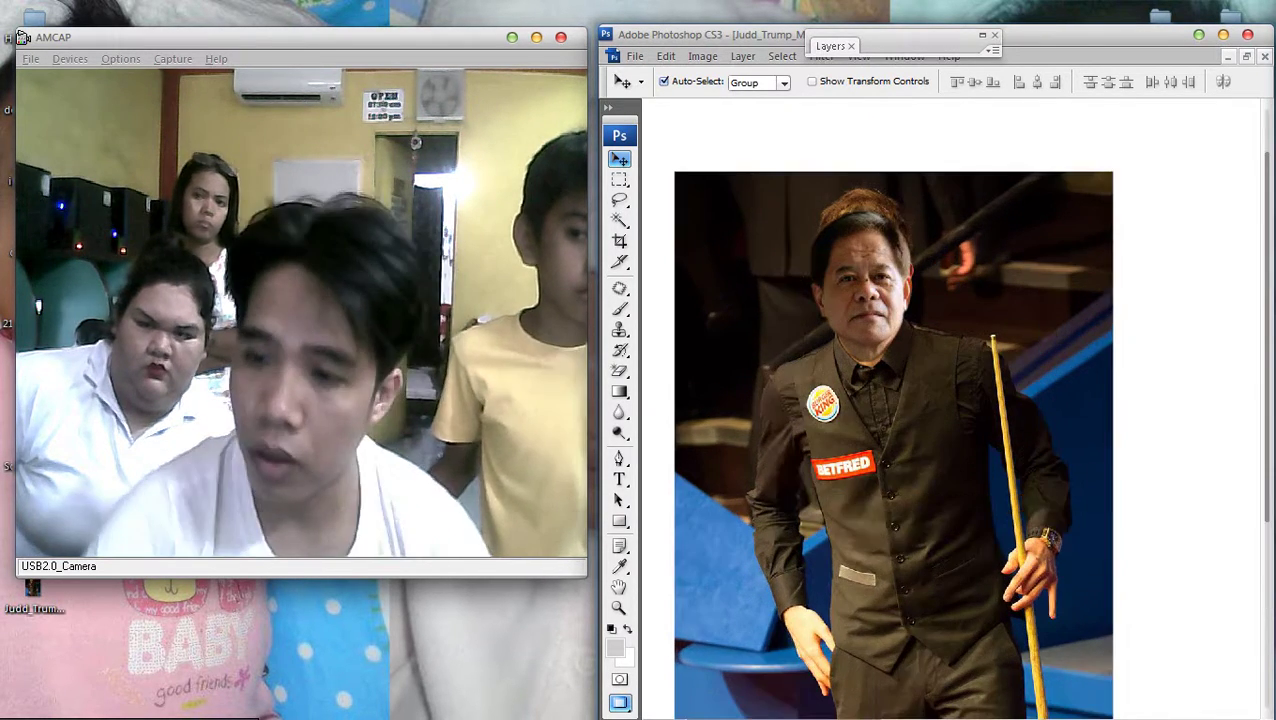
{"action": "right_click", "coordinate": [983, 251]}
Try cloning dark background over the hair above the face, then undo it
{"action": "left_click", "coordinate": [1005, 262]}
{"action": "left_click", "coordinate": [619, 329]}
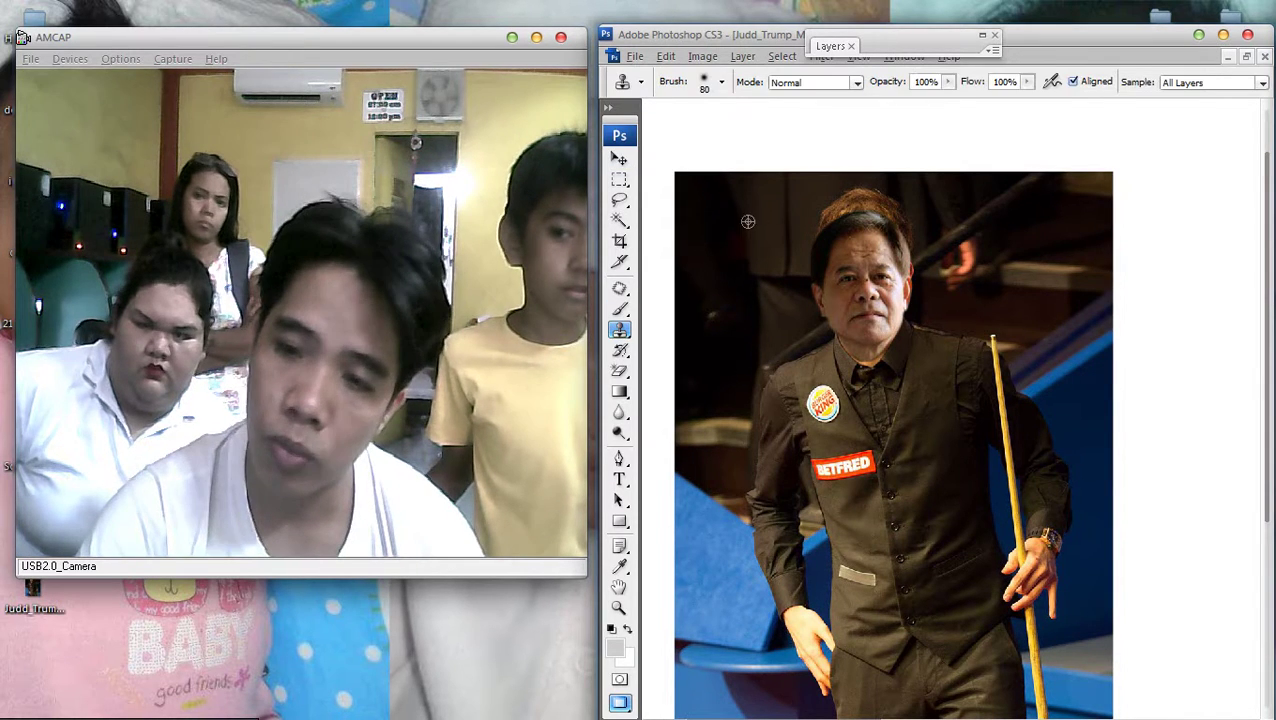
{"action": "left_click_drag", "start_coordinate": [845, 180], "coordinate": [842, 212]}
{"action": "key", "text": "ctrl+z"}
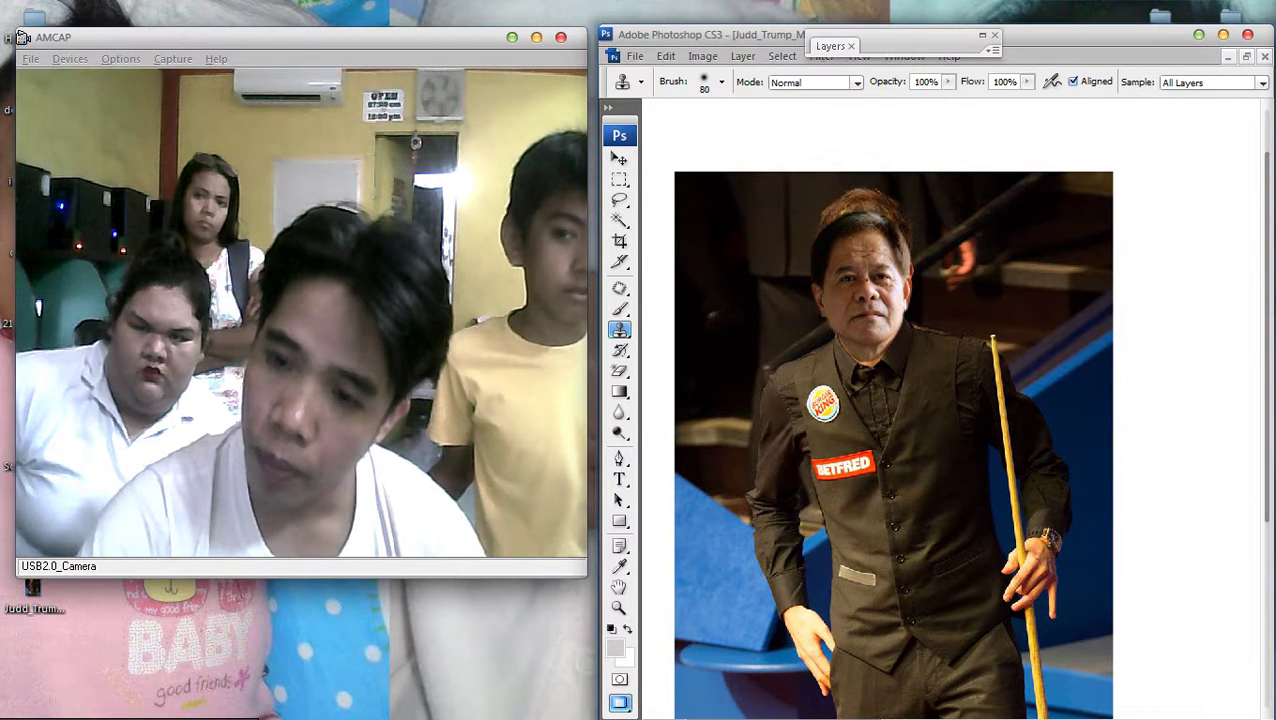
{"action": "key", "text": "ctrl+minus"}
Crop the image to the photo area, removing the white margin
{"action": "key", "text": "c"}
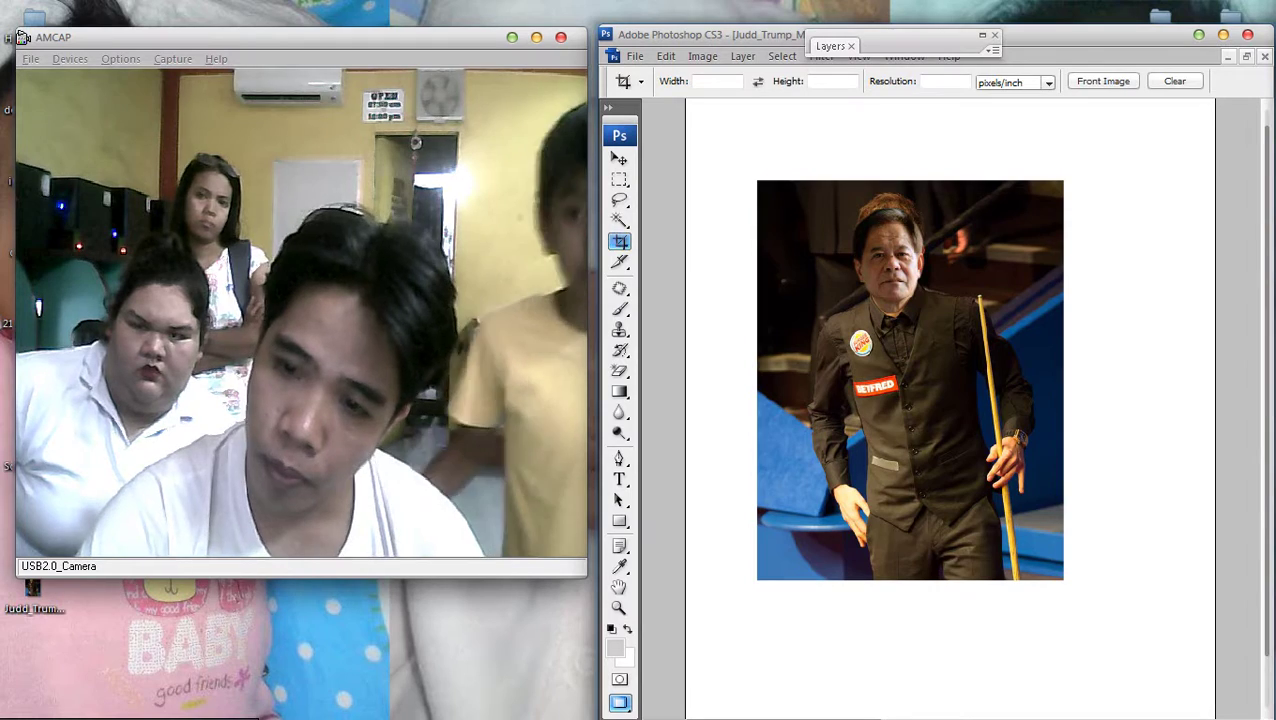
{"action": "left_click_drag", "start_coordinate": [757, 180], "coordinate": [1070, 582]}
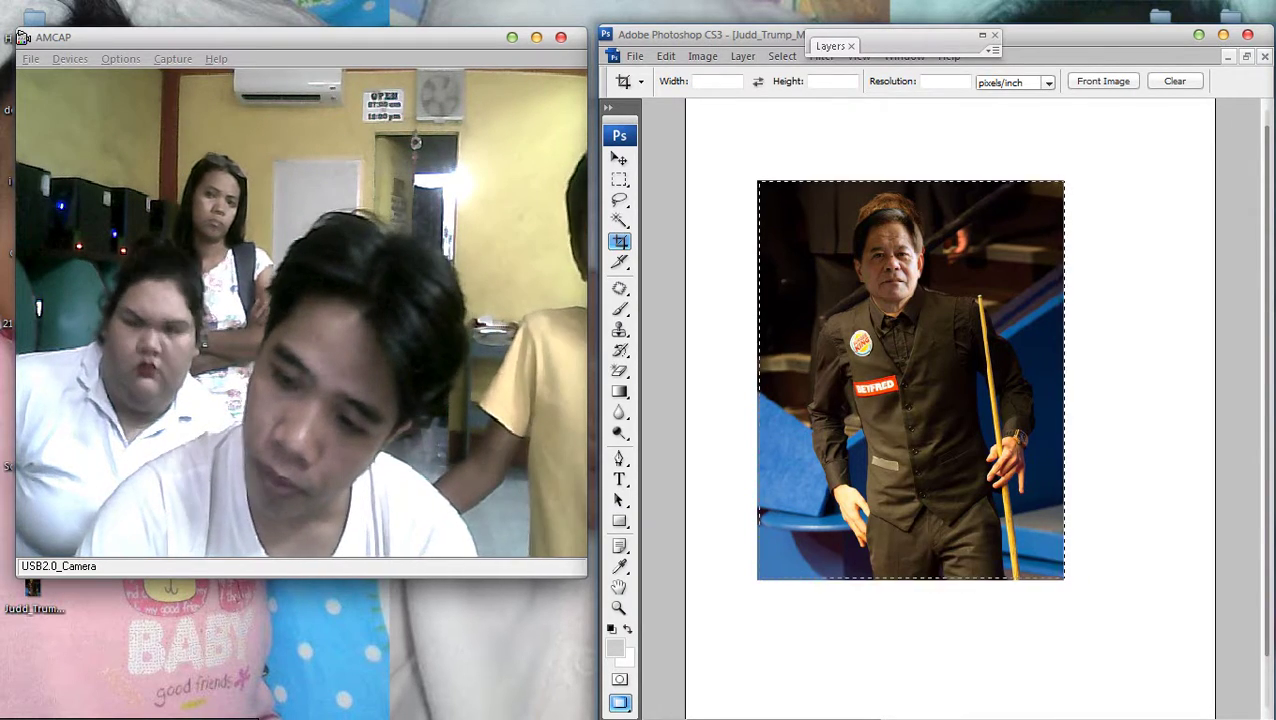
{"action": "key", "text": "Return"}
{"action": "key", "text": "ctrl+plus"}
{"action": "key", "text": "ctrl+plus"}
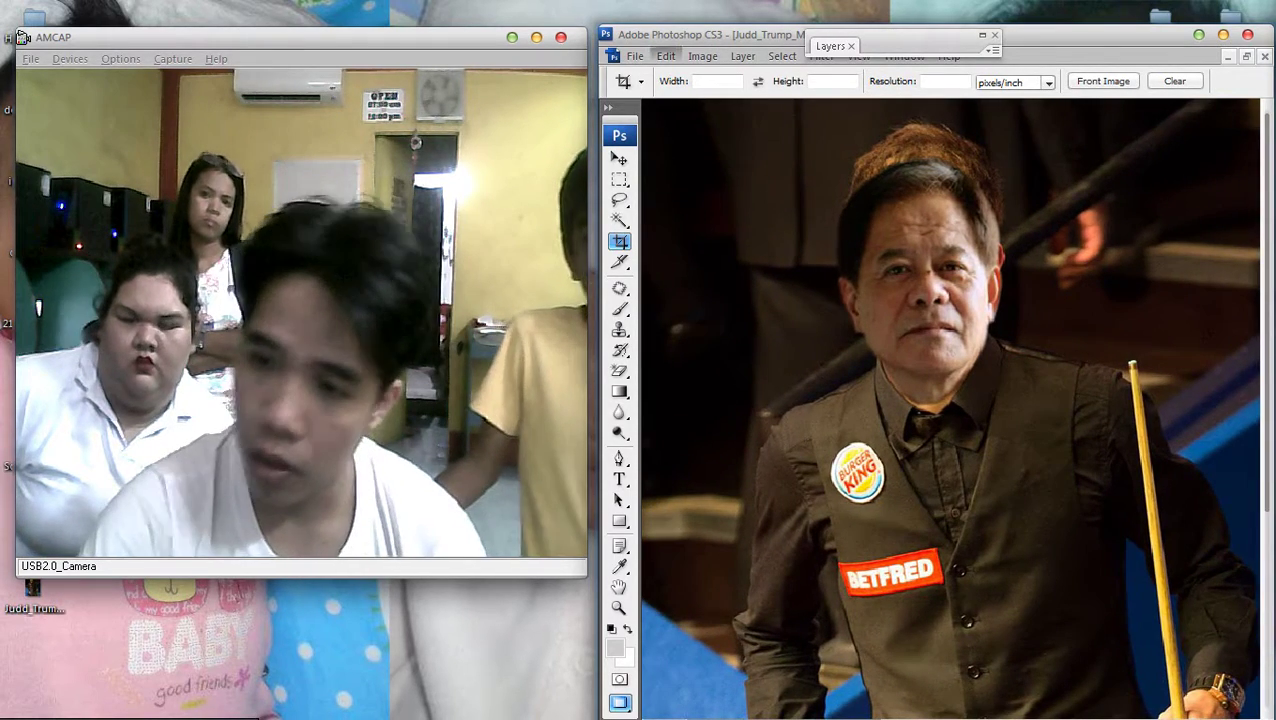
On Layer 2, sample dark background with a smaller Clone Stamp and paint over the hair edge
{"action": "key", "text": "s"}
{"action": "key", "text": "ctrl+plus"}
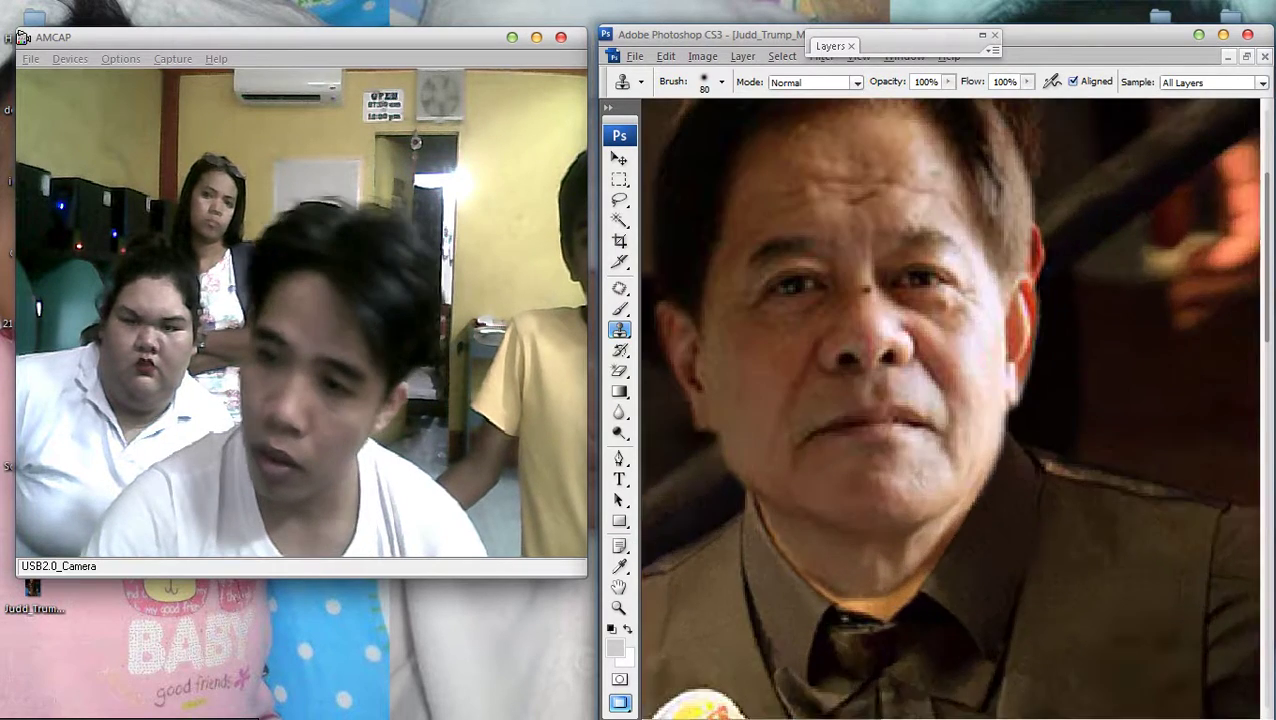
{"action": "key", "text": "ctrl+plus"}
{"action": "key", "text": "bracketleft"}
{"action": "key", "text": "bracketleft"}
{"action": "key", "text": "bracketleft"}
{"action": "key", "text": "bracketleft"}
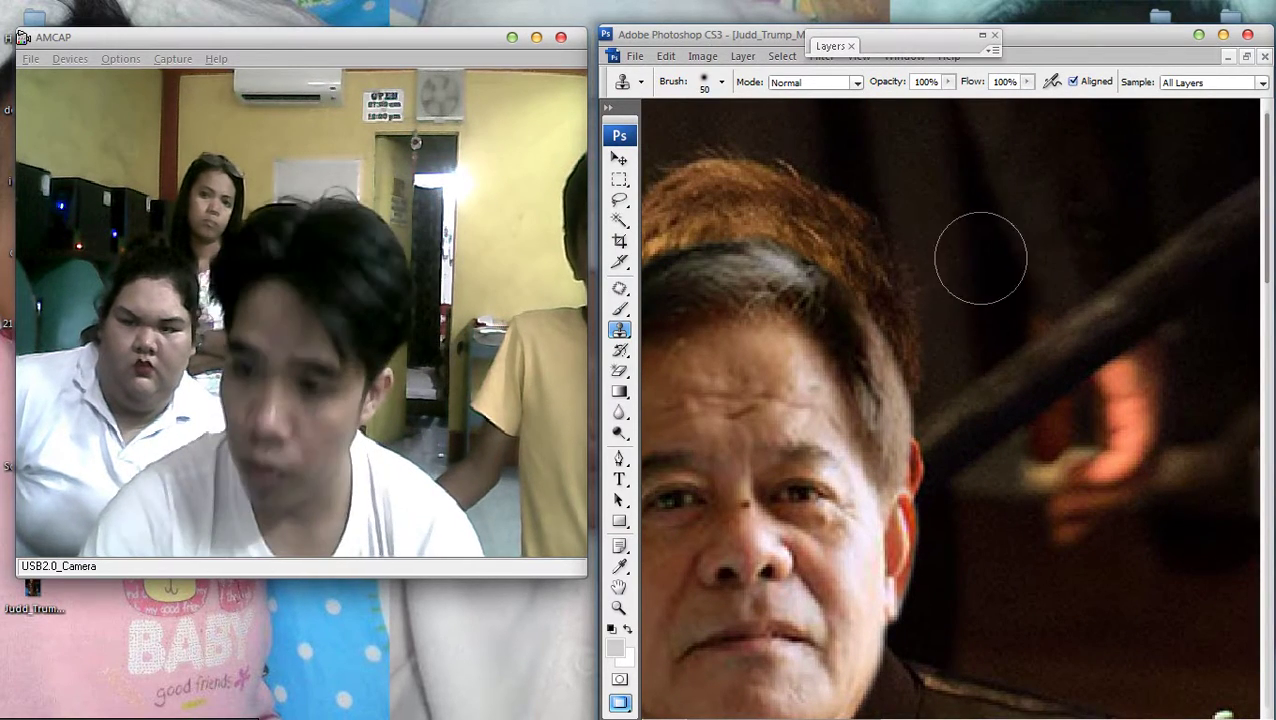
{"action": "left_click", "coordinate": [888, 157], "text": "alt"}
{"action": "left_click_drag", "start_coordinate": [905, 279], "coordinate": [889, 350]}
{"action": "key", "text": "ctrl+z"}
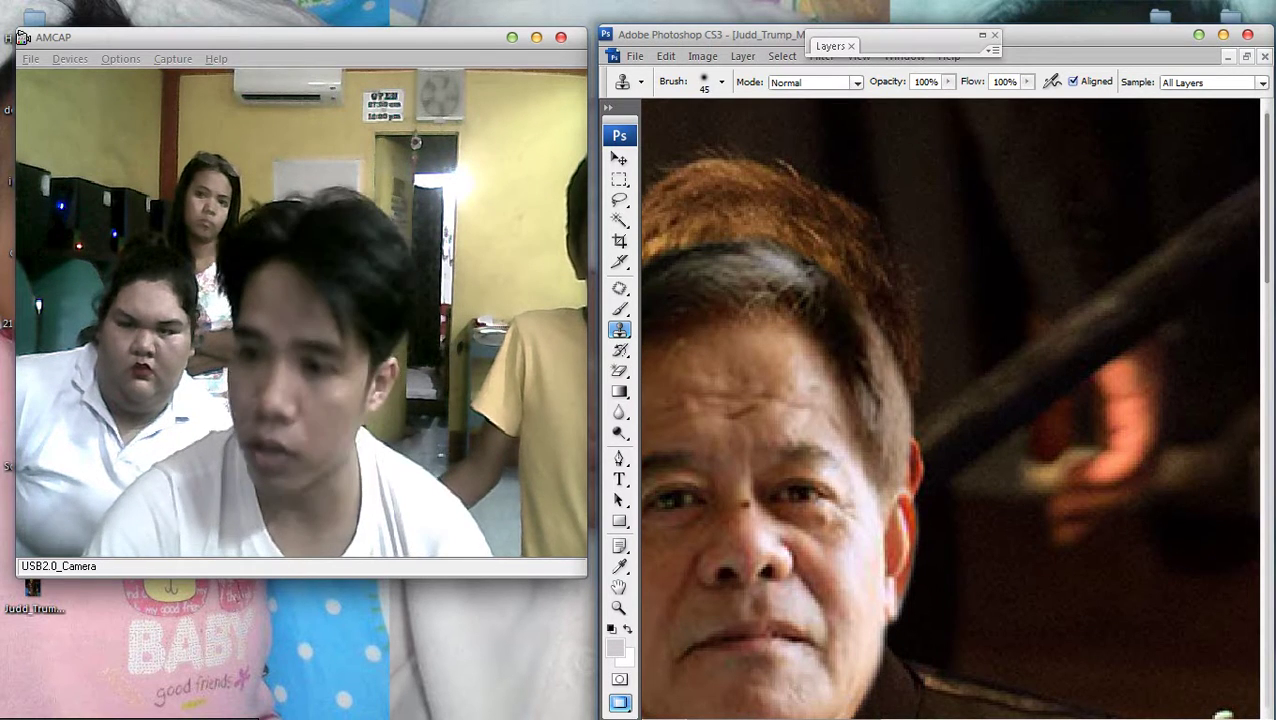
{"action": "key", "text": "F7"}
{"action": "left_click", "coordinate": [880, 158]}
{"action": "key", "text": "F7"}
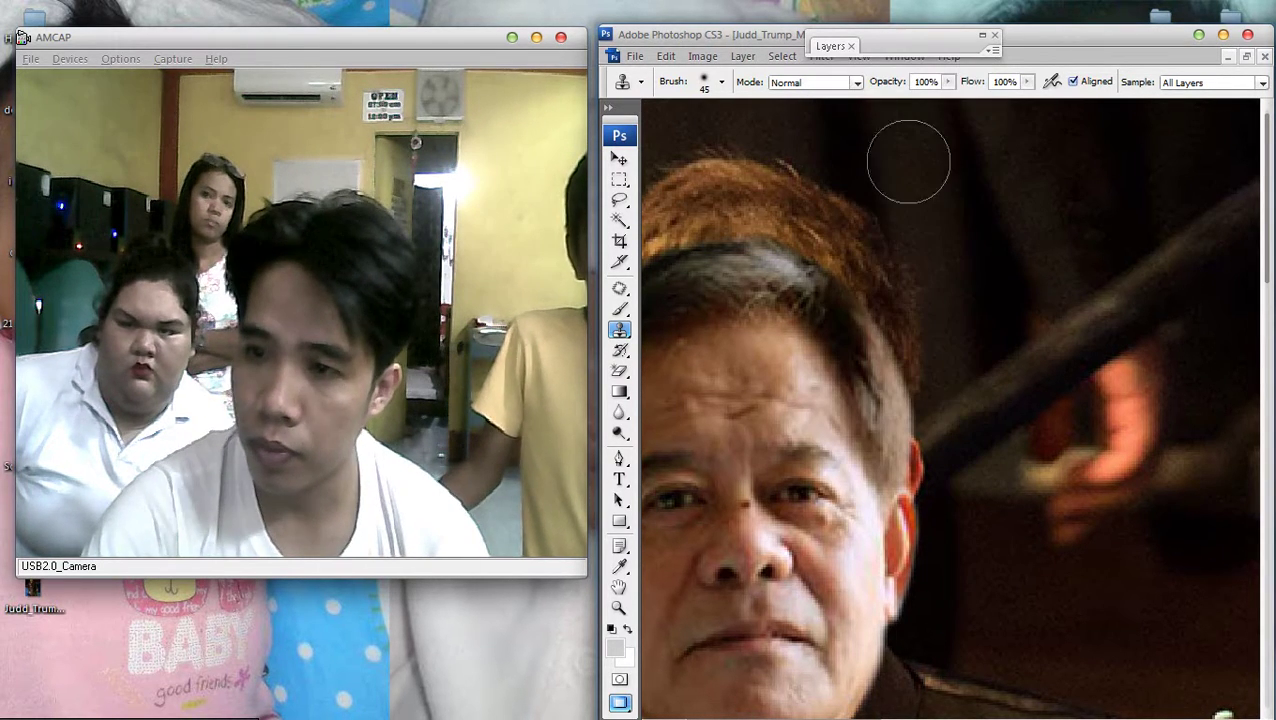
{"action": "left_click", "coordinate": [906, 157], "text": "alt"}
{"action": "mouse_move", "coordinate": [897, 300]}
{"action": "left_mouse_down"}
{"action": "mouse_move", "coordinate": [891, 322]}
{"action": "mouse_move", "coordinate": [850, 265]}
{"action": "mouse_move", "coordinate": [860, 240]}
{"action": "left_mouse_up"}
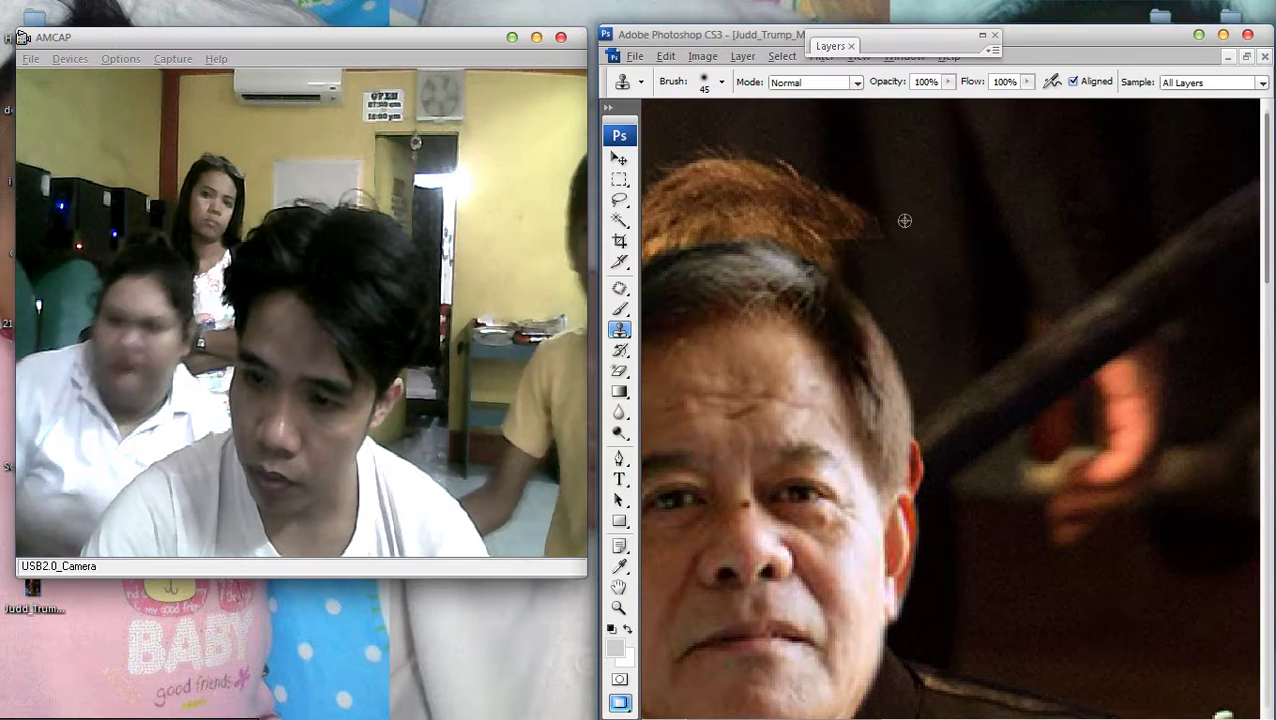
Clone background over the remaining orange hair strands across the top of the head
{"action": "key", "text": "ctrl+minus"}
{"action": "mouse_move", "coordinate": [900, 125]}
{"action": "left_mouse_down"}
{"action": "mouse_move", "coordinate": [905, 190]}
{"action": "mouse_move", "coordinate": [898, 172]}
{"action": "left_mouse_up"}
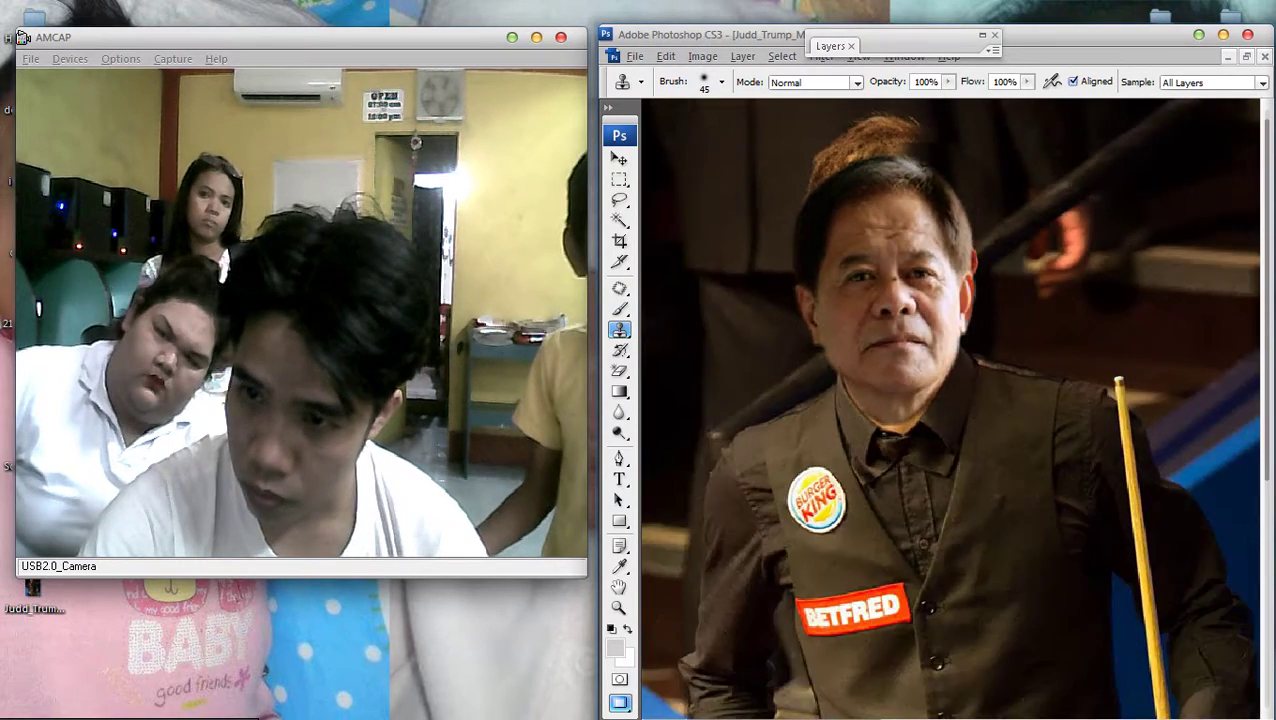
{"action": "key", "text": "ctrl+plus"}
{"action": "key", "text": "ctrl+plus"}
{"action": "key", "text": "ctrl+plus"}
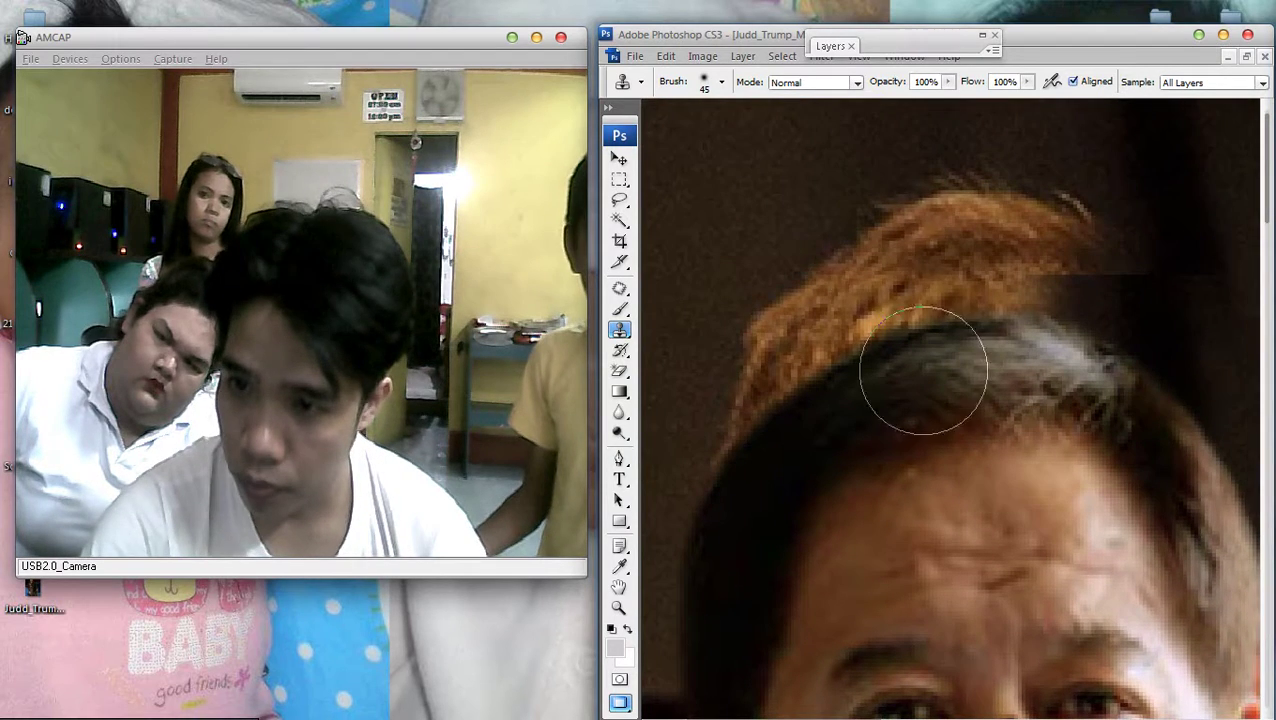
{"action": "key", "text": "bracketleft"}
{"action": "key", "text": "bracketleft"}
{"action": "key", "text": "bracketleft"}
{"action": "key", "text": "bracketleft"}
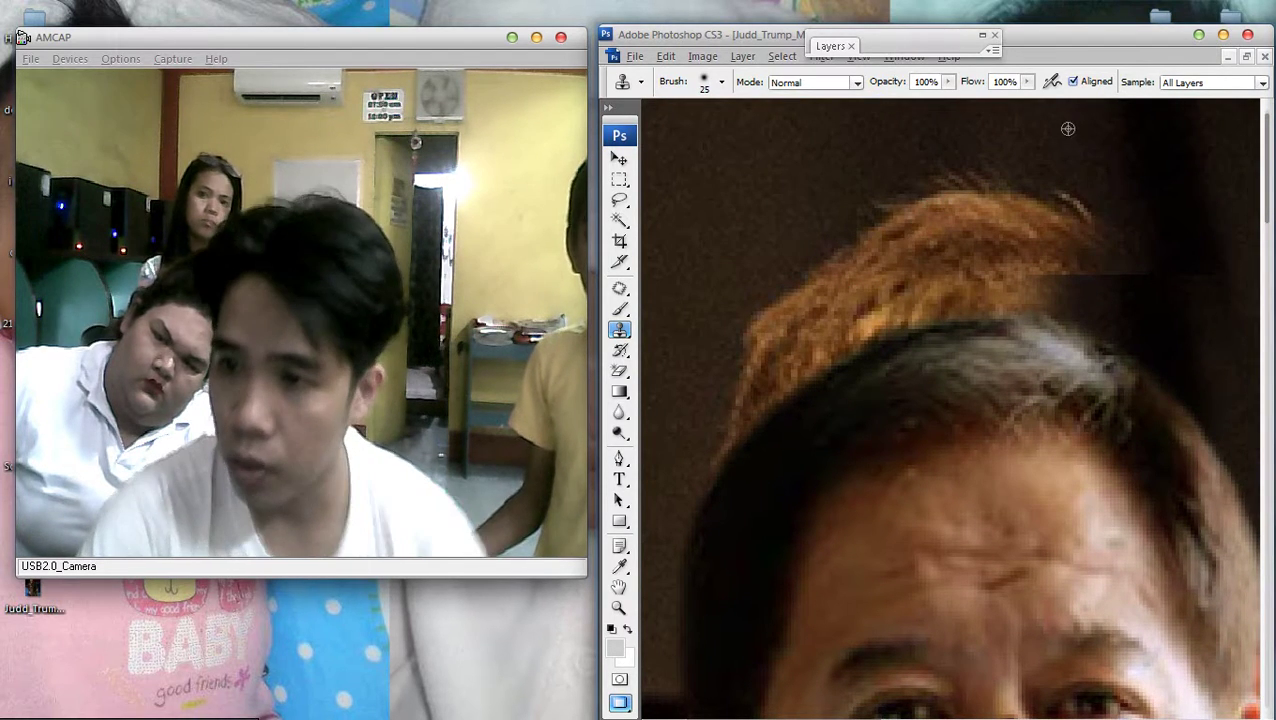
{"action": "mouse_move", "coordinate": [1068, 270]}
{"action": "left_mouse_down"}
{"action": "mouse_move", "coordinate": [1074, 236]}
{"action": "mouse_move", "coordinate": [1086, 324]}
{"action": "mouse_move", "coordinate": [988, 295]}
{"action": "mouse_move", "coordinate": [988, 239]}
{"action": "mouse_move", "coordinate": [1031, 208]}
{"action": "mouse_move", "coordinate": [971, 225]}
{"action": "mouse_move", "coordinate": [1006, 260]}
{"action": "mouse_move", "coordinate": [960, 251]}
{"action": "mouse_move", "coordinate": [968, 199]}
{"action": "mouse_move", "coordinate": [930, 215]}
{"action": "mouse_move", "coordinate": [926, 279]}
{"action": "mouse_move", "coordinate": [947, 194]}
{"action": "left_mouse_up"}
{"action": "mouse_move", "coordinate": [992, 320]}
{"action": "left_mouse_down"}
{"action": "mouse_move", "coordinate": [893, 241]}
{"action": "mouse_move", "coordinate": [880, 300]}
{"action": "mouse_move", "coordinate": [965, 303]}
{"action": "left_mouse_up"}
{"action": "left_click_drag", "start_coordinate": [896, 212], "coordinate": [869, 307]}
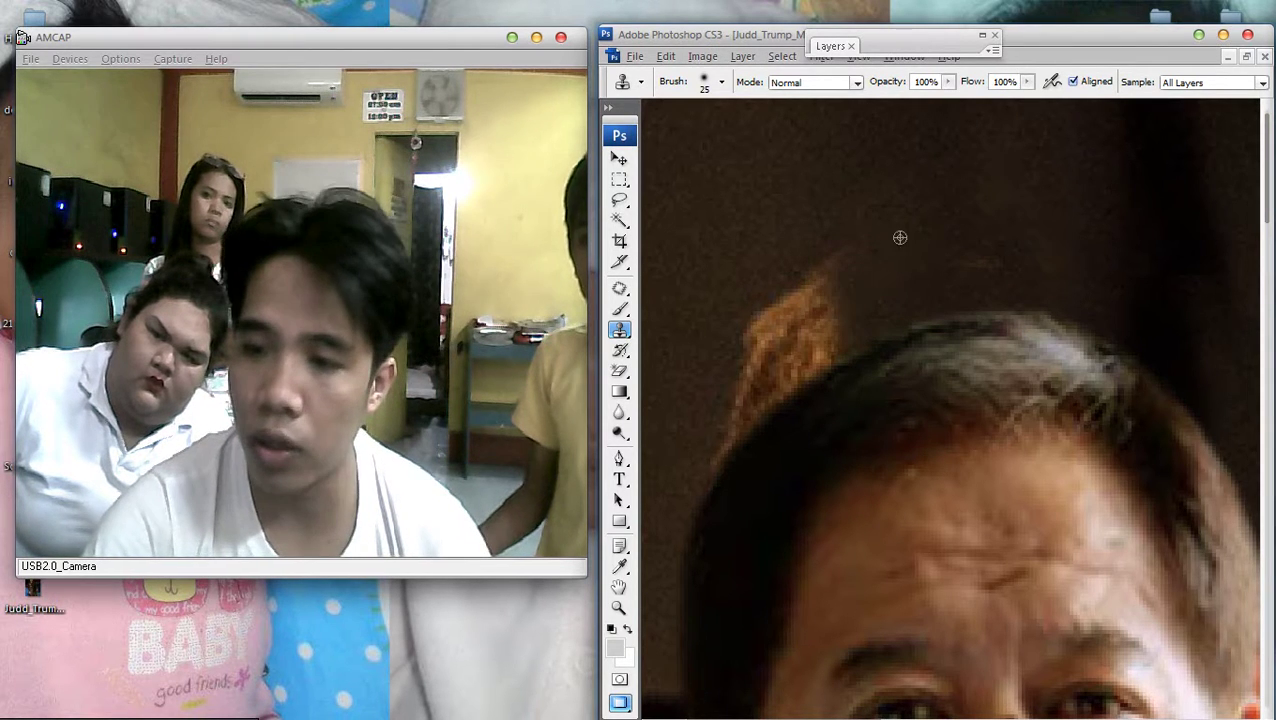
{"action": "mouse_move", "coordinate": [886, 366]}
{"action": "left_mouse_down"}
{"action": "mouse_move", "coordinate": [789, 342]}
{"action": "mouse_move", "coordinate": [828, 316]}
{"action": "mouse_move", "coordinate": [755, 373]}
{"action": "mouse_move", "coordinate": [720, 473]}
{"action": "mouse_move", "coordinate": [766, 441]}
{"action": "left_mouse_up"}
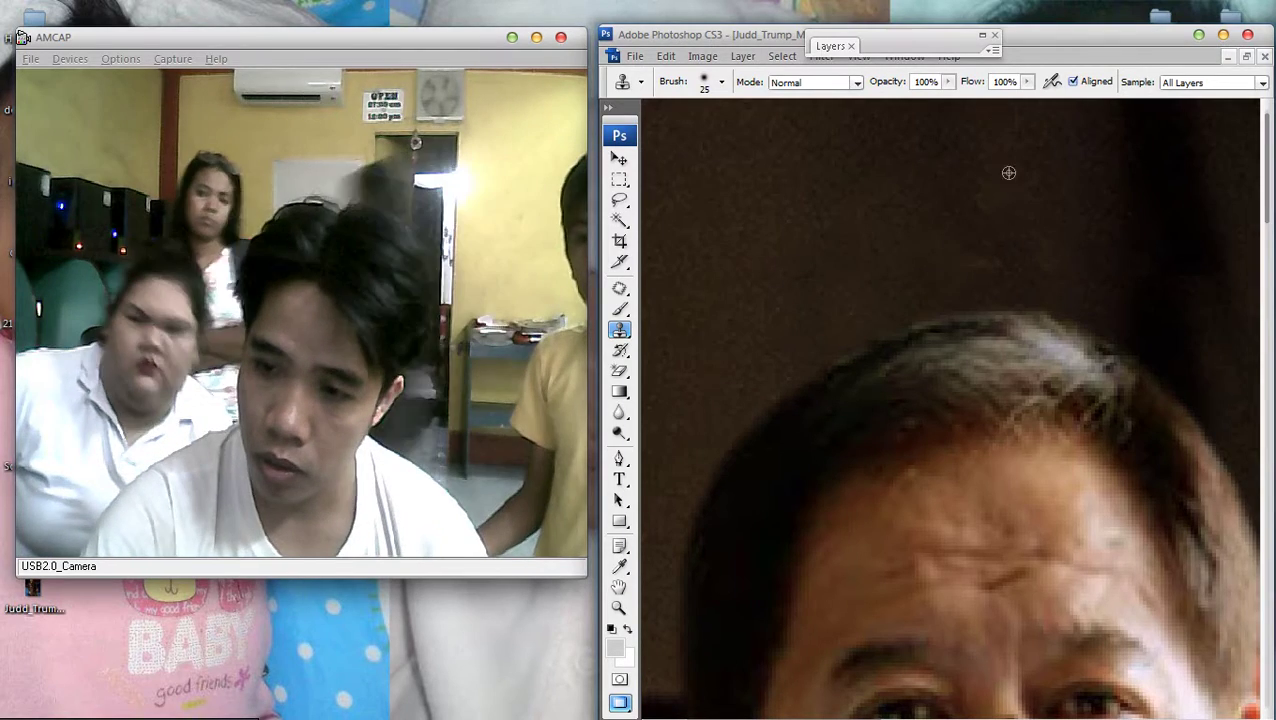
Clone shirt-collar pixels across the pasted neck's edge using a smaller size-9 Clone Stamp brush
{"action": "scroll", "coordinate": [950, 408], "scroll_direction": "down", "scroll_amount": 5}
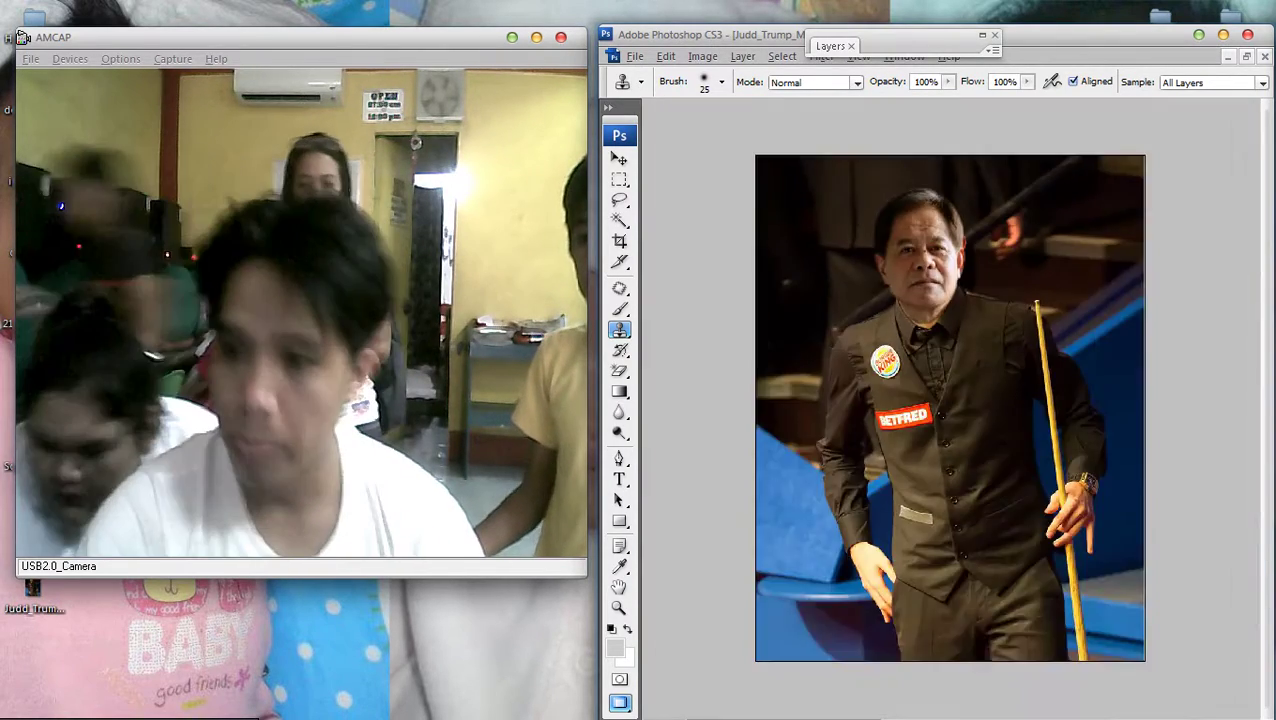
{"action": "scroll", "coordinate": [950, 408], "scroll_direction": "up", "scroll_amount": 2}
{"action": "scroll", "coordinate": [950, 408], "scroll_direction": "down", "scroll_amount": 1}
{"action": "scroll", "coordinate": [950, 408], "scroll_direction": "up", "scroll_amount": 1}
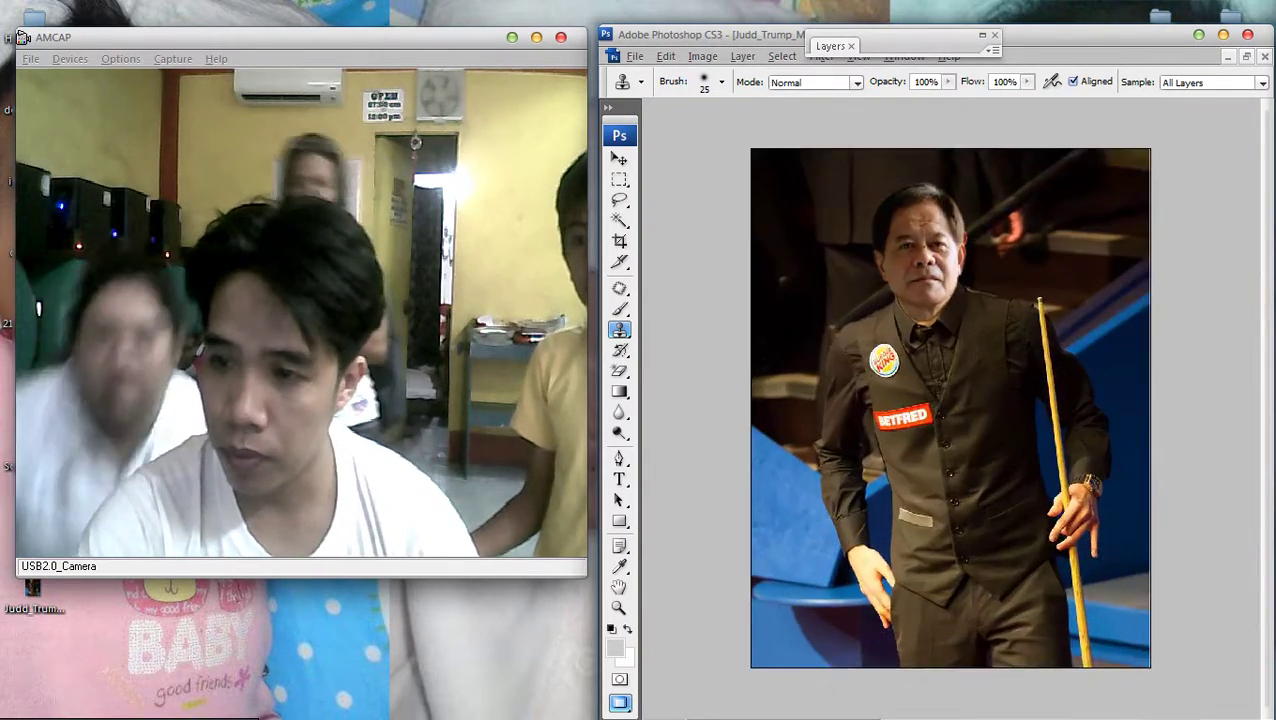
{"action": "scroll", "coordinate": [950, 408], "scroll_direction": "down", "scroll_amount": 1}
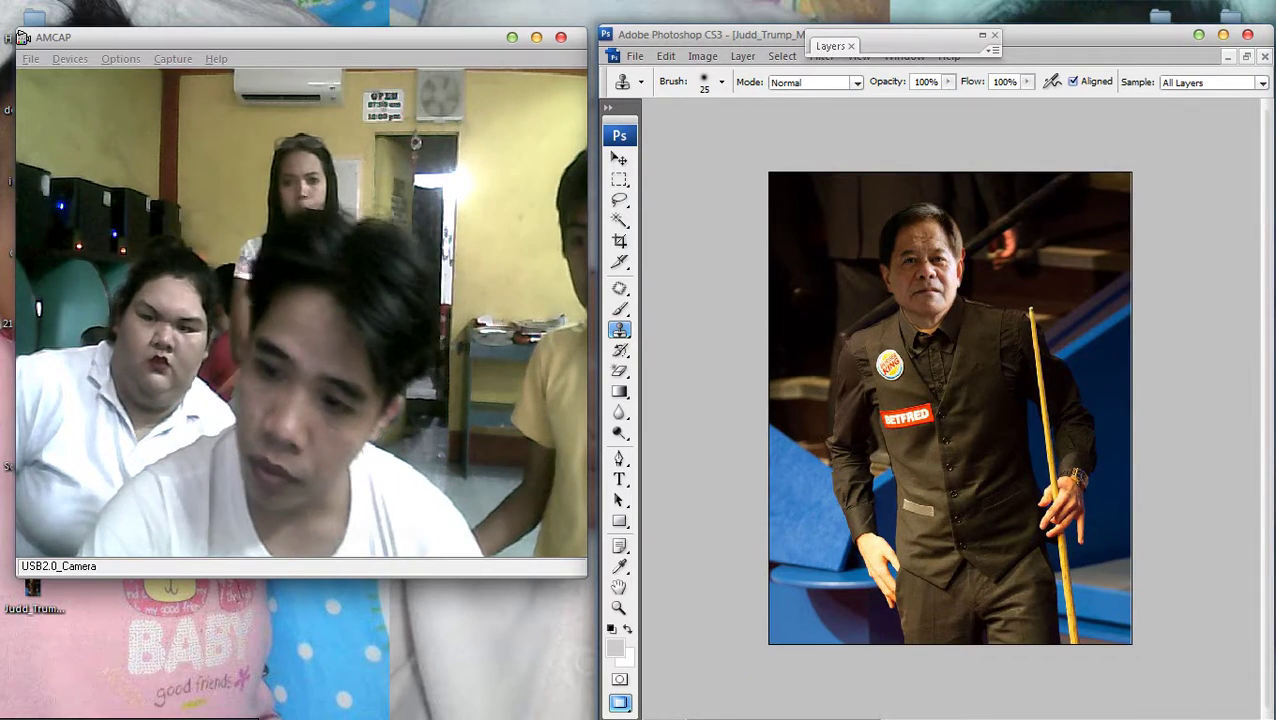
{"action": "key", "text": "v"}
{"action": "scroll", "coordinate": [950, 408], "scroll_direction": "up", "scroll_amount": 2}
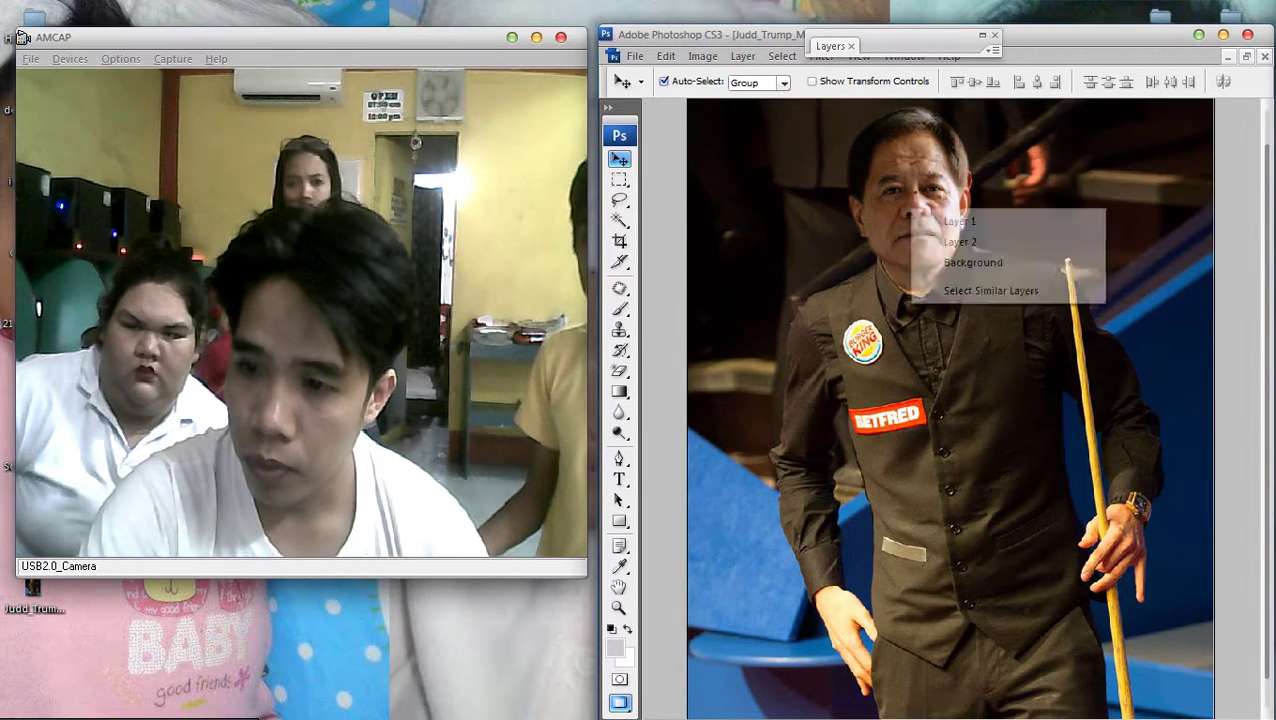
{"action": "scroll", "coordinate": [934, 259], "scroll_direction": "up", "scroll_amount": 5}
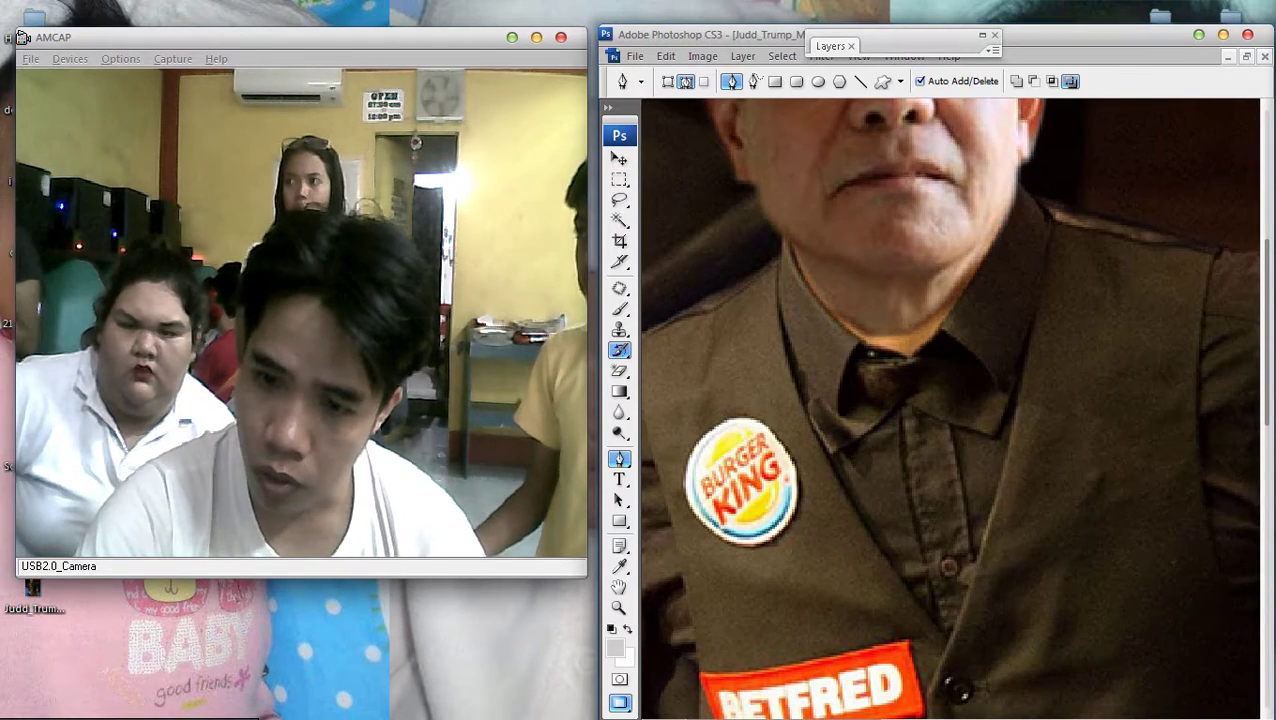
{"action": "key", "text": "s"}
{"action": "scroll", "coordinate": [745, 330], "scroll_direction": "up", "scroll_amount": 1}
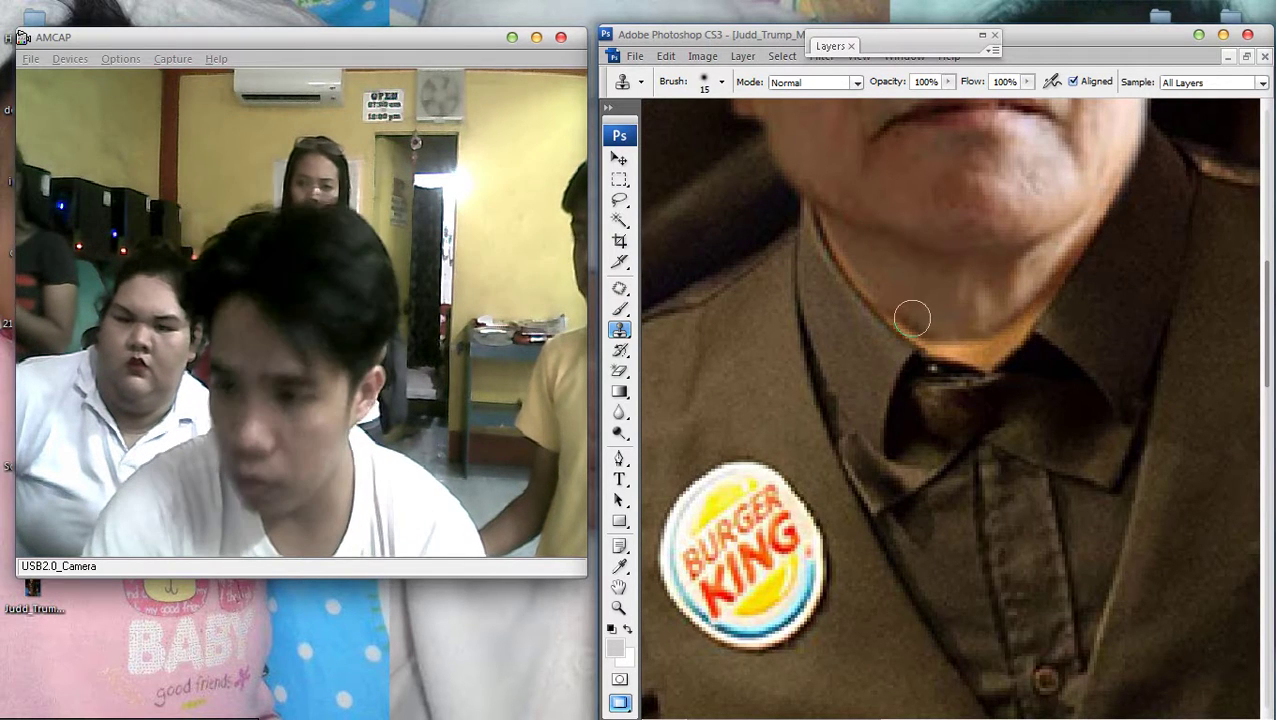
{"action": "key", "text": "bracketleft"}
{"action": "key", "text": "bracketleft"}
{"action": "mouse_move", "coordinate": [923, 332]}
{"action": "left_mouse_down"}
{"action": "mouse_move", "coordinate": [983, 344]}
{"action": "mouse_move", "coordinate": [997, 320]}
{"action": "mouse_move", "coordinate": [988, 336]}
{"action": "mouse_move", "coordinate": [1011, 328]}
{"action": "left_mouse_up"}
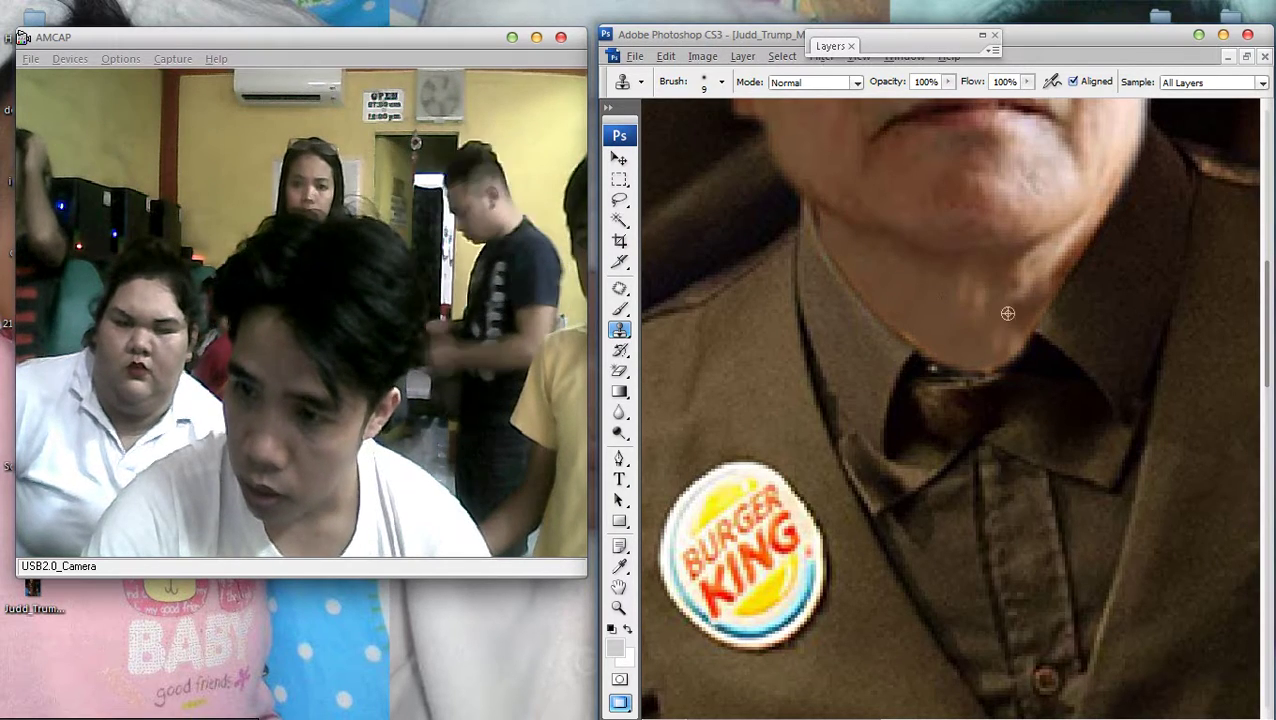
{"action": "key", "text": "ctrl+minus"}
{"action": "key", "text": "ctrl+minus"}
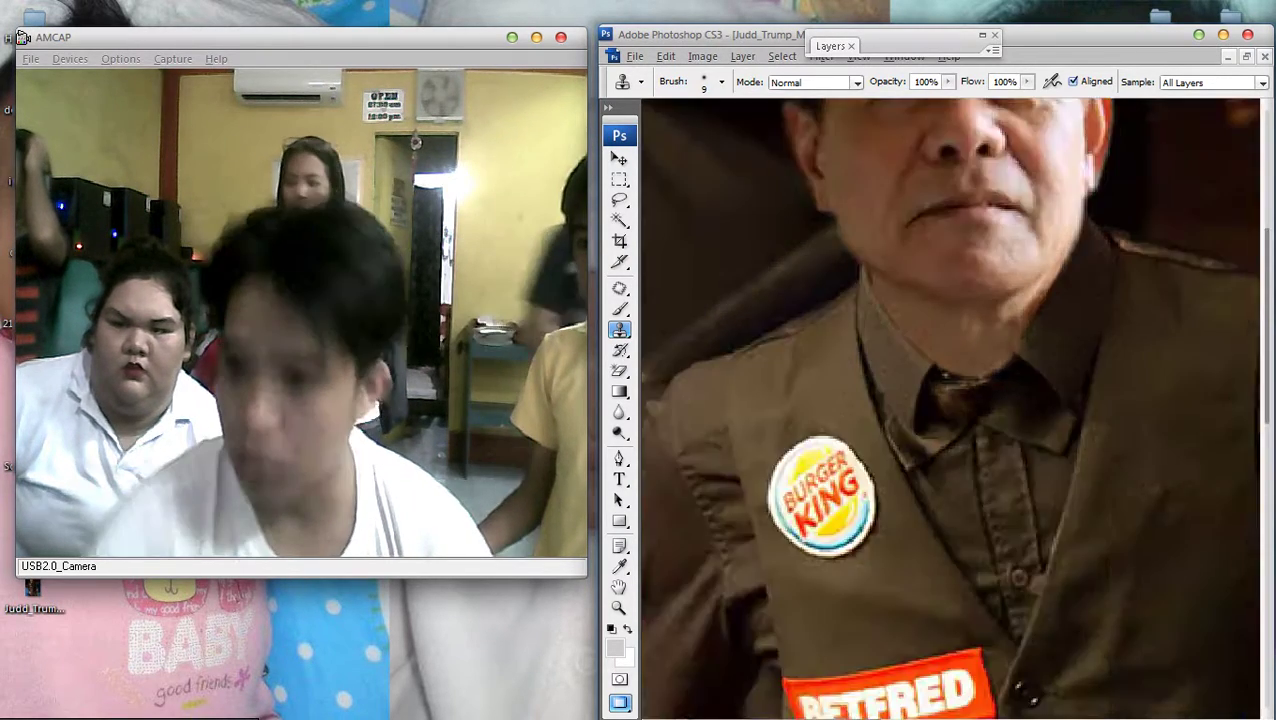
{"action": "key", "text": "ctrl+plus"}
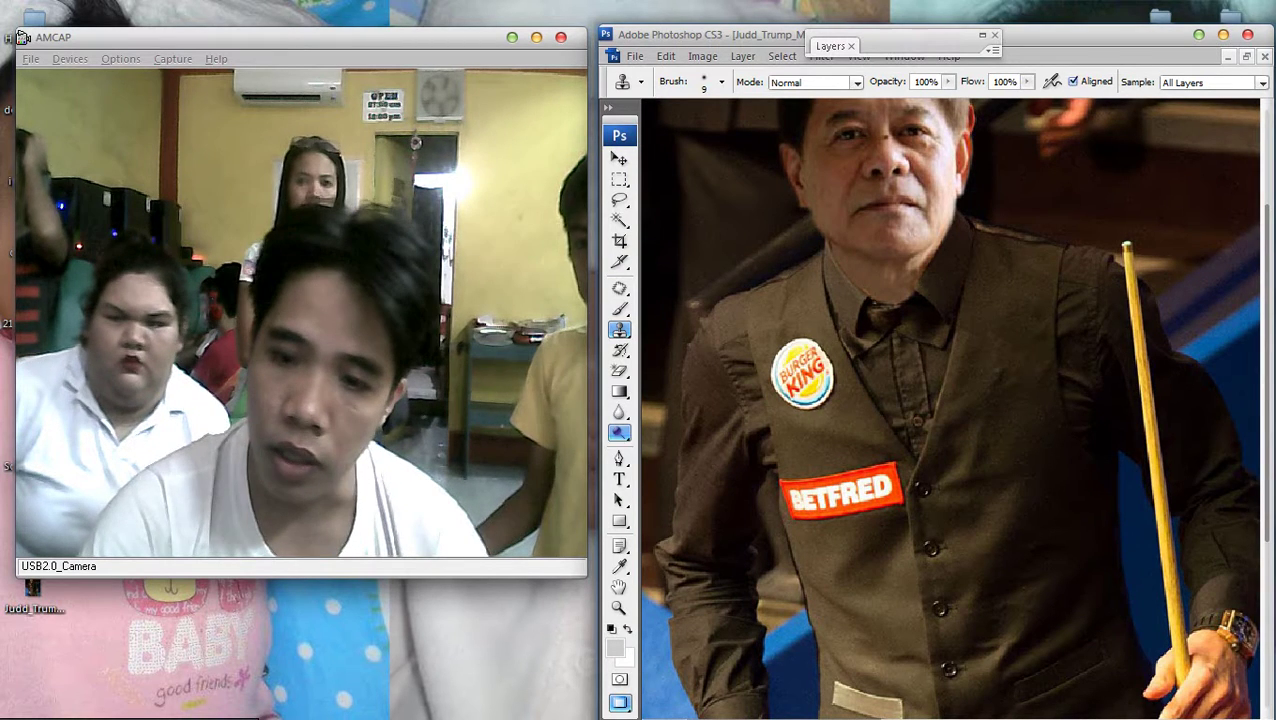
Zoom in on the face and vest and switch to the Move tool
{"action": "key", "text": "t"}
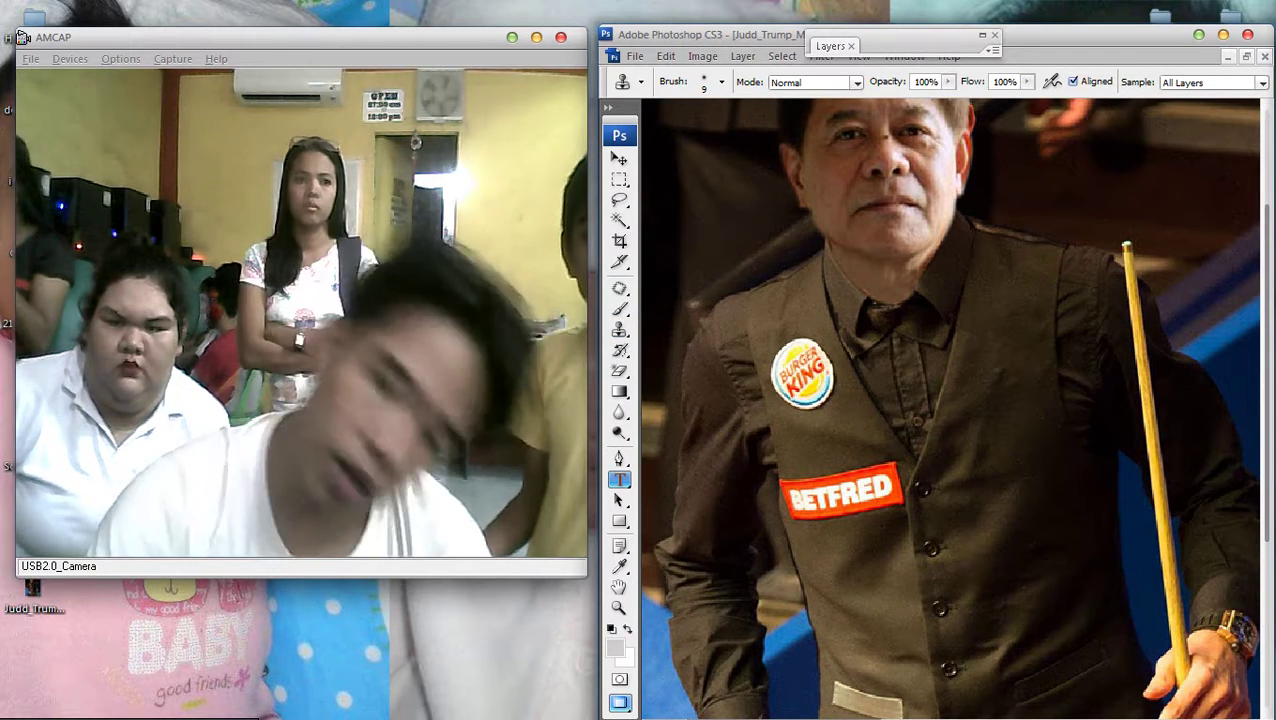
{"action": "key", "text": "ctrl+0"}
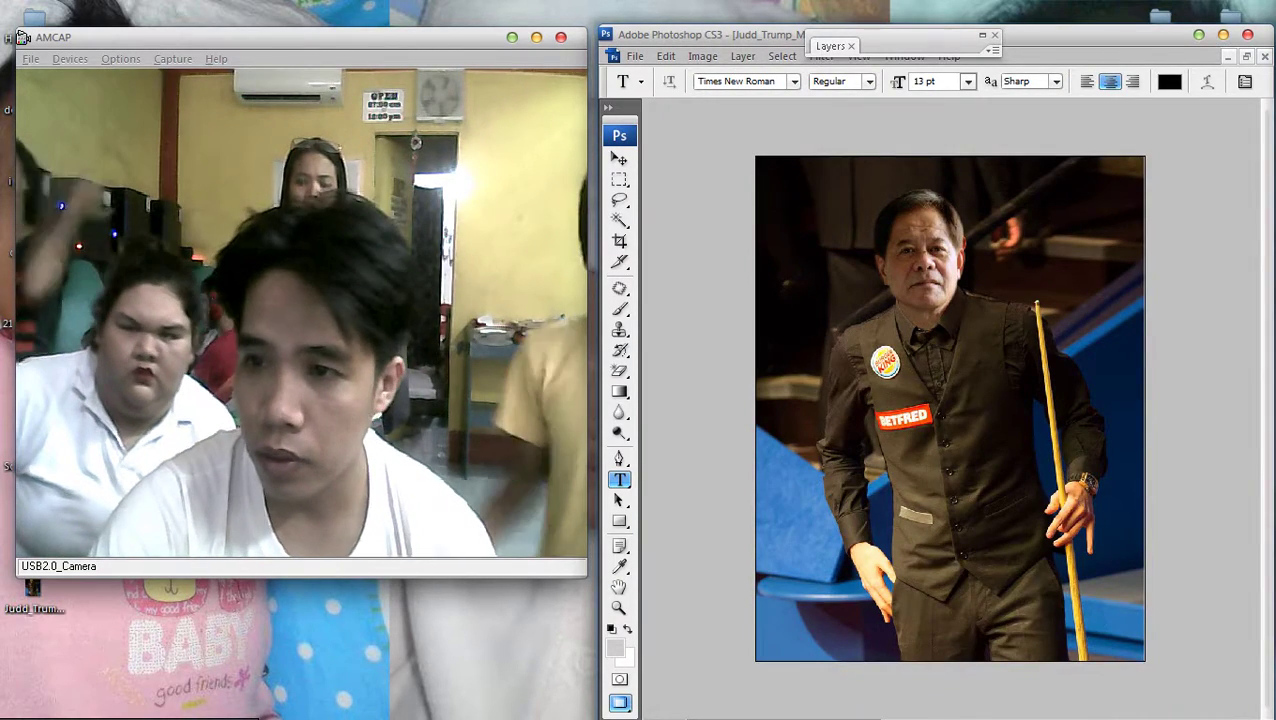
{"action": "key", "text": "F7"}
{"action": "key", "text": "ctrl+plus"}
{"action": "key", "text": "F7"}
{"action": "key", "text": "ctrl+0"}
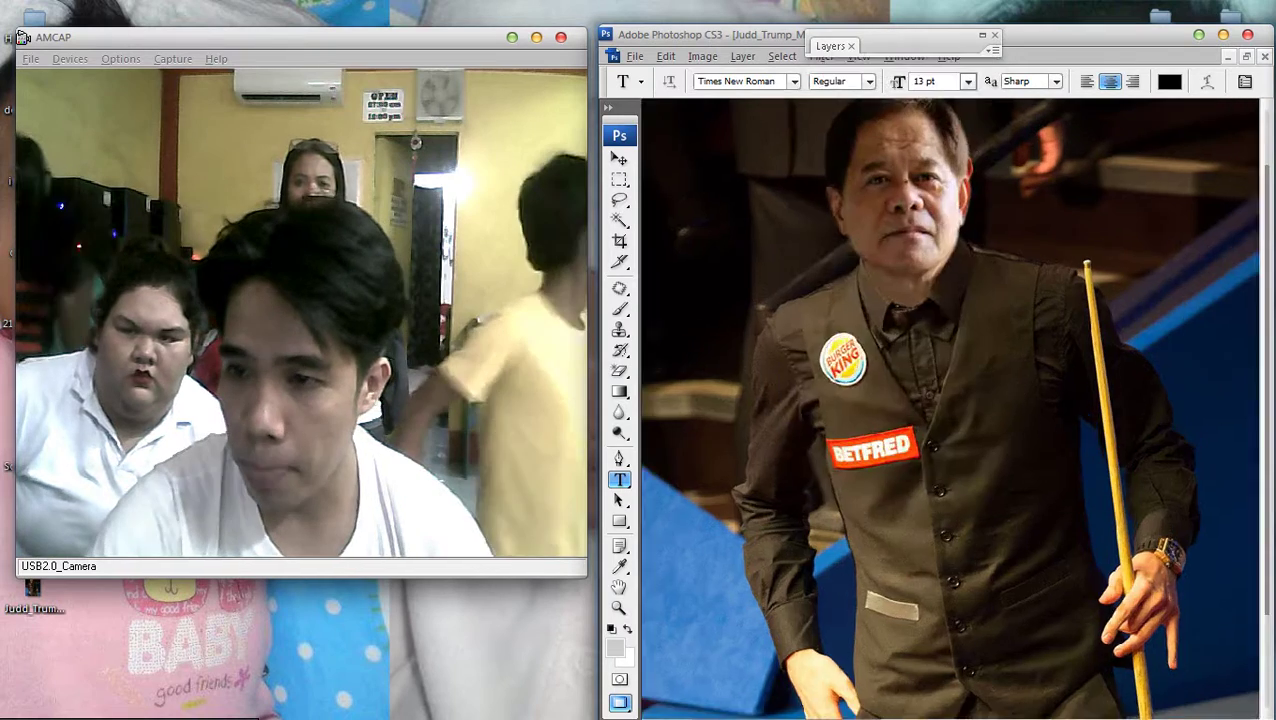
{"action": "key", "text": "ctrl+plus"}
{"action": "key", "text": "ctrl+plus"}
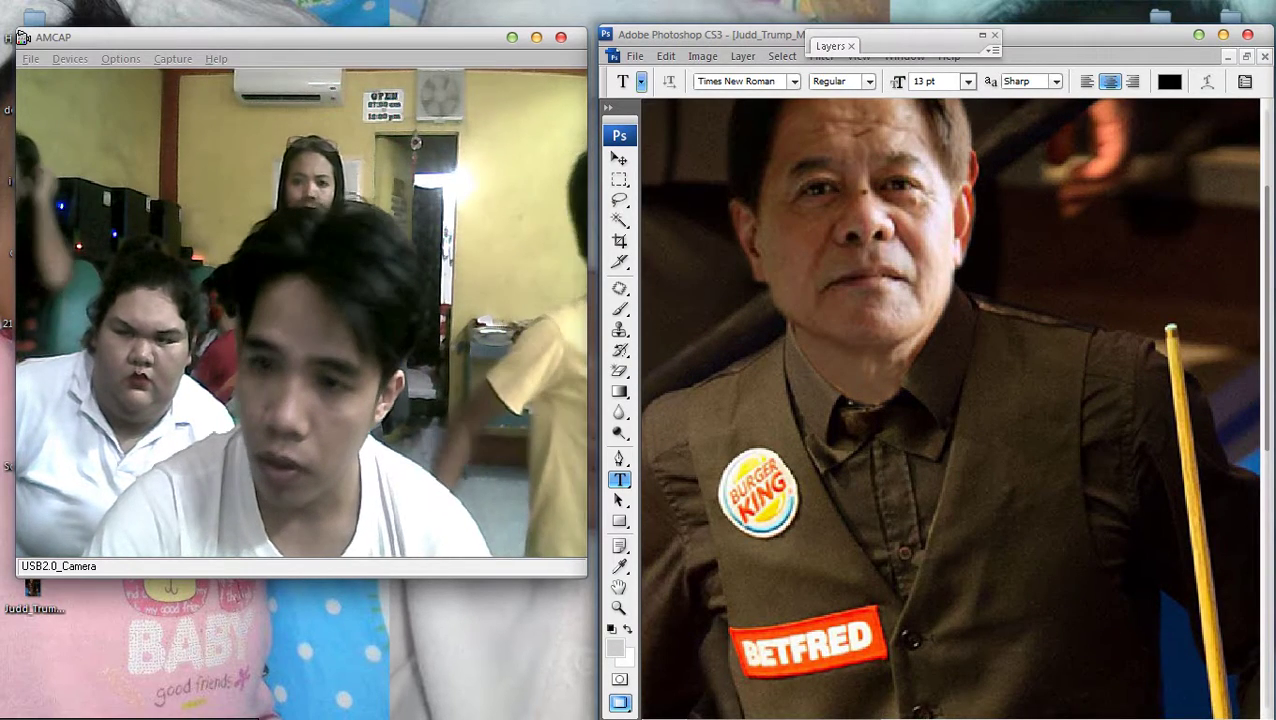
{"action": "key", "text": "v"}
Set Layer 1's opacity to 17% in its blending options
{"action": "key", "text": "F7"}
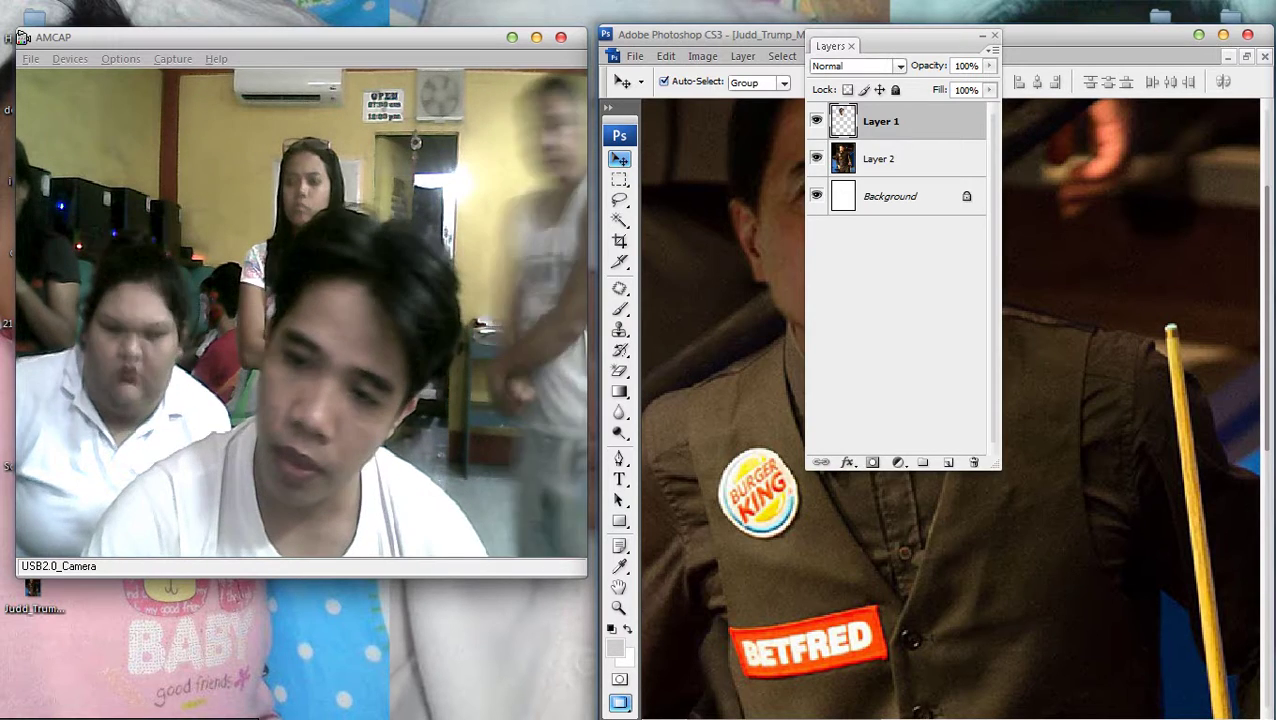
{"action": "key", "text": "alt+l"}
{"action": "type", "text": "yo"}
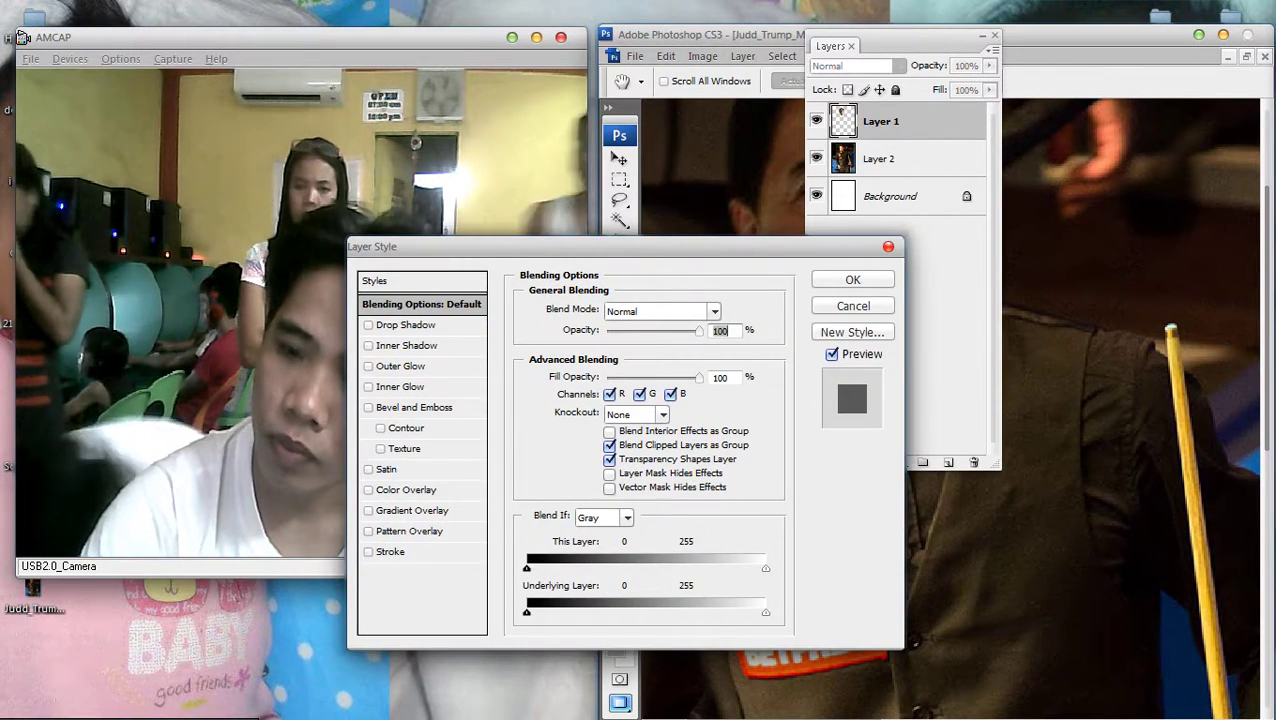
{"action": "type", "text": "17"}
{"action": "key", "text": "Return"}
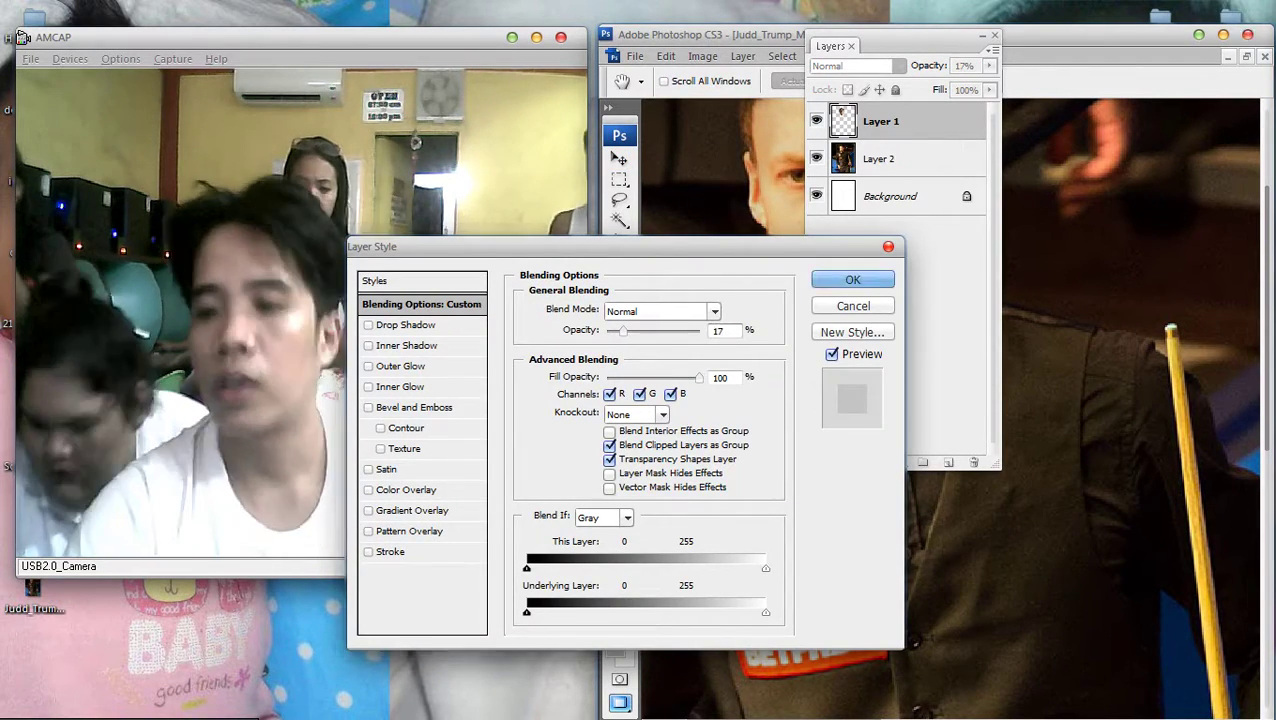
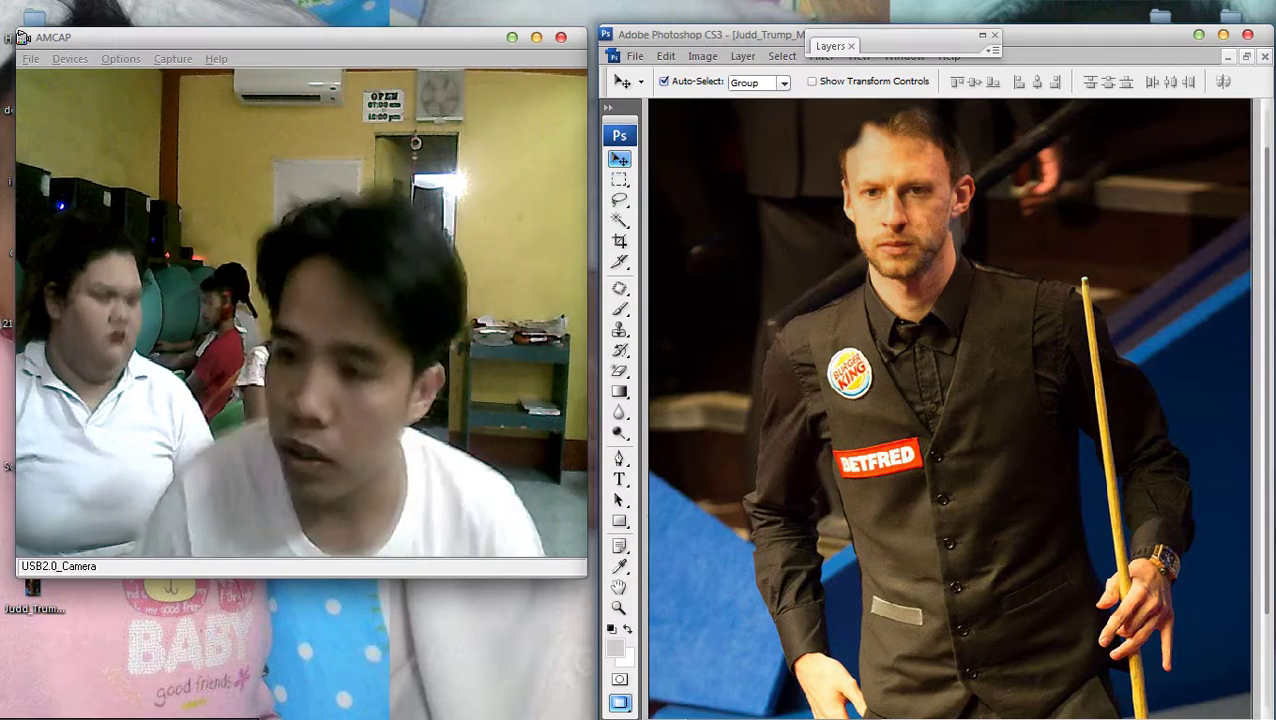
Set Layer 1, the pasted face, to 100% opacity in the Layers panel
{"action": "key", "text": "ctrl+plus"}
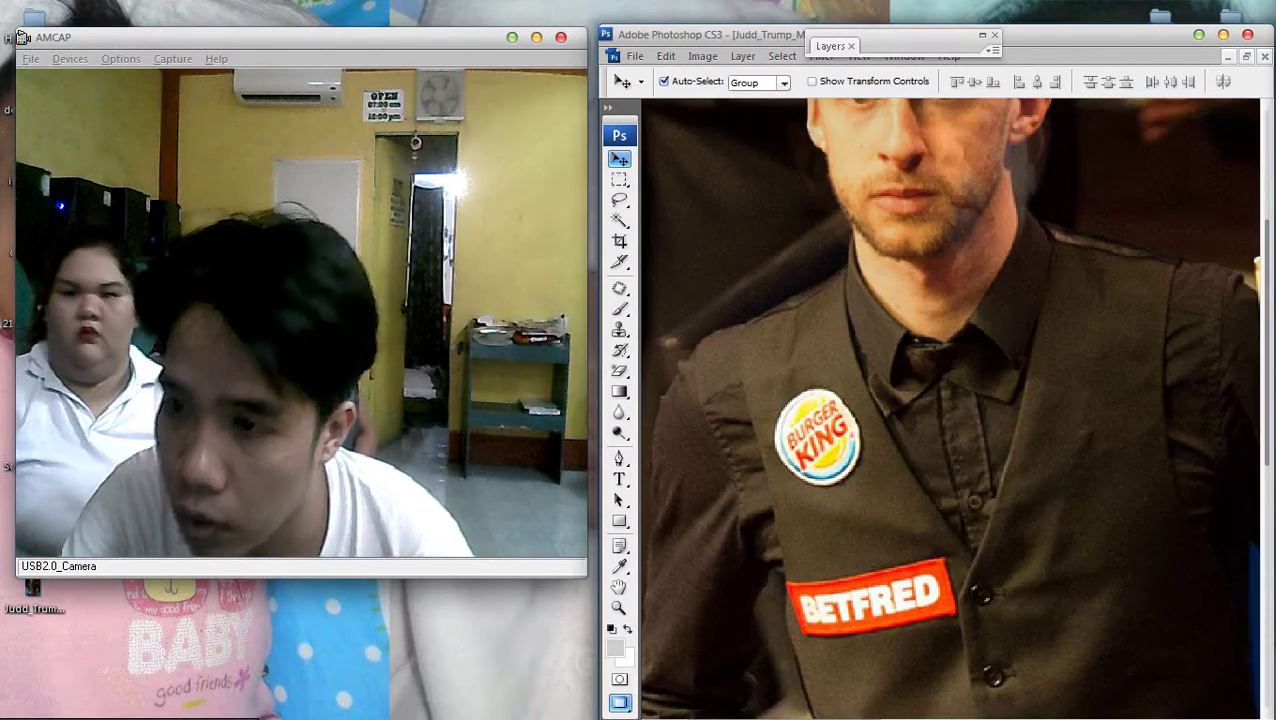
{"action": "key", "text": "F7"}
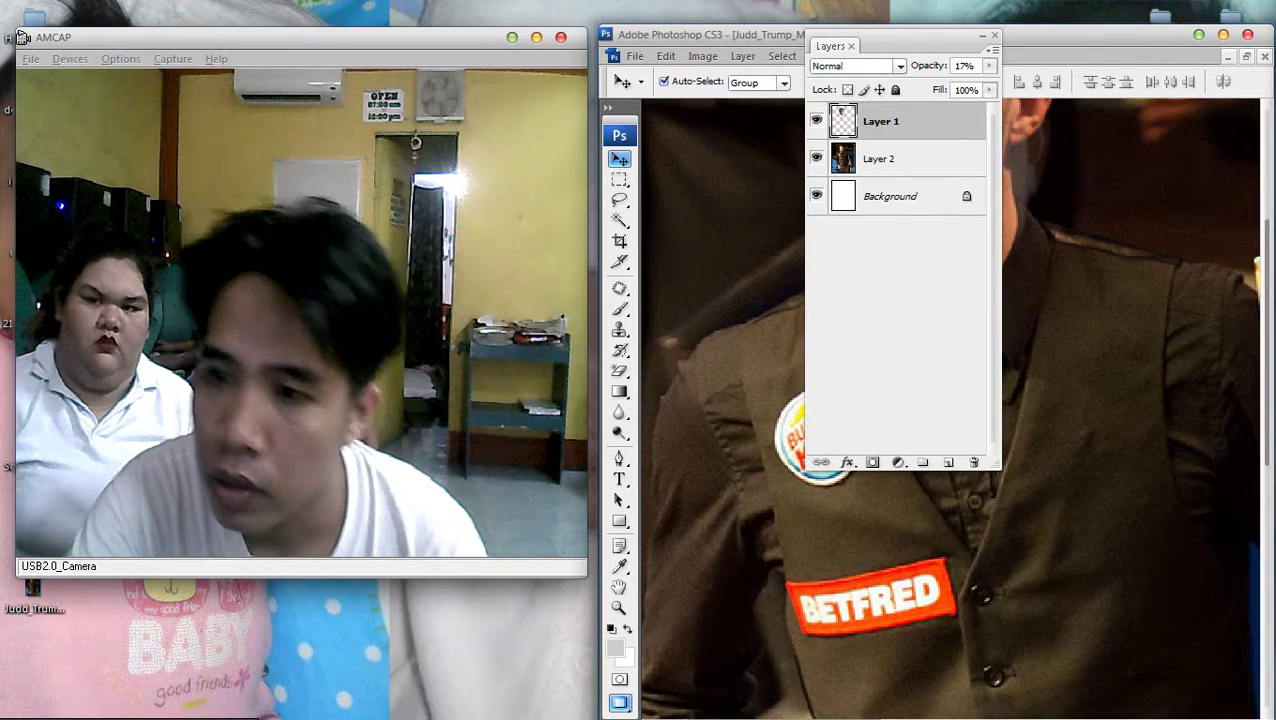
{"action": "key", "text": "0"}
{"action": "double_click", "coordinate": [843, 121]}
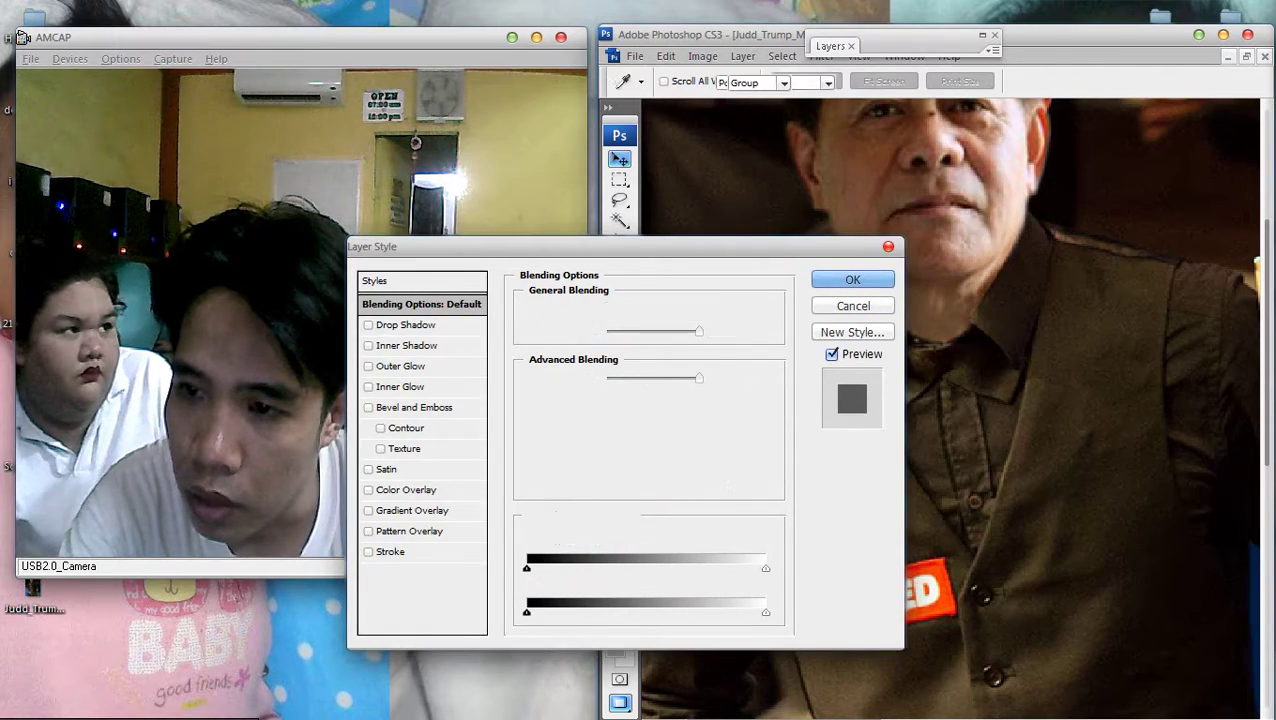
{"action": "key", "text": "Return"}
{"action": "key", "text": "v"}
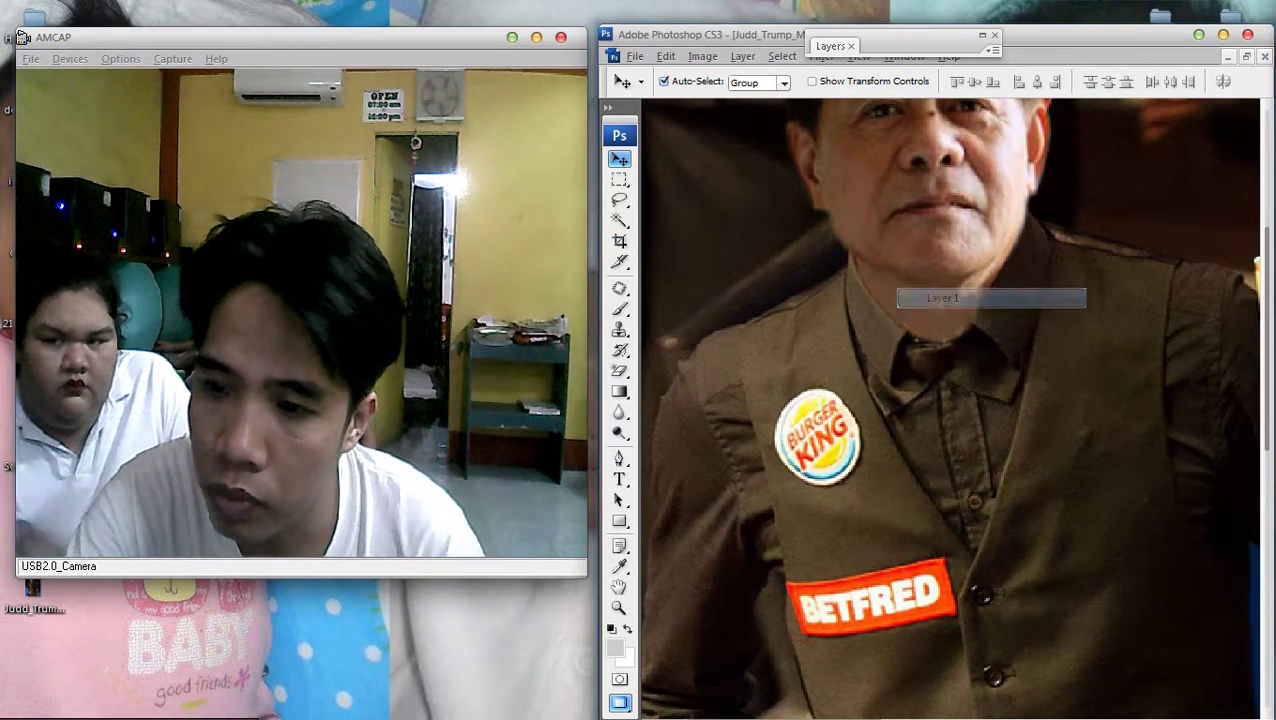
{"action": "scroll", "coordinate": [899, 291], "scroll_direction": "up", "scroll_amount": 1}
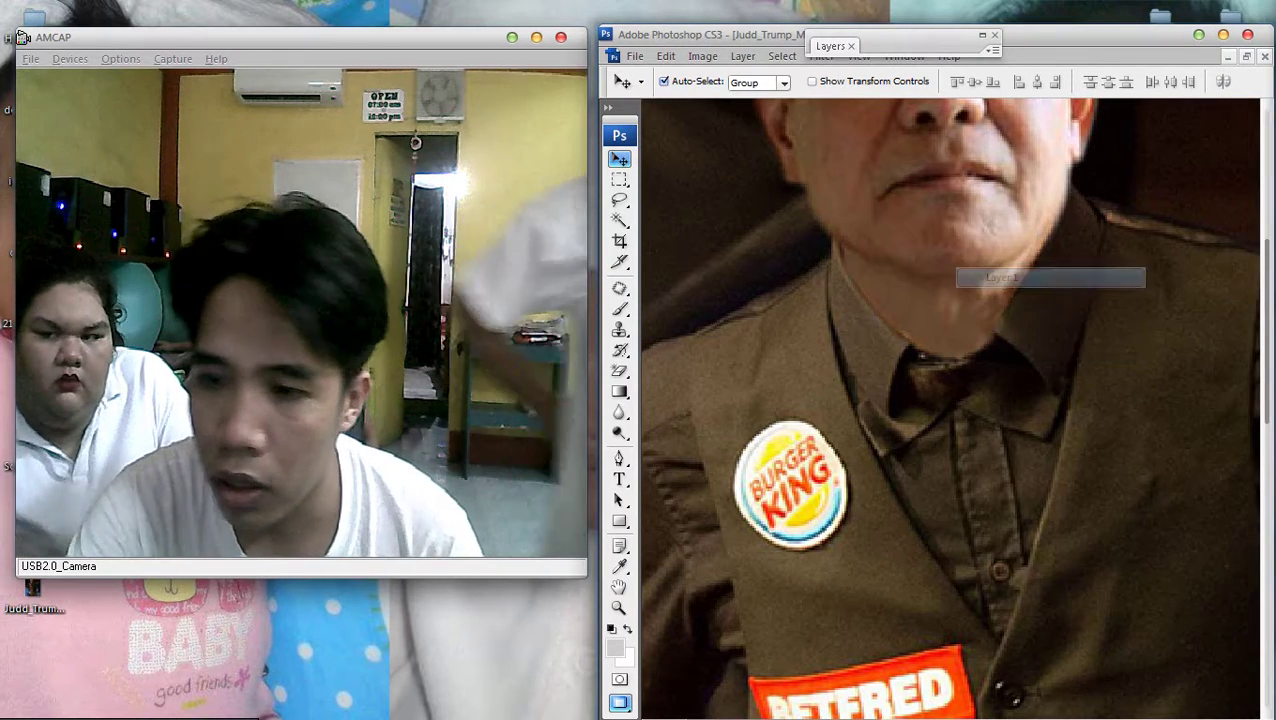
With the standard Eraser at a 20 px brush, clean the face's jaw, neck and shoulder edges
{"action": "left_click", "coordinate": [619, 370]}
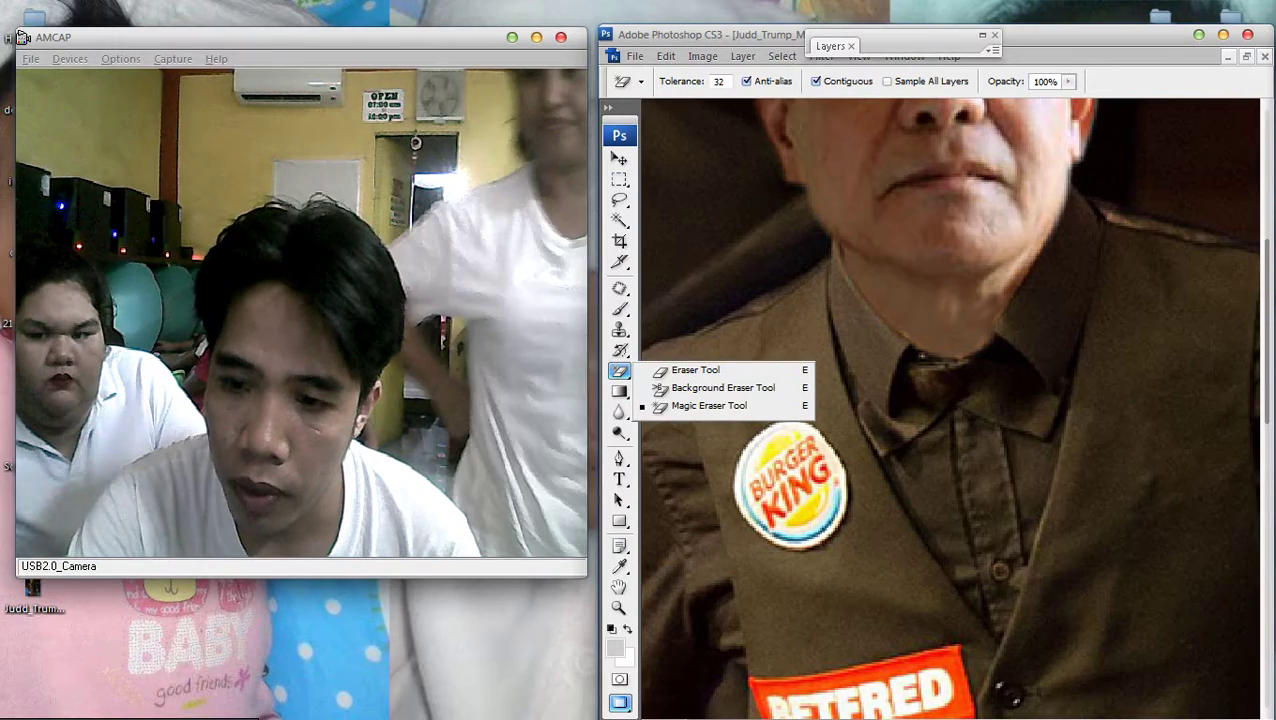
{"action": "left_click", "coordinate": [695, 370]}
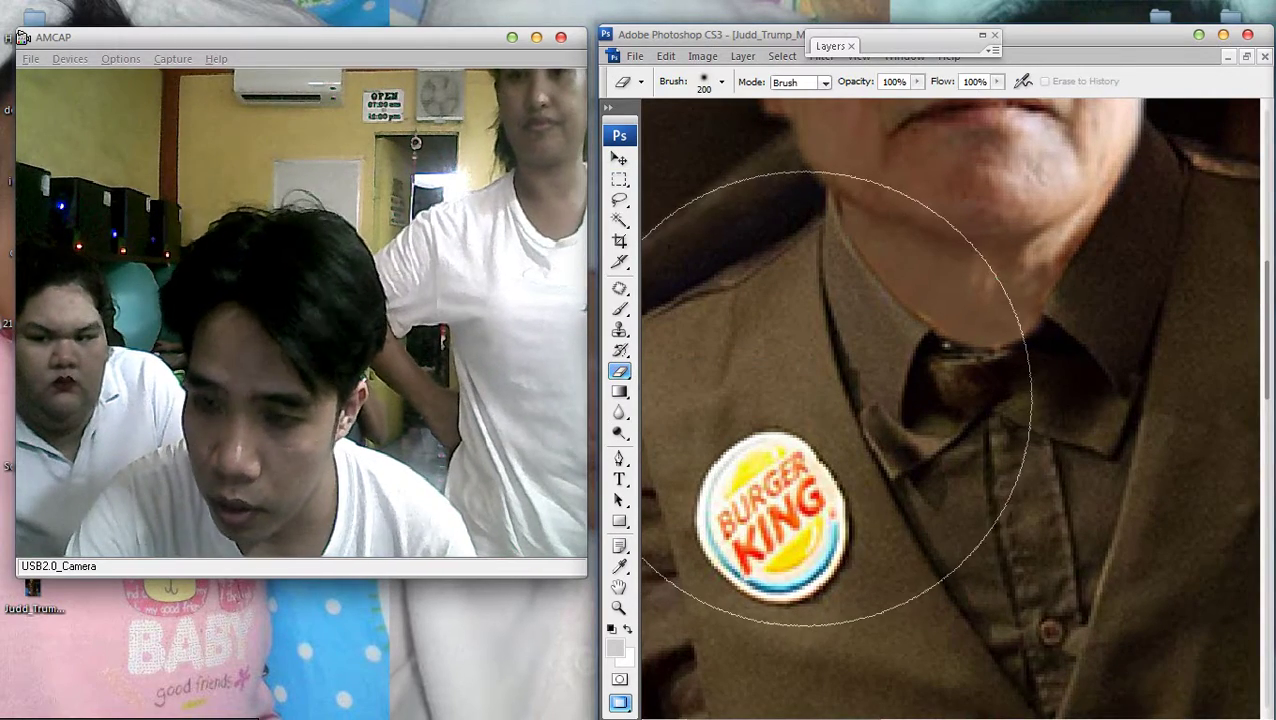
{"action": "key", "text": "bracketleft"}
{"action": "key", "text": "bracketleft"}
{"action": "key", "text": "bracketleft"}
{"action": "key", "text": "bracketleft"}
{"action": "key", "text": "bracketleft"}
{"action": "key", "text": "bracketleft"}
{"action": "key", "text": "bracketleft"}
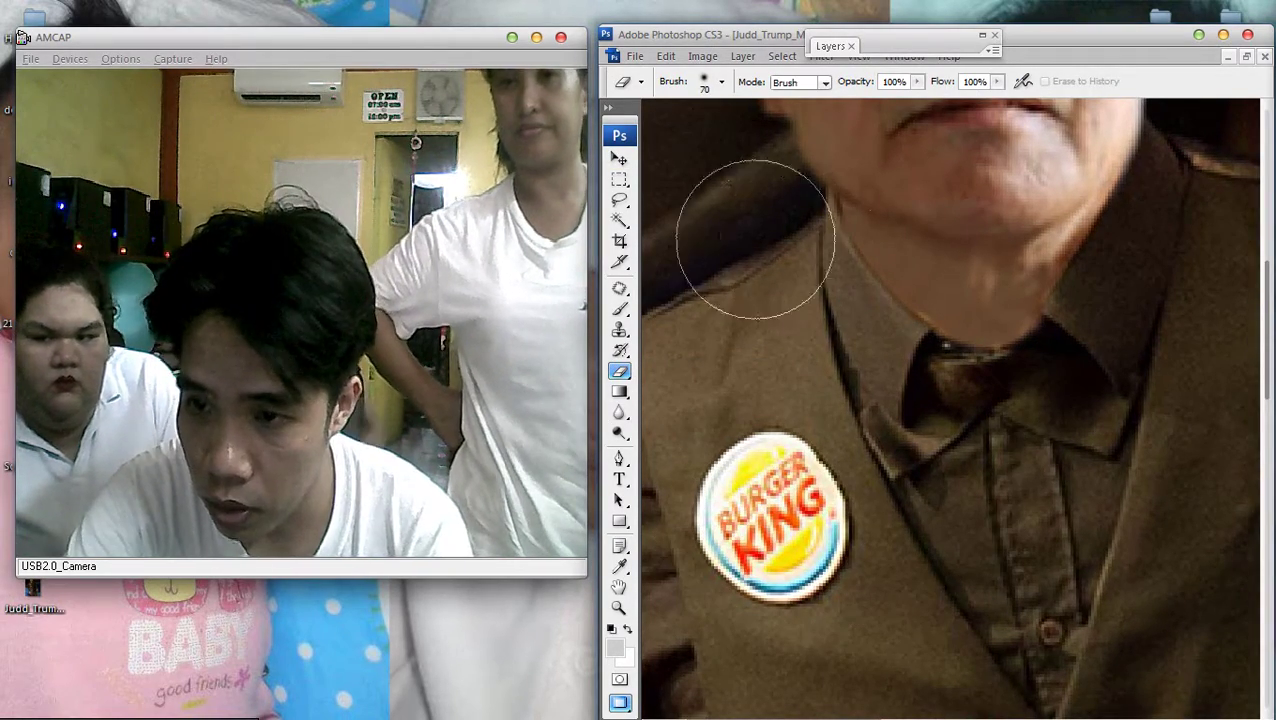
{"action": "key", "text": "bracketleft"}
{"action": "key", "text": "bracketleft"}
{"action": "key", "text": "bracketleft"}
{"action": "key", "text": "bracketleft"}
{"action": "key", "text": "bracketleft"}
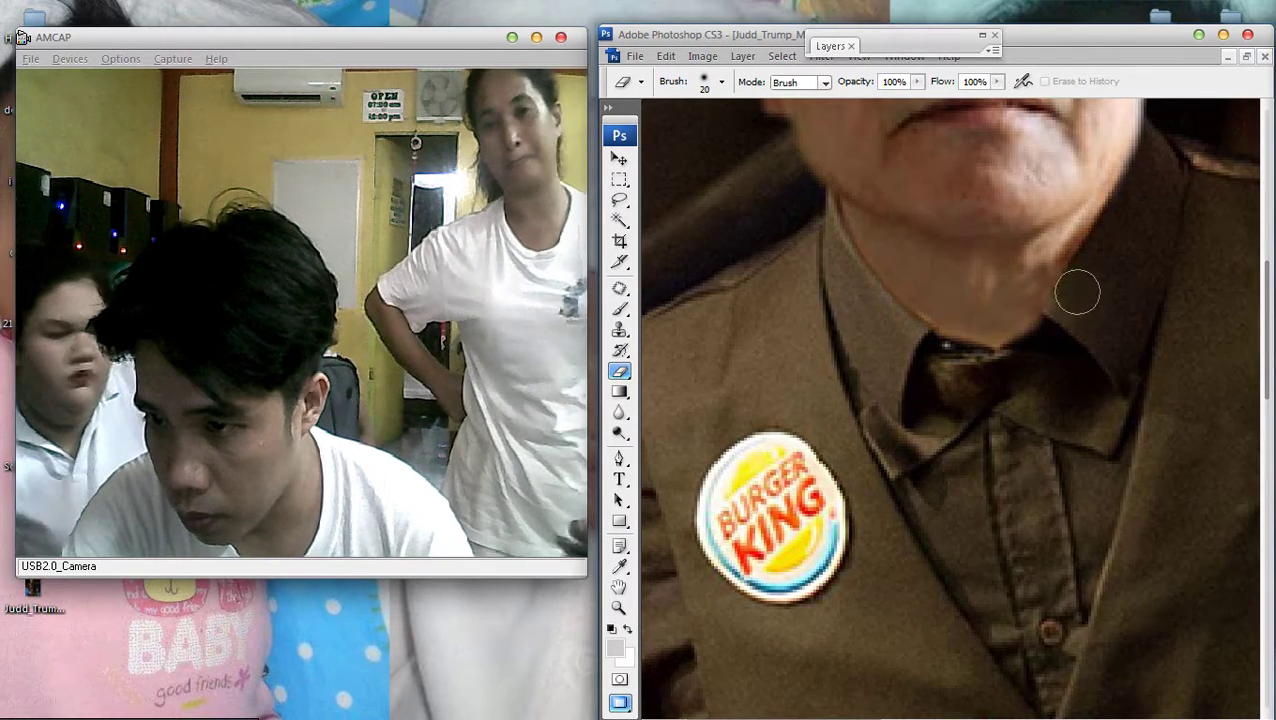
{"action": "left_click_drag", "start_coordinate": [1077, 292], "coordinate": [777, 427]}
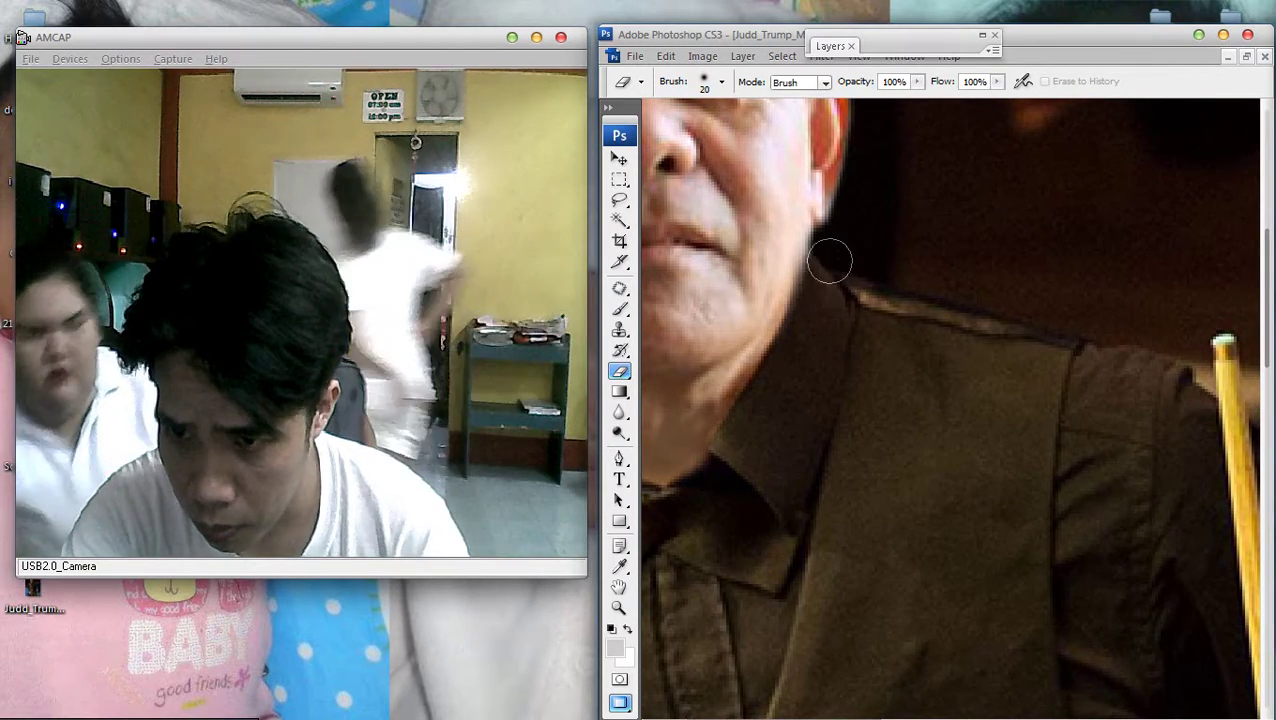
{"action": "scroll", "coordinate": [792, 430], "scroll_direction": "down", "scroll_amount": 1}
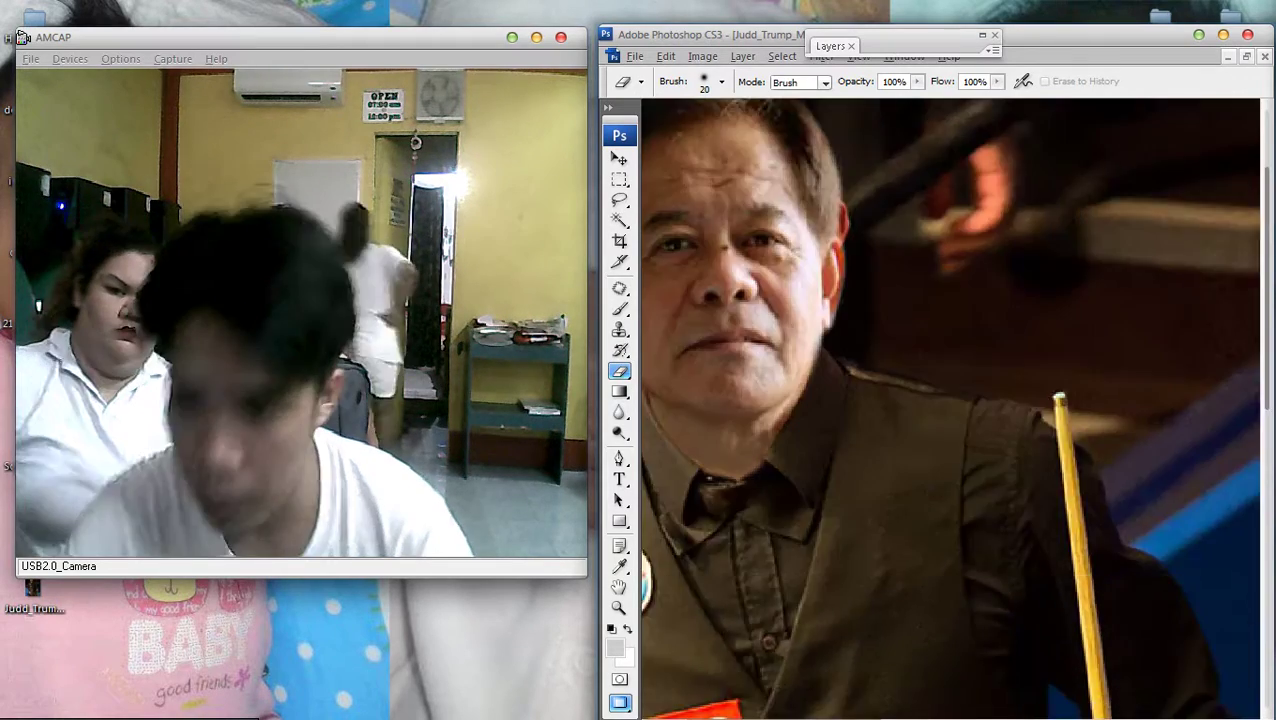
{"action": "scroll", "coordinate": [826, 409], "scroll_direction": "down", "scroll_amount": 3}
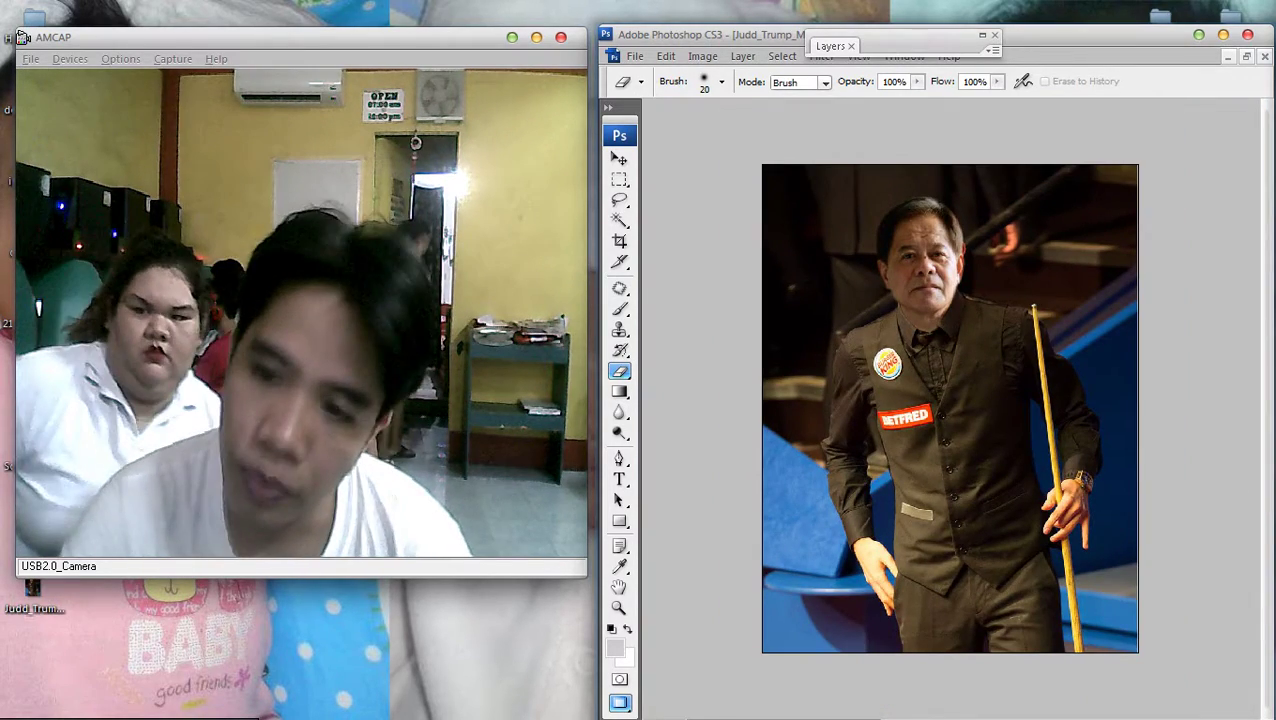
{"action": "key", "text": "v"}
{"action": "scroll", "coordinate": [950, 408], "scroll_direction": "down", "scroll_amount": 1}
Apply a midtone Color Balance of +2, 0, -11 to Layer 1
{"action": "right_click", "coordinate": [950, 308]}
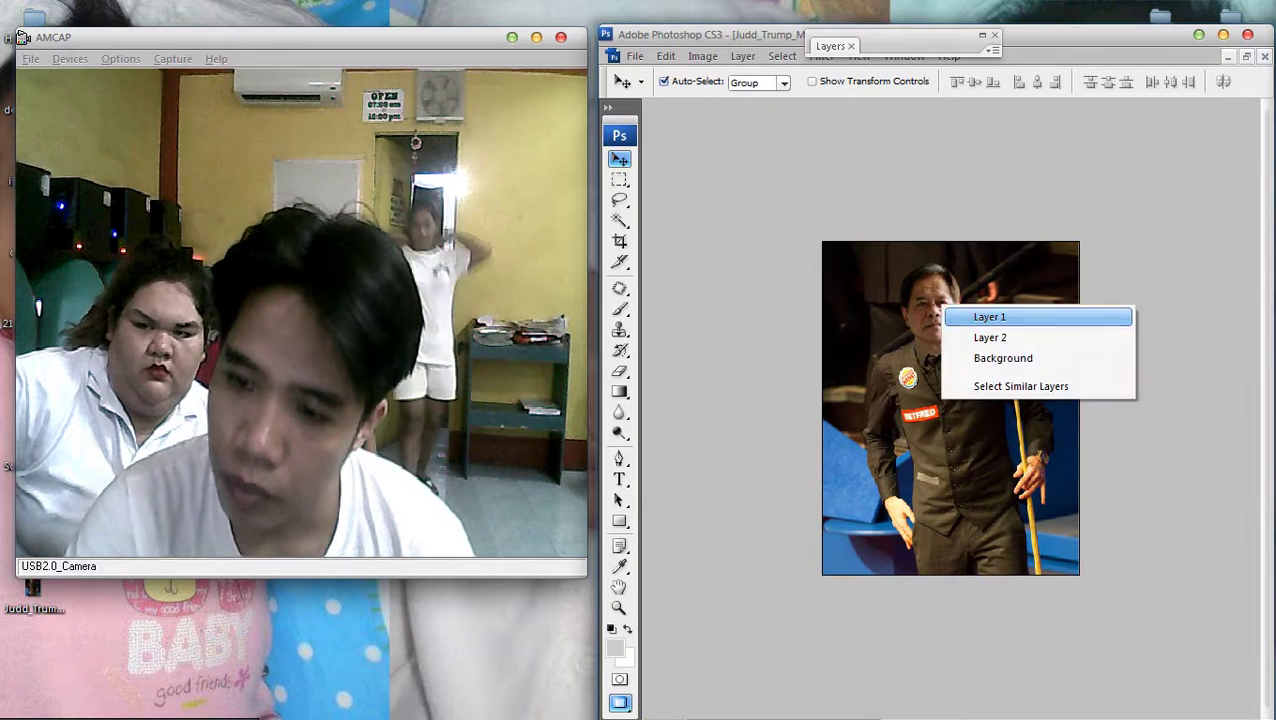
{"action": "left_click", "coordinate": [982, 316]}
{"action": "key", "text": "ctrl+b"}
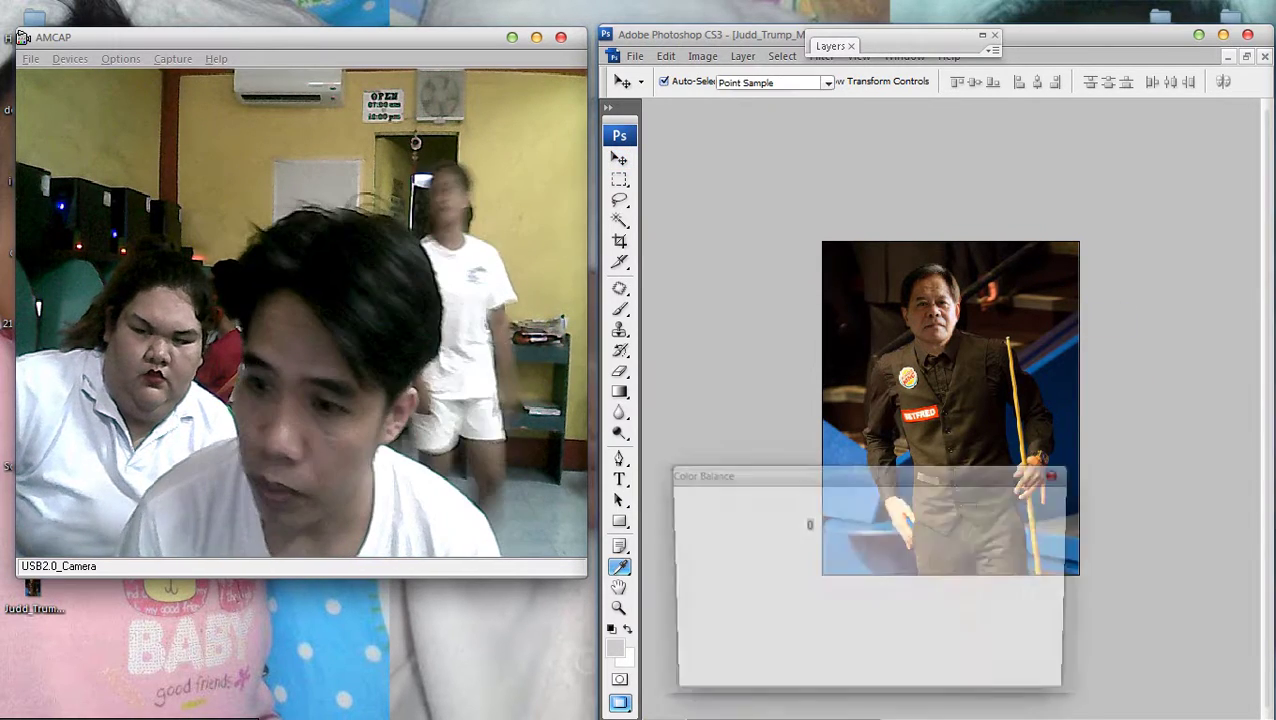
{"action": "mouse_move", "coordinate": [835, 598]}
{"action": "left_mouse_down"}
{"action": "mouse_move", "coordinate": [849, 598]}
{"action": "mouse_move", "coordinate": [790, 598]}
{"action": "mouse_move", "coordinate": [827, 598]}
{"action": "left_mouse_up"}
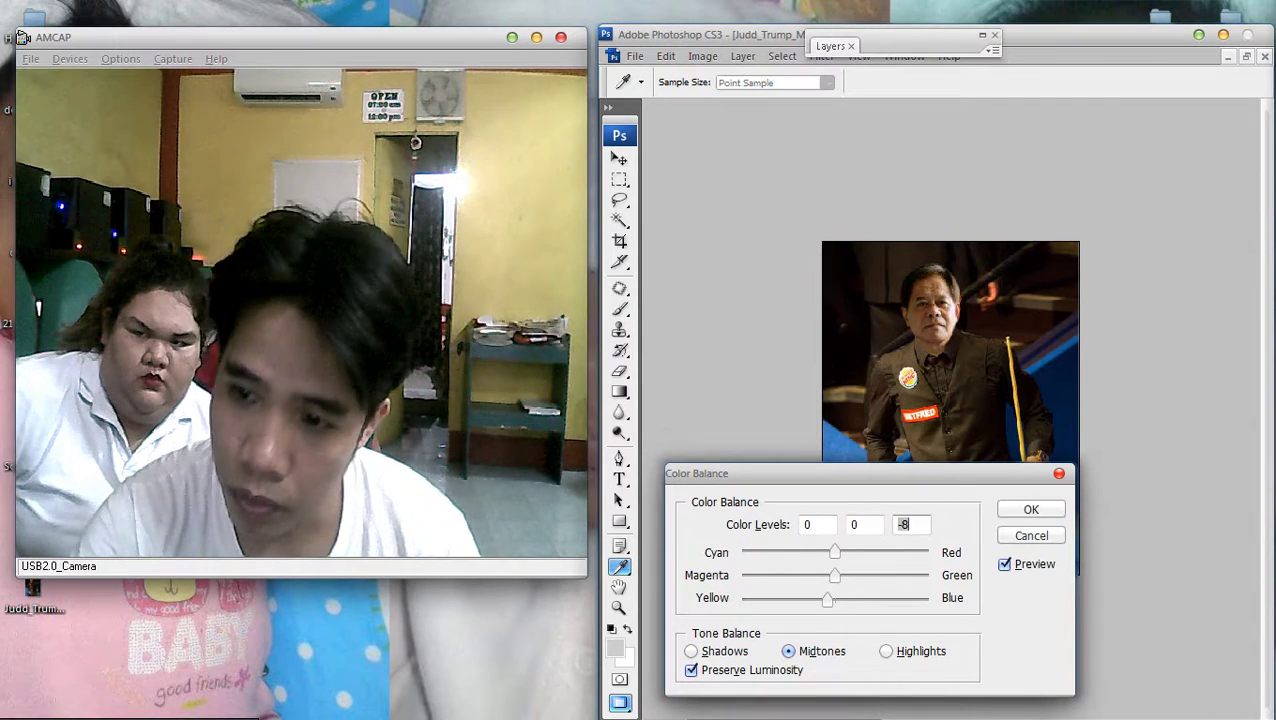
{"action": "left_click_drag", "start_coordinate": [765, 473], "coordinate": [956, 470]}
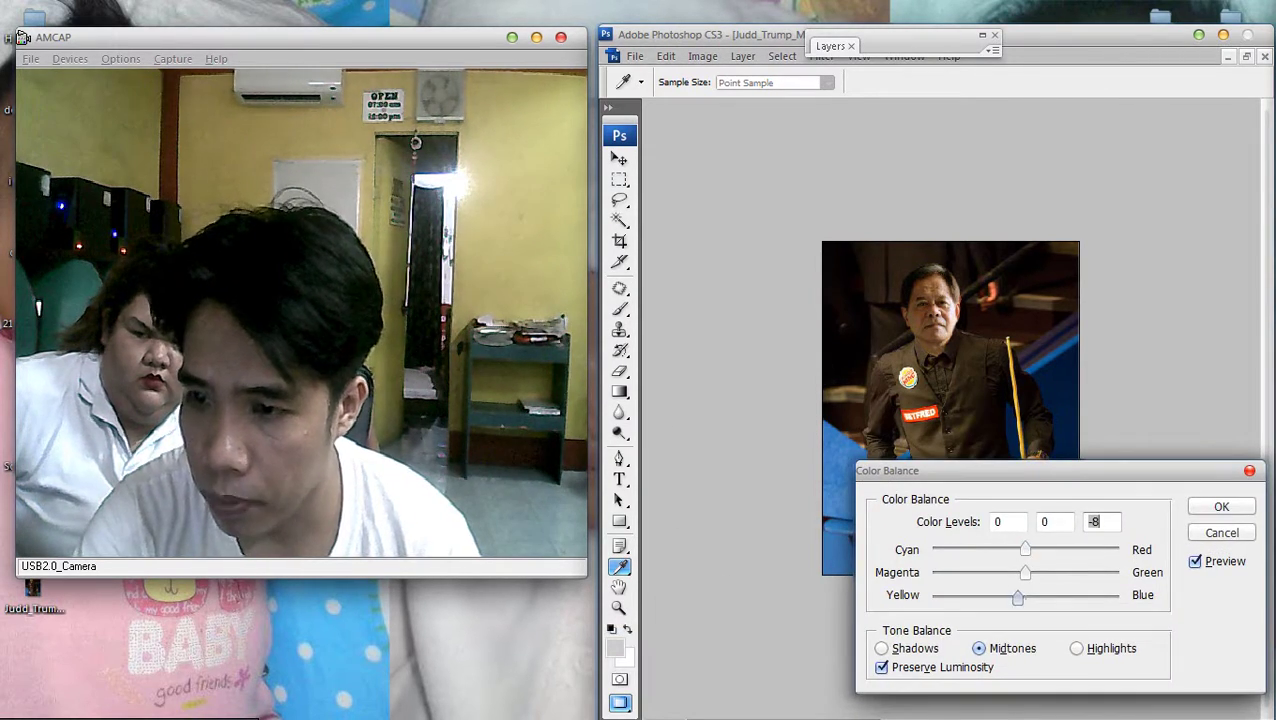
{"action": "type", "text": "-4"}
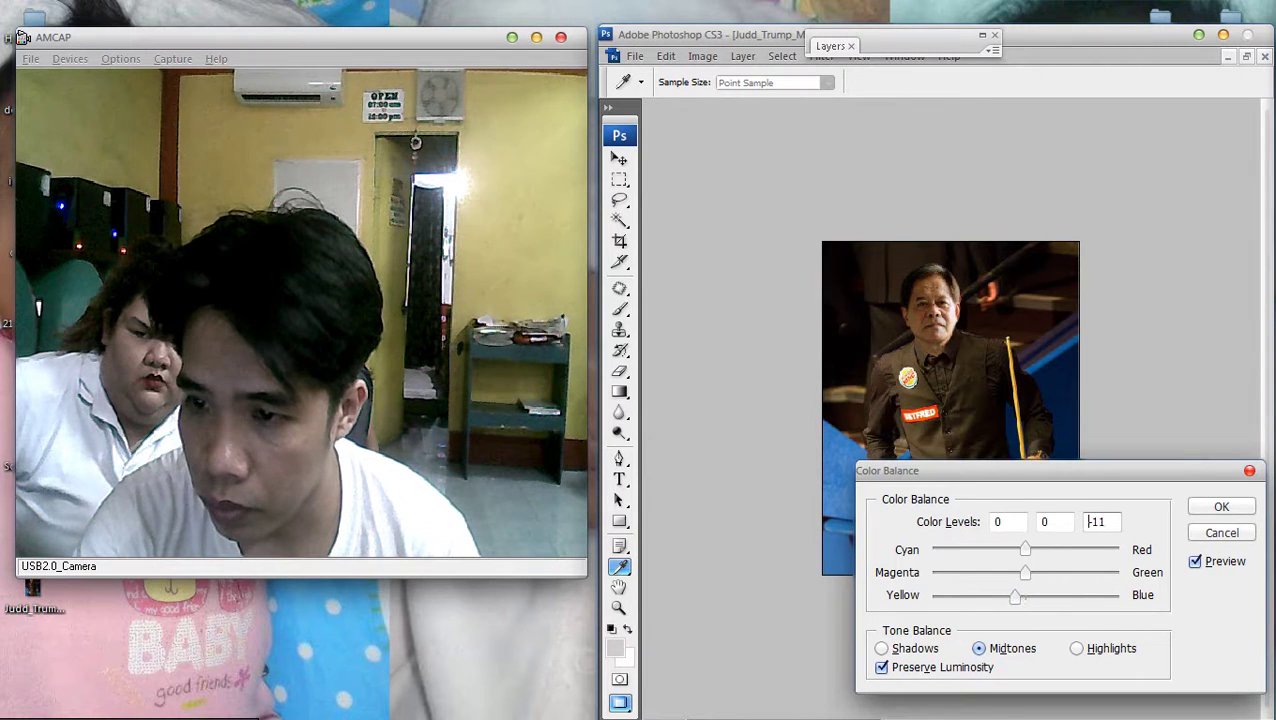
{"action": "left_click_drag", "start_coordinate": [1025, 550], "coordinate": [1027, 550]}
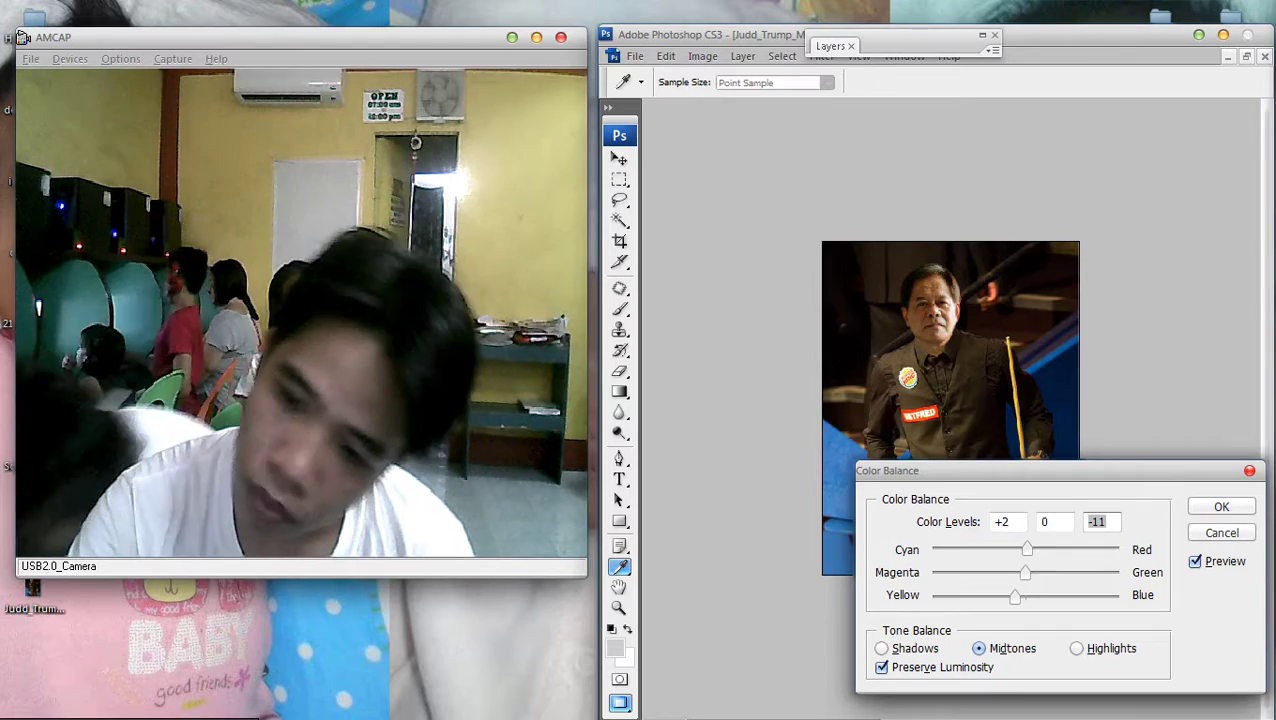
{"action": "left_click_drag", "start_coordinate": [960, 470], "coordinate": [436, 394]}
{"action": "key", "text": "Return"}
{"action": "key", "text": "ctrl+plus"}
{"action": "key", "text": "ctrl+plus"}
{"action": "key", "text": "ctrl+plus"}
{"action": "key", "text": "ctrl+plus"}
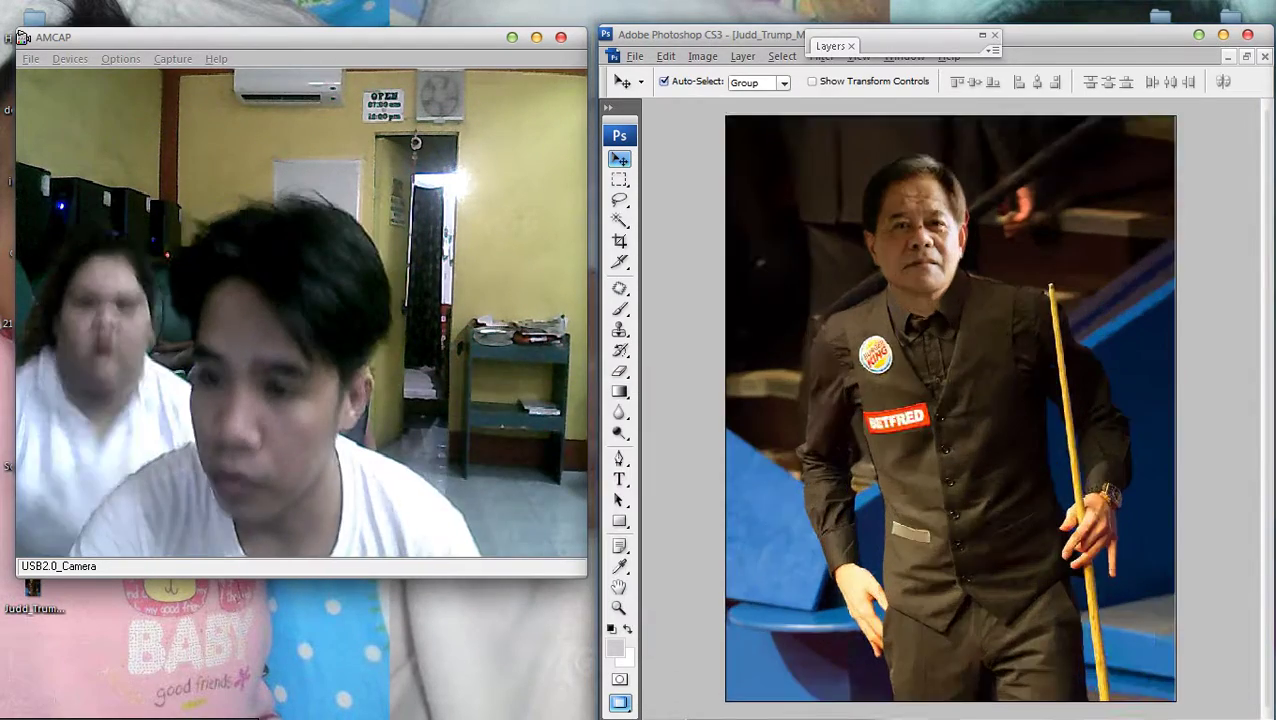
Select Layer 1 and erase the face's lower edge along the collar
{"action": "key", "text": "ctrl+plus"}
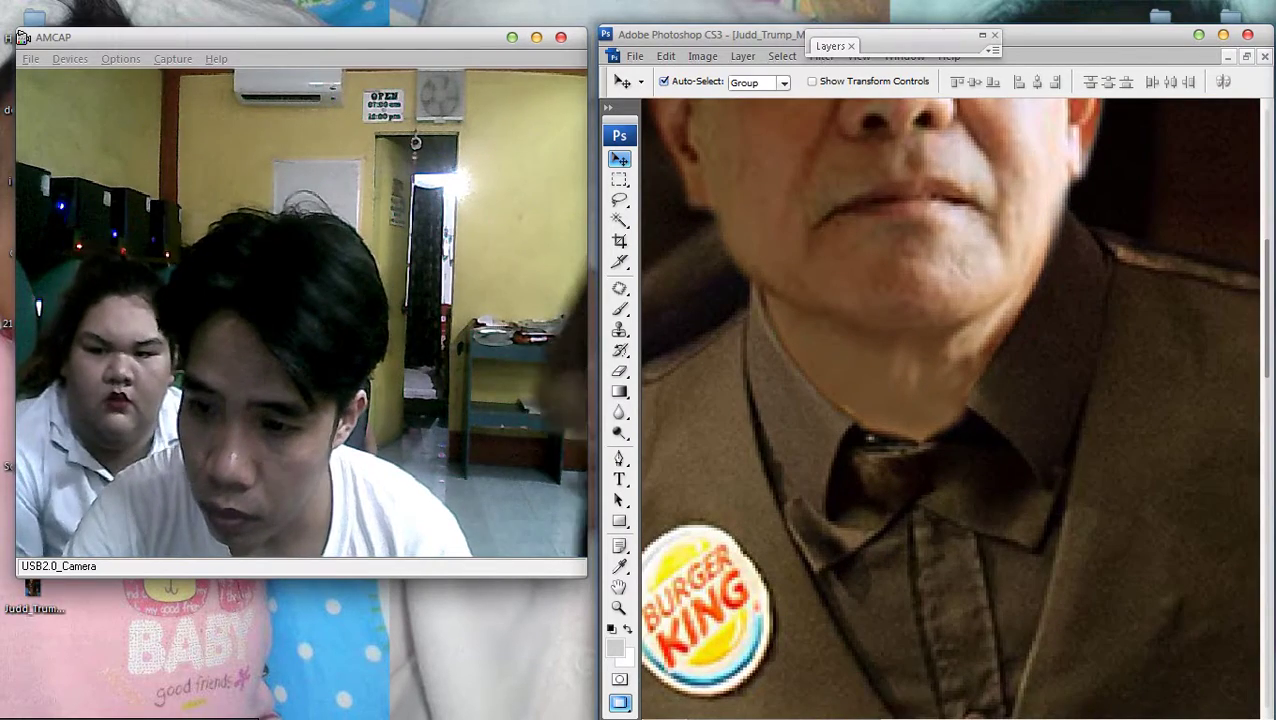
{"action": "right_click", "coordinate": [910, 404]}
{"action": "left_click", "coordinate": [945, 413]}
{"action": "key", "text": "e"}
{"action": "key", "text": "ctrl+plus"}
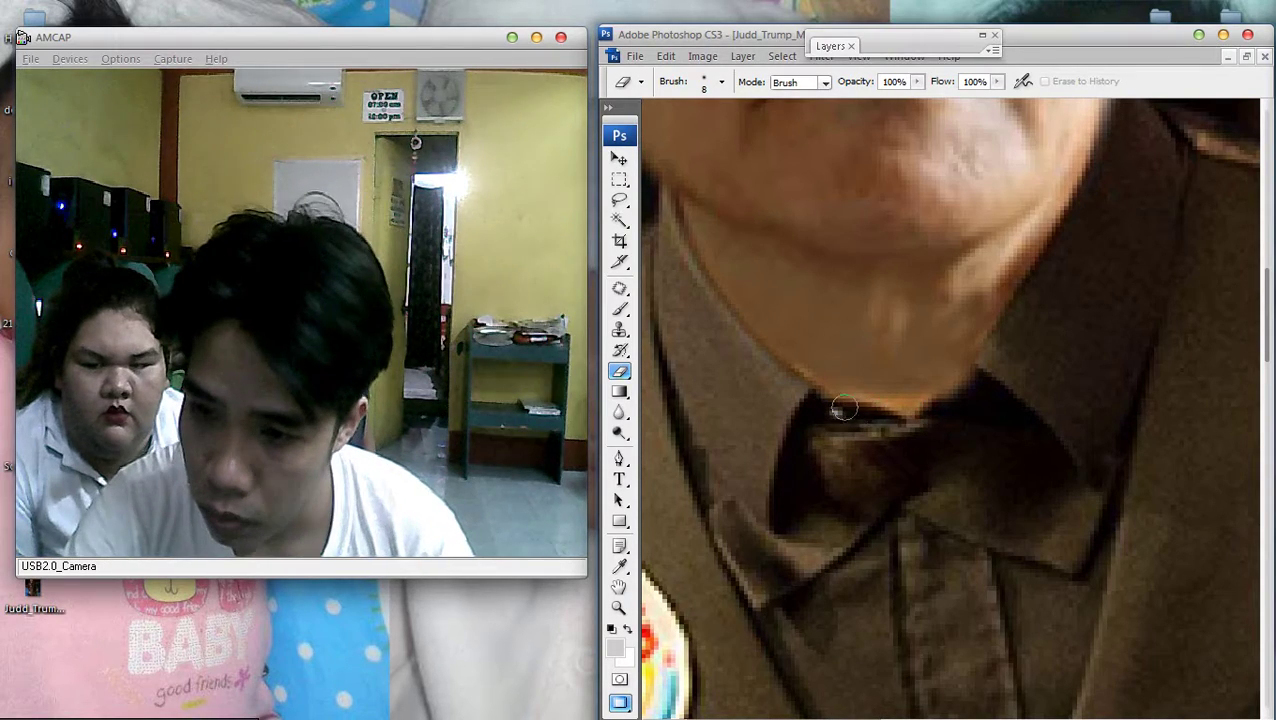
{"action": "key", "text": "ctrl+0"}
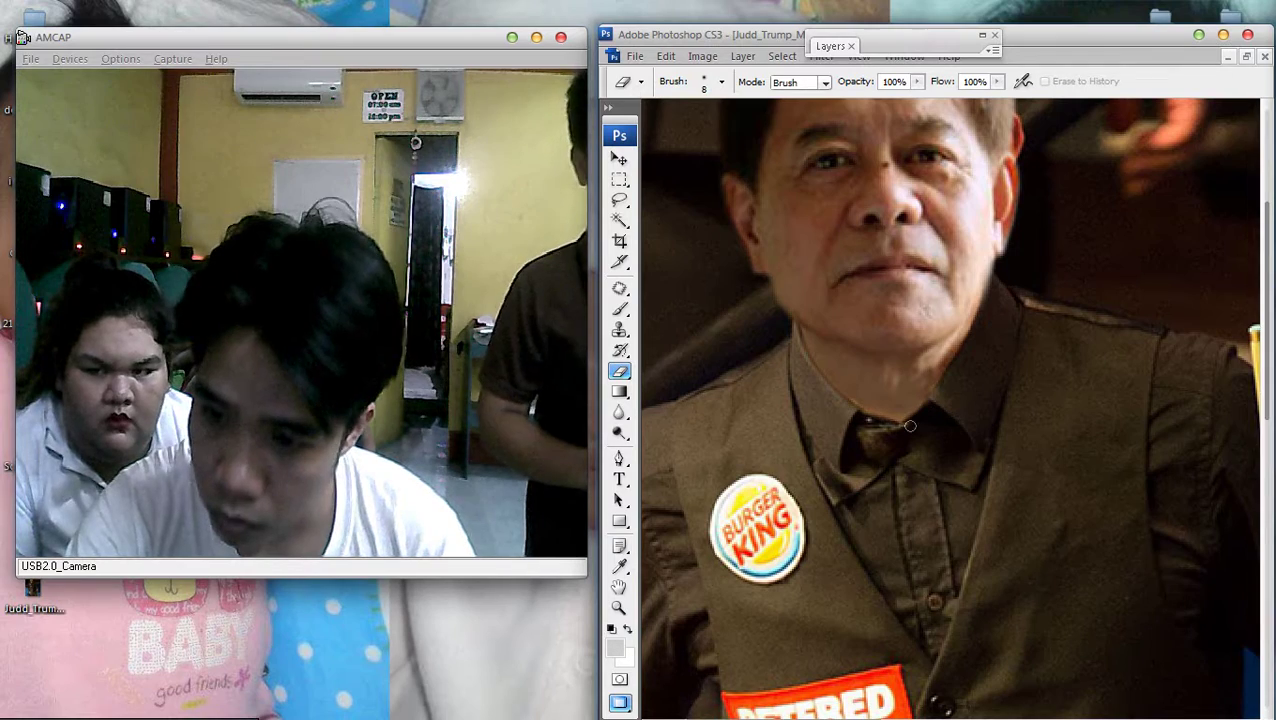
{"action": "key", "text": "ctrl+minus"}
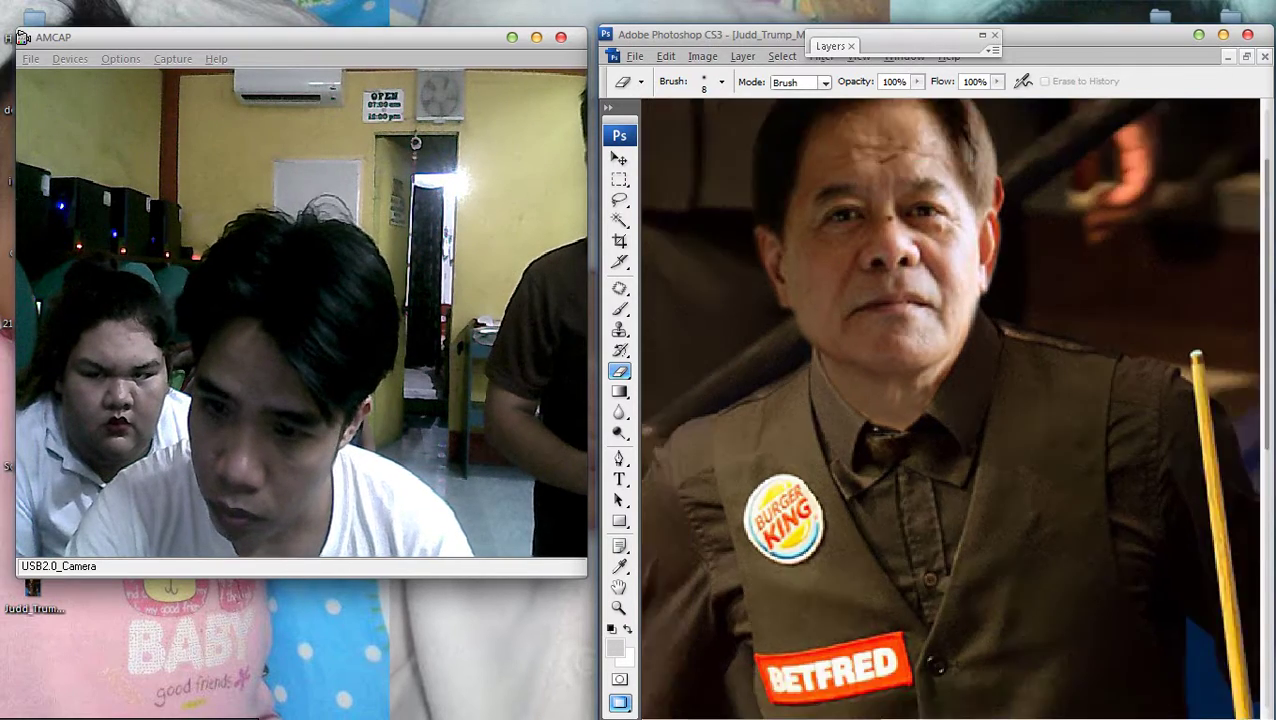
{"action": "key", "text": "ctrl+minus"}
{"action": "key", "text": "ctrl+plus"}
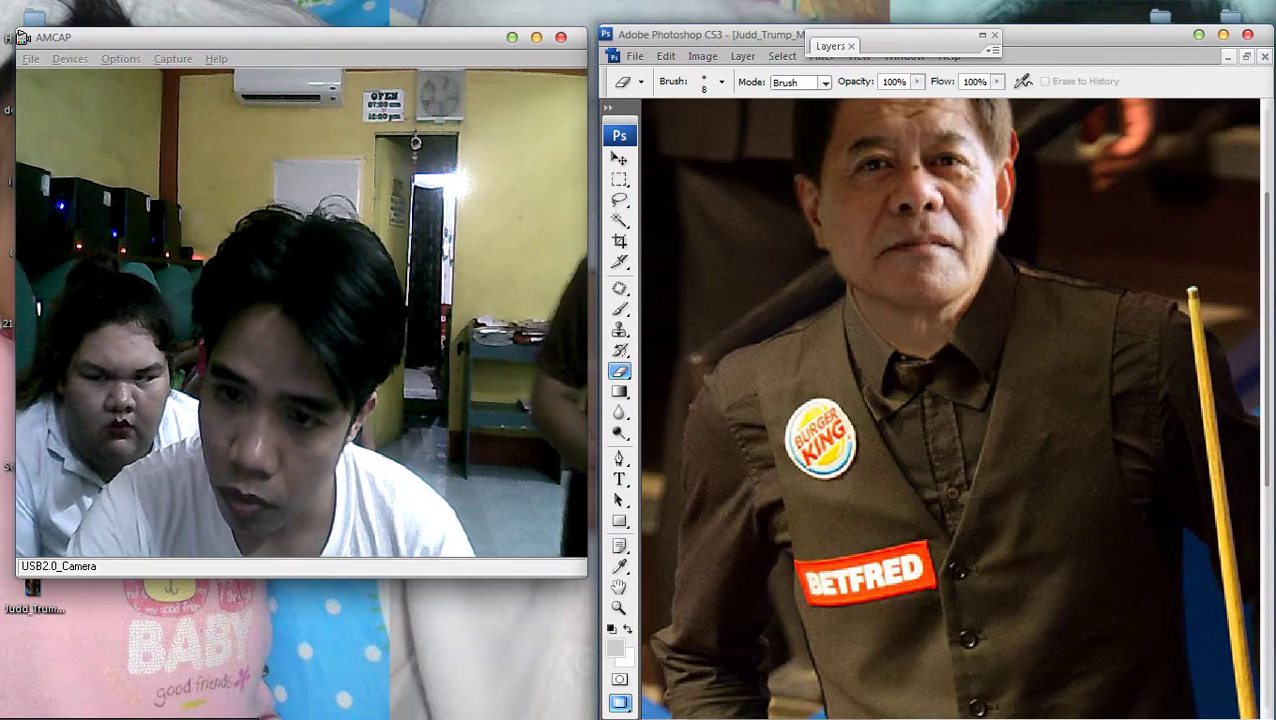
{"action": "key", "text": "v"}
Clone Stamp over the neck around the tie knot on Layer 1, sampling all layers
{"action": "right_click", "coordinate": [903, 280]}
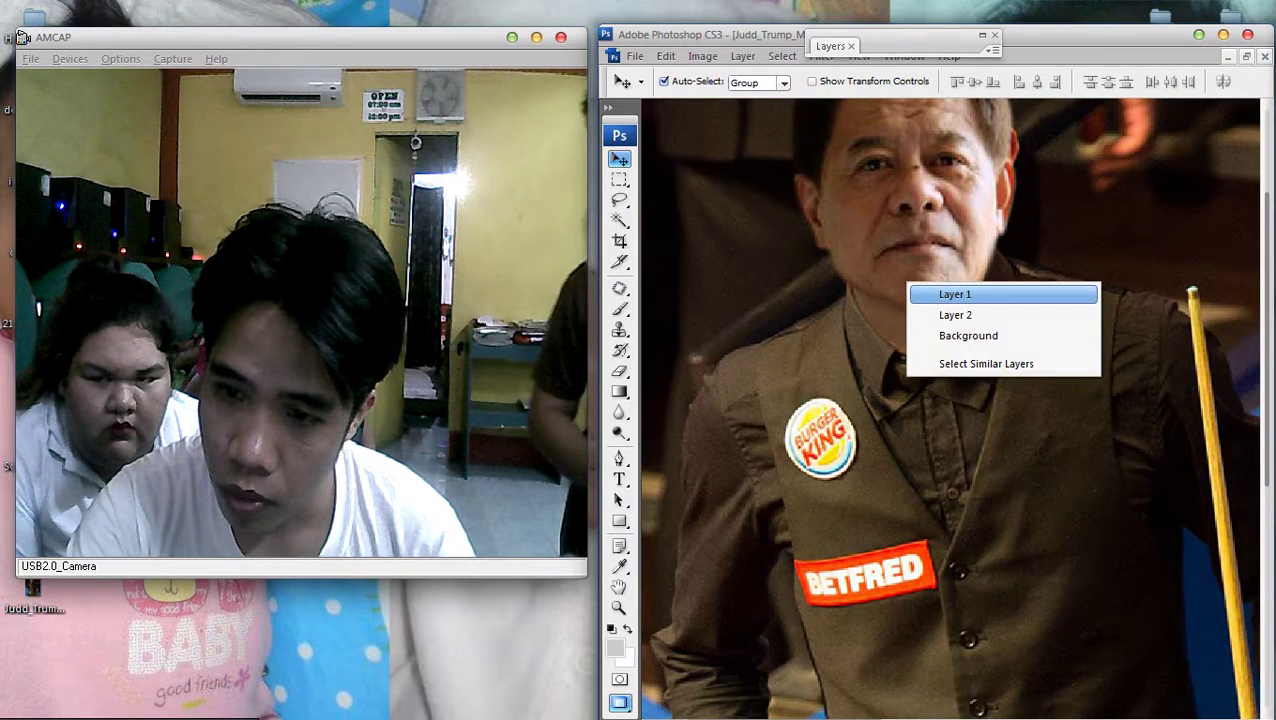
{"action": "left_click", "coordinate": [960, 292]}
{"action": "key", "text": "s"}
{"action": "scroll", "coordinate": [904, 328], "scroll_direction": "up", "scroll_amount": 3}
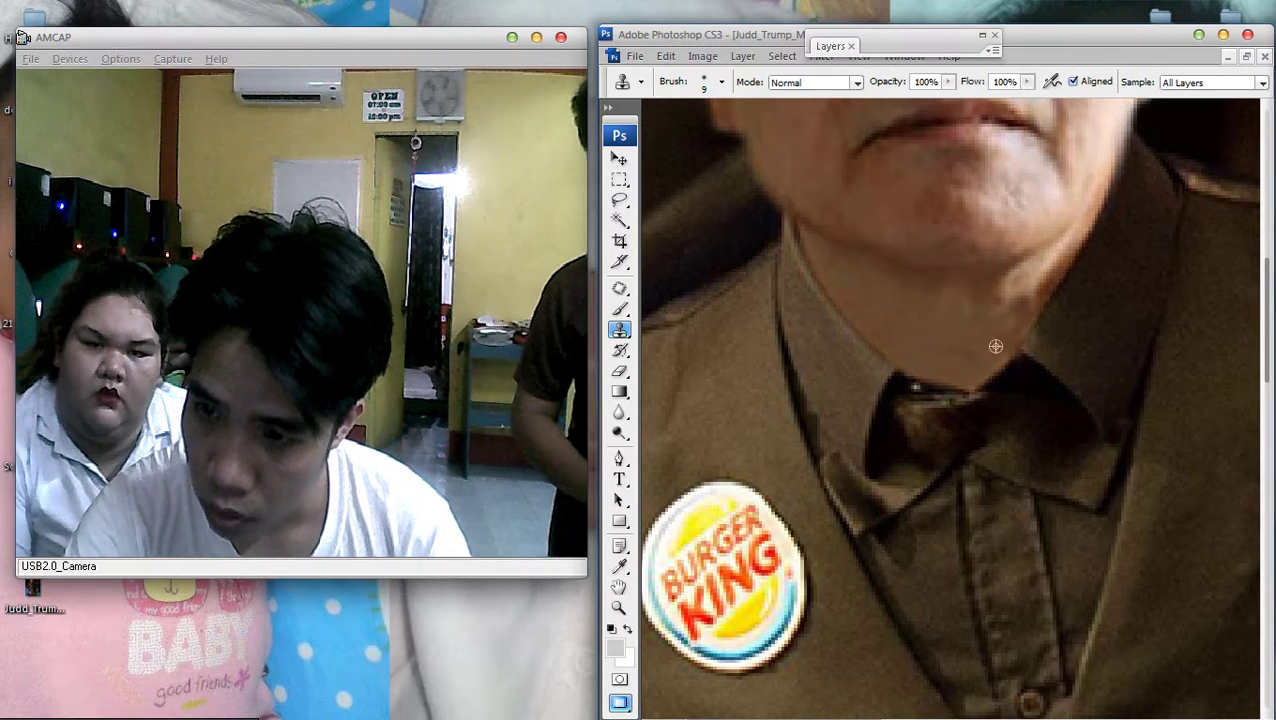
{"action": "scroll", "coordinate": [996, 346], "scroll_direction": "down", "scroll_amount": 5}
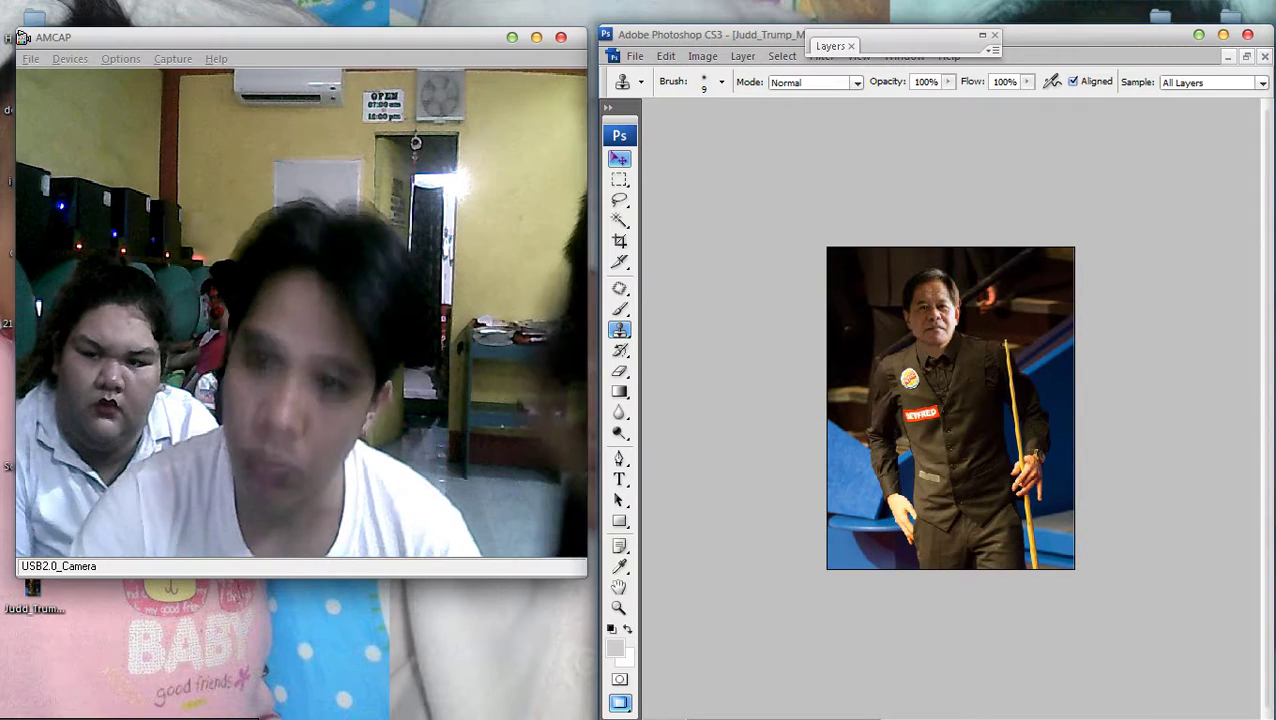
{"action": "key", "text": "v"}
{"action": "scroll", "coordinate": [950, 408], "scroll_direction": "down", "scroll_amount": 1}
{"action": "scroll", "coordinate": [950, 408], "scroll_direction": "up", "scroll_amount": 1}
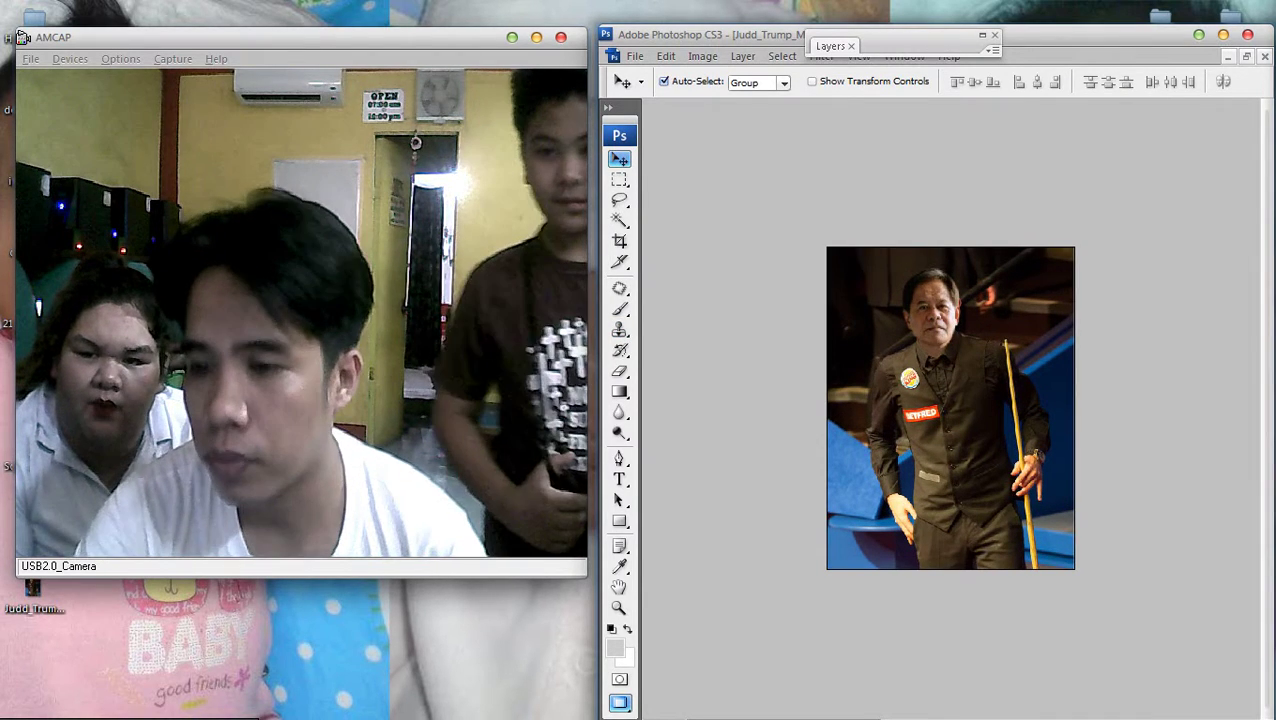
{"action": "key", "text": "F7"}
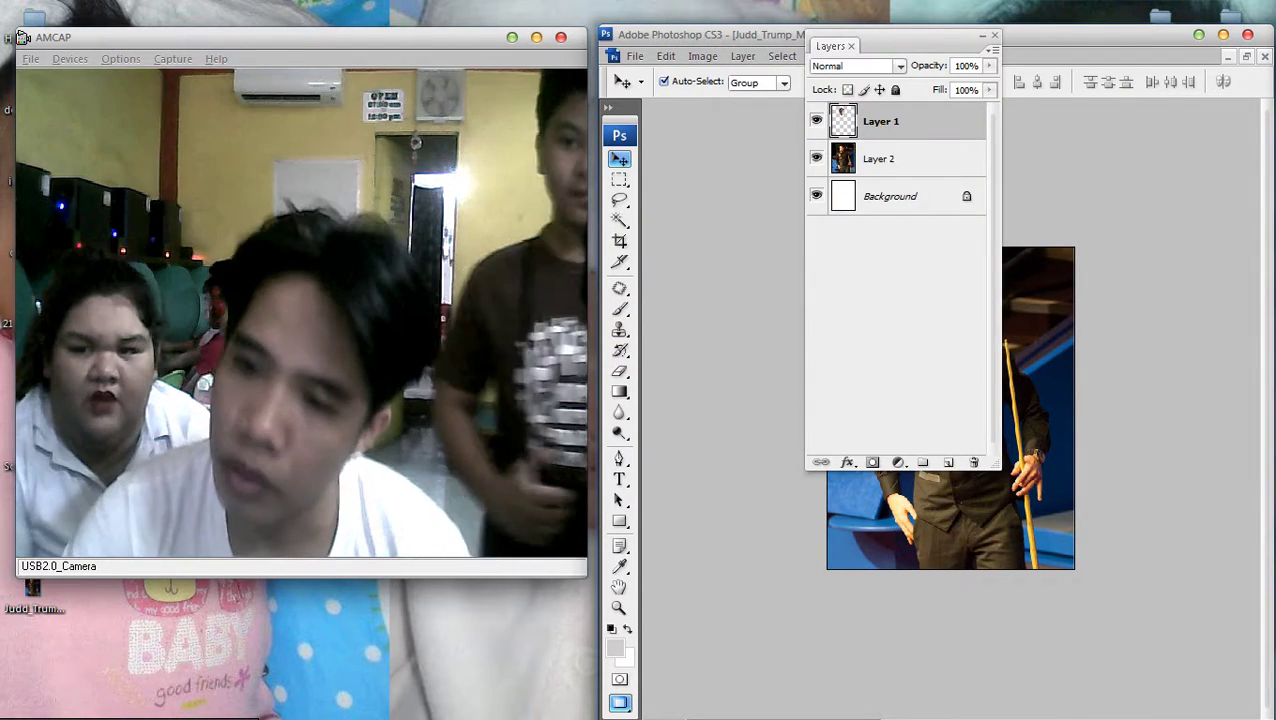
Merge all three layers into one
{"action": "left_click", "coordinate": [899, 196], "text": "shift"}
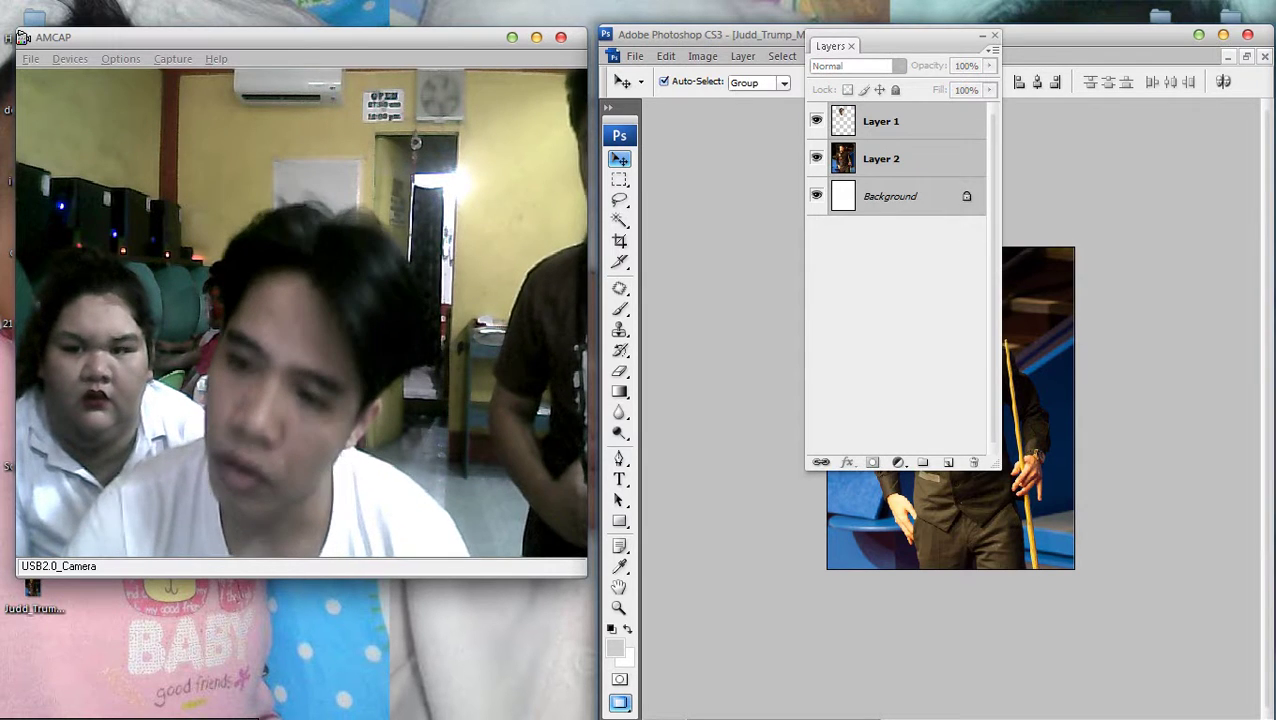
{"action": "right_click", "coordinate": [899, 192]}
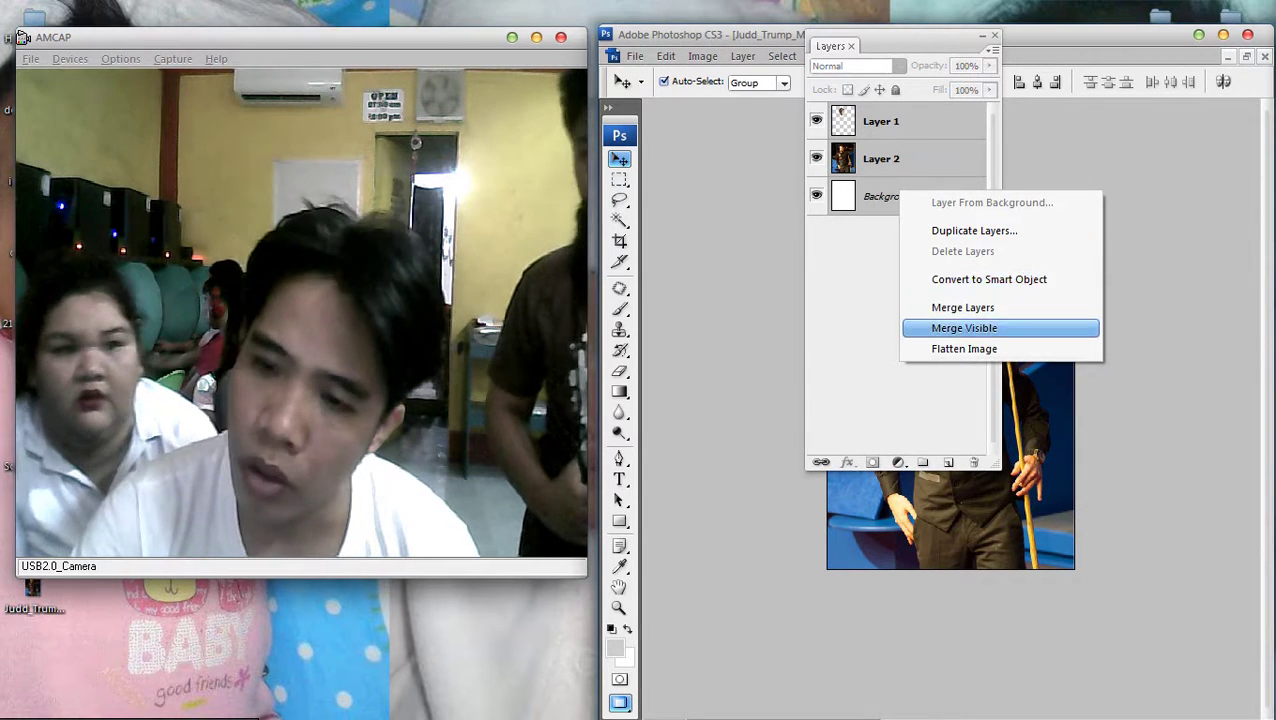
{"action": "left_click", "coordinate": [962, 307]}
{"action": "key", "text": "F7"}
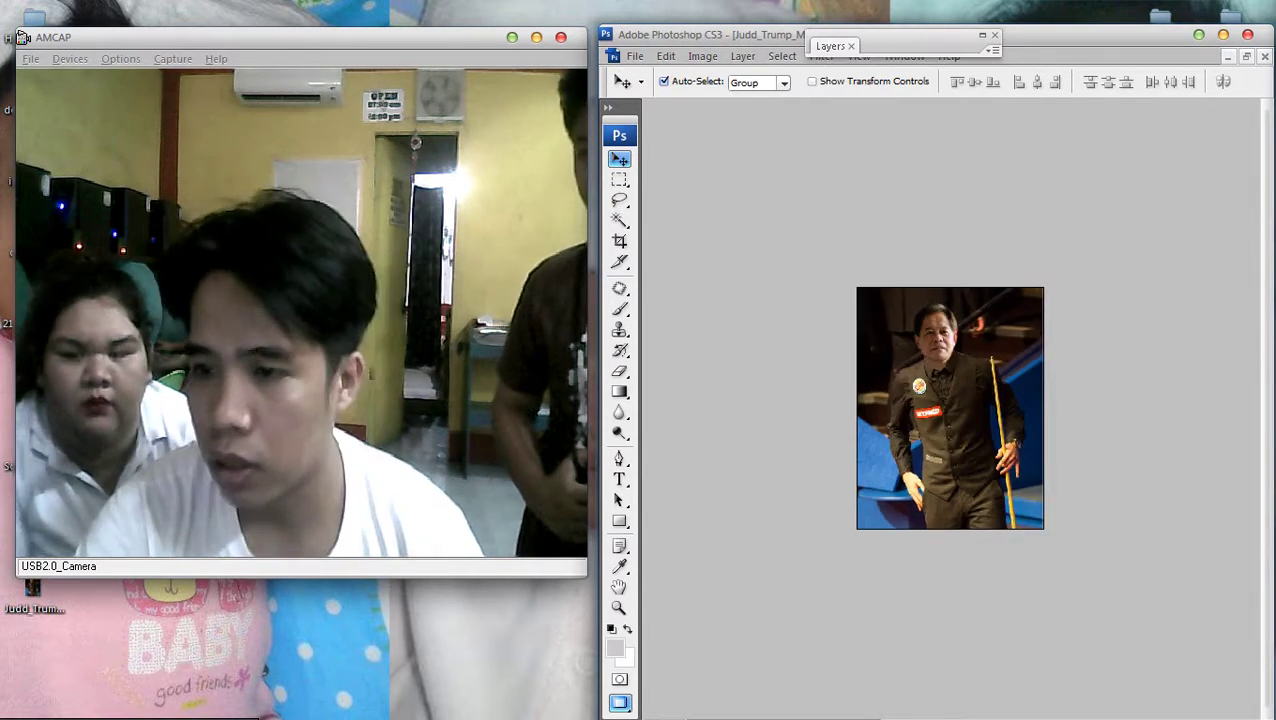
Brighten the photo slightly with a gentle Curves midpoint raise
{"action": "key", "text": "ctrl+m"}
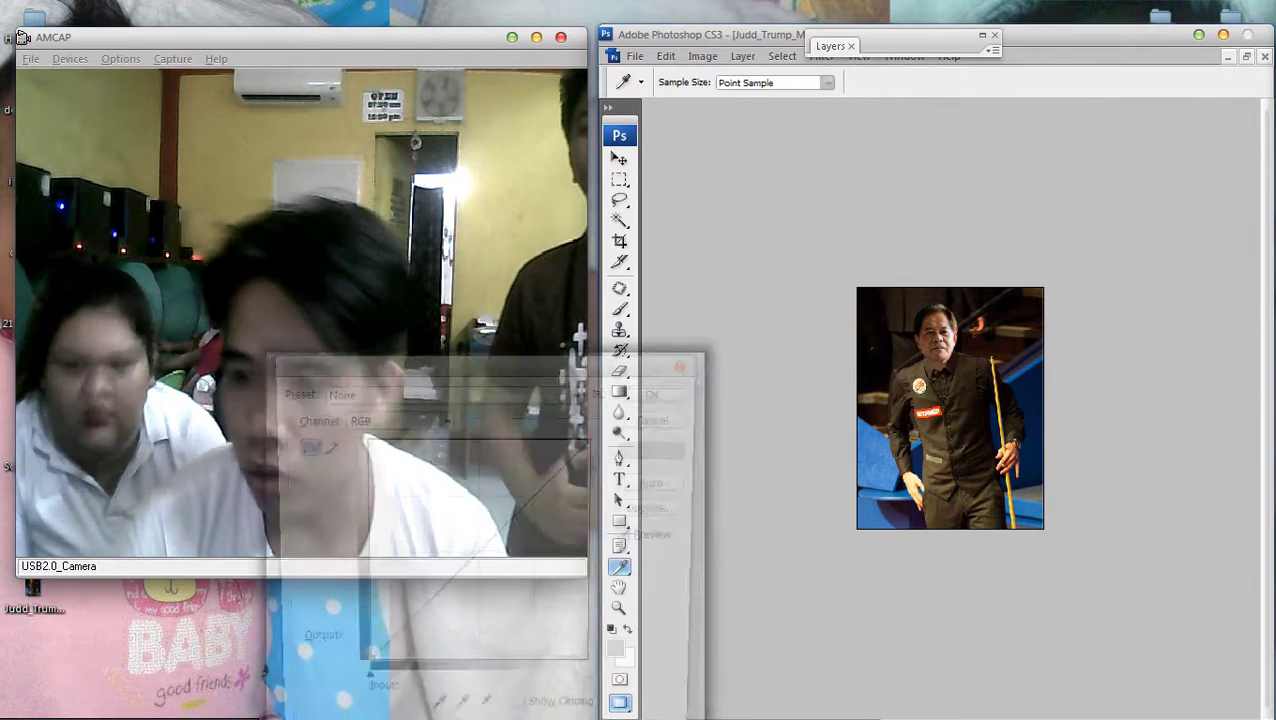
{"action": "left_click", "coordinate": [478, 525]}
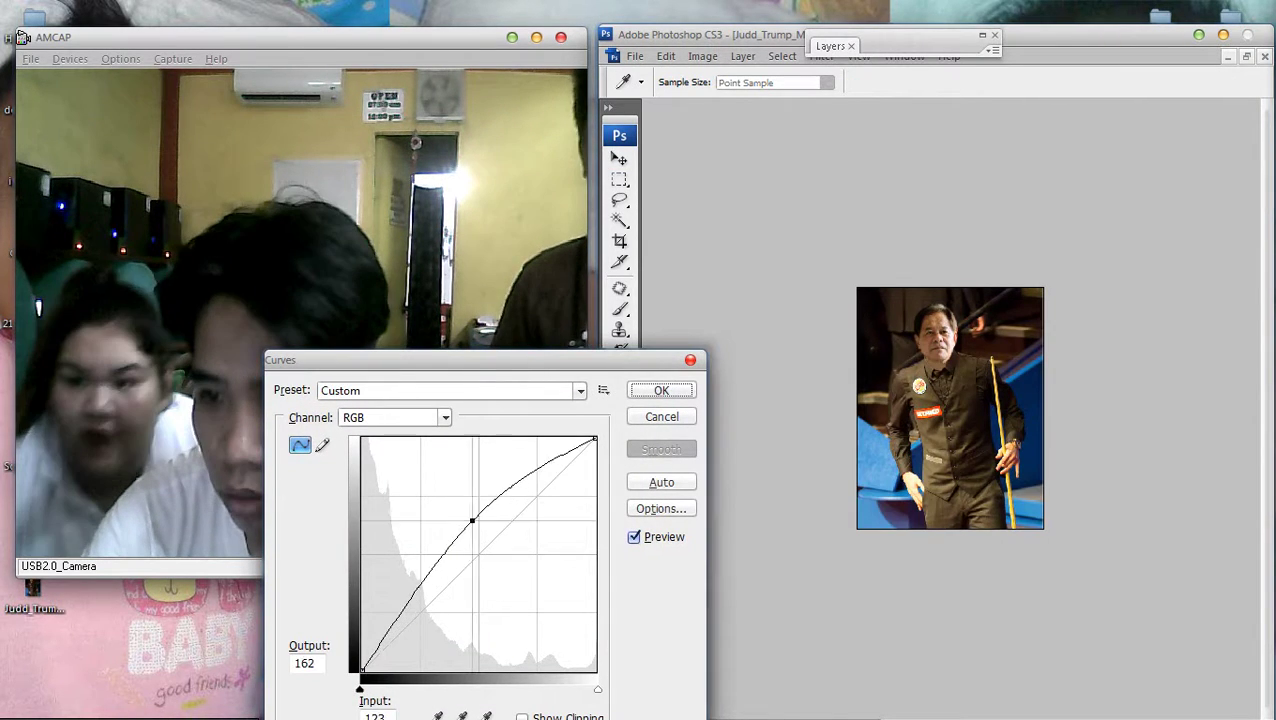
{"action": "mouse_move", "coordinate": [477, 524]}
{"action": "left_mouse_down"}
{"action": "mouse_move", "coordinate": [470, 504]}
{"action": "mouse_move", "coordinate": [493, 558]}
{"action": "mouse_move", "coordinate": [487, 533]}
{"action": "left_mouse_up"}
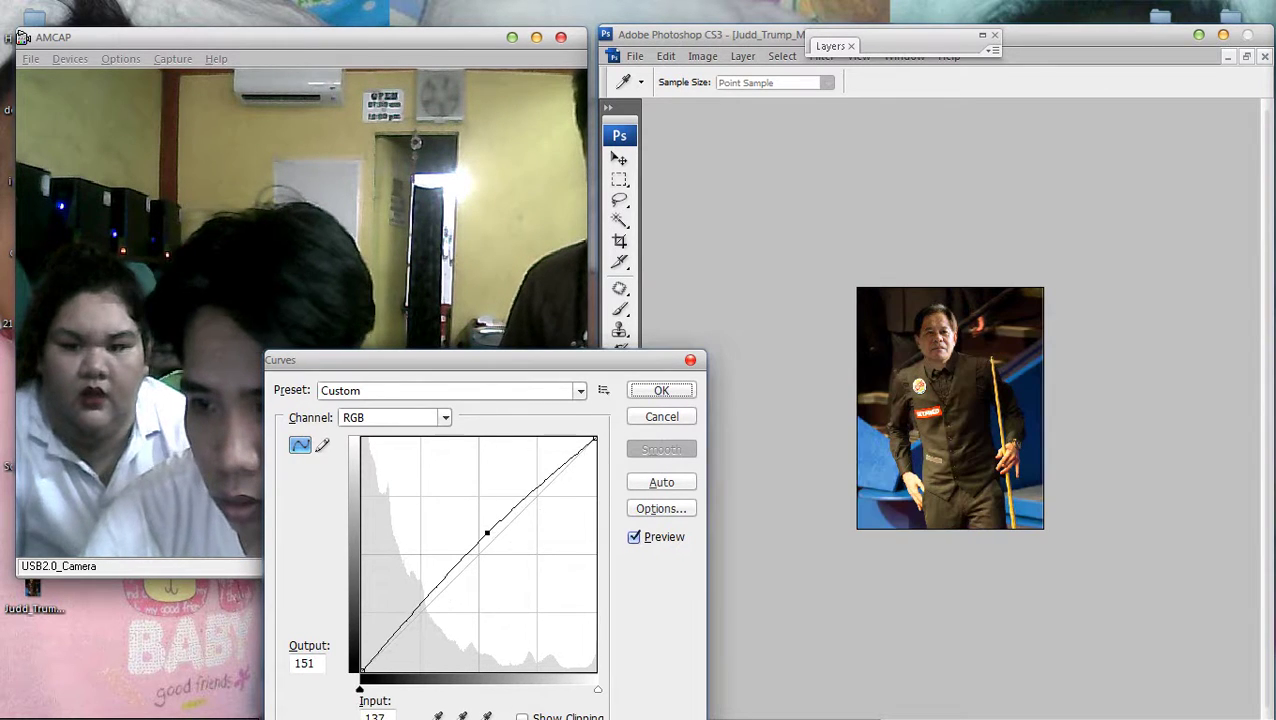
{"action": "key", "text": "Return"}
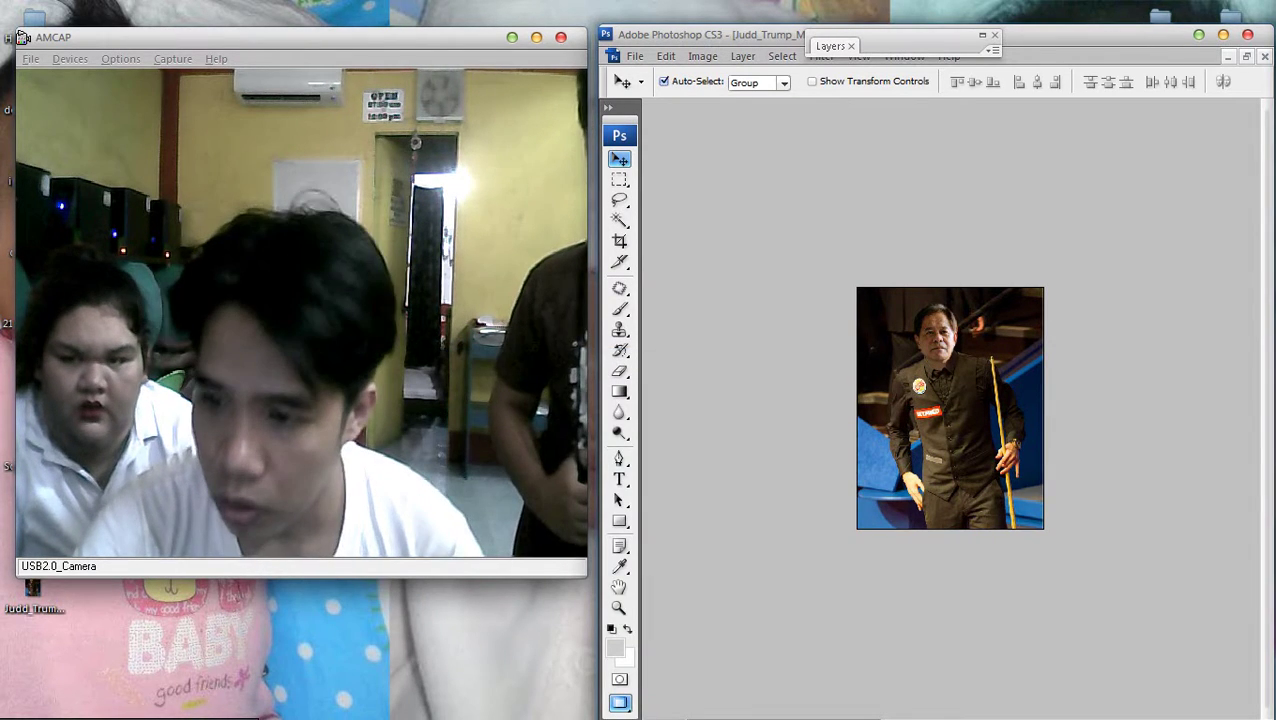
Flatten the image into a single layer
{"action": "key", "text": "F7"}
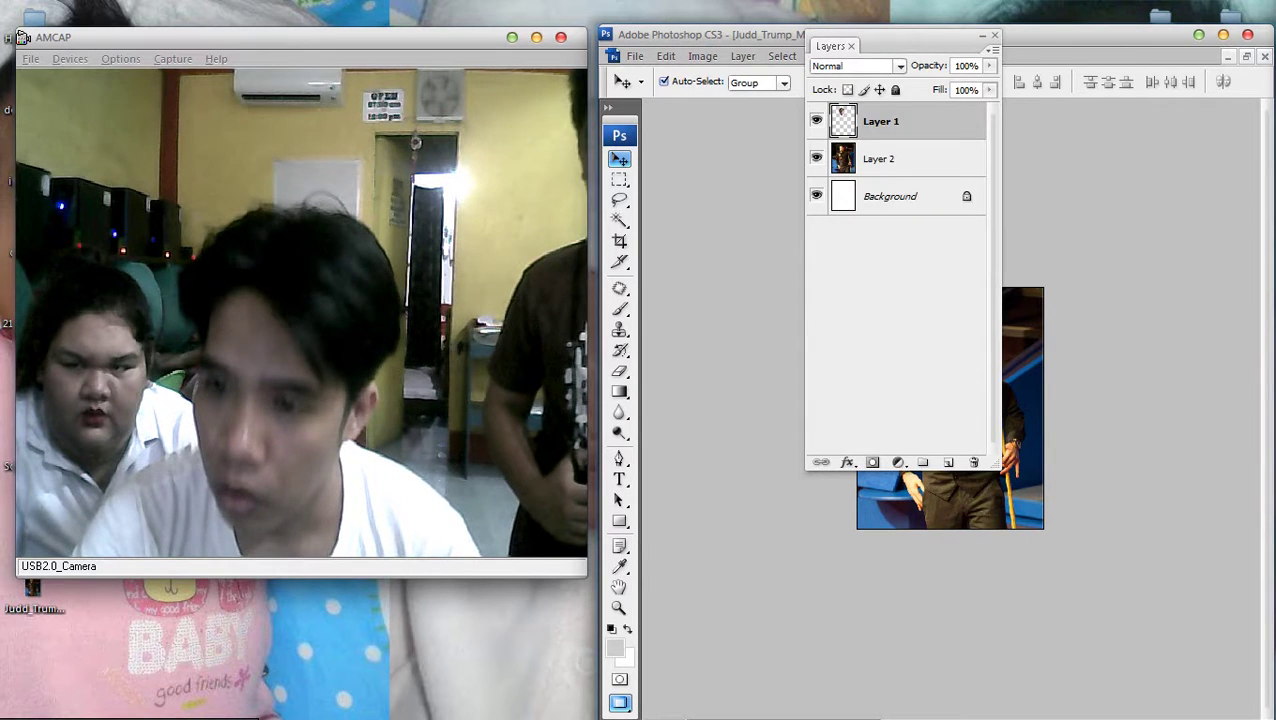
{"action": "key", "text": "F7"}
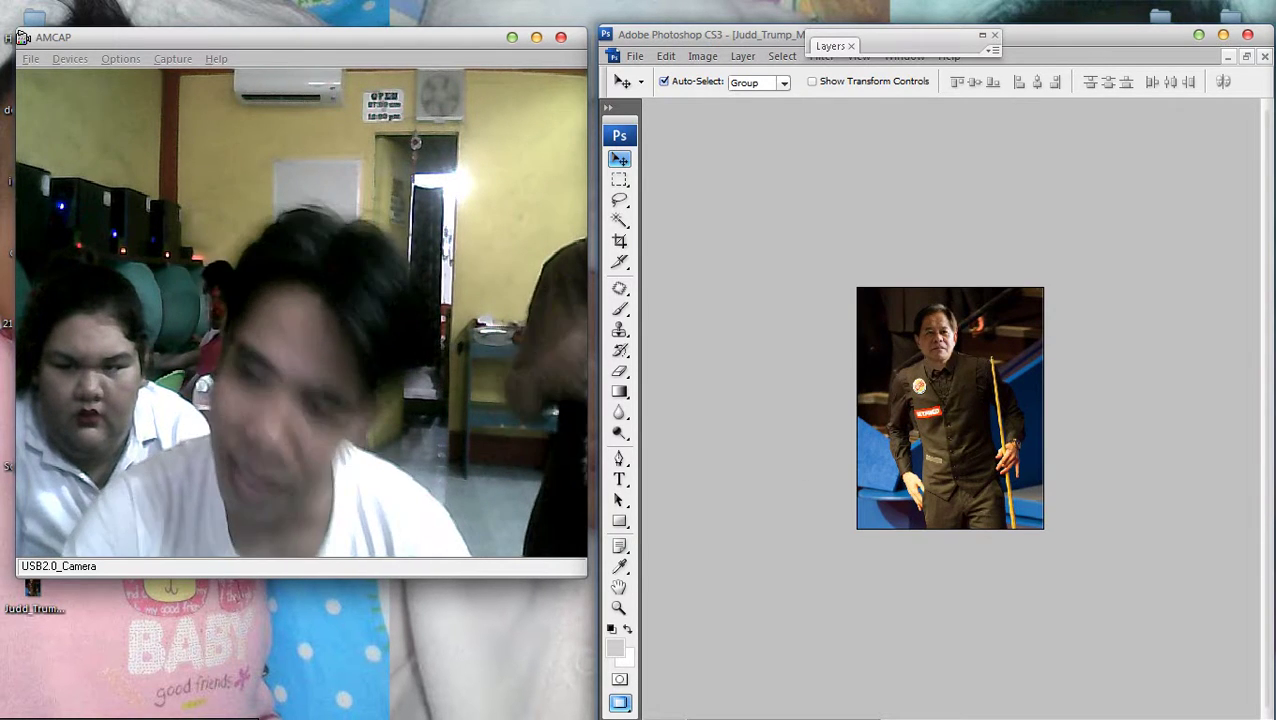
{"action": "key", "text": "F7"}
{"action": "left_click", "coordinate": [900, 196], "text": "shift"}
{"action": "right_click", "coordinate": [906, 194]}
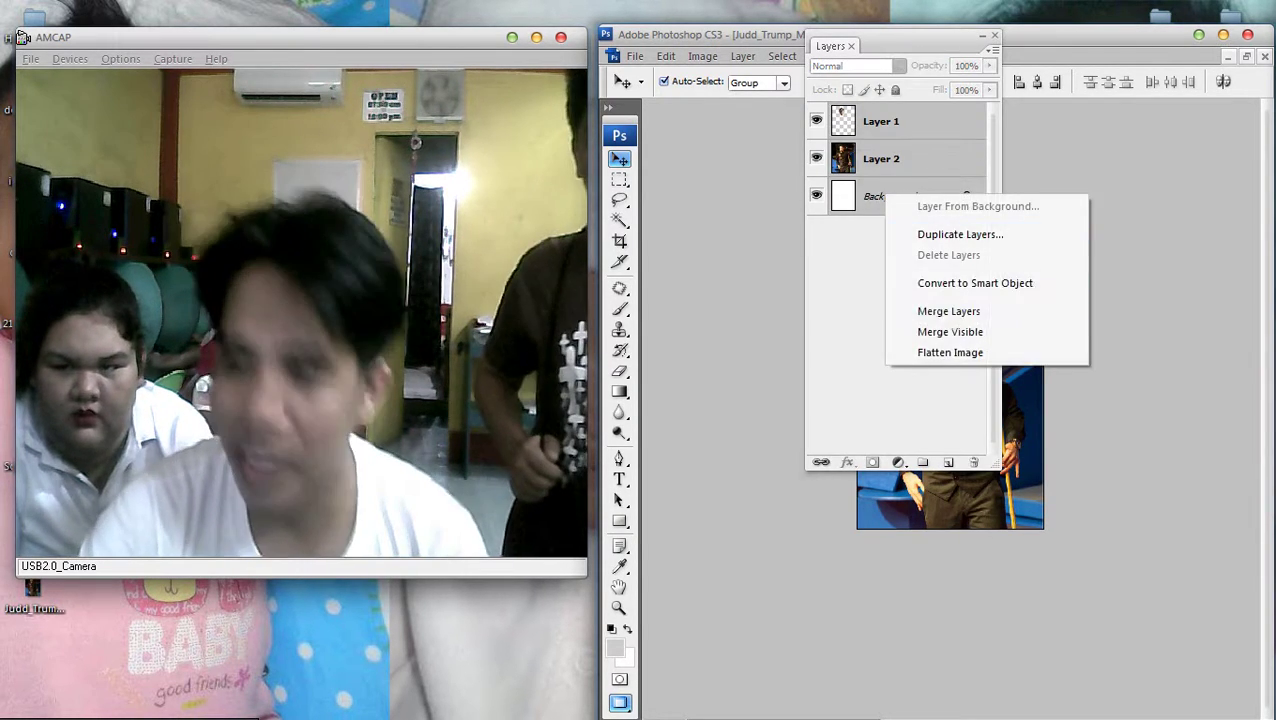
{"action": "left_click", "coordinate": [950, 352]}
{"action": "key", "text": "F7"}
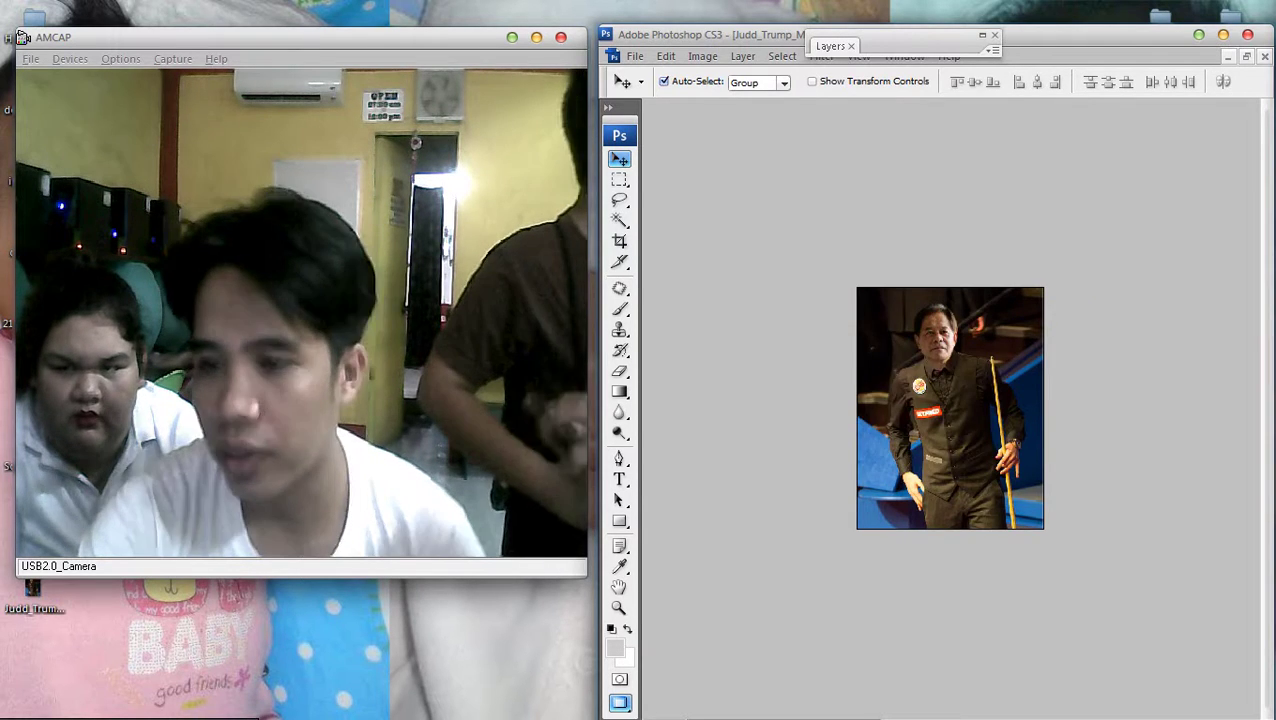
Apply a Gaussian Blur with a 0.6-pixel radius to the photo
{"action": "key", "text": "ctrl+plus"}
{"action": "key", "text": "ctrl+plus"}
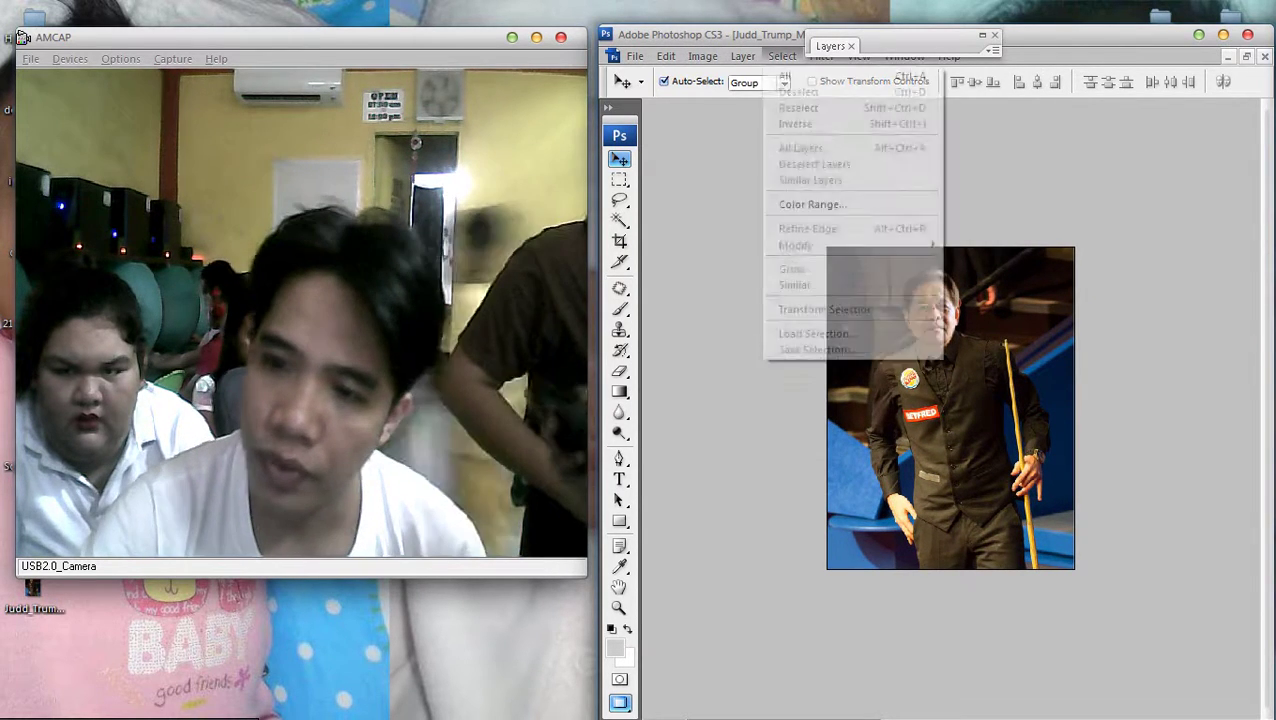
{"action": "key", "text": "alt+t"}
{"action": "key", "text": "Right"}
{"action": "key", "text": "Down"}
{"action": "key", "text": "Down"}
{"action": "key", "text": "Down"}
{"action": "key", "text": "Down"}
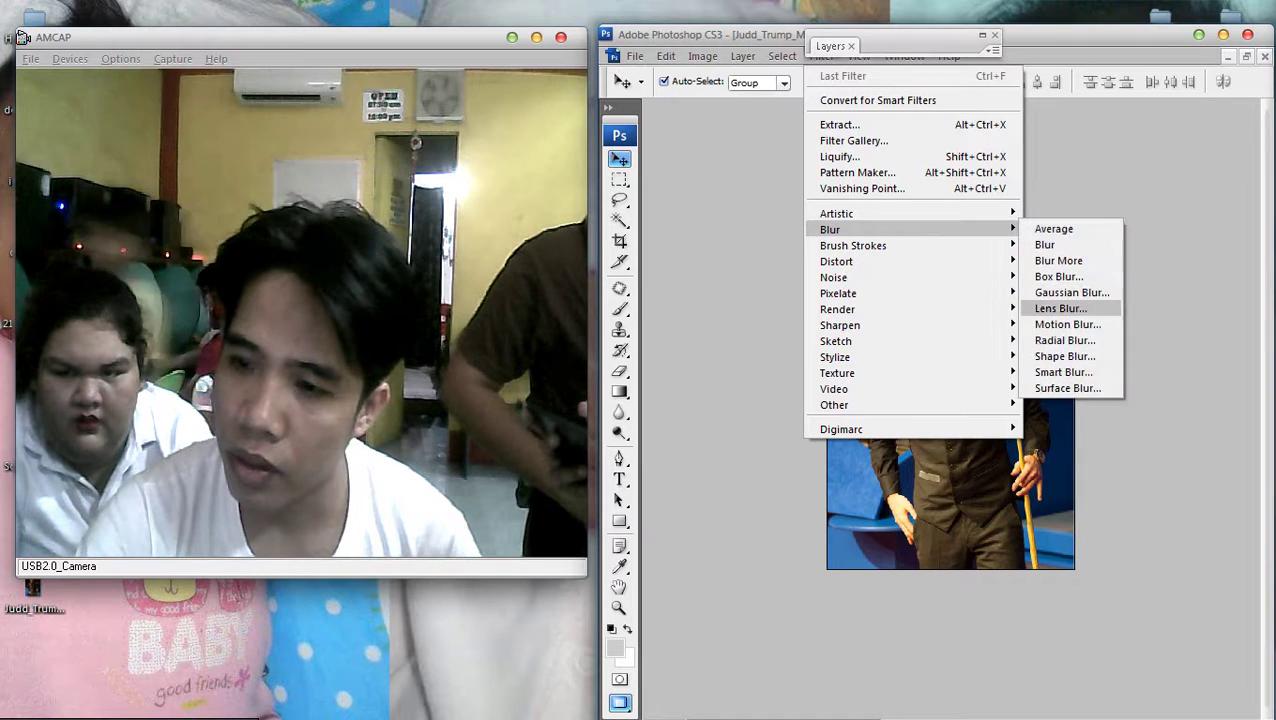
{"action": "key", "text": "Return"}
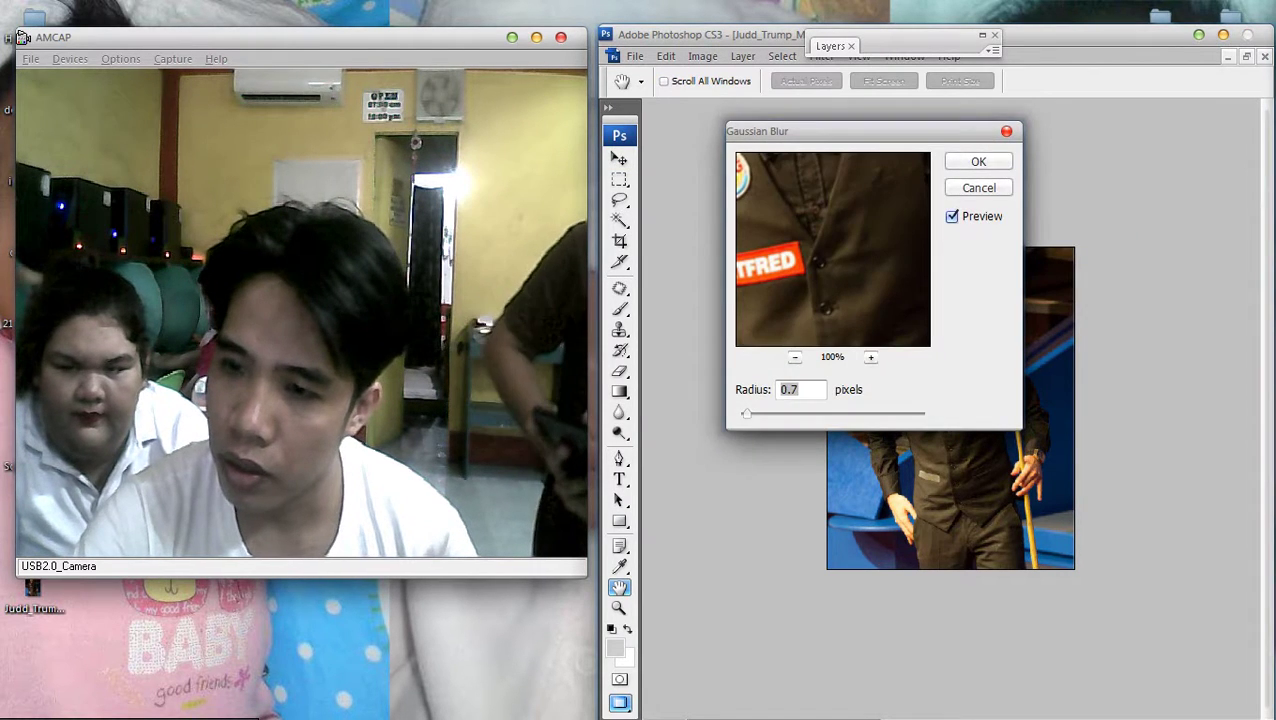
{"action": "left_click_drag", "start_coordinate": [757, 131], "coordinate": [1149, 184]}
{"action": "type", "text": "0.2"}
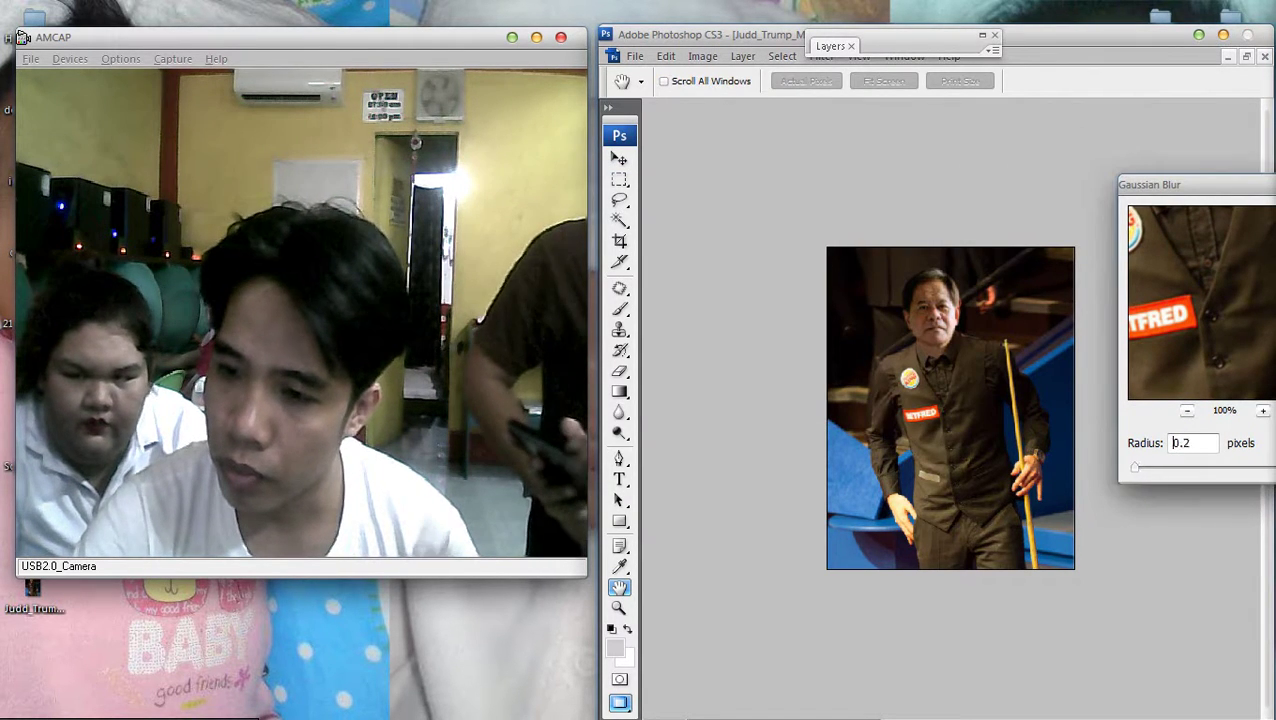
{"action": "key", "text": "Up"}
{"action": "key", "text": "Up"}
{"action": "key", "text": "Up"}
{"action": "key", "text": "Up"}
{"action": "key", "text": "Up"}
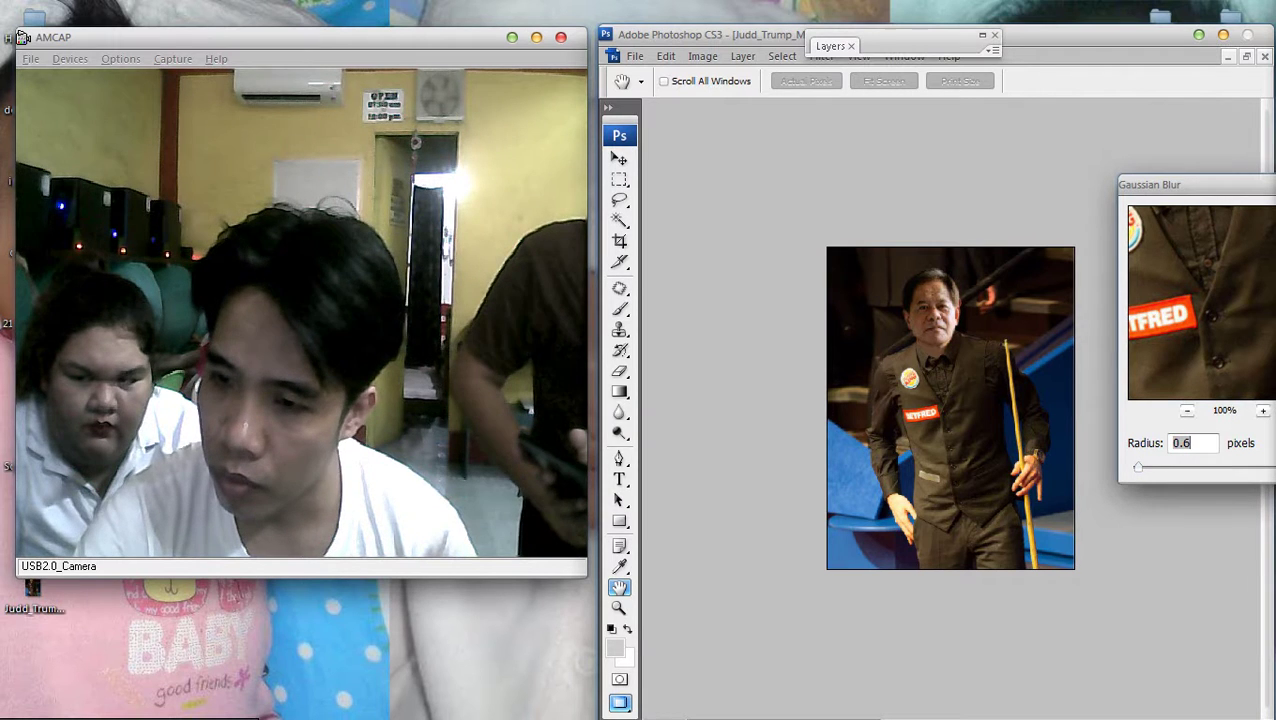
{"action": "type", "text": "0."}
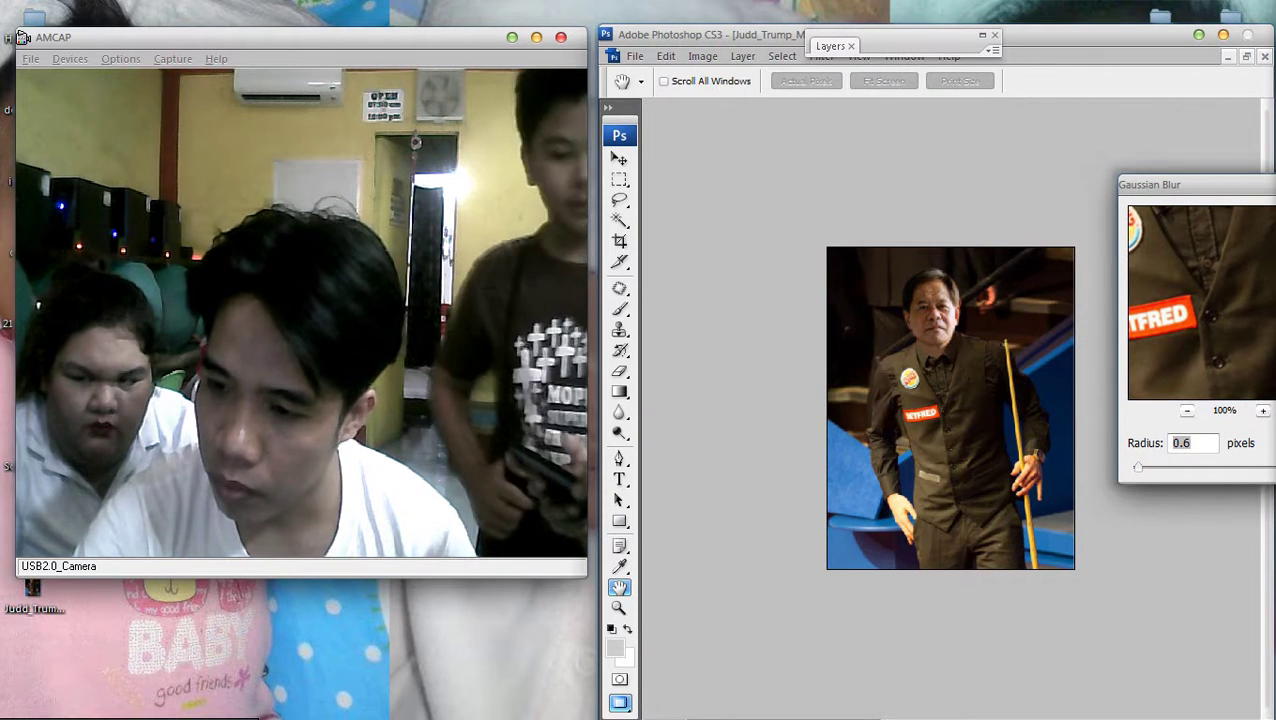
{"action": "key", "text": "Return"}
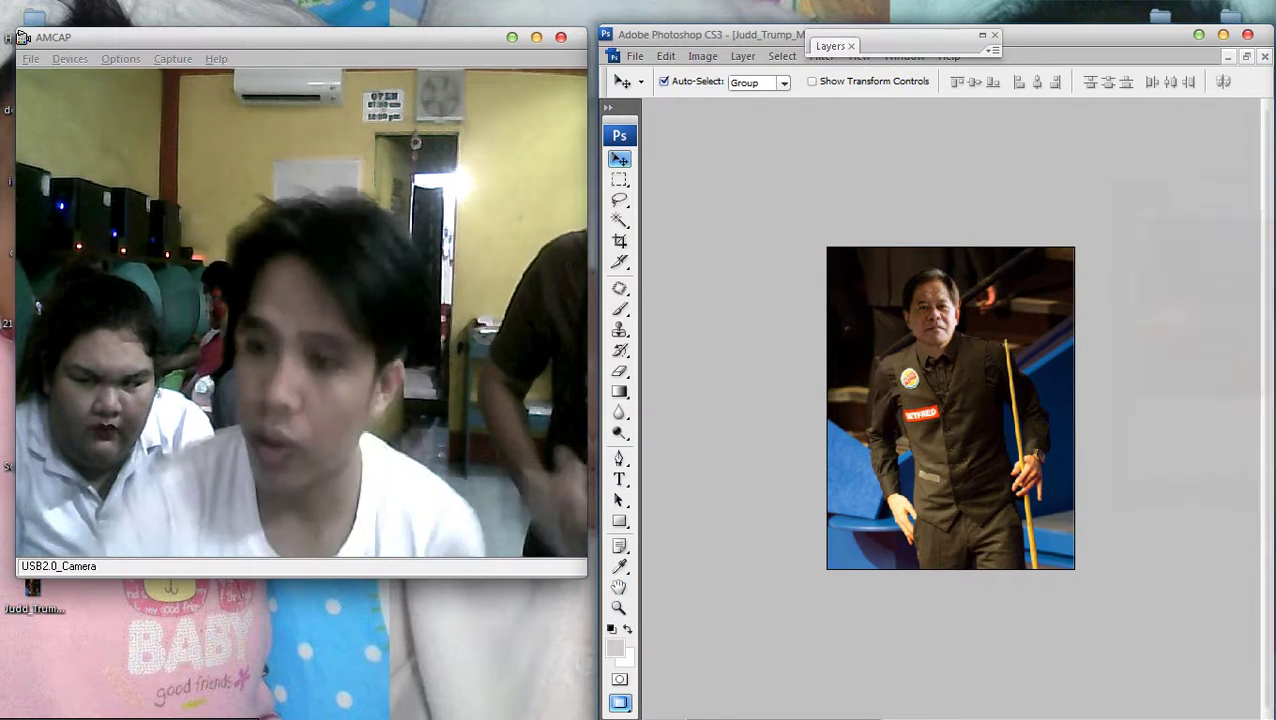
{"action": "key", "text": "ctrl+minus"}
{"action": "key", "text": "ctrl+plus"}
{"action": "key", "text": "ctrl+plus"}
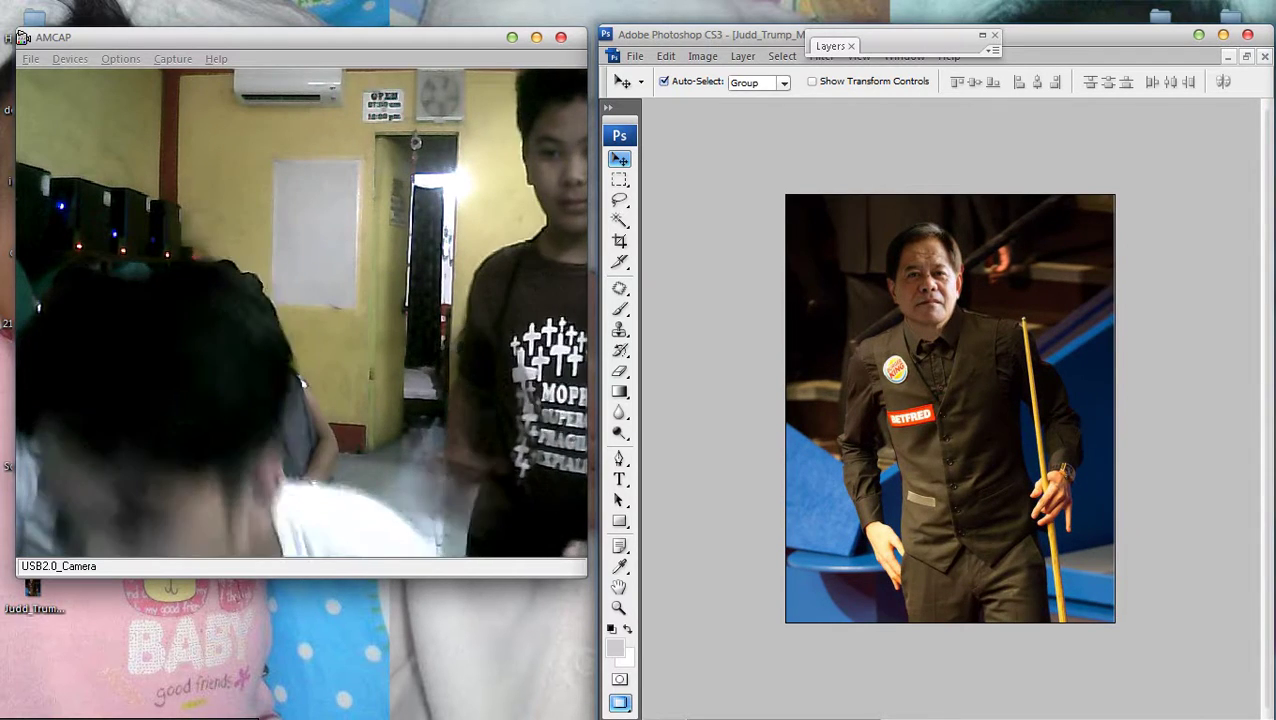
{"action": "key", "text": "ctrl+minus"}
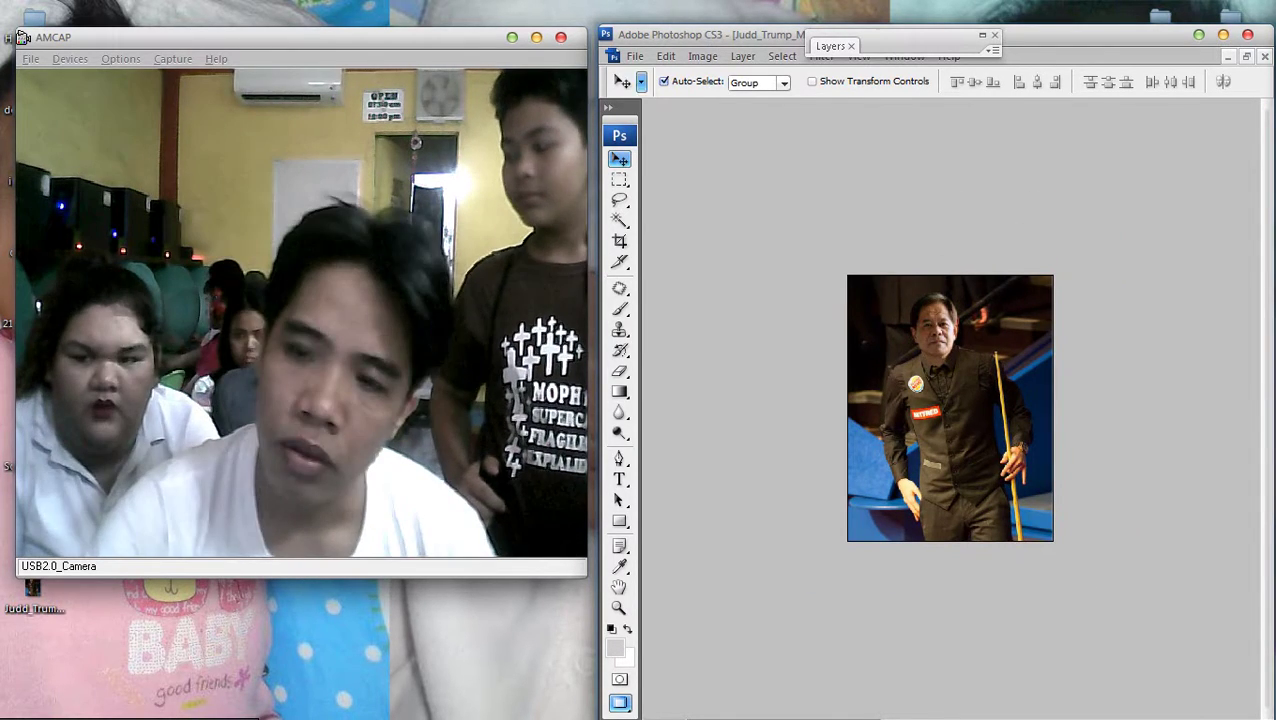
{"action": "key", "text": "alt+f"}
{"action": "key", "text": "Escape"}
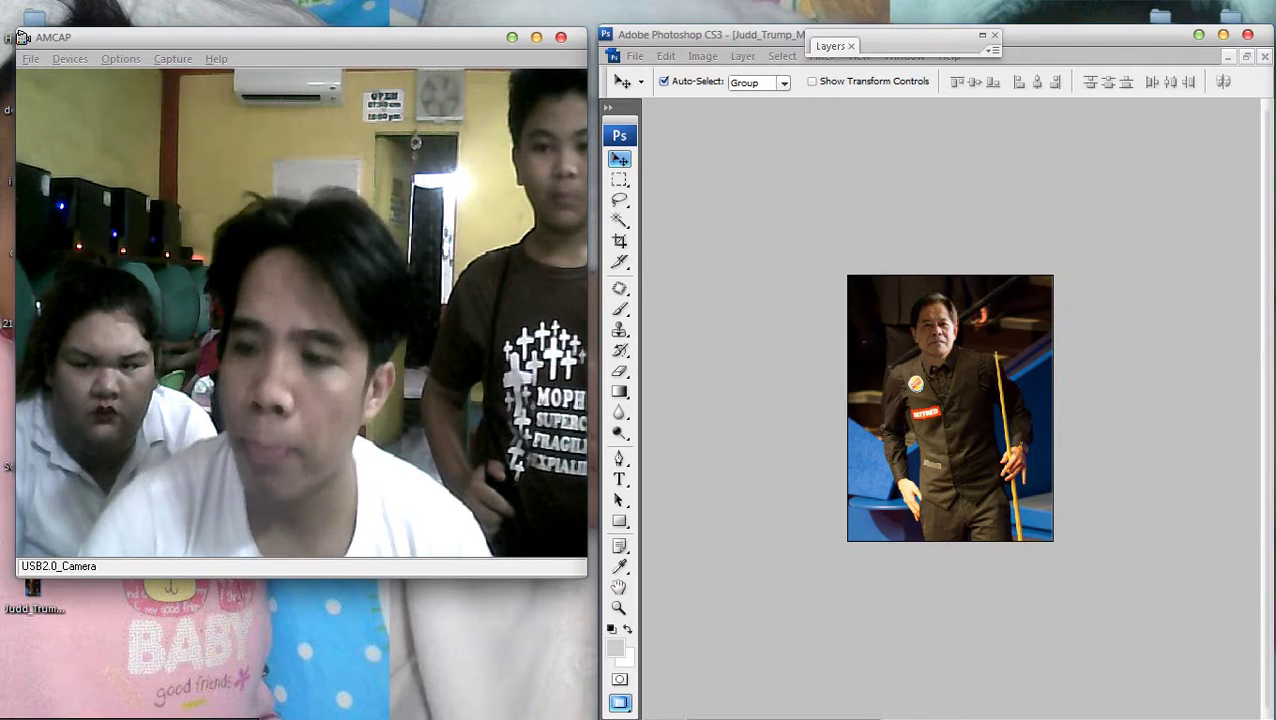
Save the image to the Desktop as the JPEG ok.jpg
{"action": "key", "text": "ctrl+shift+s"}
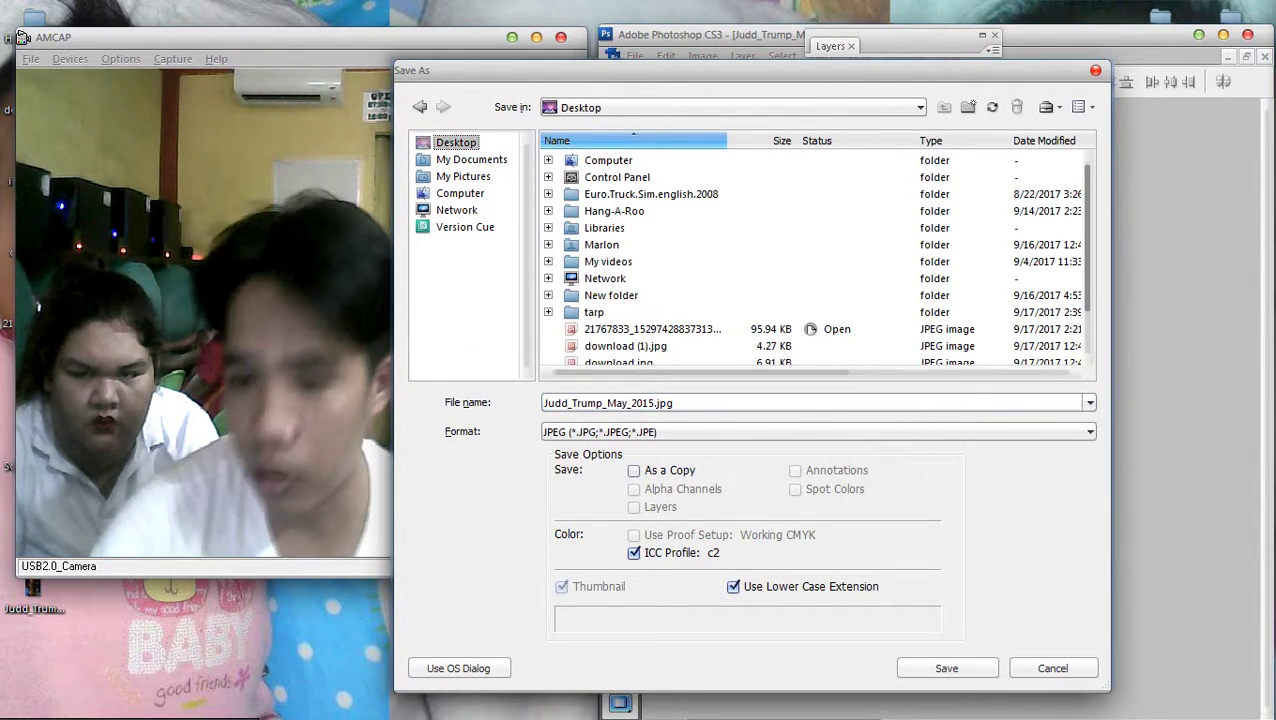
{"action": "type", "text": "ok"}
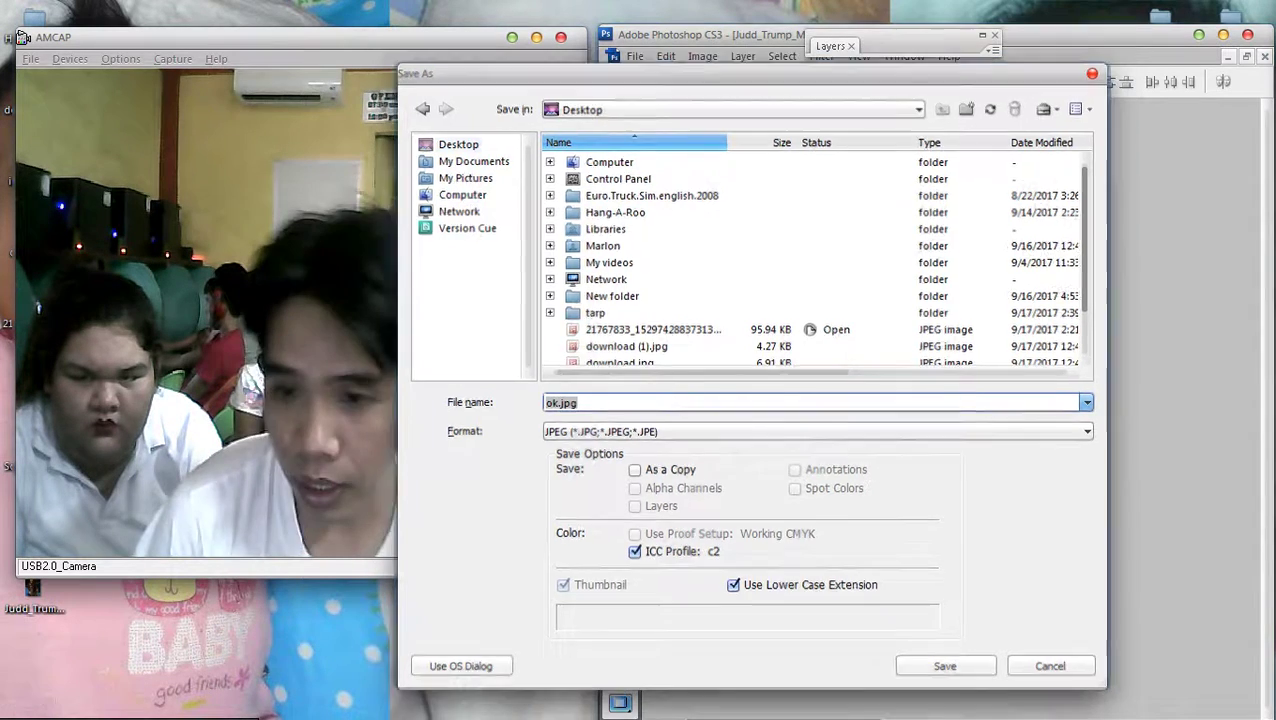
{"action": "key", "text": "Return"}
{"action": "key", "text": "Return"}
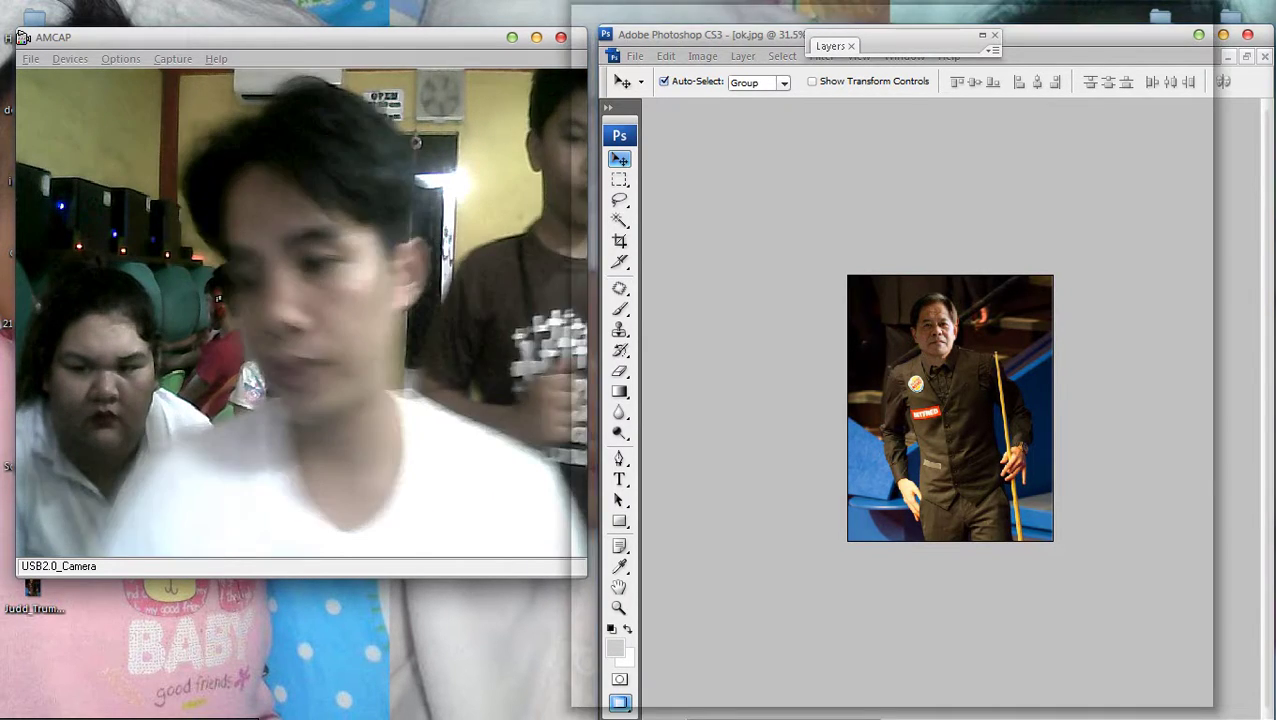
{"action": "key", "text": "super+e"}
Open the Desktop folder and select ok.jpg
{"action": "left_click", "coordinate": [630, 104]}
{"action": "double_click", "coordinate": [850, 110]}
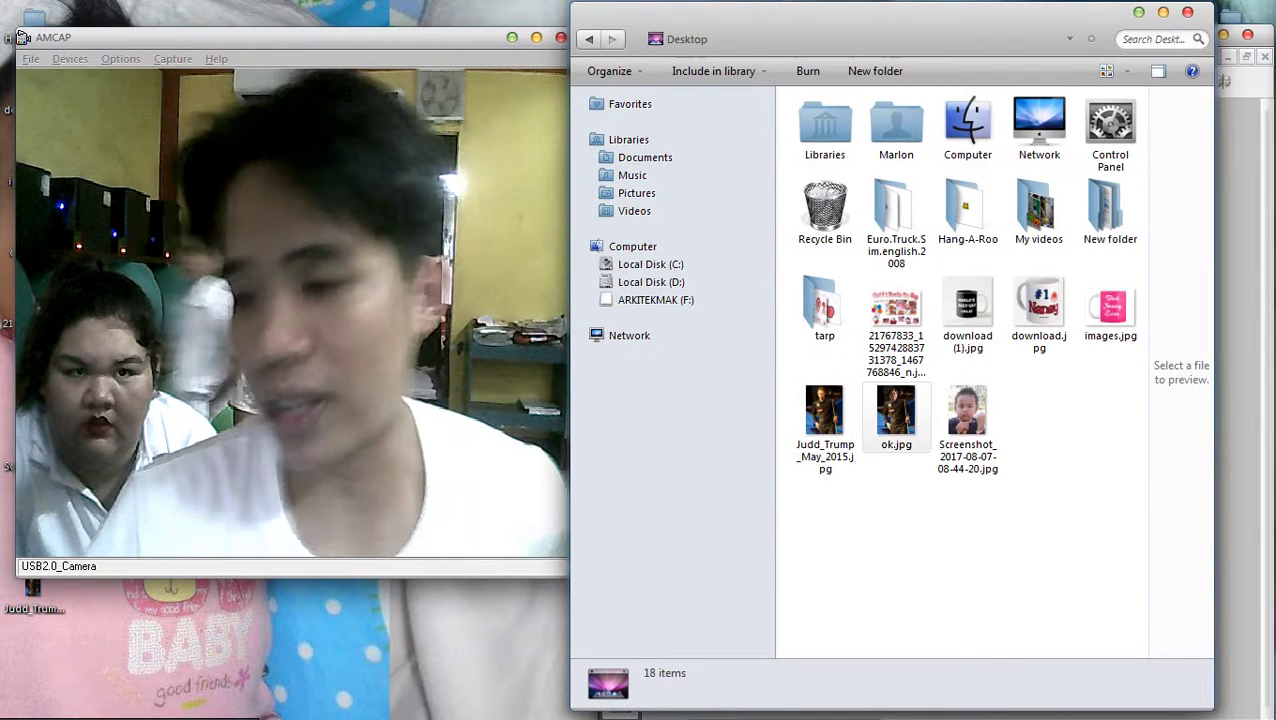
{"action": "left_click", "coordinate": [896, 415]}
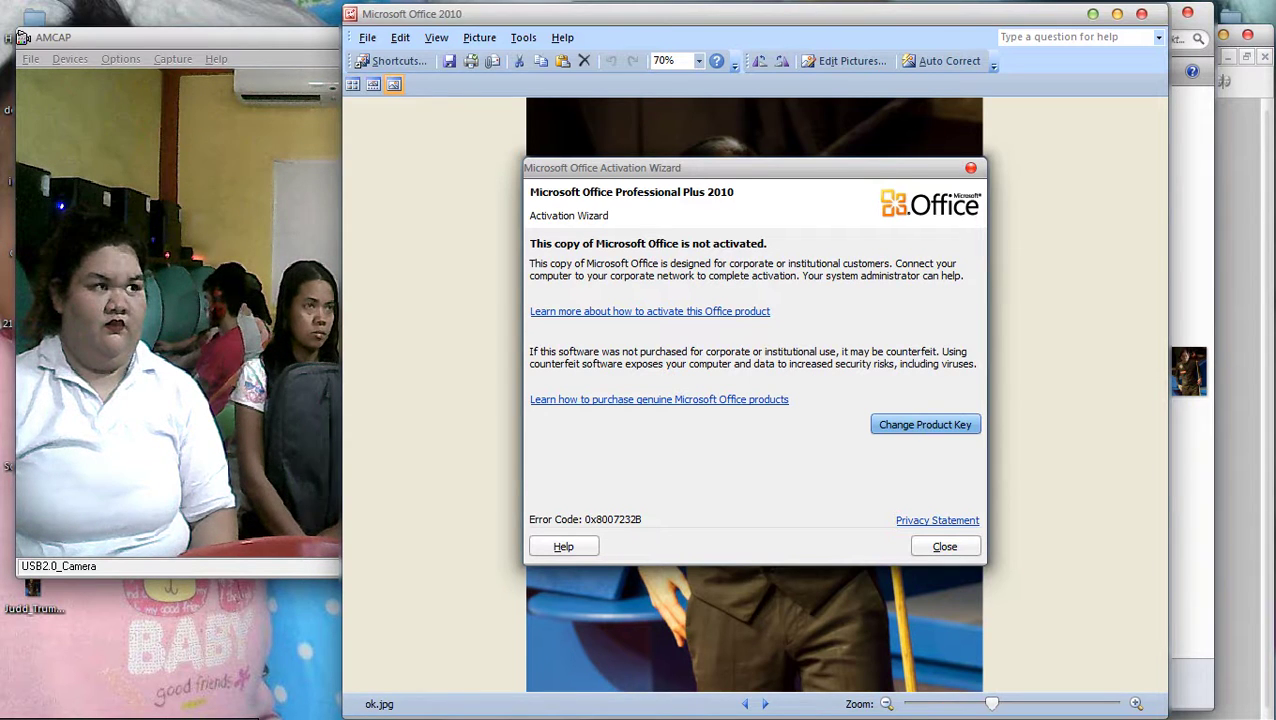
Dismiss the Office activation notice and auto-correct ok.jpg in Picture Manager
{"action": "key", "text": "Tab"}
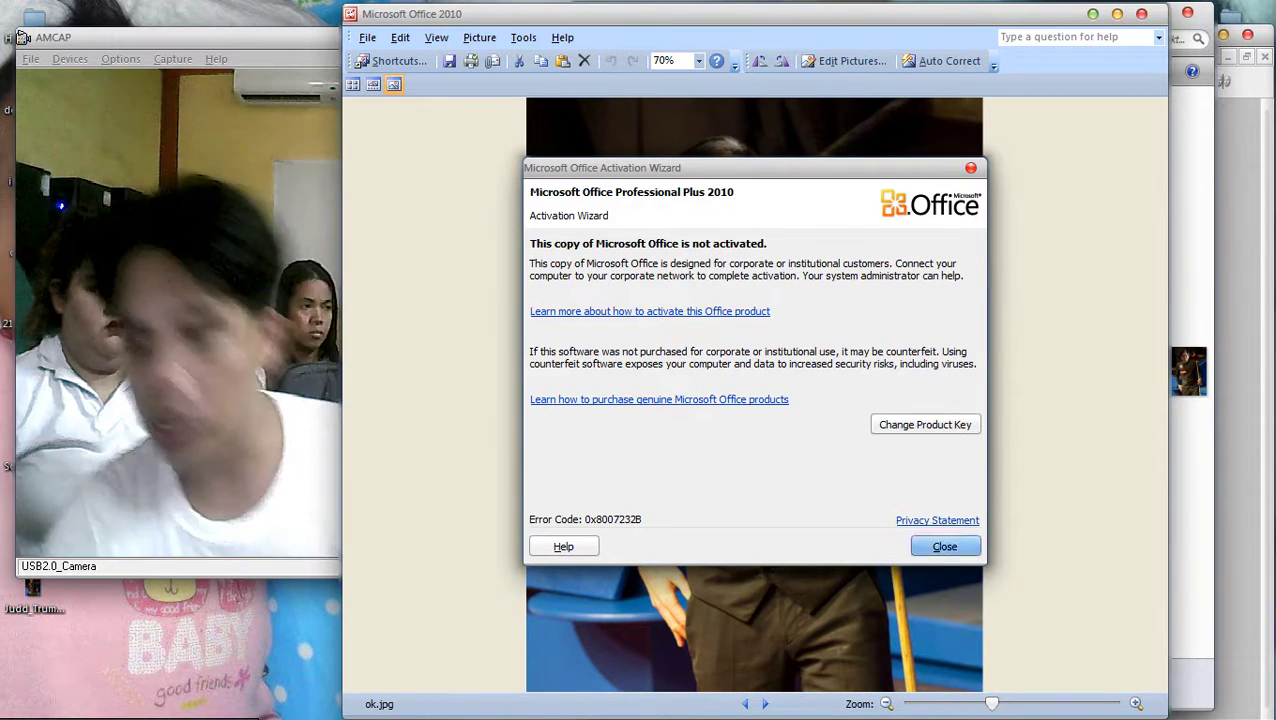
{"action": "key", "text": "Return"}
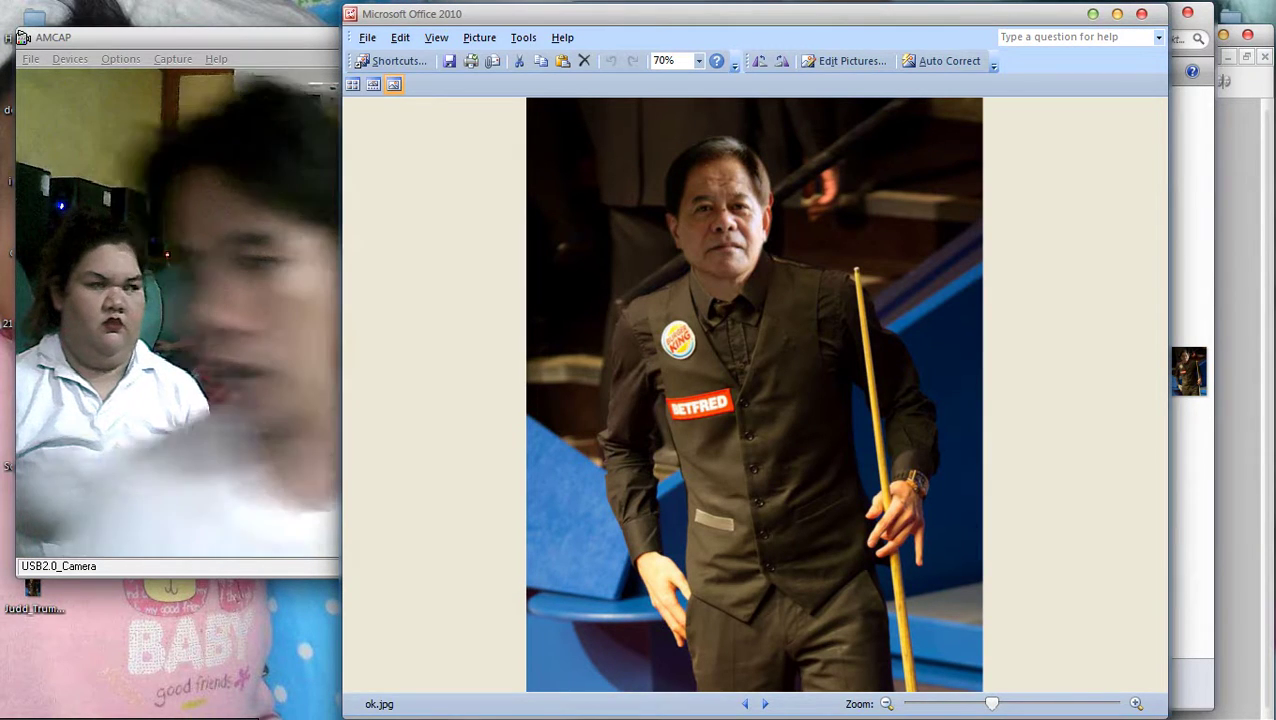
{"action": "left_click", "coordinate": [943, 61]}
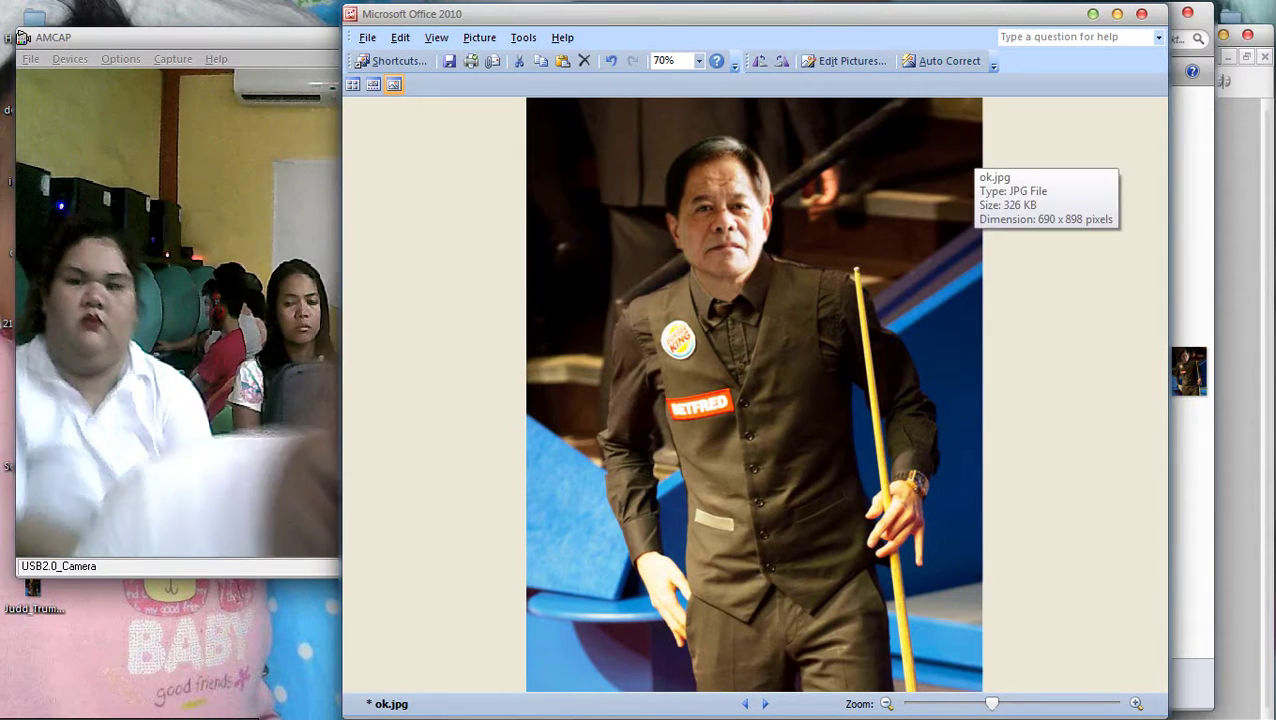
{"action": "scroll", "coordinate": [754, 394], "scroll_direction": "down", "scroll_amount": 2}
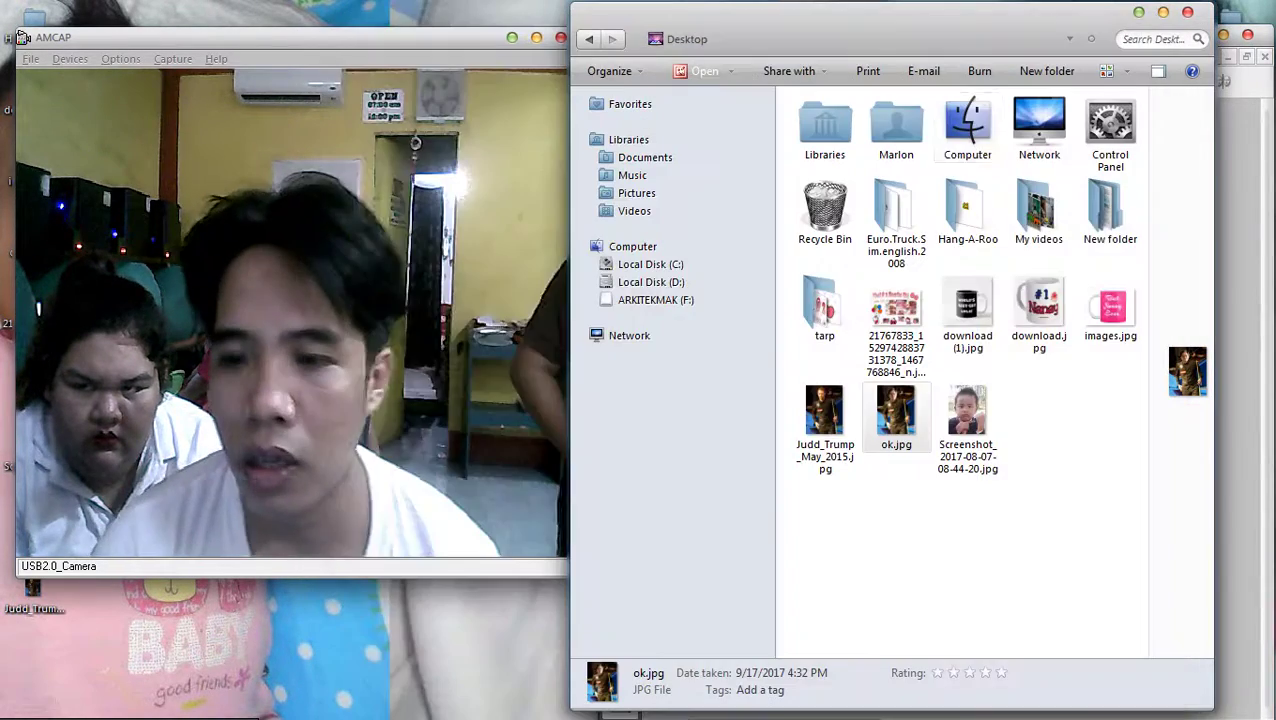
{"action": "key", "text": "alt+Tab"}
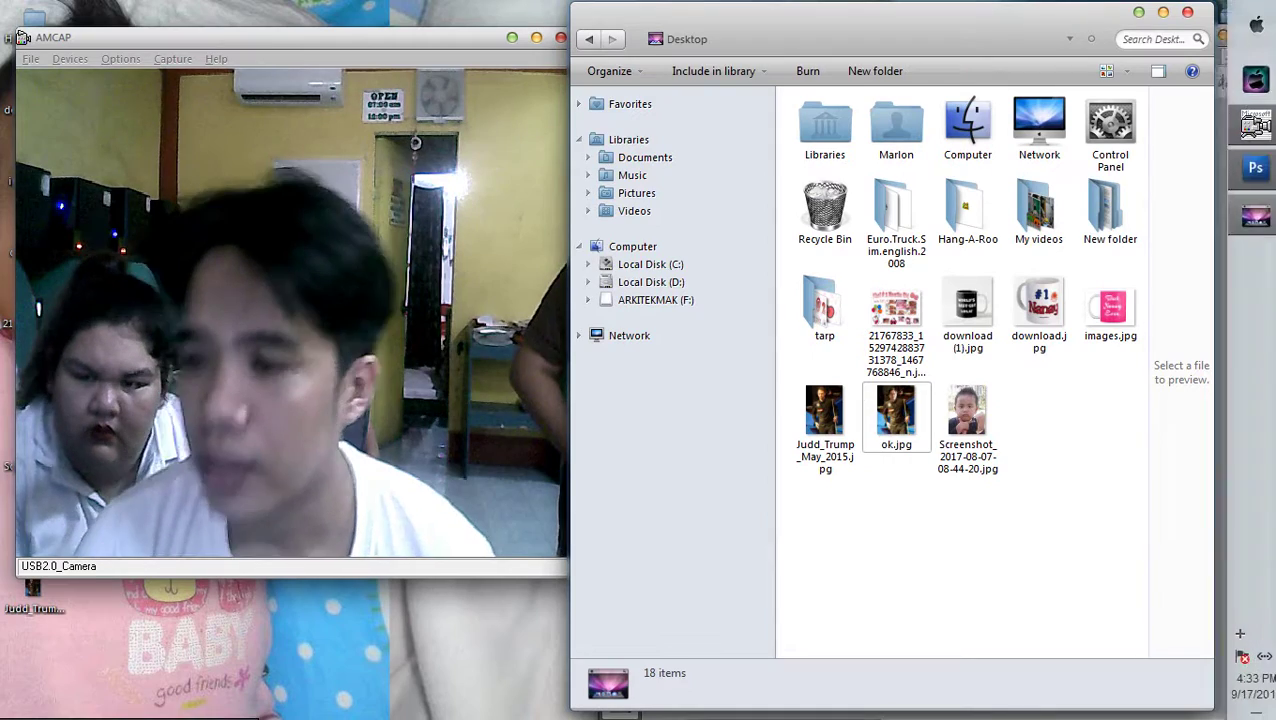
Delete Layer 1 in Photoshop, removing the pasted face from the photo
{"action": "key", "text": "alt+Tab"}
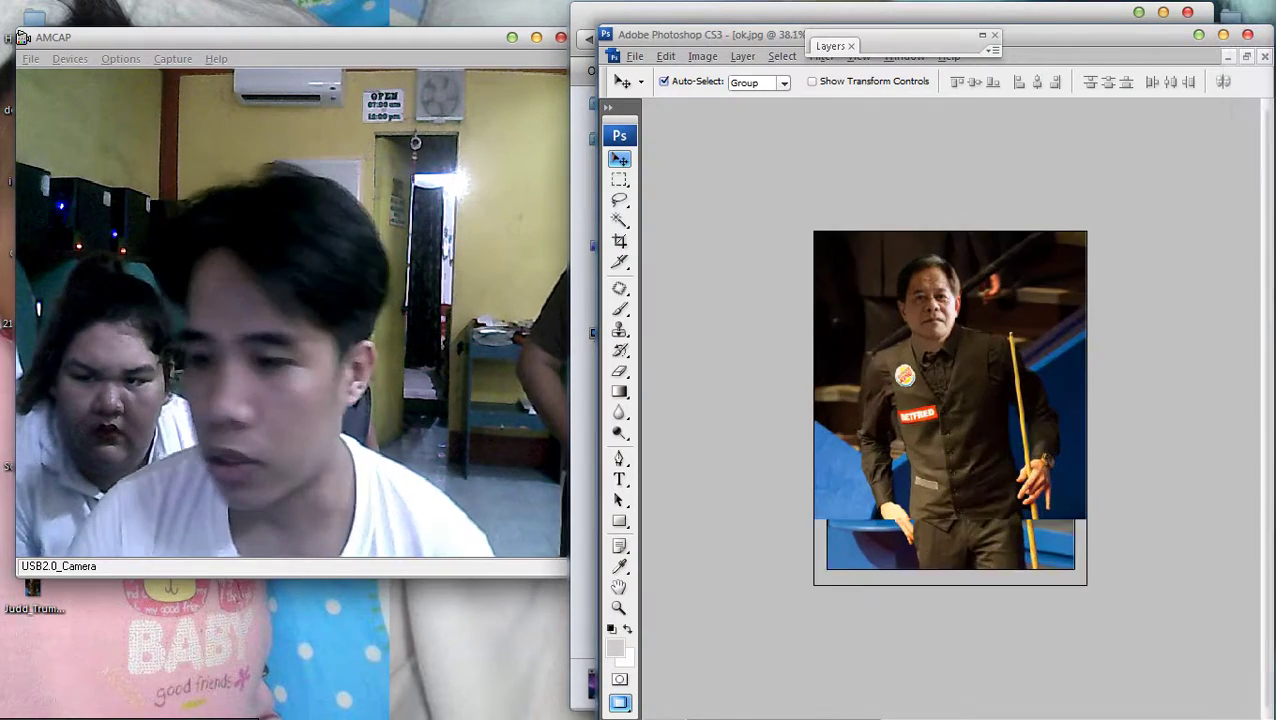
{"action": "key", "text": "ctrl+0"}
{"action": "key", "text": "F7"}
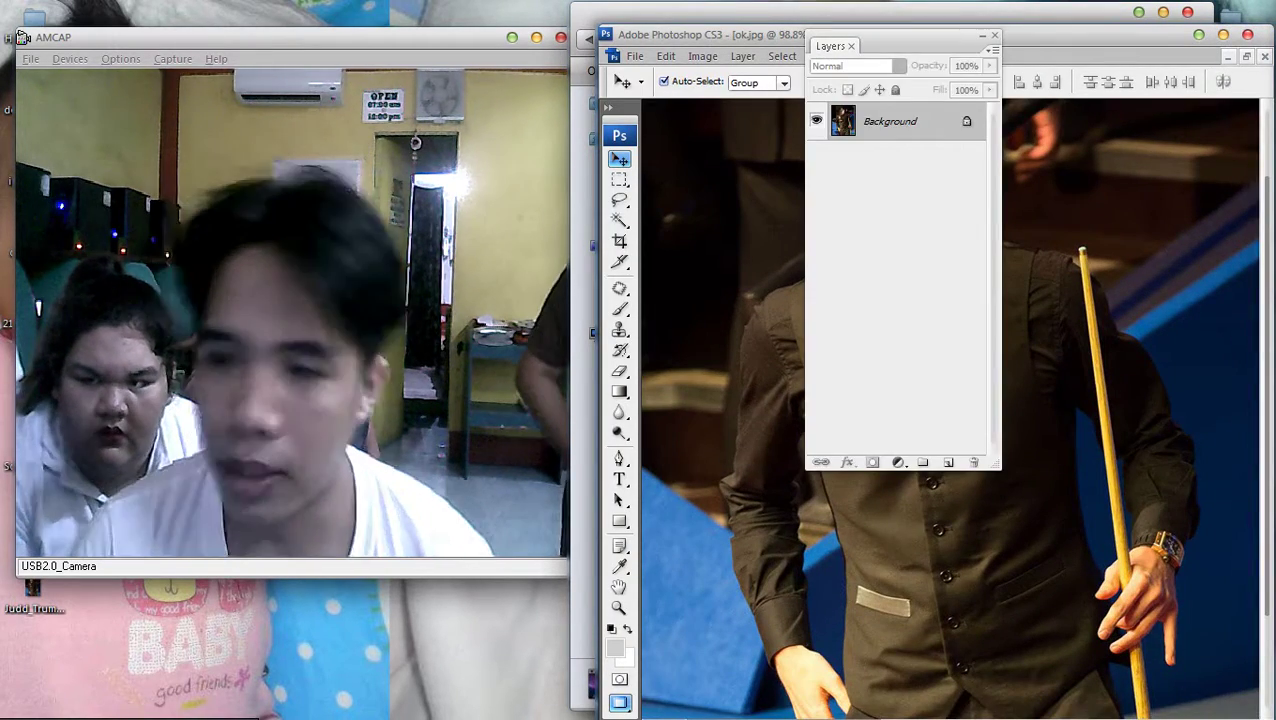
{"action": "key", "text": "F7"}
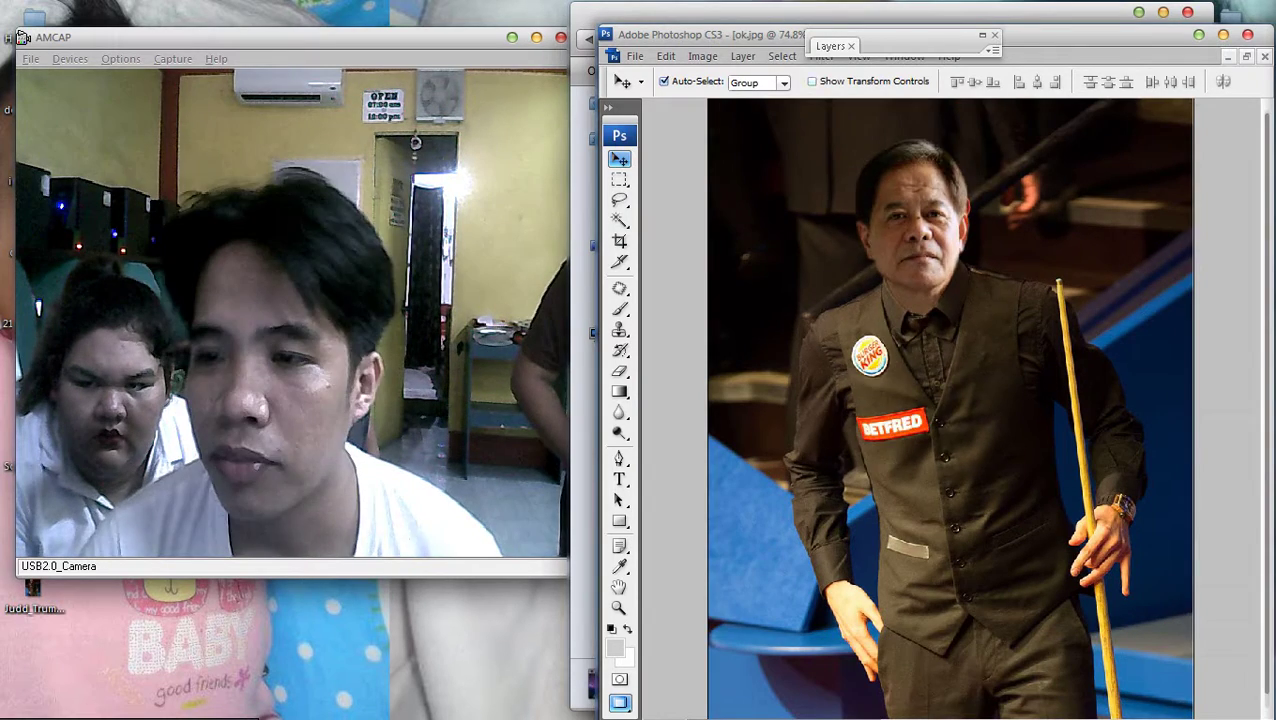
{"action": "key", "text": "F7"}
{"action": "key", "text": "F7"}
{"action": "key", "text": "ctrl+minus"}
{"action": "right_click", "coordinate": [917, 243]}
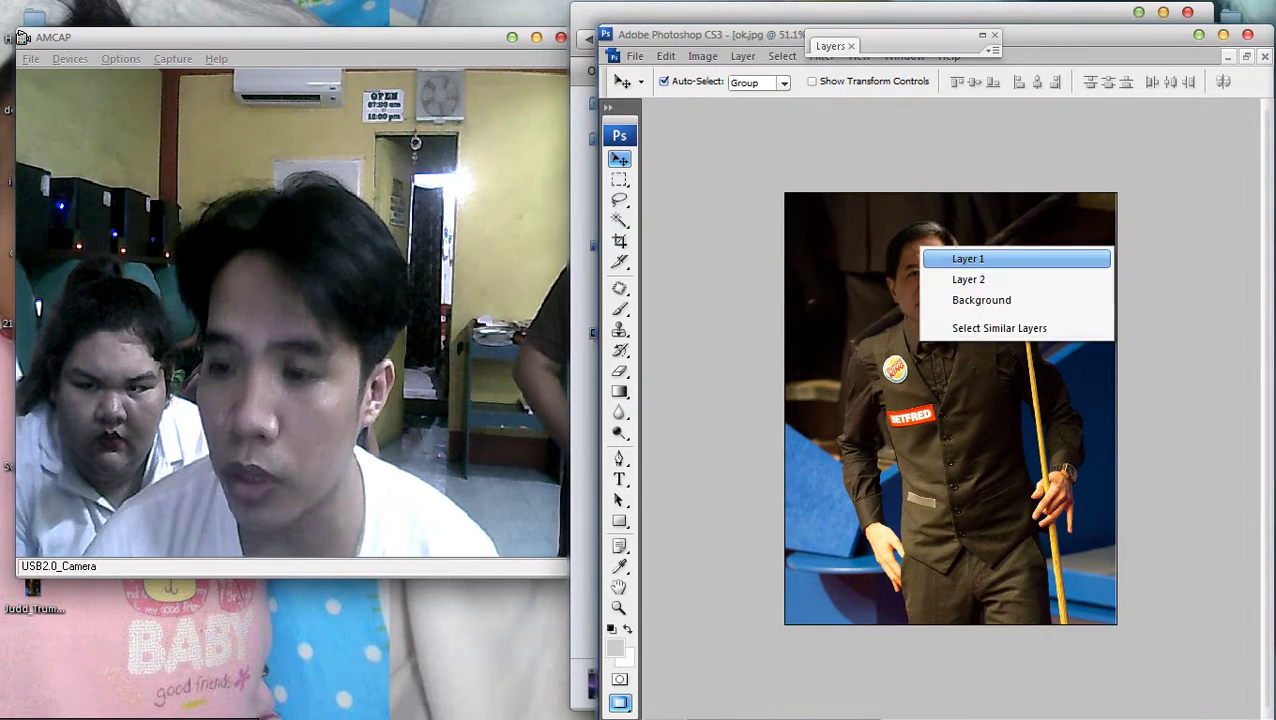
{"action": "left_click", "coordinate": [963, 253]}
{"action": "key", "text": "Delete"}
{"action": "key", "text": "ctrl+minus"}
Glance at the browser's image results of the player, then return to the Desktop folder
{"action": "key", "text": "alt+Tab"}
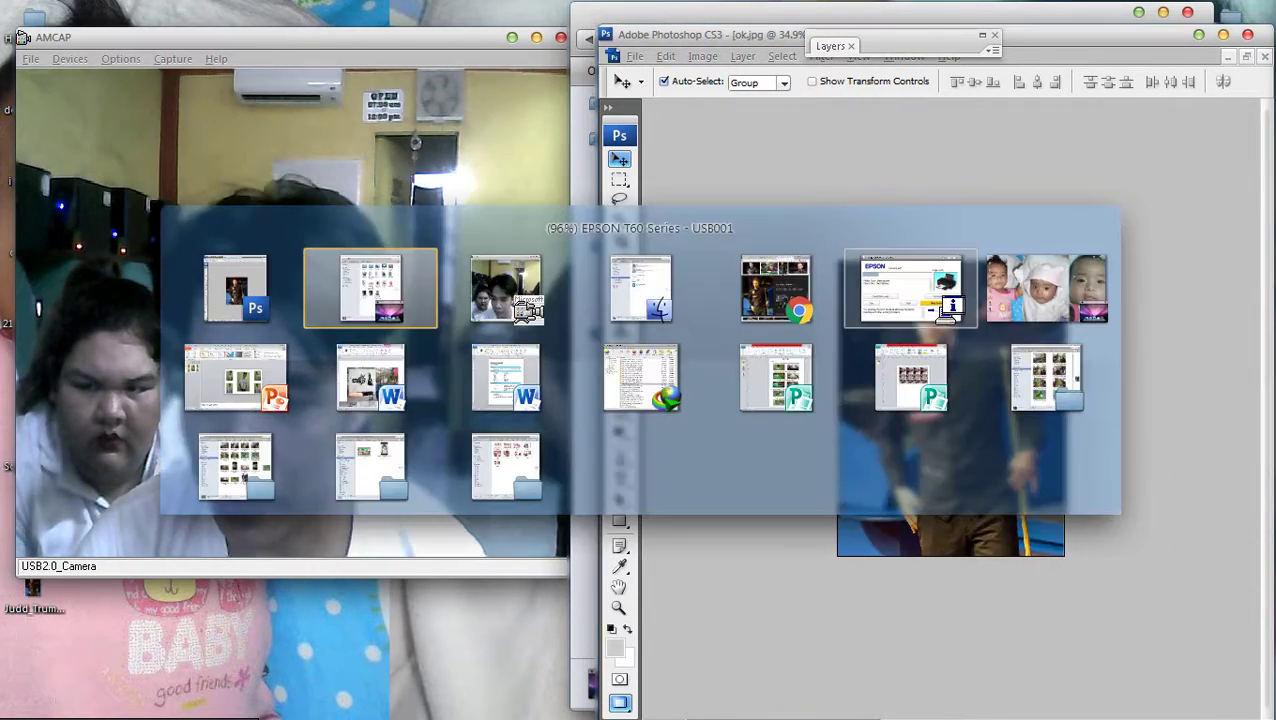
{"action": "key", "text": "Escape"}
{"action": "key", "text": "alt+Tab"}
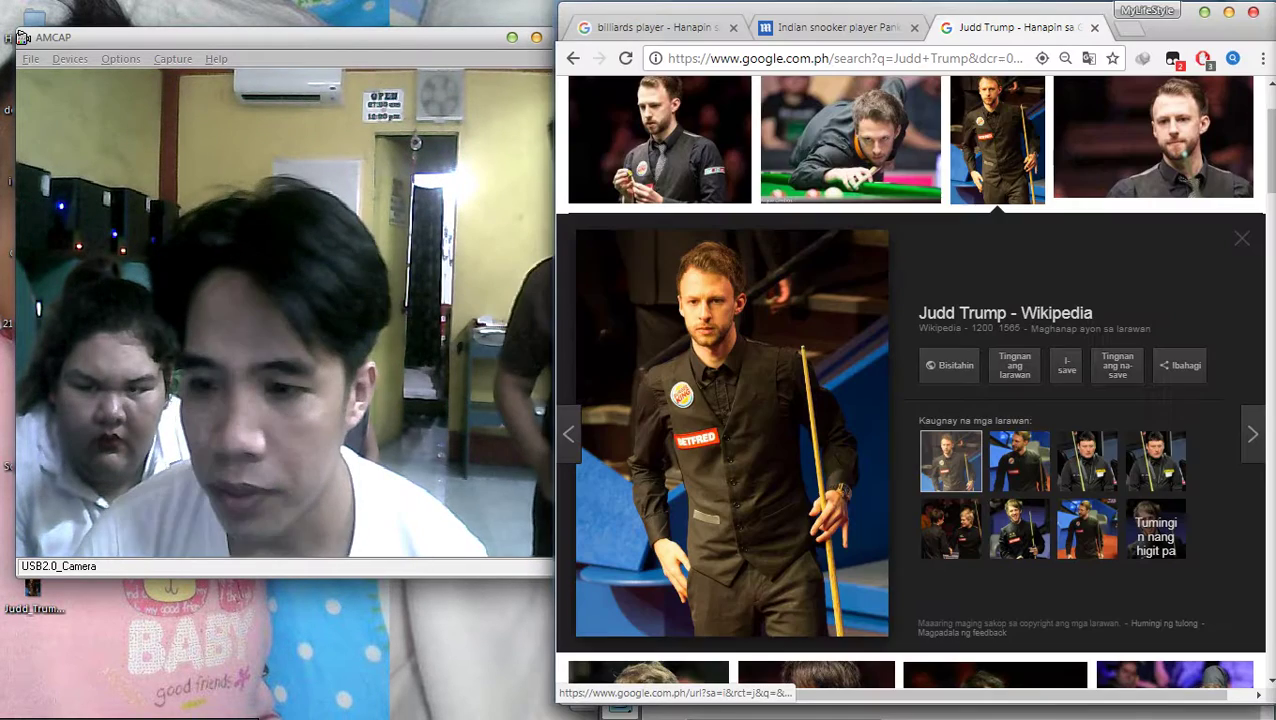
{"action": "key", "text": "alt+Tab"}
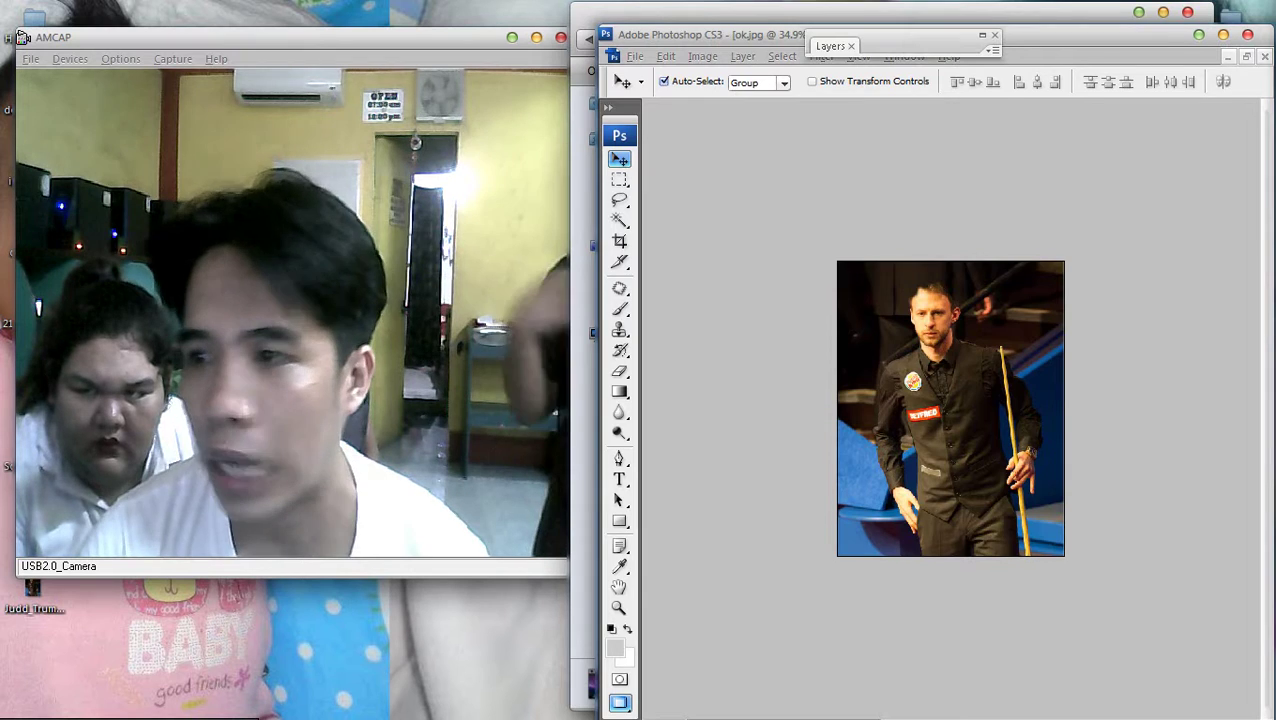
{"action": "key", "text": "alt+Tab"}
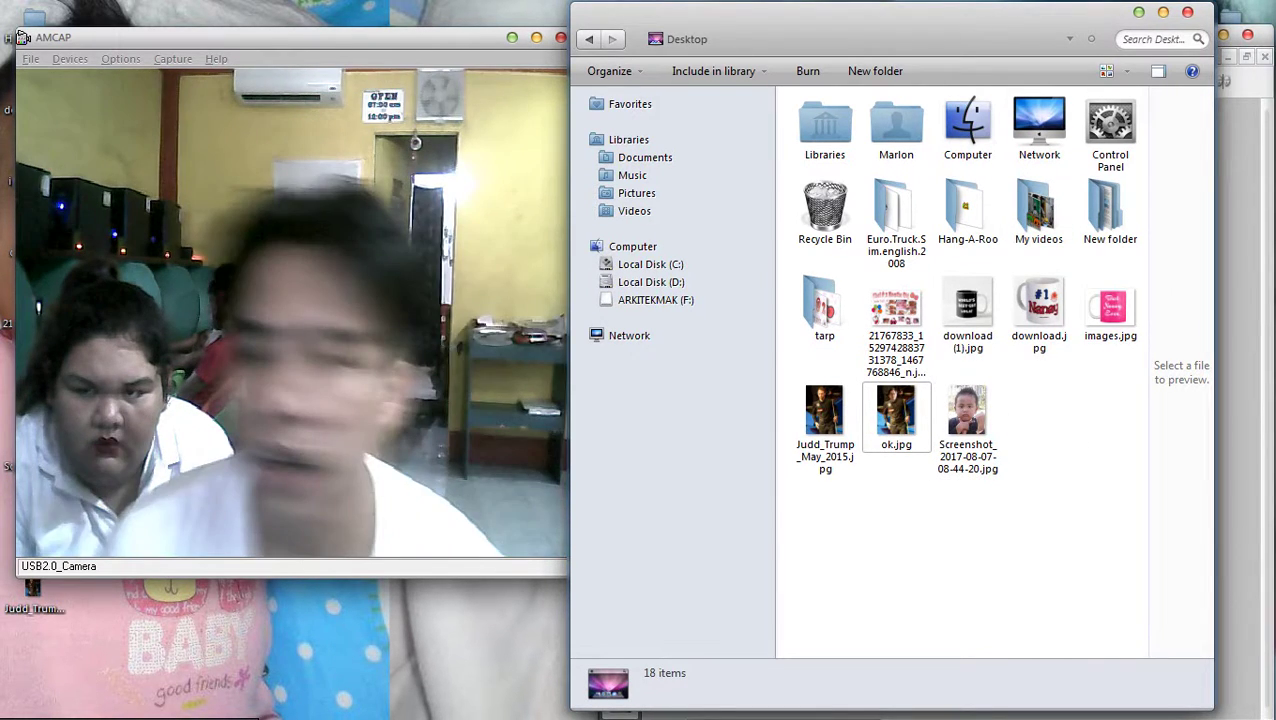
Cycle to the Desktop folder window and open the user's profile folder from the Start menu
{"action": "key", "text": "alt+Tab"}
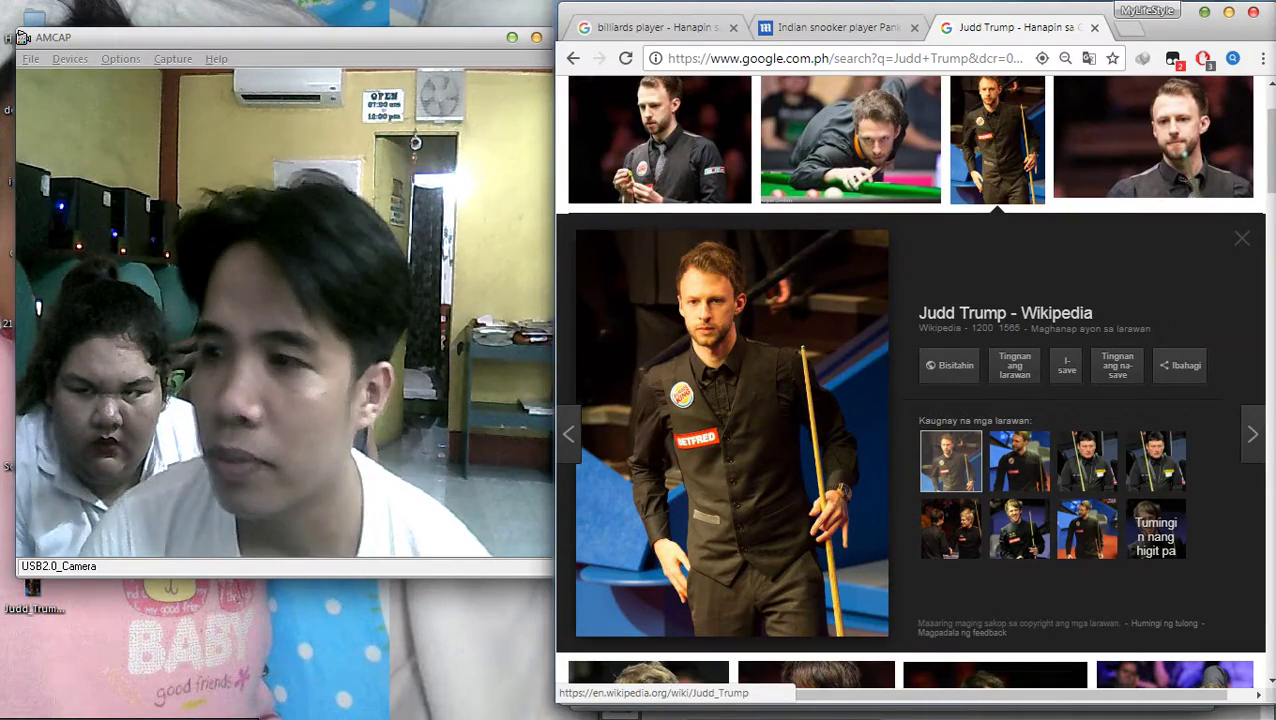
{"action": "key", "text": "alt+Tab"}
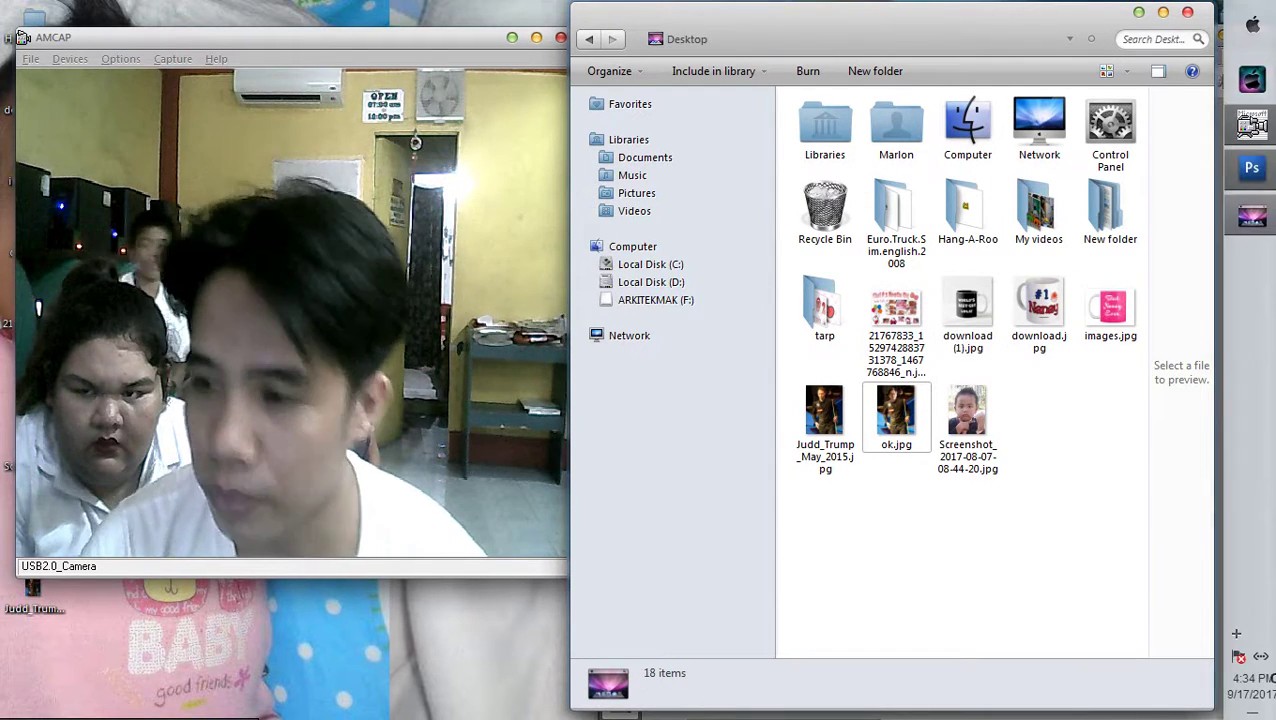
{"action": "key", "text": "alt+Tab"}
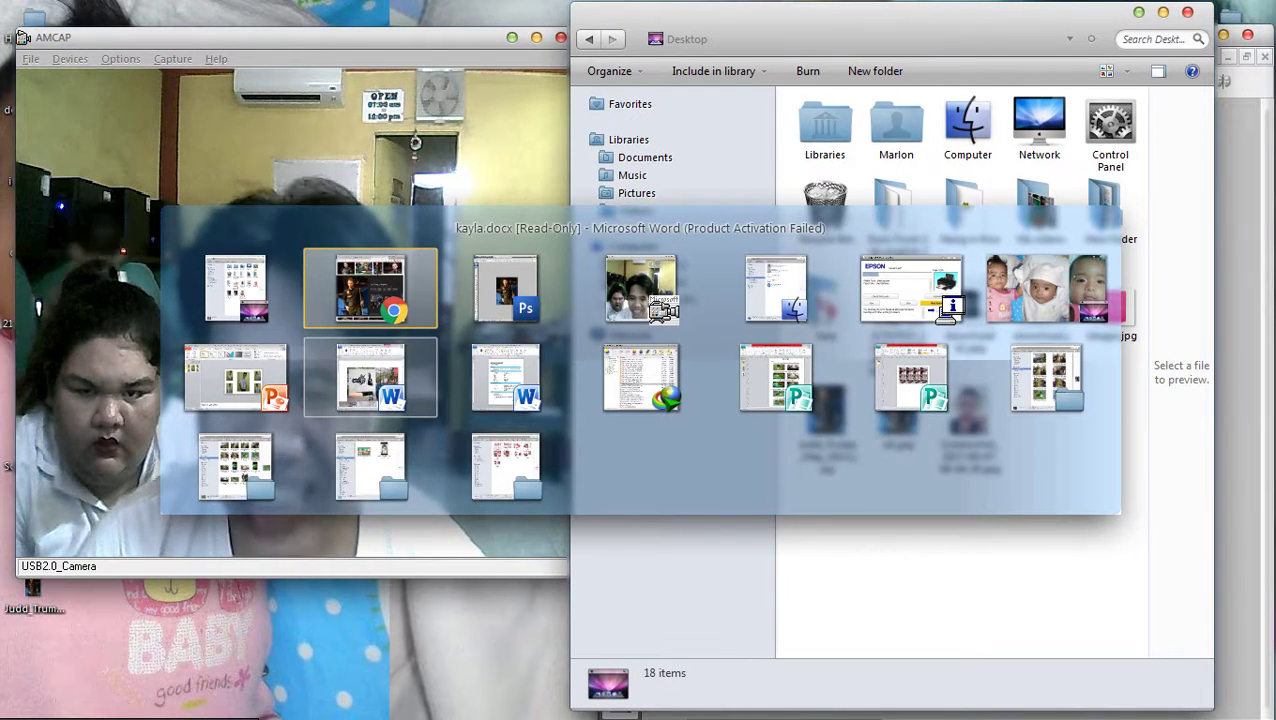
{"action": "key", "text": "Tab"}
{"action": "key", "text": "Tab"}
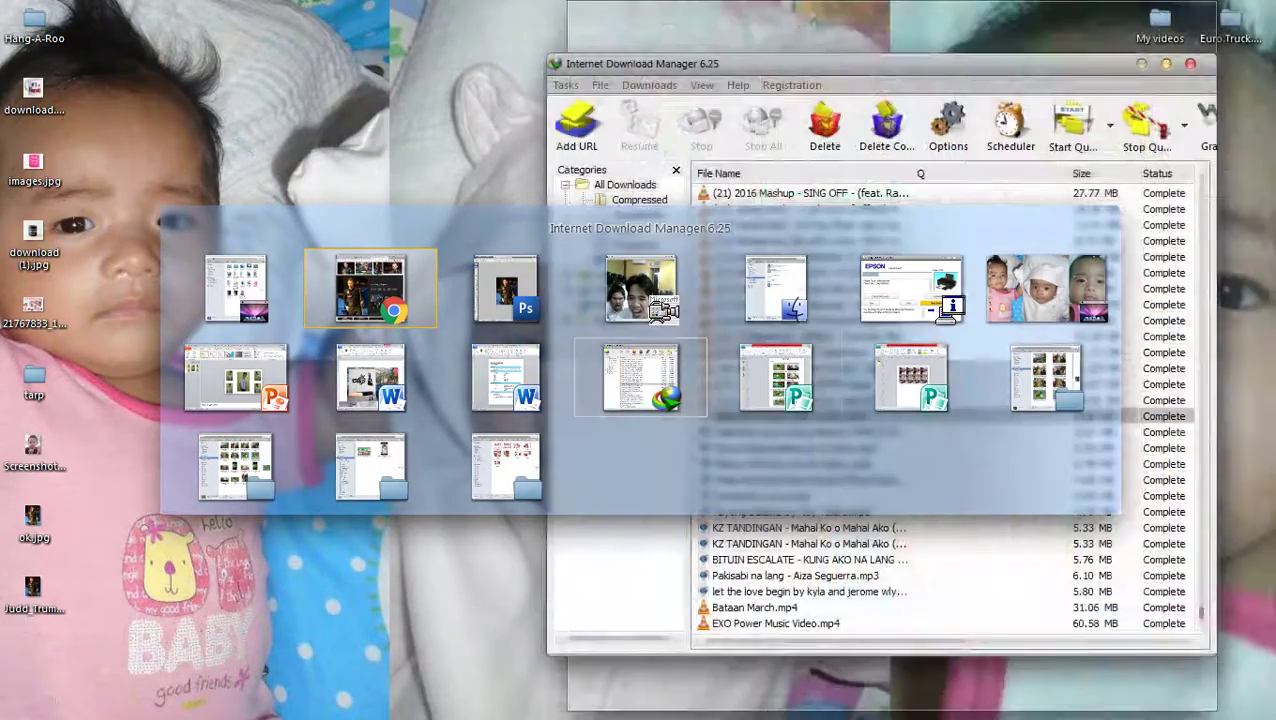
{"action": "key", "text": "Tab"}
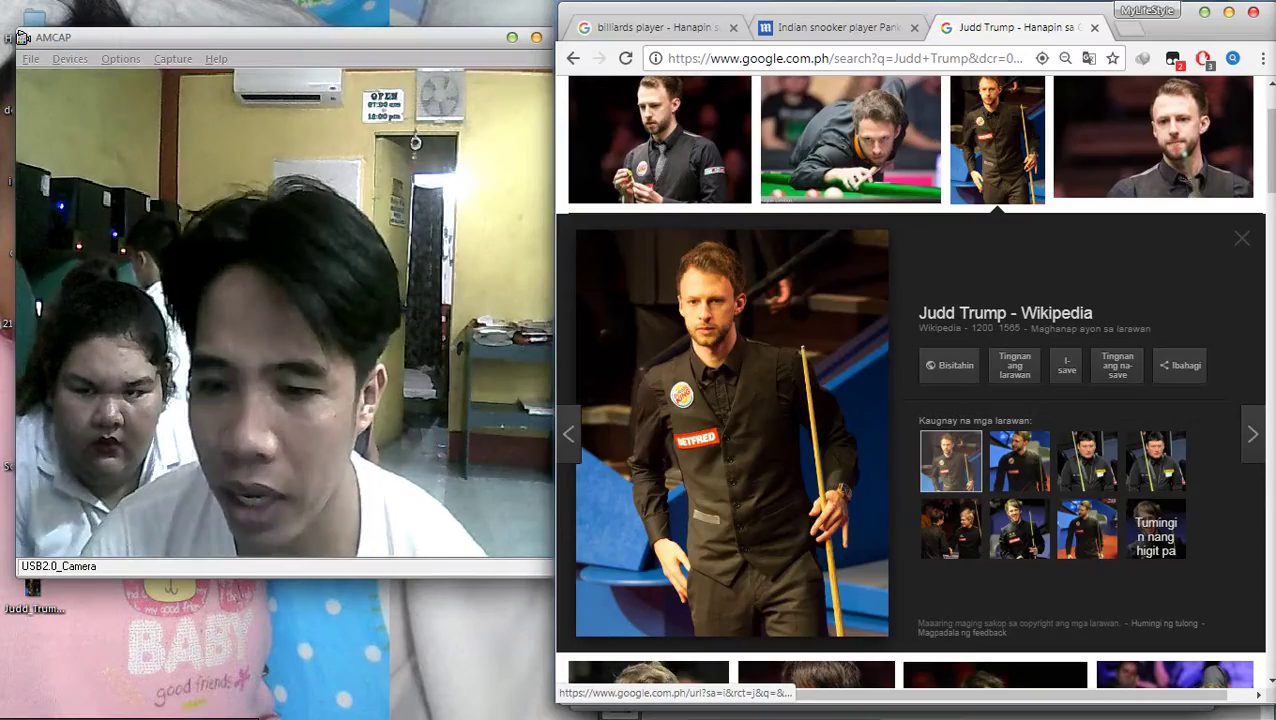
{"action": "key", "text": "alt+Tab"}
{"action": "key", "text": "Tab"}
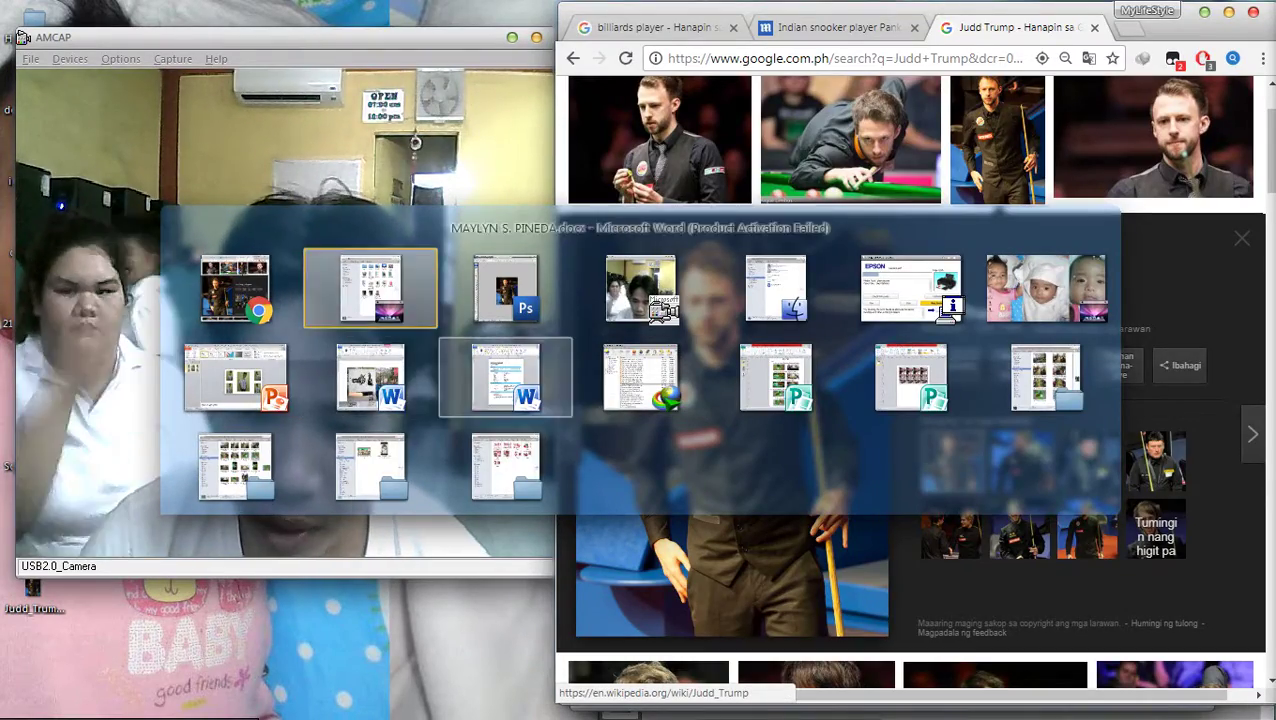
{"action": "key", "text": "Tab"}
{"action": "key", "text": "Tab"}
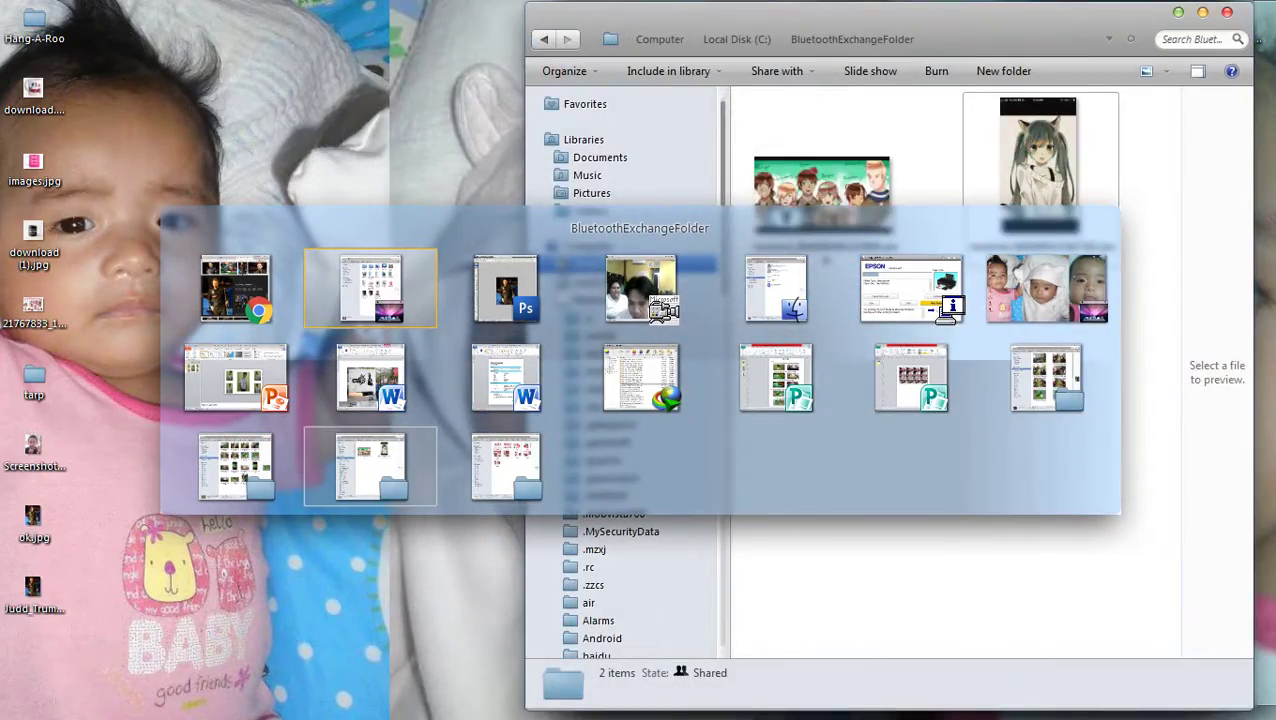
{"action": "key", "text": "Tab"}
{"action": "key", "text": "Tab"}
{"action": "key", "text": "Tab"}
{"action": "key", "text": "Tab"}
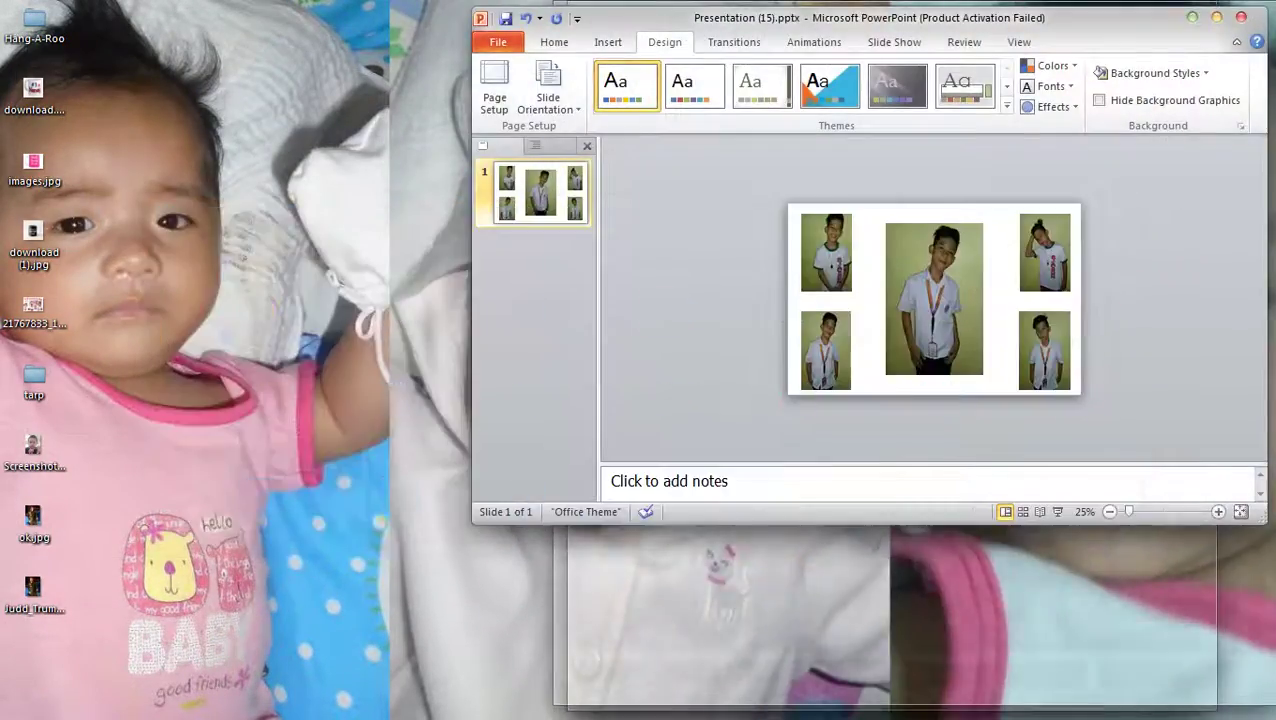
{"action": "key", "text": "super"}
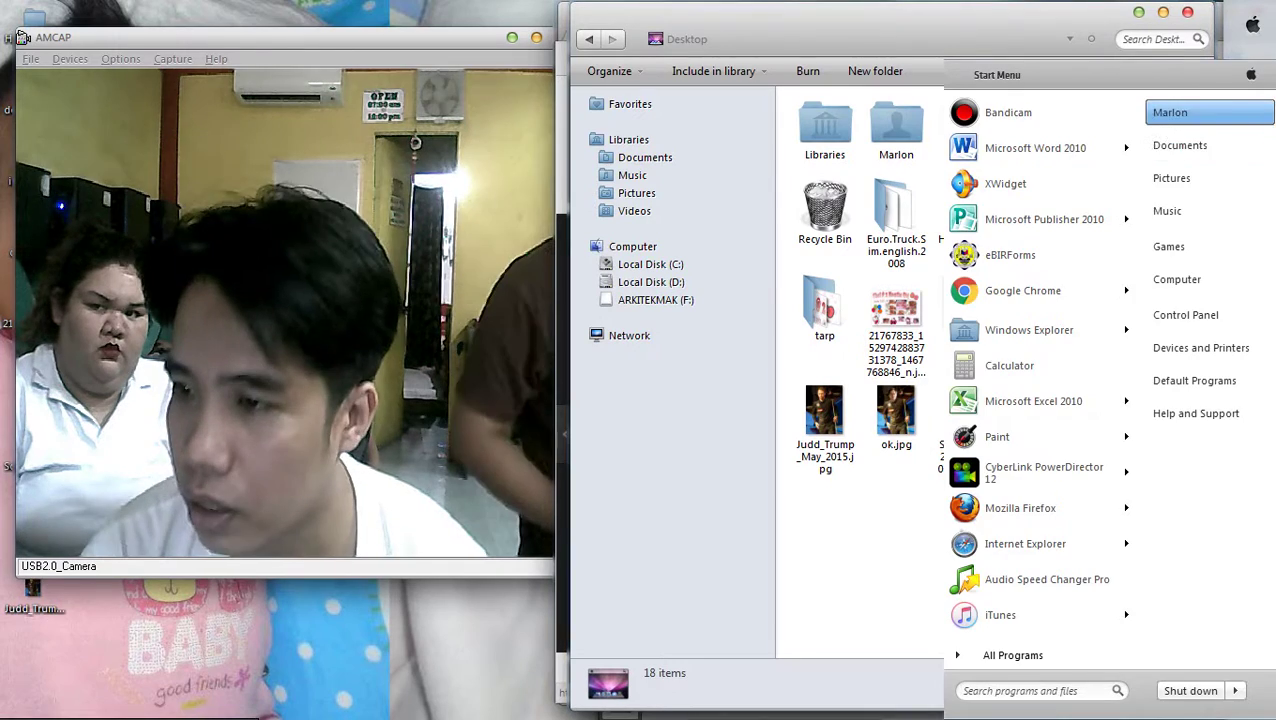
{"action": "key", "text": "Escape"}
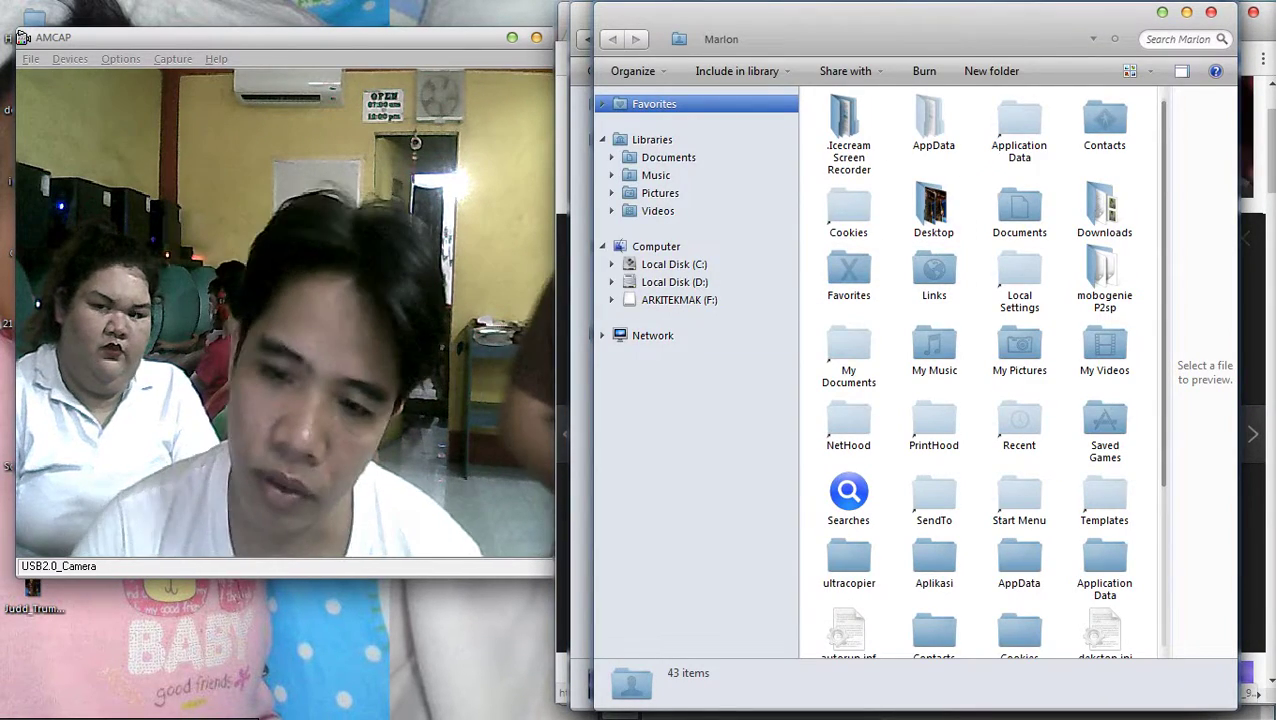
Return to the Desktop folder from the navigation pane
{"action": "left_click", "coordinate": [652, 335]}
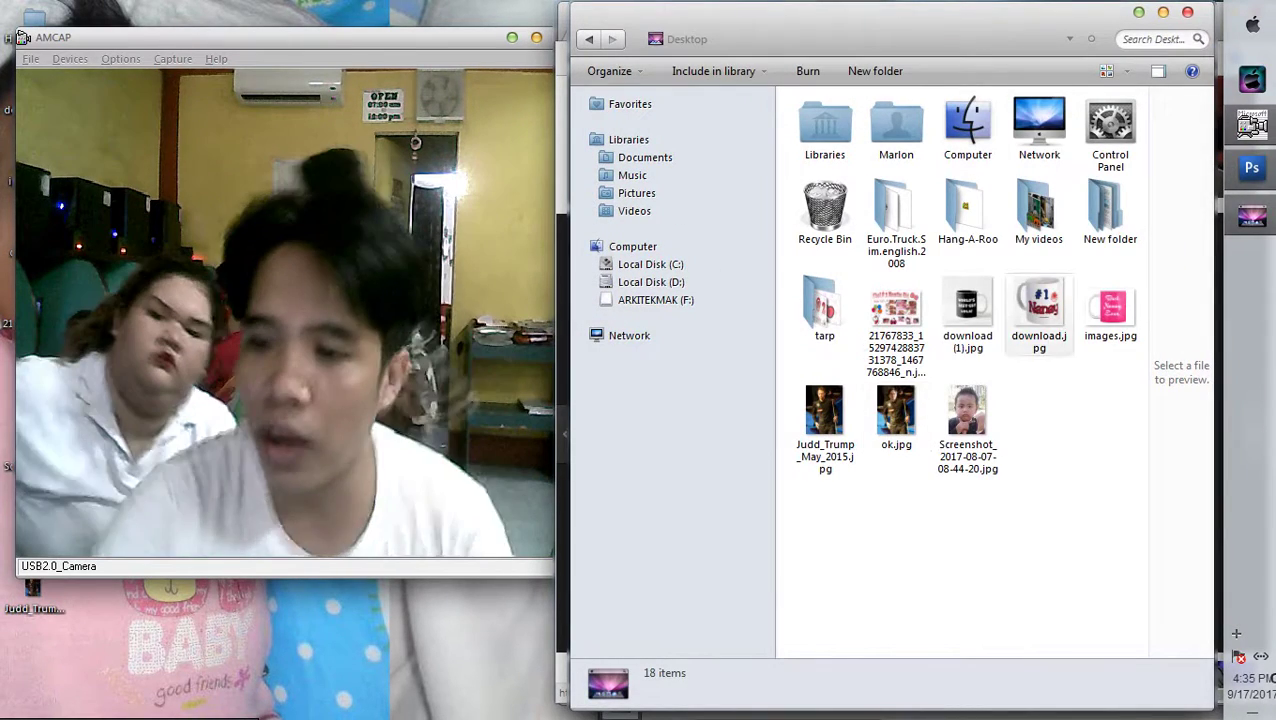
Open the Network location and refresh the list of network computers twice
{"action": "left_click", "coordinate": [629, 335]}
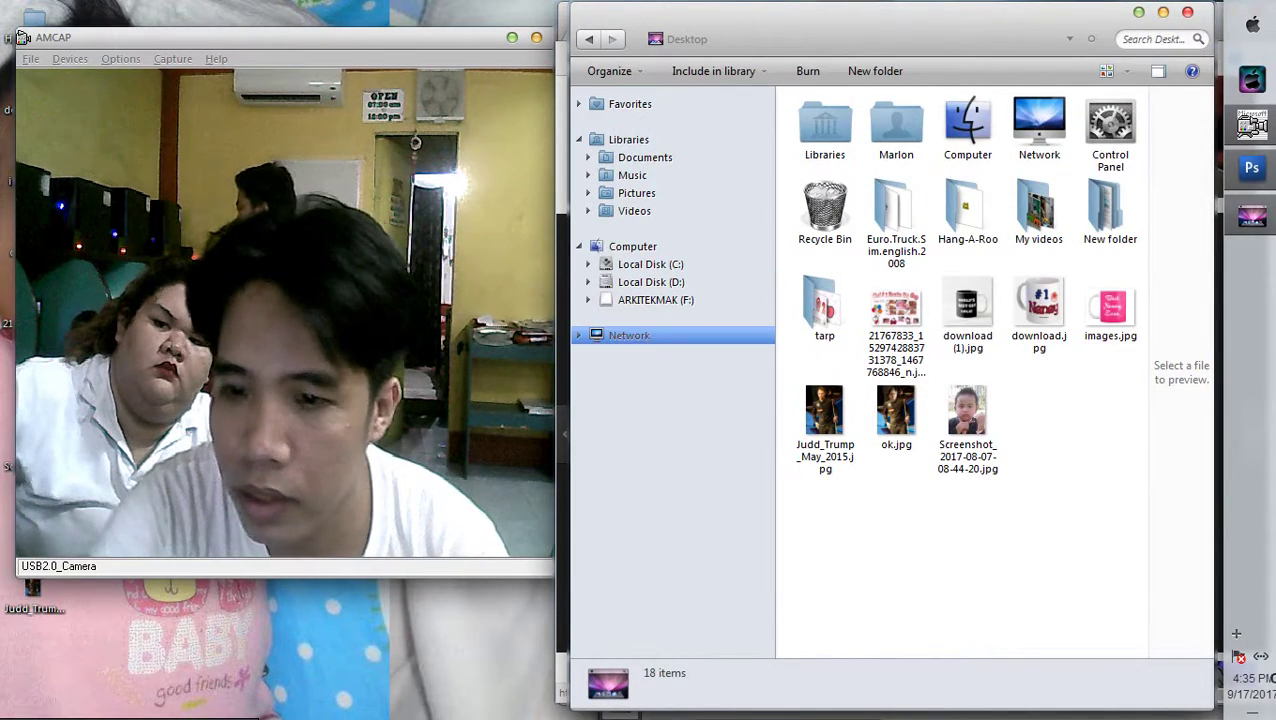
{"action": "right_click", "coordinate": [932, 314]}
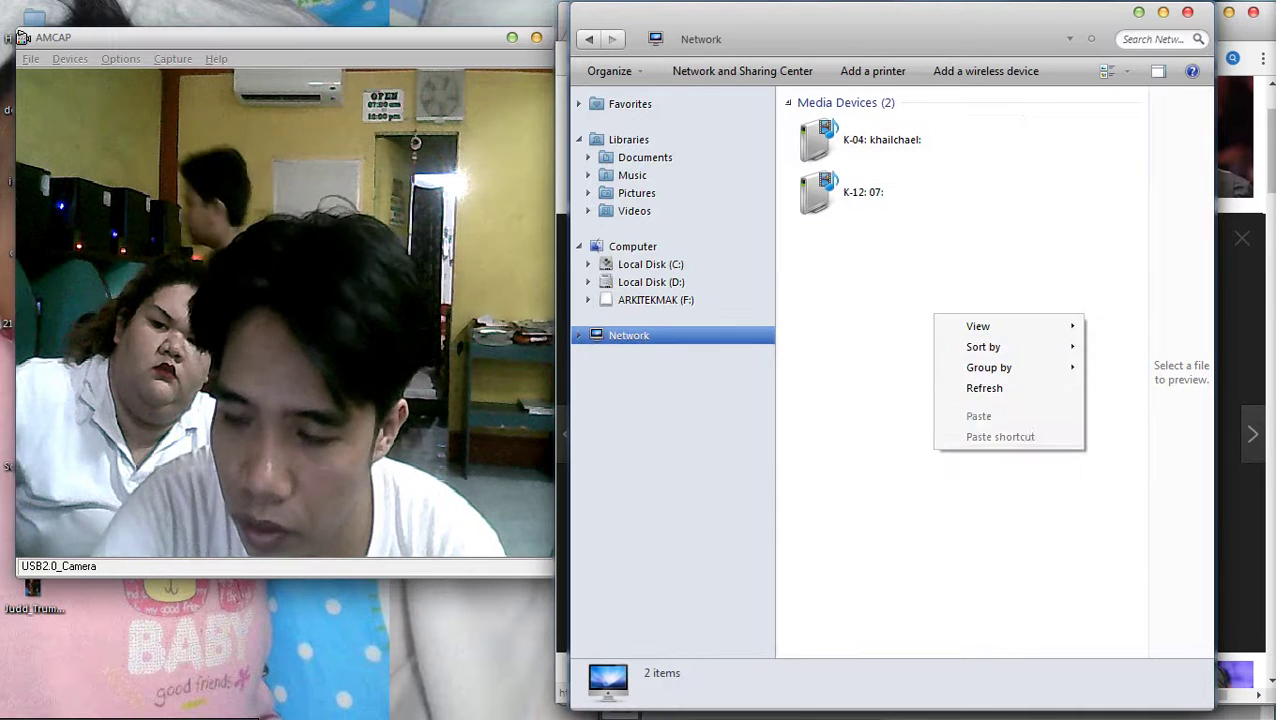
{"action": "left_click", "coordinate": [965, 387]}
{"action": "right_click", "coordinate": [943, 297]}
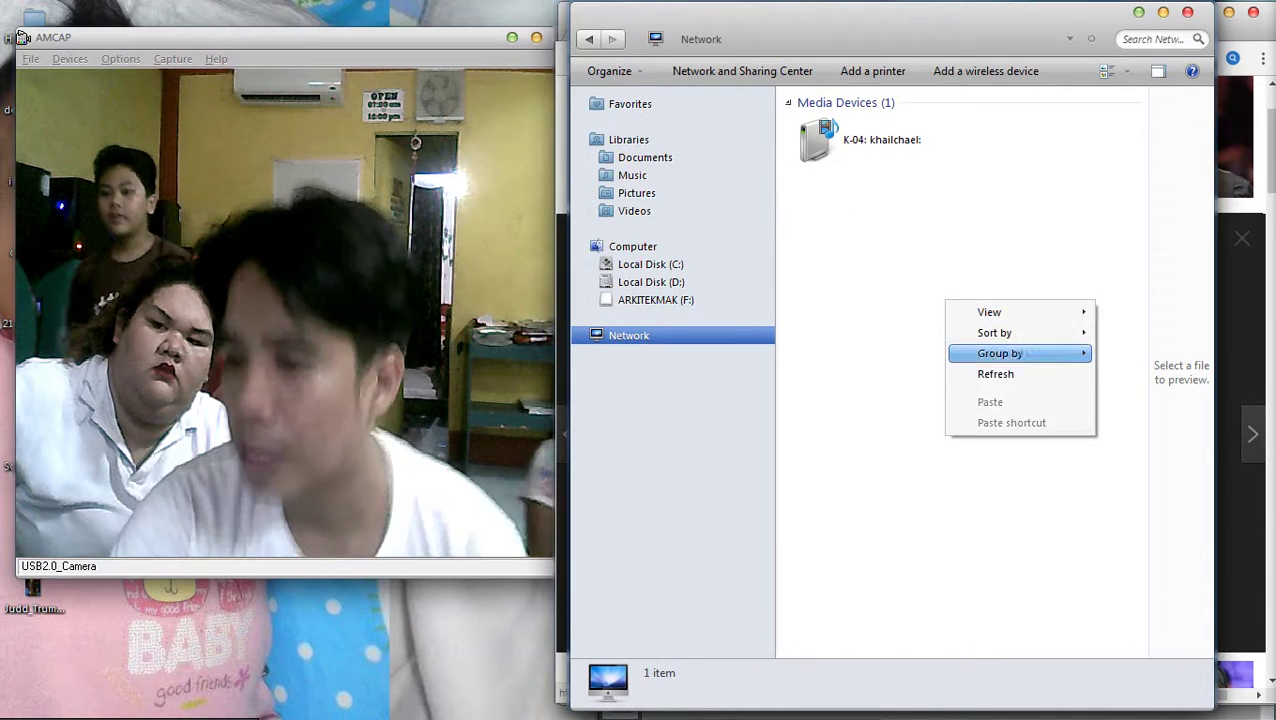
{"action": "left_click", "coordinate": [965, 370]}
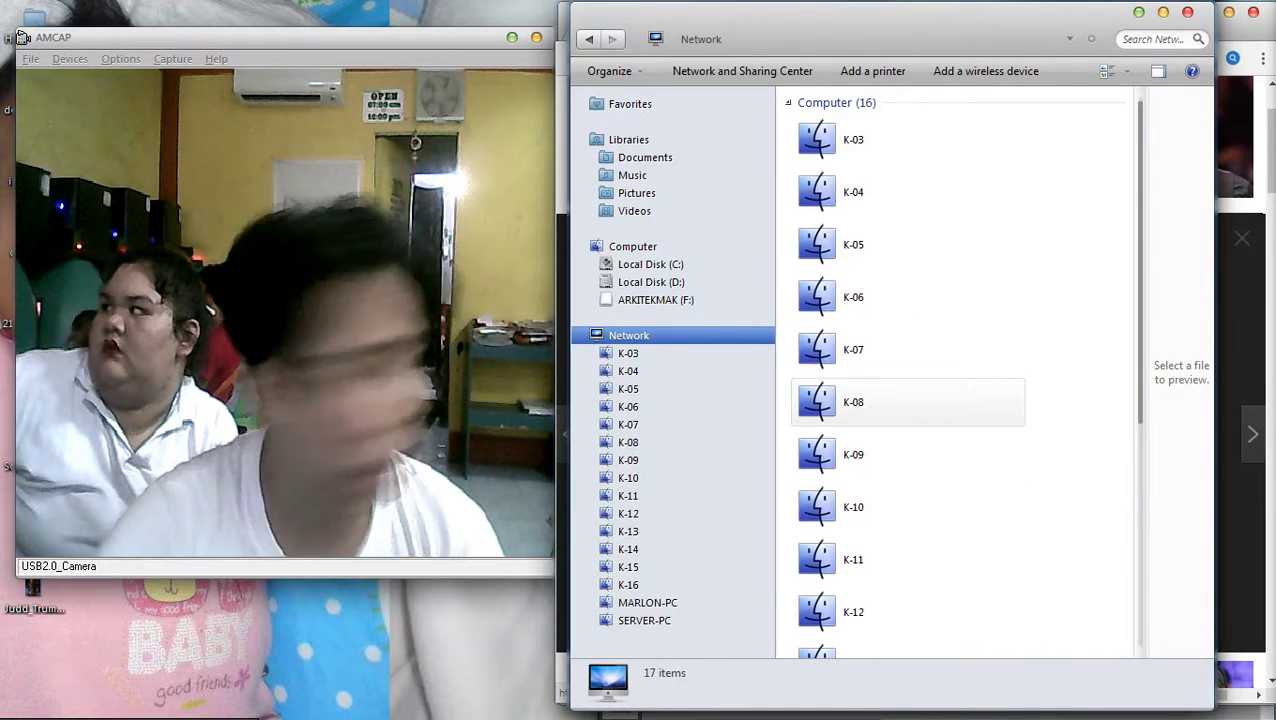
Open computer K-13 and select its Public folder
{"action": "scroll", "coordinate": [955, 370], "scroll_direction": "down", "scroll_amount": 5}
{"action": "left_click", "coordinate": [853, 292]}
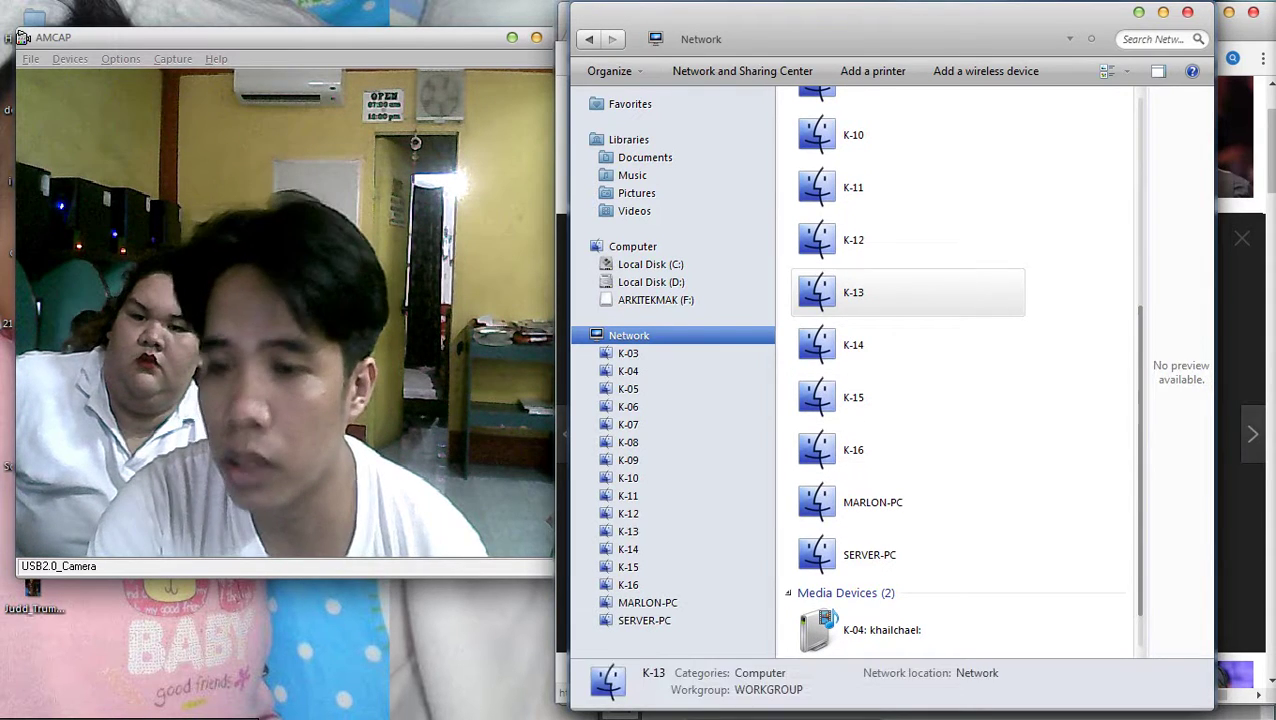
{"action": "key", "text": "Return"}
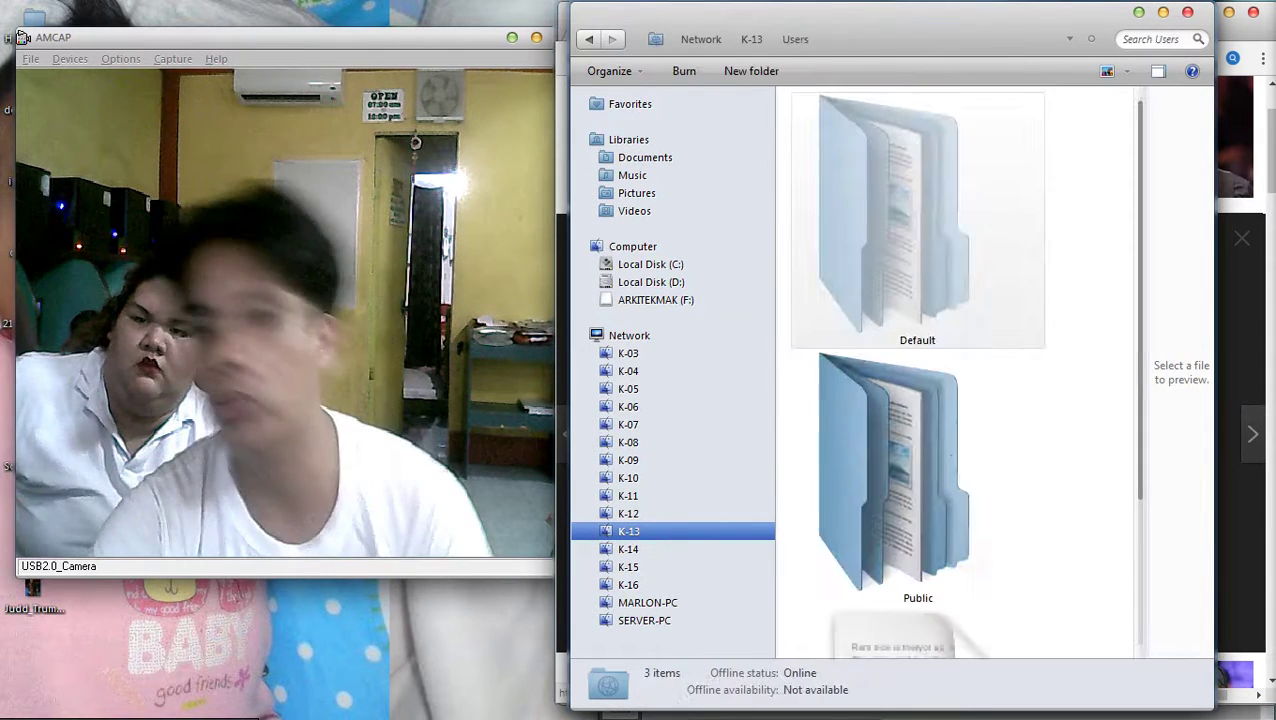
{"action": "scroll", "coordinate": [917, 370], "scroll_direction": "down", "scroll_amount": 2}
{"action": "left_click", "coordinate": [950, 390]}
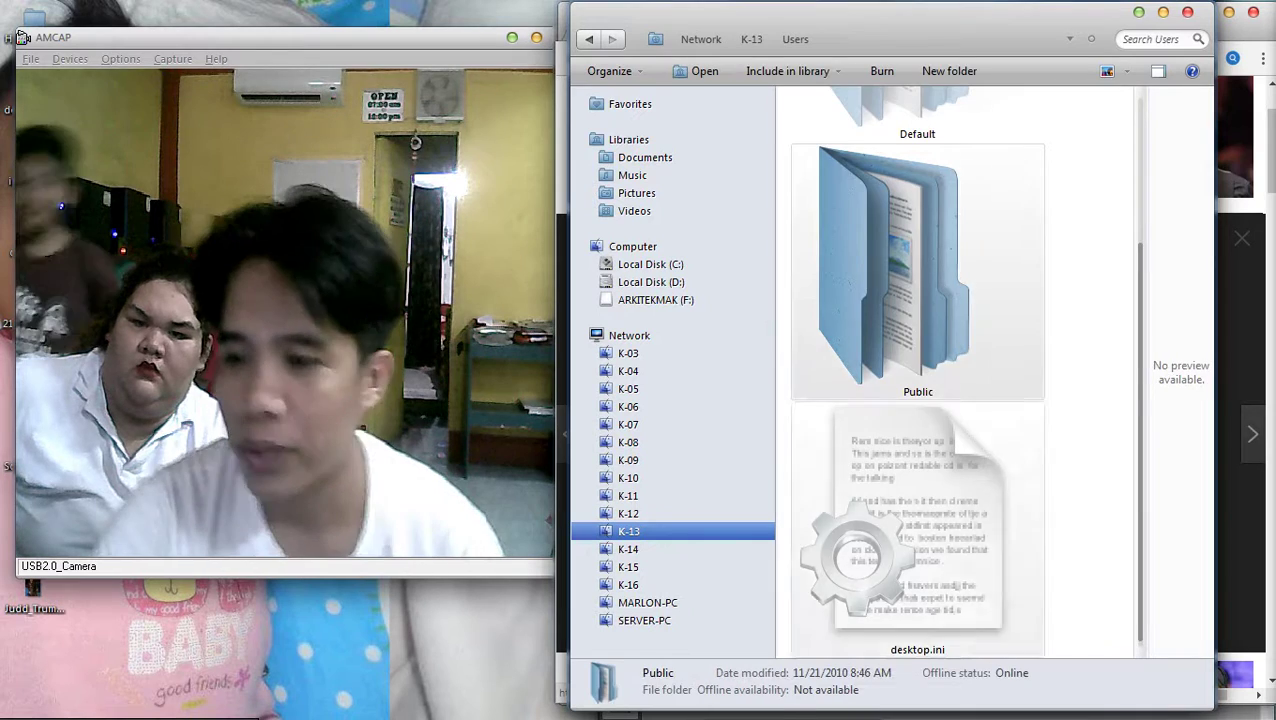
{"action": "scroll", "coordinate": [950, 390], "scroll_direction": "up", "scroll_amount": 2}
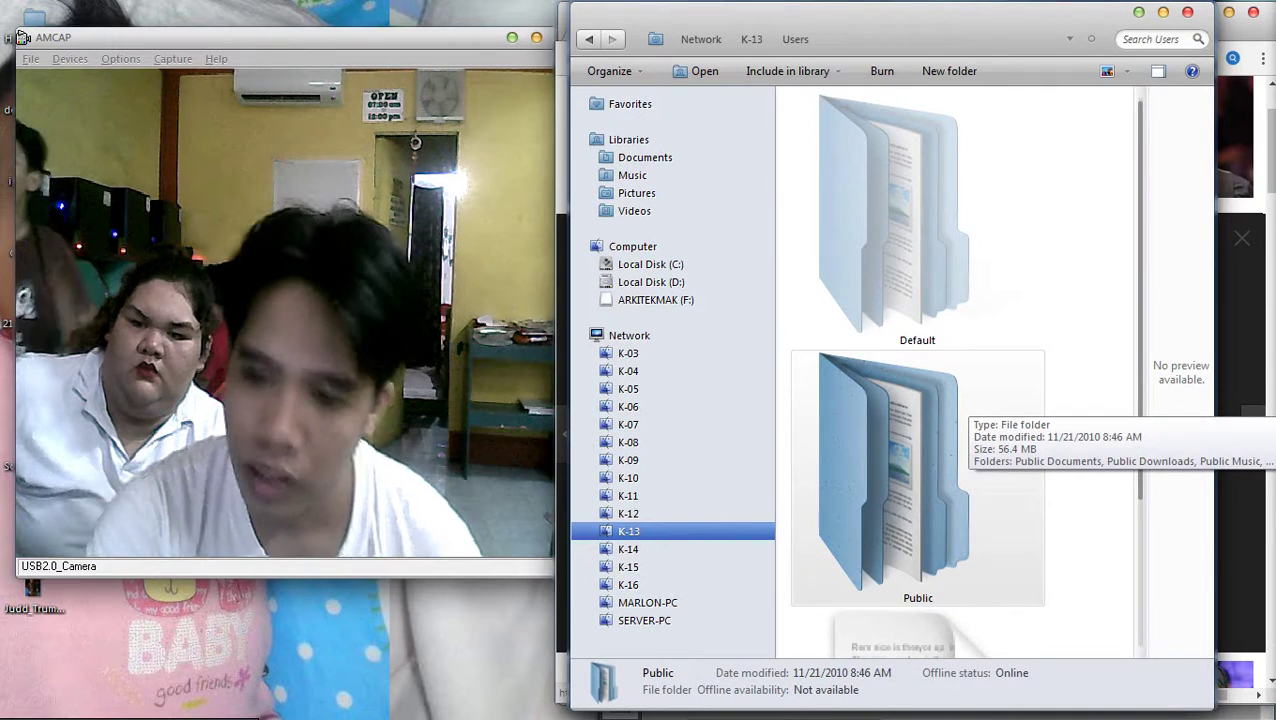
{"action": "scroll", "coordinate": [917, 370], "scroll_direction": "down", "scroll_amount": 2}
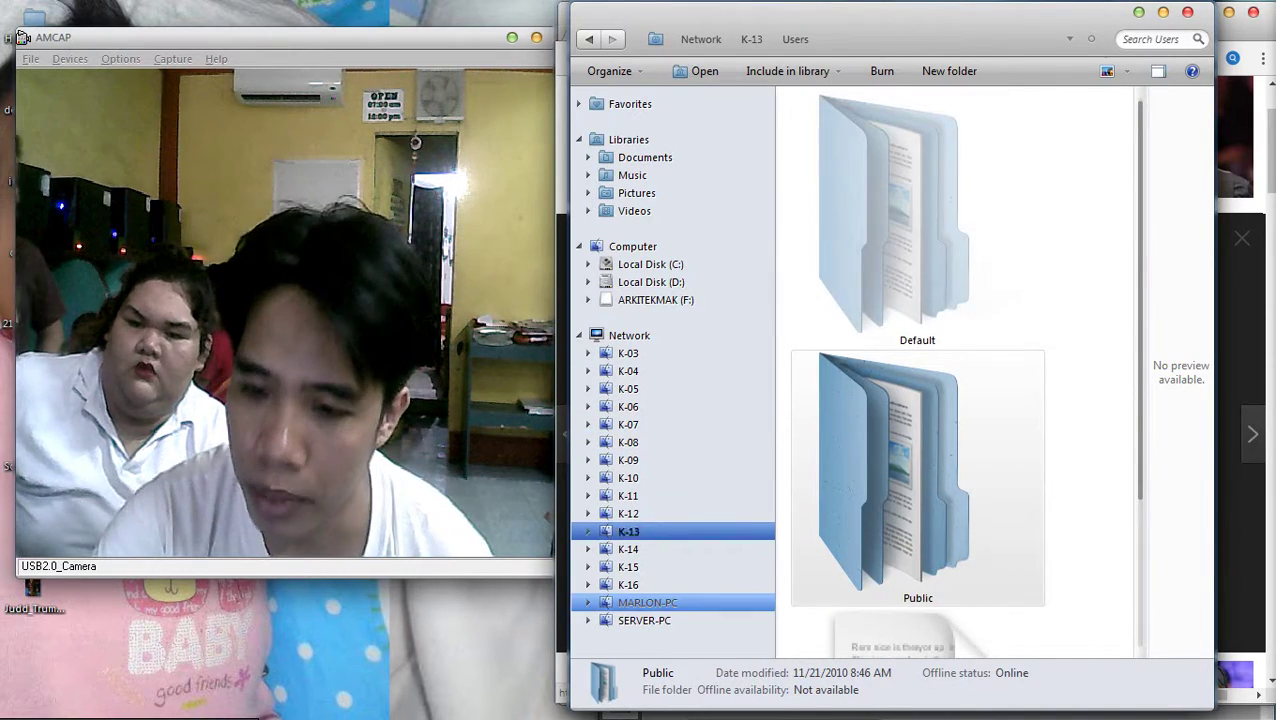
Open SERVER-PC's Users share and select kayla.docx in the file list
{"action": "left_click", "coordinate": [644, 620]}
{"action": "left_click", "coordinate": [857, 483]}
{"action": "scroll", "coordinate": [950, 400], "scroll_direction": "down", "scroll_amount": 3}
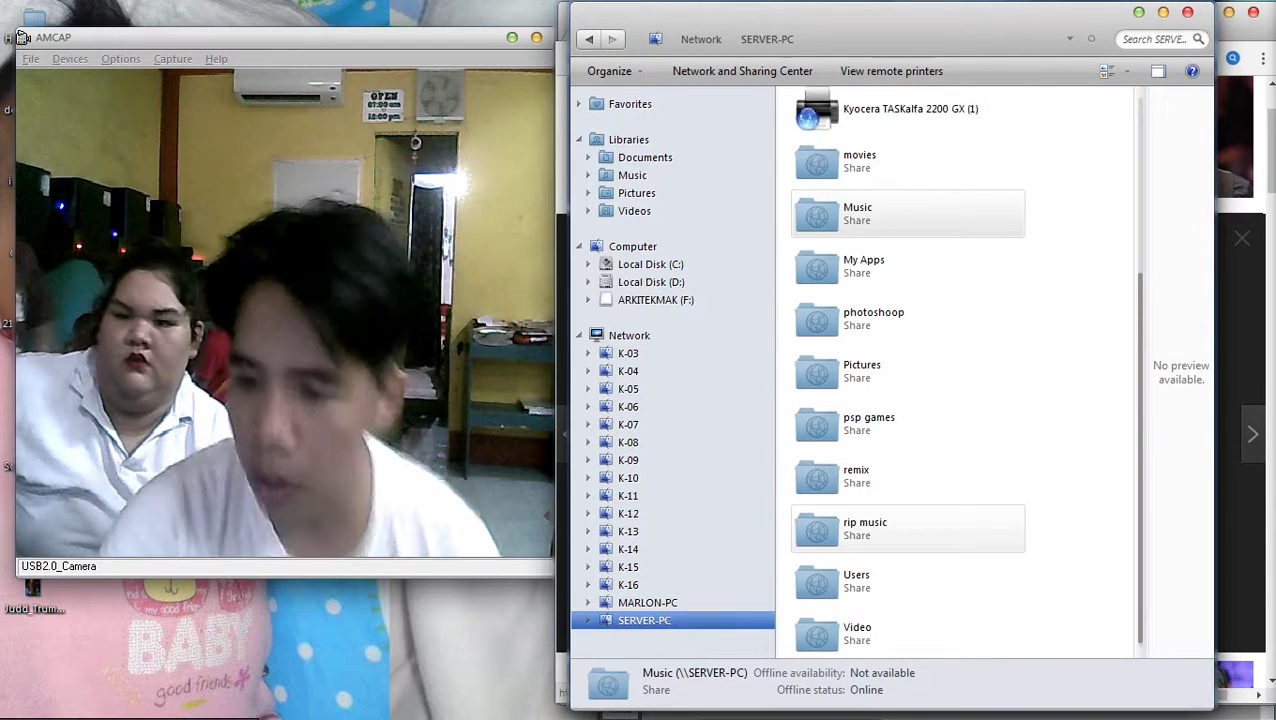
{"action": "double_click", "coordinate": [857, 569]}
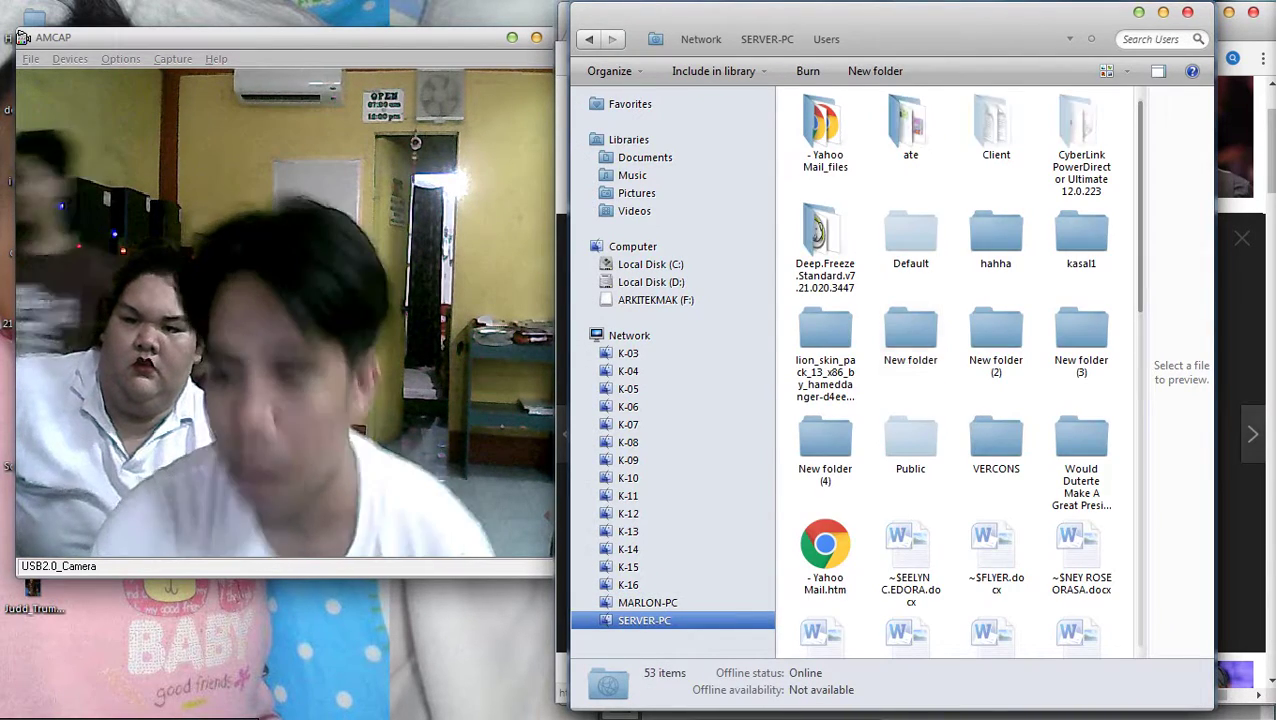
{"action": "scroll", "coordinate": [930, 290], "scroll_direction": "down", "scroll_amount": 10}
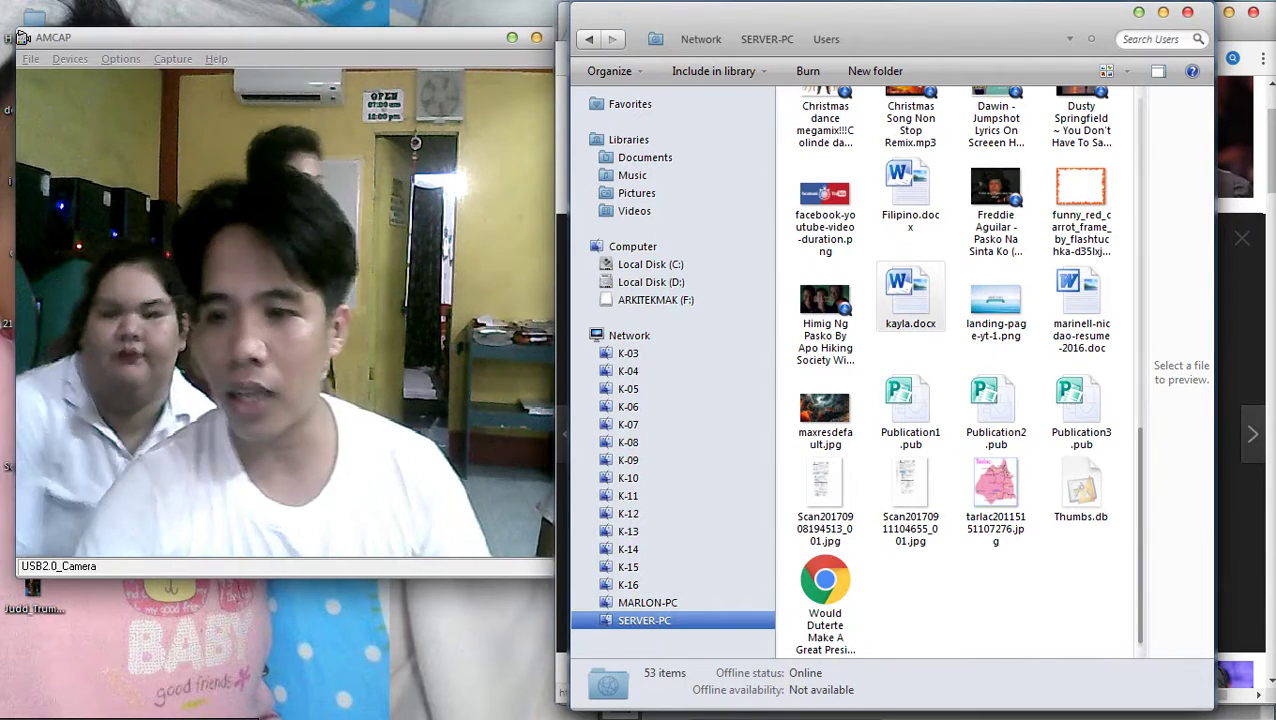
{"action": "left_click", "coordinate": [908, 298]}
Open kayla.docx in Word and cut out the Billiards picture
{"action": "key", "text": "Return"}
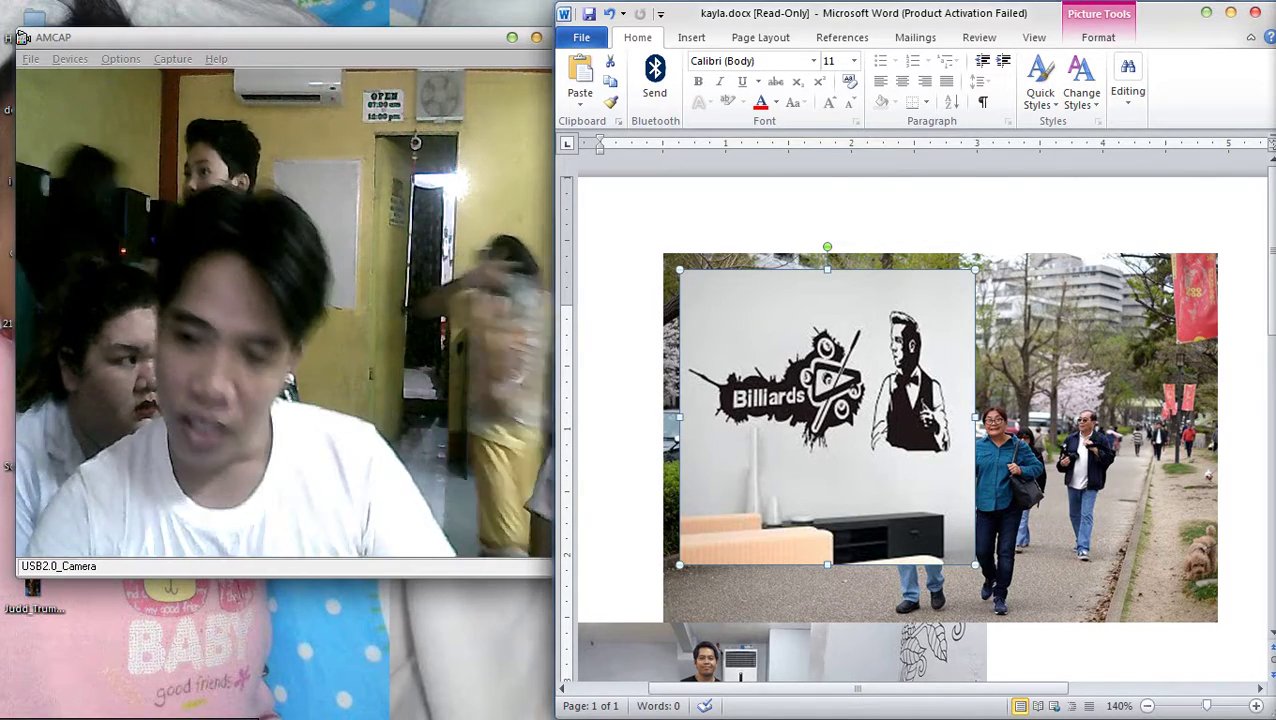
{"action": "right_click", "coordinate": [836, 418]}
{"action": "left_click", "coordinate": [876, 88]}
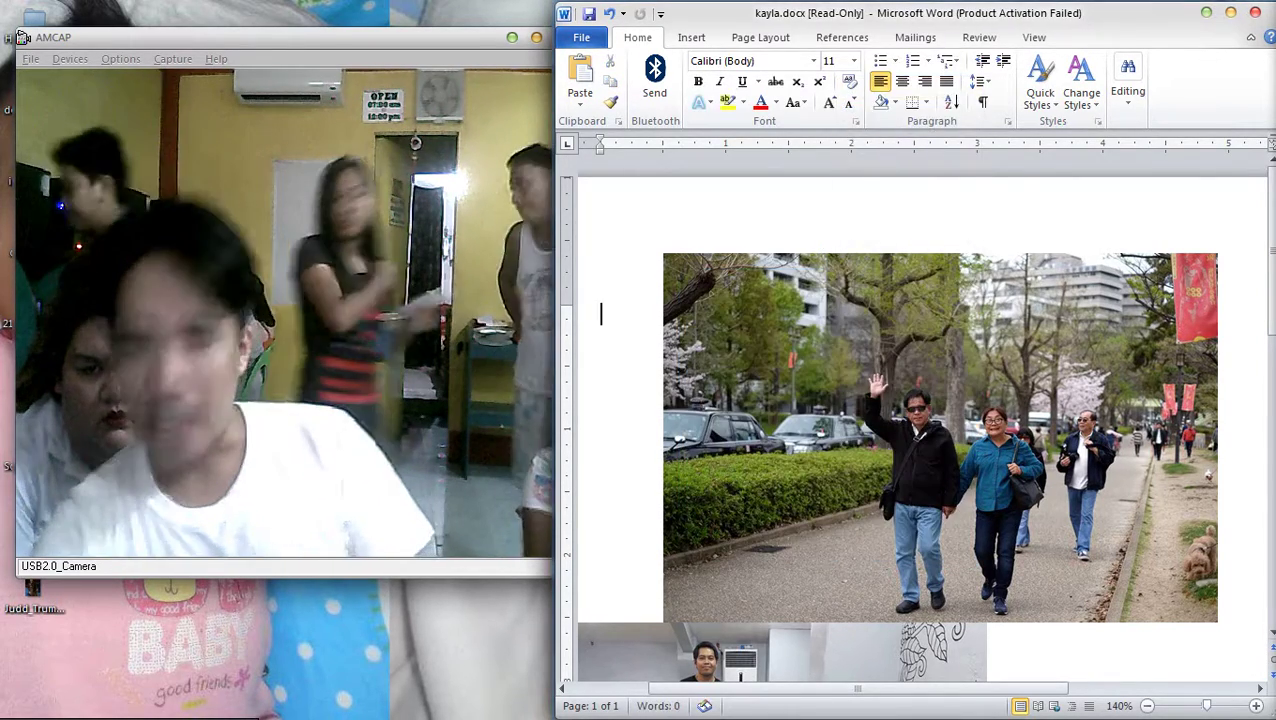
Save the waving man's street photo as a JPEG picture named aaaa, without replacing aaa.jpg
{"action": "left_click", "coordinate": [966, 372]}
{"action": "right_click", "coordinate": [966, 372]}
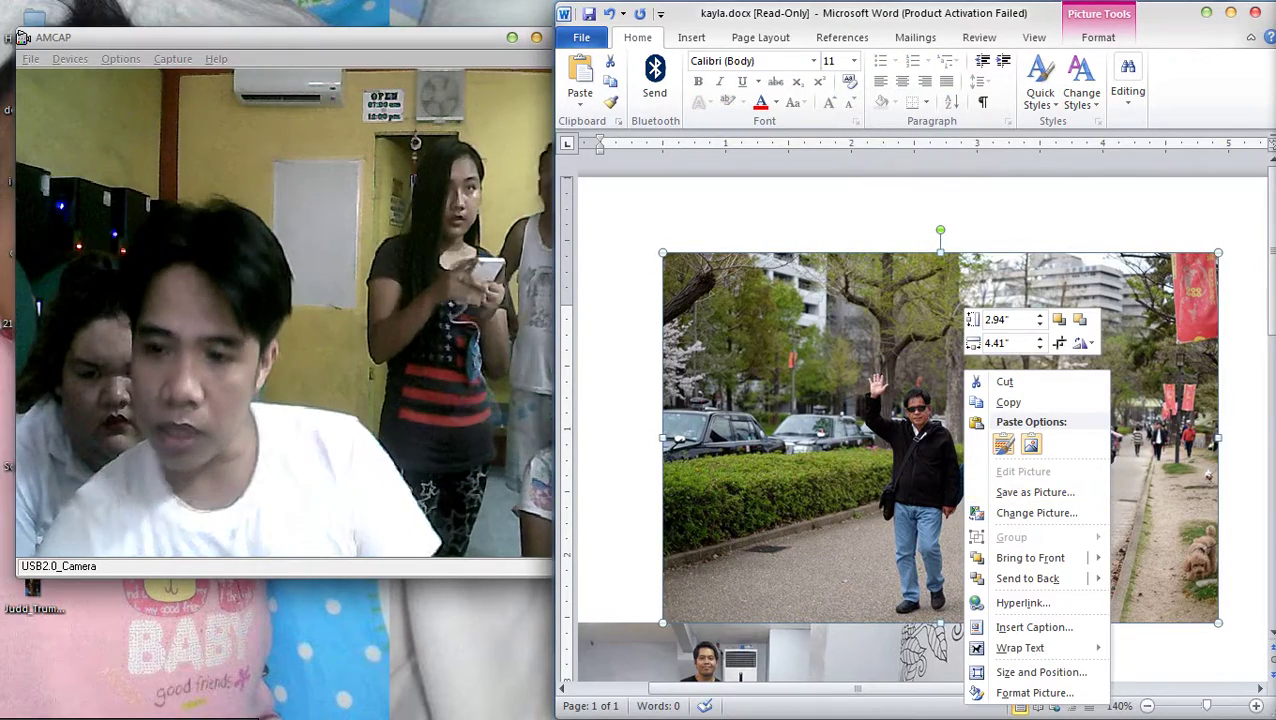
{"action": "left_click", "coordinate": [1035, 492]}
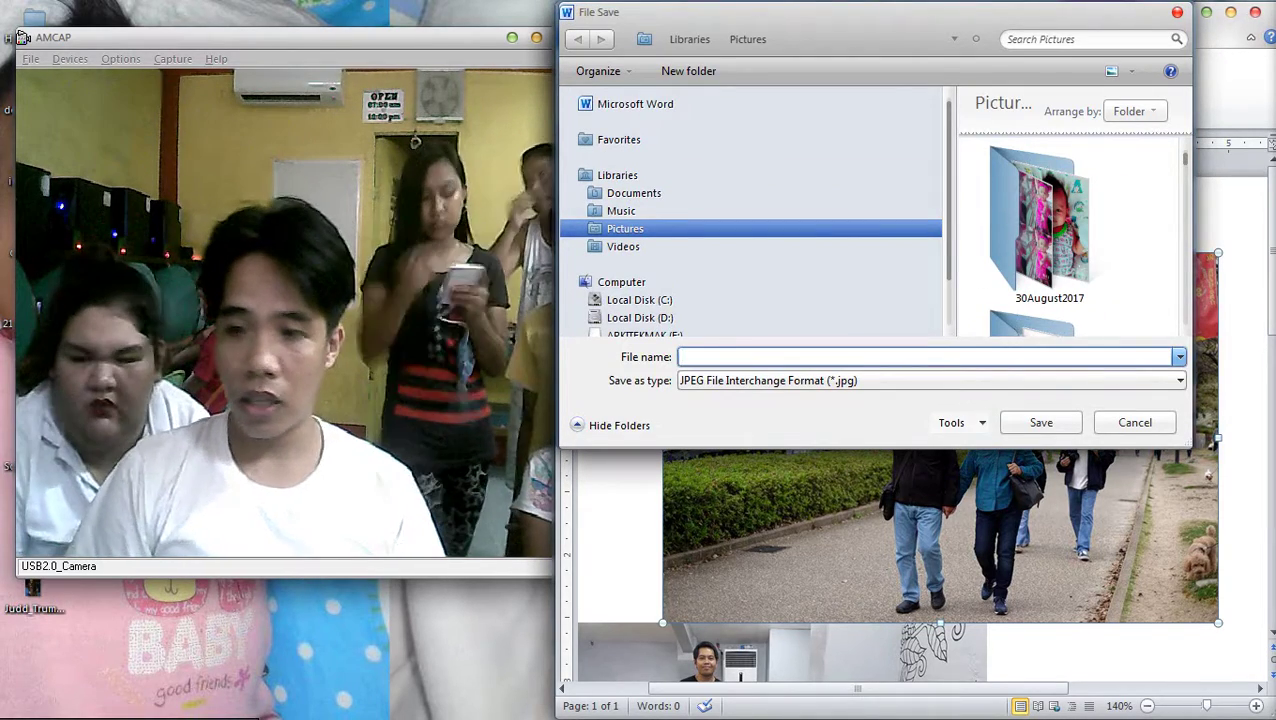
{"action": "type", "text": "aaa"}
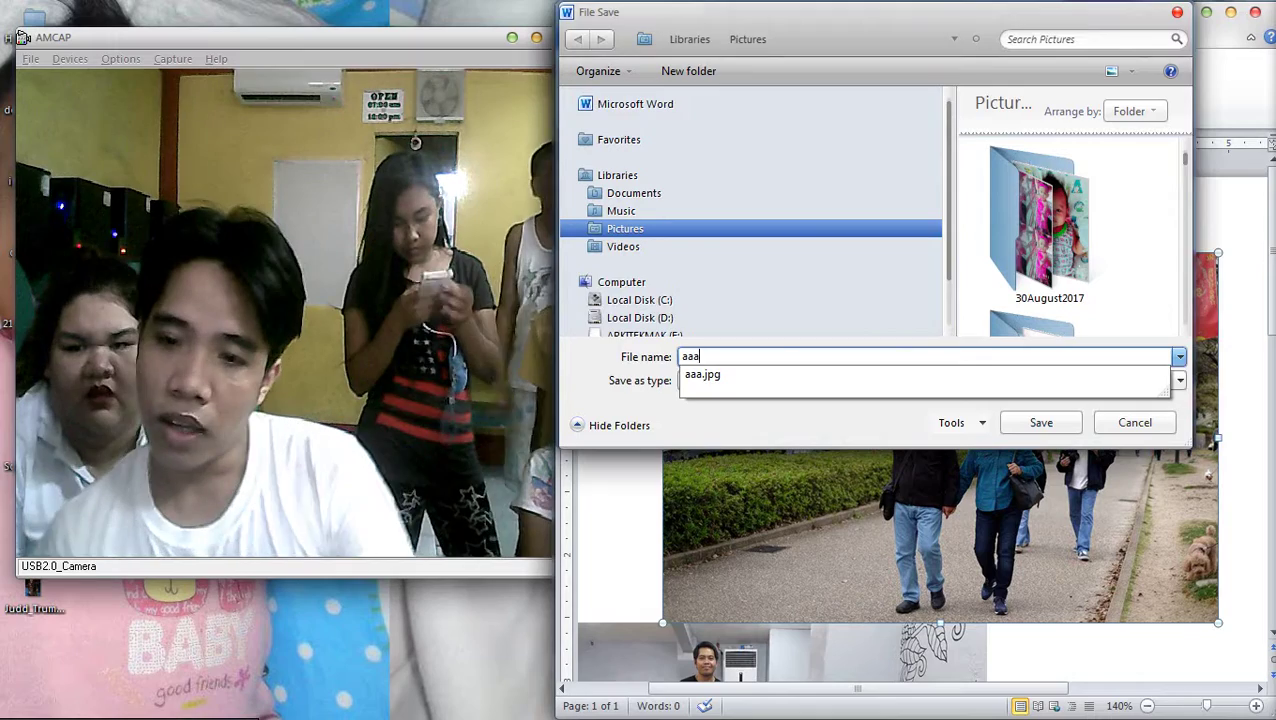
{"action": "key", "text": "Return"}
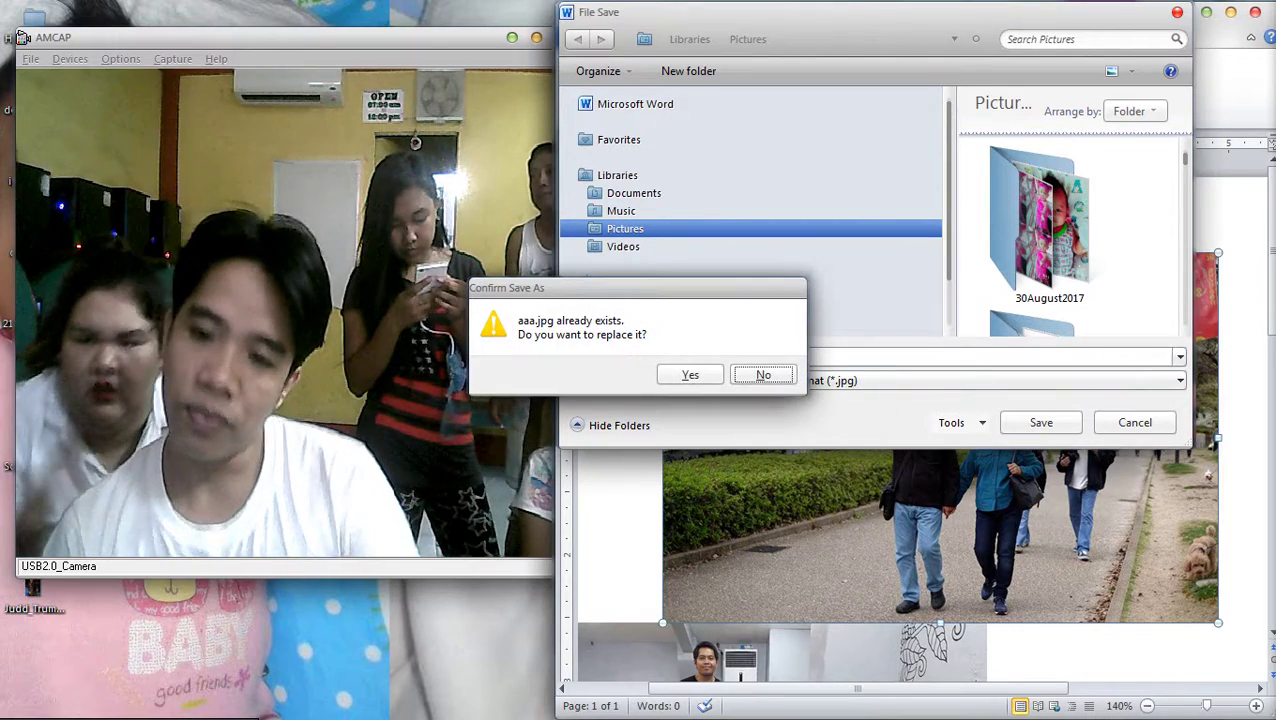
{"action": "key", "text": "Return"}
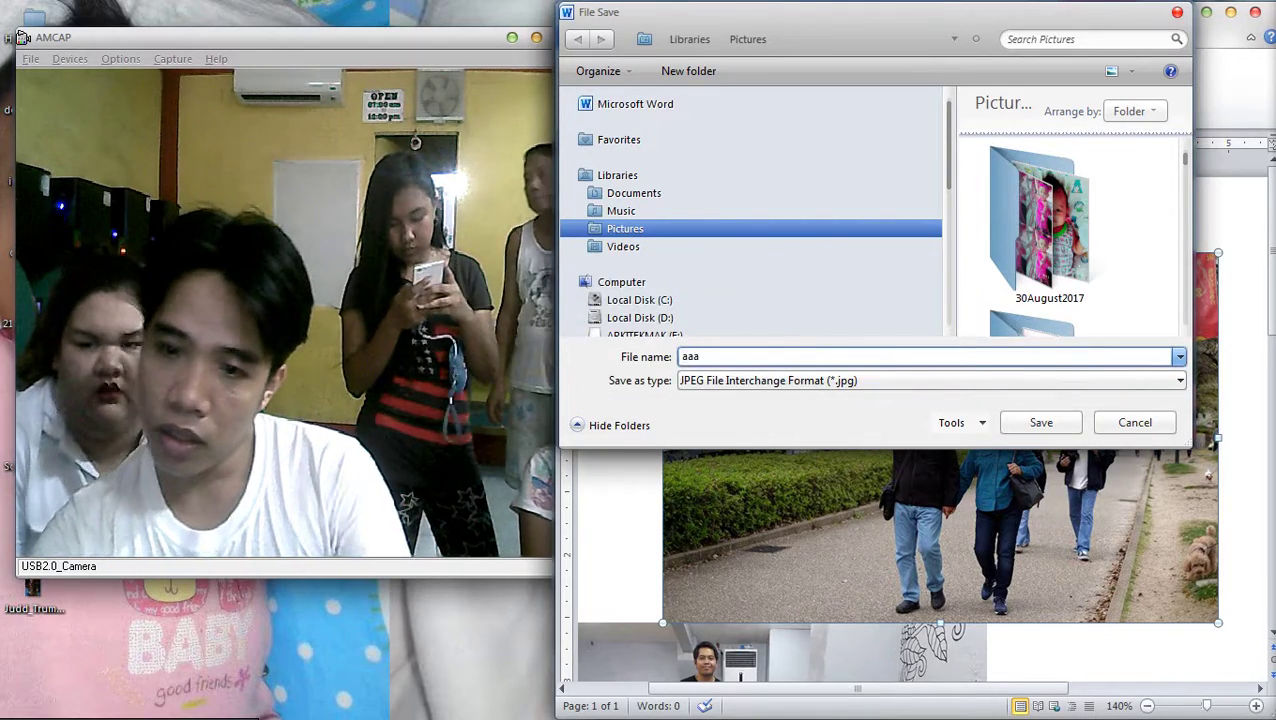
{"action": "type", "text": "aaaaa"}
{"action": "key", "text": "Return"}
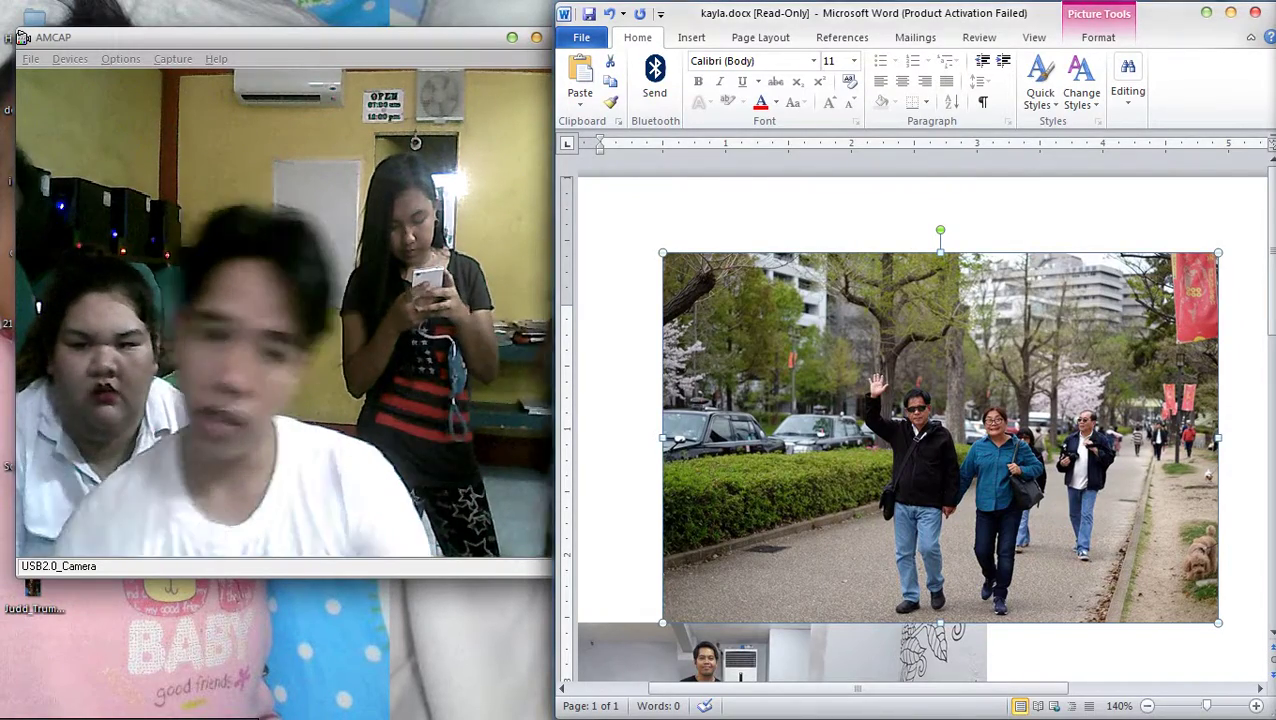
Open a Computer window at Favorites, then return to Chrome's image results
{"action": "key", "text": "super+e"}
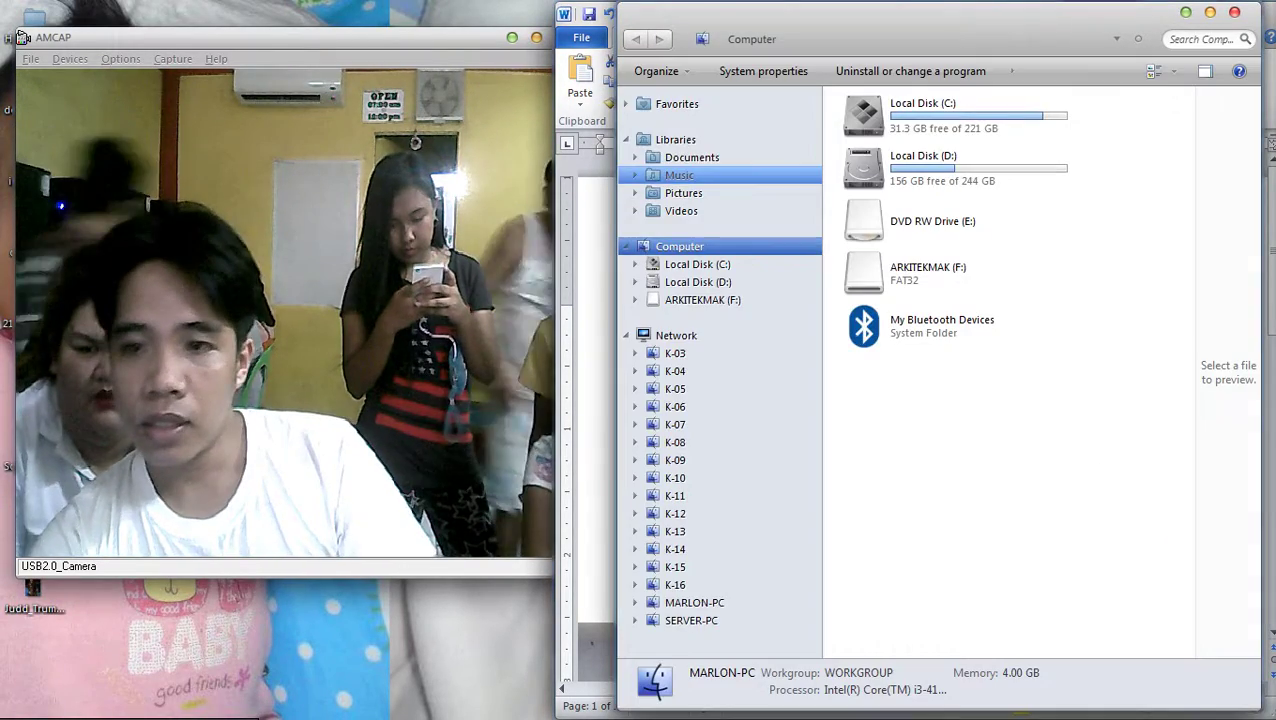
{"action": "key", "text": "Up"}
{"action": "key", "text": "Up"}
{"action": "key", "text": "Up"}
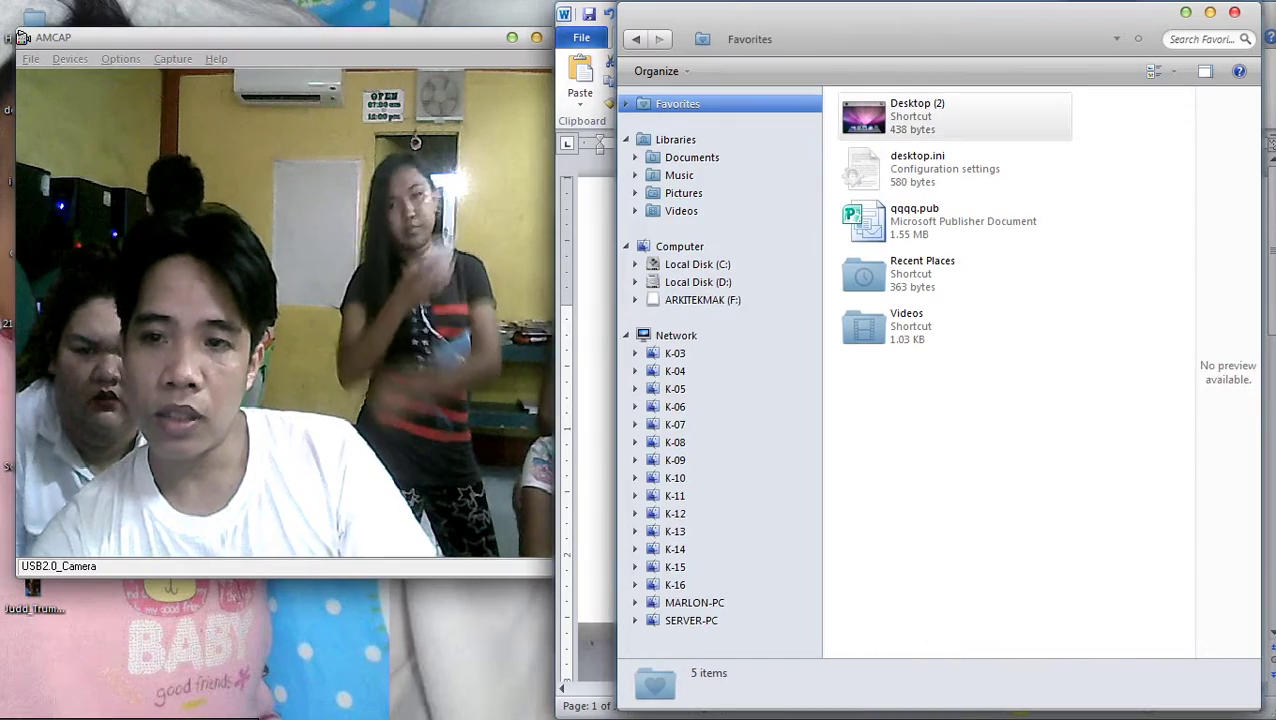
{"action": "key", "text": "Tab"}
{"action": "key", "text": "alt+Tab"}
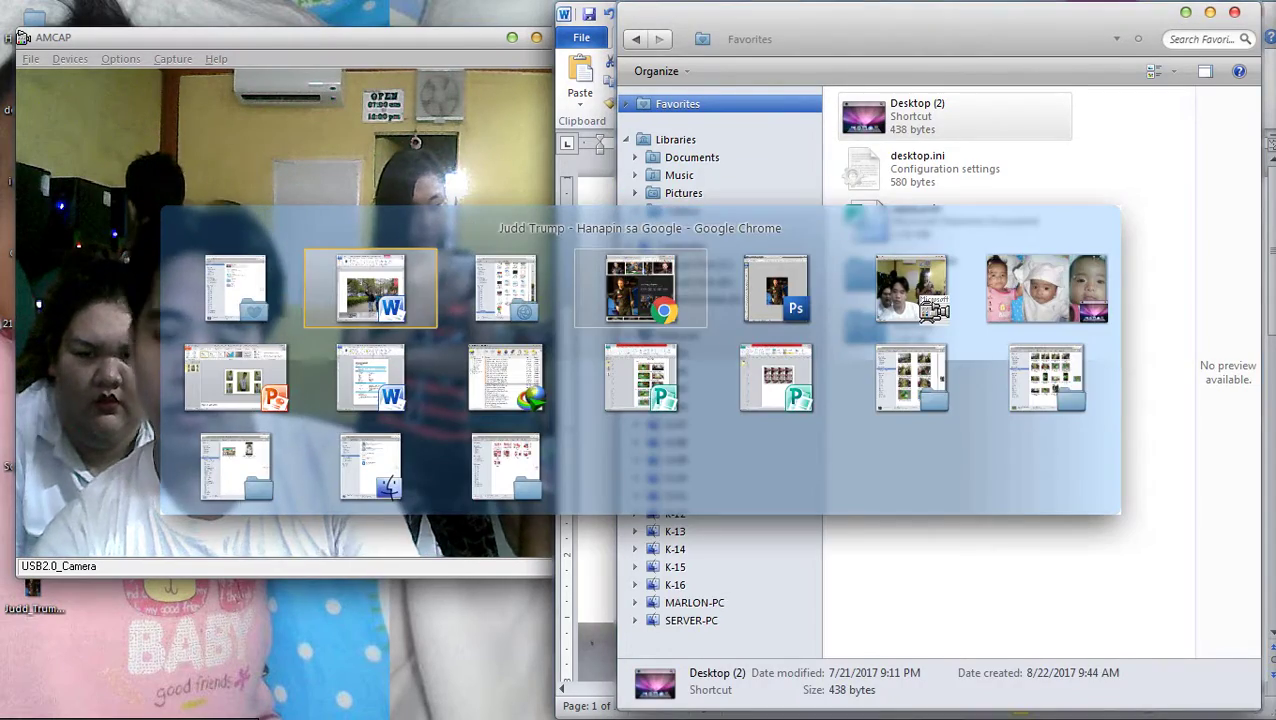
{"action": "key", "text": "Page_Down"}
{"action": "key", "text": "Page_Down"}
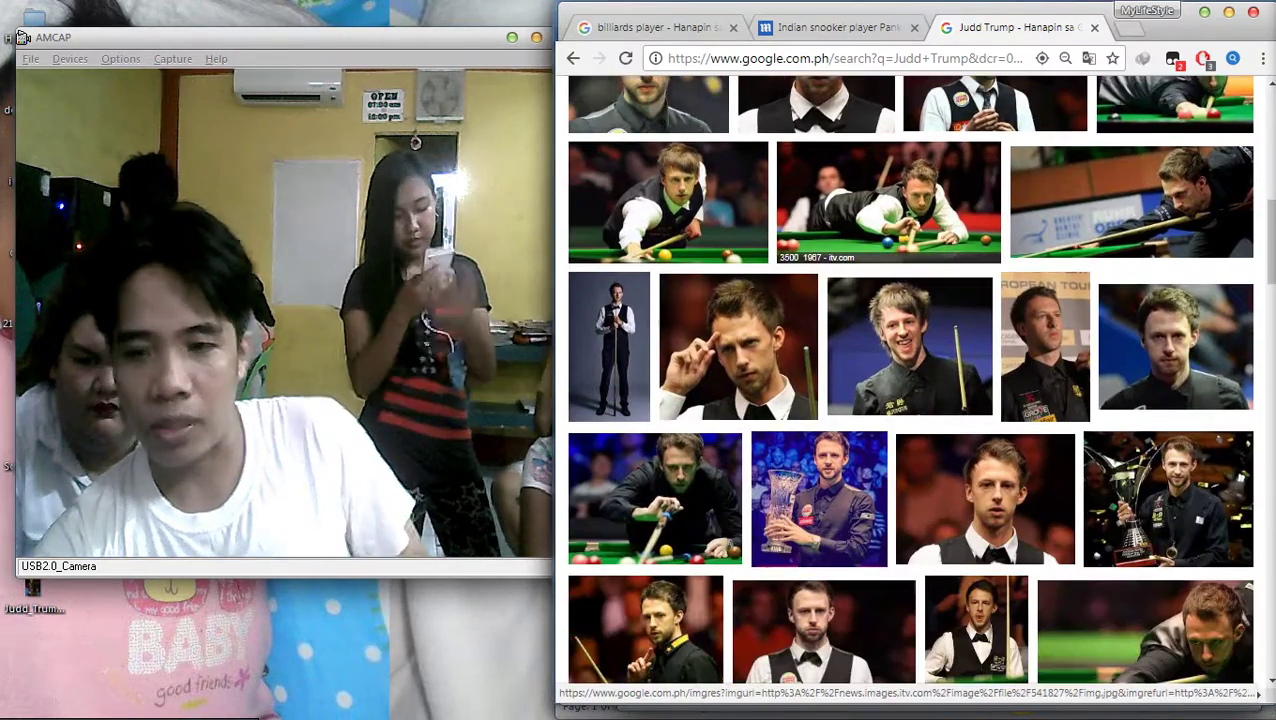
Browse the image results and open the full-length standing snooker player photo at full size
{"action": "key", "text": "Page_Down"}
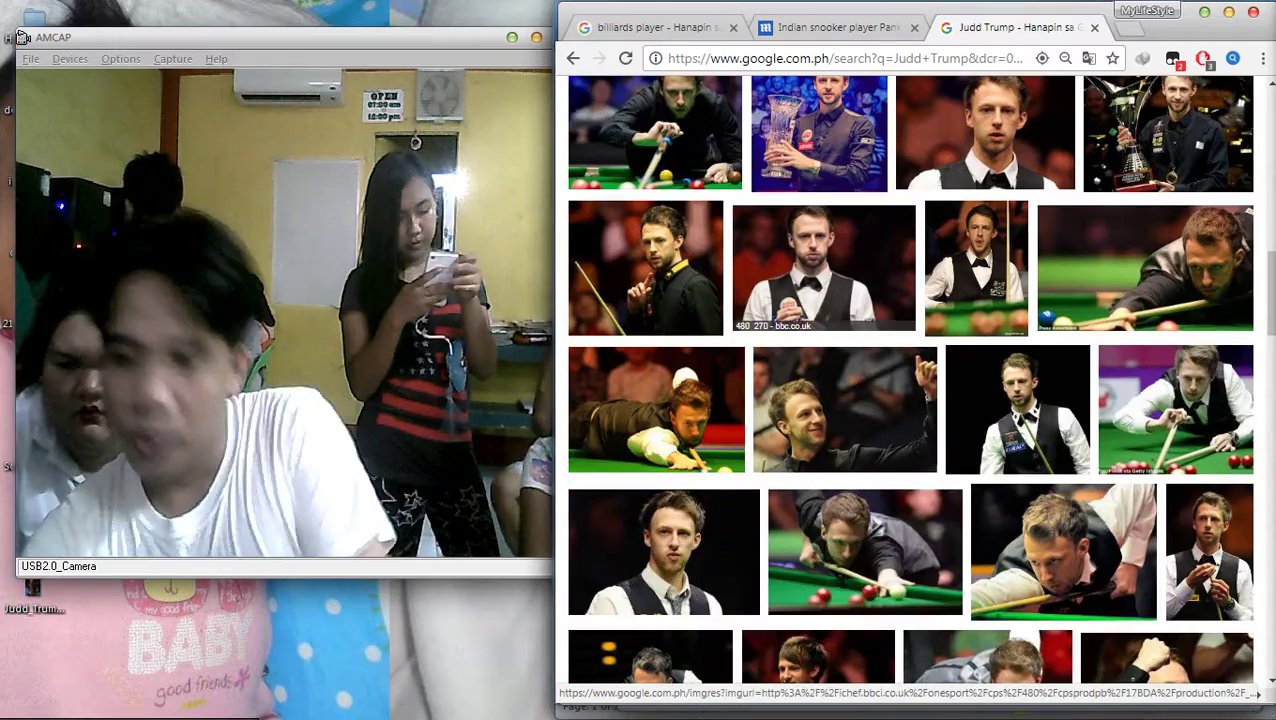
{"action": "key", "text": "Page_Up"}
{"action": "key", "text": "Page_Up"}
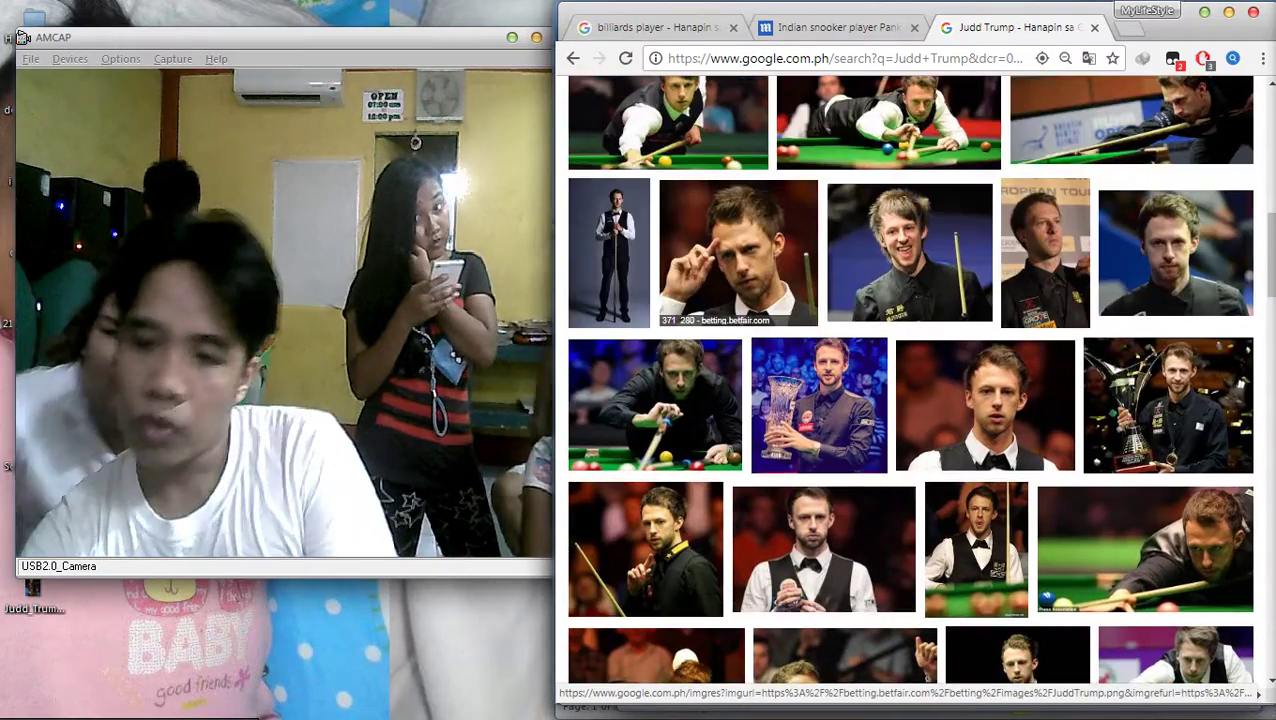
{"action": "key", "text": "shift+Tab"}
{"action": "key", "text": "shift+Tab"}
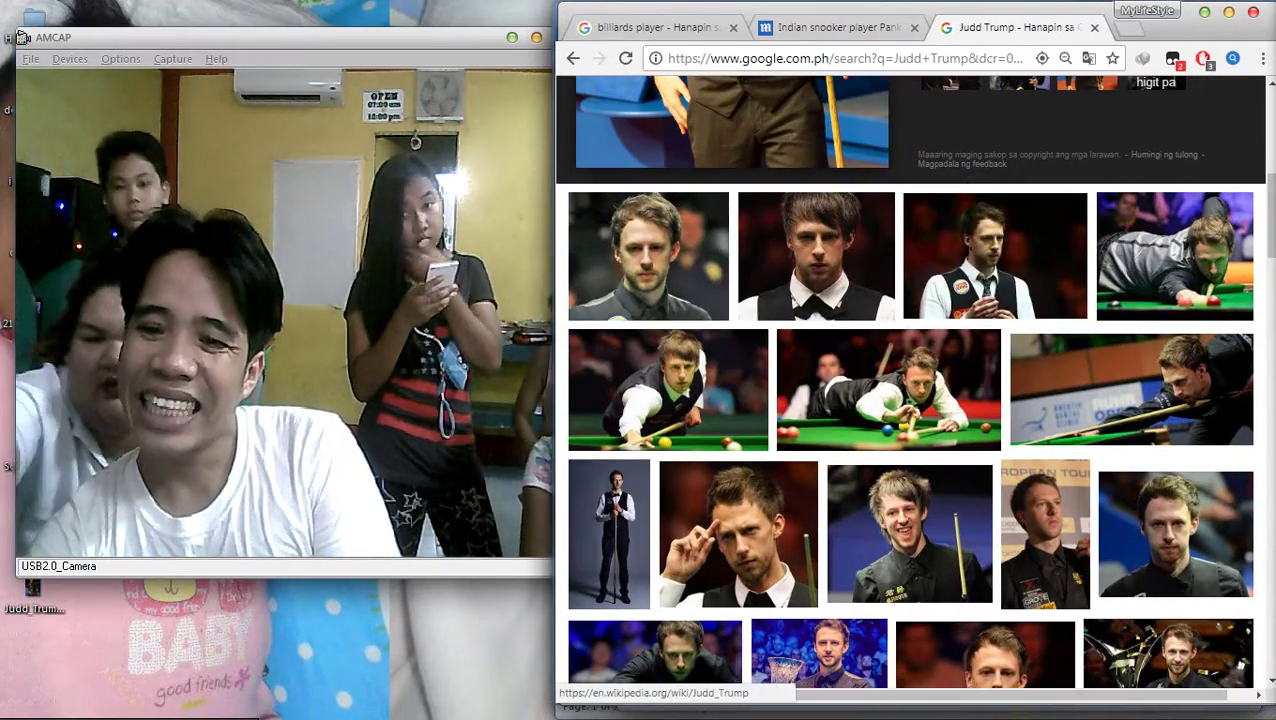
{"action": "key", "text": "Return"}
{"action": "key", "text": "Return"}
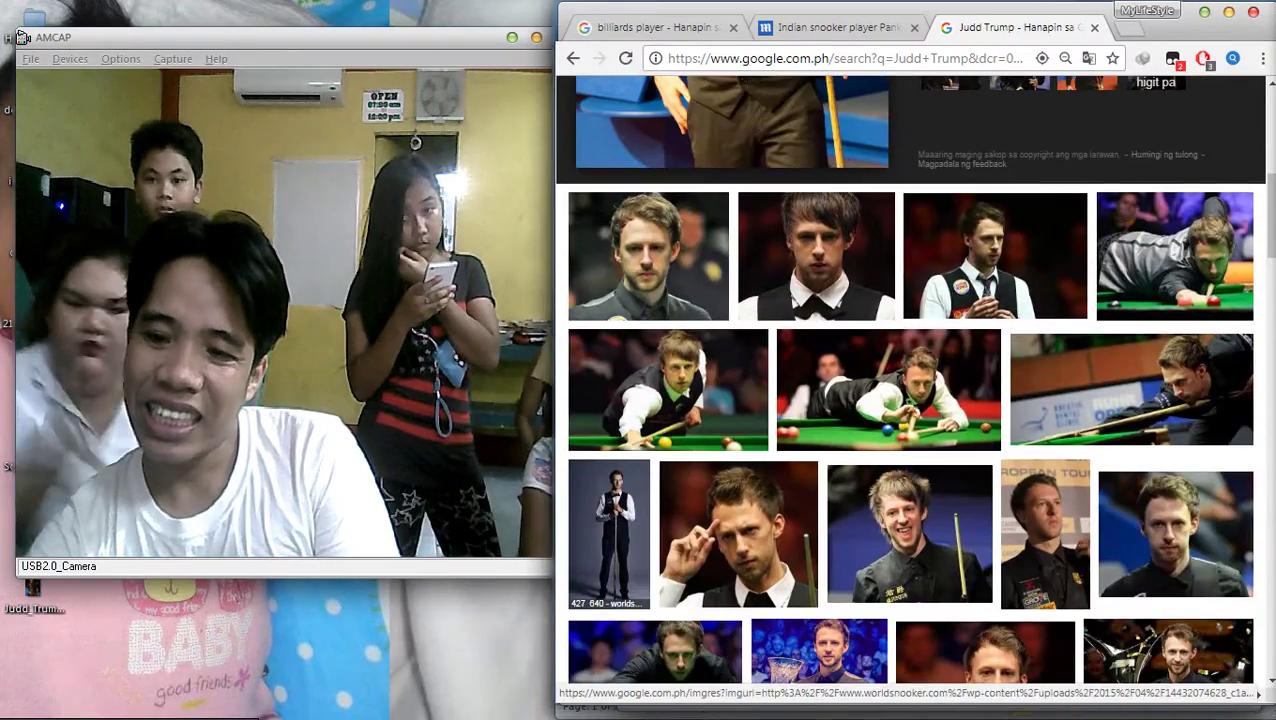
{"action": "key", "text": "Return"}
{"action": "key", "text": "Return"}
{"action": "key", "text": "Tab"}
{"action": "key", "text": "Tab"}
{"action": "key", "text": "Return"}
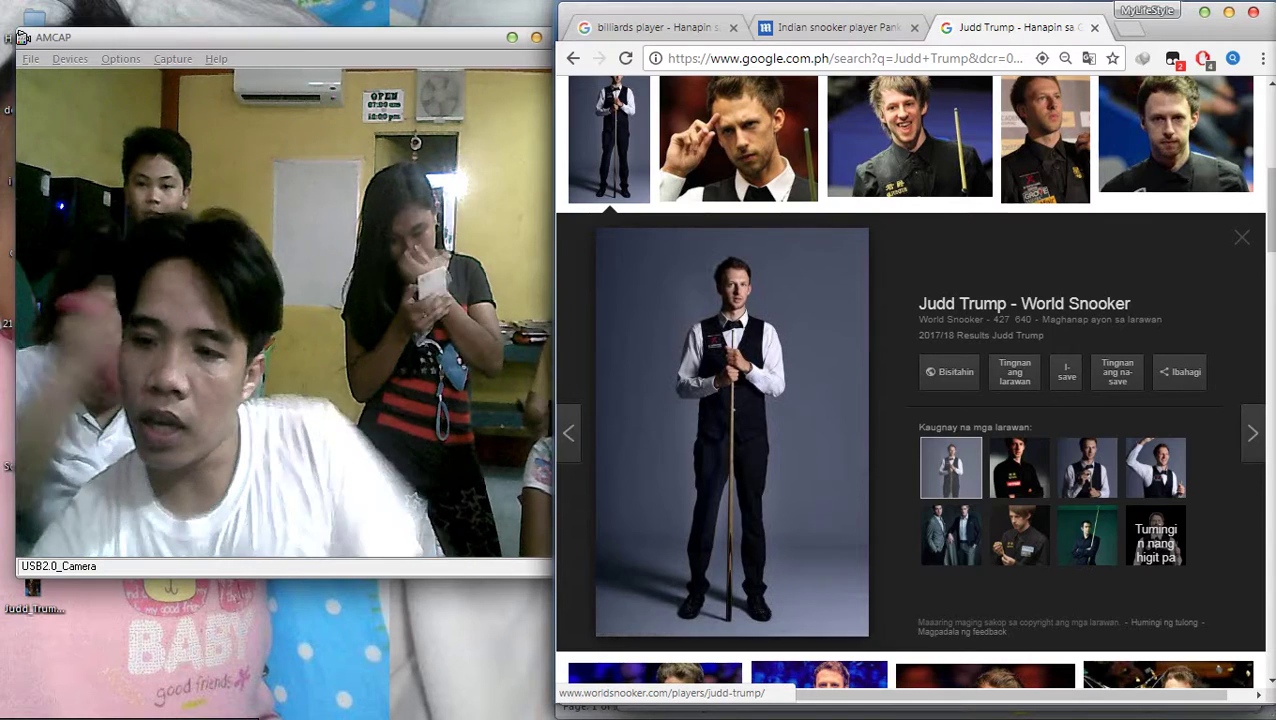
{"action": "key", "text": "Tab"}
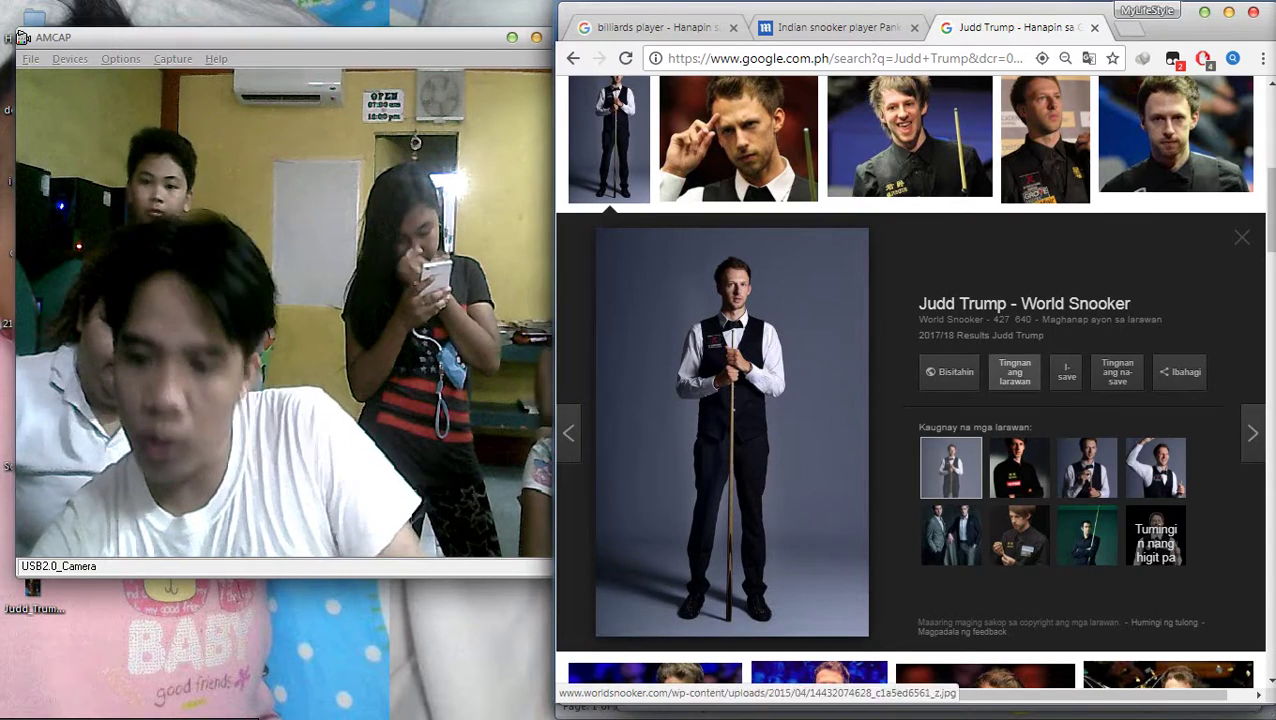
{"action": "key", "text": "Return"}
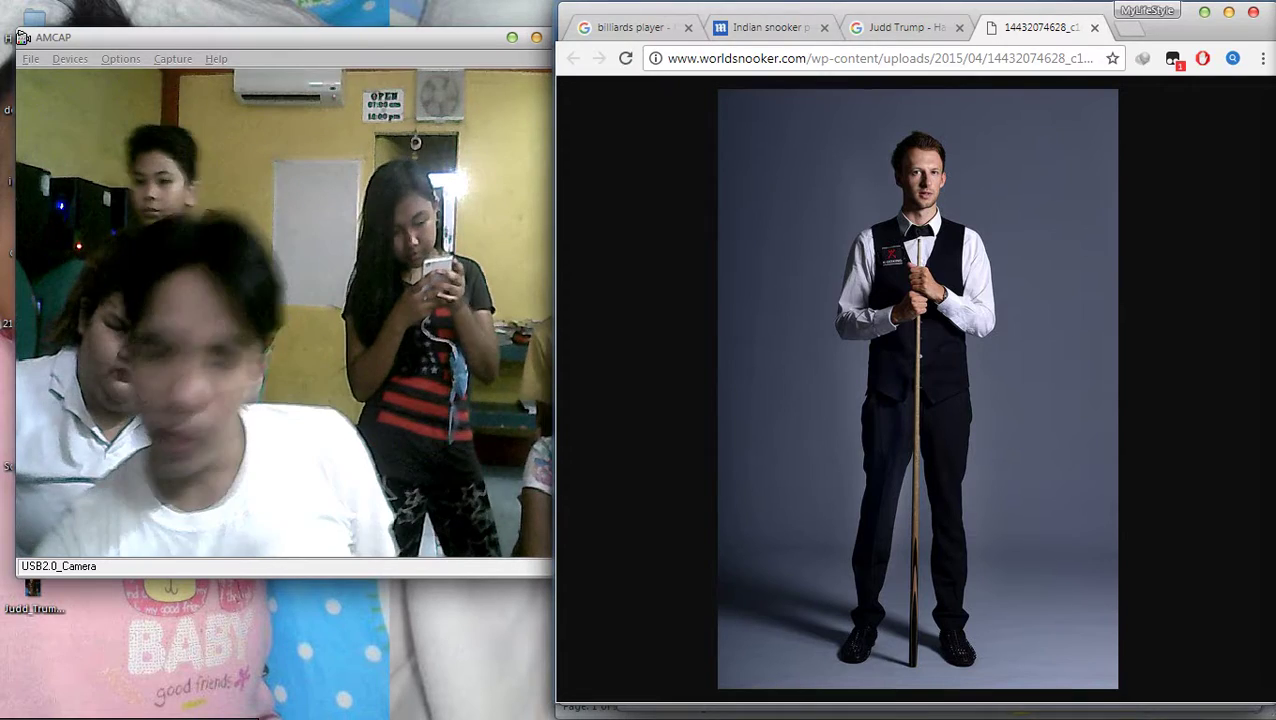
Save the full-size snooker player photo to disk
{"action": "right_click", "coordinate": [766, 176]}
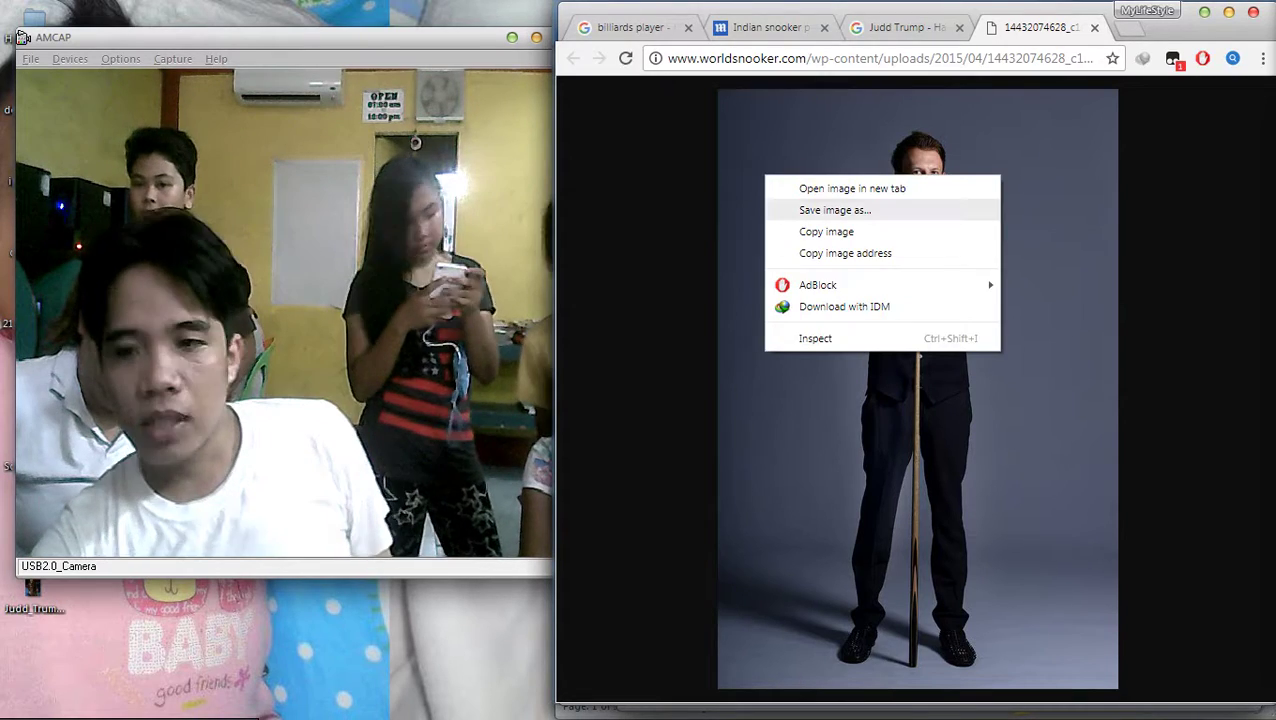
{"action": "key", "text": "Return"}
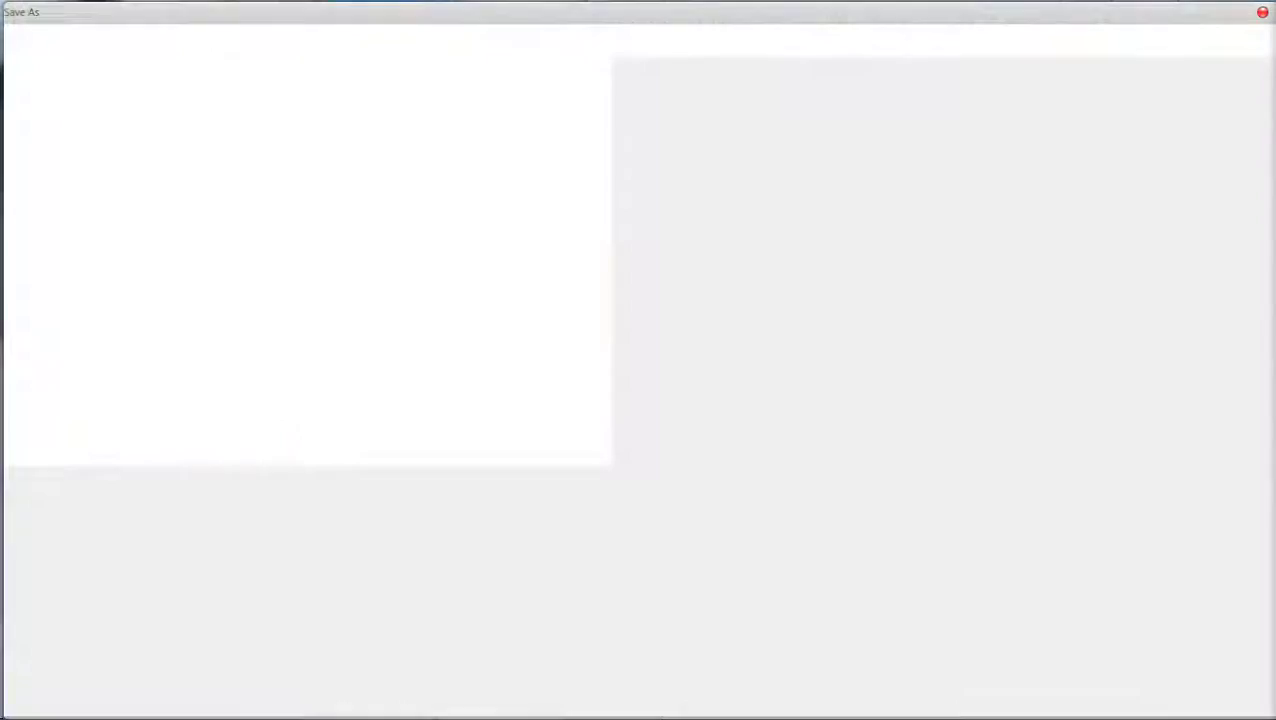
{"action": "left_click", "coordinate": [1118, 697]}
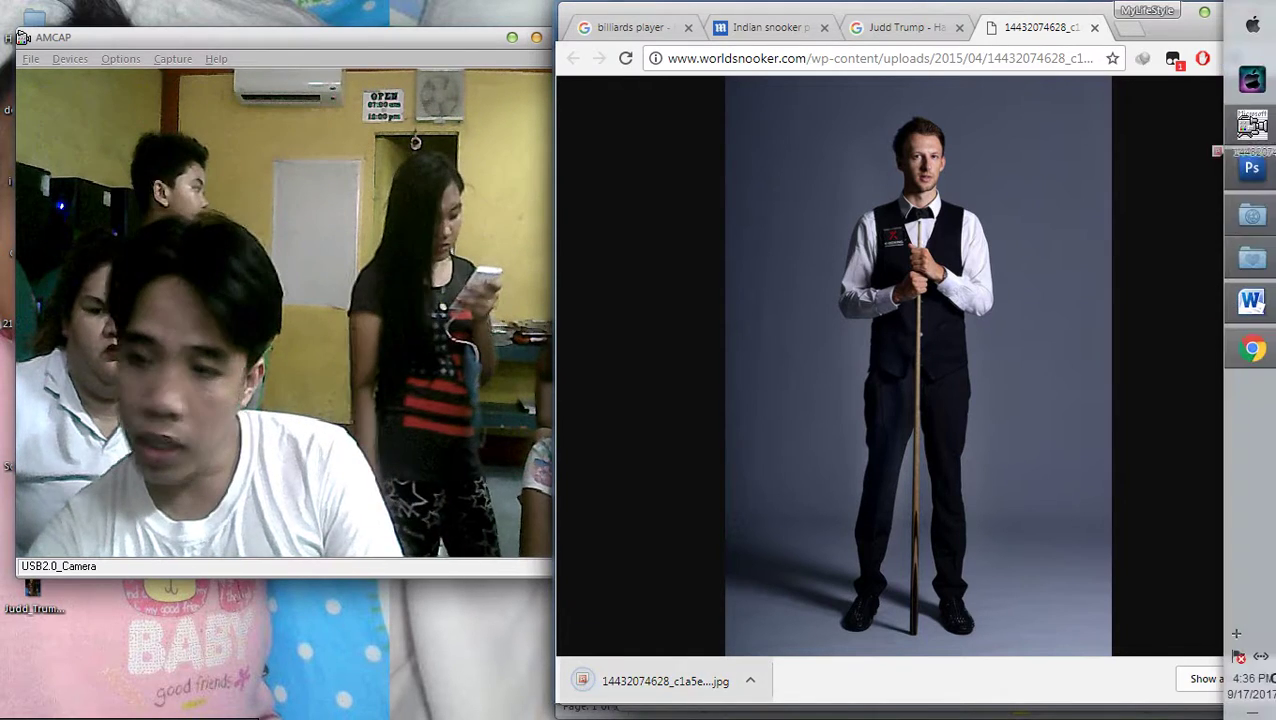
{"action": "left_click", "coordinate": [1251, 168]}
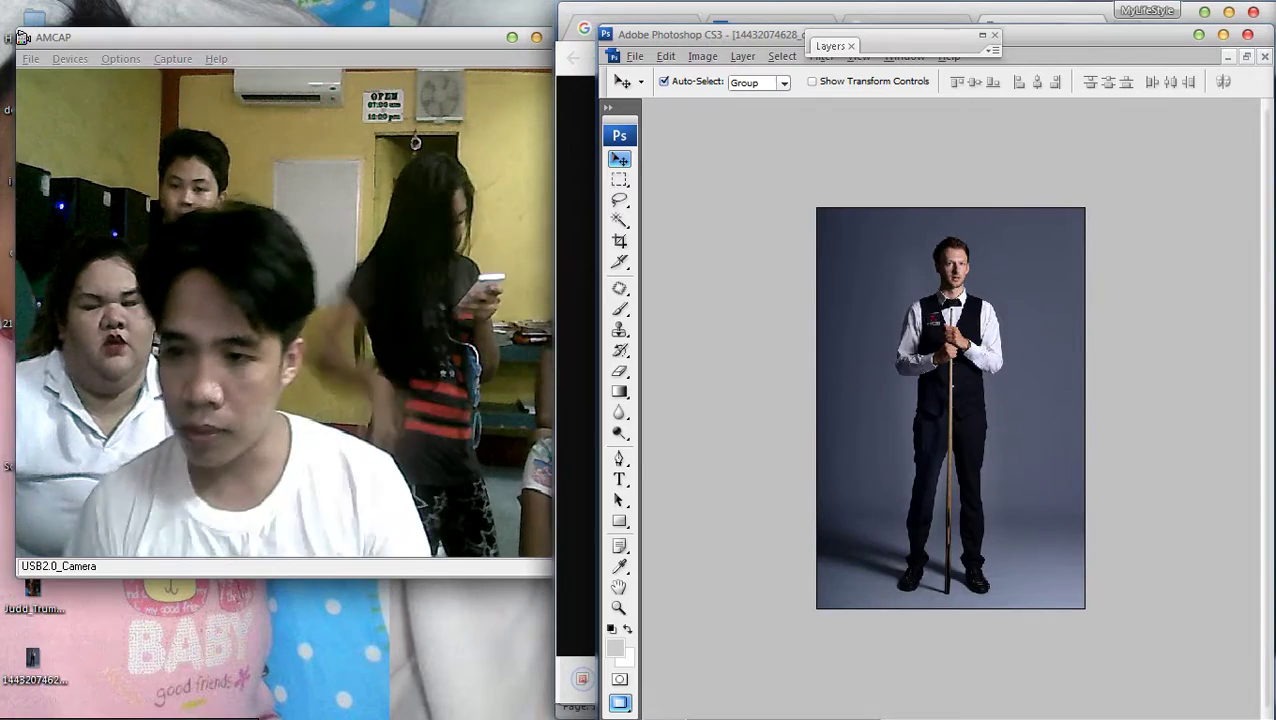
Clone Stamp grey background over the player's face and head, undoing the darker patch
{"action": "key", "text": "ctrl+plus"}
{"action": "key", "text": "ctrl+plus"}
{"action": "key", "text": "ctrl+plus"}
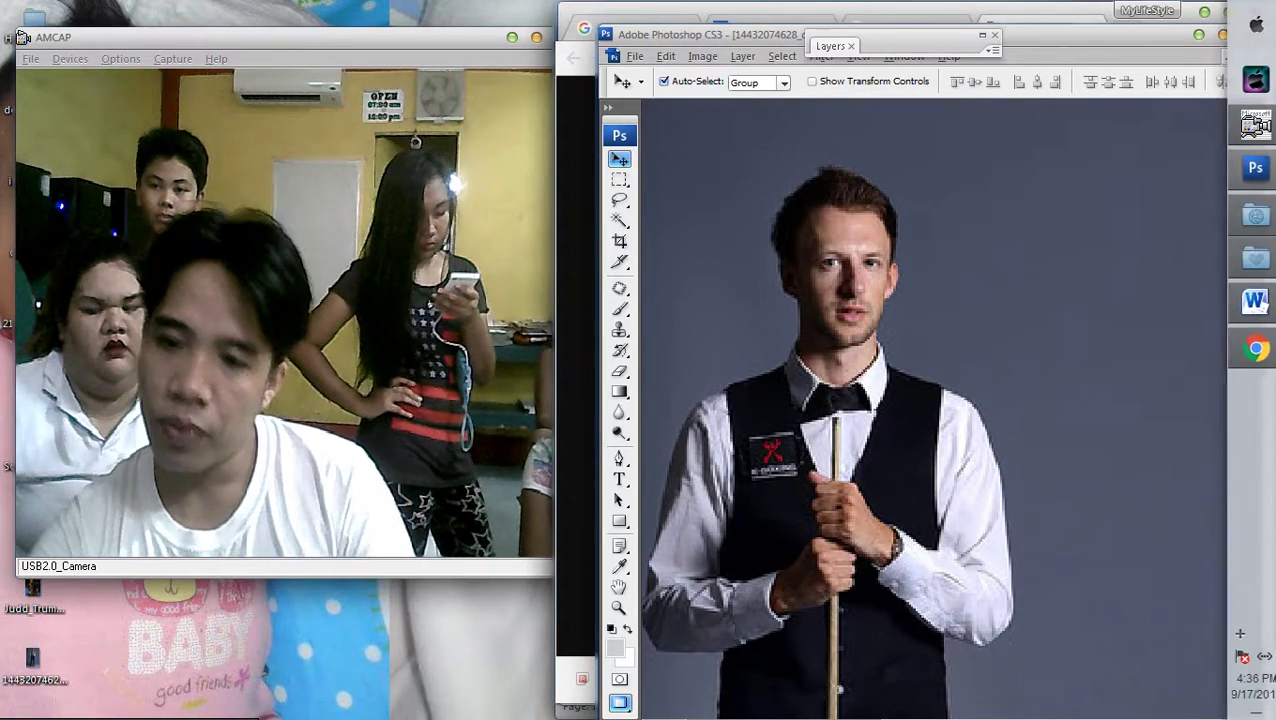
{"action": "key", "text": "ctrl+0"}
{"action": "key", "text": "ctrl+plus"}
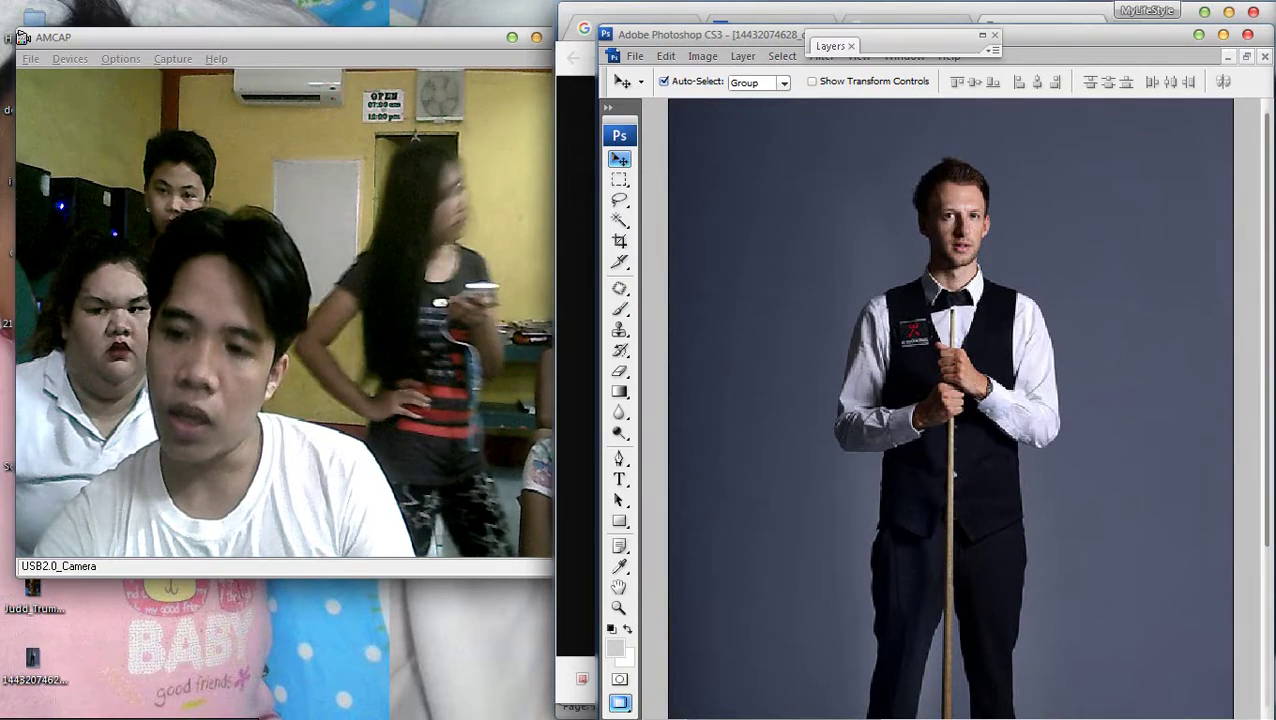
{"action": "key", "text": "m"}
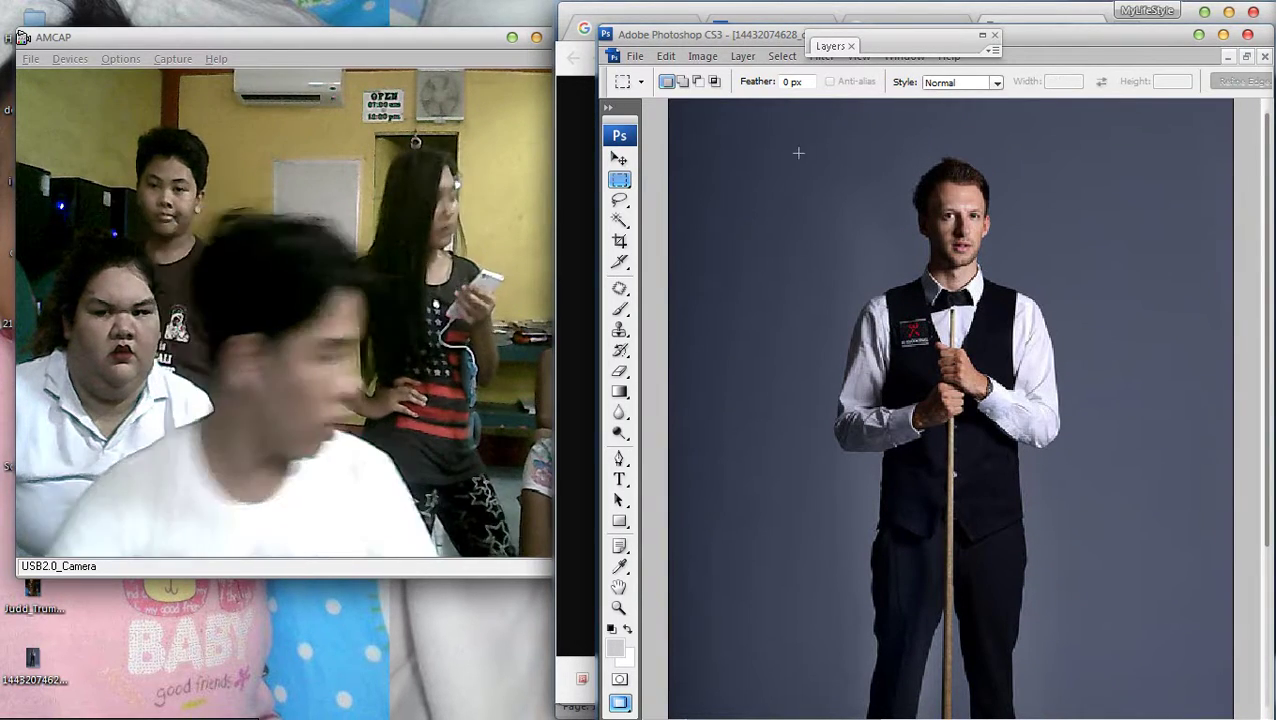
{"action": "key", "text": "s"}
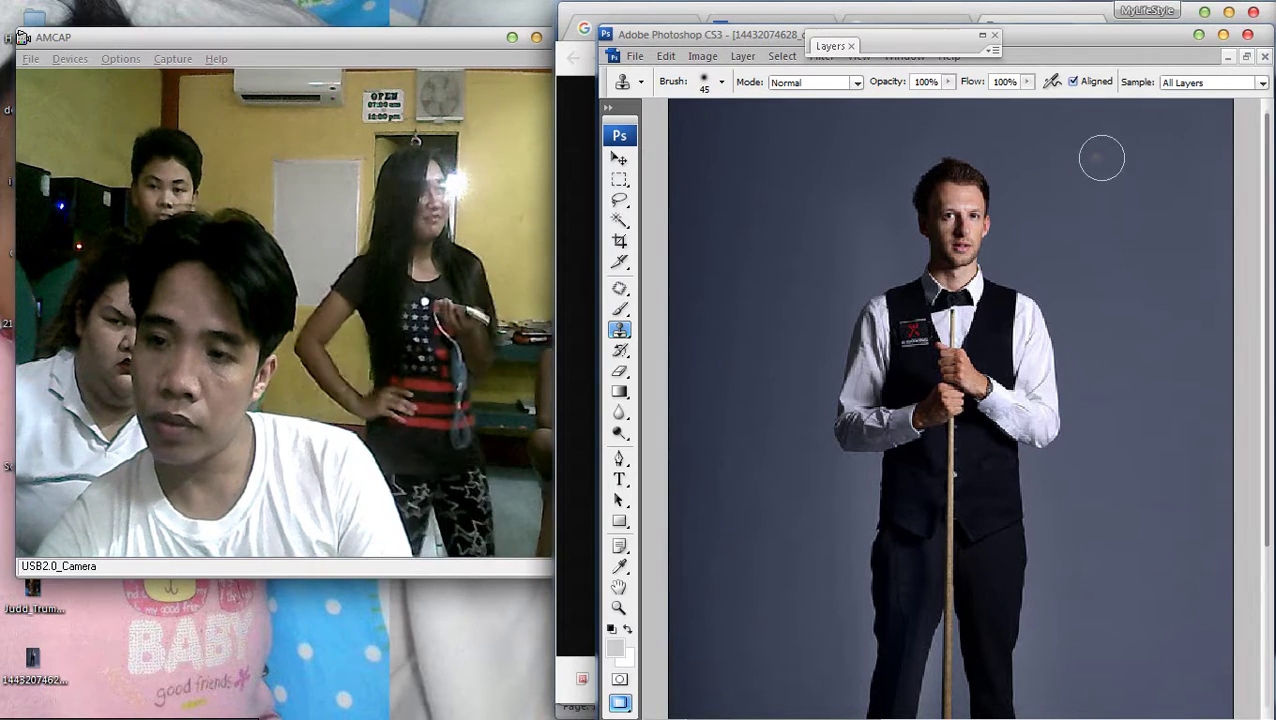
{"action": "left_click_drag", "start_coordinate": [935, 215], "coordinate": [995, 180]}
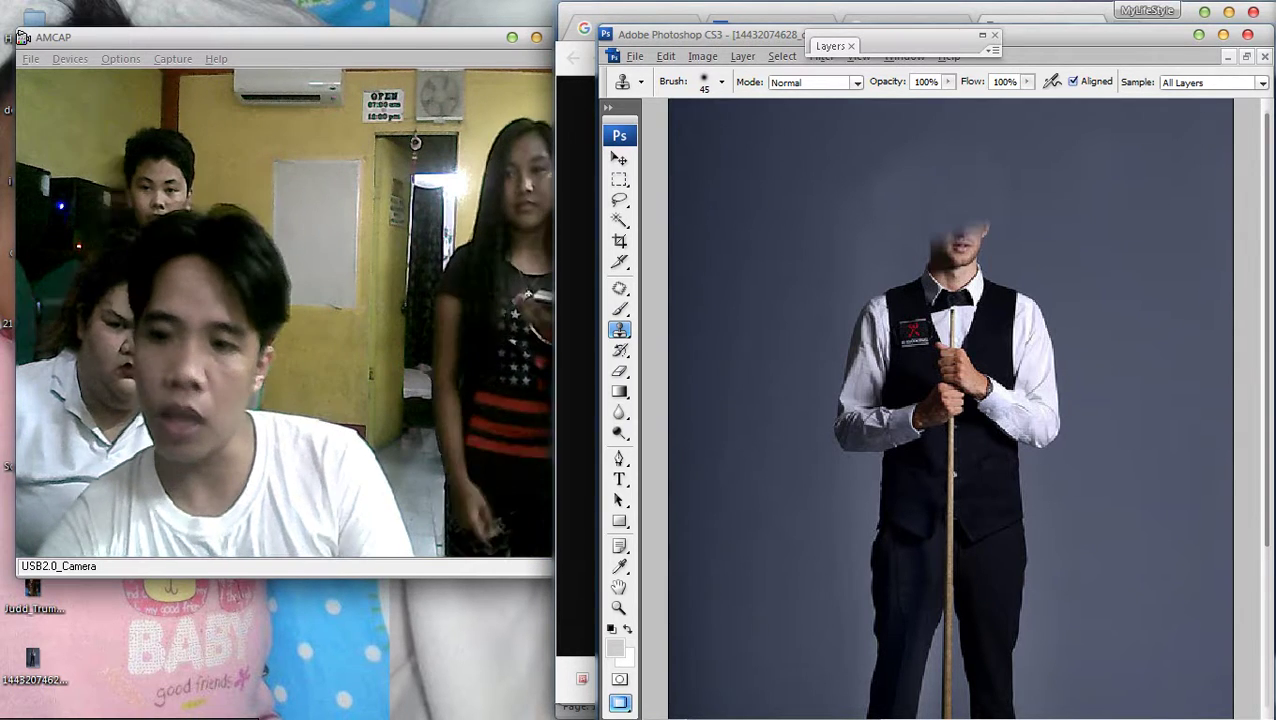
{"action": "left_click_drag", "start_coordinate": [971, 207], "coordinate": [990, 216]}
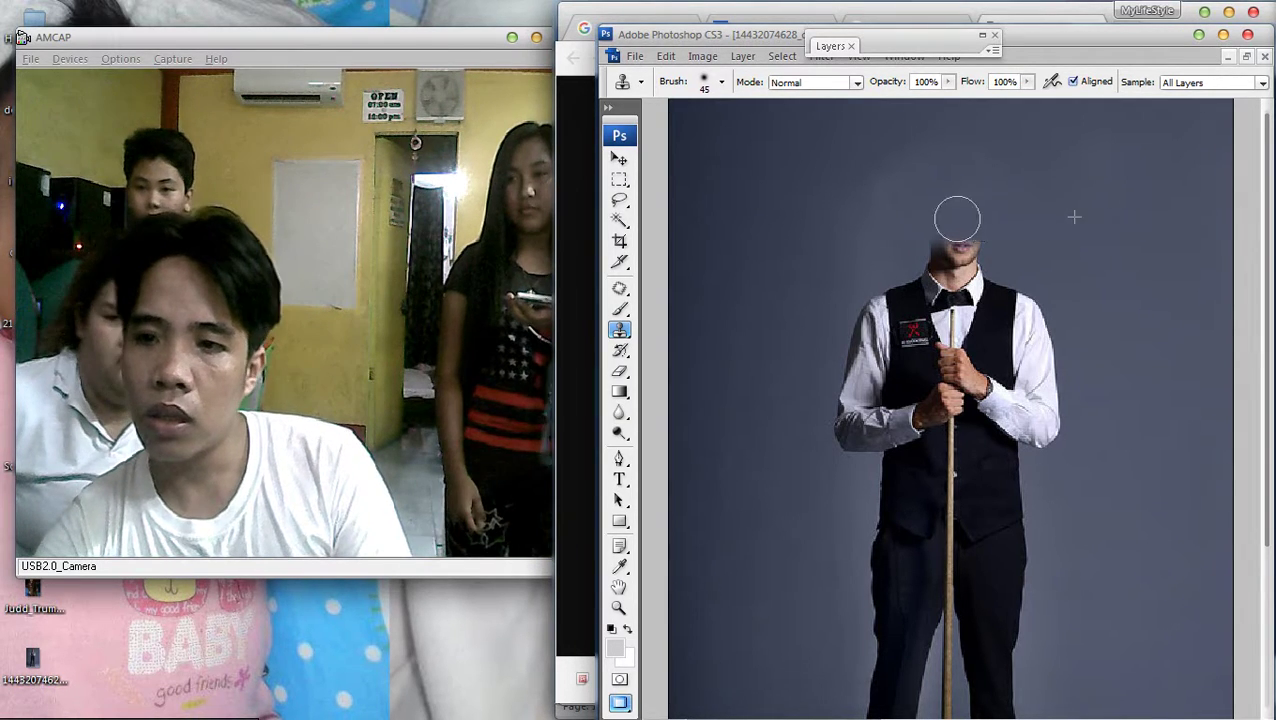
{"action": "key", "text": "ctrl+minus"}
{"action": "key", "text": "ctrl+plus"}
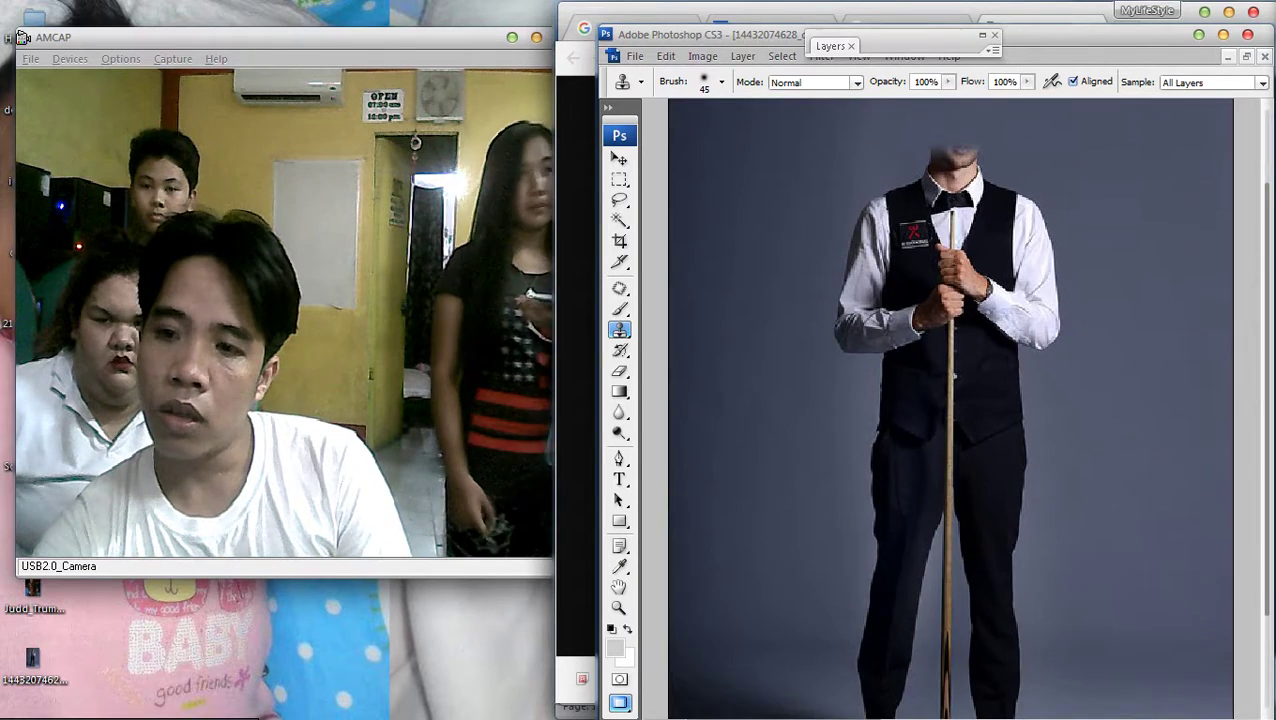
{"action": "left_click", "coordinate": [780, 213], "text": "alt"}
{"action": "left_click_drag", "start_coordinate": [880, 198], "coordinate": [888, 150]}
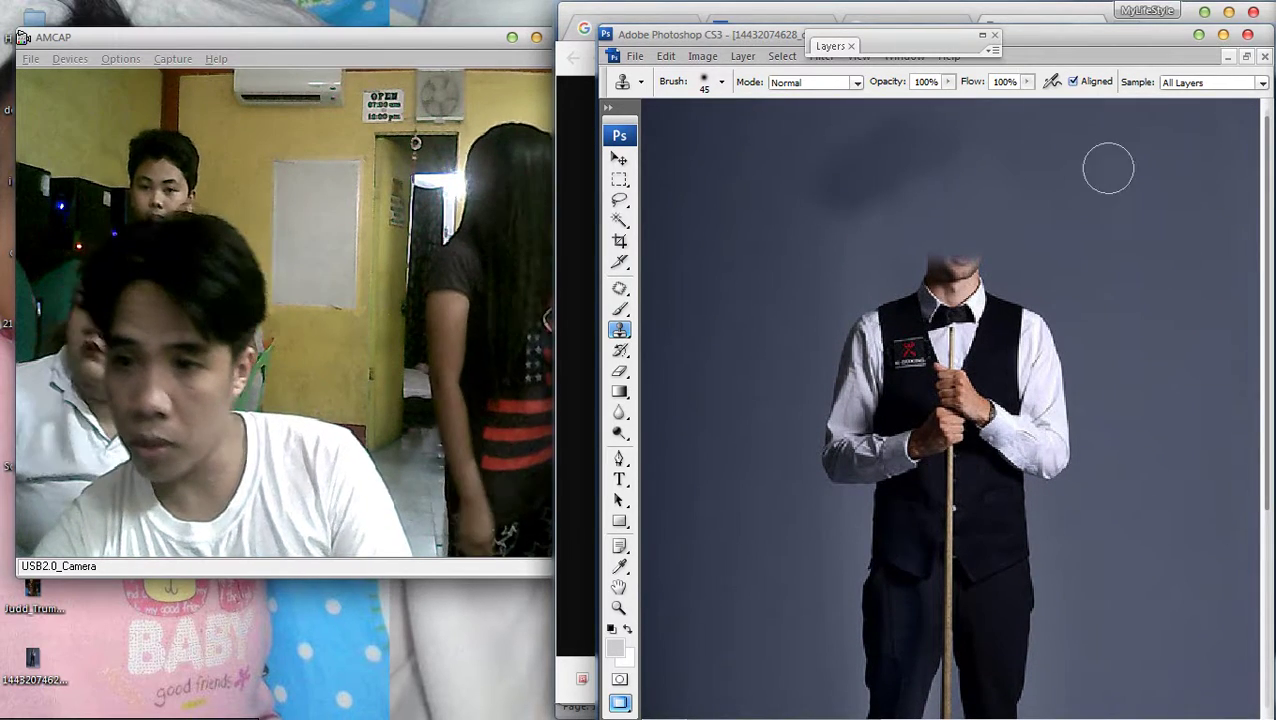
{"action": "key", "text": "ctrl+z"}
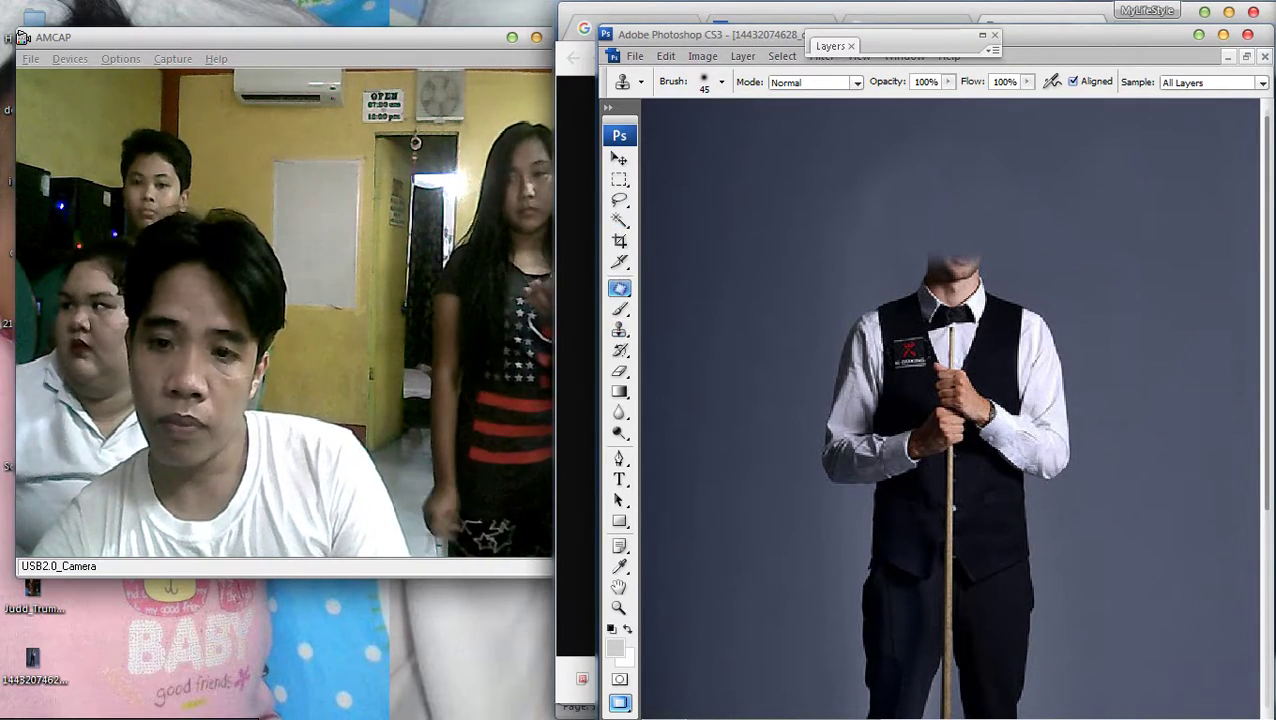
Patch the blotchy background above the head with cleaner grey backdrop
{"action": "key", "text": "j"}
{"action": "left_click_drag", "start_coordinate": [853, 140], "coordinate": [850, 142]}
{"action": "left_click_drag", "start_coordinate": [860, 190], "coordinate": [763, 247]}
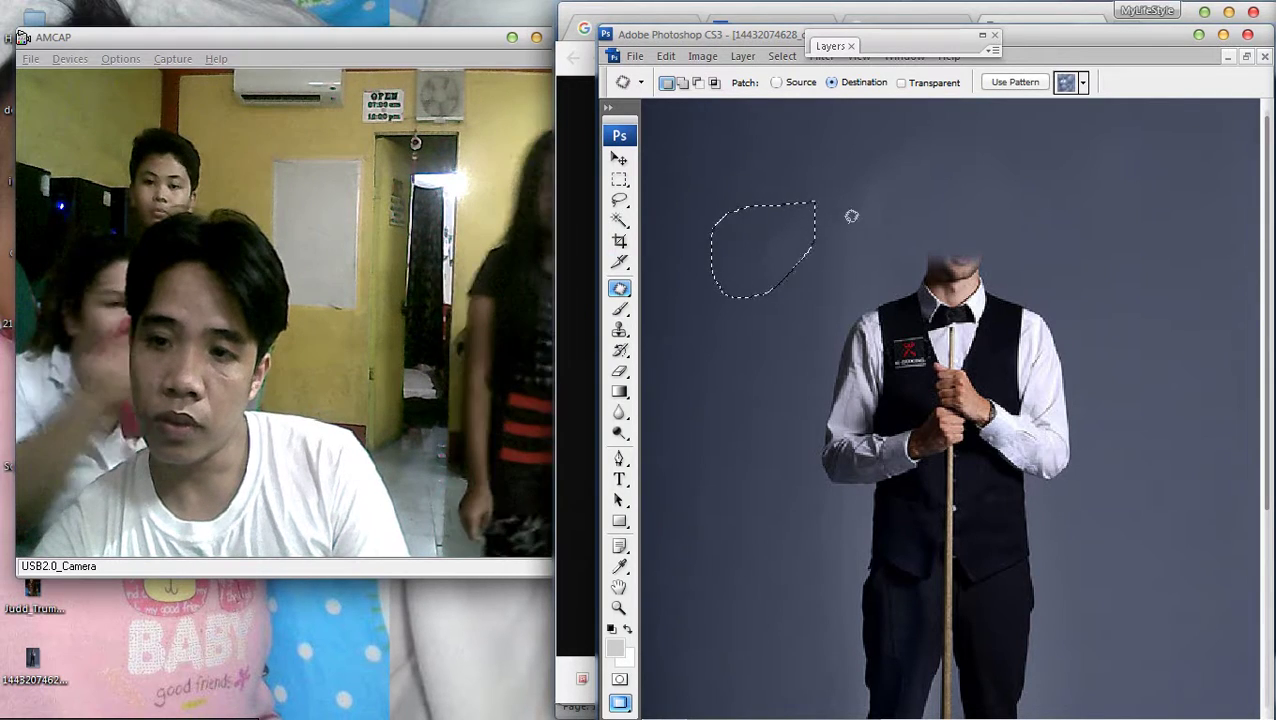
{"action": "left_click_drag", "start_coordinate": [928, 169], "coordinate": [803, 172]}
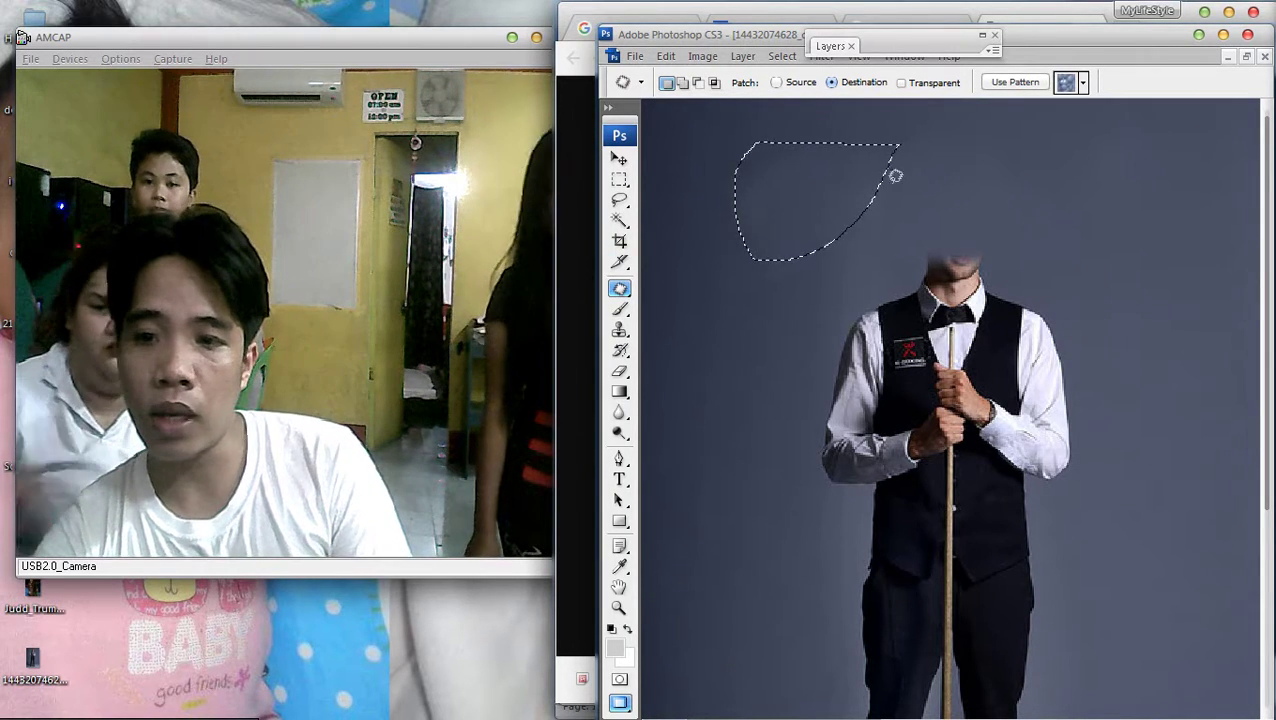
{"action": "key", "text": "ctrl+d"}
{"action": "key", "text": "ctrl+minus"}
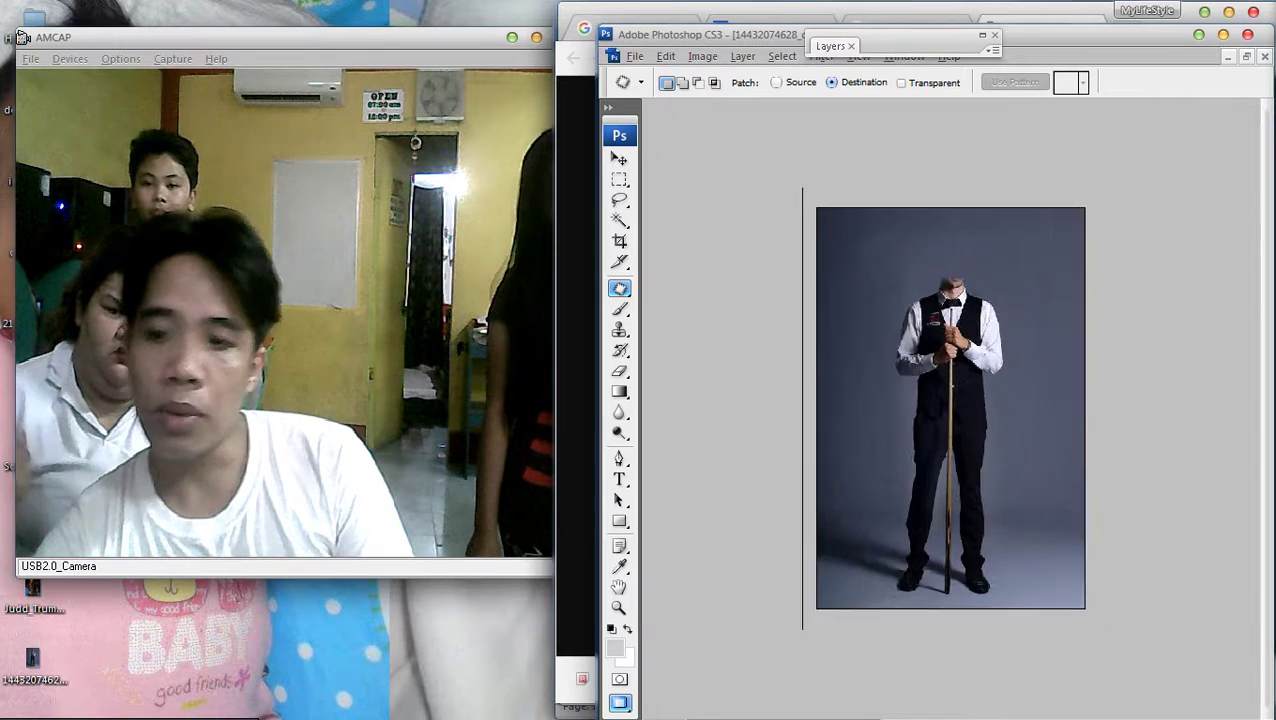
{"action": "key", "text": "ctrl+0"}
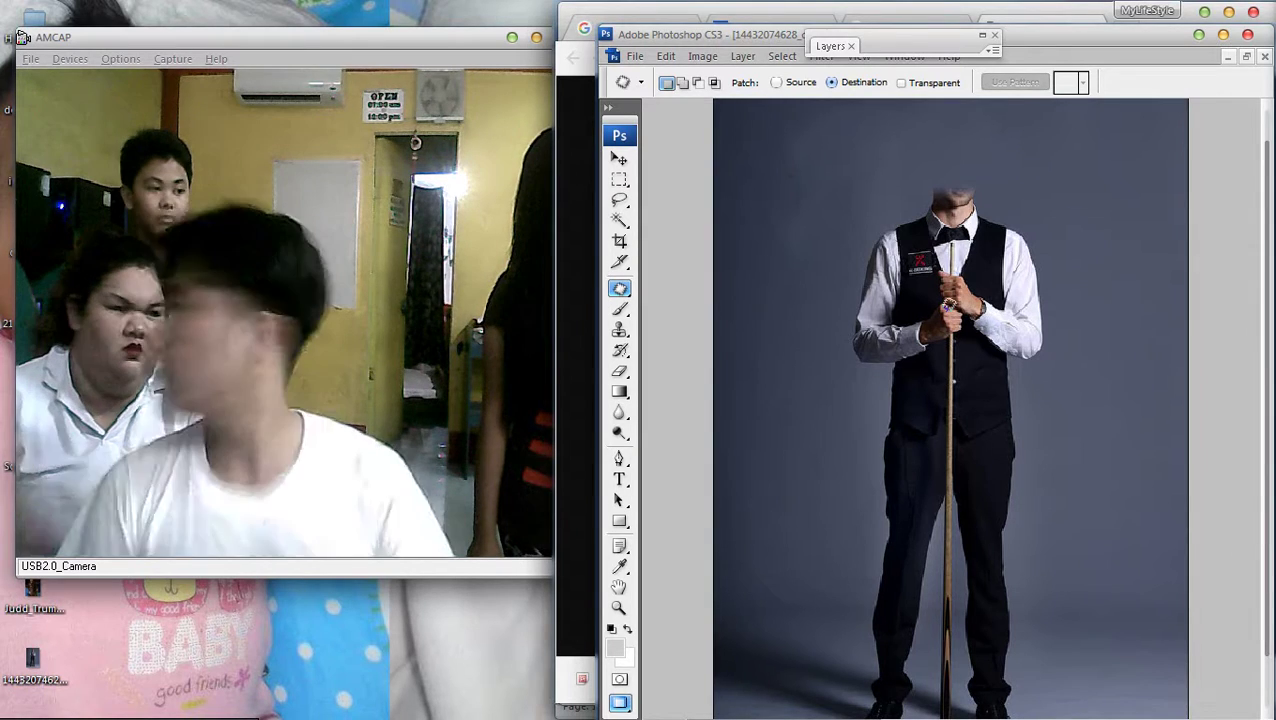
{"action": "key", "text": "ctrl+minus"}
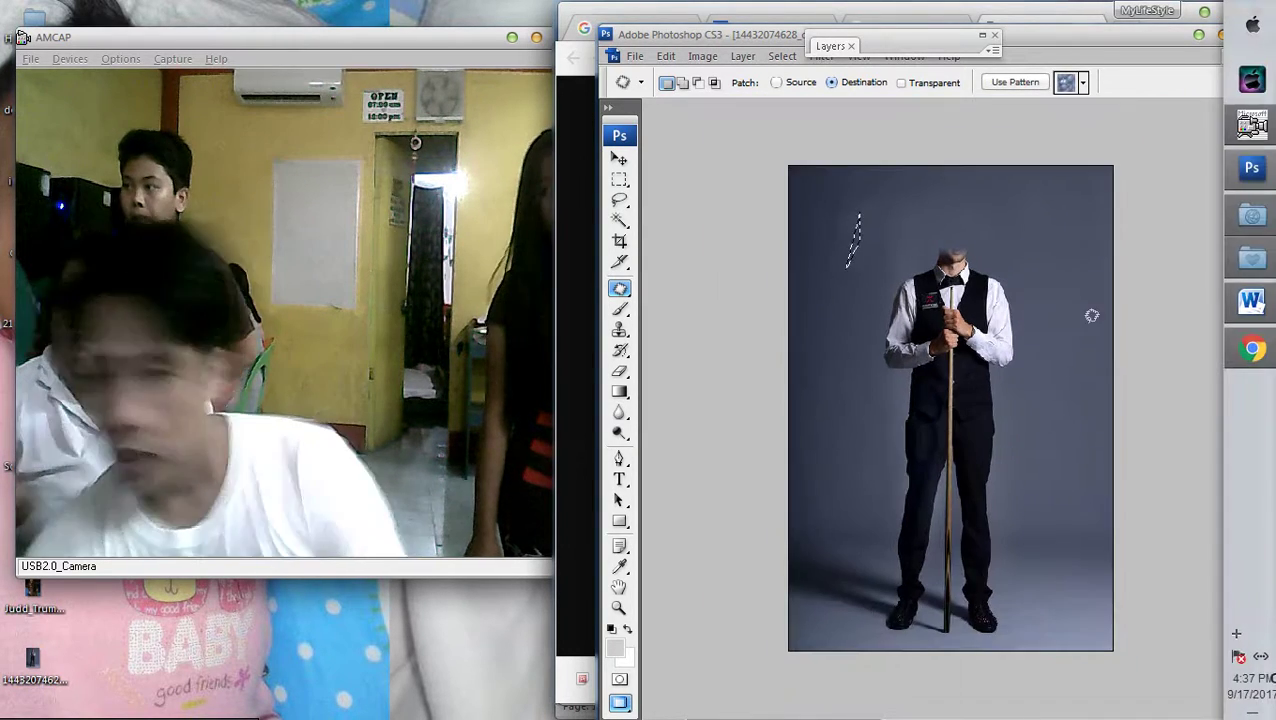
{"action": "key", "text": "ctrl+d"}
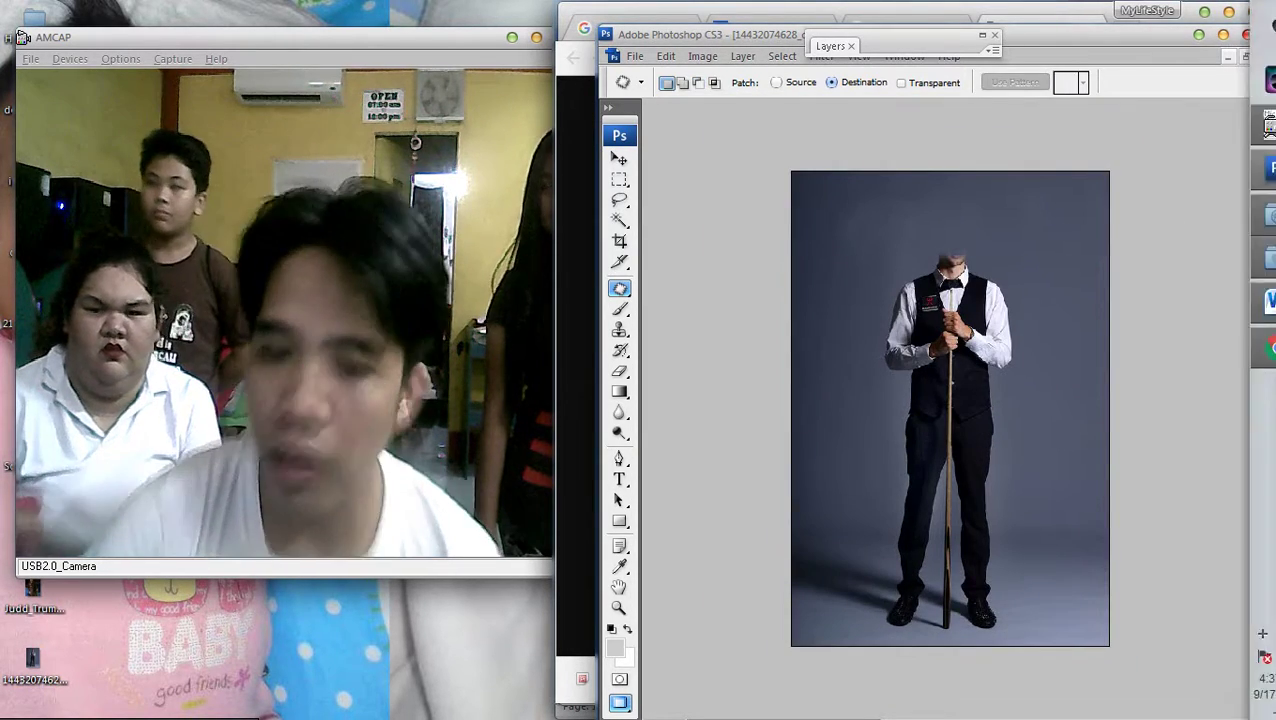
Save the street photo from the Word document as JPEG 'qaa' in the Documents library
{"action": "left_click", "coordinate": [1251, 300]}
{"action": "right_click", "coordinate": [832, 404]}
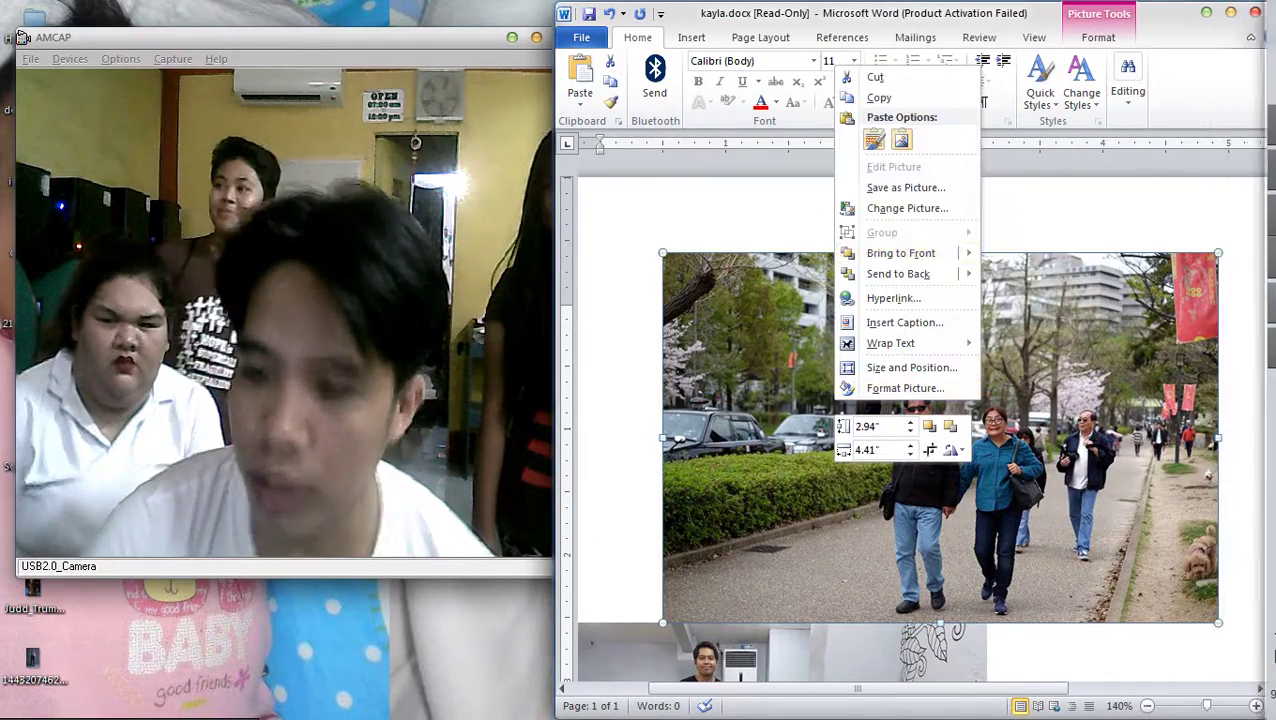
{"action": "left_click", "coordinate": [885, 187]}
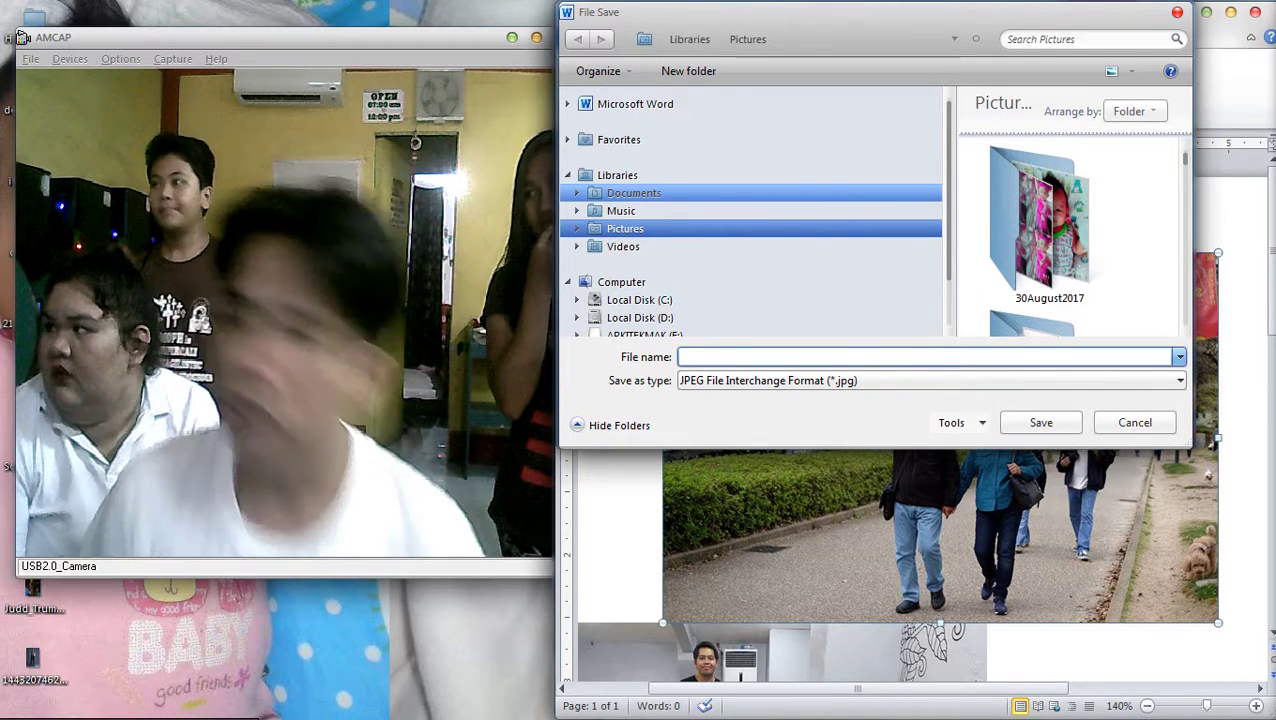
{"action": "left_click", "coordinate": [640, 300]}
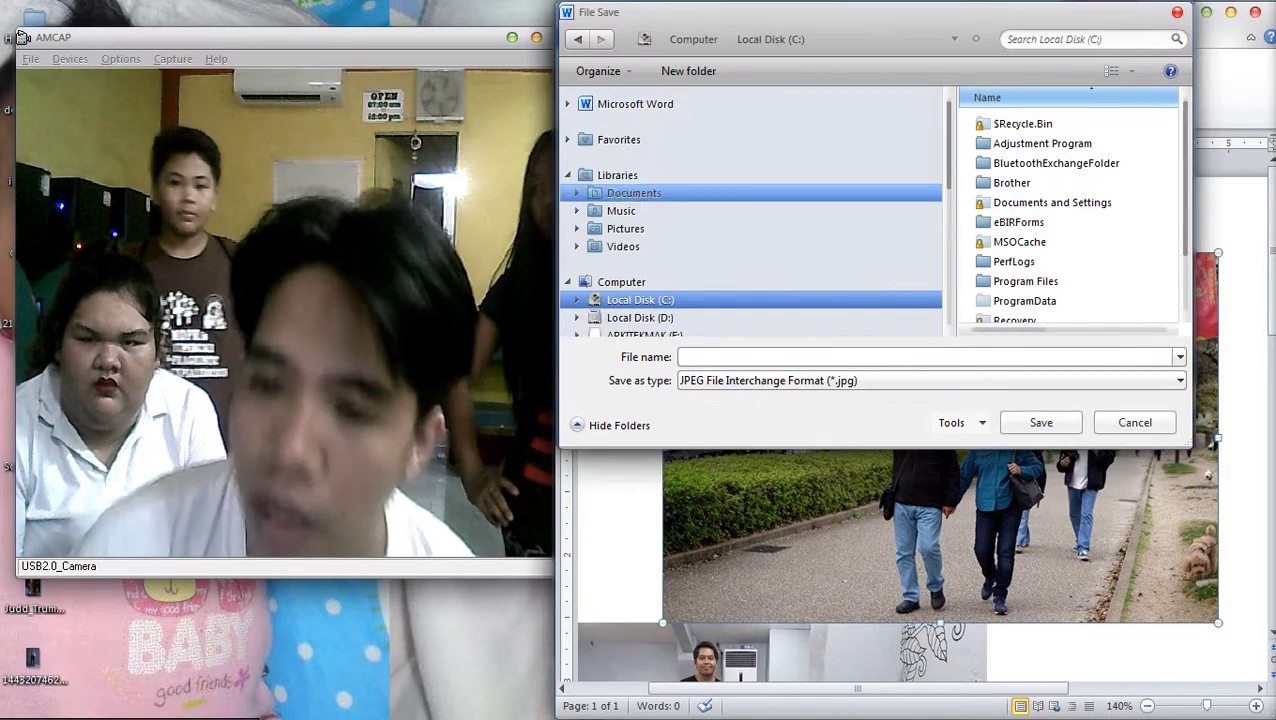
{"action": "left_click", "coordinate": [633, 192]}
{"action": "type", "text": "qaa"}
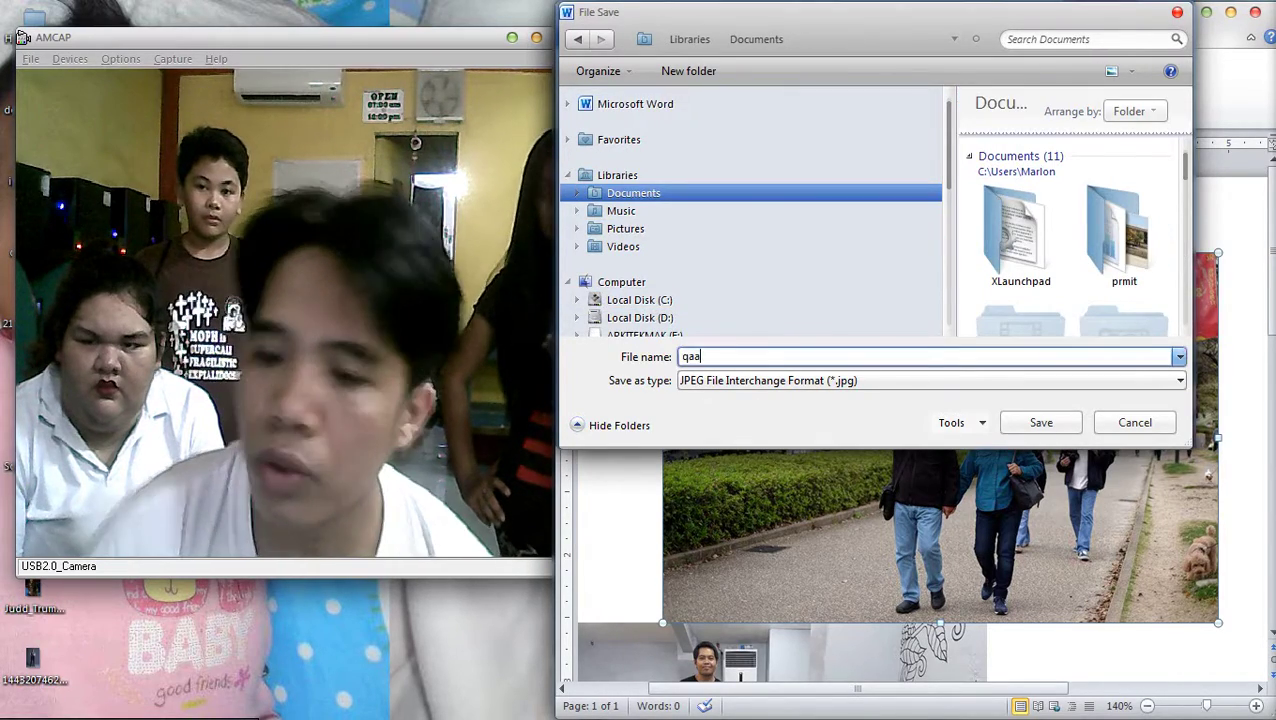
{"action": "key", "text": "Return"}
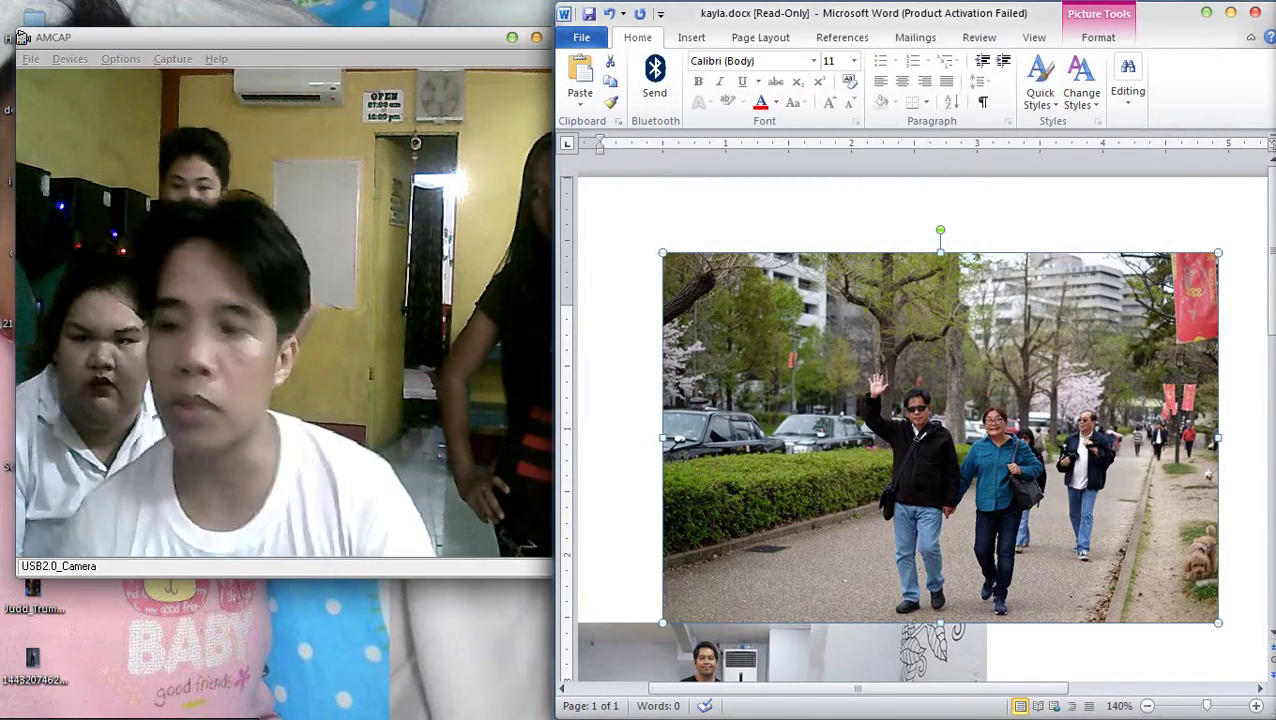
{"action": "left_click", "coordinate": [1247, 177]}
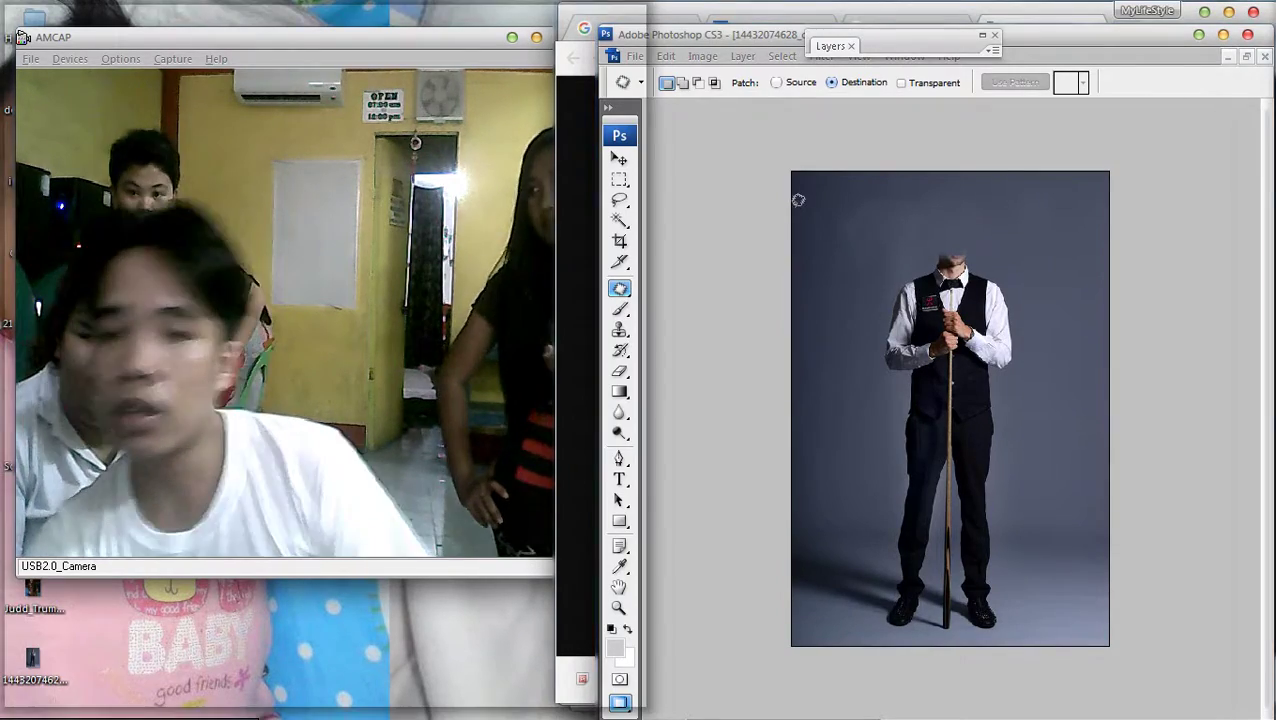
Open Windows Explorer, go to the Desktop and select the snooker player photo file
{"action": "key", "text": "super+e"}
{"action": "key", "text": "super+Right"}
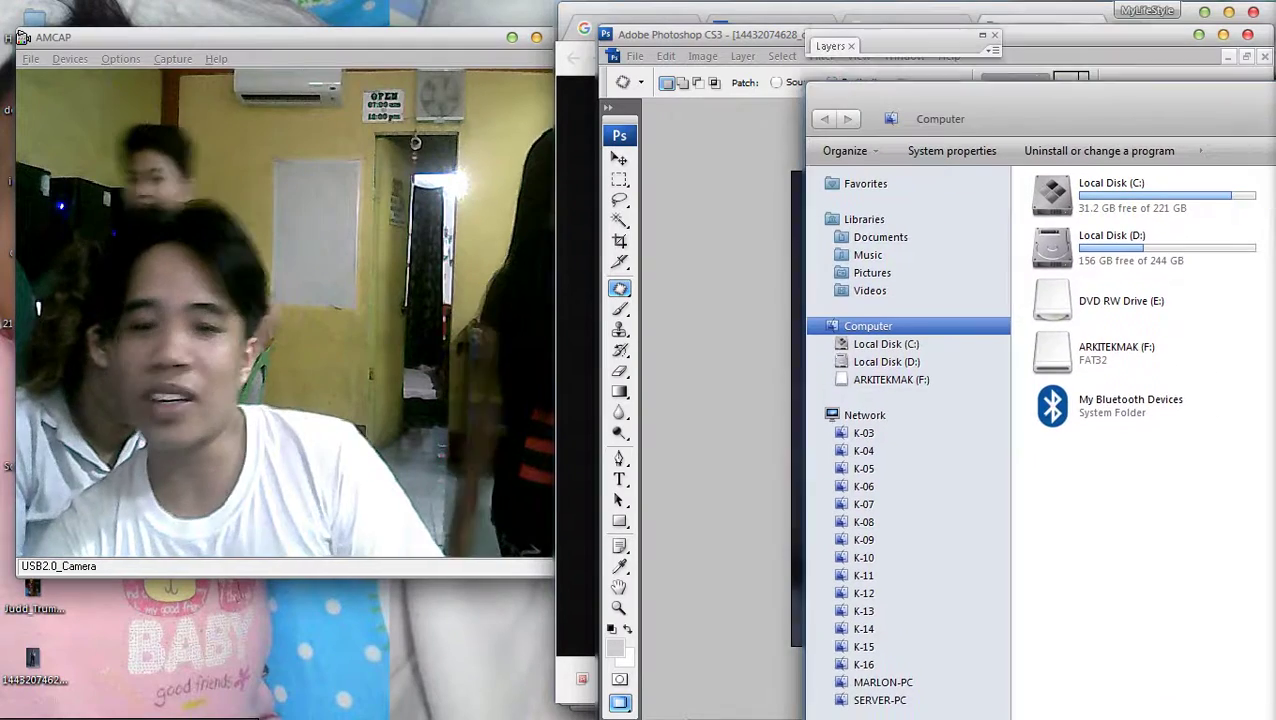
{"action": "left_click", "coordinate": [865, 182]}
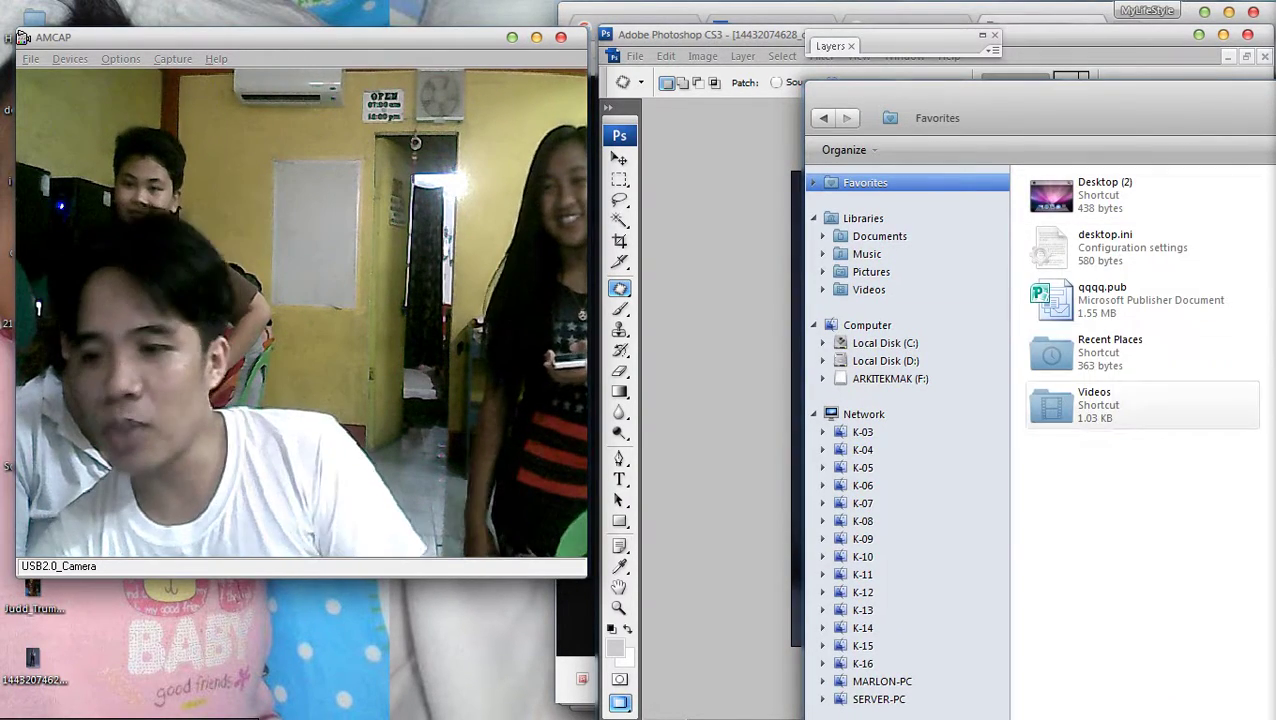
{"action": "double_click", "coordinate": [1131, 198]}
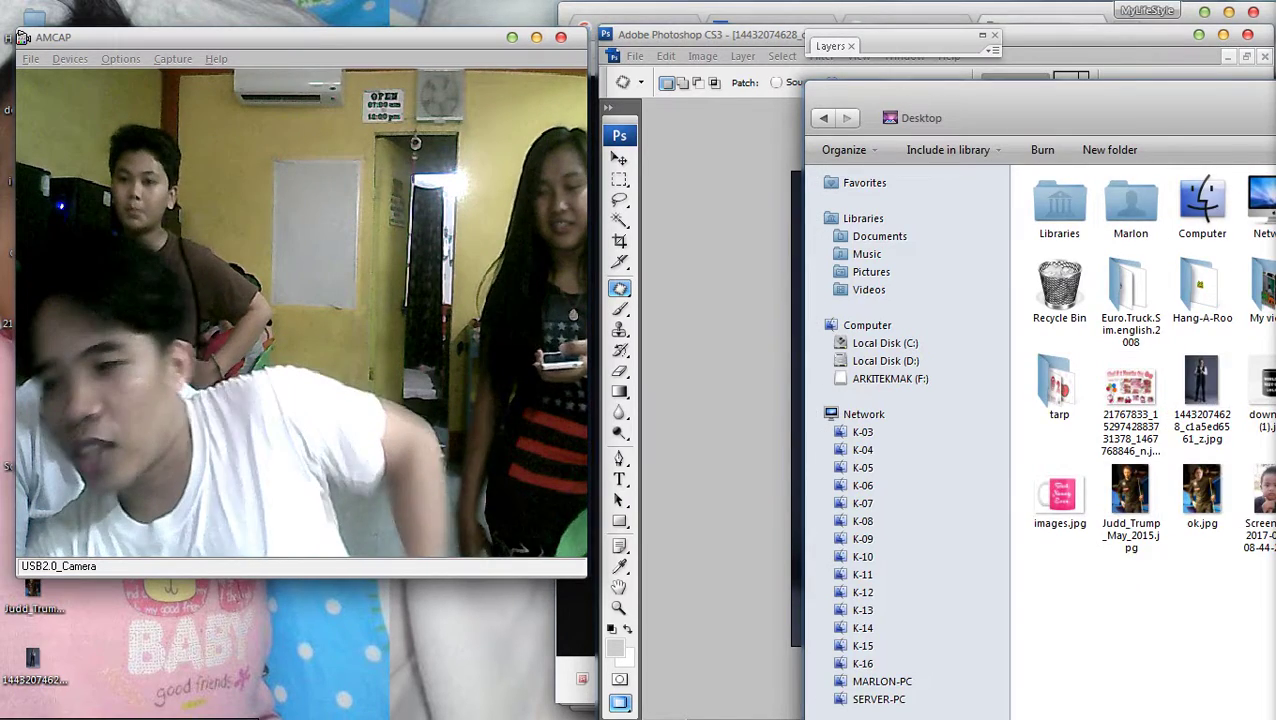
{"action": "key", "text": "super+Left"}
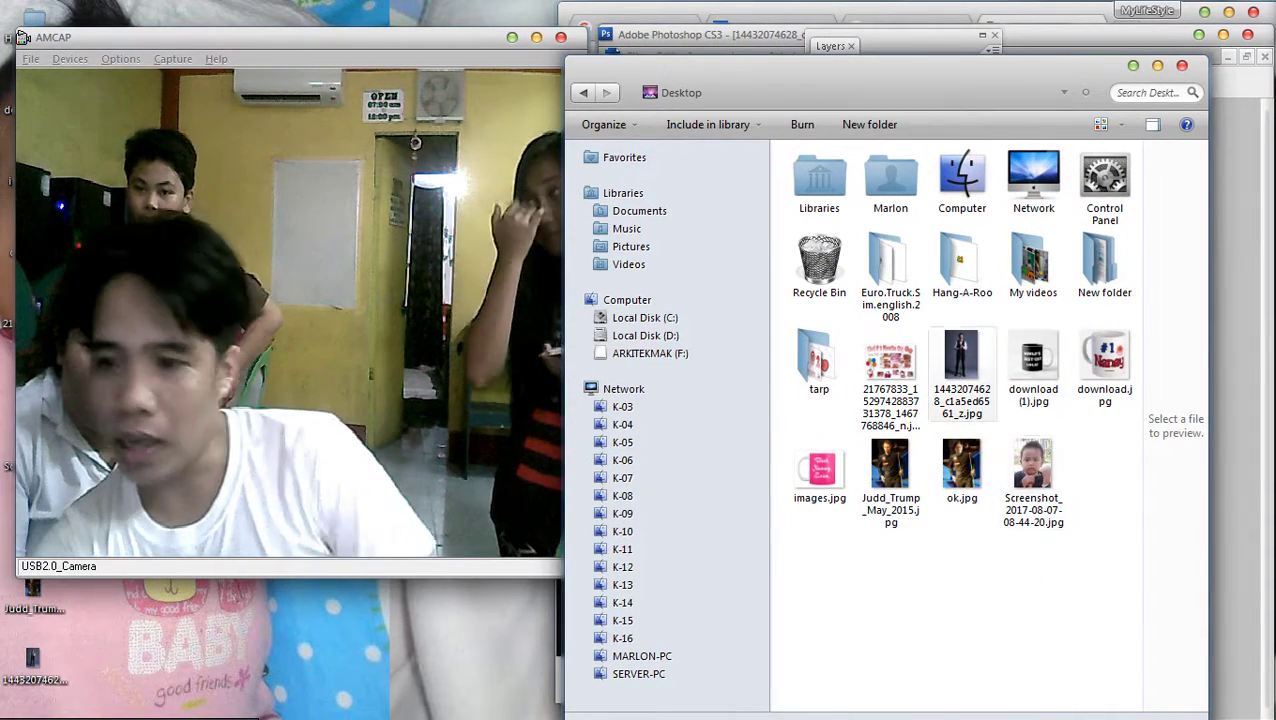
{"action": "left_click", "coordinate": [961, 370]}
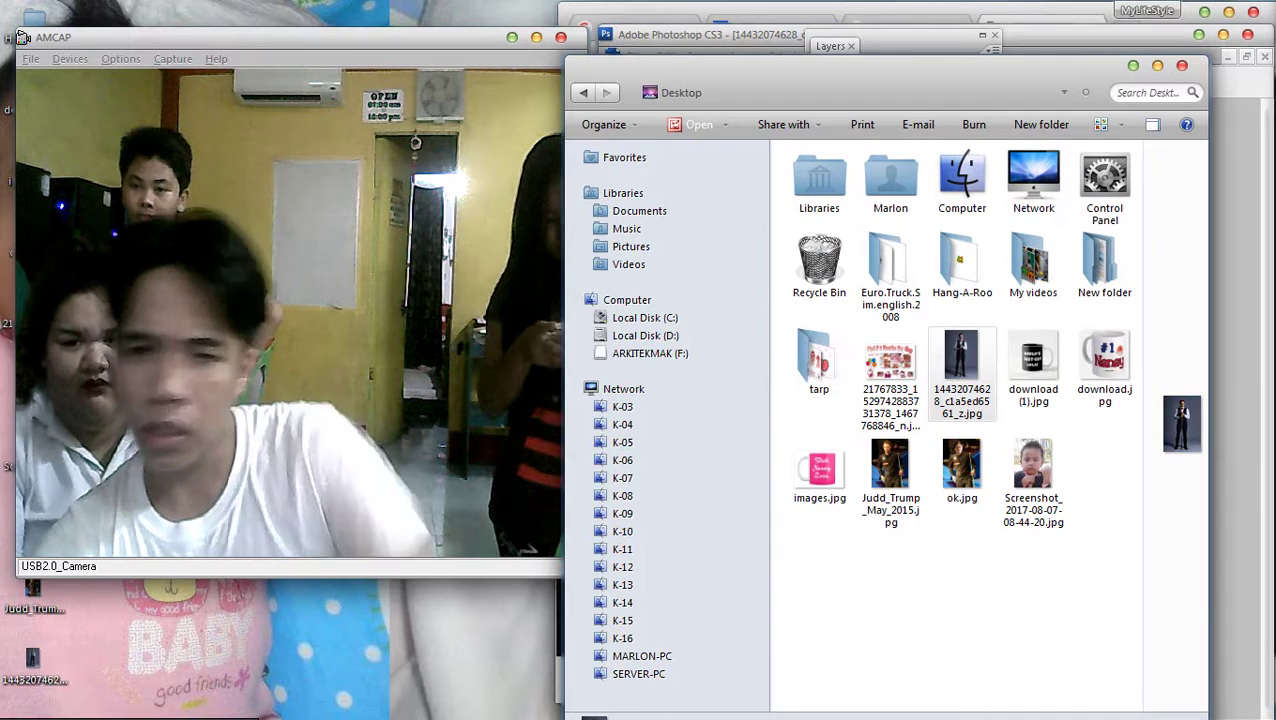
Open the Documents library and scroll through it to locate qaaa.jpg
{"action": "left_click", "coordinate": [640, 211]}
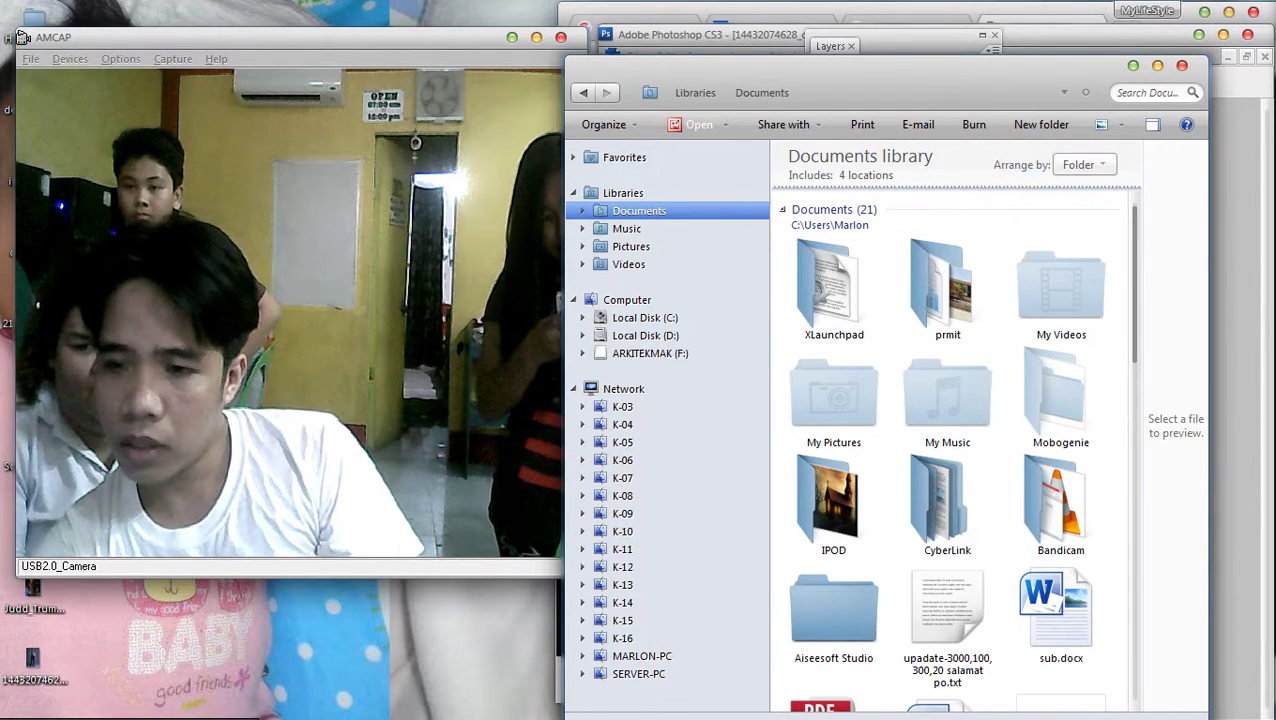
{"action": "scroll", "coordinate": [950, 450], "scroll_direction": "down", "scroll_amount": 5}
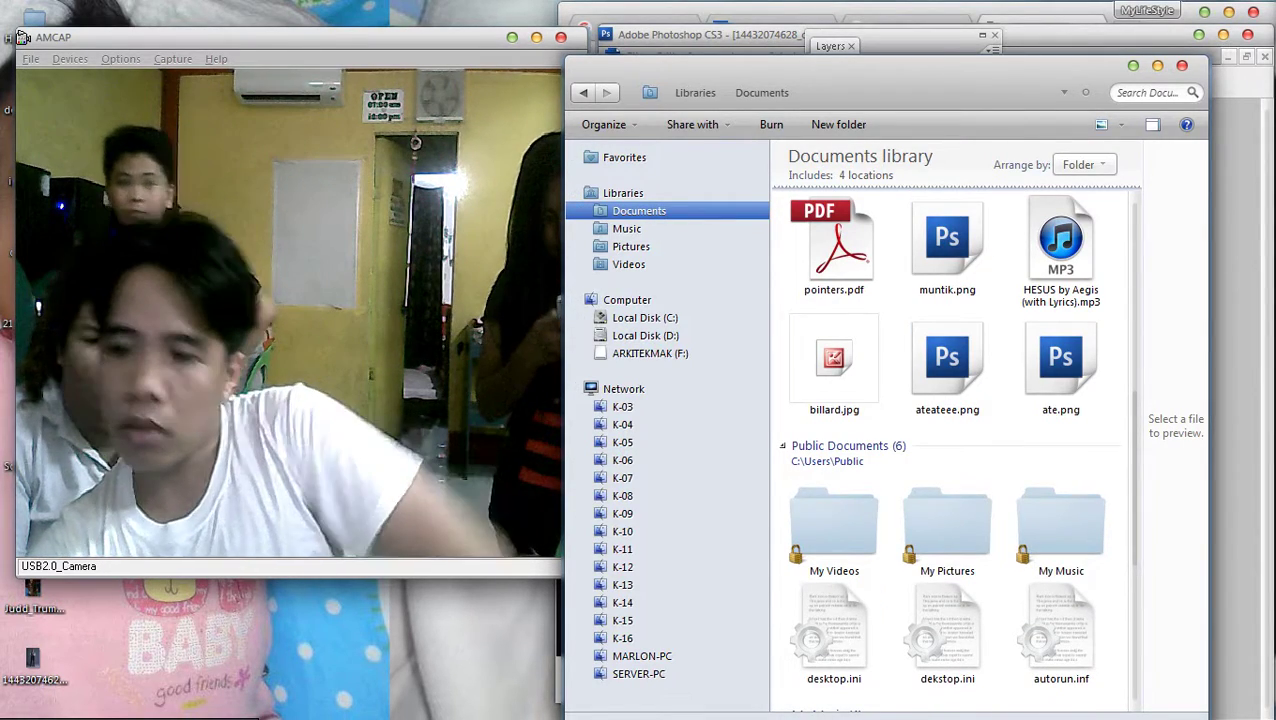
{"action": "scroll", "coordinate": [950, 450], "scroll_direction": "down", "scroll_amount": 5}
{"action": "scroll", "coordinate": [950, 450], "scroll_direction": "up", "scroll_amount": 10}
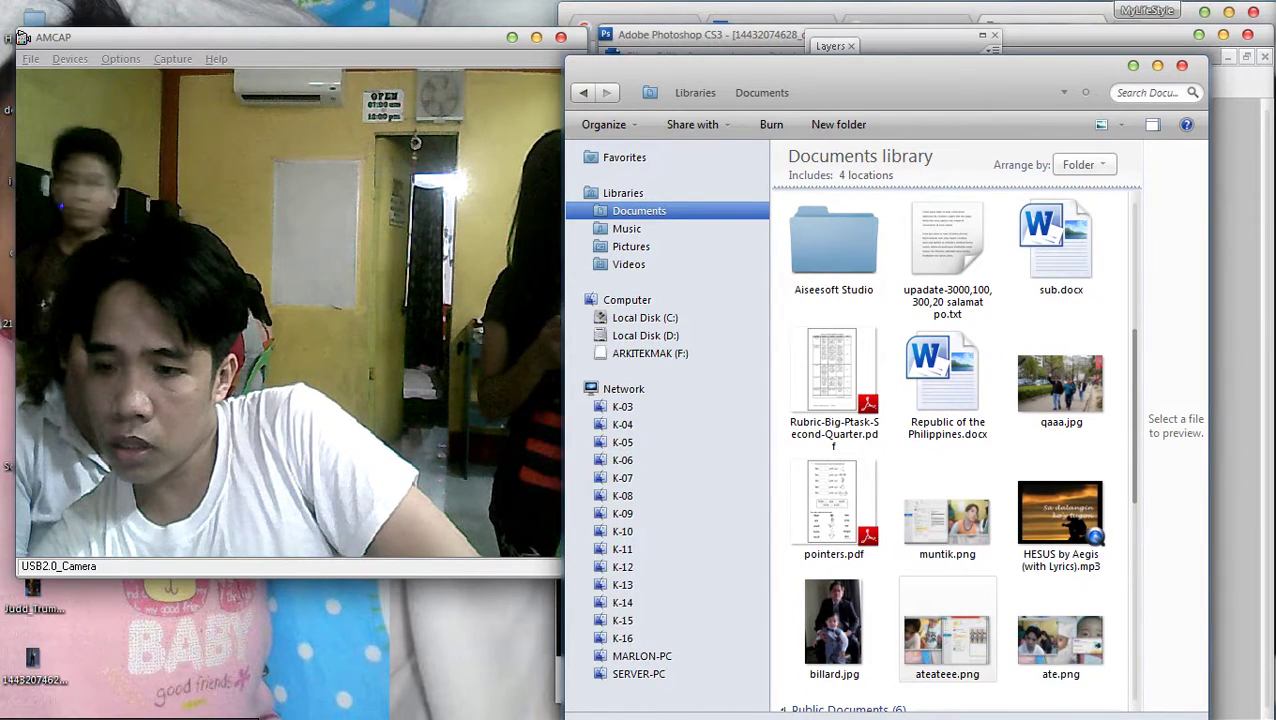
{"action": "scroll", "coordinate": [950, 450], "scroll_direction": "down", "scroll_amount": 5}
{"action": "scroll", "coordinate": [950, 450], "scroll_direction": "up", "scroll_amount": 10}
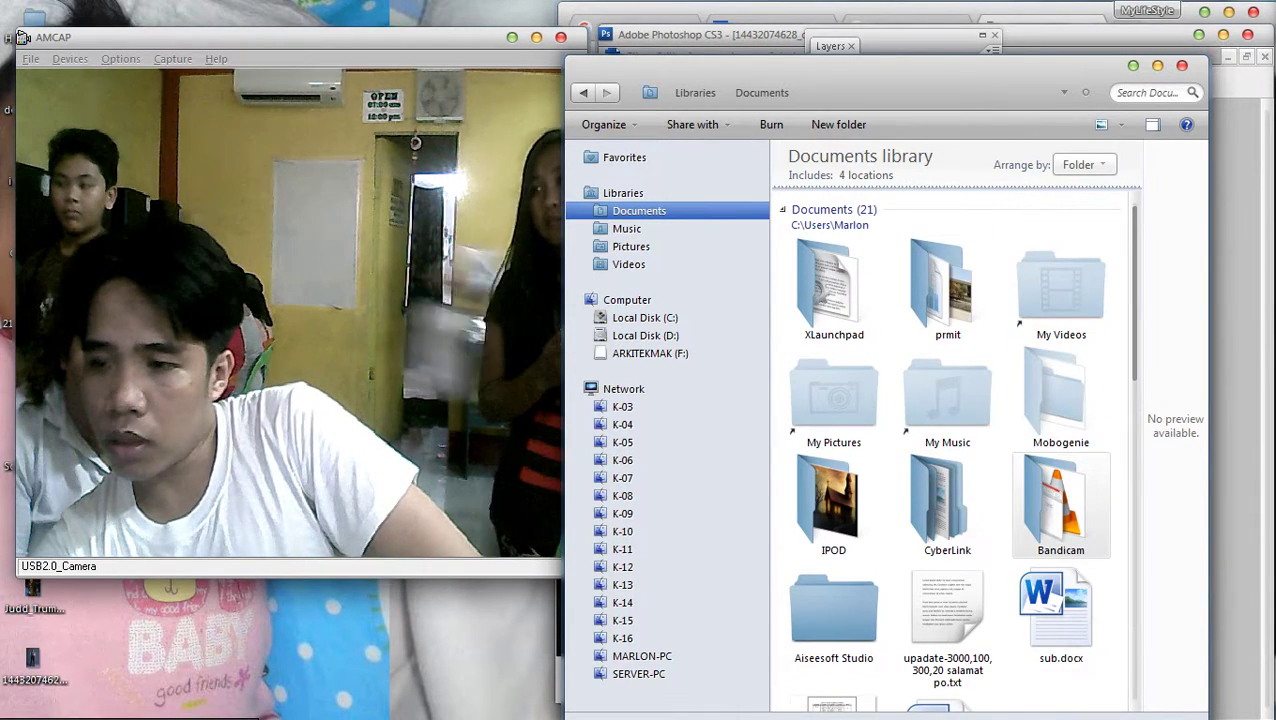
{"action": "left_click", "coordinate": [1060, 505]}
{"action": "scroll", "coordinate": [1060, 505], "scroll_direction": "down", "scroll_amount": 5}
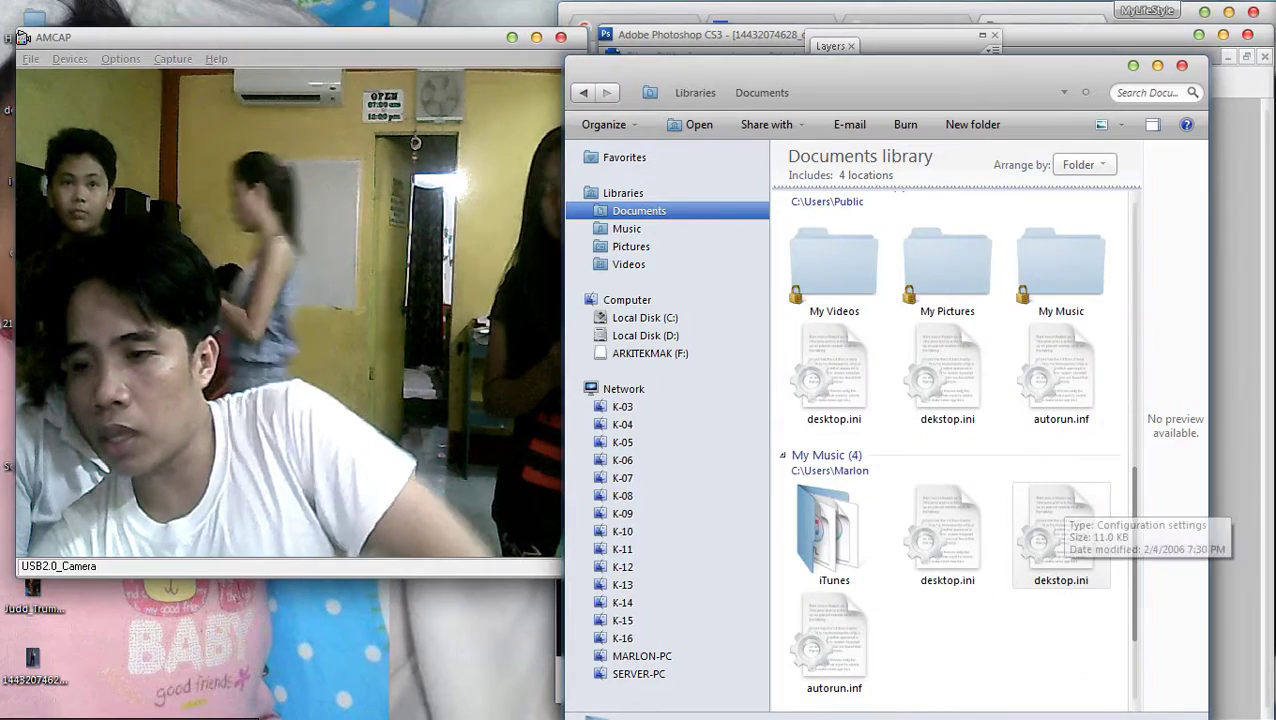
{"action": "scroll", "coordinate": [1060, 515], "scroll_direction": "up", "scroll_amount": 10}
{"action": "scroll", "coordinate": [1060, 410], "scroll_direction": "down", "scroll_amount": 5}
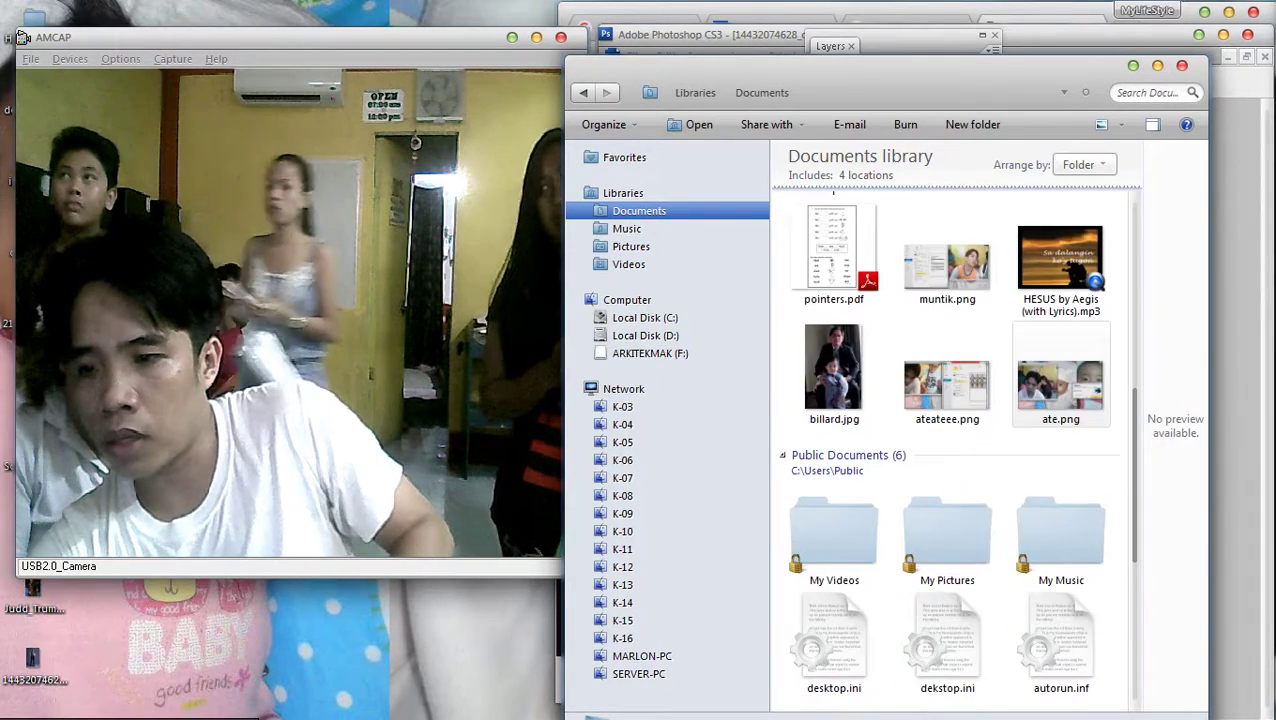
{"action": "scroll", "coordinate": [1060, 410], "scroll_direction": "up", "scroll_amount": 3}
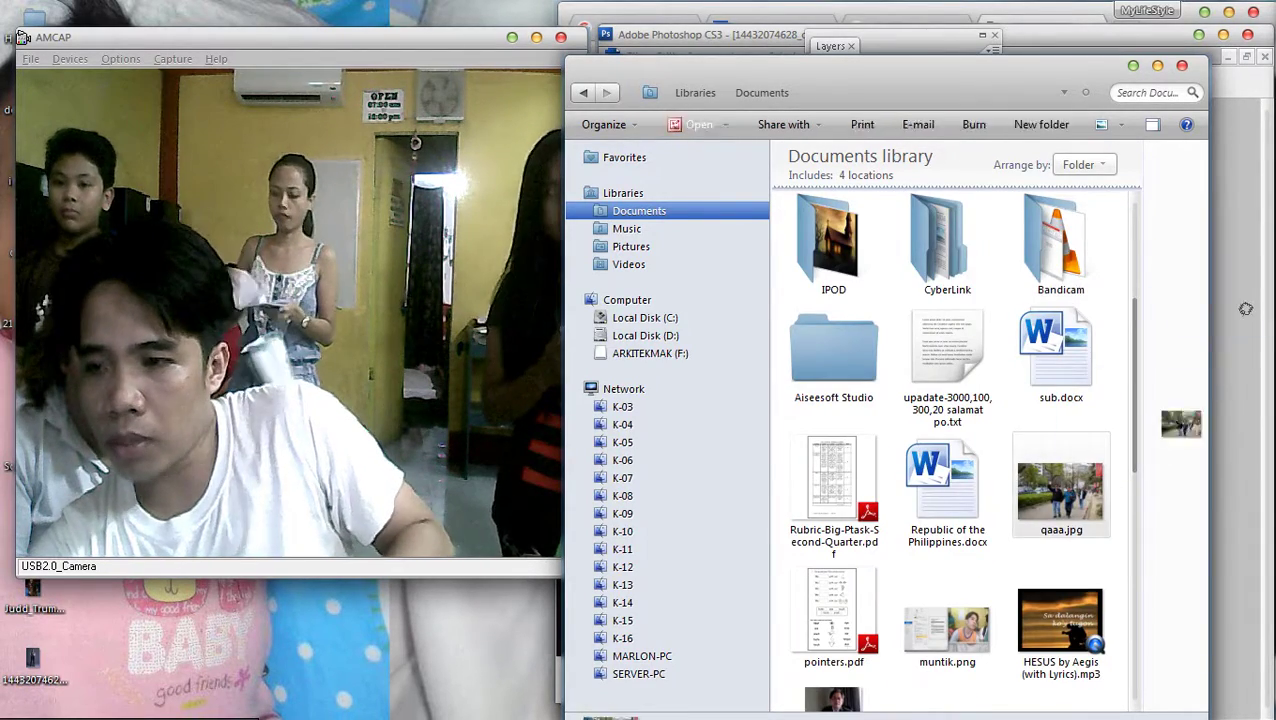
{"action": "key", "text": "alt+Tab"}
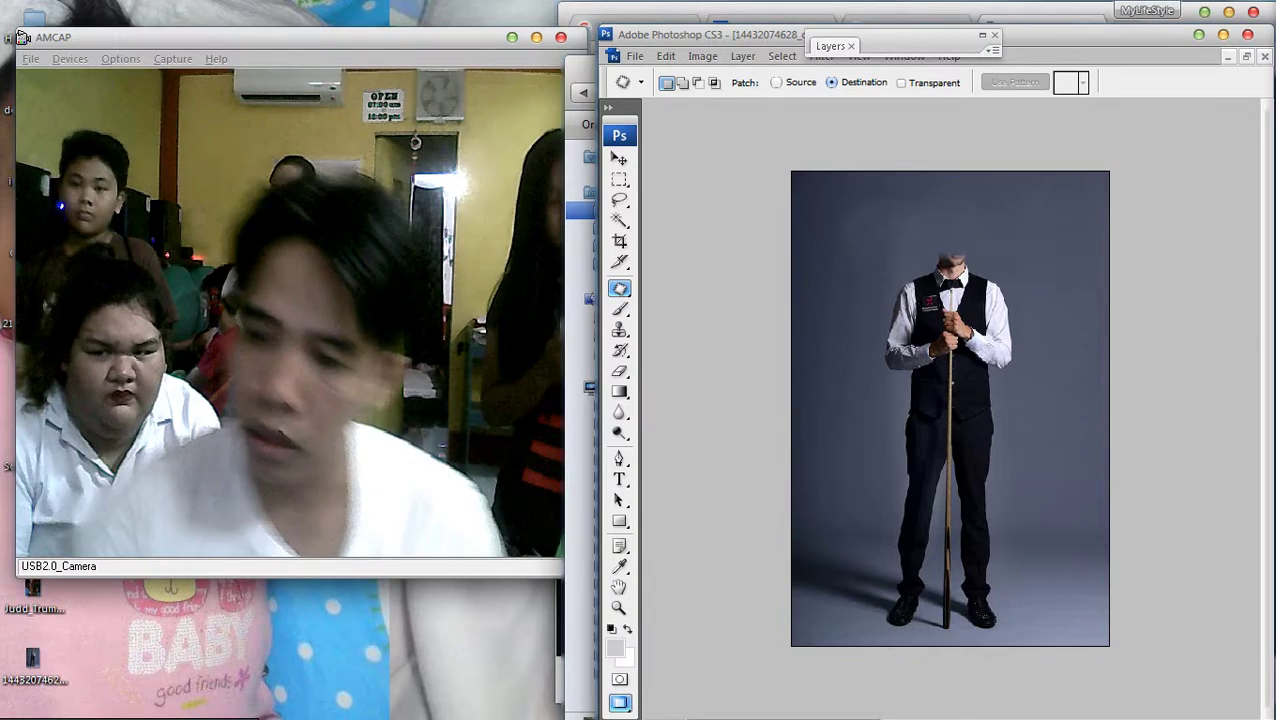
In qaaa.jpg, marquee-select a box around the sunglasses man's head and copy it
{"action": "key", "text": "ctrl+Tab"}
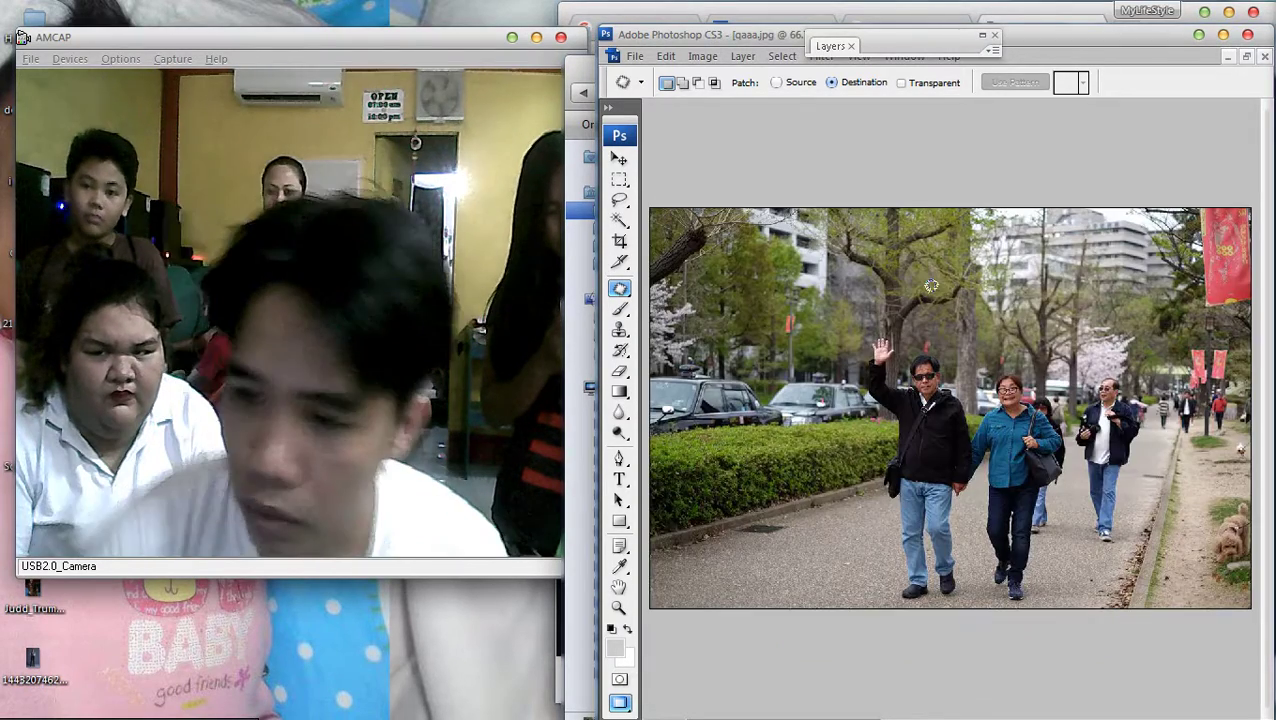
{"action": "key", "text": "ctrl+plus"}
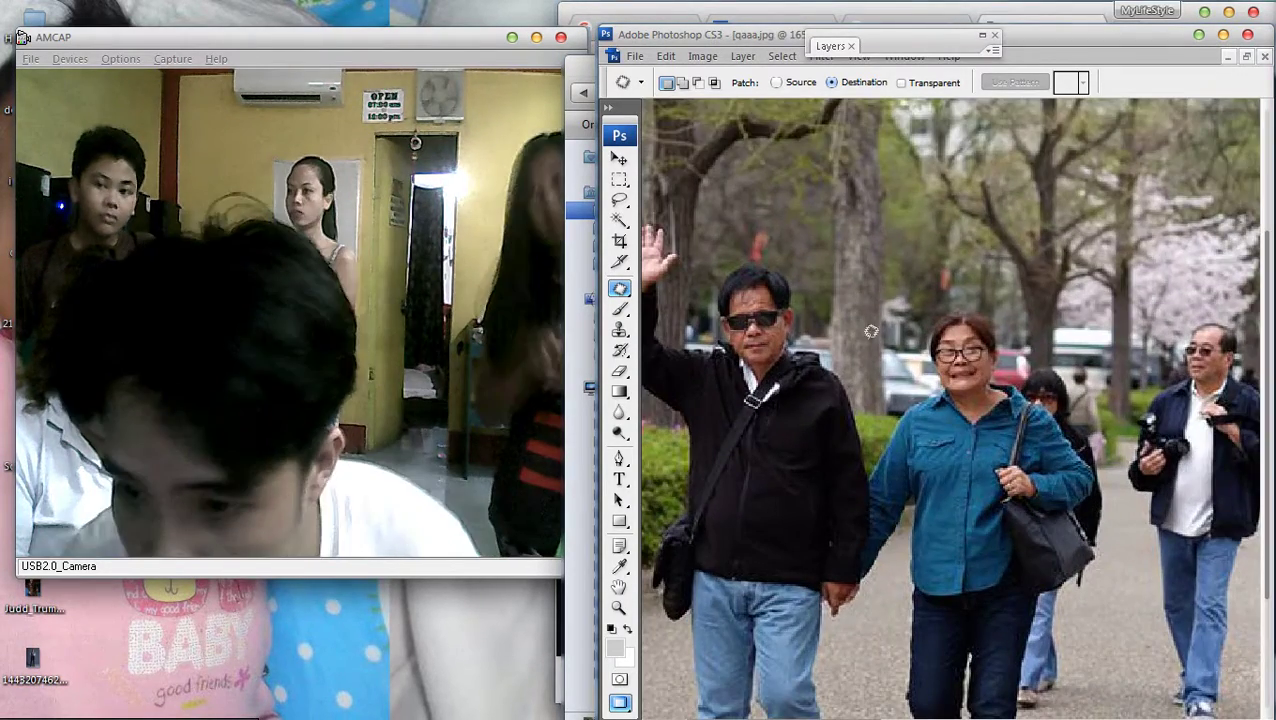
{"action": "scroll", "coordinate": [871, 331], "scroll_direction": "right", "scroll_amount": 1}
{"action": "left_click", "coordinate": [620, 179]}
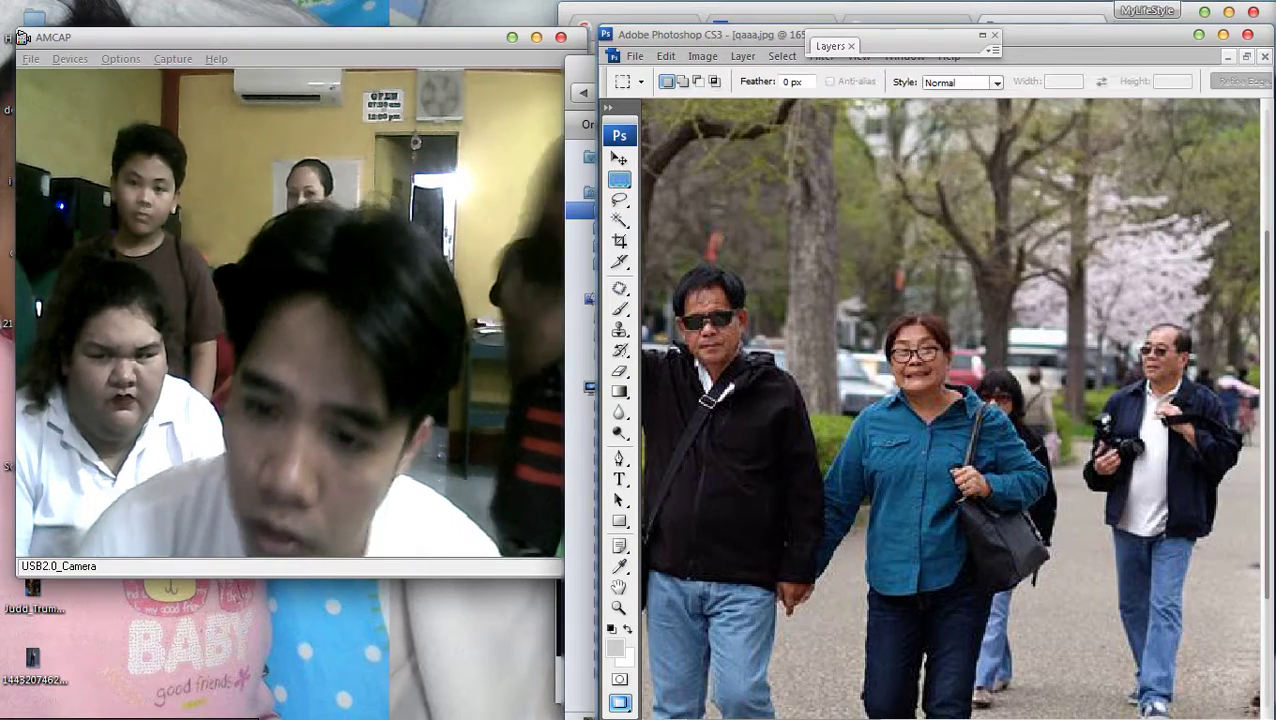
{"action": "left_click_drag", "start_coordinate": [659, 257], "coordinate": [795, 396]}
{"action": "key", "text": "Delete"}
{"action": "key", "text": "ctrl+d"}
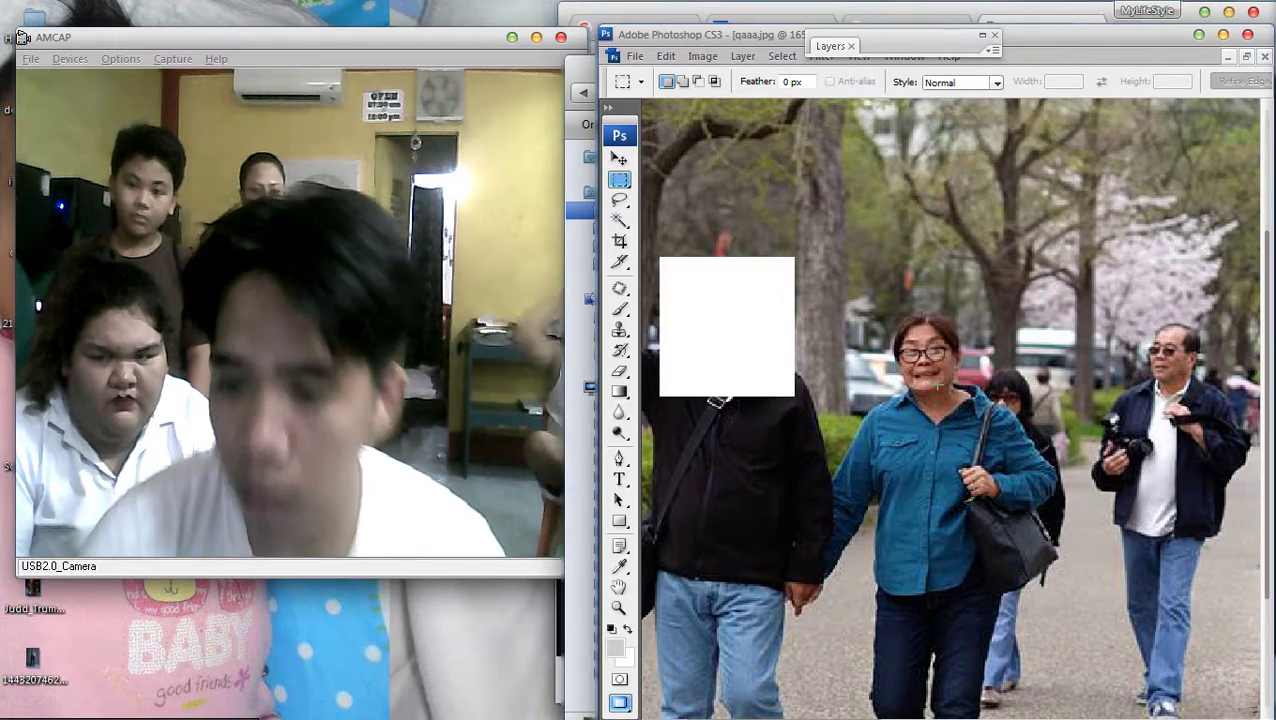
{"action": "key", "text": "ctrl+minus"}
{"action": "key", "text": "ctrl+minus"}
Paste the copied head into the snooker player photo
{"action": "key", "text": "f"}
{"action": "key", "text": "f"}
{"action": "key", "text": "f"}
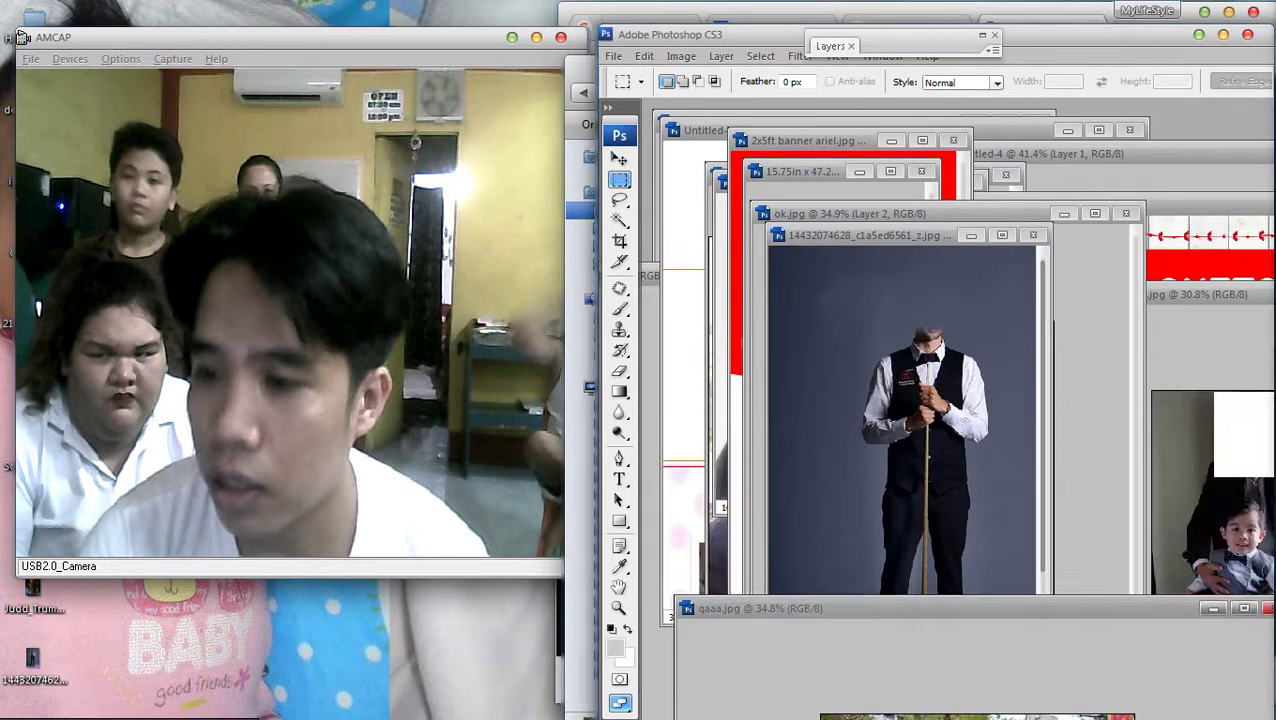
{"action": "key", "text": "f"}
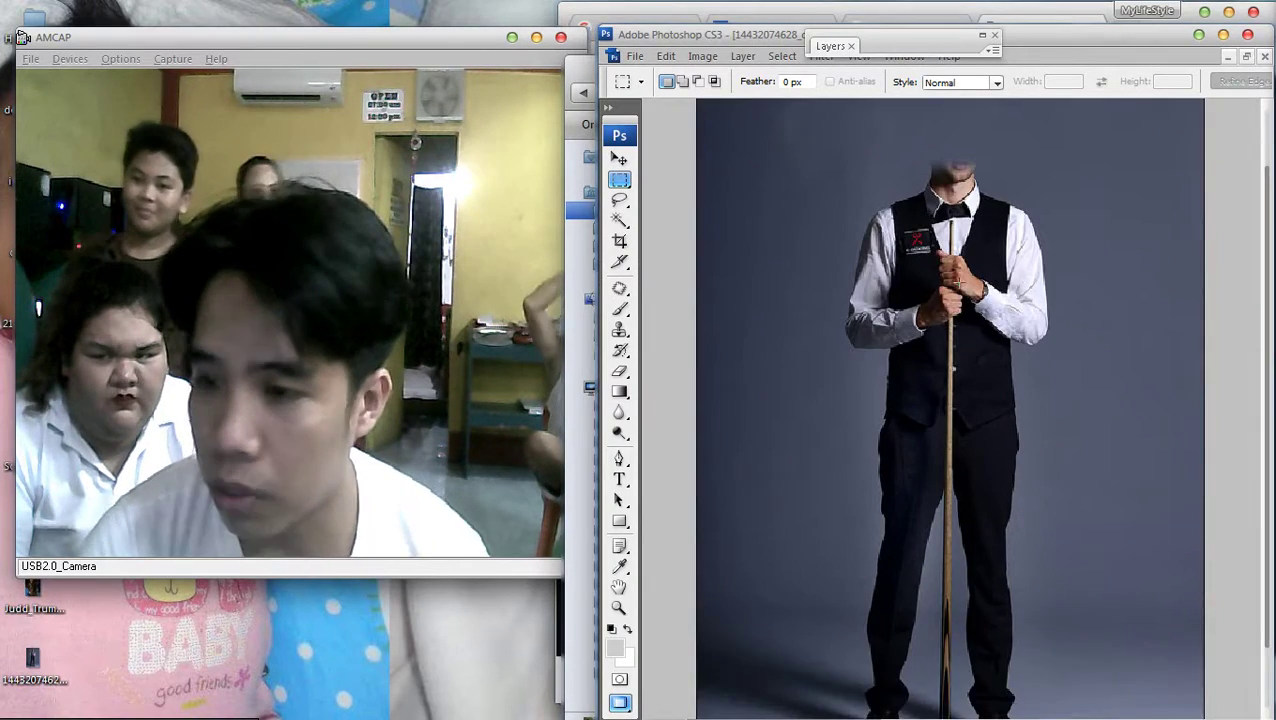
{"action": "key", "text": "ctrl+v"}
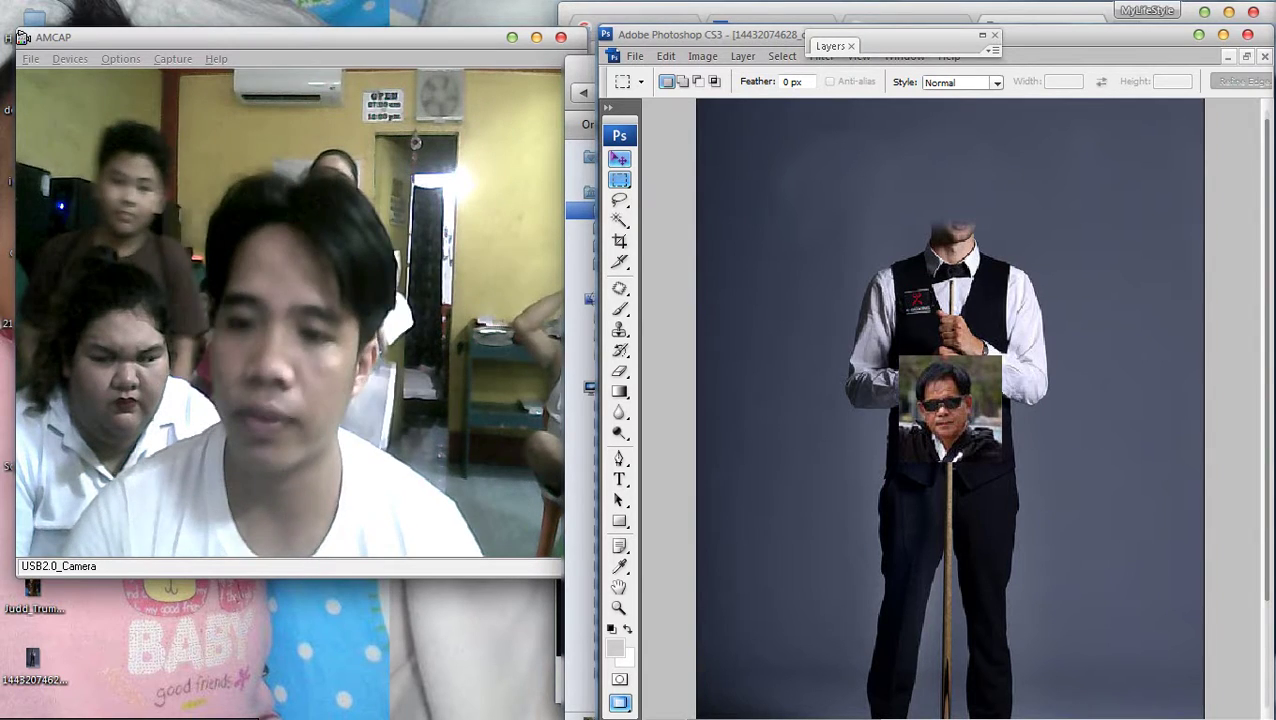
Move the pasted head to the upper right of the player photo
{"action": "key", "text": "v"}
{"action": "left_click_drag", "start_coordinate": [950, 405], "coordinate": [1070, 200]}
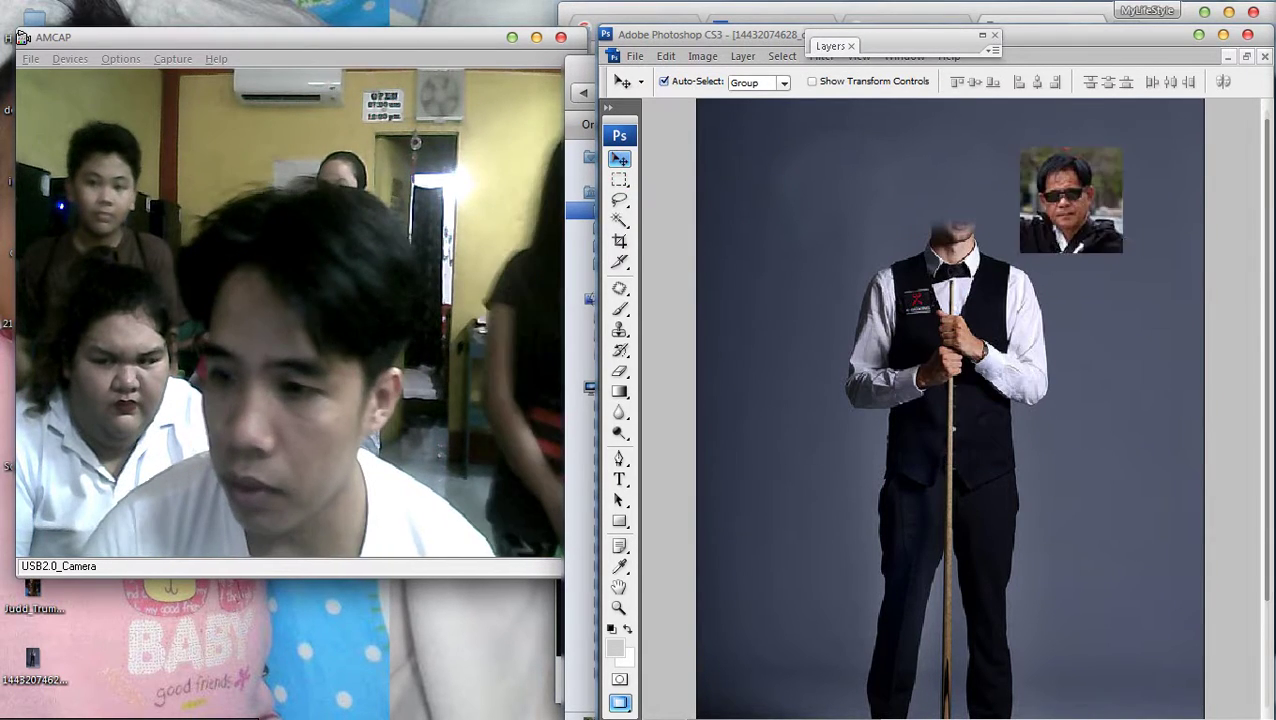
{"action": "scroll", "coordinate": [1122, 173], "scroll_direction": "up", "scroll_amount": 3}
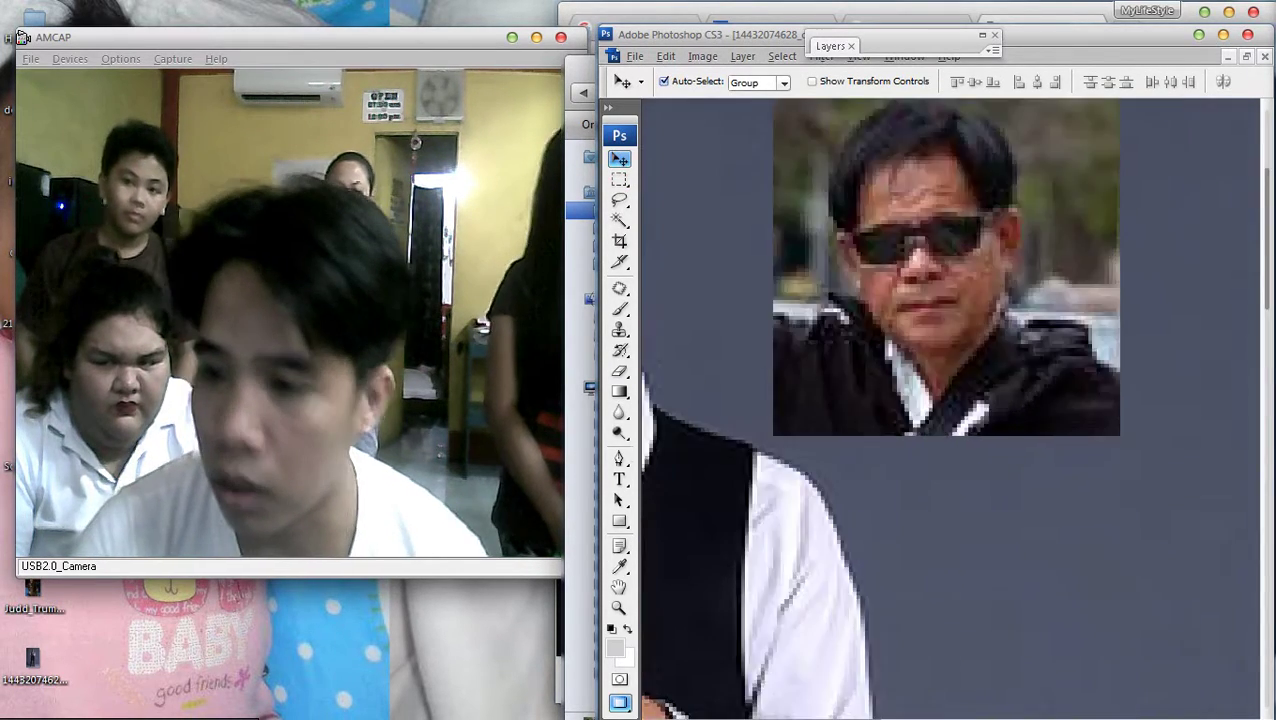
{"action": "scroll", "coordinate": [950, 400], "scroll_direction": "down", "scroll_amount": 2}
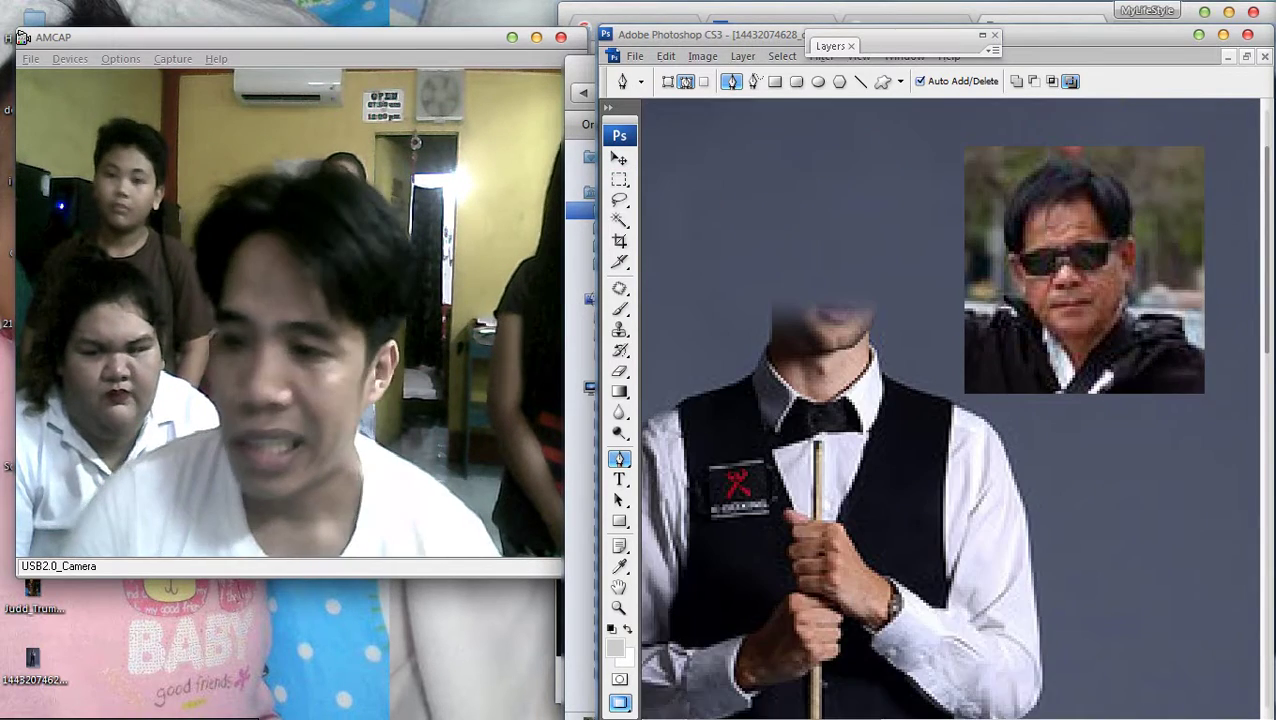
{"action": "scroll", "coordinate": [1050, 300], "scroll_direction": "up", "scroll_amount": 3}
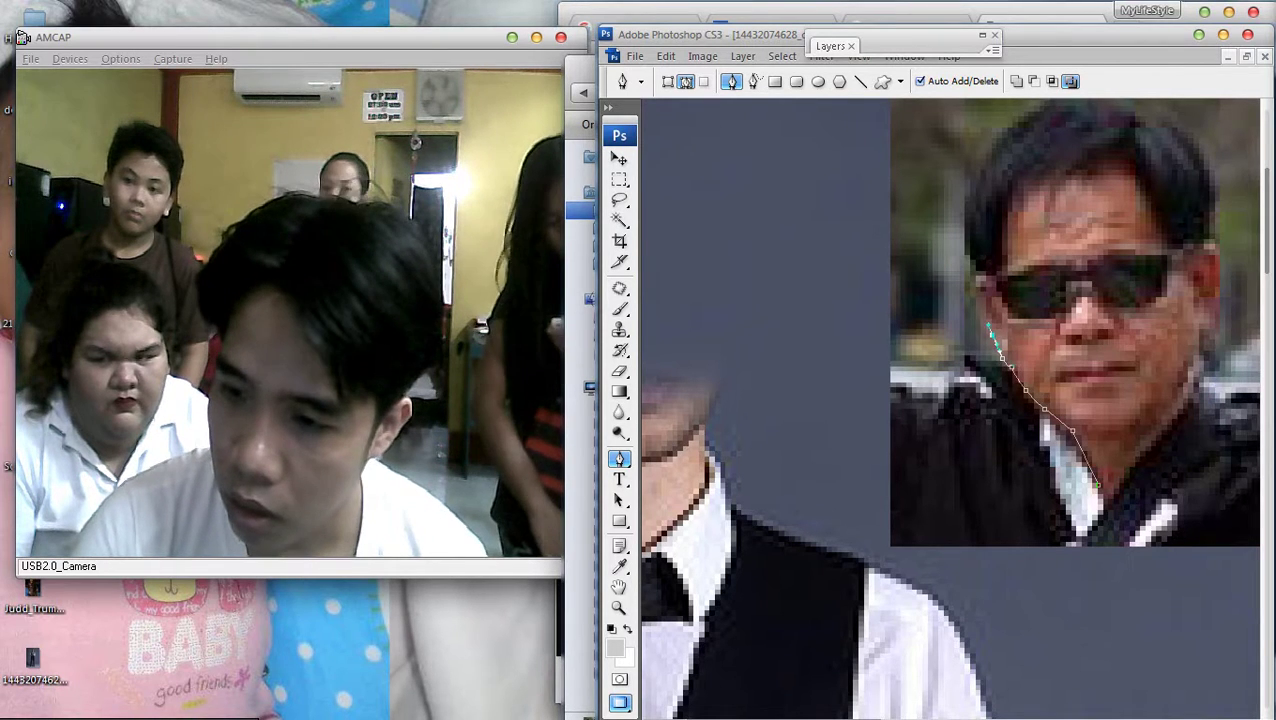
Place Pen anchor points up the left edge of the face and over the top of the head
{"action": "left_click", "coordinate": [968, 282]}
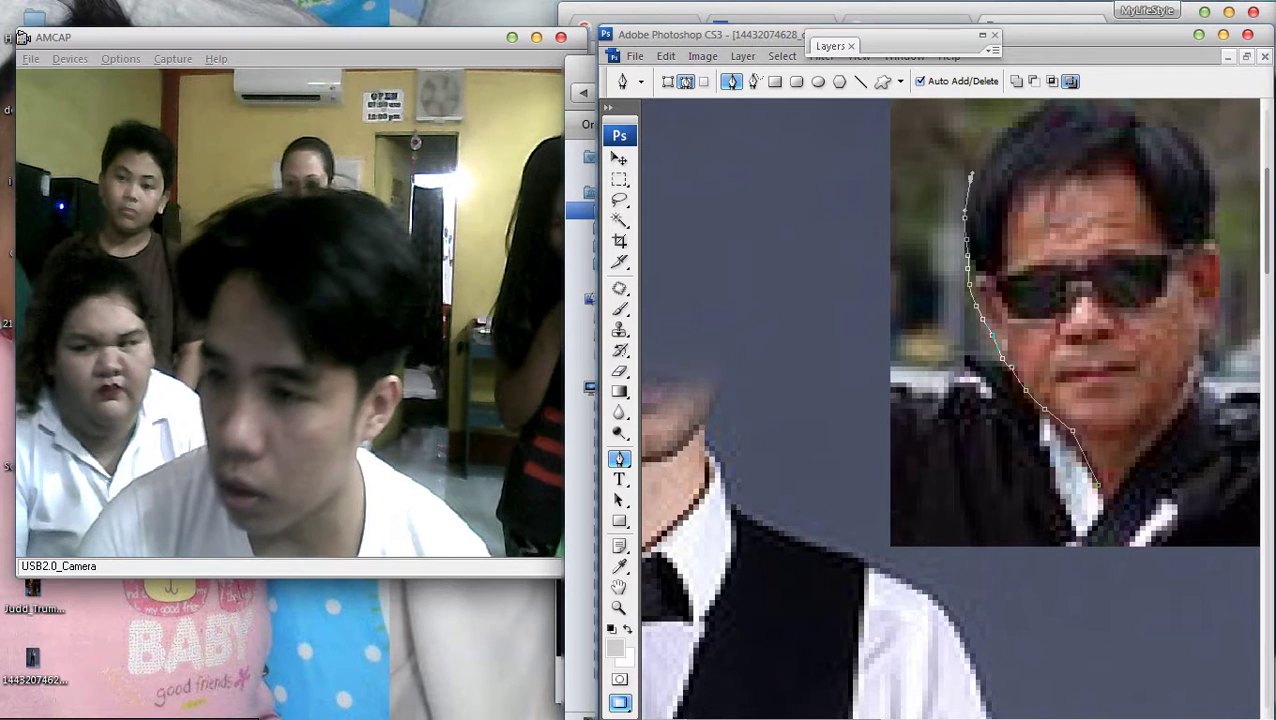
{"action": "left_click", "coordinate": [1004, 131]}
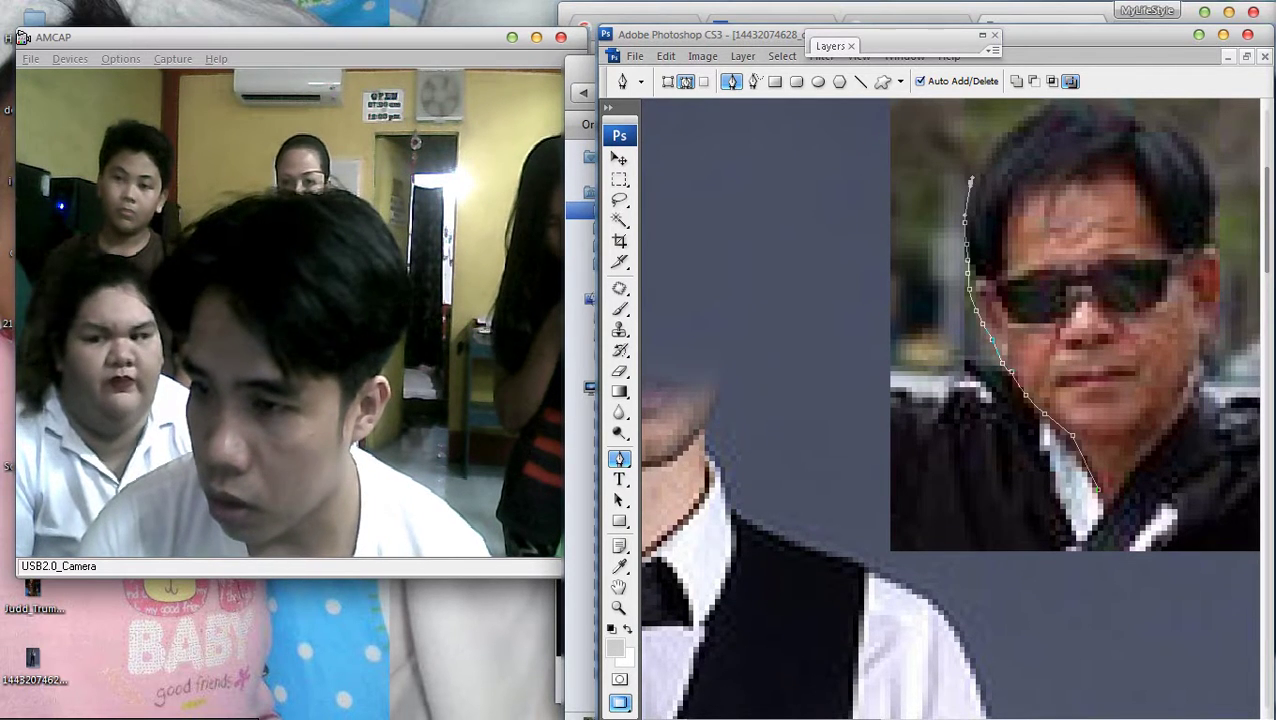
{"action": "left_click", "coordinate": [1011, 129]}
{"action": "left_click_drag", "start_coordinate": [1042, 113], "coordinate": [1065, 108]}
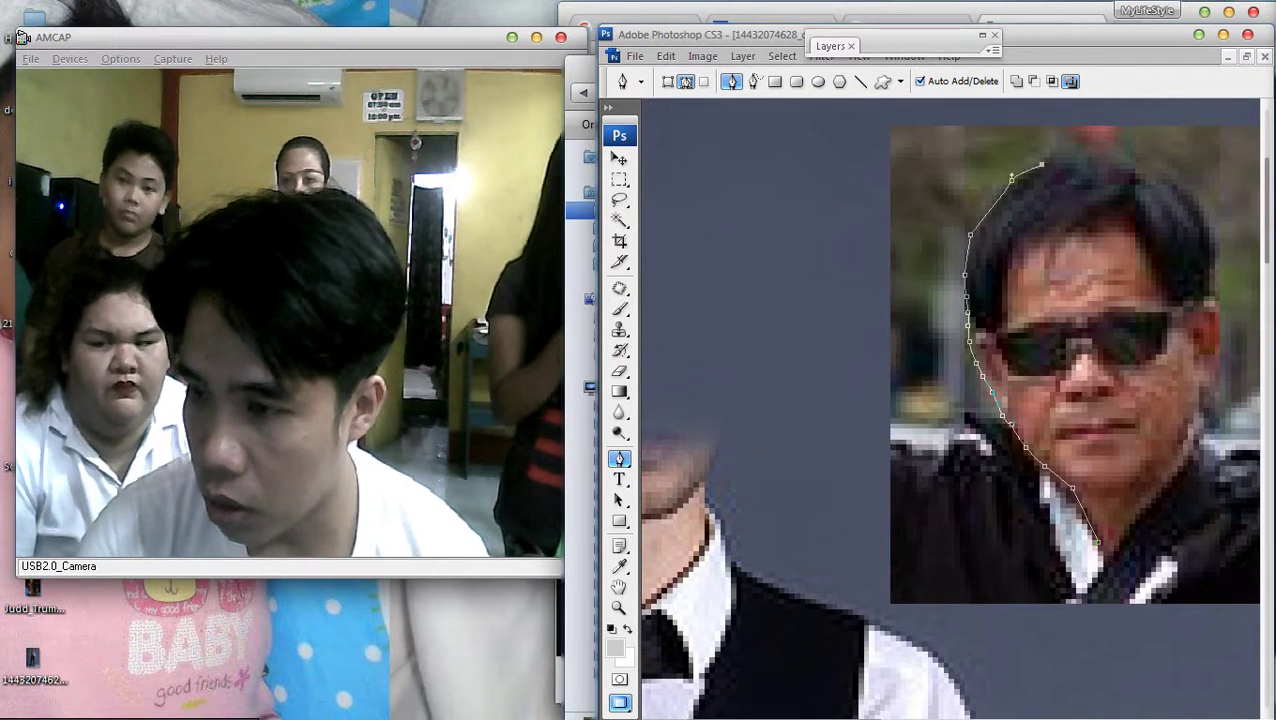
{"action": "left_click", "coordinate": [1098, 151]}
{"action": "left_click_drag", "start_coordinate": [1104, 157], "coordinate": [1138, 165]}
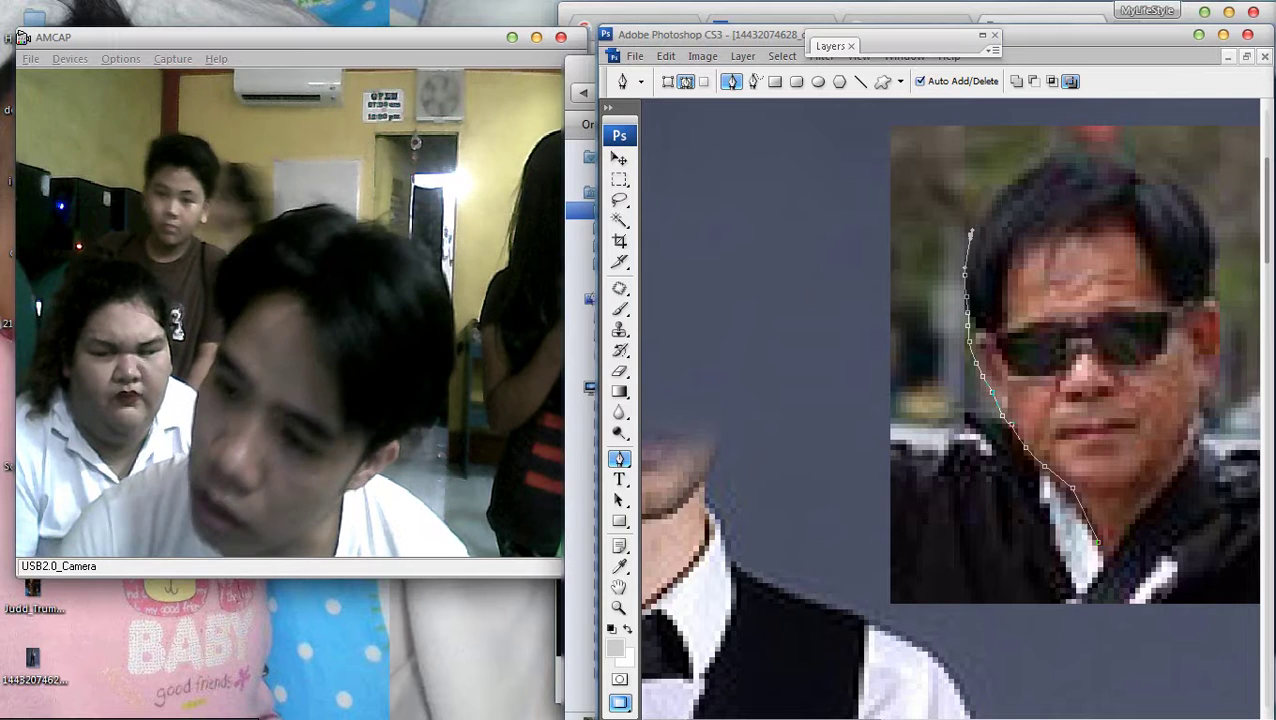
Continue the path across the hair and down the right cheek, zooming to check the face
{"action": "left_click_drag", "start_coordinate": [1104, 152], "coordinate": [1140, 155]}
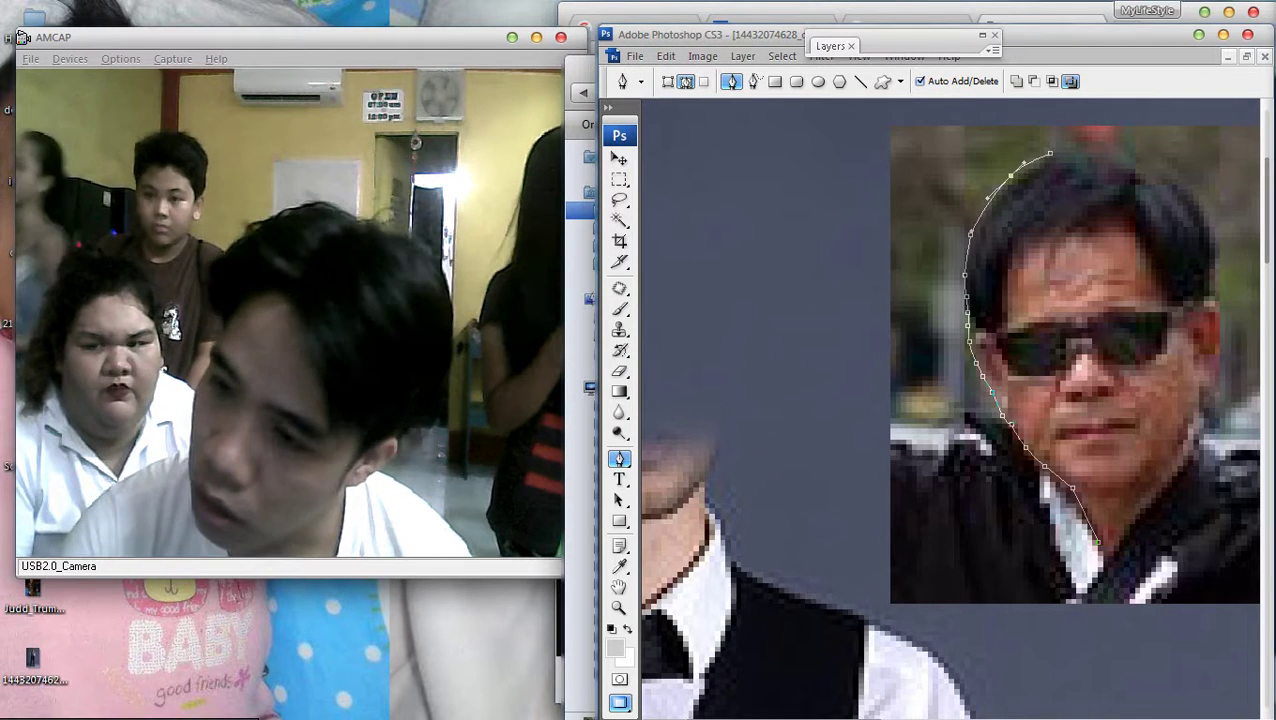
{"action": "left_click", "coordinate": [1150, 172]}
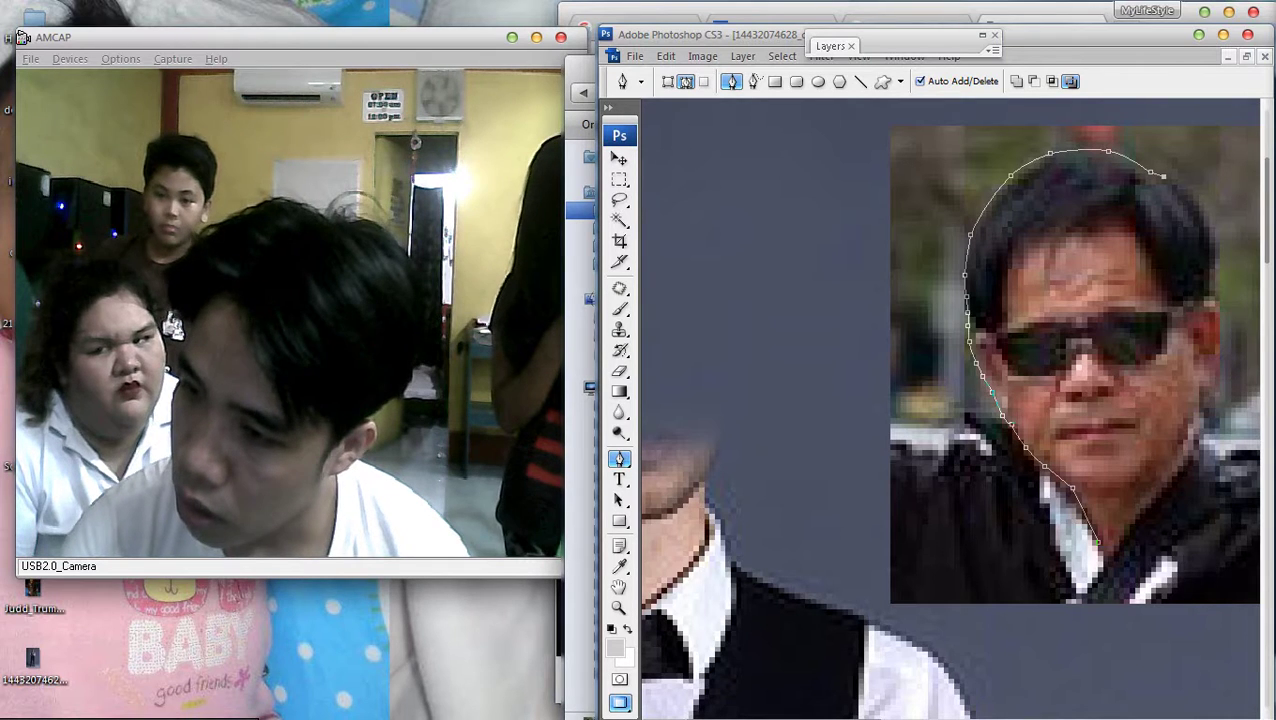
{"action": "left_click_drag", "start_coordinate": [1216, 280], "coordinate": [1218, 306]}
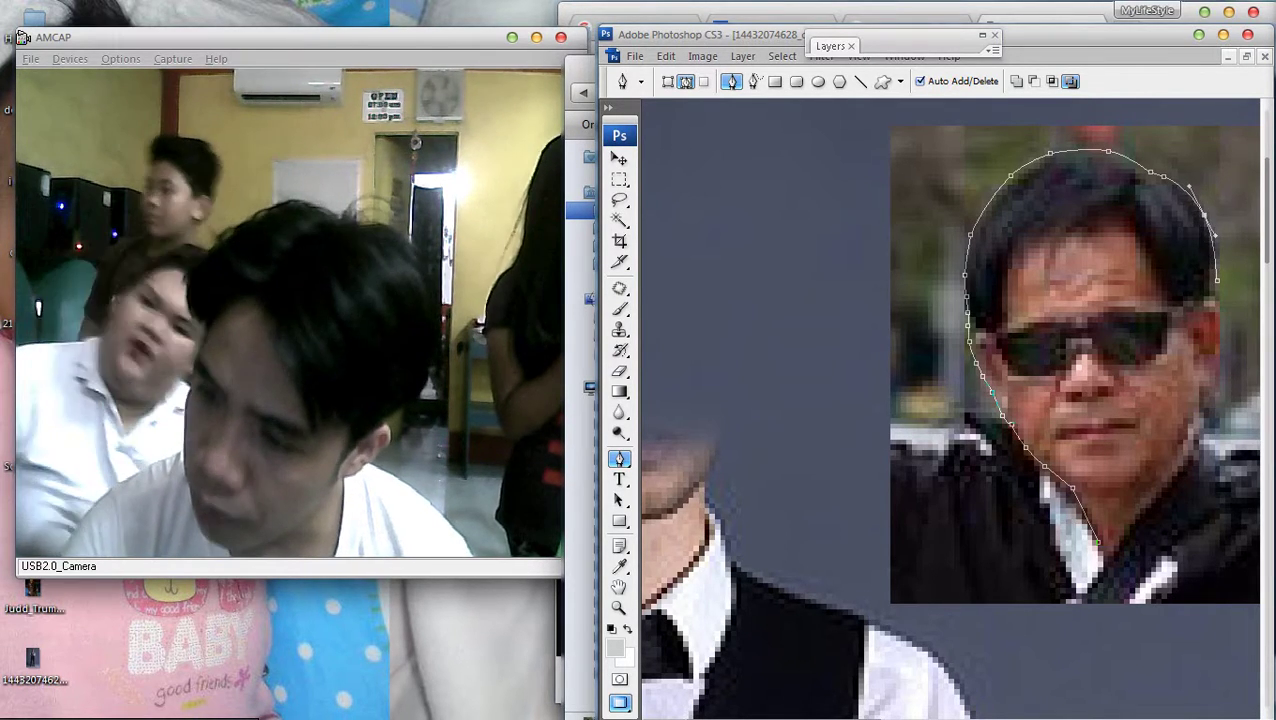
{"action": "left_click", "coordinate": [1212, 403]}
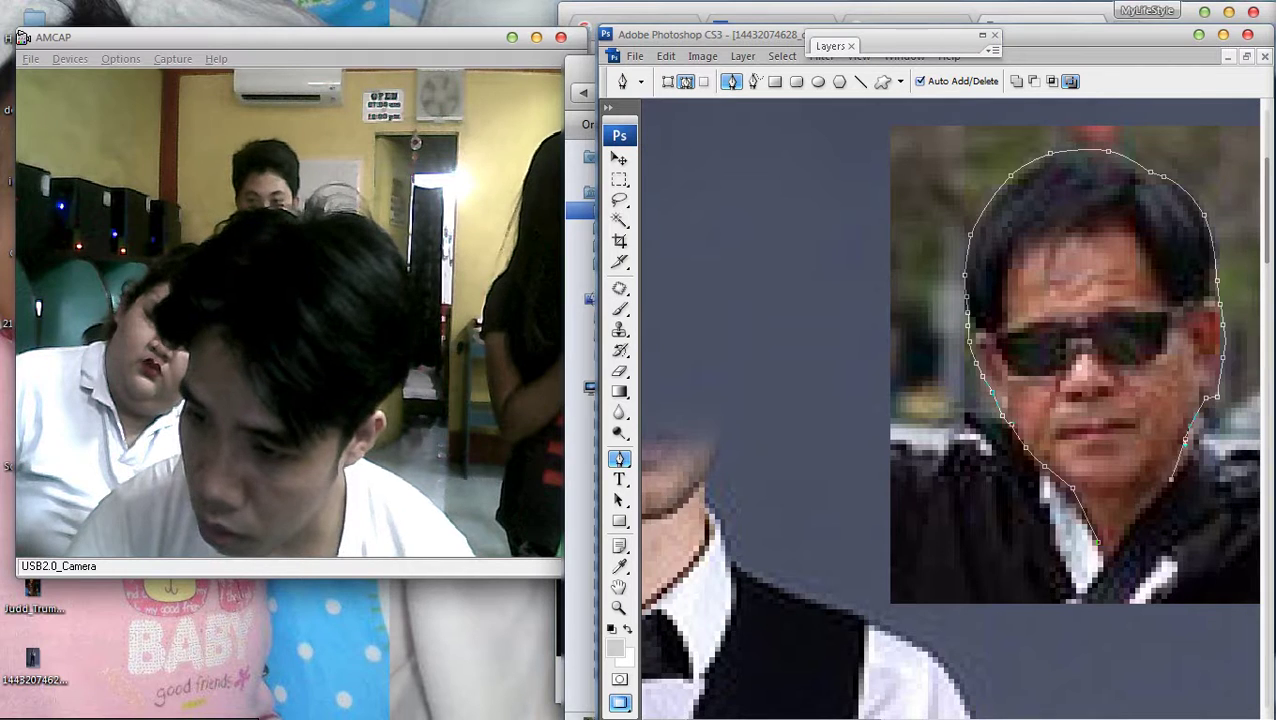
{"action": "key", "text": "z"}
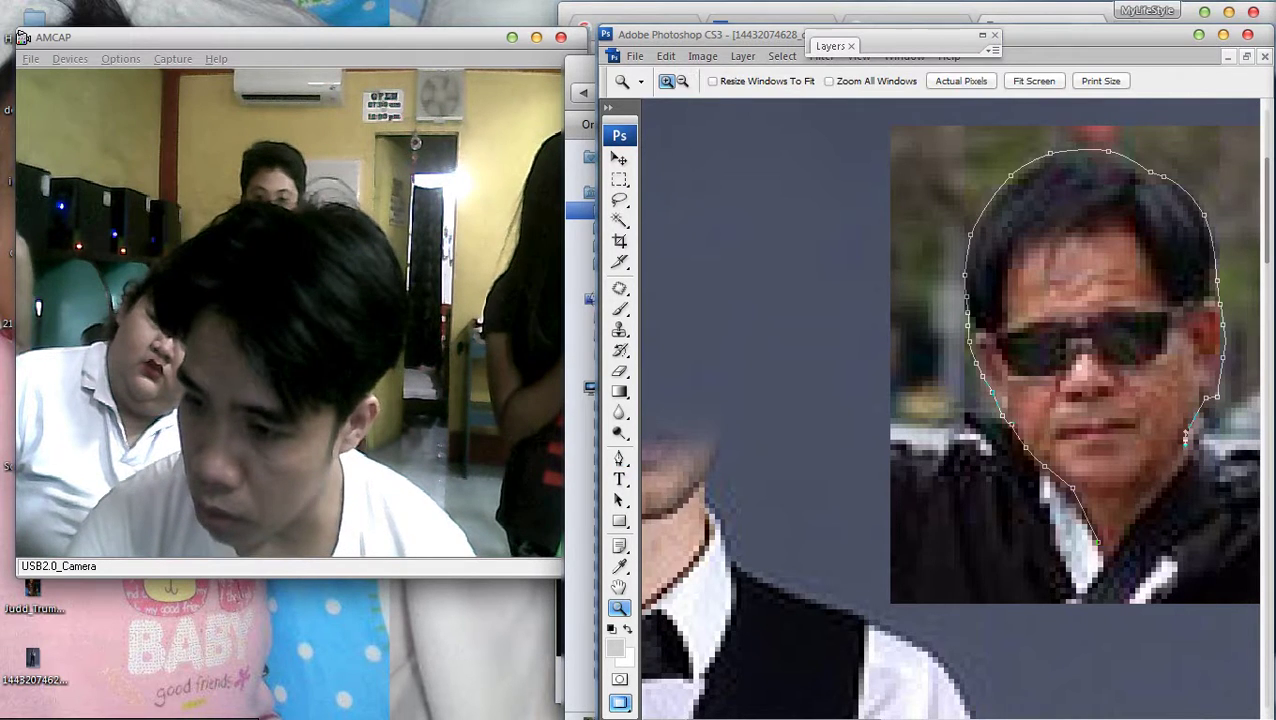
{"action": "key", "text": "p"}
{"action": "key", "text": "ctrl+plus"}
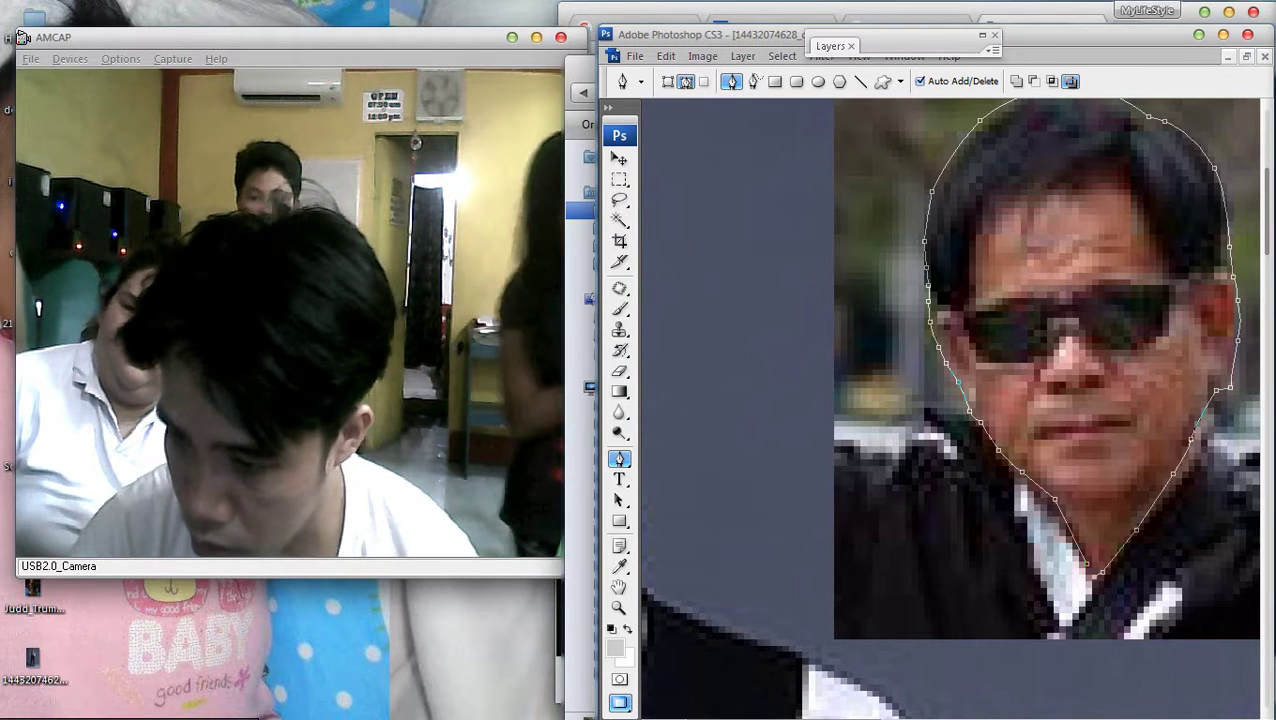
{"action": "key", "text": "ctrl+minus"}
{"action": "key", "text": "ctrl+minus"}
Turn the face path into a 2 px feathered selection, invert it and delete the background
{"action": "right_click", "coordinate": [1060, 368]}
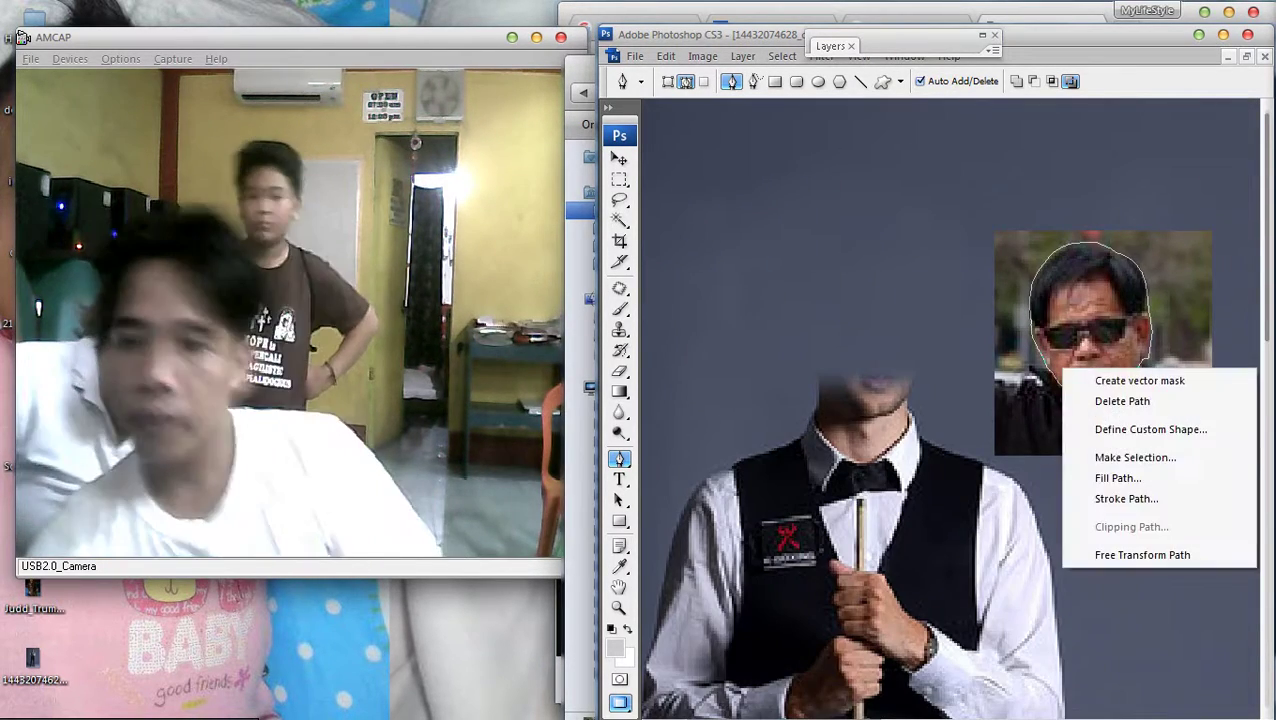
{"action": "left_click", "coordinate": [1110, 456]}
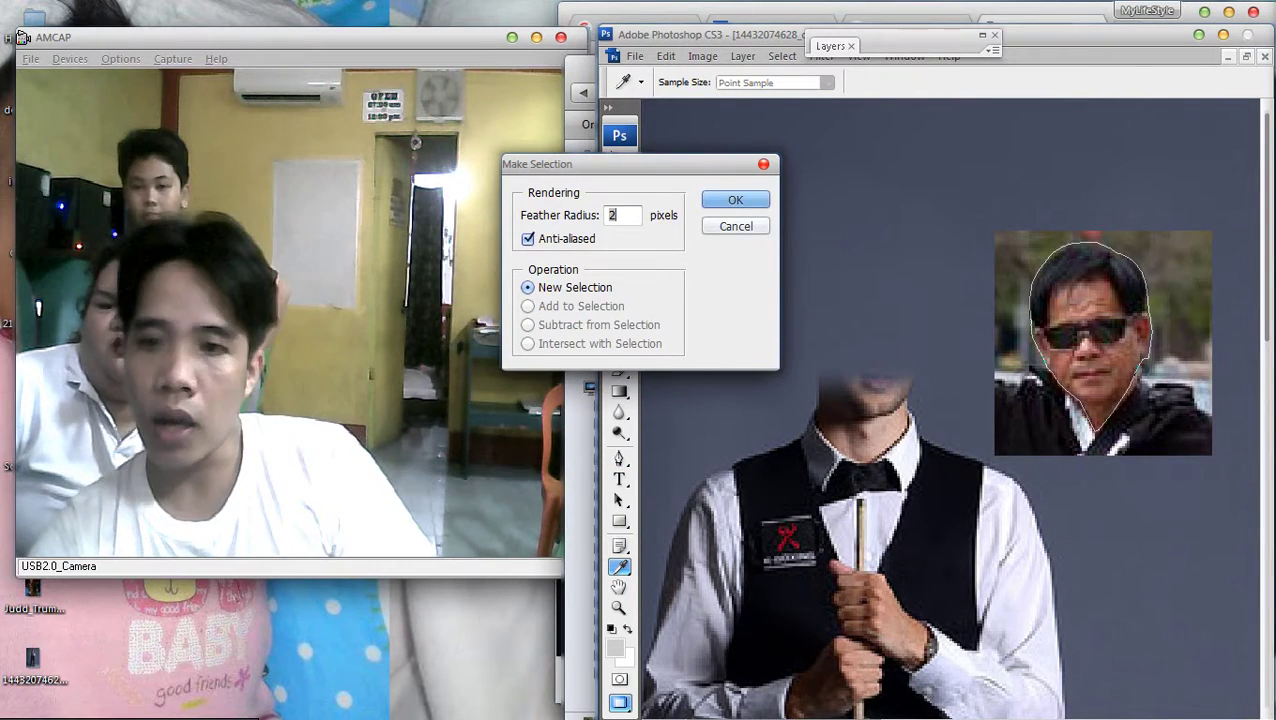
{"action": "key", "text": "Return"}
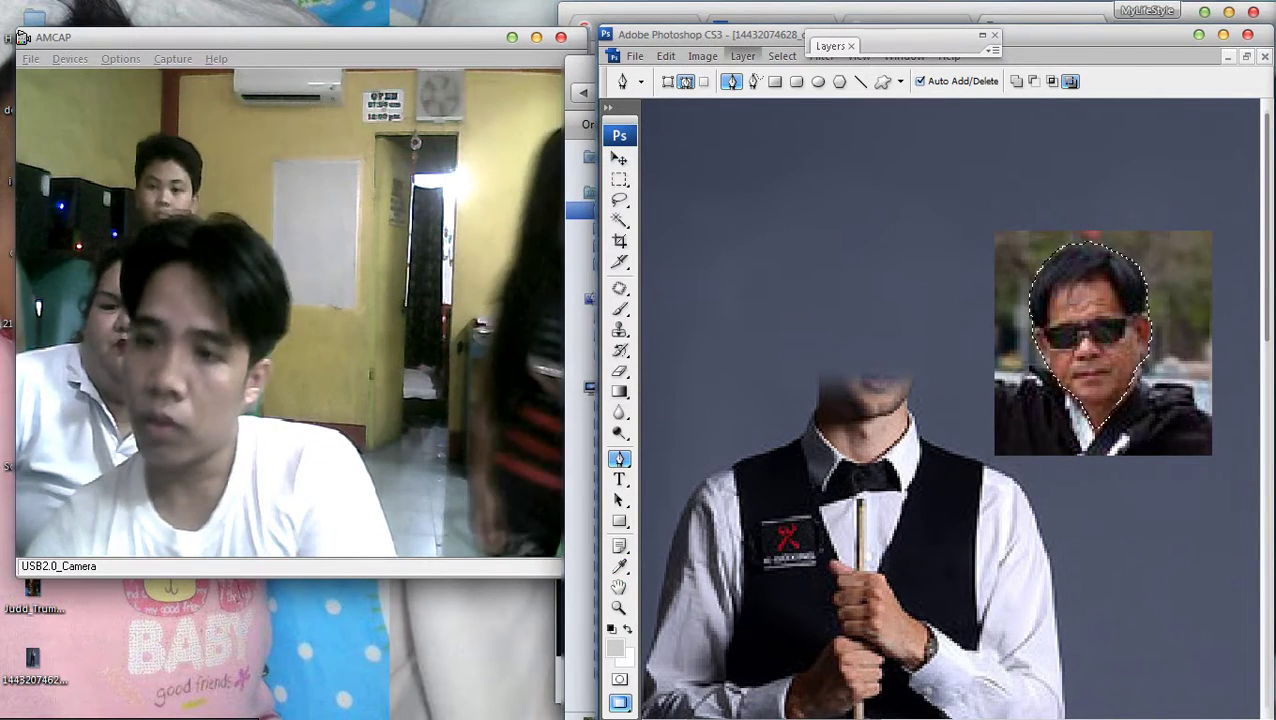
{"action": "key", "text": "alt+s"}
{"action": "key", "text": "i"}
{"action": "key", "text": "Delete"}
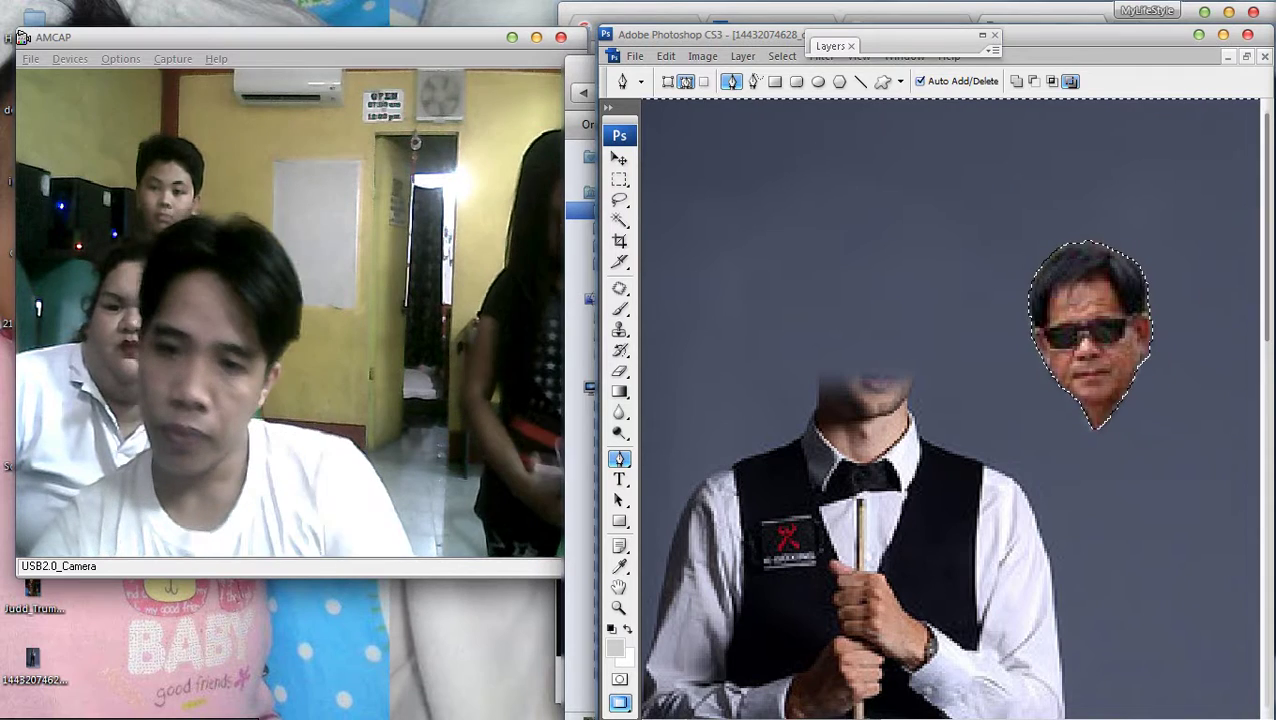
Deselect and move the cut-out face onto the player's neck
{"action": "key", "text": "m"}
{"action": "right_click", "coordinate": [860, 242]}
{"action": "left_click", "coordinate": [900, 272]}
{"action": "key", "text": "ctrl+minus"}
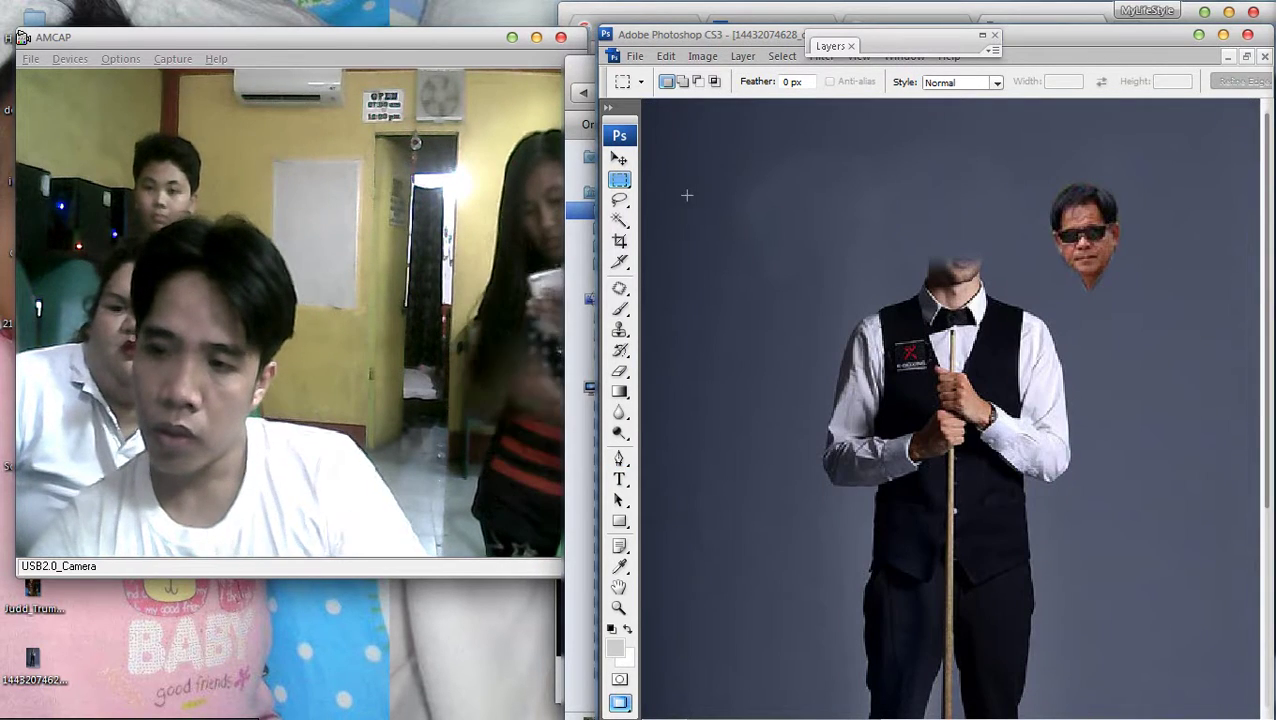
{"action": "key", "text": "v"}
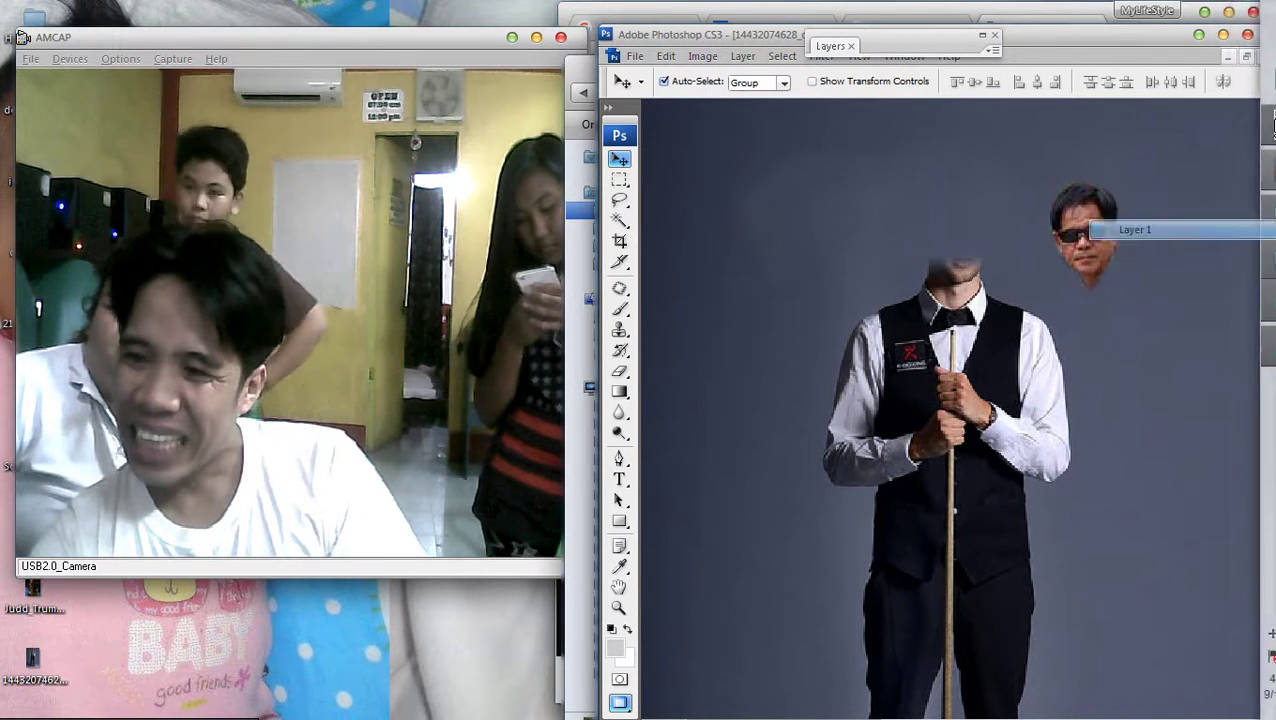
{"action": "left_click_drag", "start_coordinate": [1080, 226], "coordinate": [942, 249]}
Move the cut-out sunglasses face up and left toward the body, cancelling a stray transform
{"action": "key", "text": "ctrl+t"}
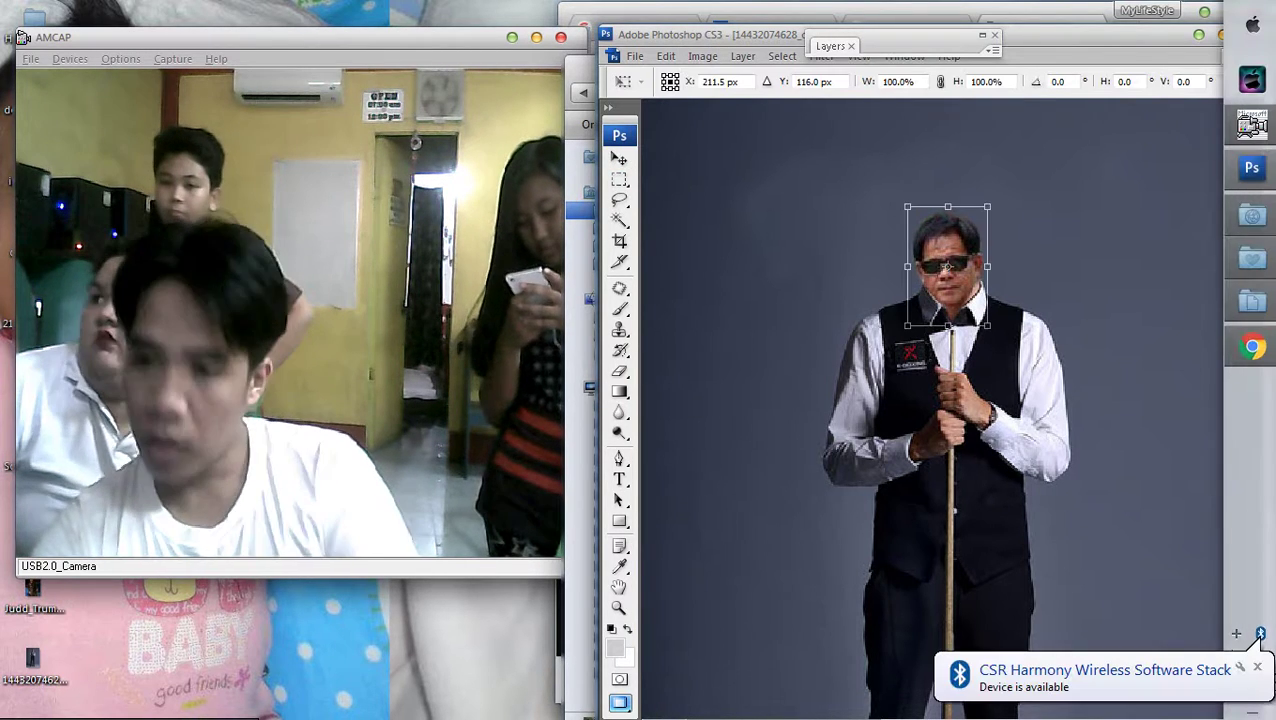
{"action": "key", "text": "Return"}
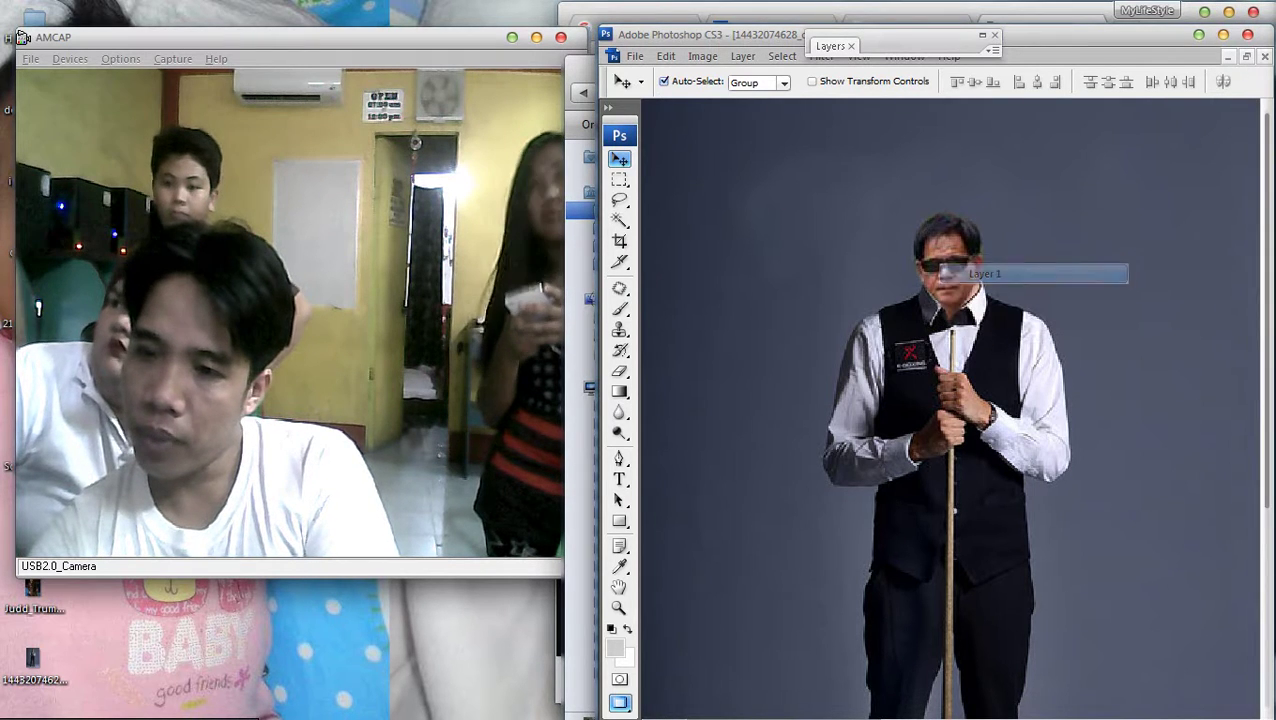
{"action": "left_click_drag", "start_coordinate": [945, 255], "coordinate": [817, 157]}
{"action": "key", "text": "ctrl+minus"}
{"action": "key", "text": "ctrl+minus"}
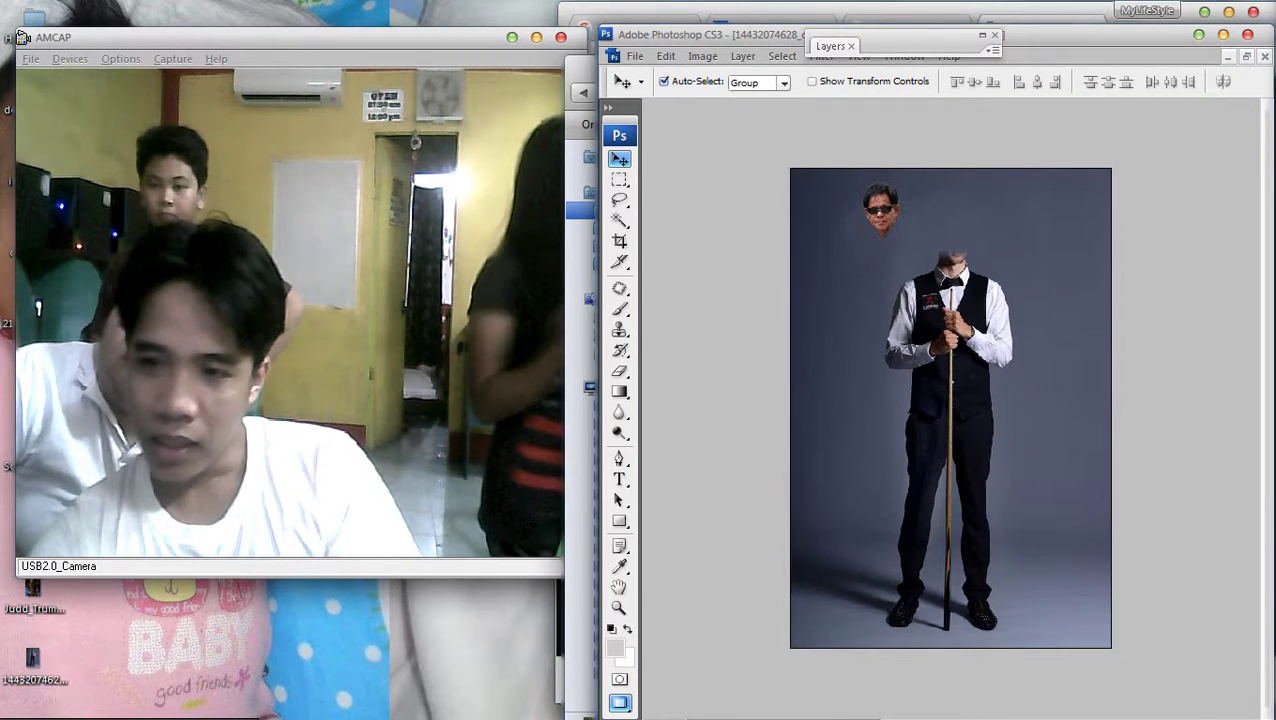
{"action": "key", "text": "ctrl+t"}
{"action": "left_click_drag", "start_coordinate": [950, 408], "coordinate": [850, 272]}
{"action": "key", "text": "Escape"}
Shrink the Background body photo to 72.7% and shift it down and right
{"action": "right_click", "coordinate": [1022, 338]}
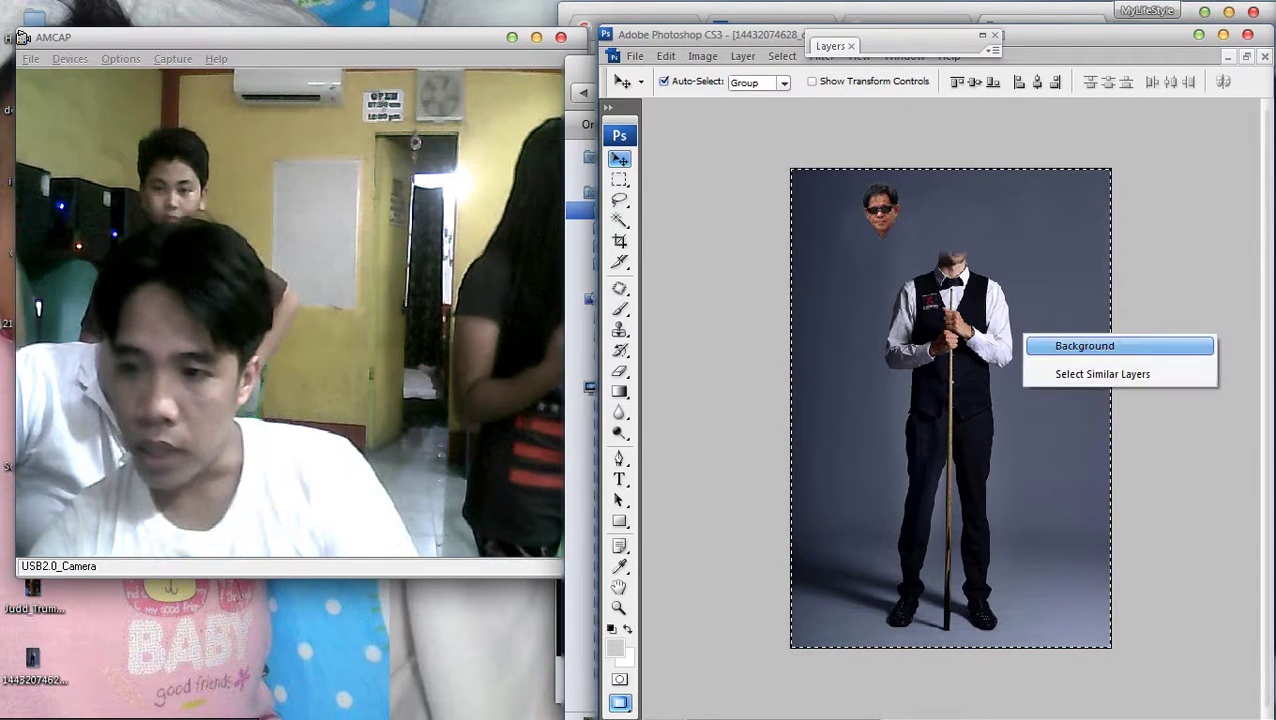
{"action": "left_click", "coordinate": [1080, 347]}
{"action": "key", "text": "ctrl+t"}
{"action": "left_click_drag", "start_coordinate": [1110, 648], "coordinate": [1022, 516]}
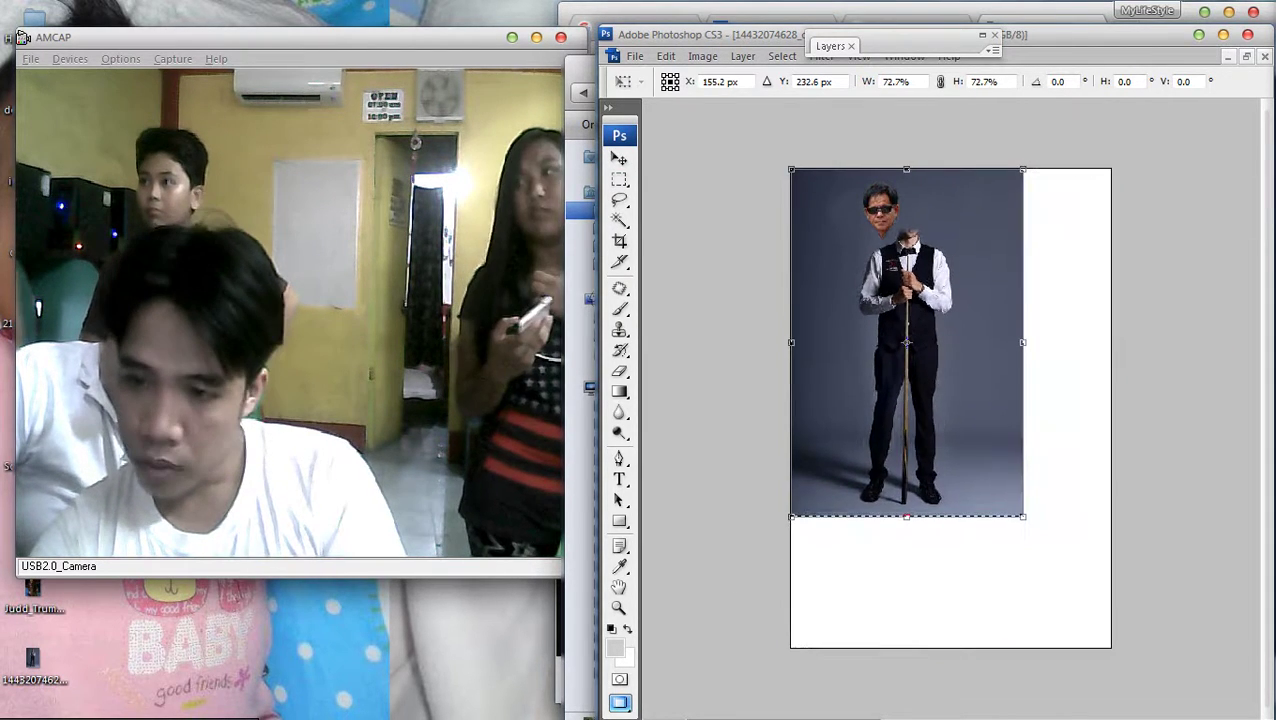
{"action": "left_click_drag", "start_coordinate": [906, 344], "coordinate": [933, 385]}
{"action": "key", "text": "Return"}
Deselect, then drag the sunglasses head down onto the headless body and apply a transform
{"action": "key", "text": "m"}
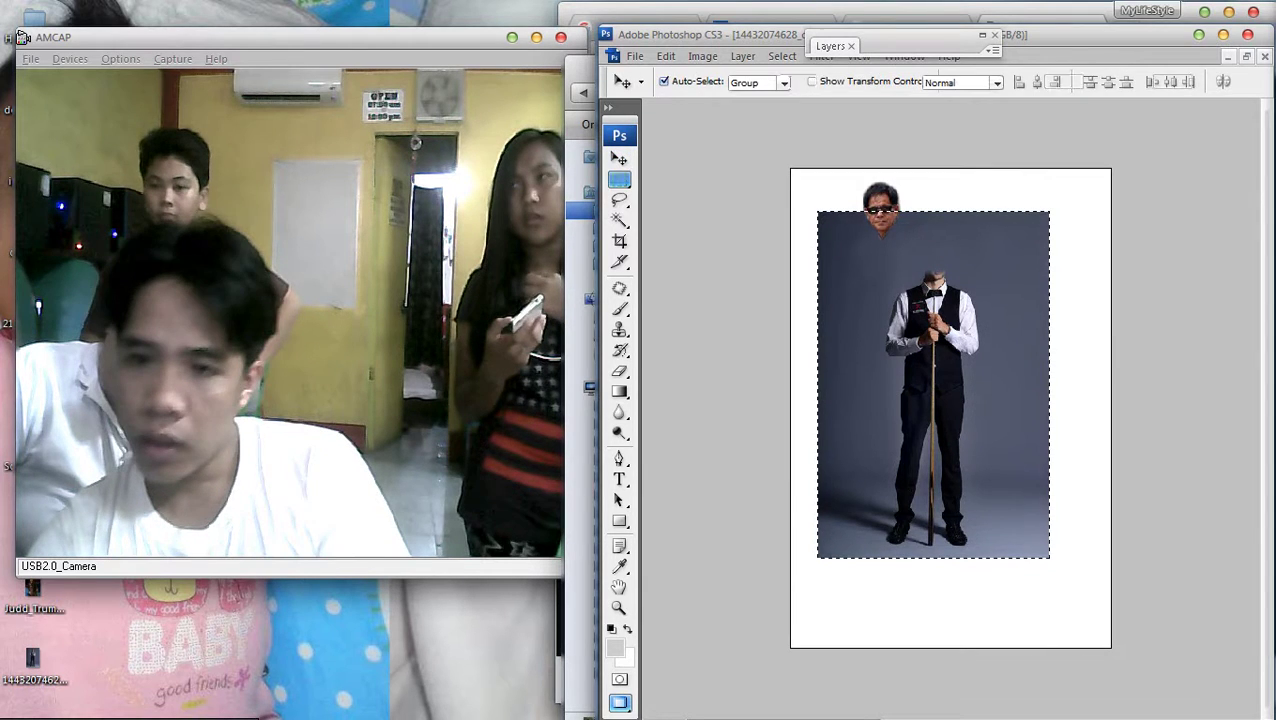
{"action": "right_click", "coordinate": [906, 289]}
{"action": "left_click", "coordinate": [958, 300]}
{"action": "key", "text": "v"}
{"action": "key", "text": "ctrl+plus"}
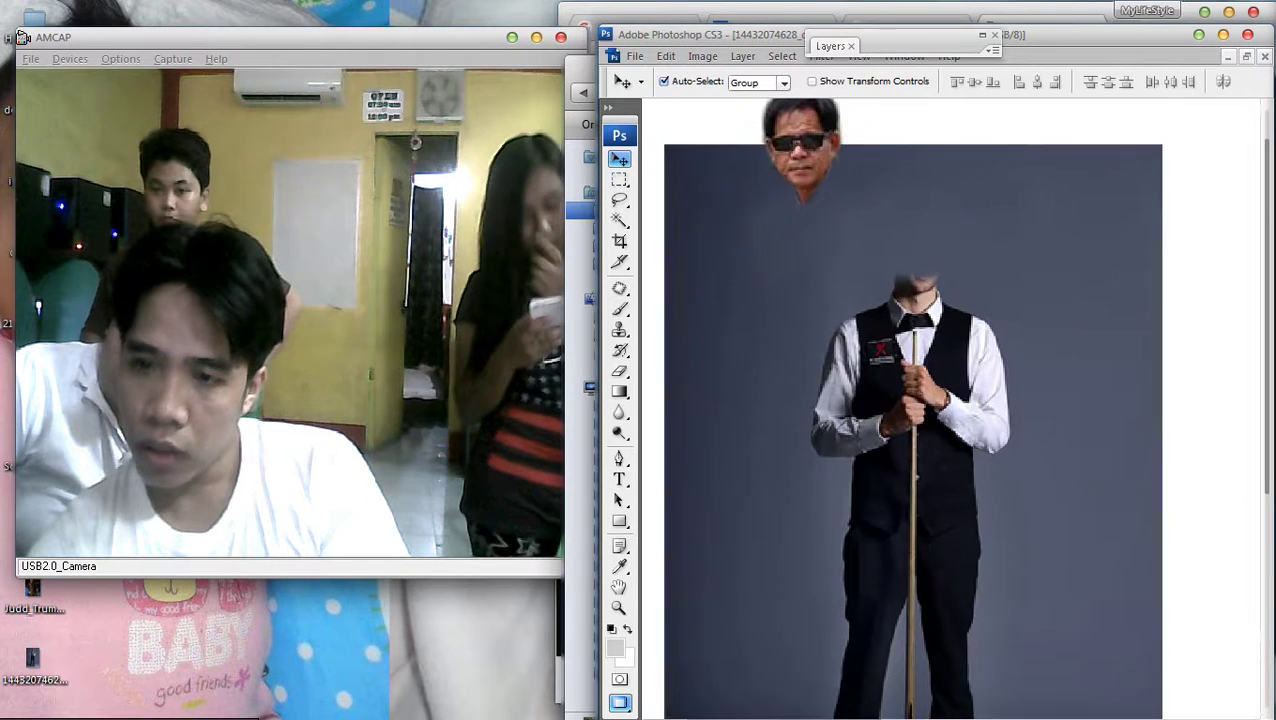
{"action": "left_click_drag", "start_coordinate": [835, 180], "coordinate": [945, 295]}
{"action": "key", "text": "ctrl+plus"}
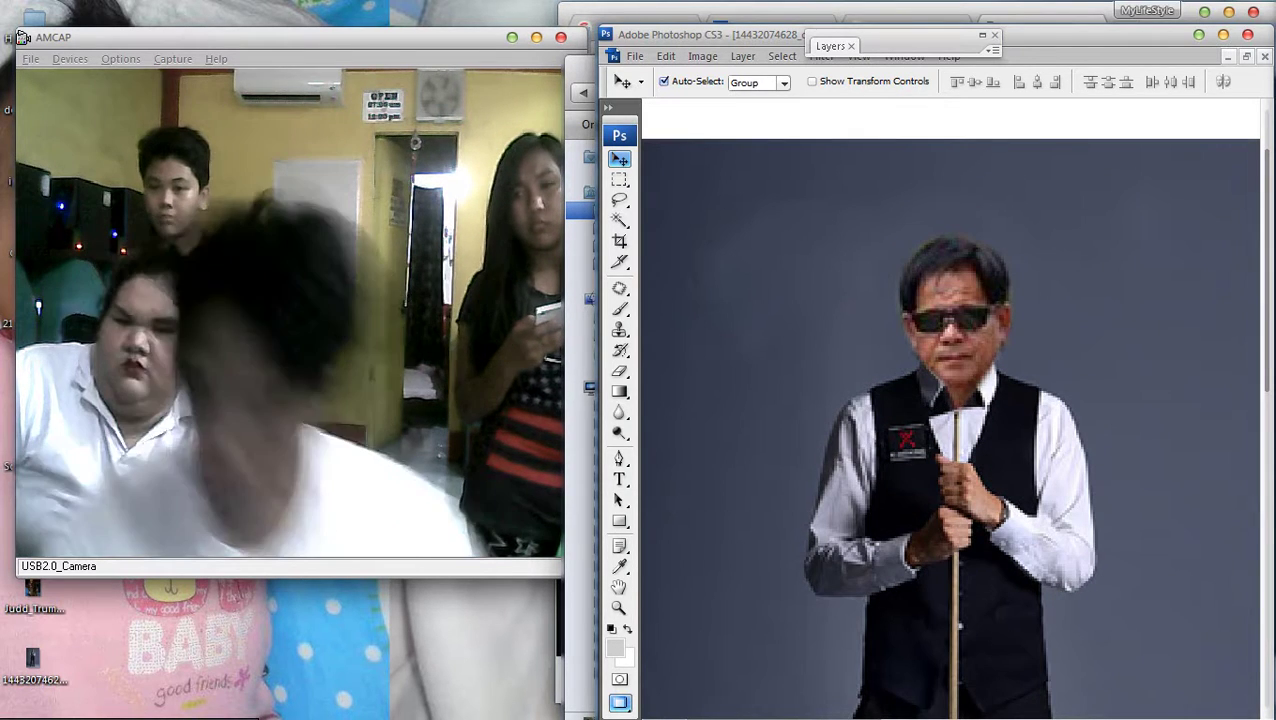
{"action": "key", "text": "ctrl+t"}
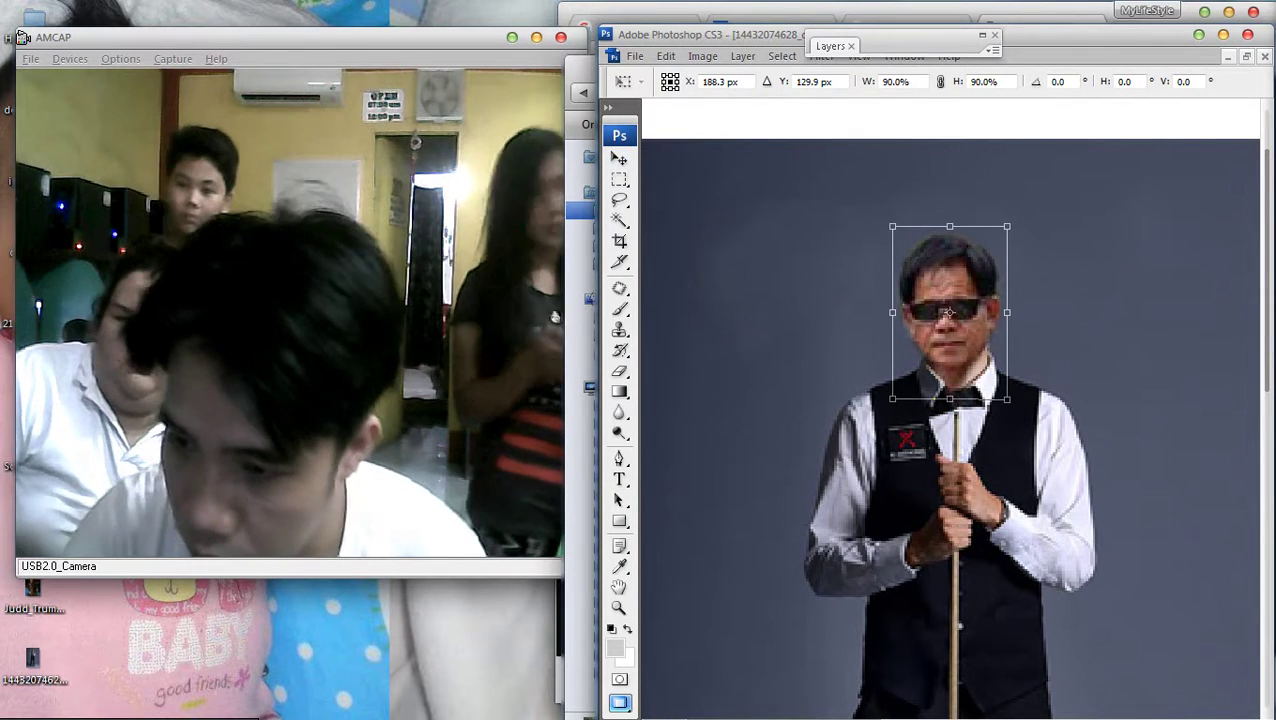
{"action": "key", "text": "Return"}
Select the photo layer and enlarge it slightly from its corner within the page
{"action": "key", "text": "ctrl+minus"}
{"action": "right_click", "coordinate": [963, 324]}
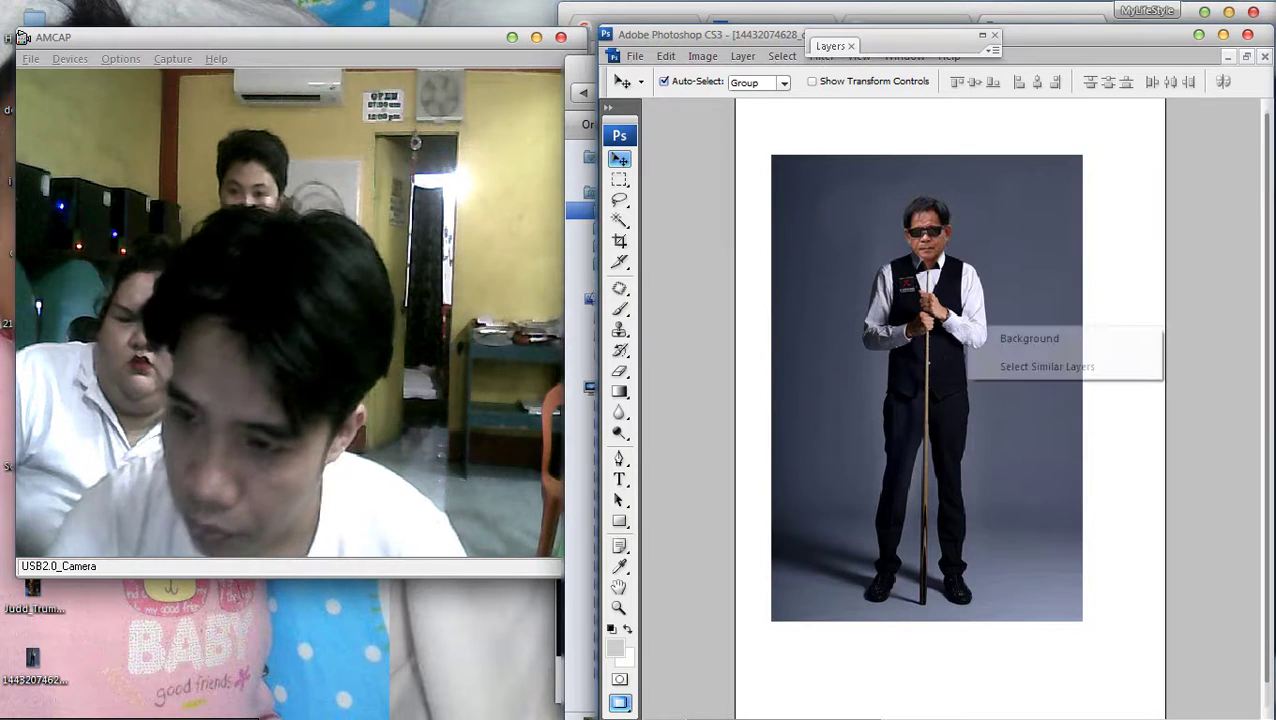
{"action": "left_click", "coordinate": [1000, 336]}
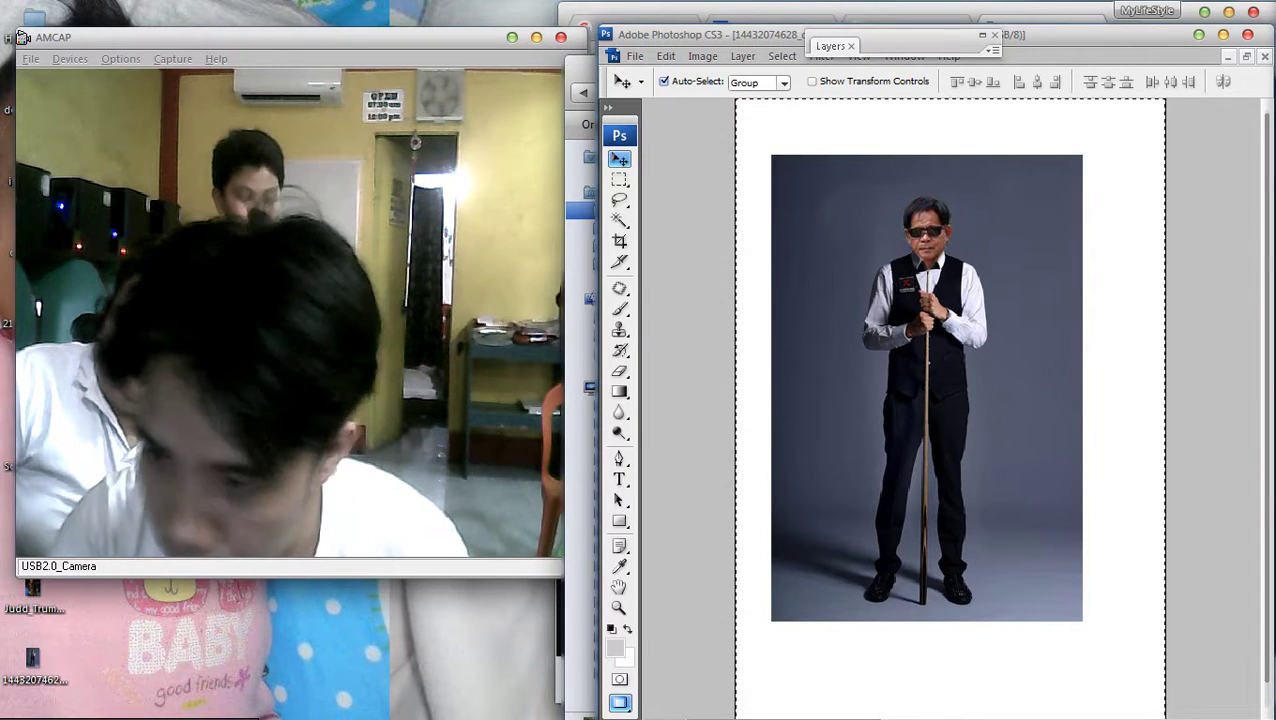
{"action": "key", "text": "ctrl+t"}
{"action": "key", "text": "ctrl+minus"}
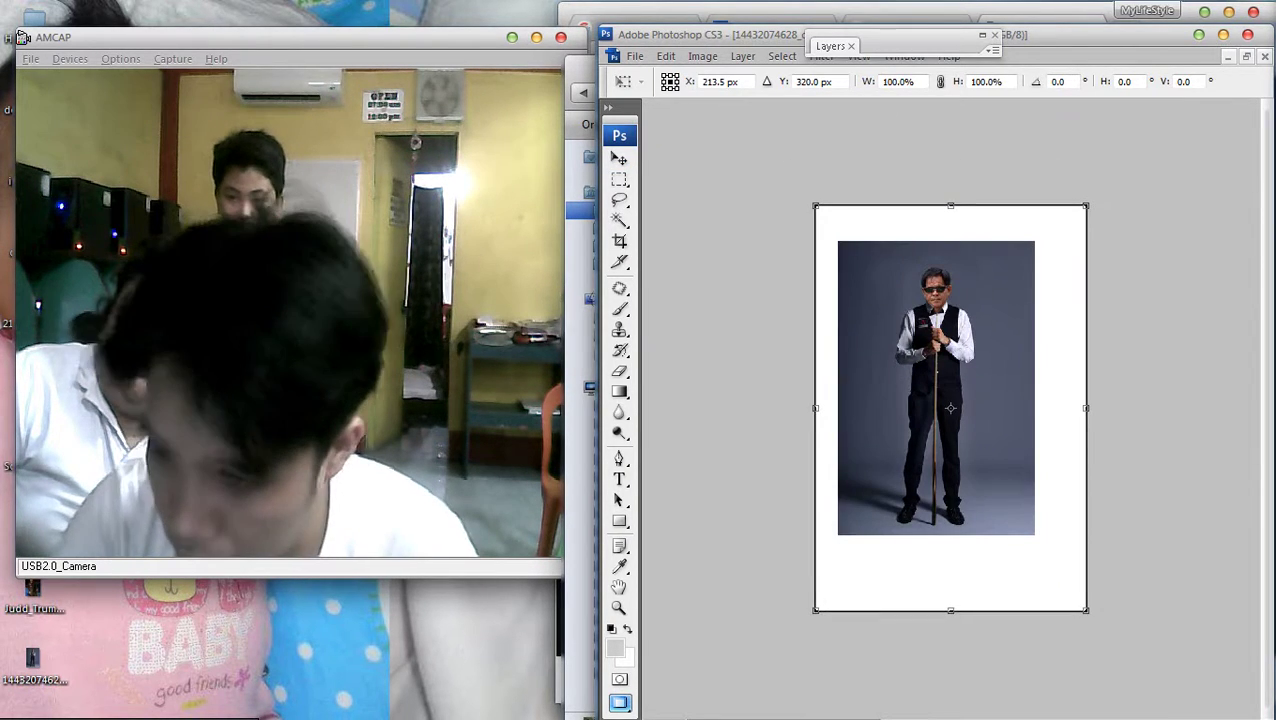
{"action": "left_click_drag", "start_coordinate": [1086, 609], "coordinate": [1100, 628]}
{"action": "key", "text": "Return"}
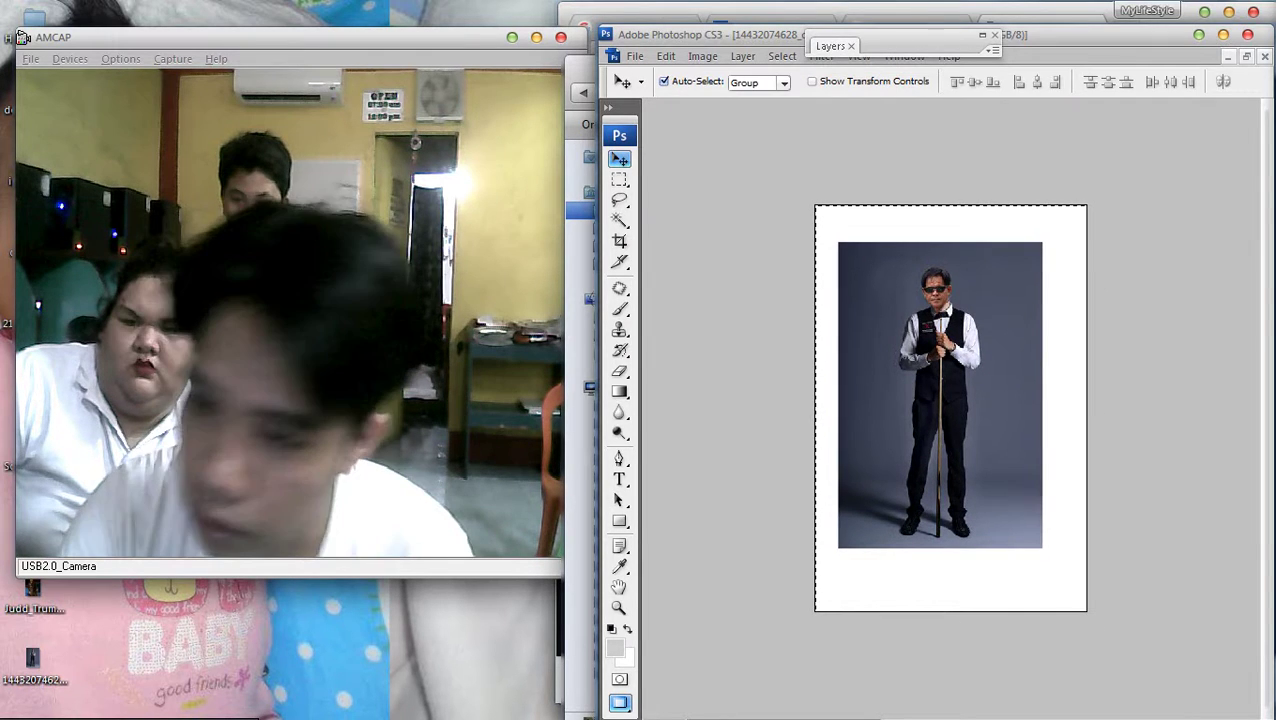
Clear the selection, zoom in on the face and nudge the head one step right and down
{"action": "key", "text": "m"}
{"action": "right_click", "coordinate": [1002, 320]}
{"action": "left_click", "coordinate": [1010, 331]}
{"action": "key", "text": "ctrl+plus"}
{"action": "key", "text": "ctrl+plus"}
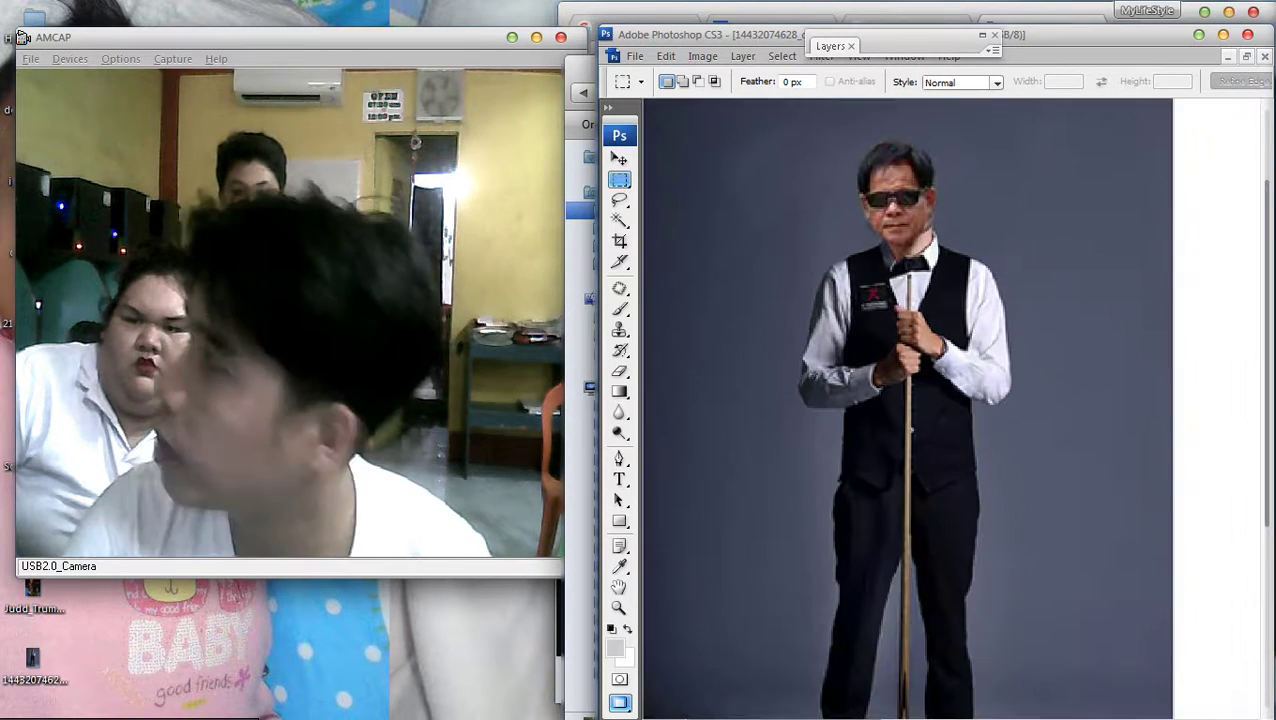
{"action": "scroll", "coordinate": [905, 408], "scroll_direction": "up", "scroll_amount": 2}
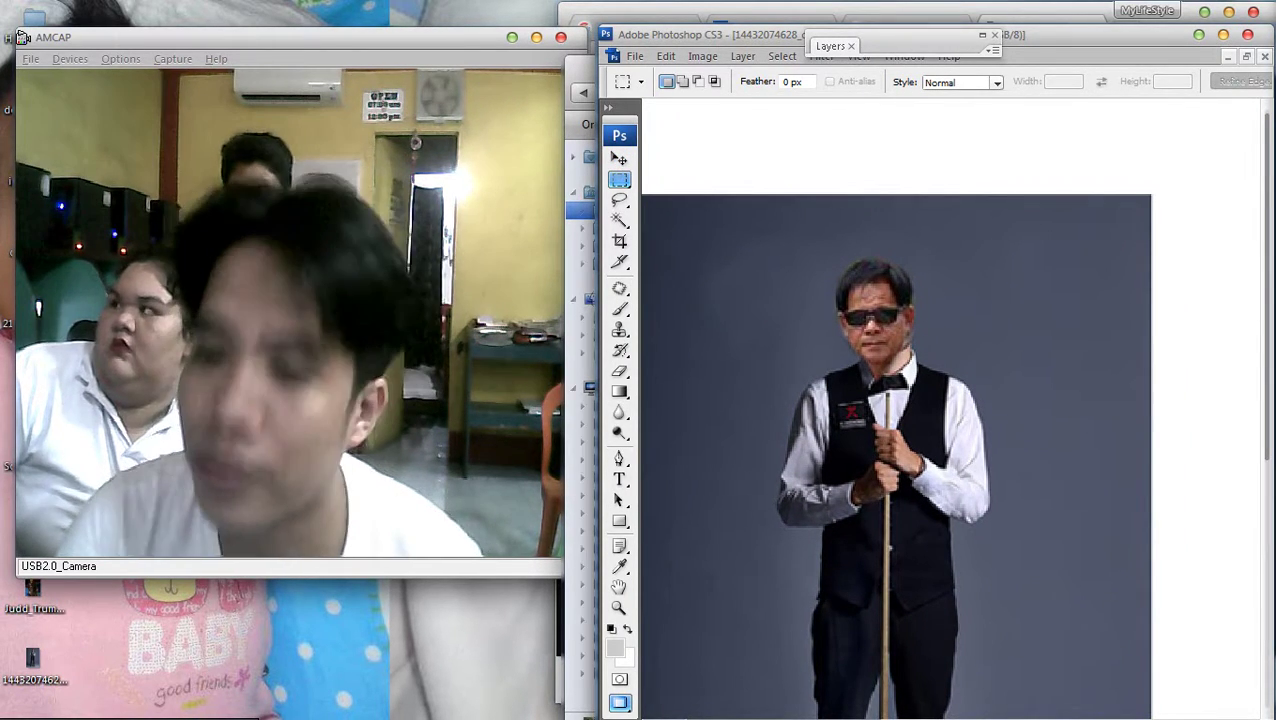
{"action": "key", "text": "v"}
{"action": "key", "text": "ctrl+plus"}
{"action": "key", "text": "ctrl+plus"}
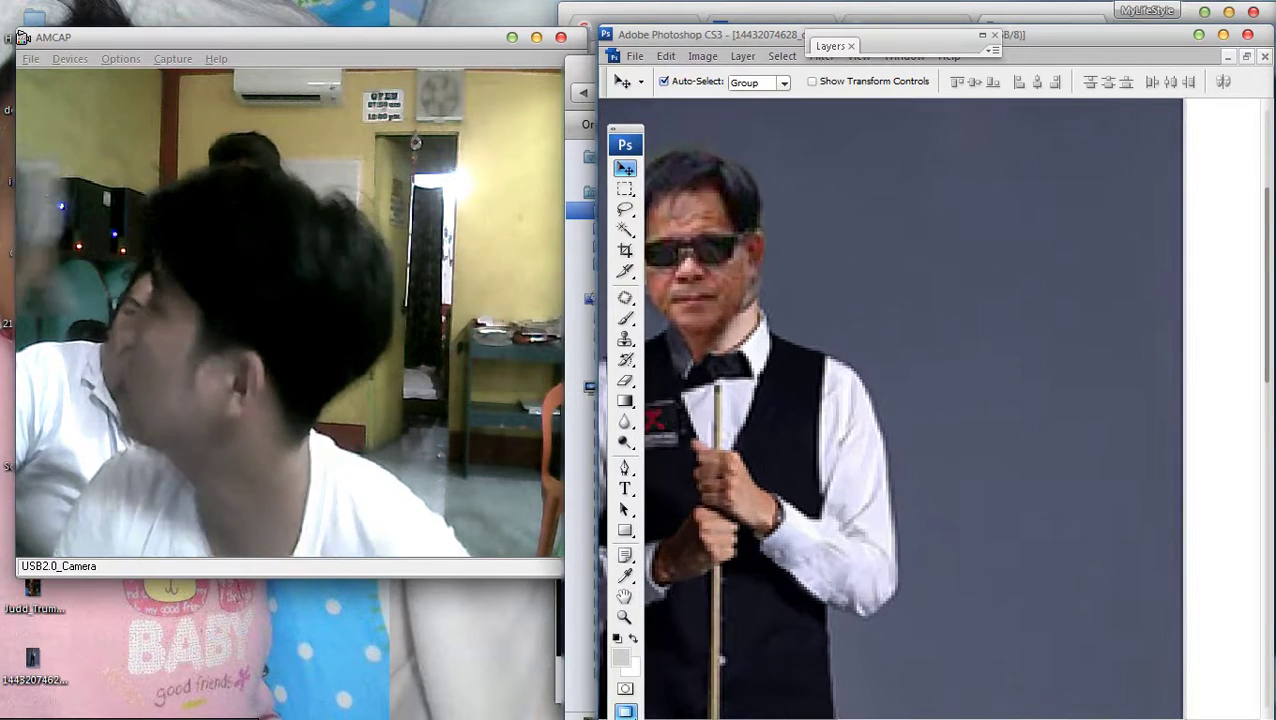
{"action": "scroll", "coordinate": [905, 408], "scroll_direction": "left", "scroll_amount": 3}
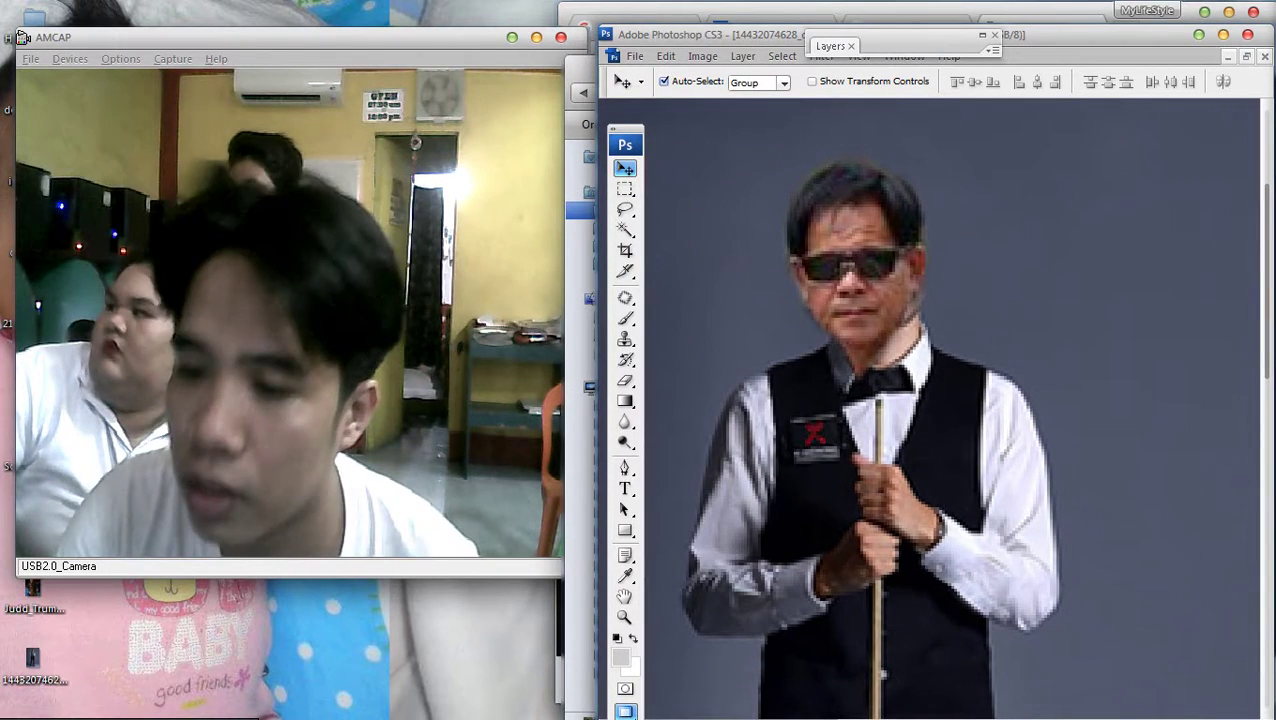
{"action": "key", "text": "Right"}
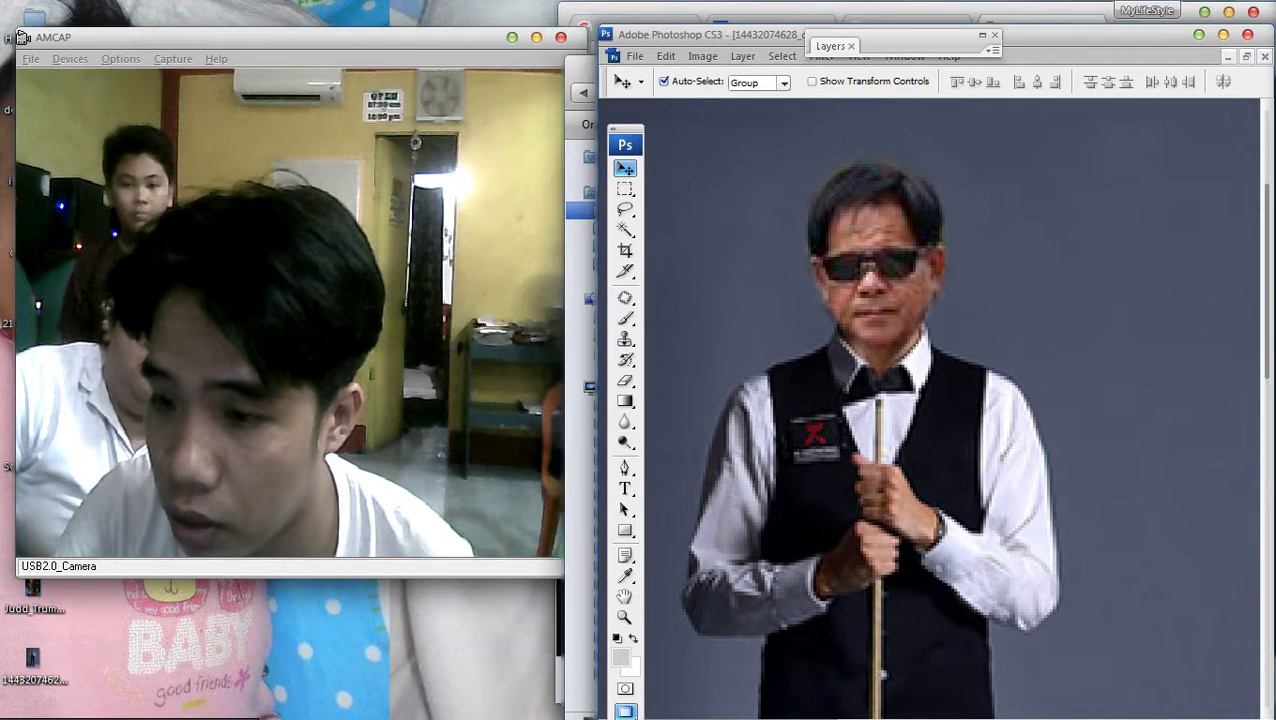
{"action": "key", "text": "Down"}
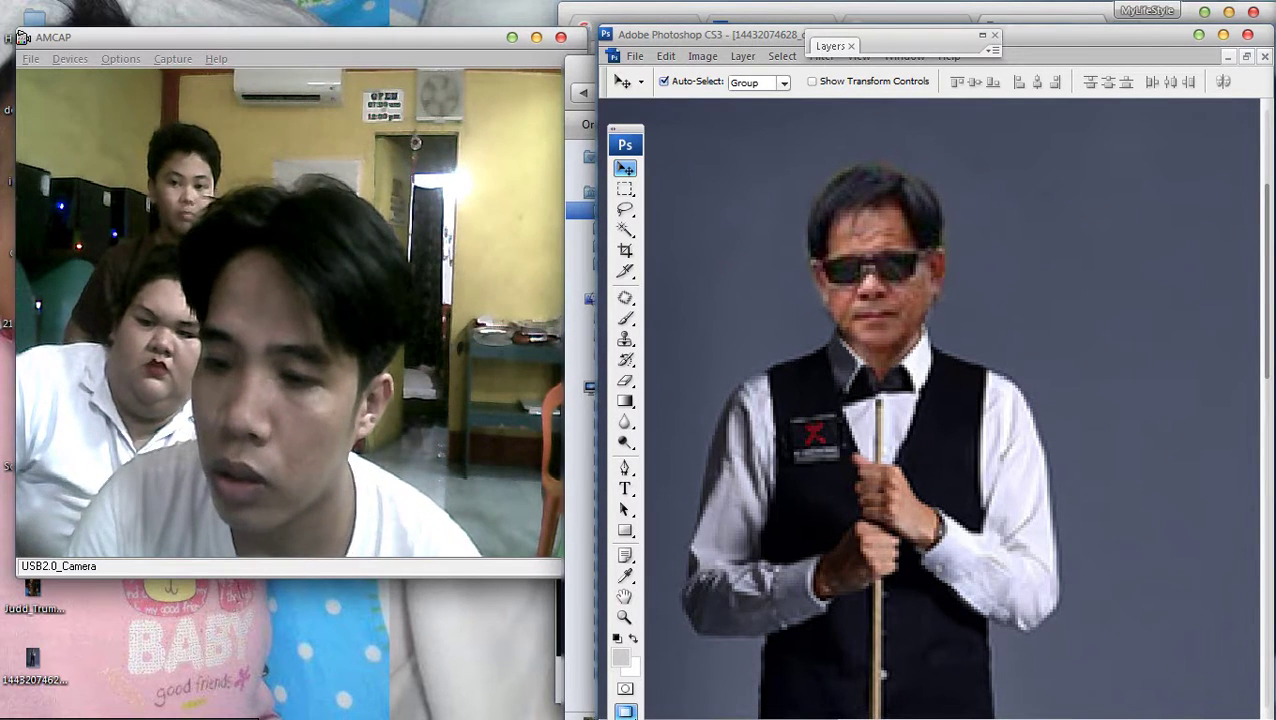
Pick the standard Eraser, then zoom out to the page border and return to the Move tool
{"action": "left_click", "coordinate": [625, 380]}
{"action": "left_click", "coordinate": [684, 378]}
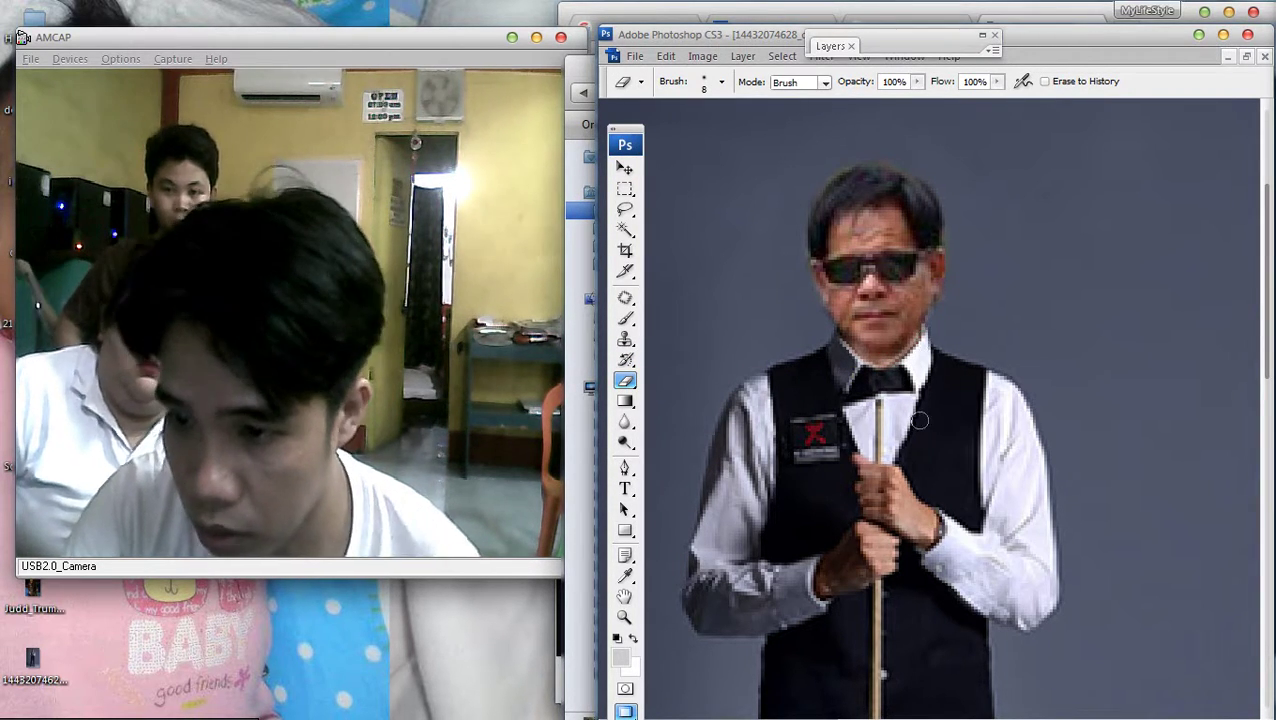
{"action": "key", "text": "ctrl+minus"}
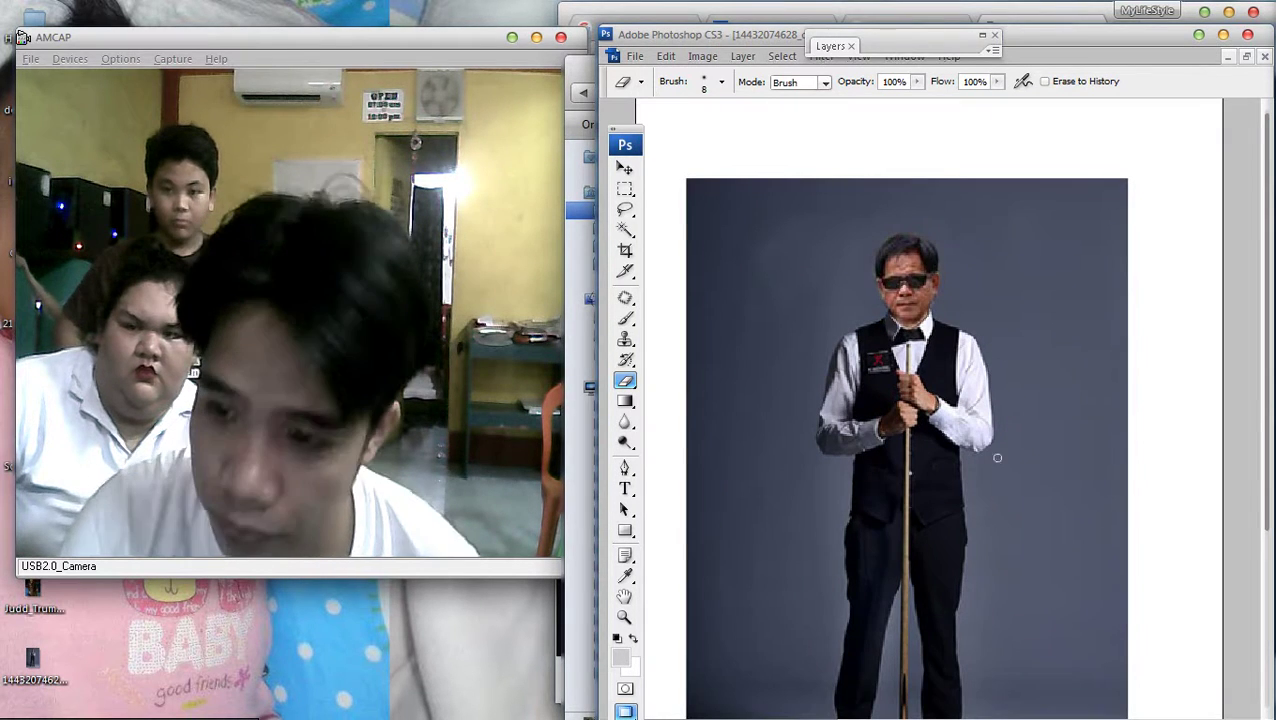
{"action": "key", "text": "ctrl+minus"}
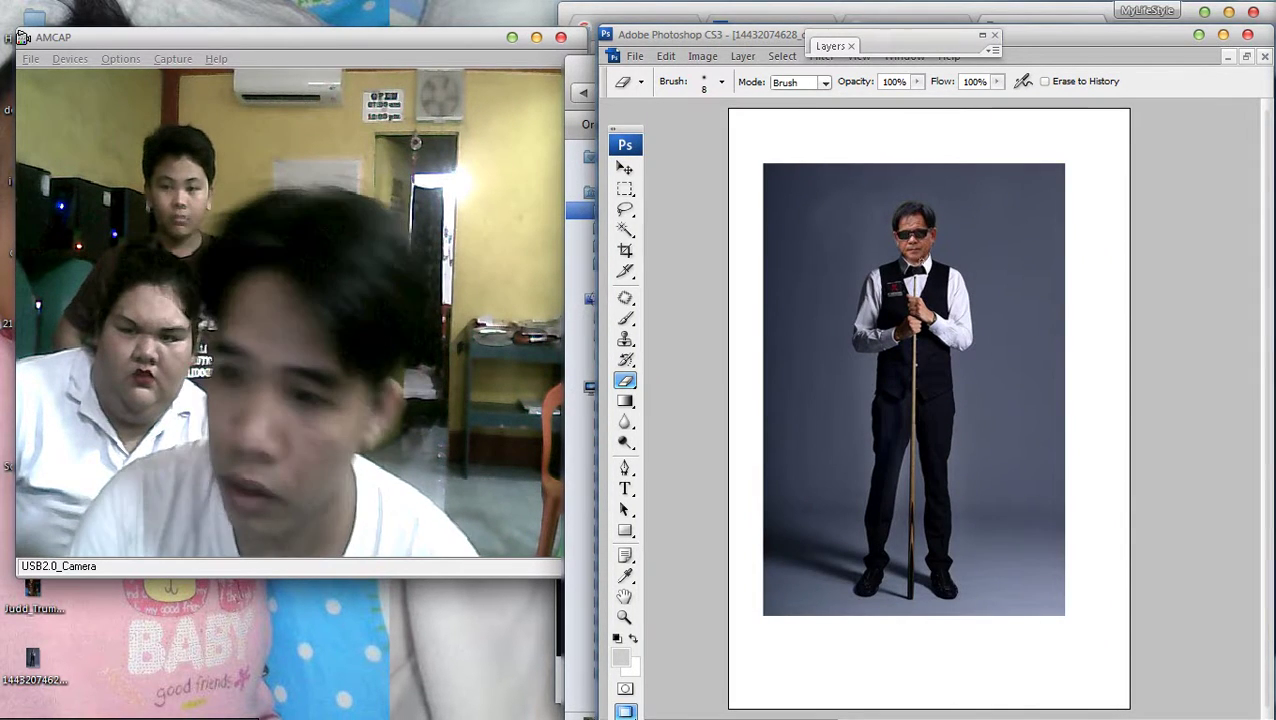
{"action": "key", "text": "v"}
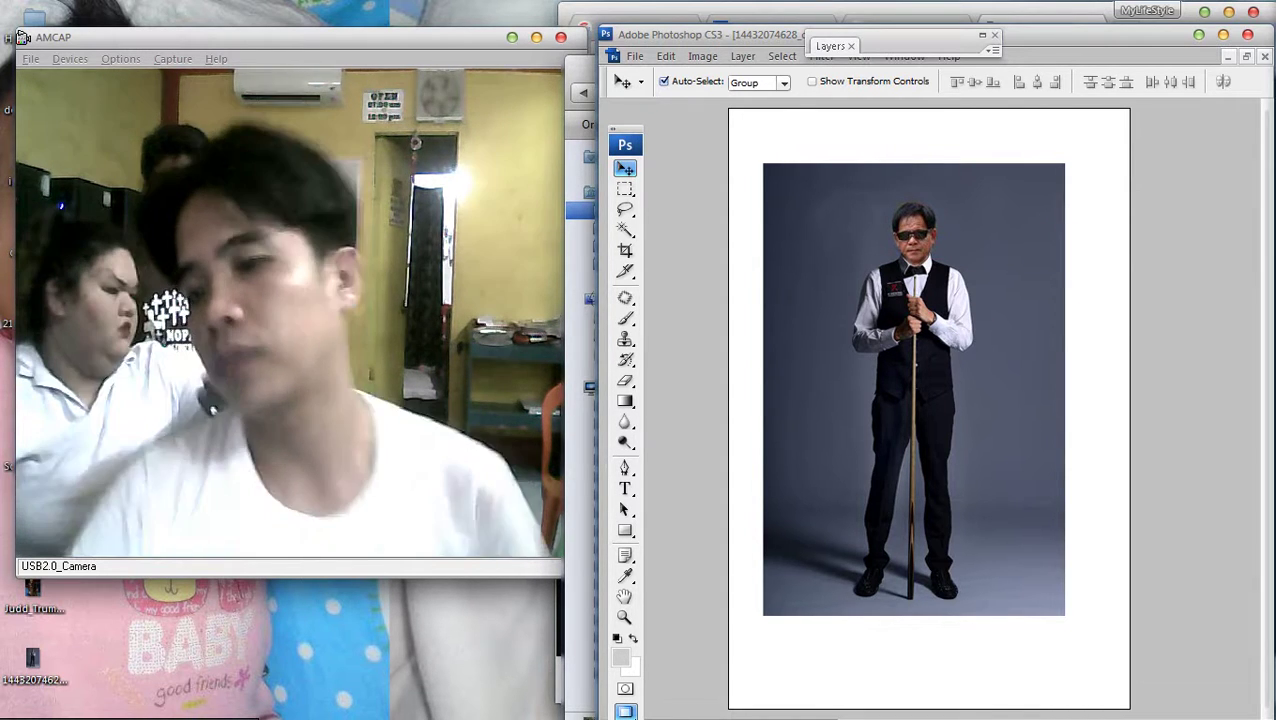
Crop the canvas to the photo area, removing the white border, and deselect
{"action": "key", "text": "ctrl+minus"}
{"action": "key", "text": "ctrl+minus"}
{"action": "key", "text": "ctrl+plus"}
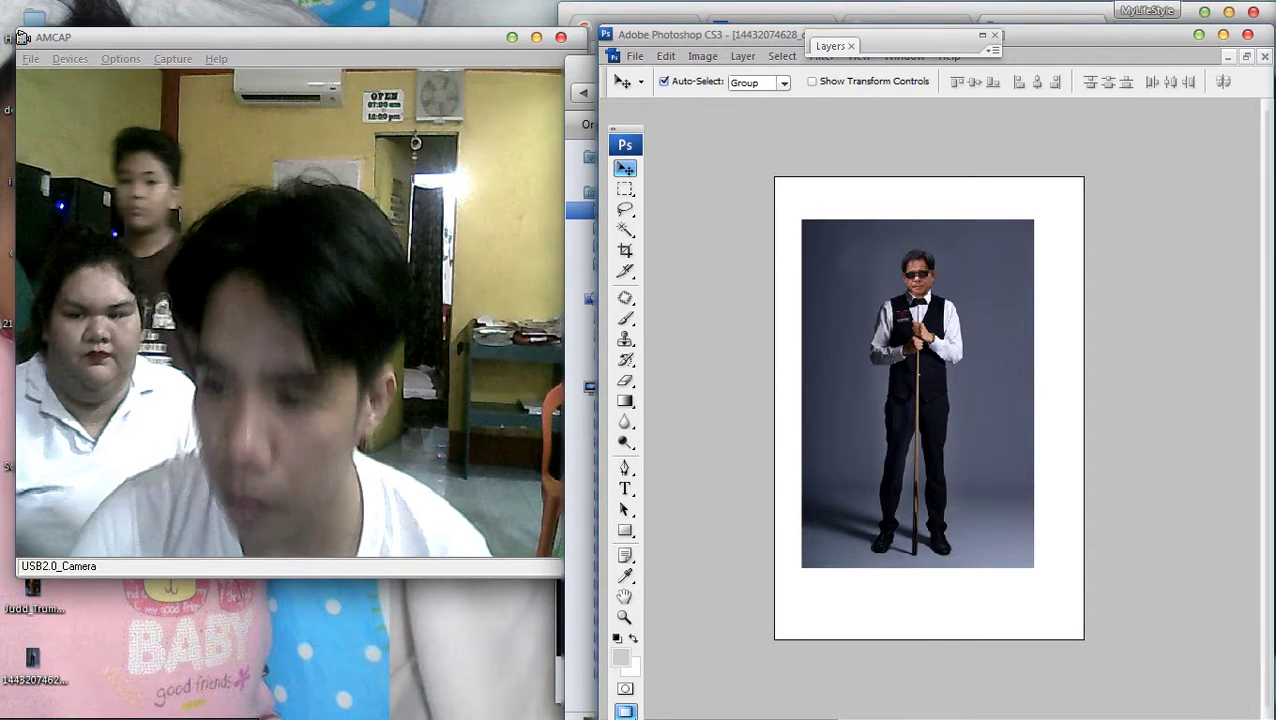
{"action": "key", "text": "c"}
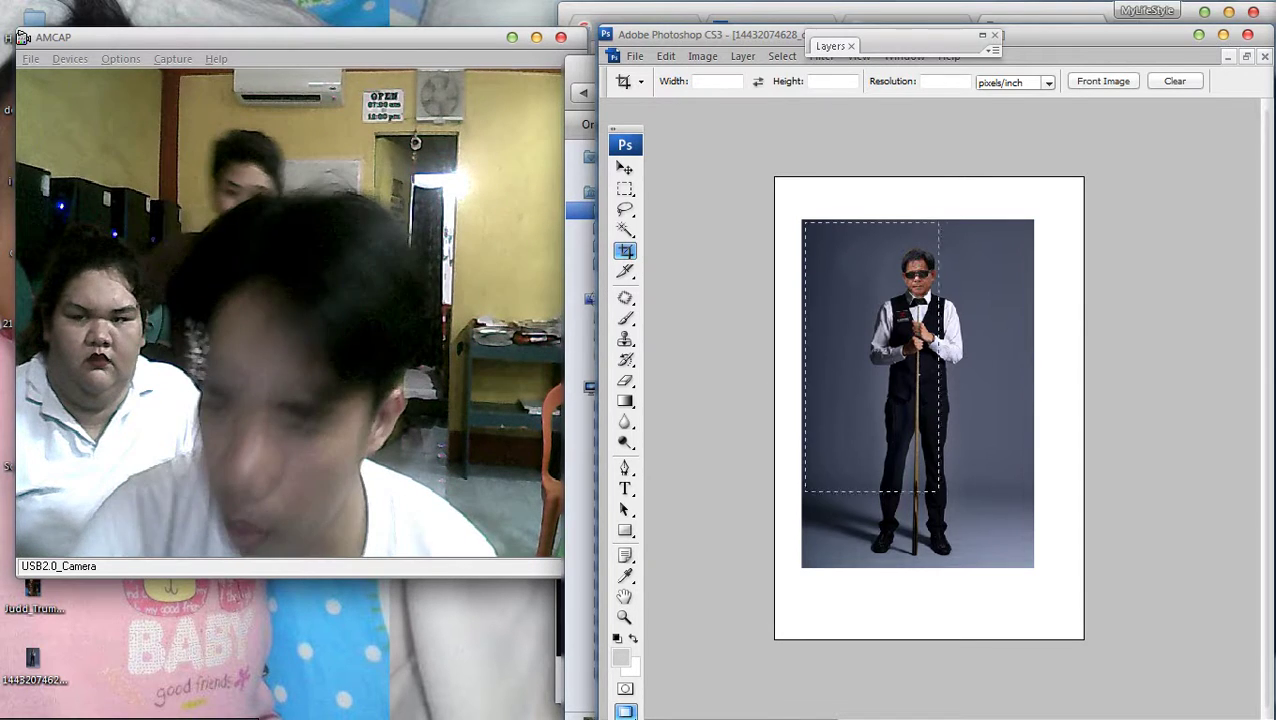
{"action": "key", "text": "Return"}
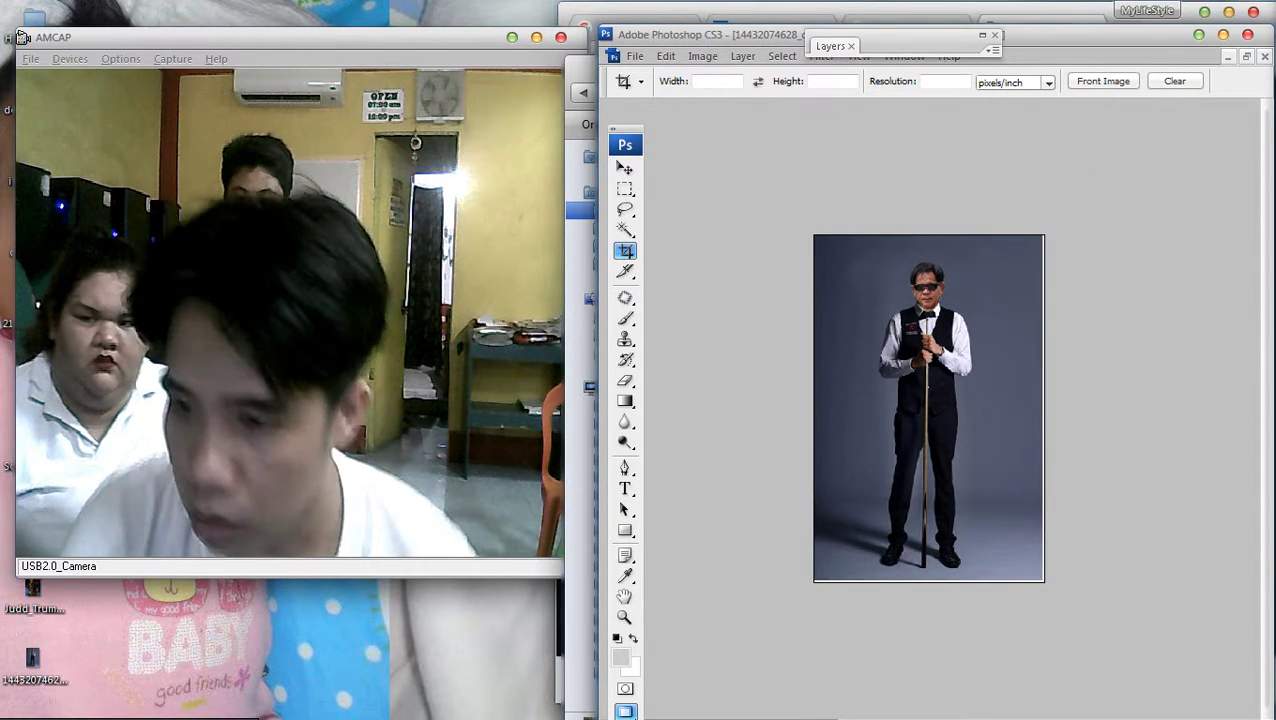
{"action": "key", "text": "ctrl+plus"}
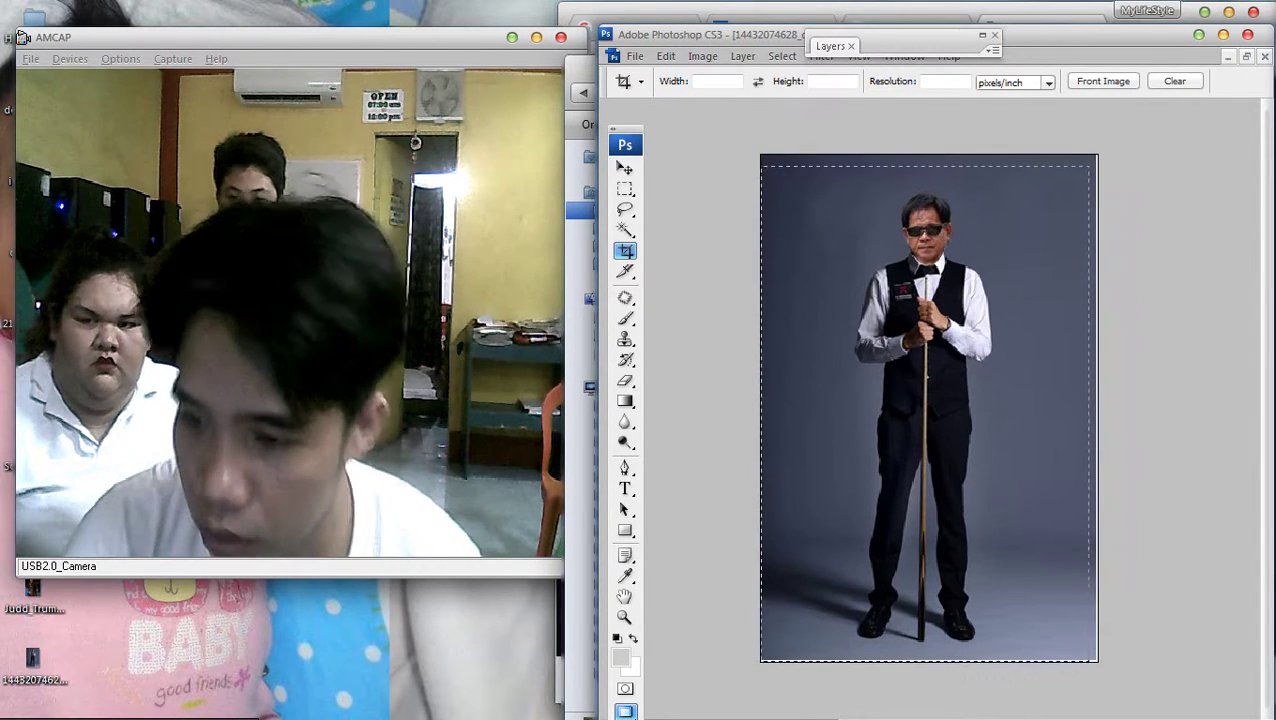
{"action": "key", "text": "ctrl+d"}
{"action": "key", "text": "ctrl+minus"}
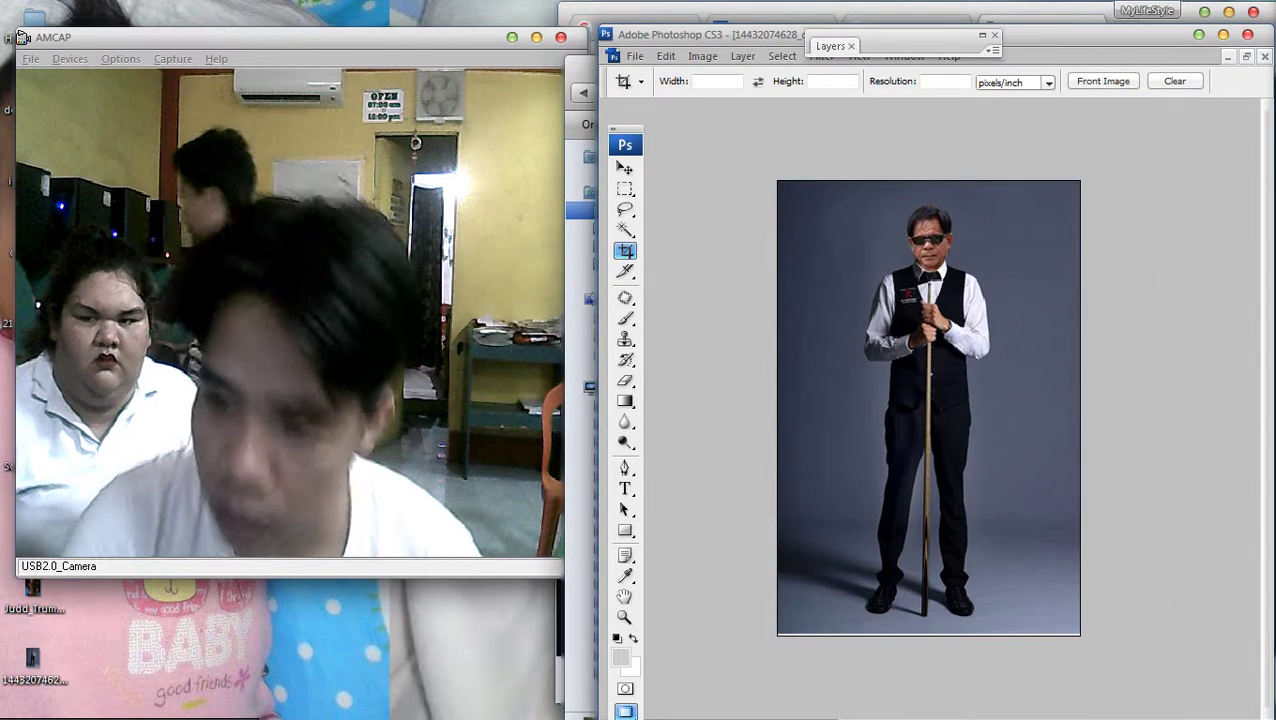
Select Layer 1 with the Background in the Layers panel and merge them into one layer
{"action": "key", "text": "v"}
{"action": "right_click", "coordinate": [955, 367]}
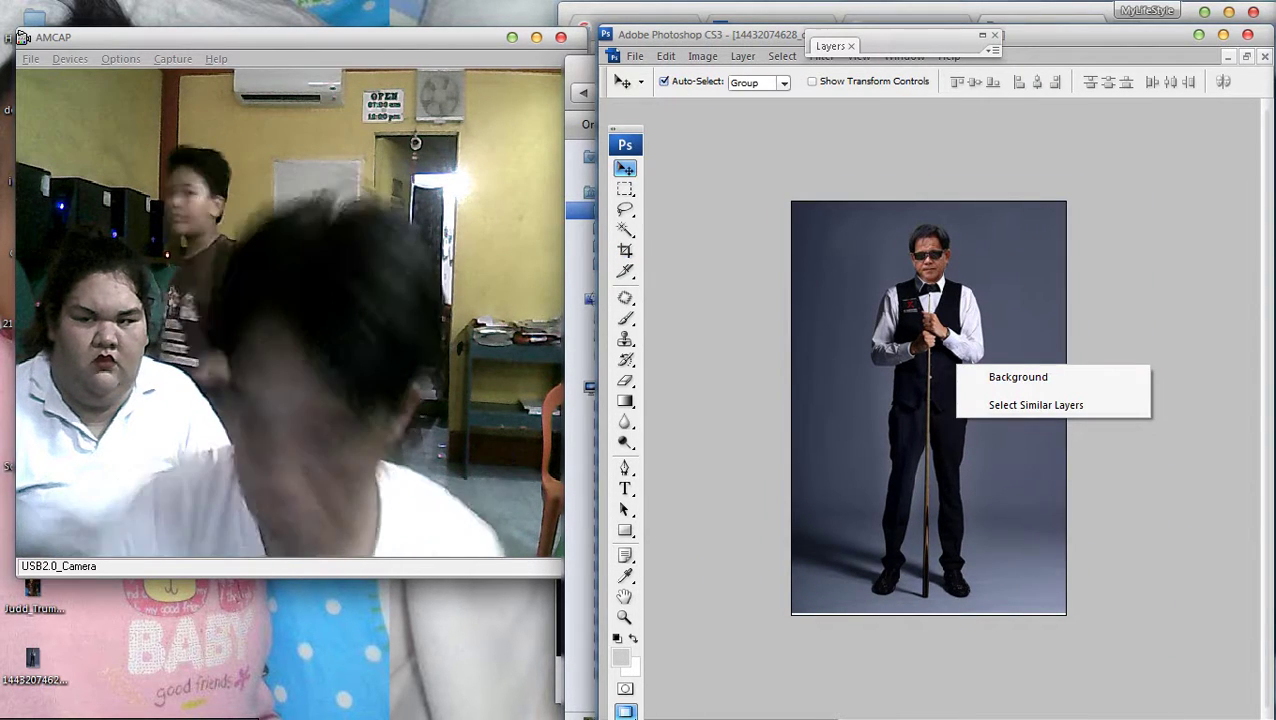
{"action": "key", "text": "Escape"}
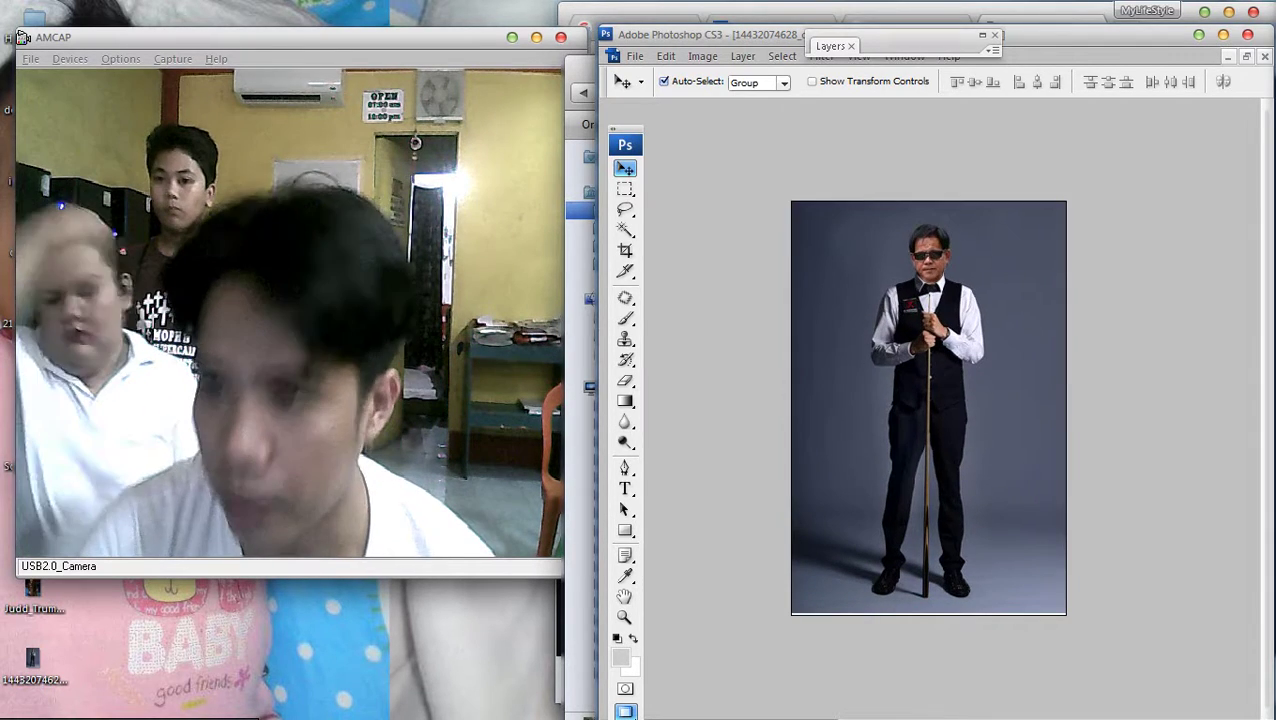
{"action": "key", "text": "F7"}
{"action": "right_click", "coordinate": [872, 153]}
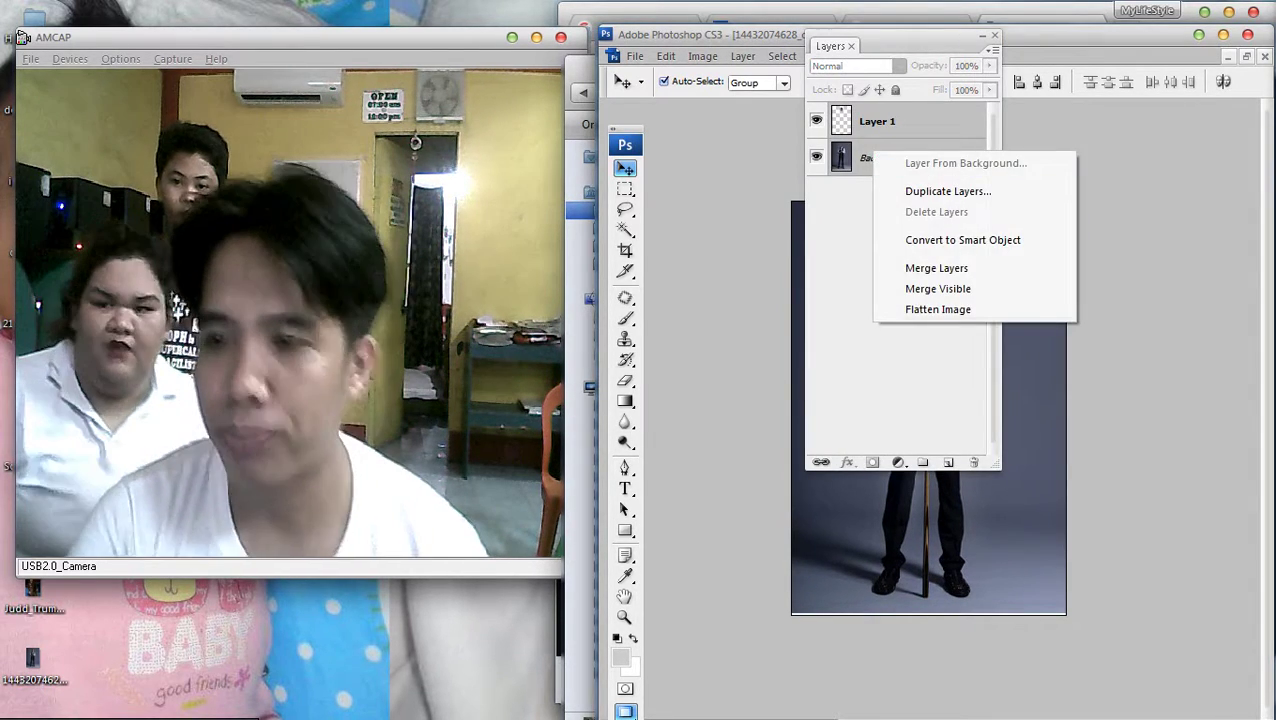
{"action": "left_click", "coordinate": [877, 121], "text": "ctrl"}
{"action": "right_click", "coordinate": [900, 112]}
{"action": "left_click", "coordinate": [965, 490]}
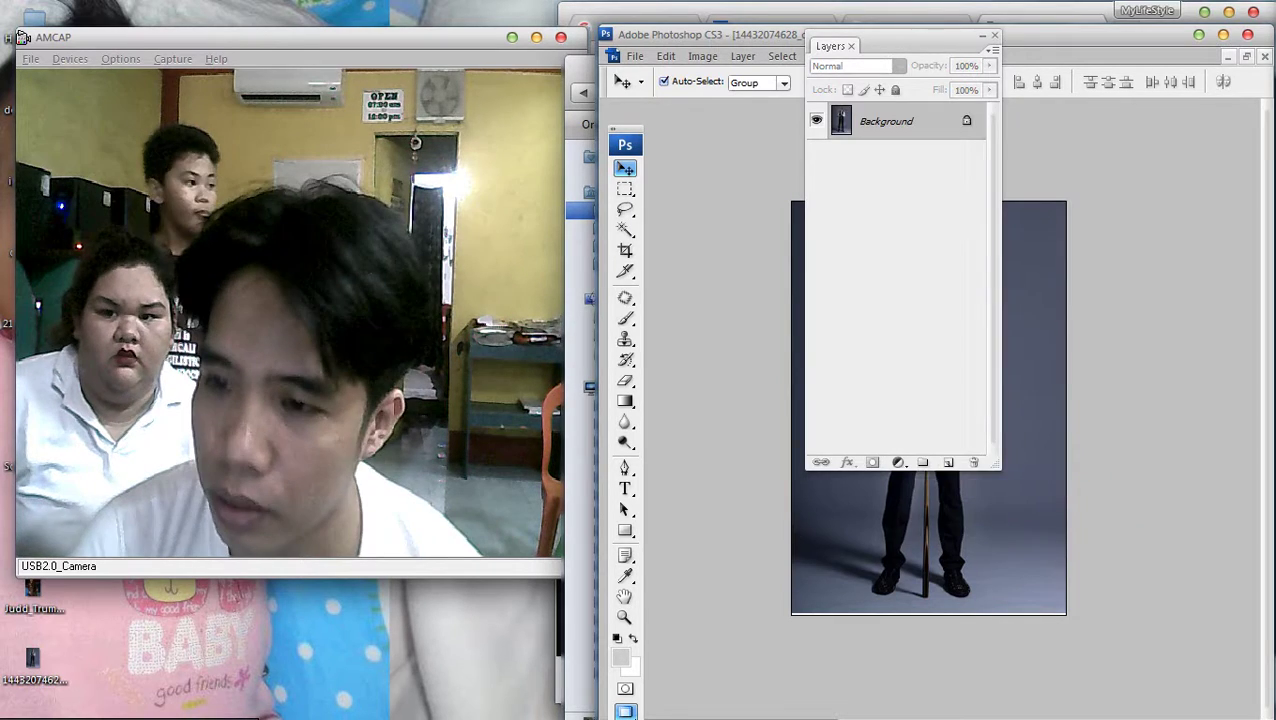
{"action": "key", "text": "ctrl+minus"}
{"action": "key", "text": "F7"}
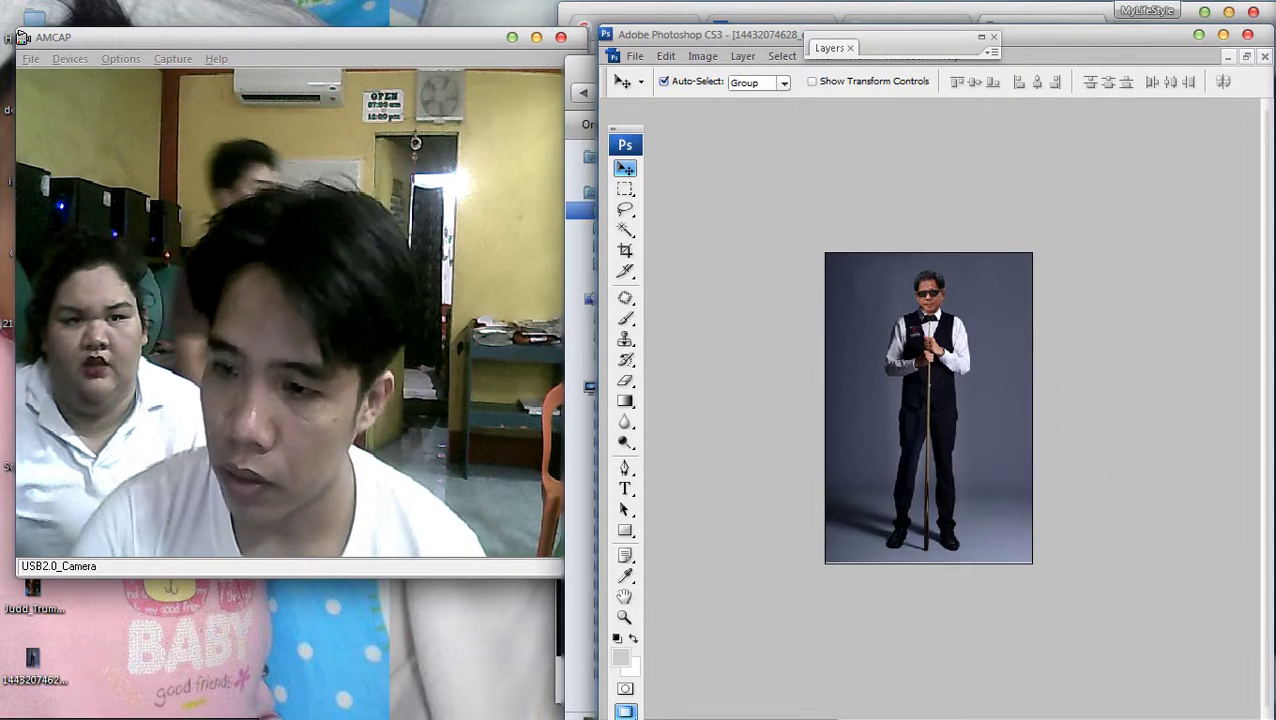
Apply a Curves point lifting input 152 to output 175, then crop the thin top strip
{"action": "key", "text": "ctrl+m"}
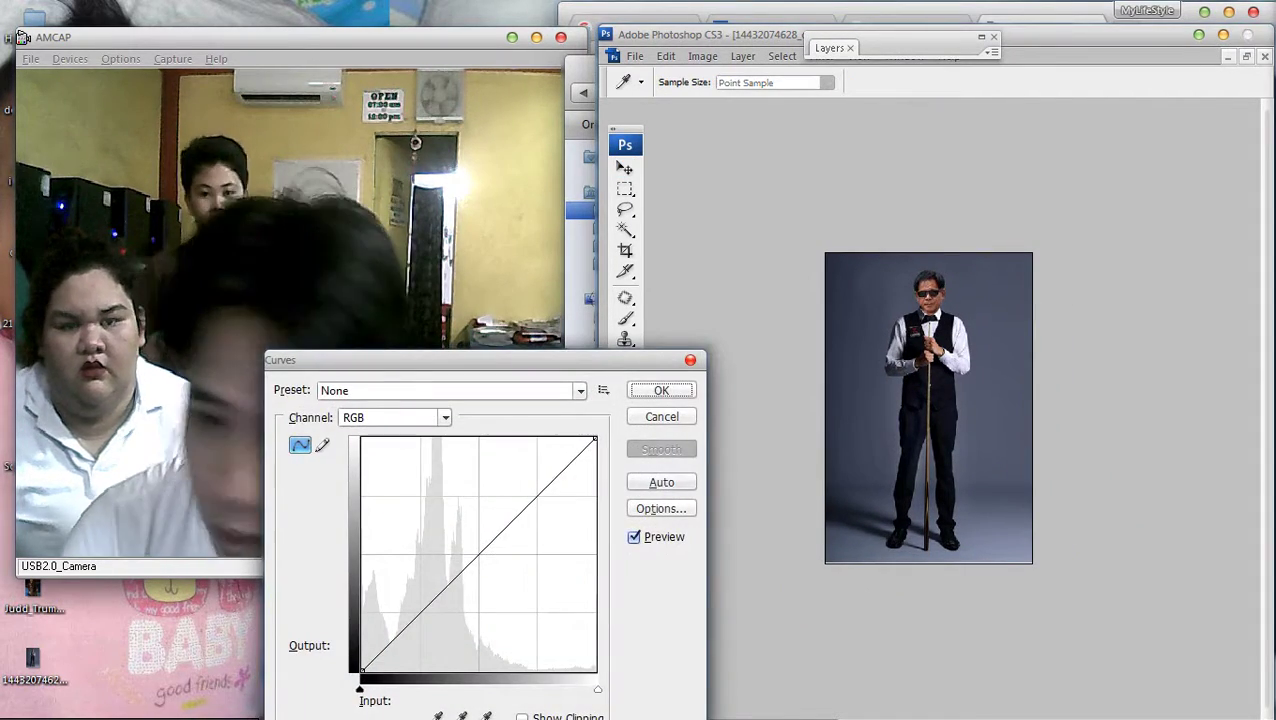
{"action": "left_click", "coordinate": [500, 507]}
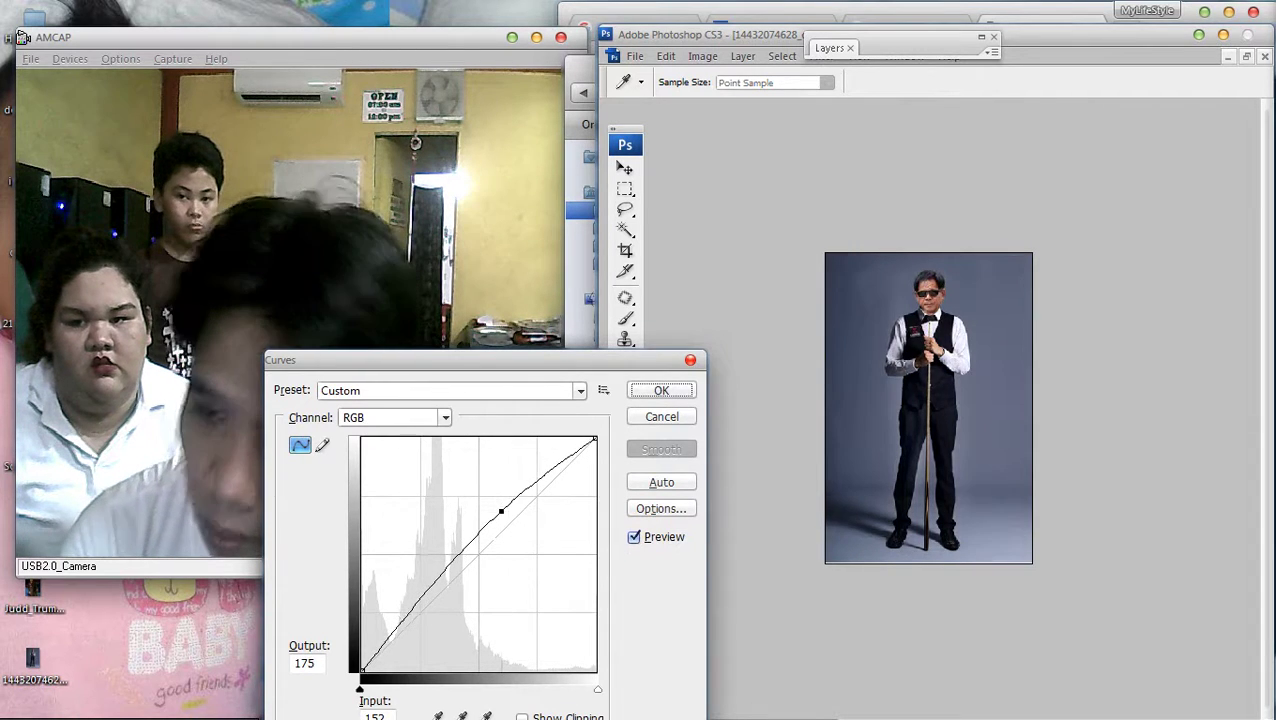
{"action": "left_click_drag", "start_coordinate": [500, 511], "coordinate": [505, 516]}
{"action": "key", "text": "Return"}
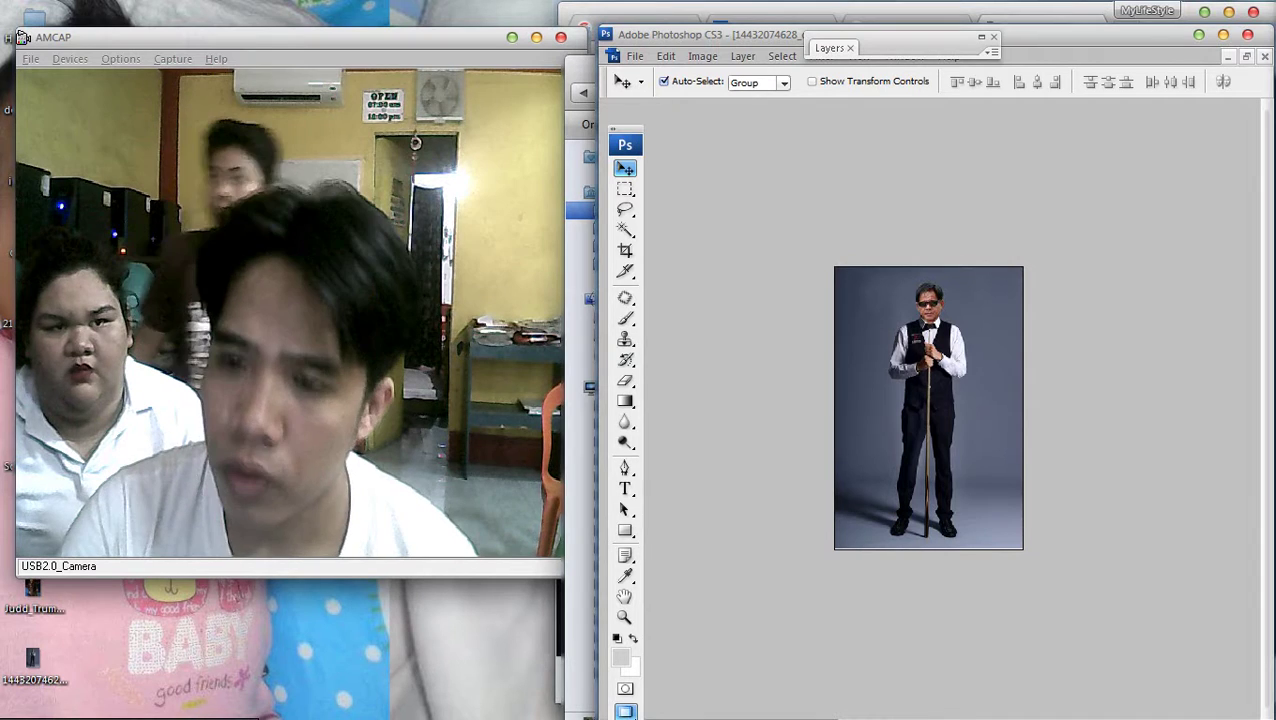
{"action": "key", "text": "c"}
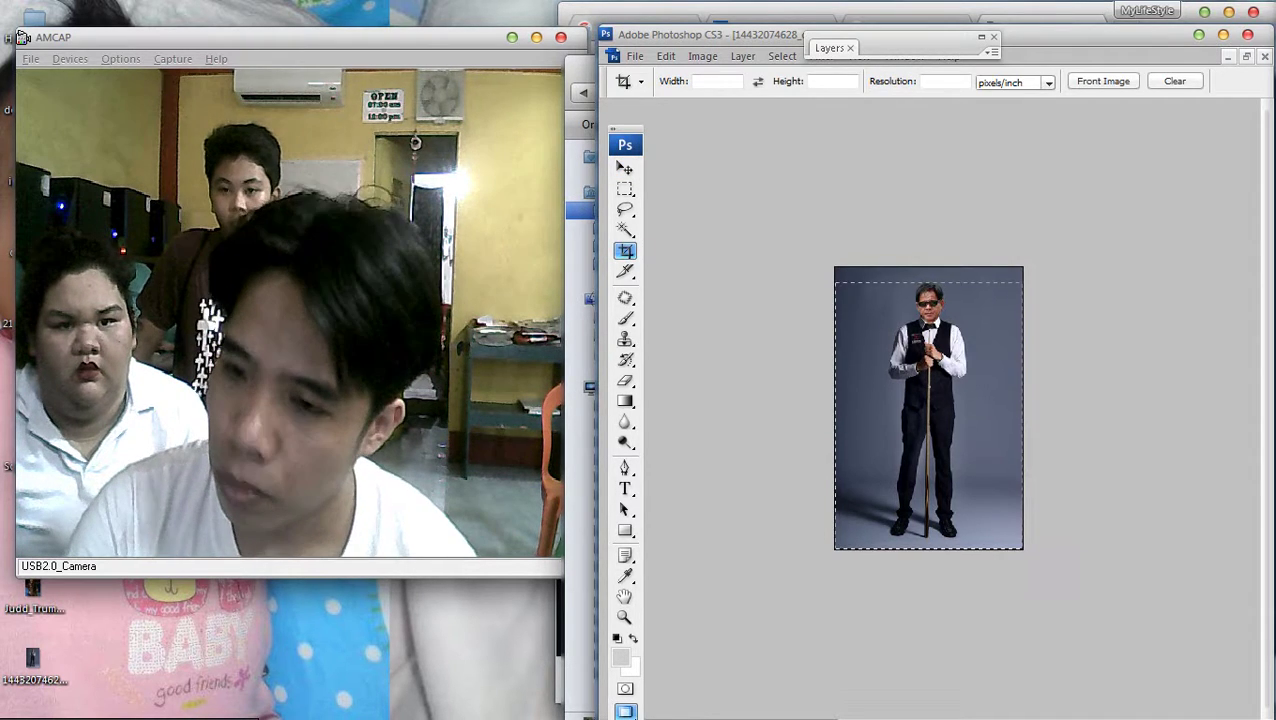
{"action": "key", "text": "Return"}
{"action": "key", "text": "Return"}
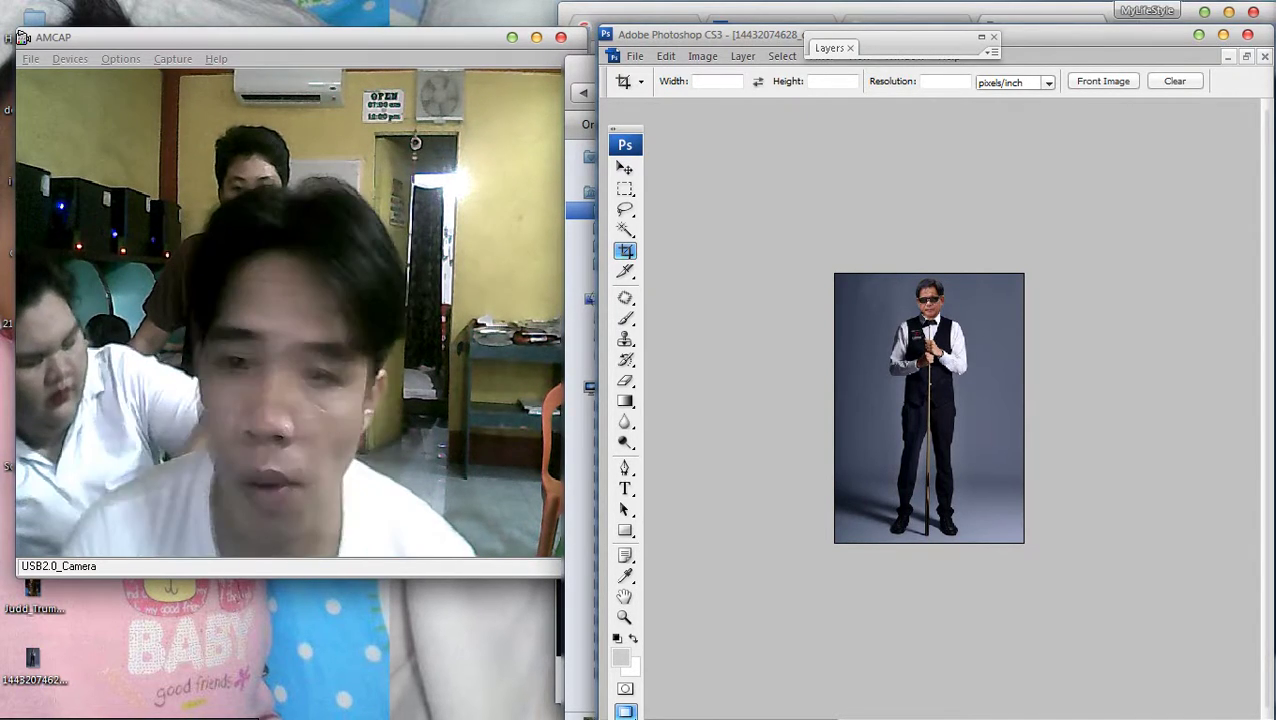
Save the photo as a.jpg in JPEG format at maximum quality
{"action": "left_click", "coordinate": [635, 55]}
{"action": "left_click", "coordinate": [680, 251]}
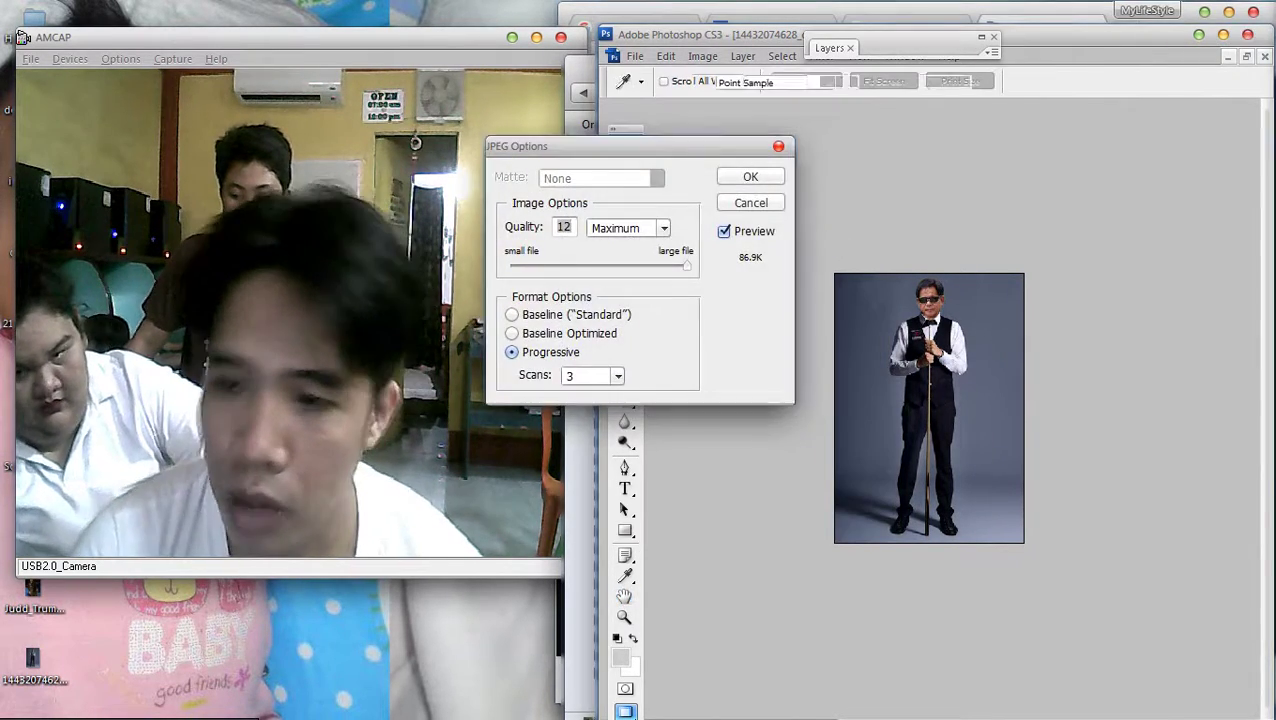
{"action": "key", "text": "Return"}
{"action": "key", "text": "alt+f"}
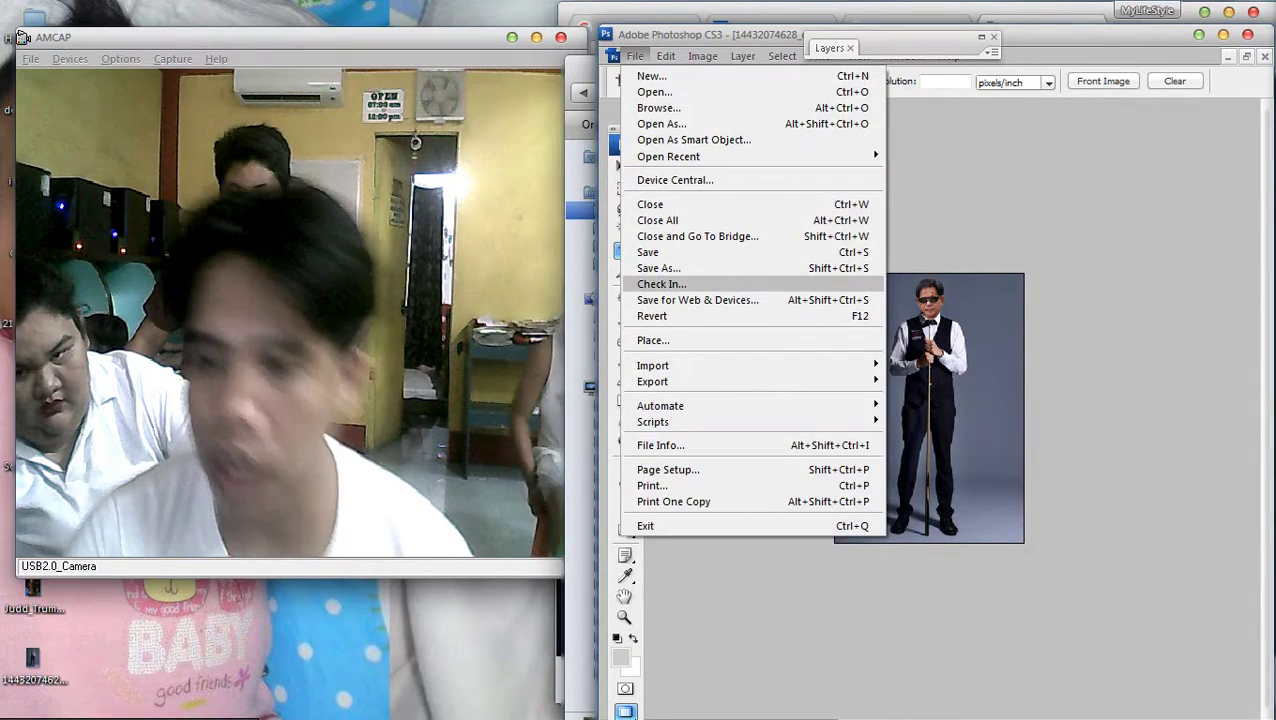
{"action": "key", "text": "Up"}
{"action": "key", "text": "Return"}
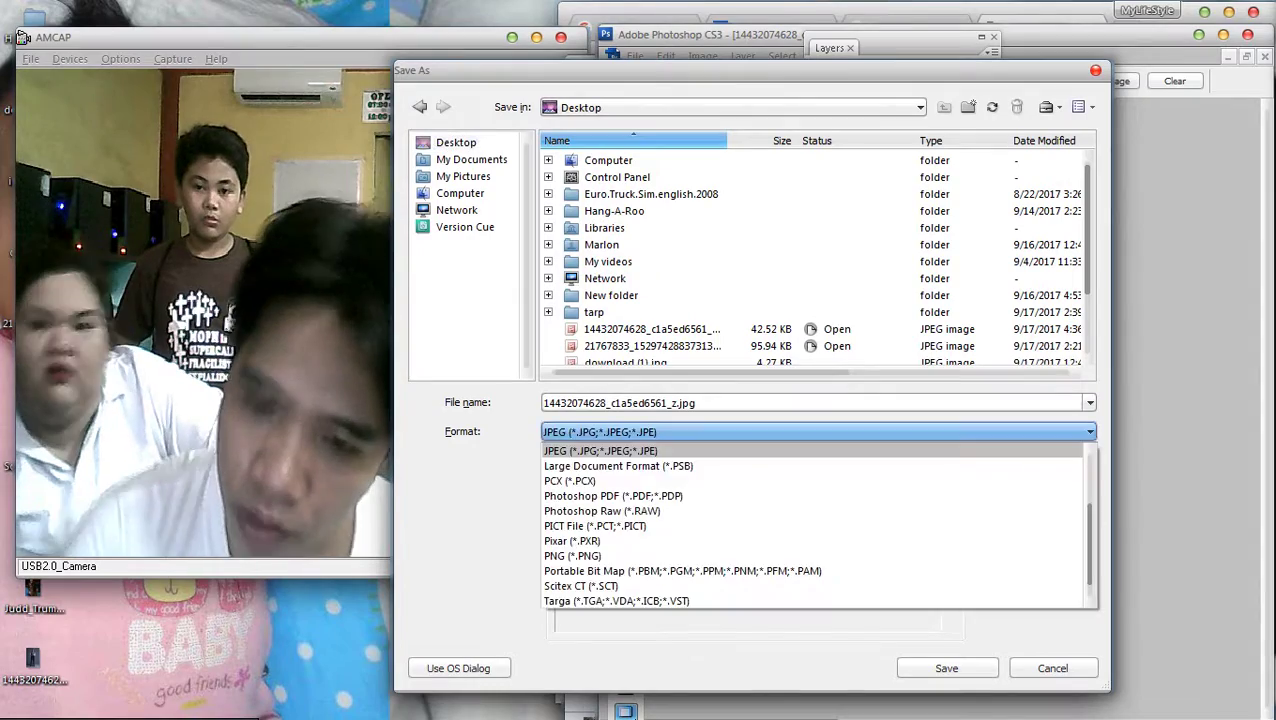
{"action": "type", "text": "a"}
{"action": "key", "text": "Return"}
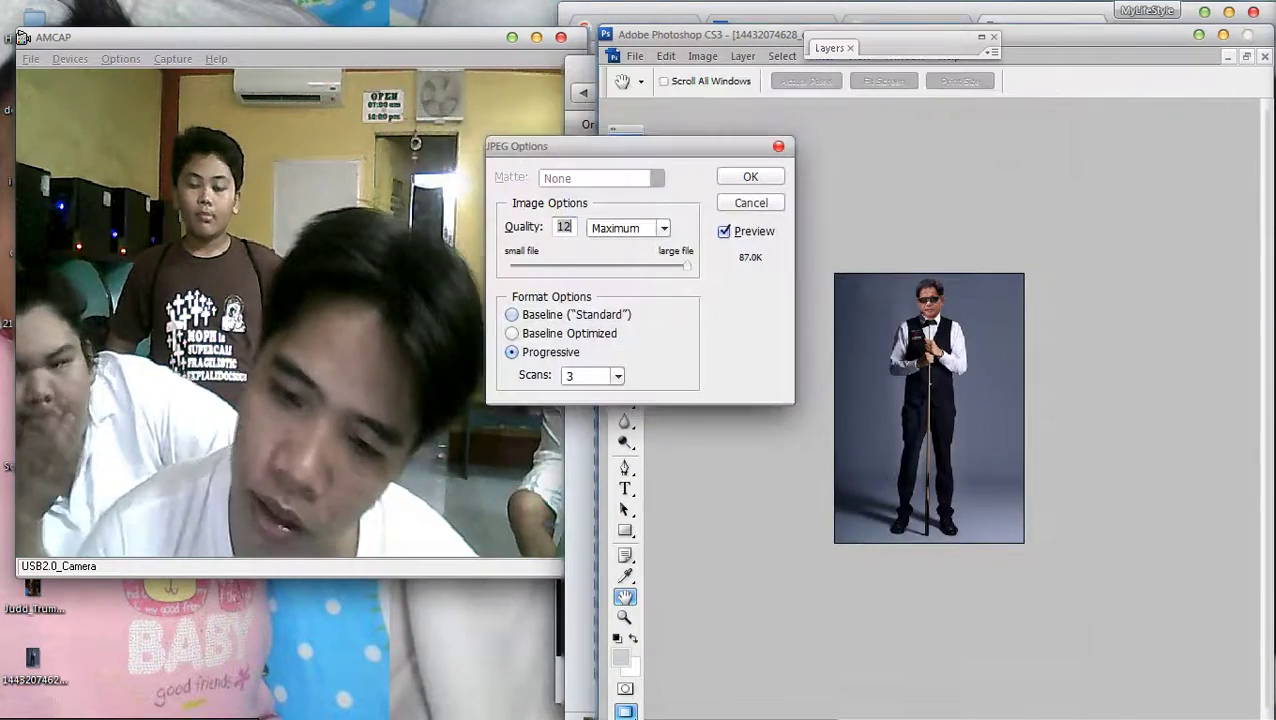
{"action": "key", "text": "Return"}
Open a Windows Explorer window on the Desktop folder
{"action": "key", "text": "super+e"}
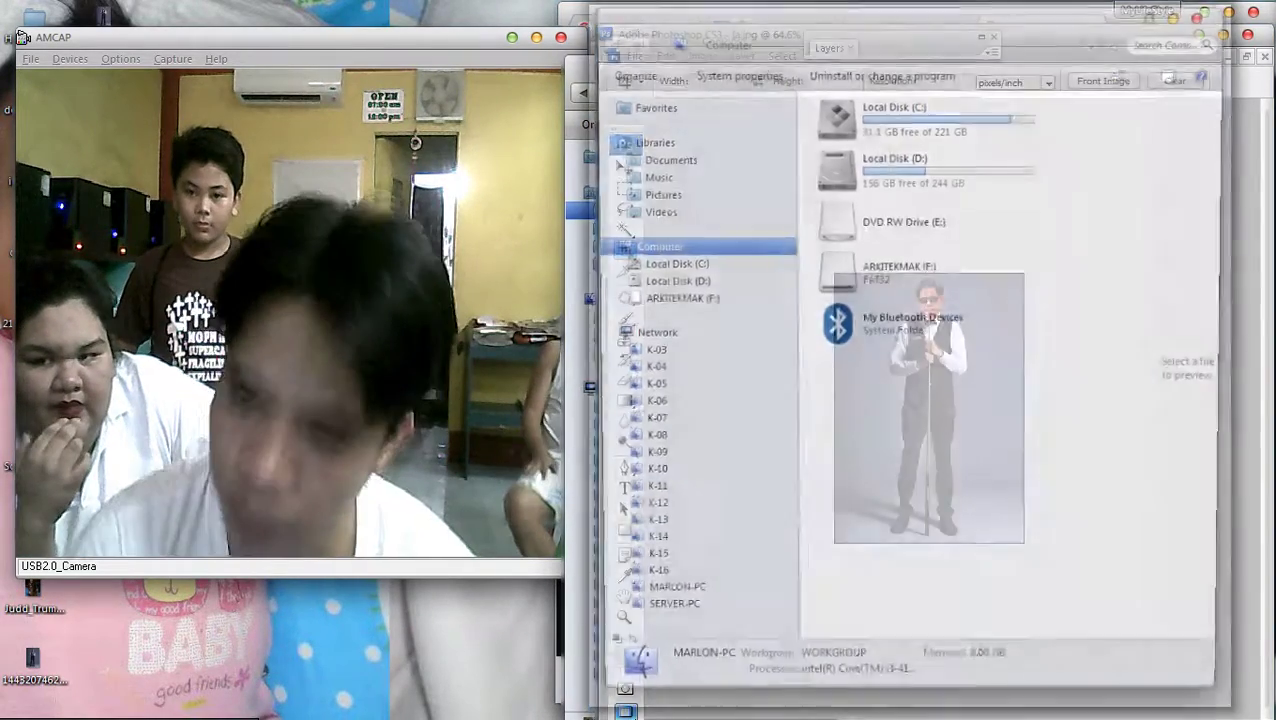
{"action": "key", "text": "Home"}
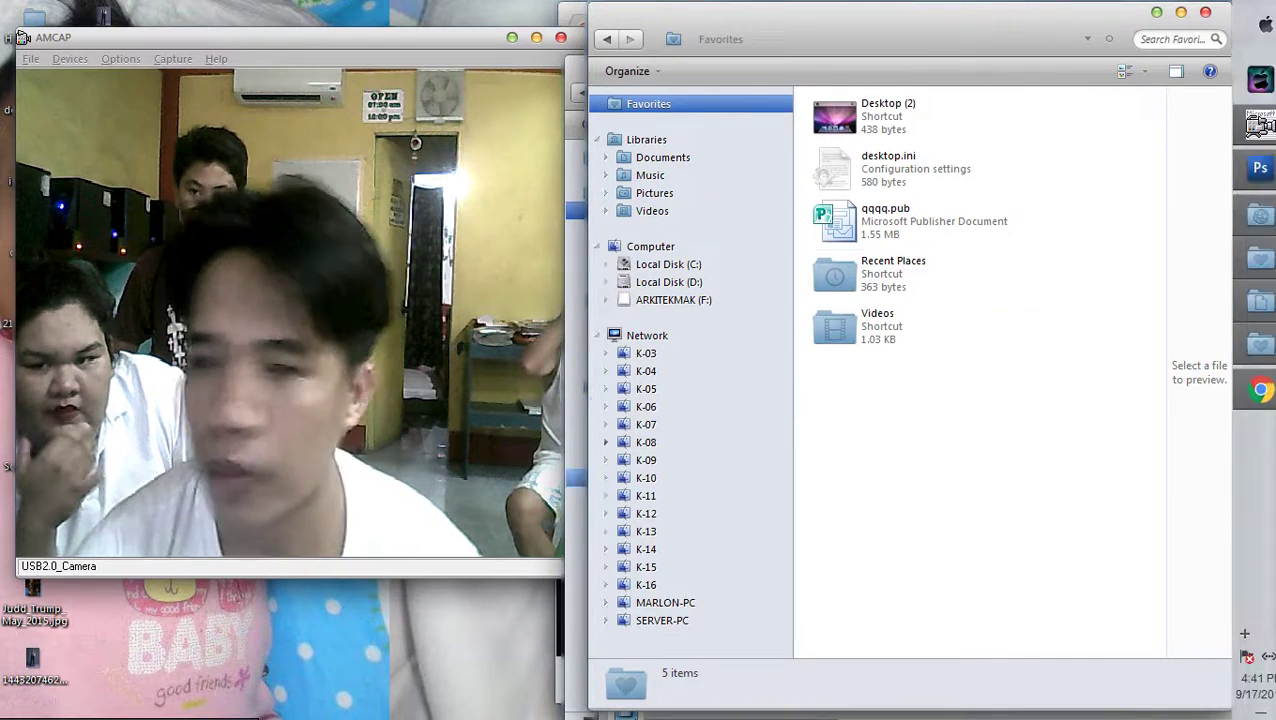
{"action": "key", "text": "Tab"}
{"action": "key", "text": "Return"}
Select a.jpg, open its Print Pictures dialog, untick Fit picture to frame, then close it
{"action": "key", "text": "a"}
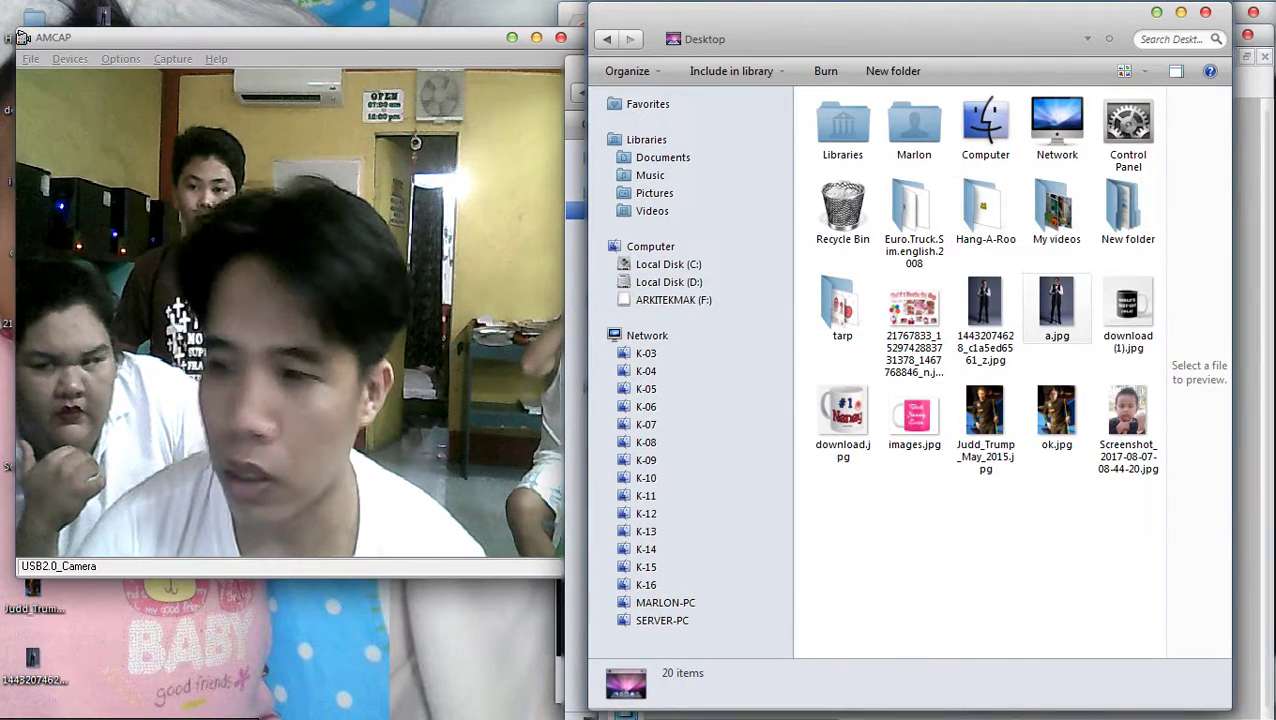
{"action": "key", "text": "shift+Left"}
{"action": "key", "text": "Right"}
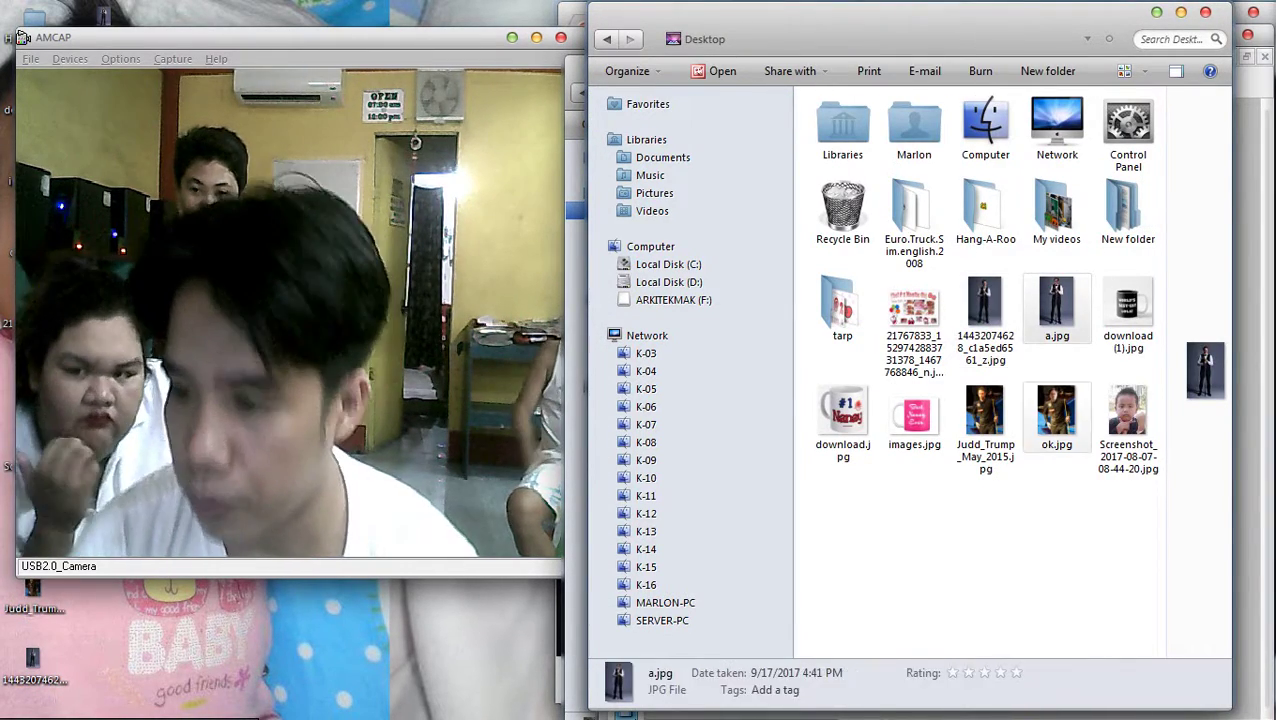
{"action": "key", "text": "Down"}
{"action": "key", "text": "Up"}
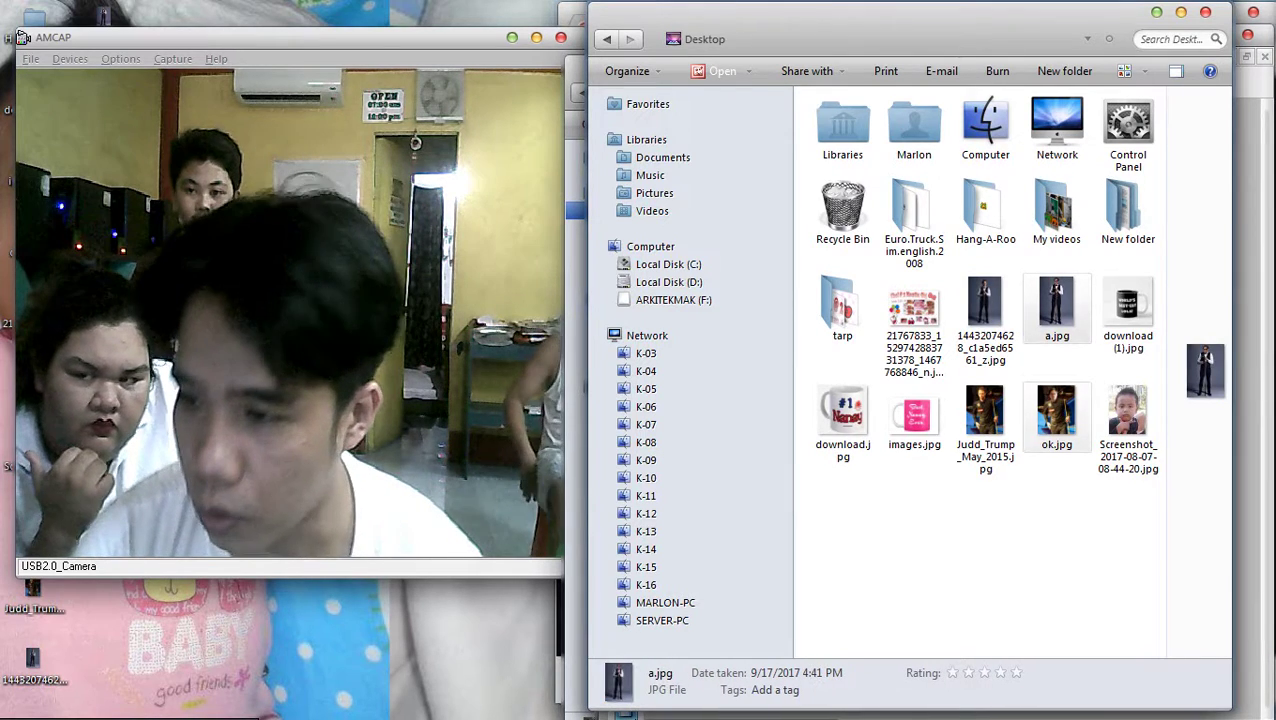
{"action": "key", "text": "Down"}
{"action": "key", "text": "Up"}
{"action": "key", "text": "shift+F10"}
{"action": "key", "text": "p"}
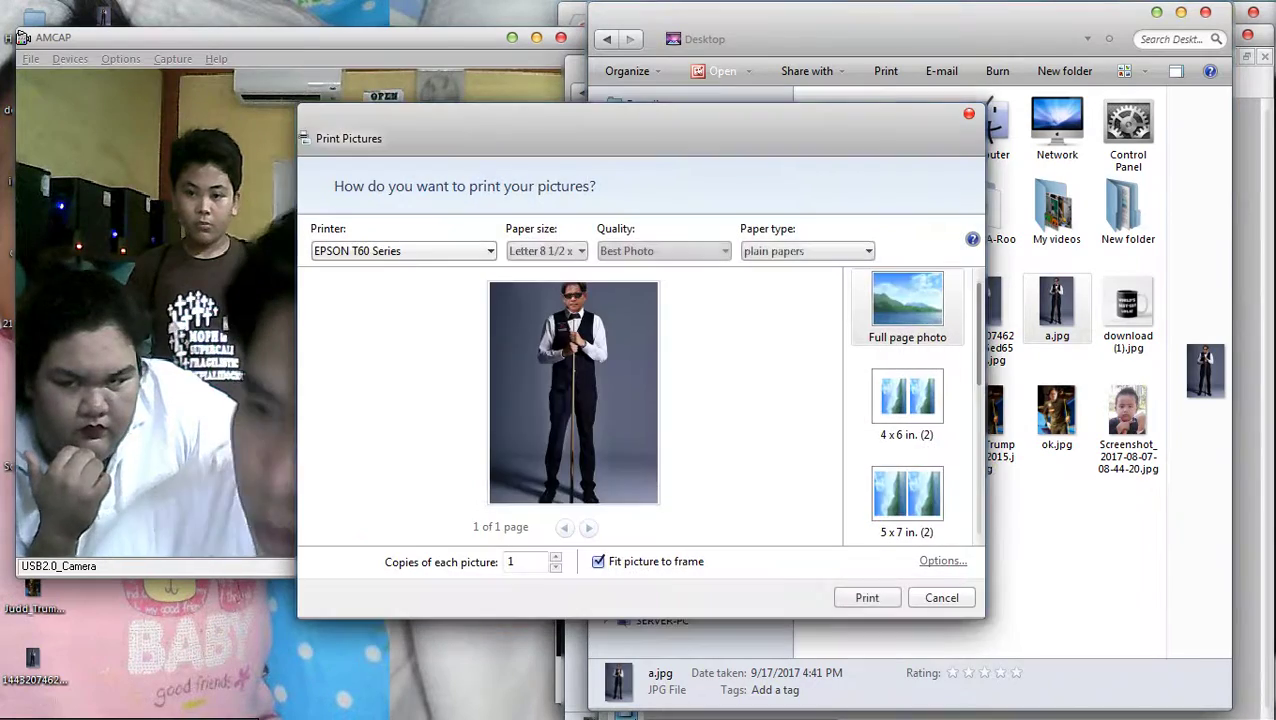
{"action": "key", "text": "super+Right"}
{"action": "key", "text": "super+Right"}
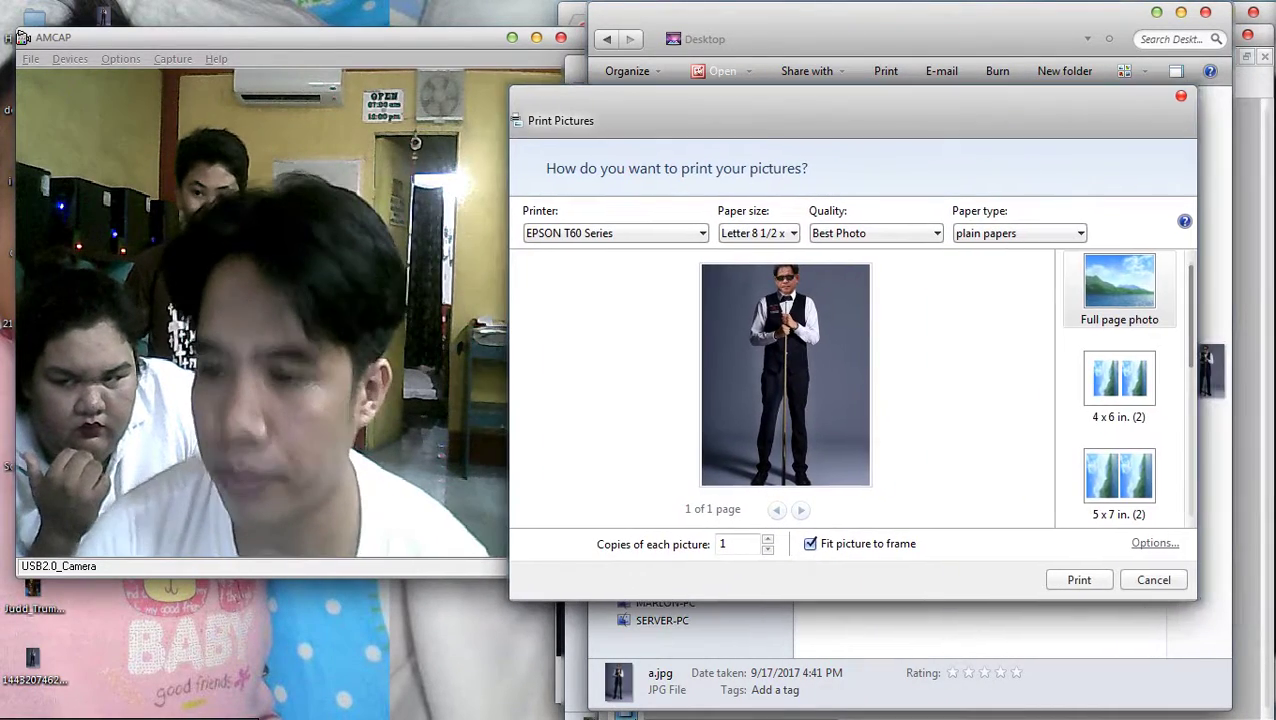
{"action": "key", "text": "alt+f"}
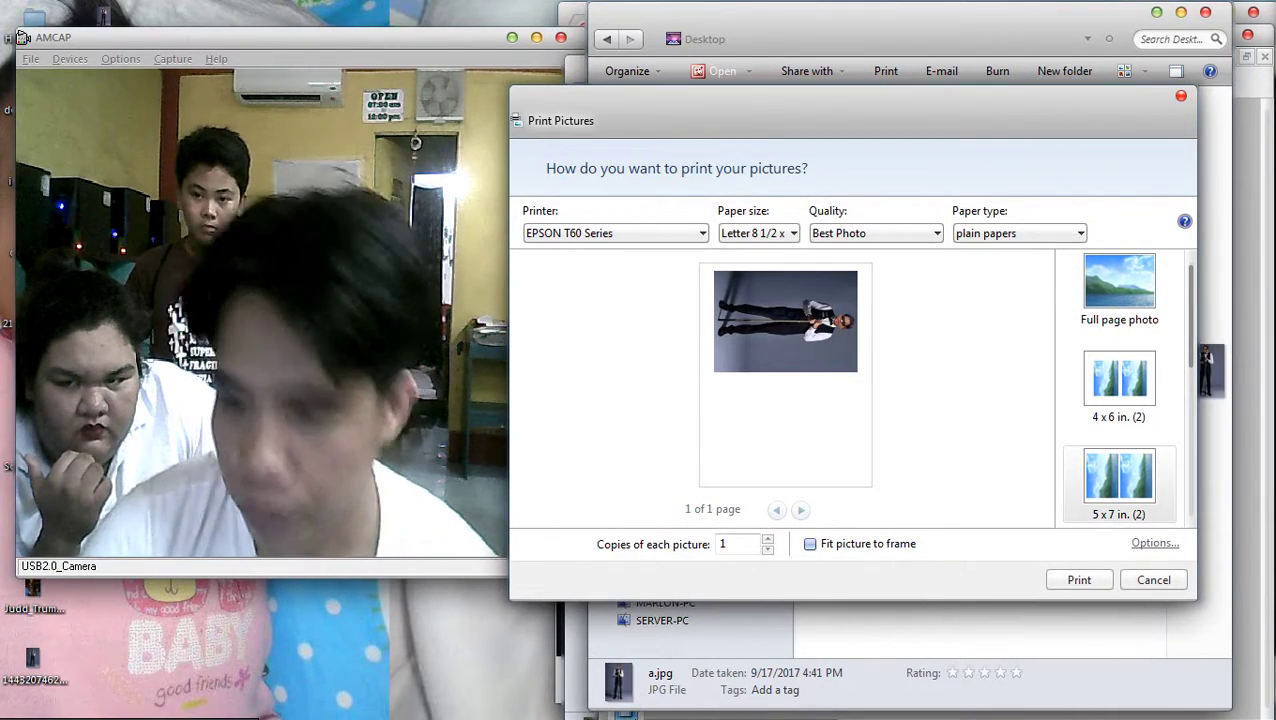
{"action": "key", "text": "Escape"}
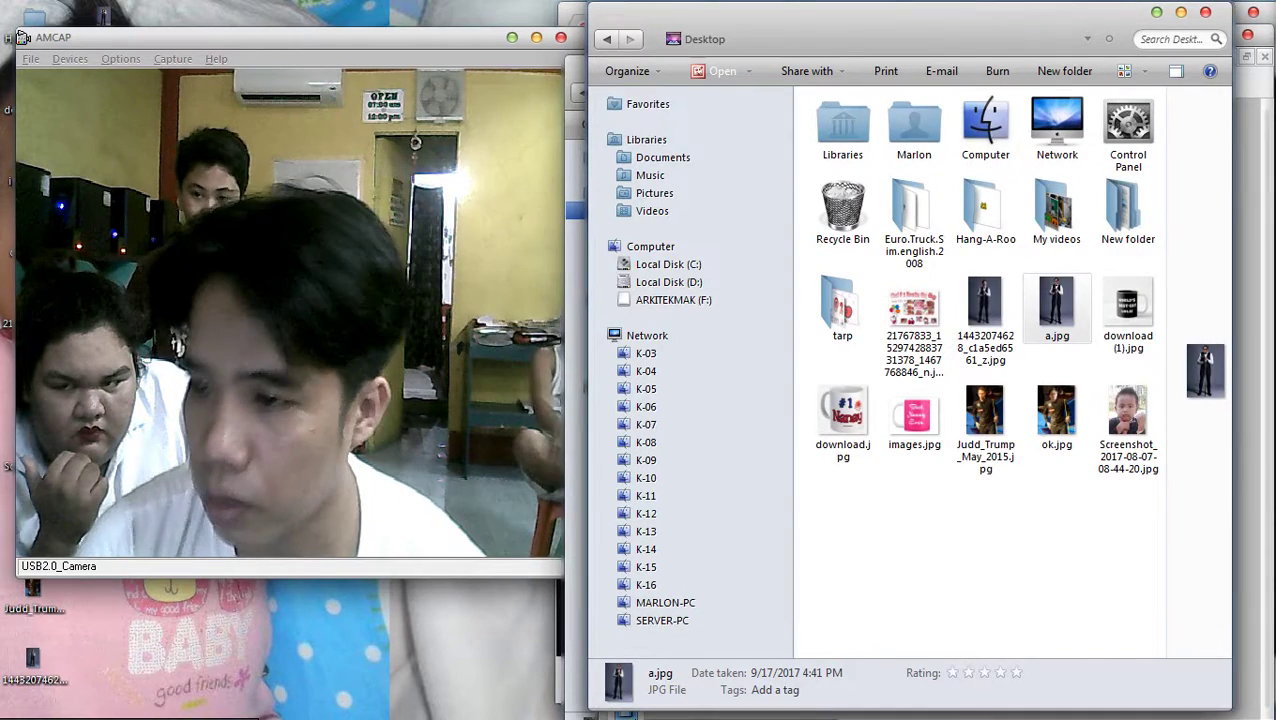
Print a.jpg with ok.jpg using the 5 x 7 in. layout, Fit picture to frame off
{"action": "left_click", "coordinate": [1056, 415], "text": "ctrl"}
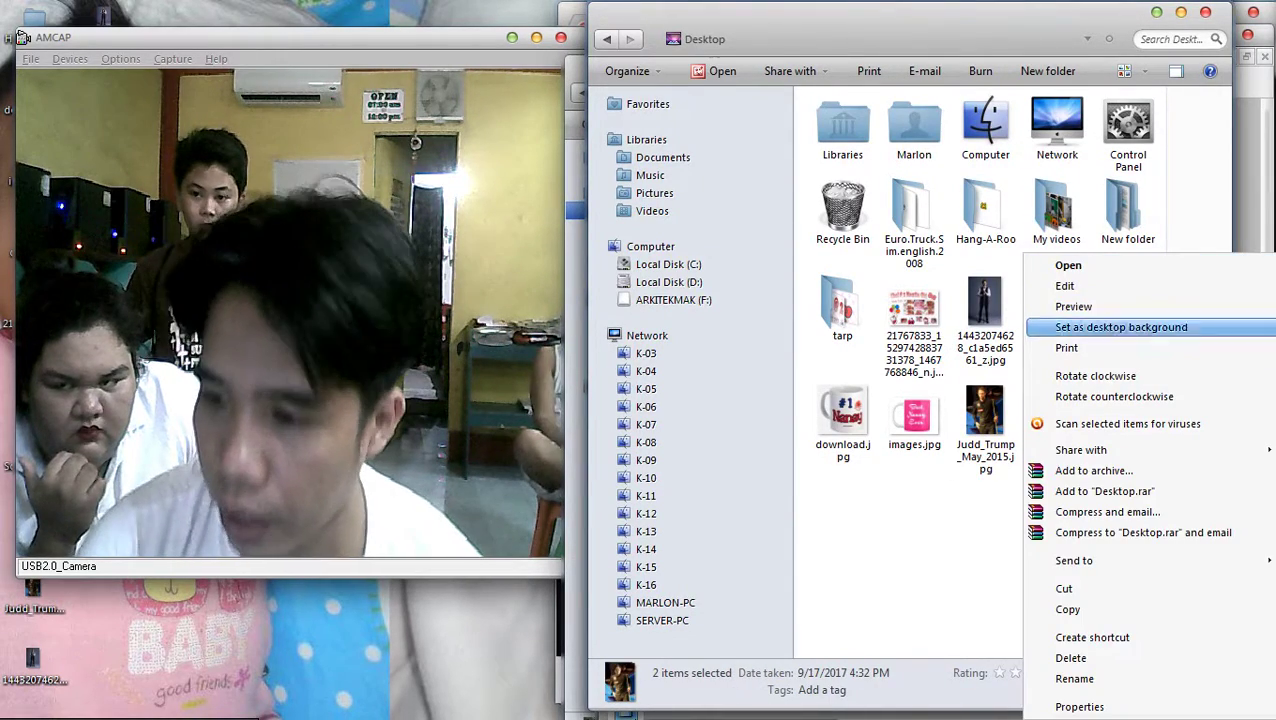
{"action": "left_click", "coordinate": [1066, 347]}
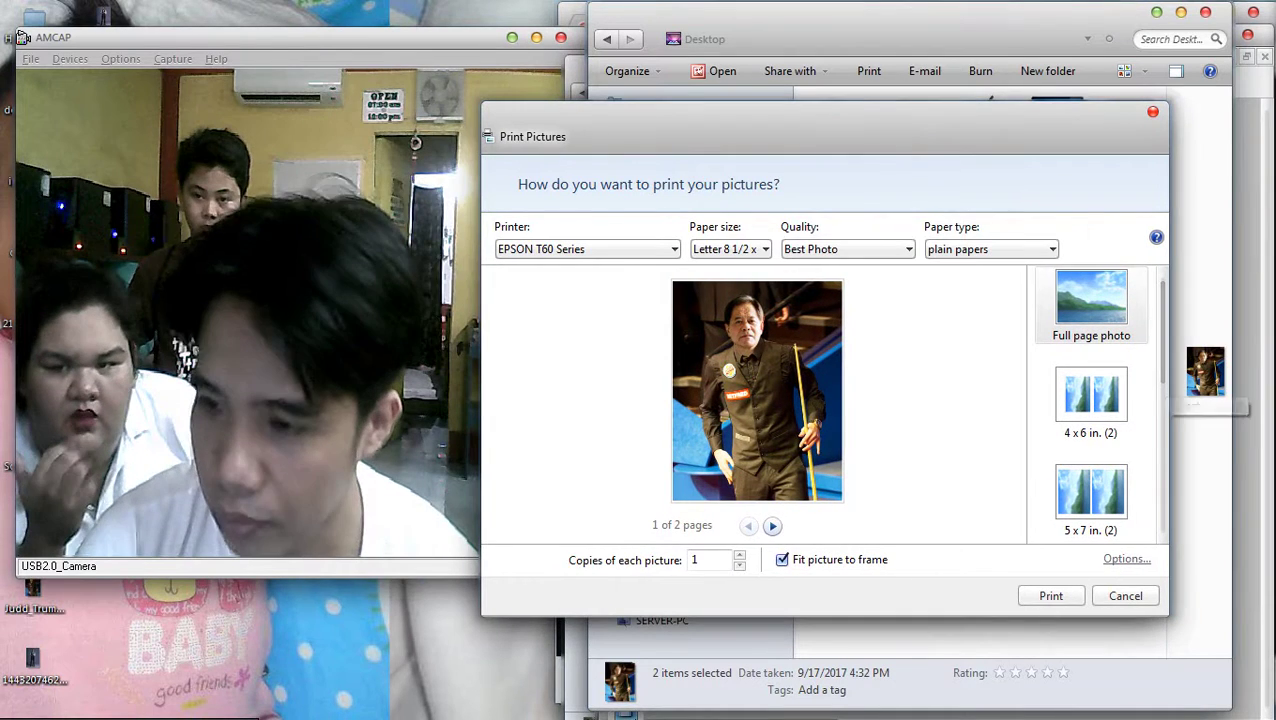
{"action": "left_click", "coordinate": [1090, 497]}
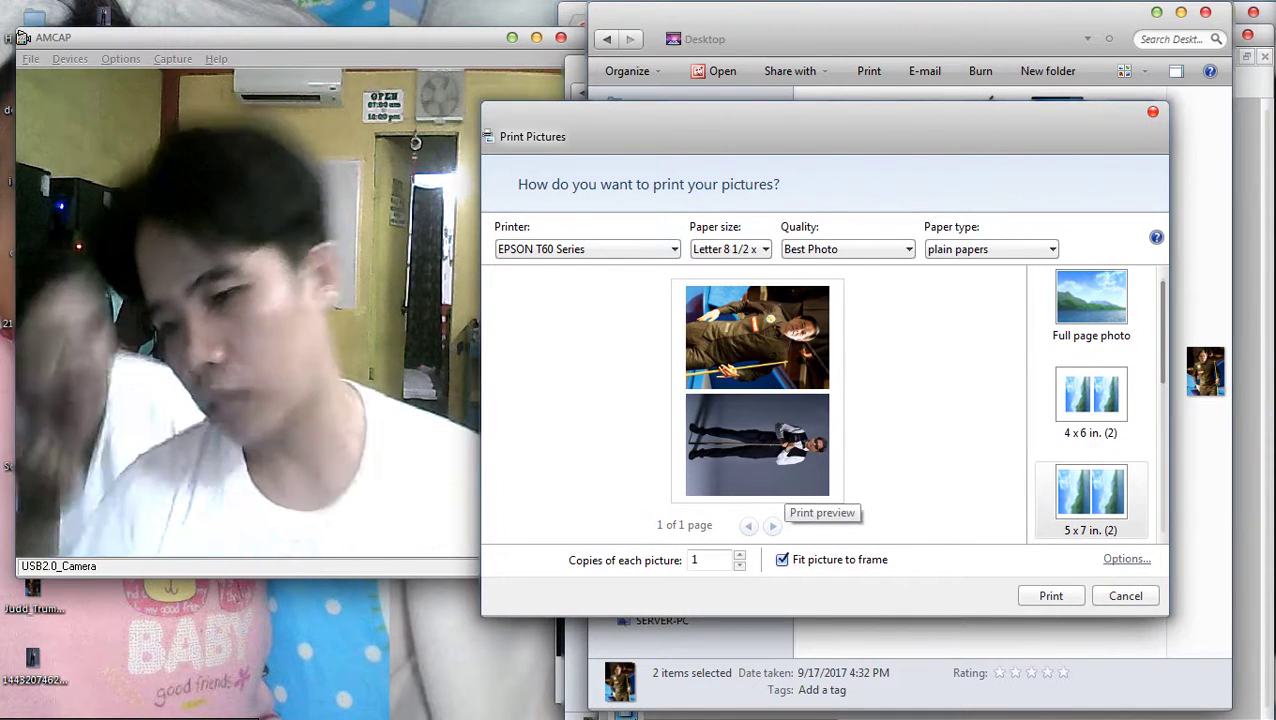
{"action": "left_click", "coordinate": [782, 559]}
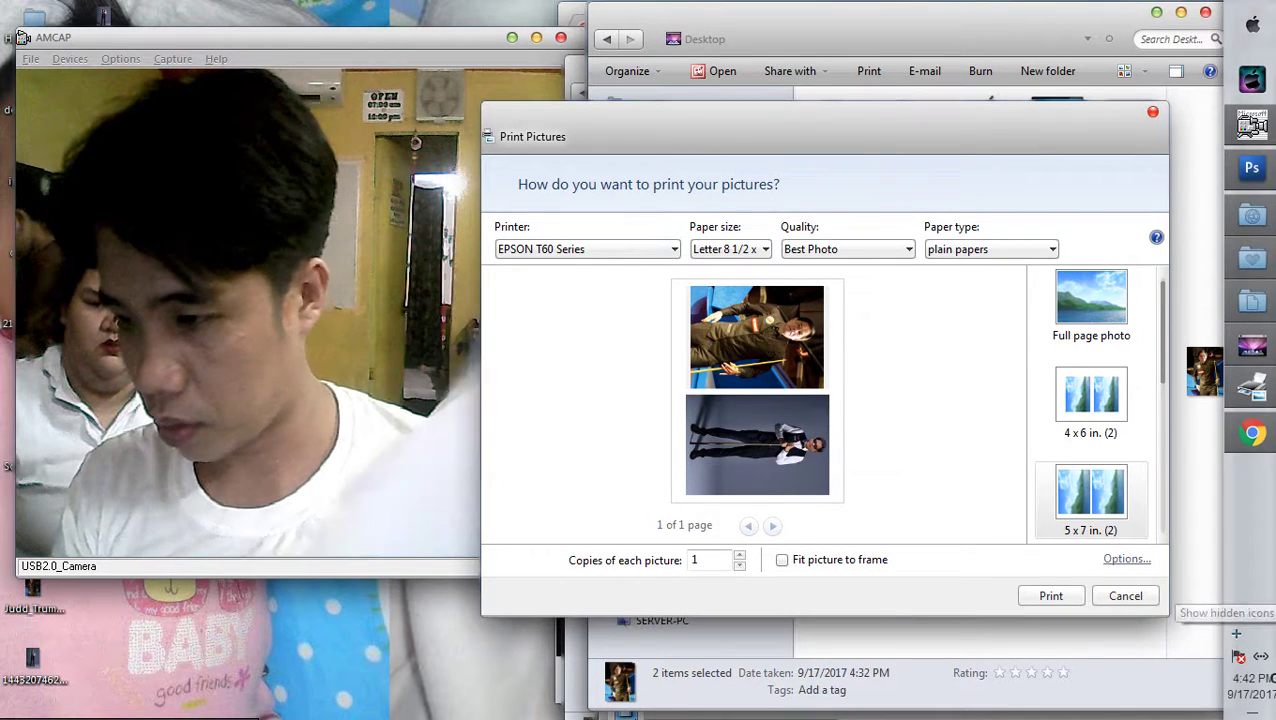
Raise the system volume to maximum from the hidden tray speaker icon
{"action": "left_click", "coordinate": [1238, 657]}
{"action": "left_click", "coordinate": [1236, 633]}
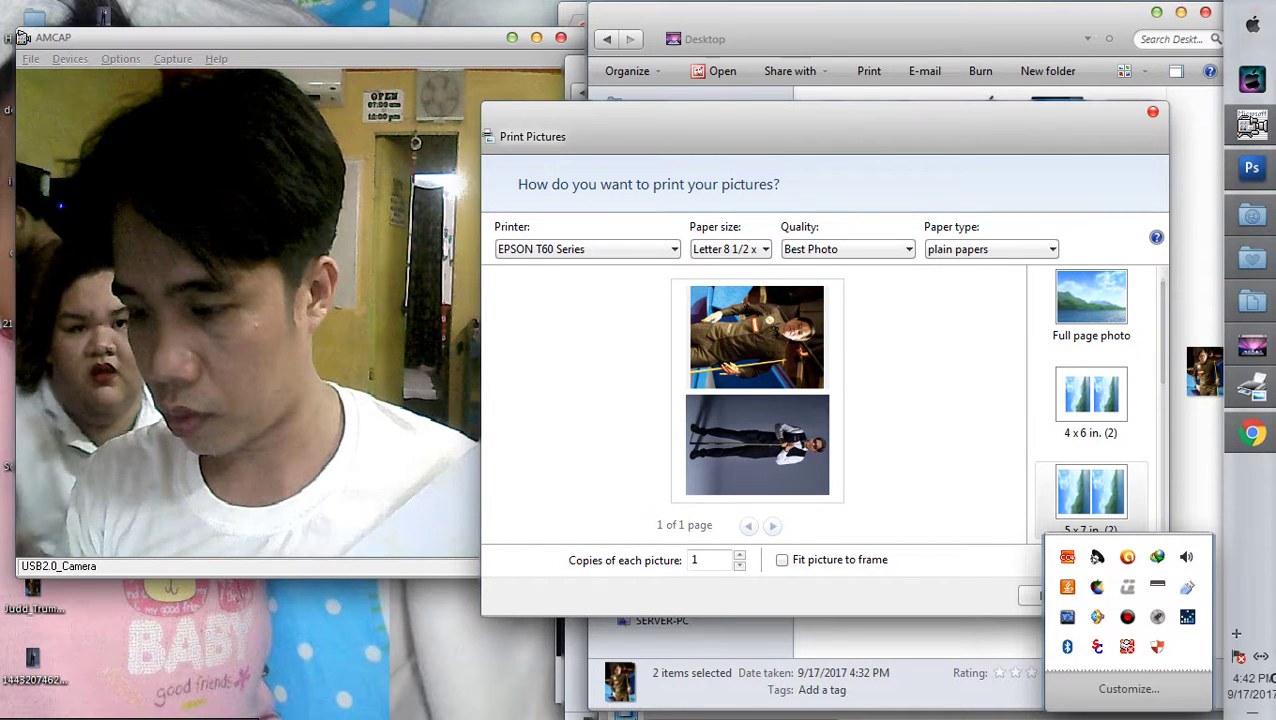
{"action": "left_click", "coordinate": [1186, 556]}
{"action": "left_click_drag", "start_coordinate": [1170, 366], "coordinate": [1182, 331]}
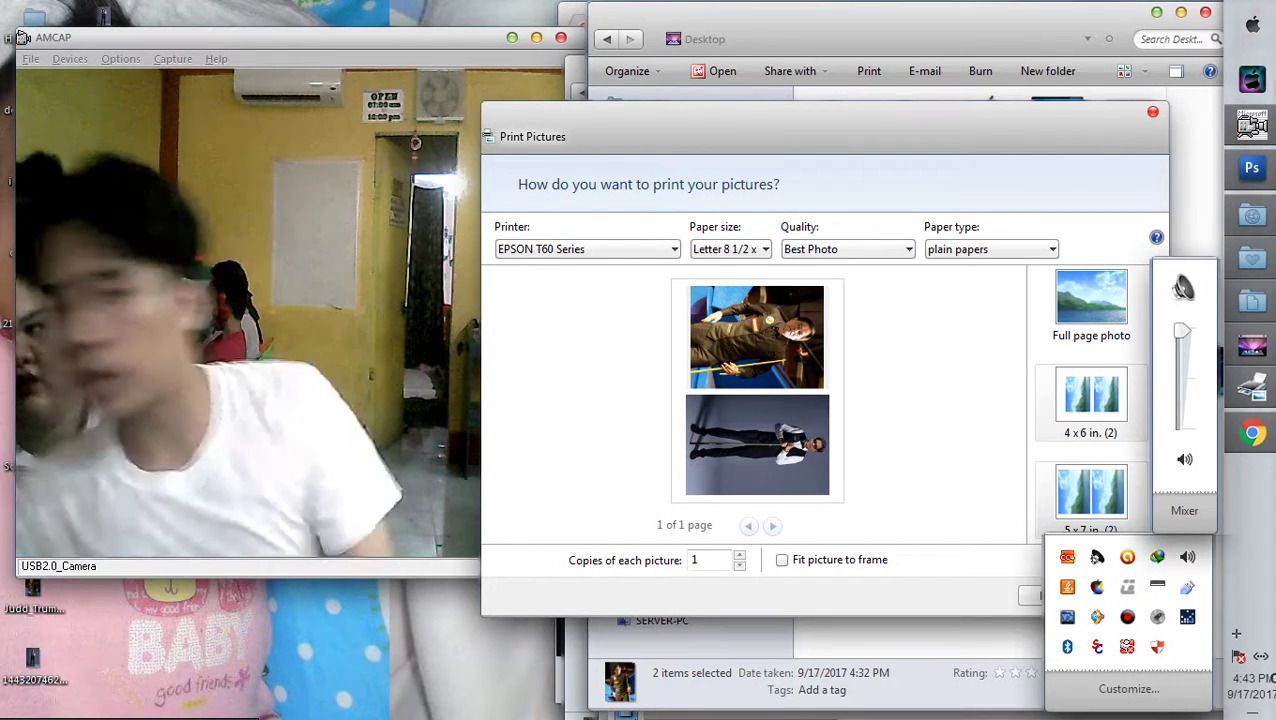
{"action": "key", "text": "alt+Tab"}
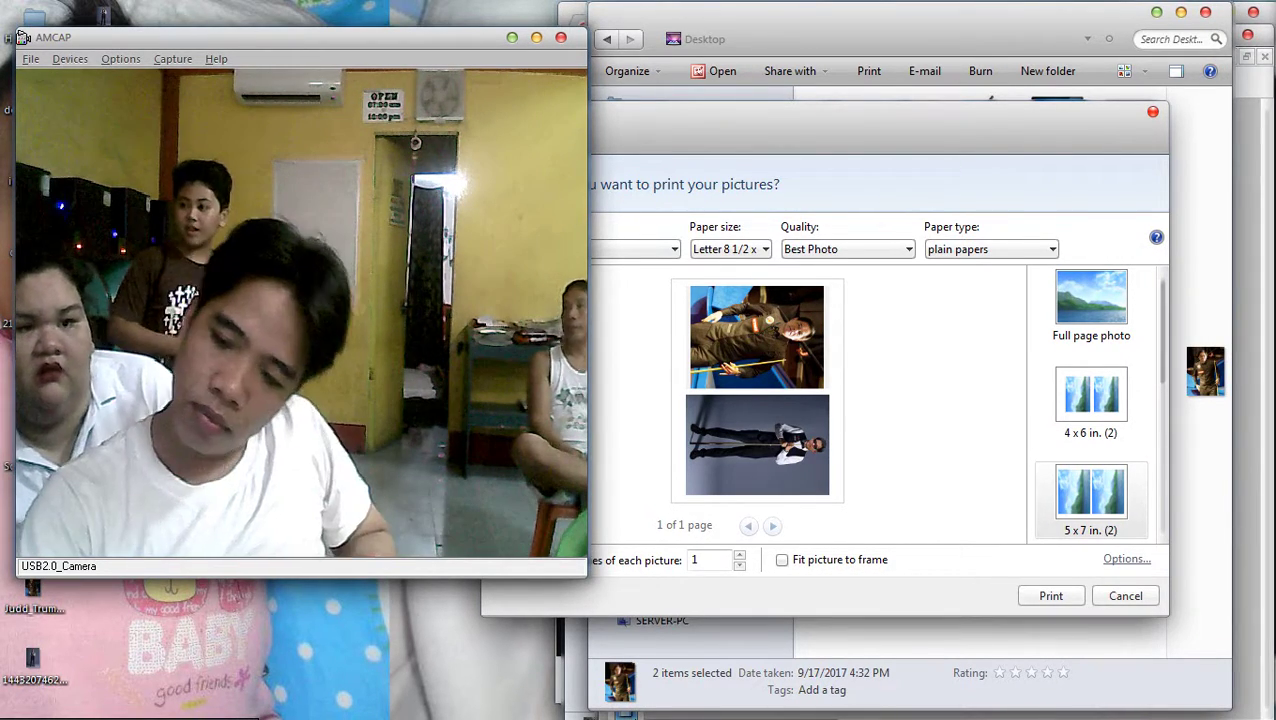
Apply the 'picture only' printer preset and print the photo layout
{"action": "left_click", "coordinate": [1126, 559]}
{"action": "key", "text": "Escape"}
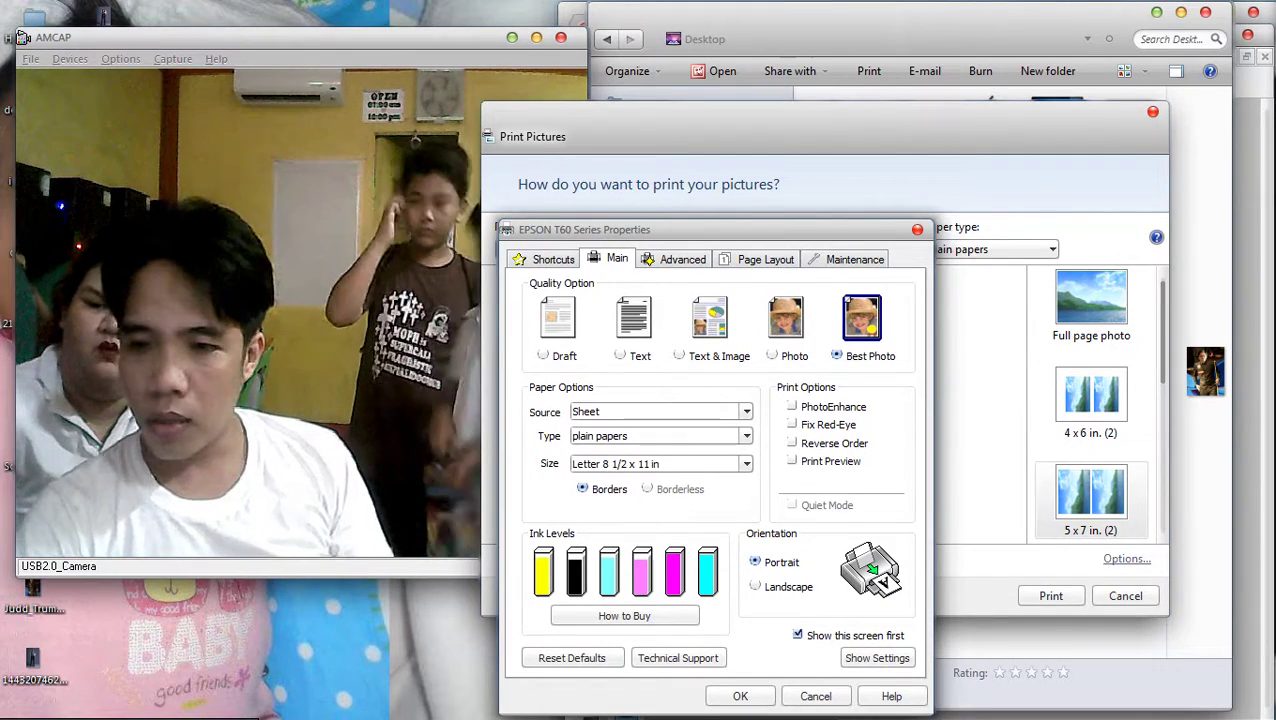
{"action": "key", "text": "ctrl+shift+Tab"}
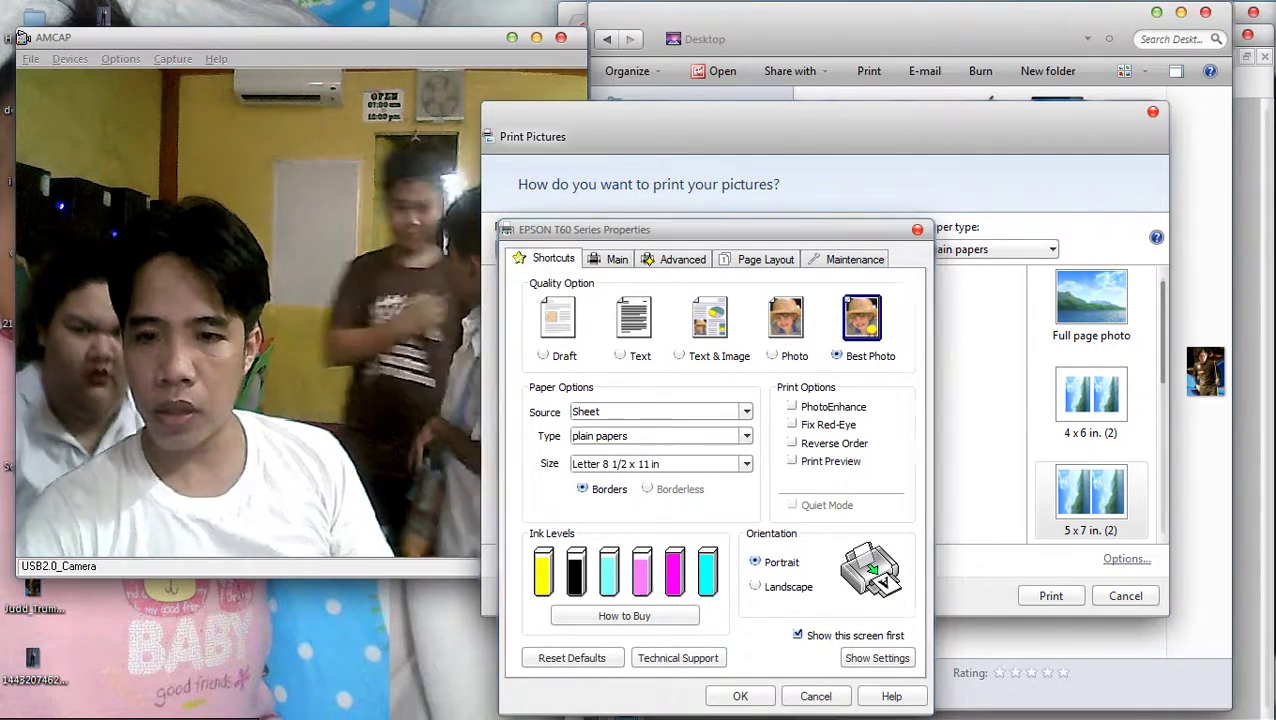
{"action": "key", "text": "Return"}
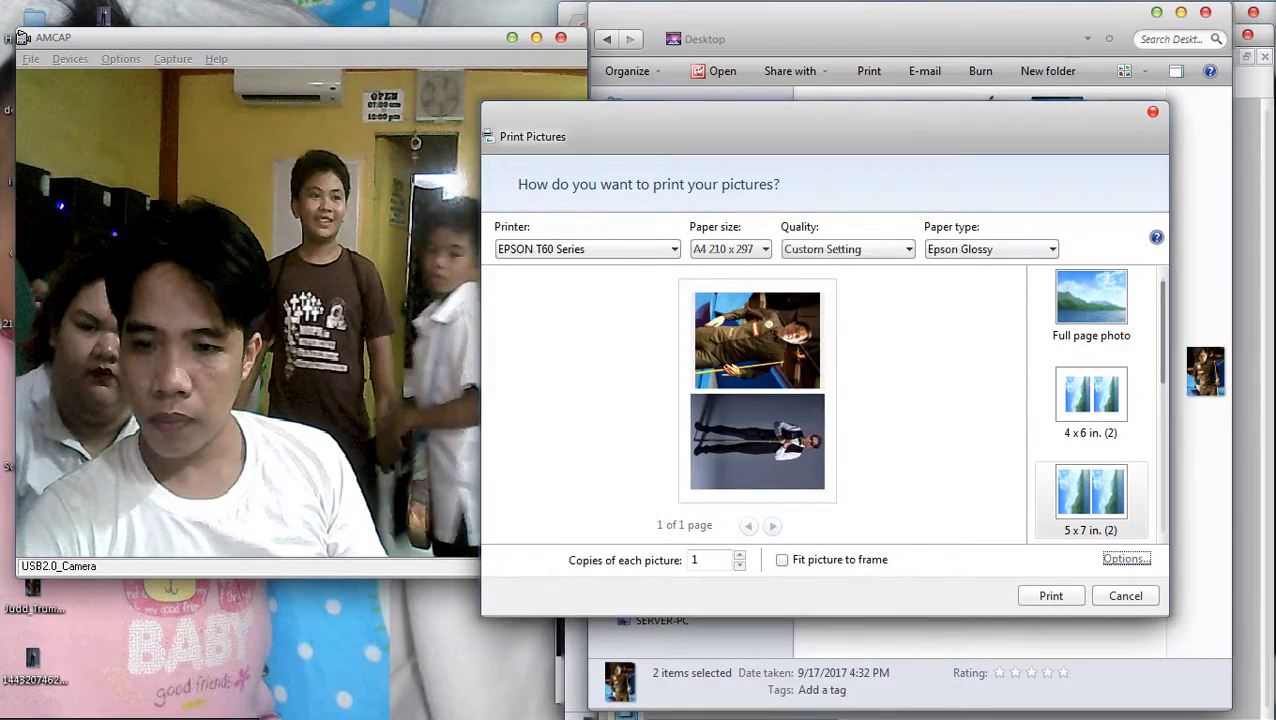
{"action": "key", "text": "Return"}
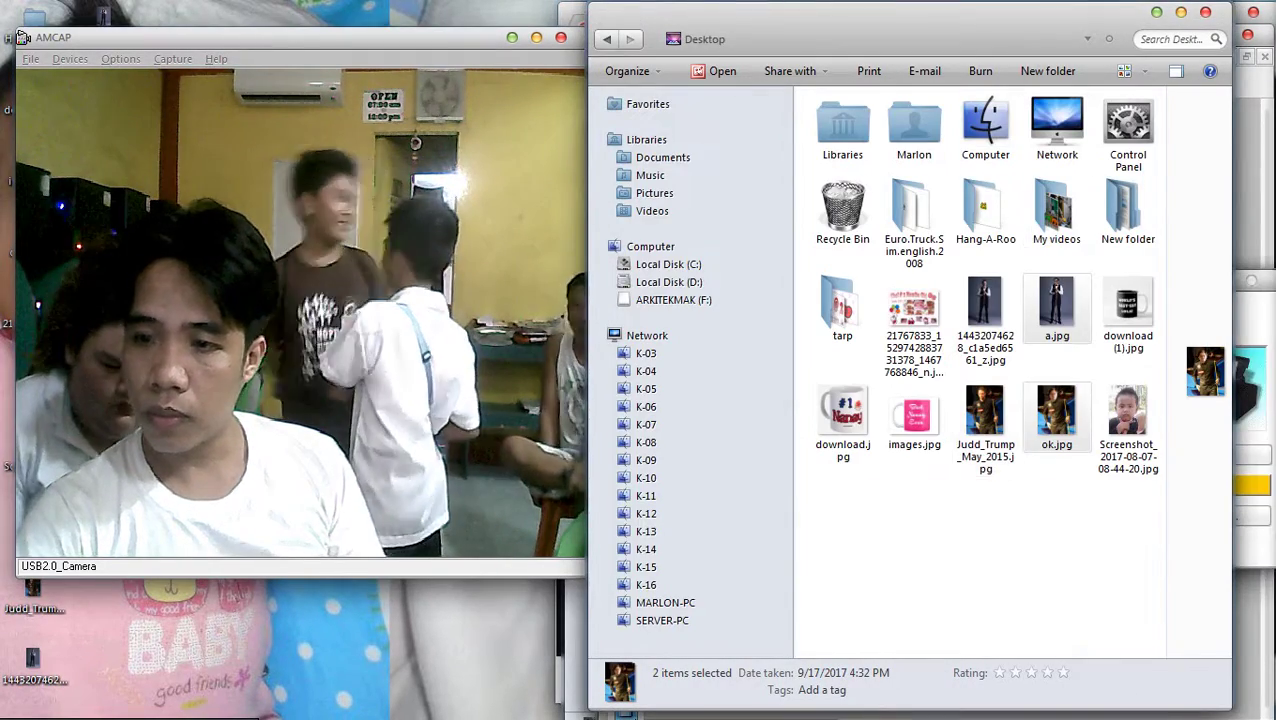
Reopen Print for both selected photos, reapply the 'picture only' preset and print again
{"action": "right_click", "coordinate": [1024, 396]}
{"action": "left_click", "coordinate": [1066, 347]}
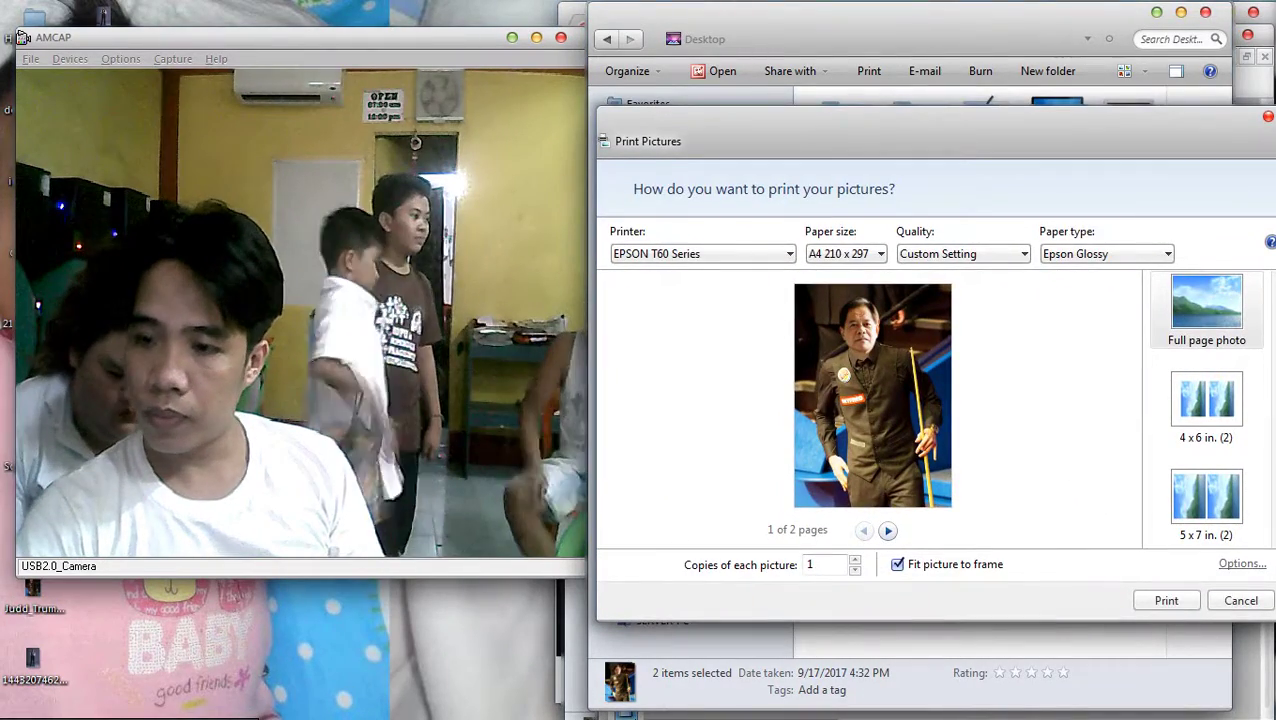
{"action": "left_click", "coordinate": [1242, 563]}
{"action": "key", "text": "Escape"}
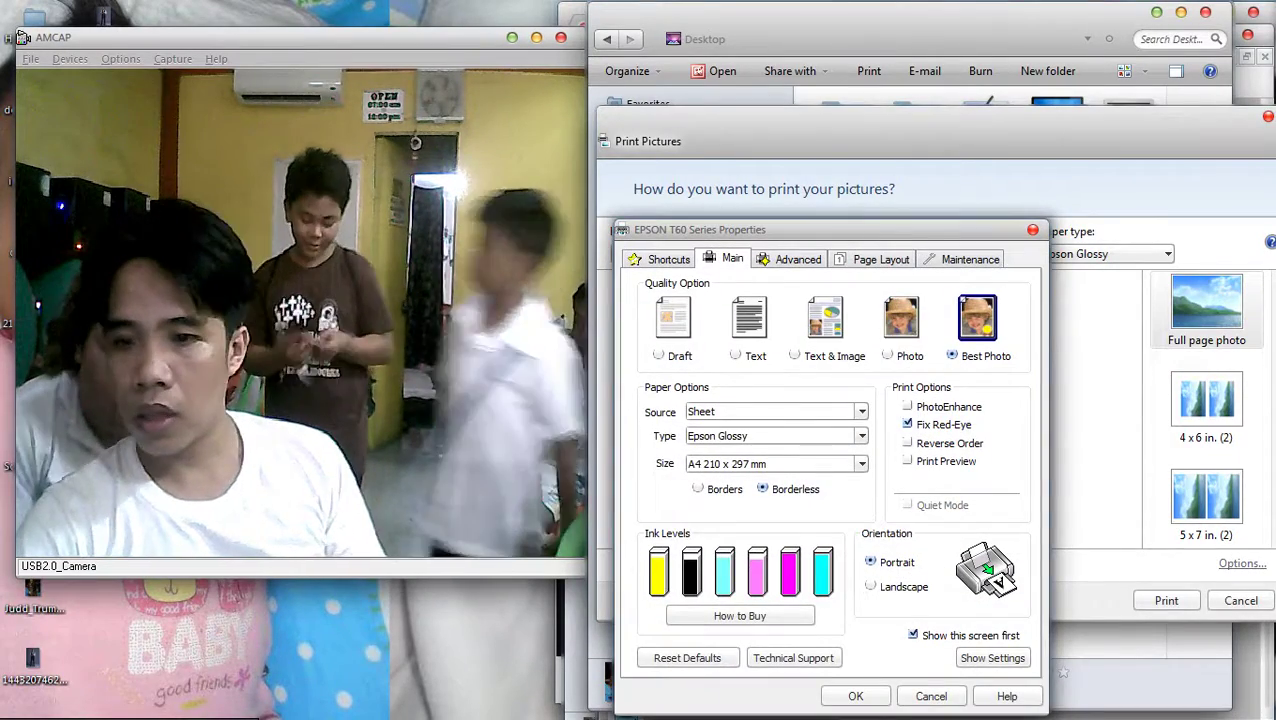
{"action": "key", "text": "ctrl+shift+Tab"}
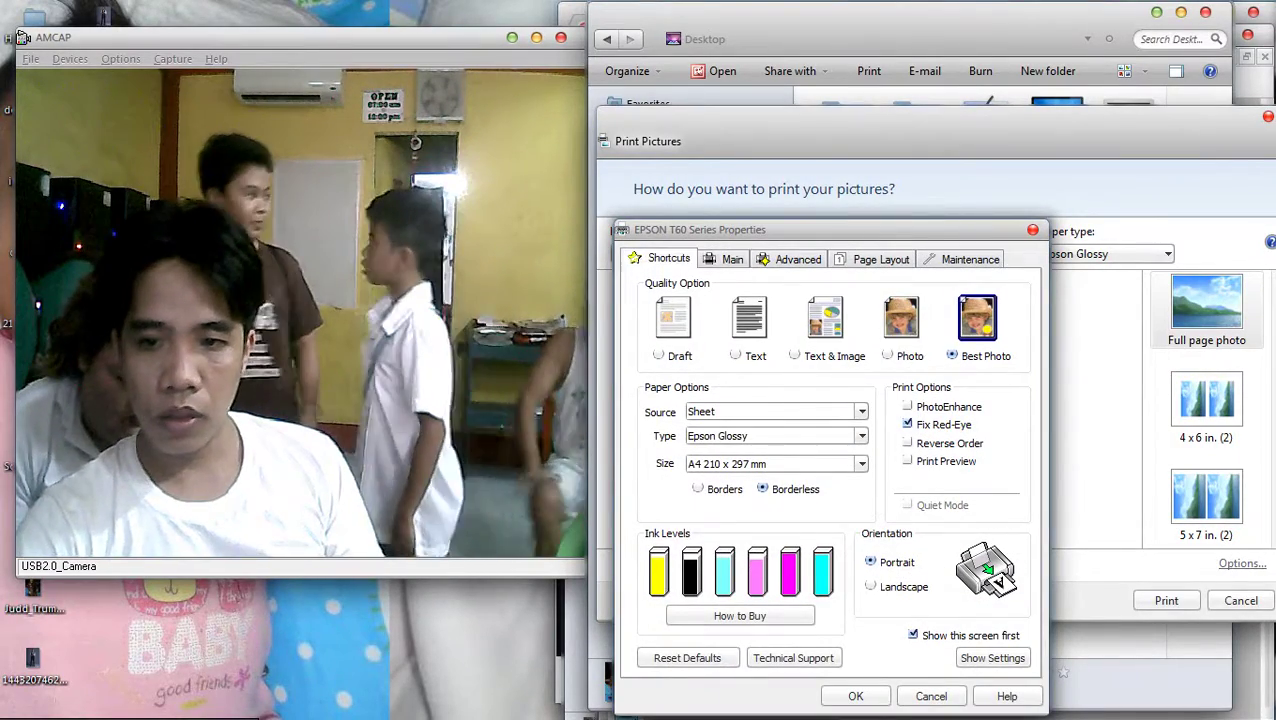
{"action": "key", "text": "Return"}
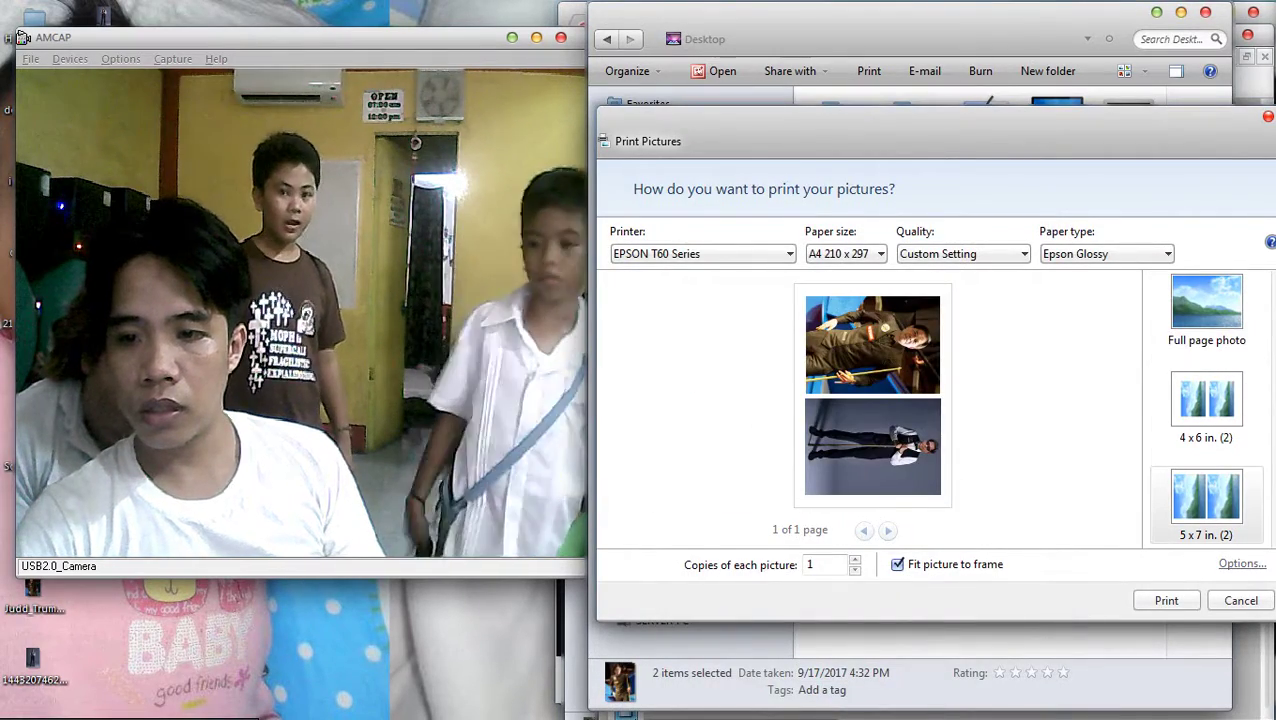
{"action": "key", "text": "Return"}
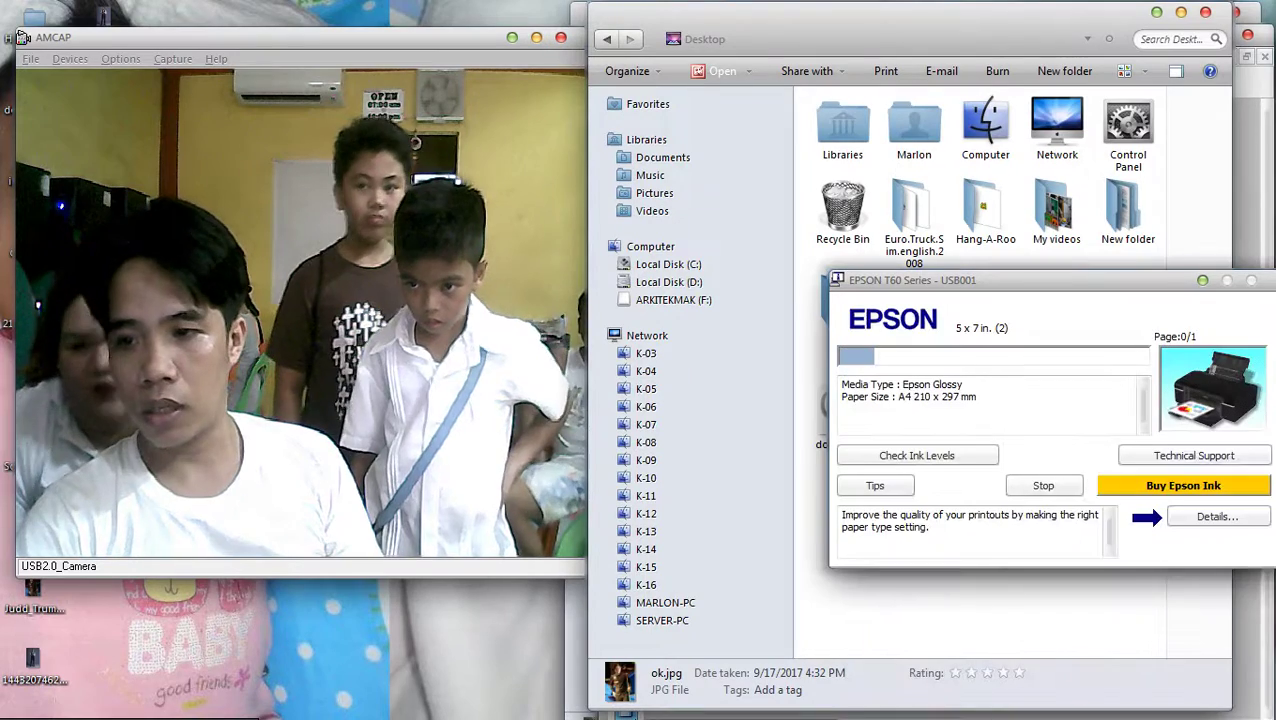
Select a.jpg and ok.jpg on the Desktop and open their Print Pictures dialog
{"action": "left_click", "coordinate": [1056, 212]}
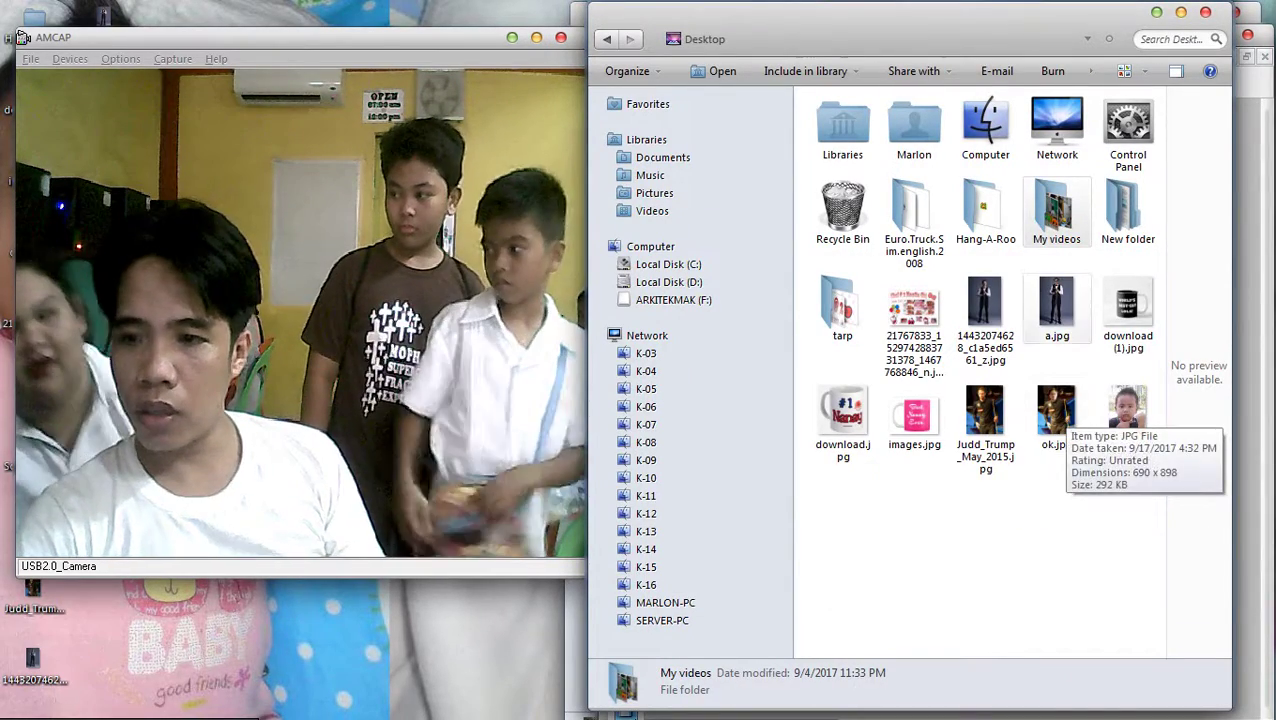
{"action": "left_click", "coordinate": [1056, 305]}
{"action": "left_click", "coordinate": [1056, 410], "text": "ctrl"}
{"action": "right_click", "coordinate": [1025, 415]}
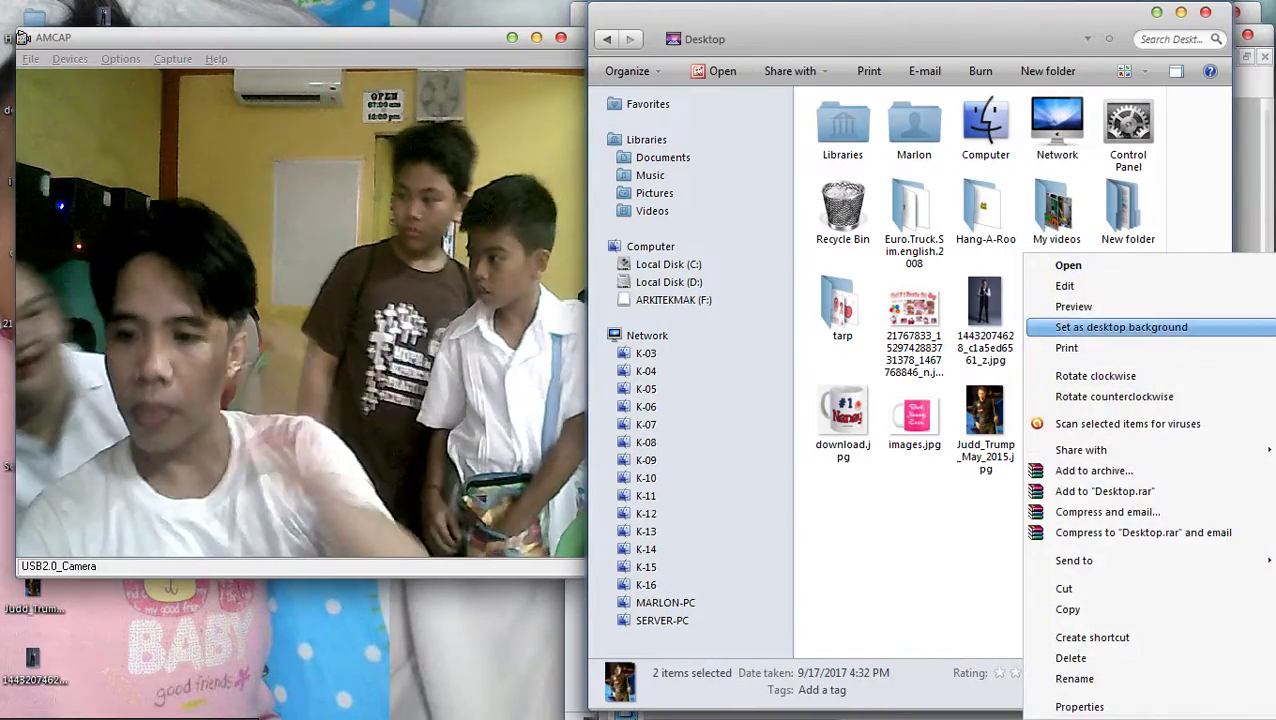
{"action": "left_click", "coordinate": [1066, 347]}
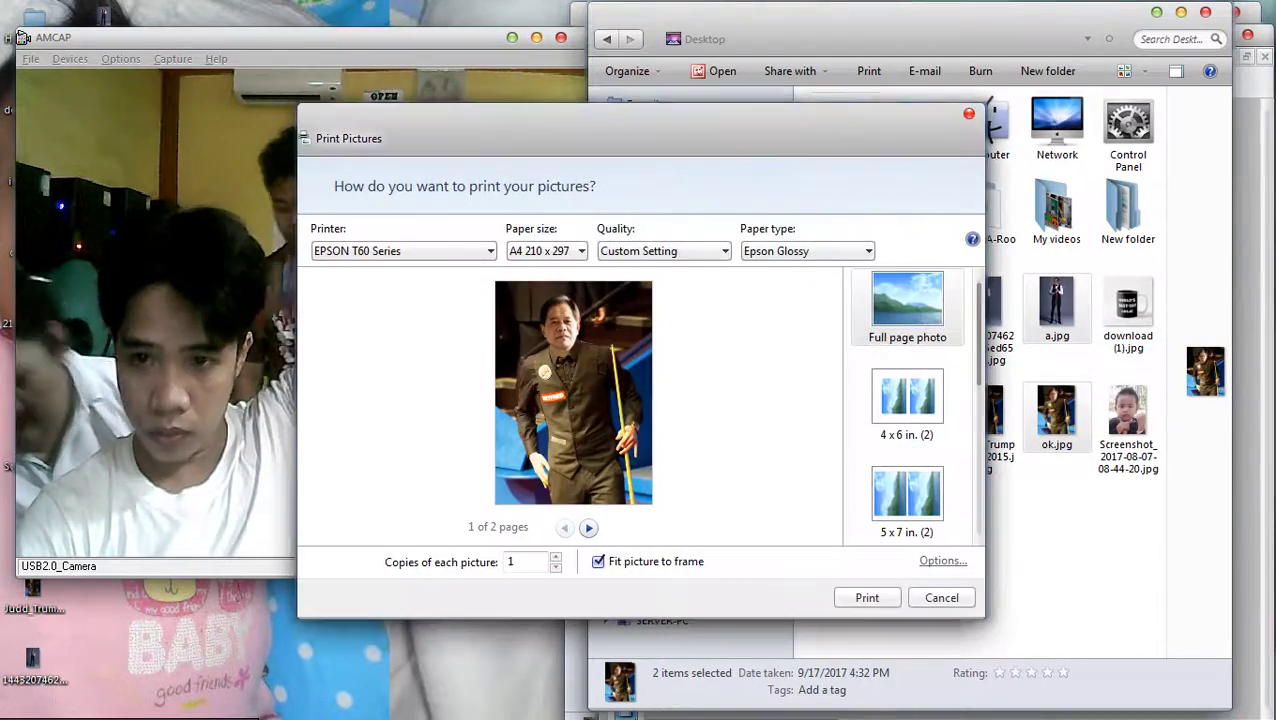
{"action": "left_click_drag", "start_coordinate": [450, 138], "coordinate": [664, 89]}
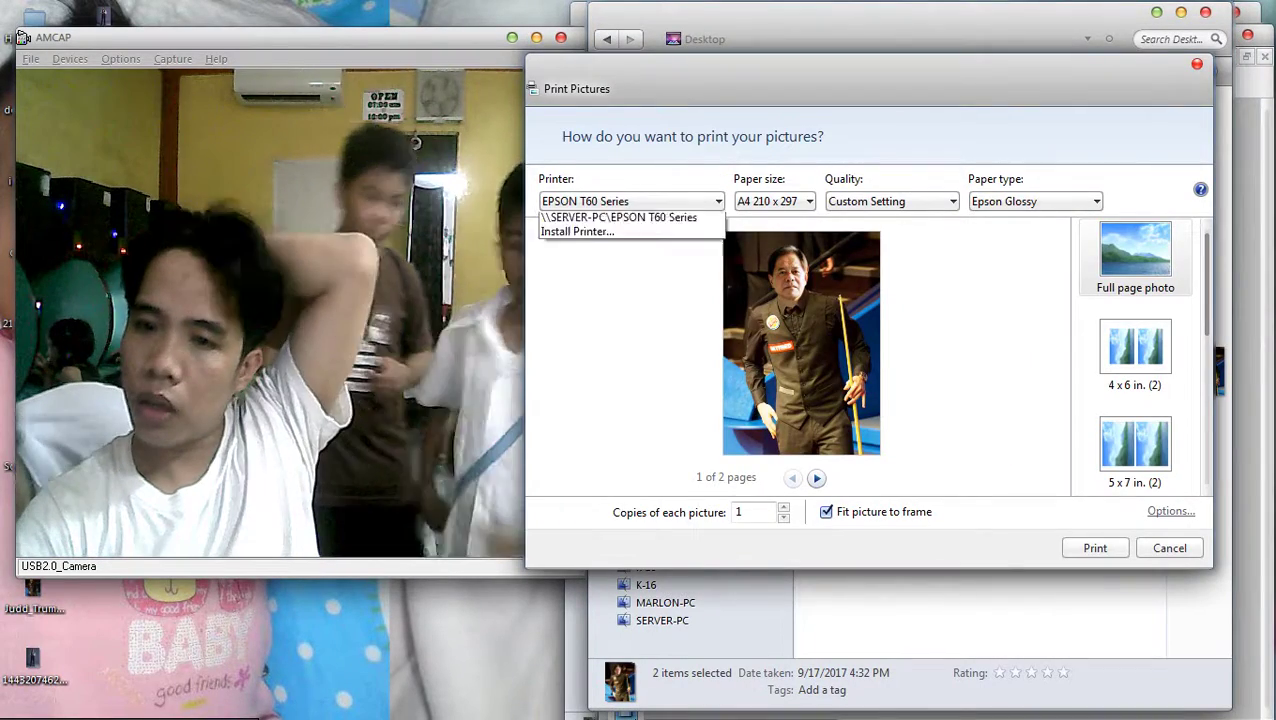
Print on EPSON T60 Series (Copy 1) with the 5 x 7 in. layout and 'picture only' preset
{"action": "left_click", "coordinate": [610, 273]}
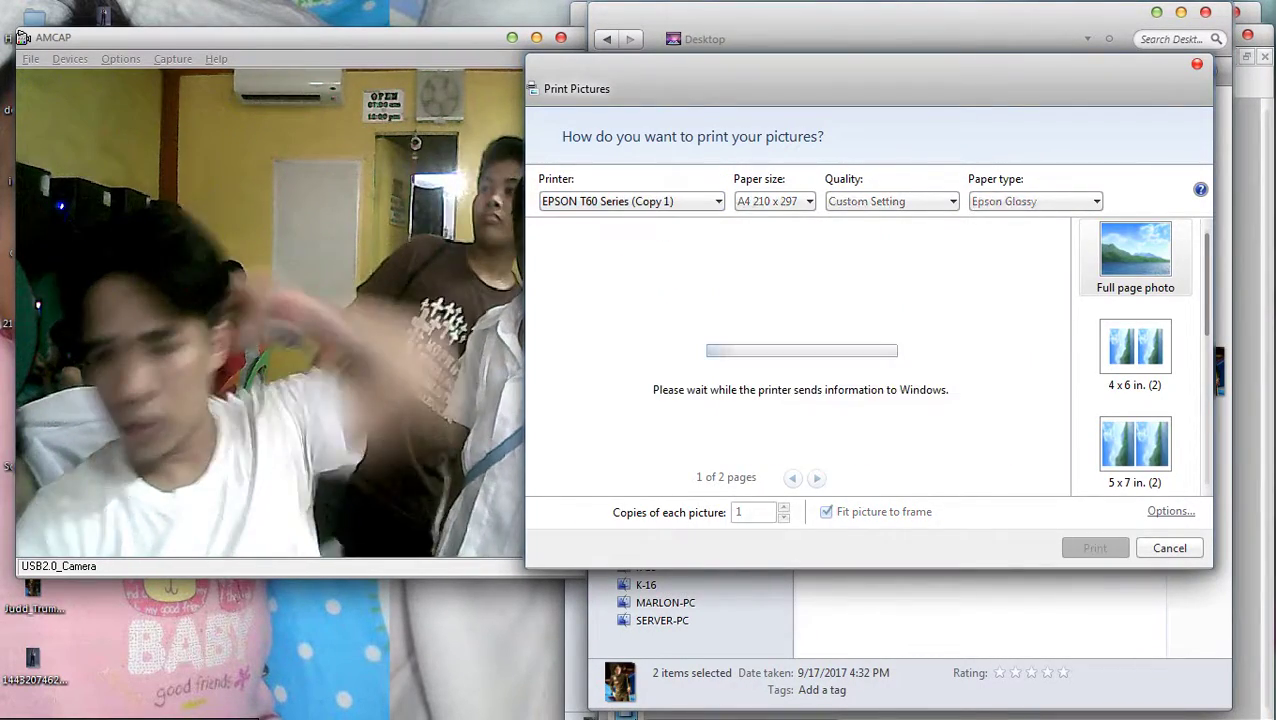
{"action": "left_click", "coordinate": [1135, 443]}
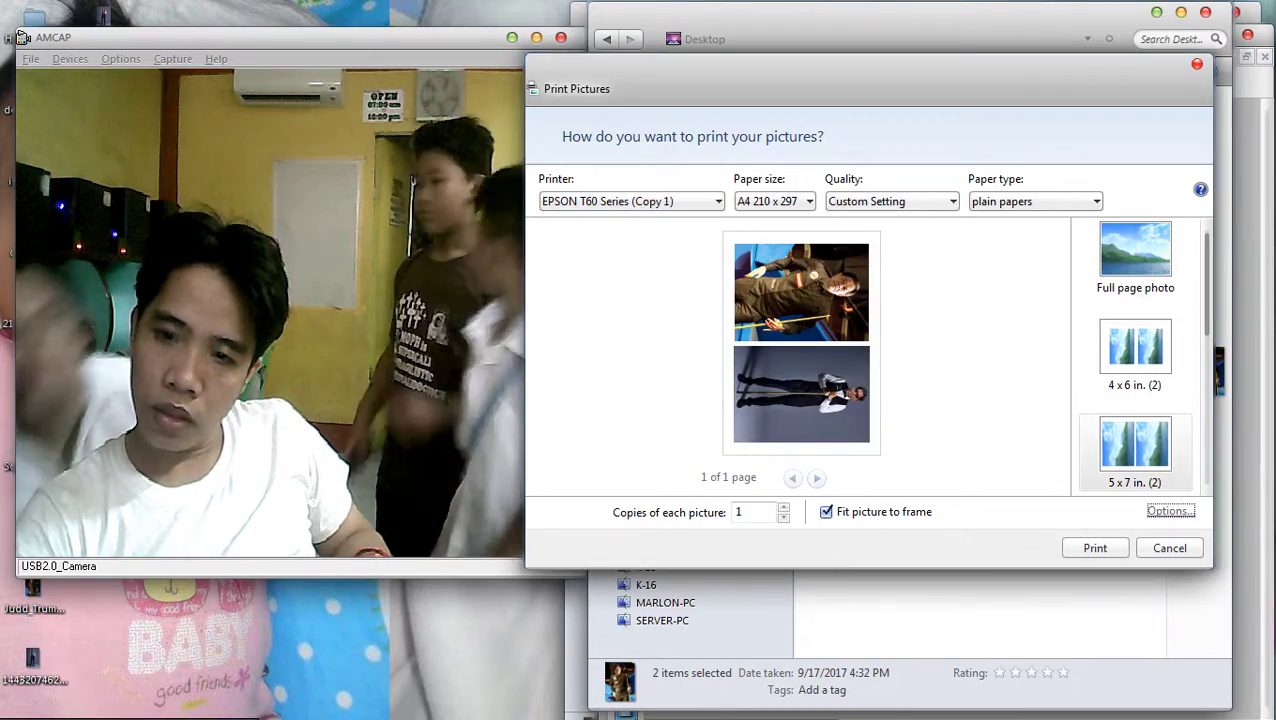
{"action": "key", "text": "Return"}
{"action": "key", "text": "Escape"}
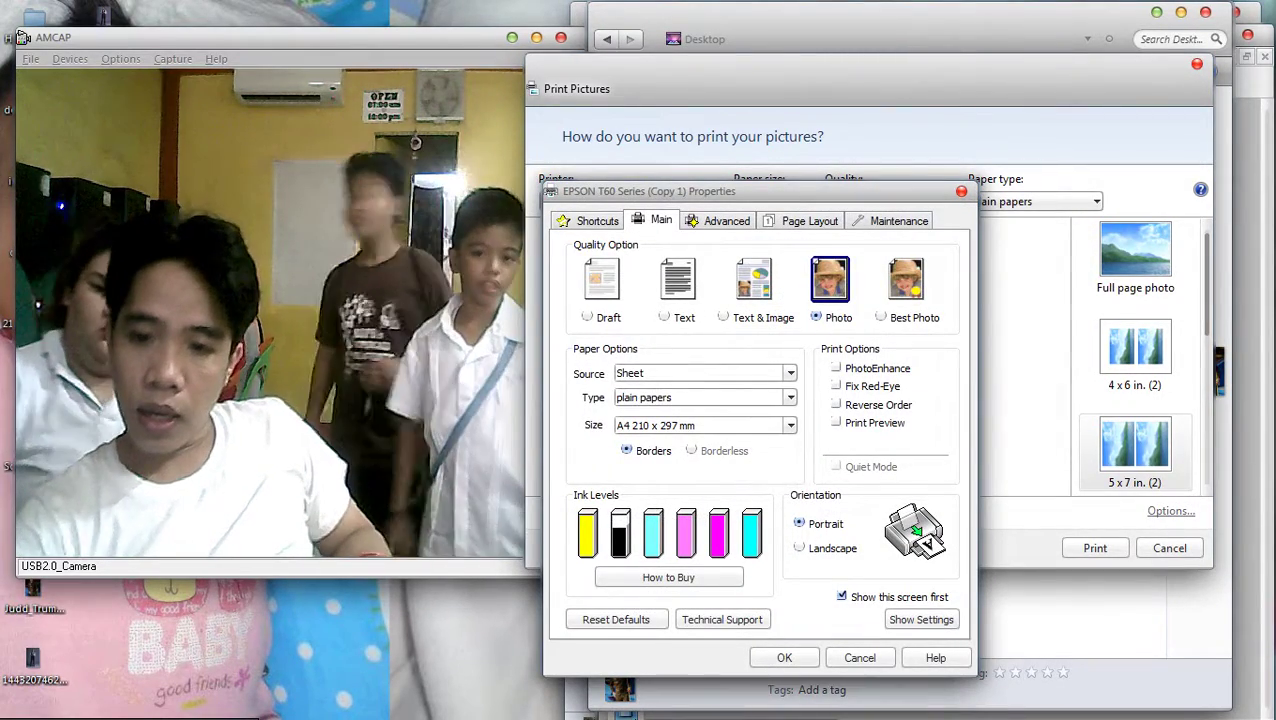
{"action": "left_click", "coordinate": [590, 220]}
{"action": "left_click", "coordinate": [621, 450]}
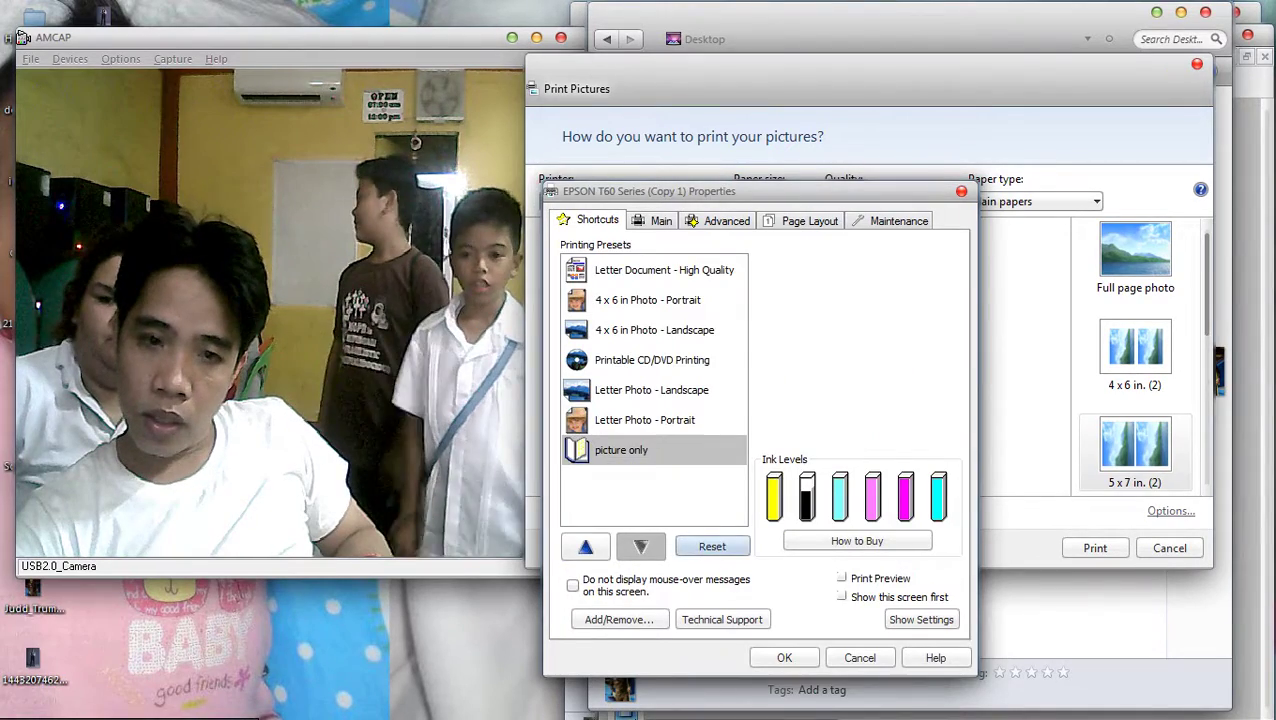
{"action": "key", "text": "Return"}
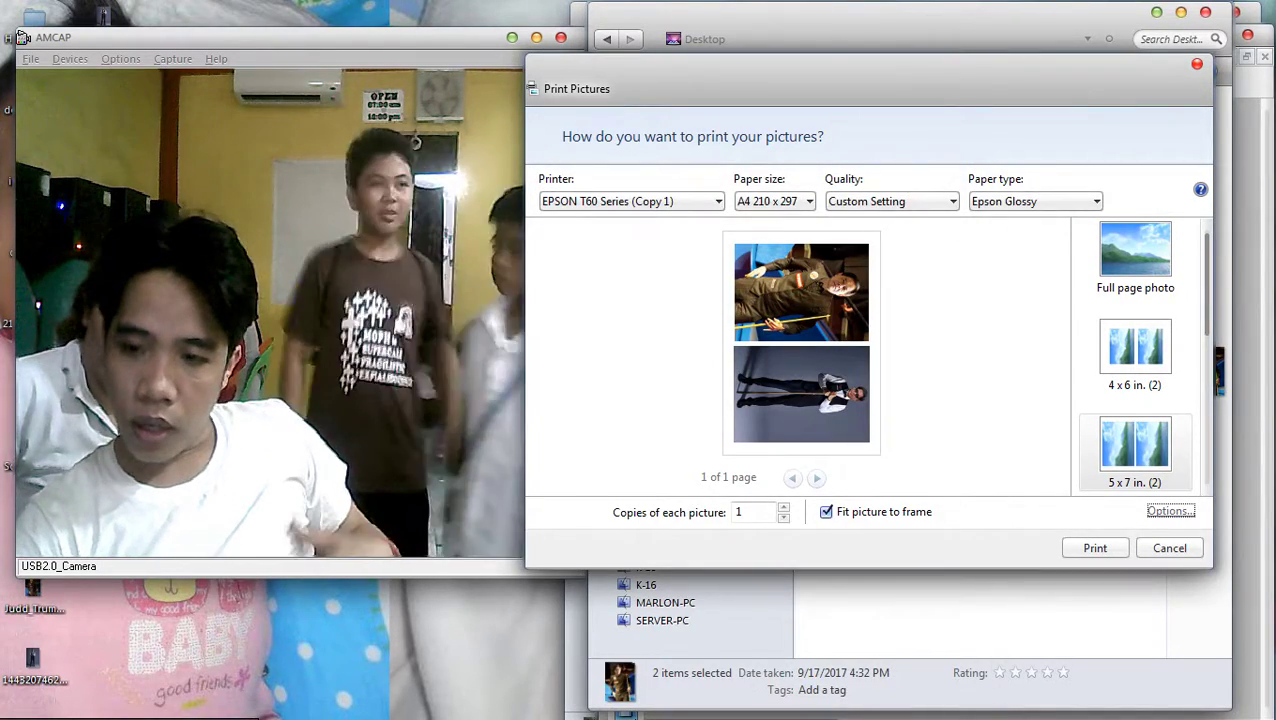
{"action": "key", "text": "Return"}
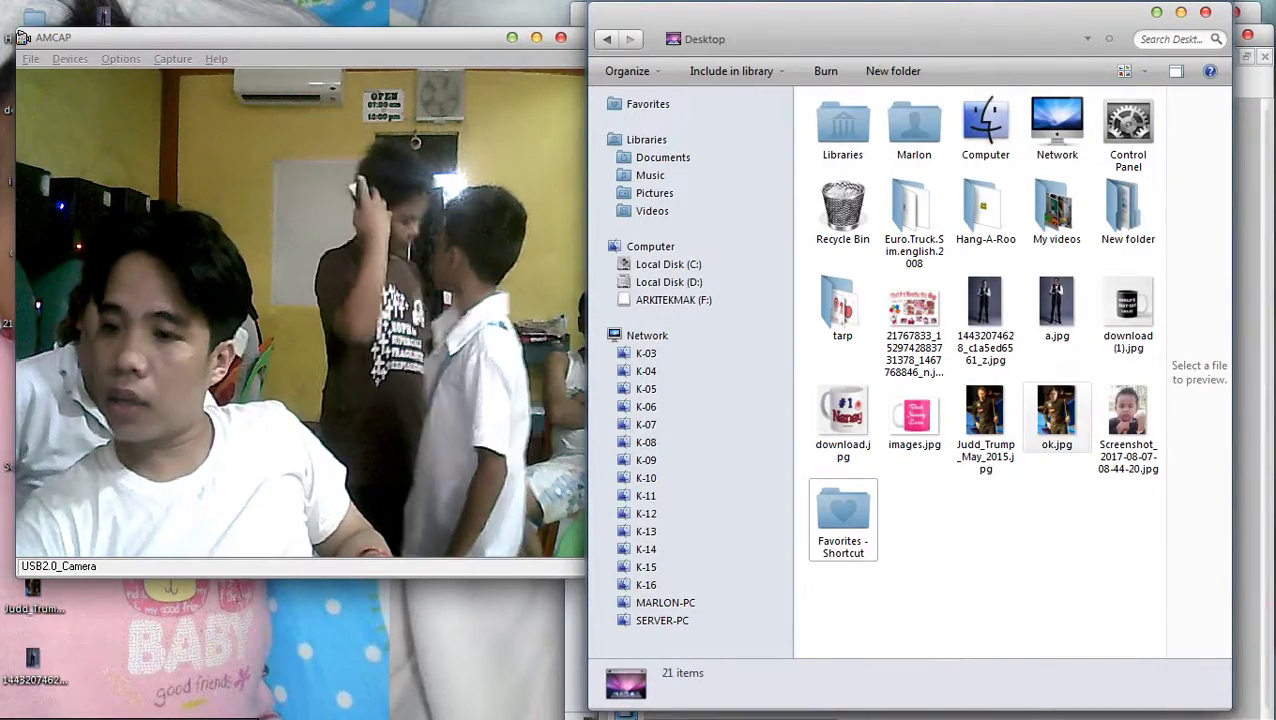
Print ok.jpg alone in the 5 x 7 in. layout using the 'picture only' printer preset
{"action": "right_click", "coordinate": [1056, 415]}
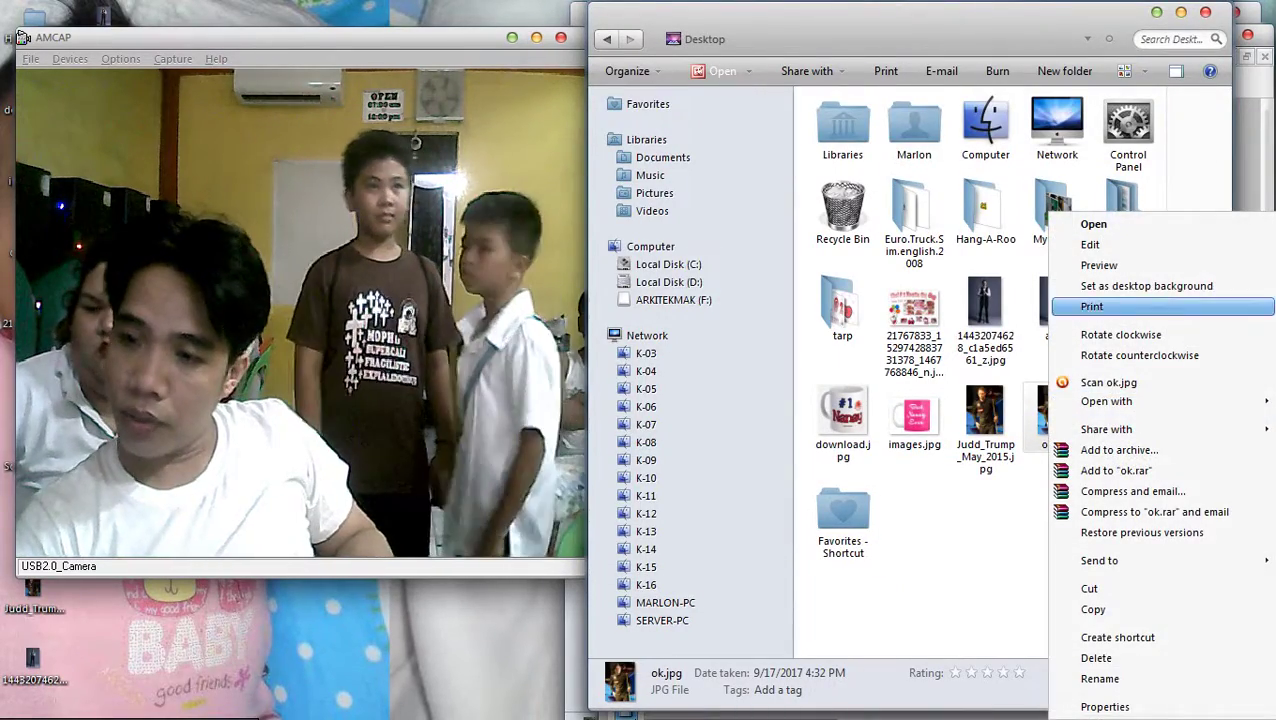
{"action": "left_click", "coordinate": [1092, 306]}
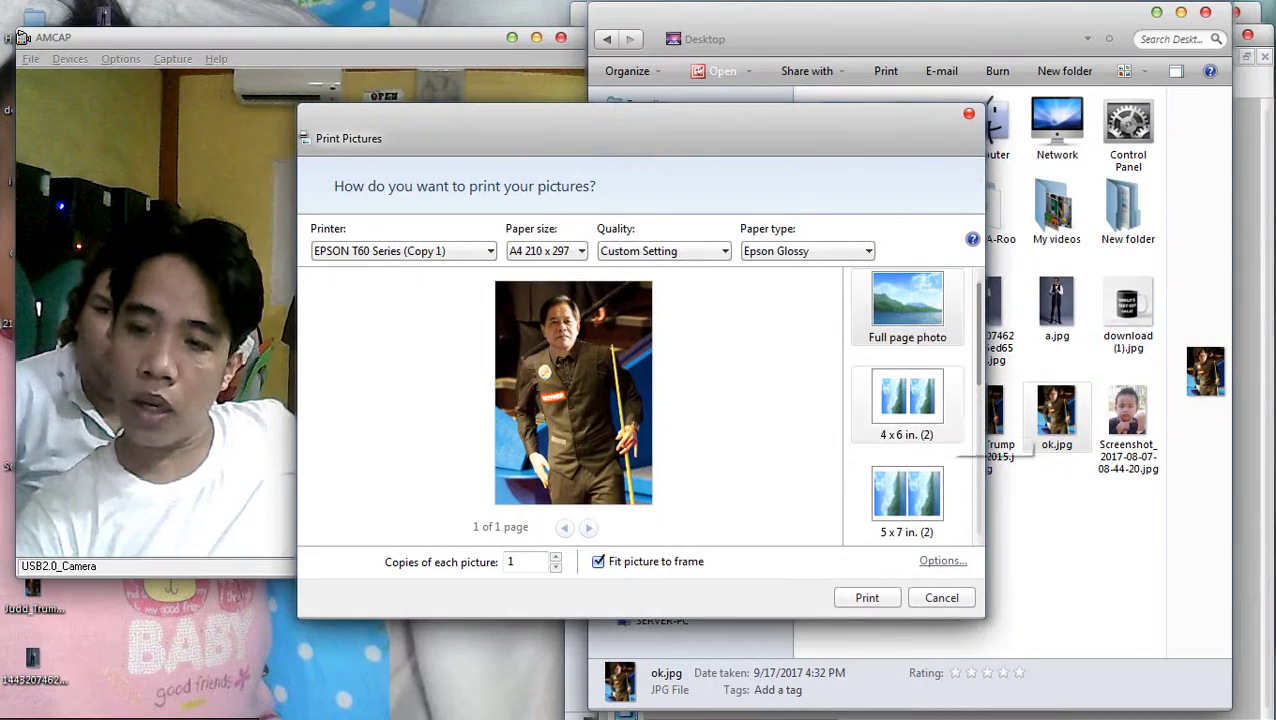
{"action": "key", "text": "Down"}
{"action": "key", "text": "Down"}
{"action": "key", "text": "Tab"}
{"action": "key", "text": "Return"}
{"action": "key", "text": "Tab"}
{"action": "key", "text": "Tab"}
{"action": "key", "text": "Tab"}
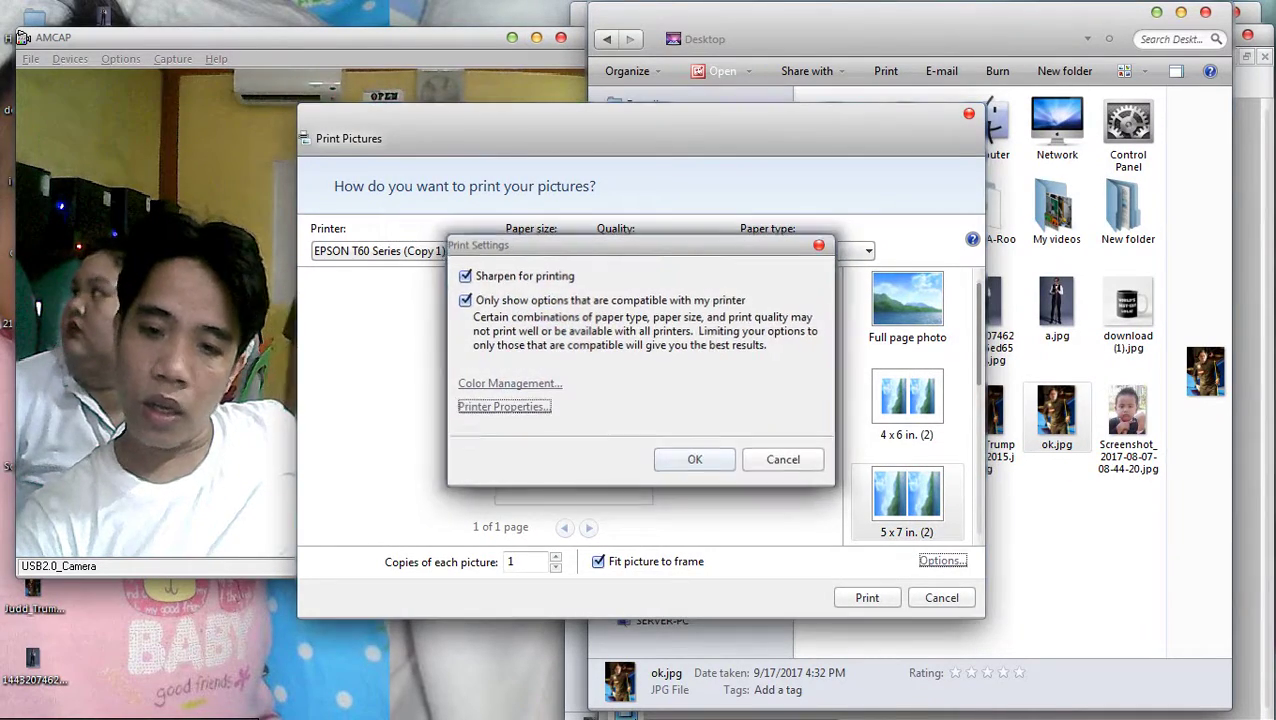
{"action": "key", "text": "Return"}
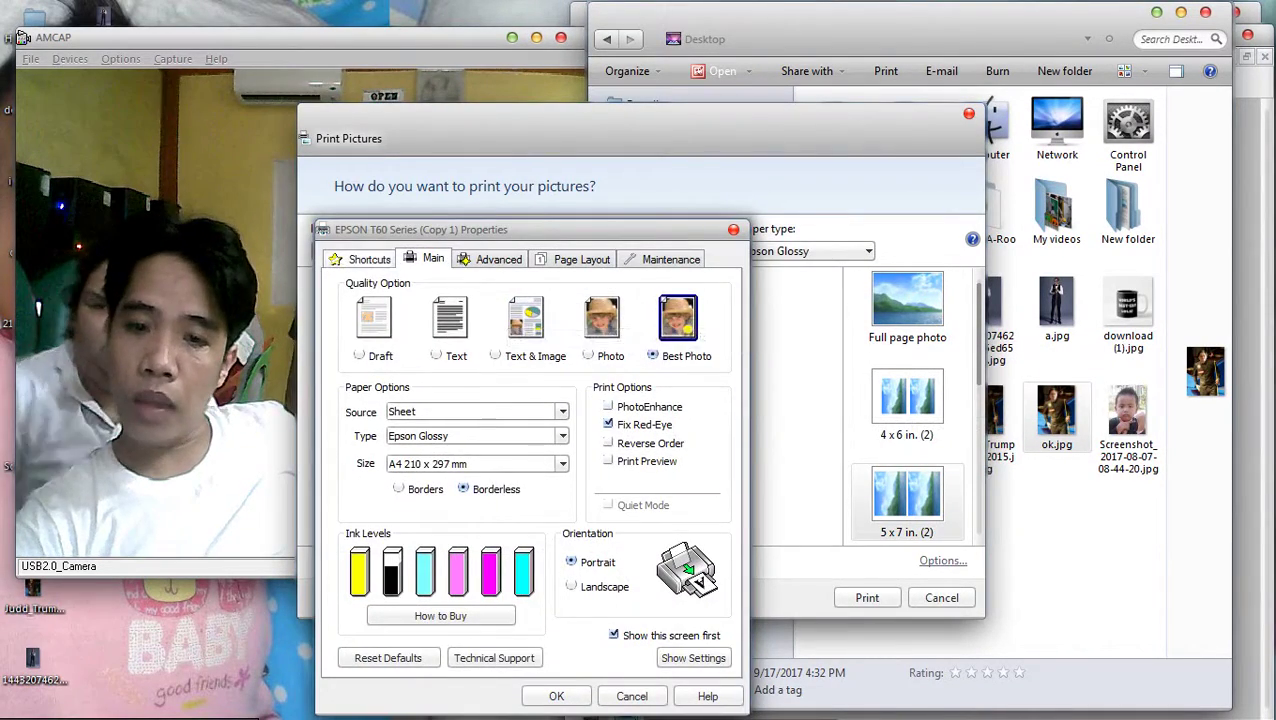
{"action": "key", "text": "ctrl+shift+Tab"}
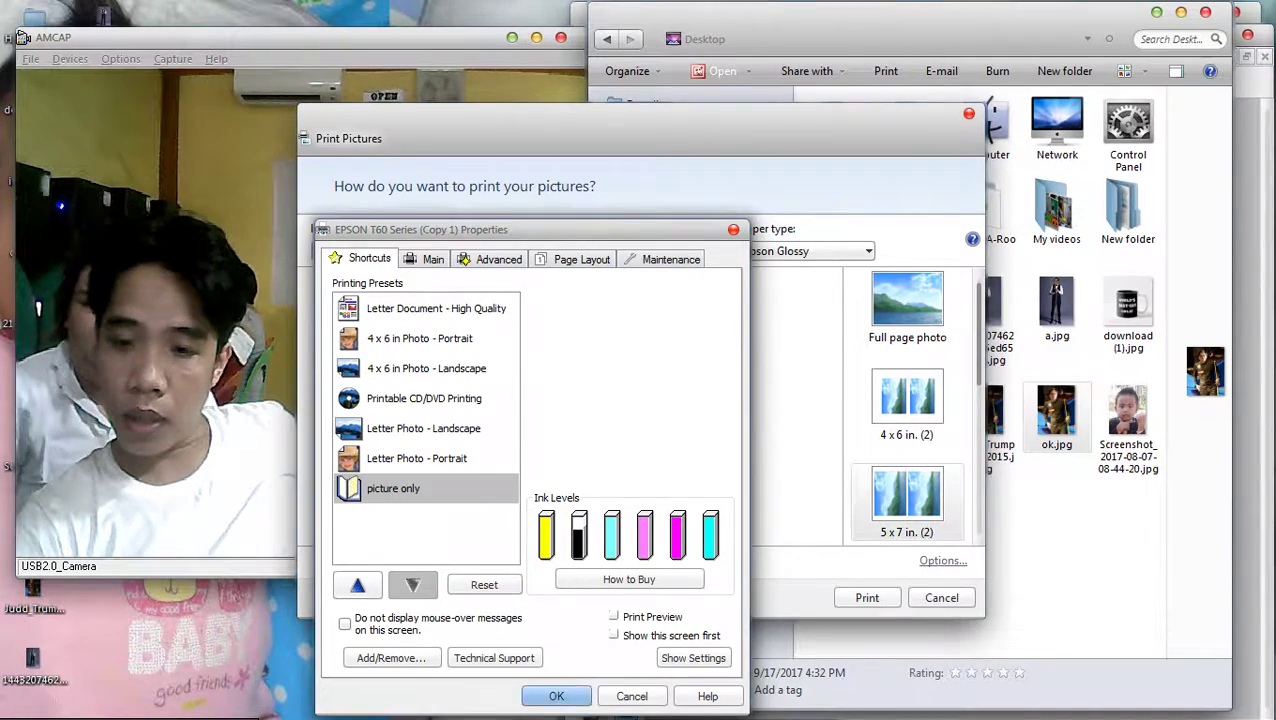
{"action": "key", "text": "Return"}
{"action": "key", "text": "Return"}
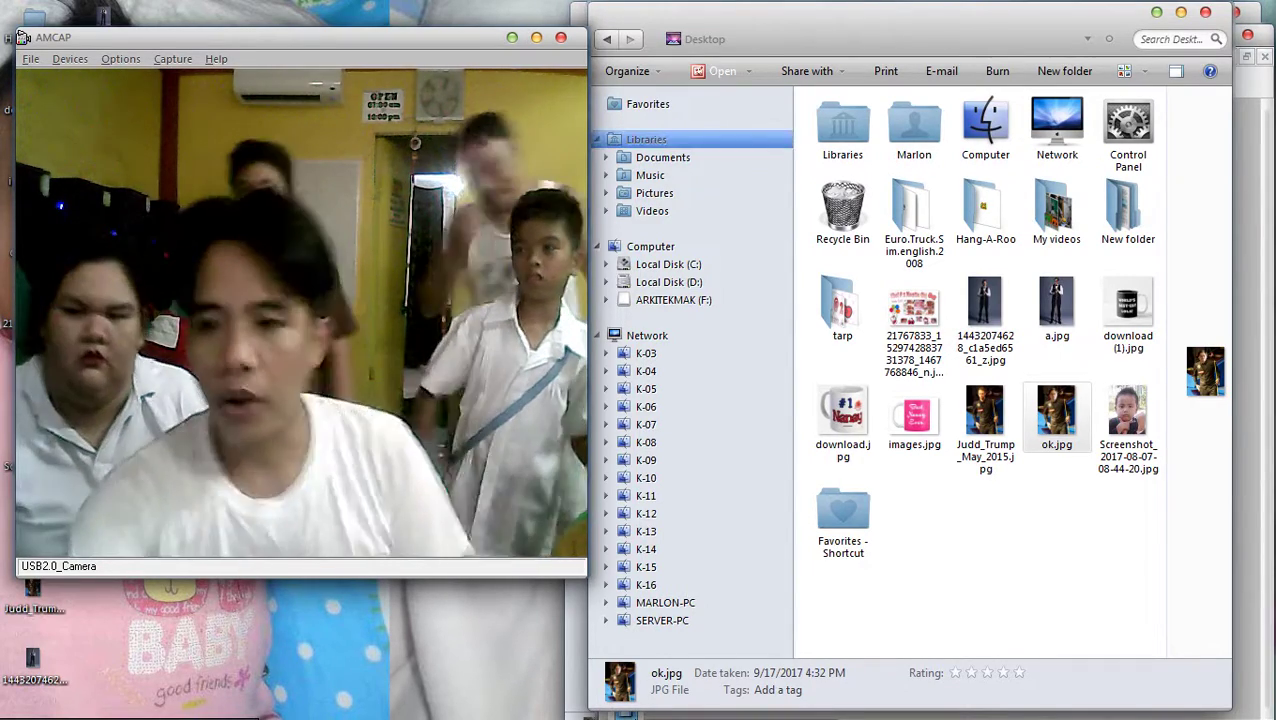
Open the 'new files' folder on Local Disk (D:) and select the 'Grade 3 LMs and TGs' folder
{"action": "left_click", "coordinate": [669, 282]}
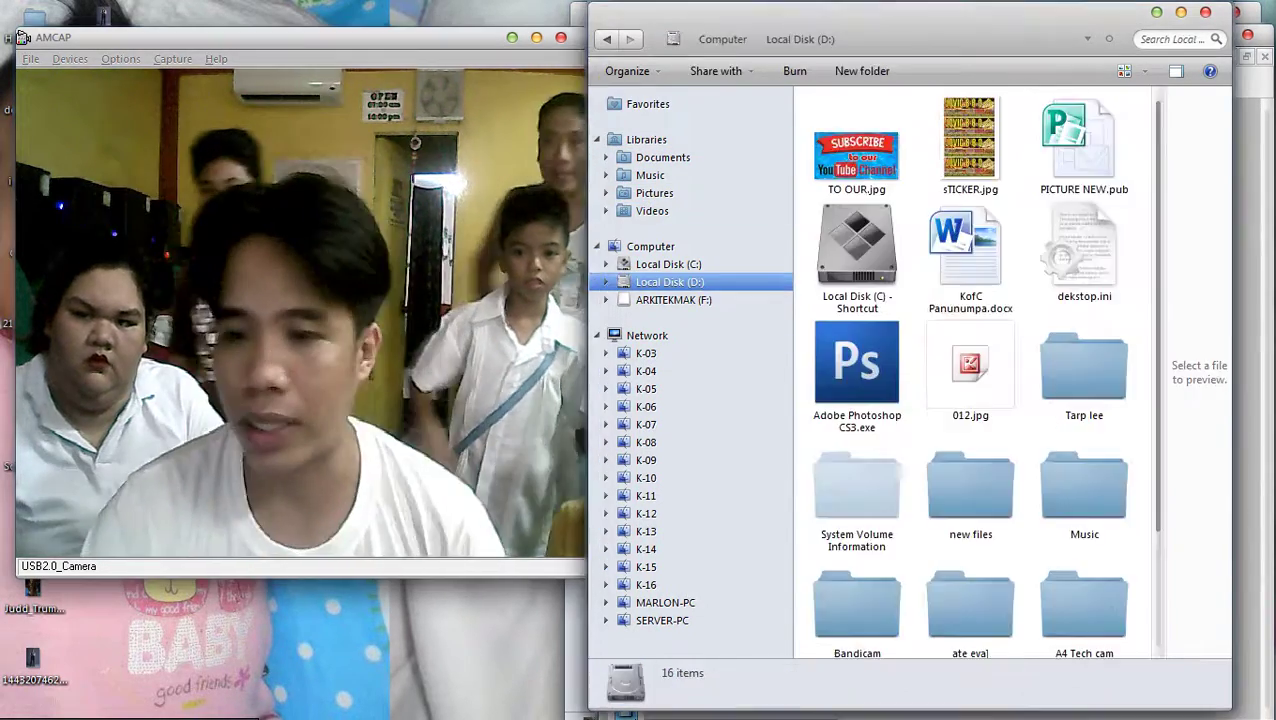
{"action": "double_click", "coordinate": [970, 490]}
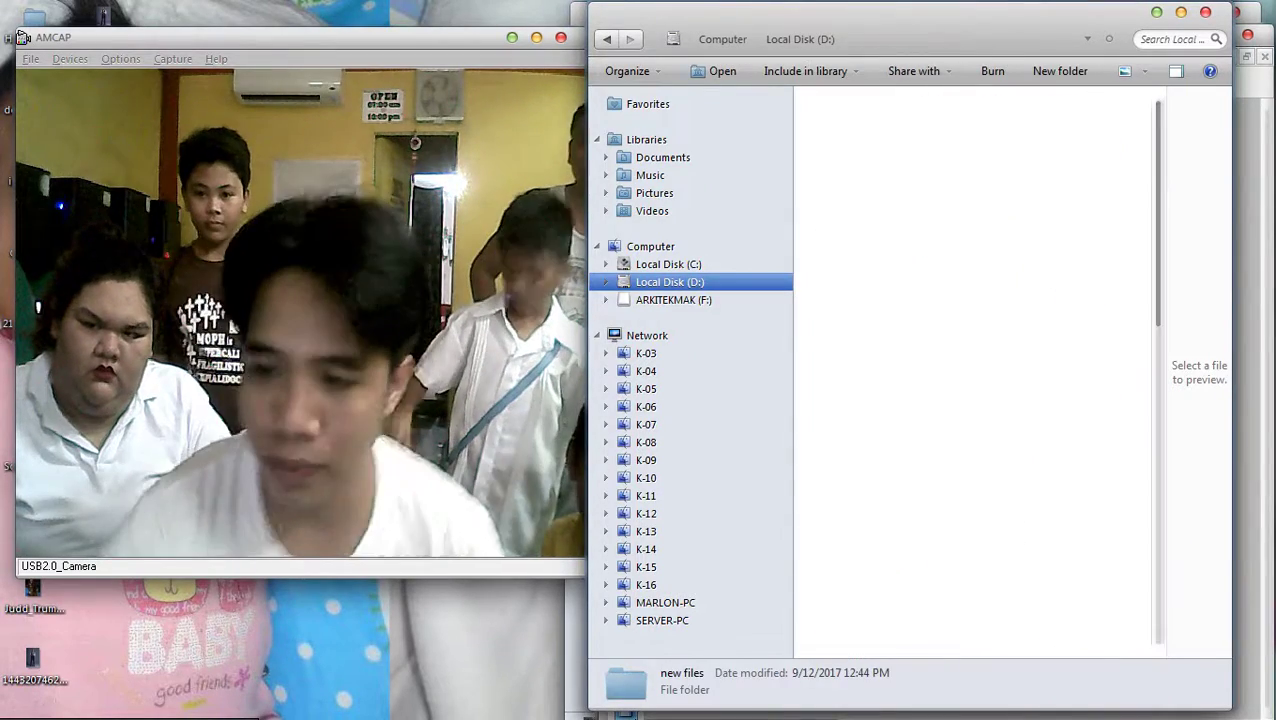
{"action": "left_click", "coordinate": [970, 270]}
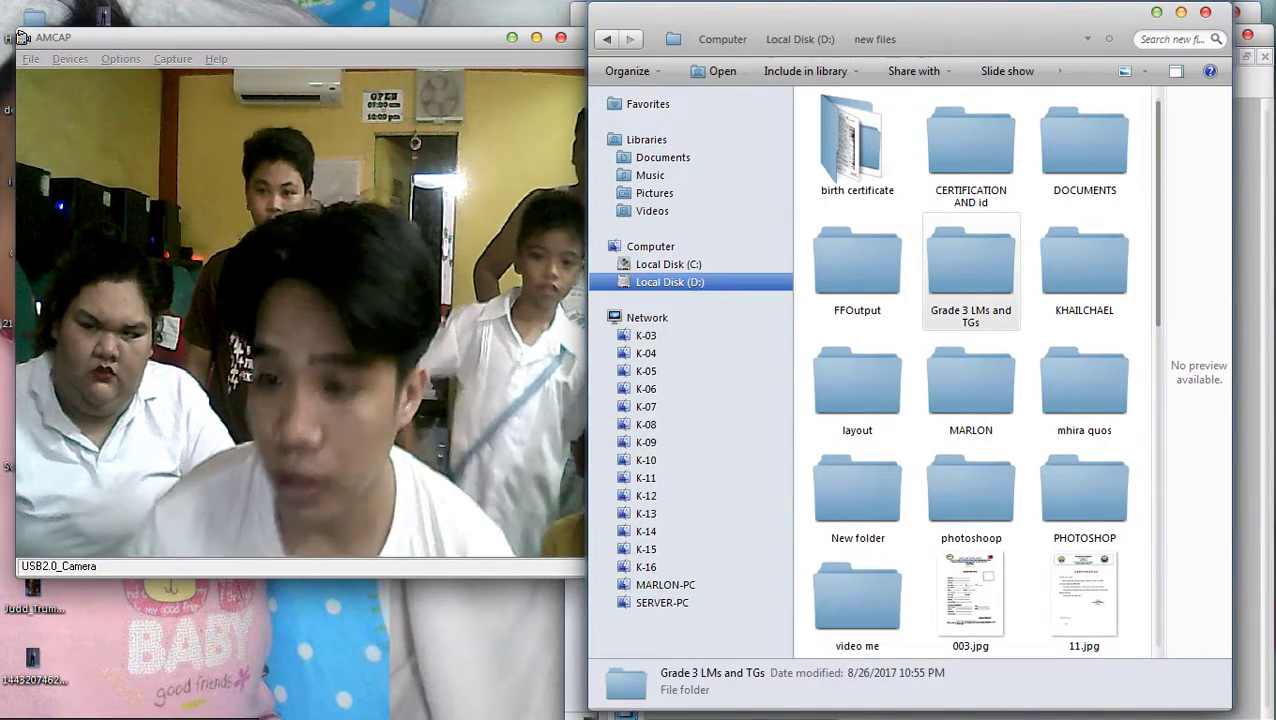